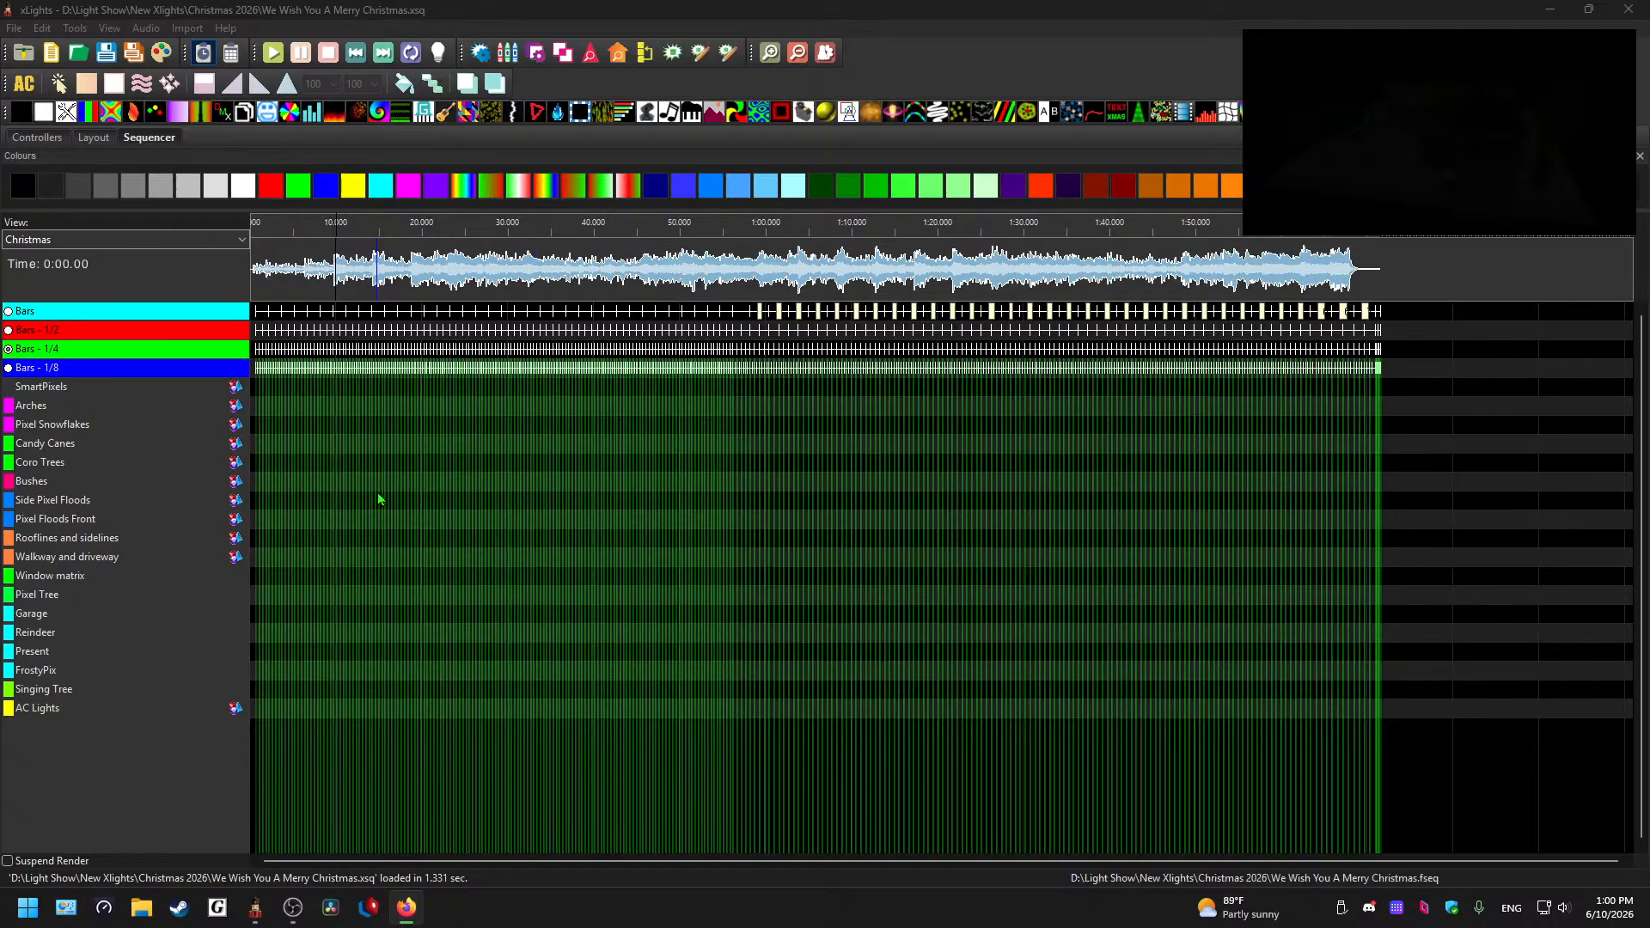
- Add a second effect layer to the SmartPixels group
left_click(150, 384)
right_click(149, 384)
left_click(256, 412)
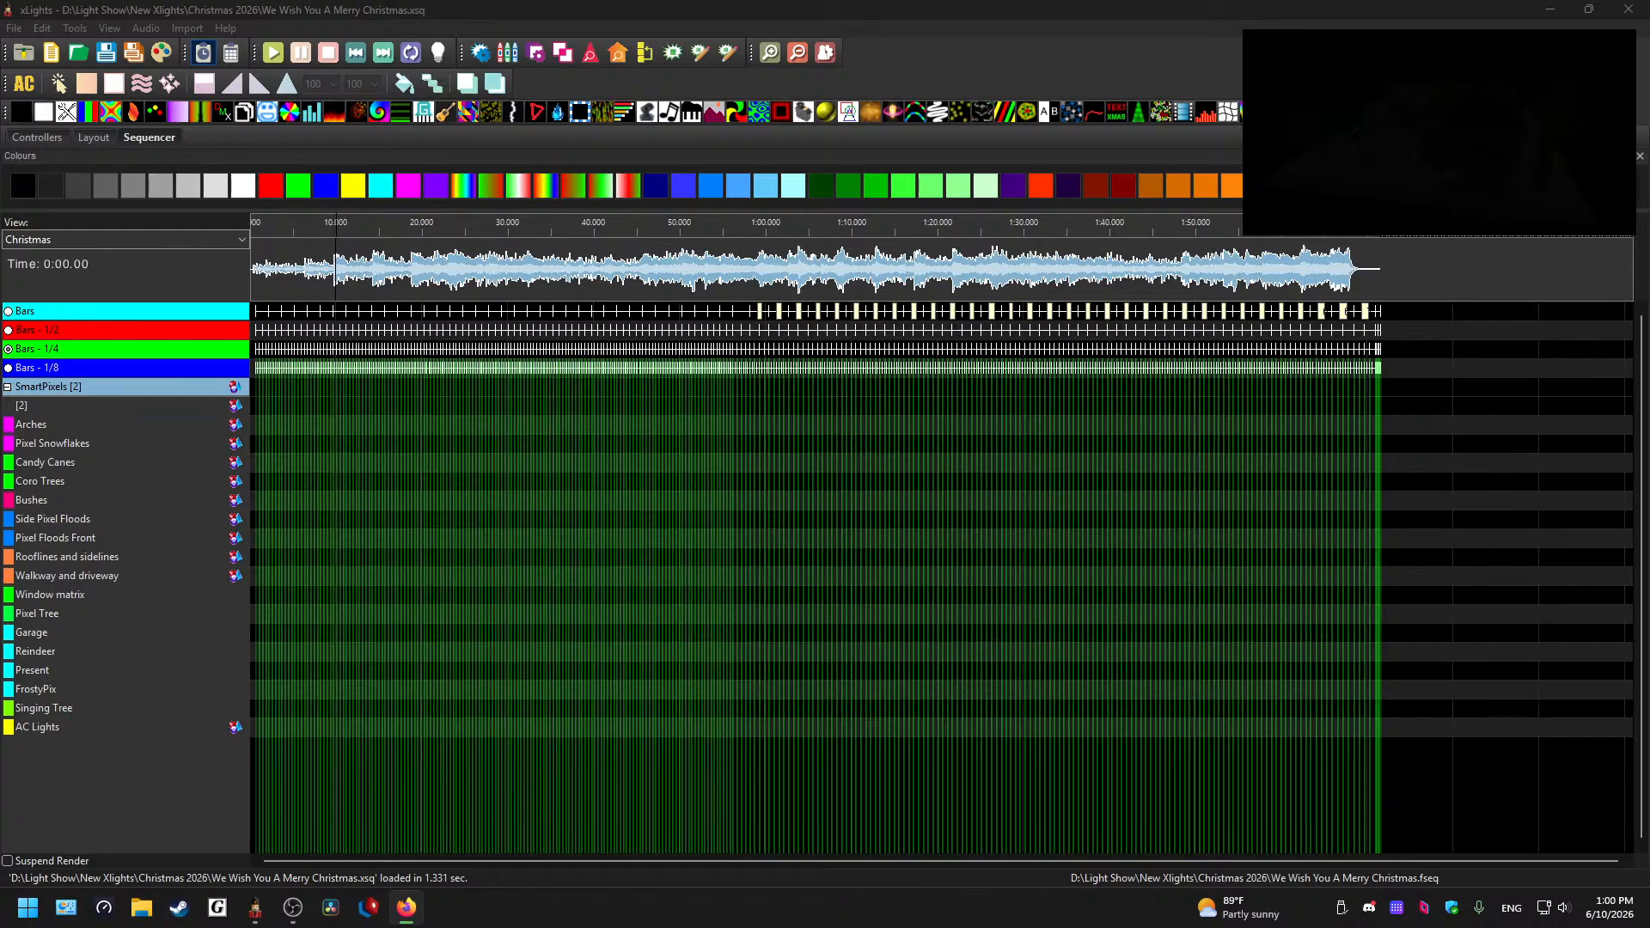
left_click(1007, 410)
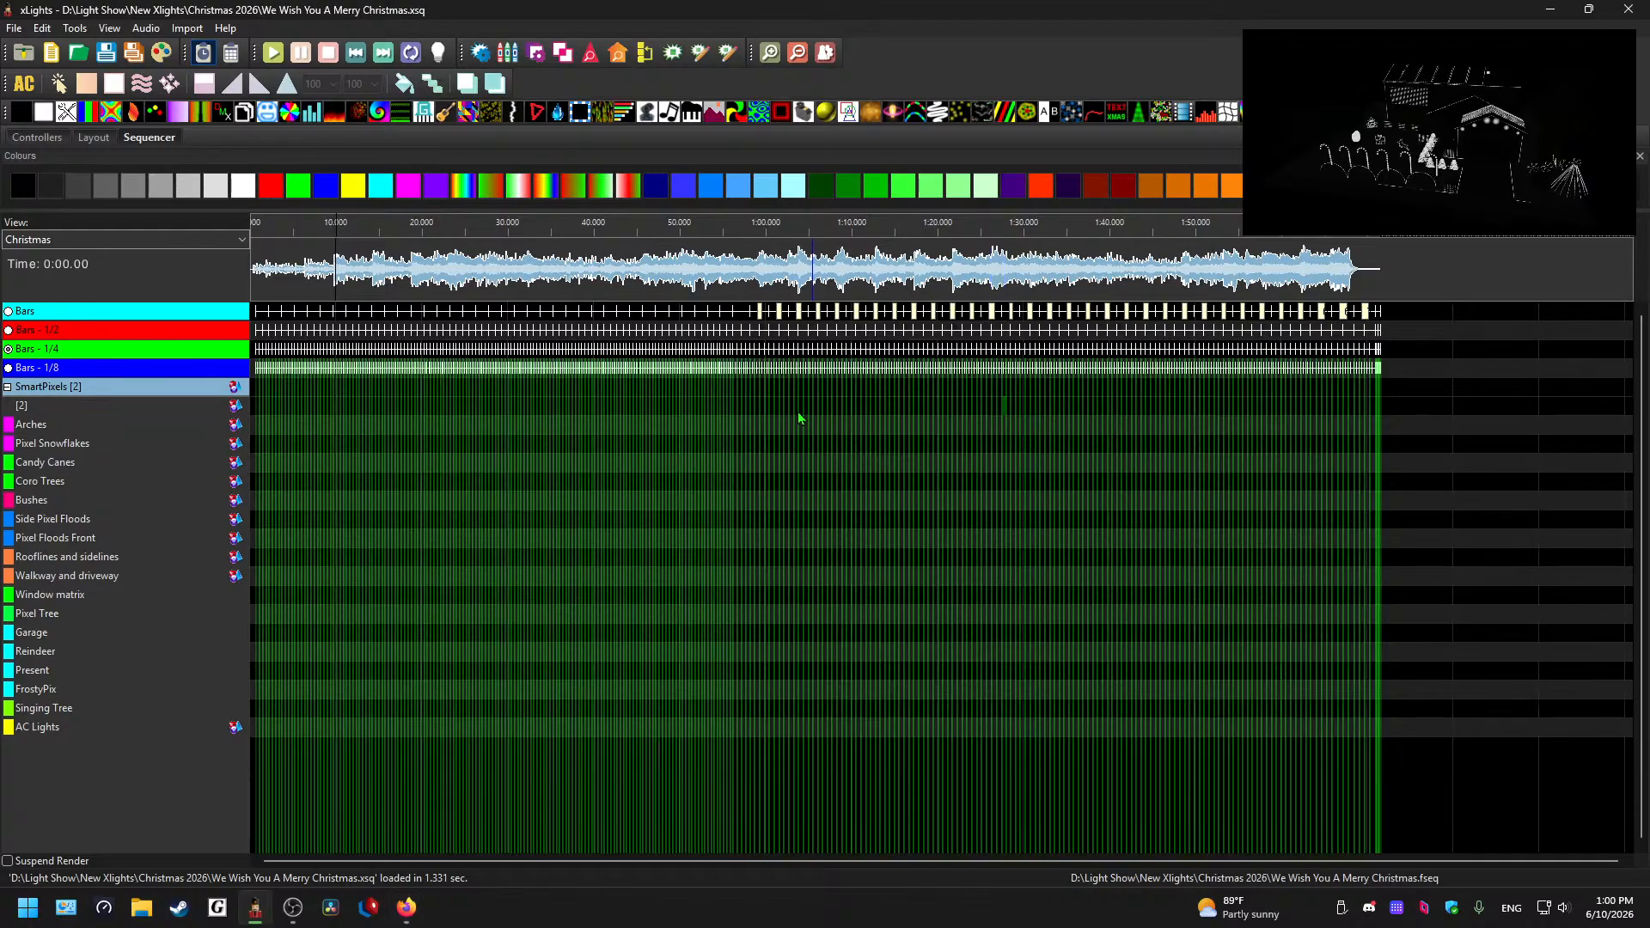
- Listen to the song from about the 21-second mark and from its beginning
left_click(436, 256)
key("space")
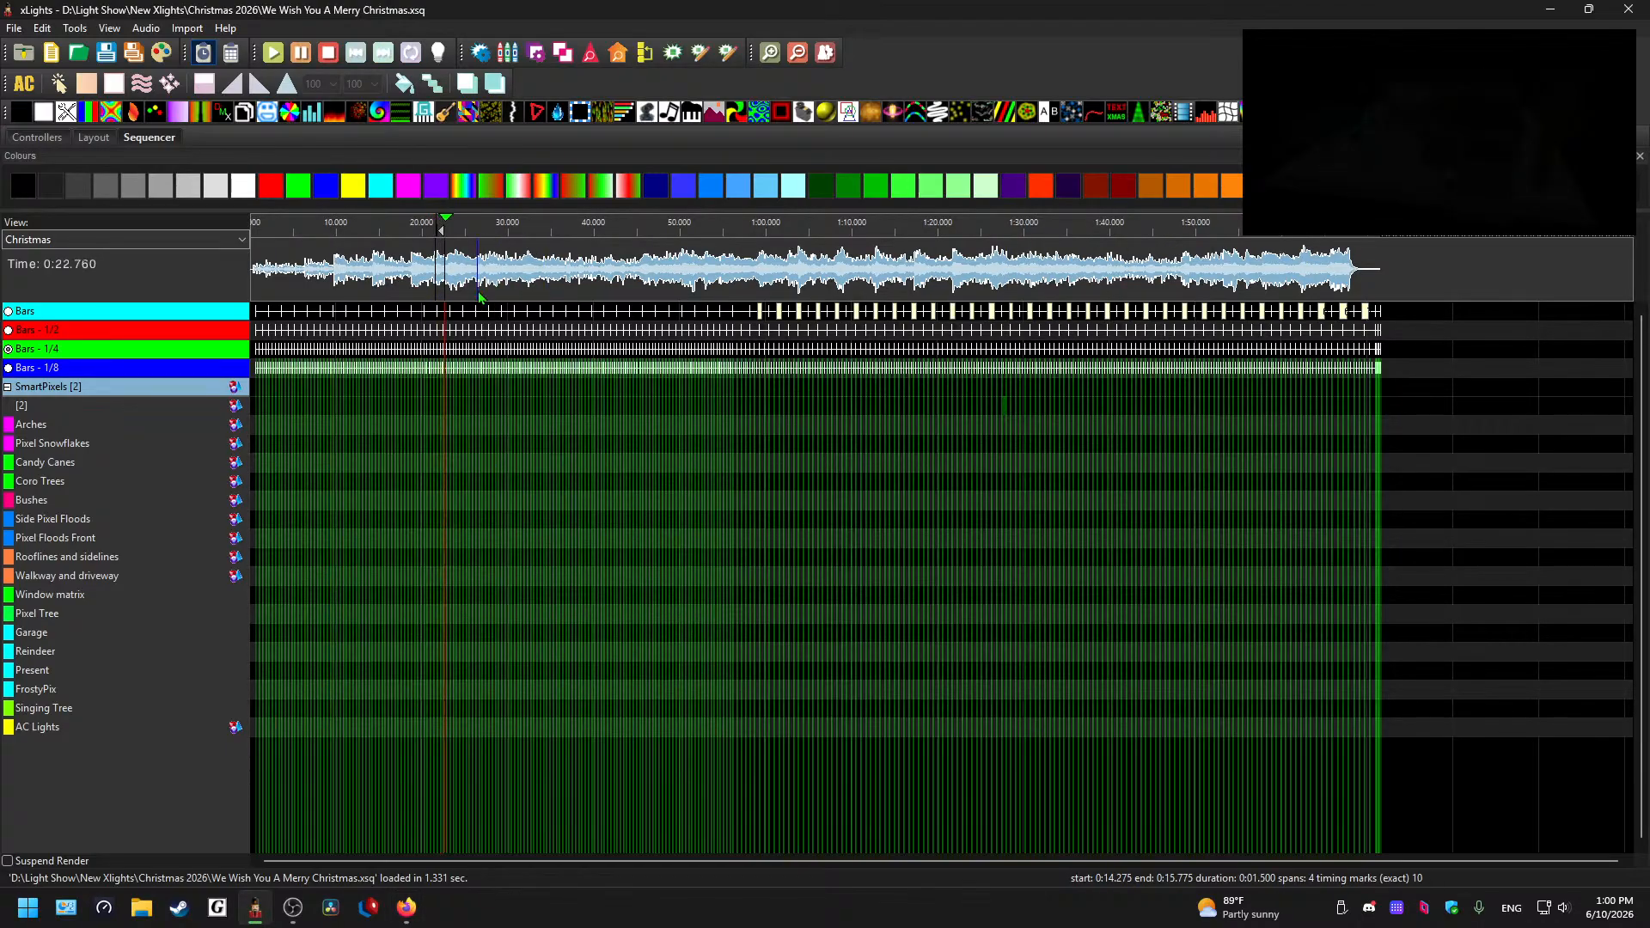
key("space")
scroll(569, 517, "up", 2)
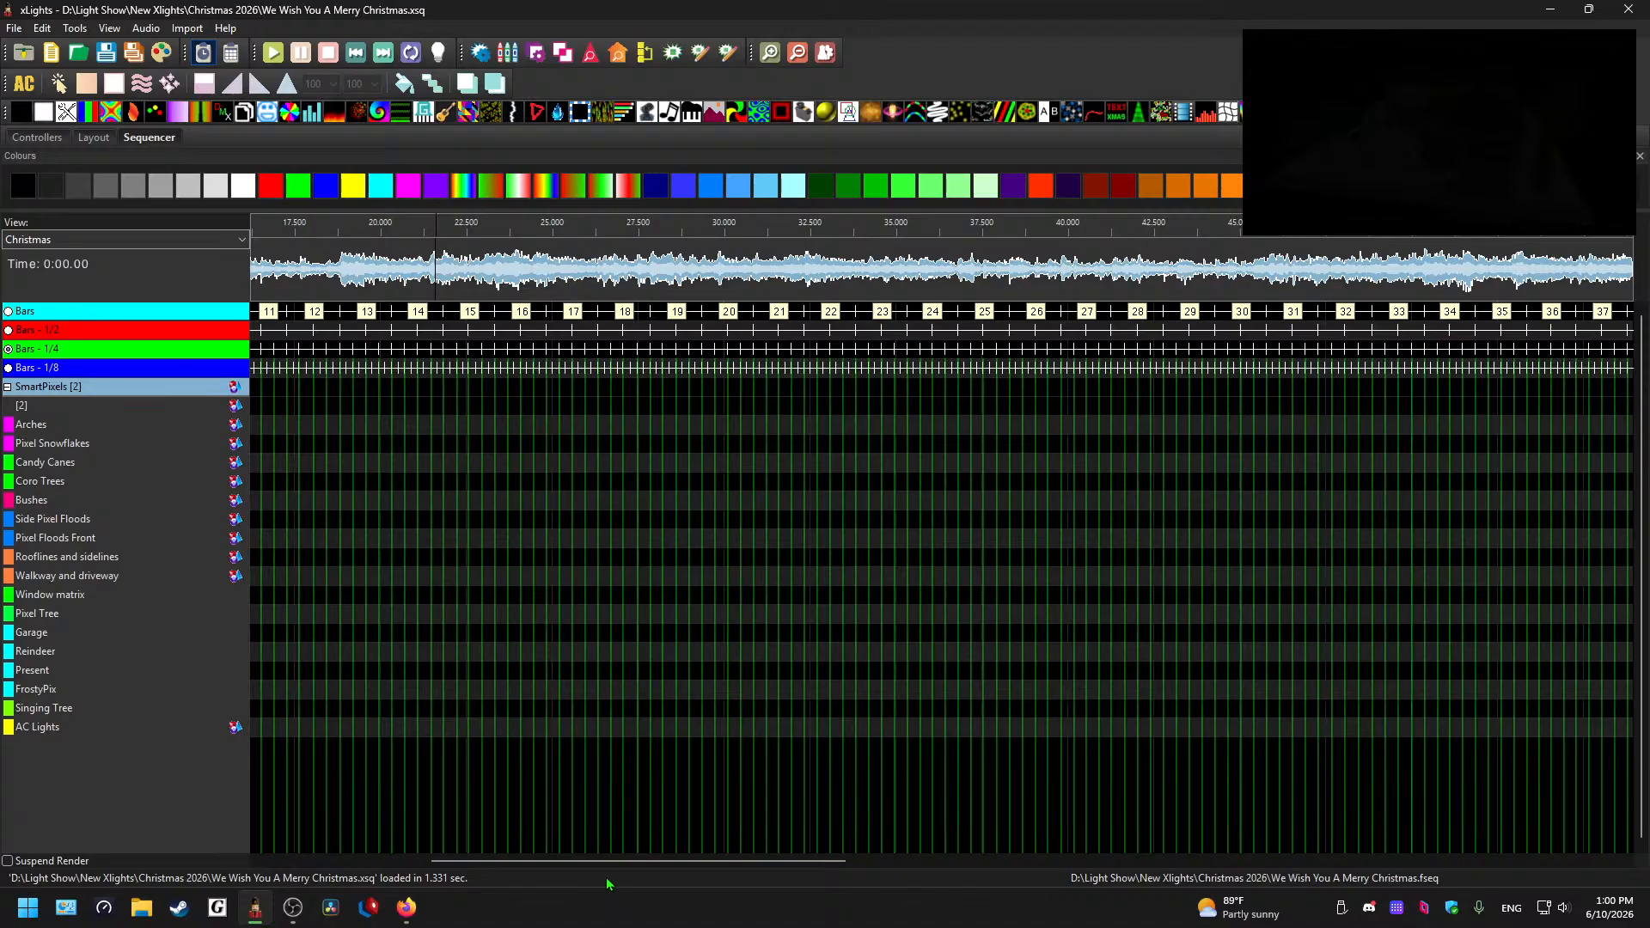
left_click_drag(575, 859, 404, 866)
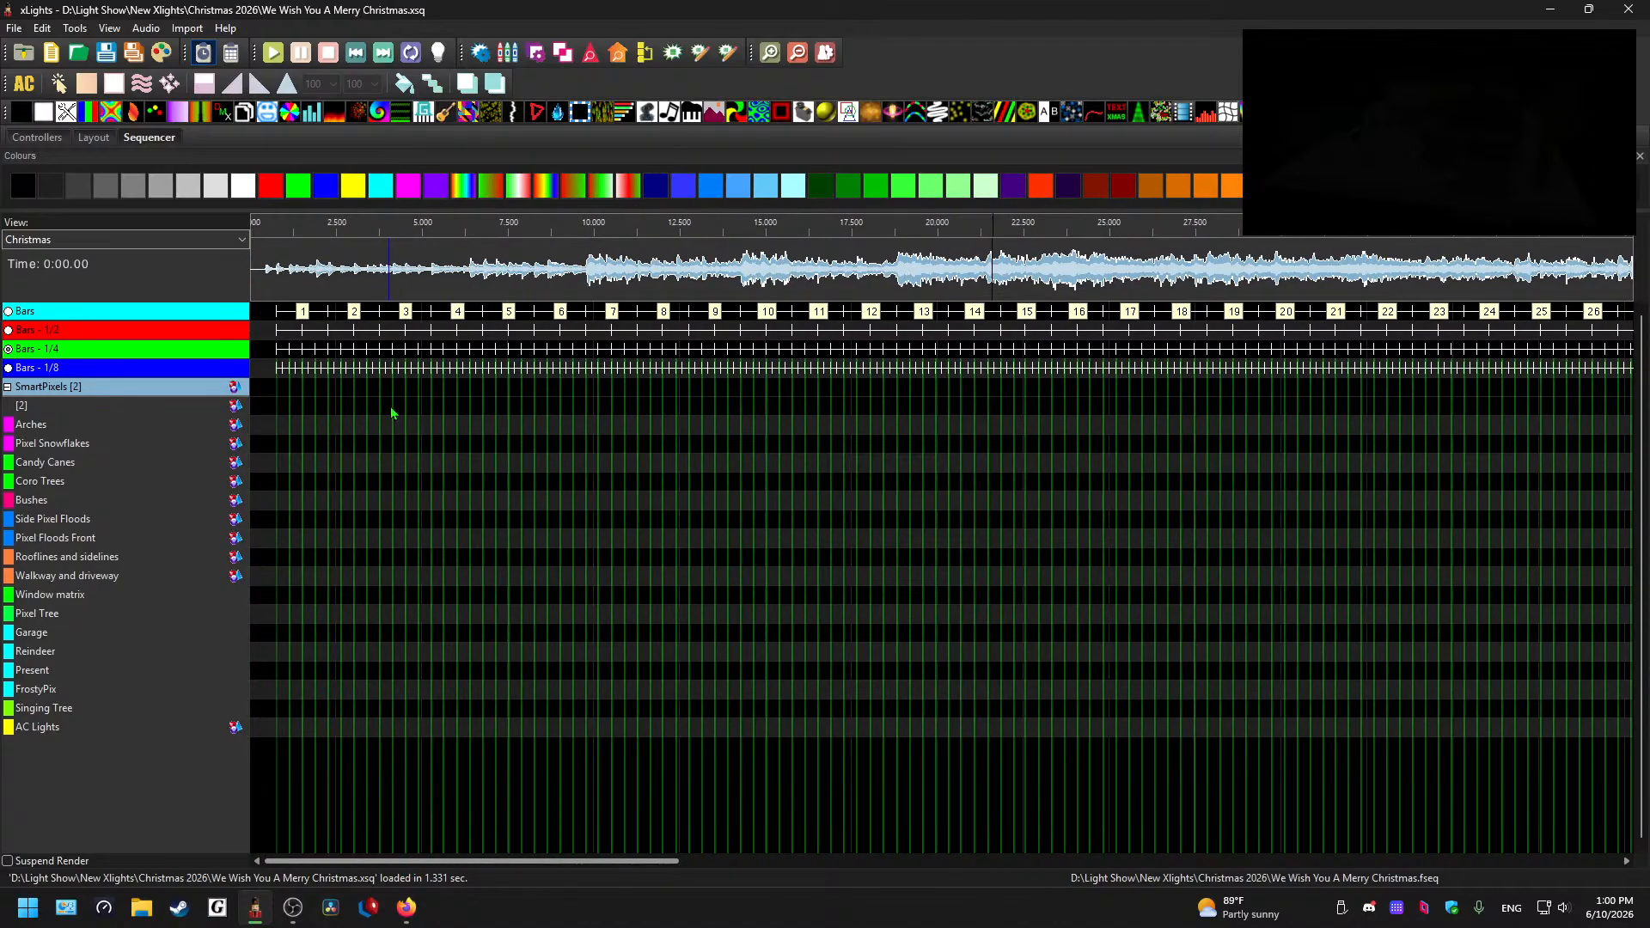
left_click(270, 262)
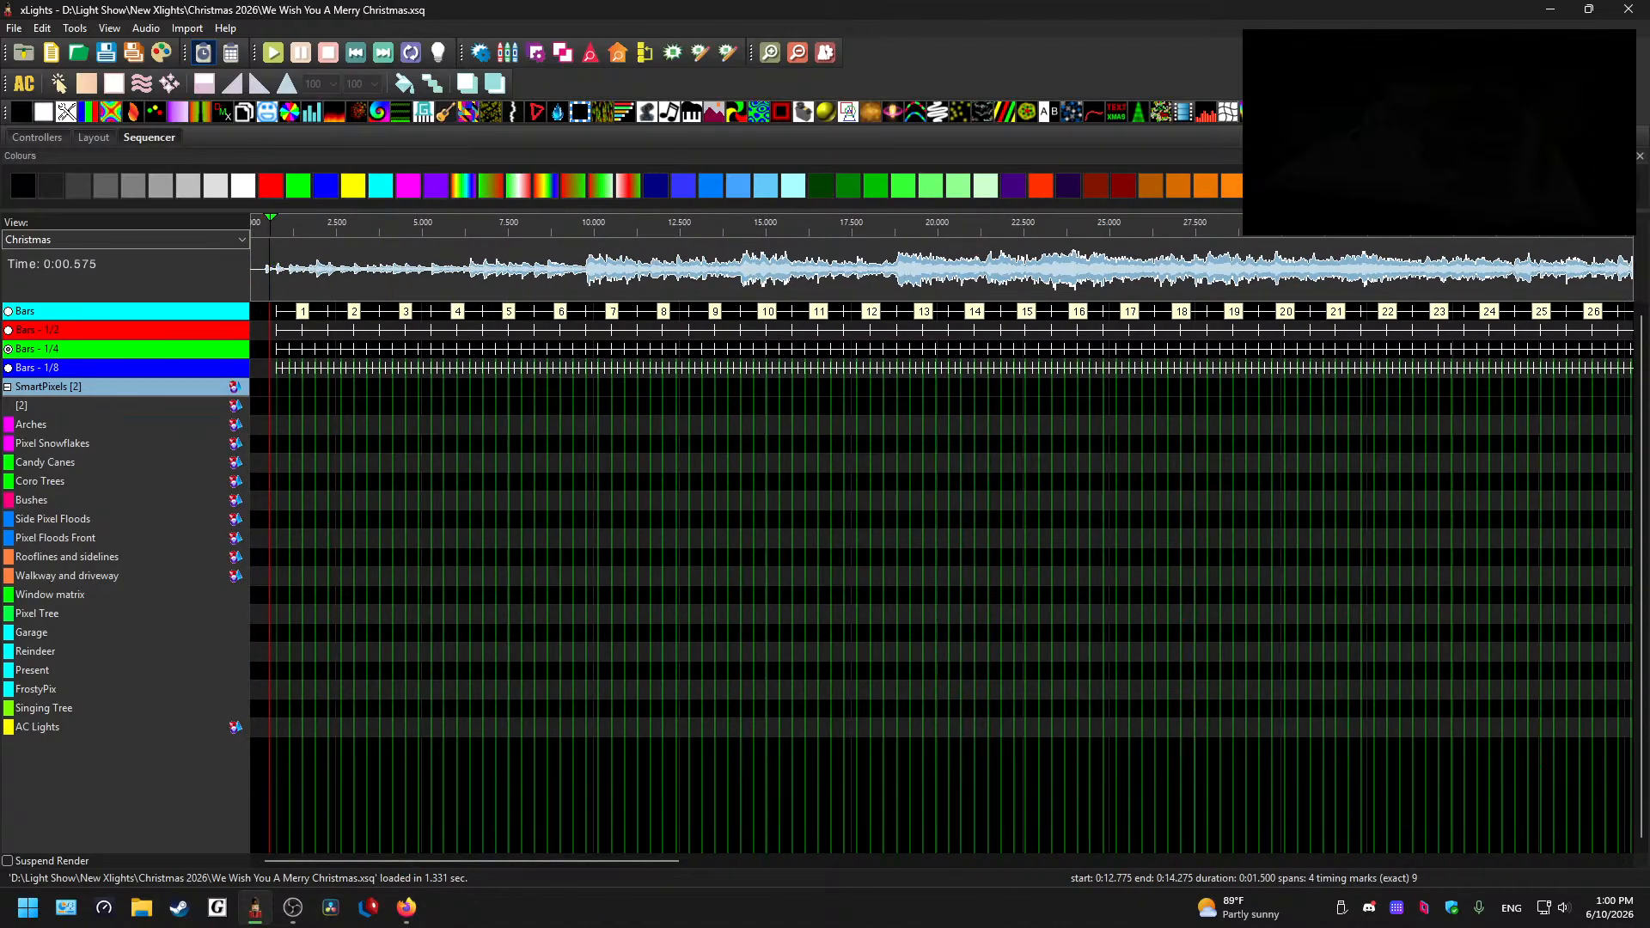
key("alt+Tab")
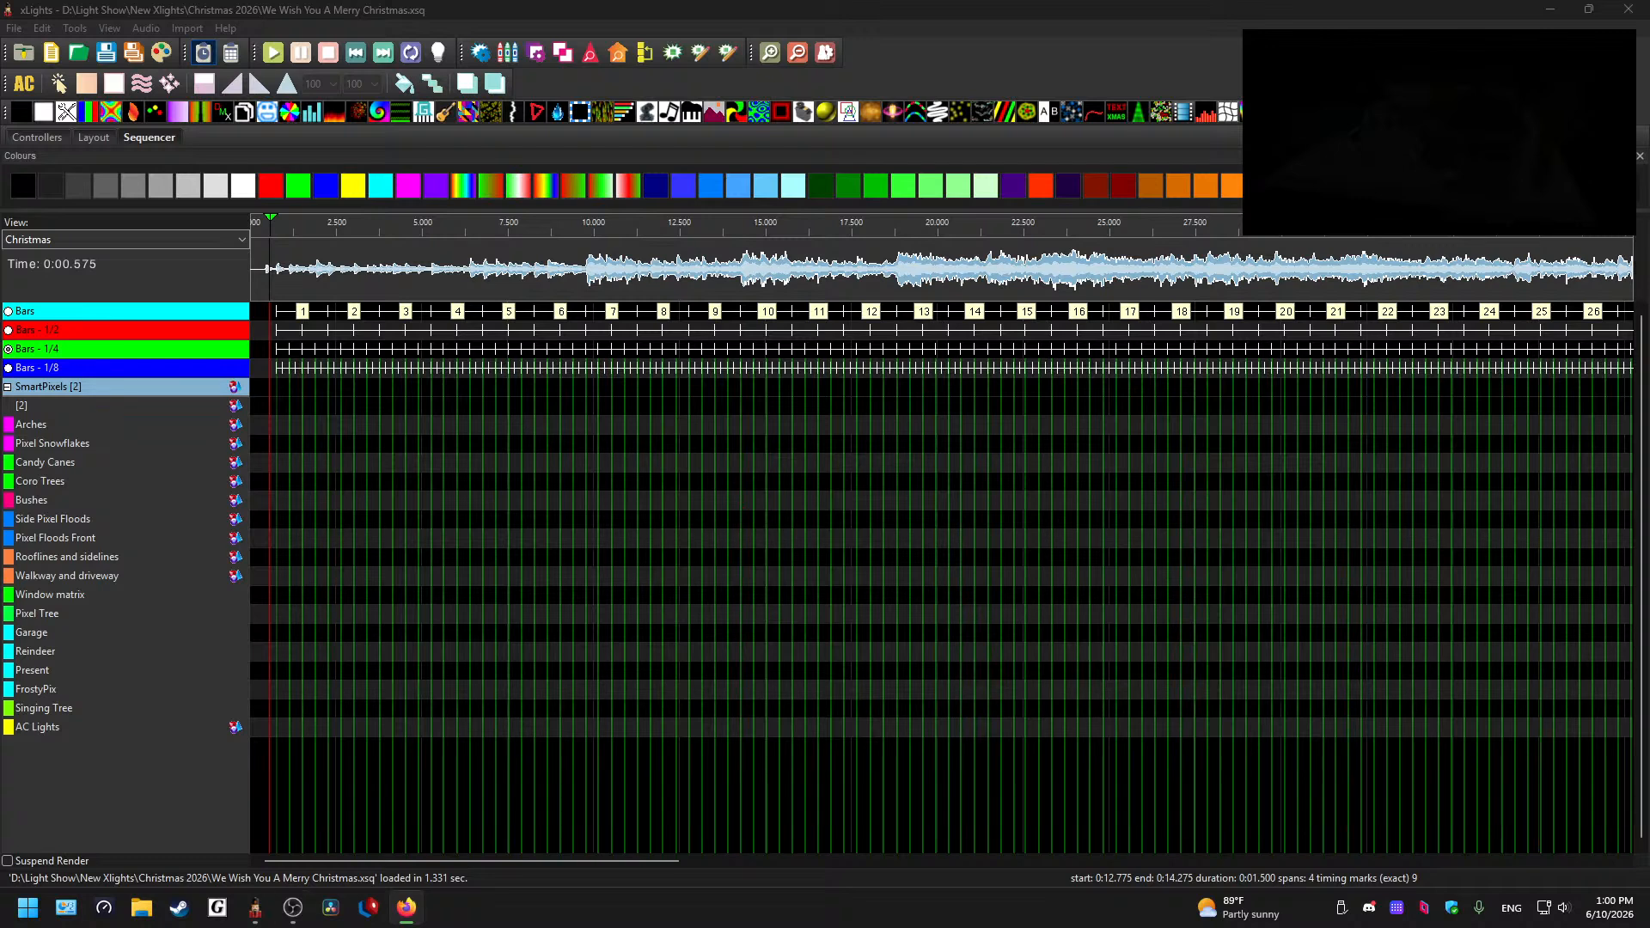
key("alt+Tab")
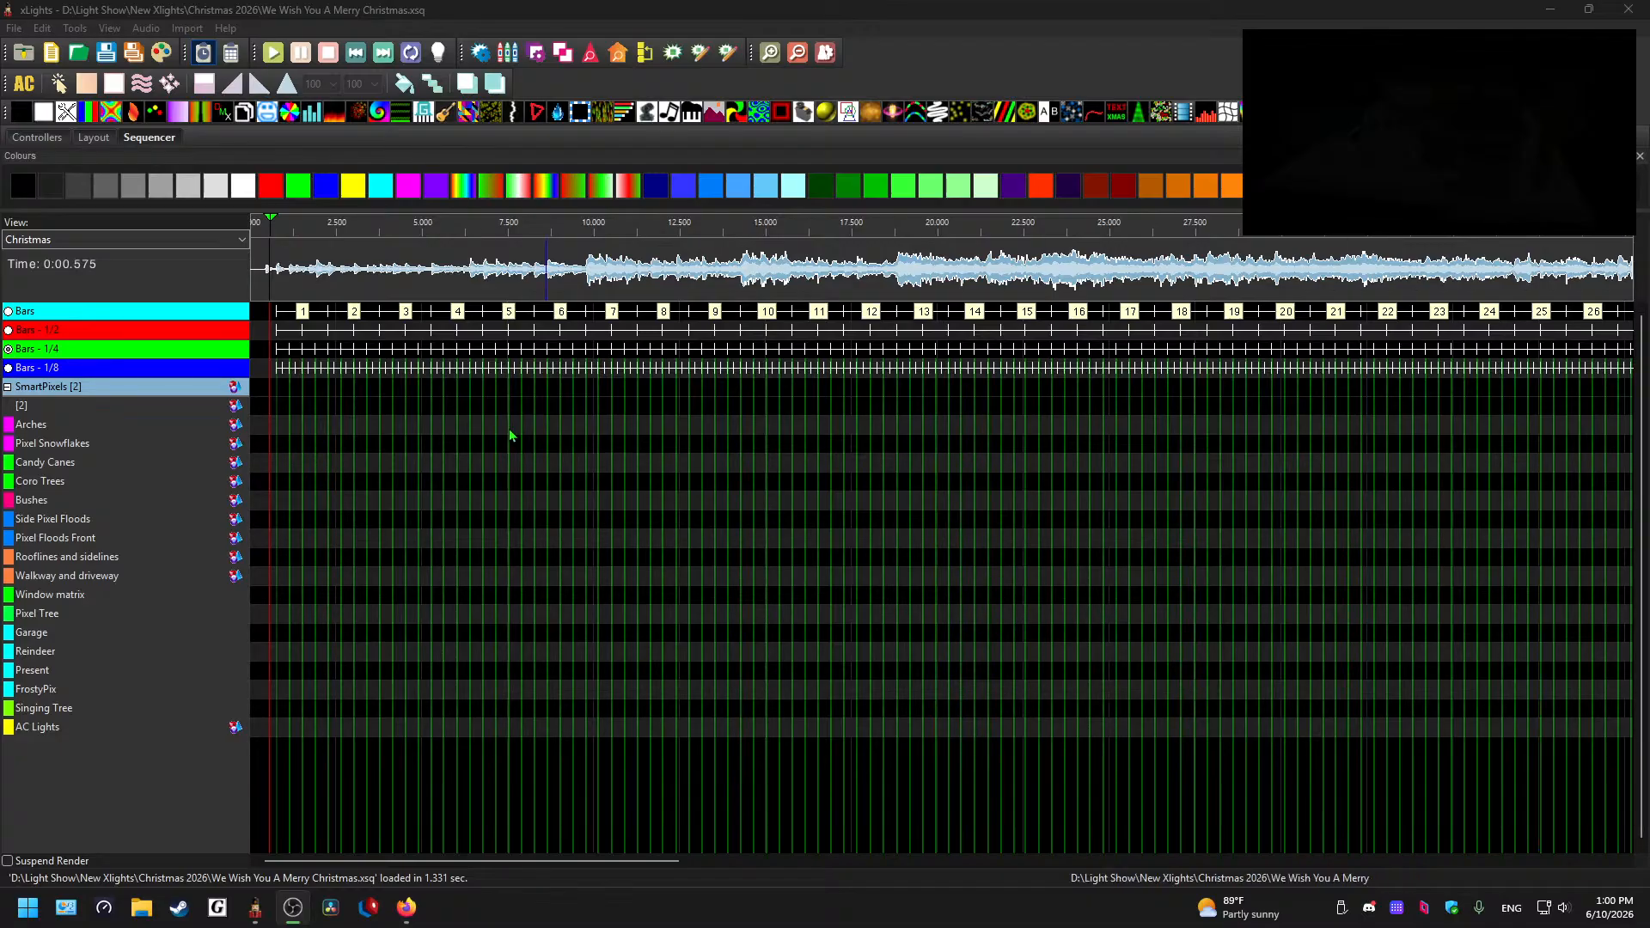
- Place the play marker at 0.450 seconds, just before the first sound in the waveform
left_click_drag(588, 860, 512, 858)
scroll(308, 518, "up", 1)
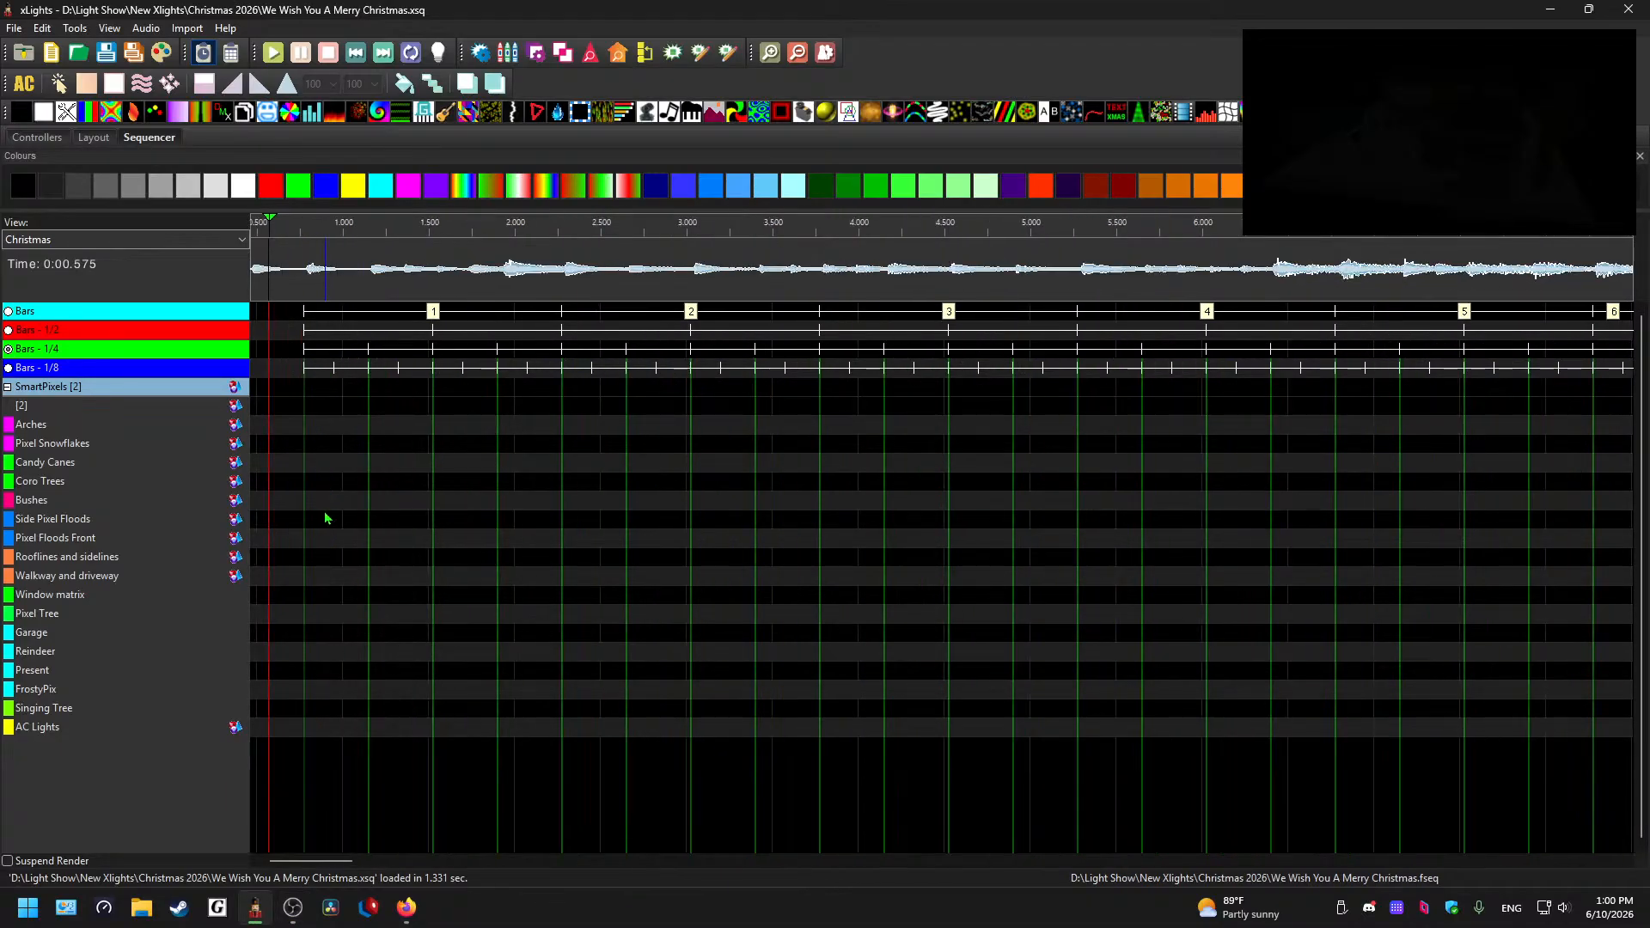
scroll(352, 472, "up", 2)
left_click_drag(291, 861, 284, 861)
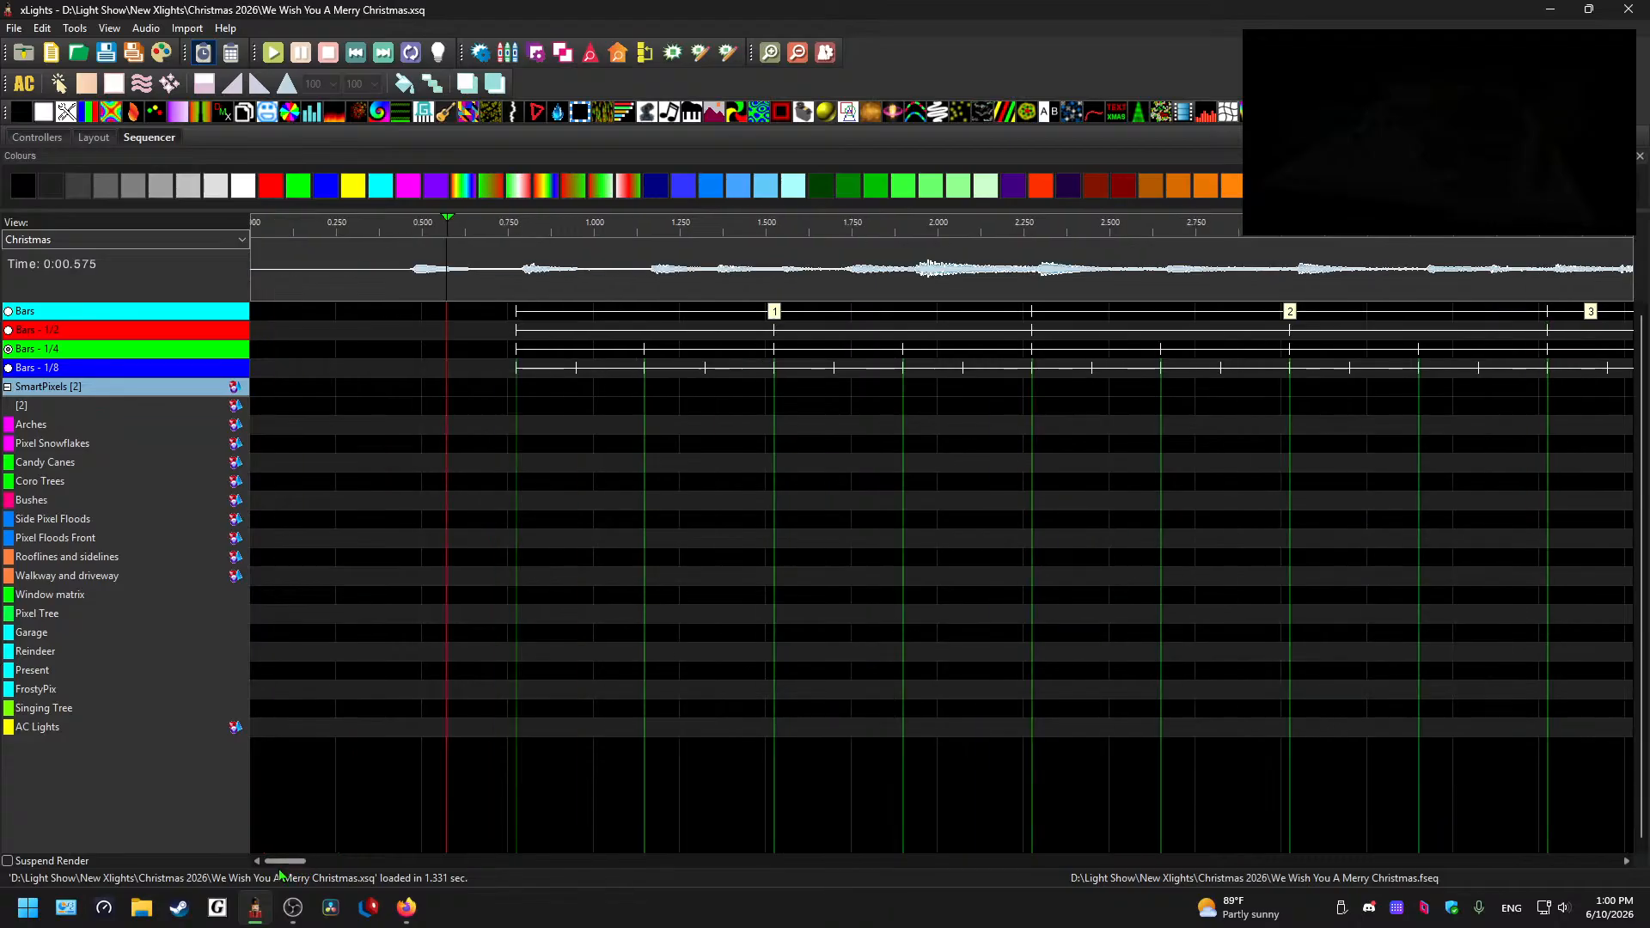
left_click(404, 225)
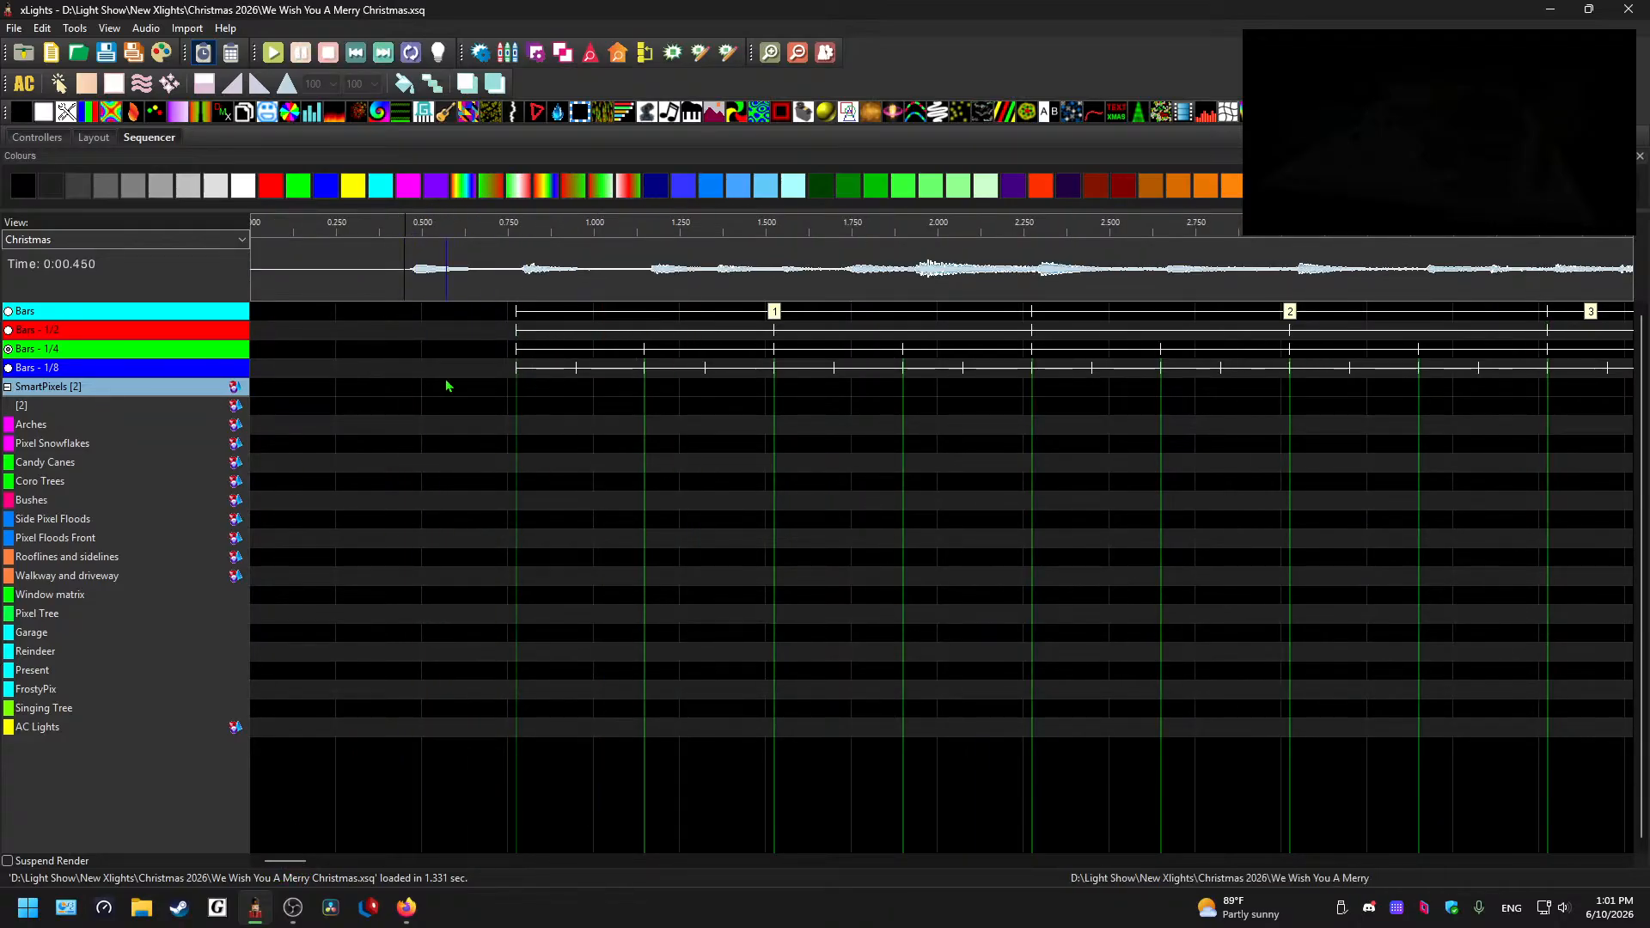
left_click(414, 392)
right_click(414, 392)
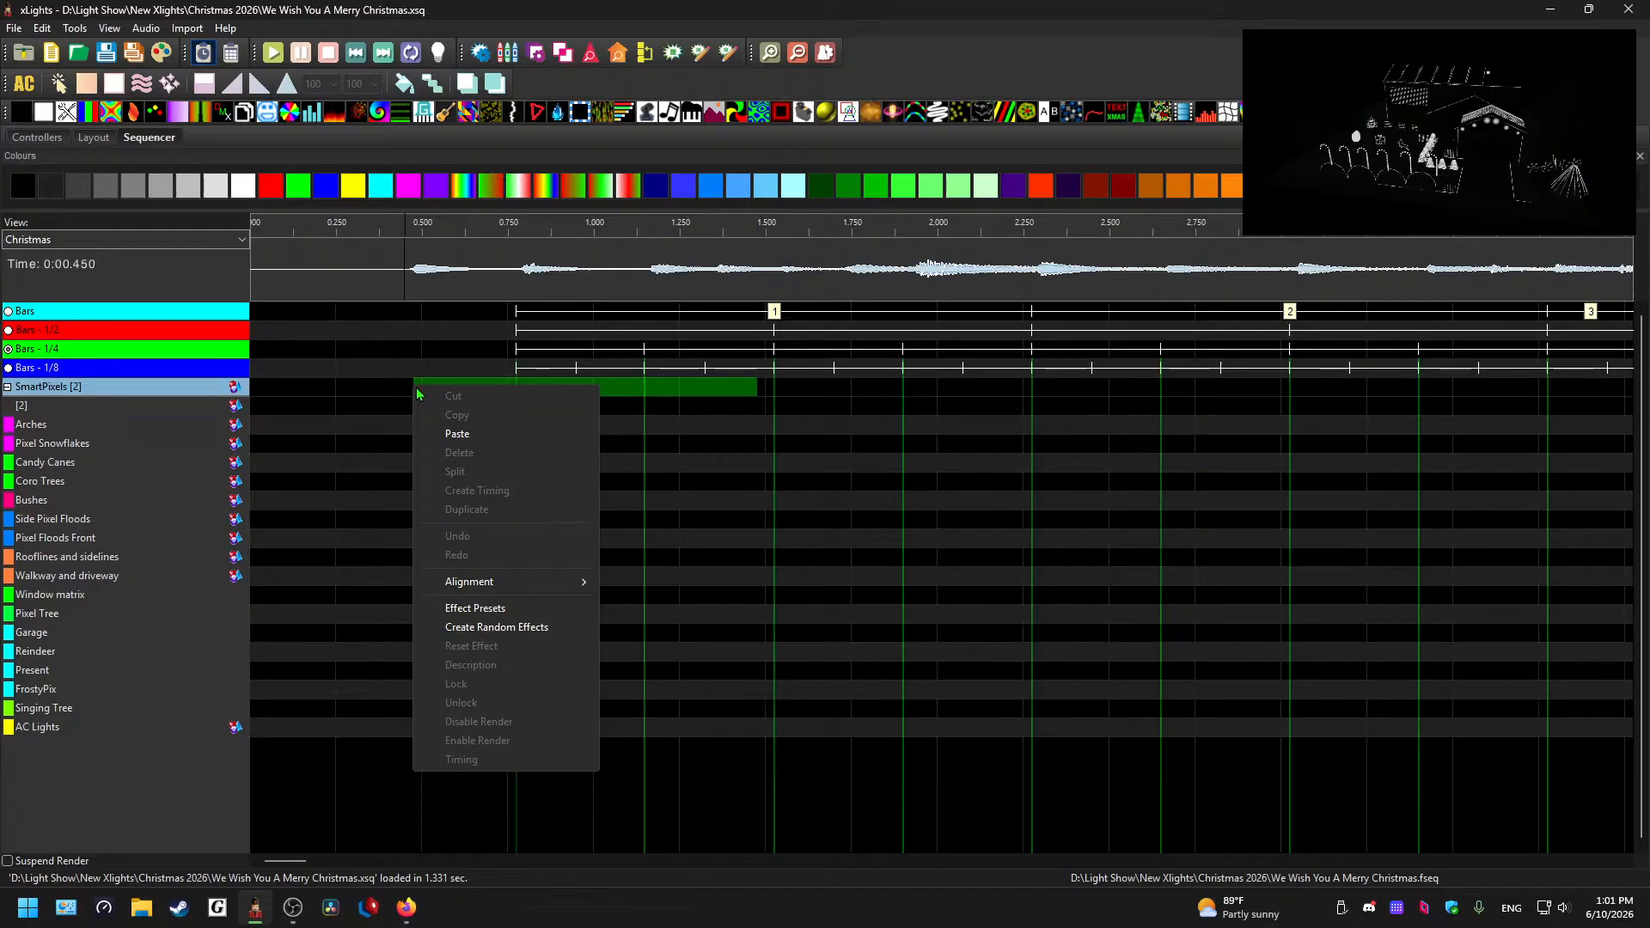
left_click(348, 388)
right_click(410, 351)
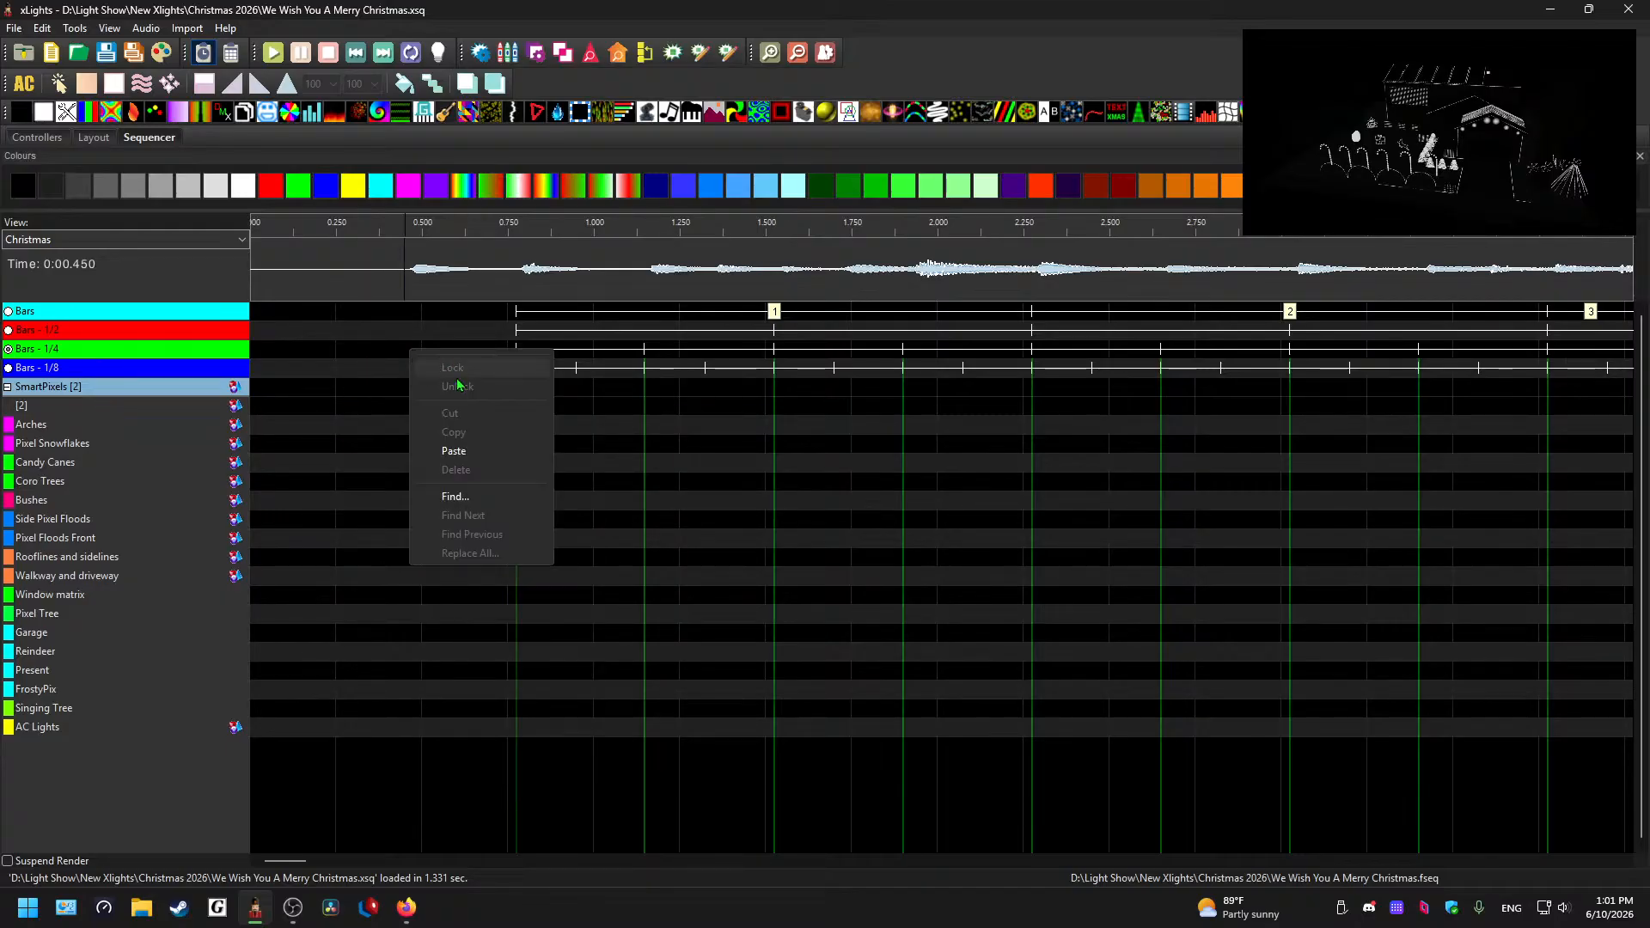
left_click(405, 346)
right_click(415, 354)
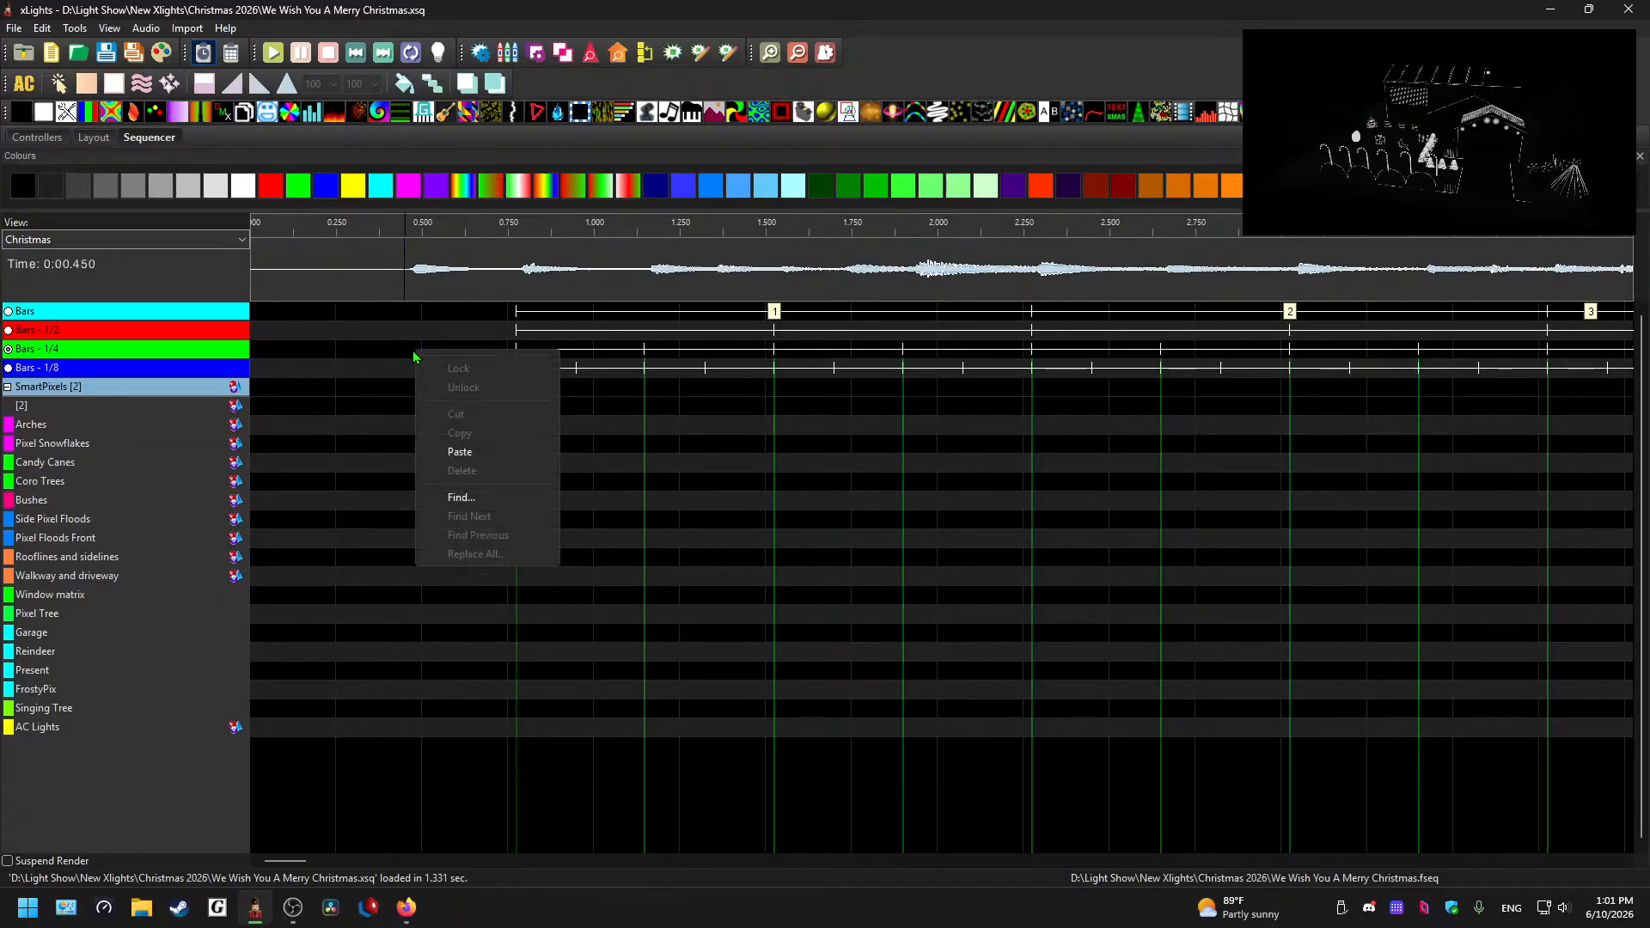
left_click(400, 355)
right_click(175, 362)
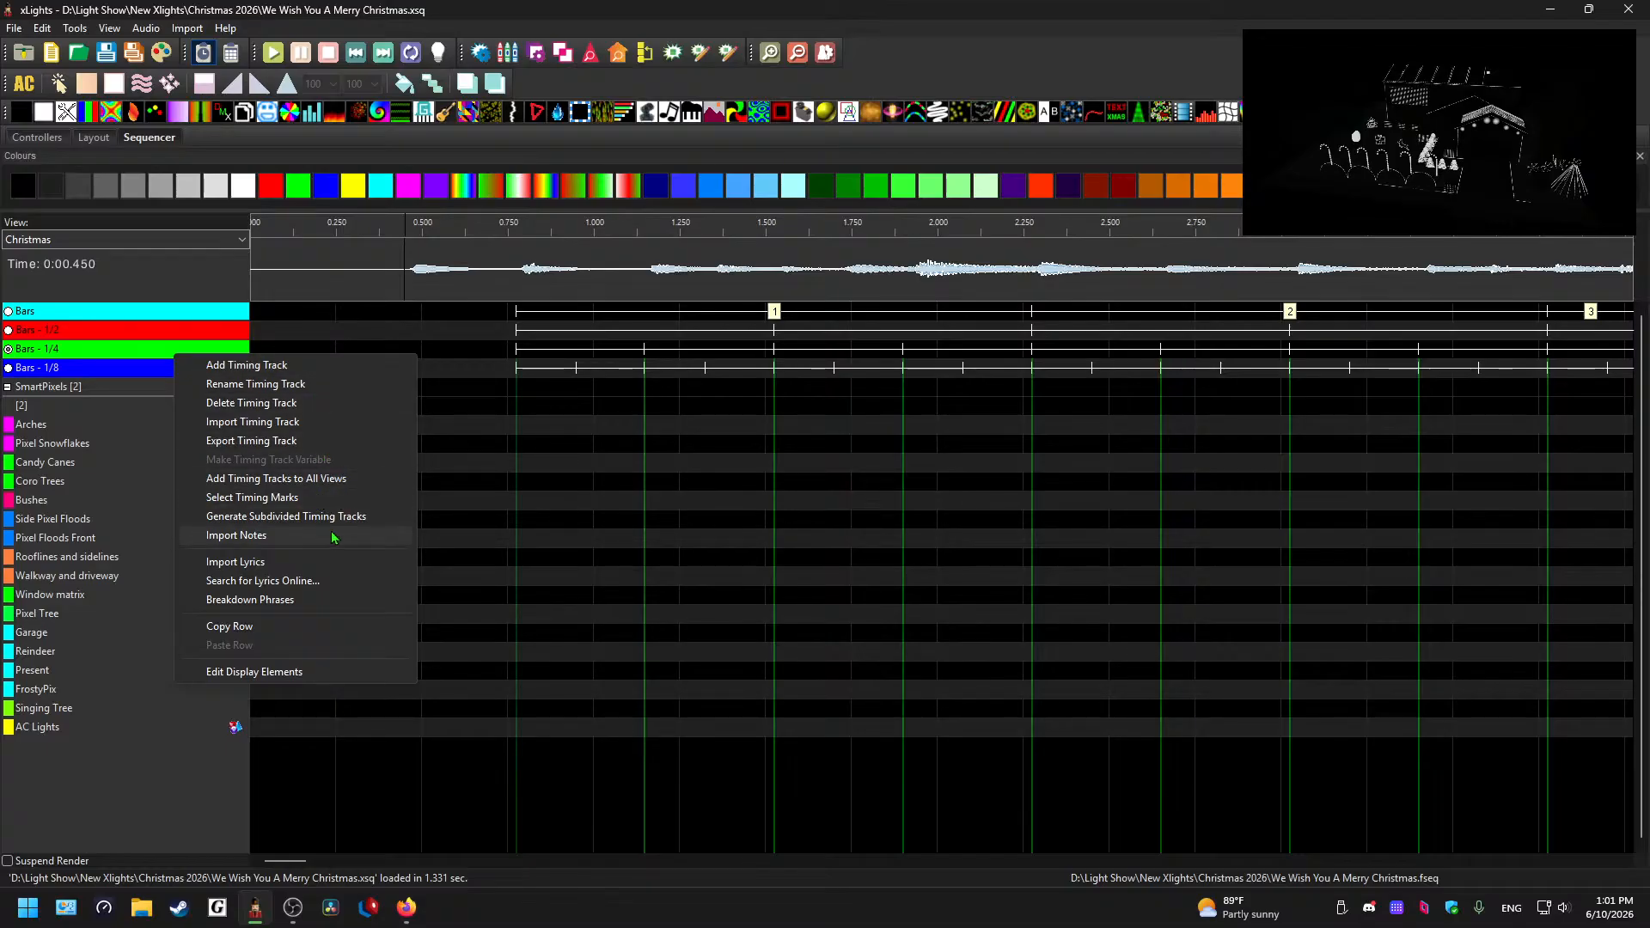
left_click(469, 357)
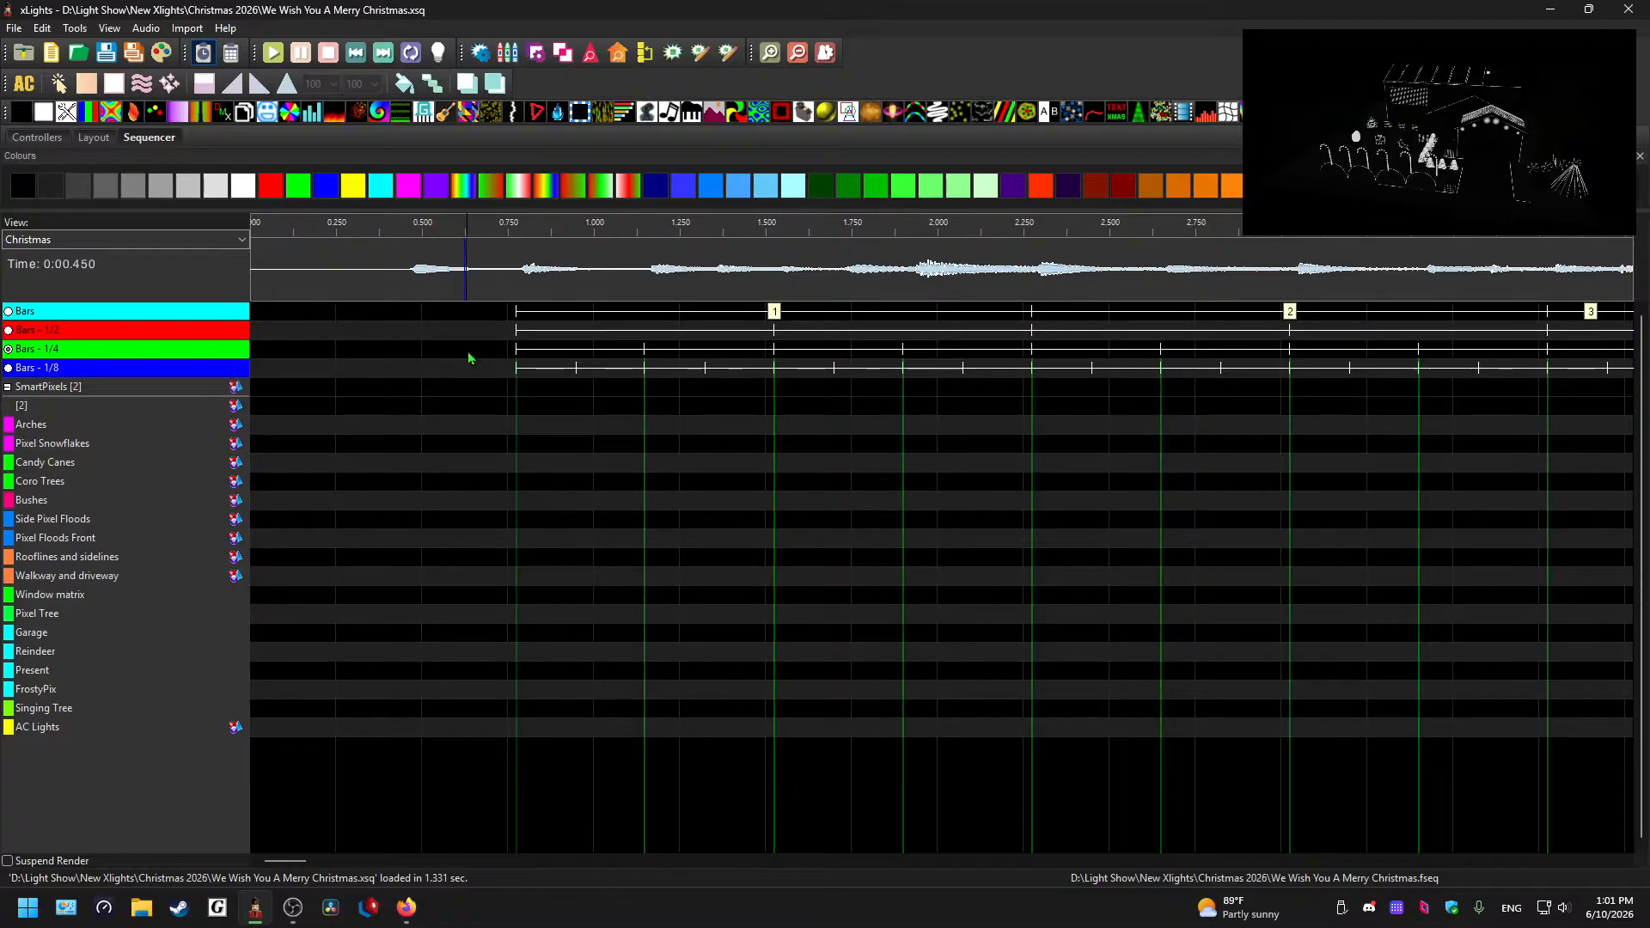
right_click(469, 358)
left_click(449, 351)
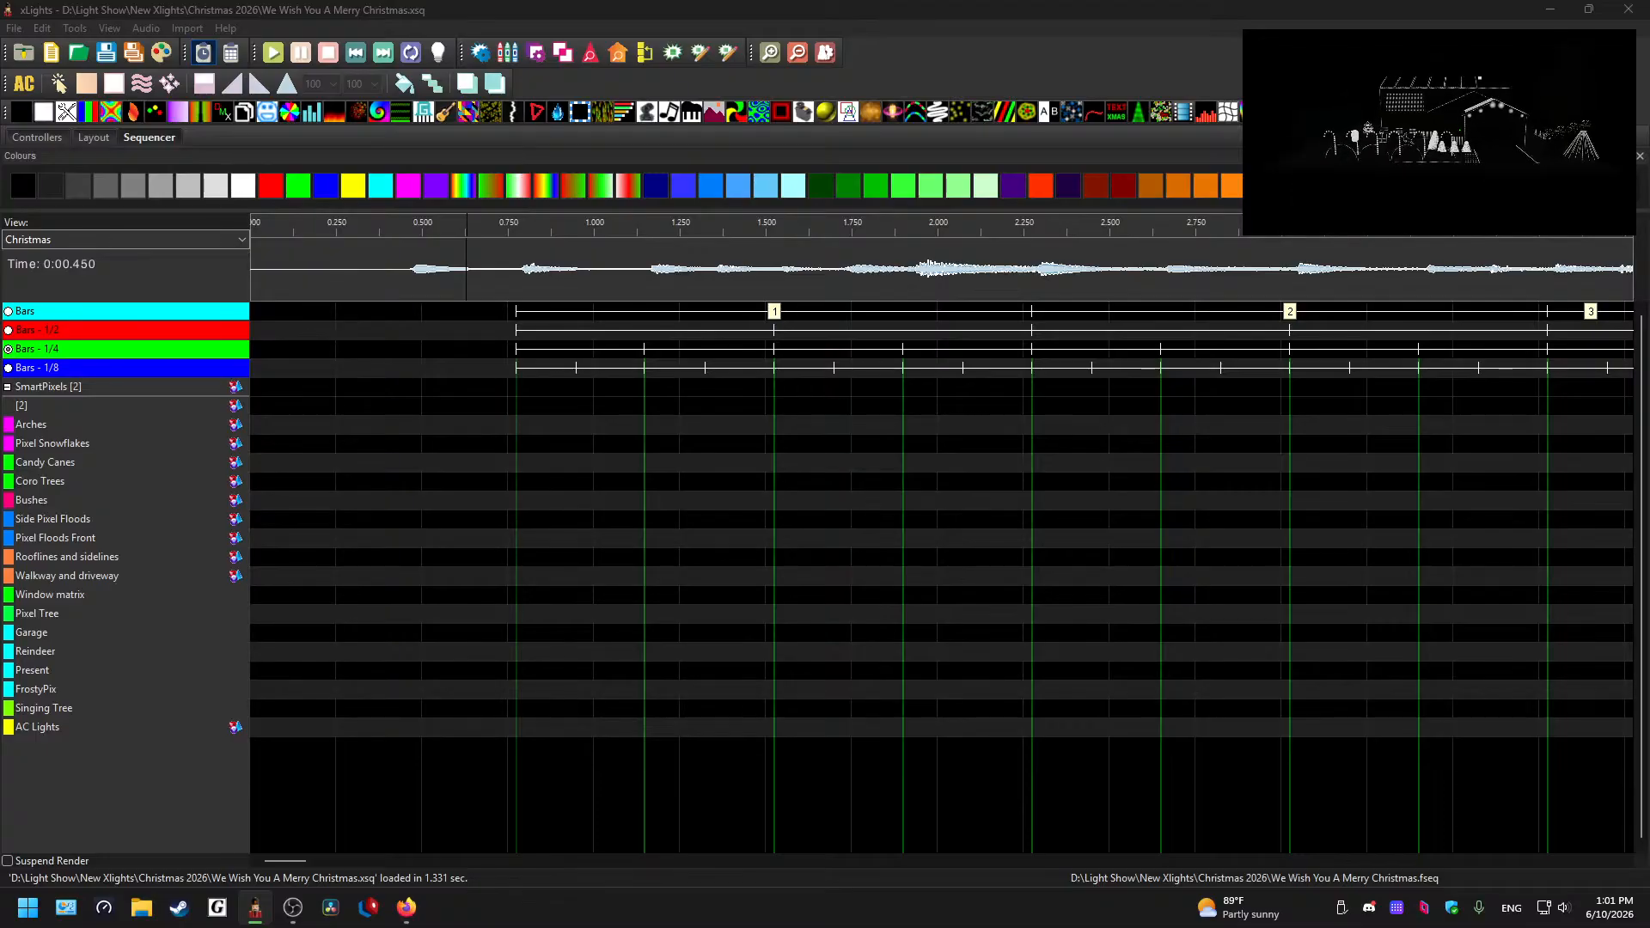
- Play the song's opening from 0.475 seconds, stop it, and return to the start of the timeline
left_click(423, 273)
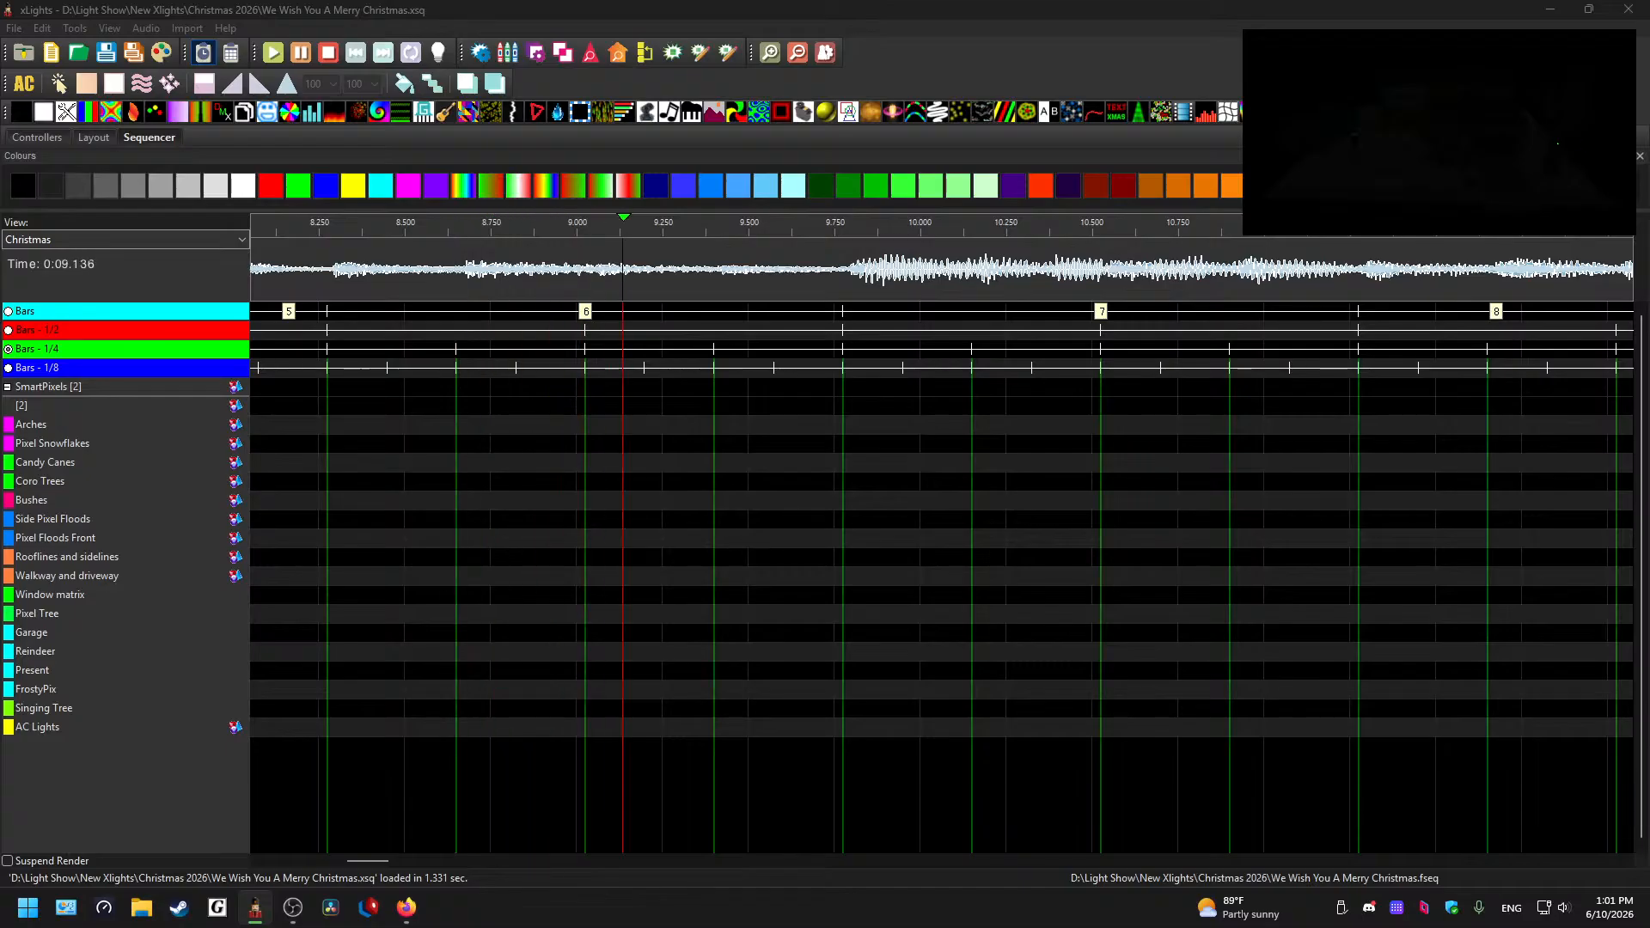
left_click(772, 486)
key("space")
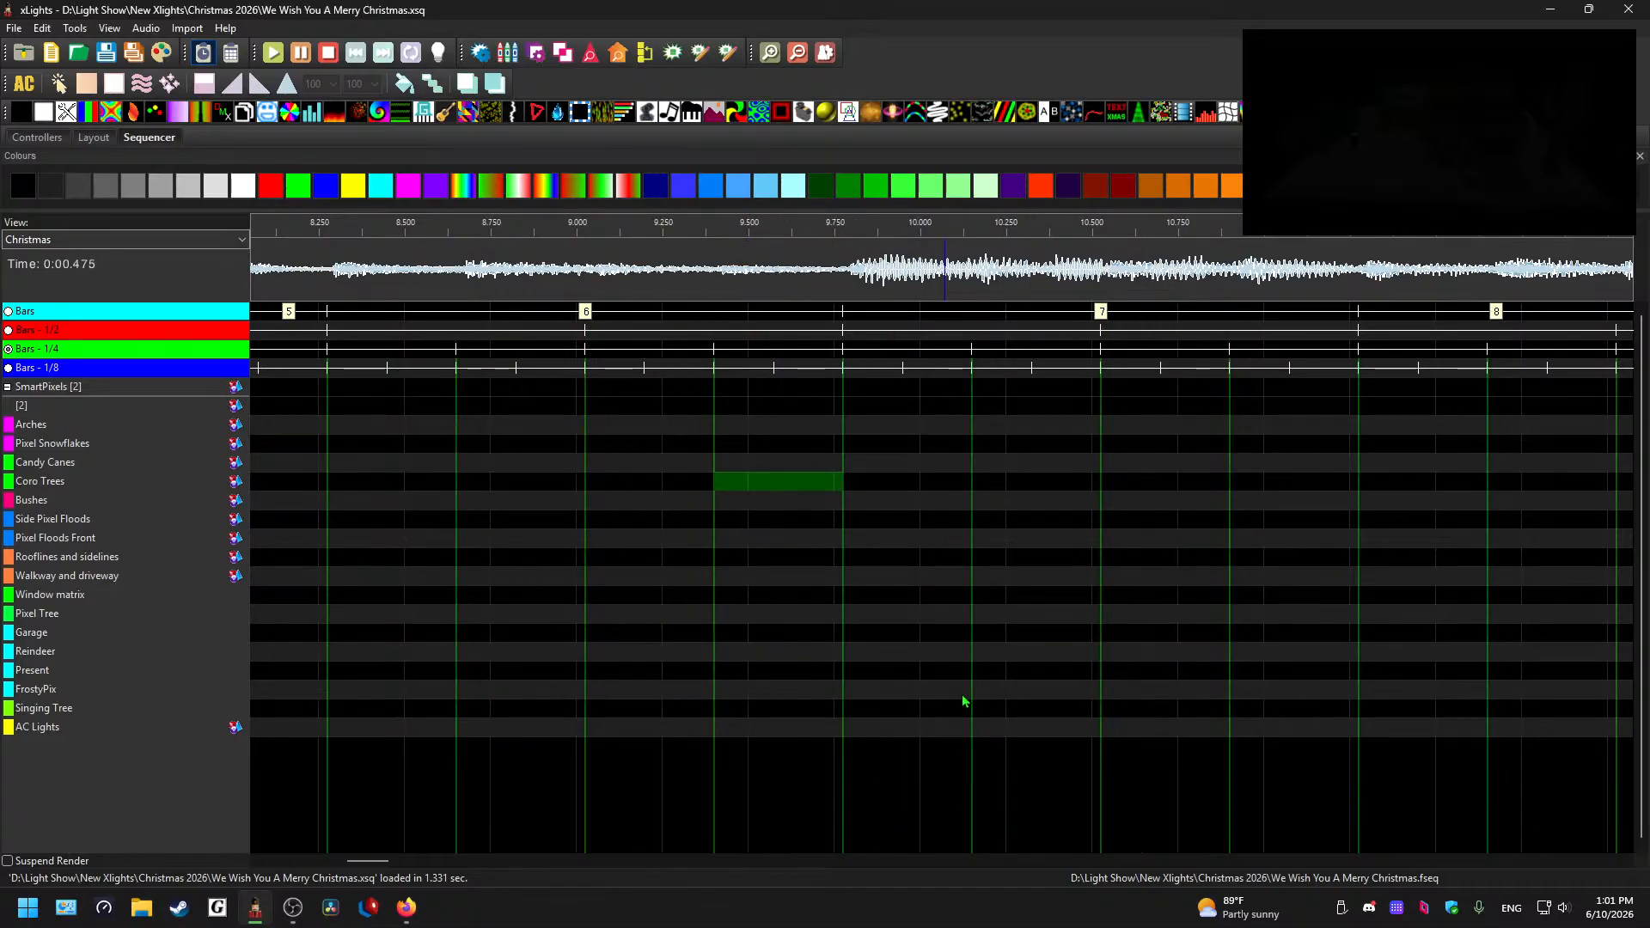
left_click_drag(375, 862, 285, 866)
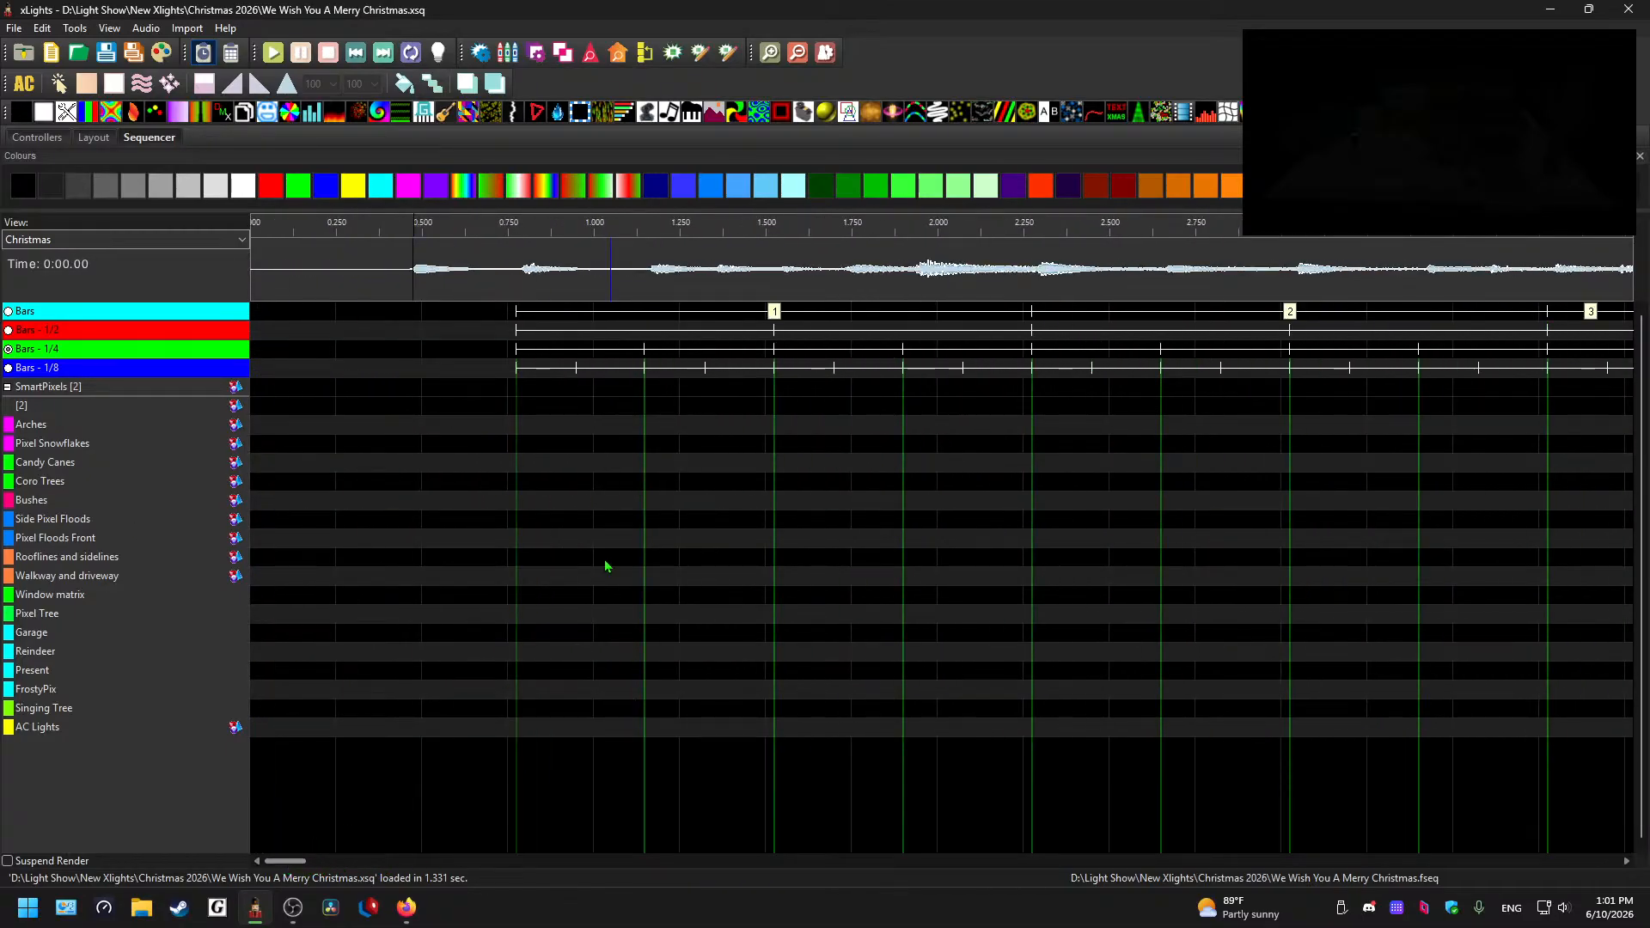
- Expand the Candy Canes group and place a Shockwave effect on Candy Cane 3 from 0.775 to 1.150 seconds
left_click(67, 482)
left_click(64, 461)
double_click(63, 462)
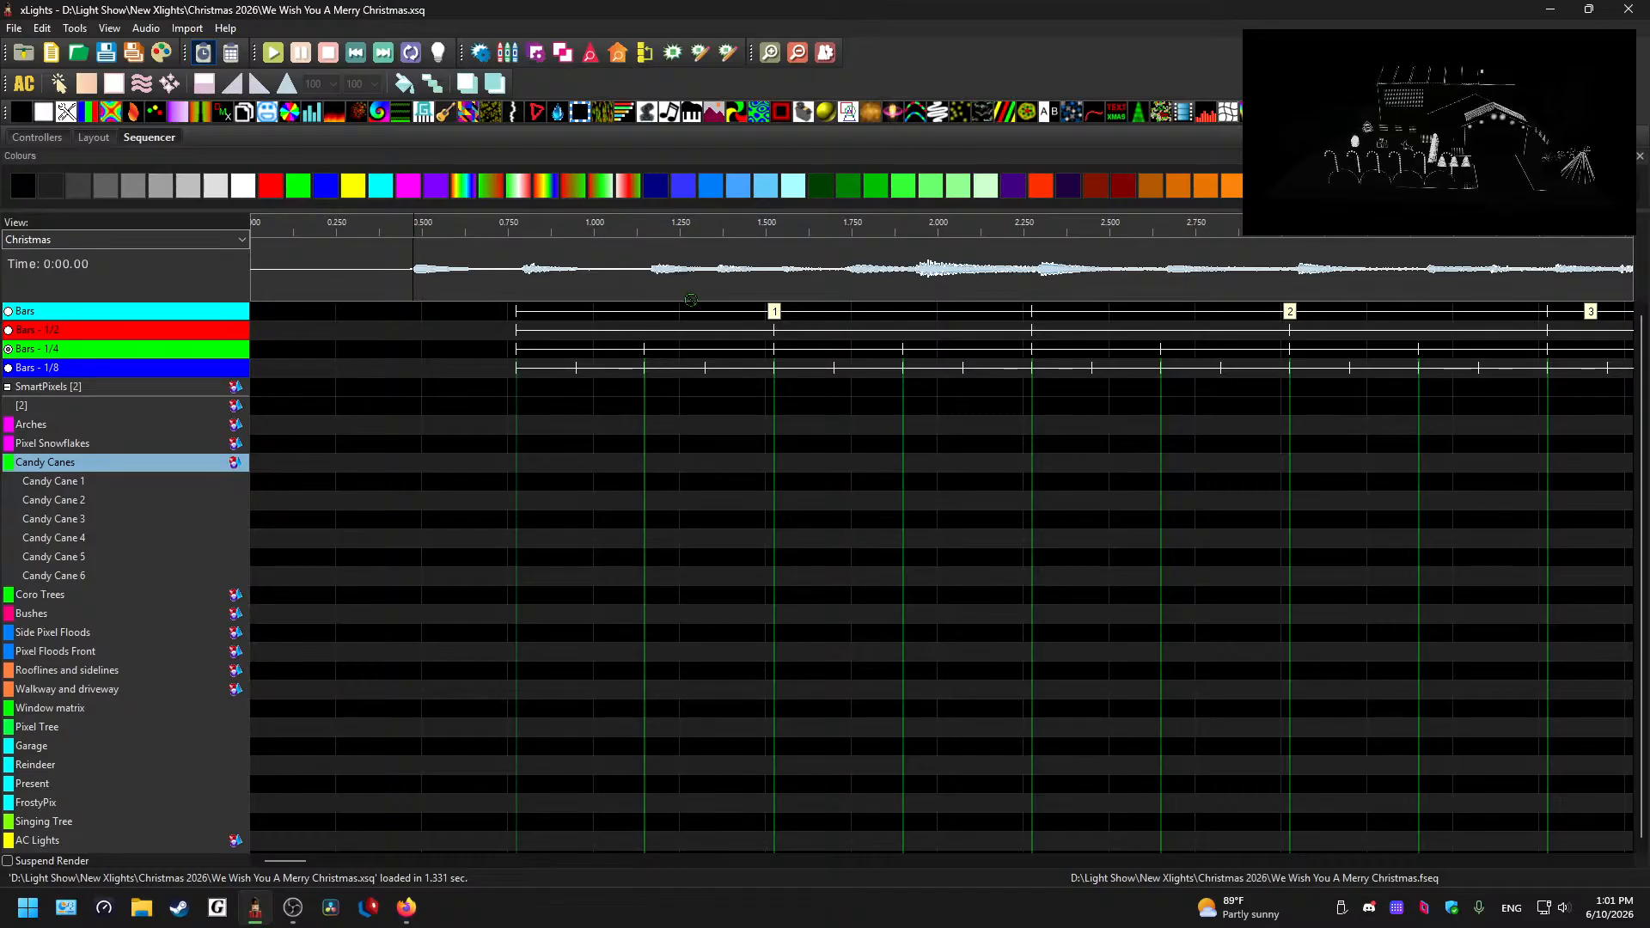
double_click(556, 487)
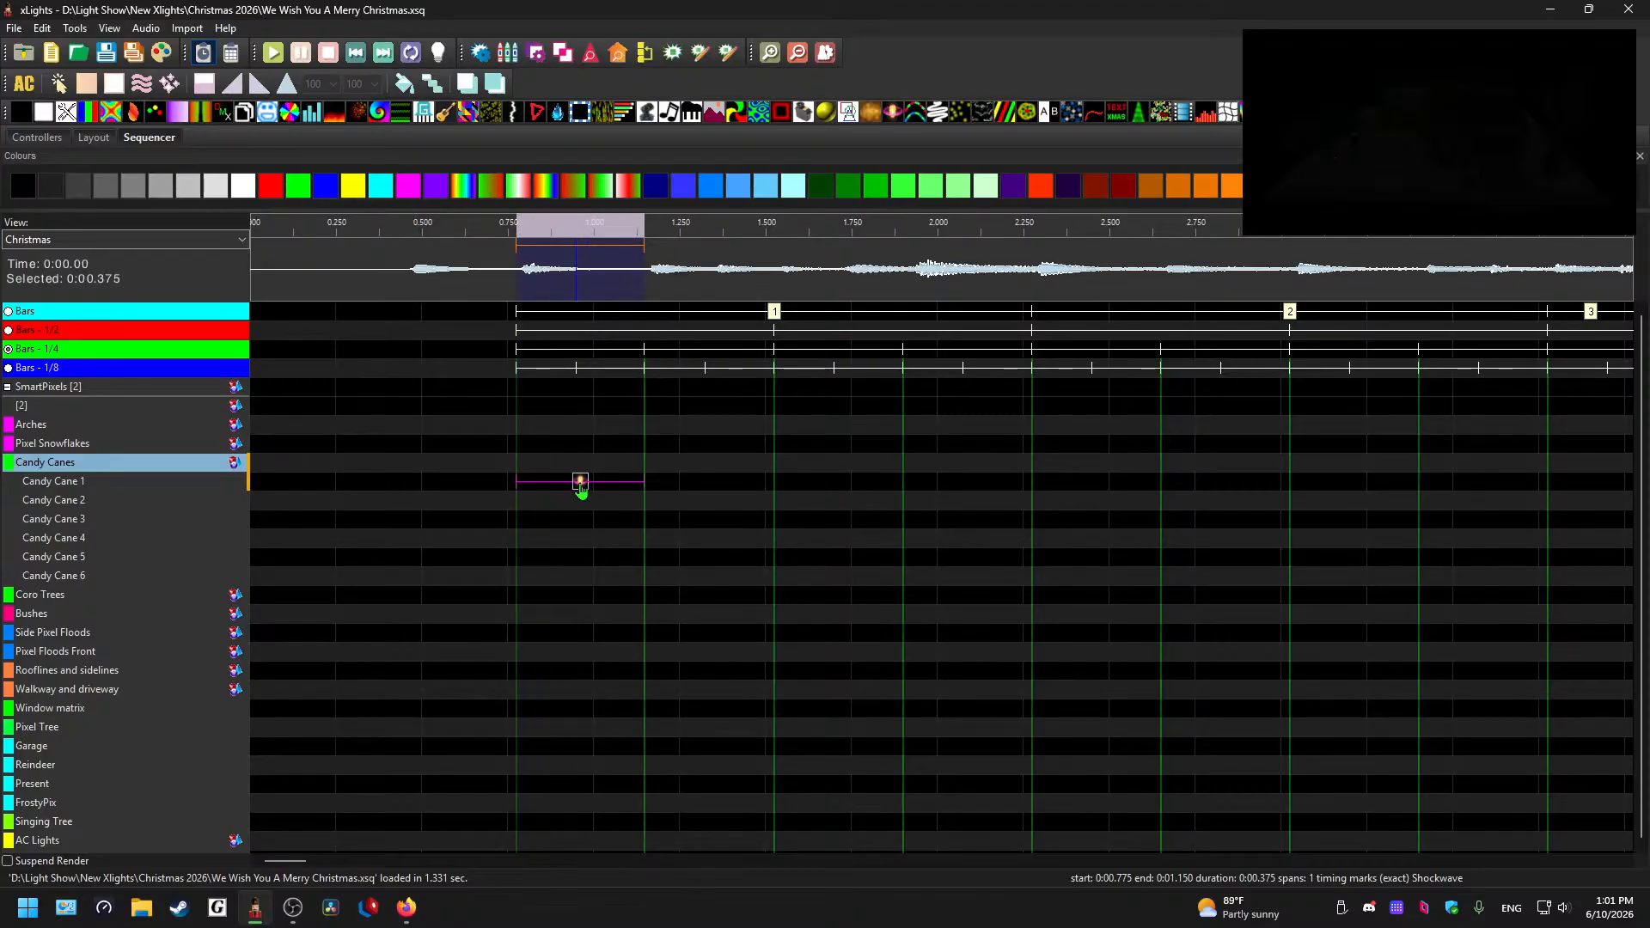
left_click_drag(581, 488, 580, 519)
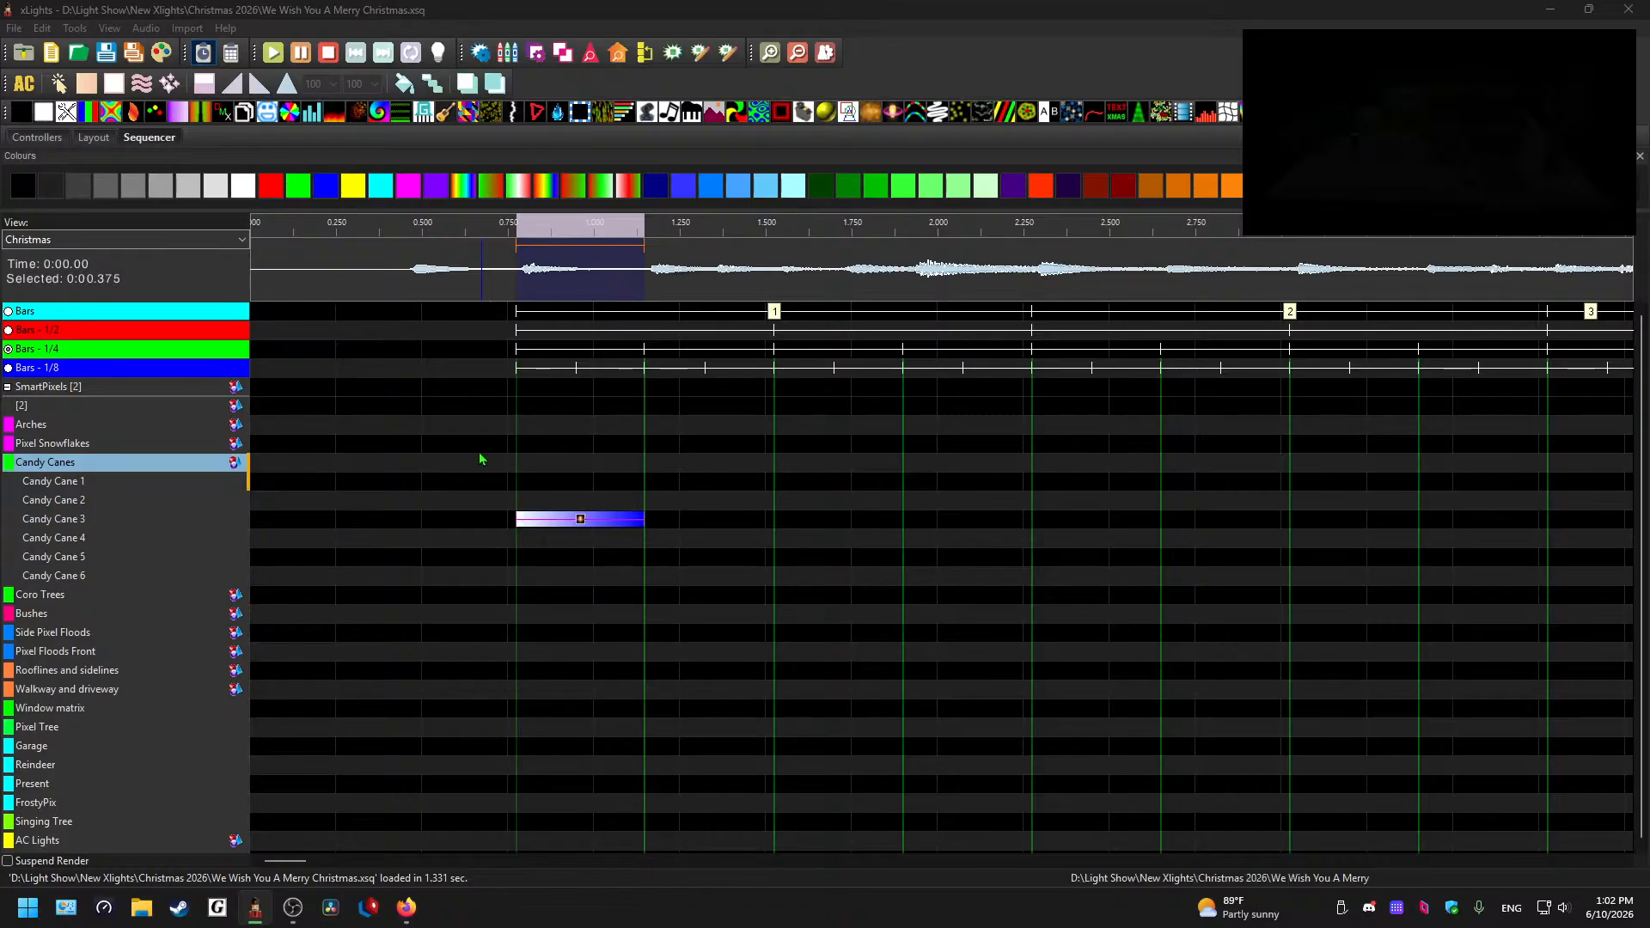
- Copy the Shockwave effect to Candy Cane 1, spanning 0.450 to 0.775 seconds
left_click_drag(575, 526, 404, 481)
left_click(555, 483)
key("ctrl+v")
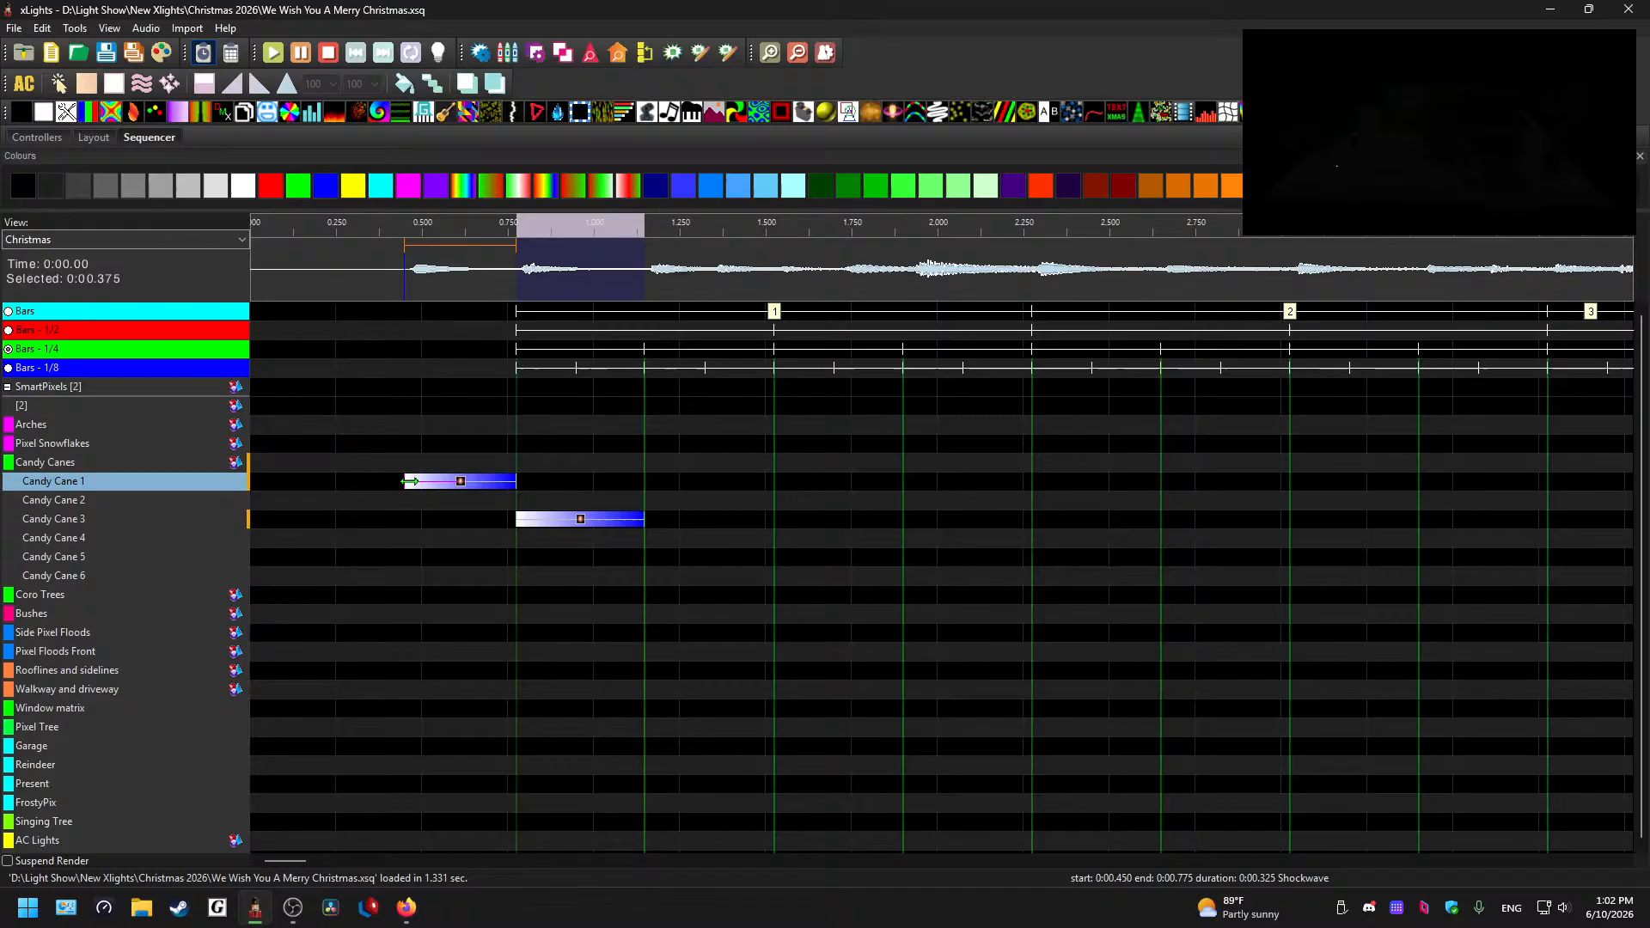
- Listen to the opening notes from 0.425 and 1.125 seconds to check the timing
left_click(394, 270)
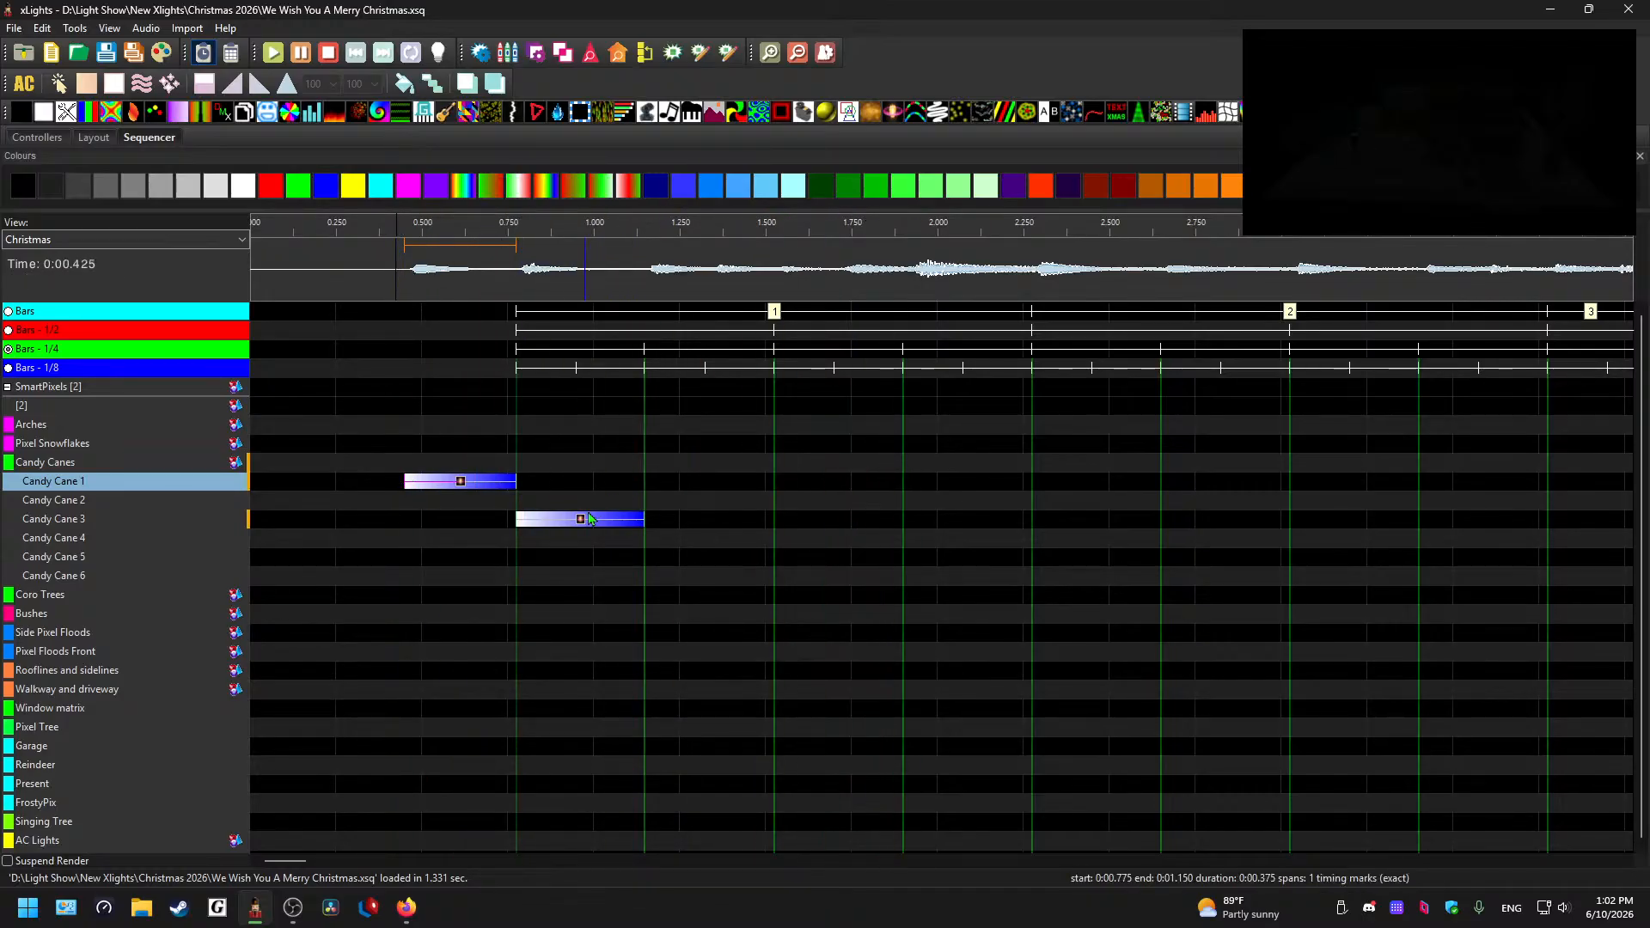
left_click(638, 269)
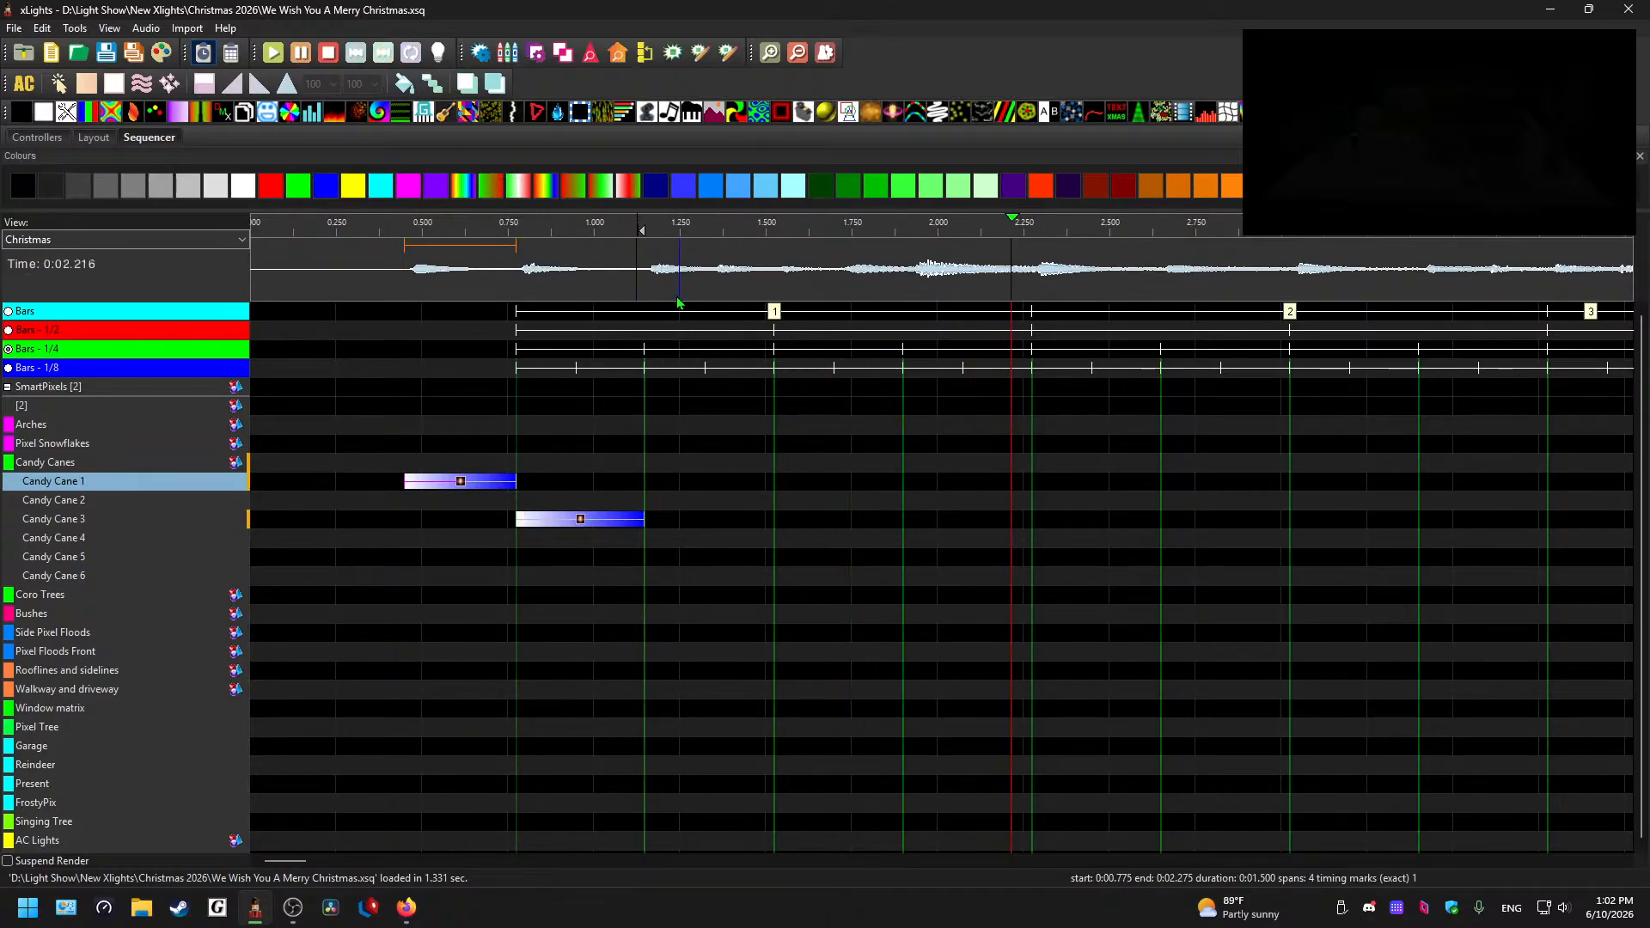
key("space")
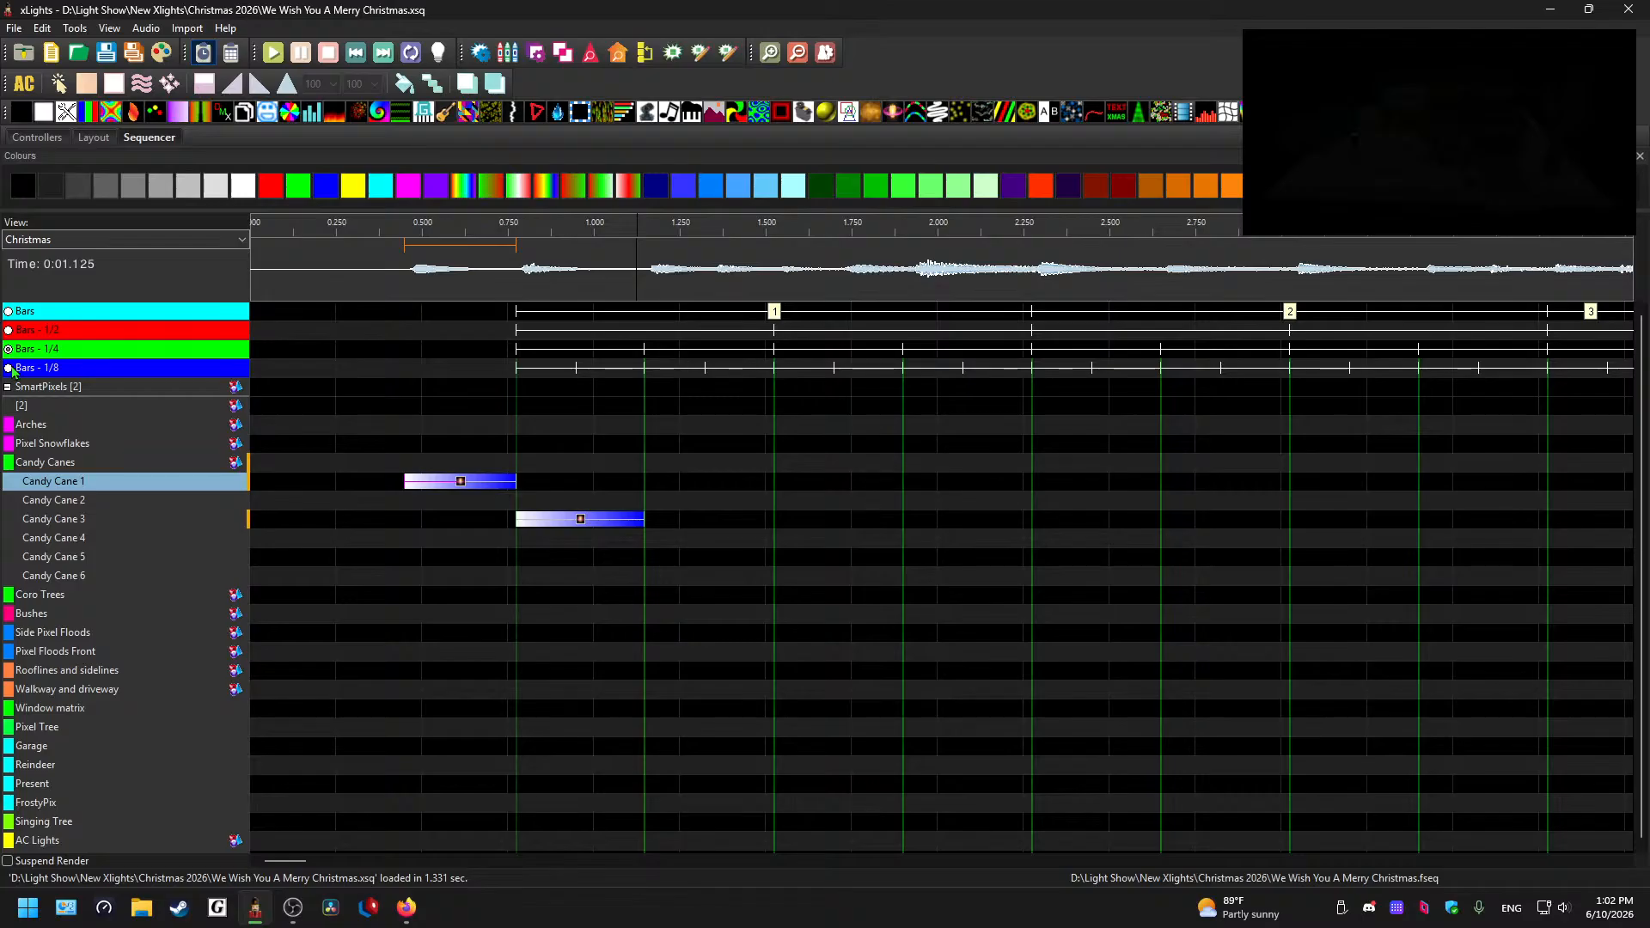
- Activate the Bars - 1/8 timing track and copy the Shockwave onto Candy Cane 3 from 1.150 to 1.325 seconds
left_click(10, 368)
scroll(712, 510, "up", 2)
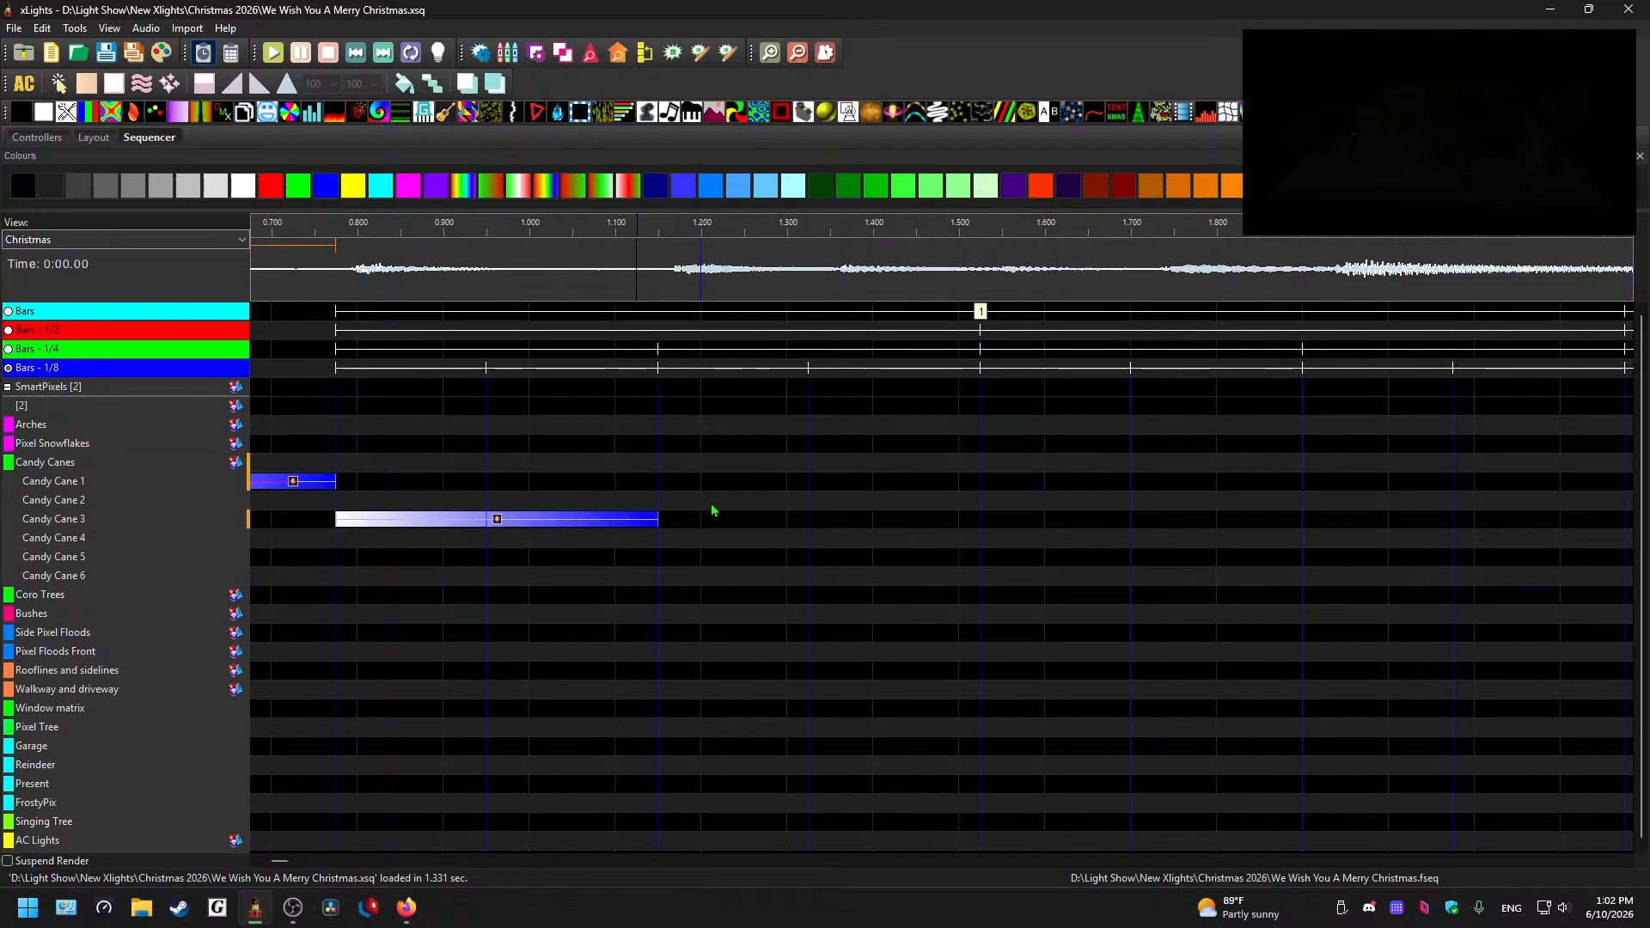
left_click(547, 516)
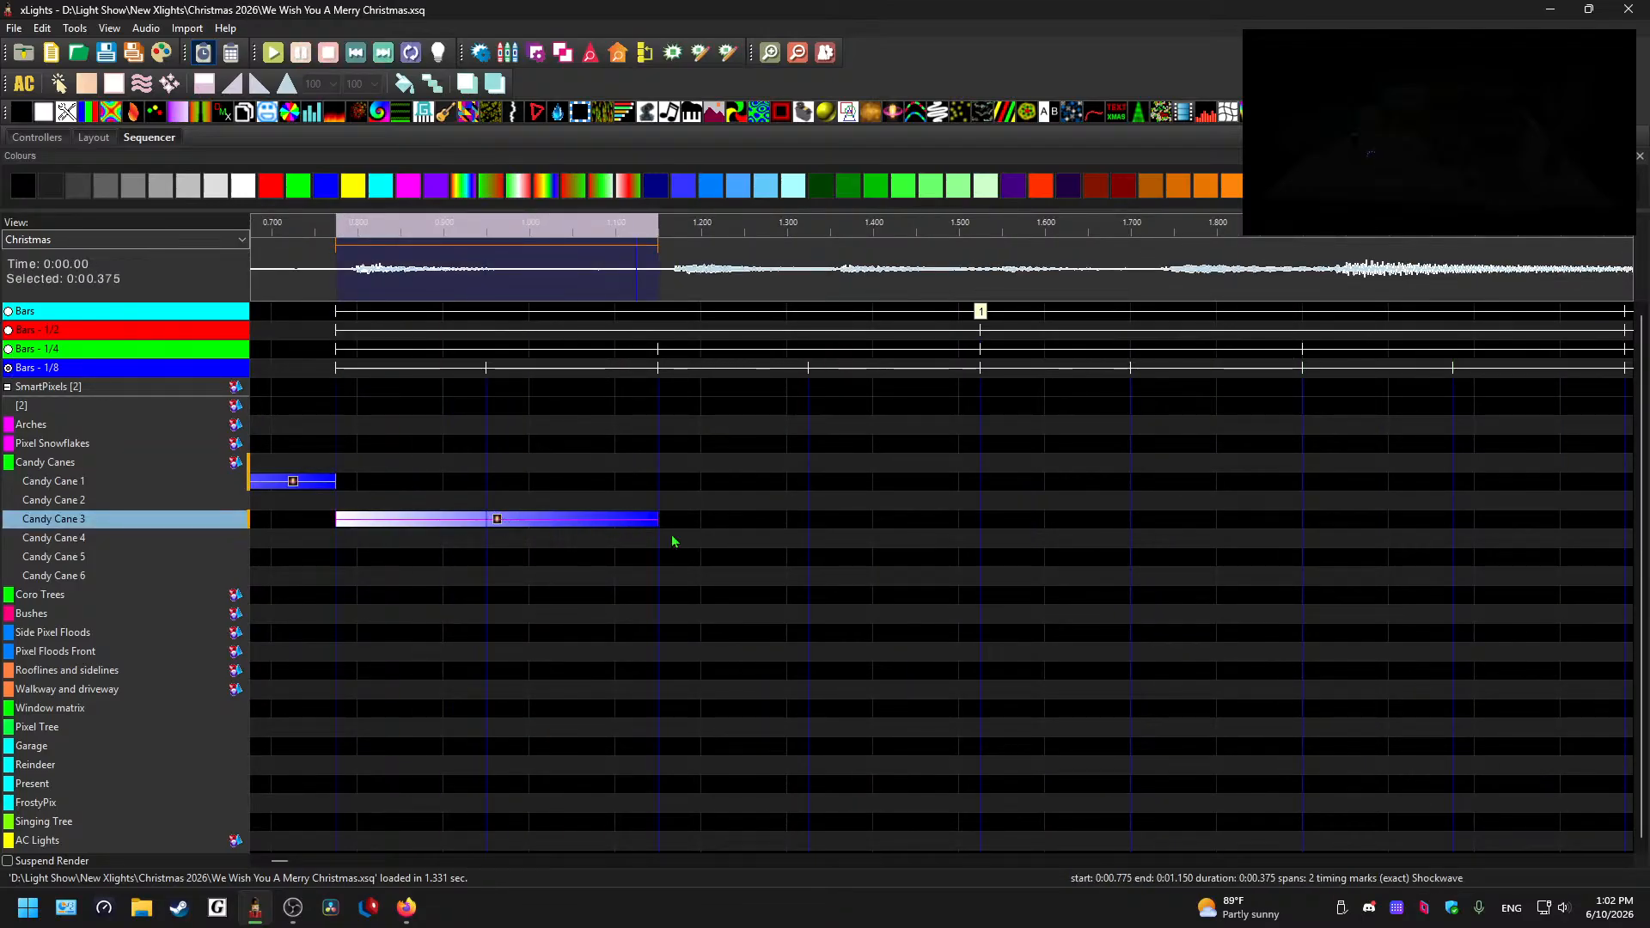
mouse_move(723, 536)
left_mouse_down()
mouse_move(895, 539)
mouse_move(721, 538)
mouse_move(811, 538)
mouse_move(744, 519)
left_mouse_up()
left_click(484, 522)
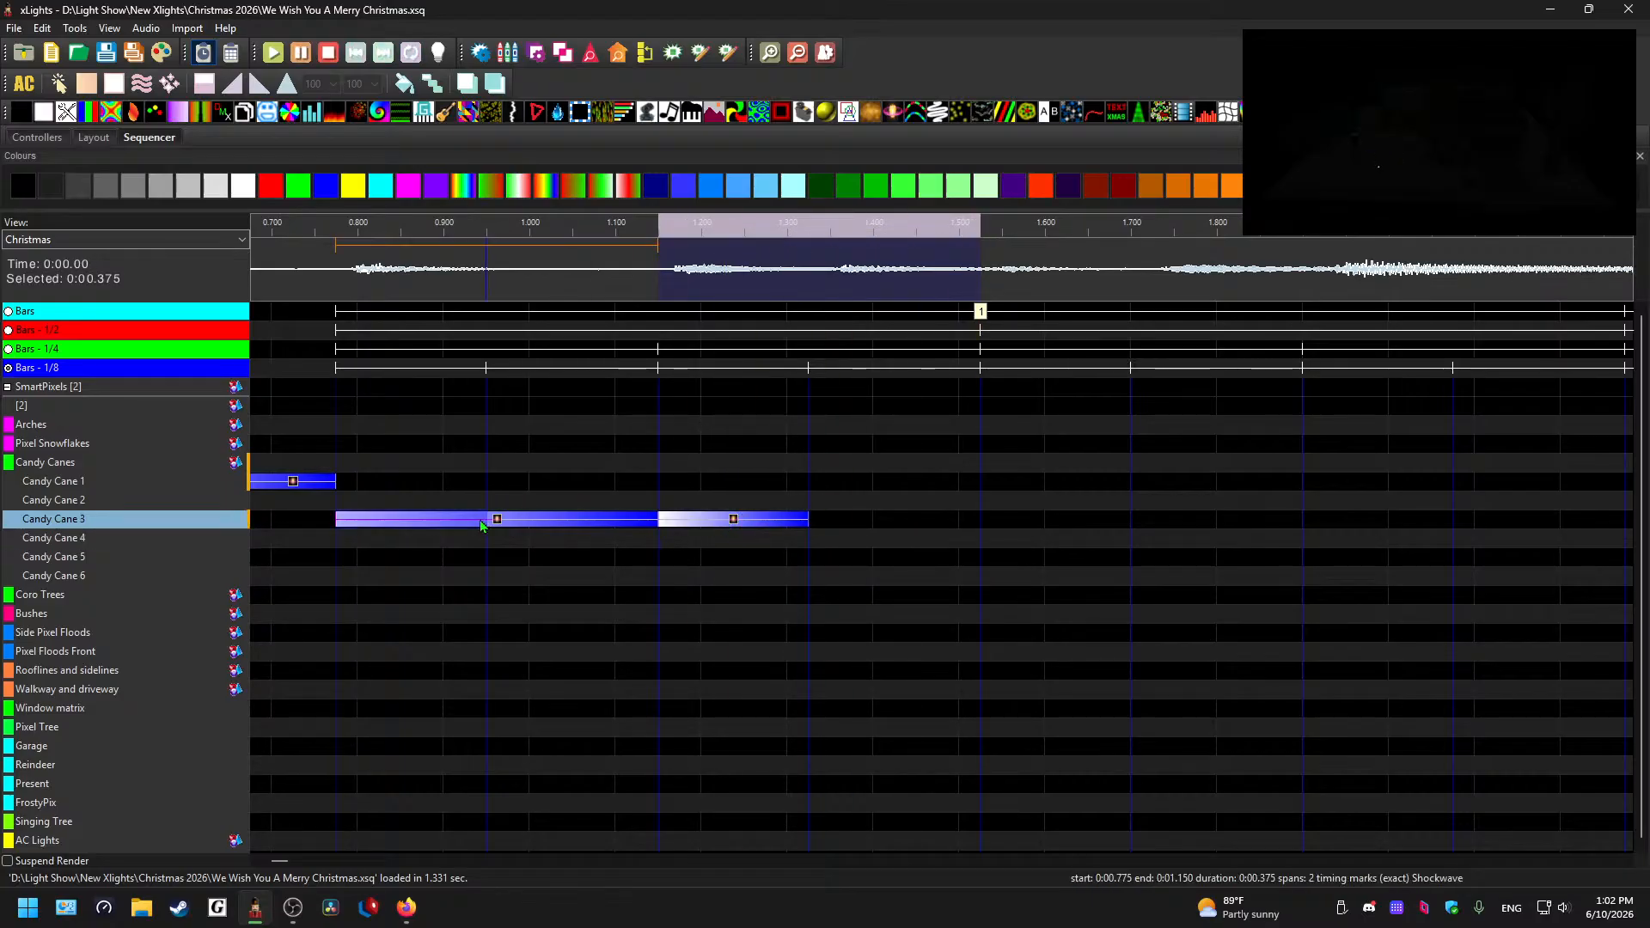
- Copy the short Shockwave effect to Candy Cane 4 at 1.325 seconds and to Candy Cane 3 at 1.525 seconds
left_click(752, 525)
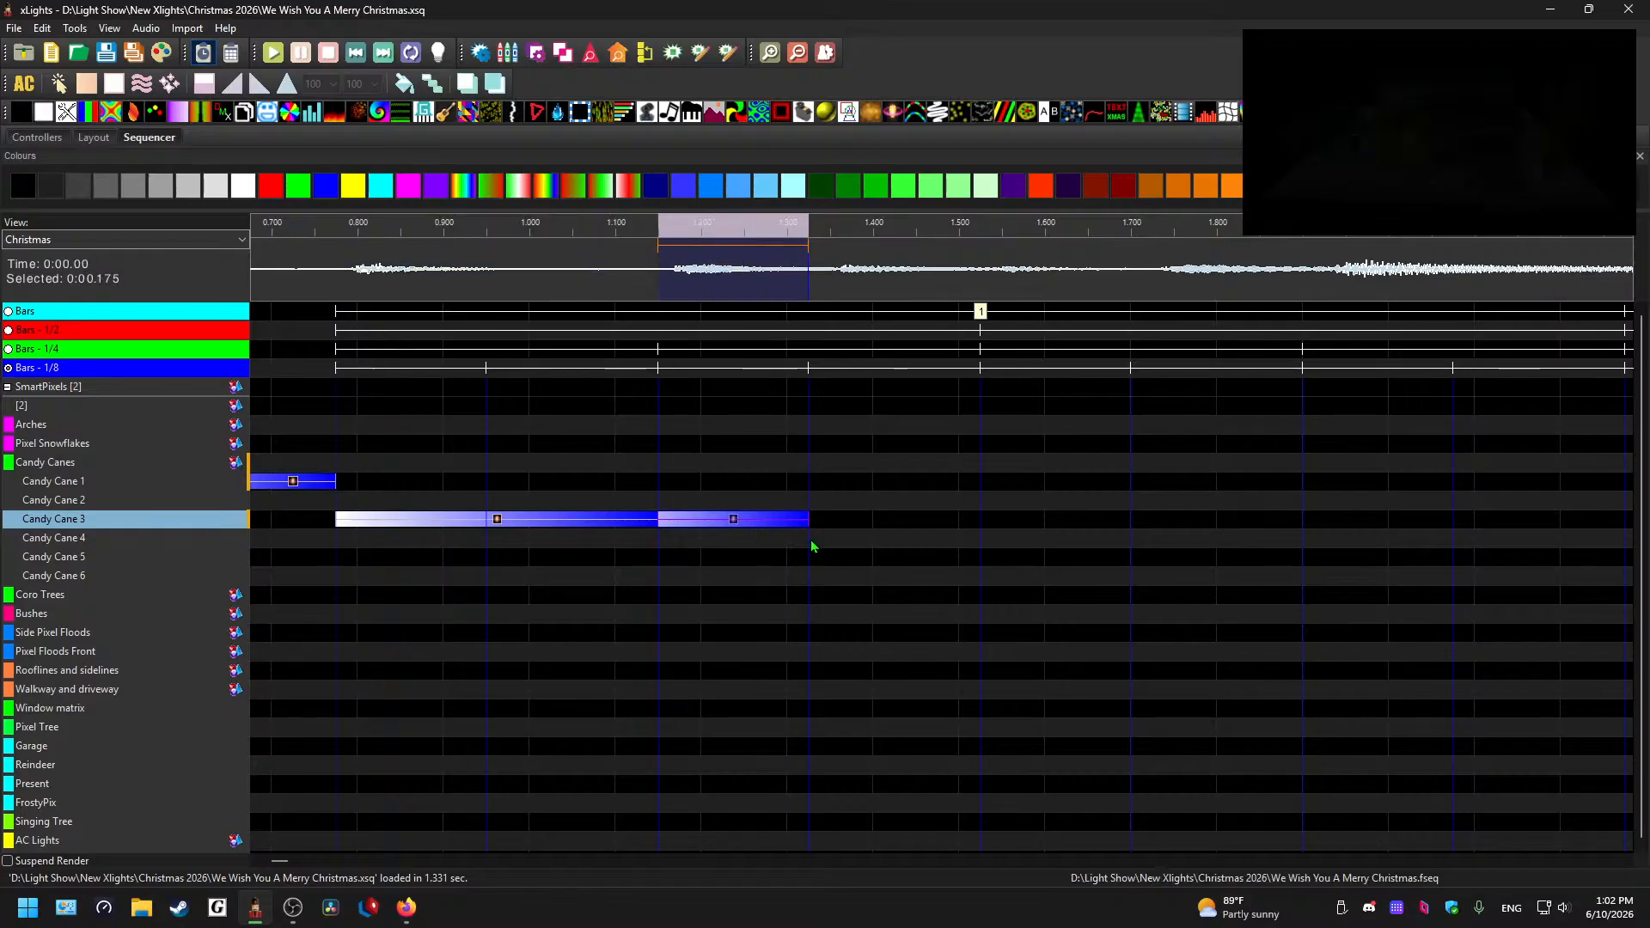
left_click(872, 542)
key("ctrl+v")
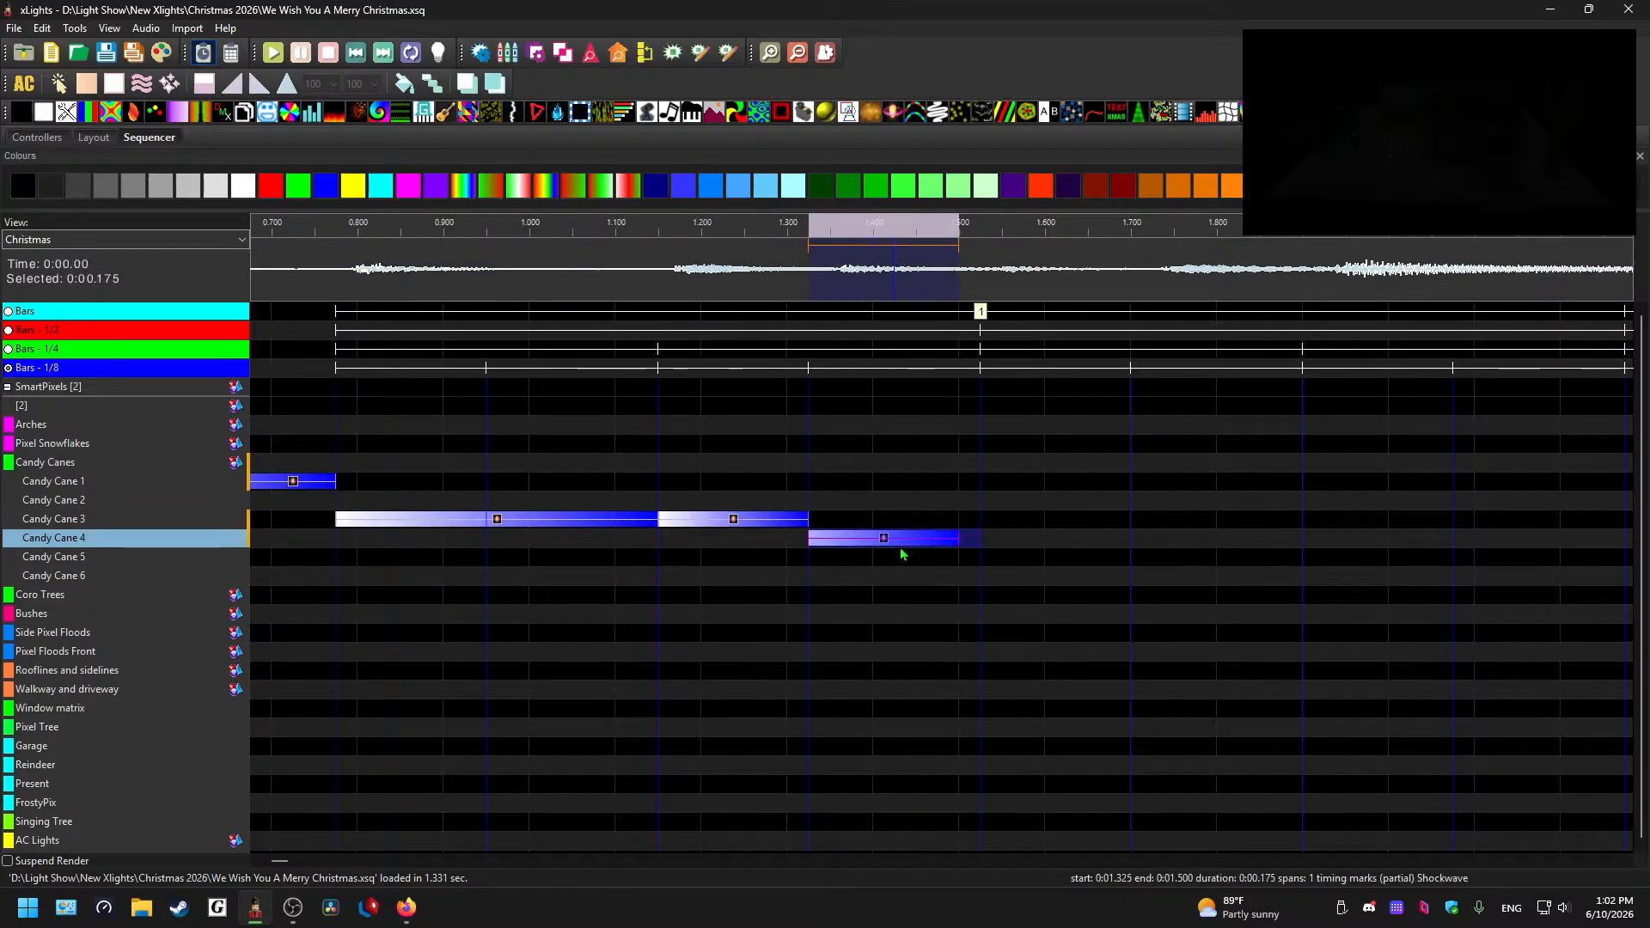
left_click(1044, 519)
key("ctrl+v")
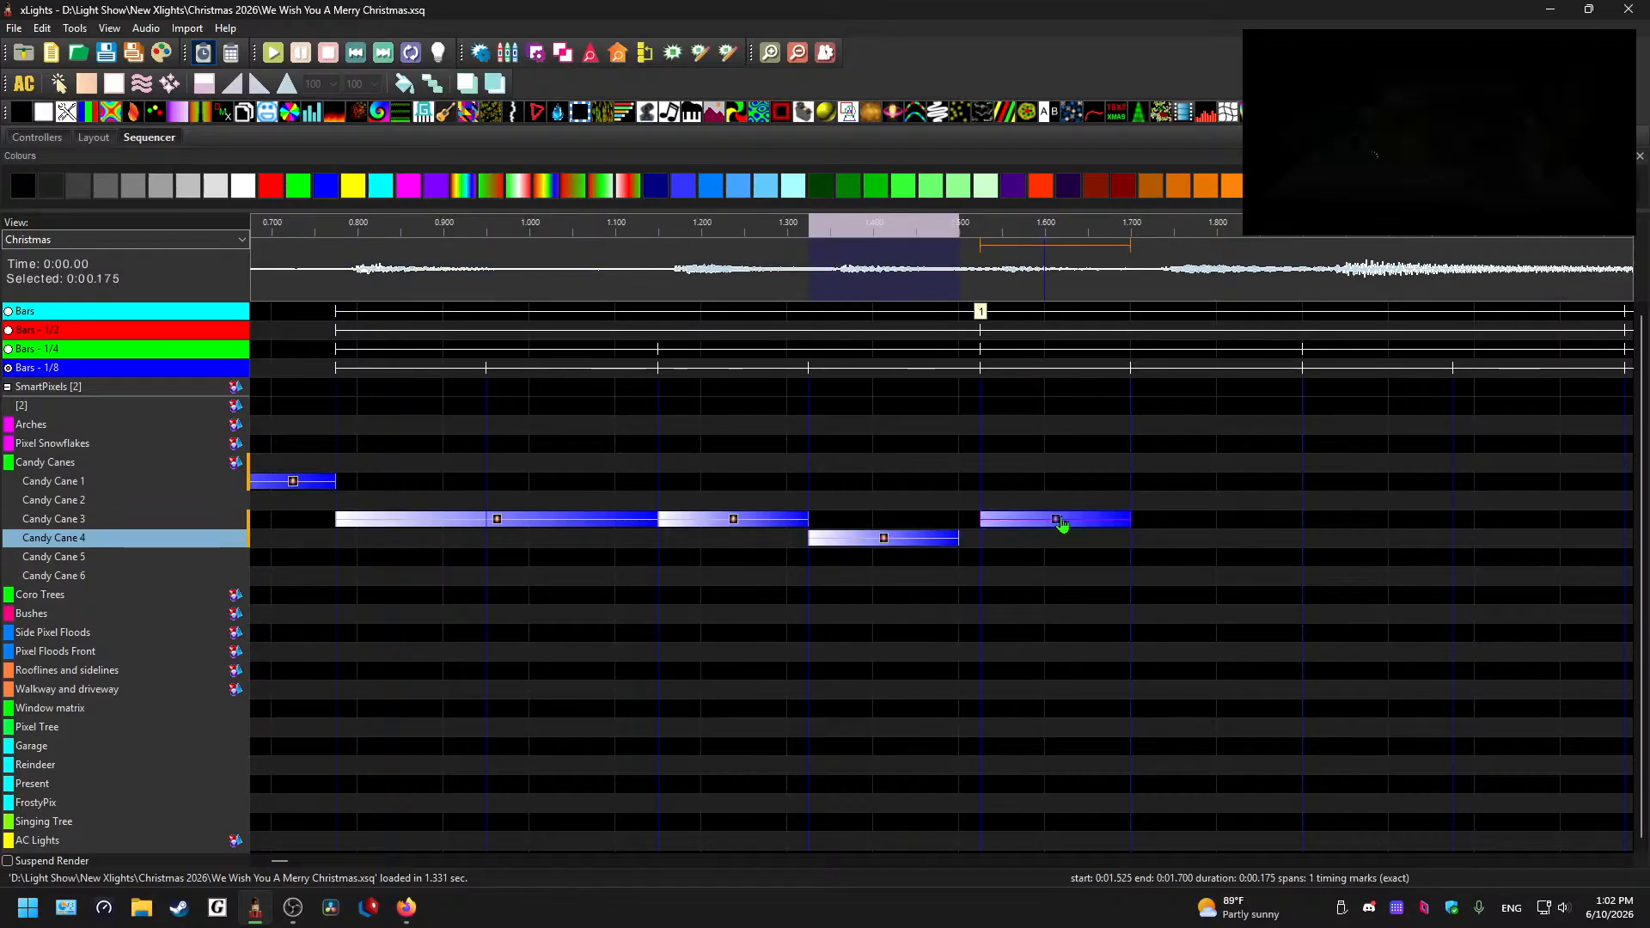
- Paste the short Shockwave on Candy Cane 2 at 1.700 seconds and on Candy Cane 1 at 1.900 and 2.075 seconds
left_click(1203, 500)
key("ctrl+v")
left_click(1379, 482)
key("ctrl+v")
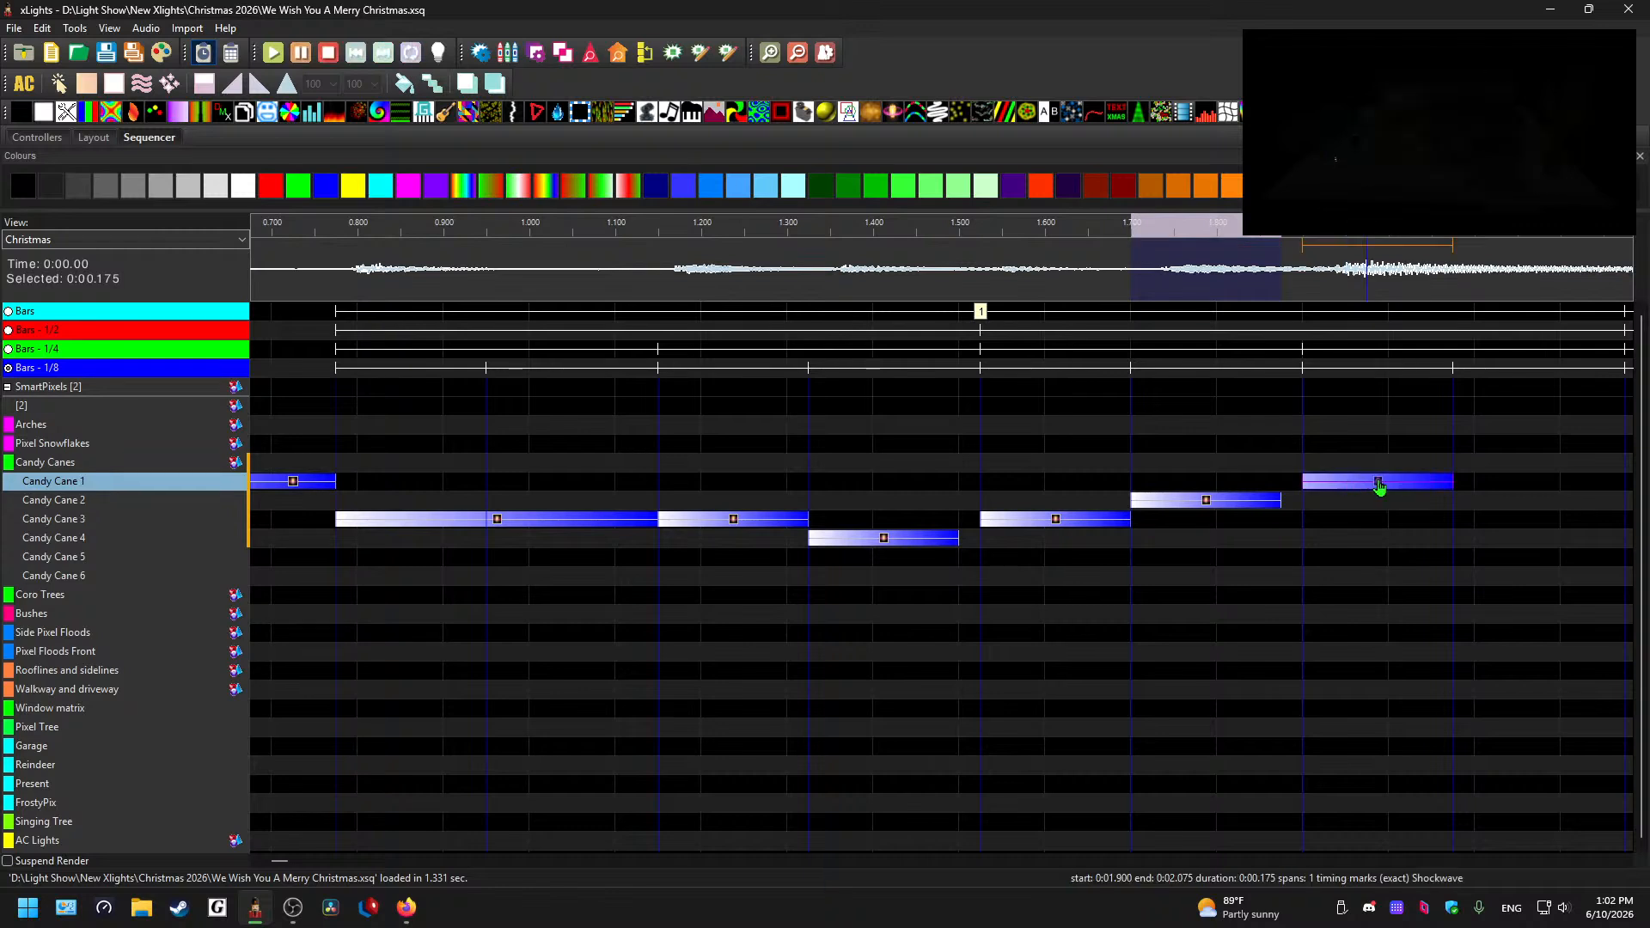
left_click(1487, 482)
key("ctrl+v")
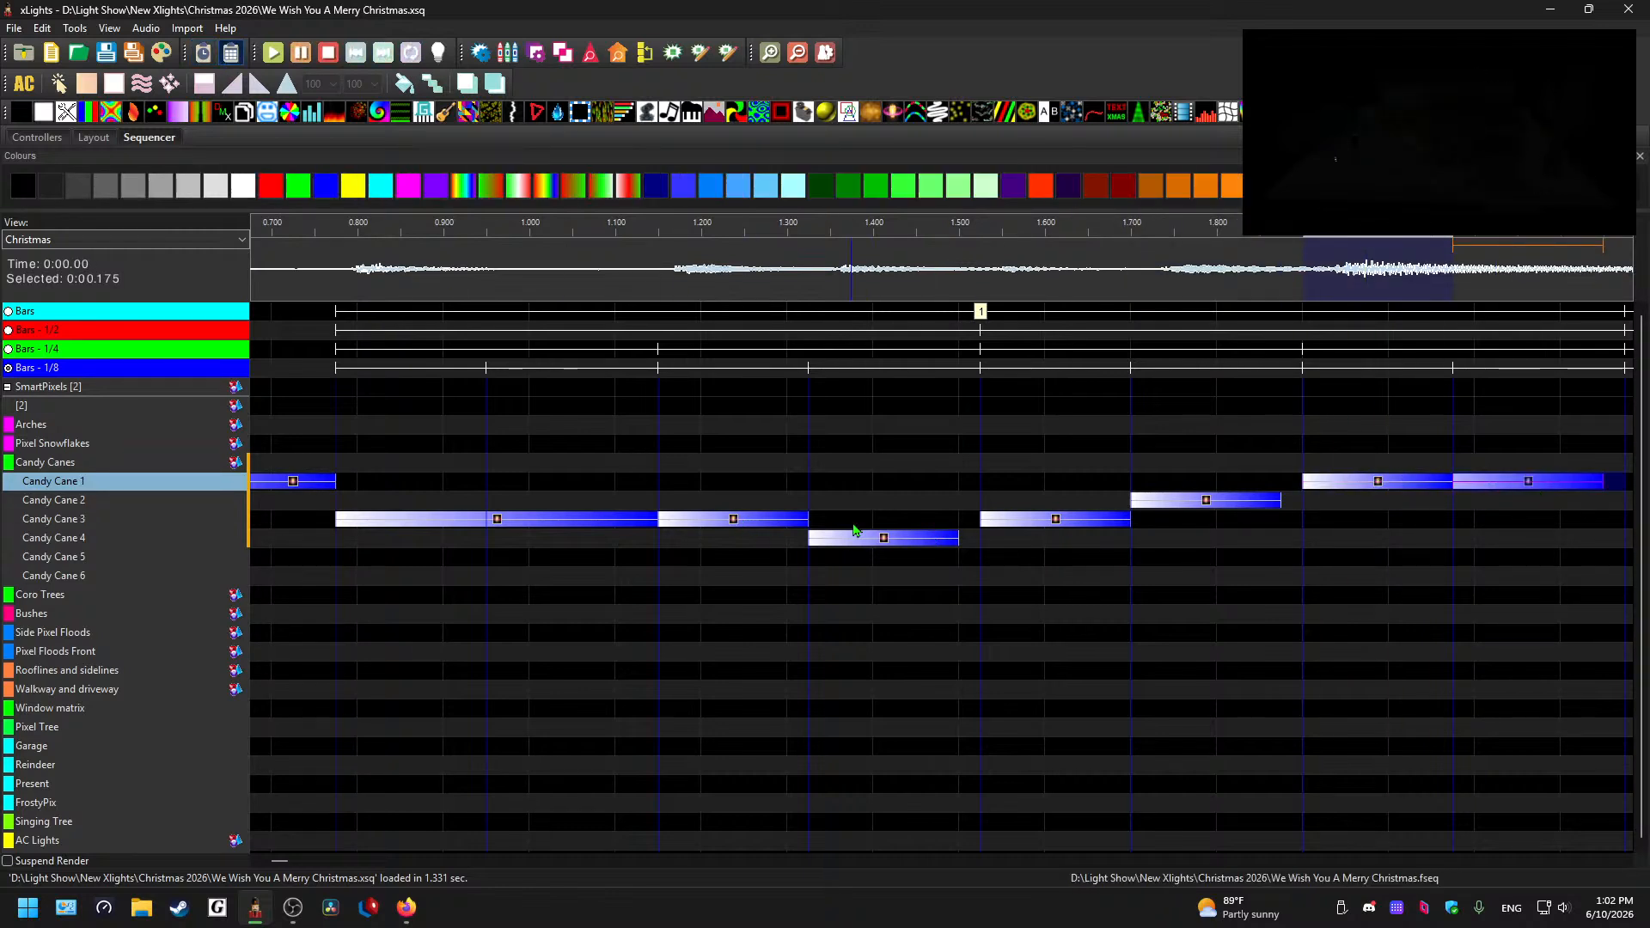
- Extend the Candy Cane 4 Shockwave to end at 1.525 seconds and the Candy Cane 2 Shockwave to end at 1.900 seconds
left_click_drag(959, 538, 1043, 540)
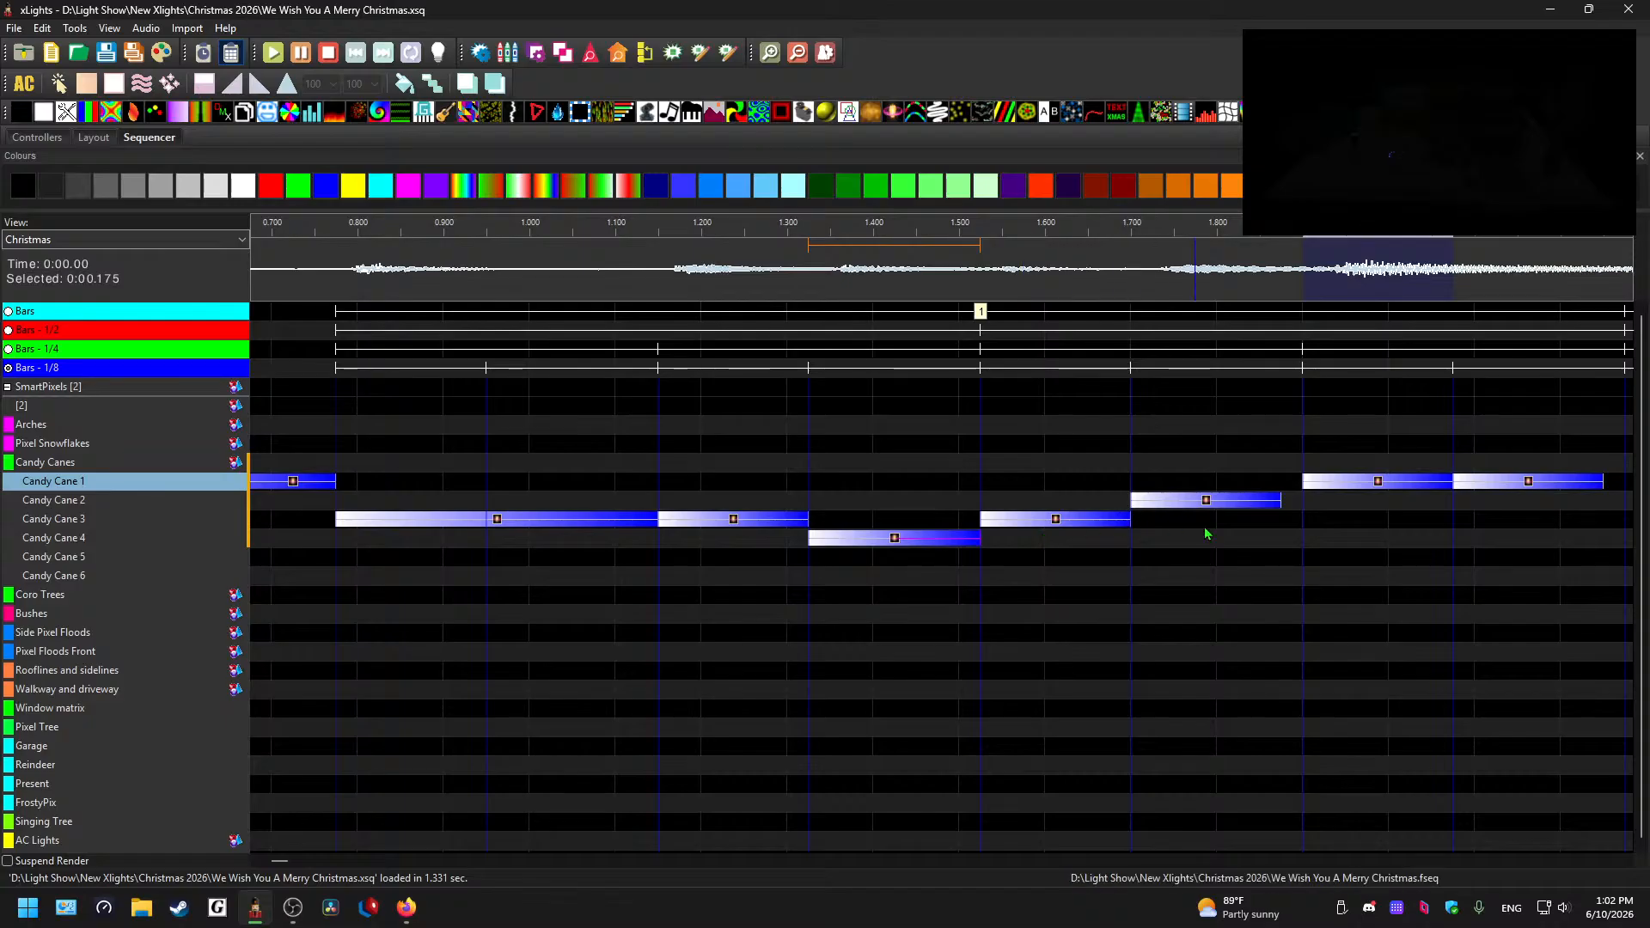
mouse_move(1281, 505)
left_mouse_down()
mouse_move(1324, 506)
mouse_move(1307, 501)
left_mouse_up()
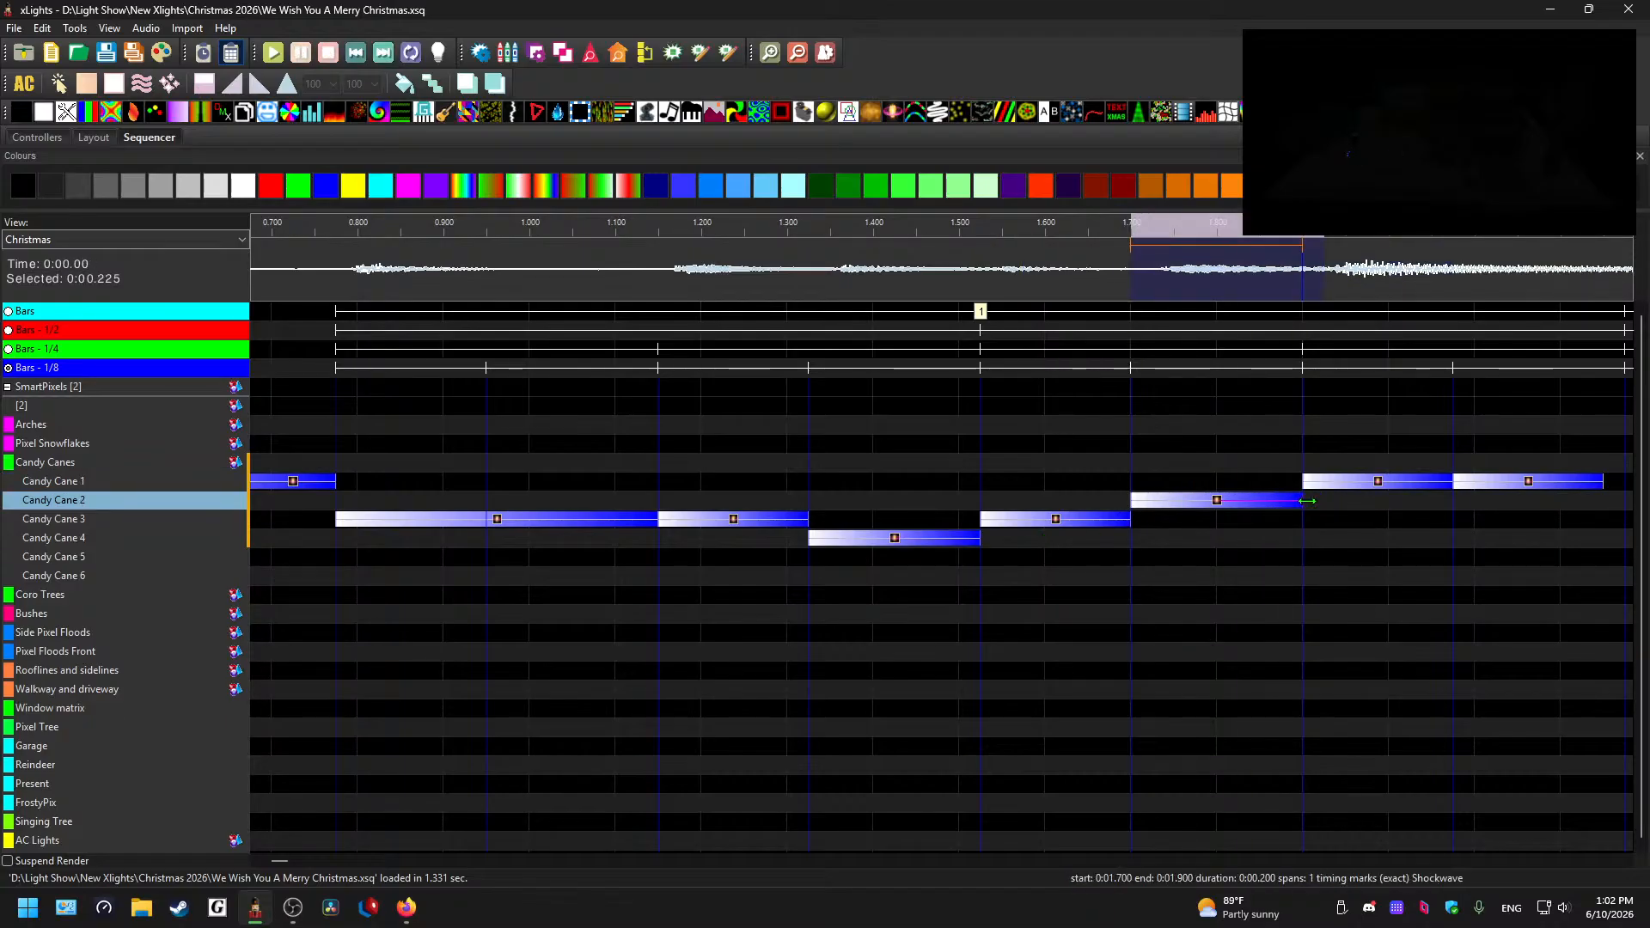
left_click(1371, 484)
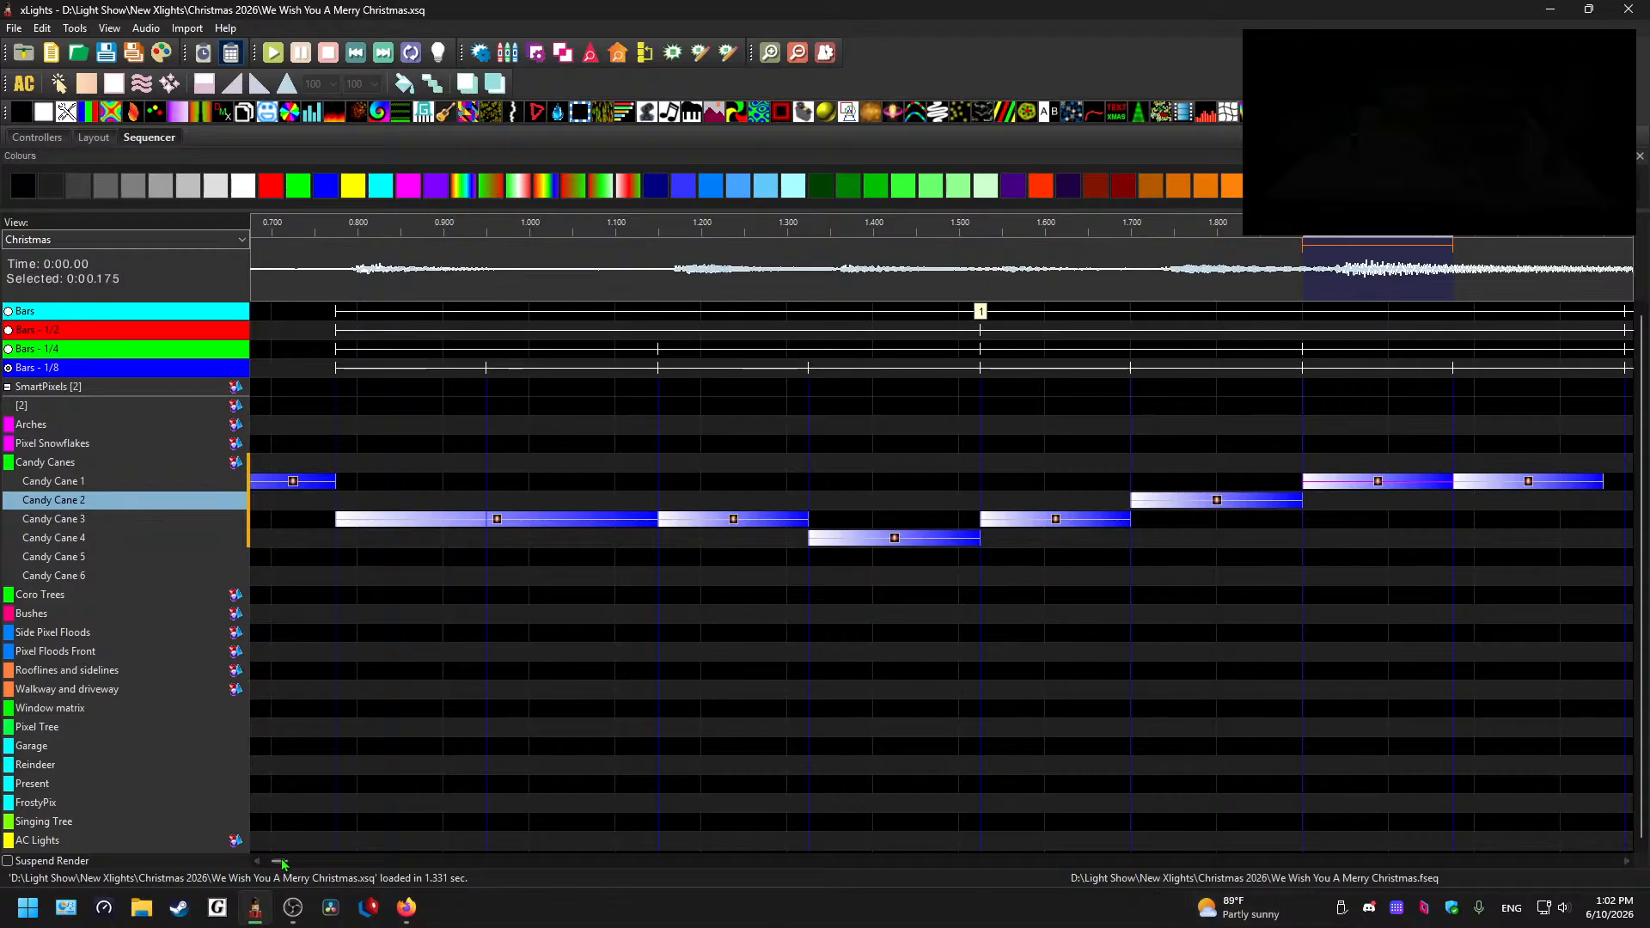
- Arrange three consecutive Shockwaves on Candy Cane 1 spanning 1.900 to 2.275, 2.275 to 2.650 and 2.650 to 3.025 seconds
left_click_drag(278, 861, 288, 861)
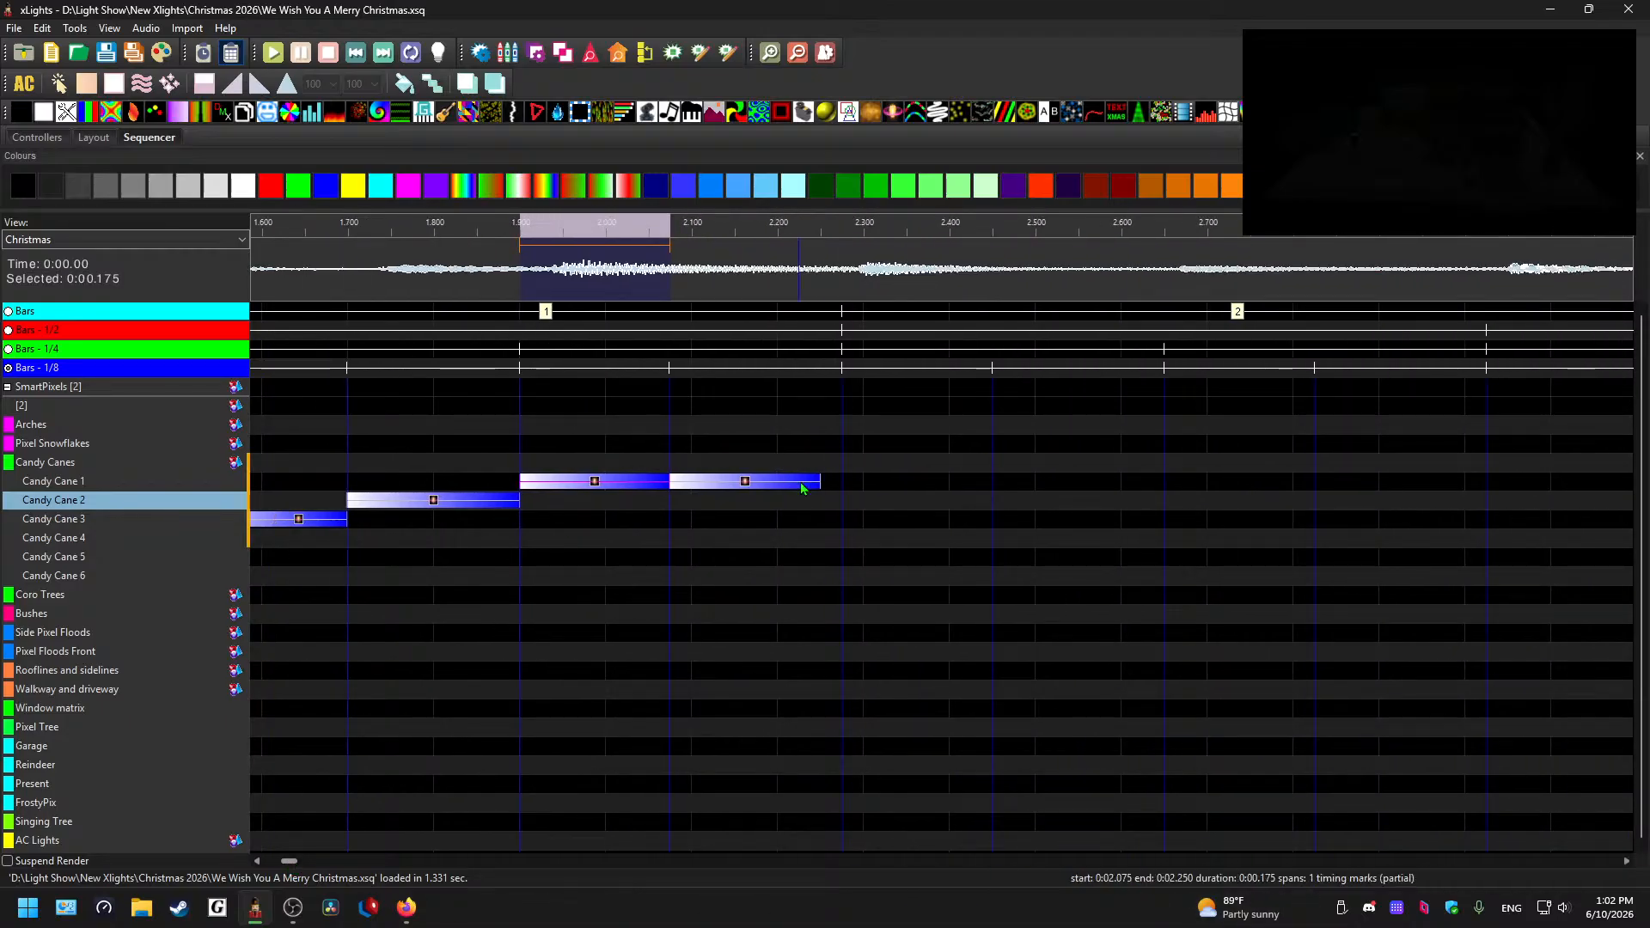
left_click_drag(748, 486, 899, 498)
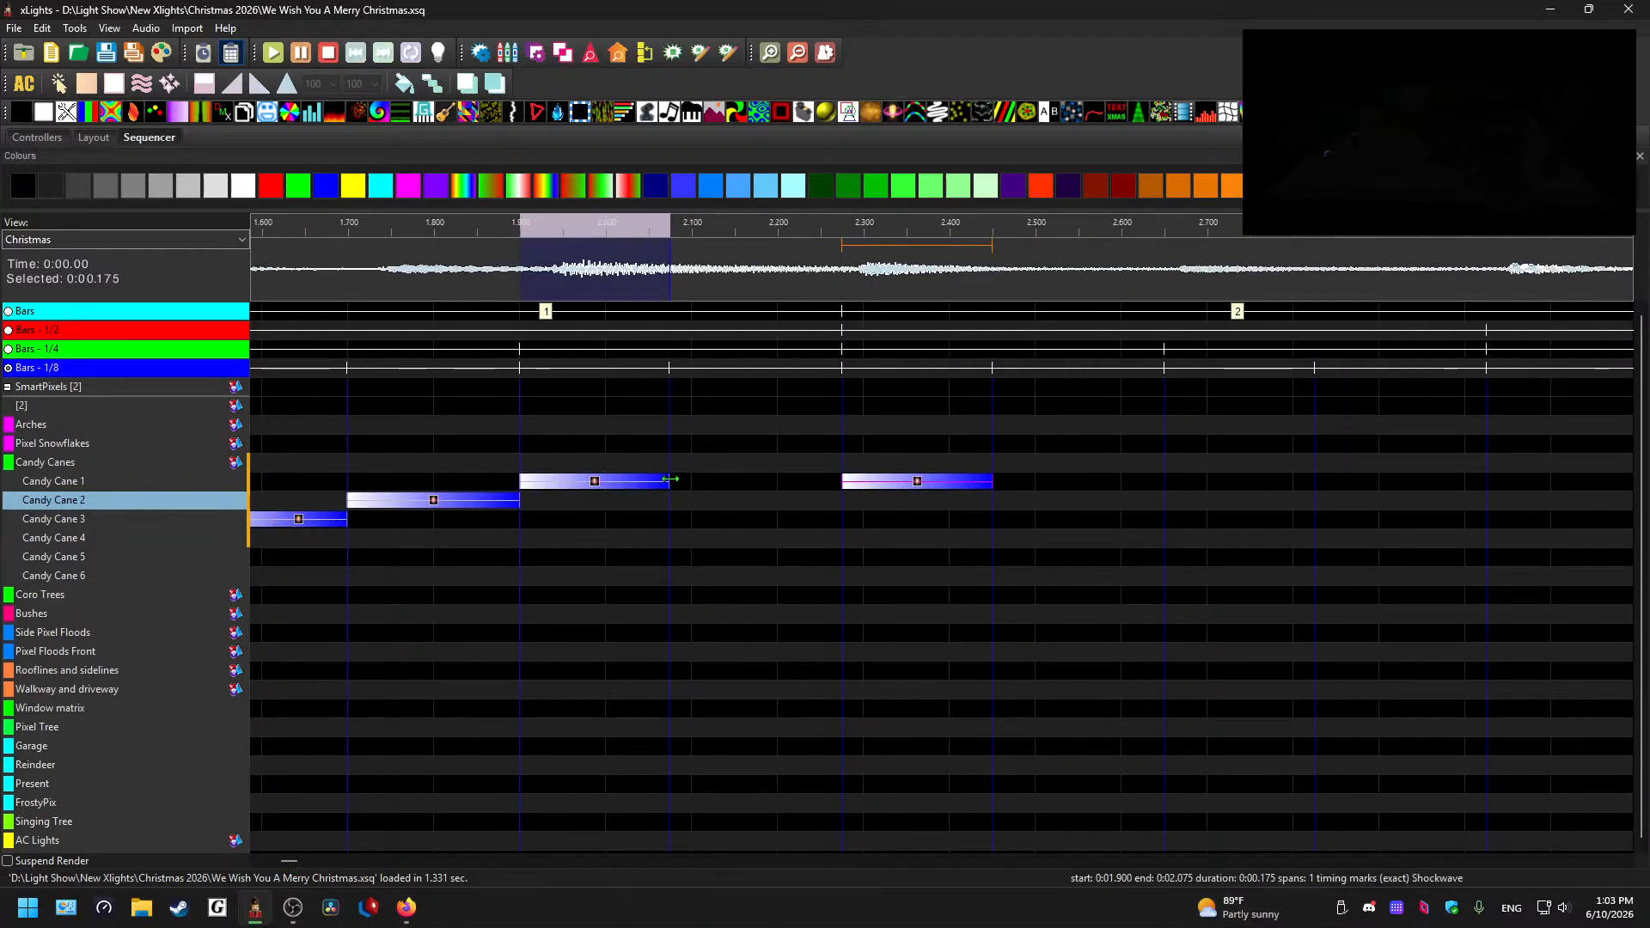
left_click_drag(669, 481, 843, 480)
left_click(995, 483)
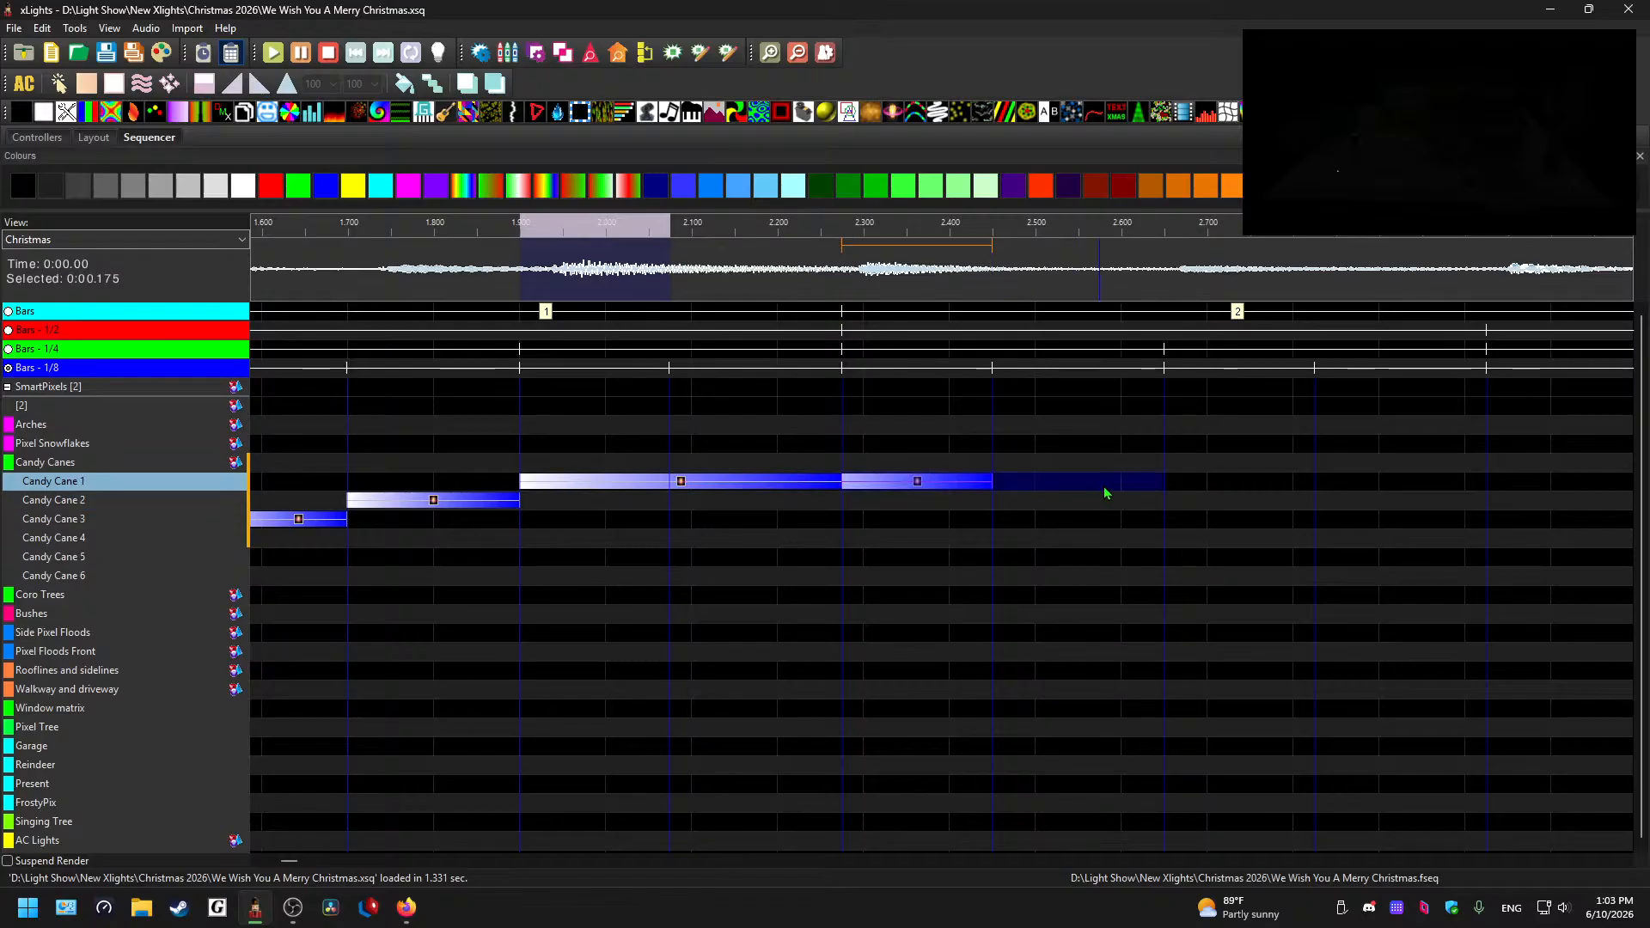
left_click_drag(994, 483, 1163, 483)
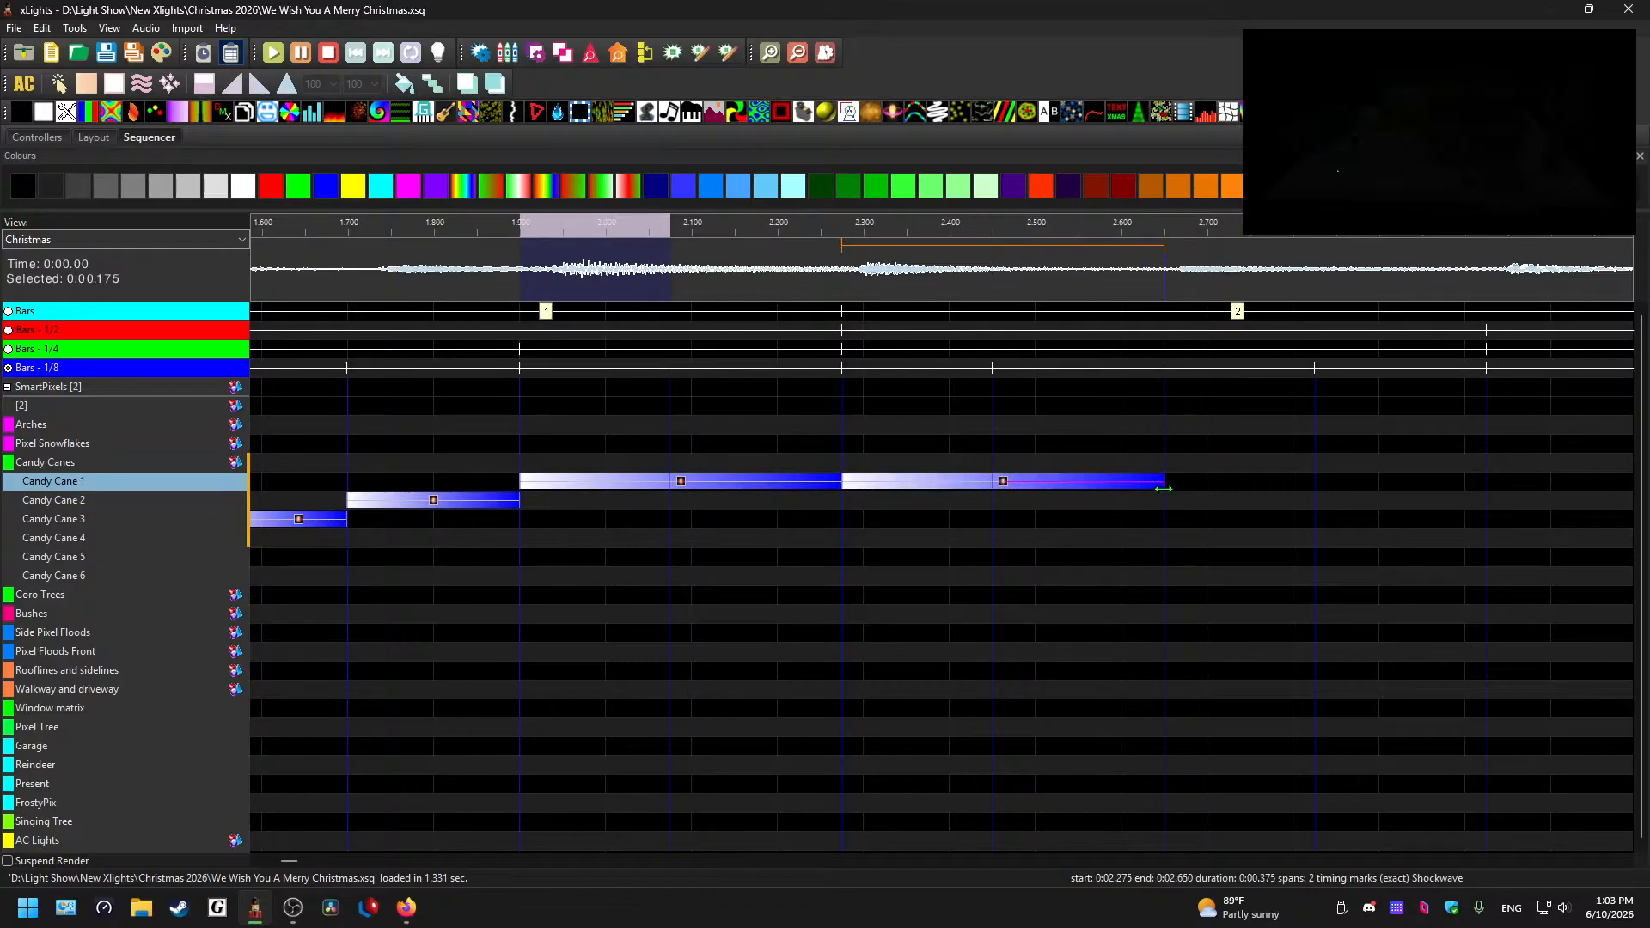
left_click(1214, 483)
key("ctrl+v")
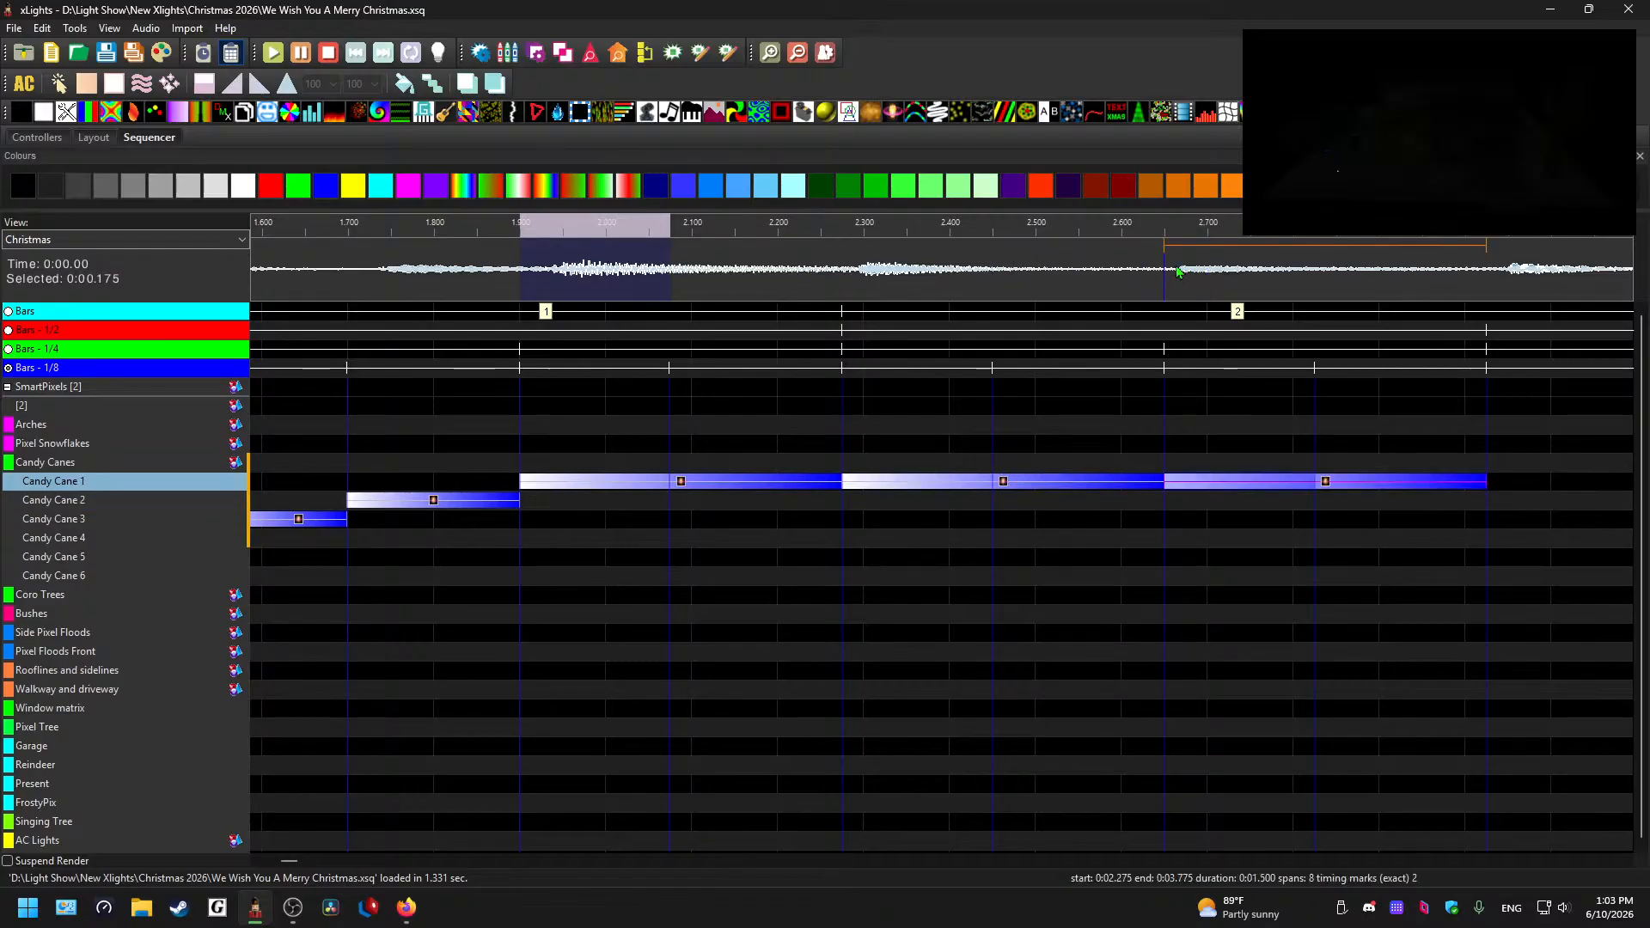
- Play the sequence from 0.425 seconds and again from about 2.7 and 2.950 seconds to check the note timing
left_click(1186, 269)
scroll(876, 674, "down", 3)
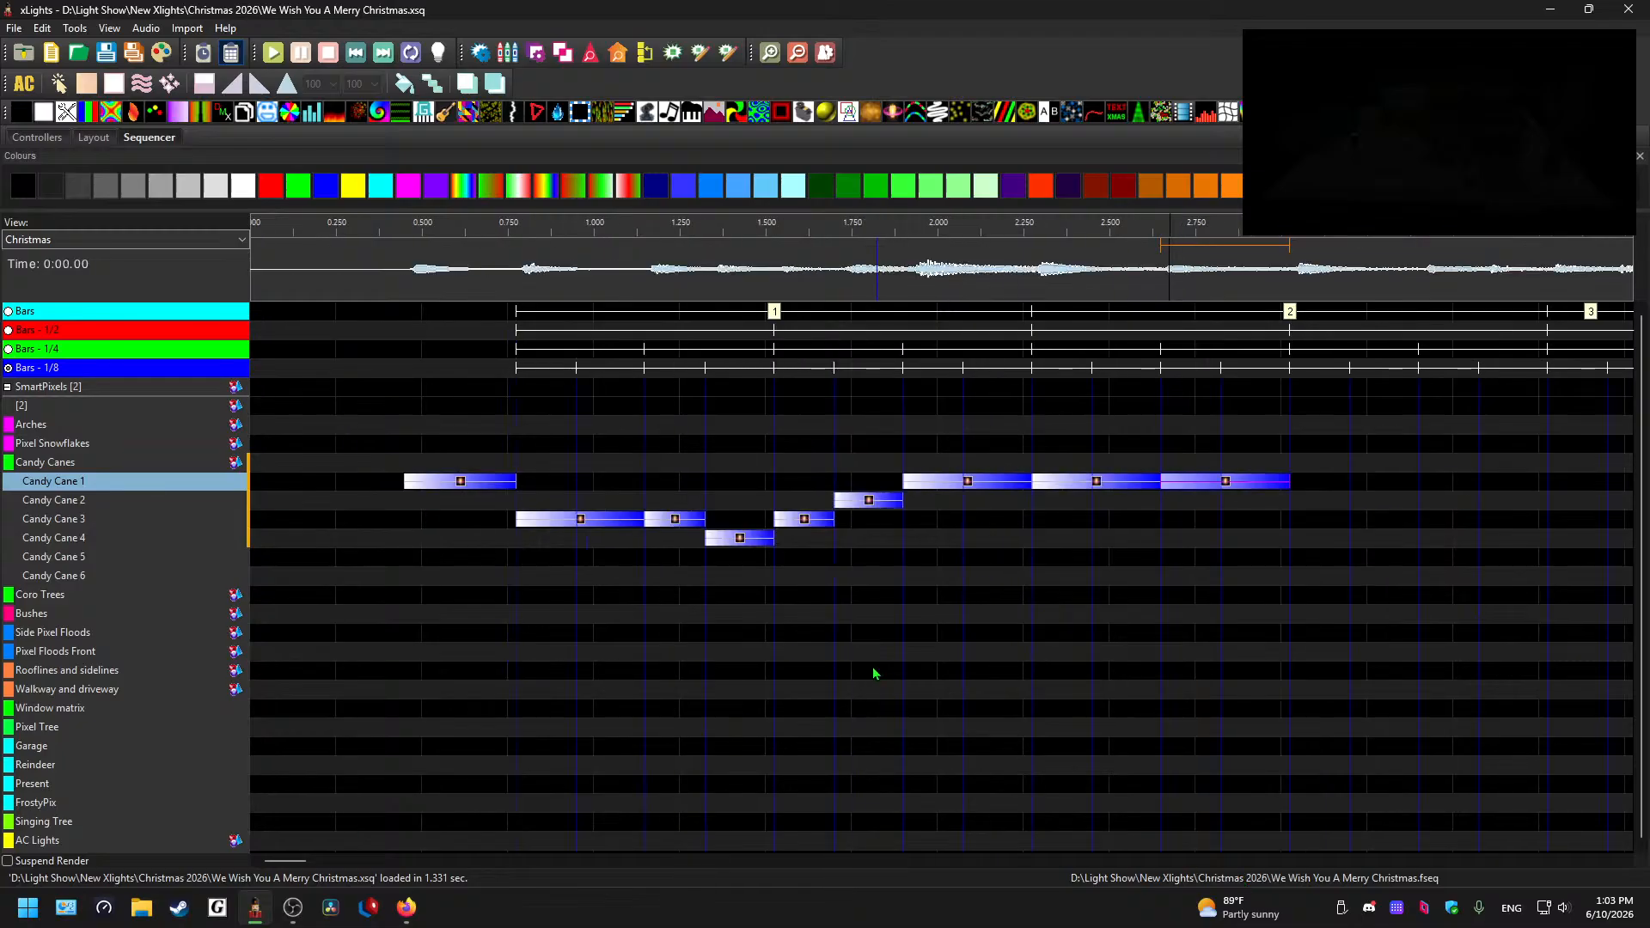
left_click(397, 253)
key("space")
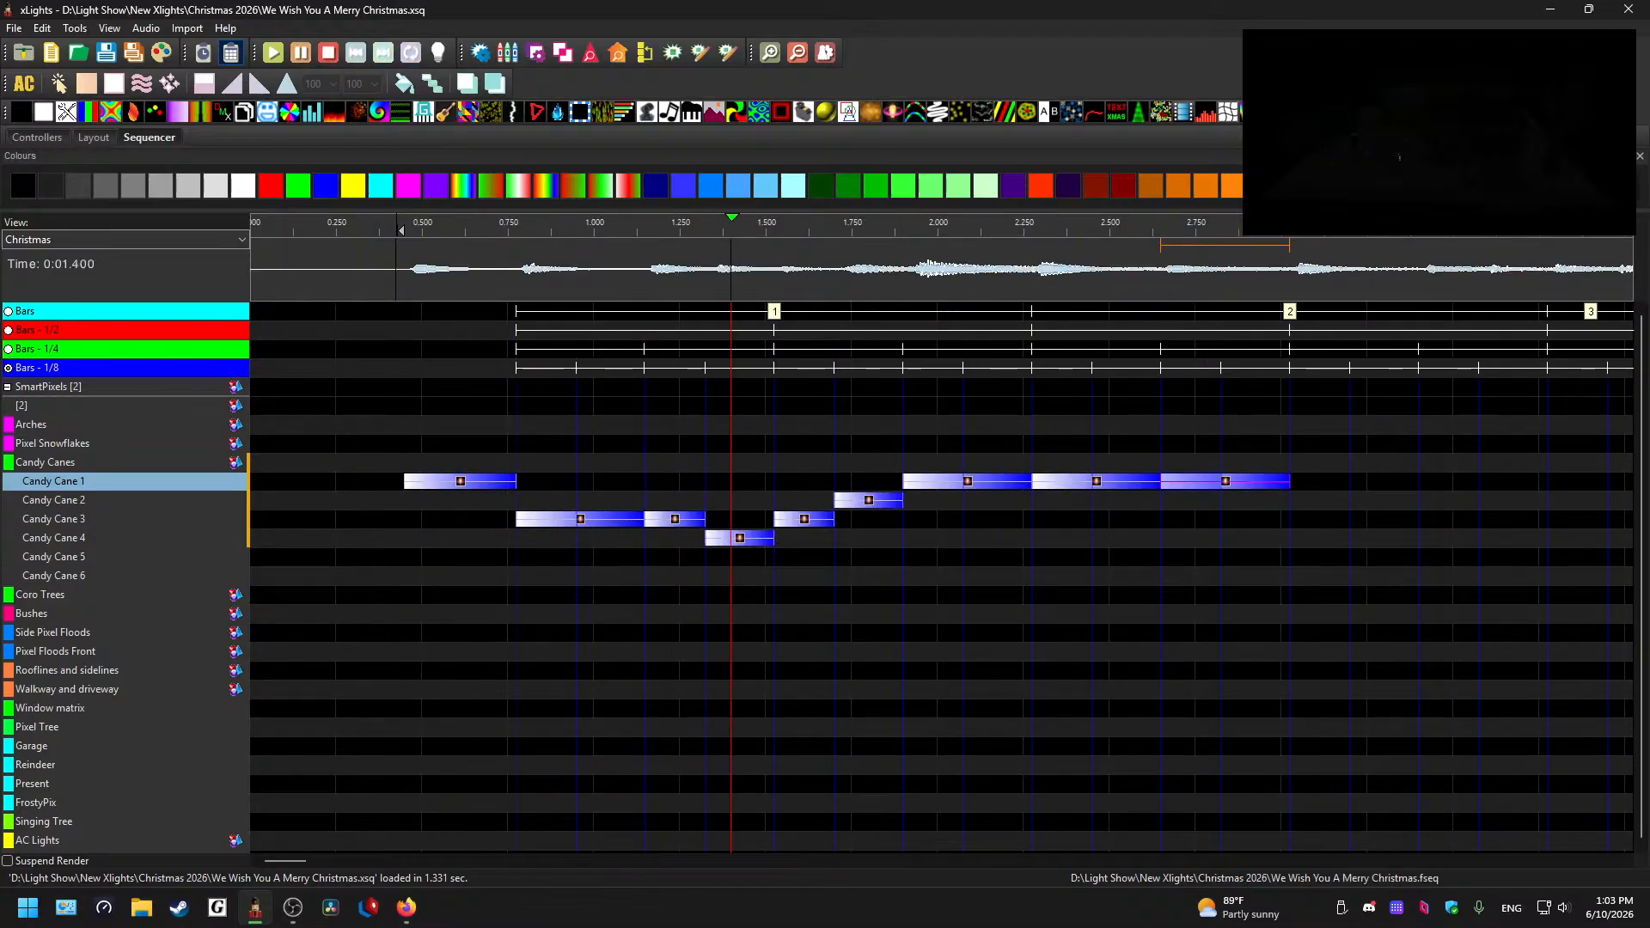
key("space")
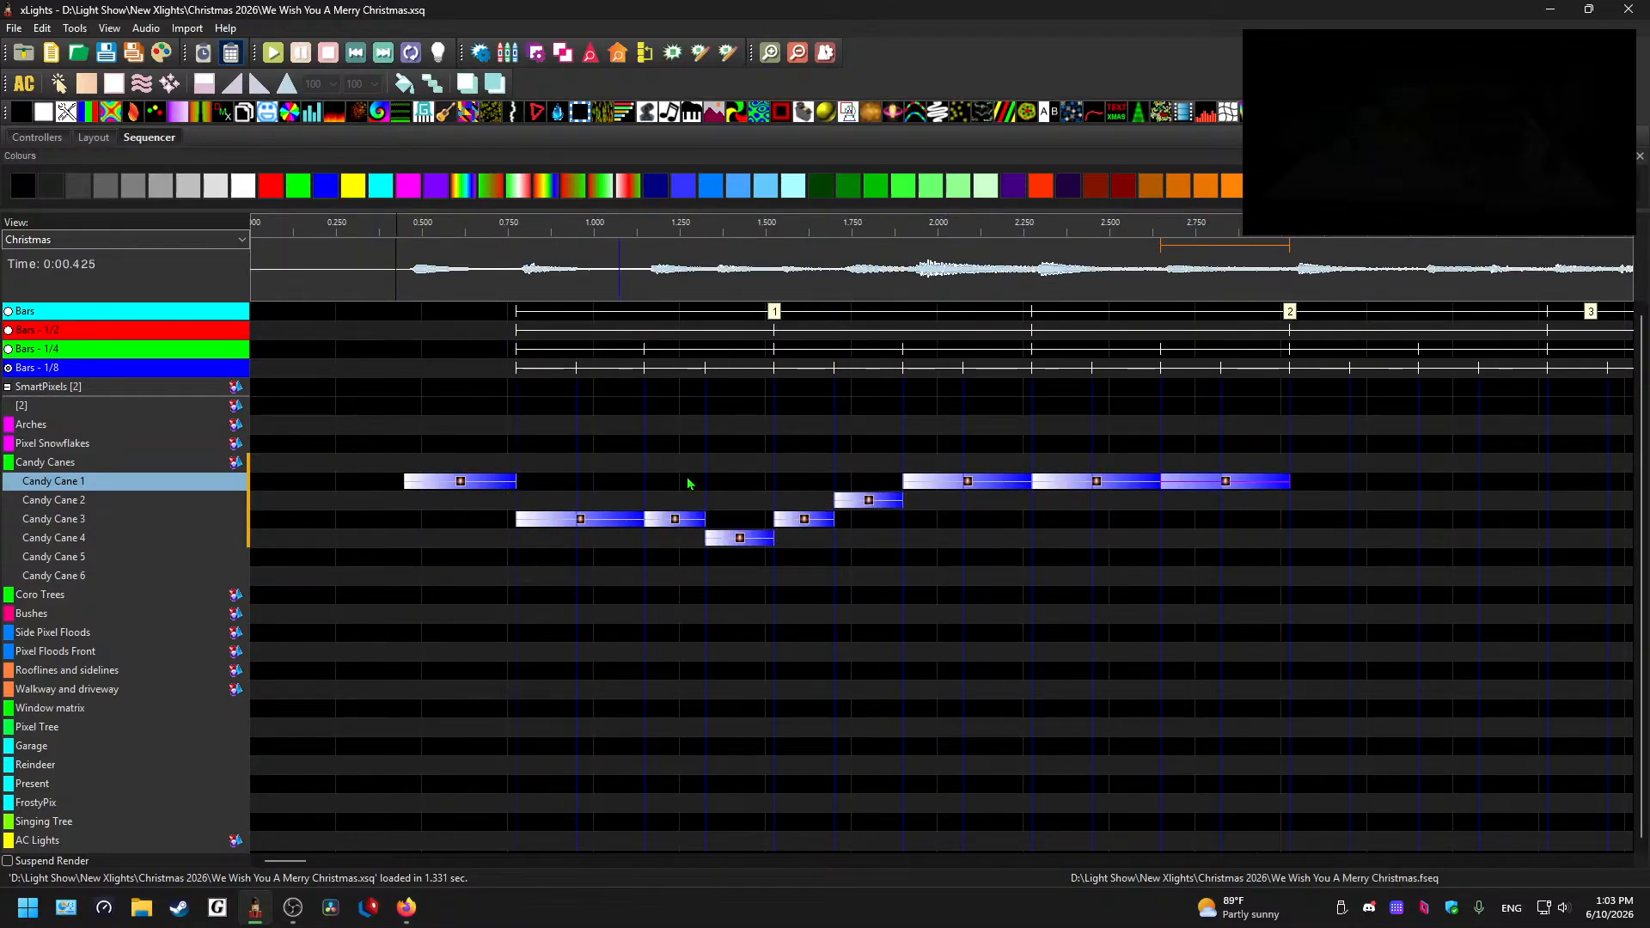
left_click_drag(289, 861, 308, 861)
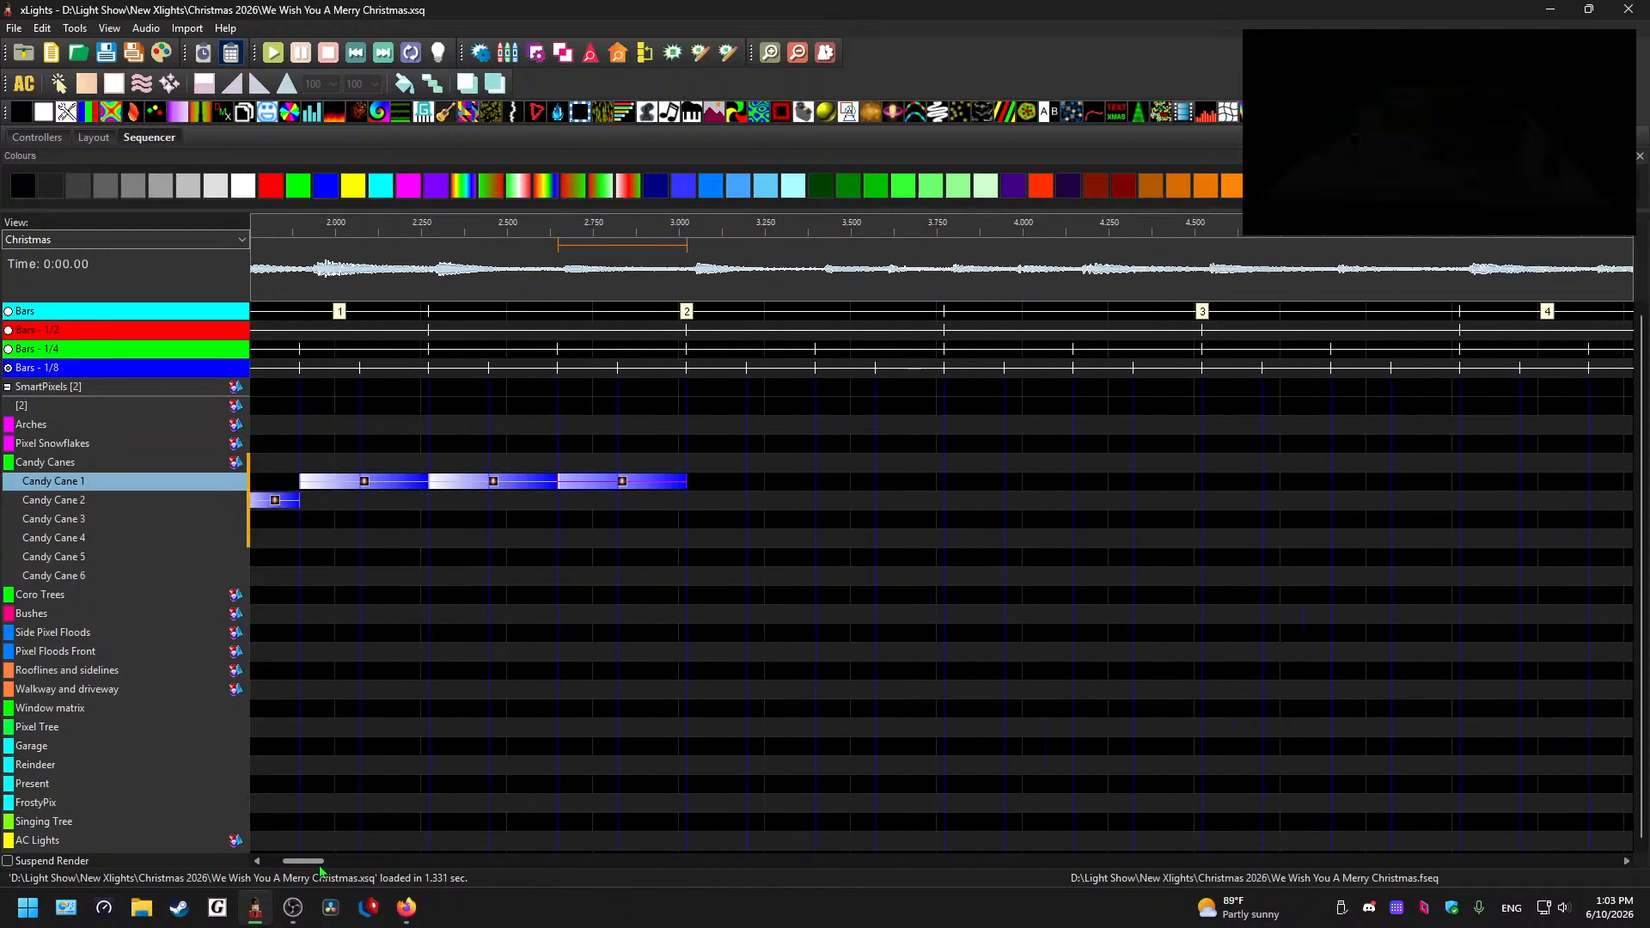
left_click_drag(713, 277, 703, 274)
double_click(590, 285)
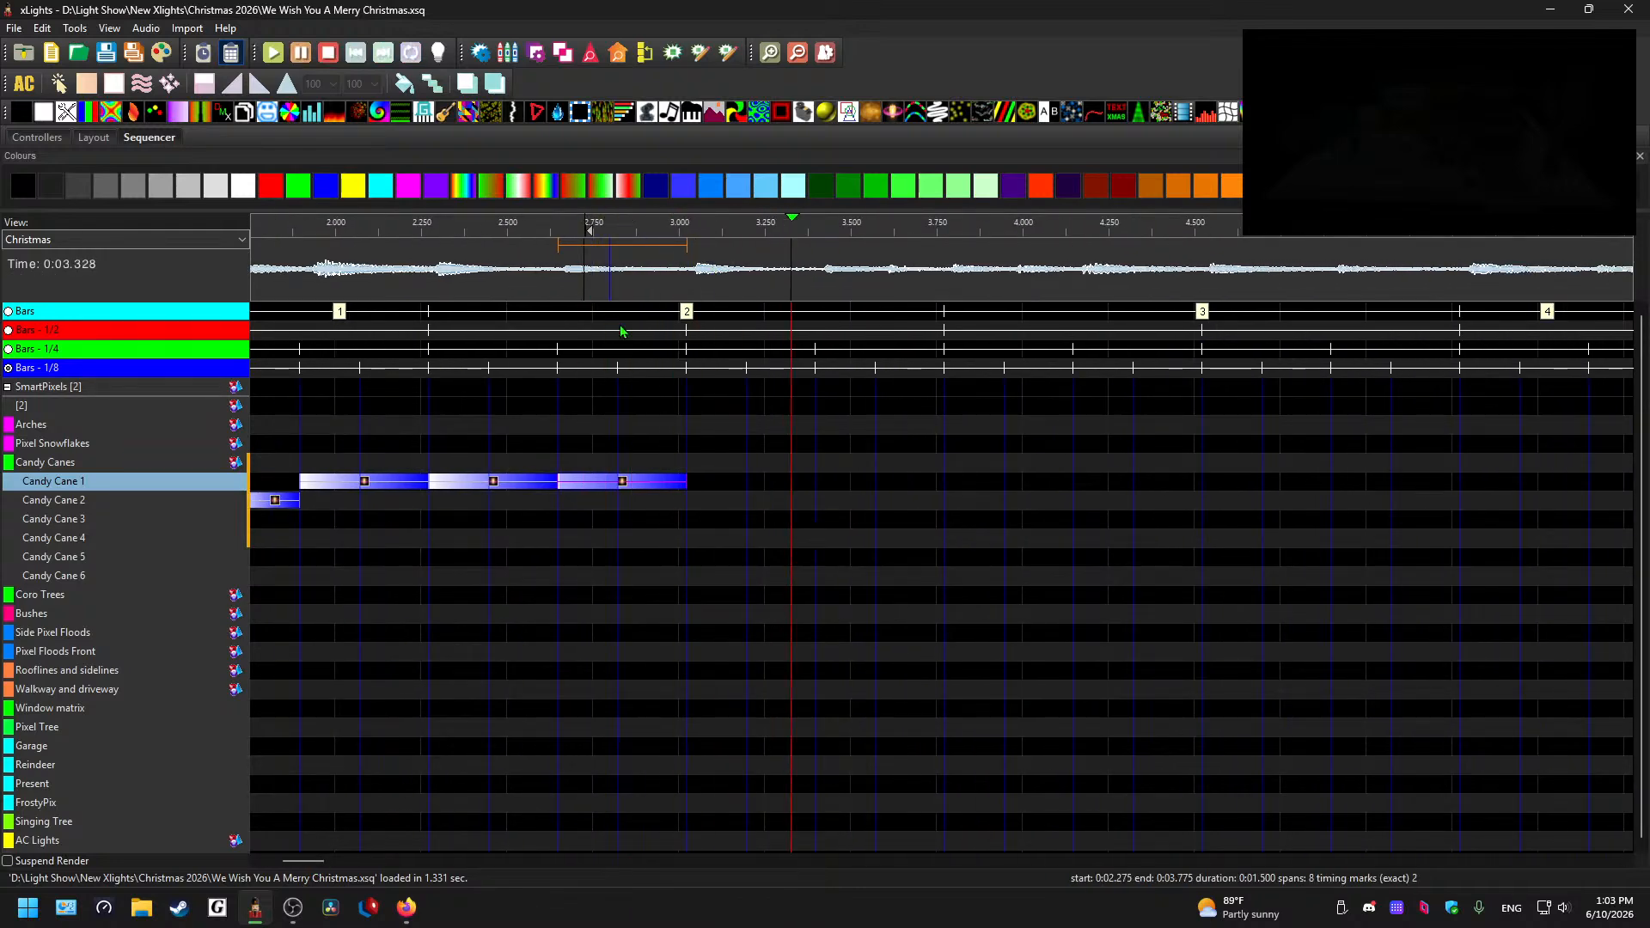
double_click(661, 283)
key("space")
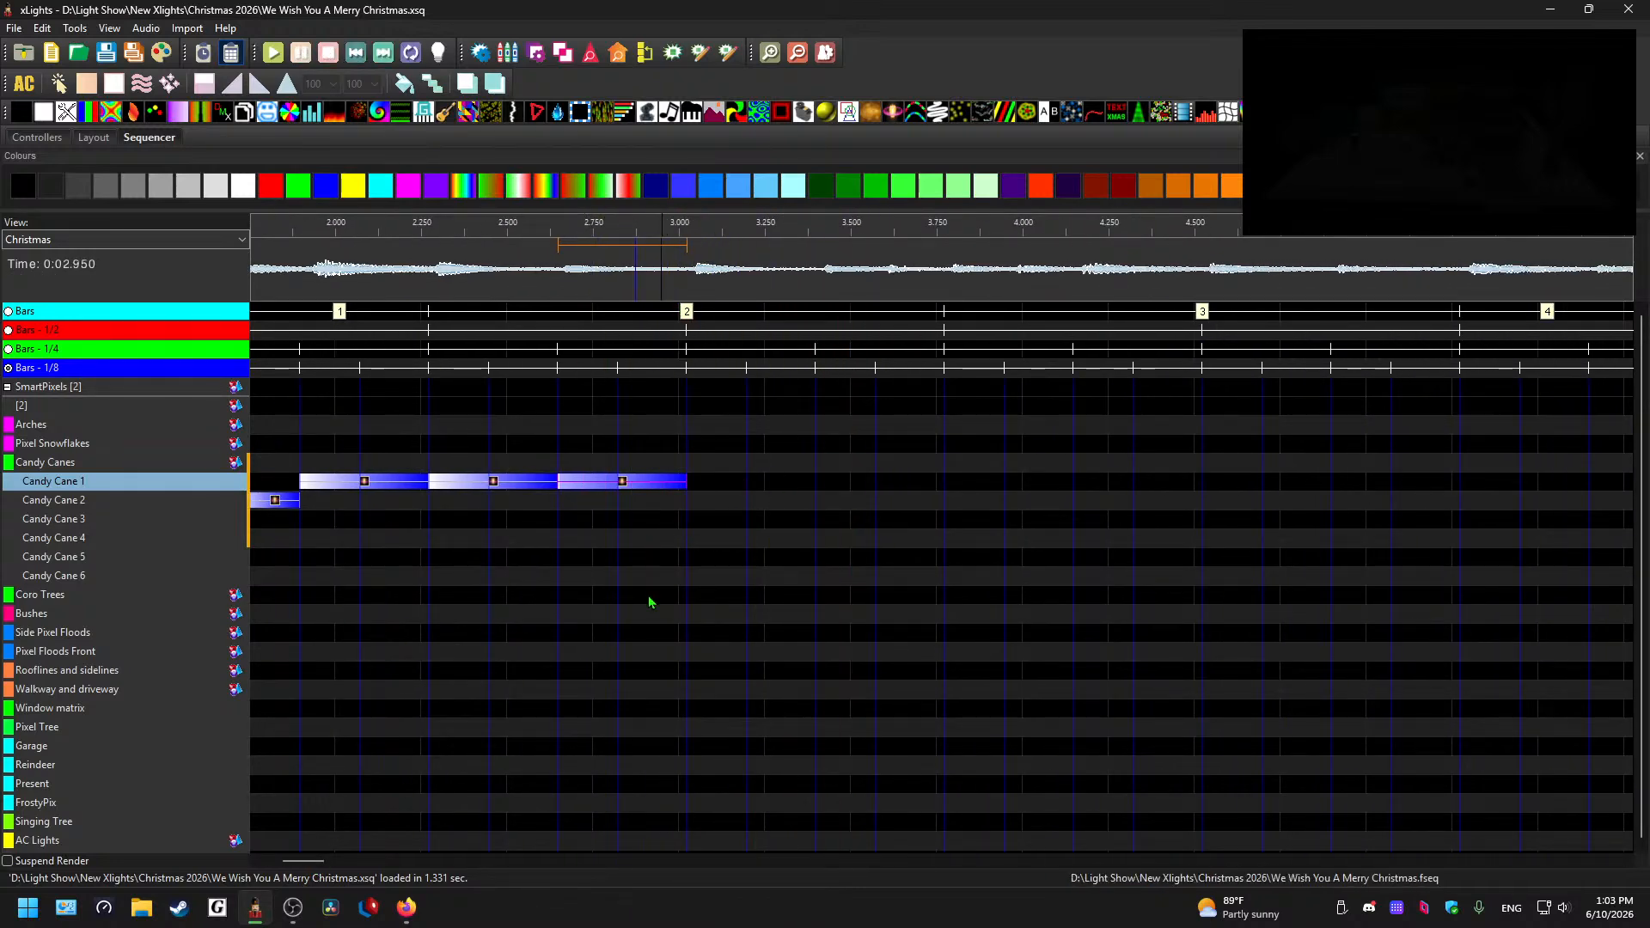
- Copy the six Shockwaves between 0.775 and 2.275 seconds and paste them one candy cane lower, starting at 3.025 seconds
left_click_drag(309, 861, 299, 861)
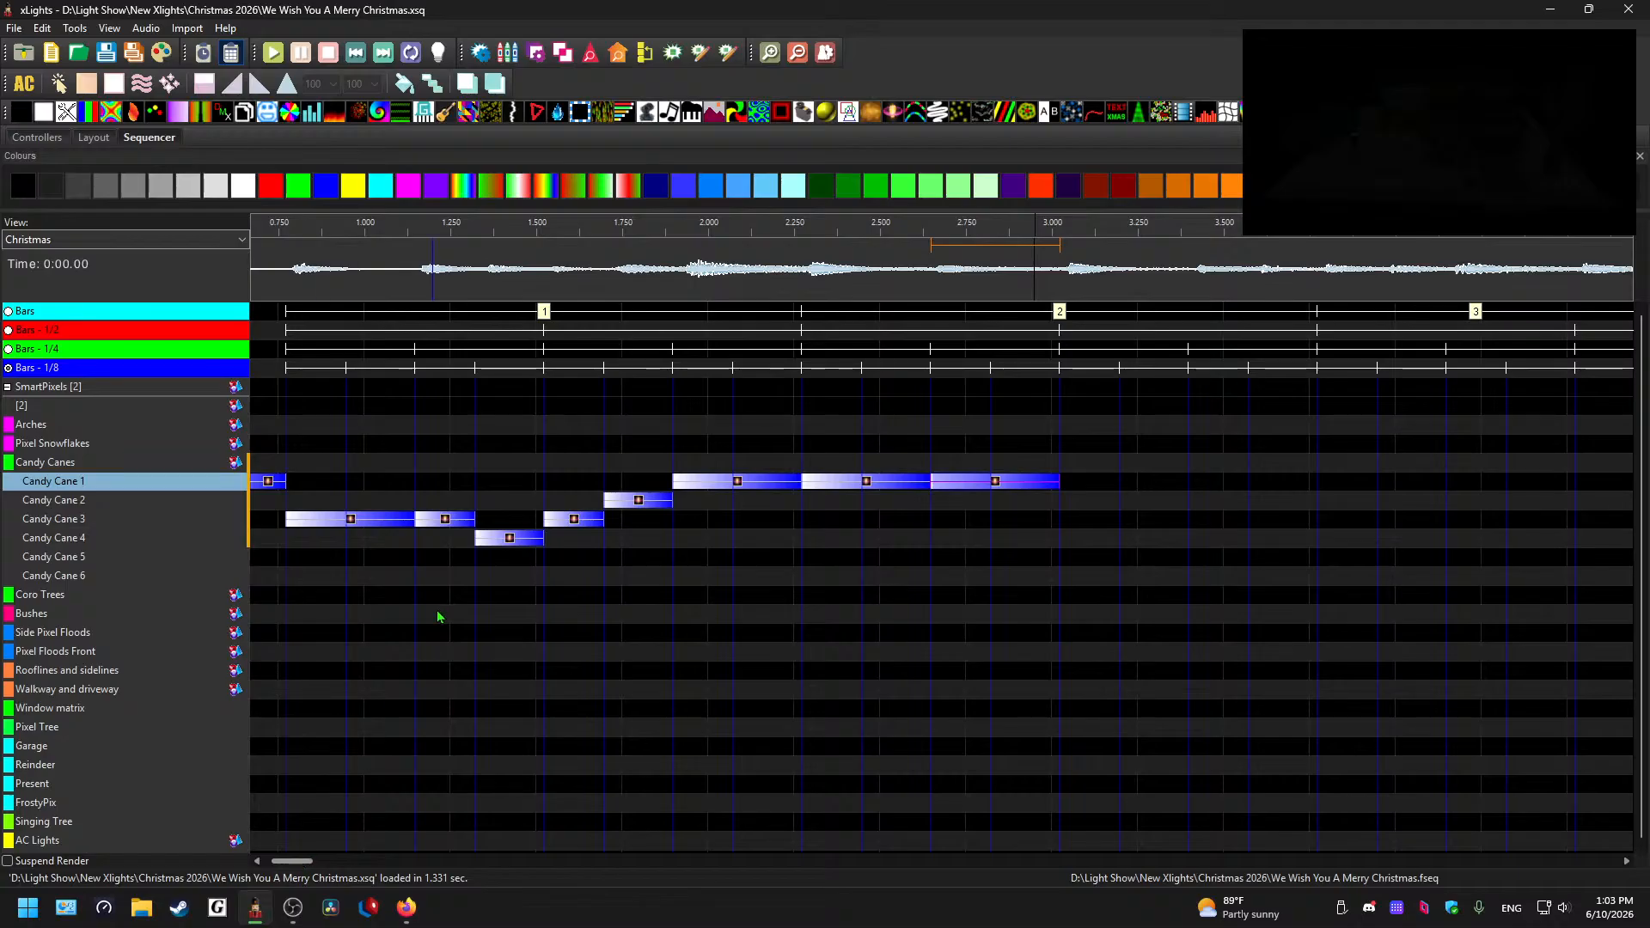
left_click_drag(442, 540, 740, 487)
left_click_drag(326, 538, 780, 483)
key("ctrl+c")
left_click(1098, 507)
key("ctrl+v")
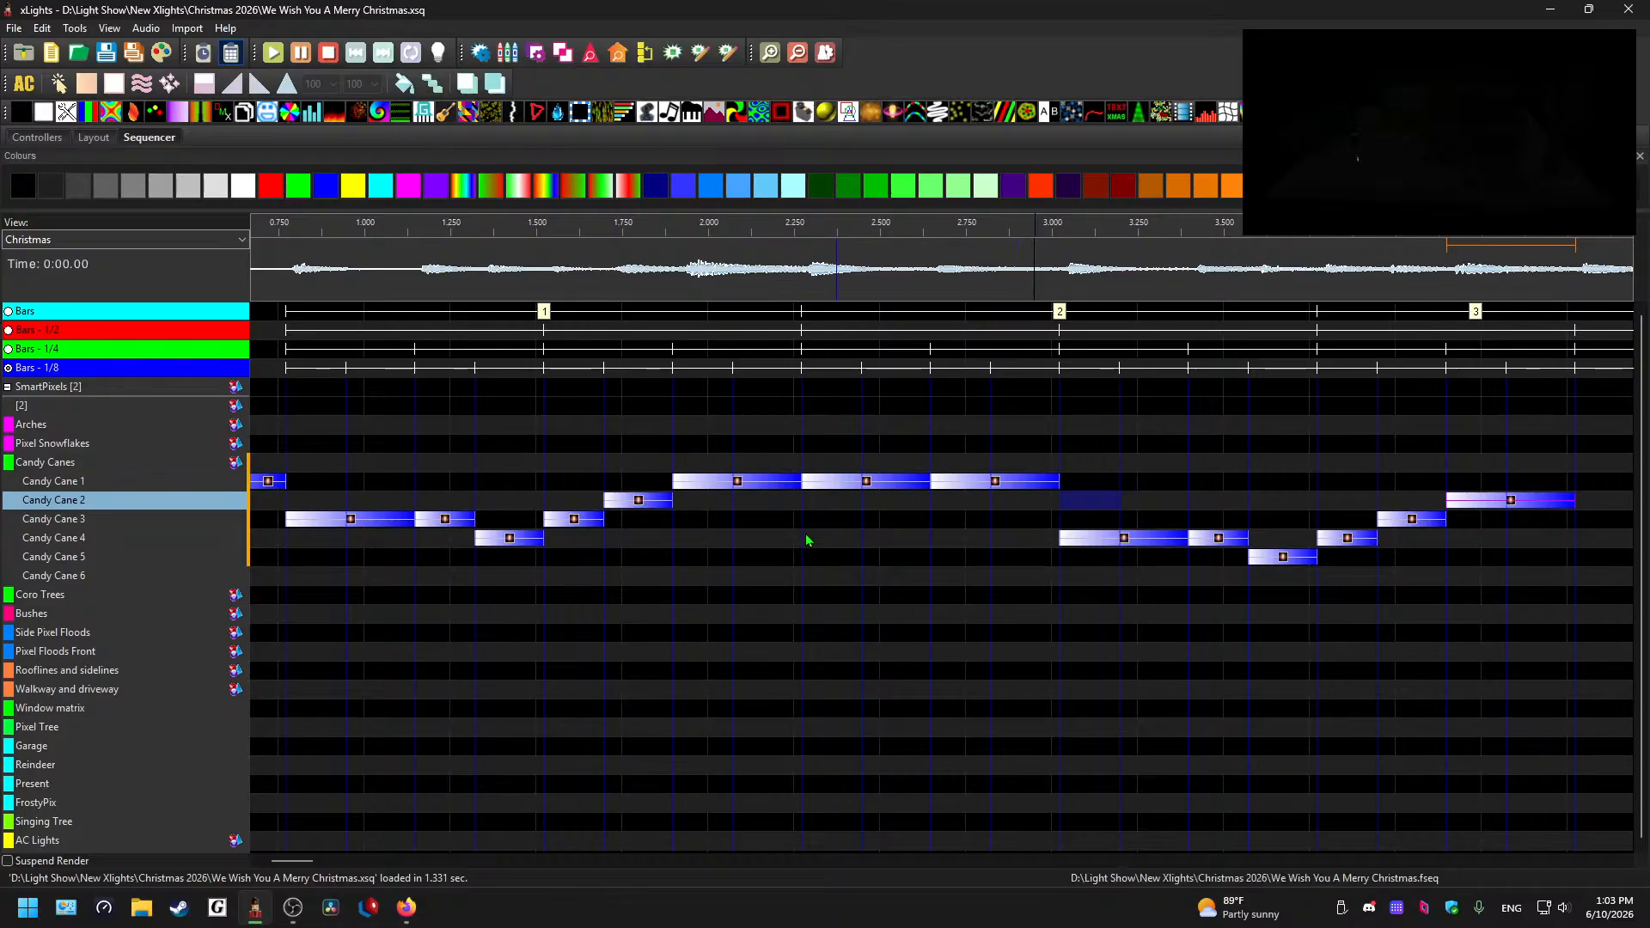
- Play the pasted pattern from 2.925 seconds and review its Shockwaves on Candy Canes 5 and 2
left_click(1027, 273)
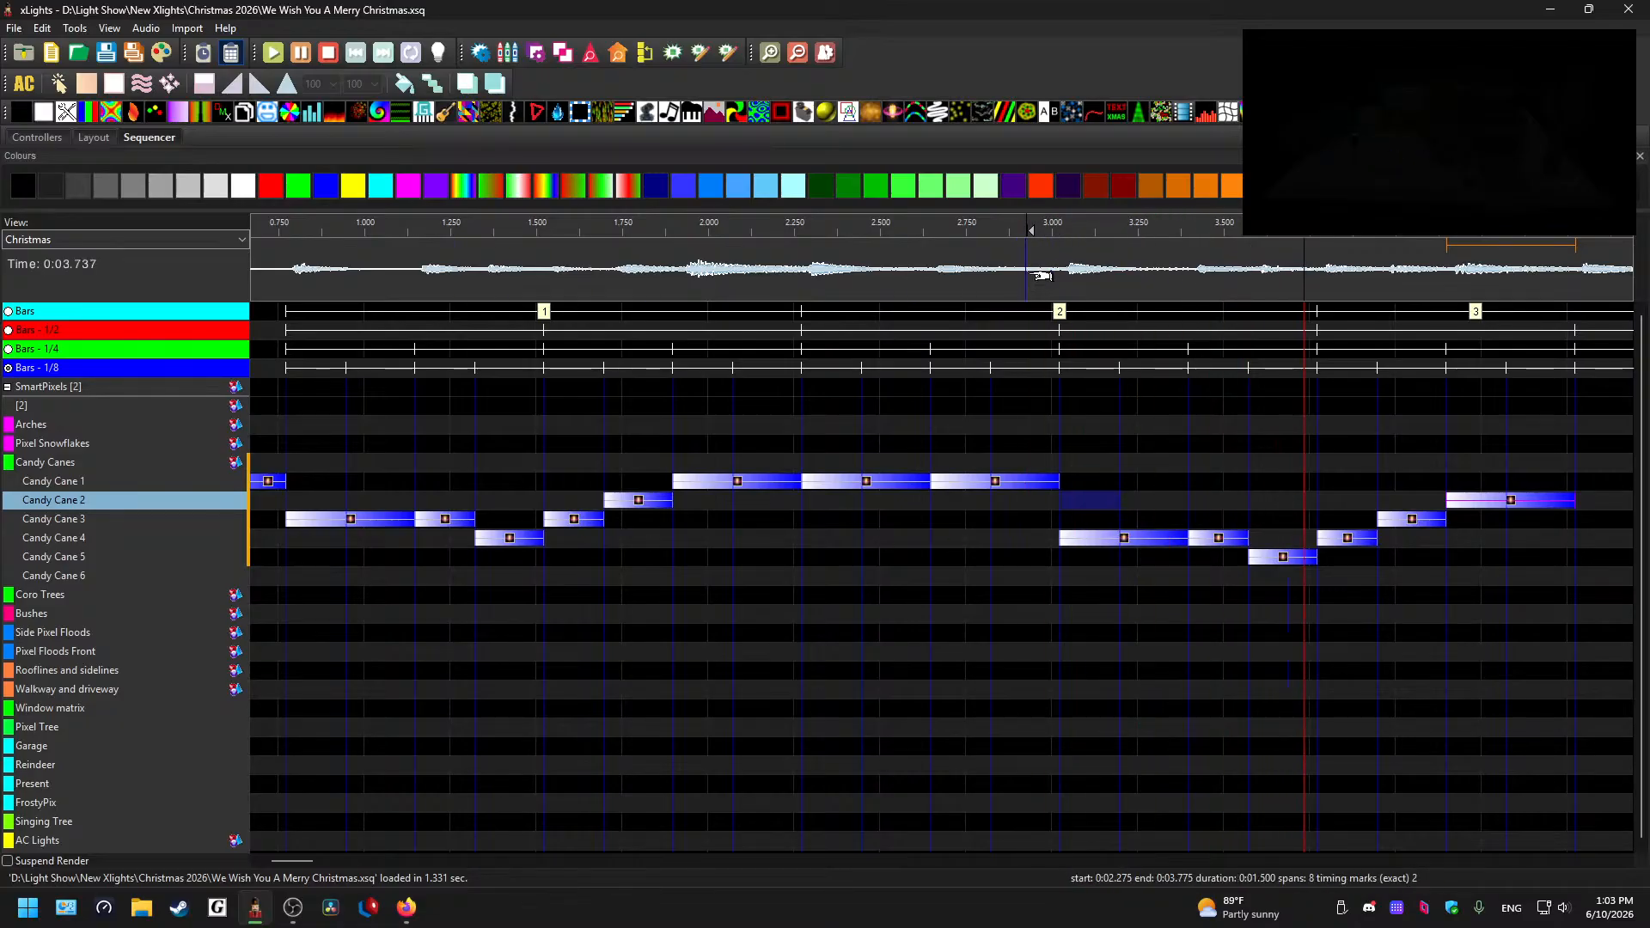
key("space")
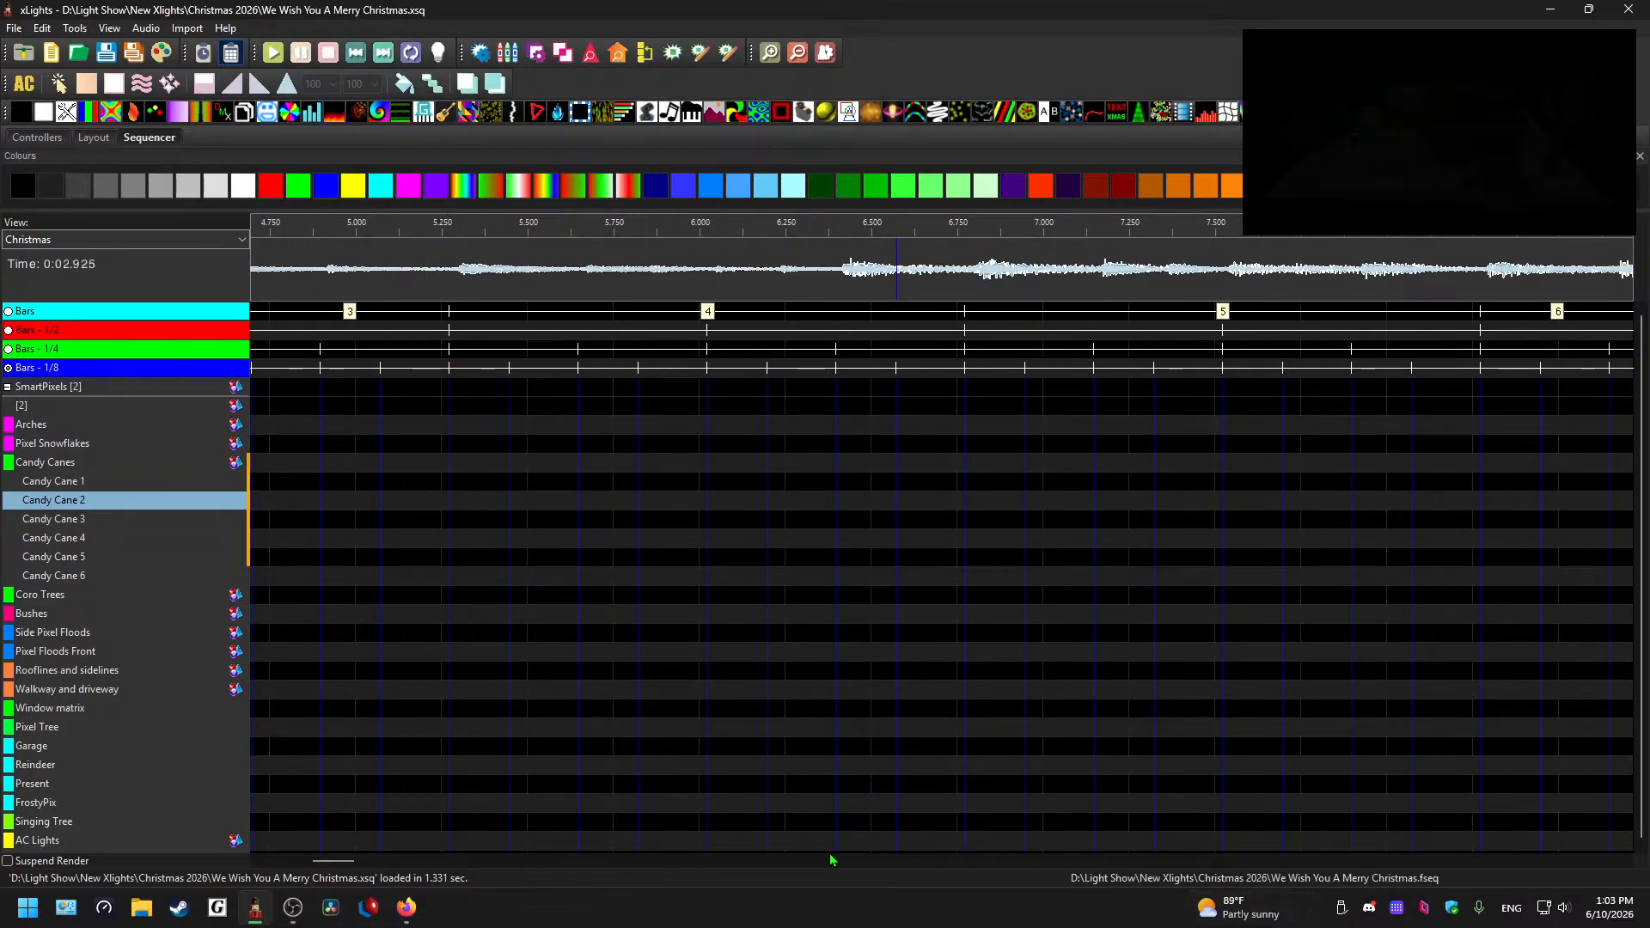
left_click_drag(333, 861, 308, 861)
left_click(729, 557)
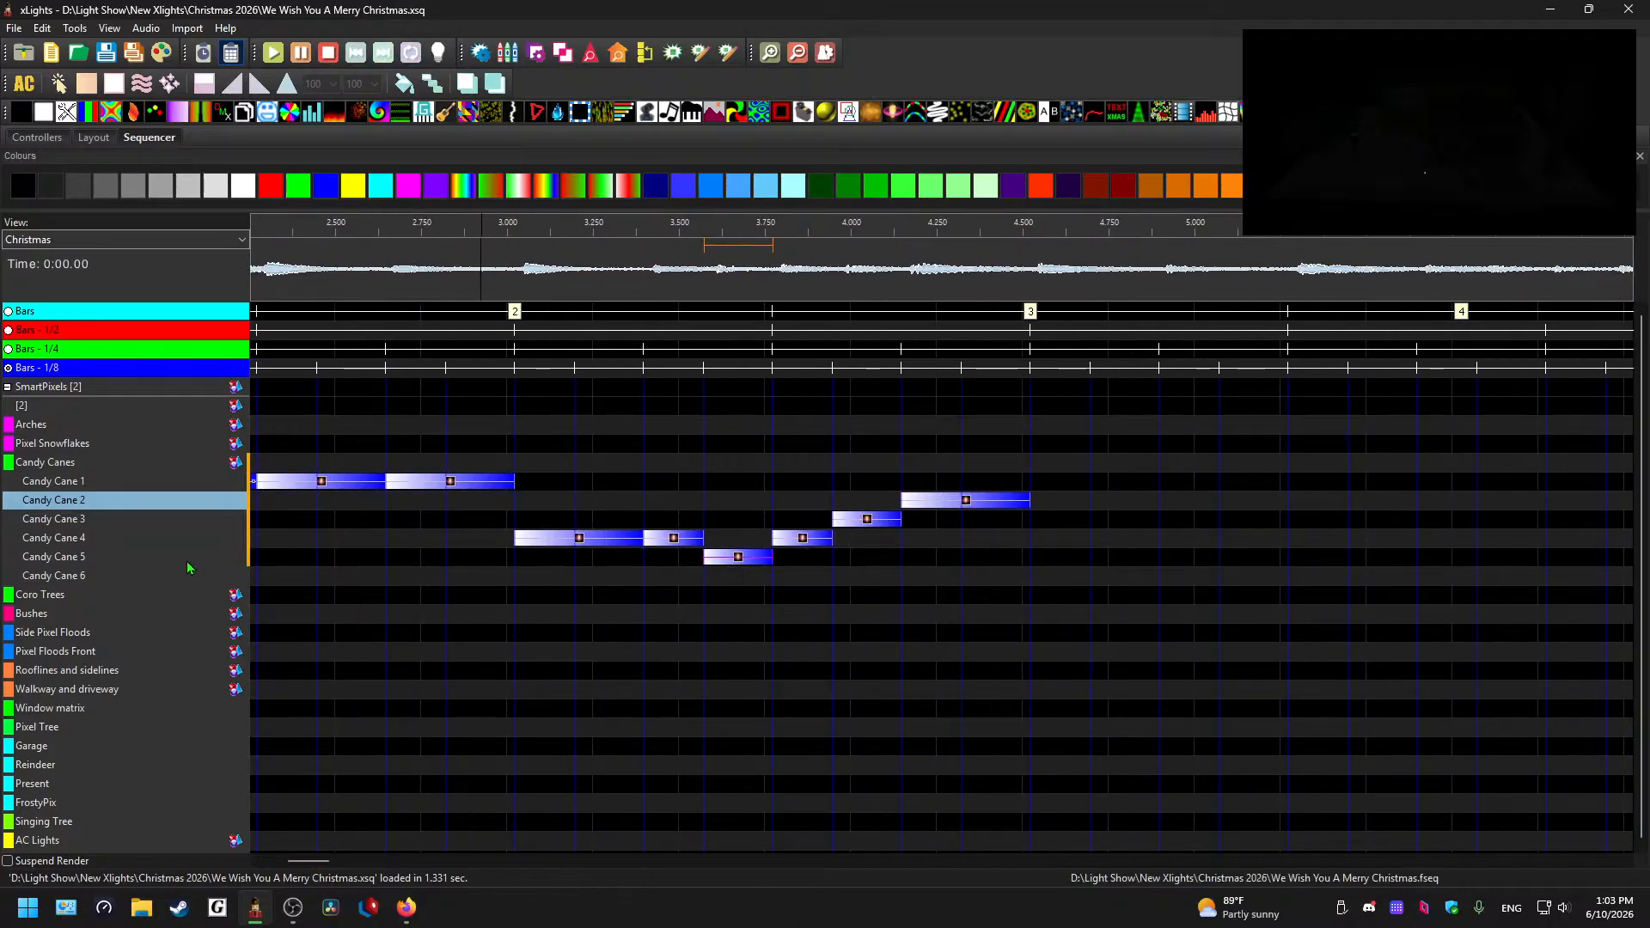
left_click(969, 510)
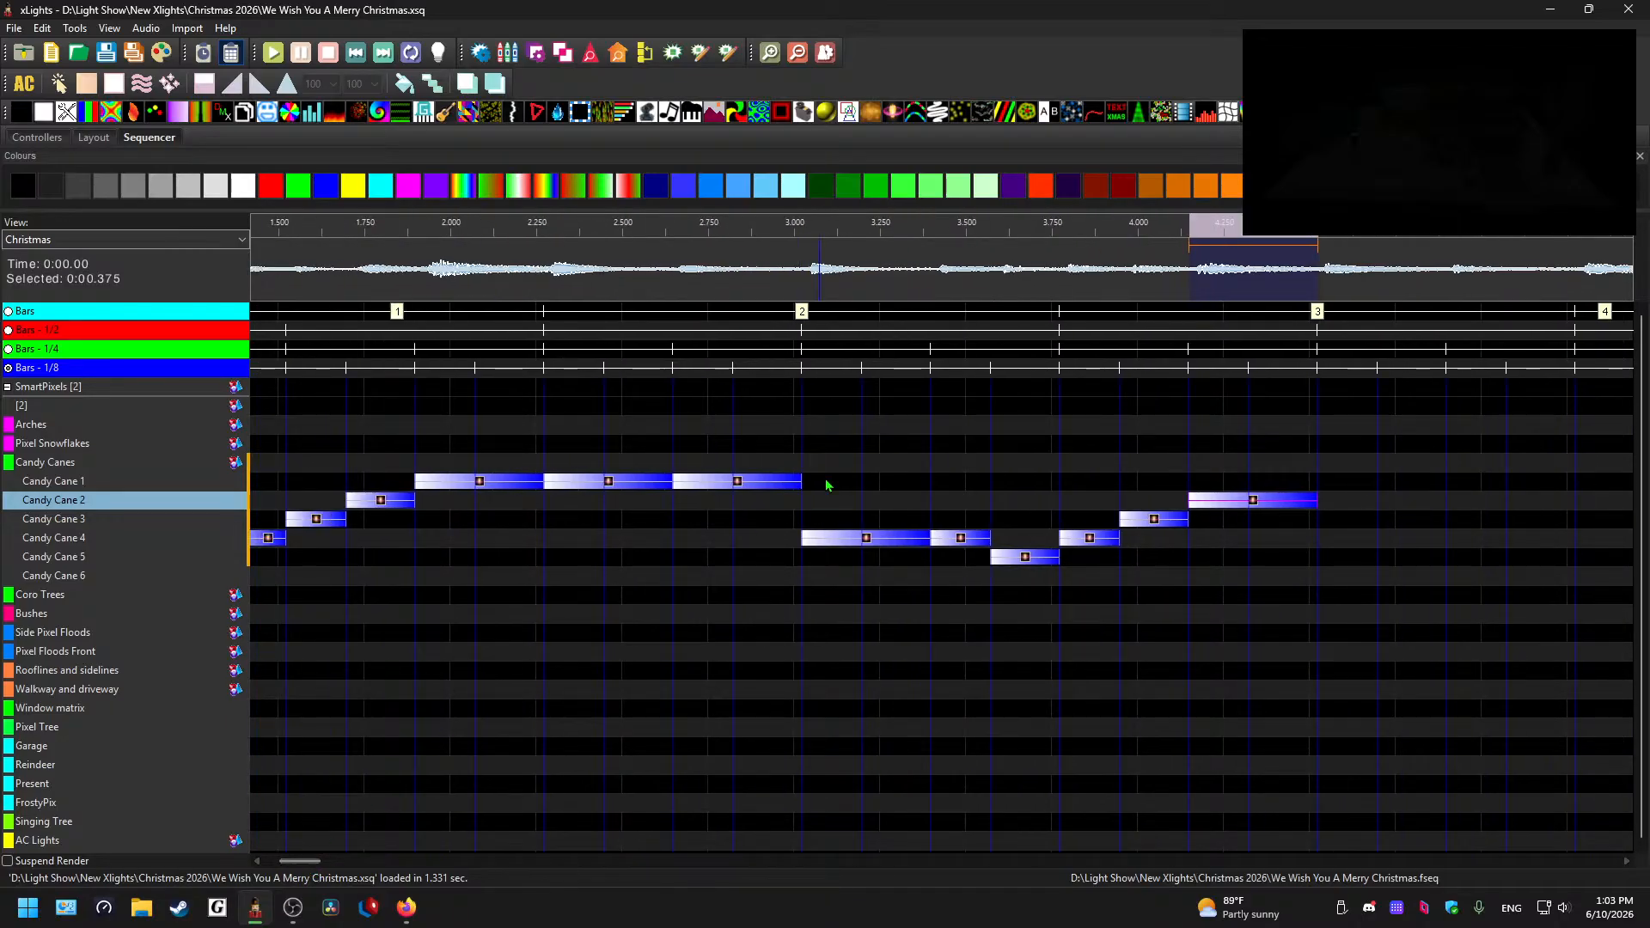
- Copy the three Candy Cane 1 Shockwaves between 1.900 and 3.025 seconds and paste them on Candy Cane 1 at 4.525 seconds
left_click_drag(828, 486, 486, 468)
key("ctrl+c")
left_click(1328, 481)
key("ctrl+v")
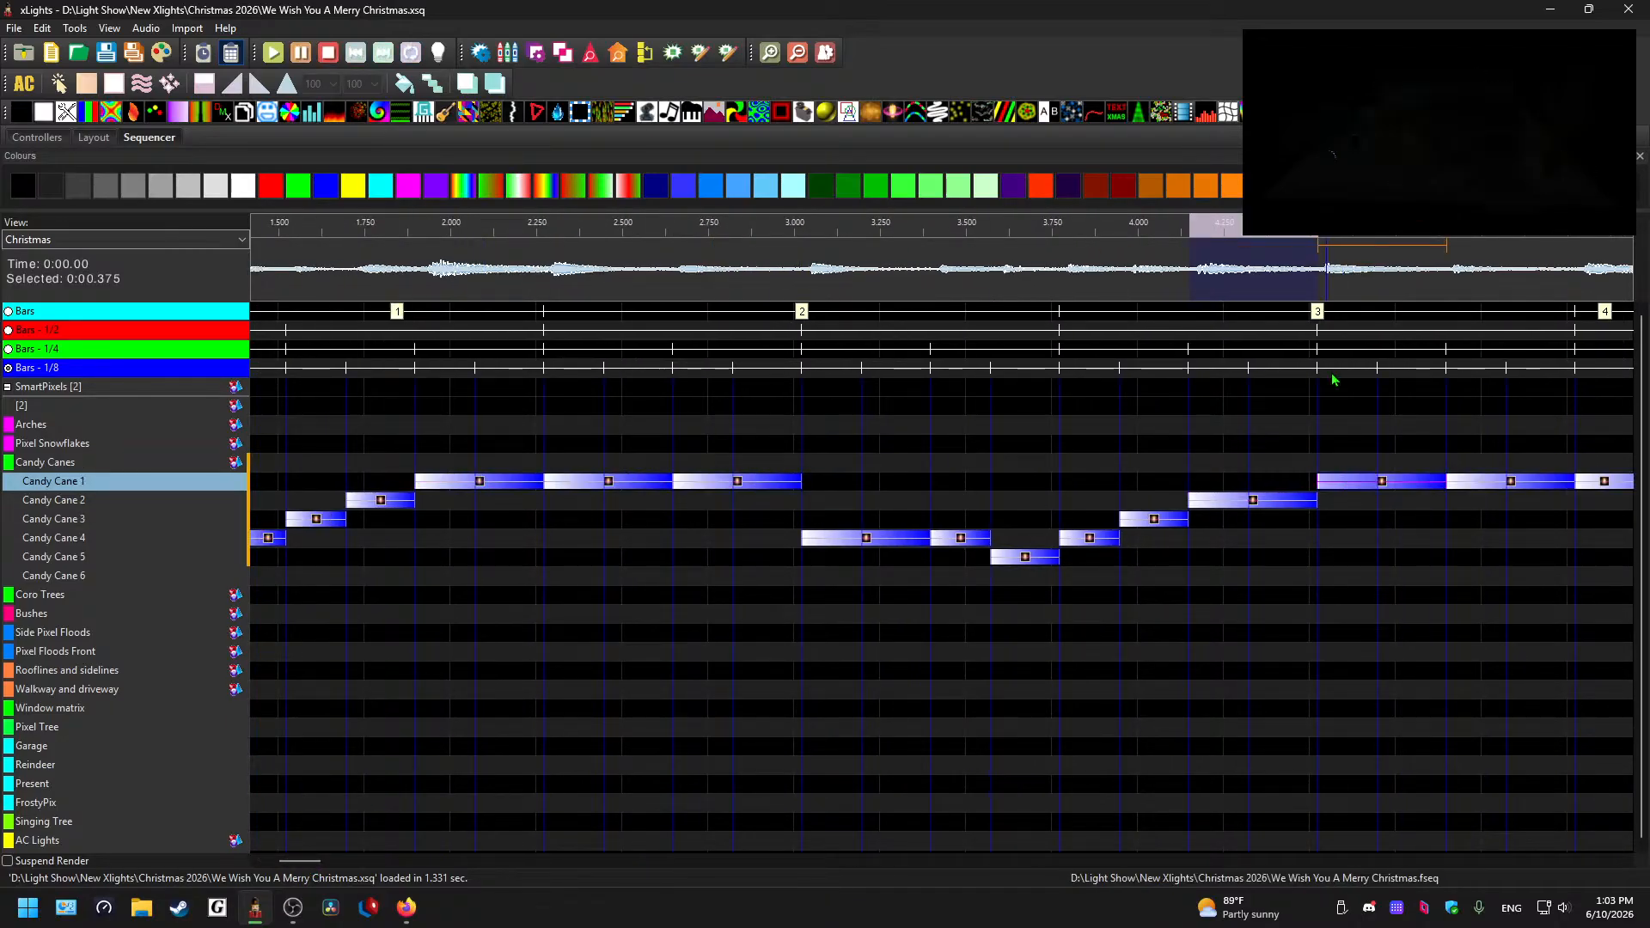
- Listen from 4.500 seconds and delete the third pasted Shockwave, starting at 5.275 seconds, from Candy Cane 1
left_click(1311, 270)
key("space")
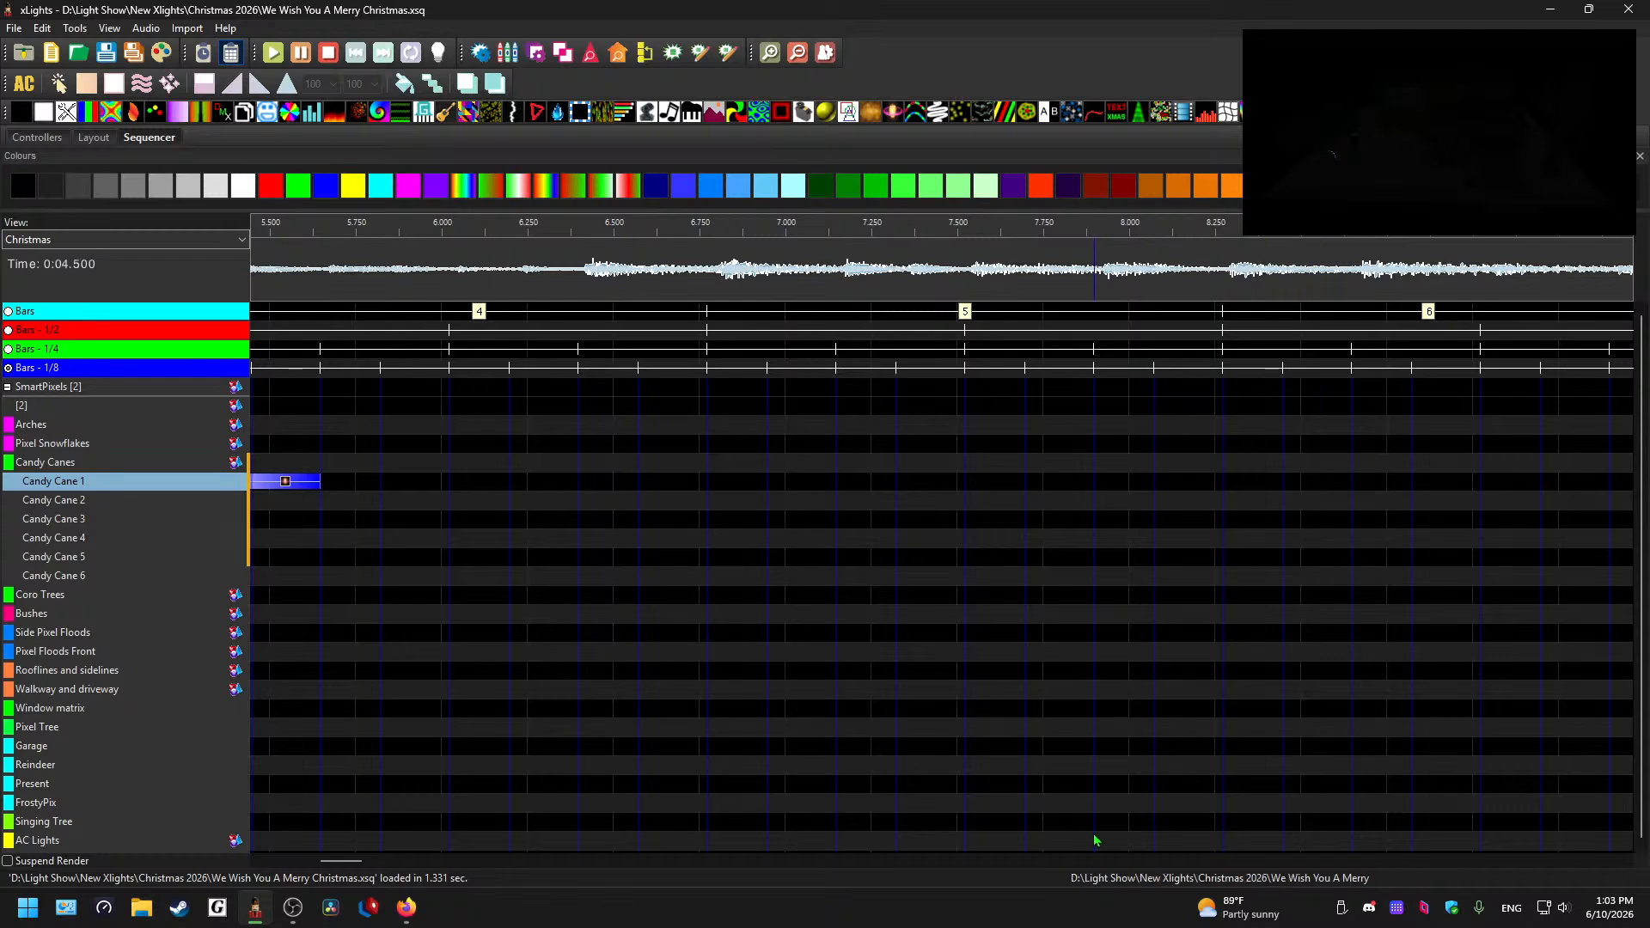
left_click_drag(338, 863, 321, 867)
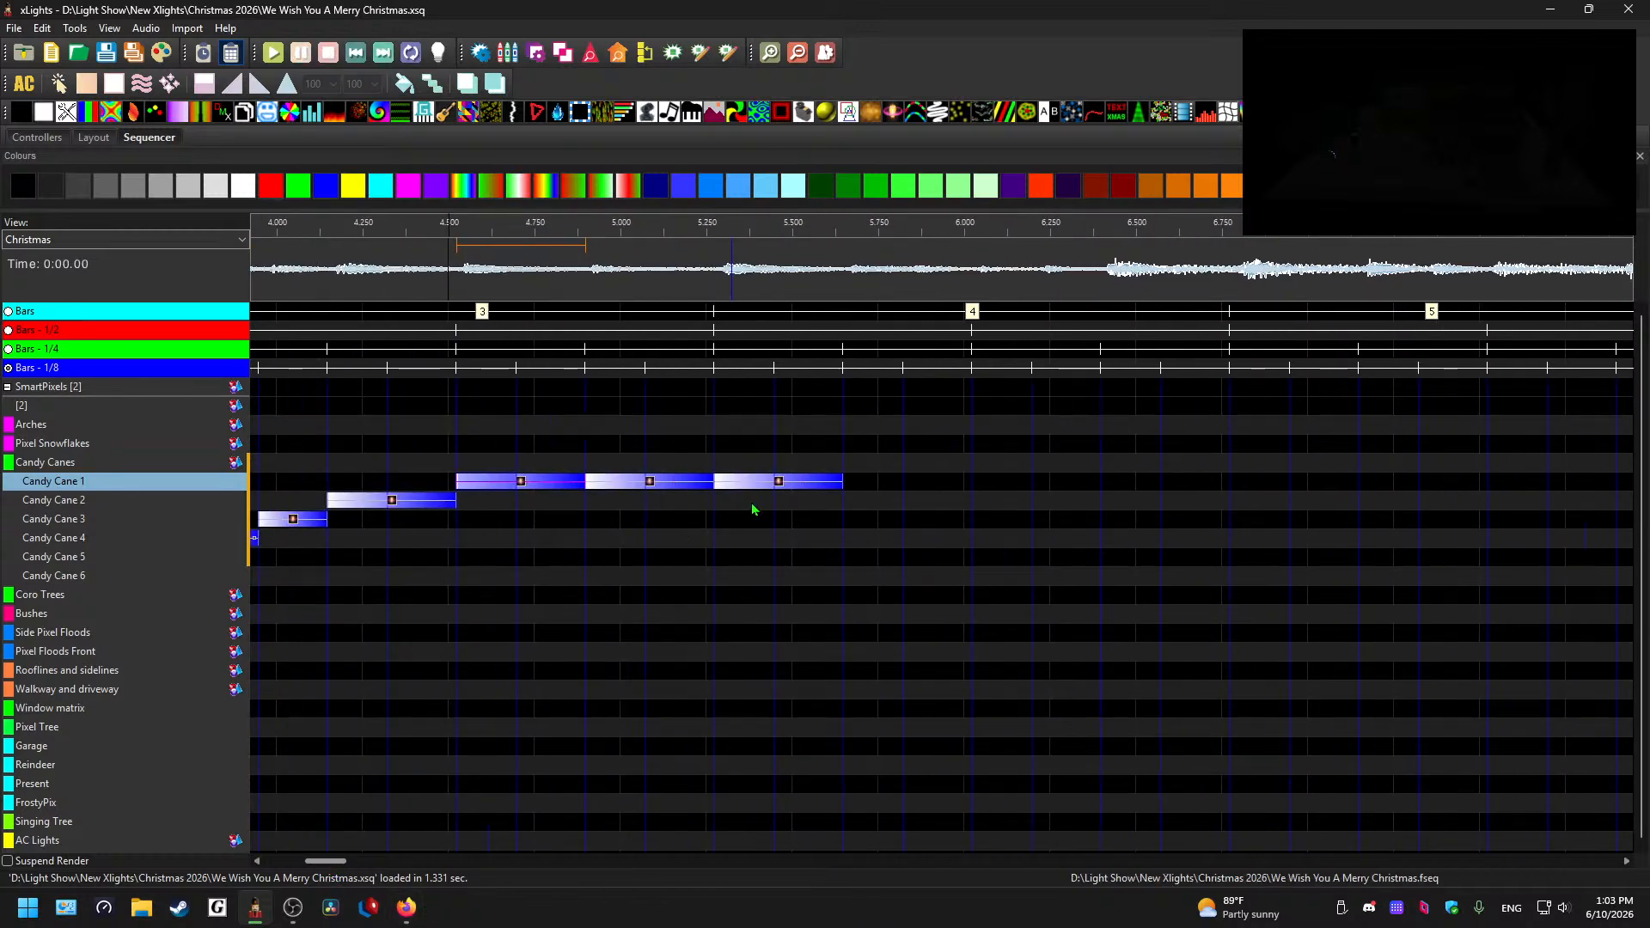
left_click(774, 485)
key("Delete")
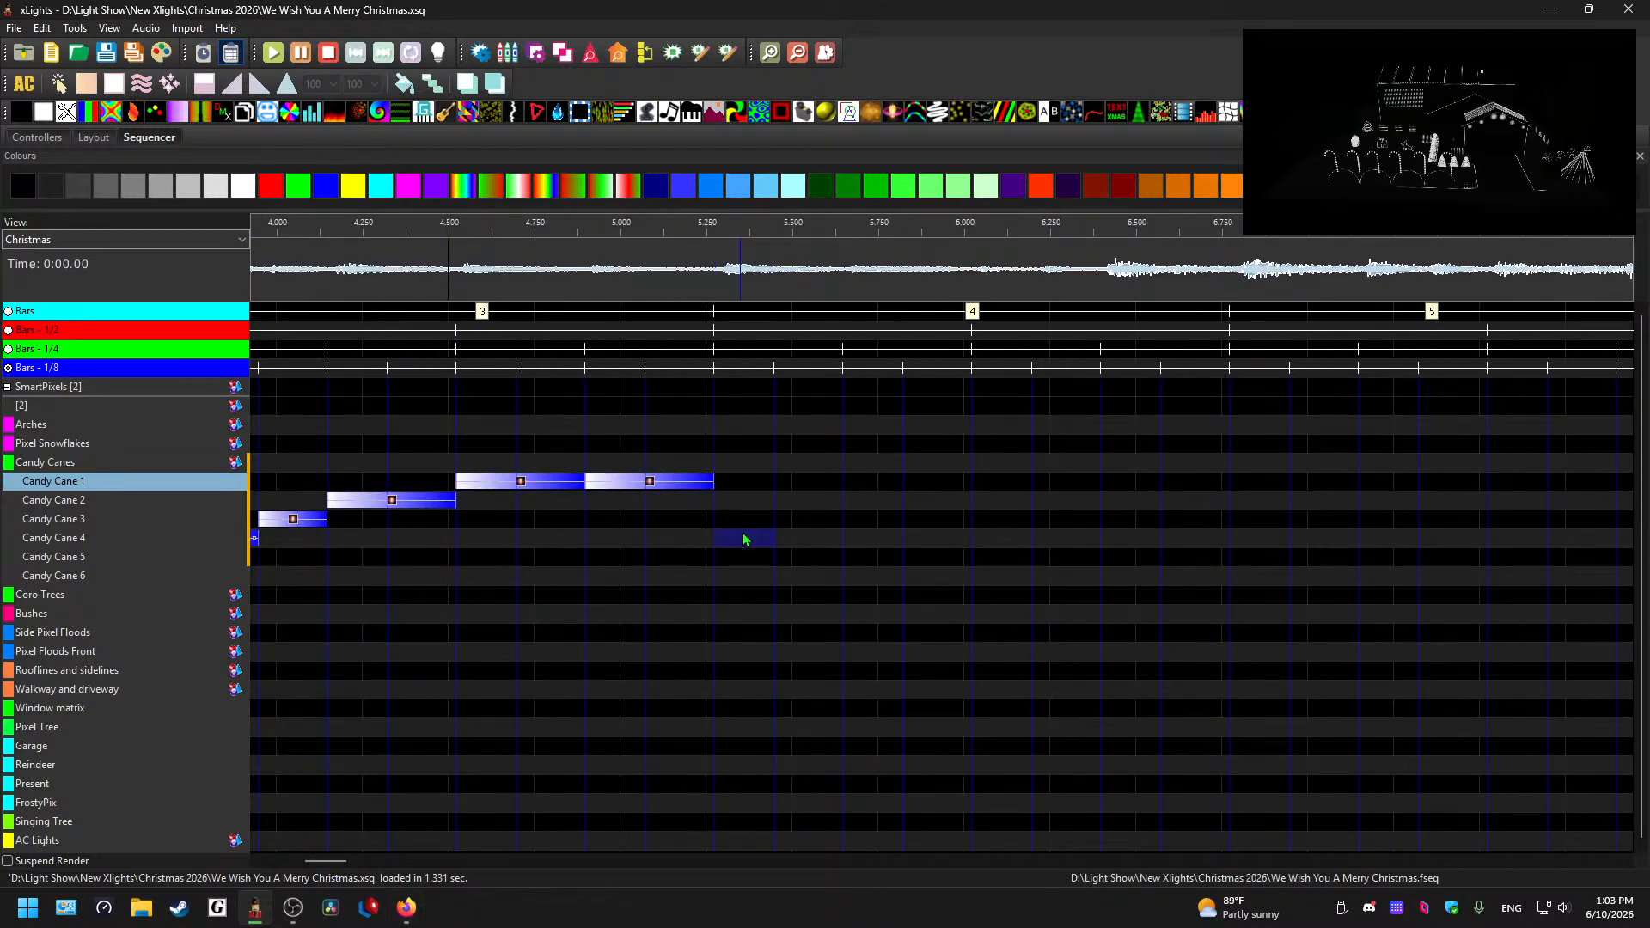
key("ctrl+v")
key("ctrl+z")
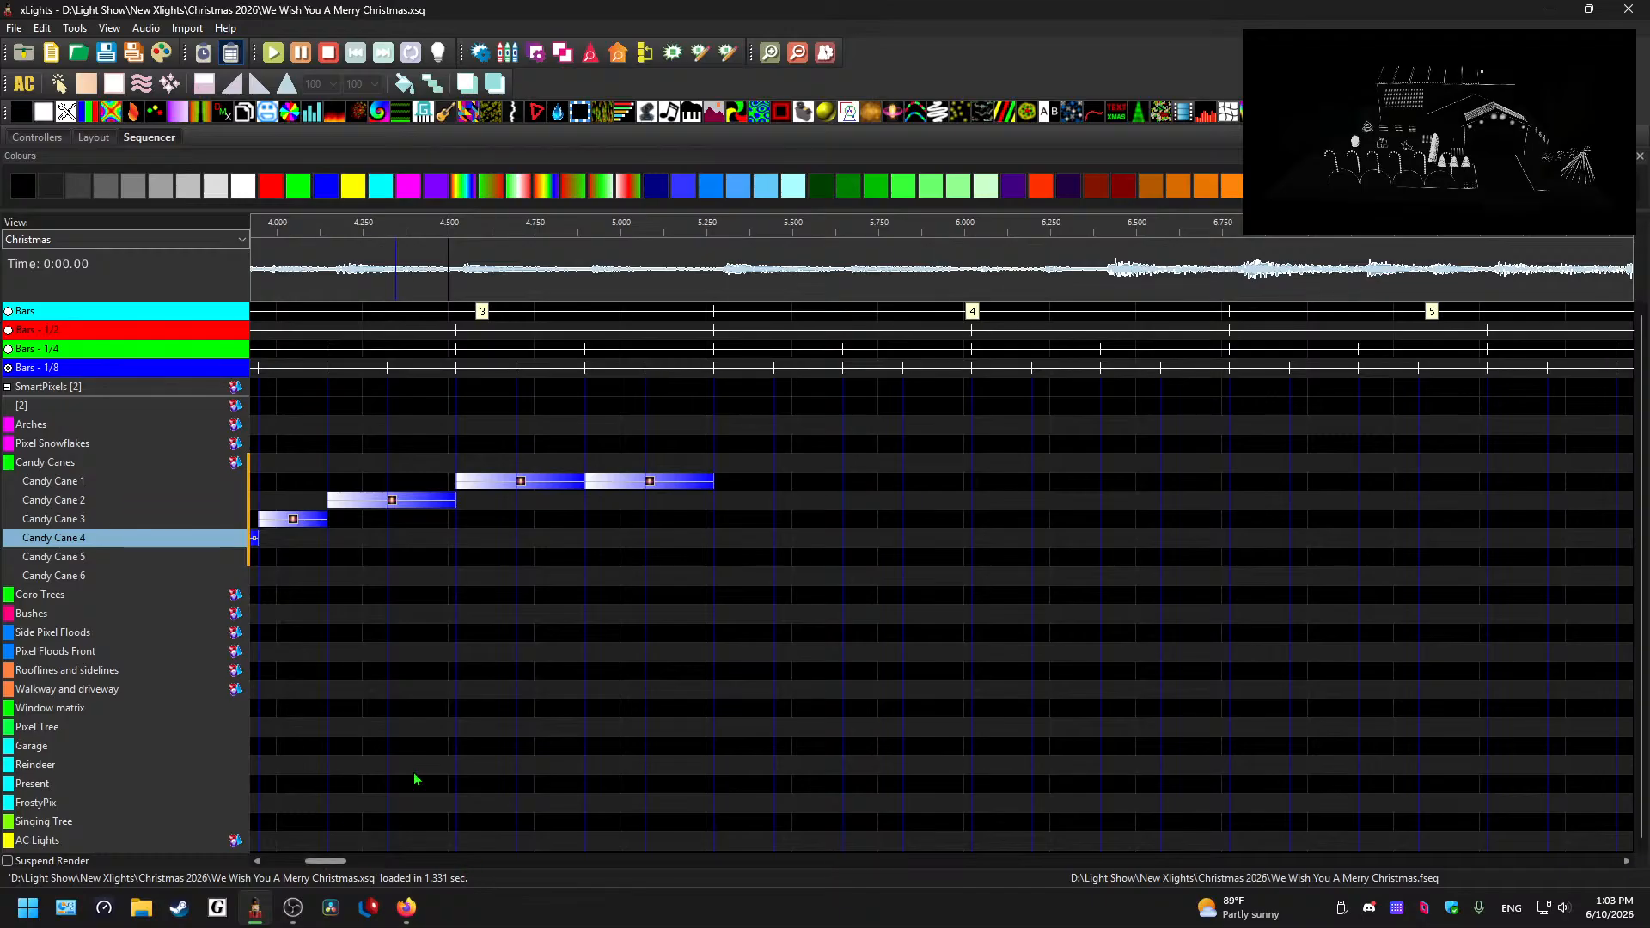
- Play the sequence from 3.950 seconds and again from 1.550 seconds to check the candy cane effects against the notes
scroll(421, 765, "down", 1)
left_click(503, 258)
key("space")
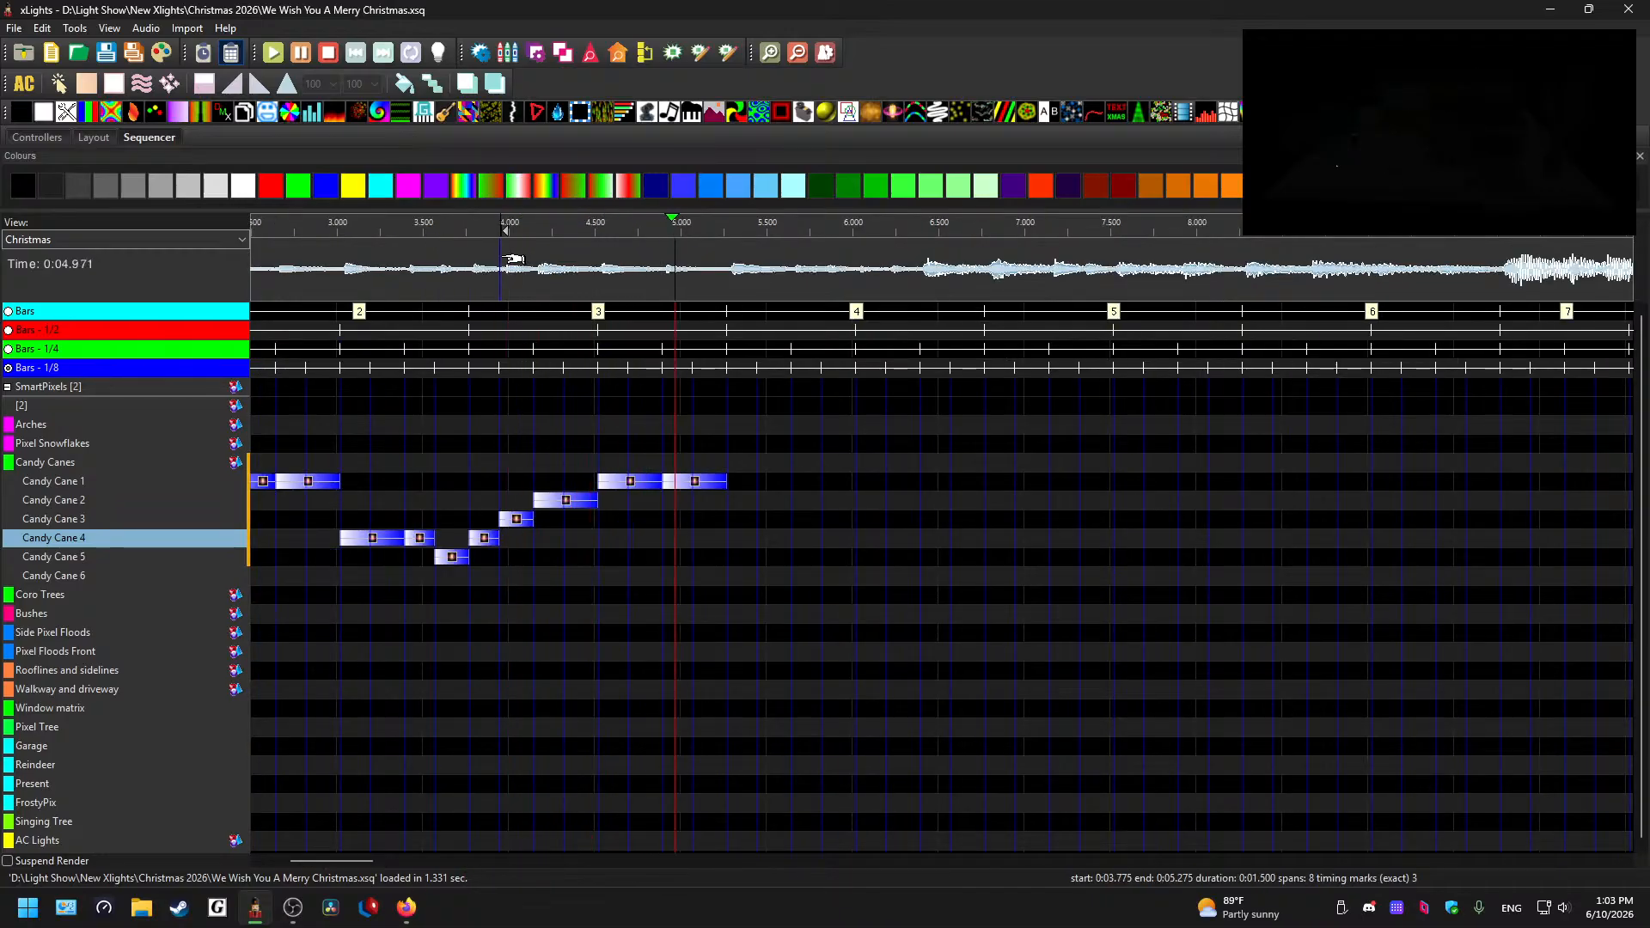
key("space")
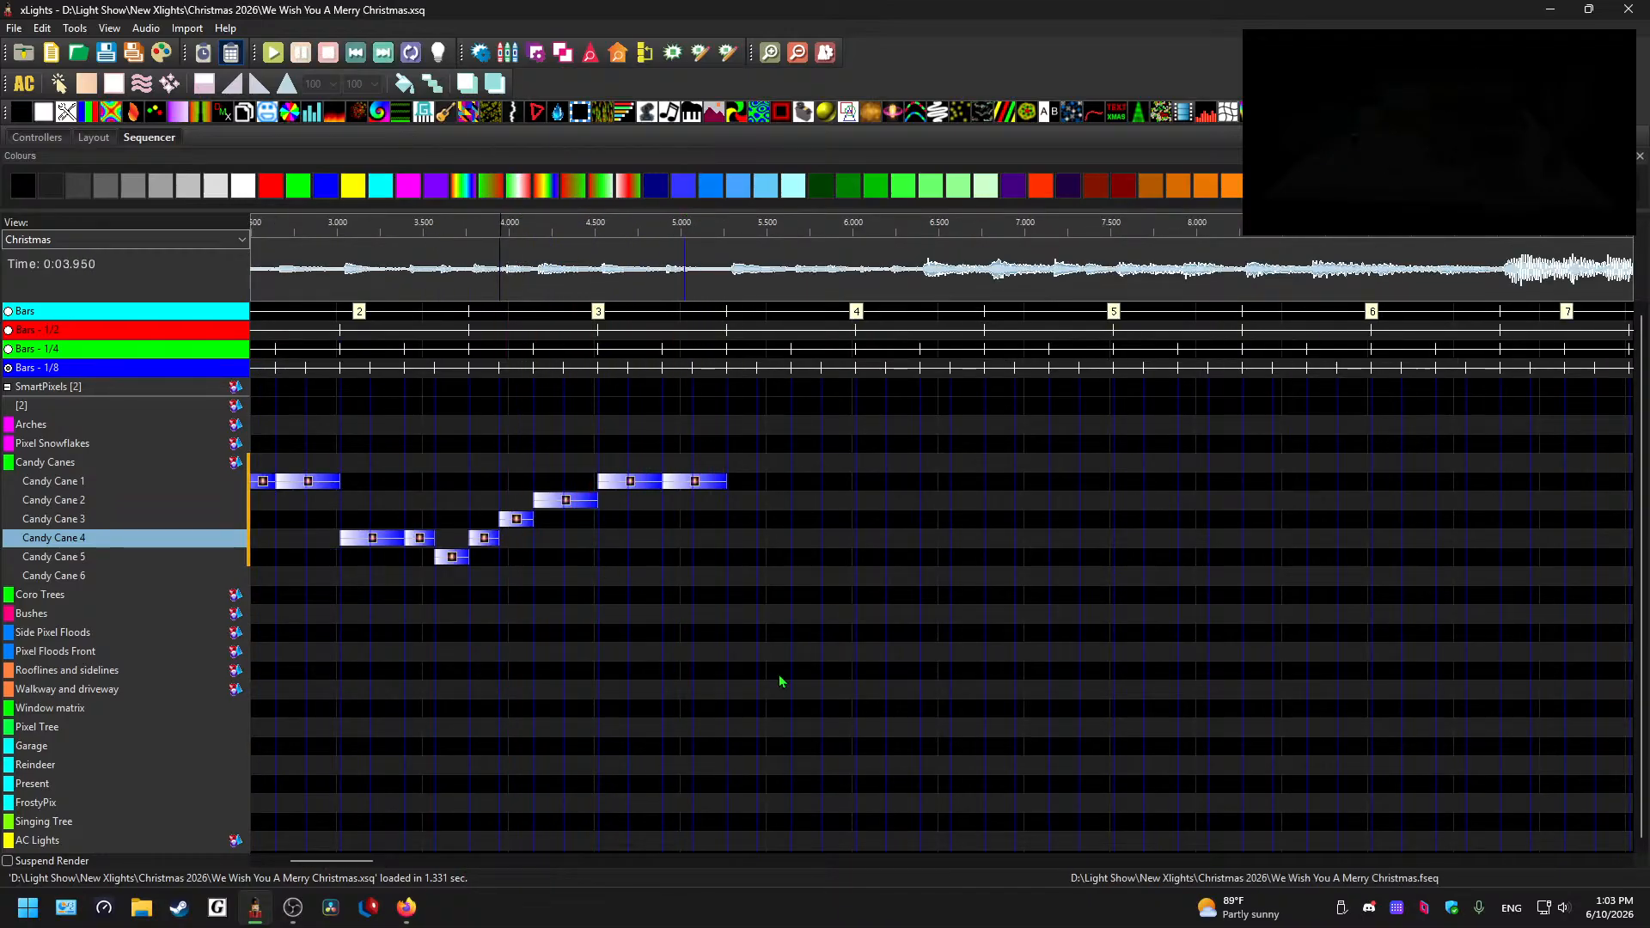
left_click_drag(370, 872, 329, 869)
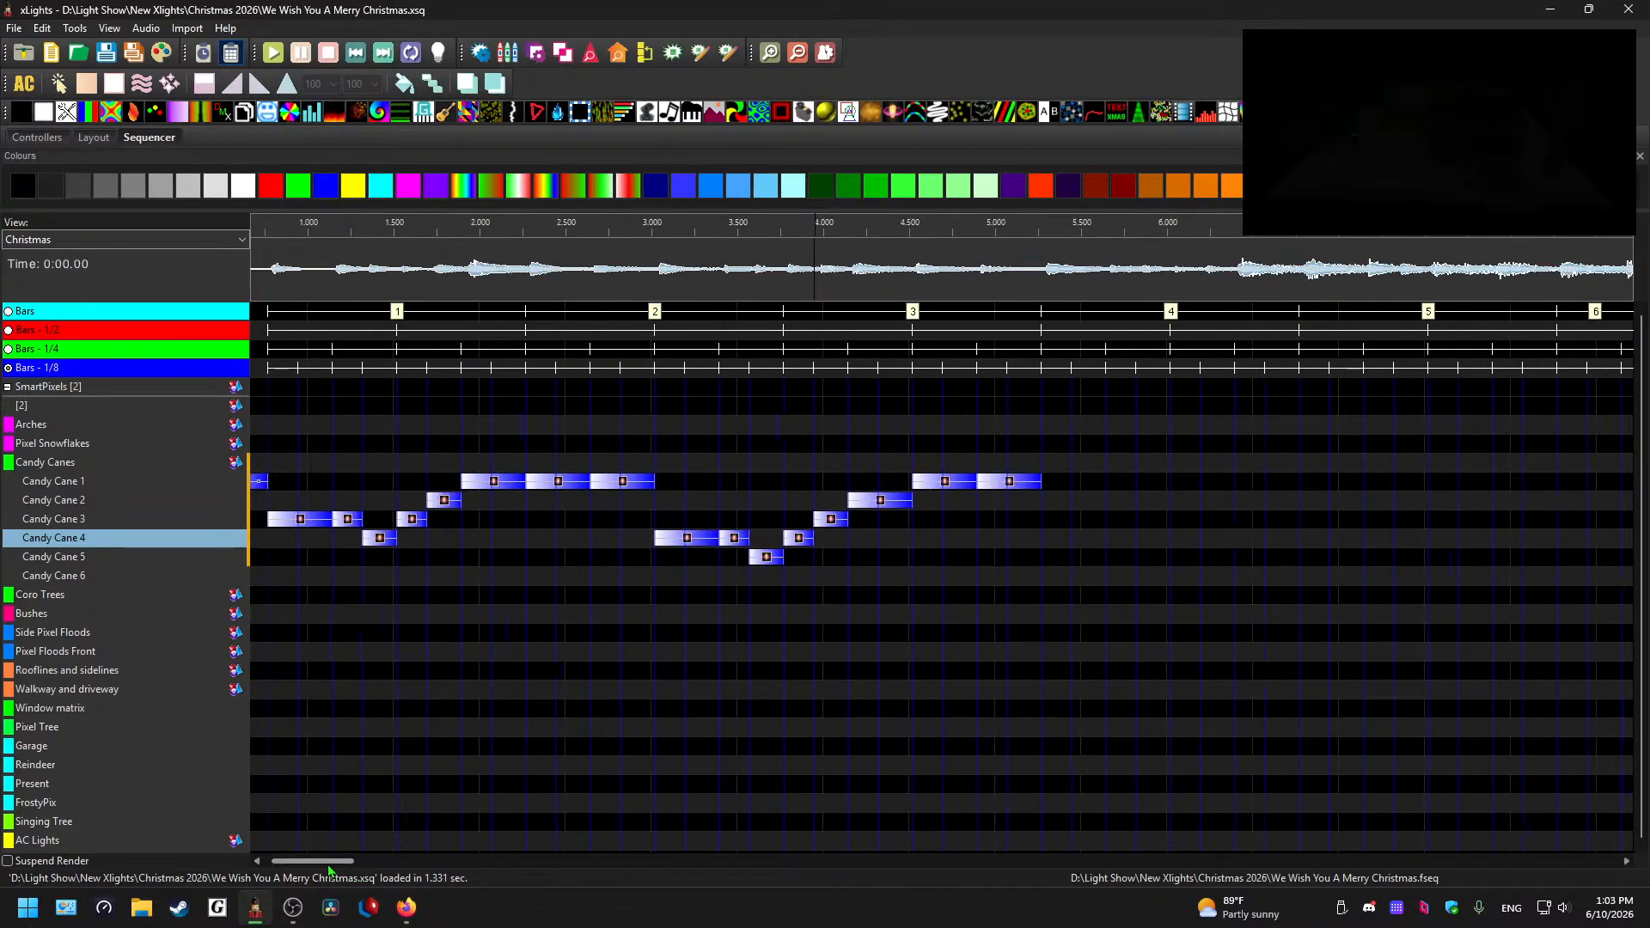
left_click(405, 260)
key("space")
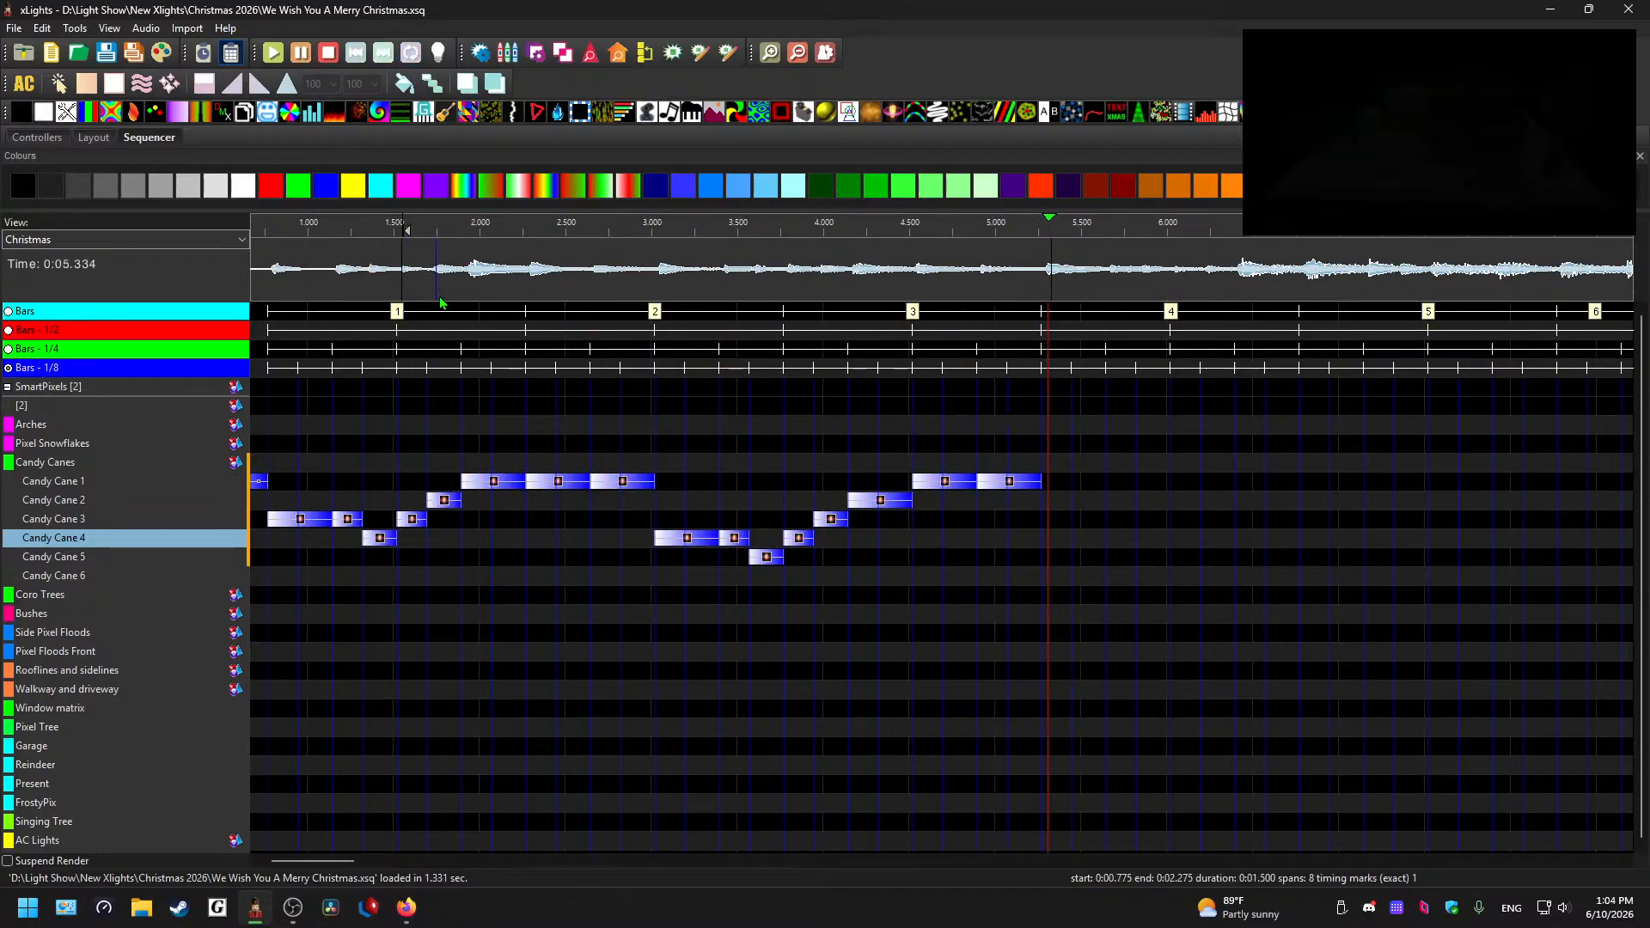
key("space")
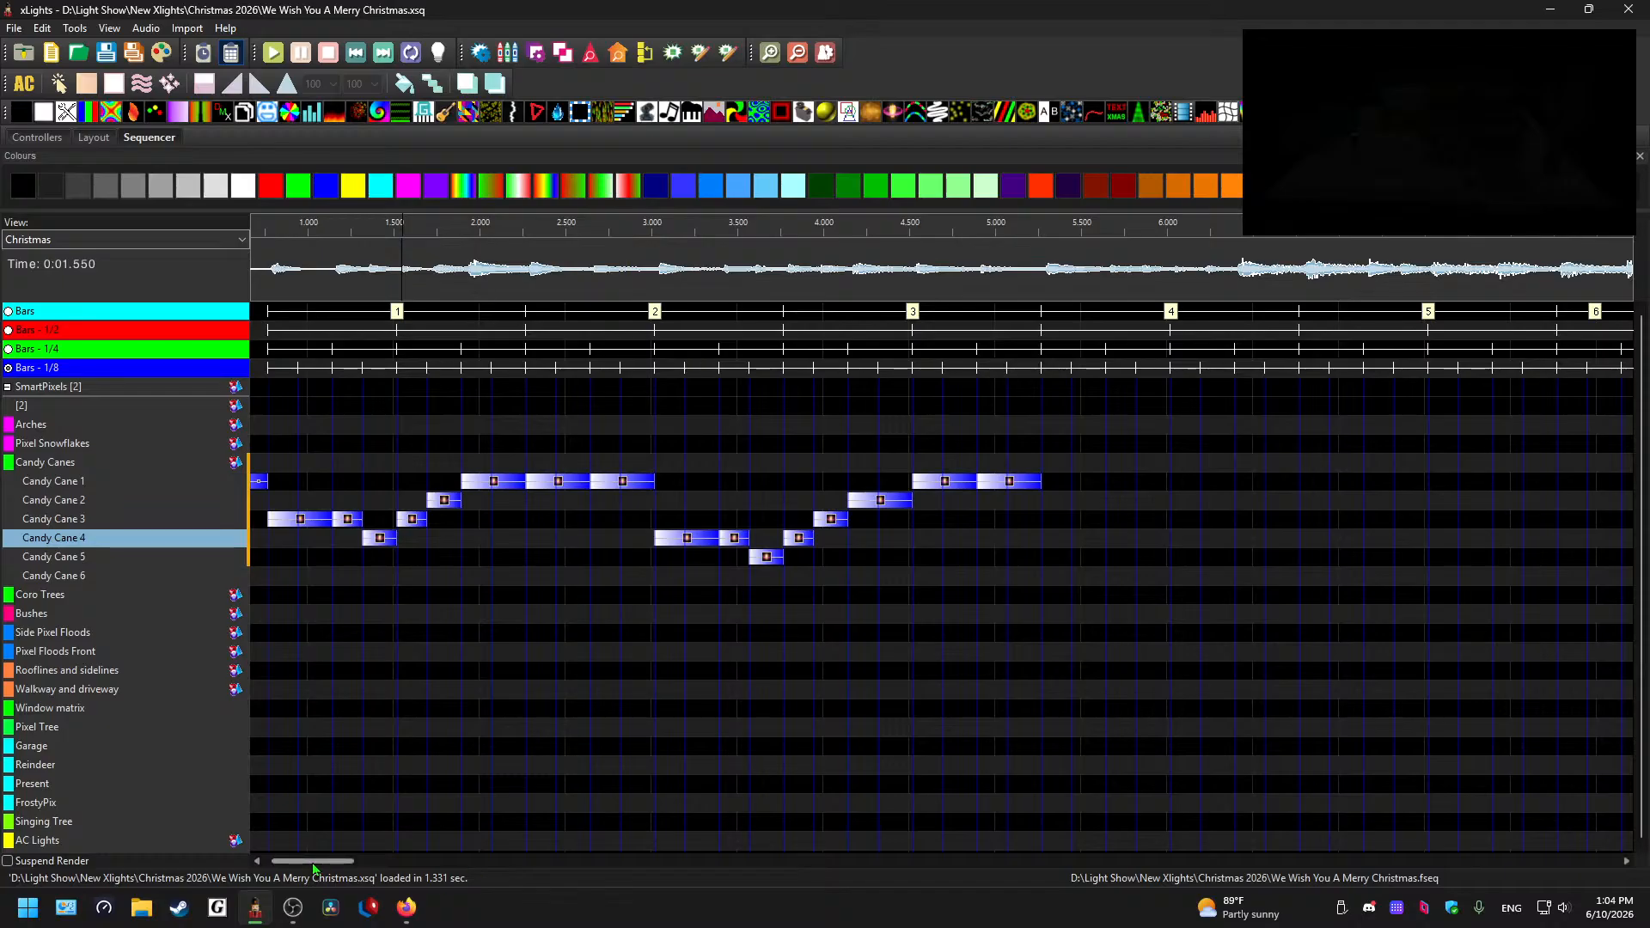
key("Home")
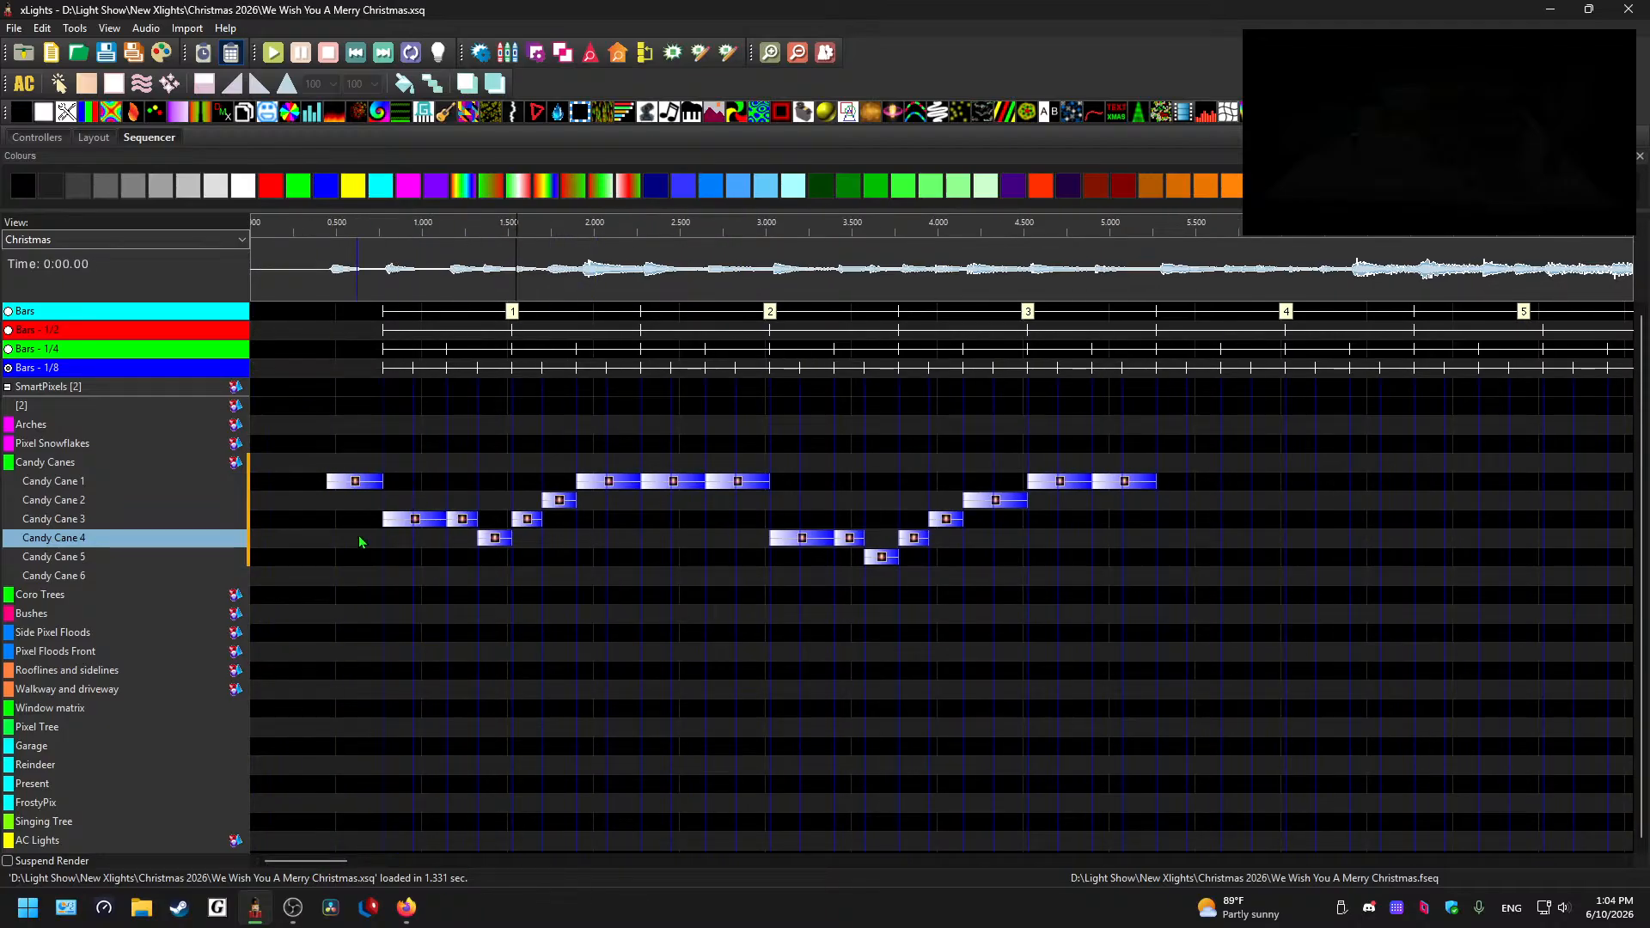
- Copy the Shockwave pattern on Candy Canes 2 to 5 between 3.025 and 4.525 seconds and paste it across Candy Canes 3 to 6 at 5.275 seconds
left_click_drag(818, 565, 1008, 500)
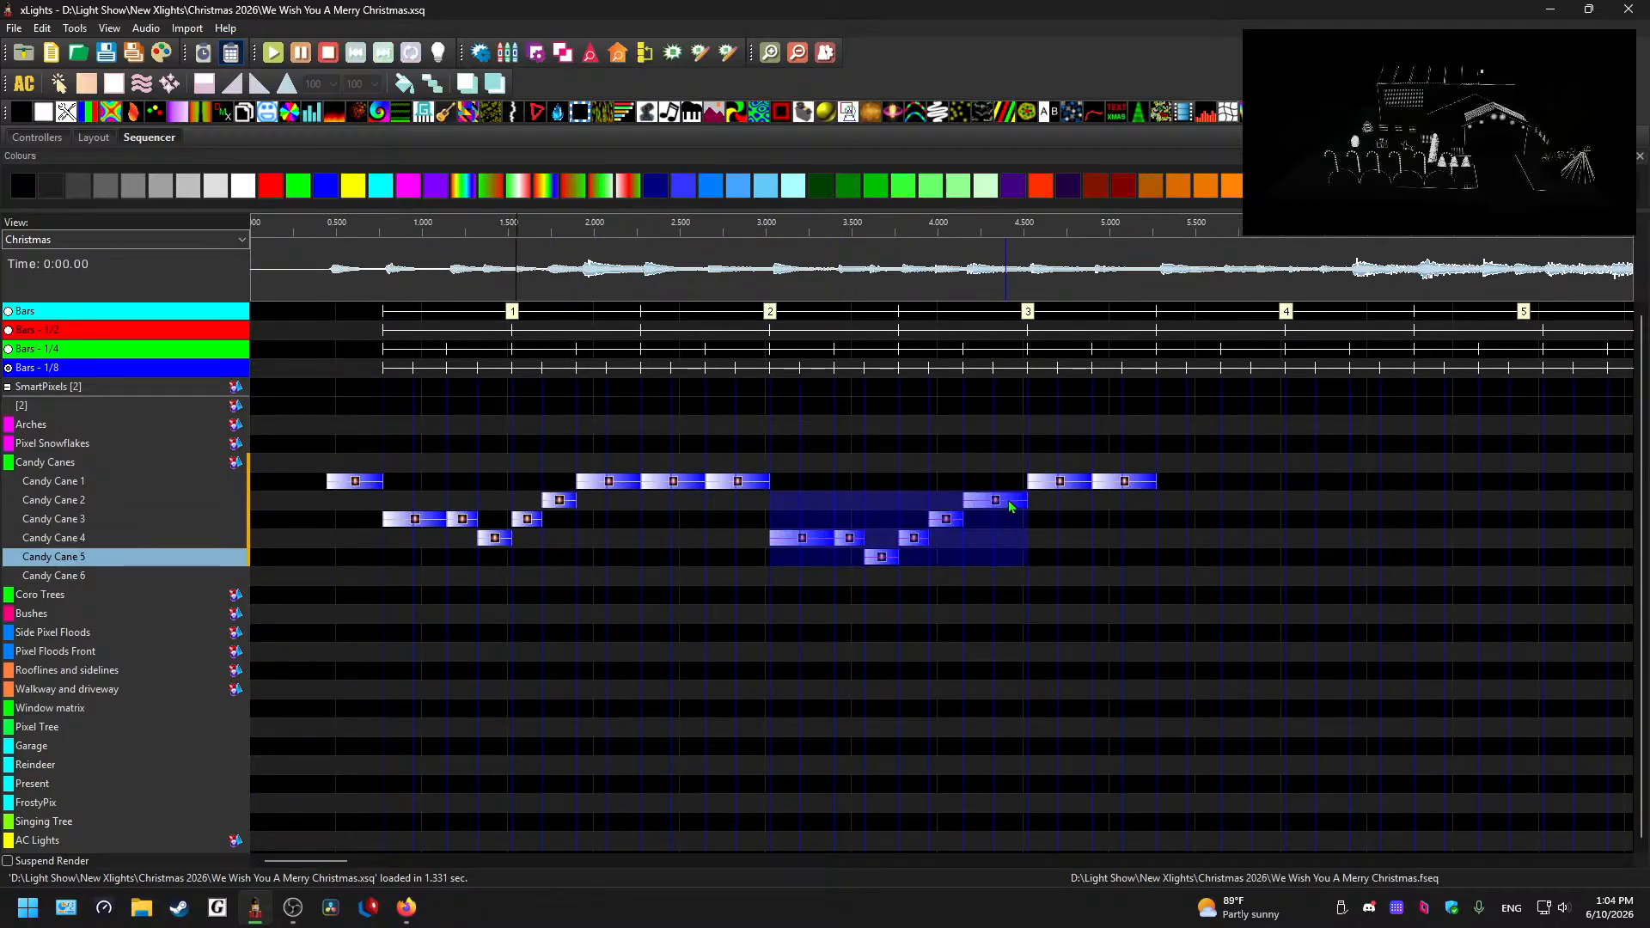
left_click(1040, 266)
key("space")
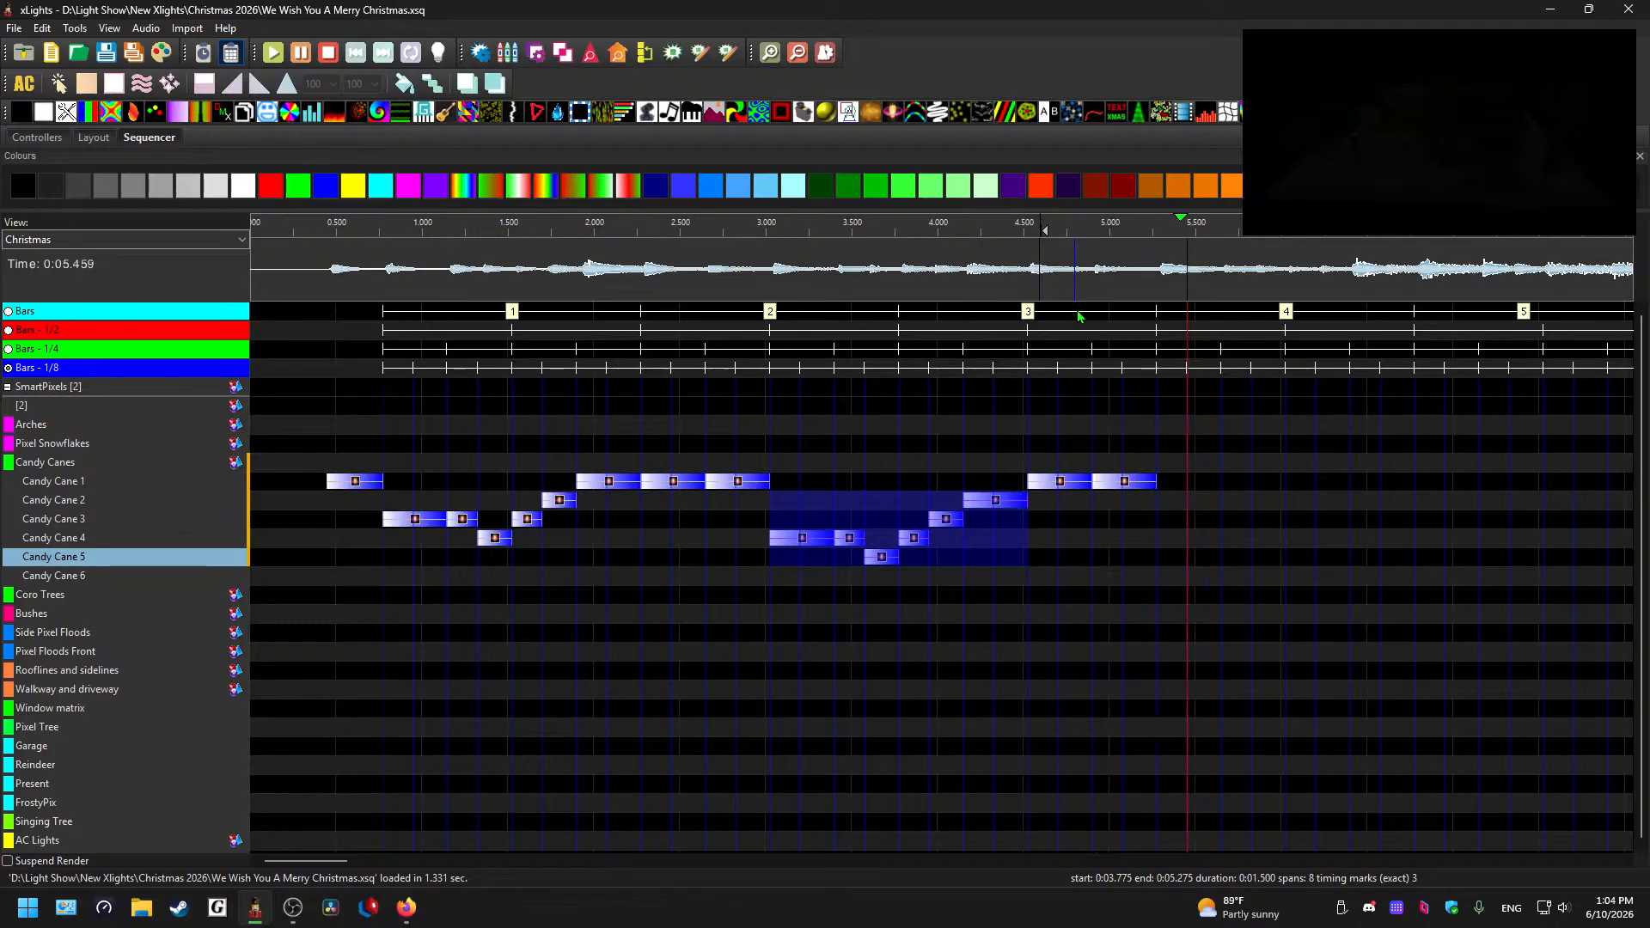
key("space")
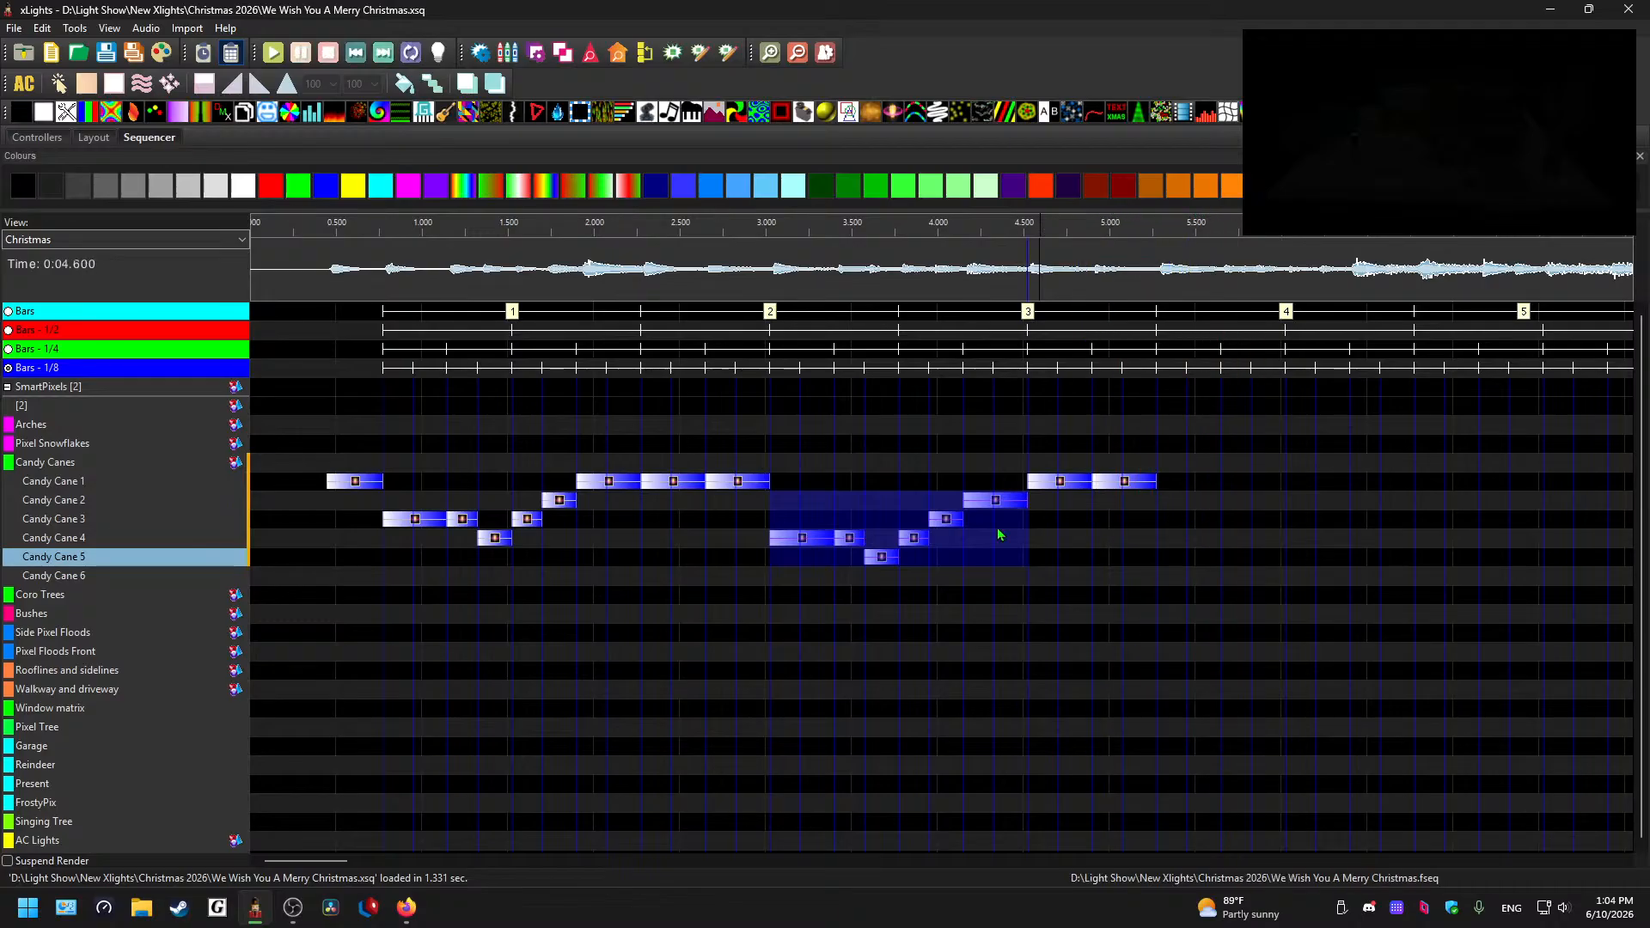
left_click(1158, 524)
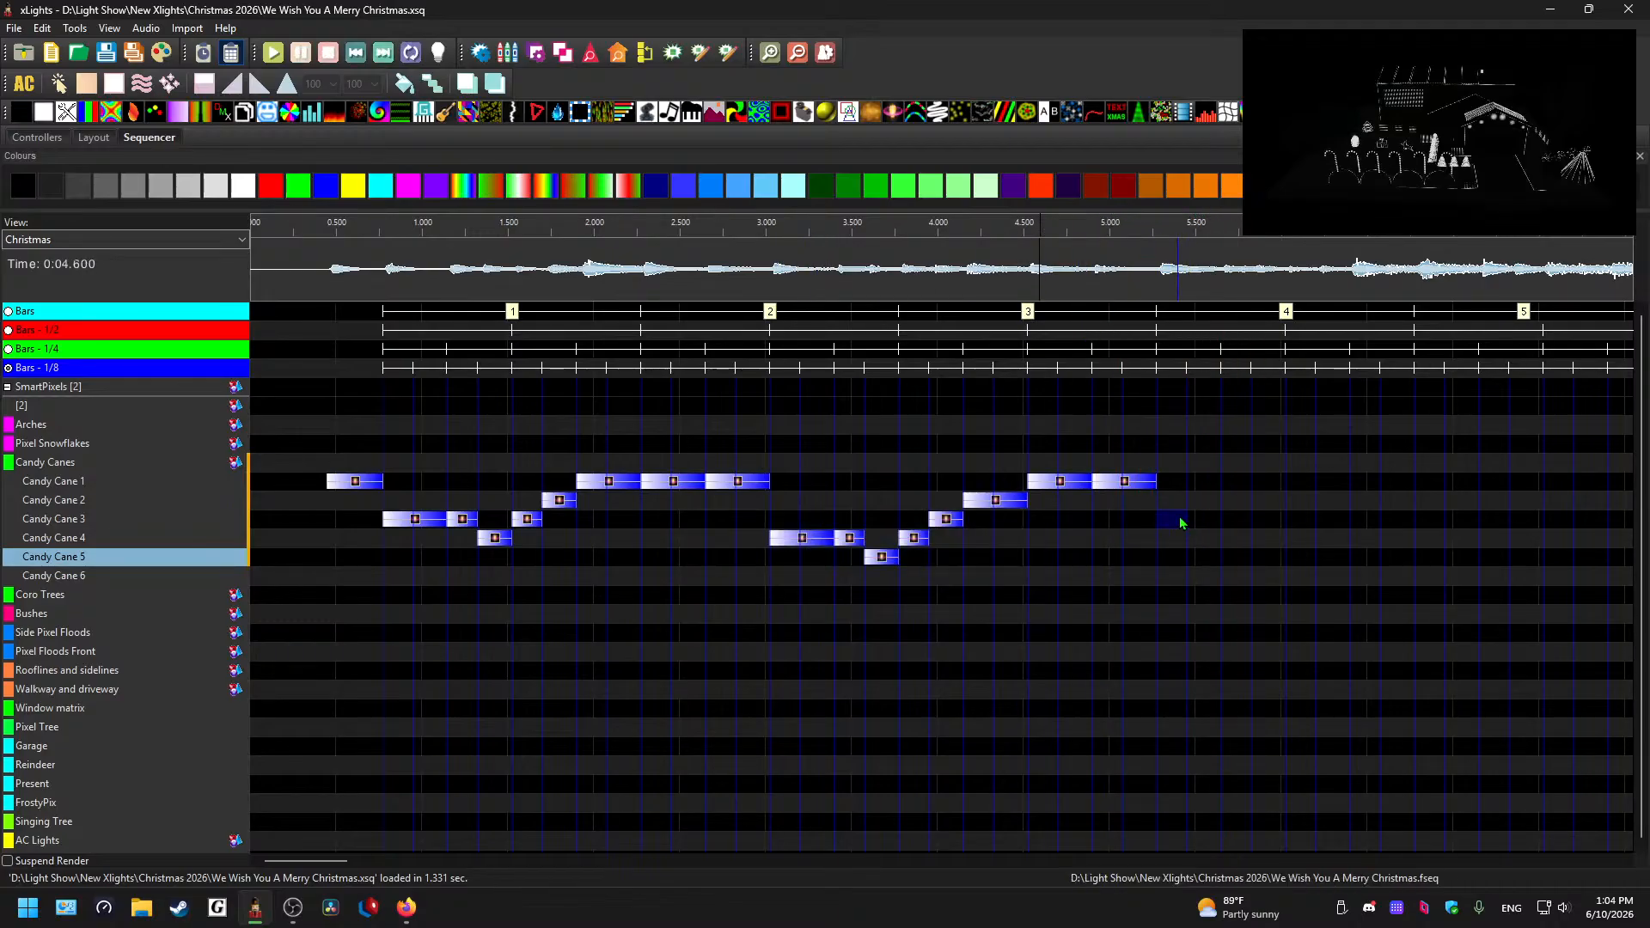
key("ctrl+v")
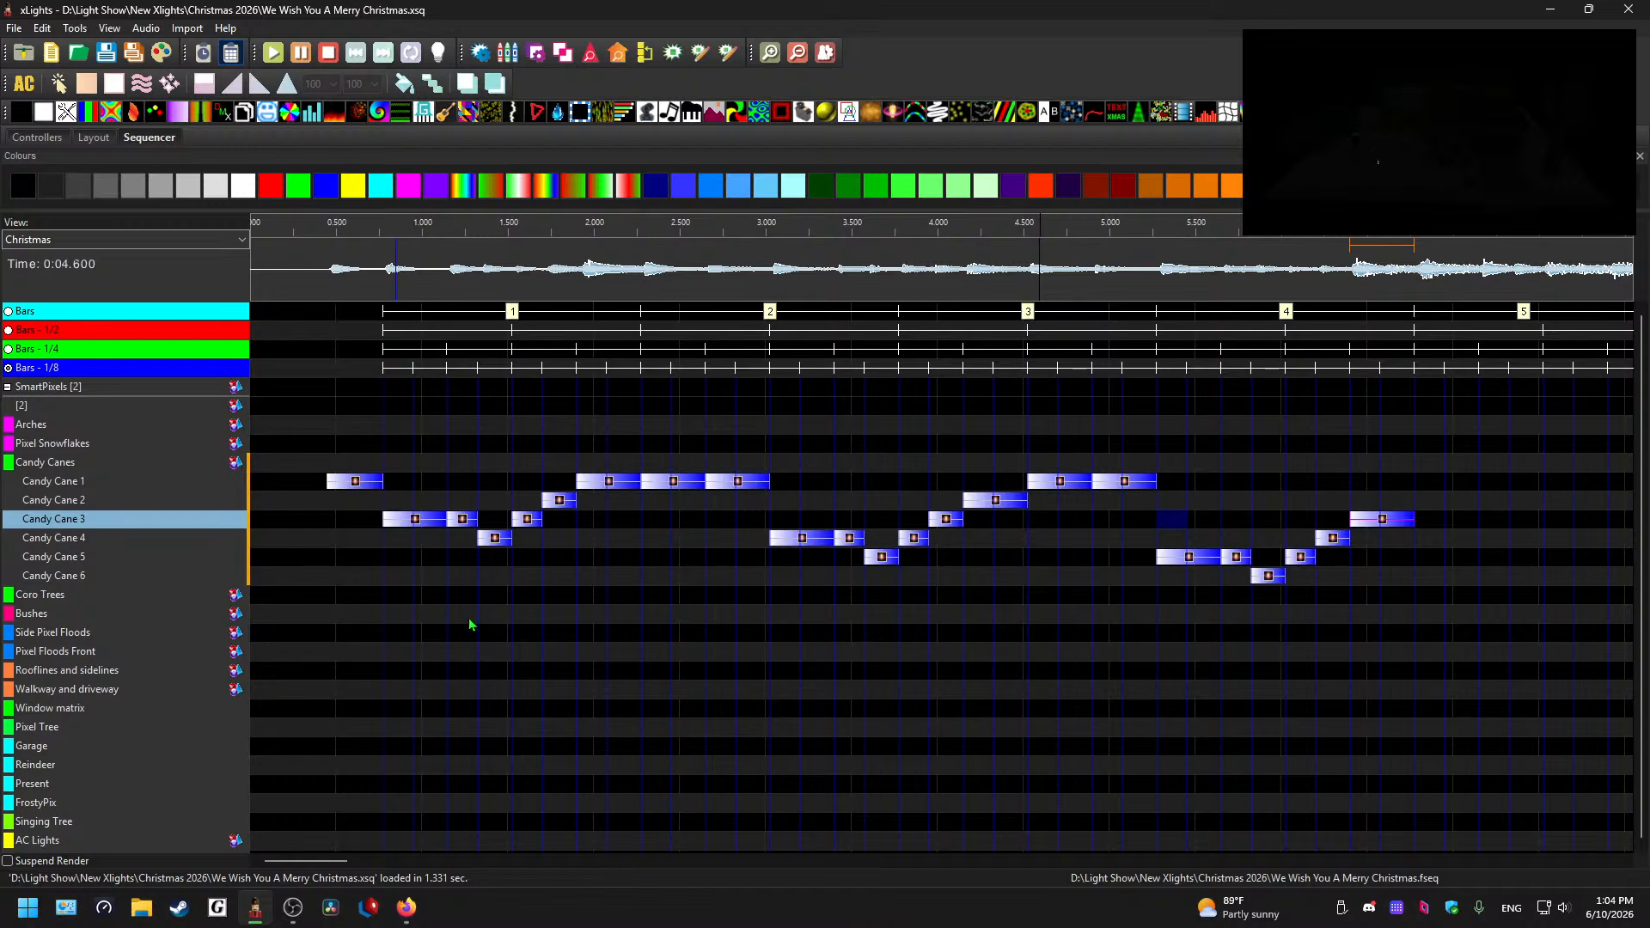
- Play the sequence from the beginning and again from 6.125 seconds to check the pasted pattern against the notes
left_click_drag(1220, 575, 385, 576)
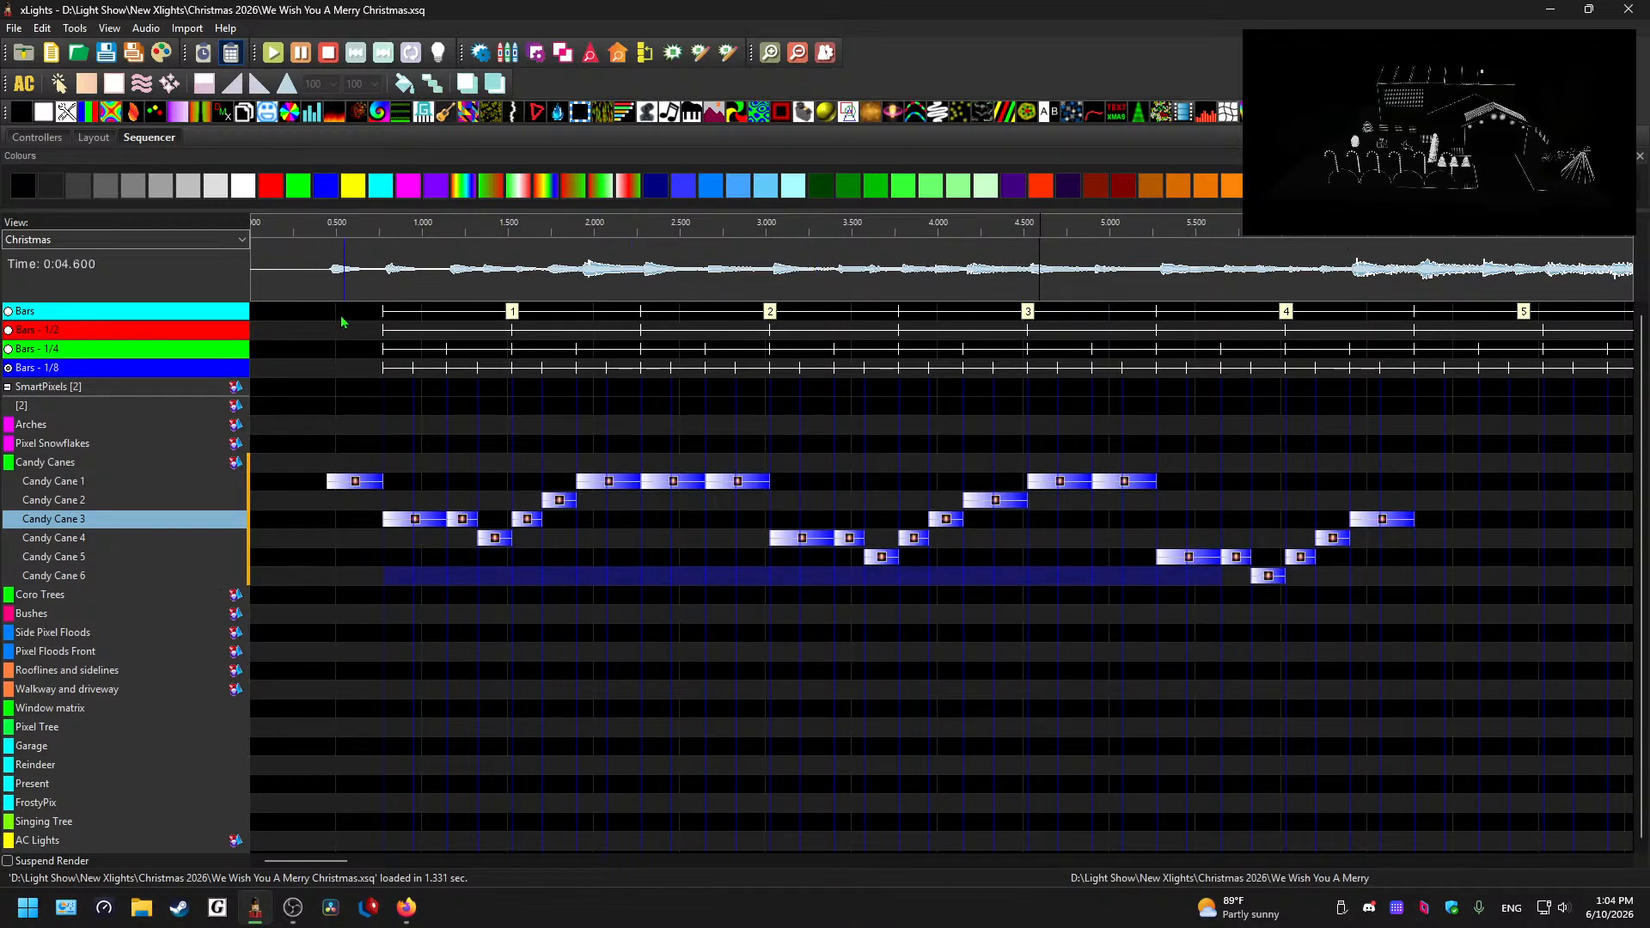
key("space")
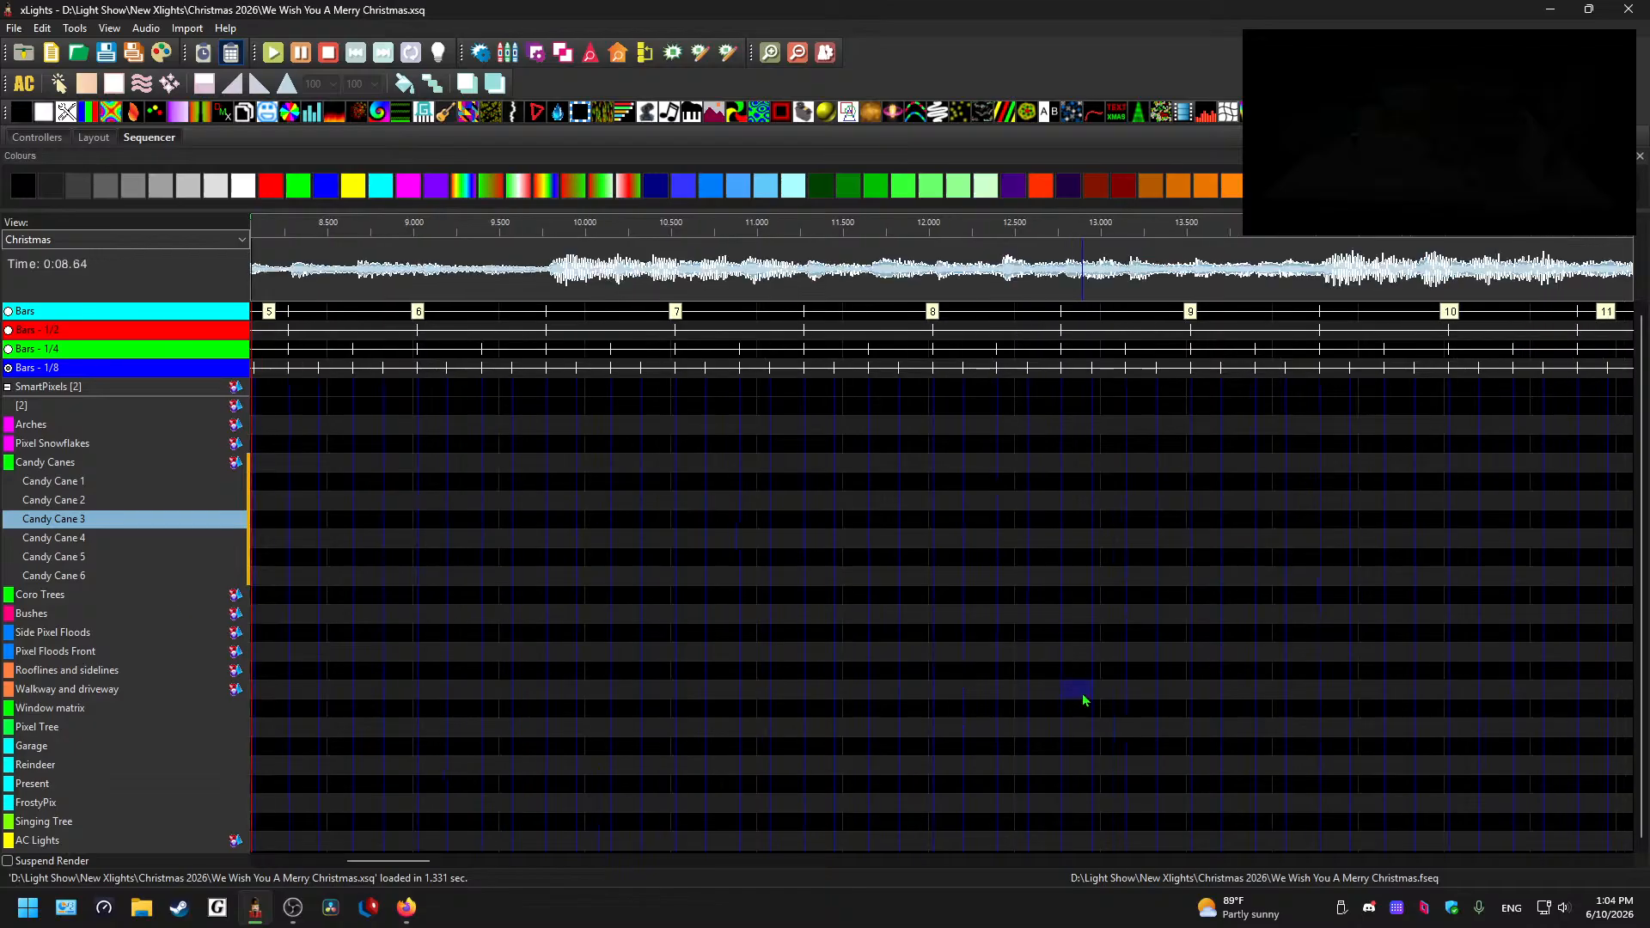
key("space")
left_click_drag(409, 863, 381, 862)
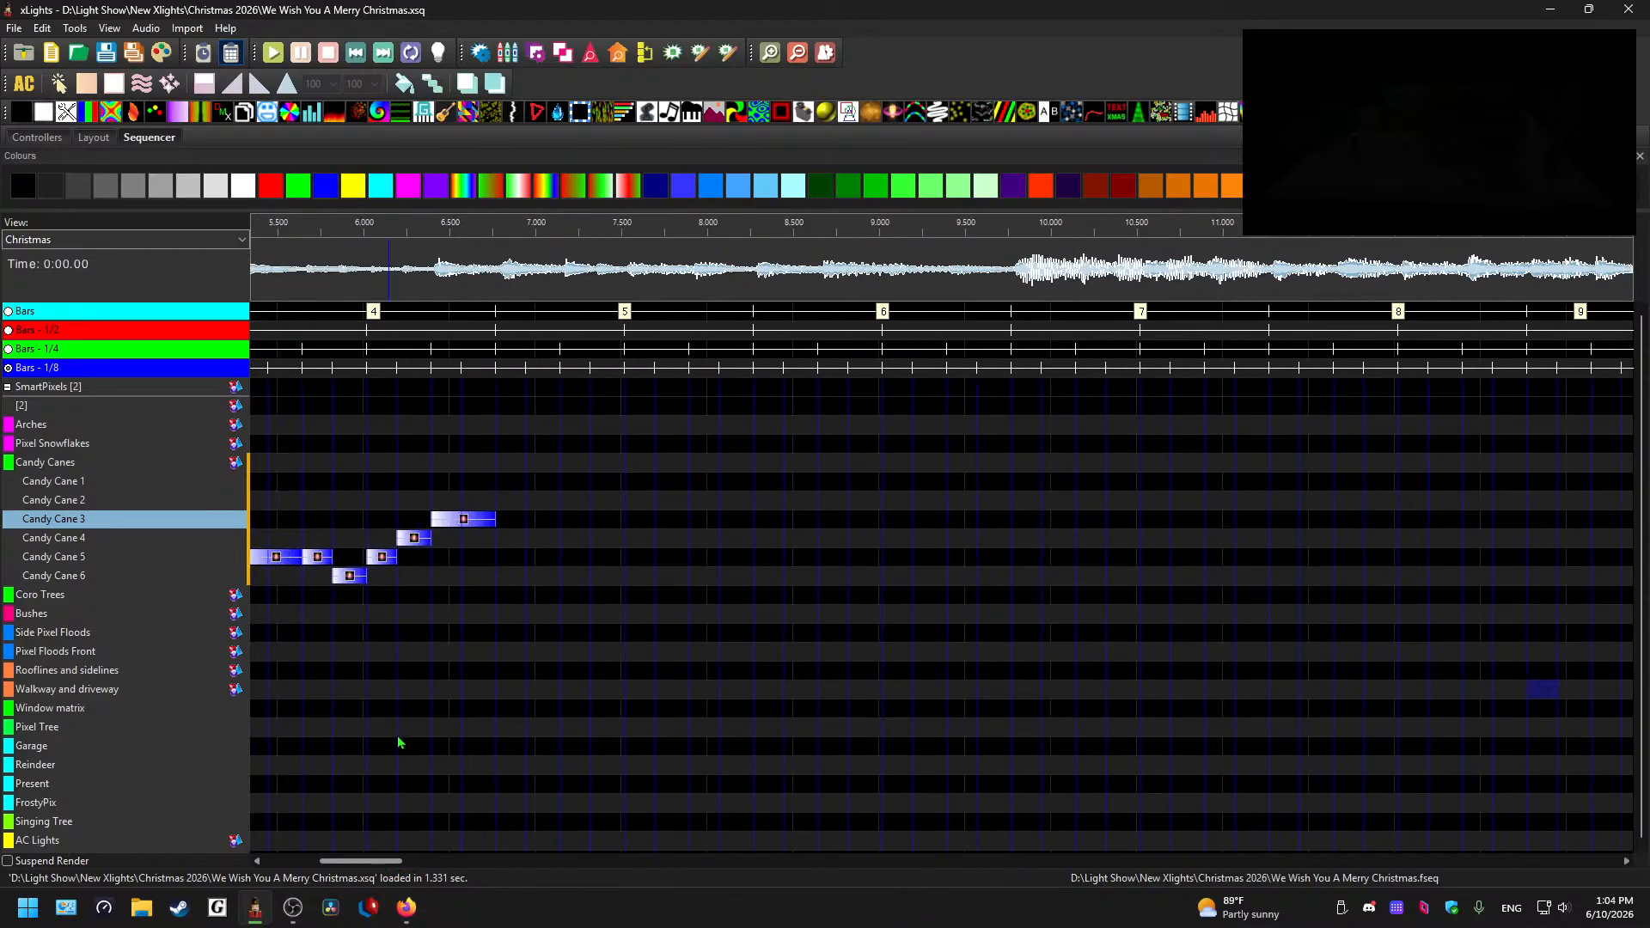
left_click(478, 293)
key("space")
key("space")
left_click(385, 271)
key("space")
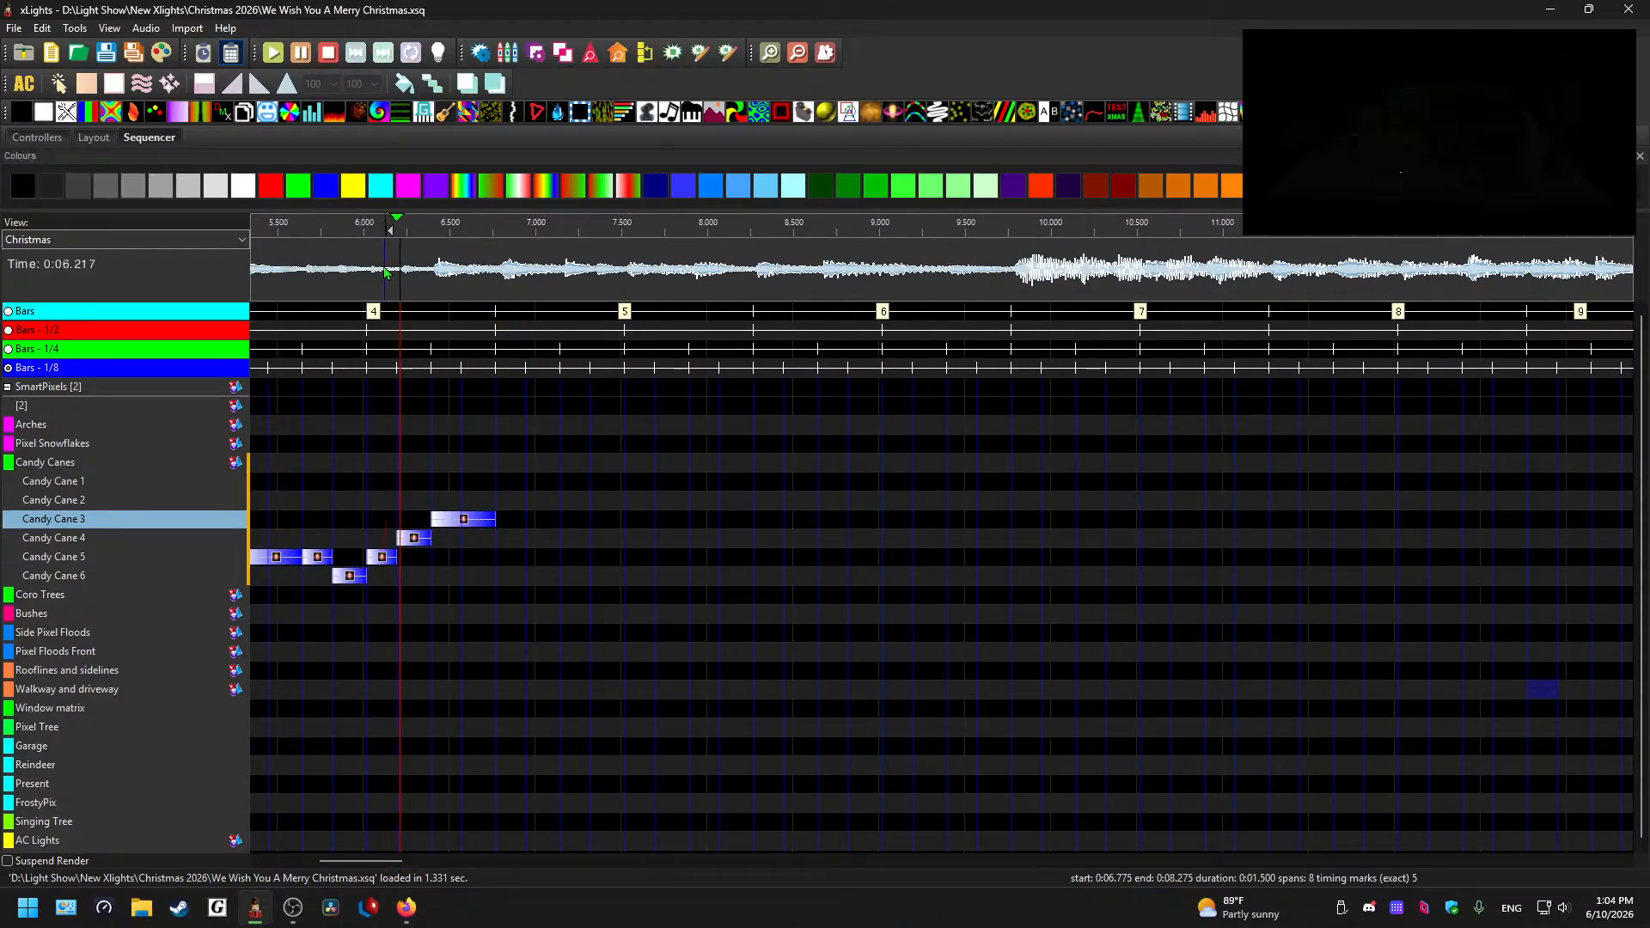
- Copy the Candy Cane 3 Shockwave at 6.400 seconds to Candy Cane 1 at 6.775 and 7.150 seconds, making the second copy 0.175 seconds long
left_click(471, 528)
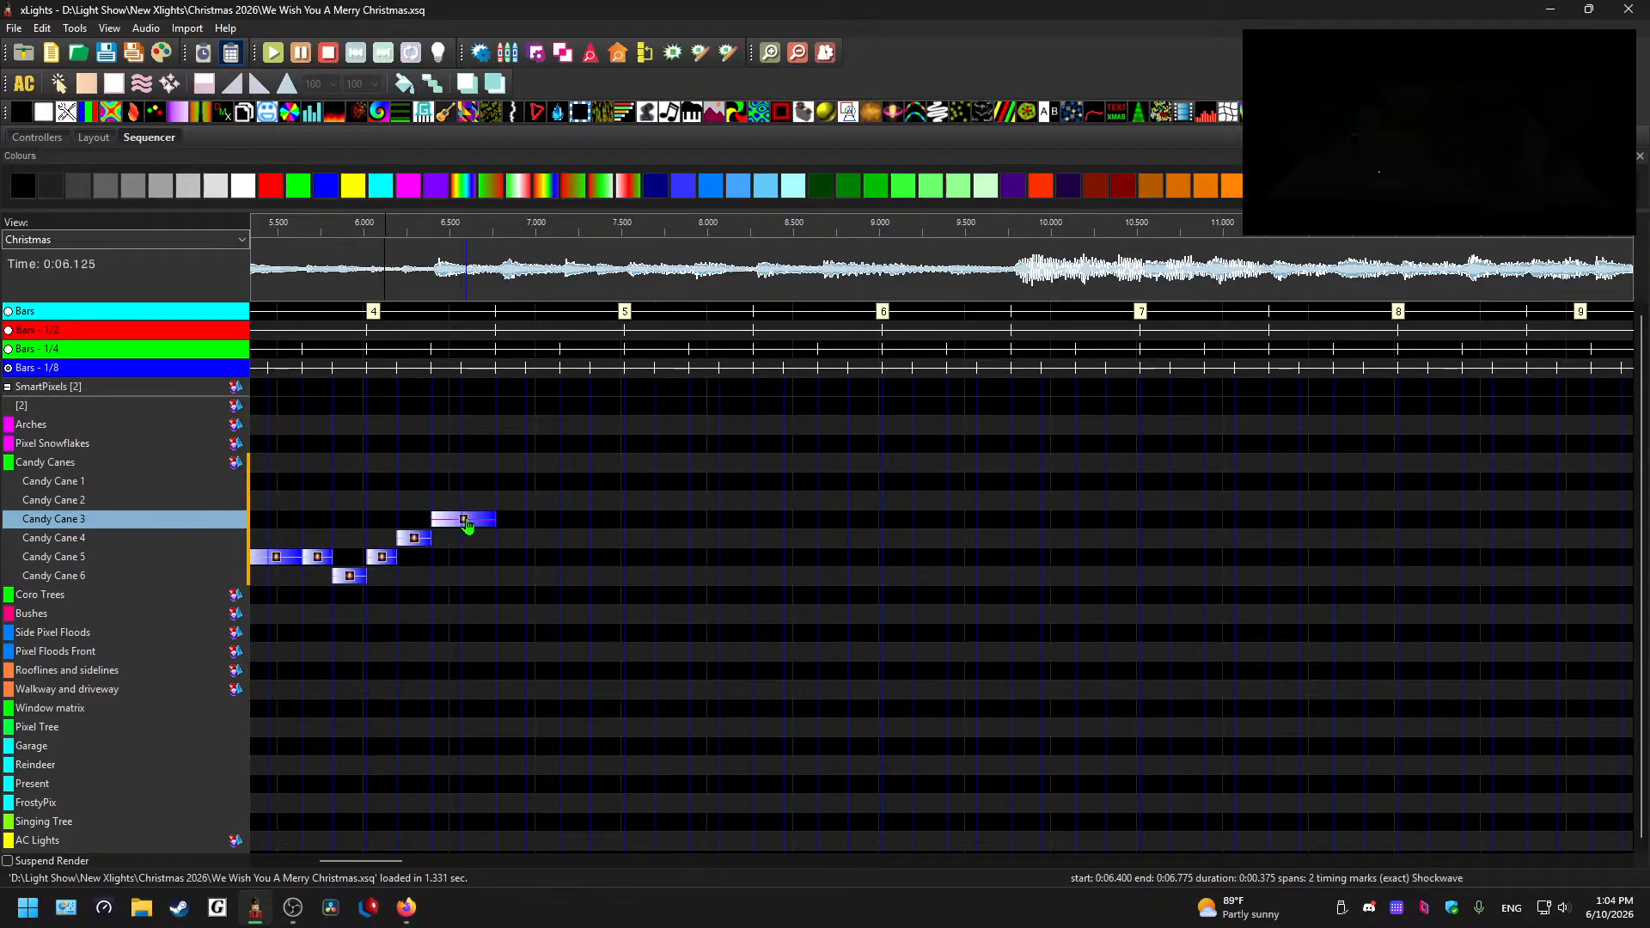
left_click(512, 501)
key("ctrl+v")
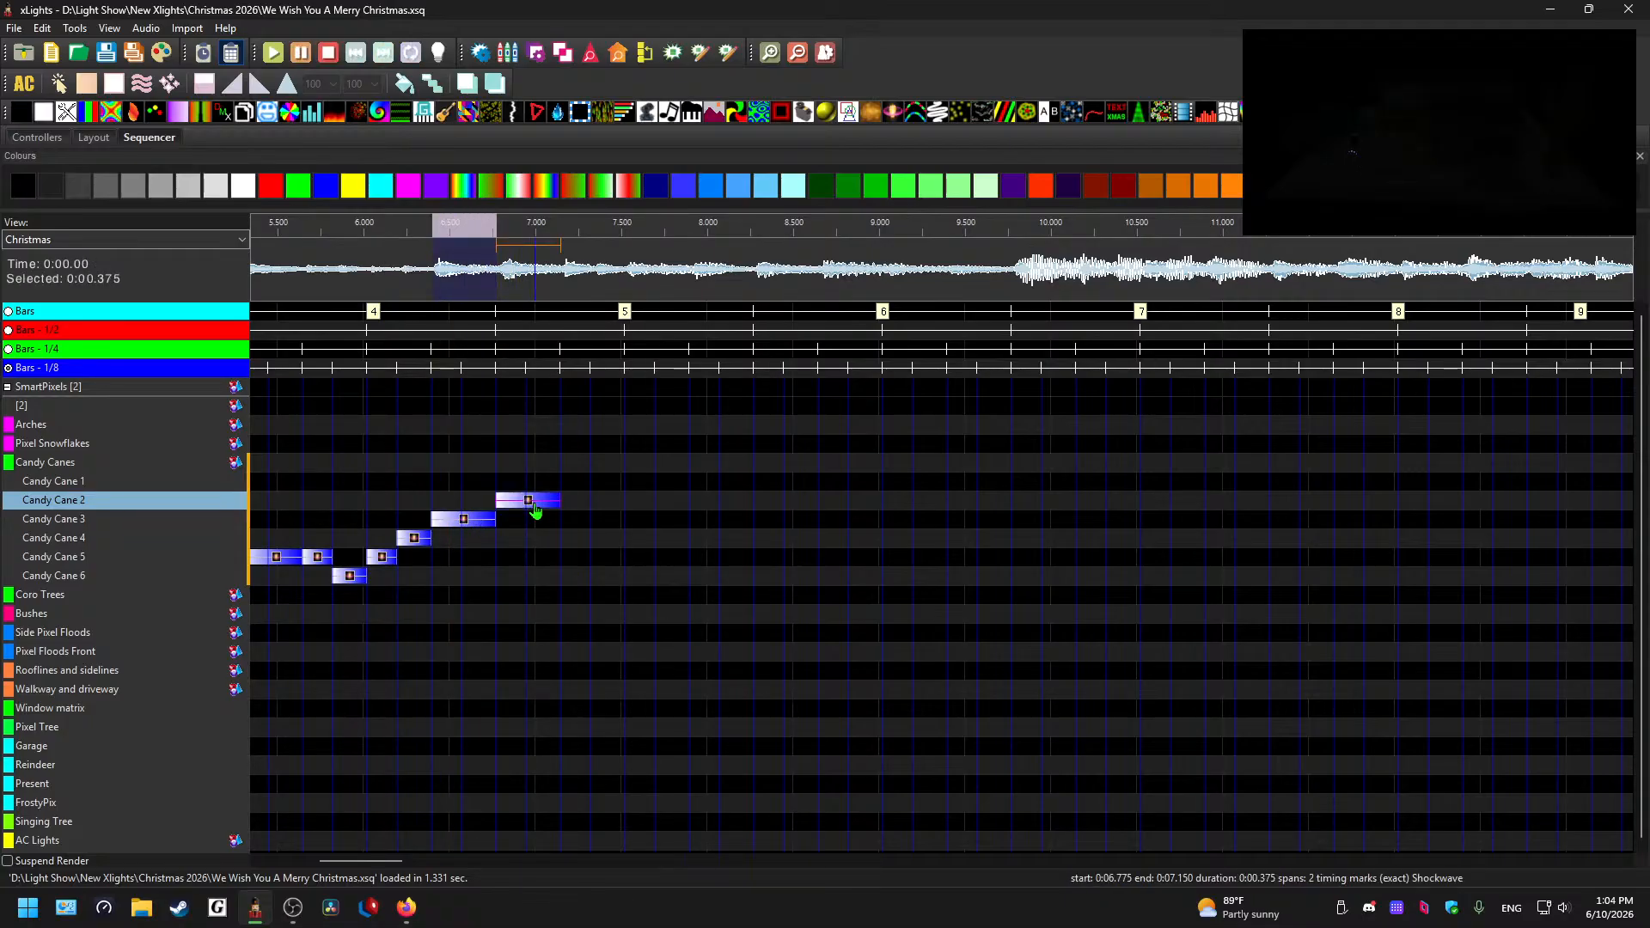
left_click_drag(534, 510, 534, 491)
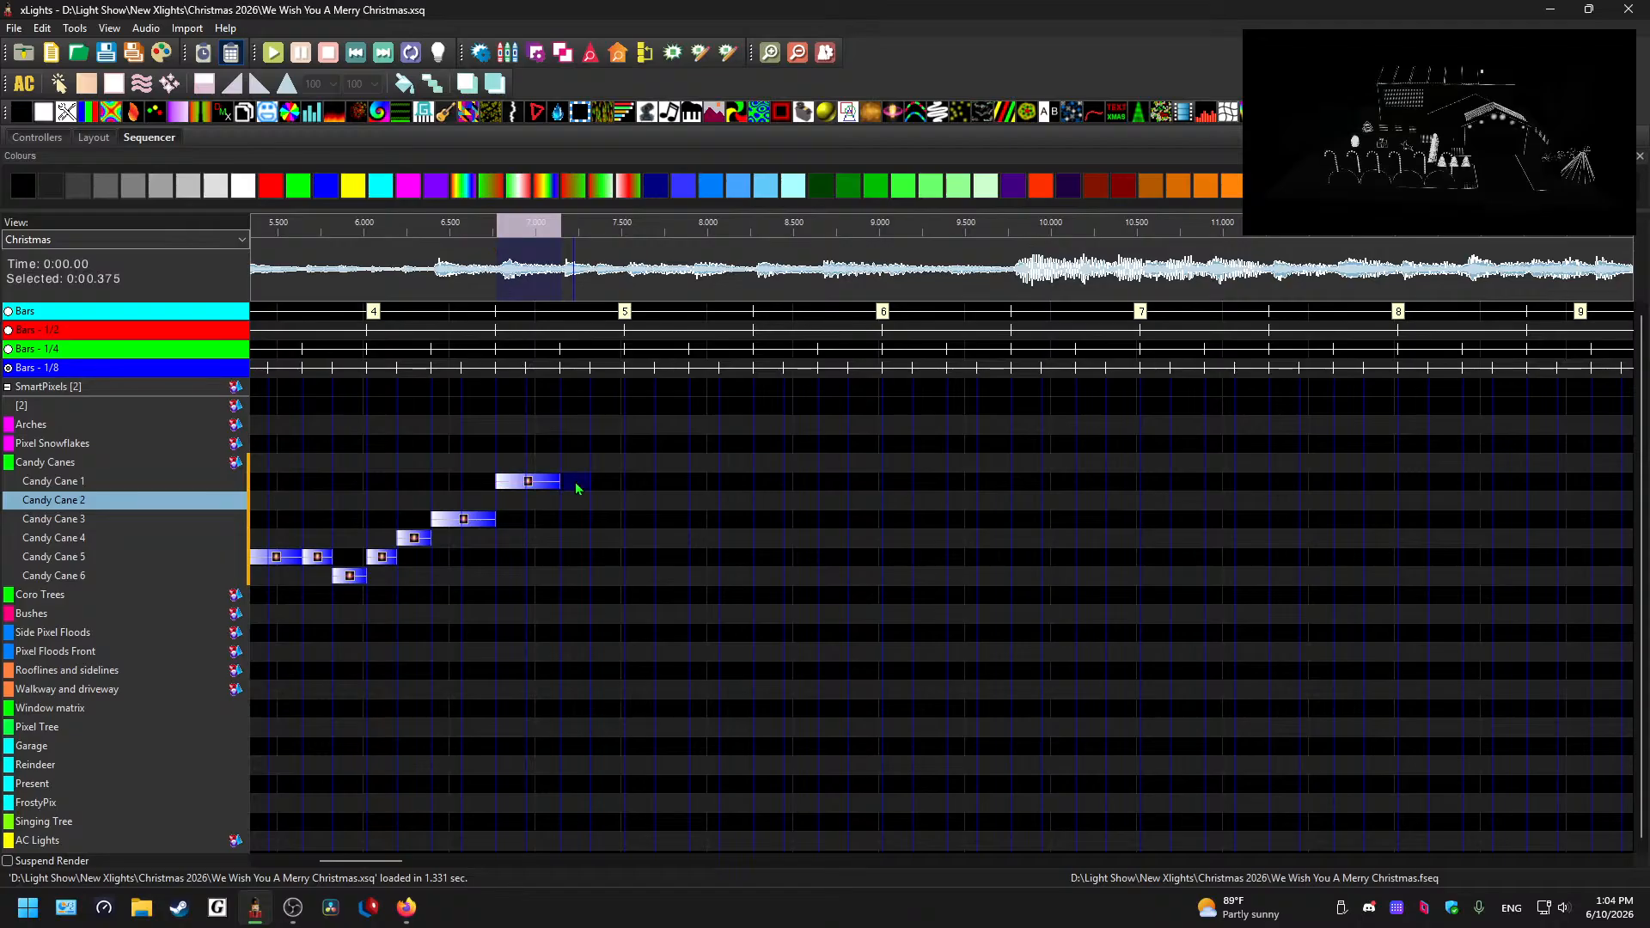
left_click(575, 482)
key("ctrl+v")
left_click_drag(623, 486, 597, 485)
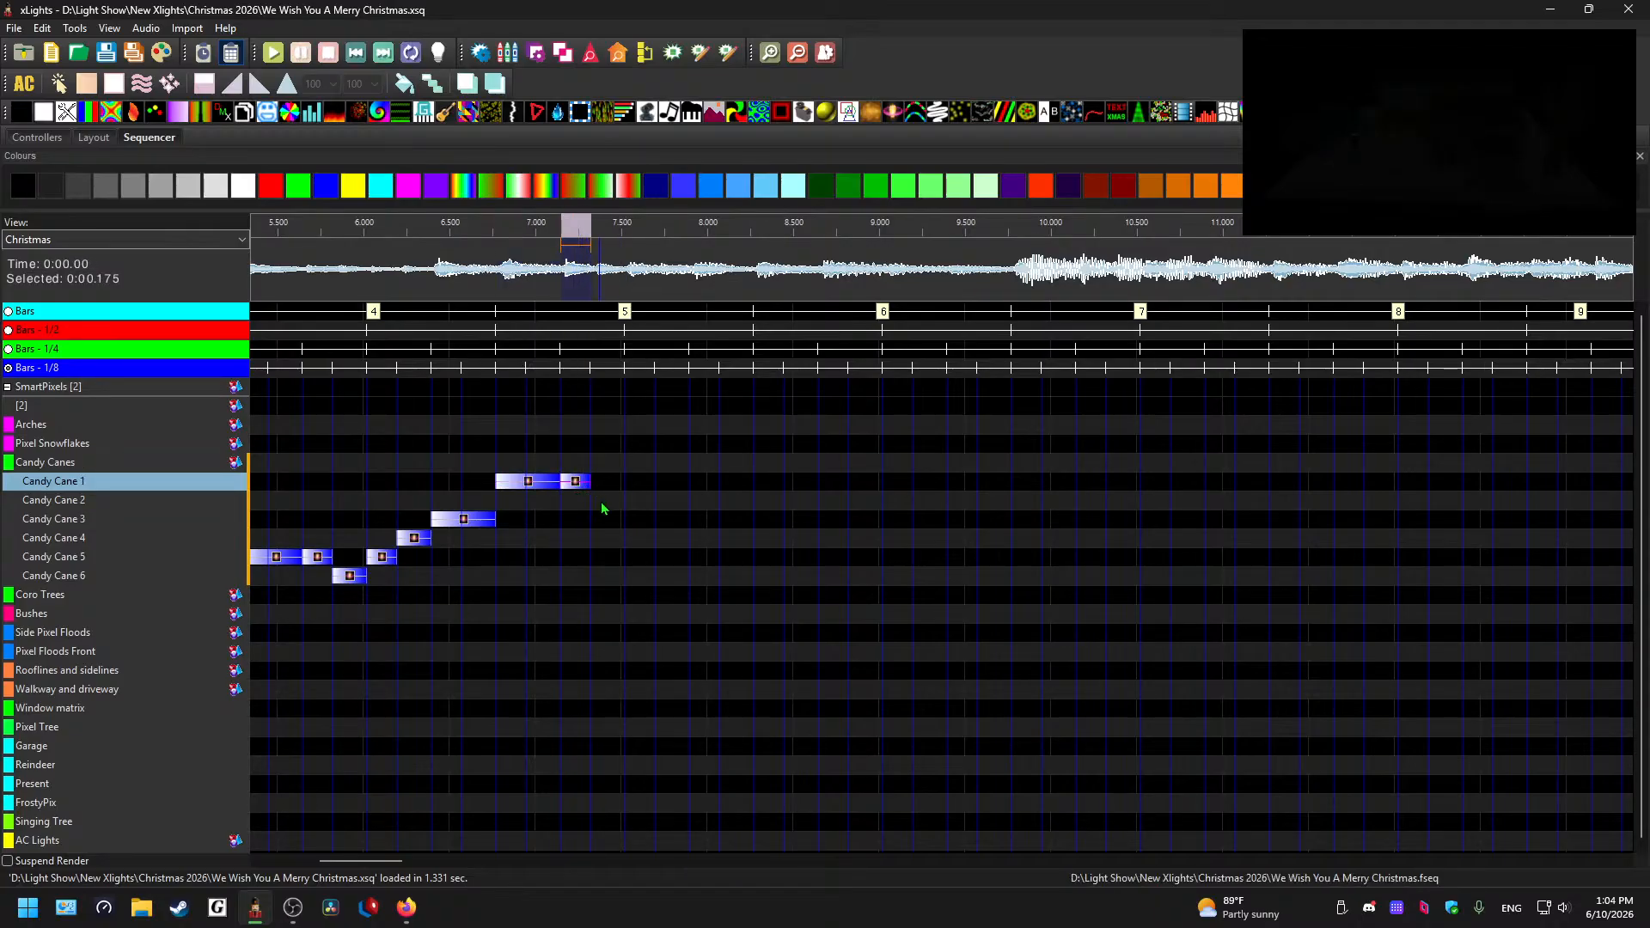
- Paste Shockwaves on Candy Cane 2 at 7.325 seconds, Candy Cane 1 from 7.525 to 7.900, and Candy Cane 3 at 7.700
left_click(604, 502)
key("ctrl+v")
left_click(639, 482)
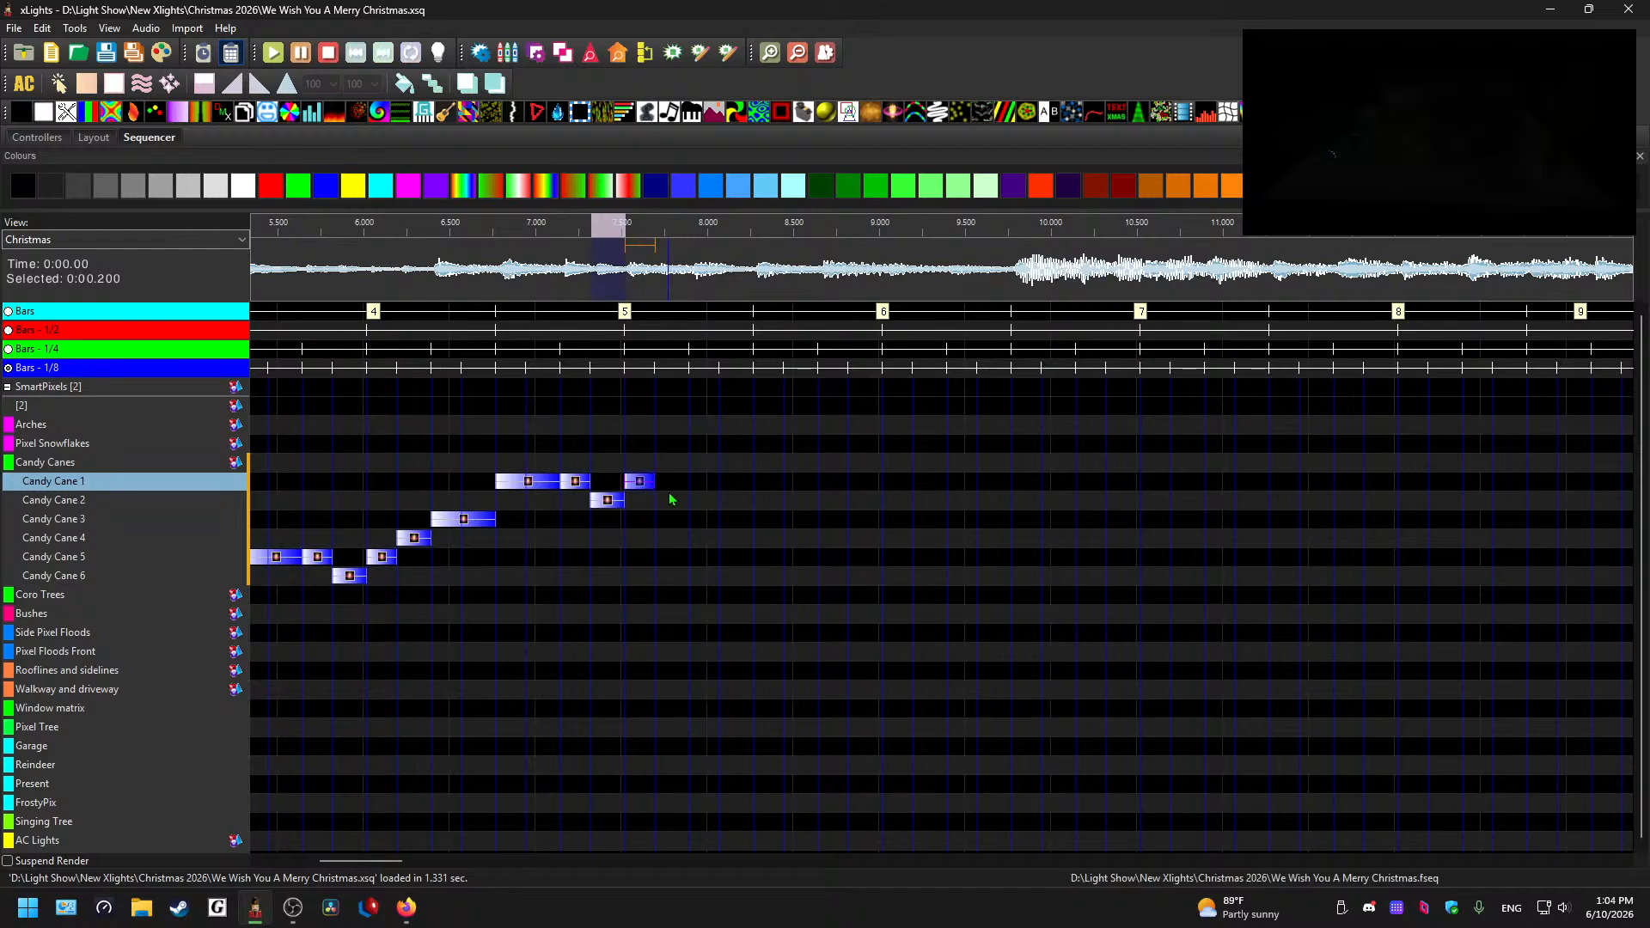
key("ctrl+v")
left_click(675, 521)
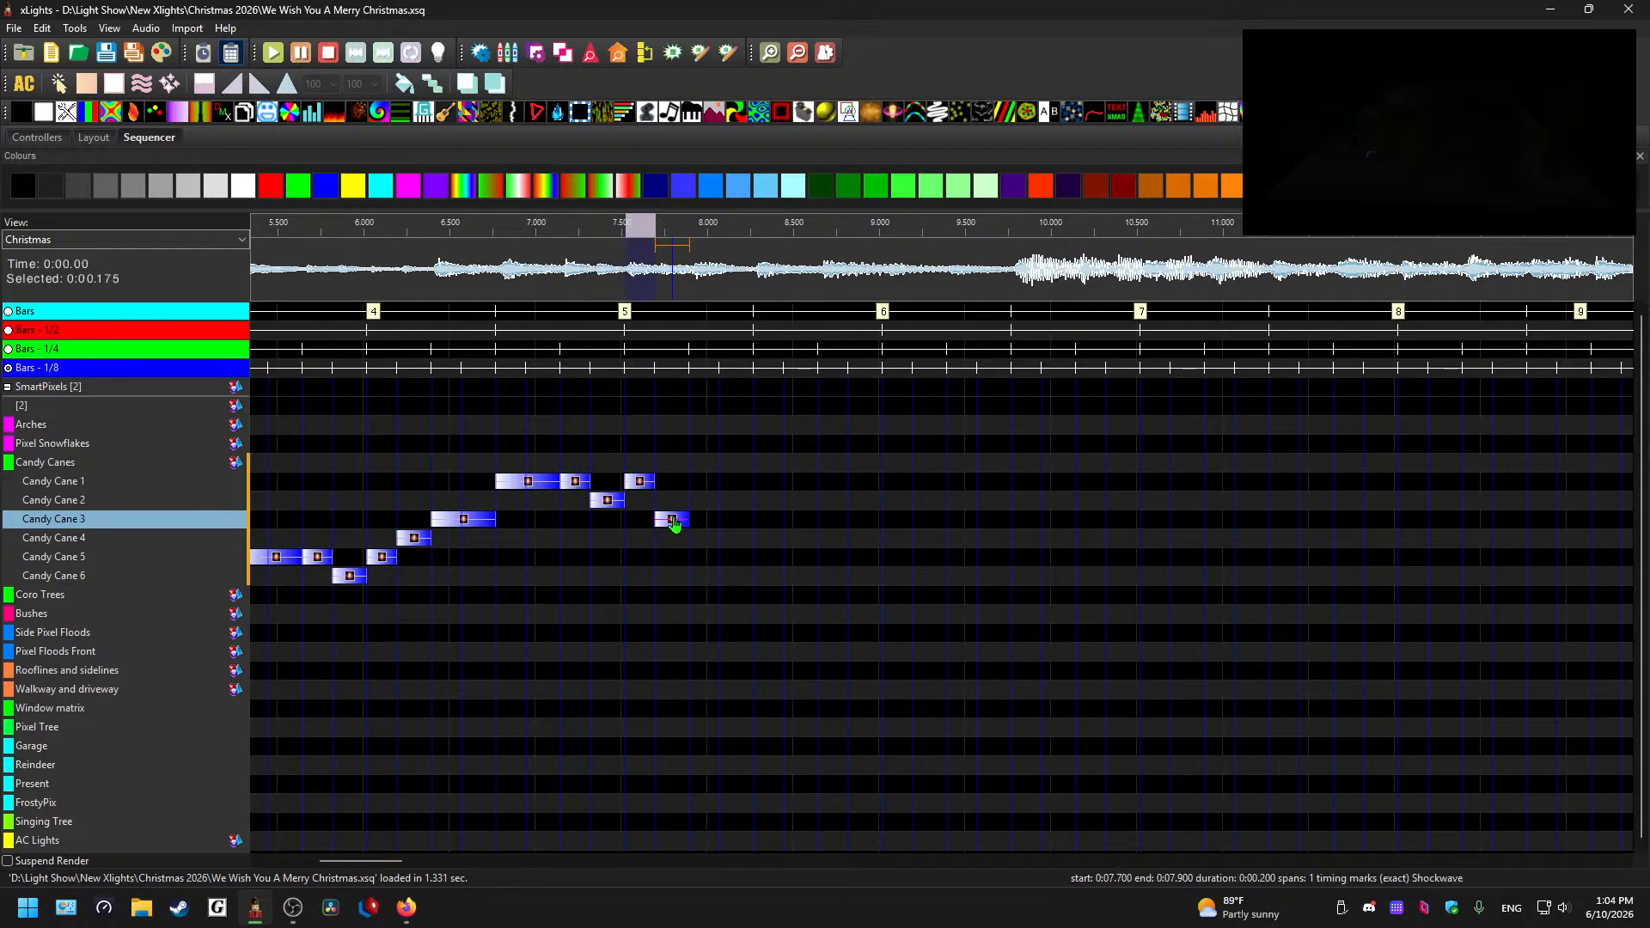
key("ctrl+v")
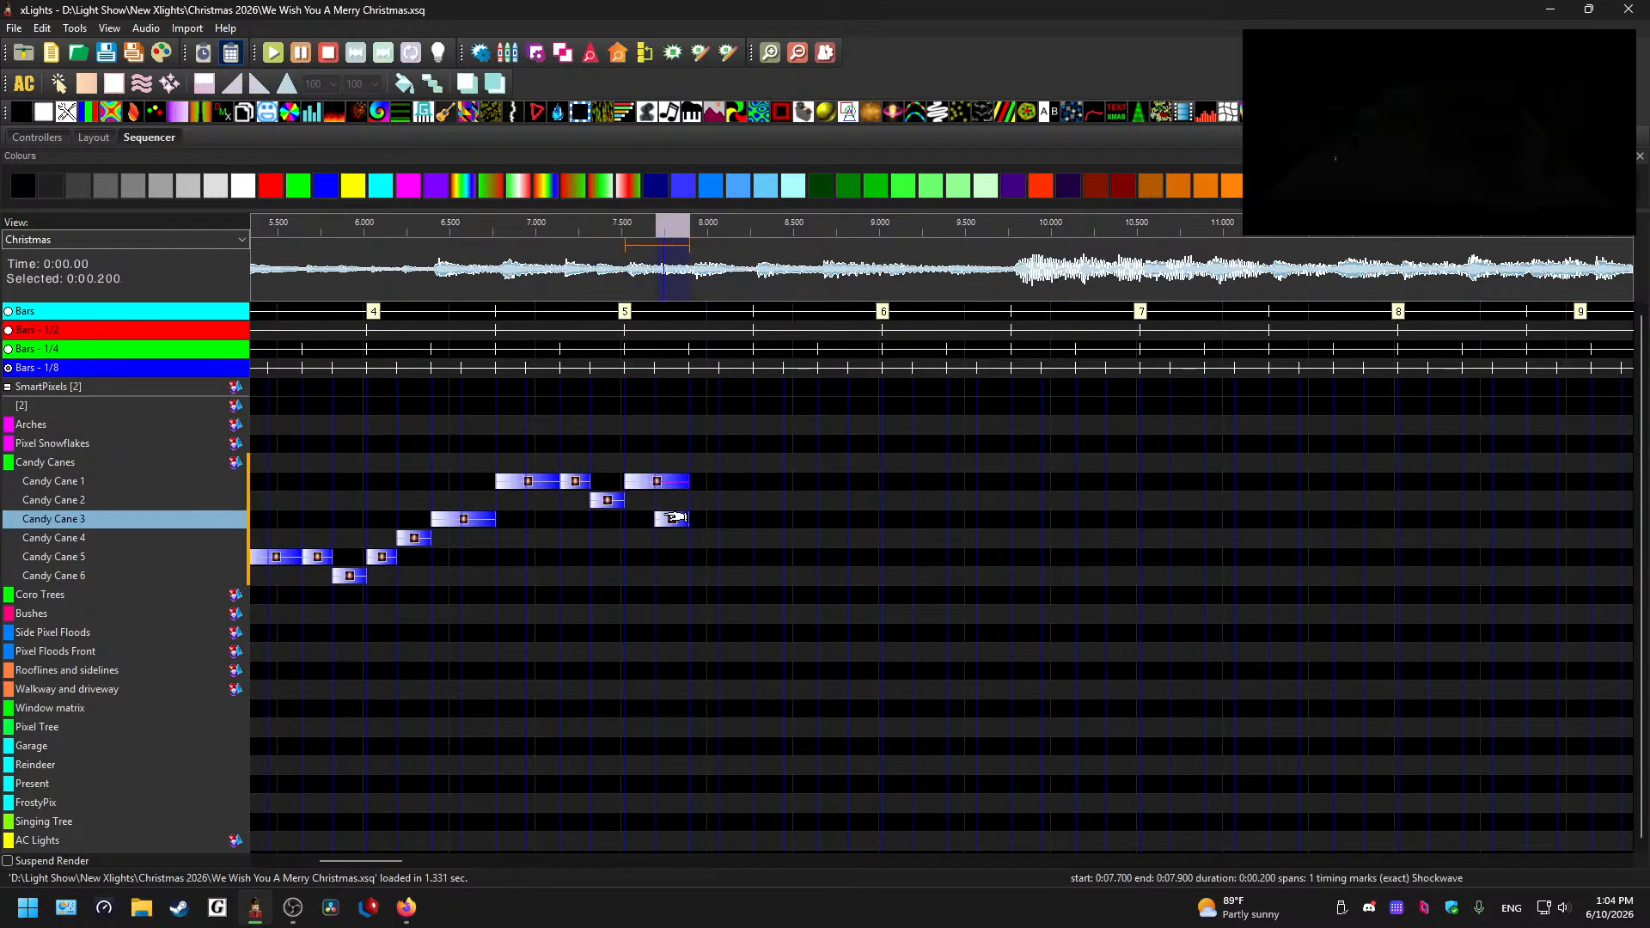
- Move the last Candy Cane 3 Shockwave down to Candy Cane 4 and fit it between 7.900 and 8.275 seconds, listening from 7.925
left_click_drag(675, 518, 711, 518)
left_click(706, 294)
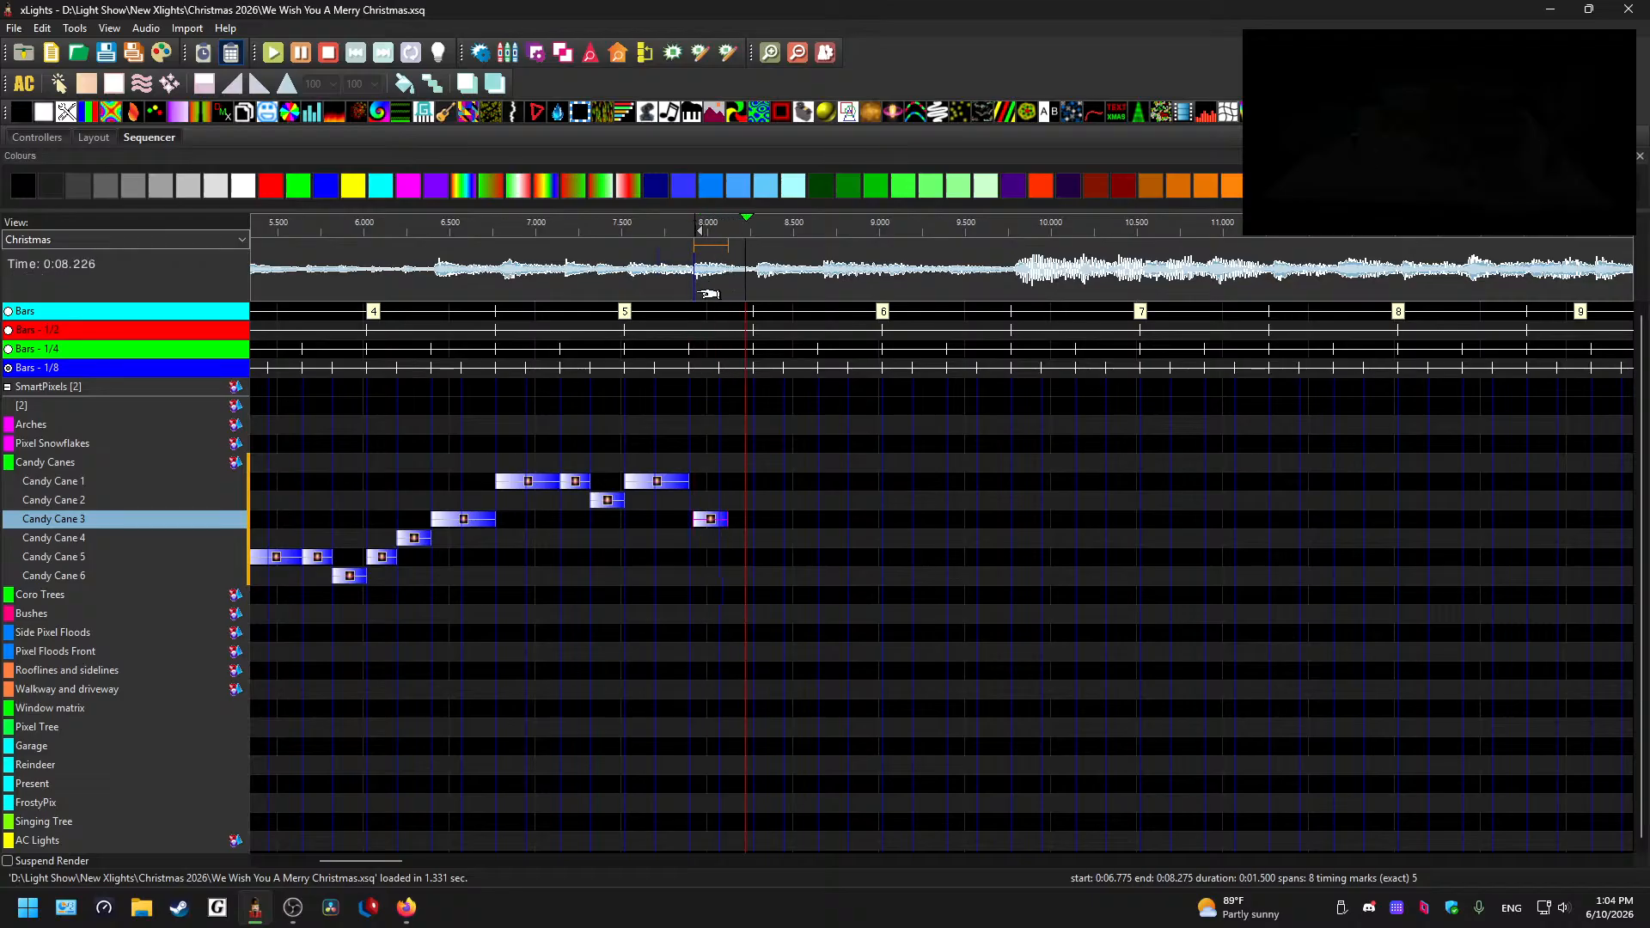
left_click(712, 521)
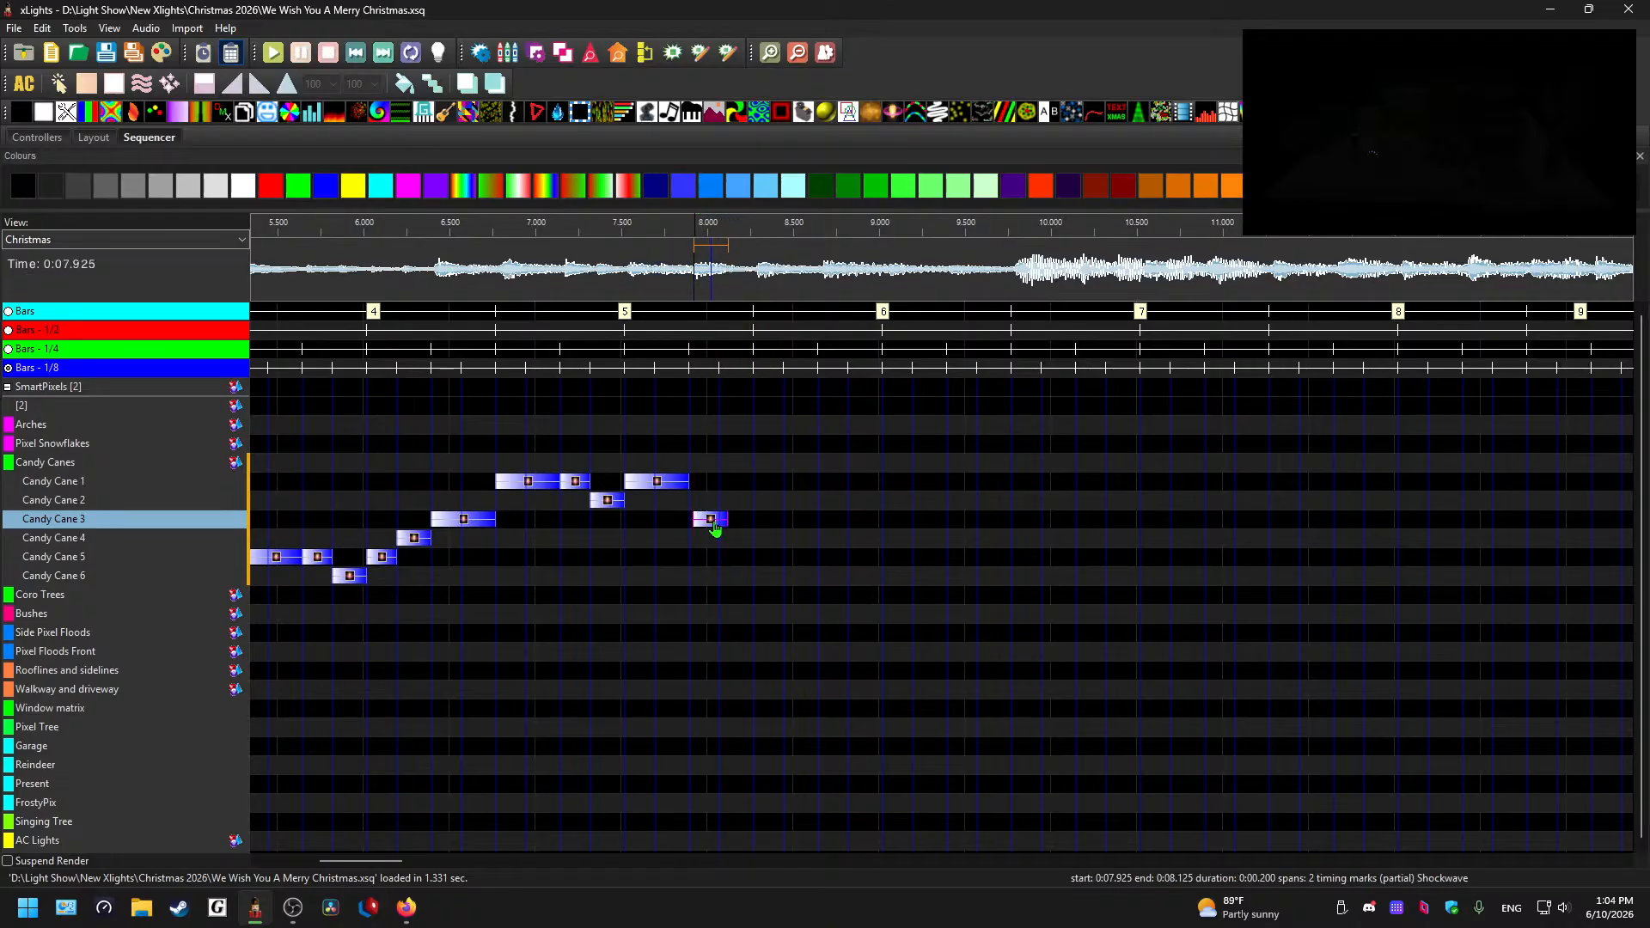
key("Down")
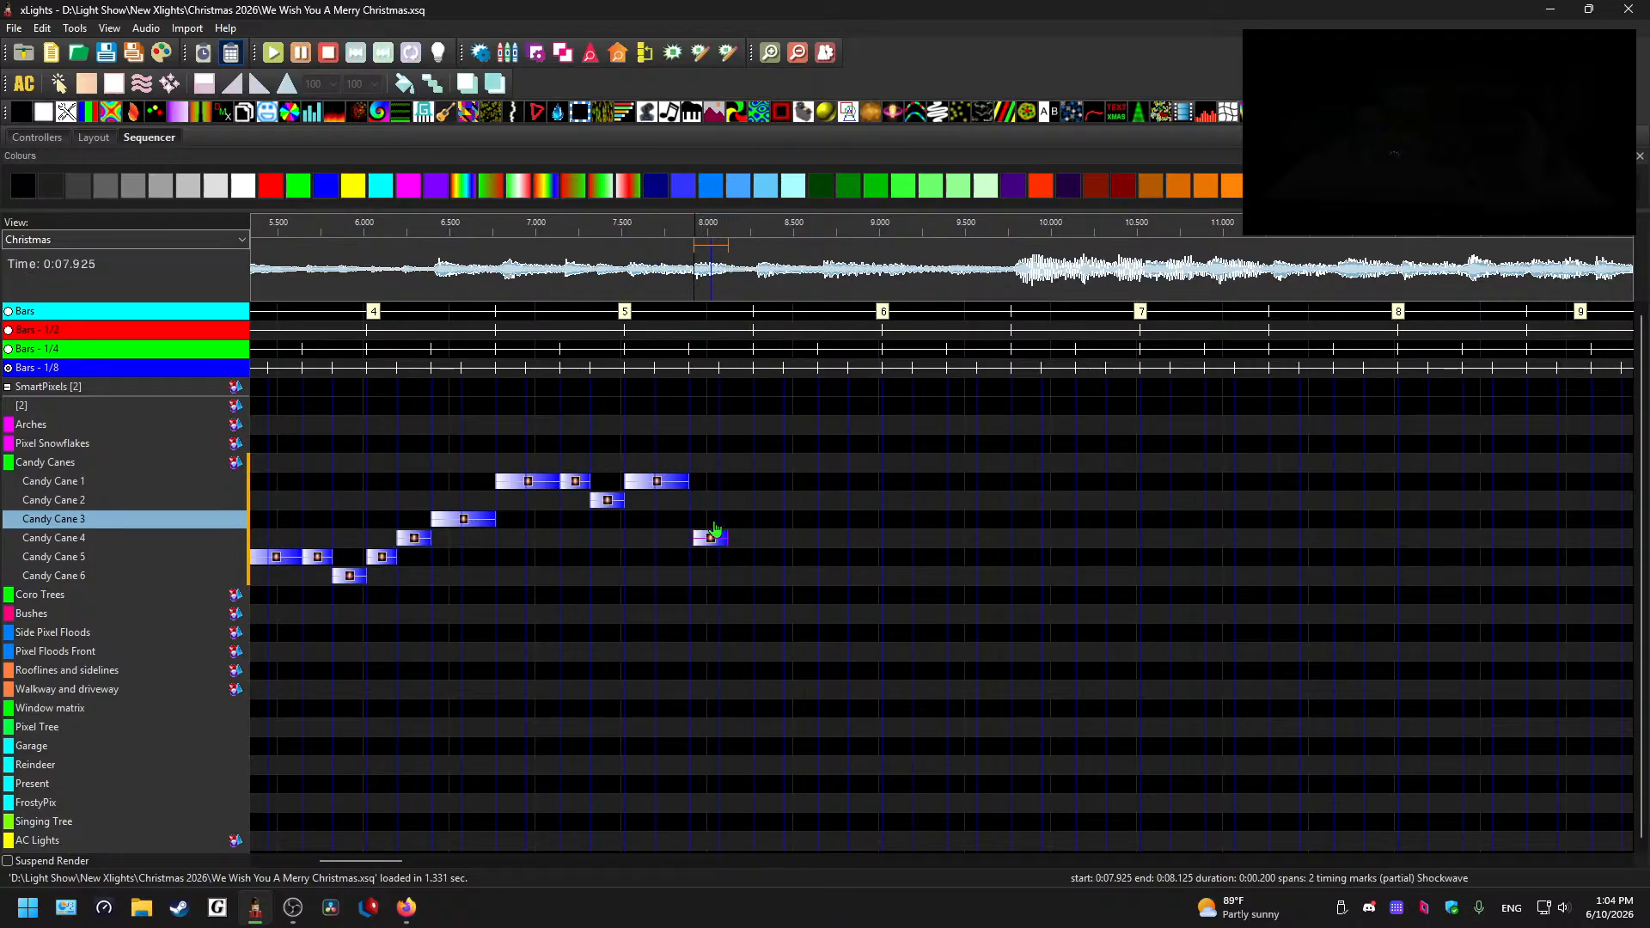
left_click_drag(693, 538, 744, 535)
- Copy the Candy Cane 4 Shockwave at 7.900 seconds to Candy Cane 2 at 8.275 seconds and Candy Cane 3 at 8.650 seconds
left_click(732, 538)
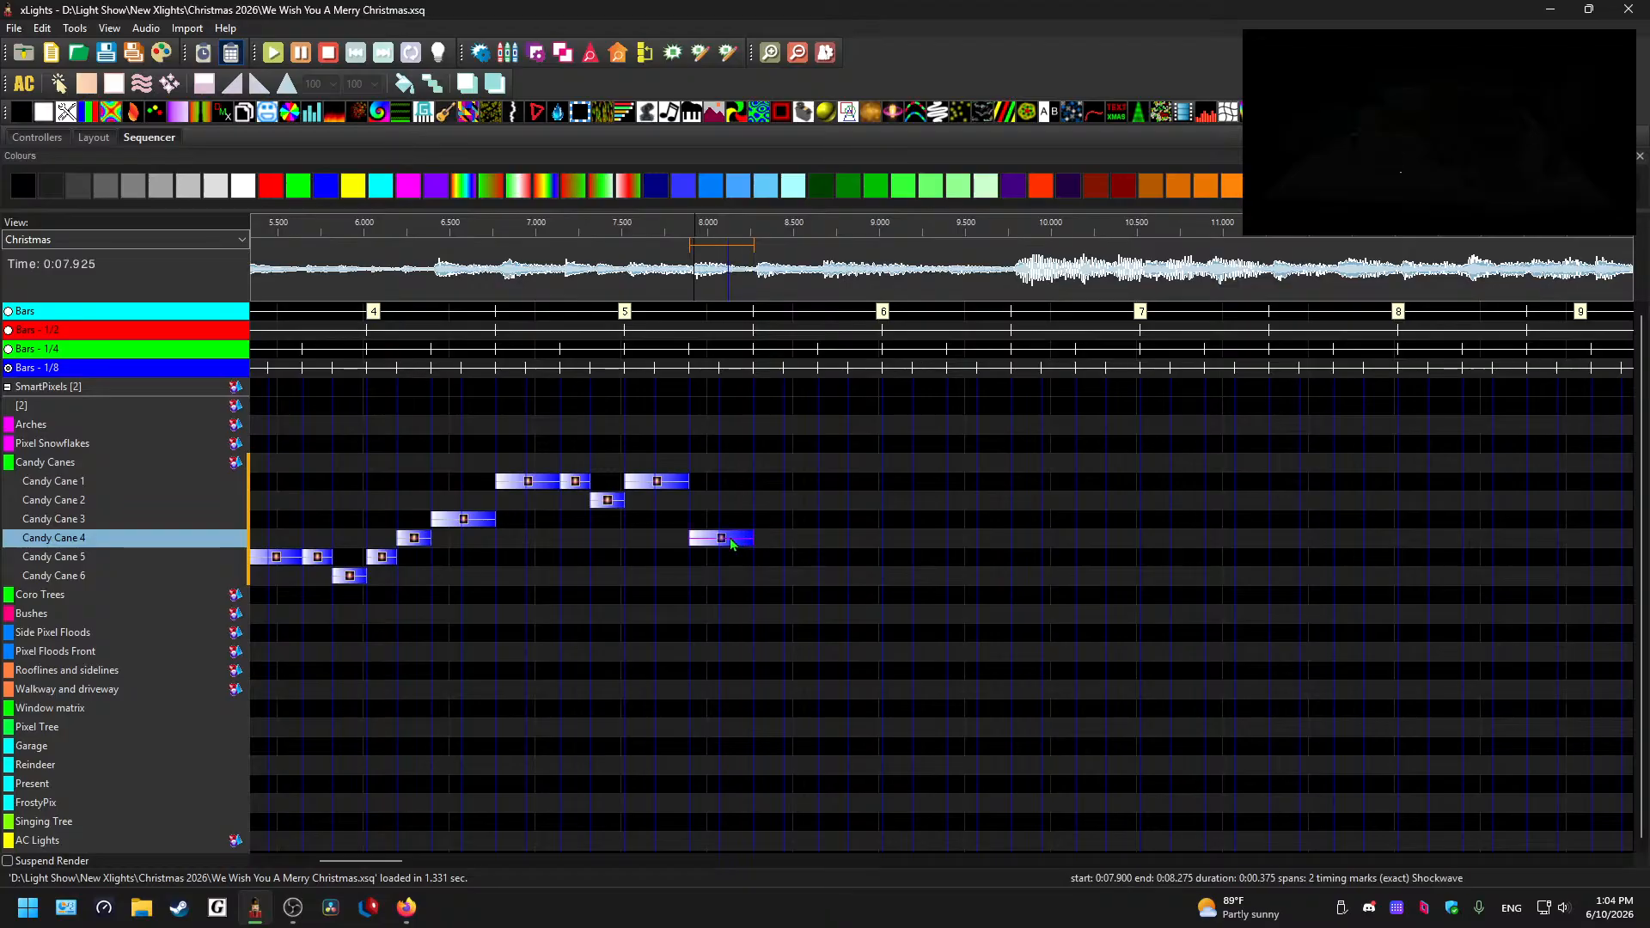
double_click(730, 538)
left_click(770, 503)
key("ctrl+v")
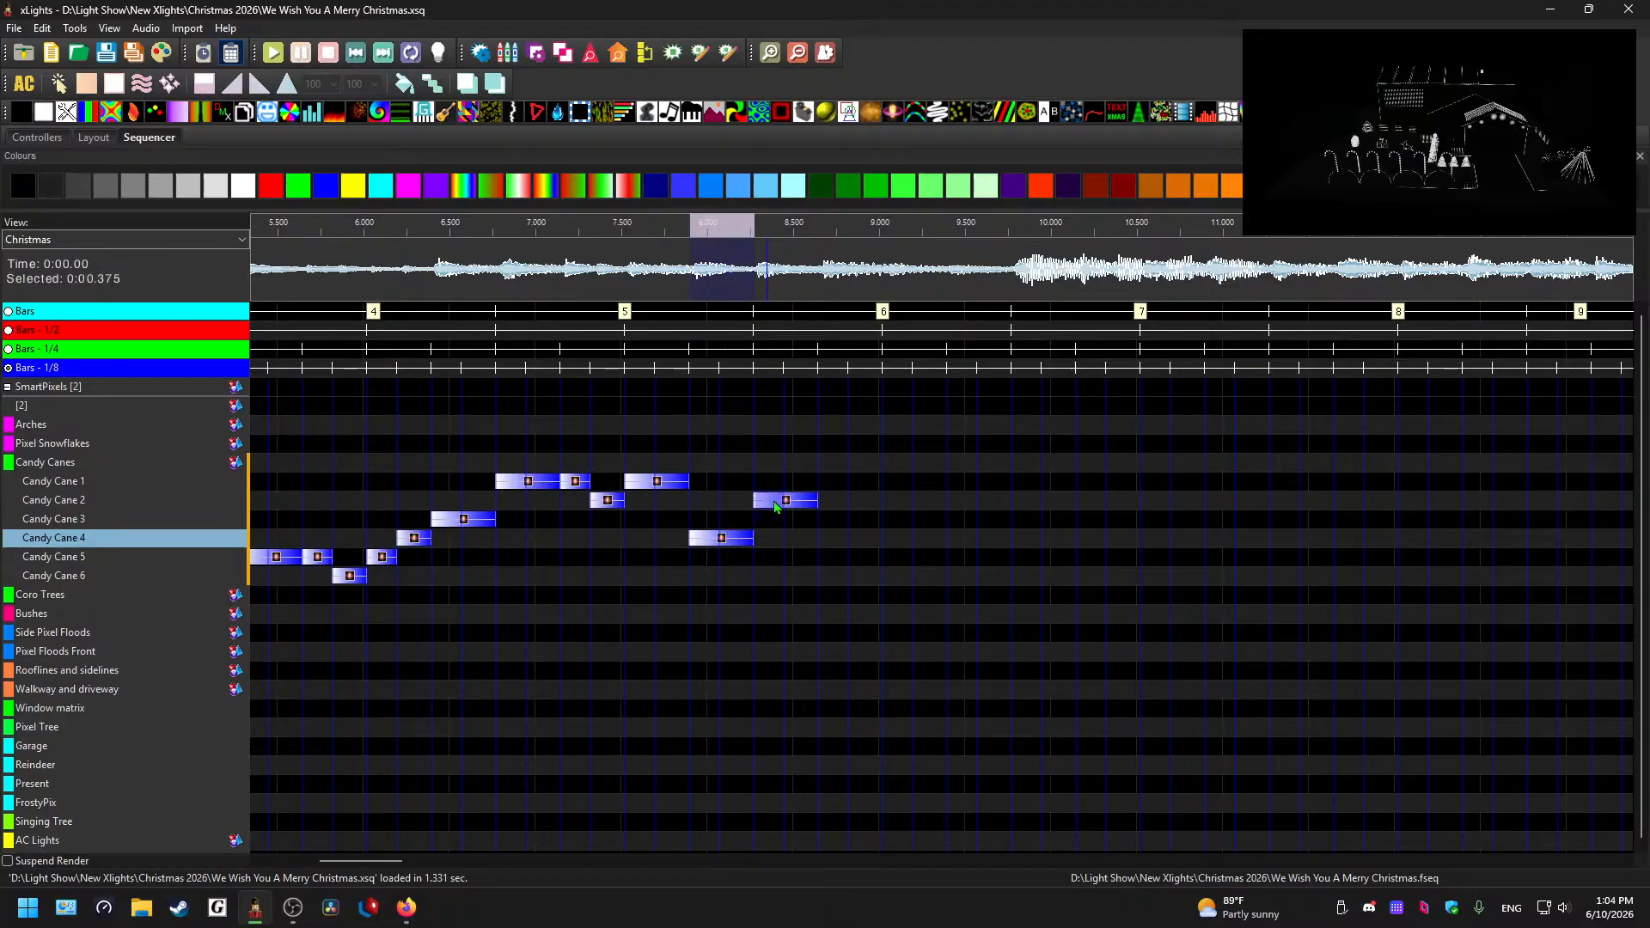
double_click(774, 505)
left_click(836, 521)
key("ctrl+v")
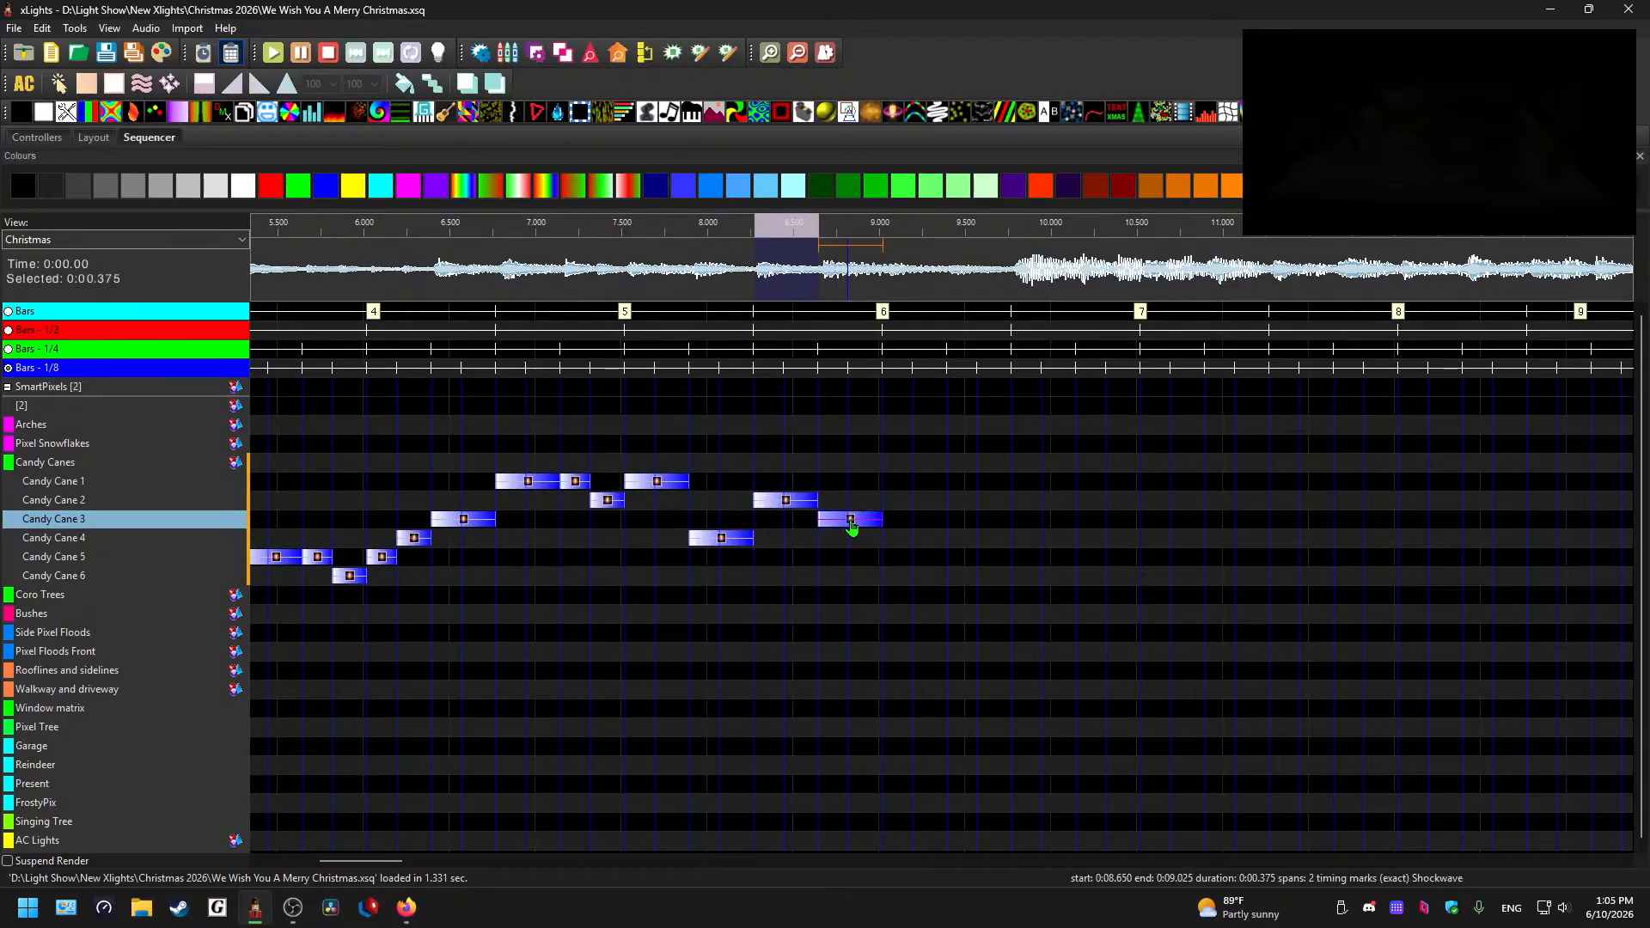
- Extend the last Candy Cane 3 Shockwave to end at 9.400 seconds and listen to its note from 8.700 seconds
left_click_drag(883, 519, 1011, 519)
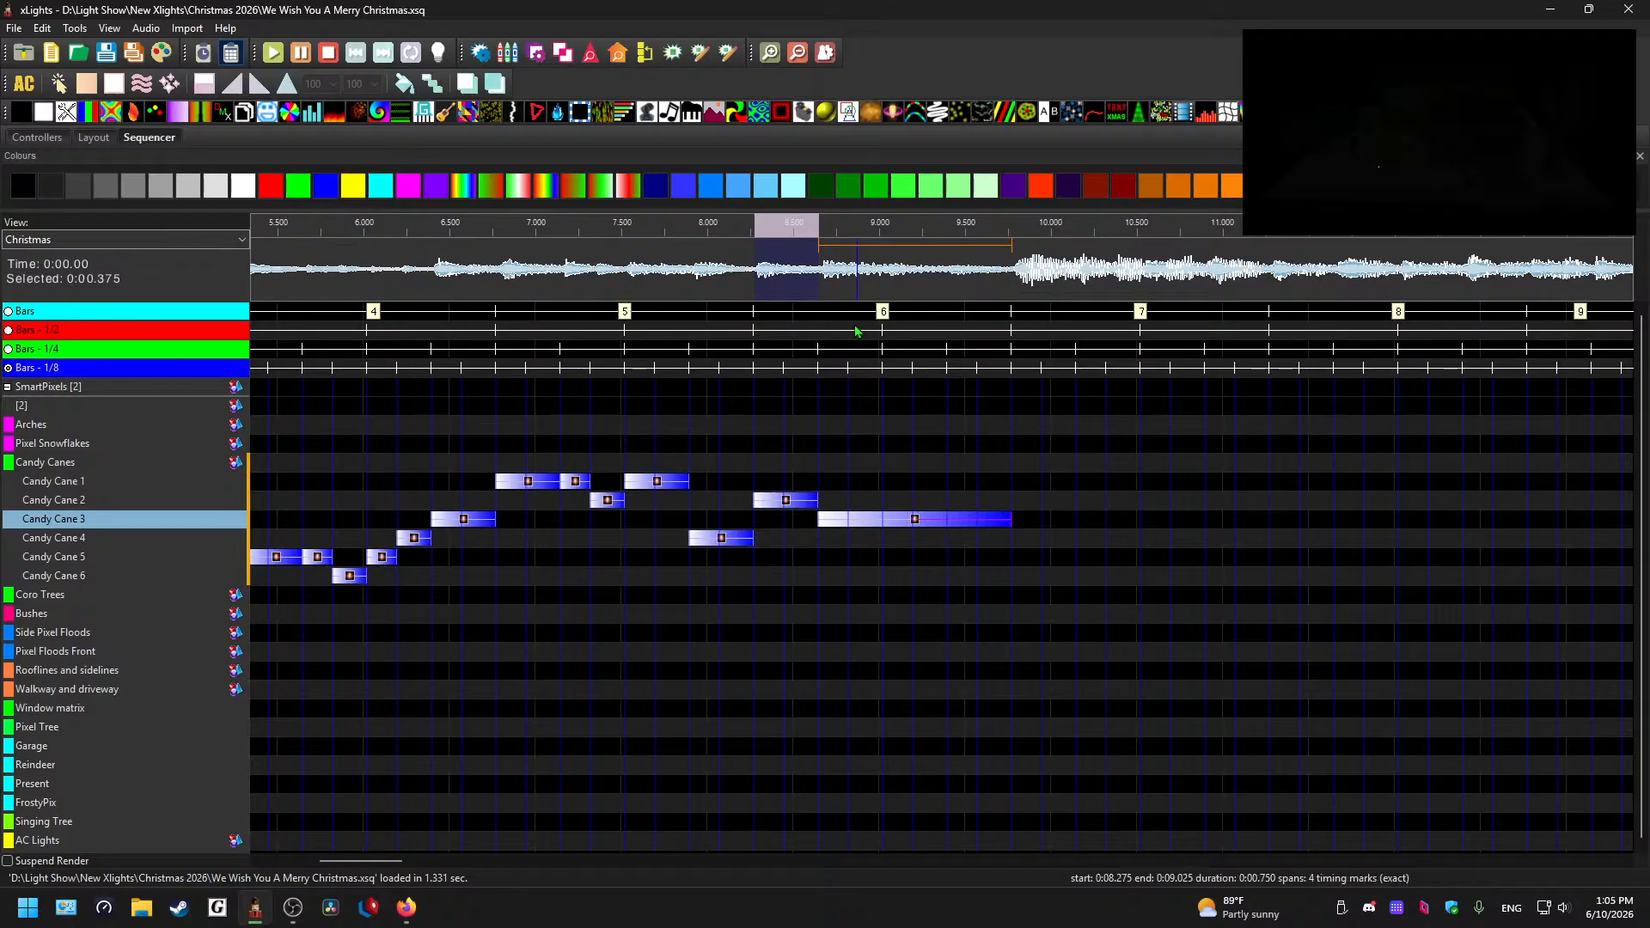
left_click(816, 268)
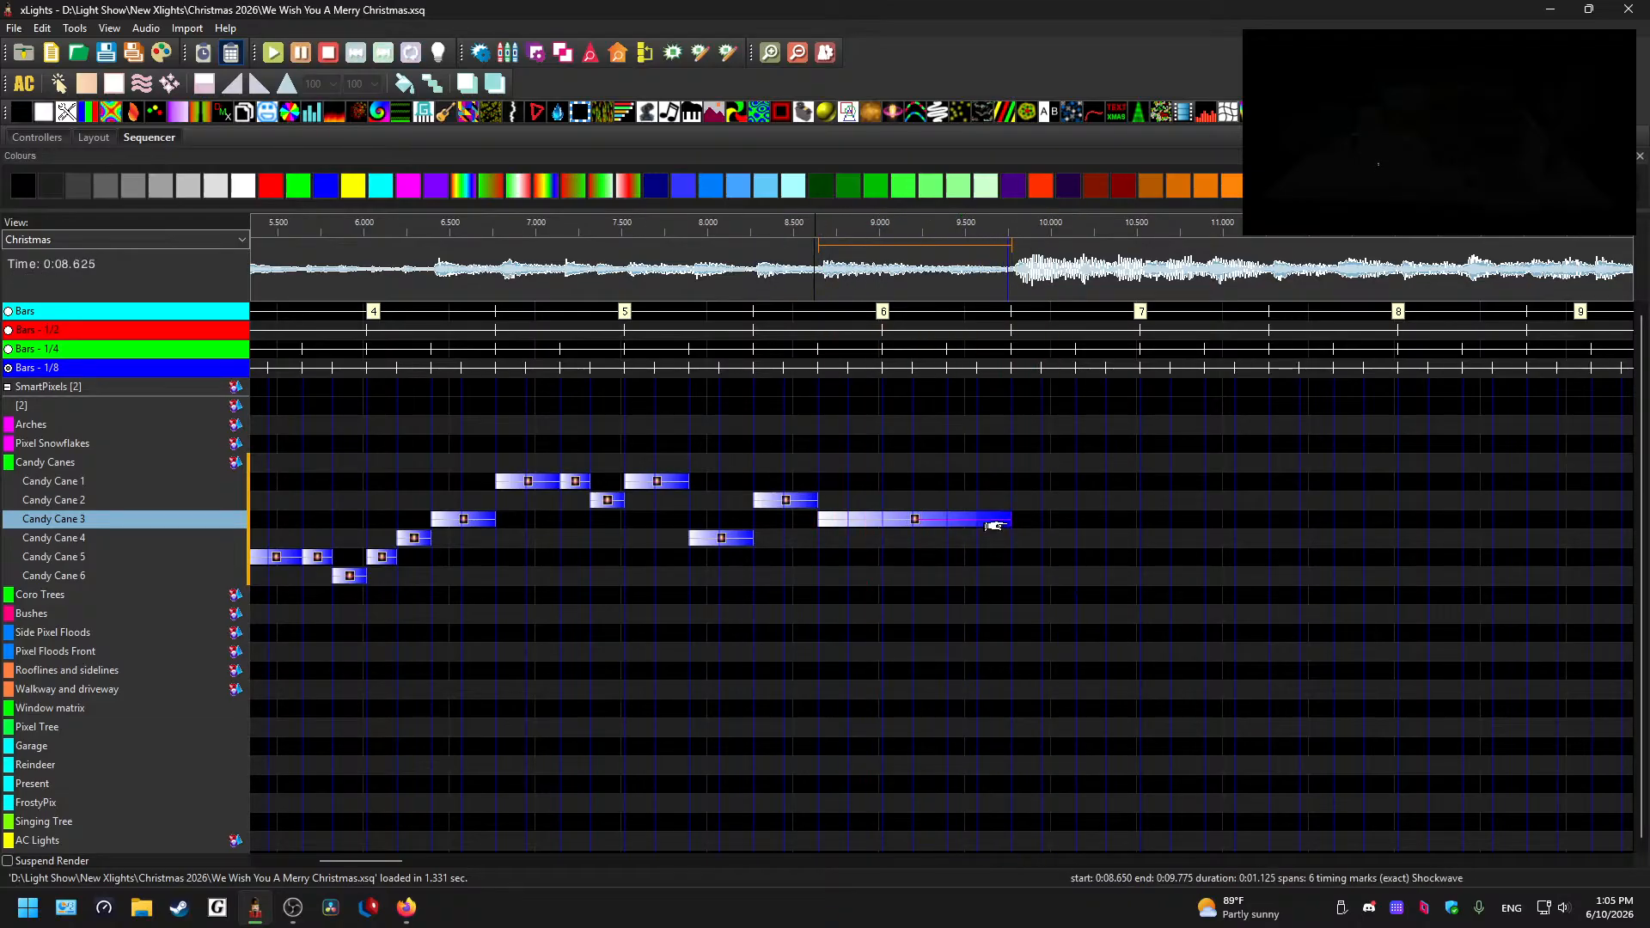
left_click_drag(1012, 520, 947, 520)
left_click(833, 271)
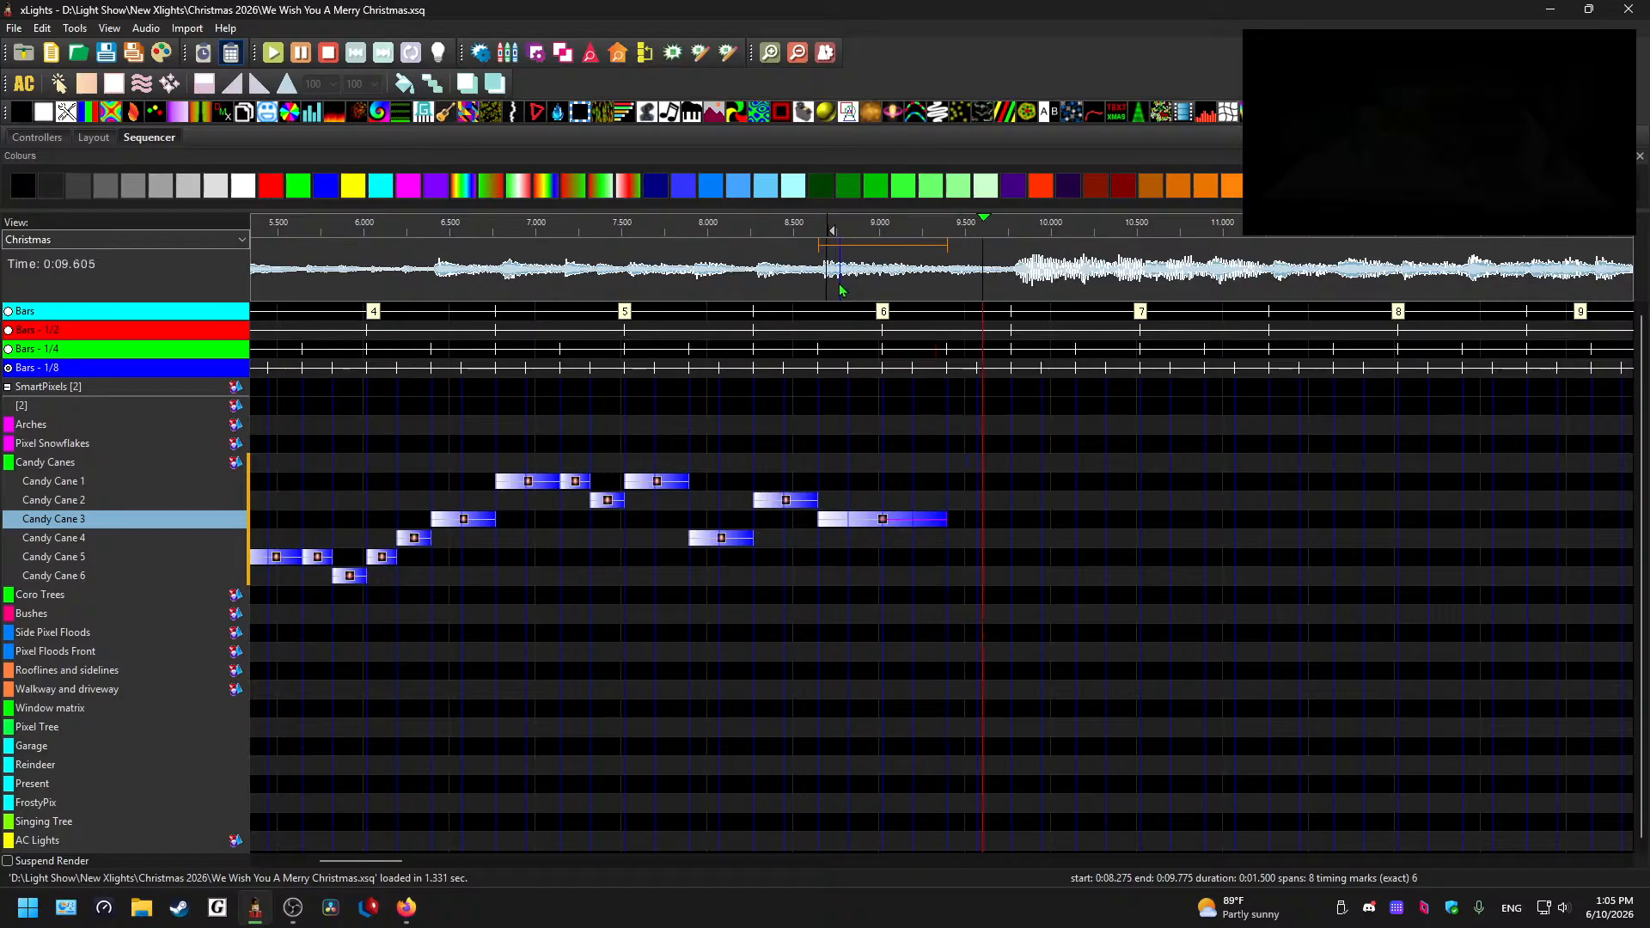
key("space")
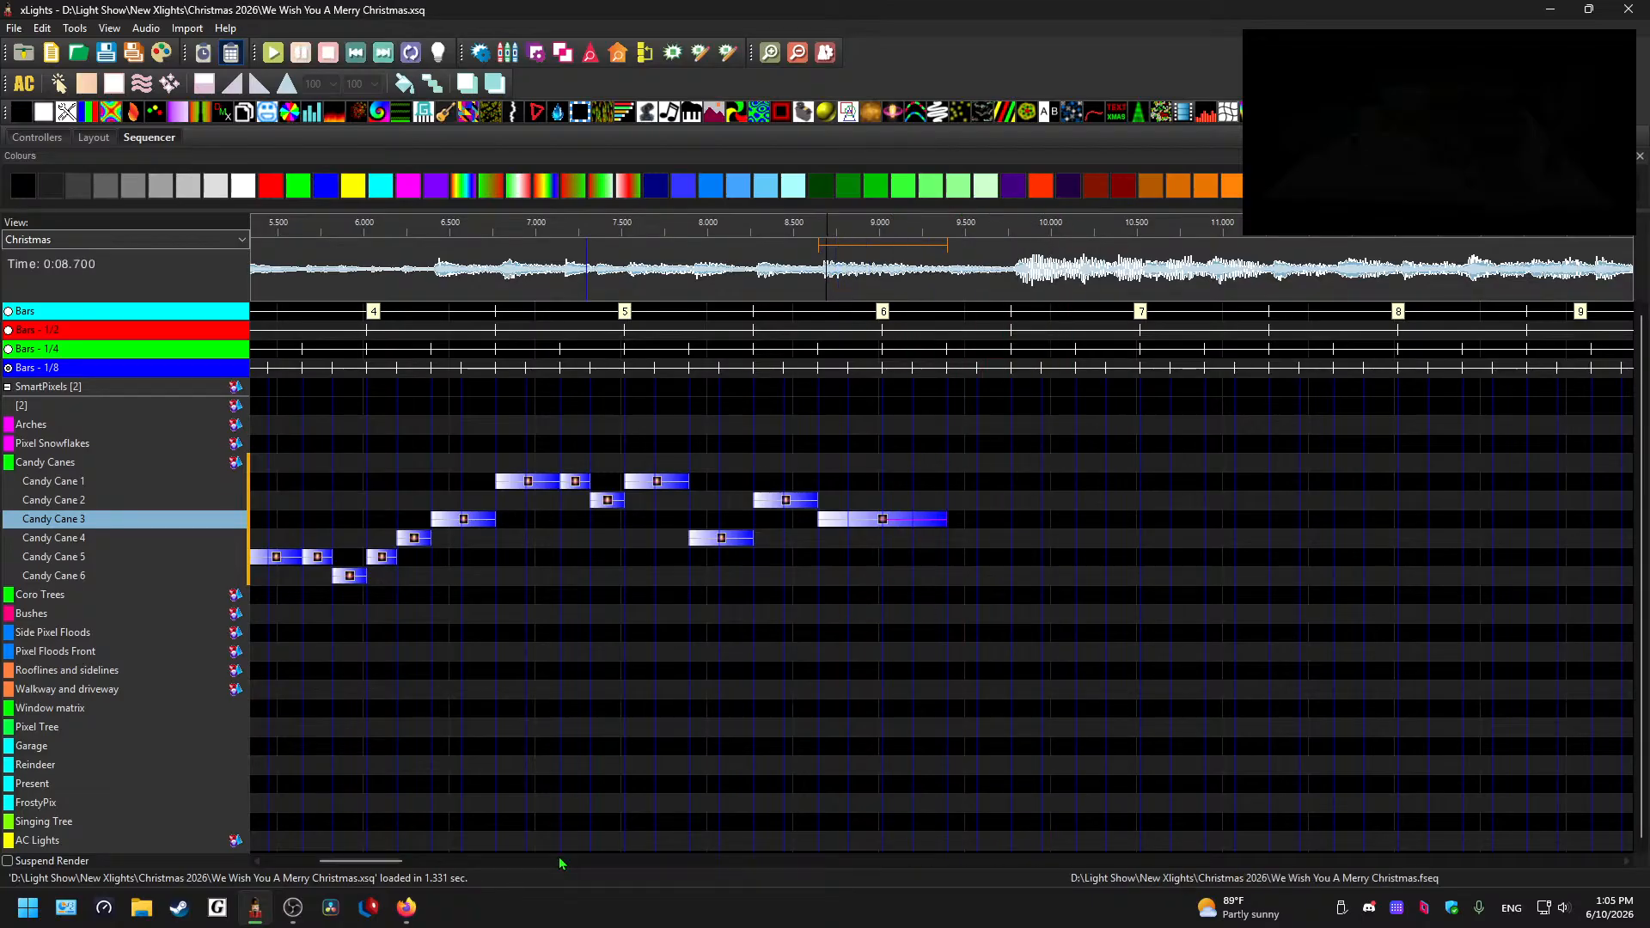
- Play the sequence from 6.775 seconds through about 18.5 seconds to hear where the melody repeats
left_click(497, 291)
key("space")
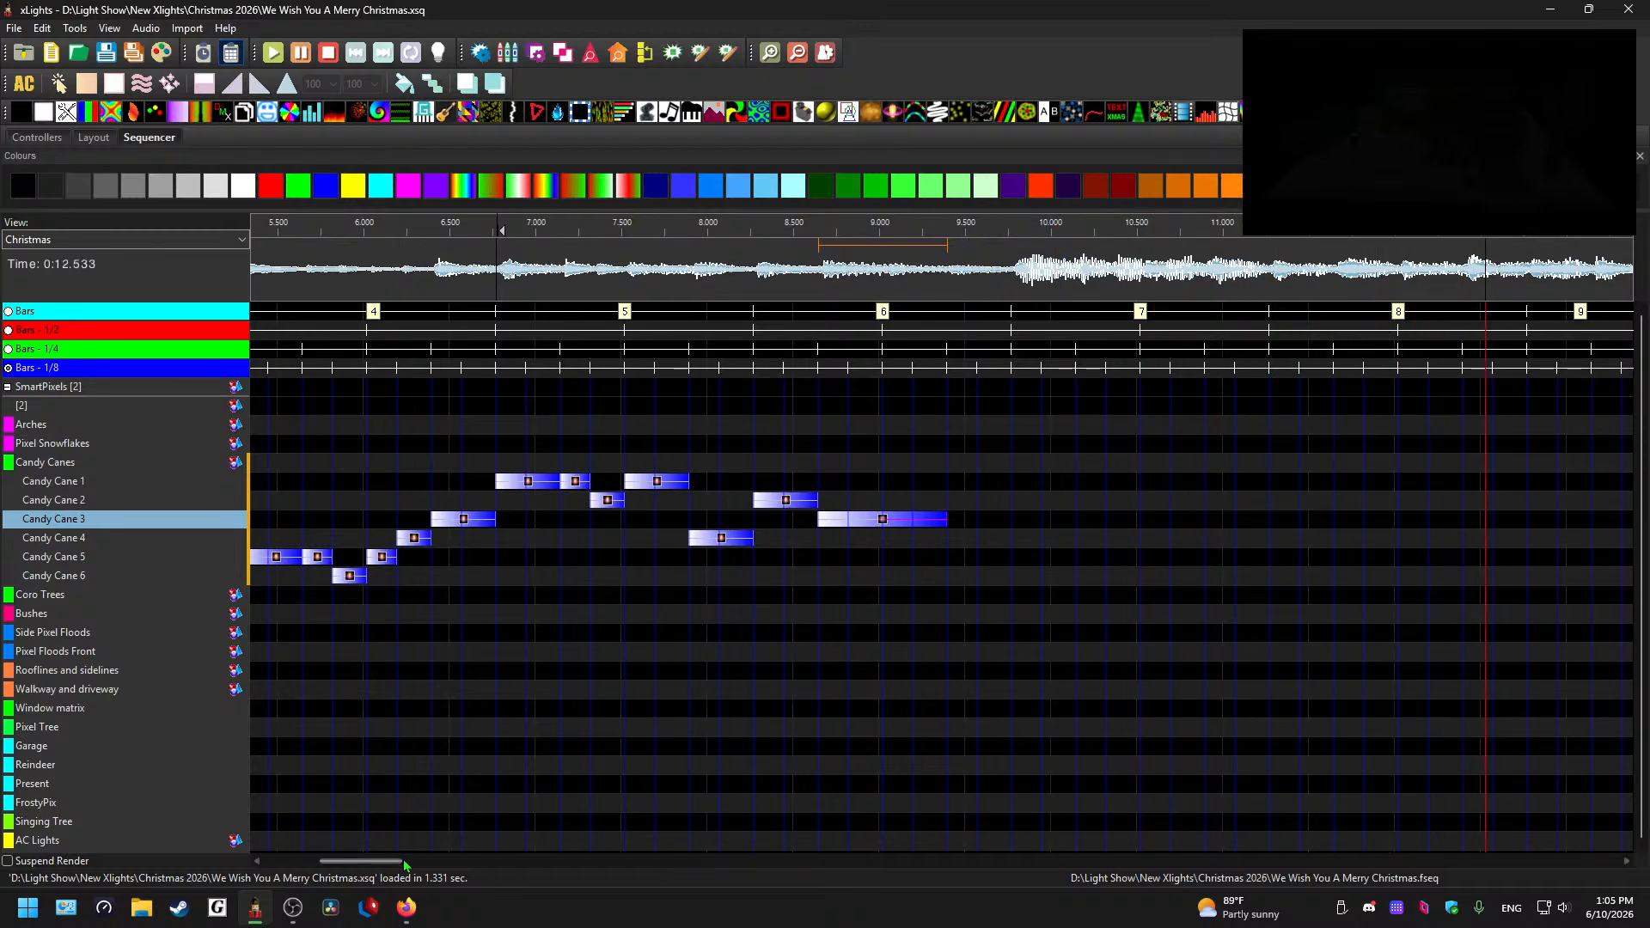
left_click_drag(405, 862, 494, 859)
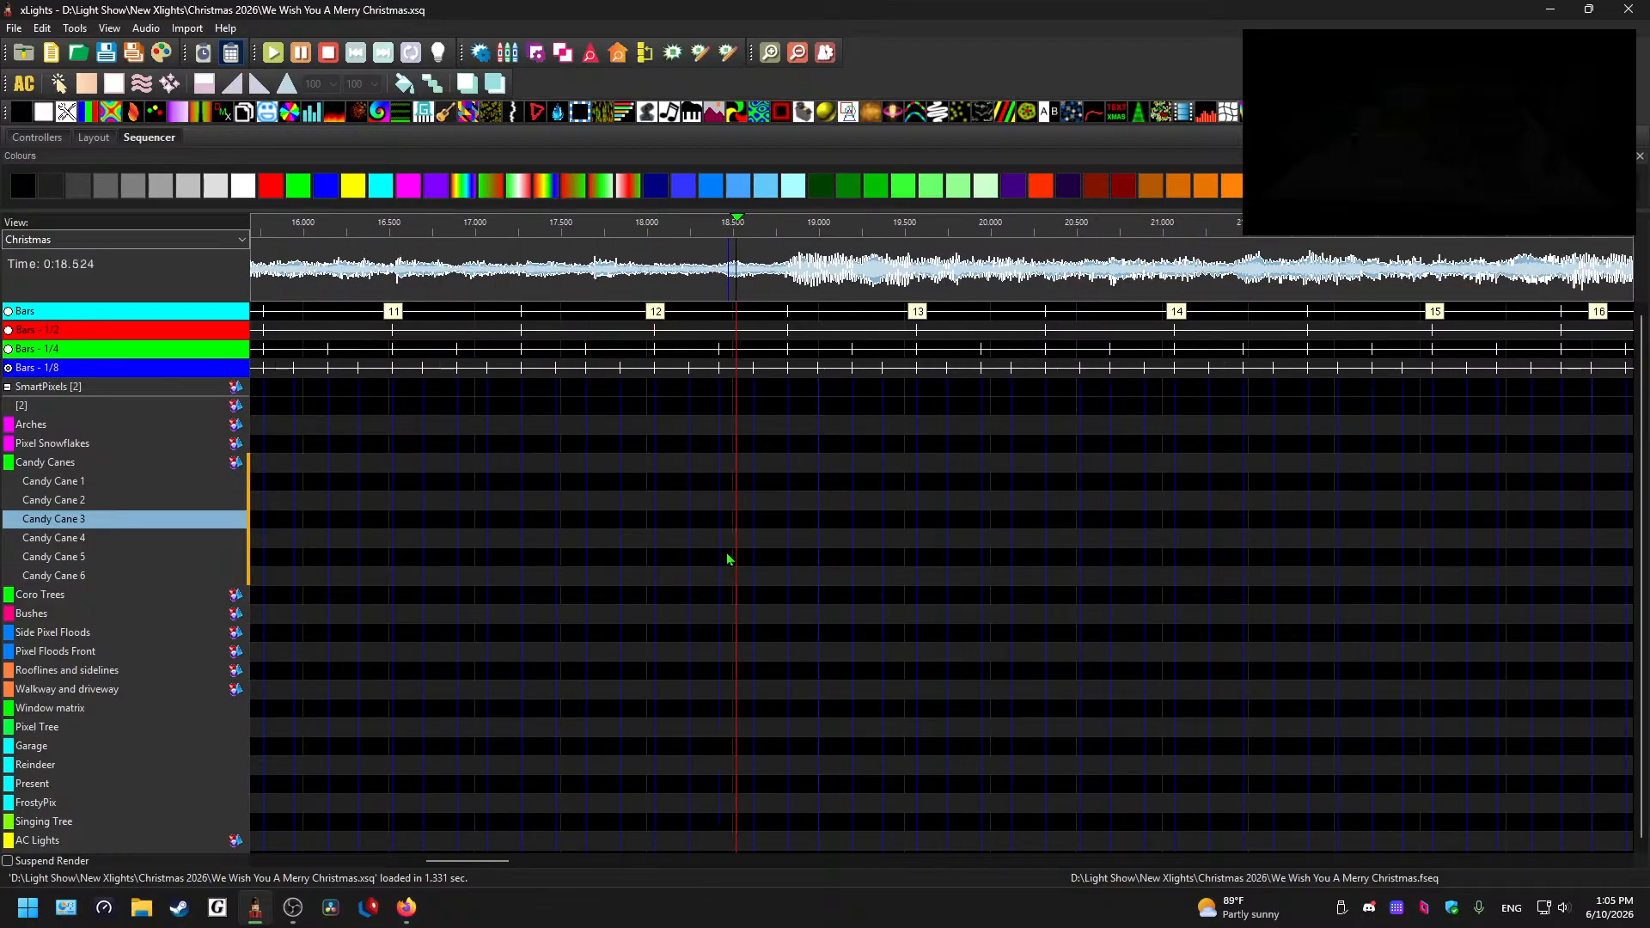
left_click(847, 504)
key("space")
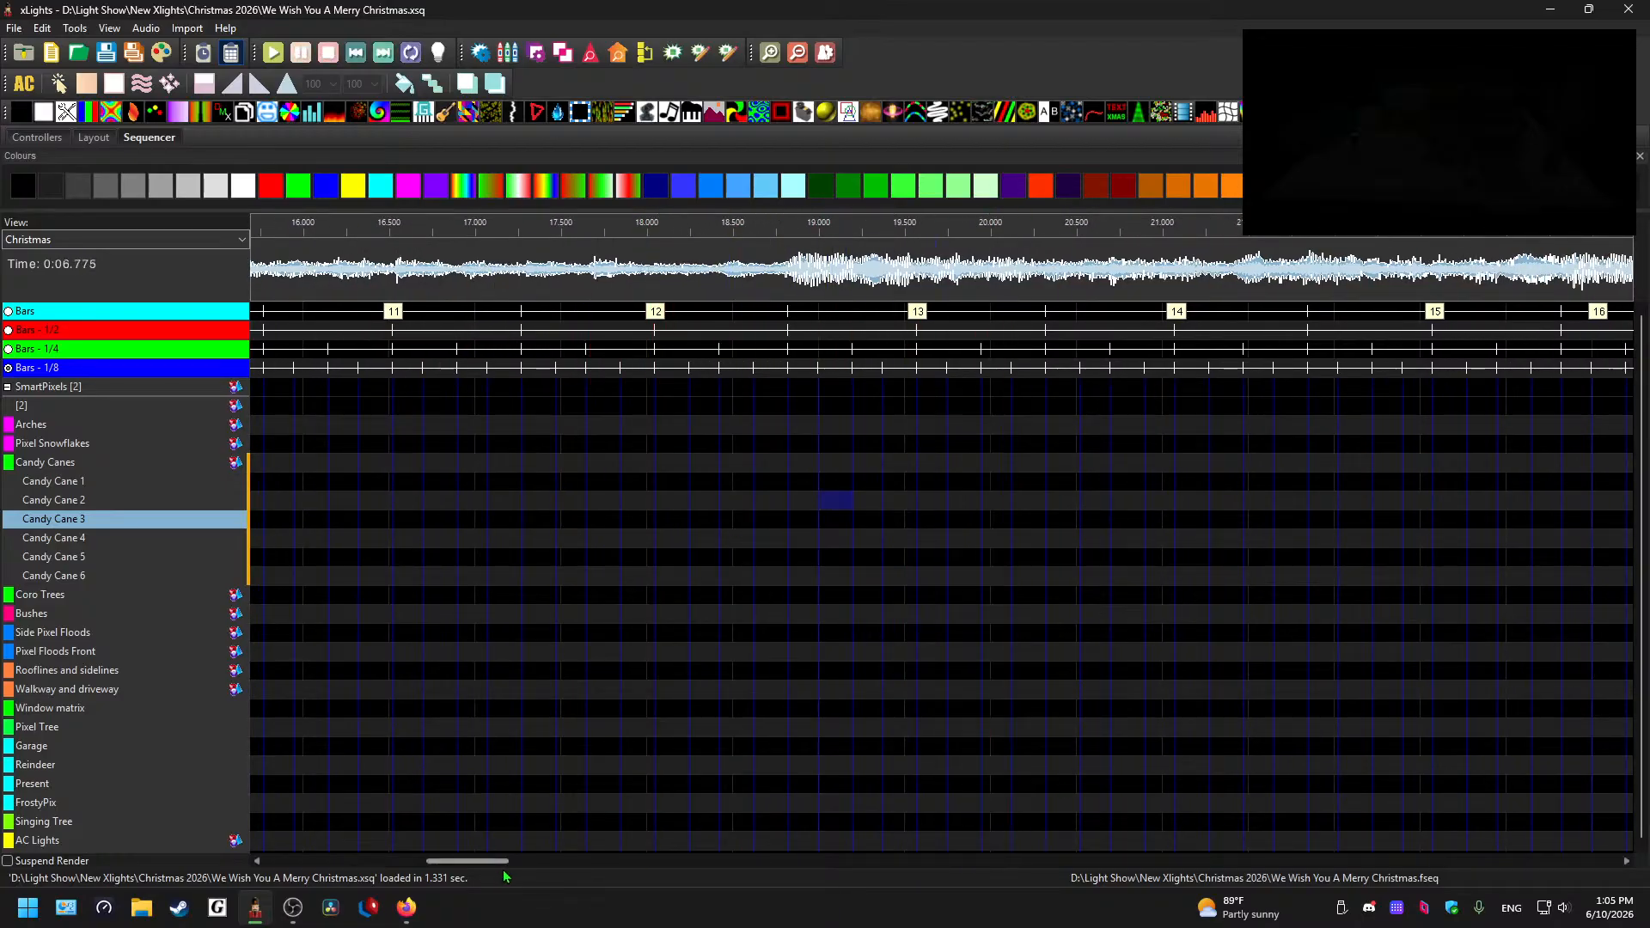
left_click_drag(464, 865, 300, 874)
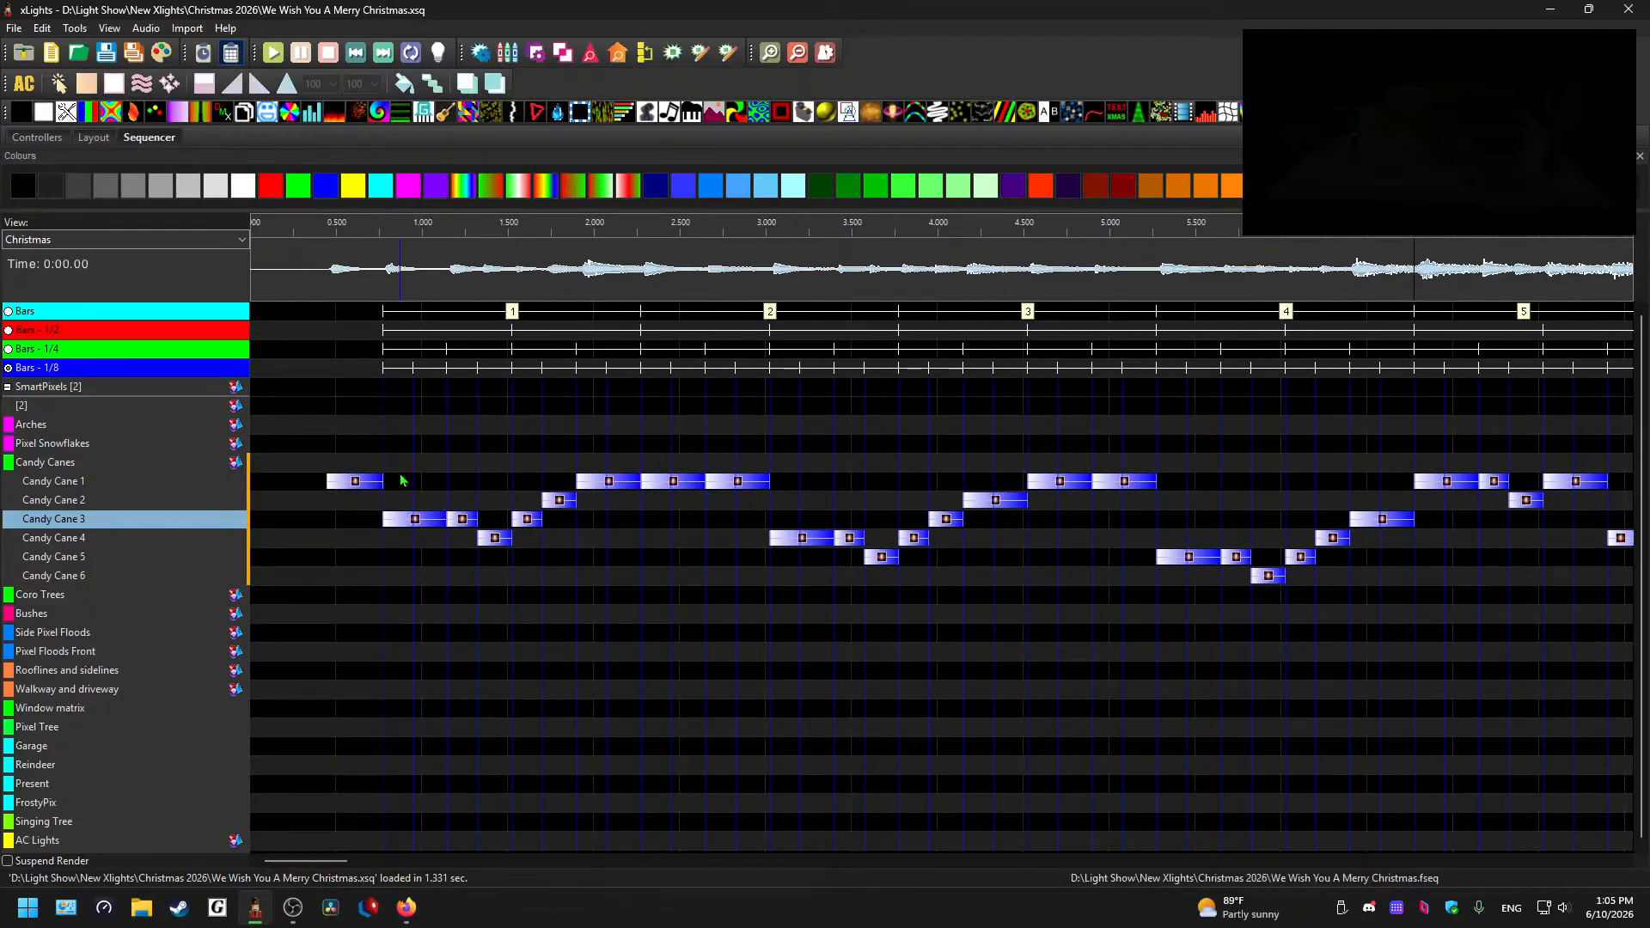
- Copy all Shockwaves on Candy Canes 1 to 6 between 0.775 and 9.400 seconds and paste the block at 9.775 seconds
left_click_drag(401, 479, 1055, 570)
scroll(1160, 583, "down", 1)
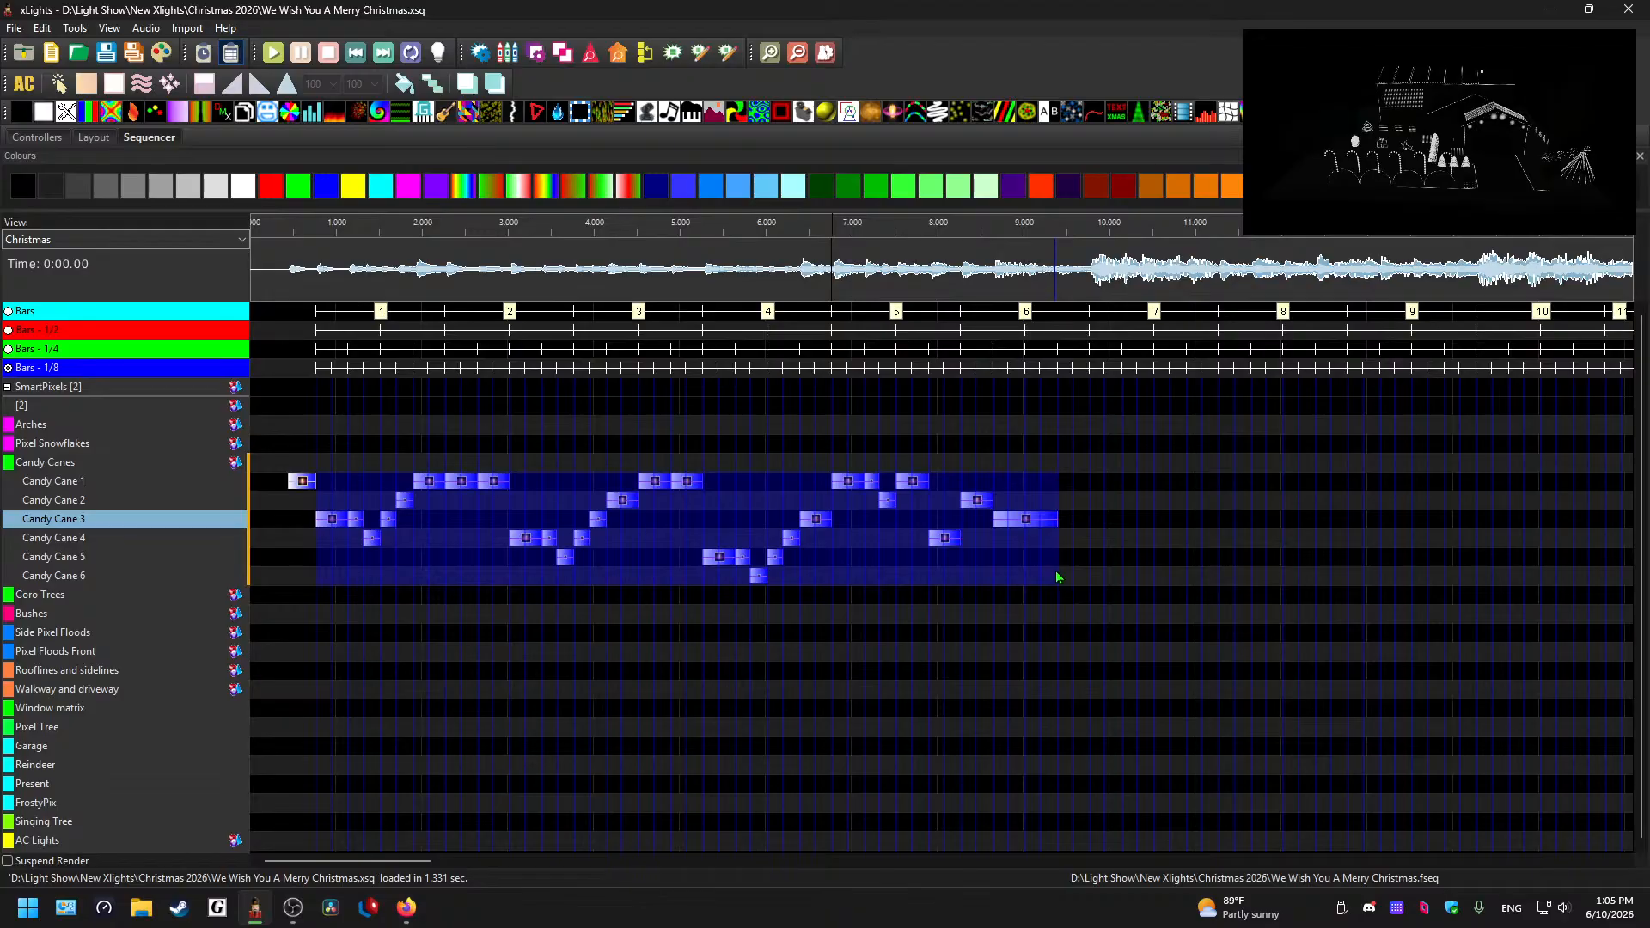
scroll(1100, 494, "up", 1)
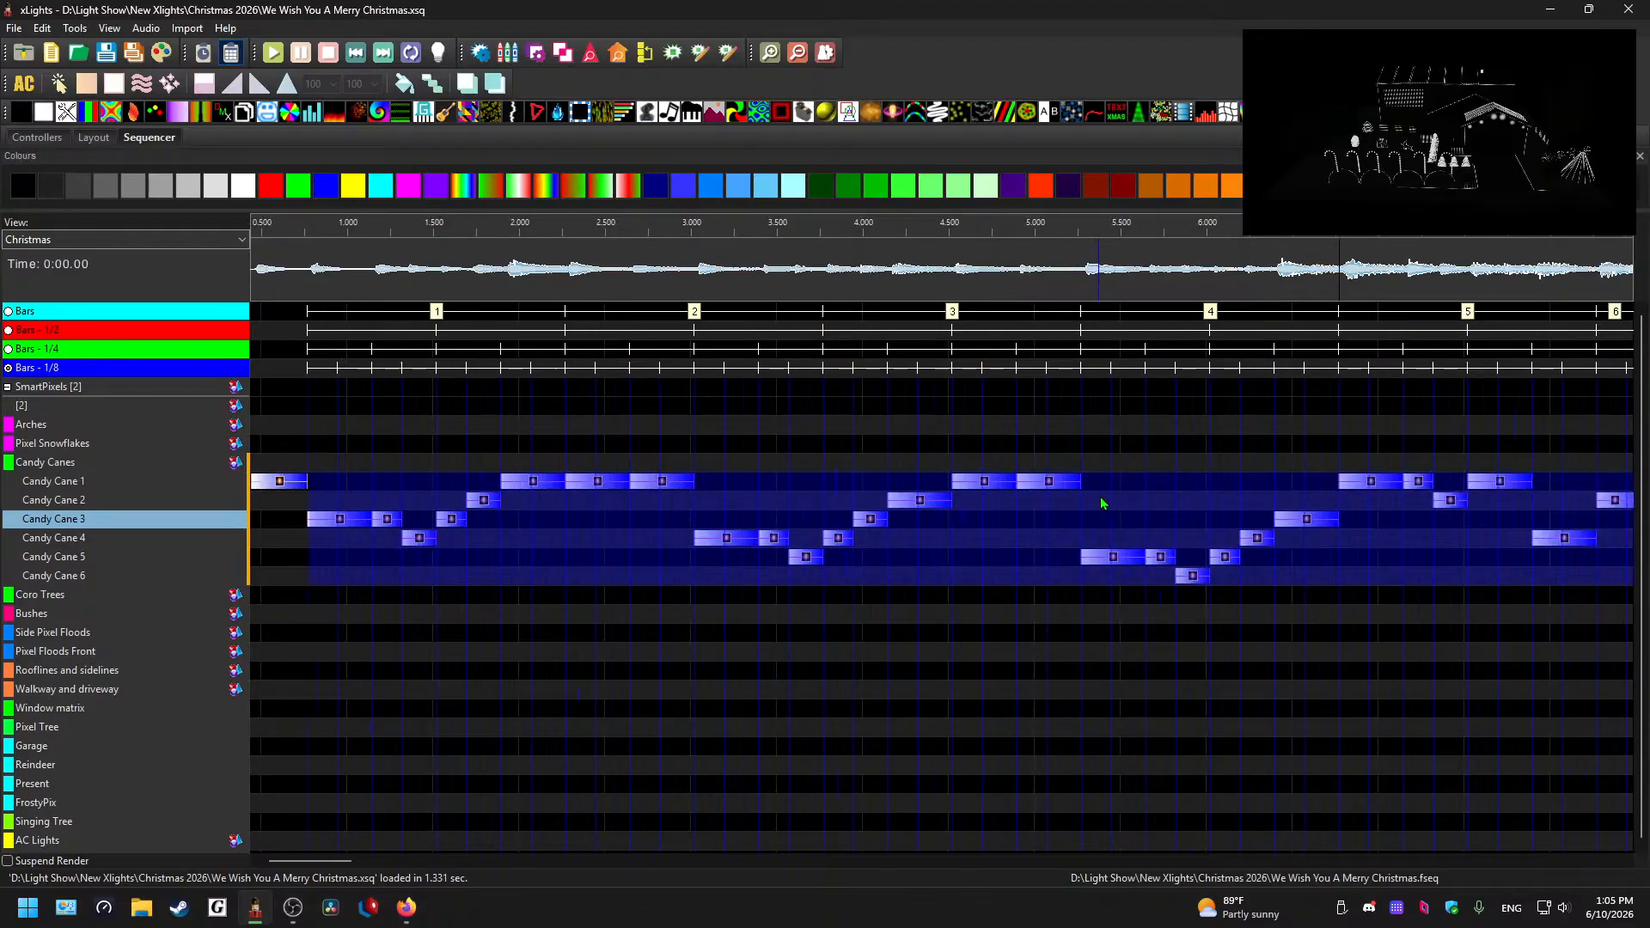
left_click(420, 862)
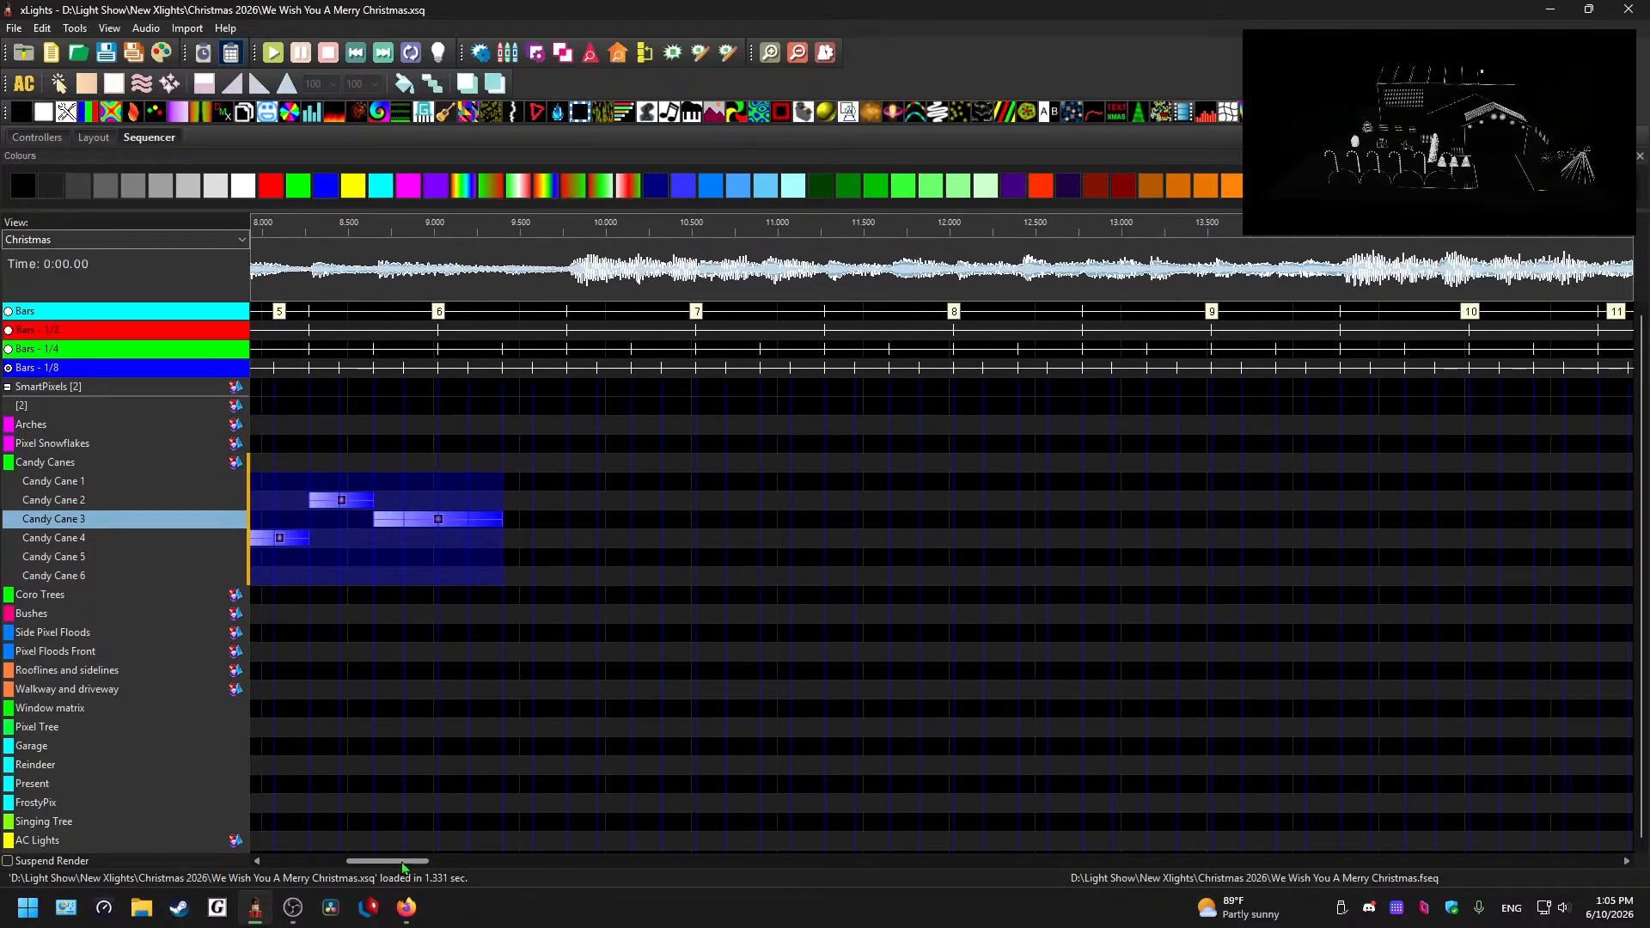
left_click(589, 478)
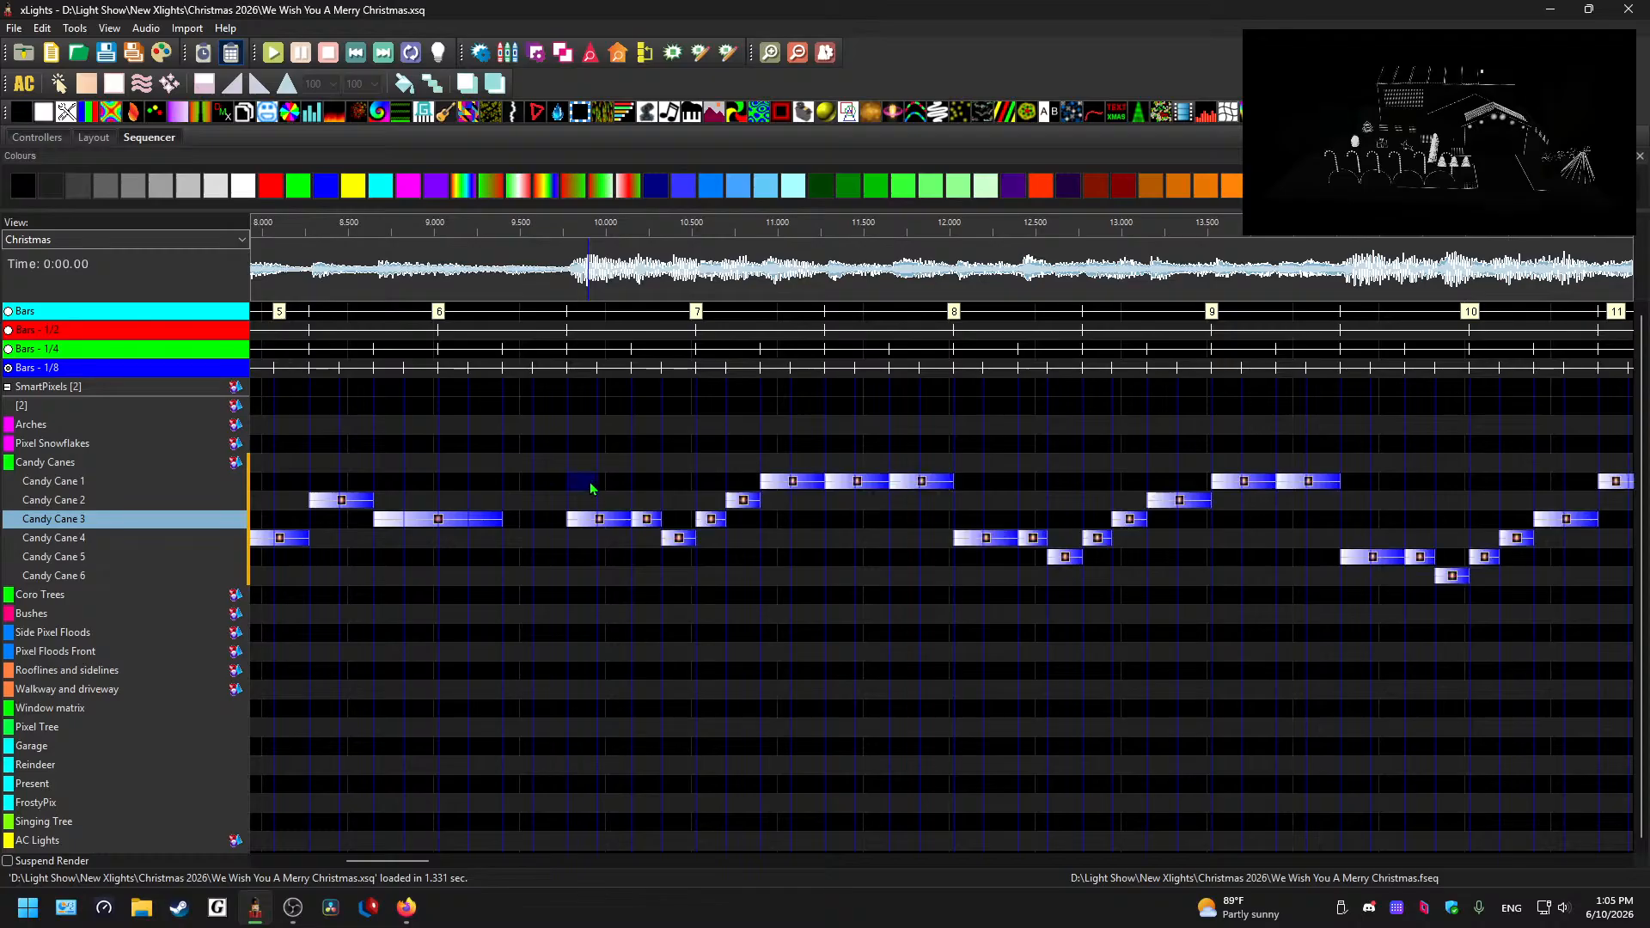
left_click(507, 477)
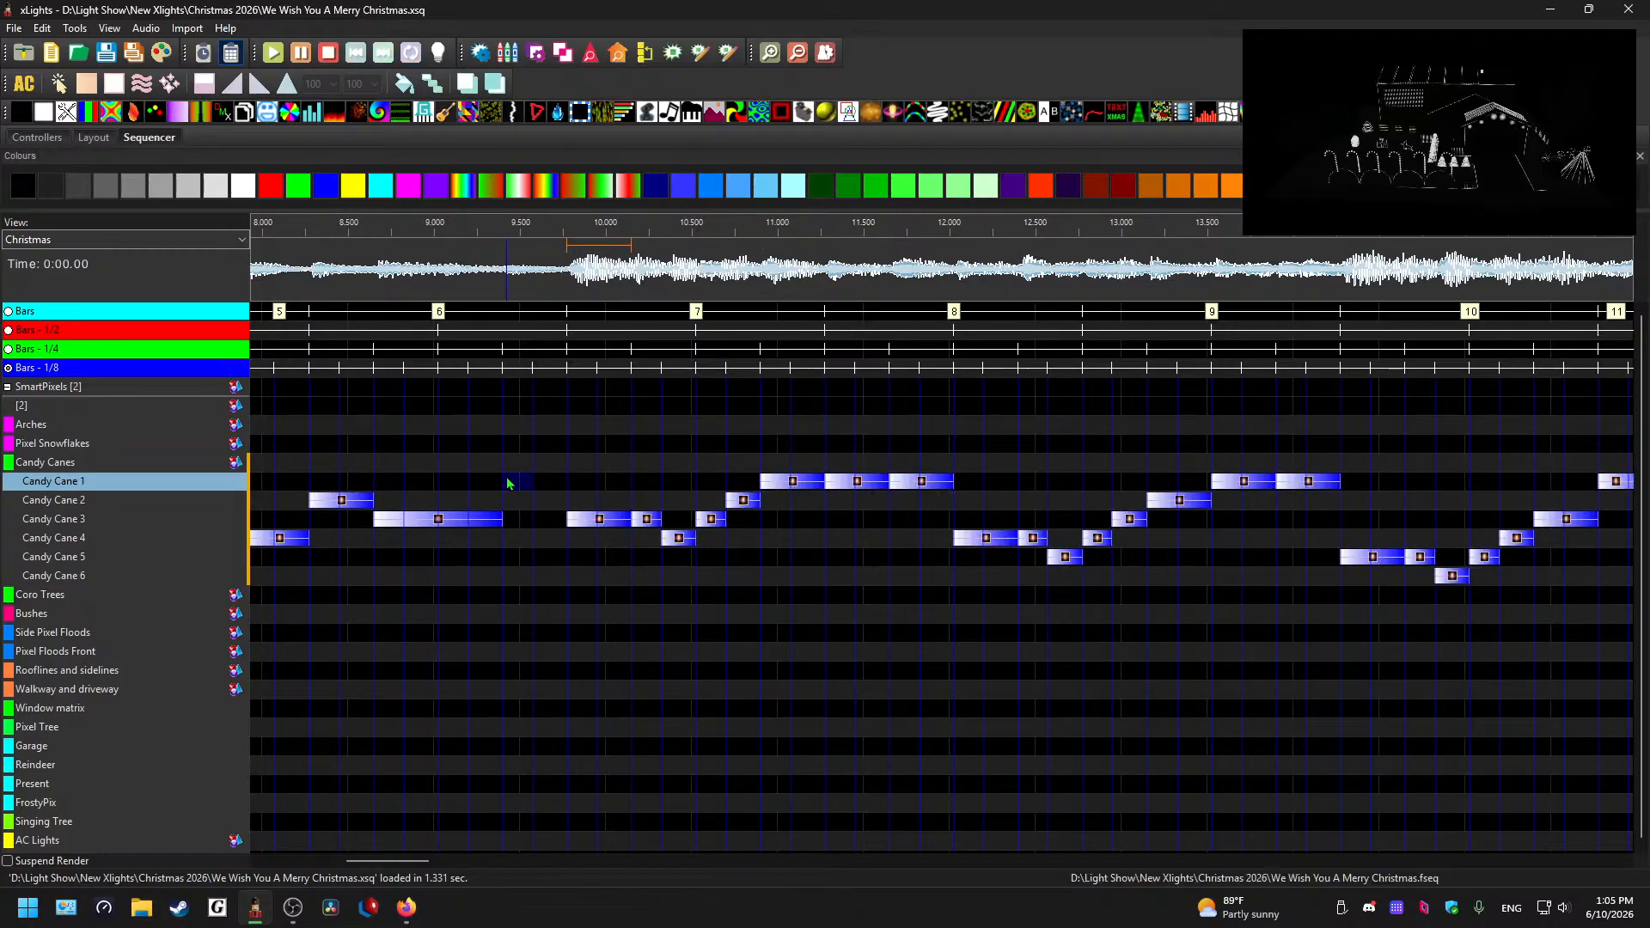
- Paste a Shockwave on Candy Cane 1 at 9.400 seconds and play the sequence from 9.250 to about 28 seconds
key("ctrl+v")
left_click(477, 274)
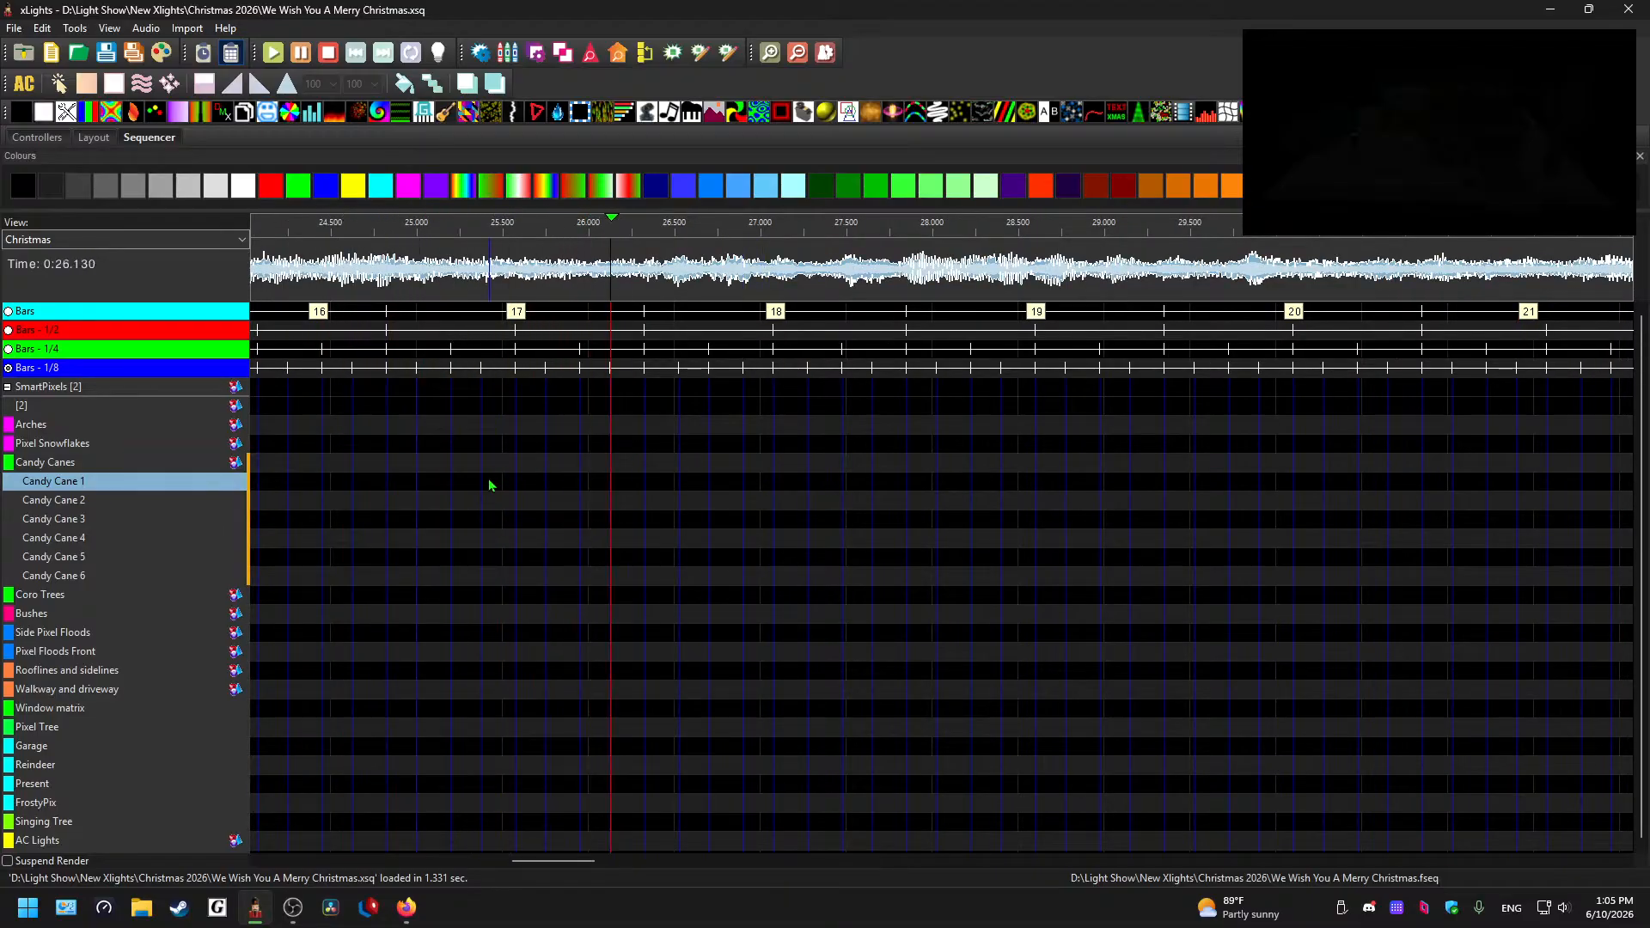
left_click(741, 460)
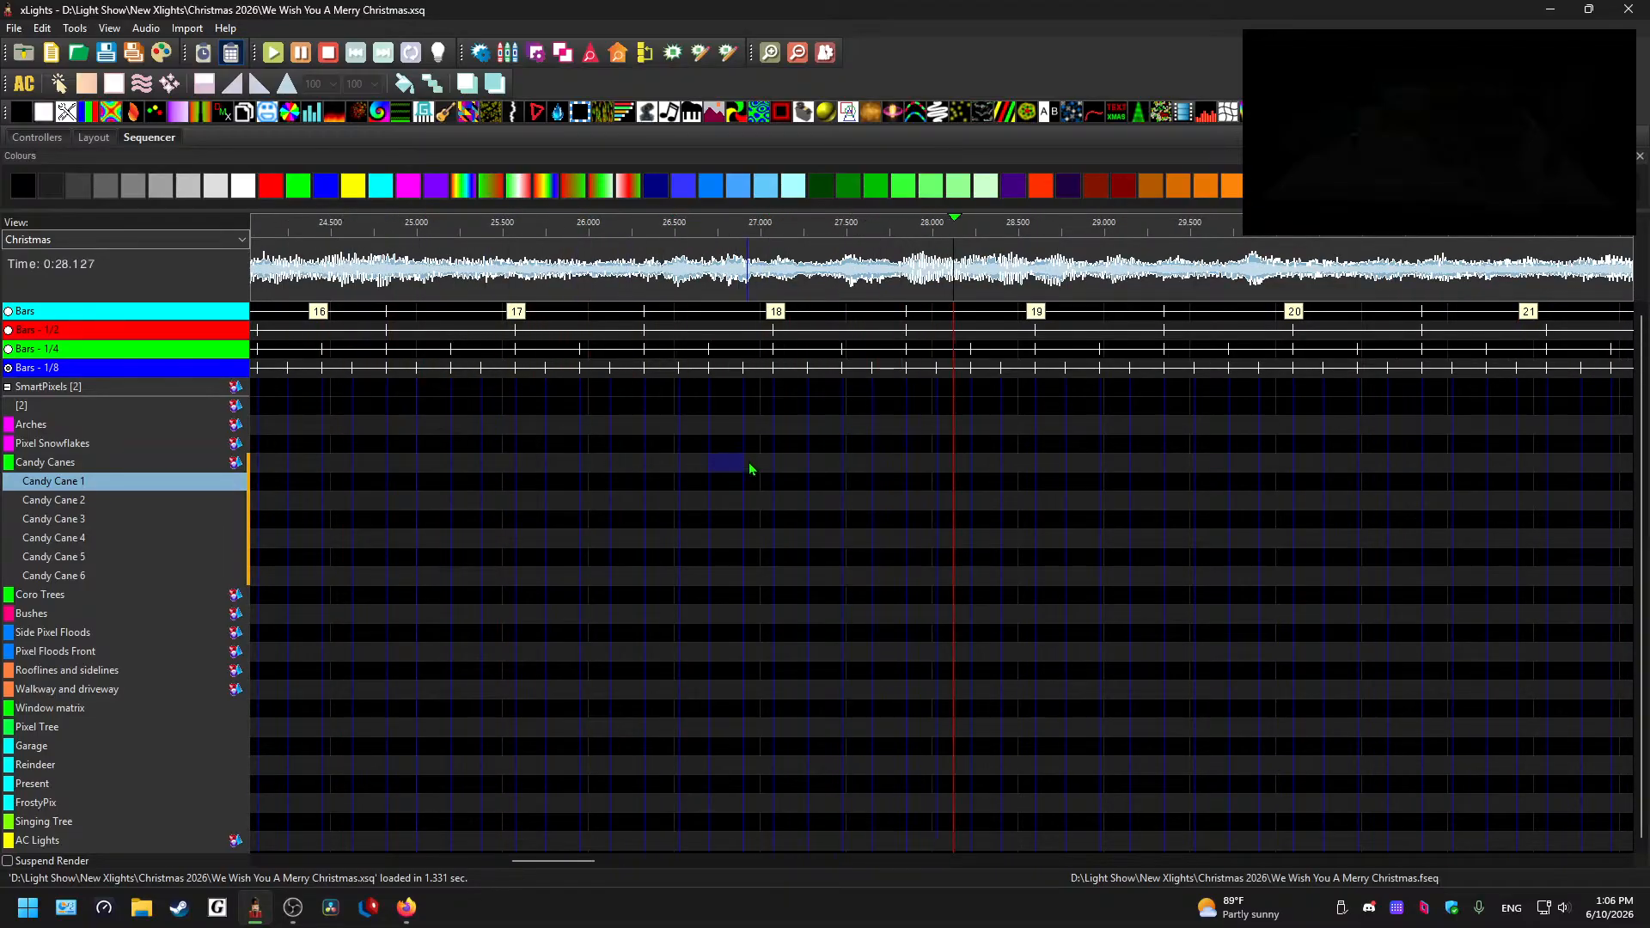
key("space")
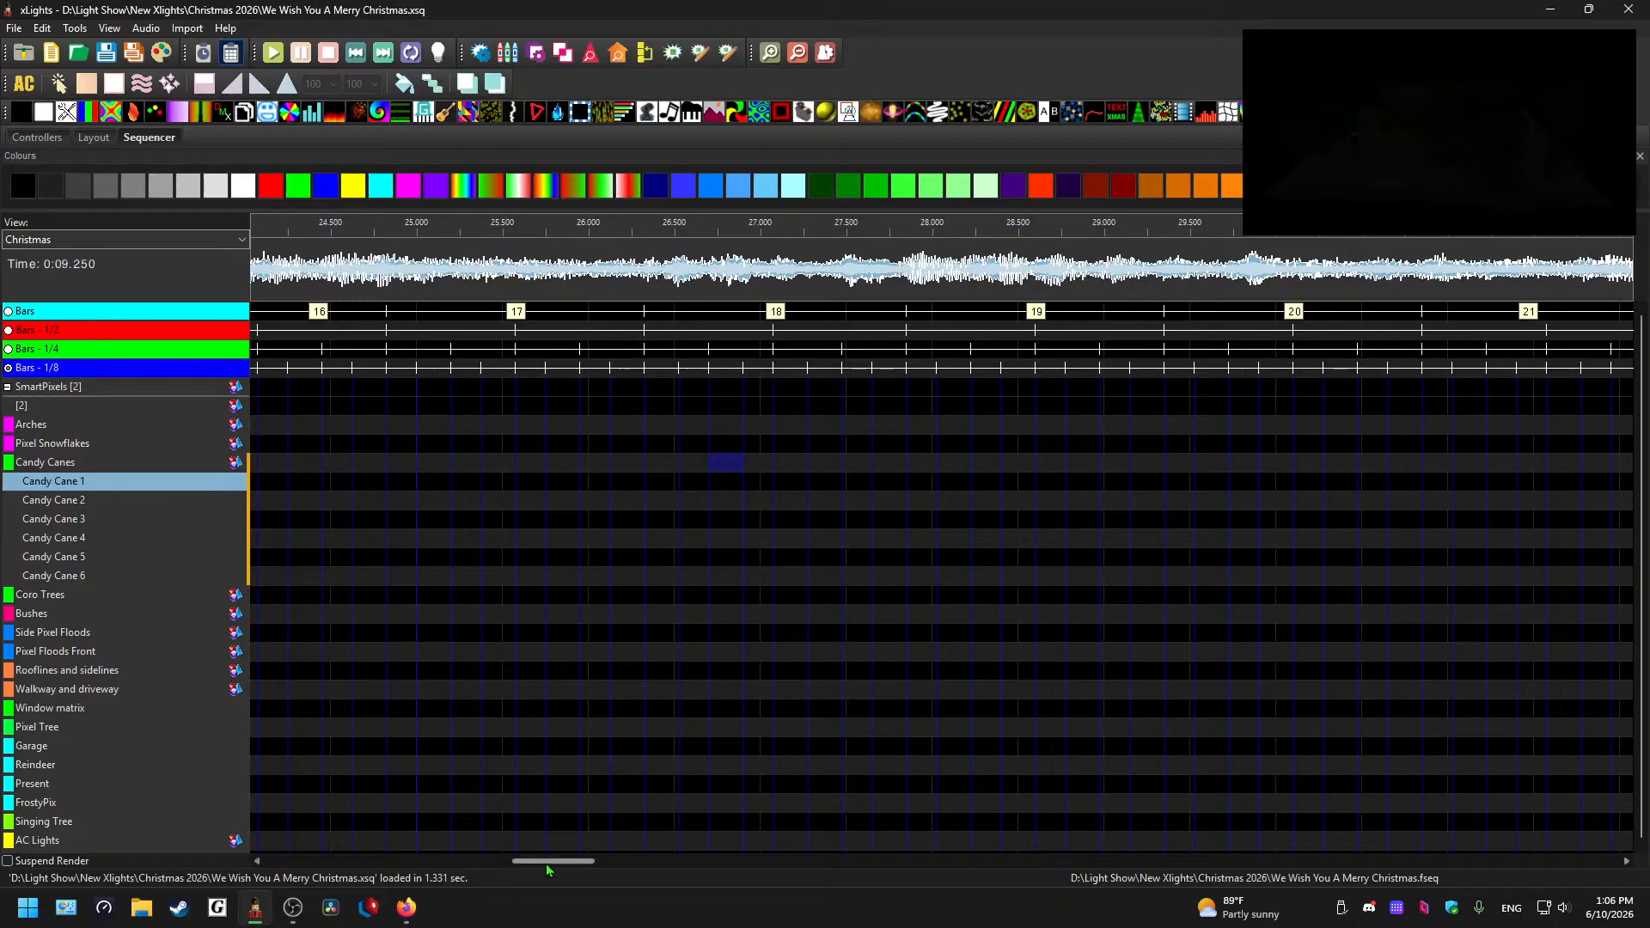
- Listen to the music from 18.800, about 24.3 and 17.350 seconds to compare the next verse with the earlier ones
left_click_drag(545, 864, 480, 869)
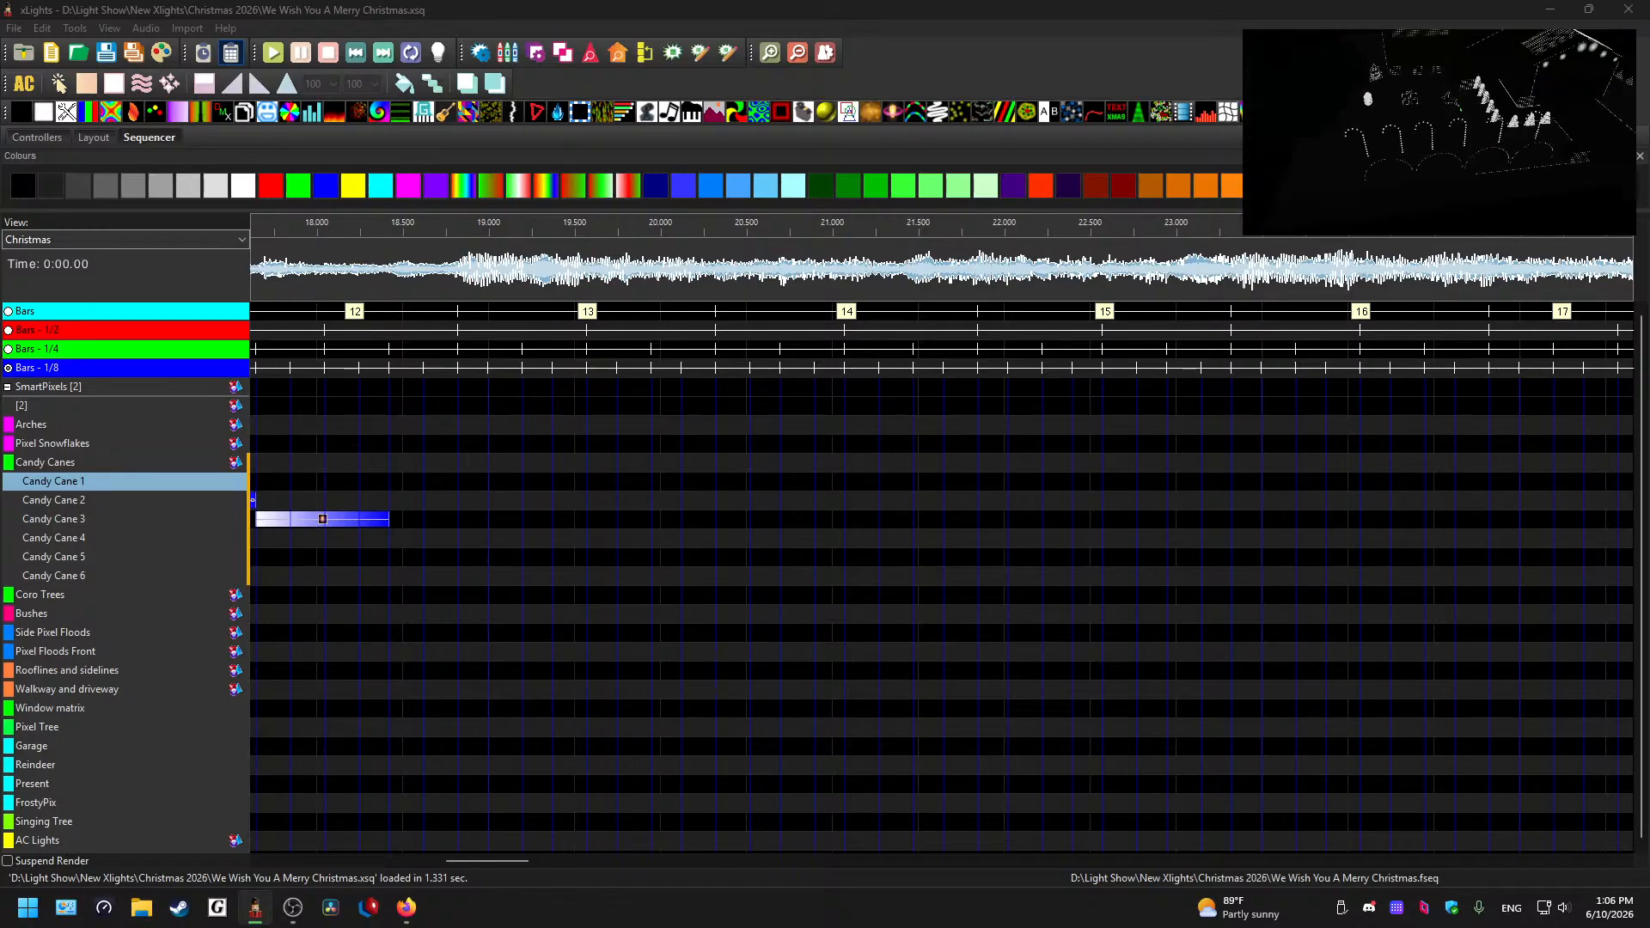
left_click(455, 268)
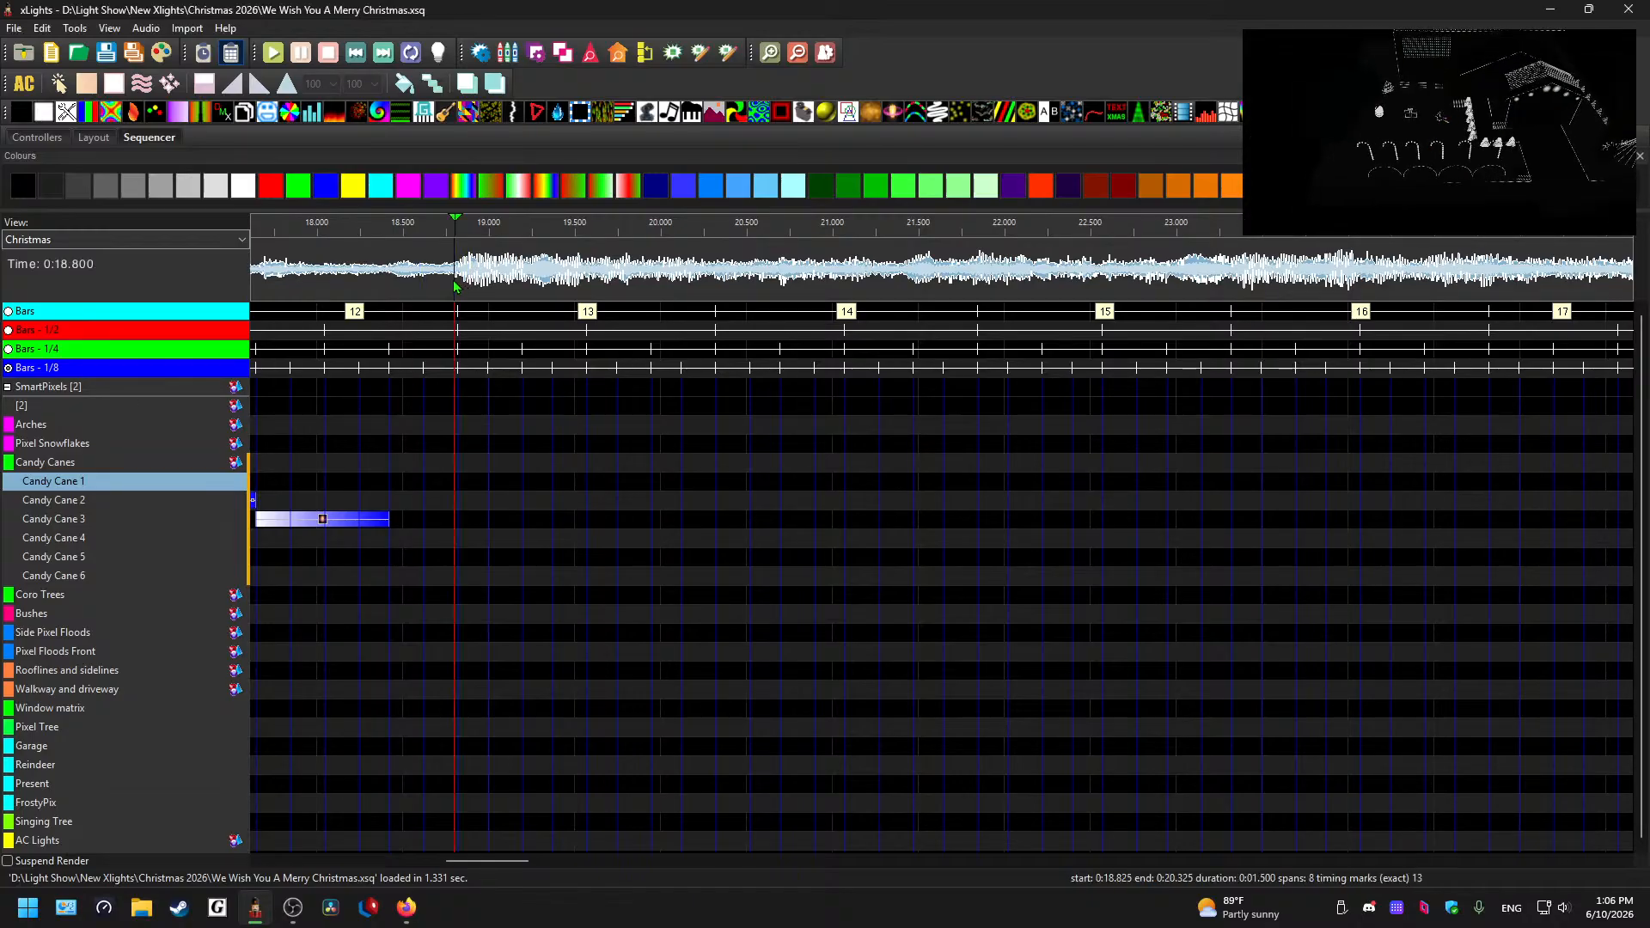
key("space")
key("space")
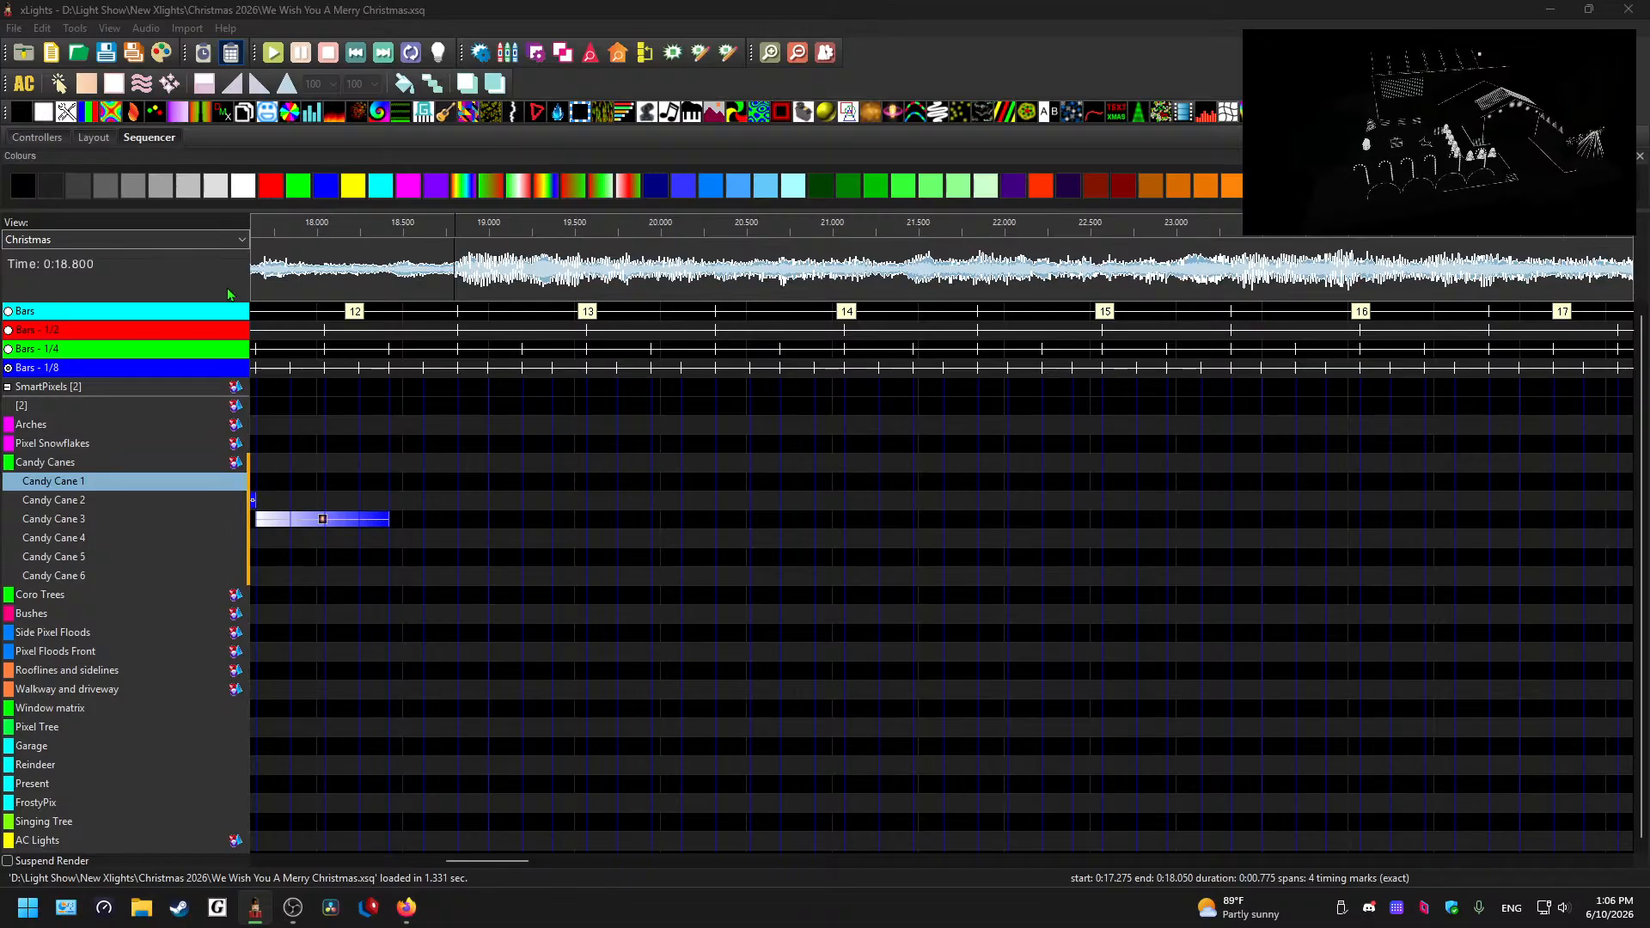
left_click(463, 266)
key("space")
scroll(747, 460, "down", 1)
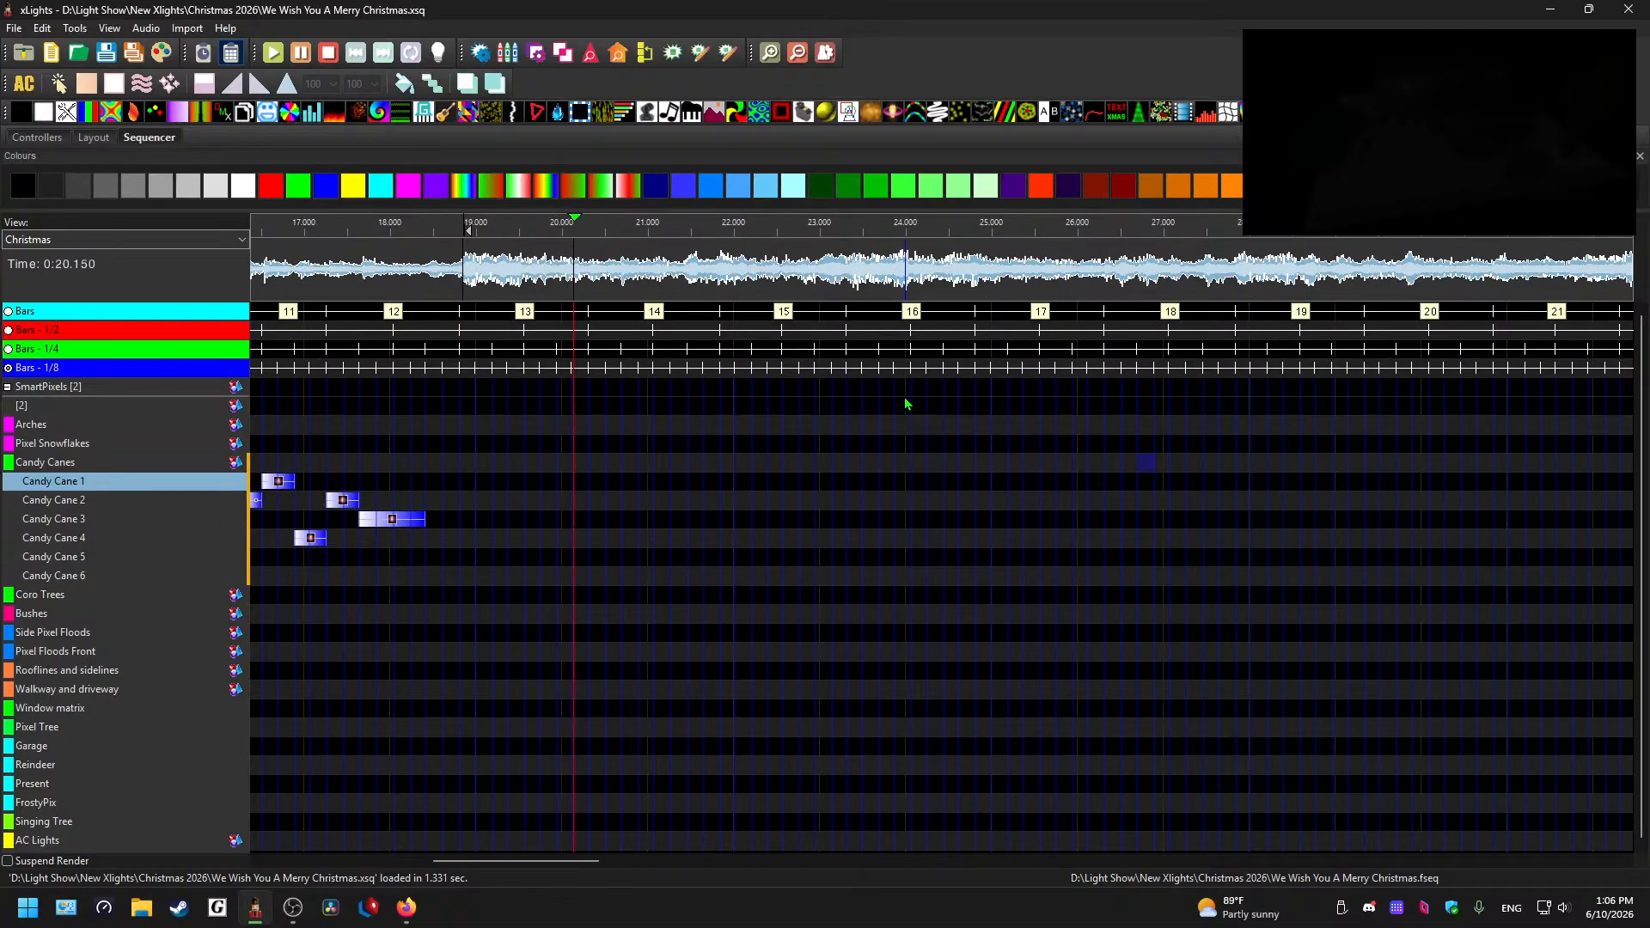
left_click(937, 266)
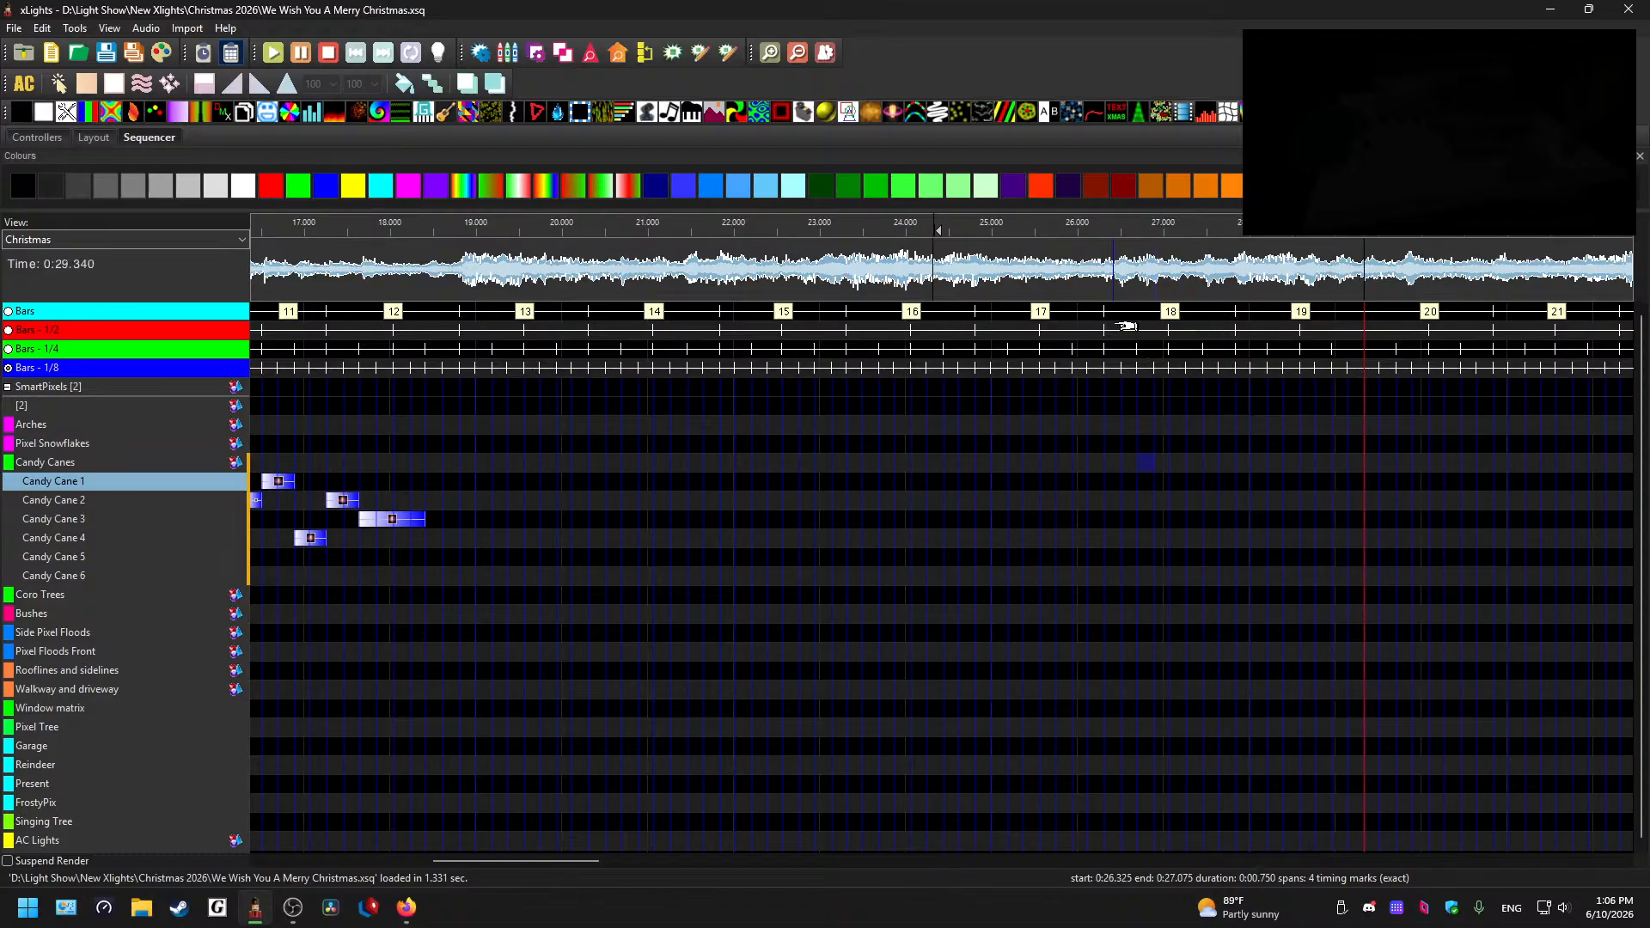
left_click(336, 271)
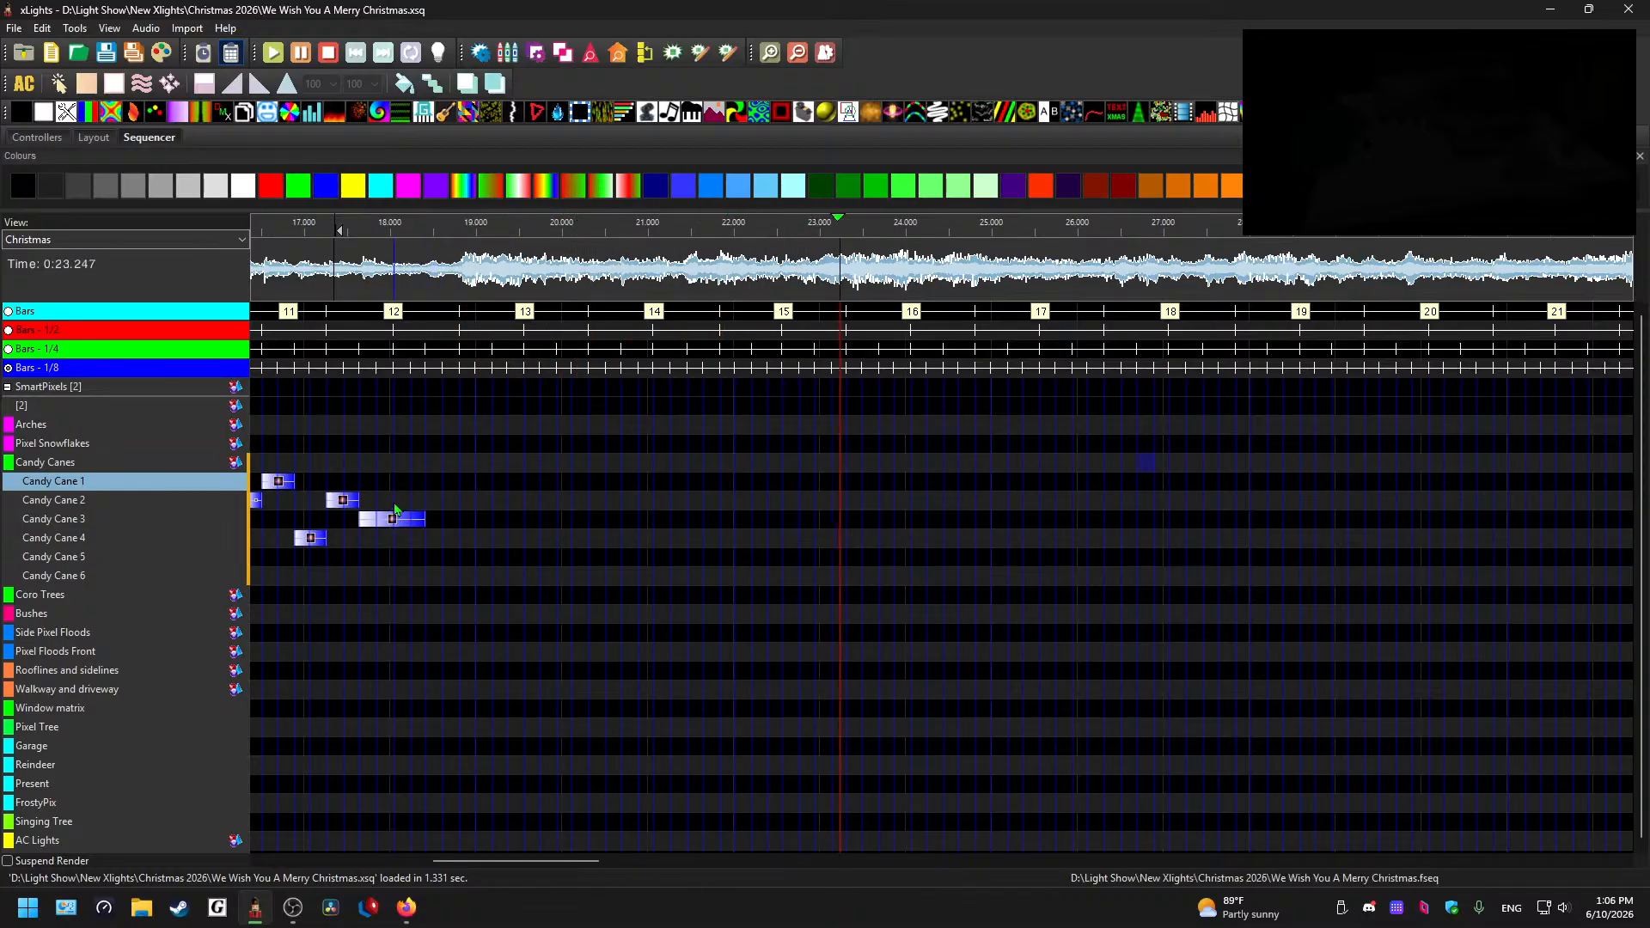
key("space")
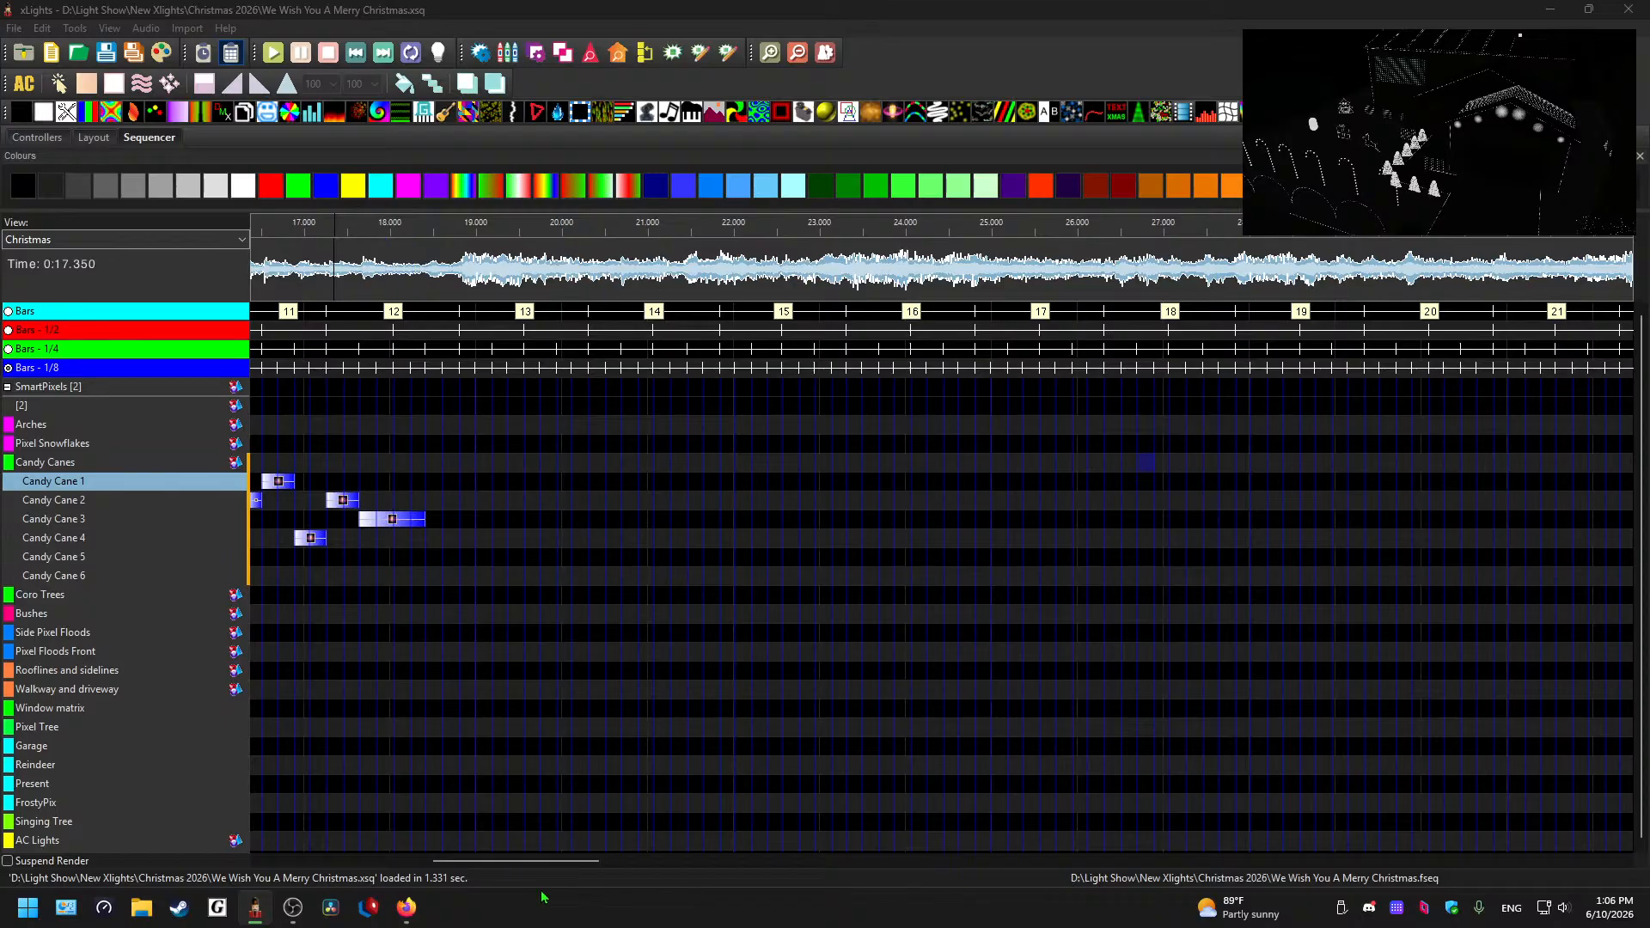
- Review the existing Candy Cane pattern and play the music from about 18 to 26.7 seconds
left_click_drag(535, 859, 397, 841)
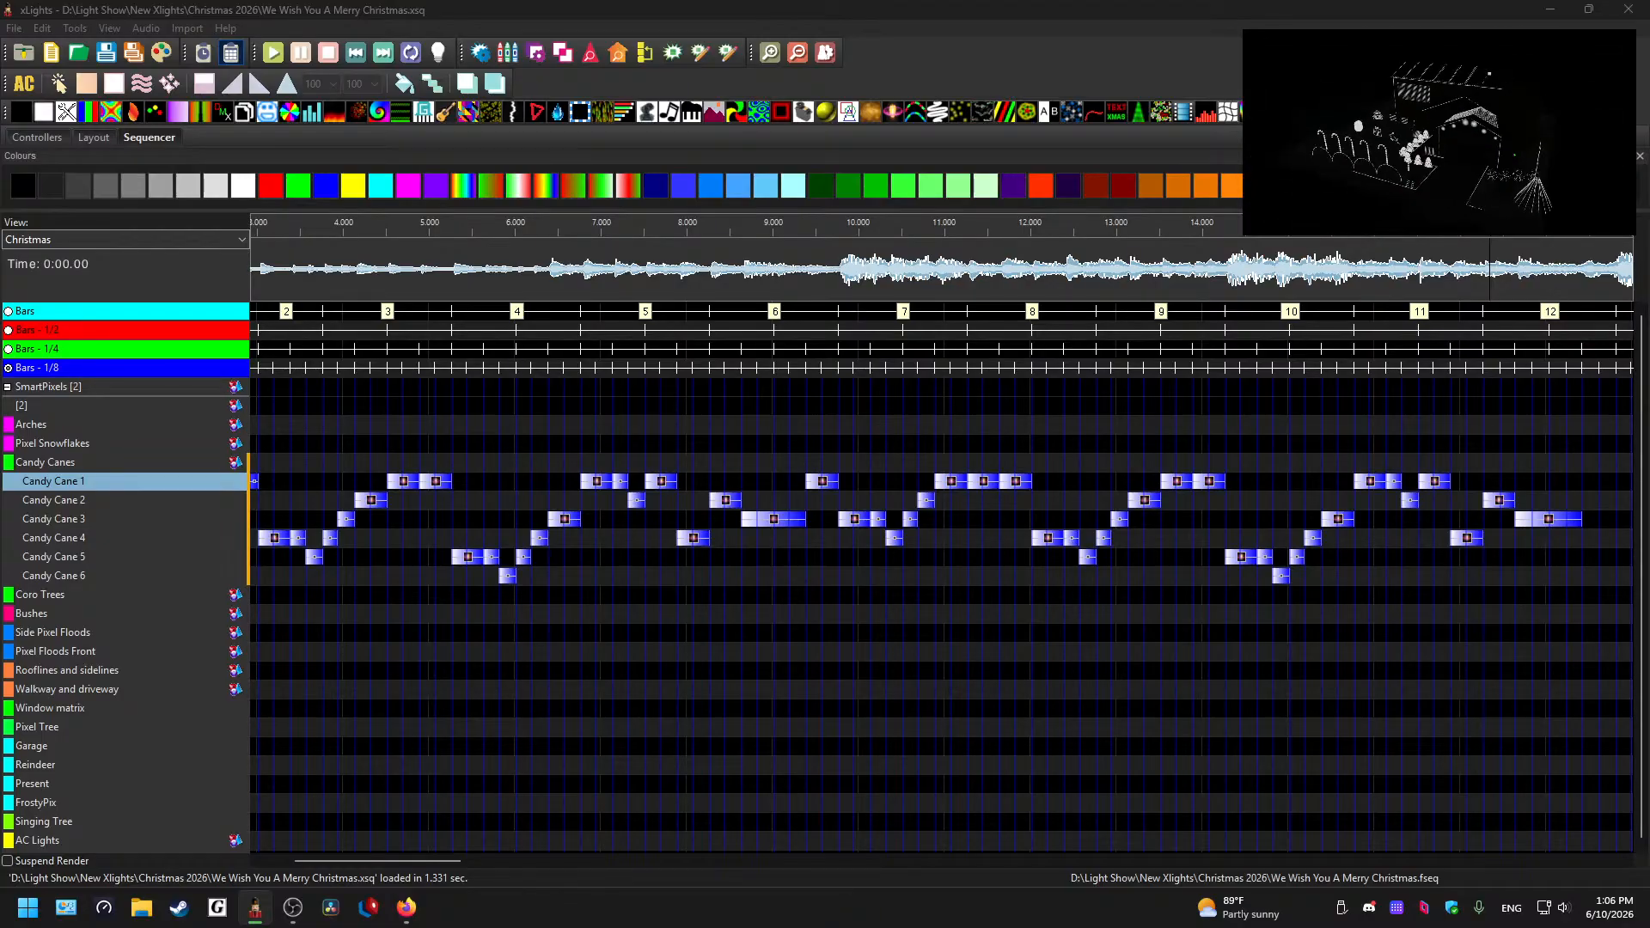
left_click_drag(384, 868, 517, 868)
left_click(456, 274)
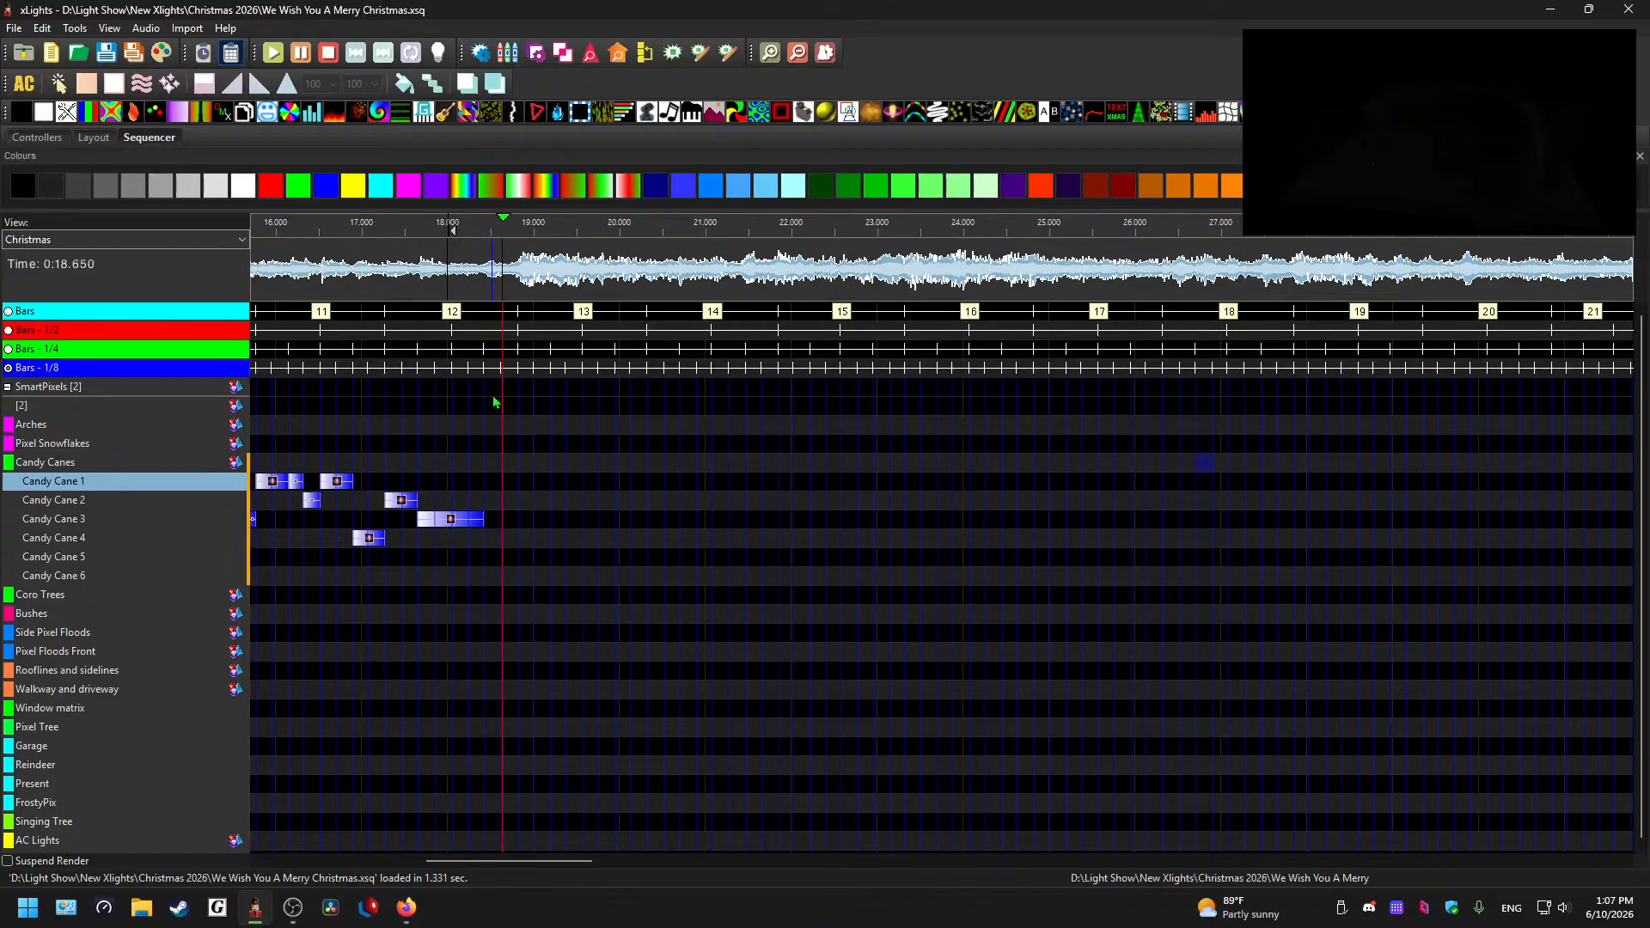
scroll(525, 528, "up", 1)
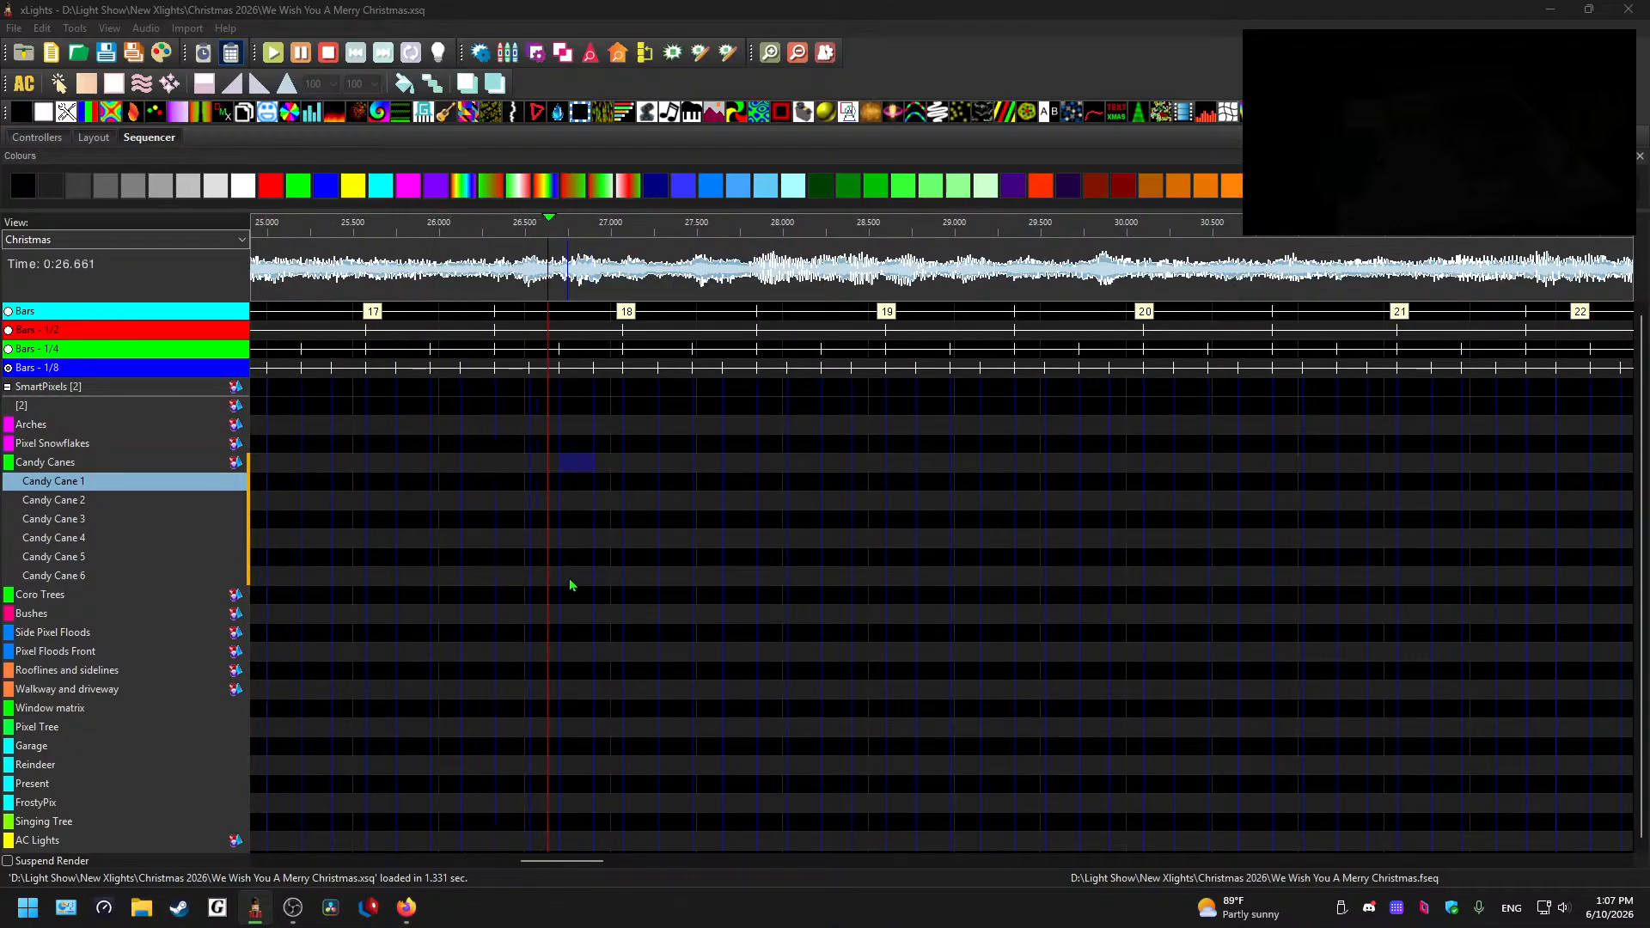
left_click(605, 563)
key("space")
- Expand the Coro Trees group and copy the Shockwaves on Candy Canes 1 to 6 between 9.400 and about 18.4 seconds
left_click_drag(566, 858, 480, 721)
left_click(135, 604)
double_click(135, 604)
scroll(433, 745, "down", 1)
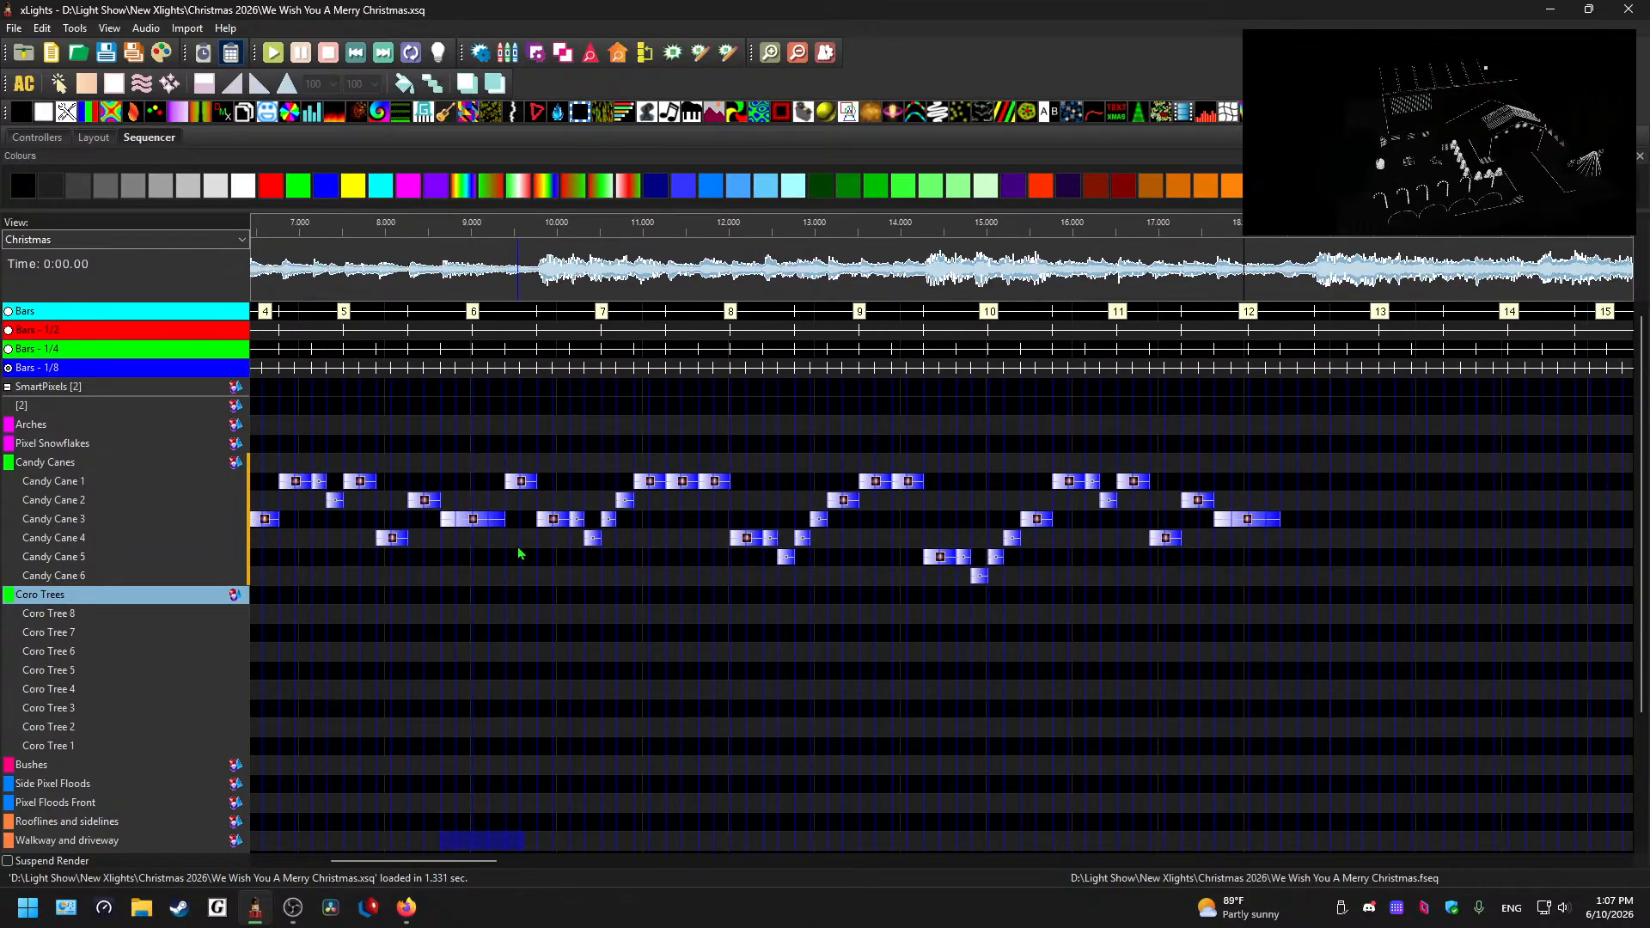
left_click_drag(533, 539, 612, 515)
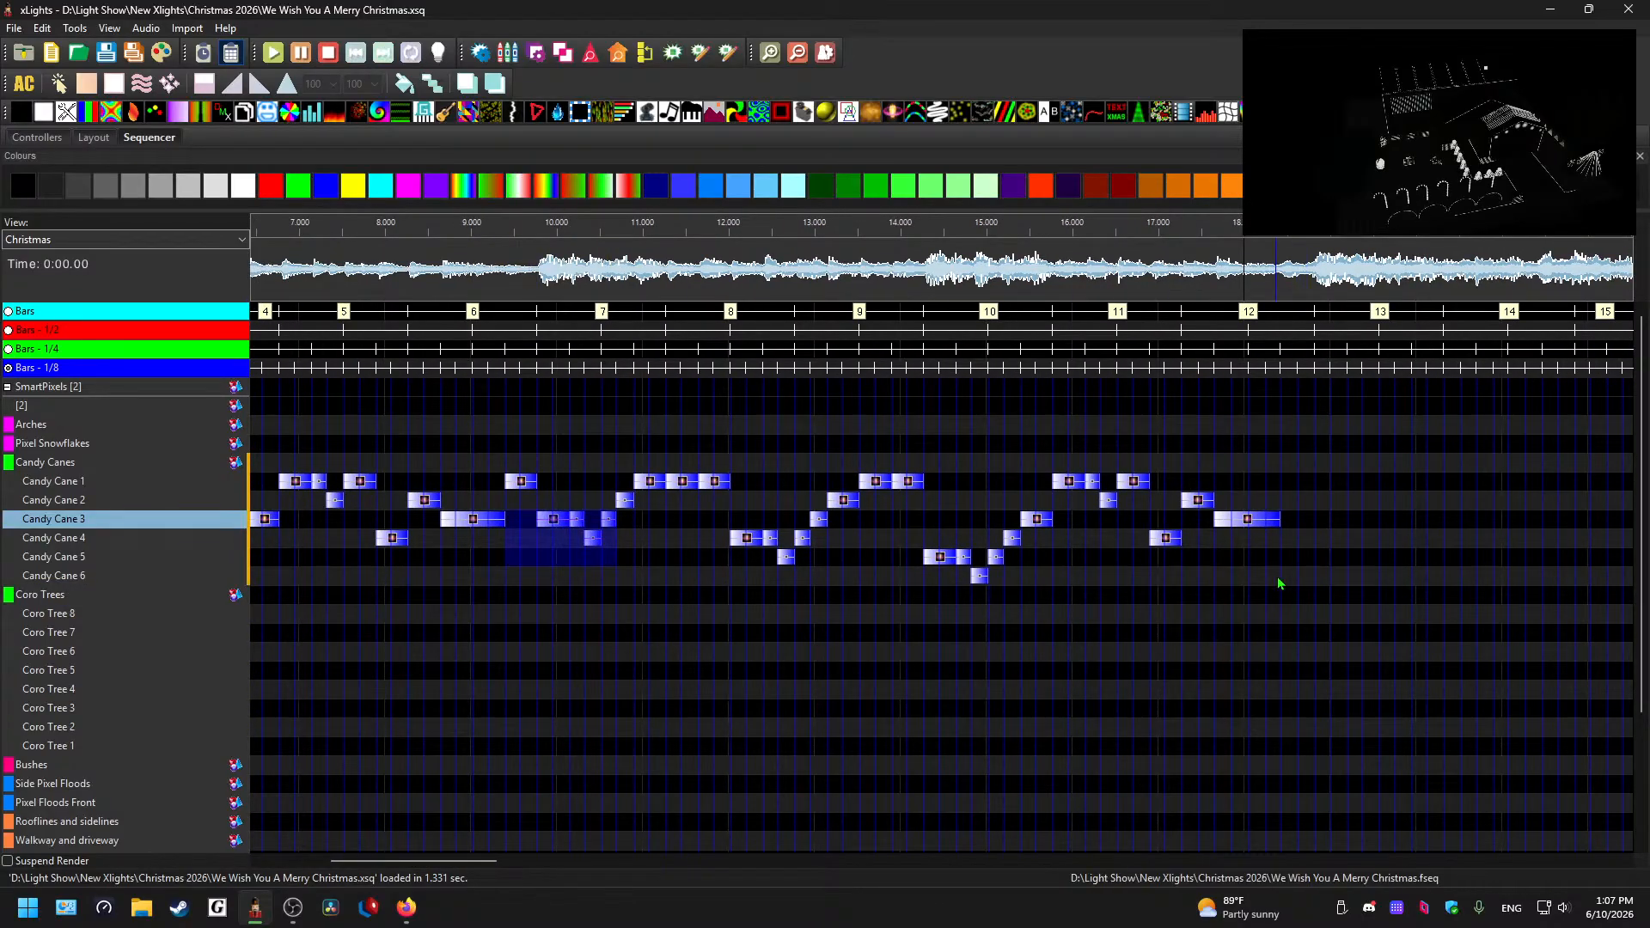
left_click_drag(1278, 584, 564, 427)
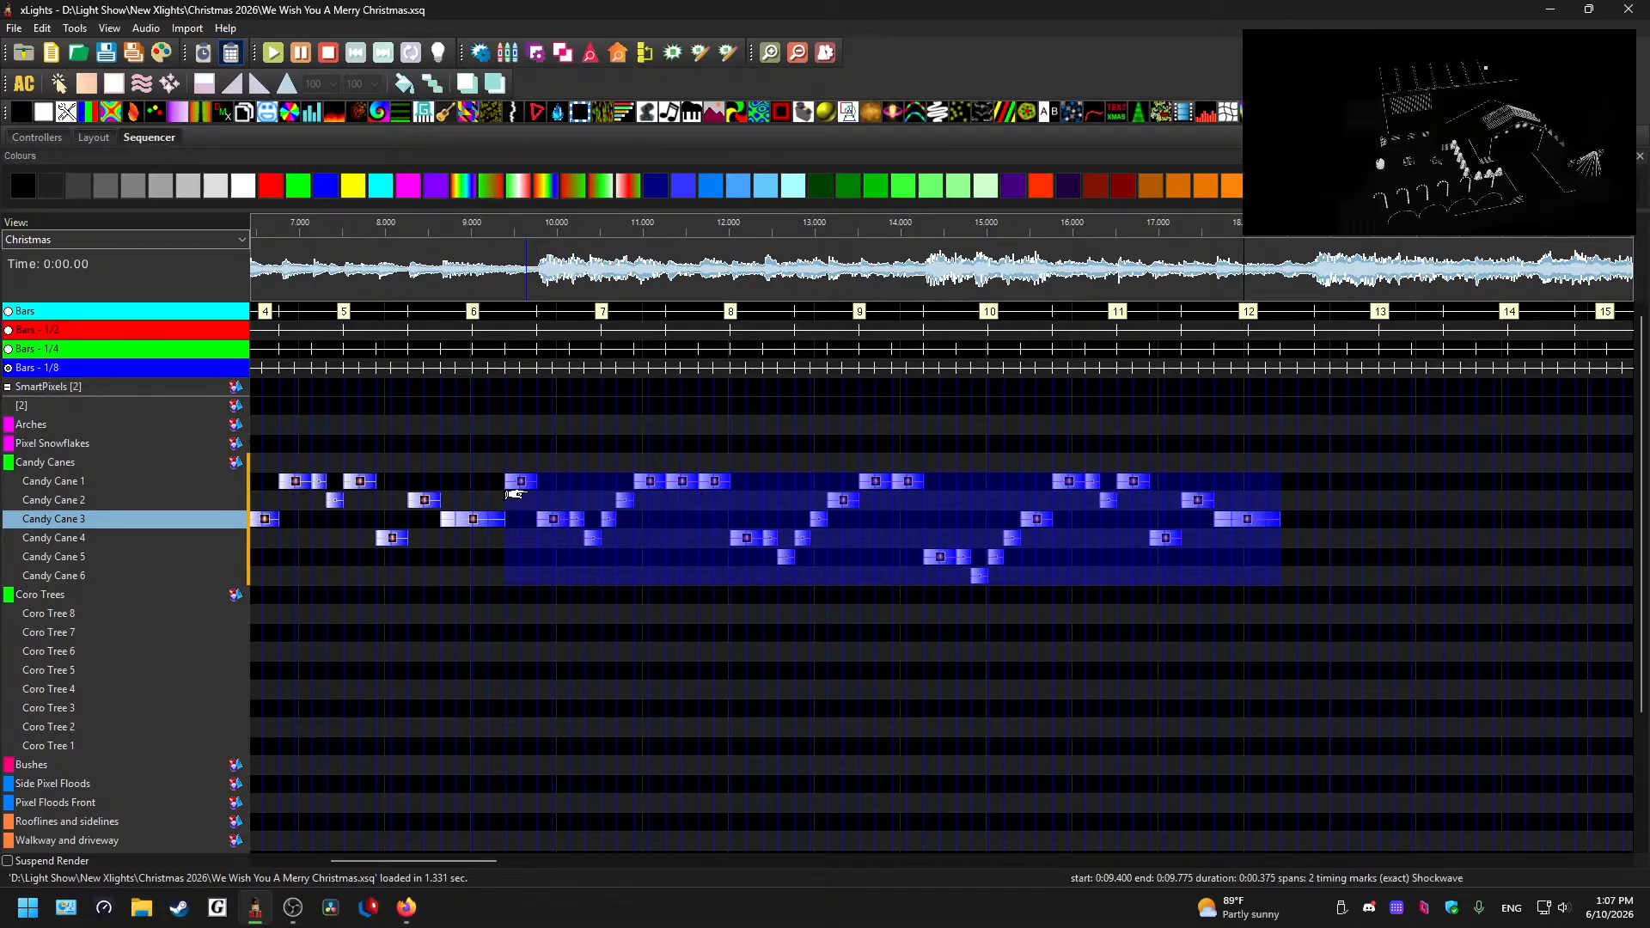
- Try the copied block on the Coro Trees starting on Coro Tree 8 at 9.400 seconds, play it and undo the paste
left_click(108, 620)
left_click(513, 618)
key("ctrl+v")
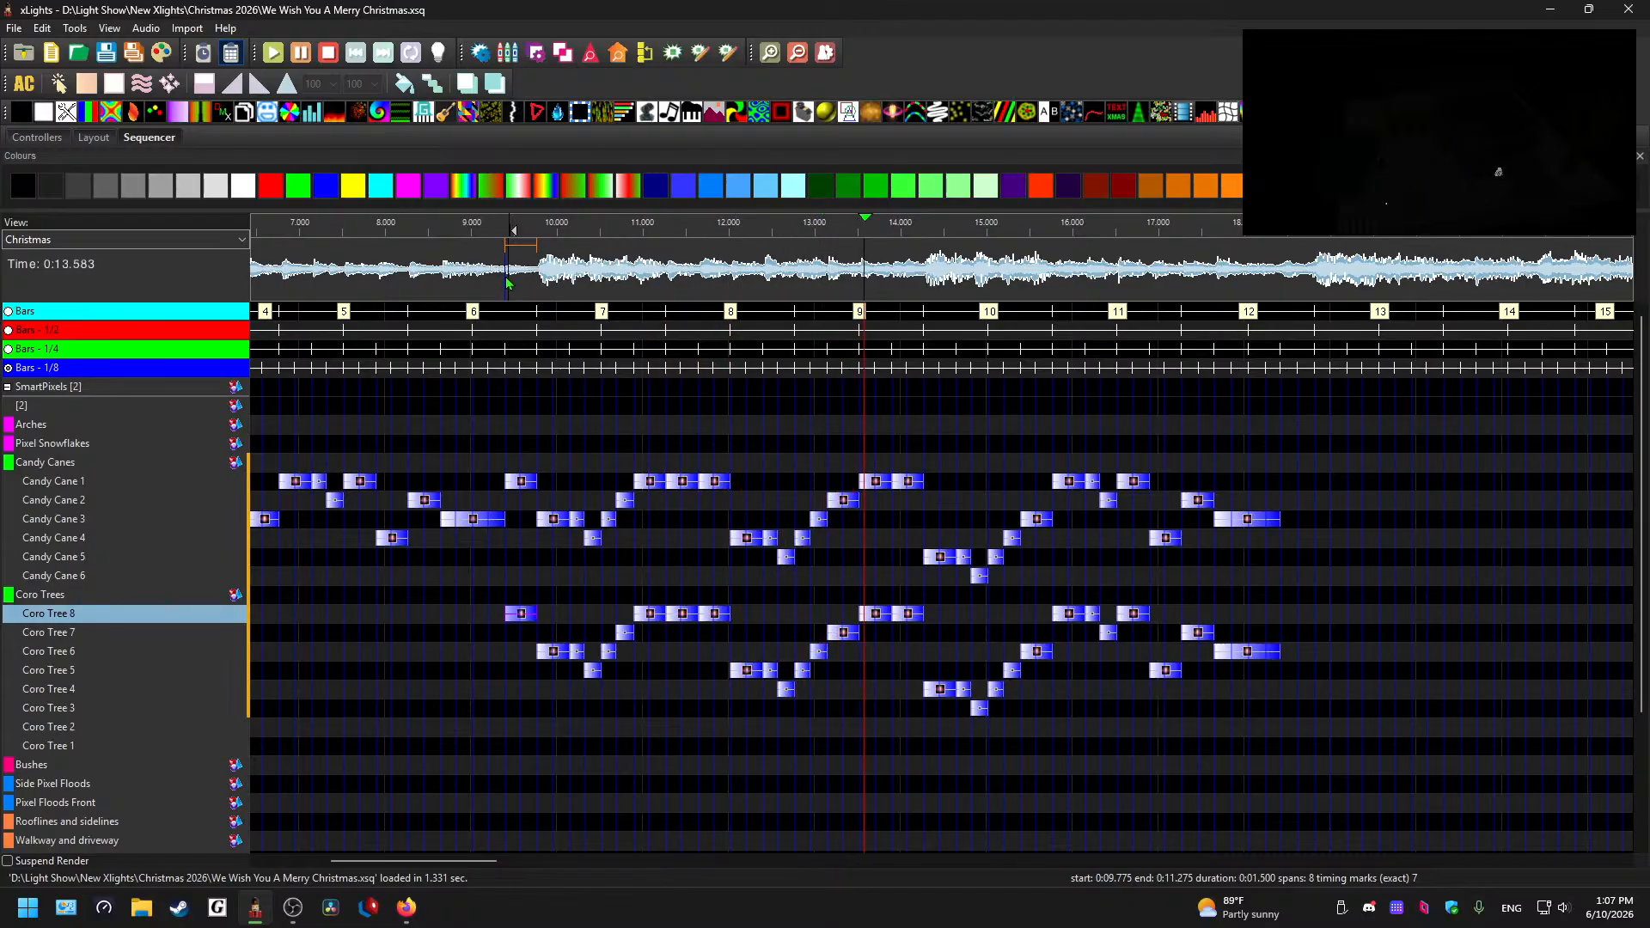
key("space")
key("ctrl+z")
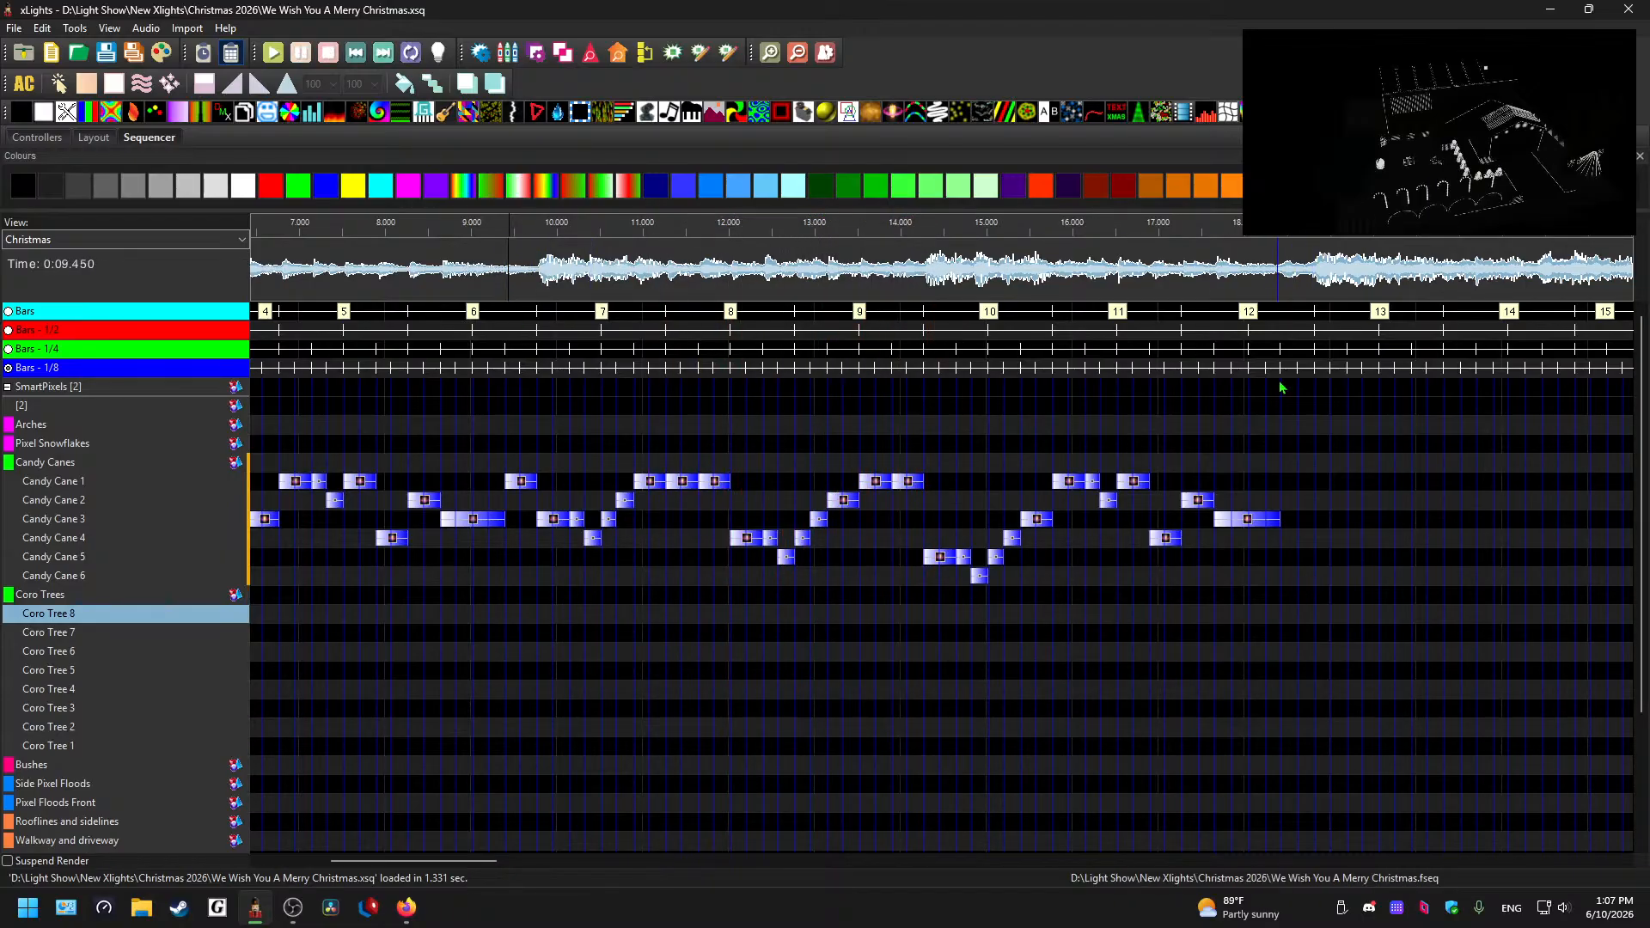
- Listen for the verse start near 18.4 seconds, paste the copied block there starting on Coro Tree 8, and play it back
left_click_drag(458, 861, 546, 863)
scroll(558, 730, "up", 1)
left_click(534, 280)
key("space")
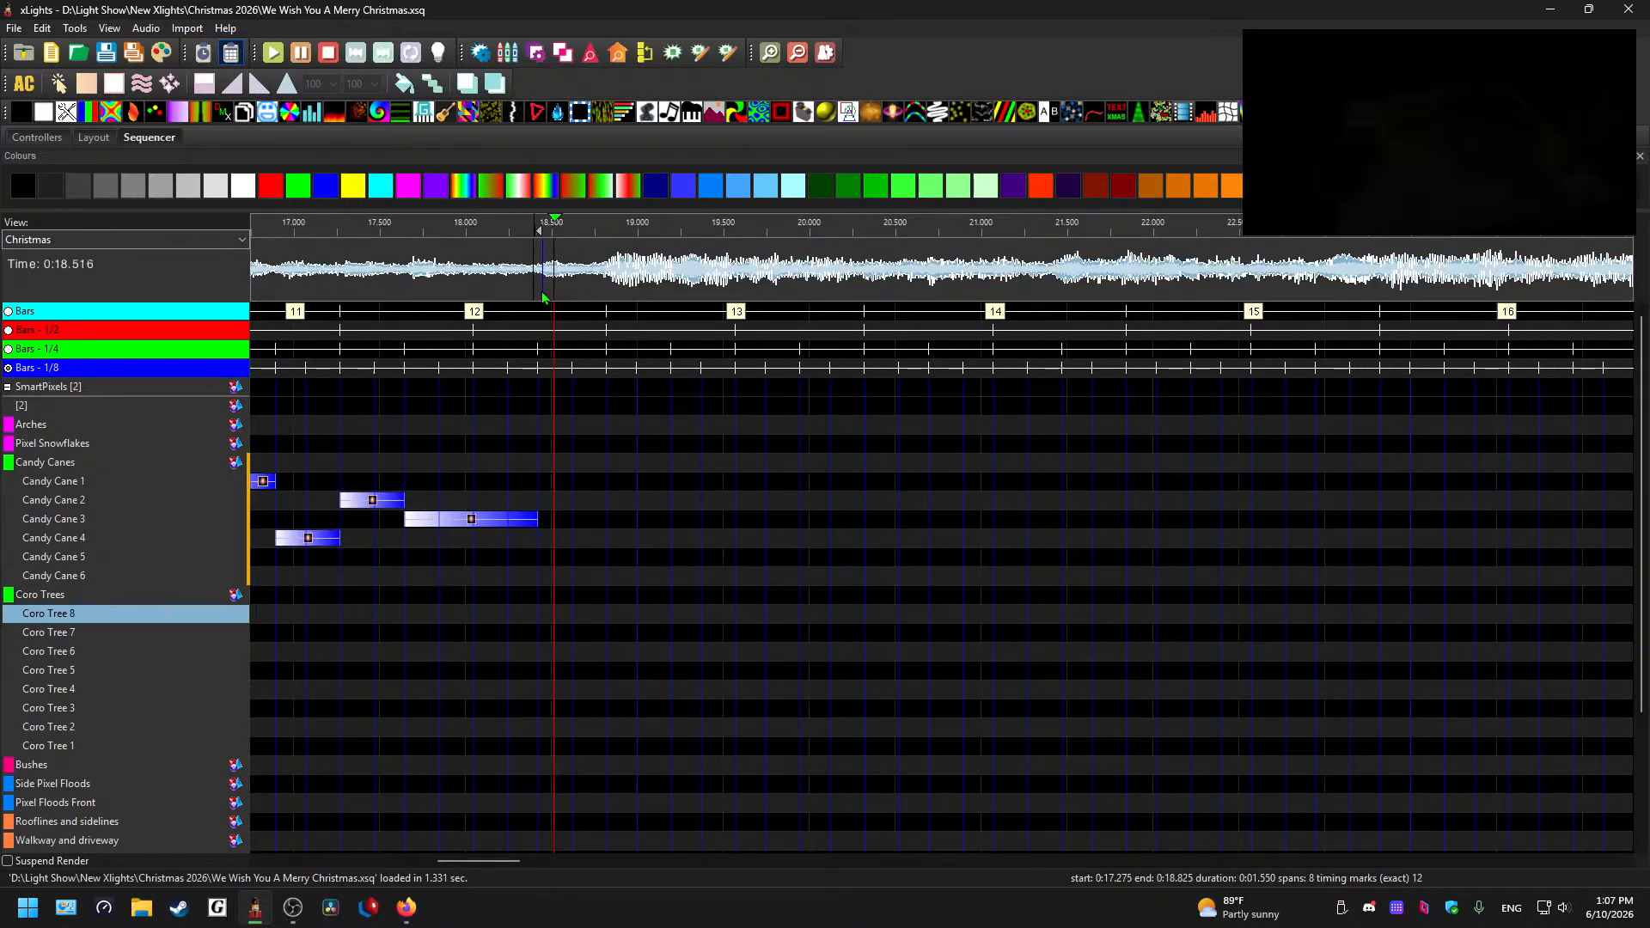
key("space")
key("space")
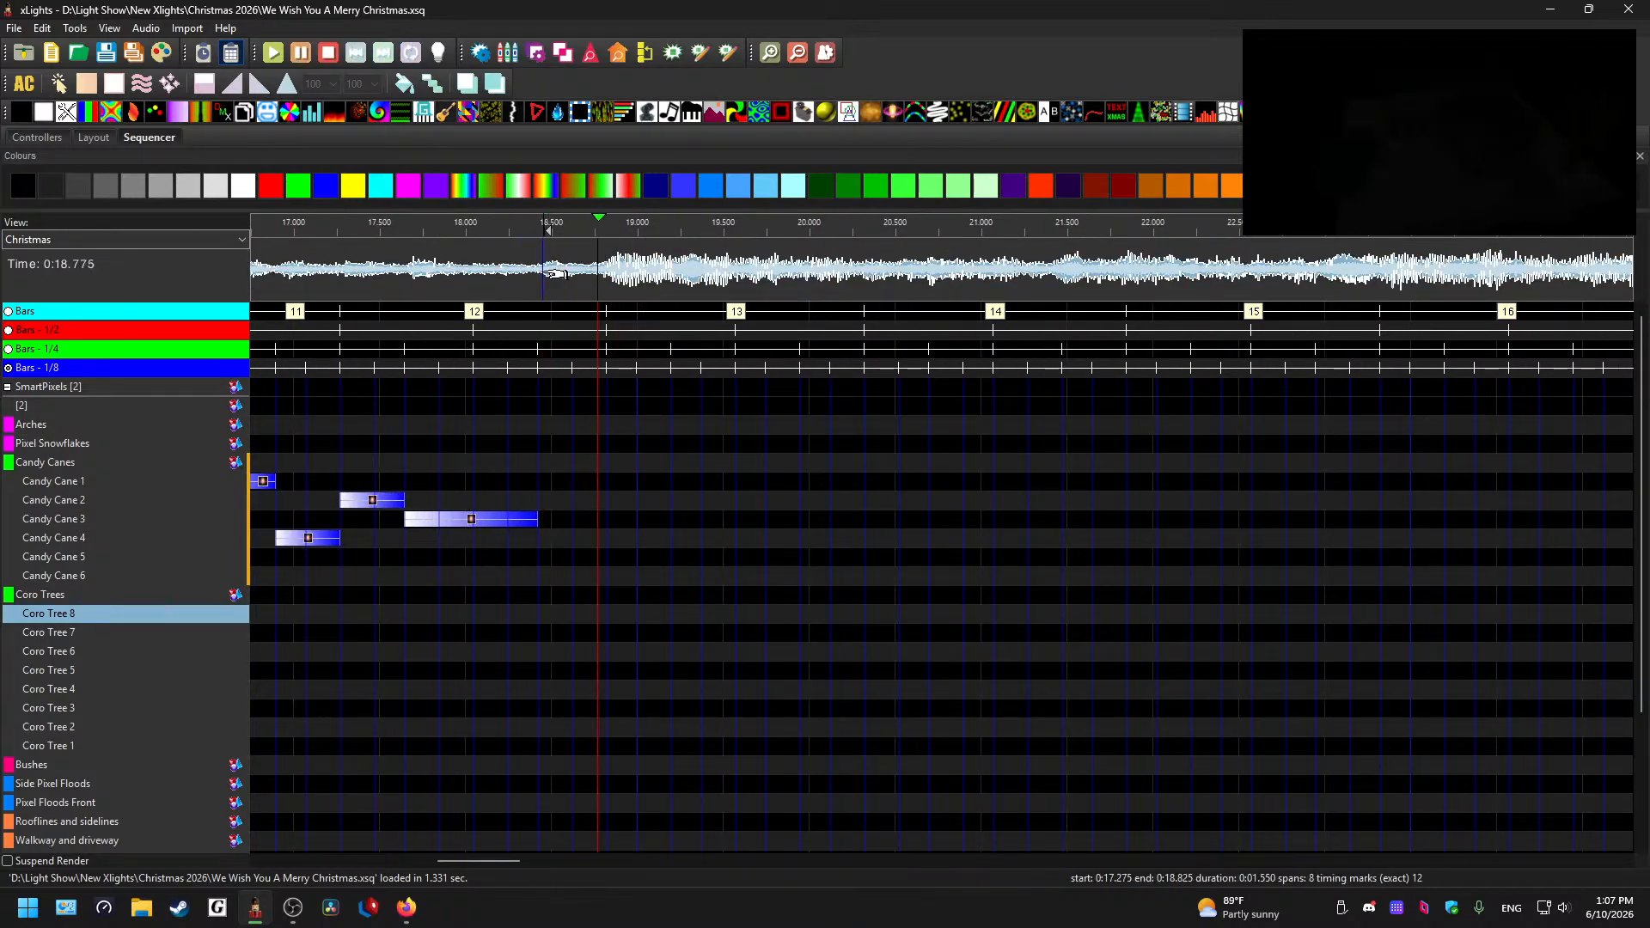
left_click(548, 610)
key("ctrl+v")
left_click(534, 279)
key("space")
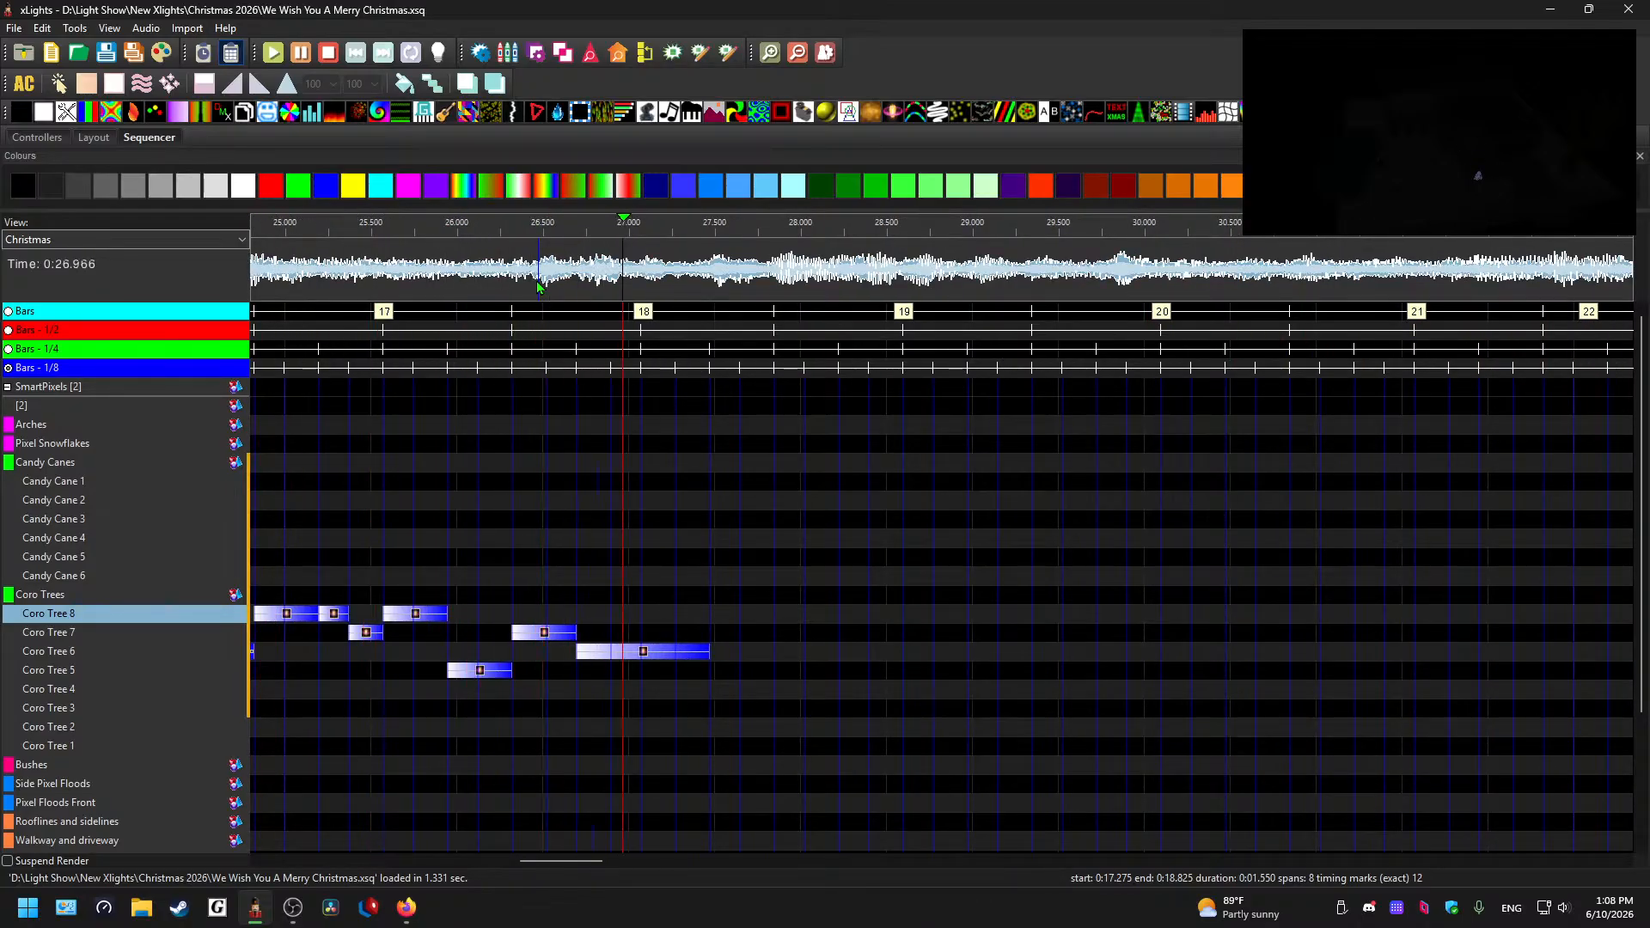
key("space")
- Replace the first Coro Tree 8 Shockwave at about 18.4 seconds with a Color Wash and play it back
left_click_drag(562, 860, 493, 859)
left_click(392, 617)
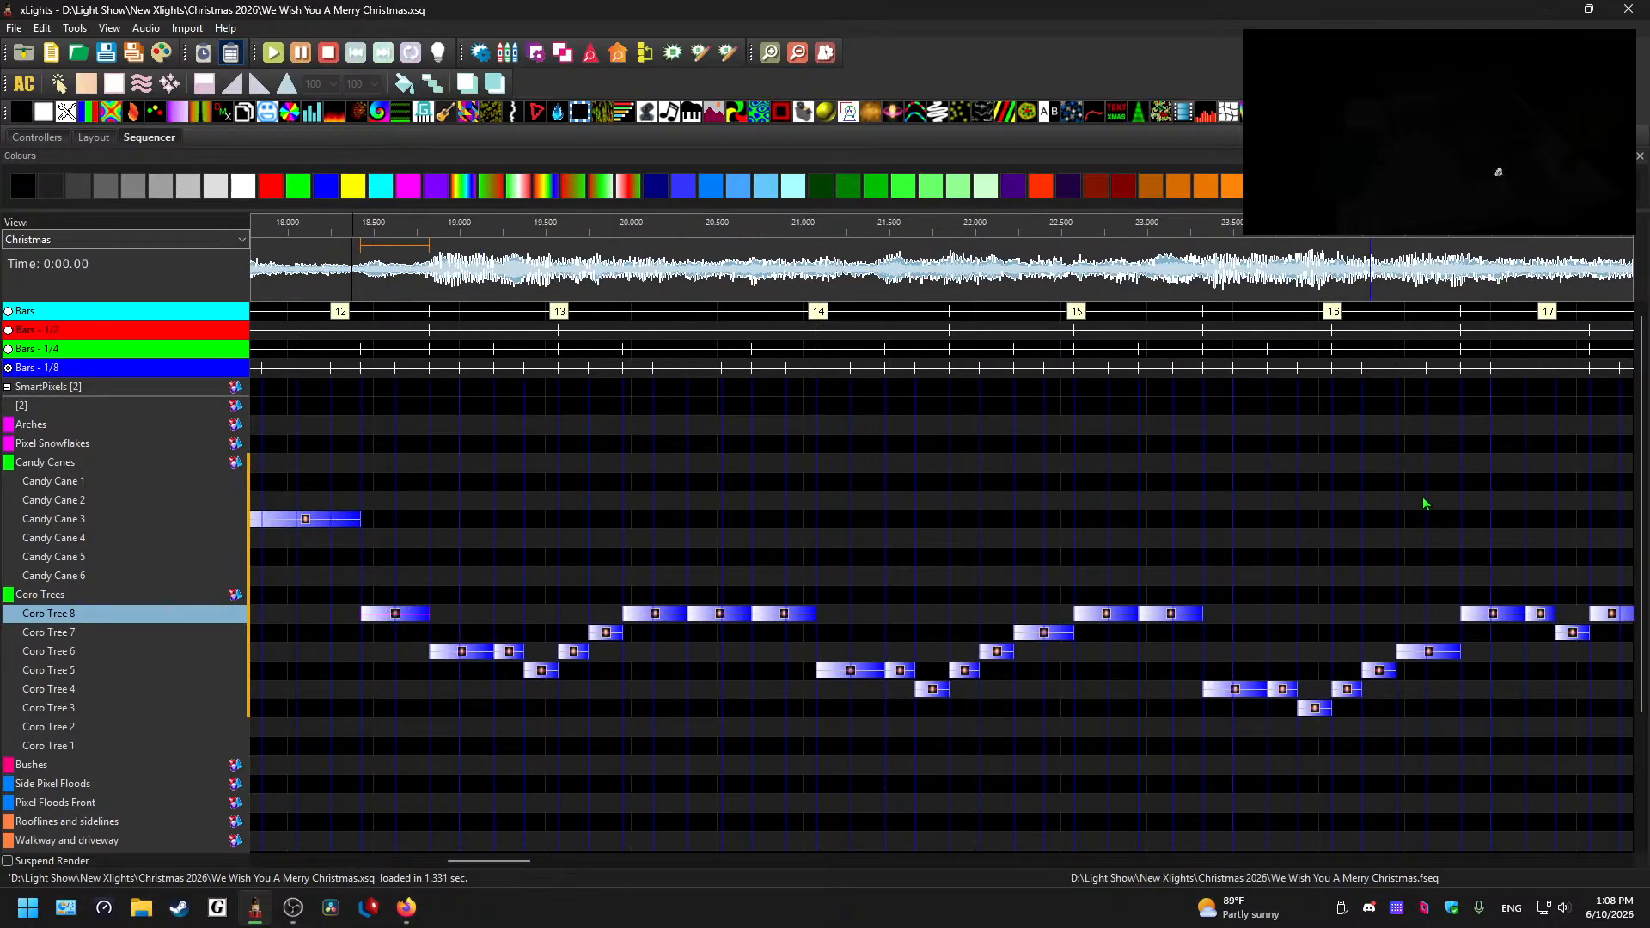
left_click_drag(190, 121, 400, 615)
left_click(1498, 172)
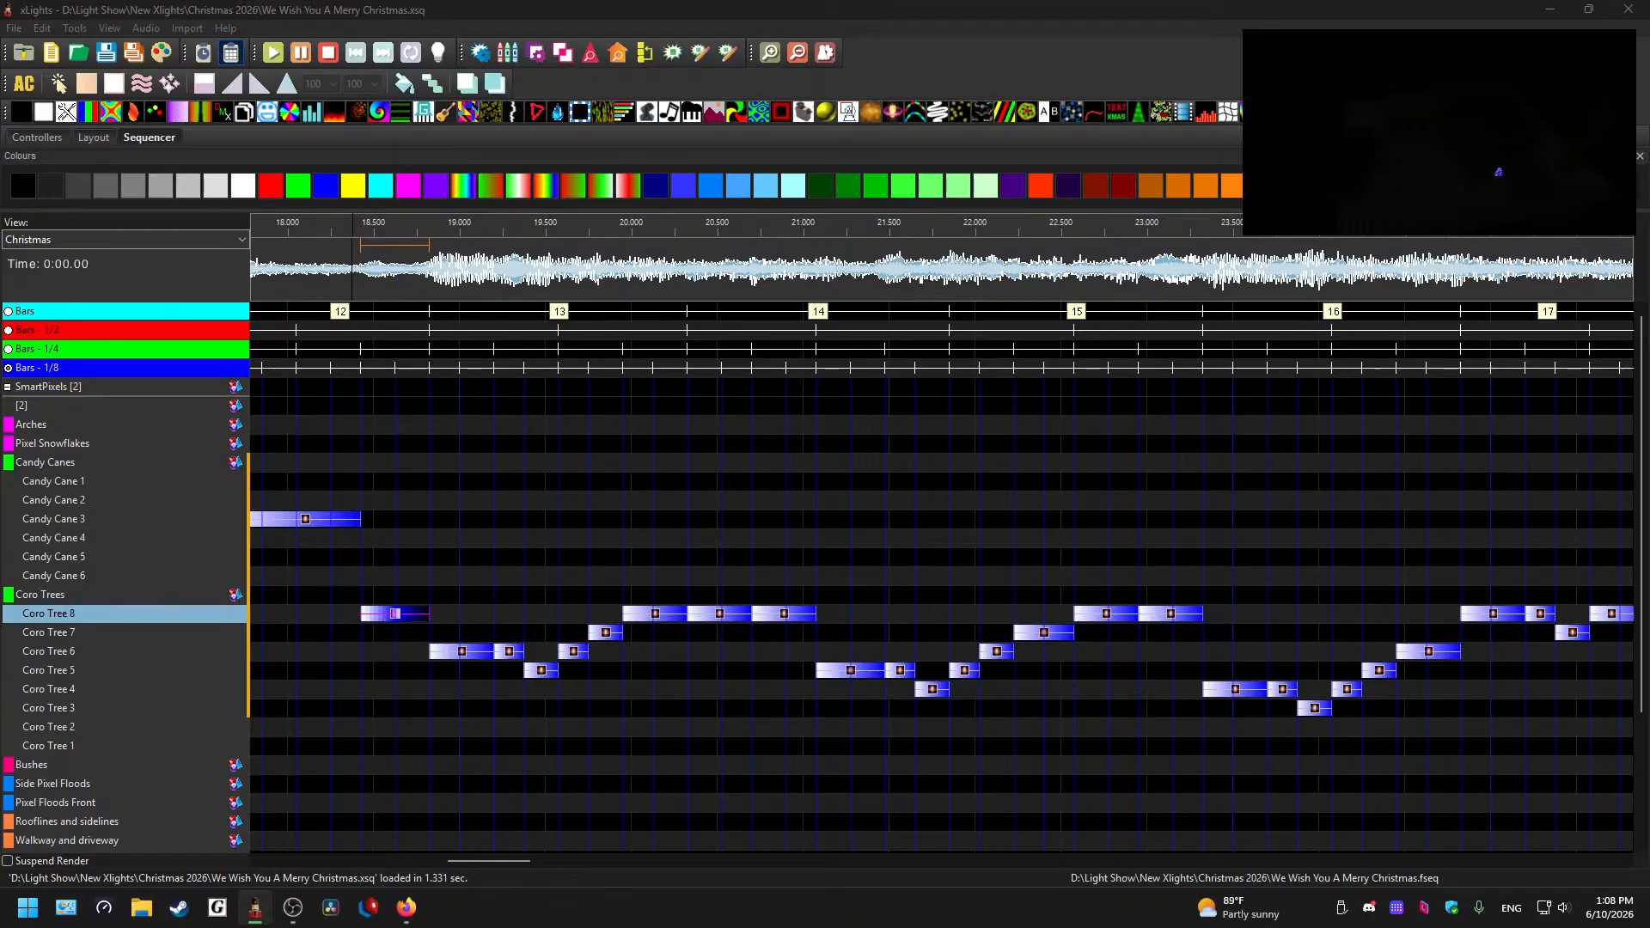
left_click(348, 287)
key("space")
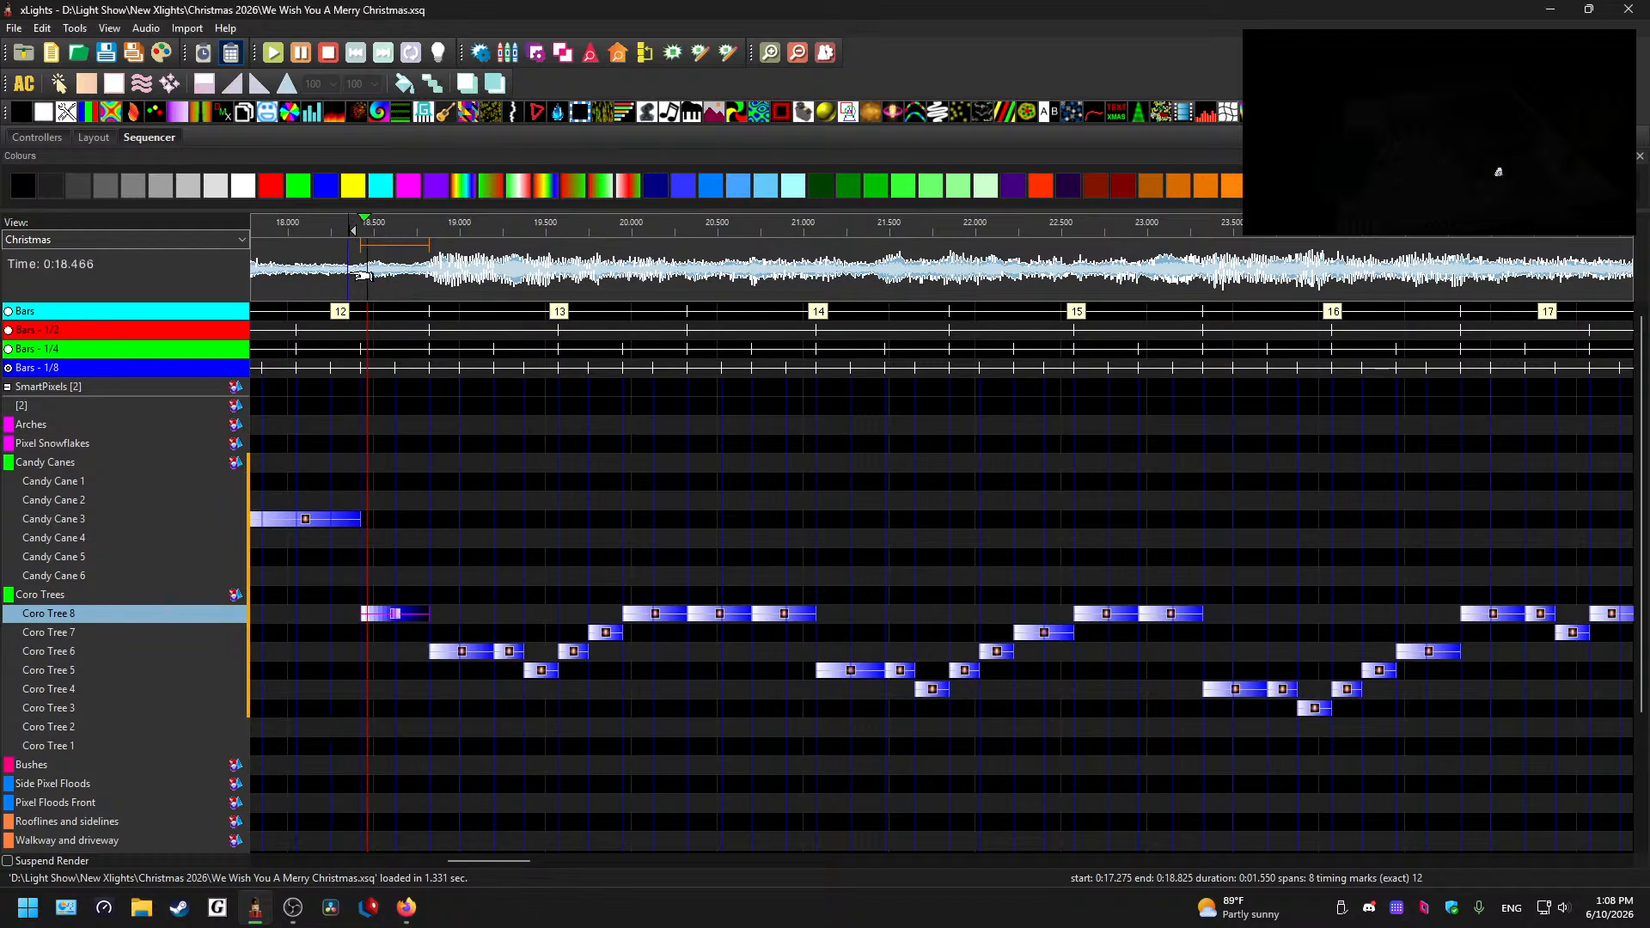
key("space")
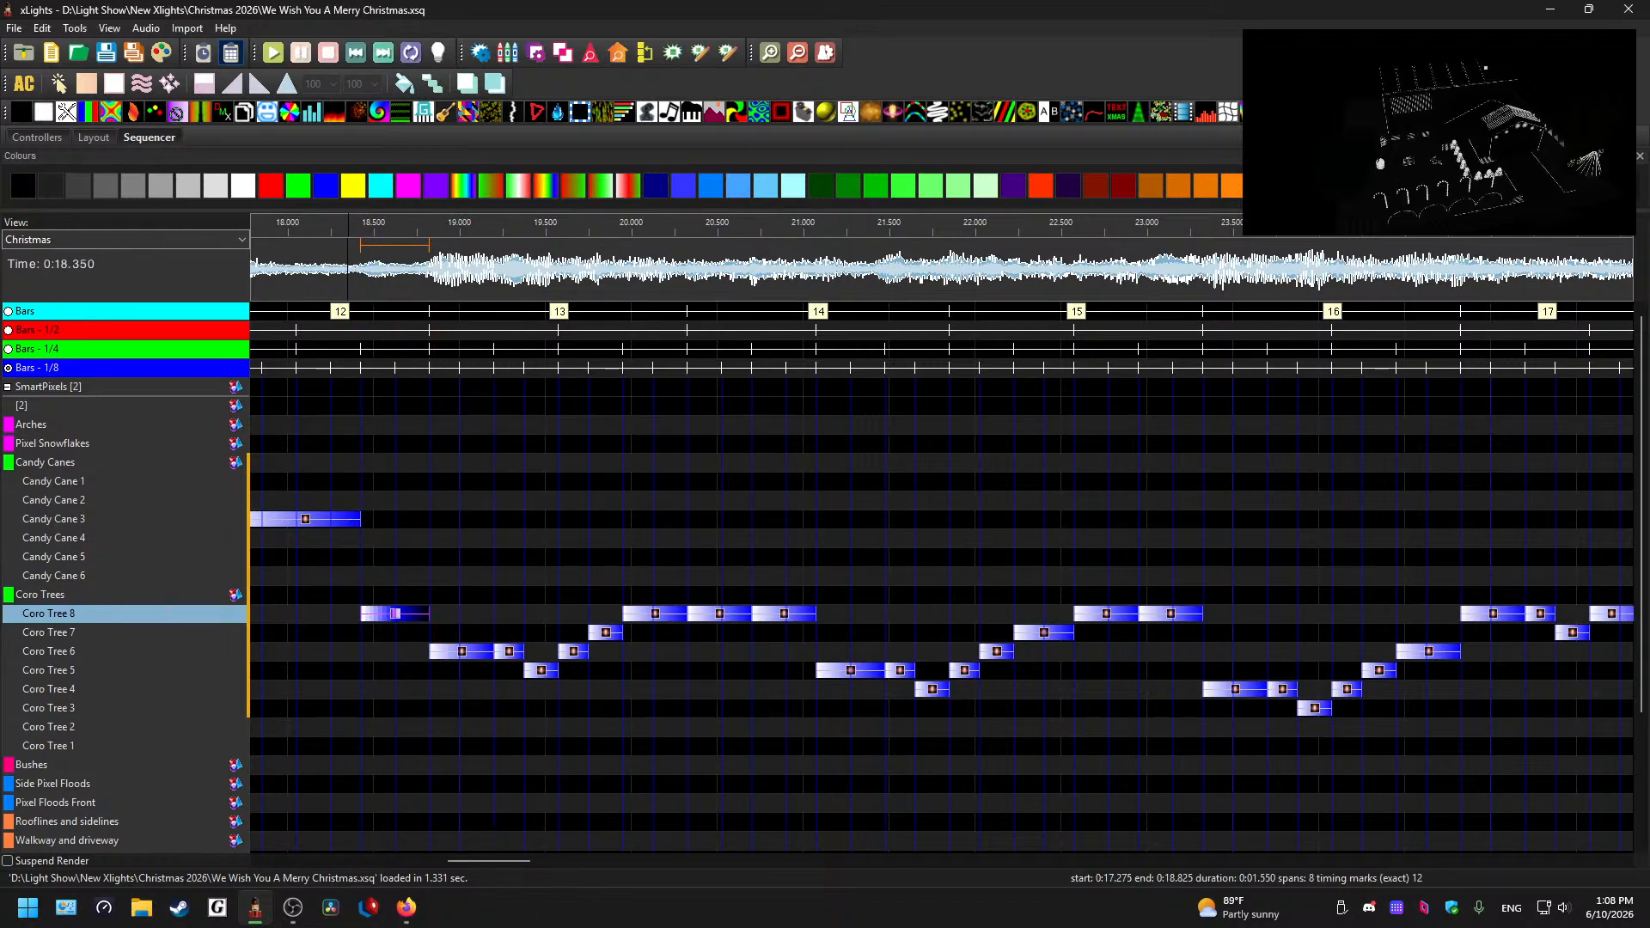
- Replace the Shockwaves on Coro Trees 5 and 6 between 18.825 and 19.750 seconds with Color Wash effects
left_click(476, 655)
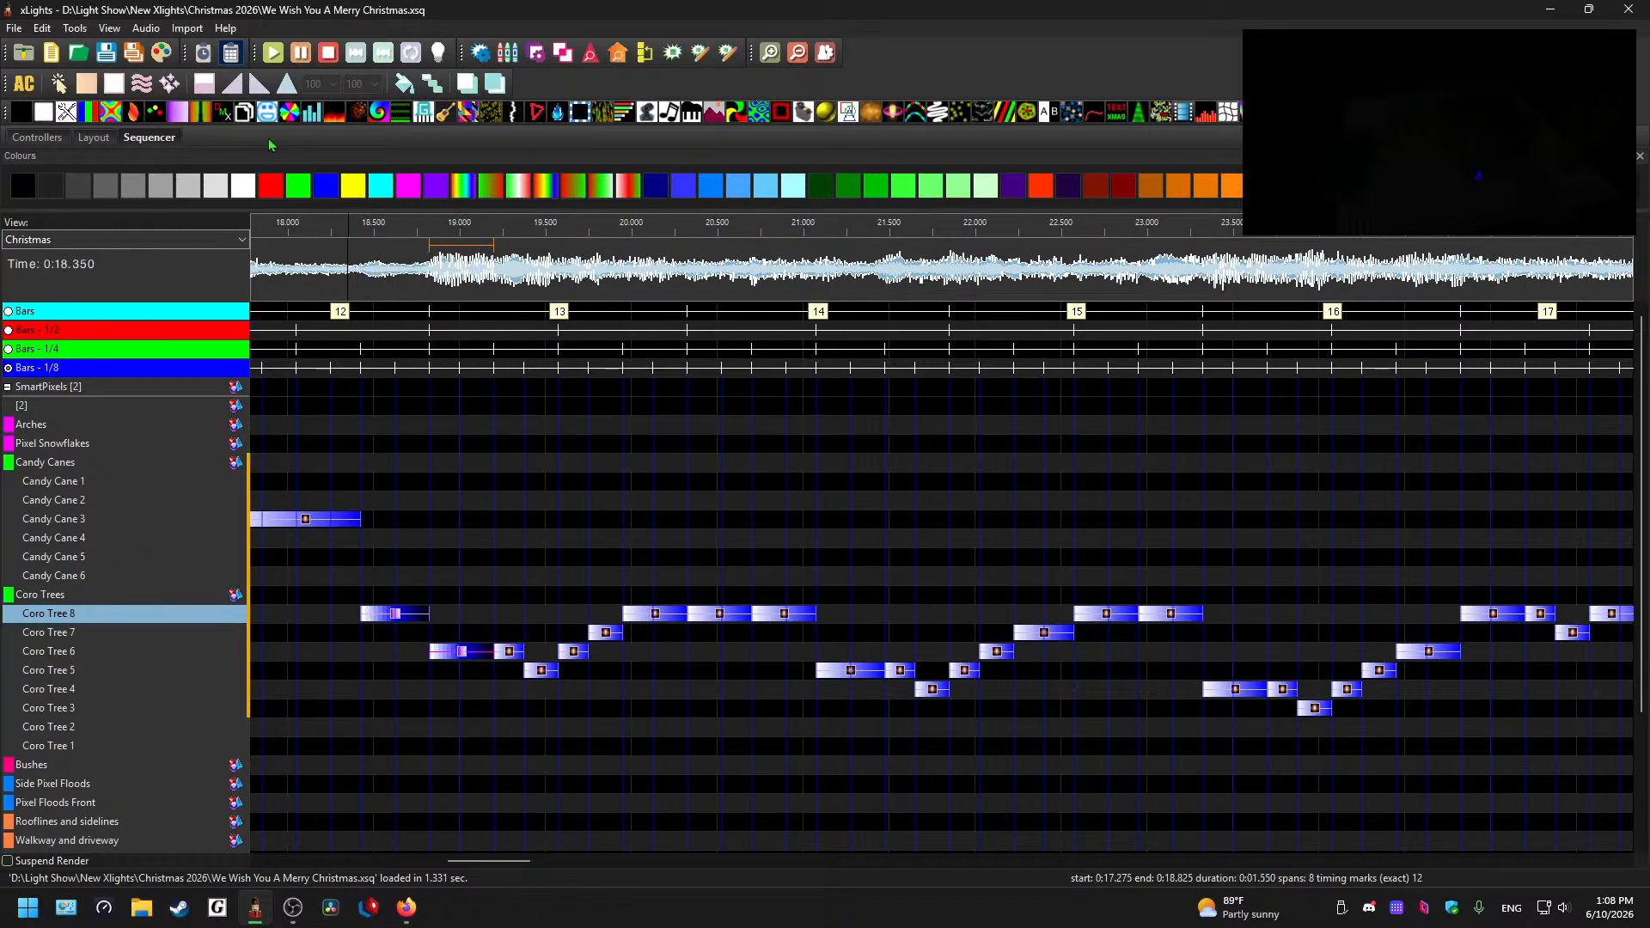
left_click_drag(180, 116, 511, 656)
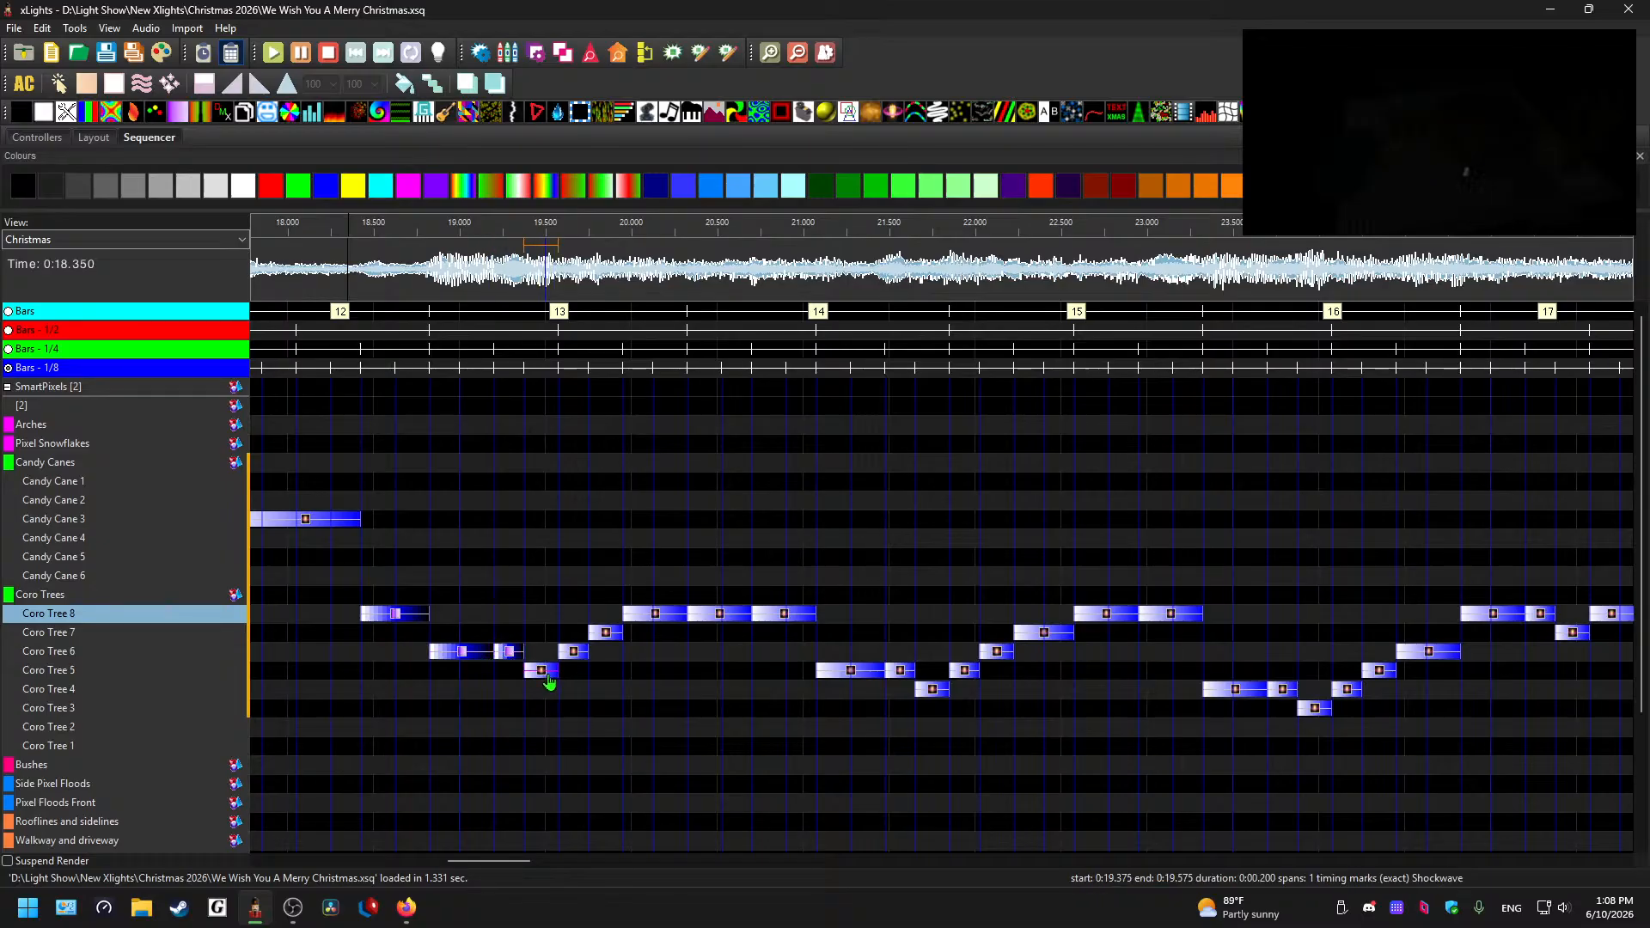
left_click_drag(193, 118, 541, 670)
left_click_drag(180, 125, 573, 653)
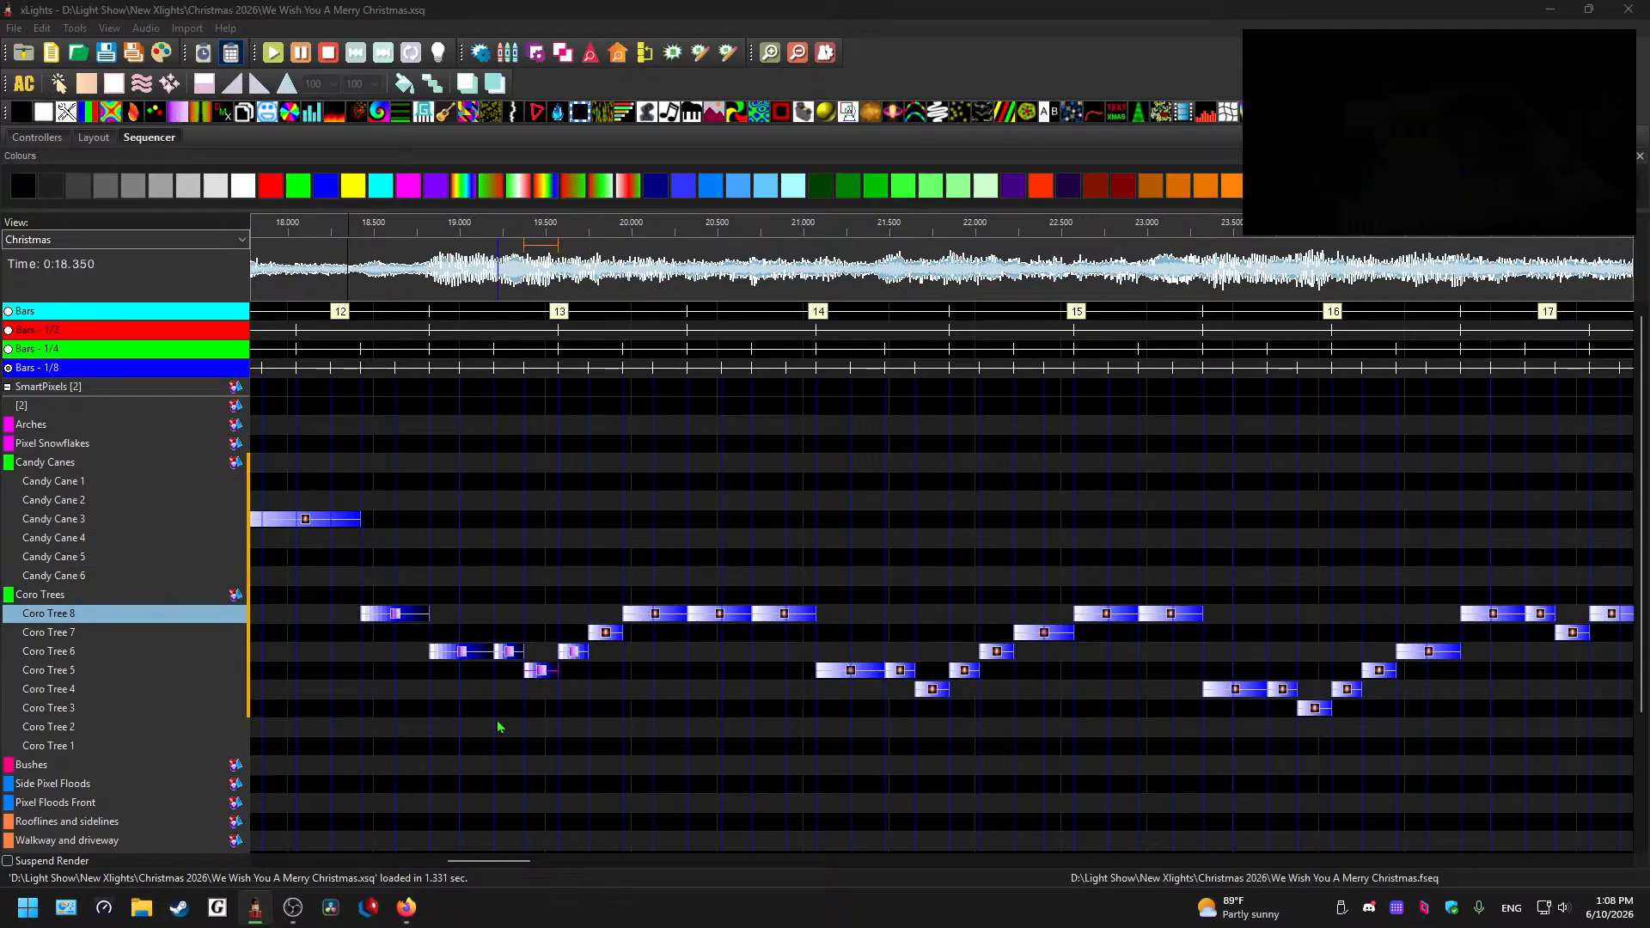
left_click(575, 655)
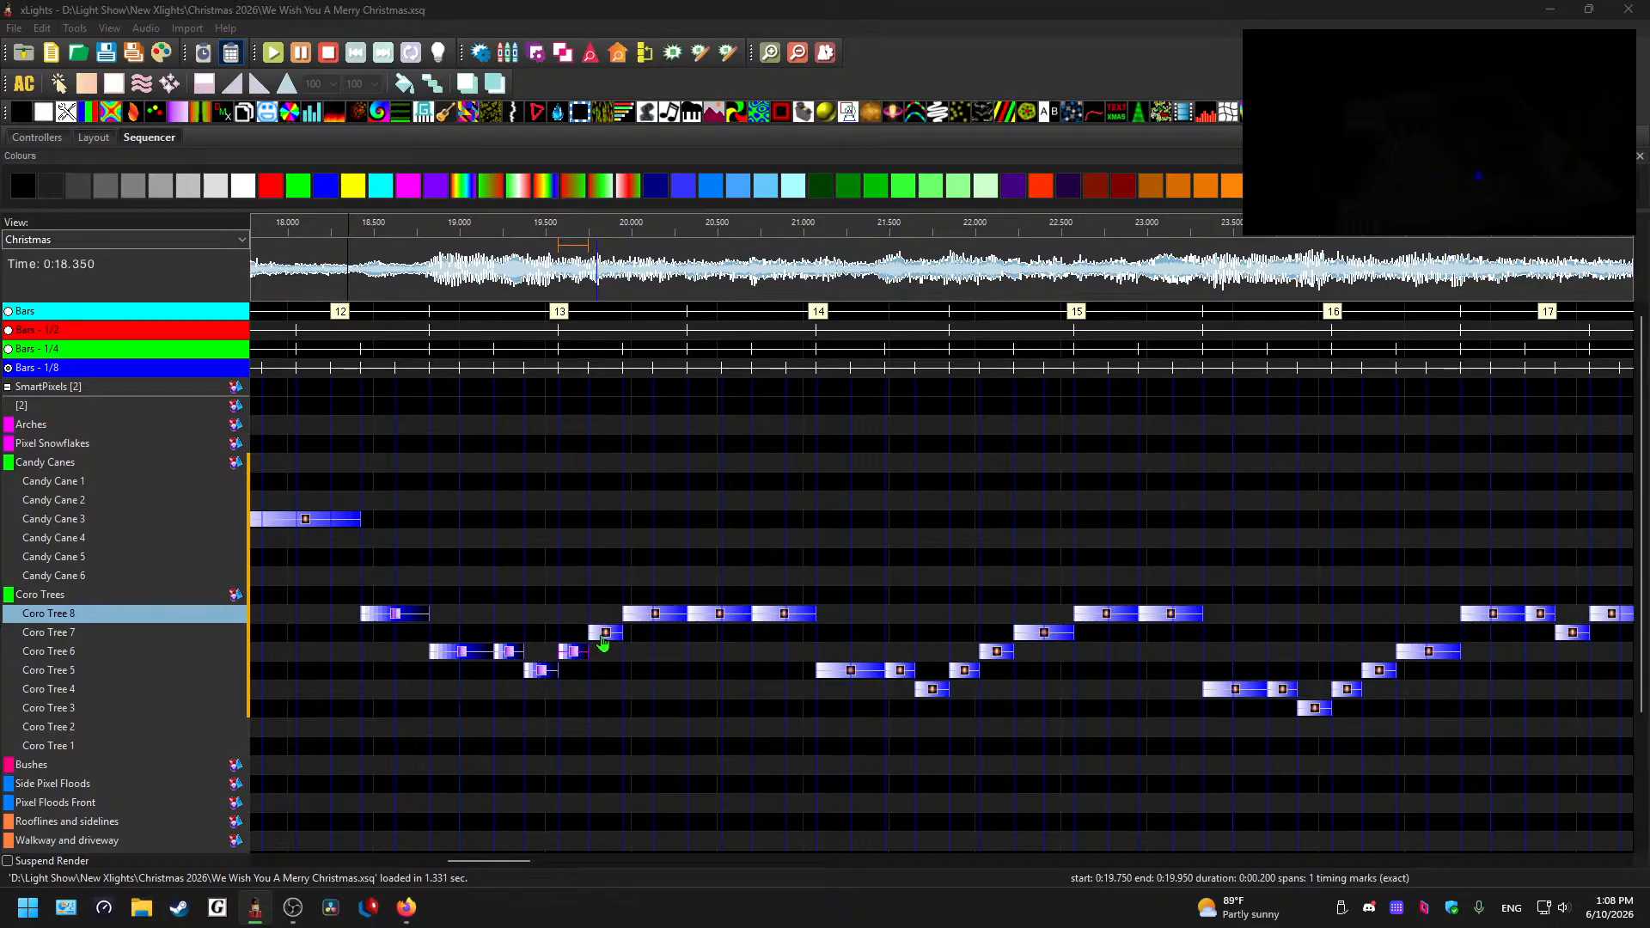
- Put Color Wash effects on the Coro Tree 7 note at 19.750 seconds and three Coro Tree 8 notes from 19.950 seconds, then play the passage
left_click_drag(184, 113, 177, 112)
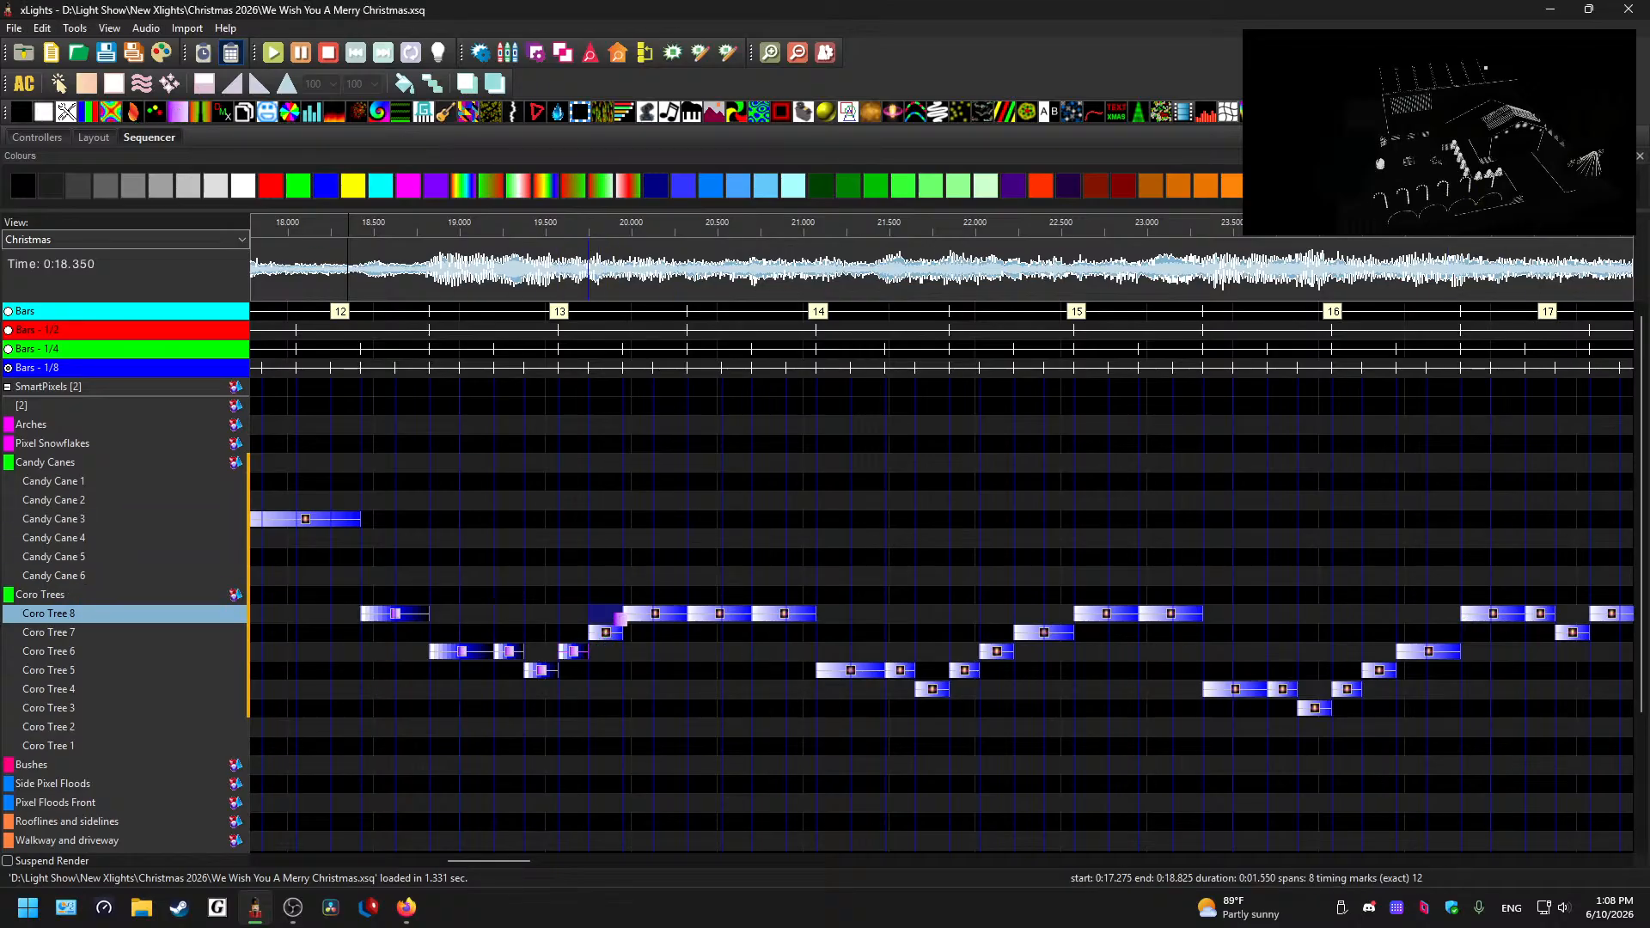
left_click_drag(619, 617, 606, 633)
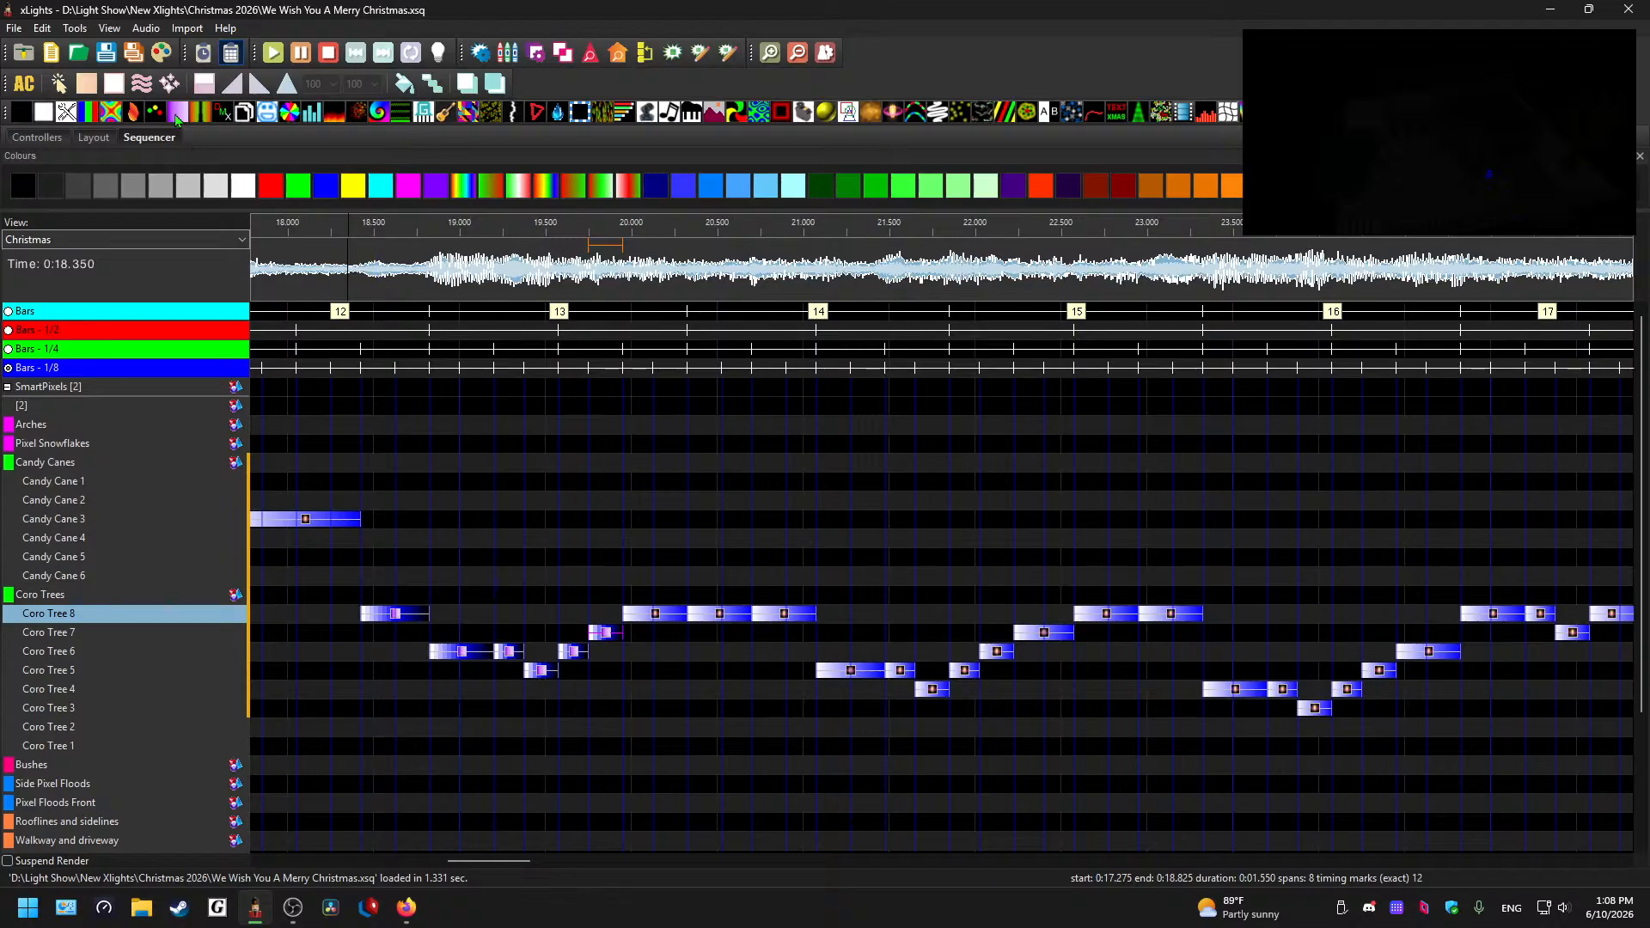
left_click_drag(177, 112, 655, 614)
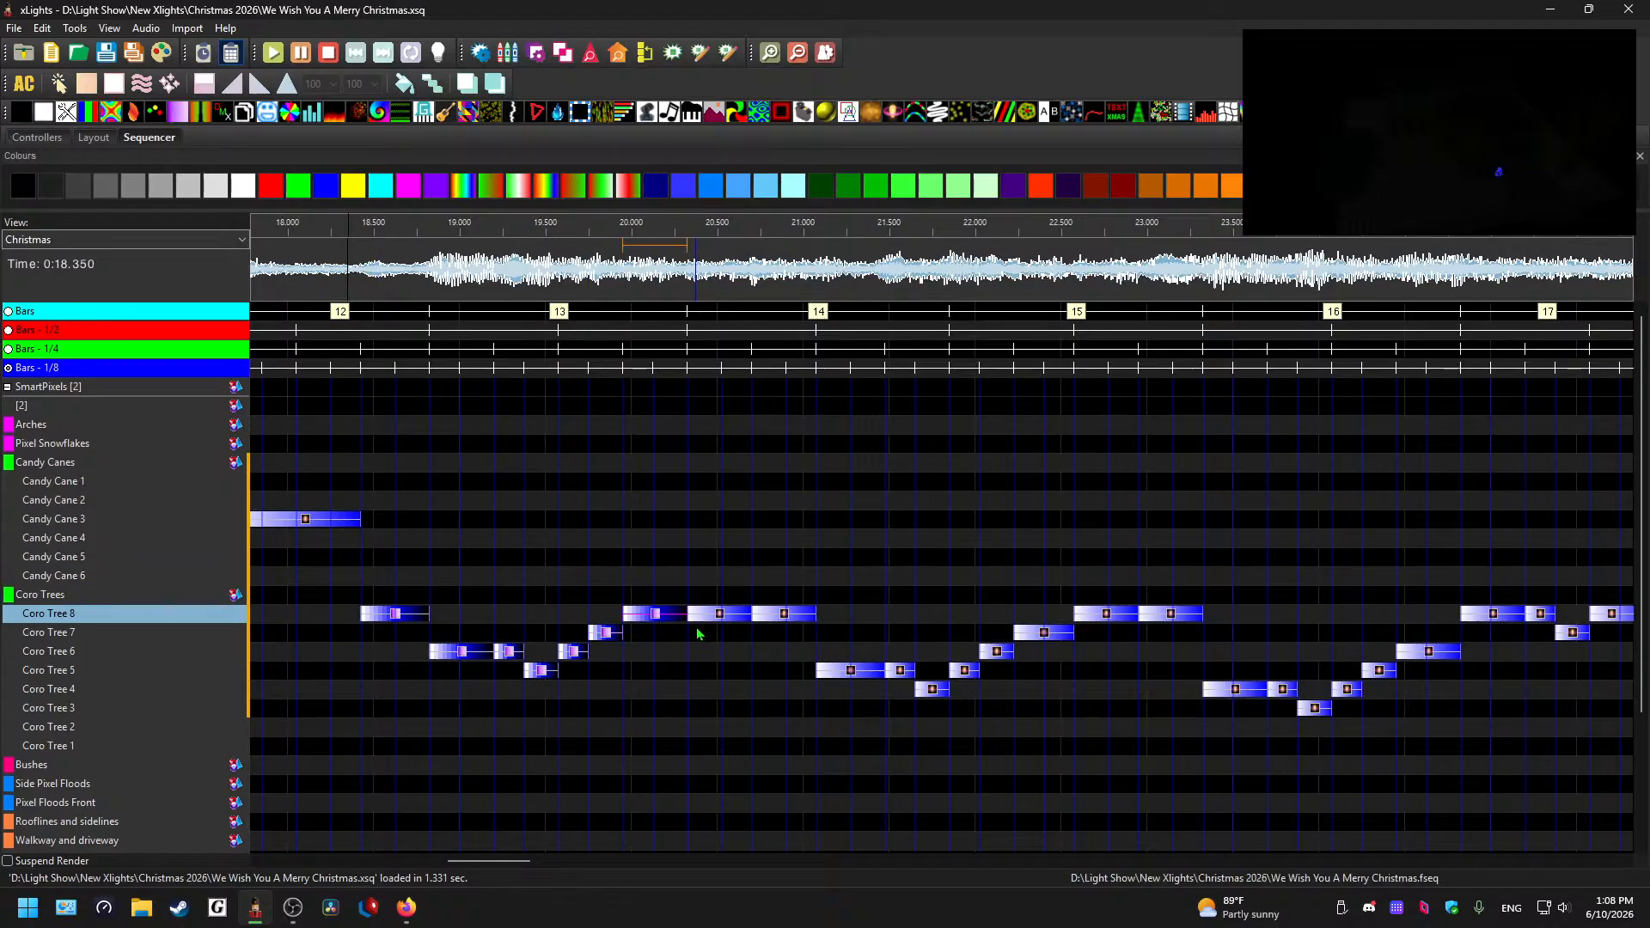
left_click_drag(175, 115, 719, 614)
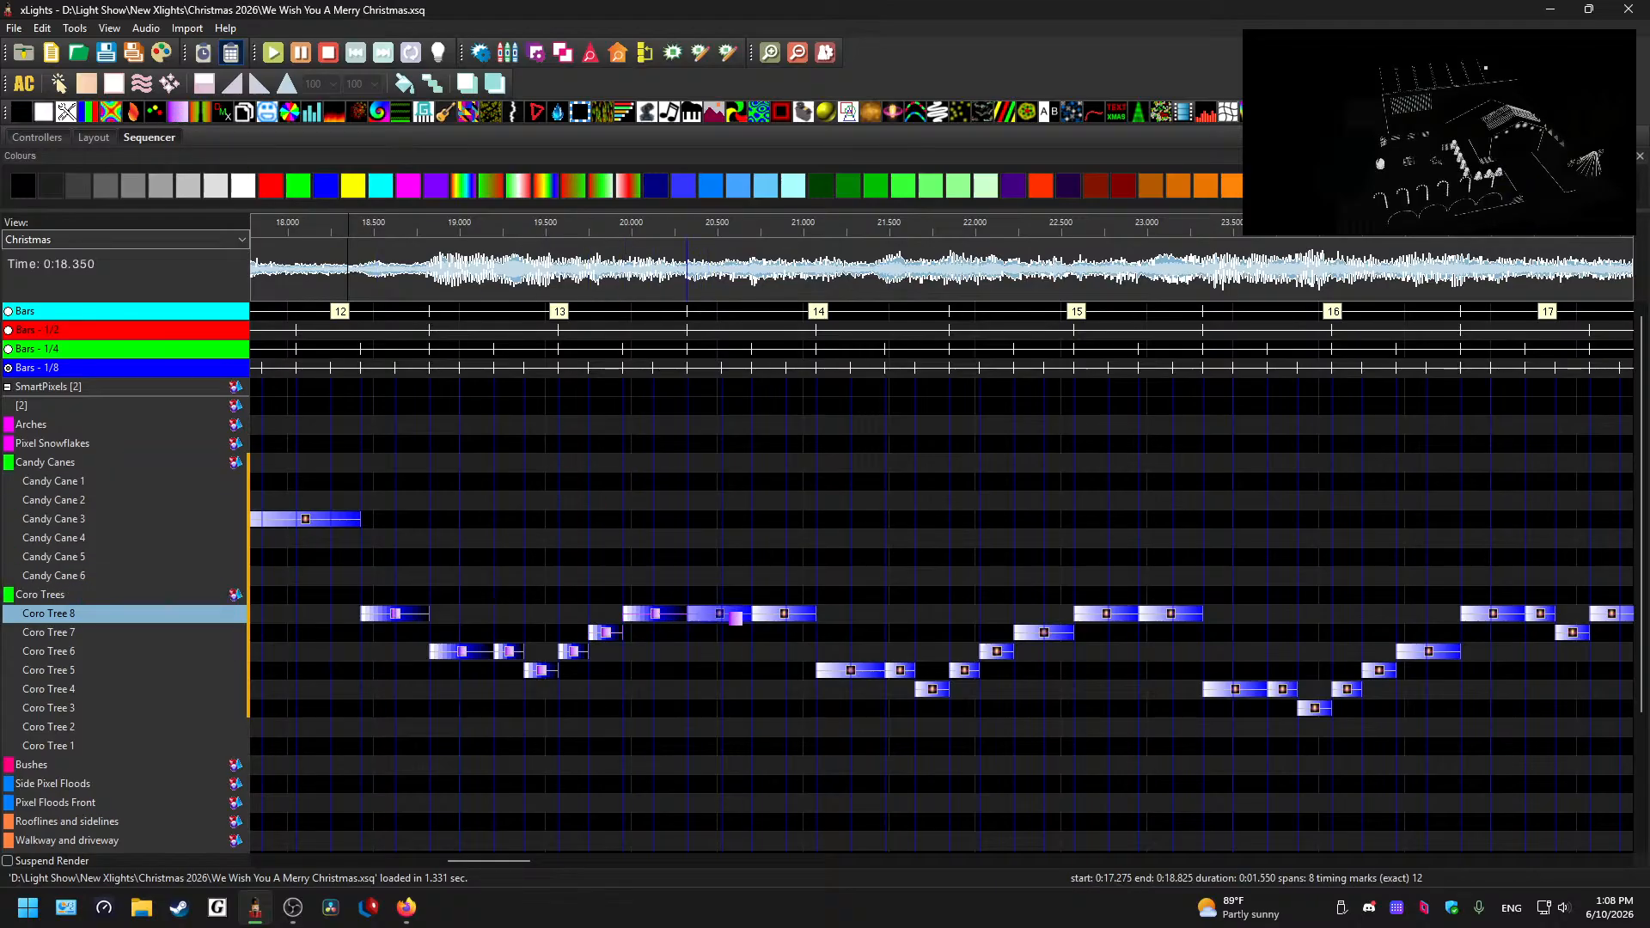
left_click_drag(189, 117, 784, 614)
left_click(305, 271)
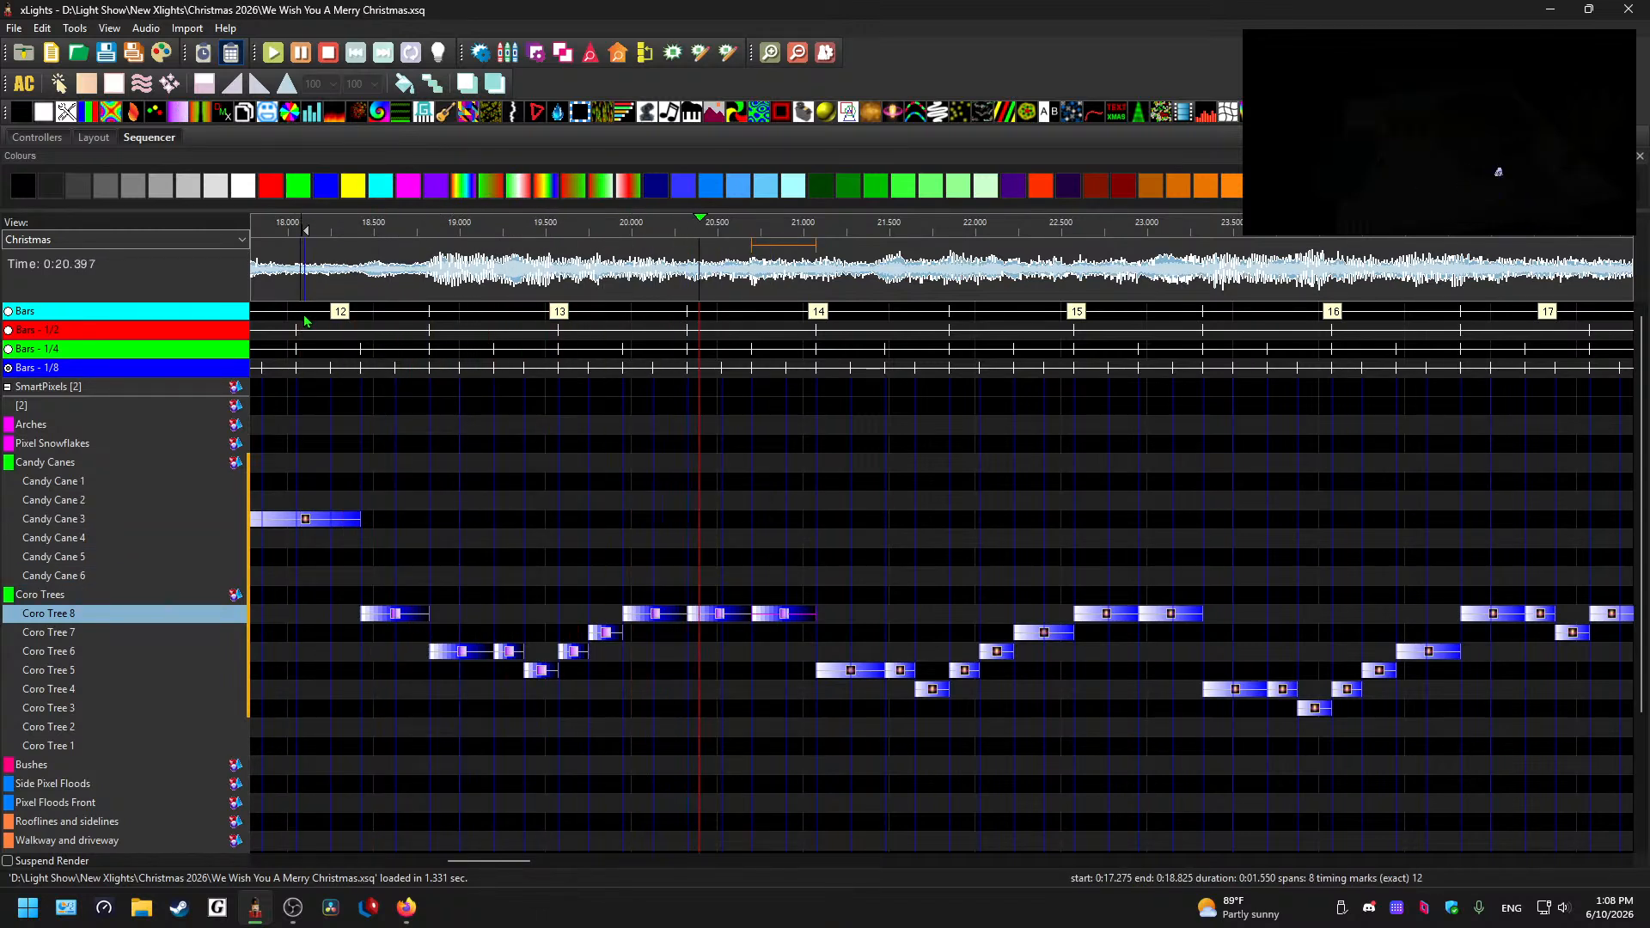
left_click(468, 660)
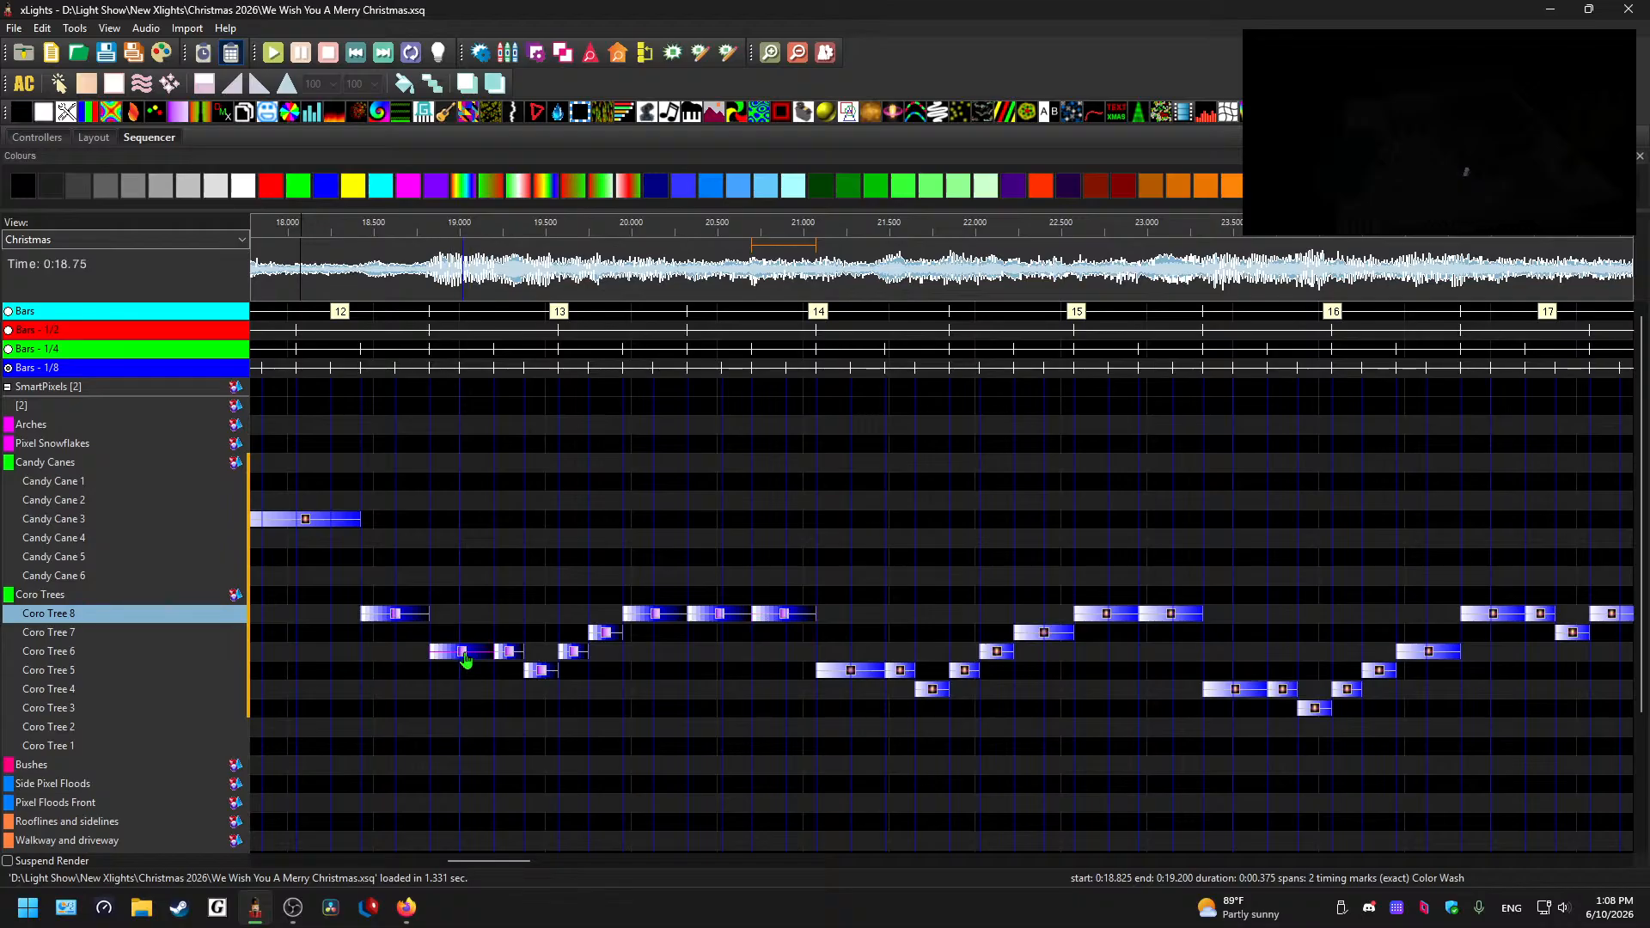
- Play the Coro Tree notes at about 18.4, 18.825 and 19.950 seconds individually to compare their pitches
double_click(465, 660)
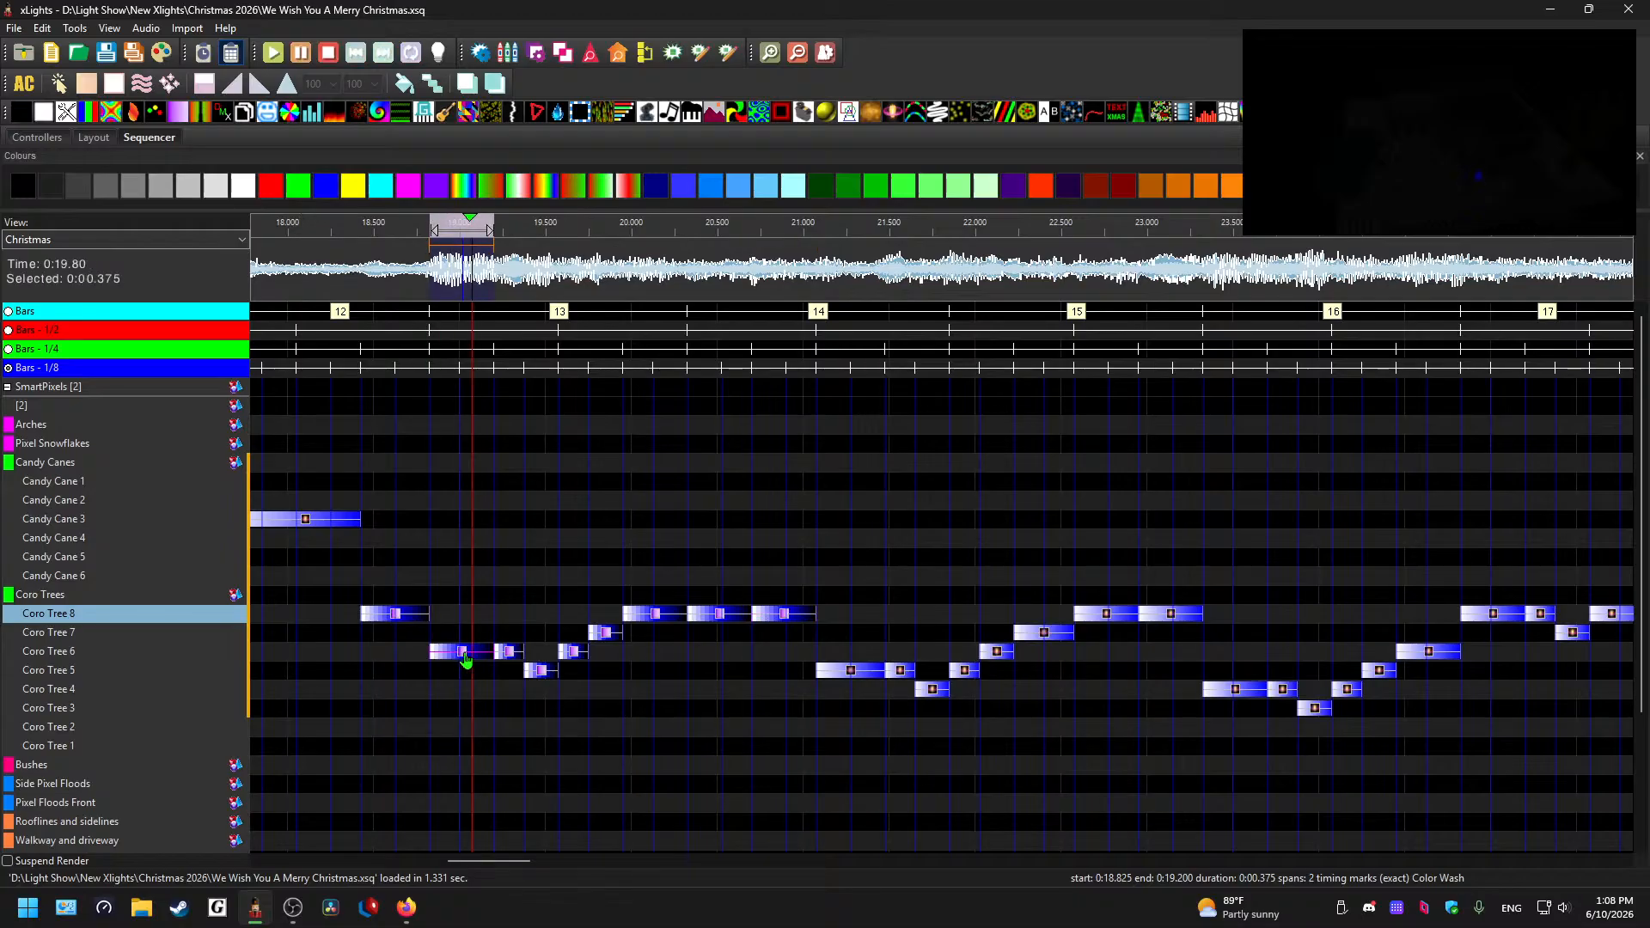
double_click(395, 615)
double_click(662, 616)
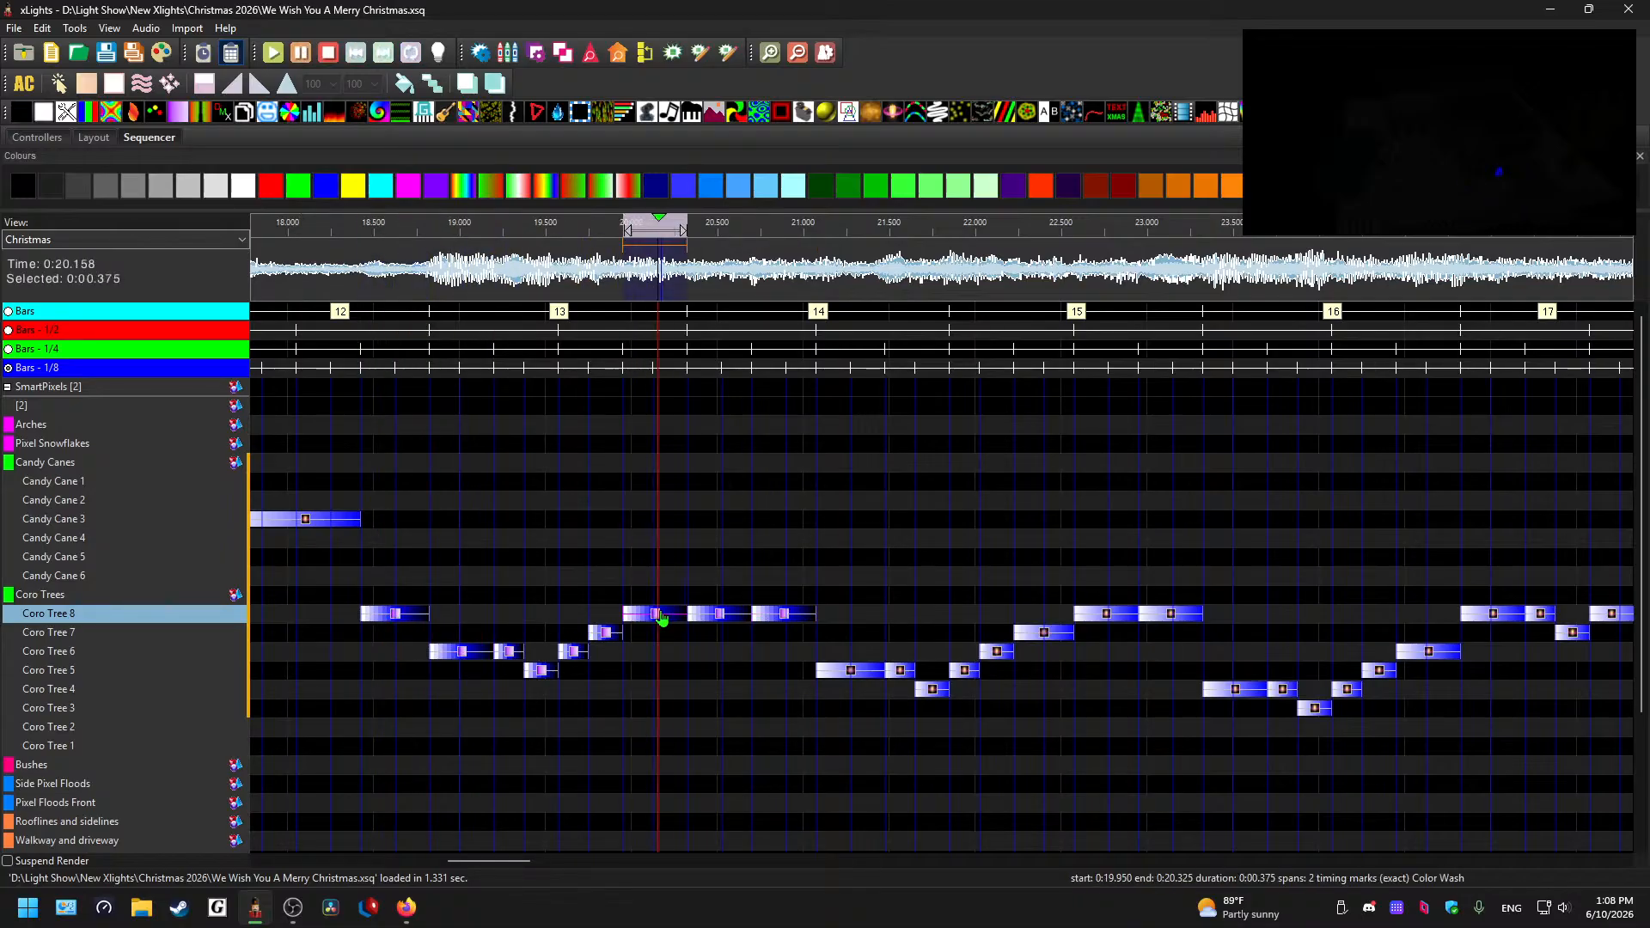
left_click(461, 655)
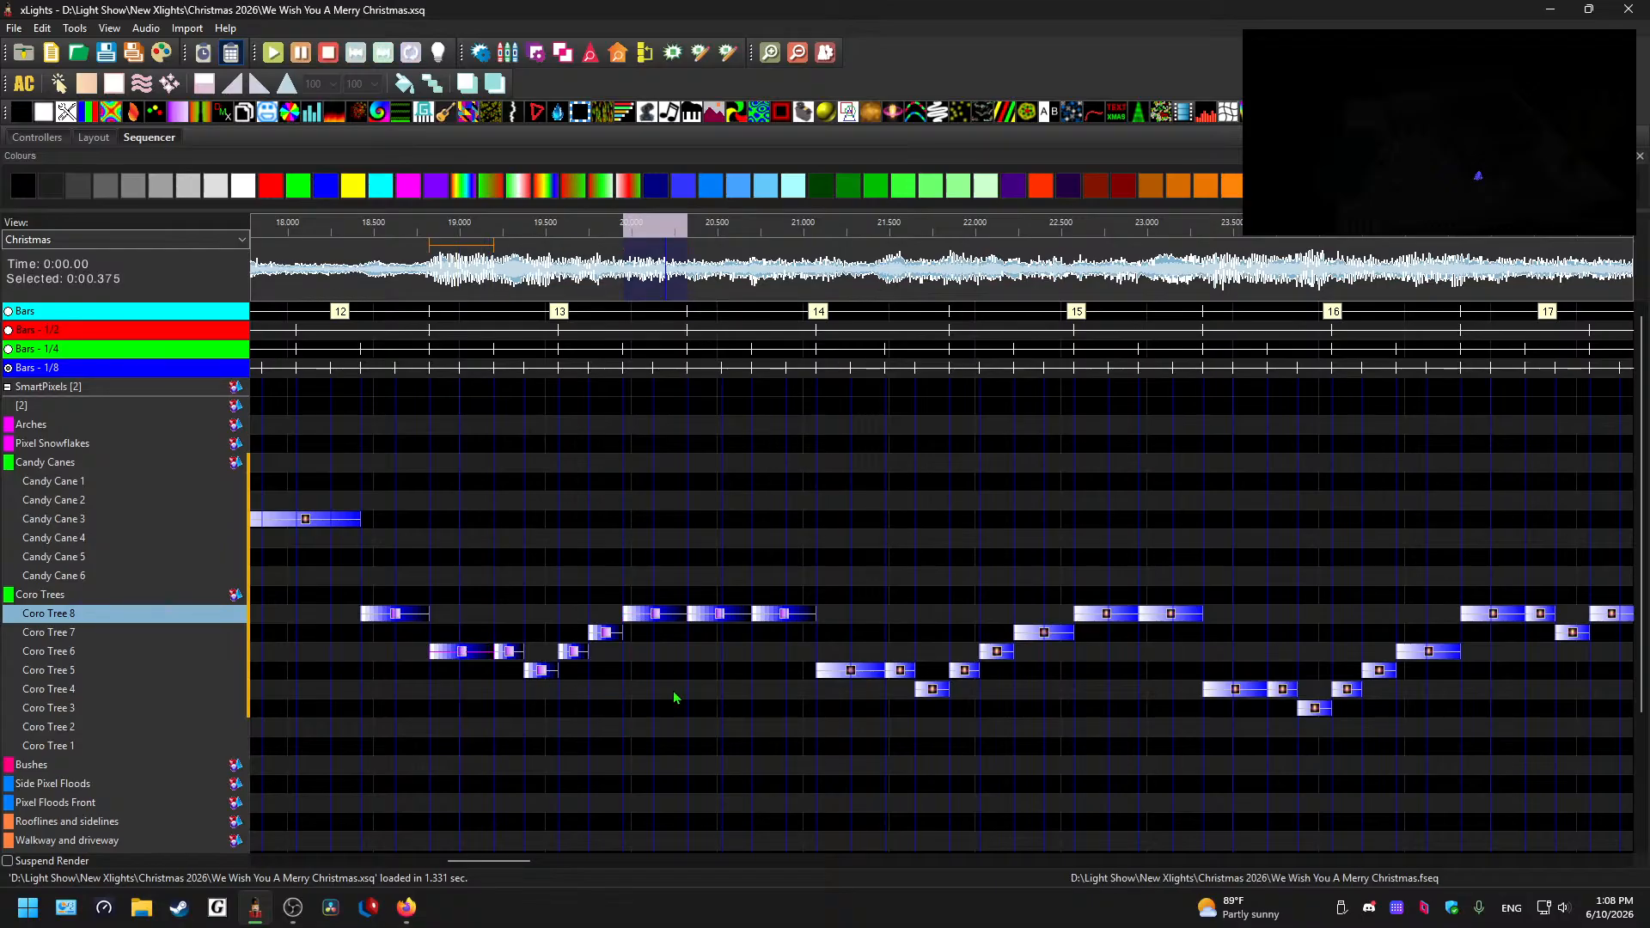
mouse_move(516, 861)
left_mouse_down()
mouse_move(536, 865)
mouse_move(489, 862)
mouse_move(503, 860)
left_mouse_up()
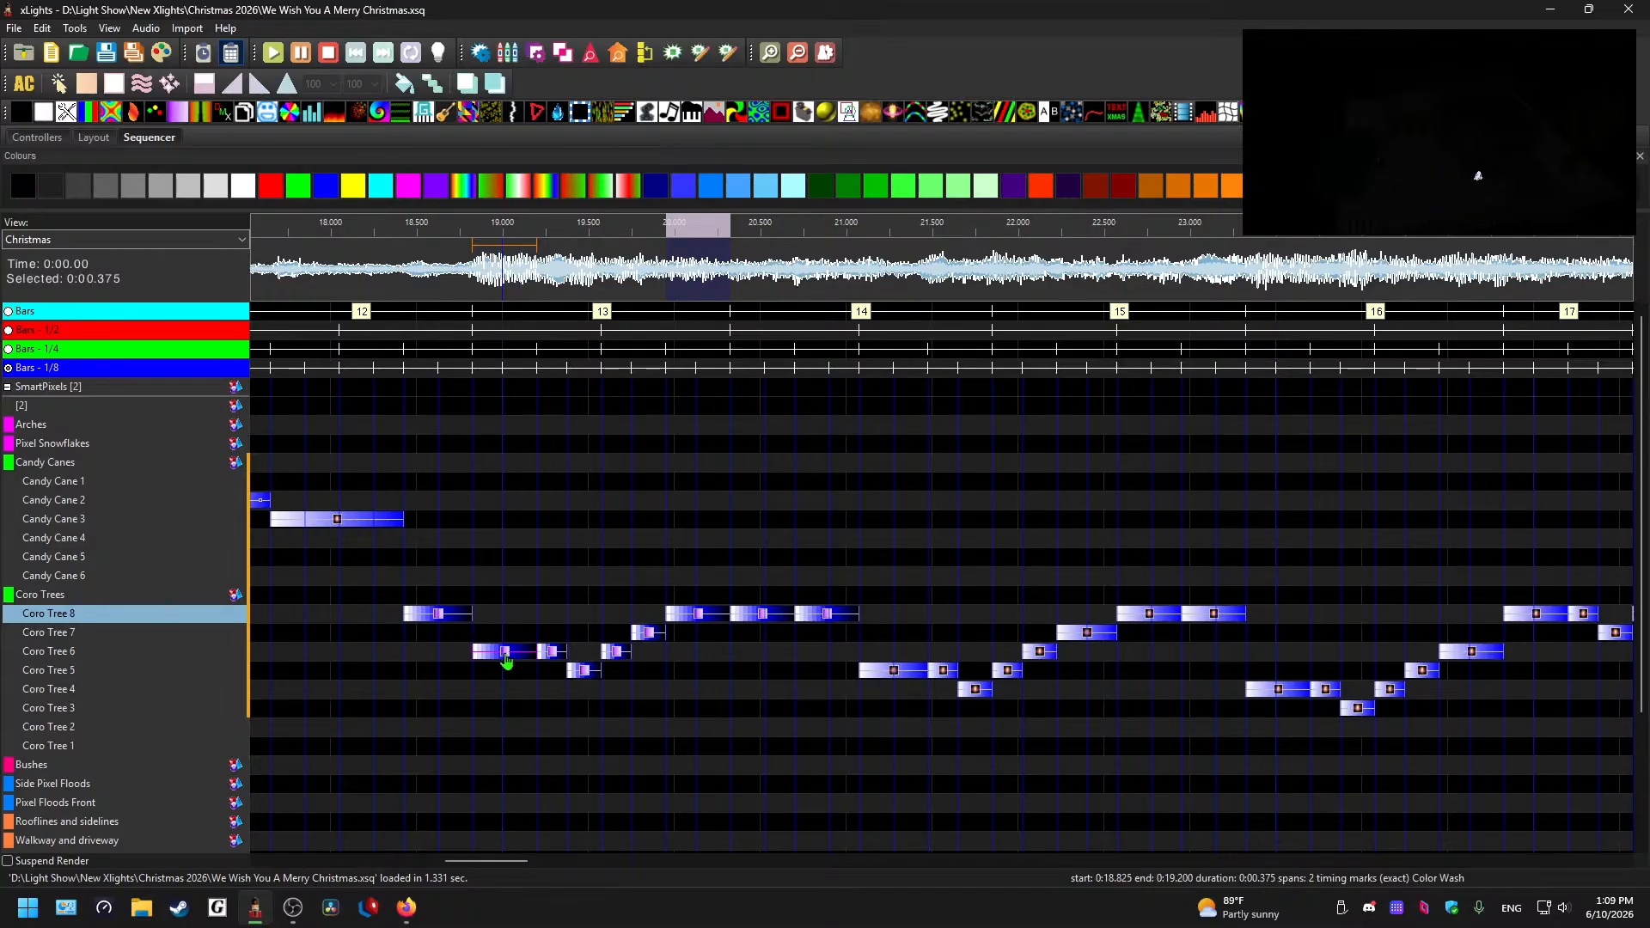
- Move the Color Wash at 18.825 seconds to Coro Tree 2 and the one at 19.200 seconds to Coro Tree 1
left_click_drag(507, 660, 524, 726)
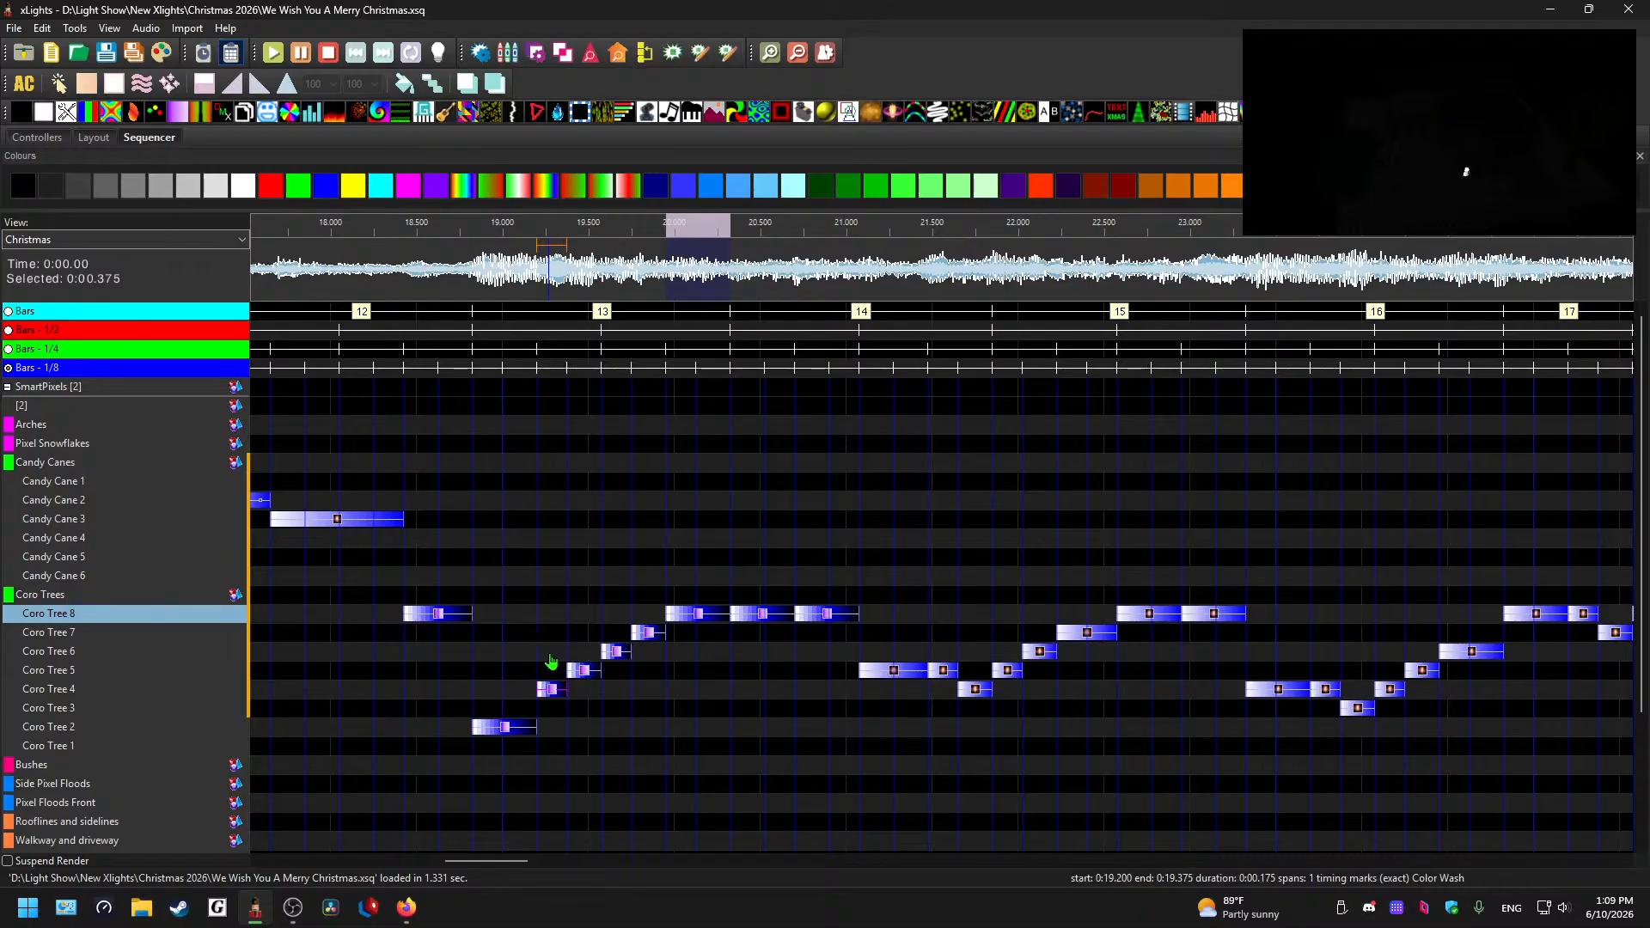
key("Down")
key("Down")
key("Down")
- Try the opening Color Wash at about 18.4 seconds on Coro Tree 2 and play it back
left_click(443, 616)
key("Down")
key("Down")
key("Down")
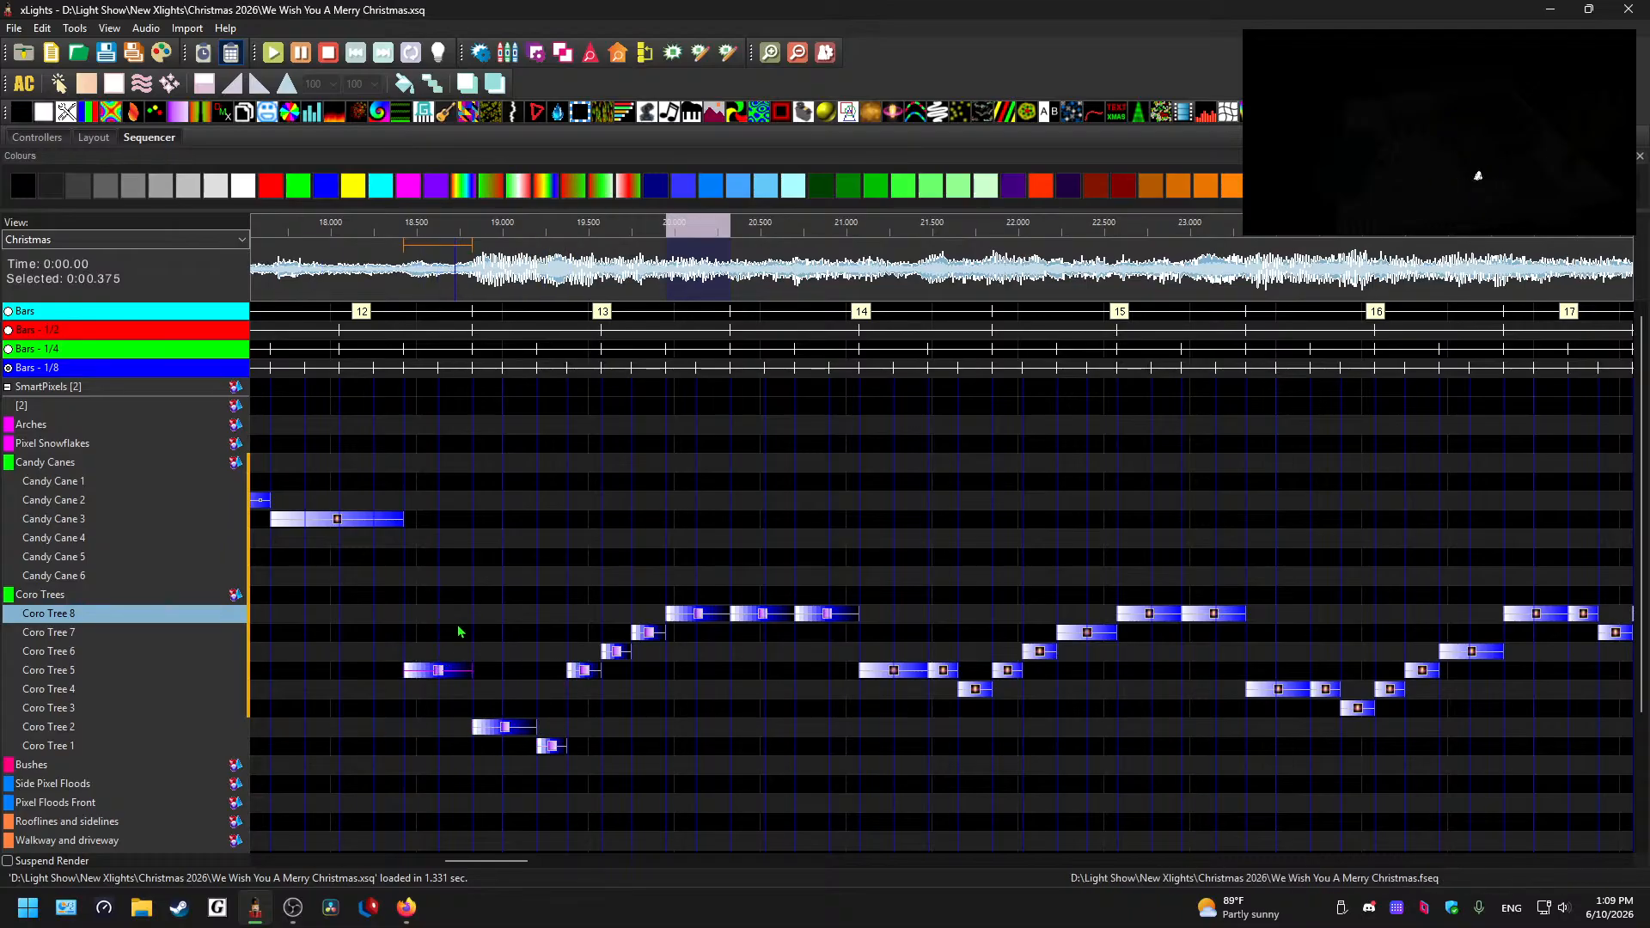
key("Down")
key("Down")
key("Down")
left_click(395, 224)
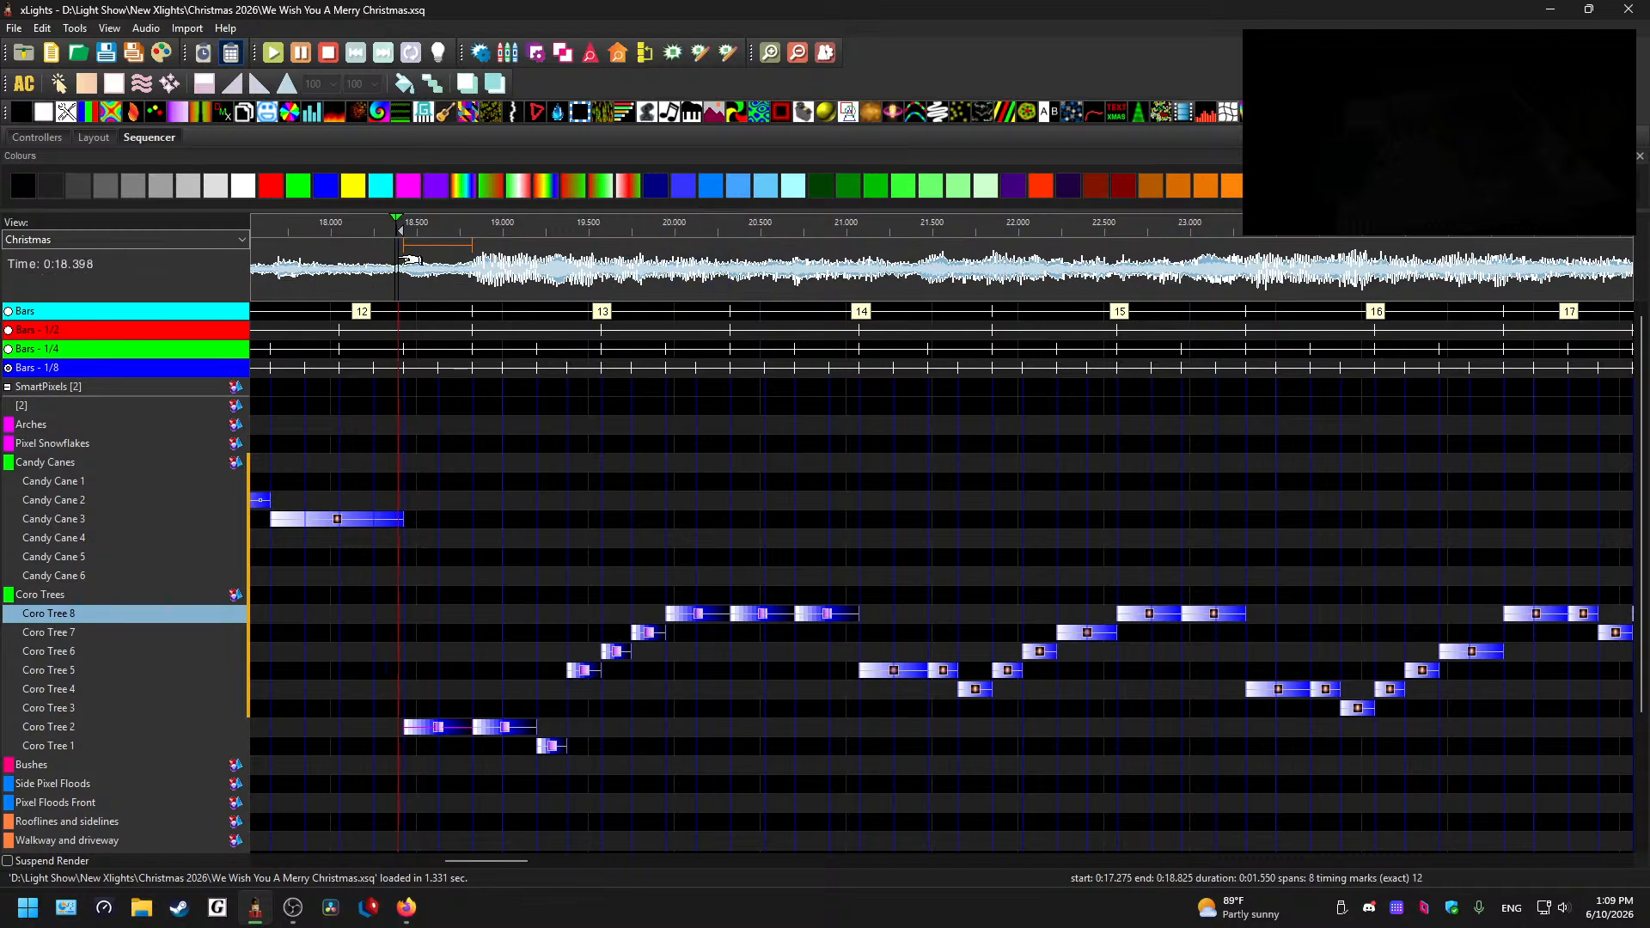
- Return the opening Color Wash at about 18.4 seconds to Coro Tree 8
key("Up")
key("Up")
key("Up")
key("Up")
key("Up")
key("Up")
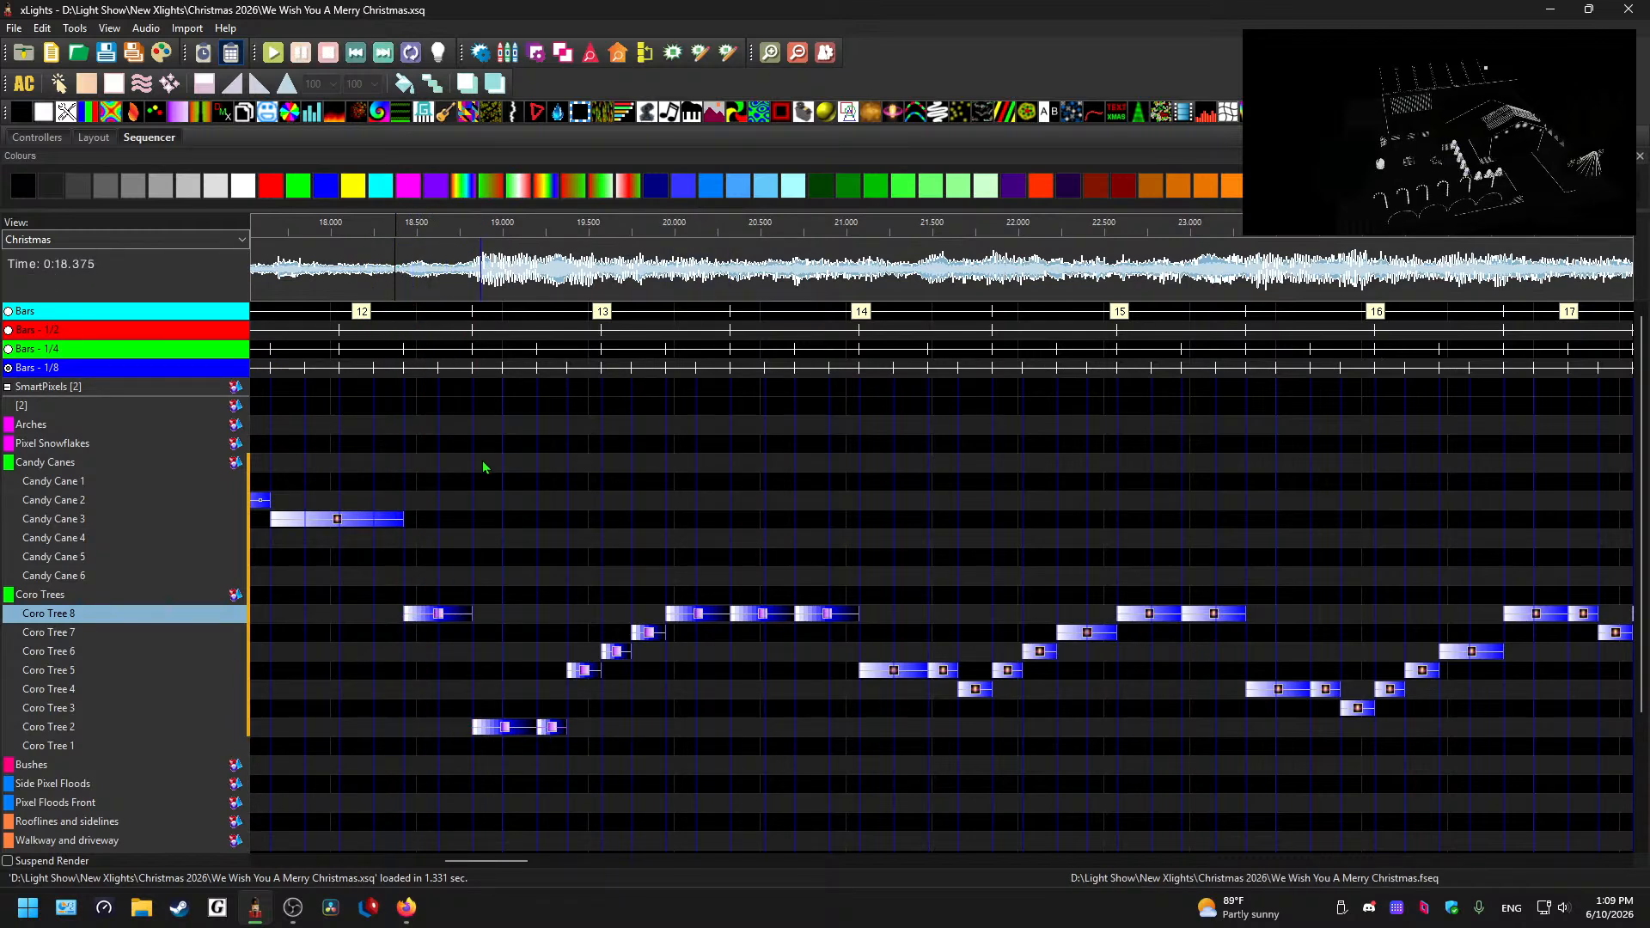
- Move the Color Wash at 19.375 seconds to Coro Tree 3 and the one at 19.575 seconds to Coro Tree 4
left_click(584, 670)
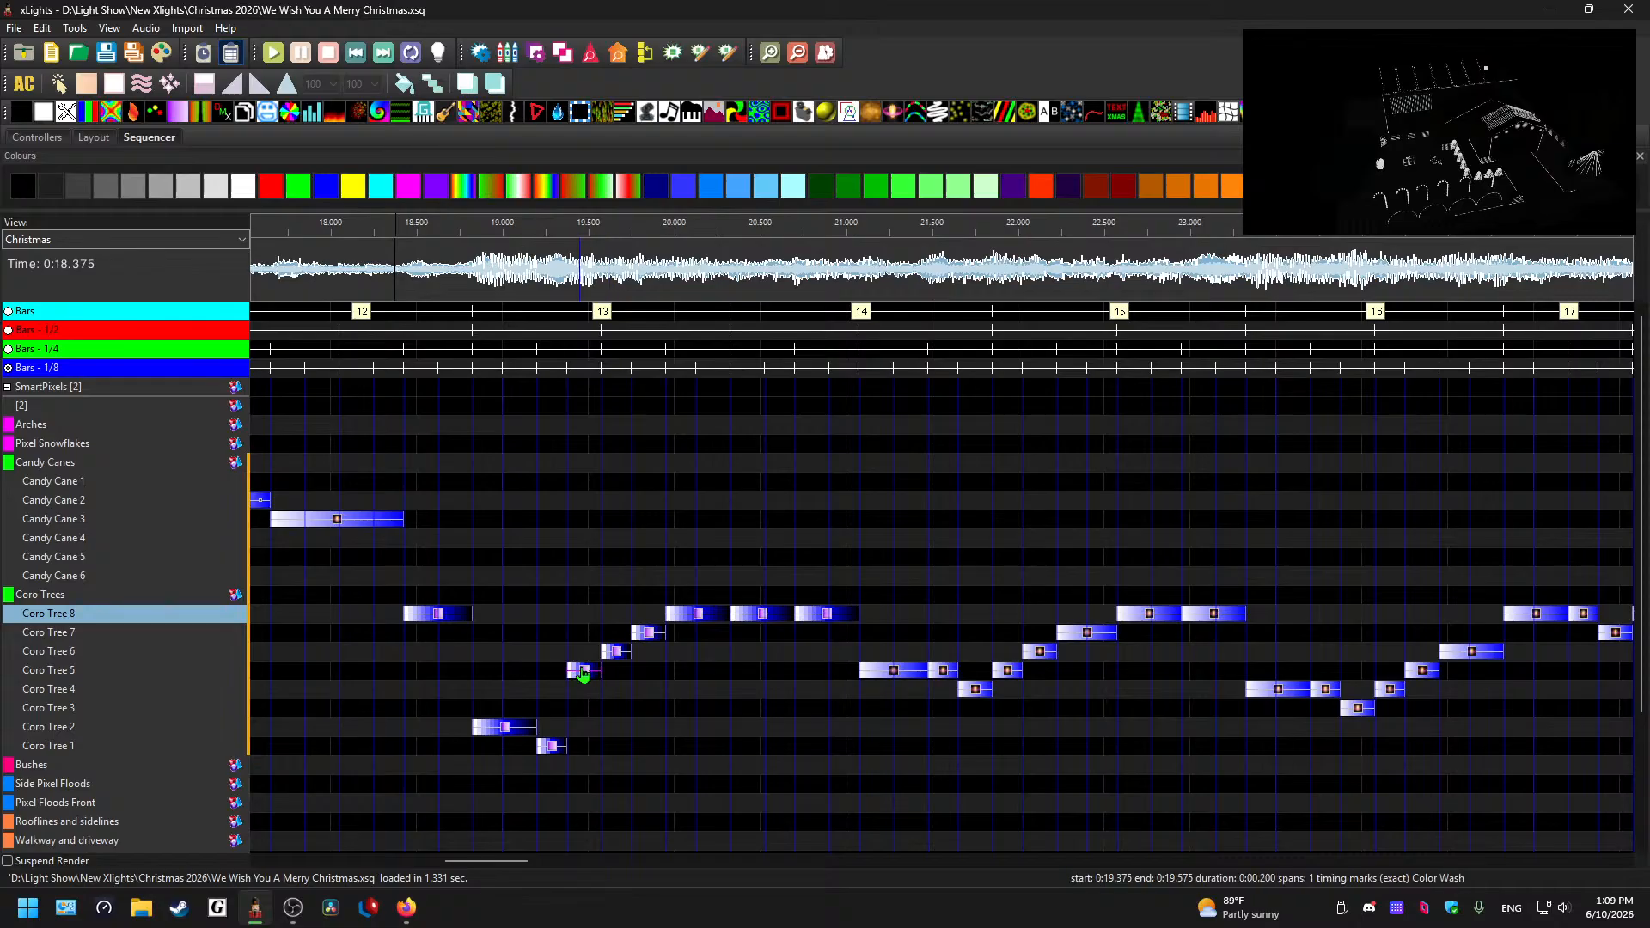
key("Down")
key("Down")
left_click(616, 650)
key("Down")
key("Down")
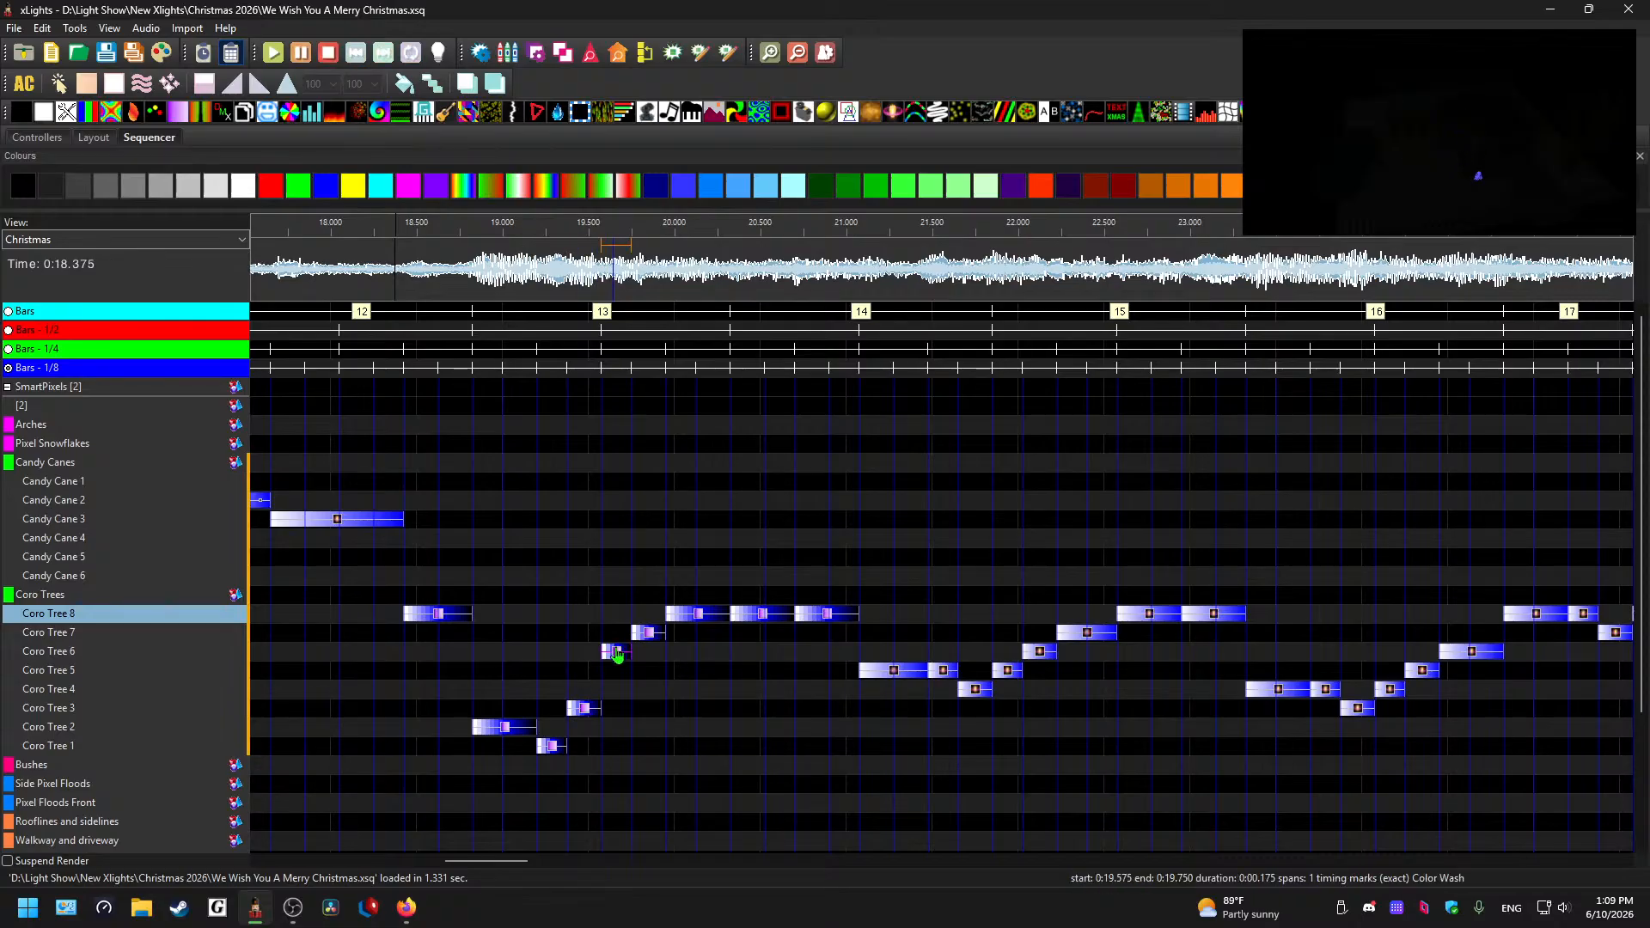
- Move the 19.750-second Color Wash to Coro Tree 5 and the three long ones from 19.950 seconds to Coro Tree 6
left_click(653, 634)
key("Down")
key("Down")
key("Down")
key("Down")
left_click(760, 614)
key("Down")
key("Down")
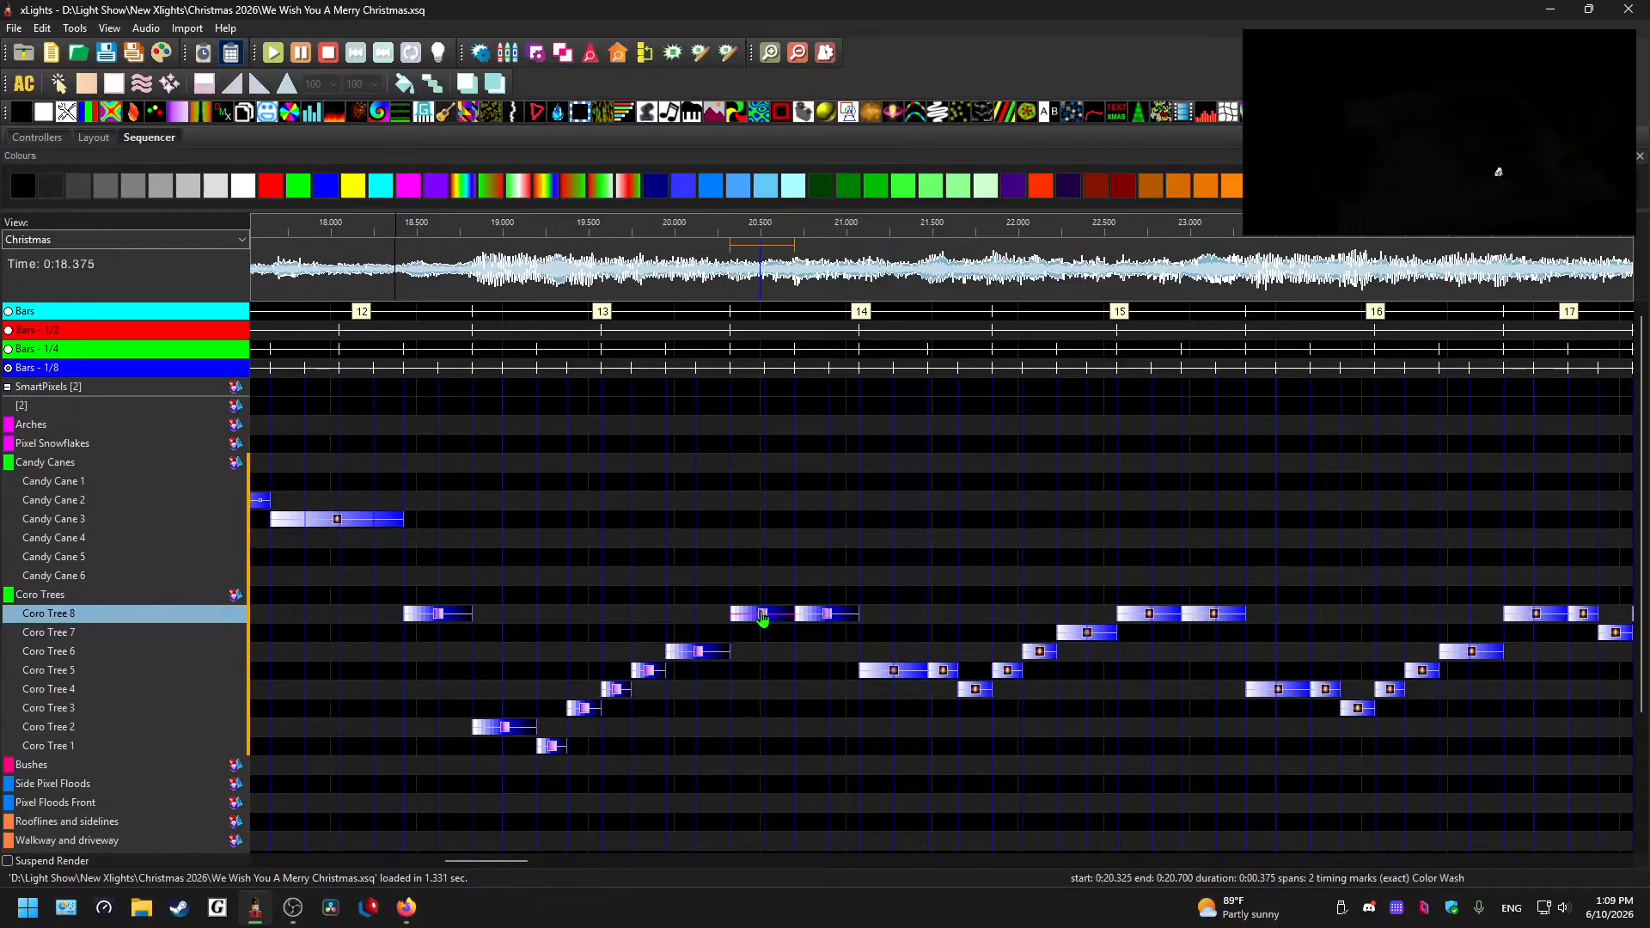
left_click(823, 617)
key("Down")
key("Down")
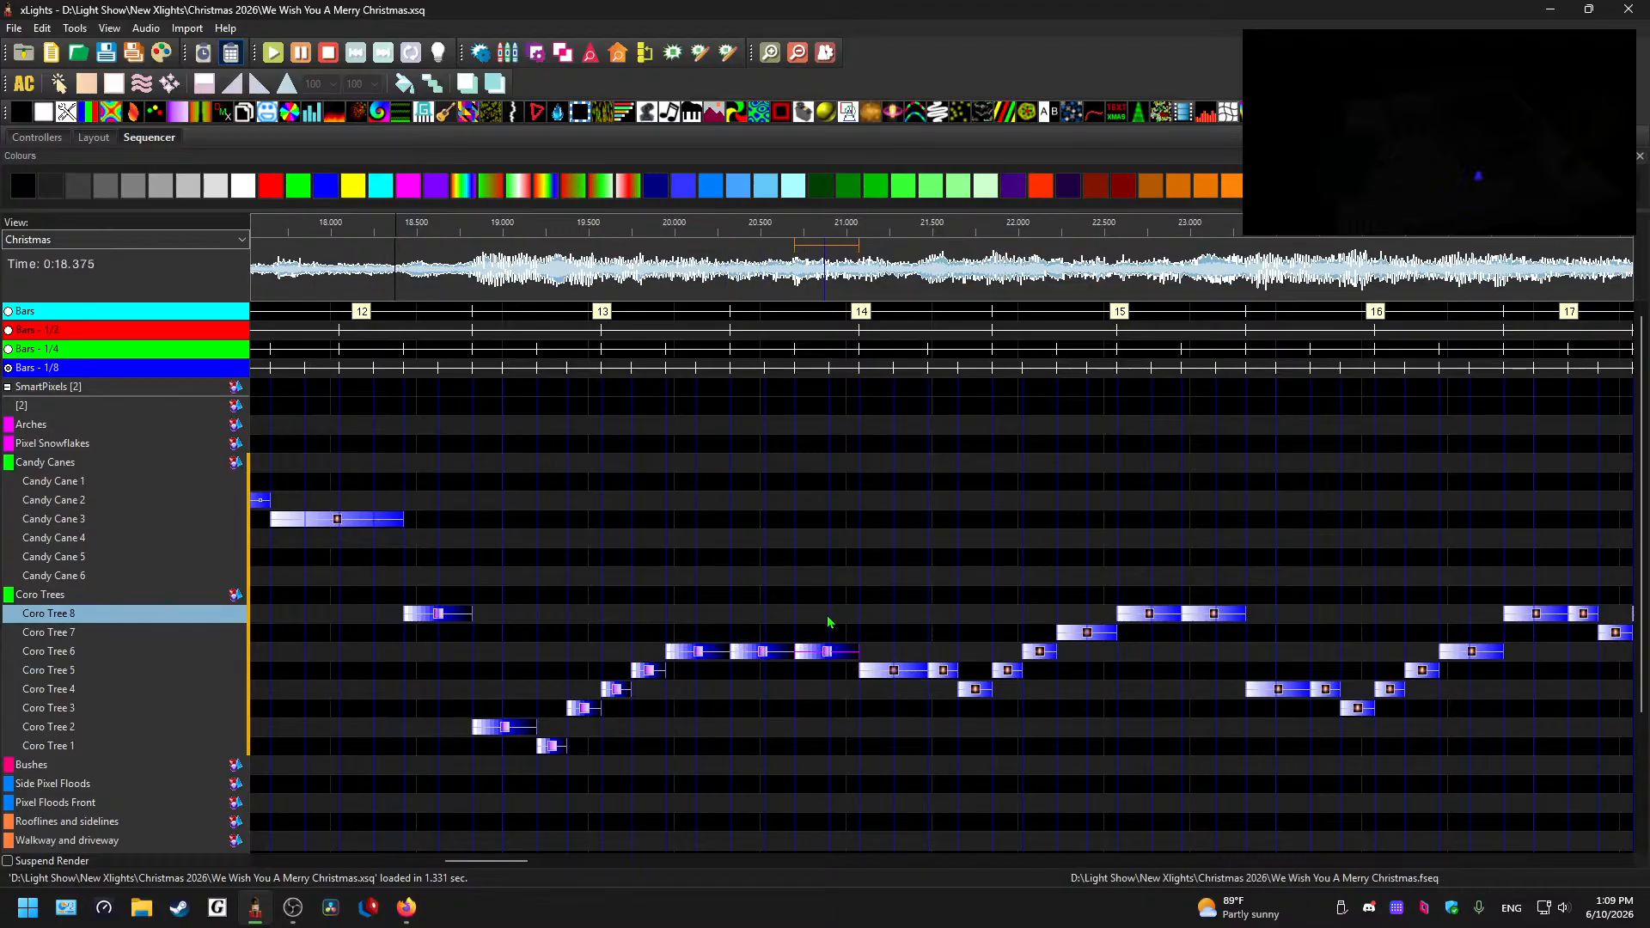
- Play the passage from about 18.125 seconds and raise the 19.200-second Color Wash to Coro Tree 2
left_click(365, 280)
key("space")
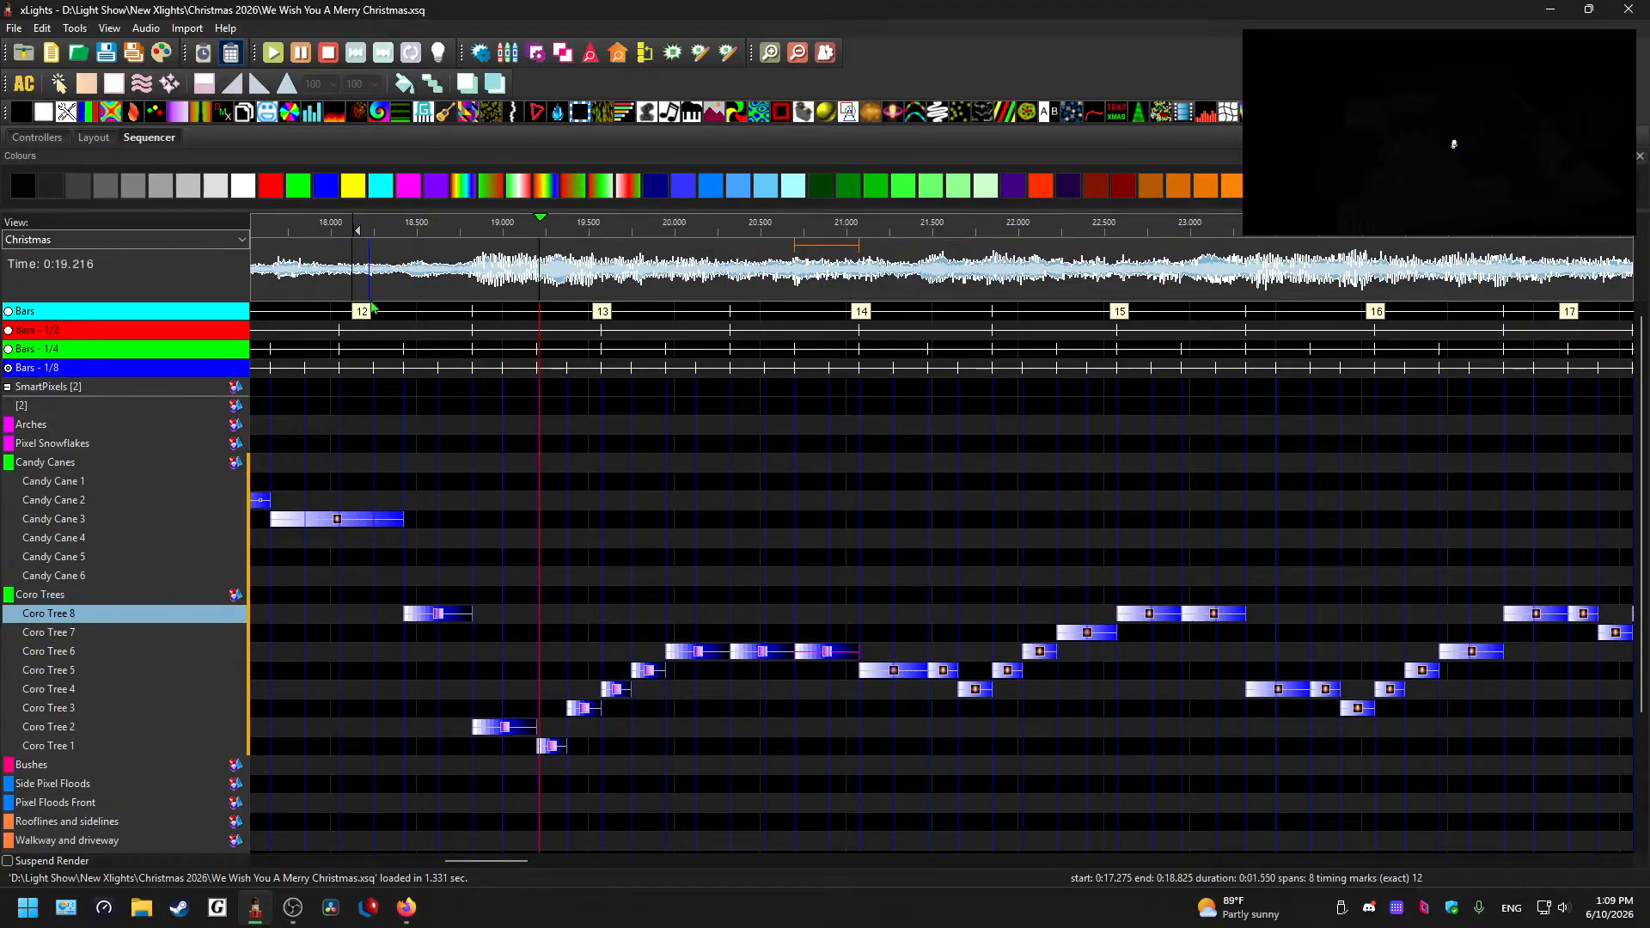
double_click(507, 727)
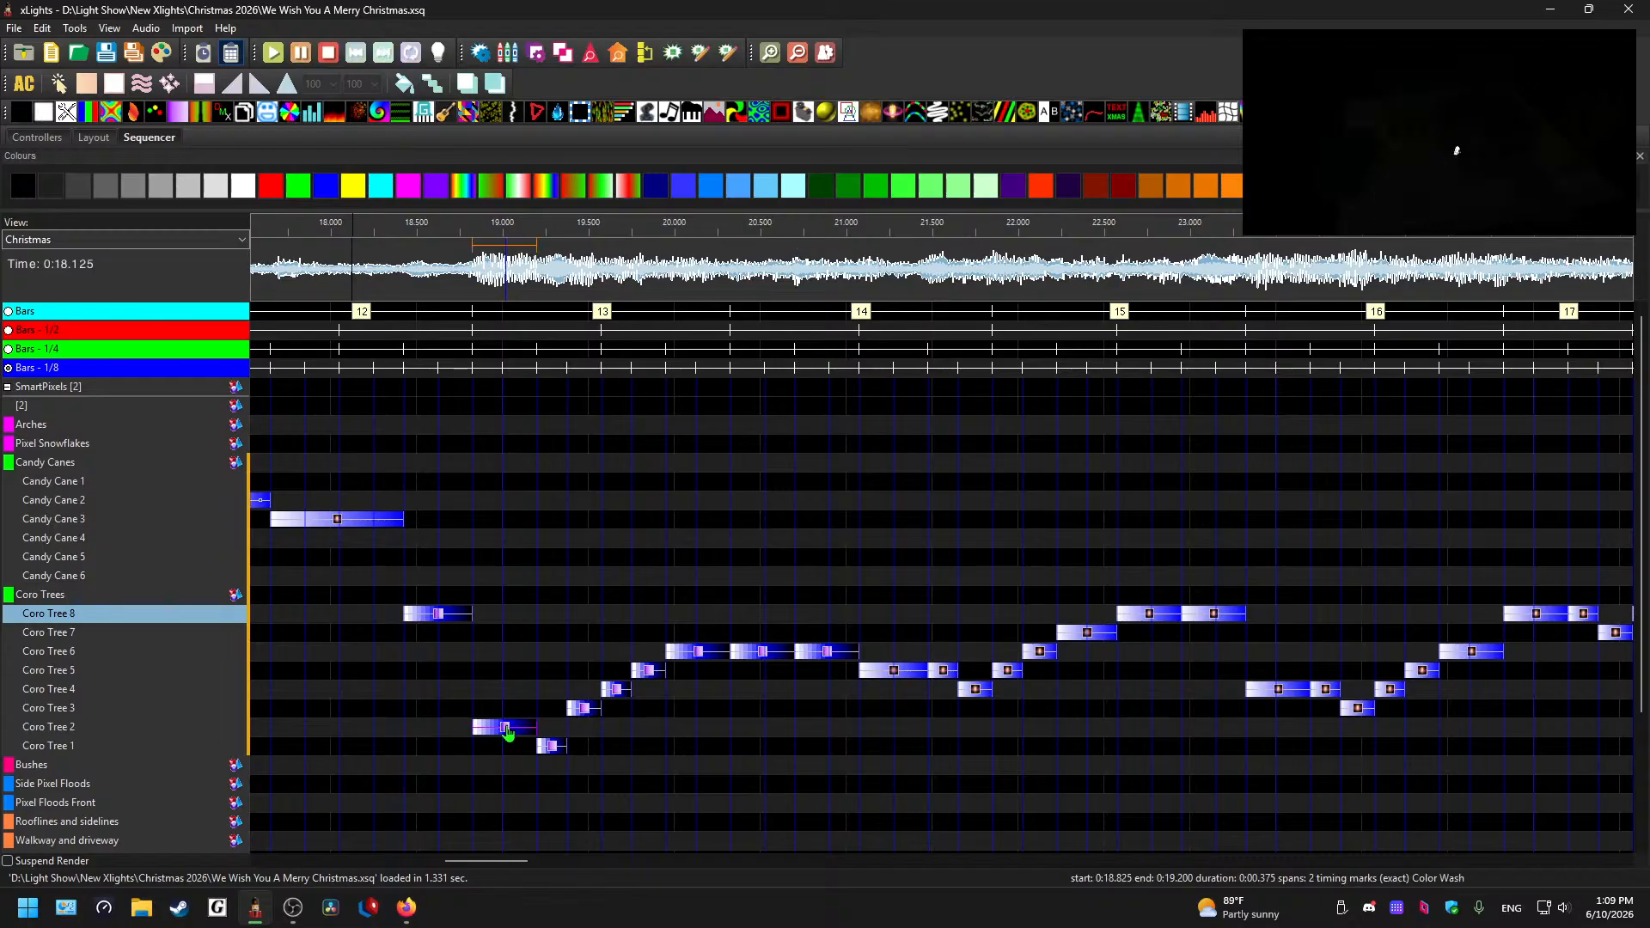
left_click(553, 748)
key("Up")
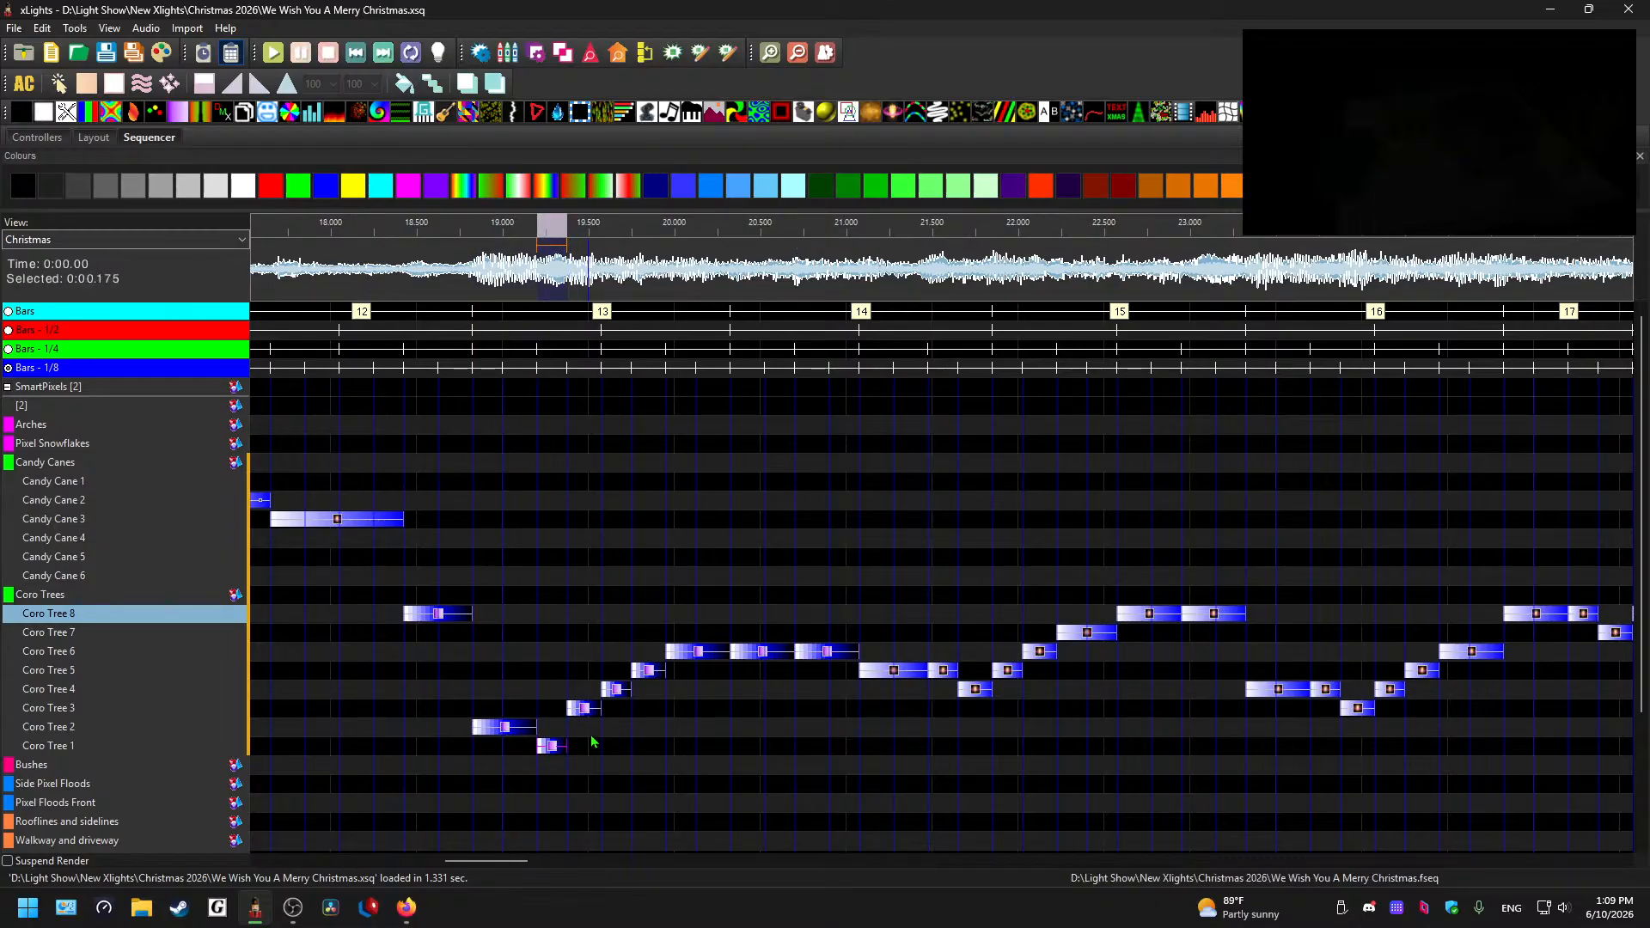
- Move the Color Washes at 19.375, 19.575 and 19.750 seconds to Coro Trees 1, 2 and 3 respectively
left_click(582, 710)
key("Down")
key("Down")
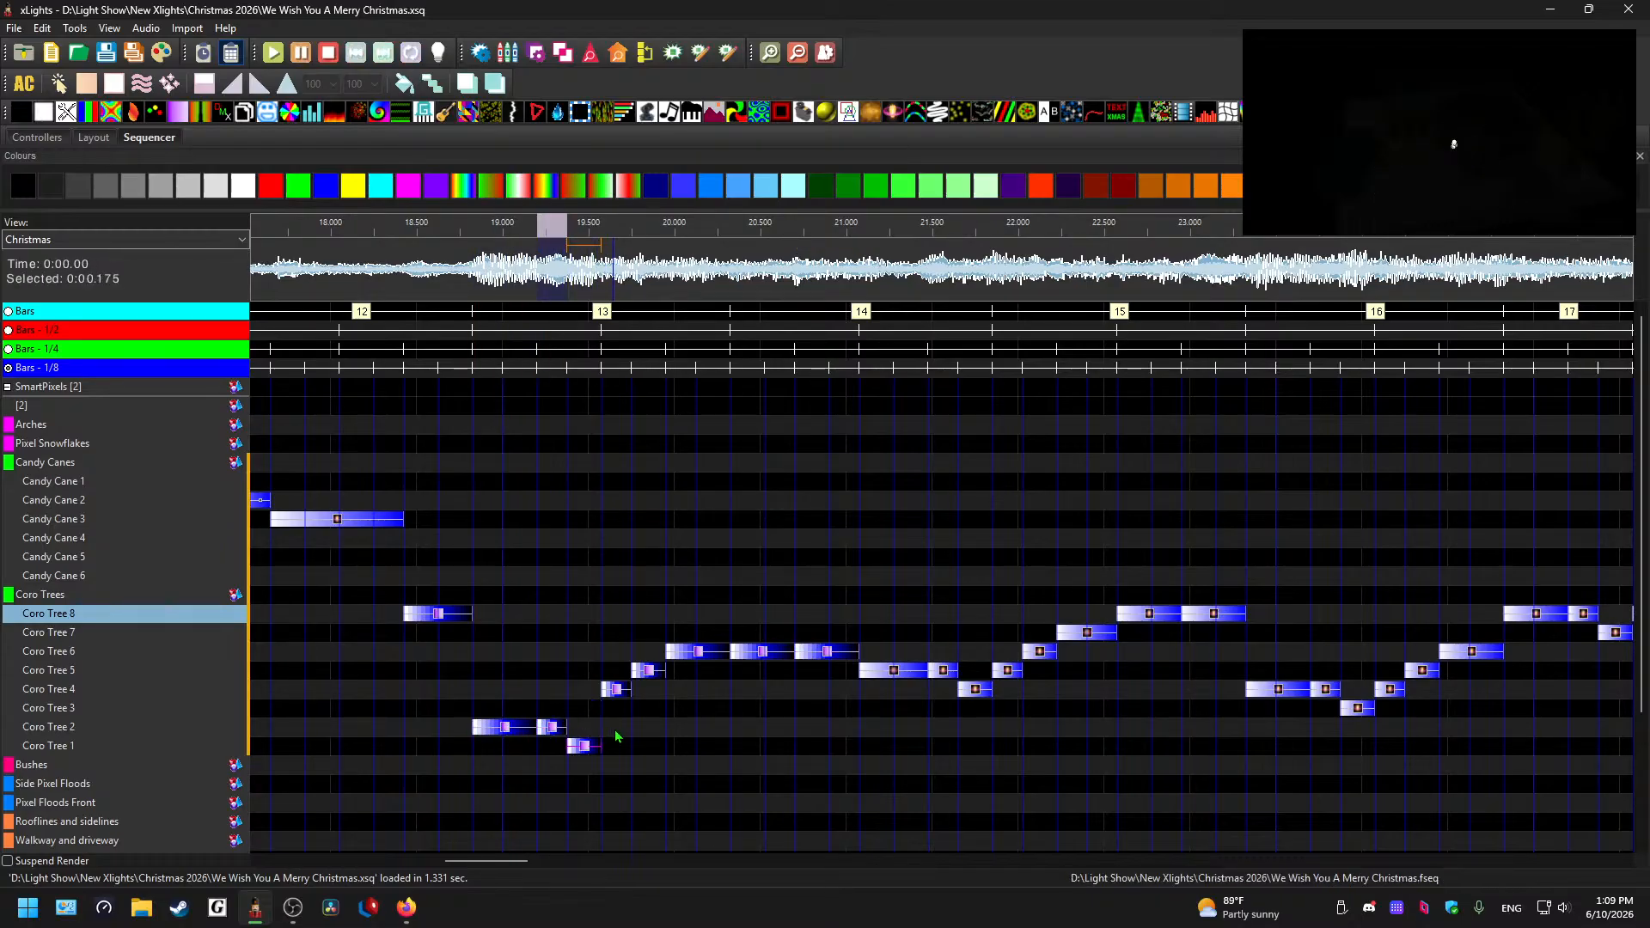
left_click(617, 689)
key("Down")
key("Down")
left_click(646, 671)
key("Down")
key("Down")
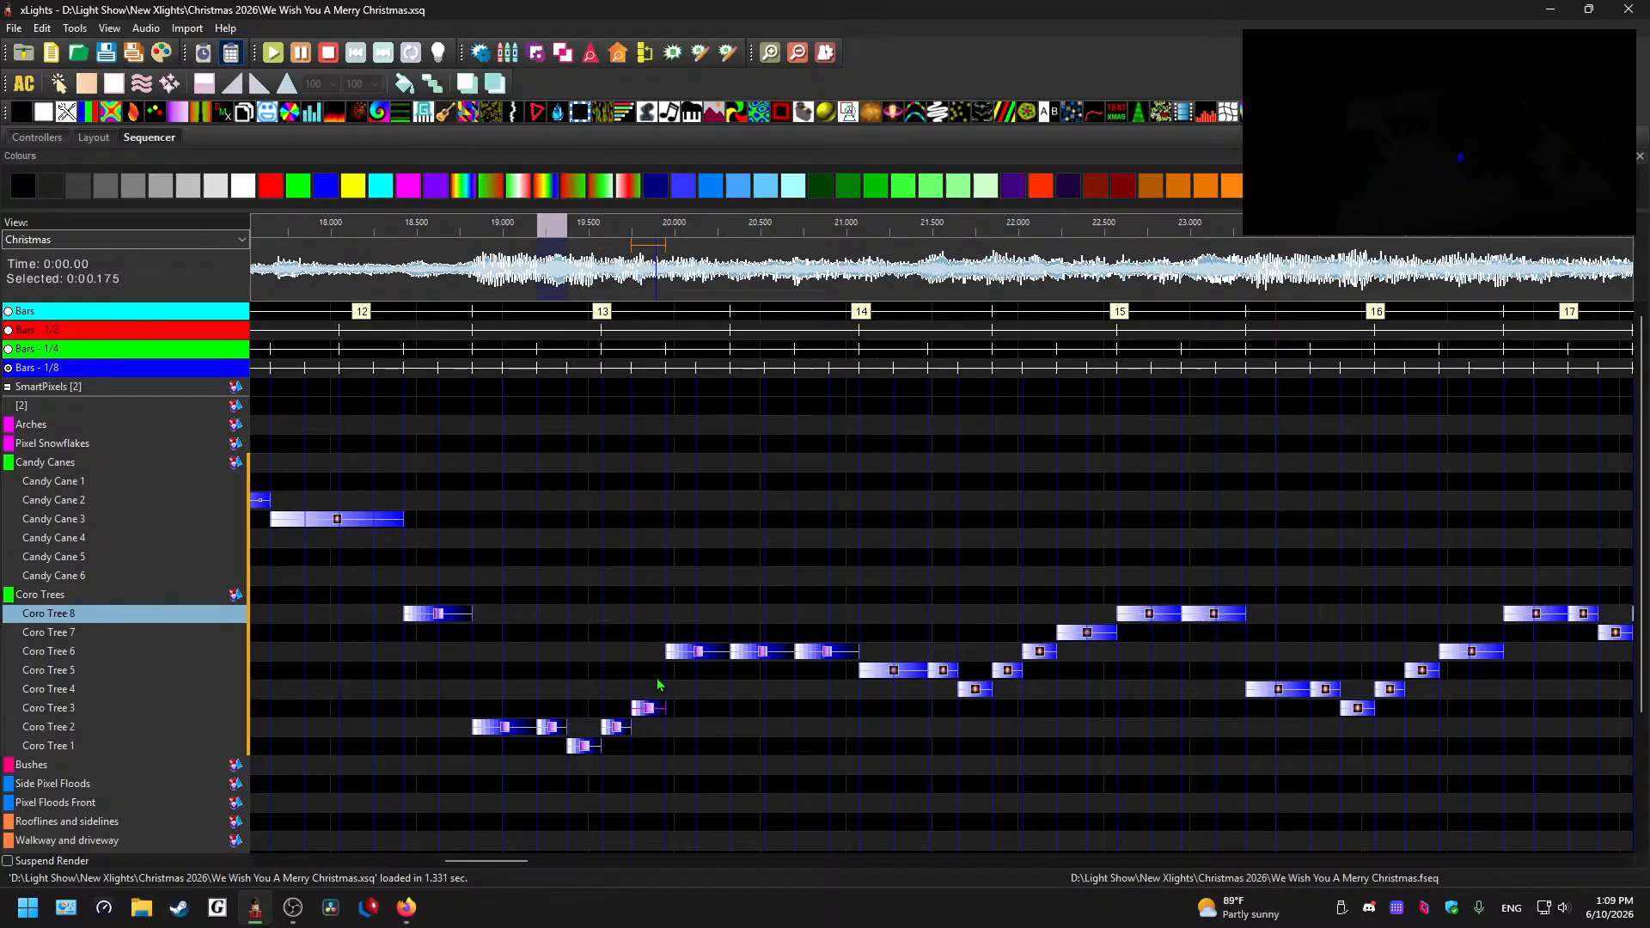
- Lower the three long Color Washes from 19.950 seconds to Coro Tree 4 and play the phrase back
left_click(696, 654)
key("Down")
key("Down")
left_click(767, 652)
key("Down")
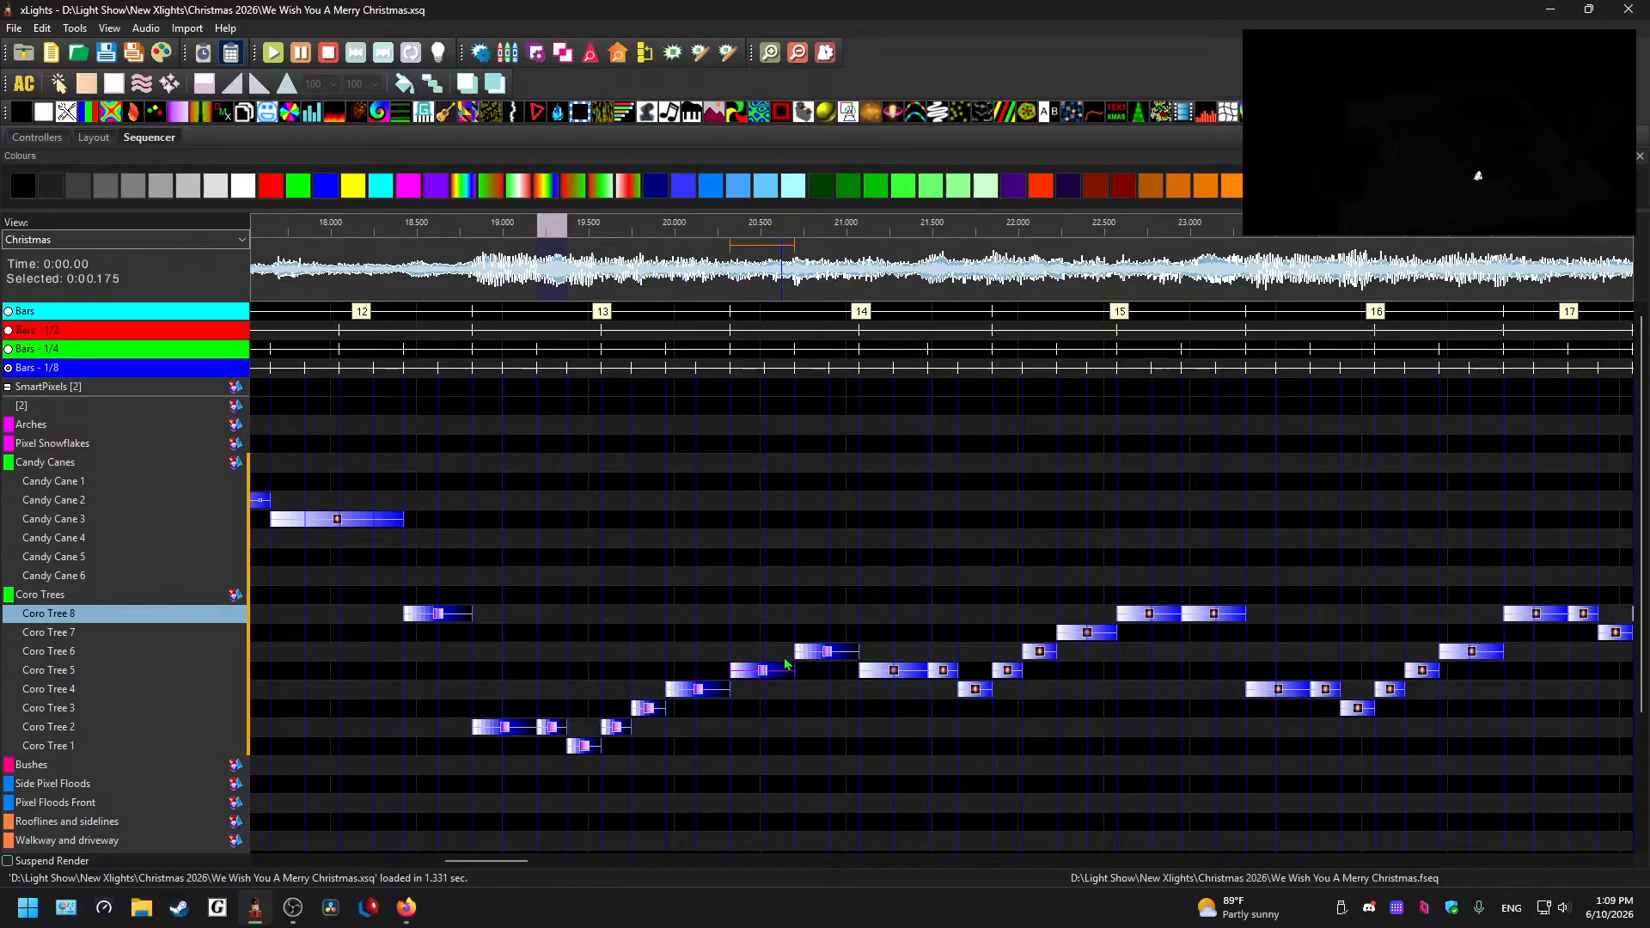
left_click(818, 655)
key("Down")
left_click(713, 690)
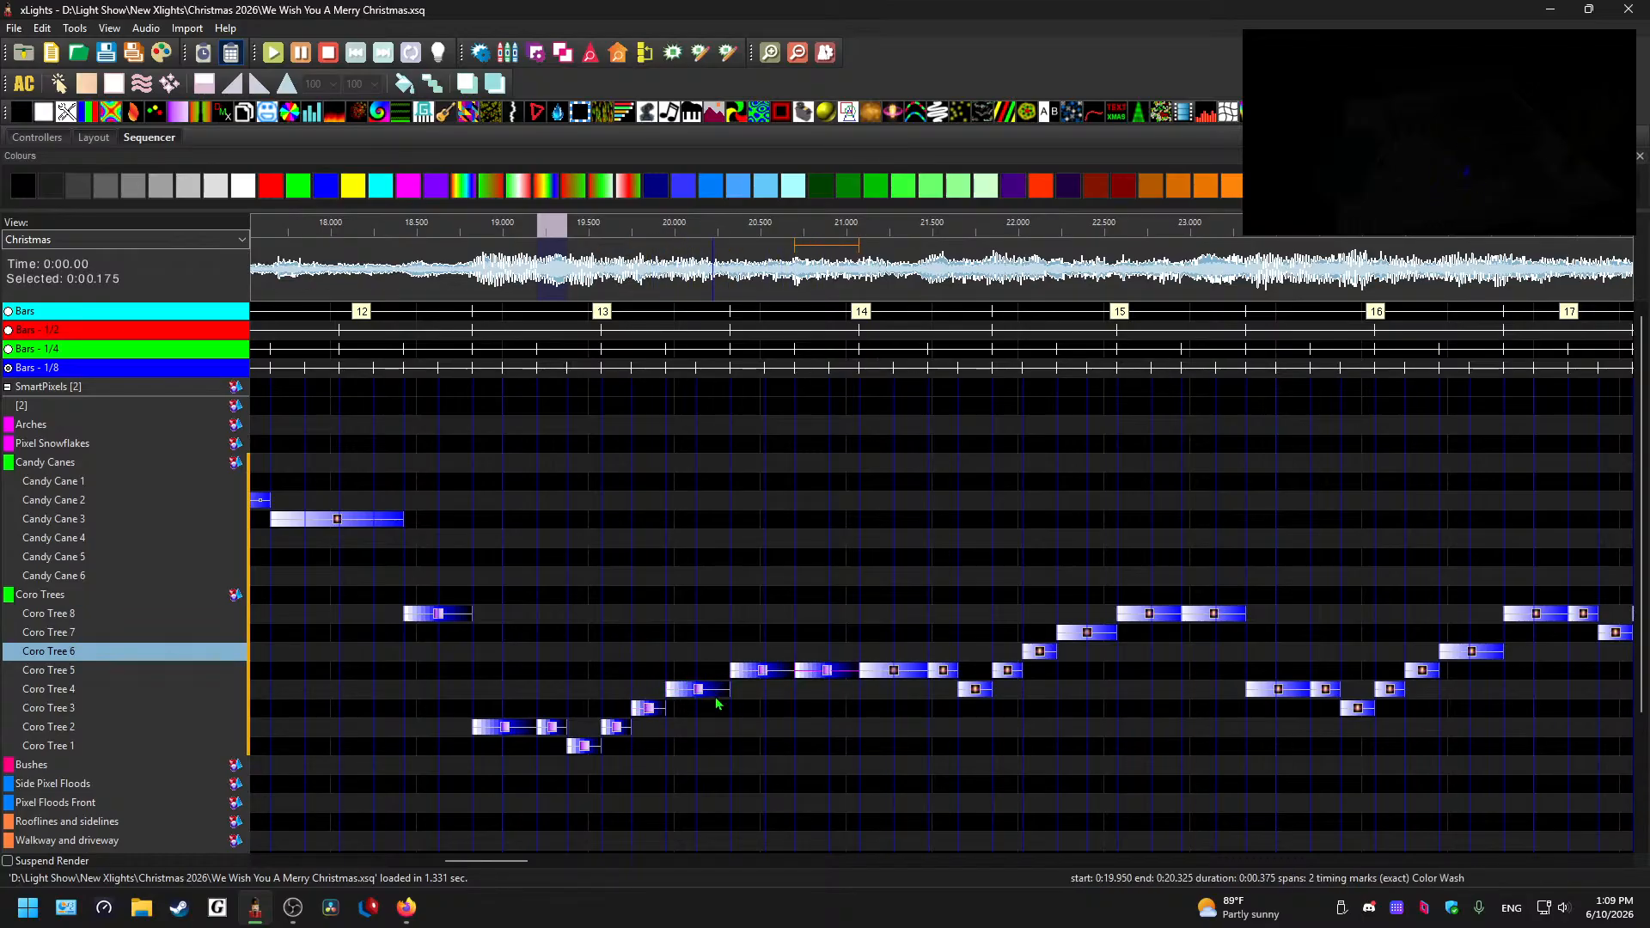
key("Down")
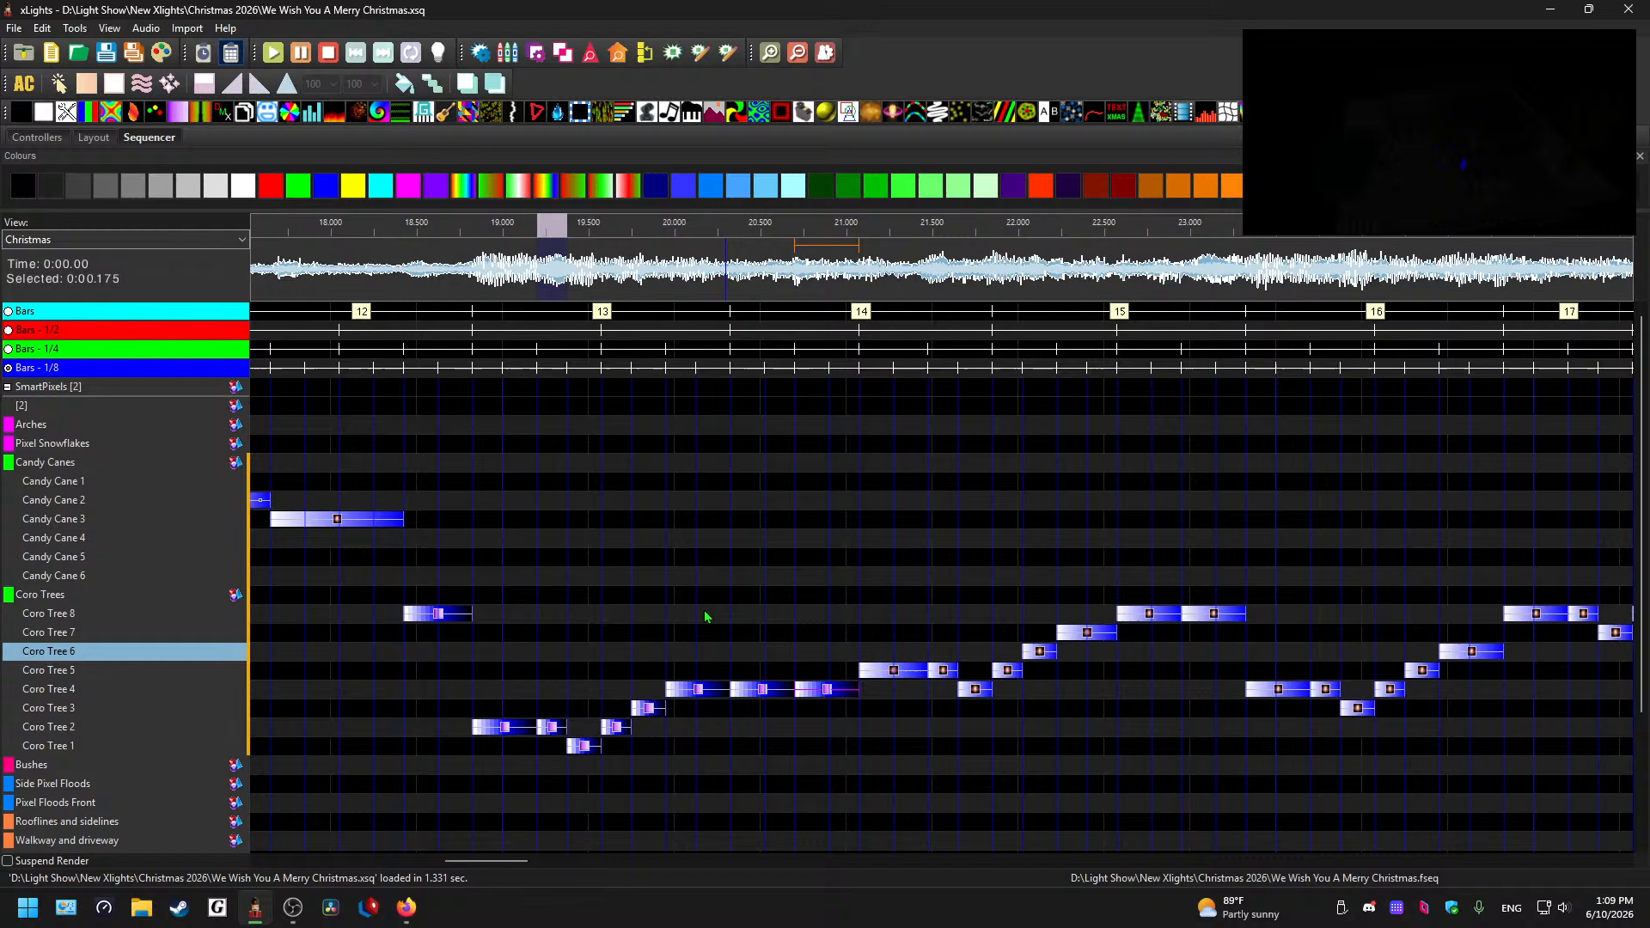
left_click(445, 286)
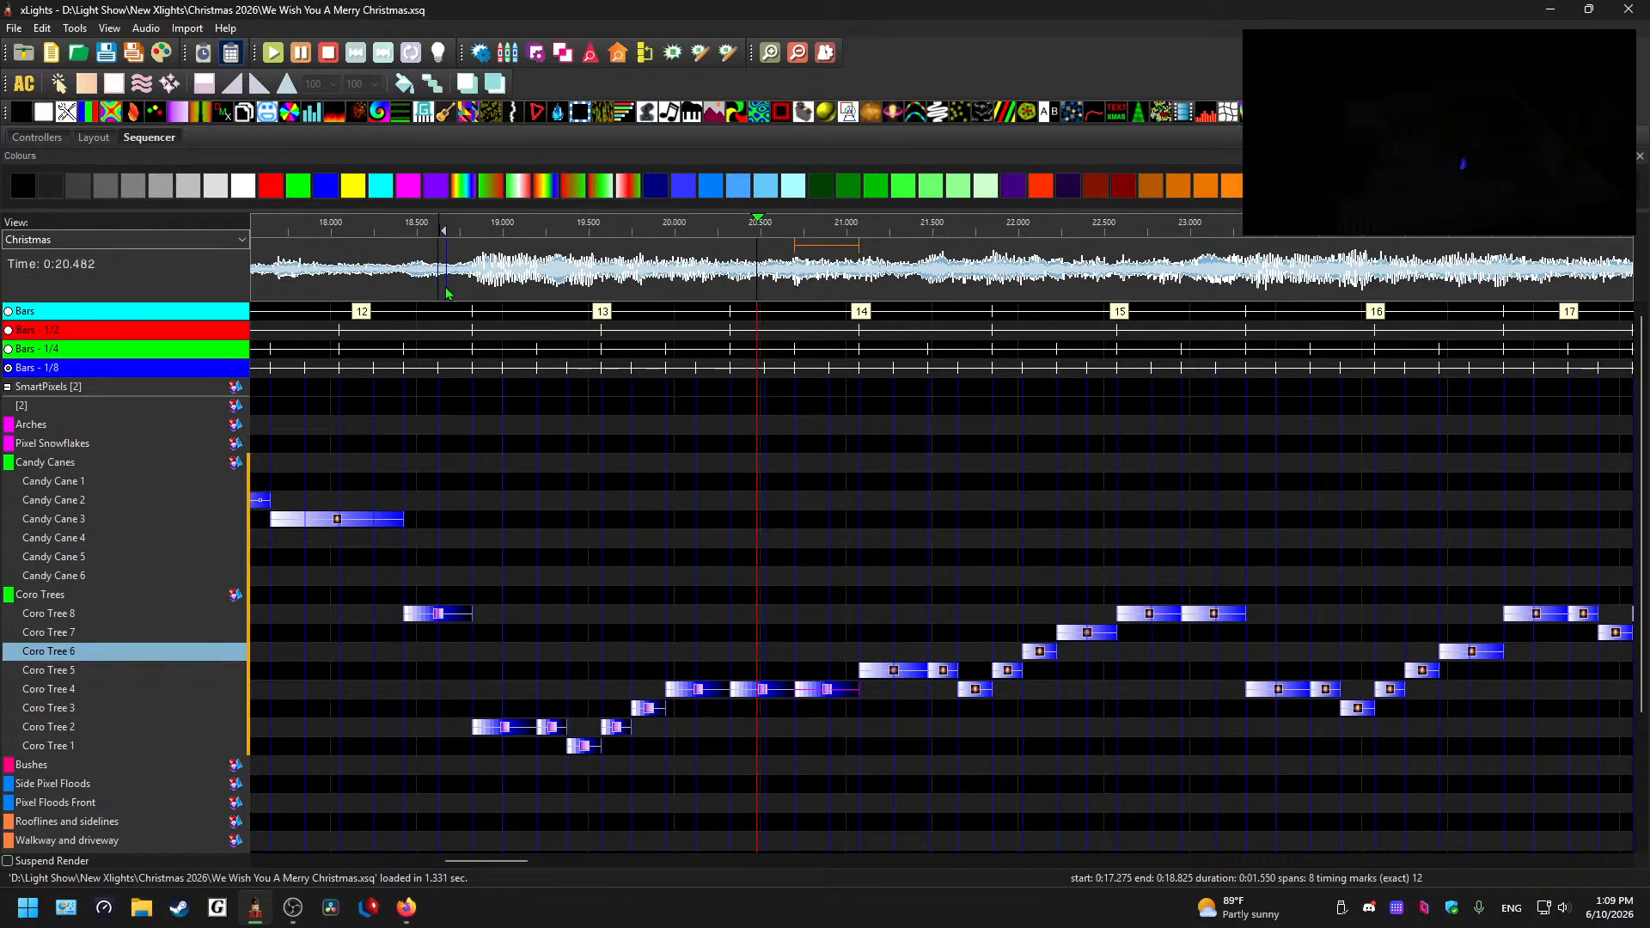
key("space")
- Replace the Shockwaves between 21.075 and 23.325 seconds with a copy of the preceding Color Wash phrase, its highest notes on Coro Tree 5
left_click_drag(861, 689, 1227, 613)
key("Delete")
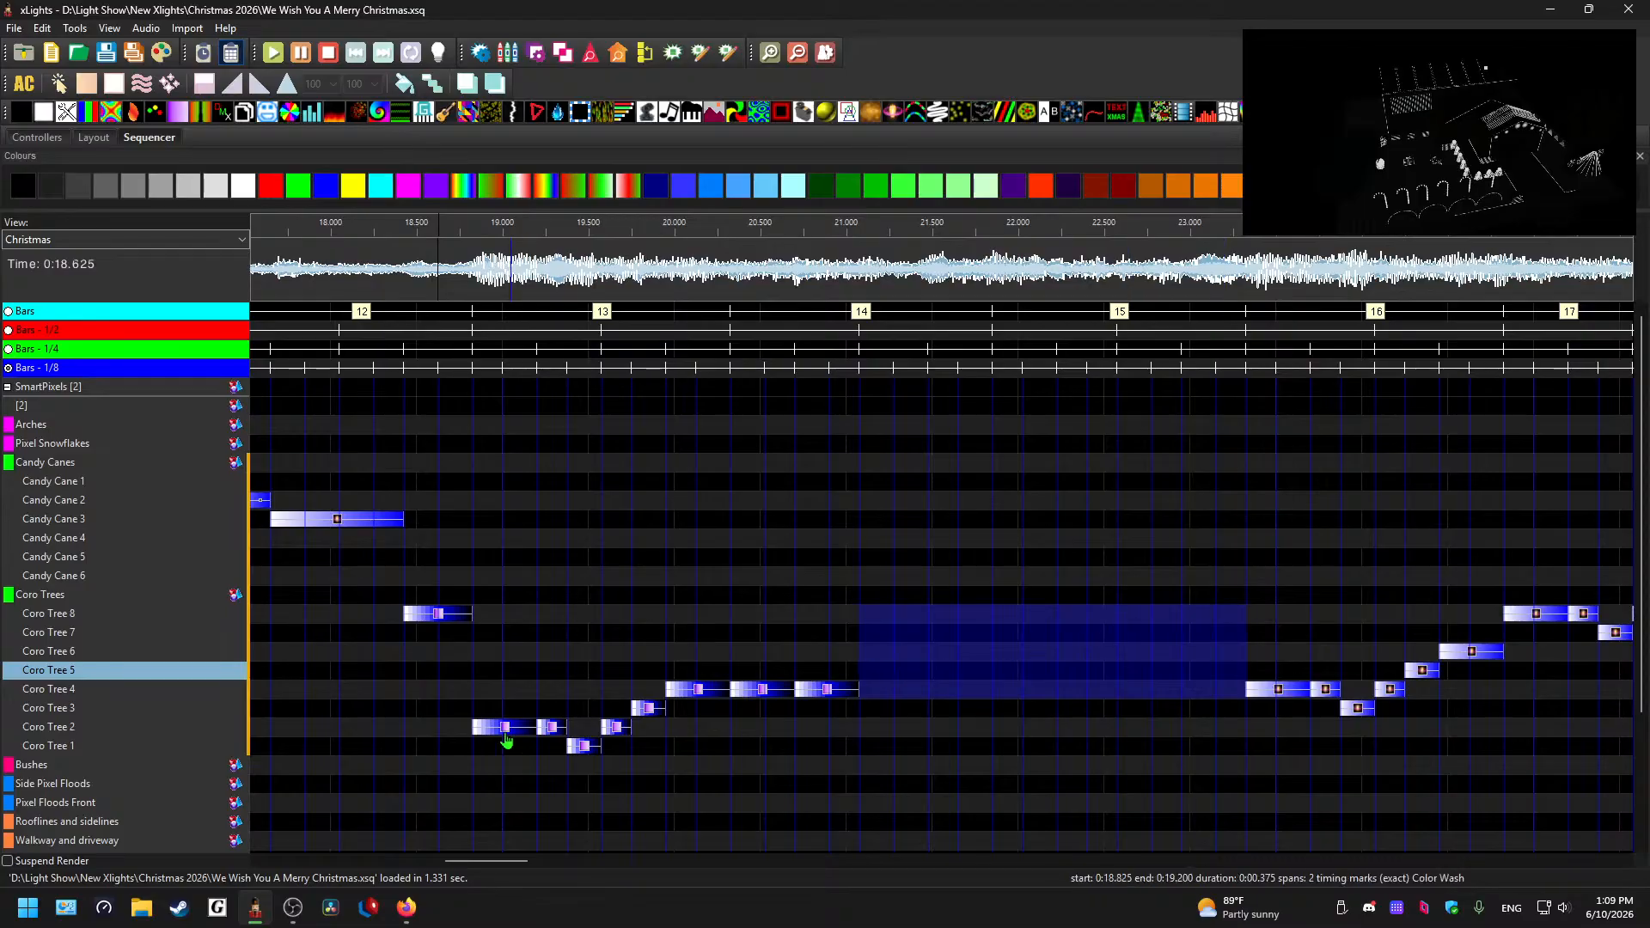
left_click_drag(473, 746, 860, 695)
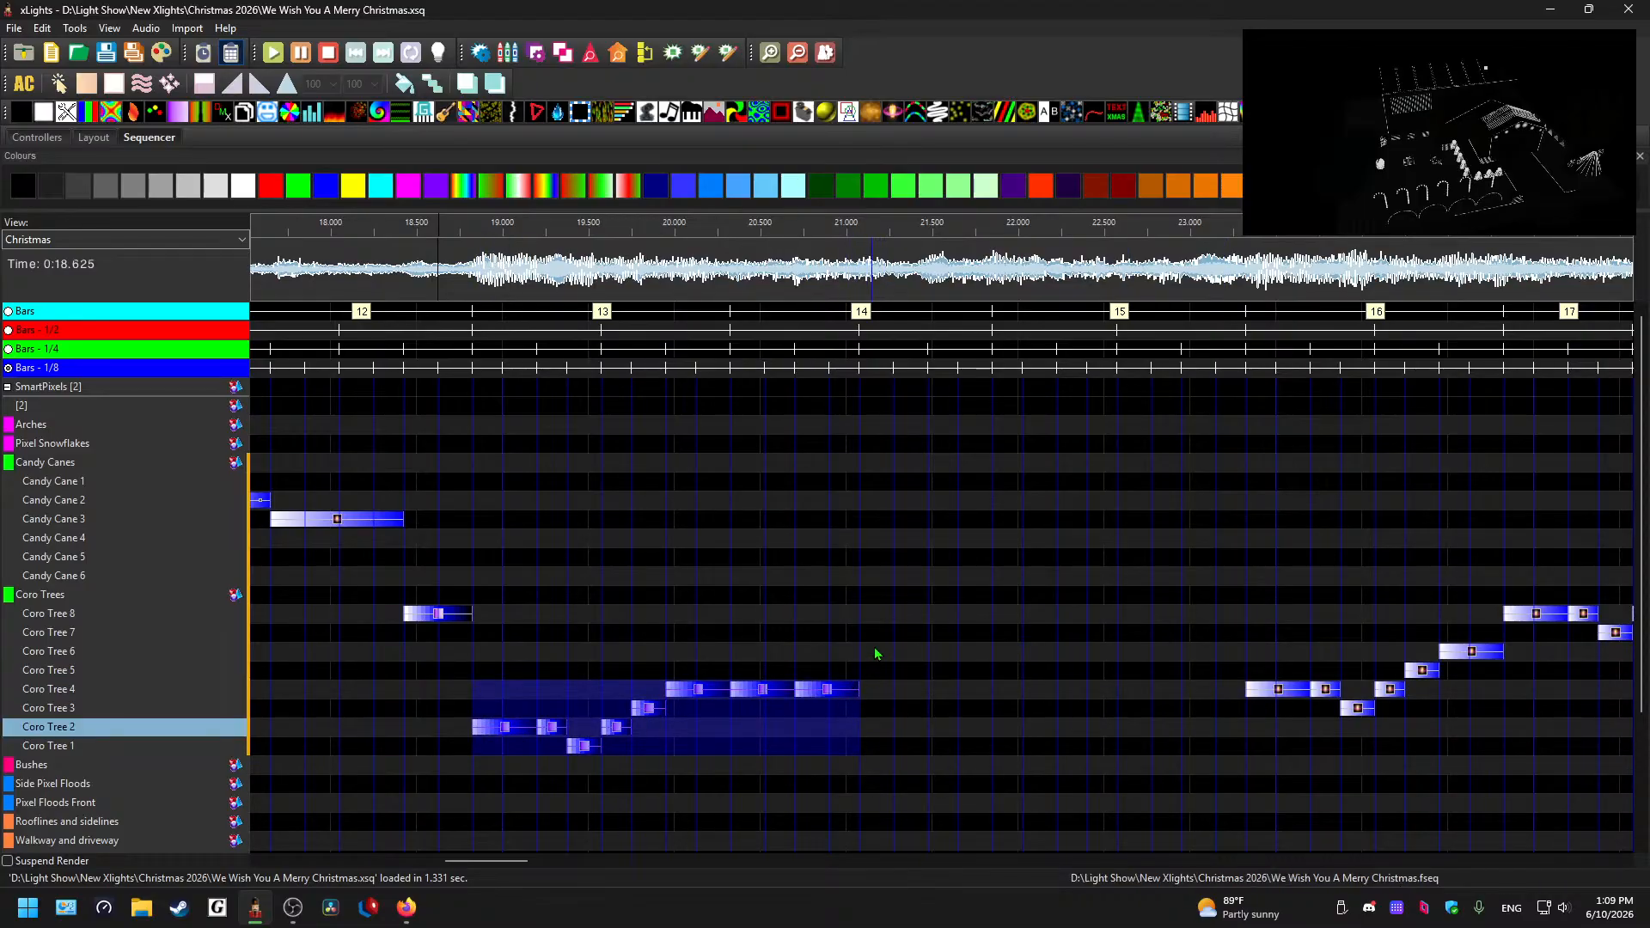
left_click(878, 659)
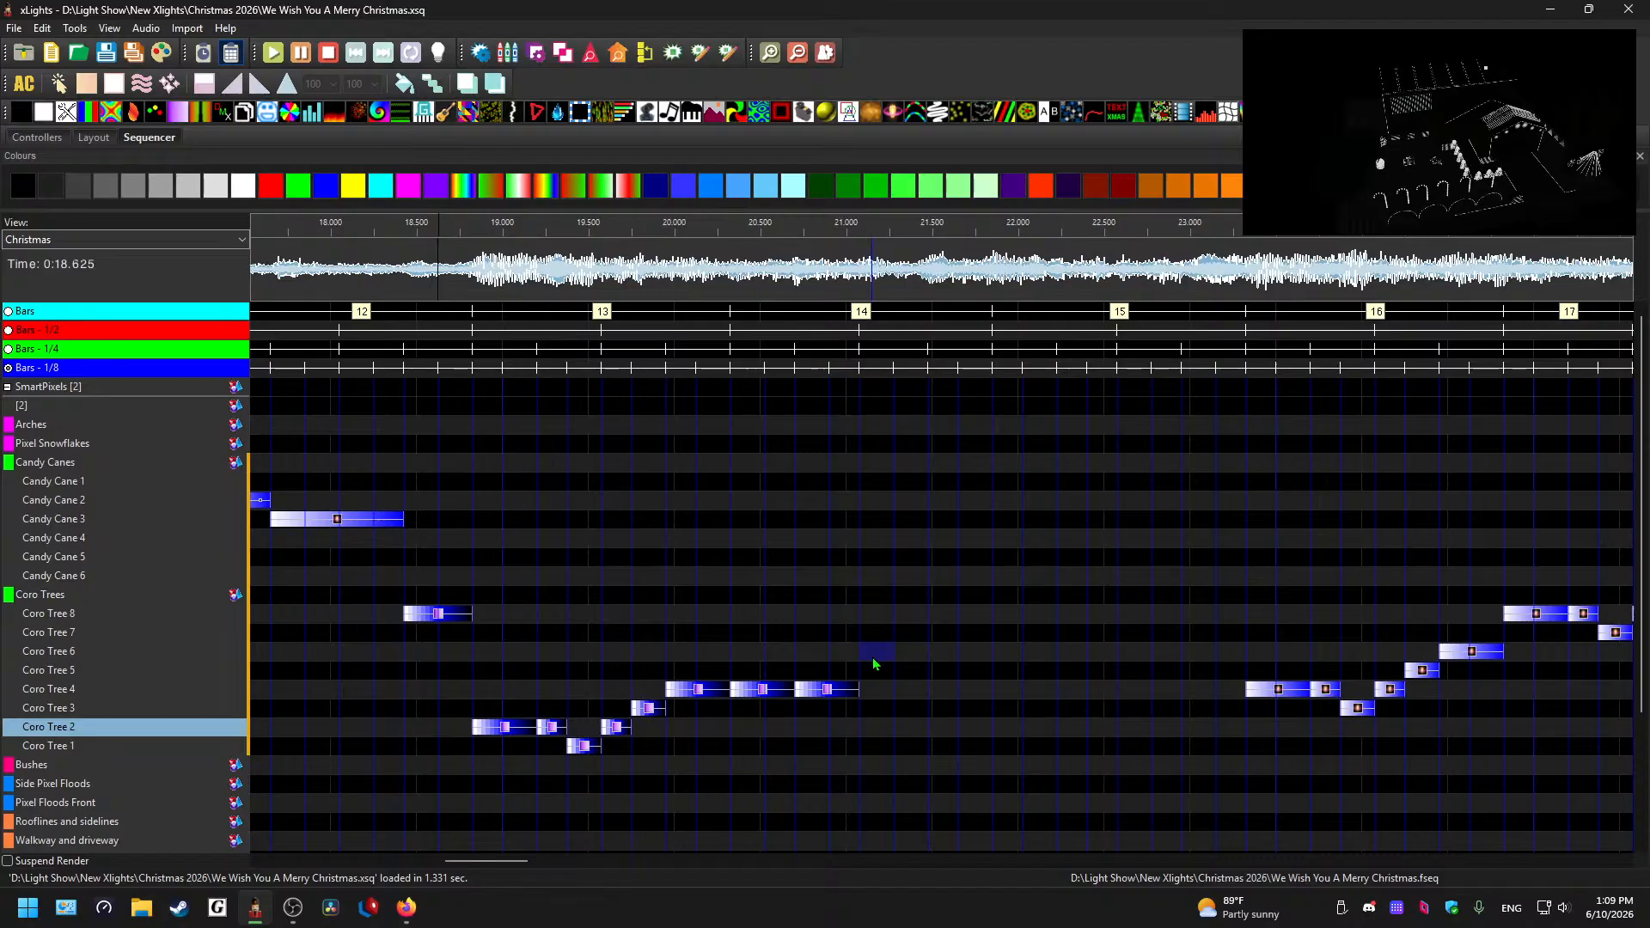
key("ctrl+v")
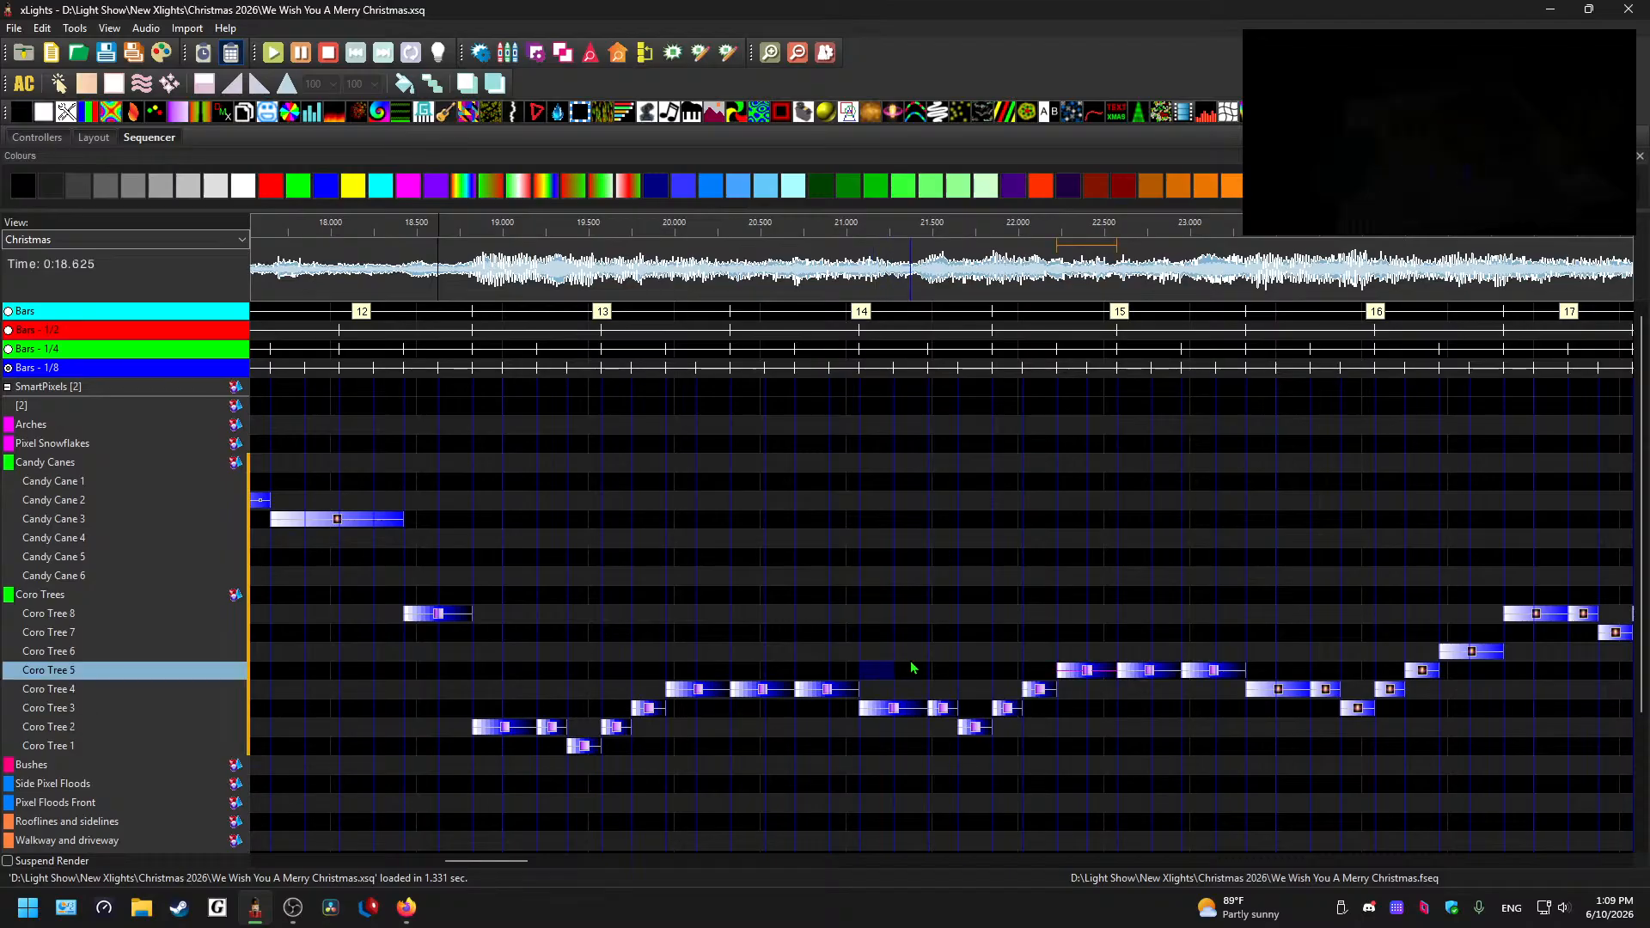
left_click_drag(920, 668, 888, 688)
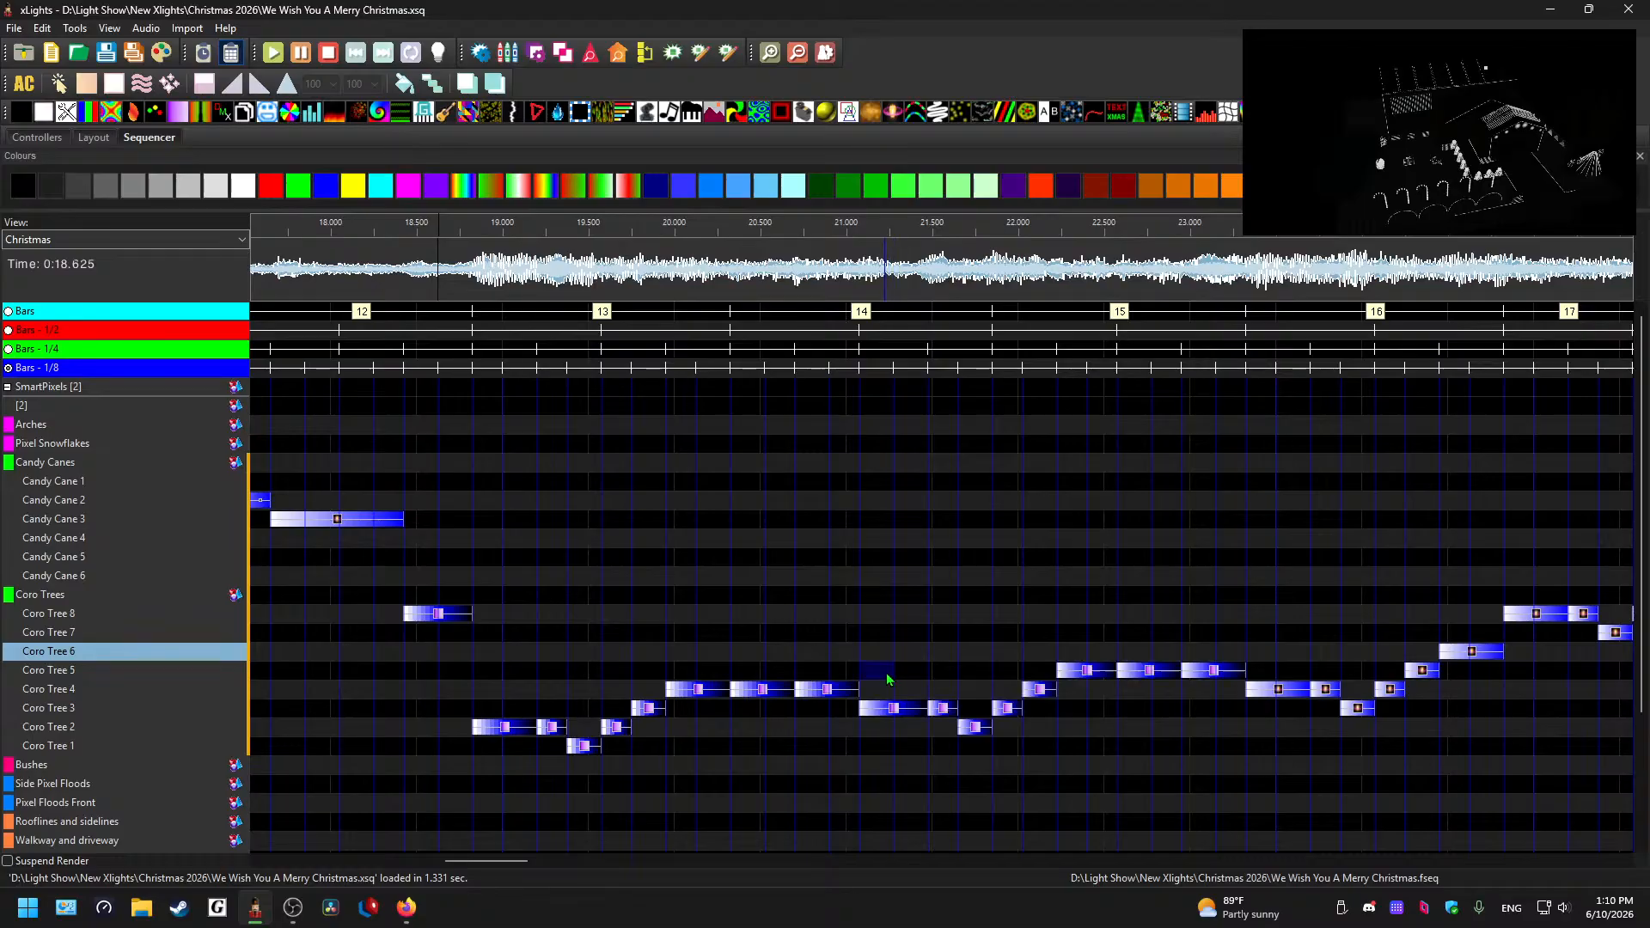
- Play both Color Wash phrases from 18.750 seconds and replay from 22.25 seconds to check the notes against the melody
left_click(461, 279)
key("space")
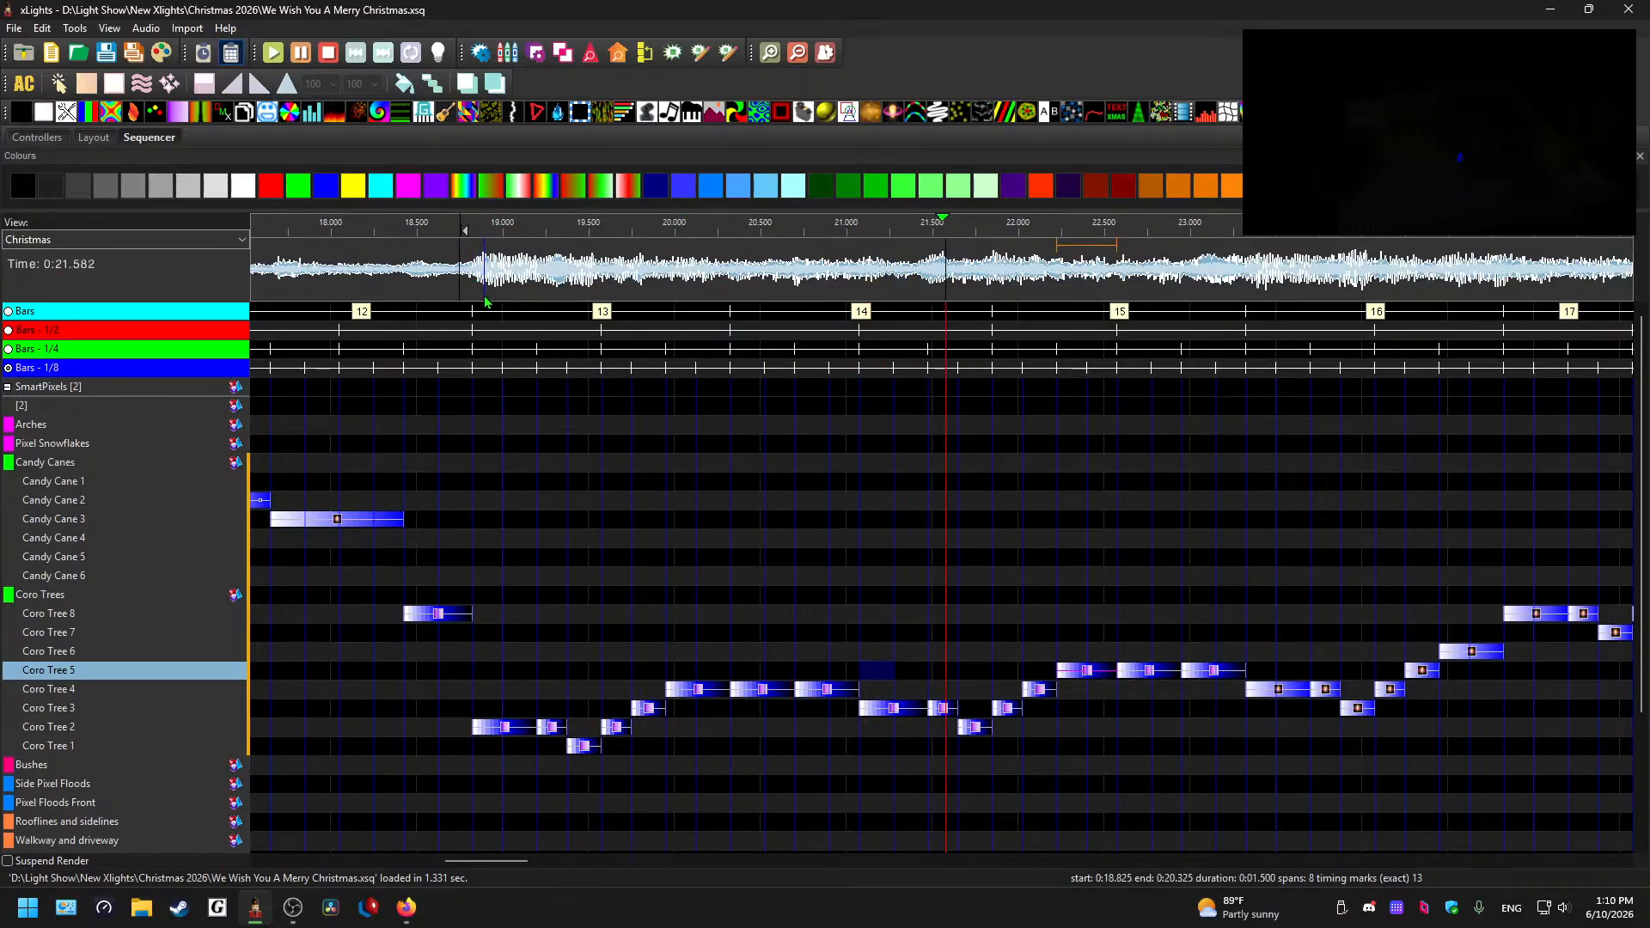
key("space")
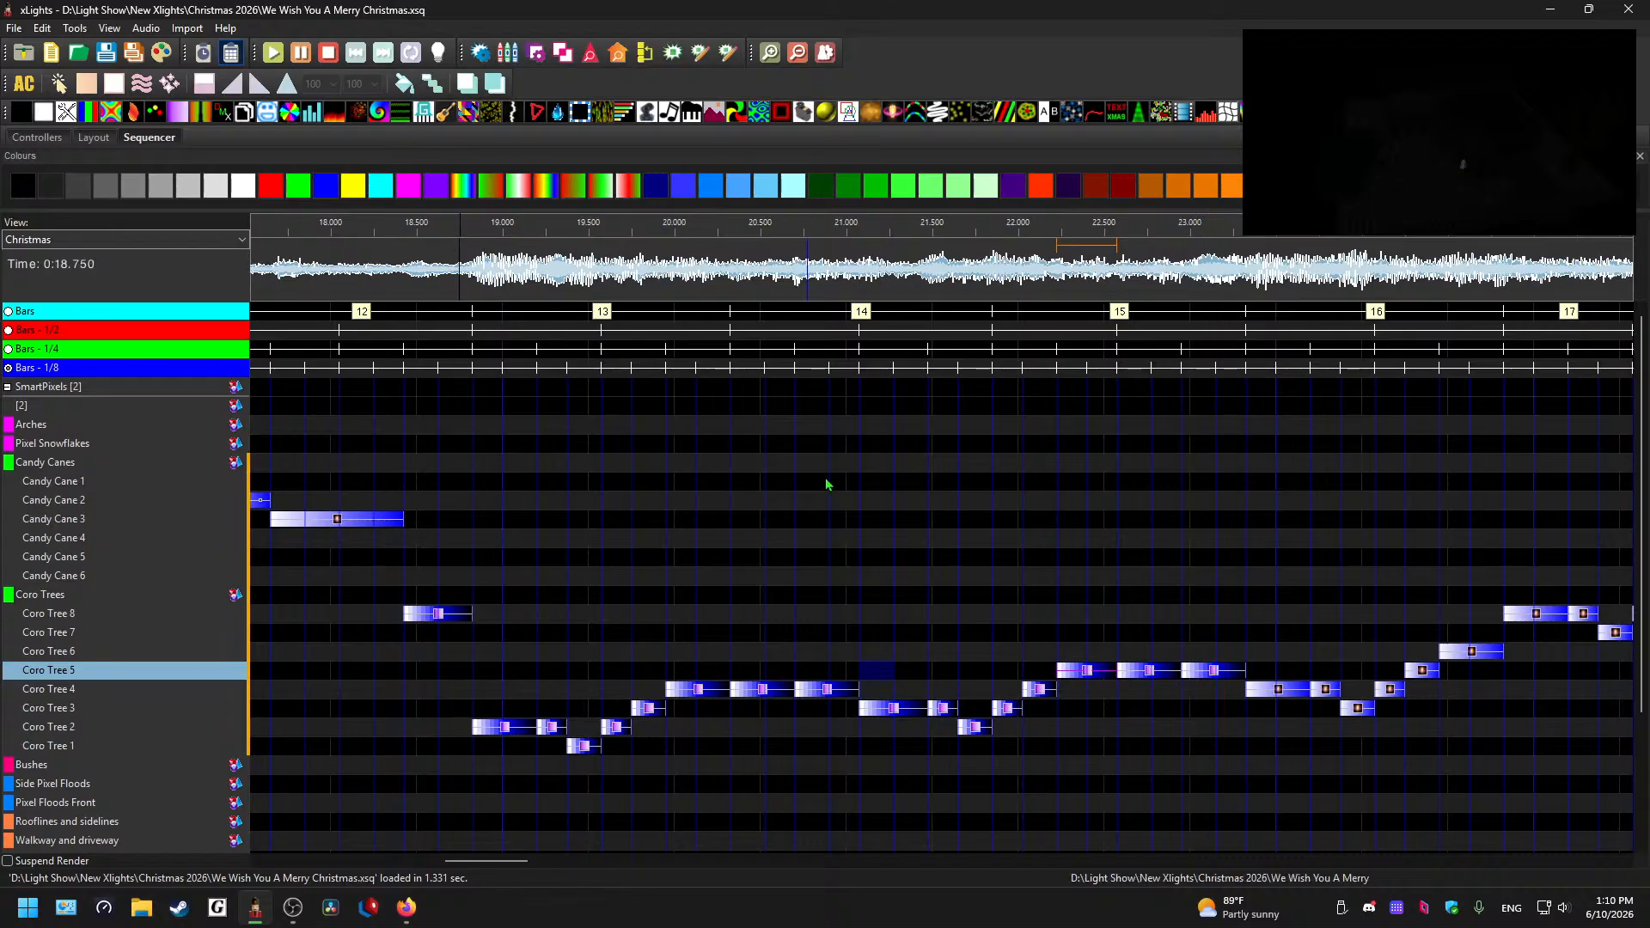
left_click(1023, 280)
key("space")
left_click(1152, 671)
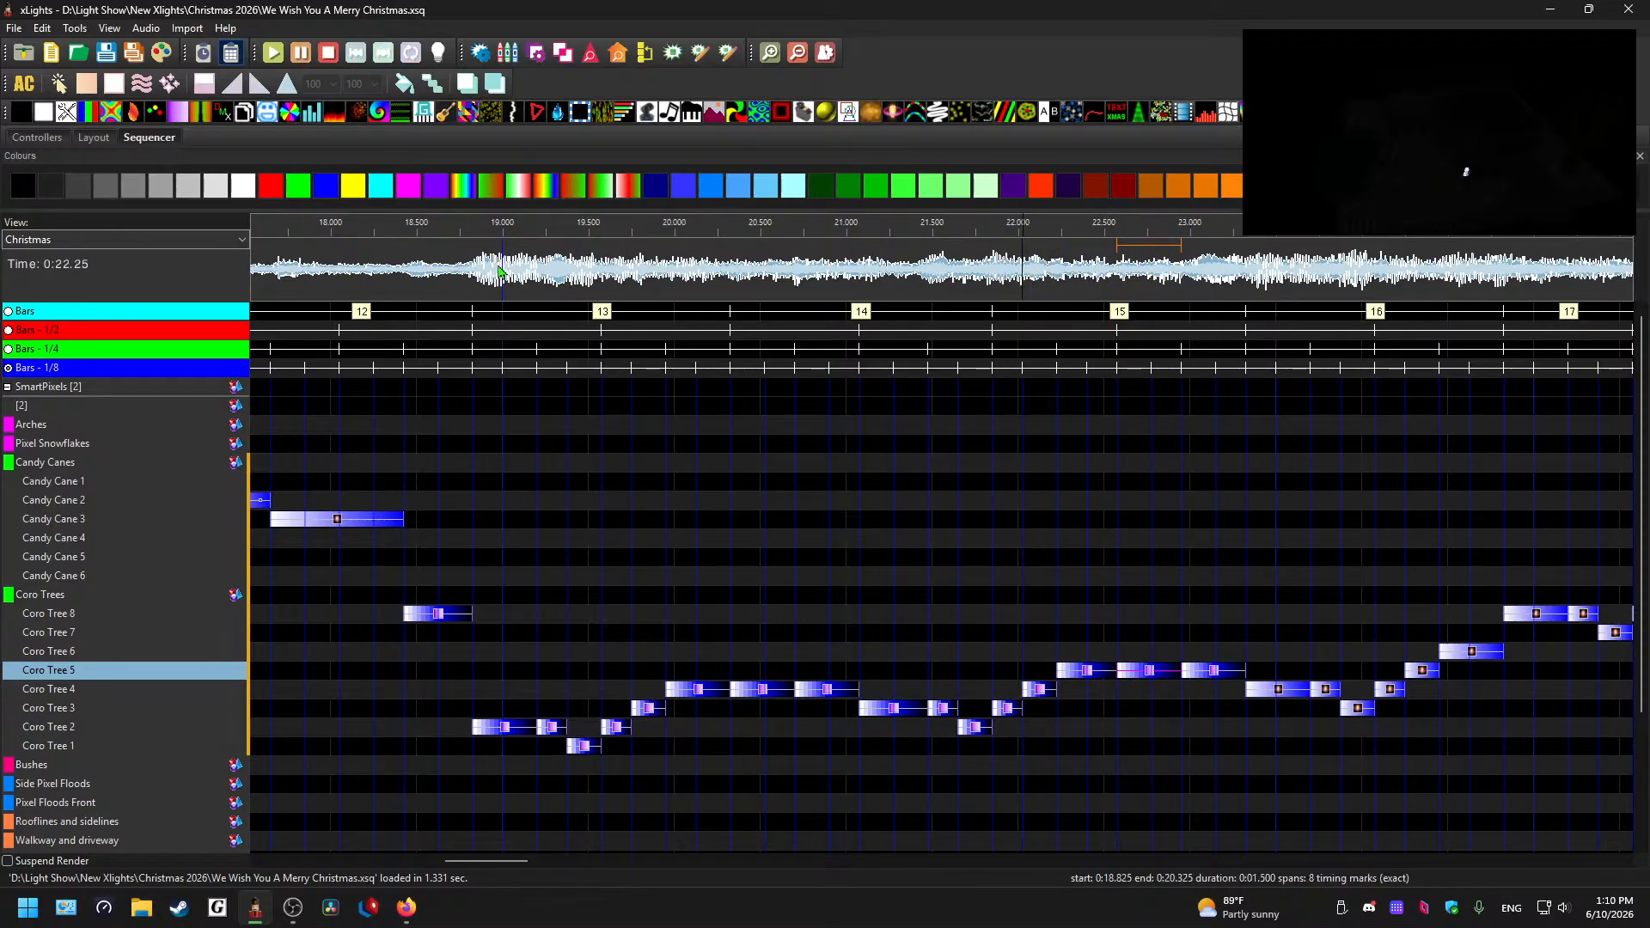
left_click(592, 311)
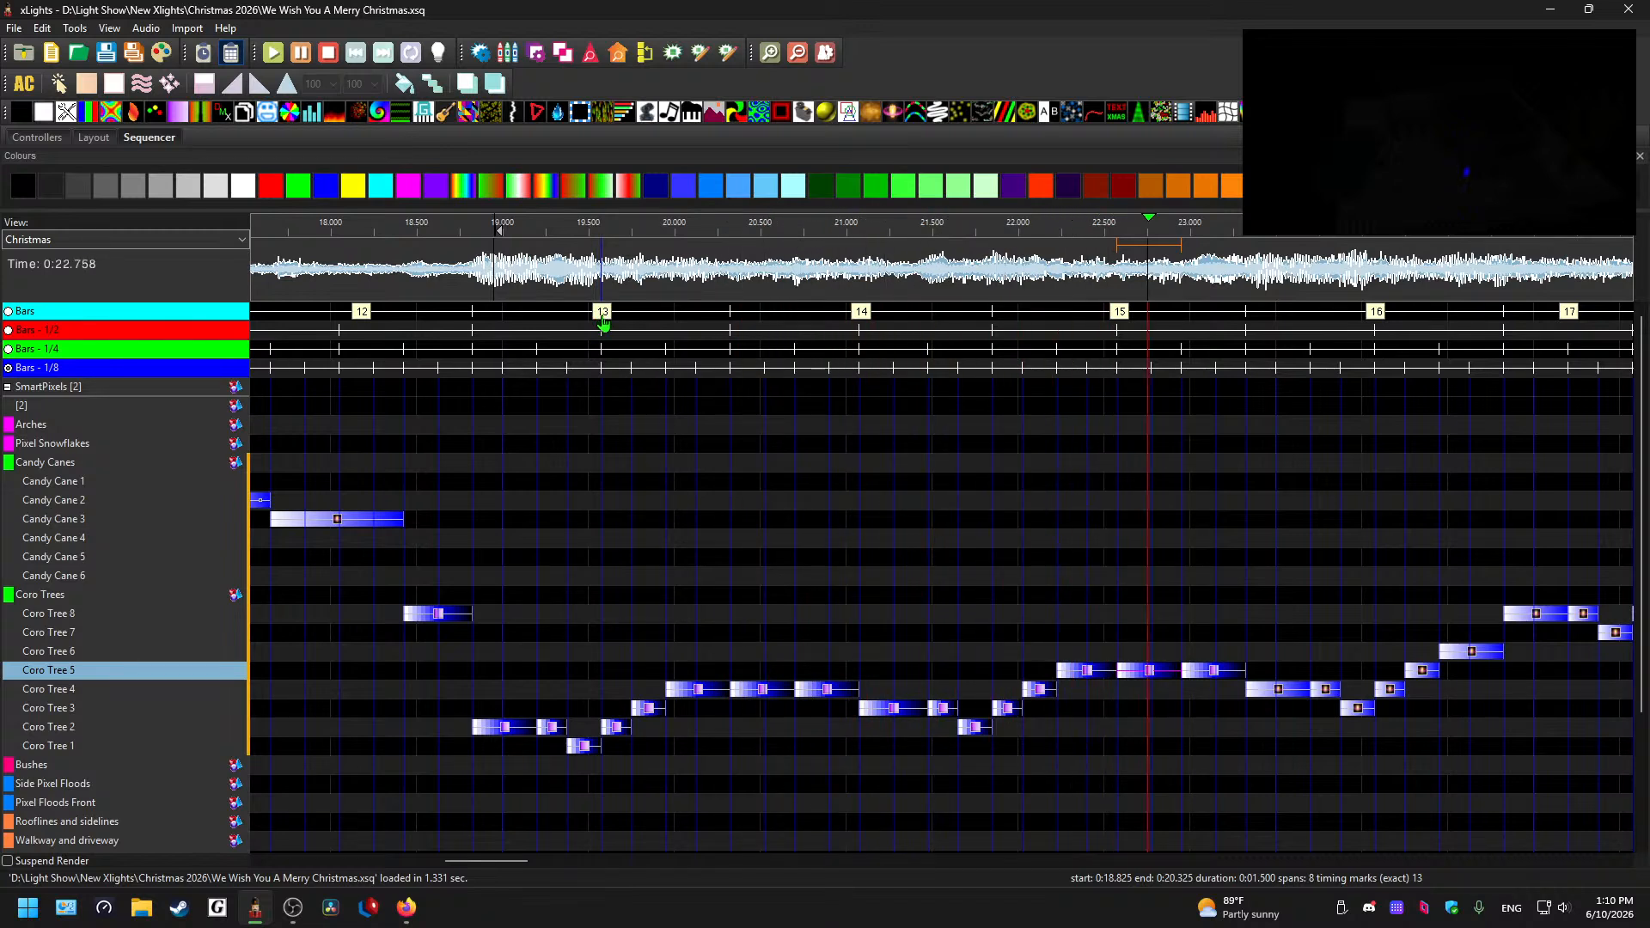
- Lower the Color Washes at 22.575 and 22.950 seconds to Coro Tree 3
left_click(1130, 671)
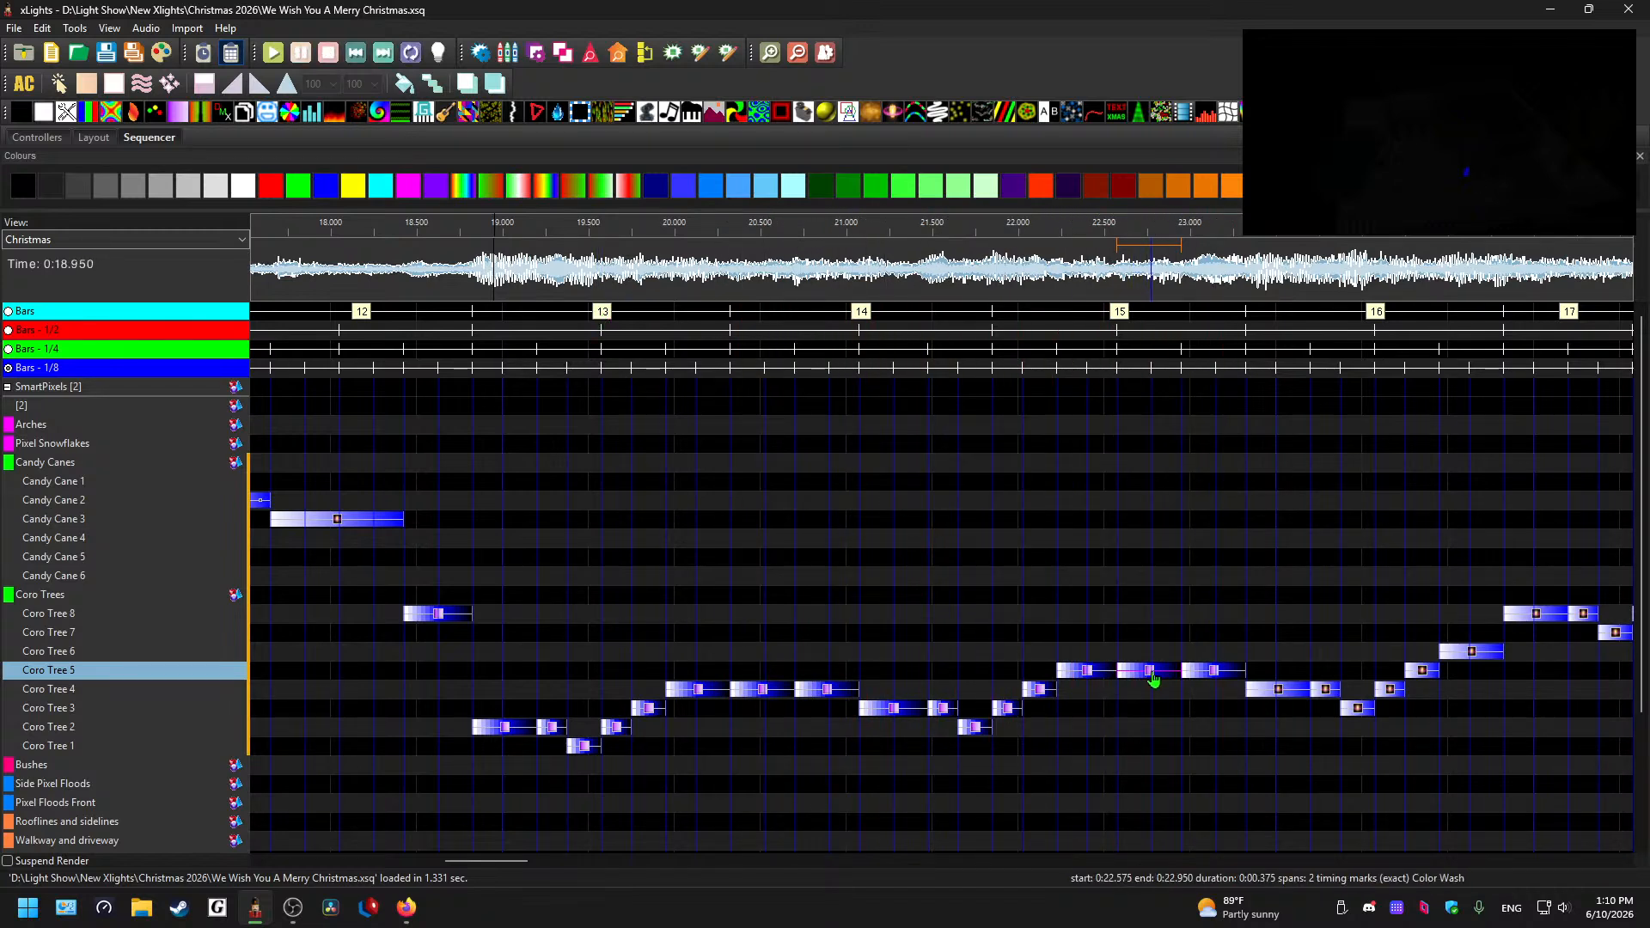
key("Down")
key("Down")
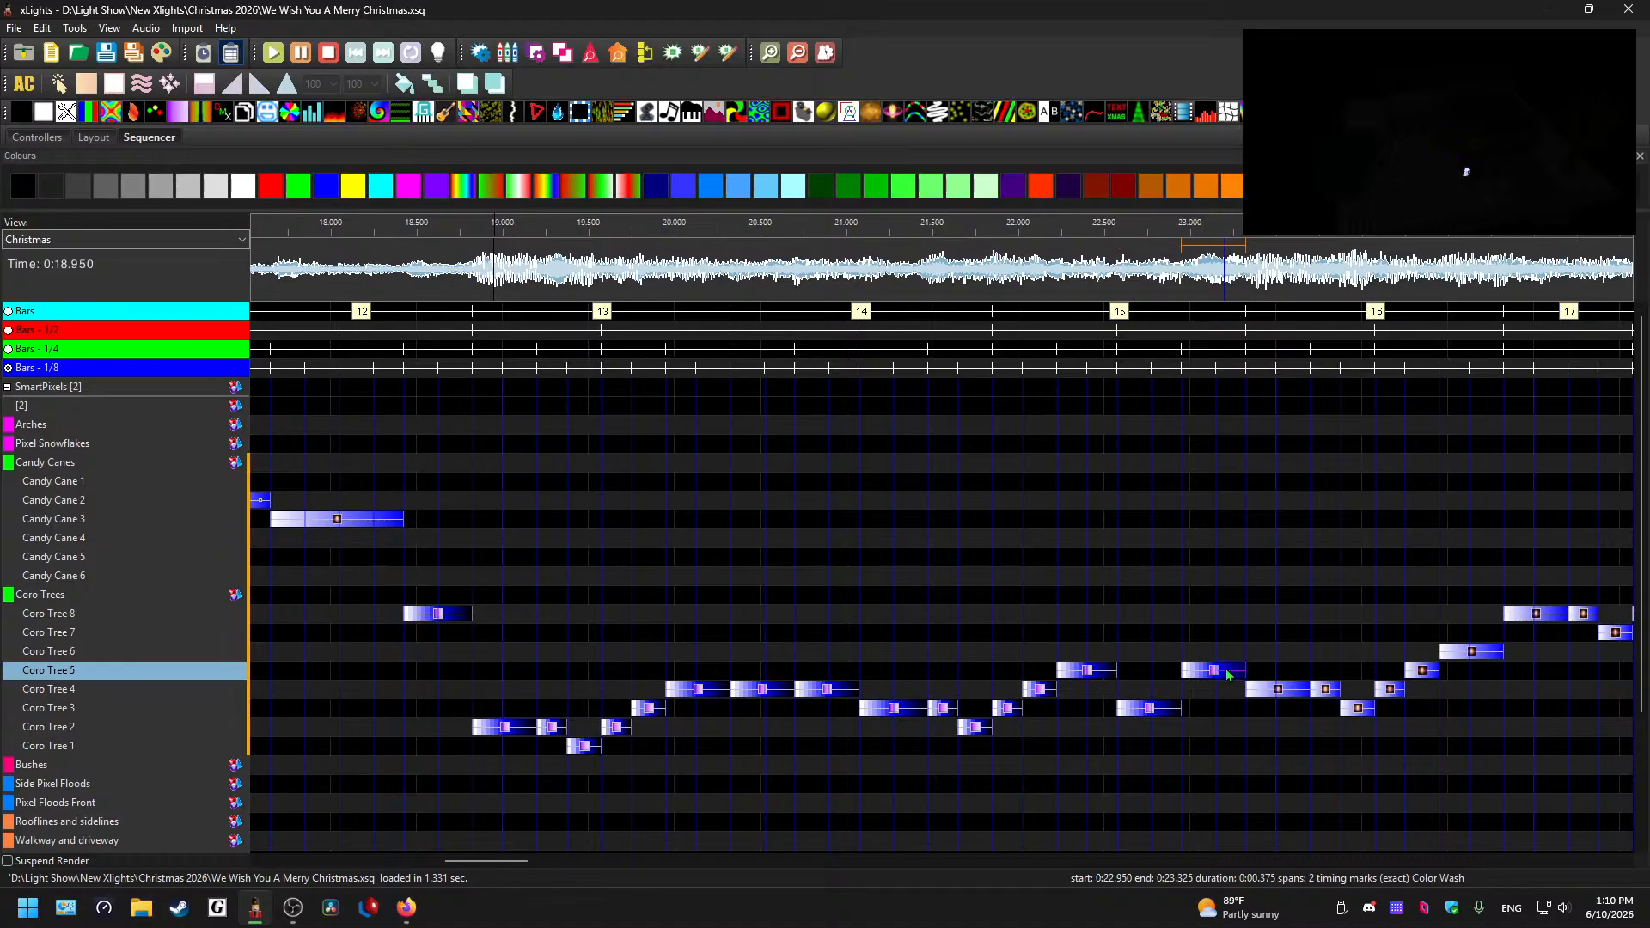
left_click_drag(1234, 669, 1234, 707)
left_click(1257, 690)
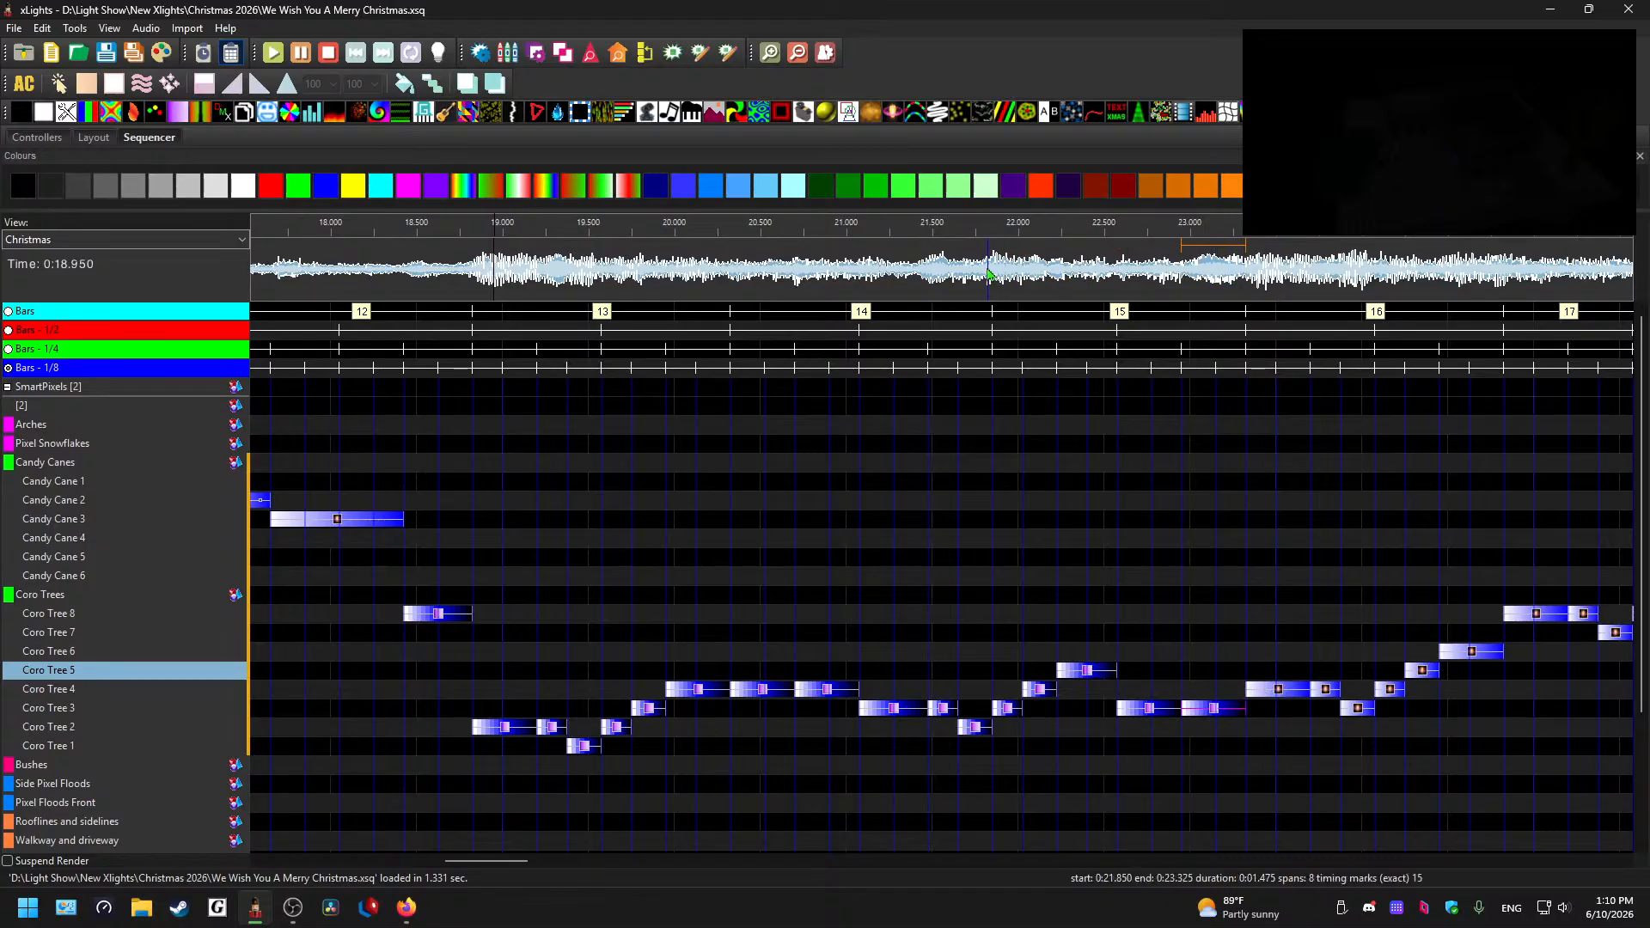
- Play the phrase from 21.825 seconds and raise the 22.575-second Color Wash to Coro Tree 6
left_click(989, 279)
key("space")
left_click(1149, 708)
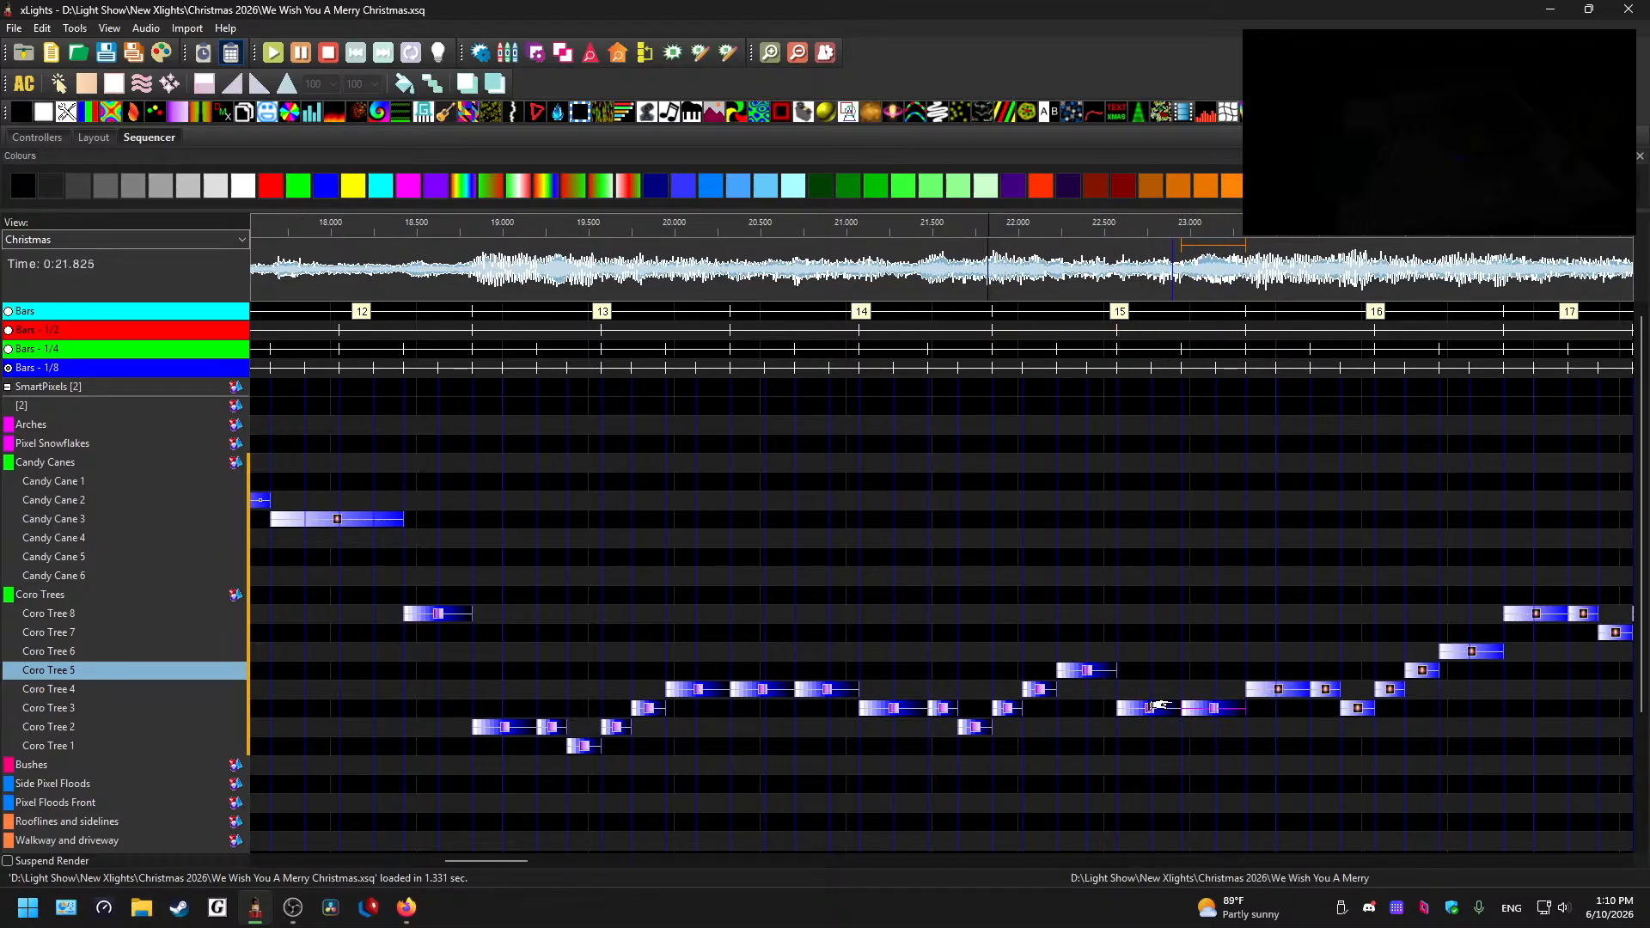
left_click_drag(1151, 716, 1152, 651)
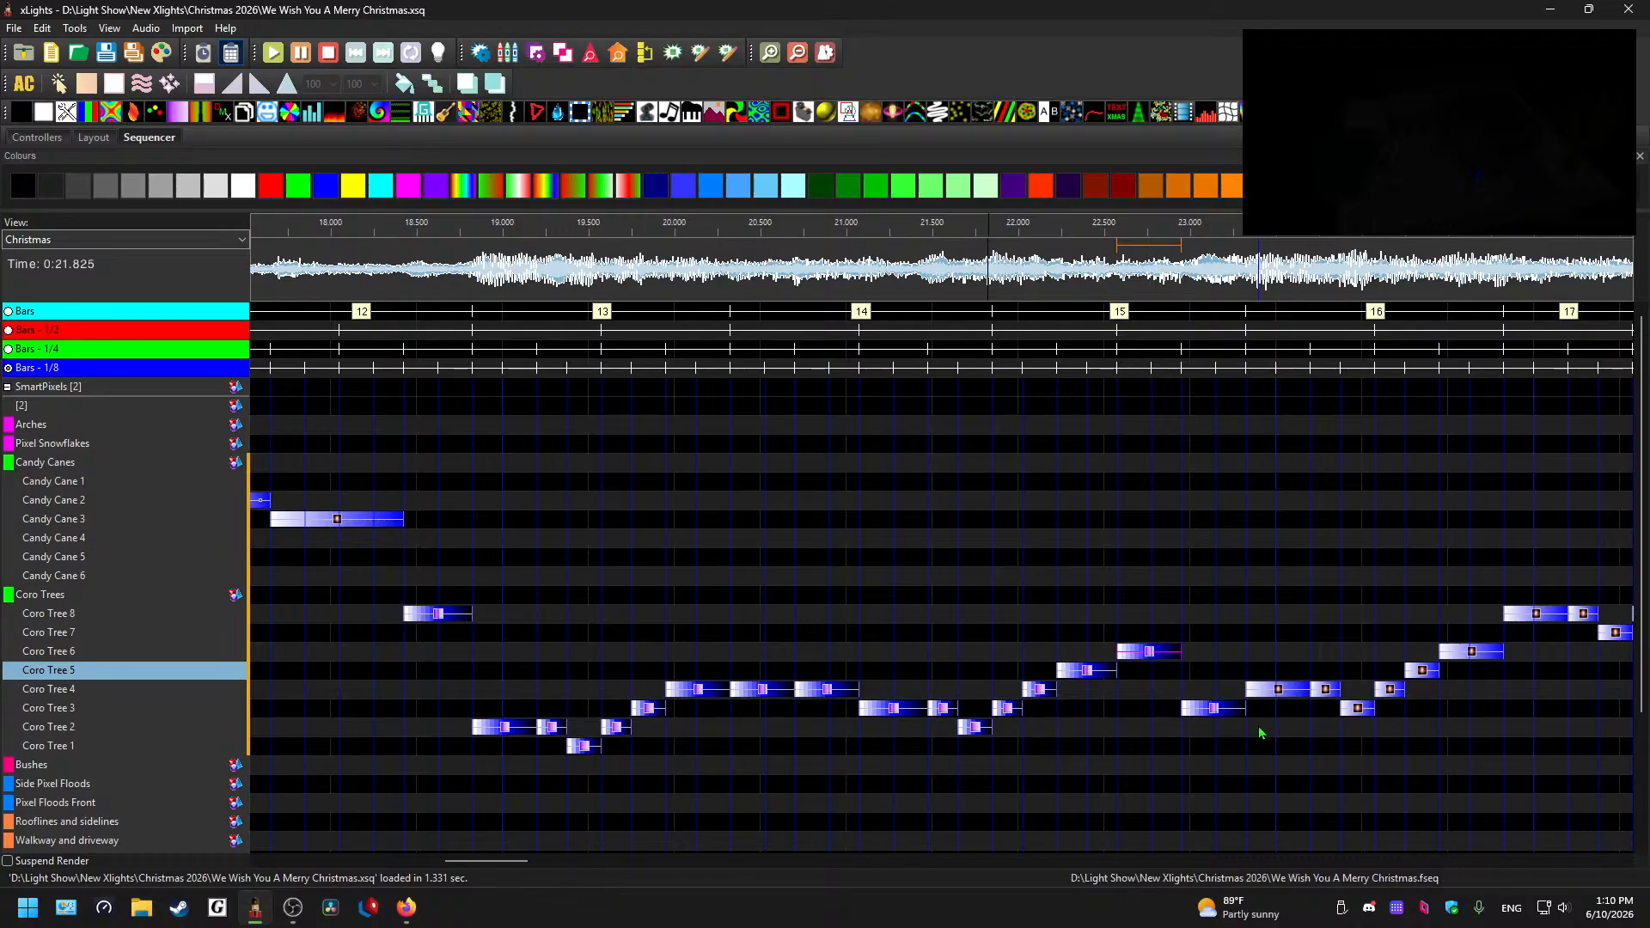
- Raise the Color Washes at 22.575 and 22.950 seconds to Coro Tree 7 and replay from 22.125 seconds to check them
mouse_move(1209, 709)
left_mouse_down()
mouse_move(1212, 724)
mouse_move(1209, 651)
left_mouse_up()
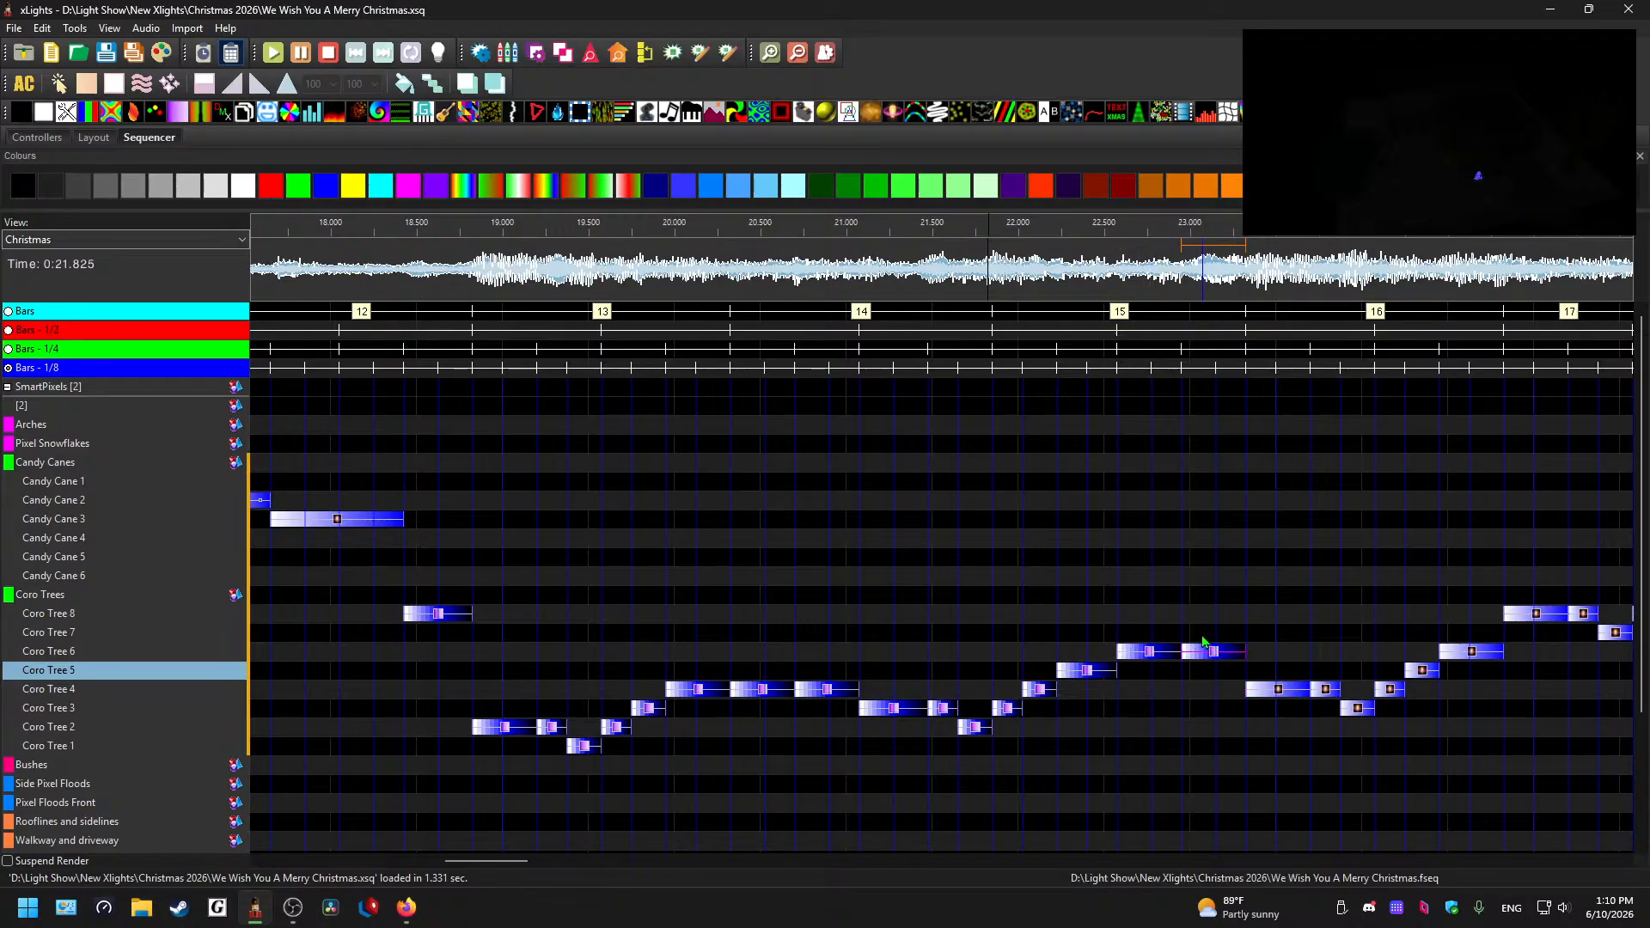
key("space")
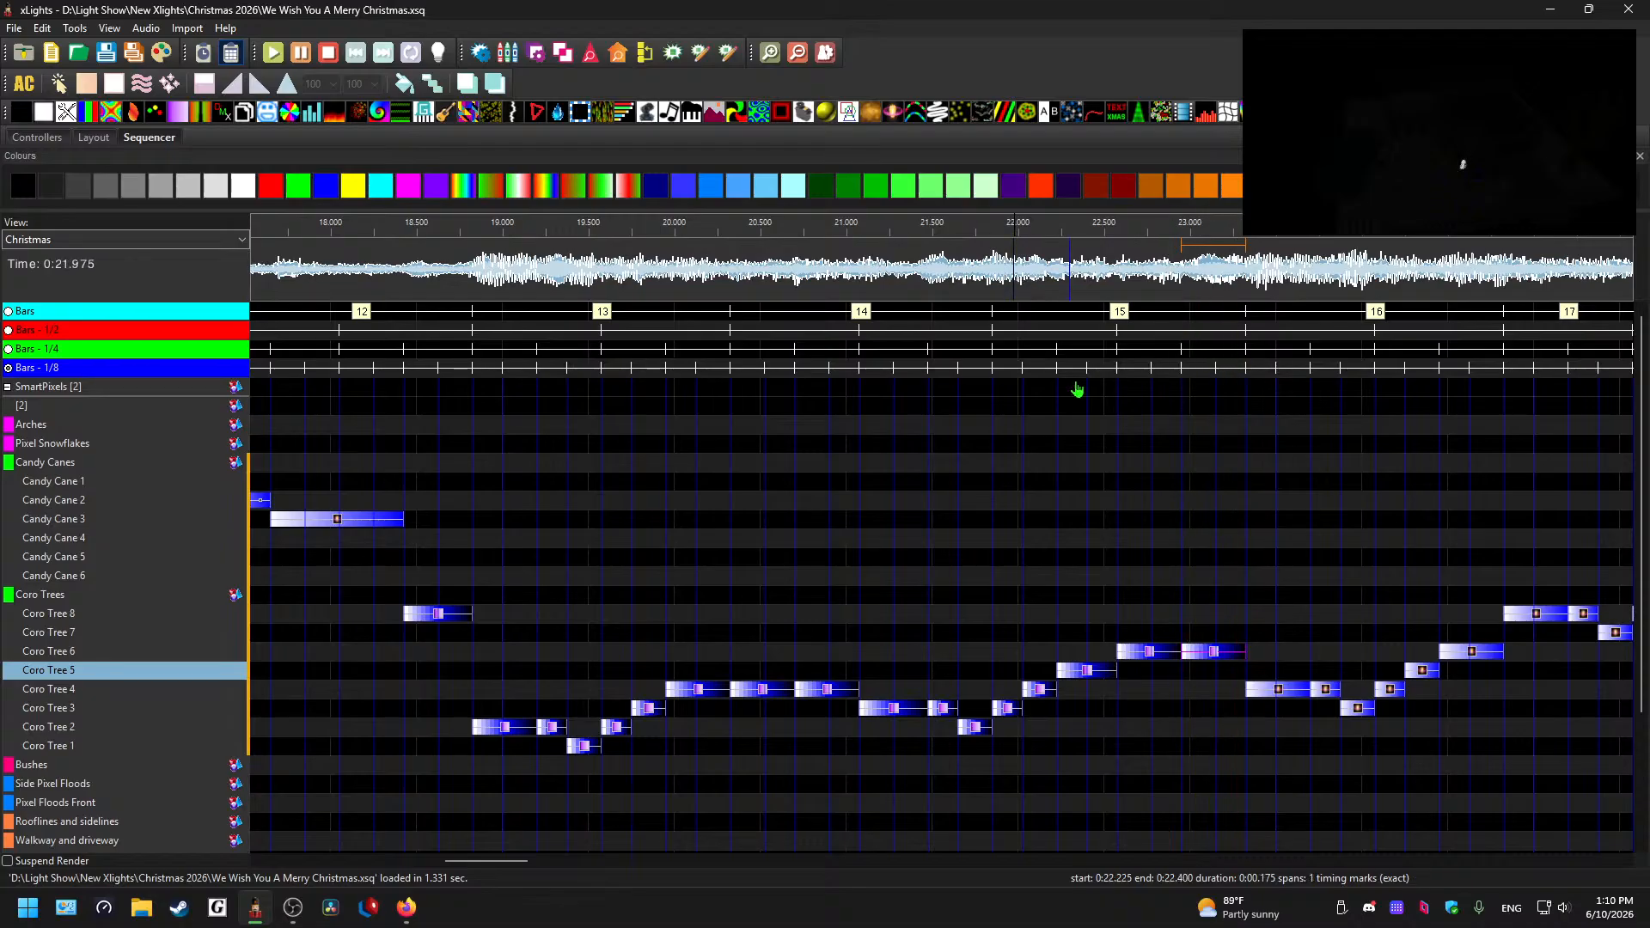
left_click(1158, 657)
key("Up")
left_click(1215, 658)
key("Up")
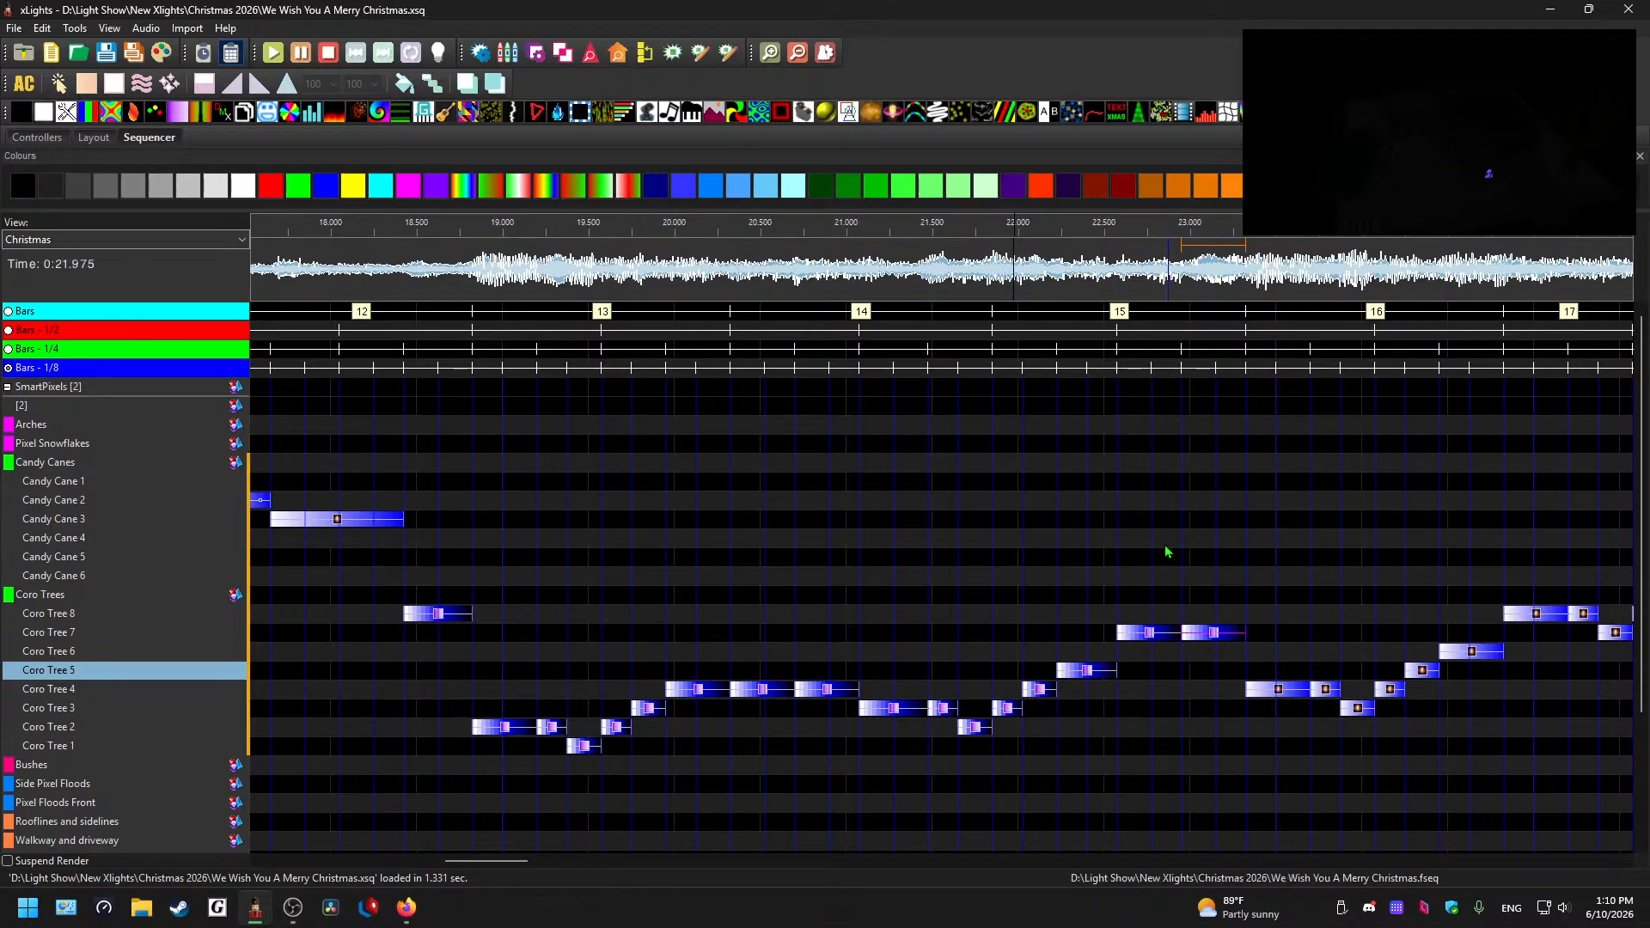
left_click(1040, 280)
key("space")
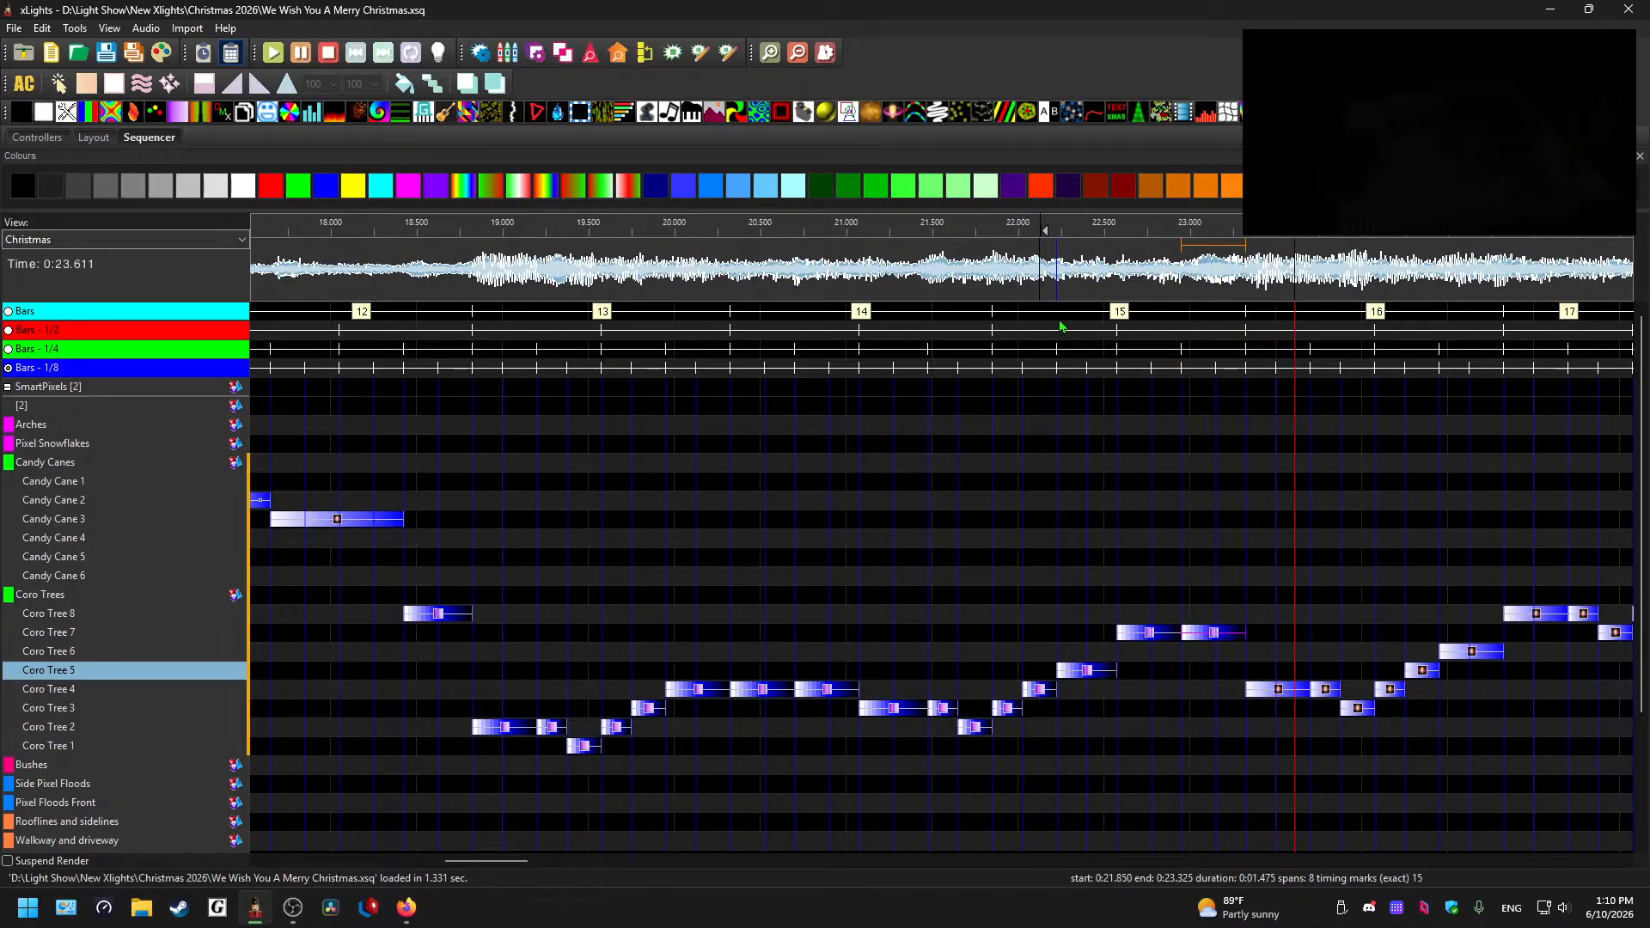
key("space")
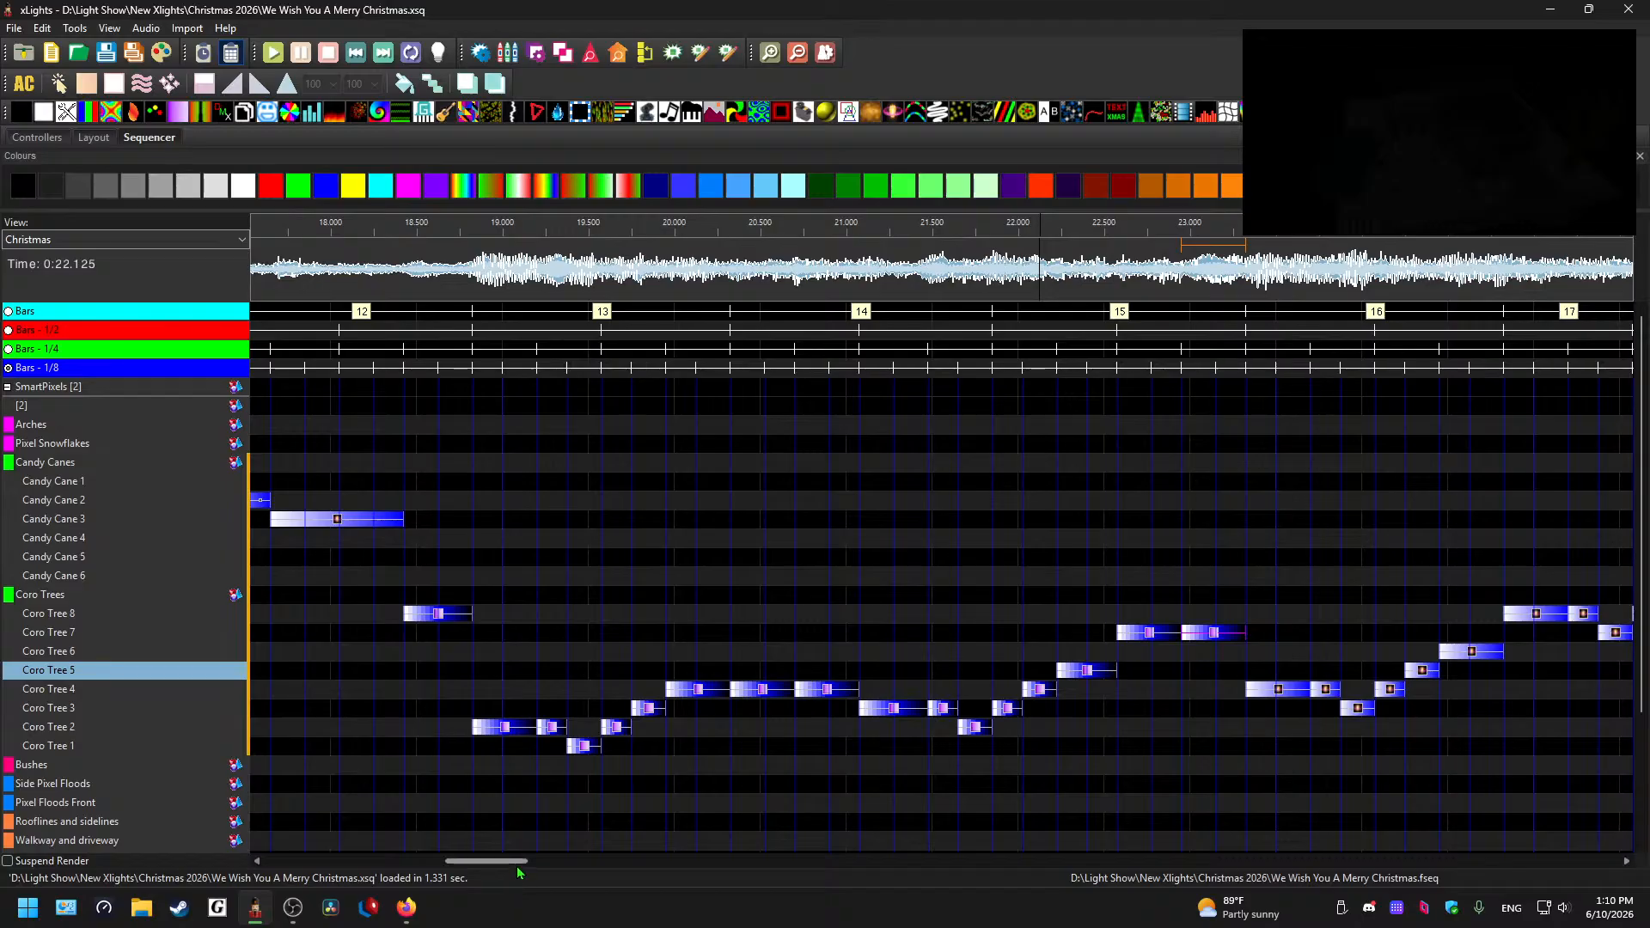
- Play from 24.125 seconds, and delete the Coro Tree Shockwaves between 23.325 and 25.200 seconds
left_click_drag(518, 861, 566, 862)
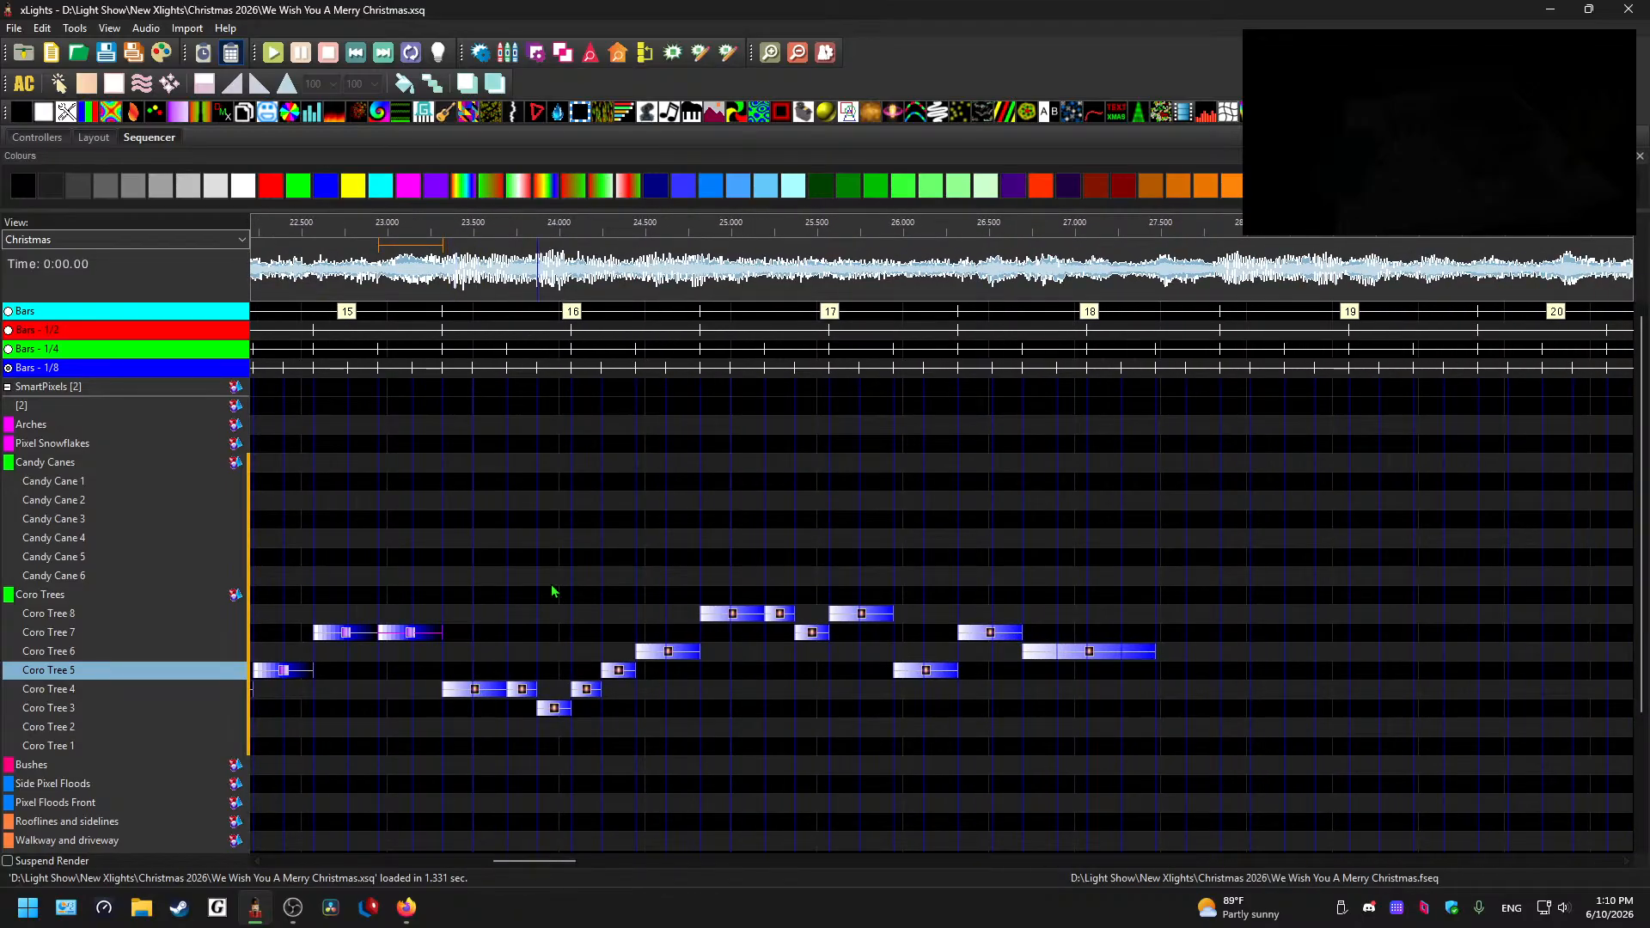
left_click(583, 268)
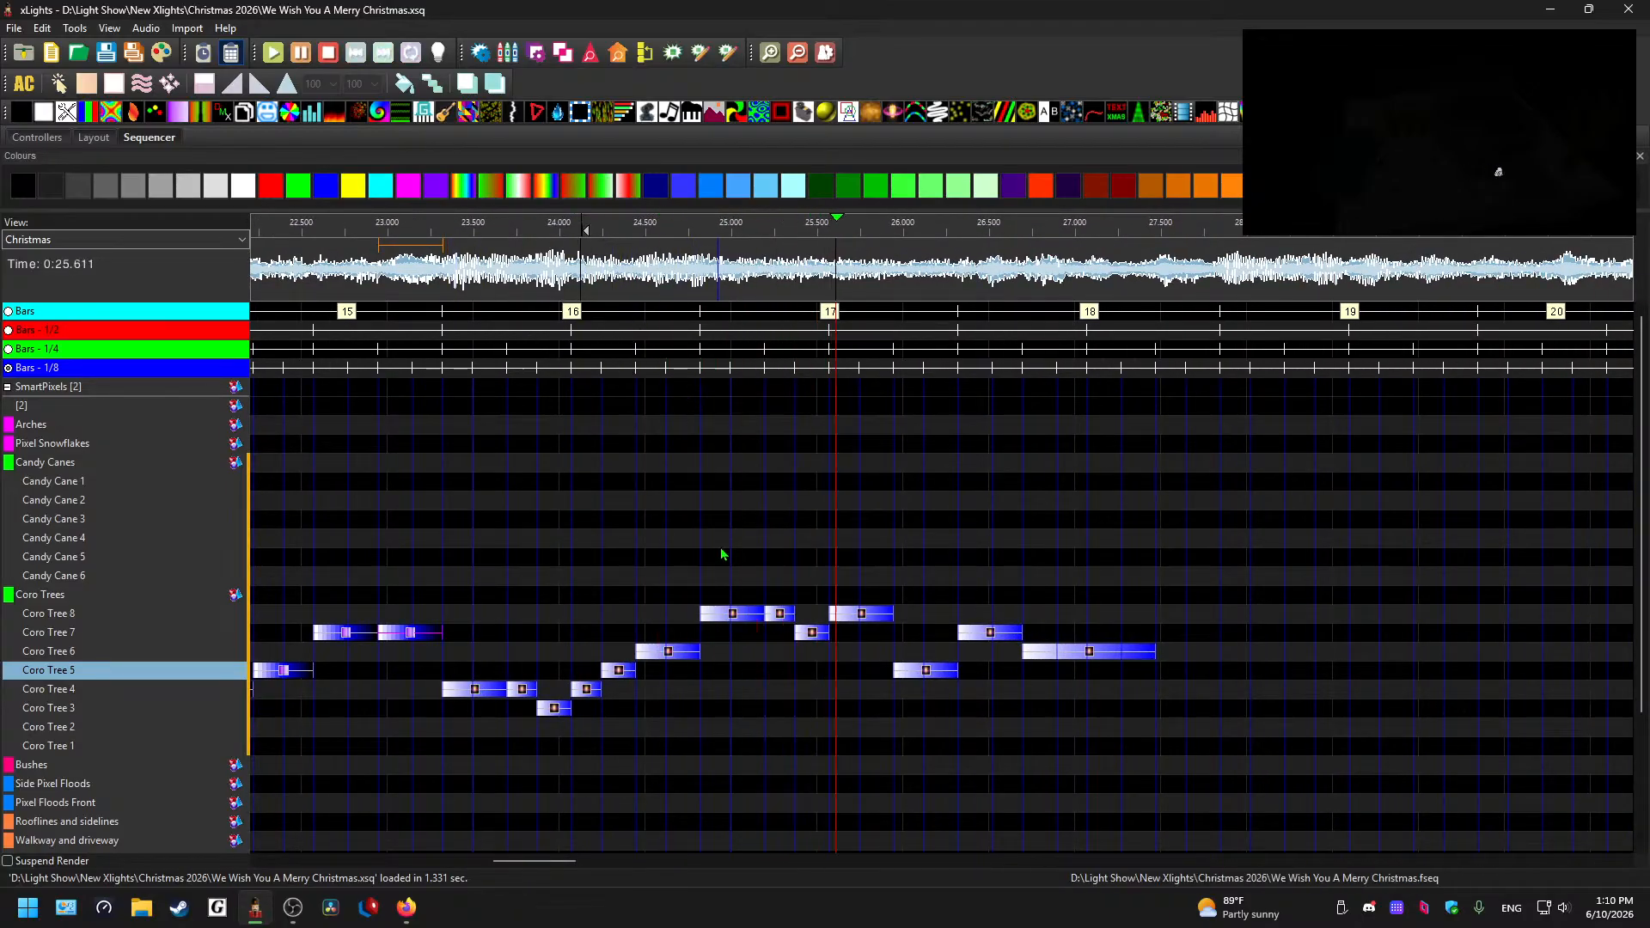
key("space")
left_click_drag(754, 637, 748, 689)
left_click_drag(731, 597, 467, 619)
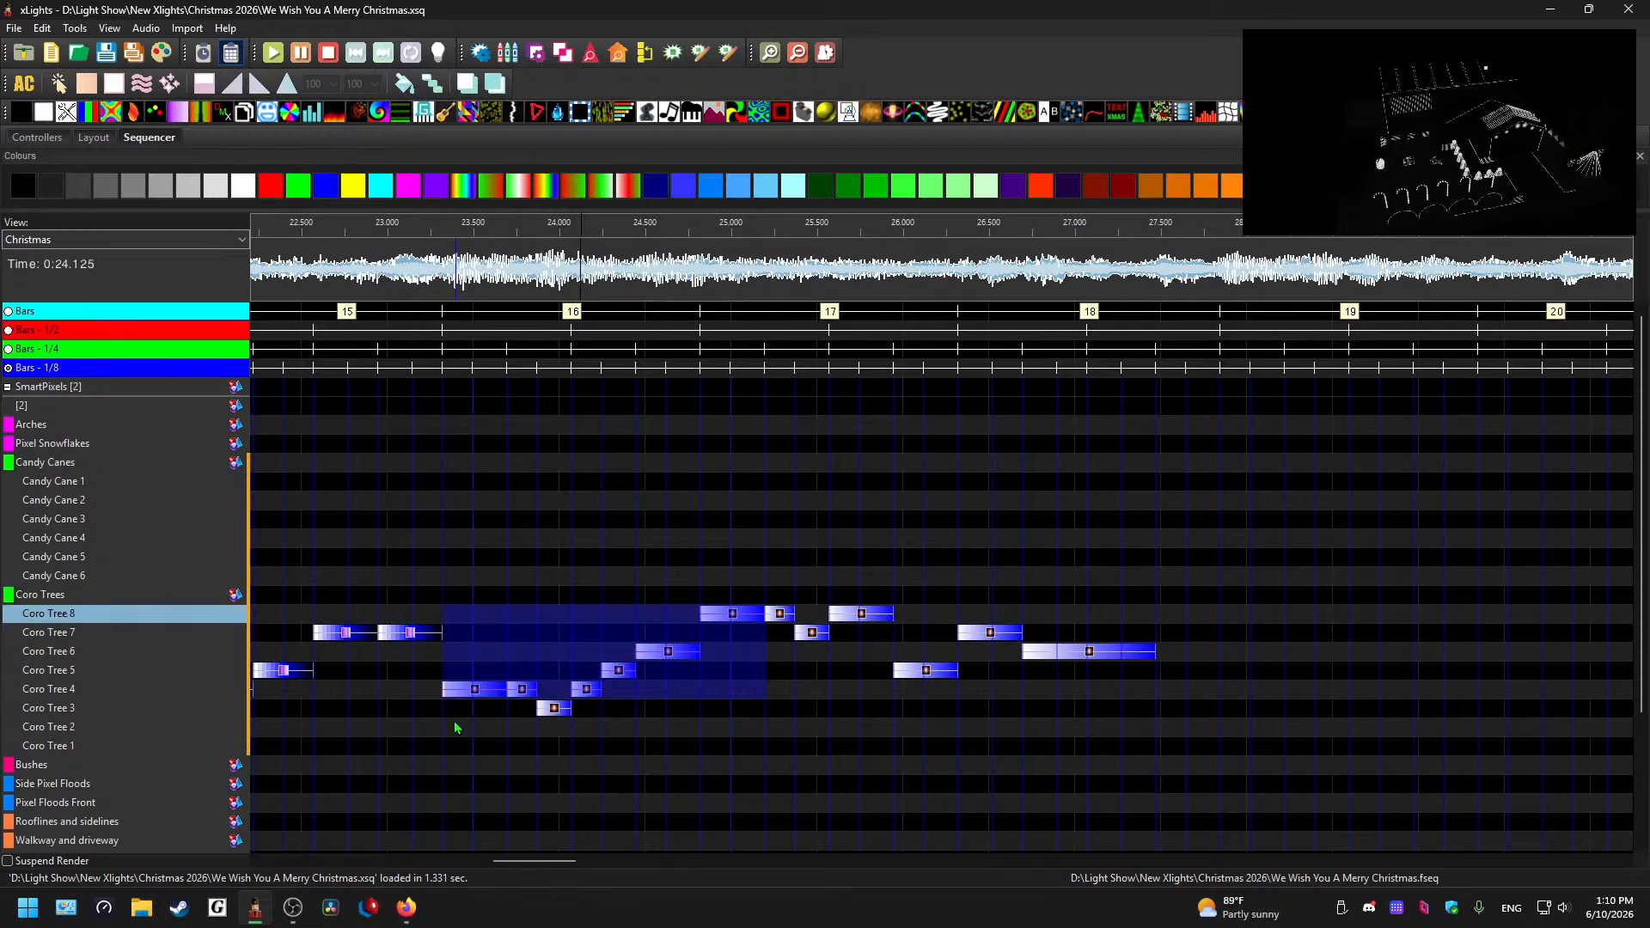
left_click_drag(453, 720, 772, 617)
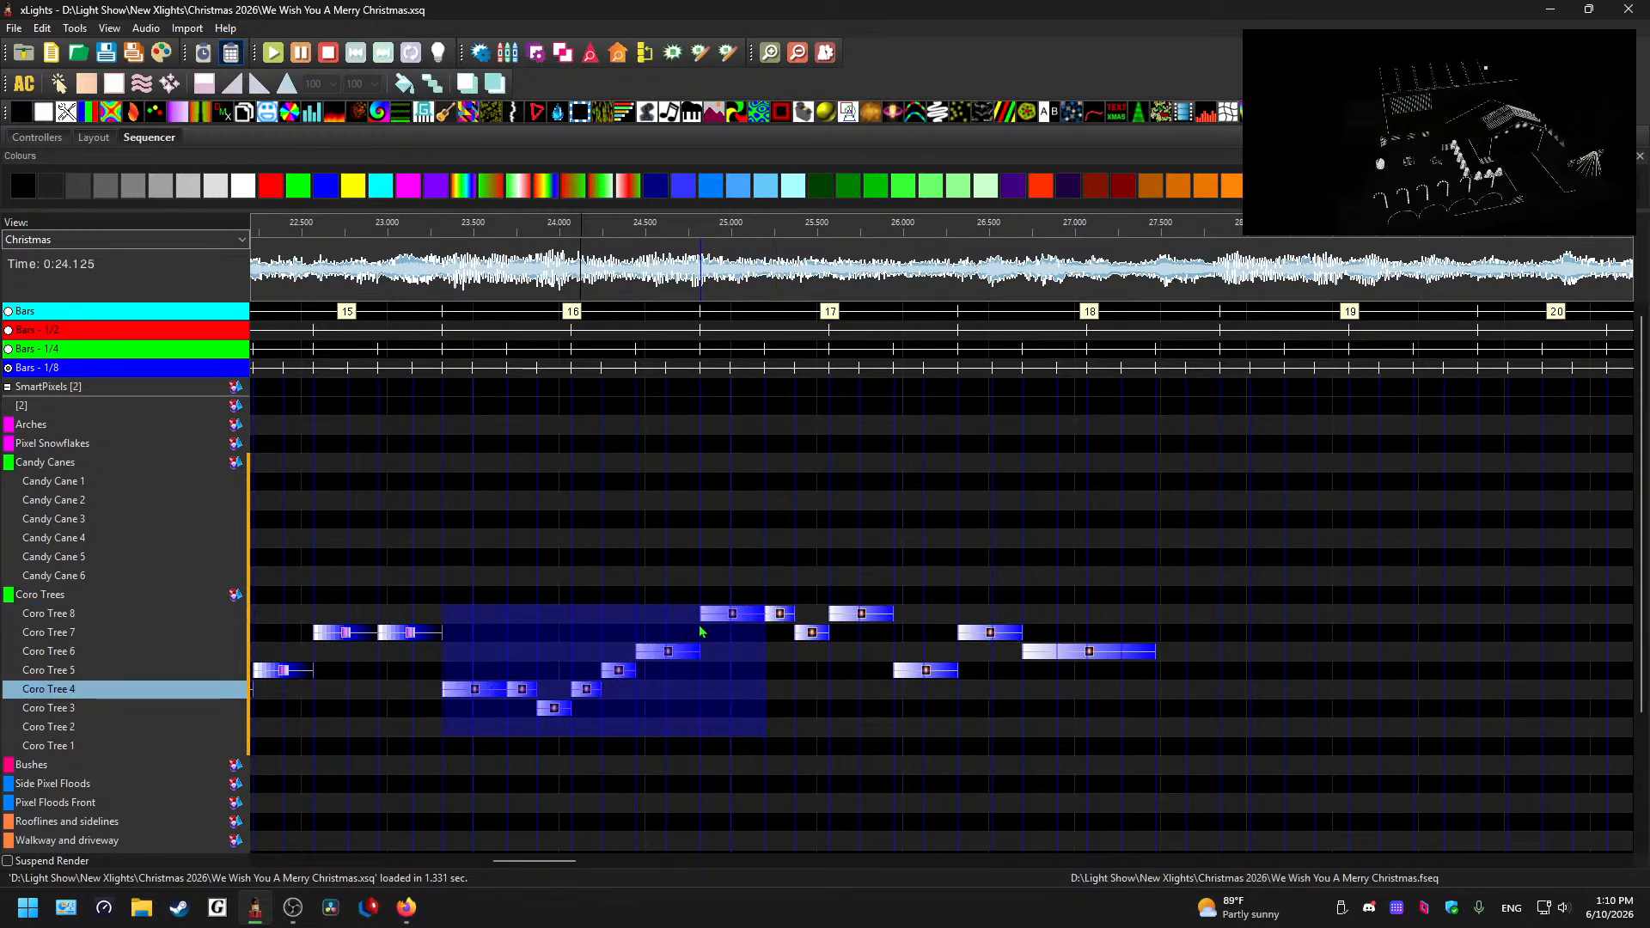
key("Delete")
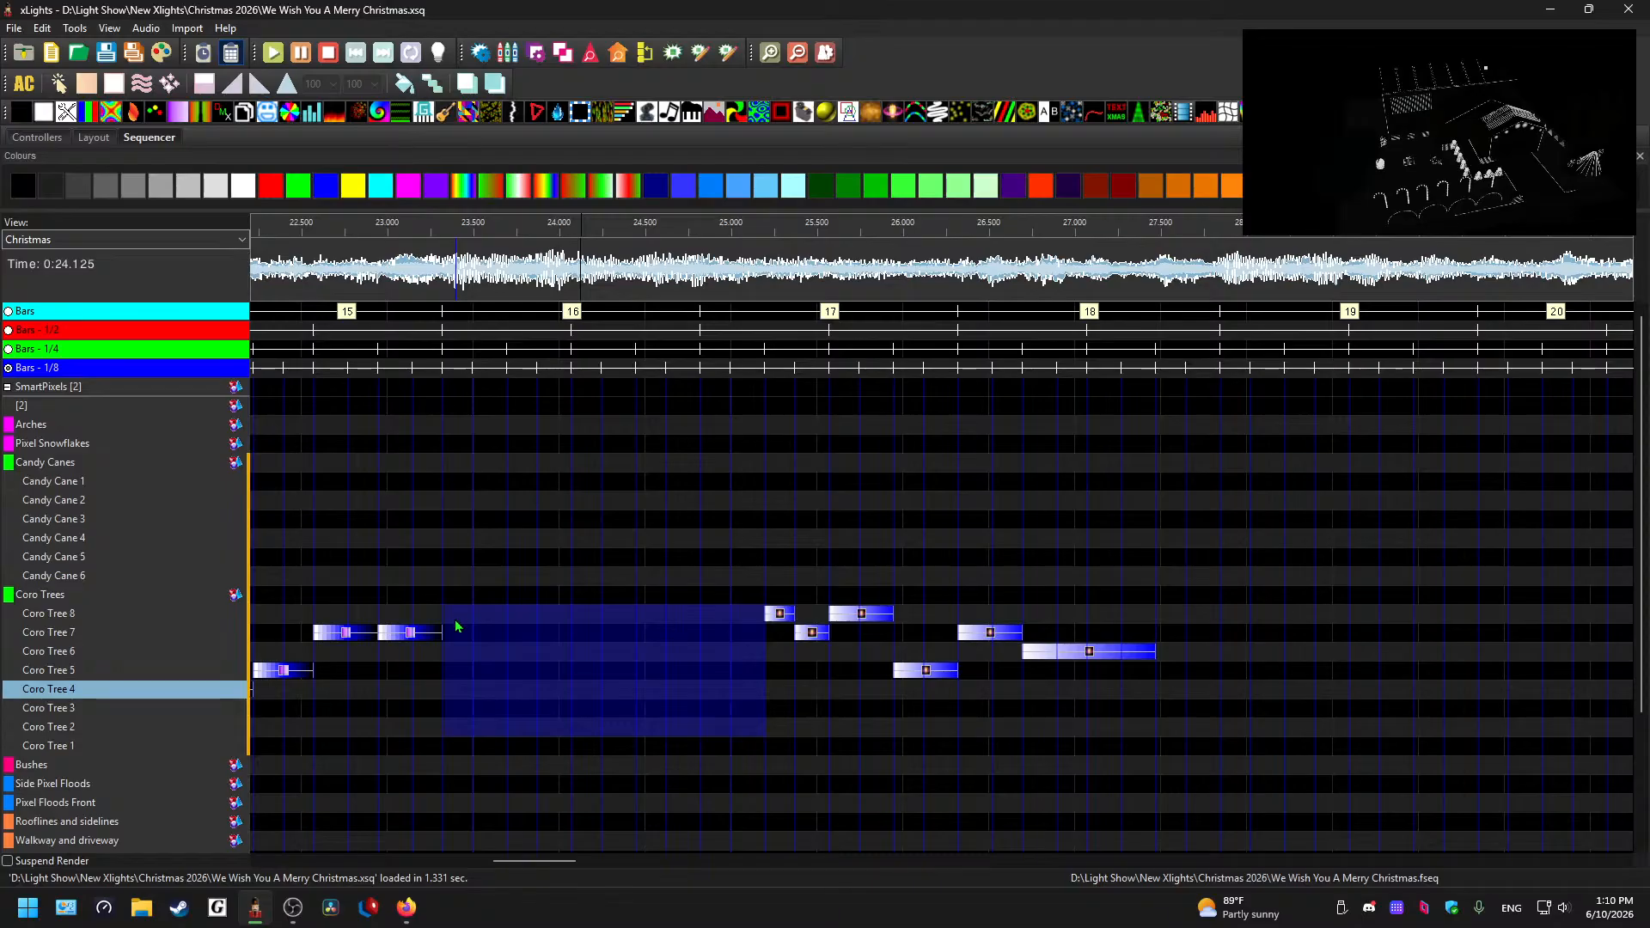
- Paste the copied Color Wash phrase at 23.325 seconds with its highest notes on Coro Tree 8, and play it against the melody
mouse_move(517, 863)
left_mouse_down()
mouse_move(484, 866)
mouse_move(504, 876)
mouse_move(525, 858)
left_mouse_up()
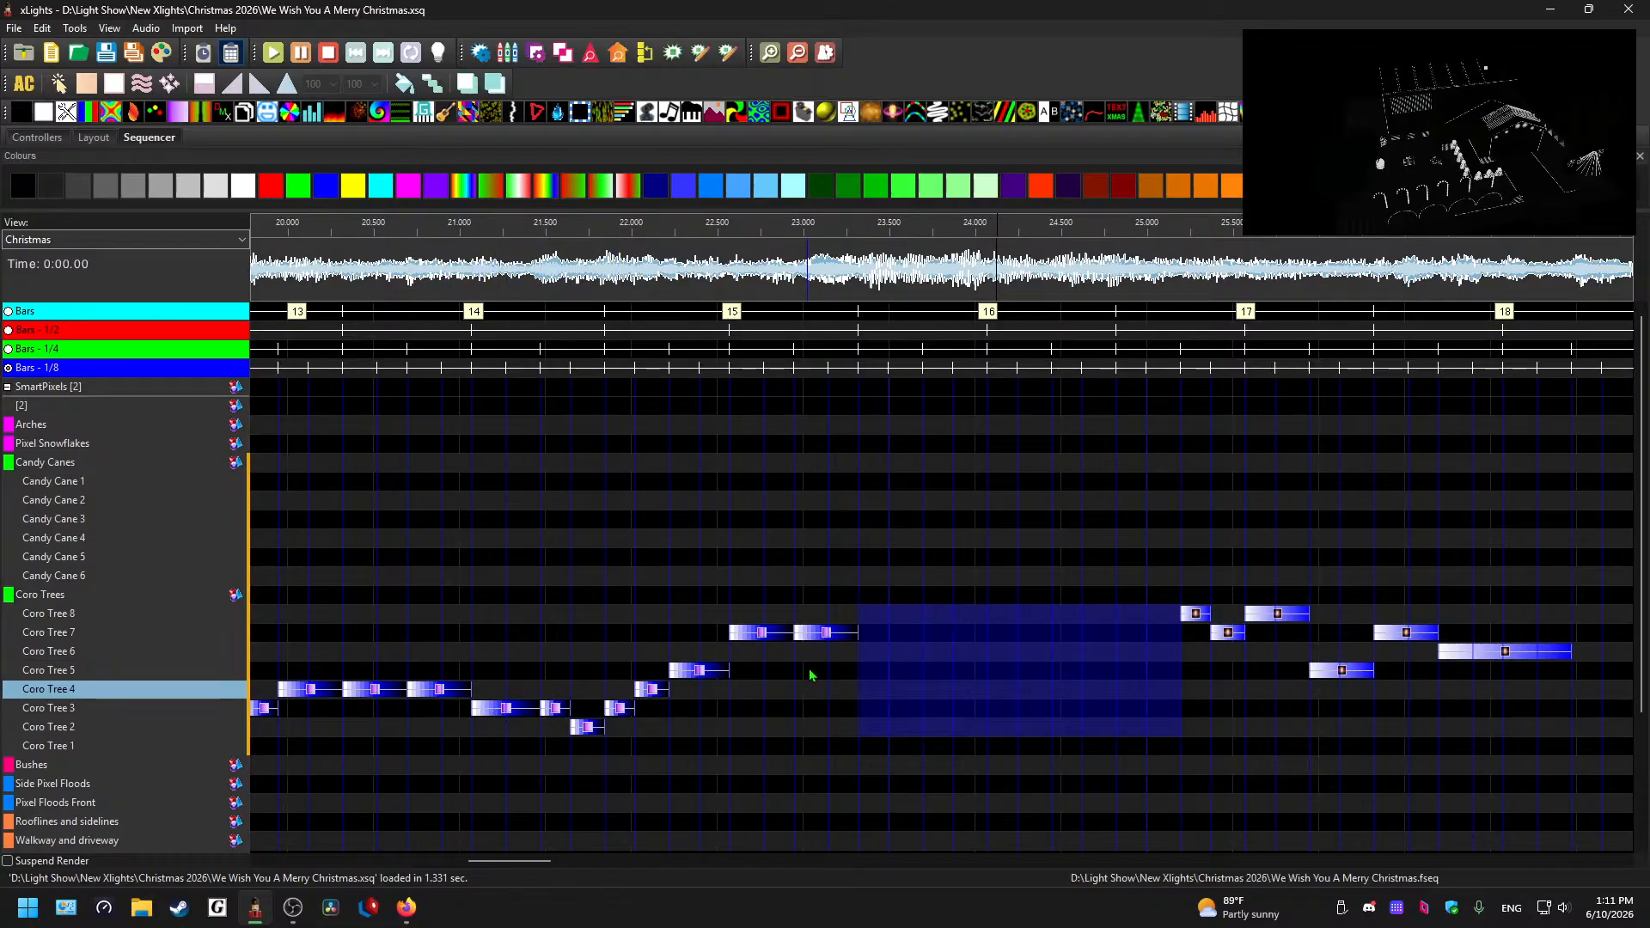
left_click(871, 612)
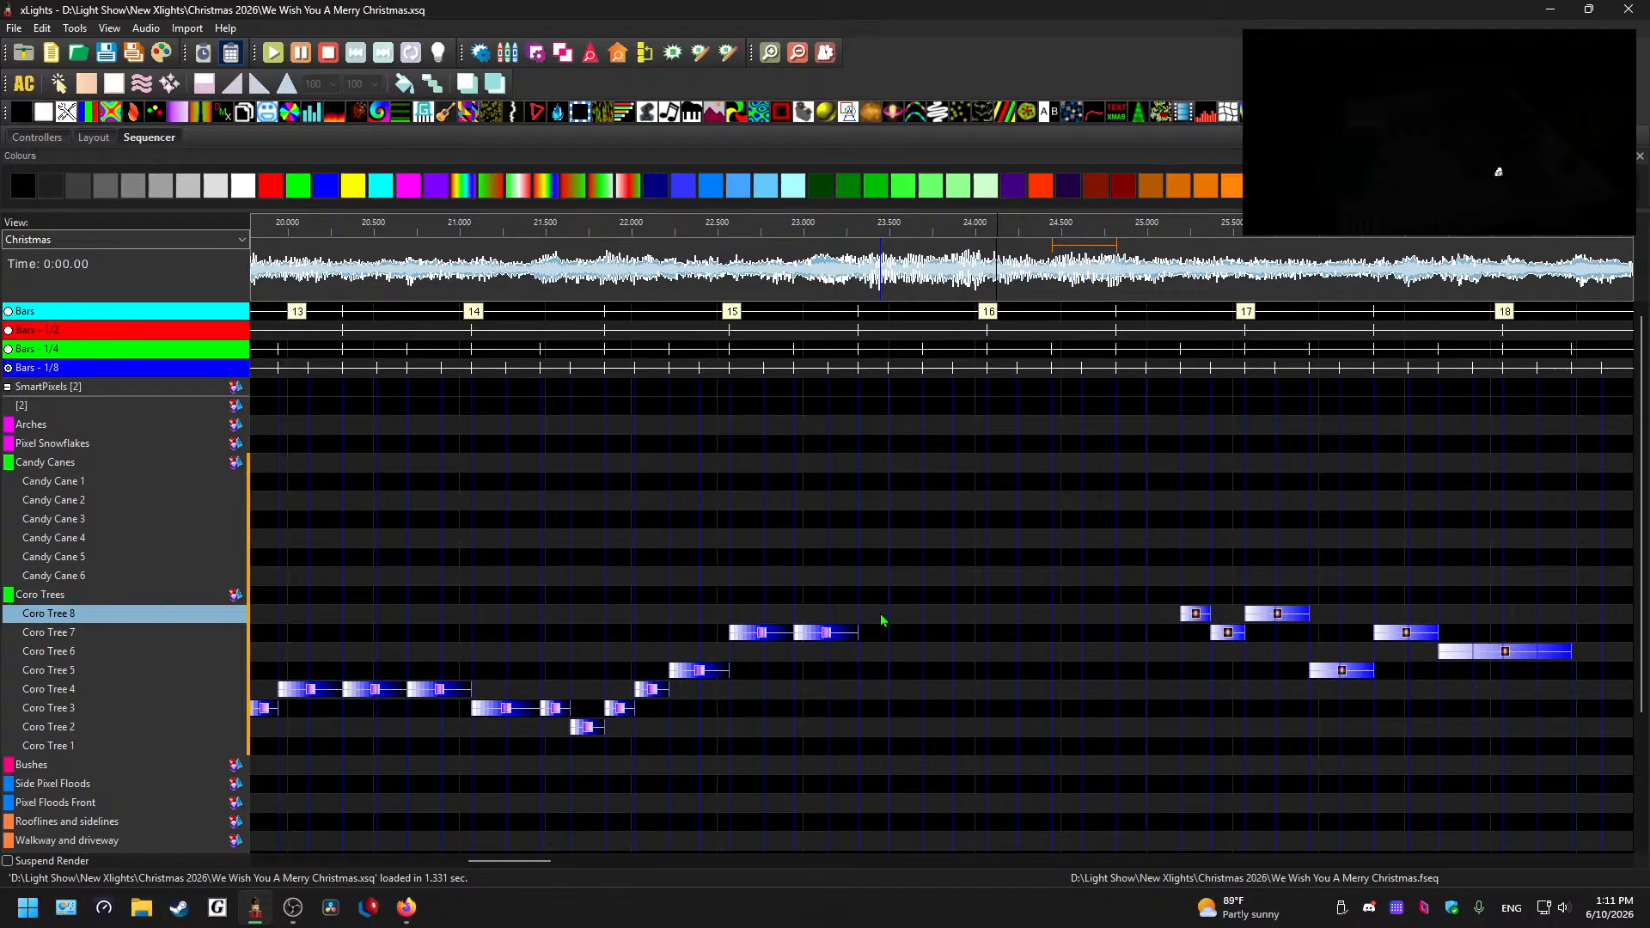
key("ctrl+v")
left_click_drag(750, 278, 733, 278)
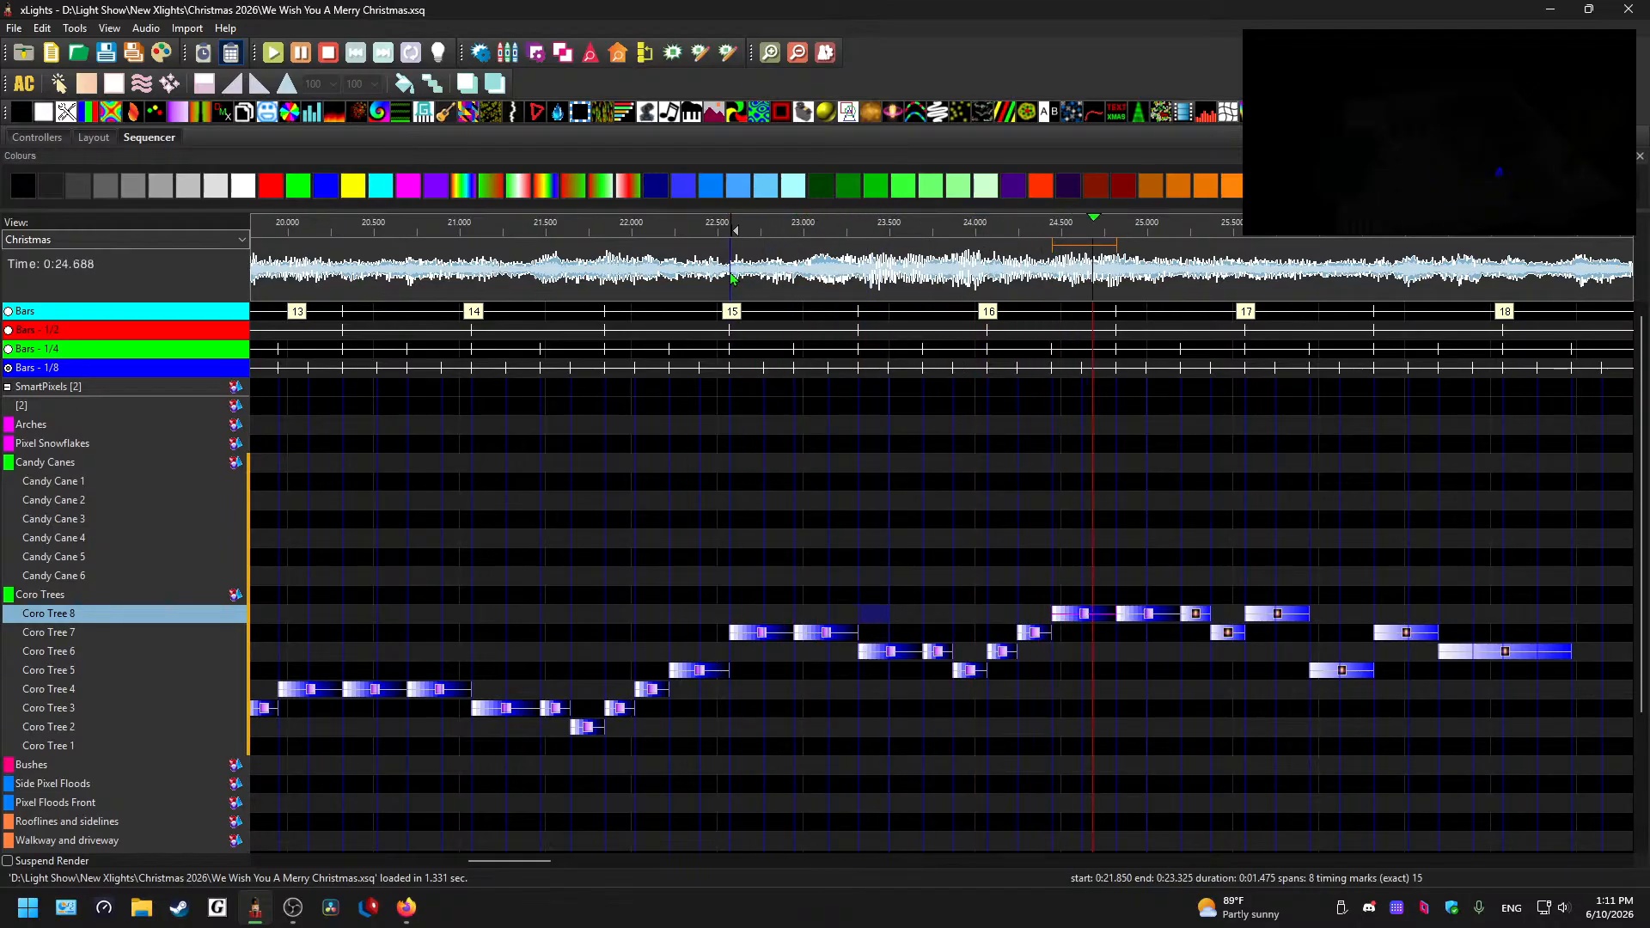
key("space")
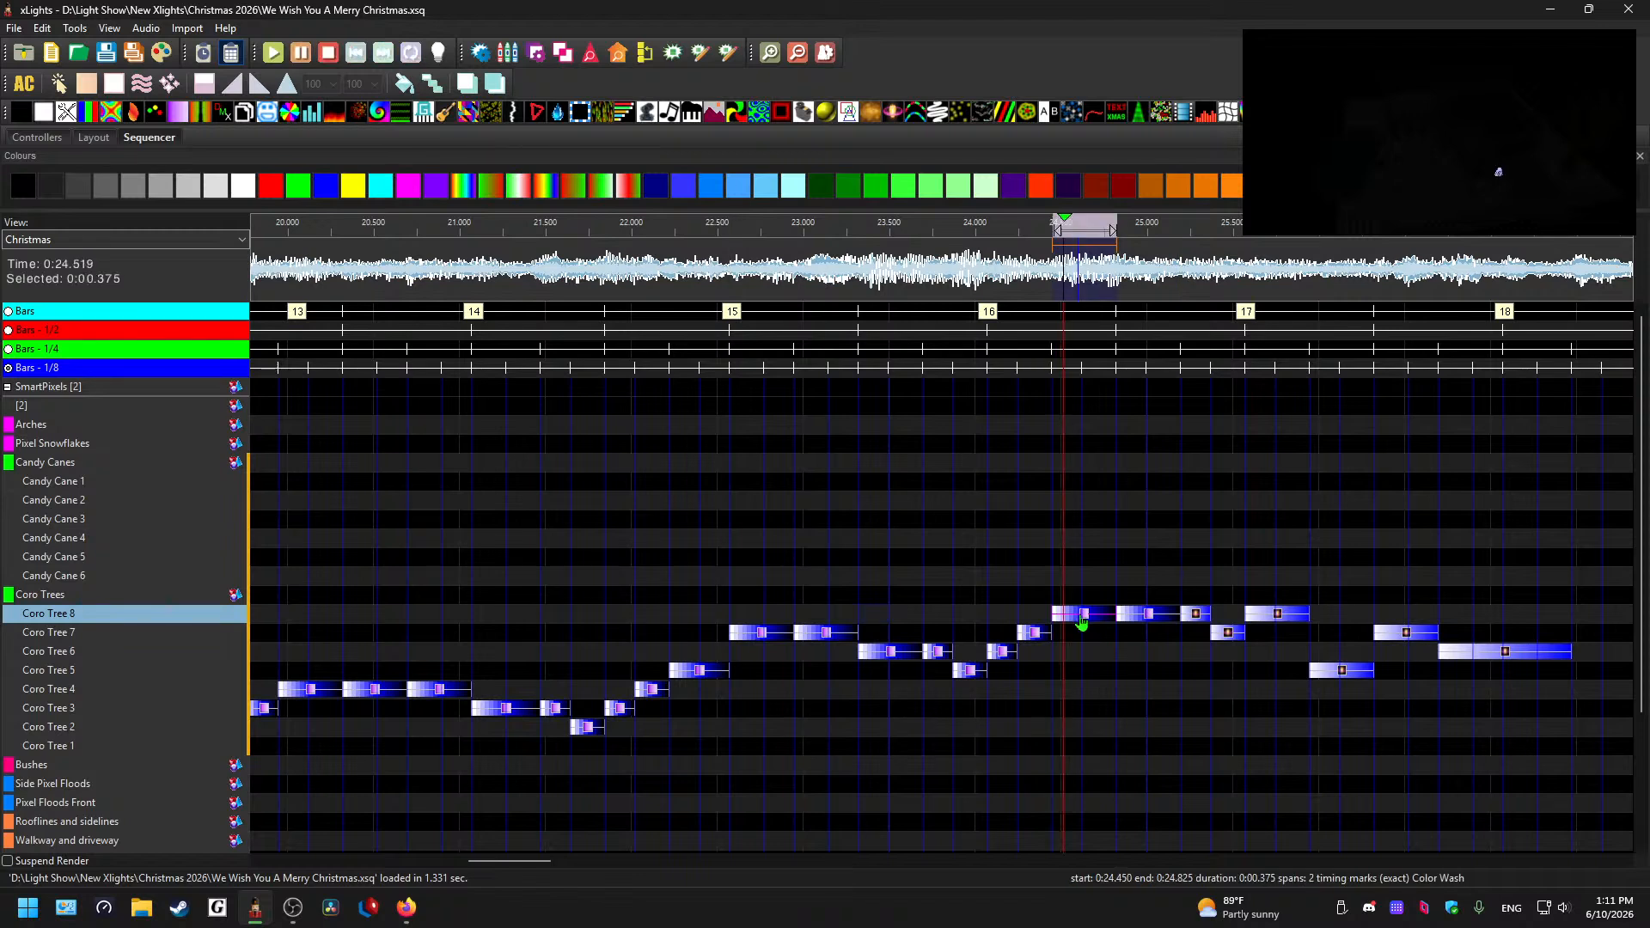
- Lower the effects at 24.825, 25.200 and 25.575 seconds to Coro Tree 6 and the one at 25.375 seconds to Coro Tree 5
left_click(1149, 614)
left_click_drag(1149, 618, 1157, 644)
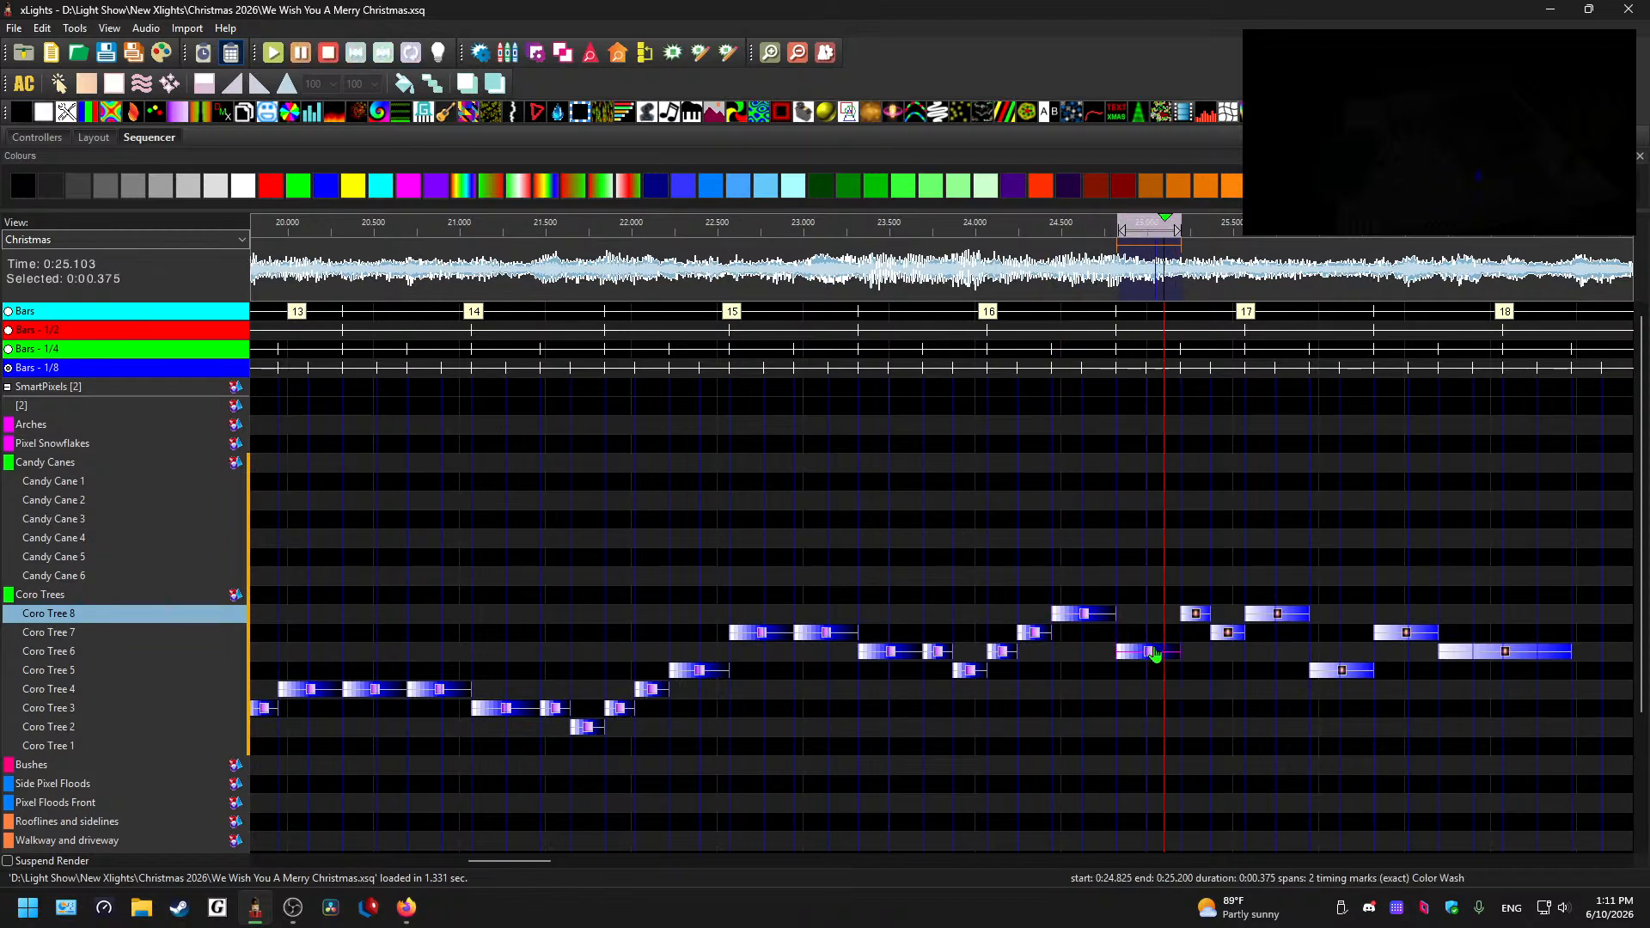
left_click(1197, 616)
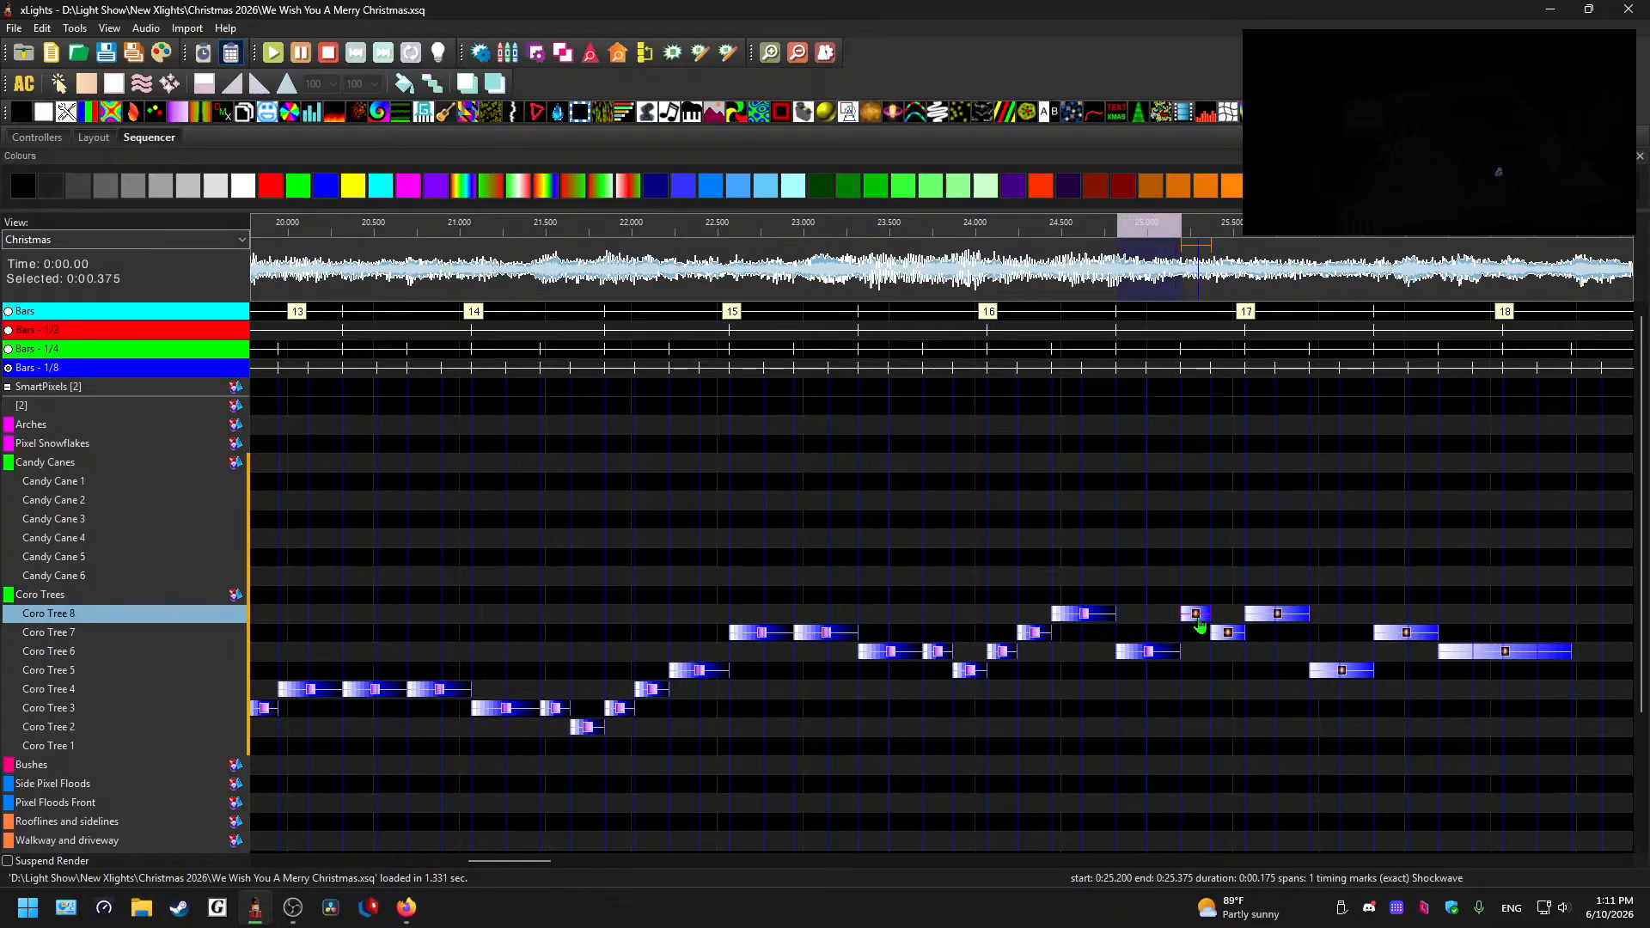
left_click_drag(1198, 618, 1230, 675)
left_click(1278, 615)
left_click_drag(1278, 615, 1280, 629)
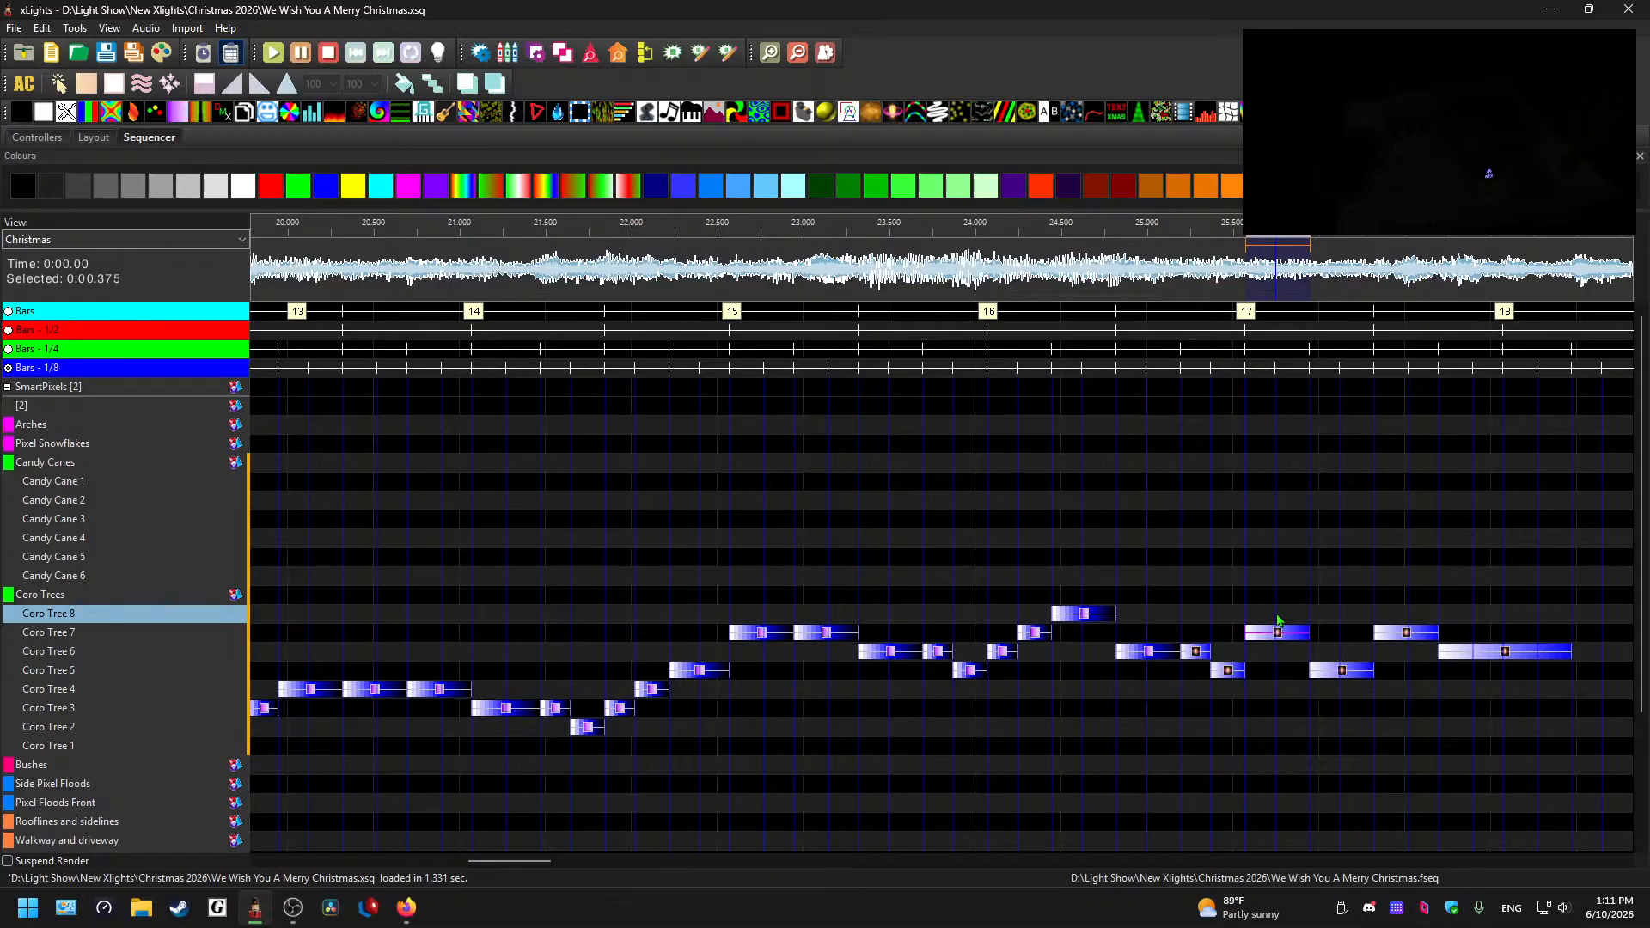
- Lower the Shockwaves at 25.950, 26.325 and 26.700 seconds to Coro Trees 3, 5 and 4 respectively
left_click(1340, 671)
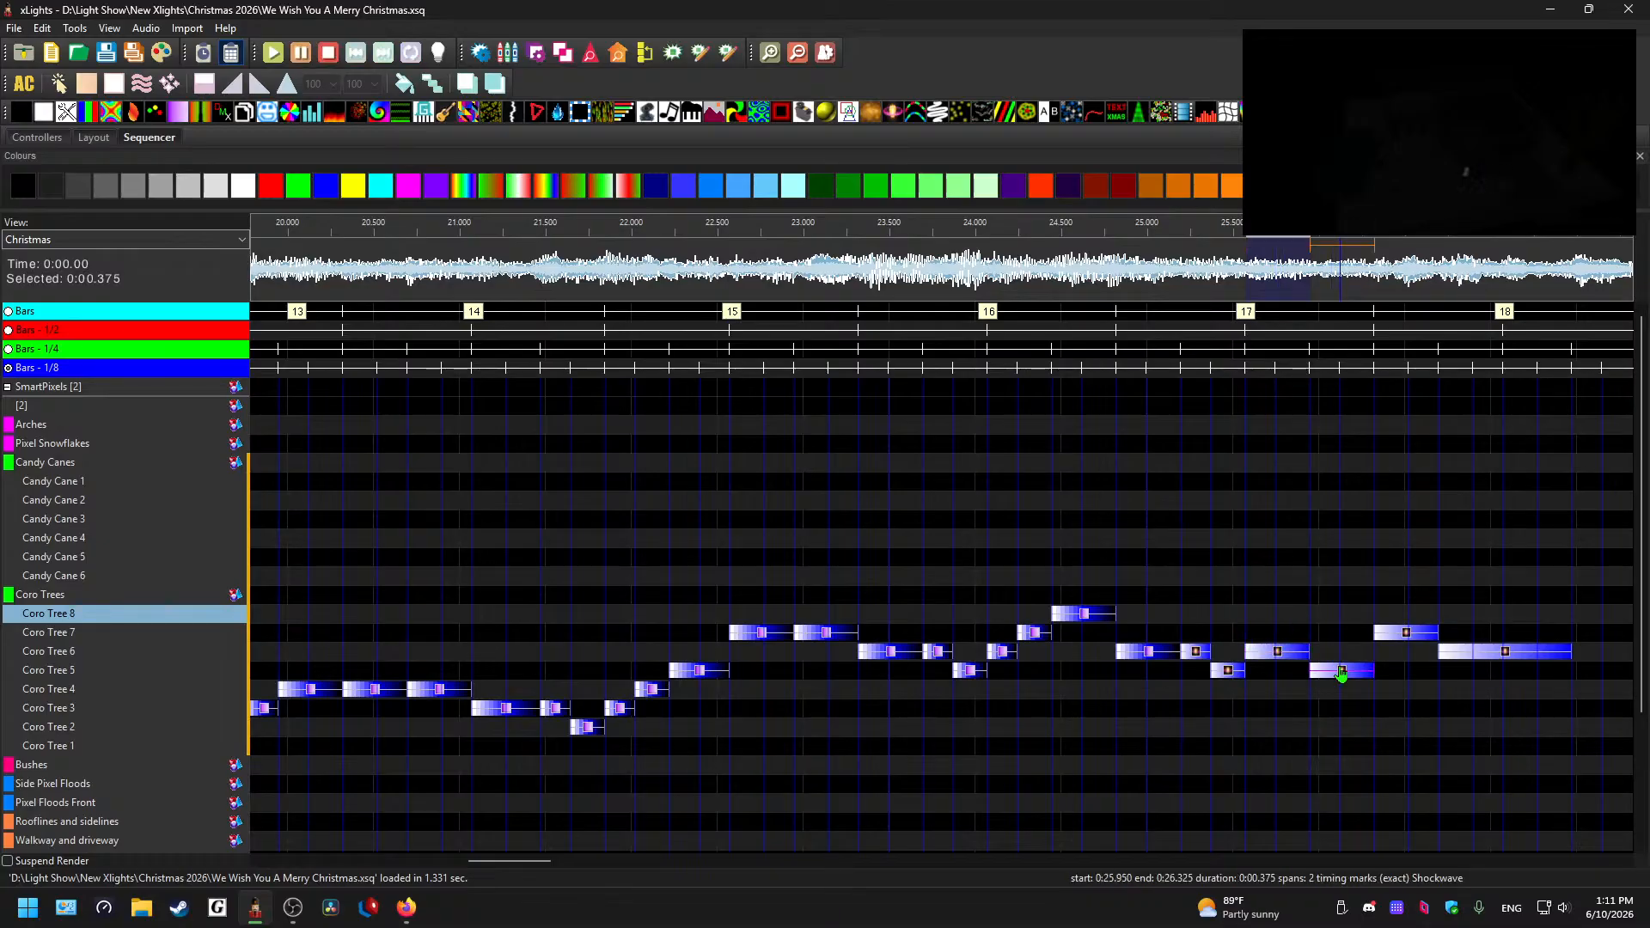
key("Down")
key("Down")
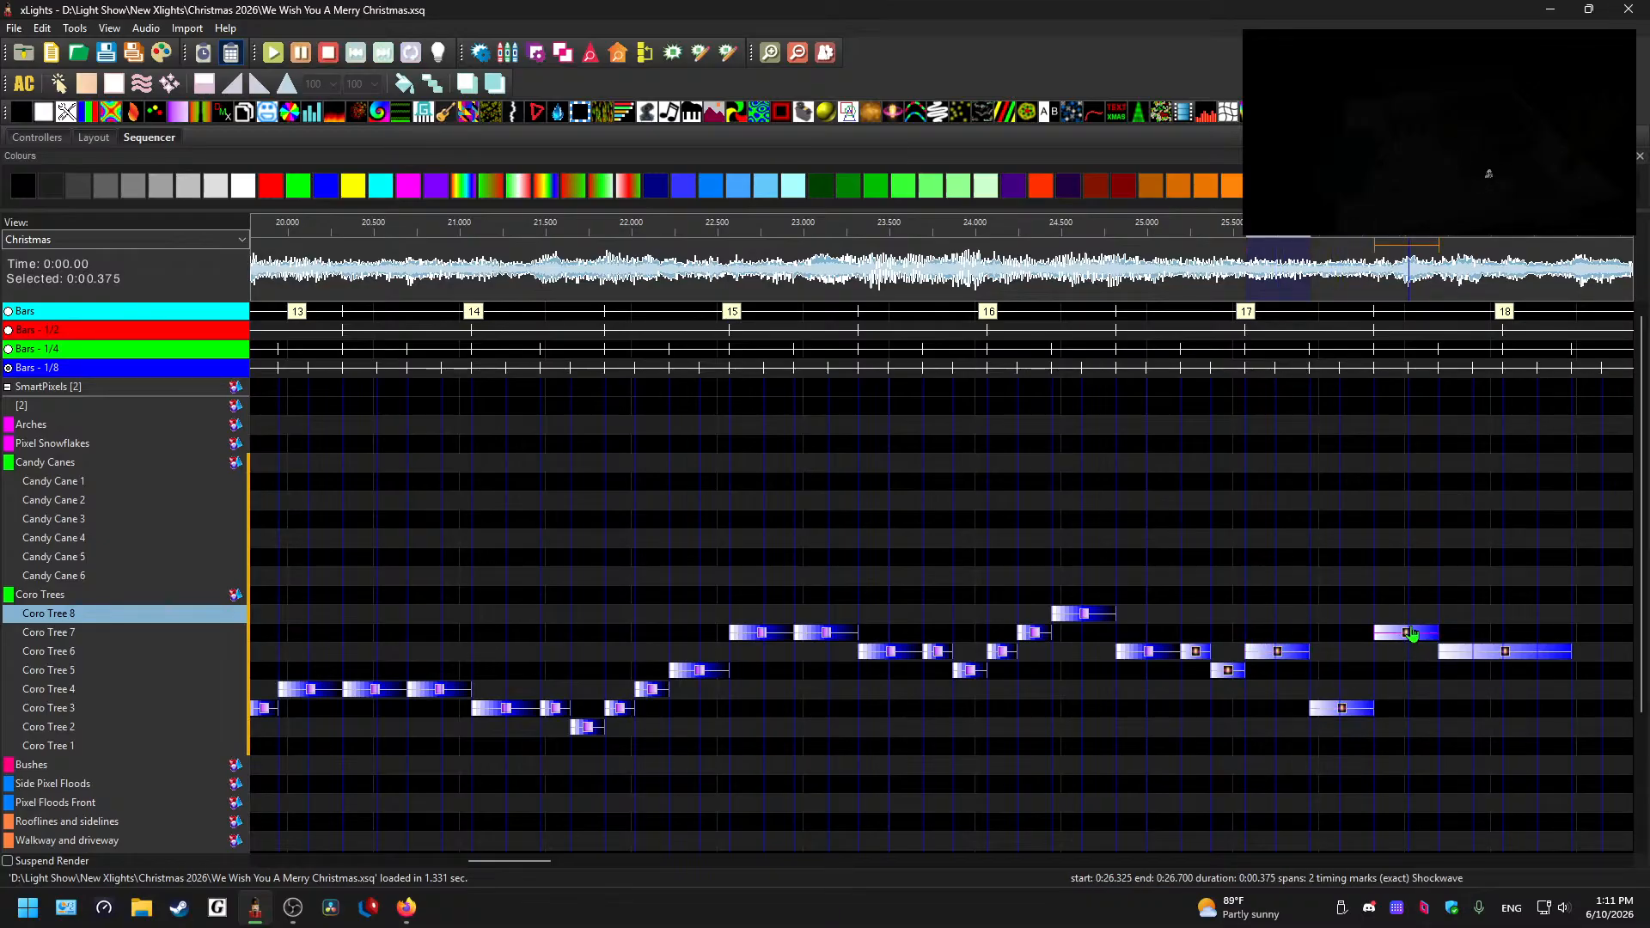
key("Down")
key("Down")
left_click(1506, 653)
key("Down")
key("Down")
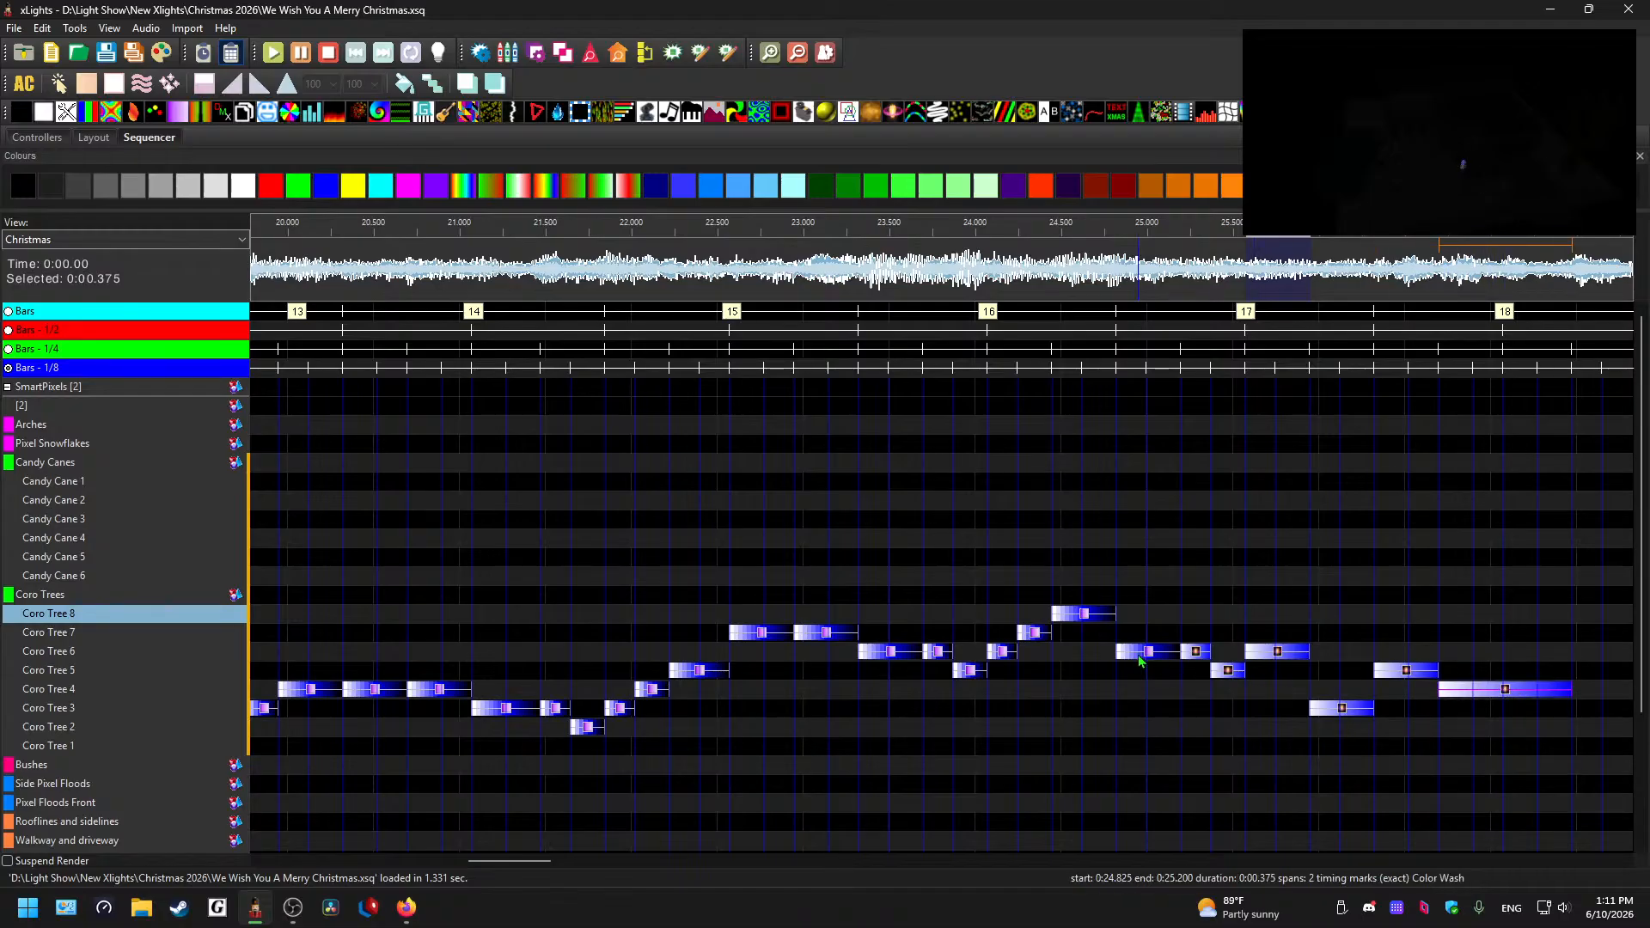
- Replace the six remaining Coro Tree Shockwaves from 25.200 seconds to the phrase's end with Color Washes
key("super")
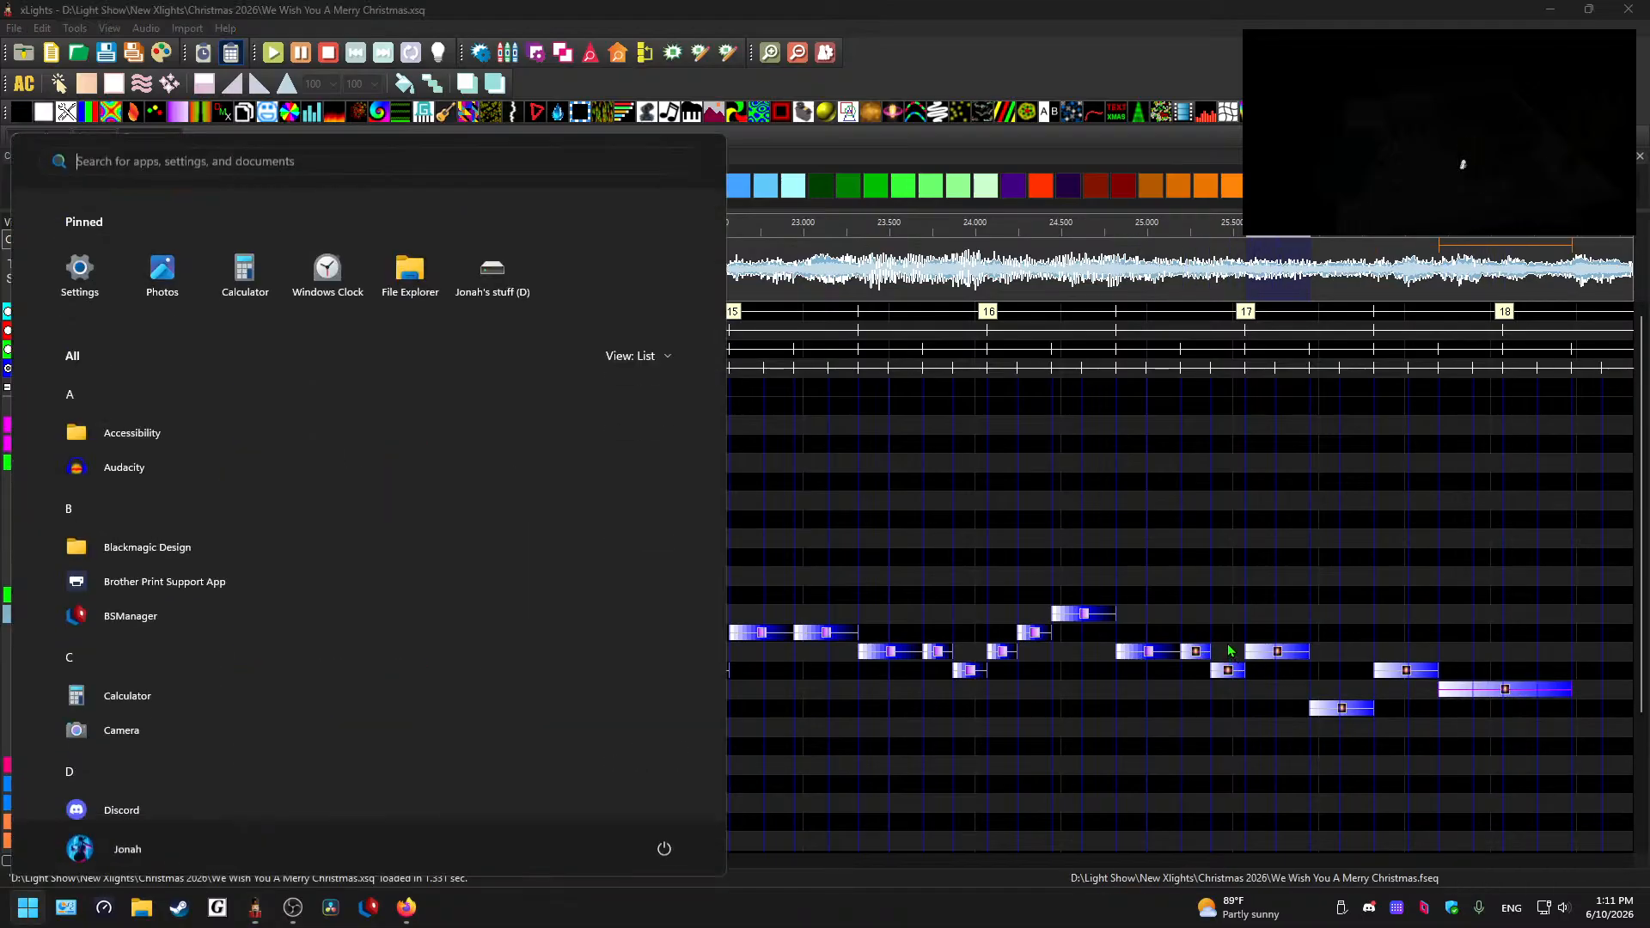
key("super")
scroll(1230, 654, "up", 1)
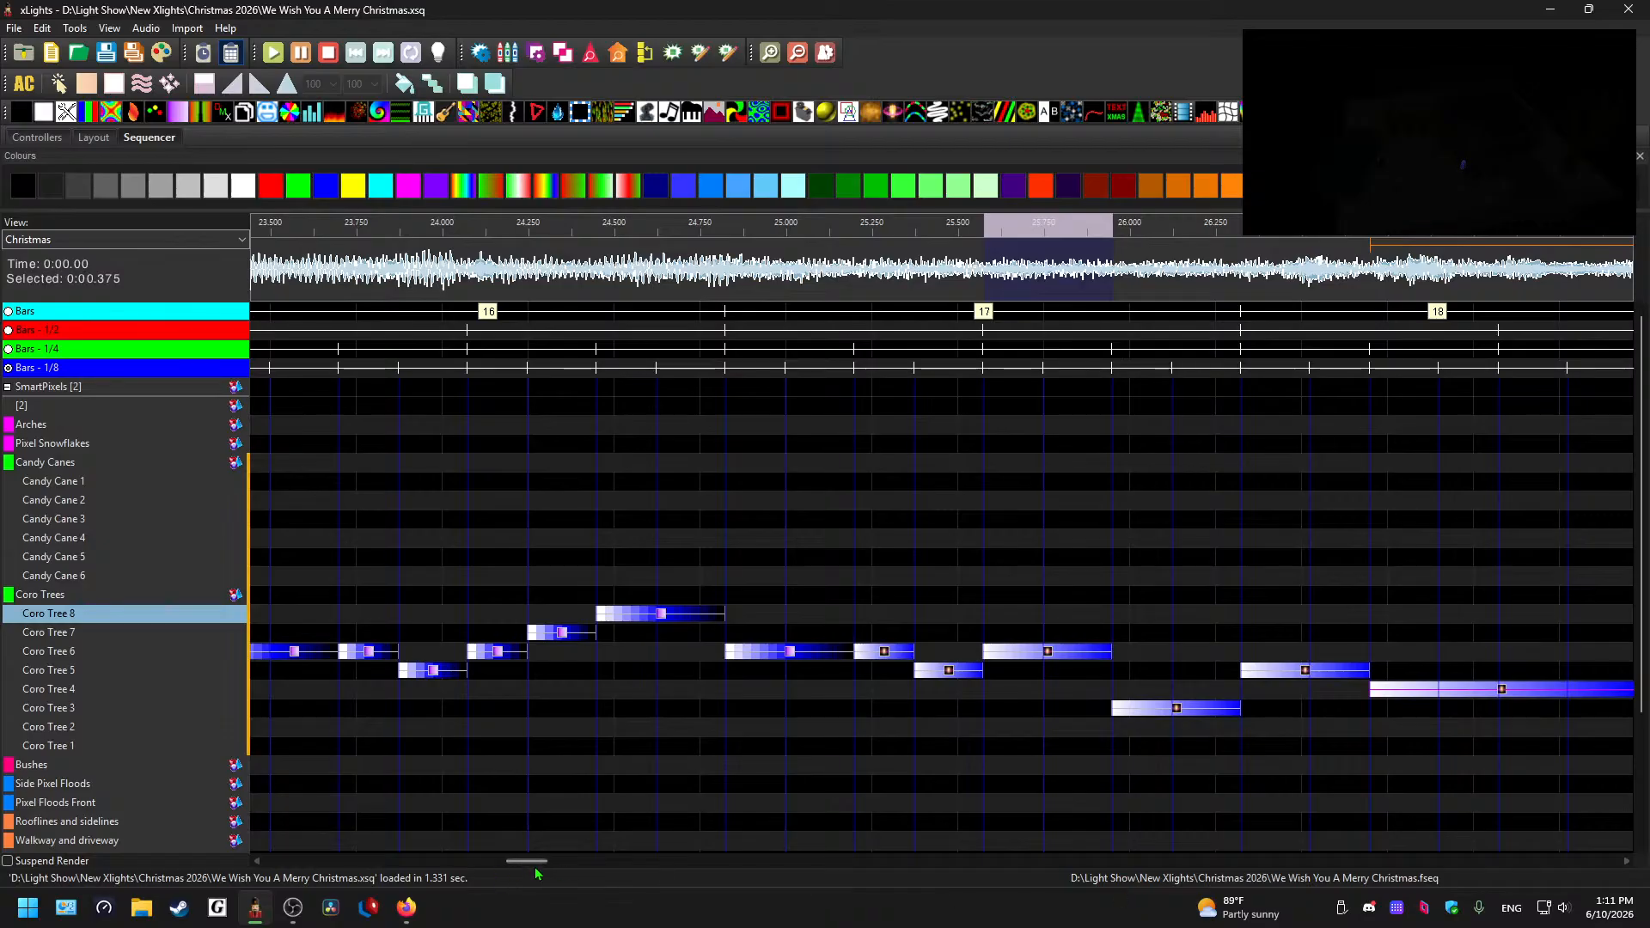
left_click_drag(535, 865, 543, 866)
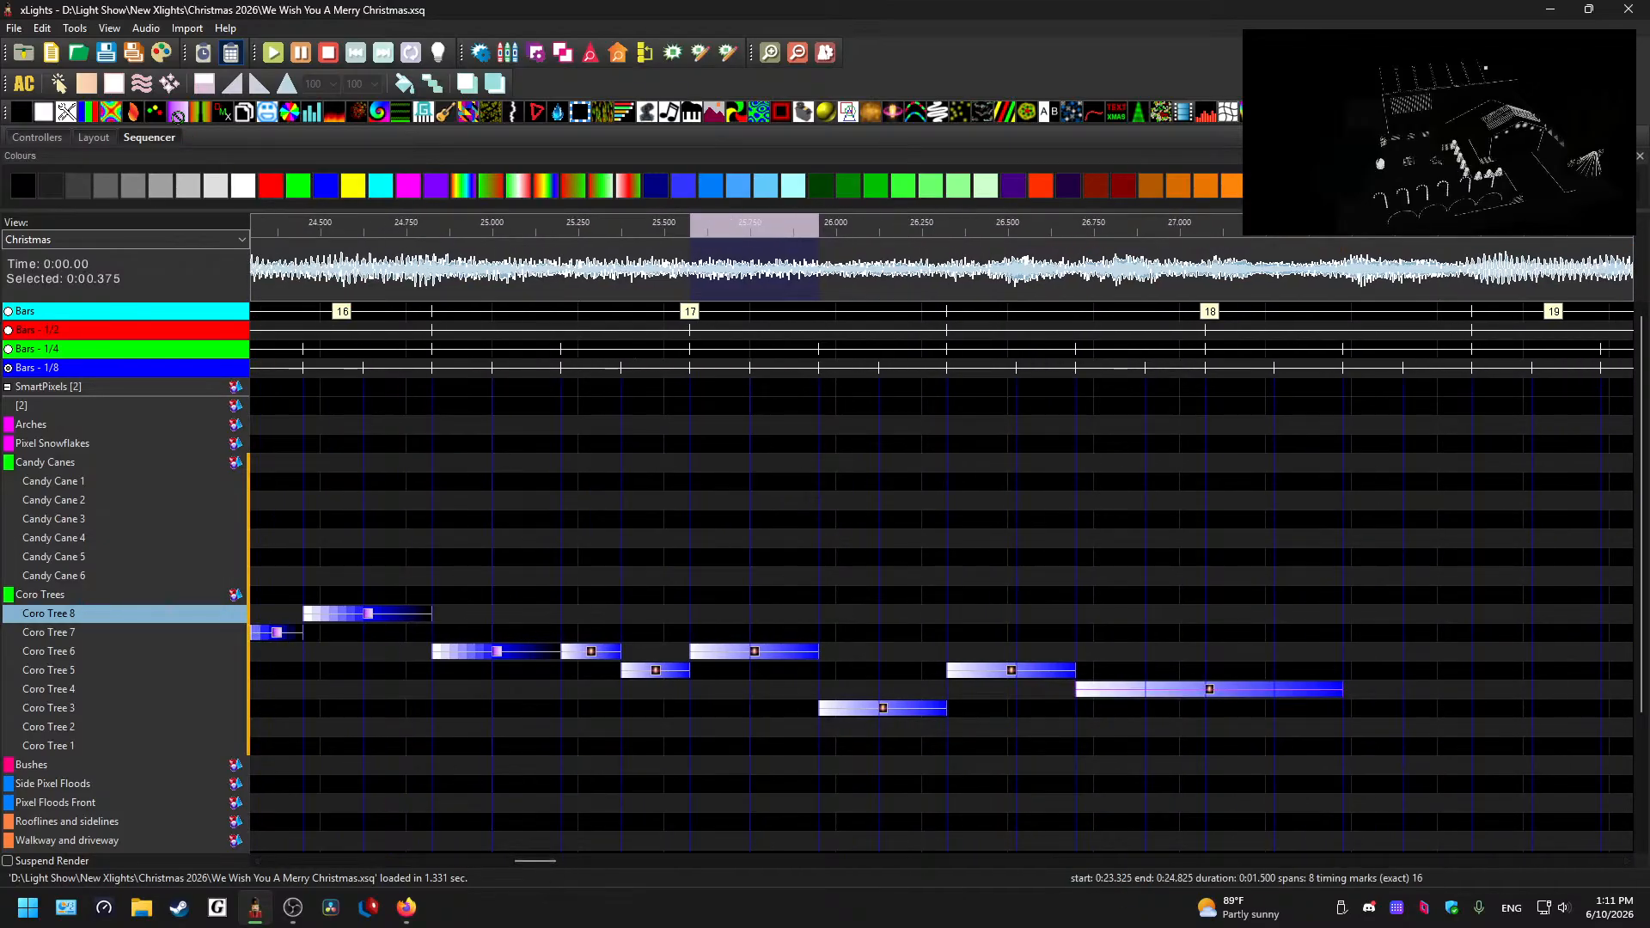
left_click_drag(588, 632, 611, 652)
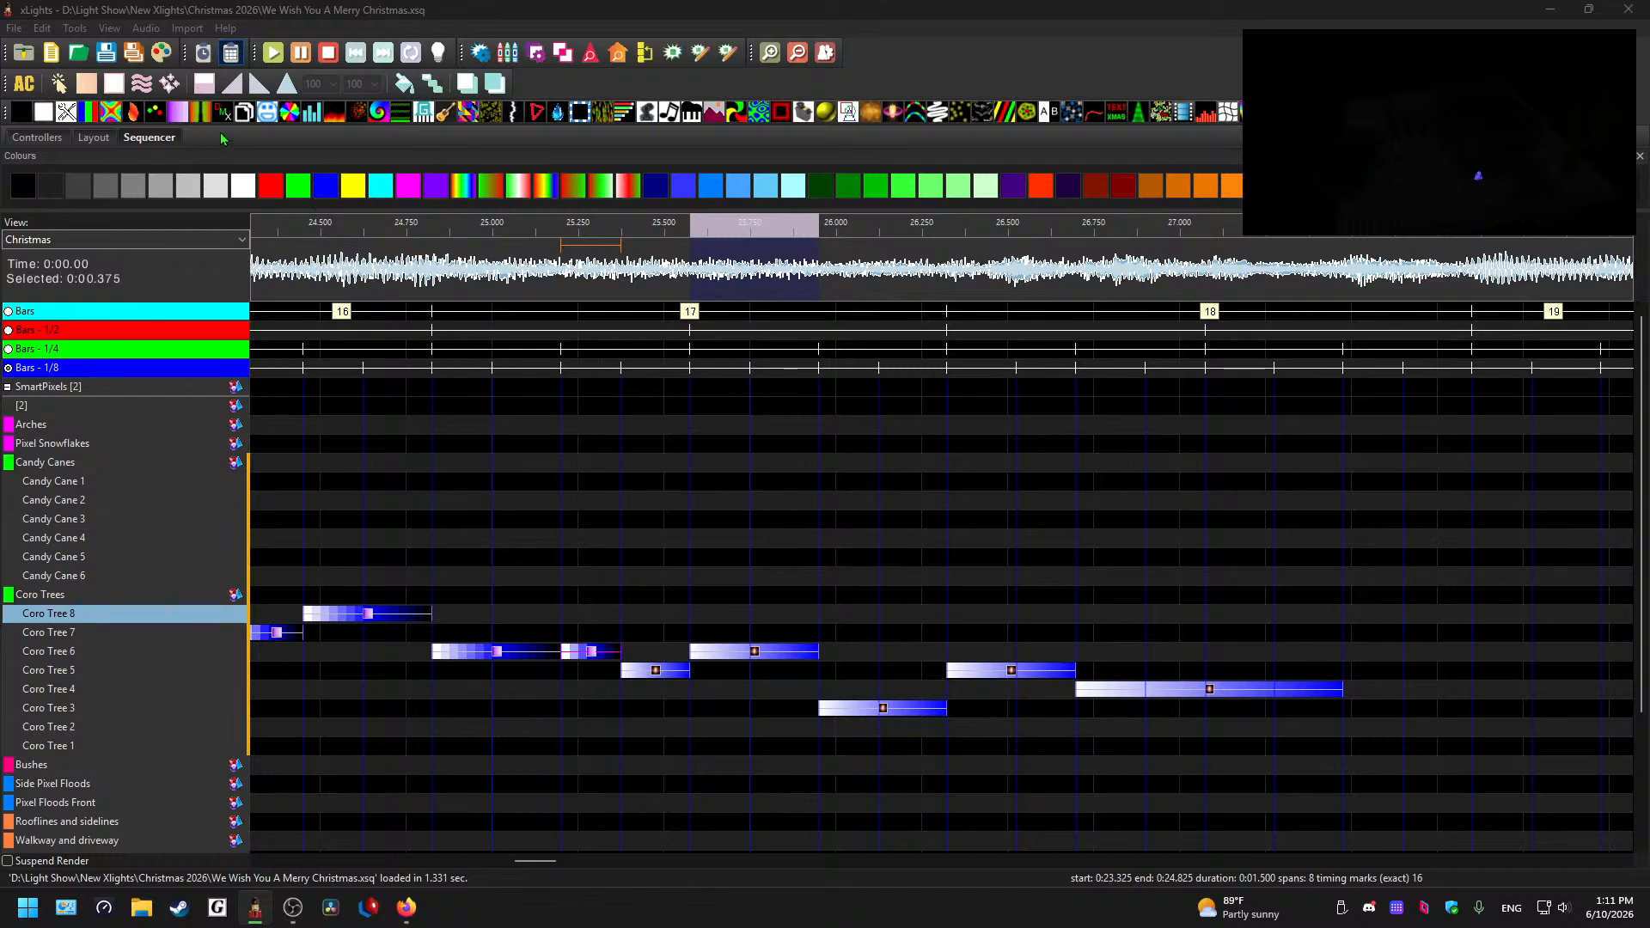
left_click_drag(185, 119, 656, 671)
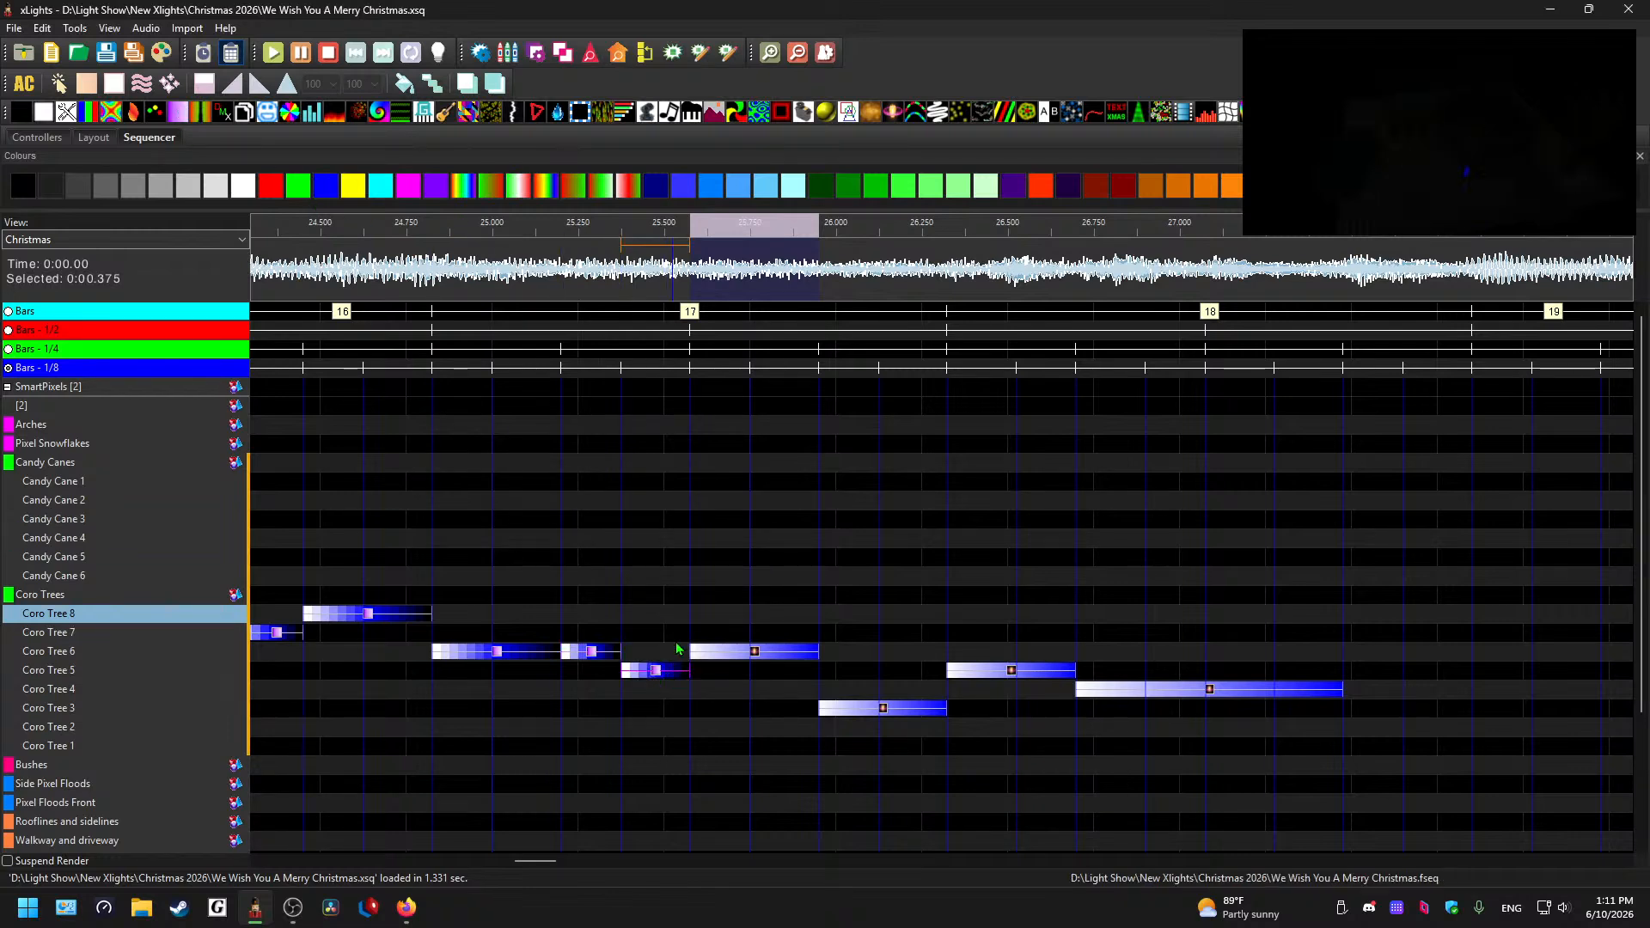
left_click_drag(206, 121, 747, 651)
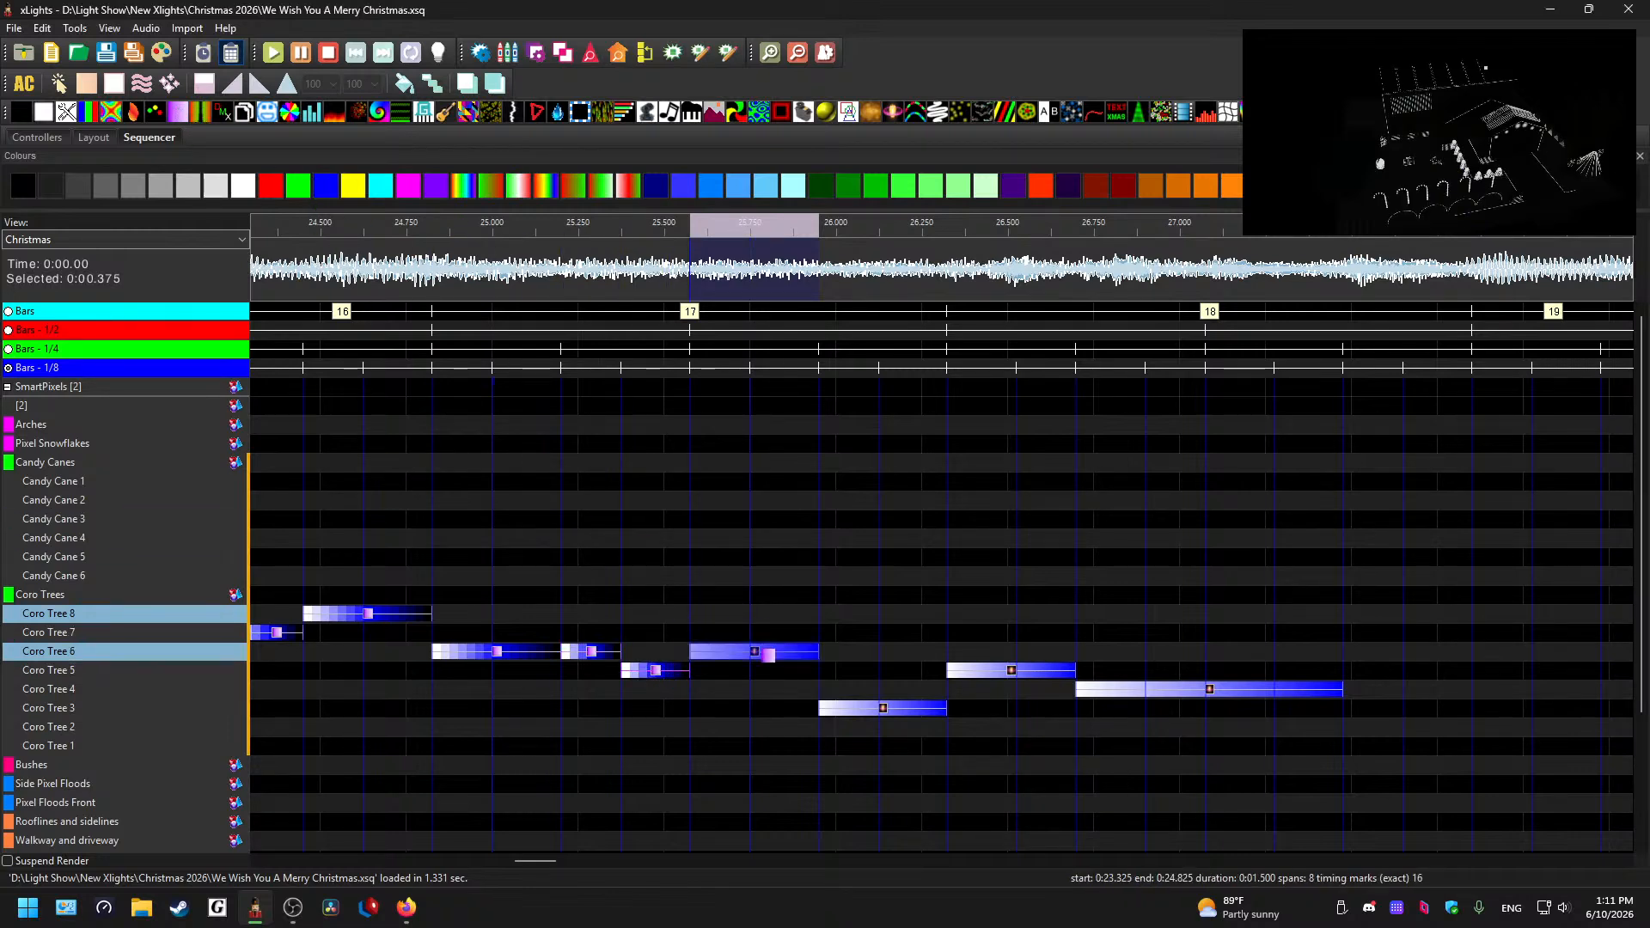
left_click_drag(178, 111, 883, 710)
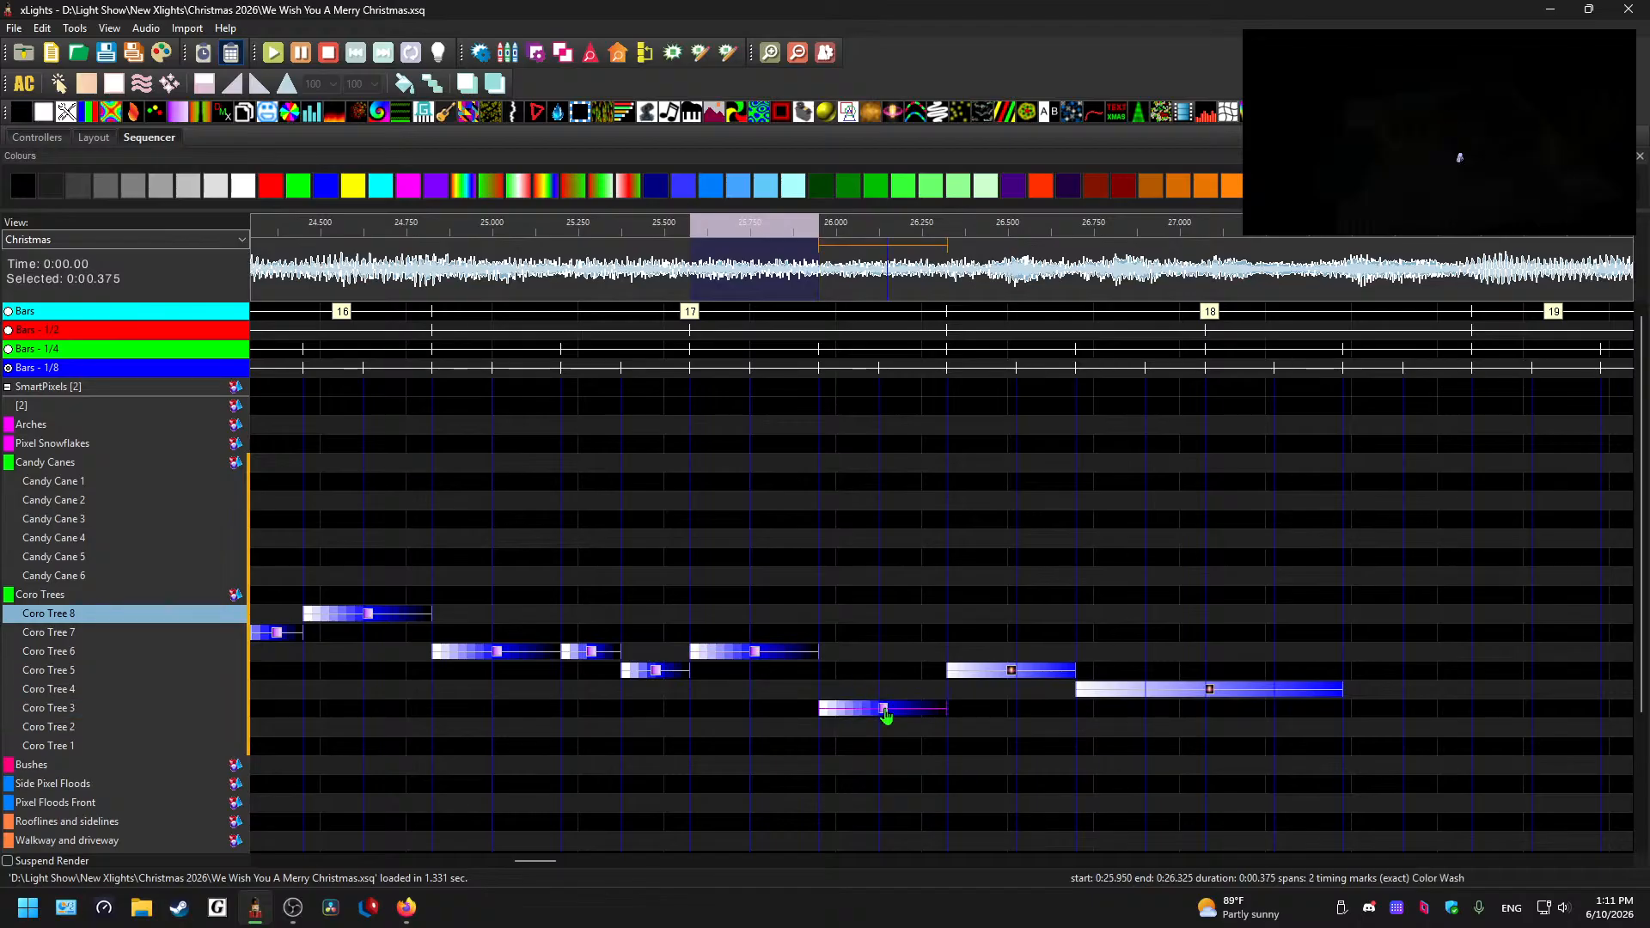
left_click_drag(184, 111, 1012, 671)
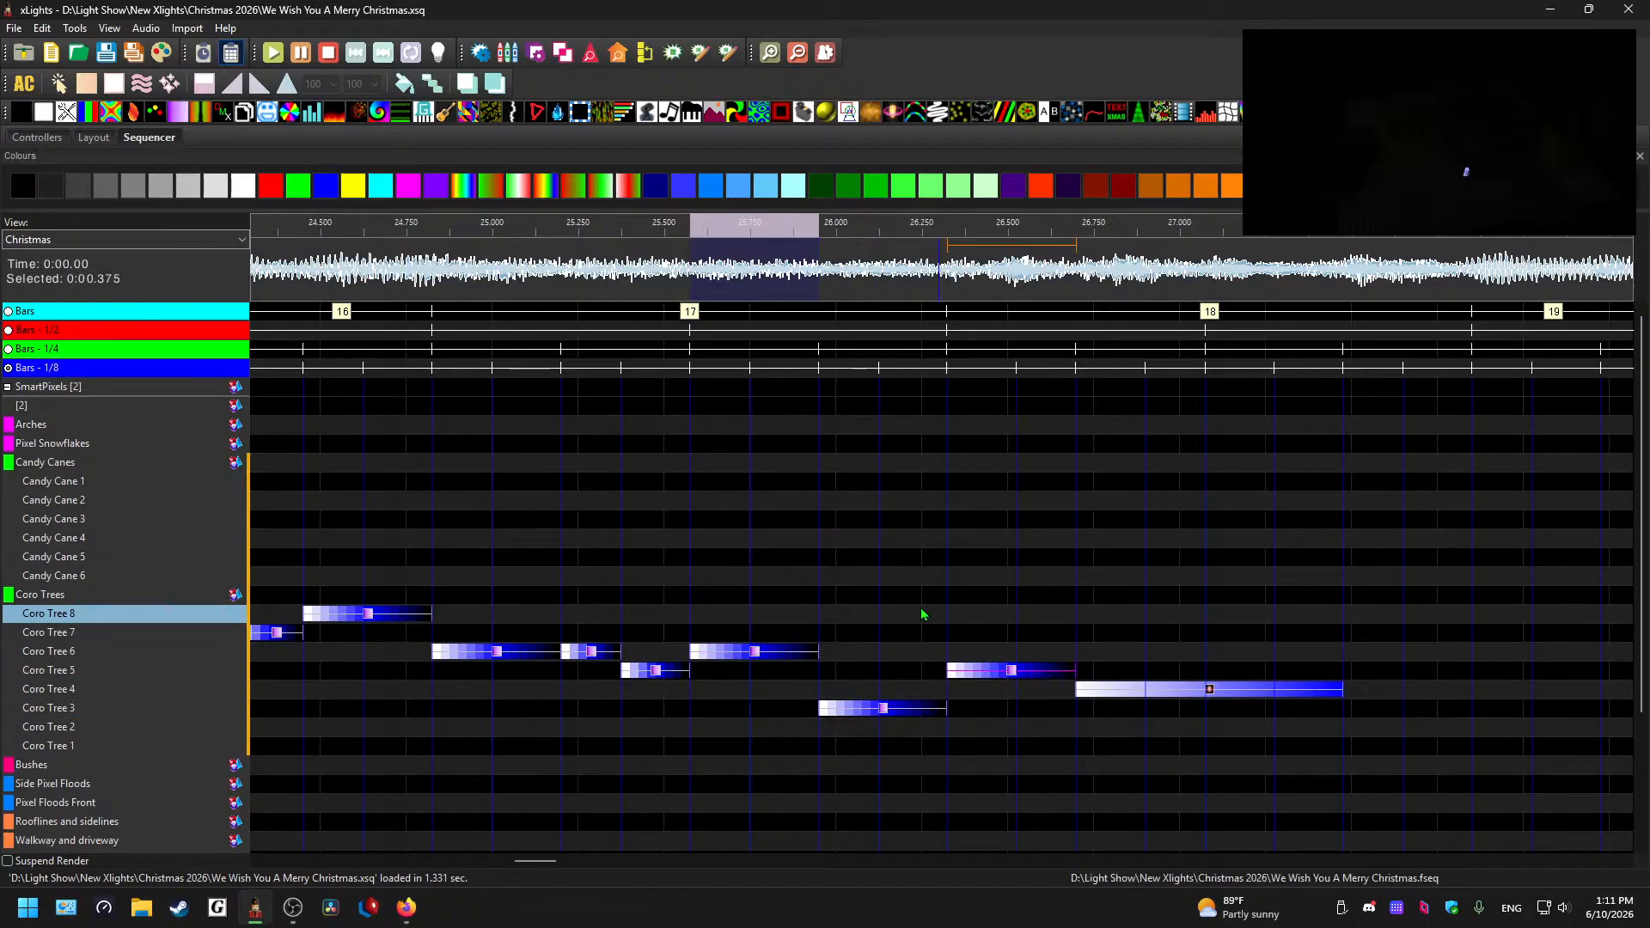
left_click_drag(191, 121, 1203, 689)
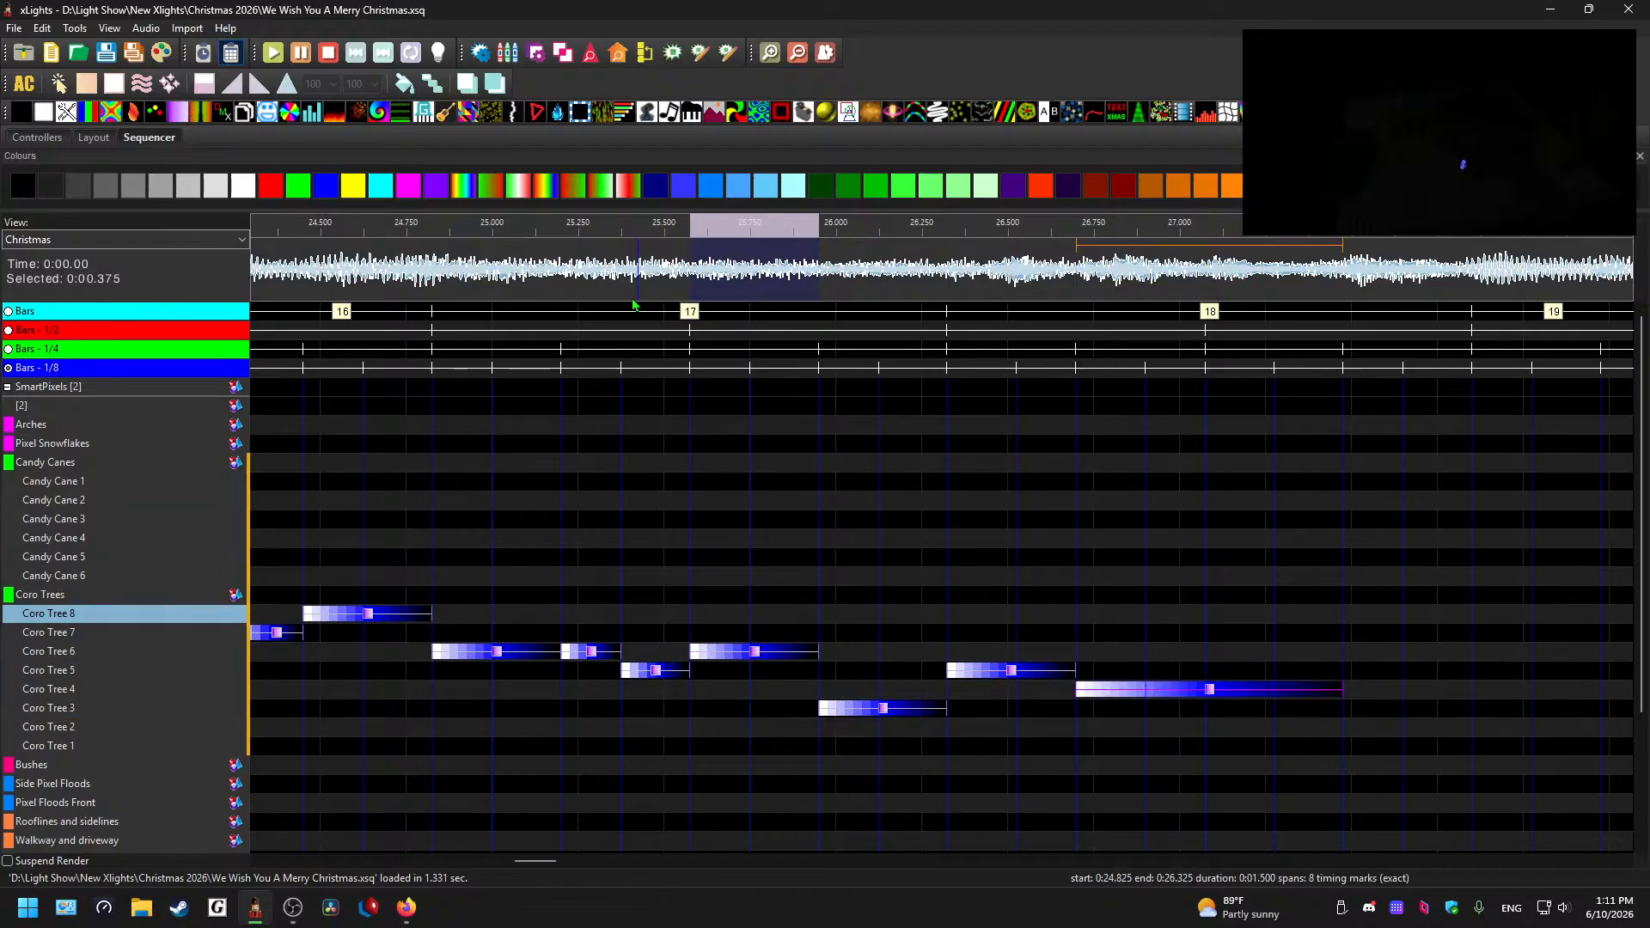
- Play the end of the Coro Tree phrase from about 24.5 seconds and replay the whole section from about 18 seconds
key("space")
left_click(325, 289)
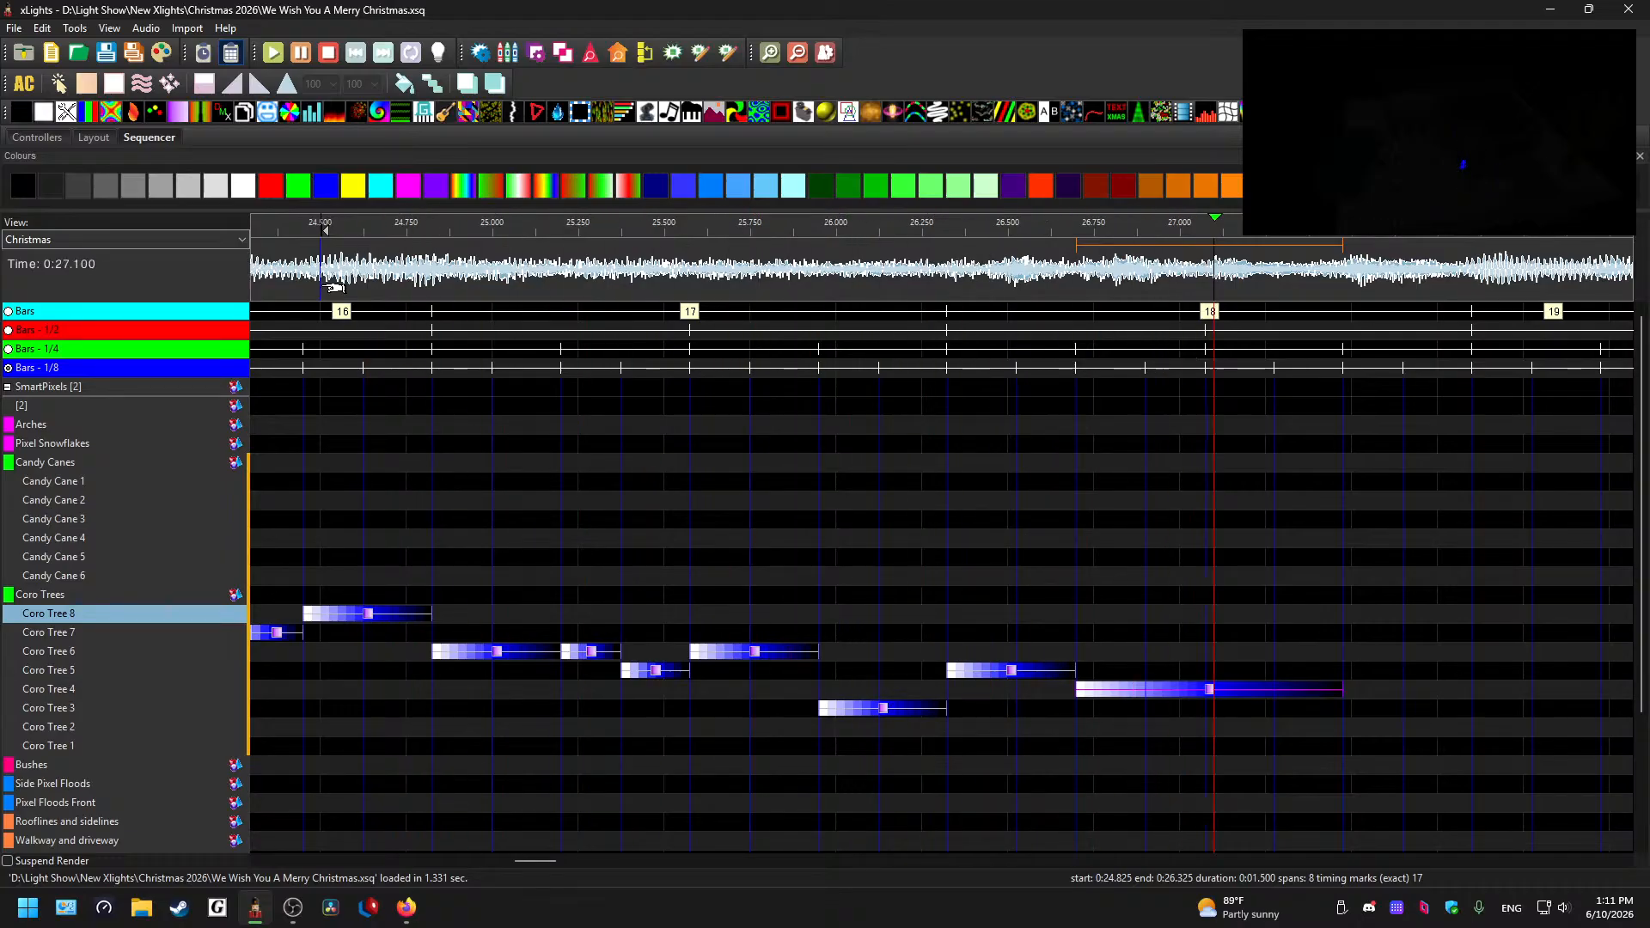
key("space")
scroll(843, 628, "down", 1)
left_click_drag(534, 864, 461, 862)
left_click(431, 262)
key("space")
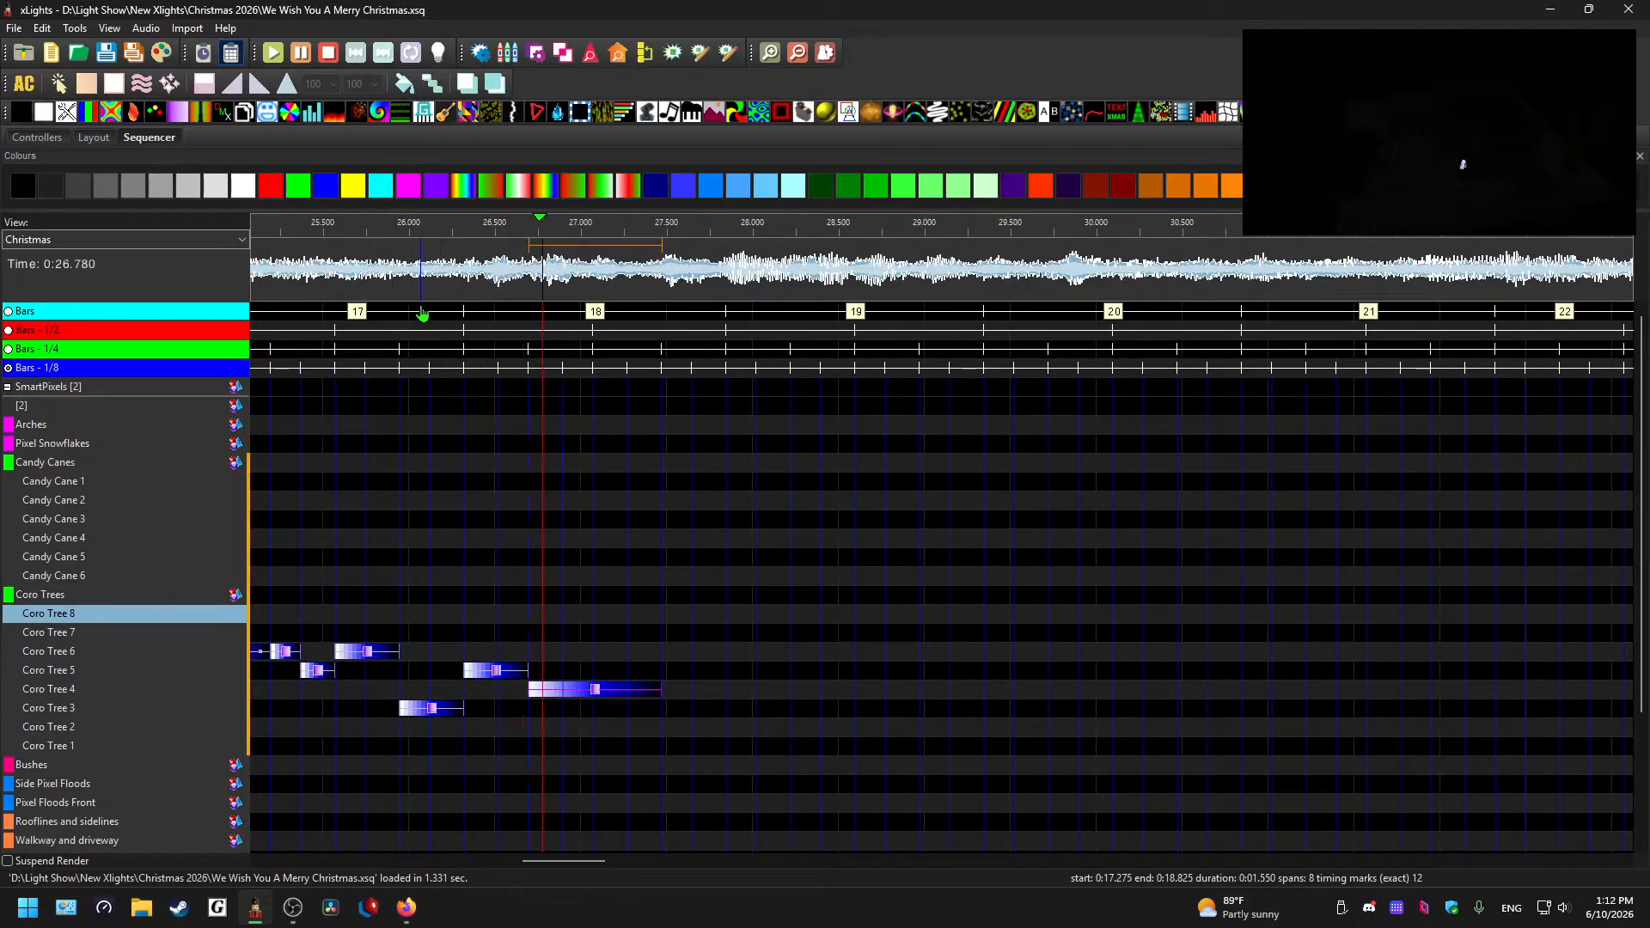
scroll(749, 625, "down", 1)
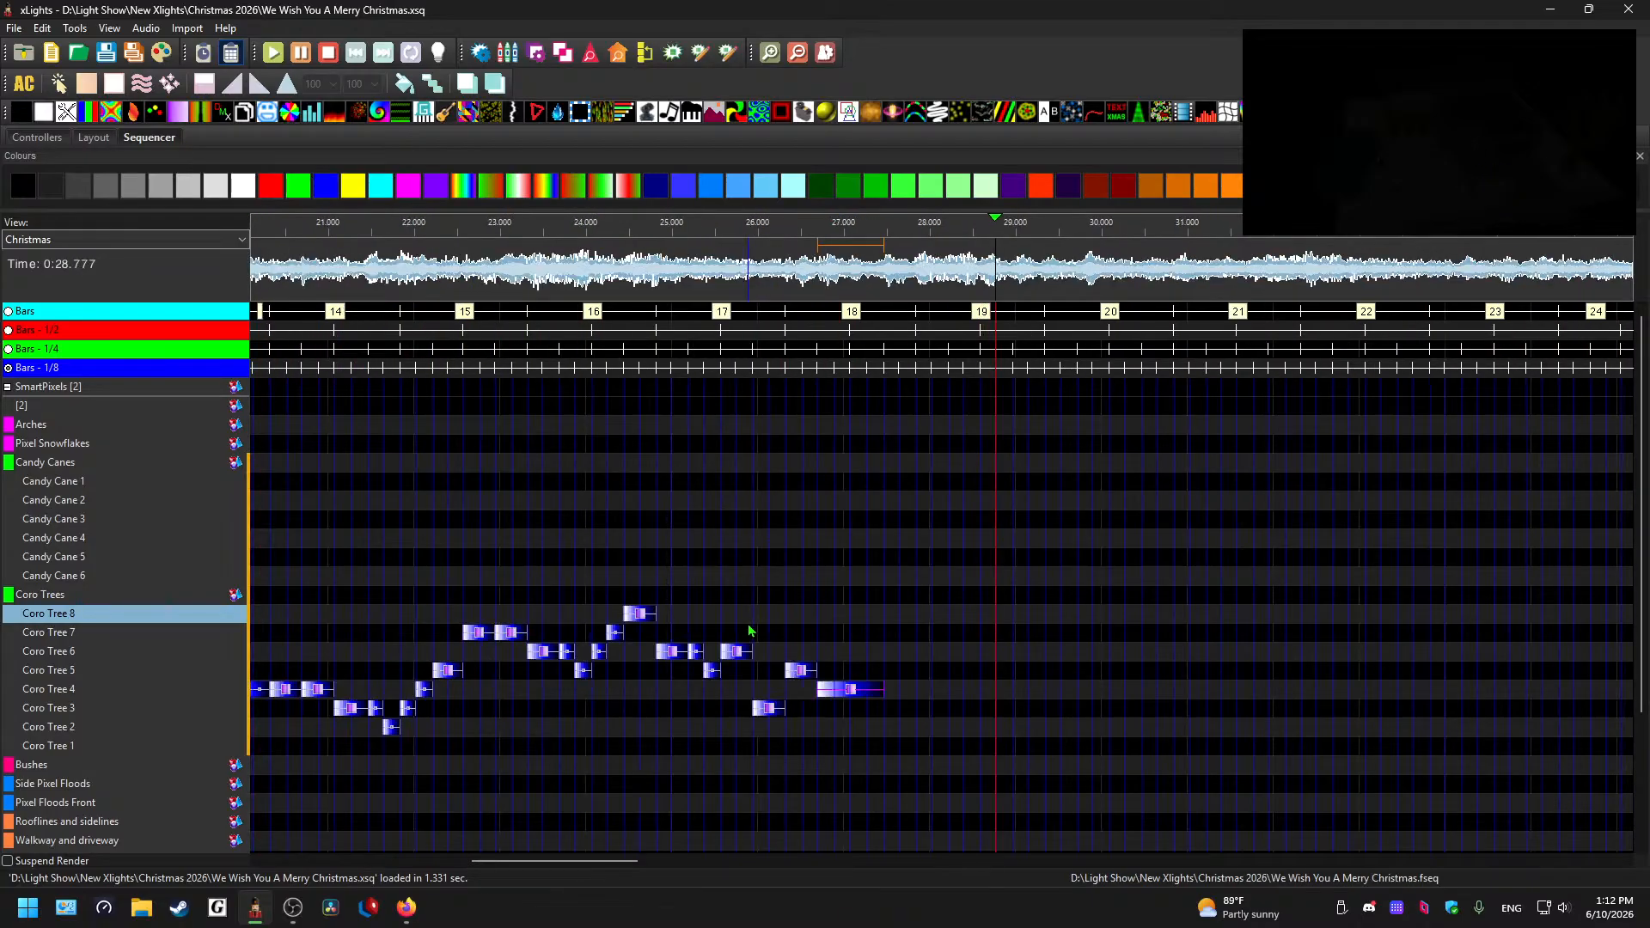
scroll(844, 618, "down", 1)
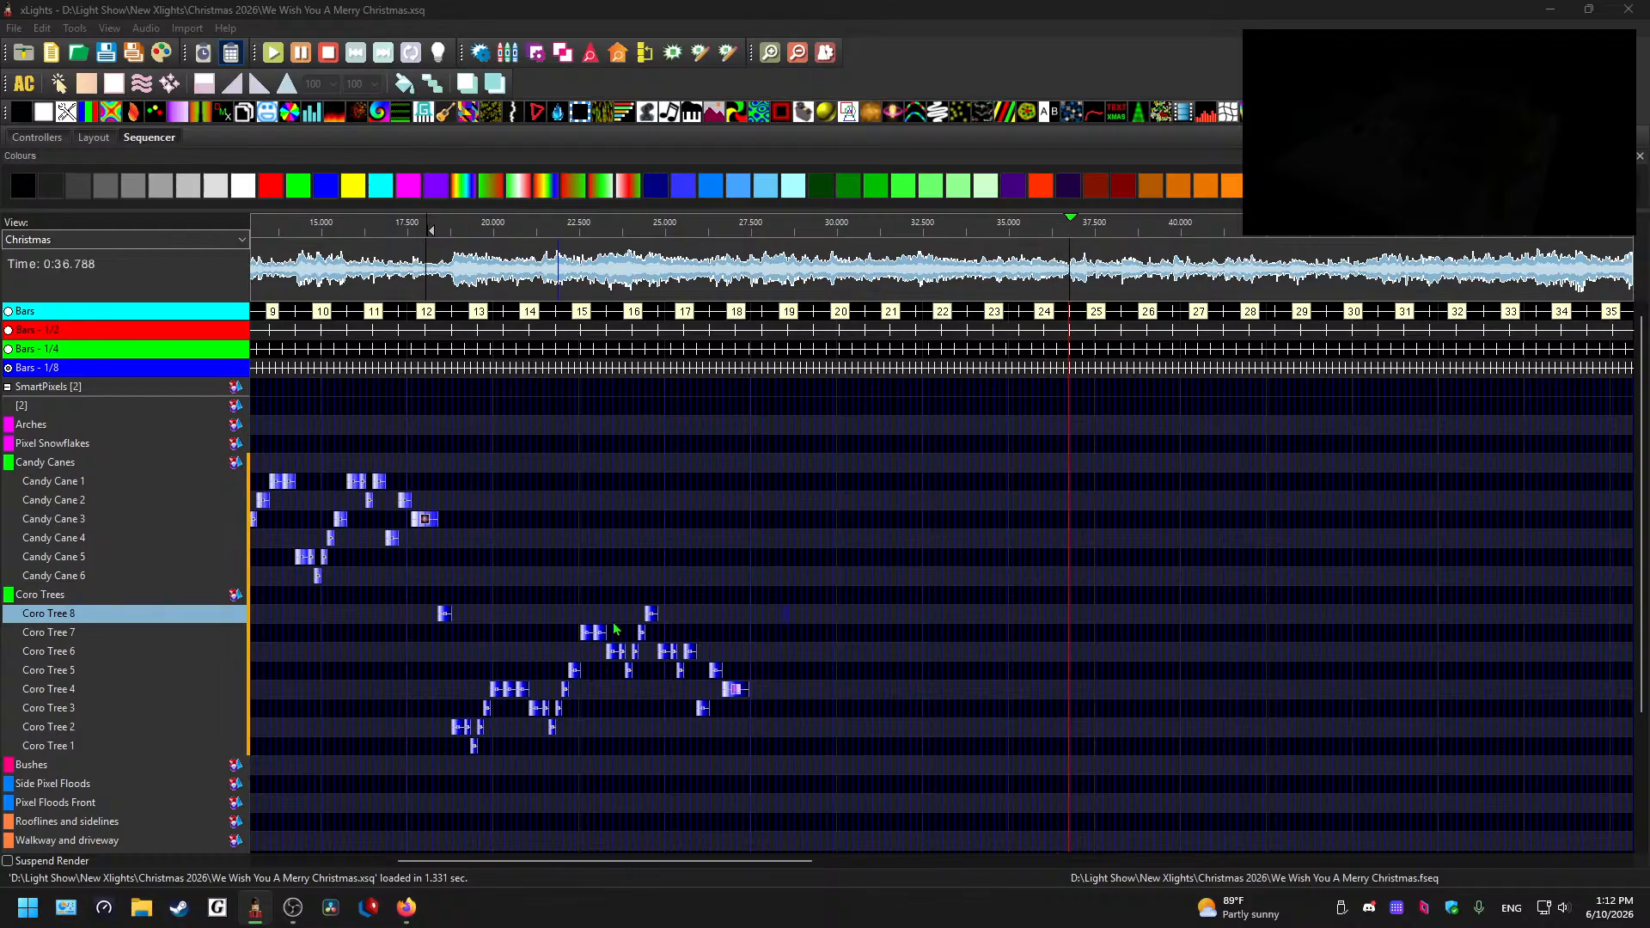
left_click(810, 629)
key("space")
- Return to the beginning of the sequence and play the opening Candy Cane section from 0 seconds
left_click_drag(665, 859, 369, 707)
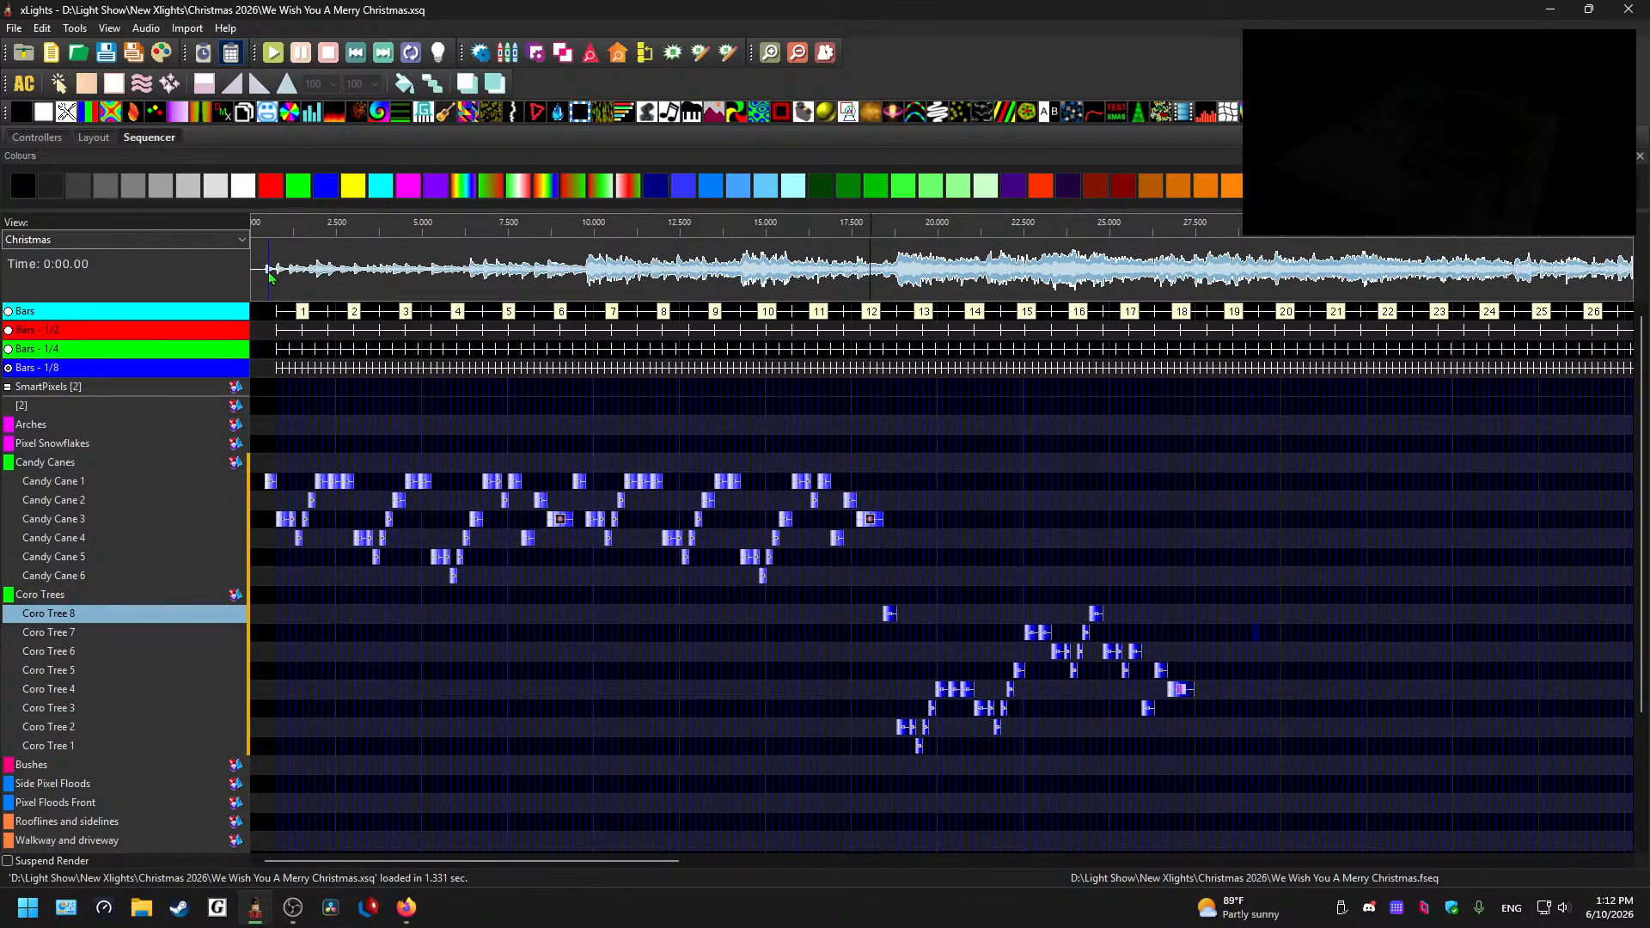
key("space")
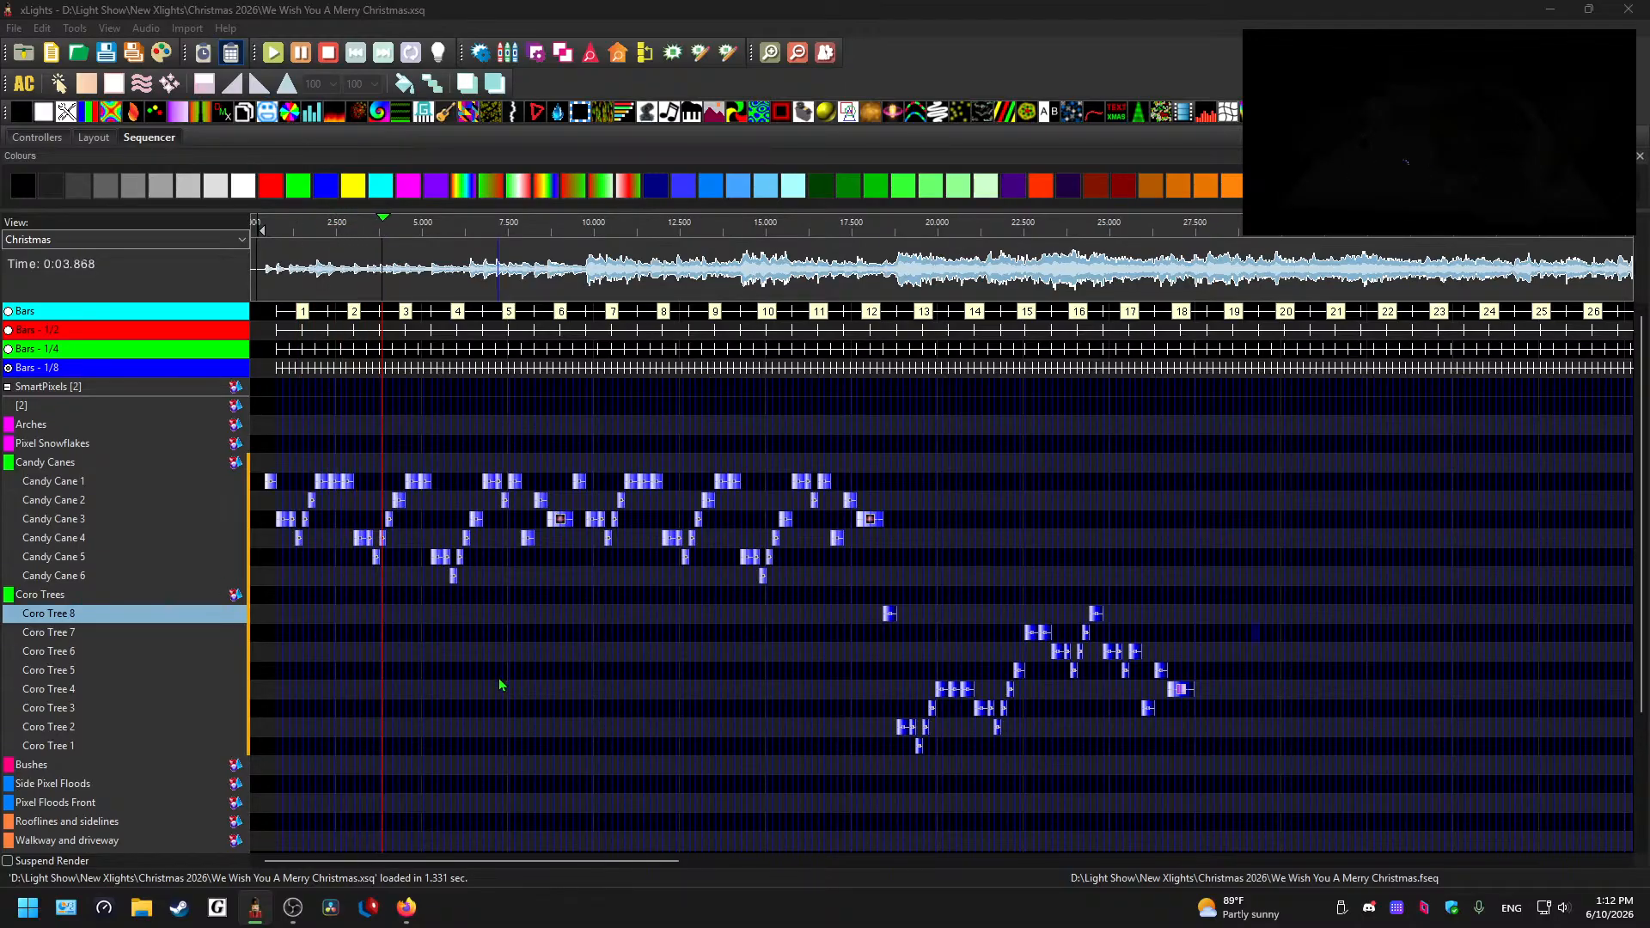
scroll(500, 685, "down", 1)
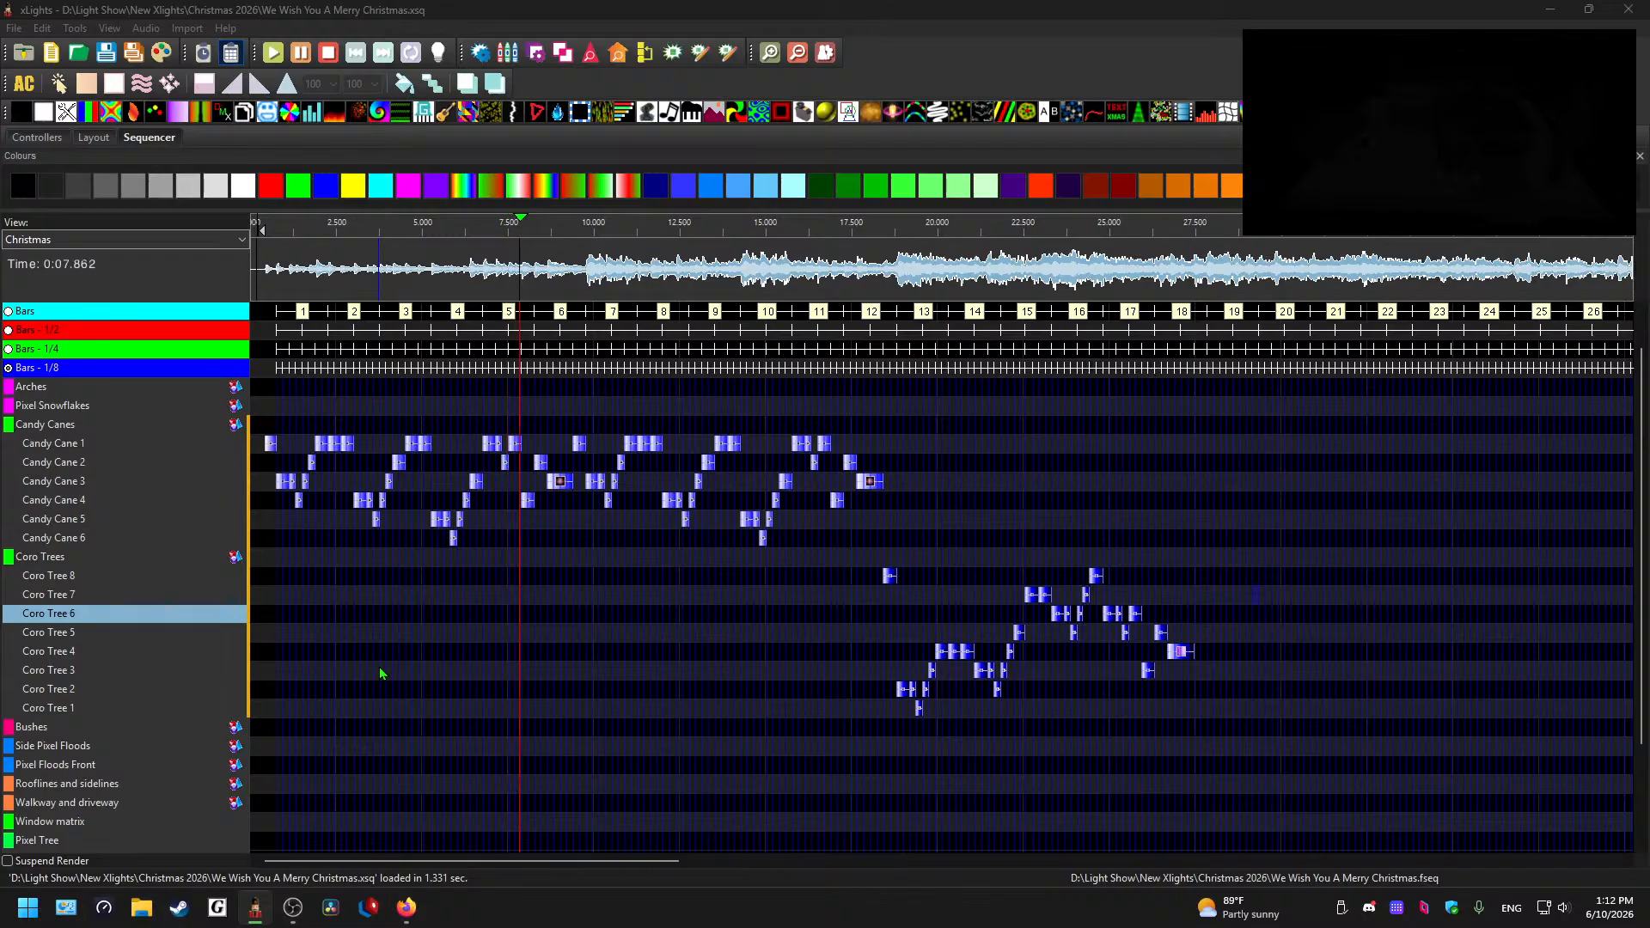
left_click(674, 591)
key("space")
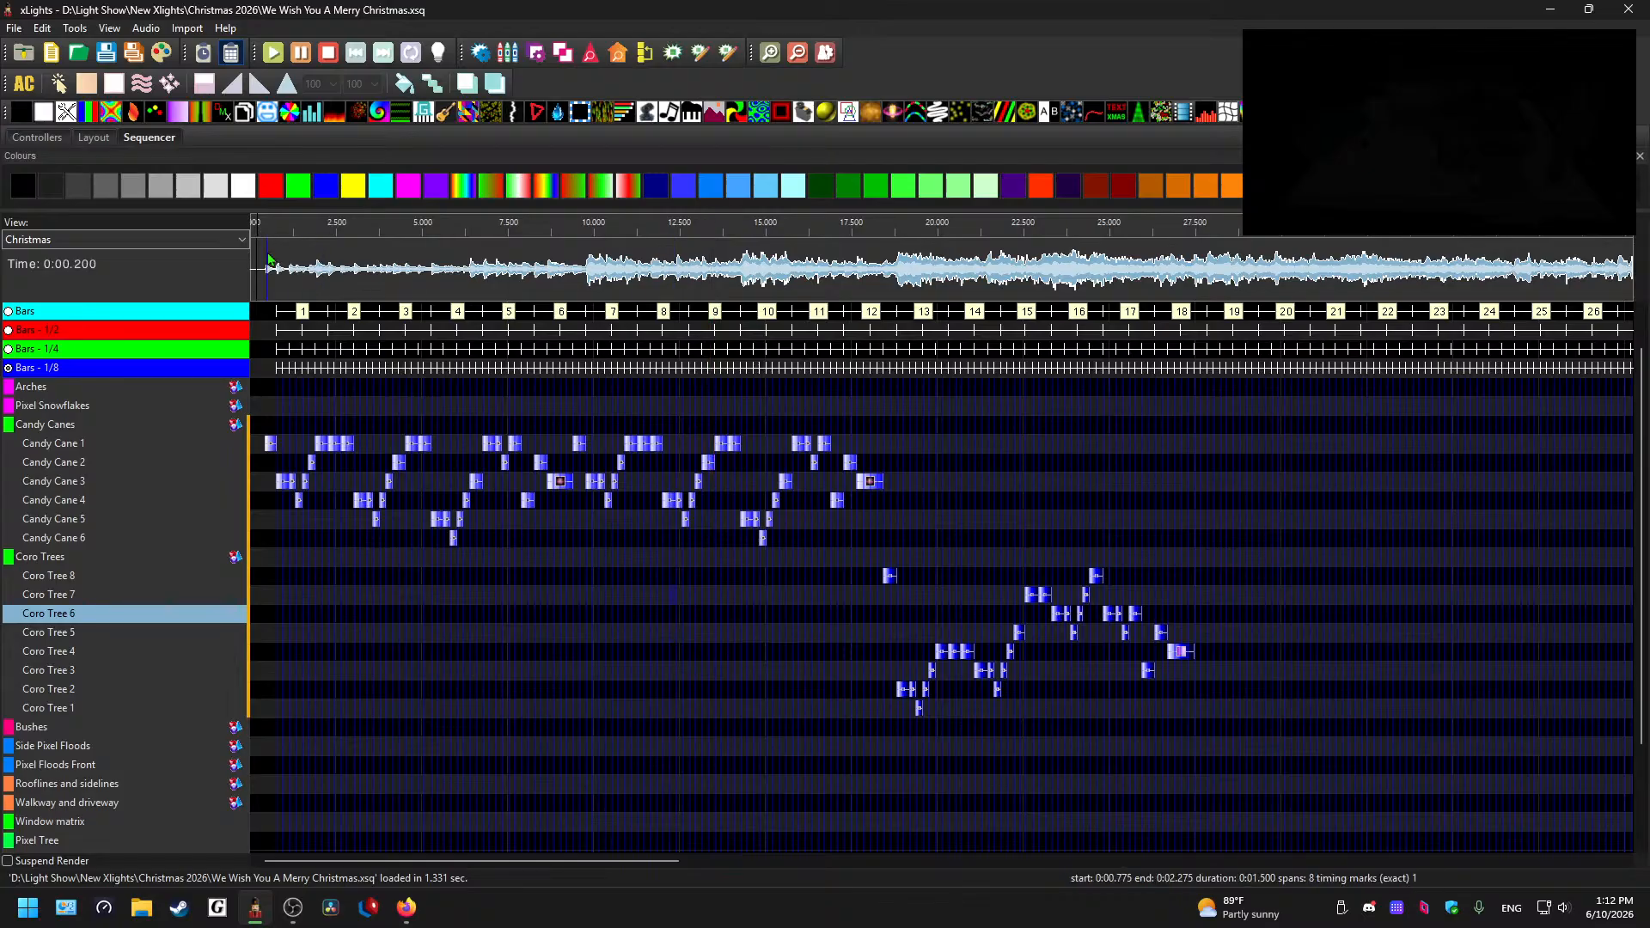
- Replay the opening melody from about 0.35 seconds and again from 0.75 seconds, listening for the main beats
left_click(252, 258)
left_click(264, 270)
key("space")
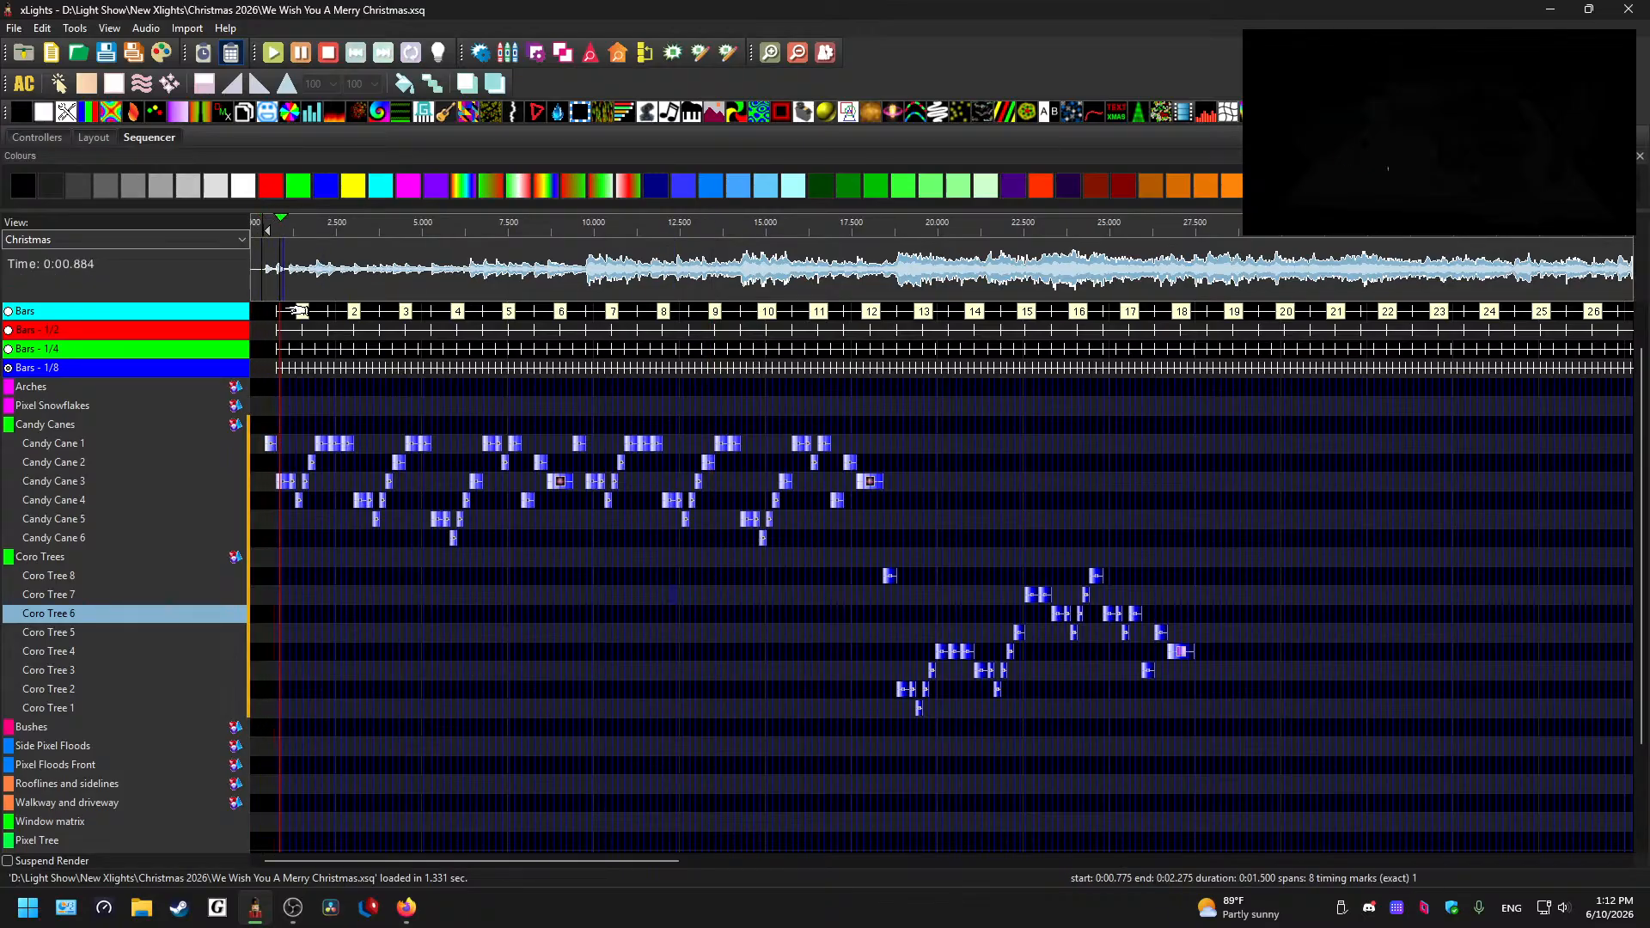
scroll(426, 507, "up", 3)
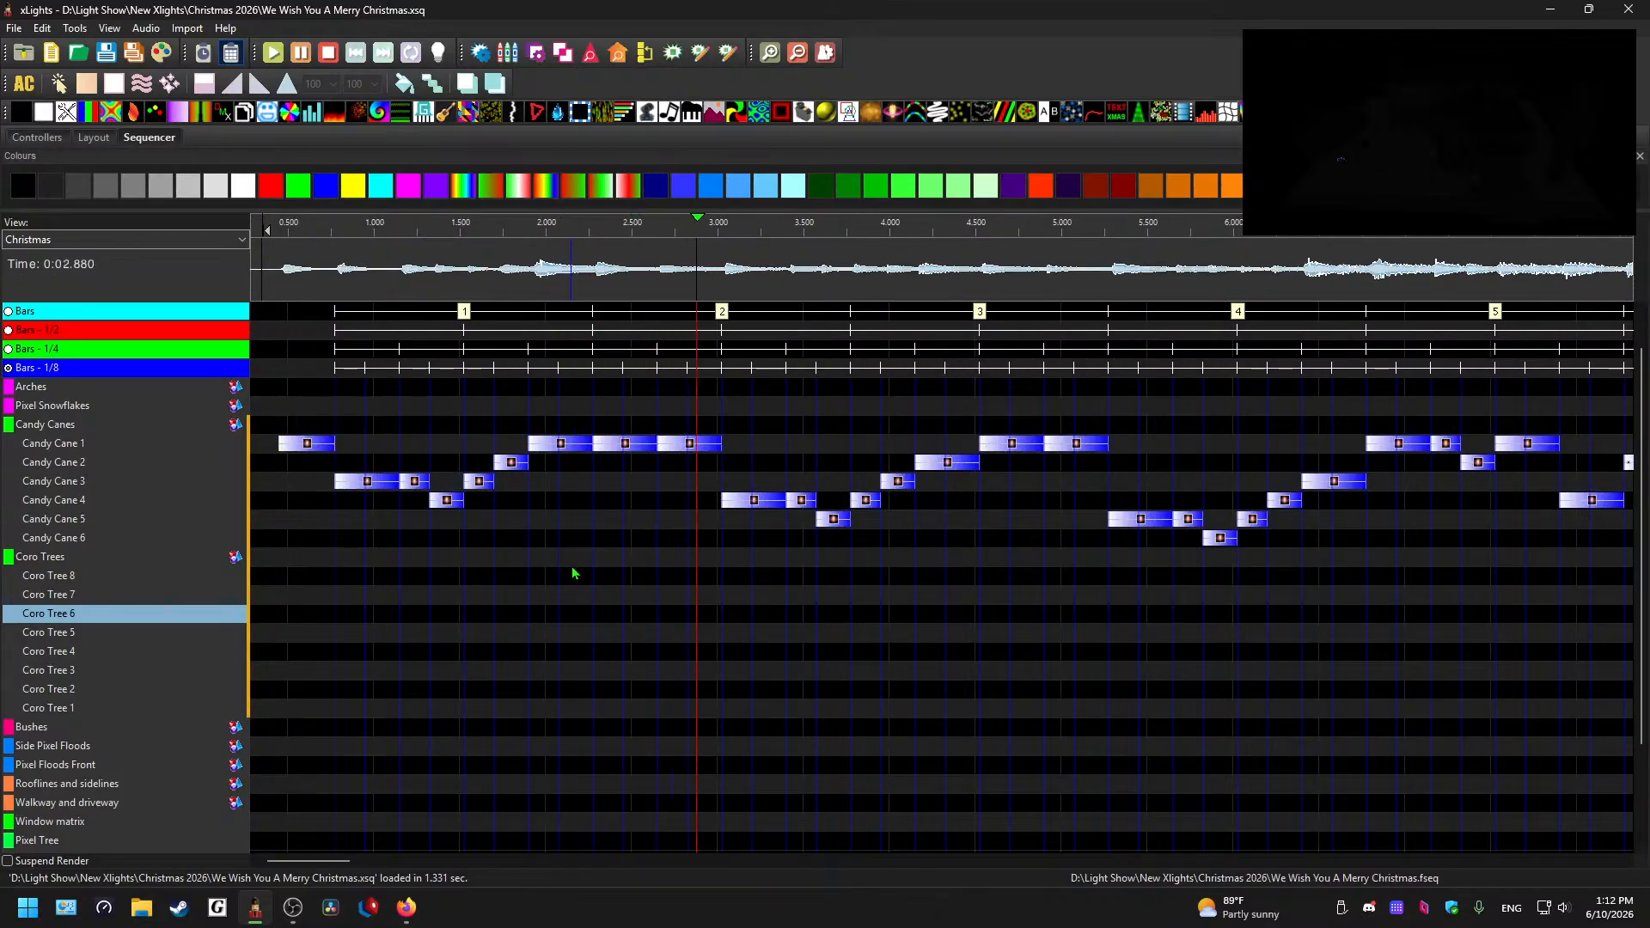
key("space")
left_click(335, 283)
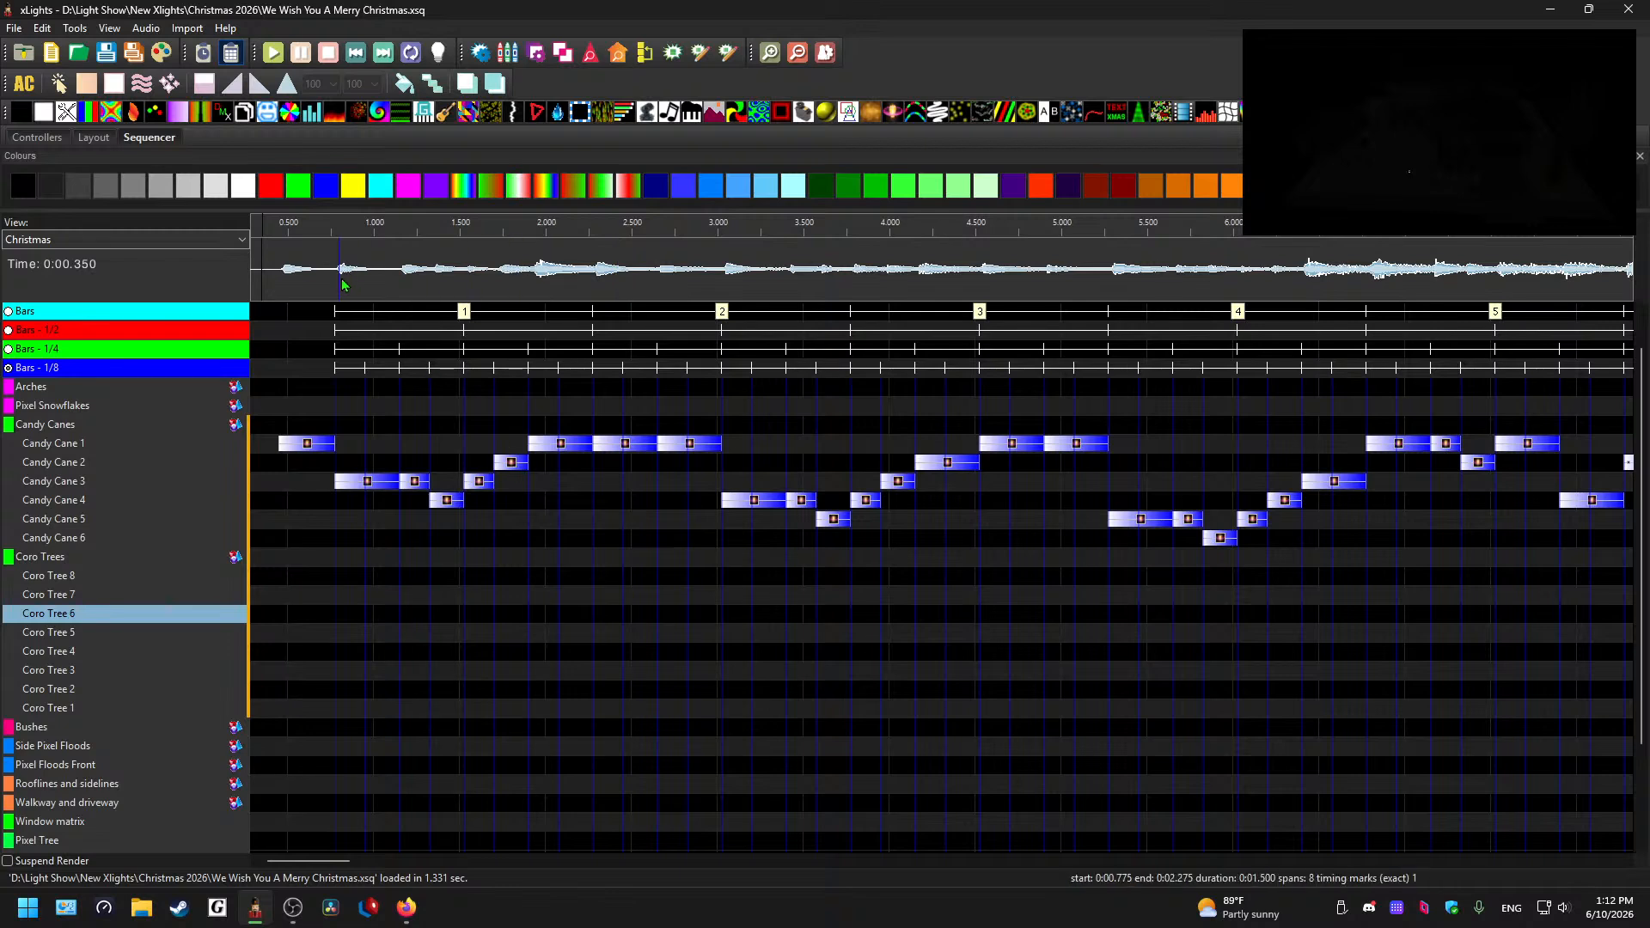
key("space")
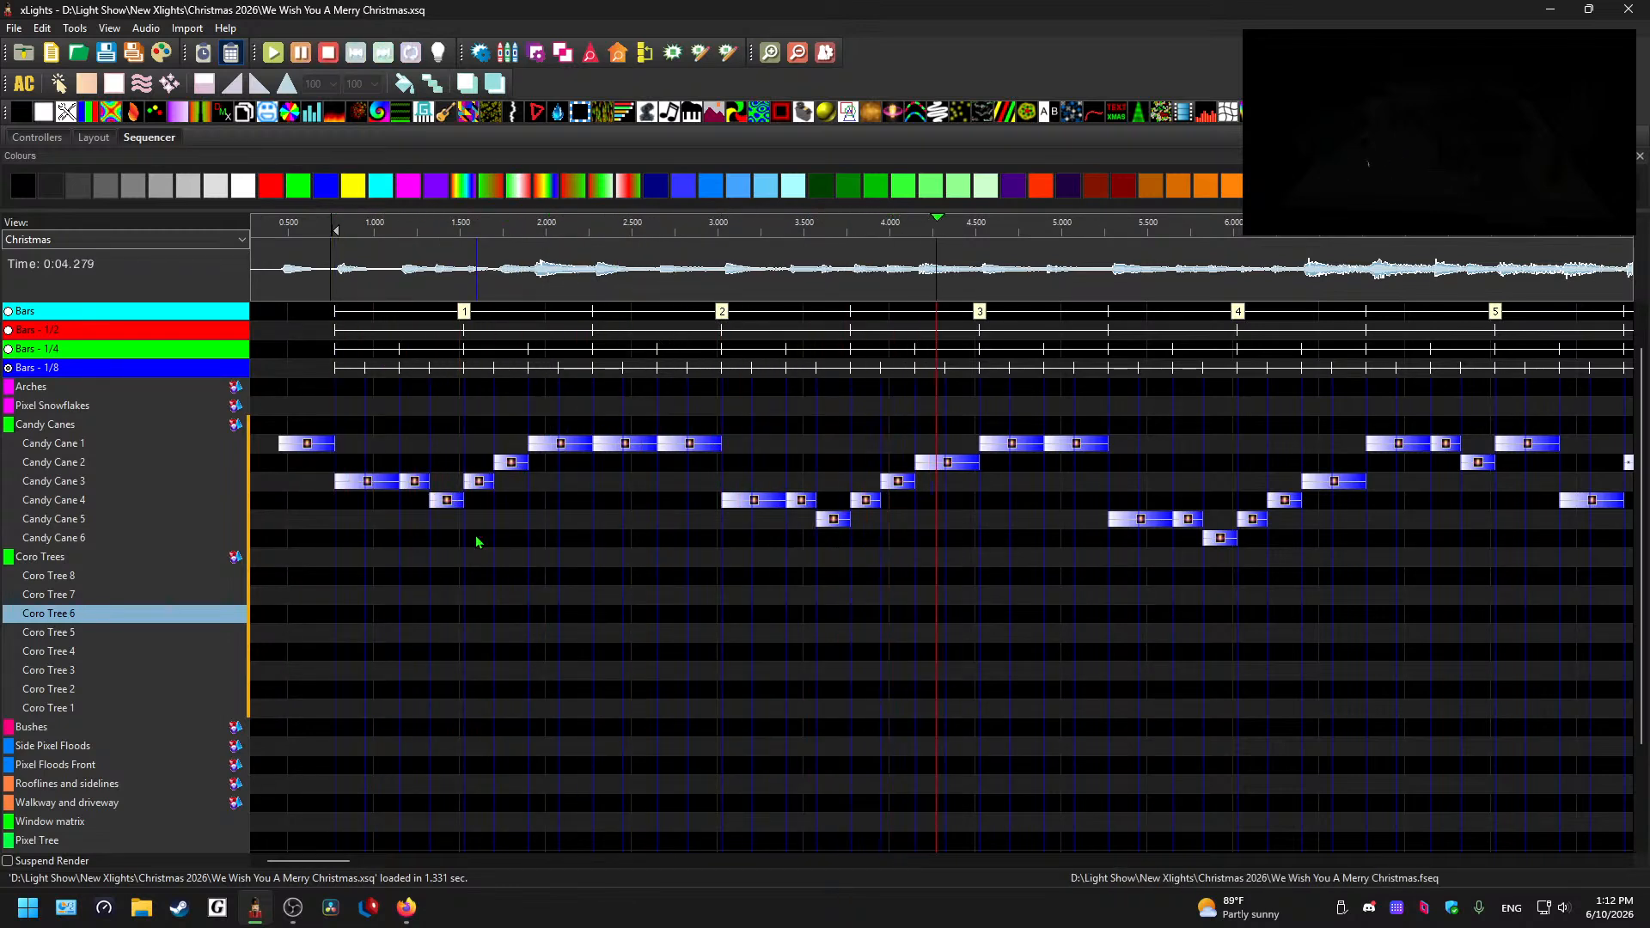
key("space")
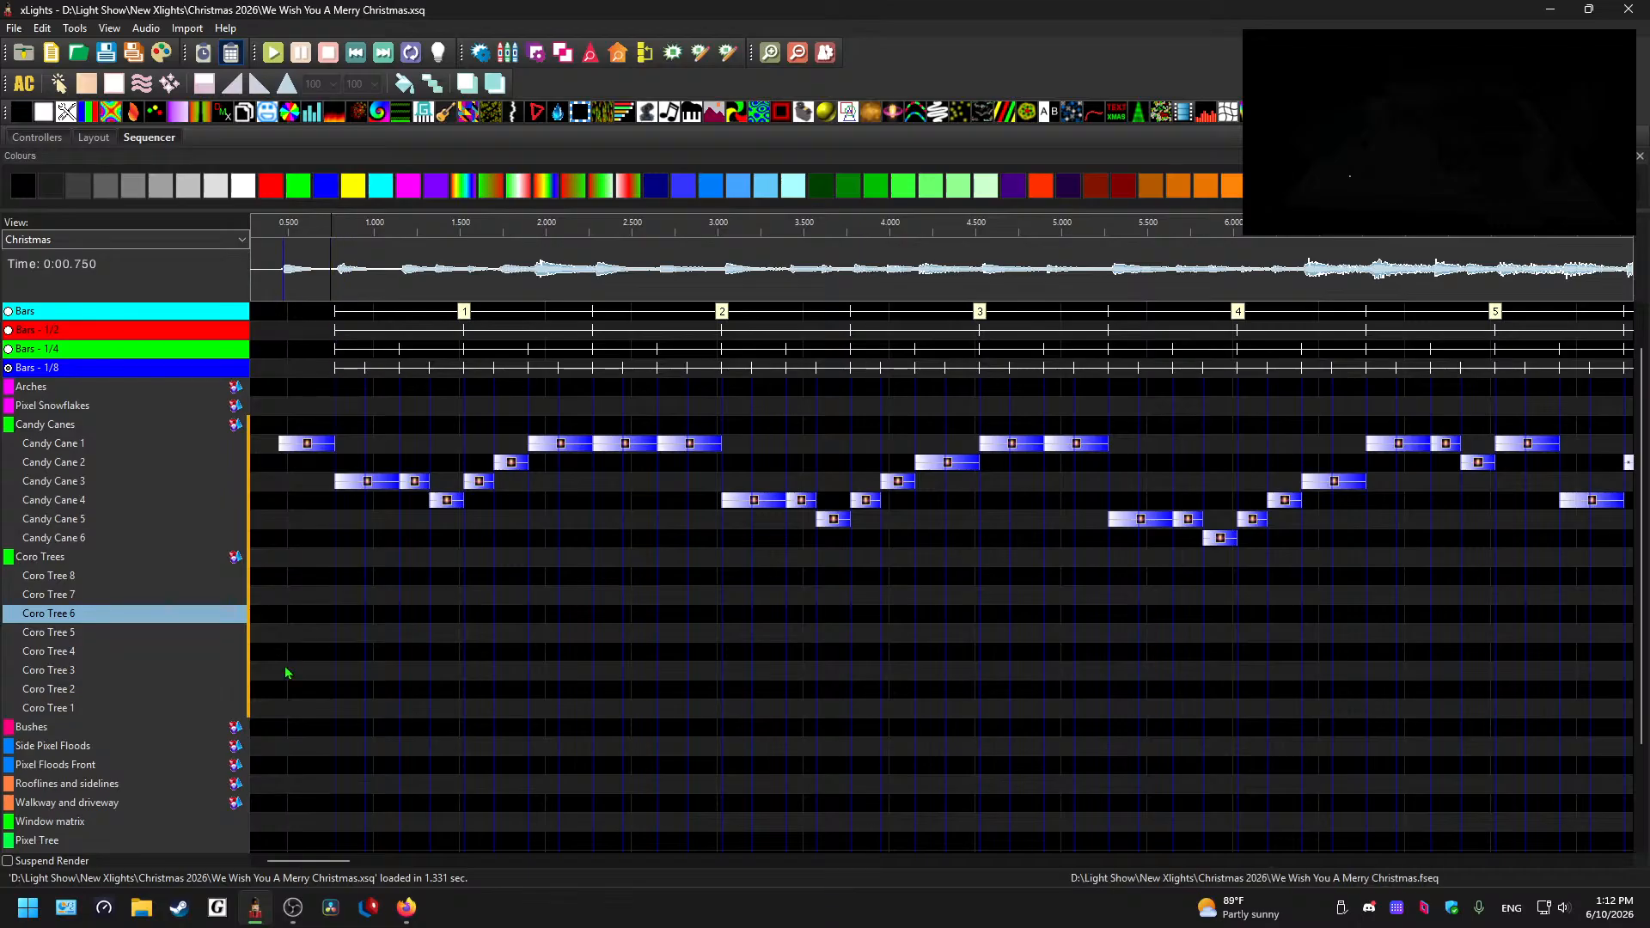
- Expand the AC Lights group and its Roof Top subgroup to show the individual Top Roof rows
scroll(492, 710, "down", 2)
double_click(142, 843)
scroll(147, 763, "down", 2)
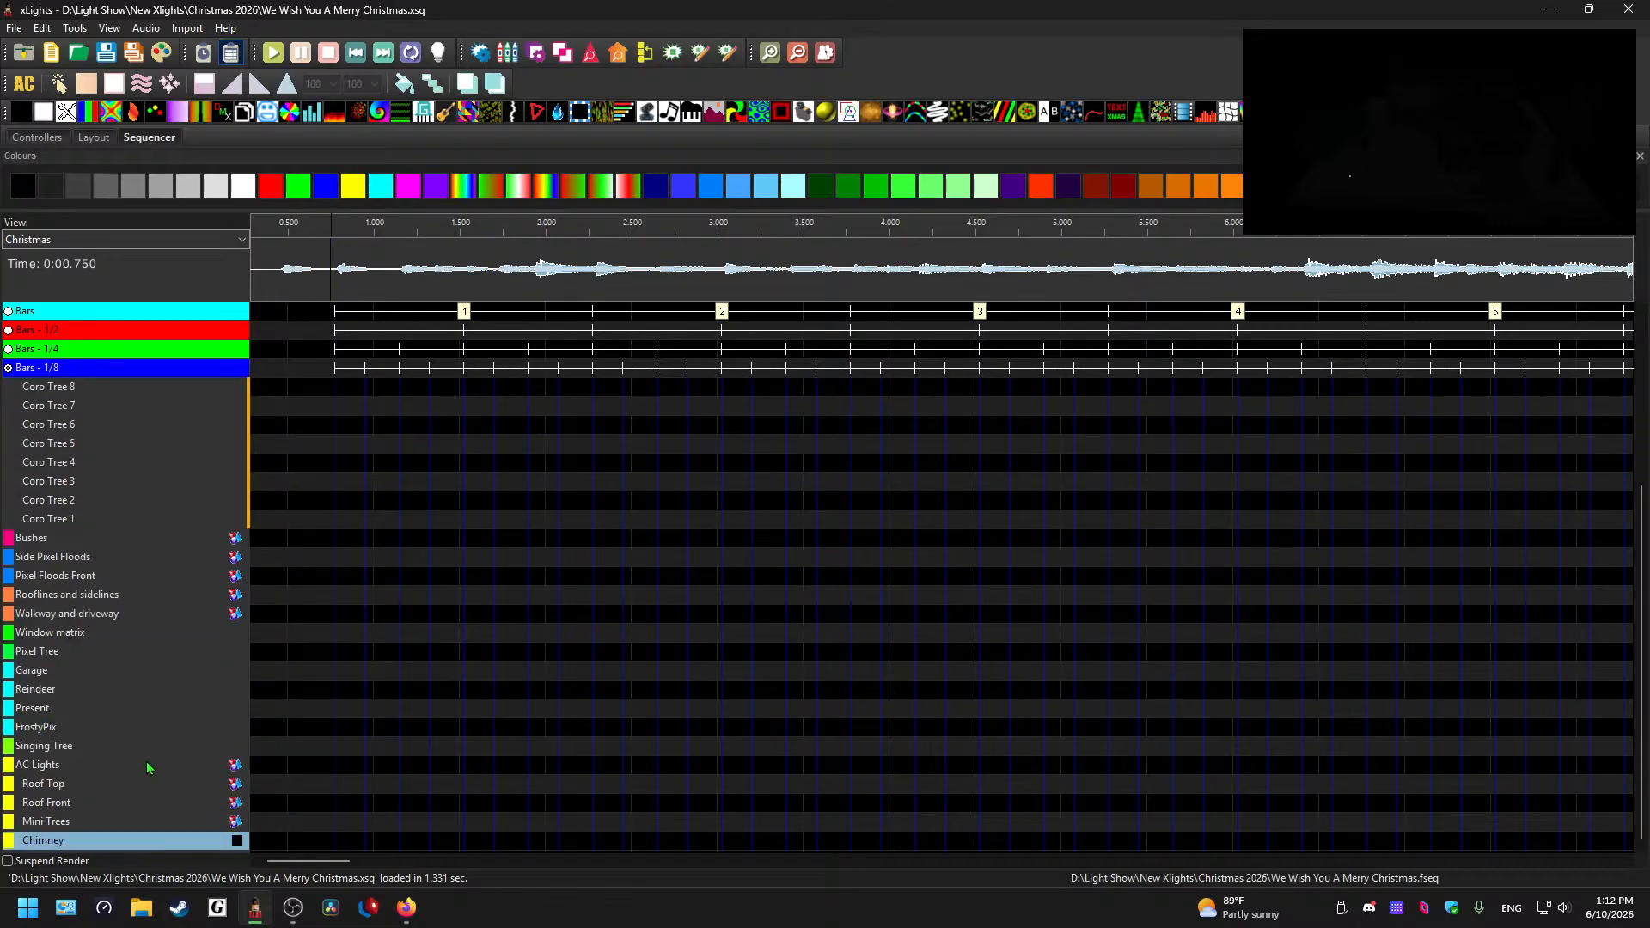
left_click(78, 785)
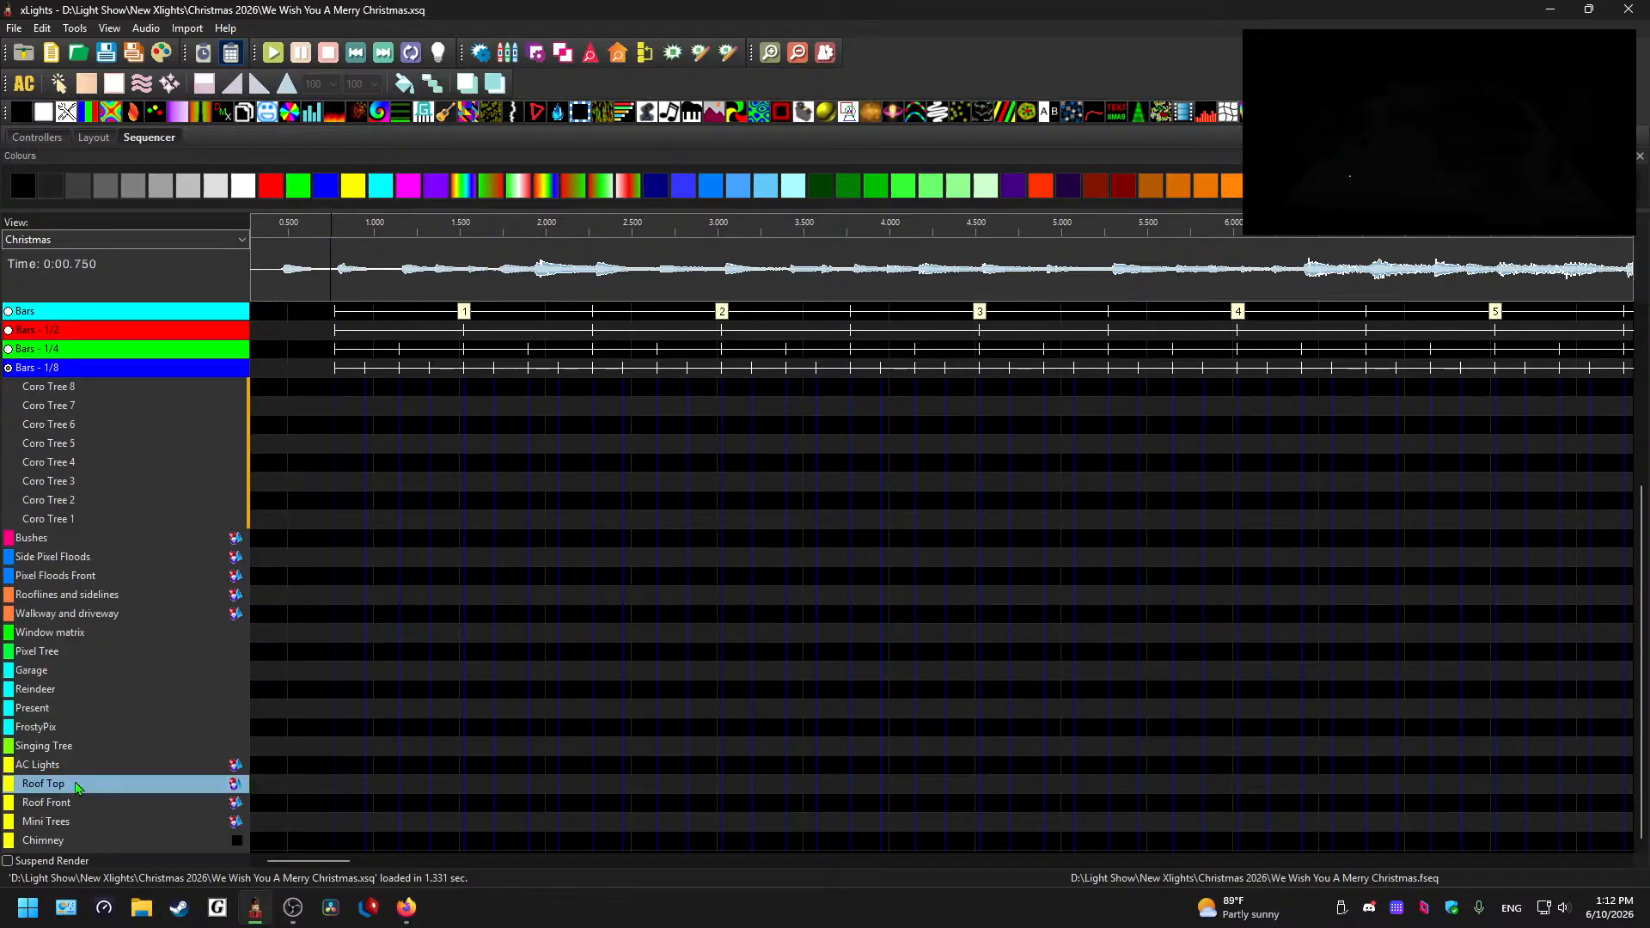
double_click(94, 792)
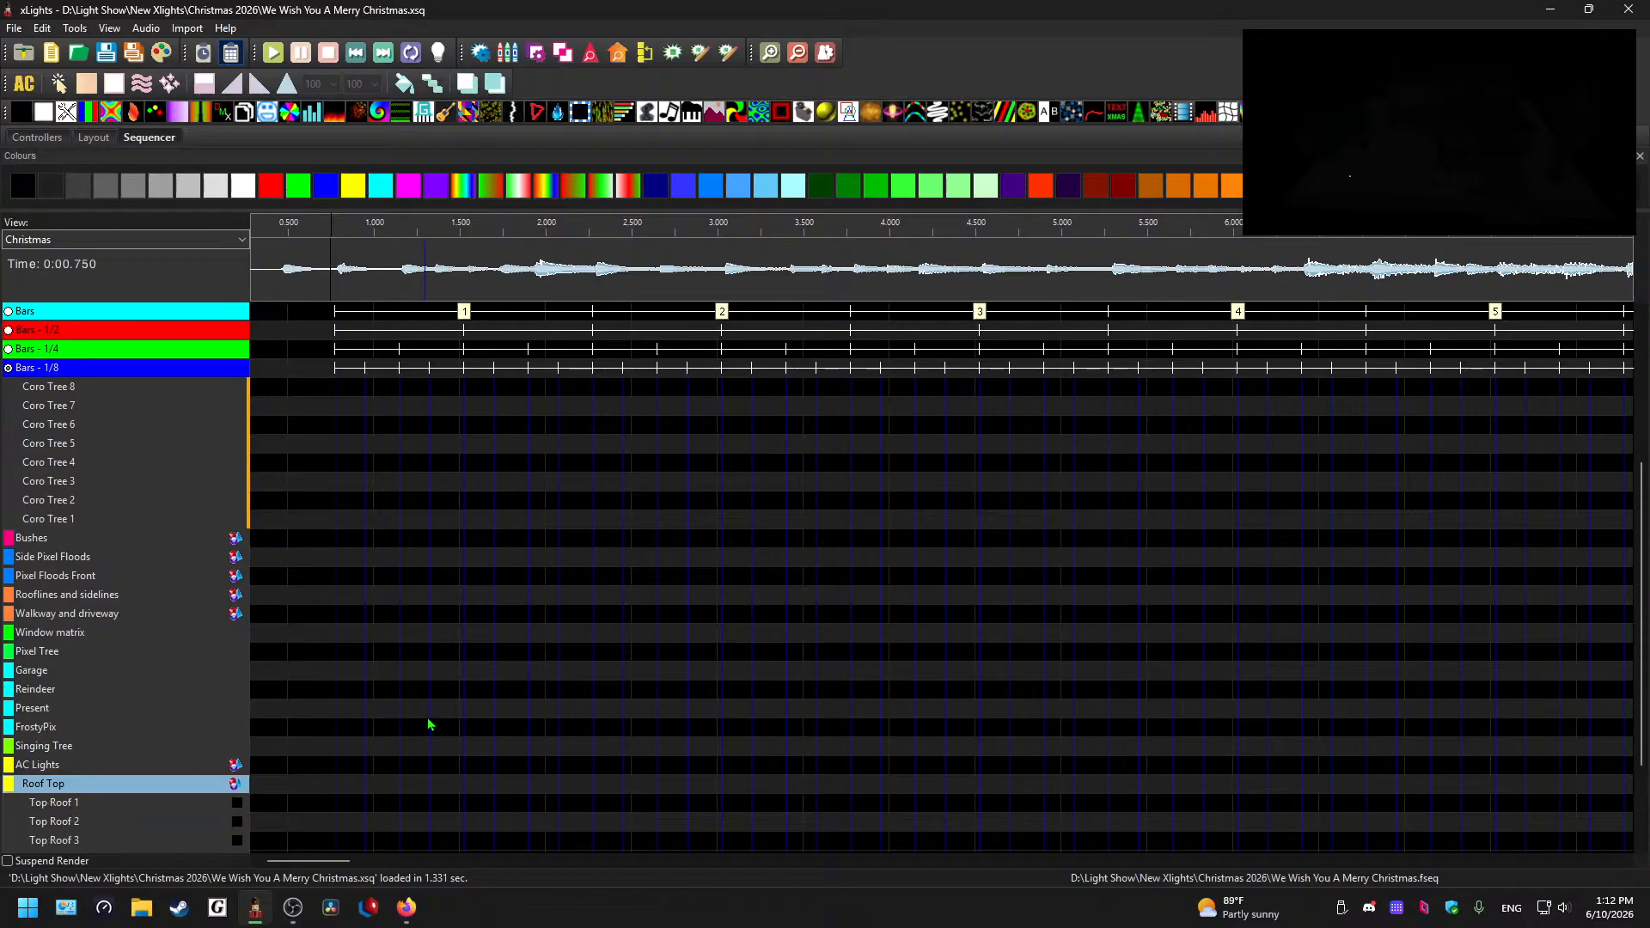
scroll(430, 687, "down", 2)
- Locate the first beat by ear, add a Color Wash on Top Roof 1 from 0.775 to 1.700 seconds and play it back
left_click(313, 292)
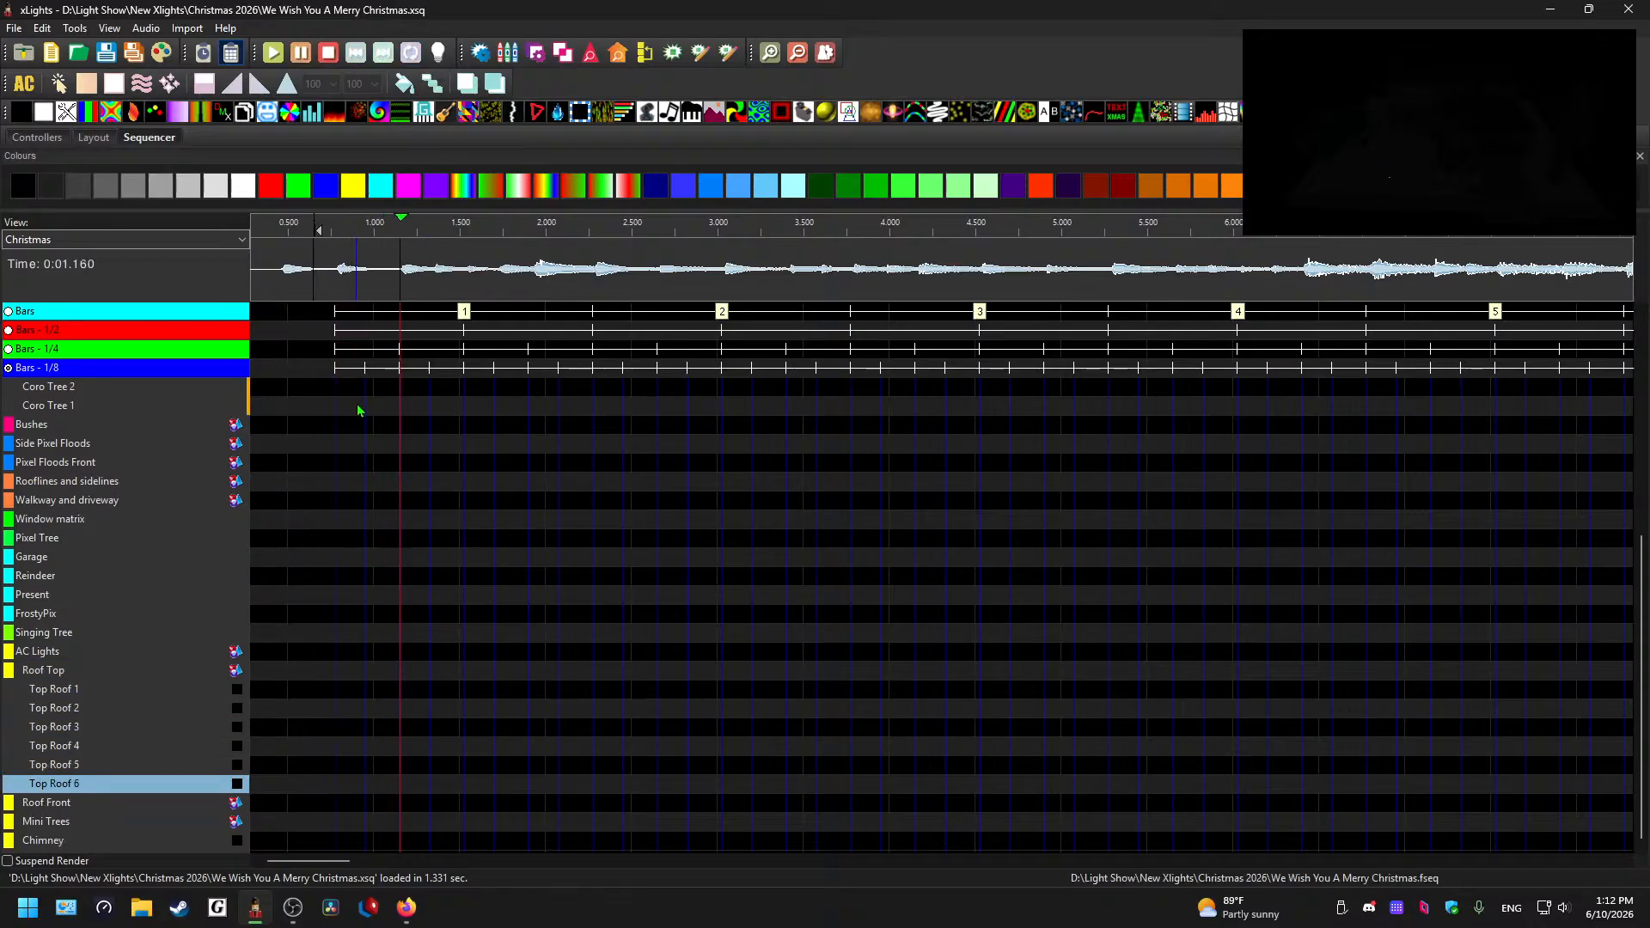
key("space")
left_click(332, 272)
key("space")
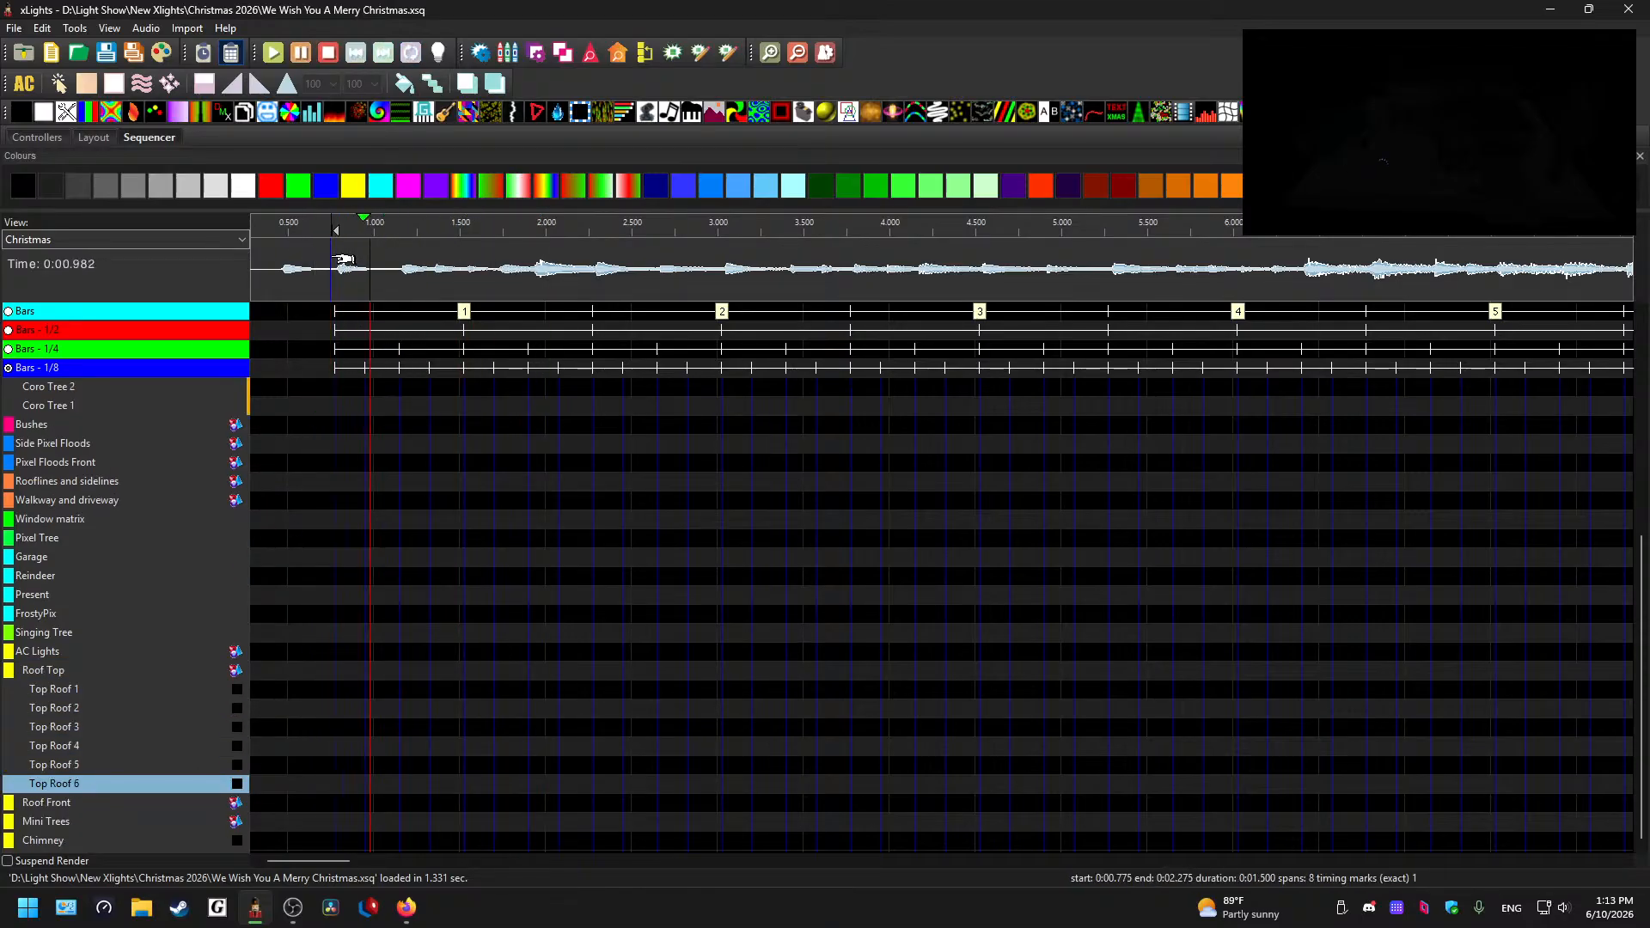
key("space")
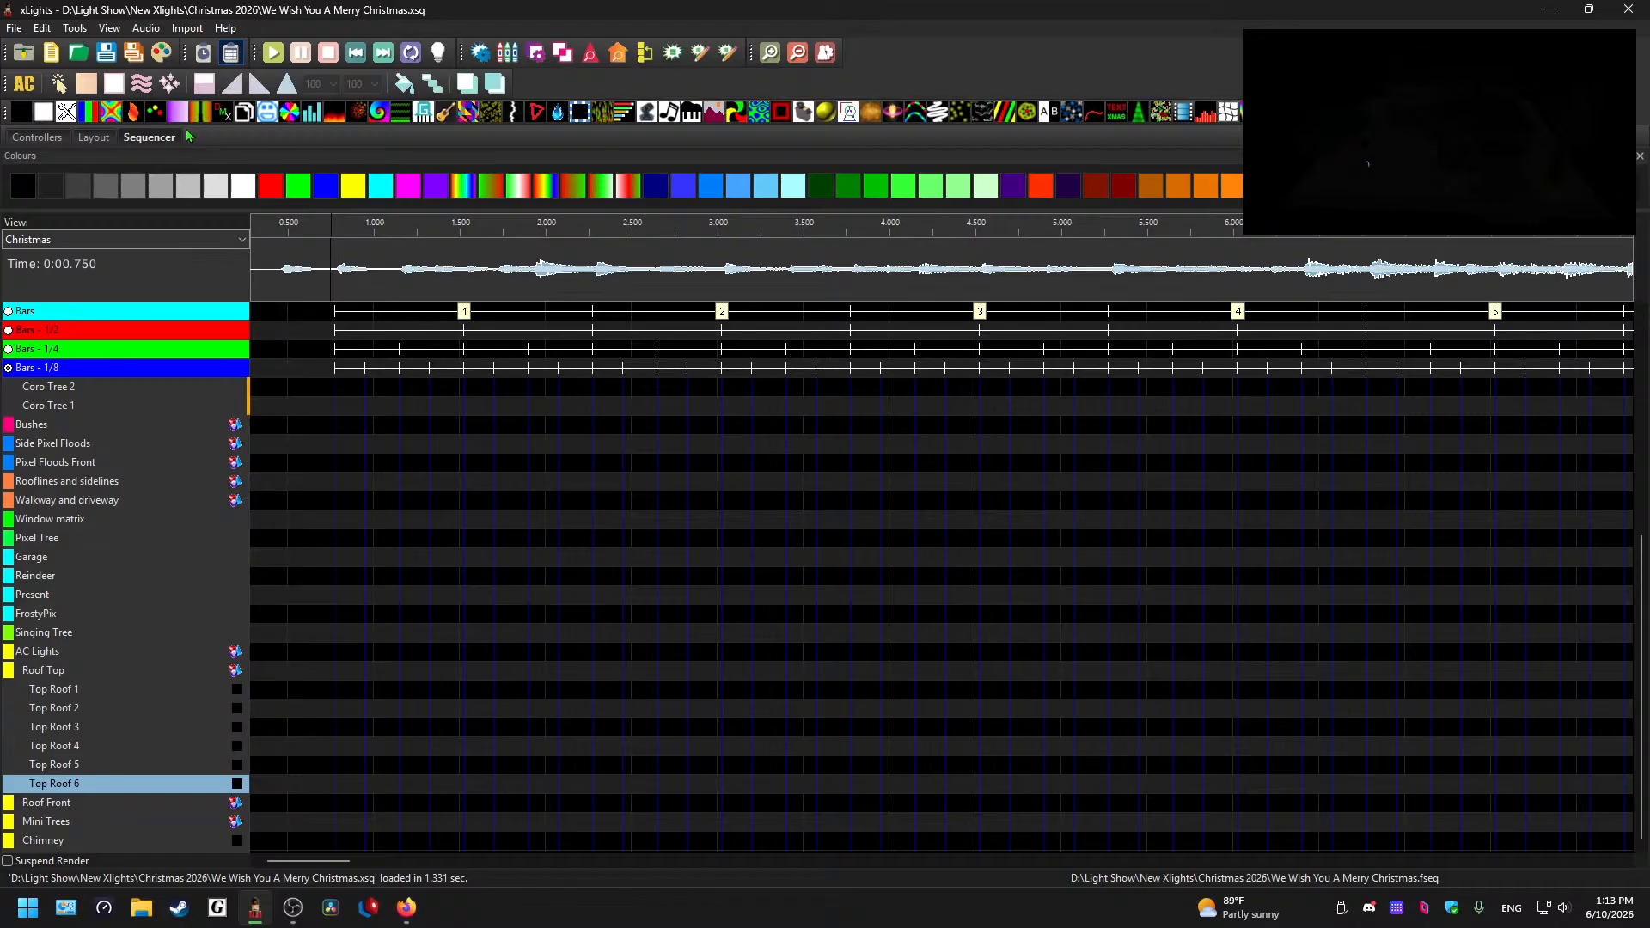
mouse_move(84, 118)
left_mouse_down()
mouse_move(283, 602)
mouse_move(369, 711)
mouse_move(400, 696)
mouse_move(345, 692)
mouse_move(519, 702)
mouse_move(495, 701)
left_mouse_up()
left_click(410, 699)
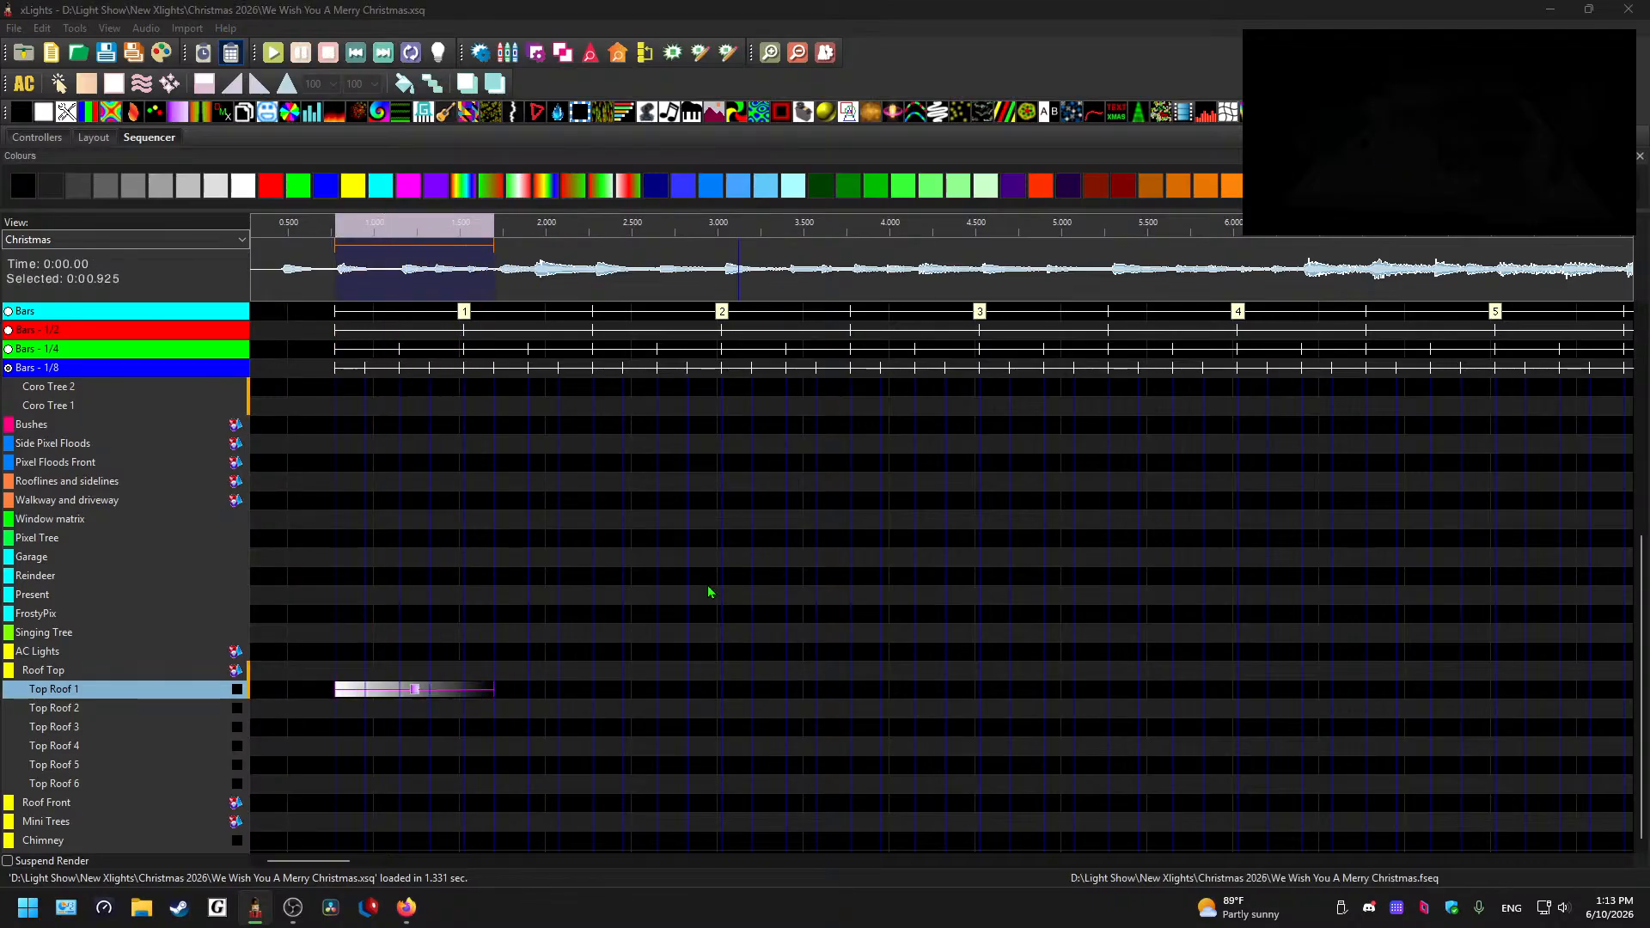
left_click(337, 262)
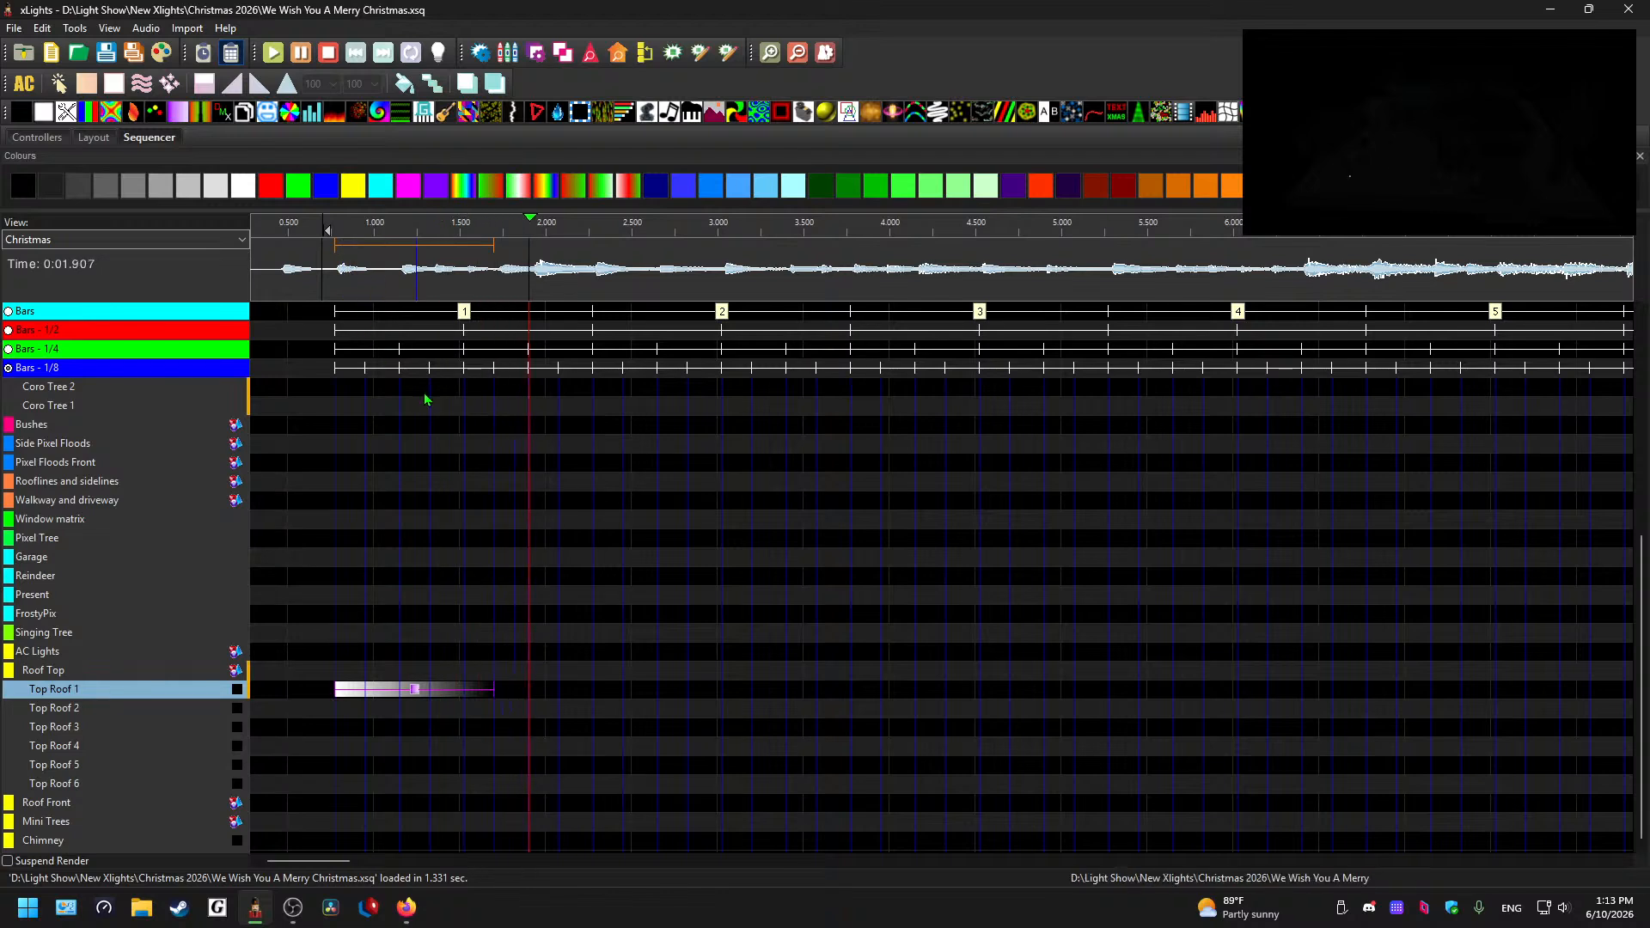
- Copy the Top Roof 1 Color Wash to Top Roof 4, shift it to start at 1.900 seconds and play it back
left_click(406, 693)
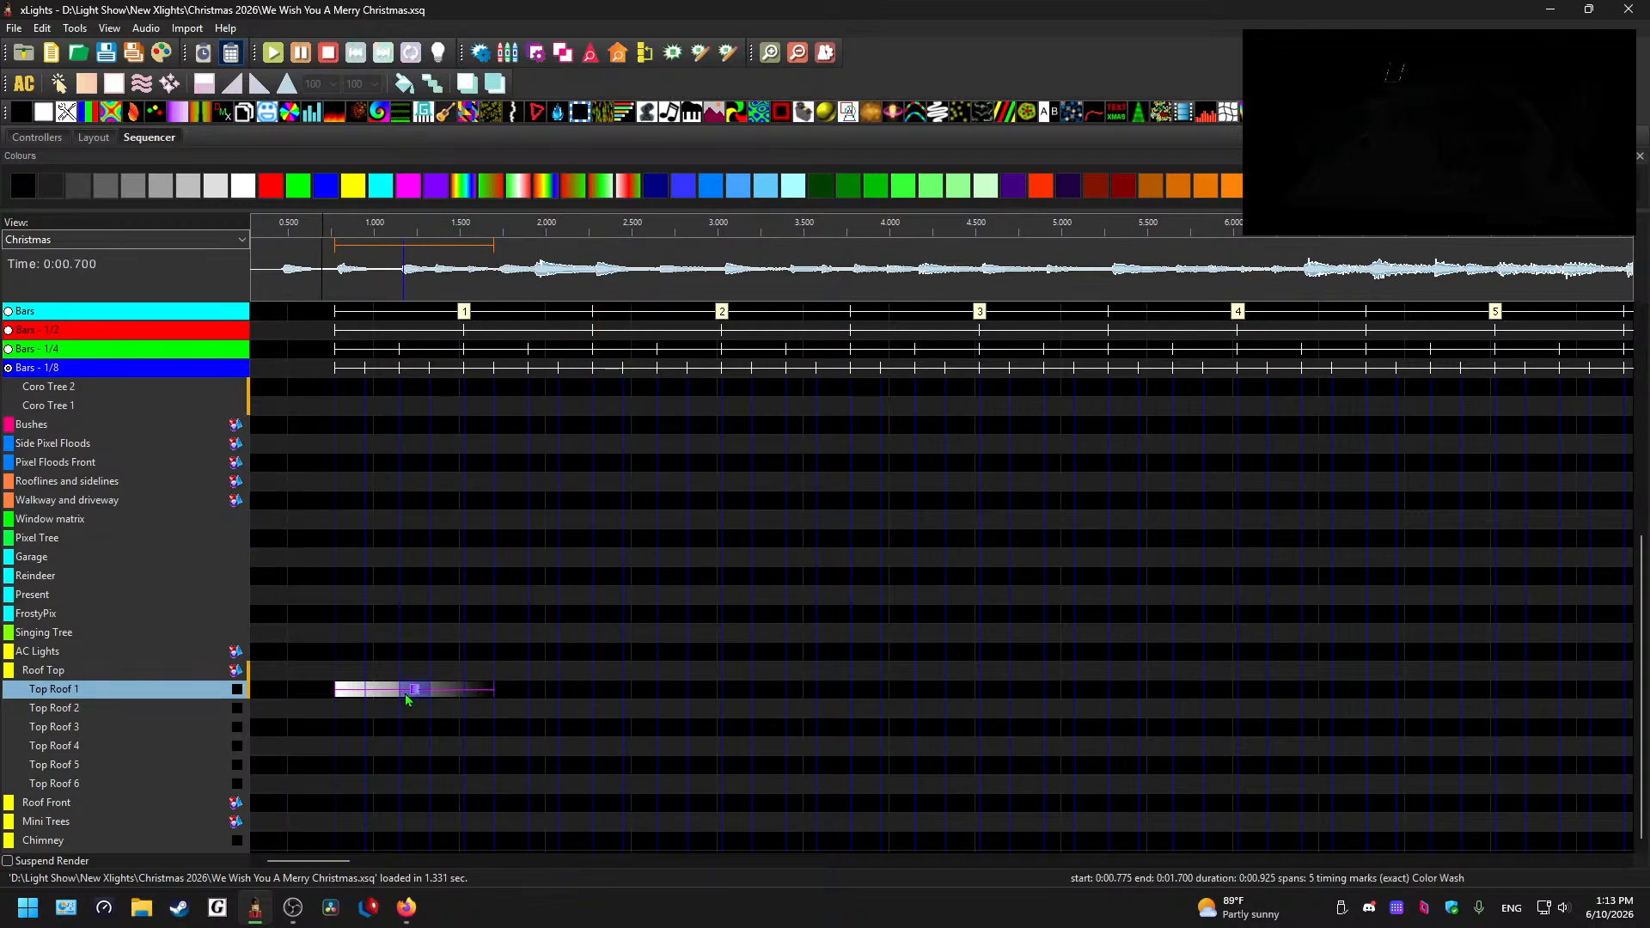
left_click(515, 750)
key("ctrl+v")
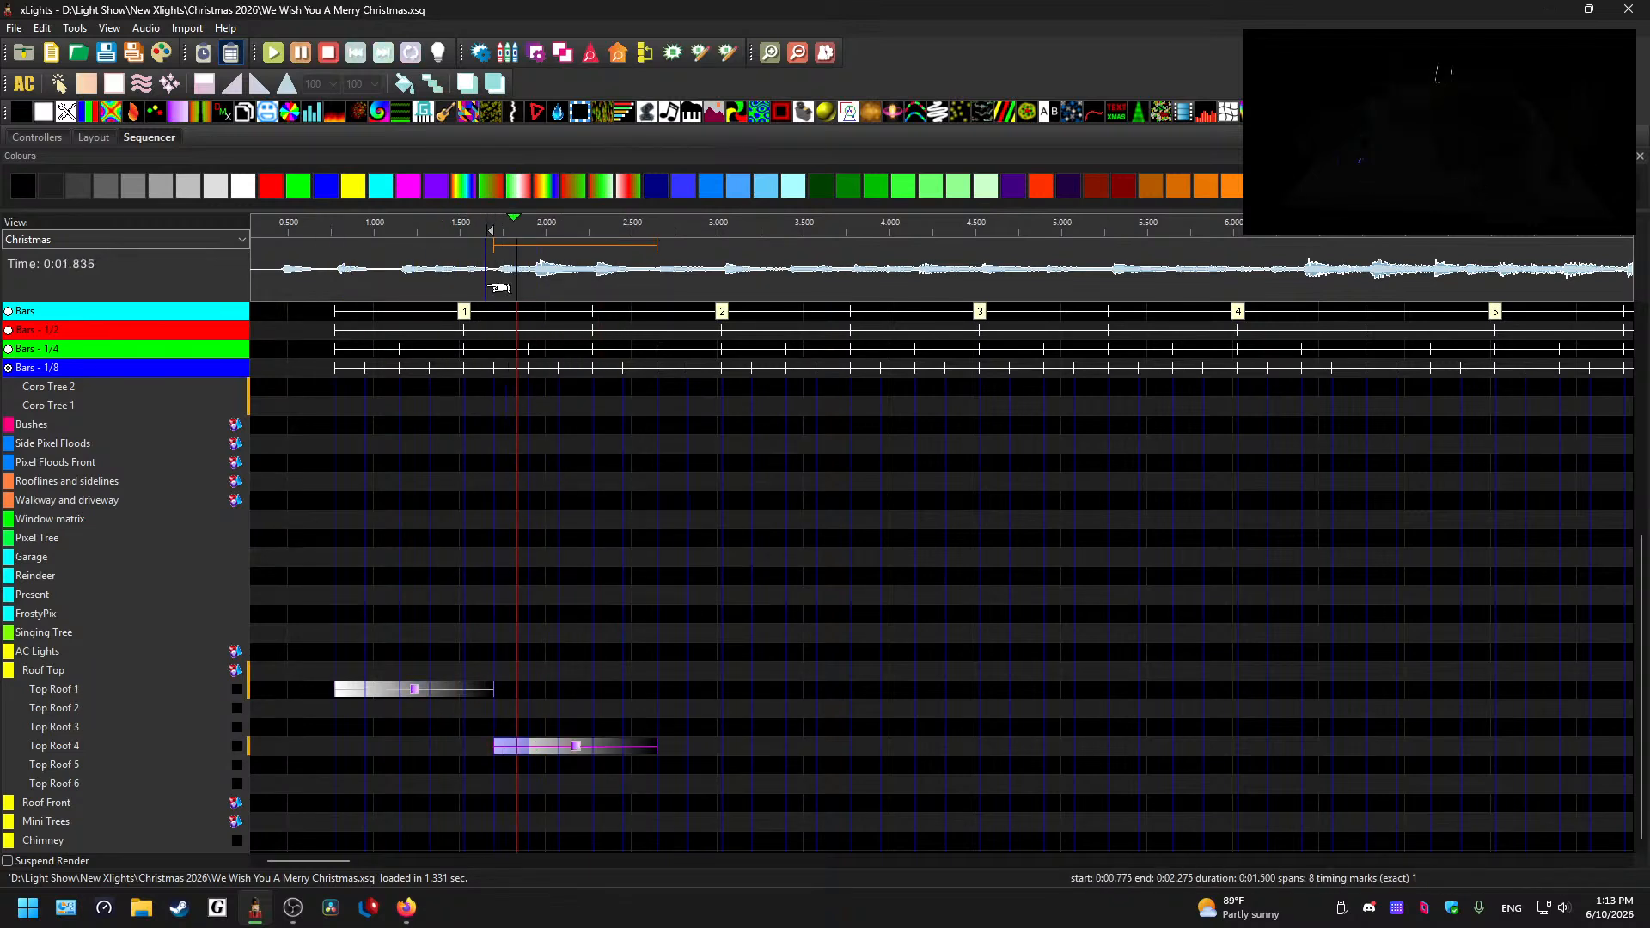
left_click_drag(574, 755, 615, 755)
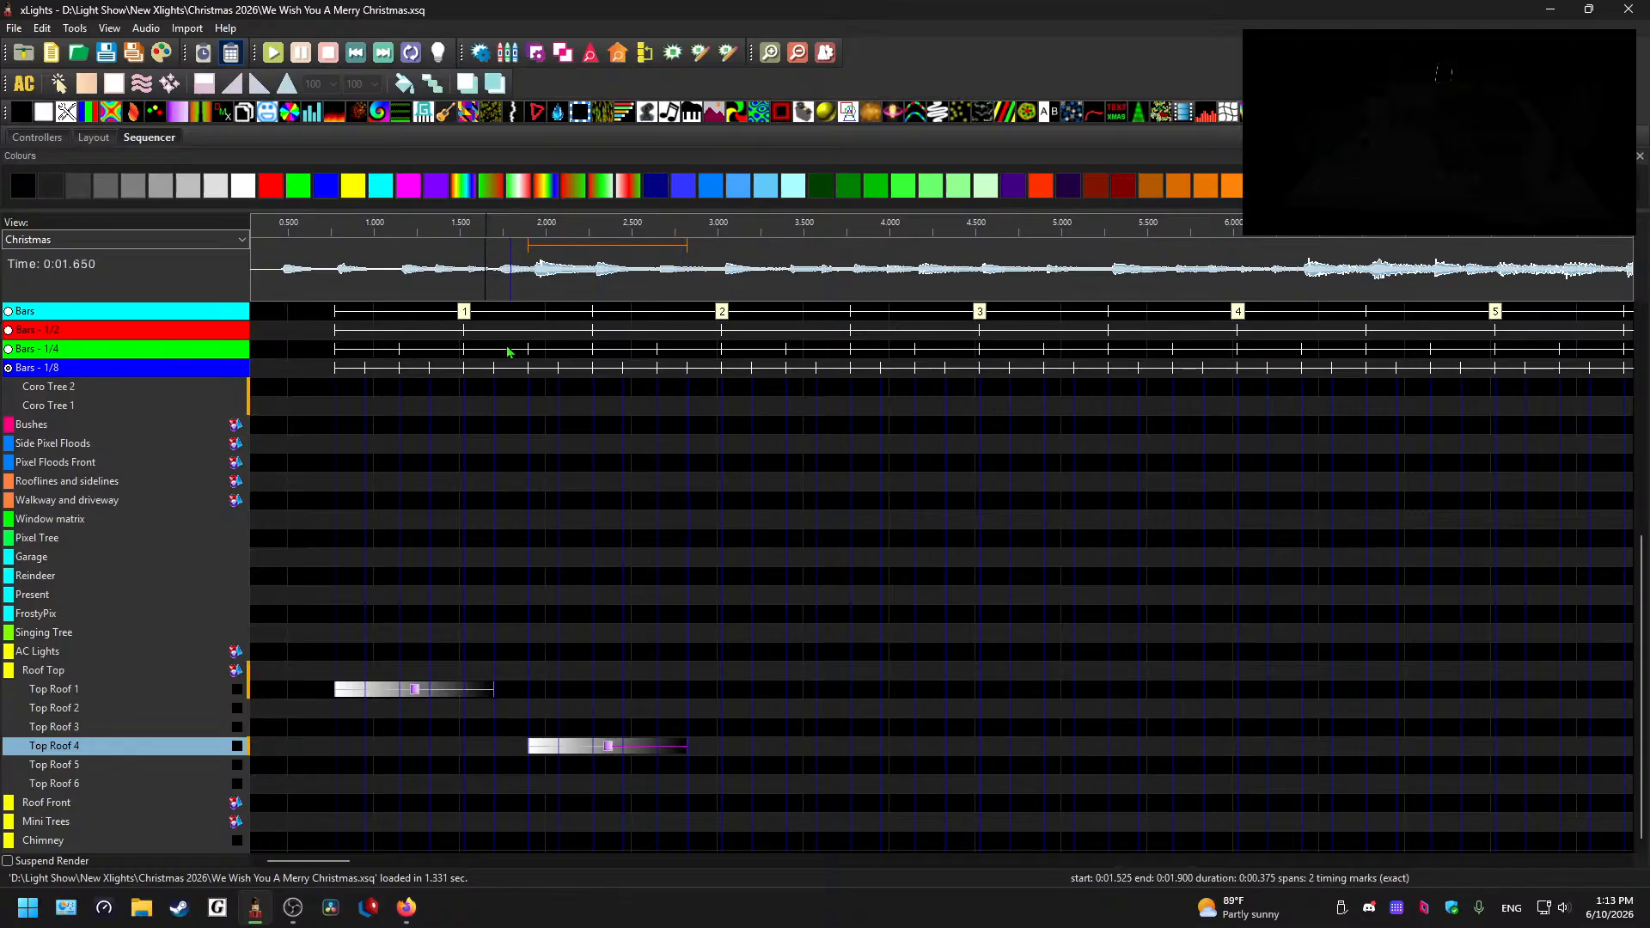
left_click(474, 283)
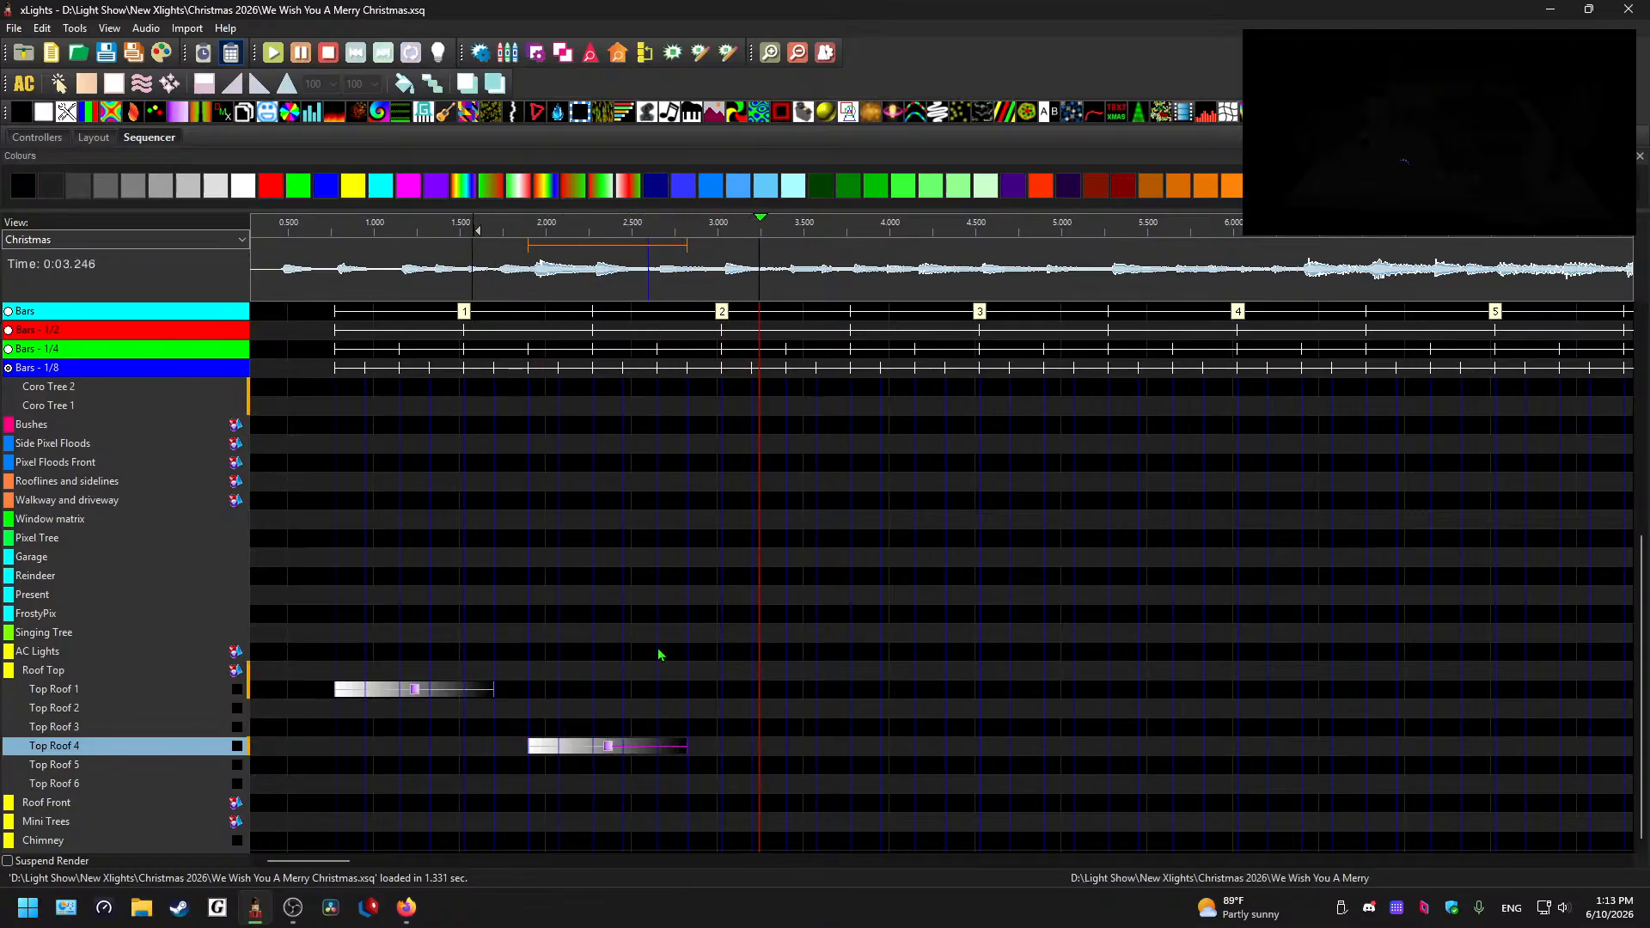
key("space")
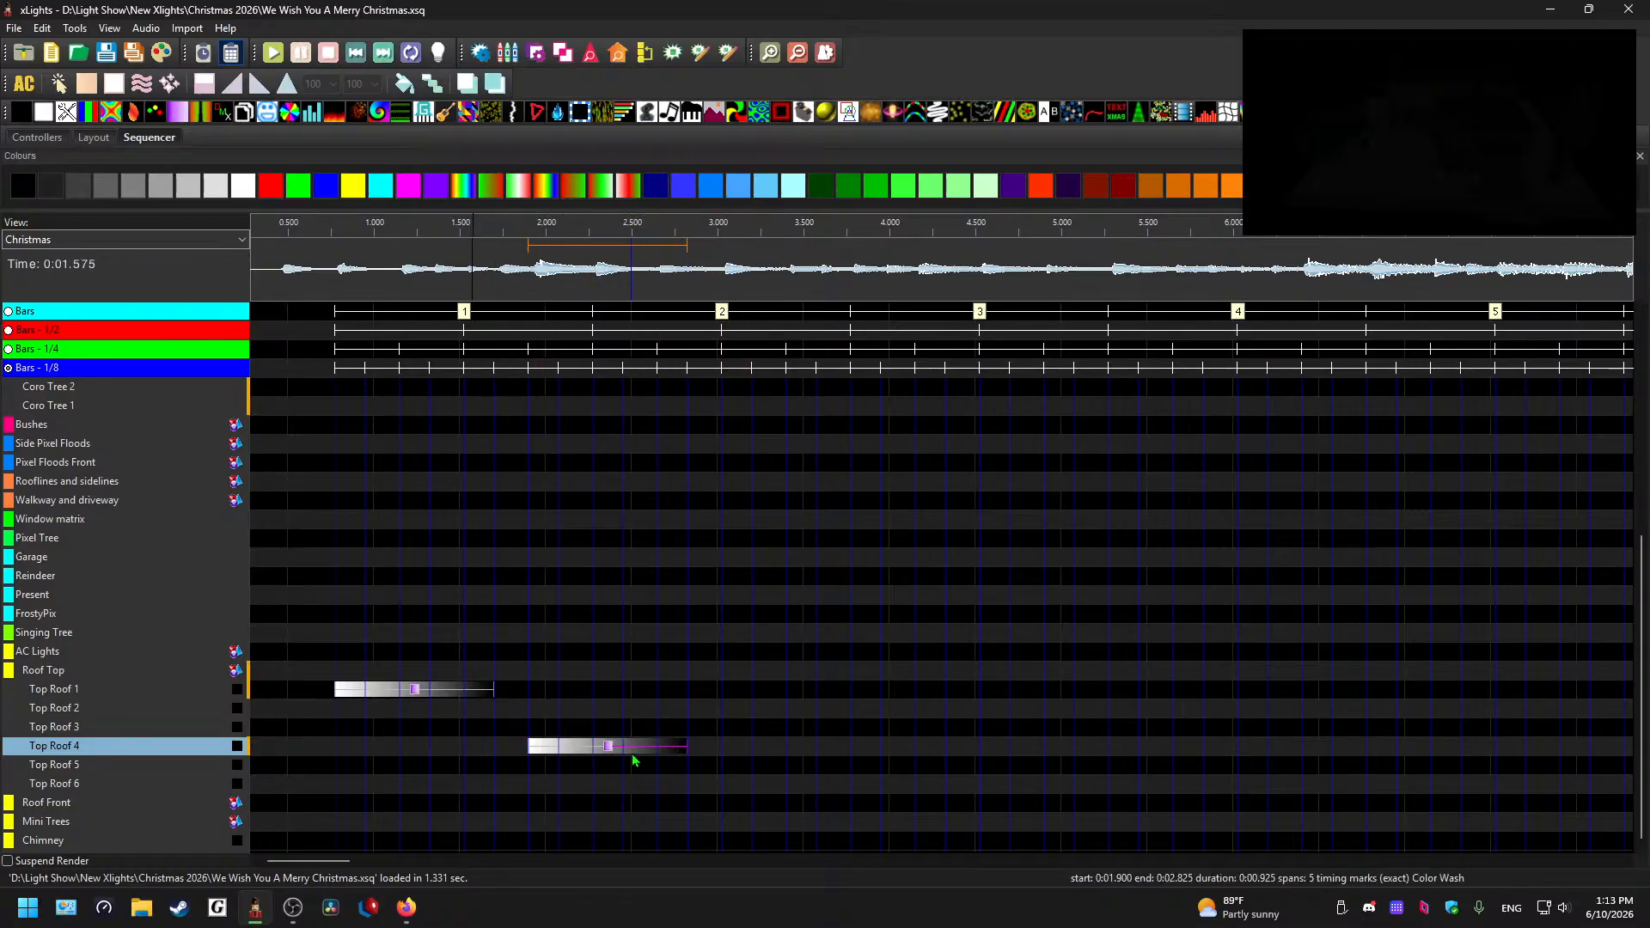
- Paste the Color Wash onto Top Roof 2 starting at 3.025 seconds and play it from 2.825 seconds
left_click(732, 710)
key("ctrl+v")
left_click(686, 249)
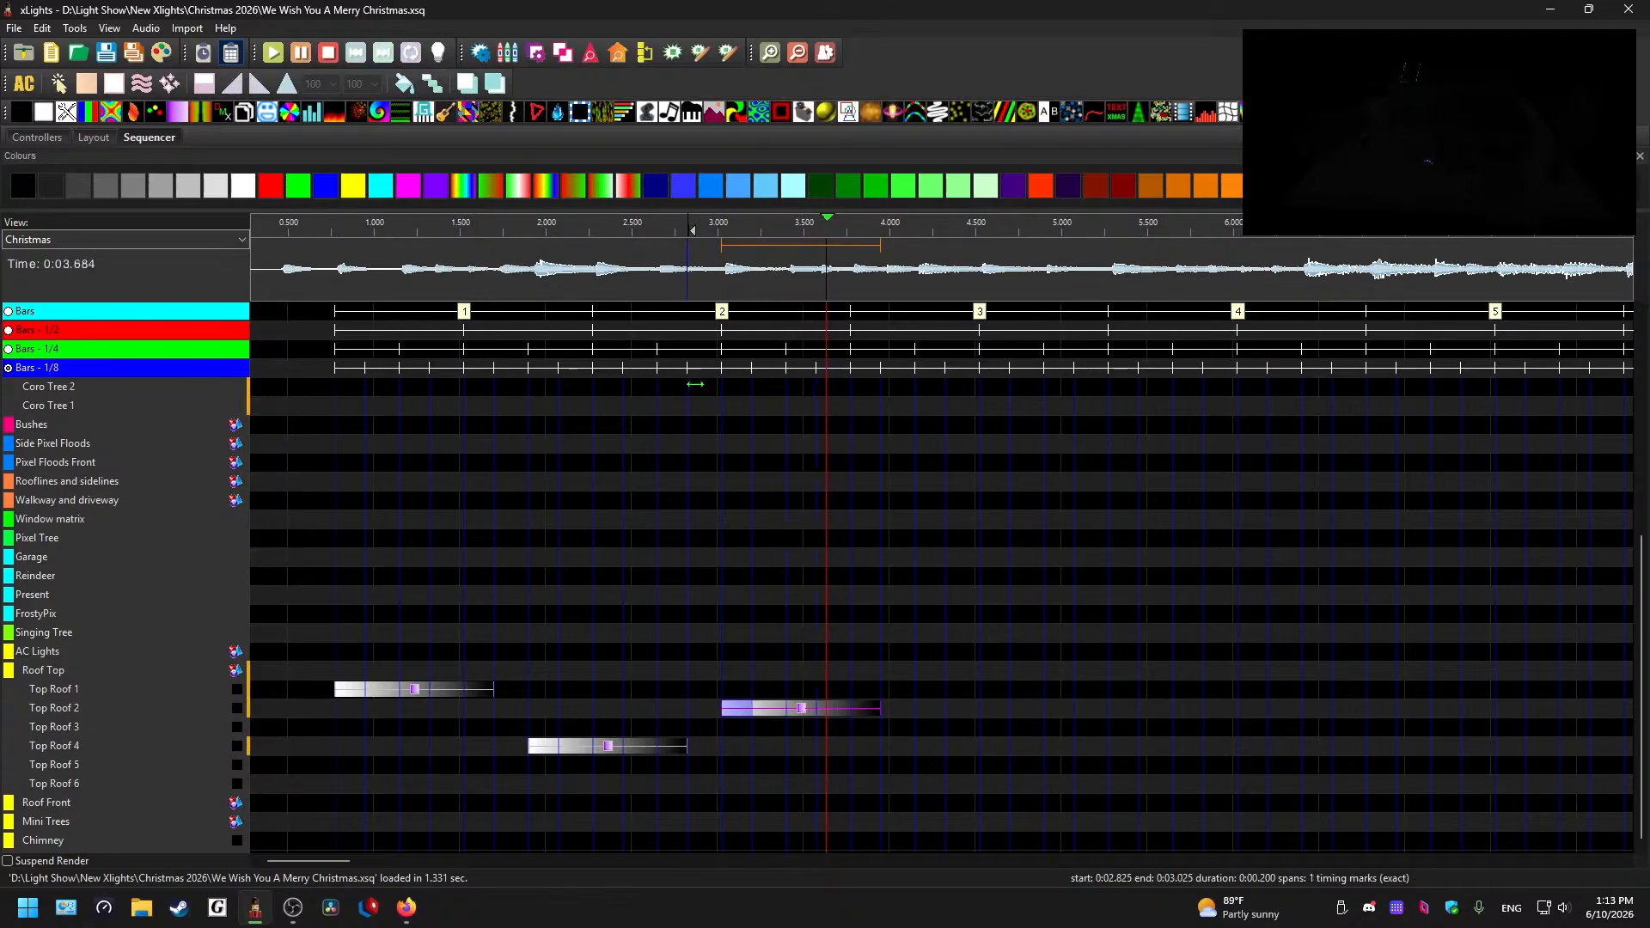
key("space")
- Paste the Color Wash onto Top Roof 5, shift it to start at about 4.15 seconds and play it from 2.775 seconds
left_click(895, 765)
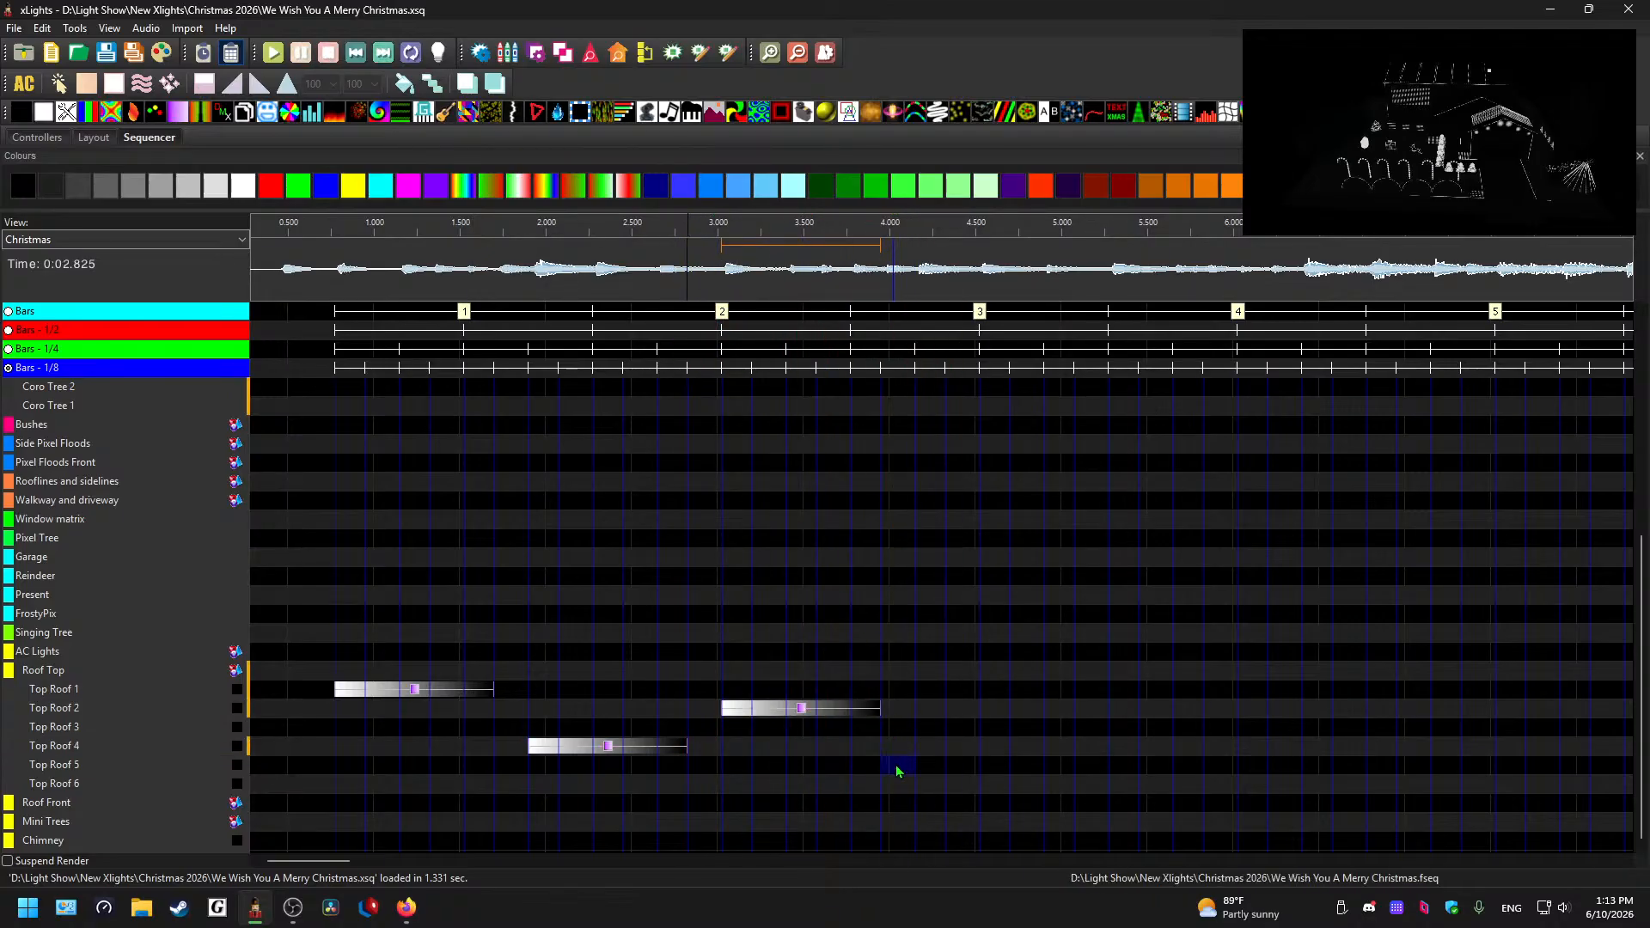
key("ctrl+v")
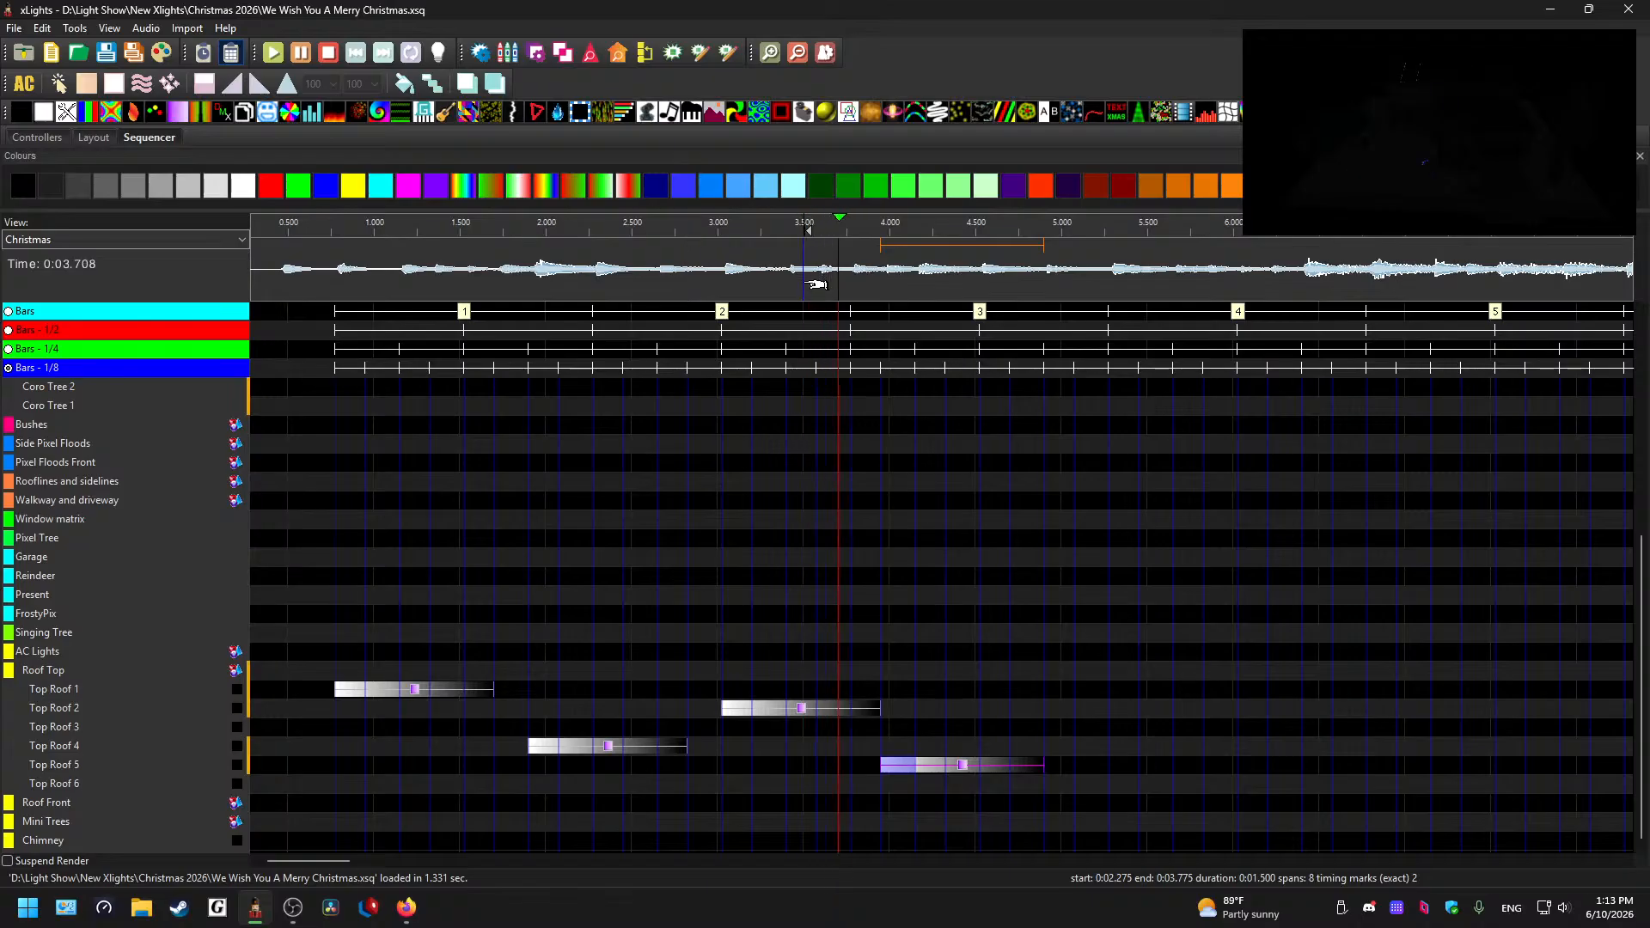
left_click_drag(967, 766, 1001, 771)
left_click(693, 282)
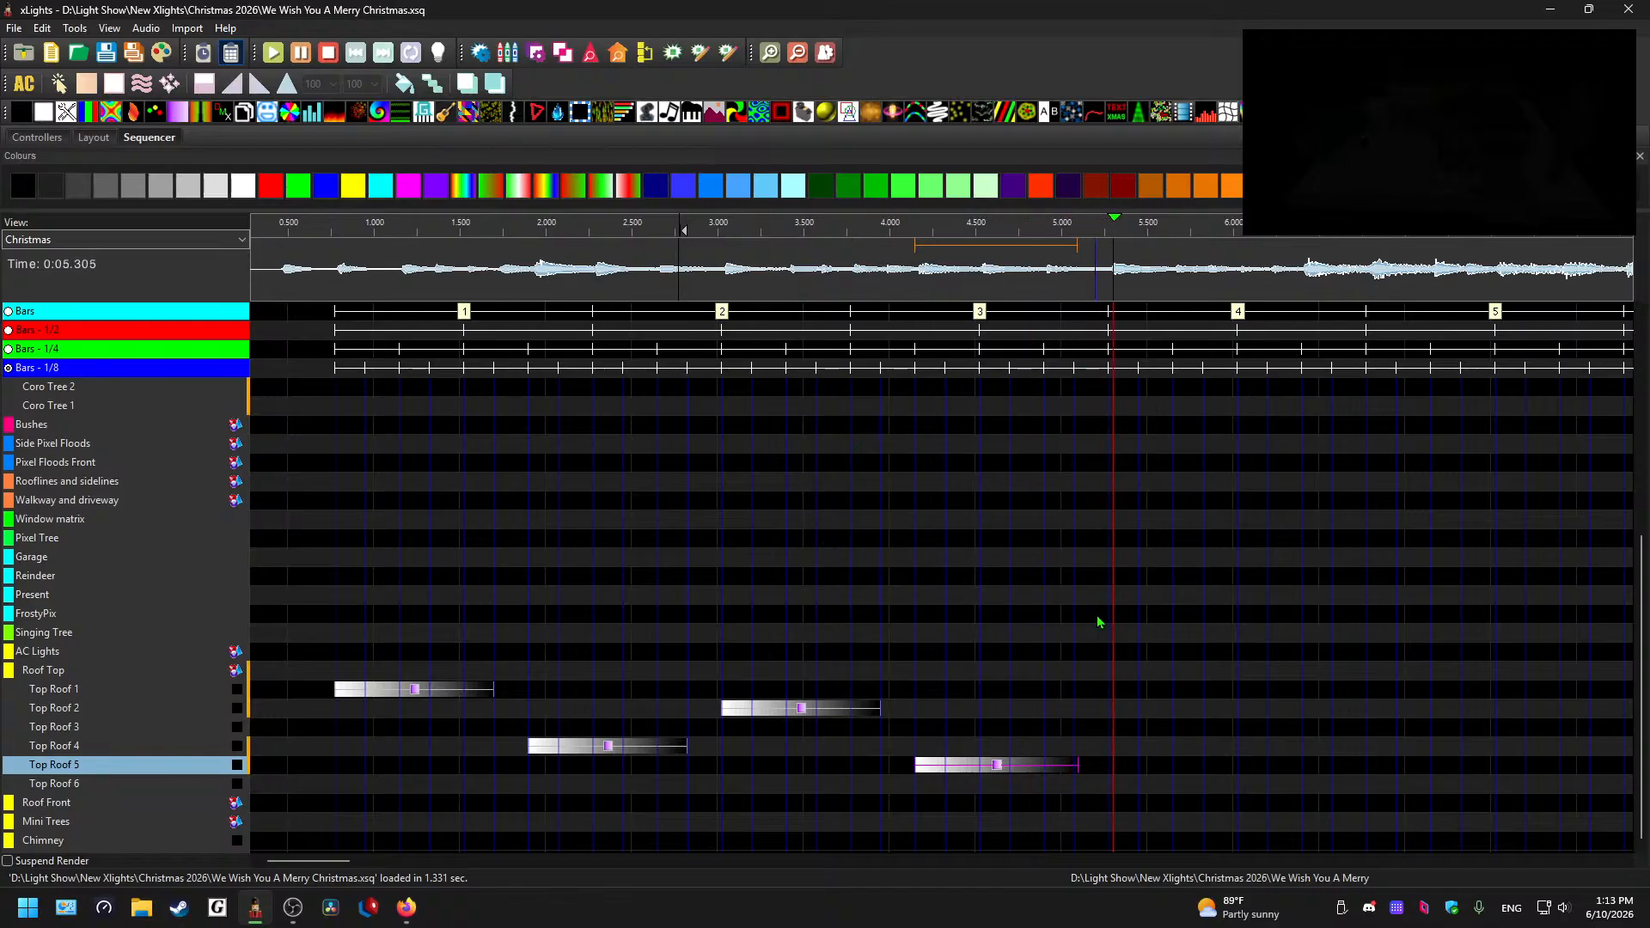
key("space")
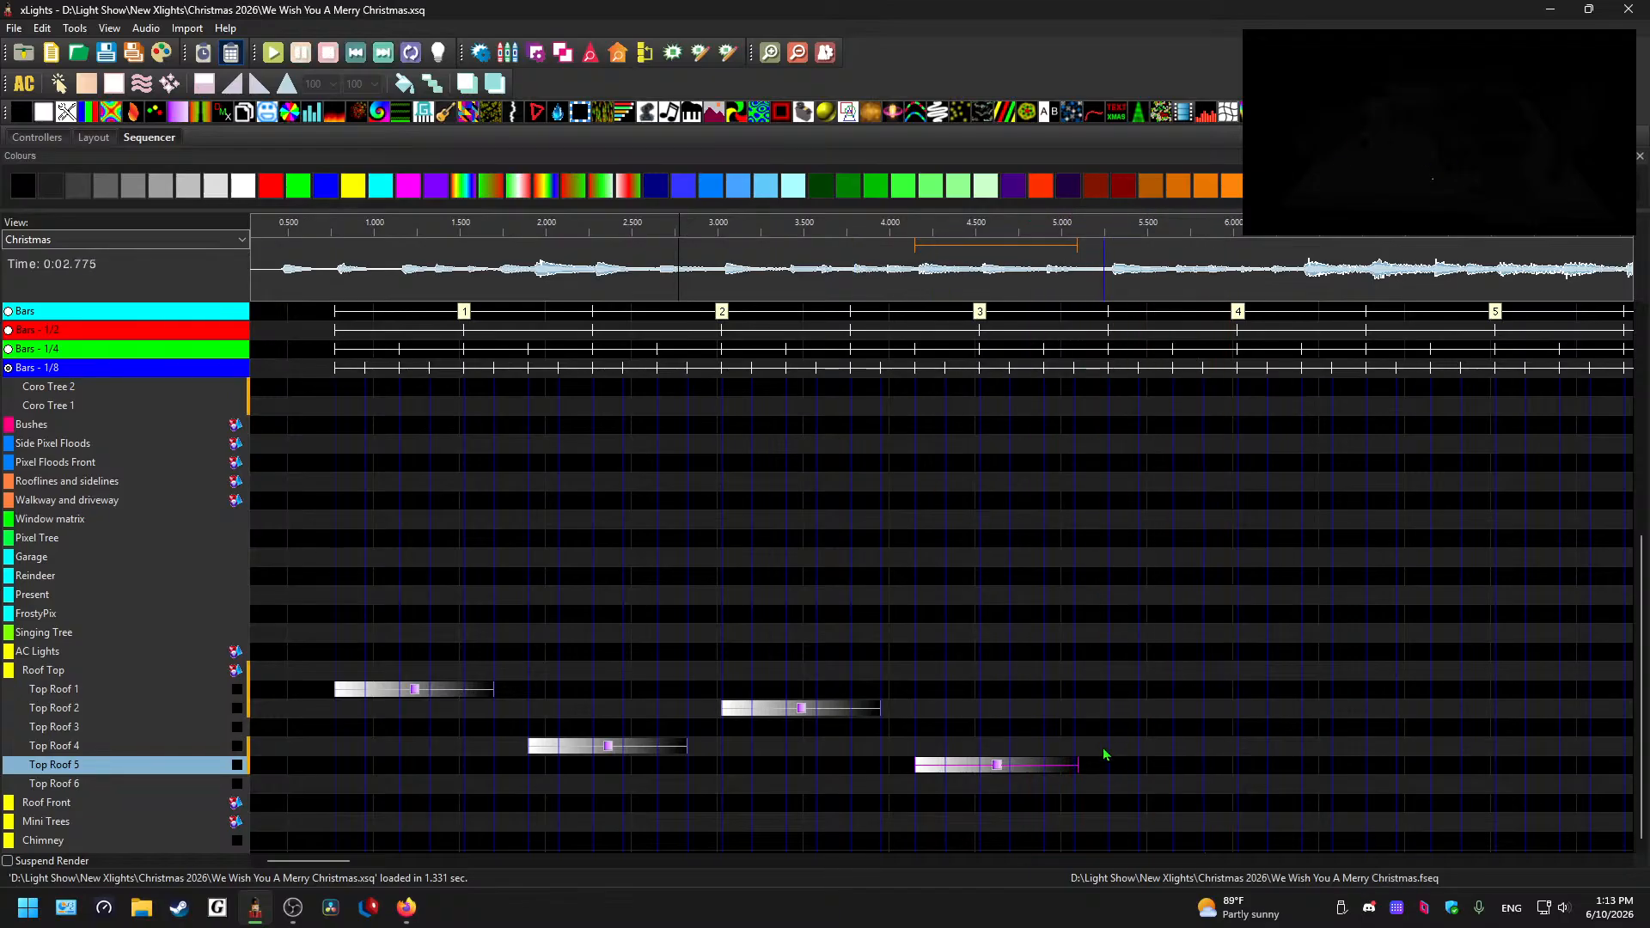
- Replay the Top Roof Color Washes from 0.75 seconds to check their timing
left_click(1000, 772)
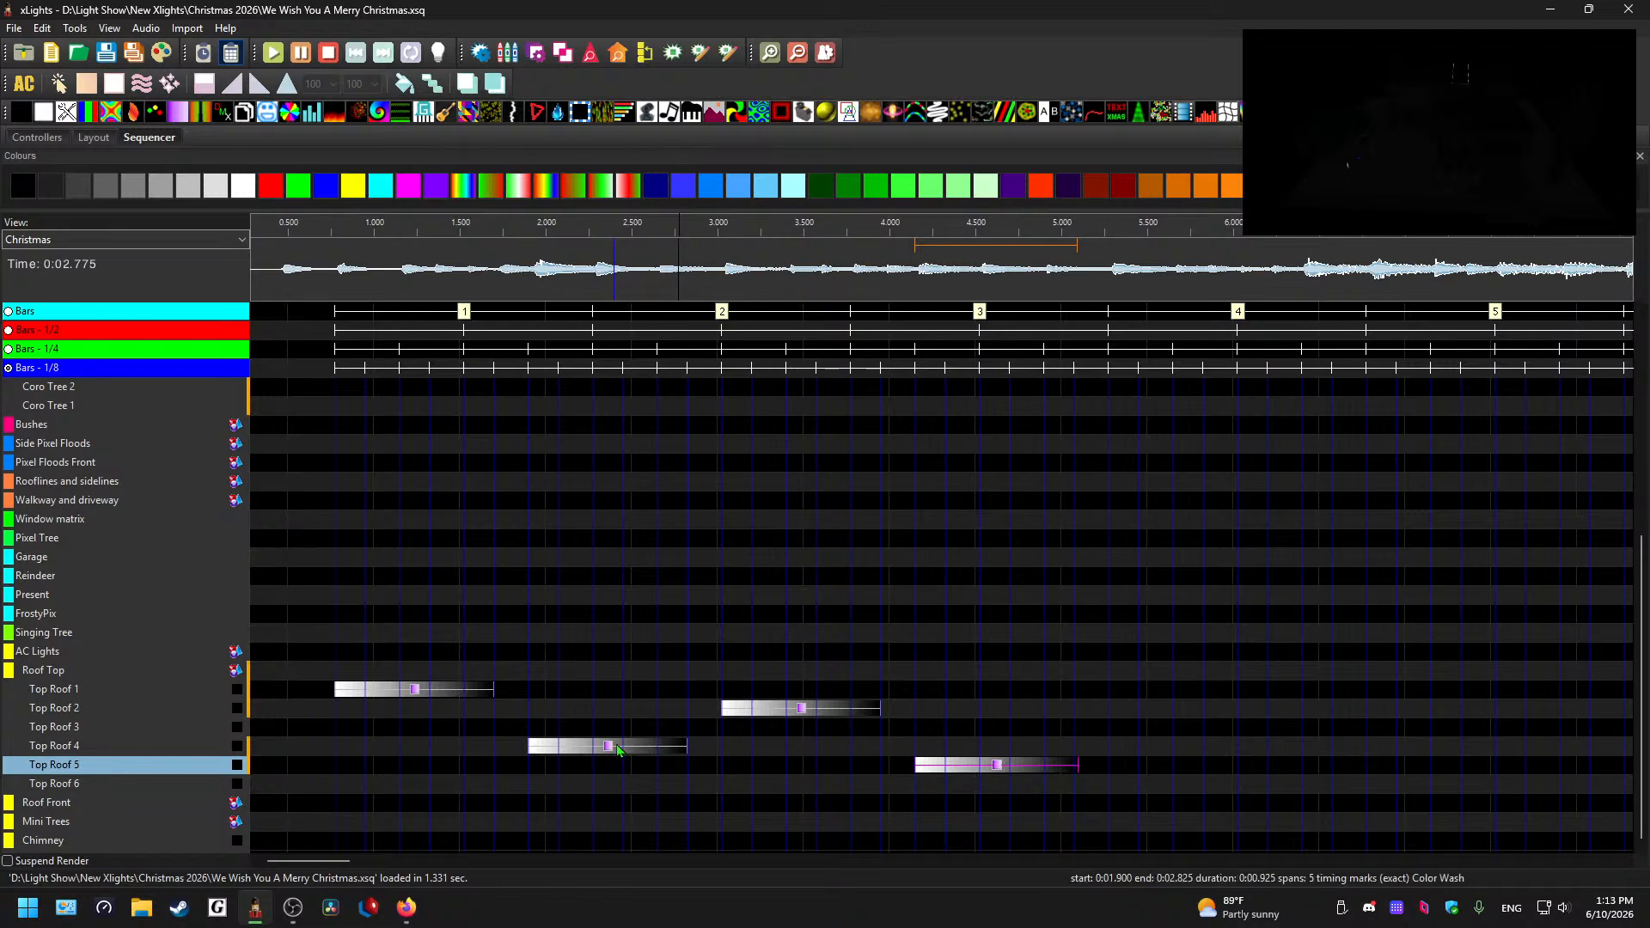
left_click(667, 743)
key("space")
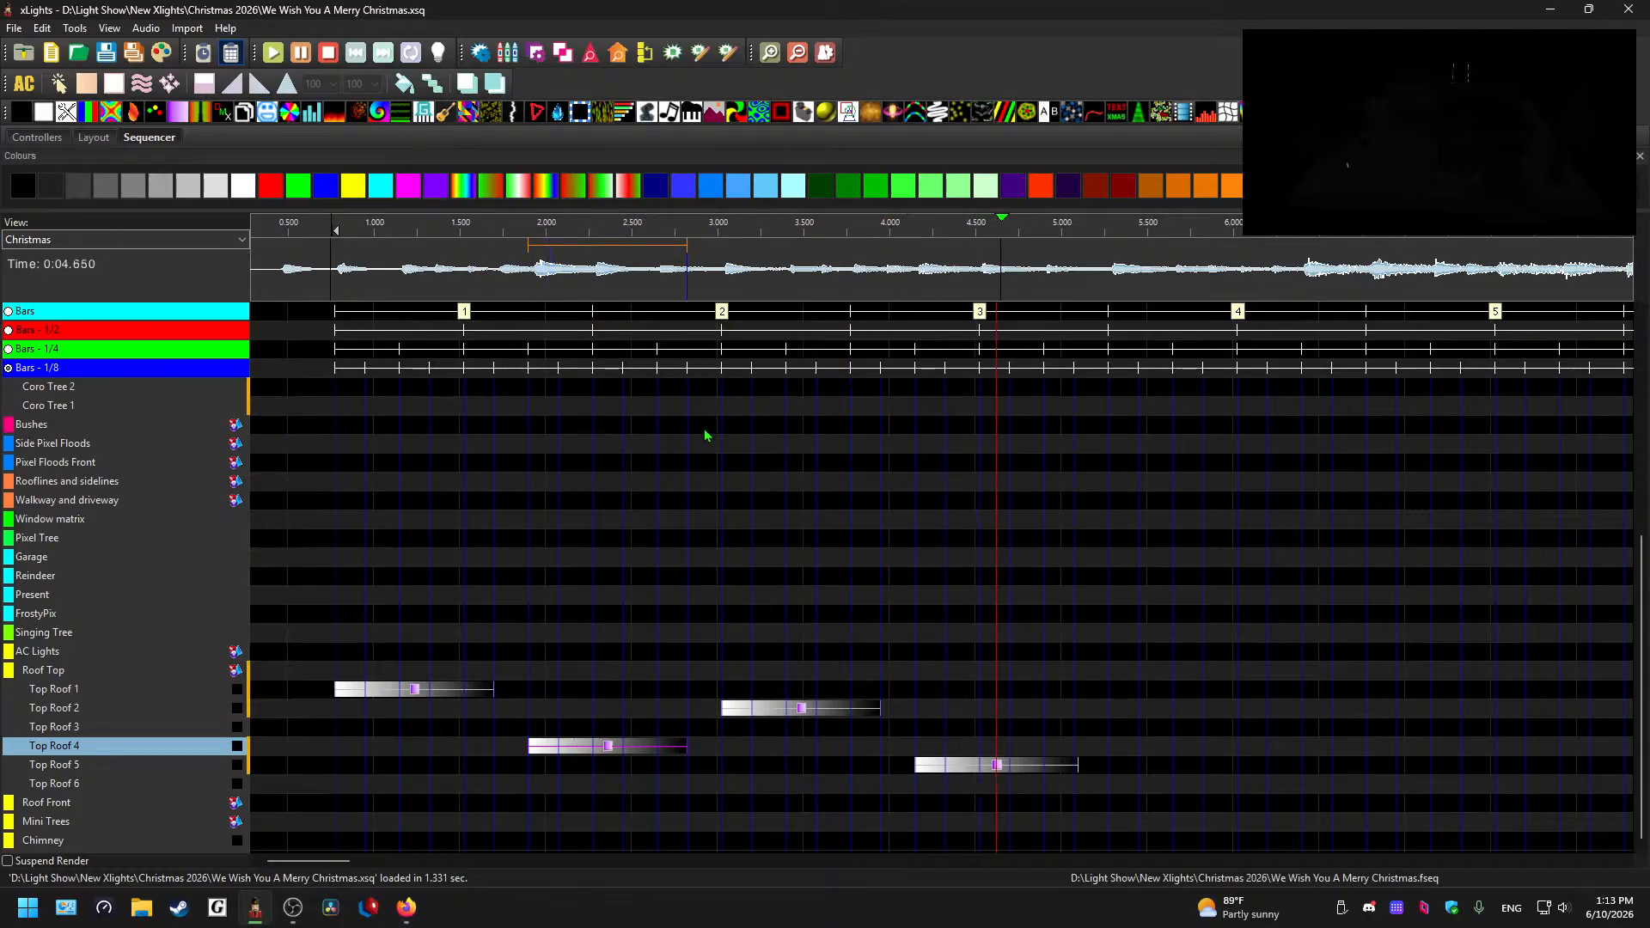
key("space")
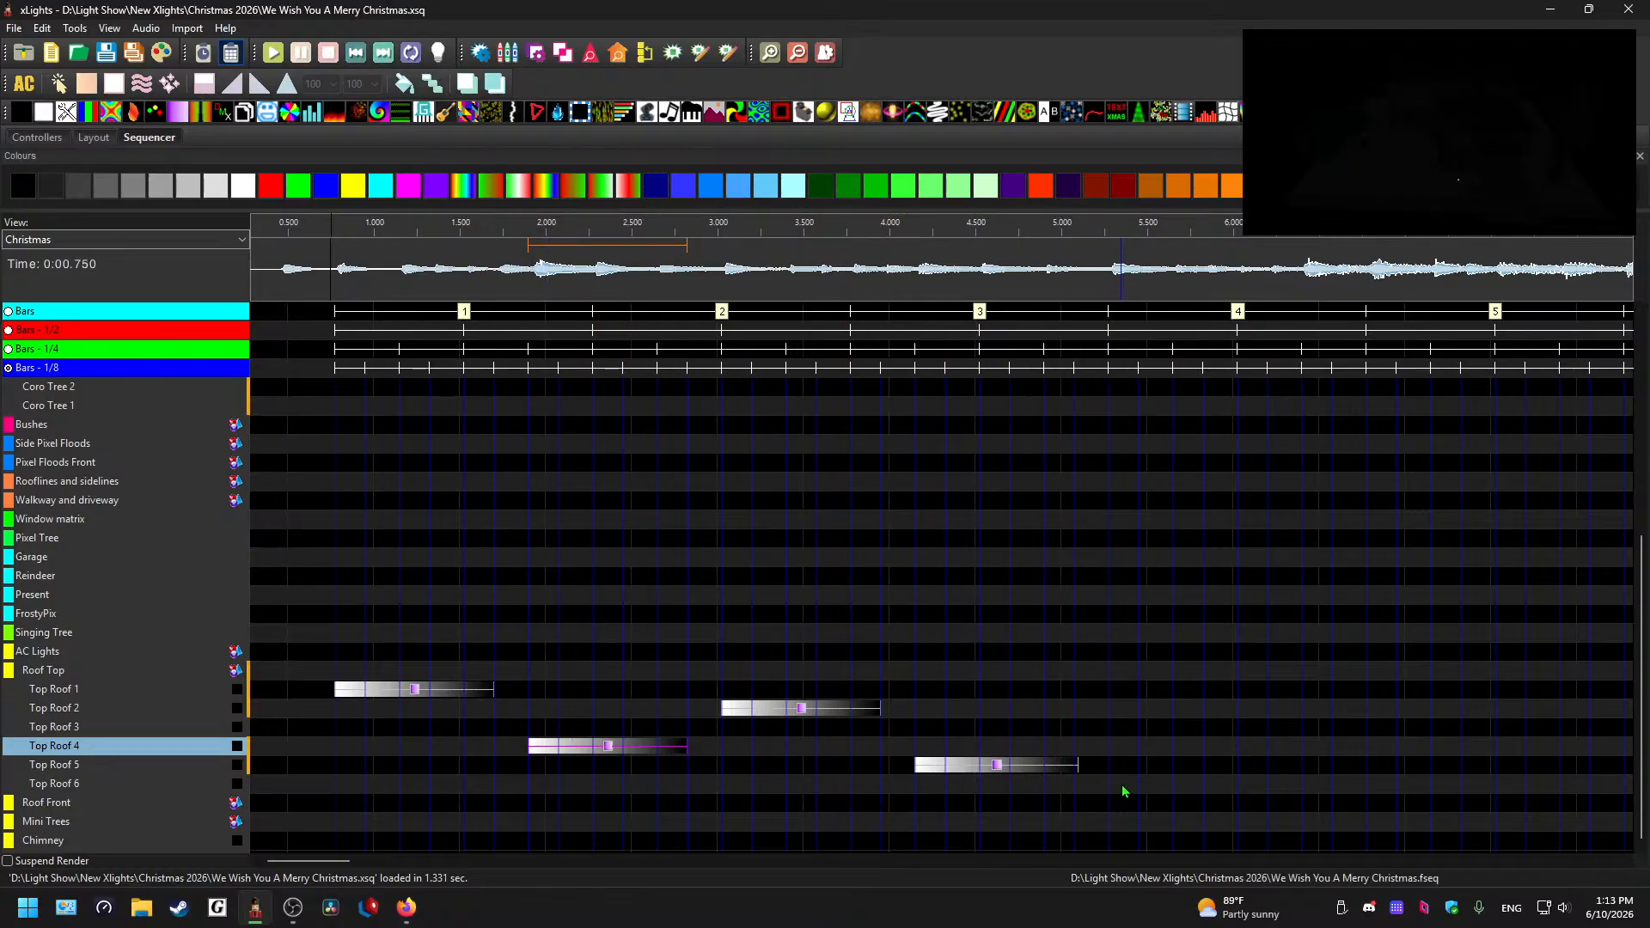
- Paste the Color Wash onto Top Roof 6 starting at 5.275 seconds and play it from 5.1 seconds
left_click(1122, 787)
key("ctrl+v")
left_click(1078, 269)
key("space")
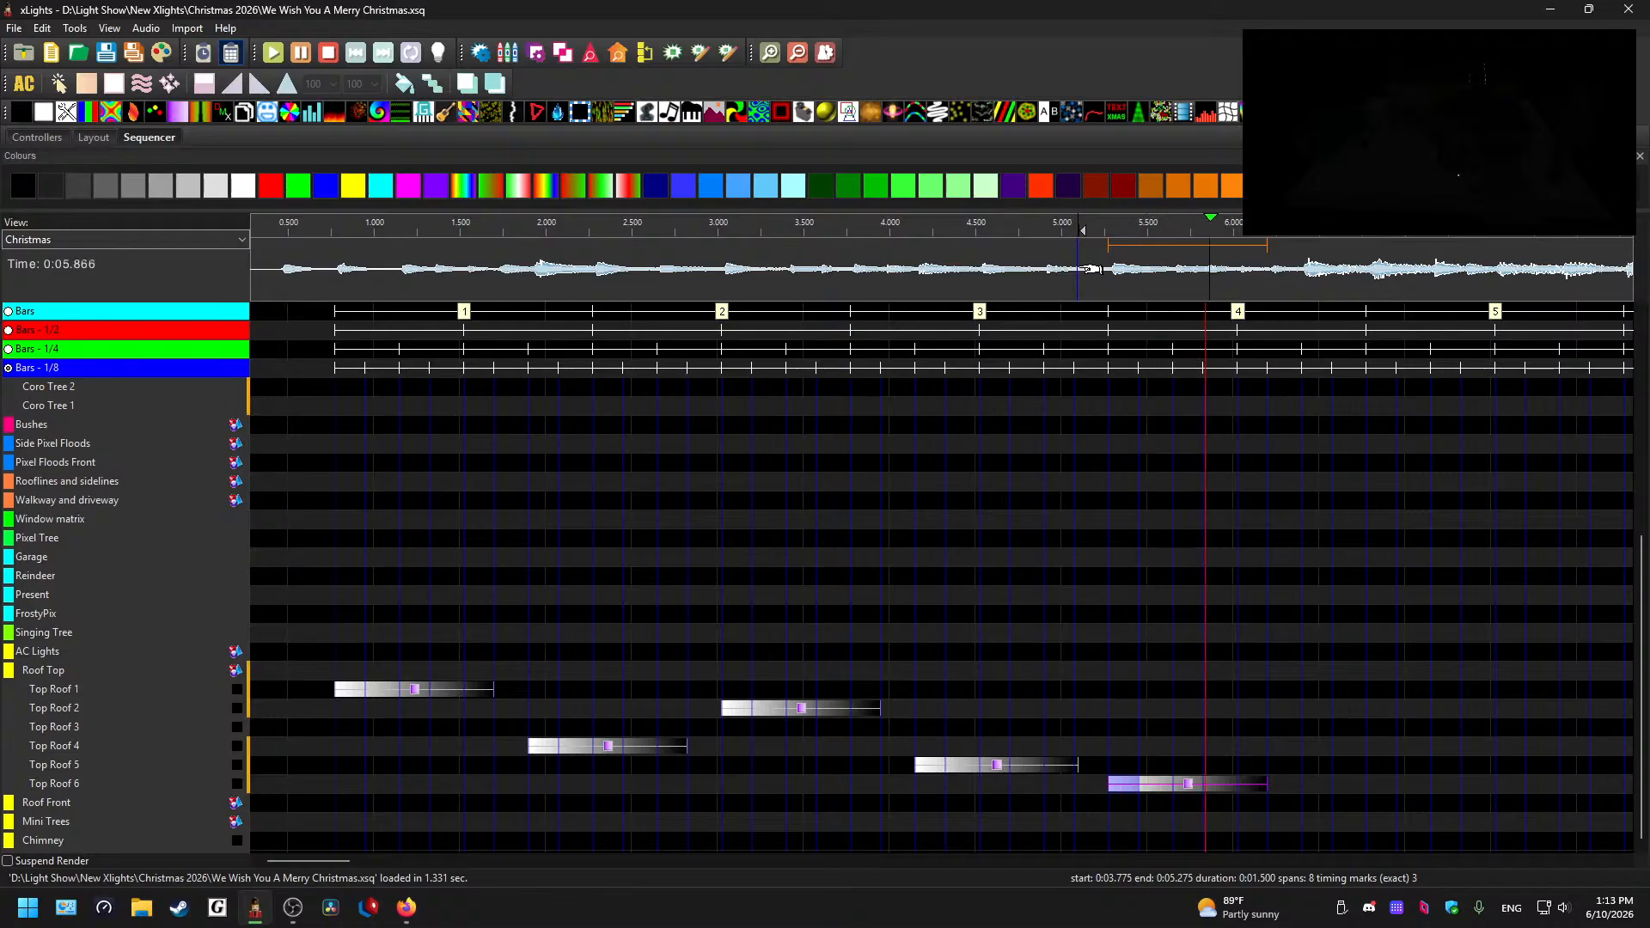
key("space")
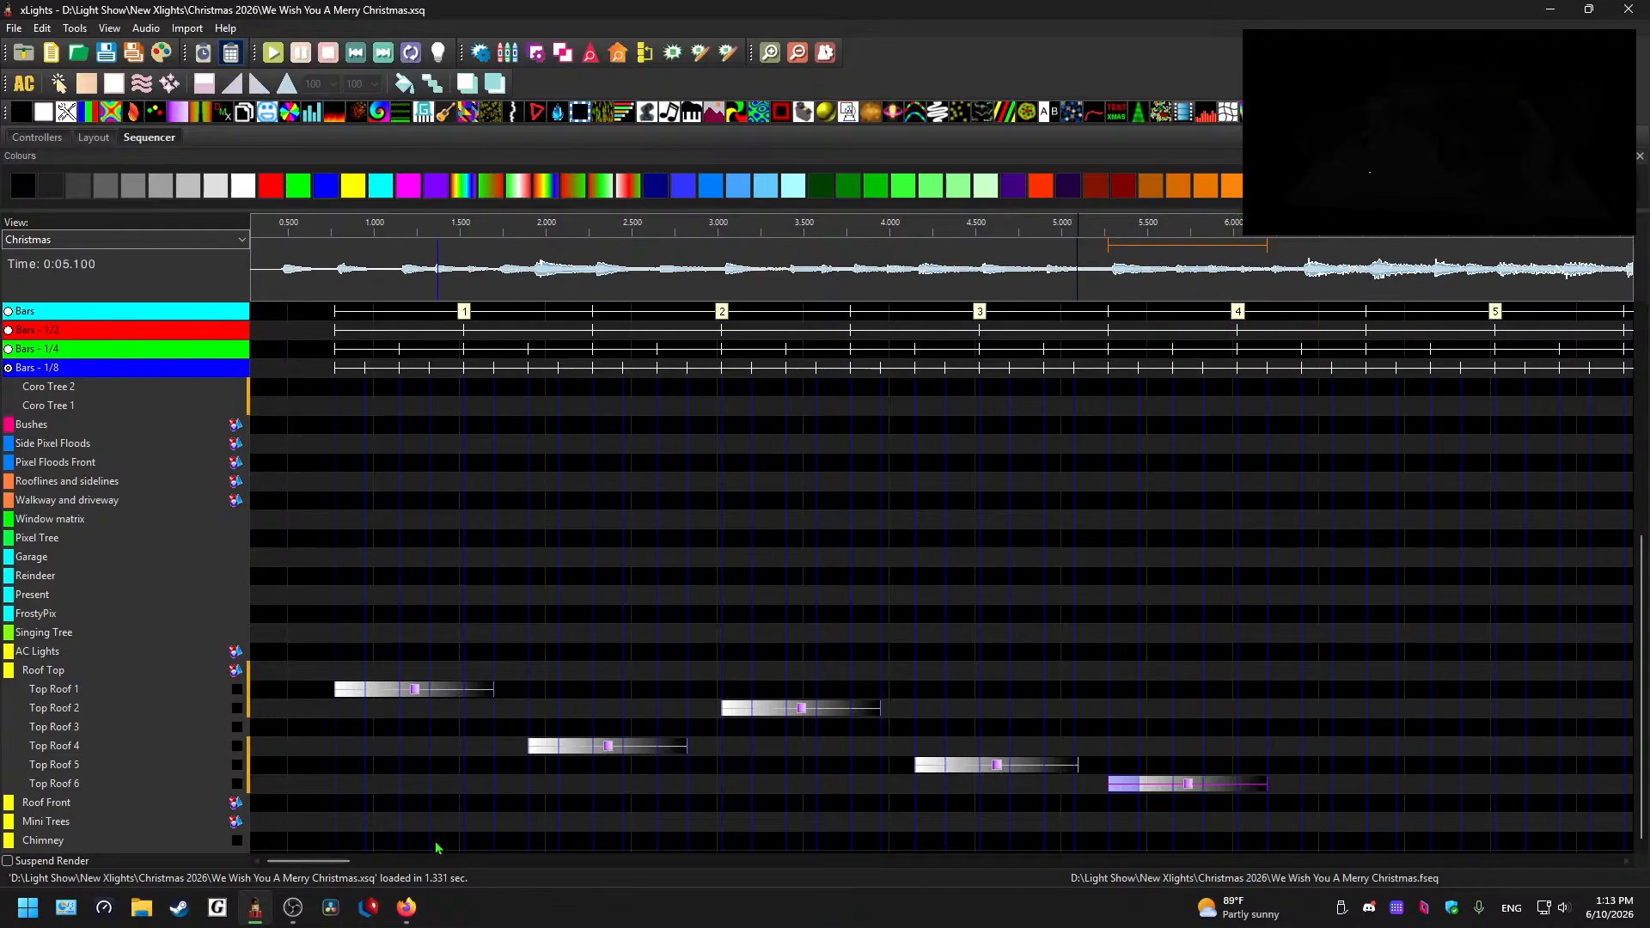
- Play the music from about 5.3 seconds and again from 5.8 seconds to locate the next roof beat
left_click_drag(322, 861, 368, 864)
left_click(355, 274)
key("space")
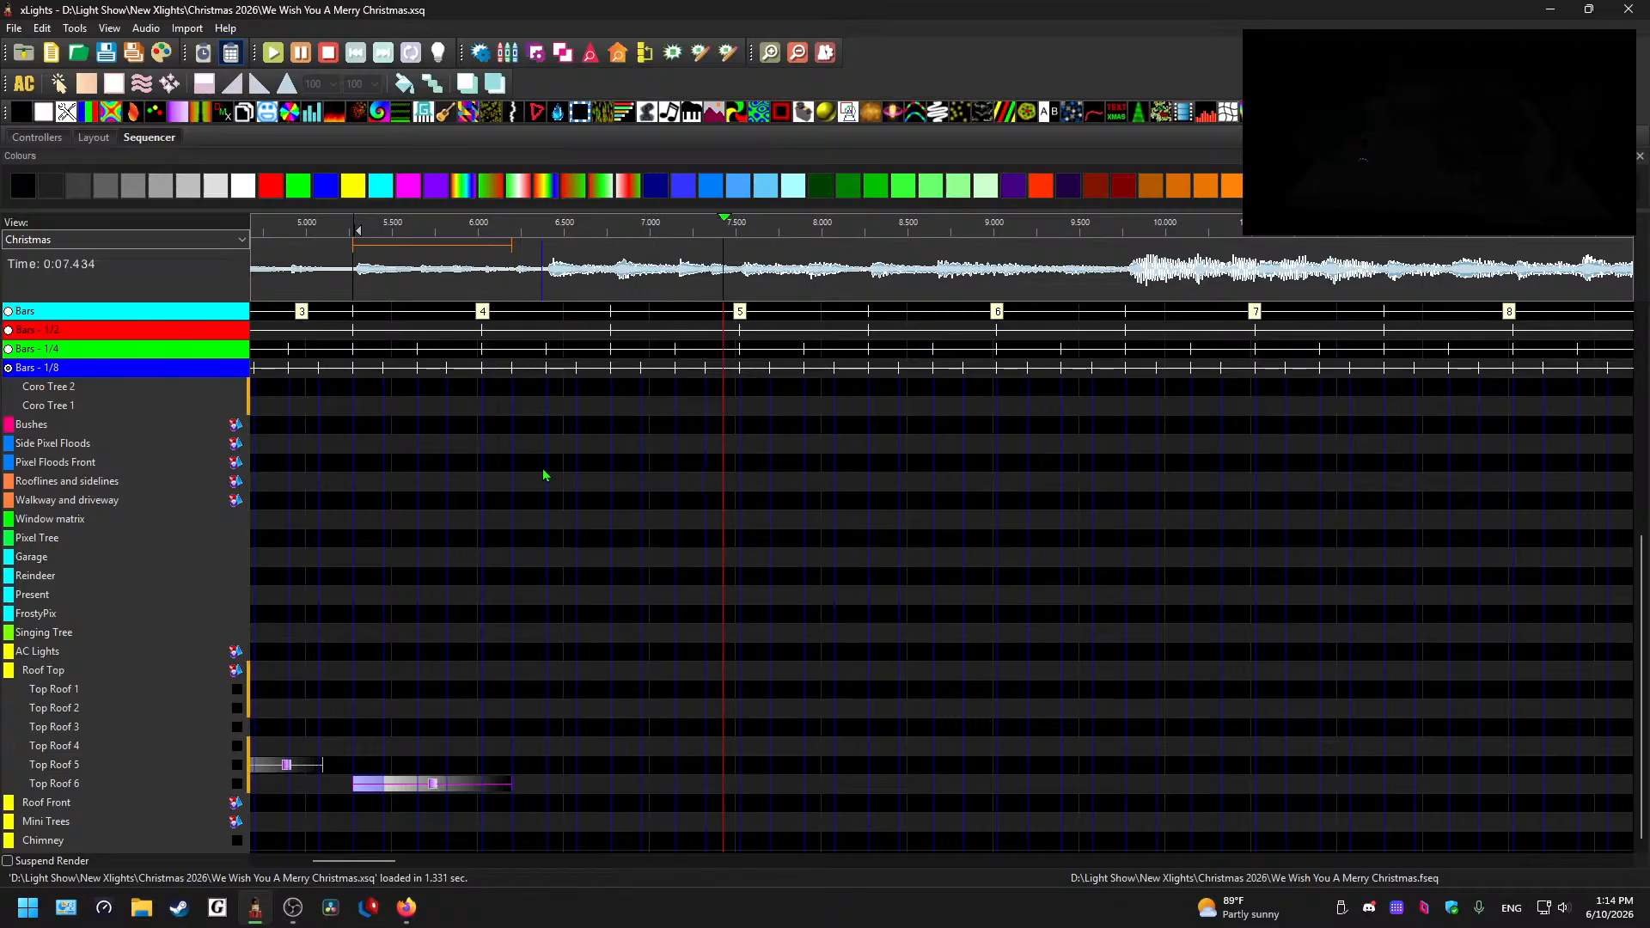
left_click(496, 285)
key("space")
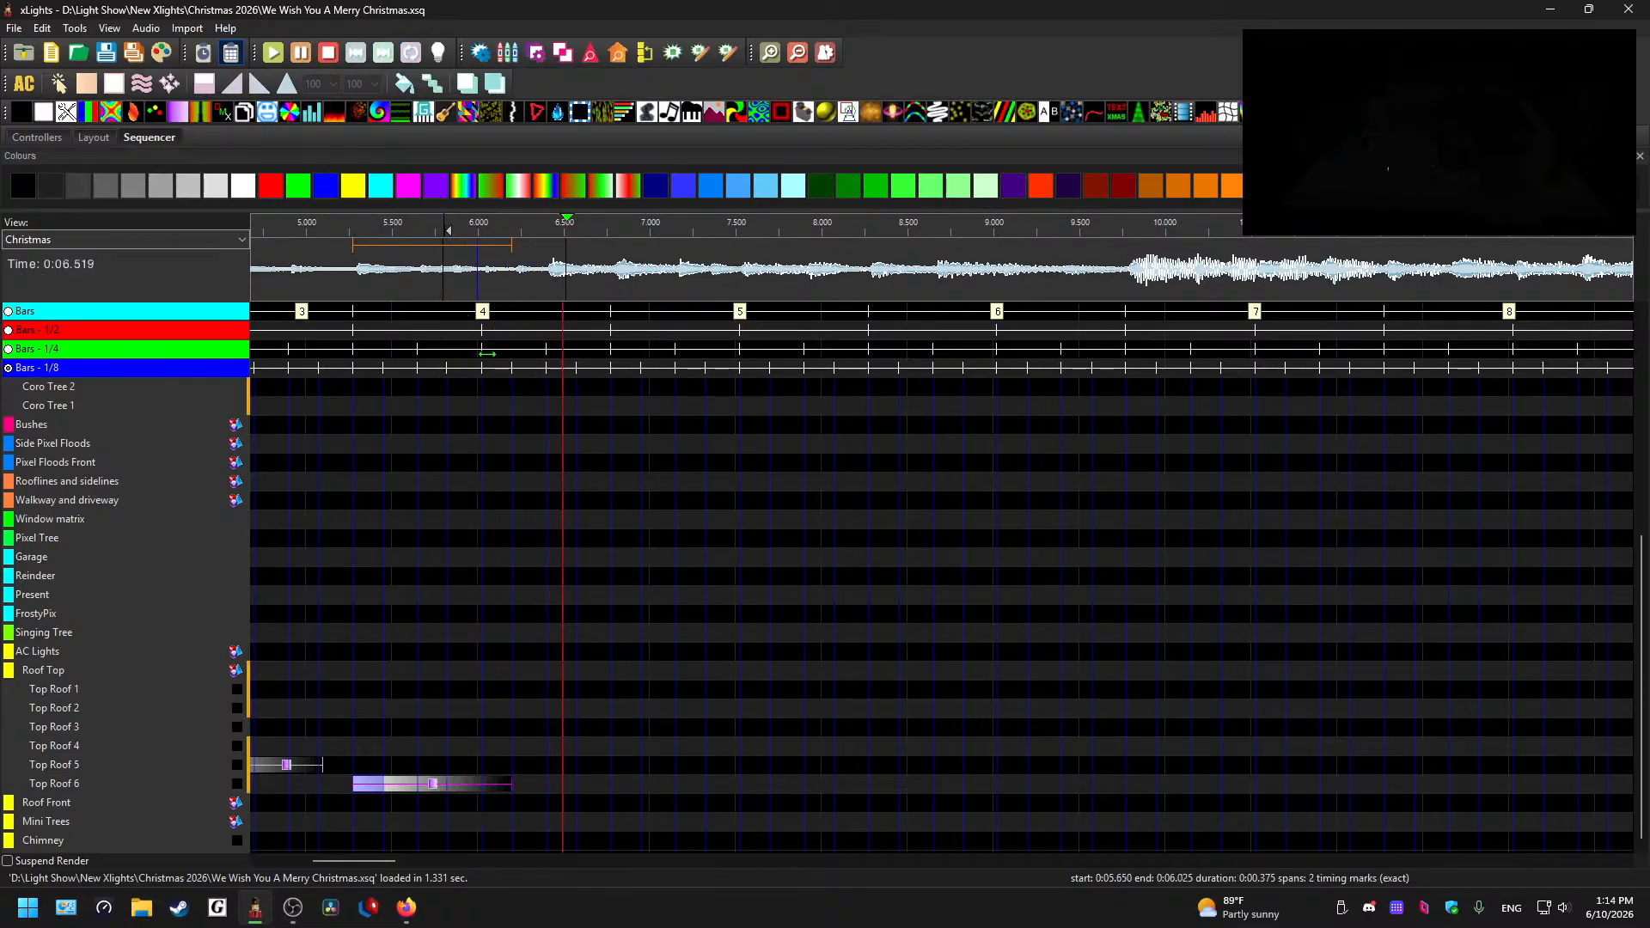
key("space")
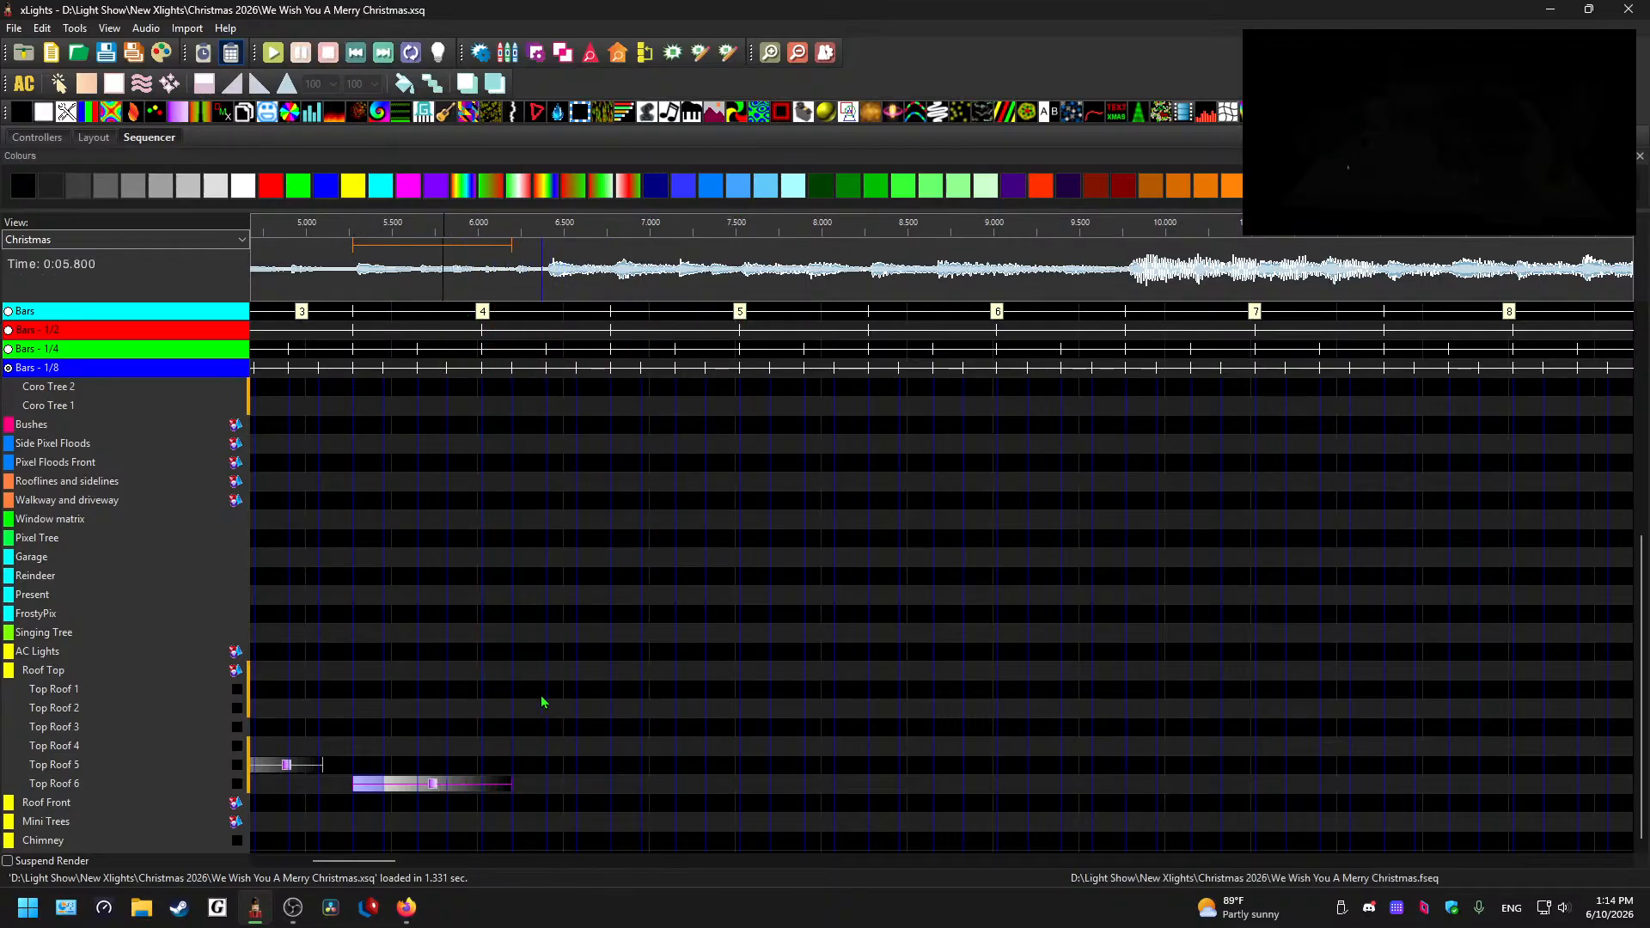
- Paste the Color Wash onto Top Roof 1 starting at 6.4 seconds and shorten it to end at 6.775 seconds
left_click(555, 709)
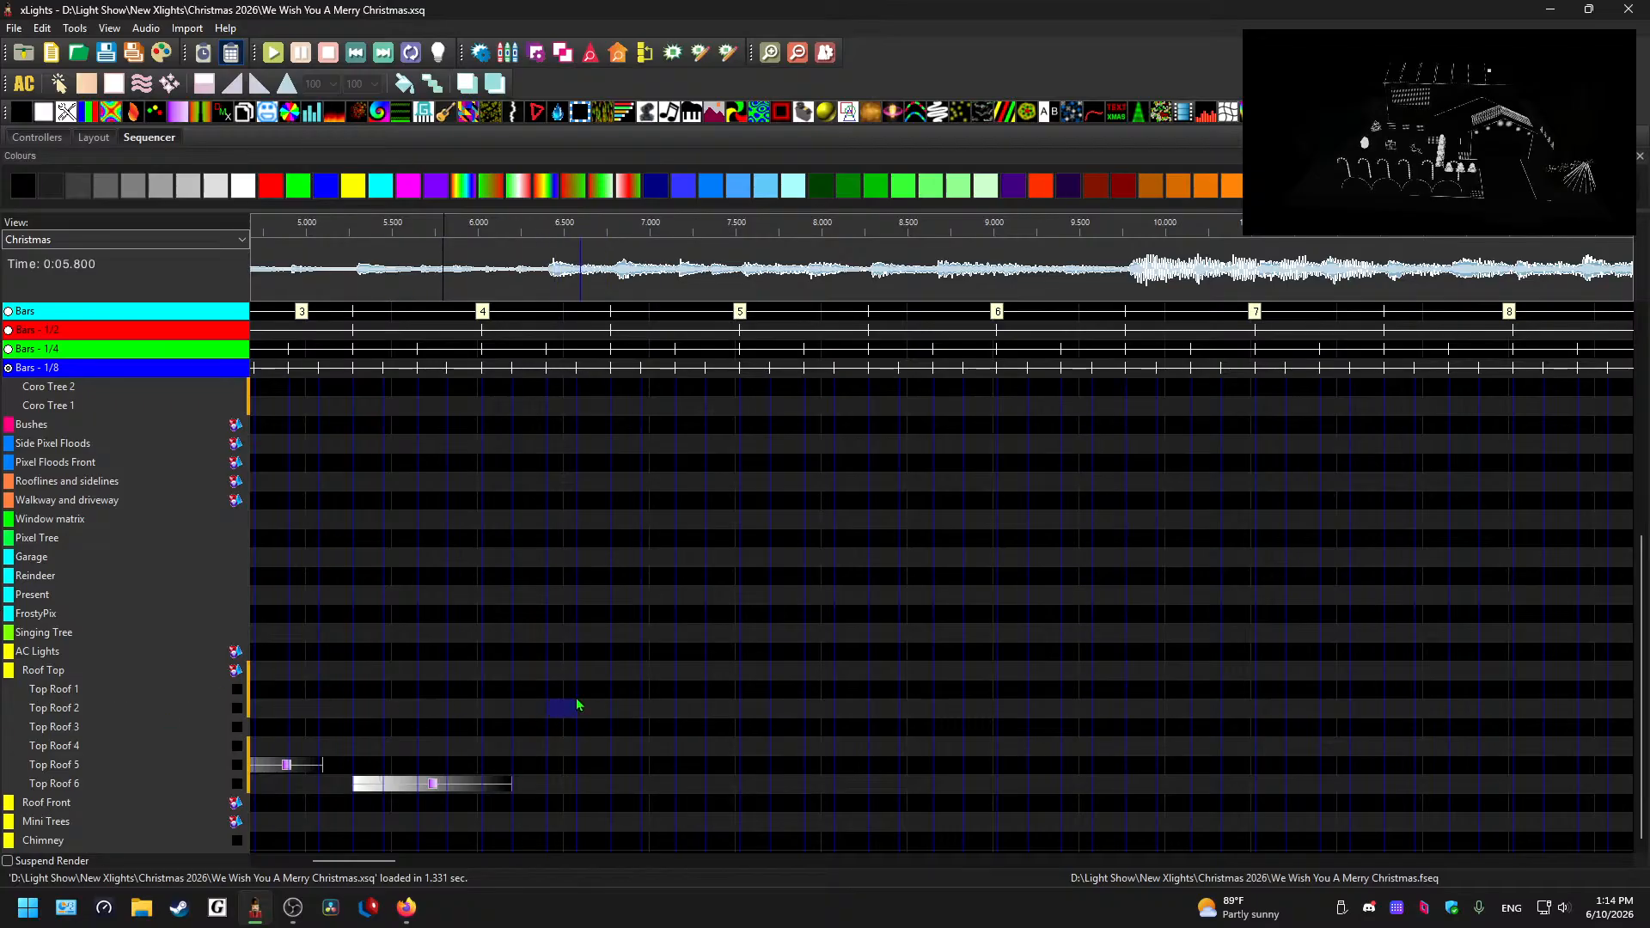
key("ctrl+v")
key("space")
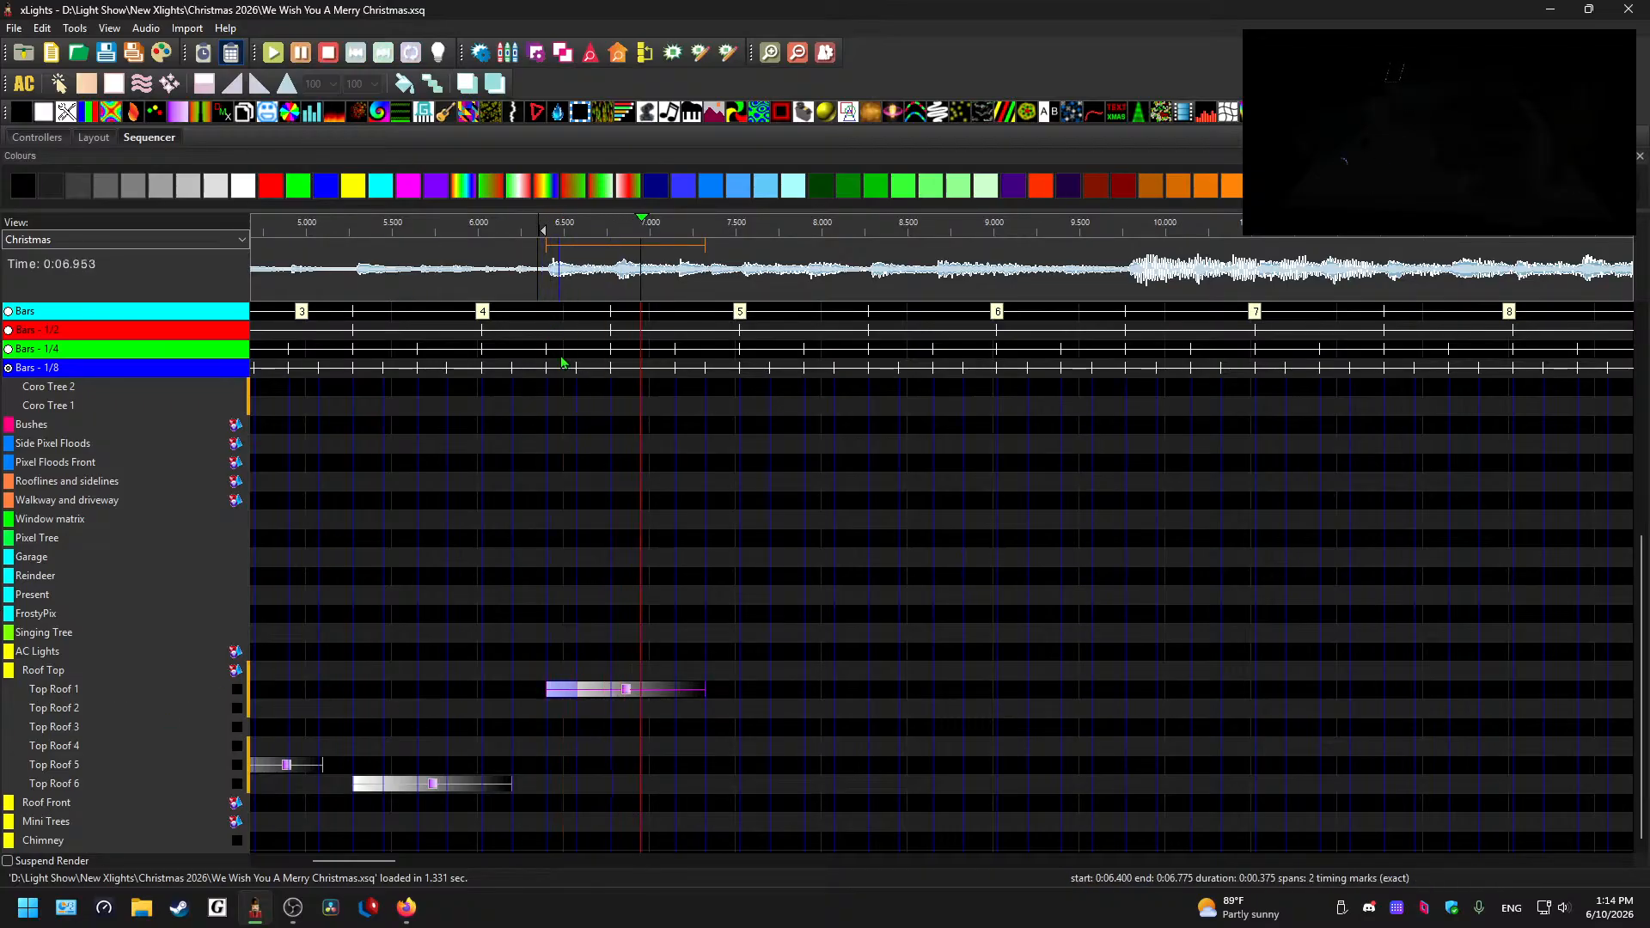
left_click_drag(705, 689, 610, 695)
double_click(579, 693)
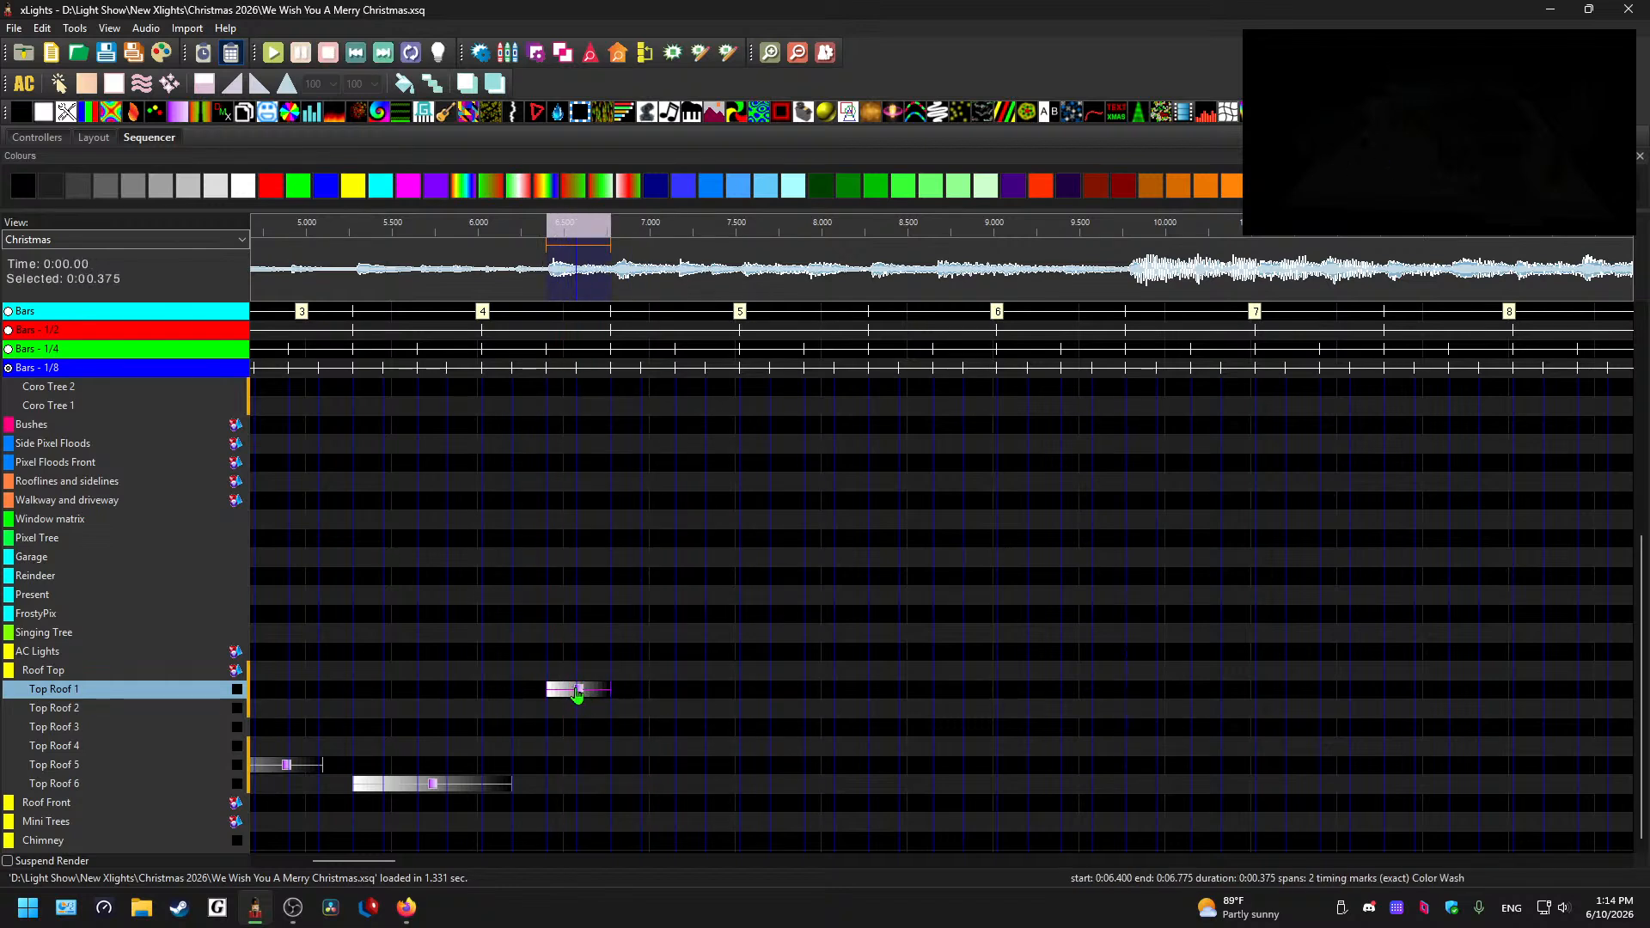
- Paste the short Color Wash onto Top Roof 2 and Top Roof 3, staggered by one eighth-bar mark each, and play from 6.175 seconds
left_click(595, 703)
key("ctrl+v")
left_click(619, 726)
key("ctrl+v")
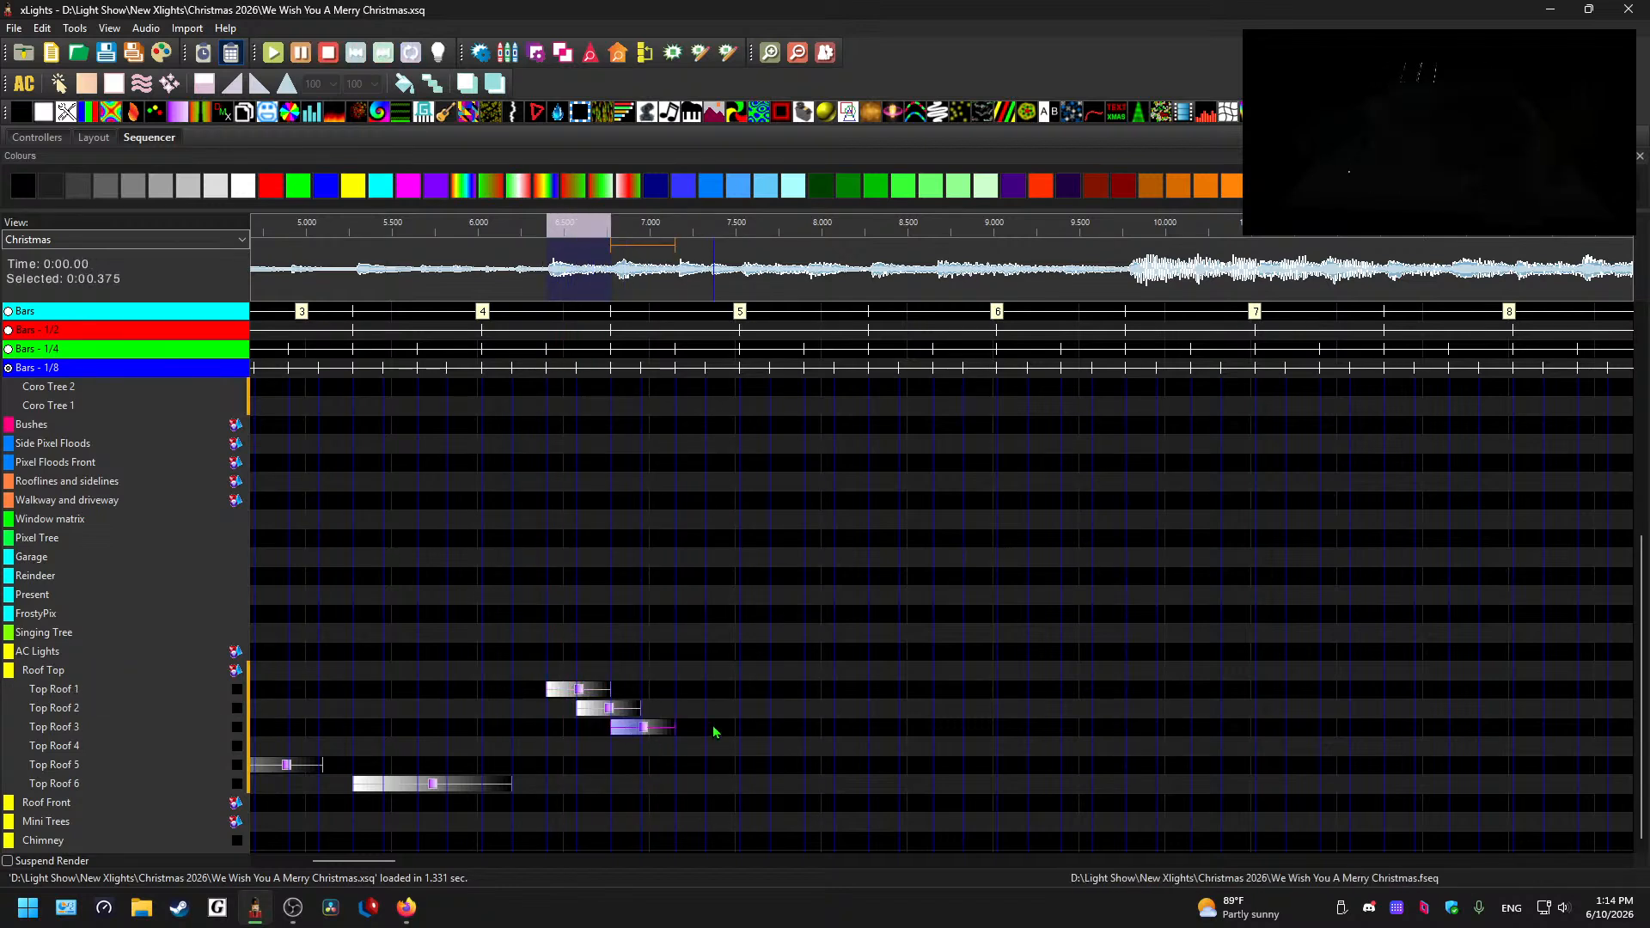
left_click(513, 228)
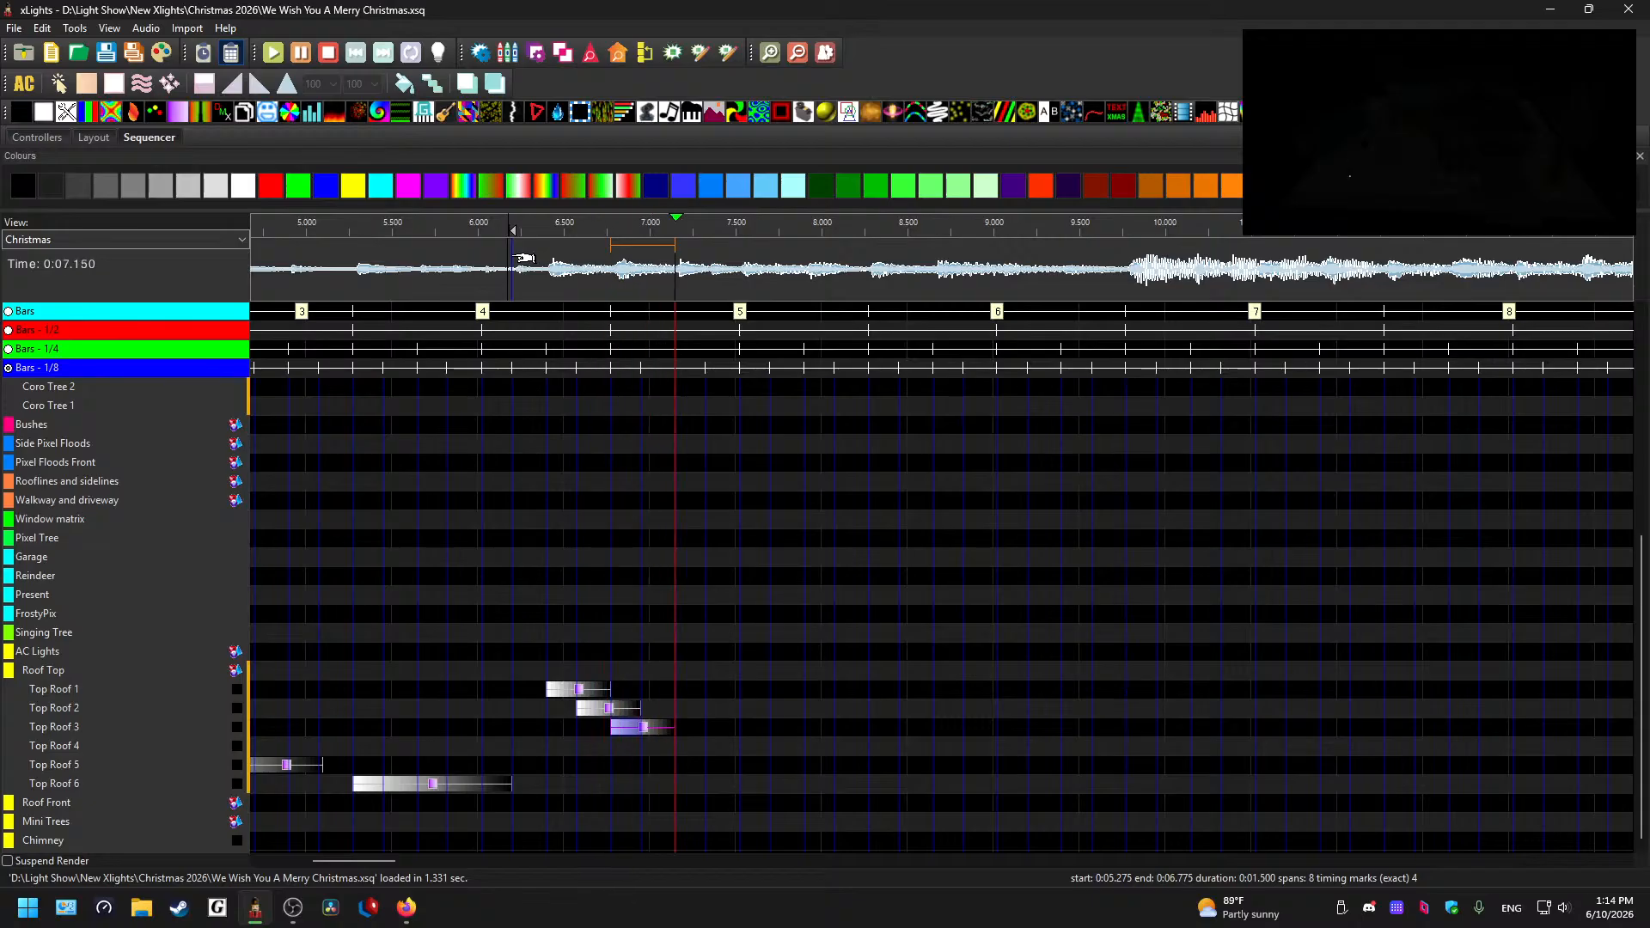
- Copy the three short Color Washes on Top Roof 1 to 3 and play from 7.175 and 7.4 seconds to locate the next beat
left_click_drag(703, 736, 547, 682)
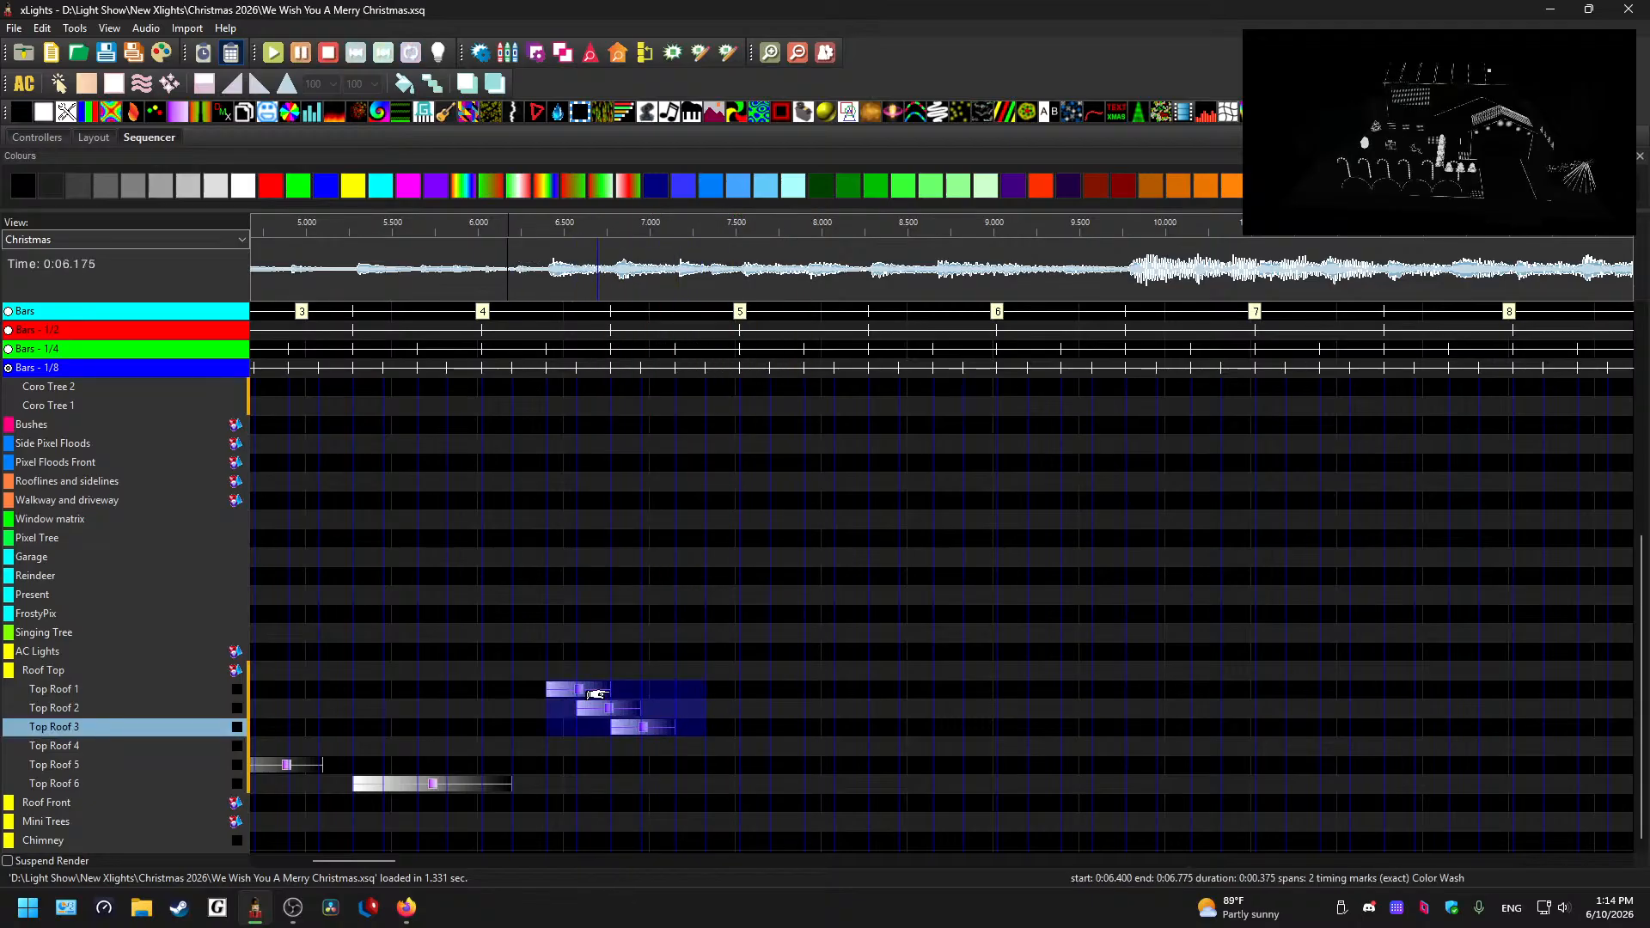
left_click(683, 227)
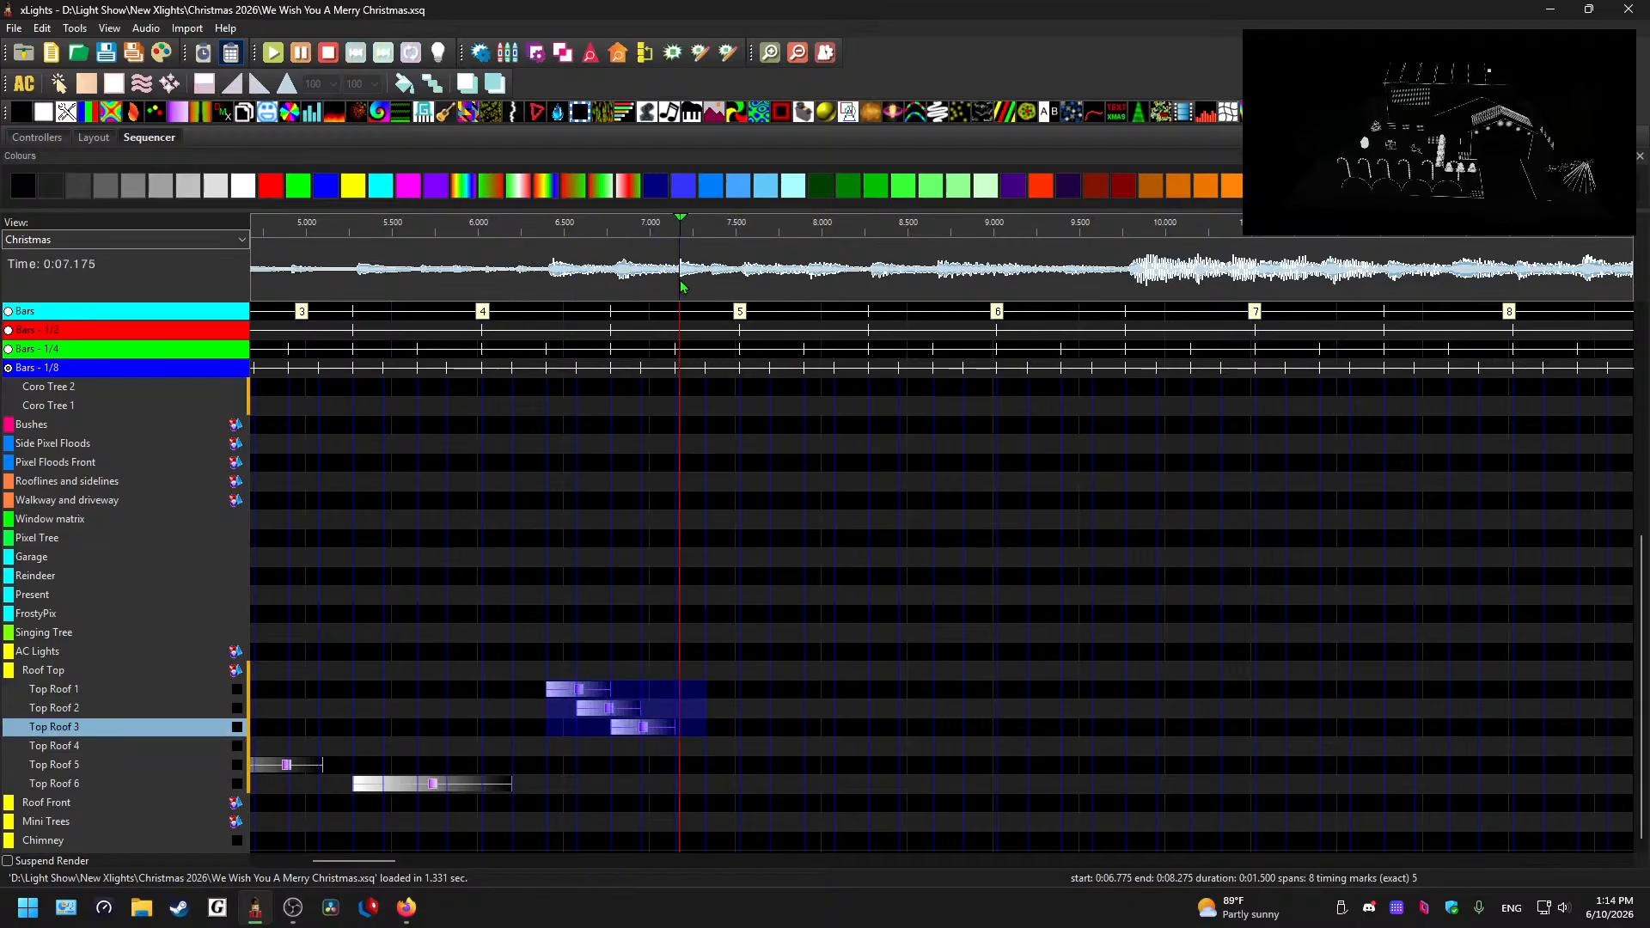
key("space")
left_click(718, 227)
key("space")
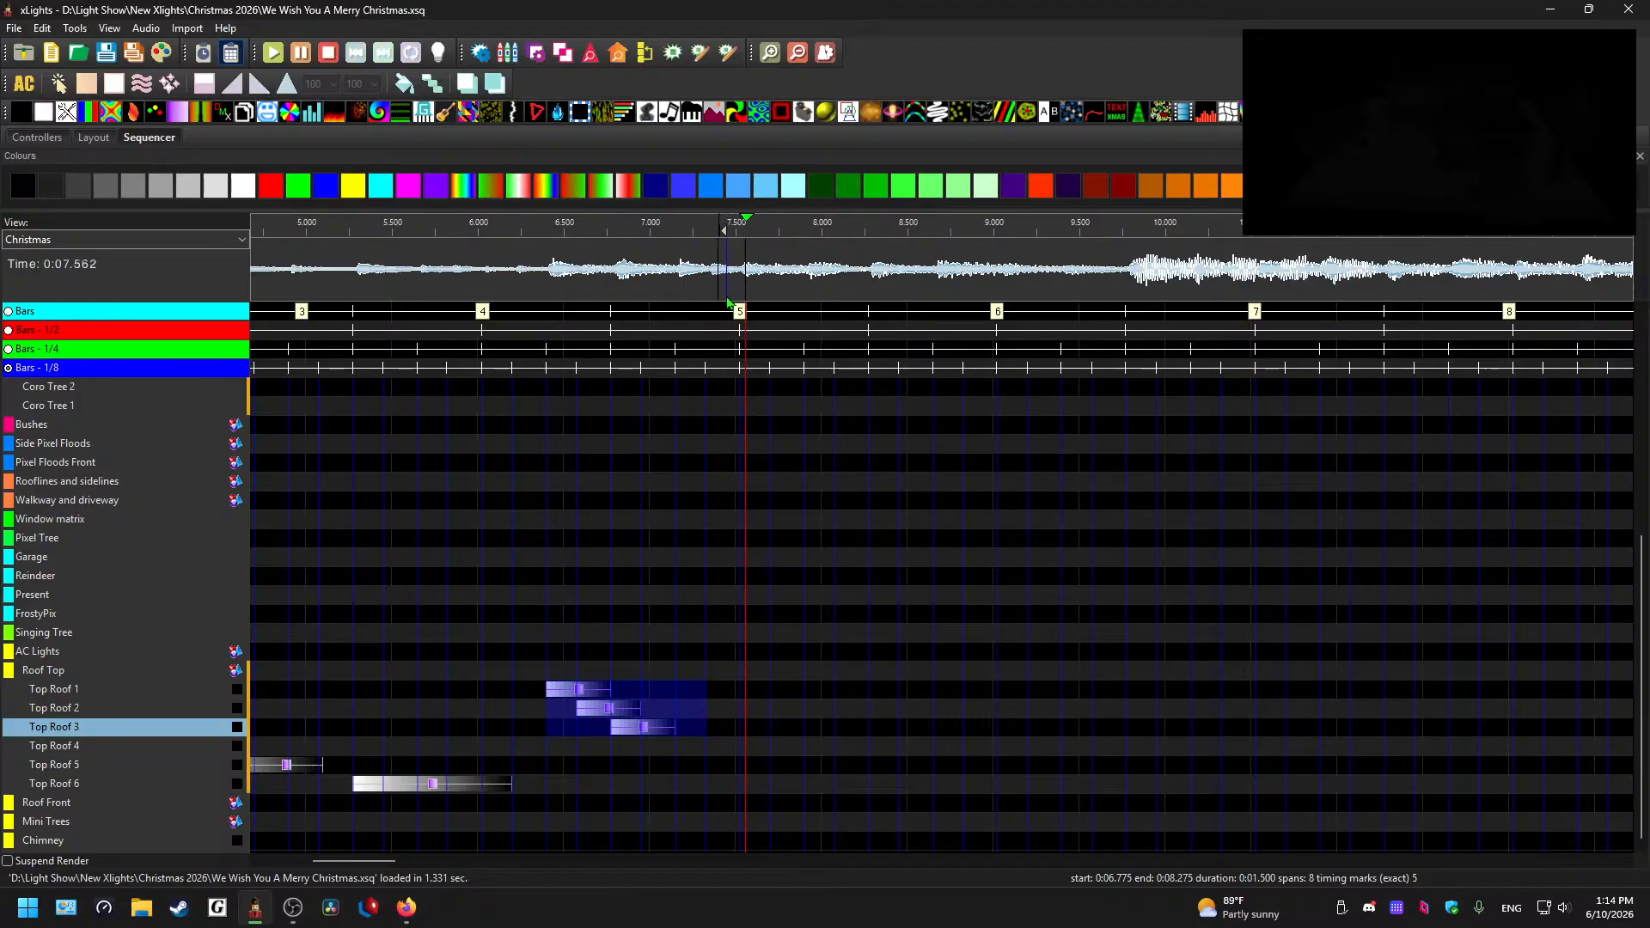
key("space")
- Paste the three Color Washes at bar mark 5, move them in order to Top Roof 6, 5 and 4, and play from 6.325 seconds
left_click(751, 692)
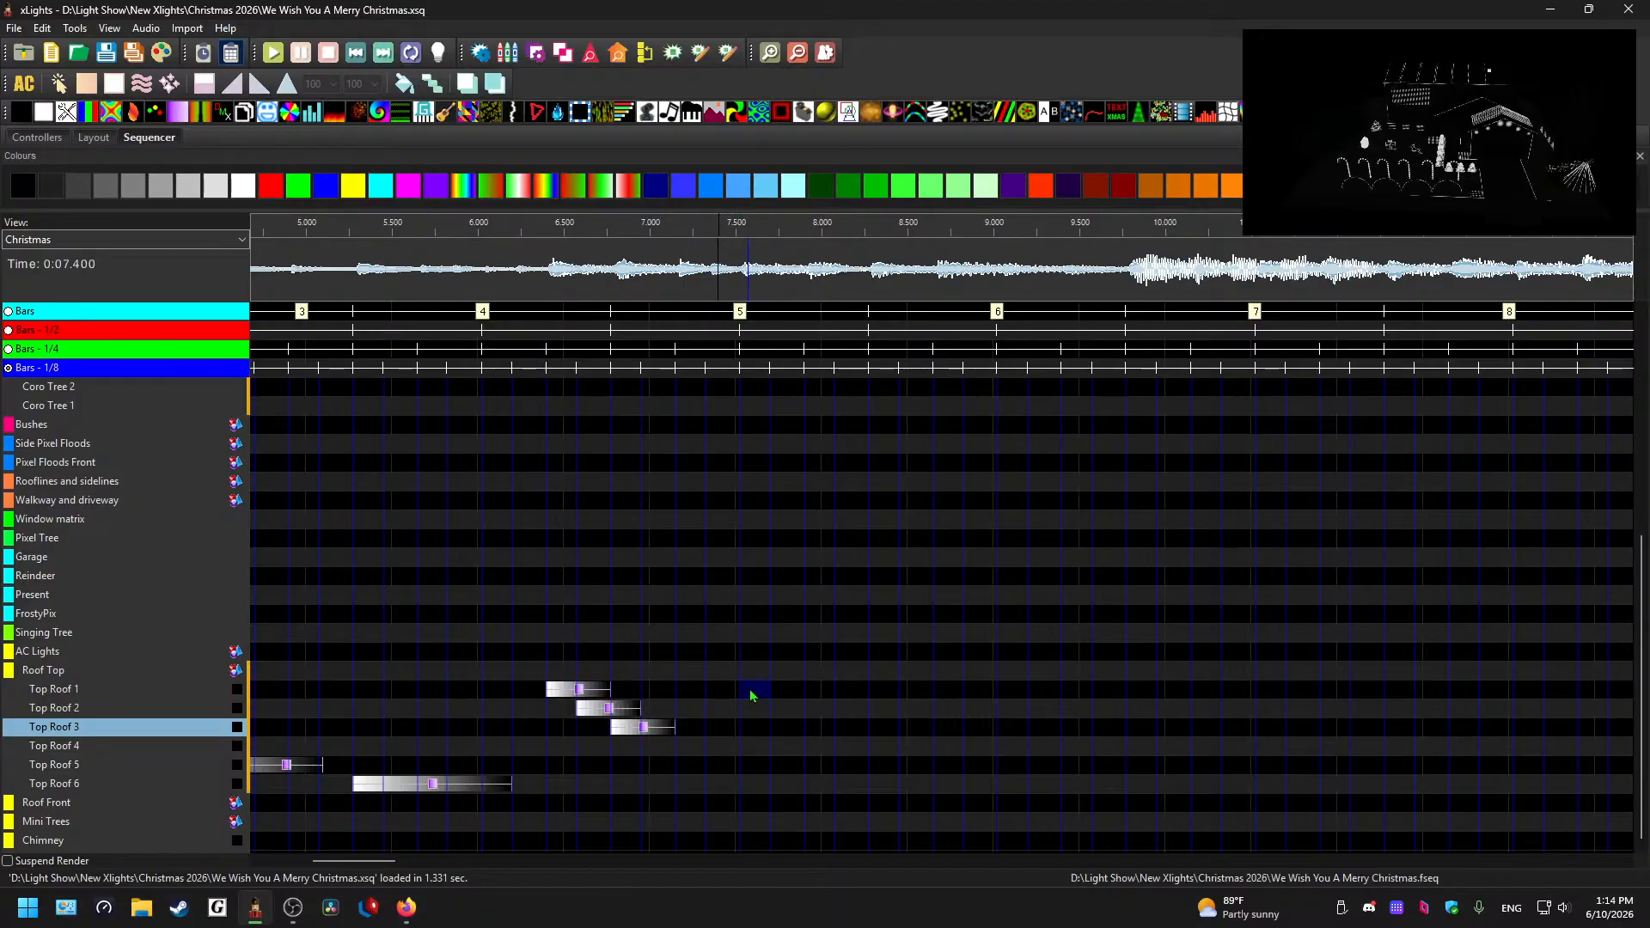
key("ctrl+v")
left_click_drag(773, 702, 775, 796)
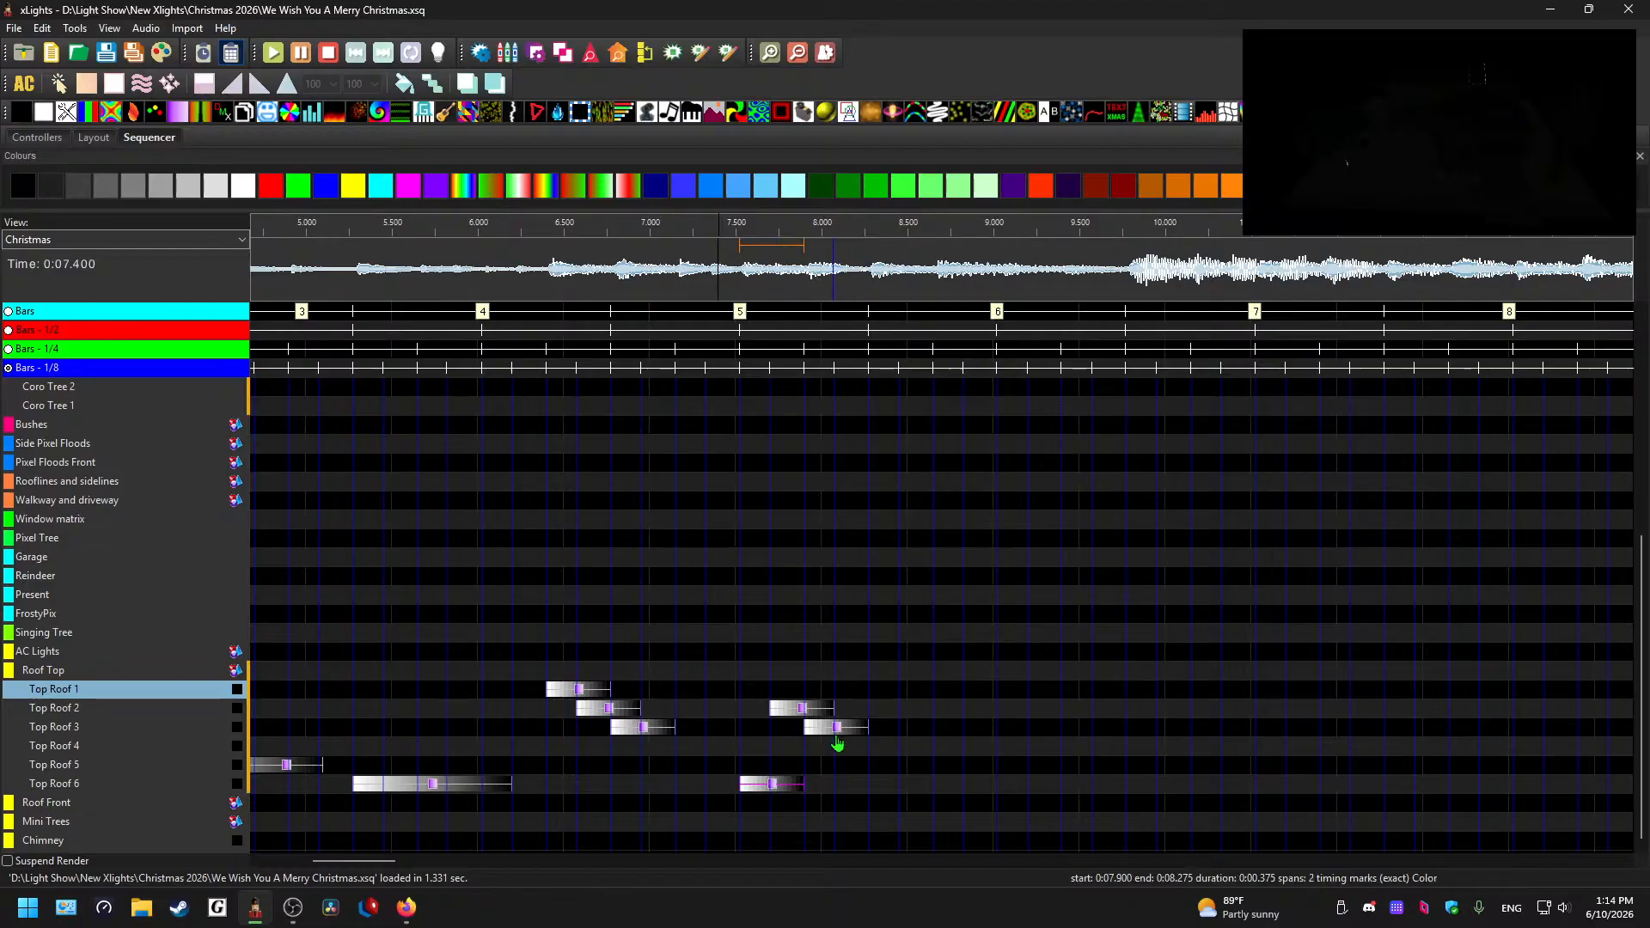
mouse_move(793, 710)
left_mouse_down()
mouse_move(799, 749)
mouse_move(840, 746)
left_mouse_up()
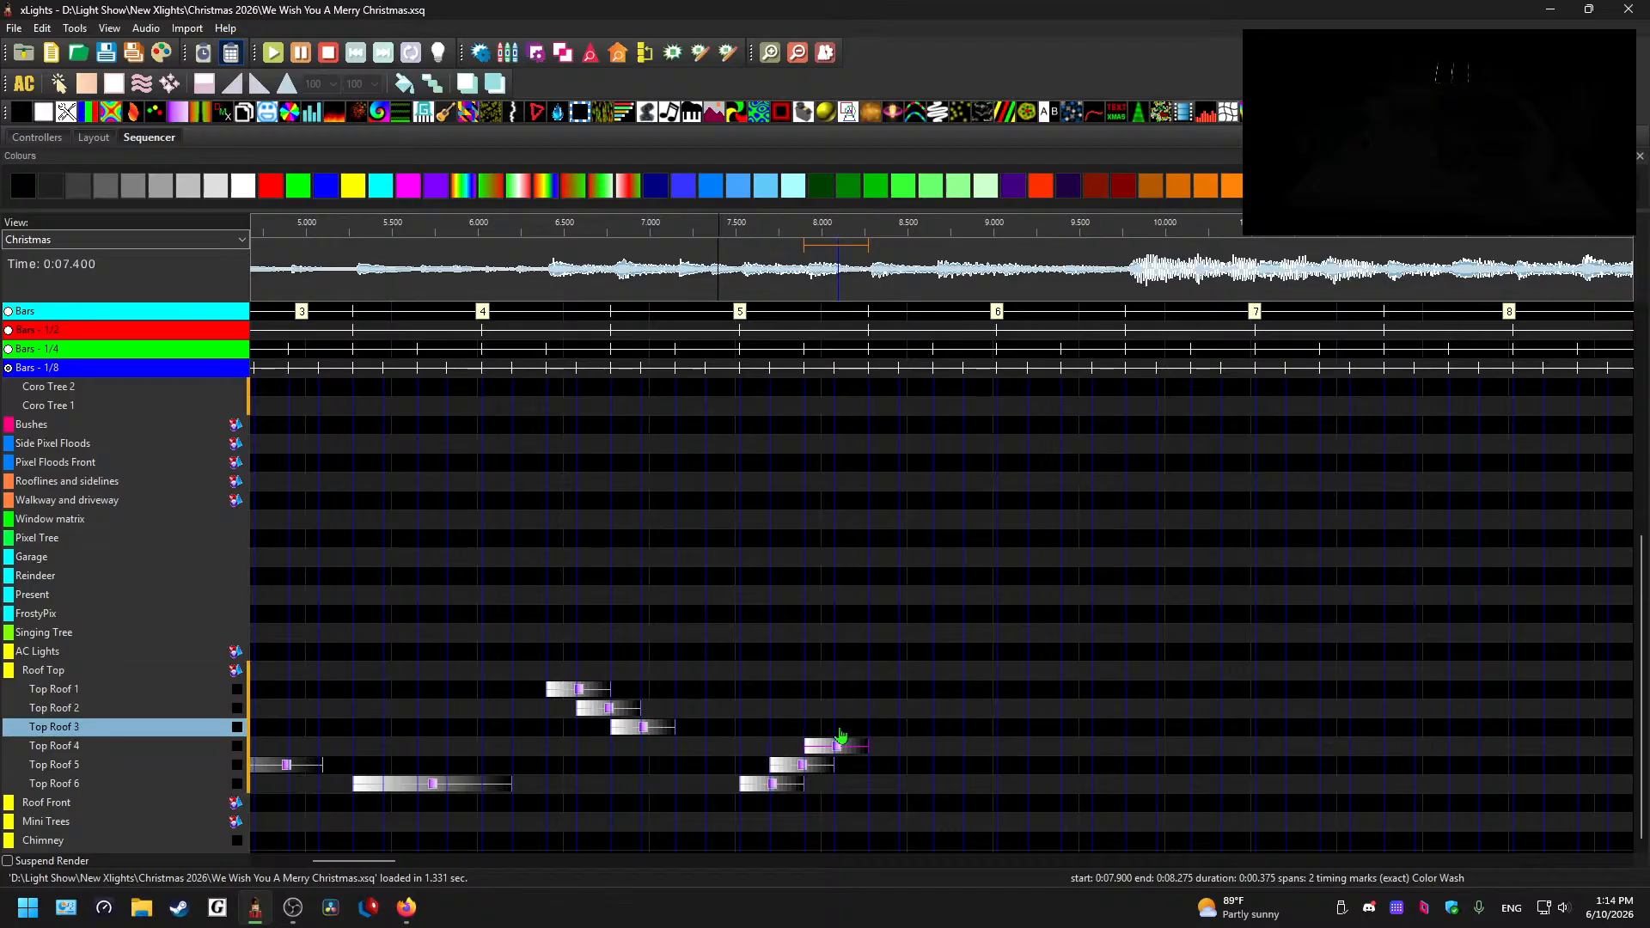
left_click(541, 262)
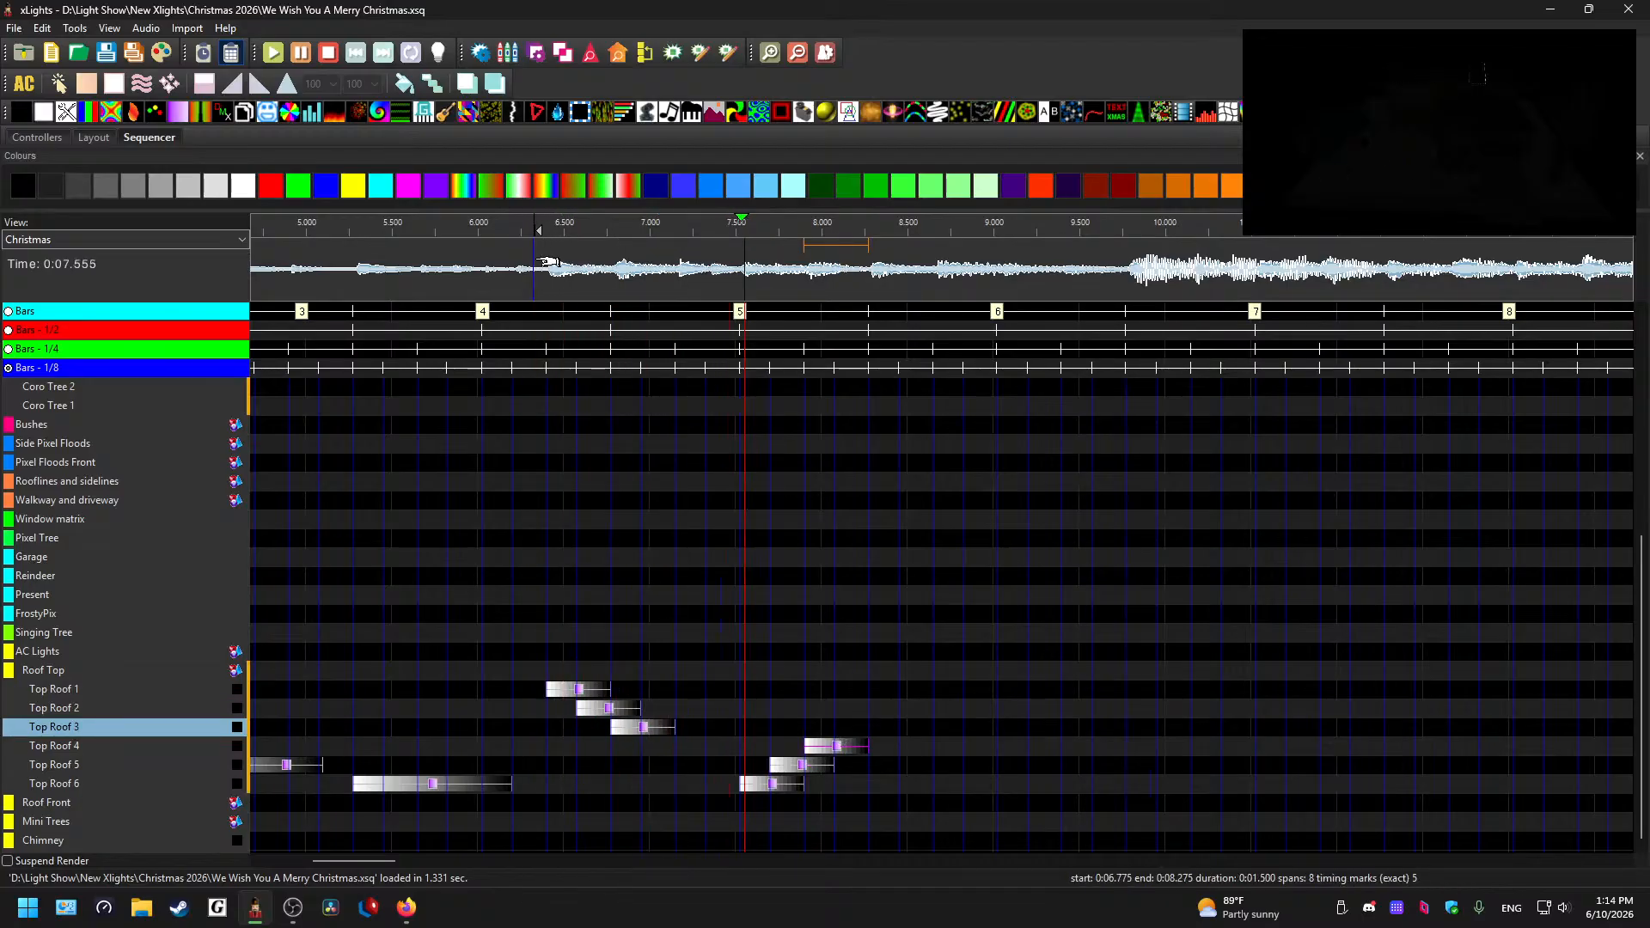
key("space")
- Undo moving the 7.9-second Color Wash to Top Roof 4 and replay the roof effects from 6 seconds
left_click(843, 749)
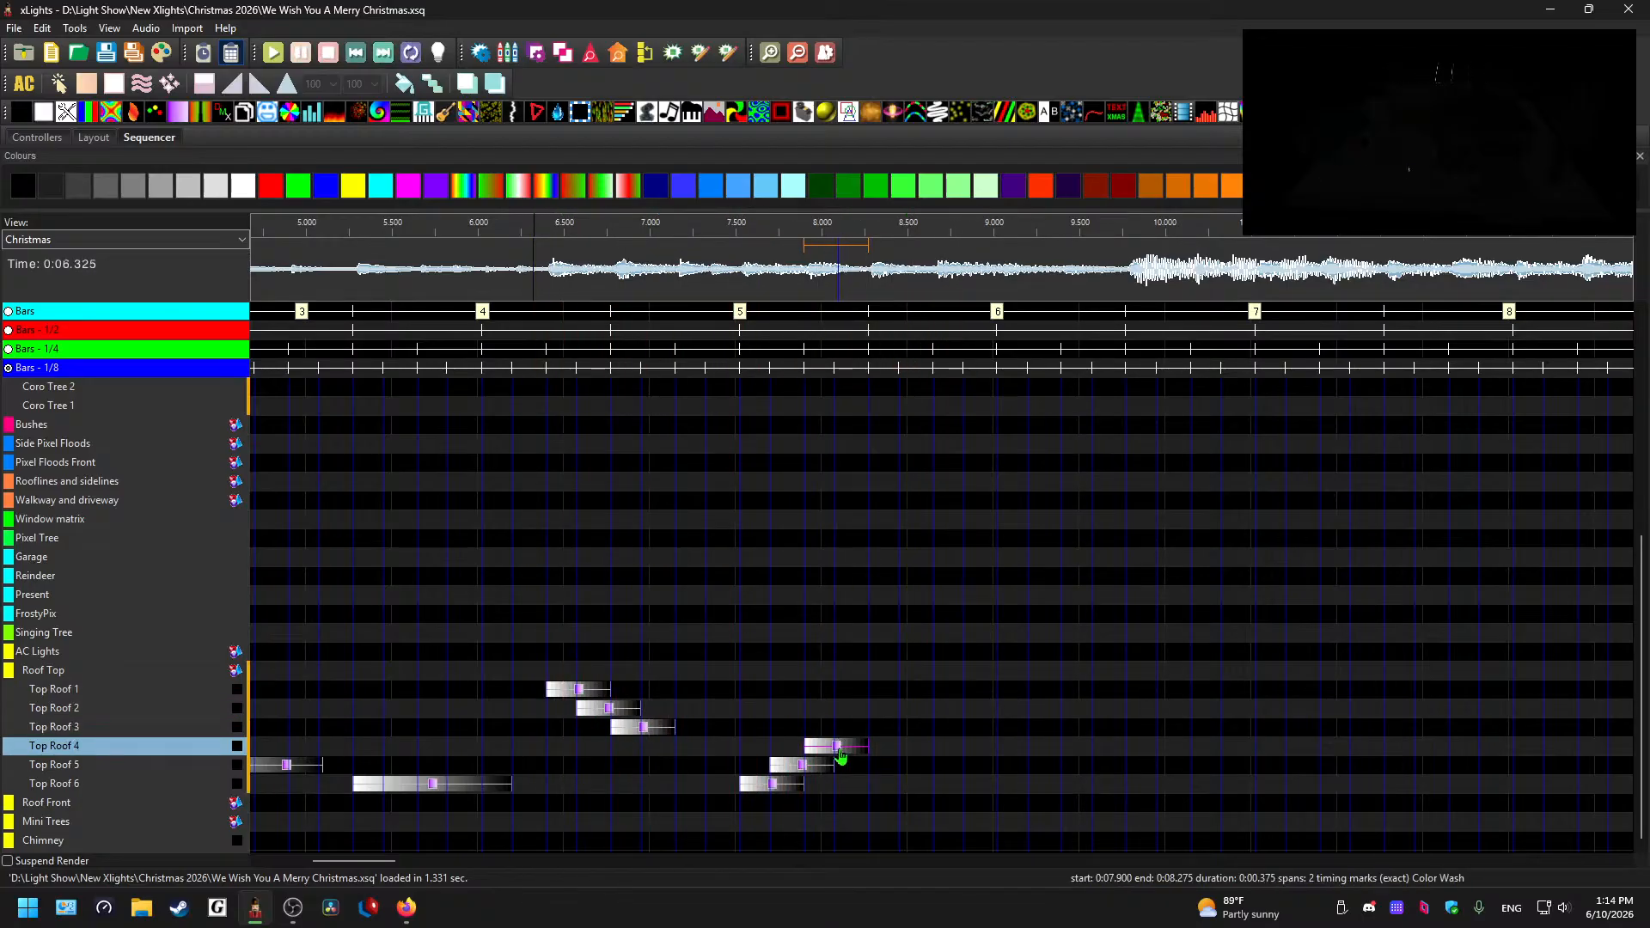
key("ctrl+z")
left_click(481, 267)
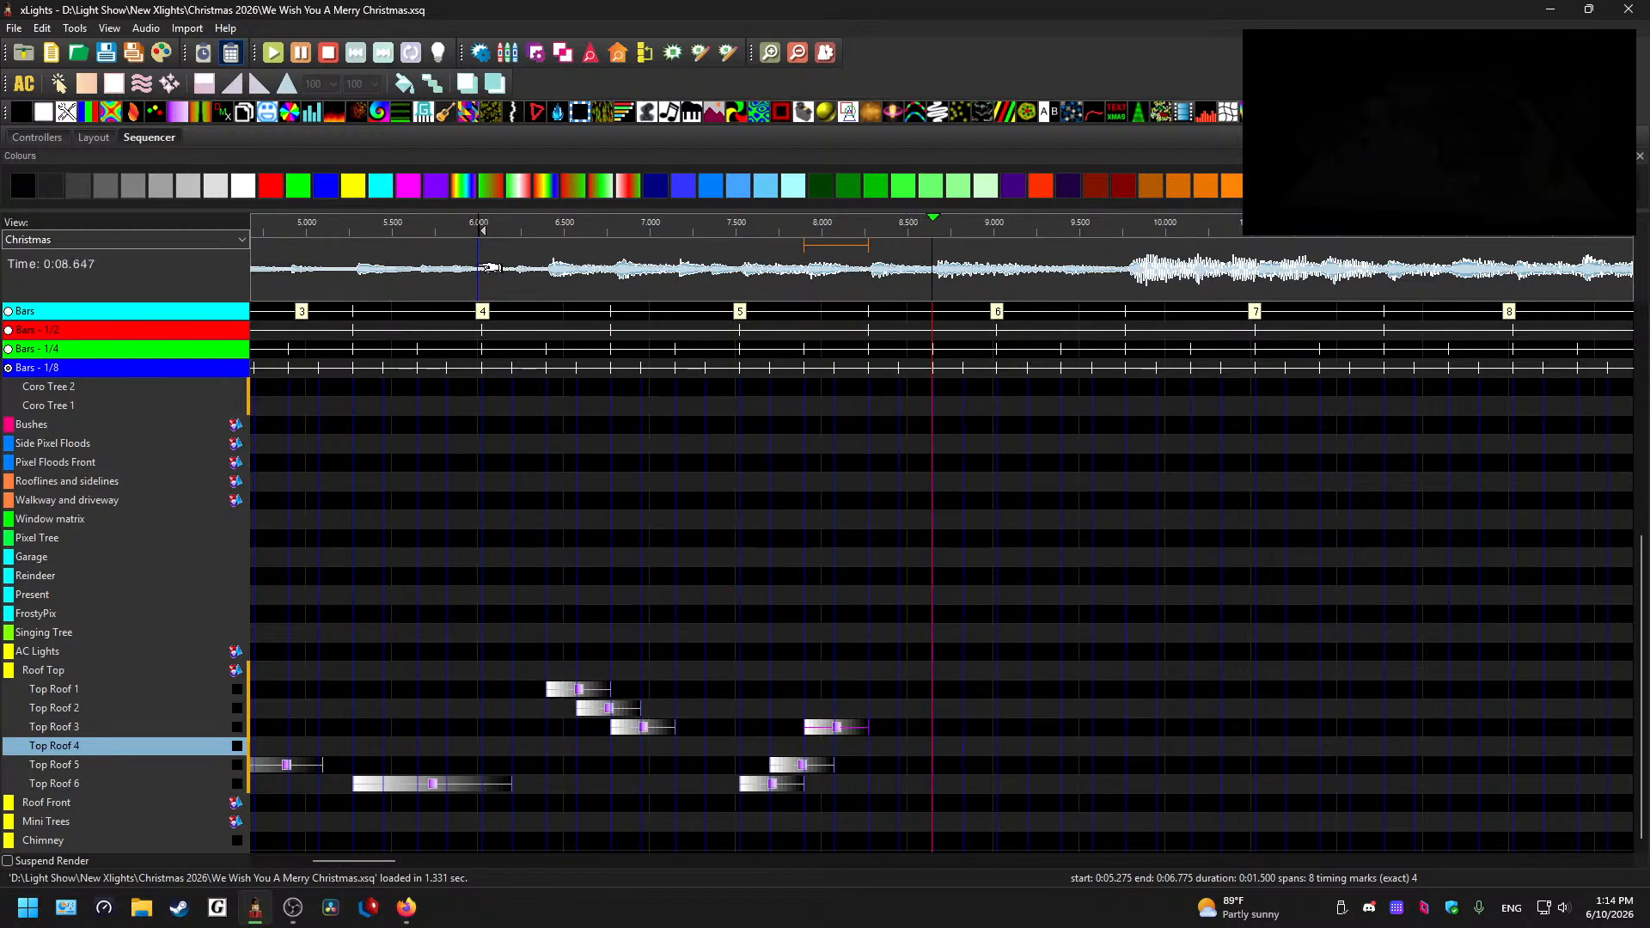
key("space")
- Copy the Color Wash at 7.9 seconds on Top Roof 3 and paste it onto Top Roof 5 starting at 8.275 seconds
left_click(839, 730)
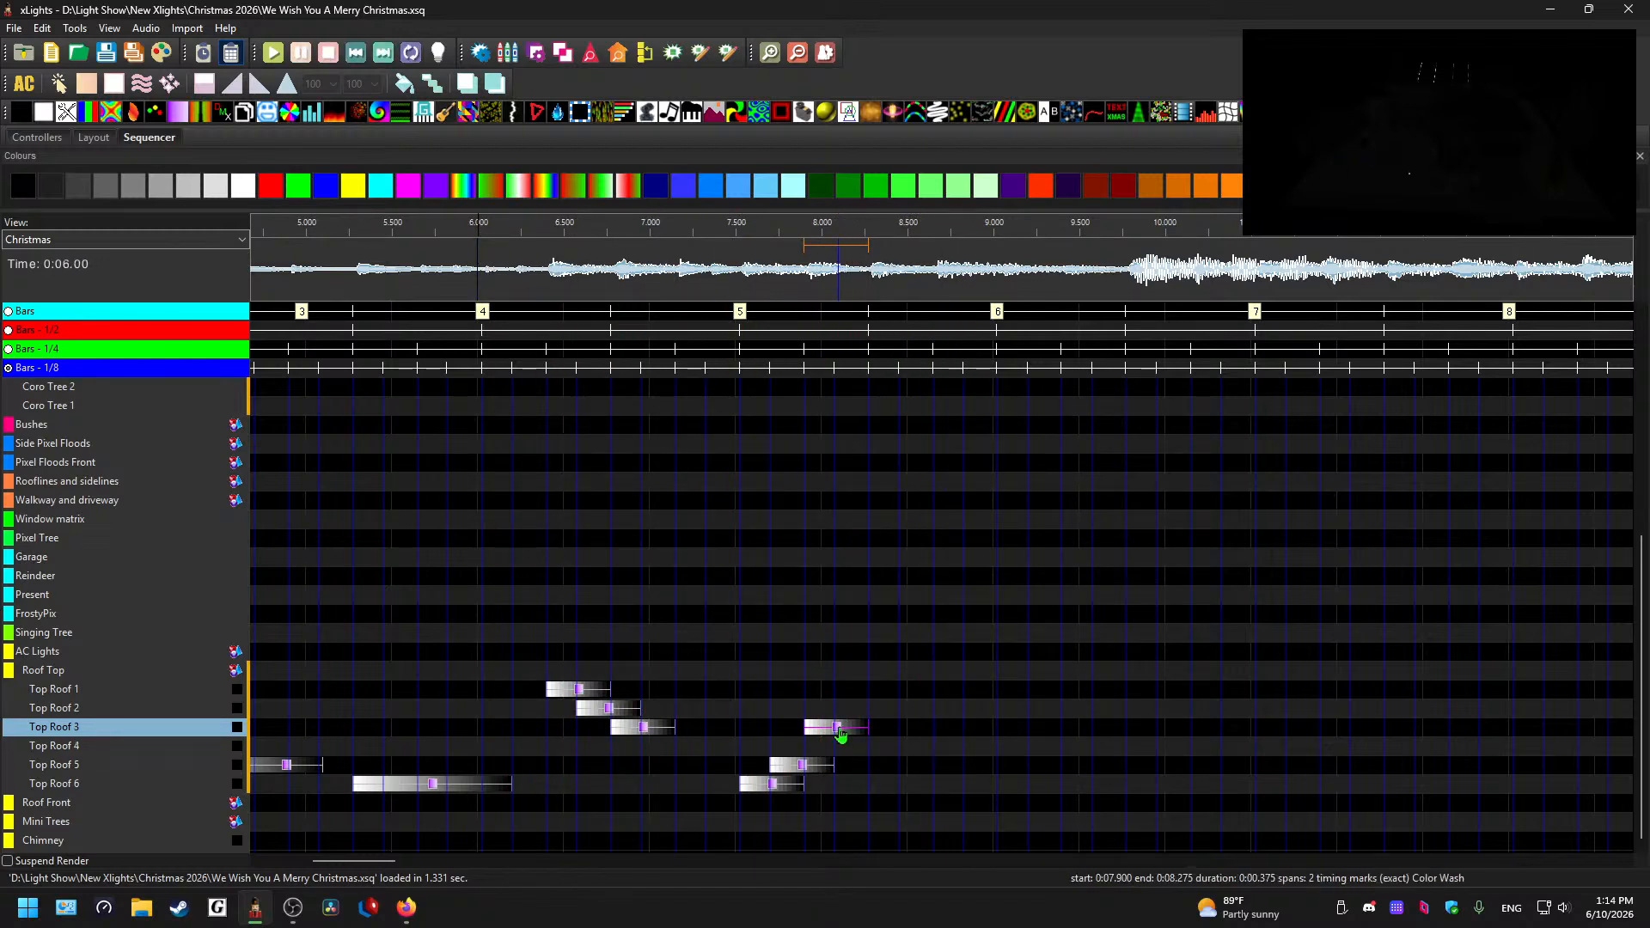
left_click(894, 764)
key("ctrl+v")
double_click(897, 766)
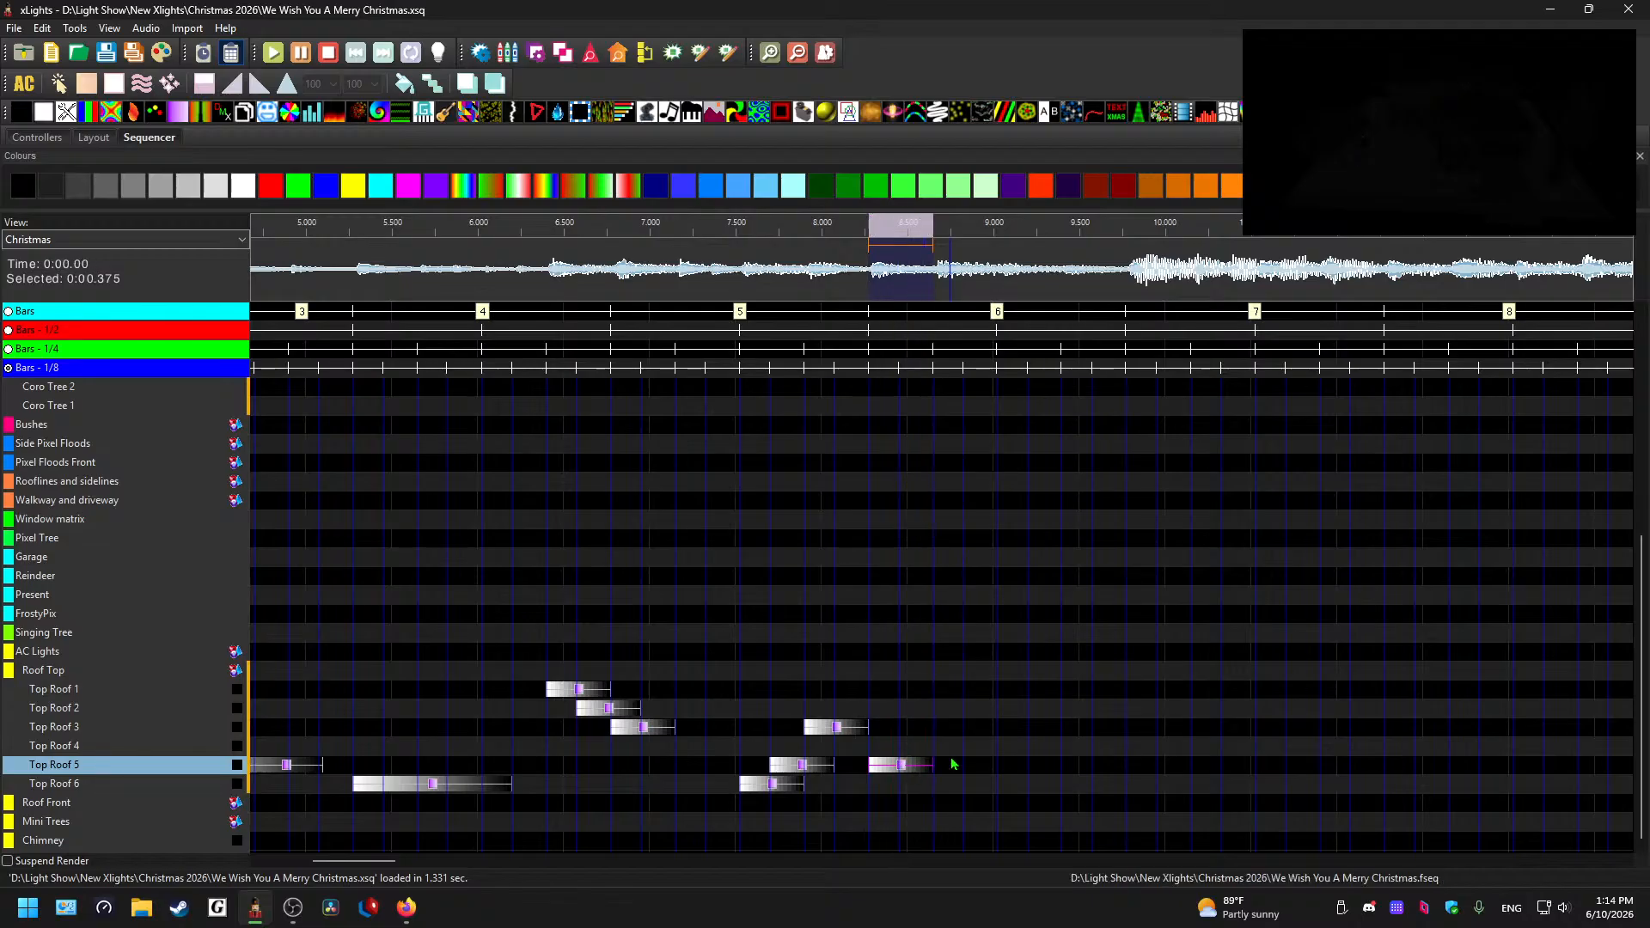
- Paste the Color Wash onto Top Roof 4 at about 8.65 seconds, extend it to about 9.2 seconds, and play from 7.225 seconds
left_click(943, 746)
key("ctrl+v")
left_click_drag(997, 746, 1027, 746)
left_click(694, 277)
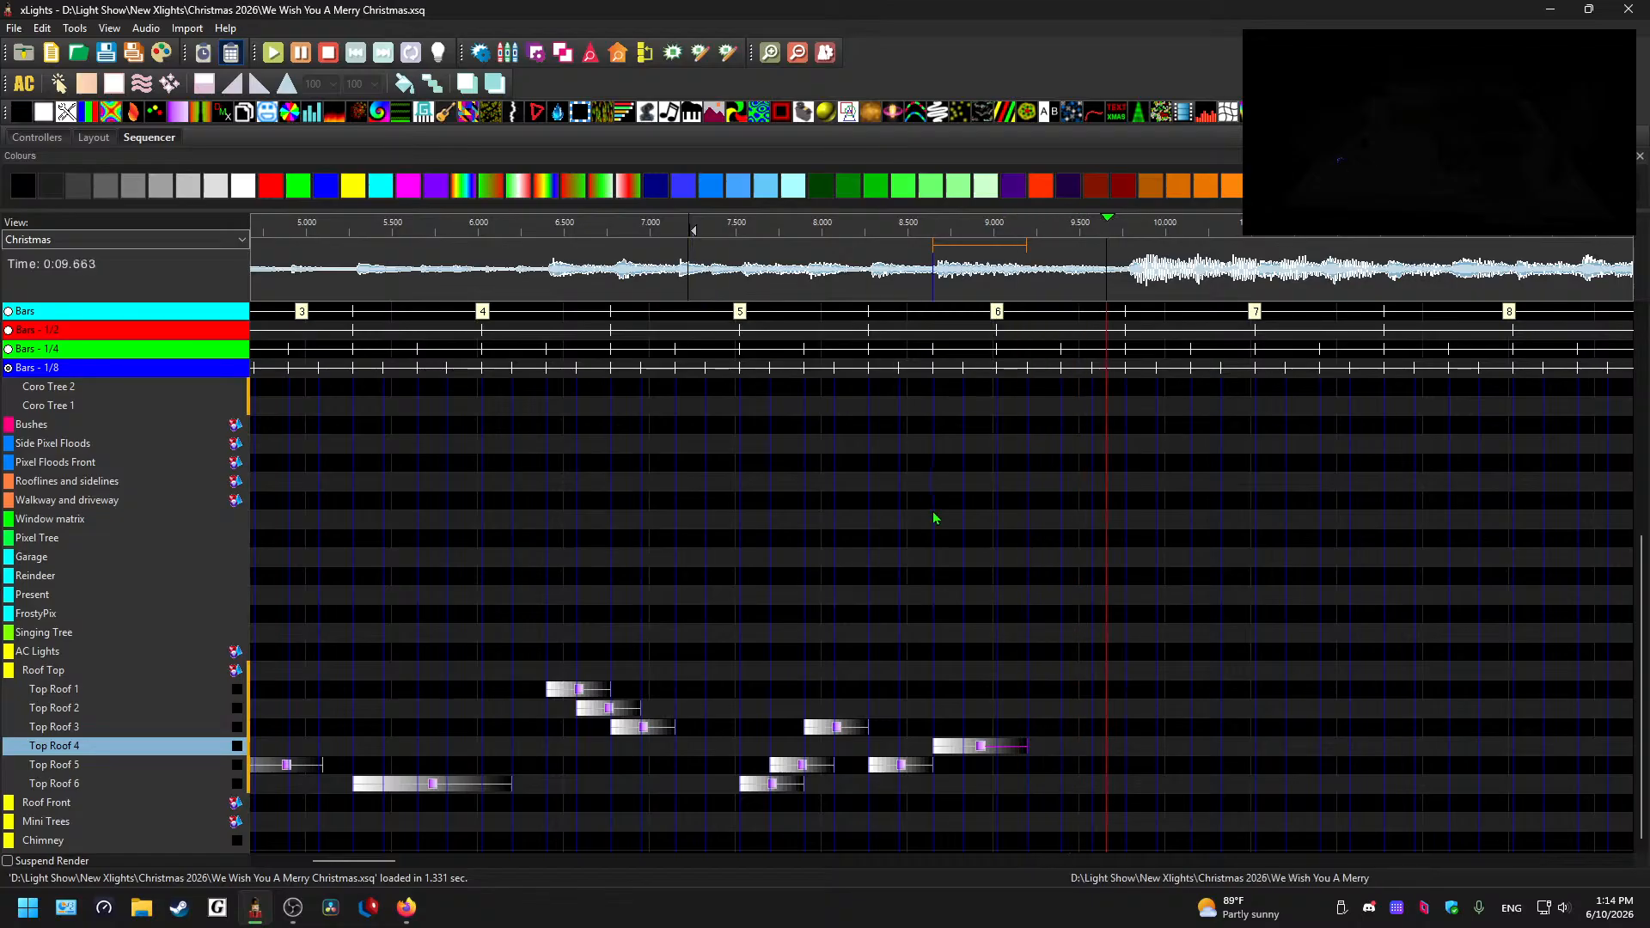
- Play the sequence from about 6.35 seconds and again from 7.675 seconds to check the roof effects and the music following them
left_click(908, 767)
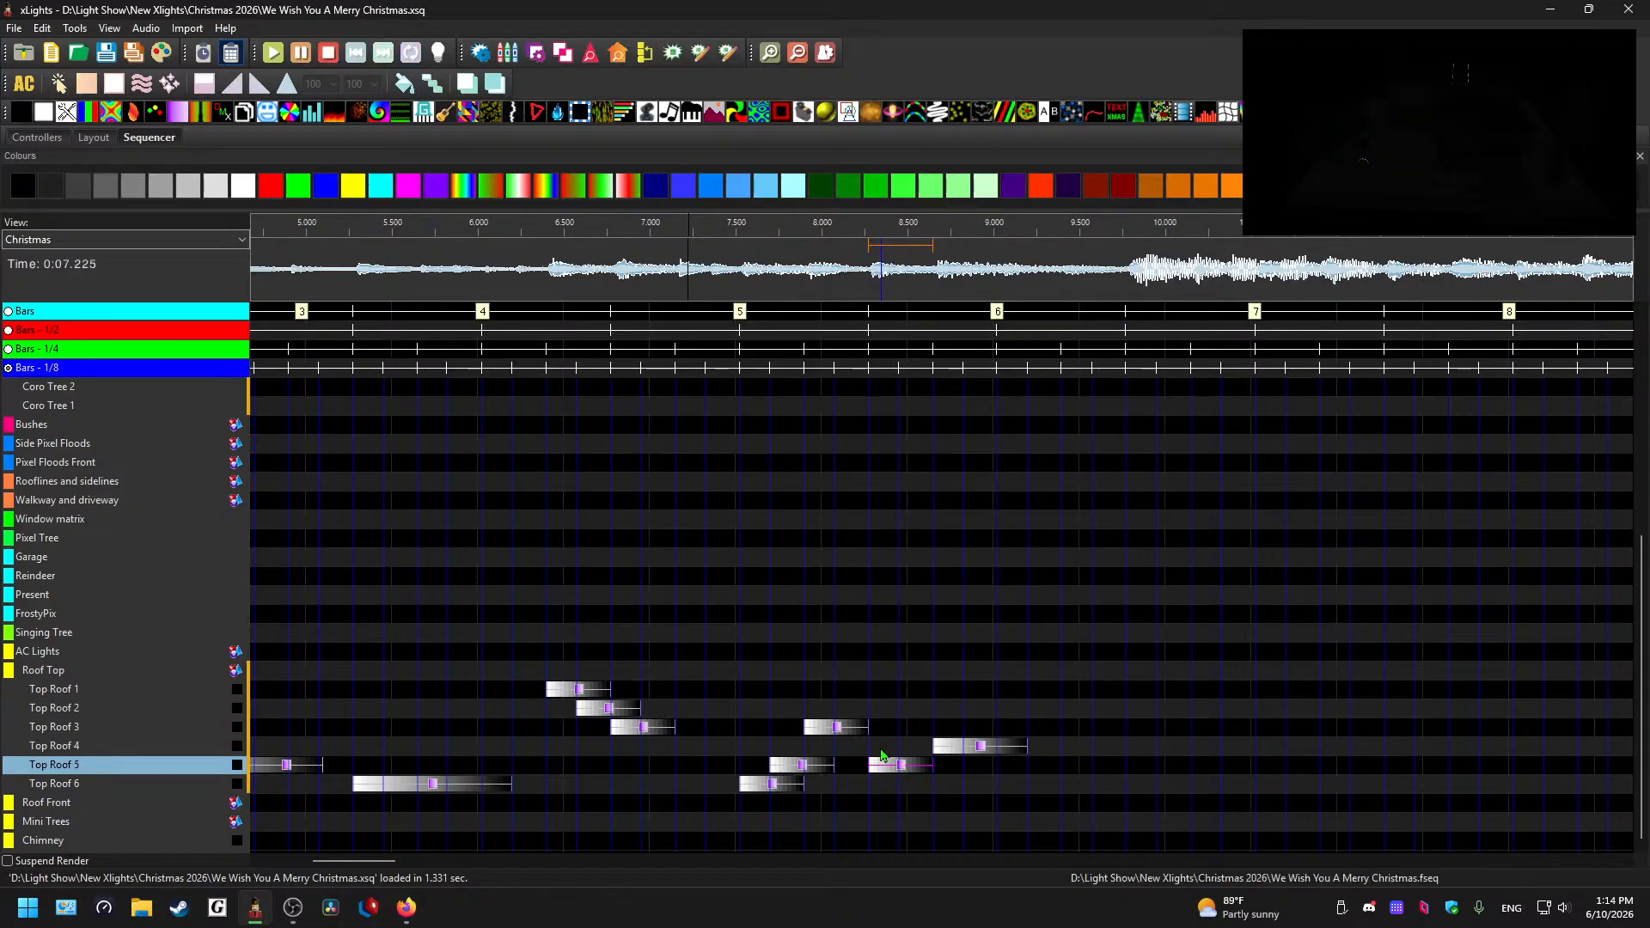
left_click(545, 281)
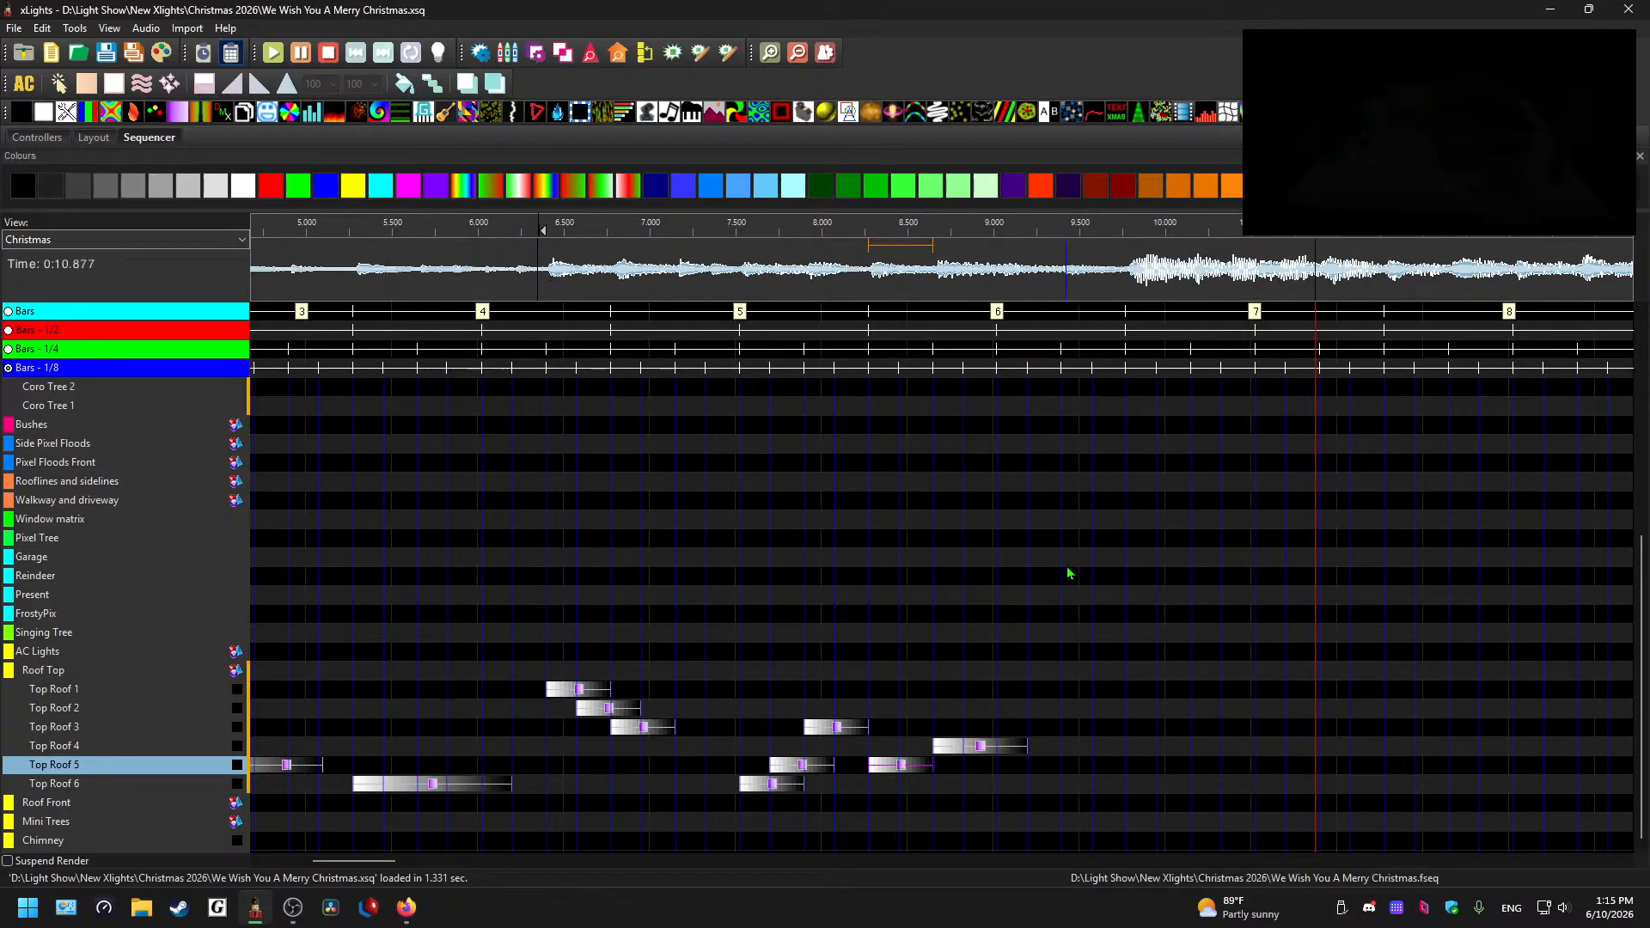
left_click_drag(377, 860, 406, 860)
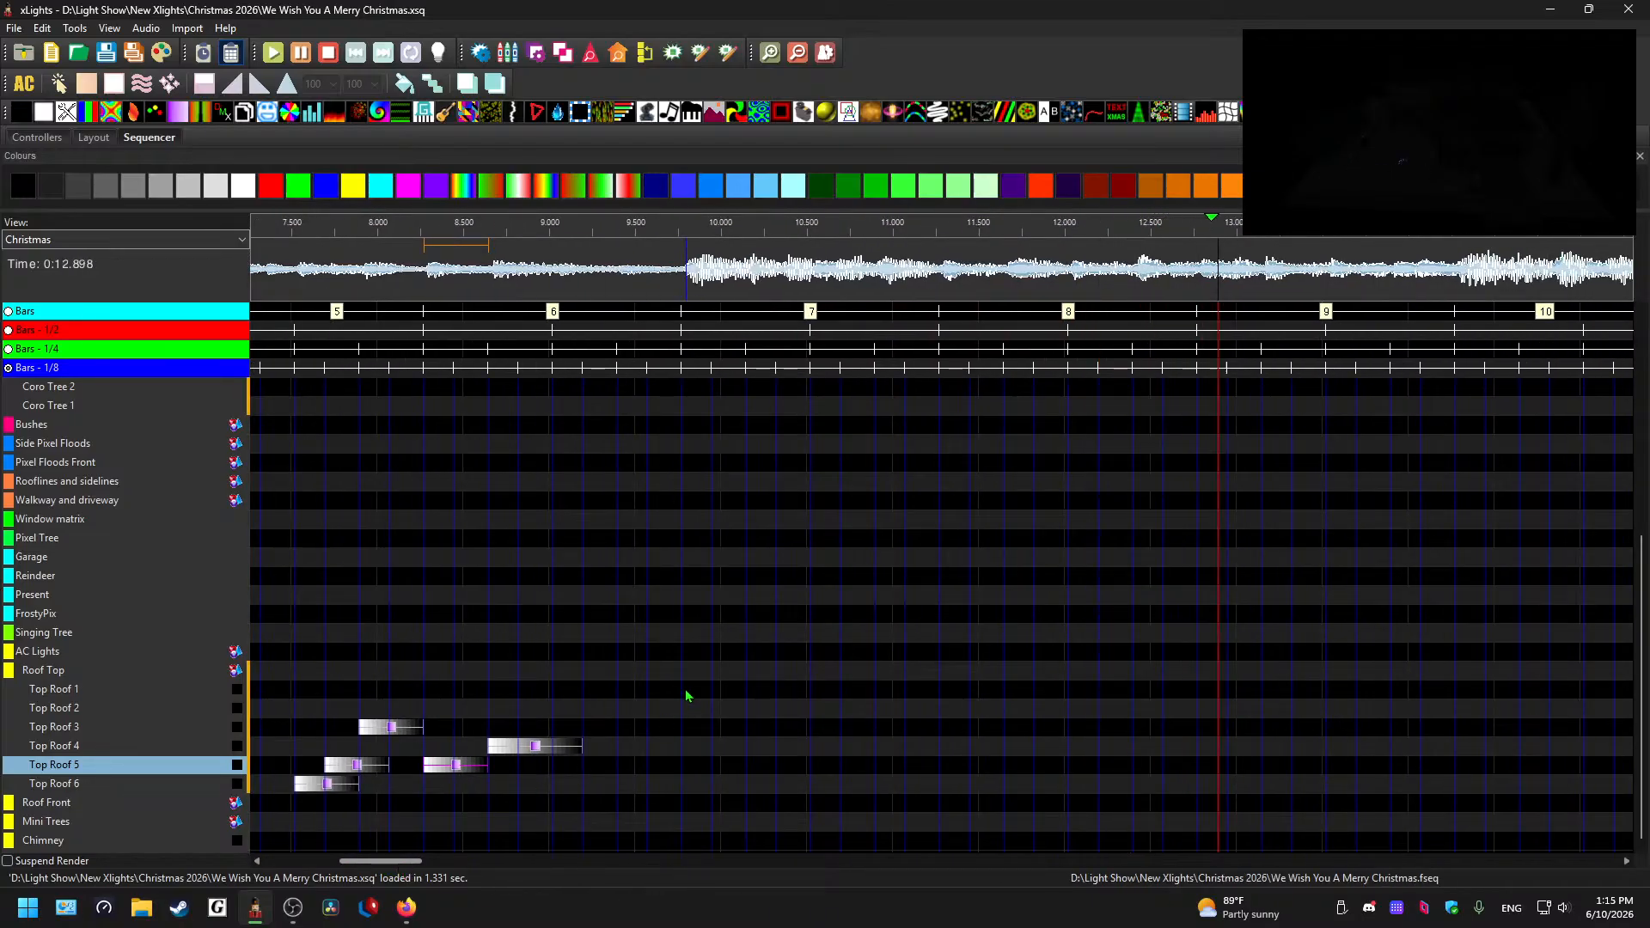
scroll(724, 648, "down", 1)
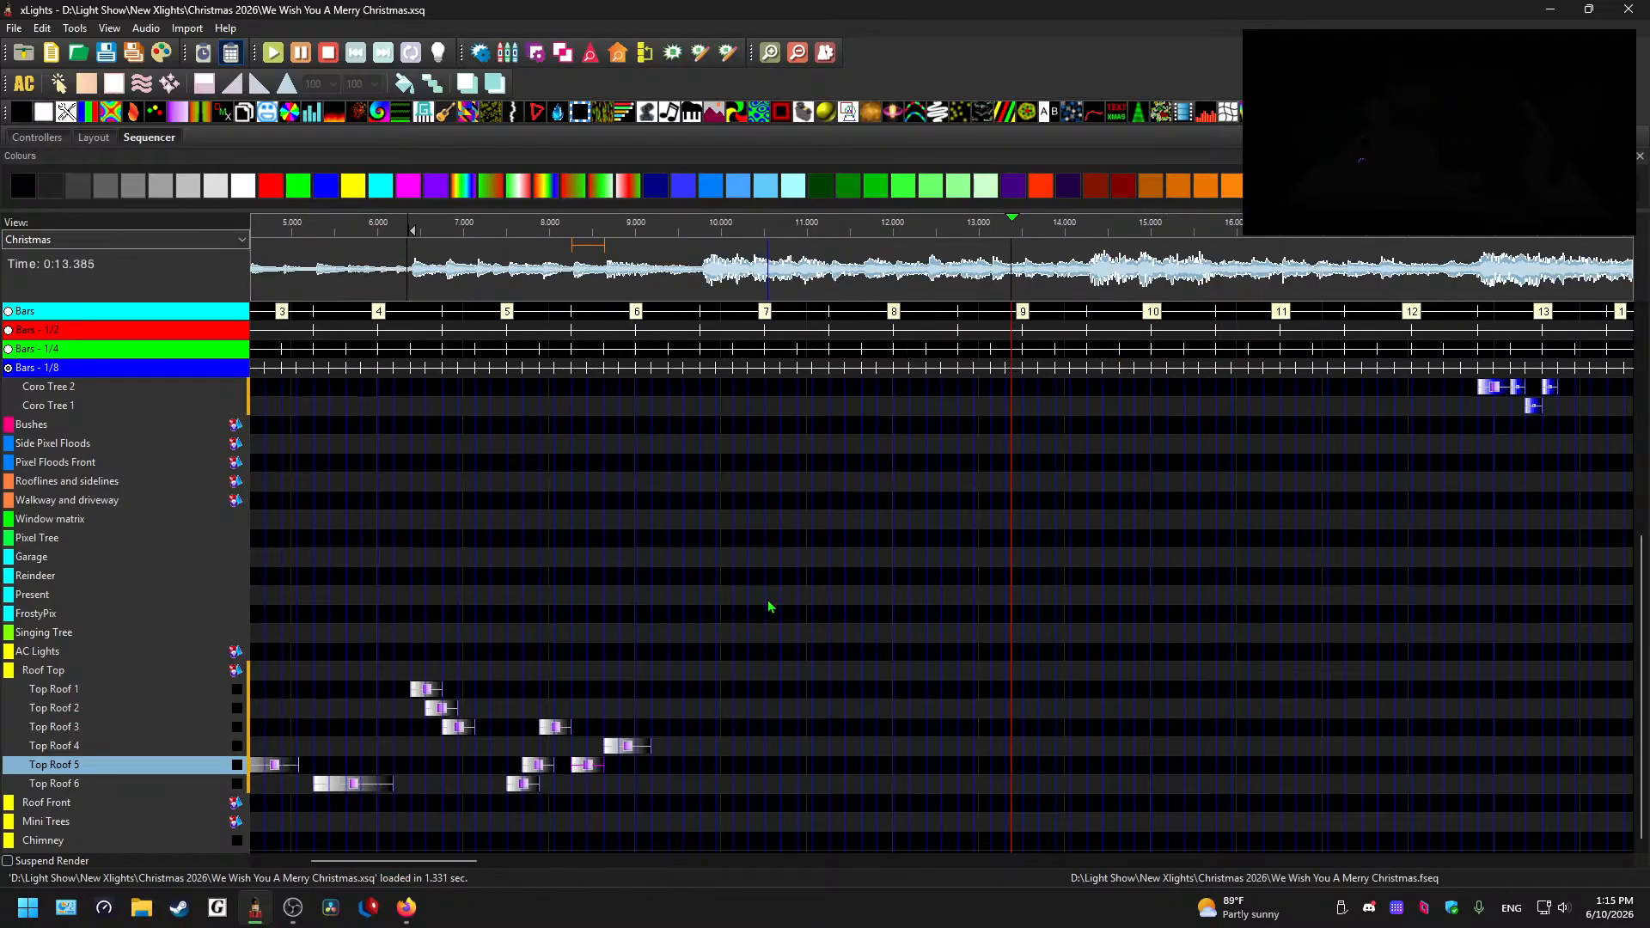
left_click(886, 462)
left_click(521, 271)
key("space")
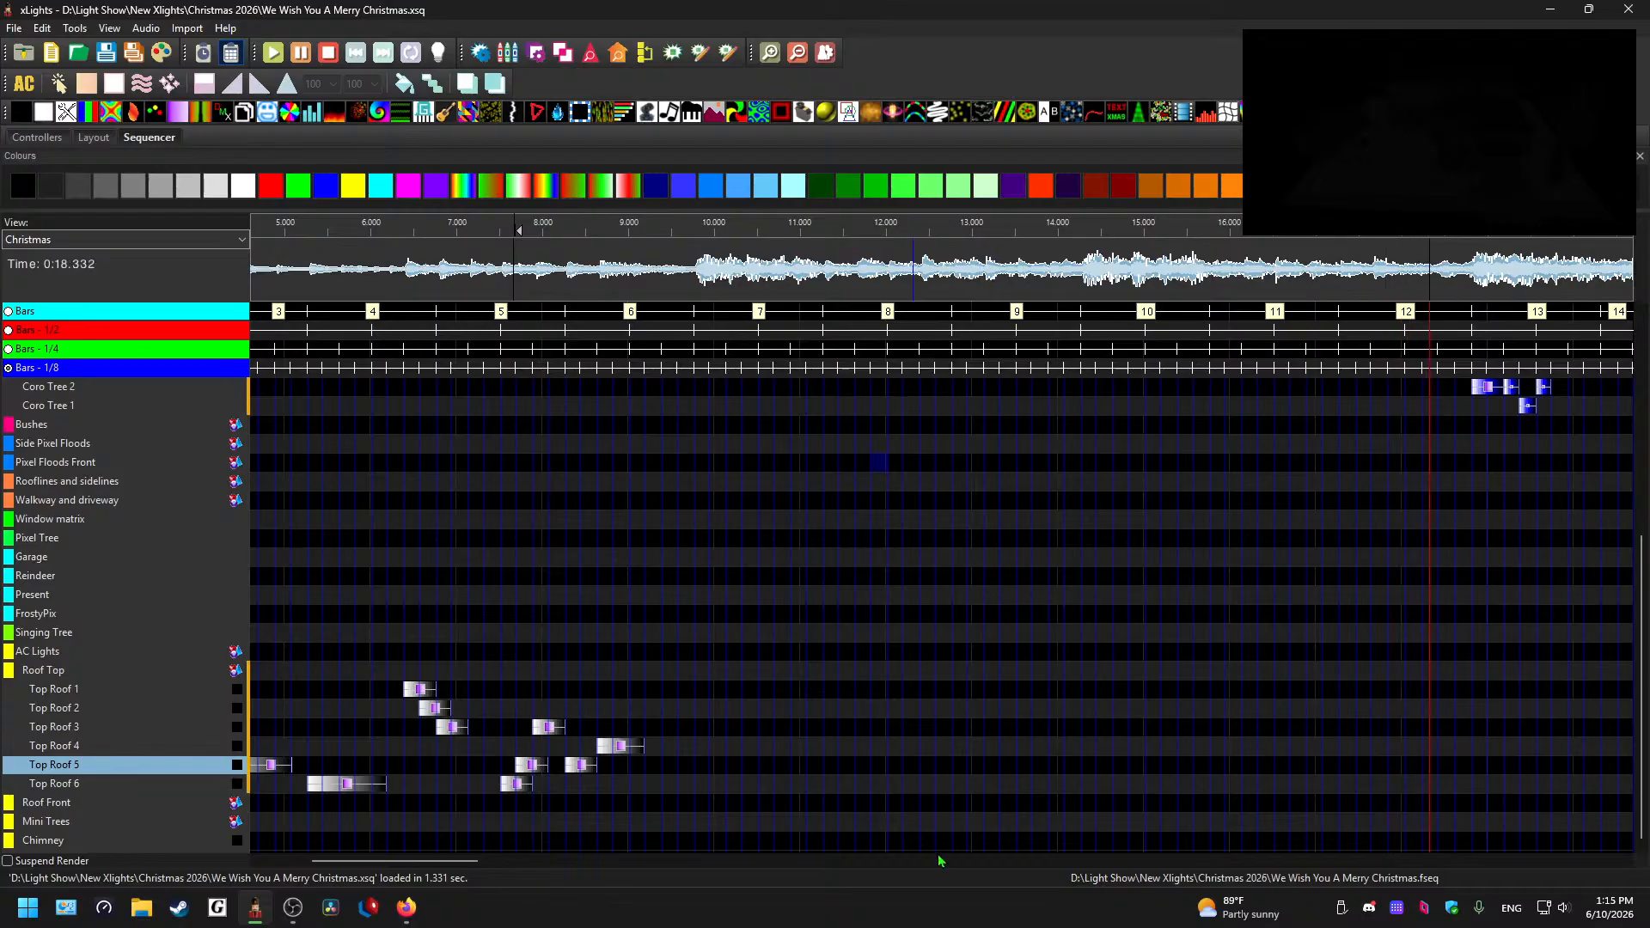
left_click_drag(433, 861, 515, 865)
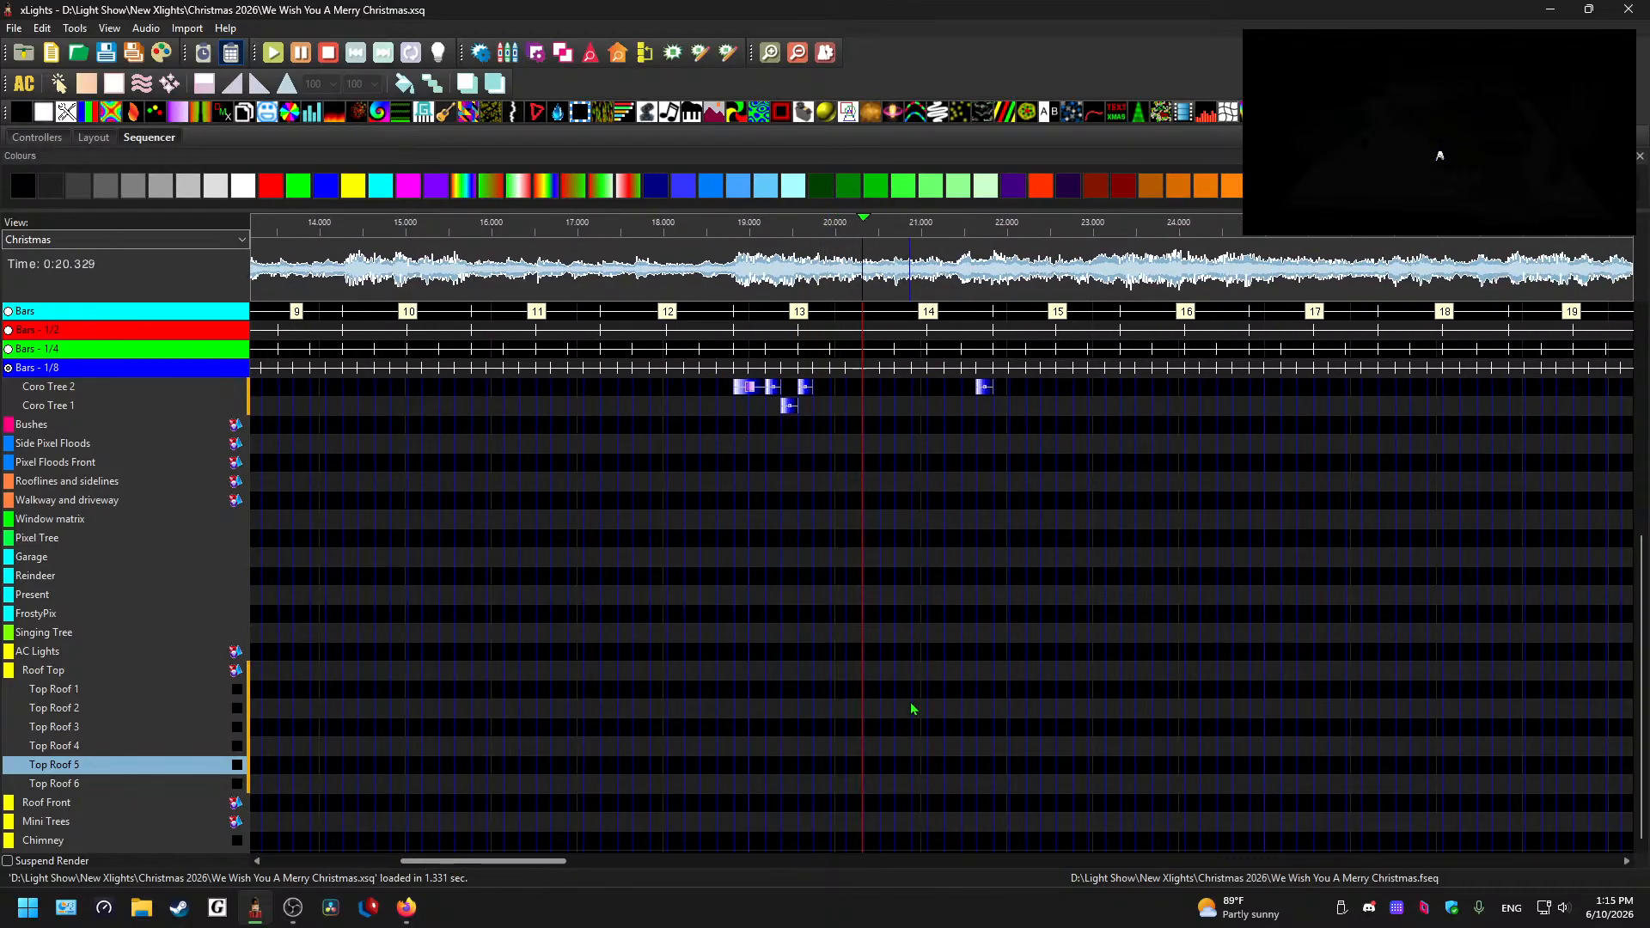
key("space")
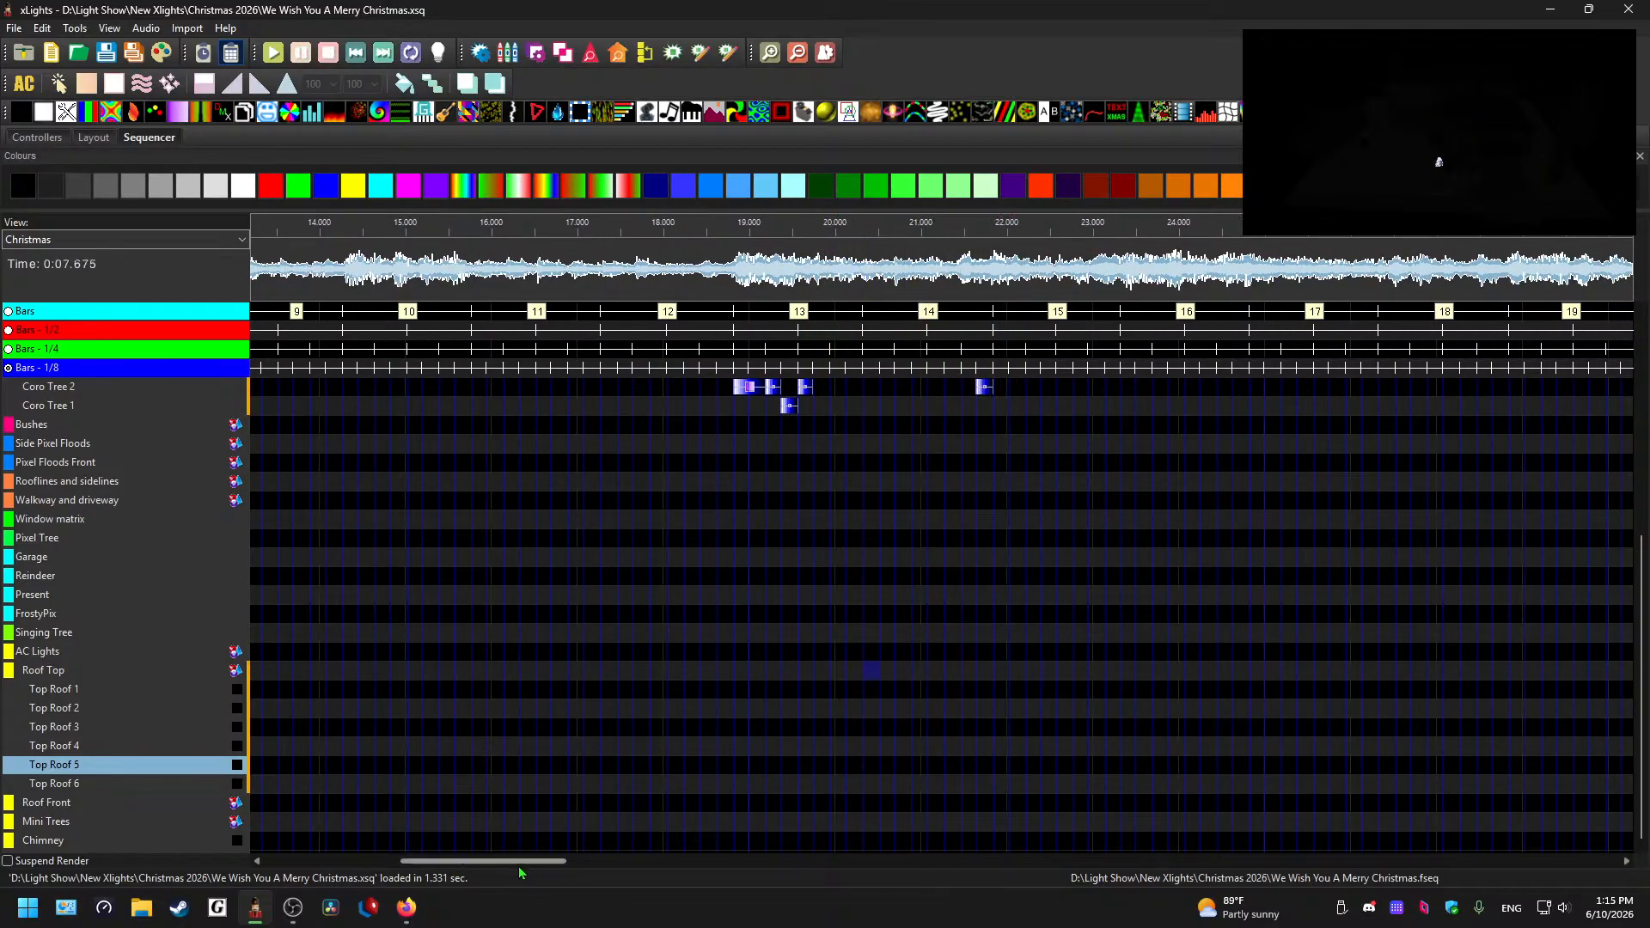
left_click_drag(520, 864, 322, 861)
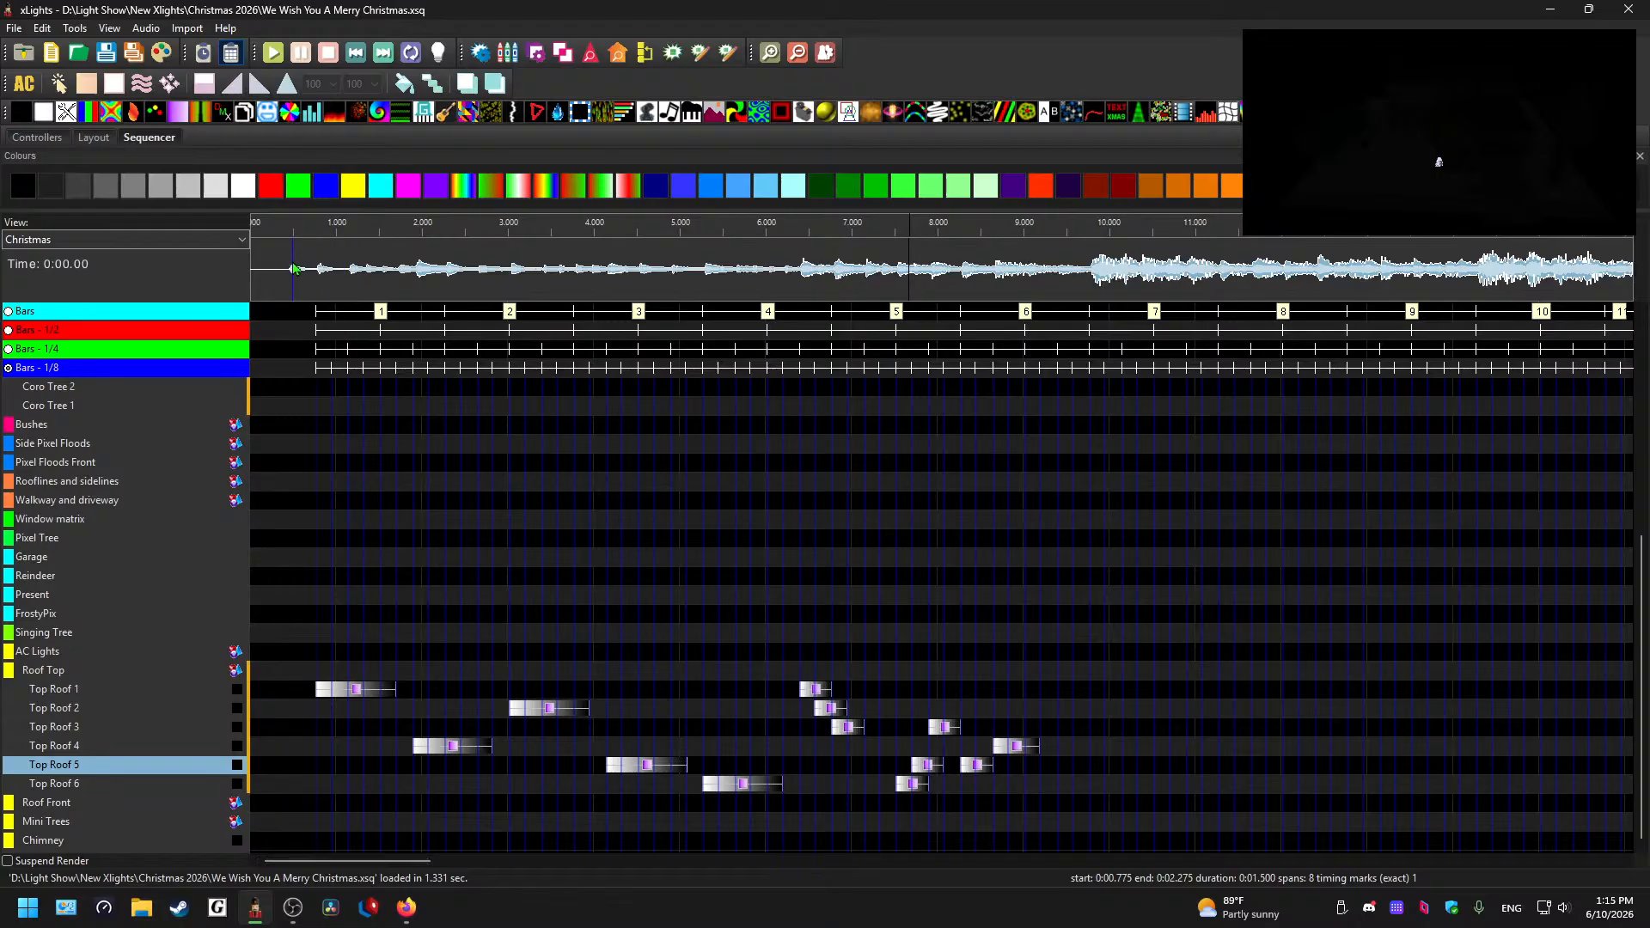
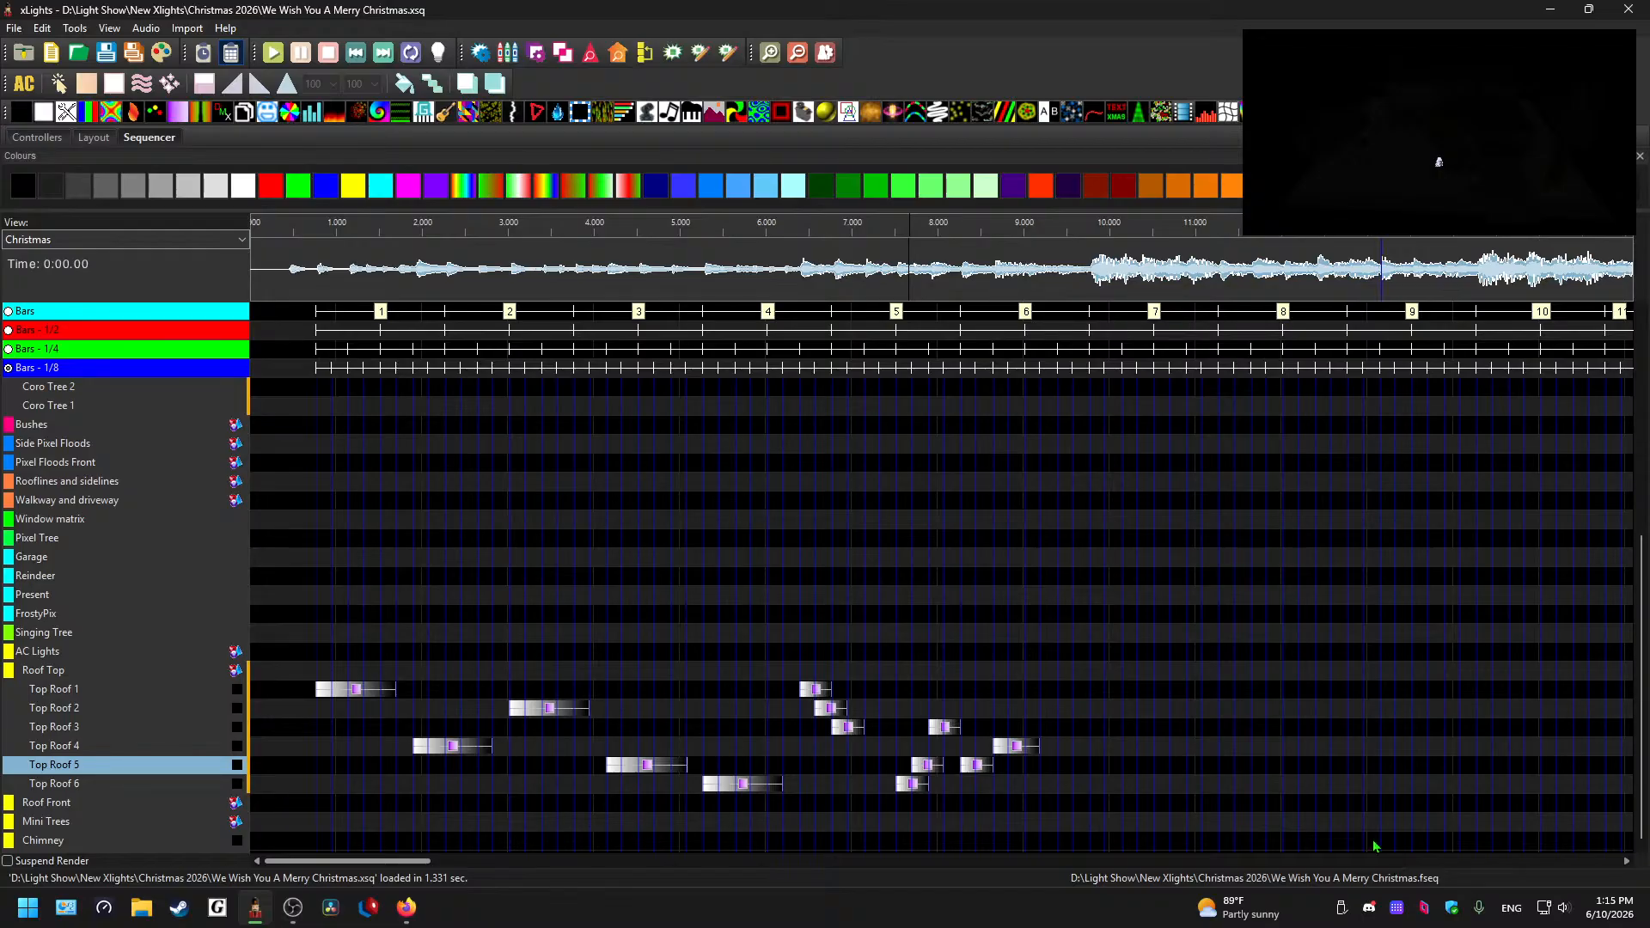
- Play the music from about 9 seconds to review the section after the last Top Roof Color Wash
mouse_move(375, 861)
left_mouse_down()
mouse_move(378, 875)
mouse_move(443, 870)
left_mouse_up()
left_click(422, 262)
key("space")
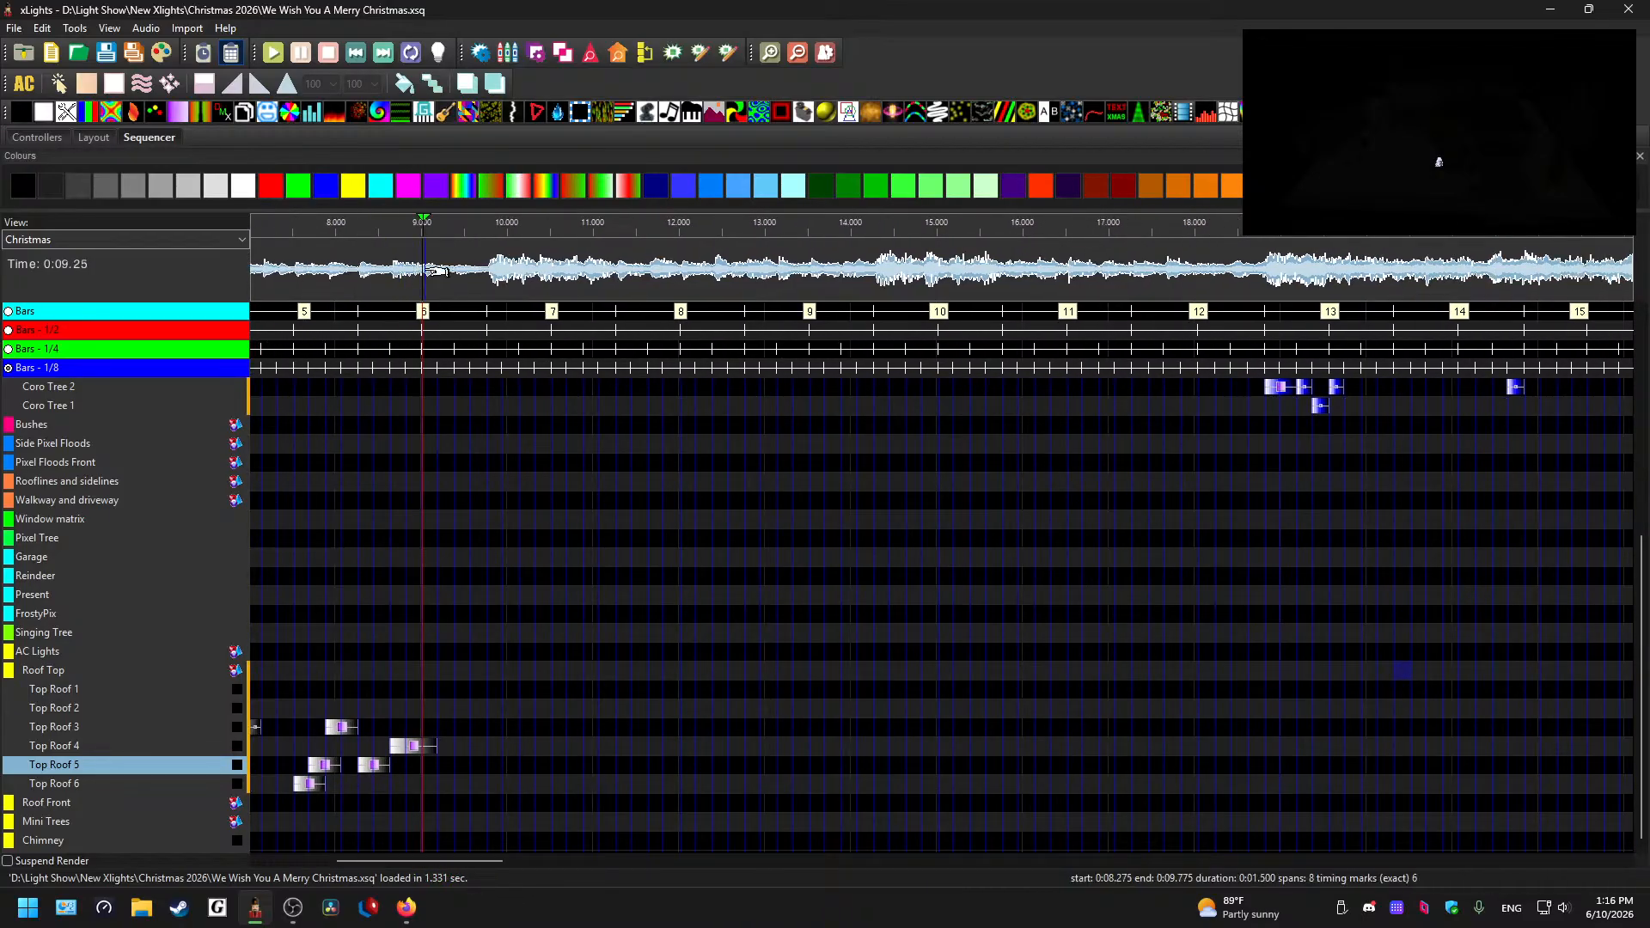
scroll(631, 642, "down", 2)
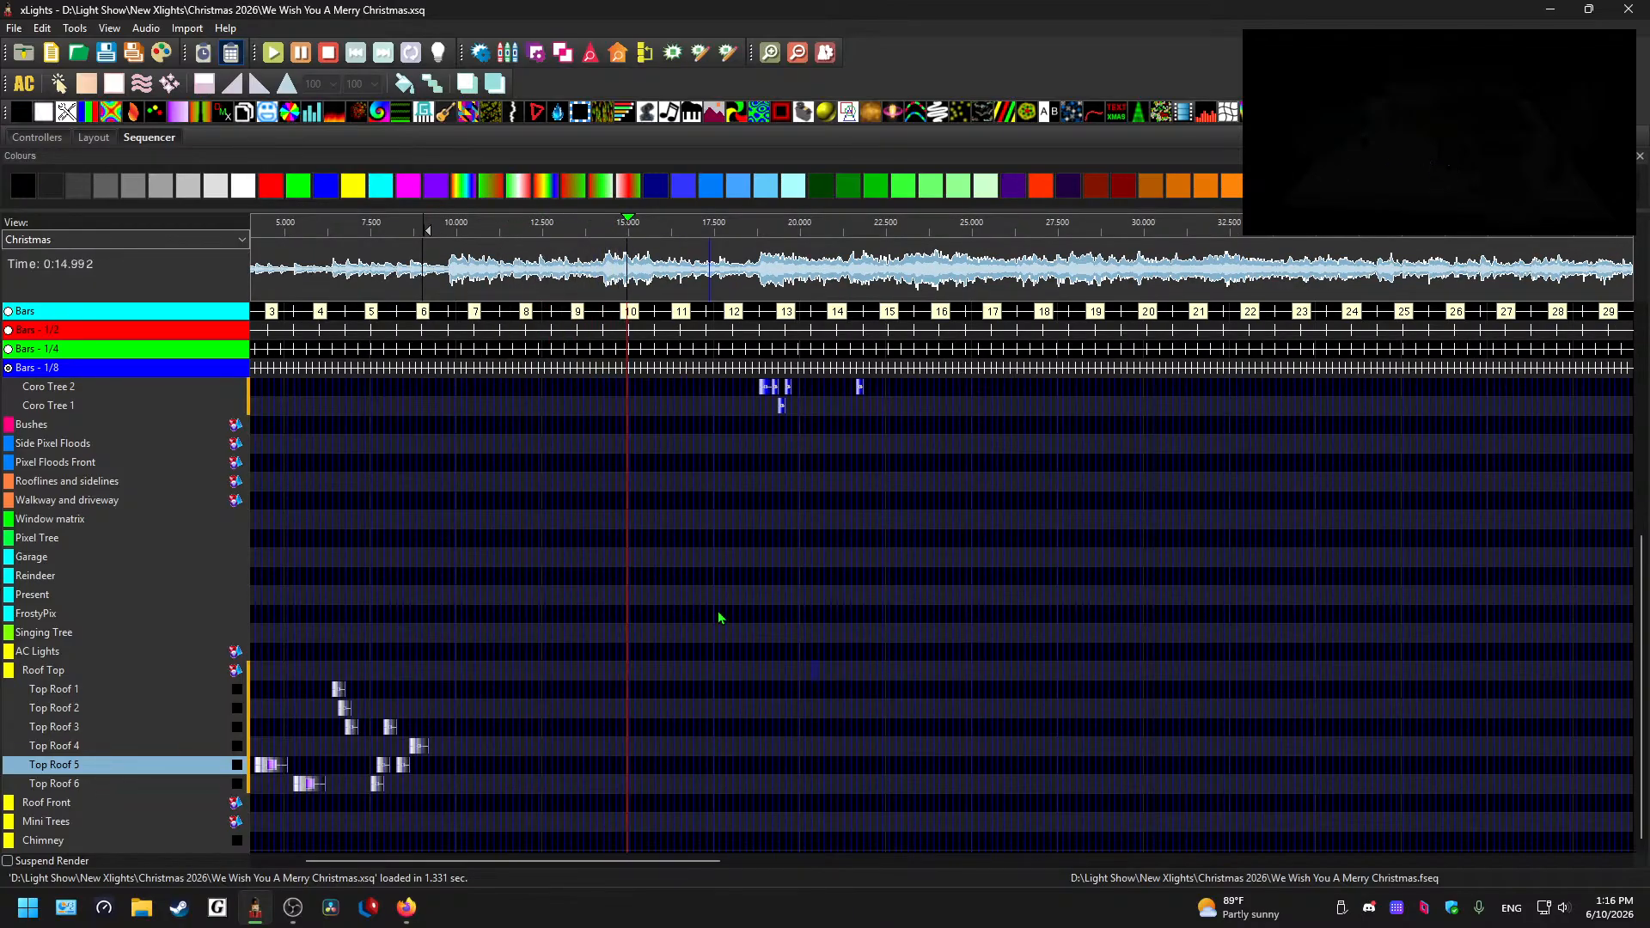
key("space")
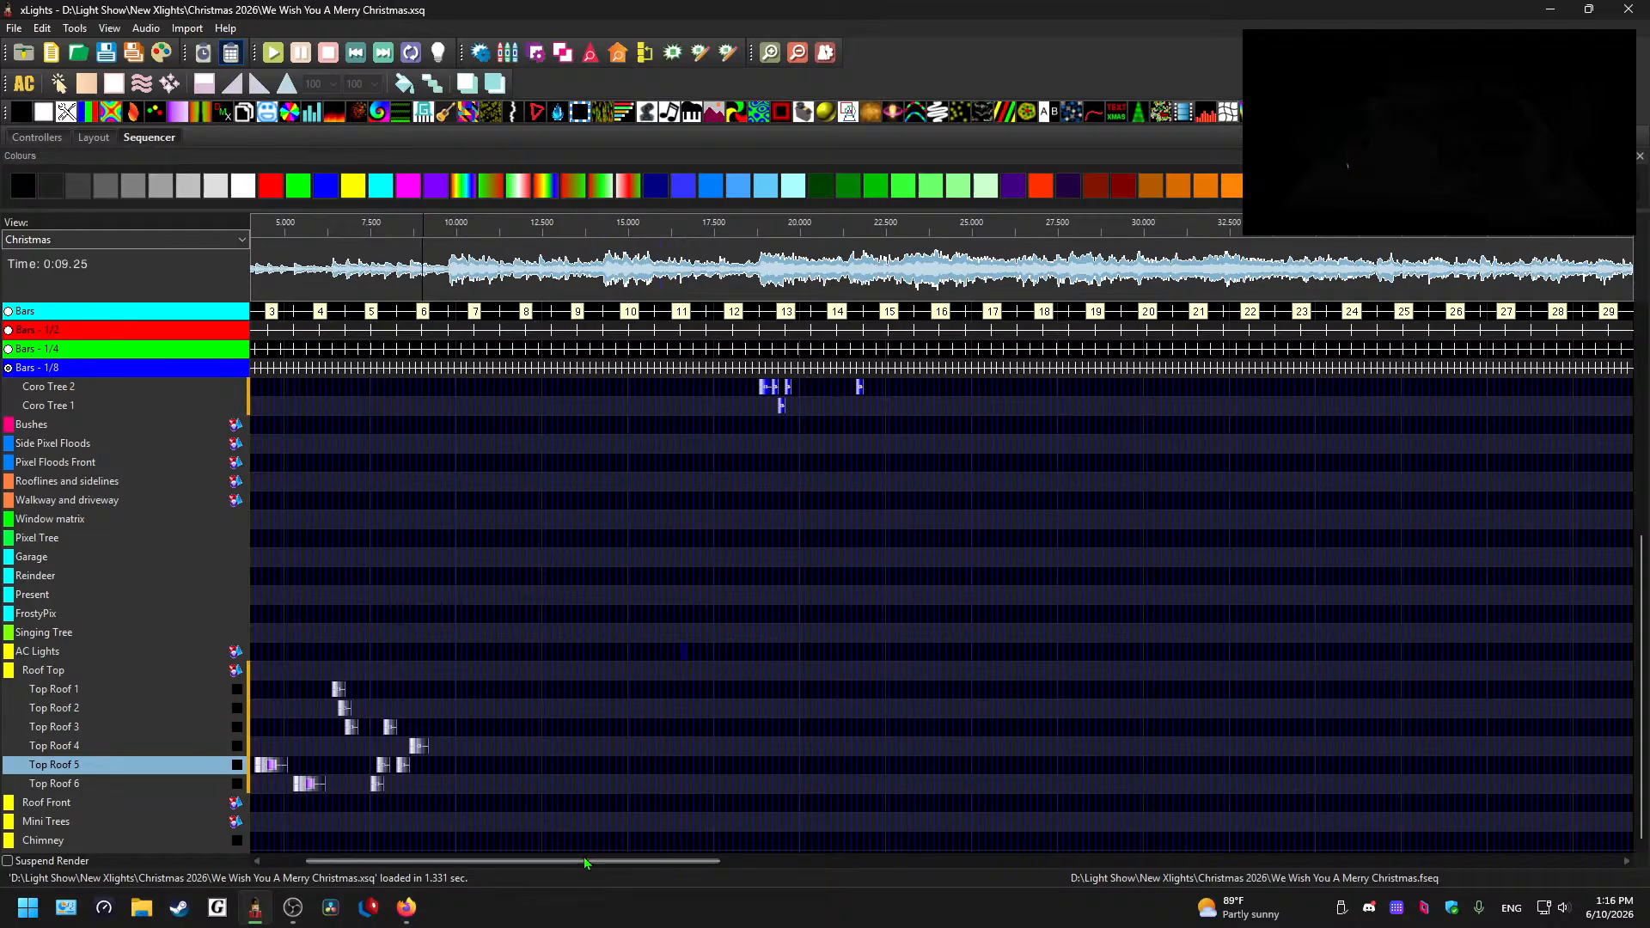
- Play the sequence from 0.45 seconds to check all the Top Roof Color Washes through the intro
left_click_drag(584, 857, 318, 785)
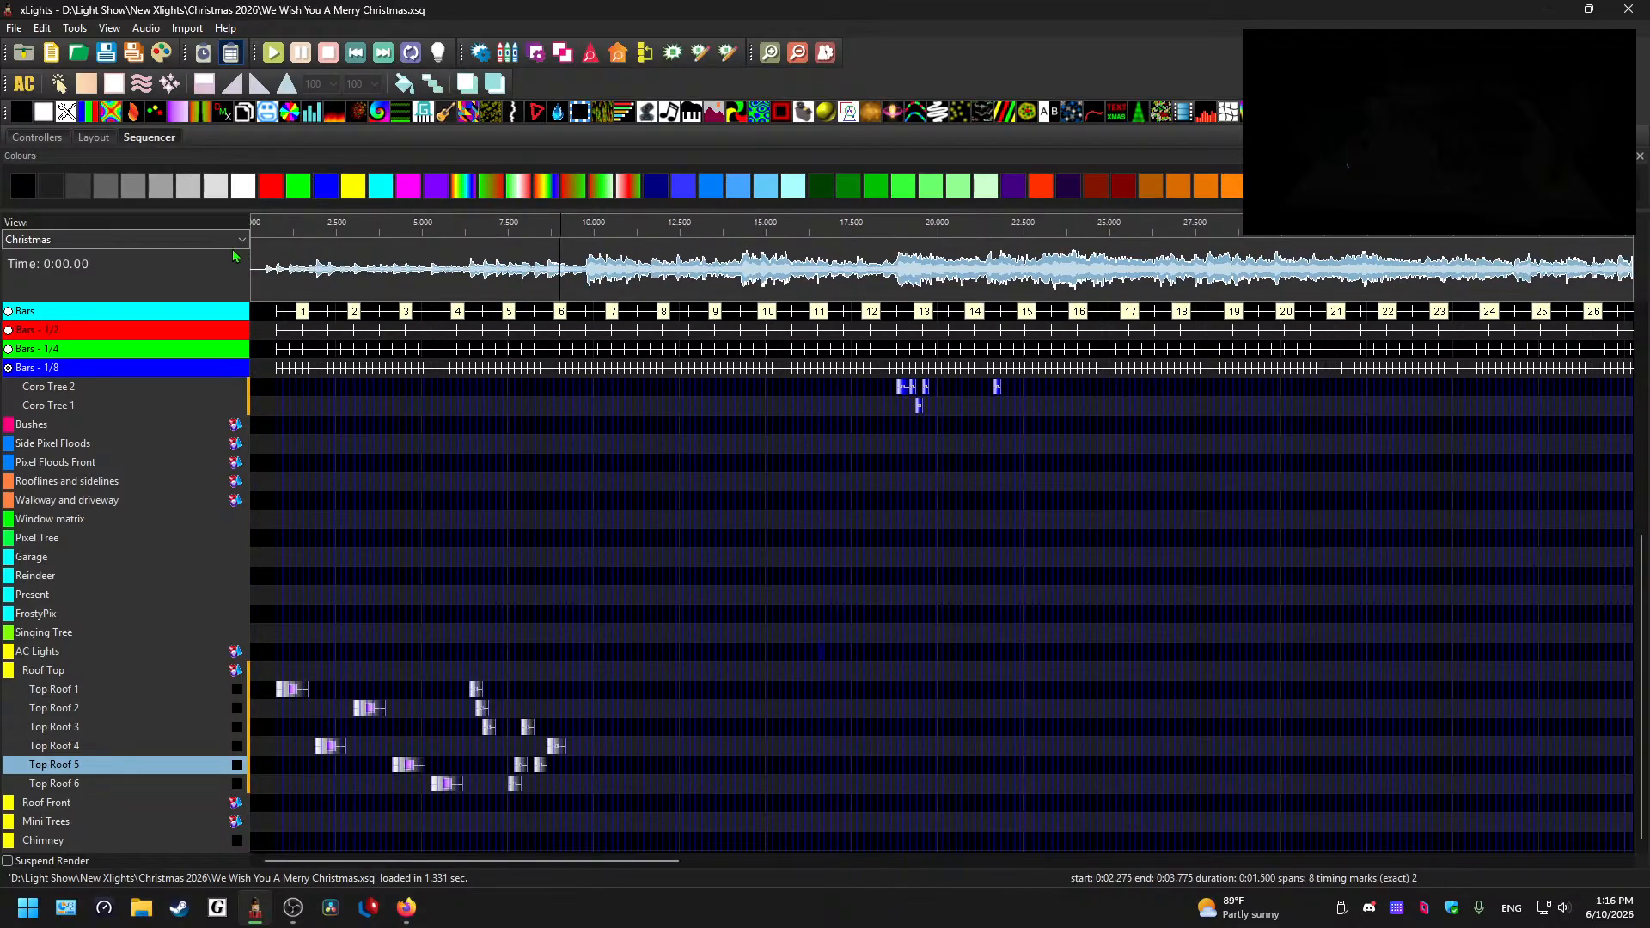
key("space")
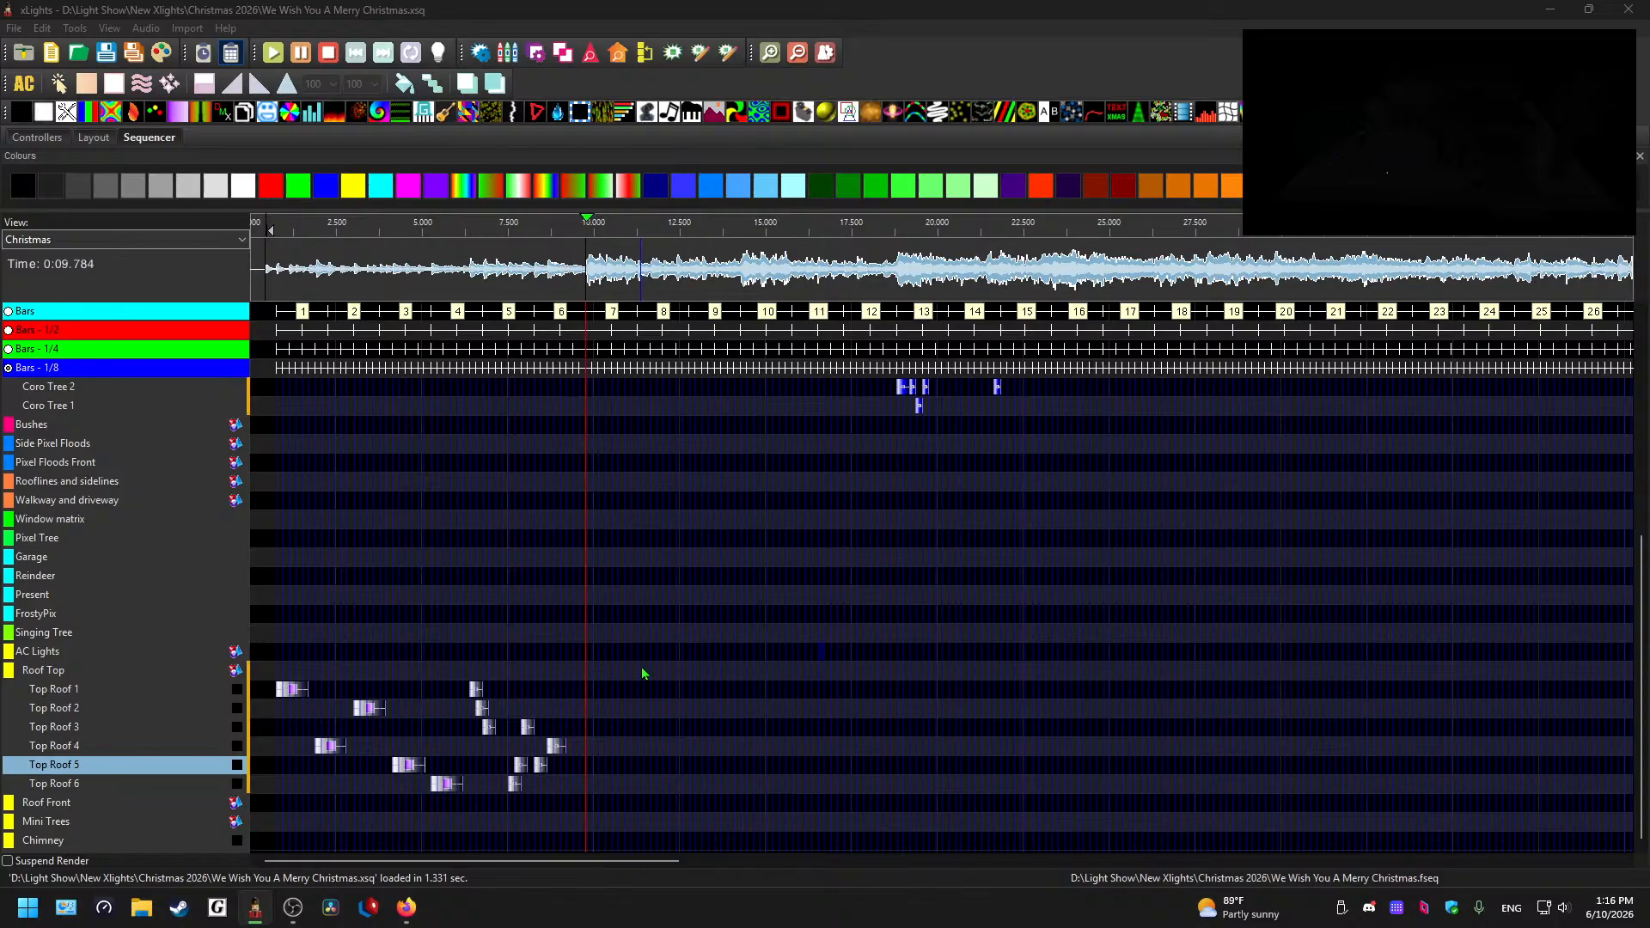
scroll(663, 687, "up", 1)
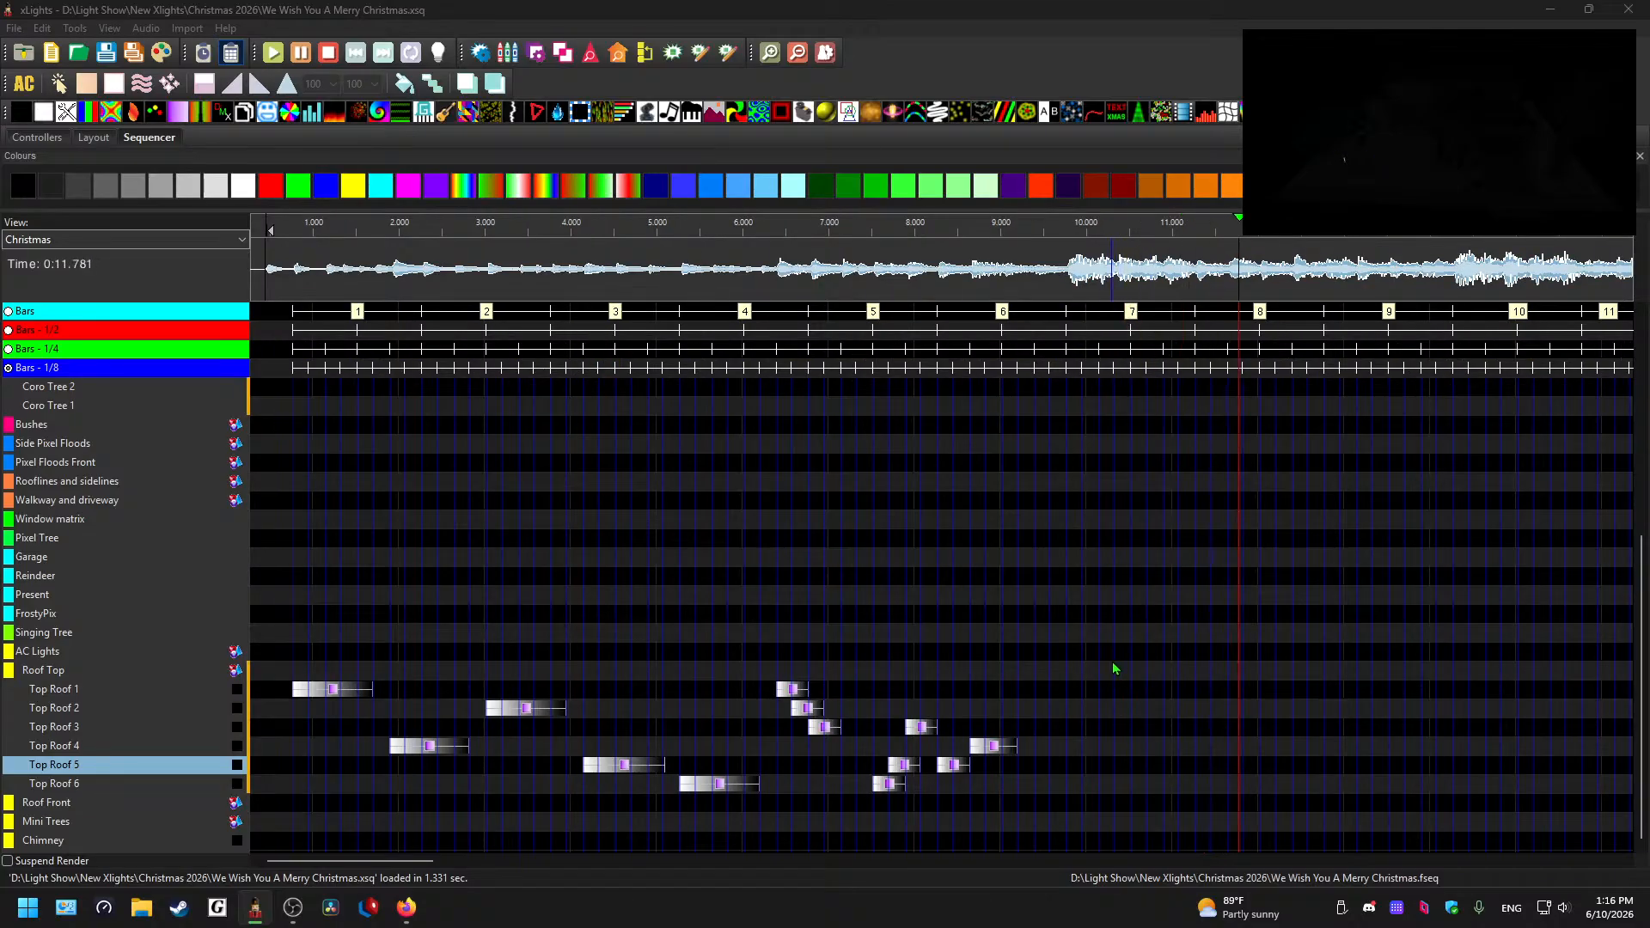
left_click(1166, 708)
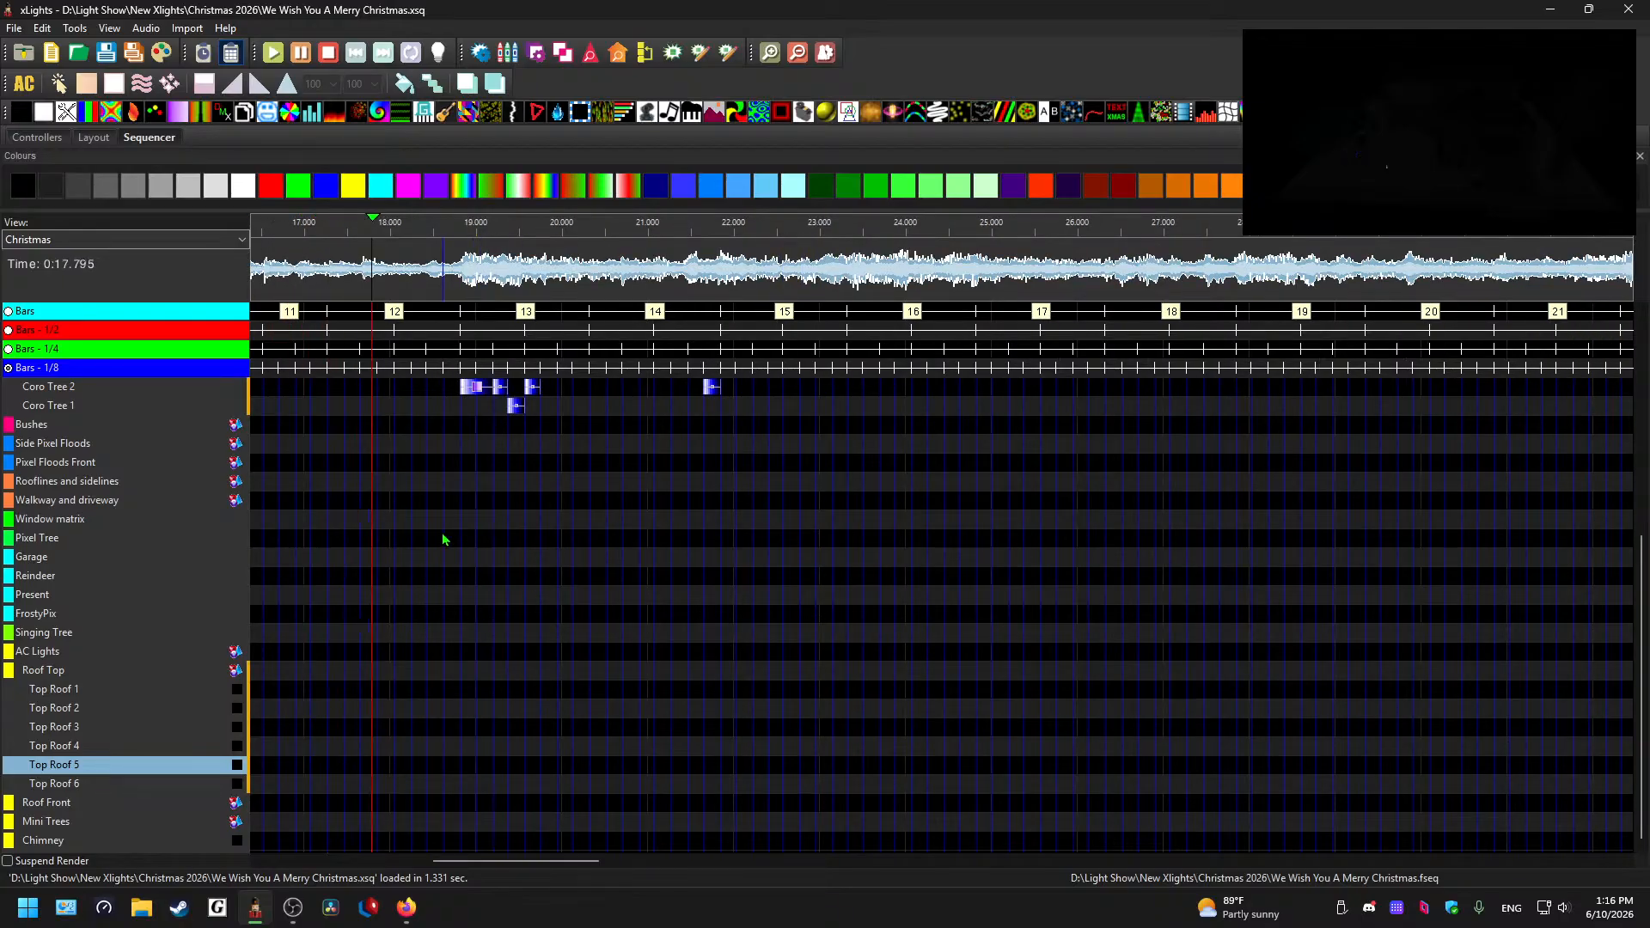
key("space")
- Show the Candy Cane and Coro Tree rows and play their melody effects from about 9.7 seconds
scroll(411, 631, "up", 11)
scroll(410, 631, "up", 7)
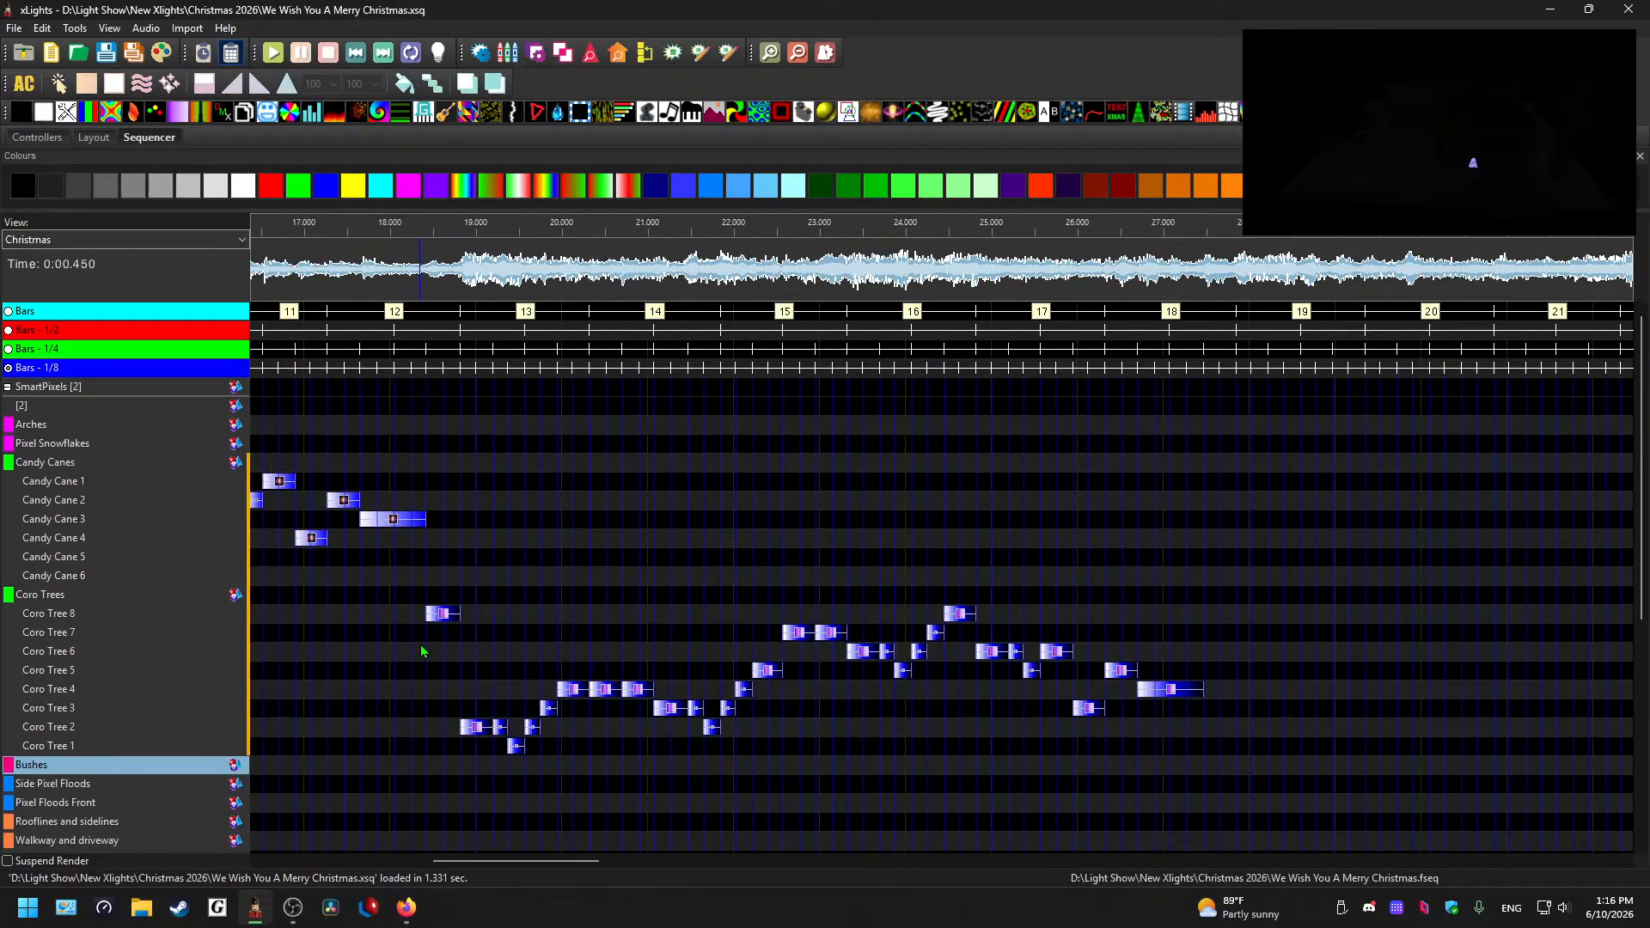
left_click_drag(565, 861, 487, 866)
left_click(335, 274)
key("space")
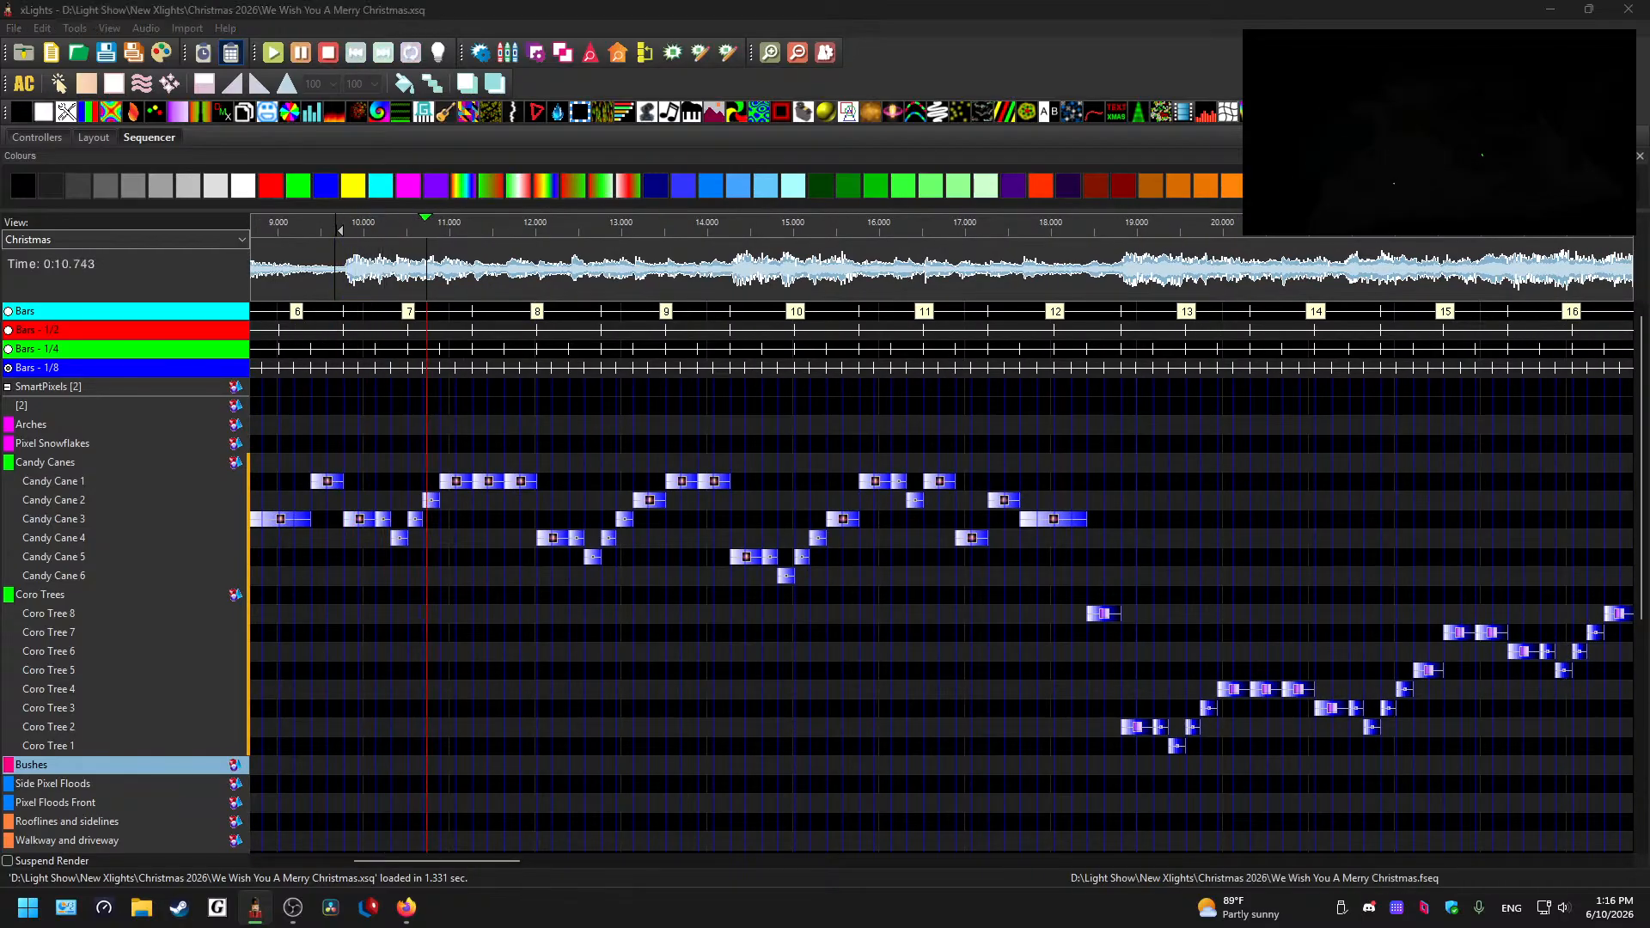
- Play the final Coro Tree effects from about 26.4 seconds, then return to the Coro Tree section starting near 18 seconds
key("space")
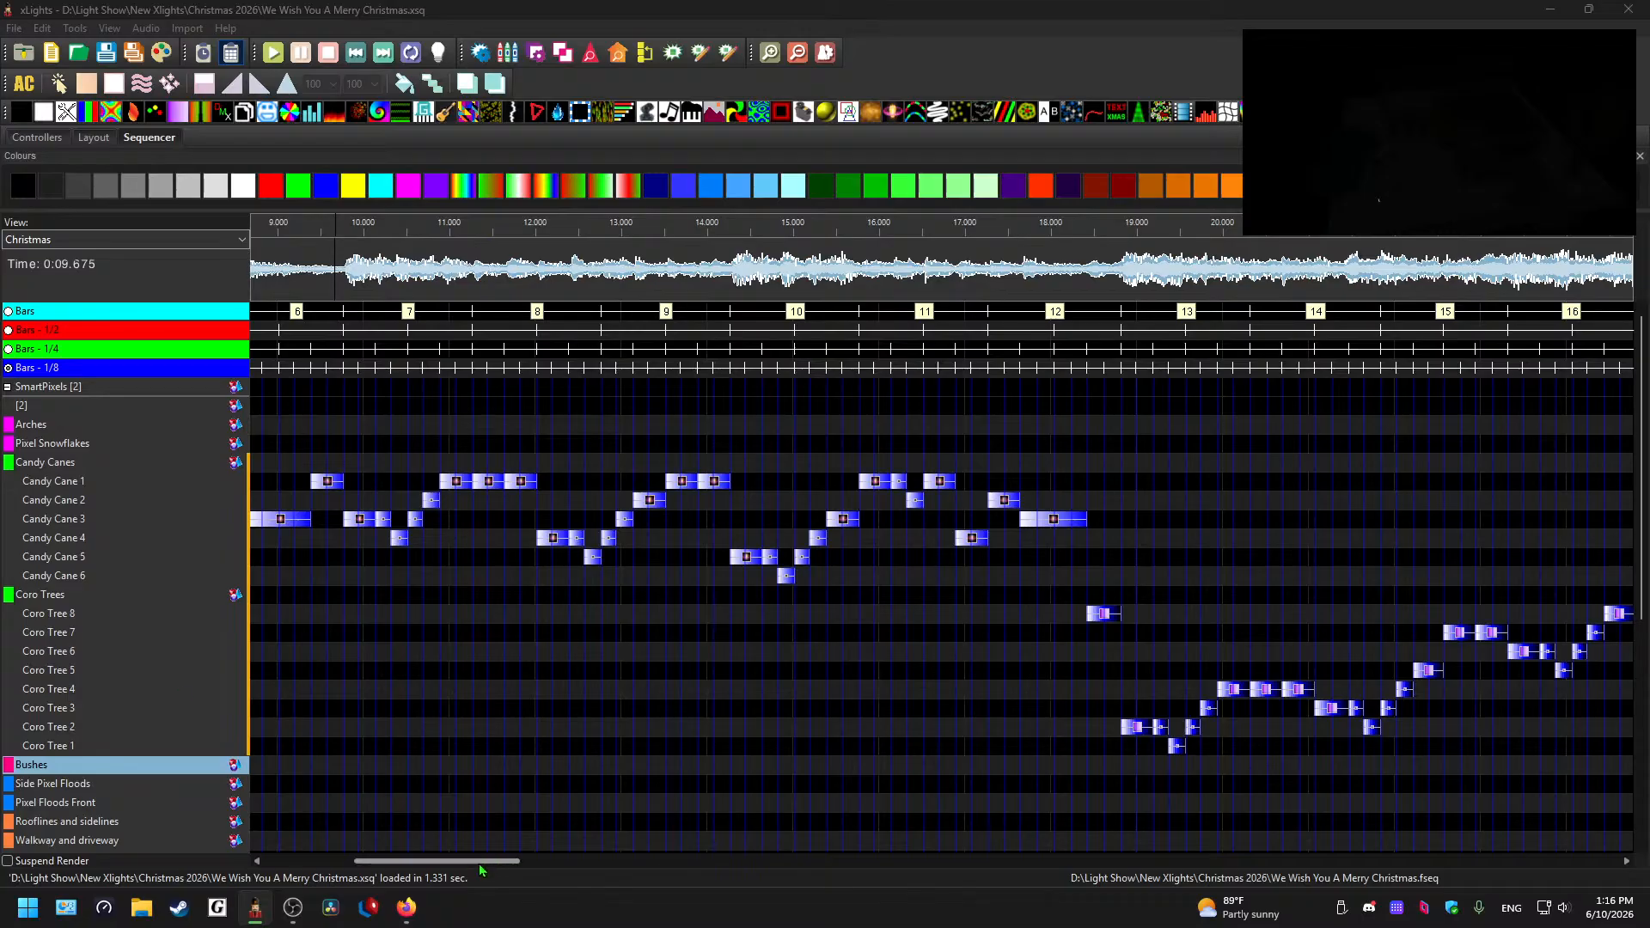
left_click_drag(478, 864, 629, 868)
key("space")
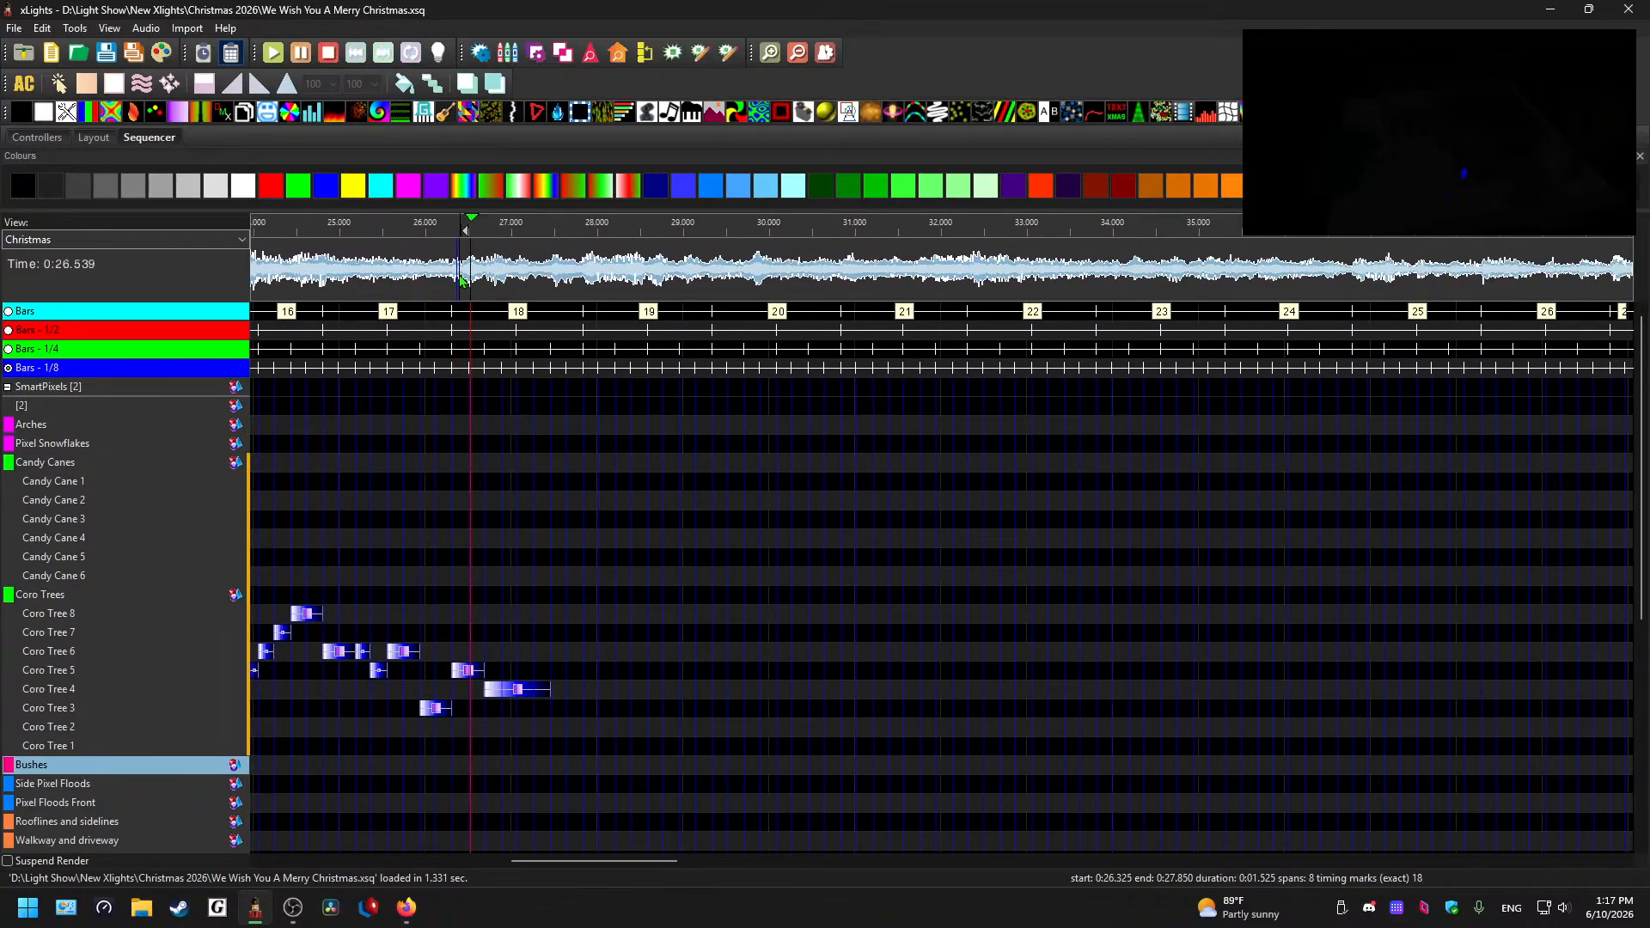
left_click_drag(581, 862, 494, 851)
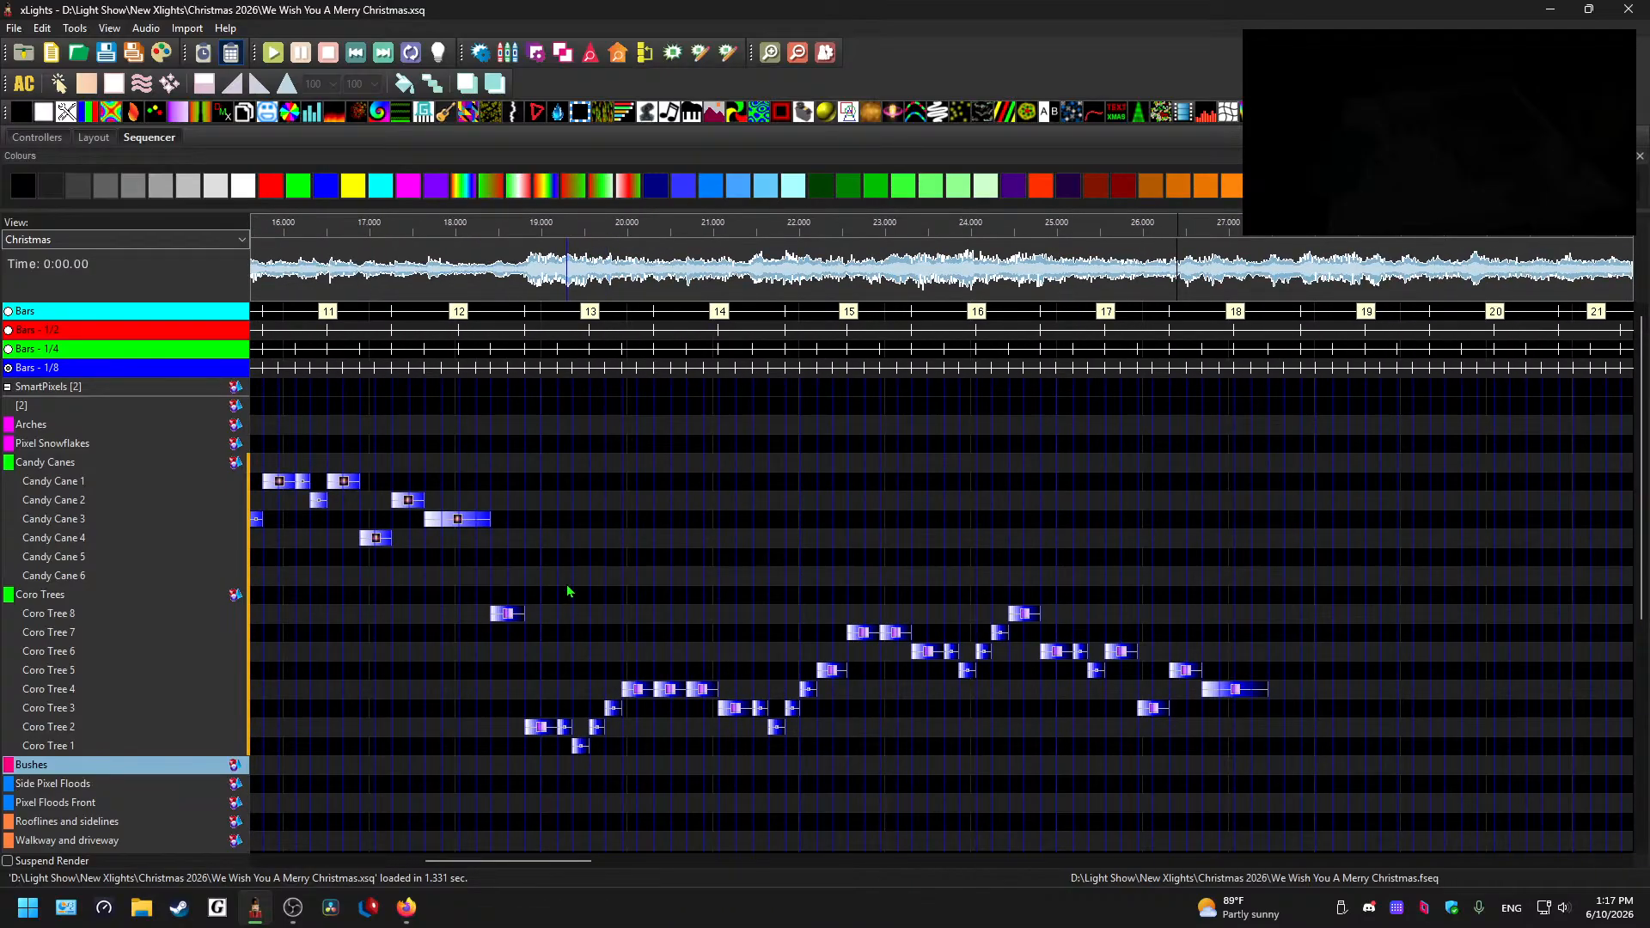
- Expand the Arches group into its individual arches and play the music from about 18.3 seconds
double_click(81, 424)
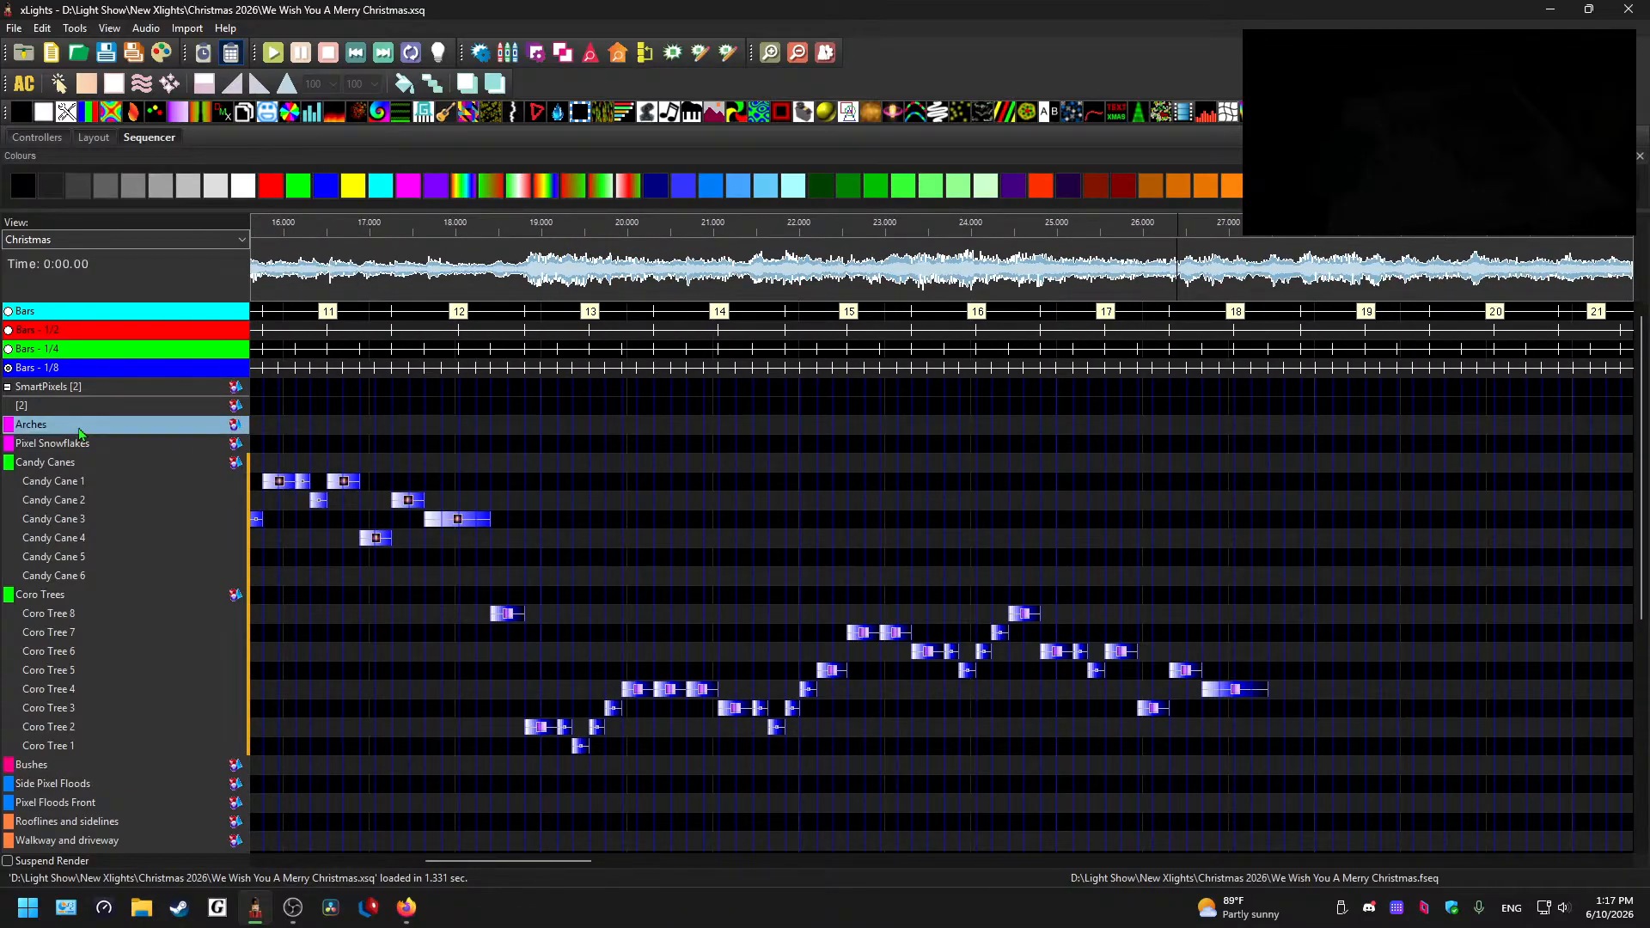
left_click(484, 271)
key("space")
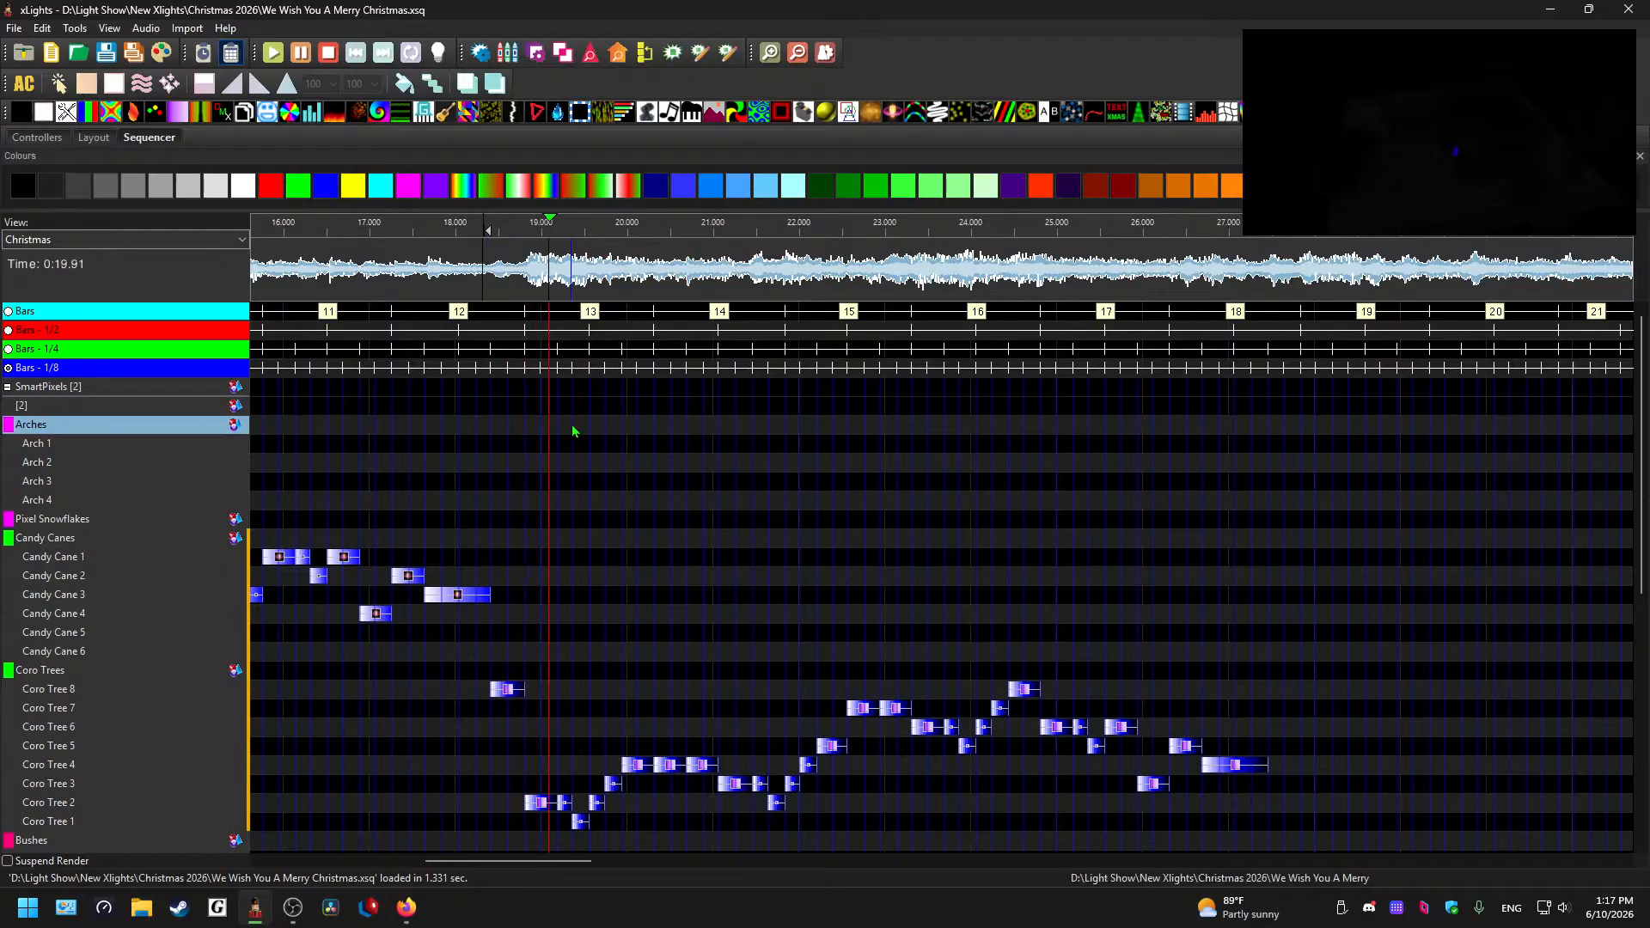
scroll(571, 443, "up", 1)
key("space")
- Enlarge the timeline around 8 to 13 seconds and play the music from 9.8 seconds
mouse_move(480, 859)
left_mouse_down()
mouse_move(327, 855)
mouse_move(387, 859)
left_mouse_up()
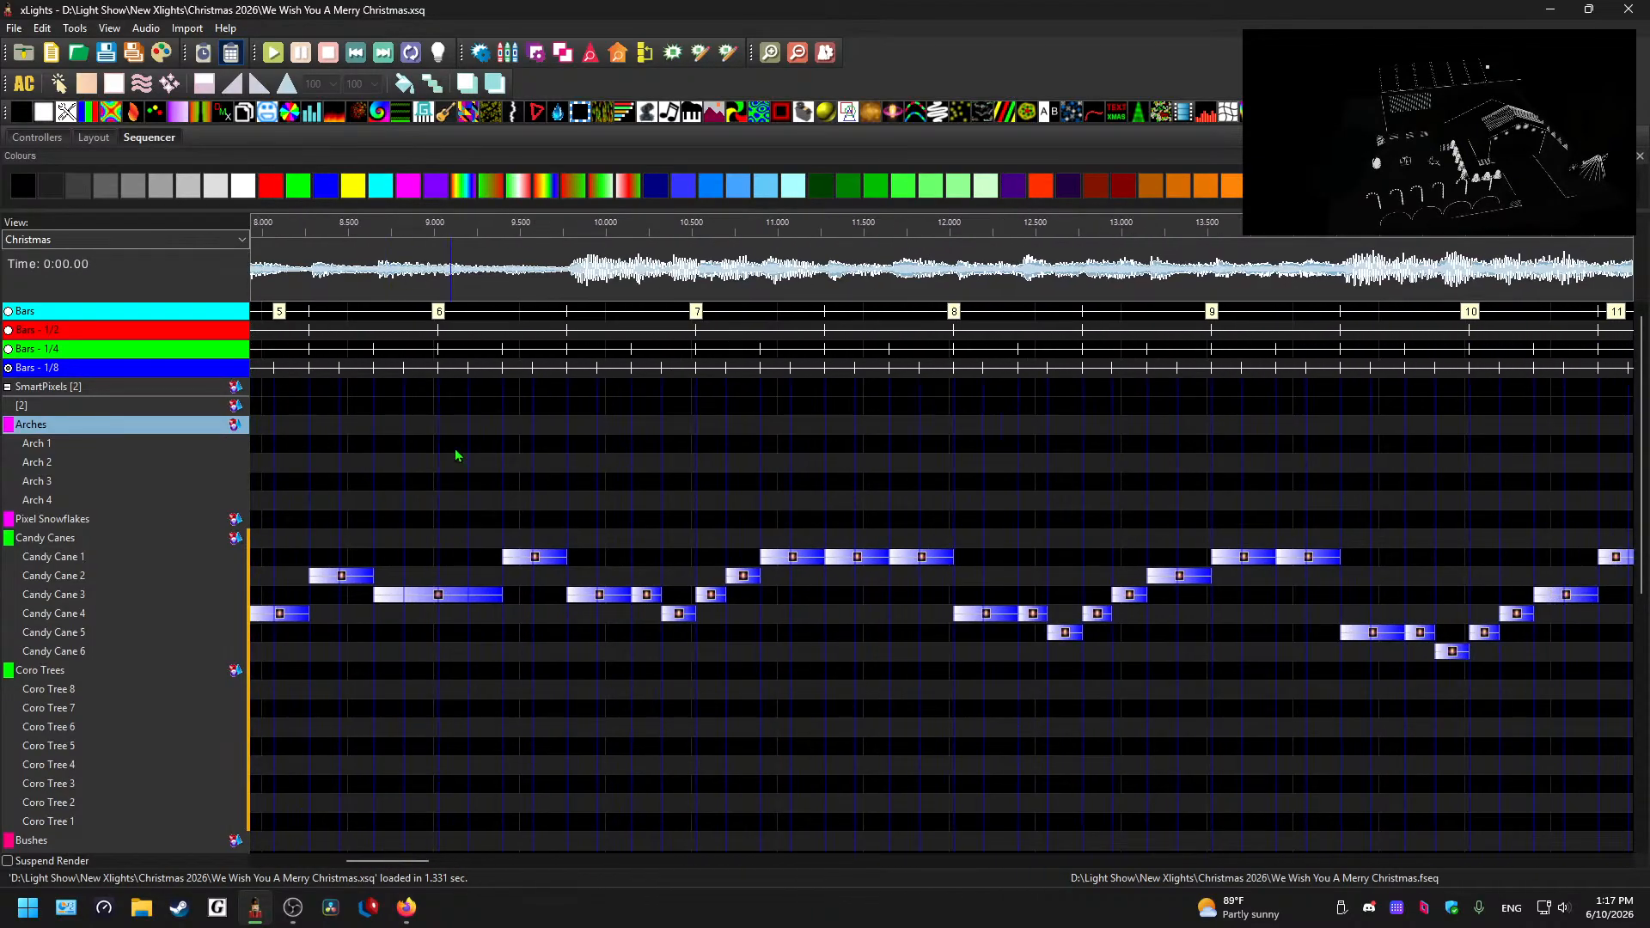
left_click(568, 360)
key("space")
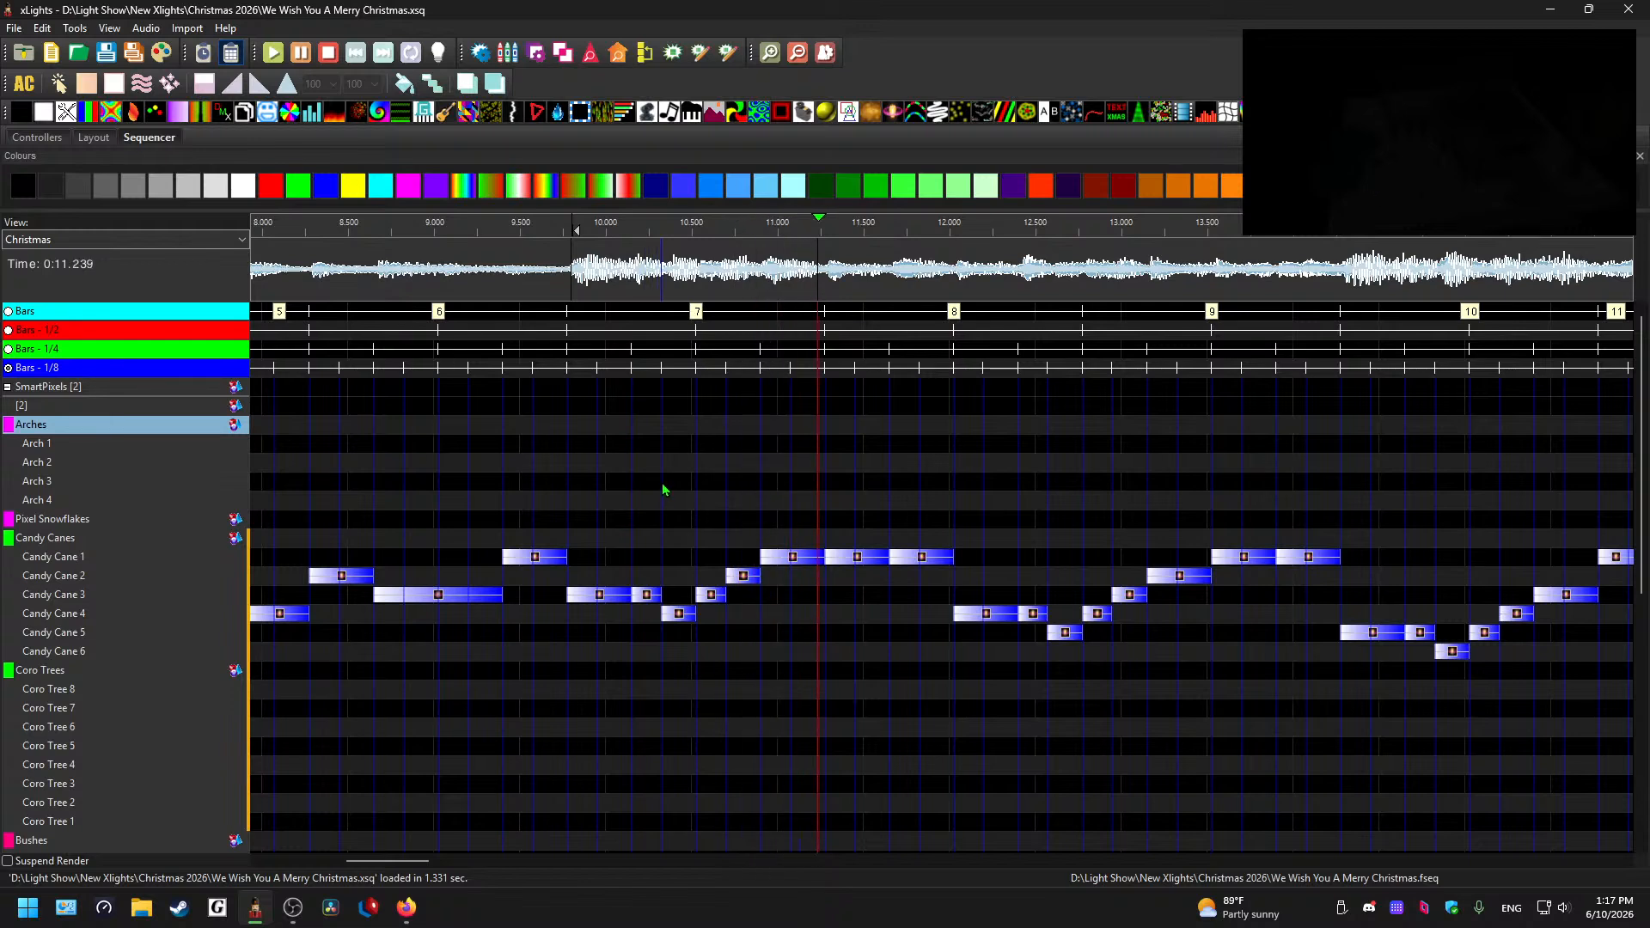
key("space")
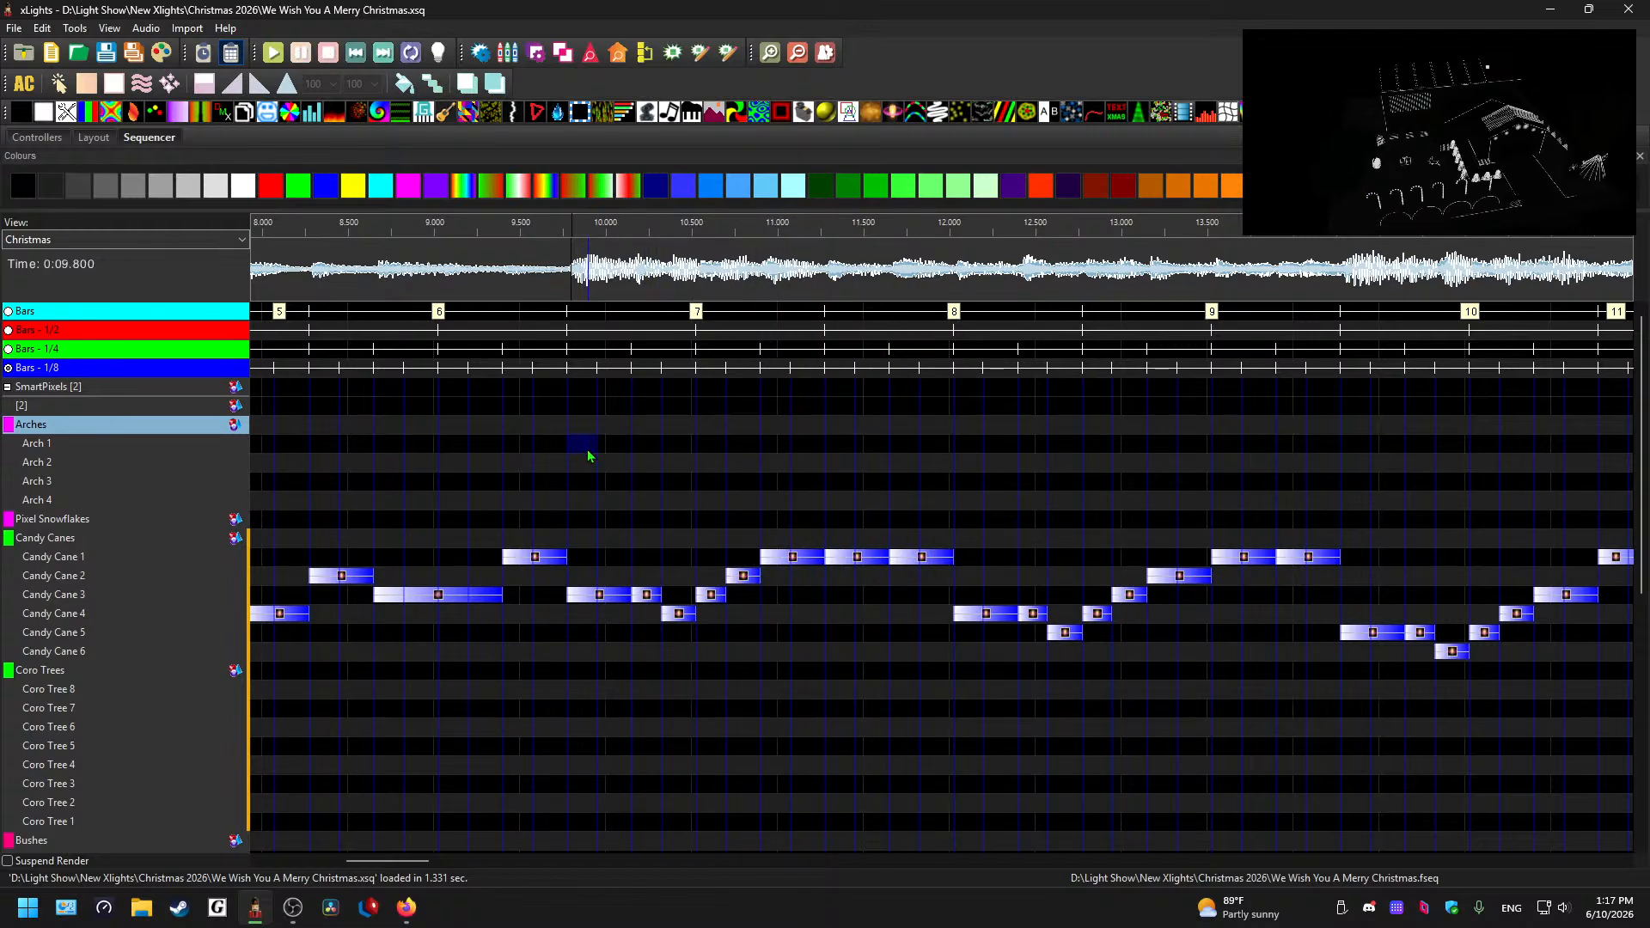
- Add a SingleStrand effect to Arch 1 at 9.775 seconds and extend its end to 10.050 seconds
left_click(586, 449)
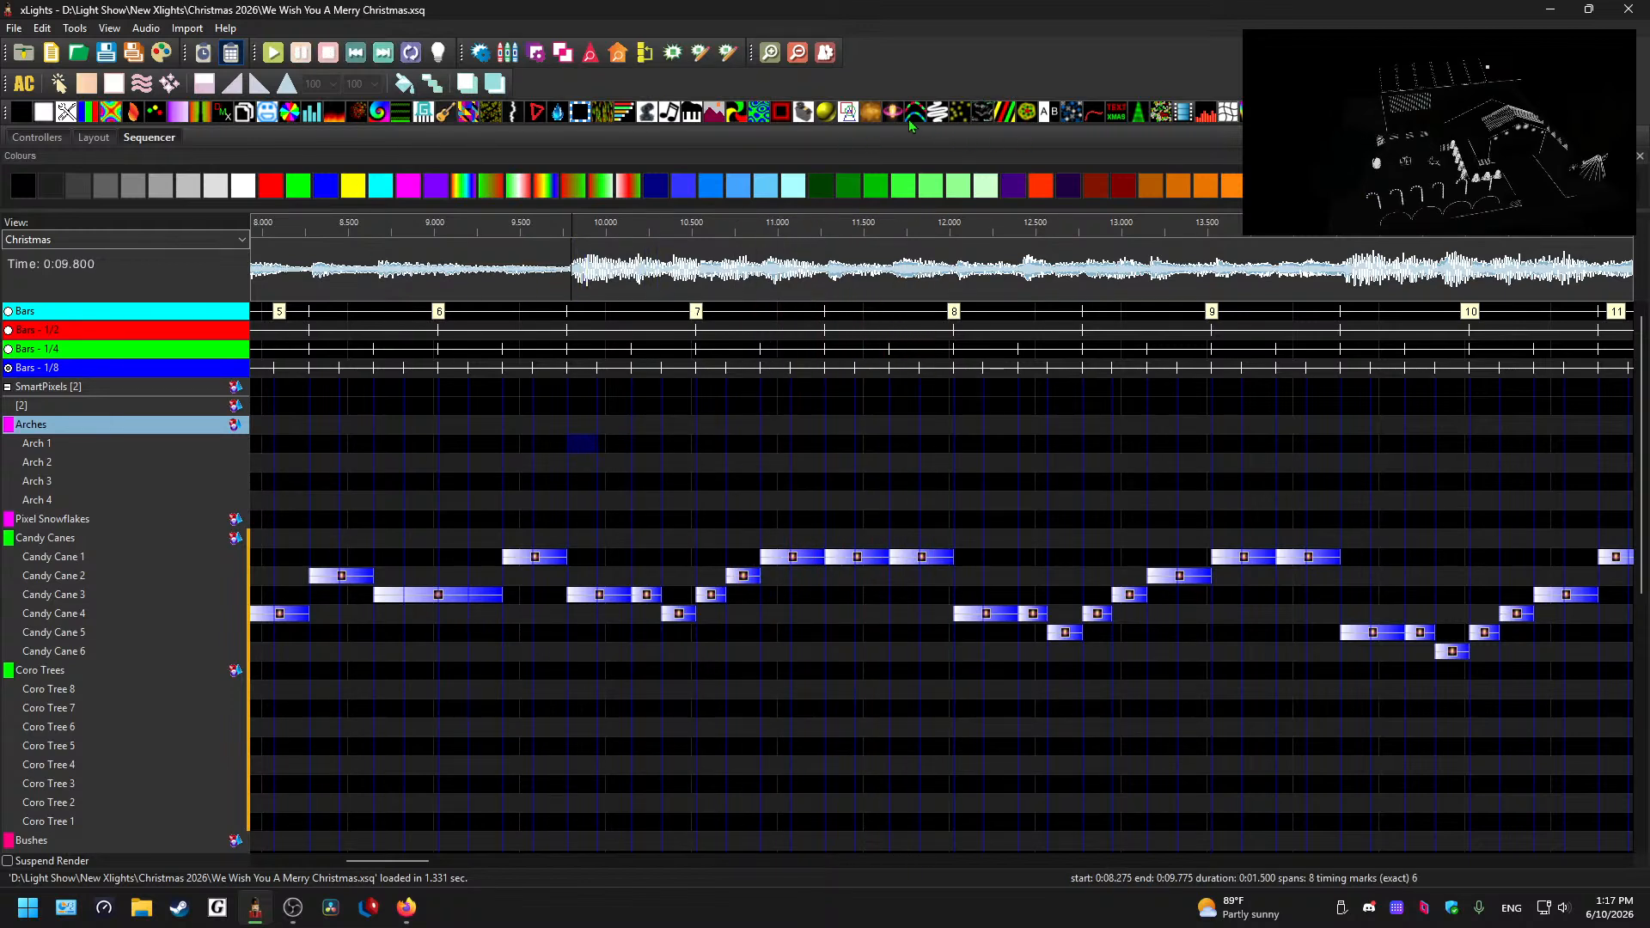
left_click(587, 451)
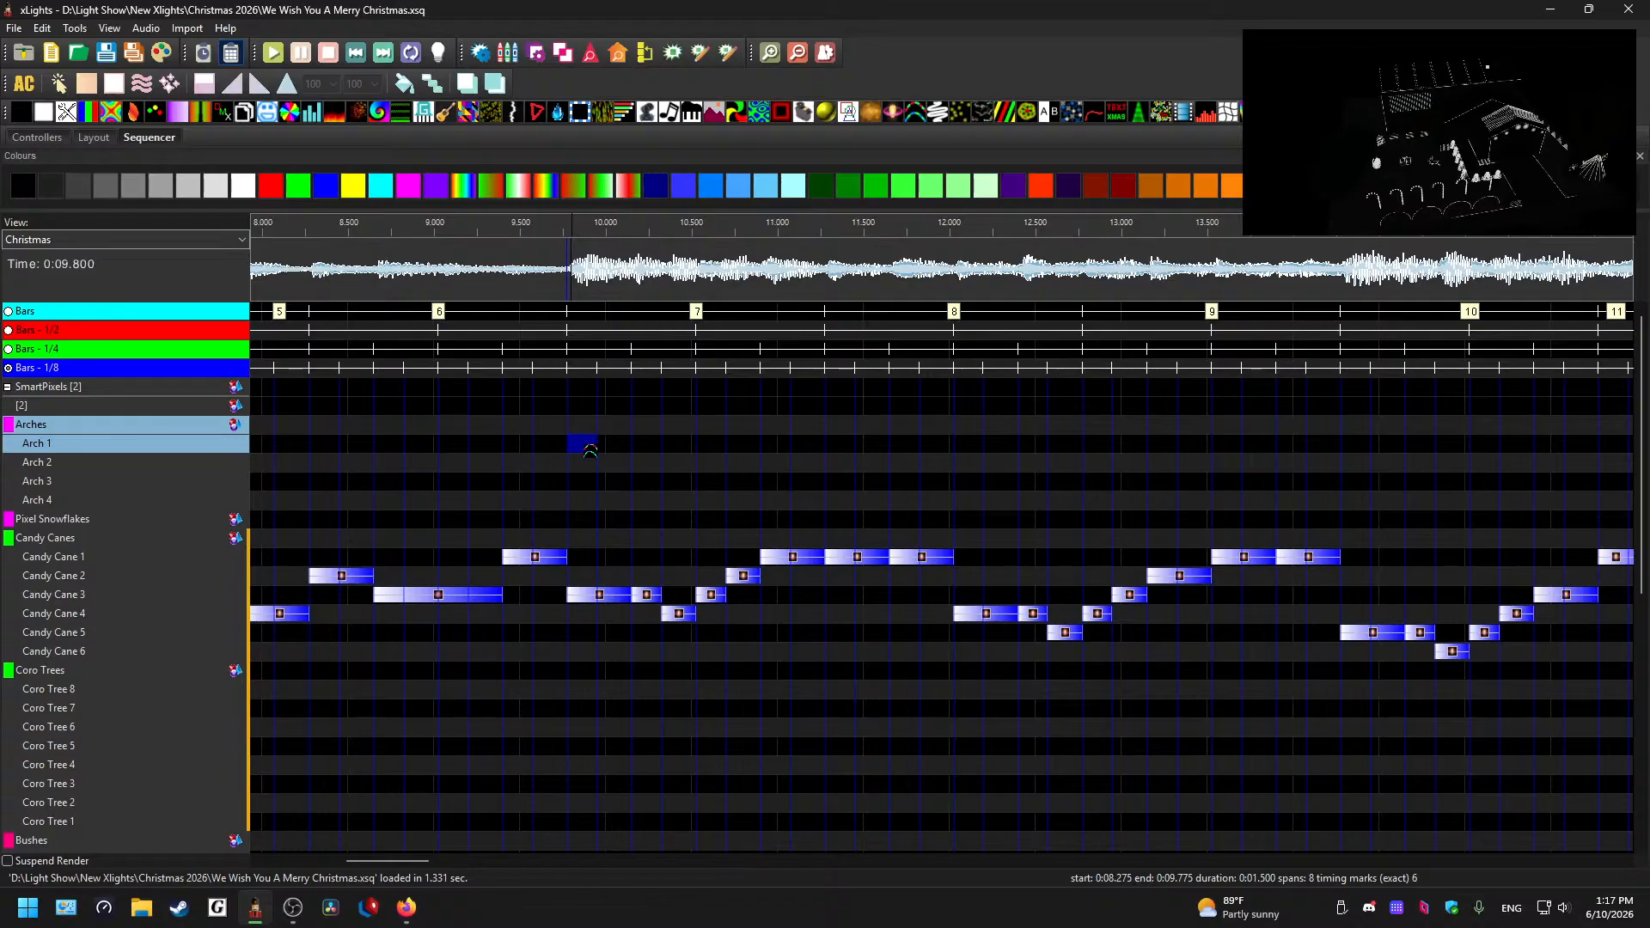
key("ctrl+v")
double_click(583, 448)
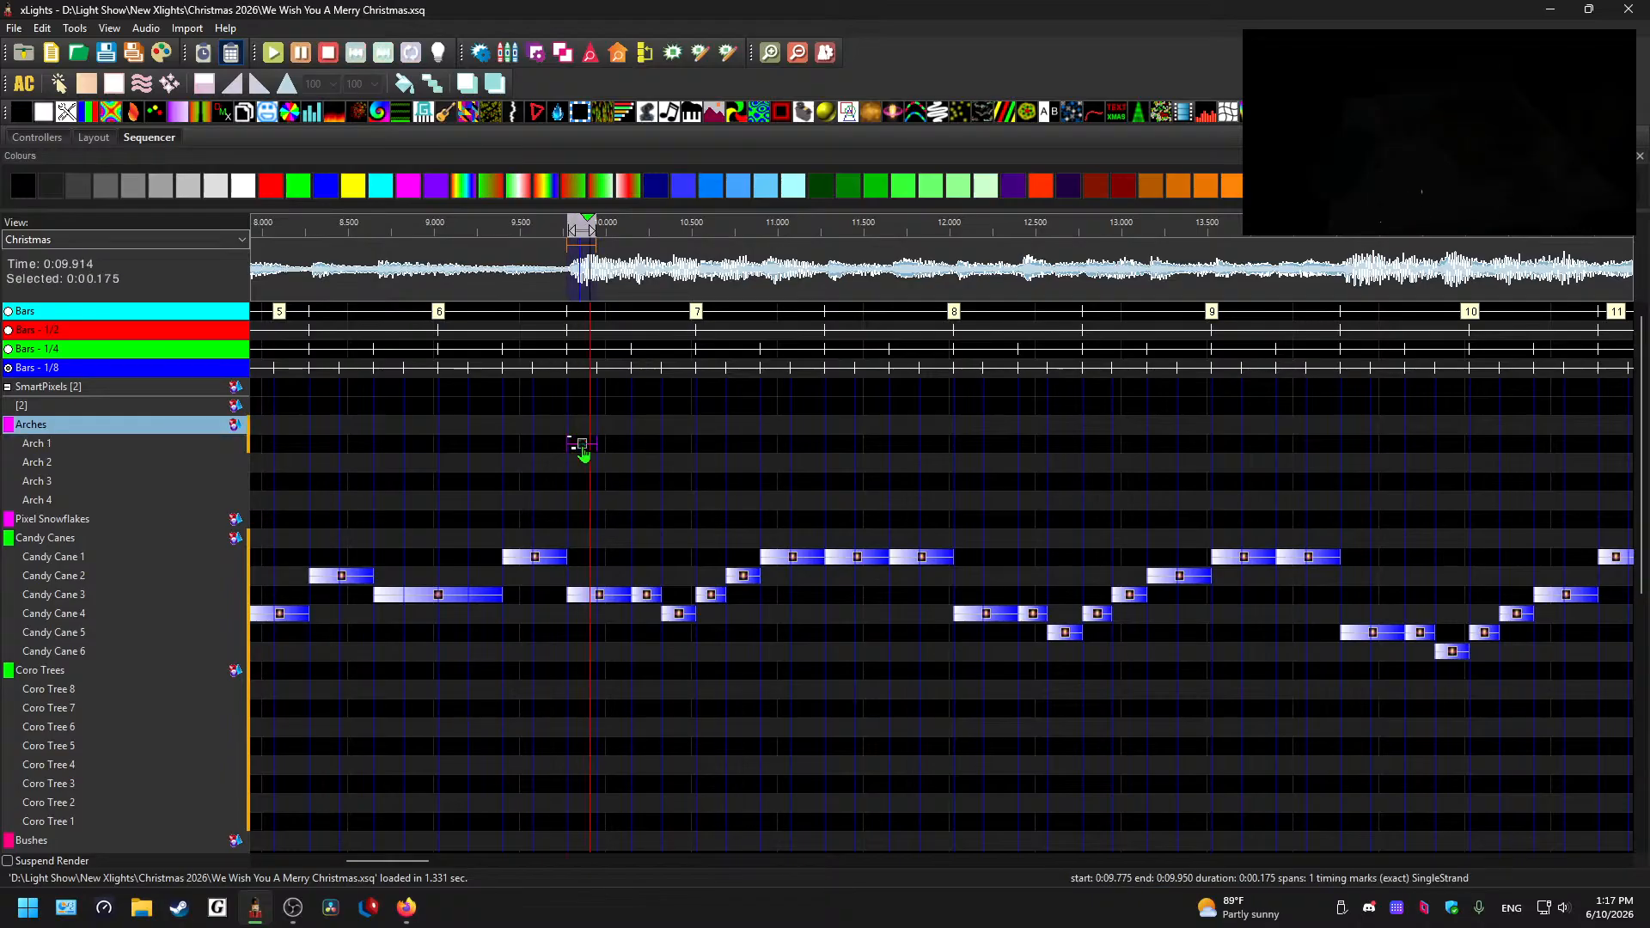
left_click_drag(582, 448, 614, 444)
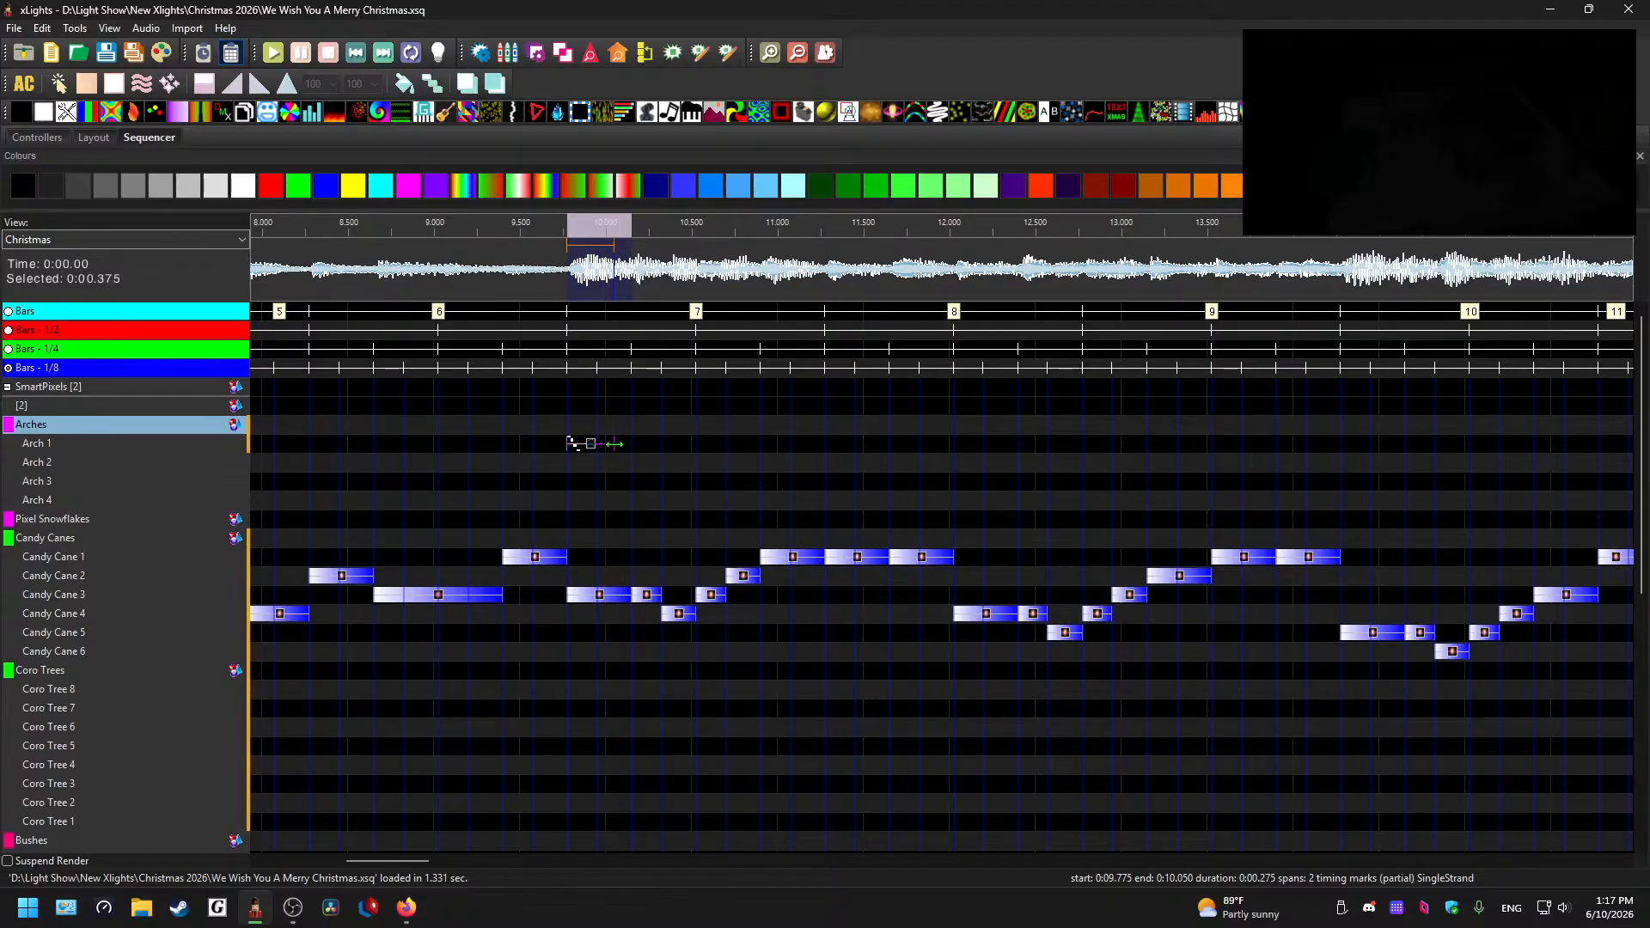
- Add a second layer to Arch 1 and paste the SingleStrand effect onto it at 9.950 seconds
left_click(79, 444)
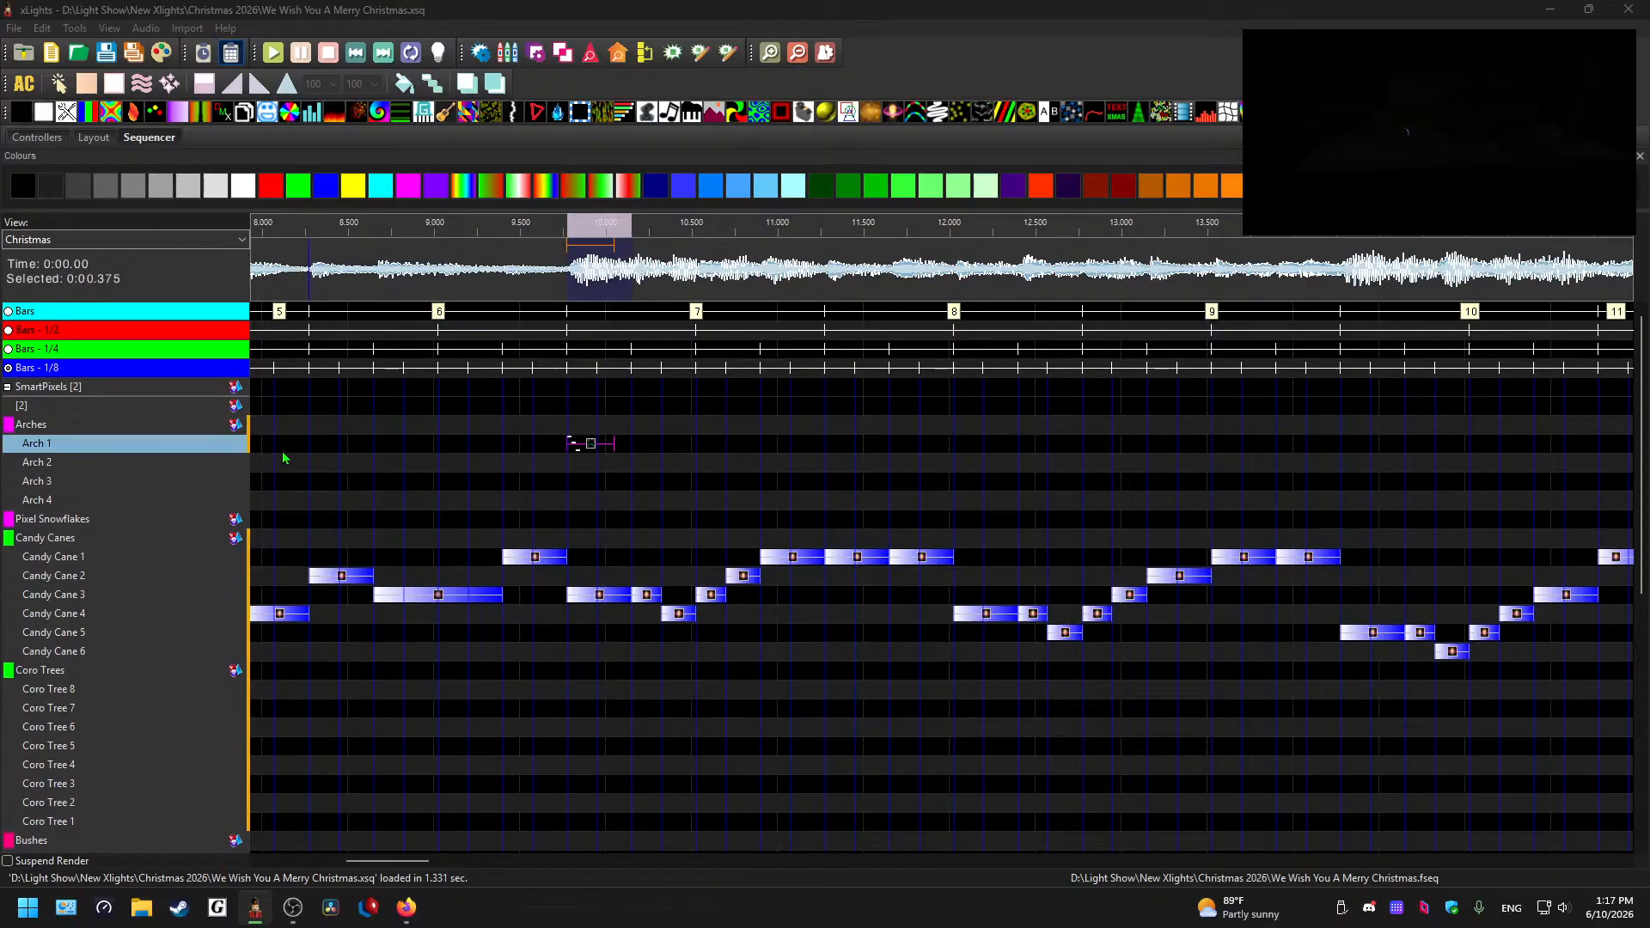
right_click(142, 445)
left_click(181, 471)
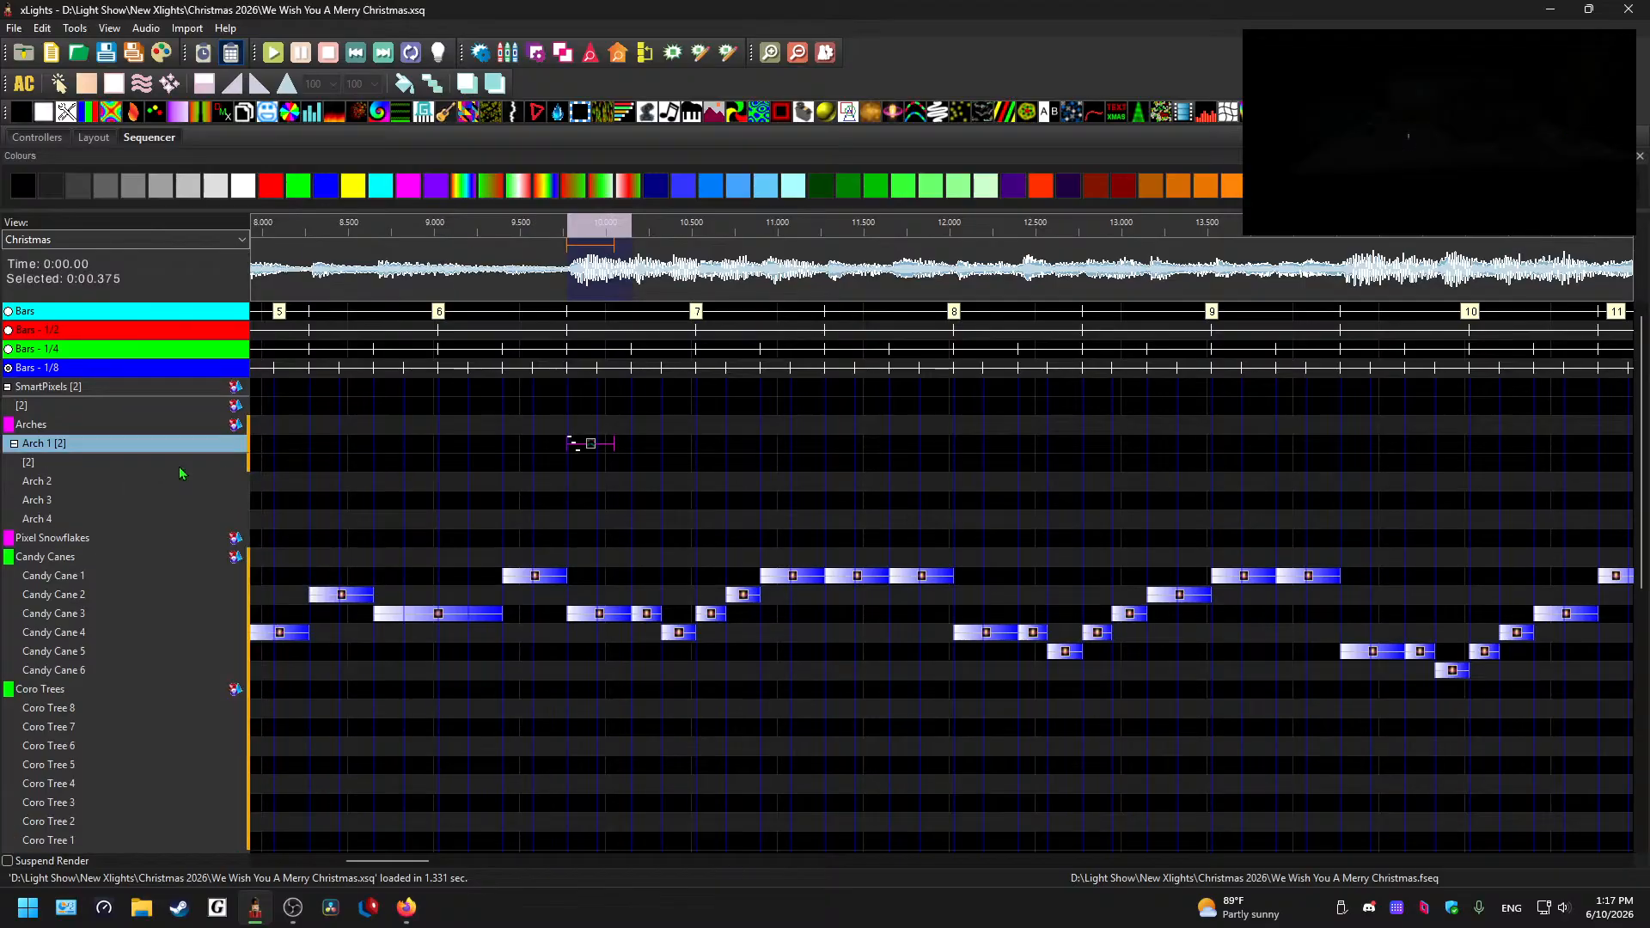
left_click(618, 461)
key("ctrl+v")
left_click(620, 465)
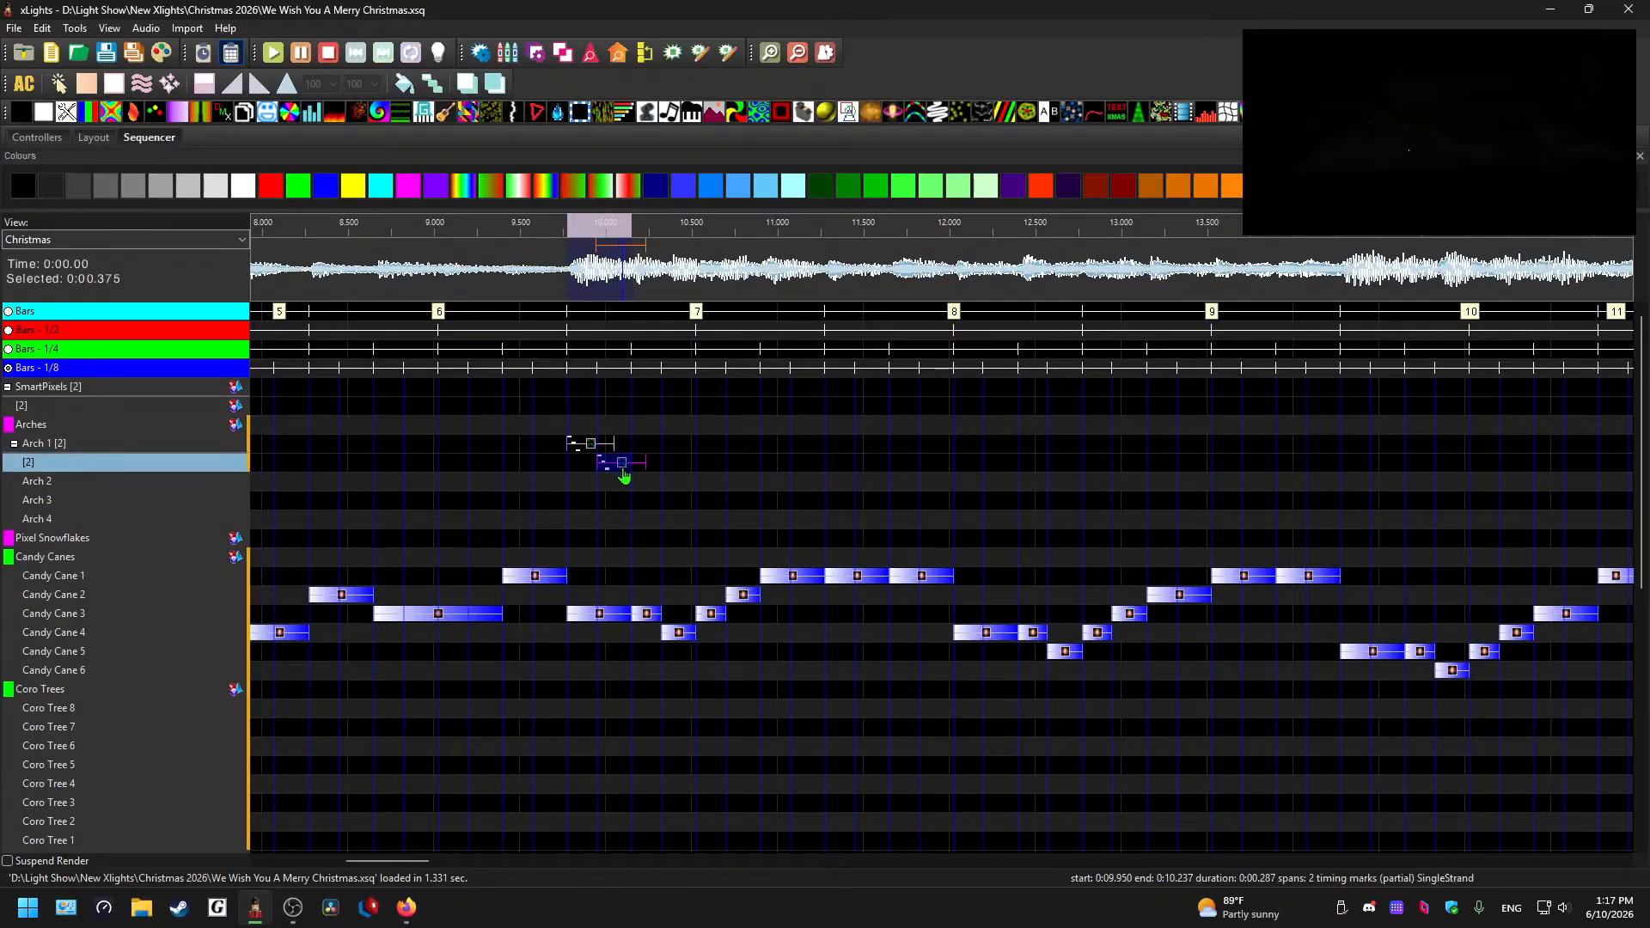
- Adjust the chase settings of the SingleStrand effects on both Arch 1 layers
left_click(587, 449)
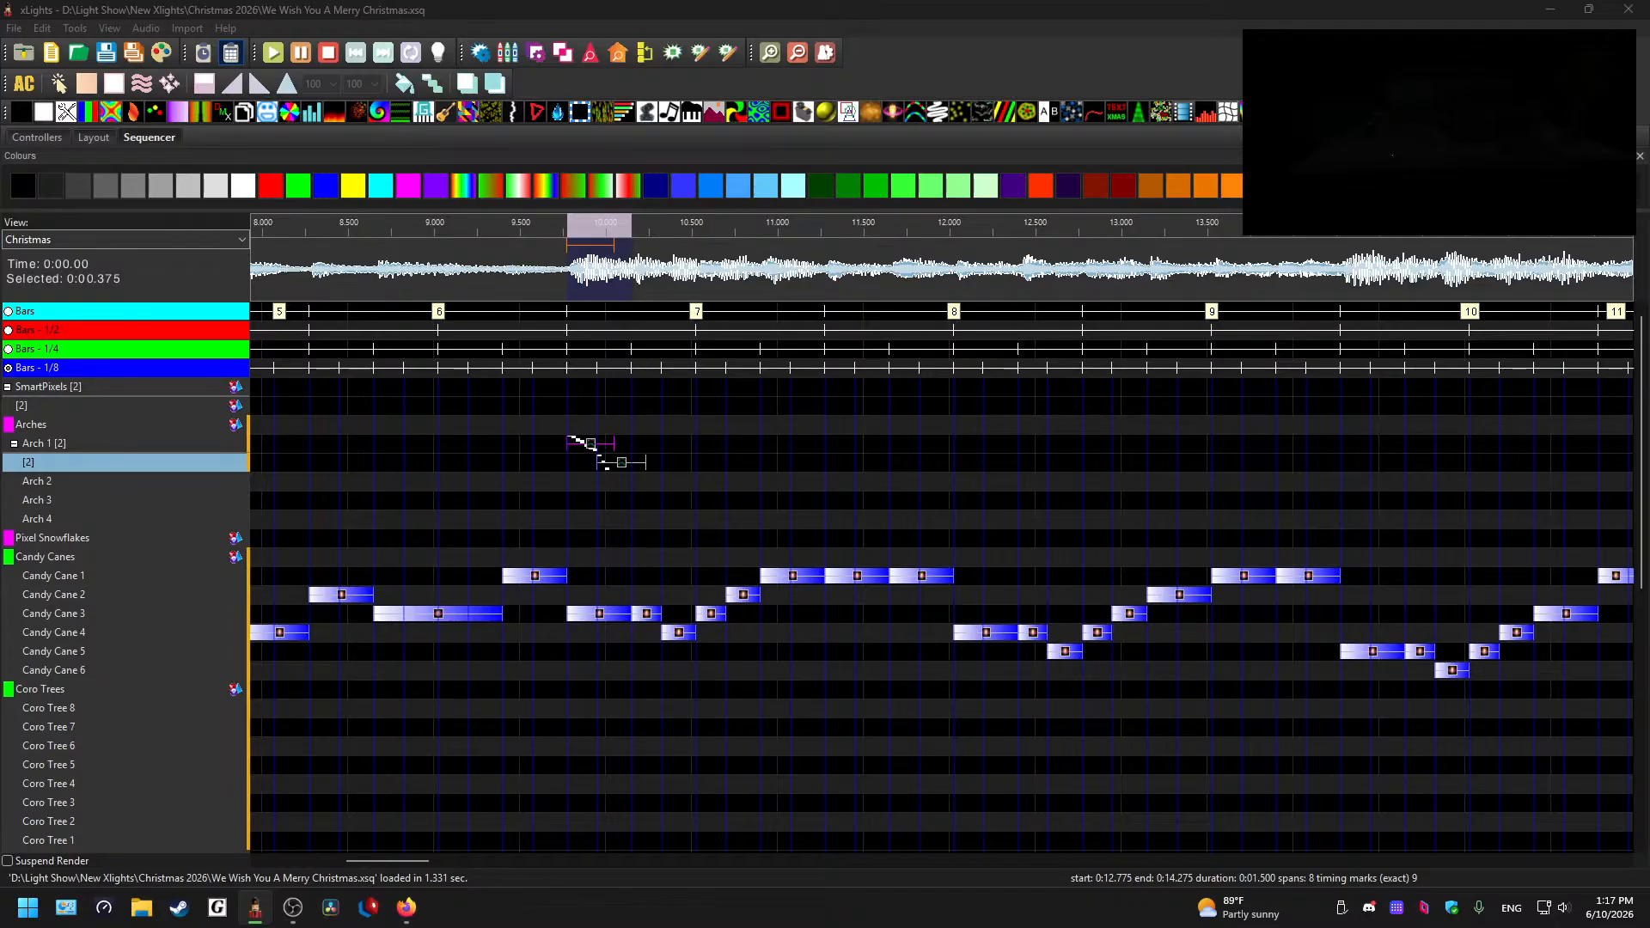
left_click(630, 469)
left_click(623, 464)
left_click(627, 464)
left_click(546, 268)
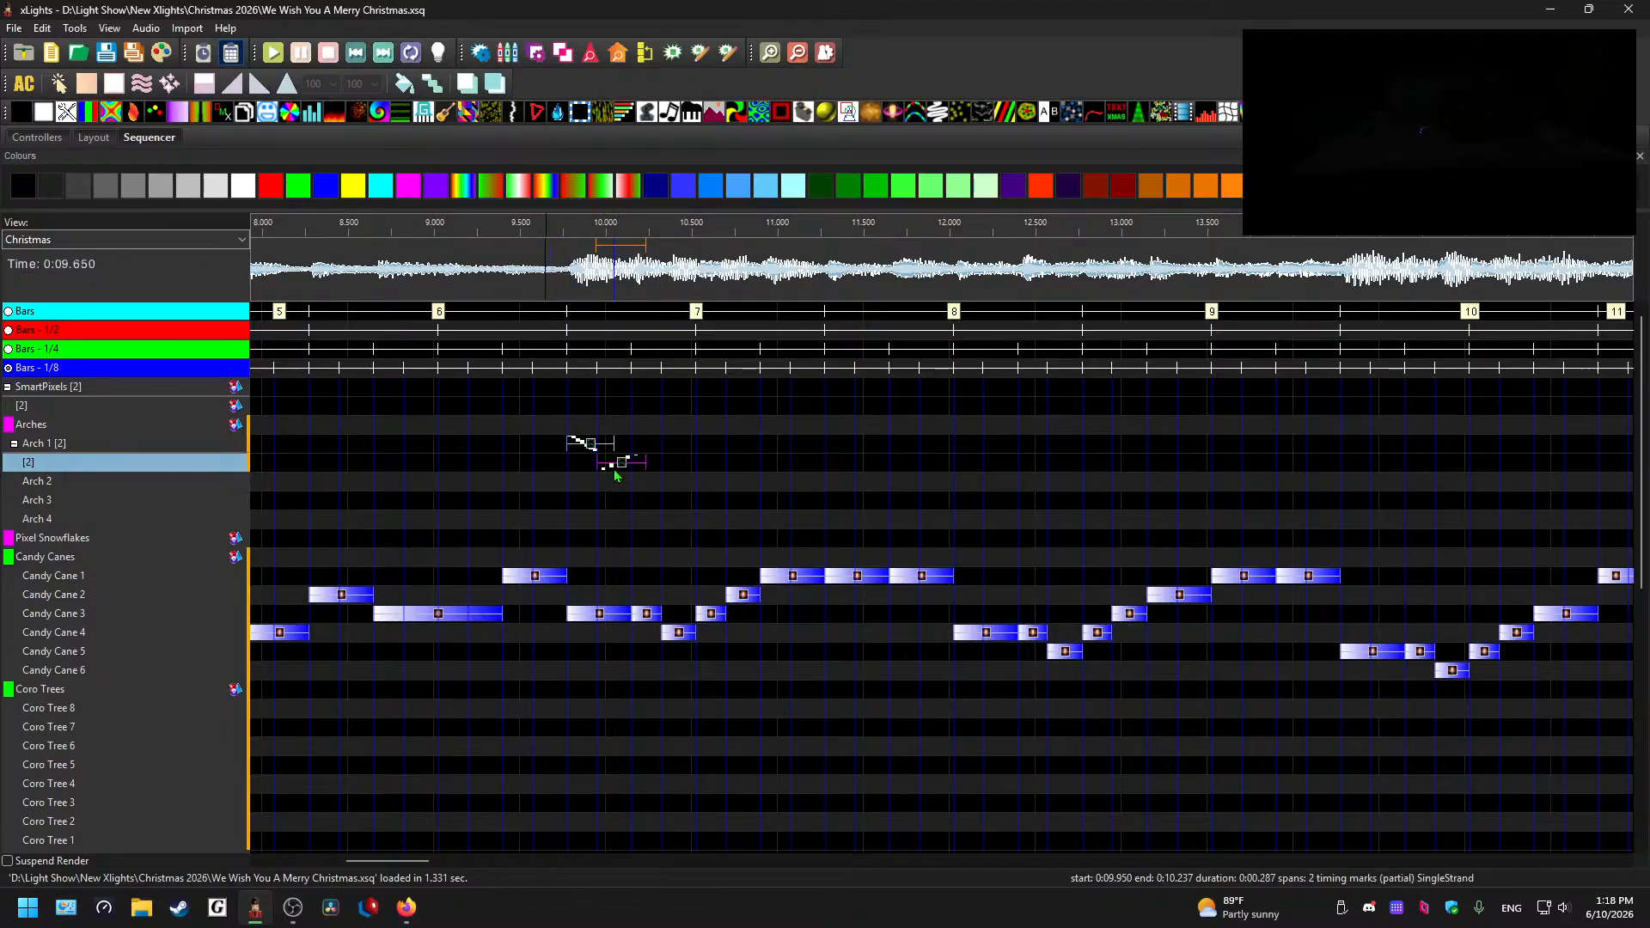
- Give the first Arch 1 effect a fade-out and replace the second-layer effect with a copy of it
left_click(591, 444)
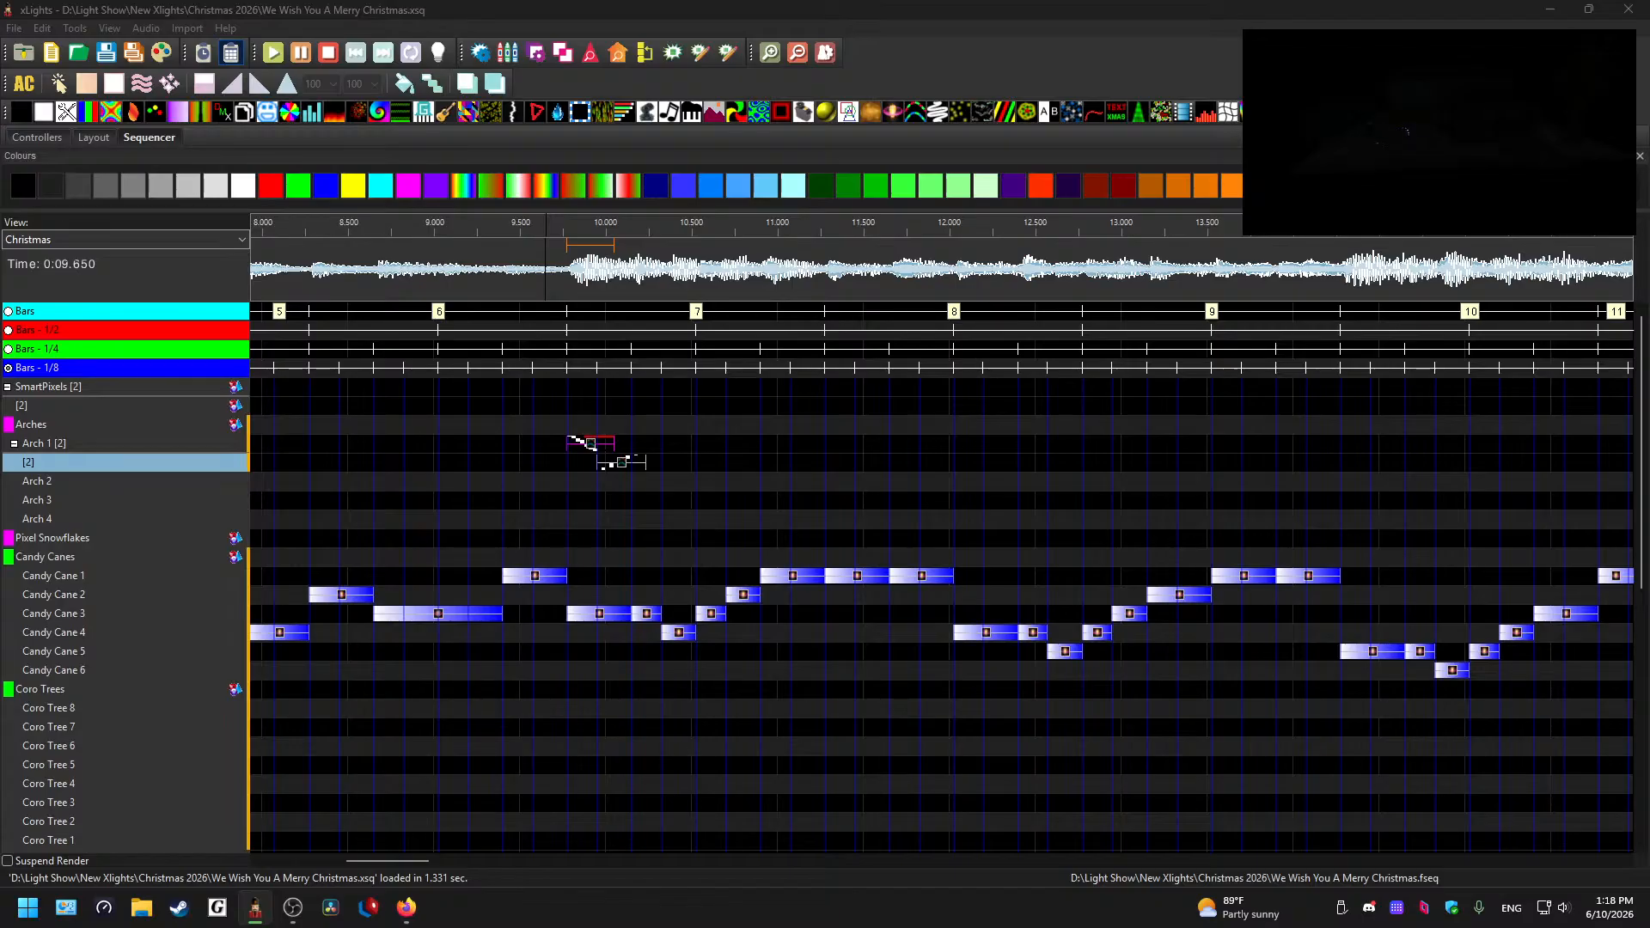
left_click(591, 444)
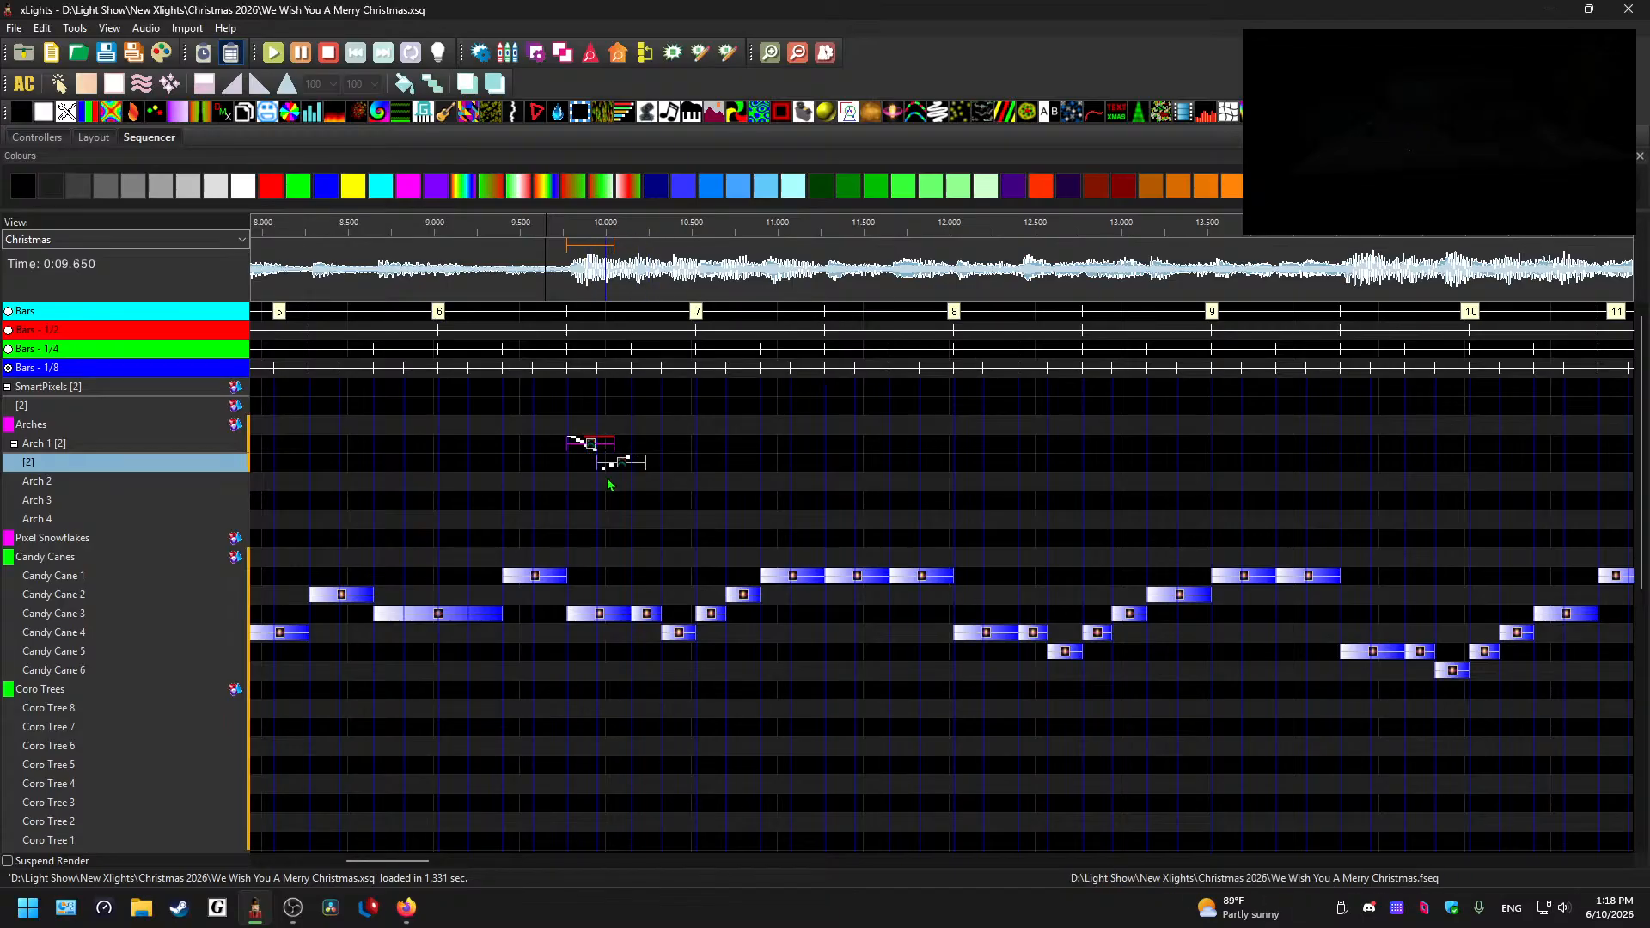
left_click(617, 464)
key("Delete")
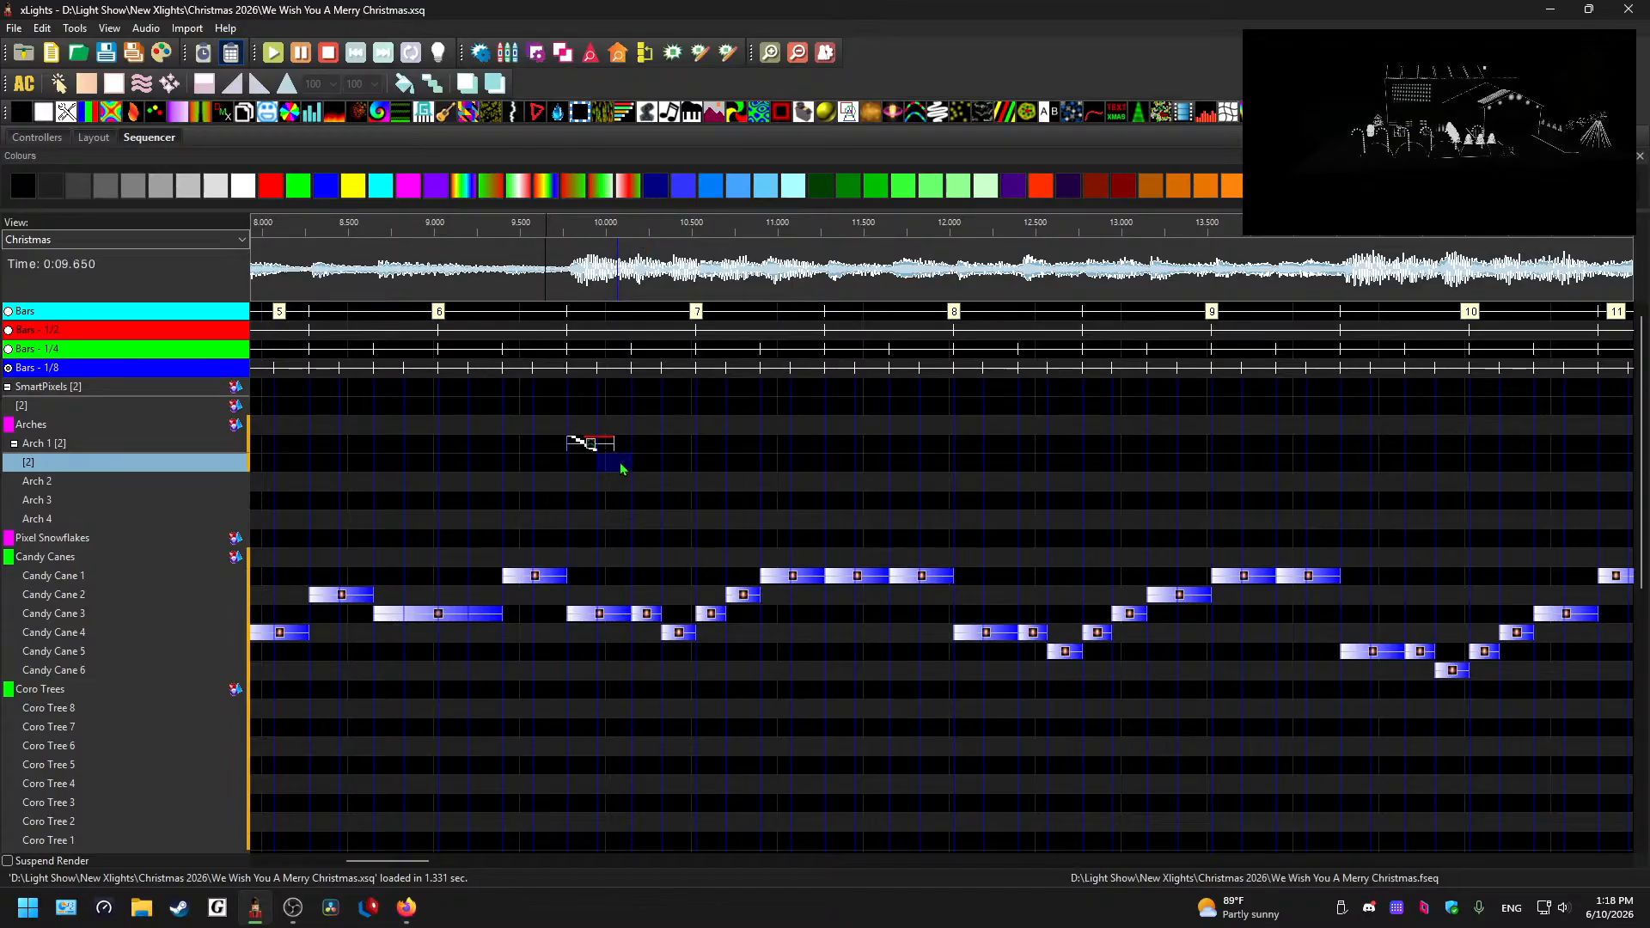
key("ctrl+v")
- Play the sequence from 9.625, 9.75, 9.8 and 9.45 seconds to check the two overlapping Arch 1 effects
left_click(543, 274)
key("space")
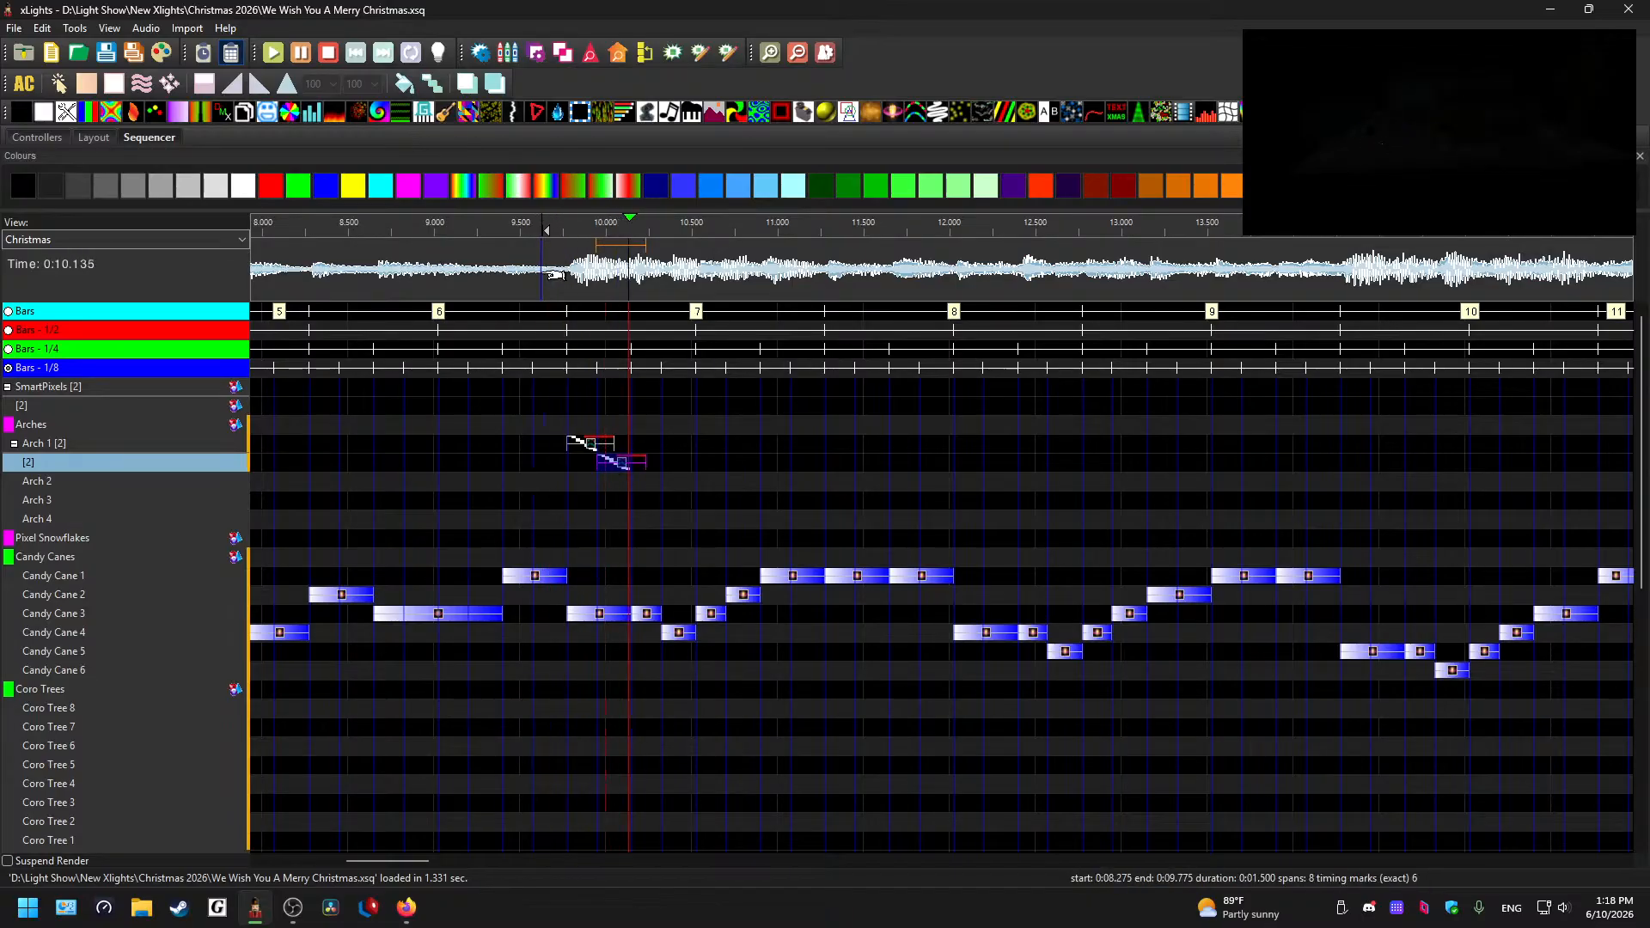
key("space")
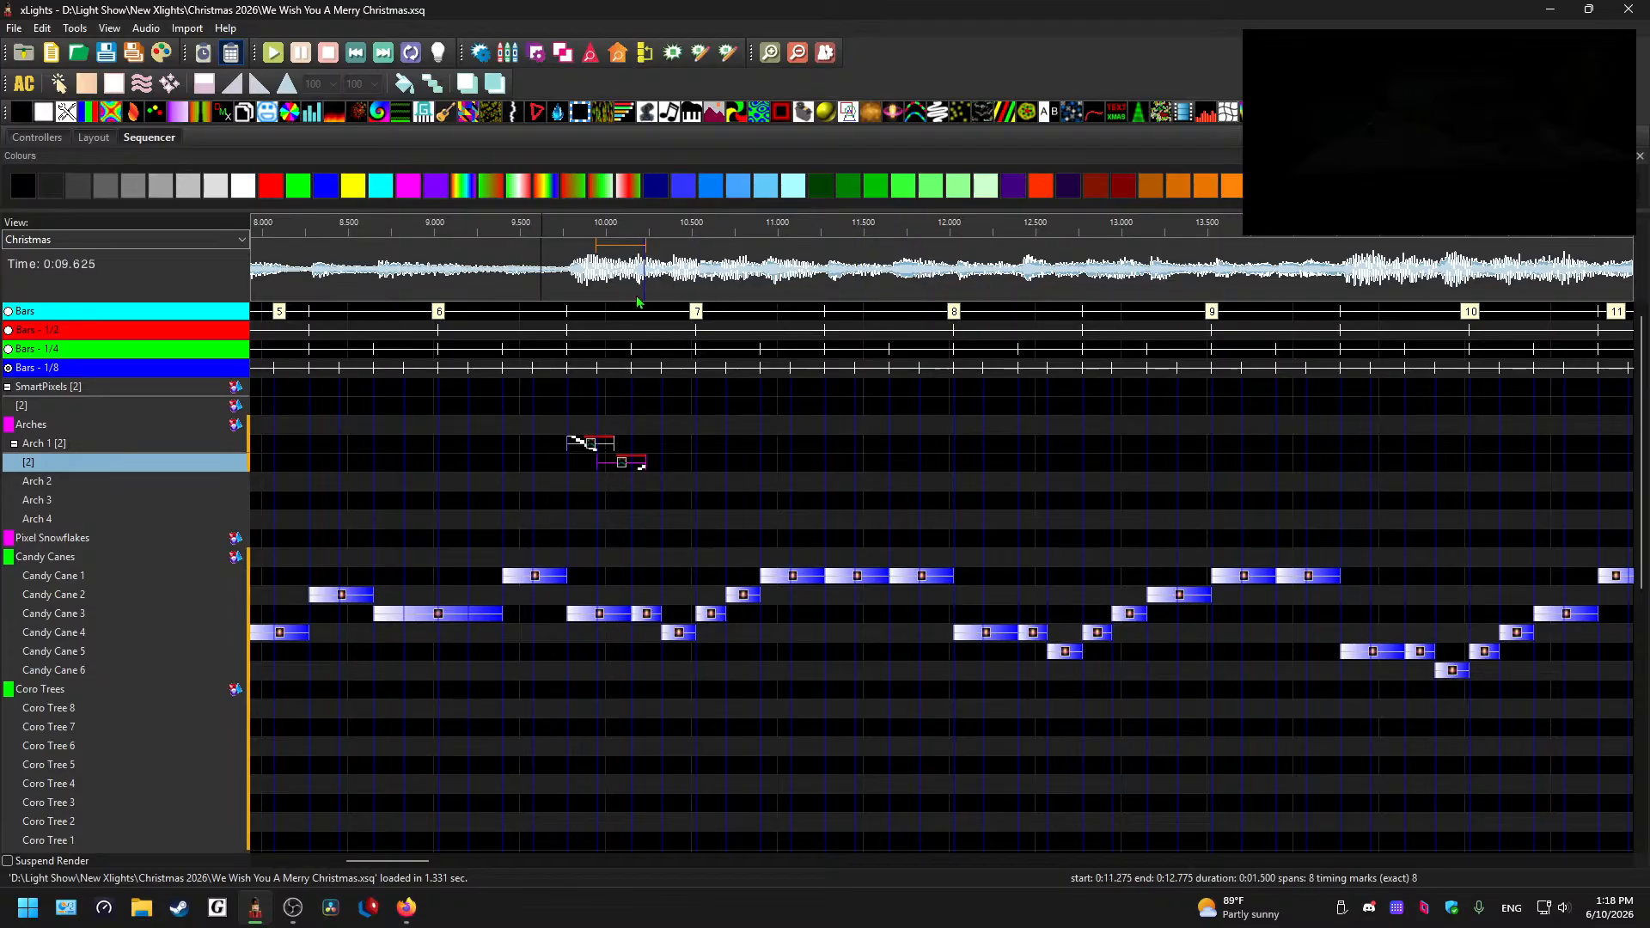
left_click(564, 273)
key("space")
key("space")
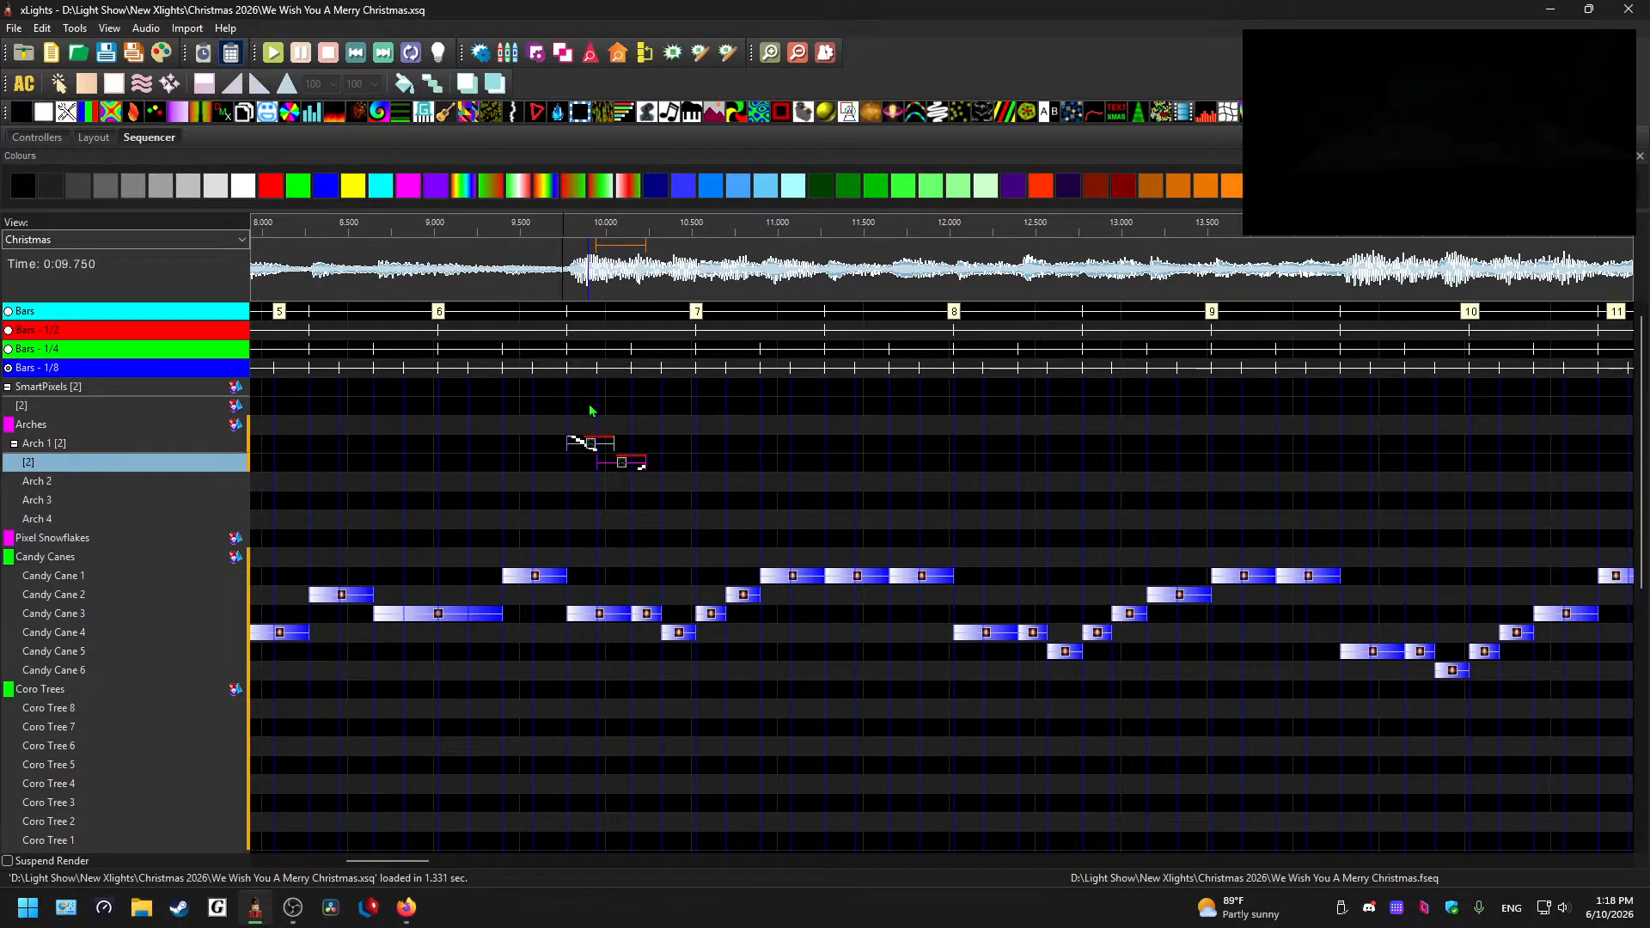
left_click(570, 282)
key("space")
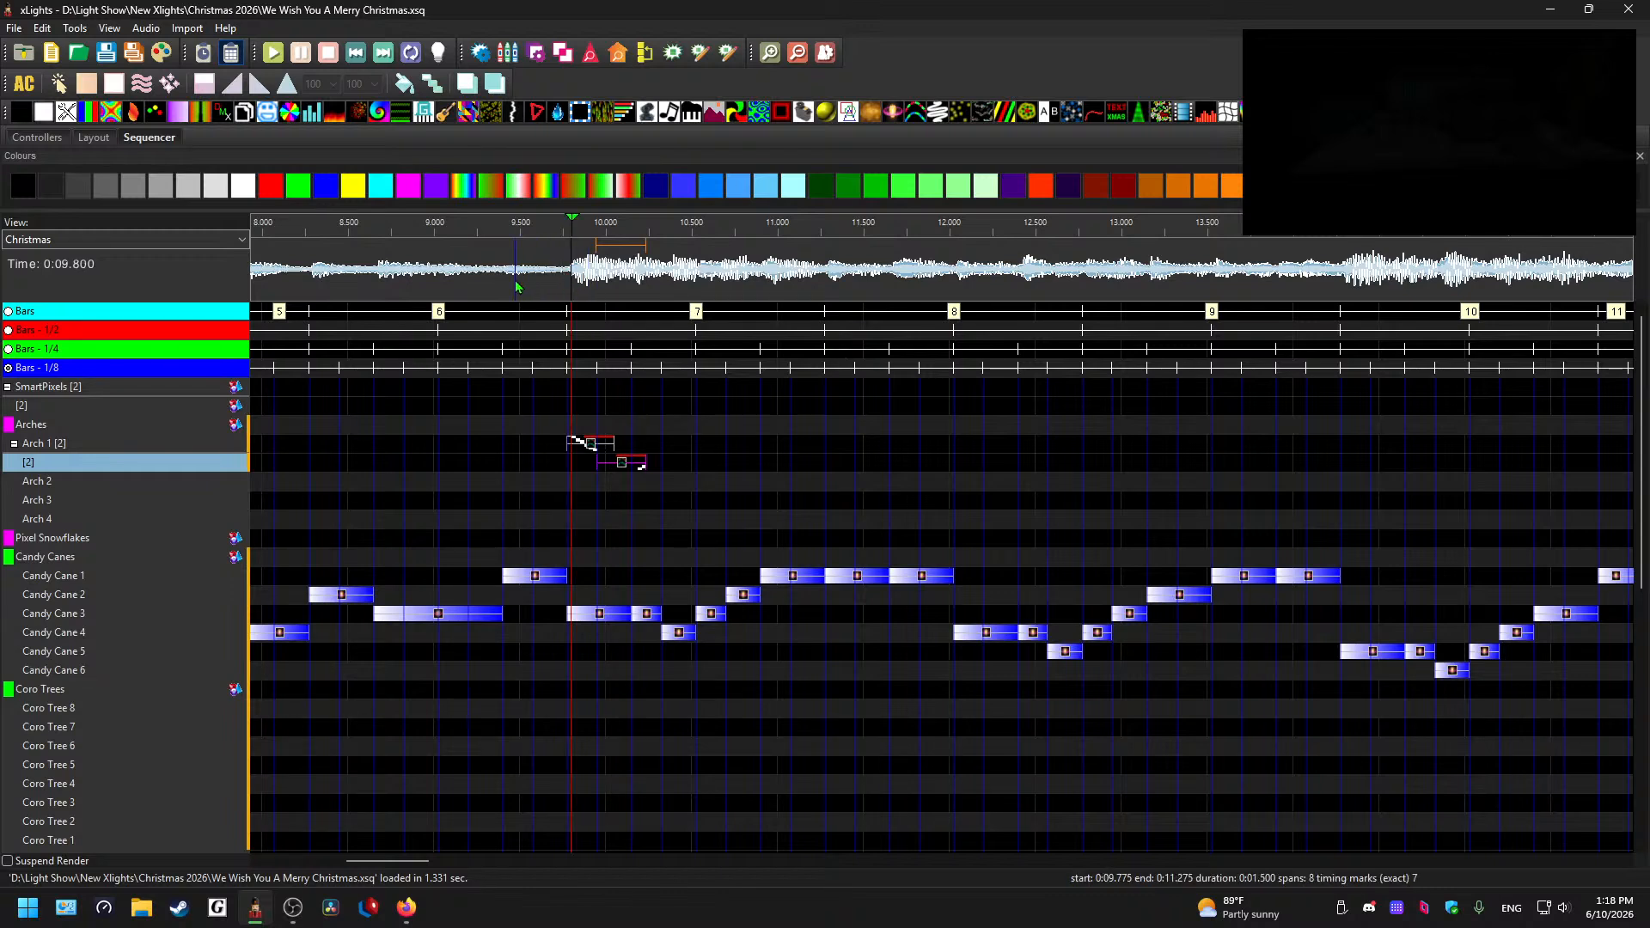
key("space")
left_click(514, 284)
key("space")
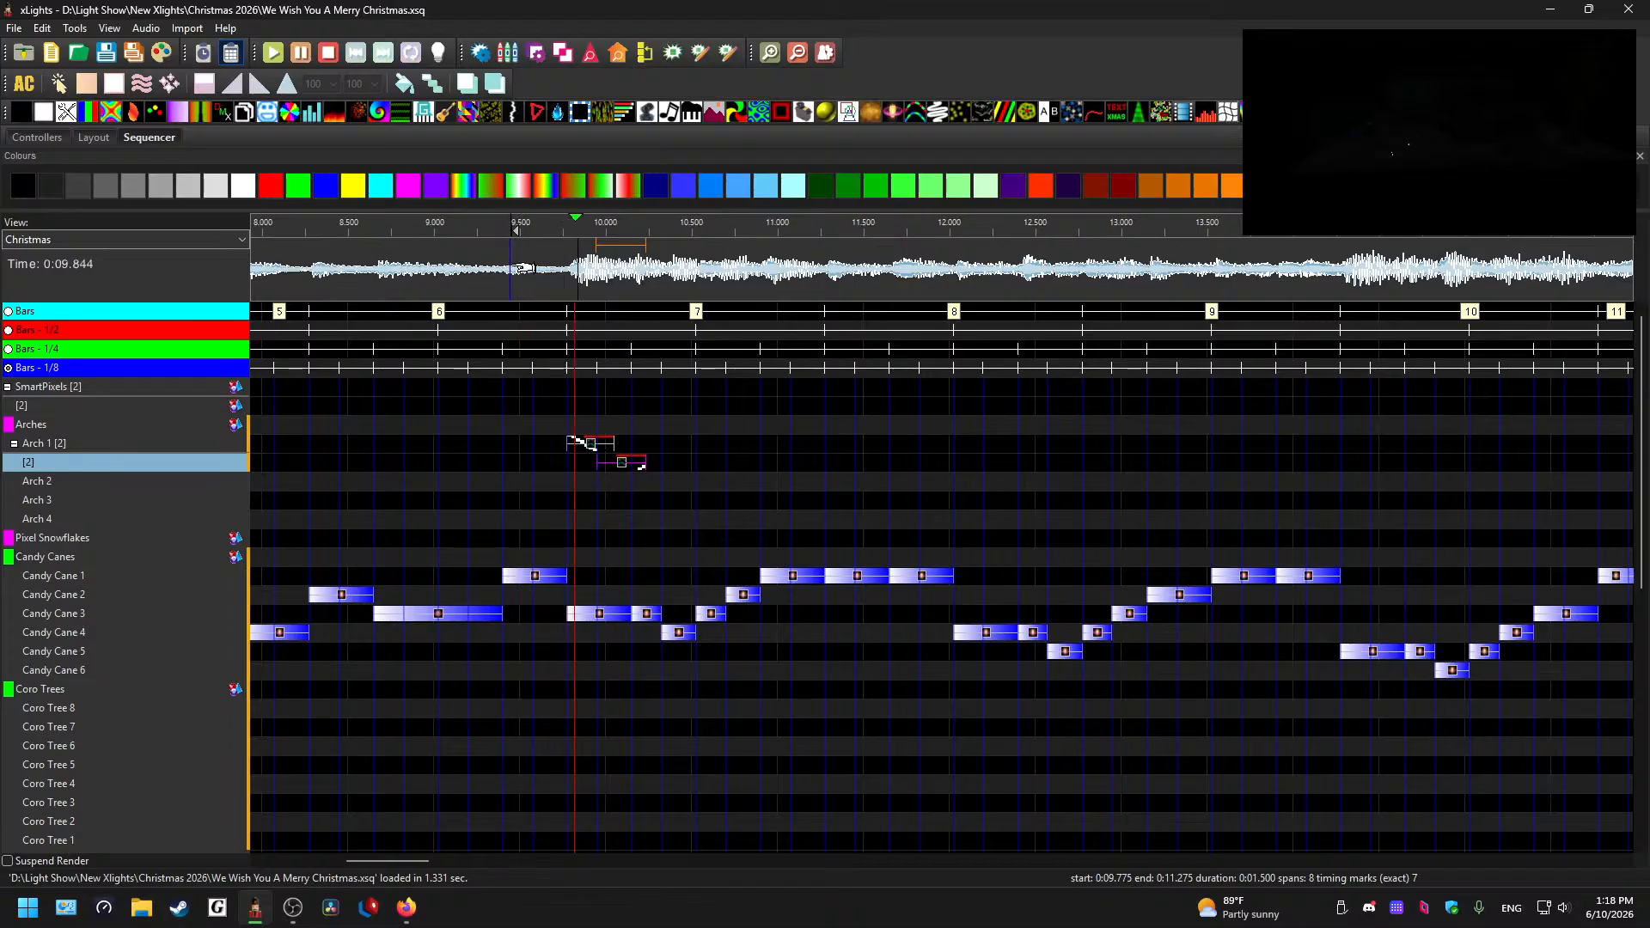
key("space")
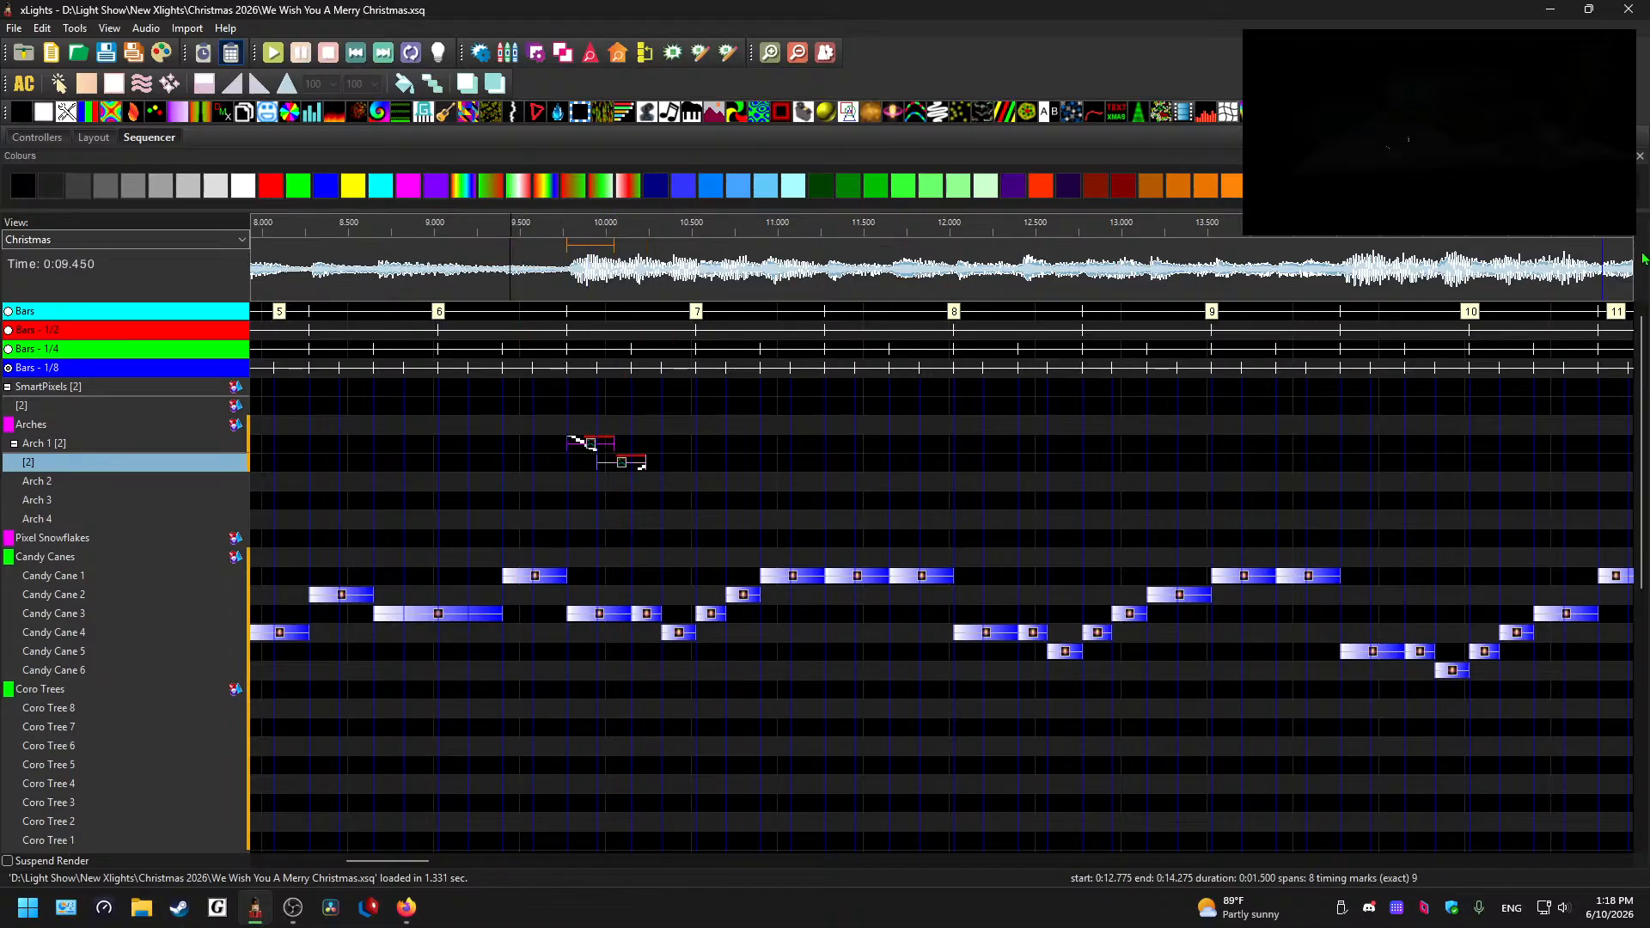
- Adjust the chase settings of both Arch 1 SingleStrand effects and play them from 9.675 seconds
key("space")
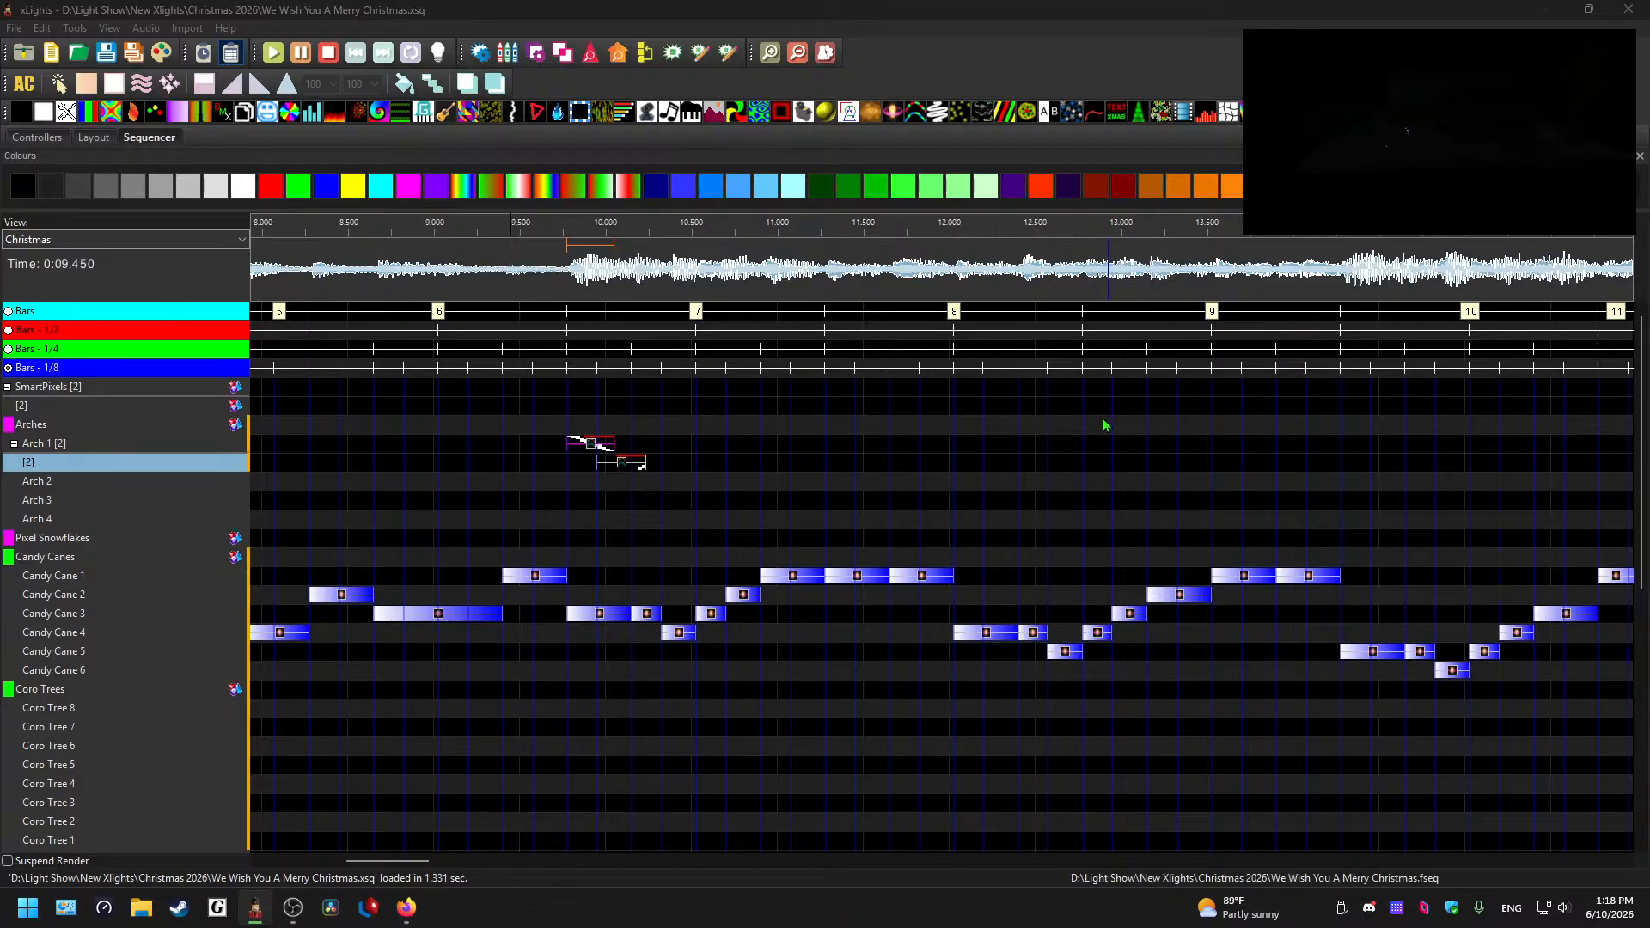
left_click(622, 469)
left_click(622, 468)
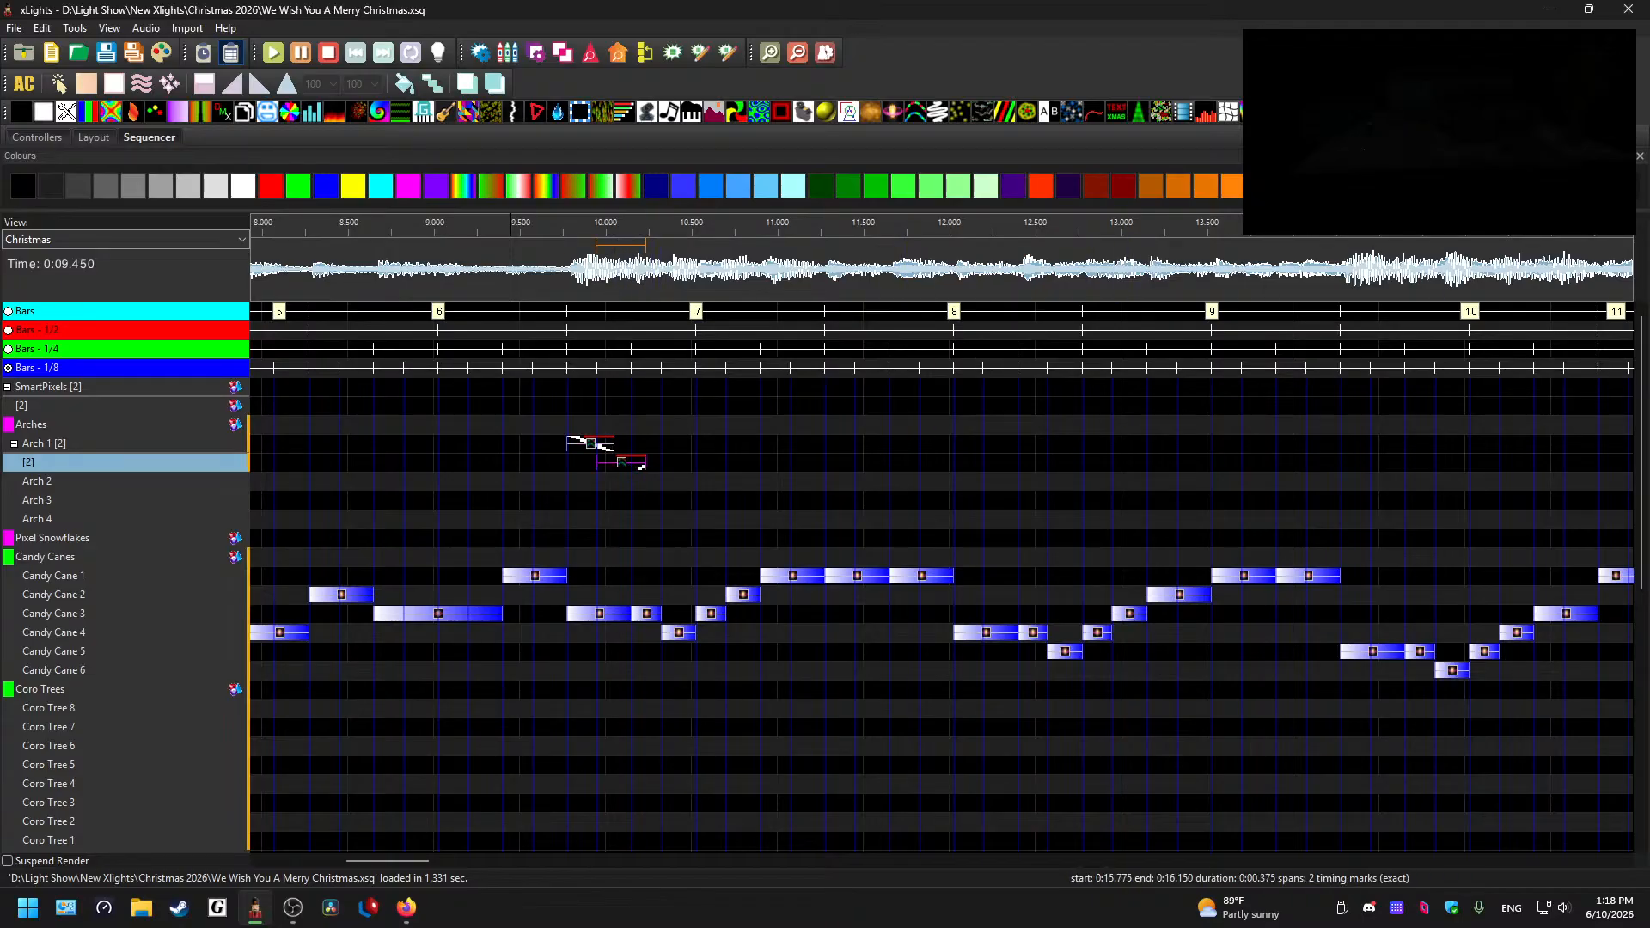
left_click(551, 282)
key("space")
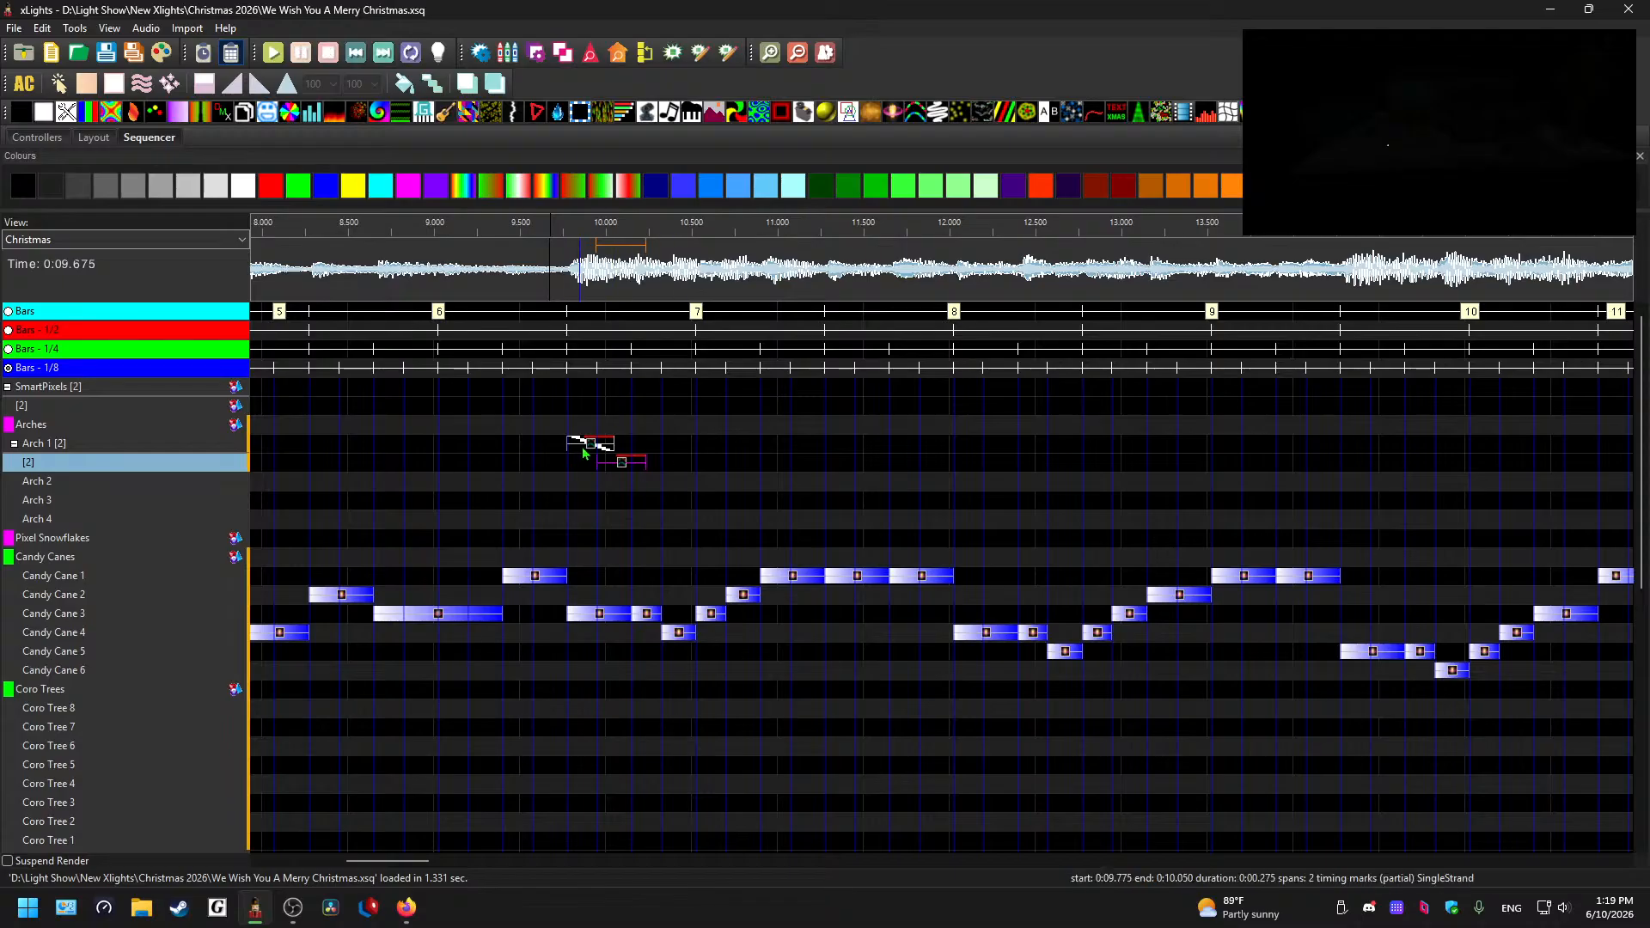
- Copy both Arch 1 SingleStrand effects to about 10.15 seconds on the first layer and 10.33 seconds on the second
left_click(649, 445)
key("ctrl+v")
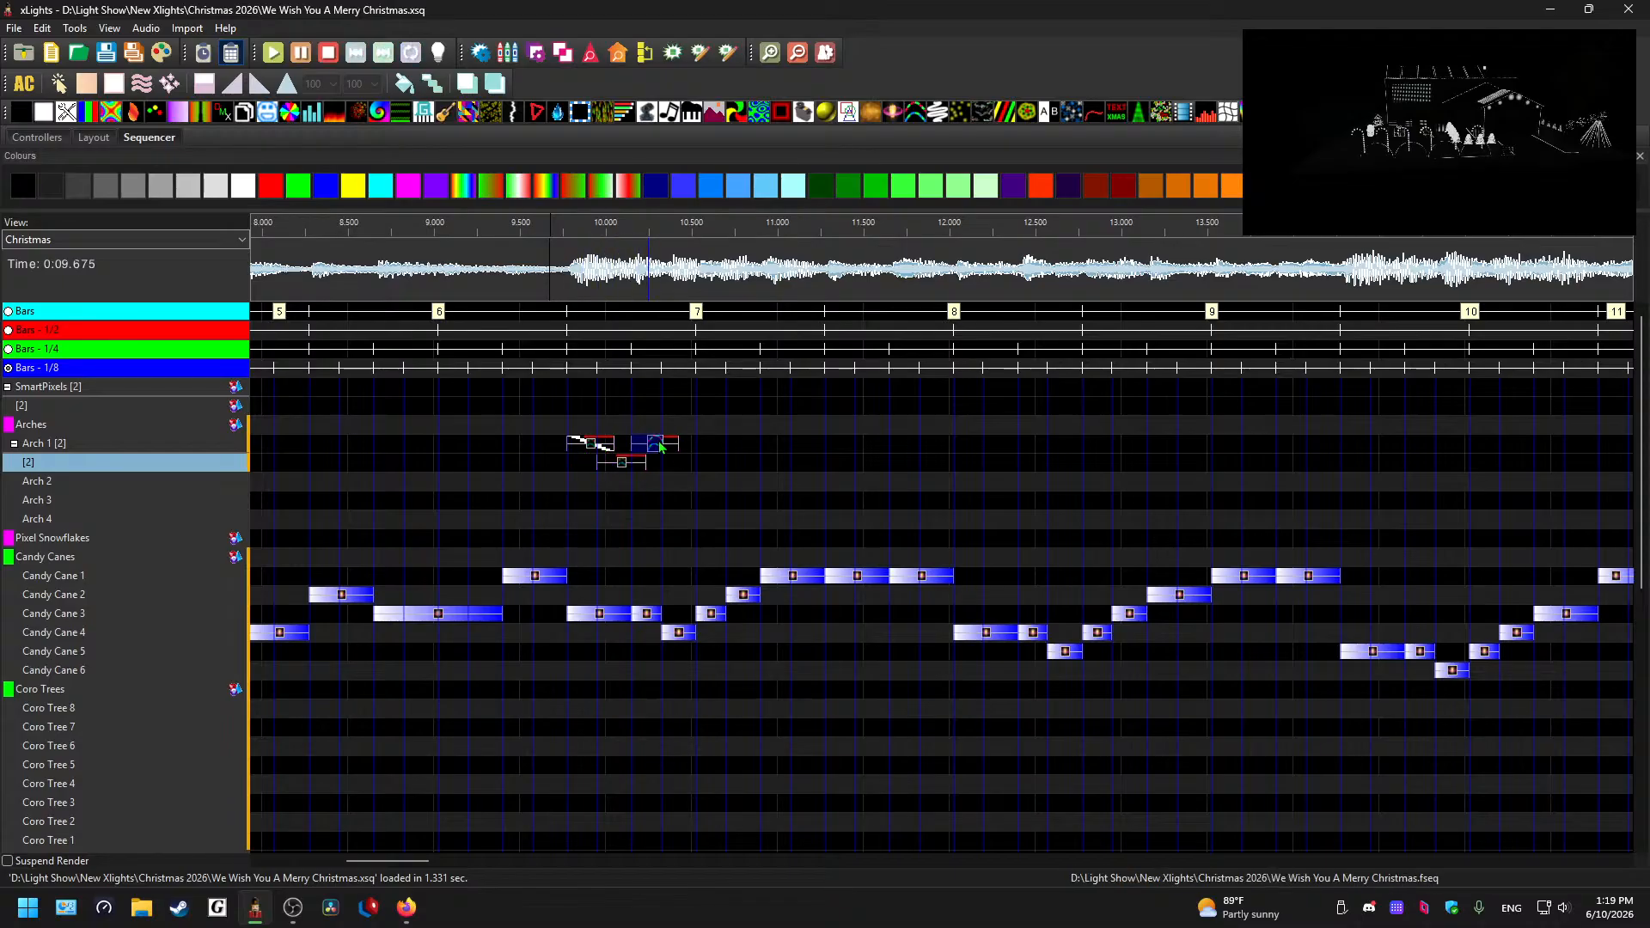
left_click(623, 464)
left_click(675, 464)
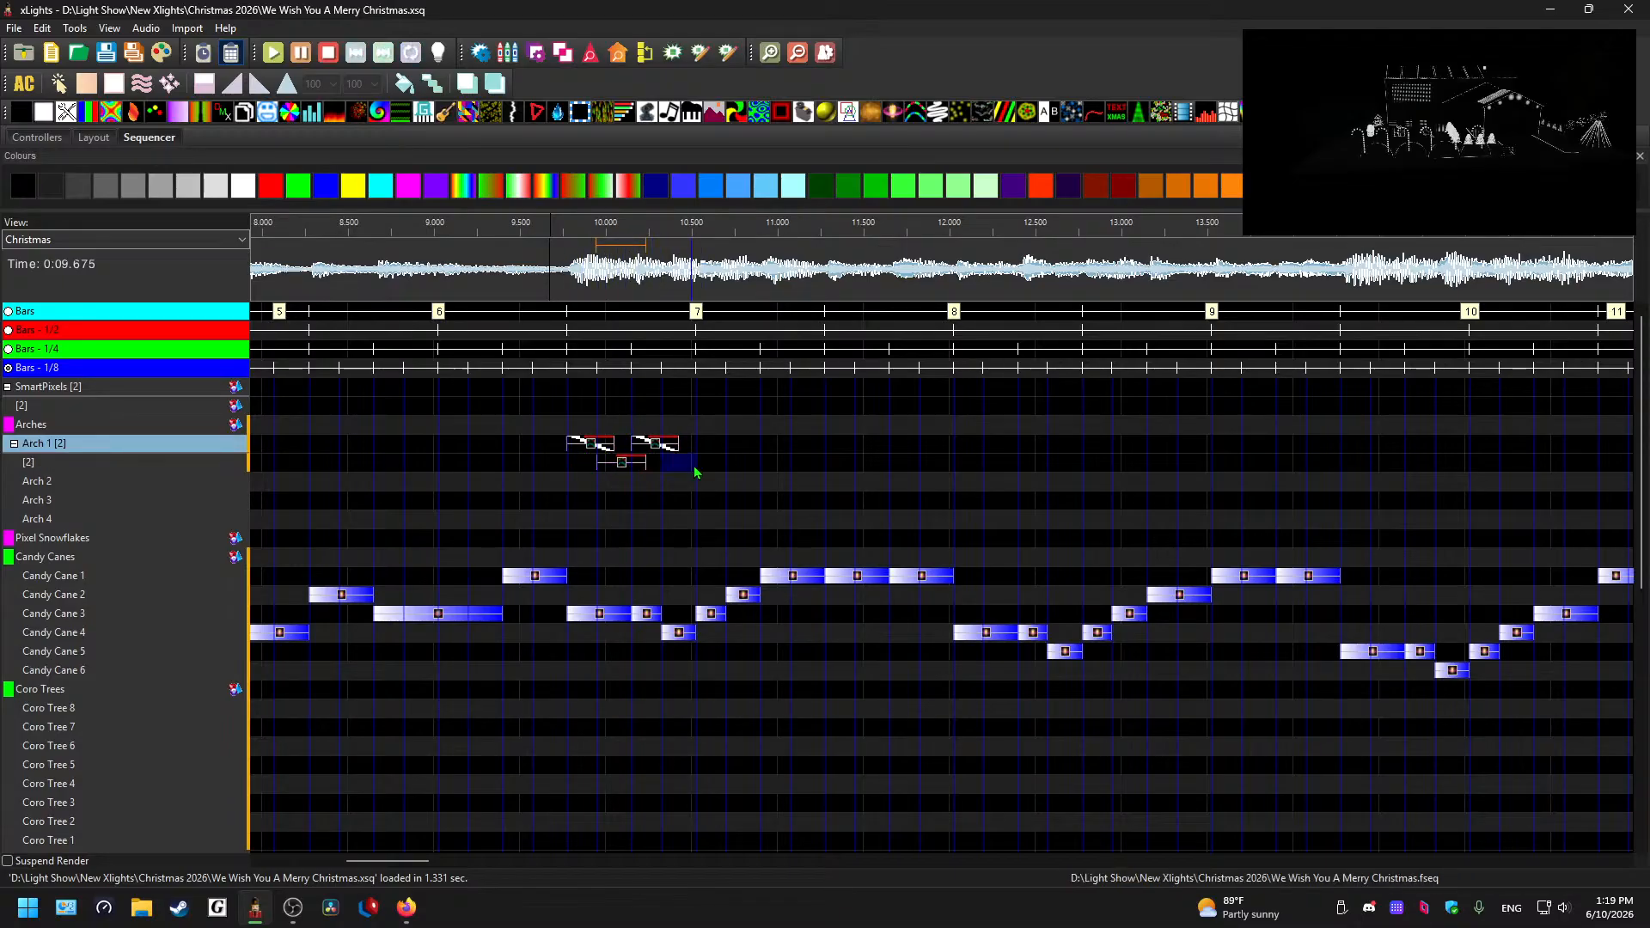
key("ctrl+v")
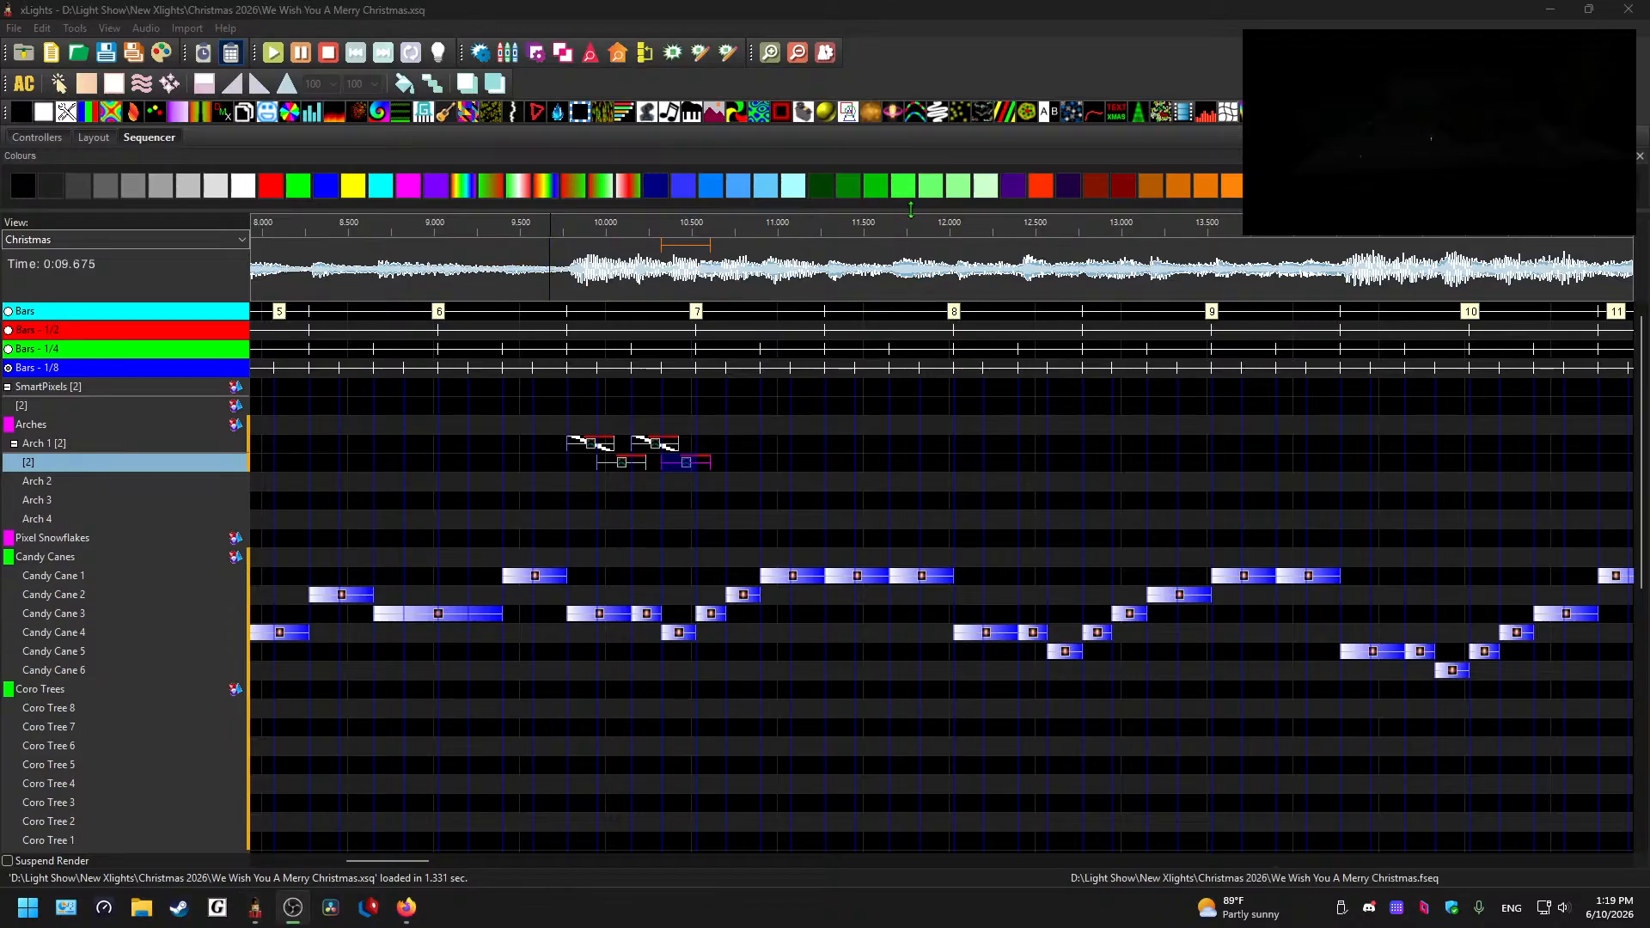
- Play the sequence from 9.425 and 9.75 seconds to check the repeated Arch 1 chases
left_click(507, 268)
key("space")
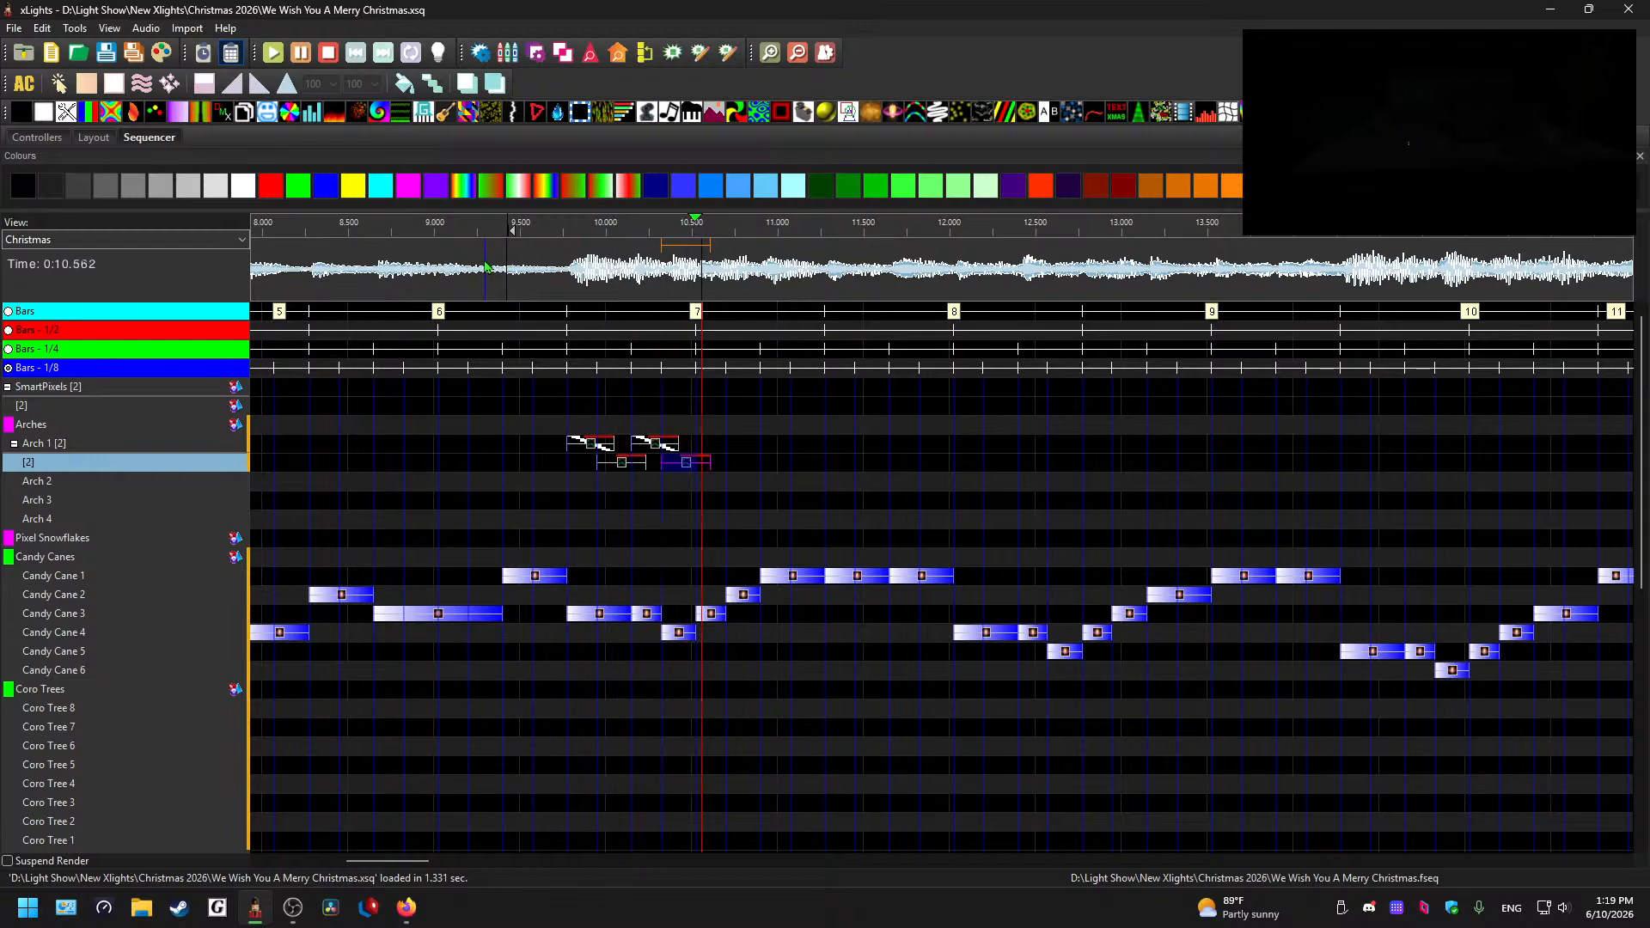
key("space")
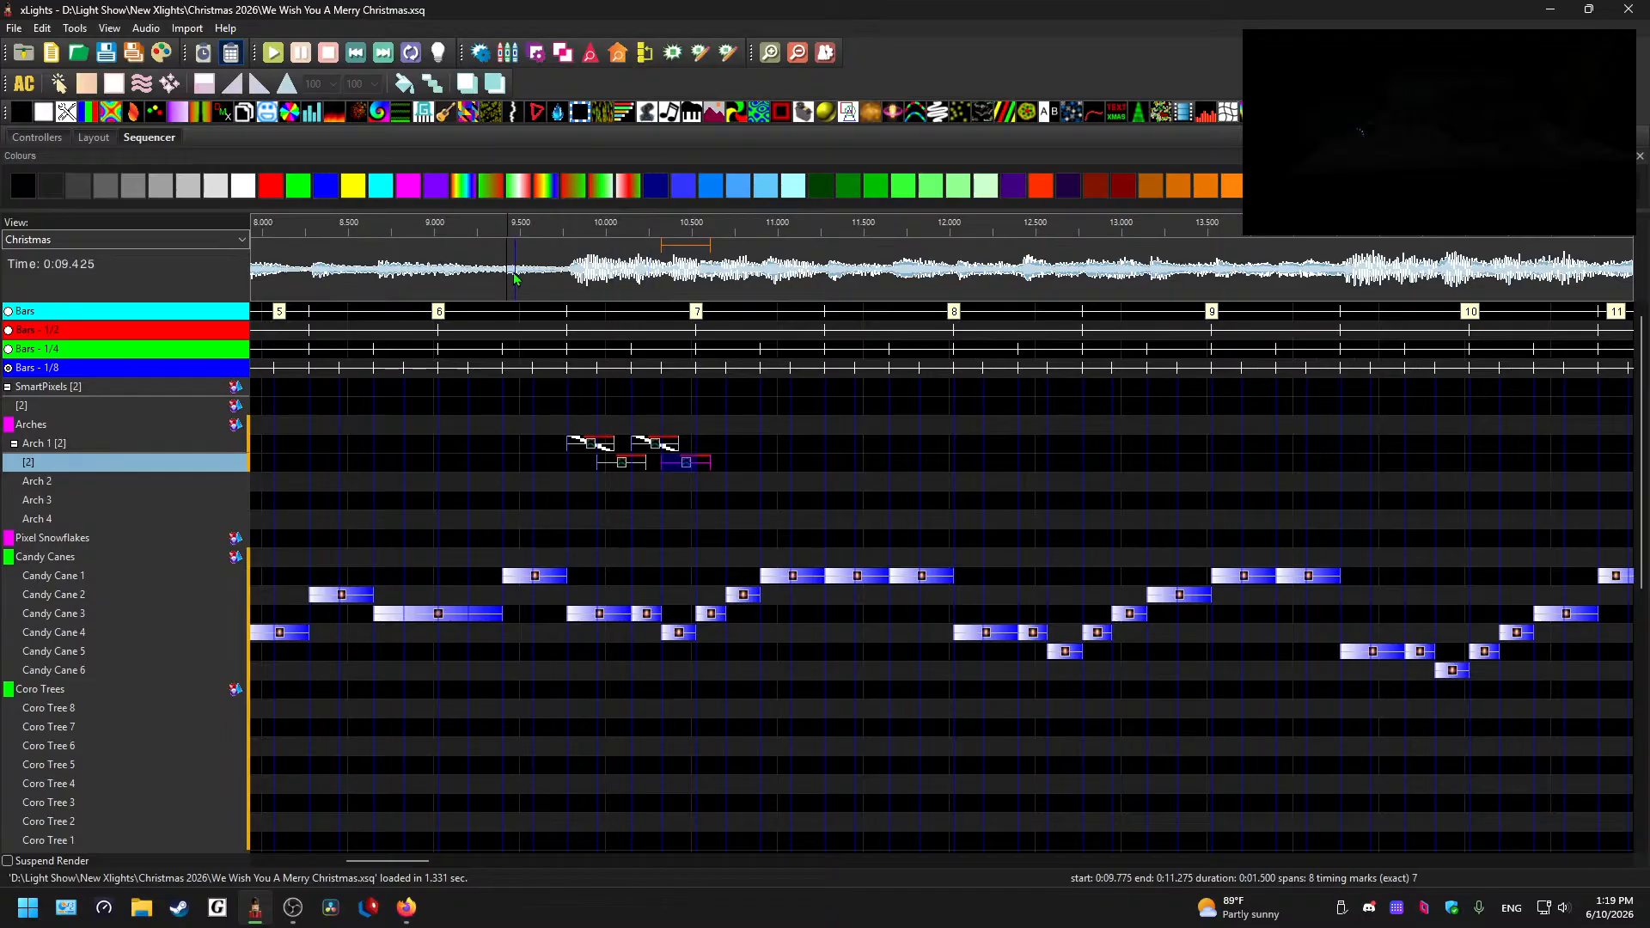
left_click(563, 249)
key("space")
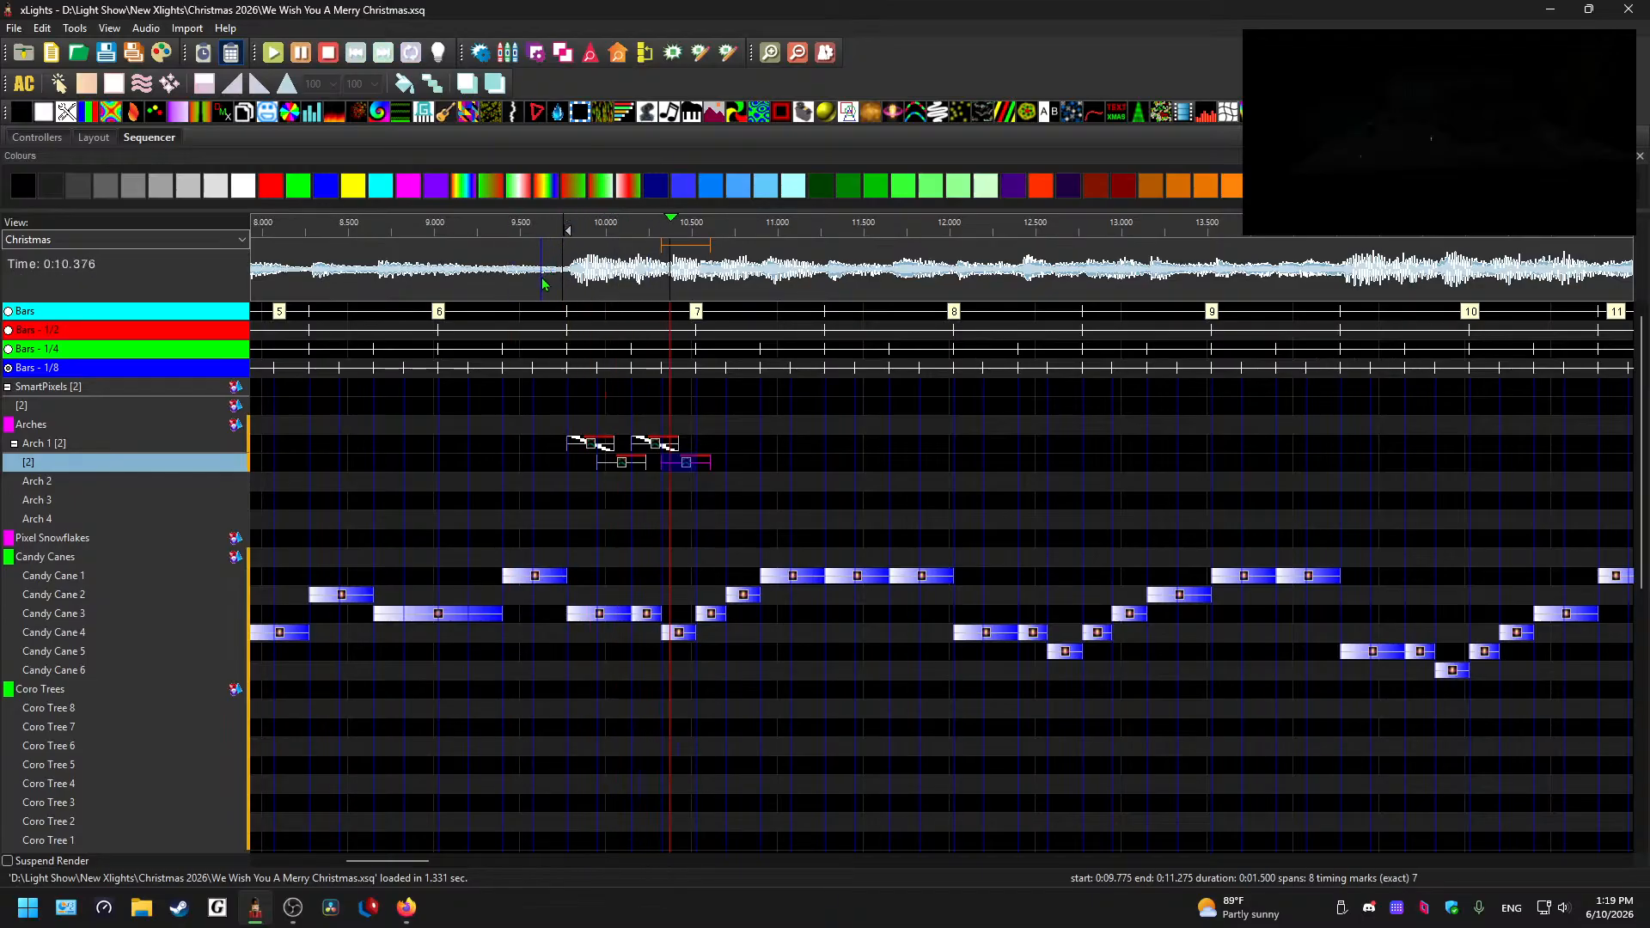
- Play the repeated Arch 1 chases from 9.775 and 9.7 seconds, checking the first-layer effects individually
key("space")
scroll(638, 373, "up", 2)
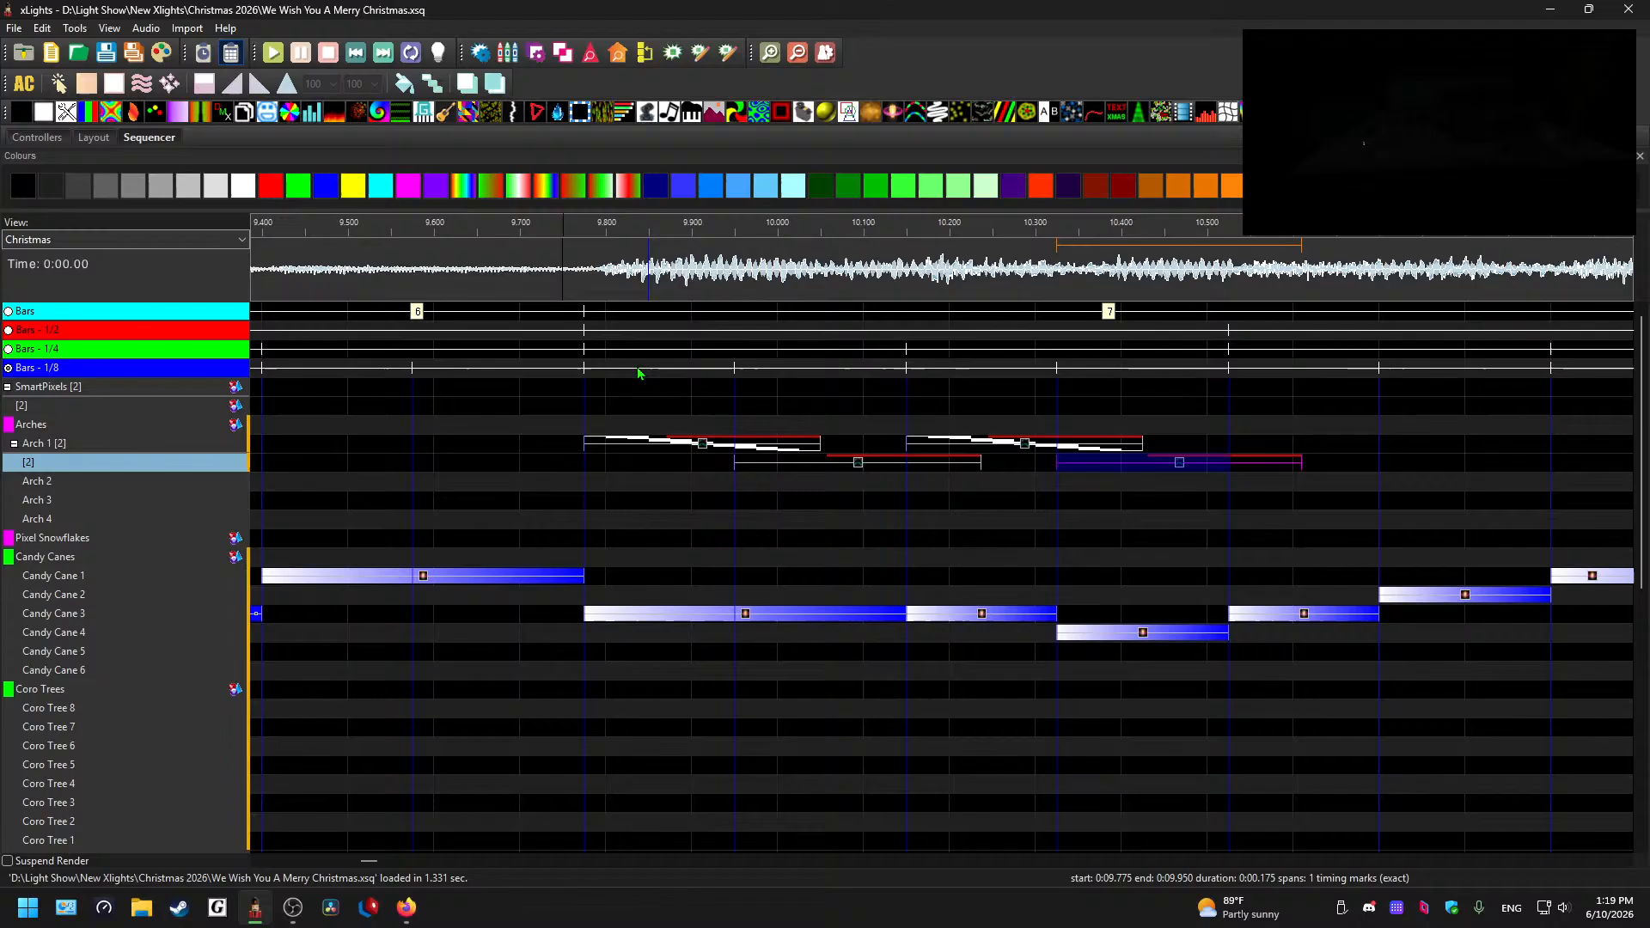
left_click(581, 282)
key("space")
key("space")
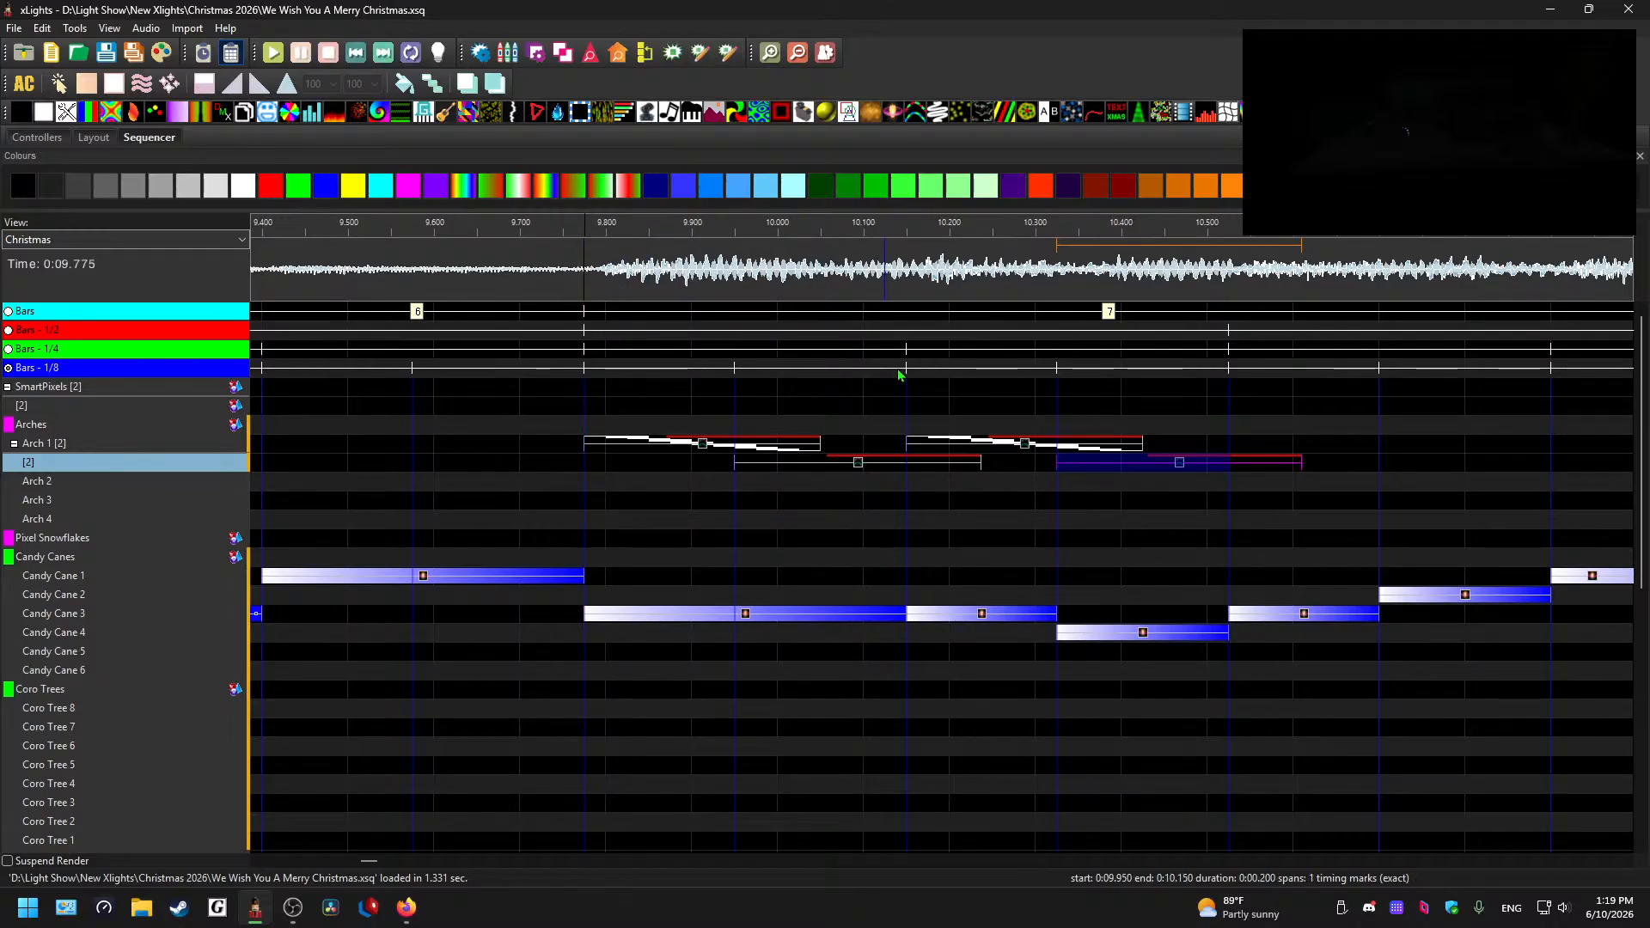
left_click(698, 446)
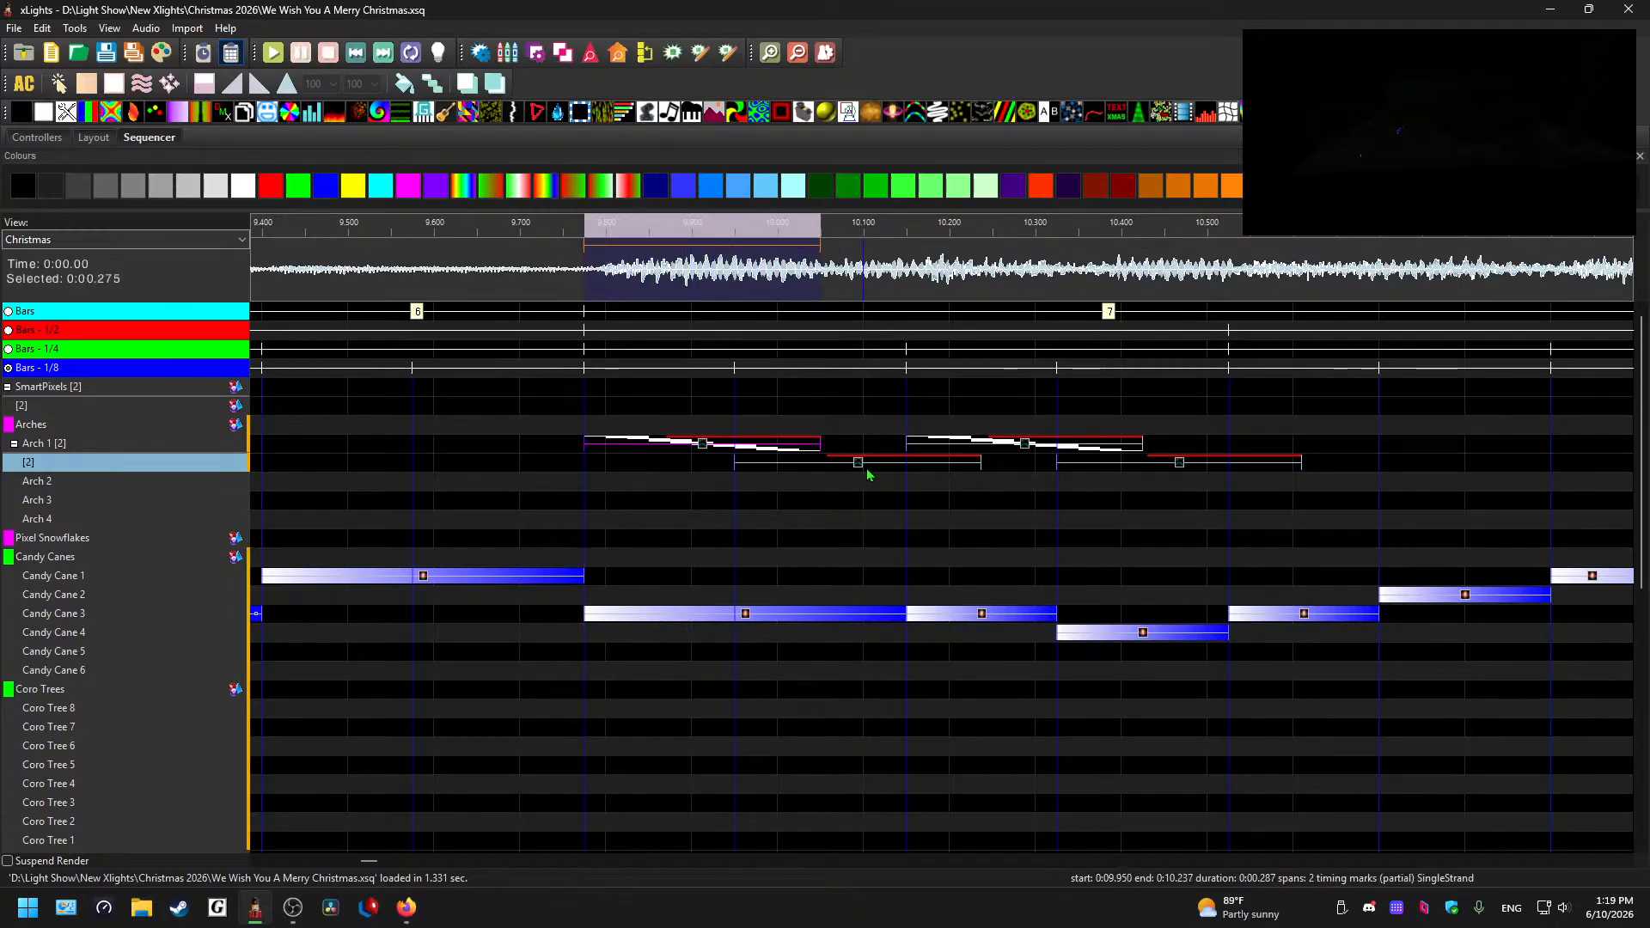
left_click(1015, 448)
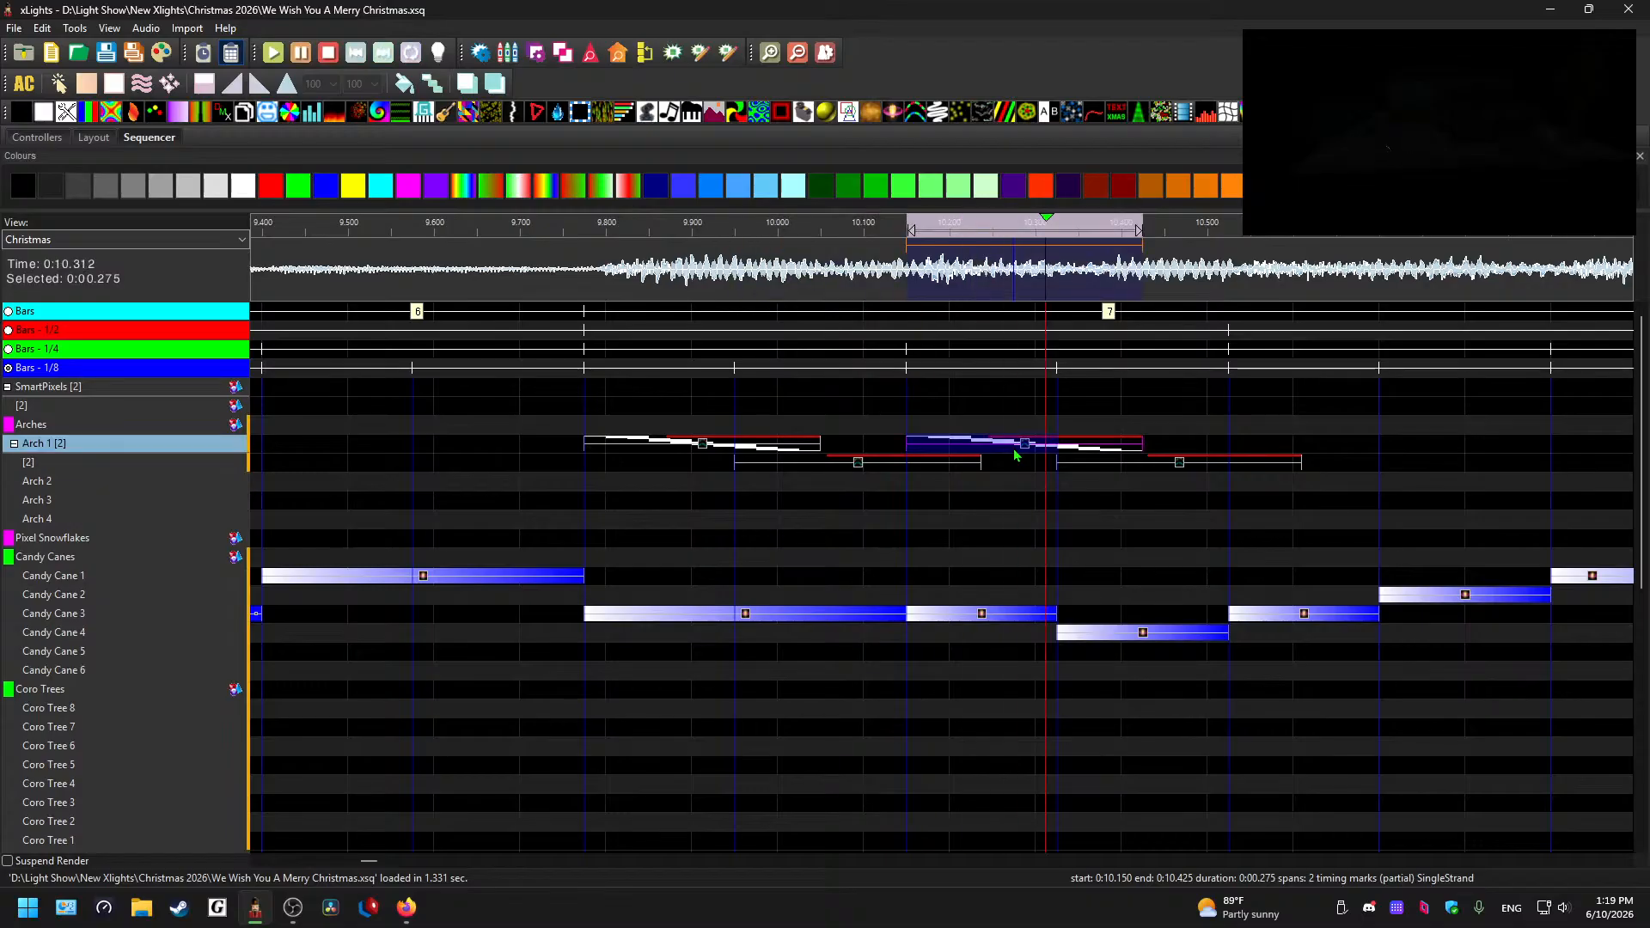
left_click(523, 258)
key("space")
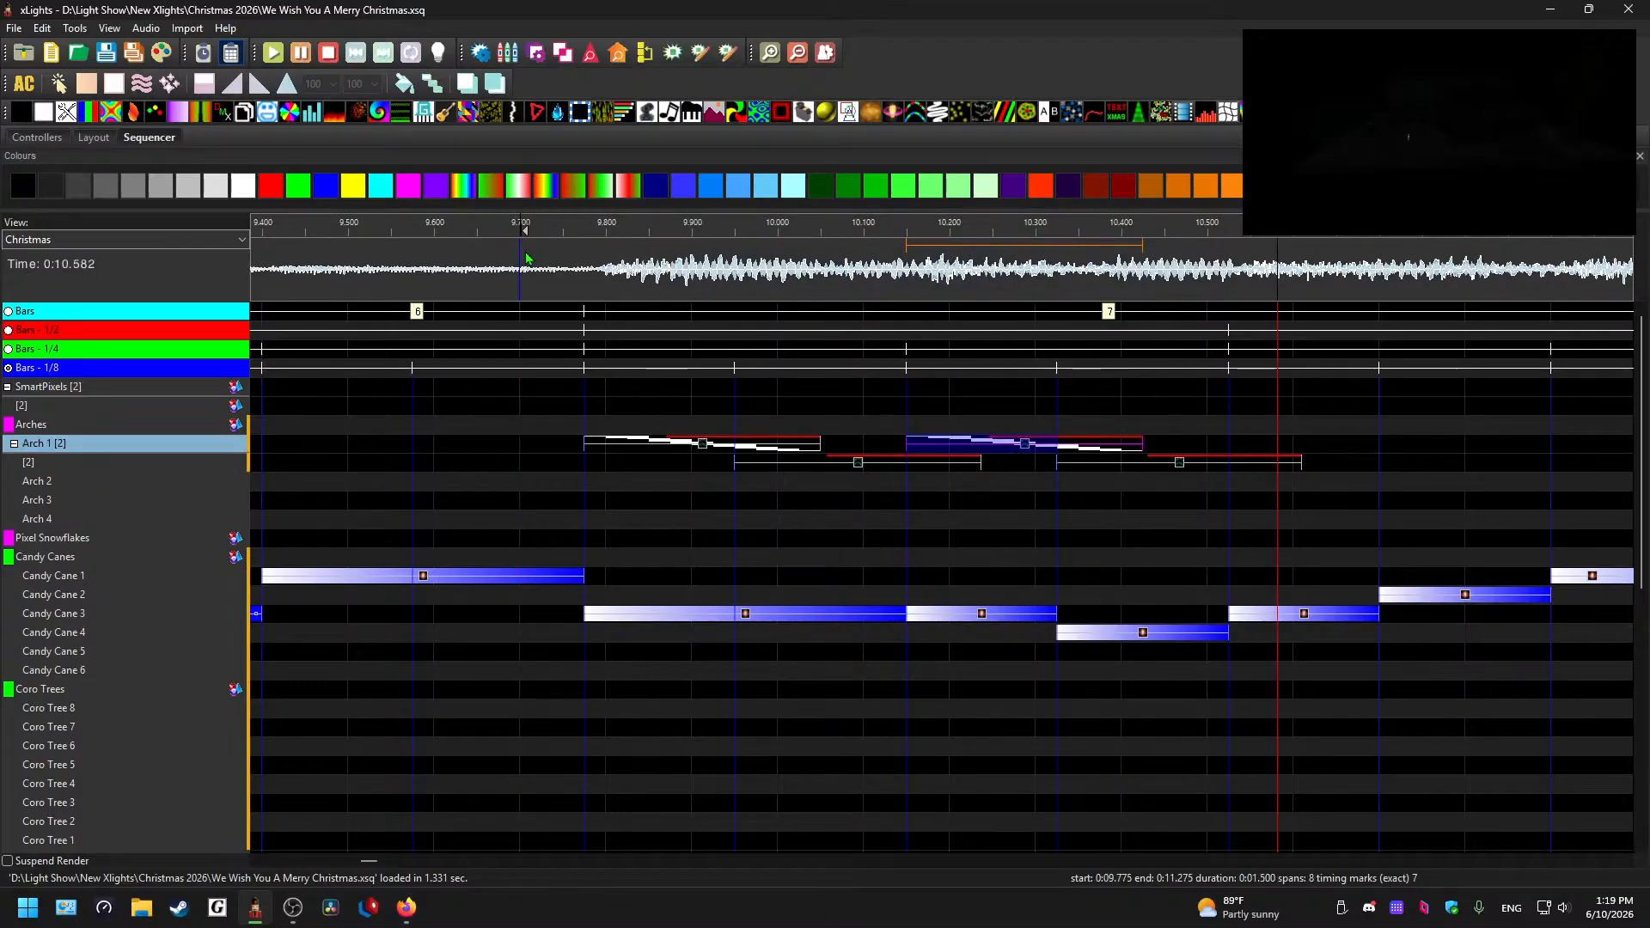
key("space")
- Copy the pair of overlapping Arch 1 SingleStrand effects to about 10.53 seconds, at bar mark 7
scroll(678, 402, "down", 2)
scroll(676, 453, "up", 1)
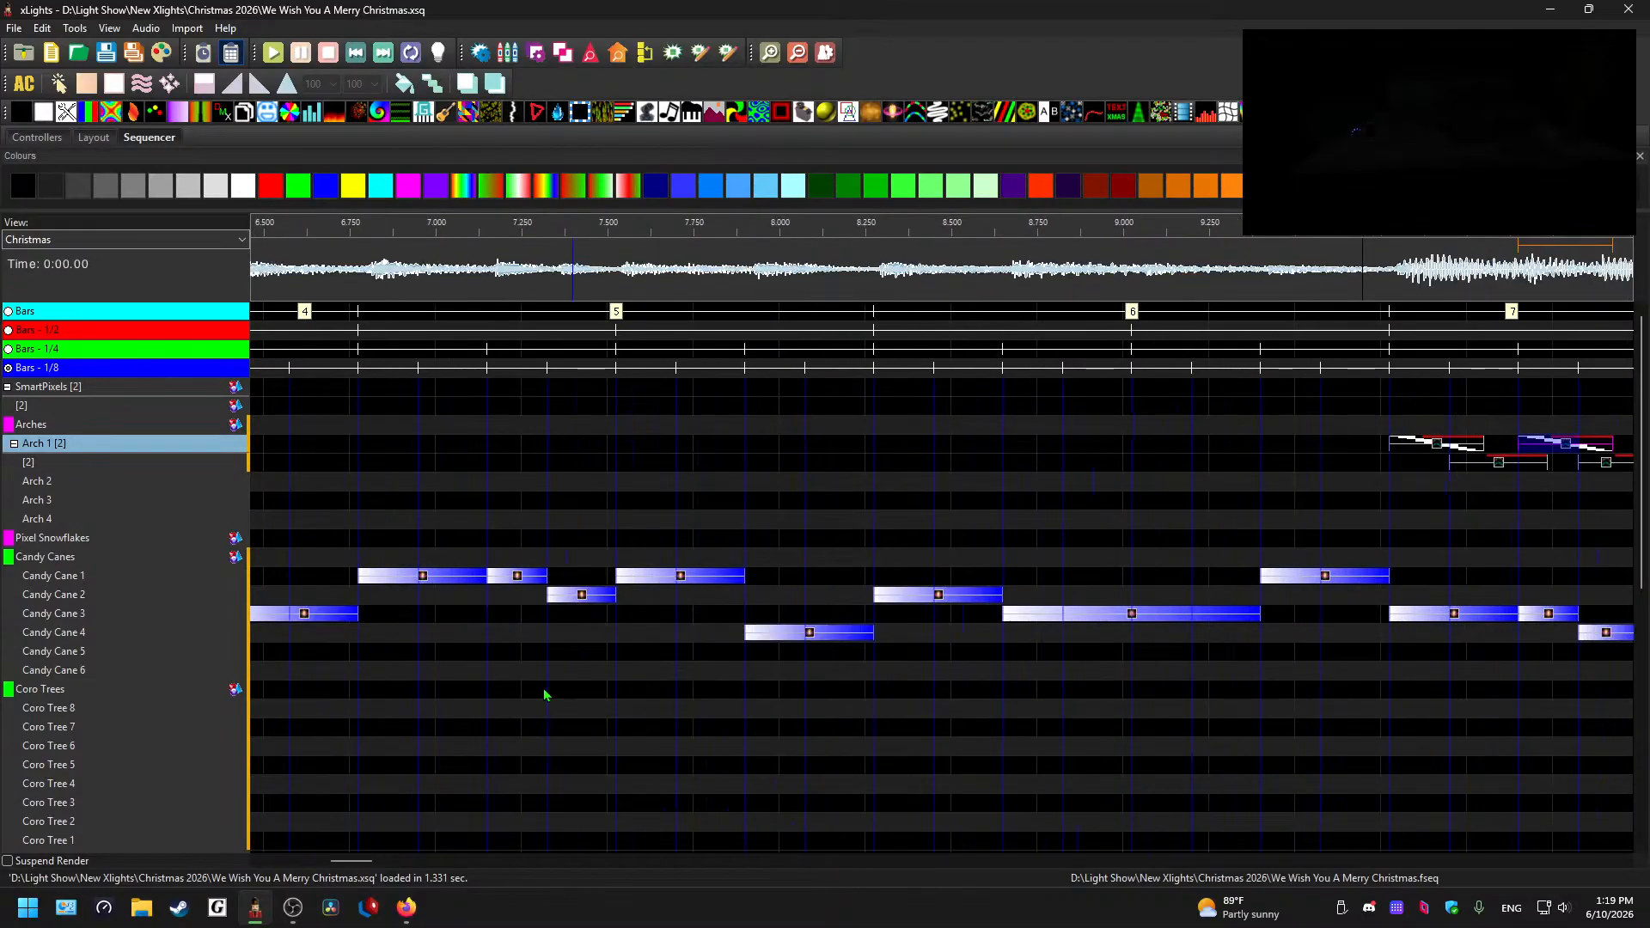
left_click_drag(345, 862, 378, 864)
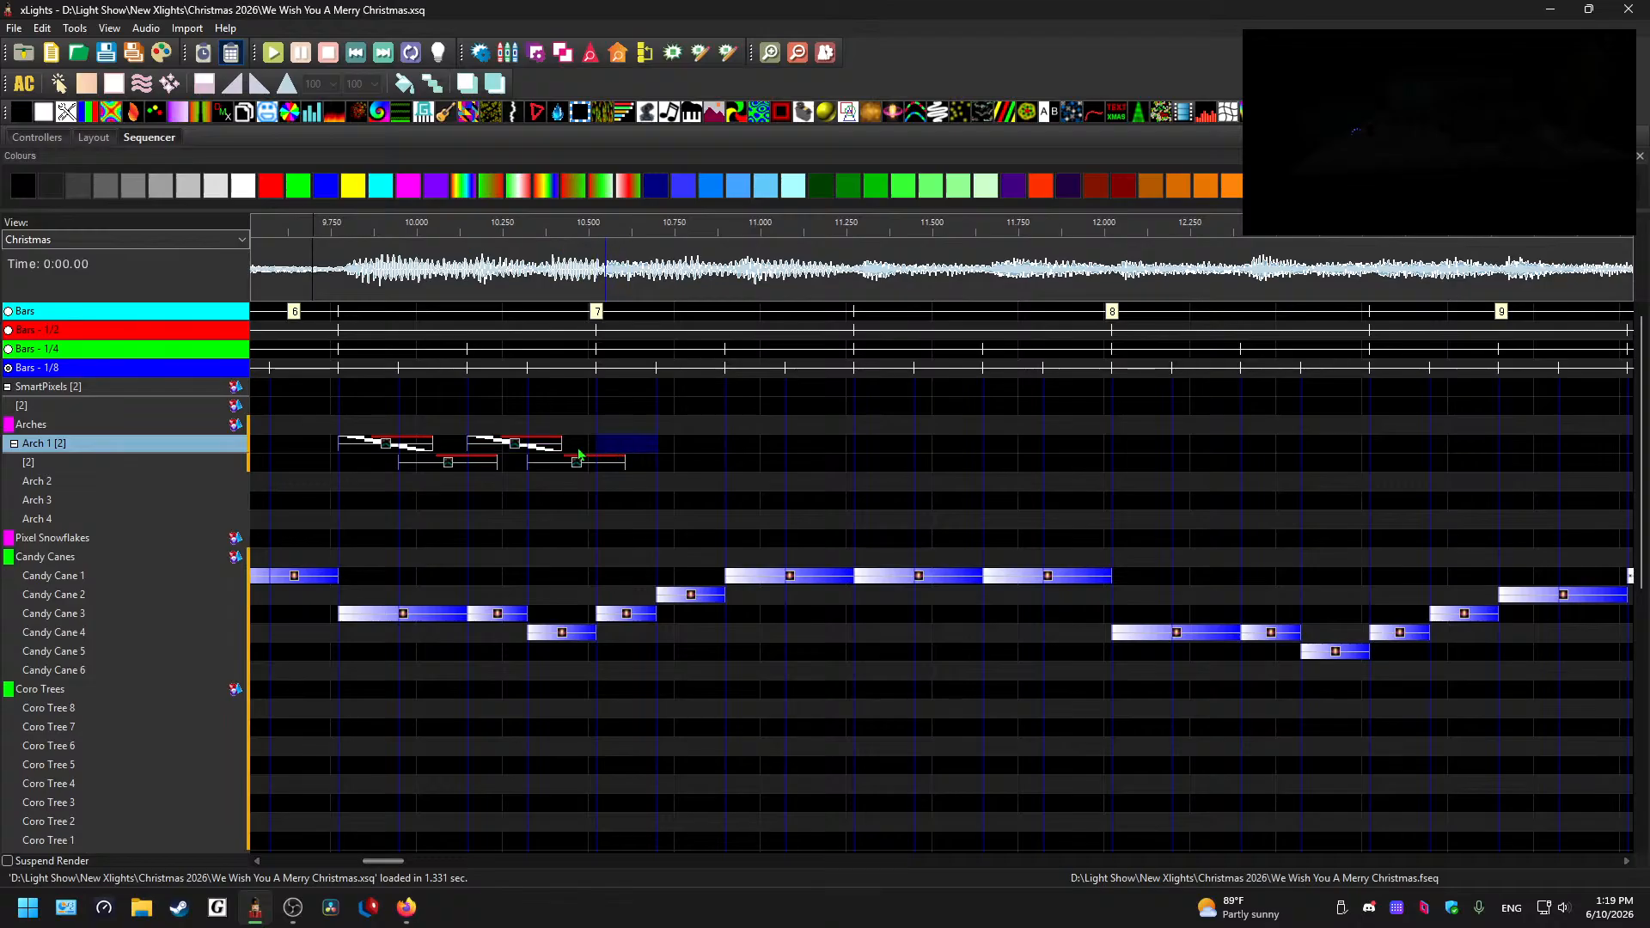
left_click(546, 466)
left_click(643, 446)
key("ctrl+v")
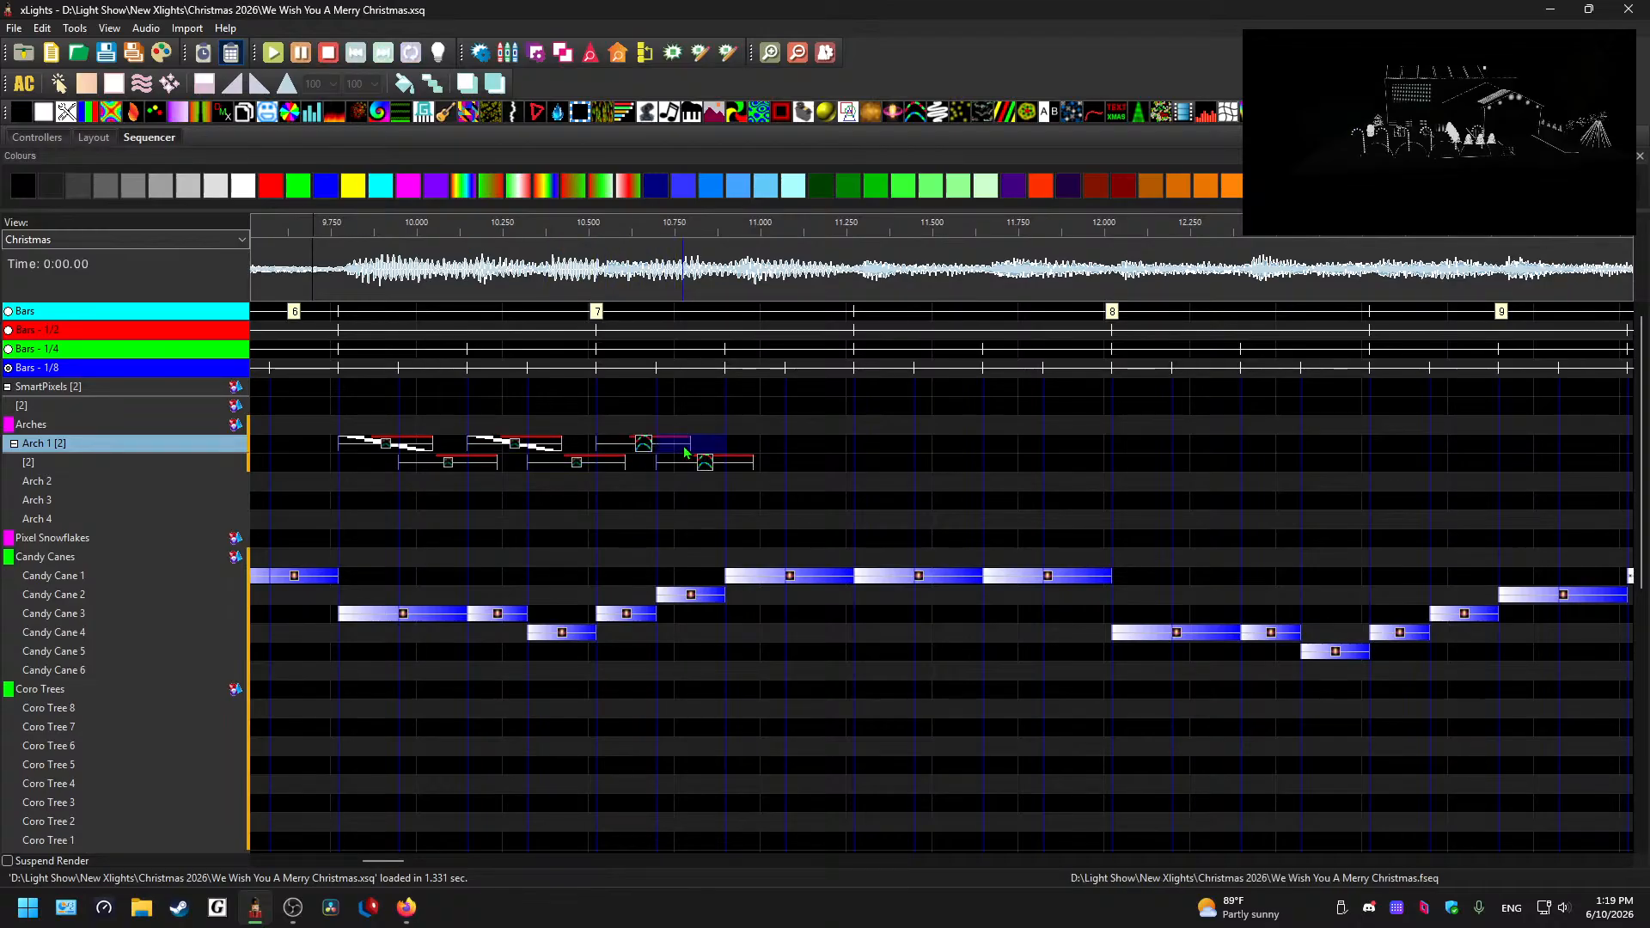
- Paste the SingleStrand pair on Arch 1 at about 10.9 and 11.28 seconds
left_click(821, 446)
key("ctrl+v")
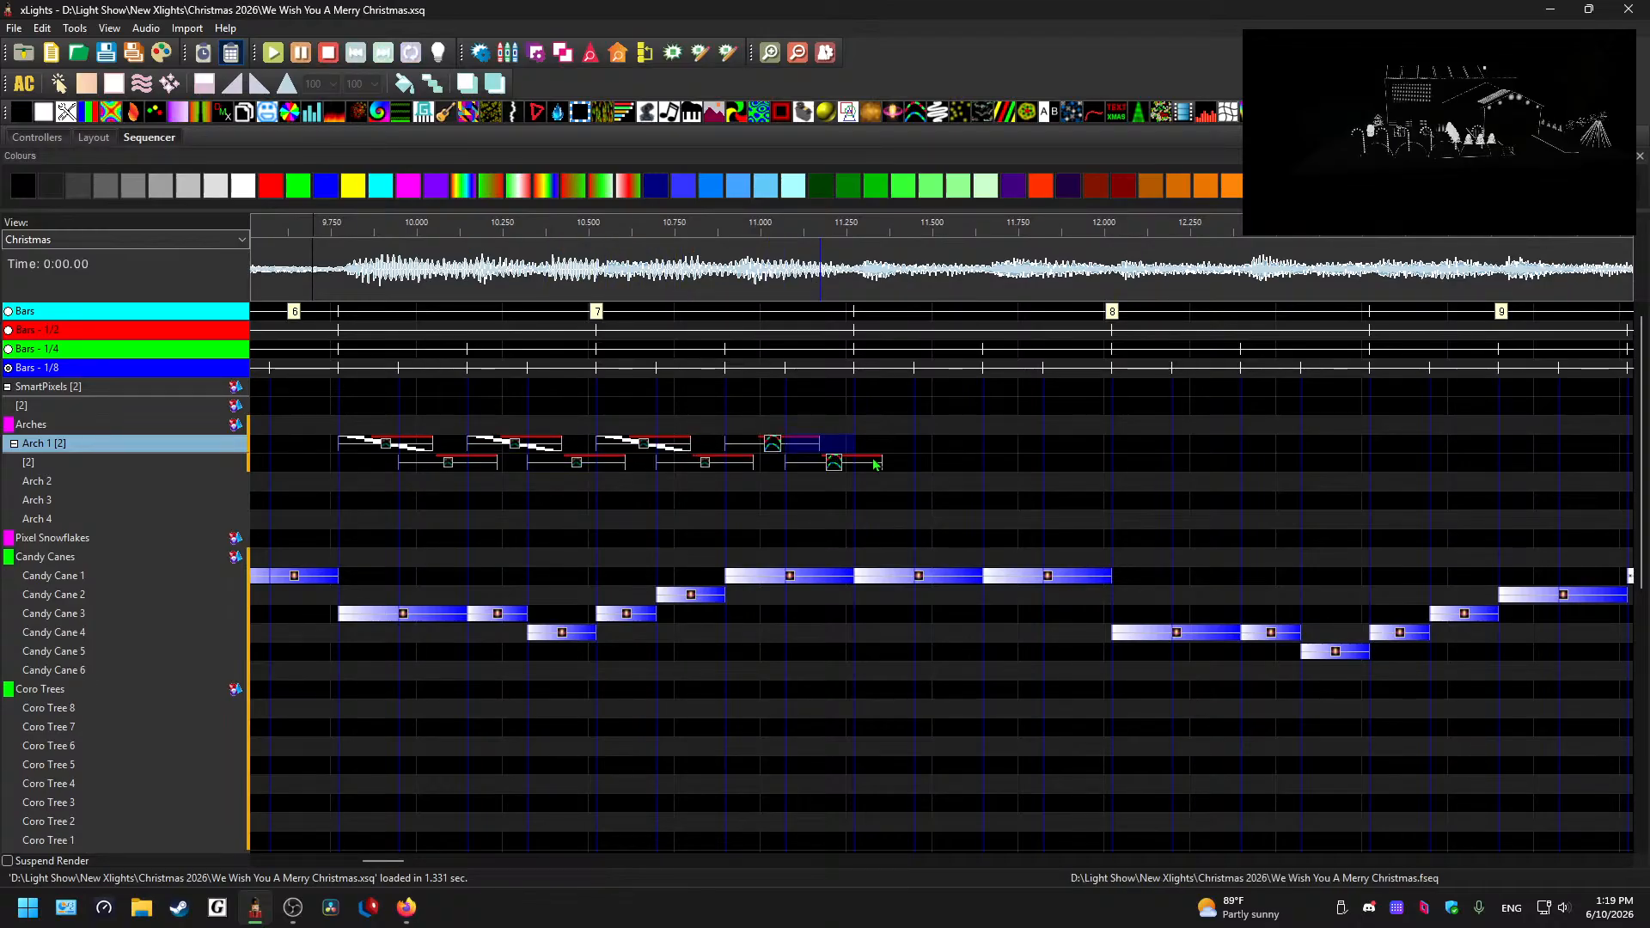
left_click(921, 447)
key("ctrl+v")
- Play the sequence from 9.75 seconds to check the five chase pairs on Arch 1
left_click(344, 269)
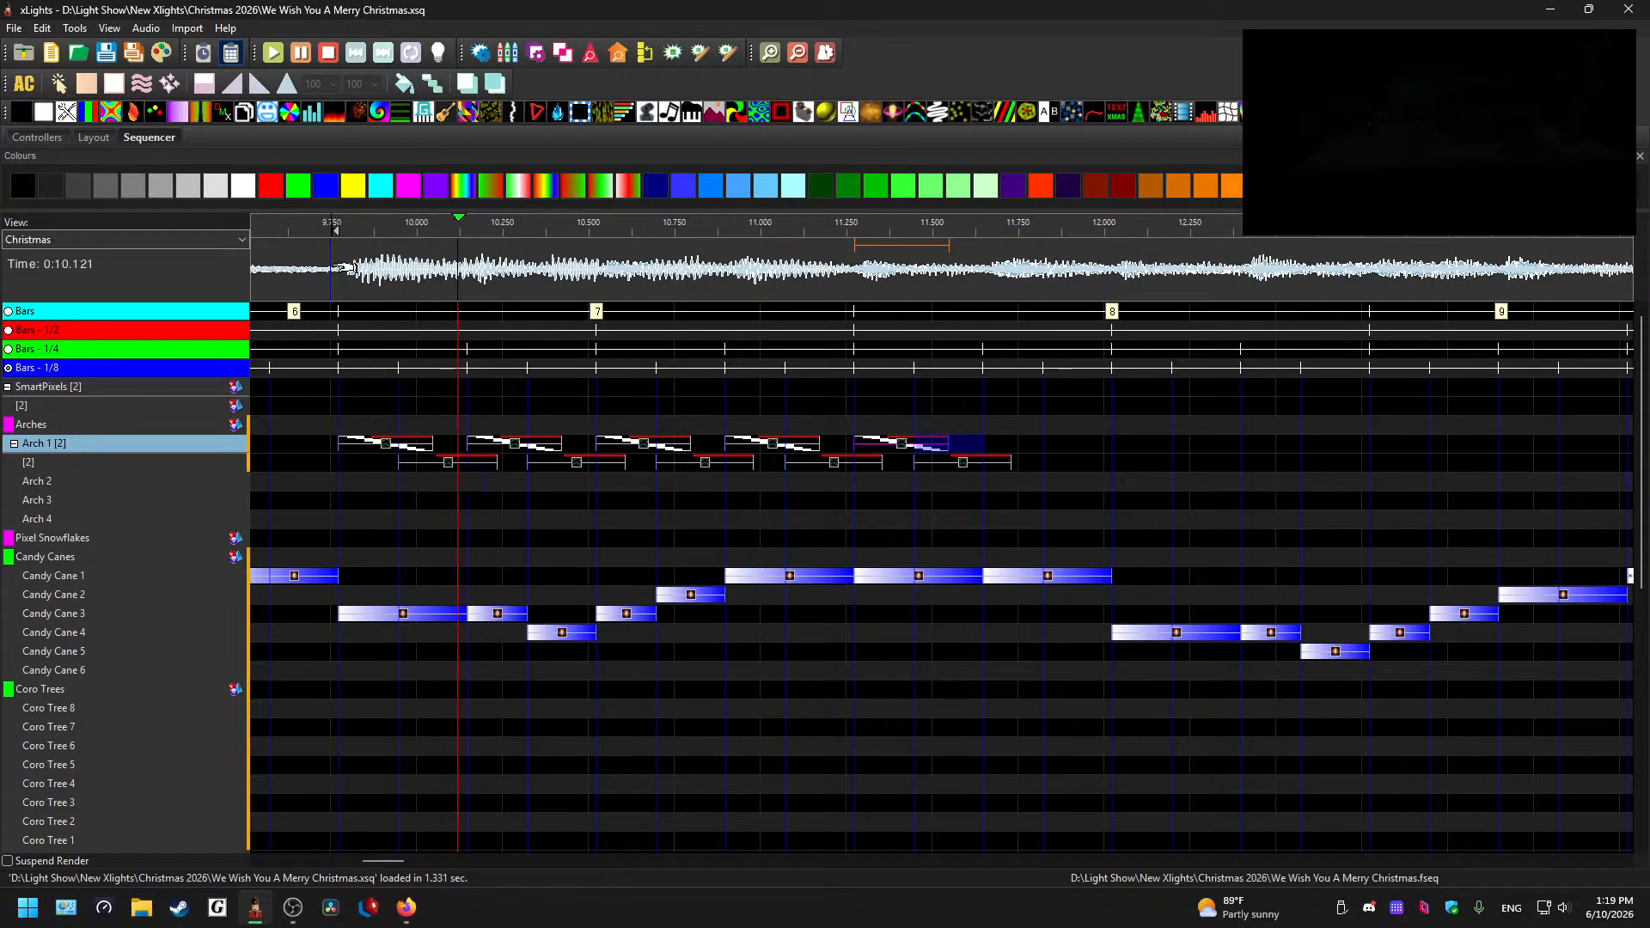
key("space")
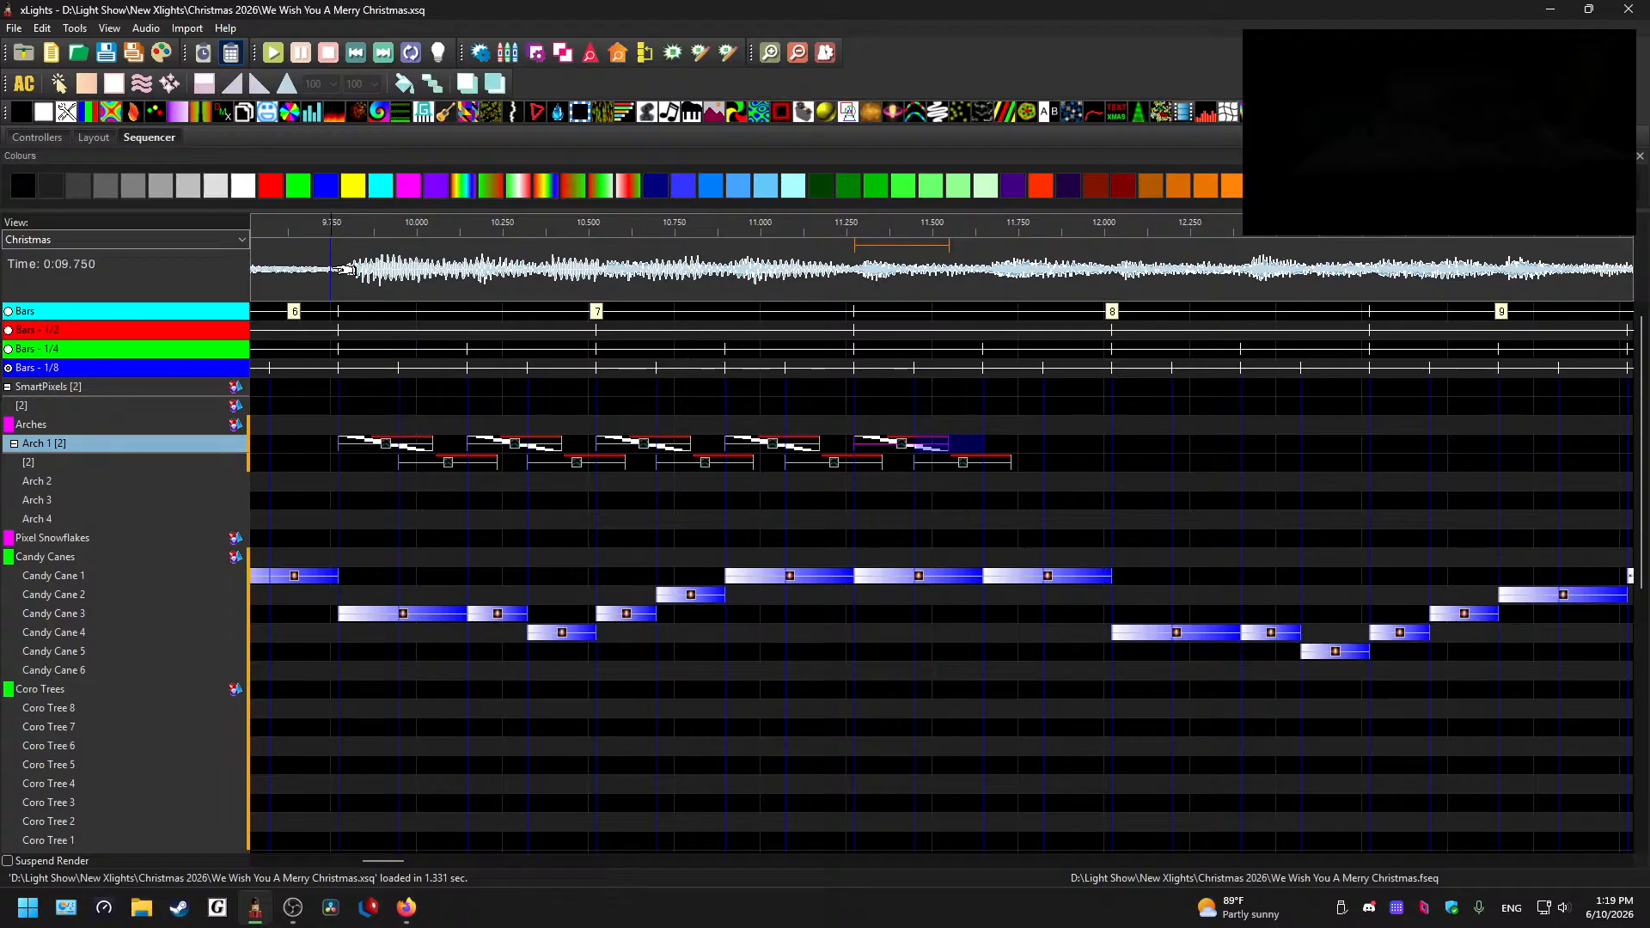
key("space")
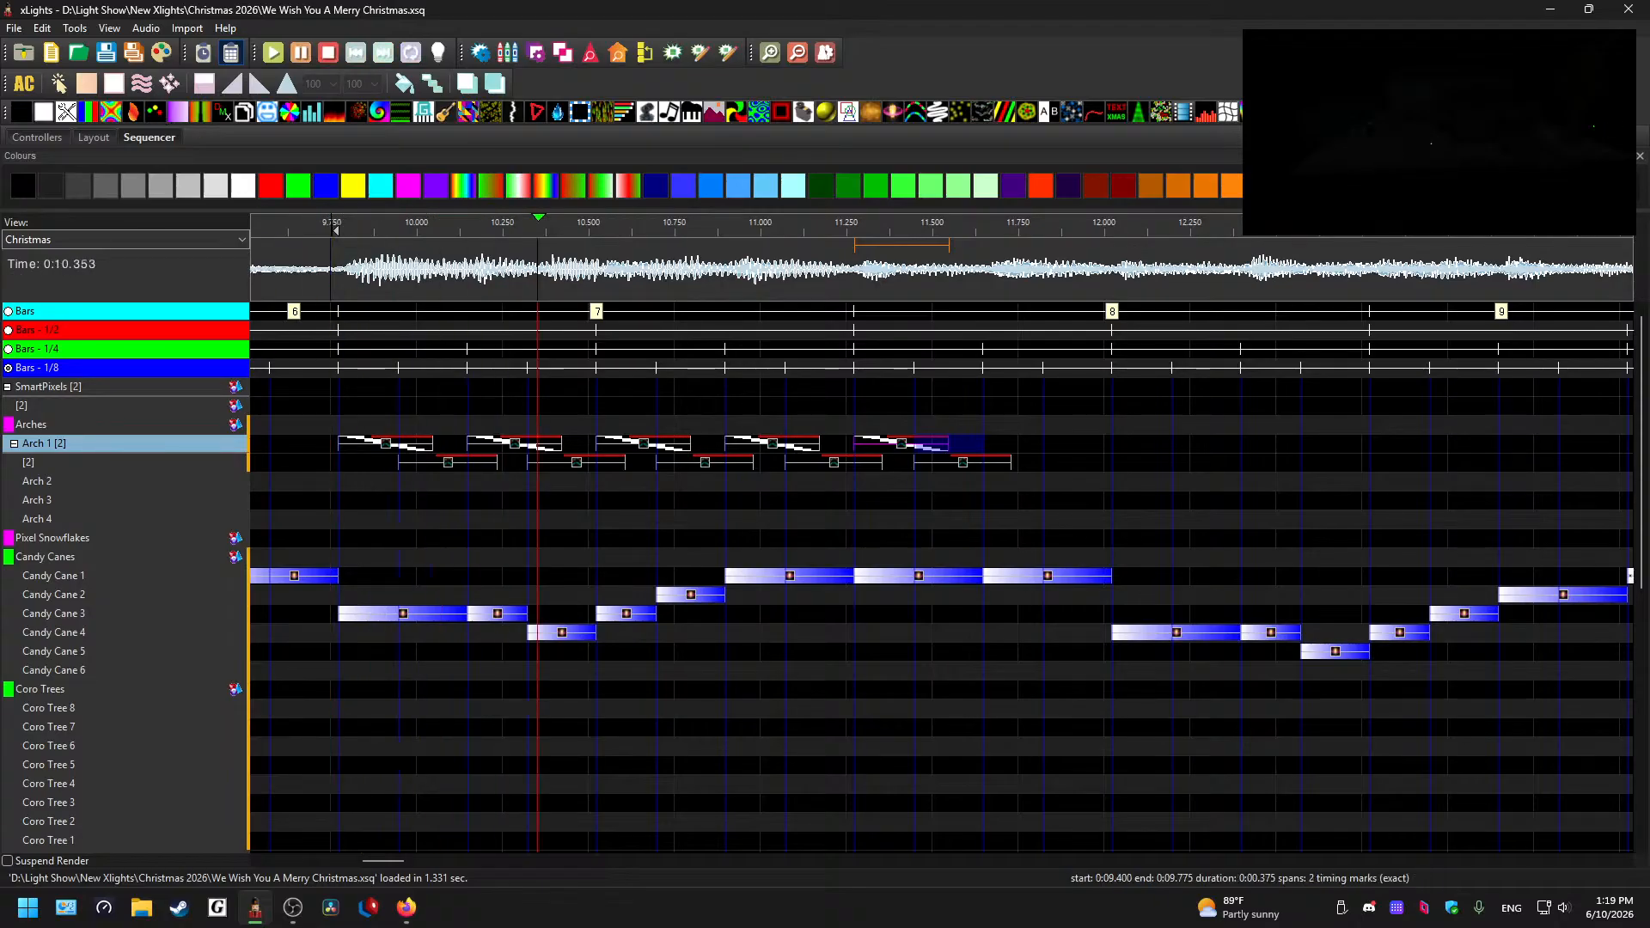
key("space")
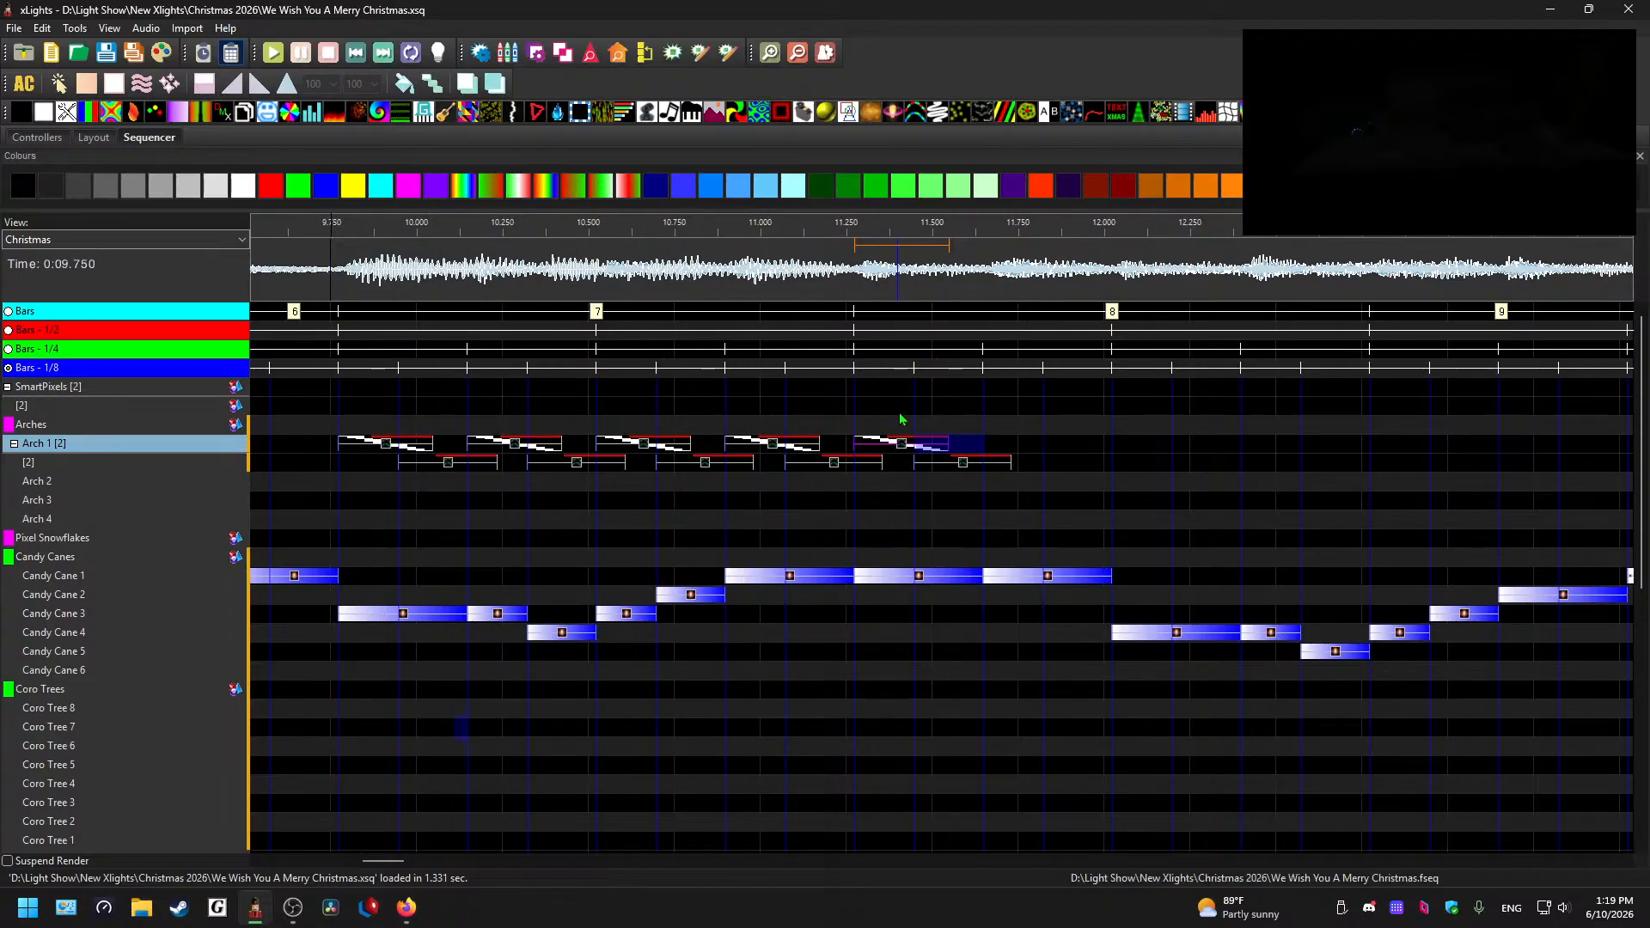
- Undo the last two SingleStrand pairs pasted on Arch 1
left_click(998, 450)
key("ctrl+z")
key("ctrl+z")
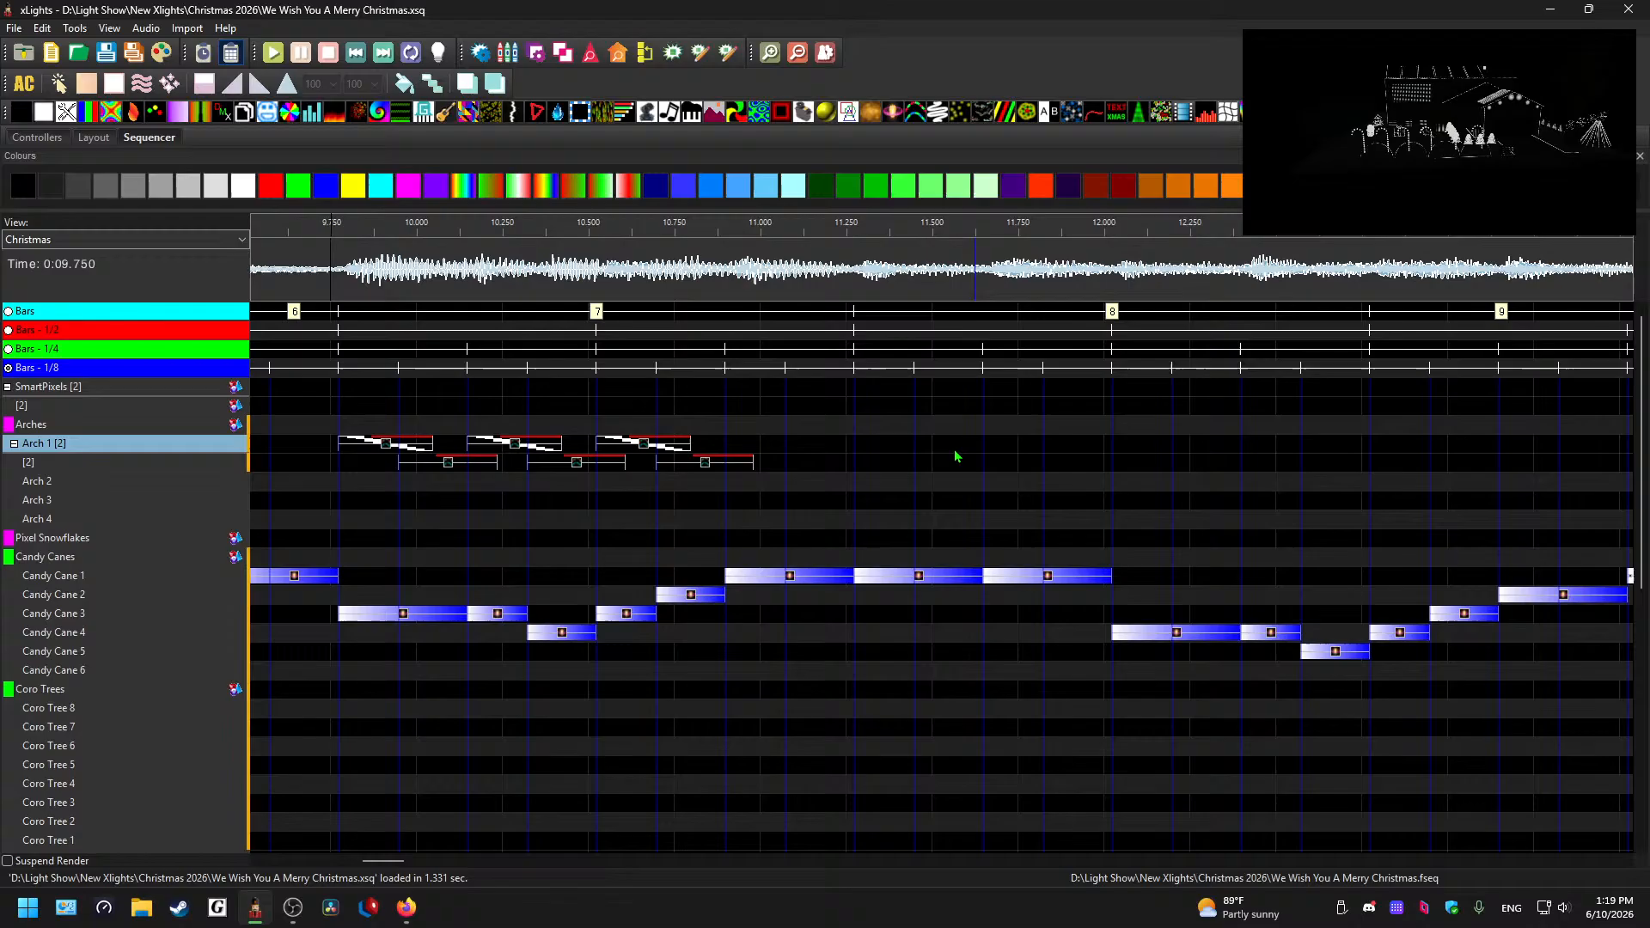
- Play the sequence from 10.5 seconds to check the third Arch 1 chase pair
left_click(597, 270)
key("space")
key("space")
- Try to paste the SingleStrand pair on single-layer Arch 2 at about 10.9 seconds
left_click(793, 482)
key("ctrl+v")
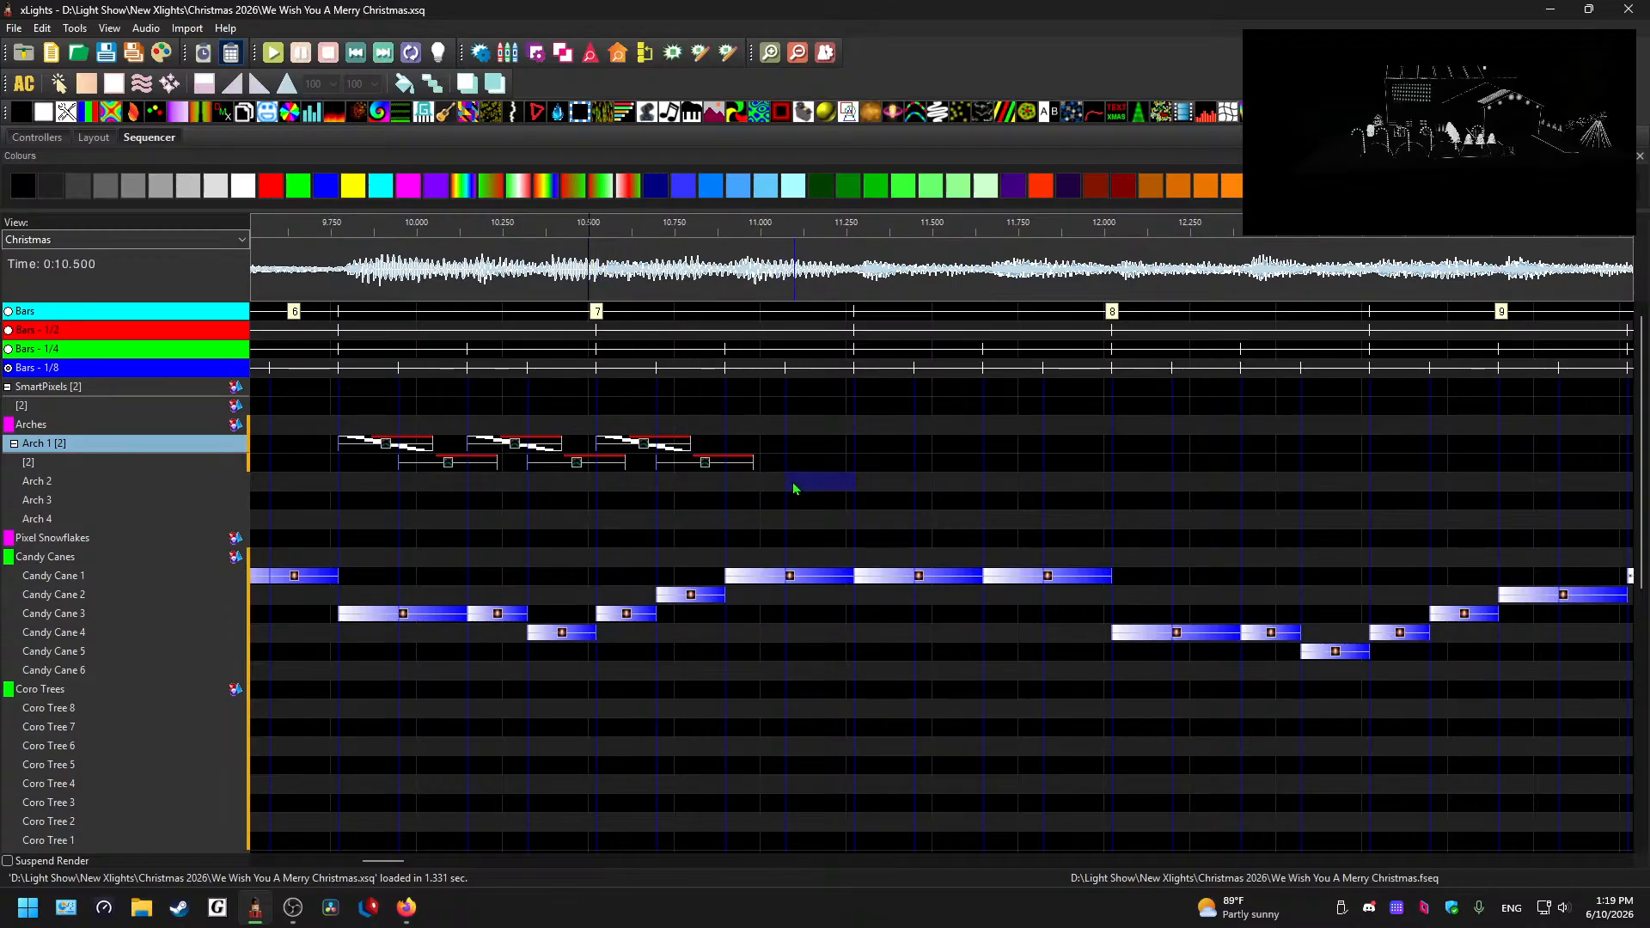
left_click(771, 481)
key("ctrl+z")
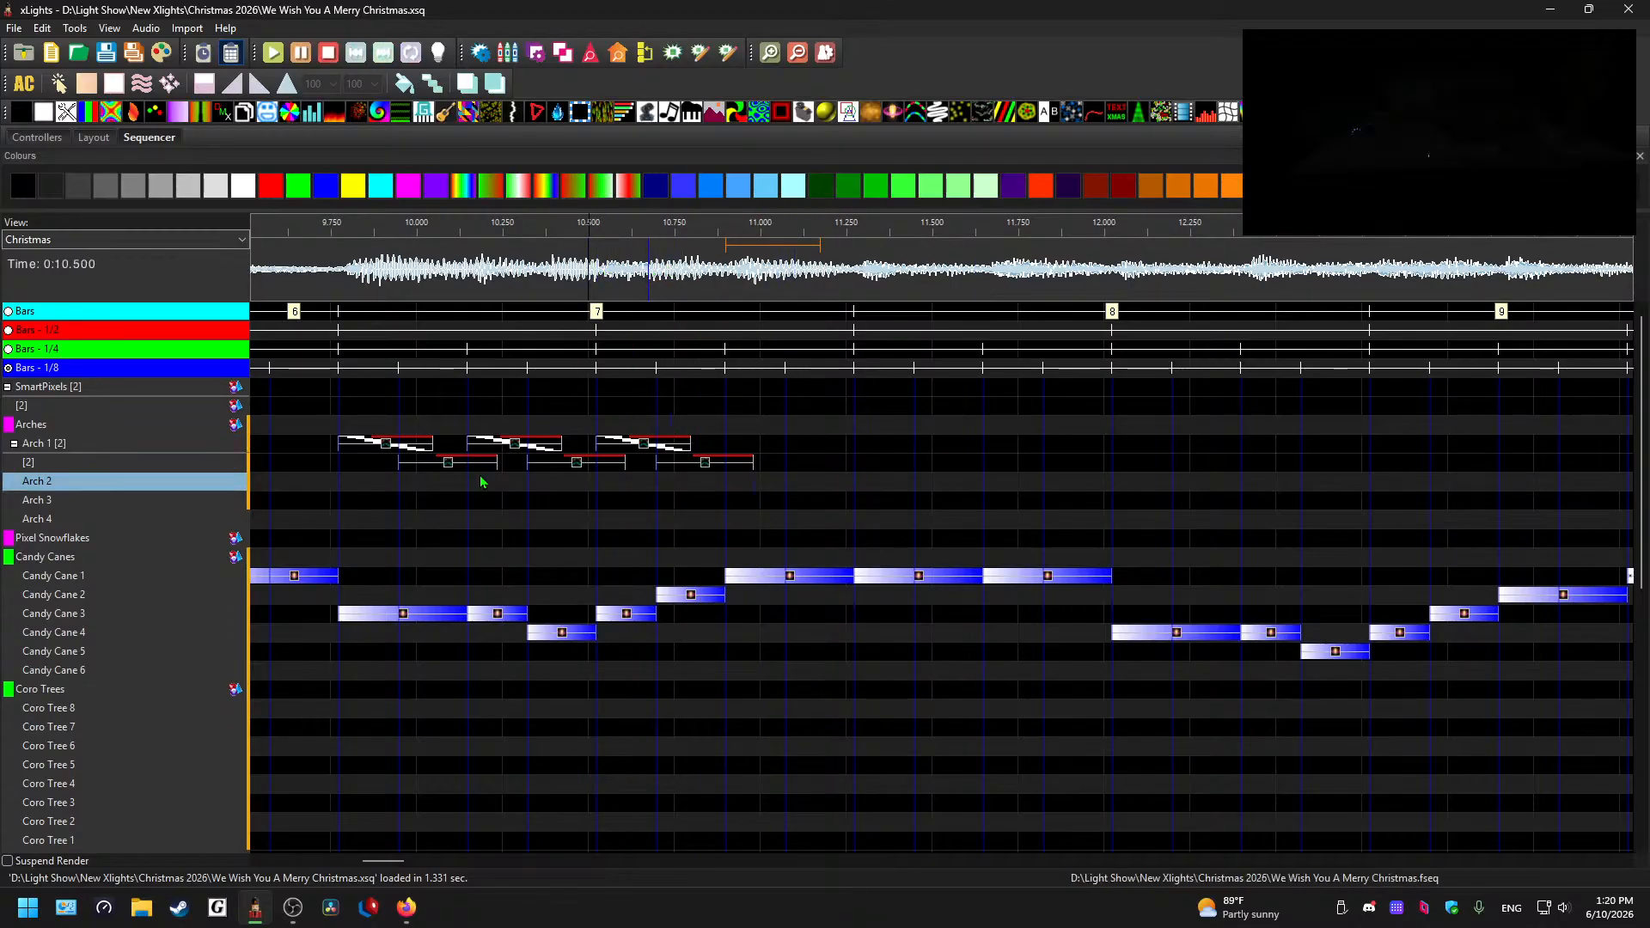
- Add a second layer to Arch 2 and paste the SingleStrand pair there at about 10.9 seconds, checking it in playback
right_click(83, 484)
left_click(194, 505)
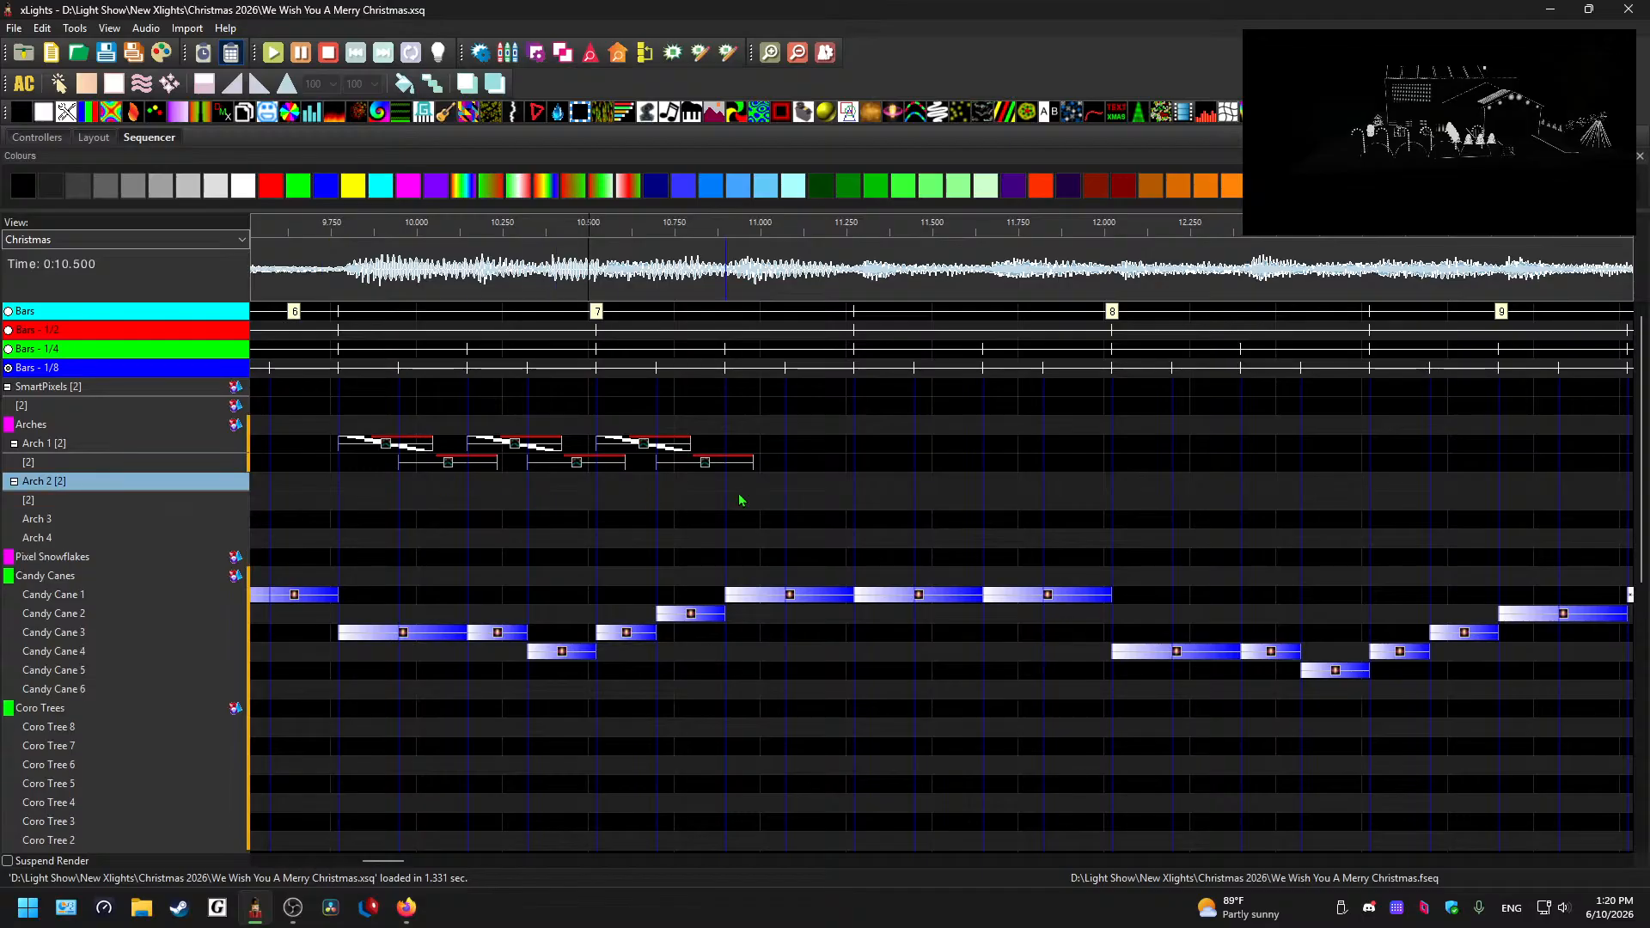
left_click(833, 487)
key("ctrl+v")
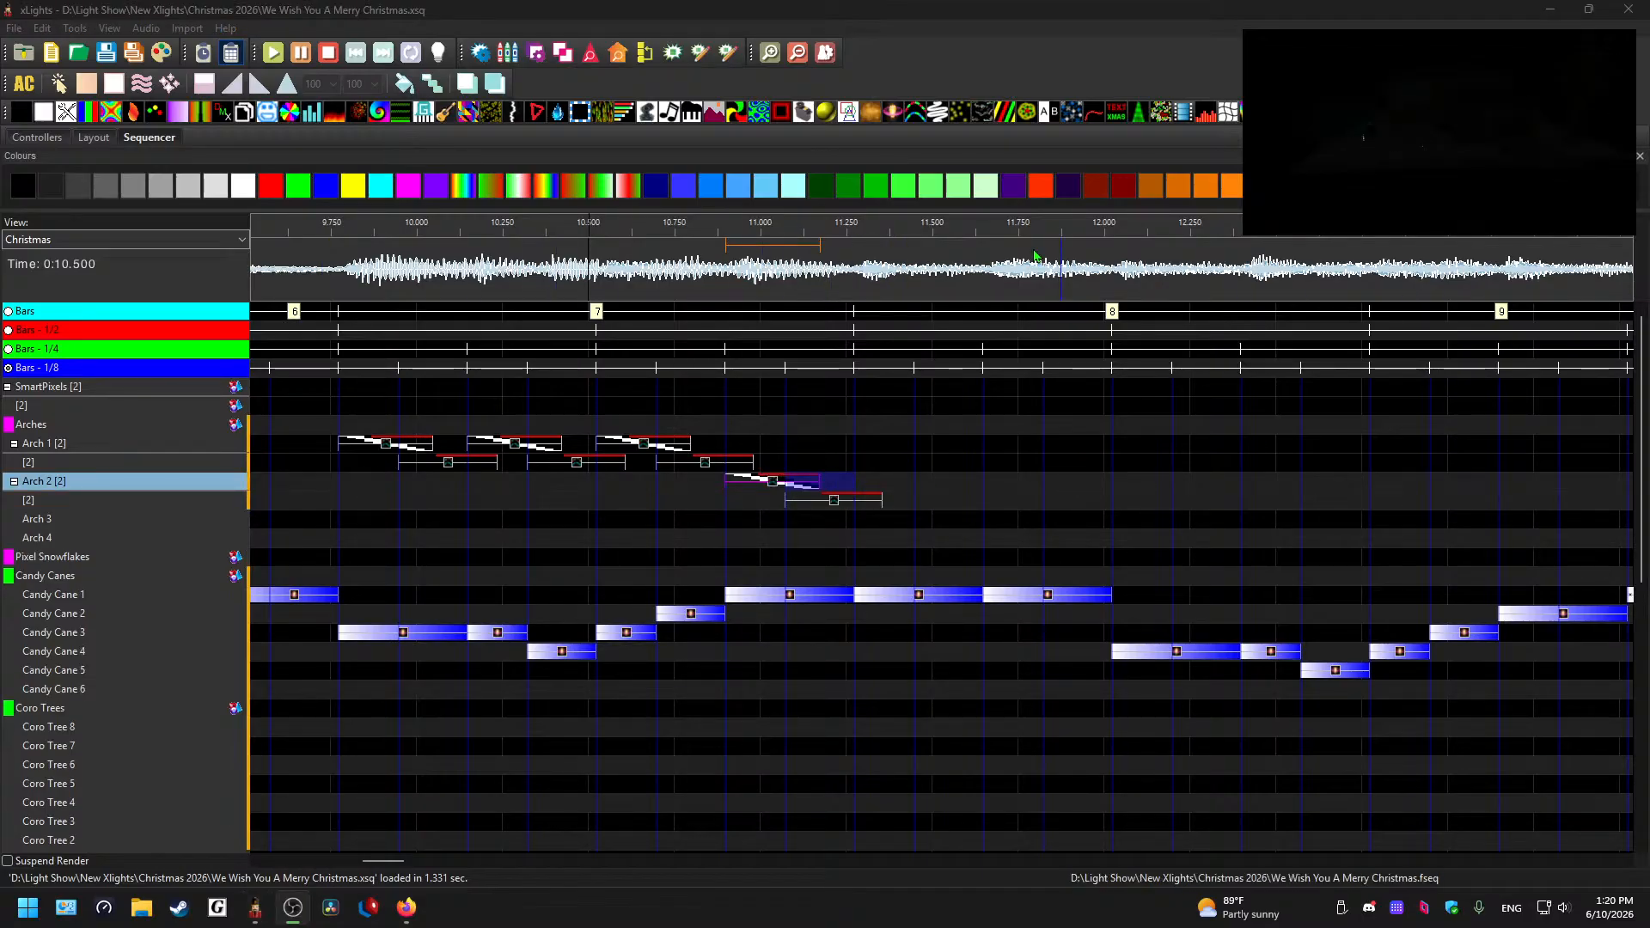
left_click(671, 262)
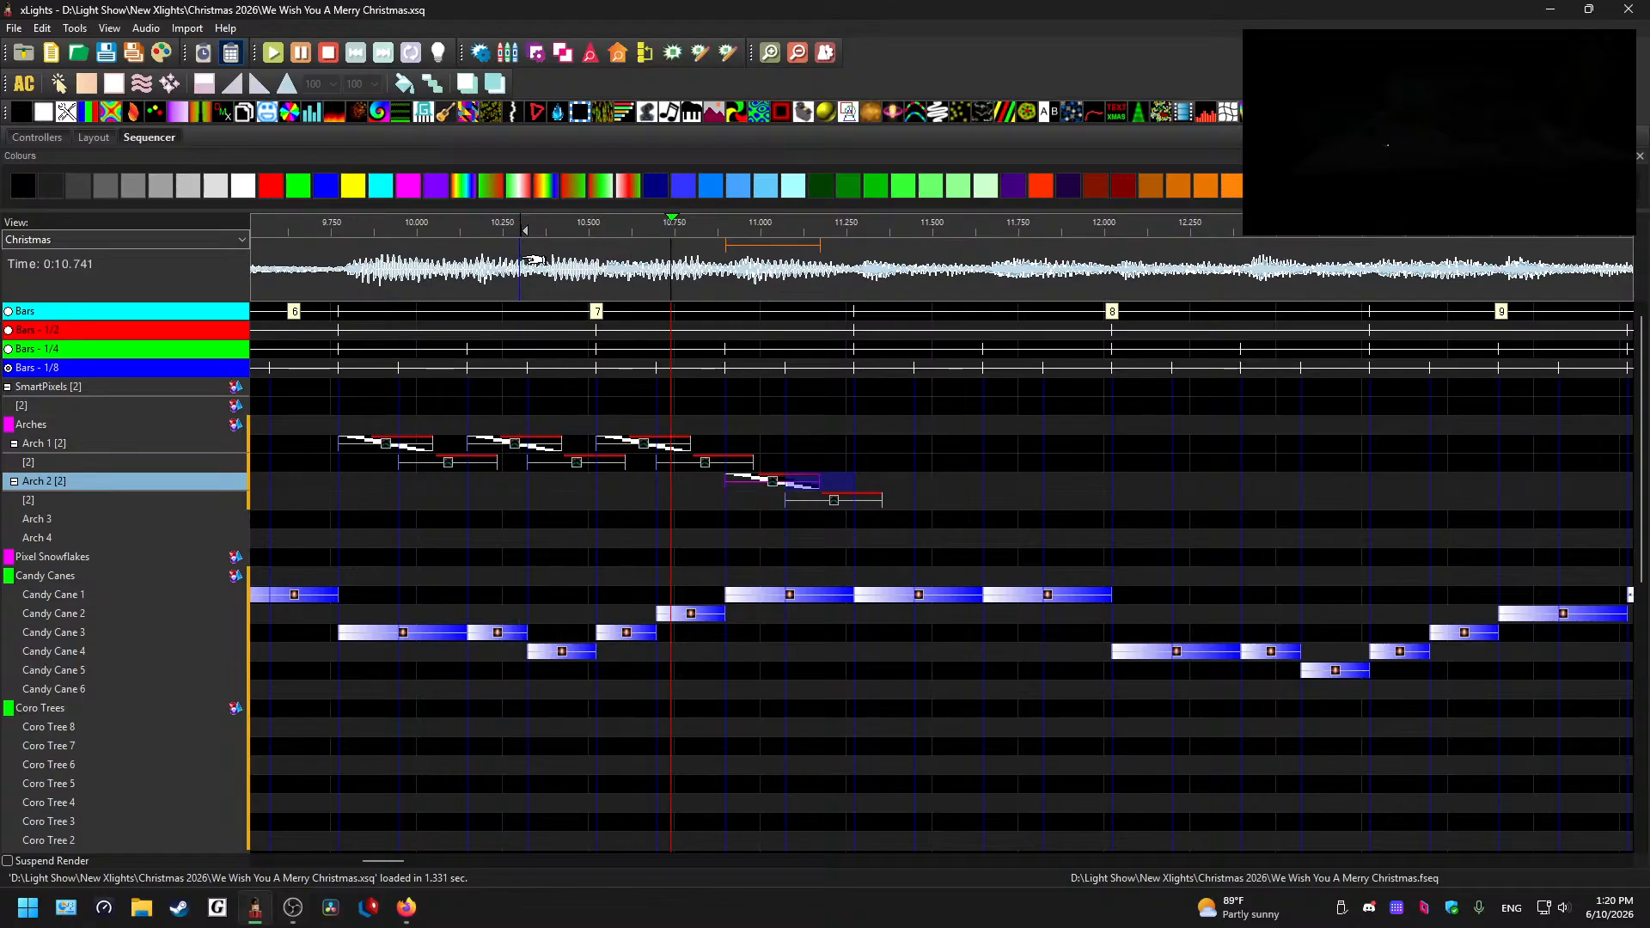
key("space")
- Copy the SingleStrand pair to about 11.28 and 11.65 seconds on Arch 2 and play from 10.85 seconds
left_click(904, 486)
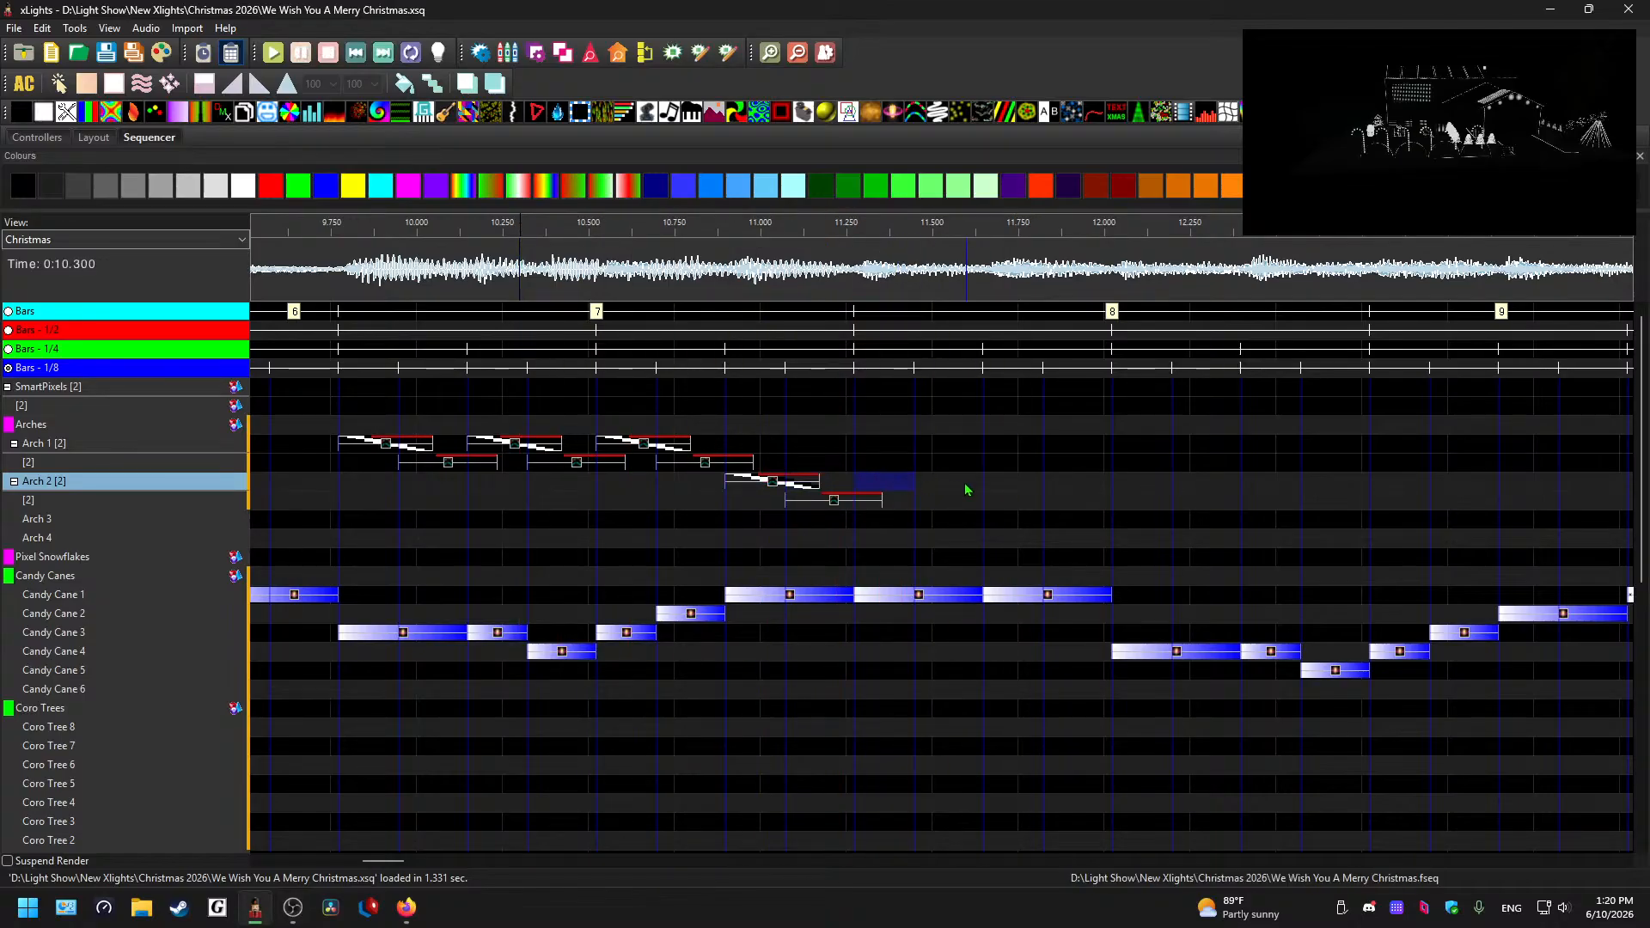
key("ctrl+v")
key("ctrl+v")
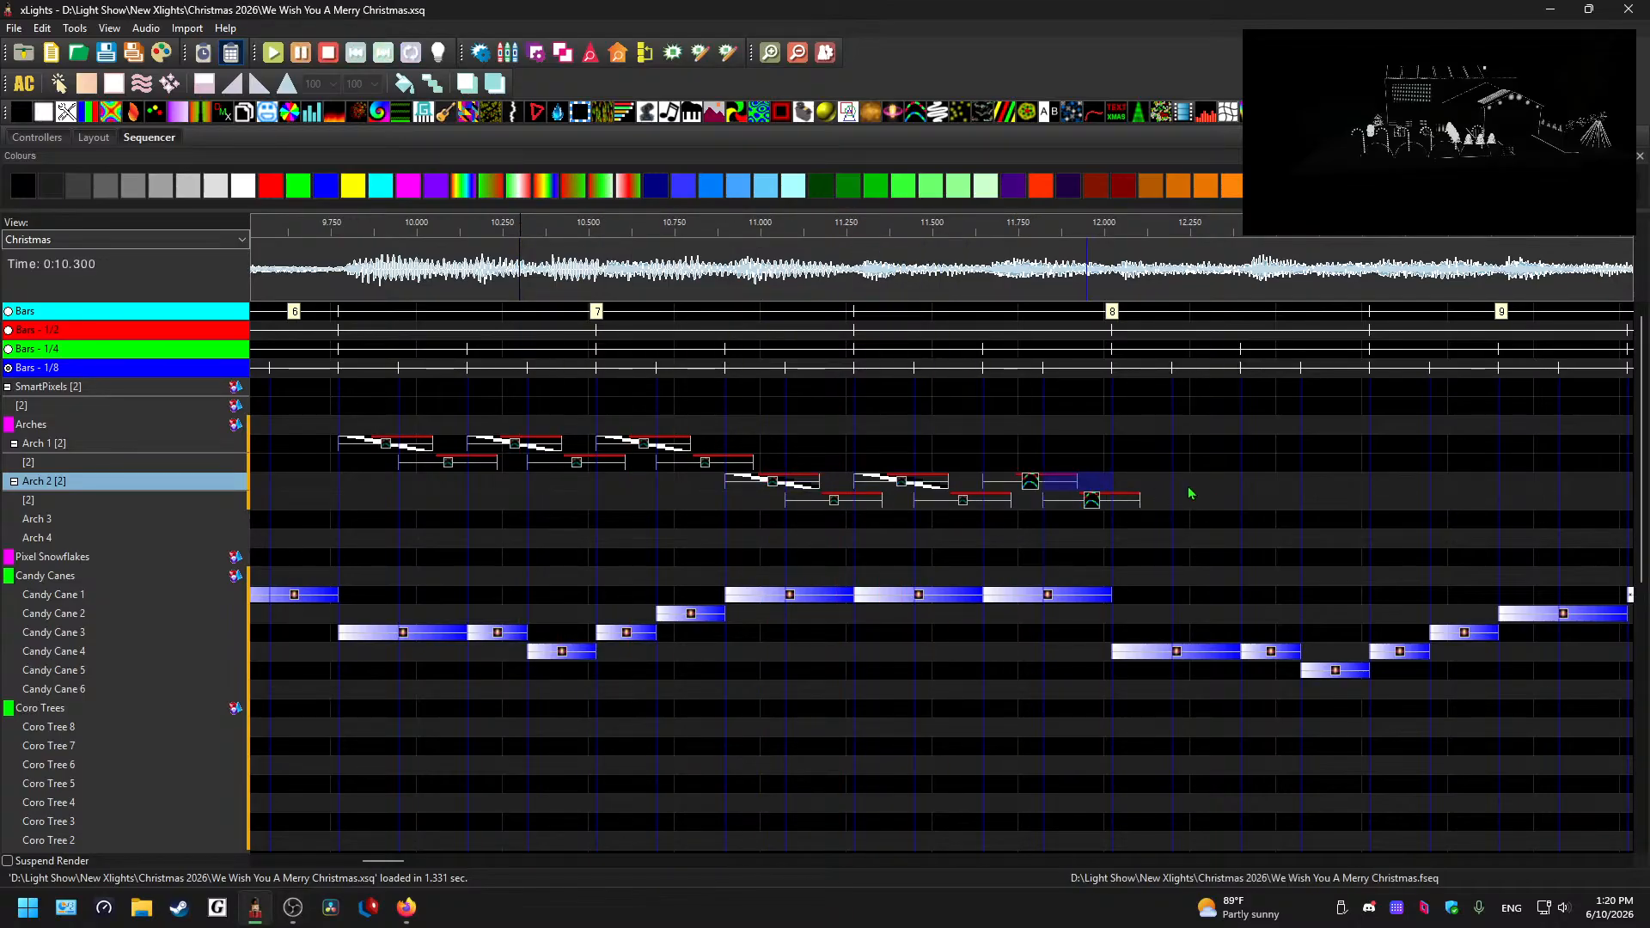
left_click(710, 284)
key("space")
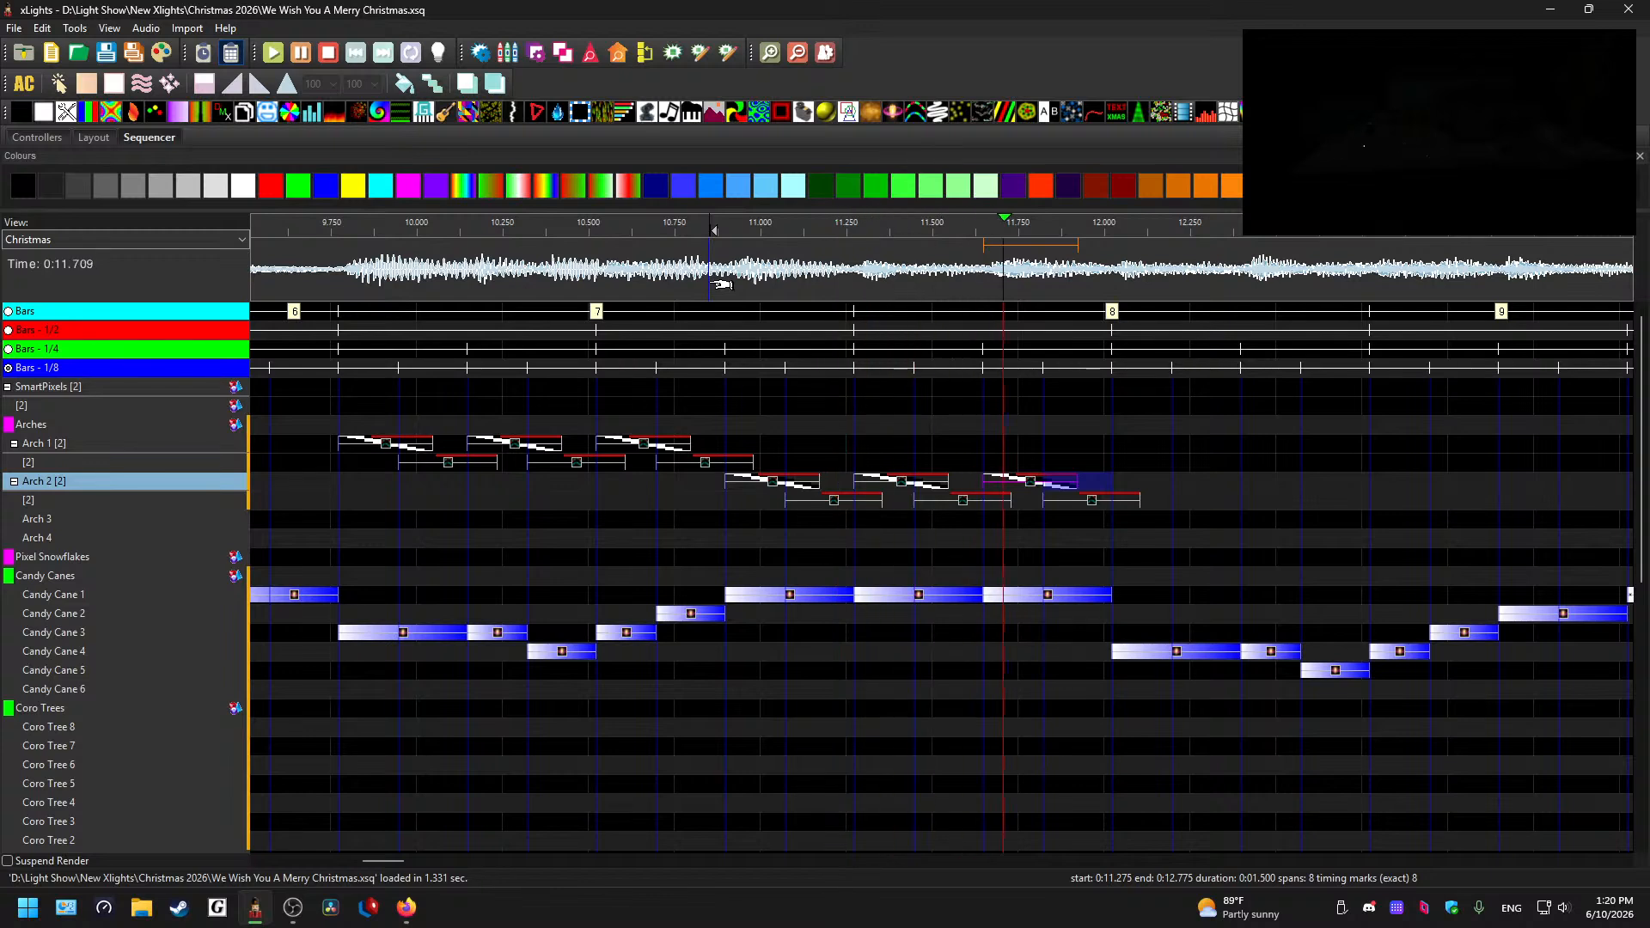
key("space")
- Copy the SingleStrand pair to about 12.03, 12.4 and 12.78 seconds on Arch 2, checking playback from 11.925 and 12.7 seconds
left_click(1215, 489)
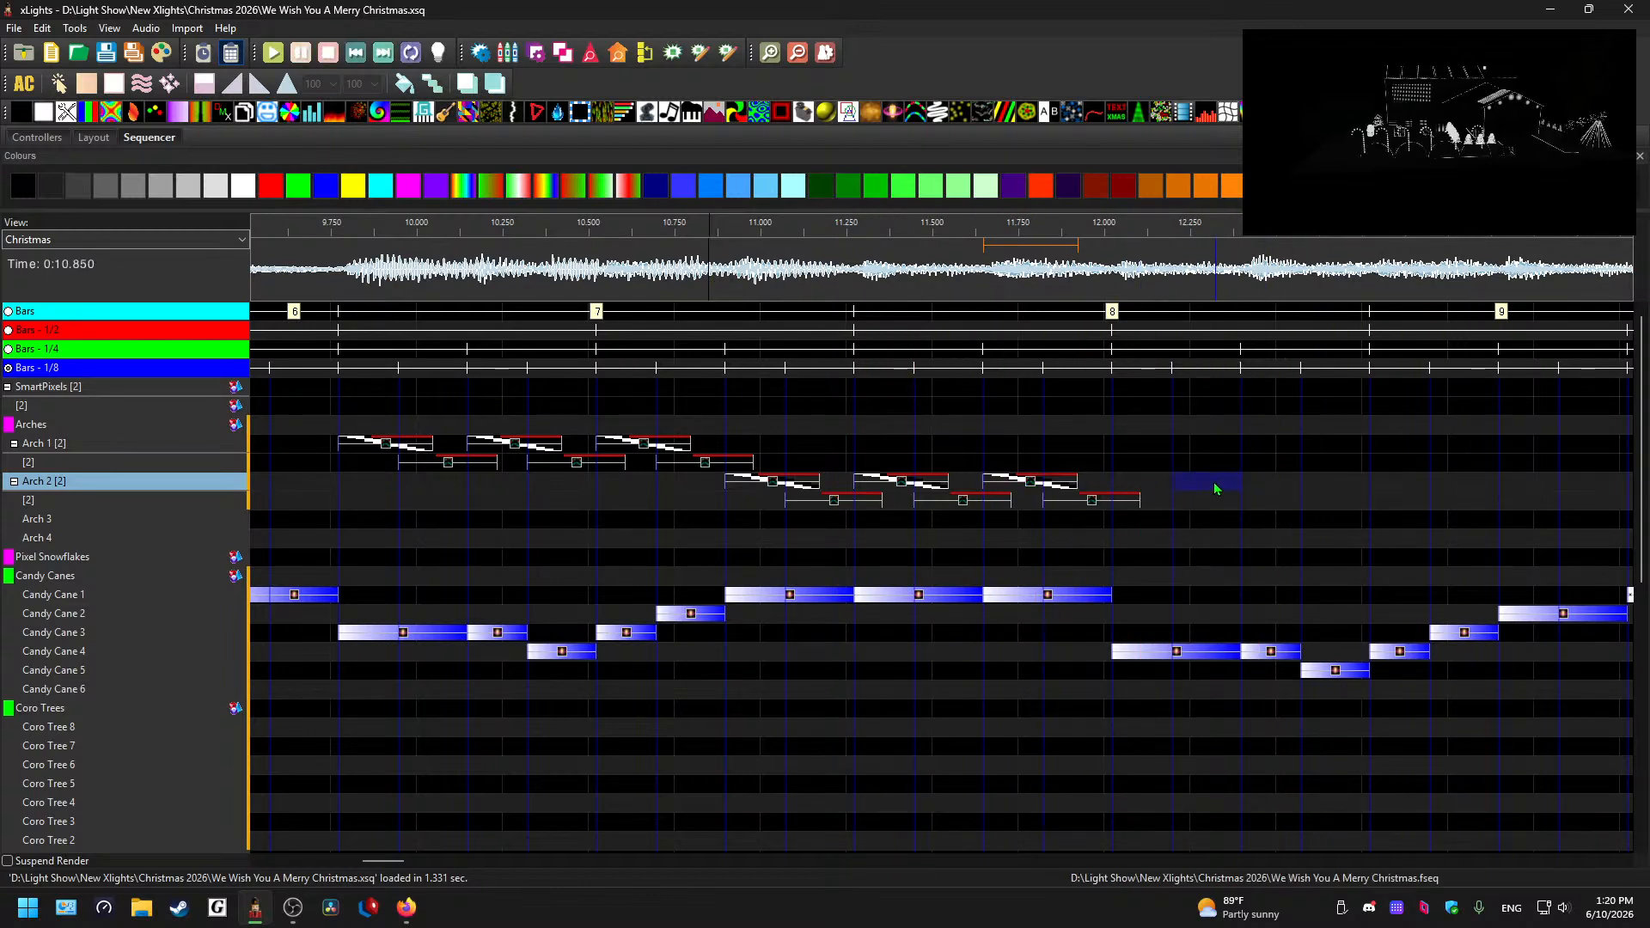
key("ctrl+v")
key("space")
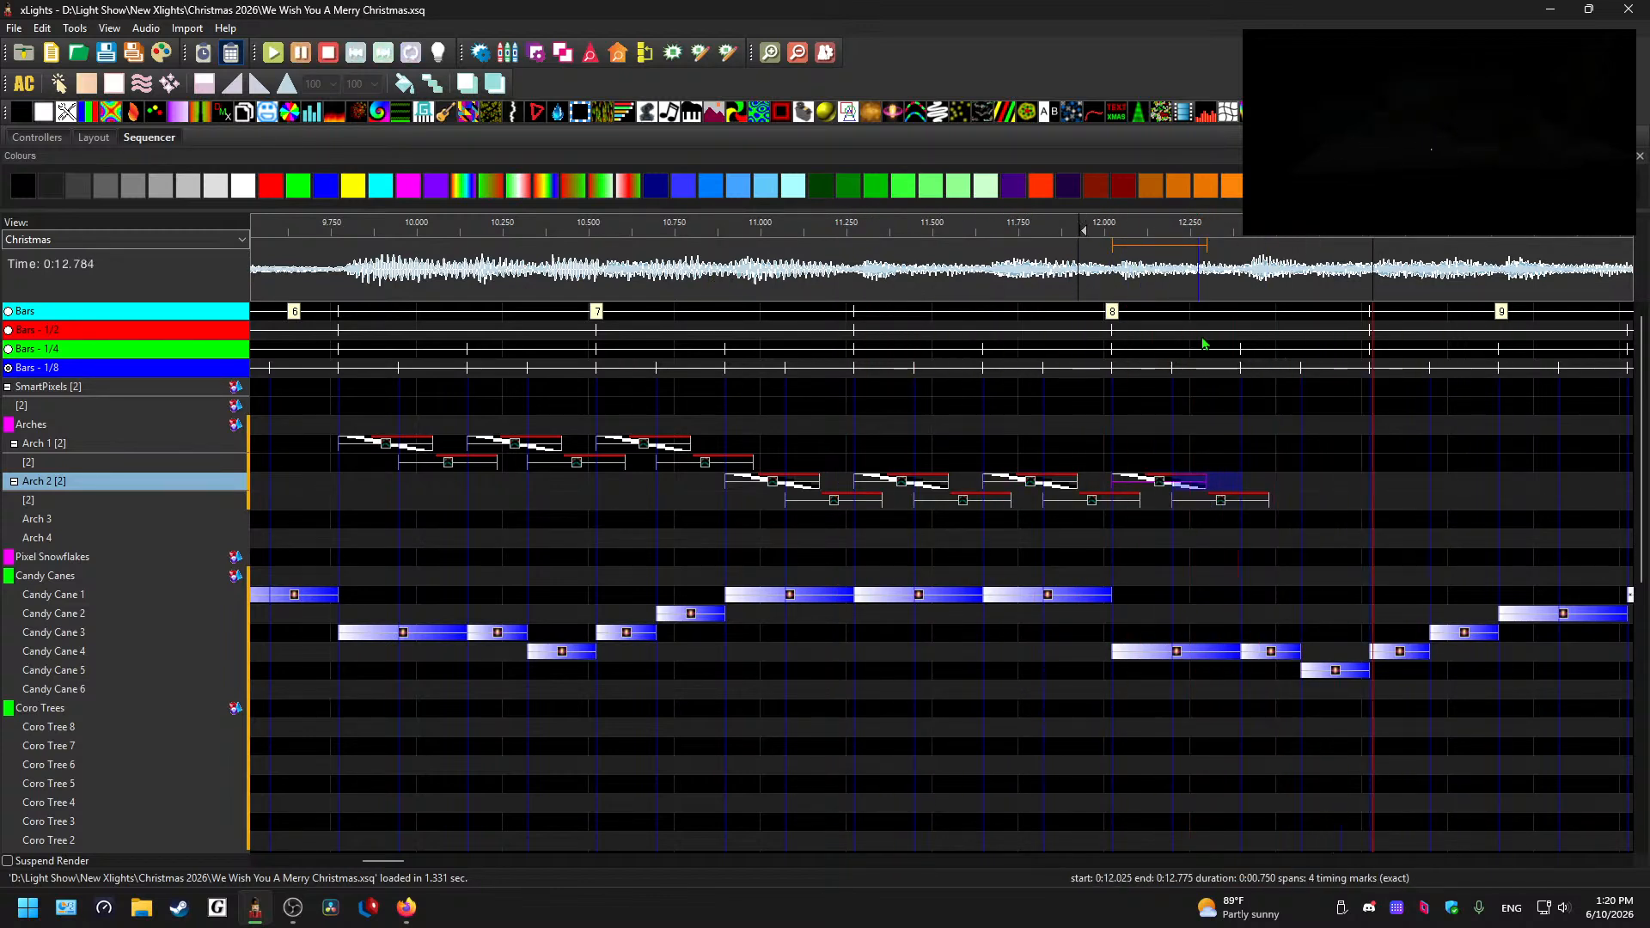
key("space")
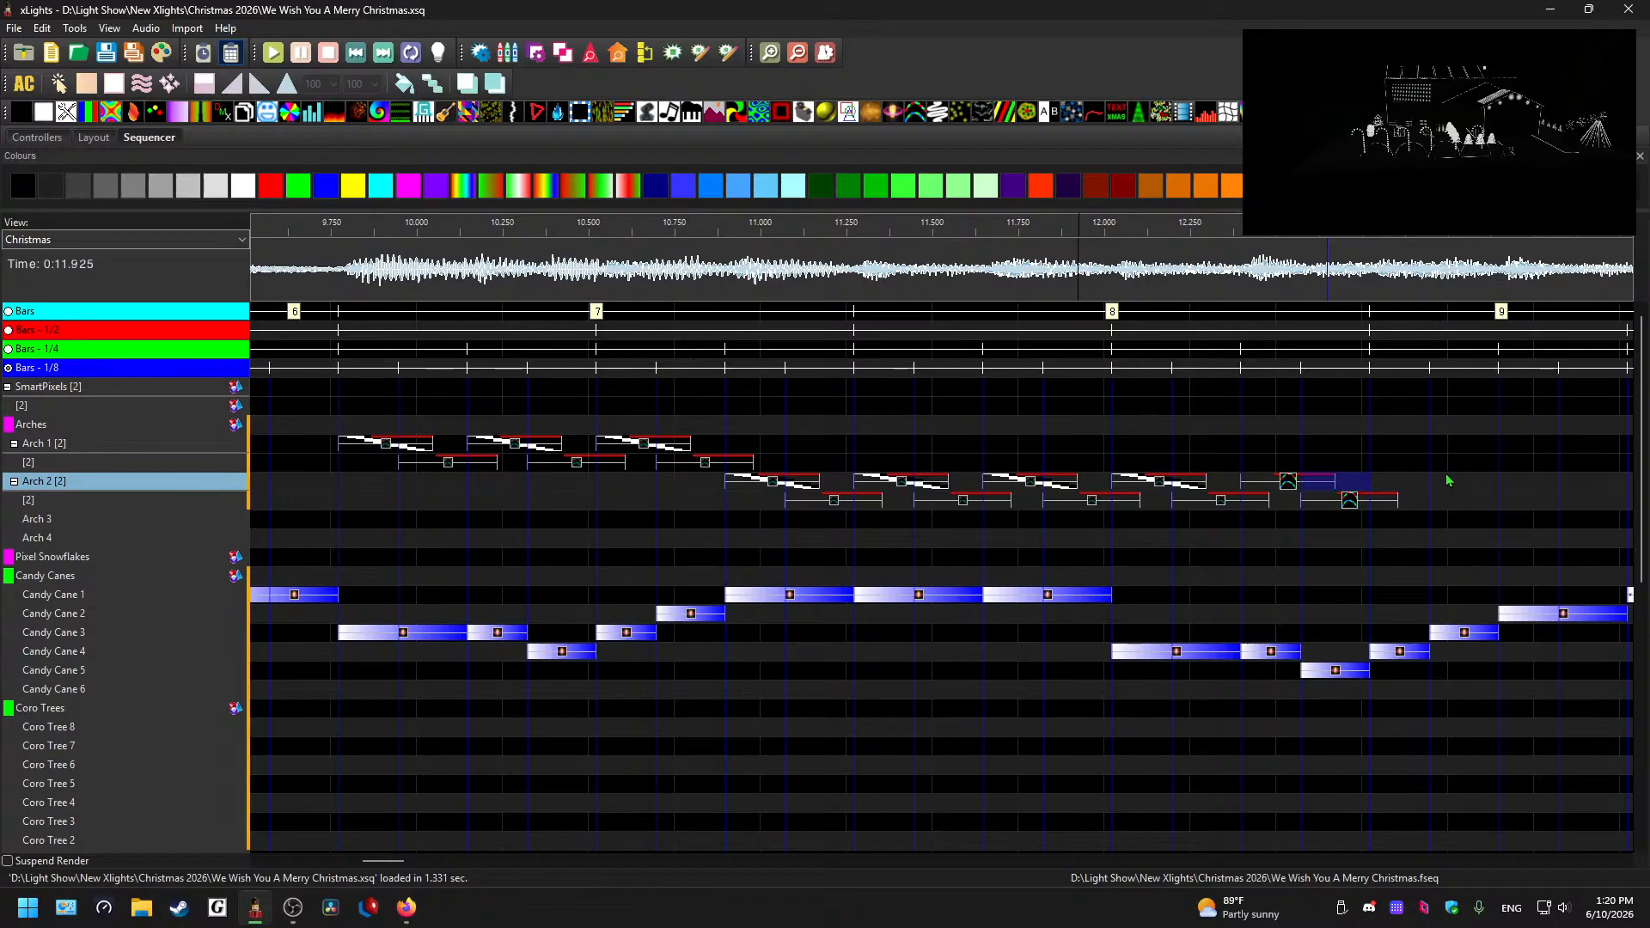
left_click(1439, 484)
key("ctrl+v")
left_click(1344, 264)
key("space")
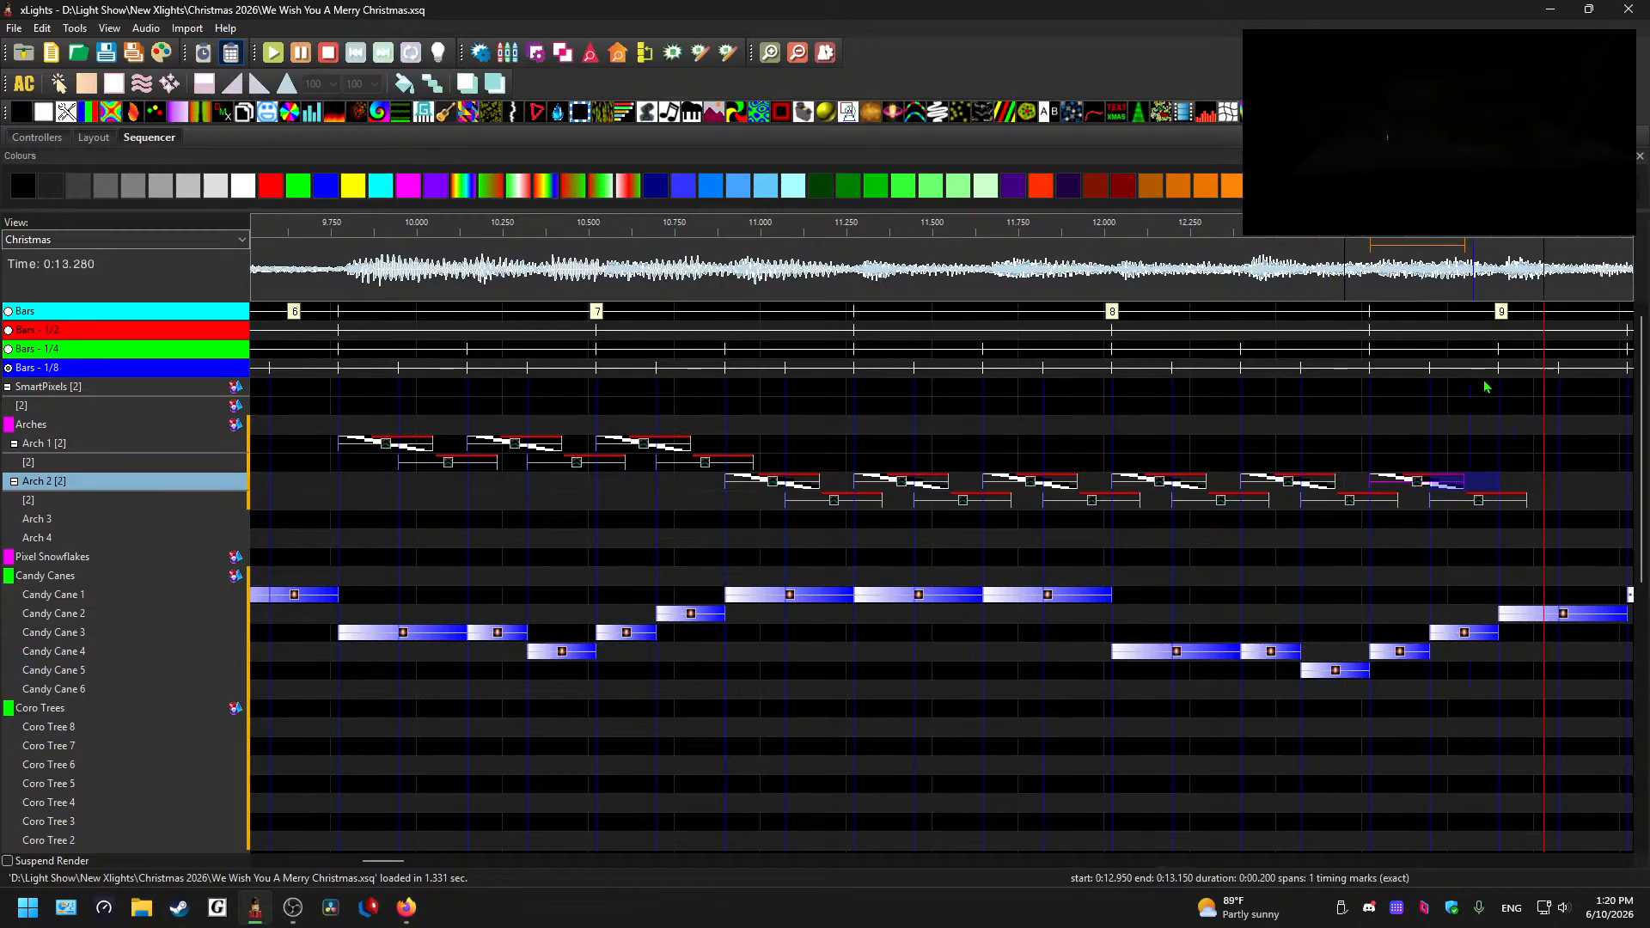
key("space")
- Add a second layer to Arch 3 and paste the SingleStrand pair there at about 13.15 seconds
left_click_drag(384, 860, 413, 860)
right_click(102, 516)
left_click(172, 523)
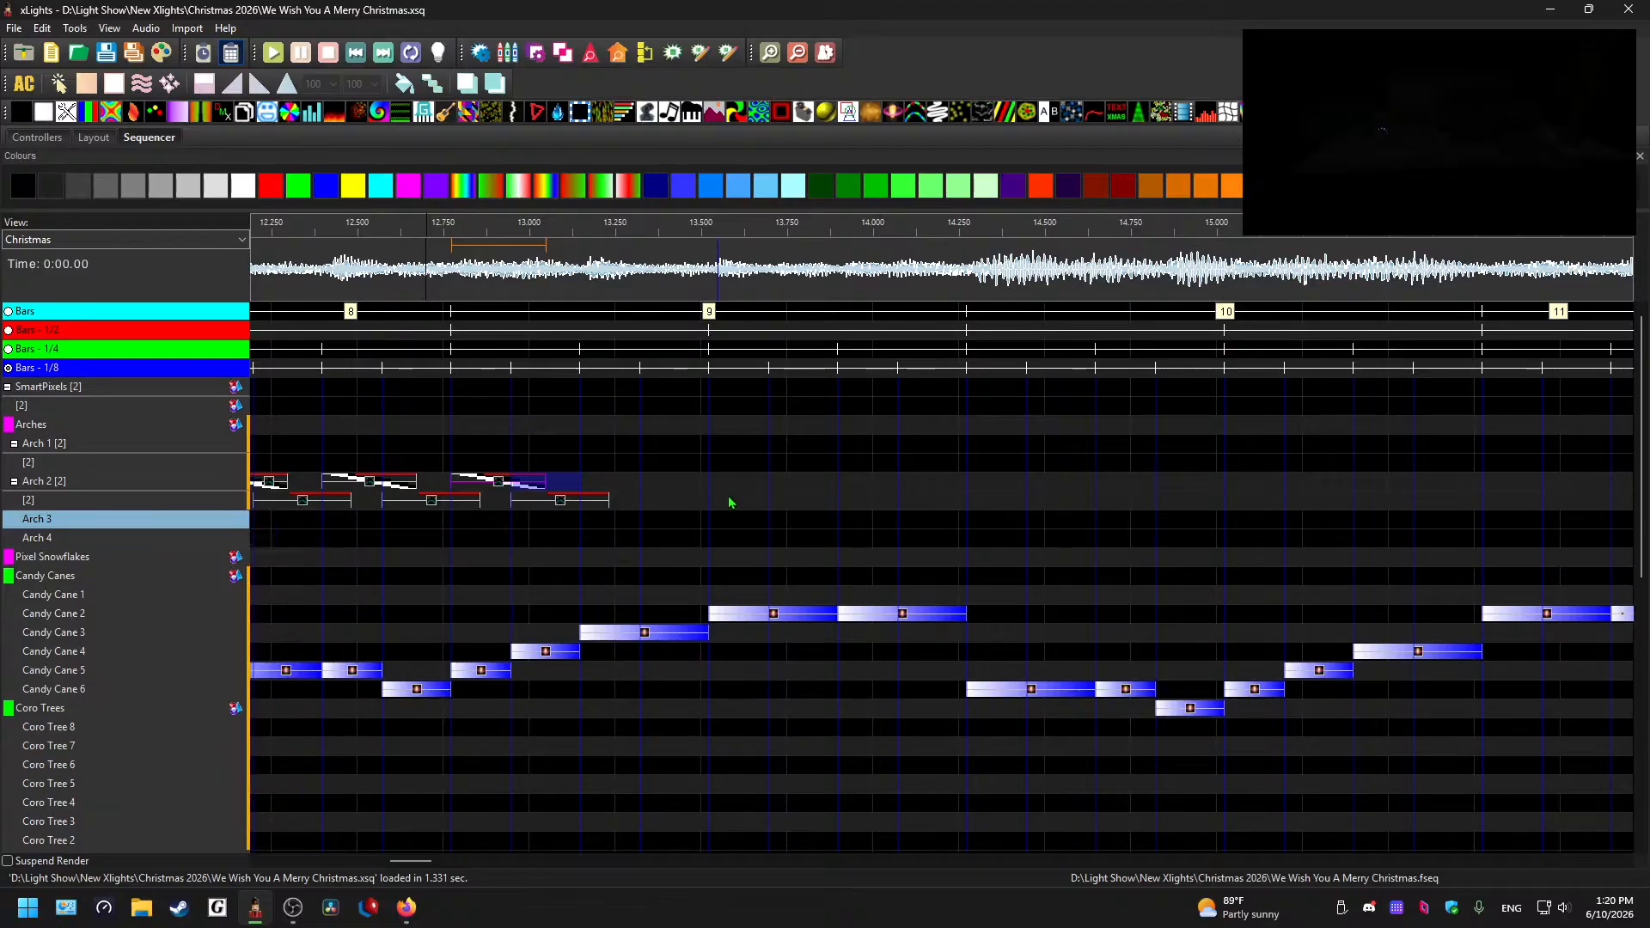
key("ctrl+v")
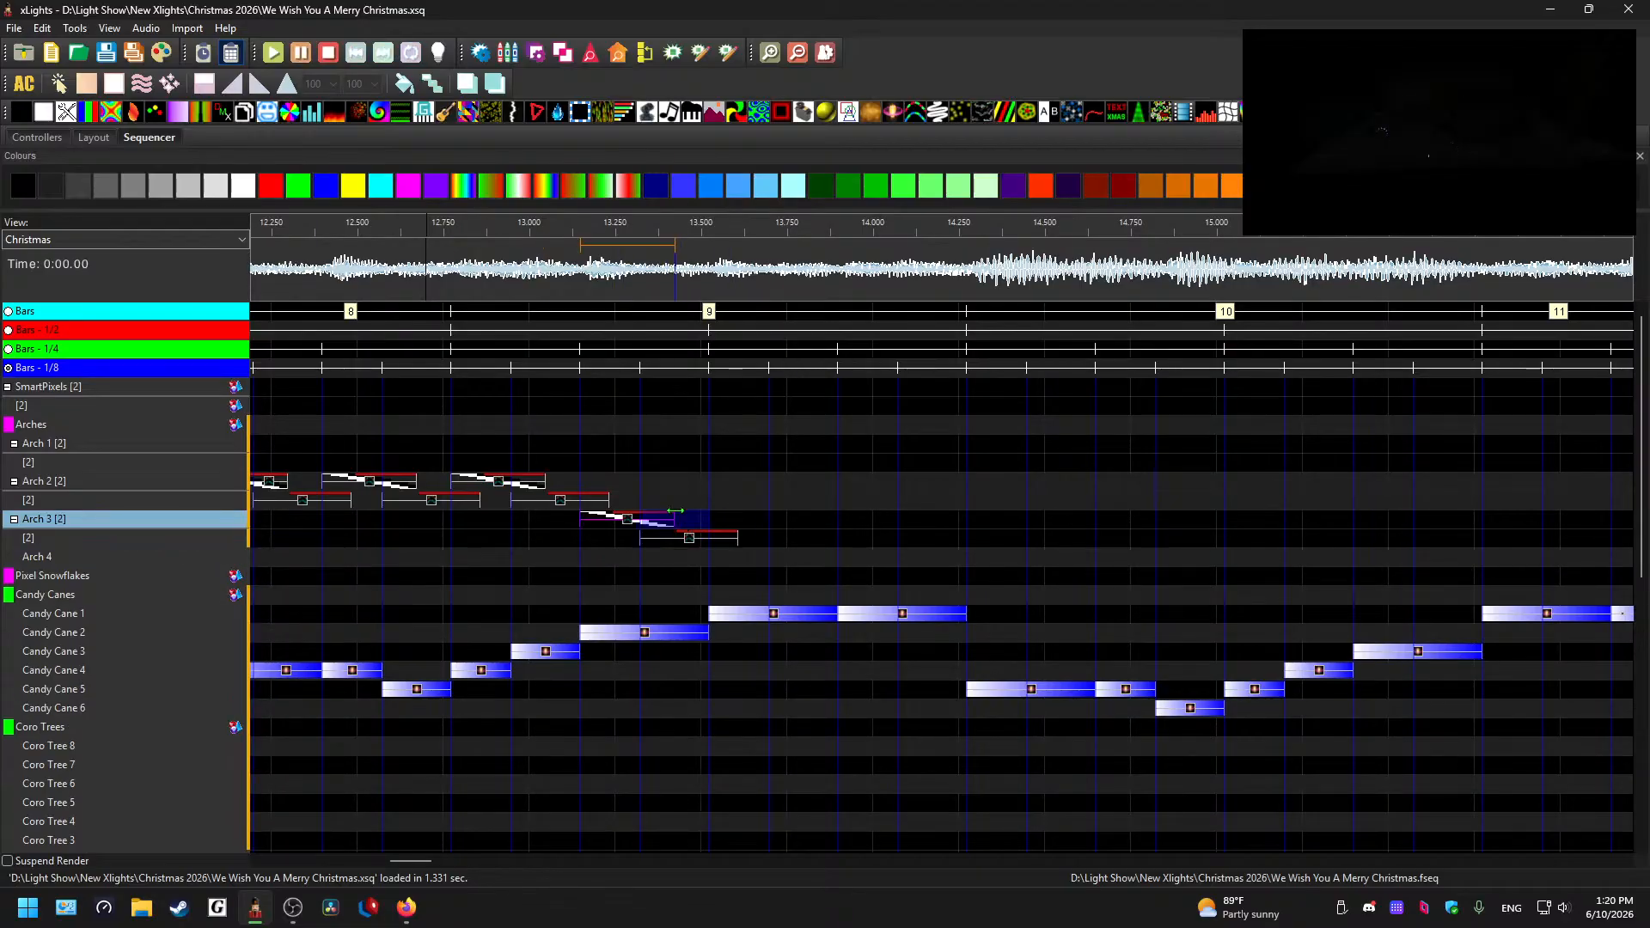
- Play Arch 3 from about 13.05 seconds and copy the SingleStrand pair to about 13.53 and 13.9 seconds
left_click(548, 265)
key("space")
key("space")
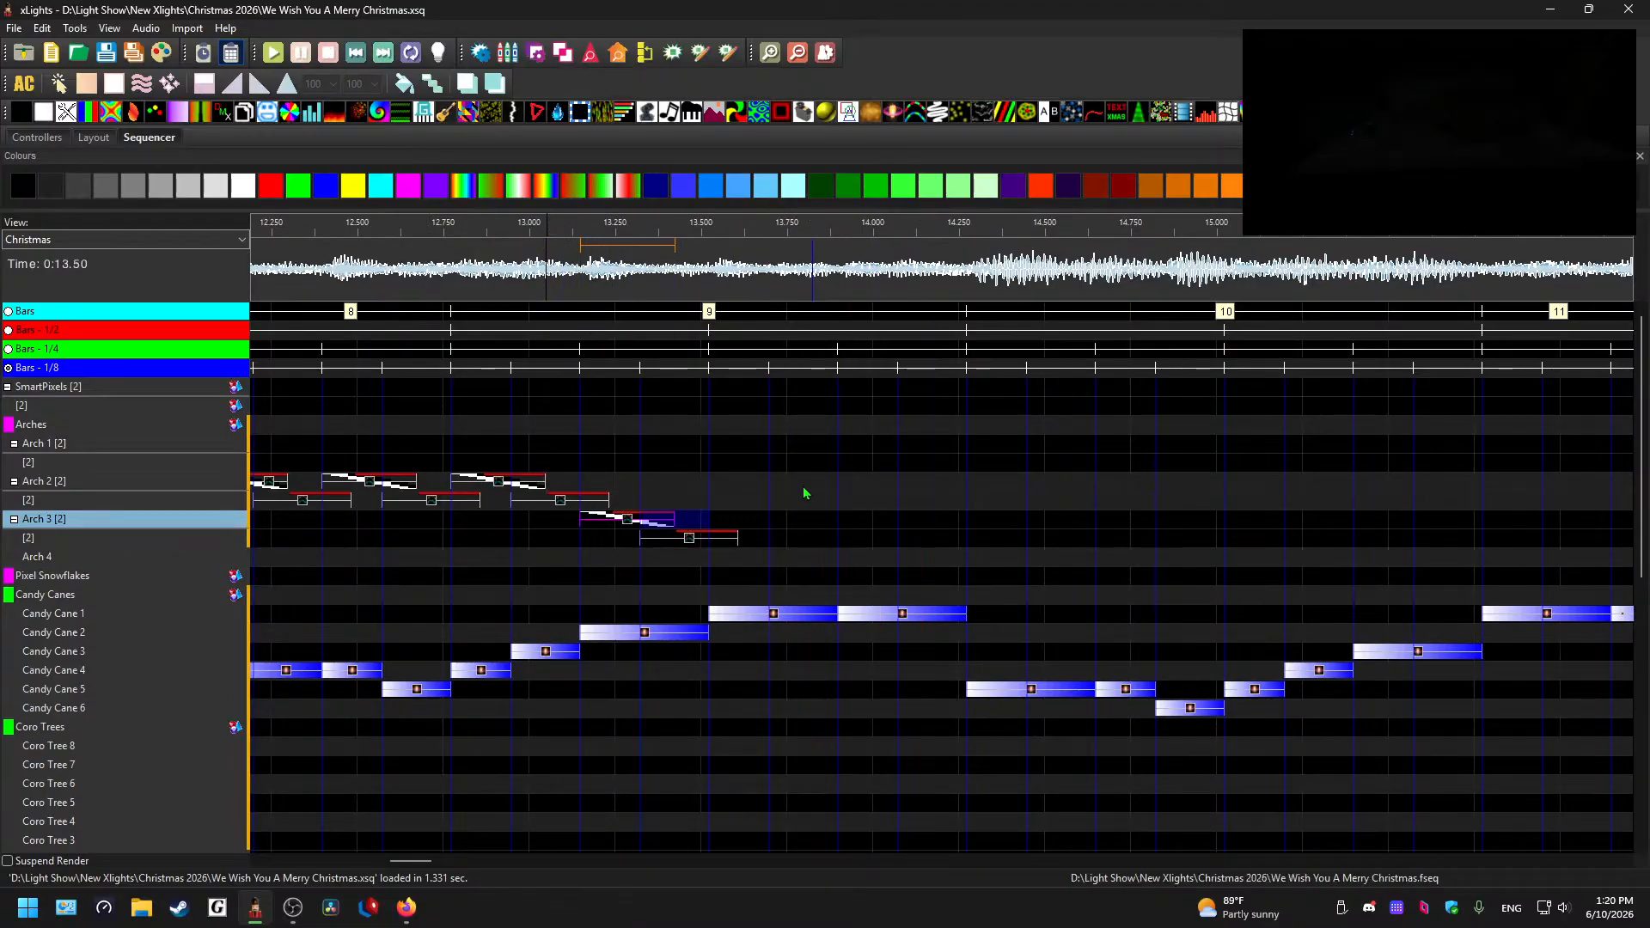
key("ctrl+v")
key("ctrl+v")
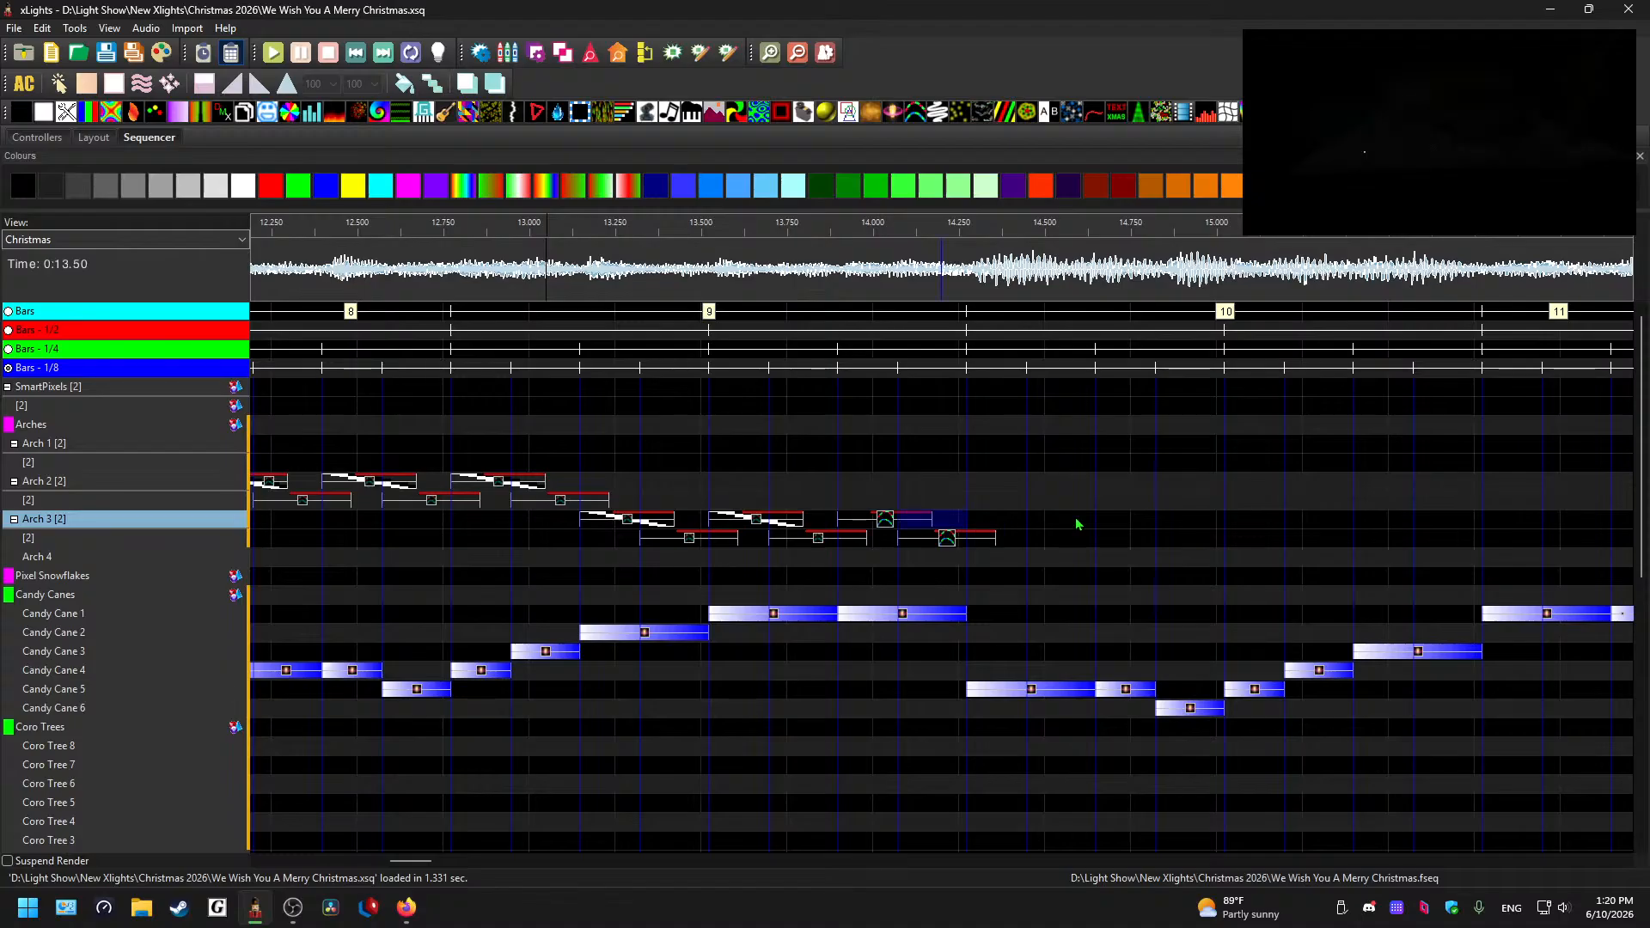
- Try a fourth SingleStrand pair on Arch 3 at about 14.28 seconds, play from 13.225 seconds and delete the pair
key("ctrl+v")
left_click(612, 268)
key("space")
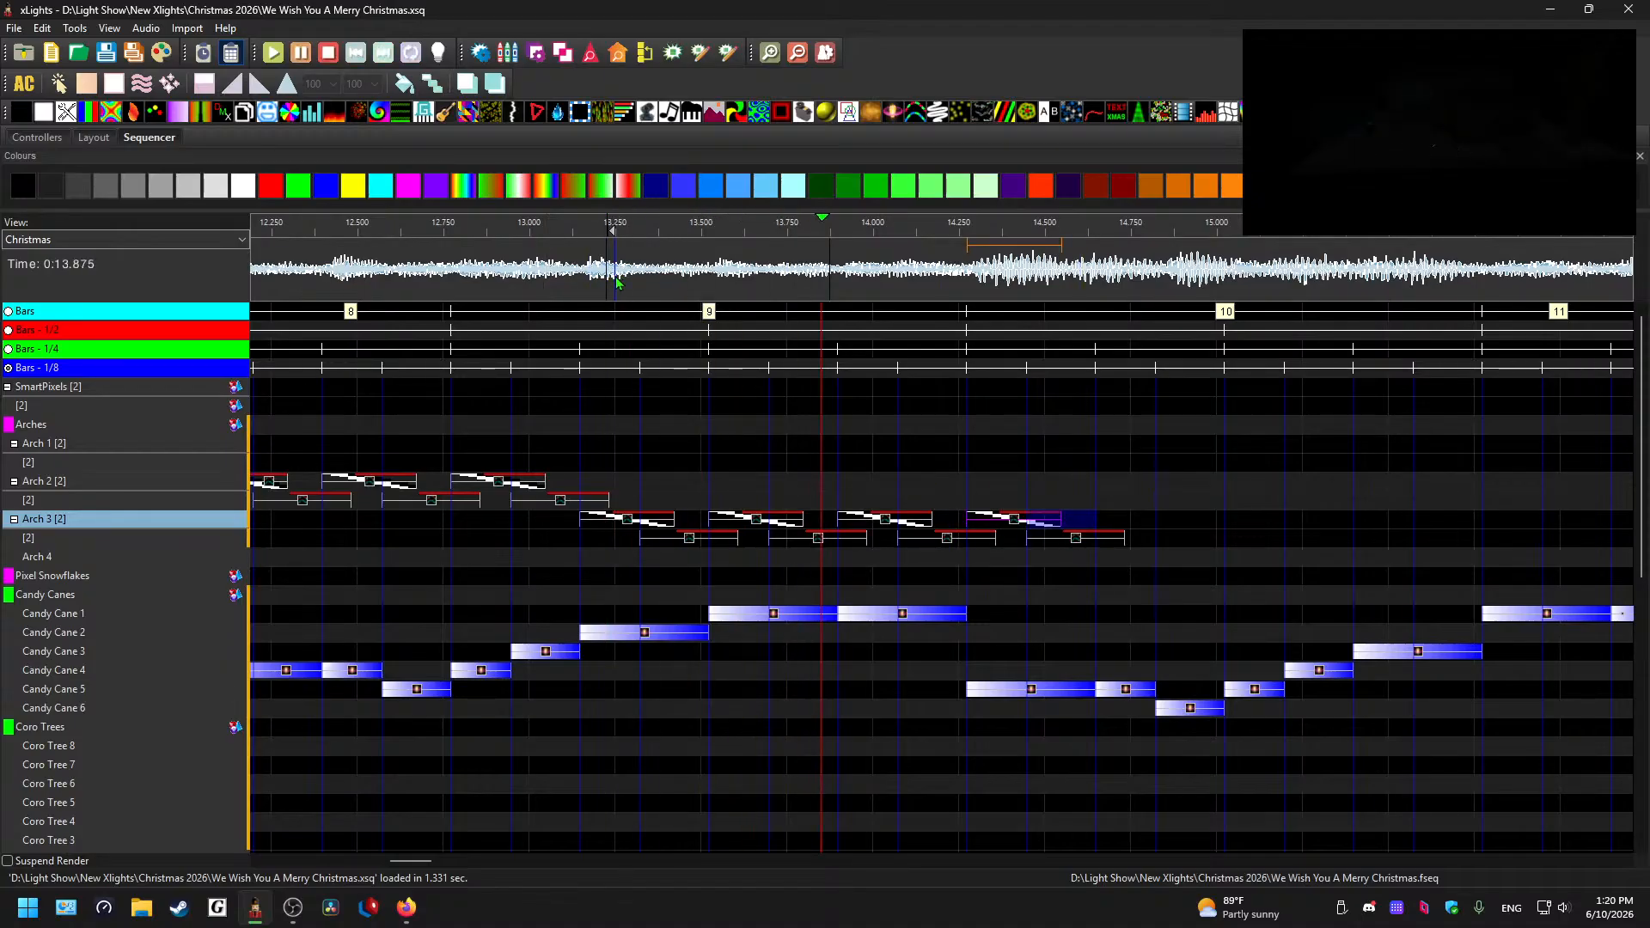
key("space")
key("Delete")
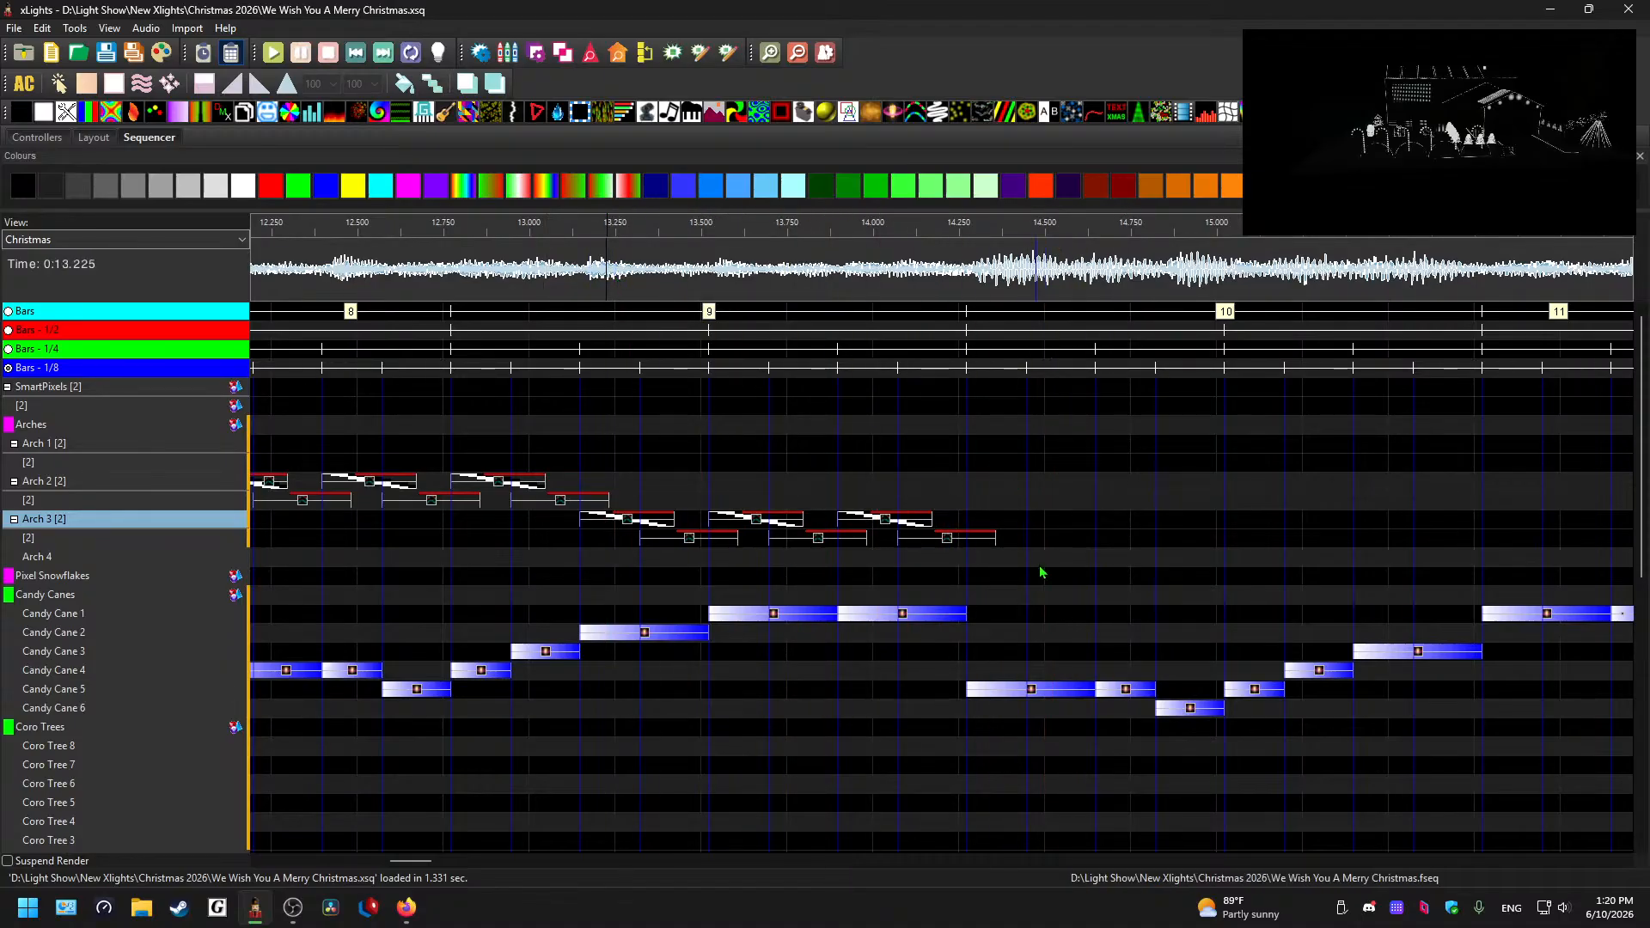
- Insert a layer below Arch 4, paste the SingleStrand pair at about 14.28 seconds and play it
left_click(88, 537)
right_click(69, 557)
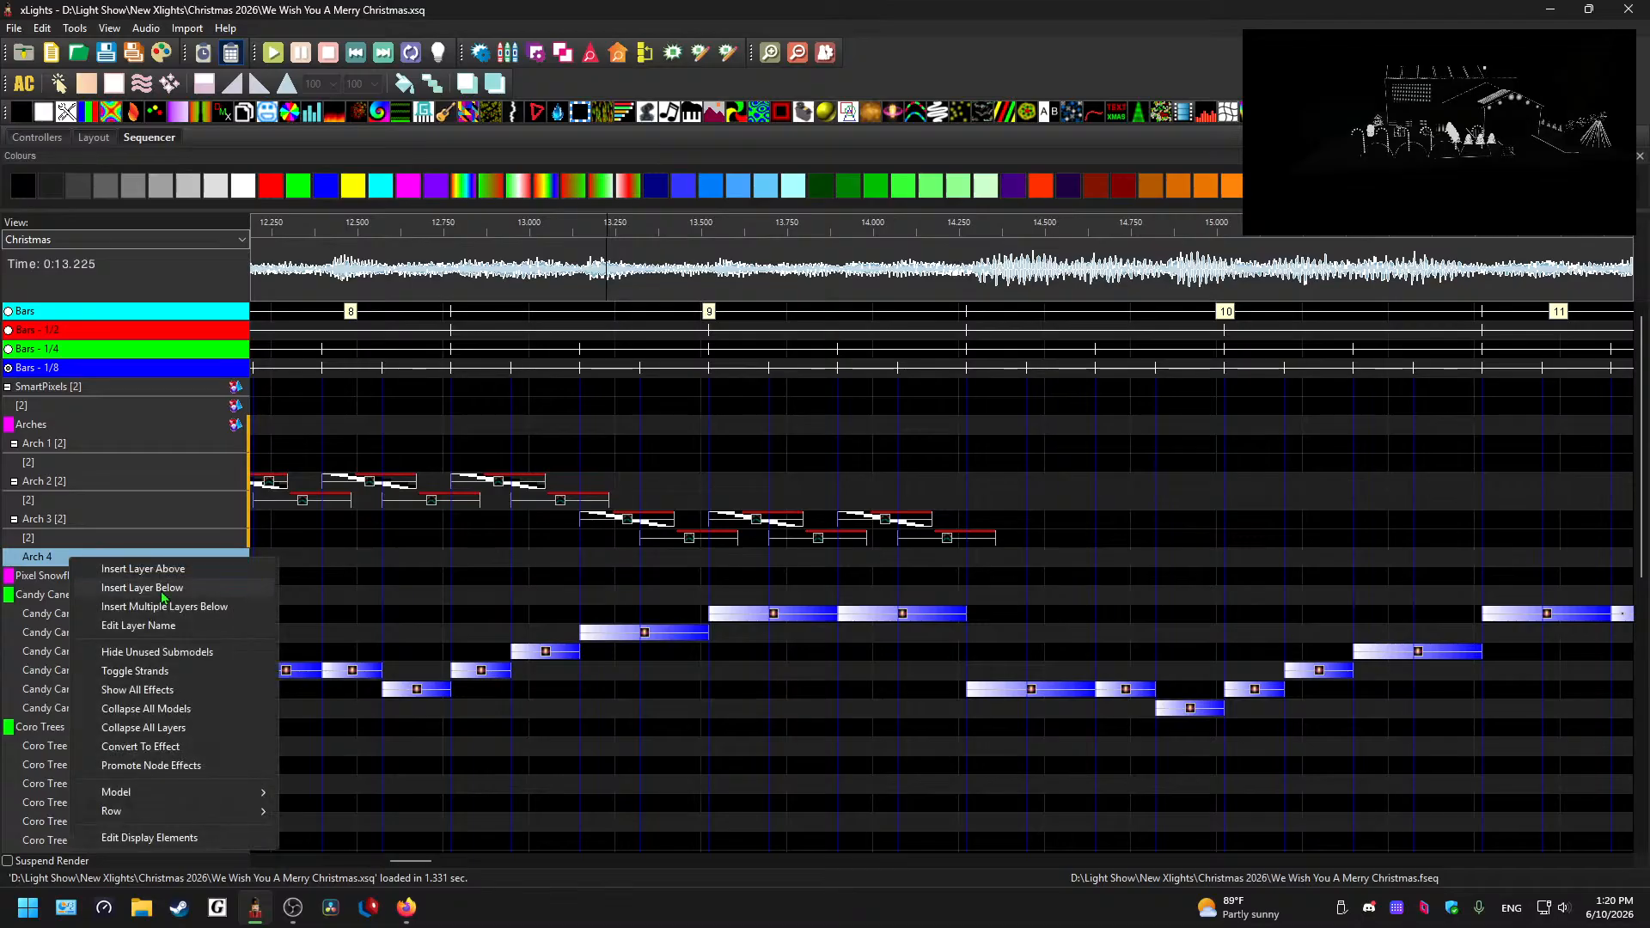
left_click(162, 590)
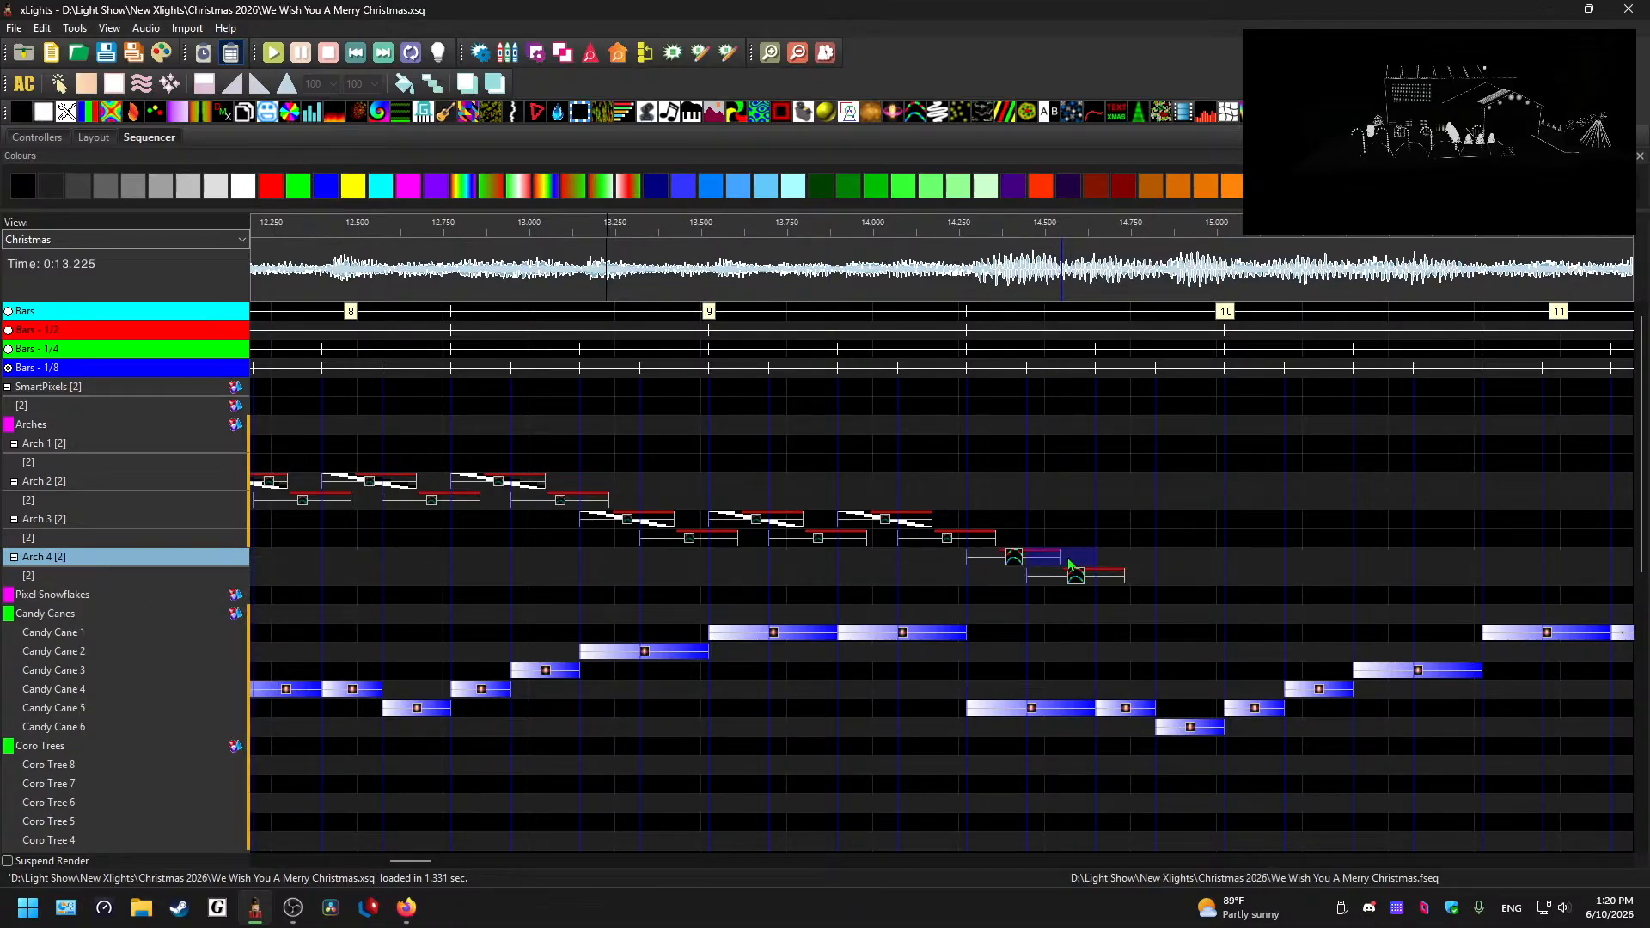
key("space")
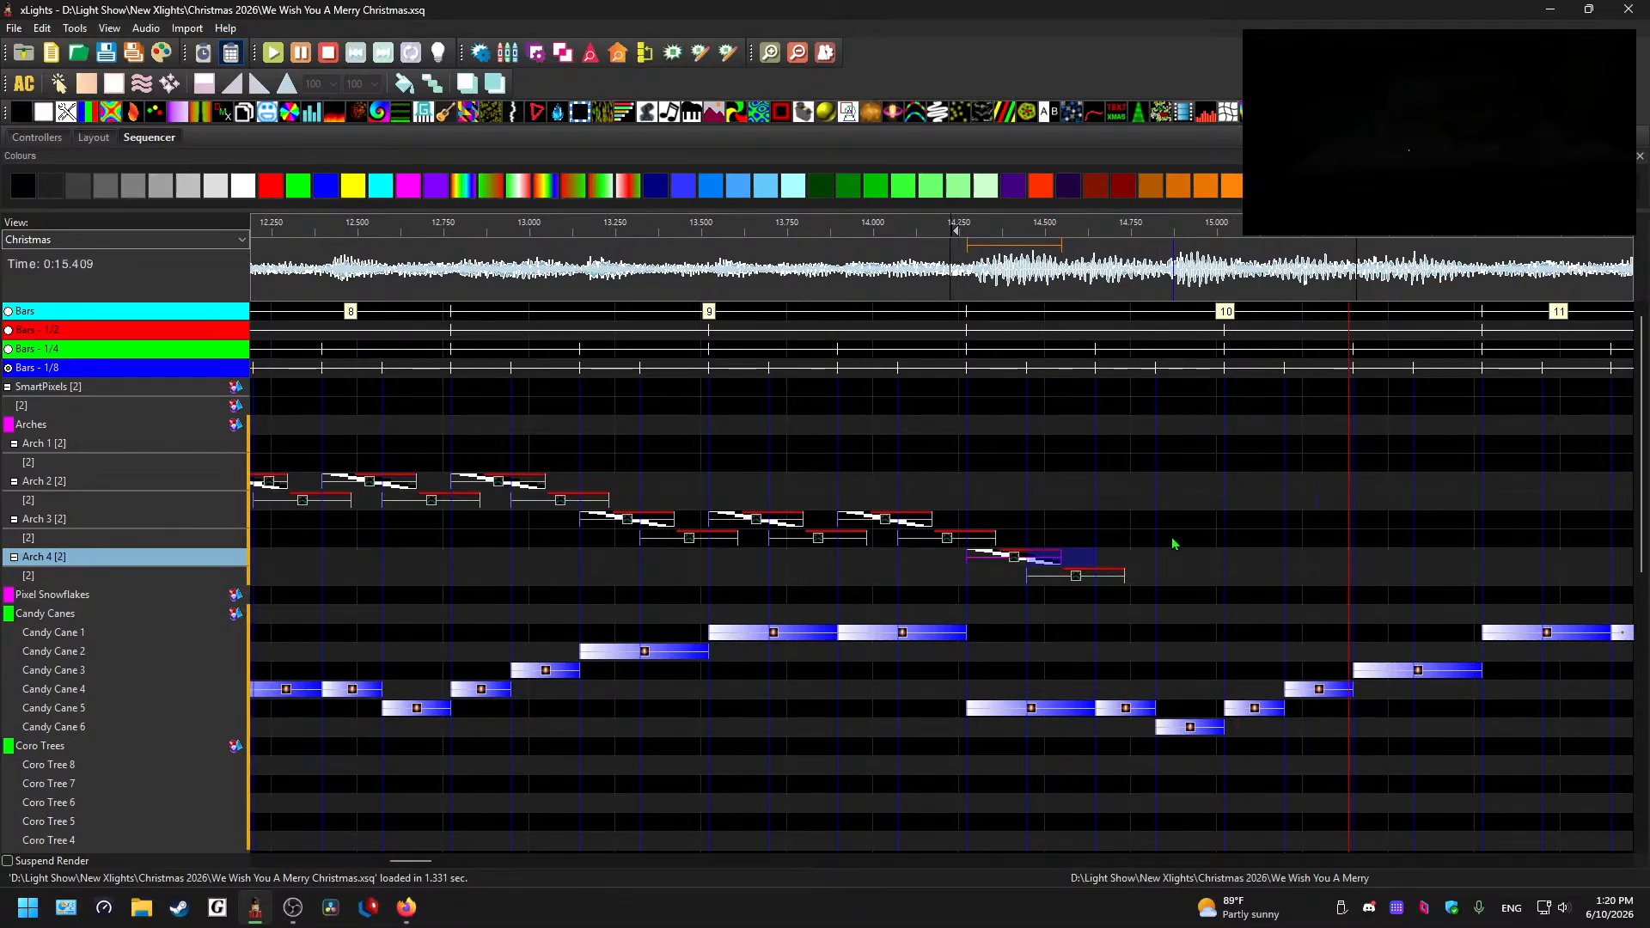
- Paste a second SingleStrand pair on Arch 4 at about 14.65 seconds and play it from about 14.53 and 14.28 seconds
key("space")
left_click(1177, 558)
key("ctrl+v")
left_click(1054, 225)
key("space")
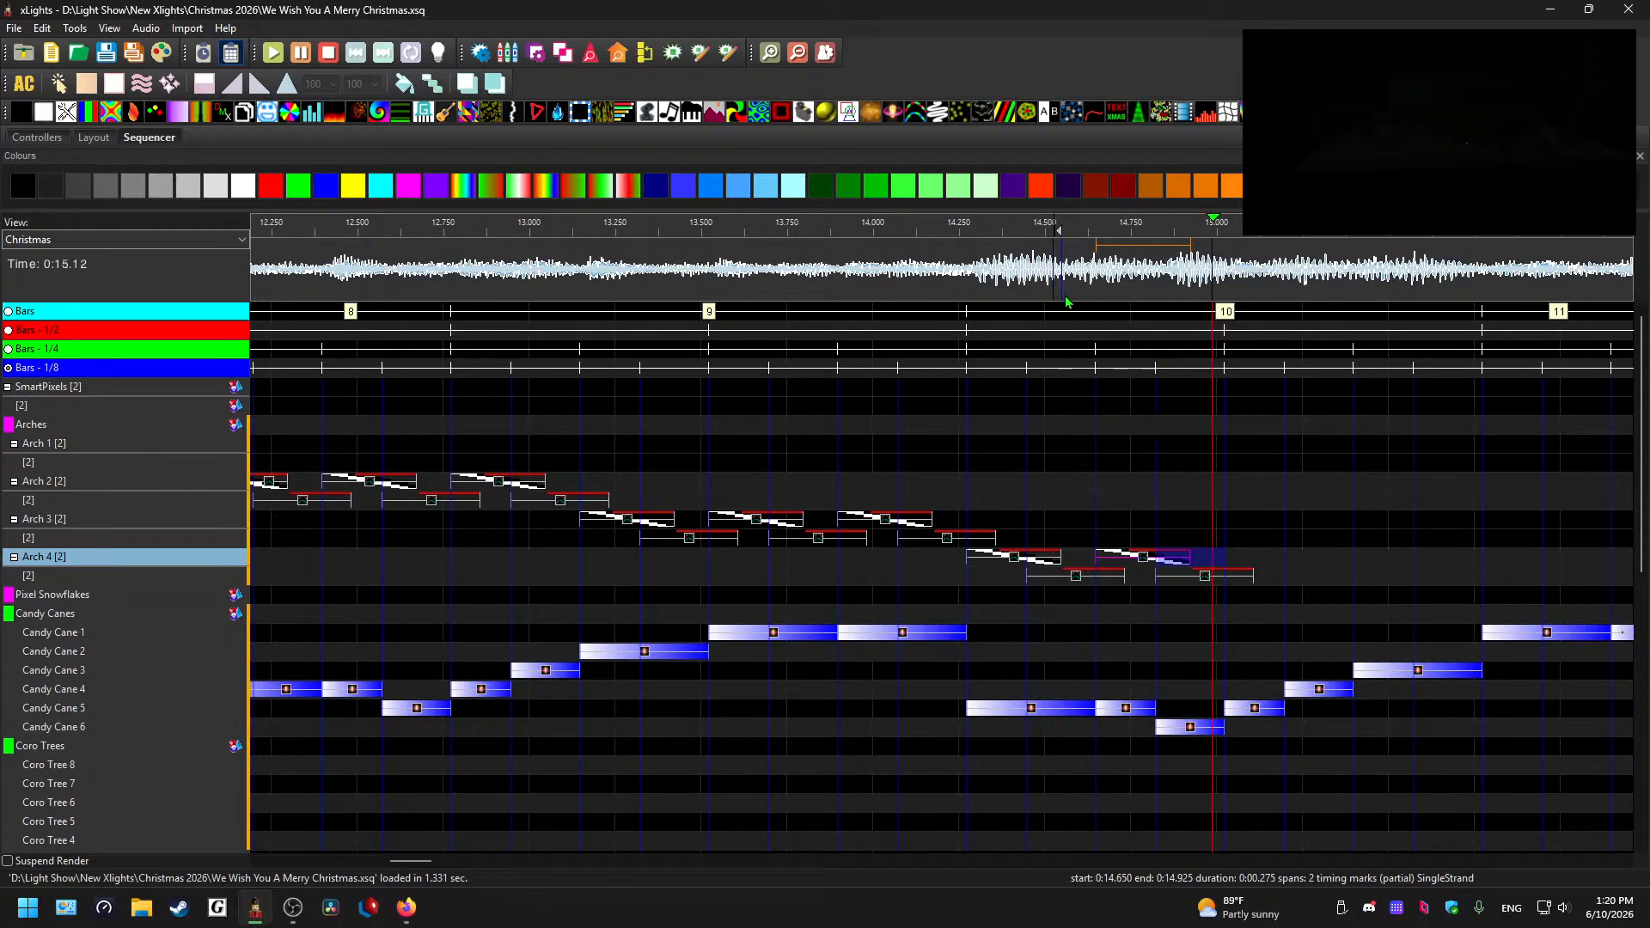
key("space")
left_click(968, 286)
key("space")
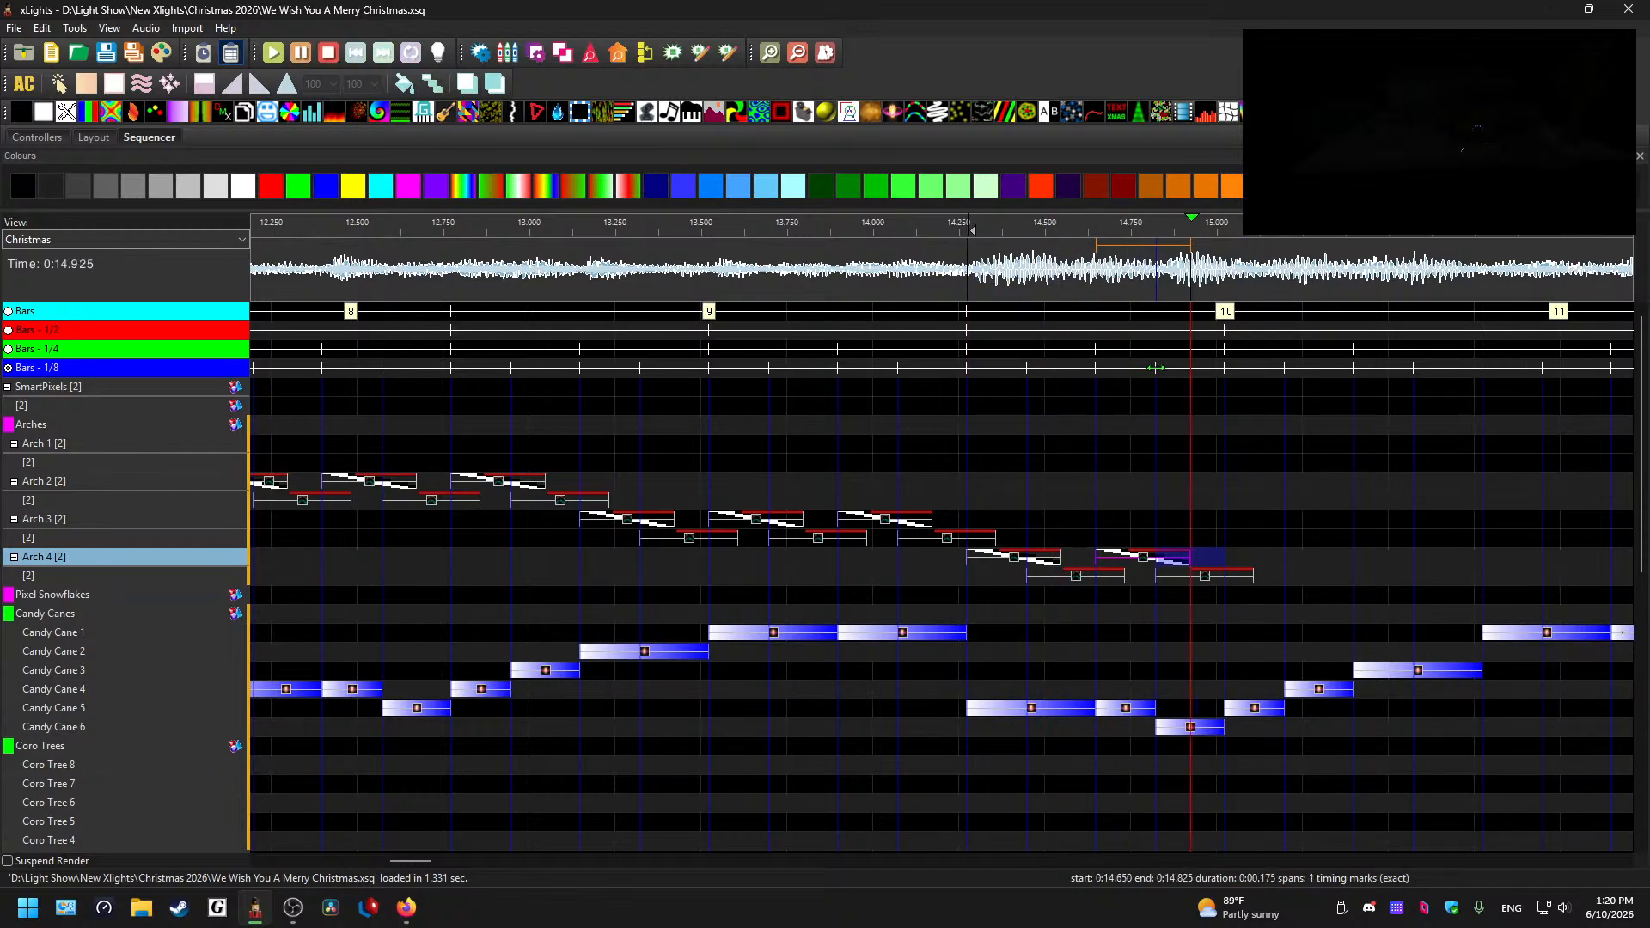
- Paste a third SingleStrand pair on Arch 4 at about 15.03 seconds and play it
key("space")
left_click(1328, 563)
key("ctrl+v")
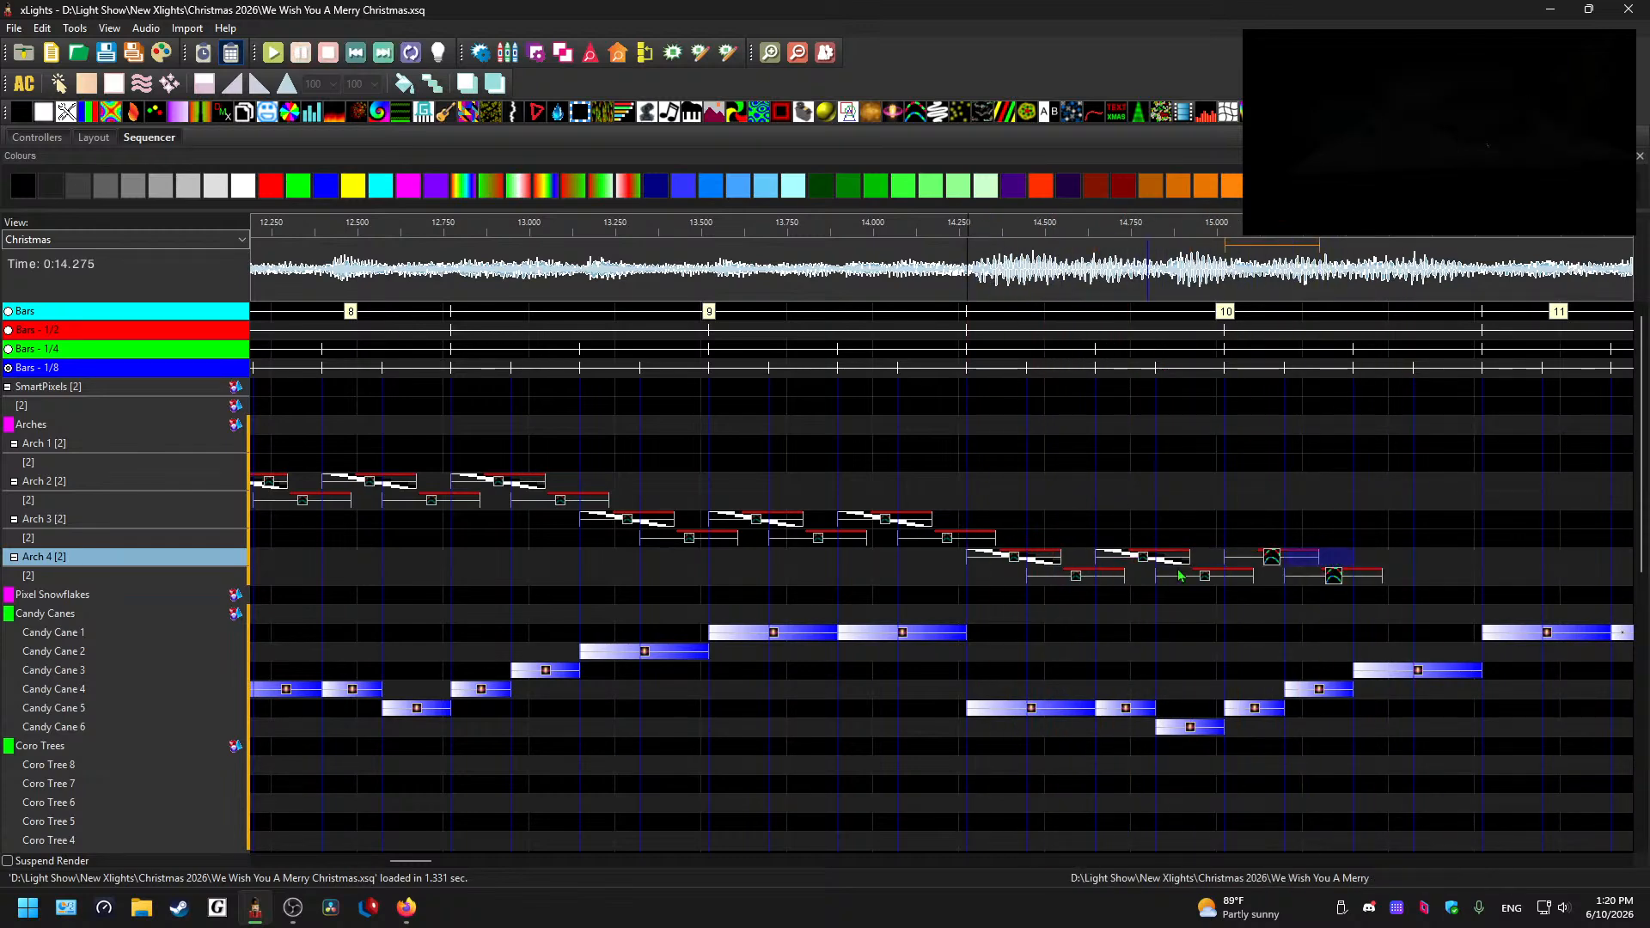
key("space")
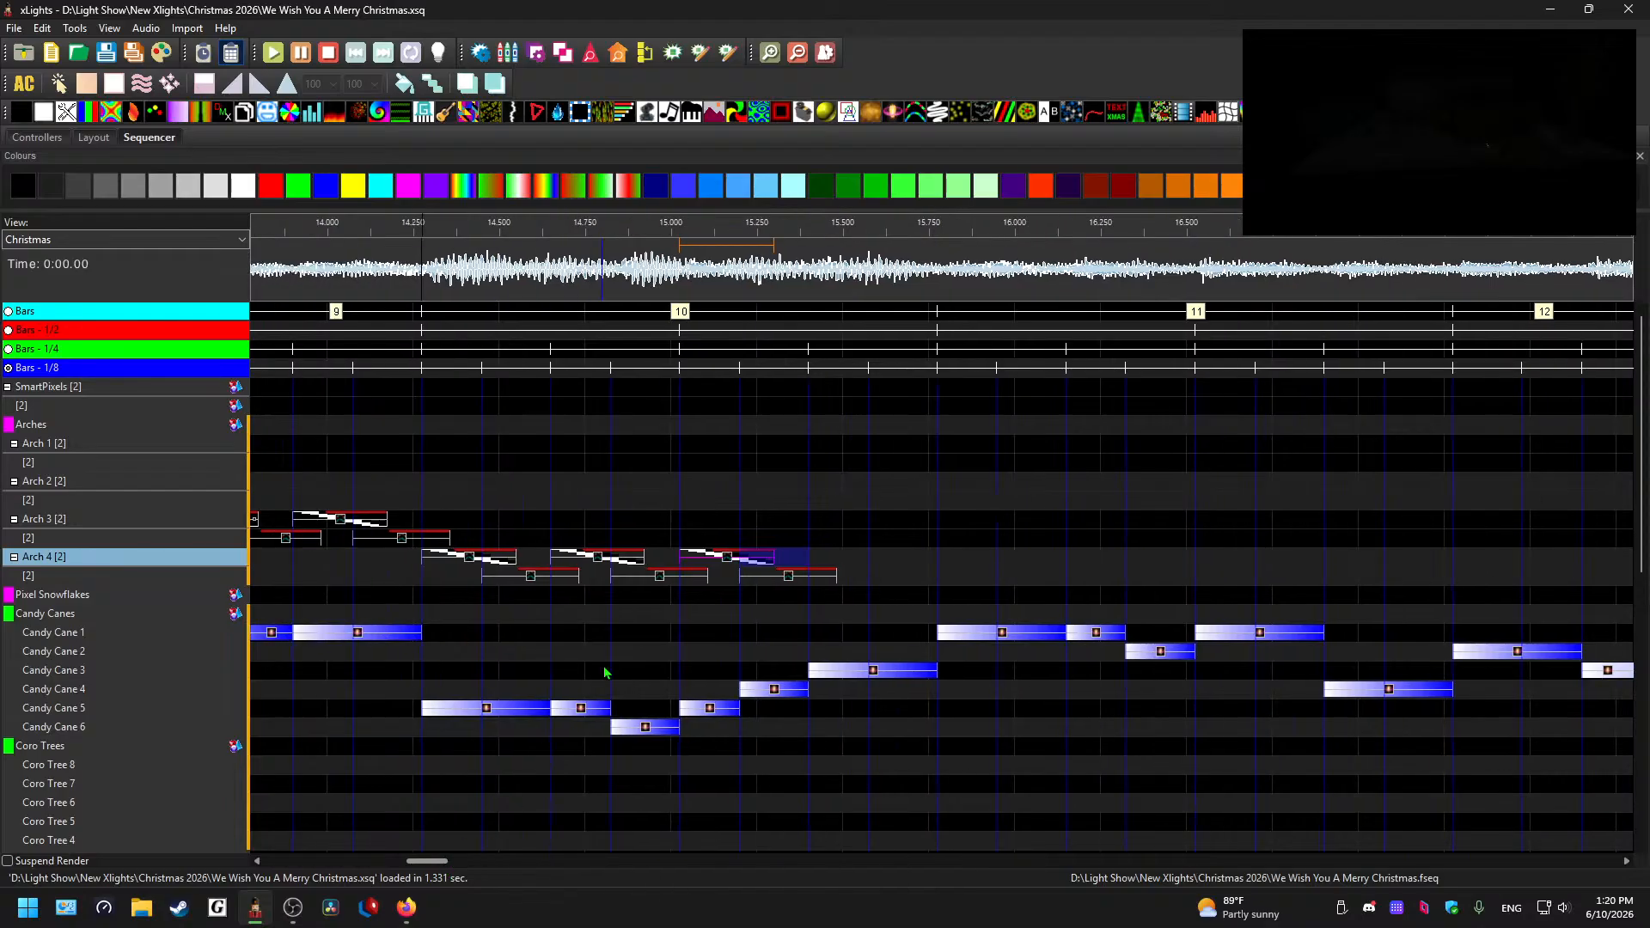
scroll(605, 672, "down", 1)
mouse_move(463, 862)
left_mouse_down()
mouse_move(440, 870)
mouse_move(460, 875)
mouse_move(445, 864)
mouse_move(462, 856)
left_mouse_up()
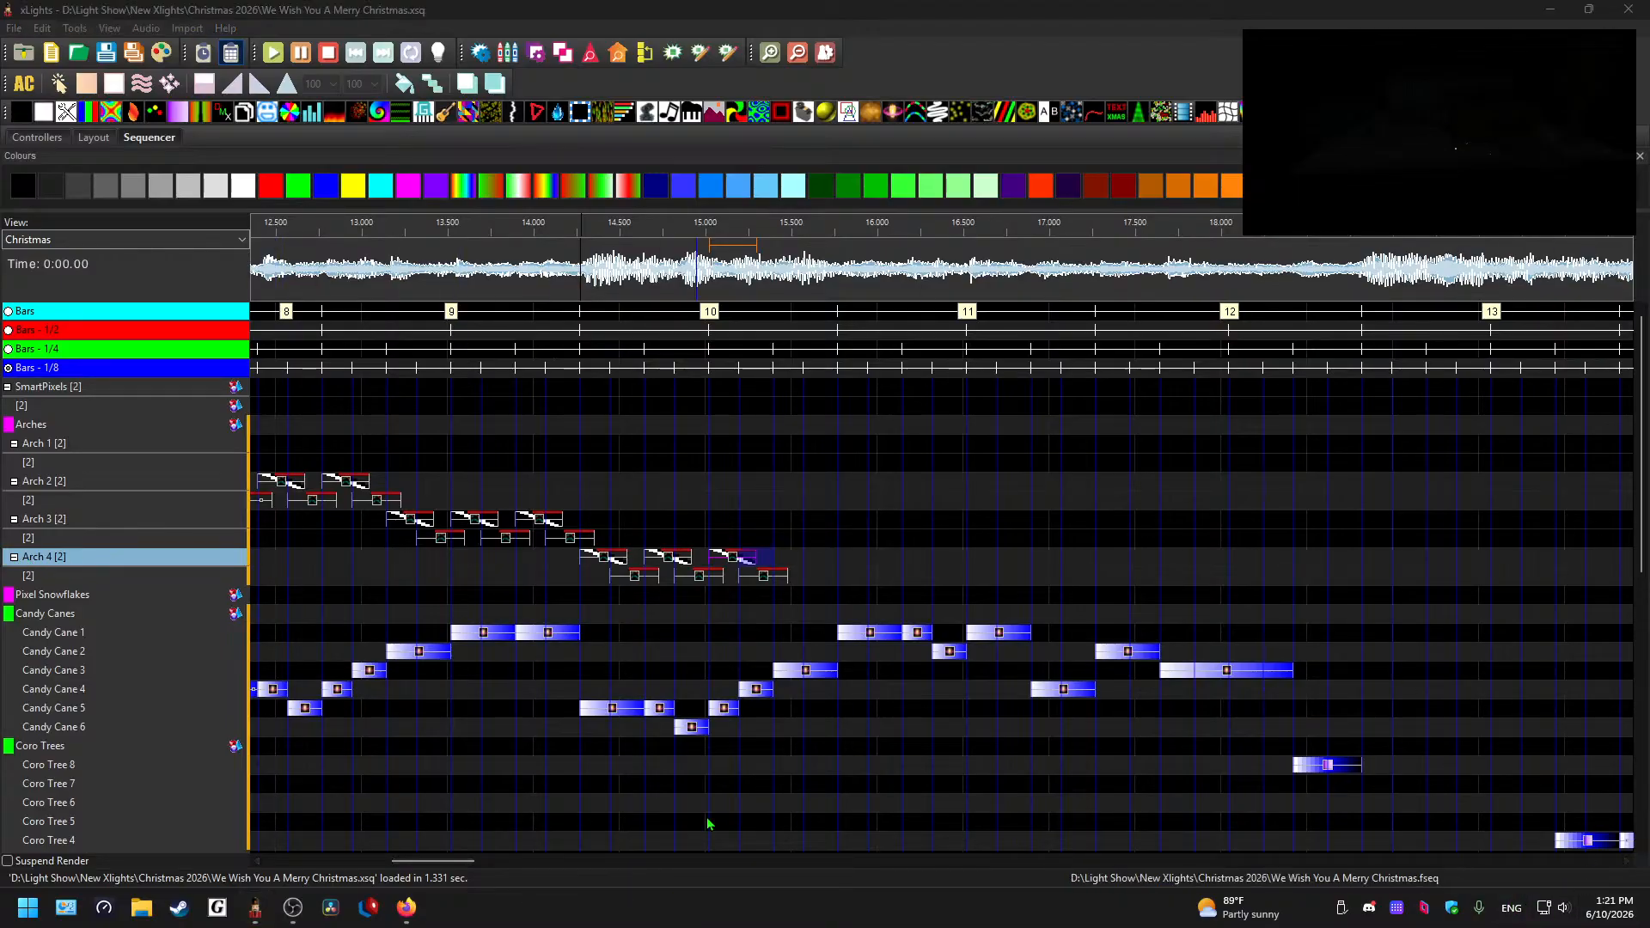
- Try a fourth SingleStrand pair on Arch 4 at about 15.4 seconds and delete it
left_click(831, 562)
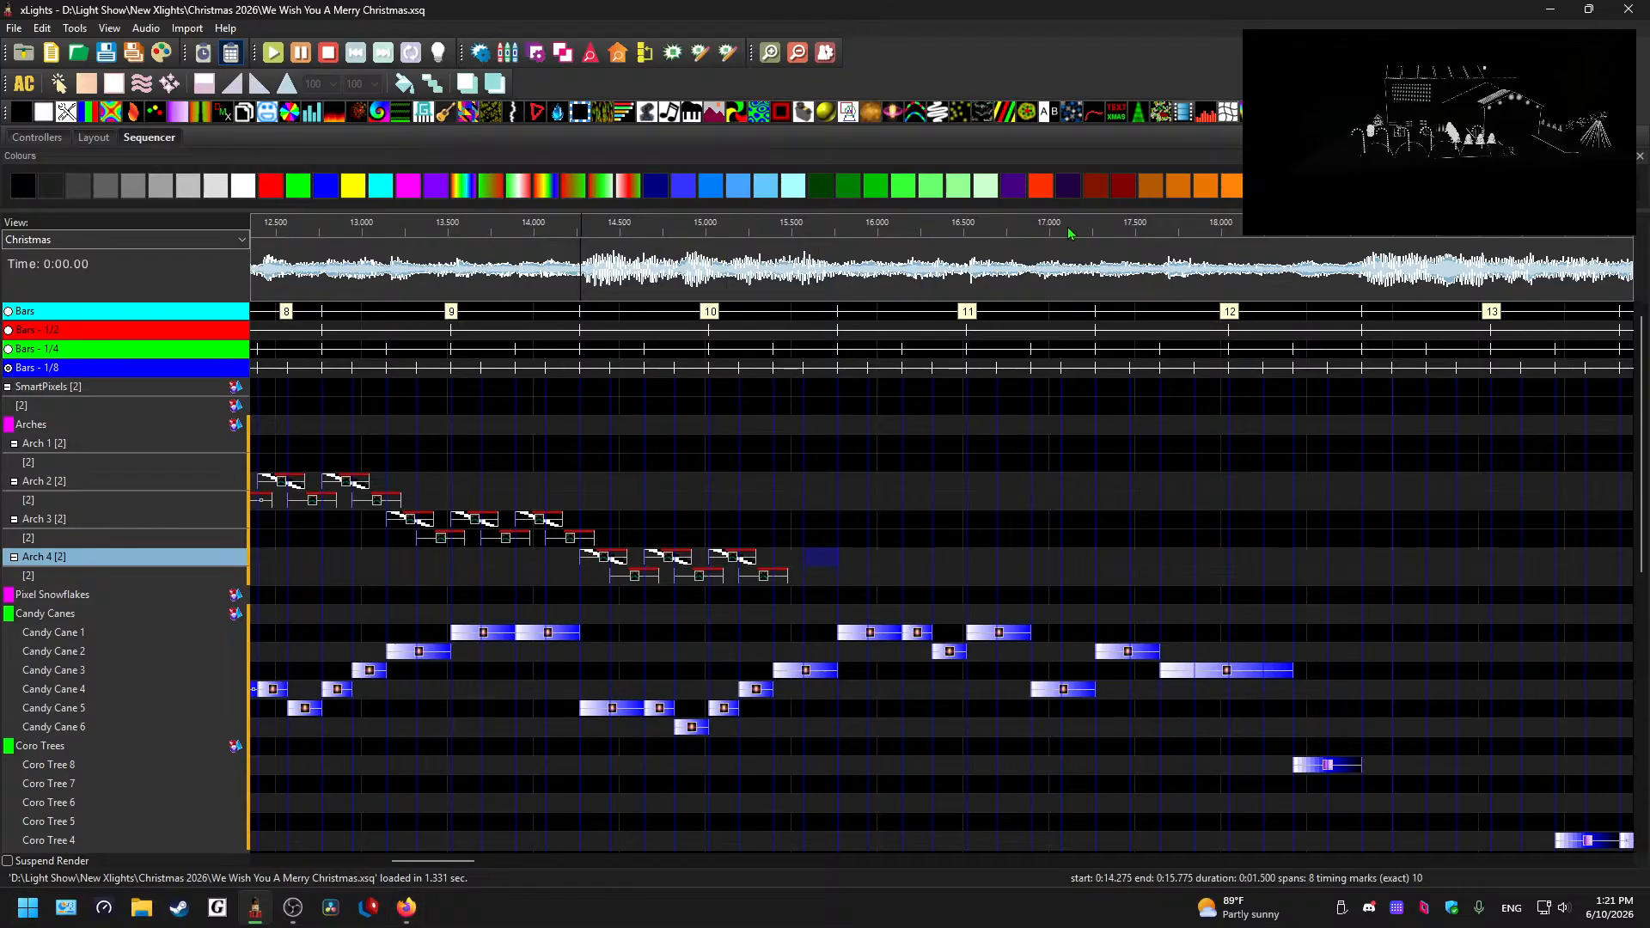
scroll(895, 521, "up", 1)
scroll(884, 528, "down", 2)
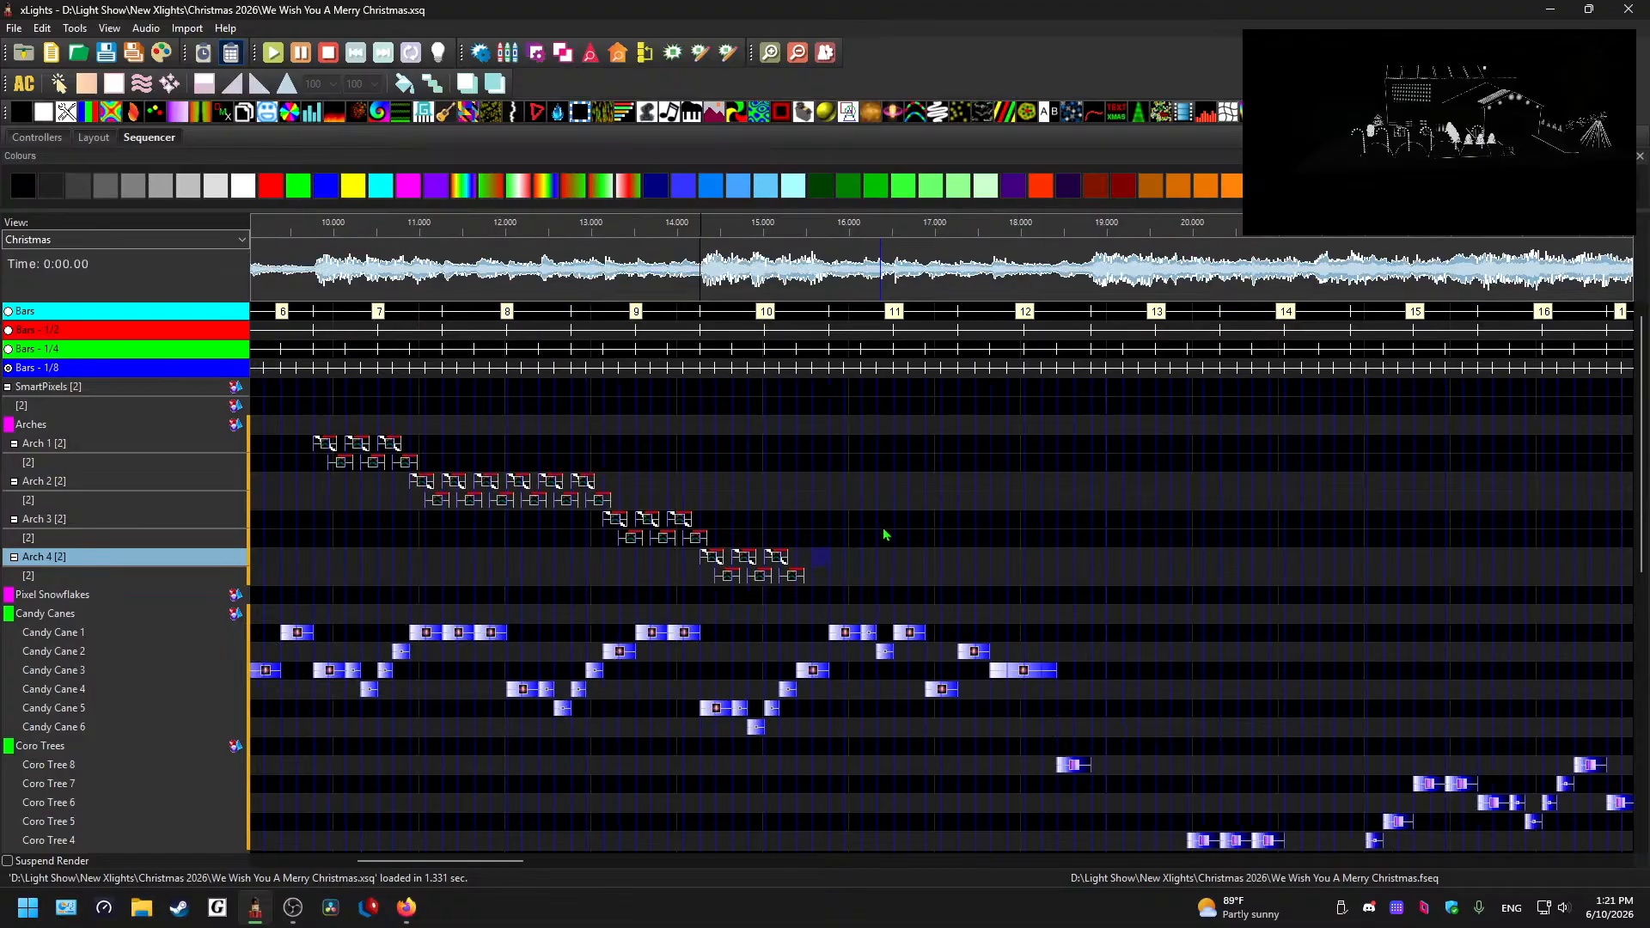
scroll(884, 528, "up", 3)
scroll(856, 544, "down", 1)
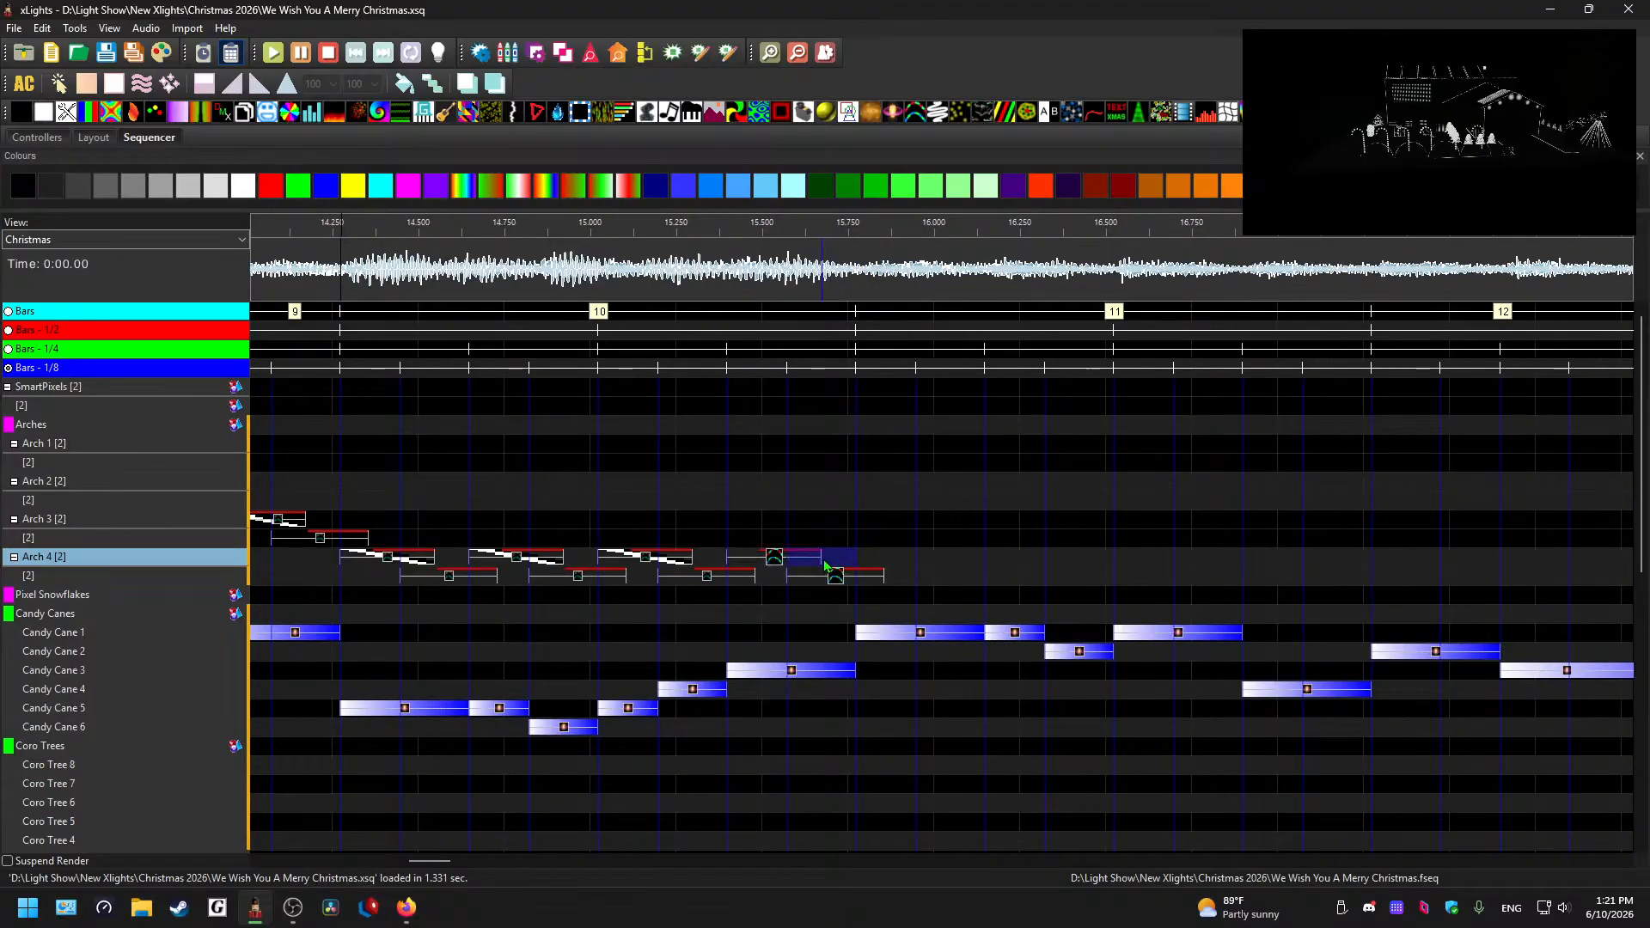
key("Delete")
- Play from about 14.58 seconds and paste the SingleStrand pair on Arch 3 at about 15.4 seconds
left_click(446, 281)
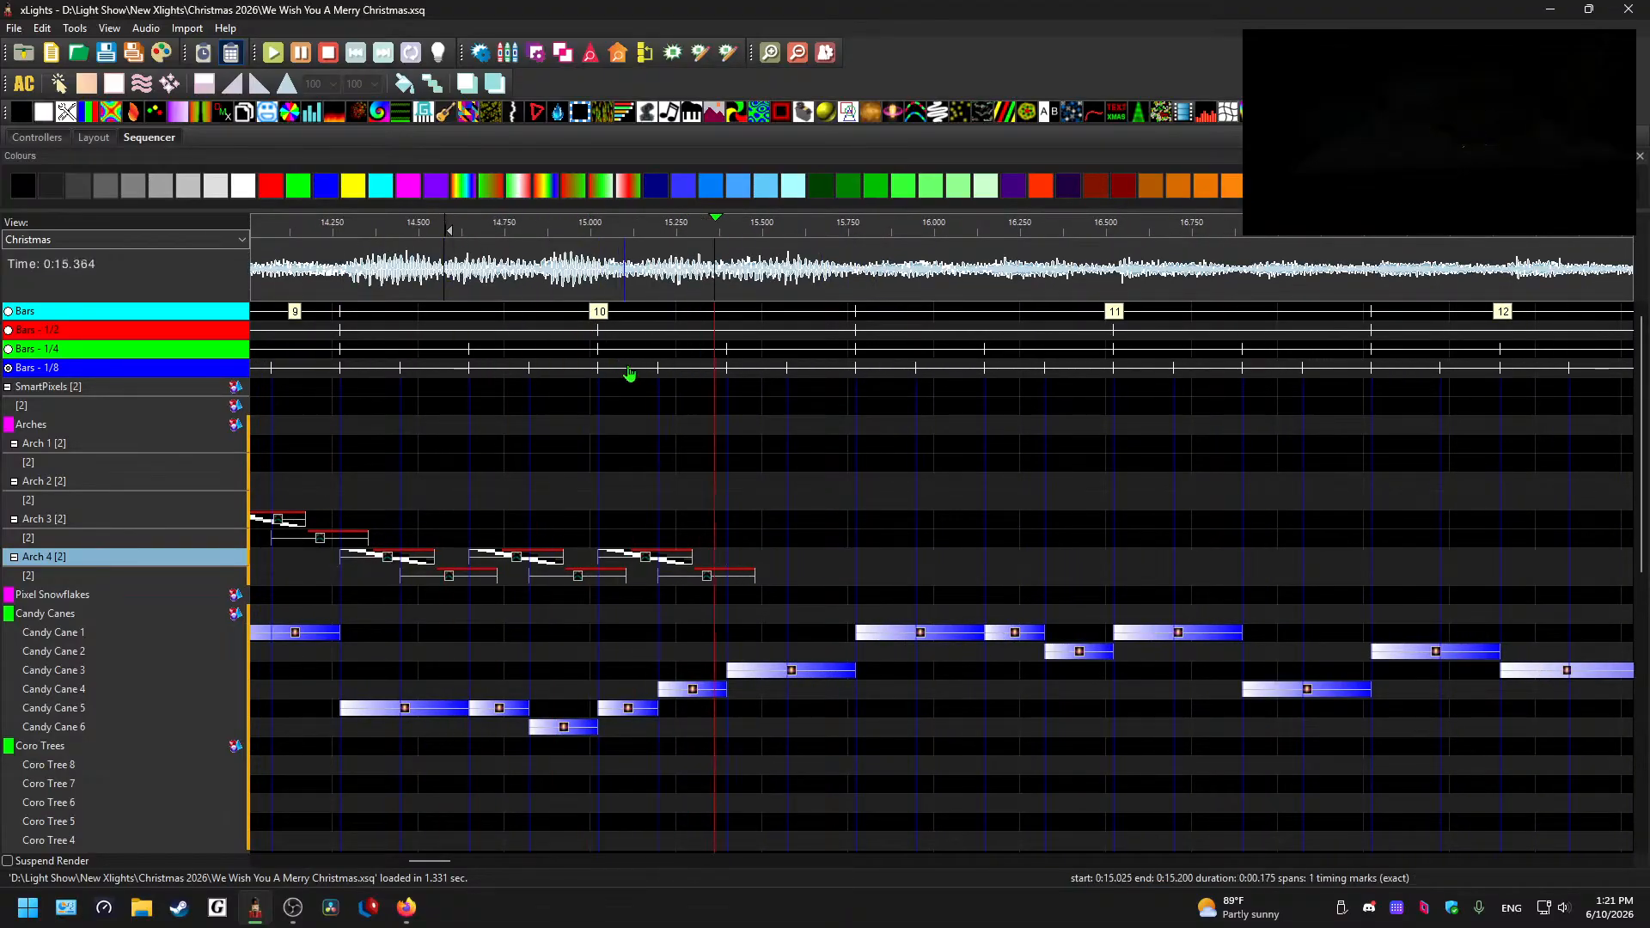
left_click(816, 524)
key("ctrl+v")
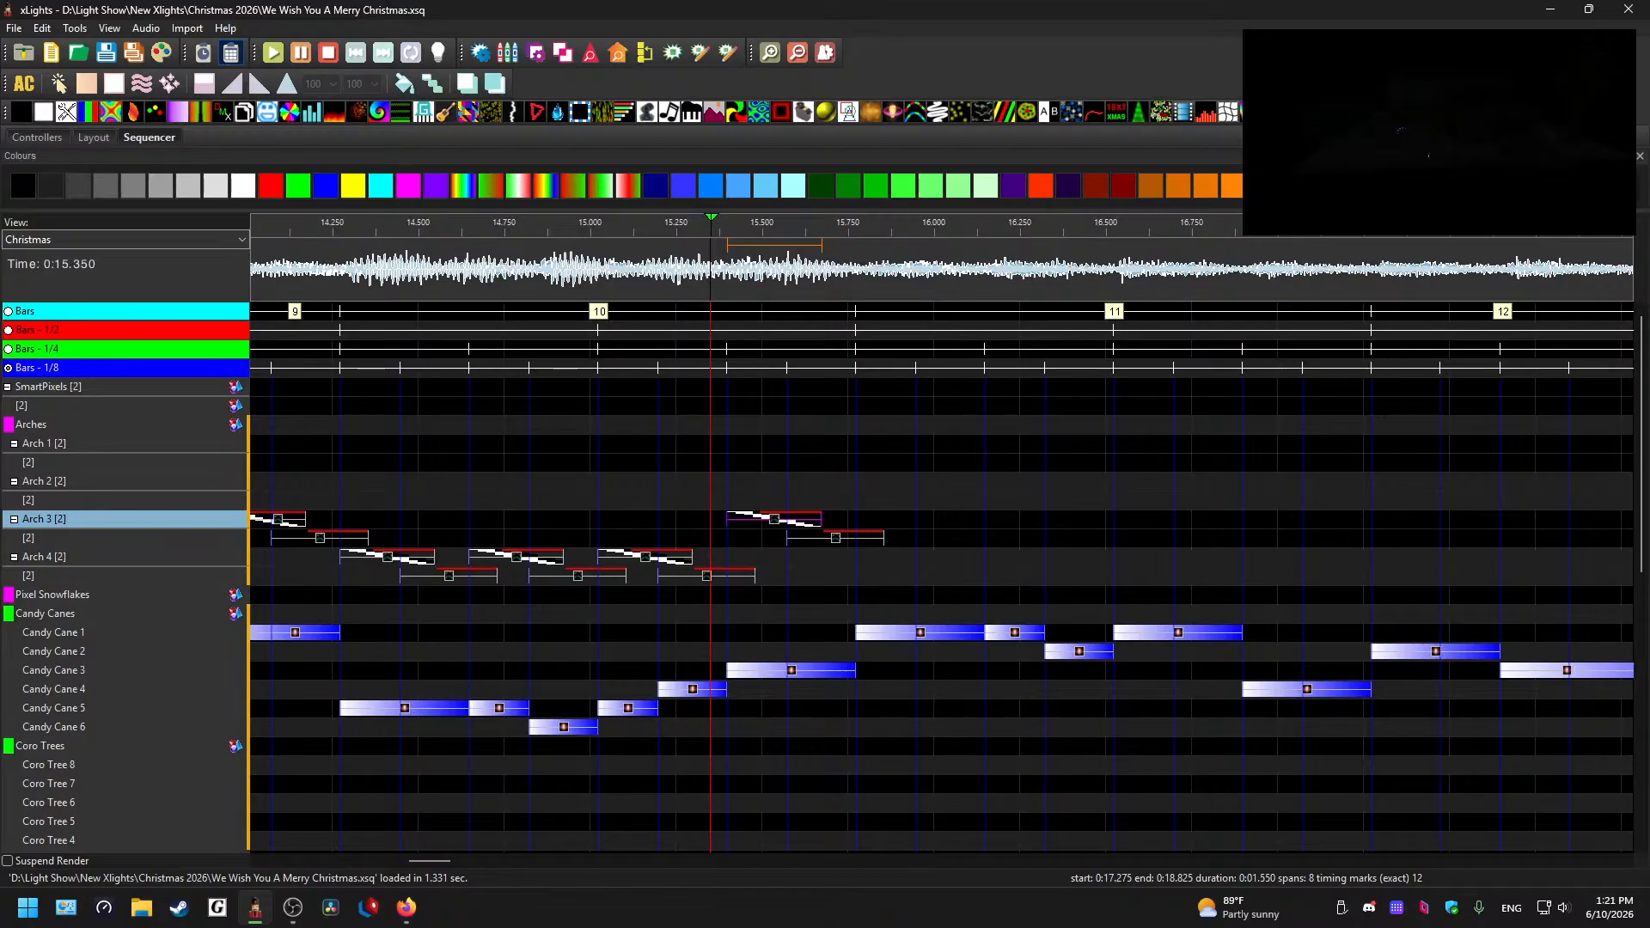
key("alt+Tab")
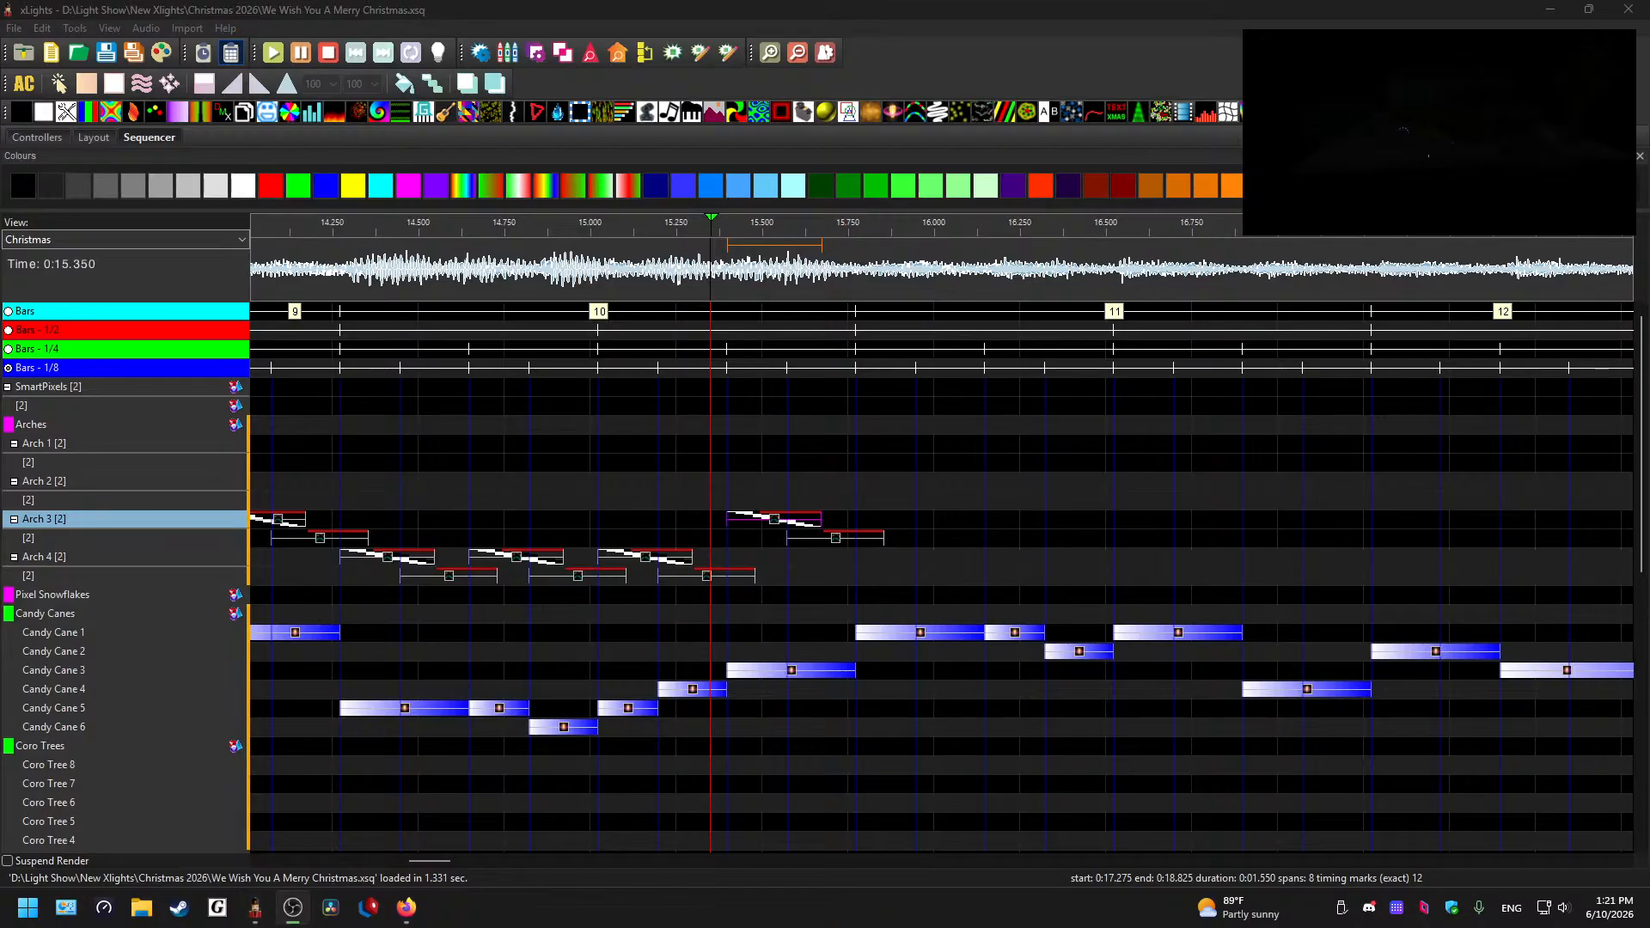
key("alt+Tab")
key("alt+Tab")
key("alt+Tab")
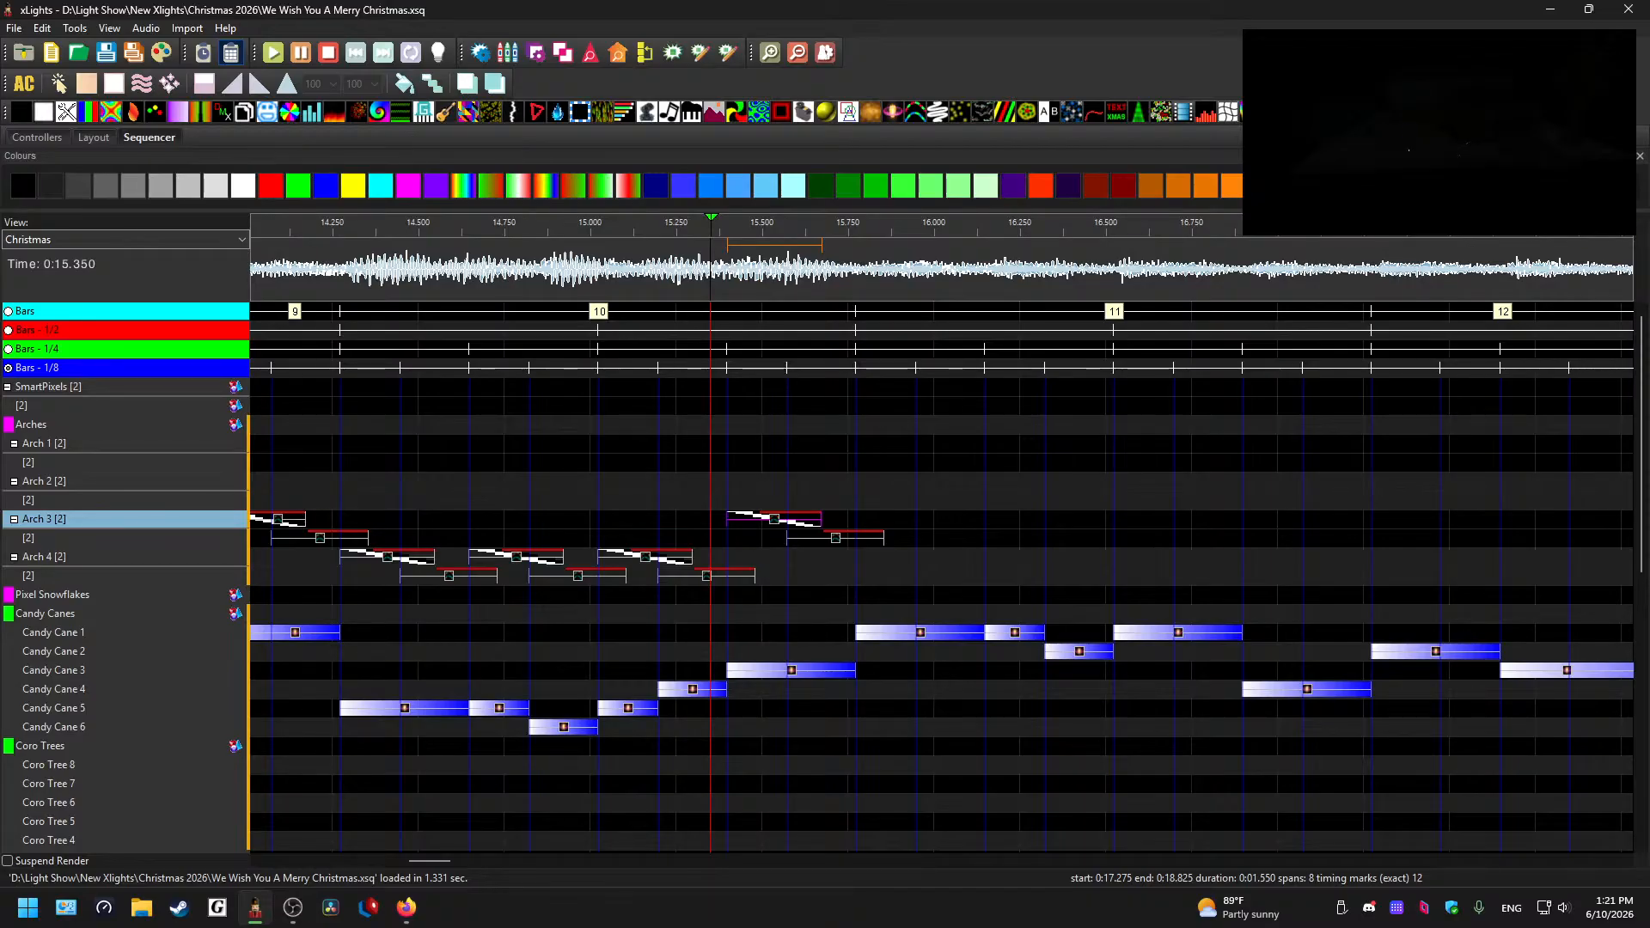
- Play Arch 3 from about 15.2 and 15.03 seconds and paste the SingleStrand pair there at about 15.78 and 16.15 seconds
left_click(659, 280)
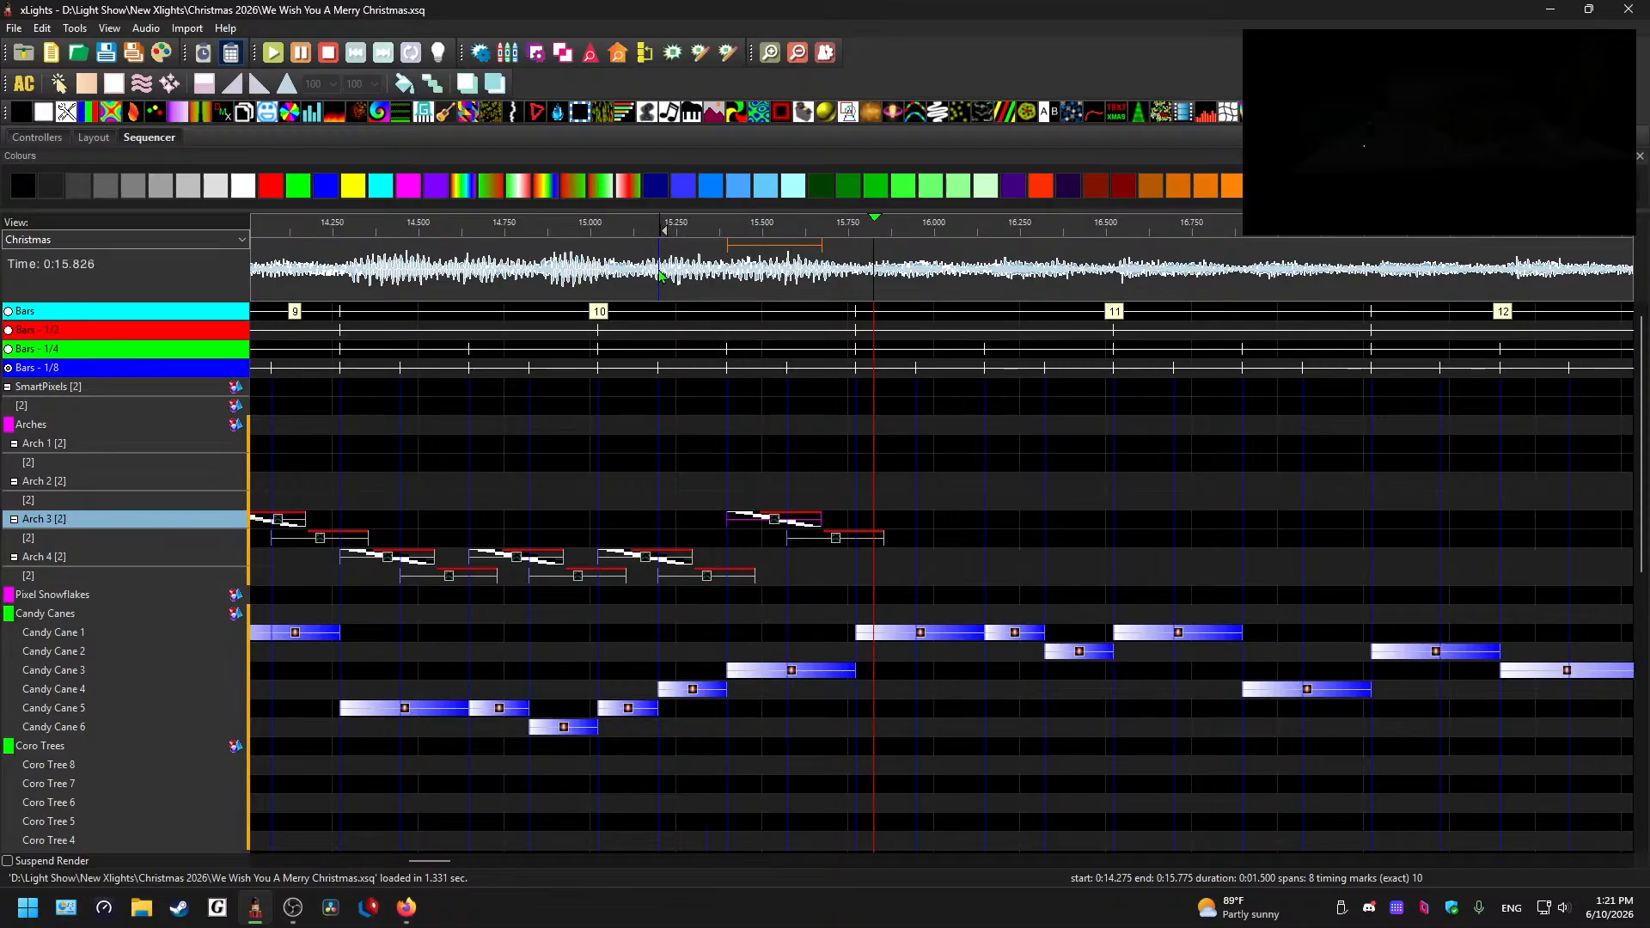
left_click(599, 267)
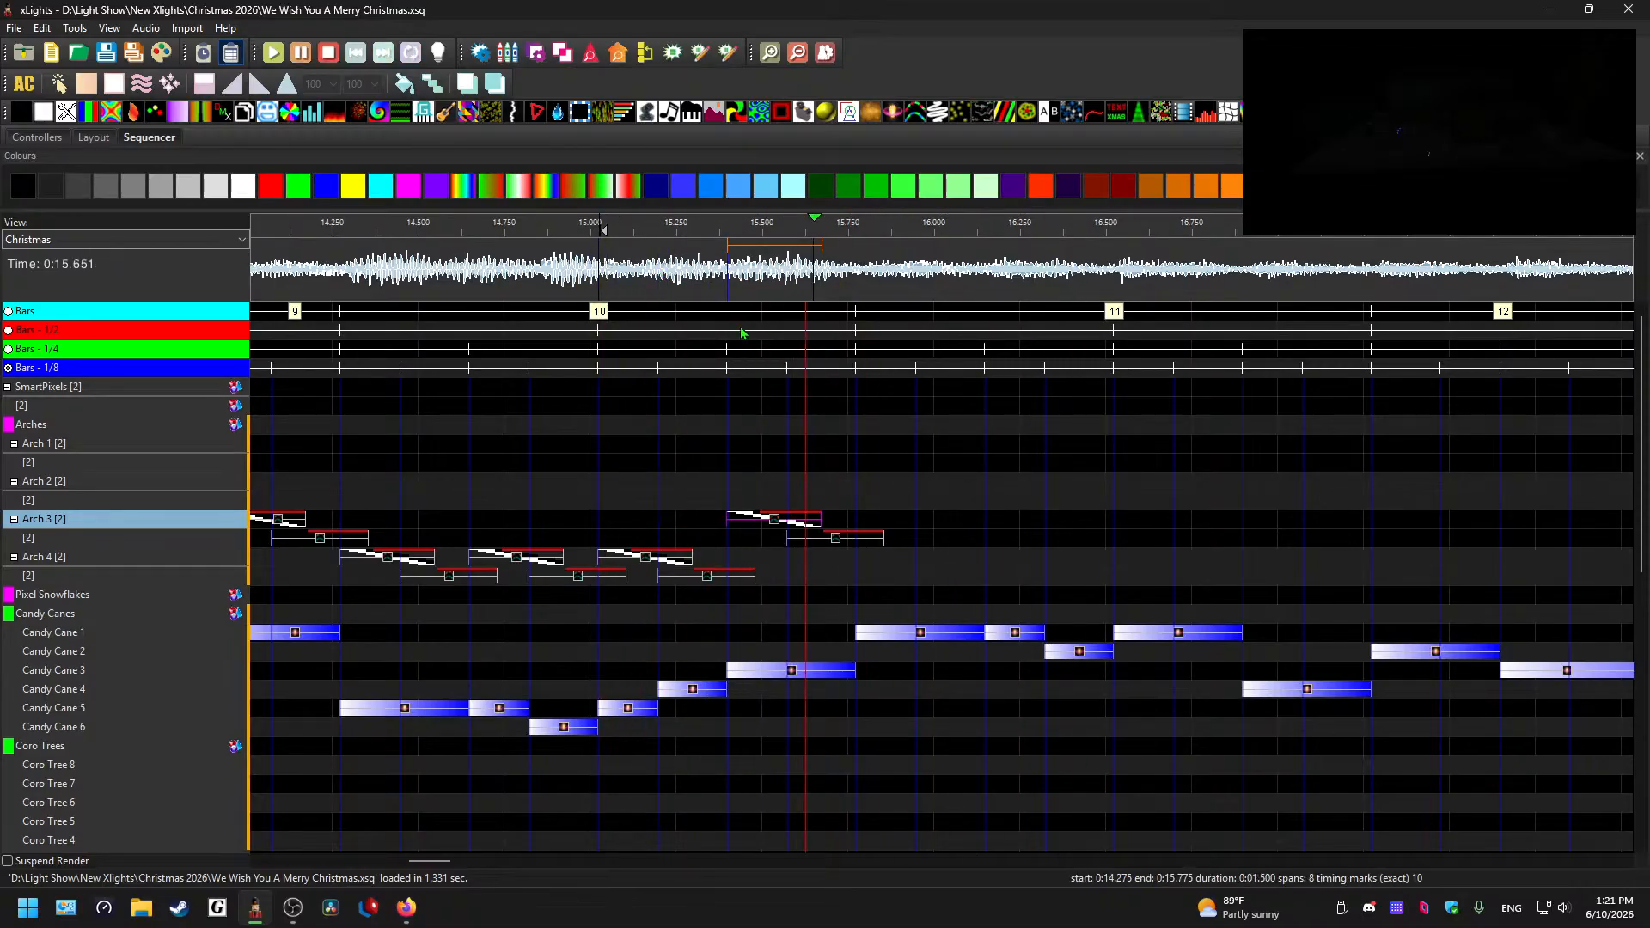
left_click(932, 526)
key("ctrl+v")
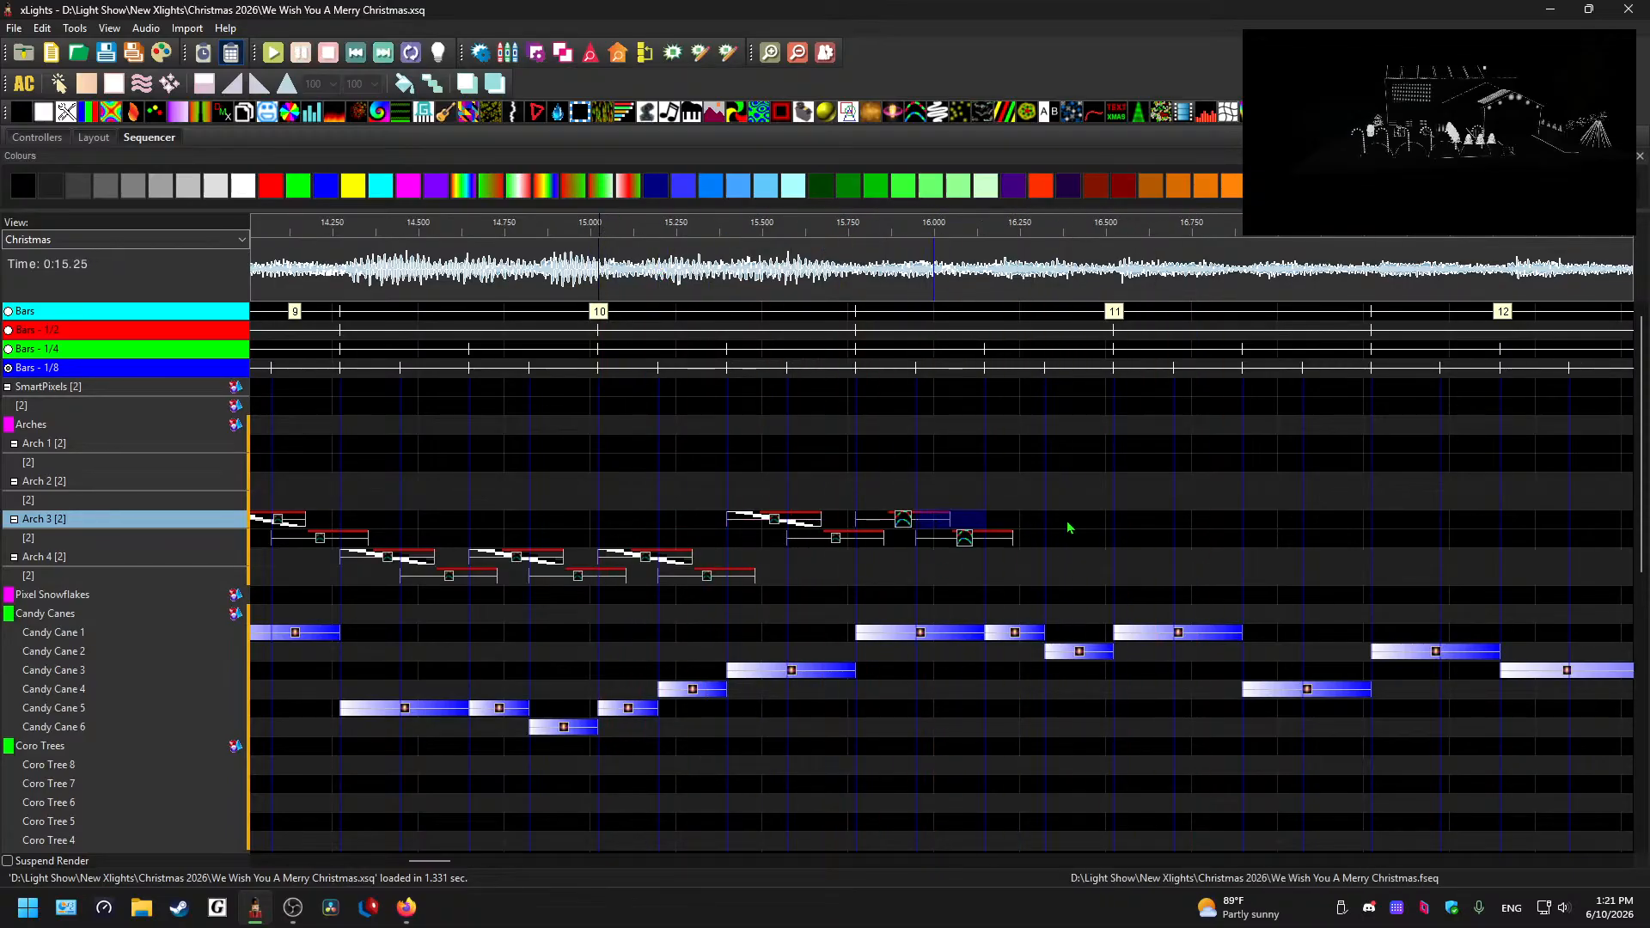
left_click(1068, 527)
key("ctrl+v")
- Play the sequence from about 16.18, 16.5 and 16.38 seconds to check the timing of the Arch 3 chases
left_click(993, 264)
key("space")
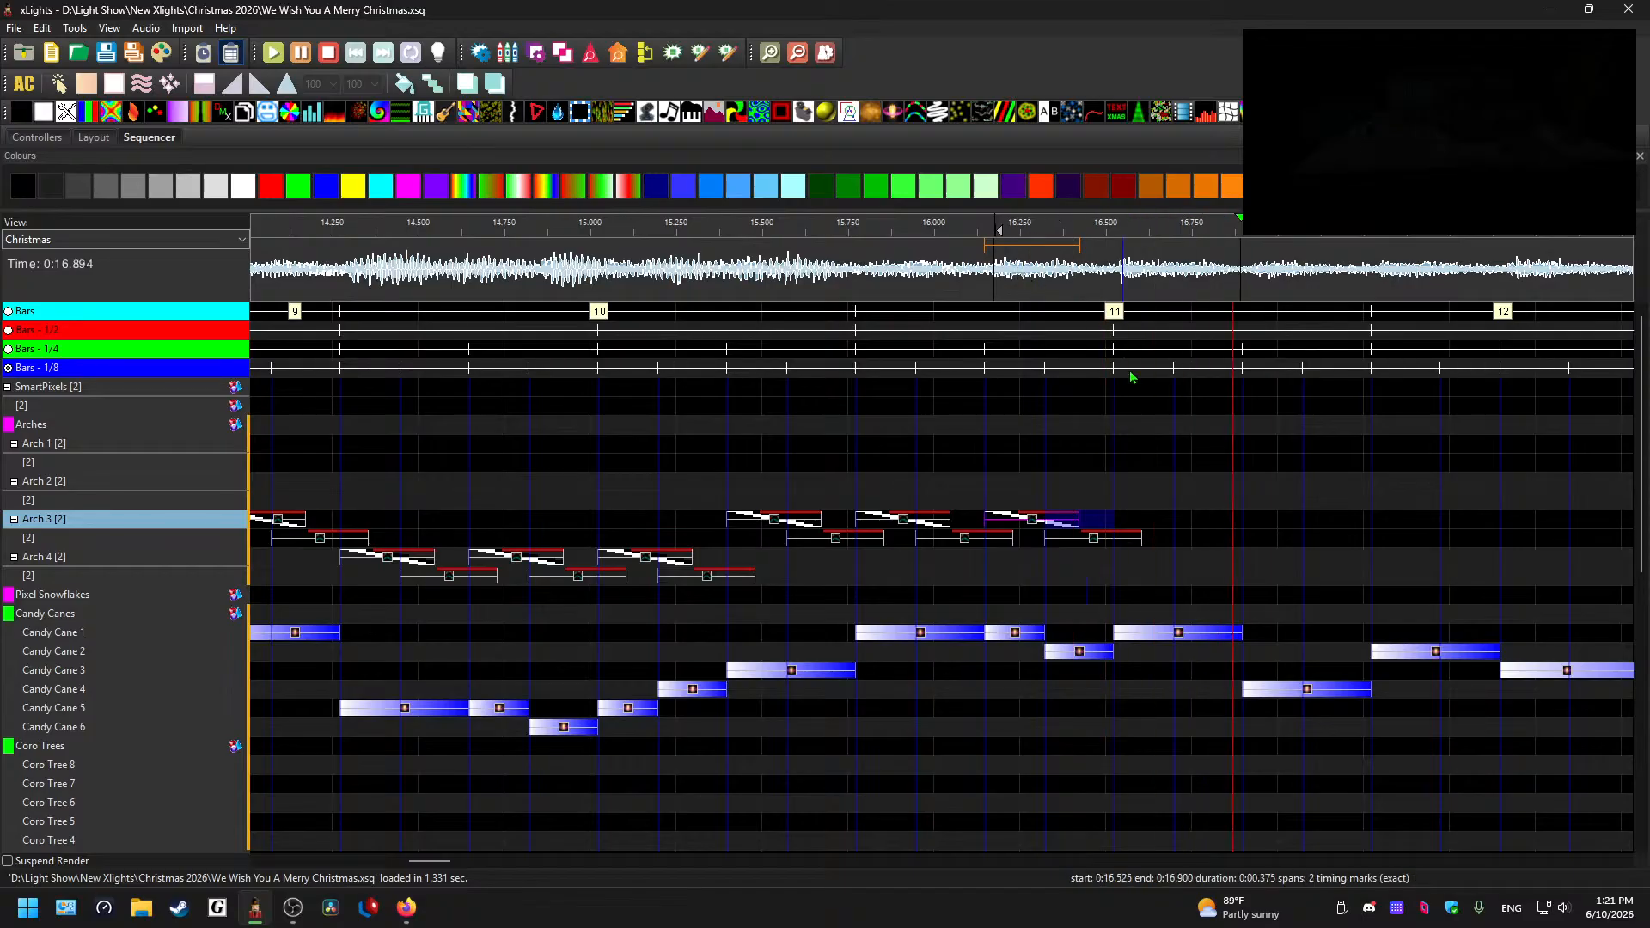
key("space")
left_click(1106, 288)
key("space")
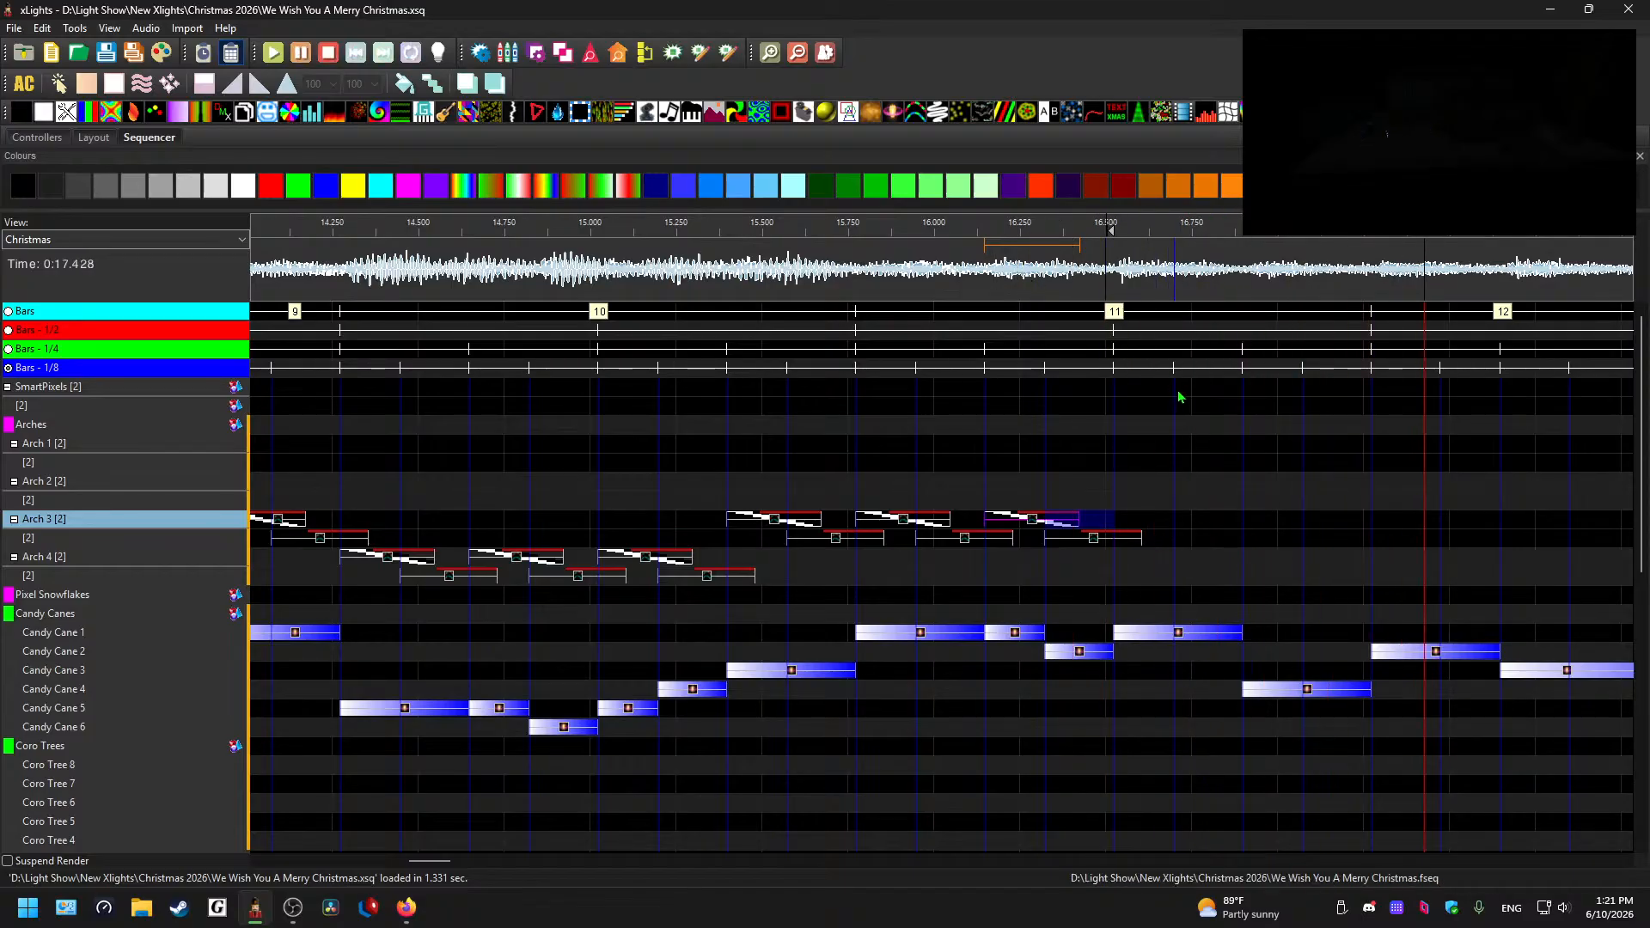
left_click_drag(467, 860, 438, 860)
key("space")
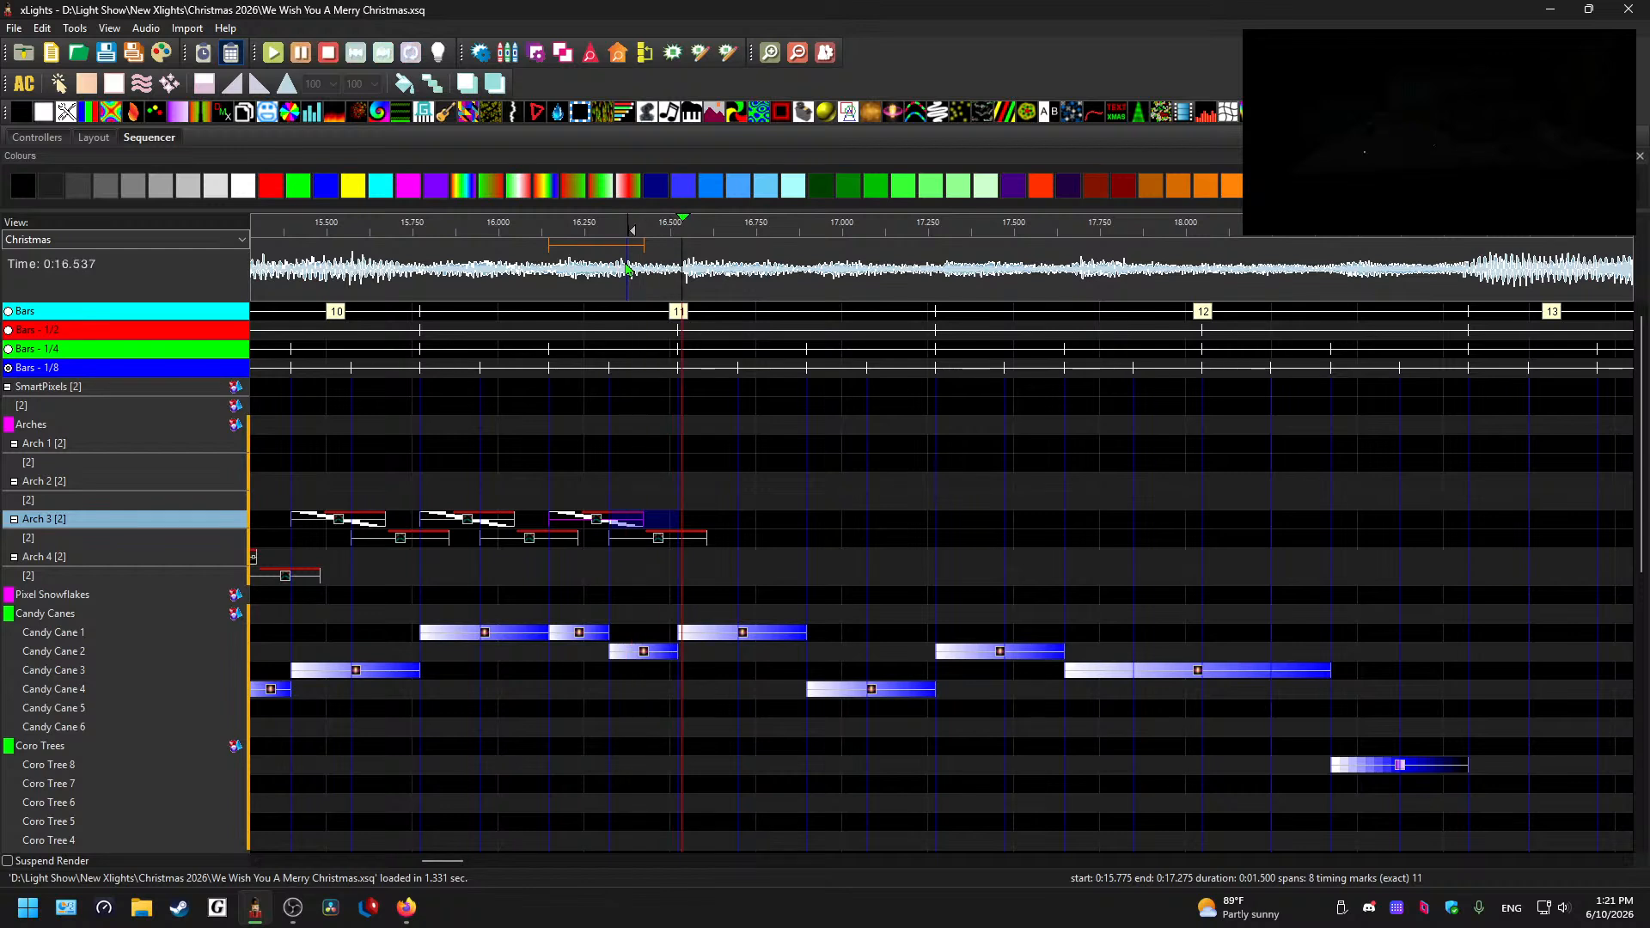
- Paste another SingleStrand pair on Arch 3 at about 16.53 seconds and play it from 16.55 seconds
key("space")
left_click(758, 521)
key("ctrl+v")
left_click(688, 282)
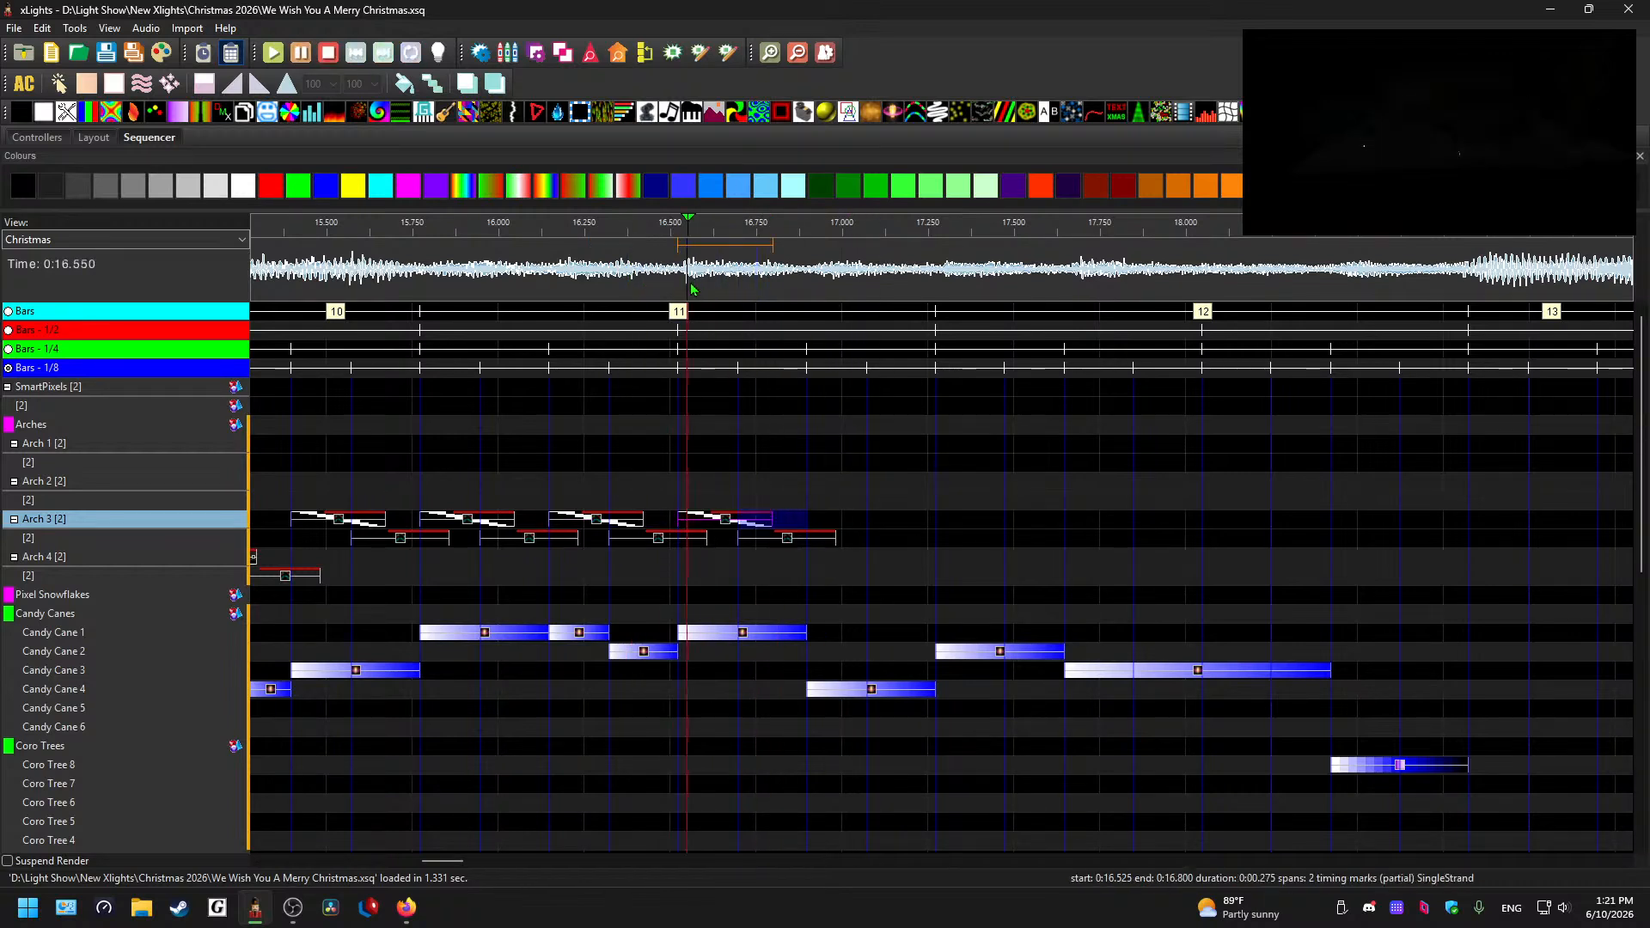
key("space")
key("space")
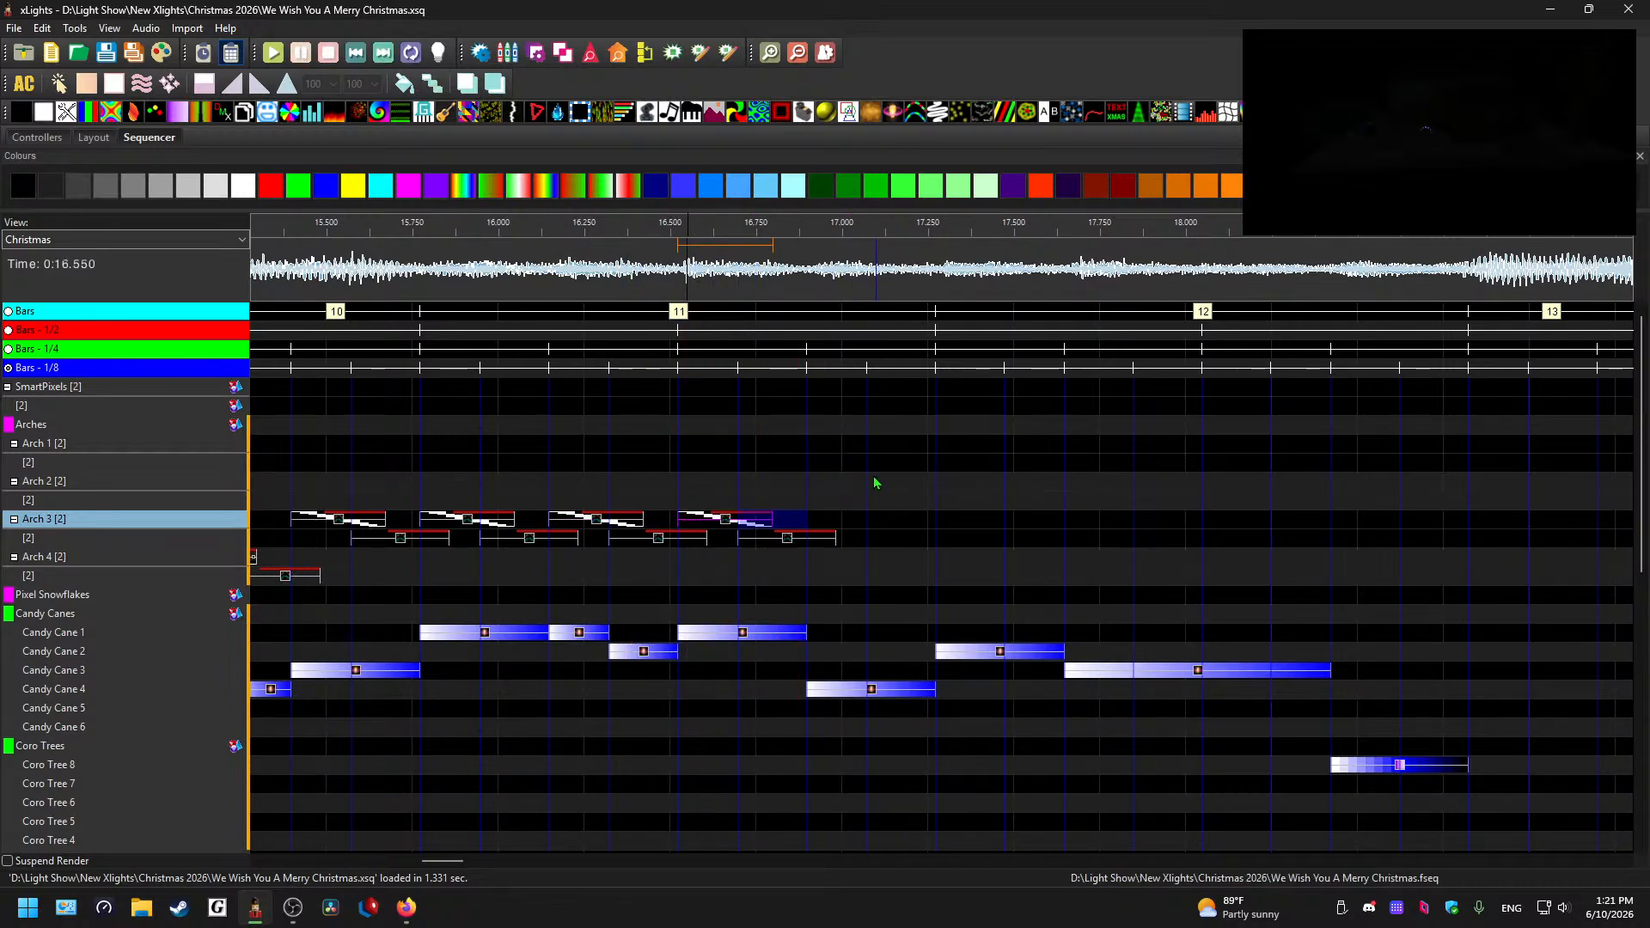
- Paste the SingleStrand pair on Arch 1 at about 16.9 seconds and play it from 16.825 seconds
left_click(891, 448)
key("ctrl+v")
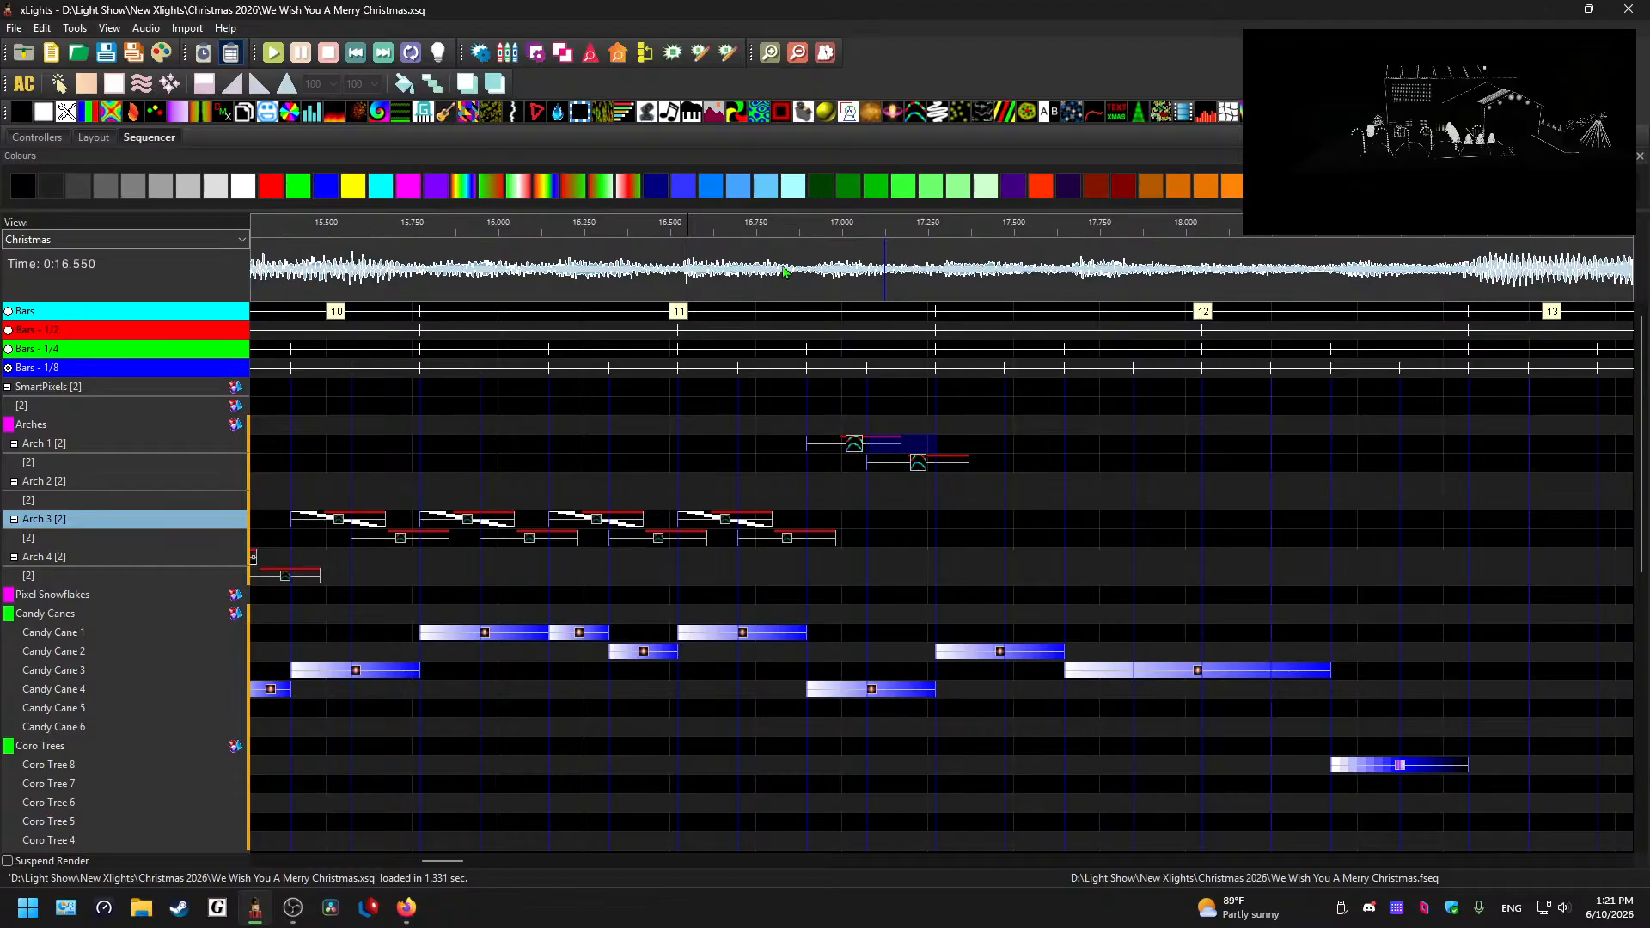
left_click(784, 271)
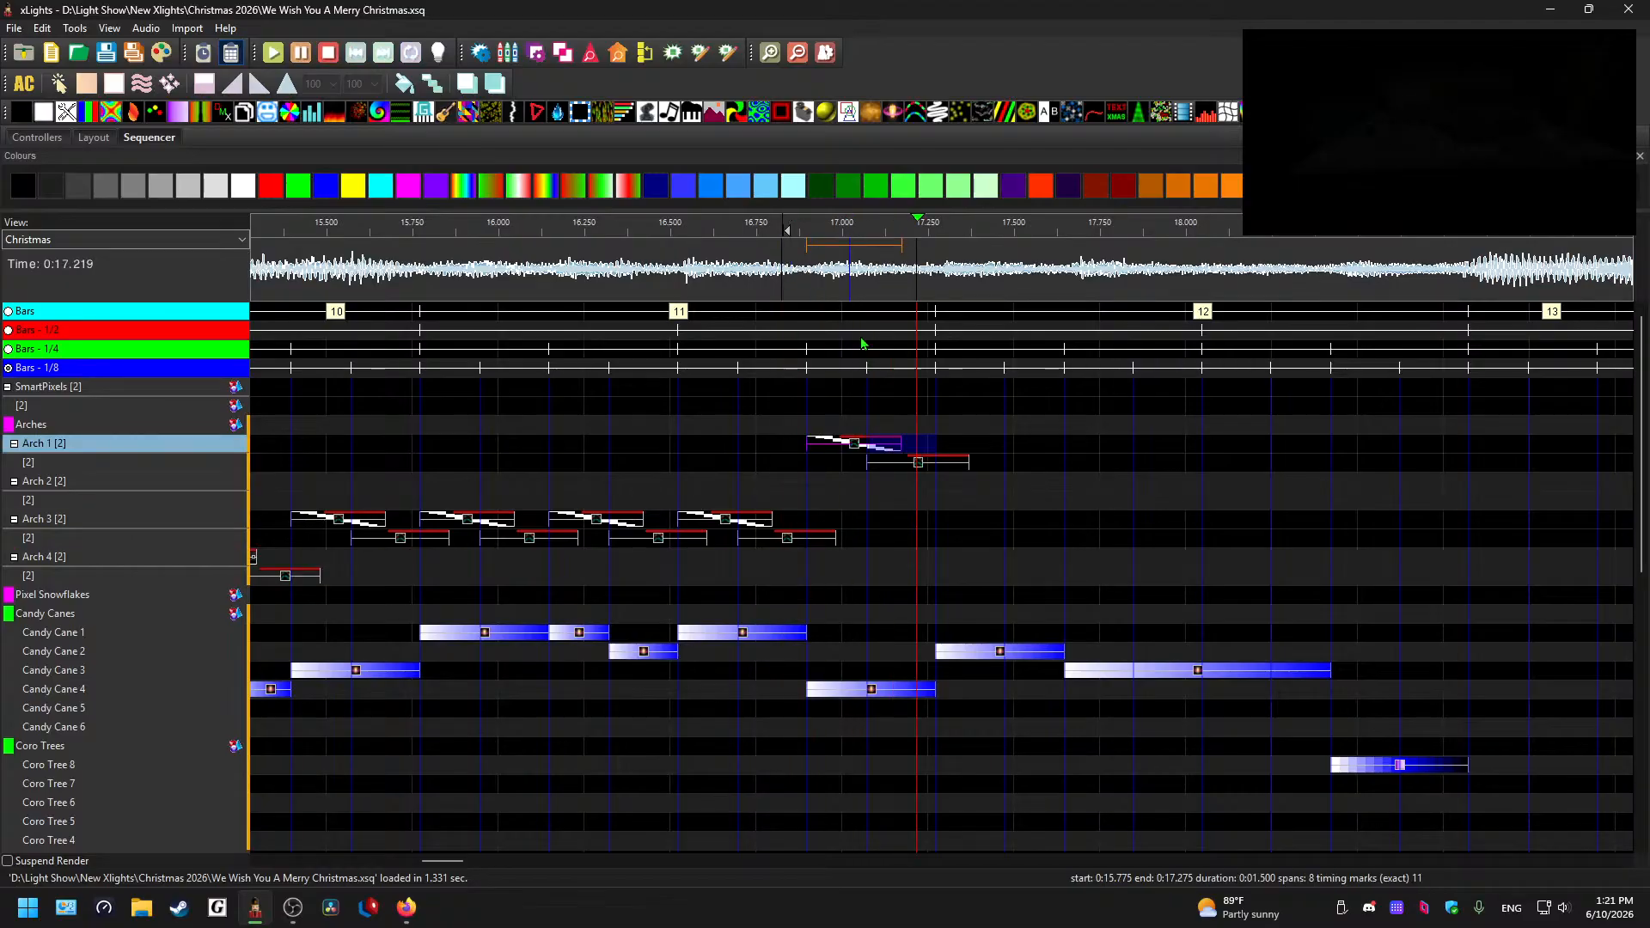
- Paste the SingleStrand pair on Arch 3 at about 17.28 seconds, undoing the first paste attempt
left_click(1007, 521)
key("ctrl+v")
key("ctrl+z")
left_click(1039, 522)
key("ctrl+v")
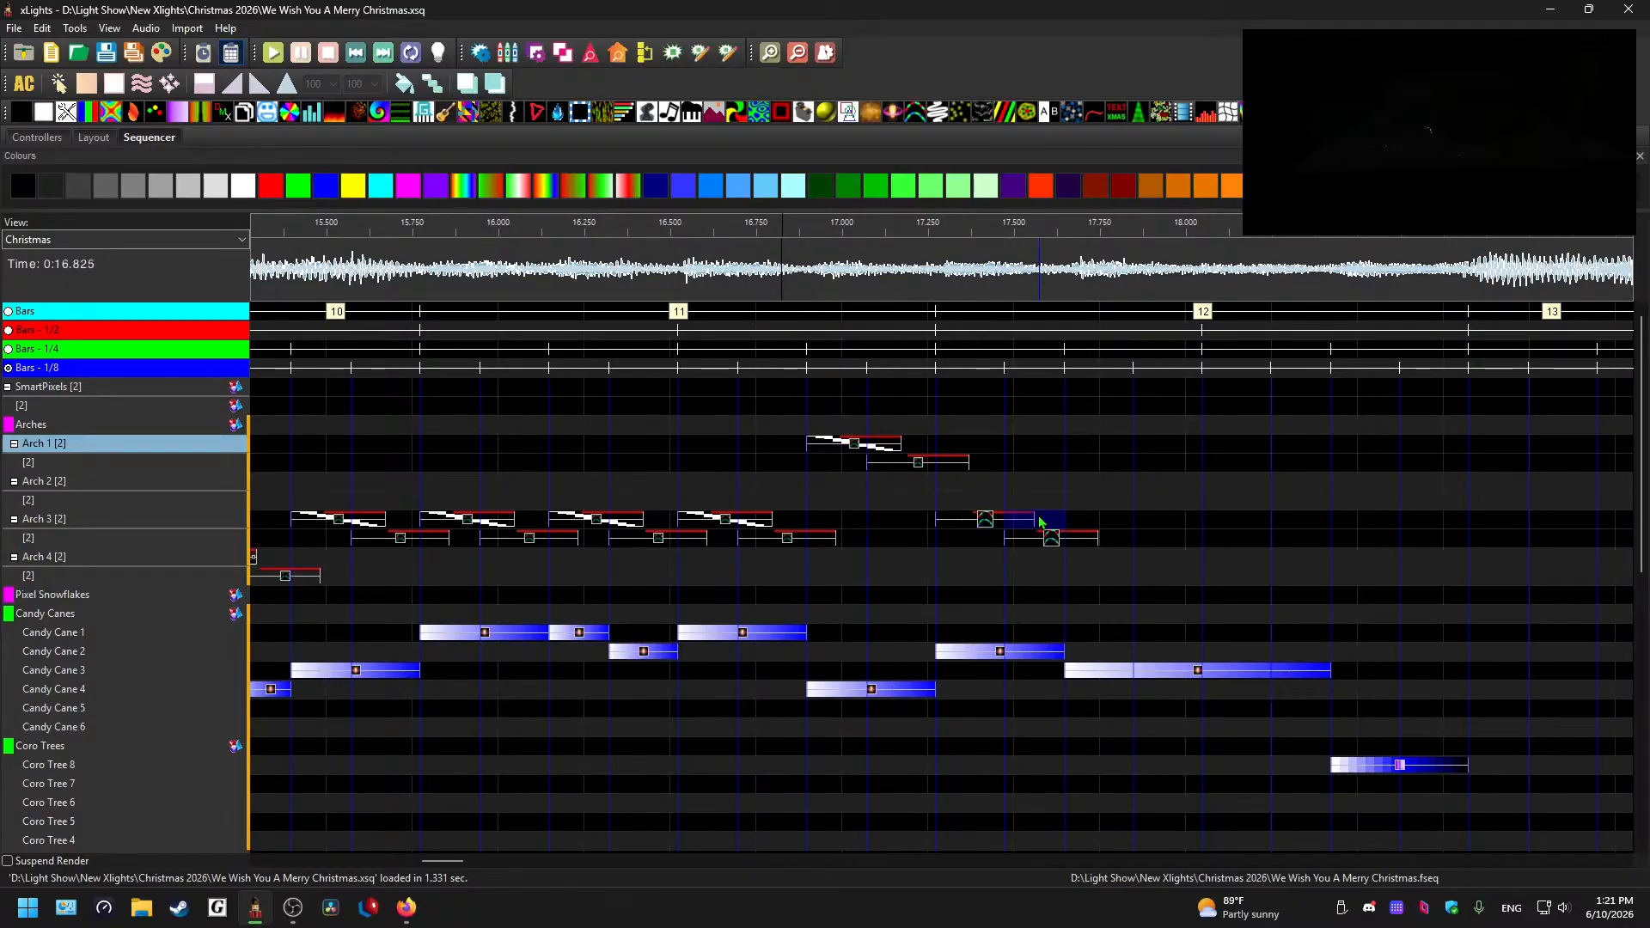
- Undo a SingleStrand paste on Arch 2 at about 17.48 seconds, paste it at about 17.65 seconds and play from 16.775 seconds
left_click(1086, 479)
key("ctrl+v")
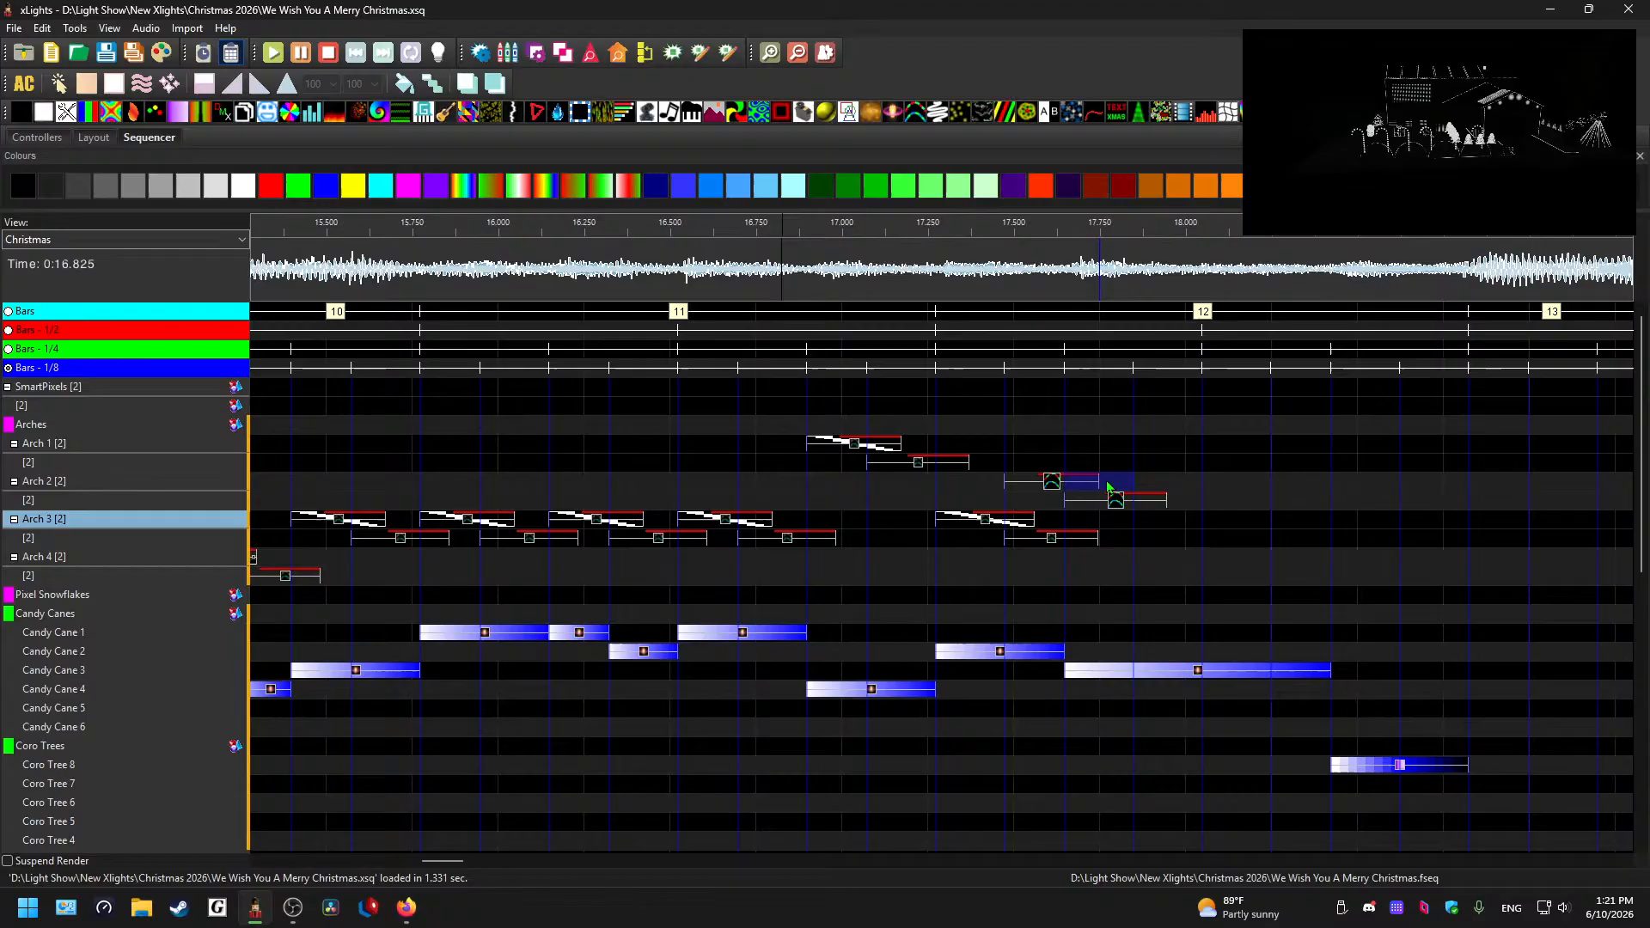
key("ctrl+z")
left_click(1158, 481)
key("ctrl+v")
key("space")
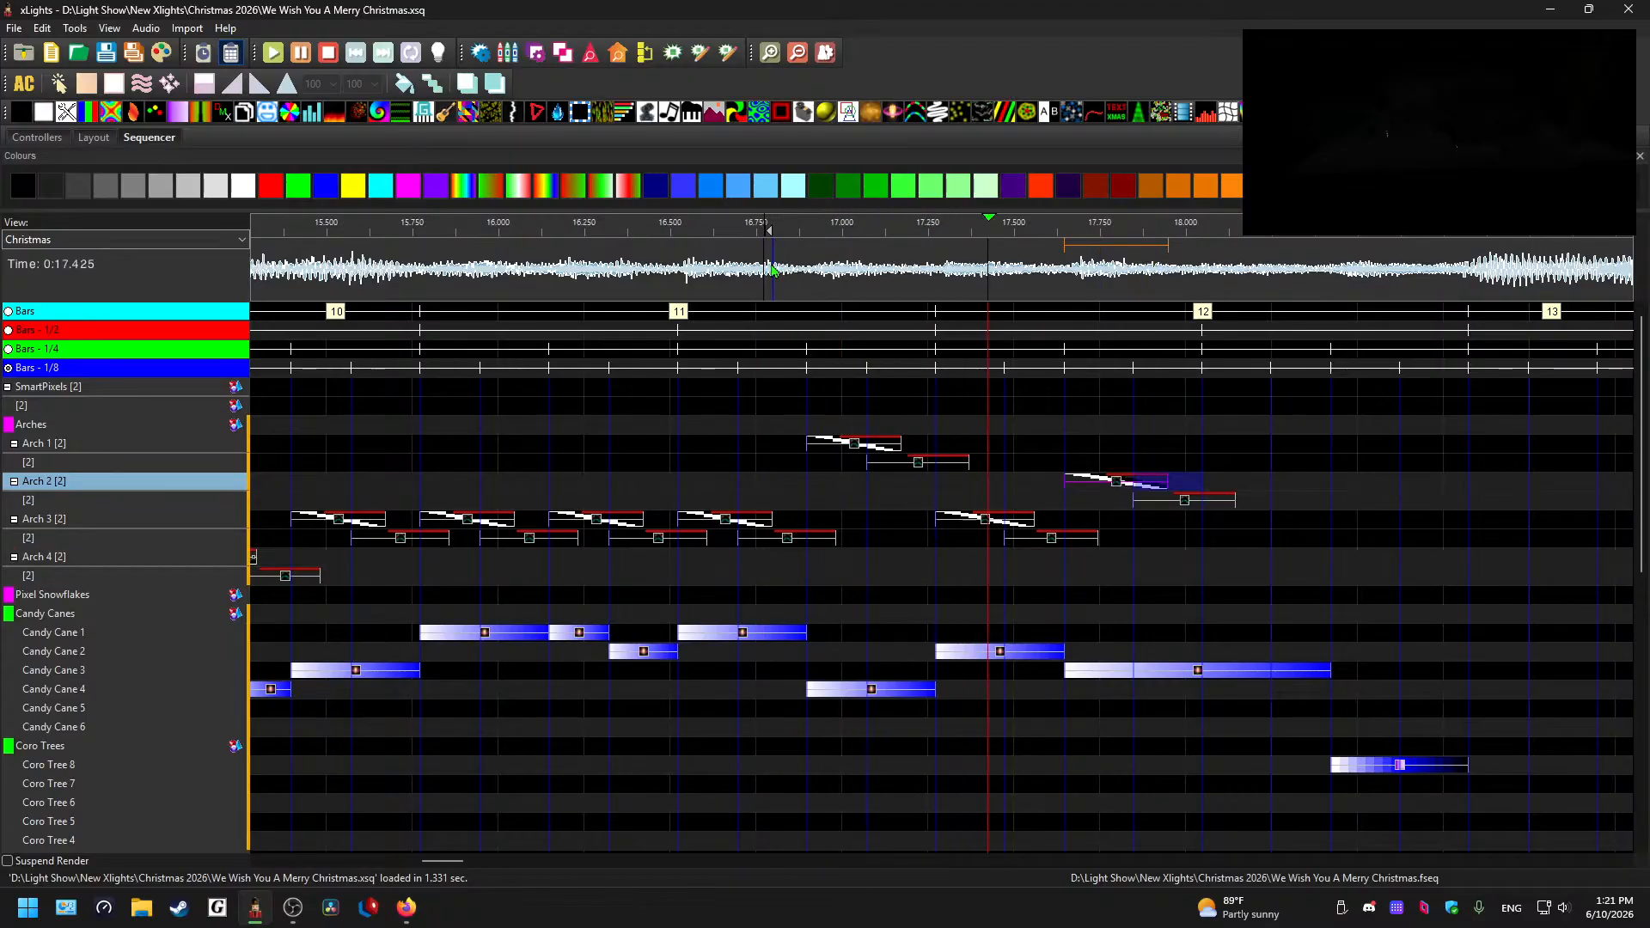
key("space")
- Paste two more SingleStrand pairs on Arch 2 at about 18.05 and 18.43 seconds
left_click(1289, 481)
key("ctrl+v")
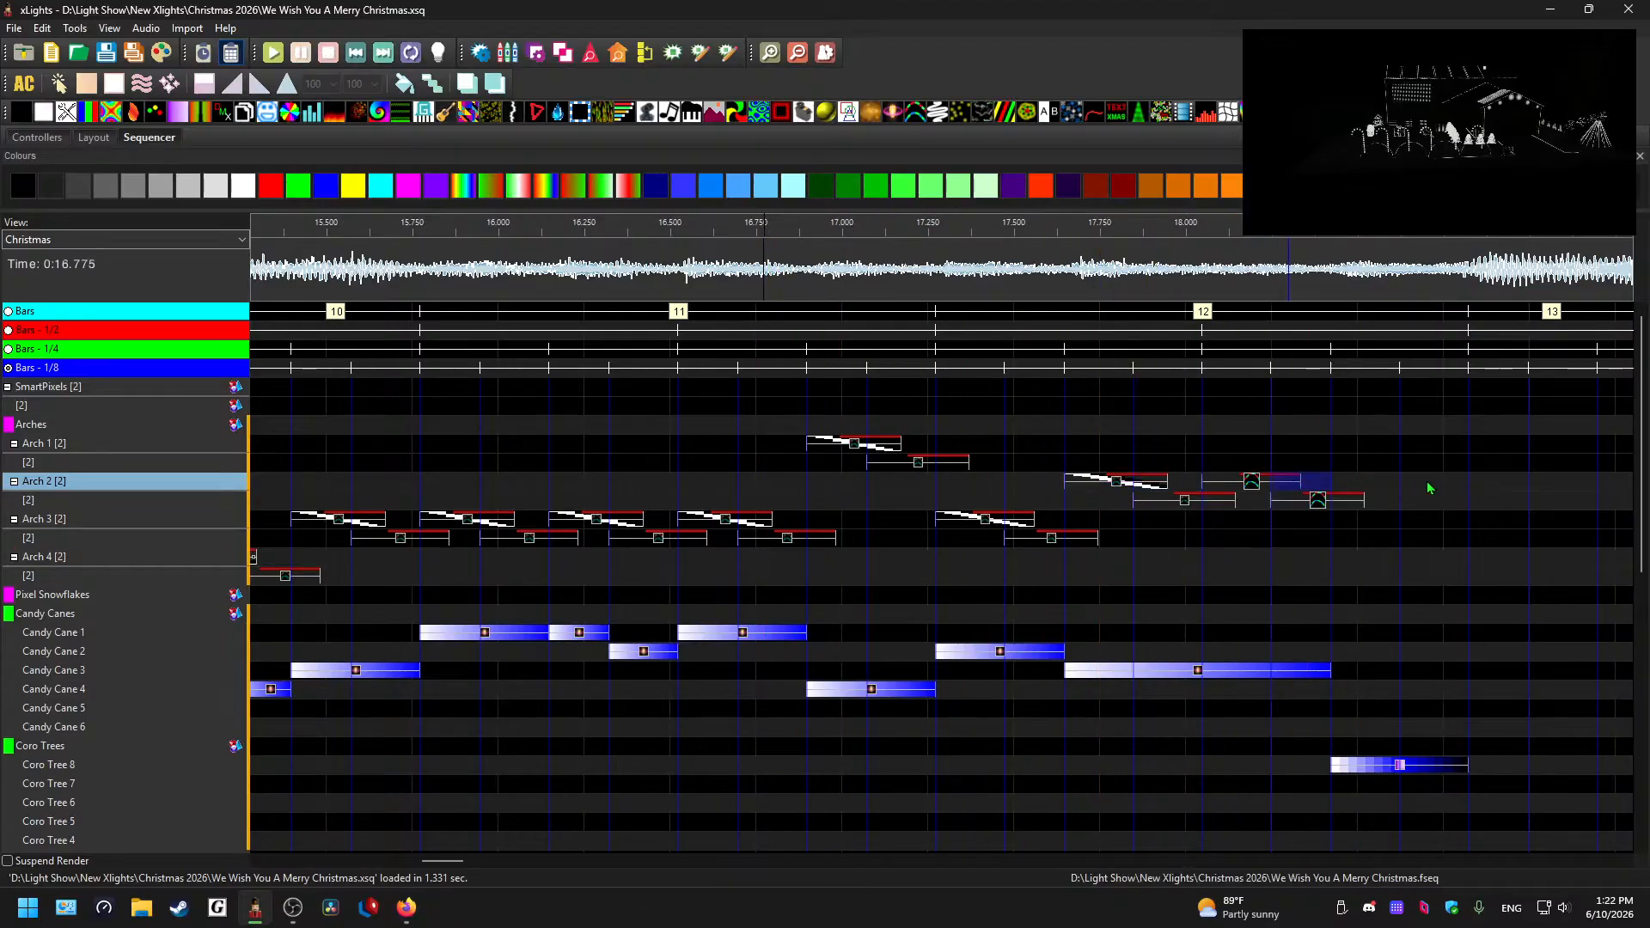
left_click(1404, 478)
key("ctrl+v")
- Play the arch chases from about 16.55 seconds and again from about 18.6 seconds
left_click(687, 259)
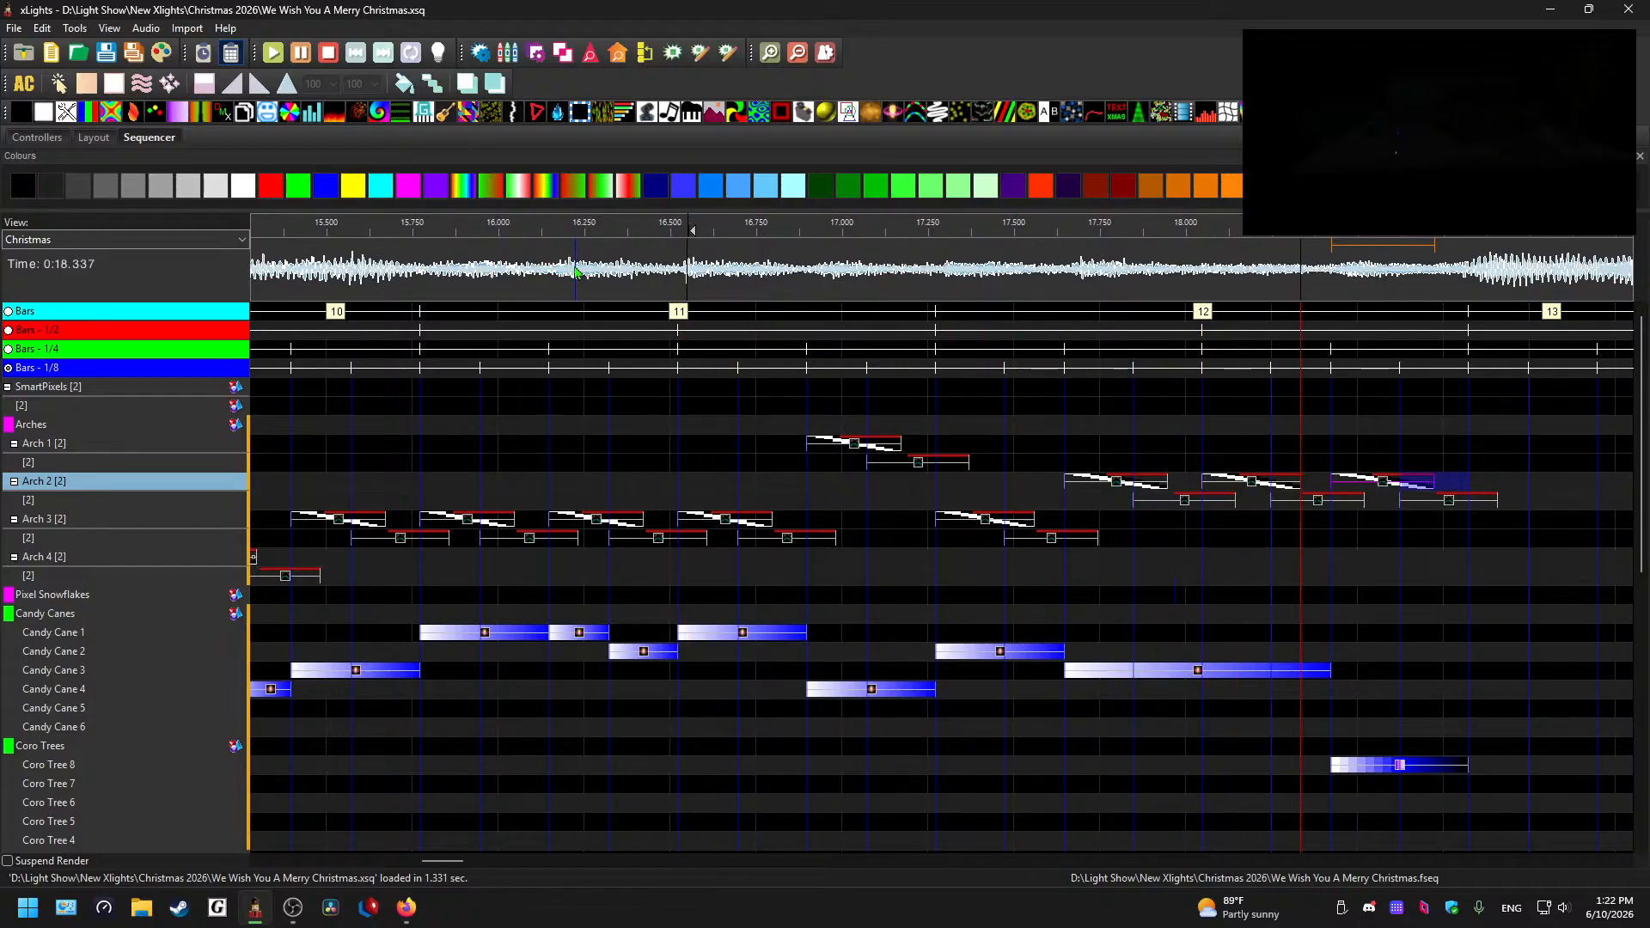
key("space")
left_click(1401, 297)
key("space")
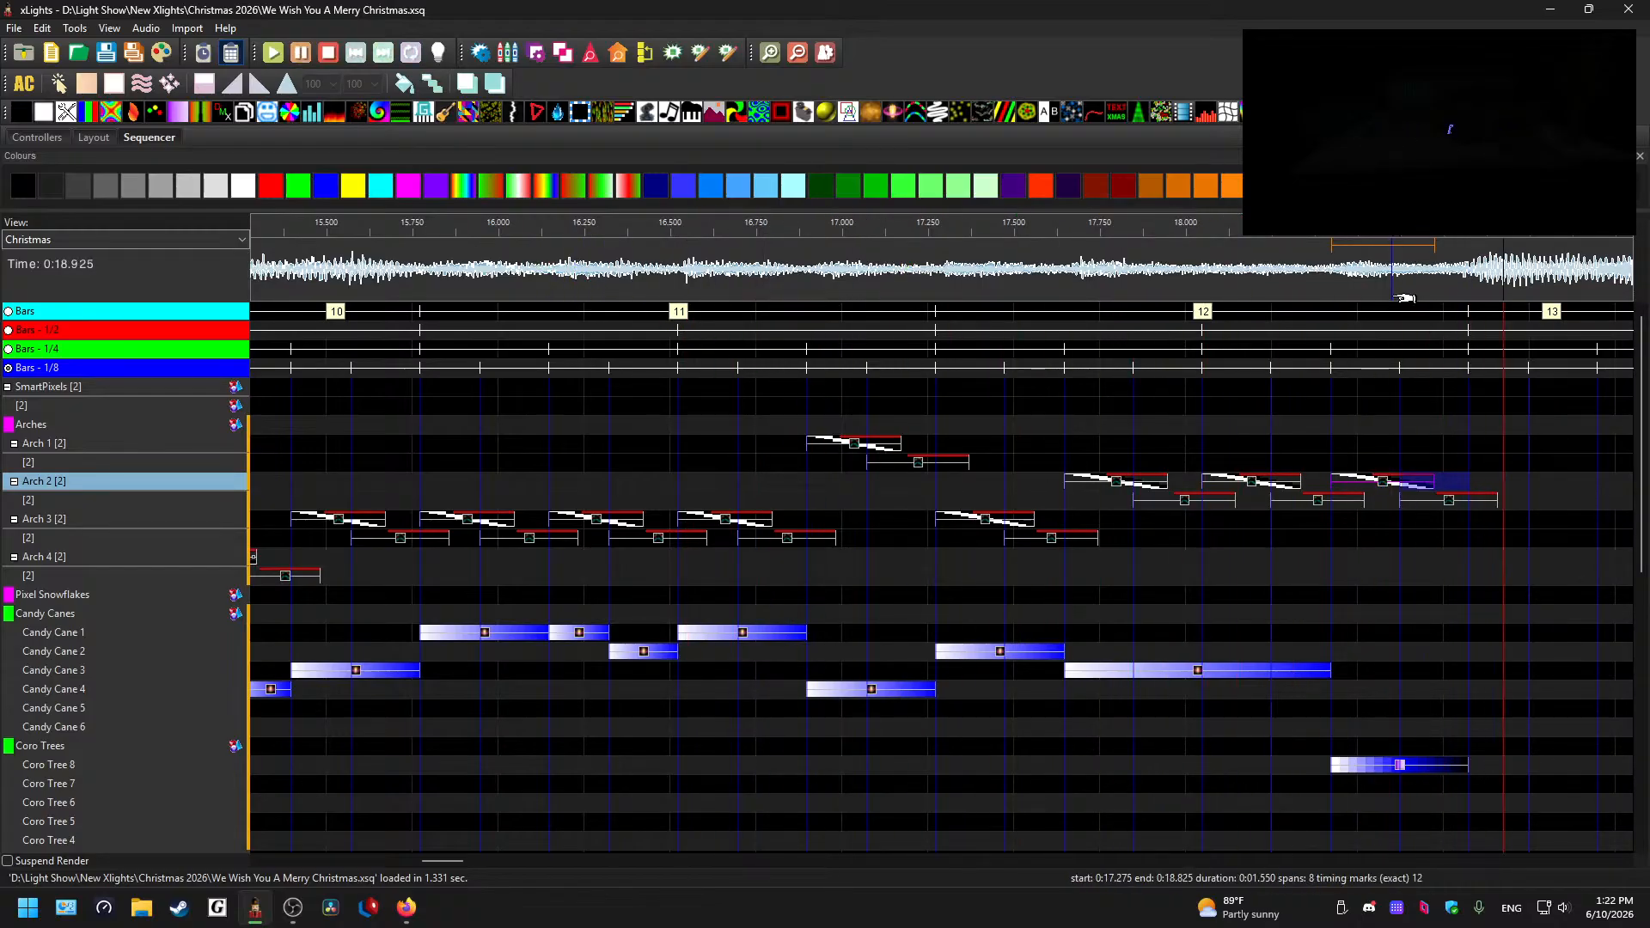
scroll(1286, 501, "down", 2)
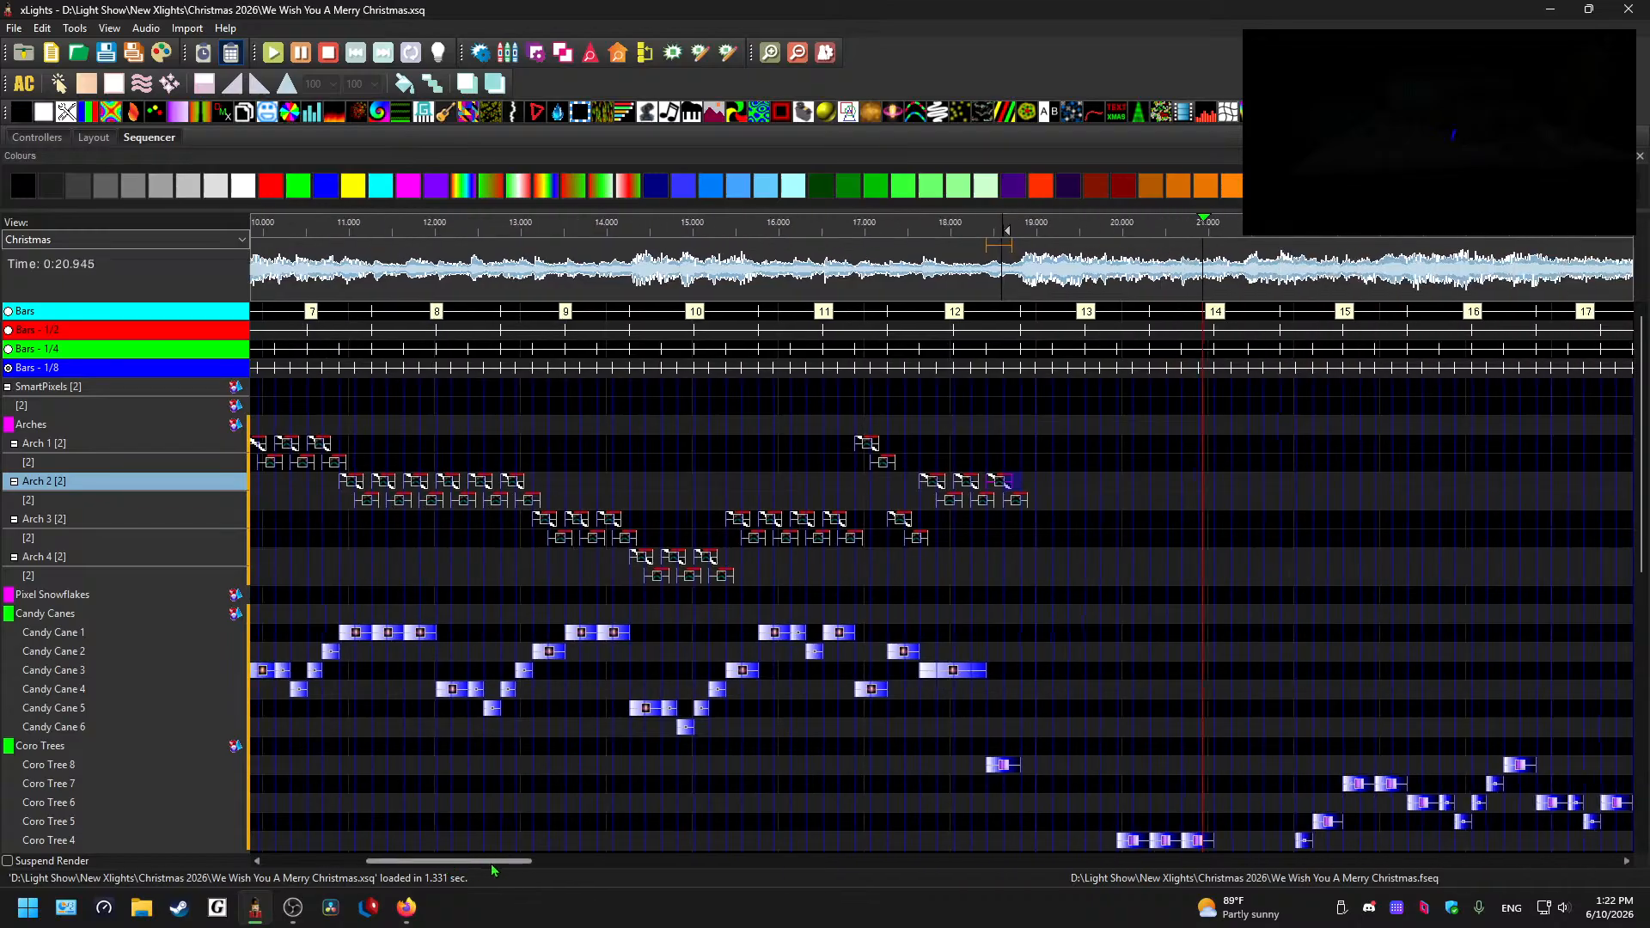
key("space")
left_click_drag(483, 861, 423, 867)
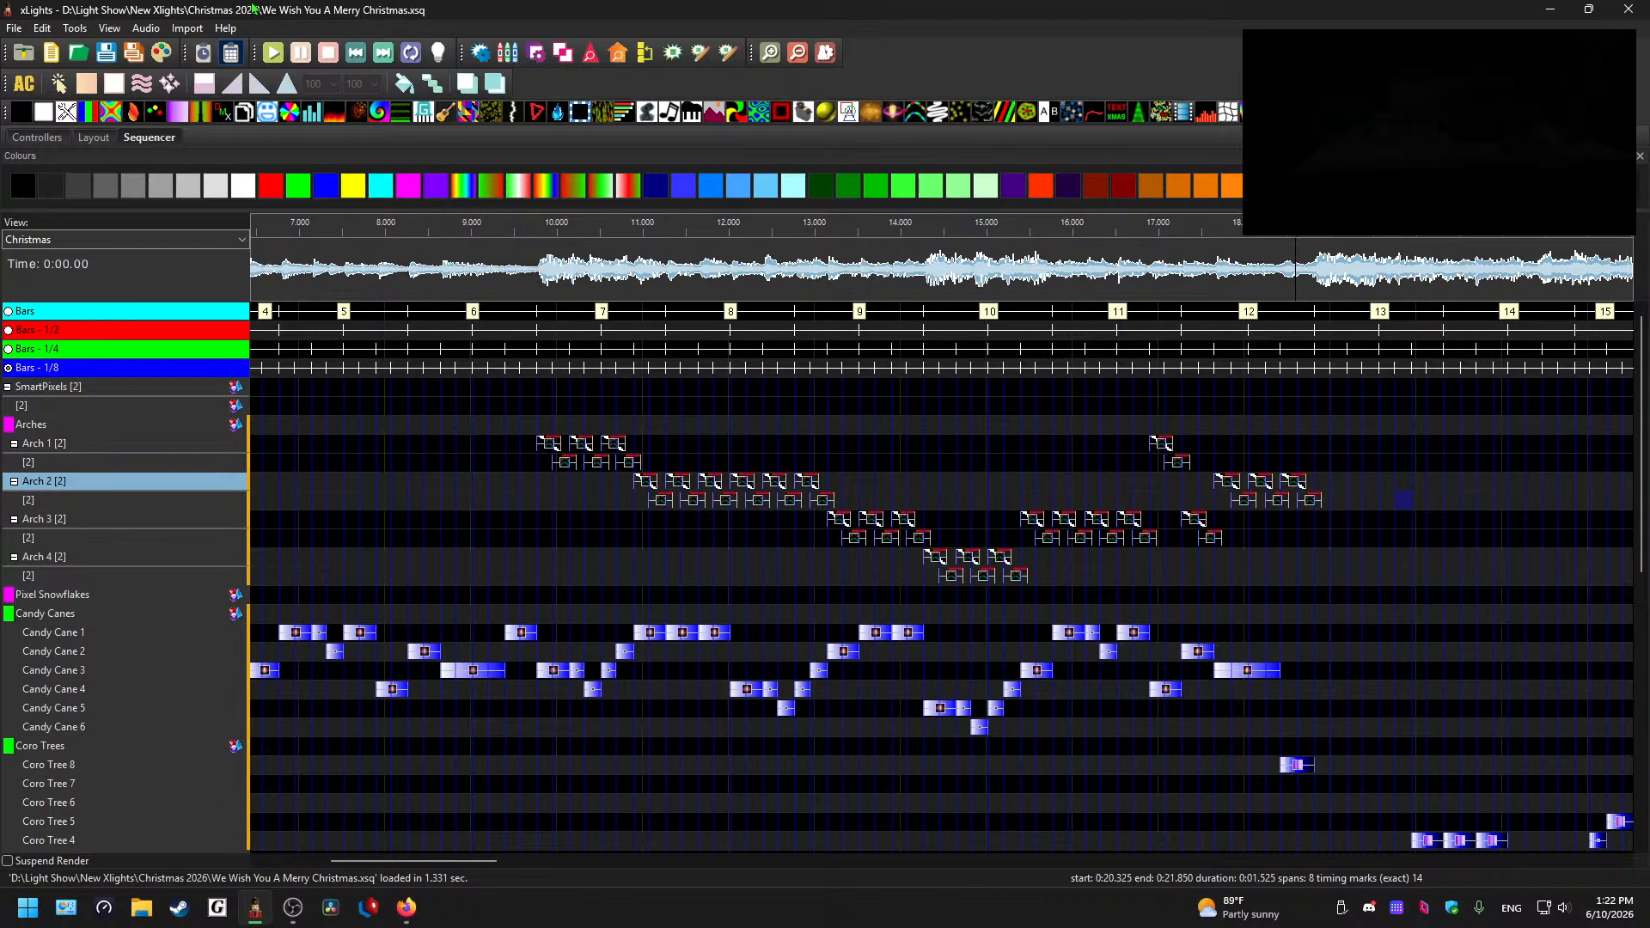
left_click(111, 28)
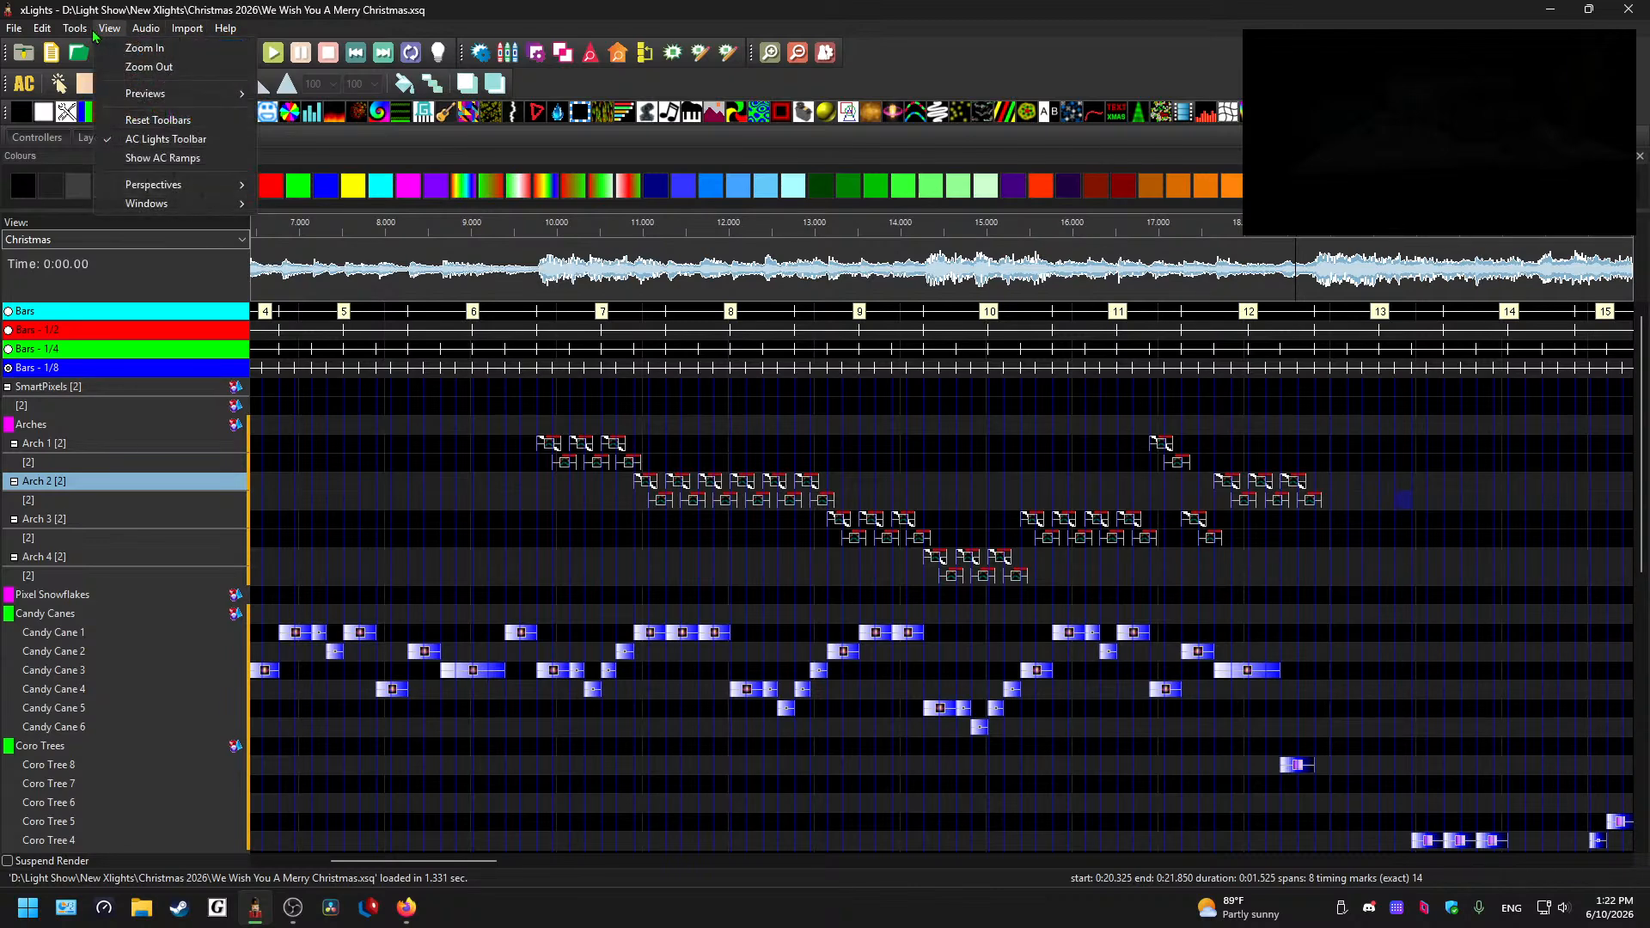
mouse_move(36, 33)
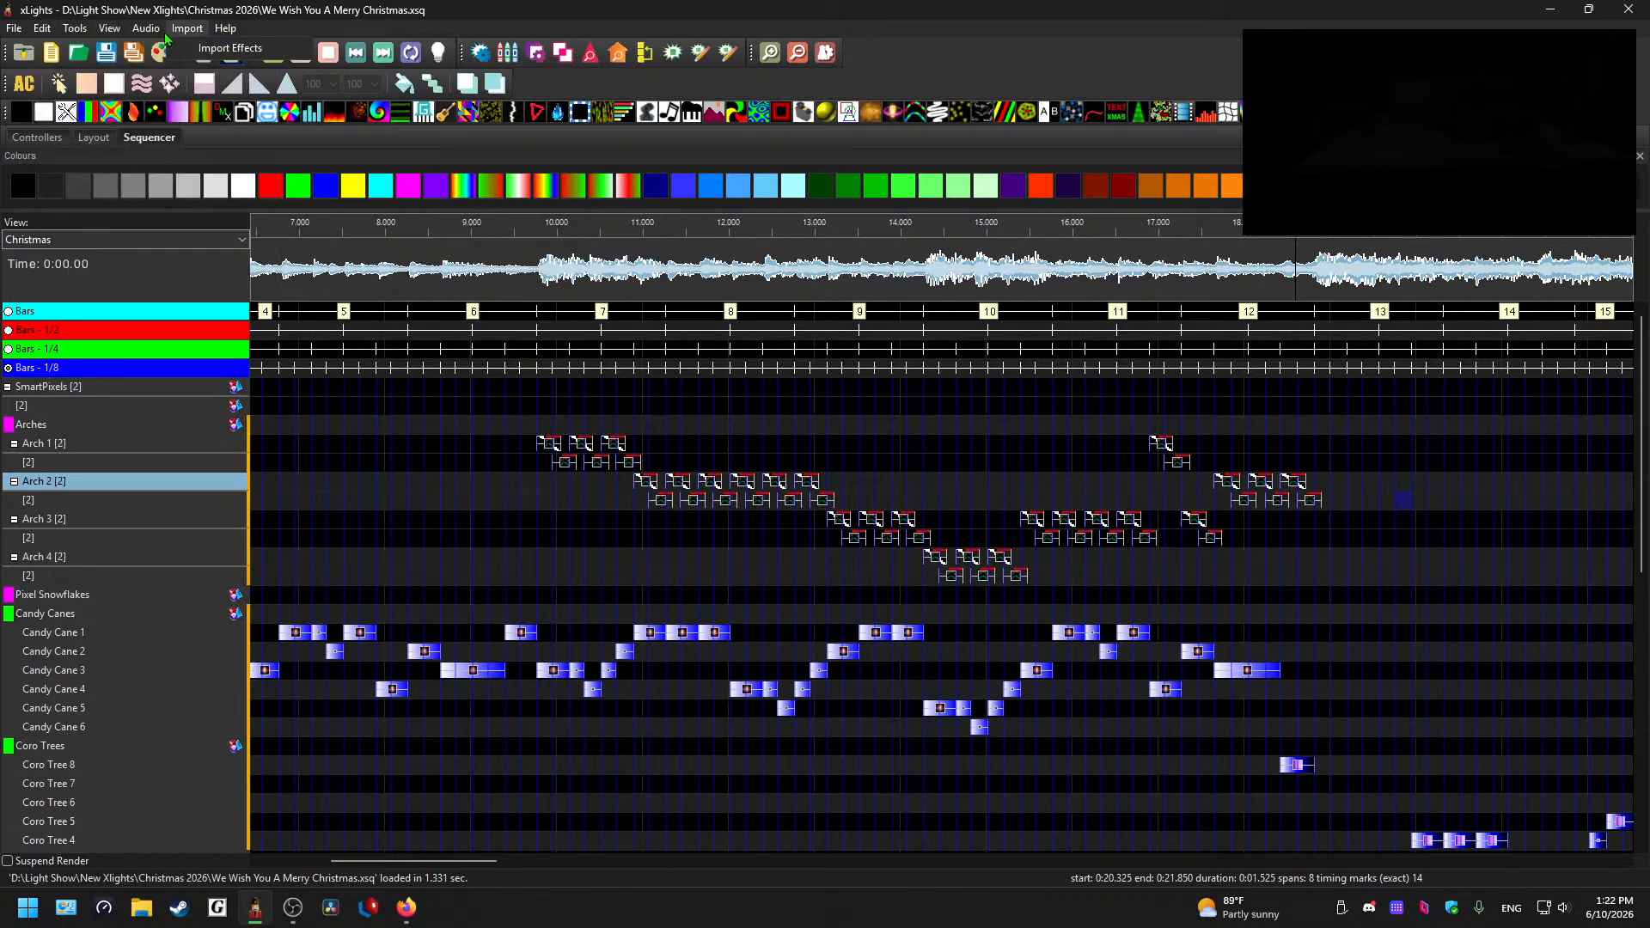
- Switch the sequencer window layout to the Default Perspective and view the sequence from its start
mouse_move(146, 29)
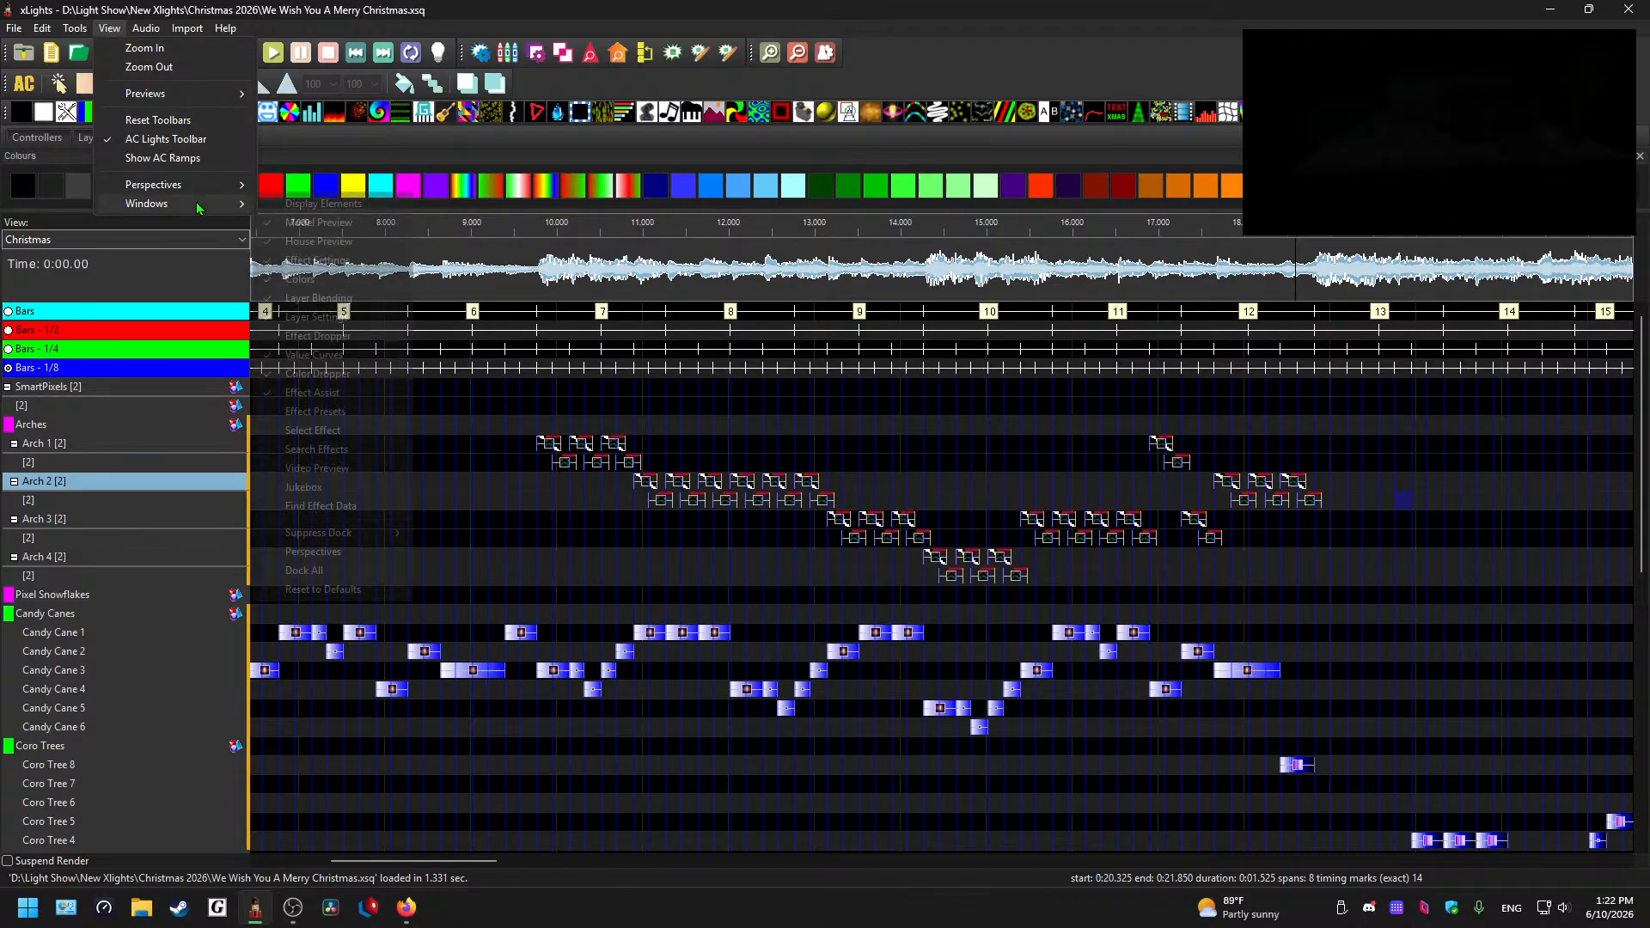
mouse_move(193, 204)
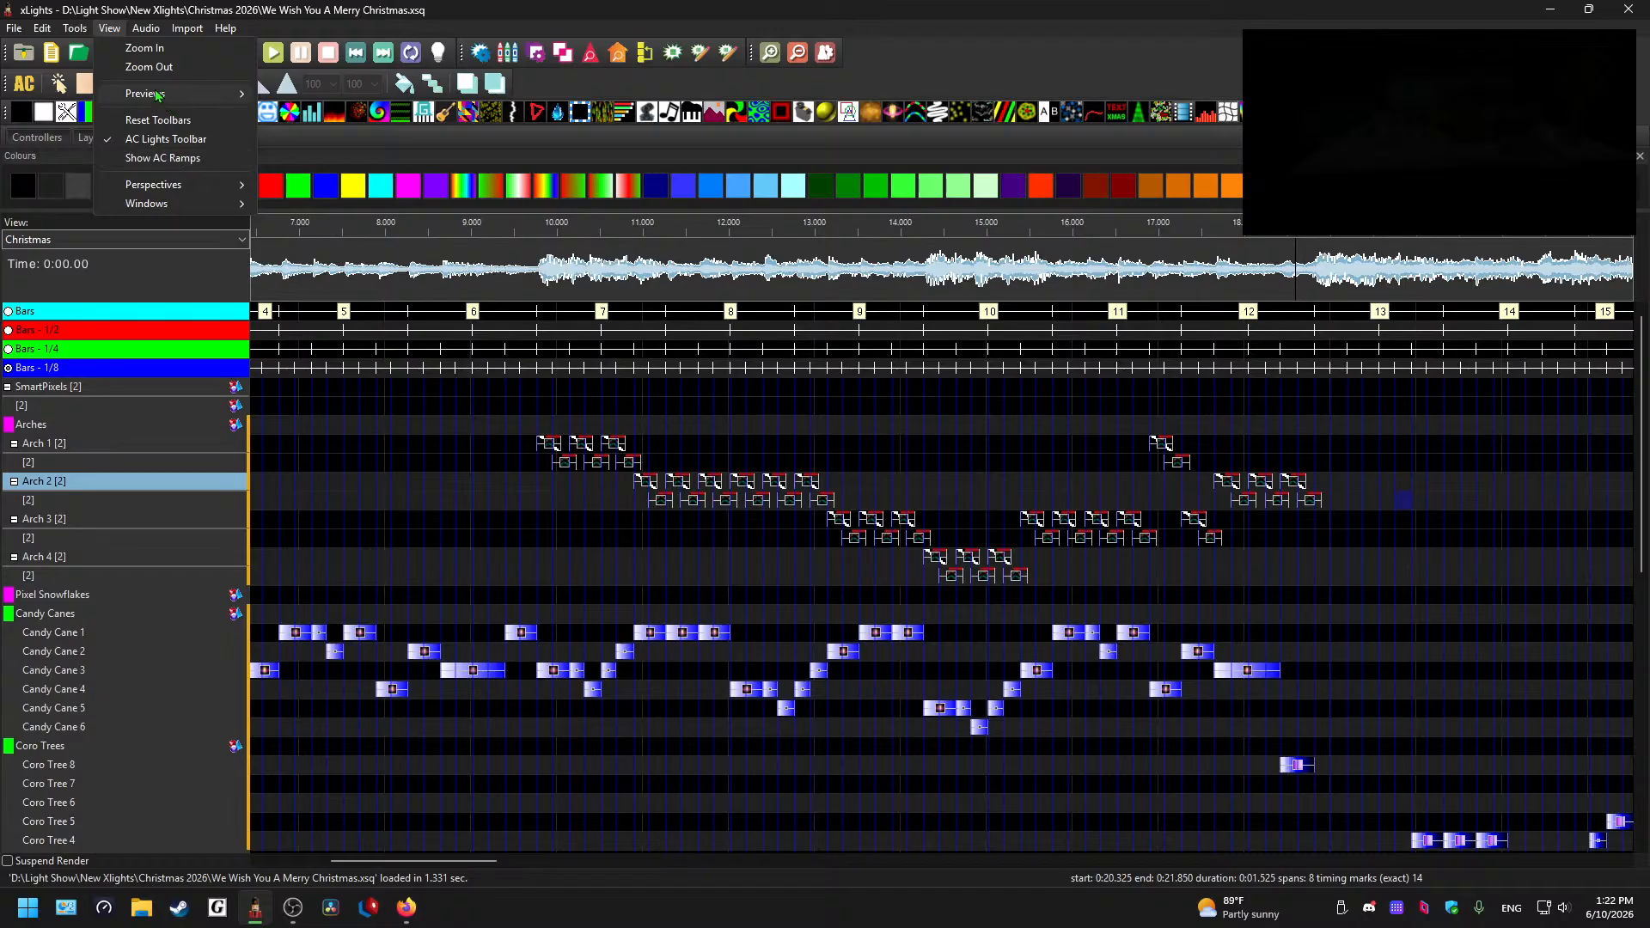
mouse_move(200, 34)
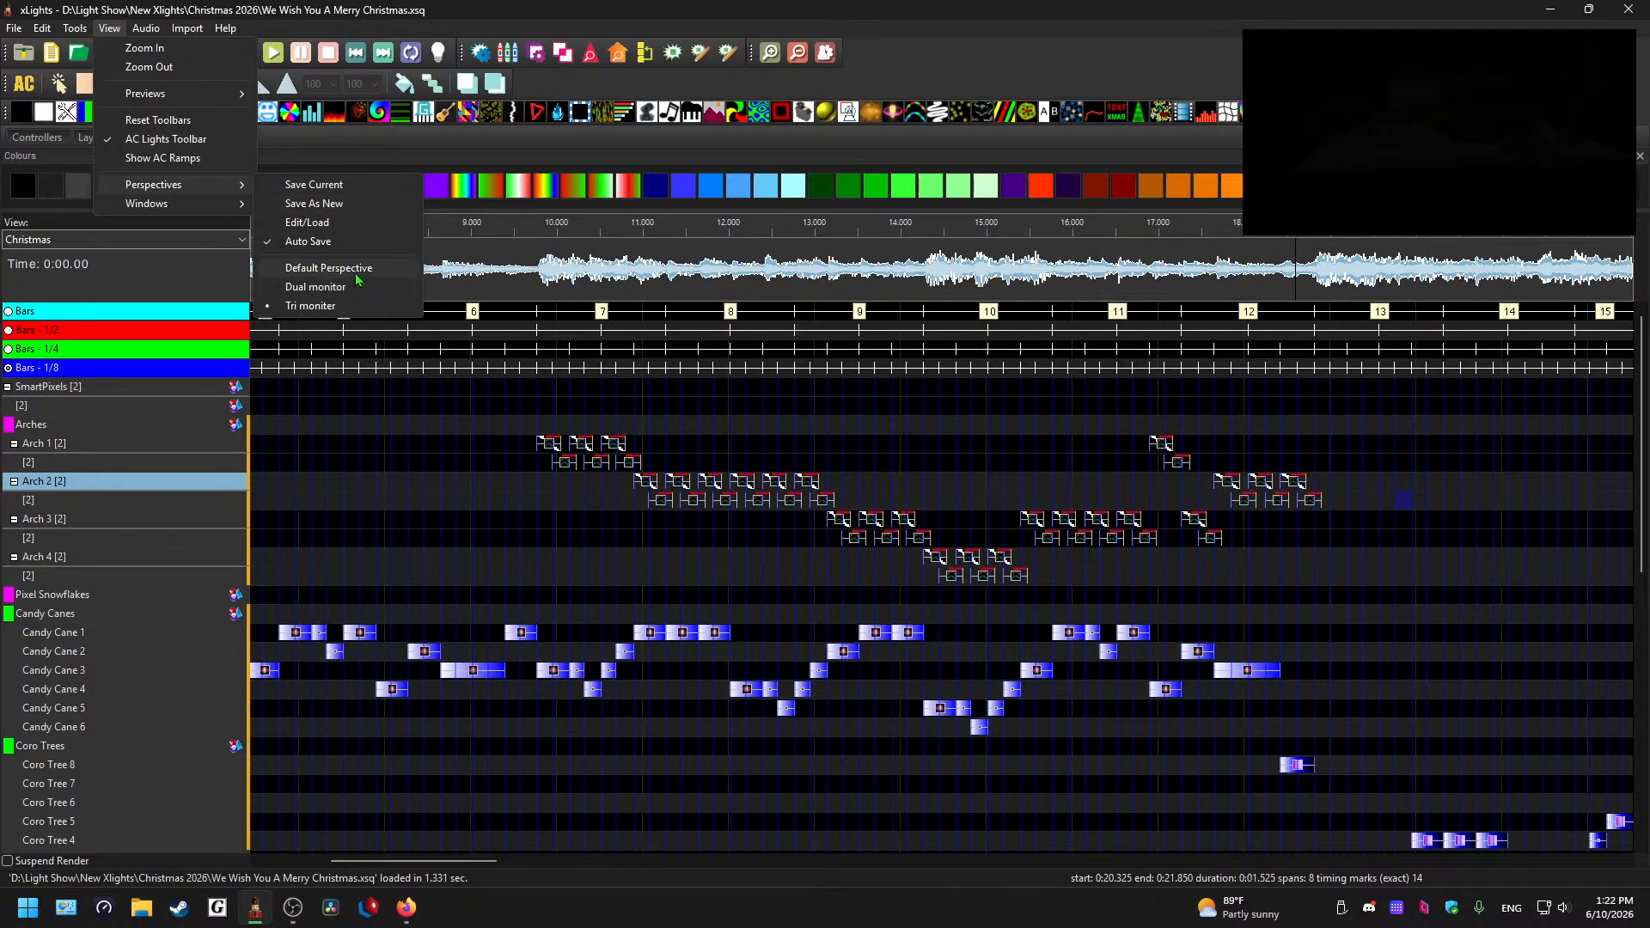
left_click(356, 271)
left_click_drag(138, 489, 111, 537)
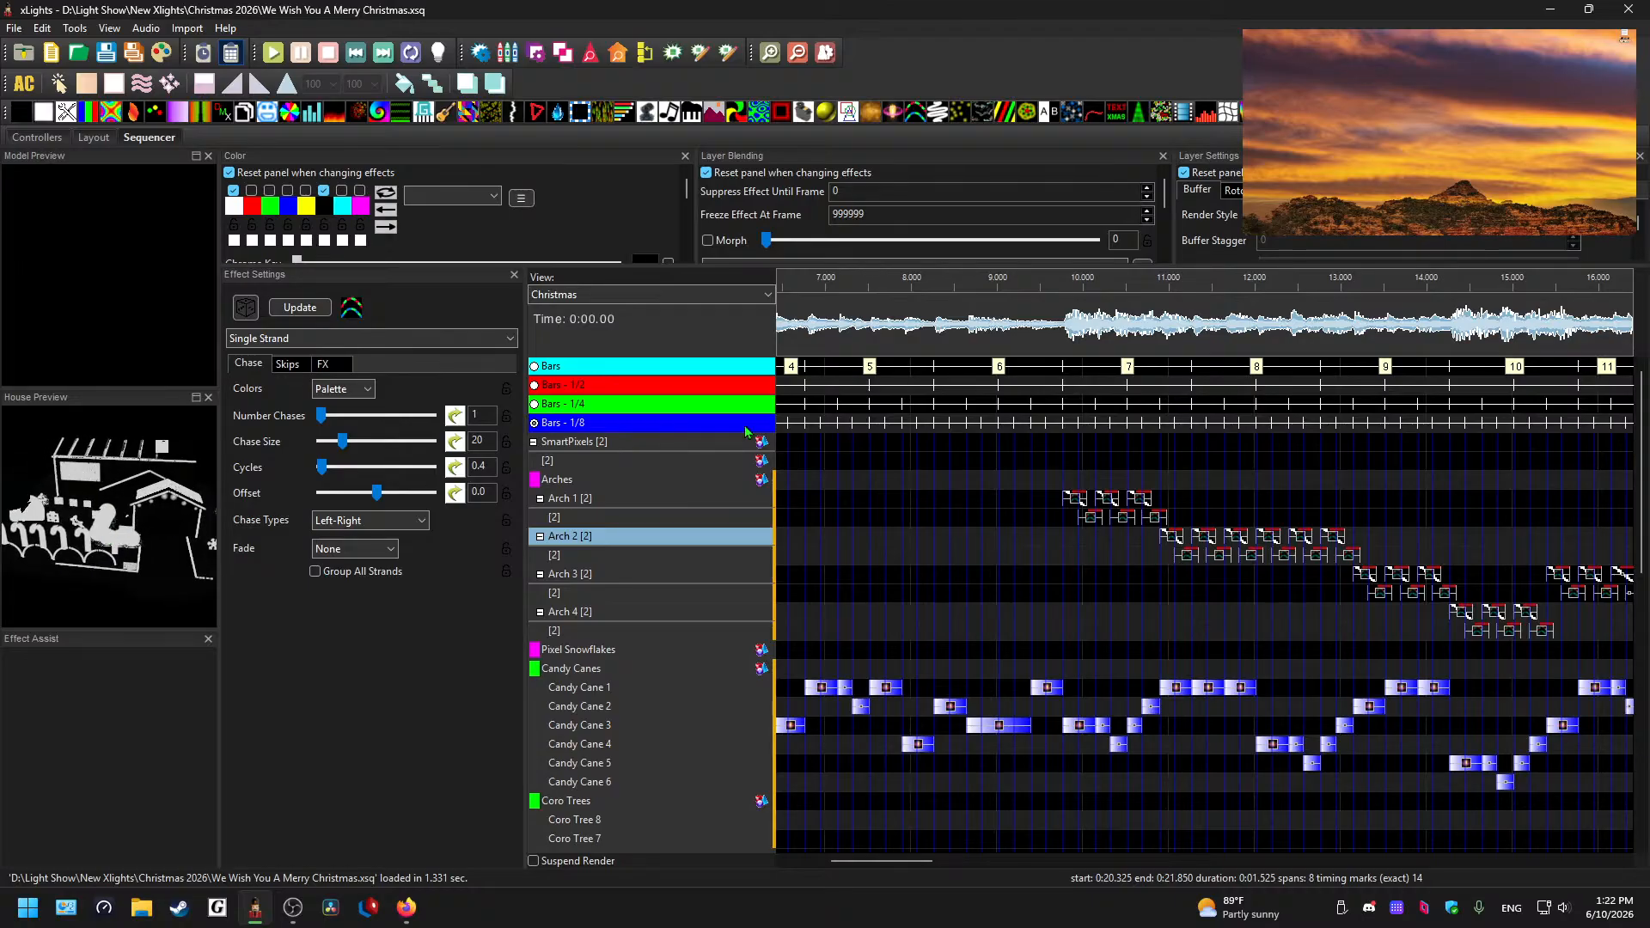
left_click_drag(900, 874, 833, 873)
- Load the Tri moniter perspective as the sequencer window layout
left_click(105, 29)
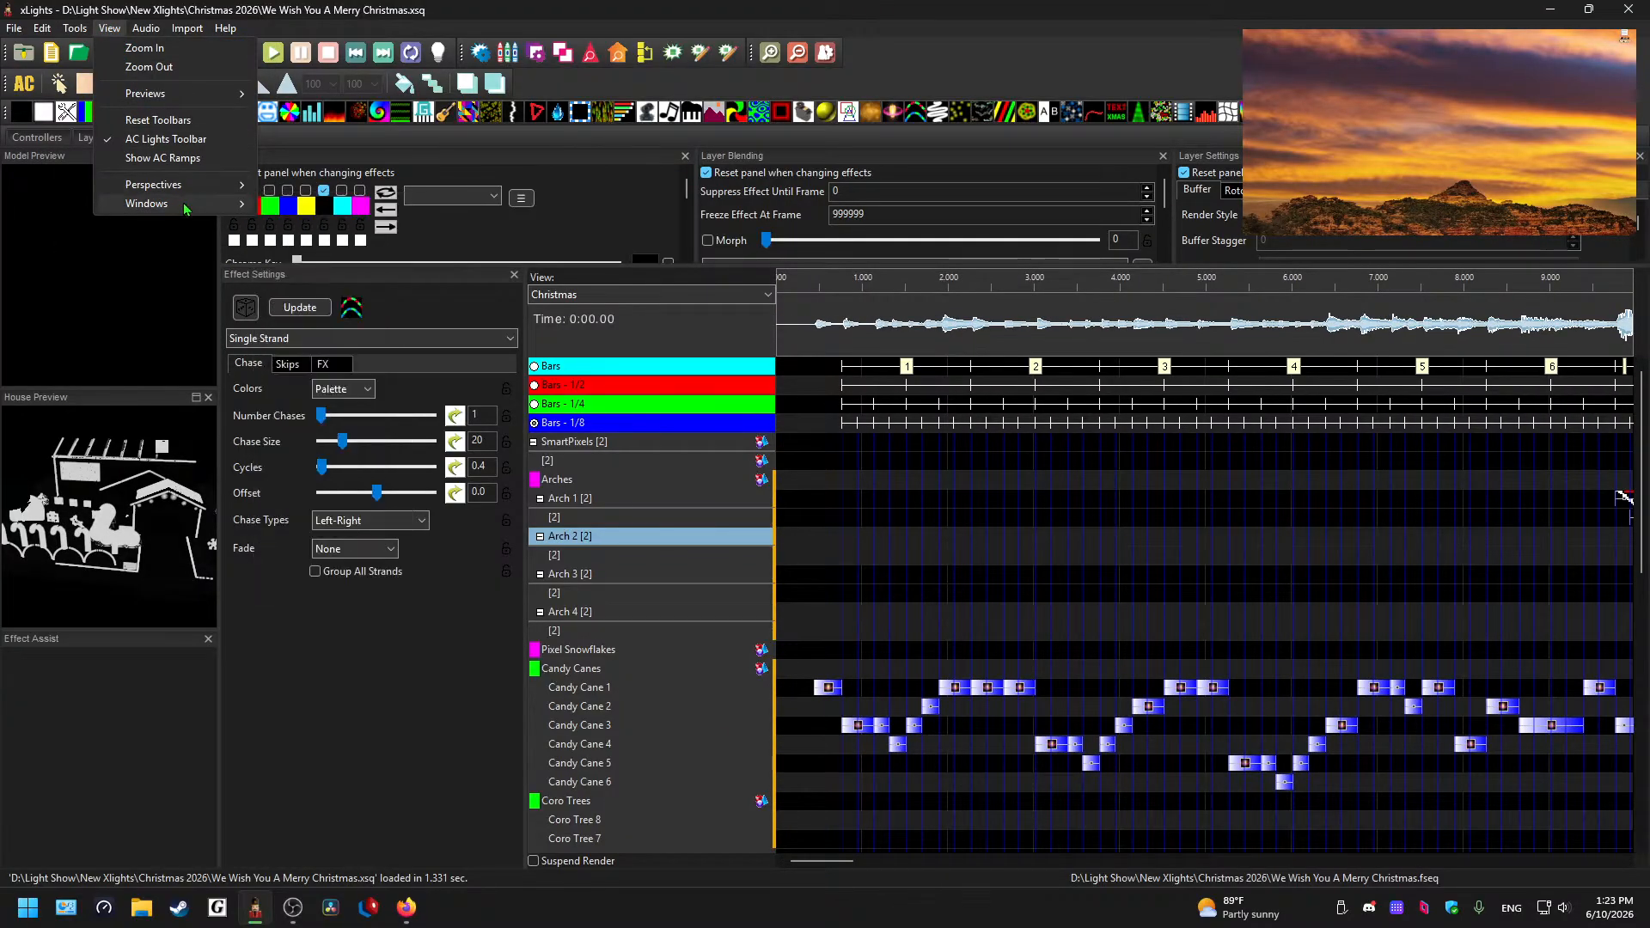
mouse_move(239, 206)
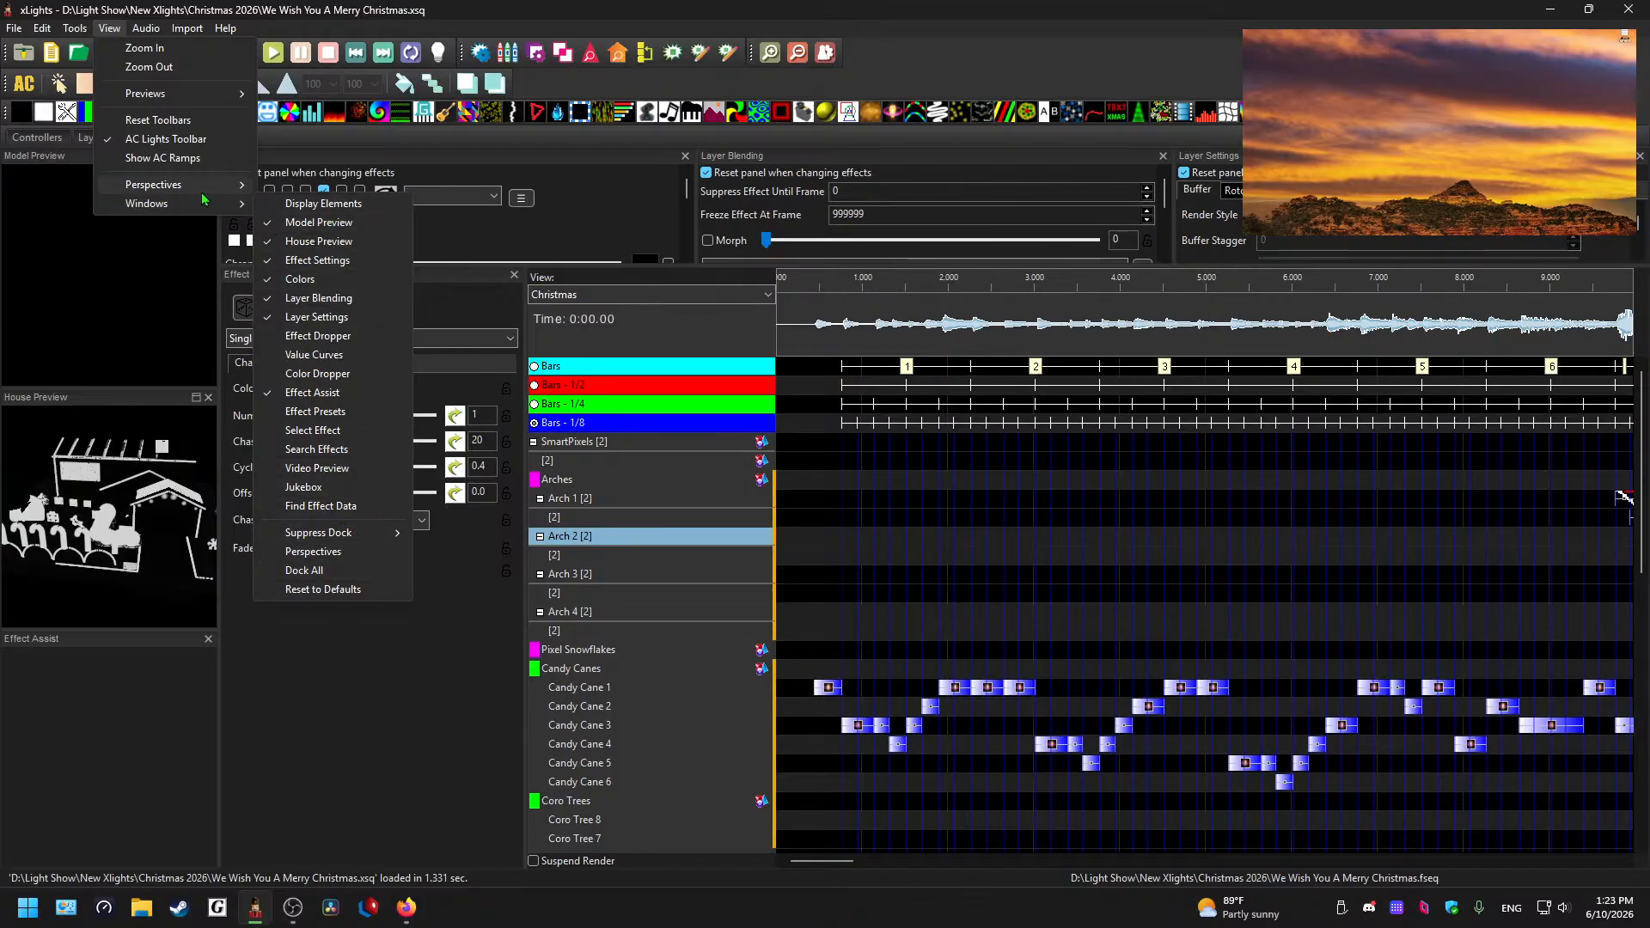
mouse_move(203, 185)
left_click(316, 314)
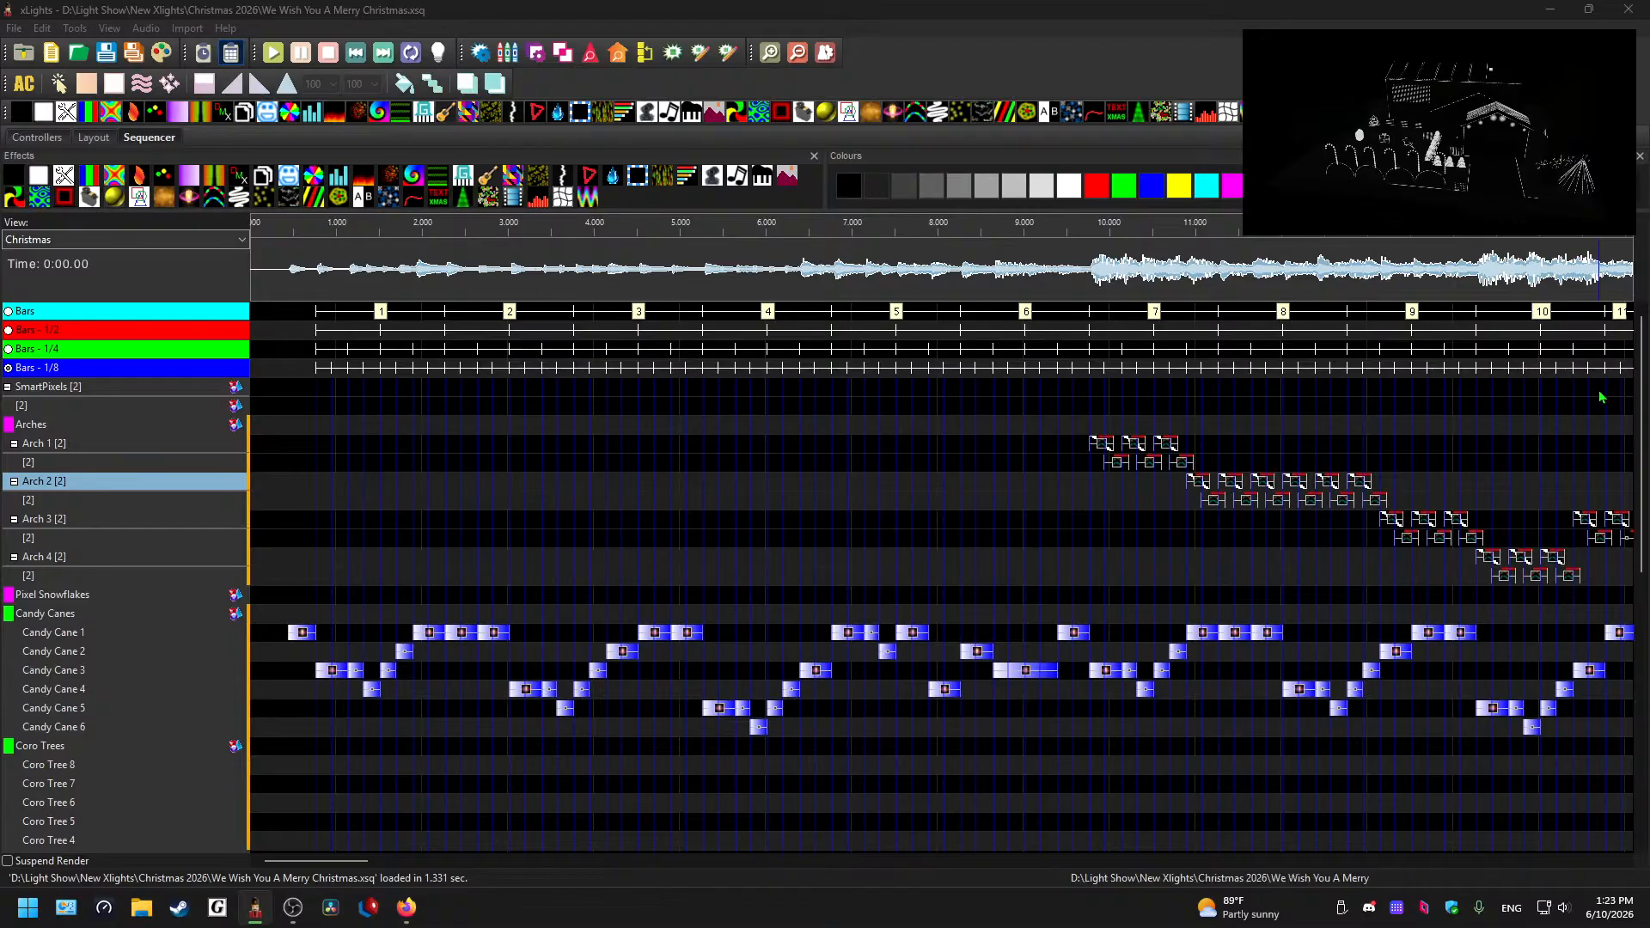
- Play the sequence past the last arch effects, up to about 29 s, to review where the arches stop
left_click(1601, 397)
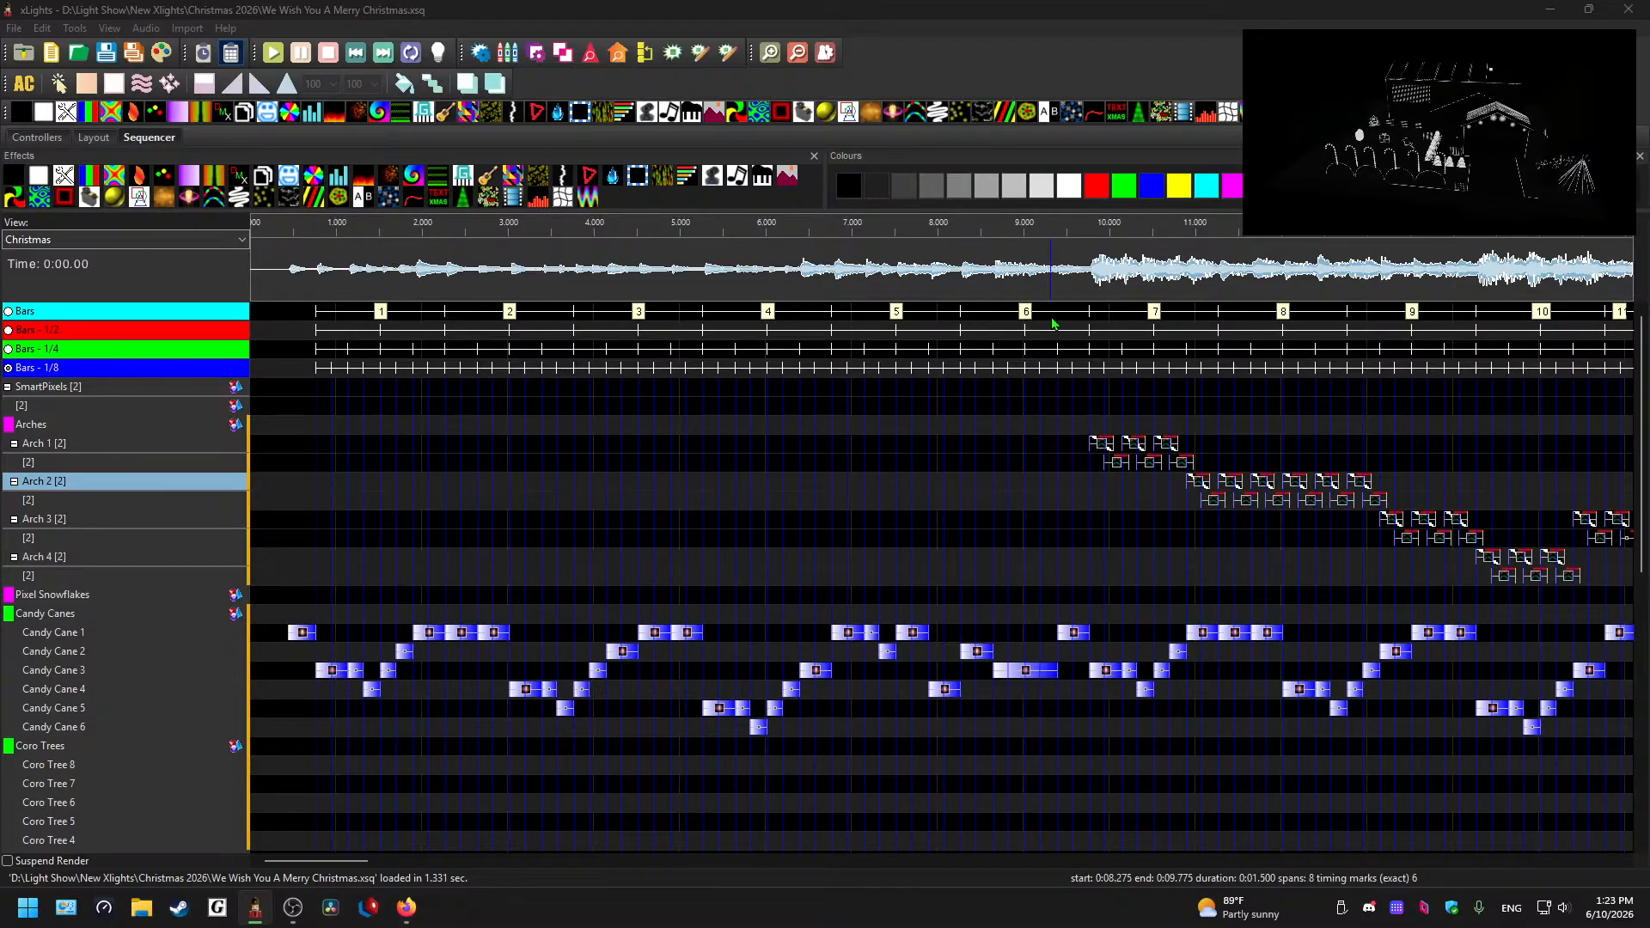
key("space")
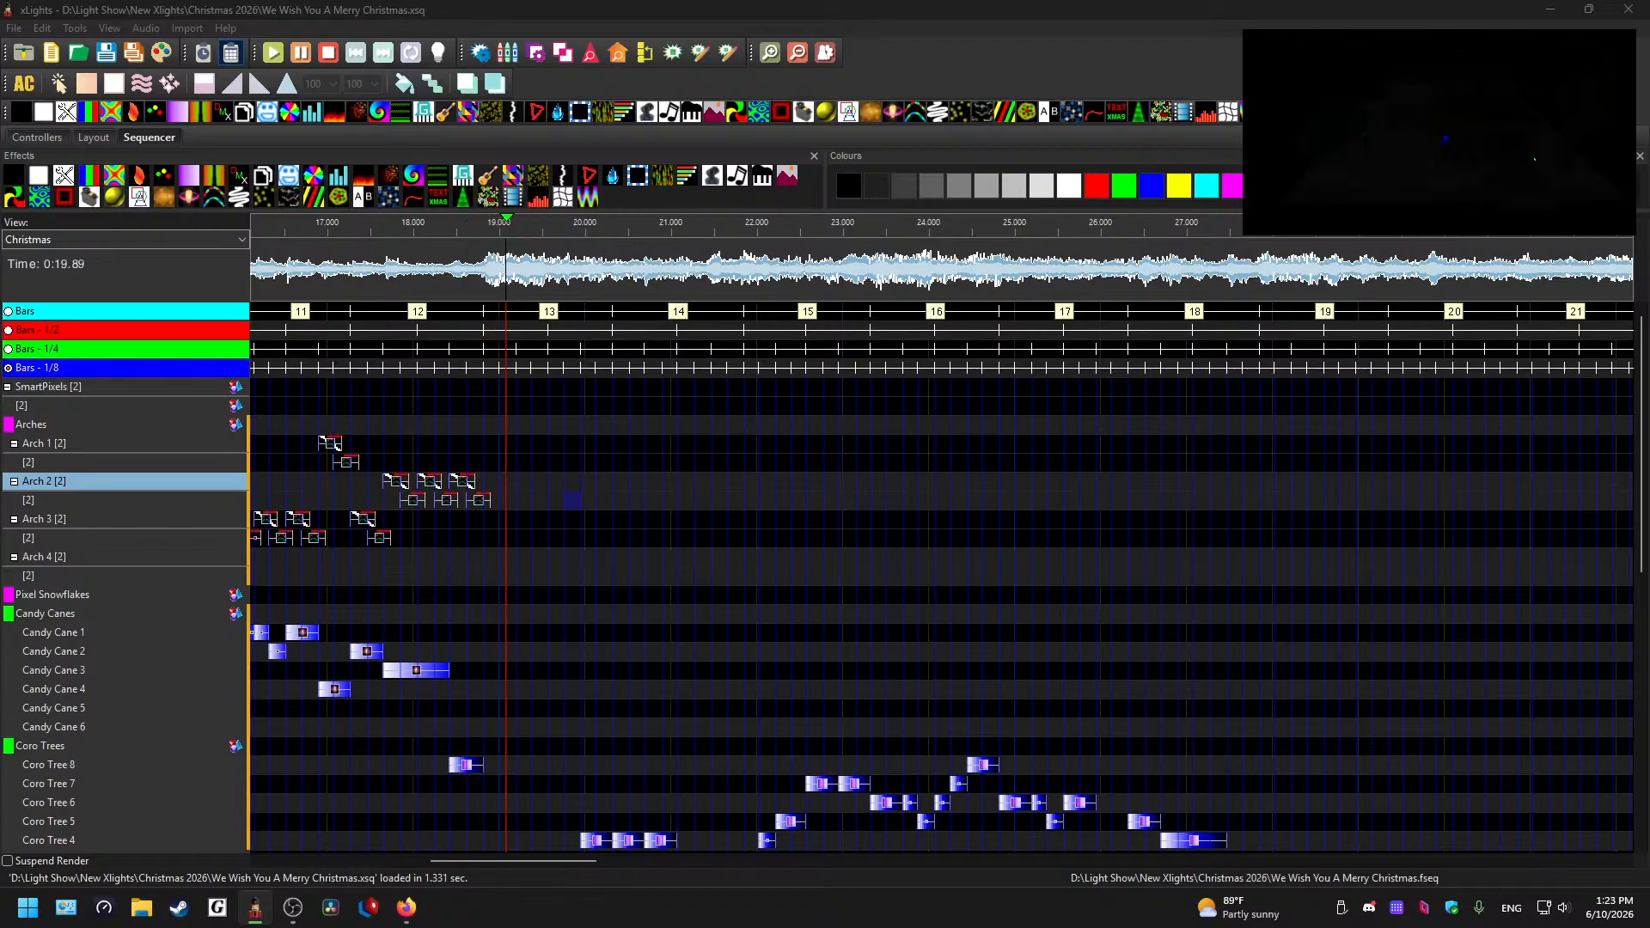
scroll(608, 504, "up", 2)
scroll(607, 504, "down", 1)
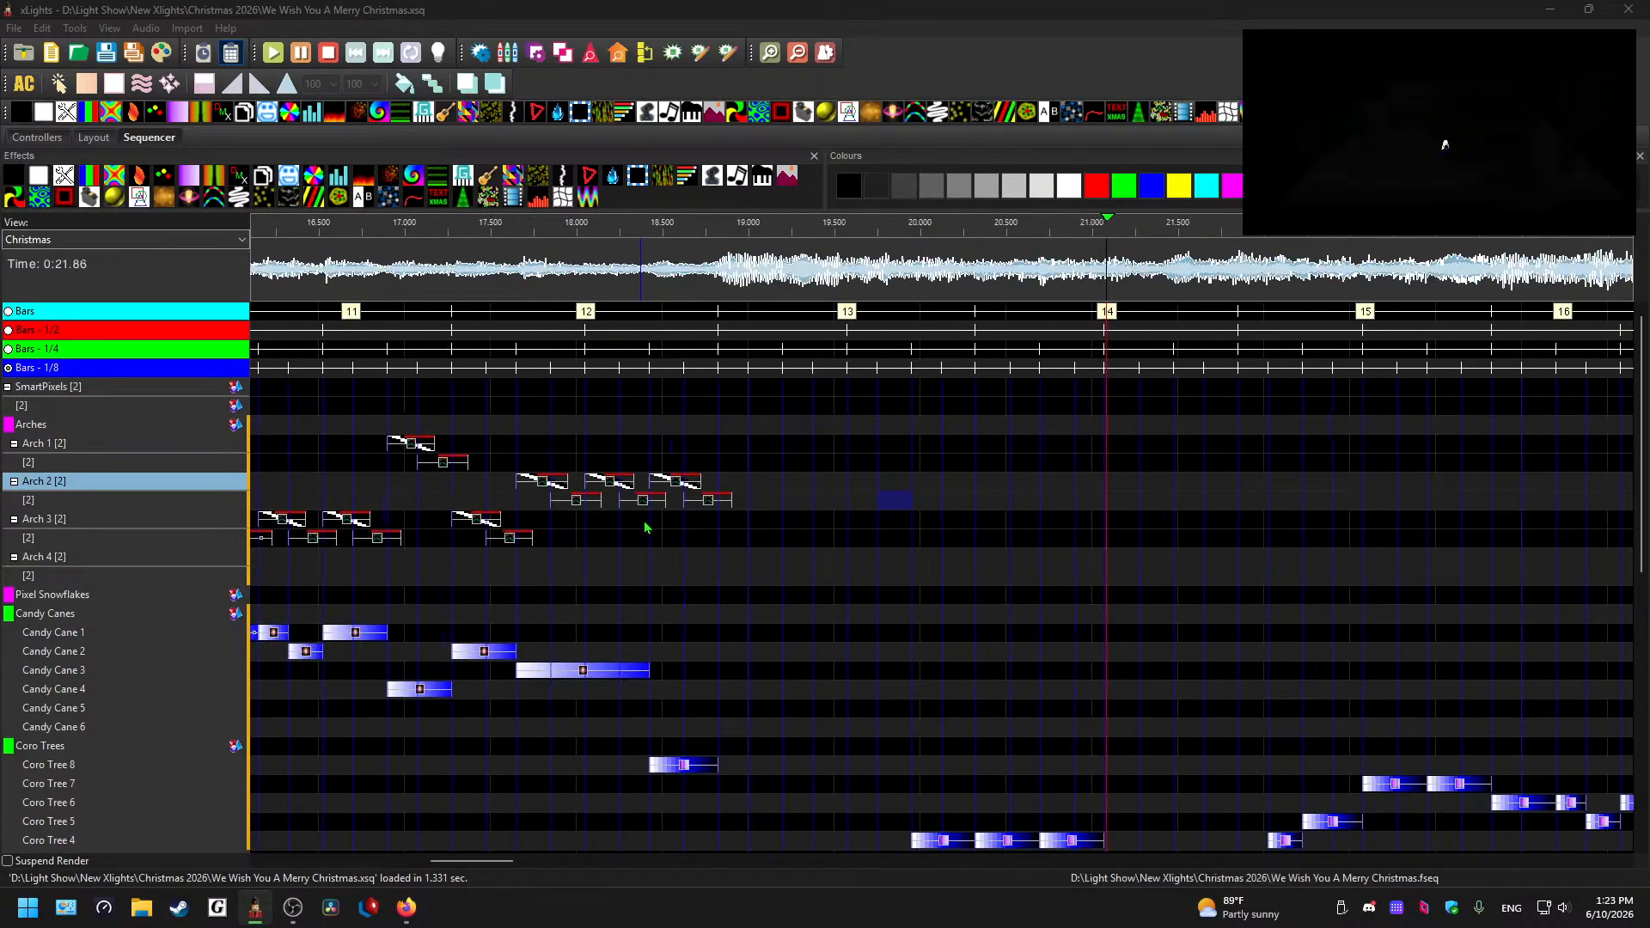
scroll(662, 813, "down", 3)
scroll(649, 811, "up", 2)
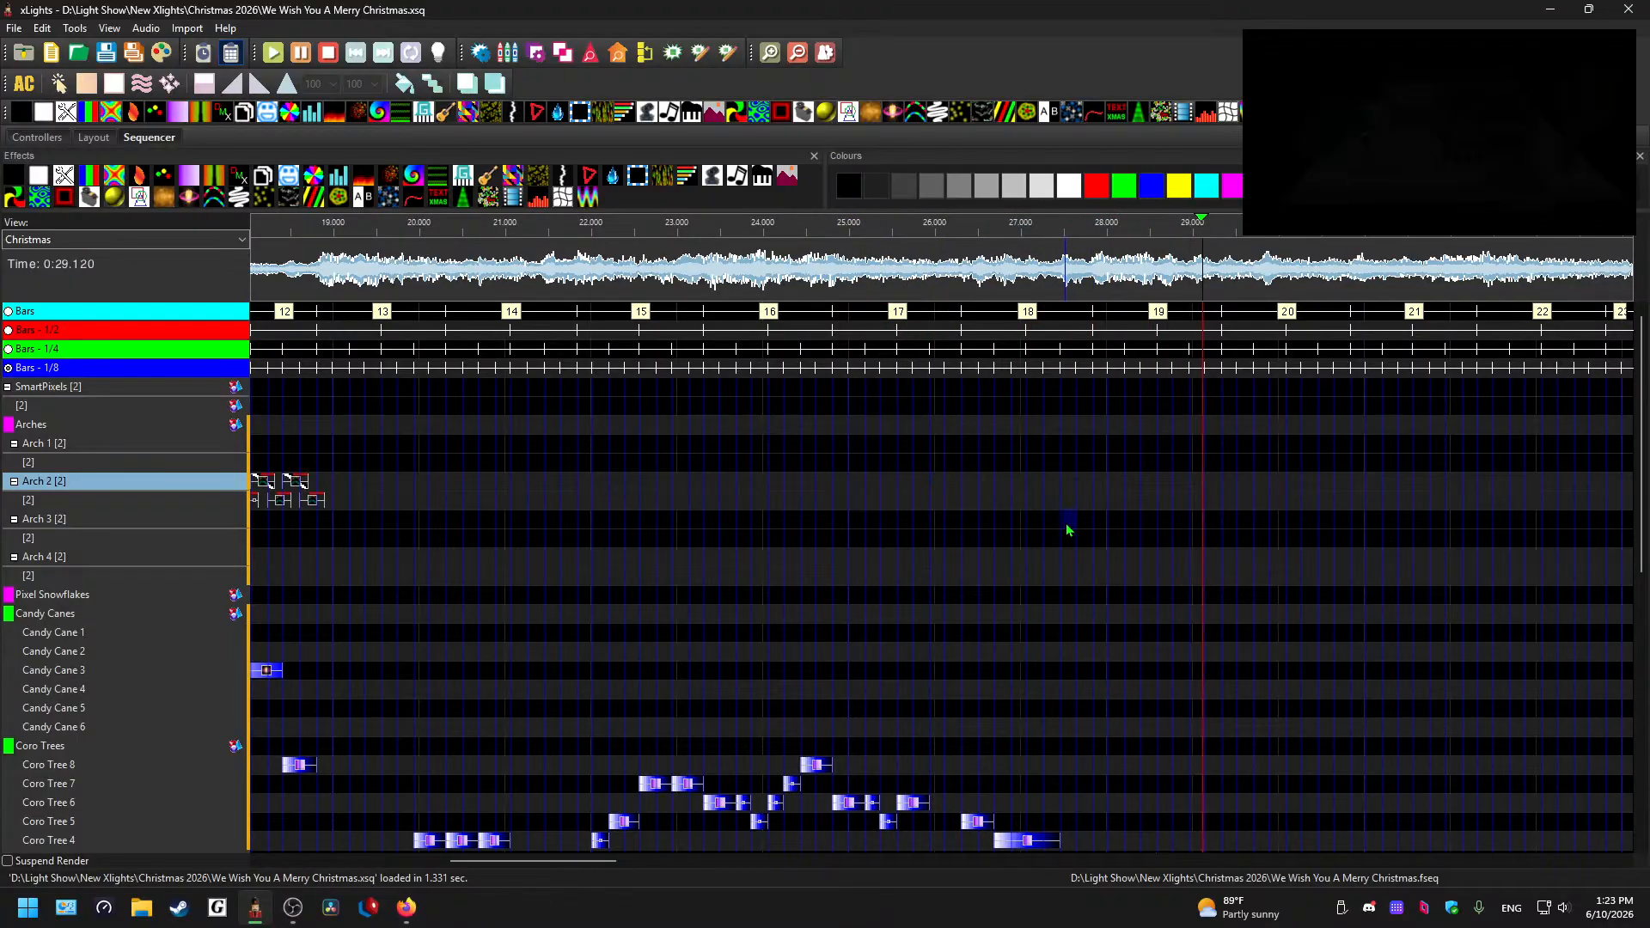
key("space")
- Copy the Arch 1 to Arch 4 effects between about 9.8 and 19 s and paste them starting on Arch 1 at about 18.8 s
left_click_drag(544, 861, 436, 833)
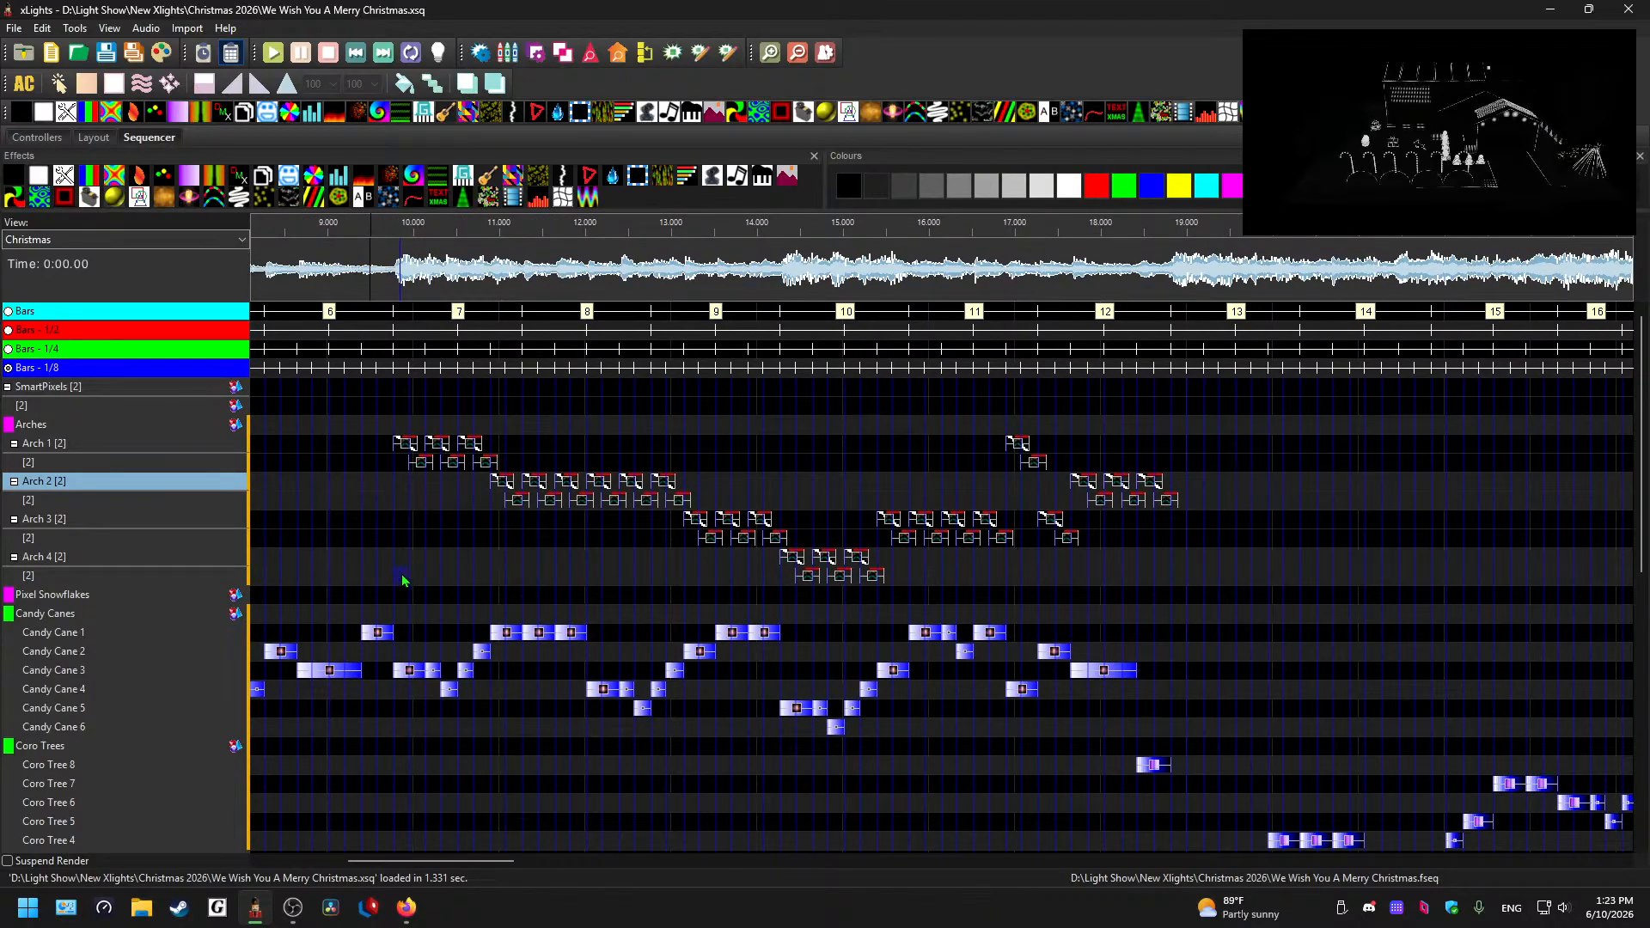
mouse_move(405, 578)
left_mouse_down()
mouse_move(965, 472)
mouse_move(1197, 456)
left_mouse_up()
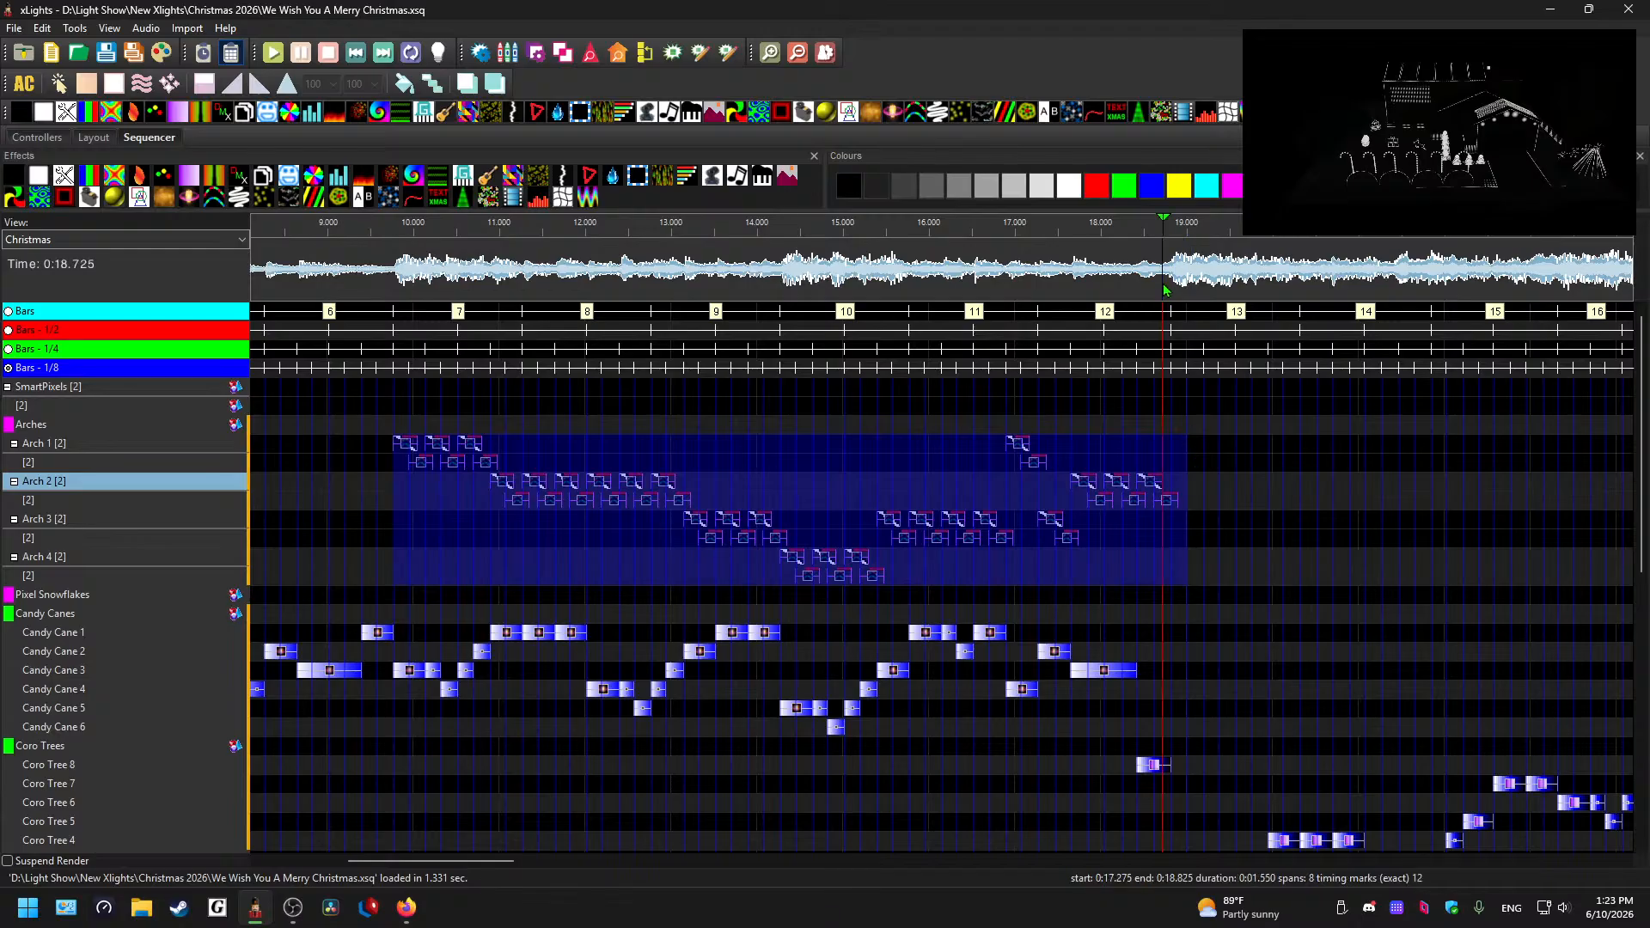
mouse_move(457, 862)
left_mouse_down()
mouse_move(504, 863)
mouse_move(484, 865)
left_mouse_up()
scroll(632, 739, "up", 1)
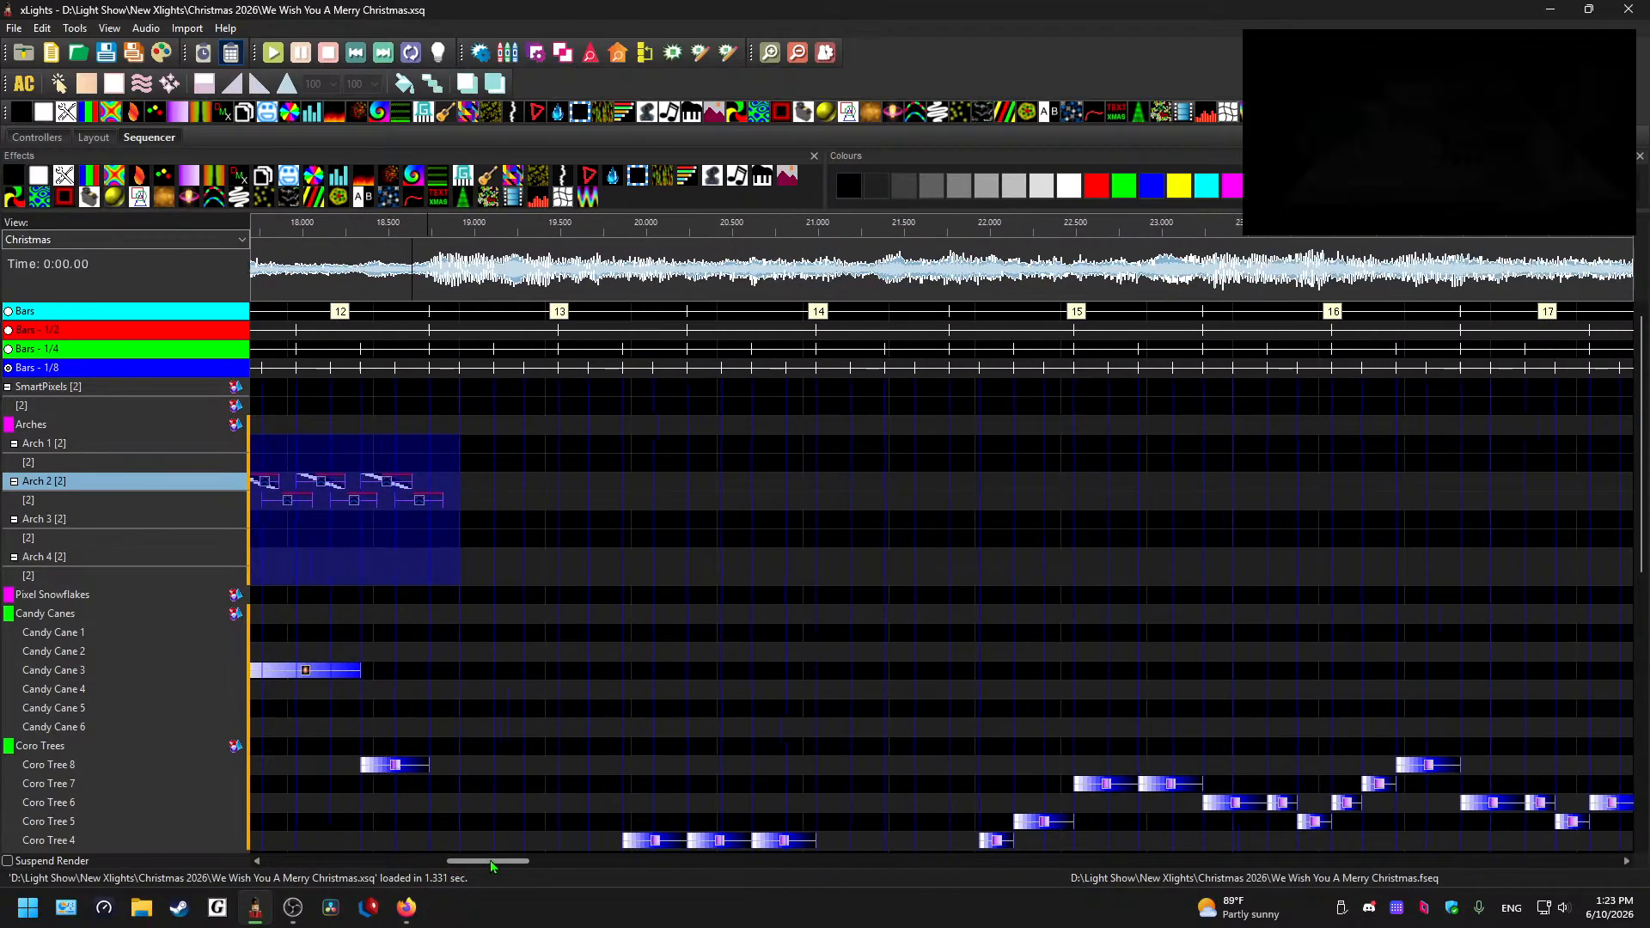
left_click(399, 290)
key("space")
key("space")
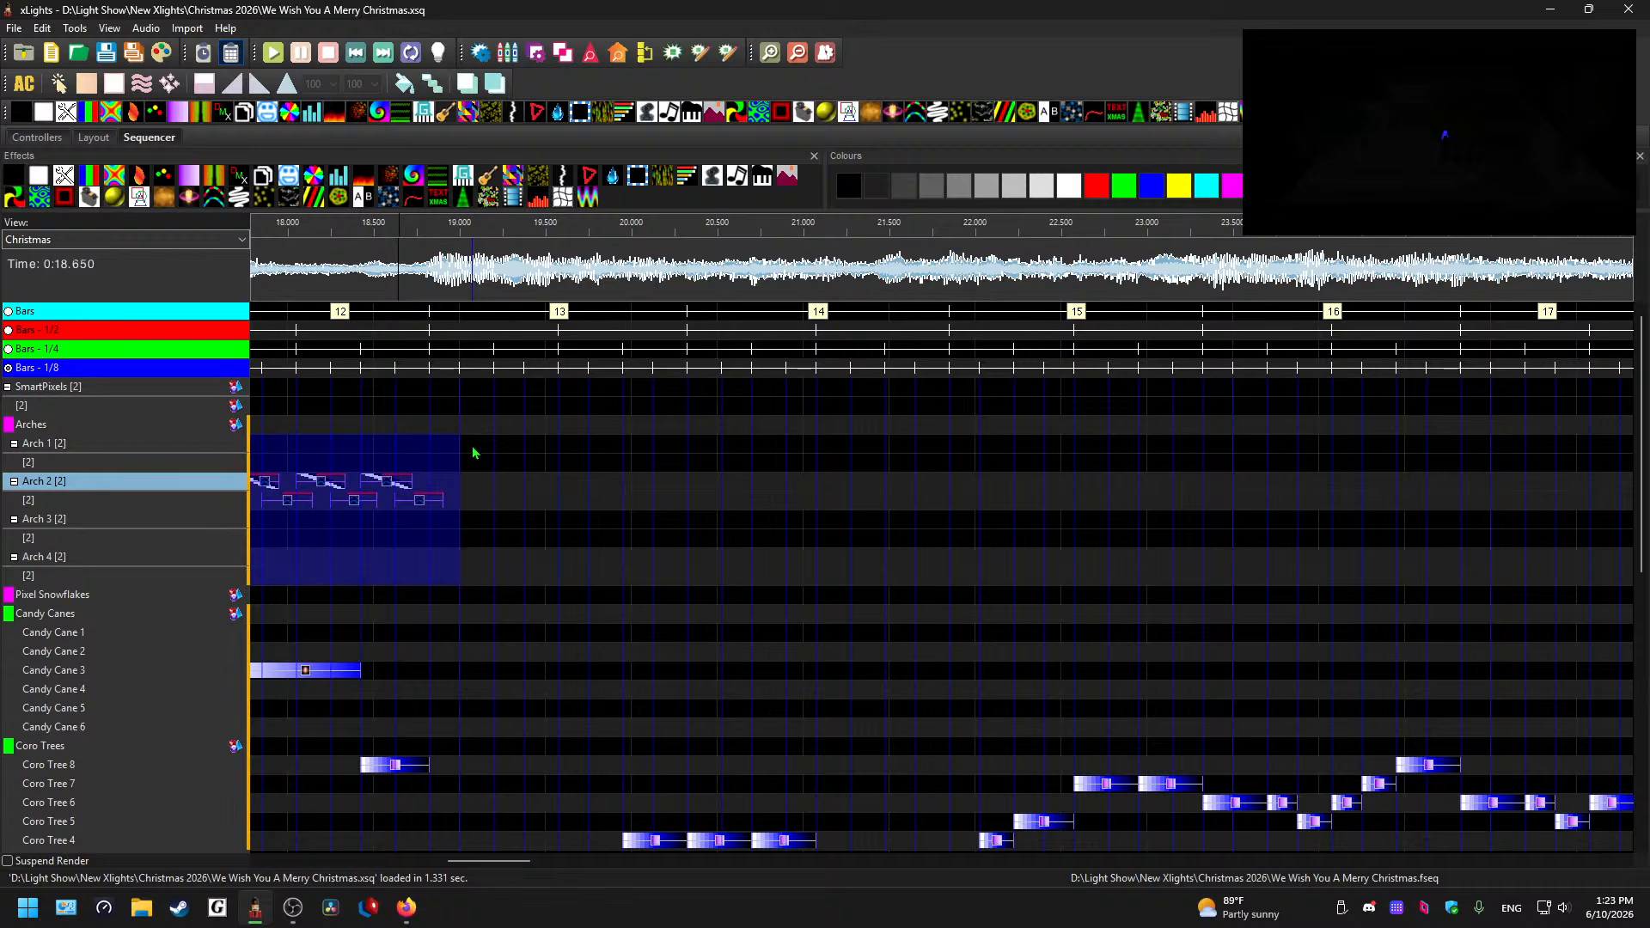
key("ctrl+v")
key("ctrl+z")
left_click(443, 447)
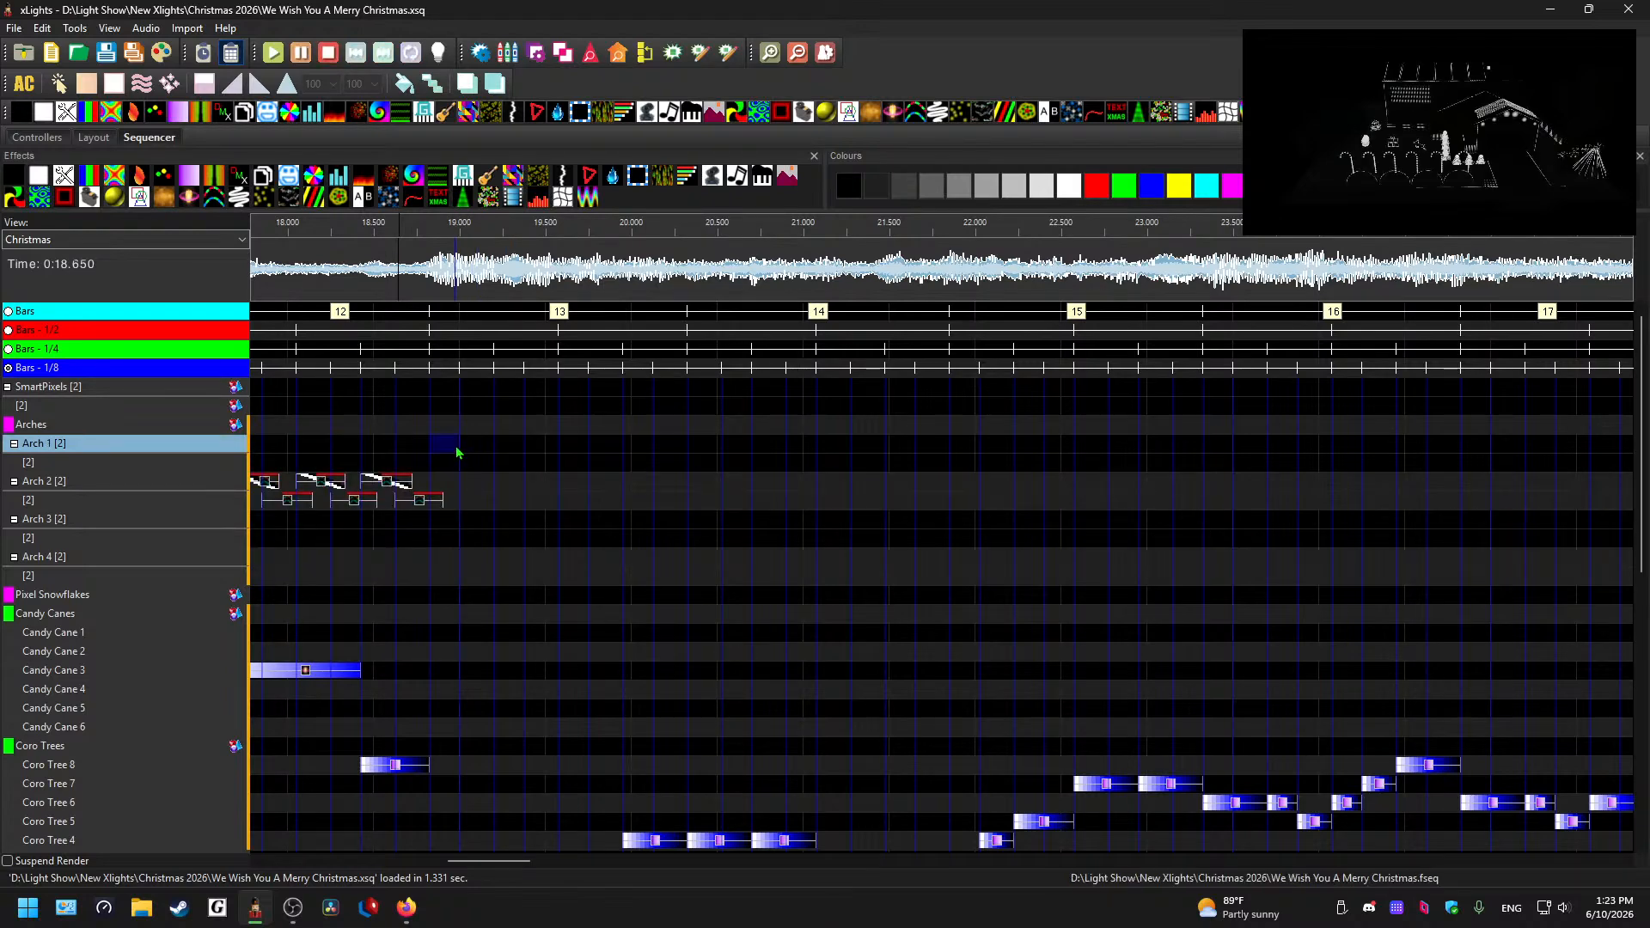
key("ctrl+v")
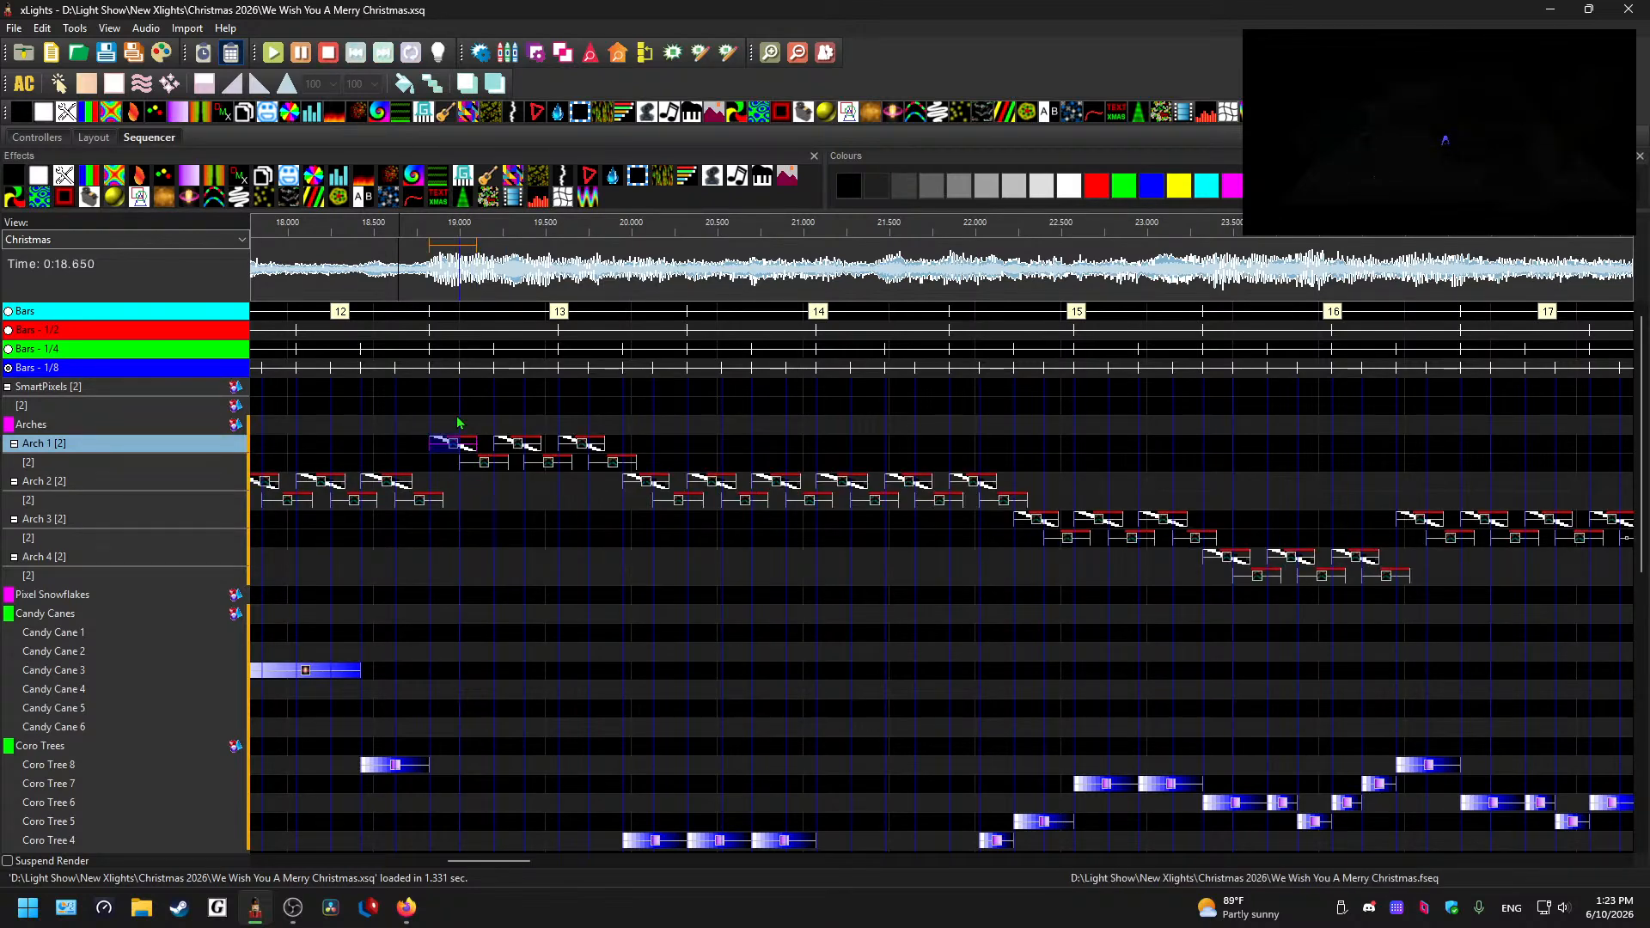
- Play the pasted arch effects from about 18.8 s to check them against the music
left_click(422, 277)
key("space")
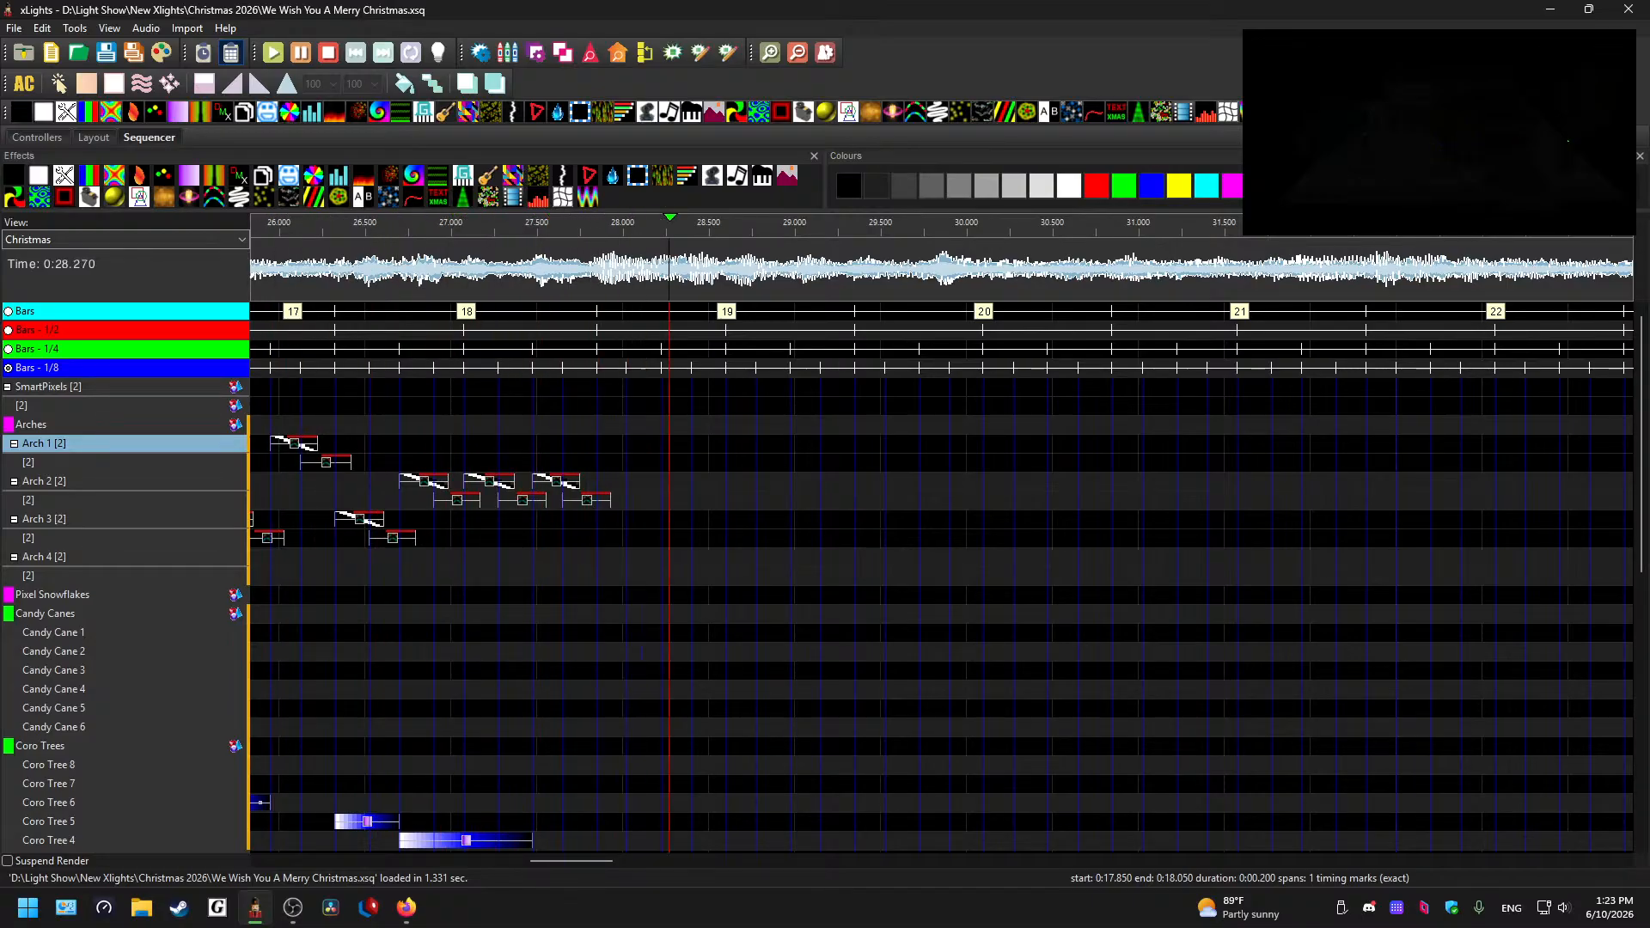
left_click(572, 565)
- Move the last pair of pasted effects on Arch 3, near 26.5 s, down to Arch 4 and play that passage
left_click_drag(589, 863, 568, 863)
left_click(744, 540)
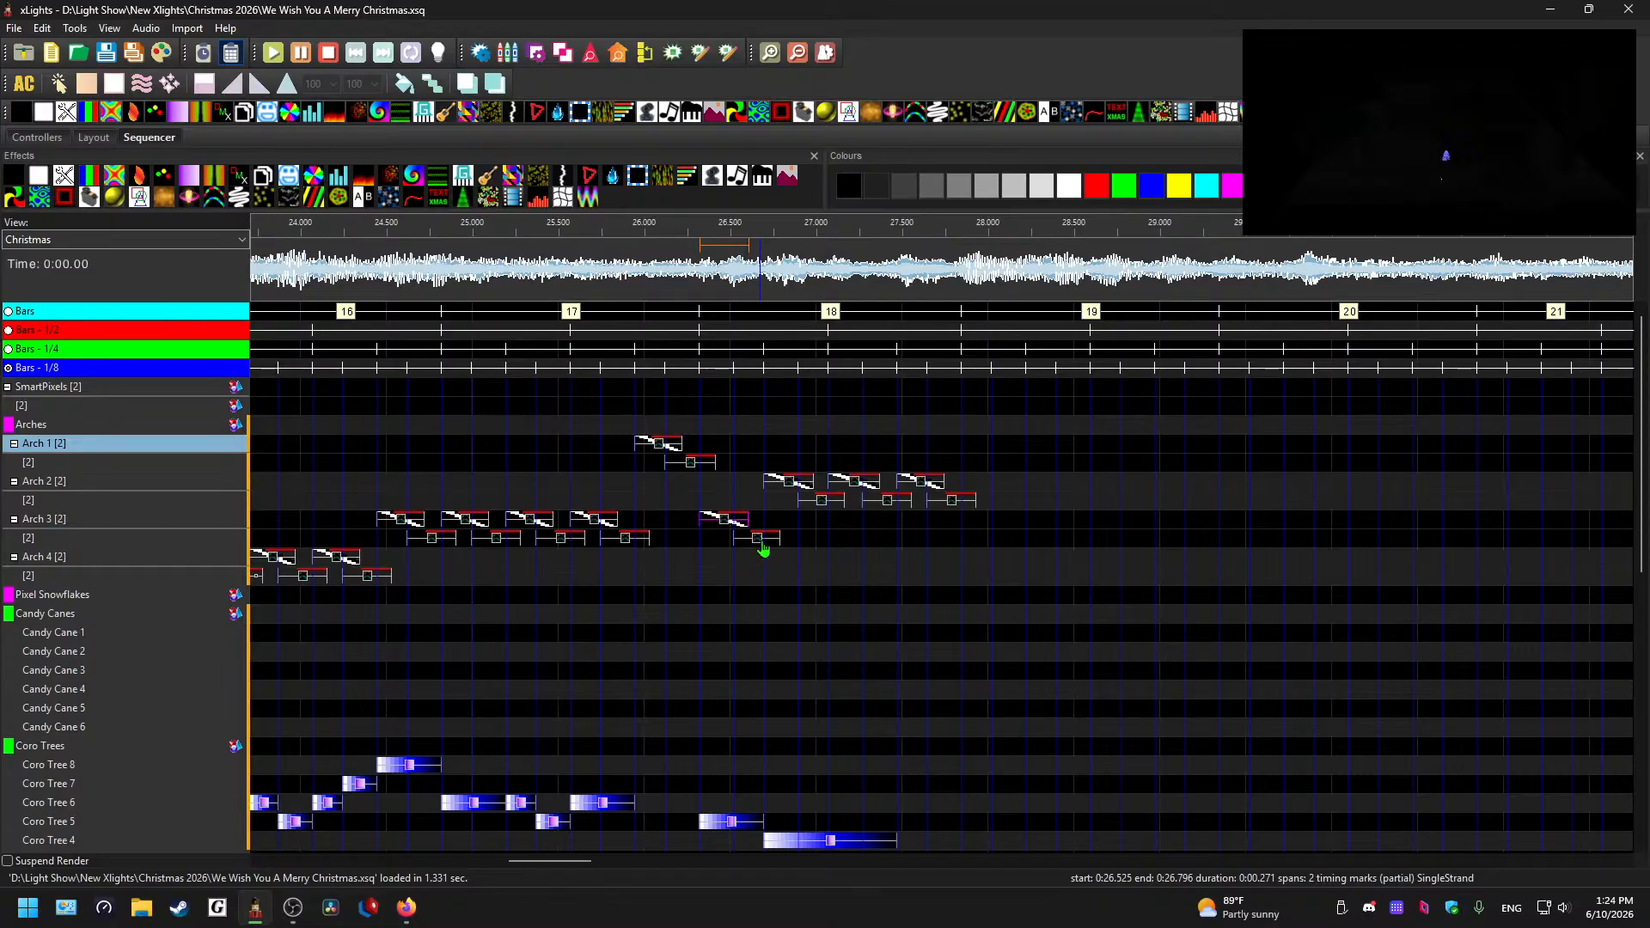
left_click_drag(764, 550, 764, 560)
key("Right")
key("Right")
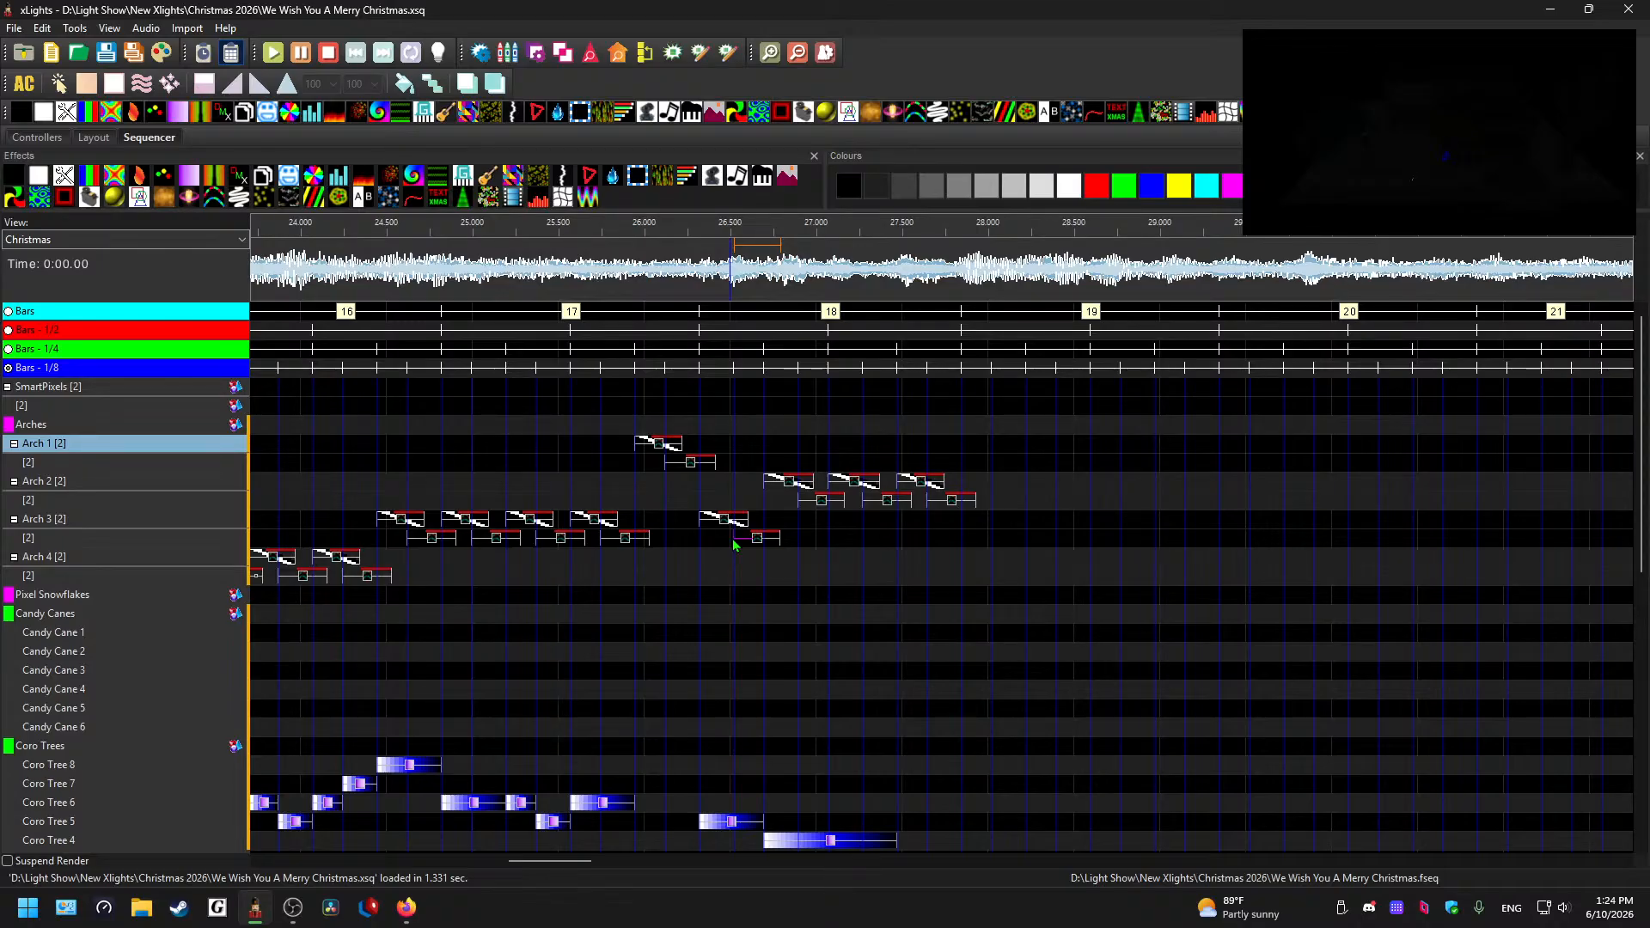
left_click(757, 542)
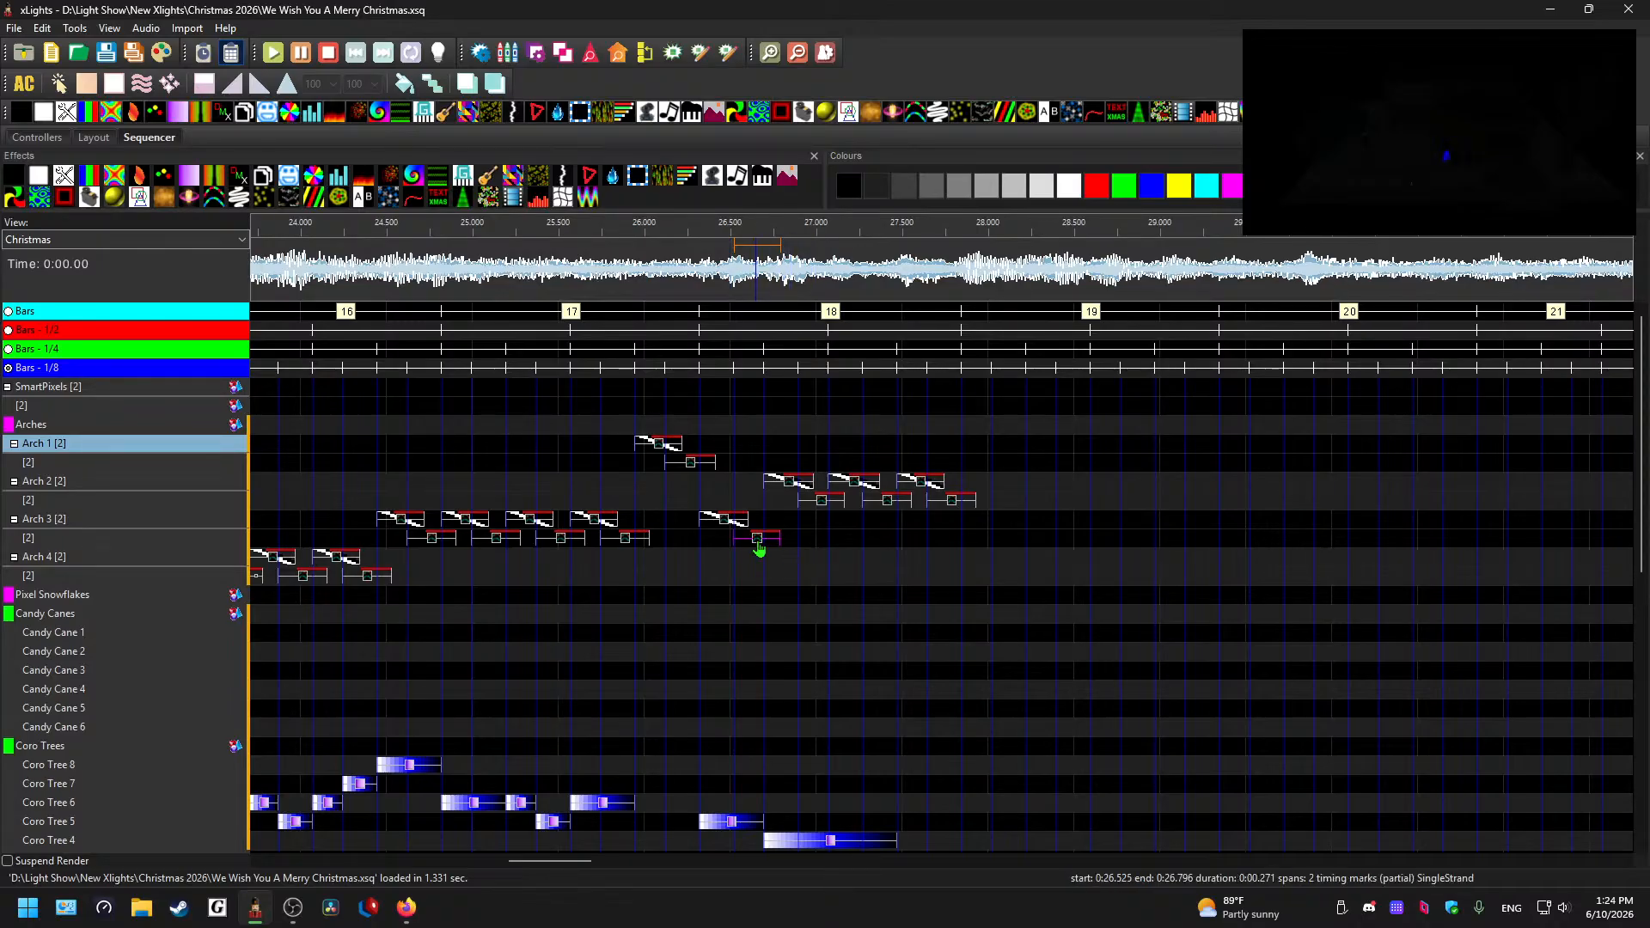
mouse_move(759, 550)
left_mouse_down()
mouse_move(764, 570)
mouse_move(725, 548)
left_mouse_up()
left_click(726, 526)
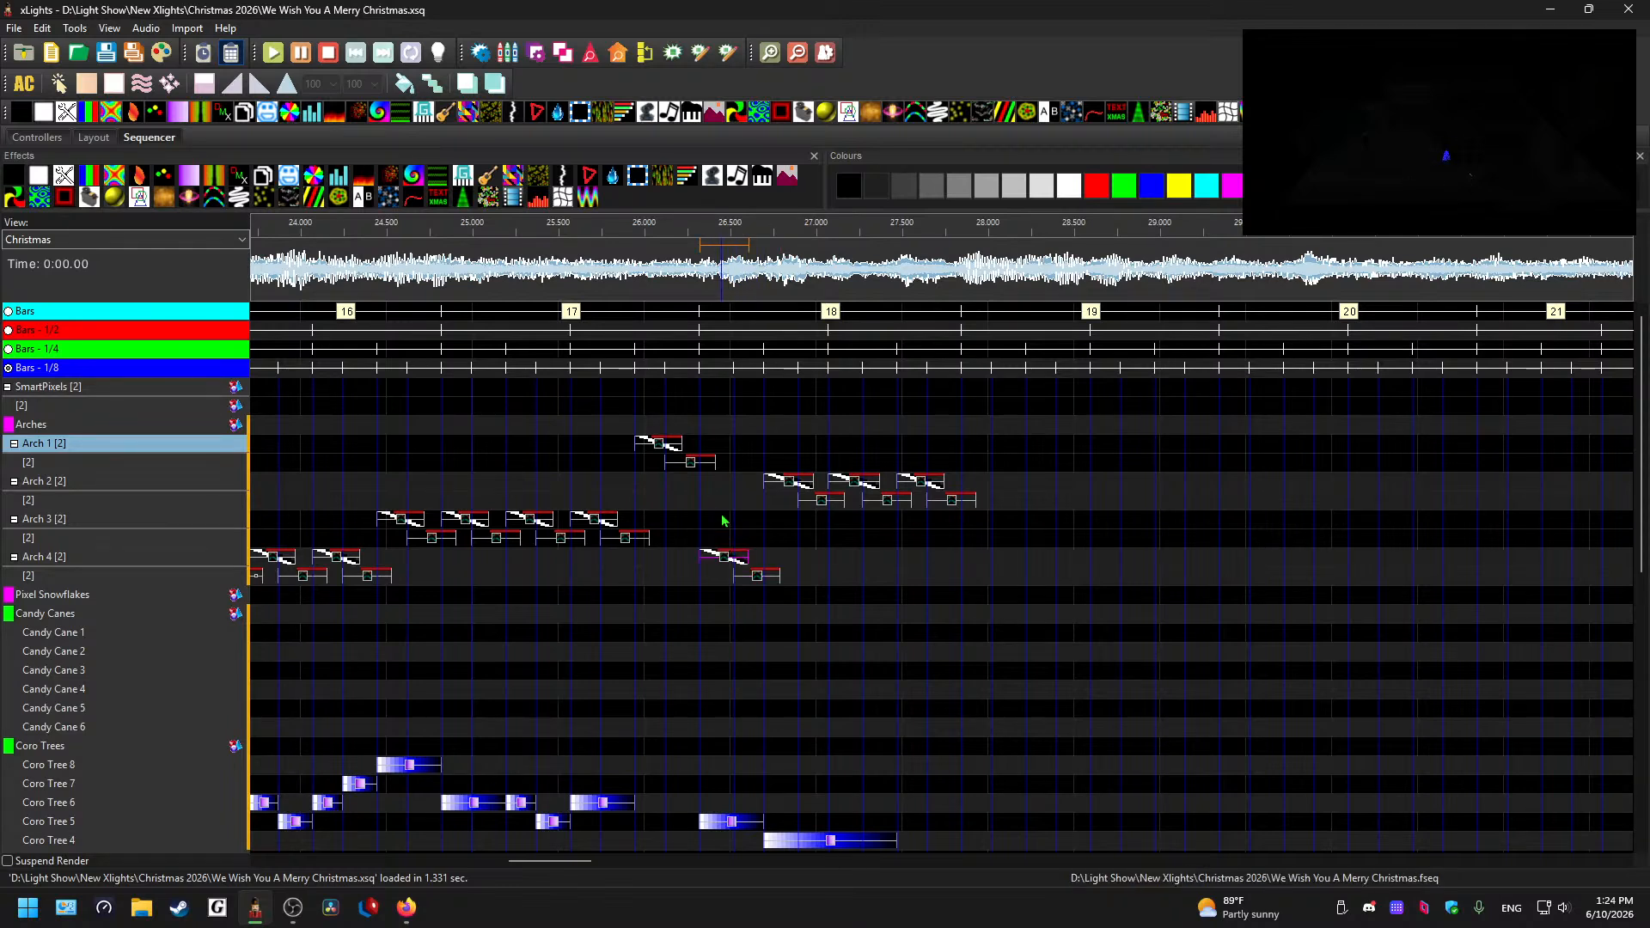
left_click(622, 264)
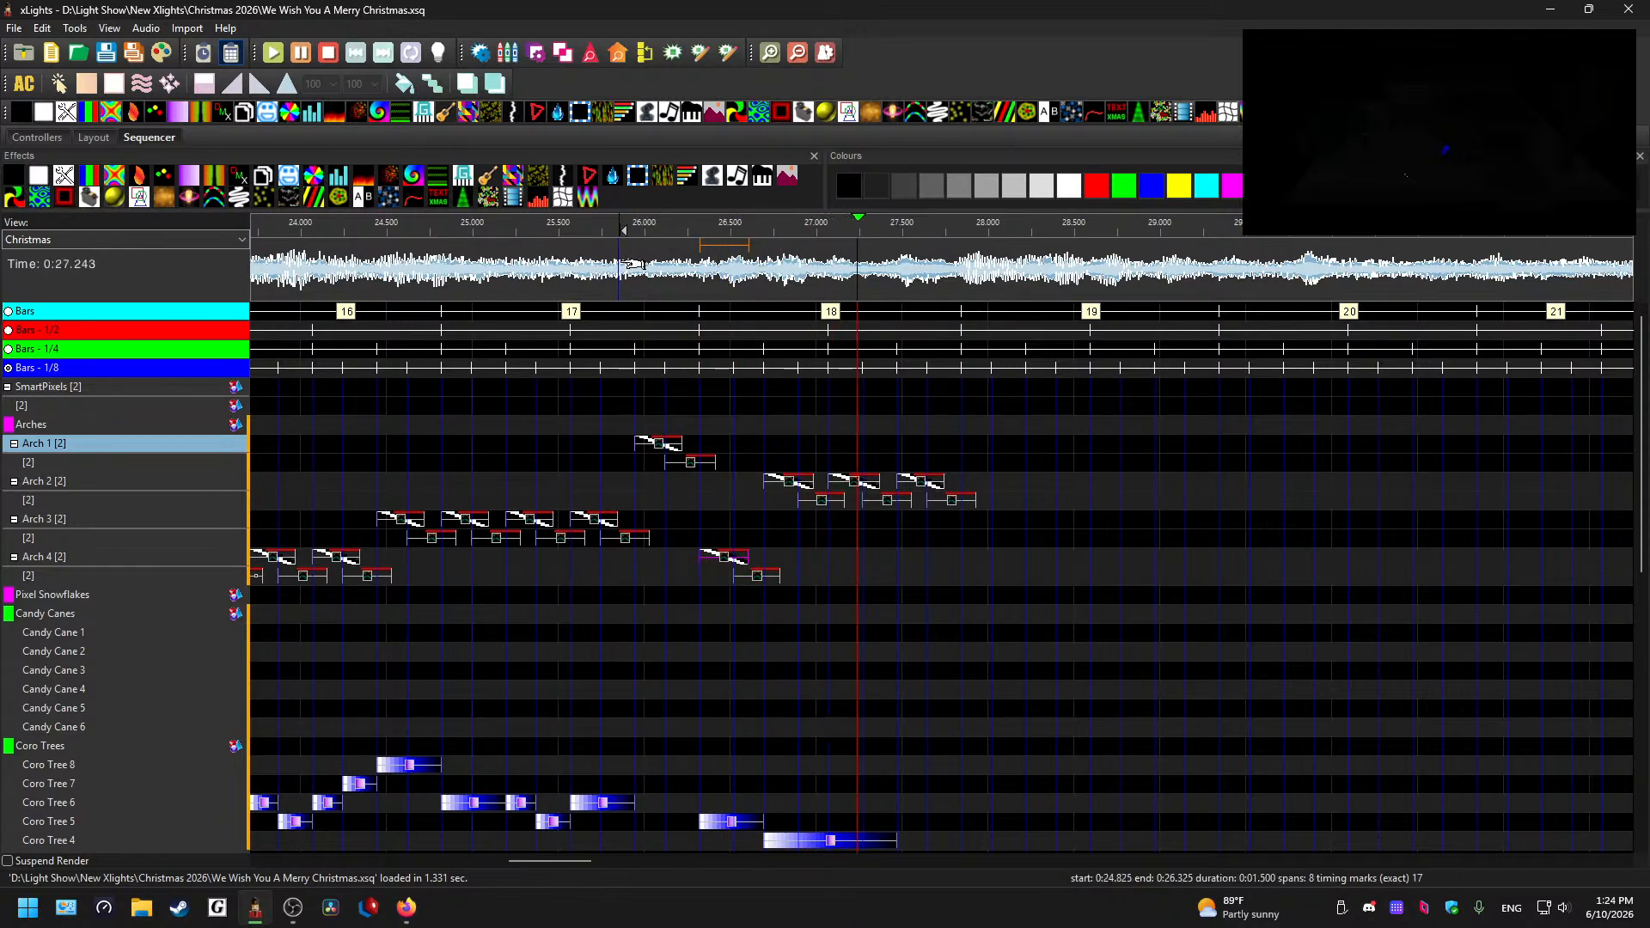
key("space")
- Move the matching effect pair near 17.5 s from Arch 3 down to Arch 4 and play through the pasted section
left_click_drag(565, 869, 478, 870)
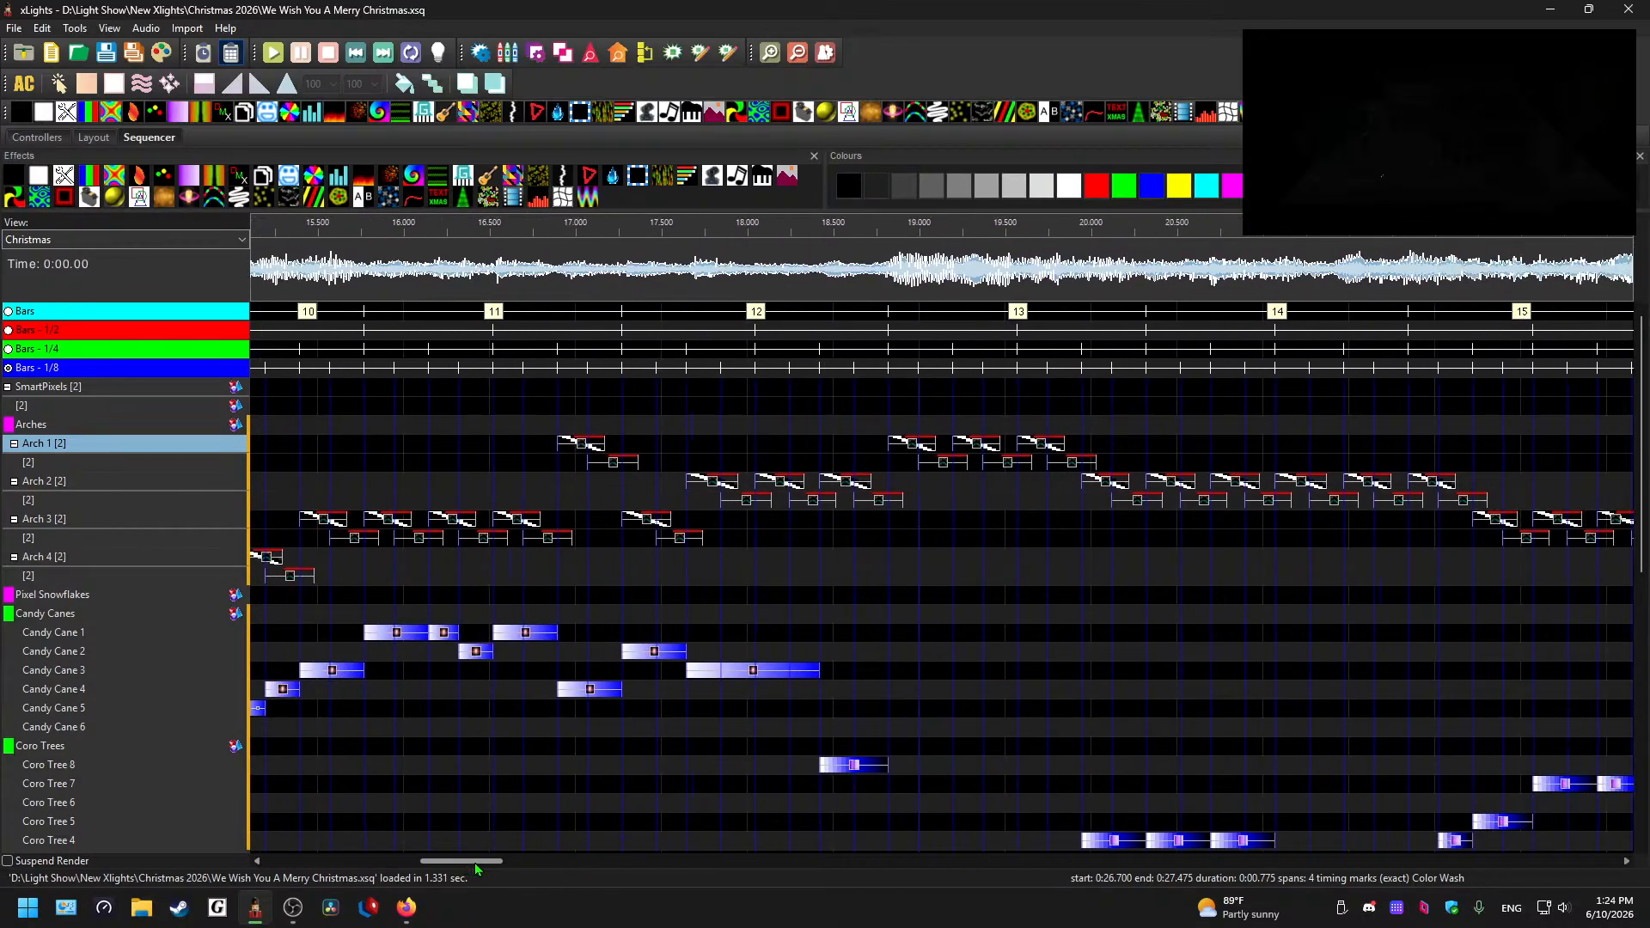
left_click(678, 543)
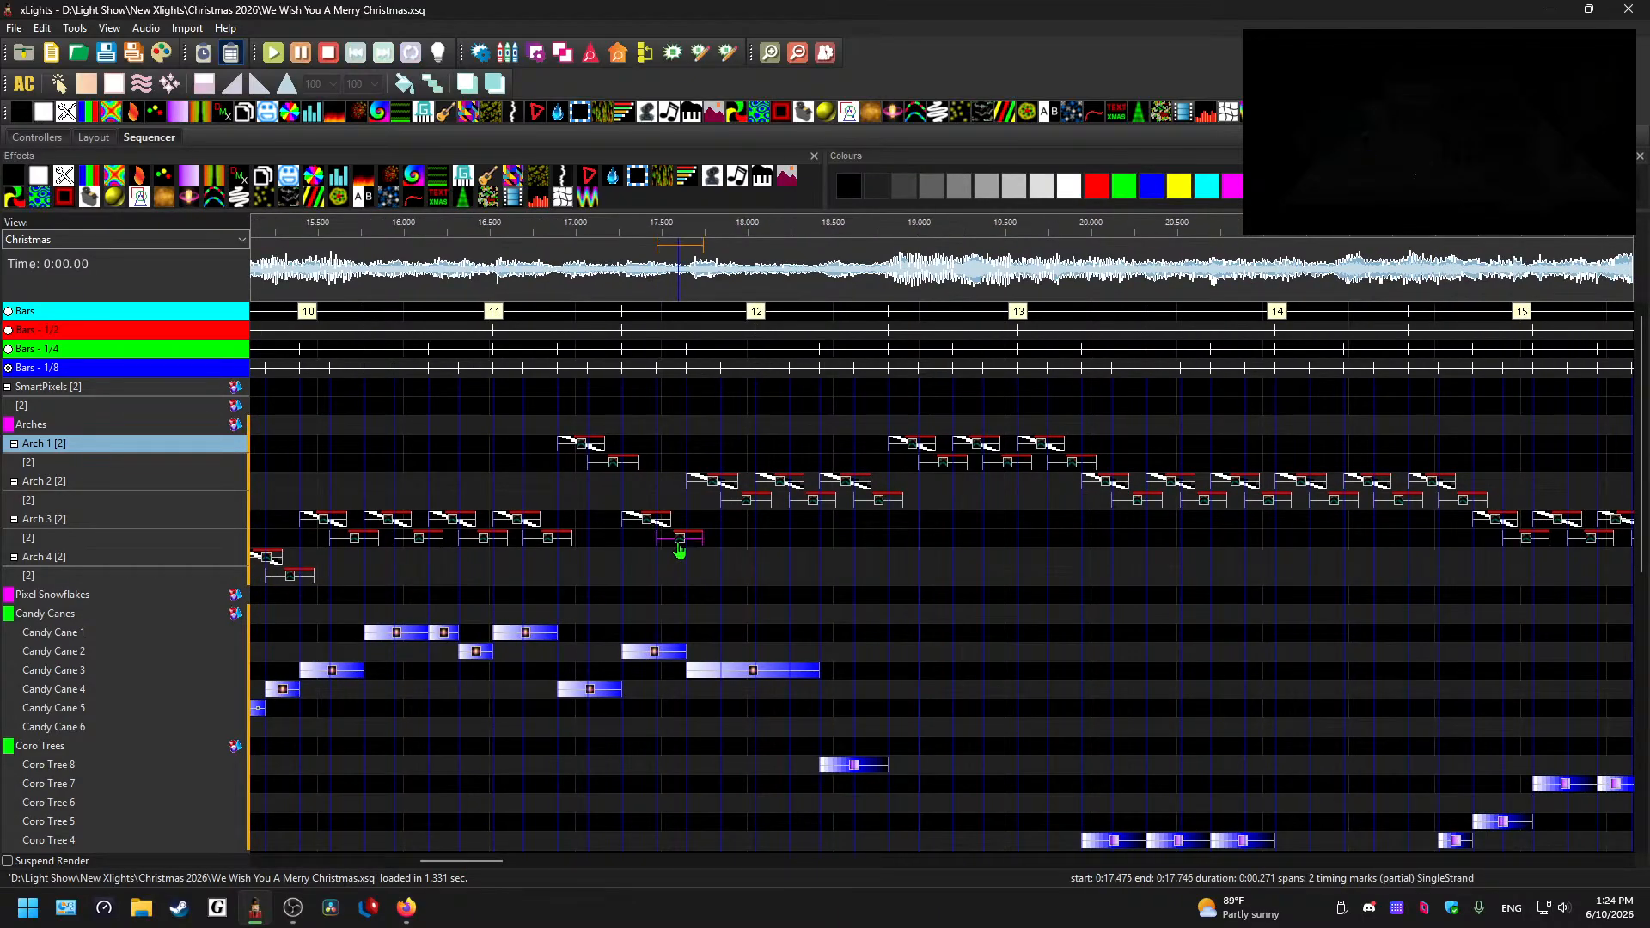
key("Down")
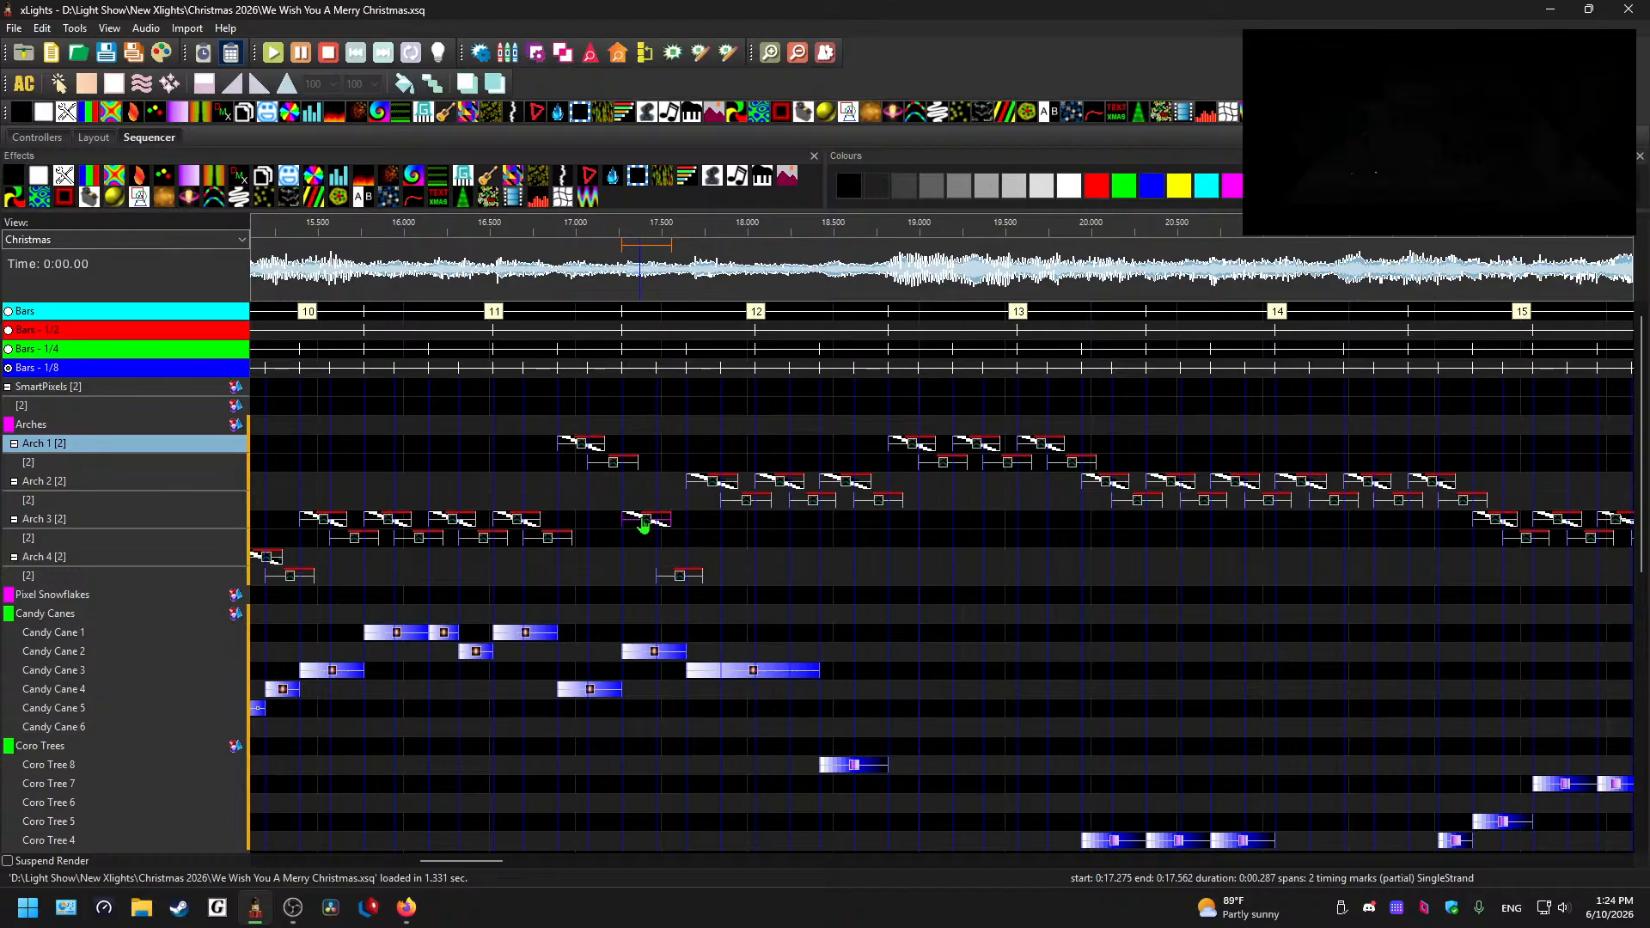
left_click_drag(642, 526, 643, 545)
left_click(533, 272)
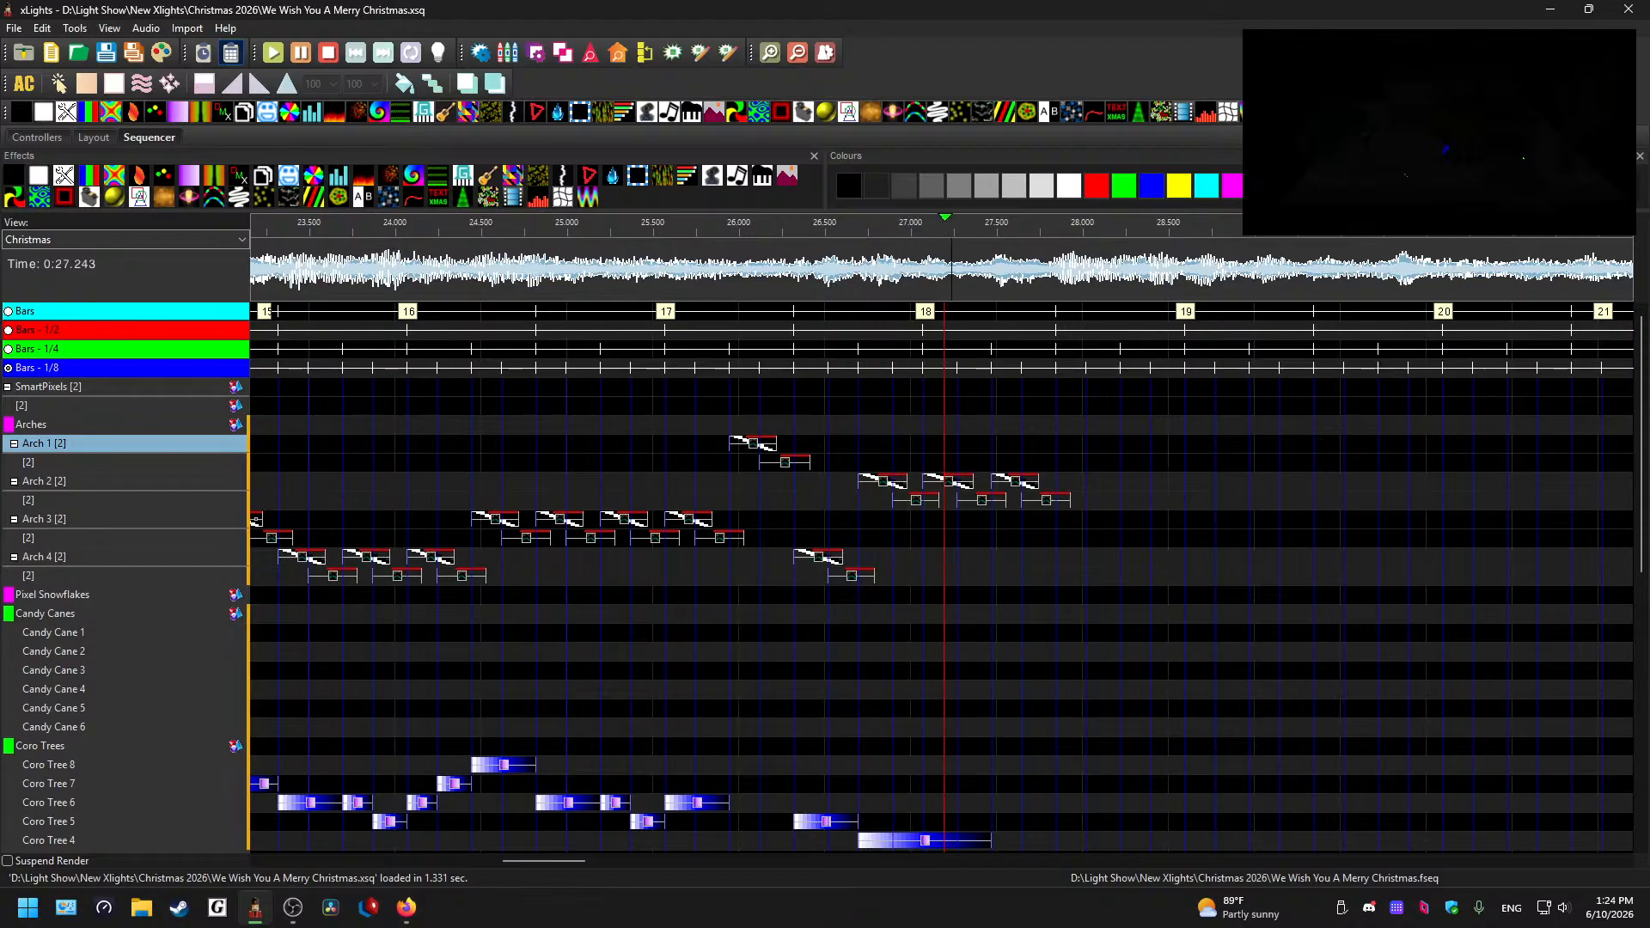
left_click(941, 557)
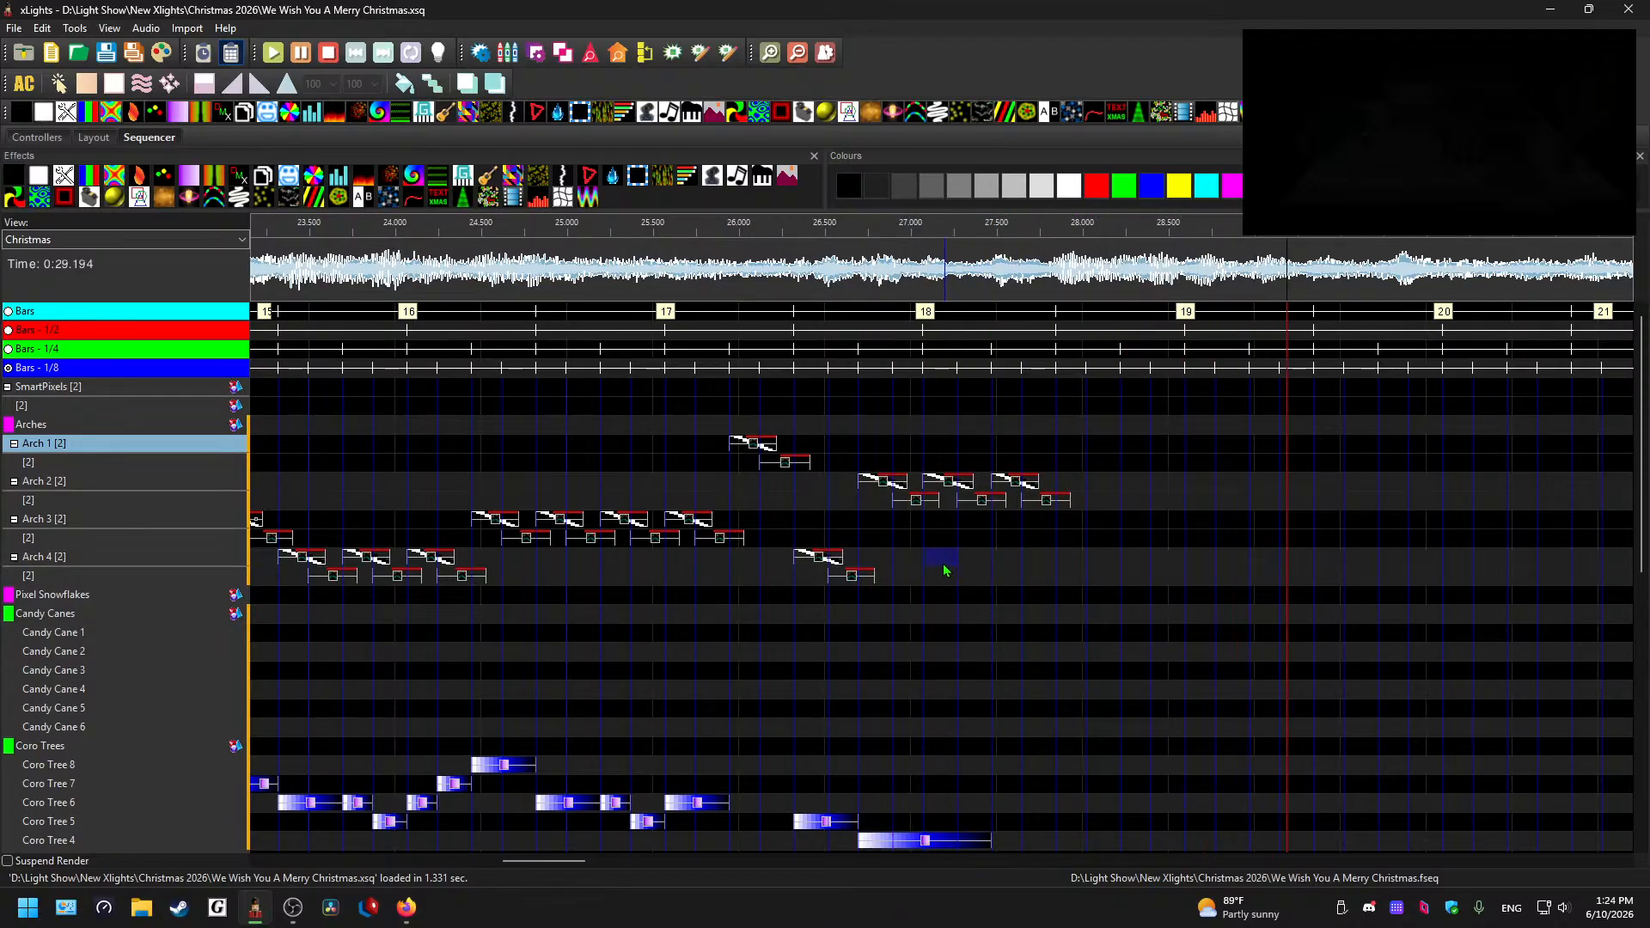
- Play the music repeatedly from about 27.8 s to review the section after the last arch effects
left_click_drag(534, 862, 571, 864)
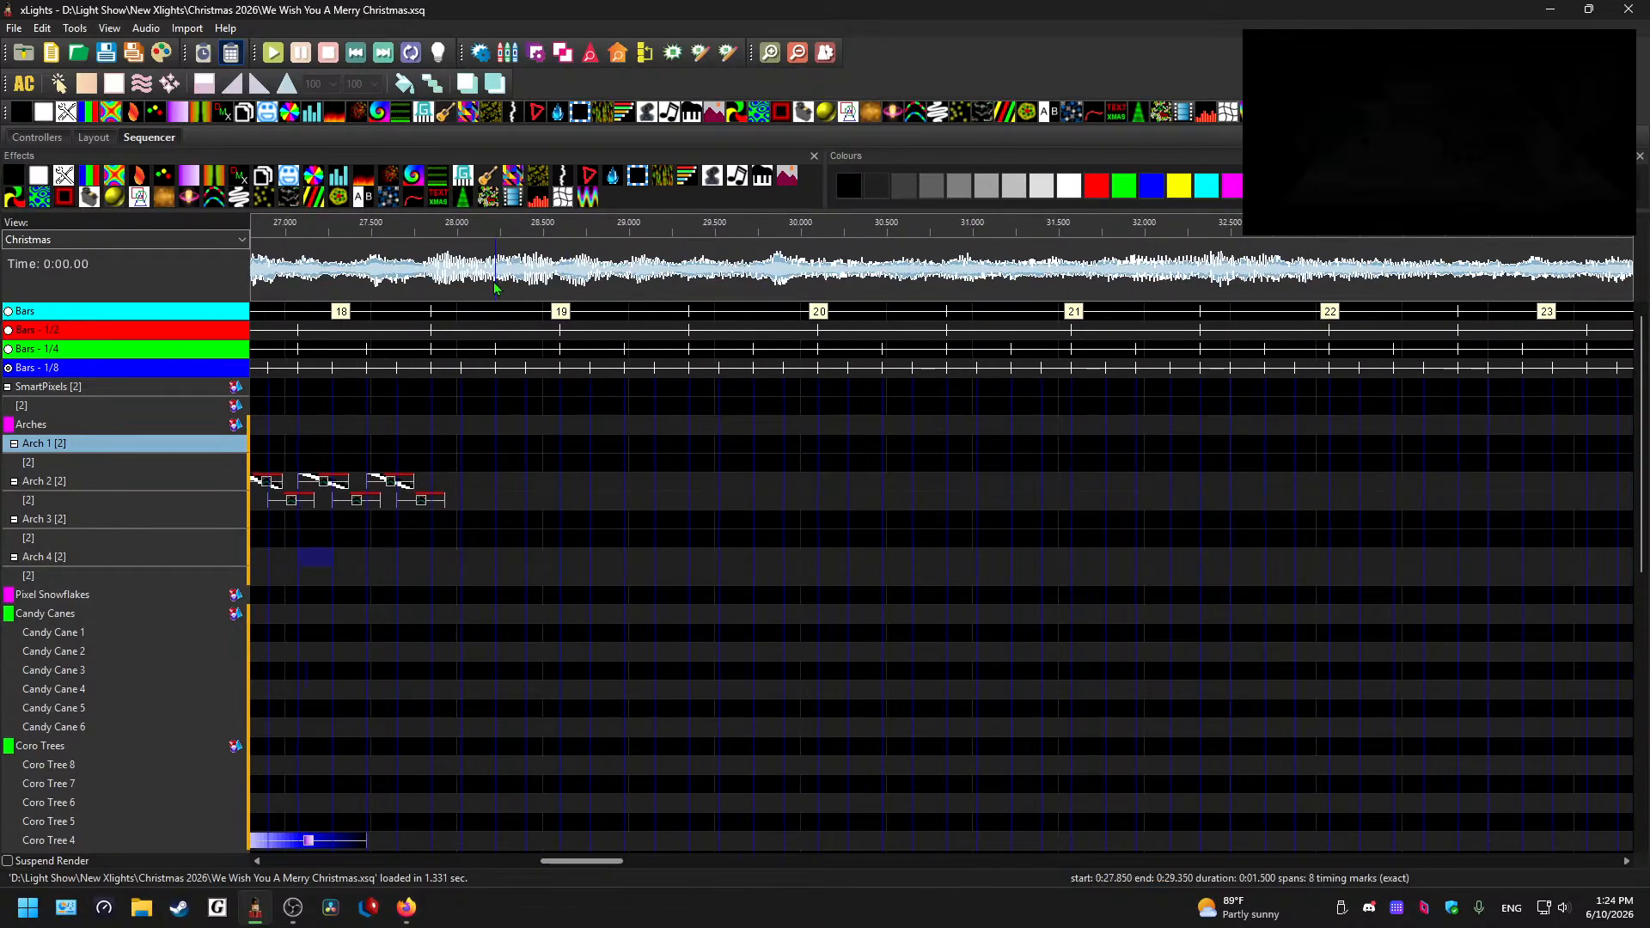
left_click(432, 270)
key("space")
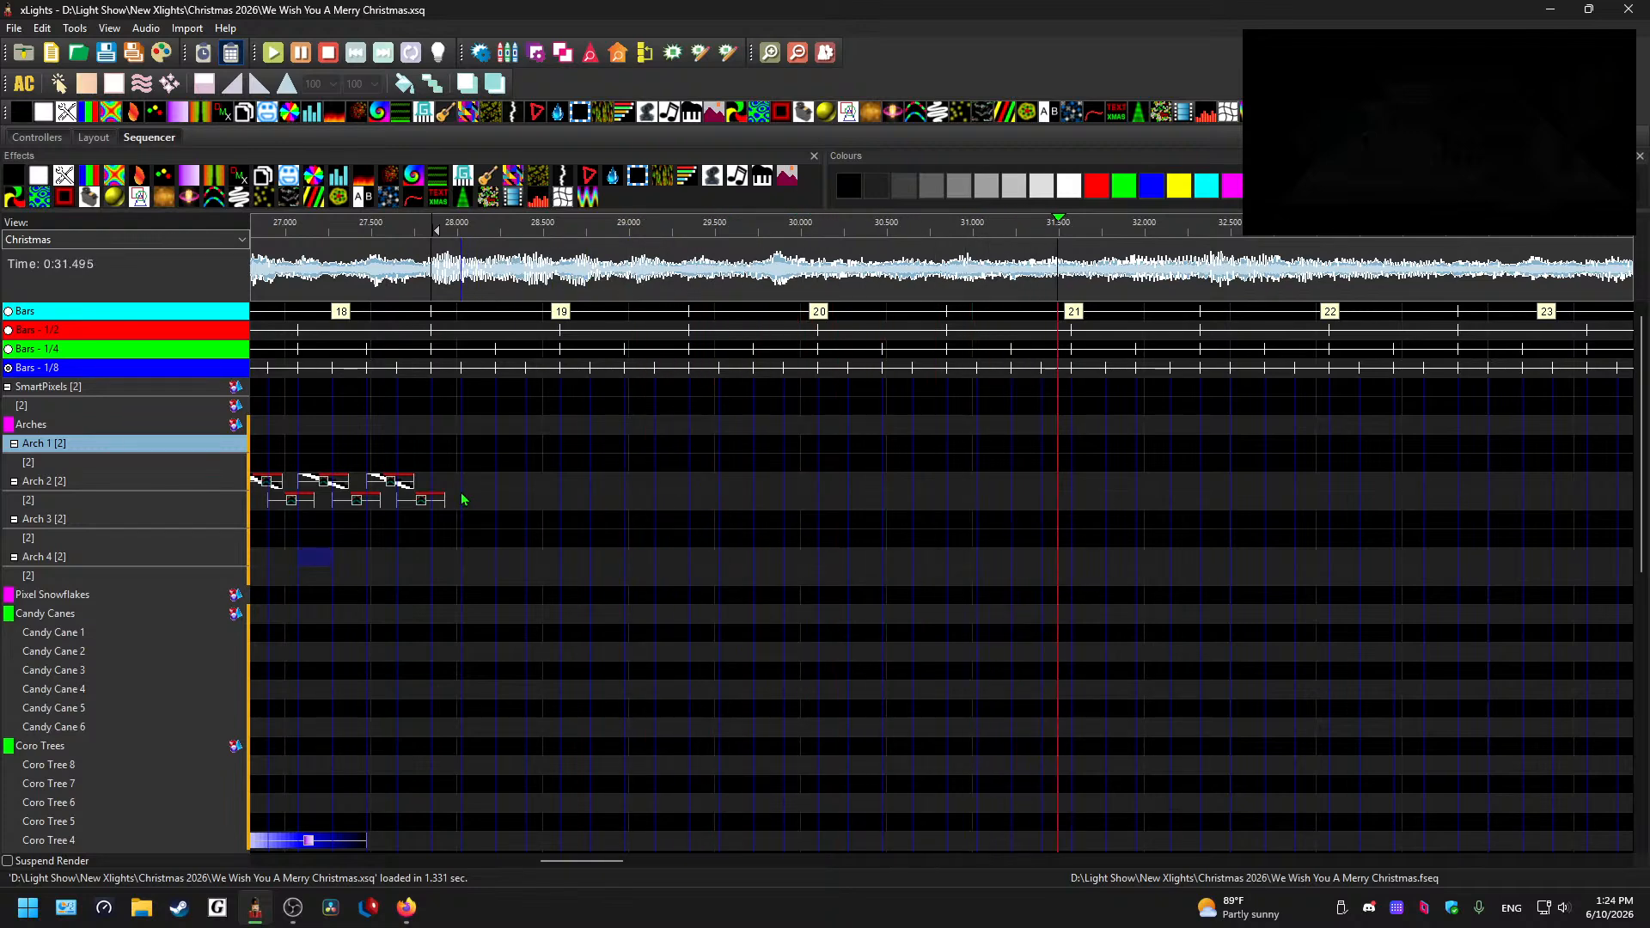
scroll(714, 533, "down", 1)
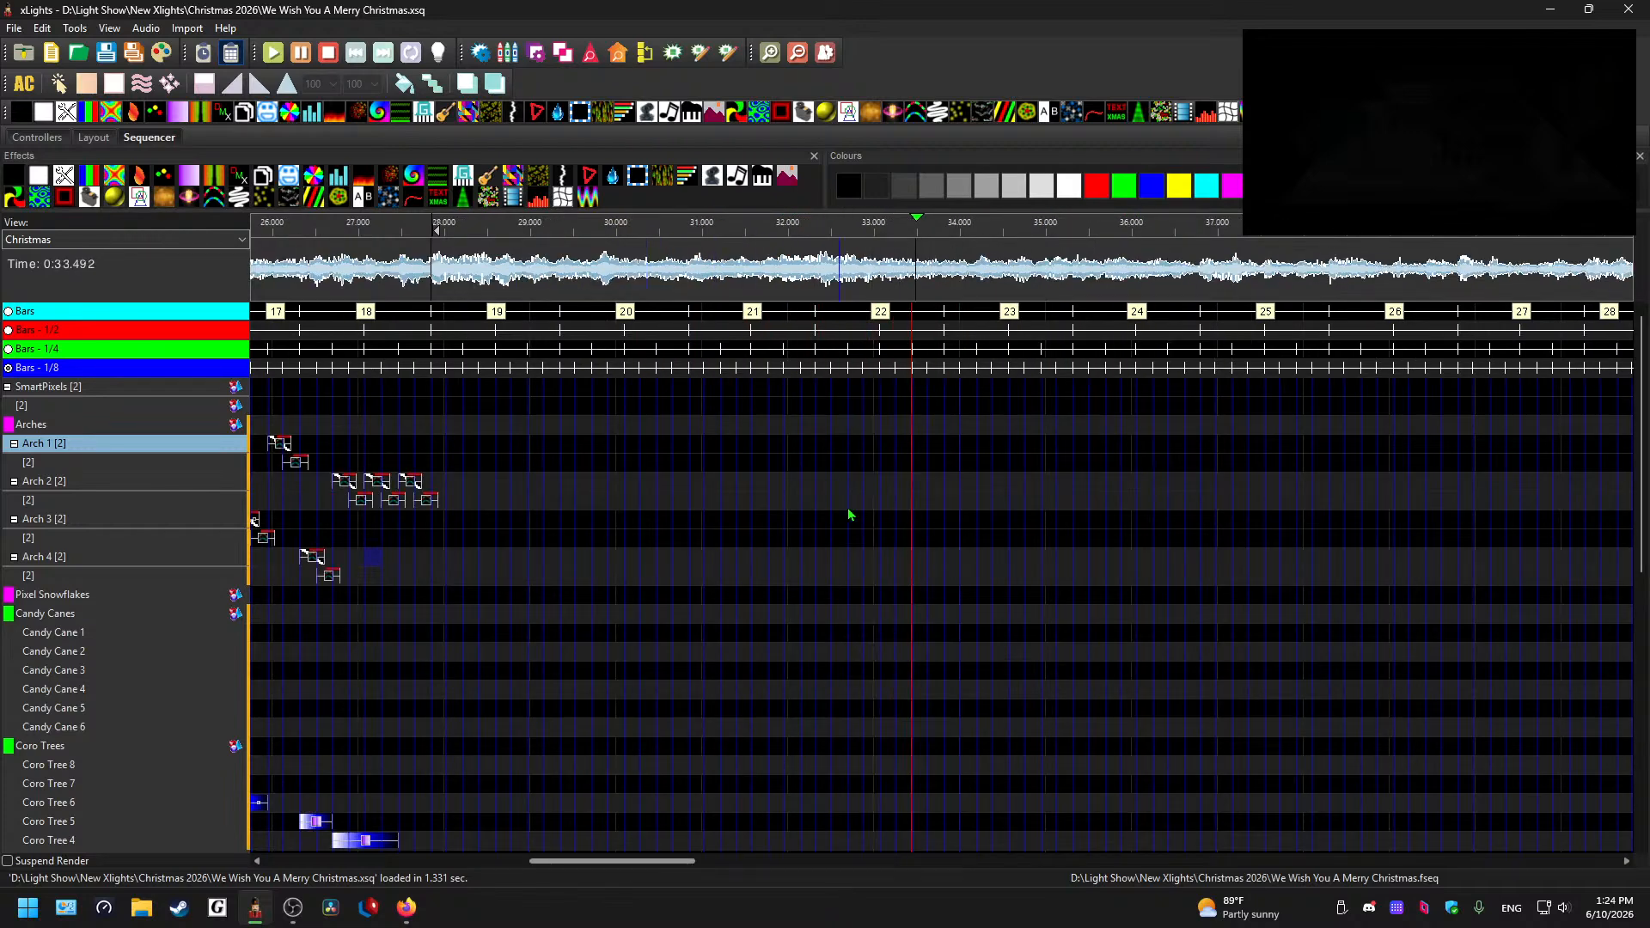
key("space")
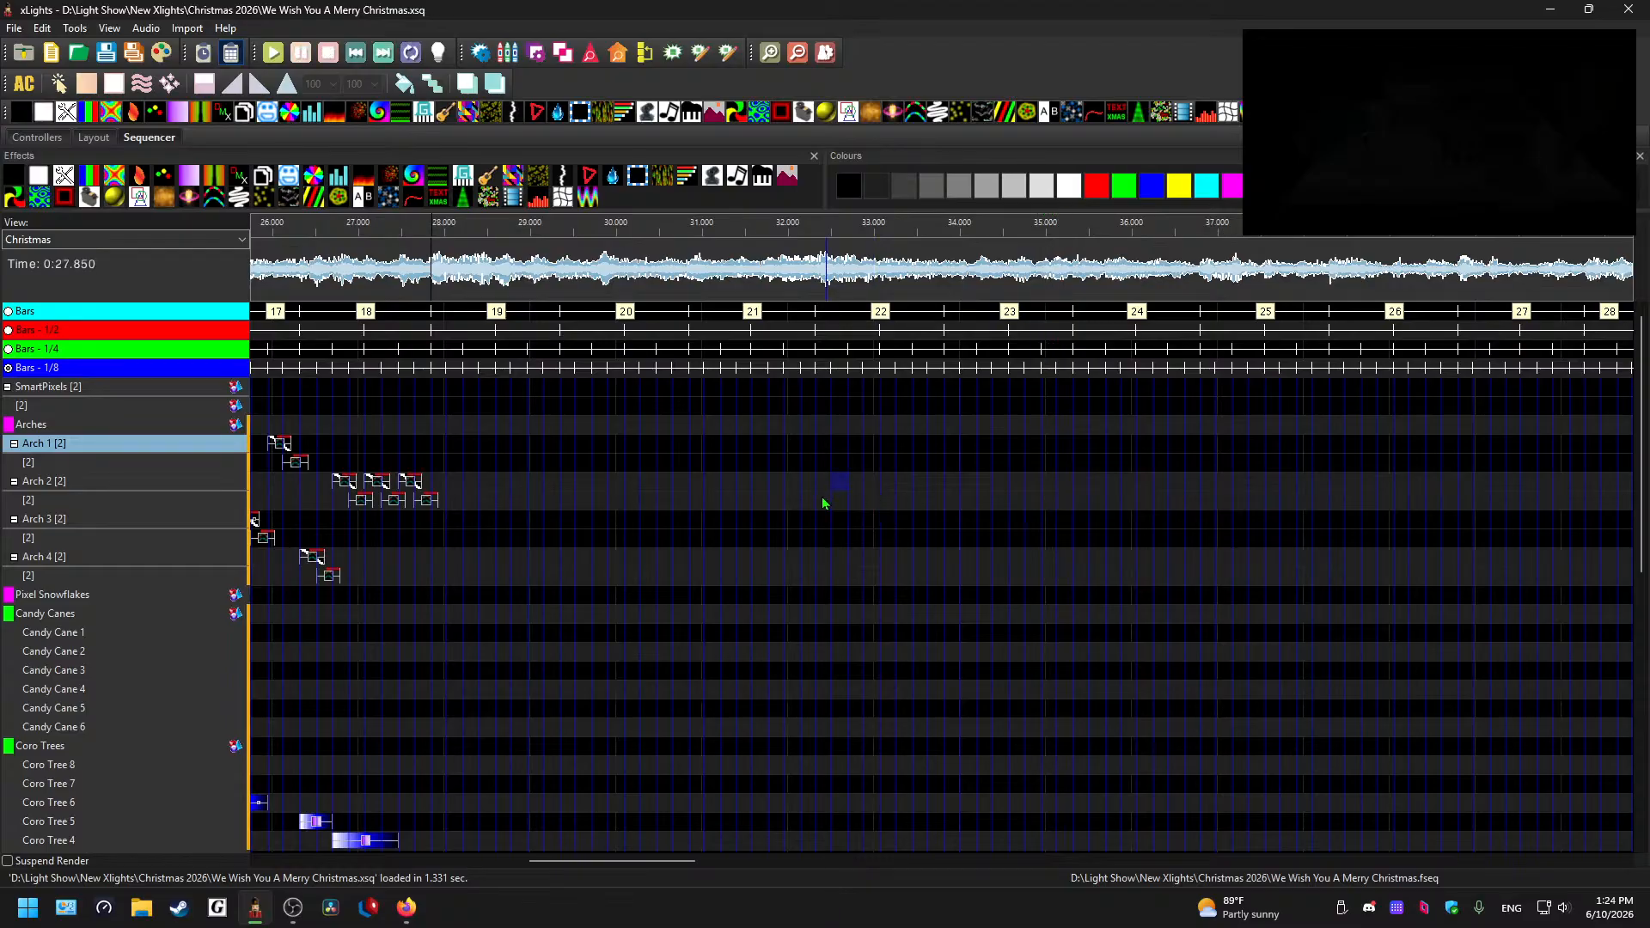
left_click(420, 271)
key("space")
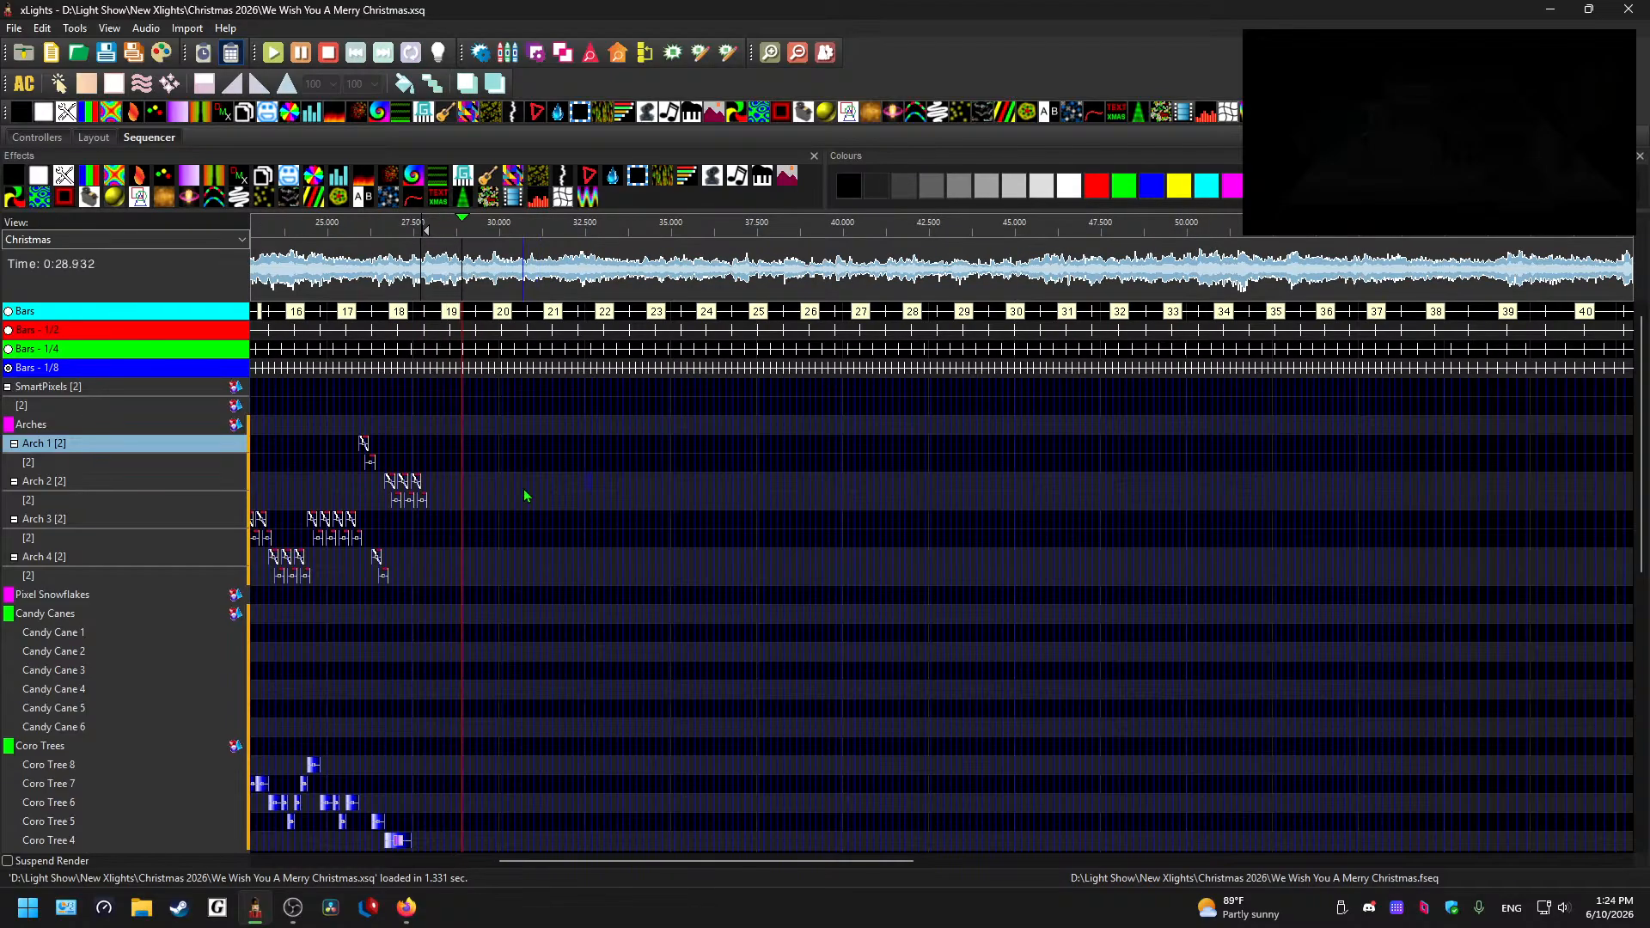
key("space")
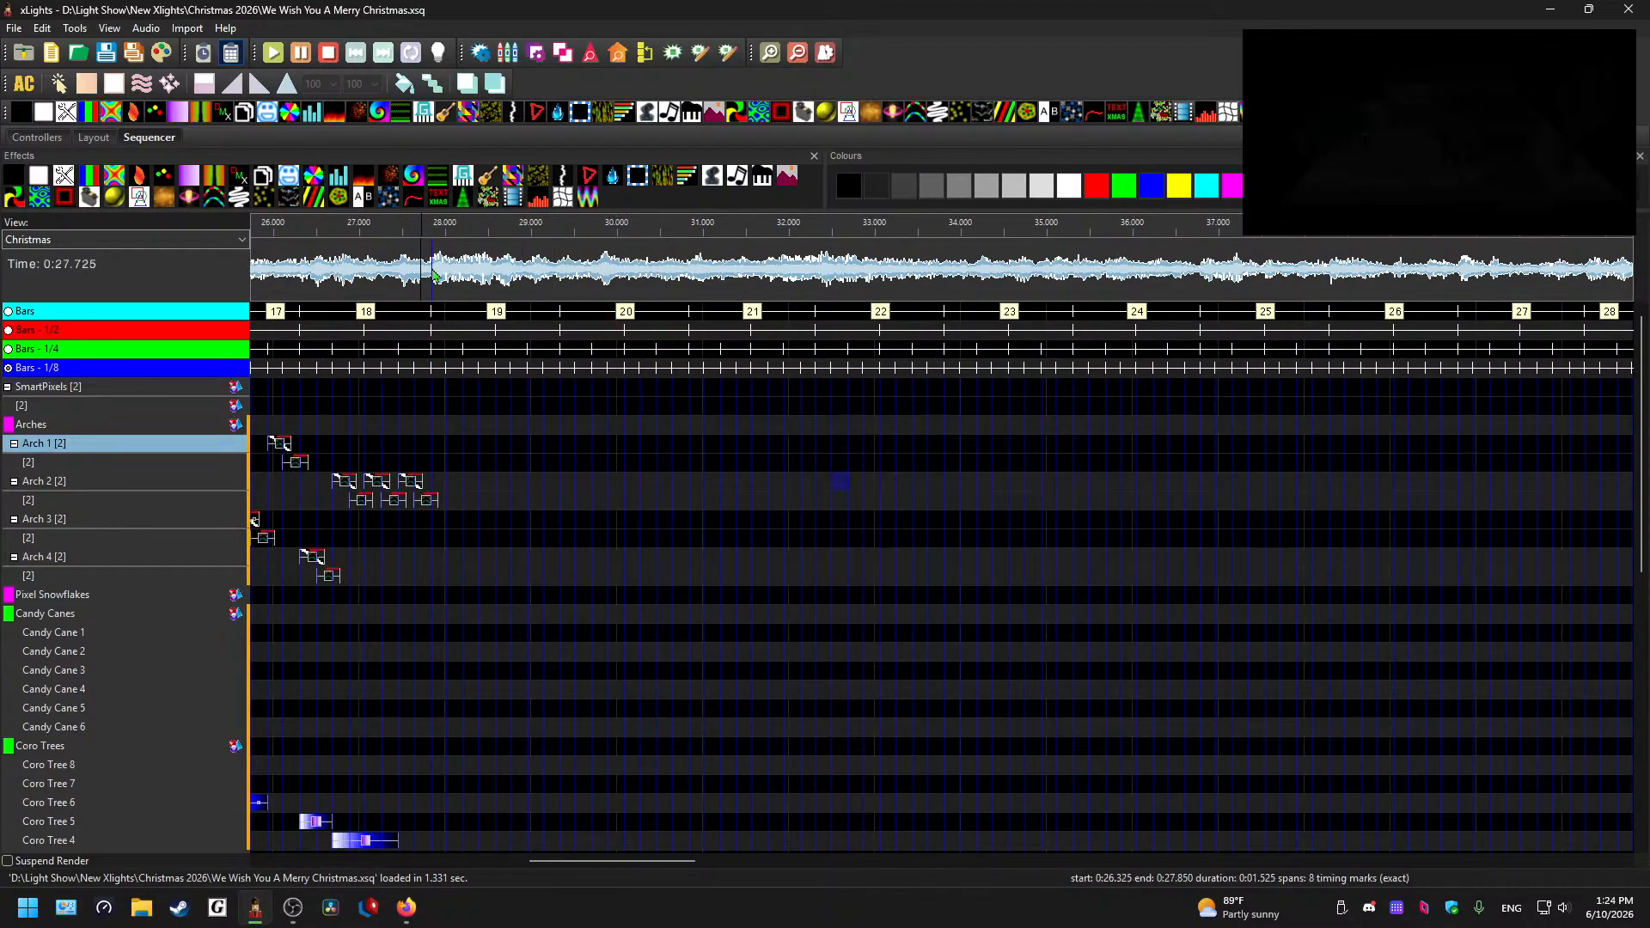
left_click(431, 271)
key("space")
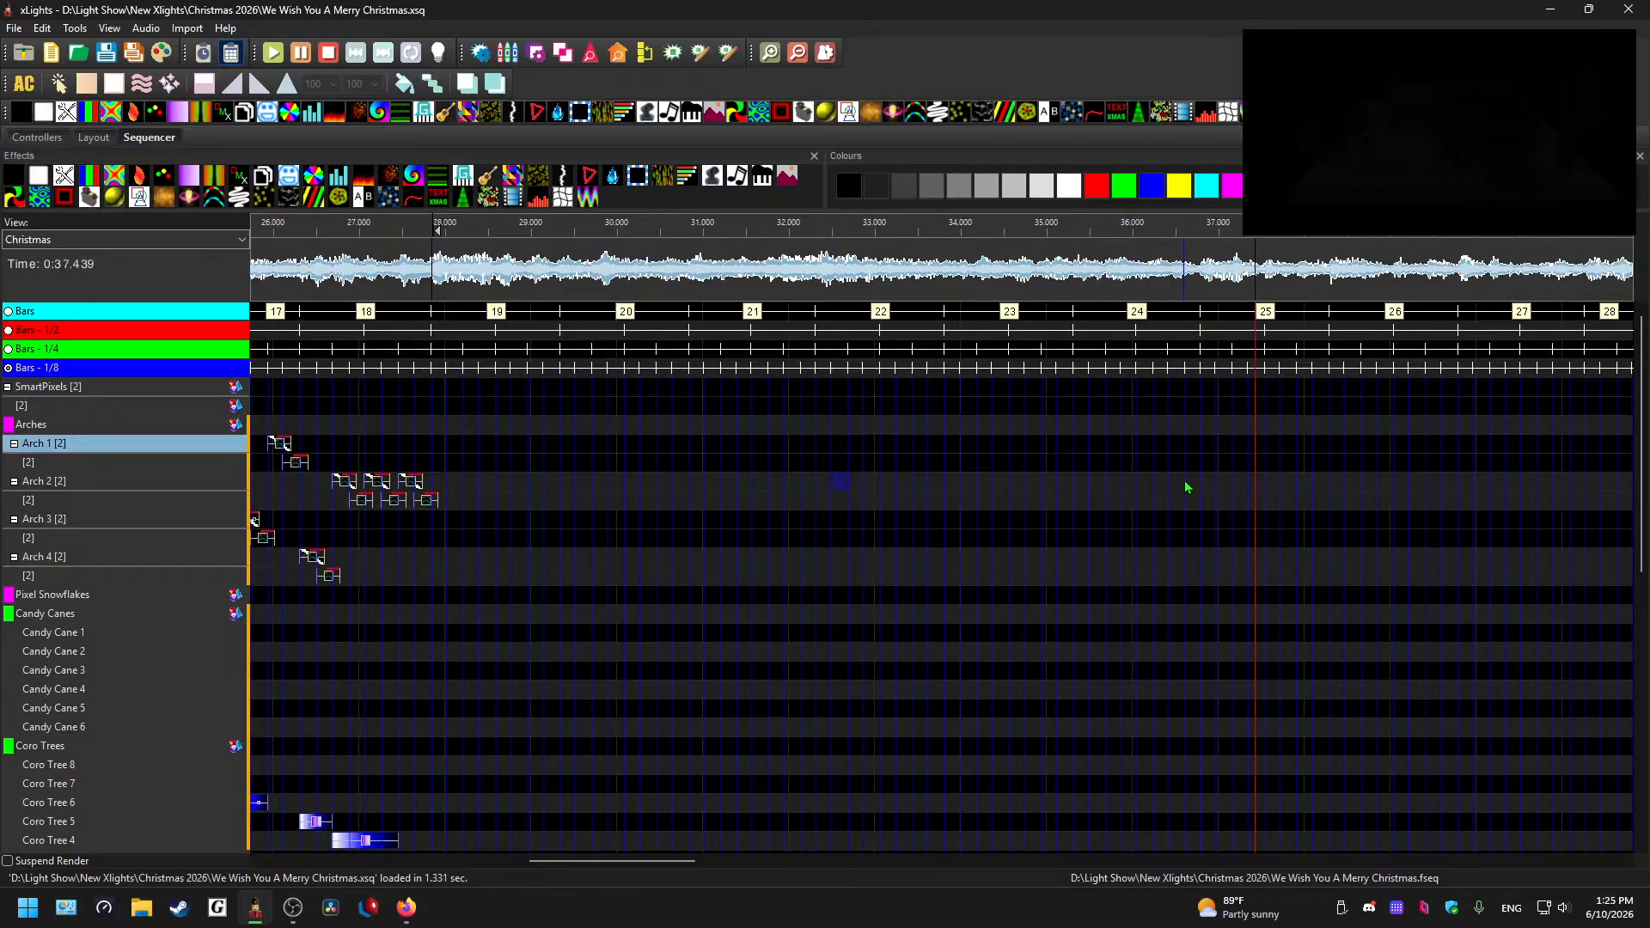
- Play the sequence from about 10 s through 18 s to review the finished arch effects against the music
key("space")
scroll(807, 581, "down", 1)
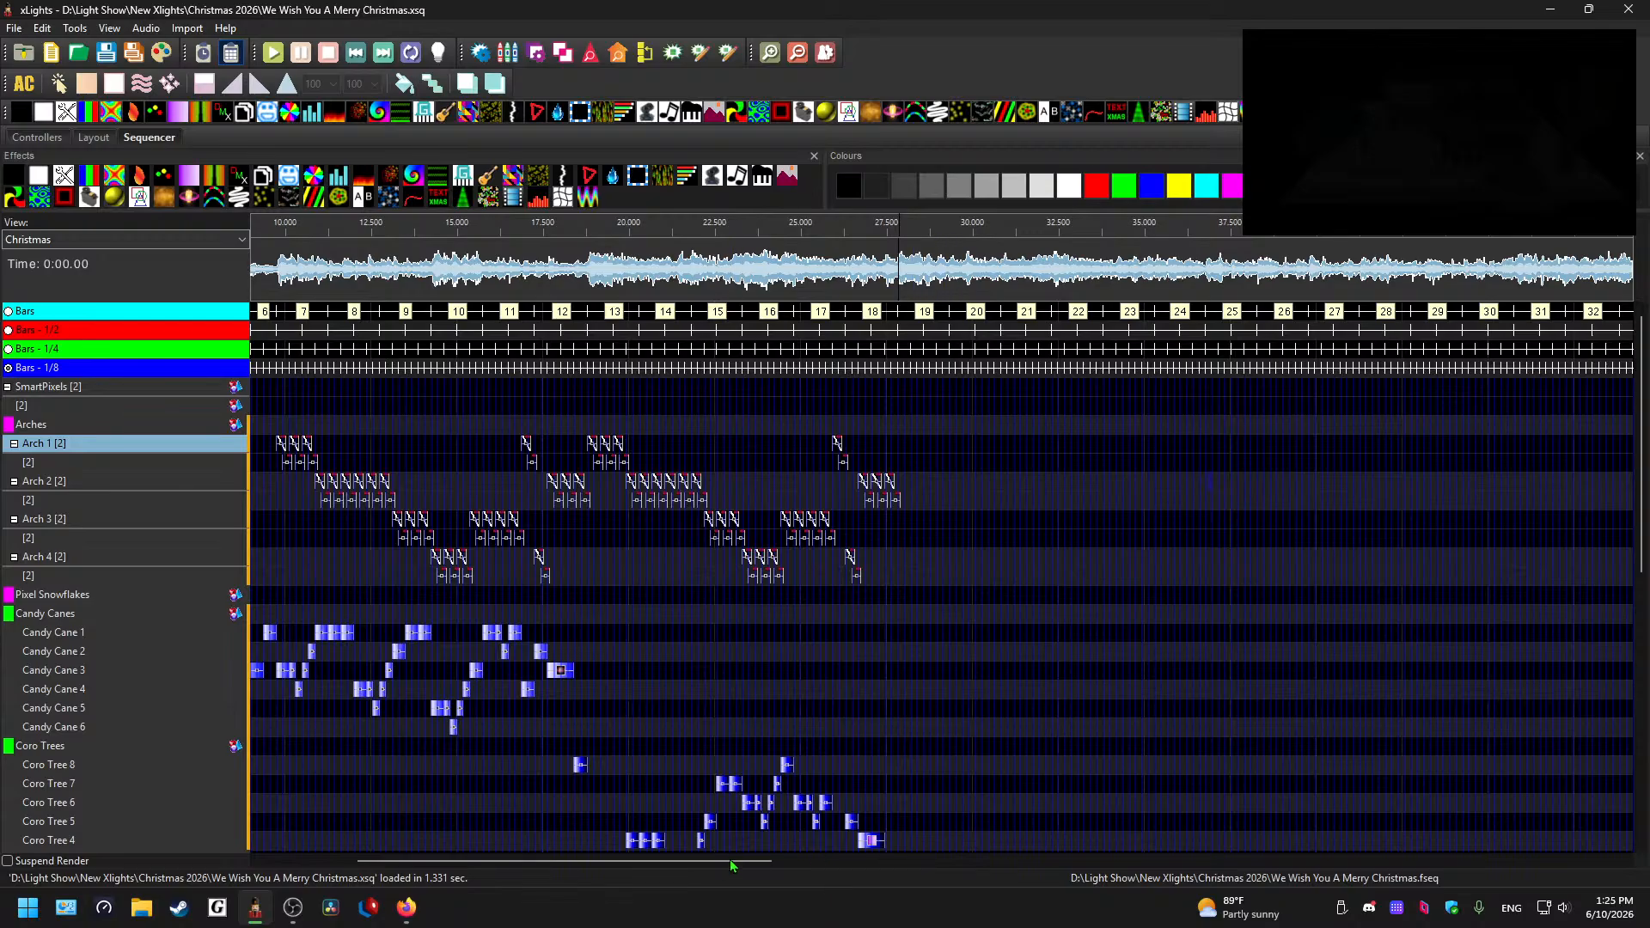
mouse_move(731, 865)
left_mouse_down()
mouse_move(547, 849)
mouse_move(670, 840)
mouse_move(571, 864)
left_mouse_up()
left_click(449, 281)
key("space")
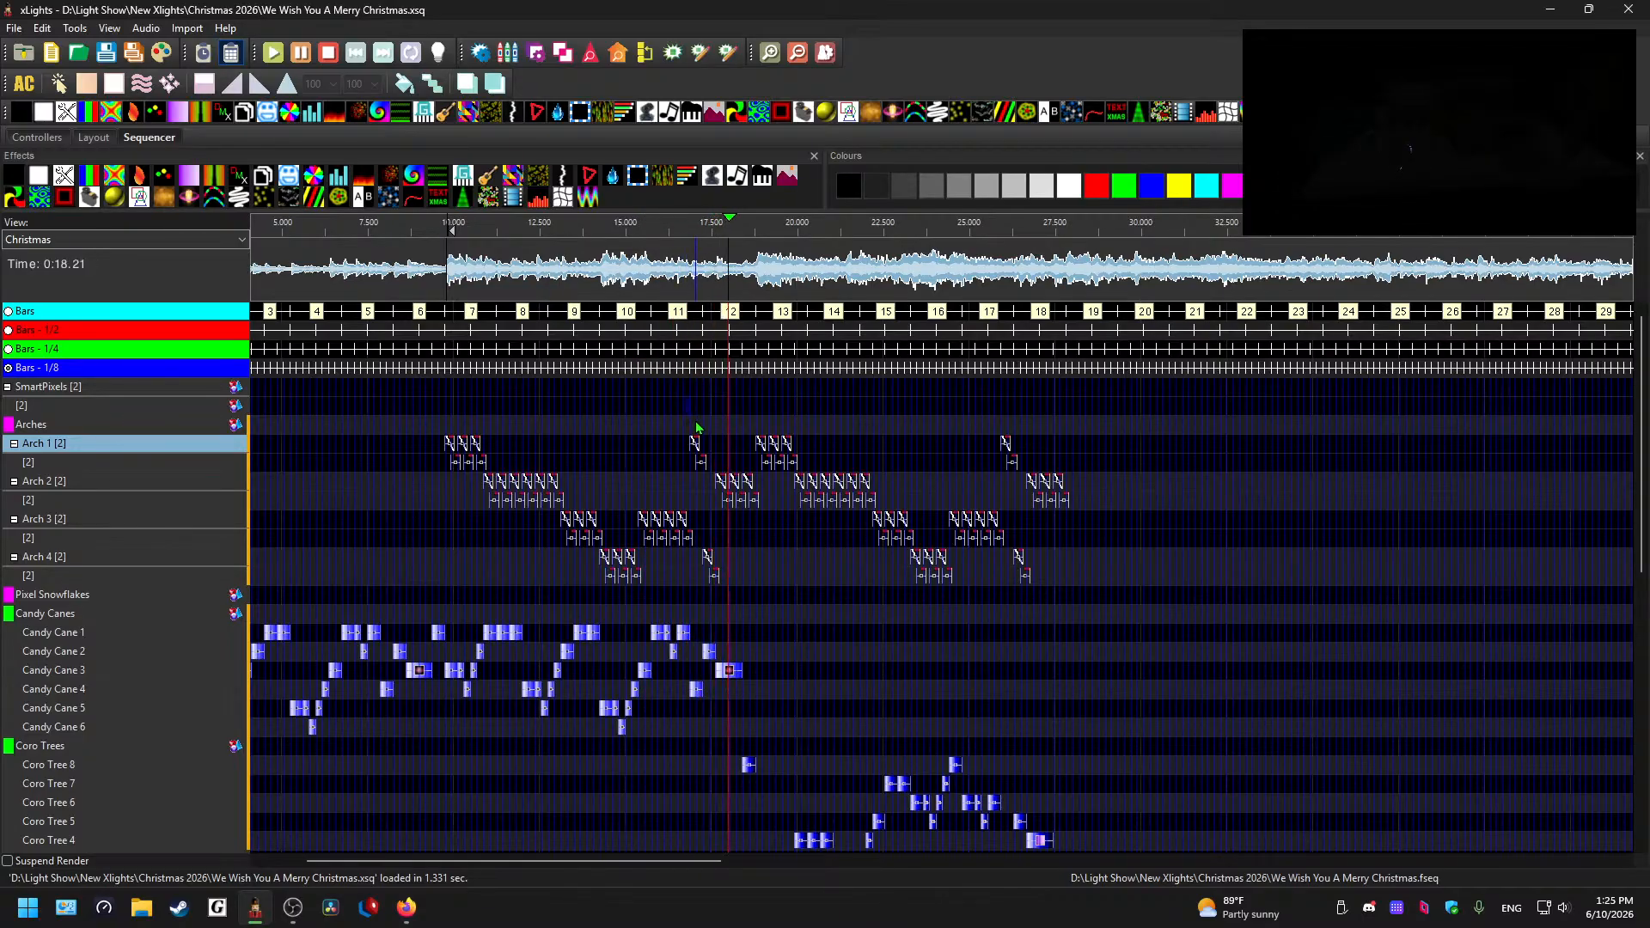
key("space")
- Collapse the Arches group, expand Pixel Snowflakes, and play the music from 9.65 s
left_click(51, 425)
left_click(60, 442)
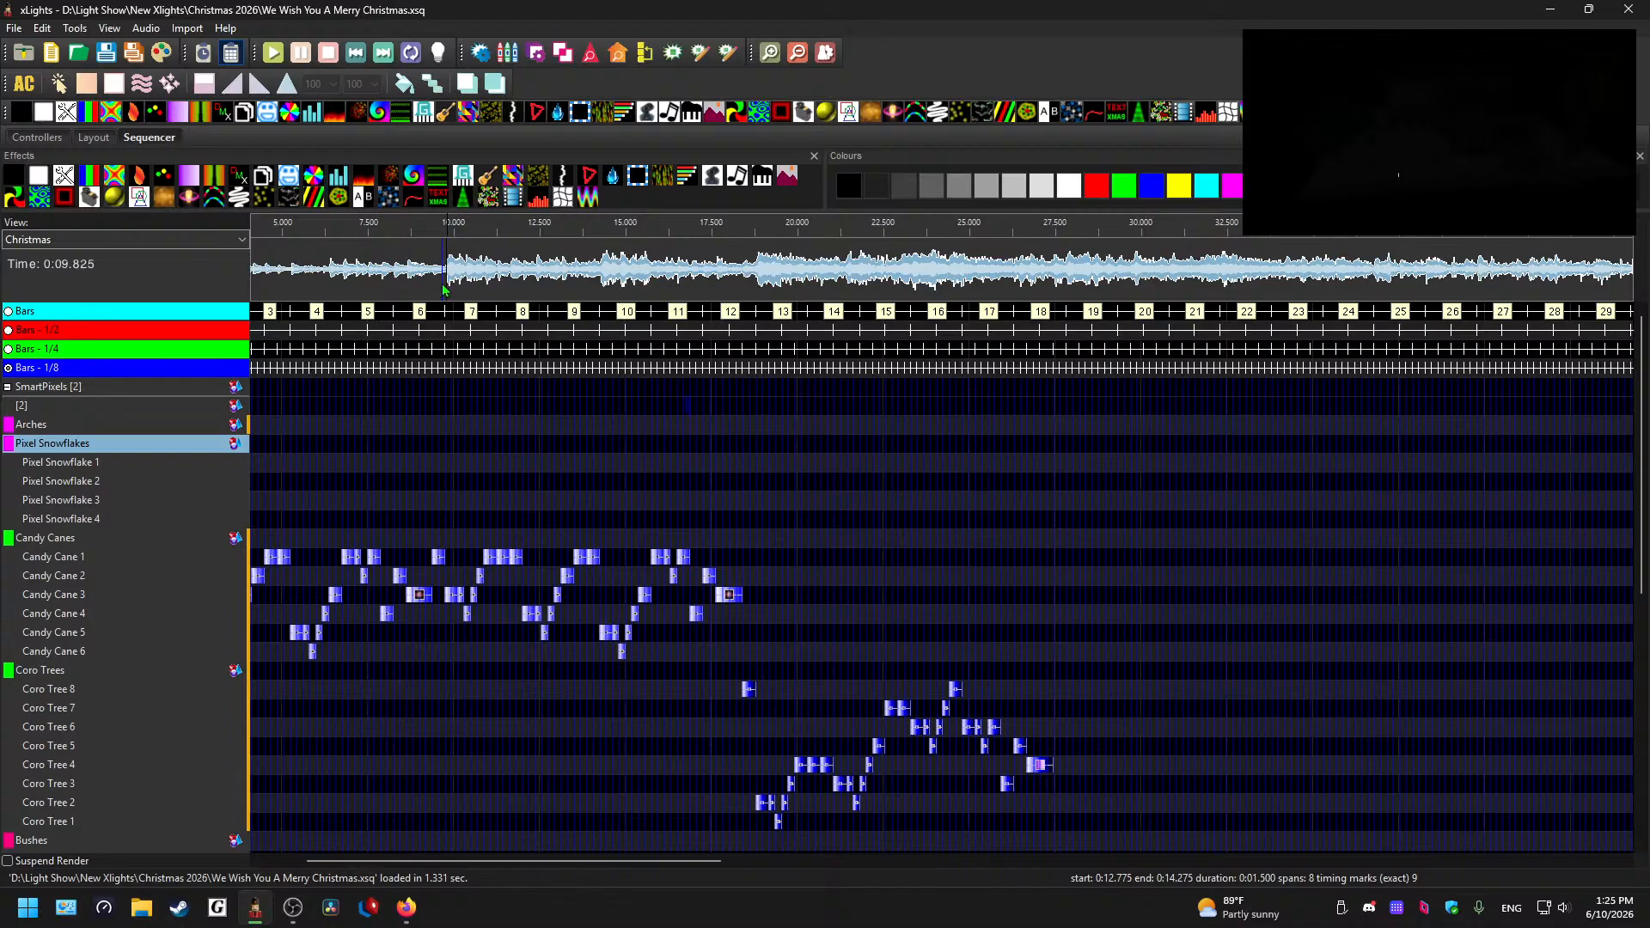
scroll(494, 380, "up", 2)
scroll(507, 386, "down", 1)
mouse_move(456, 859)
left_mouse_down()
mouse_move(405, 853)
mouse_move(436, 850)
left_mouse_up()
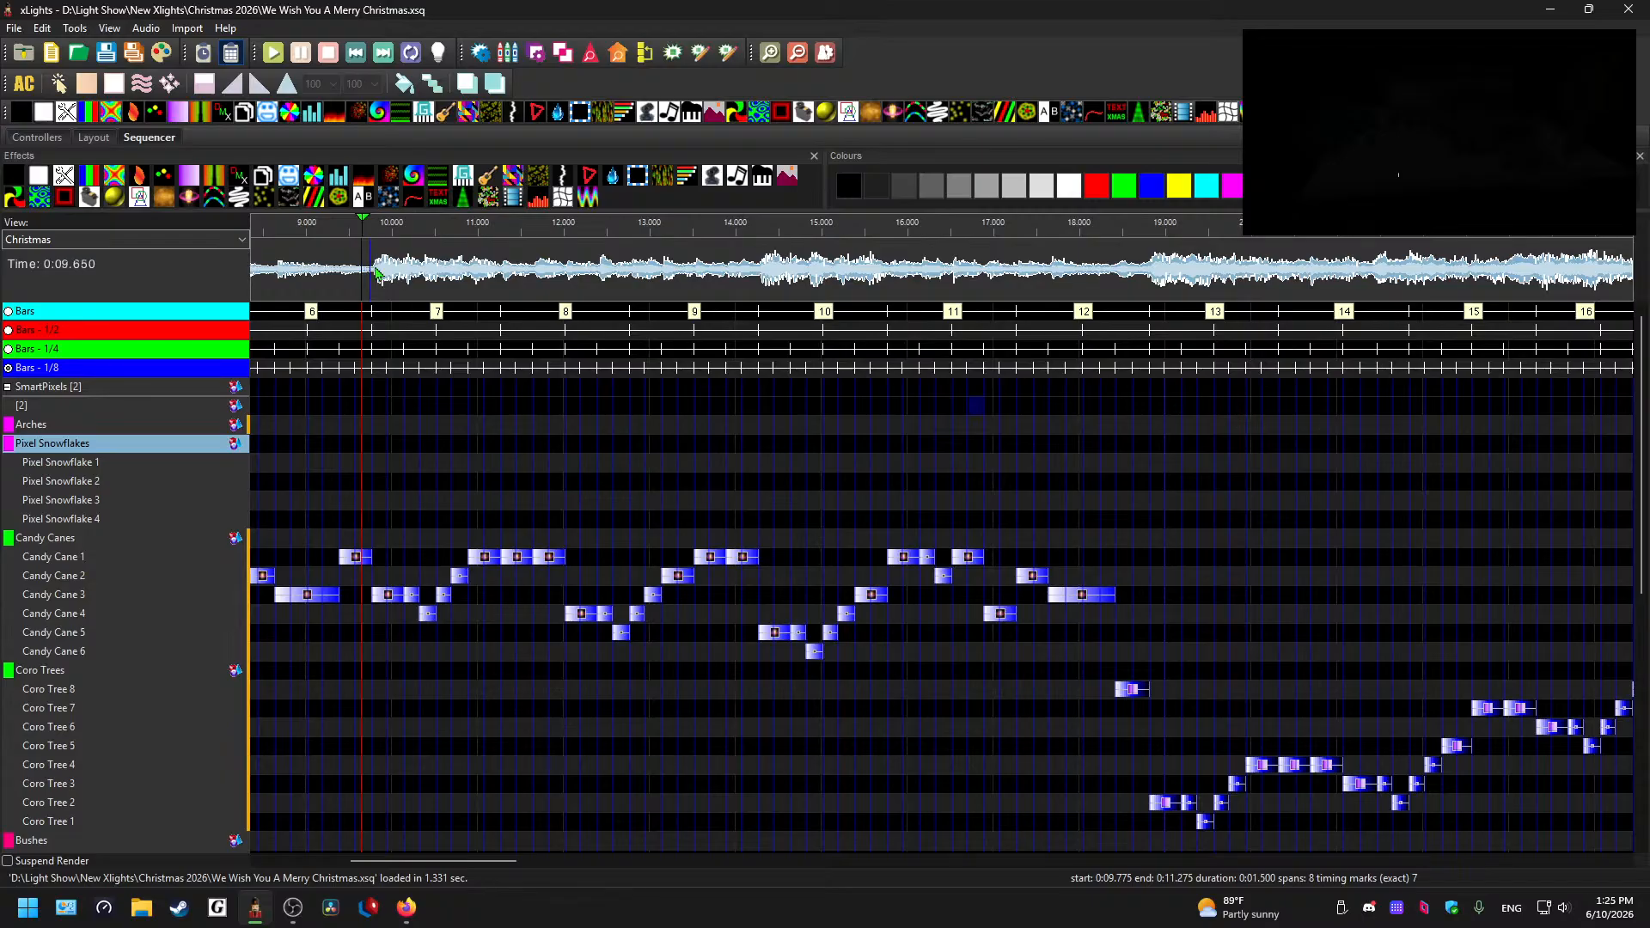
key("space")
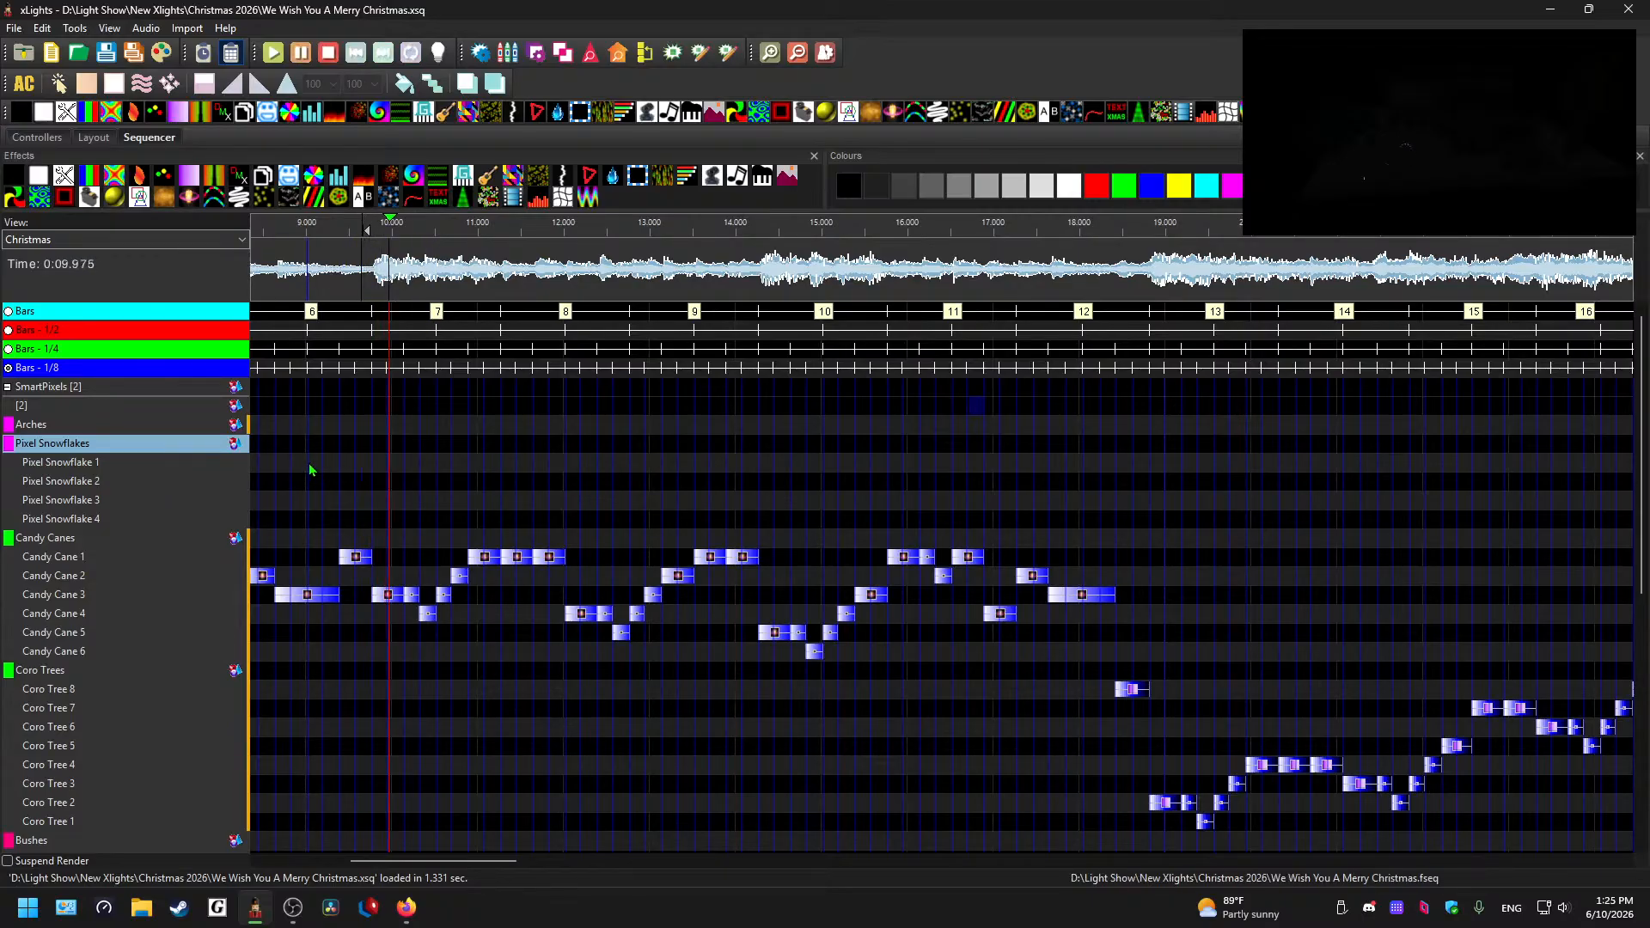
key("space")
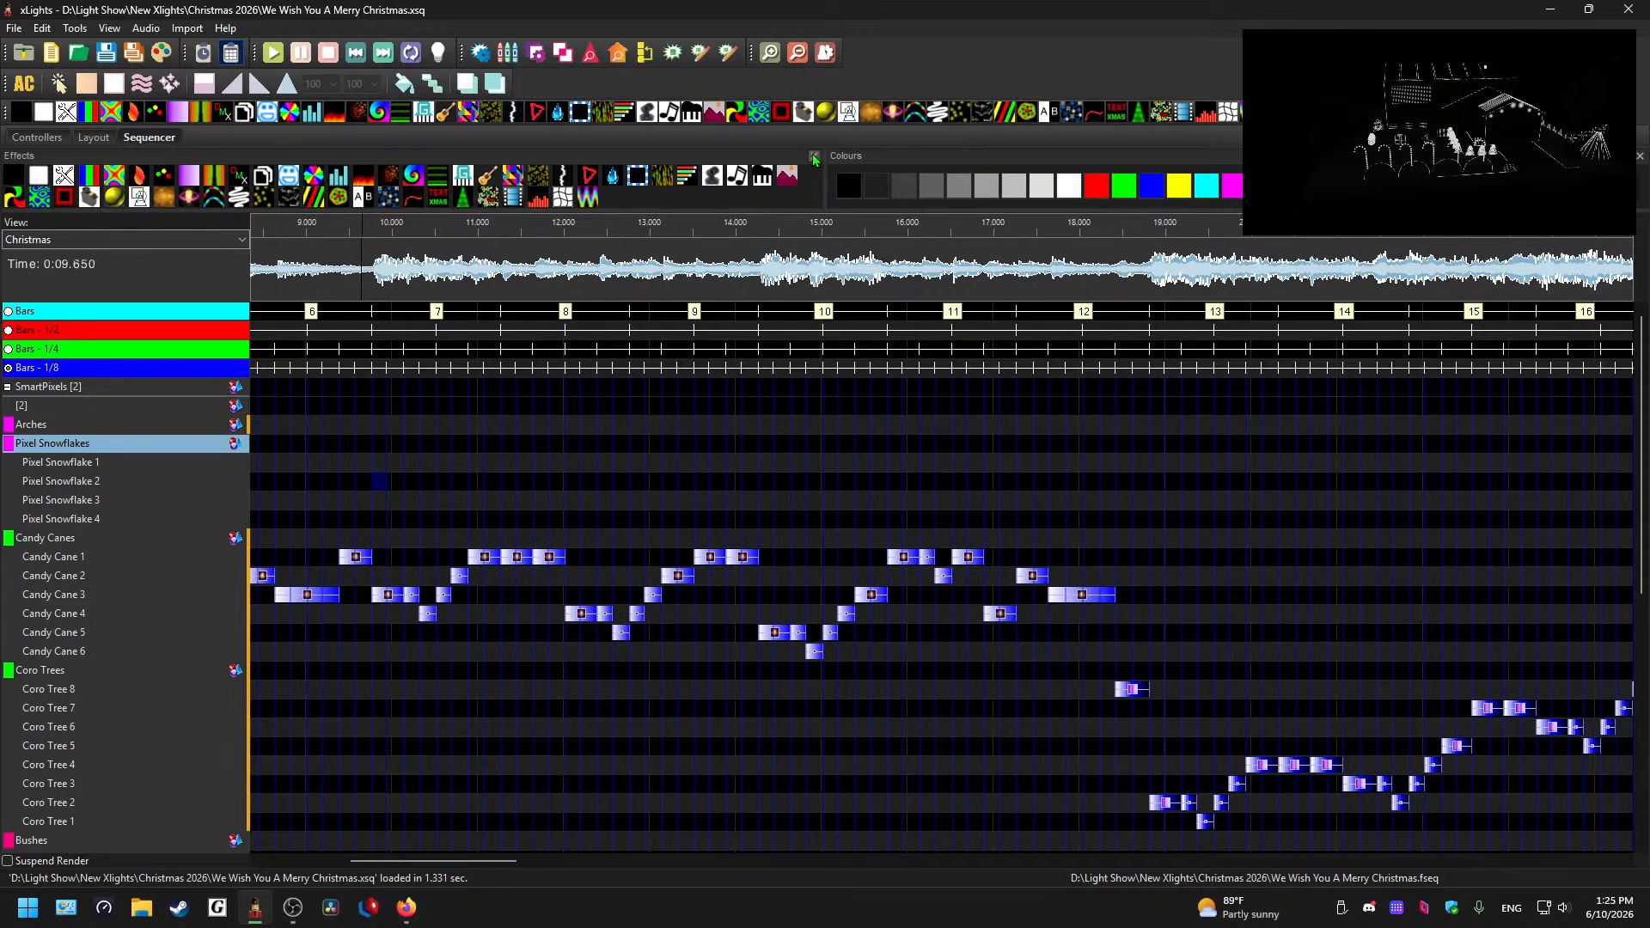
- Close the Effects and Colours palettes to give the sequencer grid more room
left_click(814, 157)
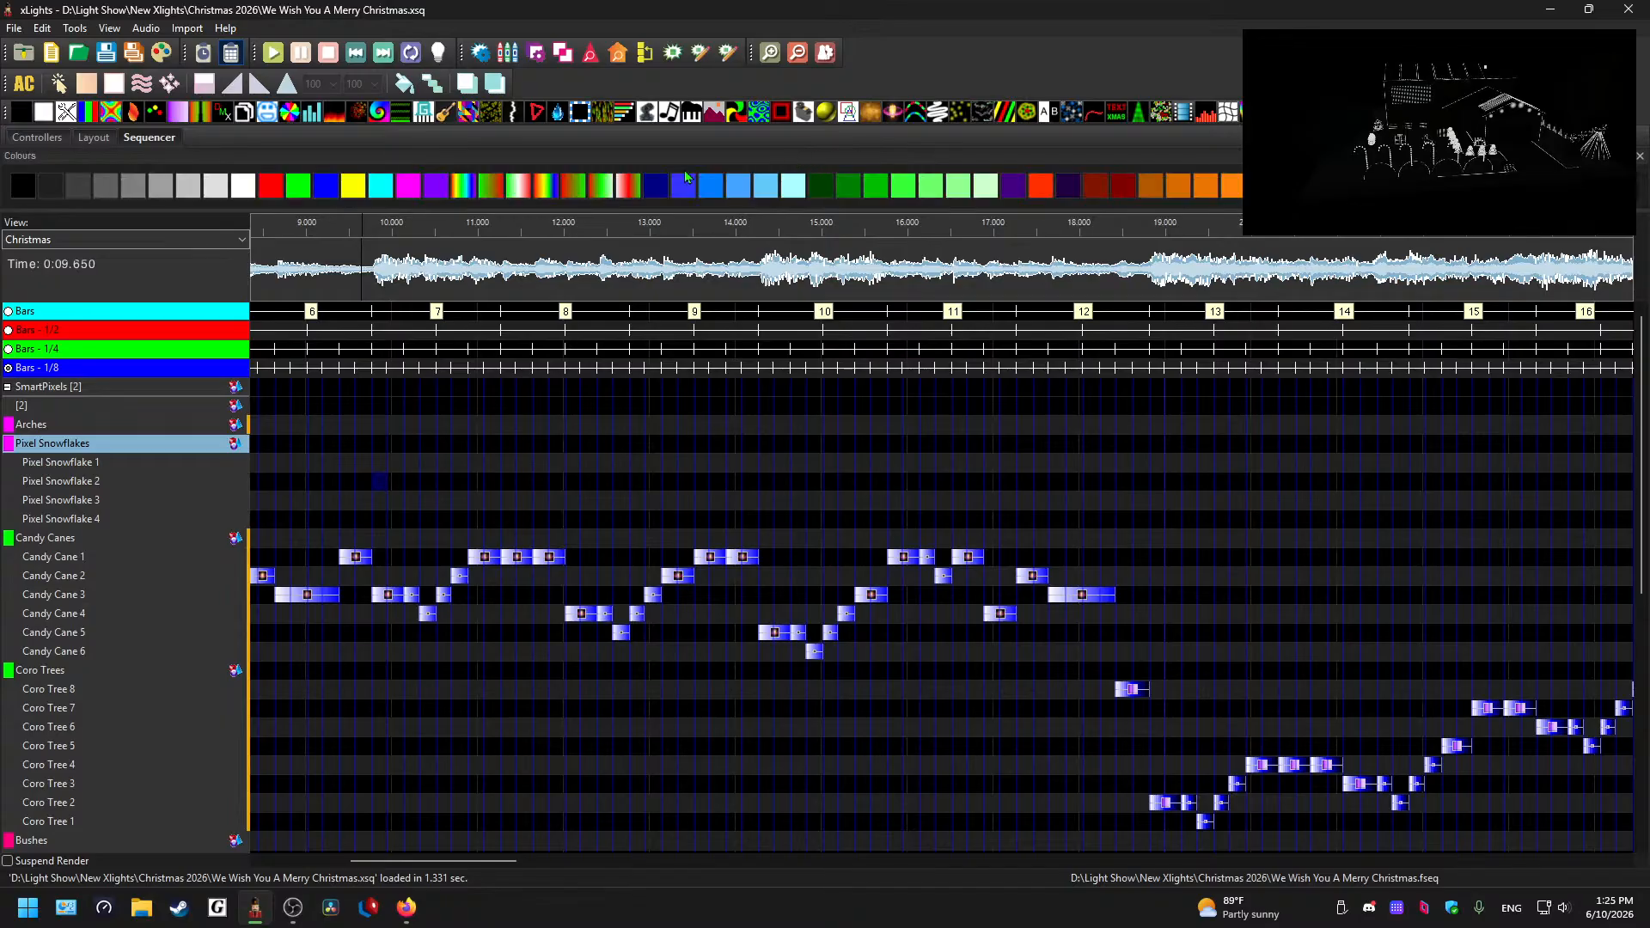
mouse_move(1440, 155)
left_mouse_down()
mouse_move(1440, 189)
mouse_move(1440, 163)
left_mouse_up()
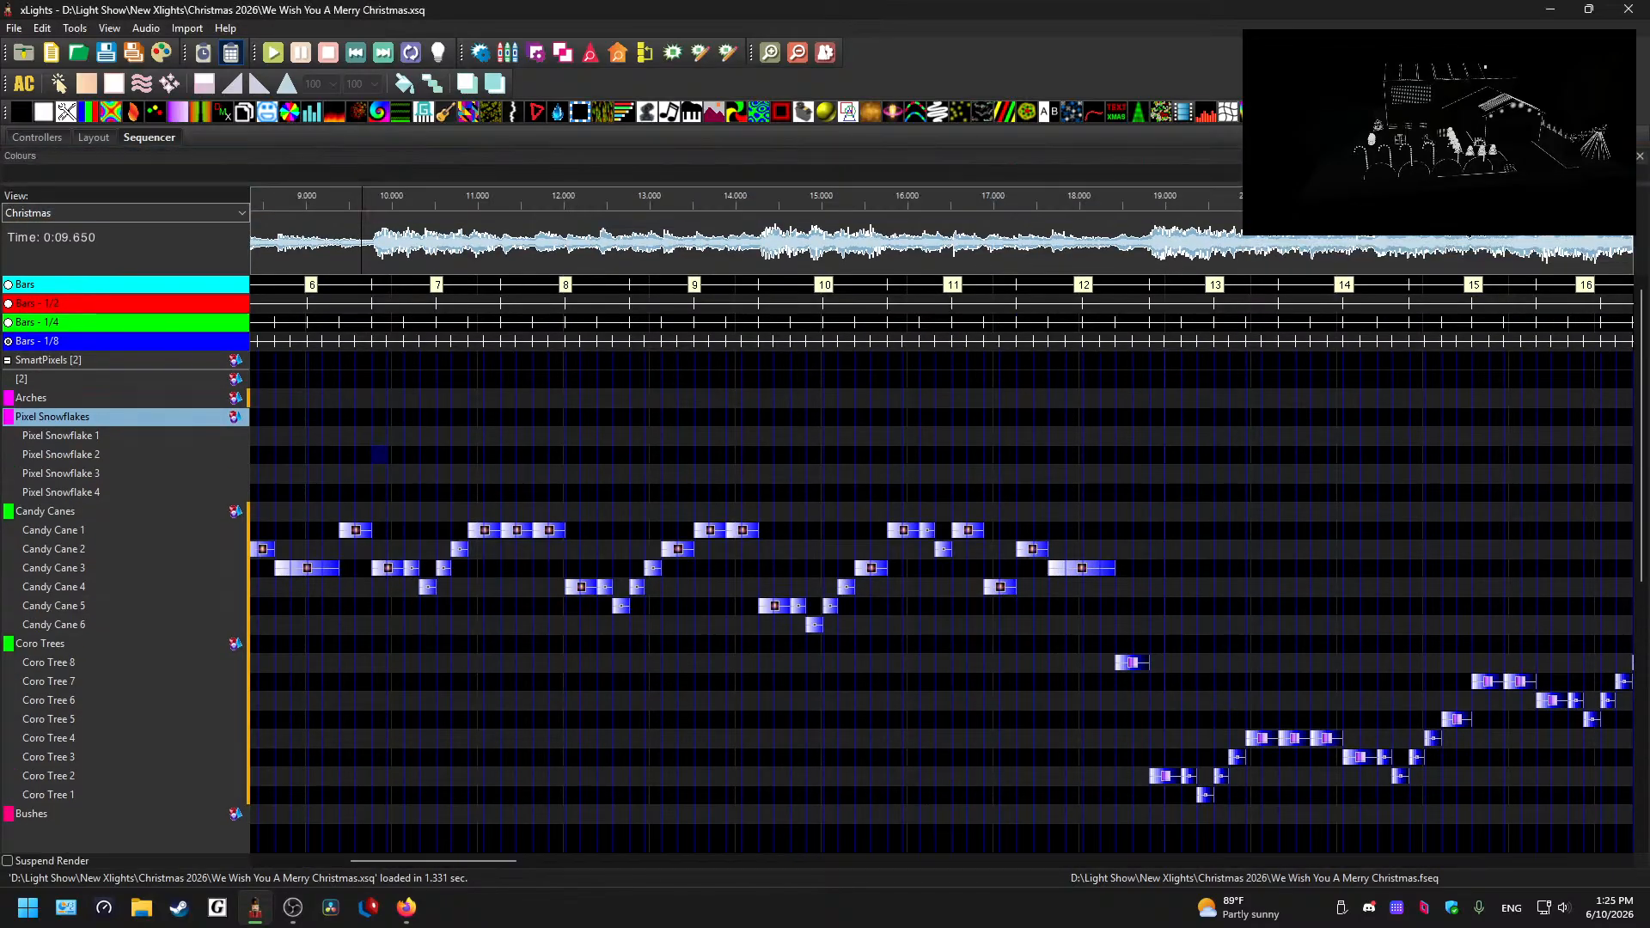
mouse_move(542, 189)
left_mouse_down()
mouse_move(531, 254)
mouse_move(542, 211)
left_mouse_up()
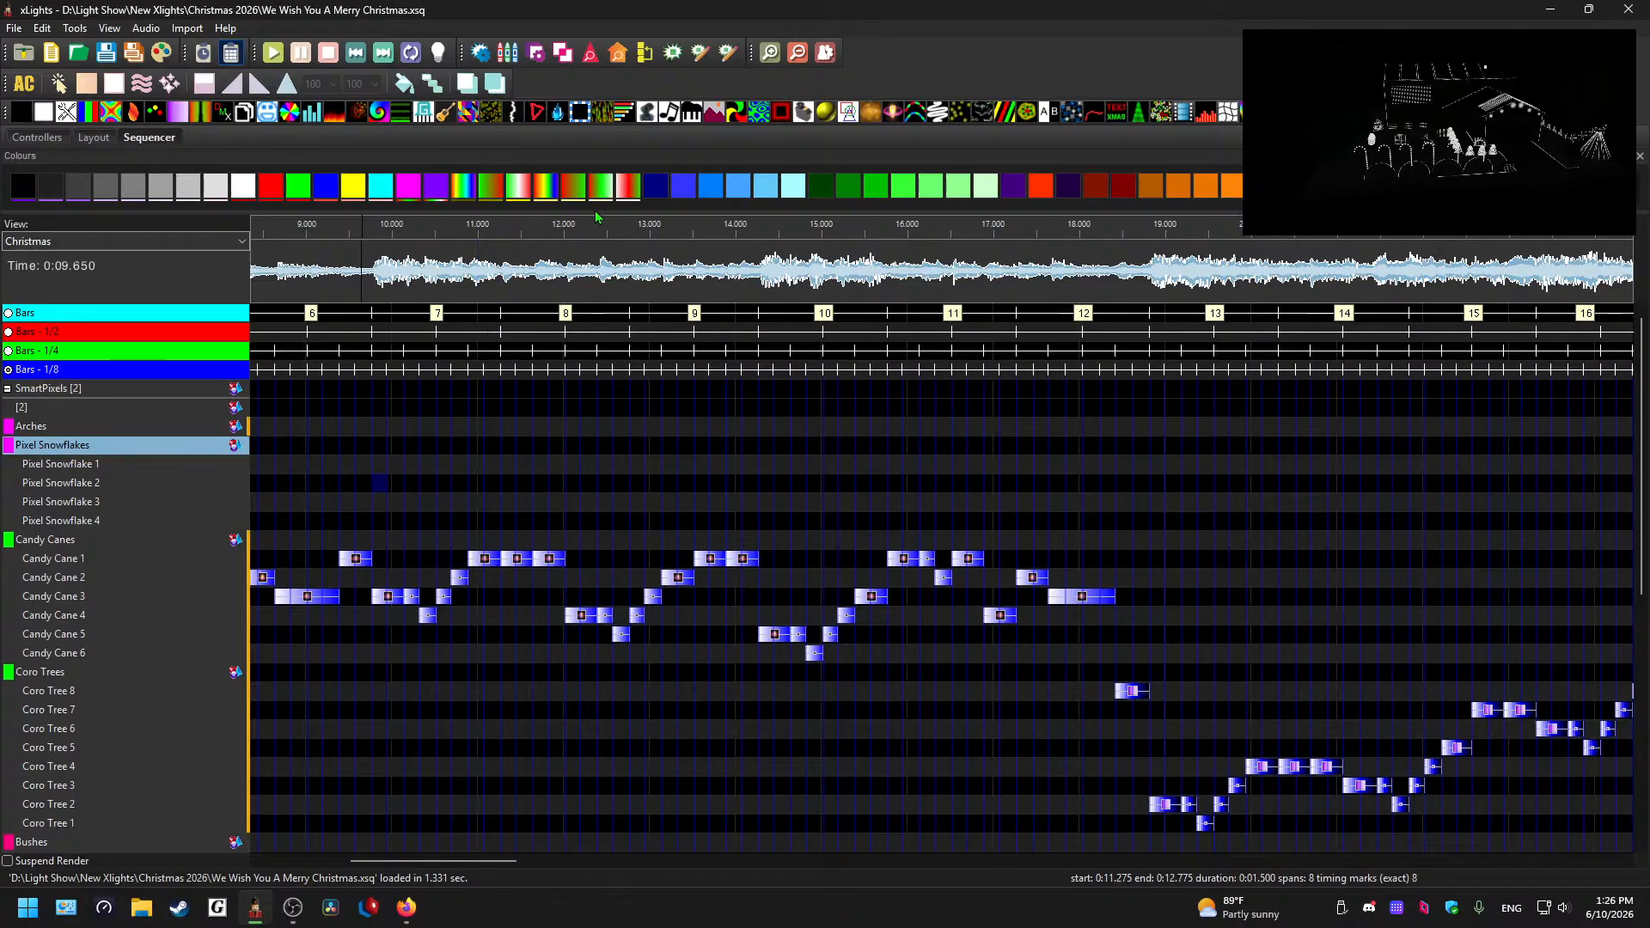
left_click_drag(601, 212, 599, 209)
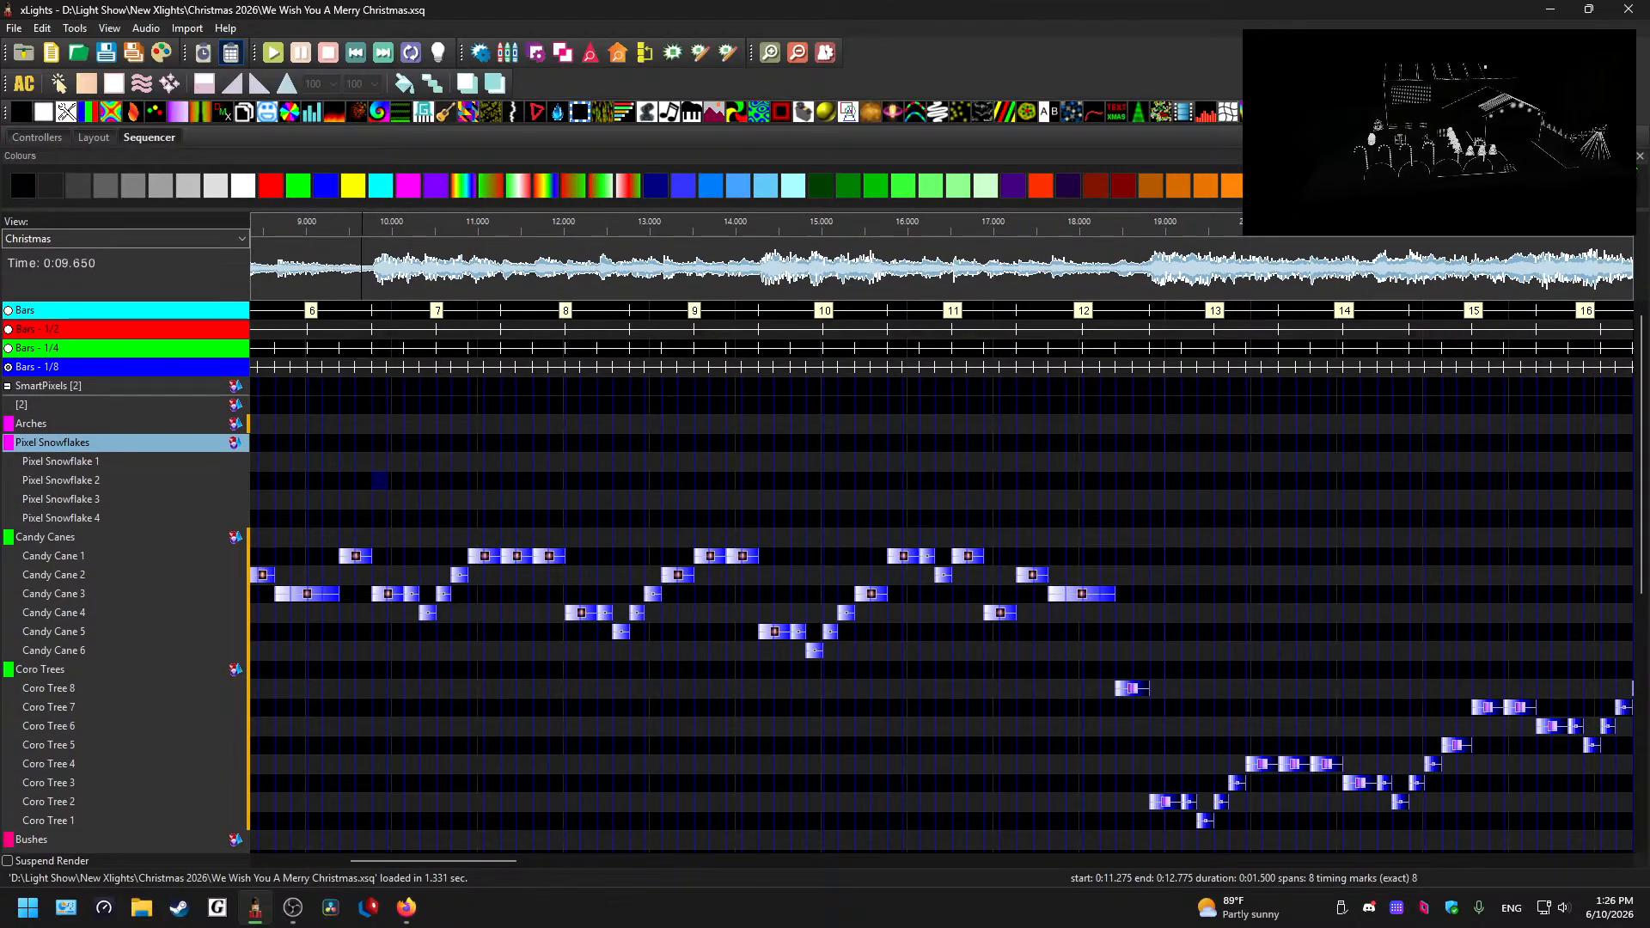
left_click(1639, 158)
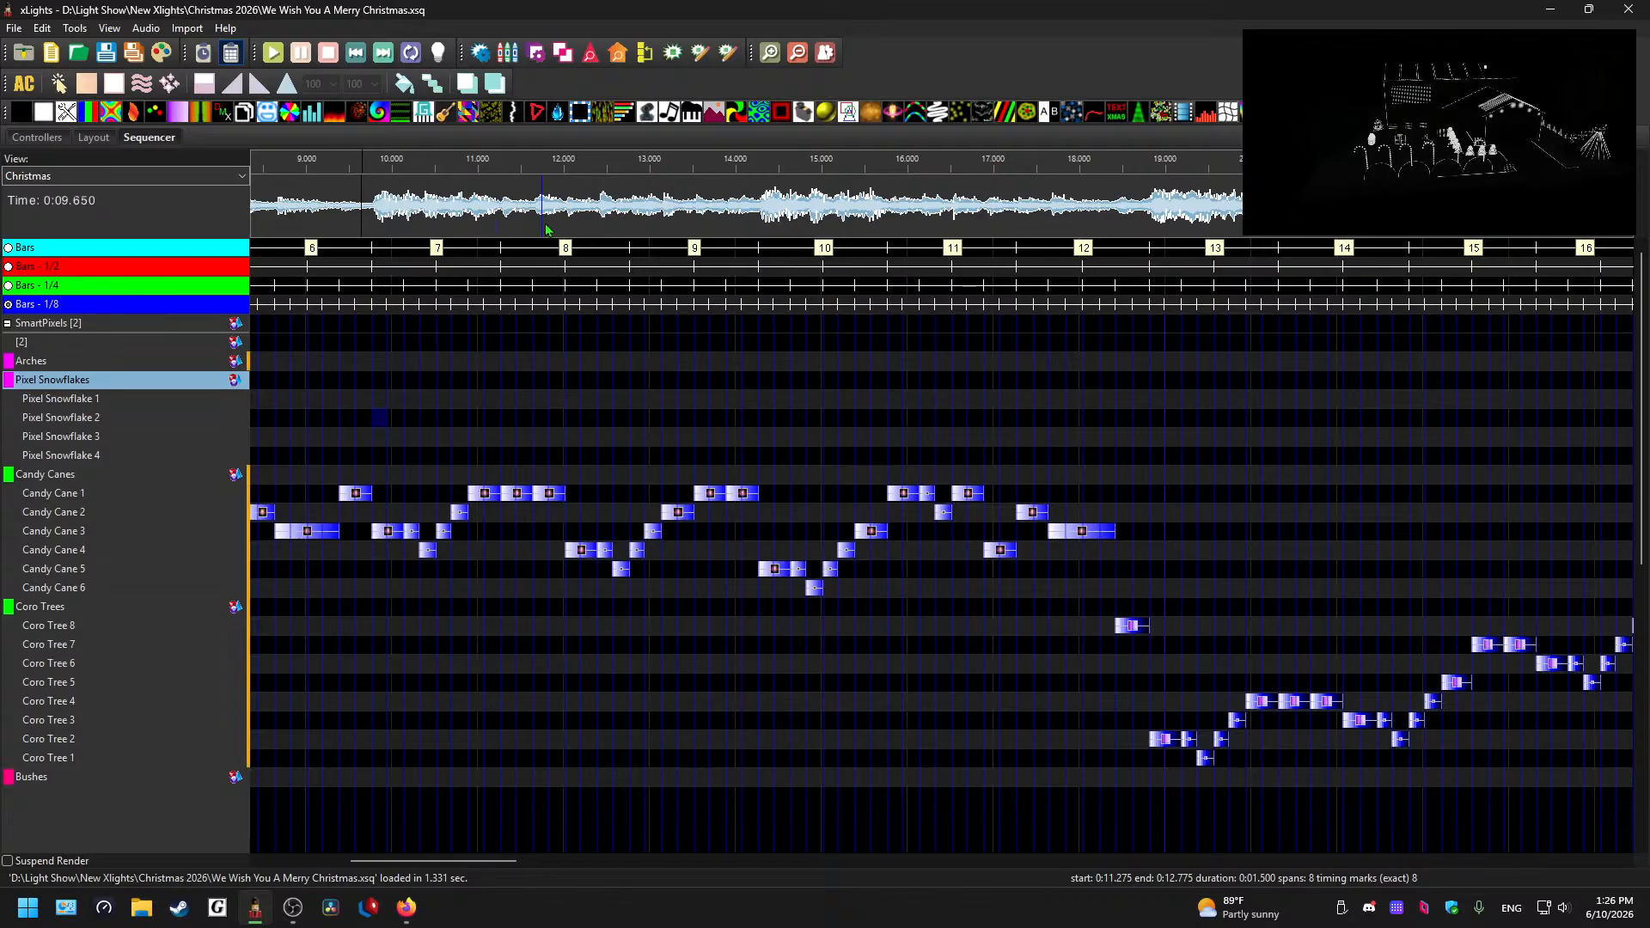
- Play the passages starting near 18.6 s, 9.7 s and 8.8 s to find where the snowflakes should come in
left_click_drag(425, 869, 491, 860)
left_click(590, 204)
key("space")
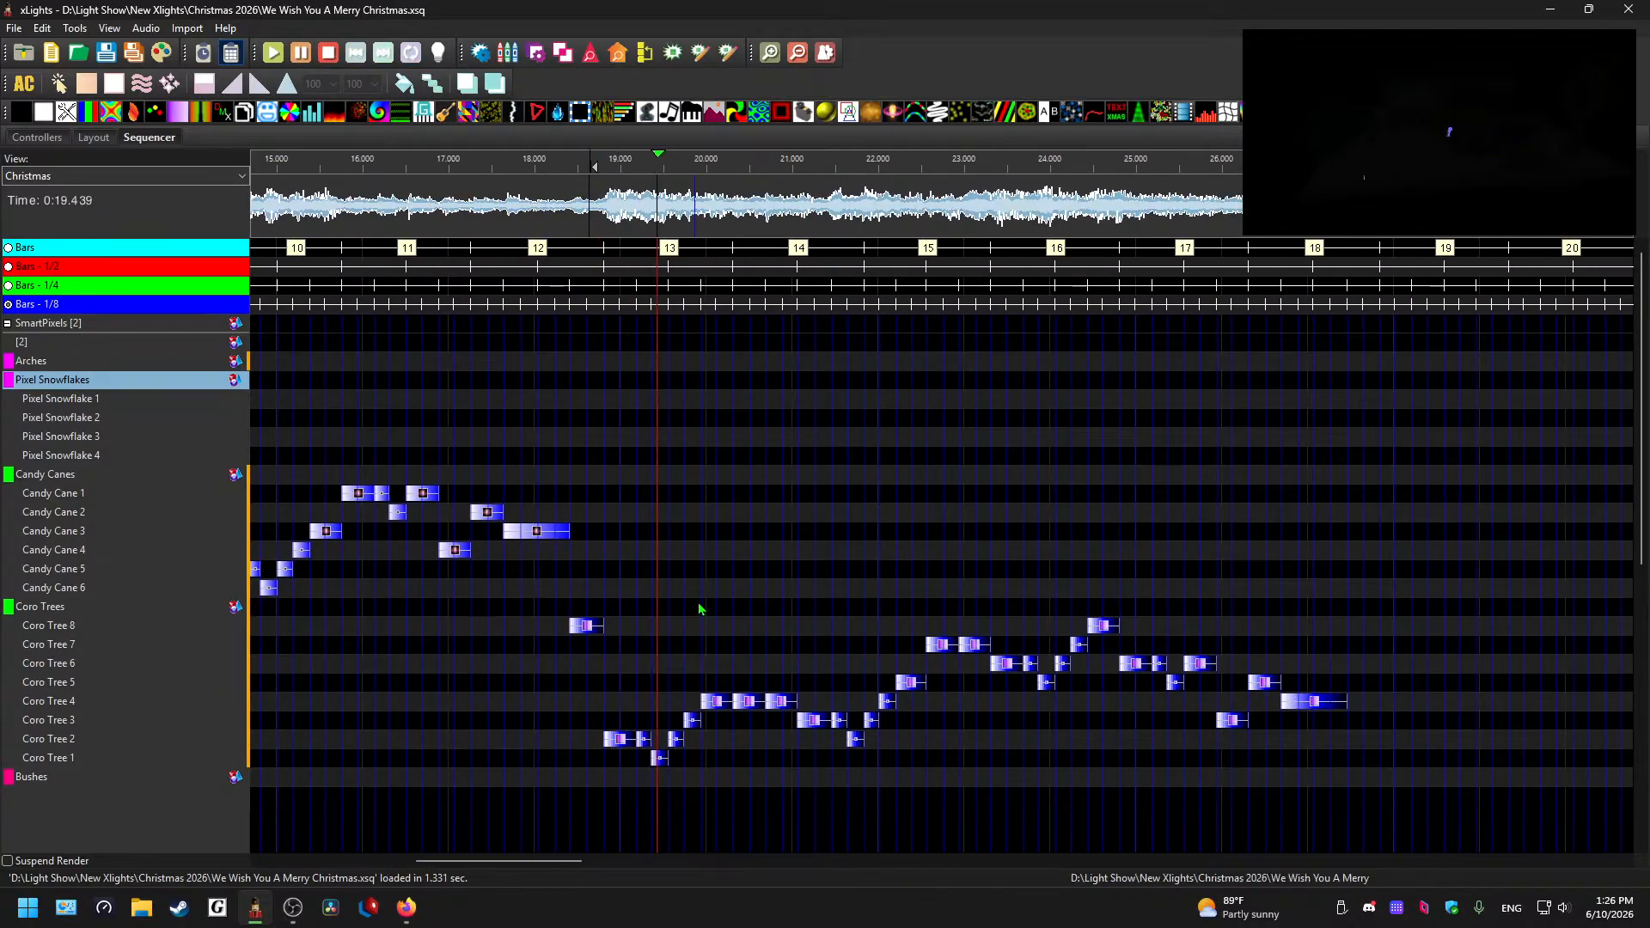
key("space")
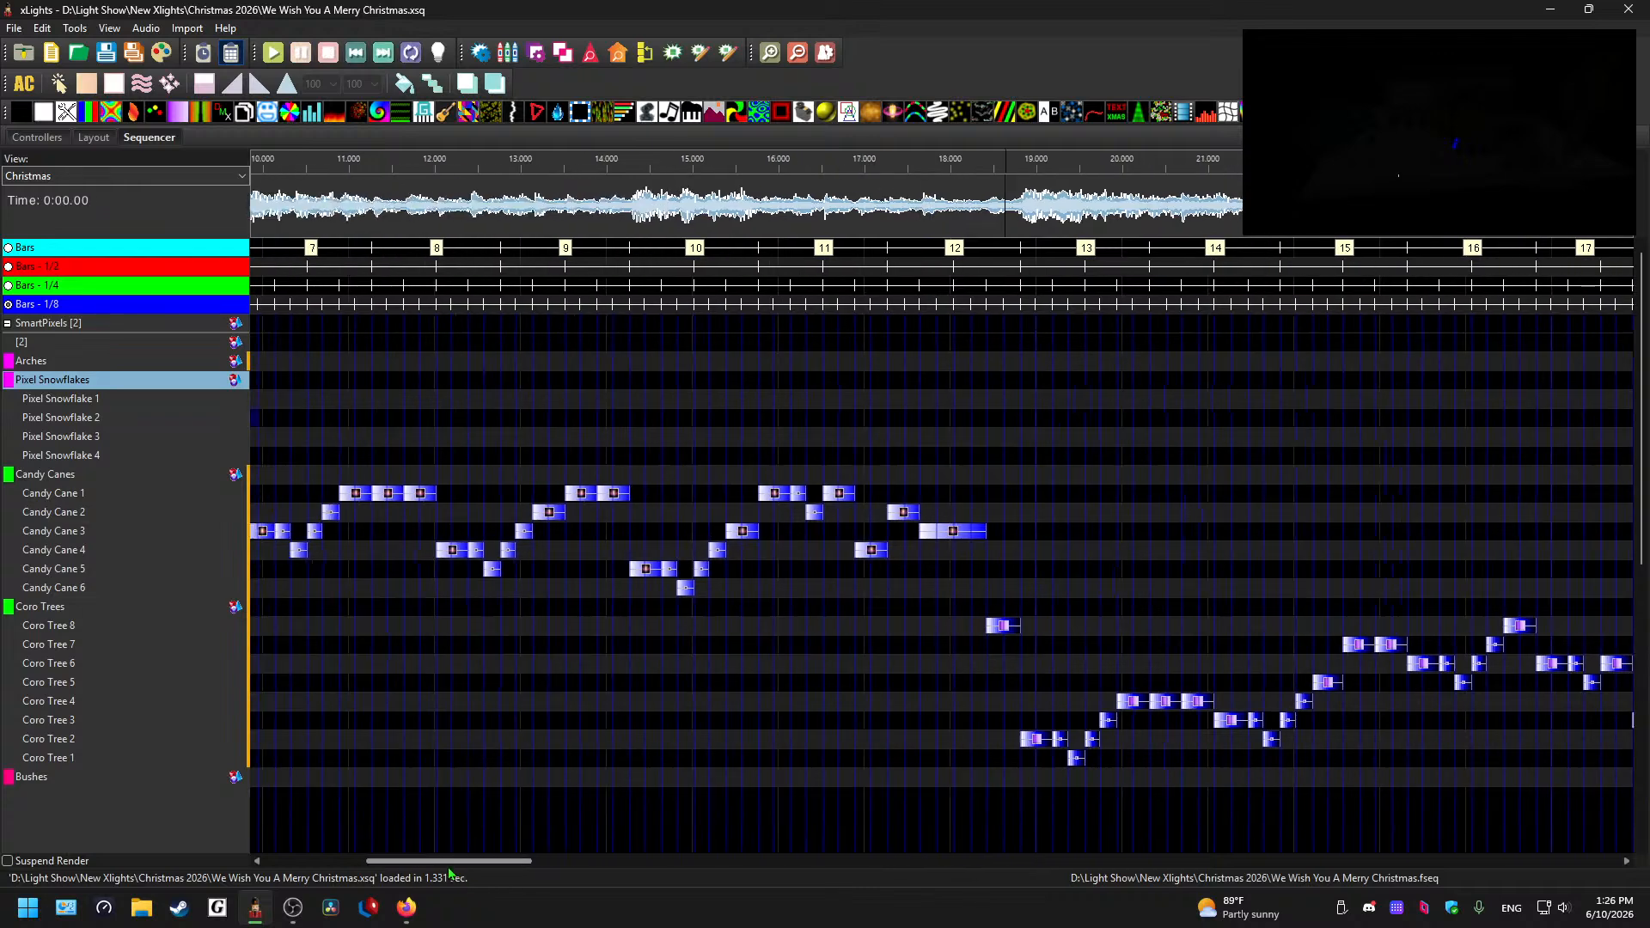
left_click(422, 206)
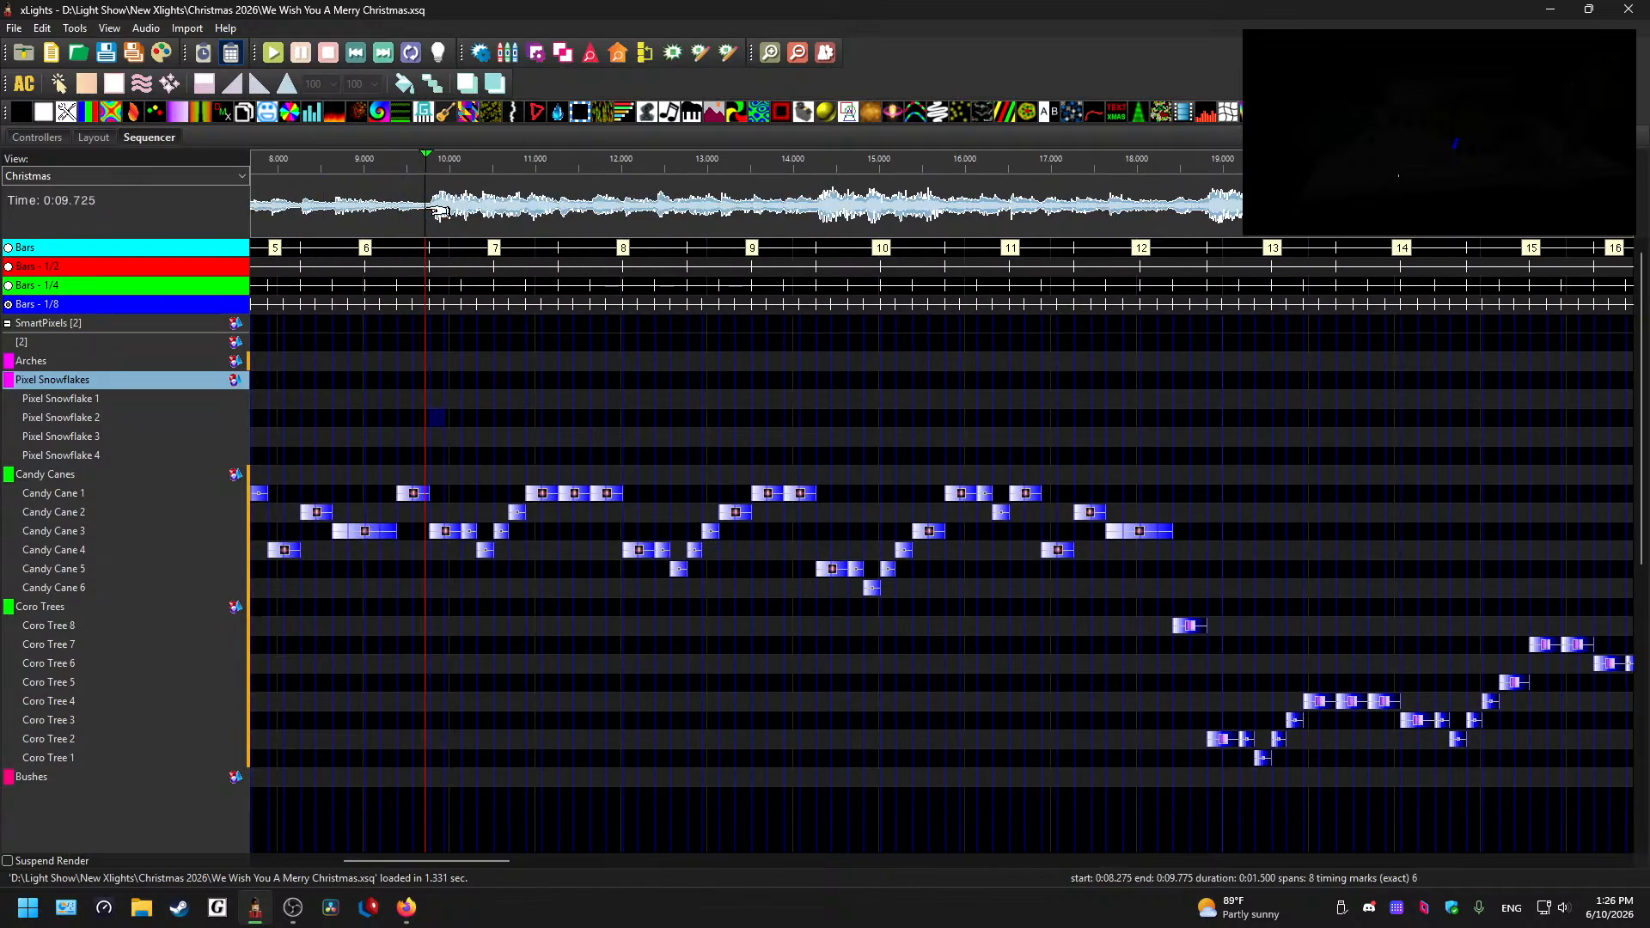
key("space")
key("space")
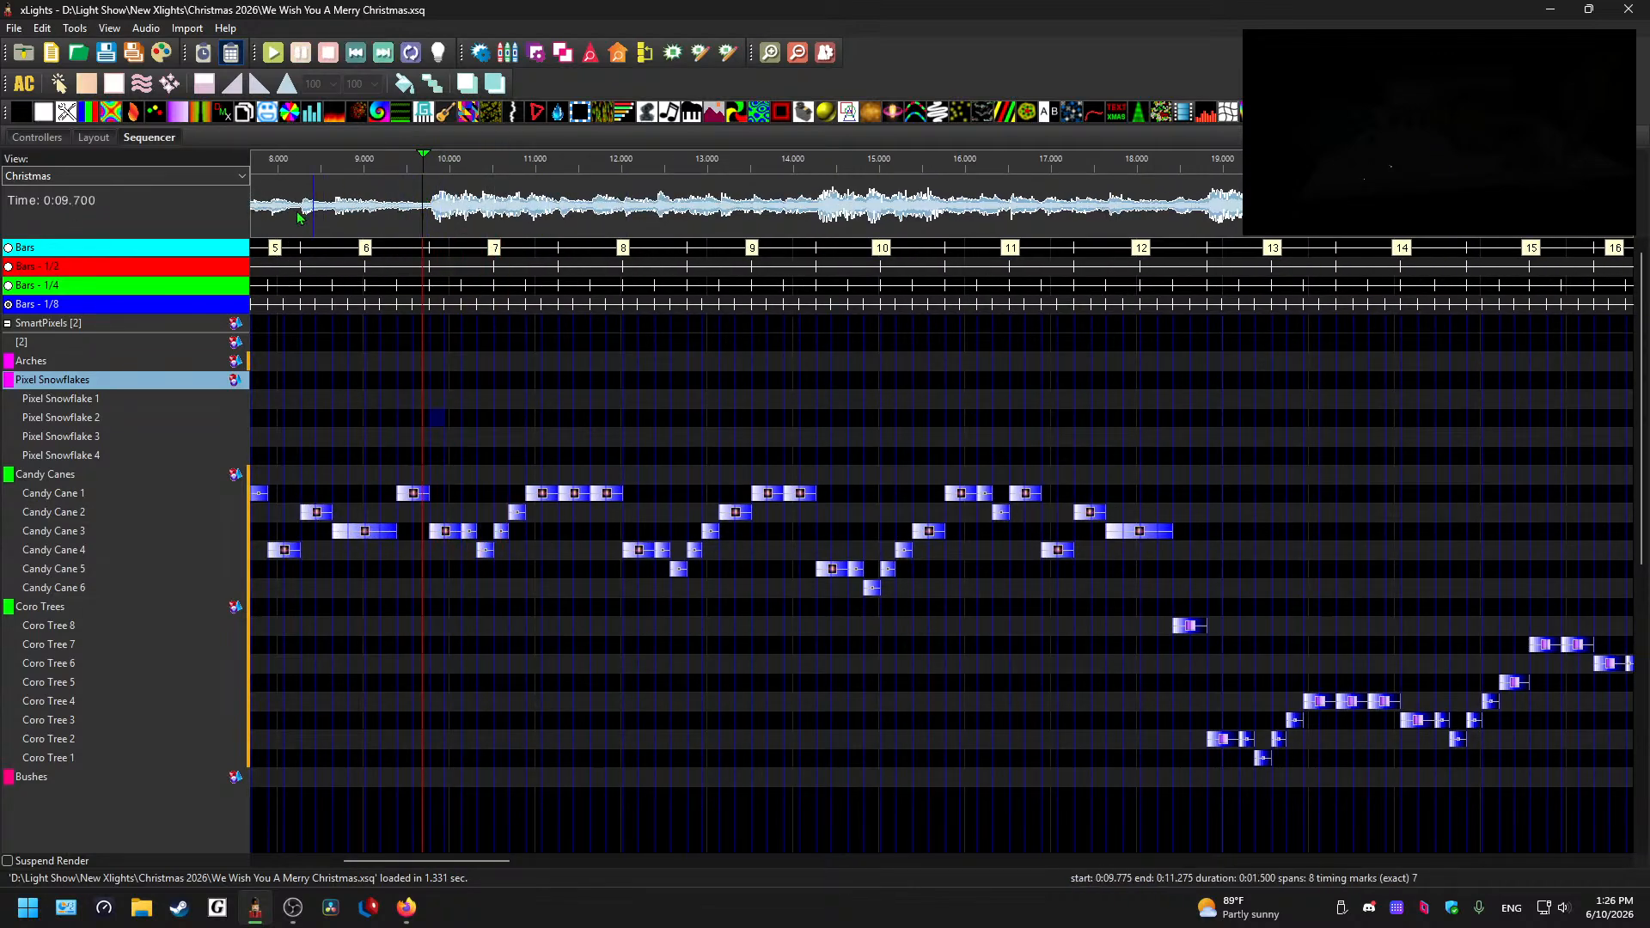
left_click(345, 204)
key("space")
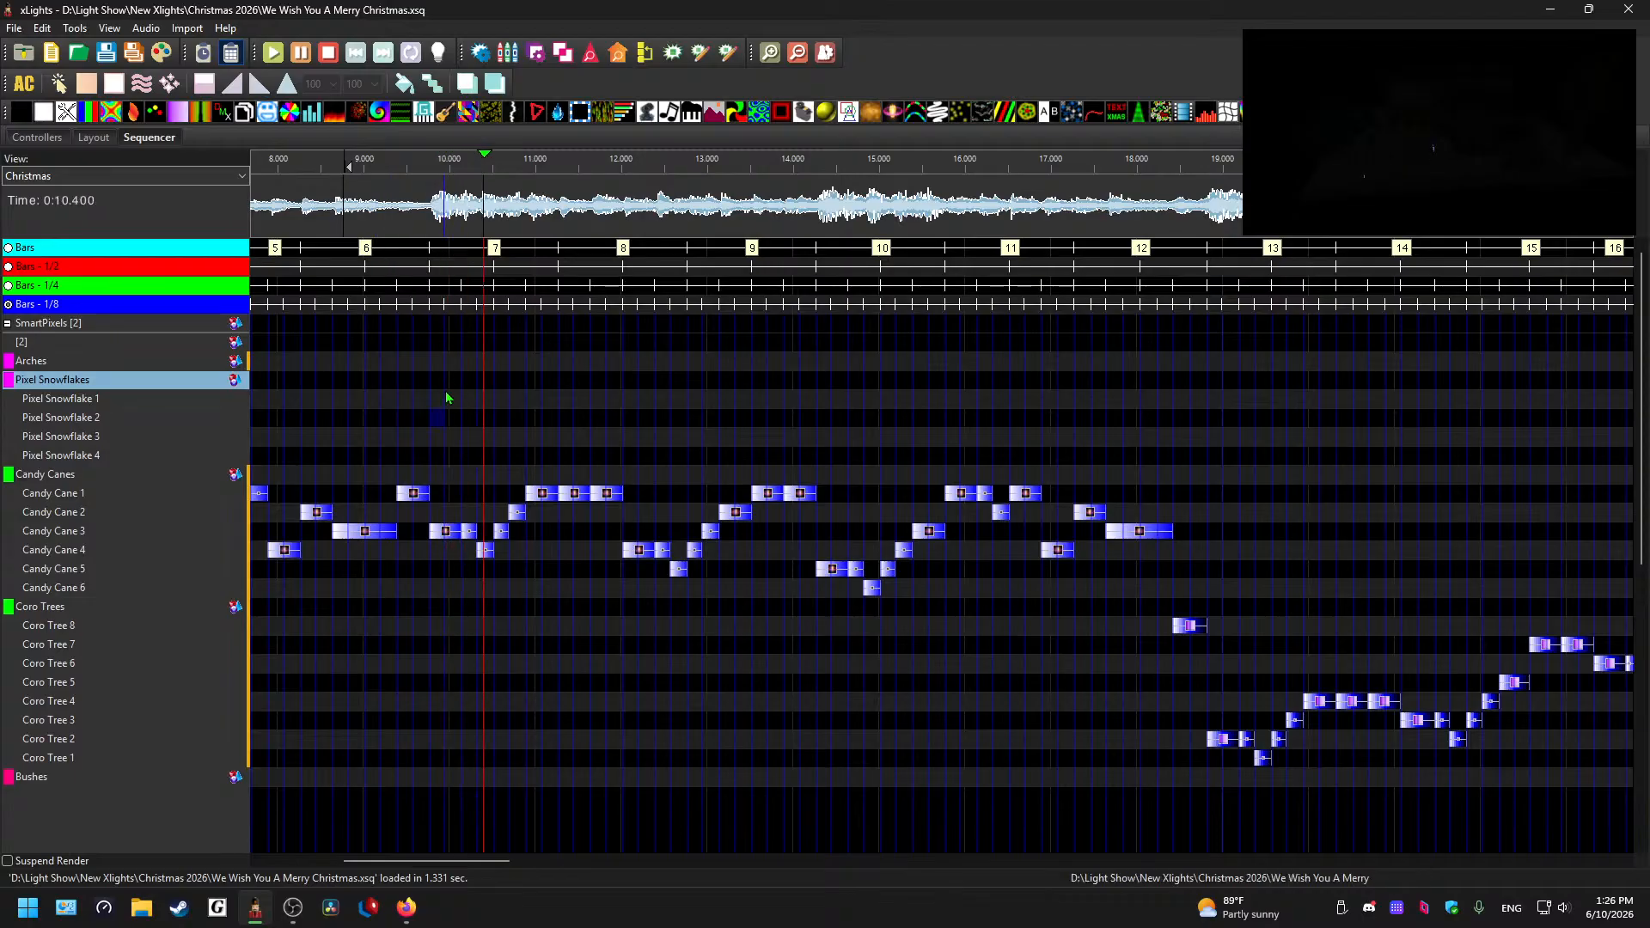
key("space")
- Add a Shockwave effect on Pixel Snowflake 1 from 9.775 s to 10.325 s and play it
scroll(467, 414, "up", 1)
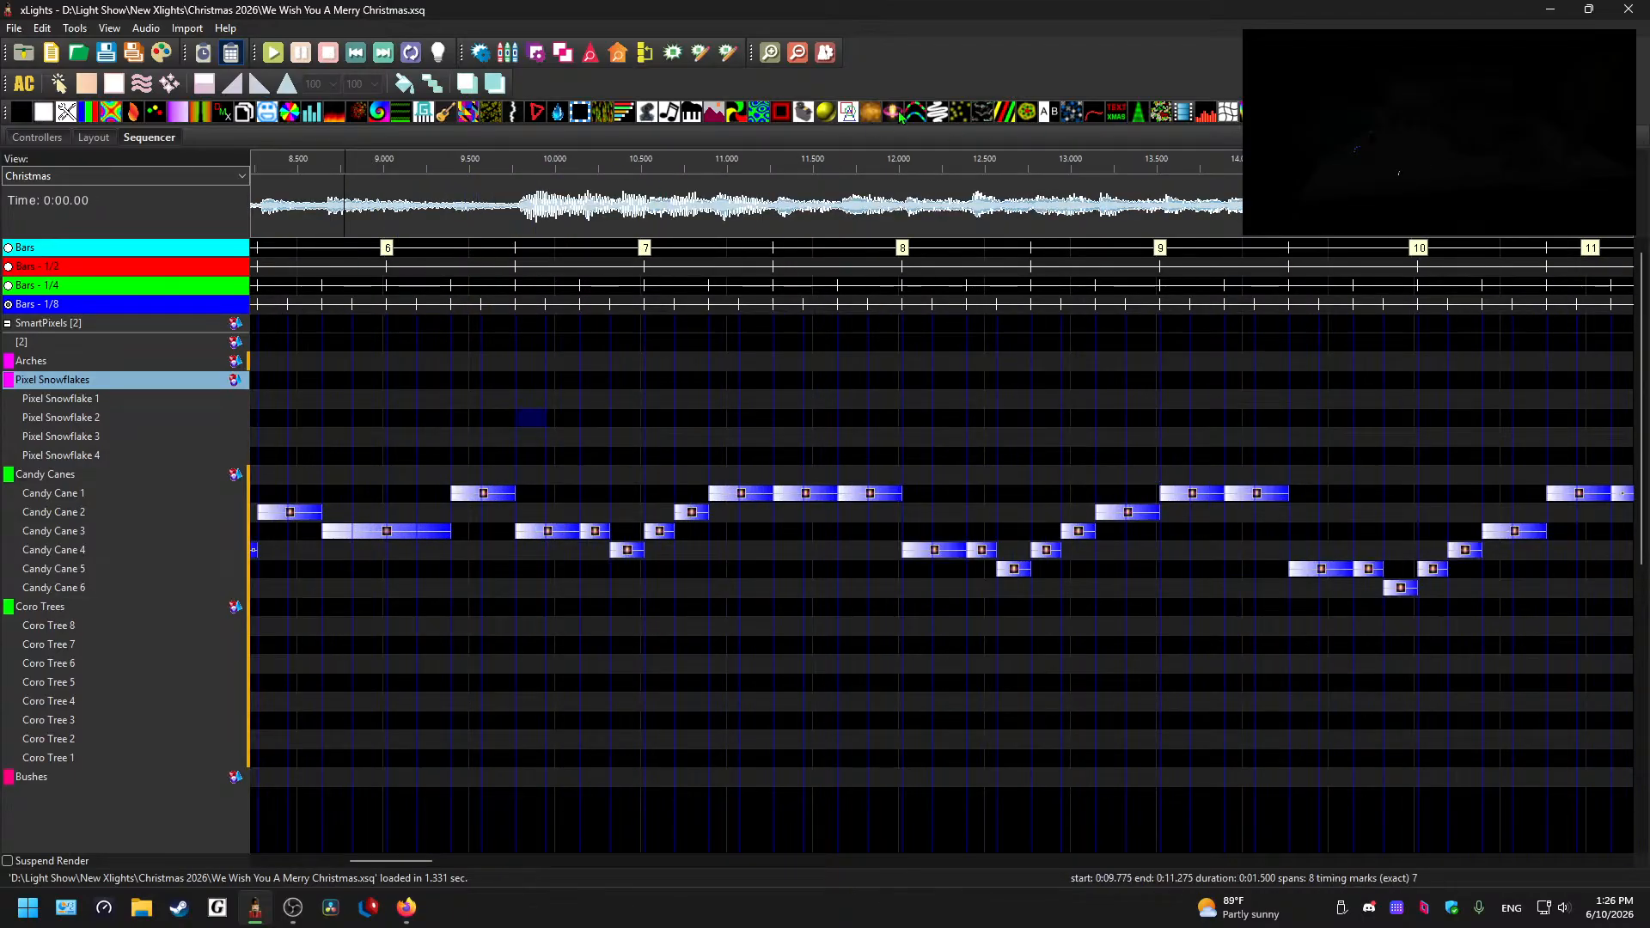
mouse_move(896, 119)
left_mouse_down()
mouse_move(545, 423)
mouse_move(530, 398)
mouse_move(610, 396)
left_mouse_up()
left_click(497, 199)
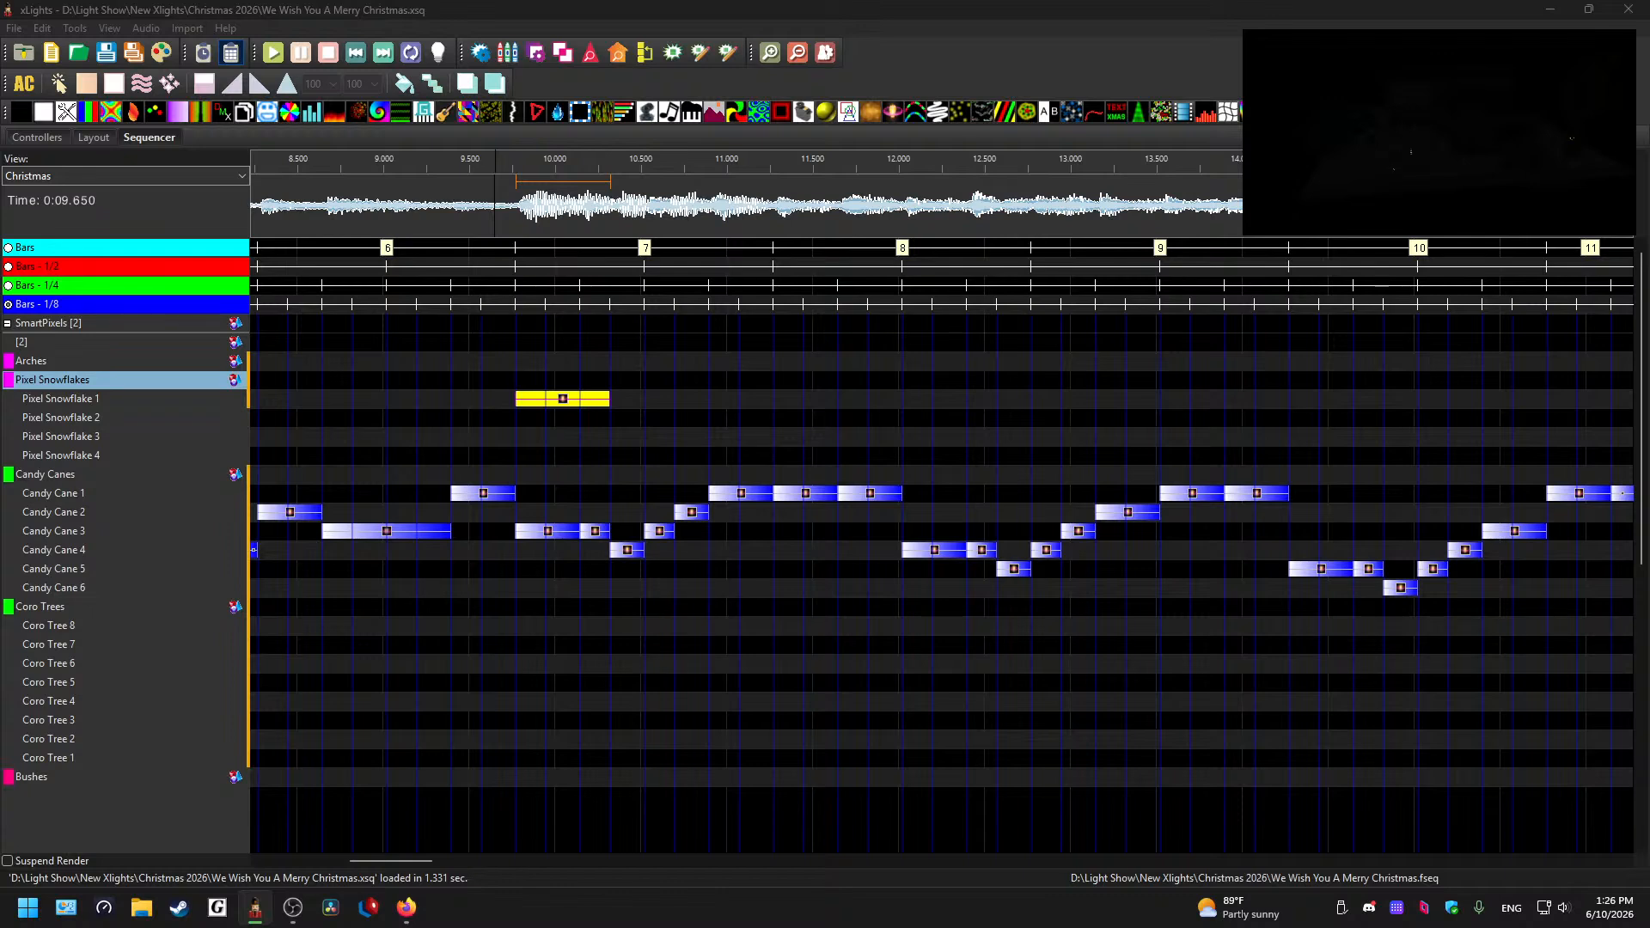
left_click(521, 215)
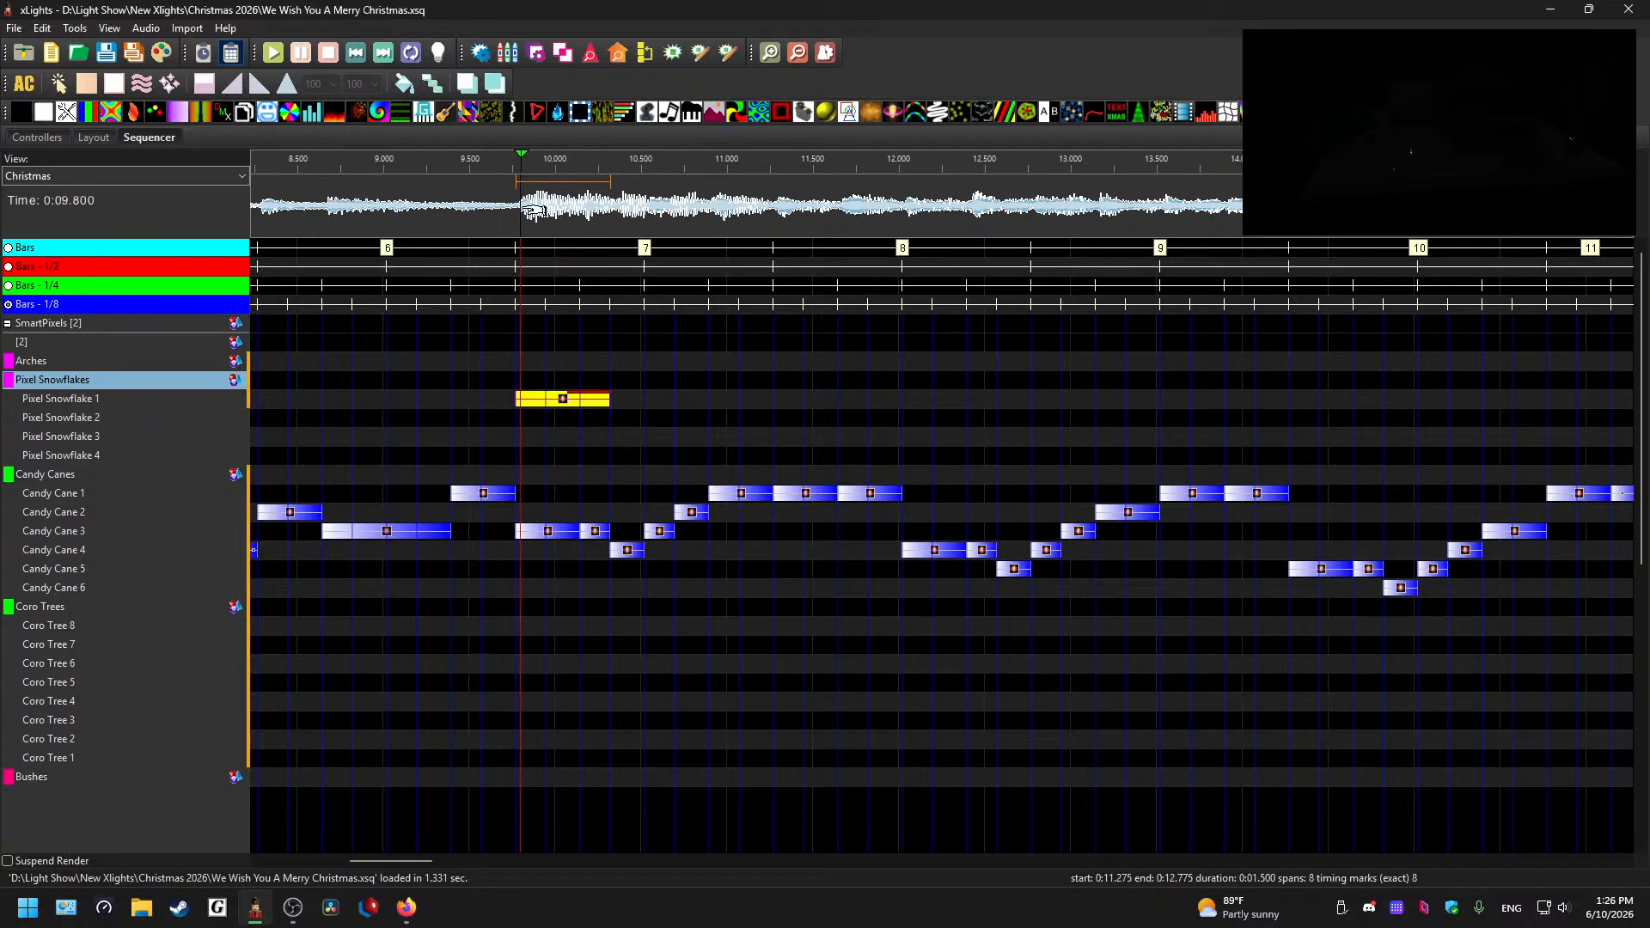
key("space")
key("space")
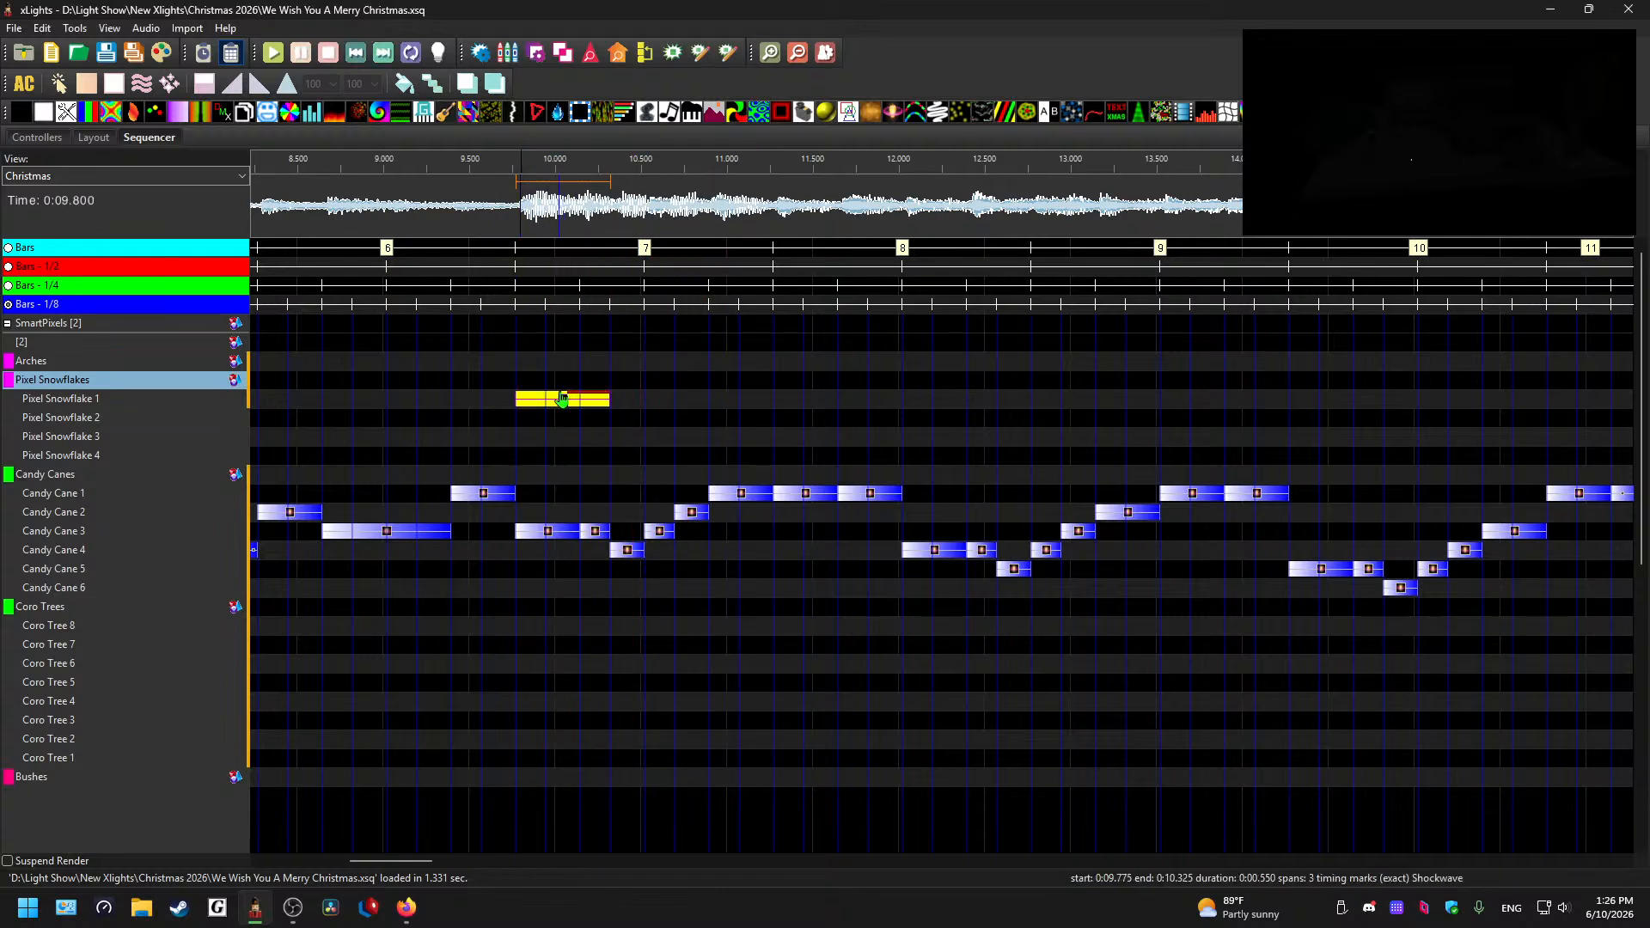
- Copy the Shockwave effect onto Pixel Snowflake 4 starting at 10.8 s and play that passage
left_click_drag(648, 474, 738, 458)
key("space")
key("space")
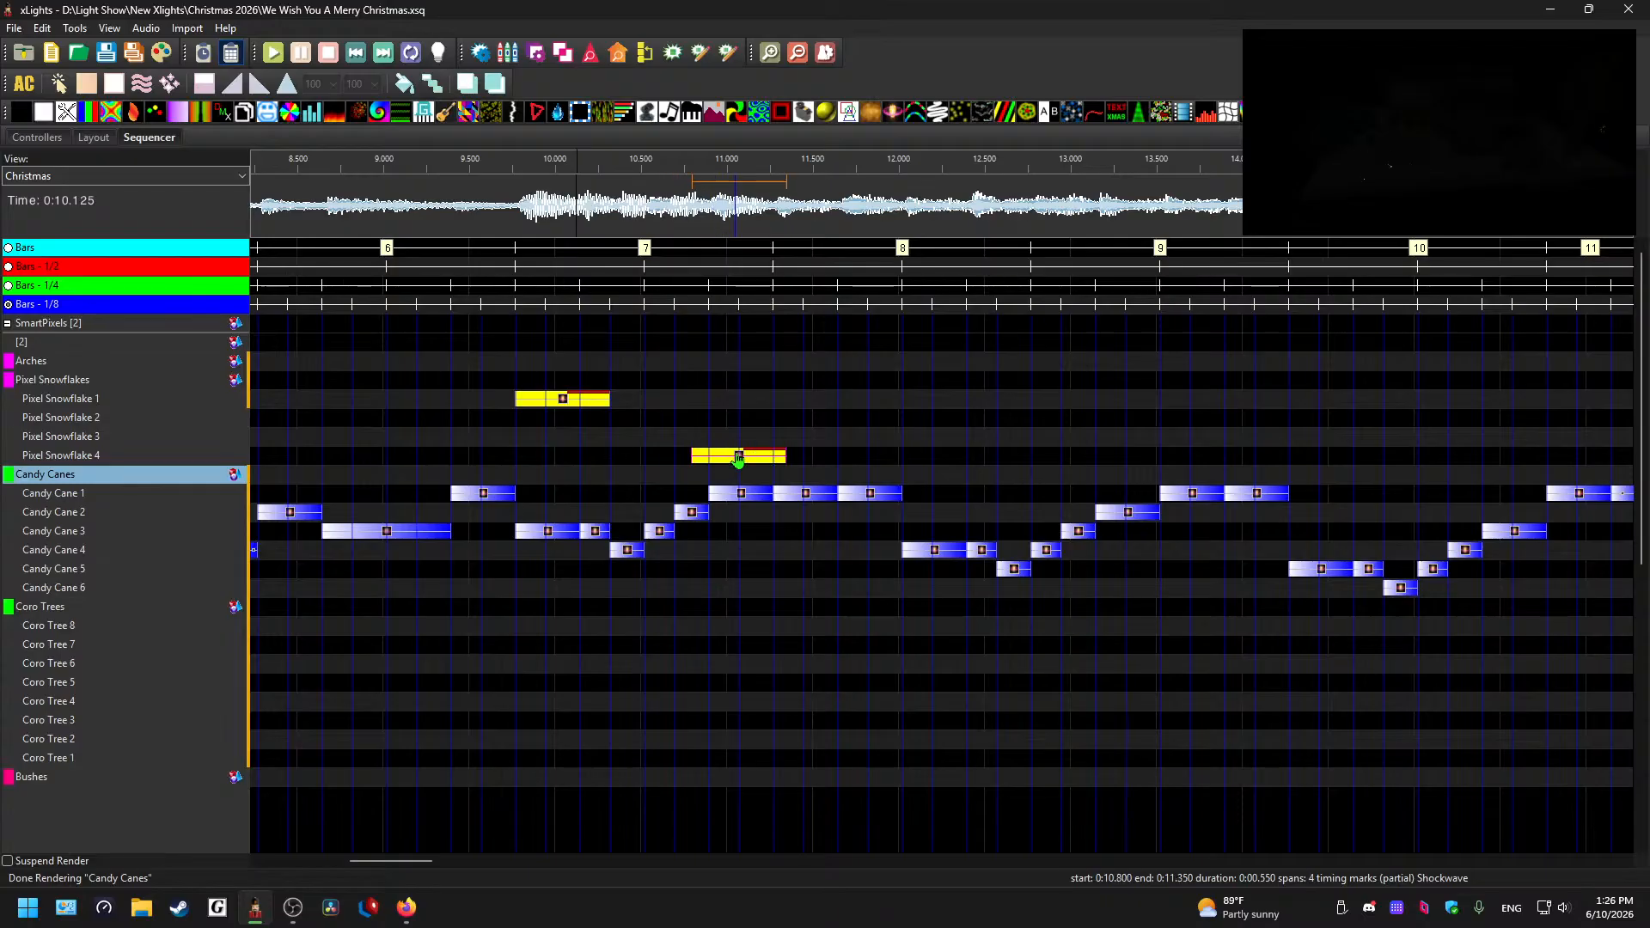
- Replay the music from about 10.2 s and shift the Pixel Snowflake 4 Shockwave to start at 10.9 s
left_click(667, 164)
key("space")
key("space")
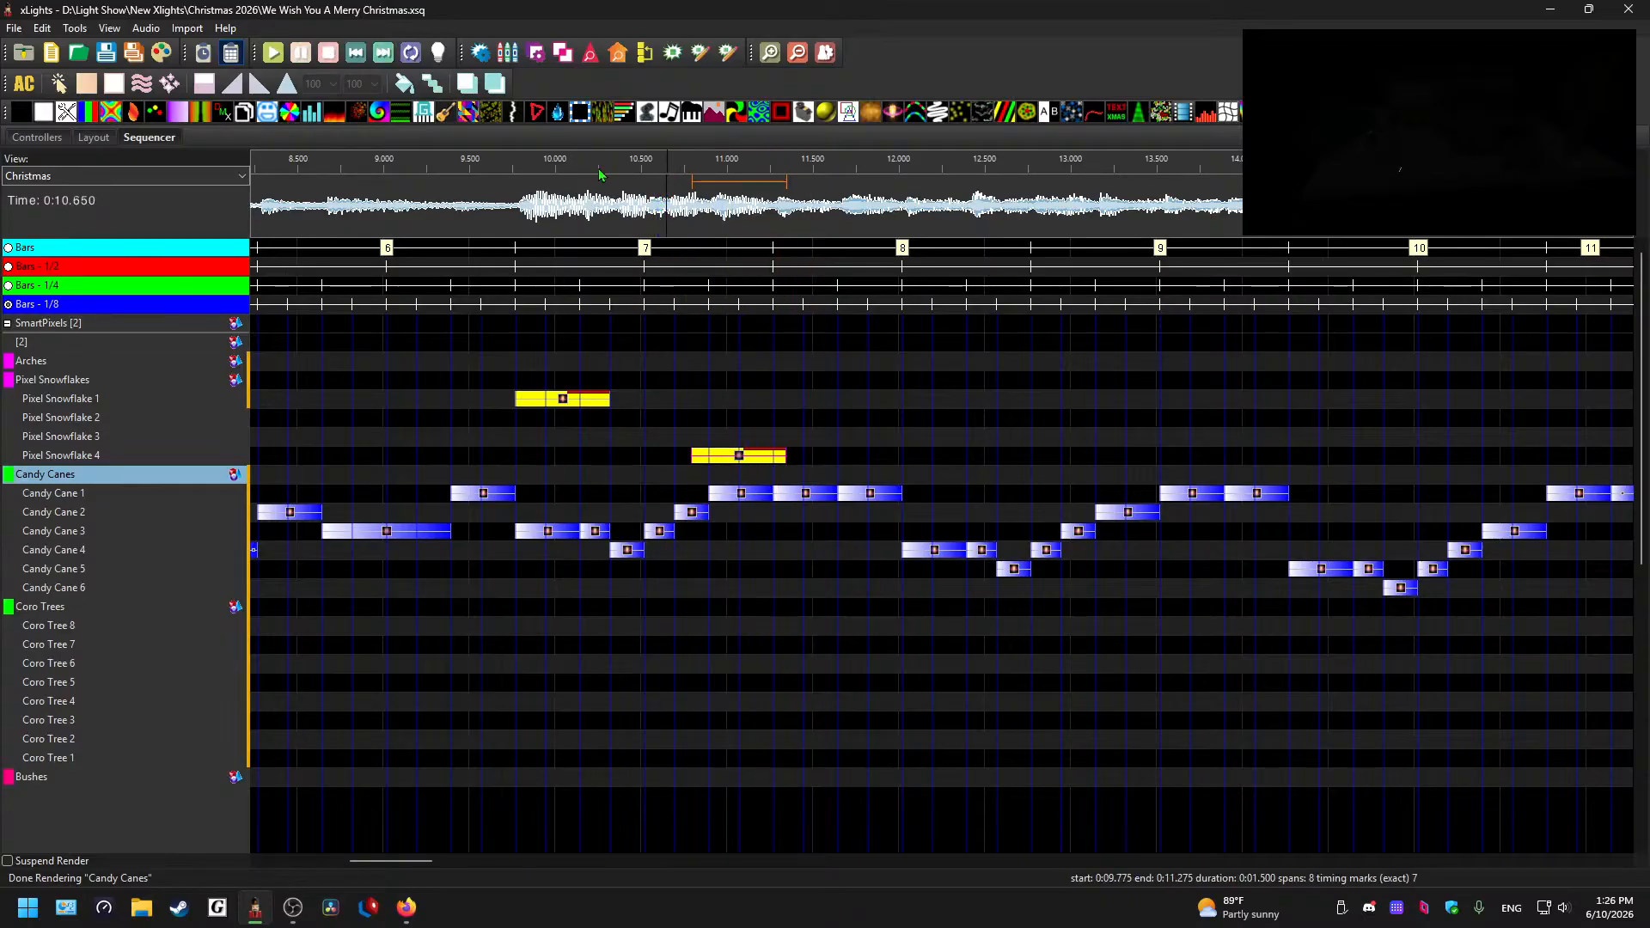
left_click(599, 181)
key("space")
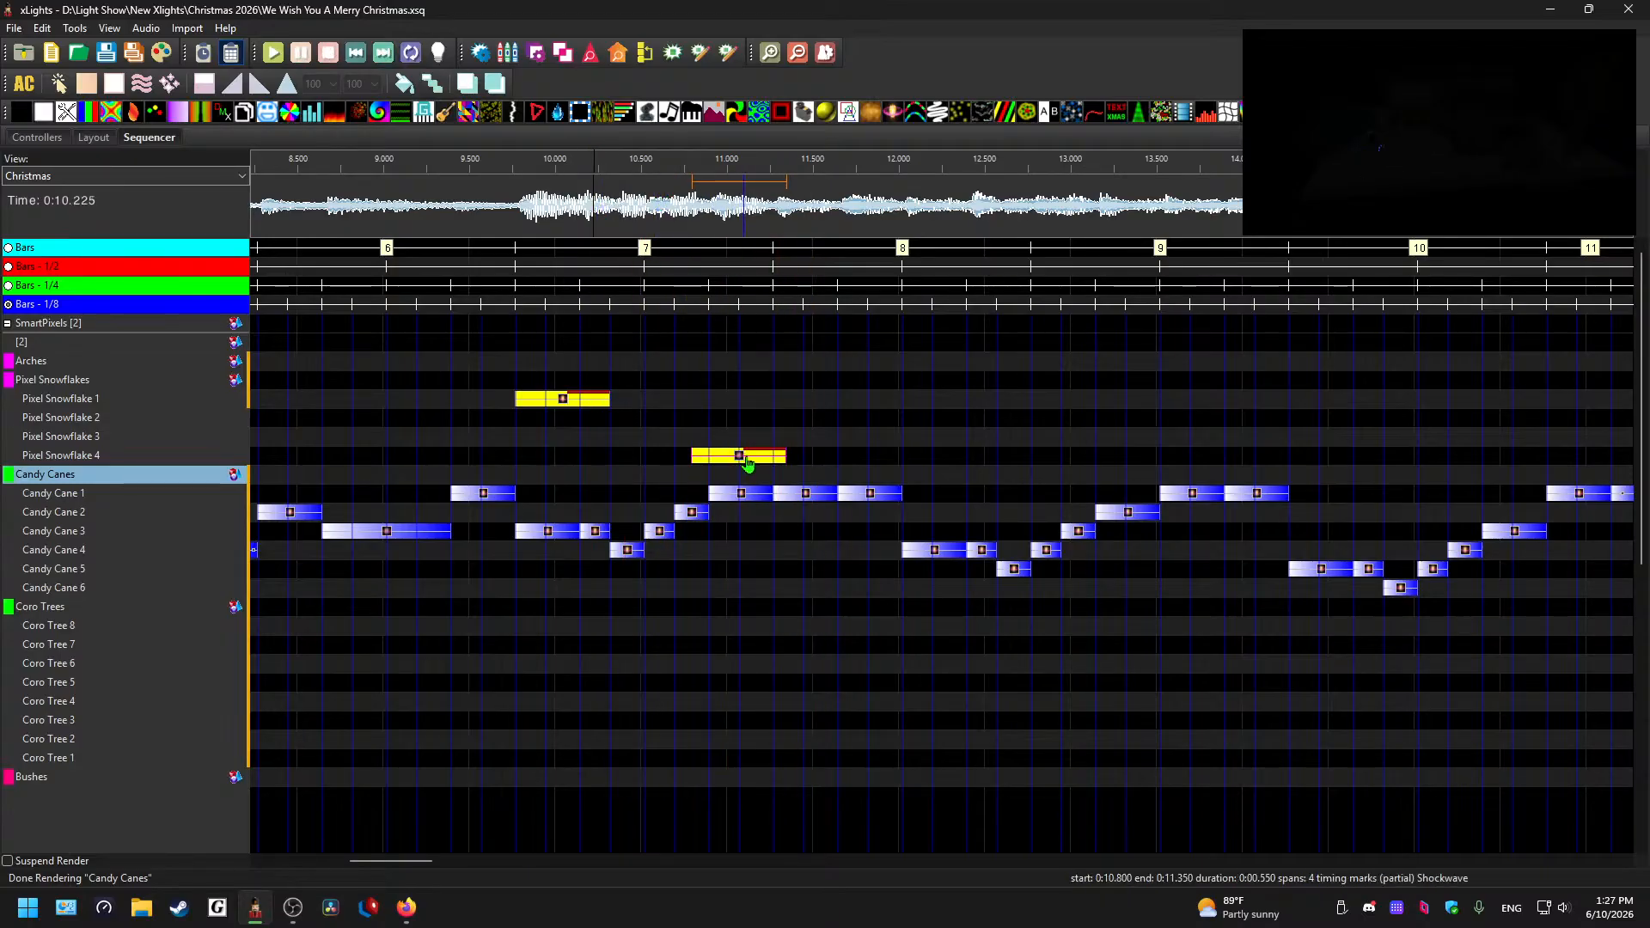
left_click_drag(738, 456, 756, 455)
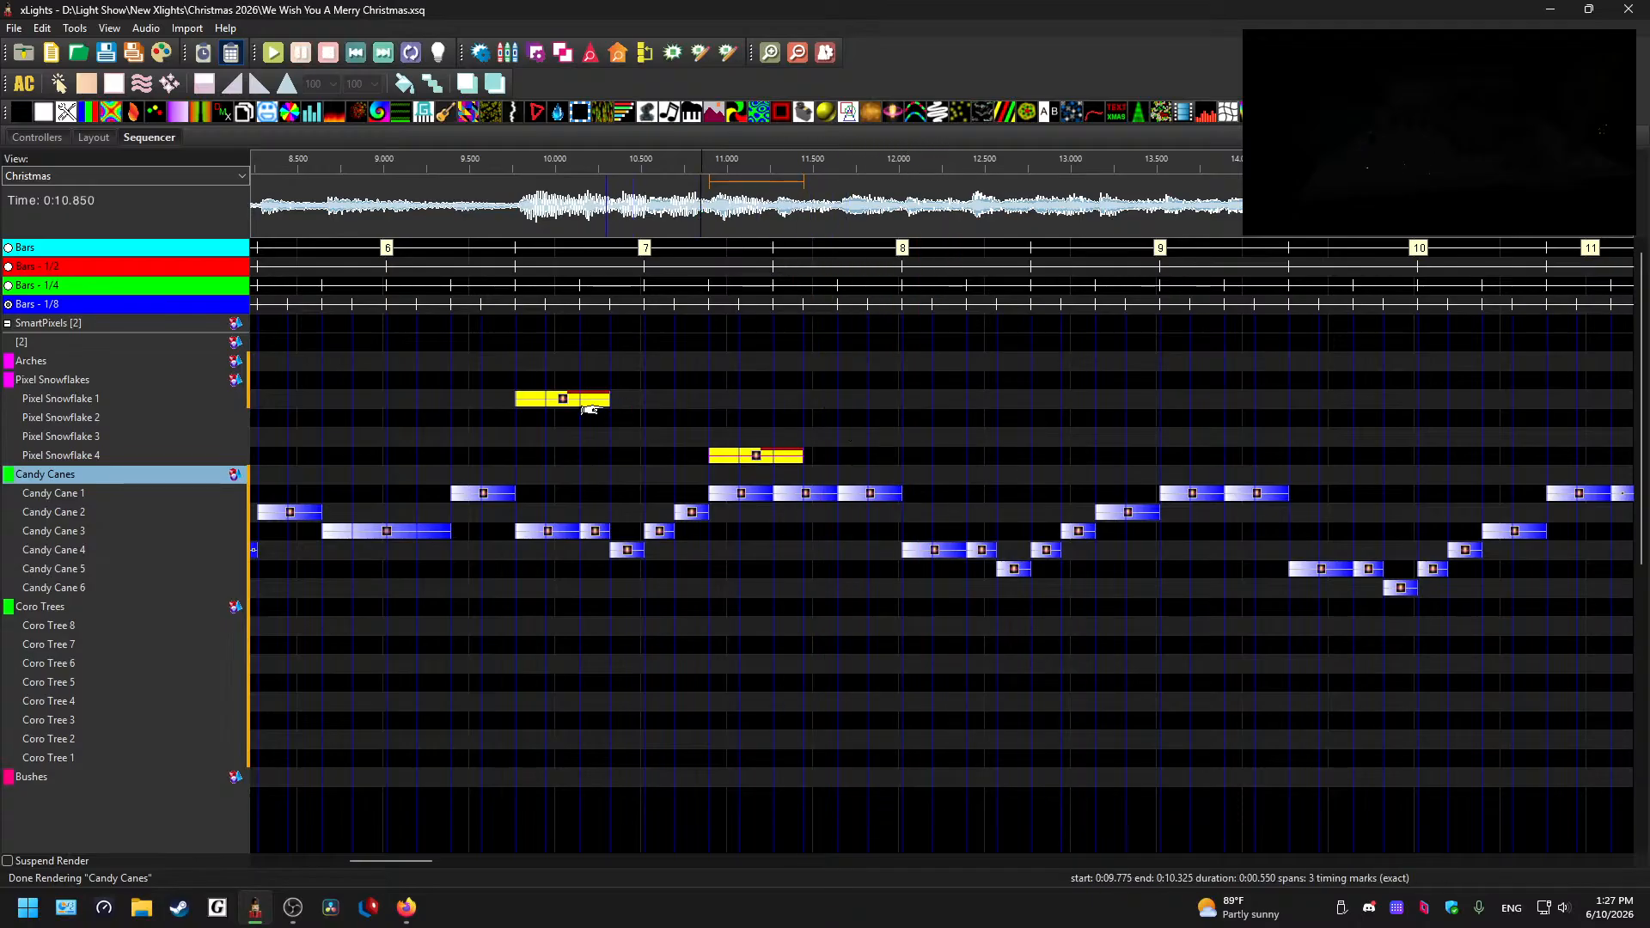
- Move the first Shockwave down to Pixel Snowflake 2 and paste another on Pixel Snowflake 1 near 11.65 s
left_click_drag(567, 407, 567, 426)
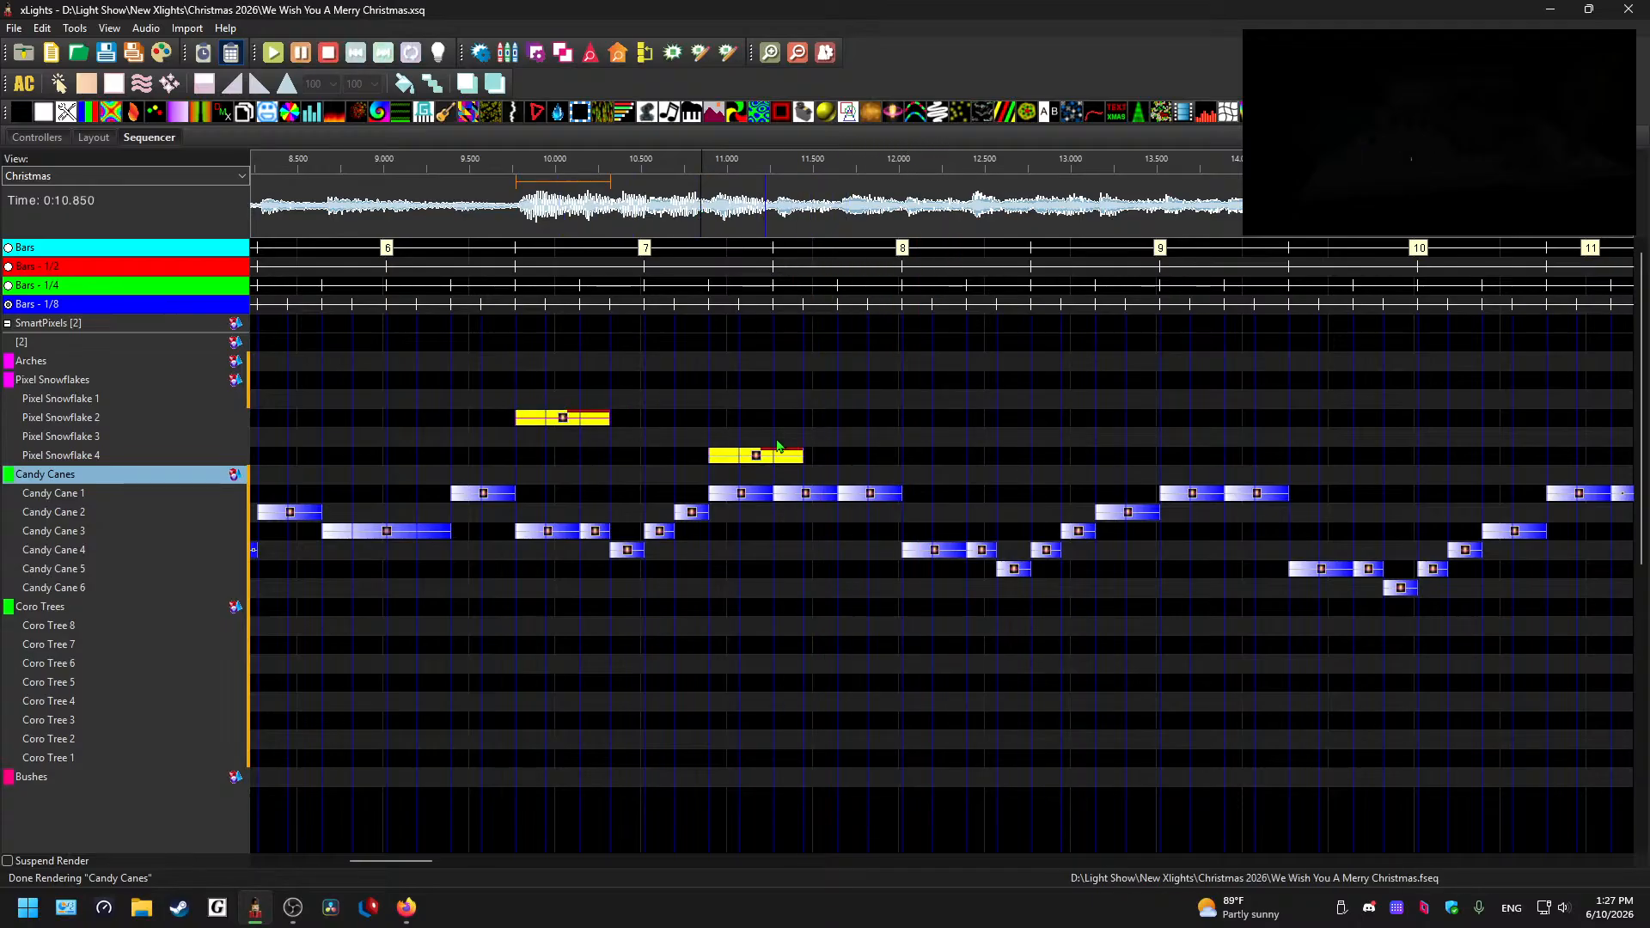
left_click(838, 399)
key("ctrl+v")
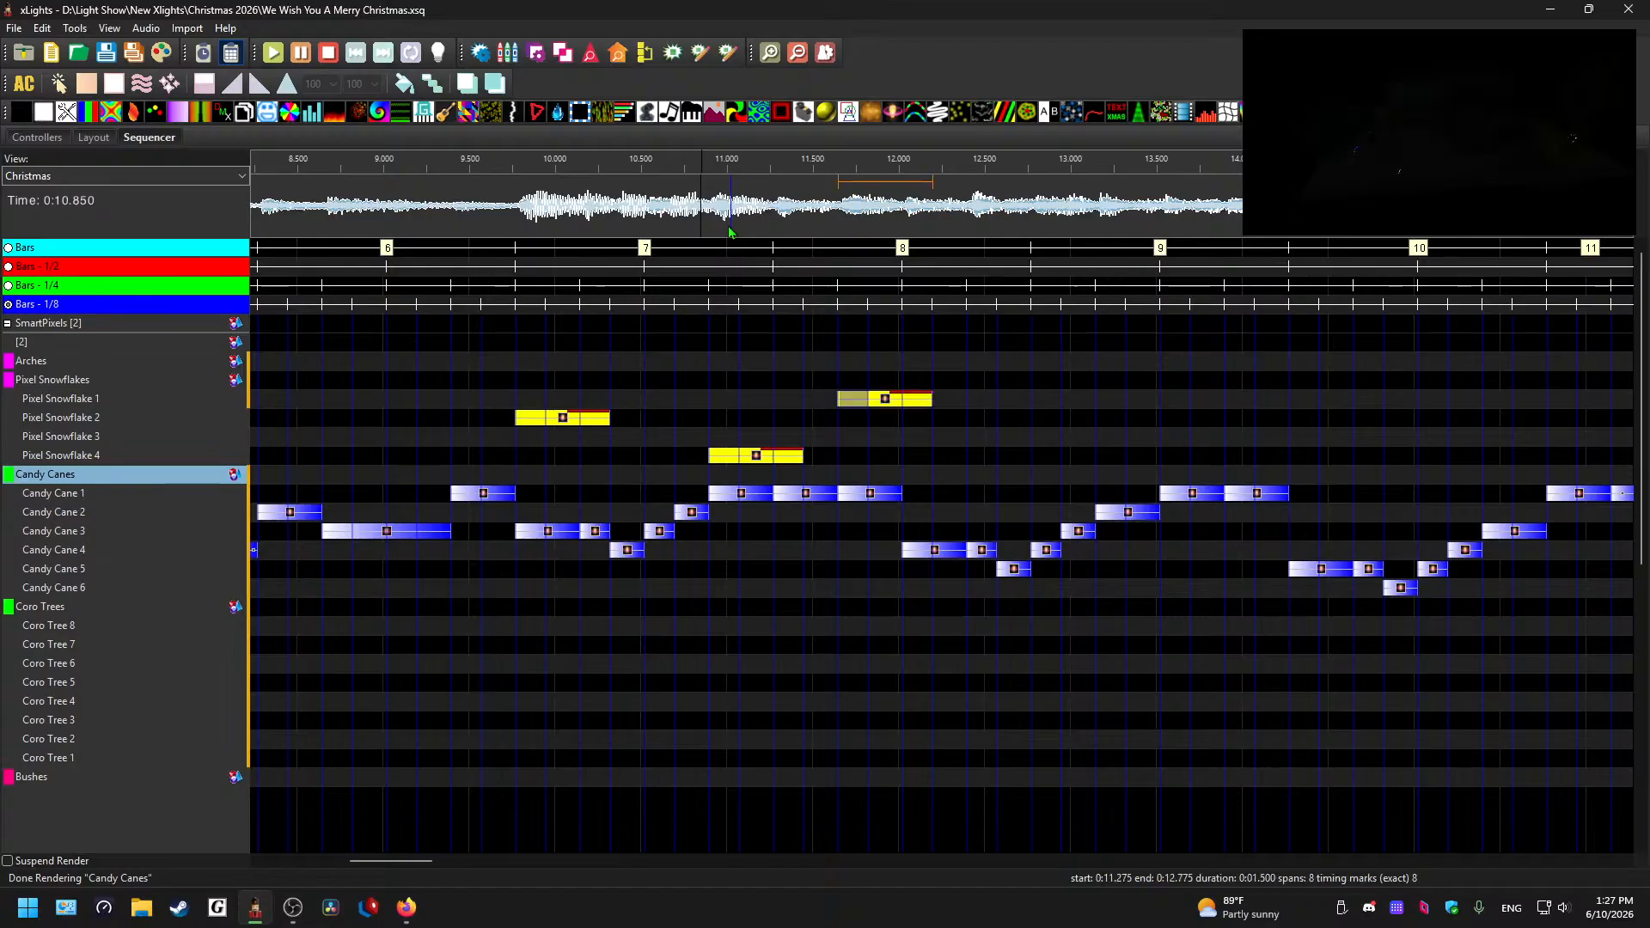
left_click(641, 209)
key("space")
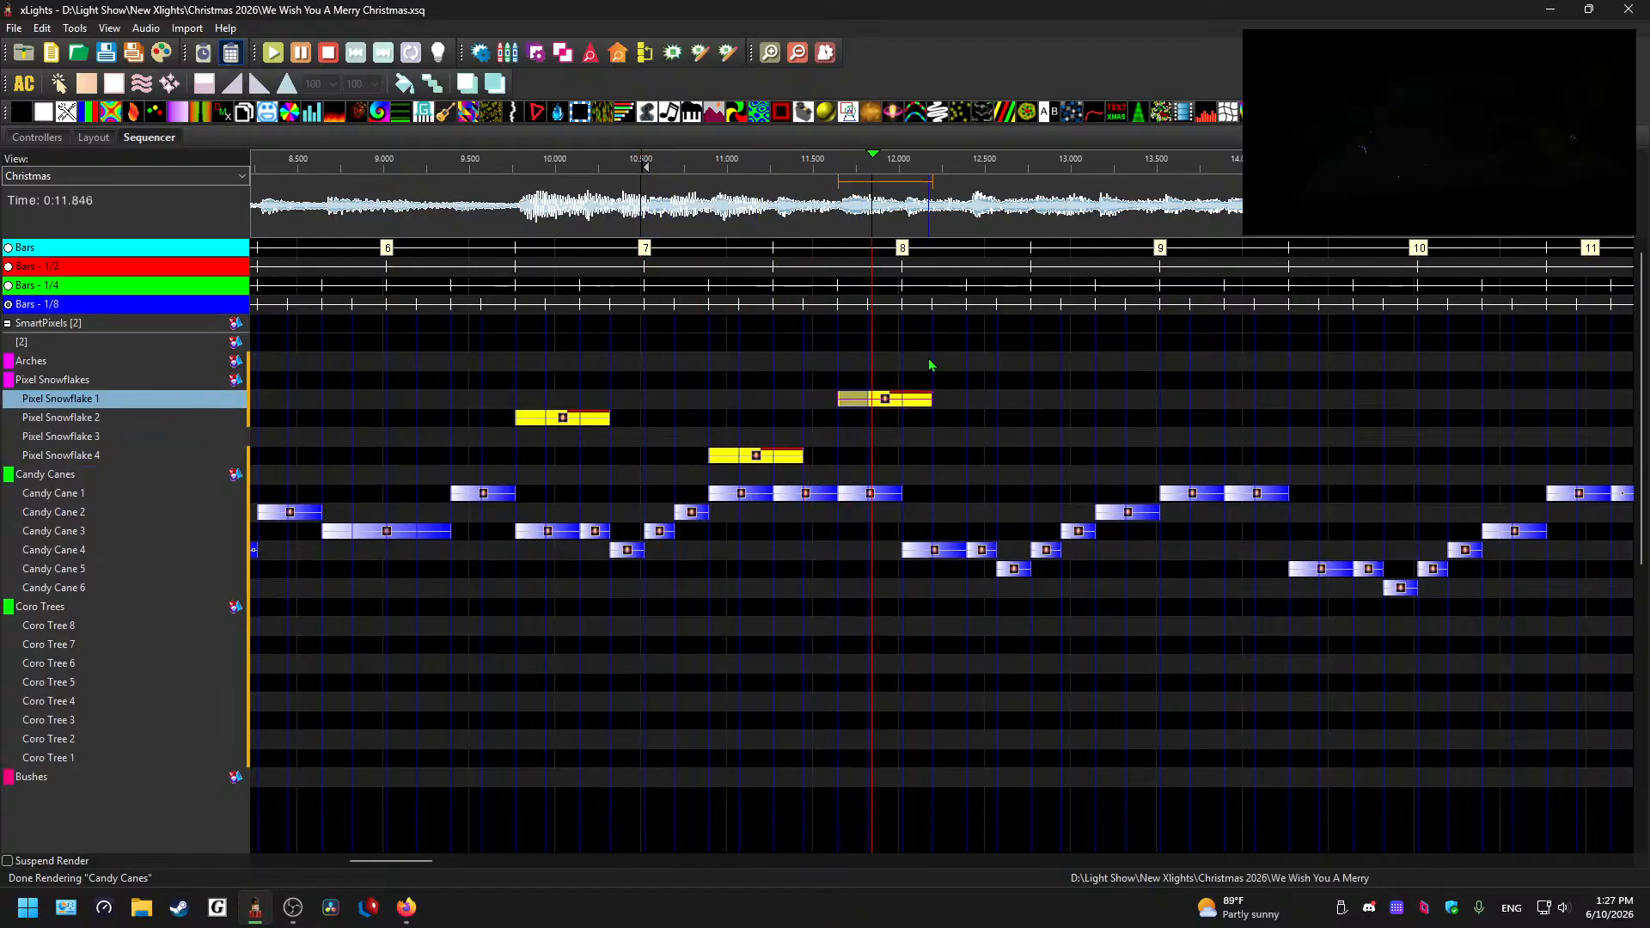
- Shift the pasted Shockwave on Pixel Snowflake 1 to start at 12.025 s and play it from 11.8 s
left_click_drag(889, 404, 952, 408)
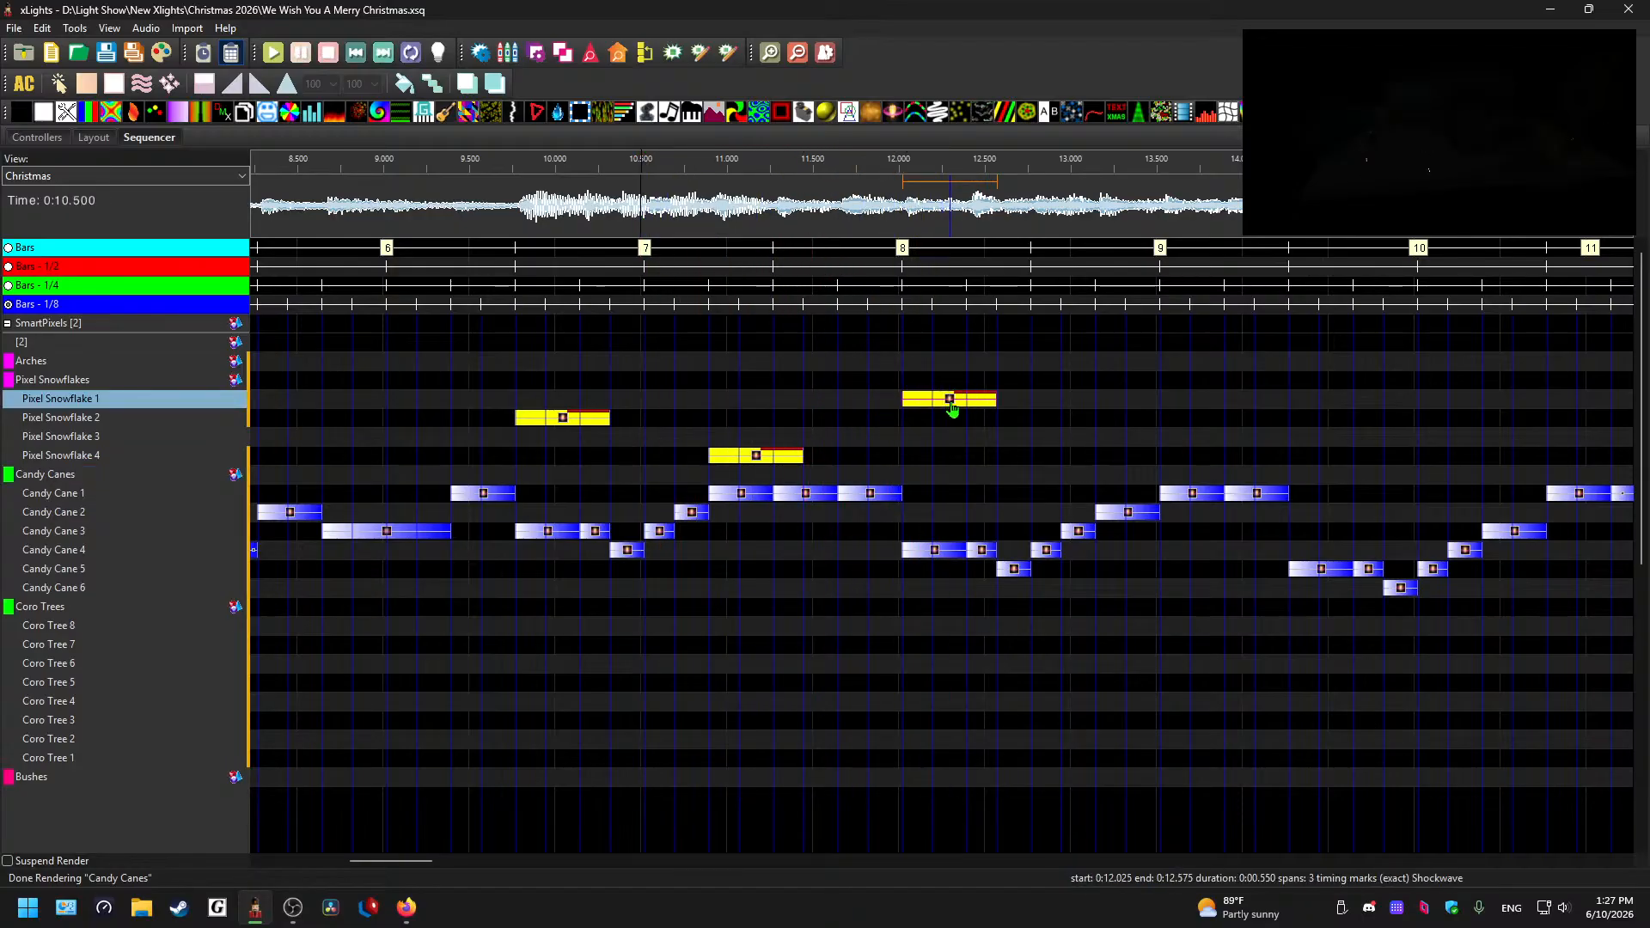
left_click(864, 216)
key("space")
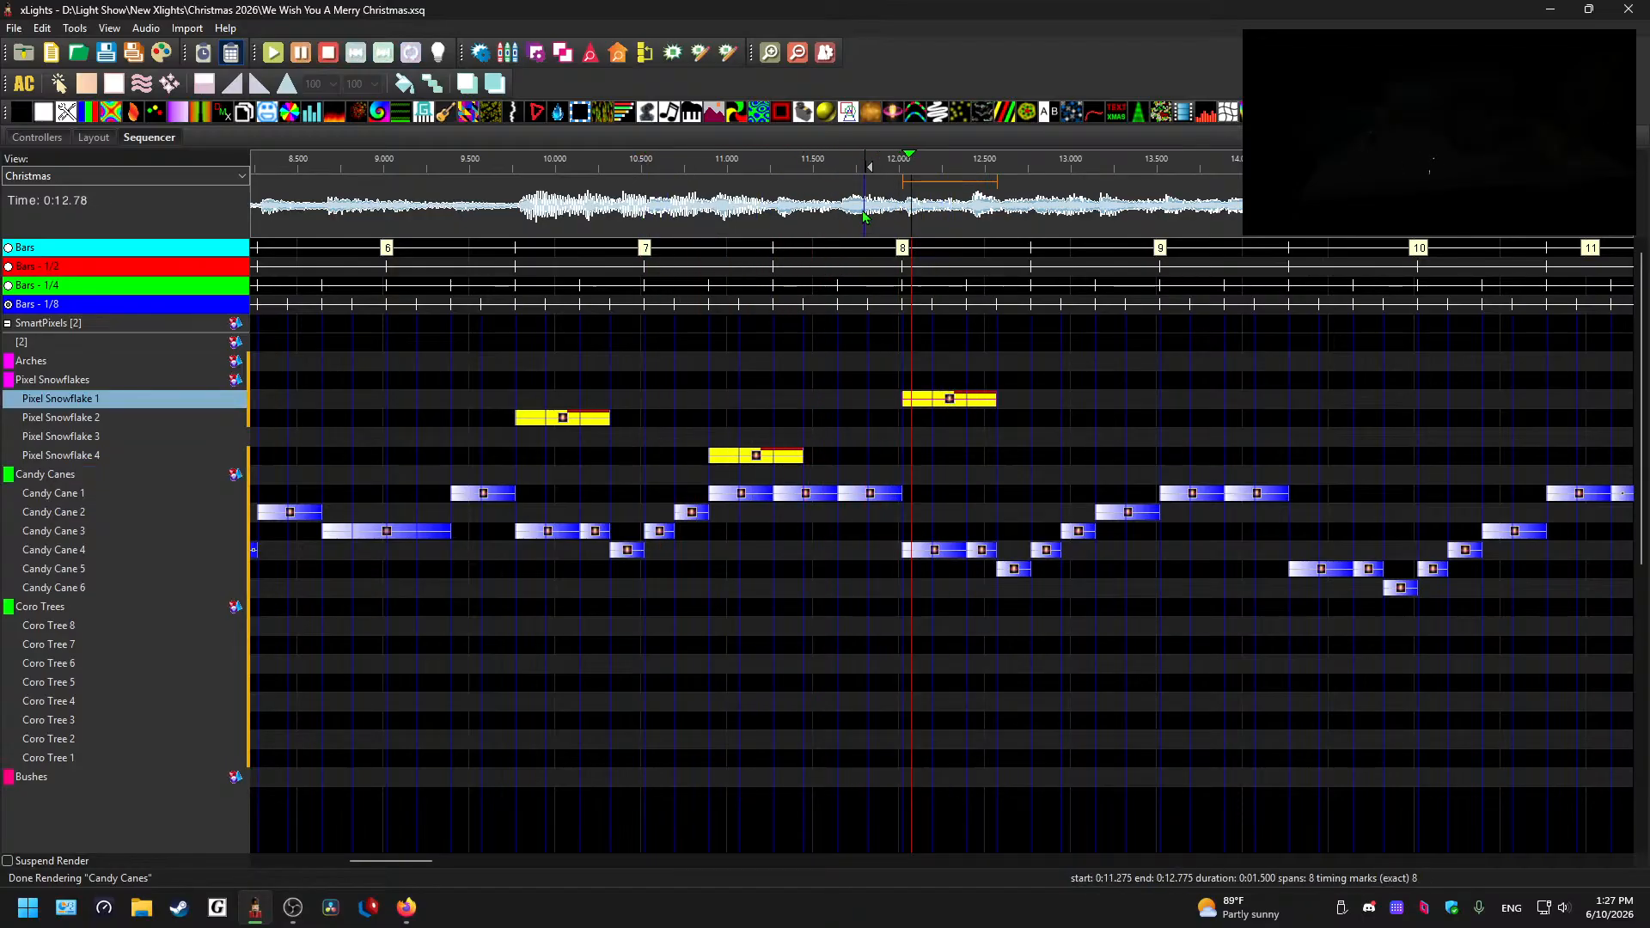
- Paste a Shockwave on Pixel Snowflake 3 starting at 13.15 s and play the snowflake pattern from 9.55 s
left_click(755, 458)
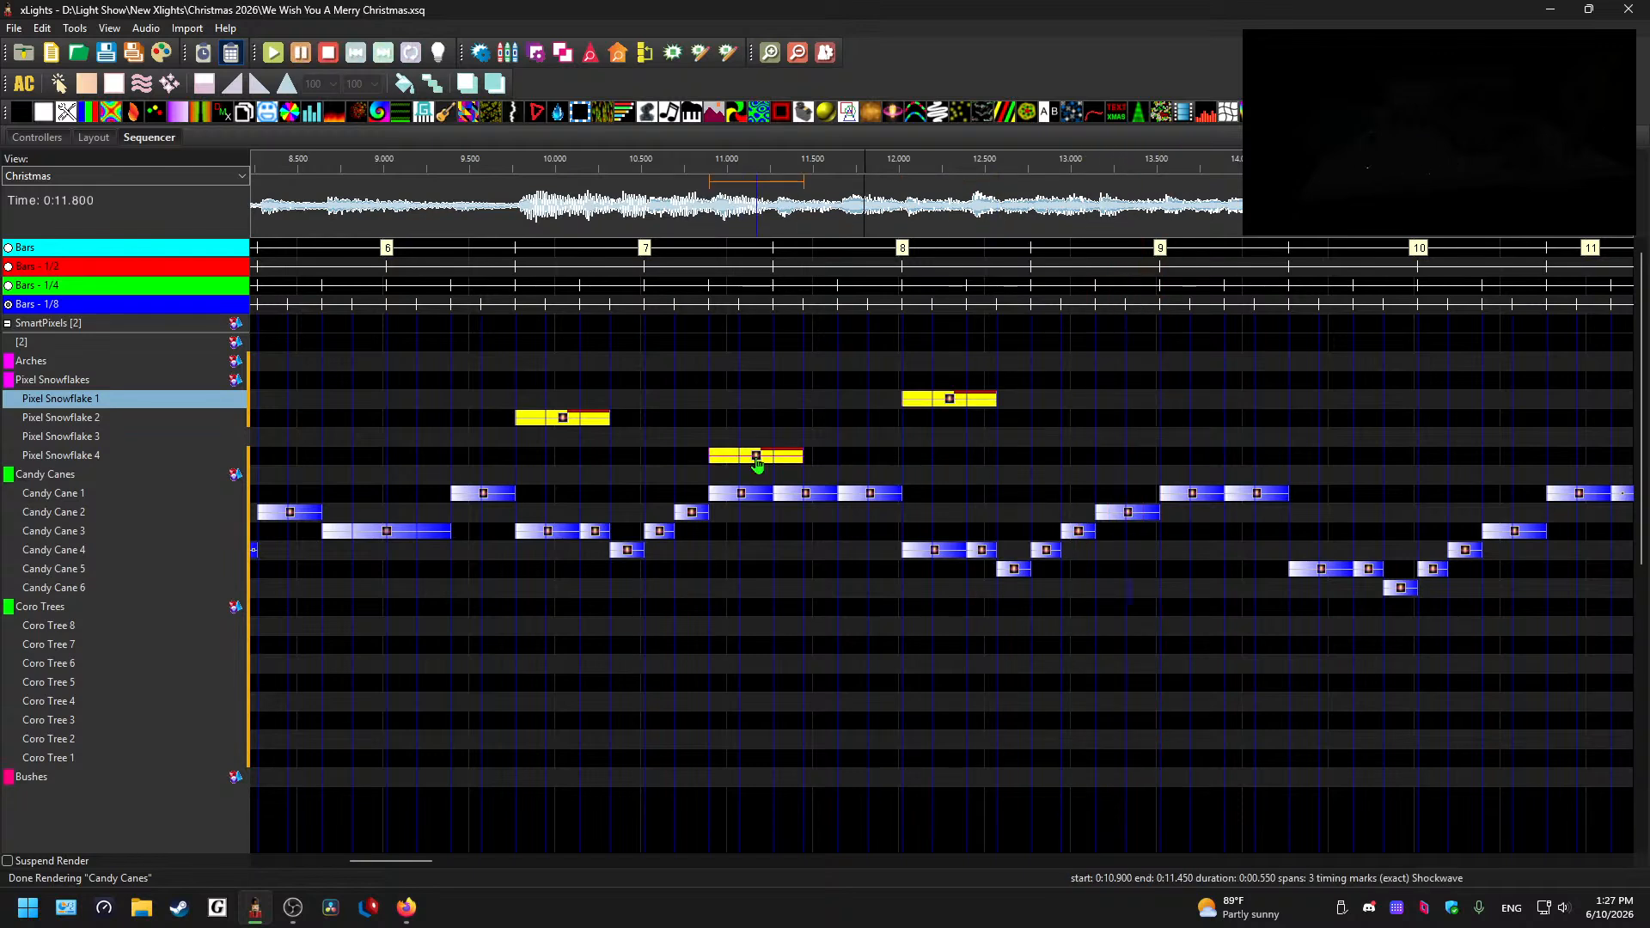
left_click(572, 421)
left_click(951, 401)
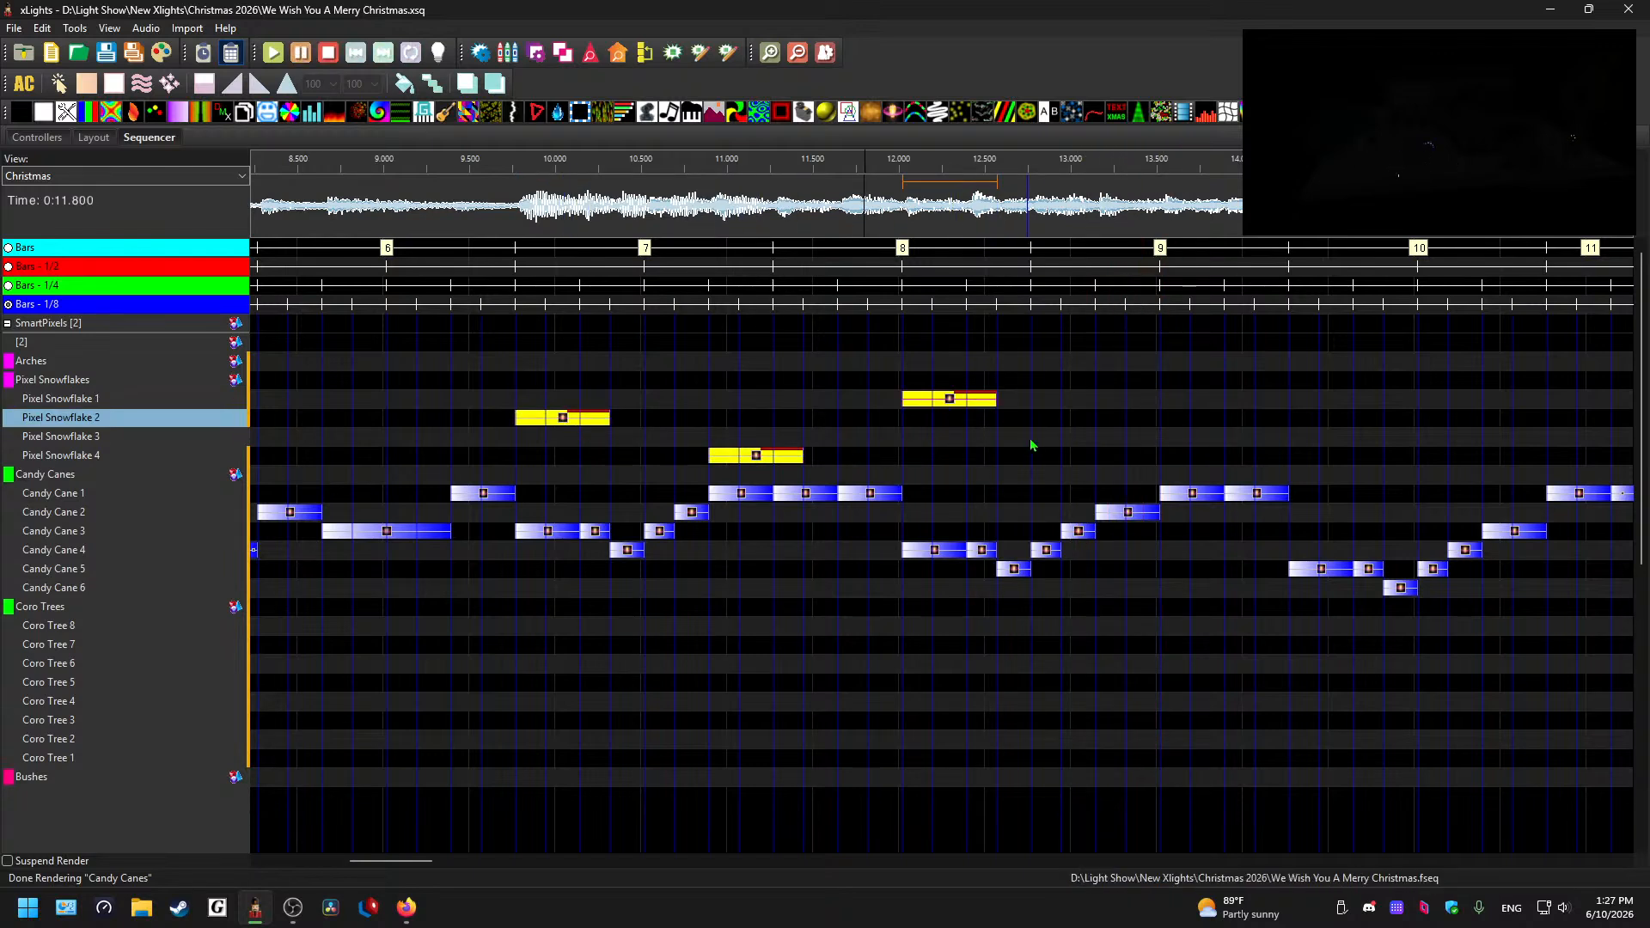
left_click(1111, 437)
key("ctrl+v")
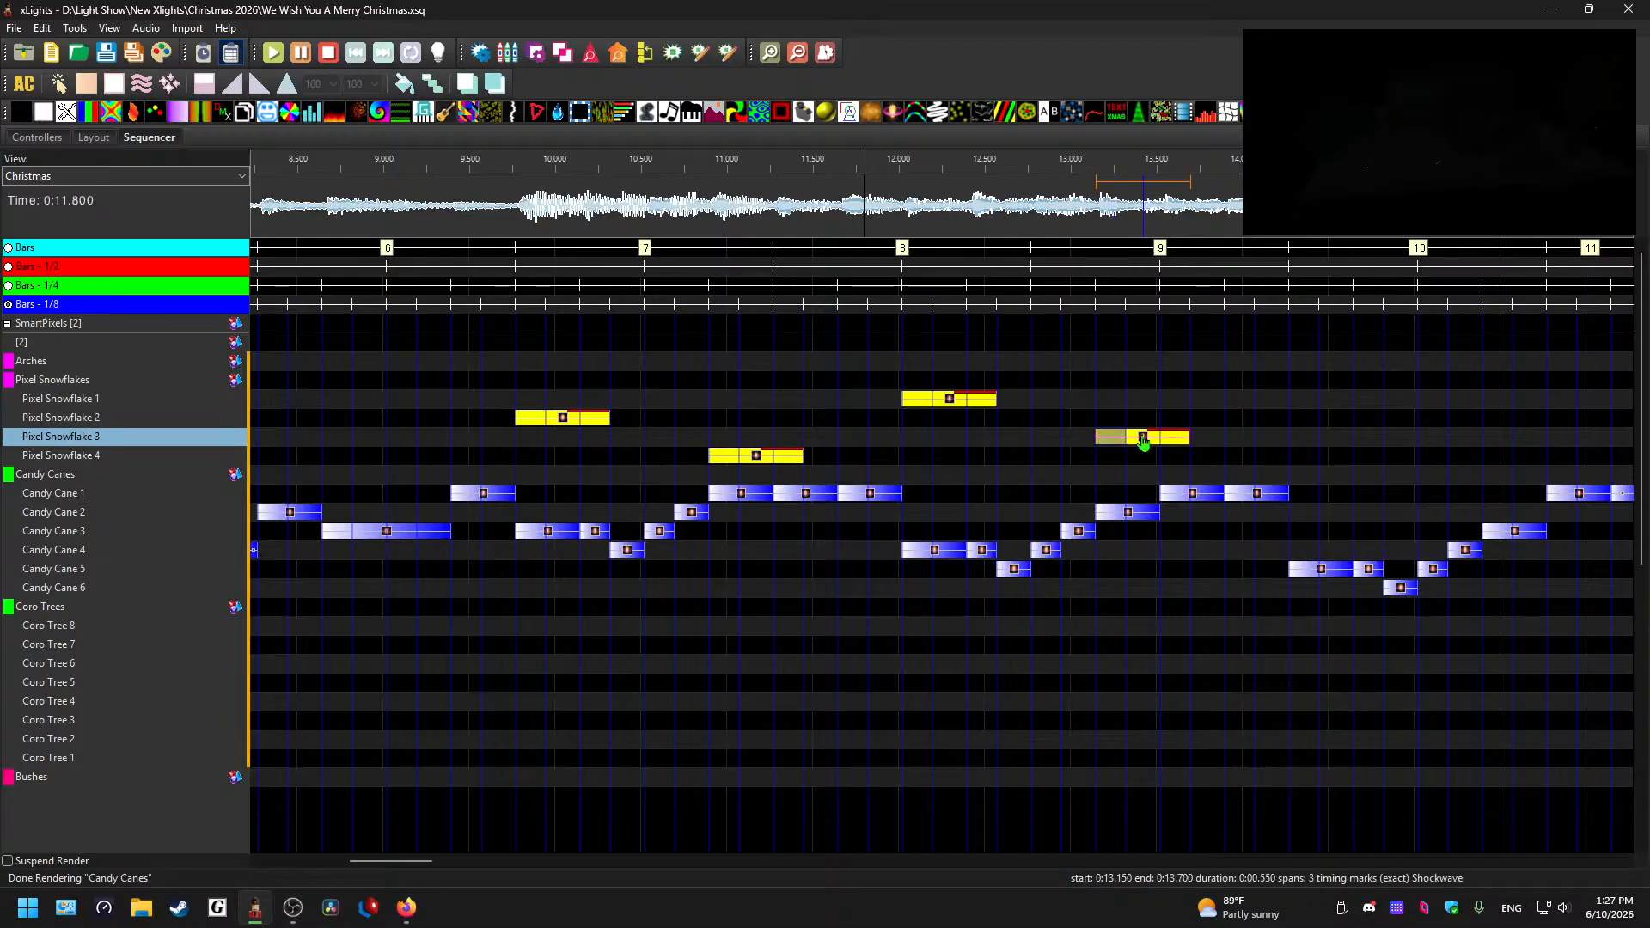
key("space")
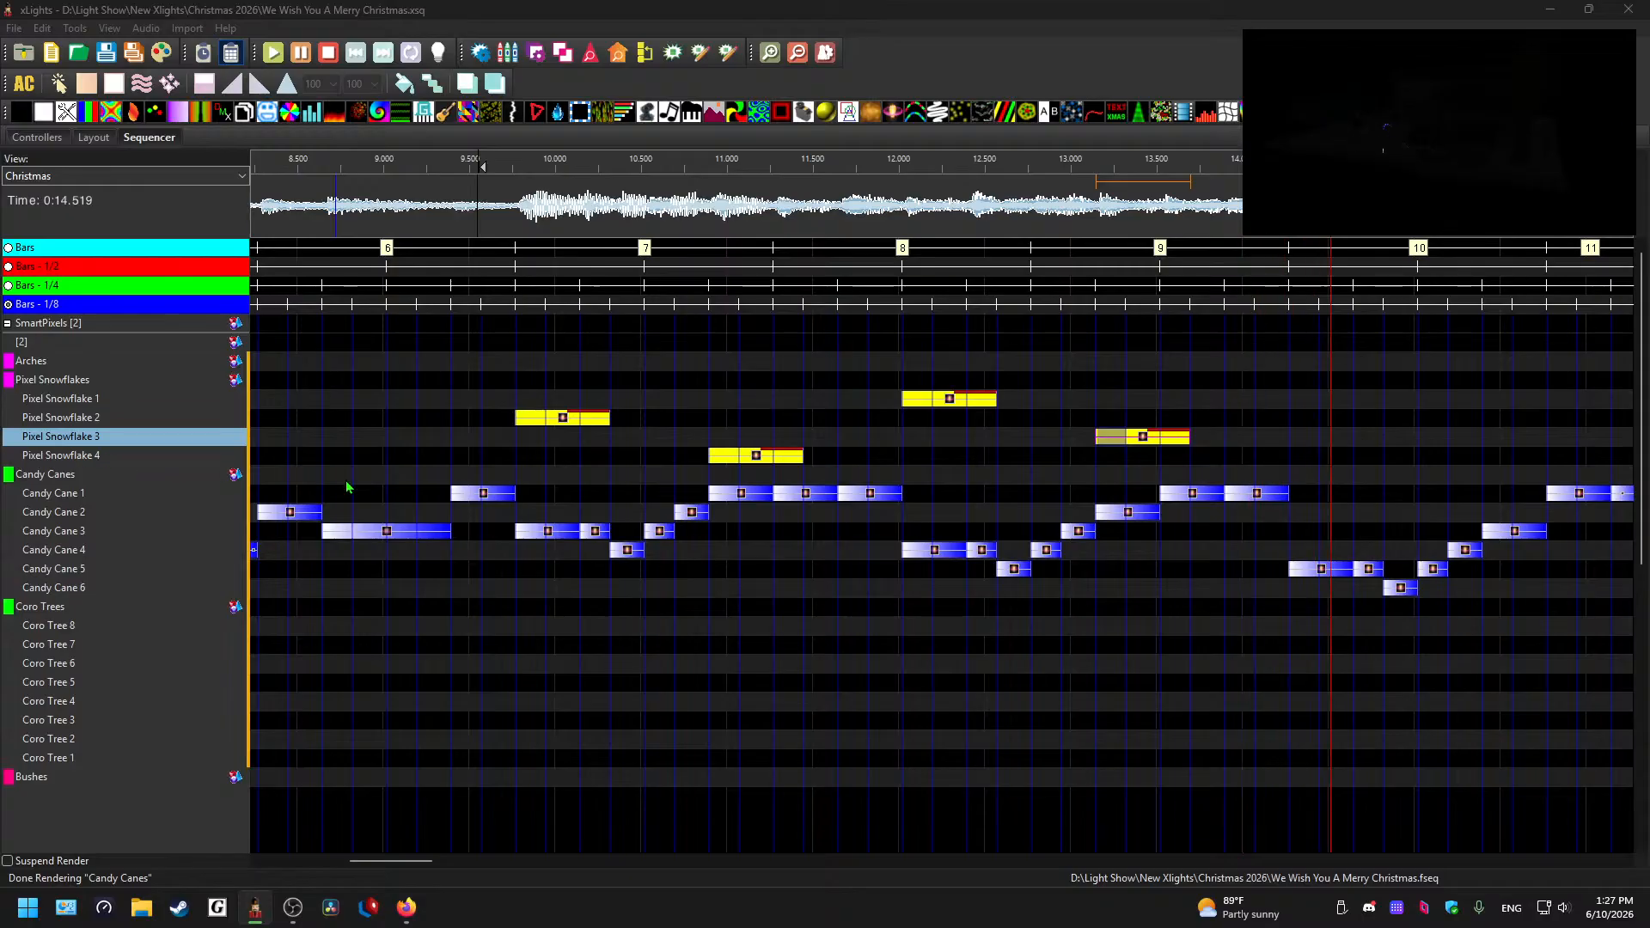
key("space")
- Paste Shockwaves on Pixel Snowflake 2 at 14.275 s and Pixel Snowflake 1 near 15.4 s, and play them from about 13.1 s
left_click(1220, 423)
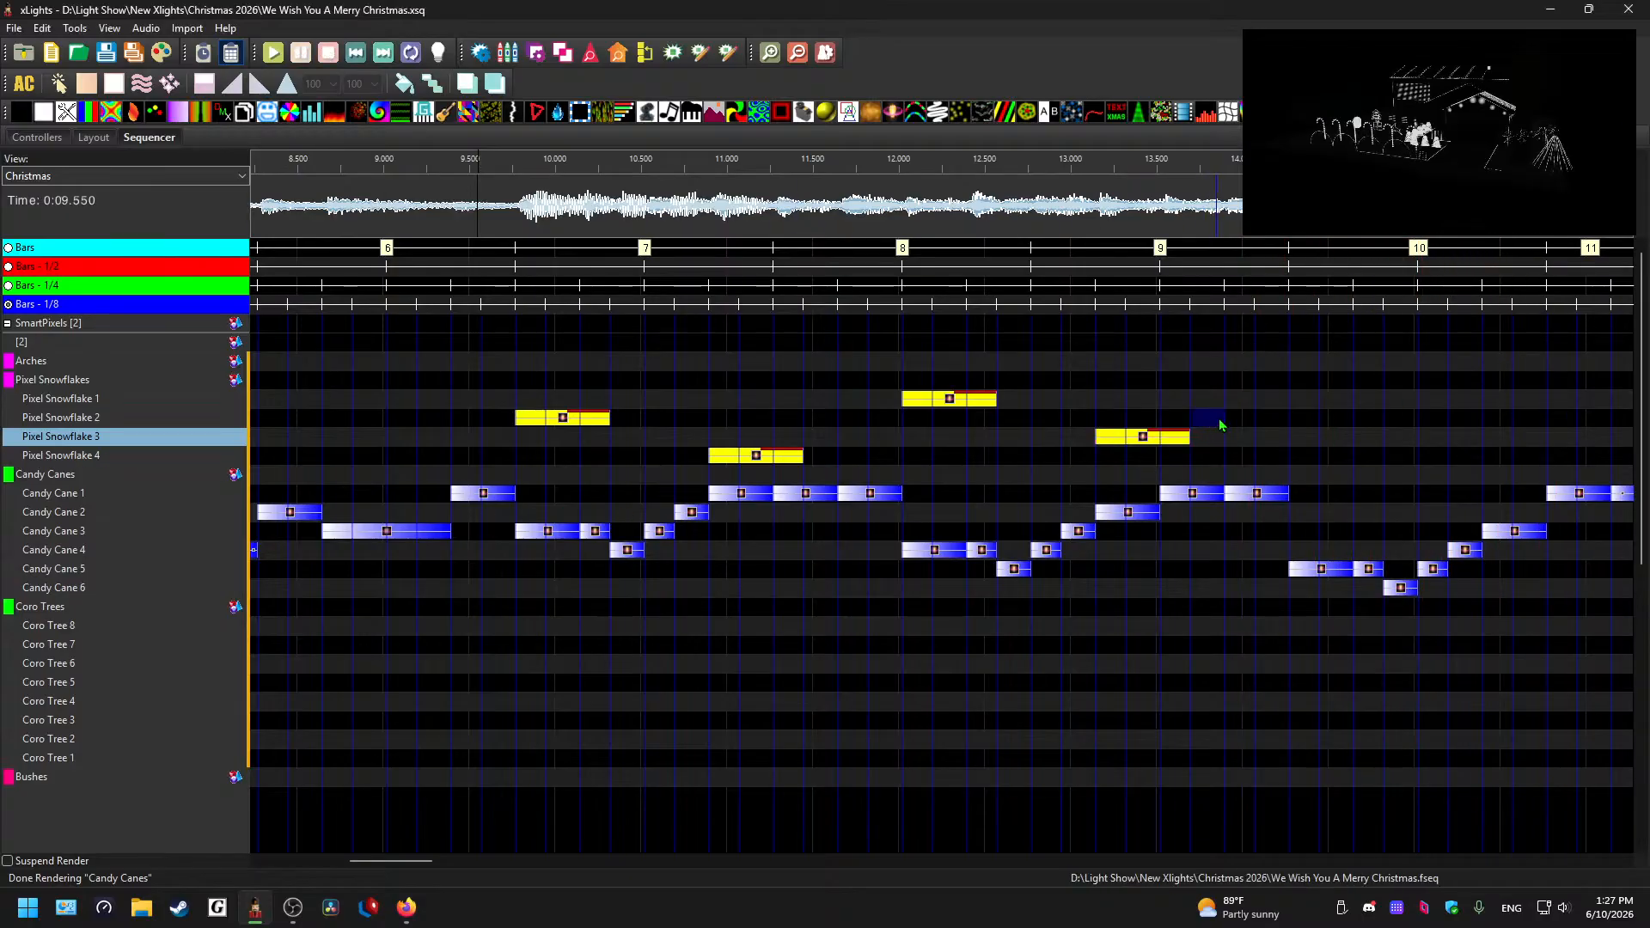
left_click(1298, 420)
key("ctrl+v")
left_click(1493, 398)
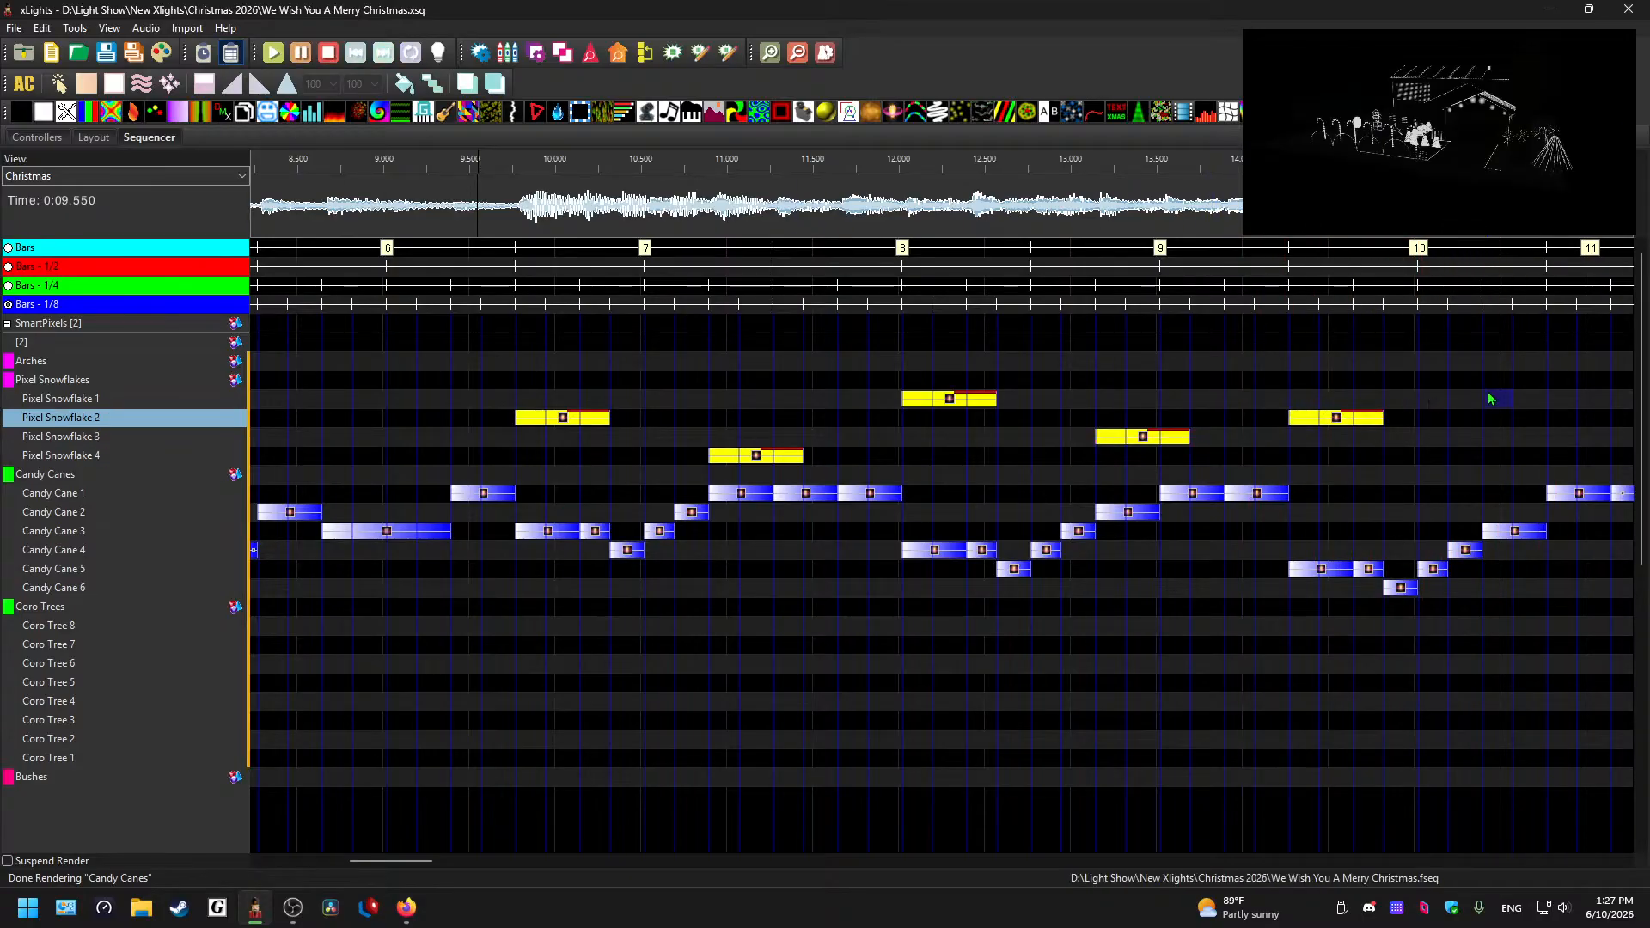
key("ctrl+v")
left_click(1093, 208)
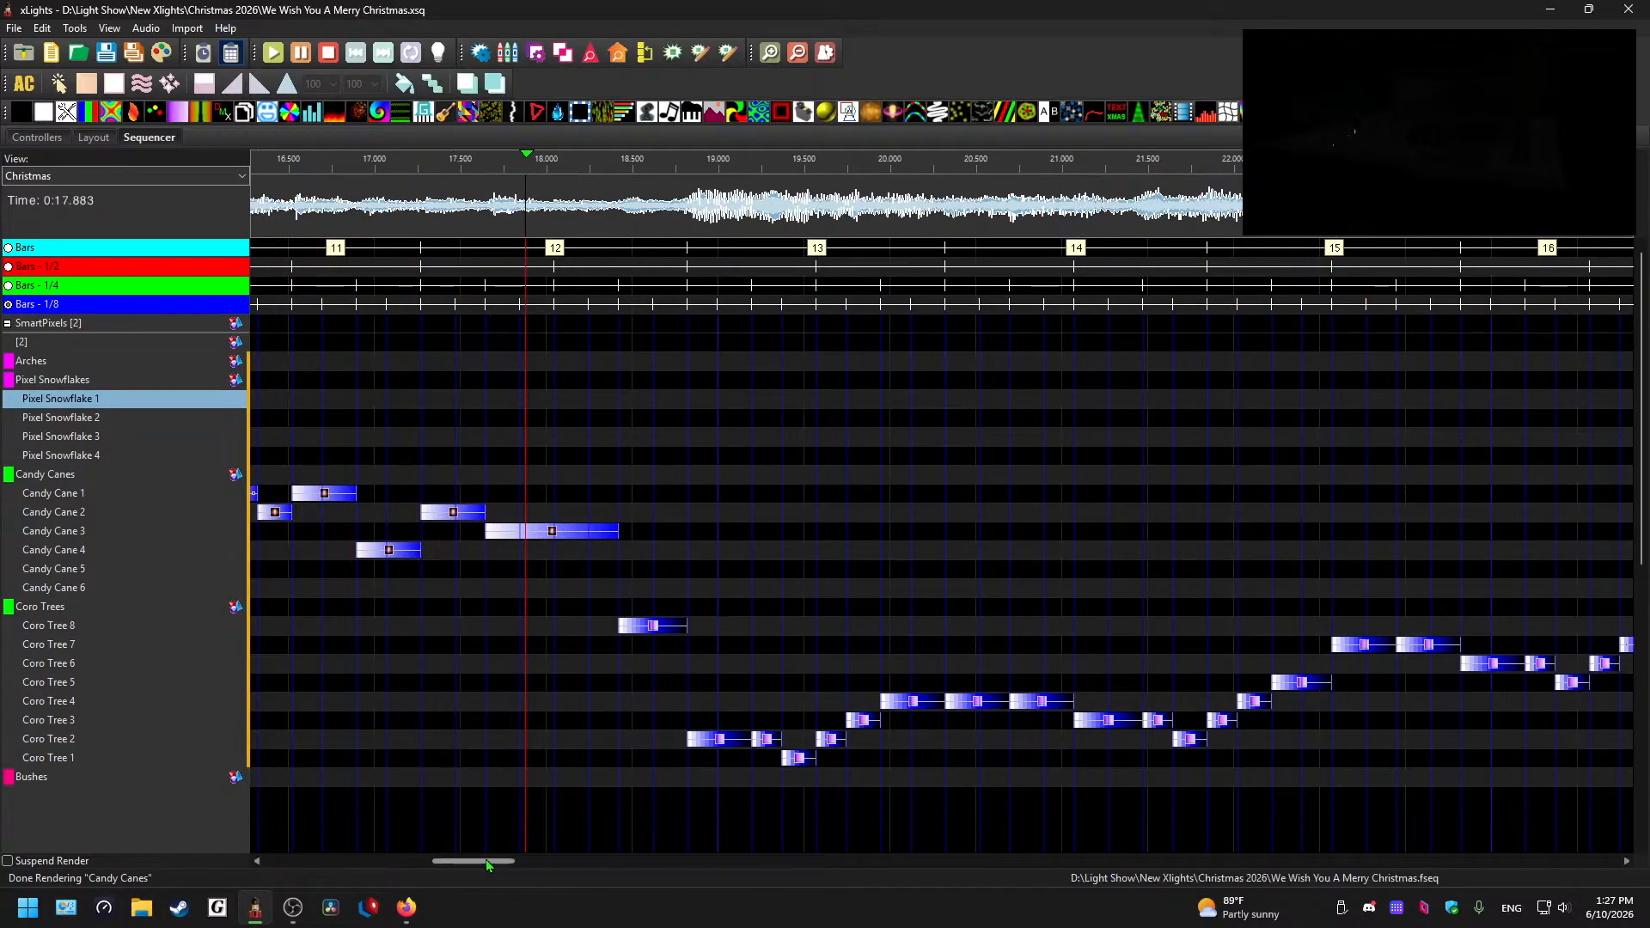
key("space")
- Play from 15.3 s and add another Shockwave on Pixel Snowflake 1 from 16.525 s, shortened to end at 17.000 s
left_click_drag(487, 861, 469, 860)
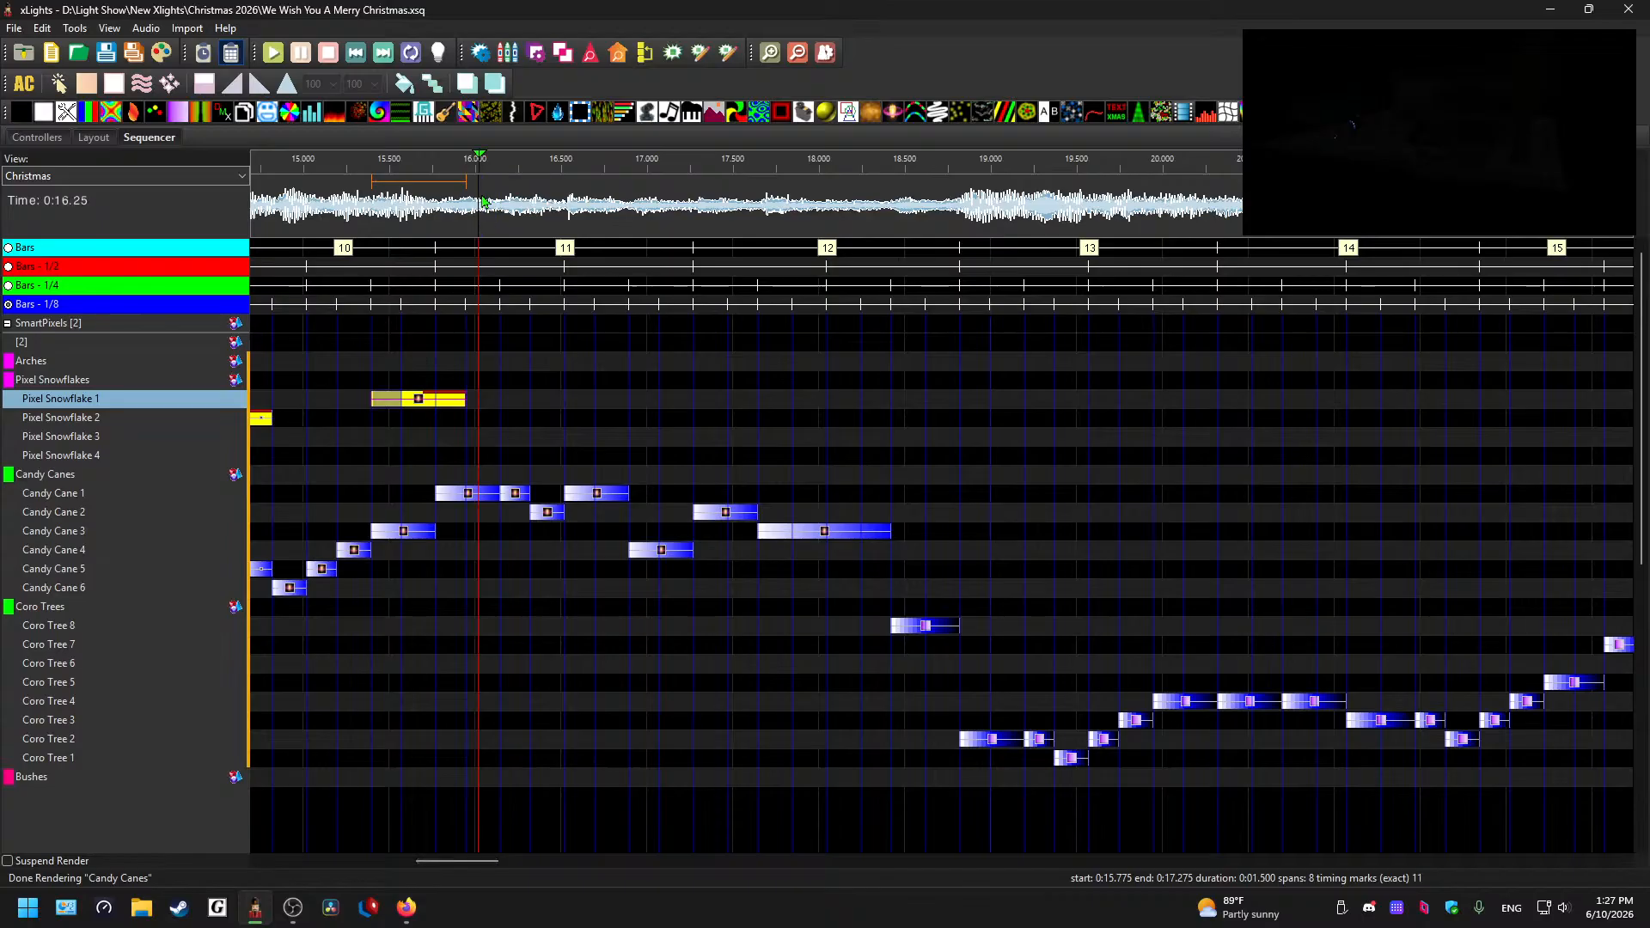
left_click(582, 400)
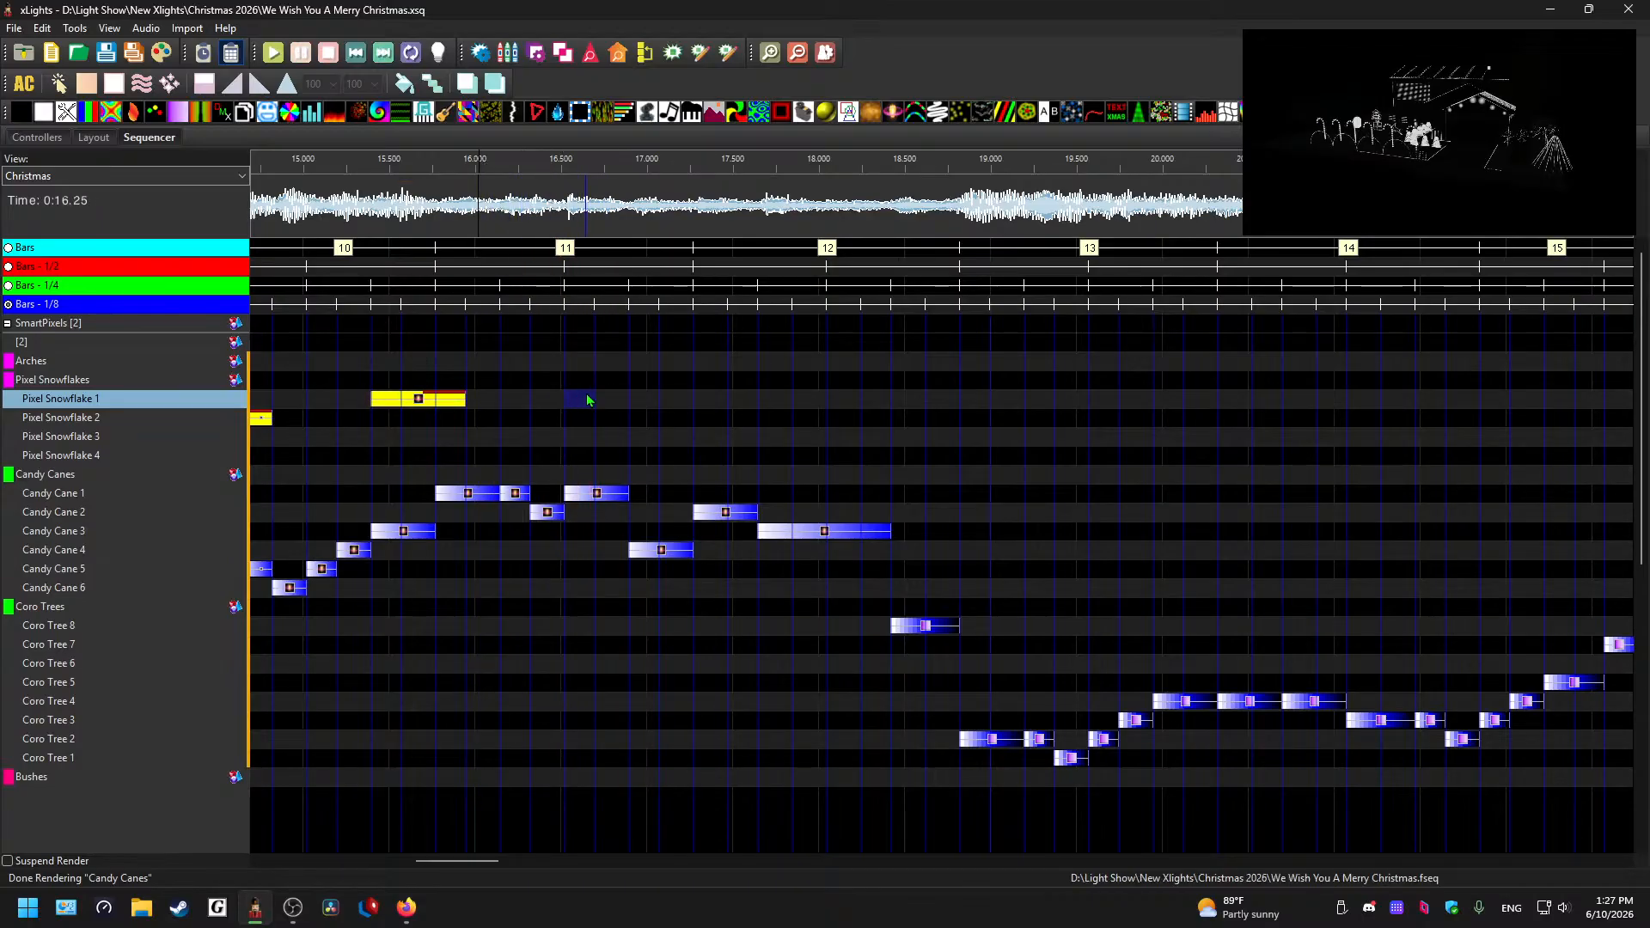
left_click(361, 214)
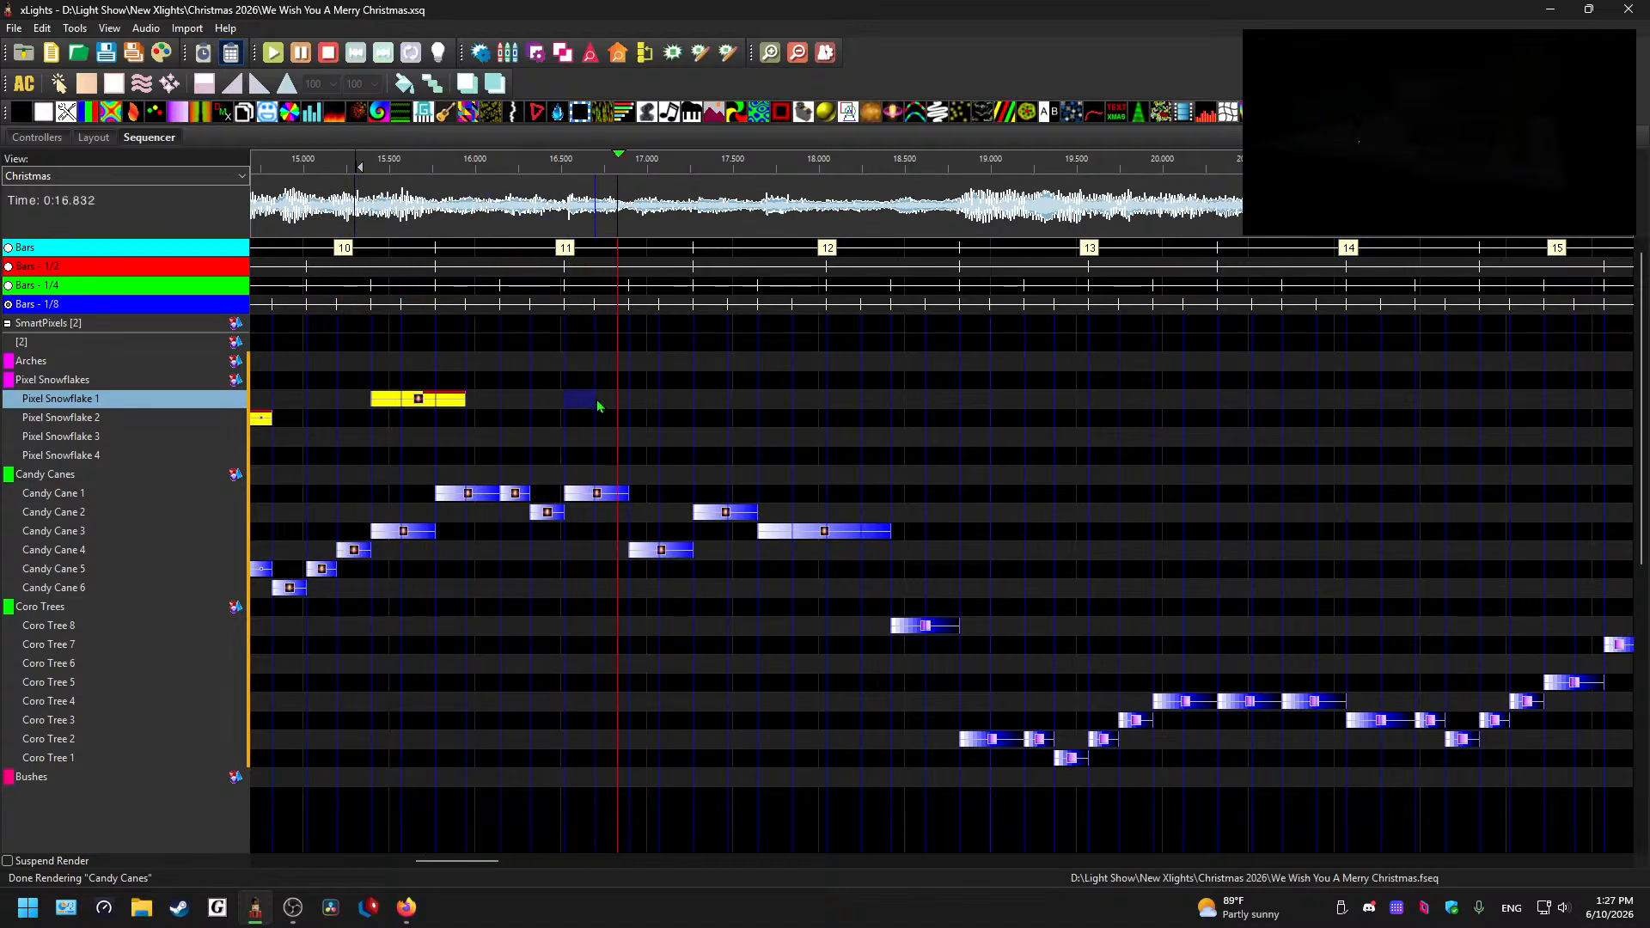
left_click_drag(578, 405, 640, 402)
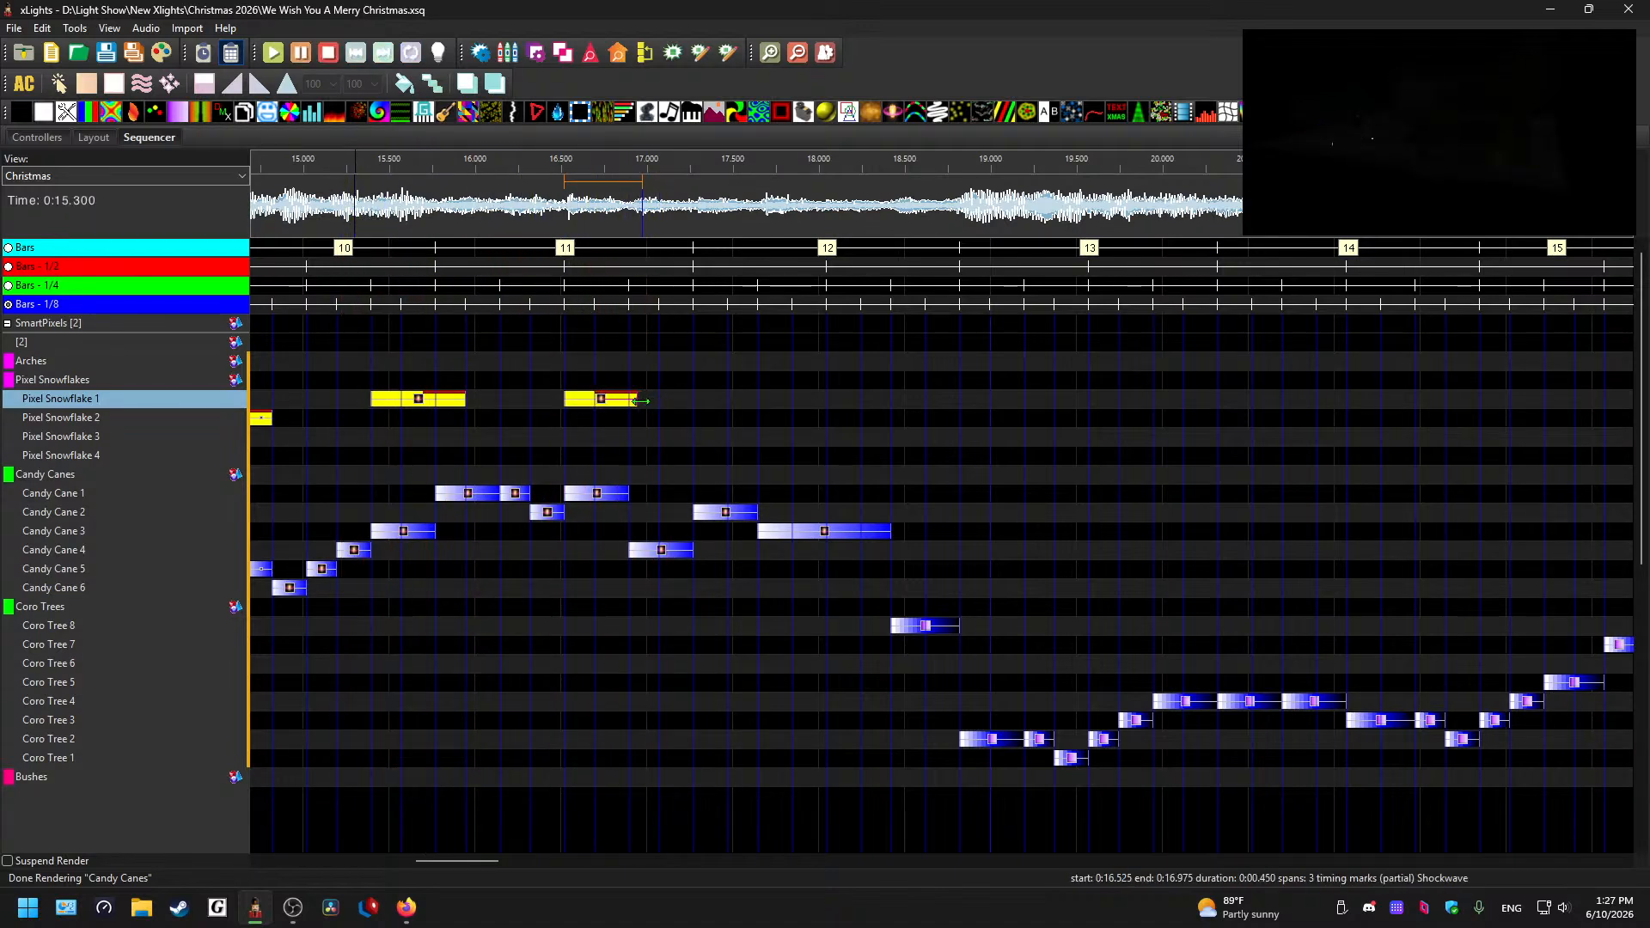
left_click(617, 403)
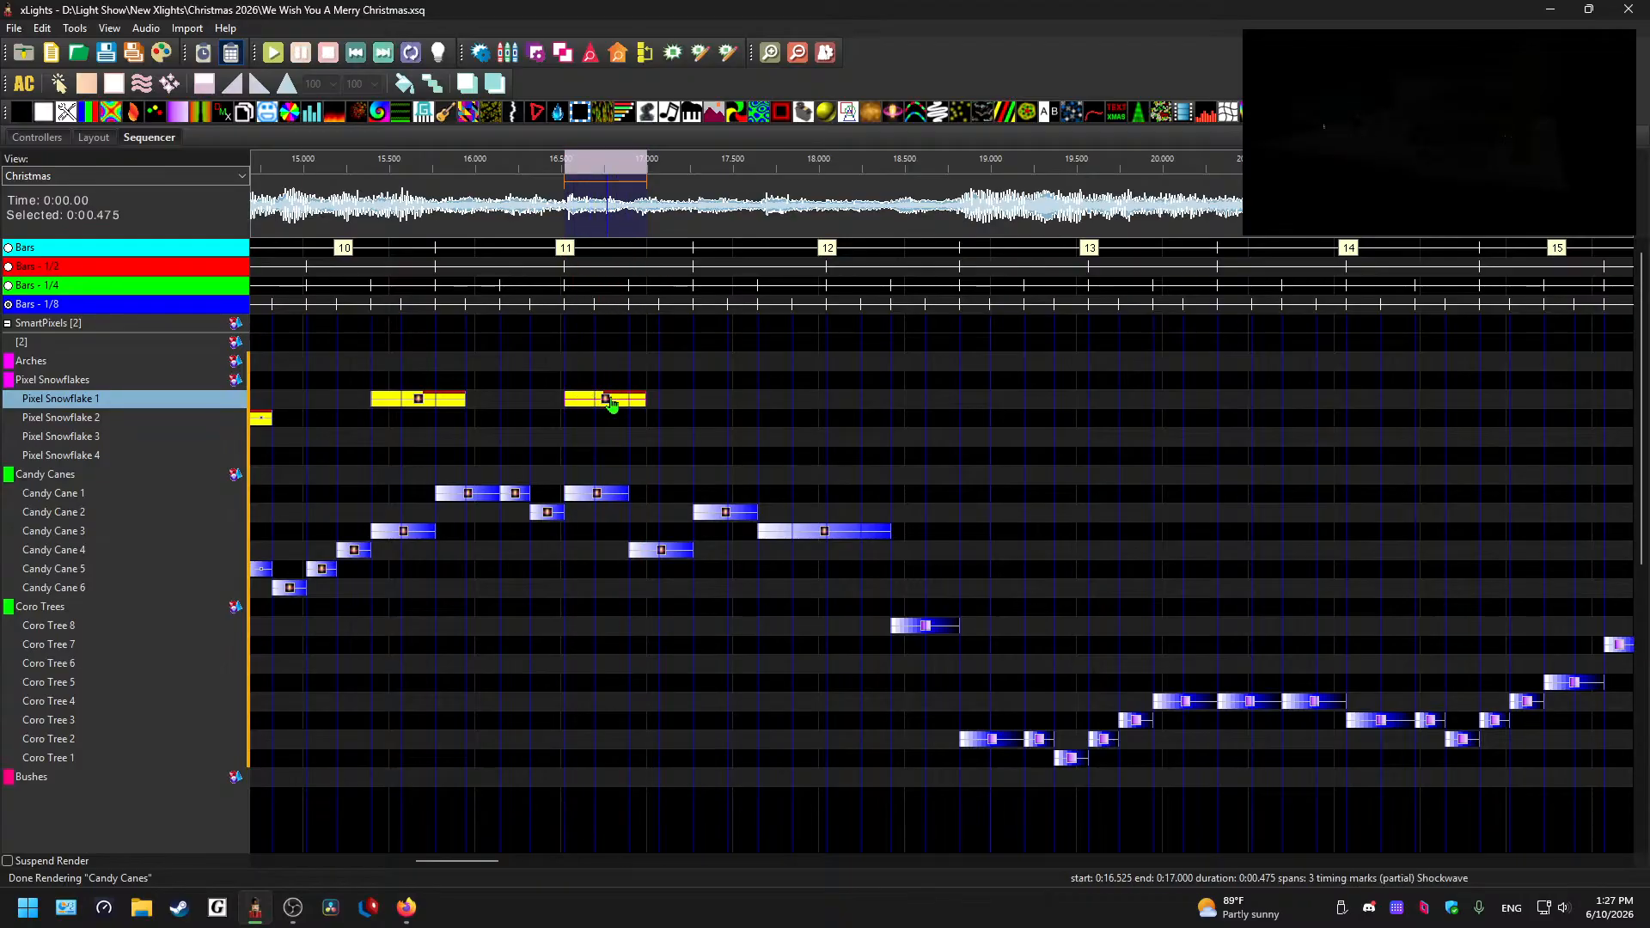
- Paste the shortened Shockwave on Pixel Snowflake 4 near 16.9 s, Pixel Snowflake 2 near 17.275 s and Pixel Snowflake 3 at 17.650 s
left_click(651, 461)
key("ctrl+v")
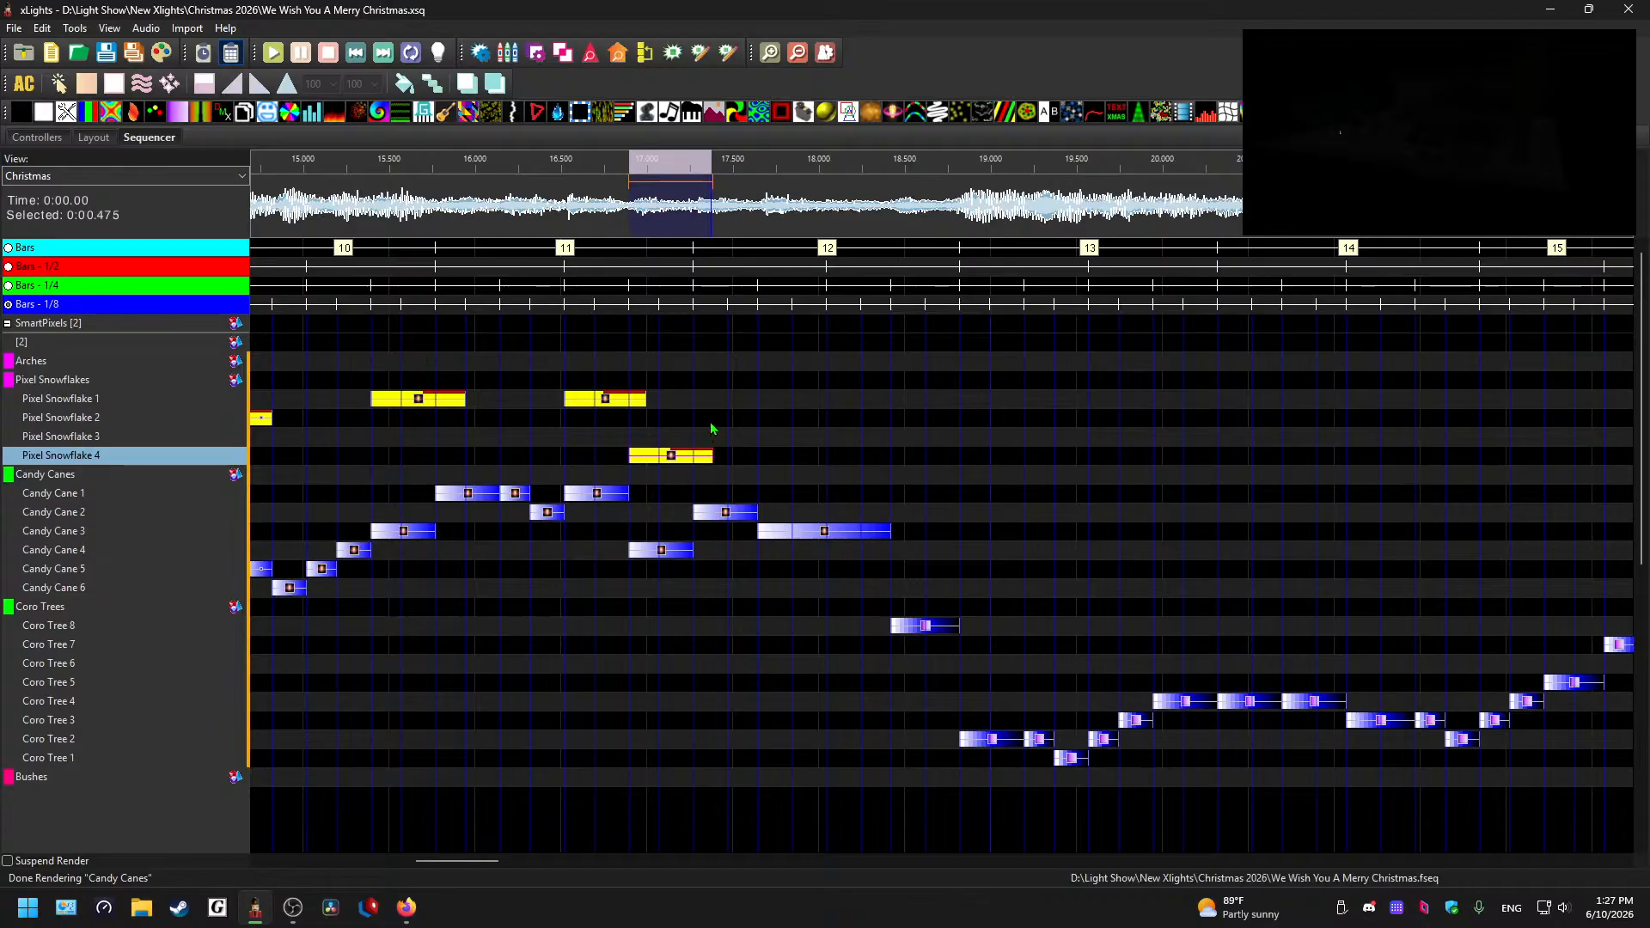
left_click(718, 420)
key("ctrl+v")
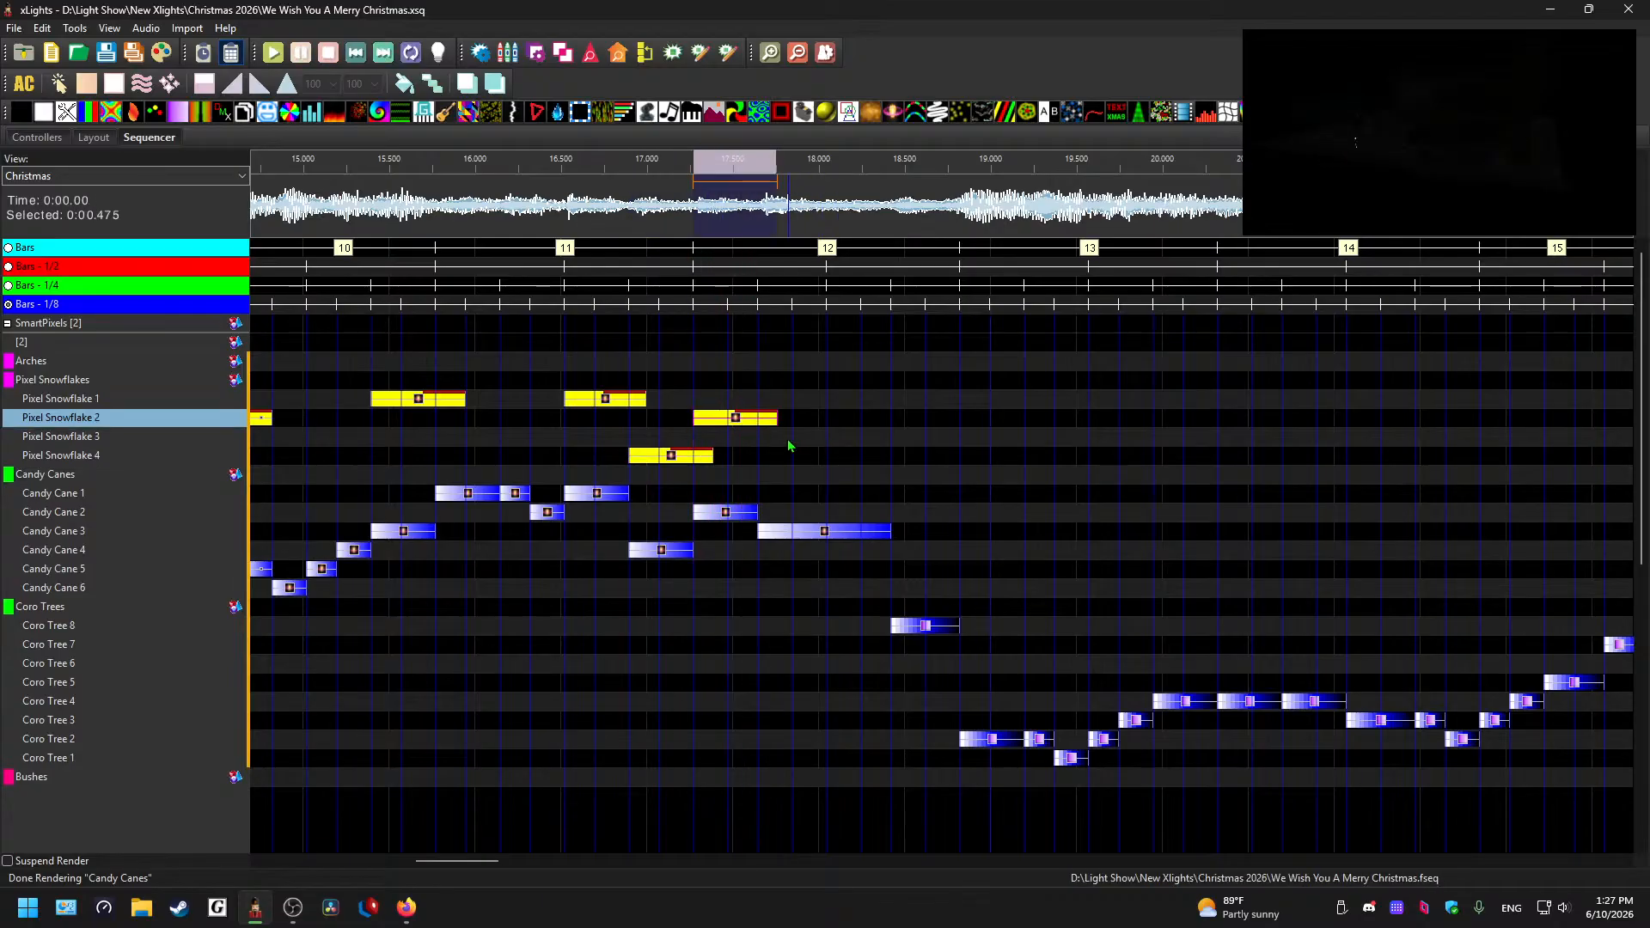
left_click(791, 438)
key("ctrl+v")
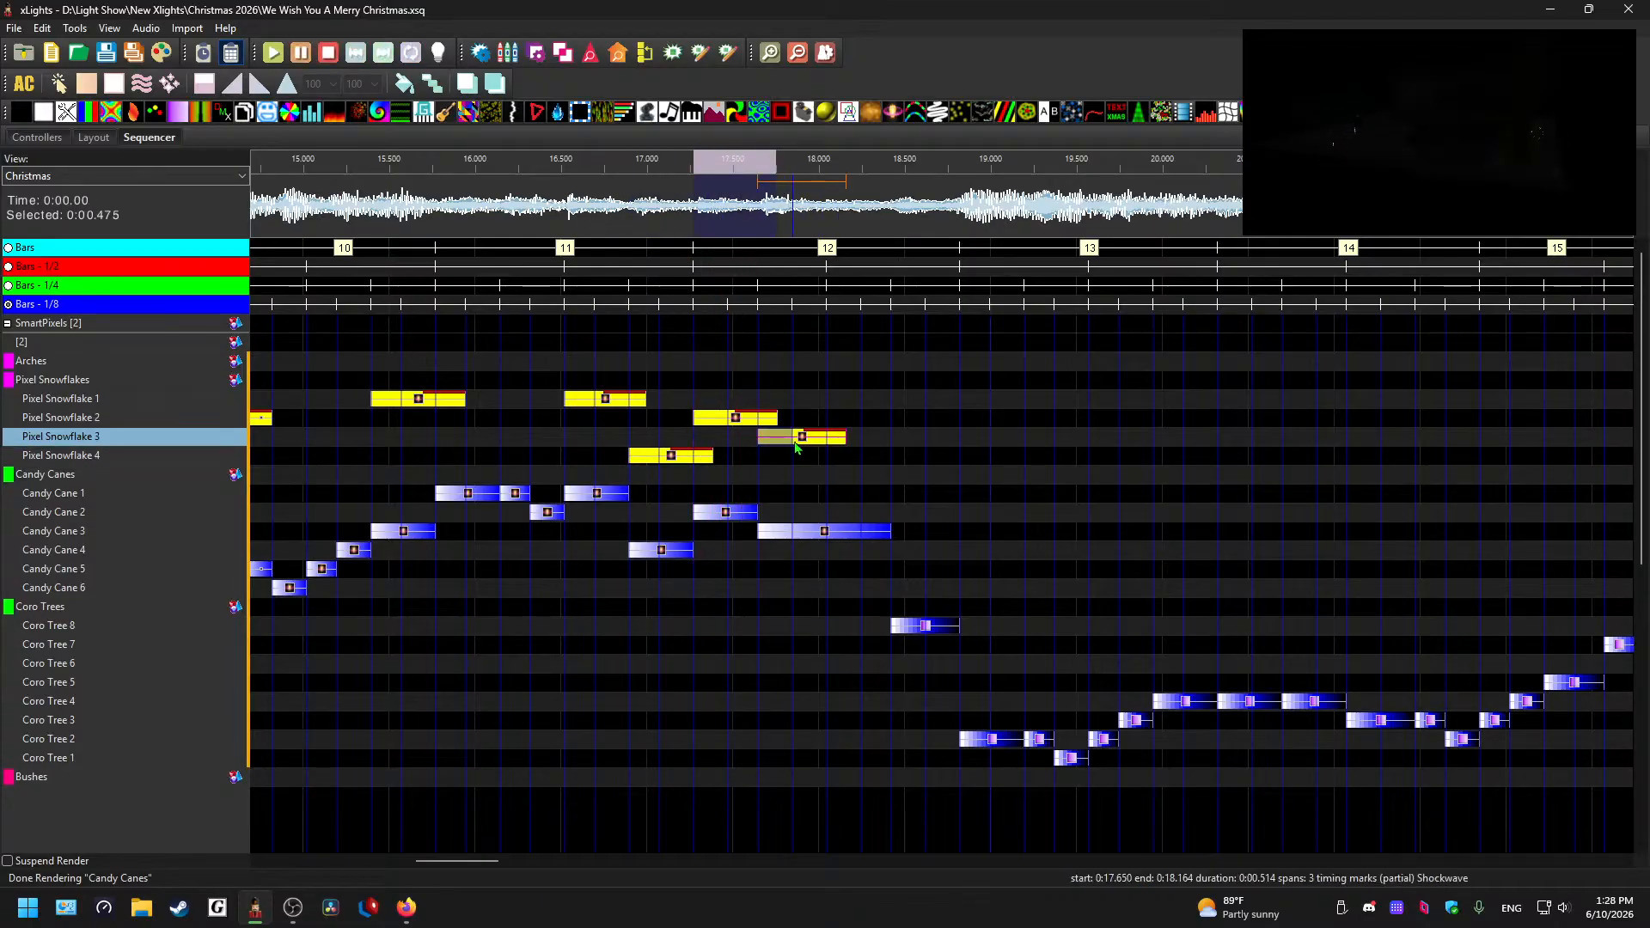
- Shift the last Pixel Snowflake 3 Shockwave to start at 17.700 s and play the run from 16.425 s and about 17.4 s
left_click(548, 212)
key("space")
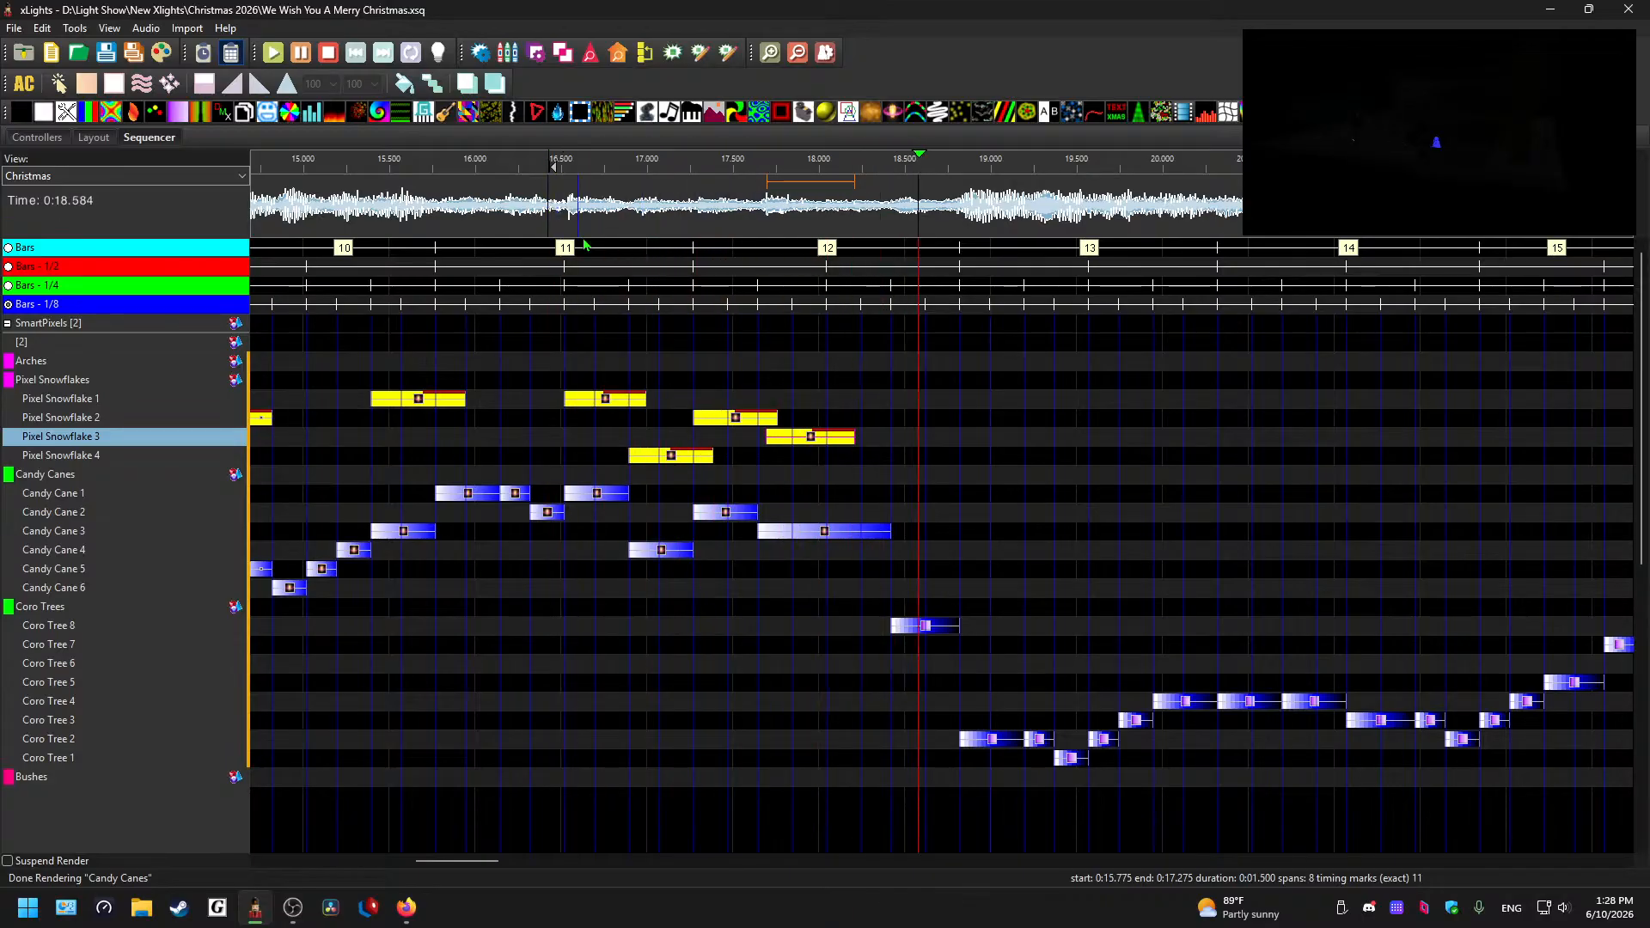
key("space")
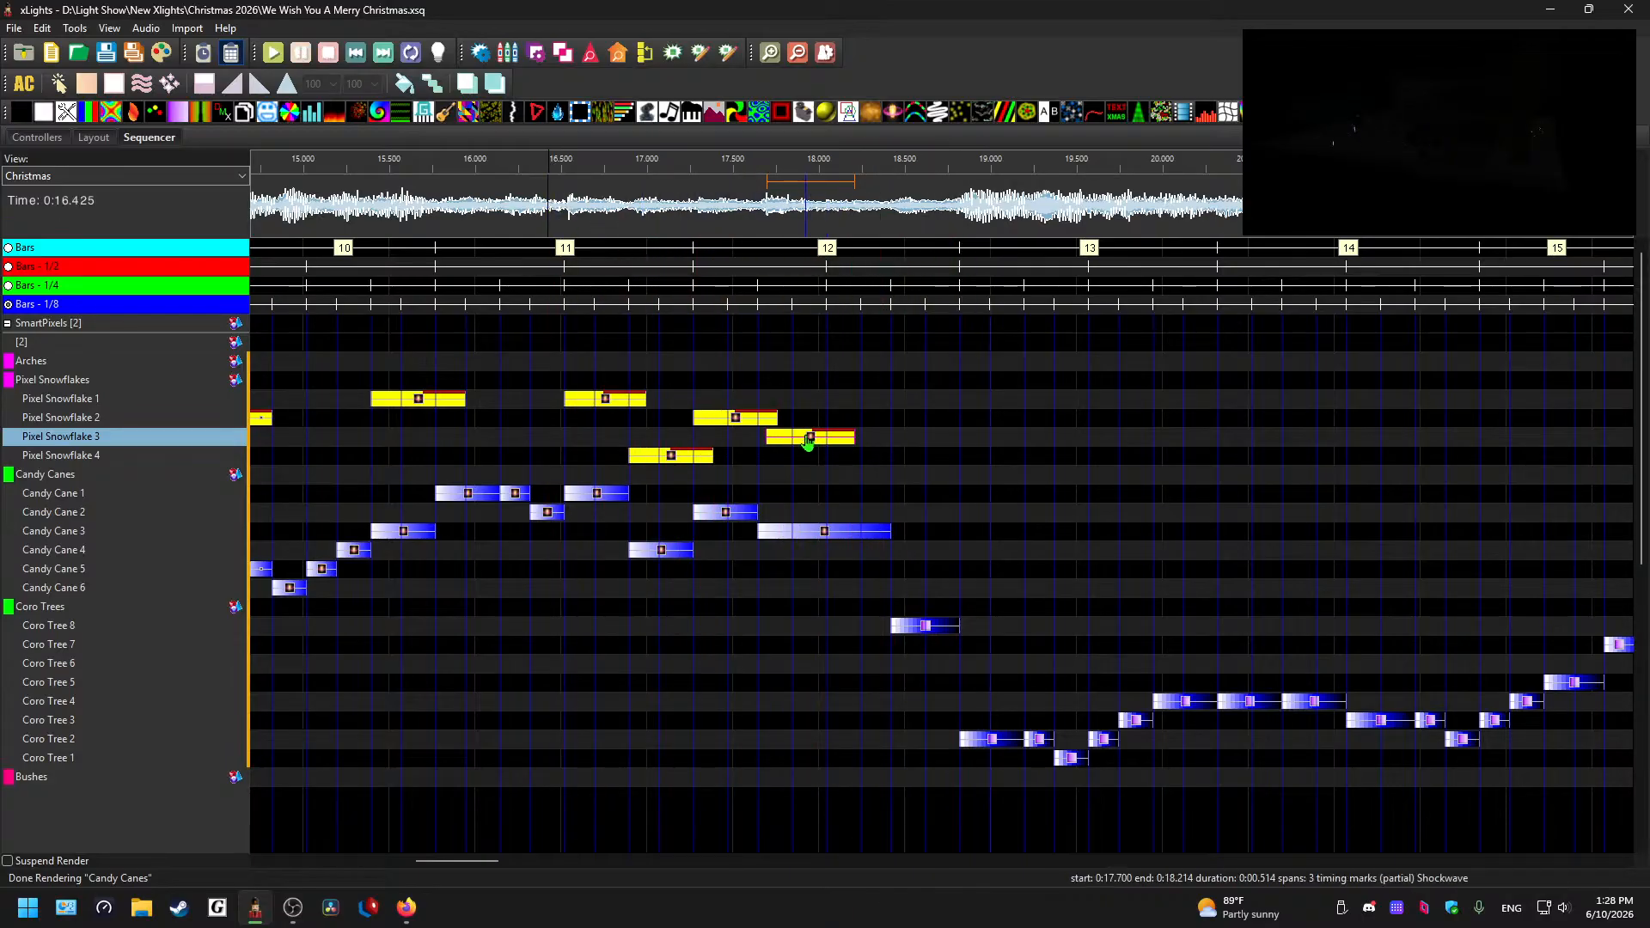
left_click(722, 230)
key("space")
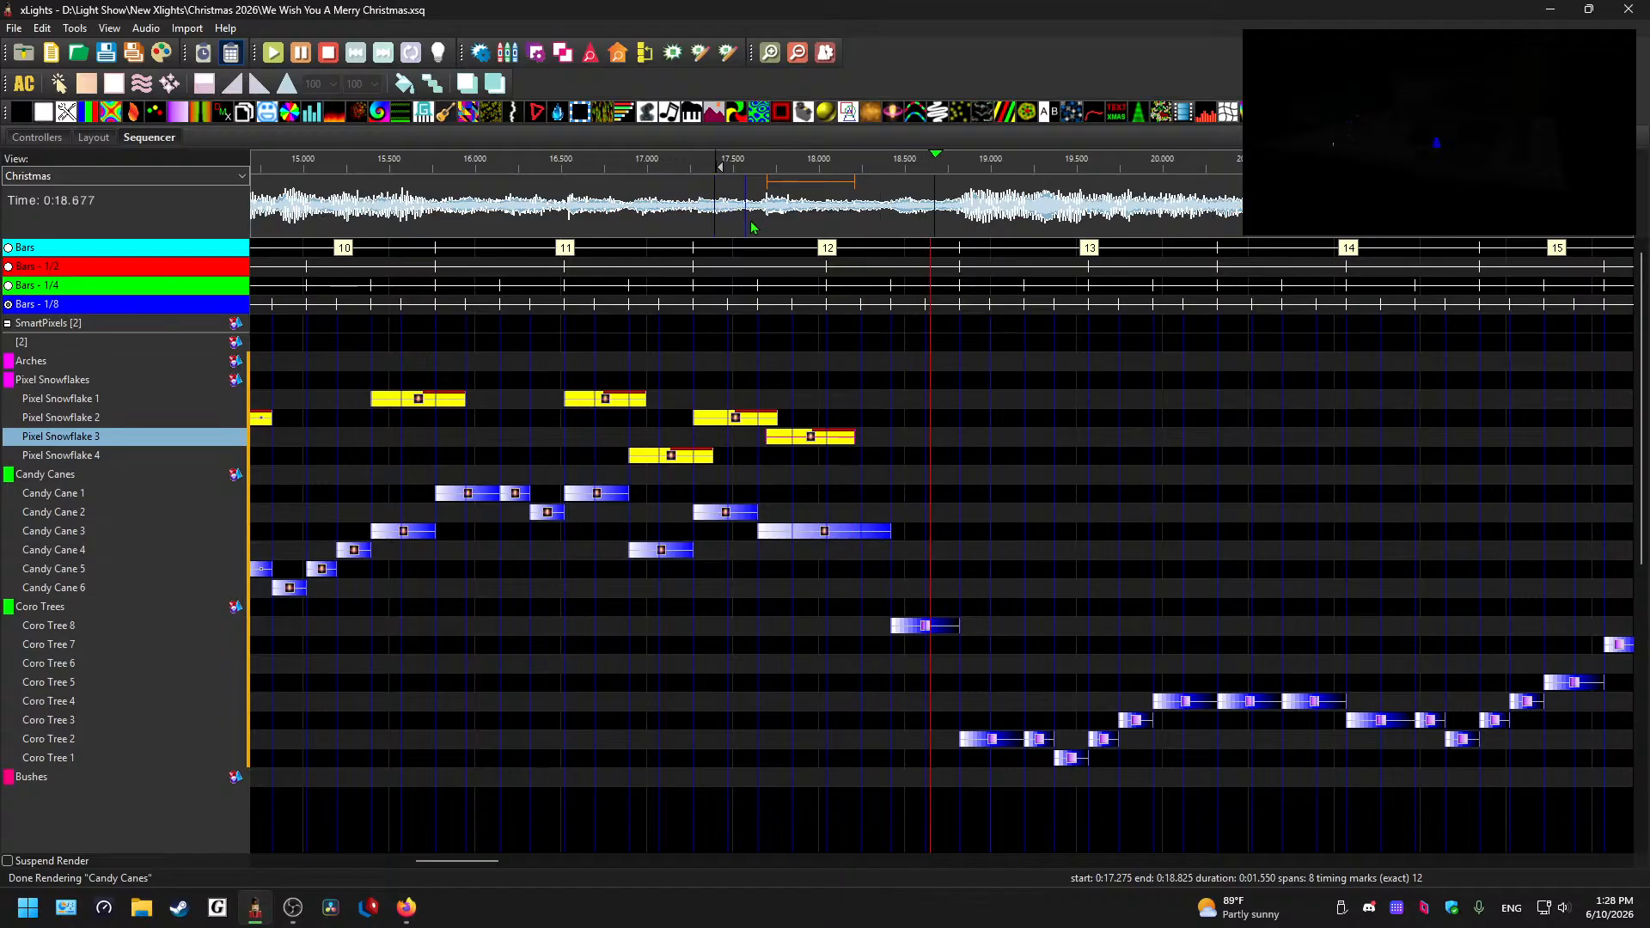
- Listen to the song past the last Shockwave, replaying it from 15.875 s and from about 27.85 s
scroll(996, 445, "down", 2)
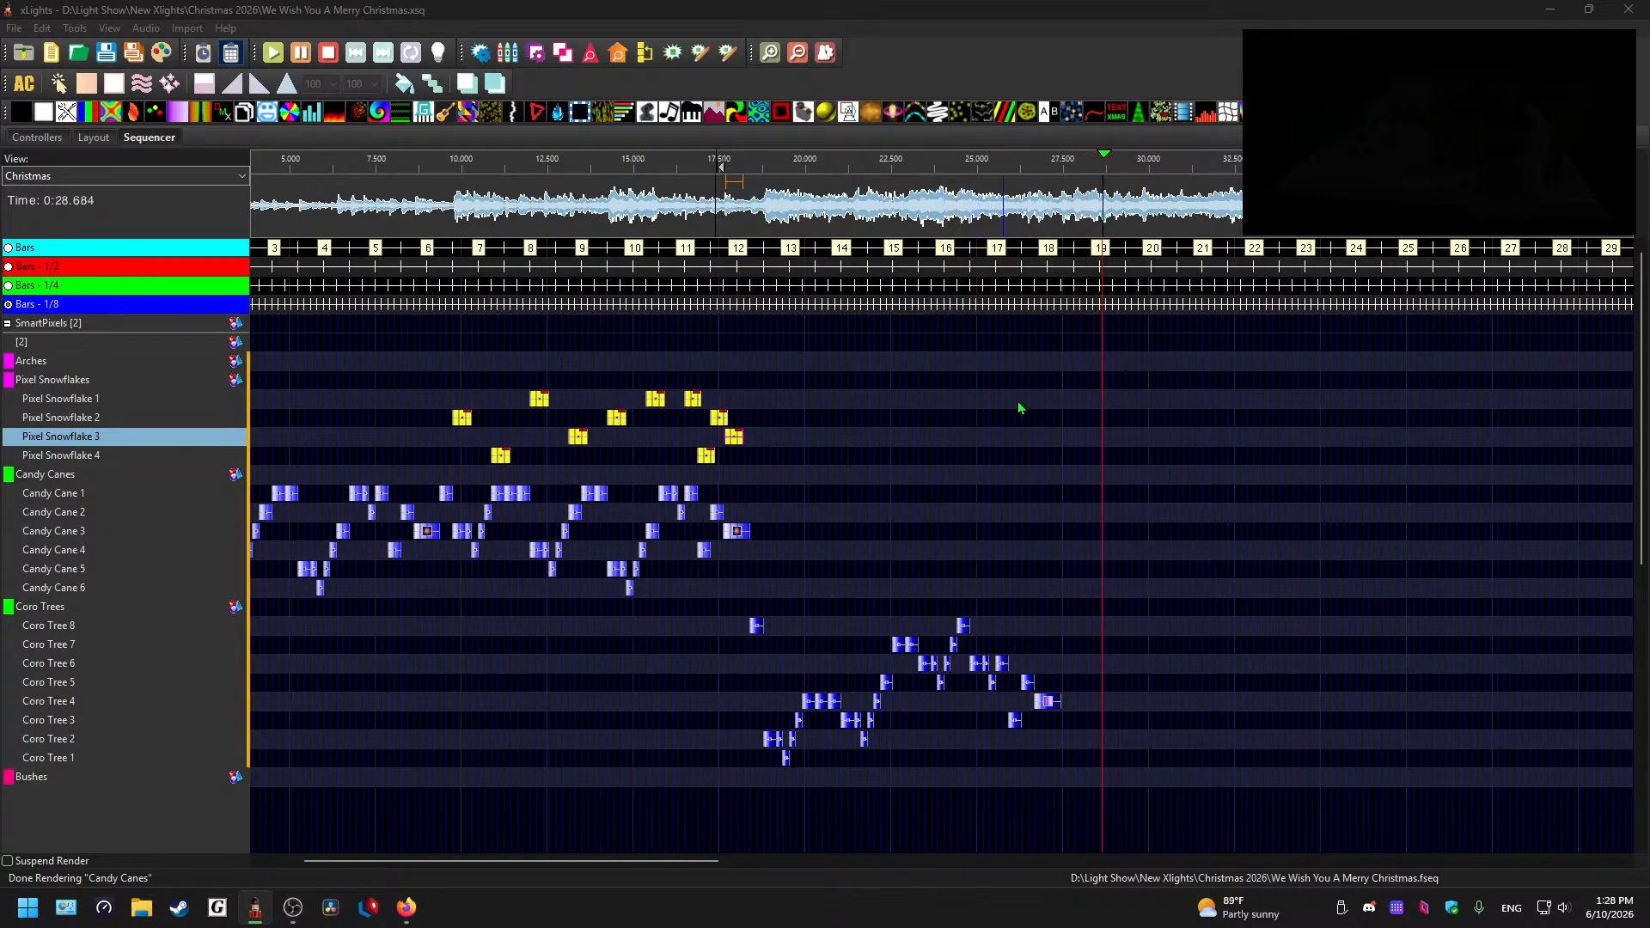
scroll(1060, 445, "up", 2)
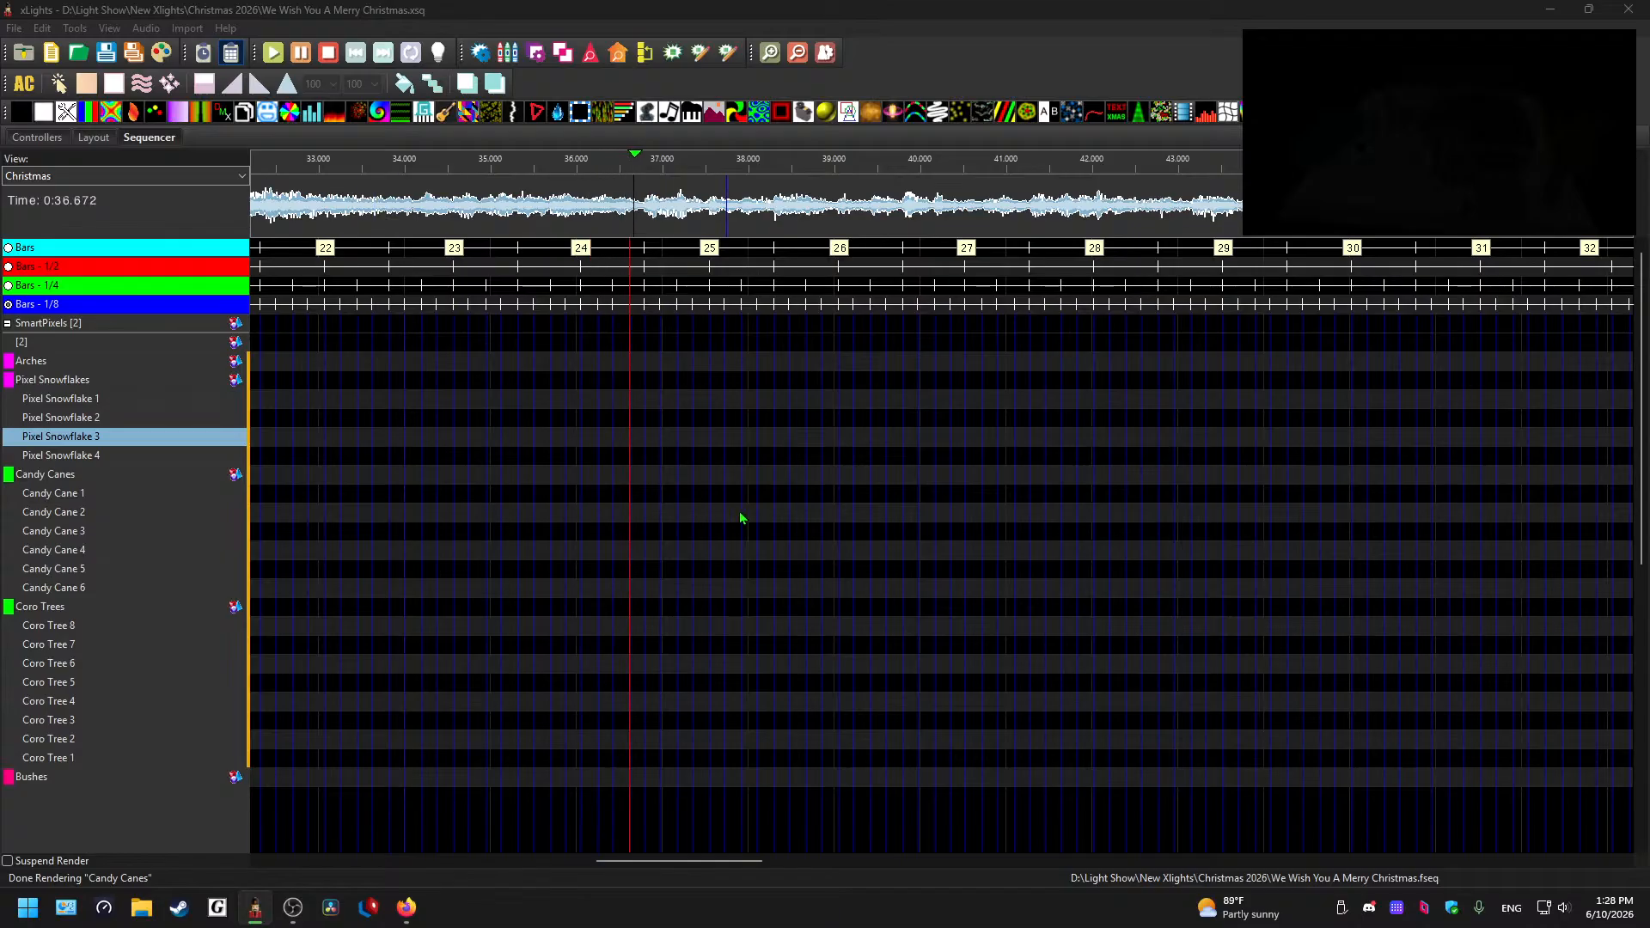
key("space")
left_click_drag(678, 861, 485, 859)
left_click(395, 222)
key("space")
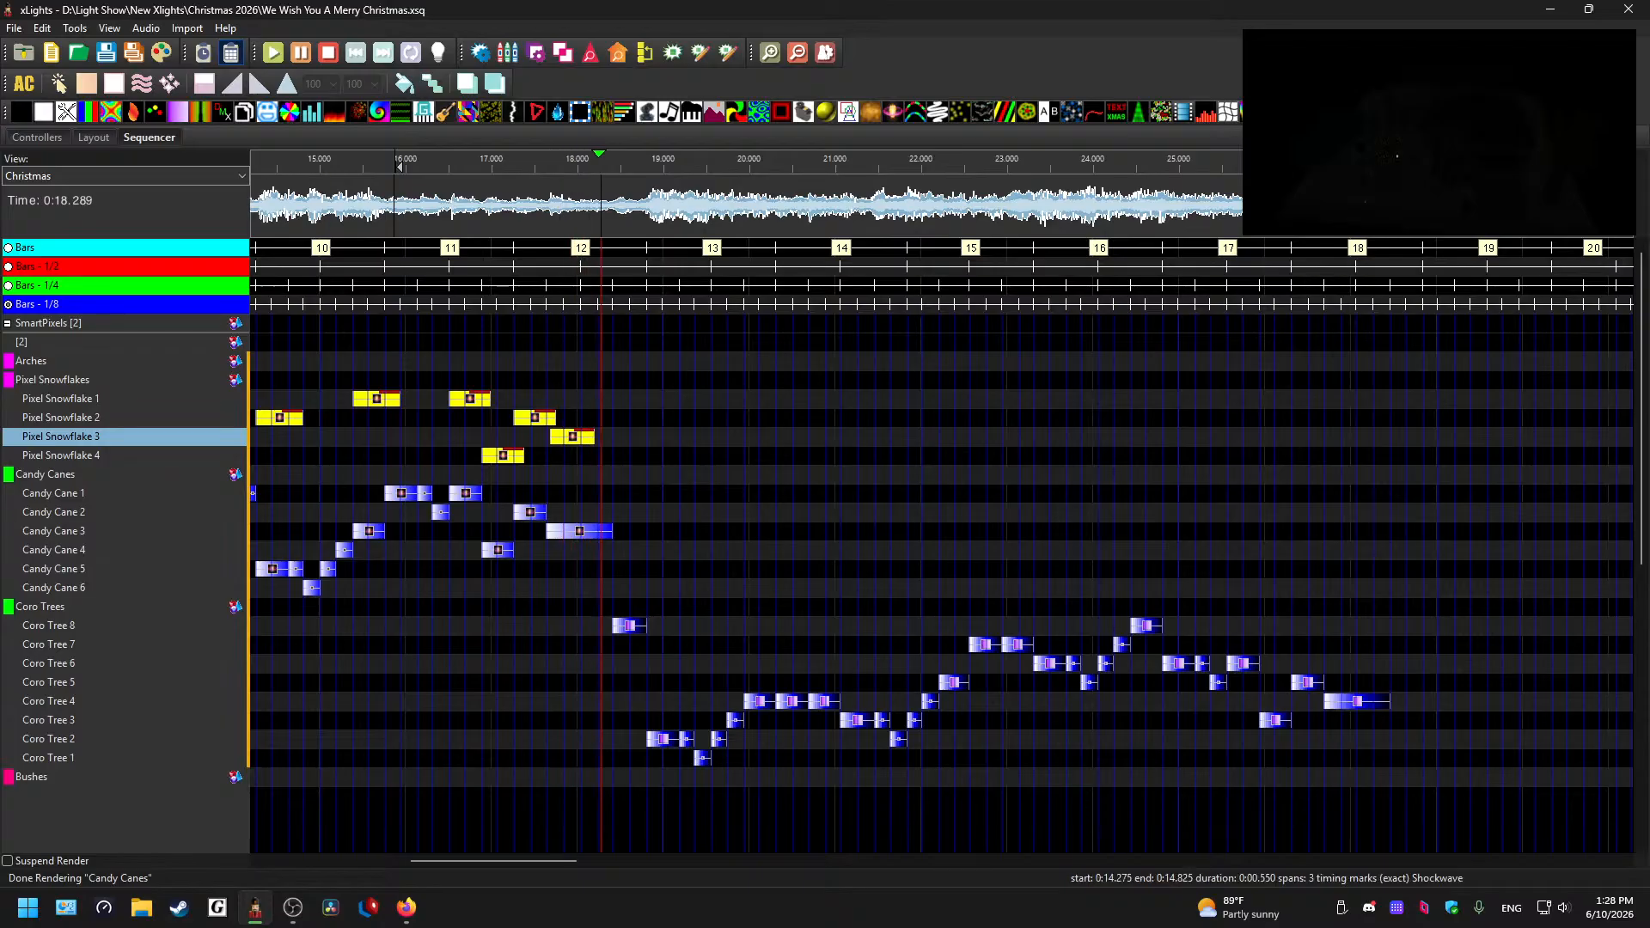
left_click(1245, 497)
key("space")
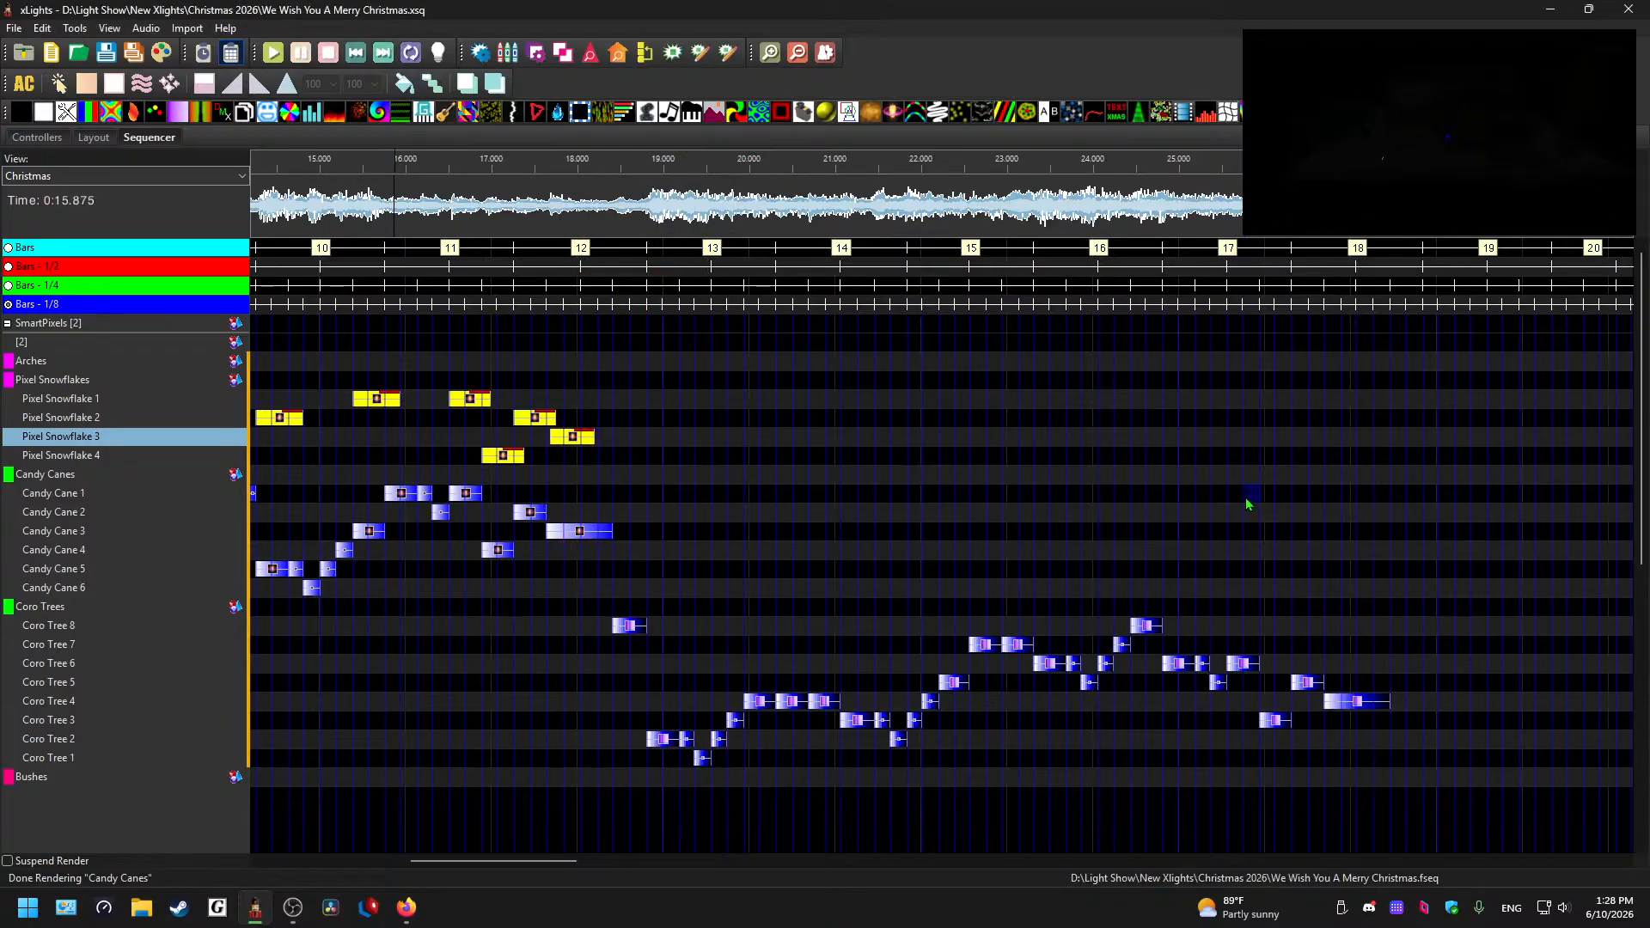
left_click(1423, 206)
key("space")
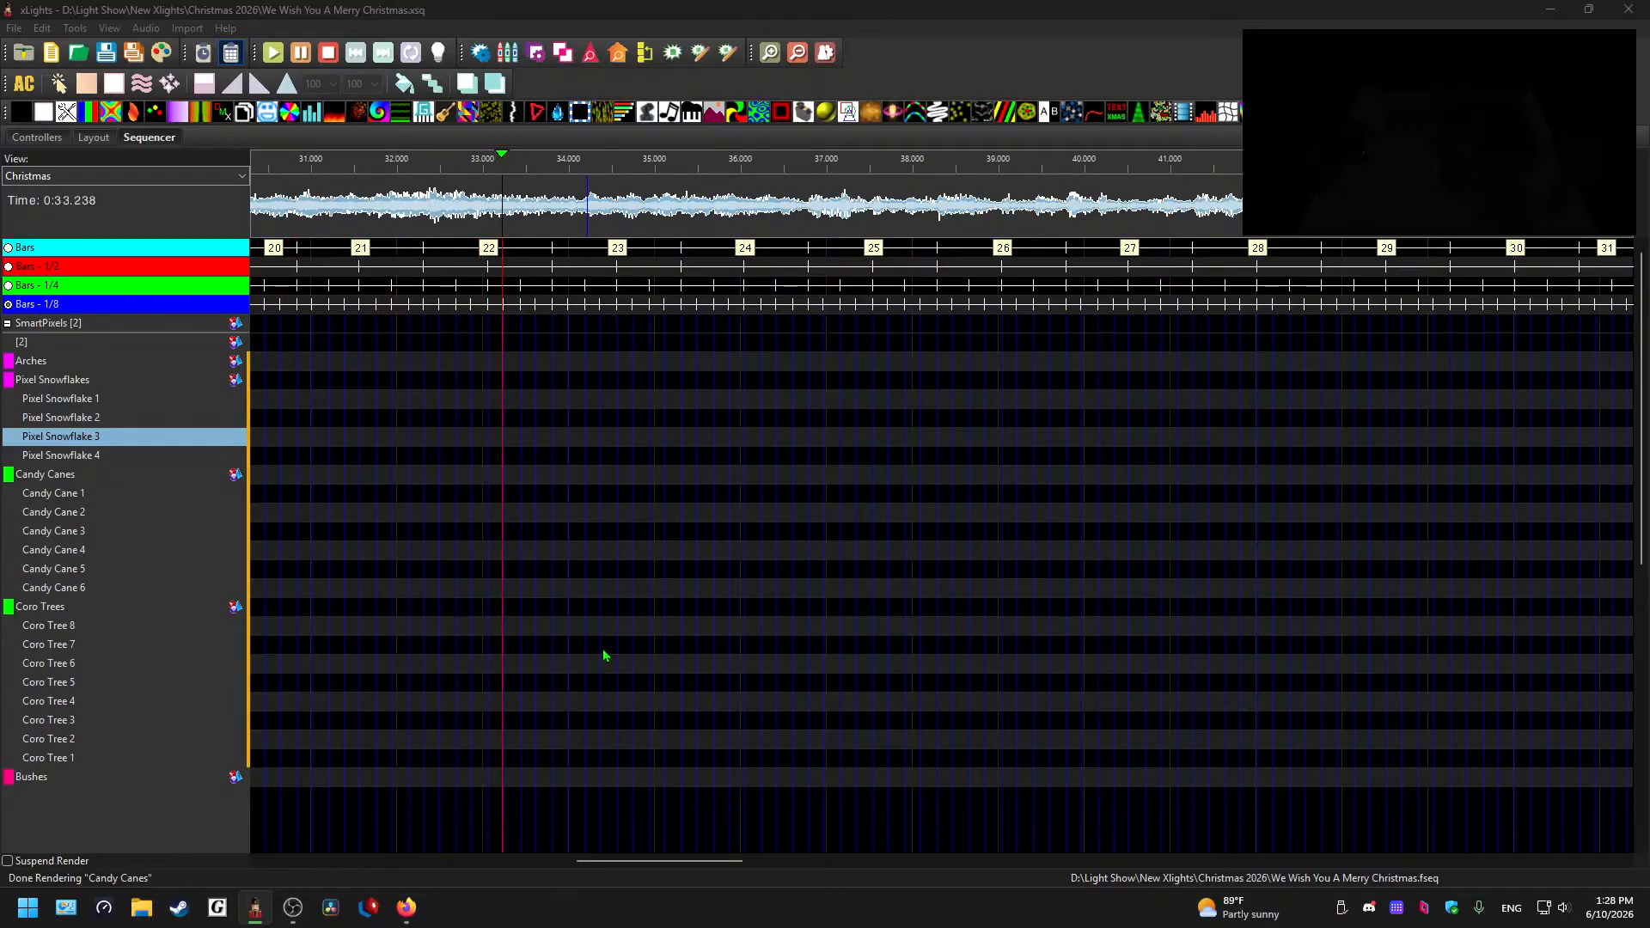
left_click_drag(660, 861, 589, 847)
key("space")
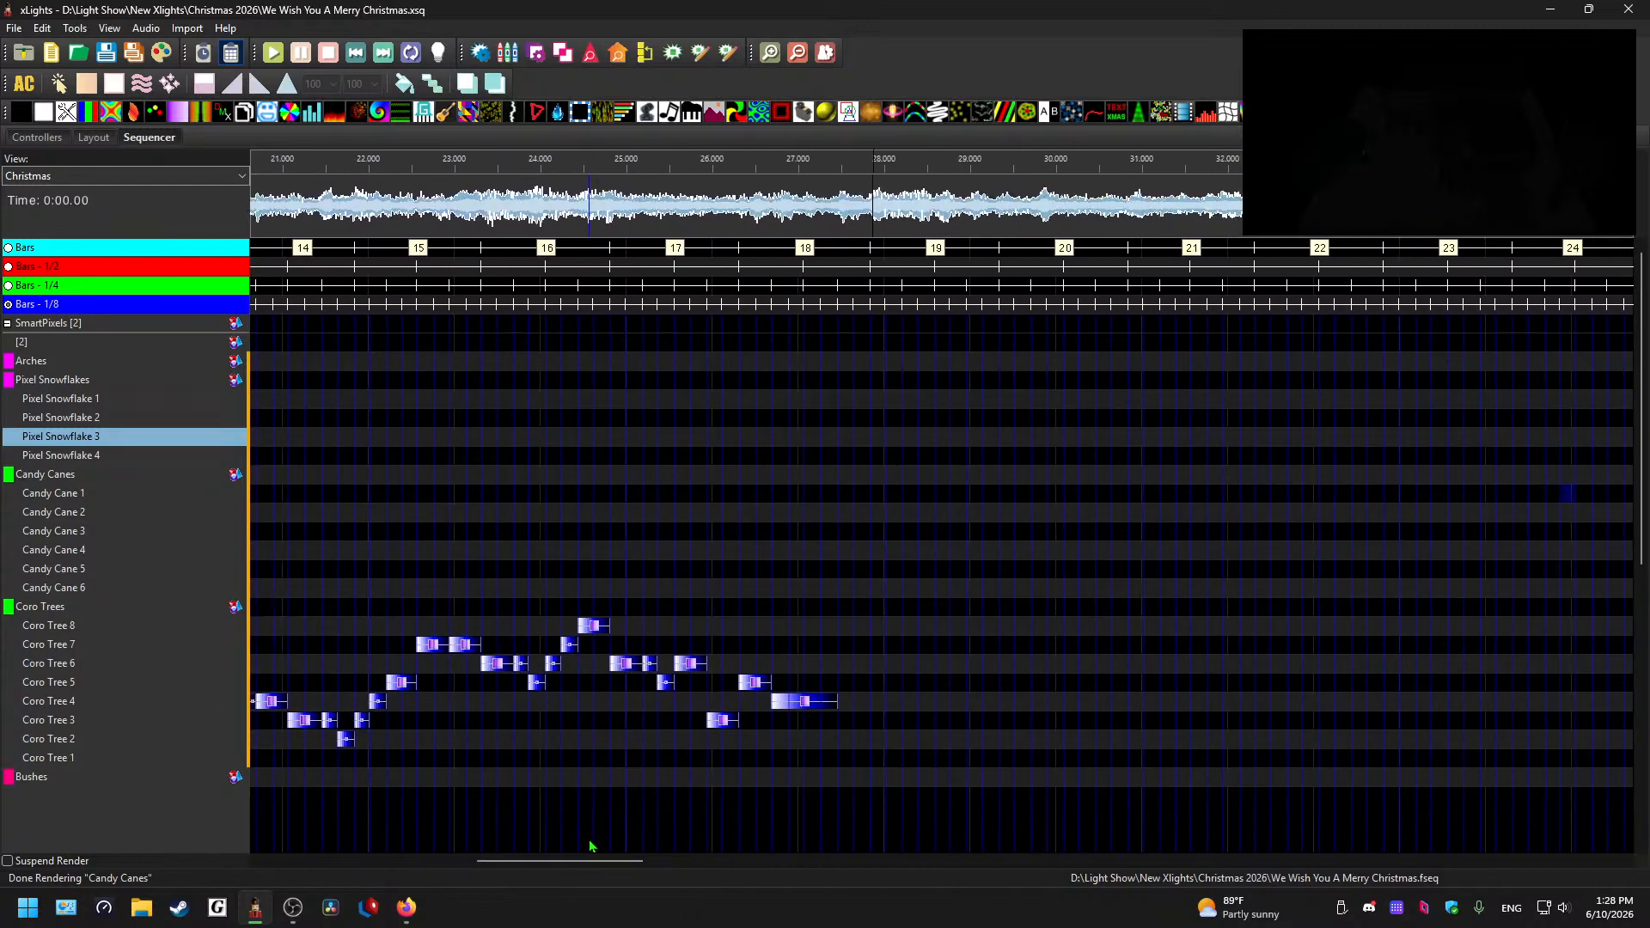
- Look through the model rows from Arches down to the AC Lights for props to use in the next section
scroll(54, 779, "down", 5)
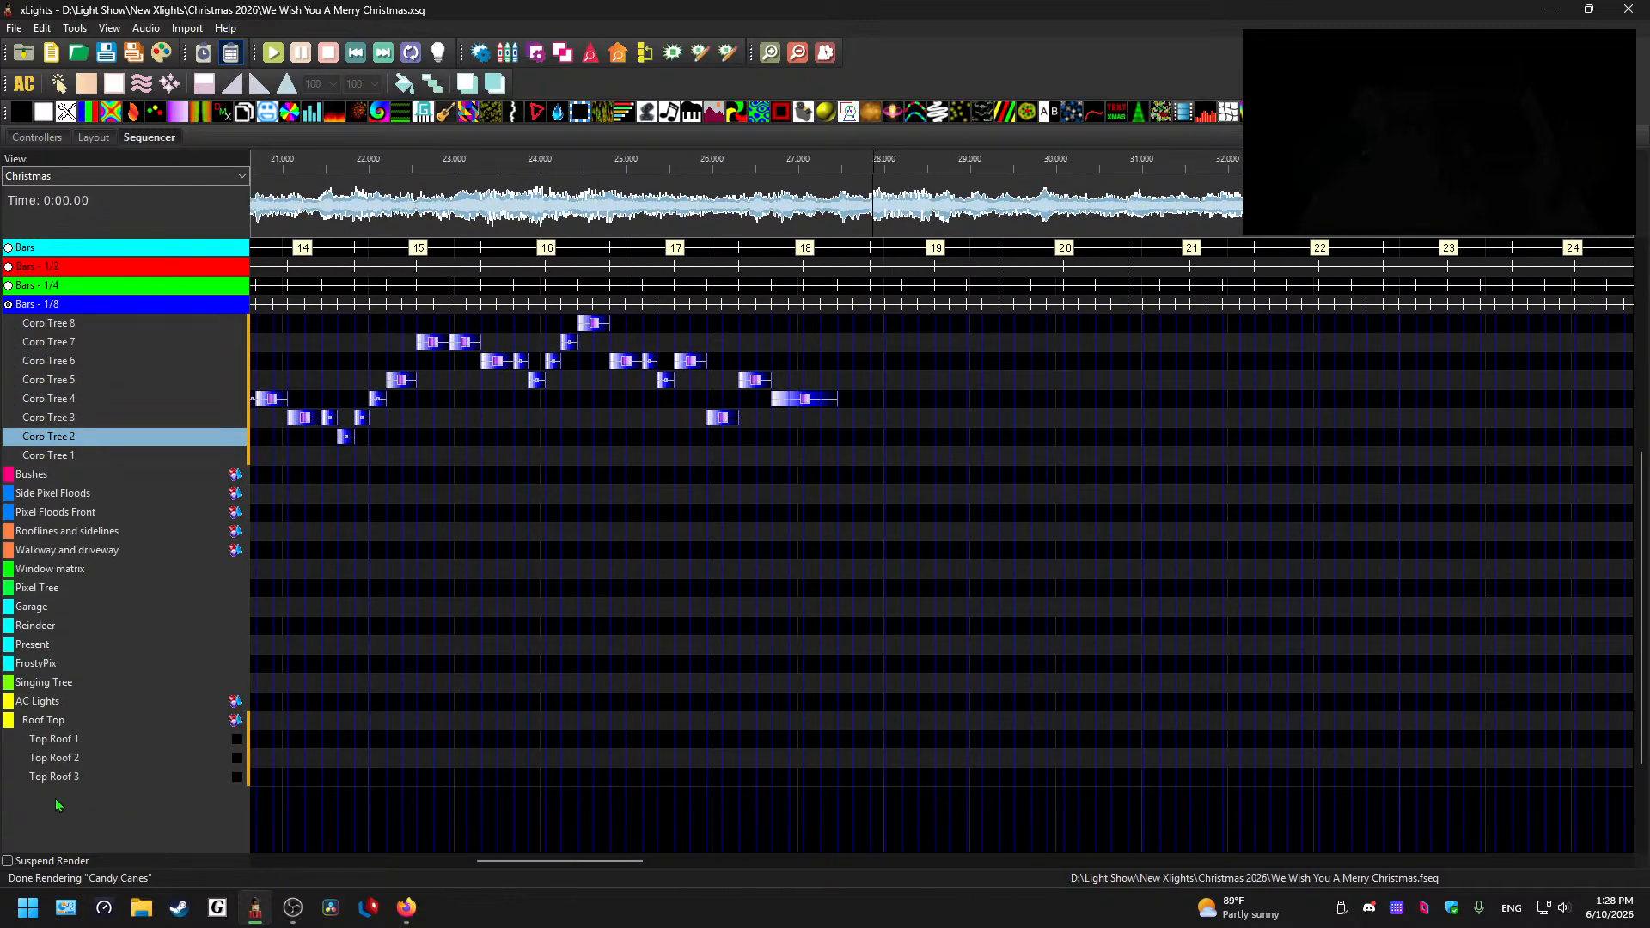
scroll(297, 768, "down", 6)
scroll(244, 729, "up", 20)
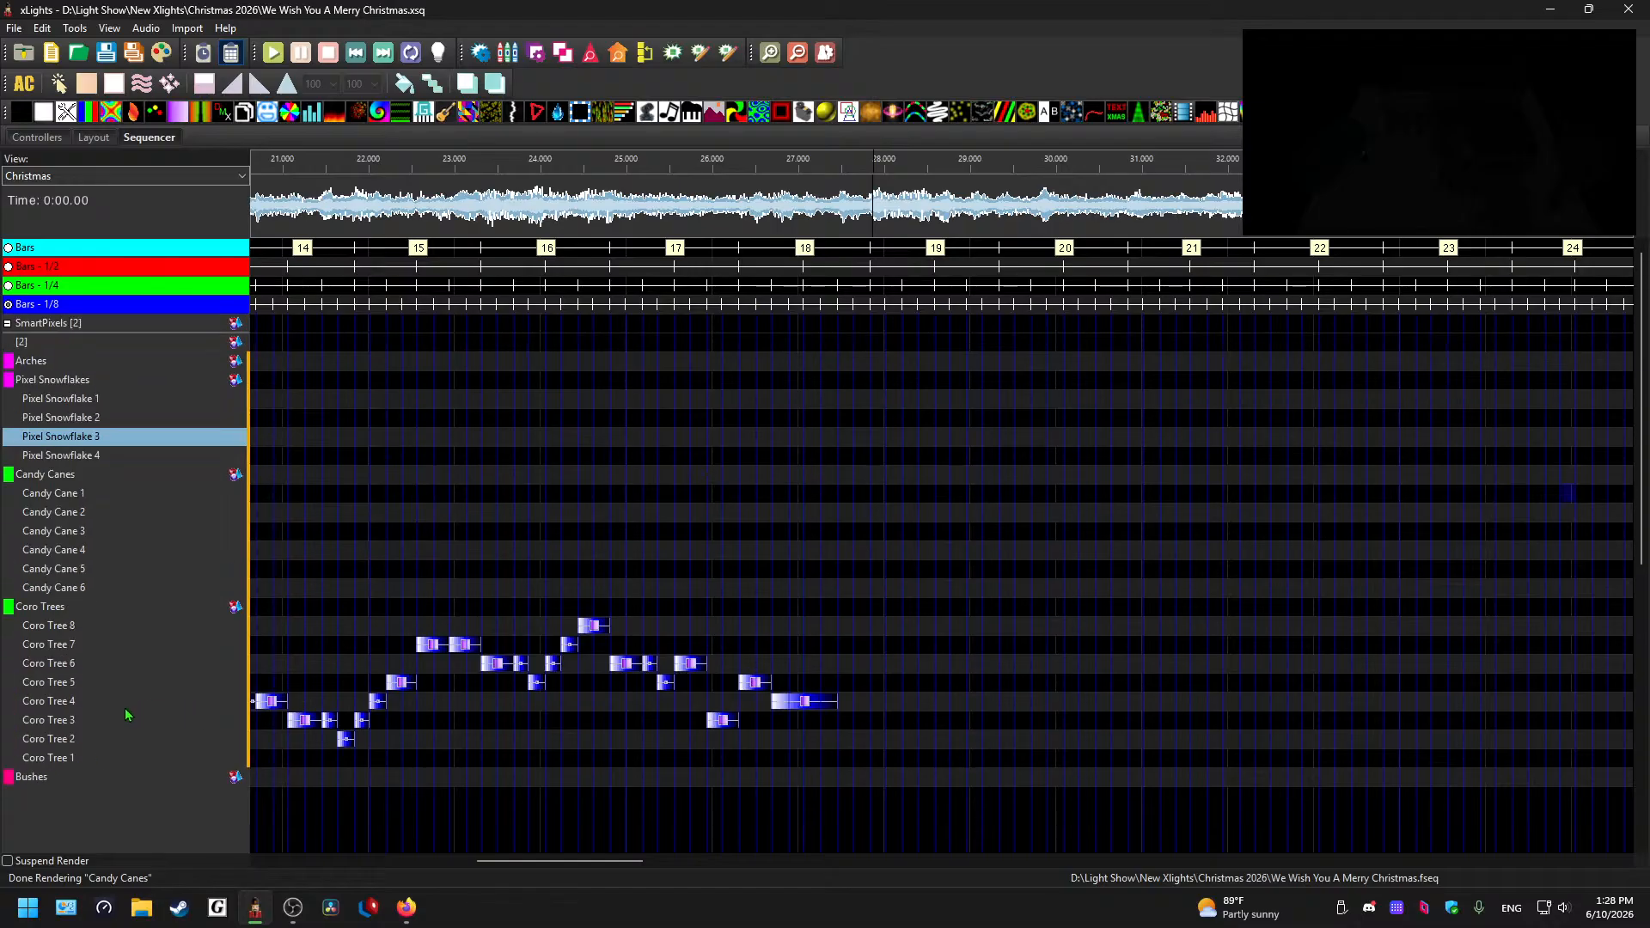
scroll(198, 613, "down", 7)
scroll(223, 647, "down", 5)
scroll(1384, 630, "up", 7)
scroll(106, 698, "down", 1)
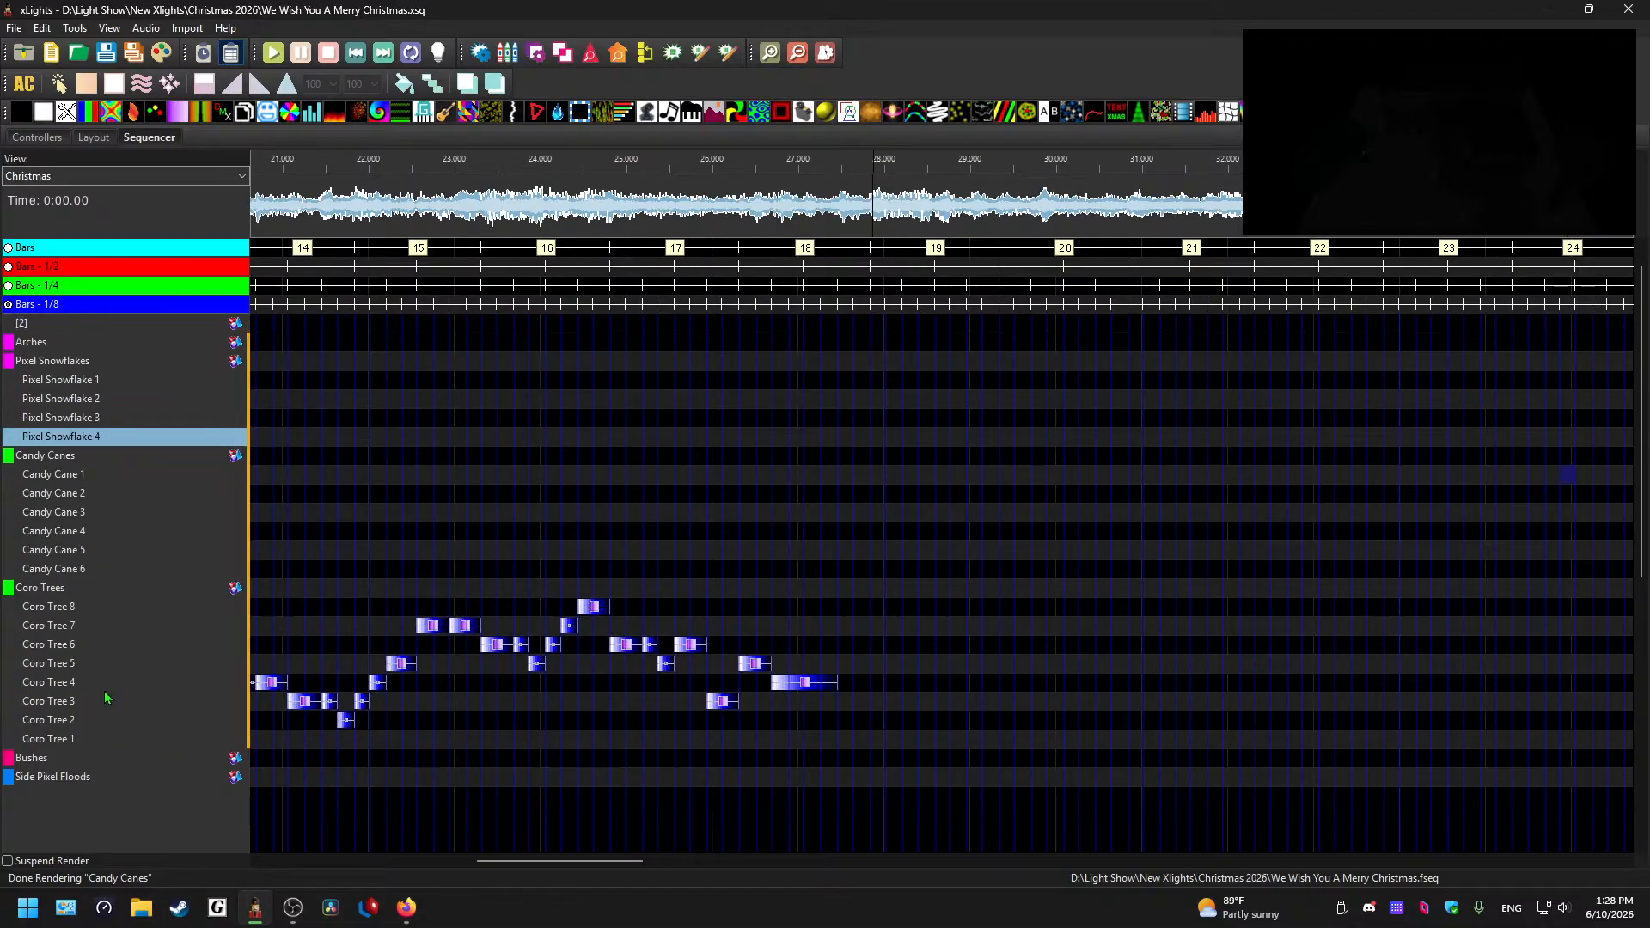
left_click(58, 785)
scroll(116, 735, "up", 1)
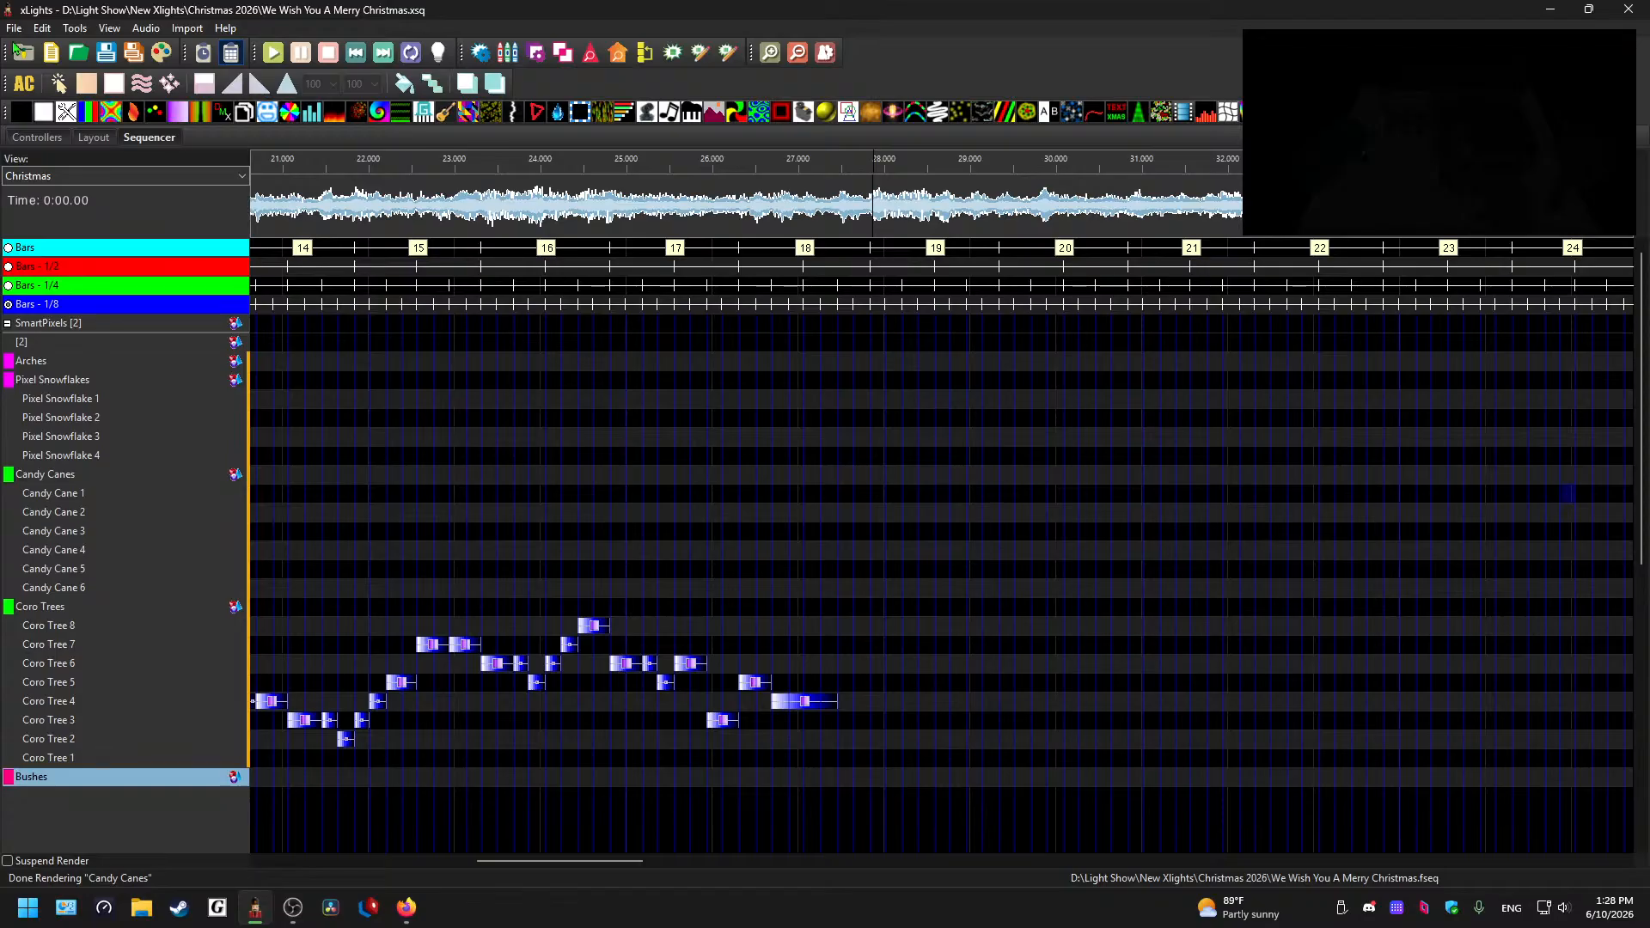
- Reload the Tri moniter perspective
left_click(103, 29)
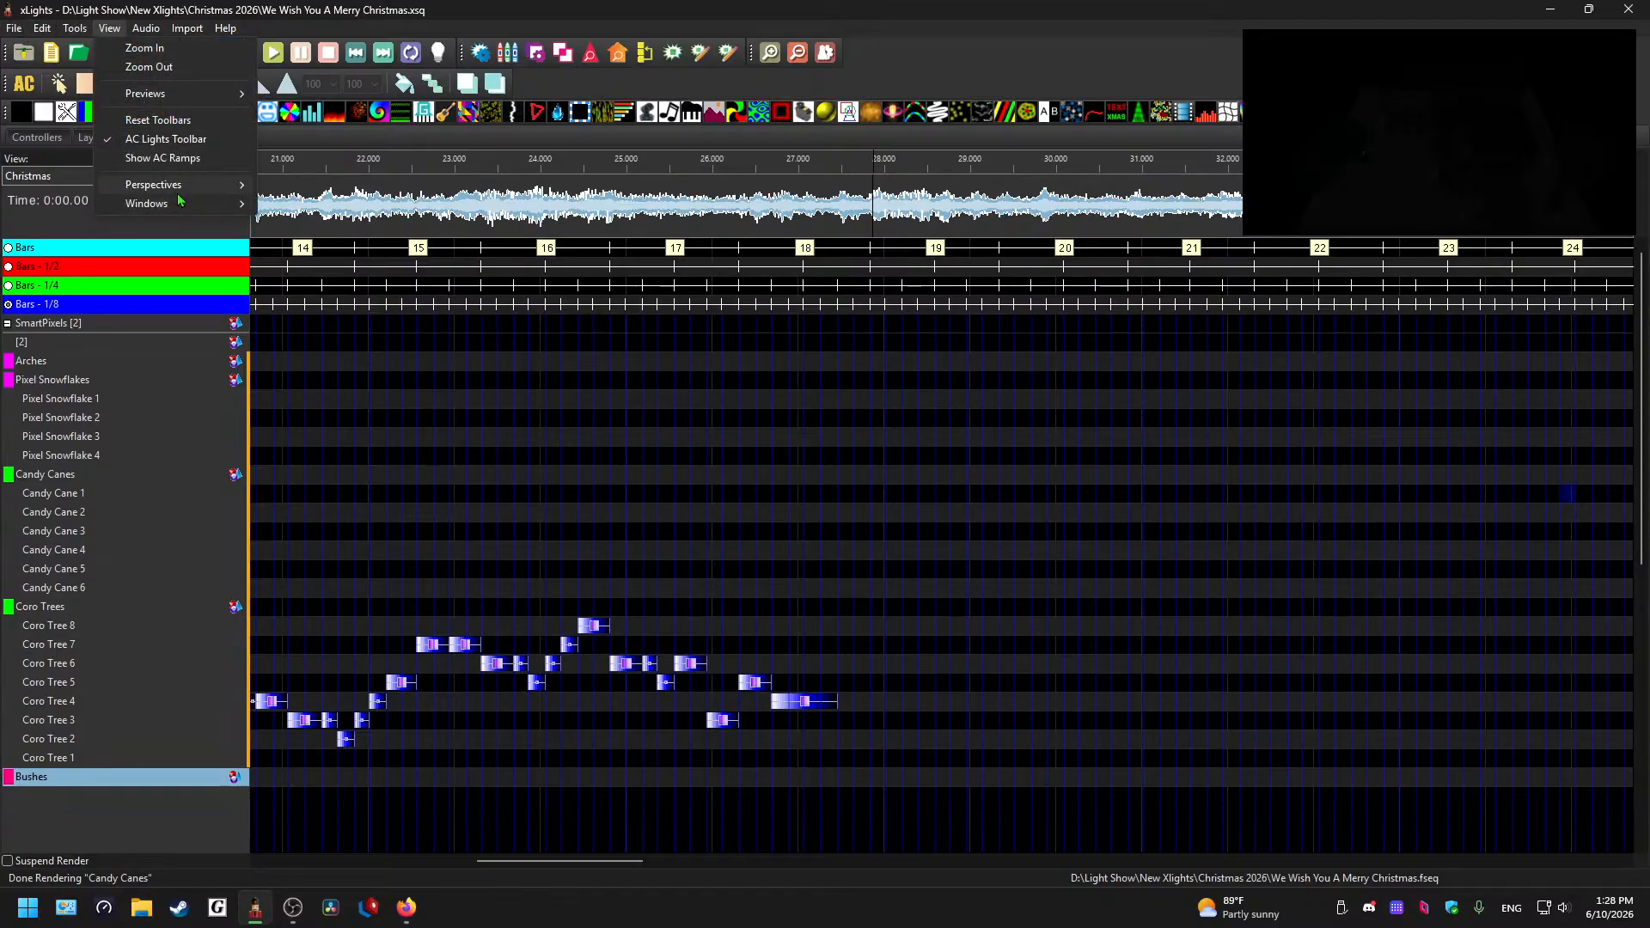
mouse_move(177, 203)
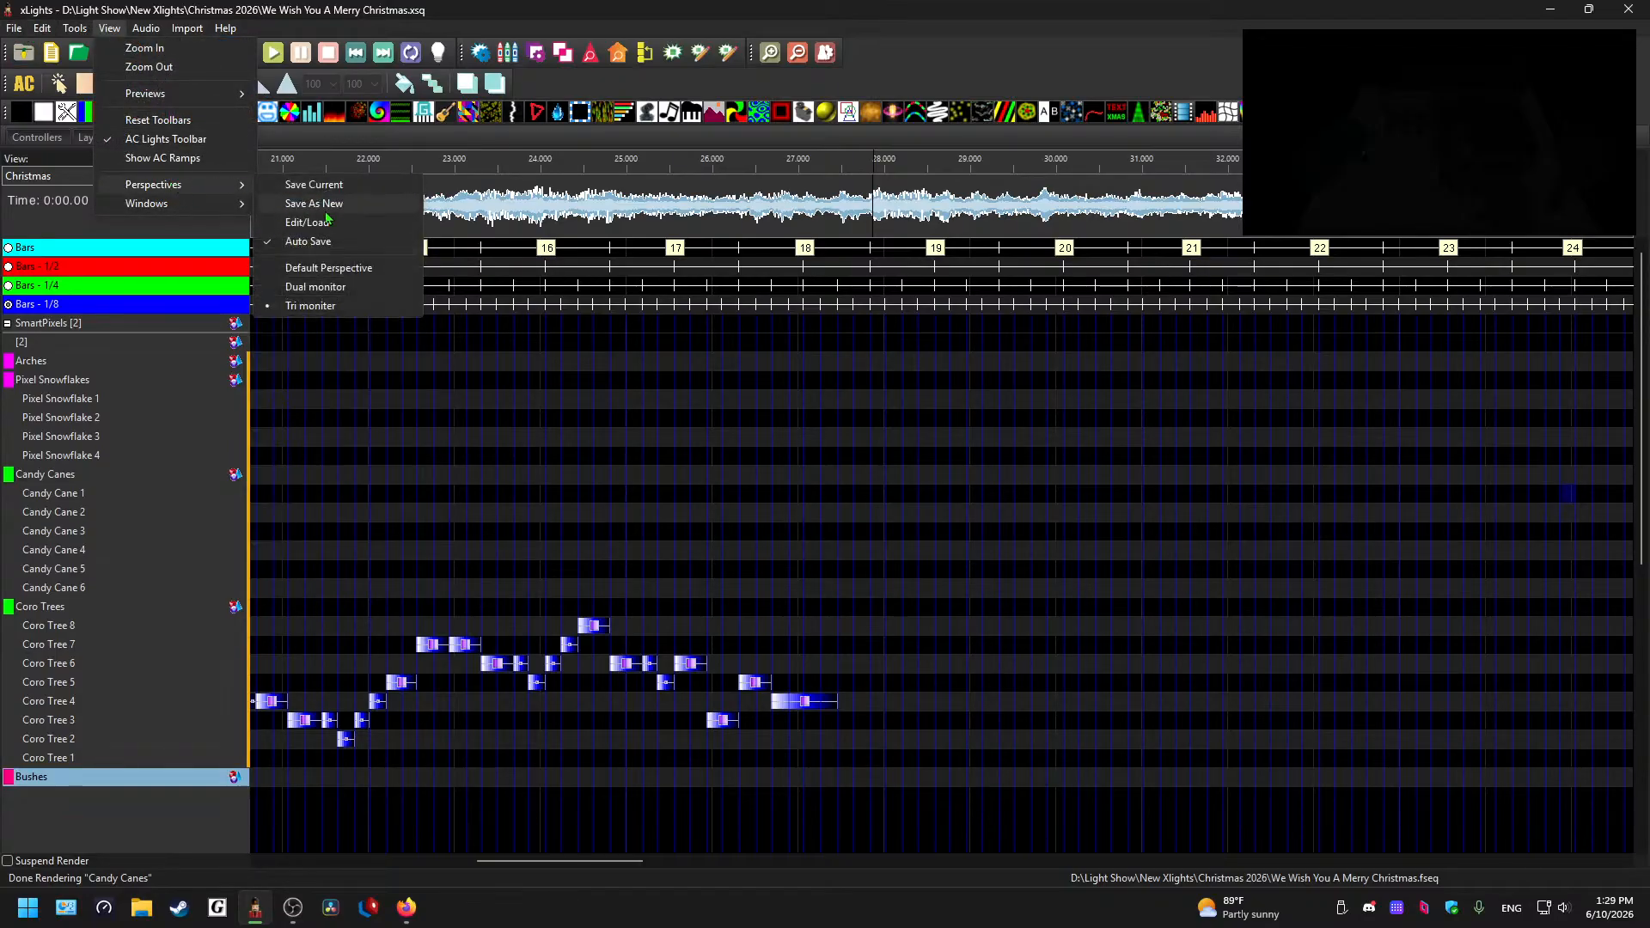
left_click(302, 307)
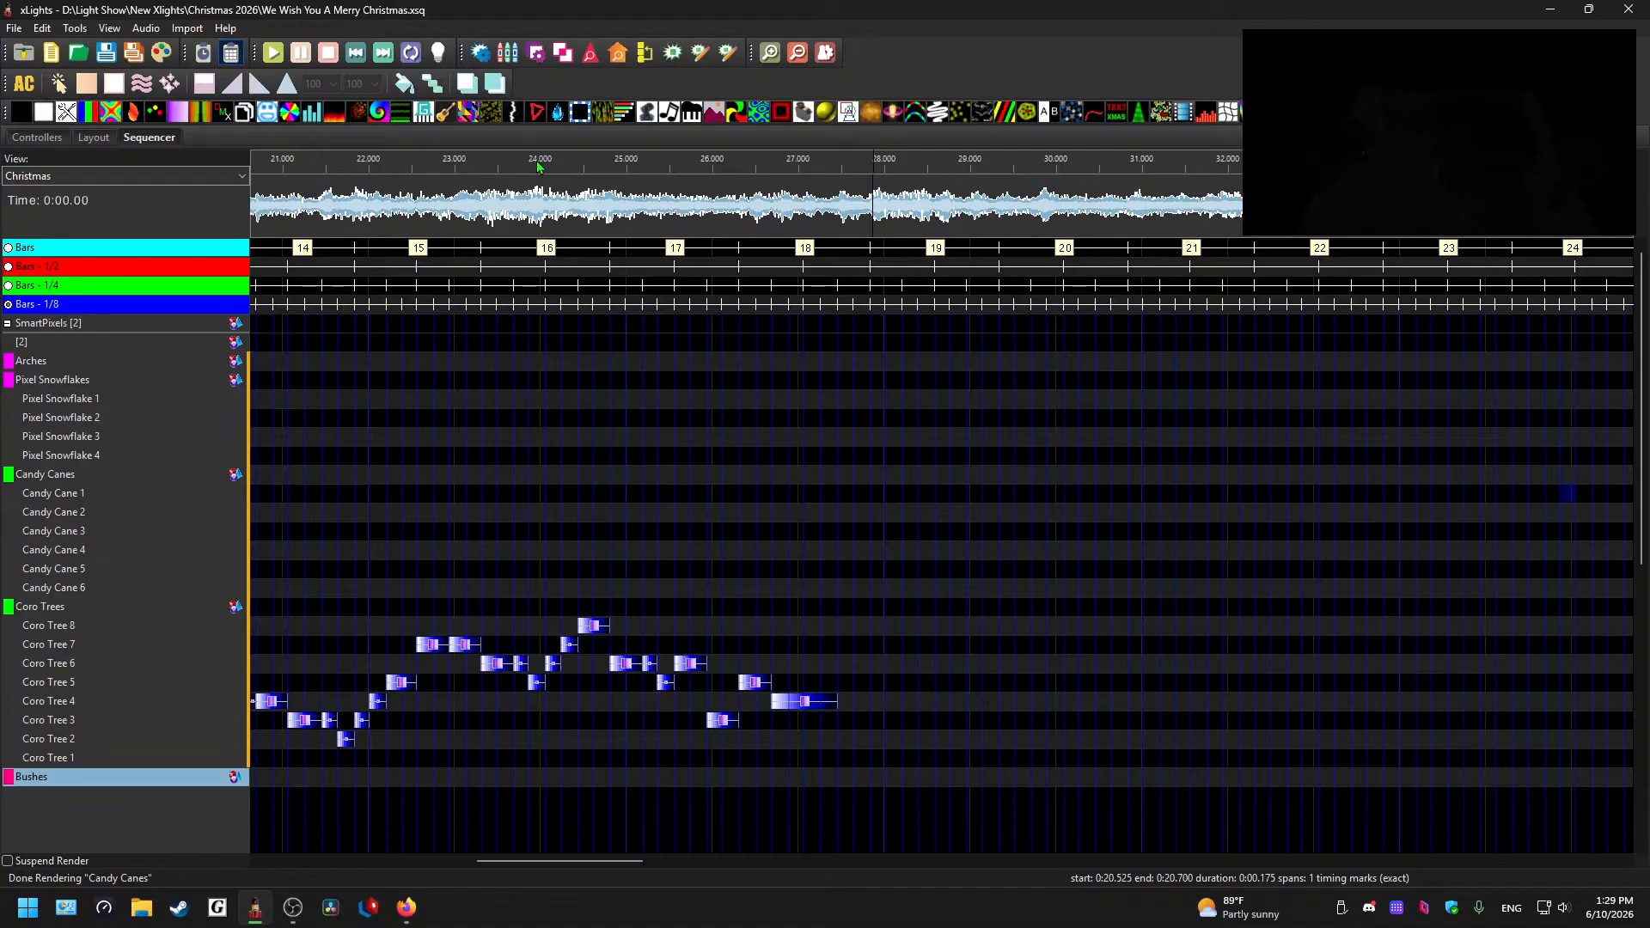
- Switch the sequencer view to Main View and back to Christmas, and check the rows down to the AC Lights
left_click(88, 178)
left_click(62, 206)
left_click(65, 178)
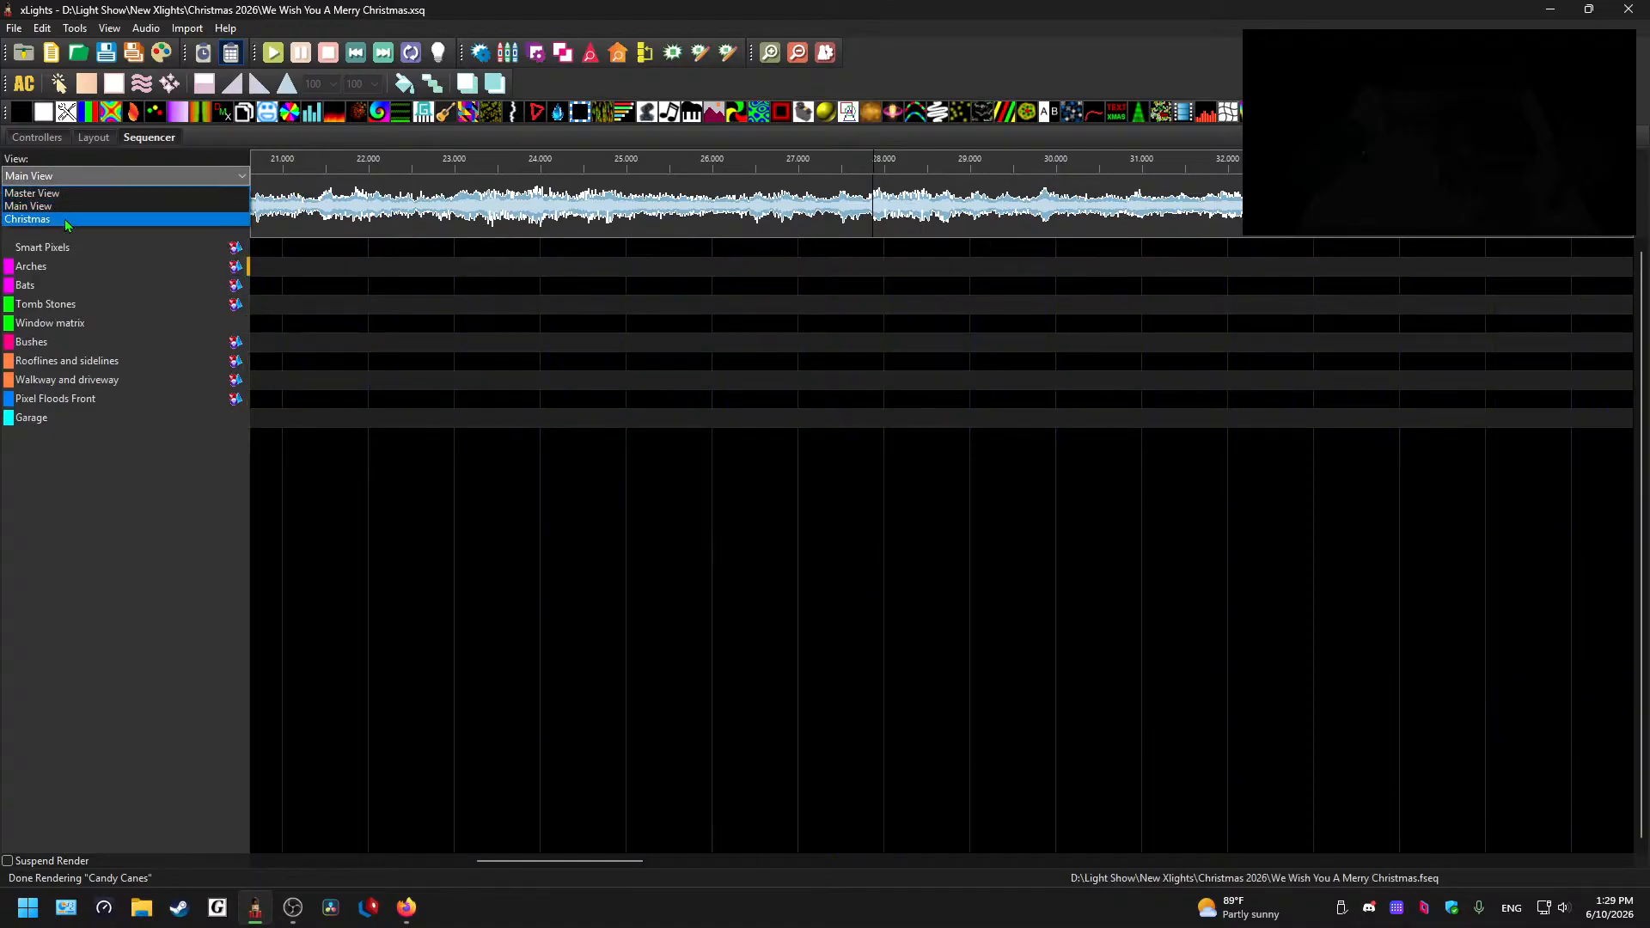
left_click(64, 220)
scroll(136, 641, "down", 5)
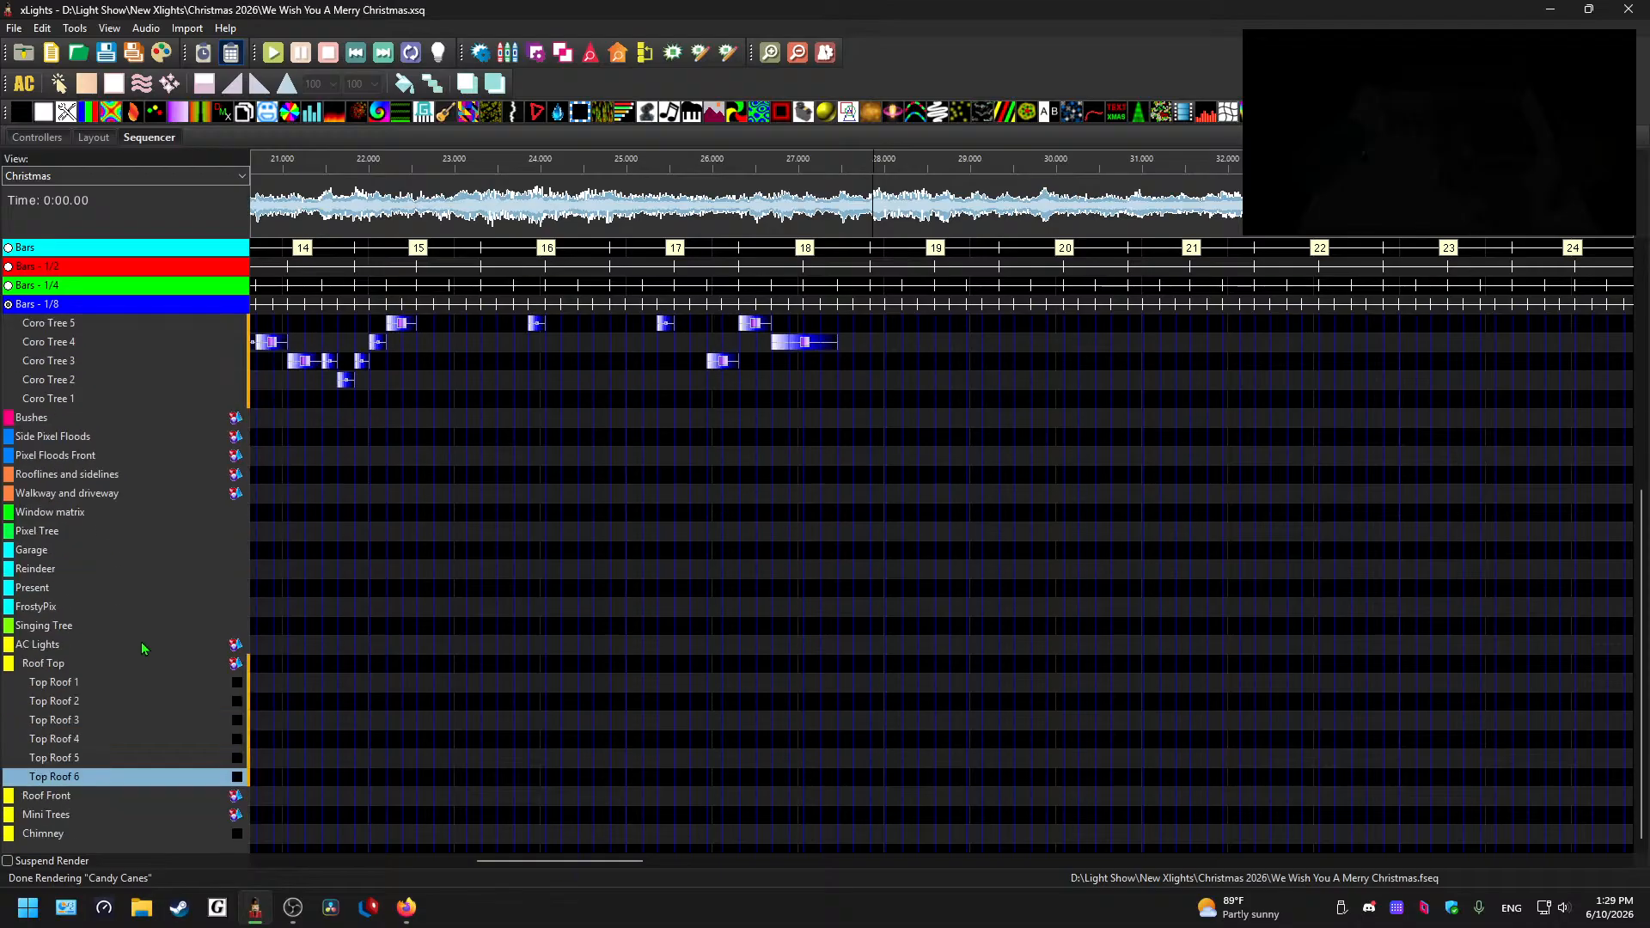
scroll(483, 553, "up", 6)
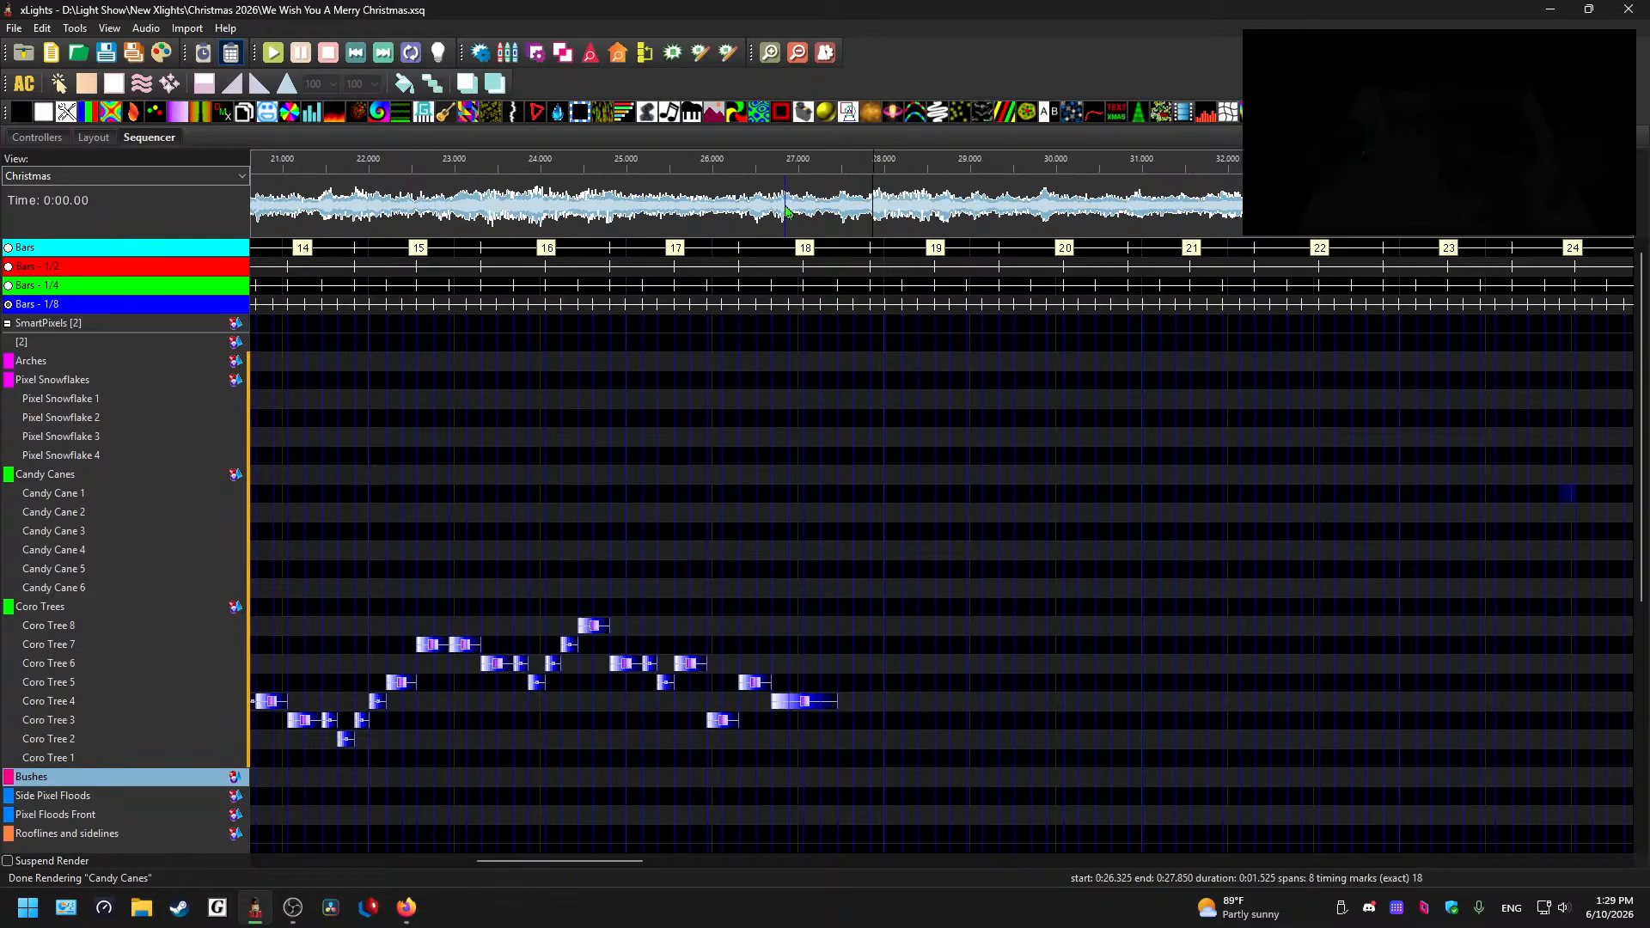
- Play the unsequenced section from 26.850 s and from about 27.1 s while reviewing the available model rows
left_click(791, 160)
scroll(694, 555, "down", 5)
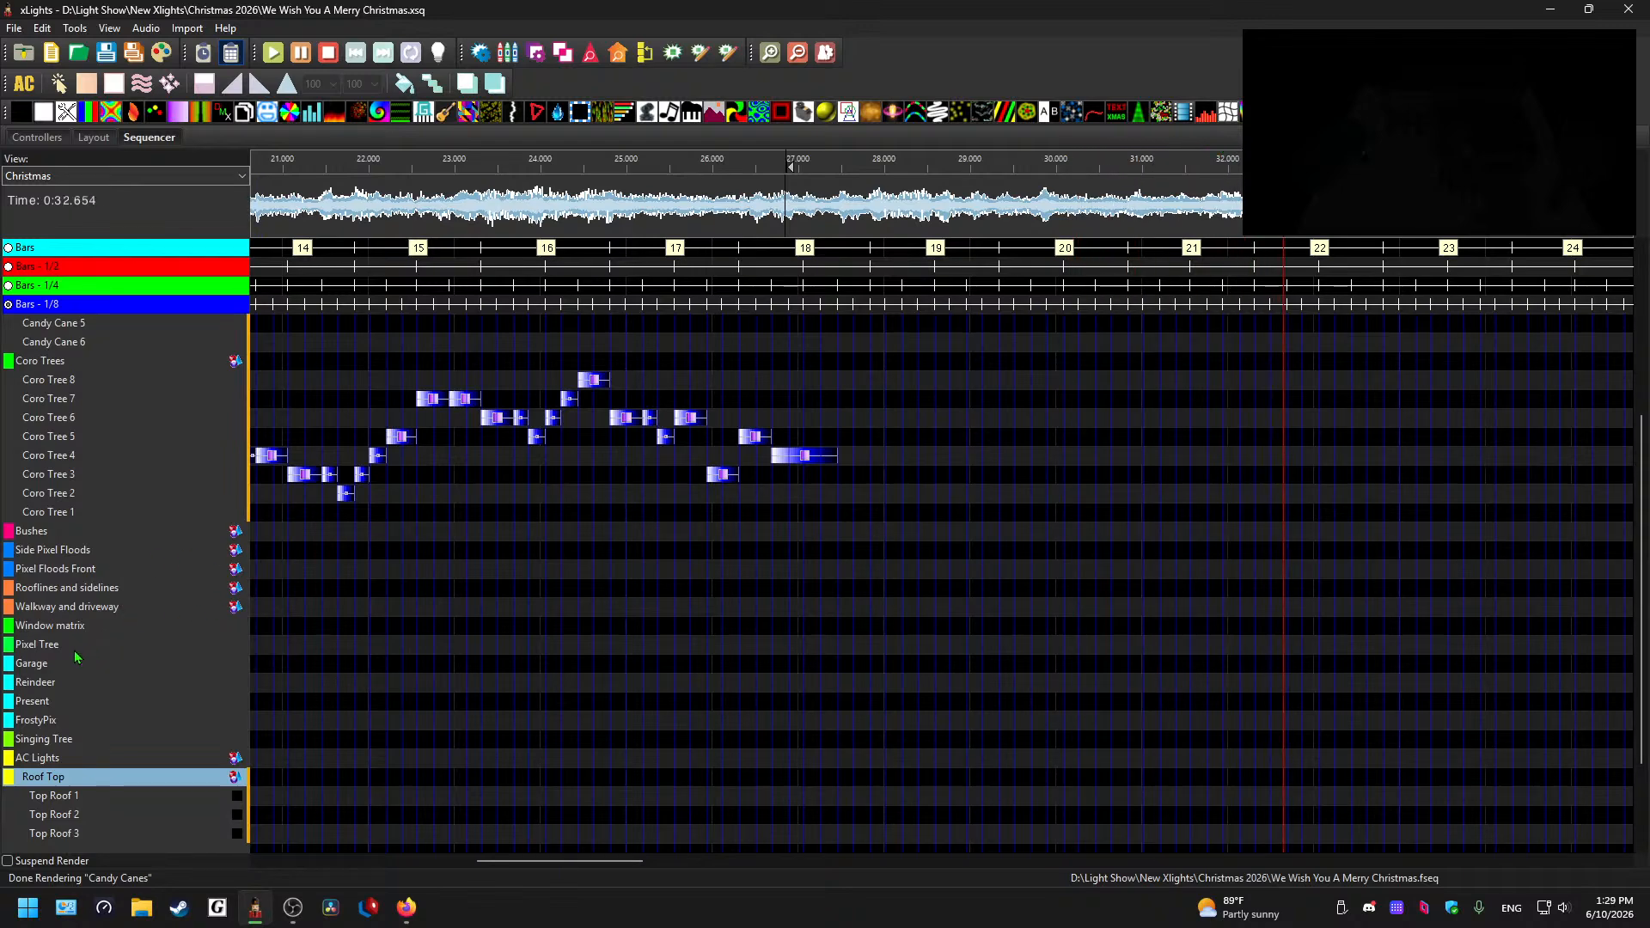
scroll(538, 708, "up", 5)
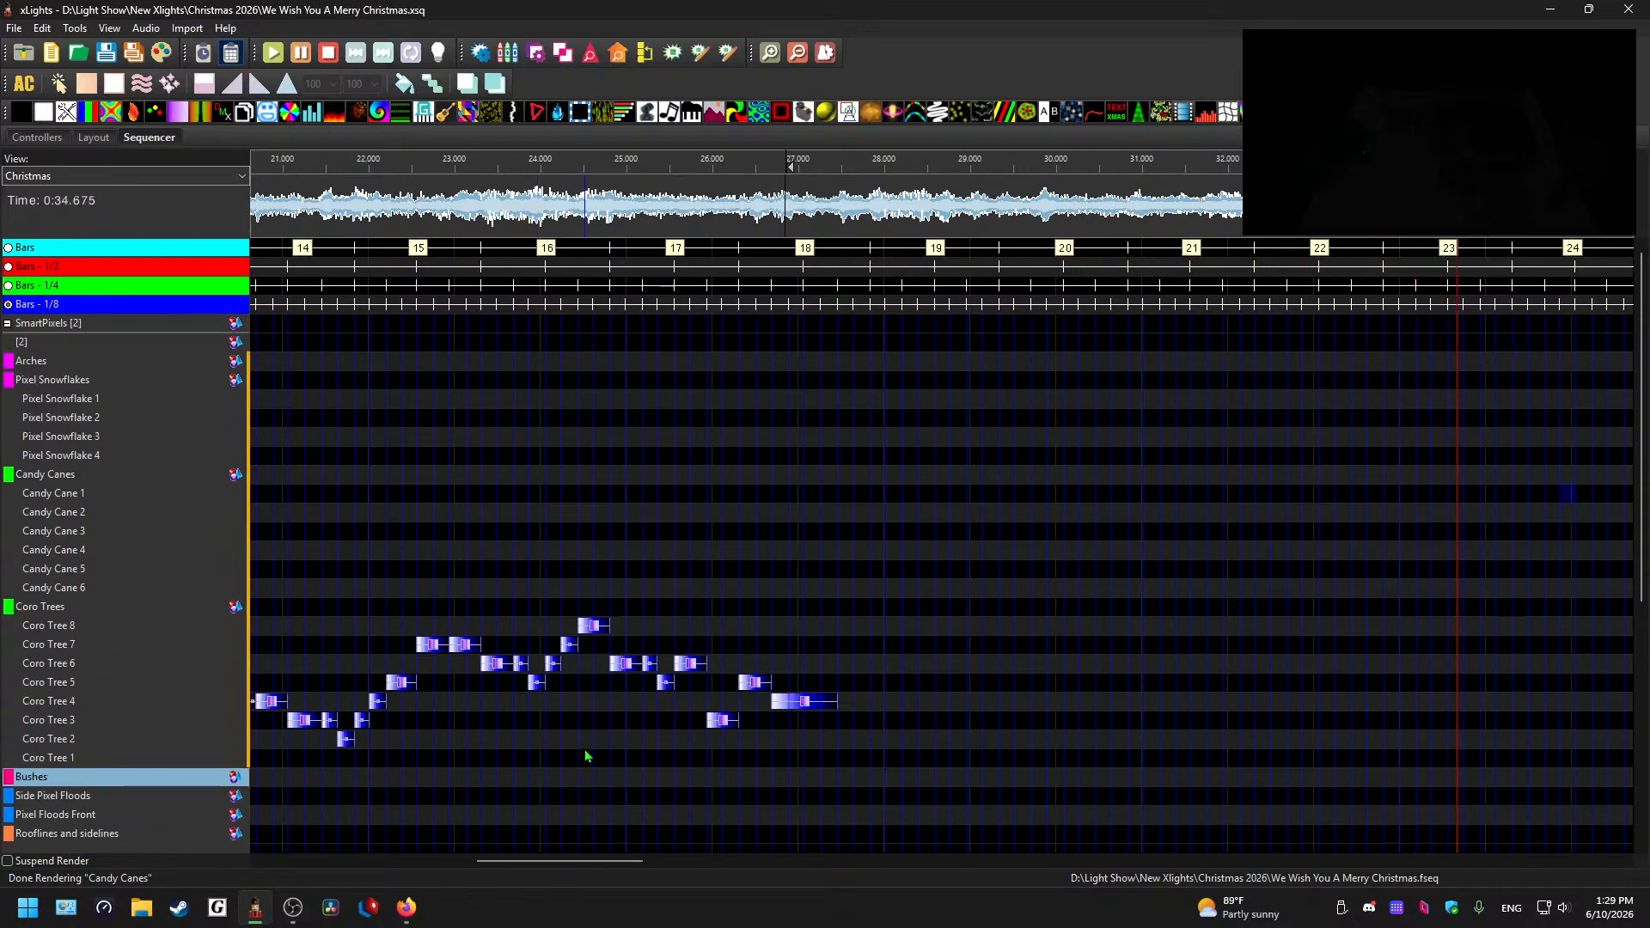
left_click(972, 471)
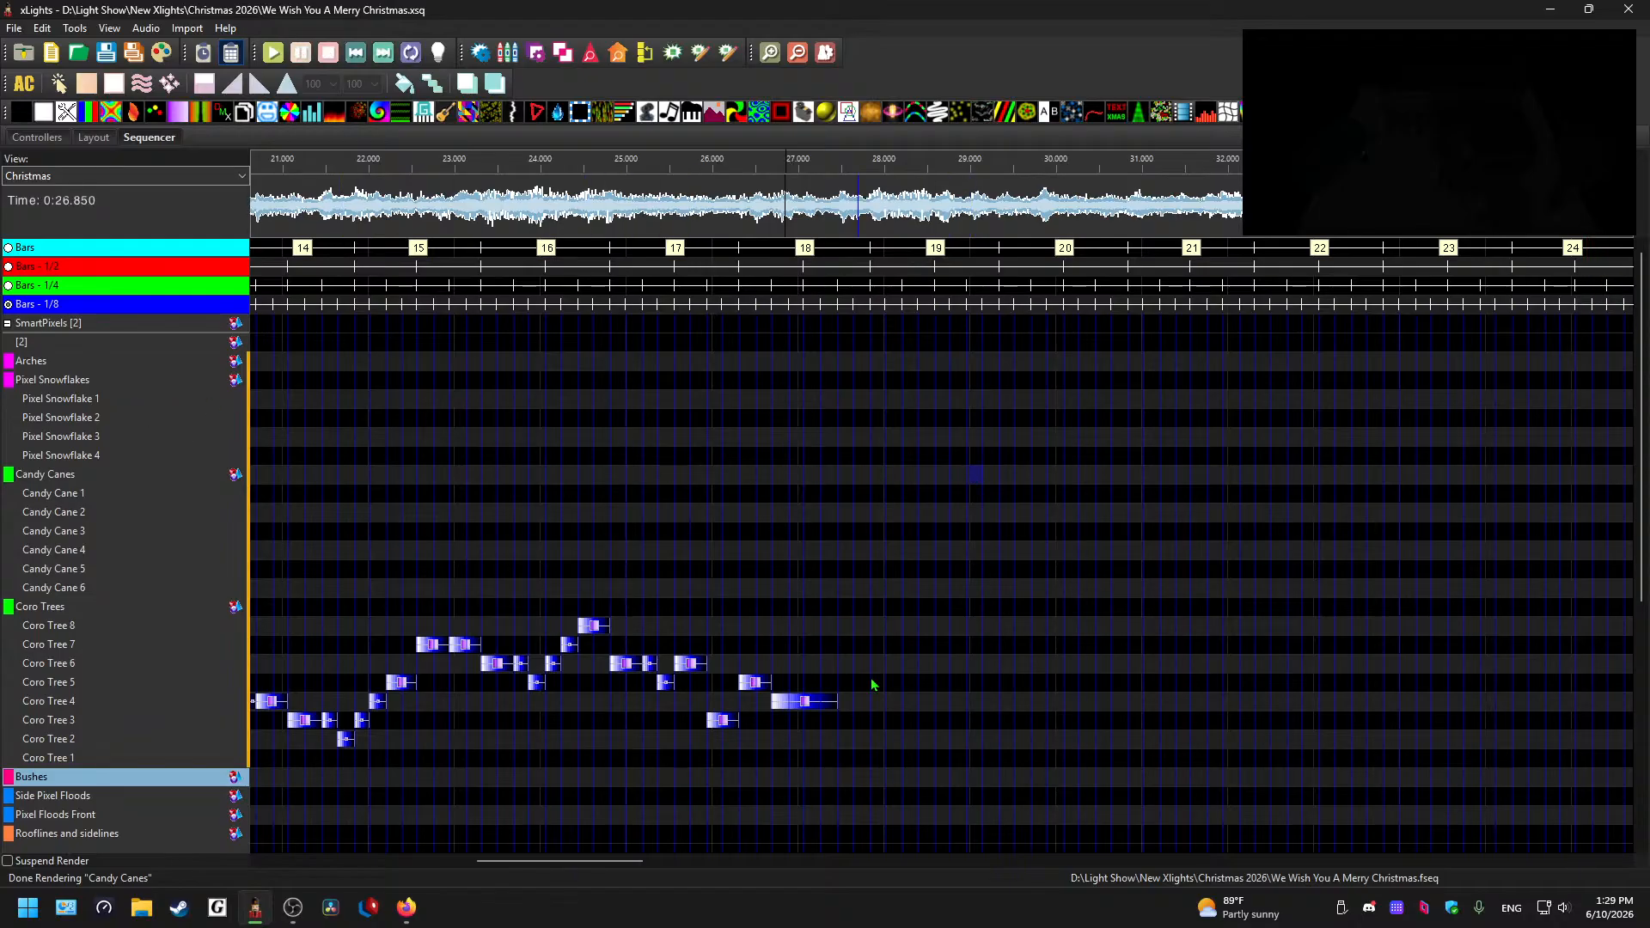
left_click_drag(611, 860, 637, 868)
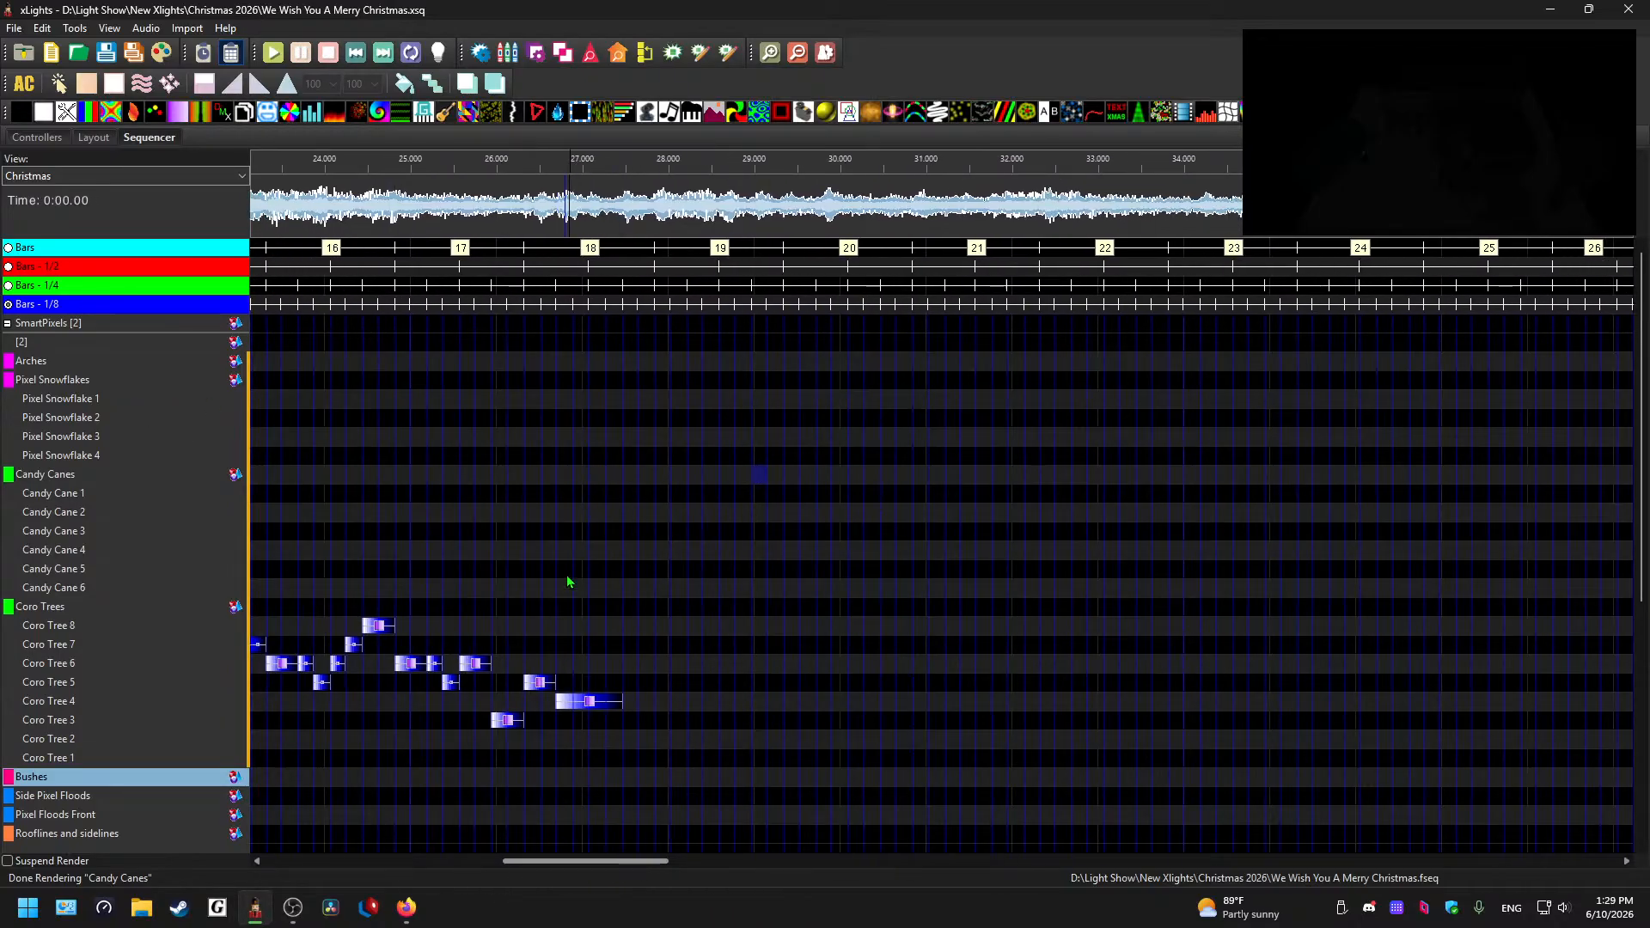
scroll(578, 567, "down", 3)
key("space")
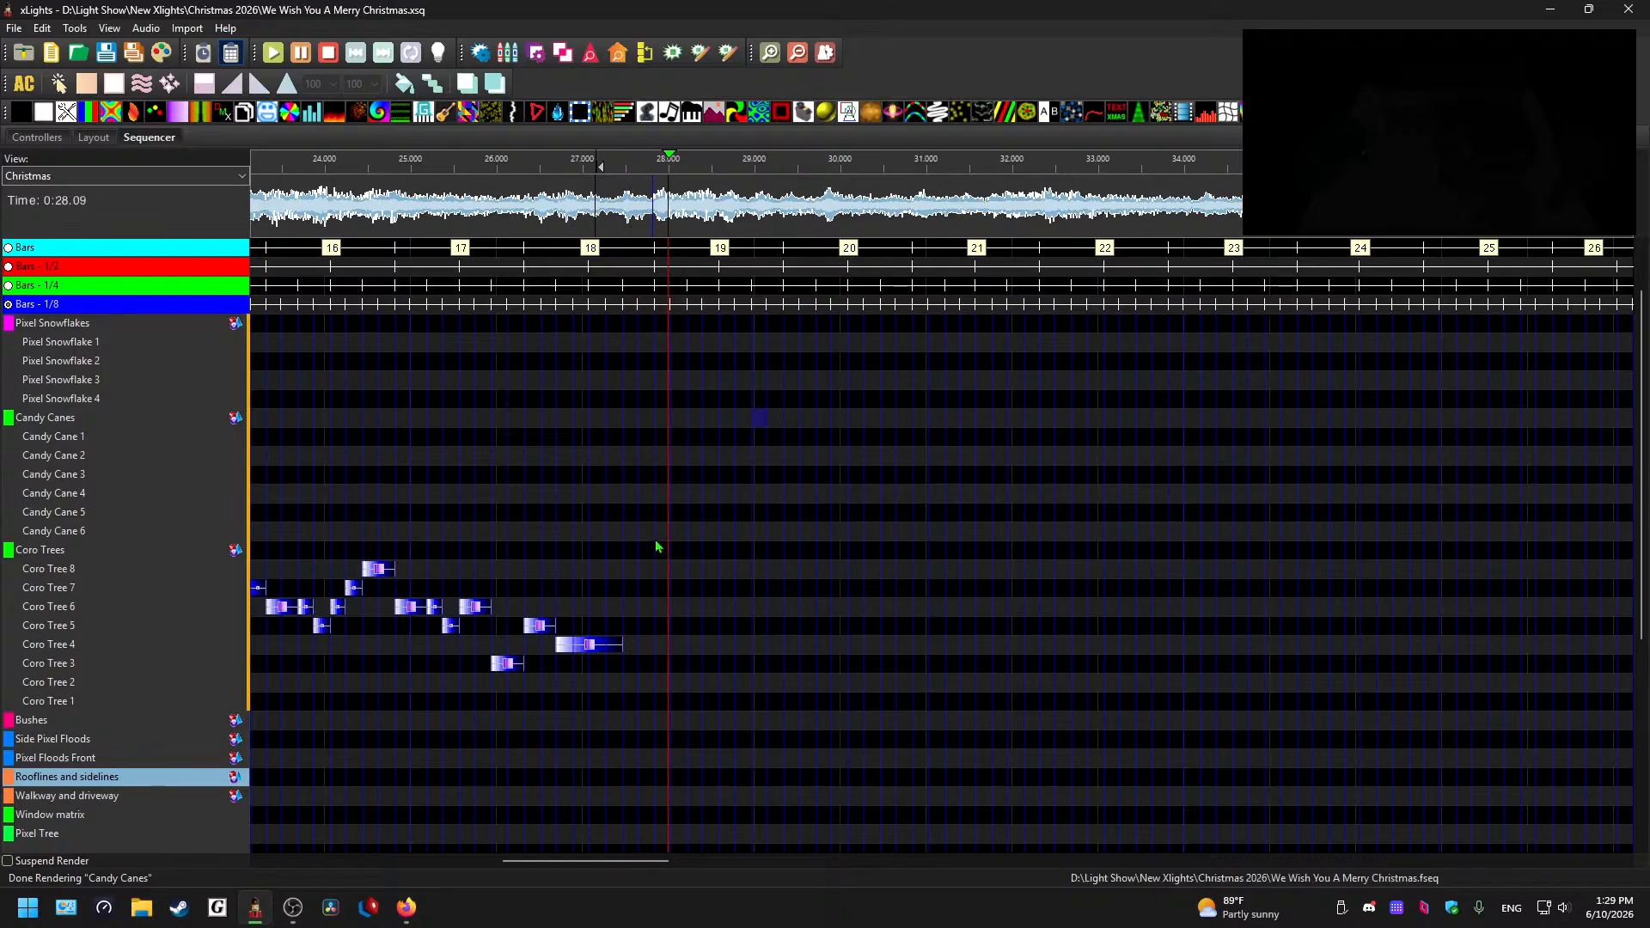
- Play the unsequenced section from about 27.45 s and 27.525 s to find where the next notes fall
scroll(687, 533, "up", 1)
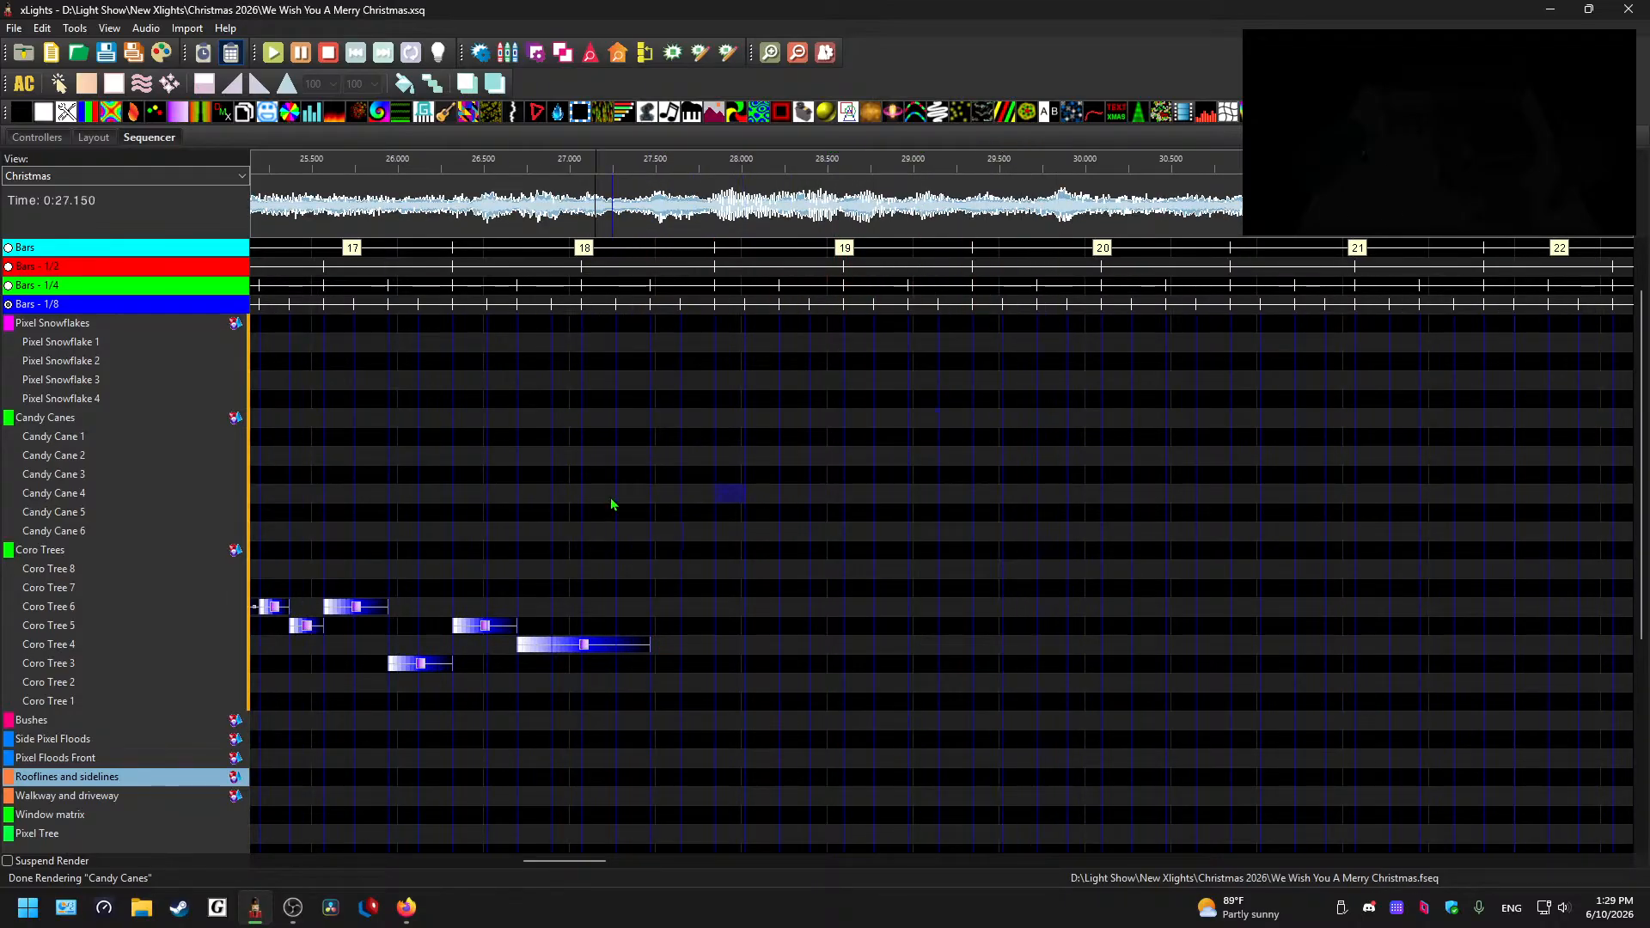
left_click(661, 494)
key("space")
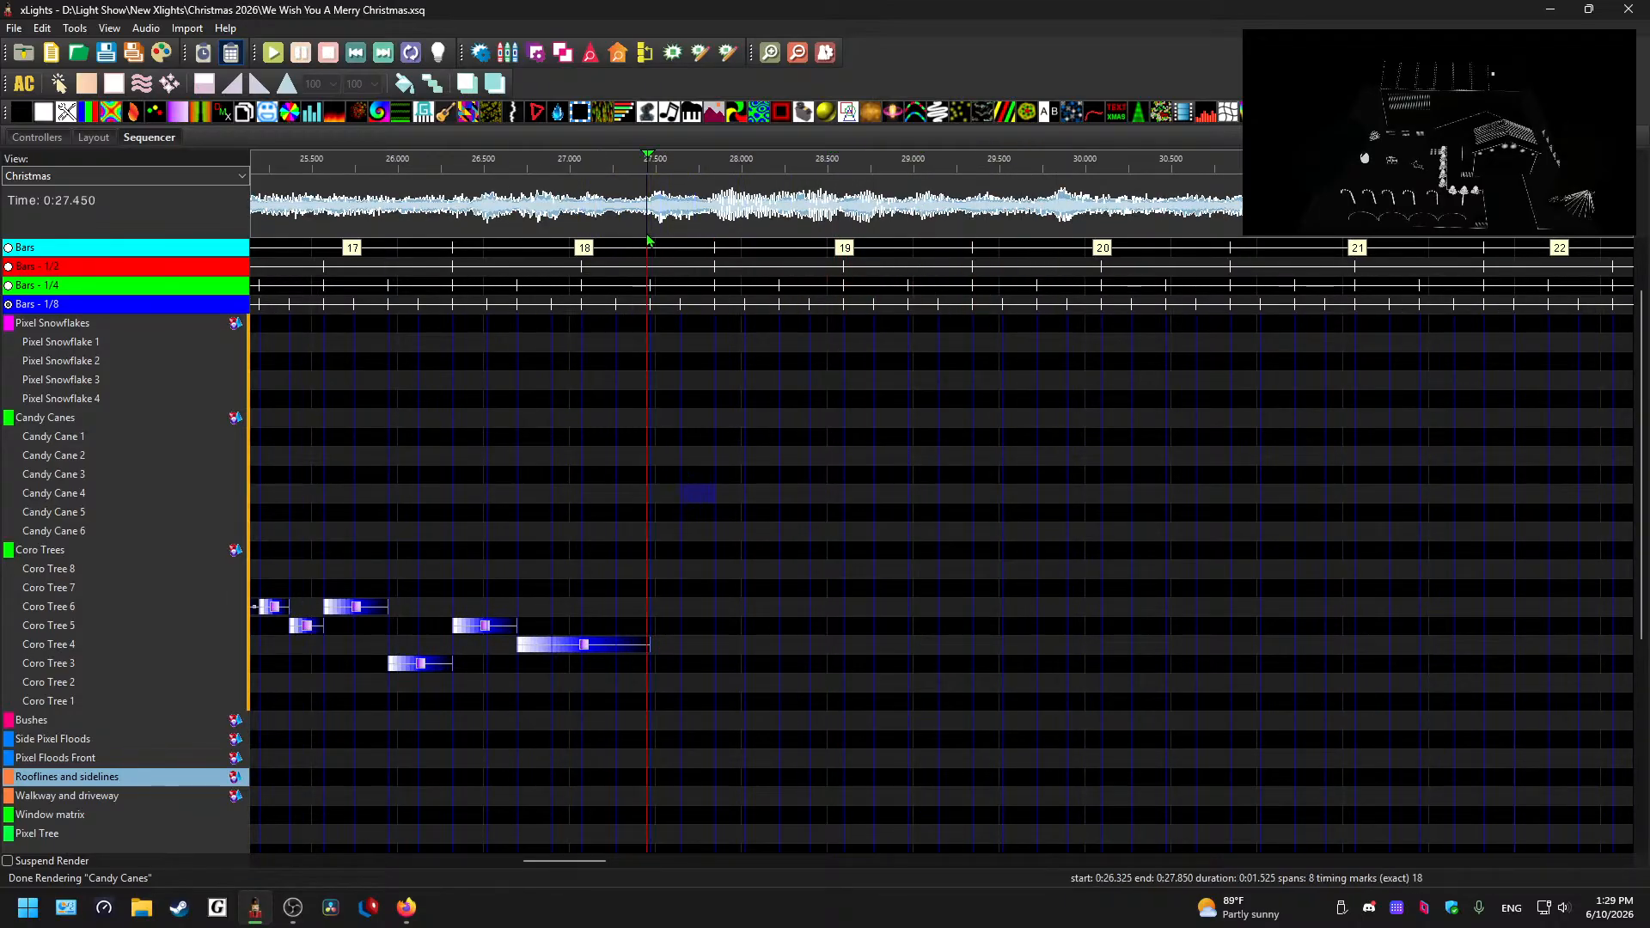
mouse_move(590, 867)
left_mouse_down()
mouse_move(329, 828)
mouse_move(401, 871)
mouse_move(598, 870)
left_mouse_up()
left_click(531, 207)
key("space")
key("space")
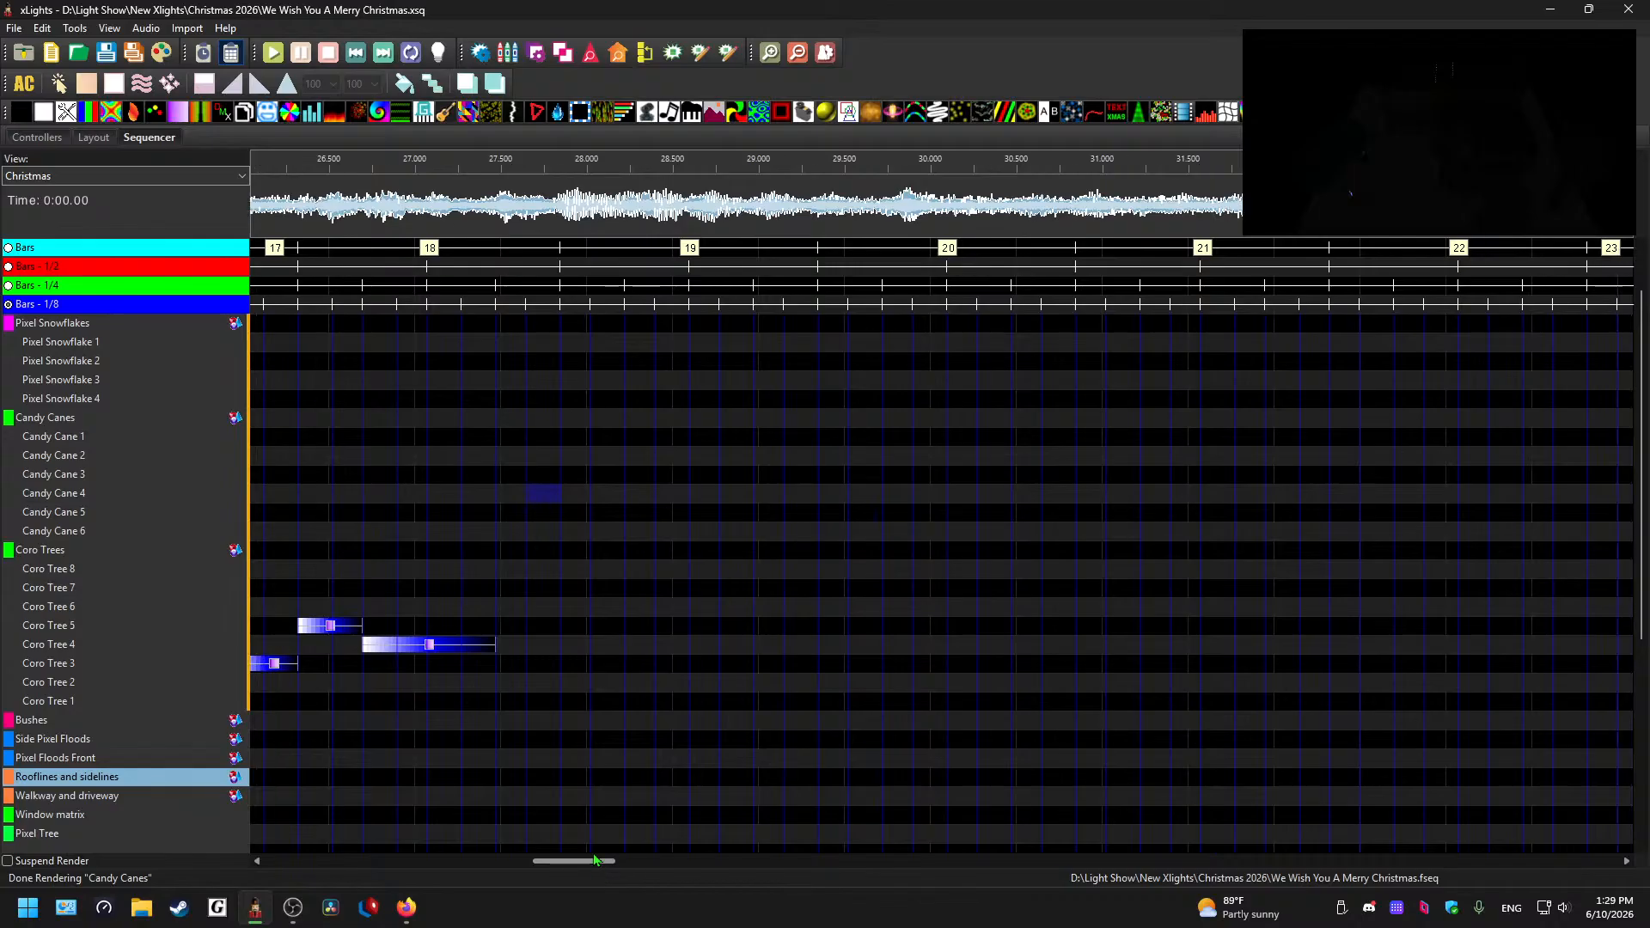
left_click(509, 206)
key("space")
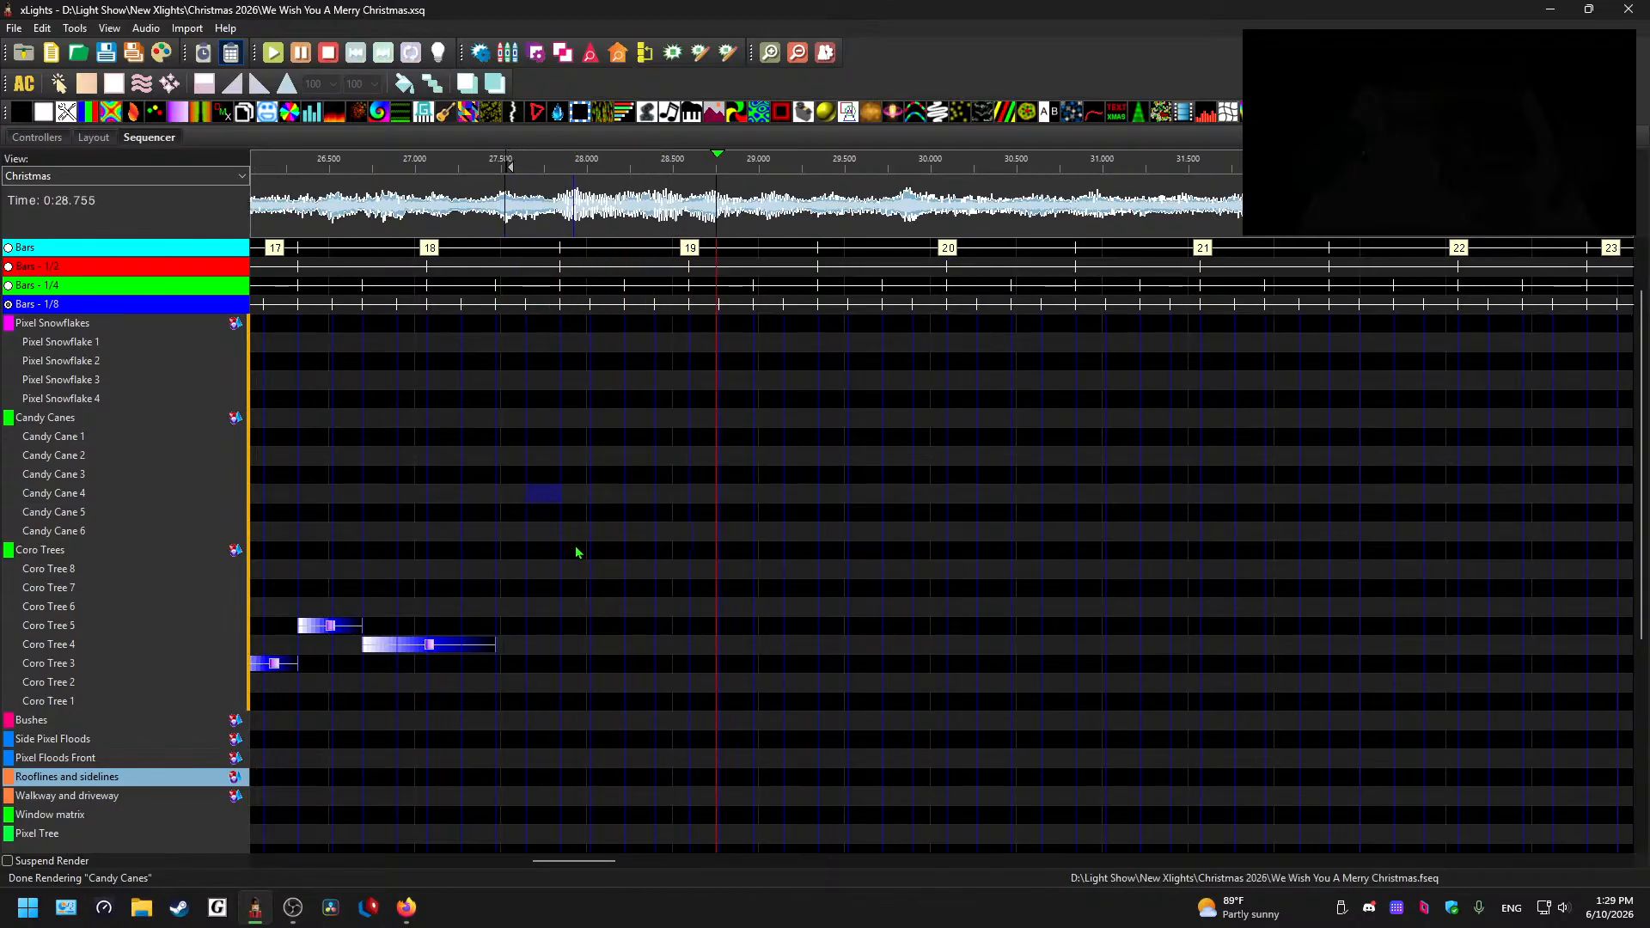
key("space")
- Add a Shockwave effect on Candy Cane 3 starting at 27.650 s and shorten it to end at 28.025 s
scroll(550, 618, "down", 1)
scroll(547, 492, "up", 4)
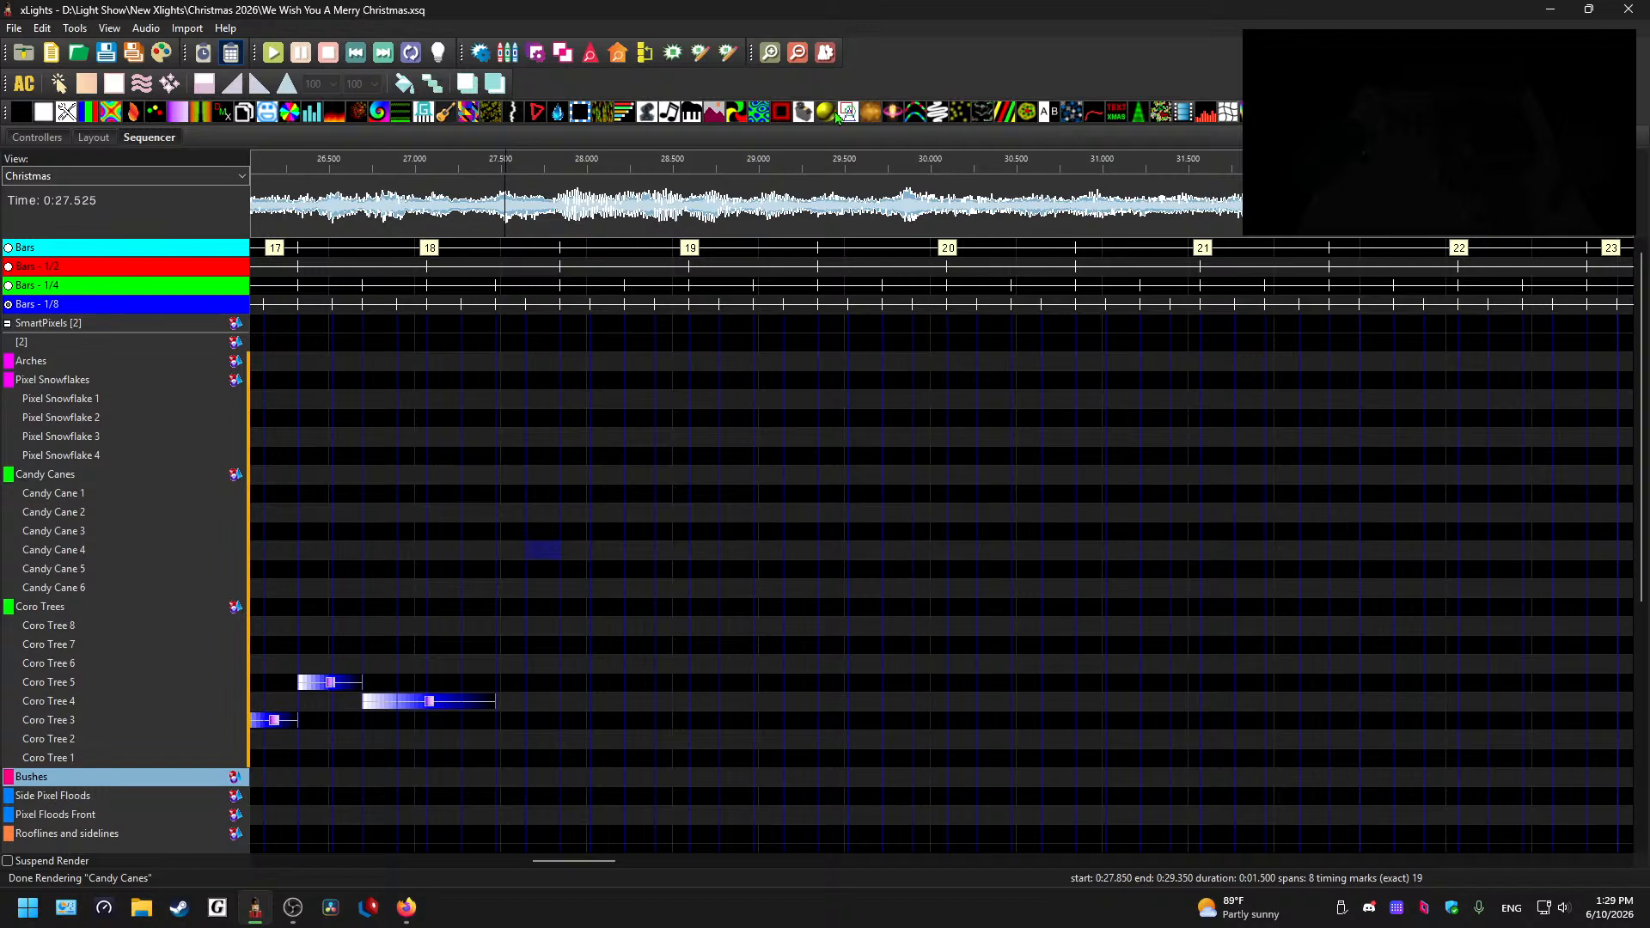
left_click_drag(838, 116, 637, 529)
left_click(583, 531)
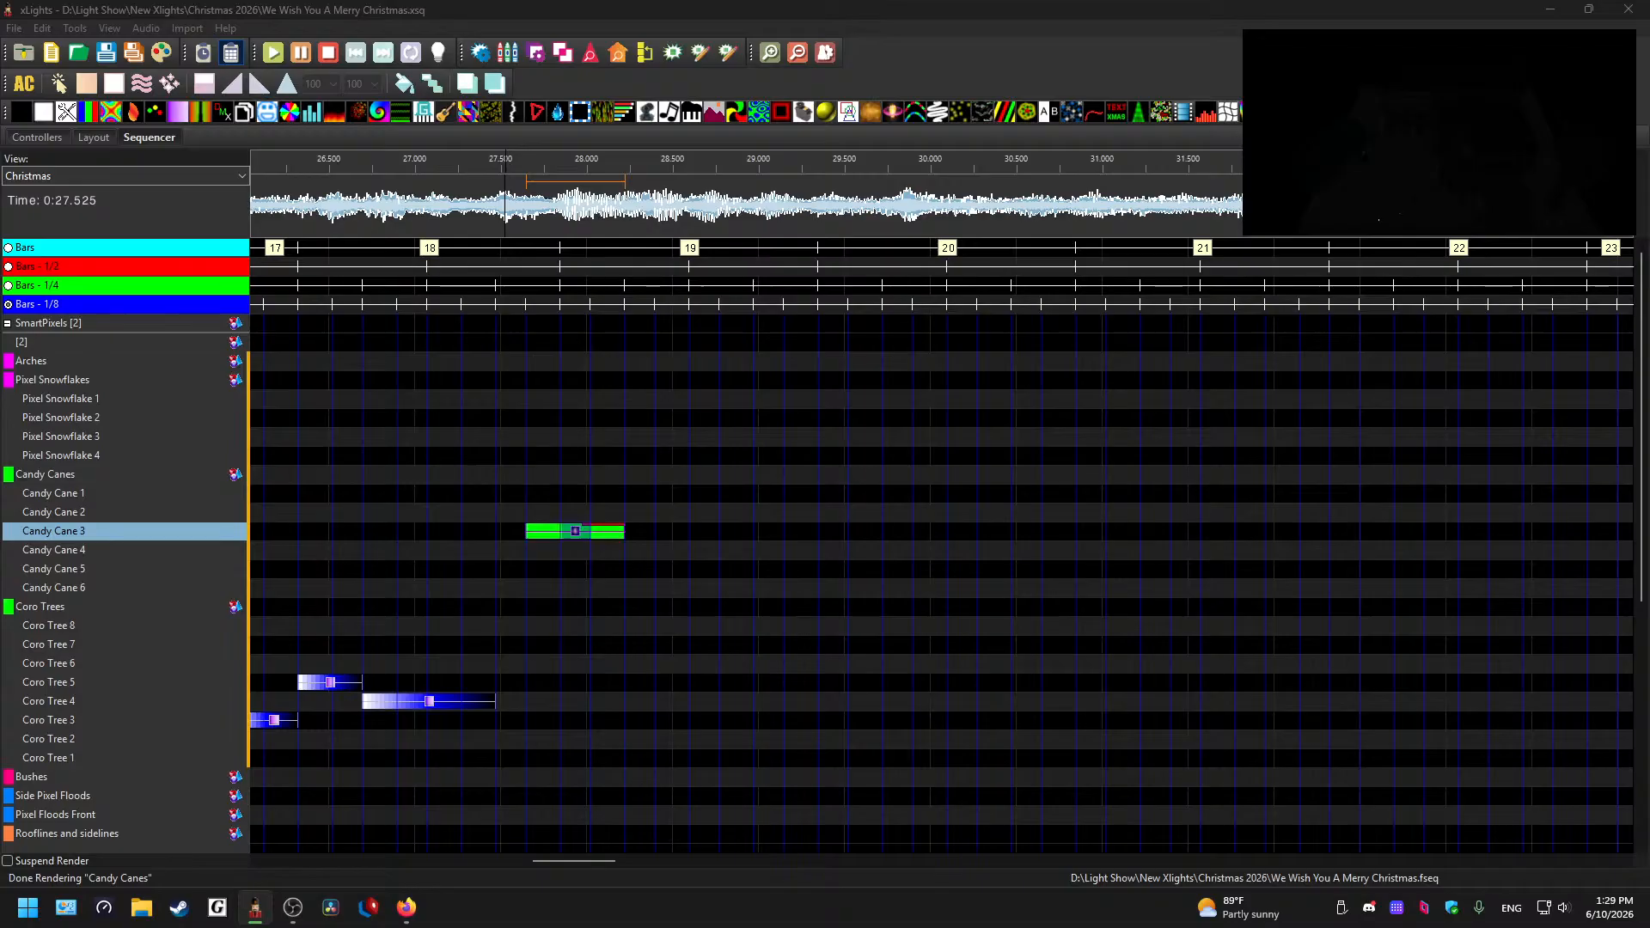
left_click(559, 533)
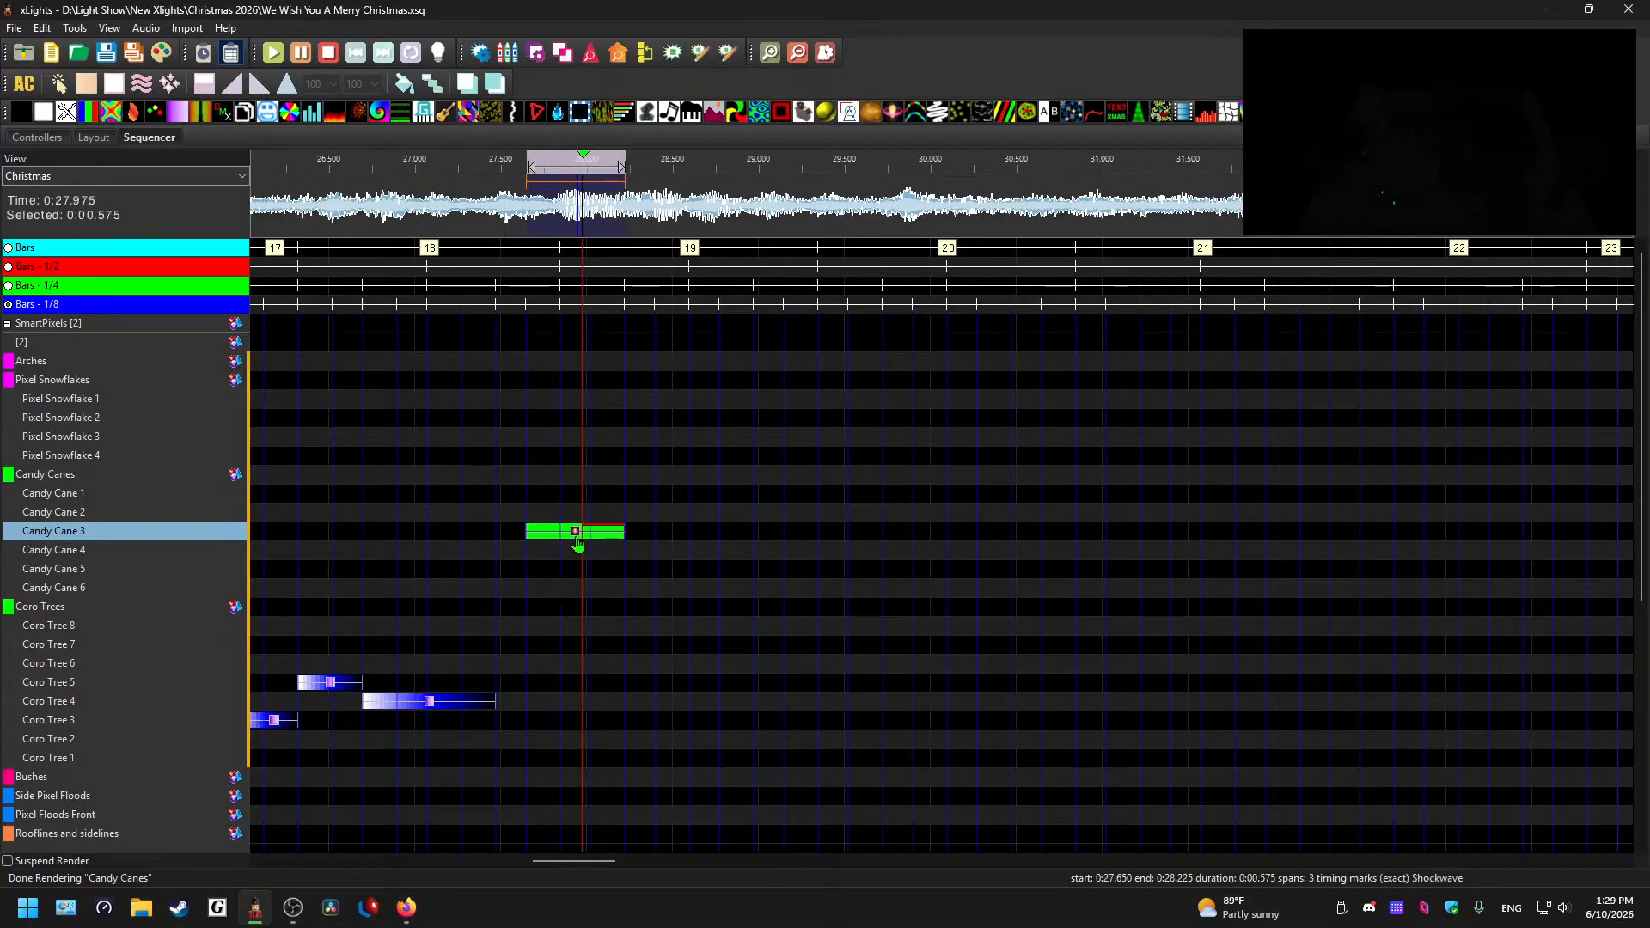
left_click_drag(624, 533, 590, 534)
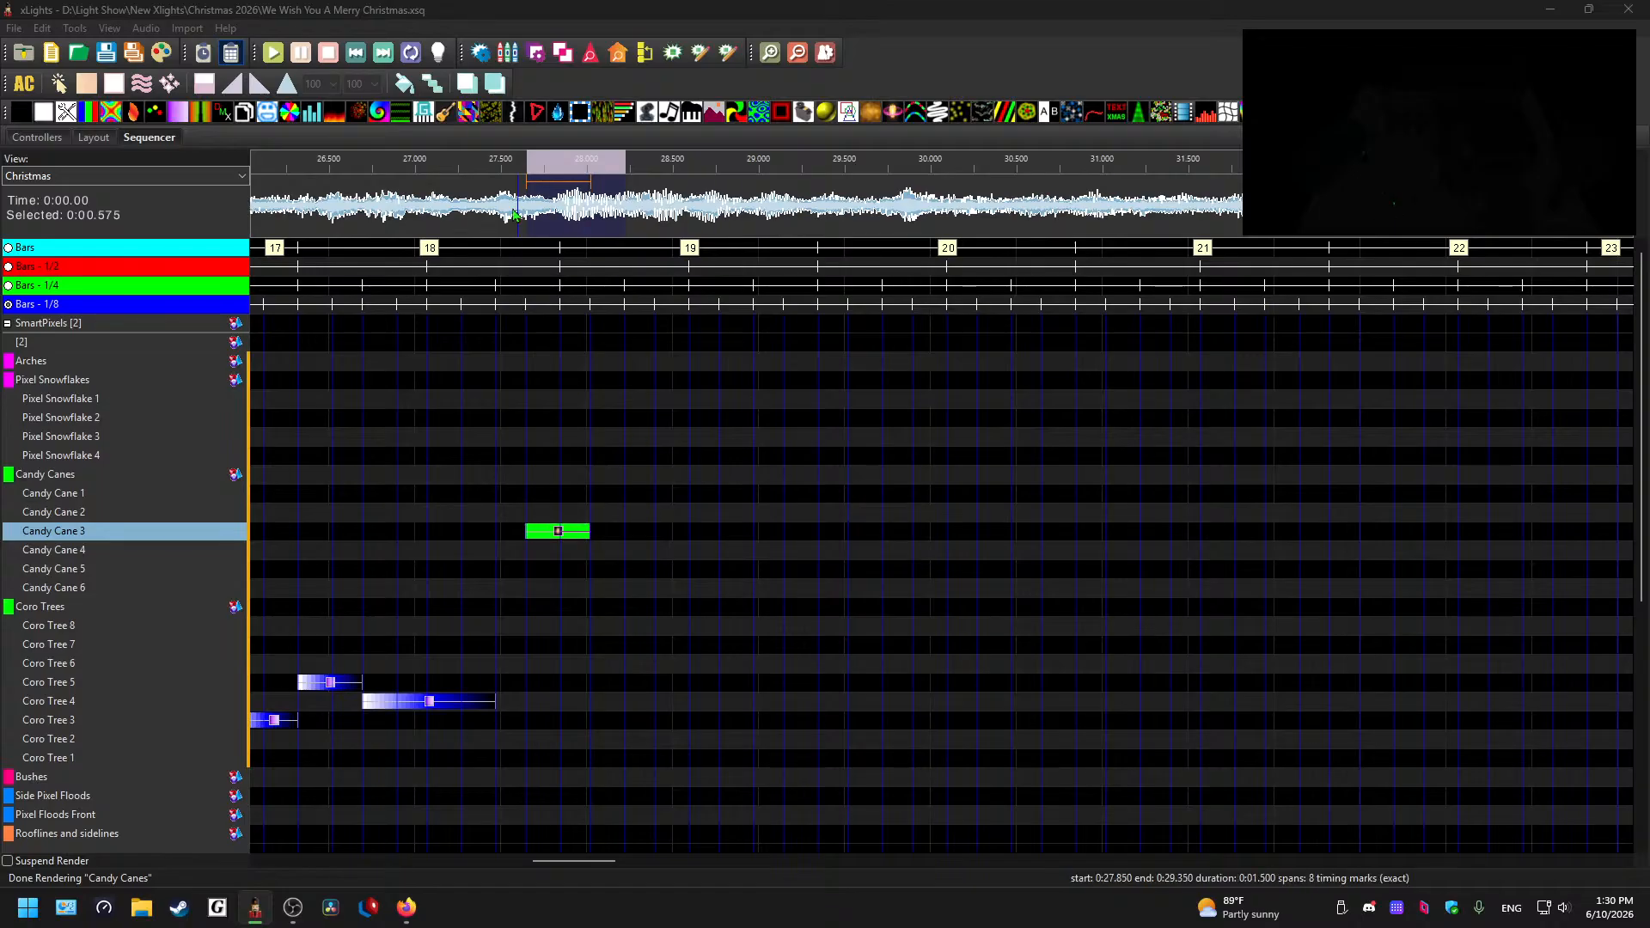
- Play from 27.525 s and 27.500 s to check the Candy Cane 3 Shockwave's timing against the music
left_click(507, 404)
key("space")
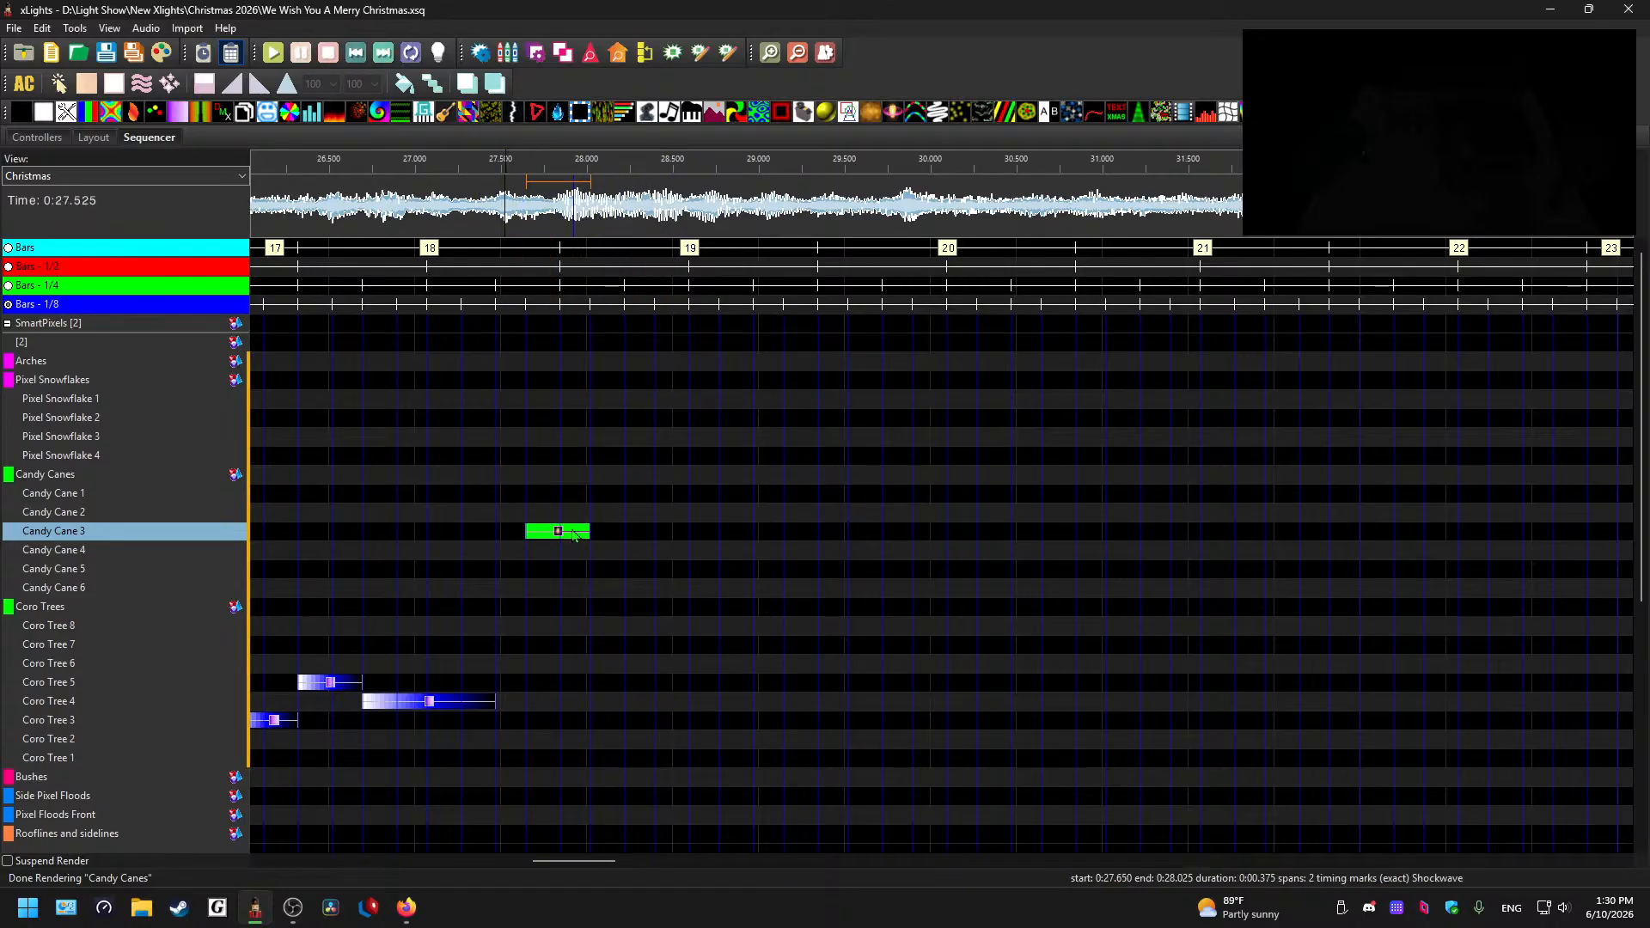
key("space")
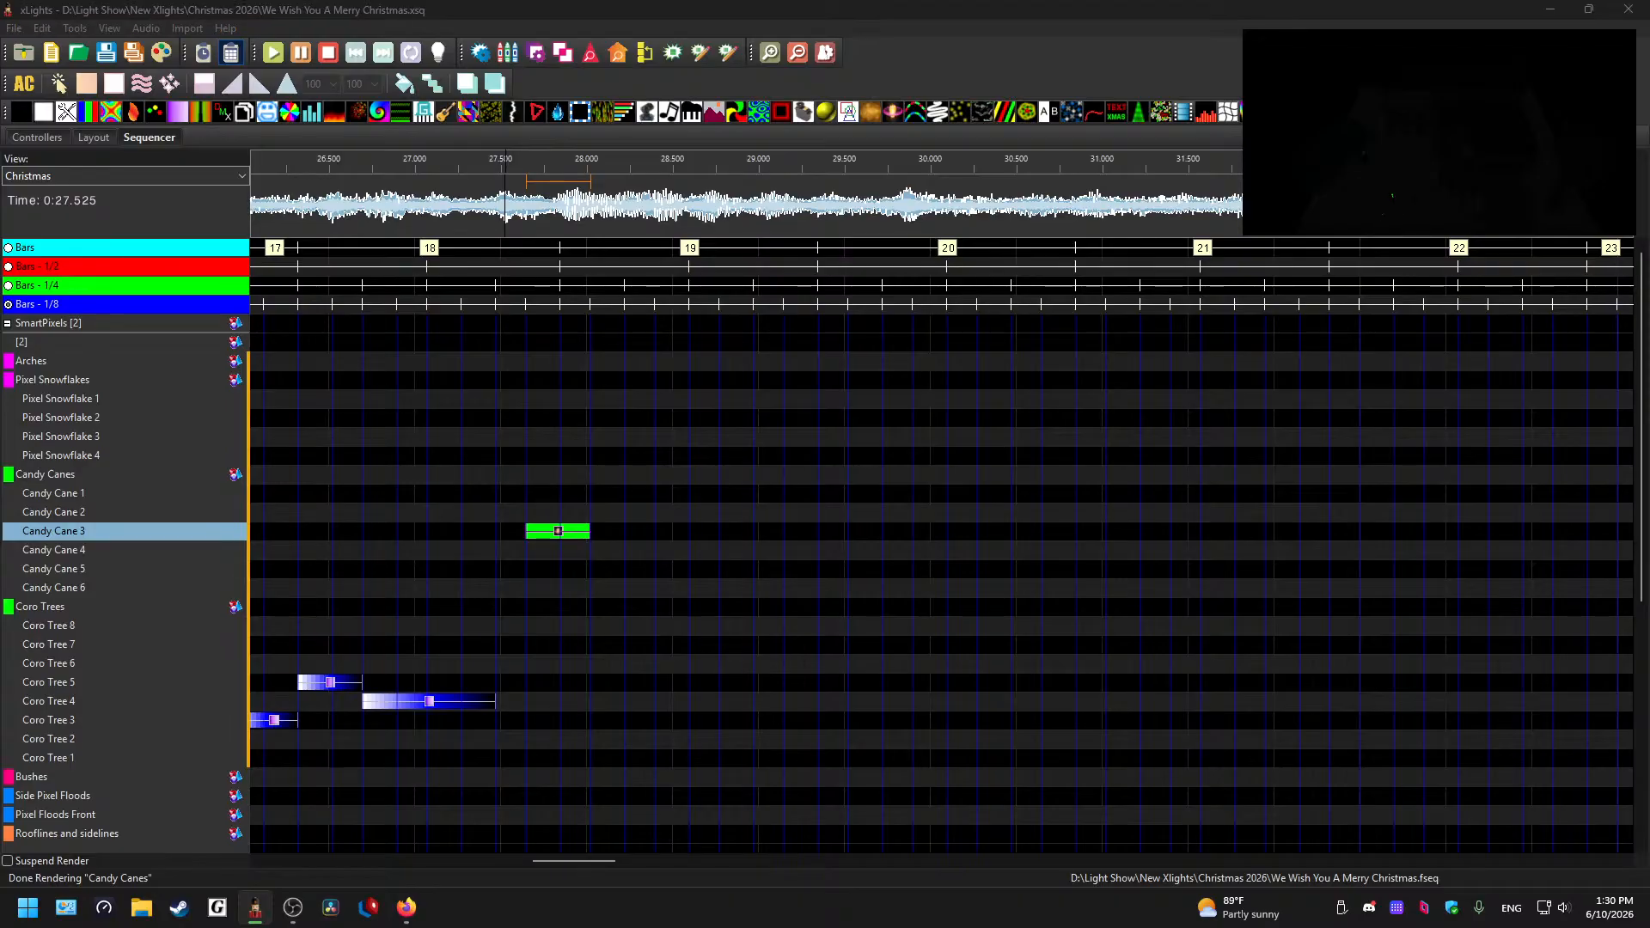
left_click(500, 208)
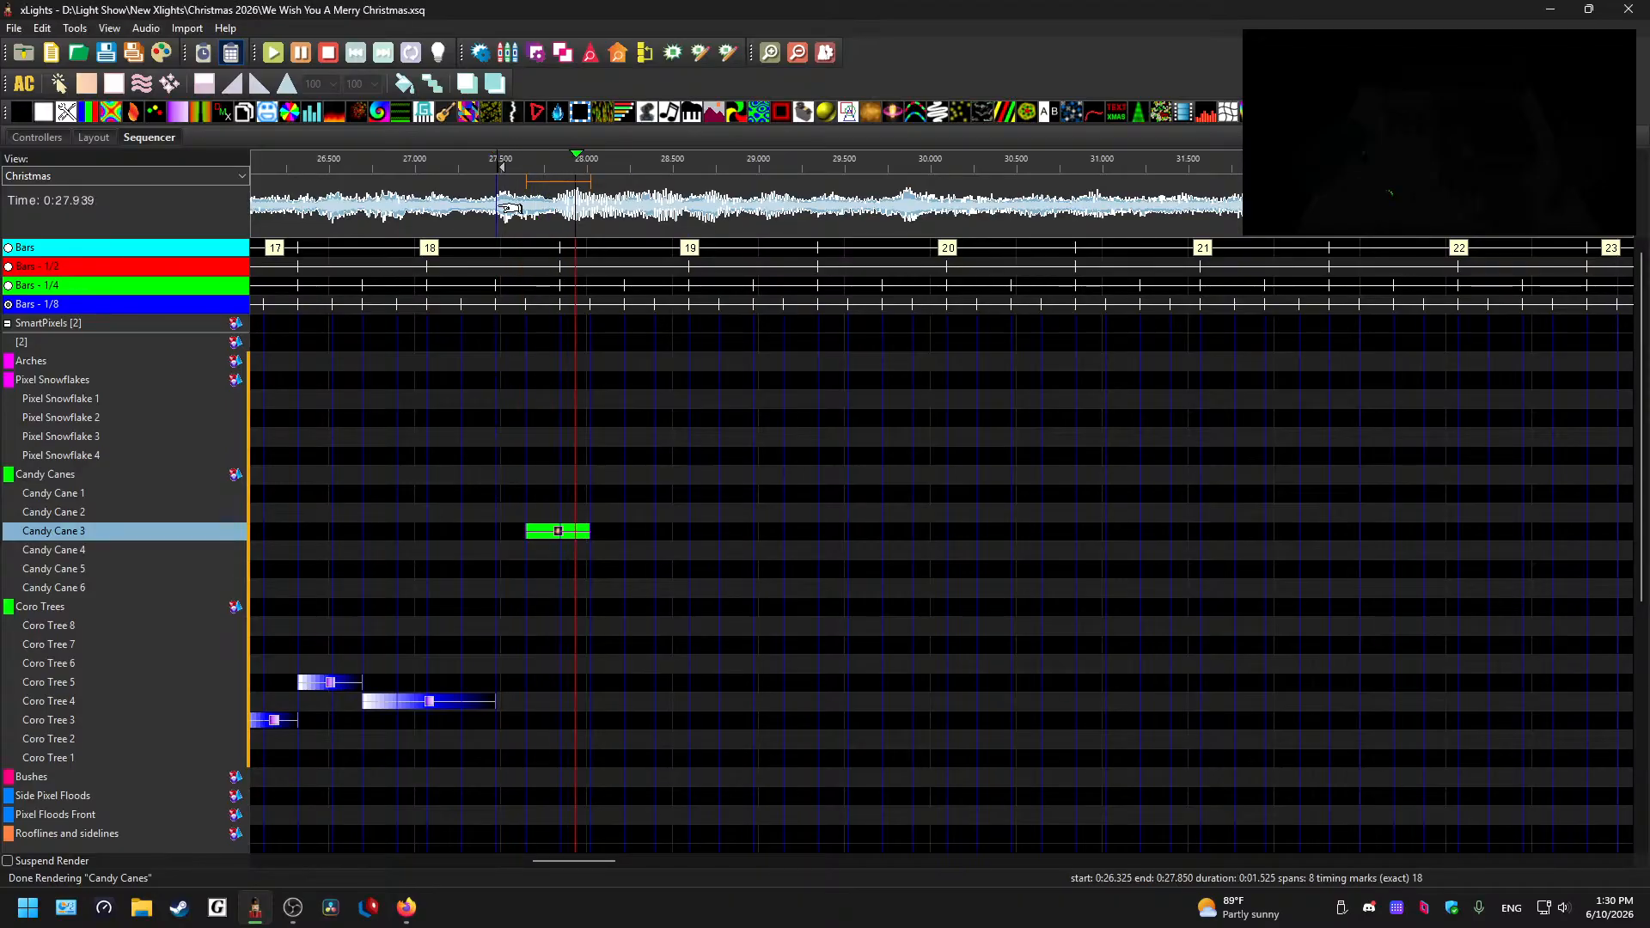
- Retime the Candy Cane 3 Shockwave to span 27.475 s to 27.850 s and play it from 27.375 s
left_click(558, 531)
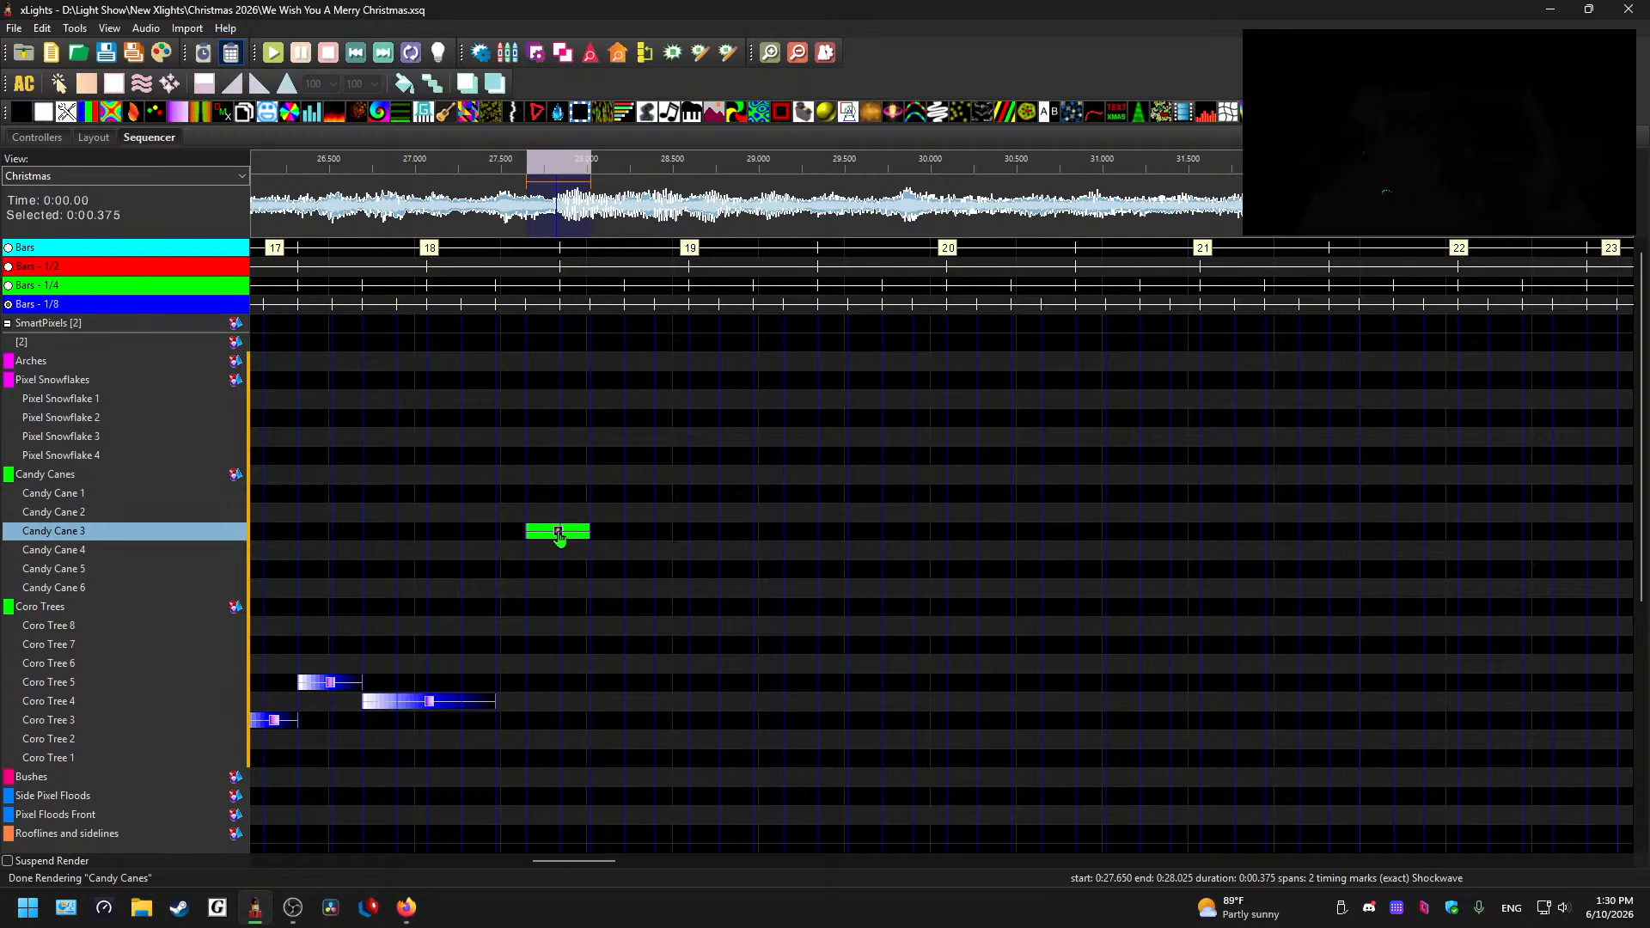
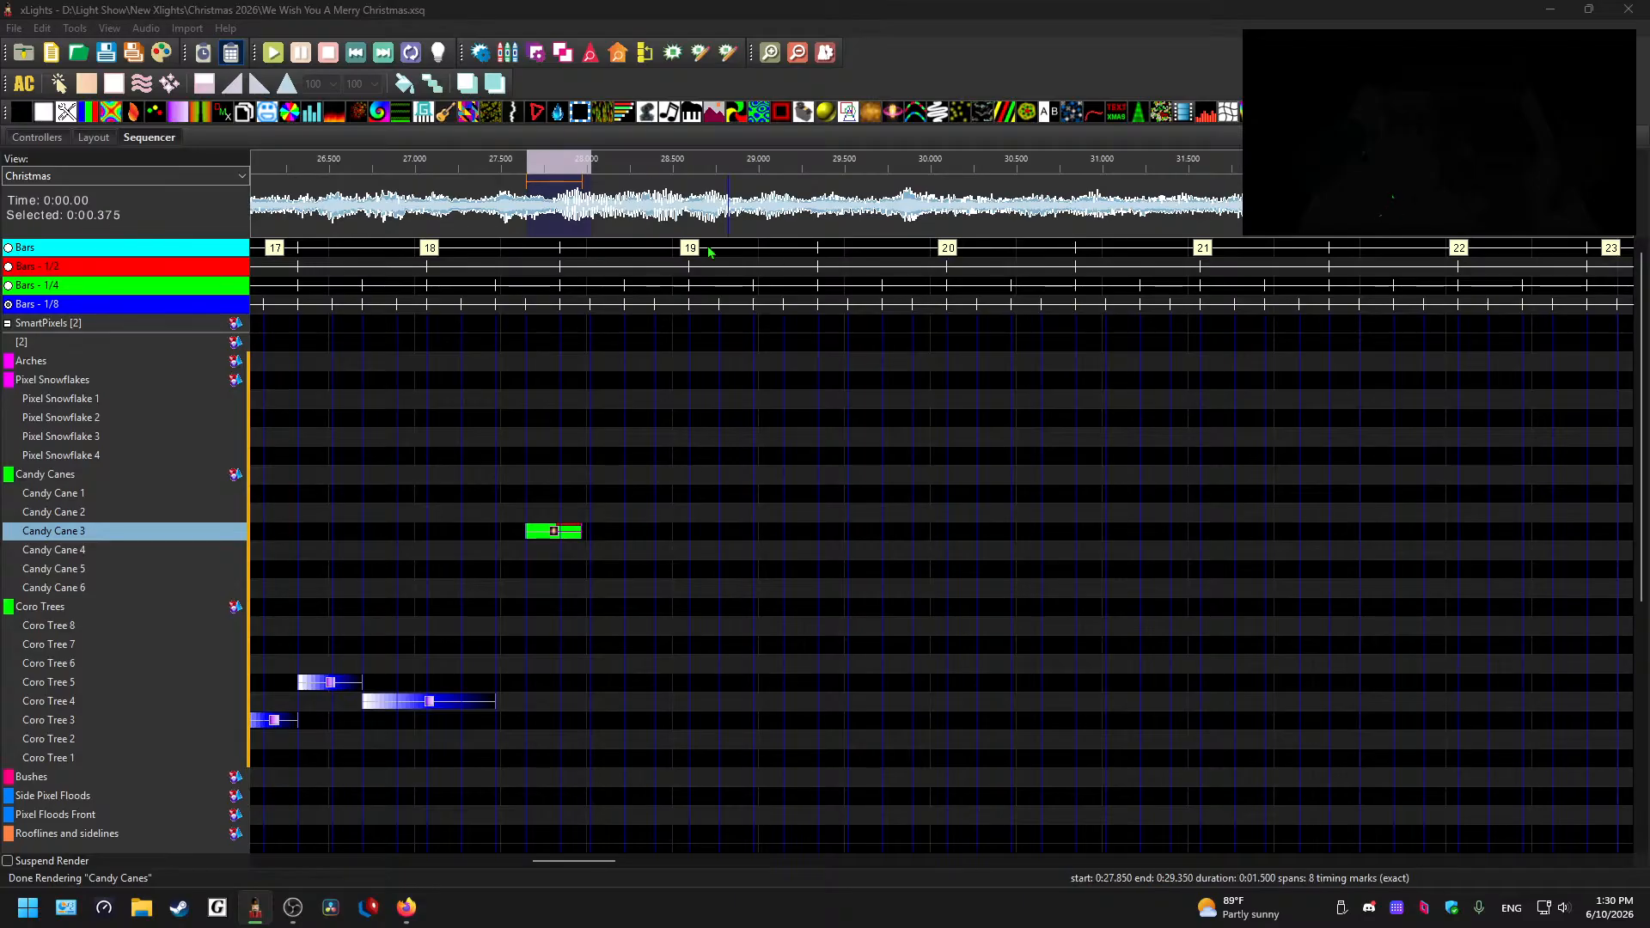
left_click(526, 204)
left_click(556, 535)
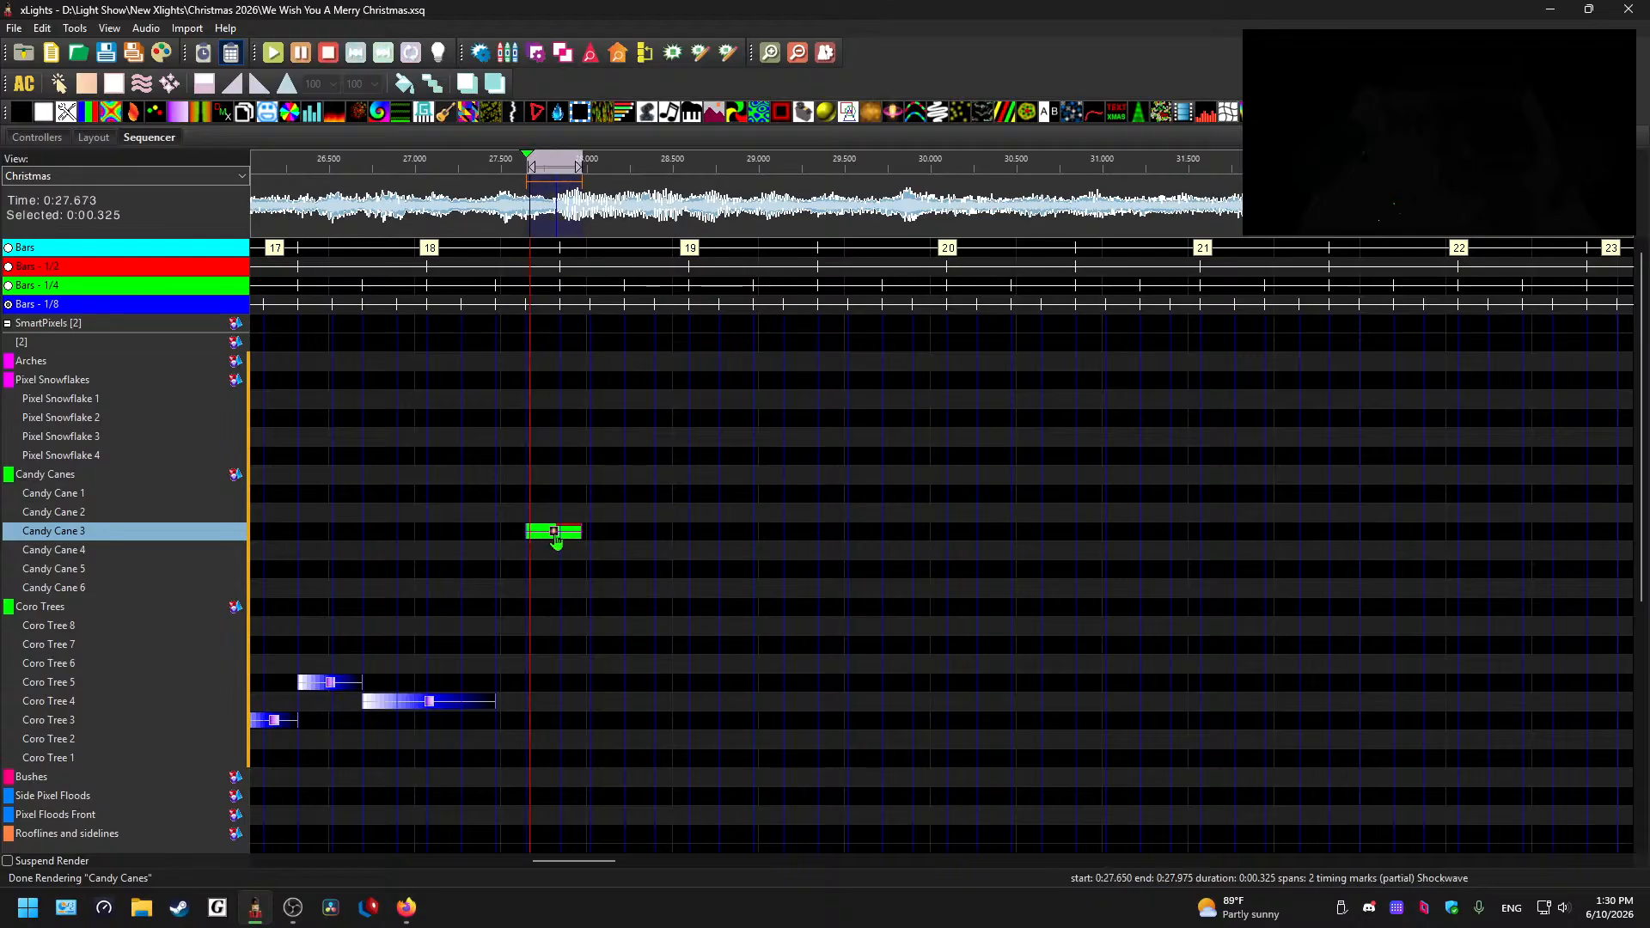
left_click(491, 254)
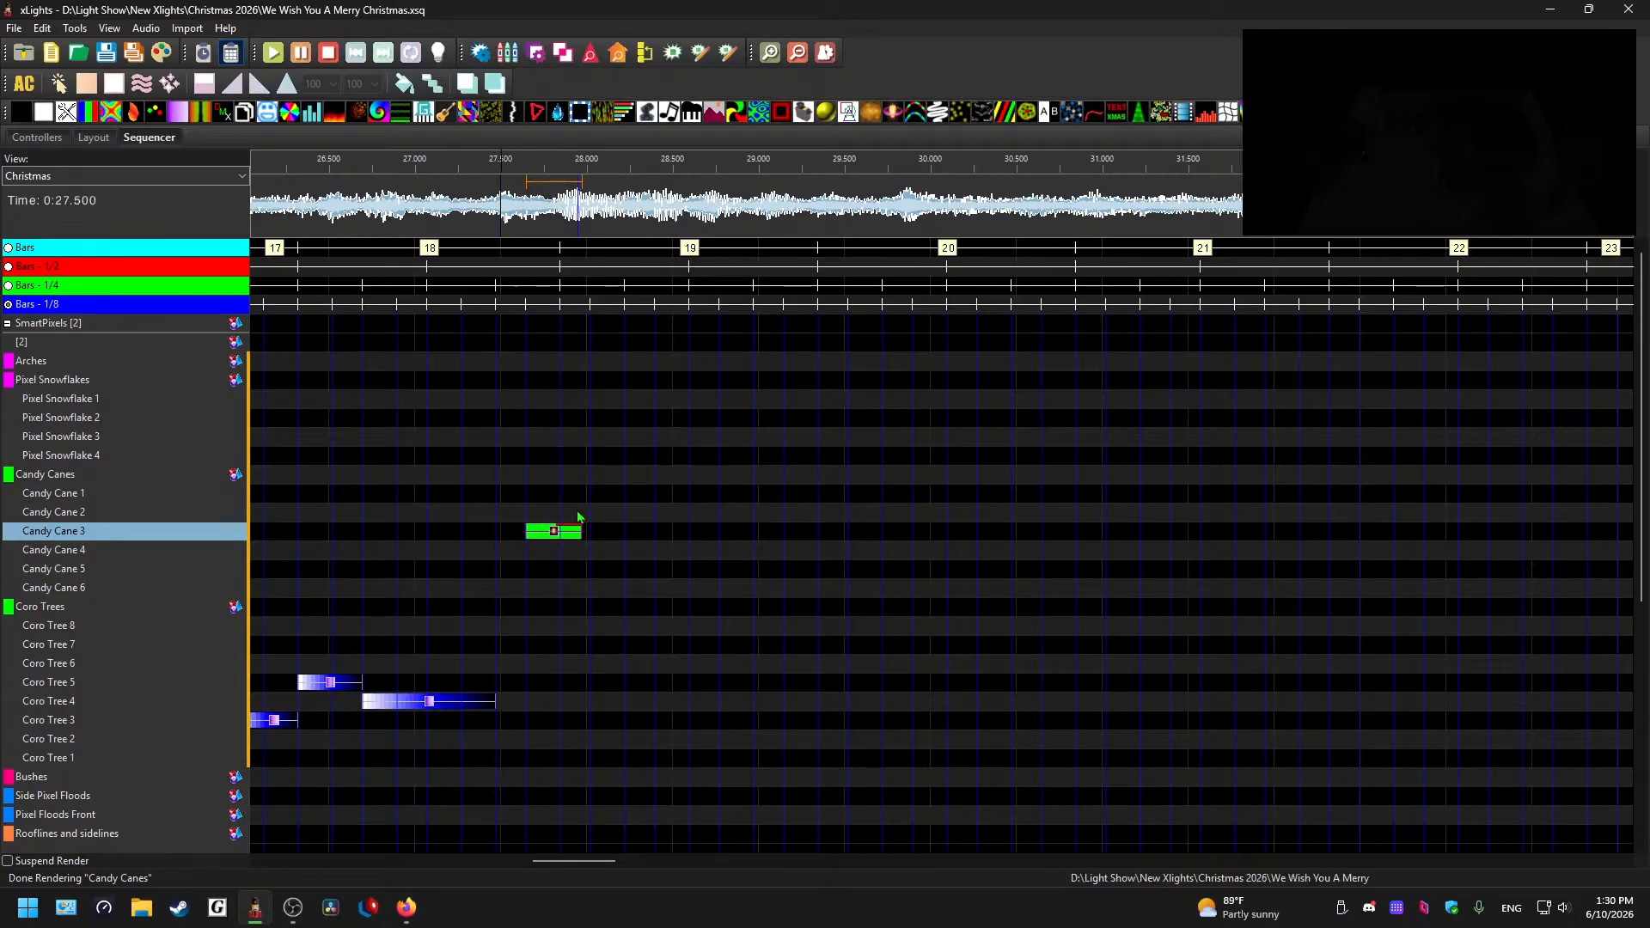
left_click_drag(550, 533, 568, 532)
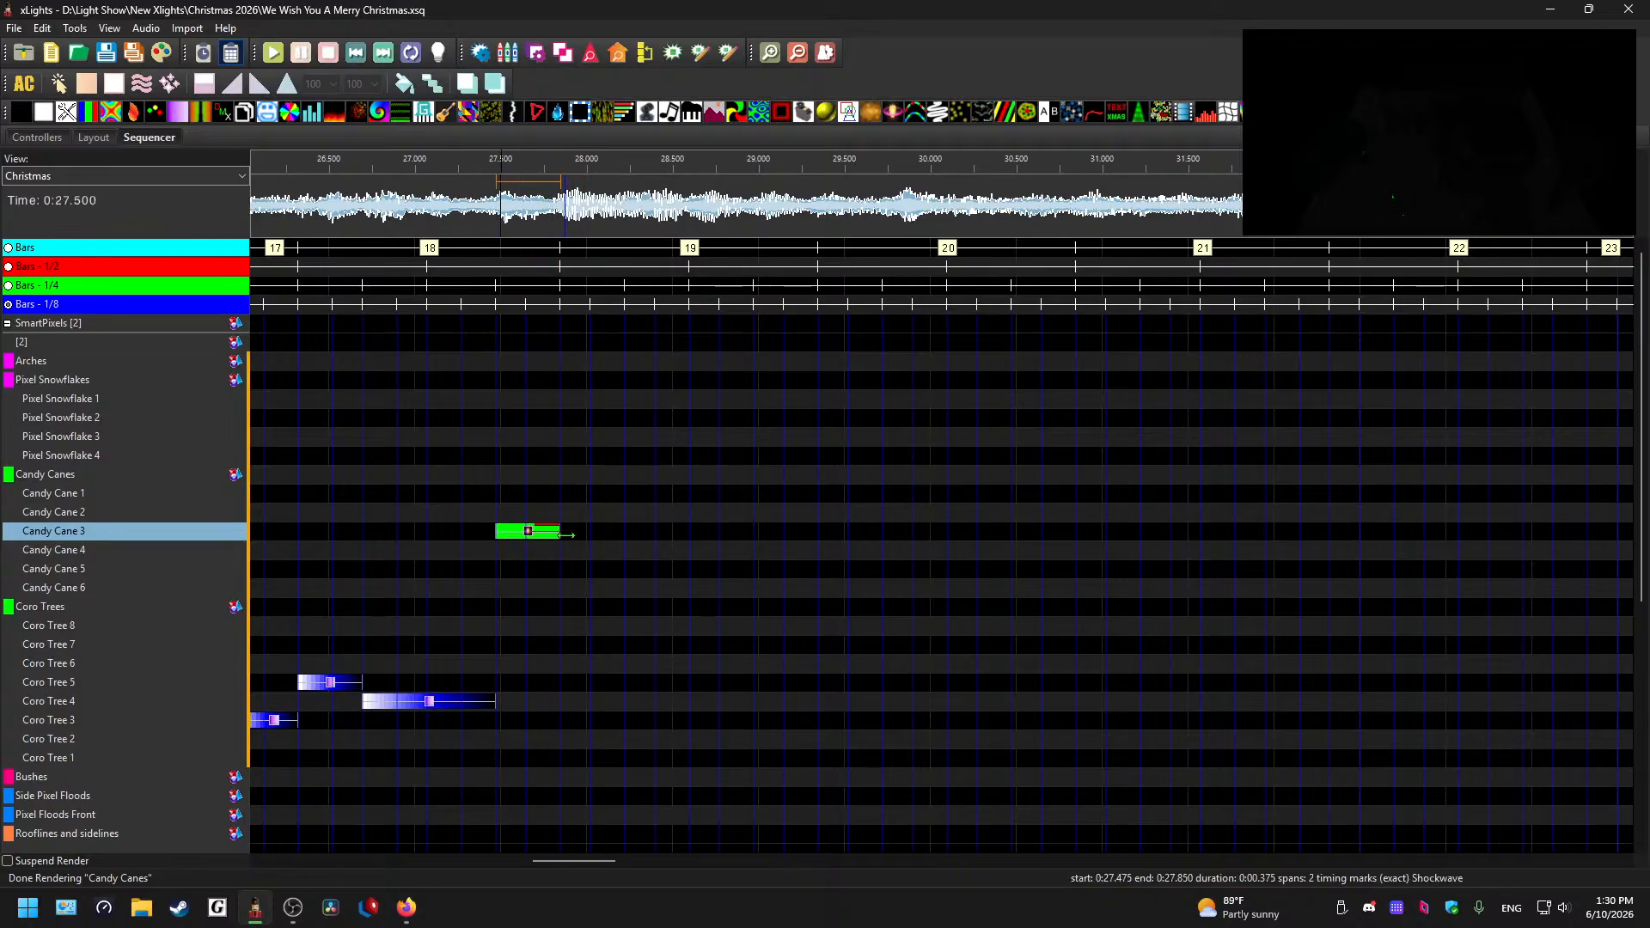
key("space")
key("space")
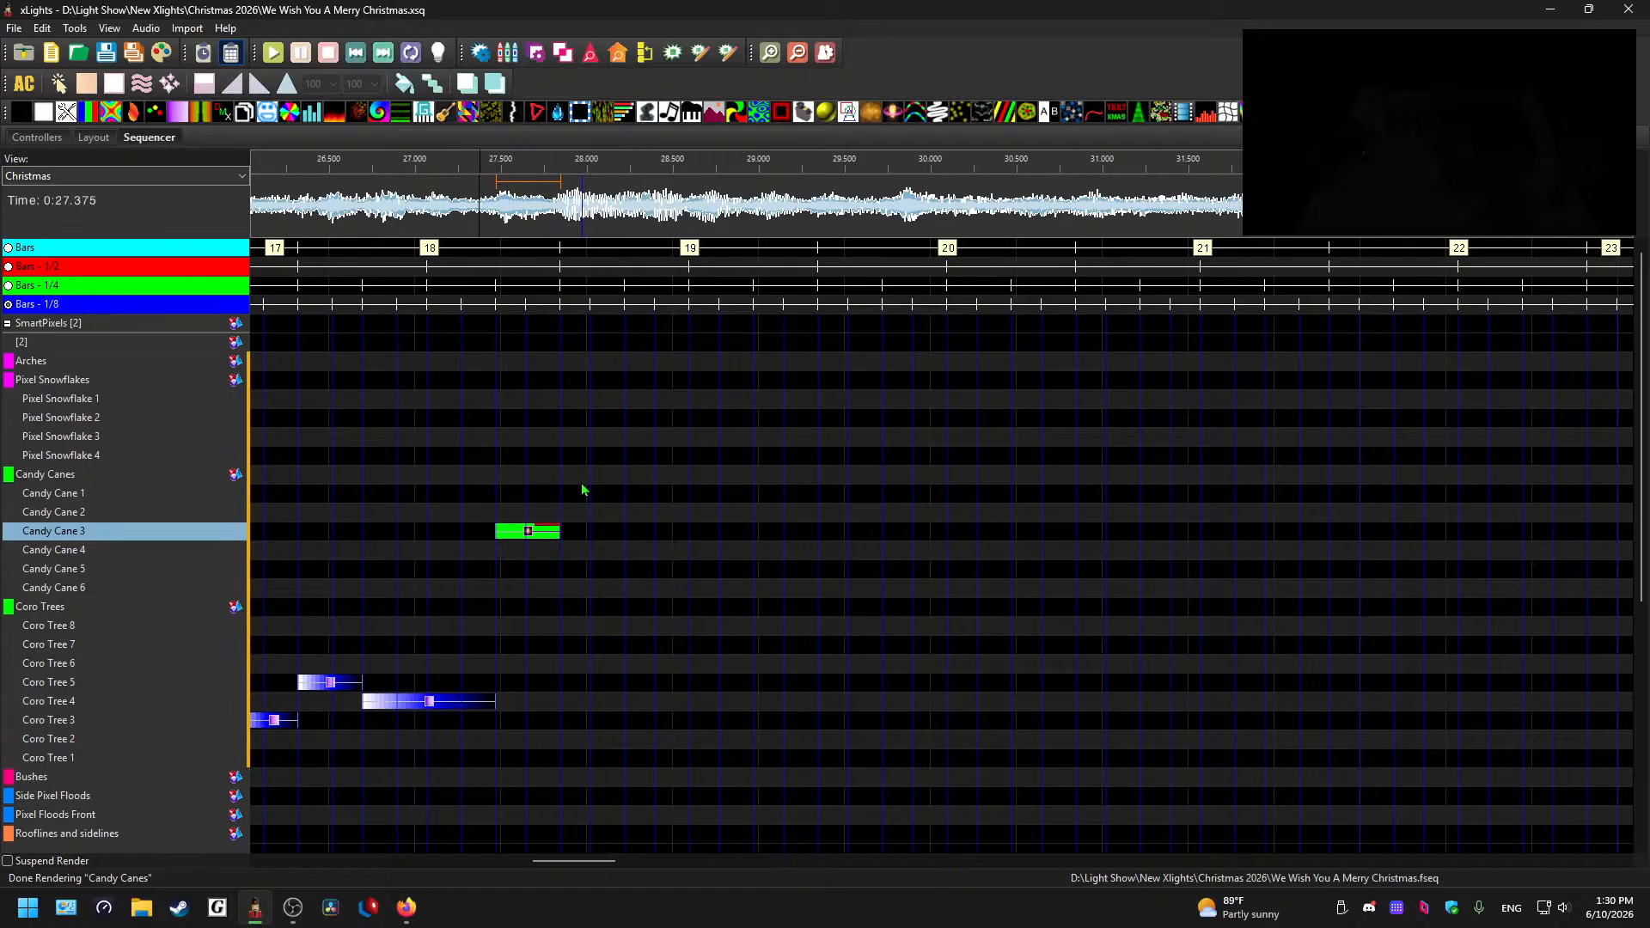
- Move the Shockwave from Candy Cane 3 up to Candy Cane 1 and play the music that follows from 27.850 s
scroll(608, 471, "up", 2)
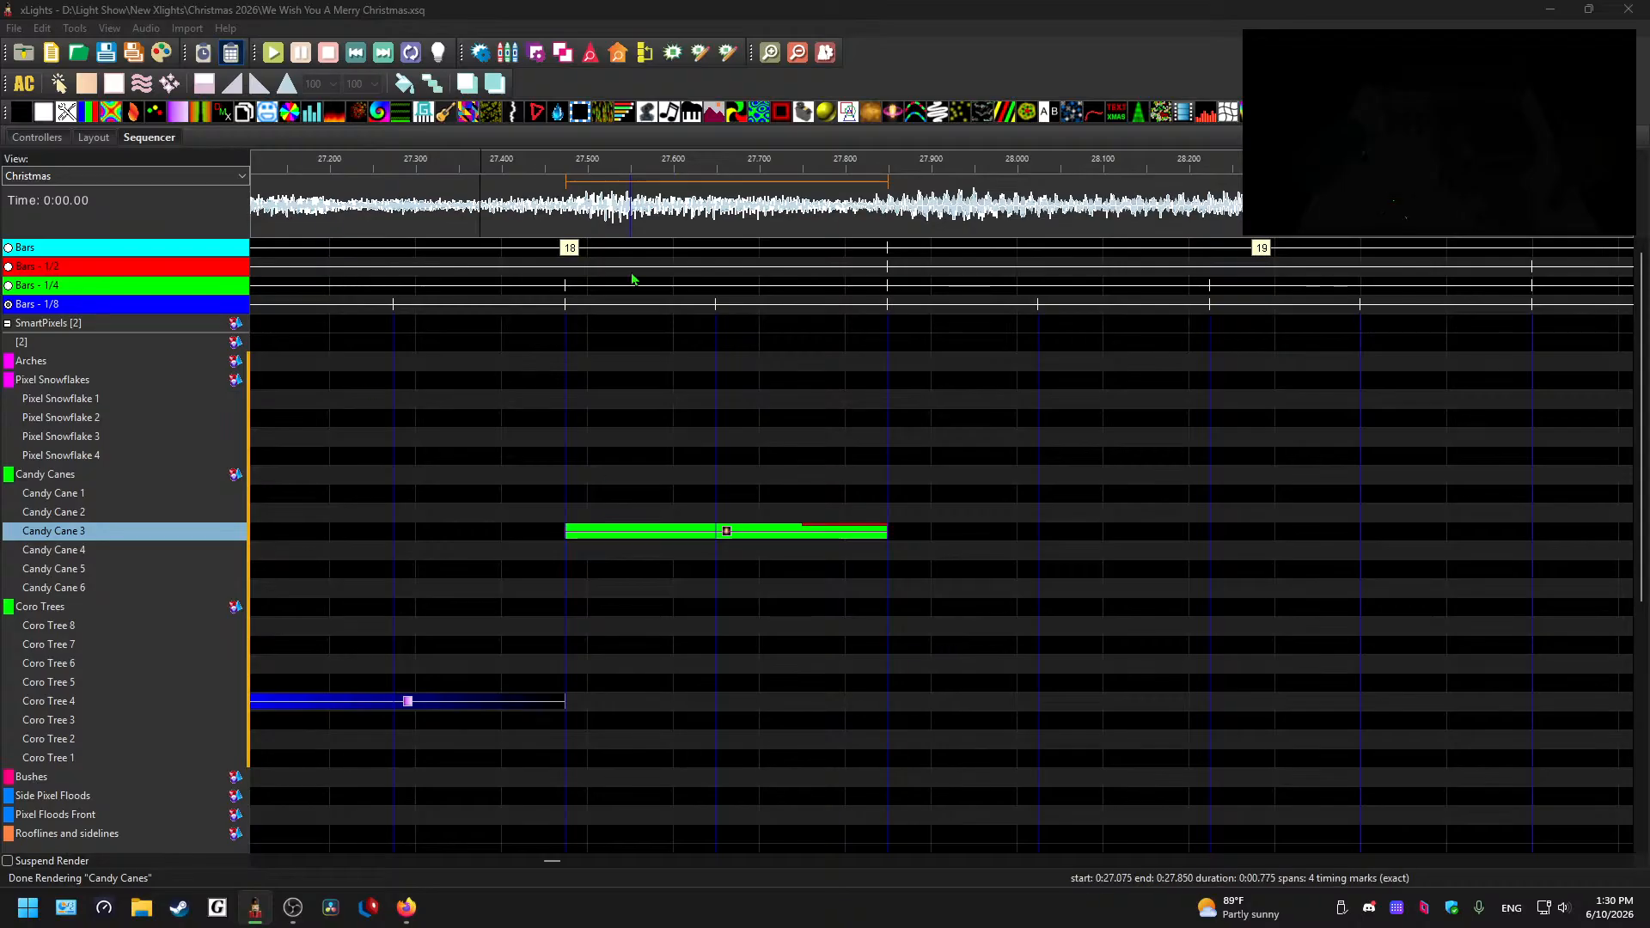
left_click(528, 204)
left_click(726, 533)
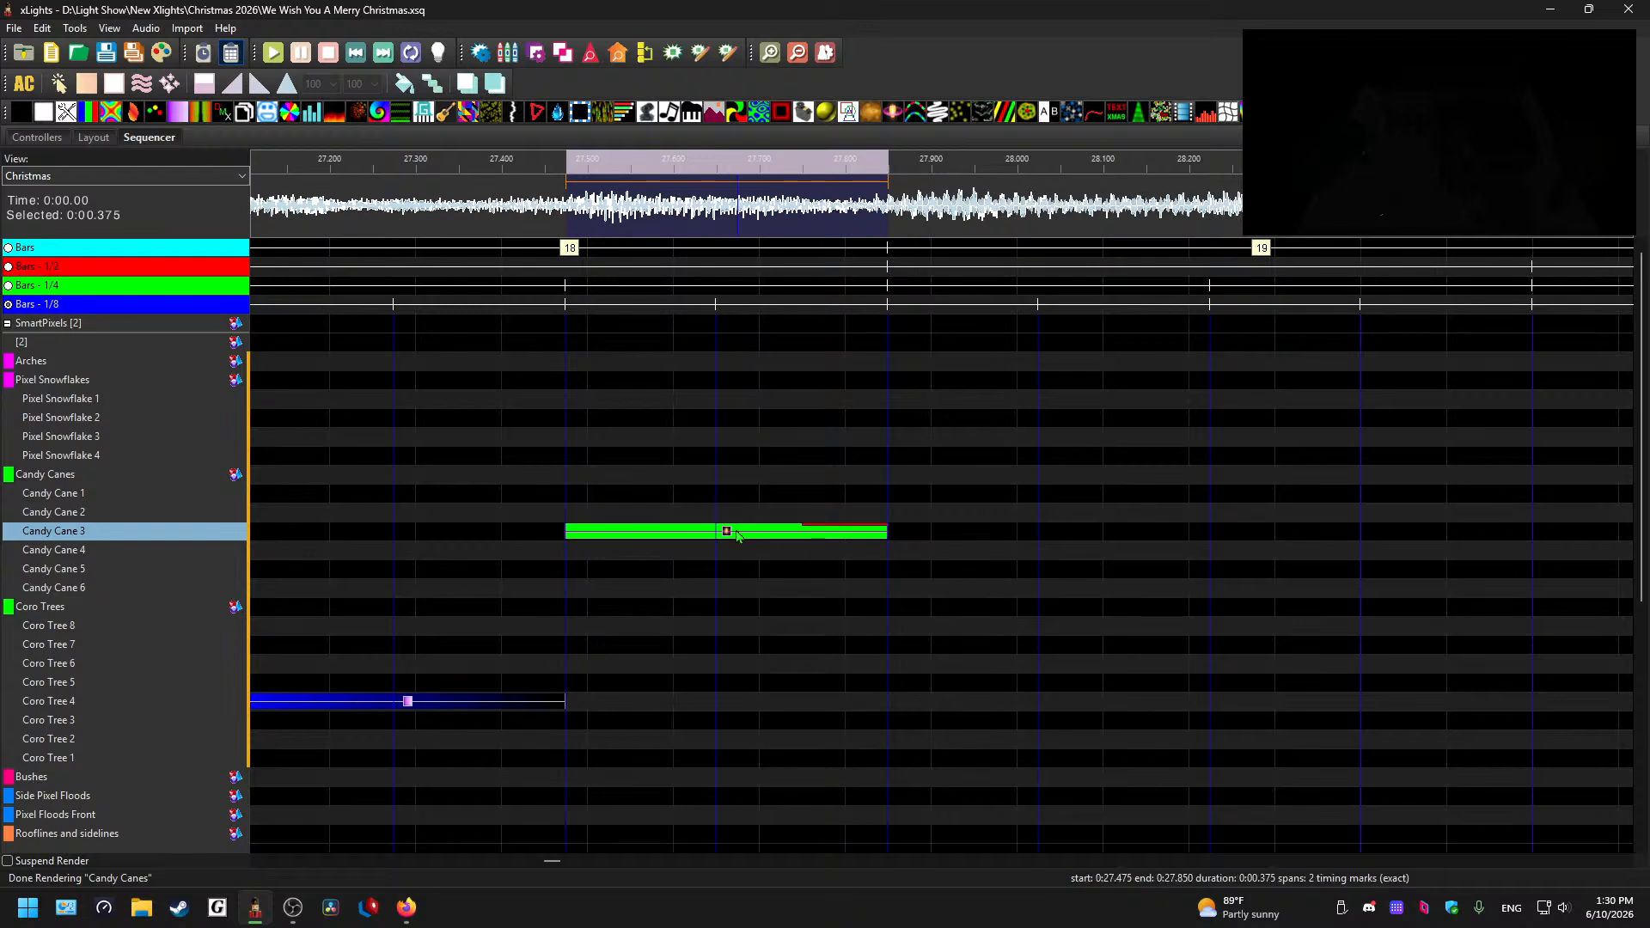
left_click_drag(727, 532, 726, 495)
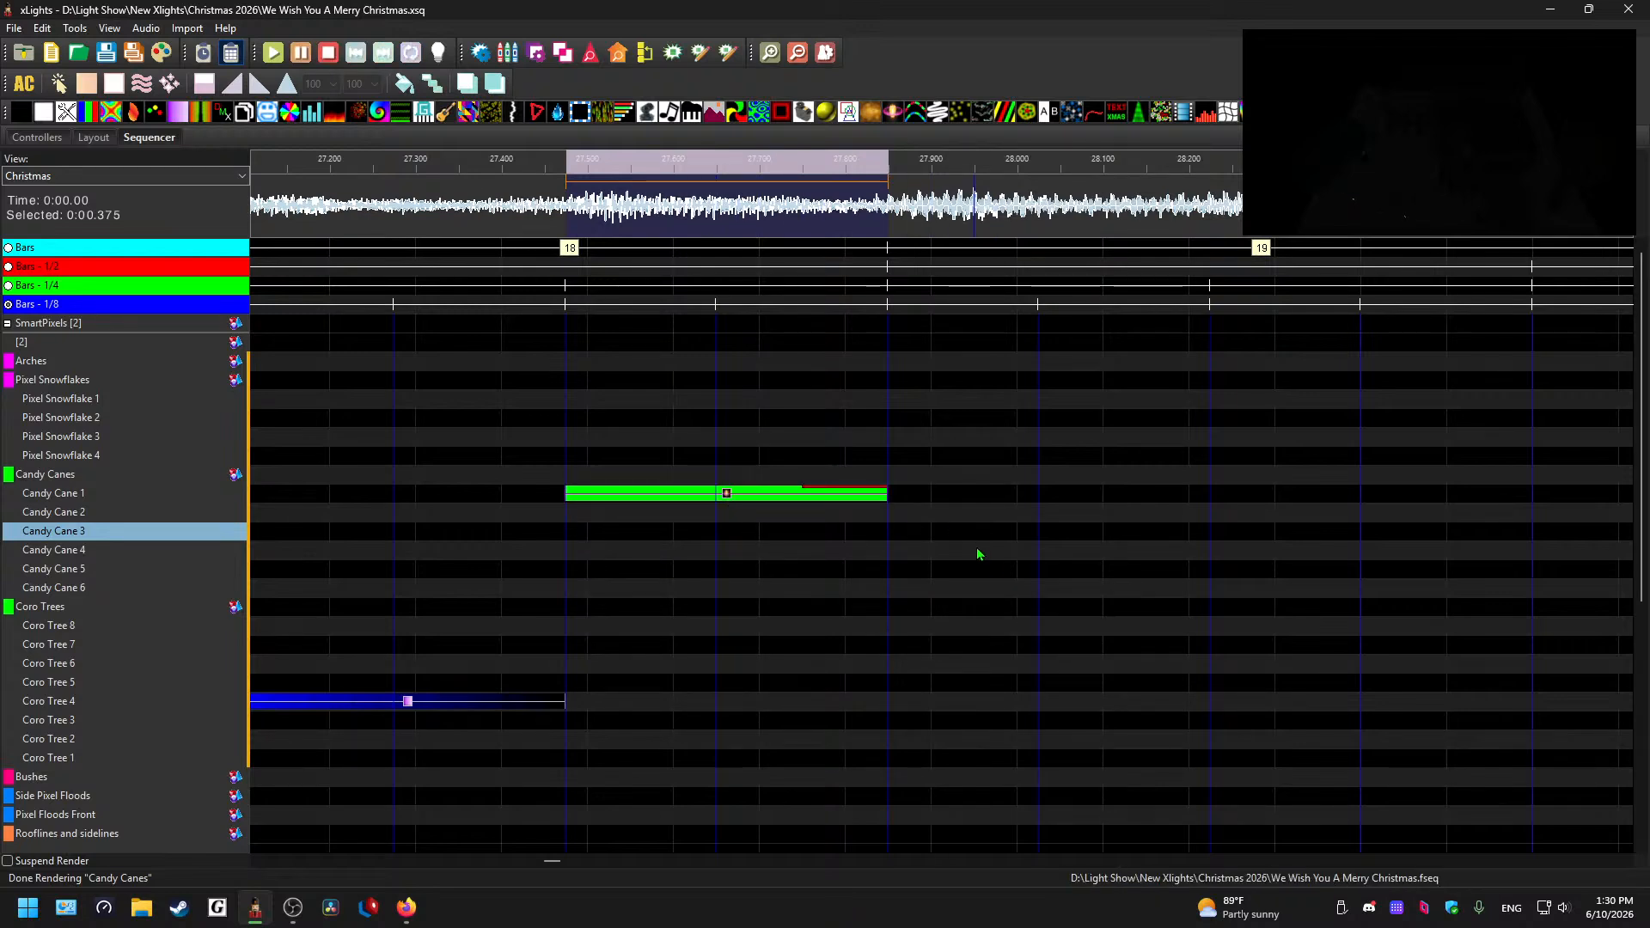
left_click(889, 205)
key("space")
key("space")
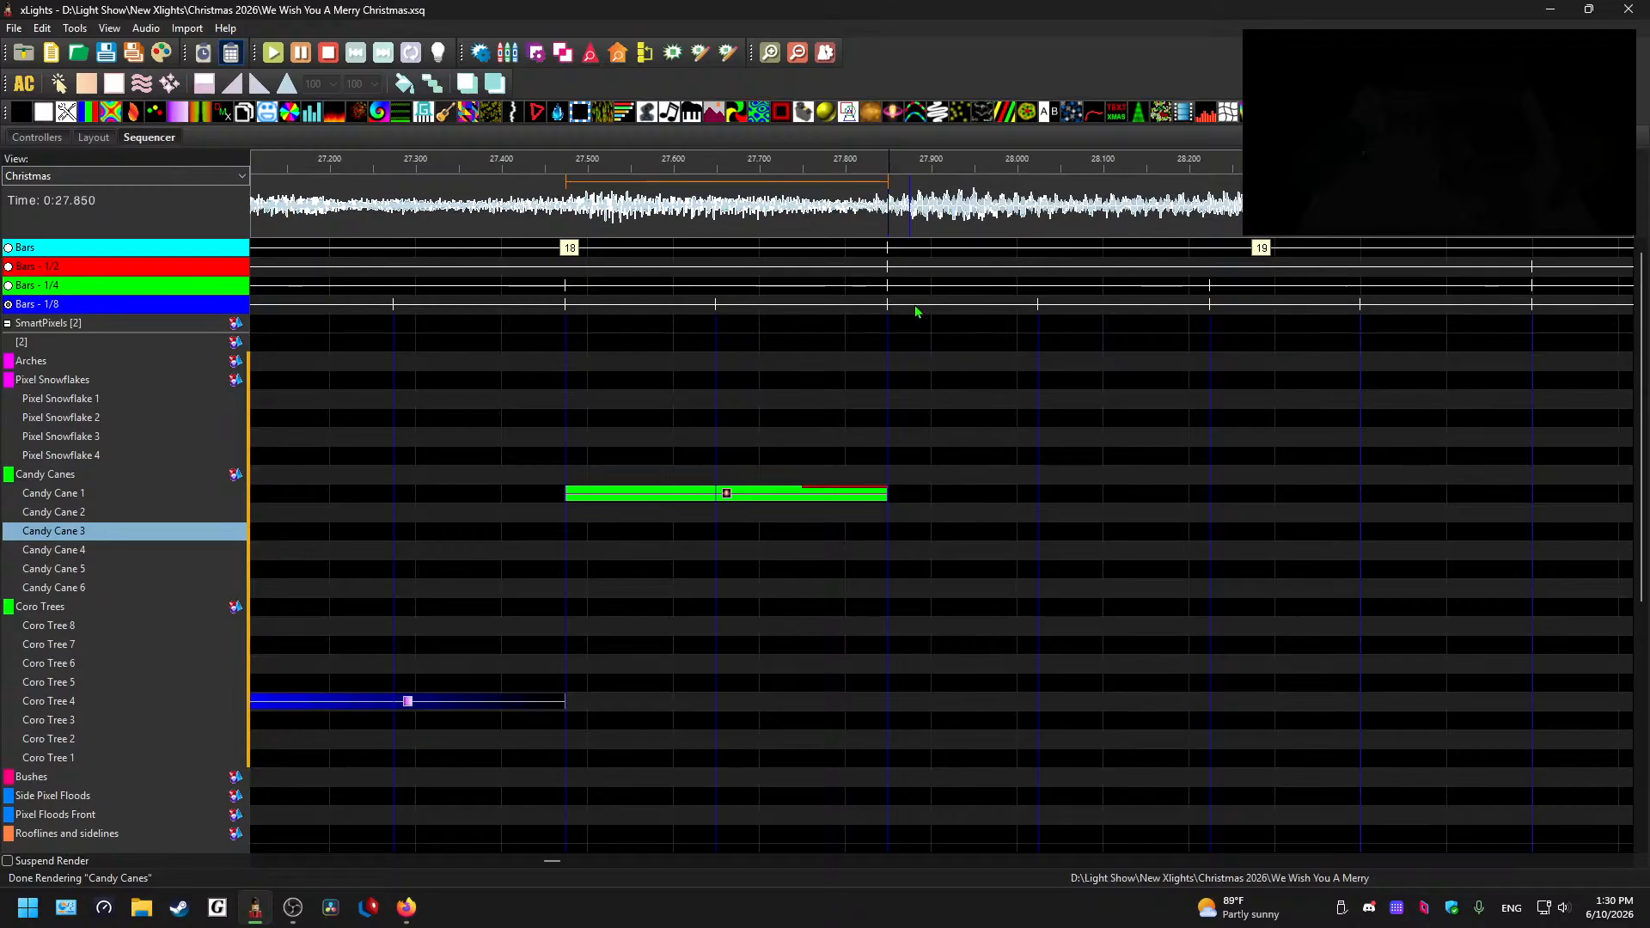
- Paste two copies of the Shockwave back to back on Candy Cane 4, covering 27.850 s to 28.600 s
left_click(912, 552)
key("ctrl+v")
left_click(1260, 554)
key("ctrl+v")
scroll(1256, 550, "down", 1)
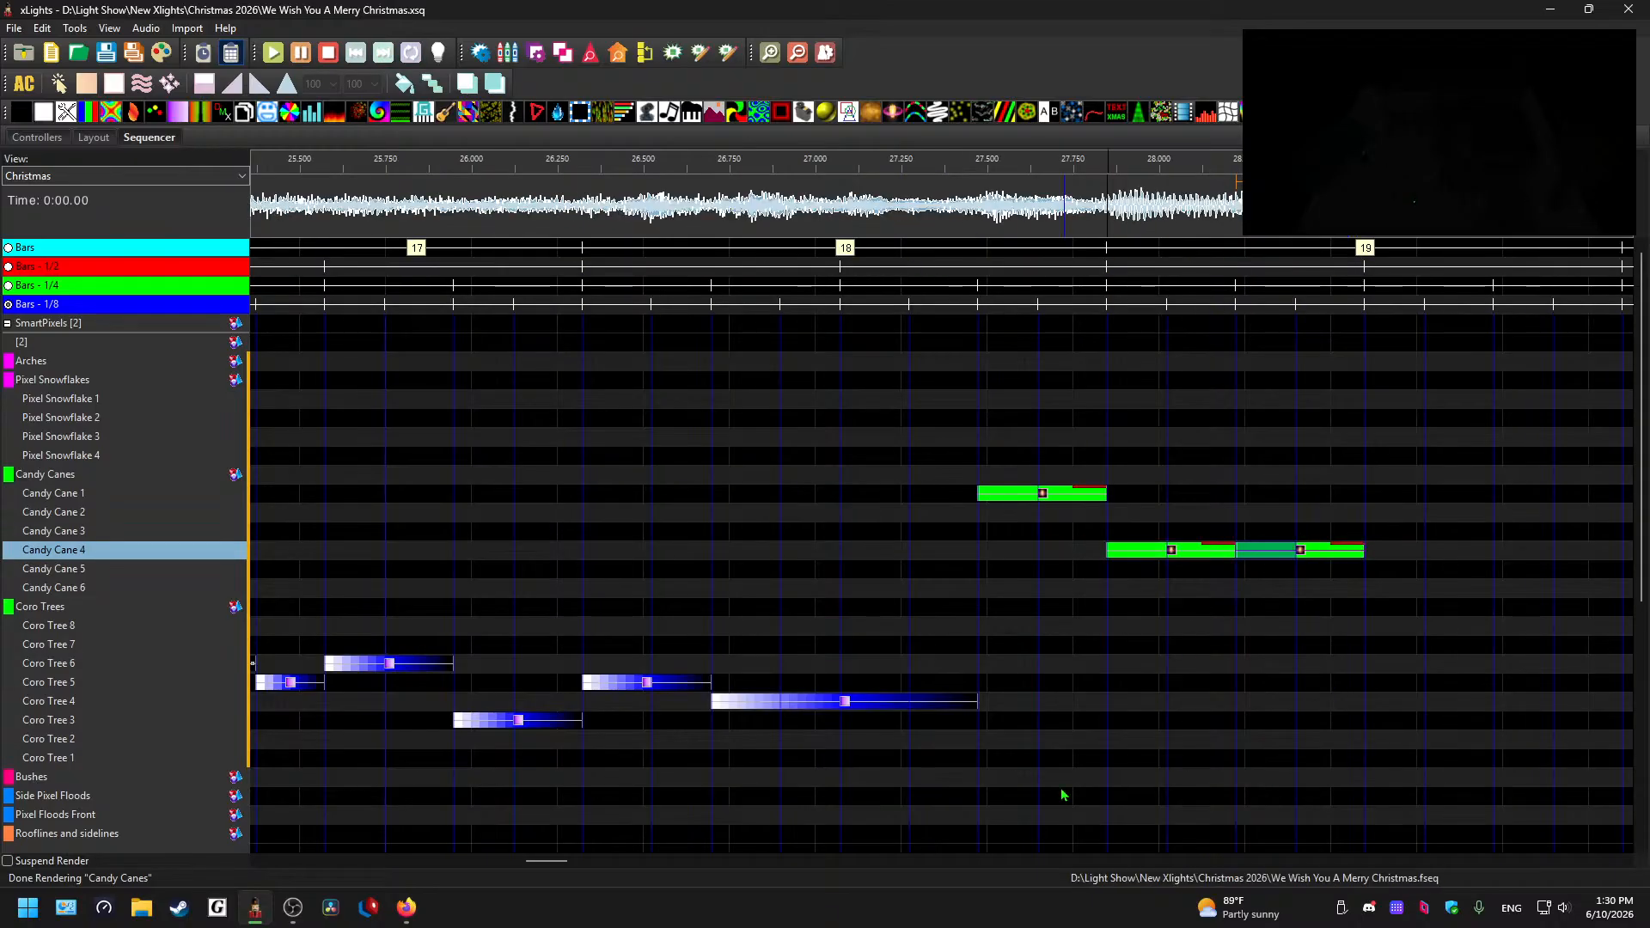
- Recolor the Shockwaves on Candy Canes 1 and 4 to fade from white to green and play them from 27.450 s
left_click_drag(532, 860, 554, 860)
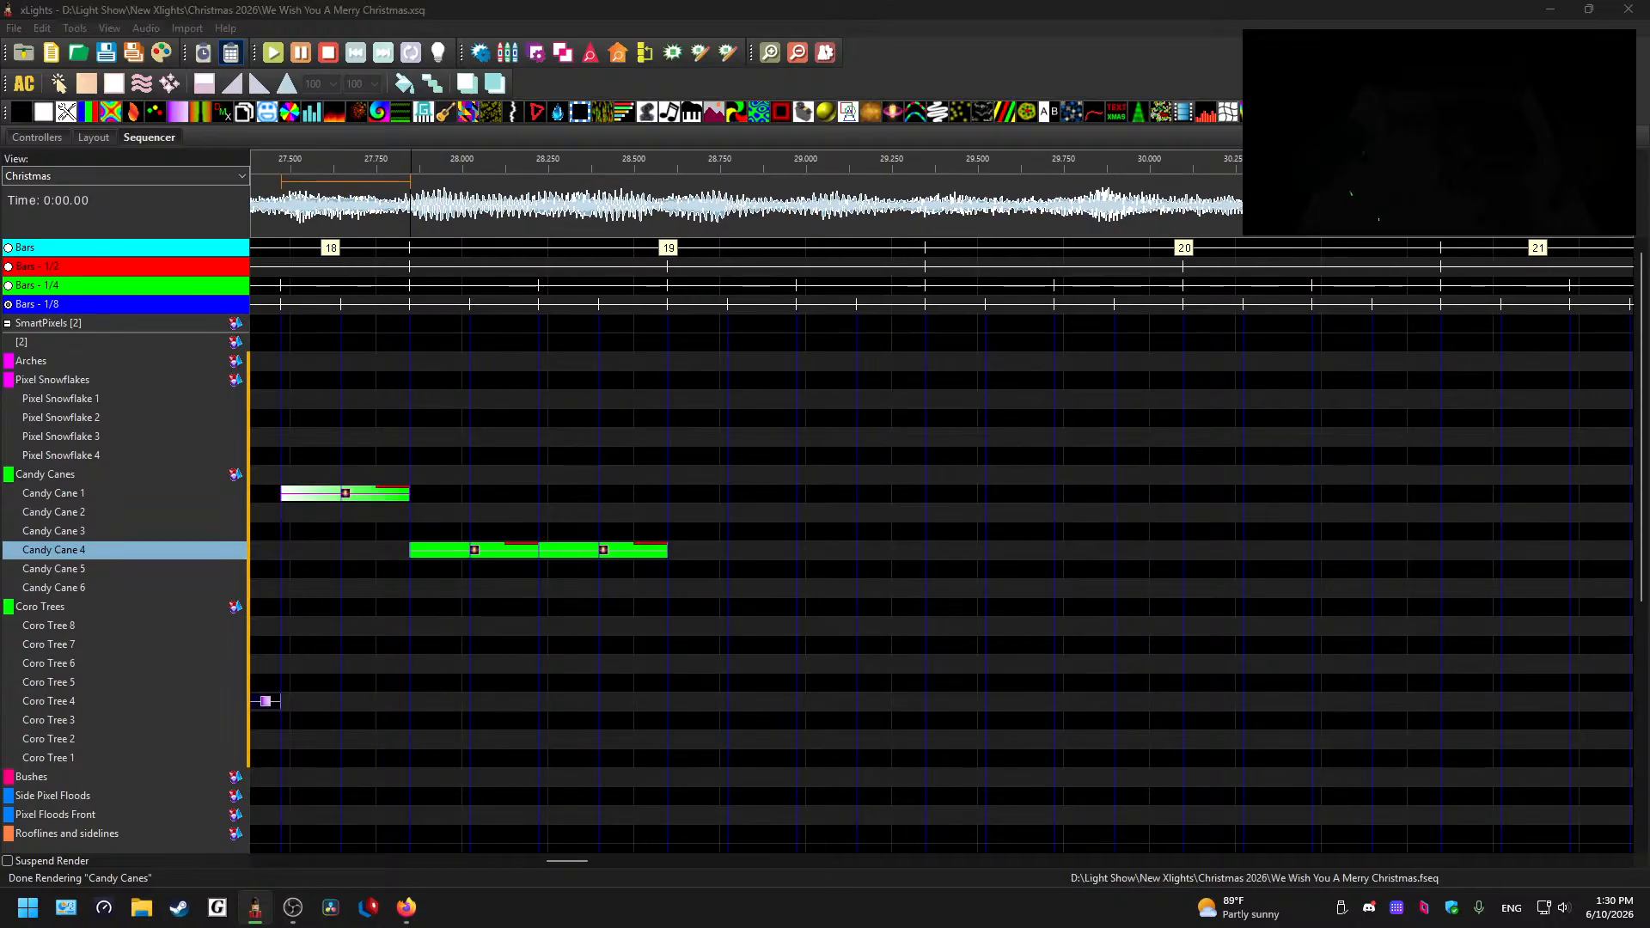
left_click(487, 551)
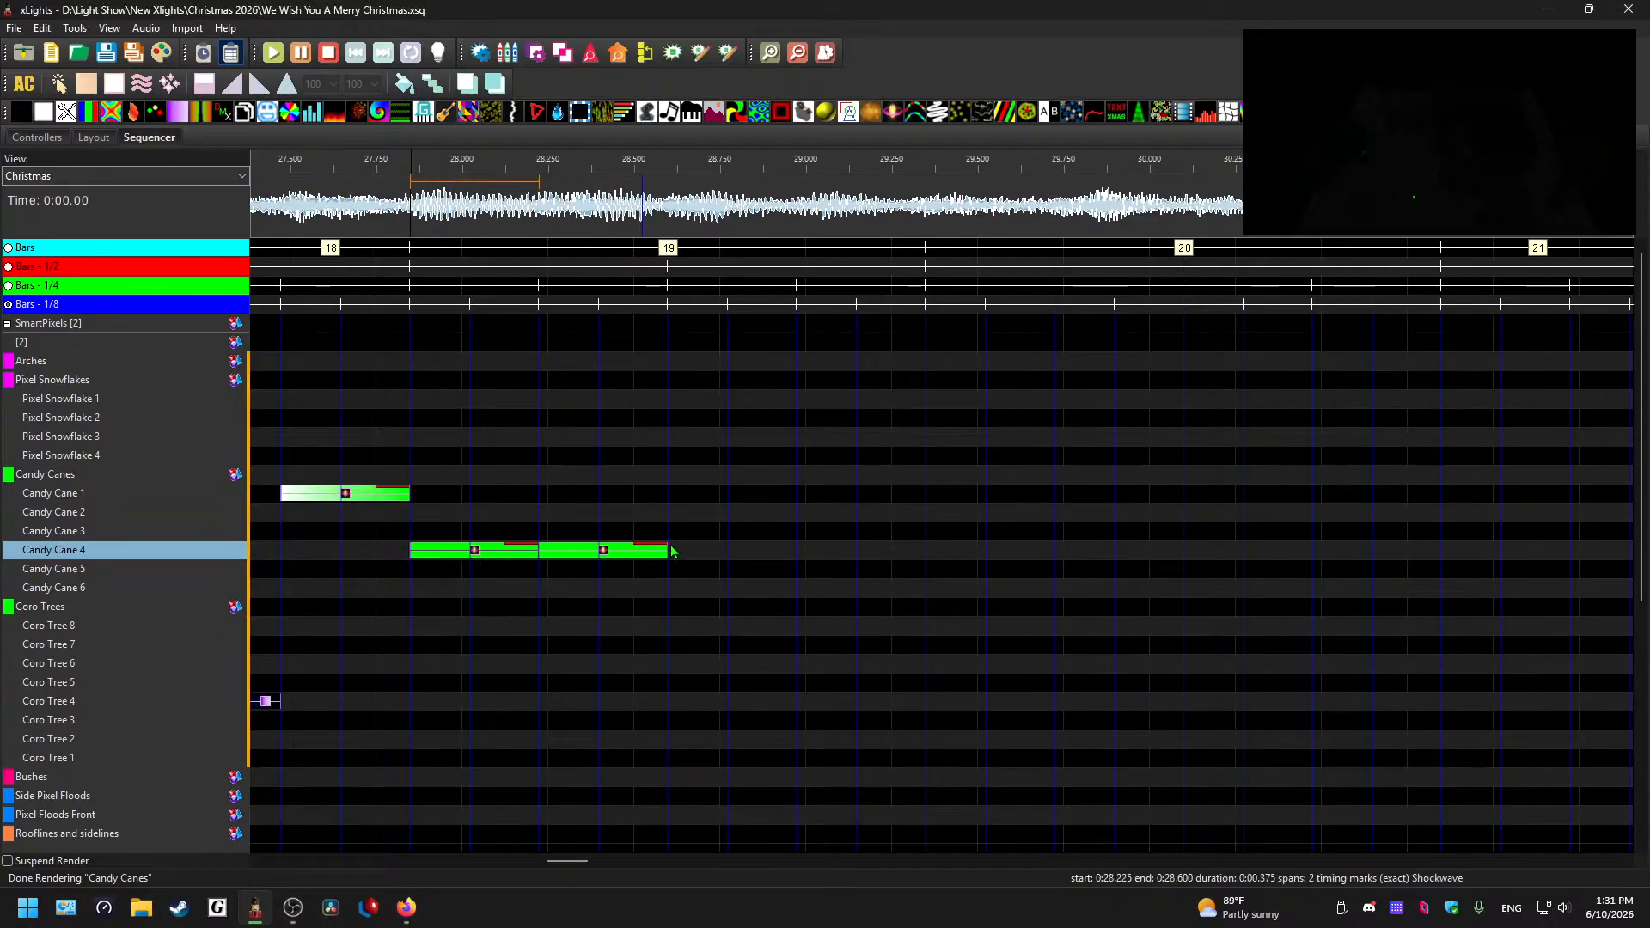
left_click(556, 548)
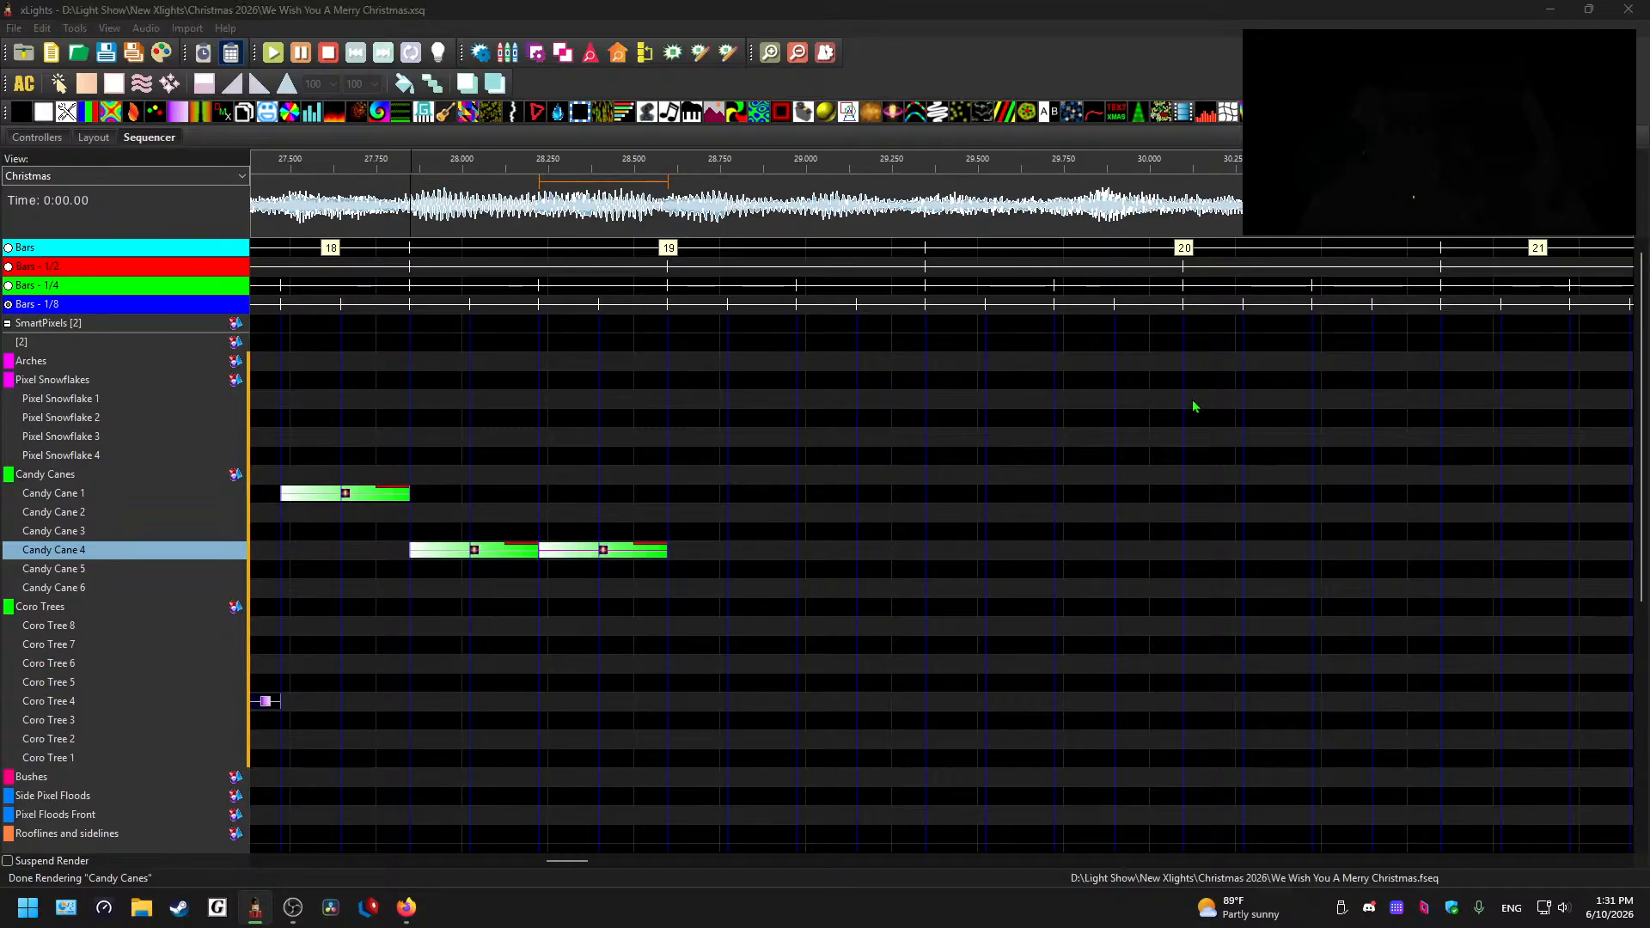
left_click(276, 213)
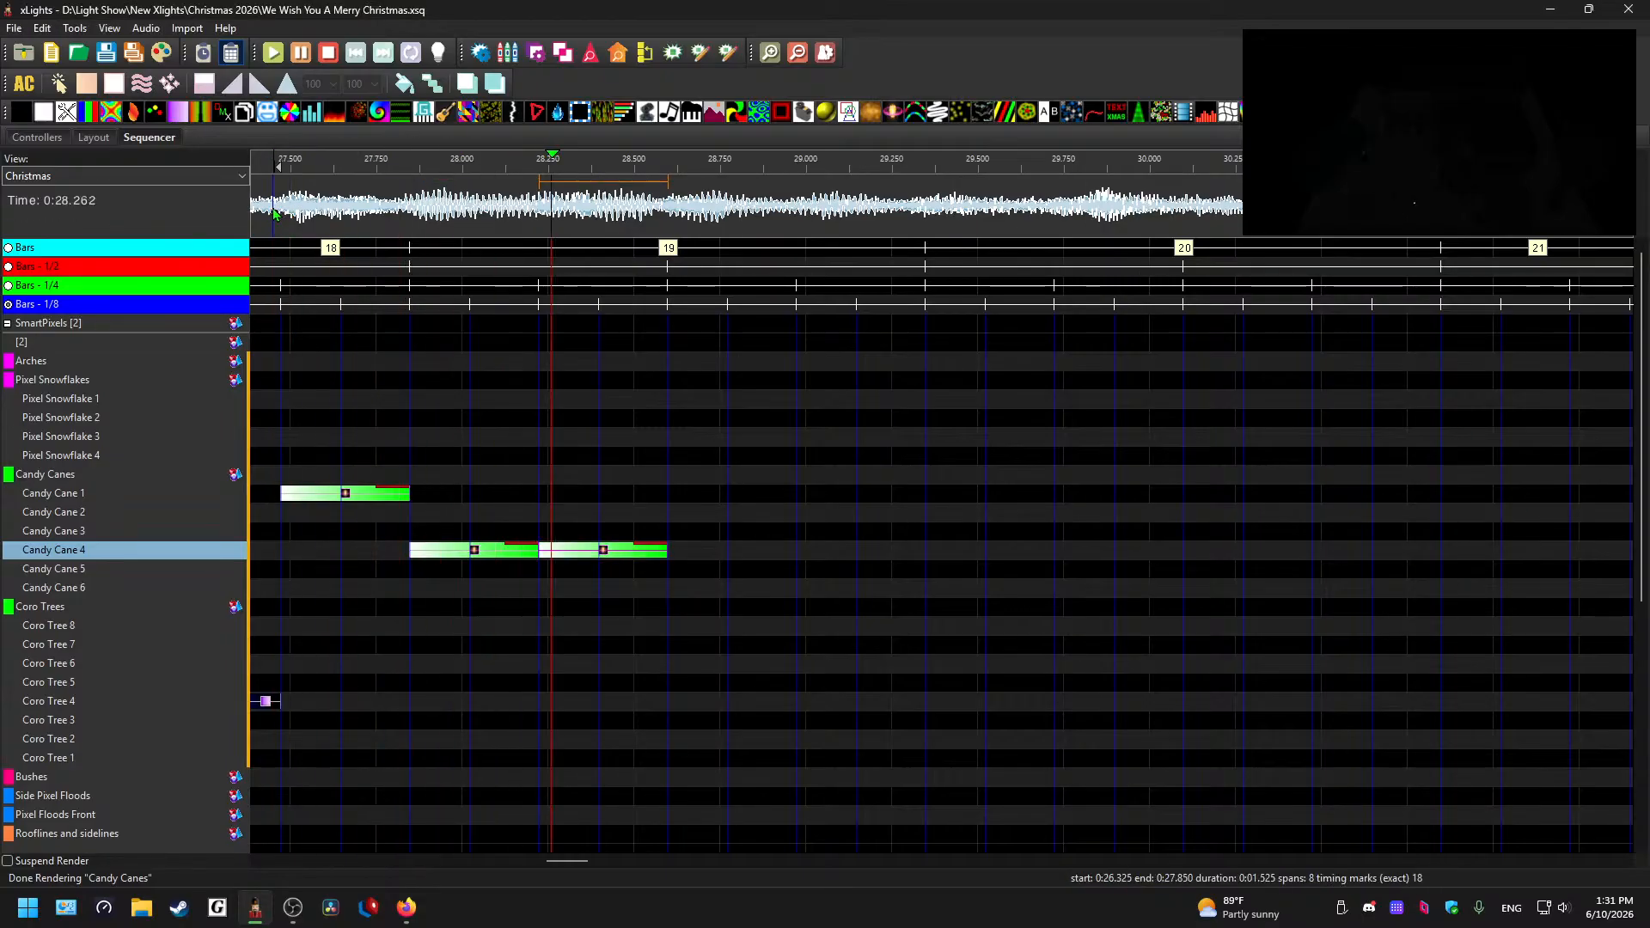
- Paste the recolored Shockwave after the last one on Candy Cane 4, paste another following it on Candy Cane 3, and play from 28.975 s
left_click(722, 555)
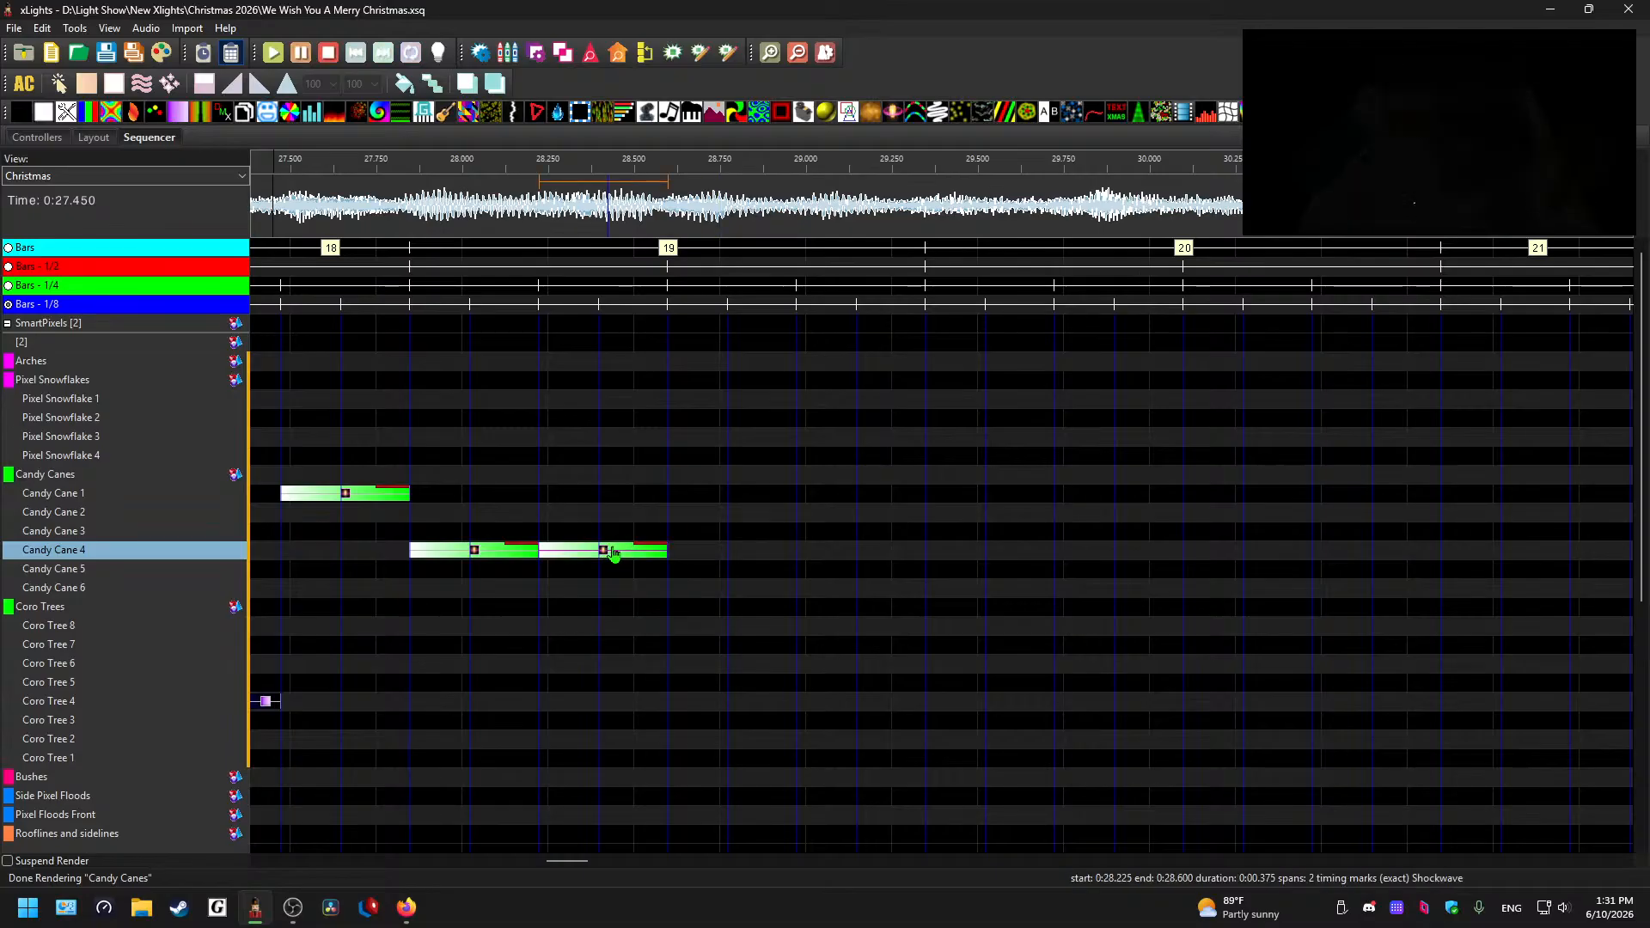
key("ctrl+v")
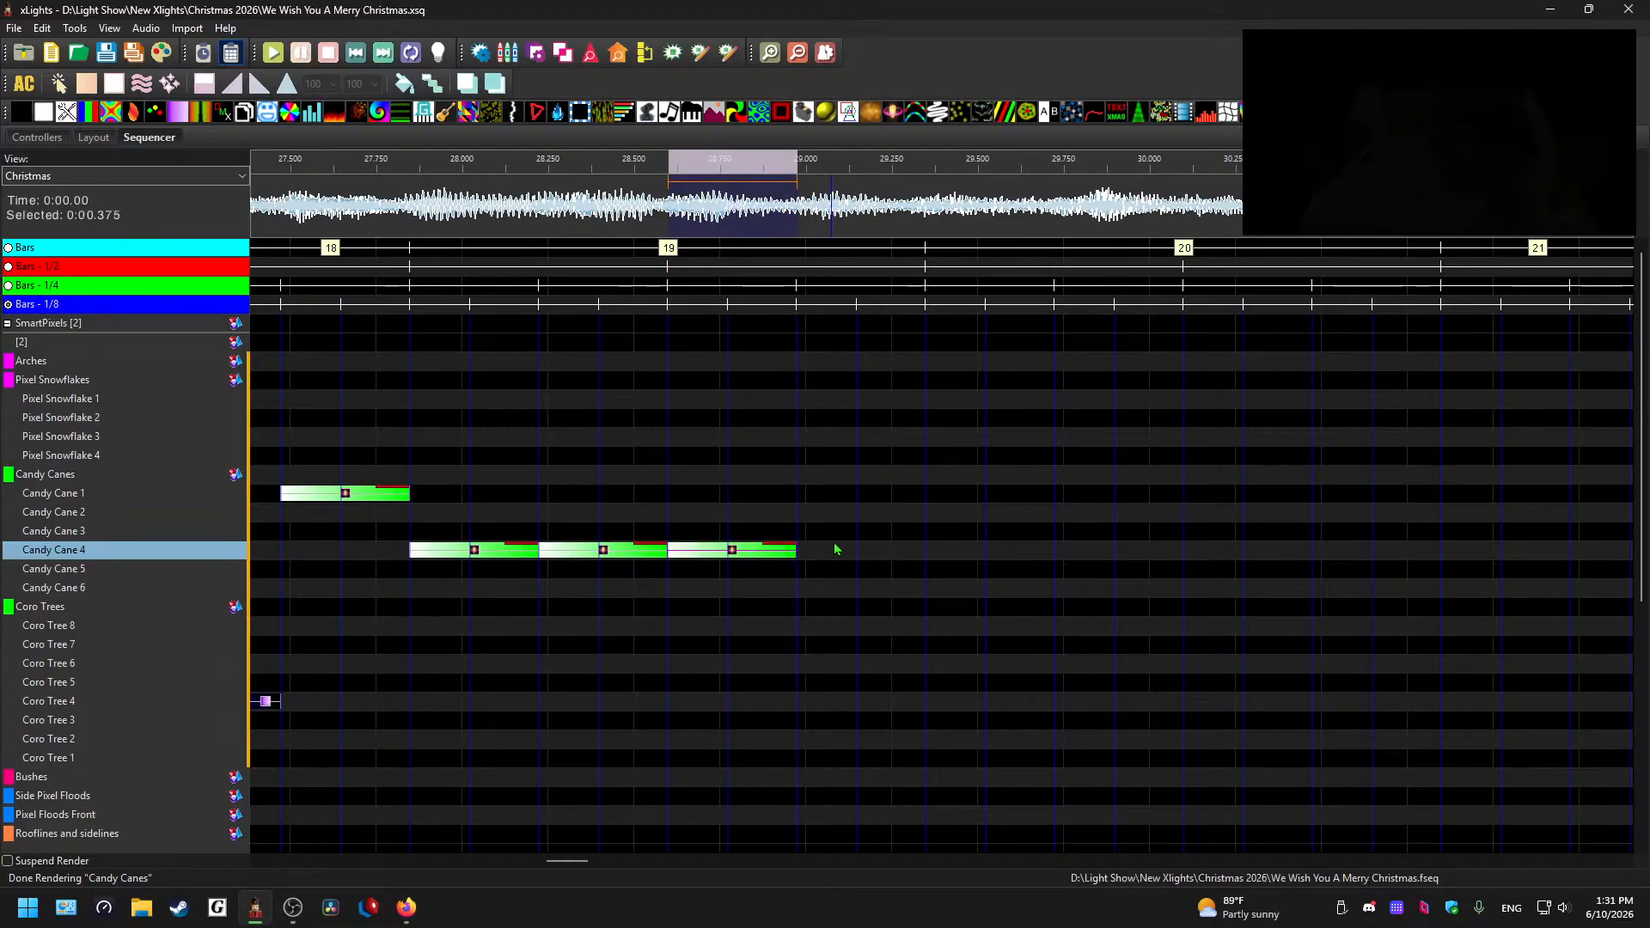
left_click(850, 530)
key("ctrl+v")
left_click(791, 209)
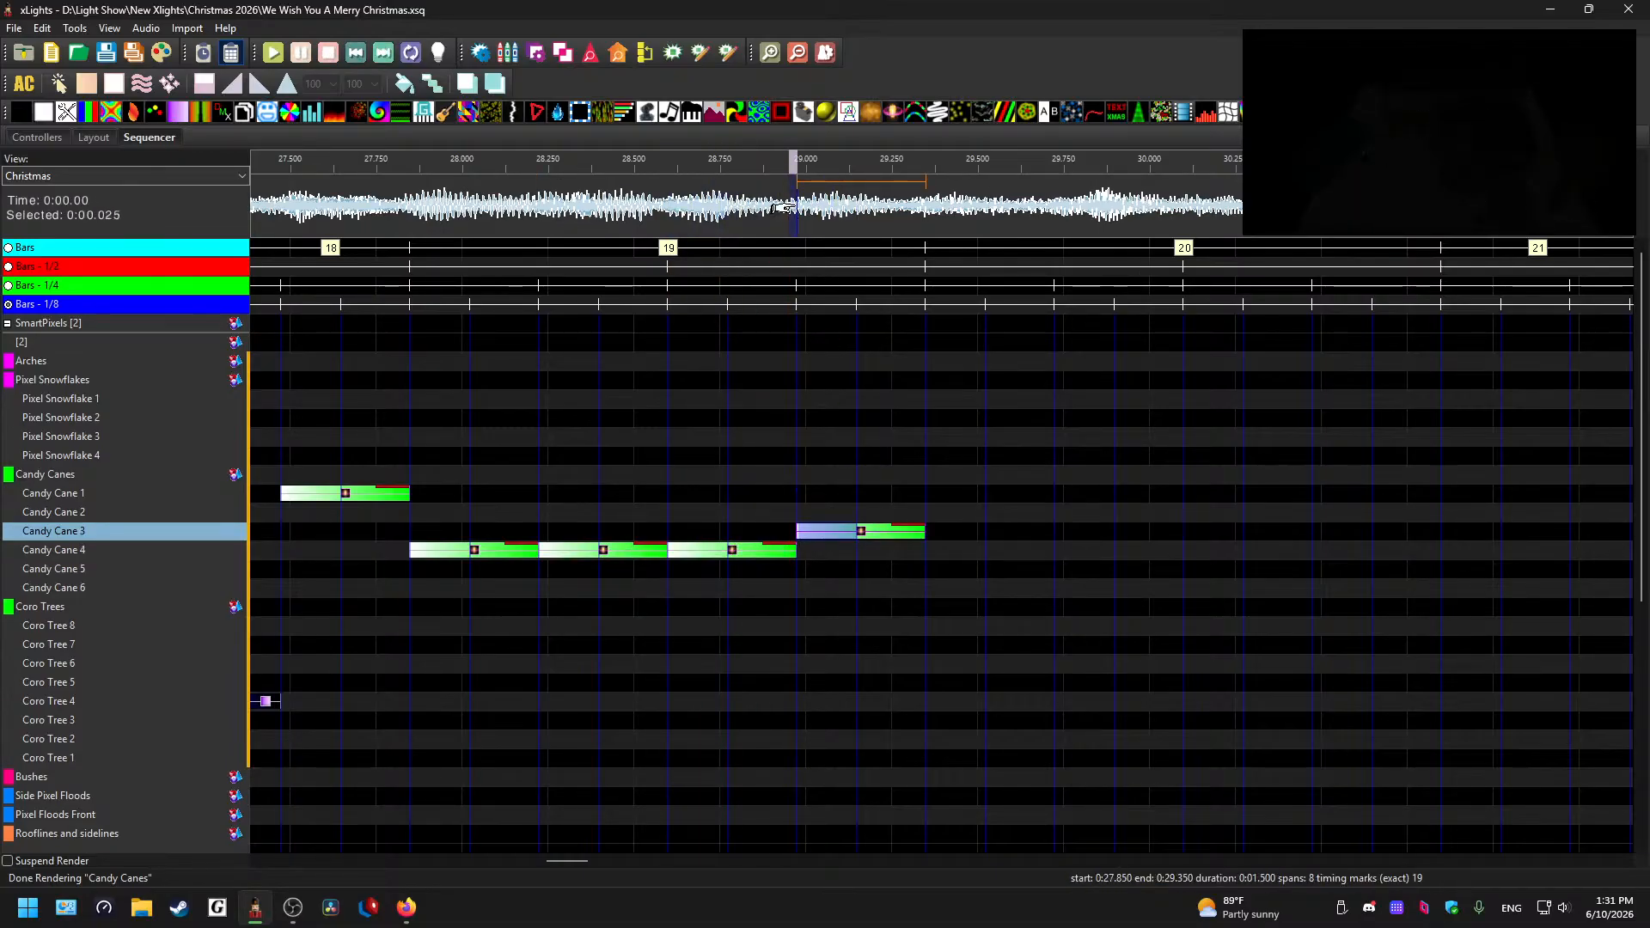
key("space")
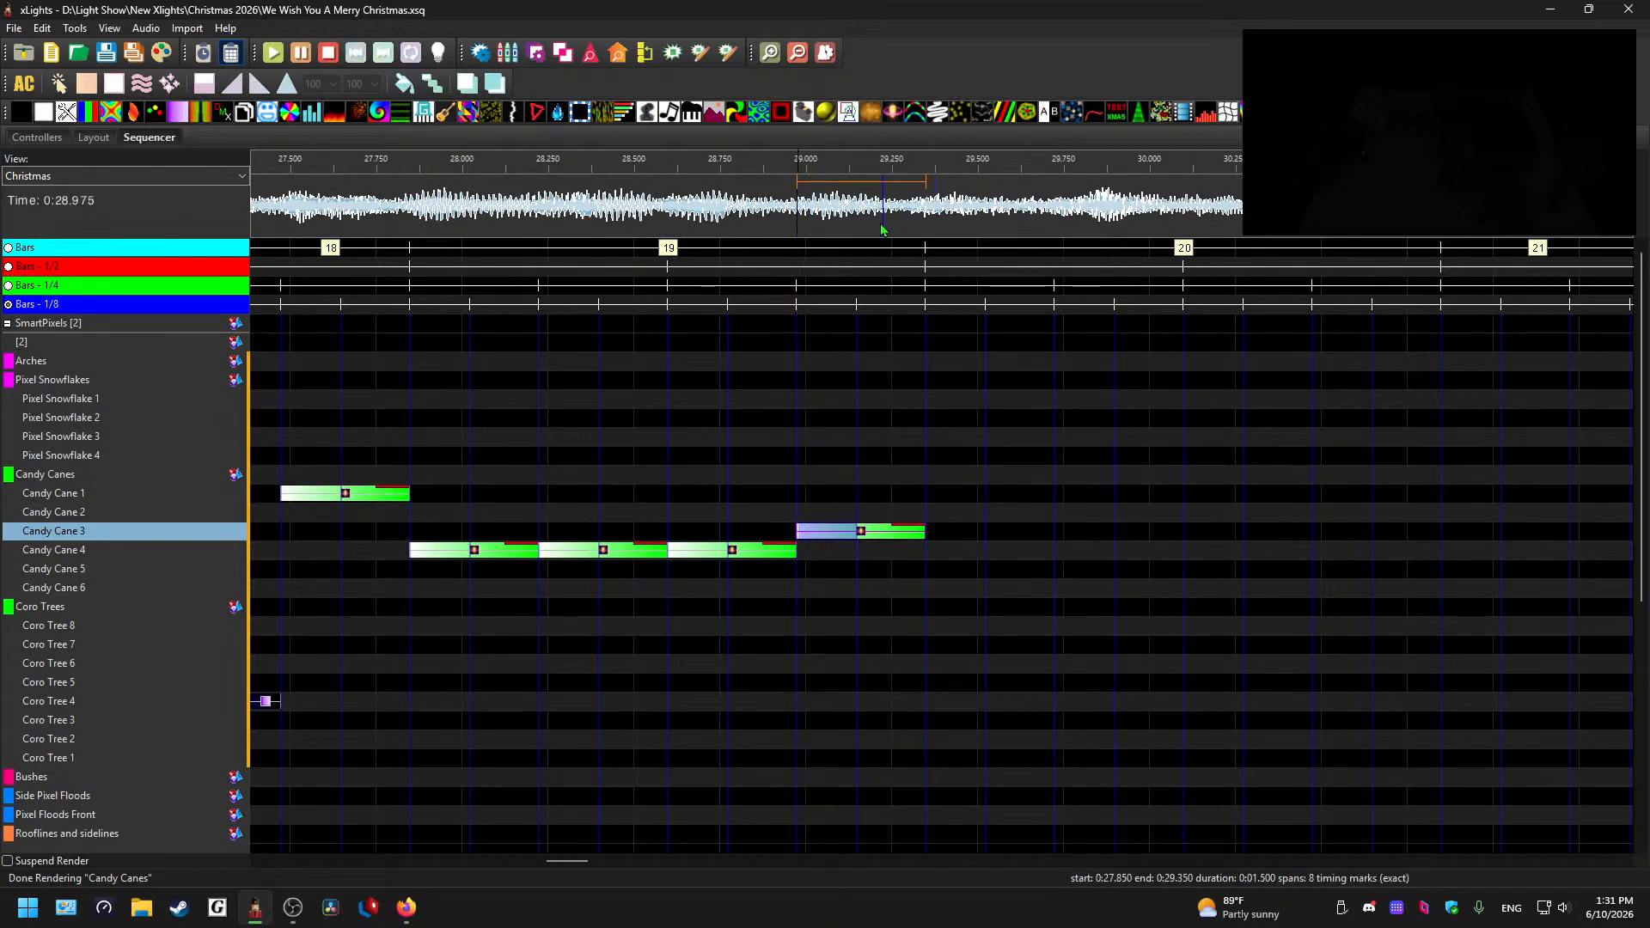
- Paste two more Shockwaves back to back on Candy Cane 3, filling 29.350 s to about 30.1 s, and play from 28.950 s
left_click(796, 220)
left_click(982, 547)
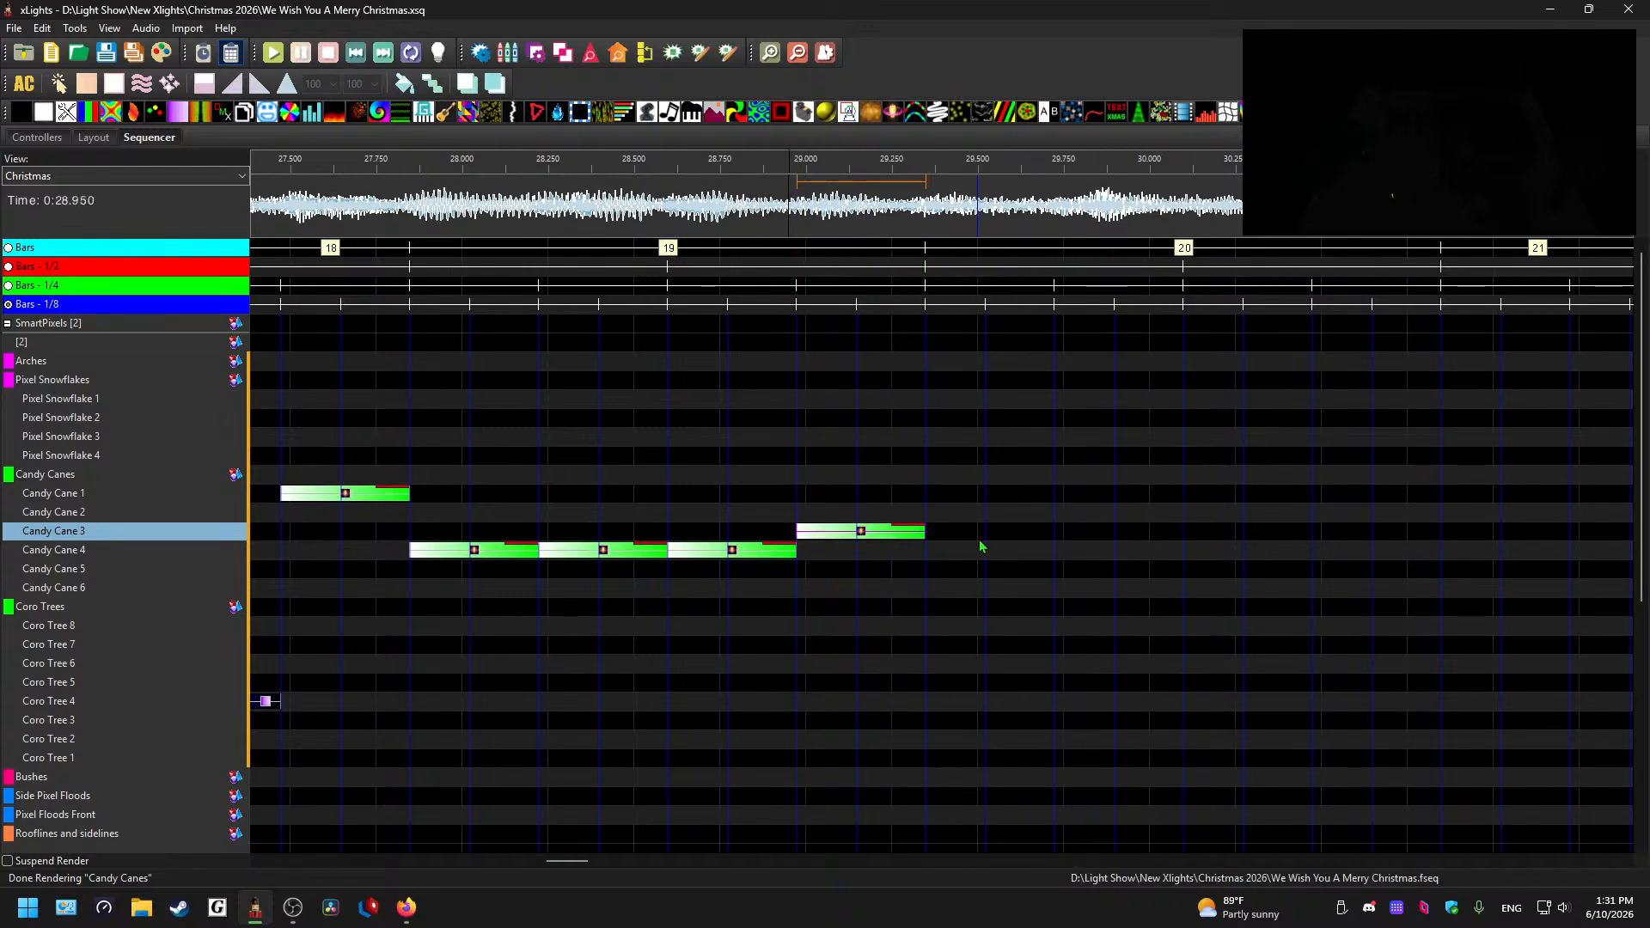
left_click(950, 533)
key("ctrl+v")
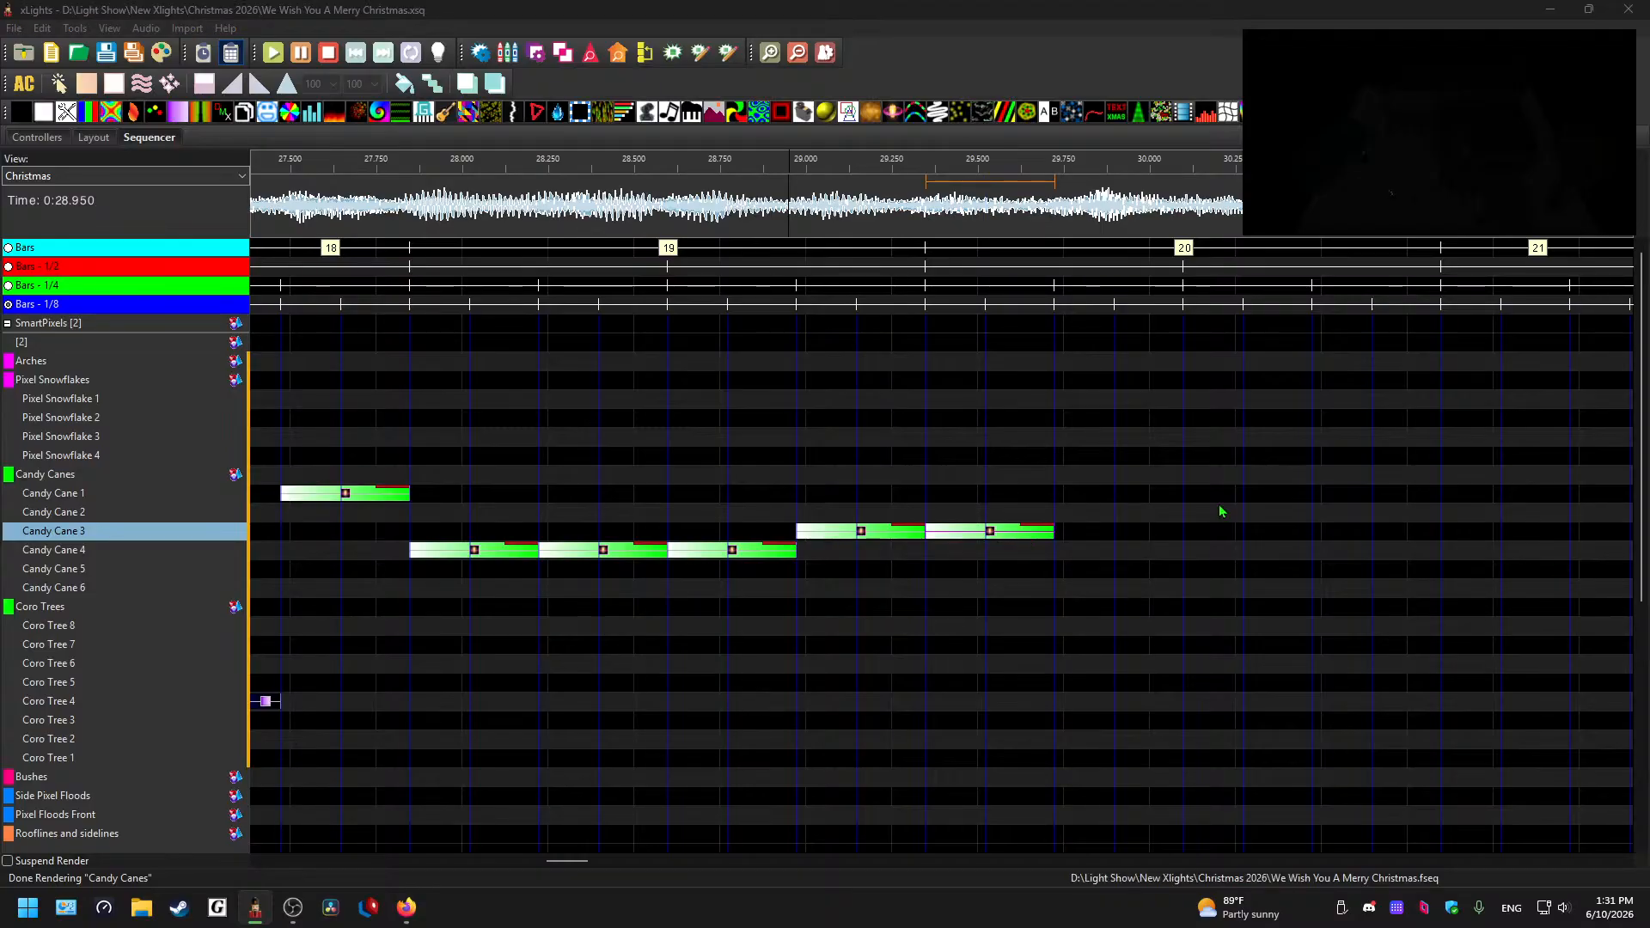
left_click(994, 535)
left_click(1093, 534)
key("ctrl+v")
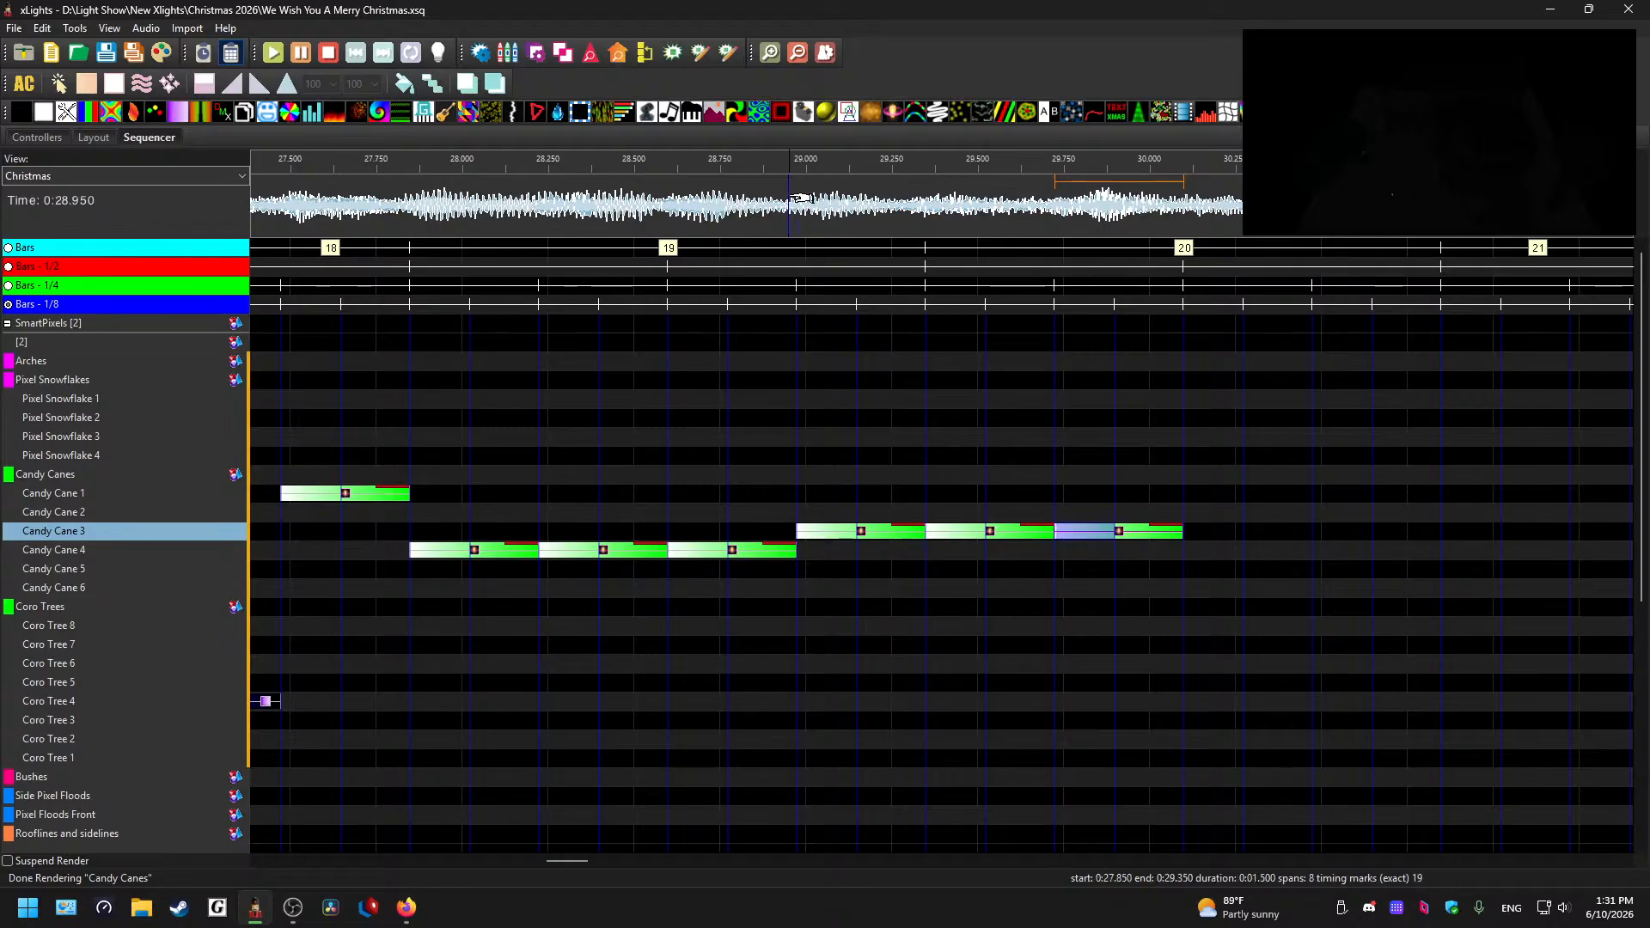
key("space")
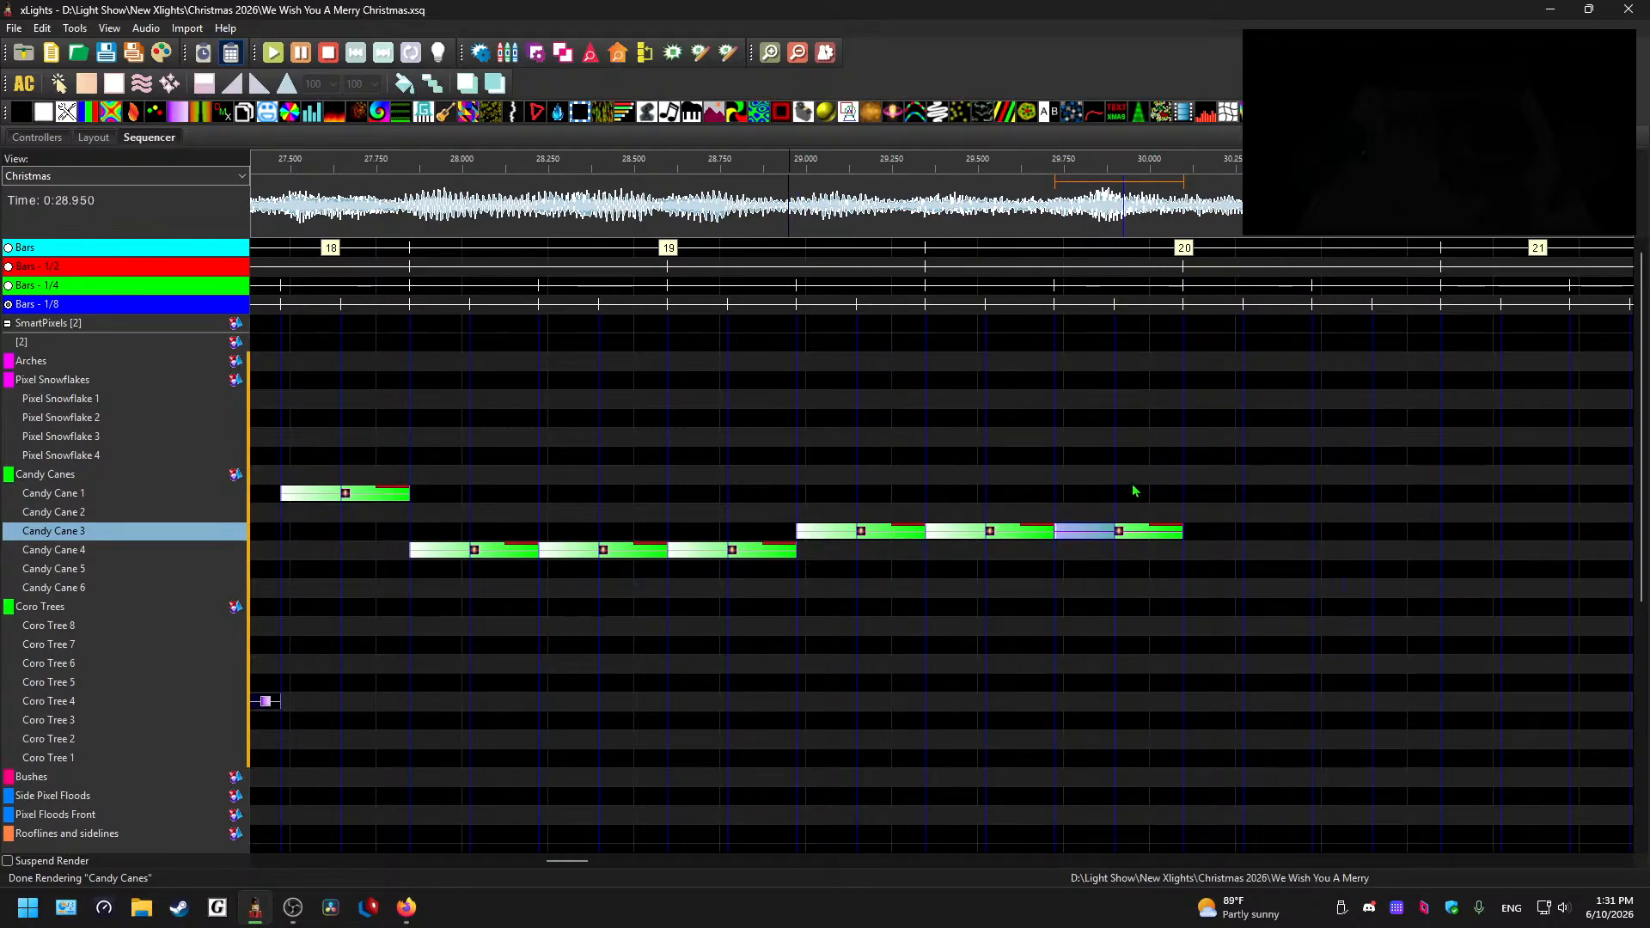
double_click(1118, 535)
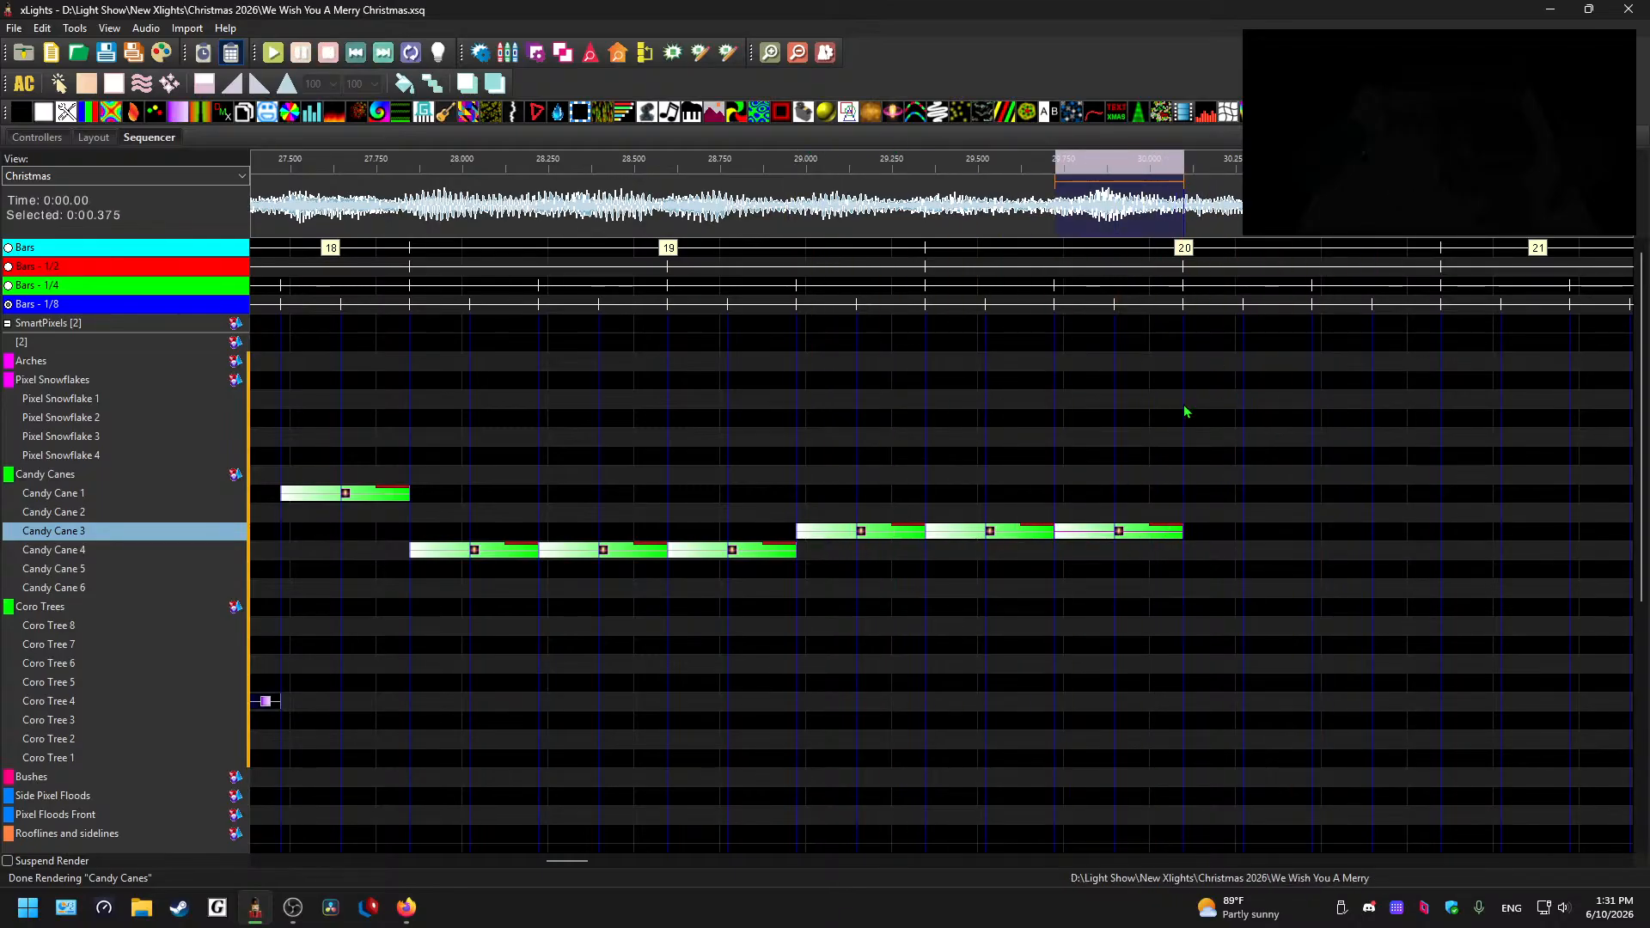
- Paste Shockwaves one after another on Candy Canes 2, 3, 4 and 5, following the last one on Candy Cane 3 at about 30.1 s
left_click(866, 534)
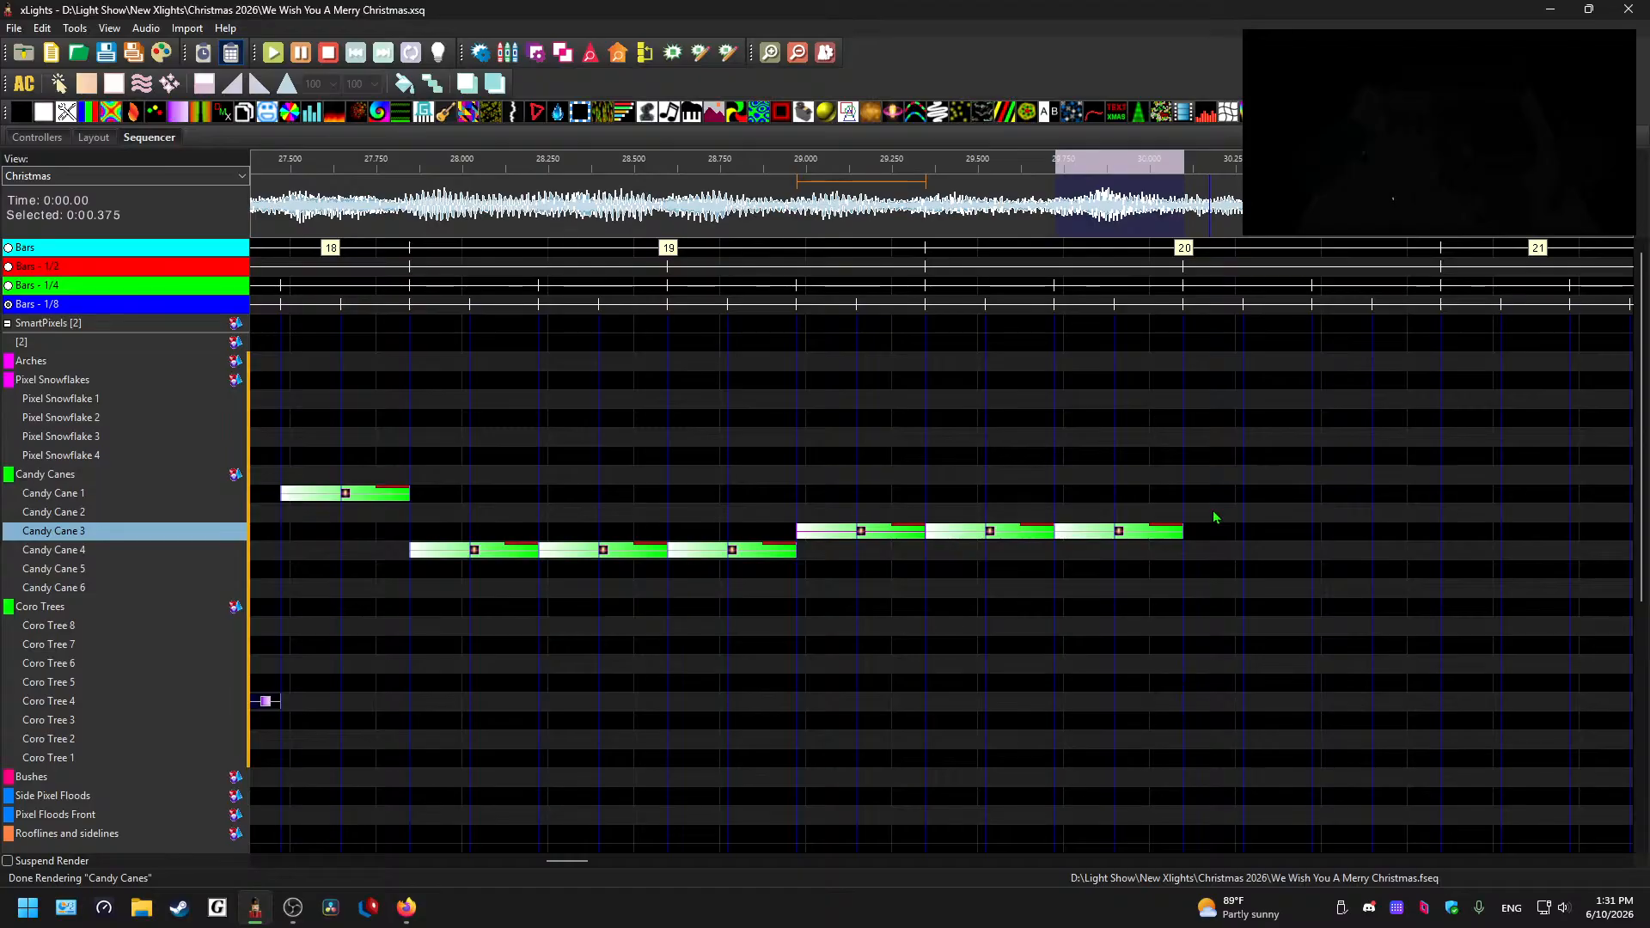
left_click(1212, 513)
key("ctrl+v")
left_click(1328, 536)
key("ctrl+v")
left_click(1466, 549)
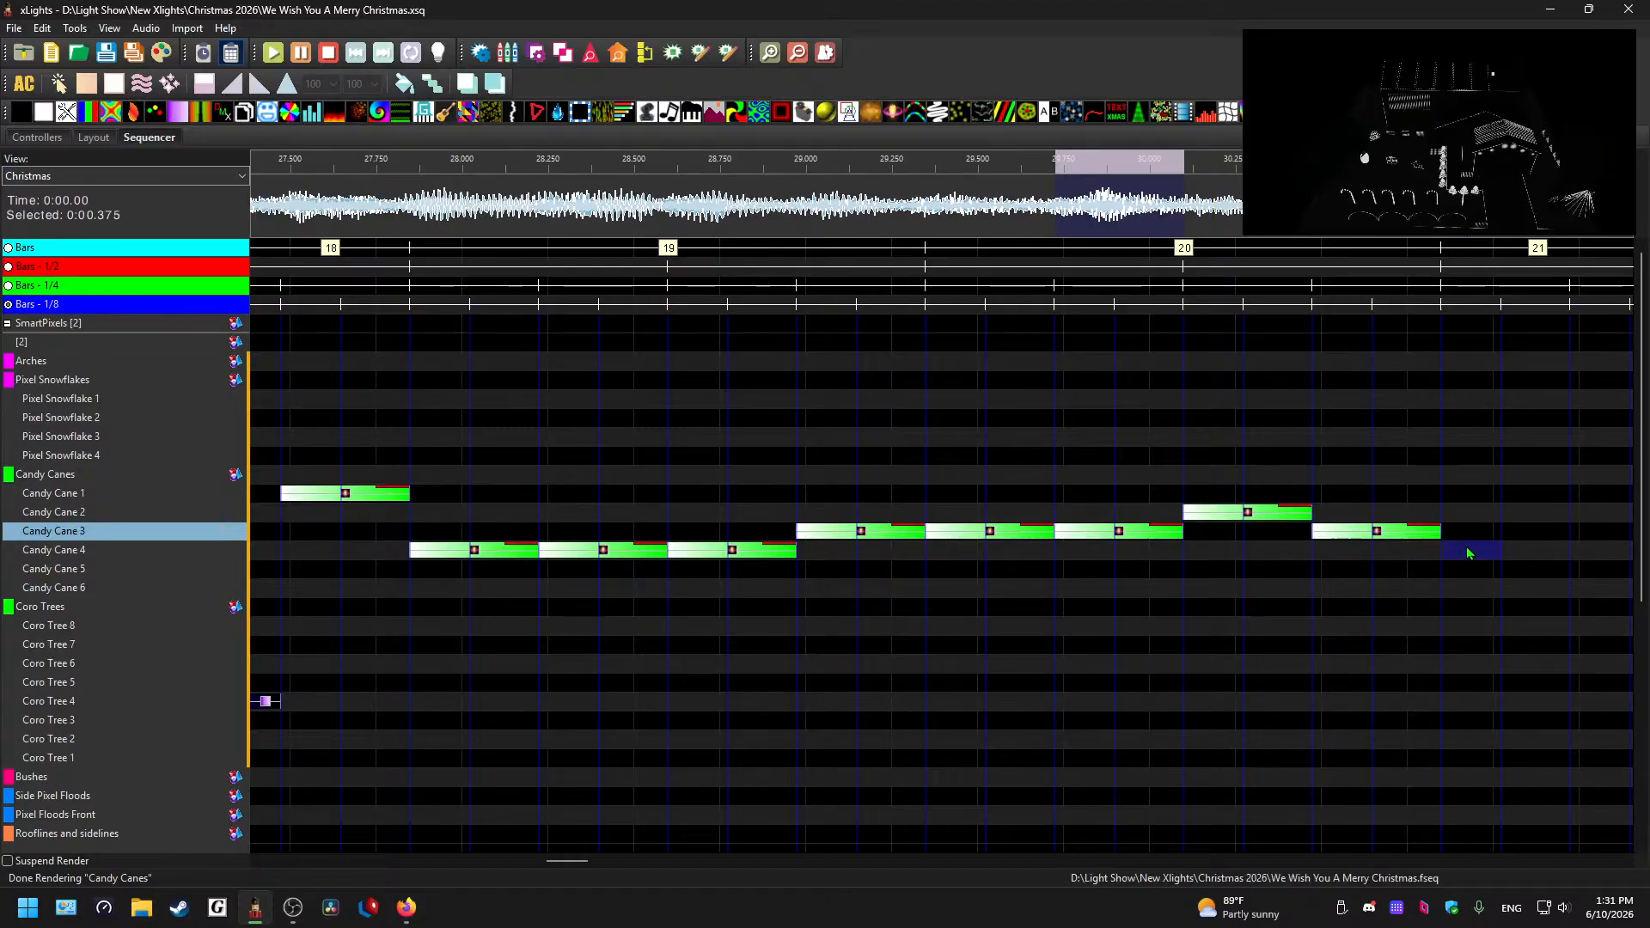
key("ctrl+v")
left_click(1592, 569)
key("ctrl+v")
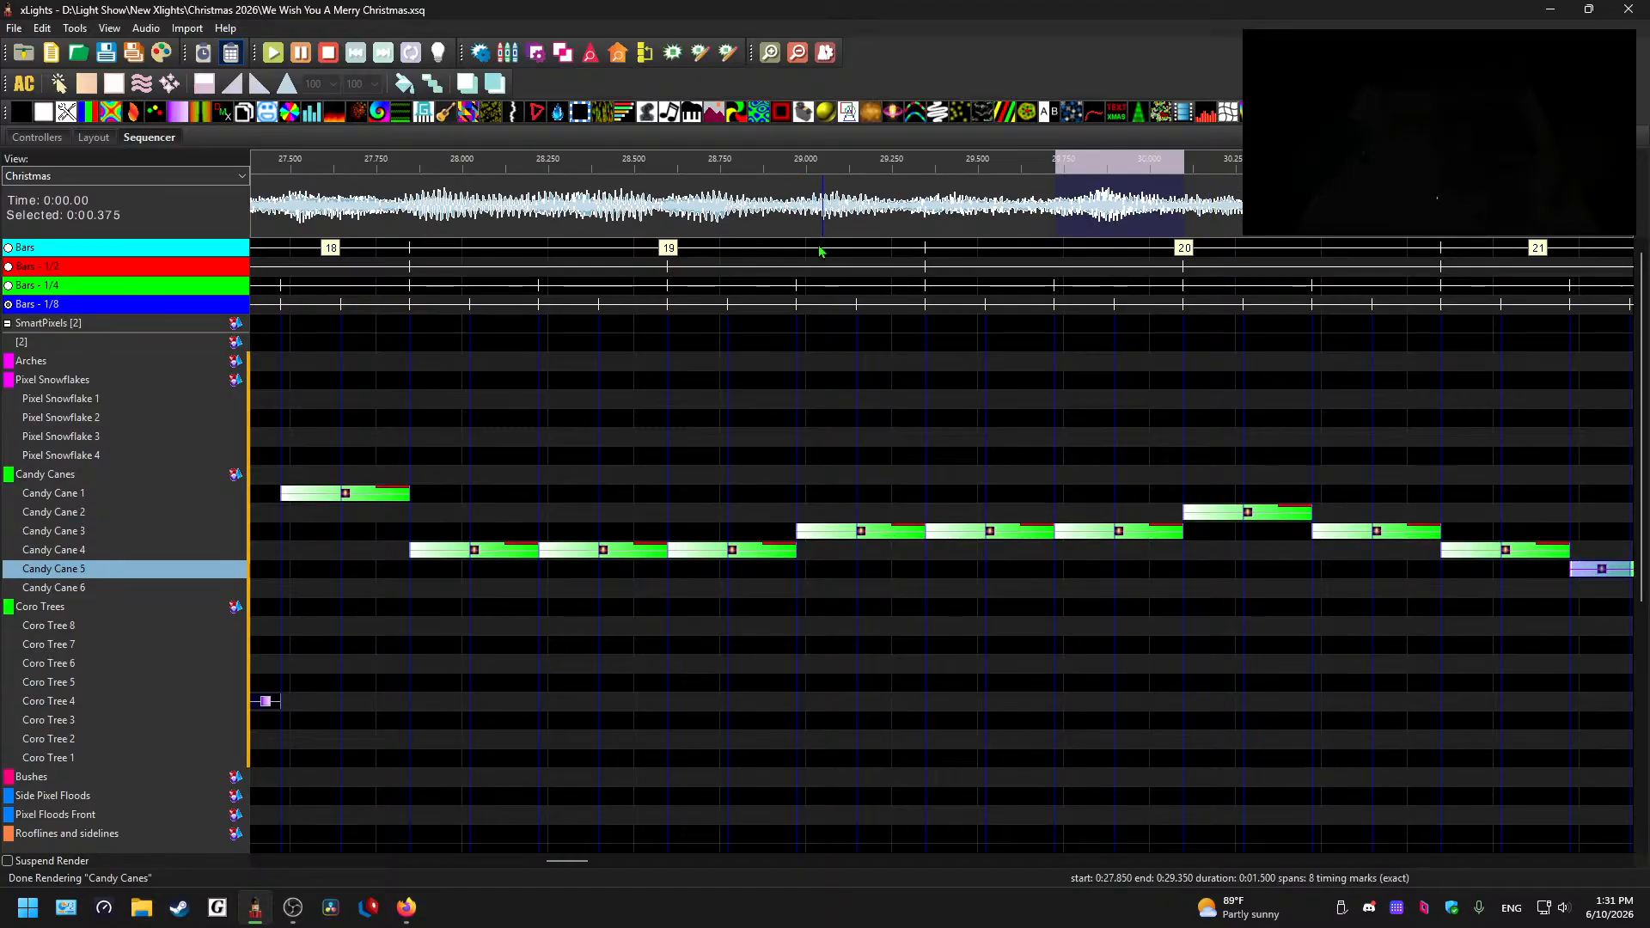
- Play the sequence from about 29 s and extend the Shockwave on Candy Cane 5 to end at 31.700 s
left_click(788, 213)
left_click(815, 215)
key("space")
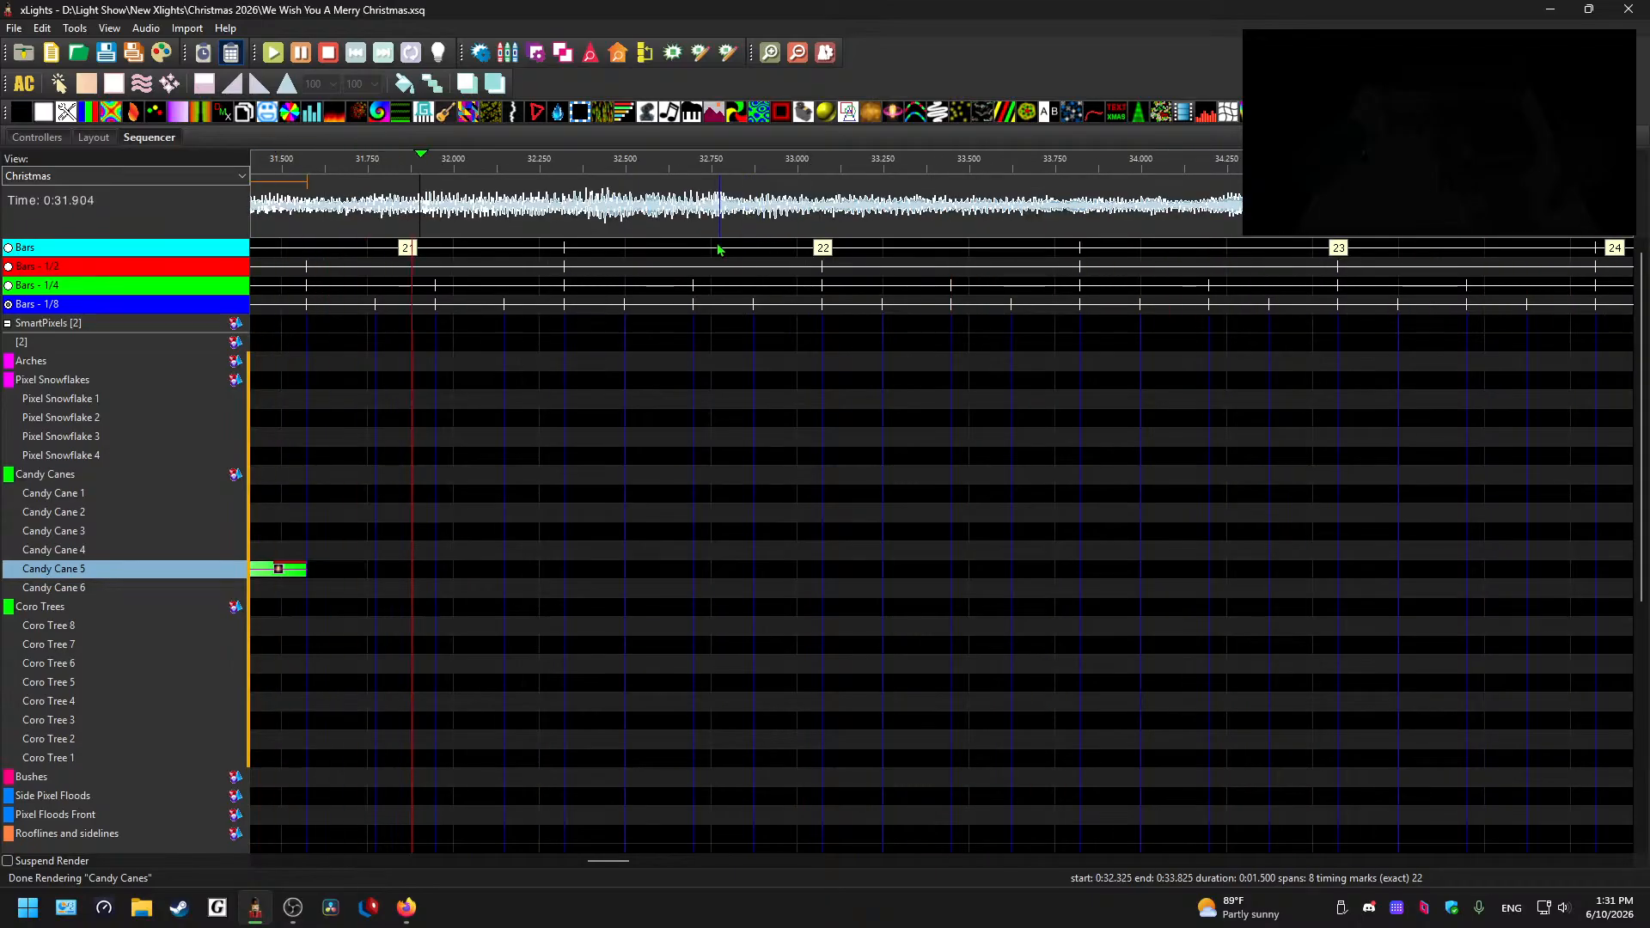
key("space")
left_click_drag(305, 570, 350, 569)
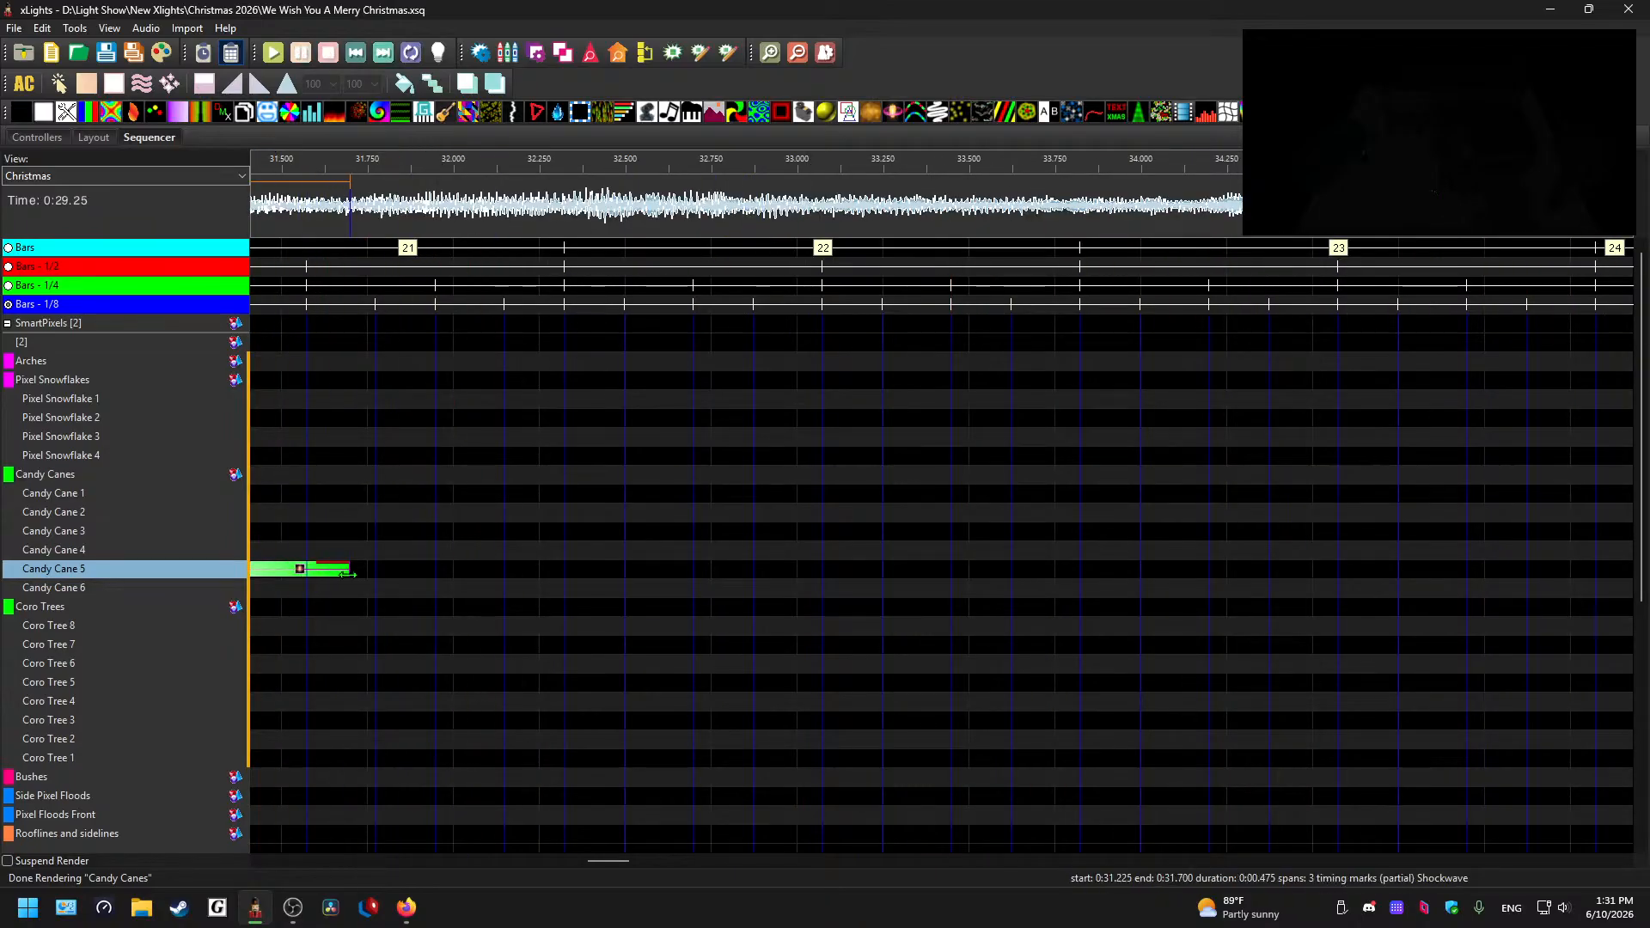
- Play the music from 30.200 s and again from 31.950 s to check the new Shockwaves and find the next beat
scroll(576, 699, "down", 1)
scroll(576, 699, "left", 3)
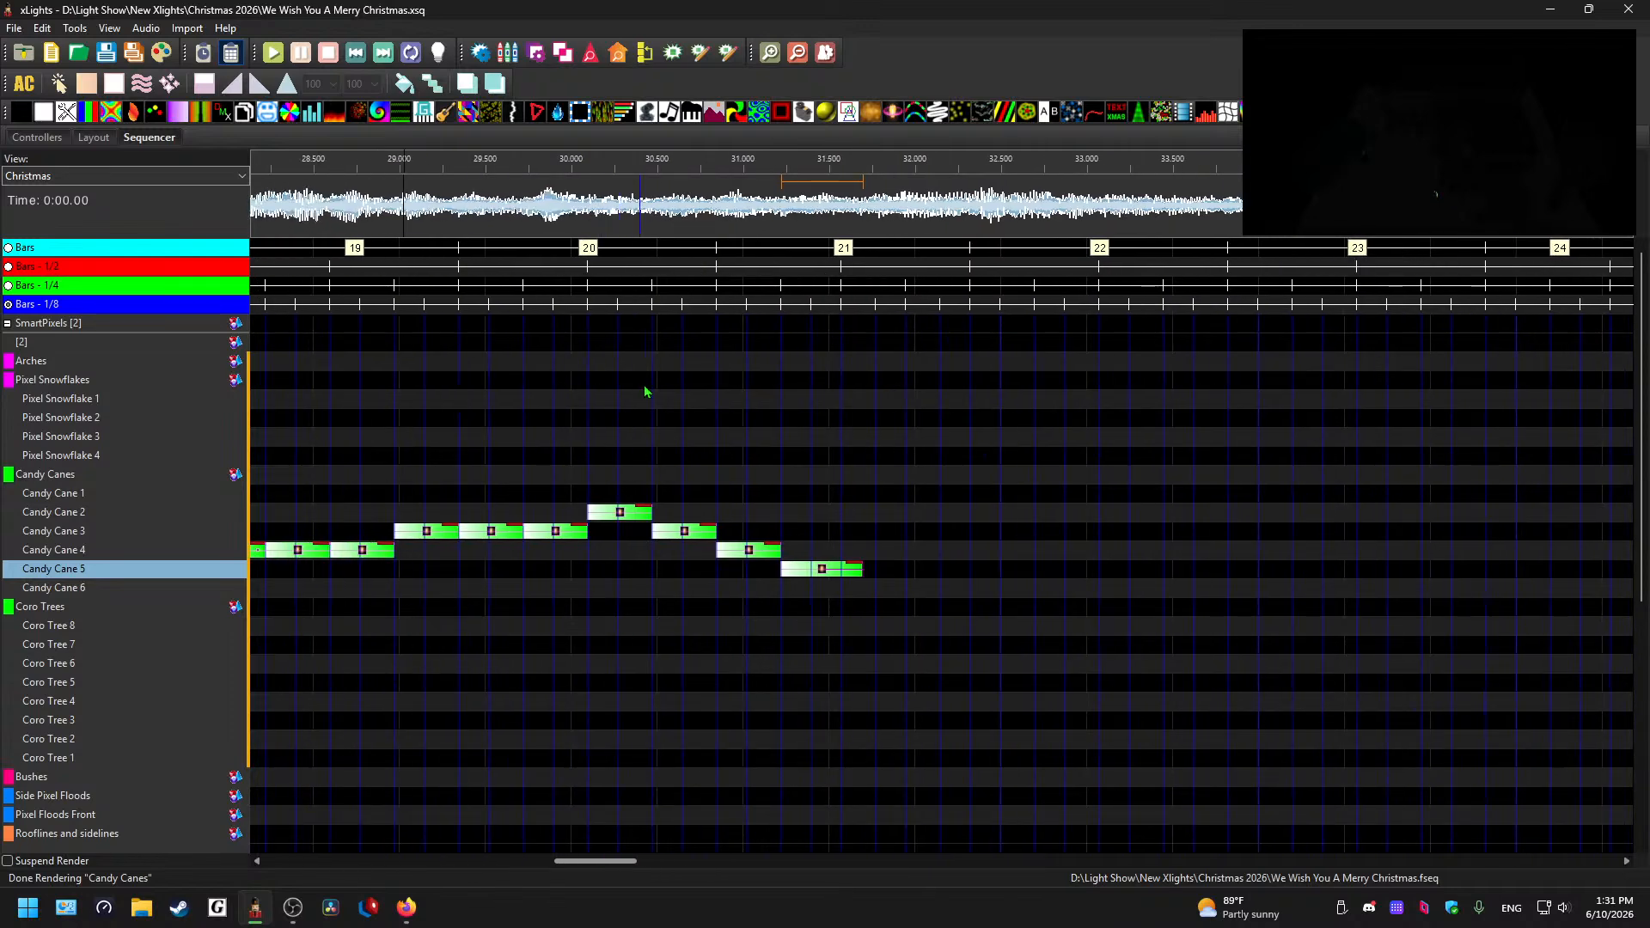
left_click(606, 211)
key("space")
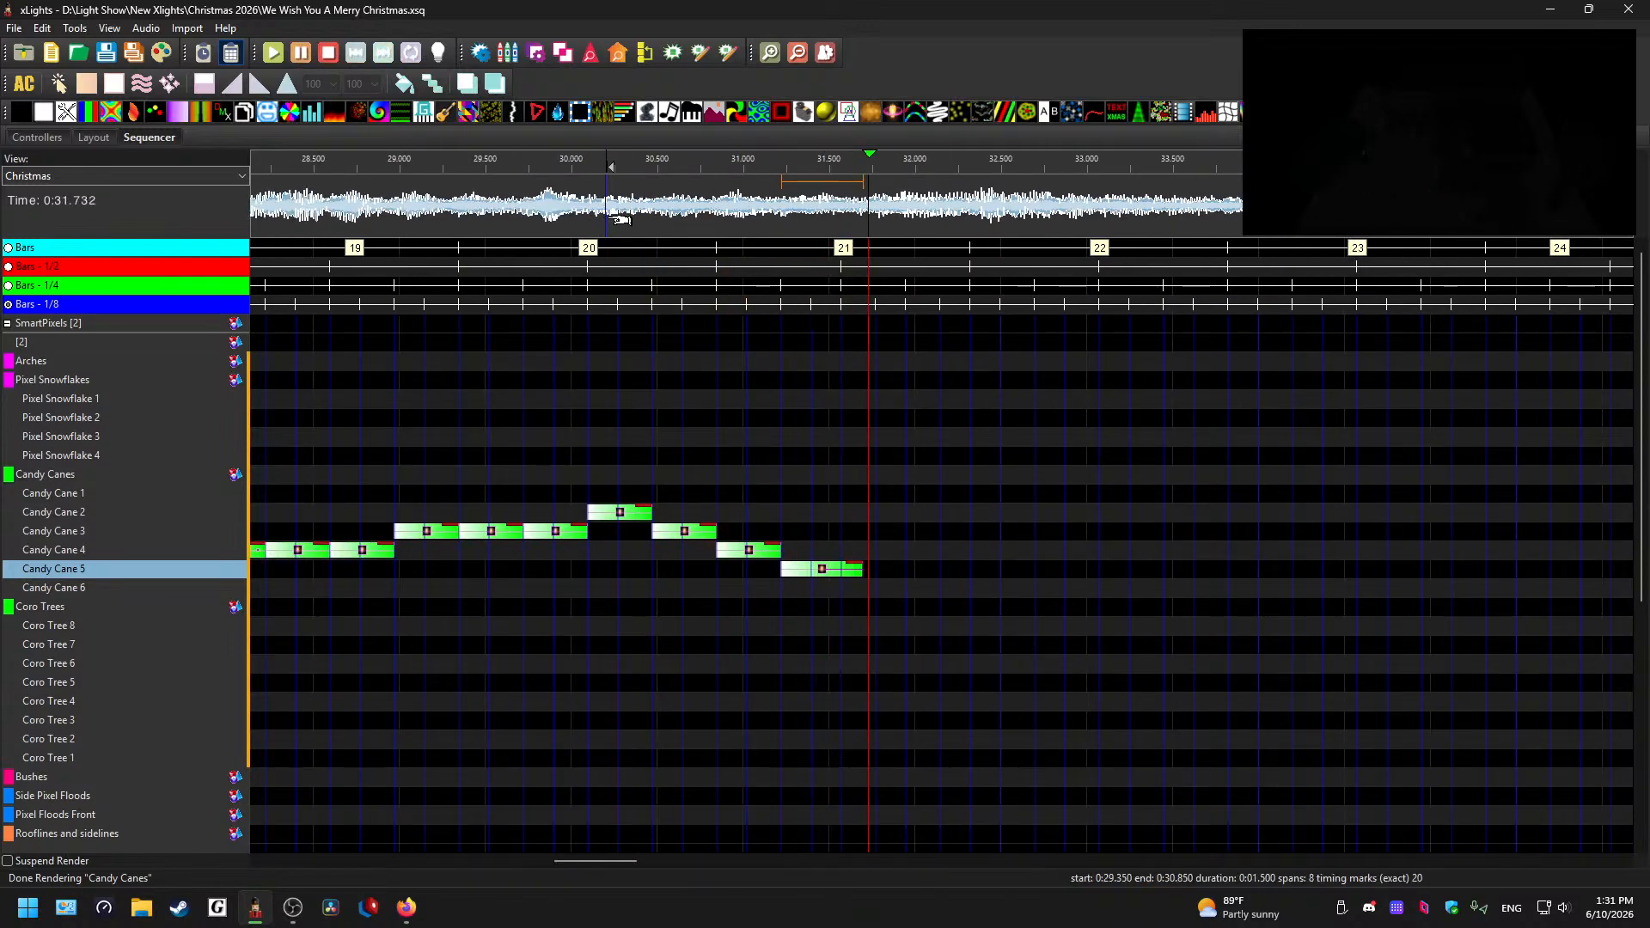
left_click(804, 574)
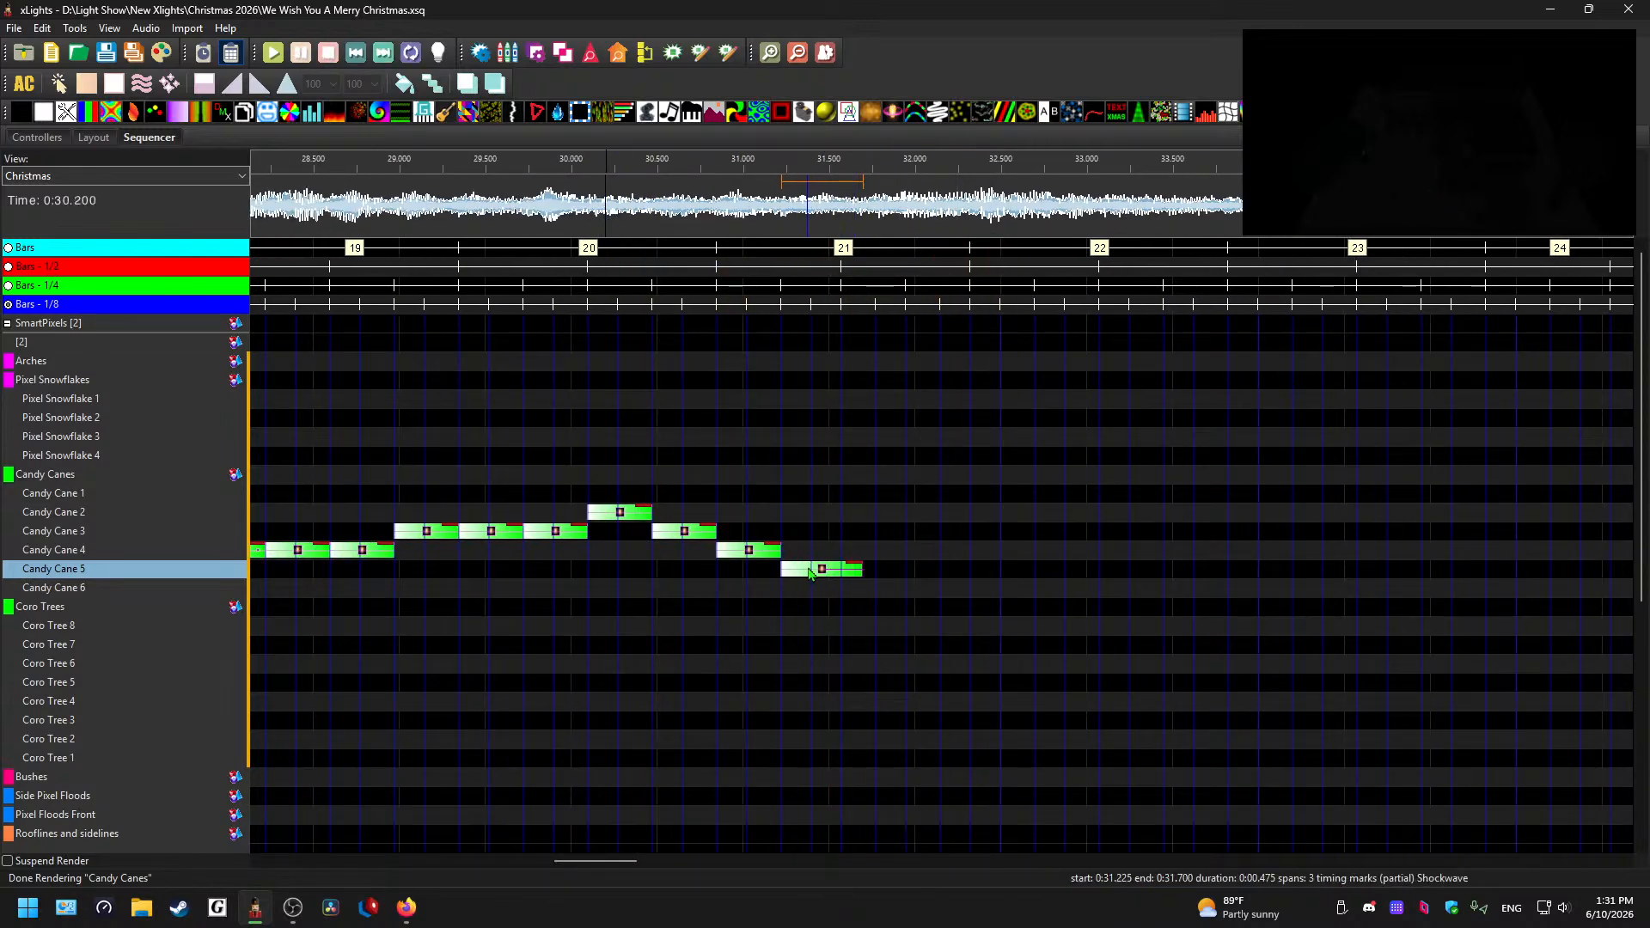
left_click(739, 553)
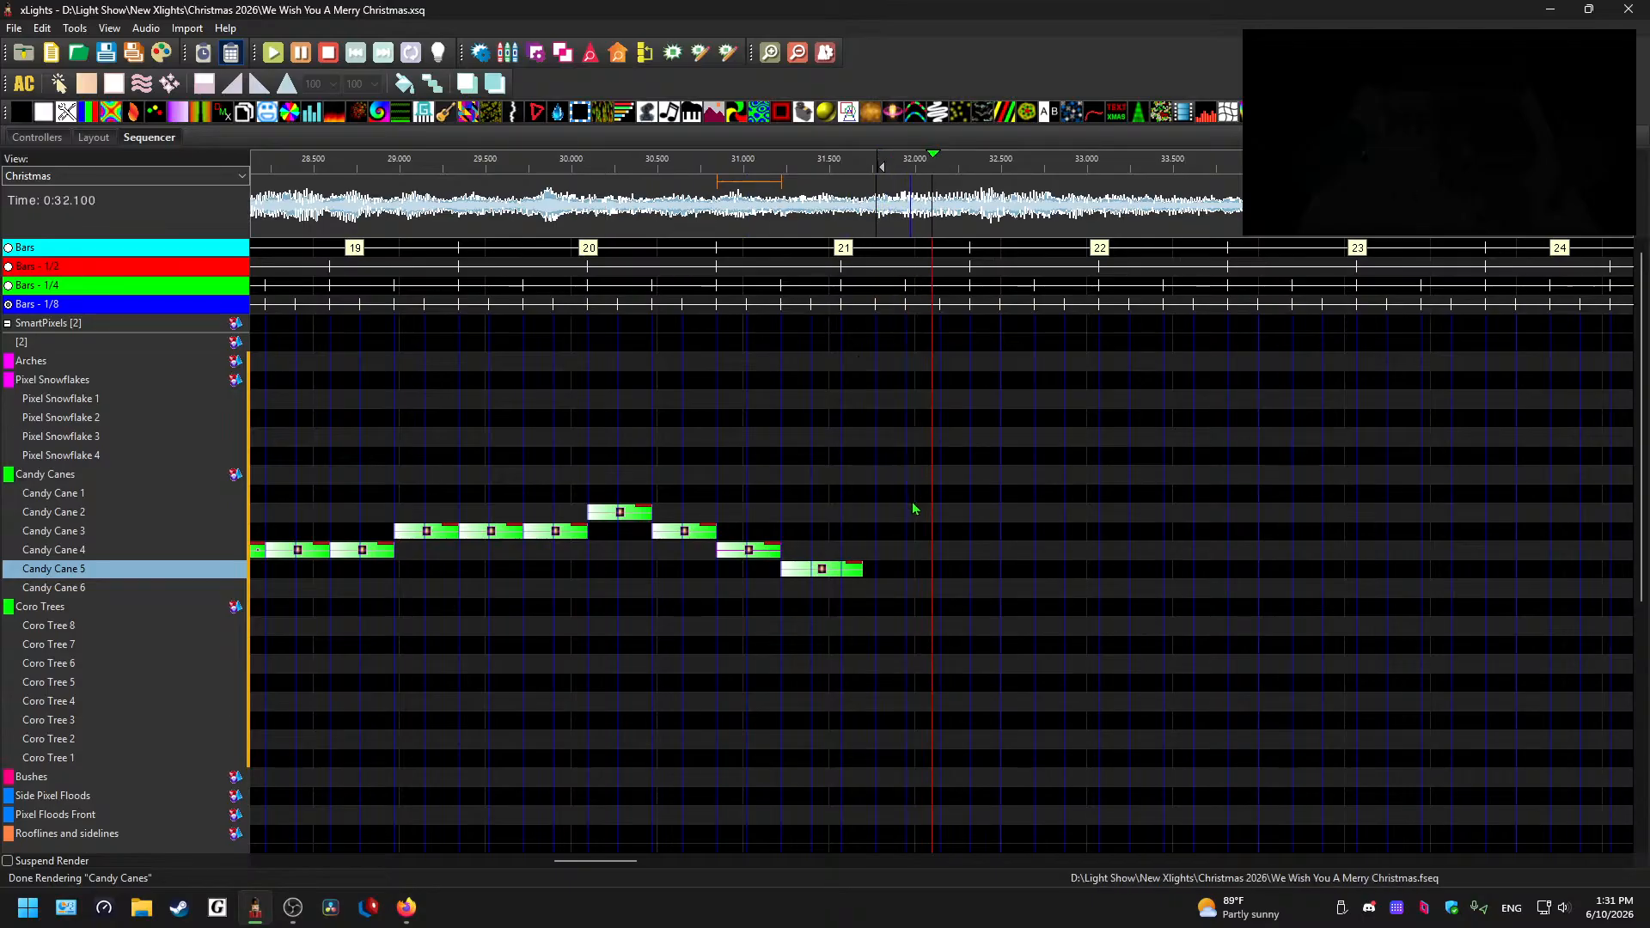
key("space")
left_click(906, 220)
key("space")
key("space")
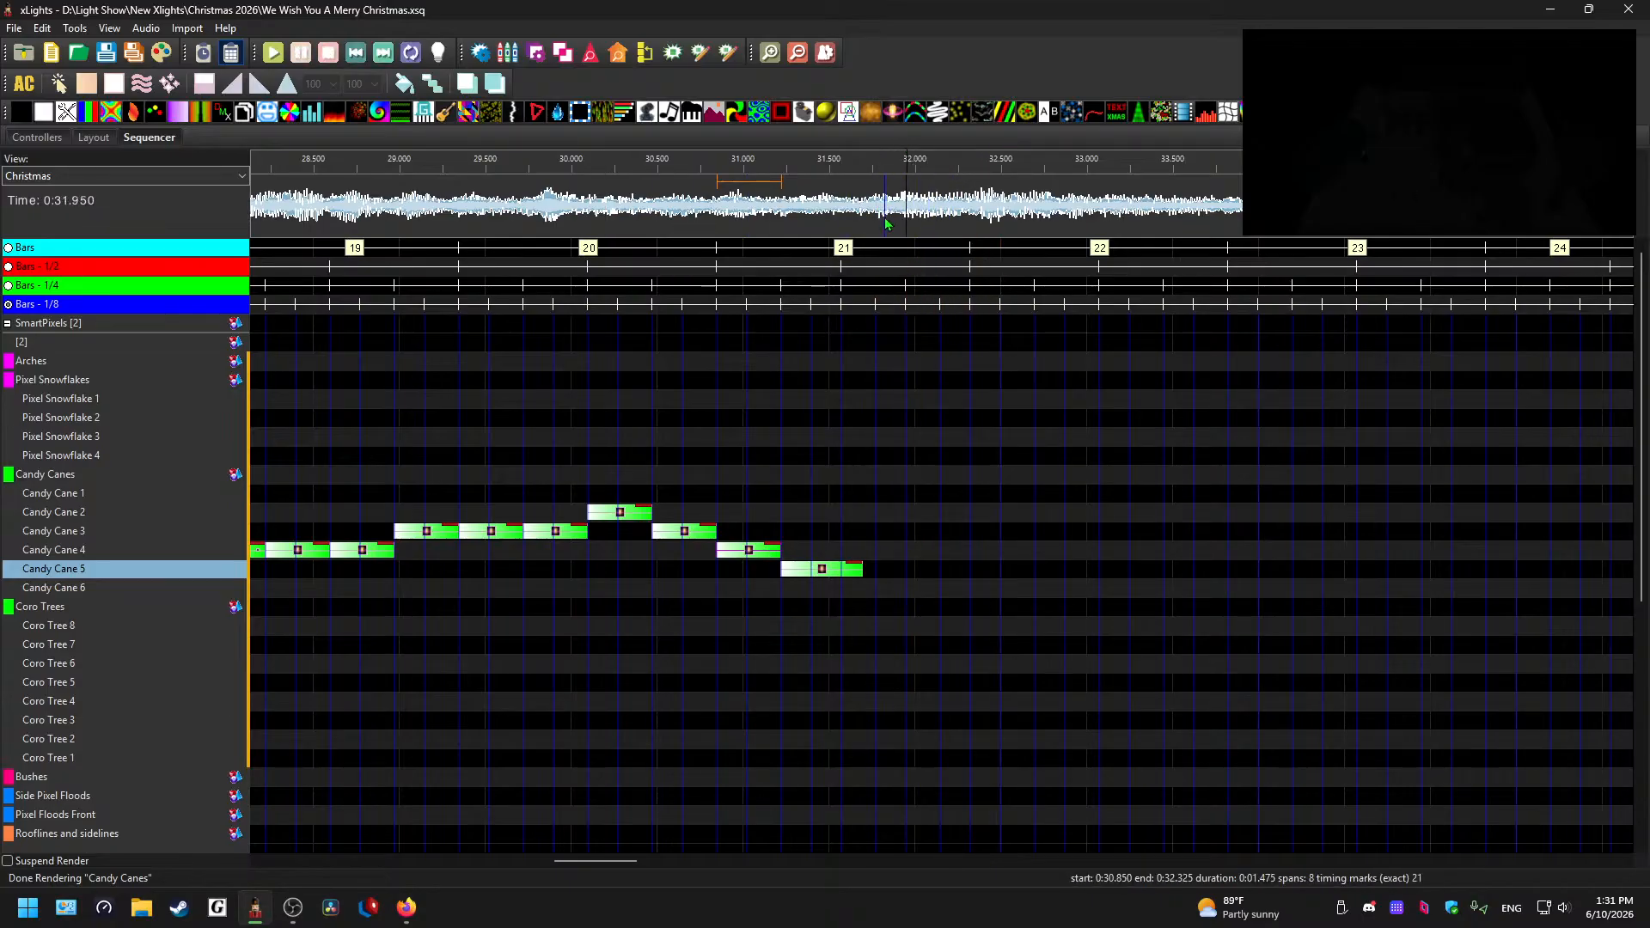
- Add a Shockwave on Candy Cane 2 from 31.950 s to 32.325 s and play onward from 32.325 s
scroll(961, 493, "up", 1)
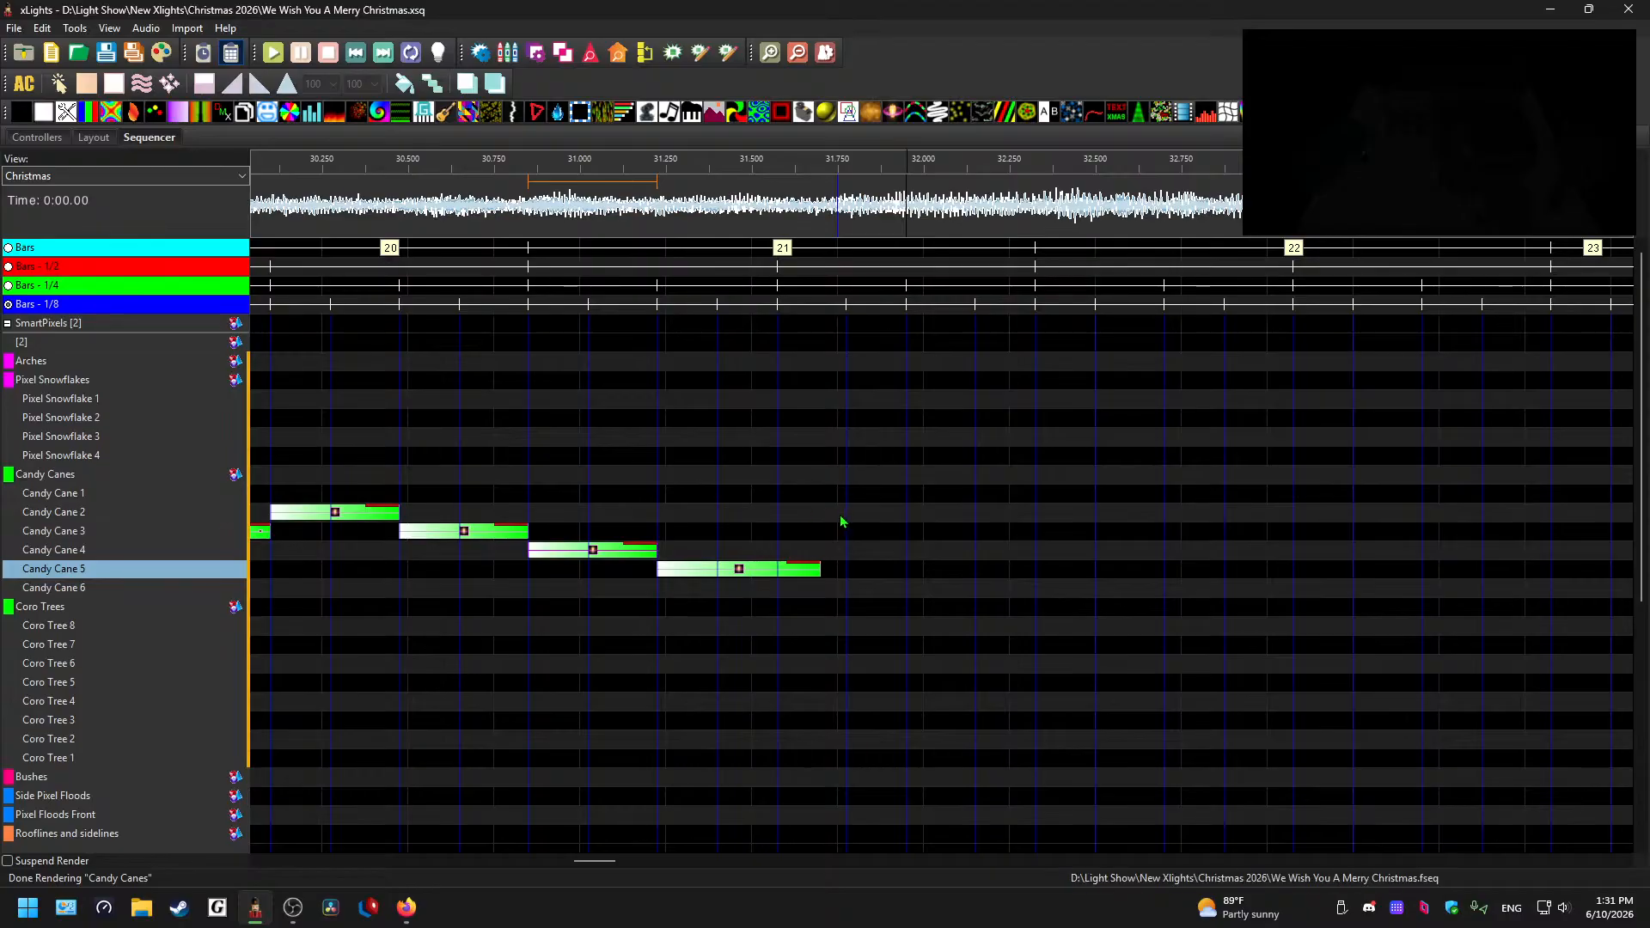
left_click_drag(905, 513, 1035, 513)
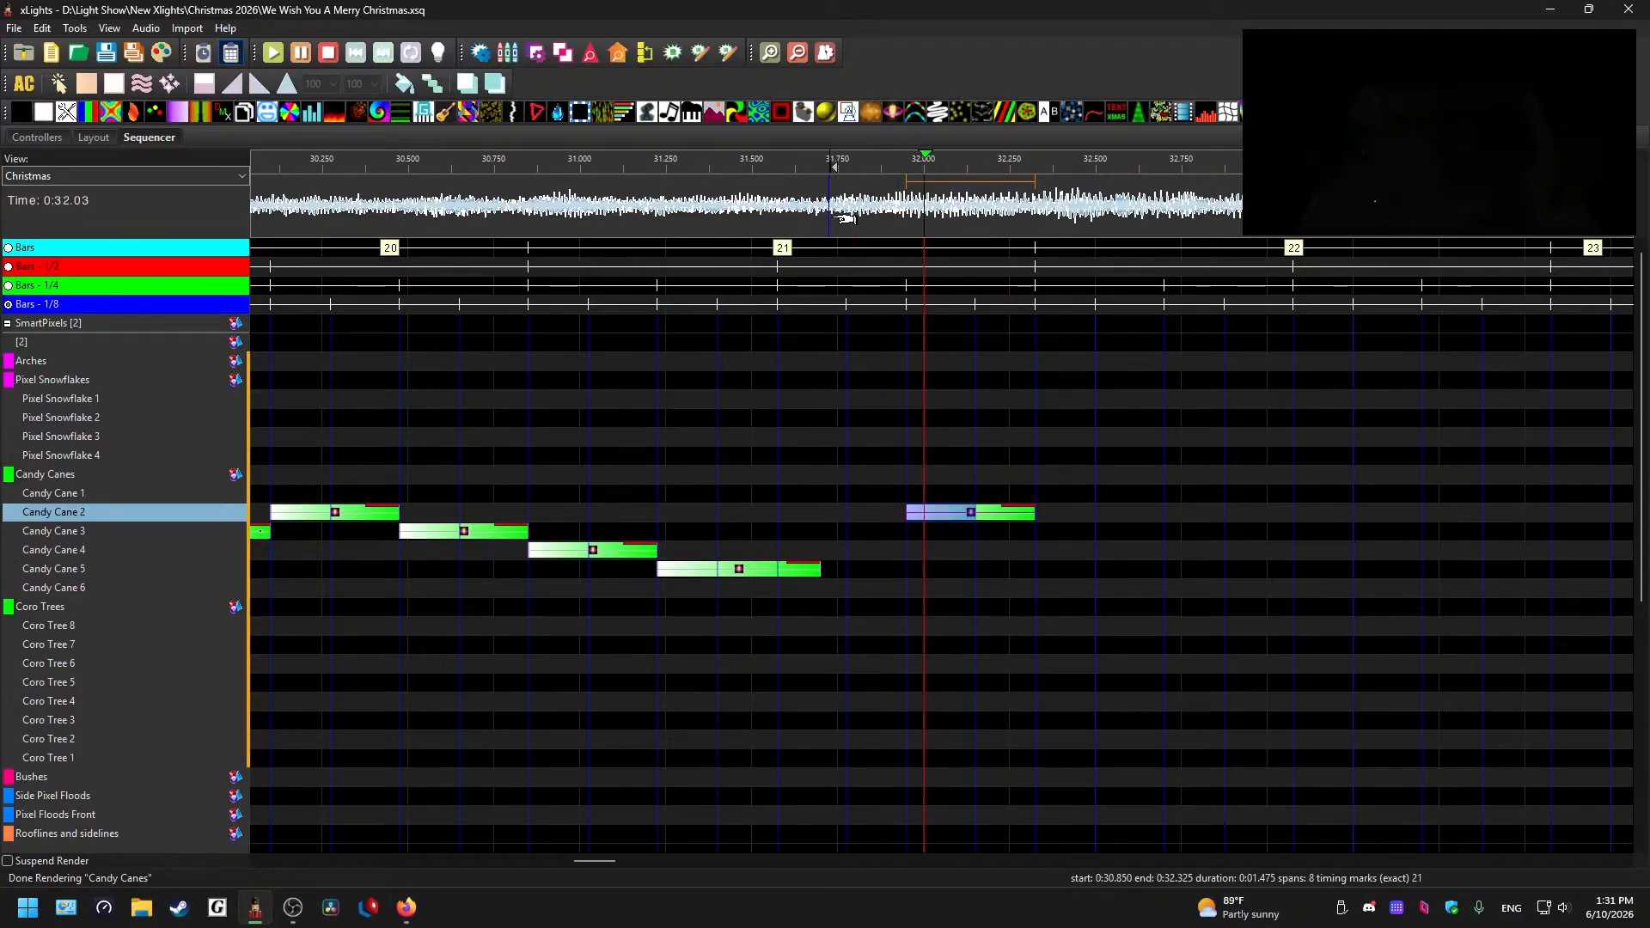
key("space")
left_click(1035, 189)
key("space")
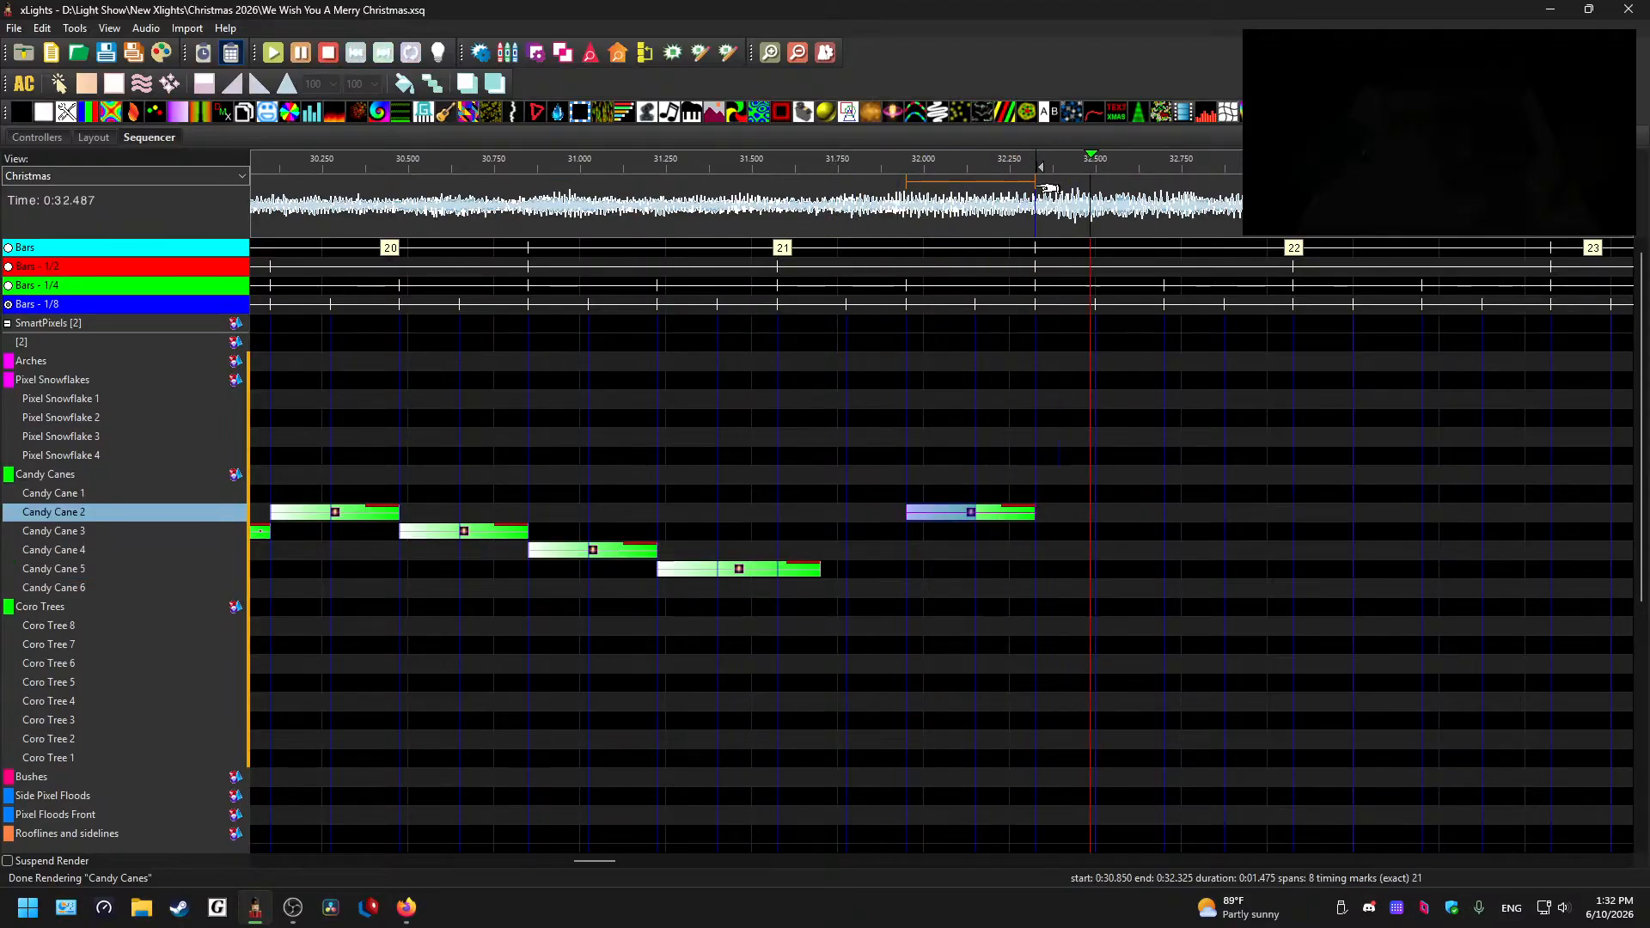
key("space")
- Paste consecutive Shockwaves on Candy Canes 1, 2 and 3 starting at 32.325 s, and play the passage from 31.875 s
left_click(1076, 495)
key("ctrl+v")
left_click(1183, 514)
key("ctrl+v")
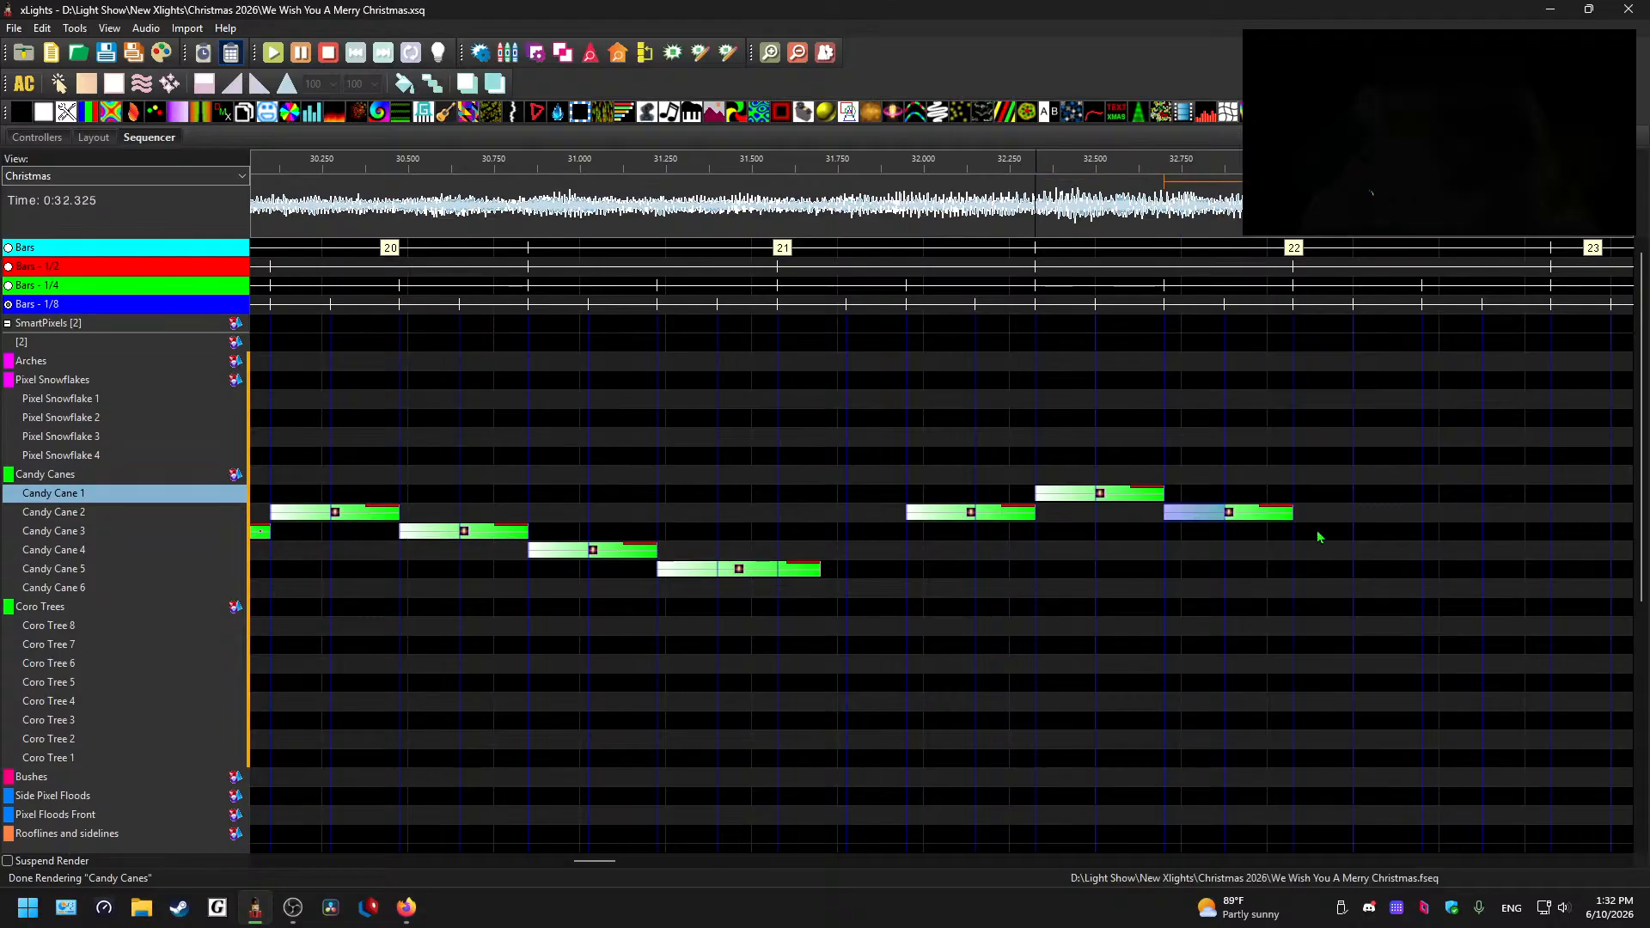
left_click(1320, 531)
key("ctrl+v")
left_click(870, 224)
key("space")
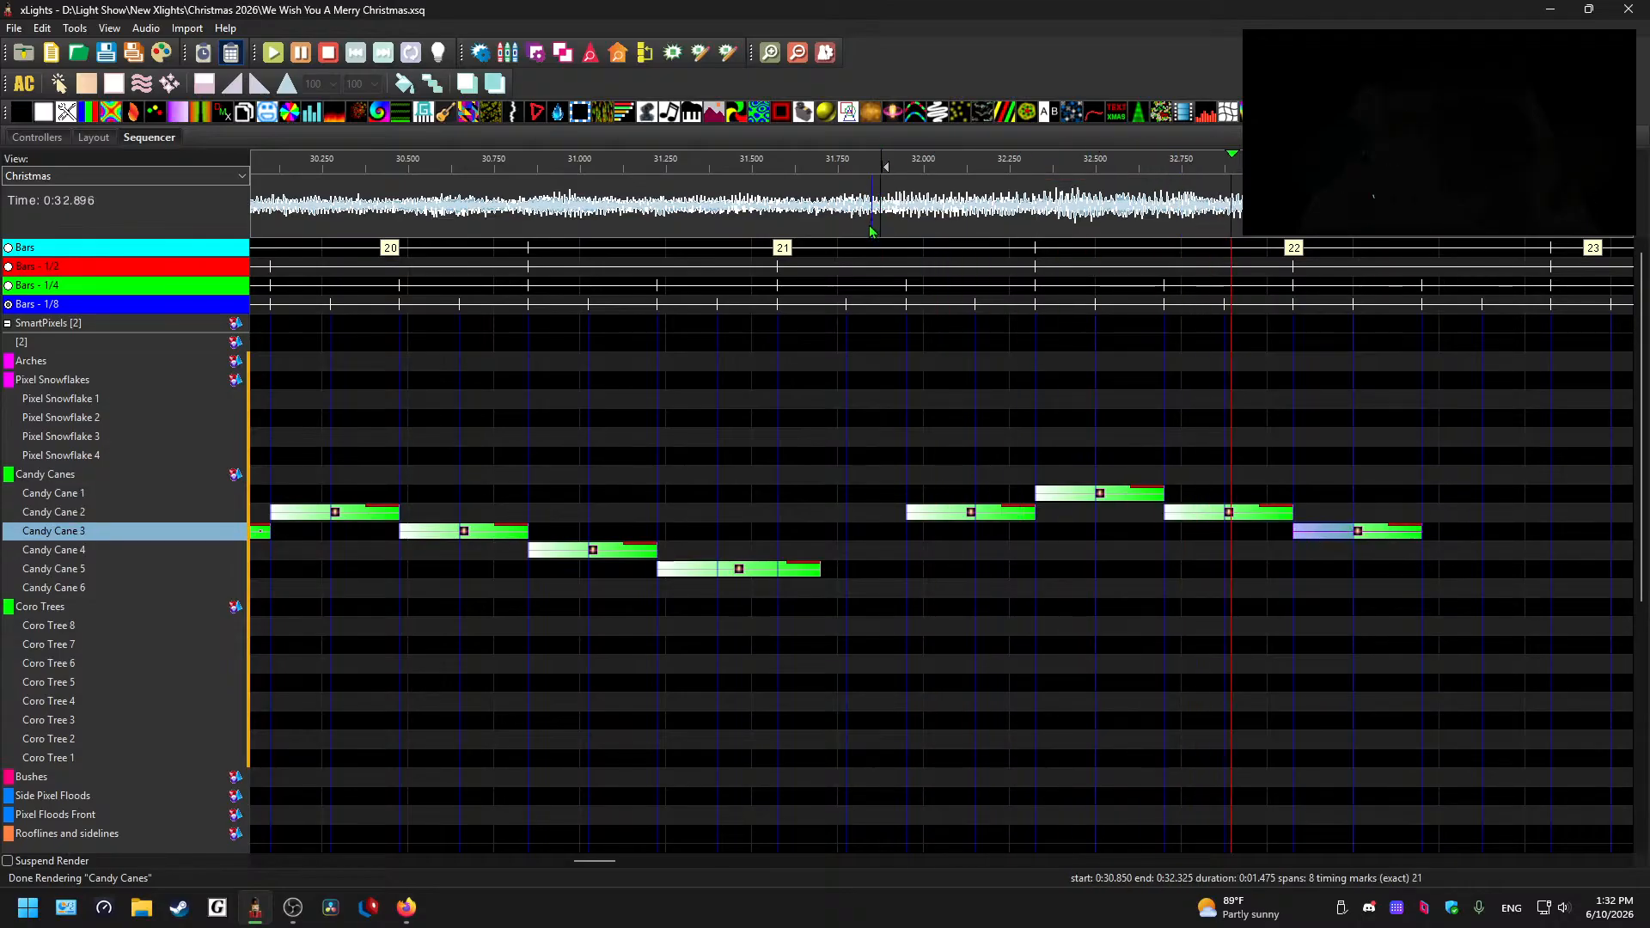
key("space")
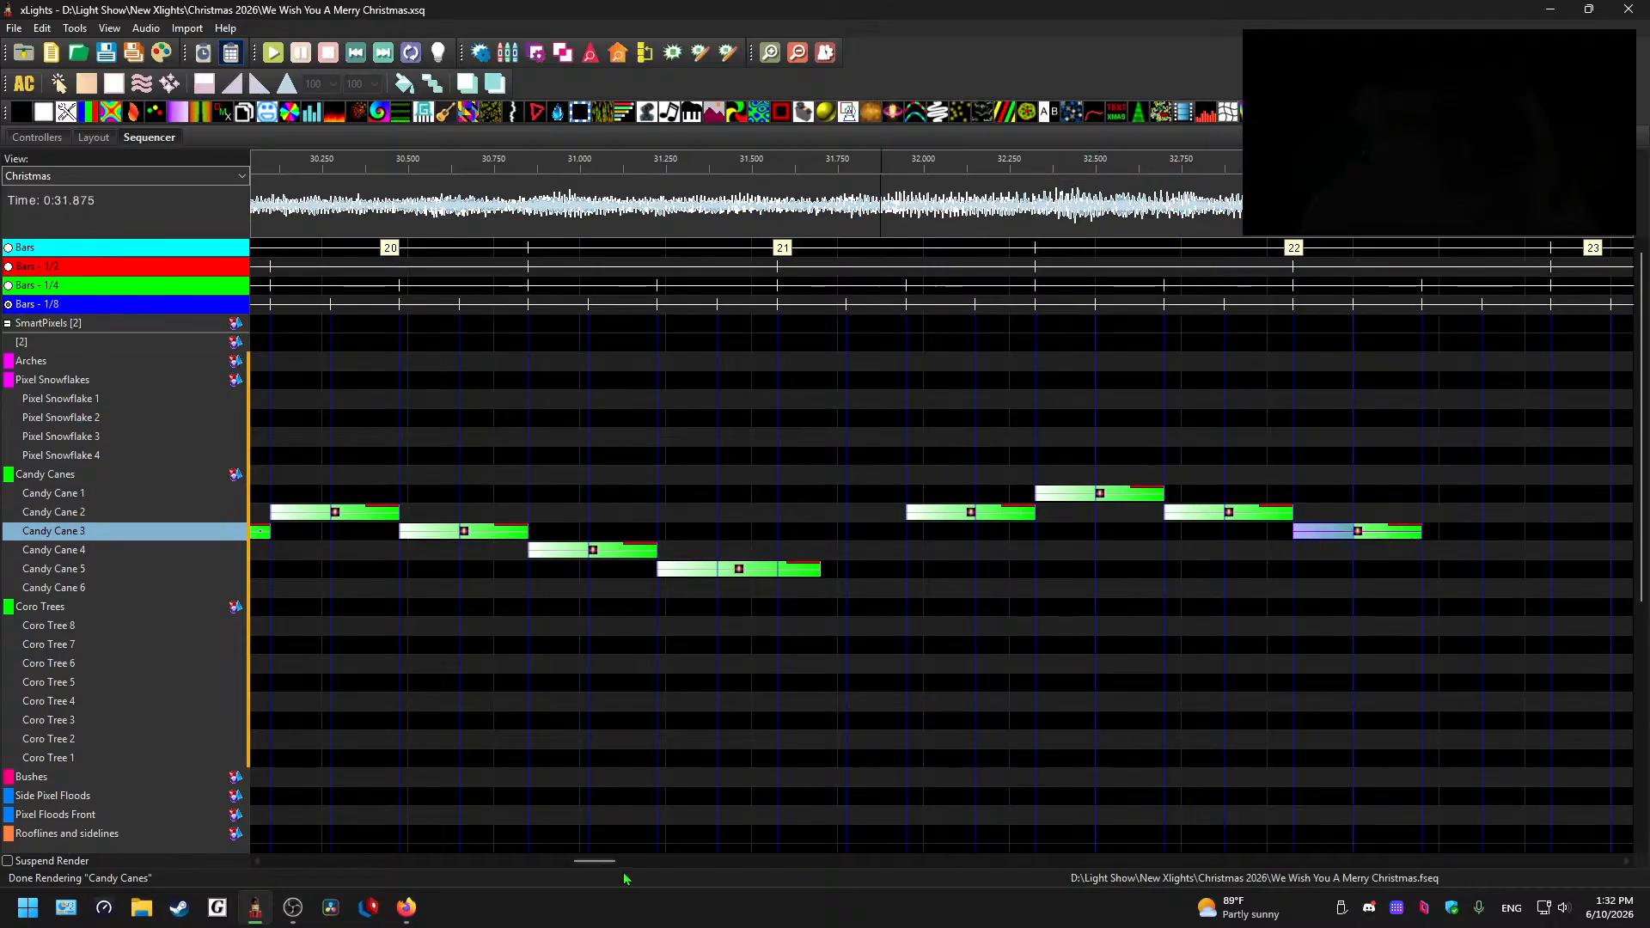
- Paste the next Shockwave on Candy Cane 6 and another on Candy Cane 3 from 33.825 s to 34.200 s, and play them
left_click_drag(601, 860, 631, 860)
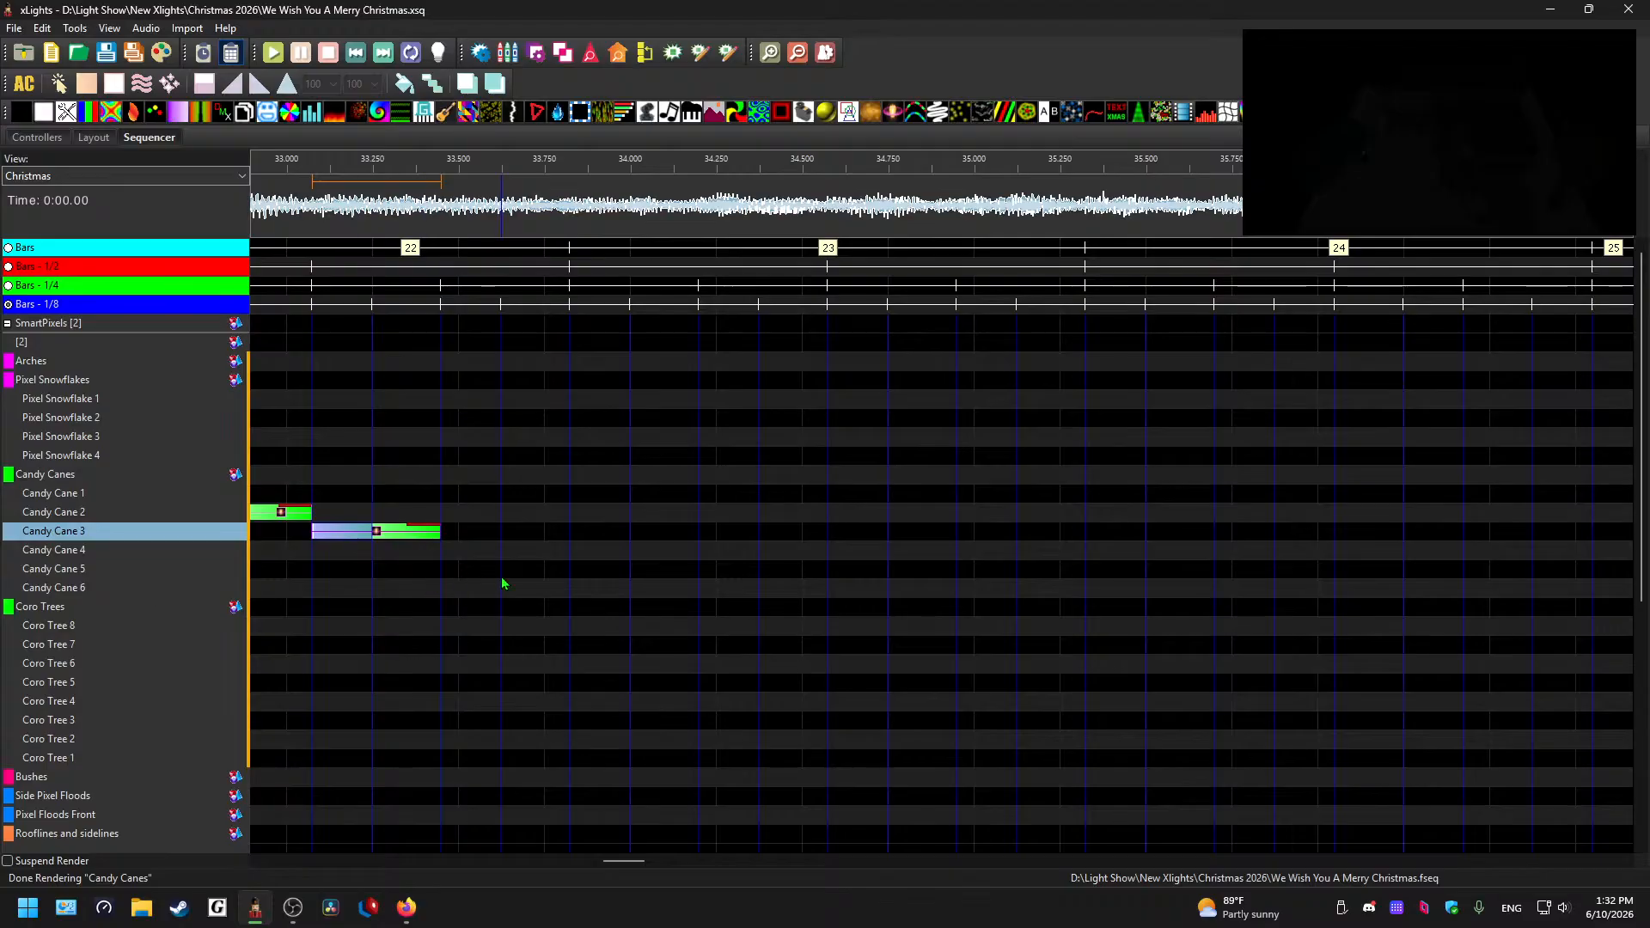
left_click(464, 596)
key("ctrl+v")
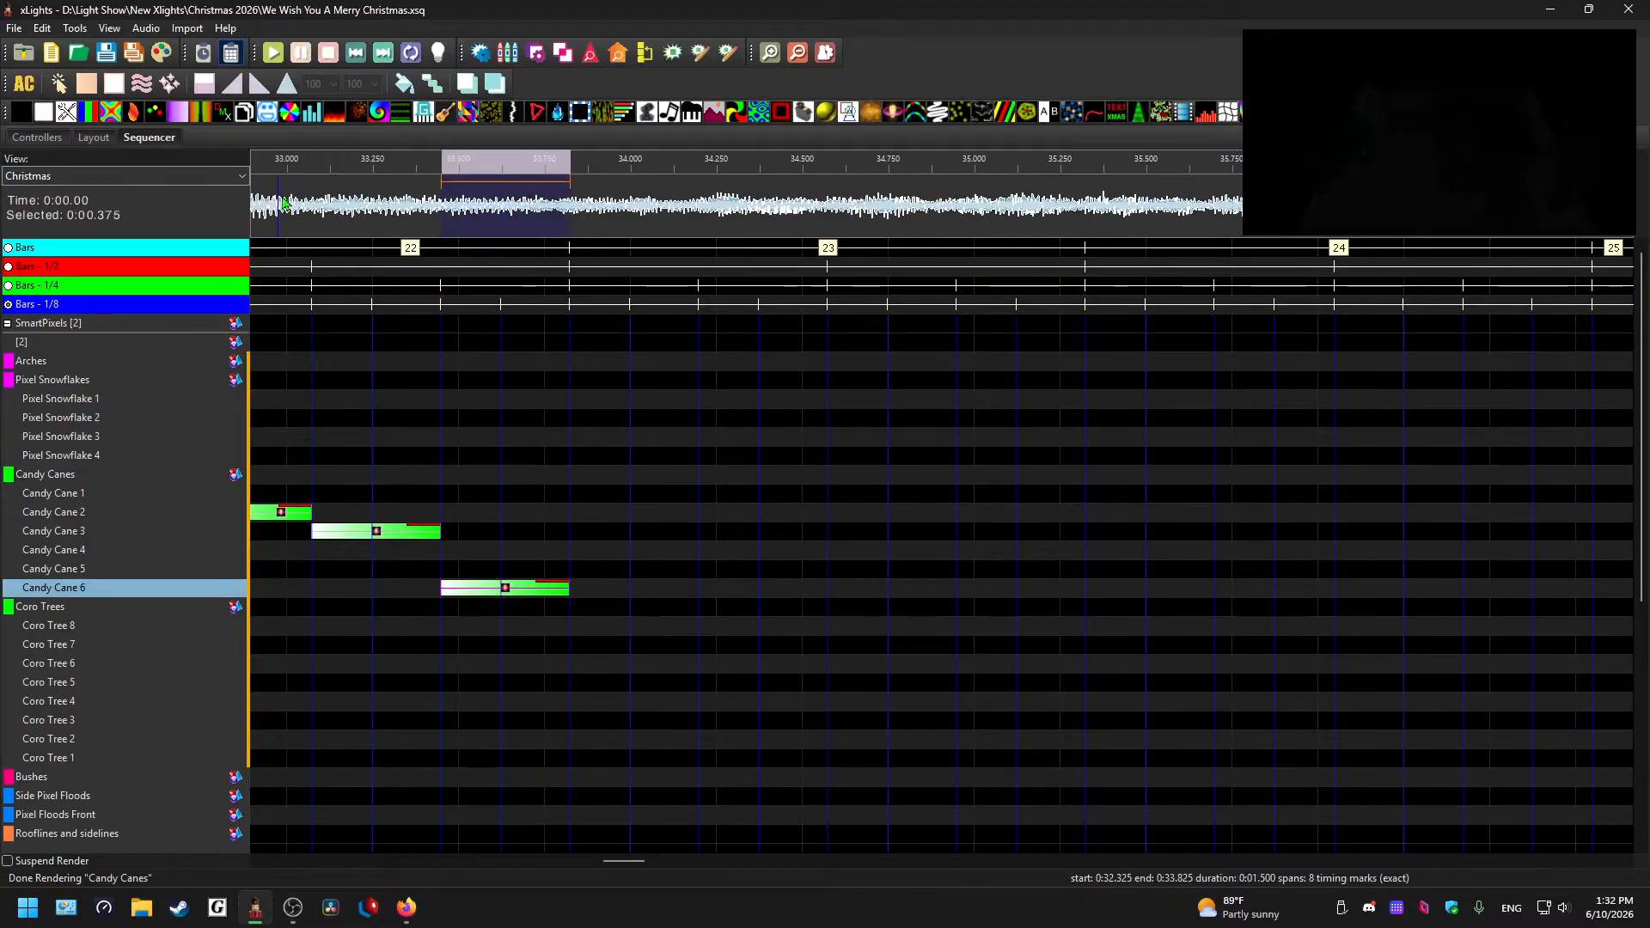
left_click(381, 158)
left_click(606, 533)
key("ctrl+v")
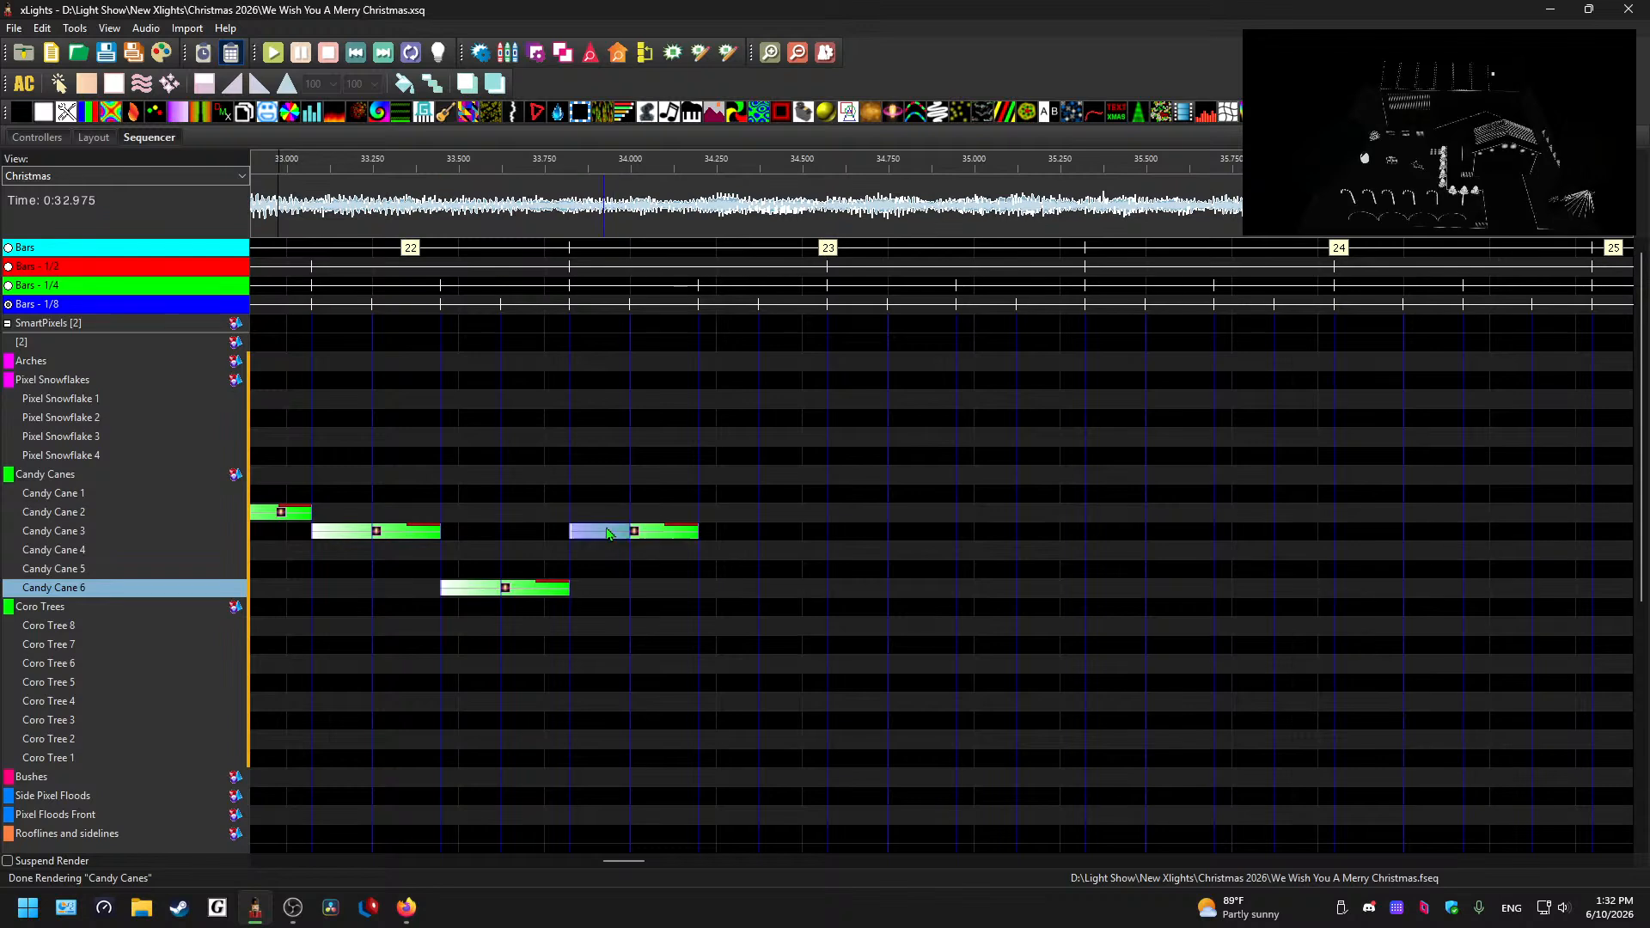
double_click(637, 536)
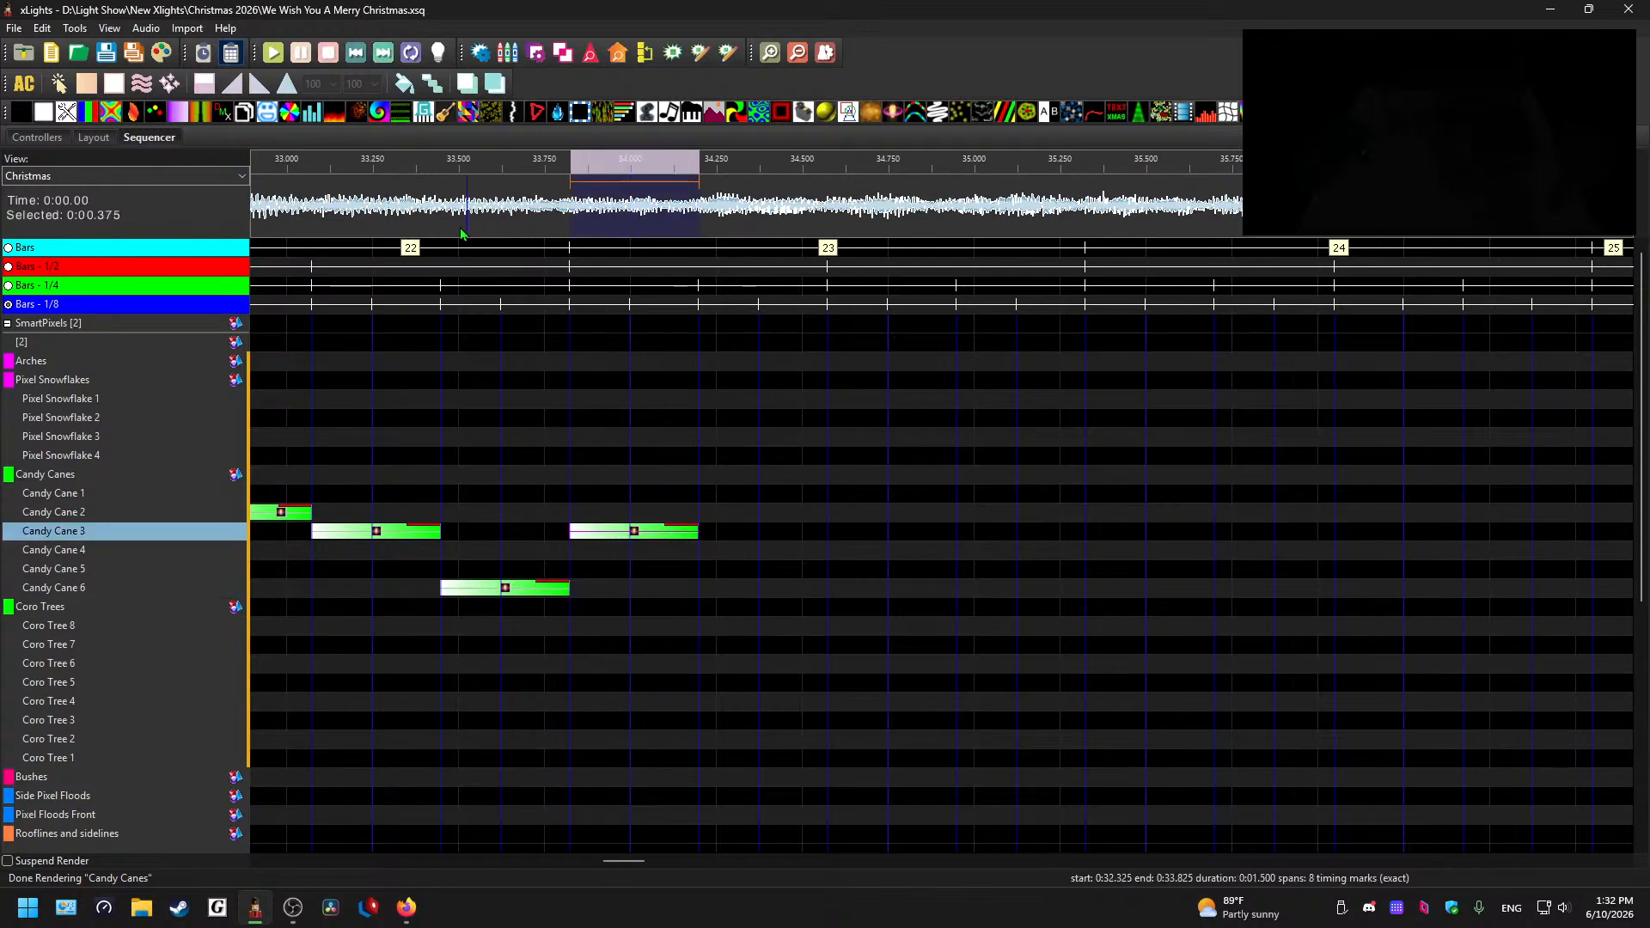
left_click(431, 211)
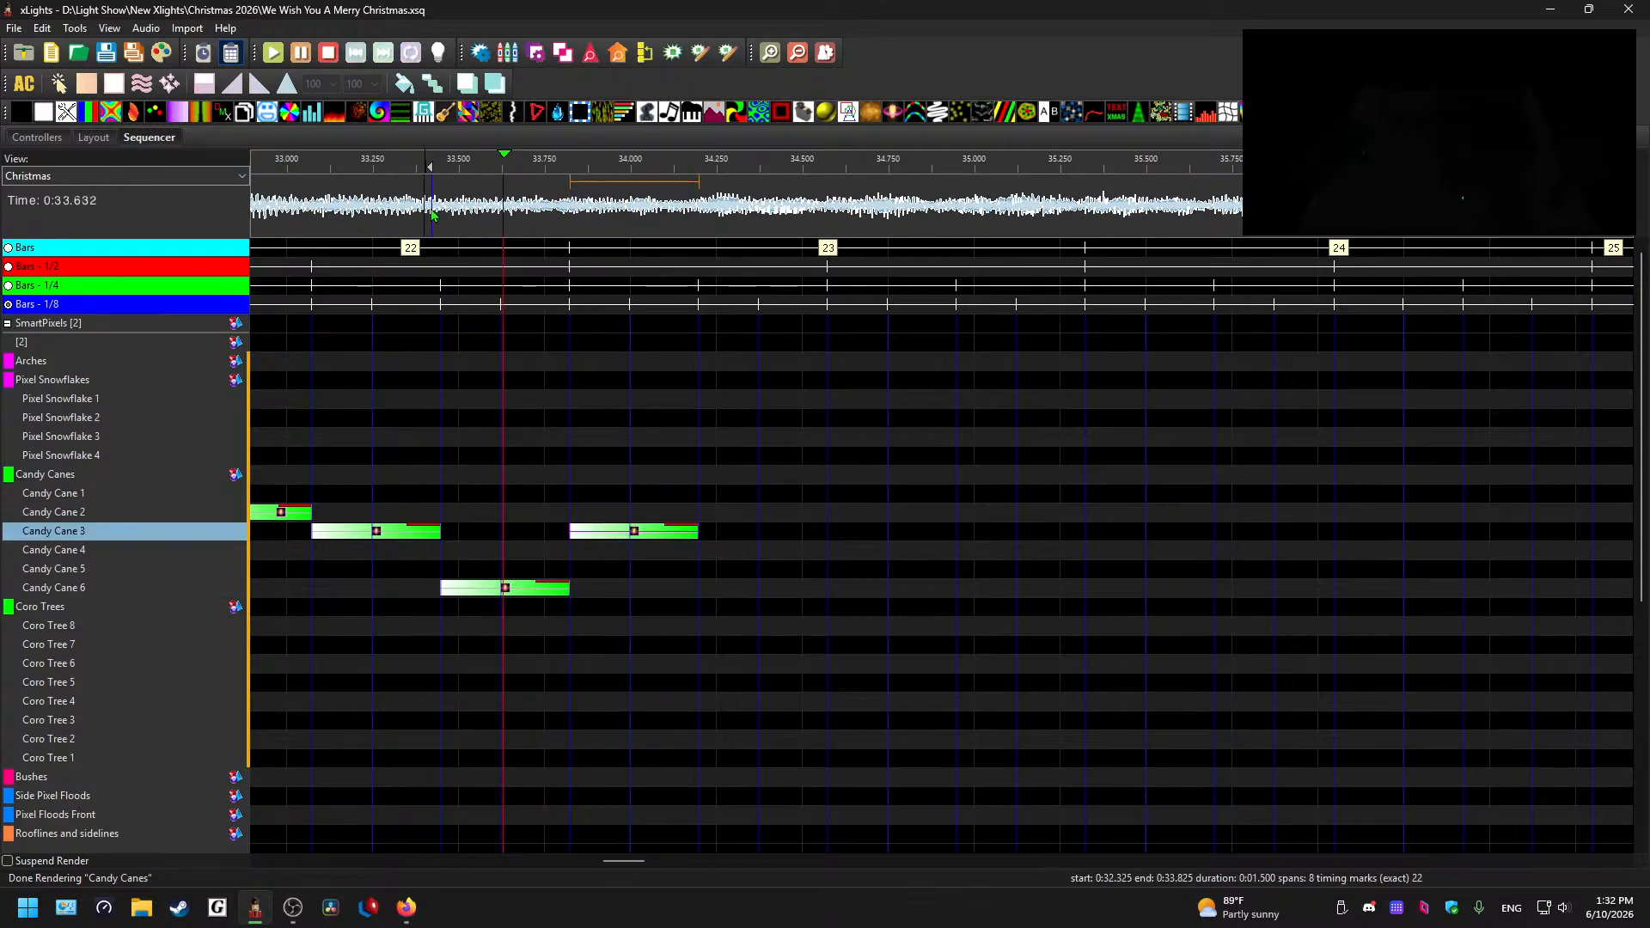
- Try starting the last Shockwave on Candy Cane 3 at 34.200 s, play it, and return it to 33.825 s
double_click(647, 535)
left_click_drag(668, 537, 797, 537)
left_click(407, 206)
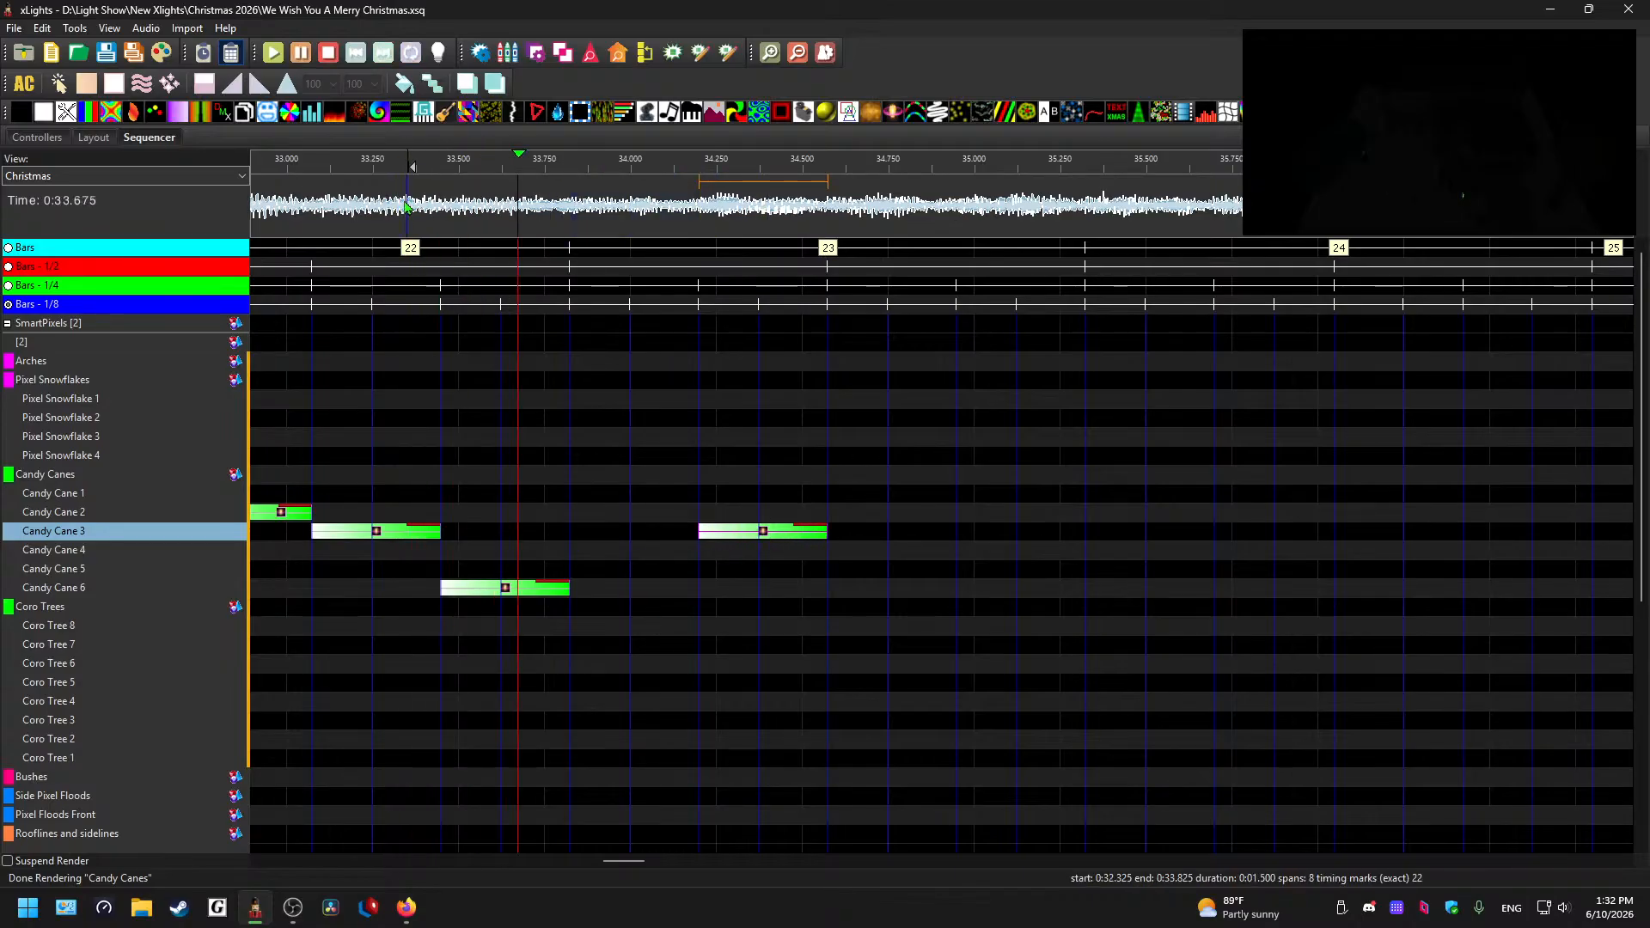
key("space")
left_click(544, 208)
key("space")
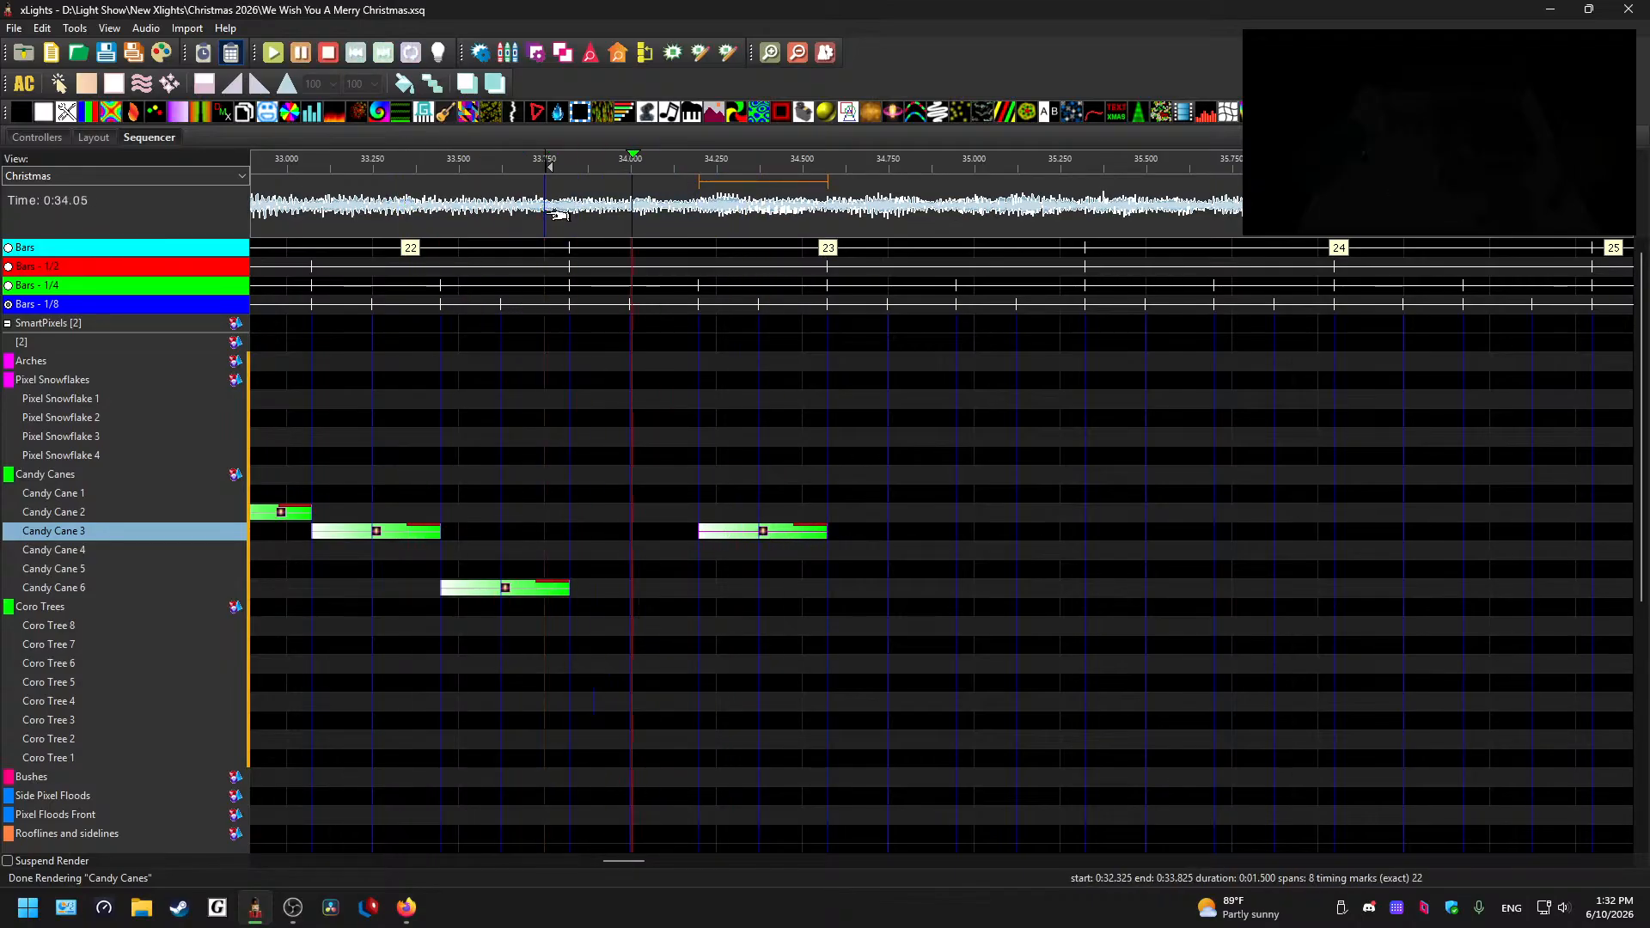
key("space")
left_click_drag(758, 536, 631, 534)
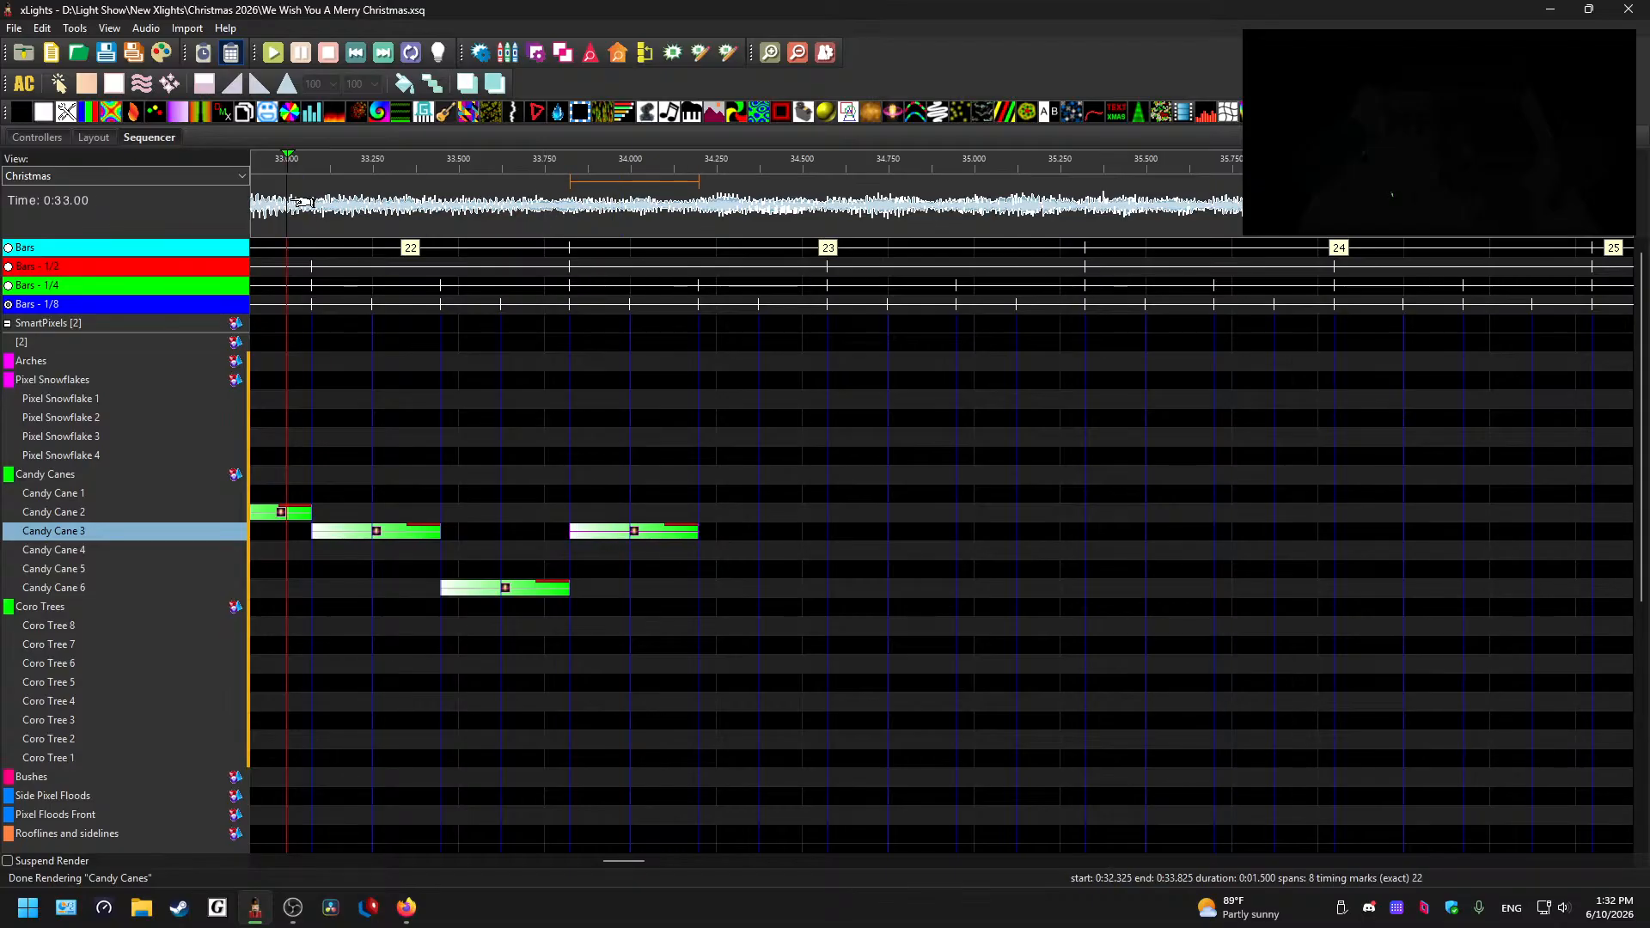
key("space")
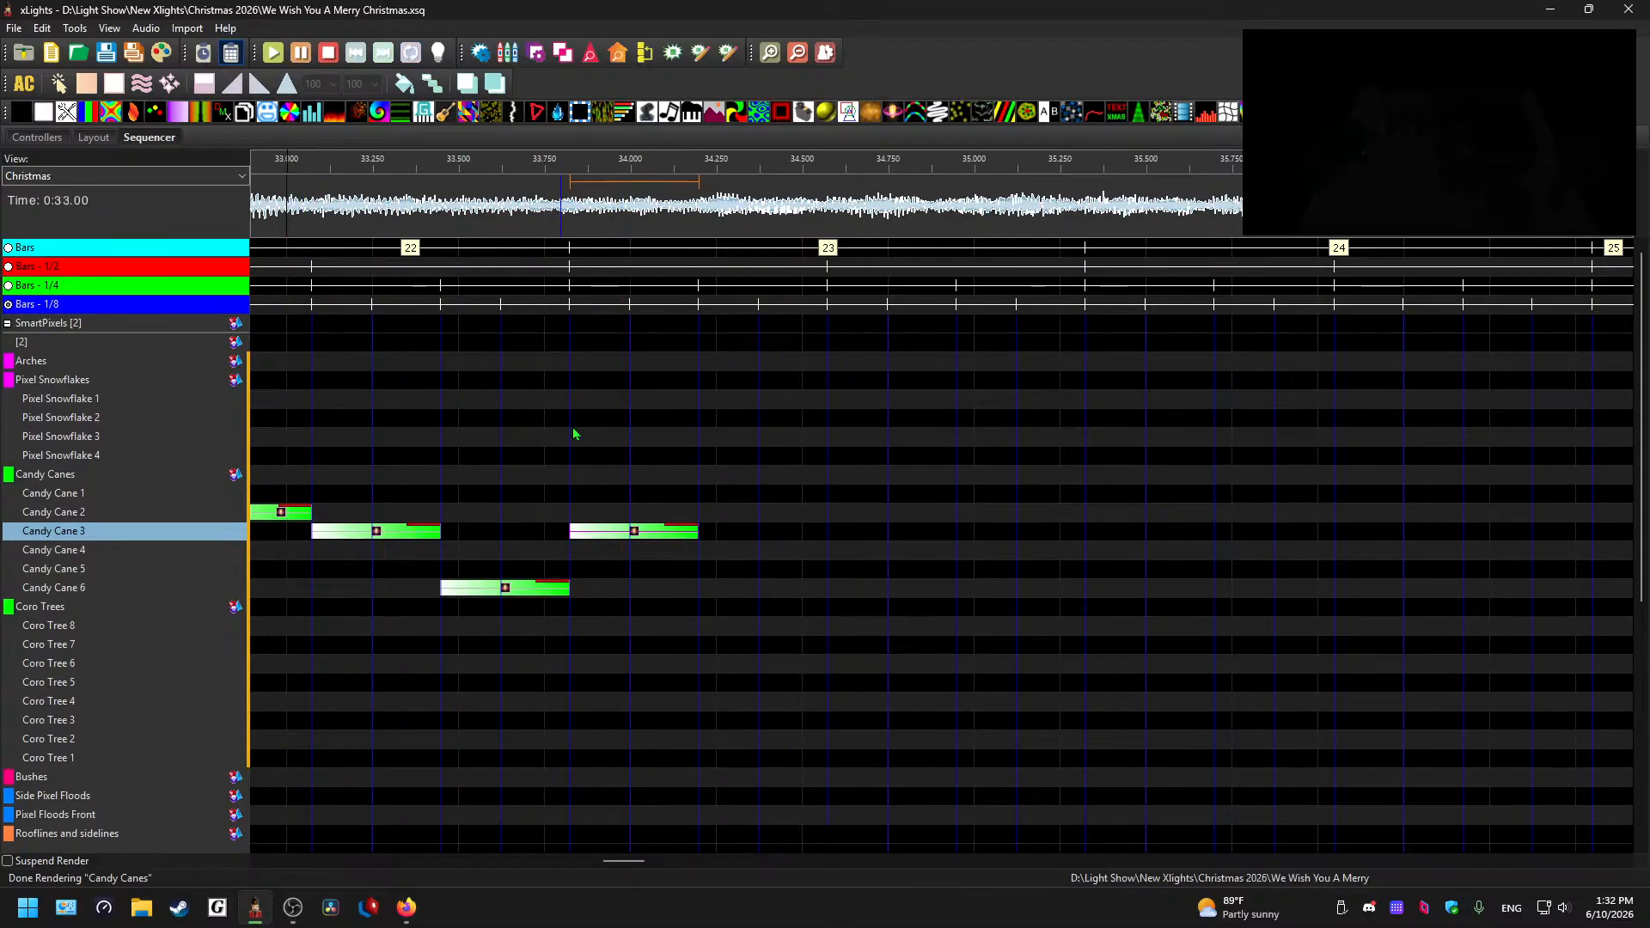
- Paste a copy of the last Candy Cane 3 Shockwave right after it at 34.200 s and shorten it to end at 34.375 s
left_click(634, 533)
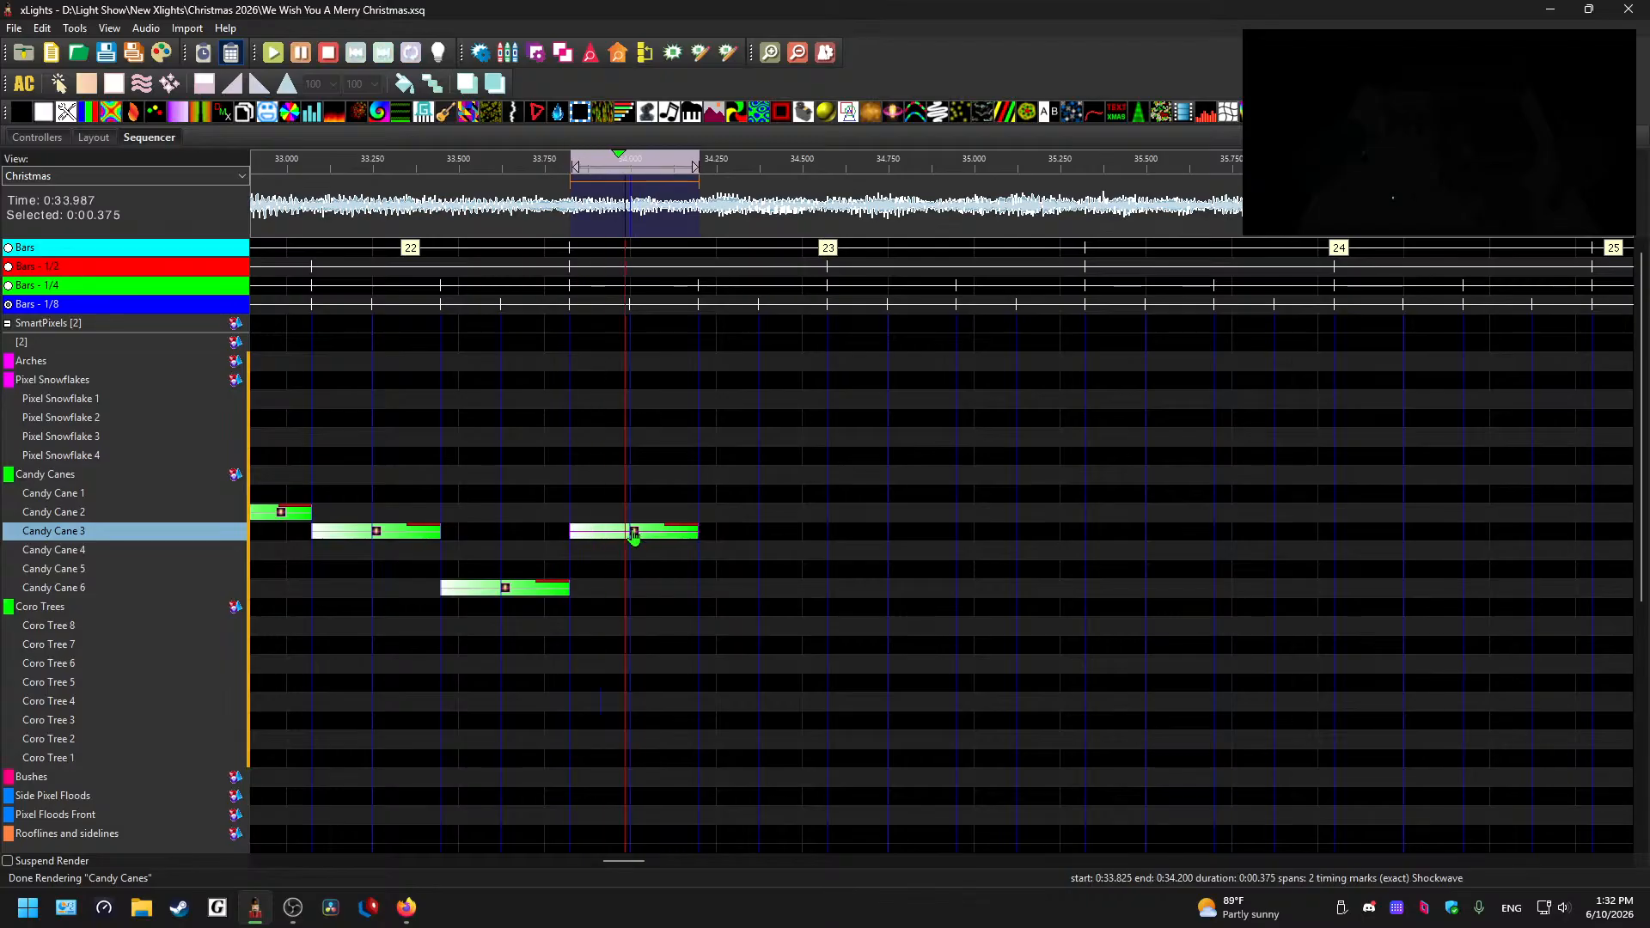
left_click(722, 535)
key("ctrl+v")
left_click(773, 538)
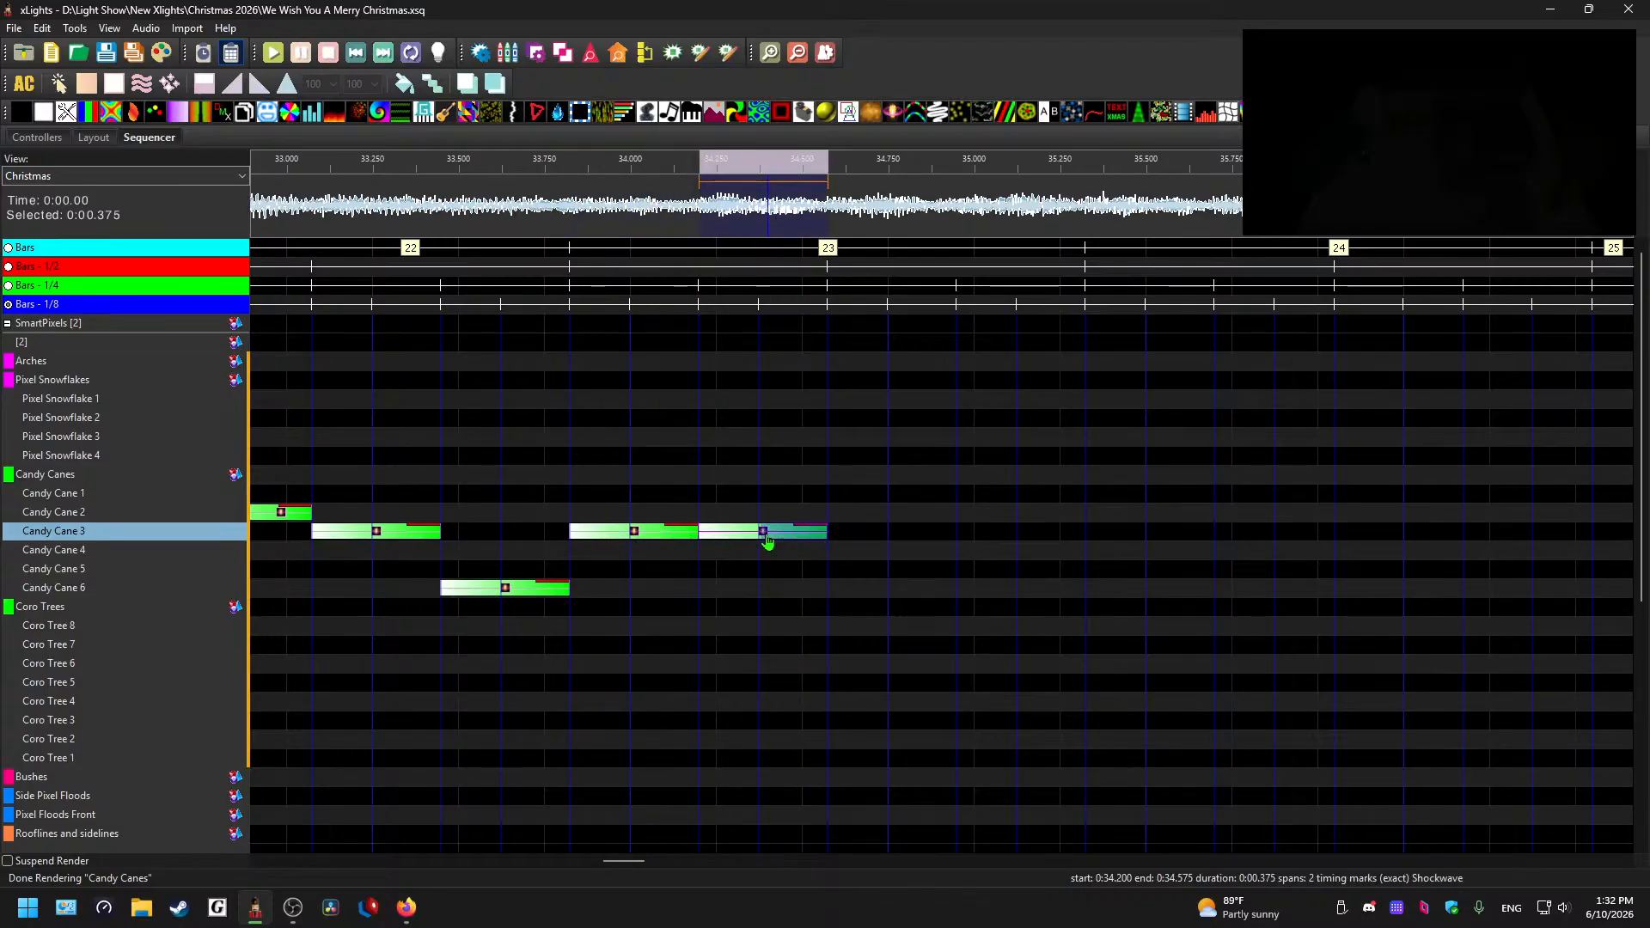
left_click_drag(826, 533, 765, 533)
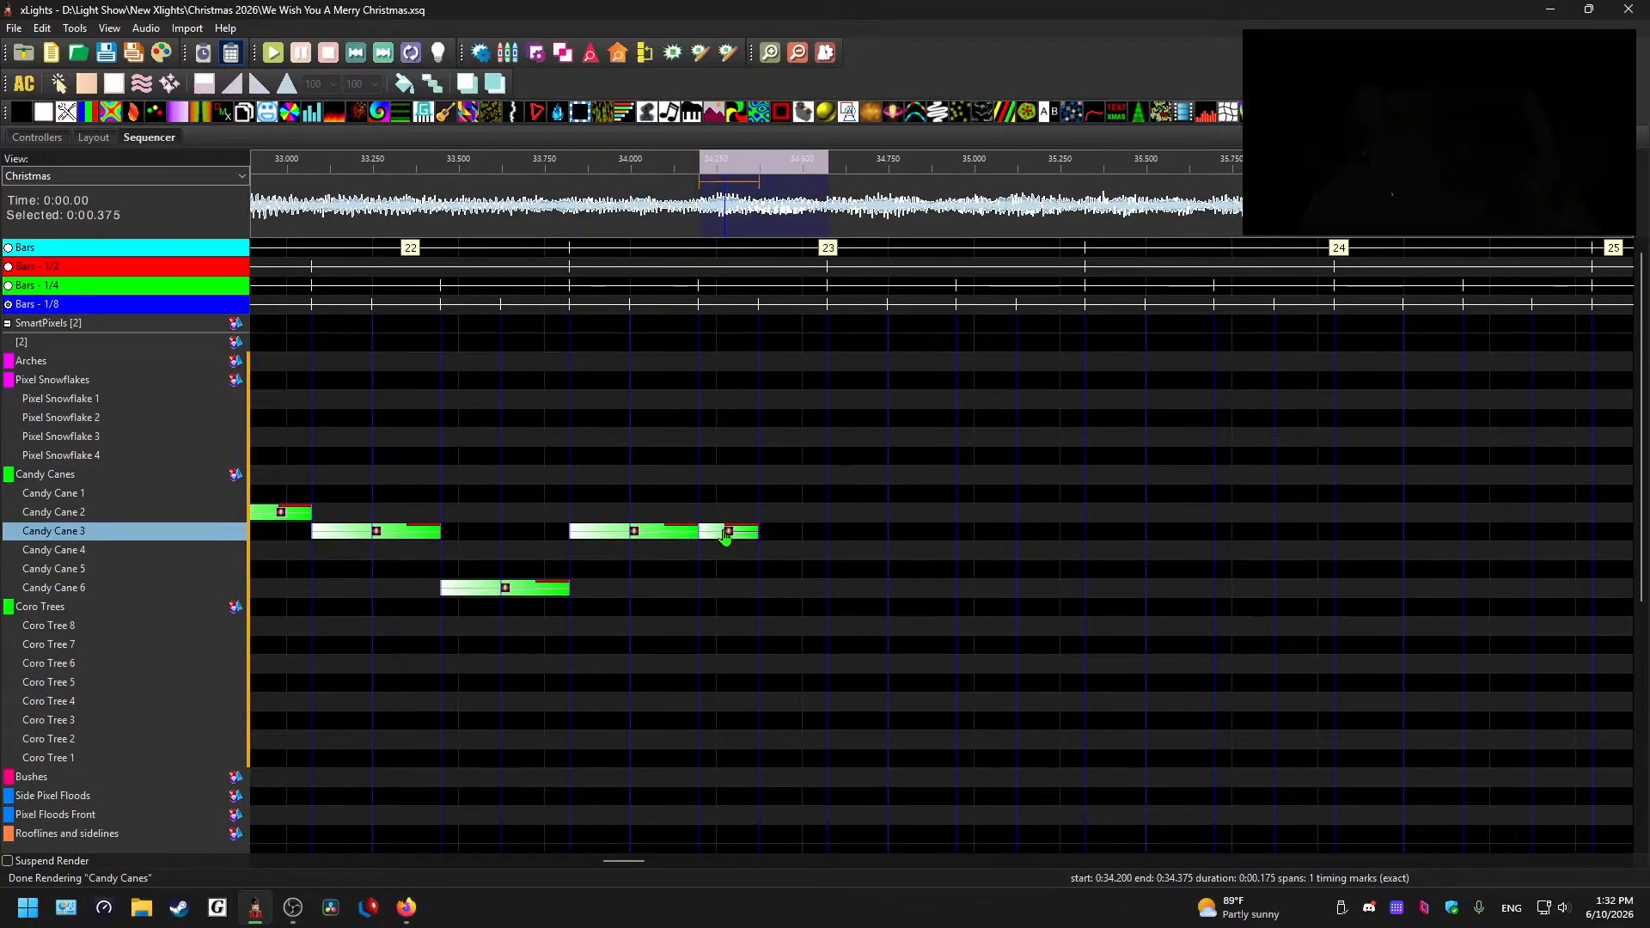
- Paste a copy of the short Shockwave directly behind it on Candy Cane 3, filling up to 34.575 s
left_click(726, 534)
left_click(795, 534)
key("ctrl+v")
left_click(797, 533)
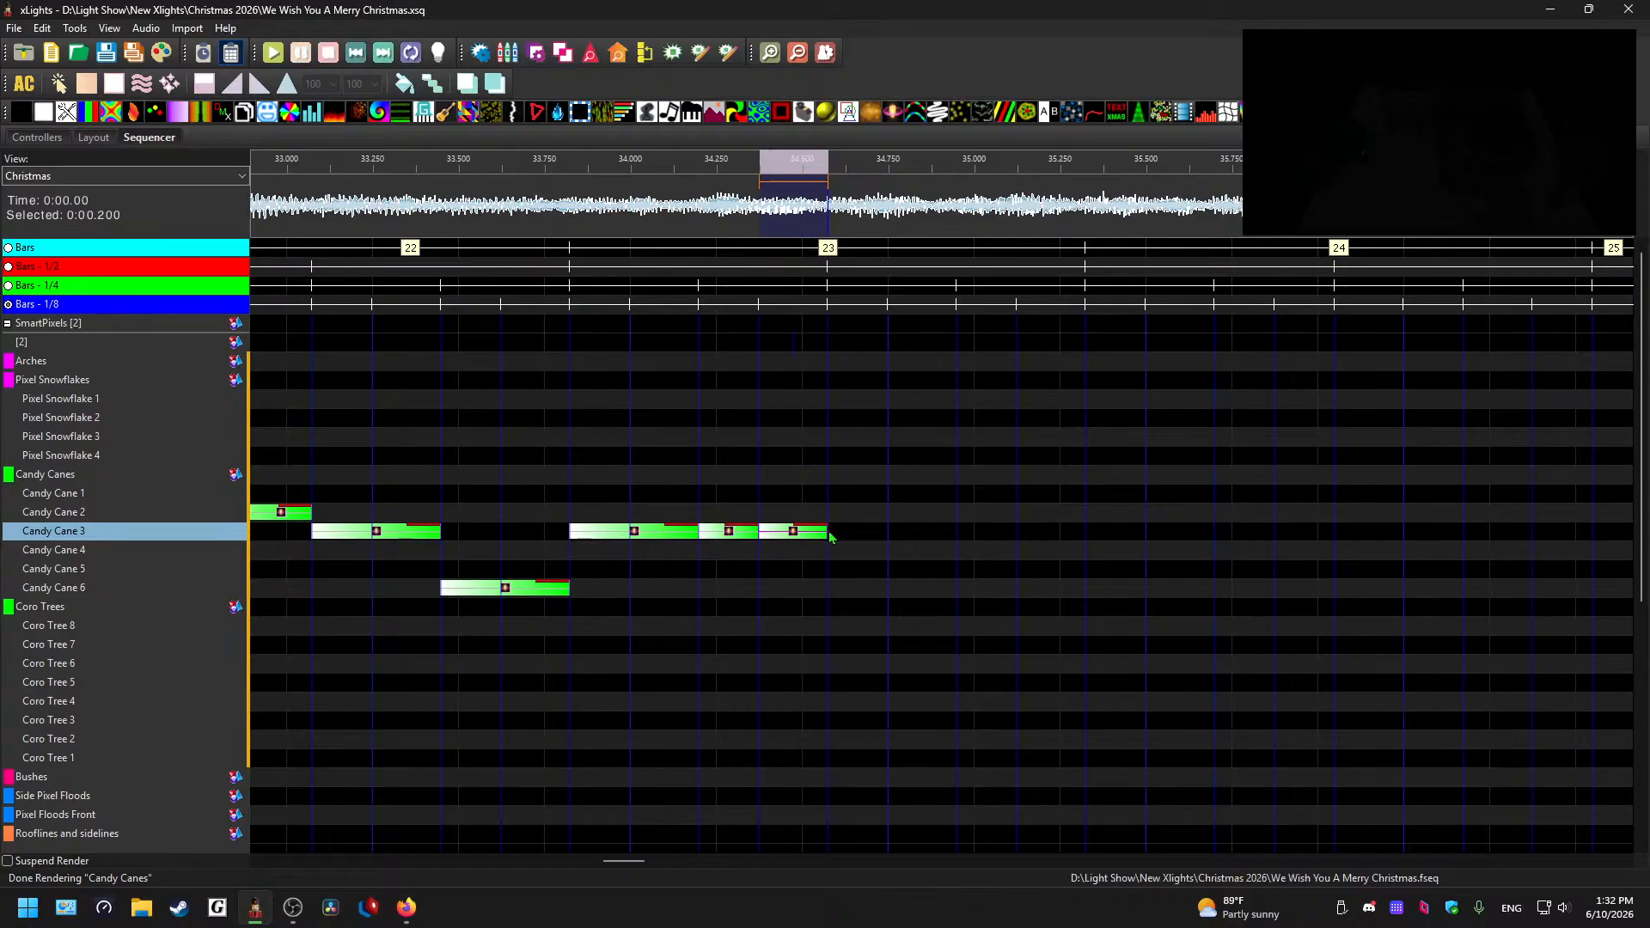
- Paste the 0.375 s Shockwave from Candy Cane 3 onto Candy Cane 2, covering 34.575 s to 34.950 s
left_click(624, 536)
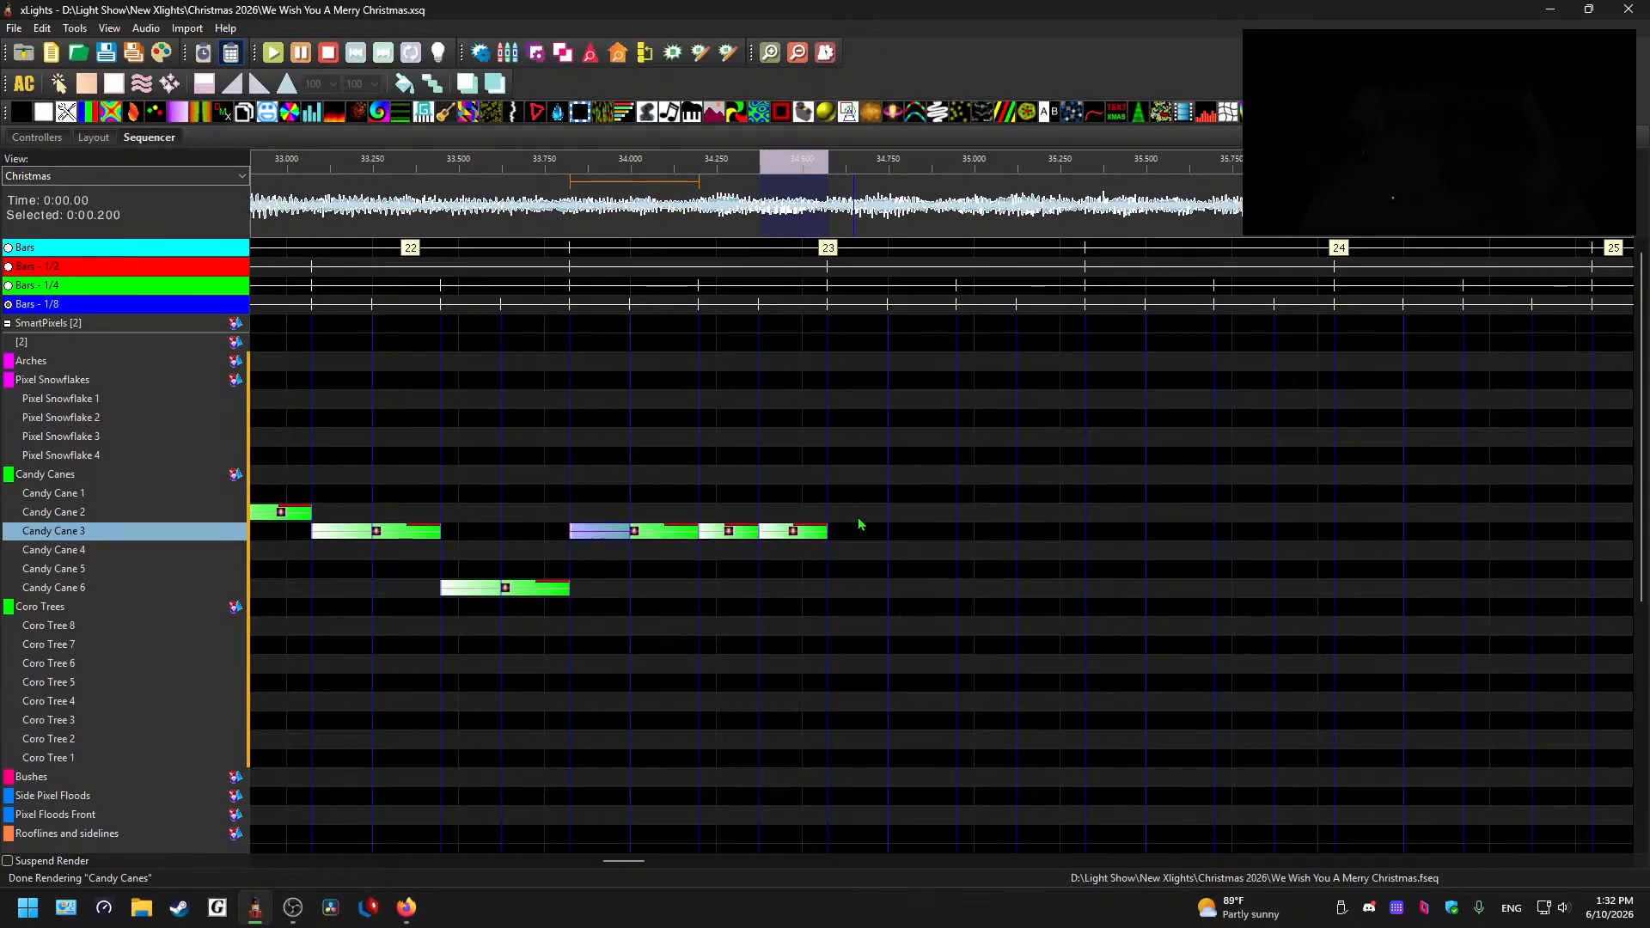
left_click(911, 513)
key("ctrl+v")
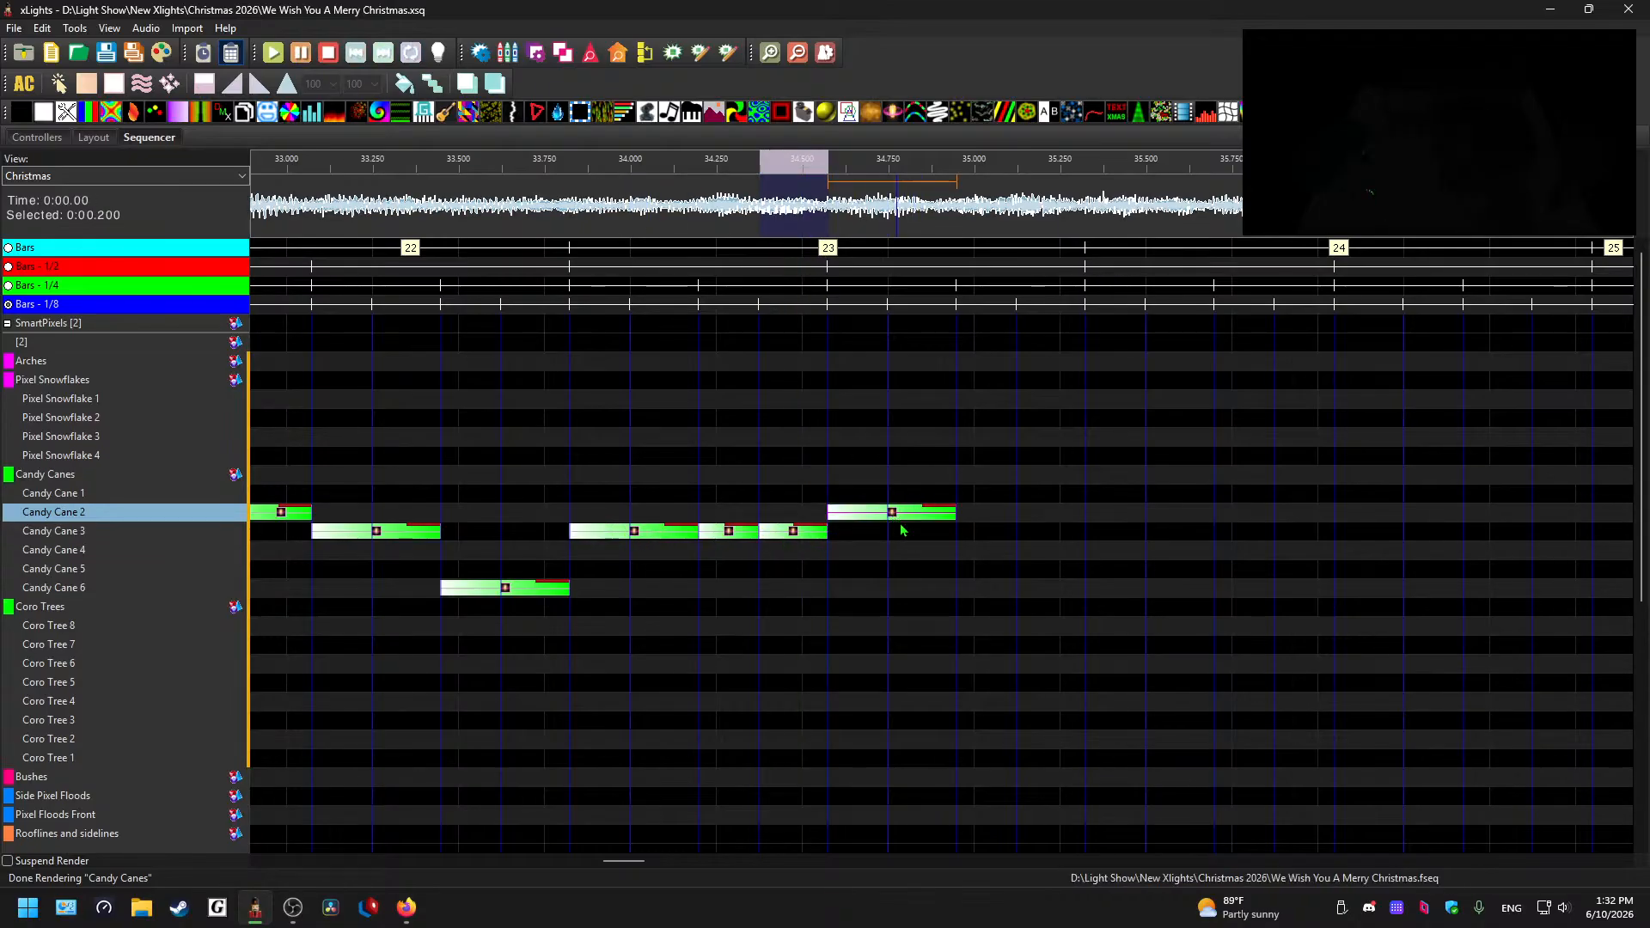
key("Down")
key("Down")
key("Up")
key("Up")
left_click(872, 512)
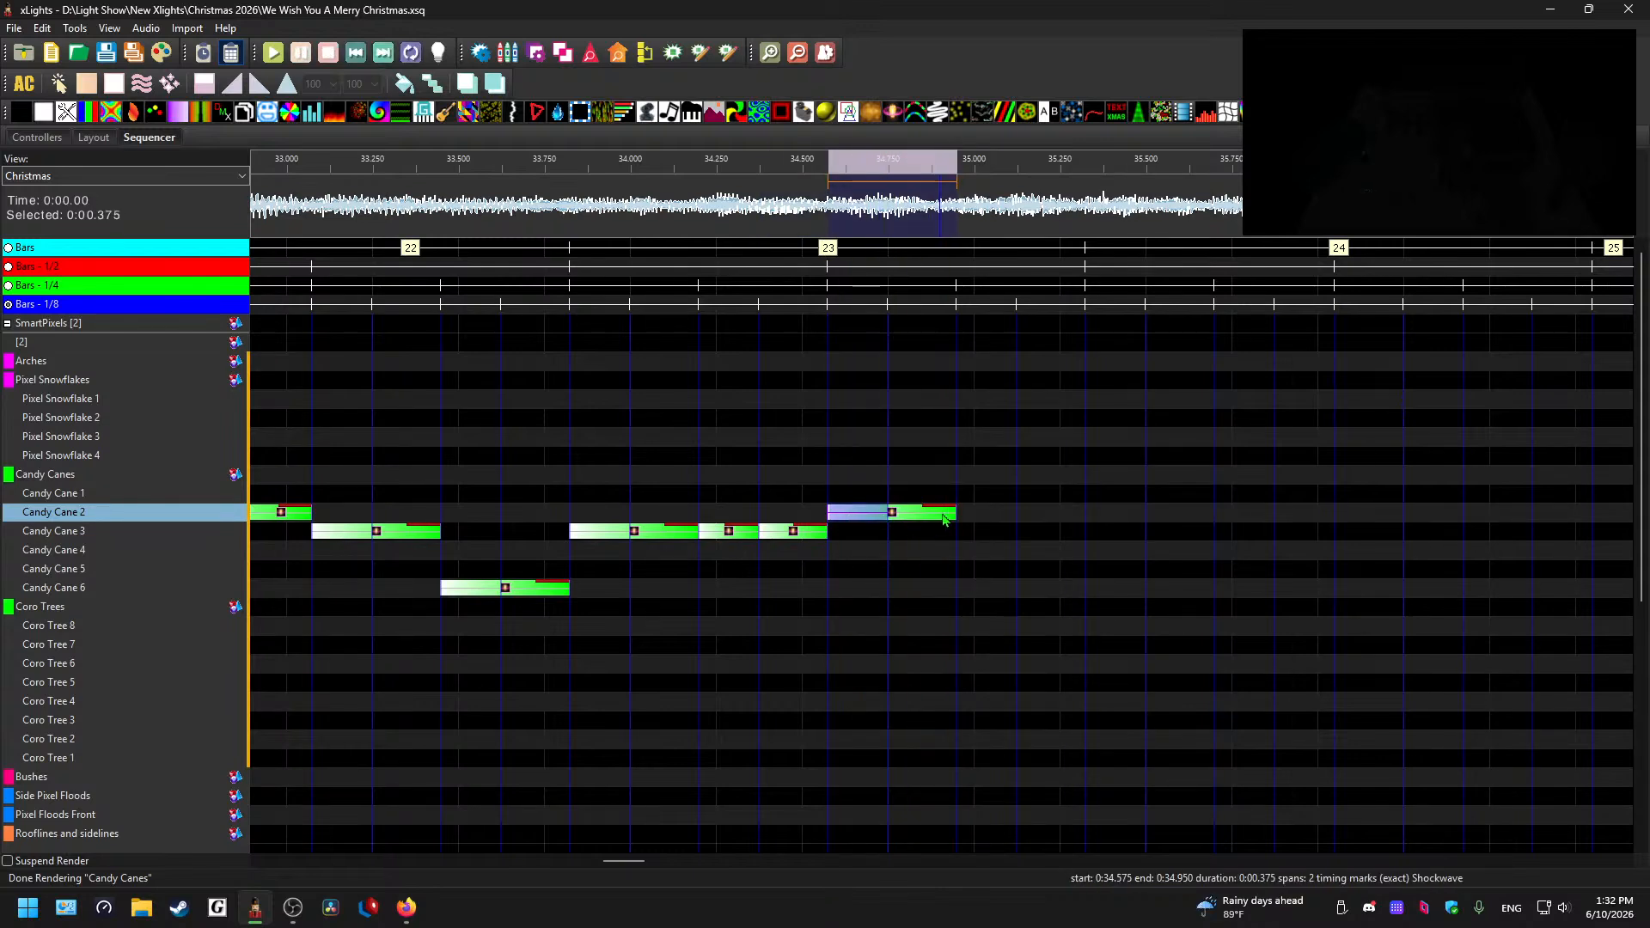
- Paste a Shockwave on Candy Cane 1 starting at 34.950 s and move the preceding Candy Cane 2 Shockwave down to Candy Cane 4
left_click(1001, 494)
key("ctrl+v")
left_click(887, 516)
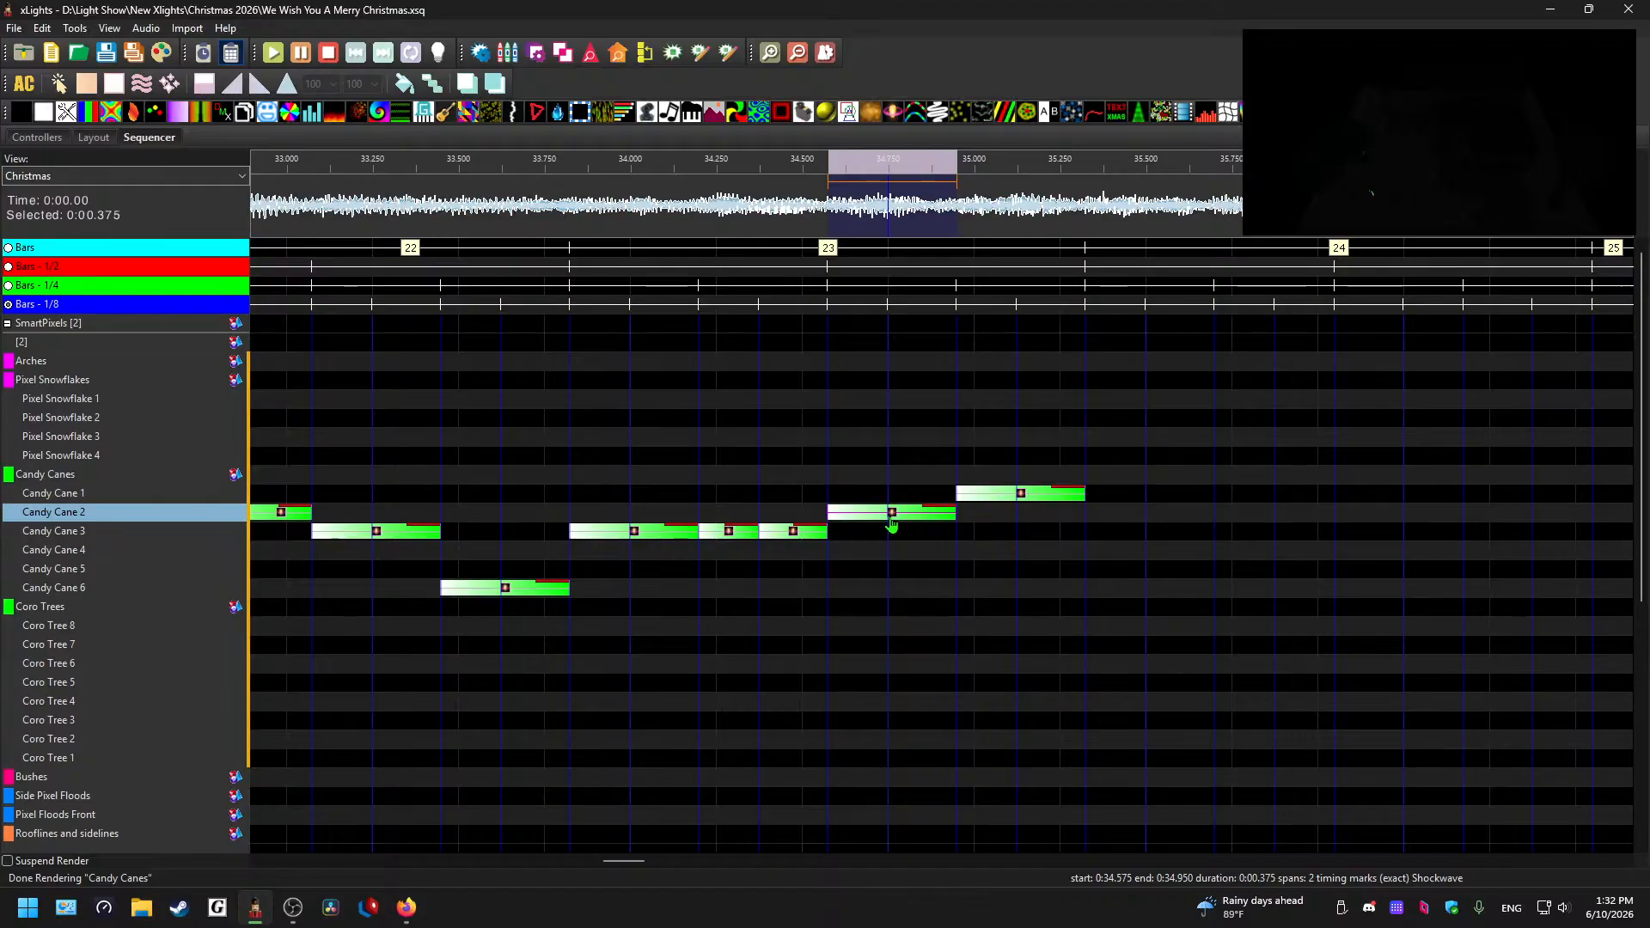
left_click_drag(892, 525, 892, 550)
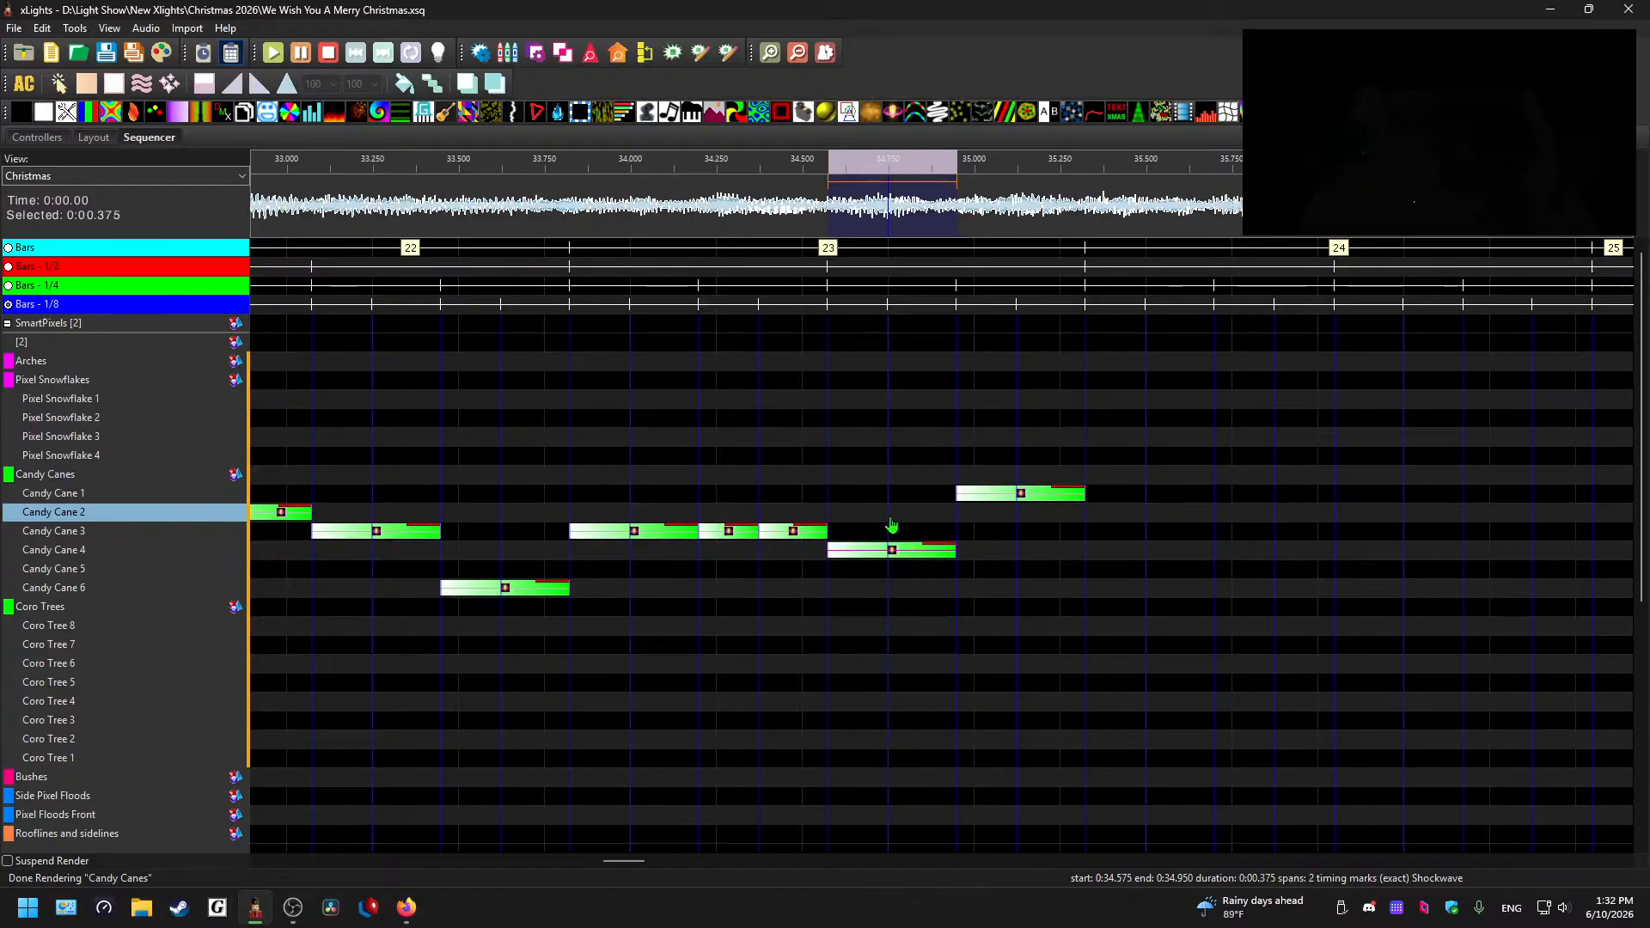
left_click(1010, 495)
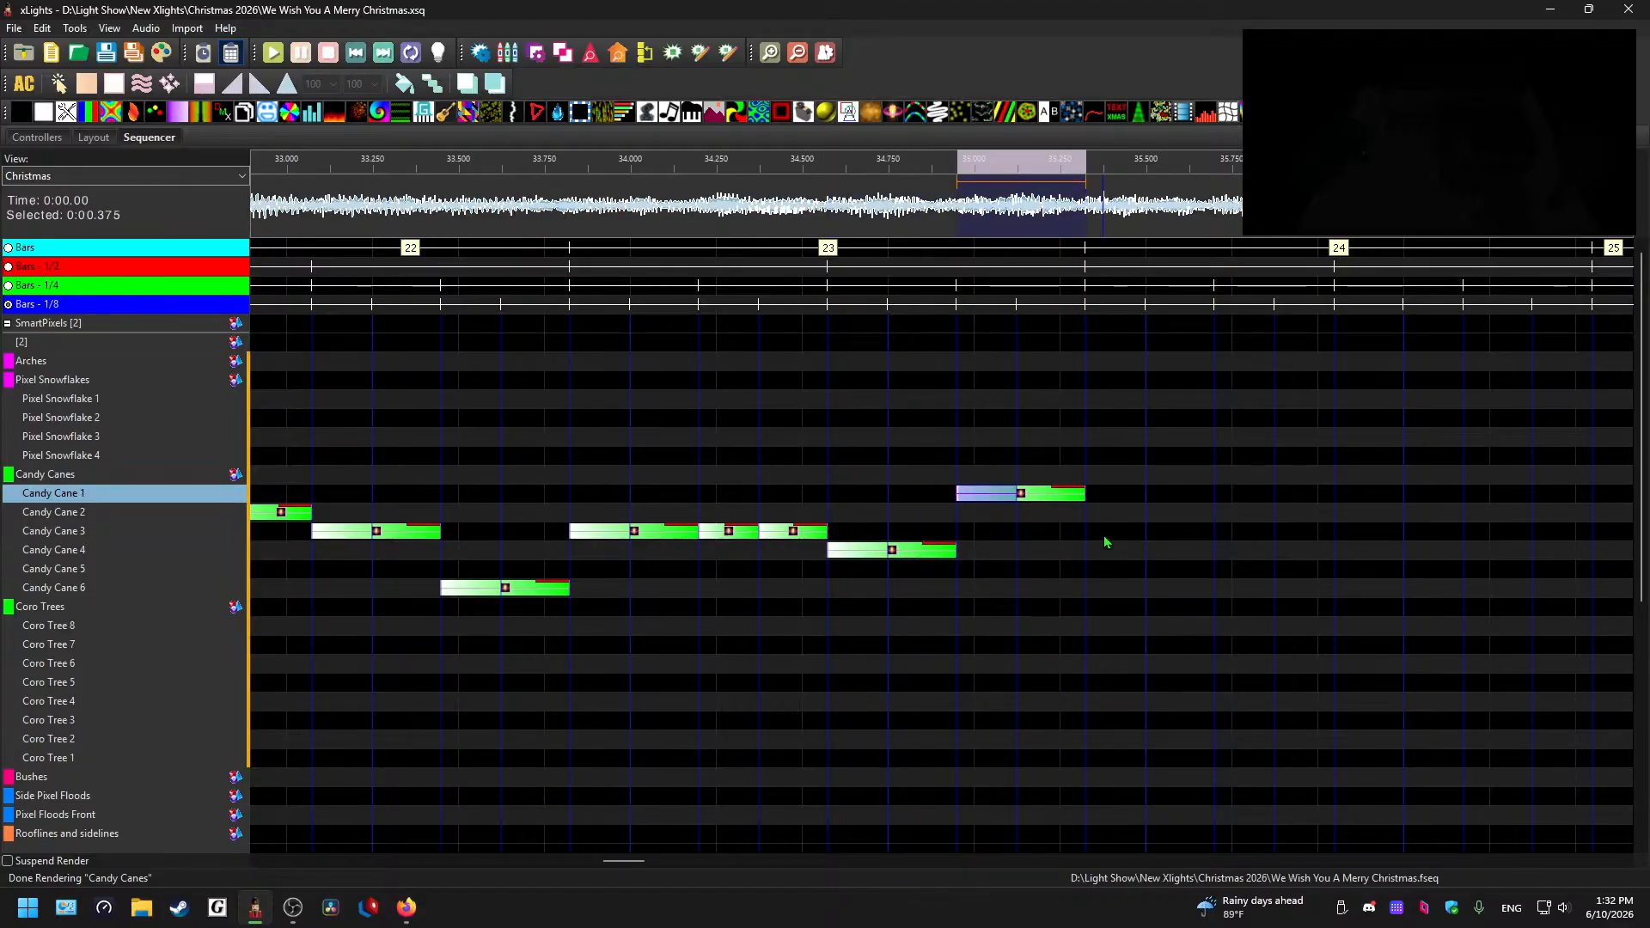
- Paste a Shockwave on Candy Cane 5 starting at 35.325 s and another on Candy Cane 4 covering 35.700 s to 36.050 s
left_click(1128, 570)
key("ctrl+v")
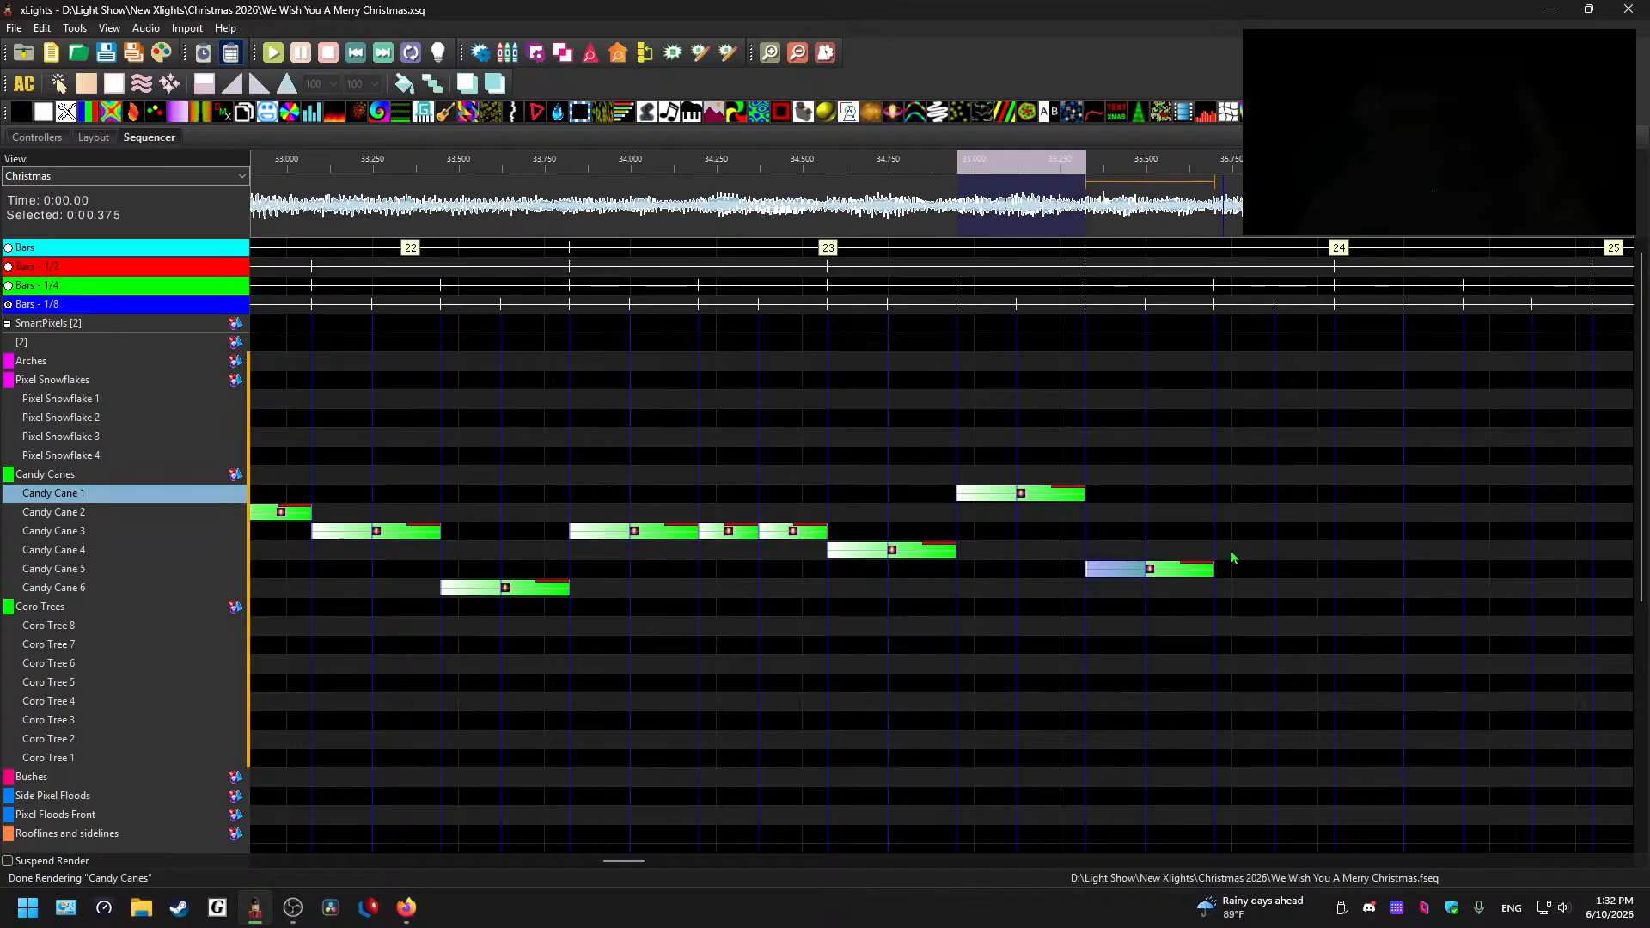
left_click(1239, 553)
key("ctrl+v")
left_click(665, 178)
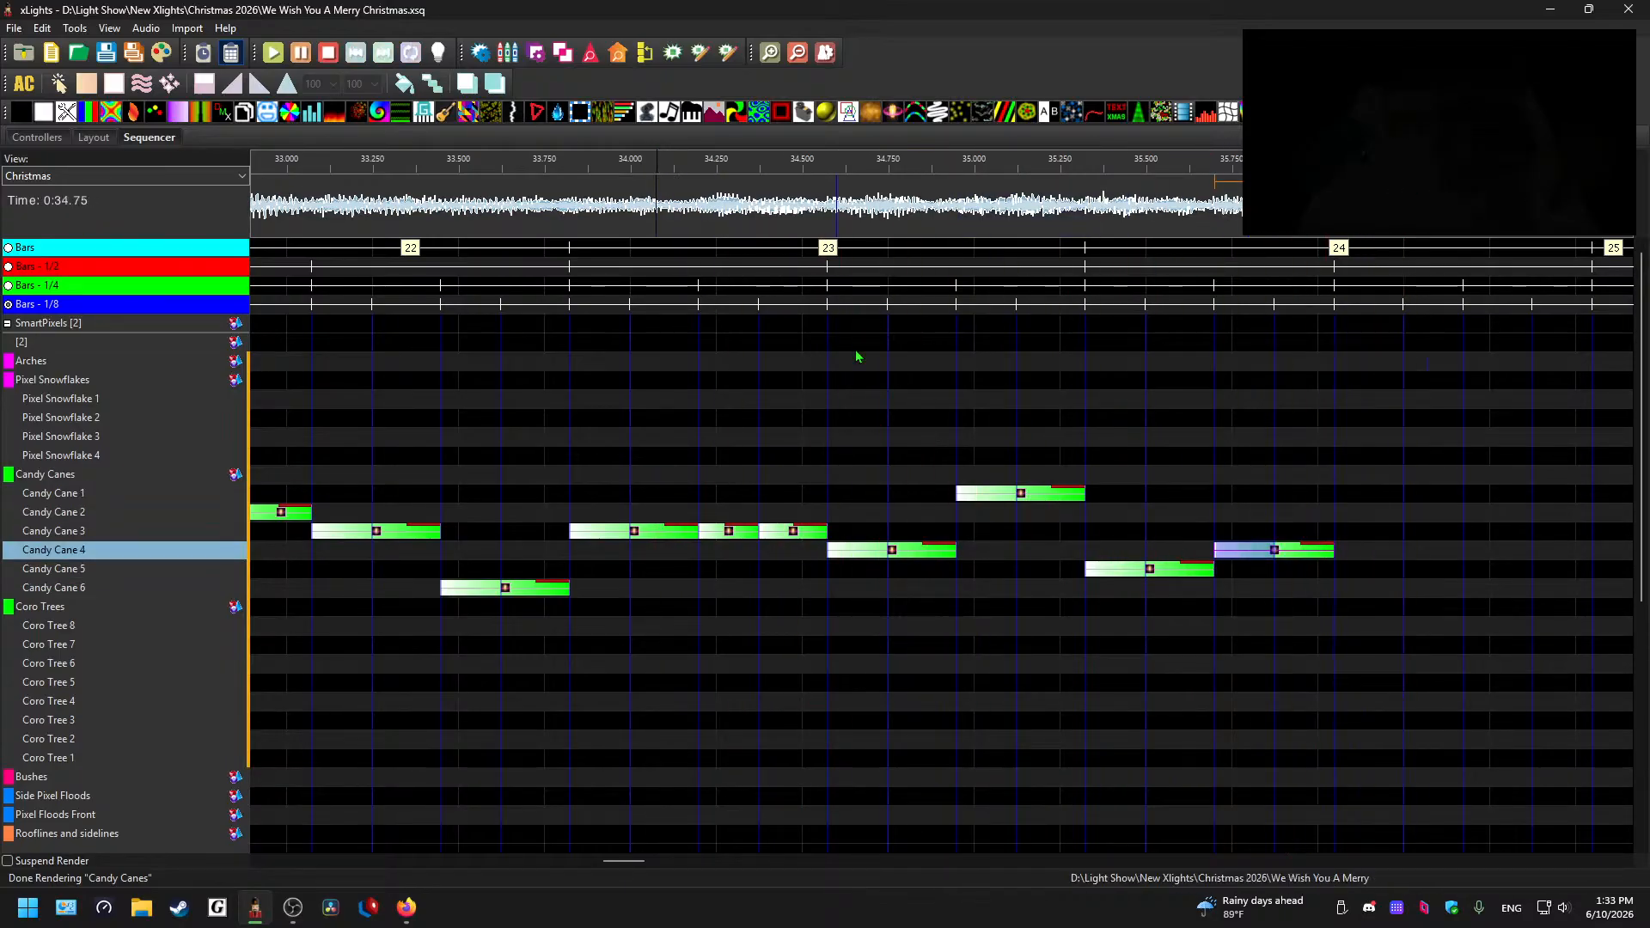
- Move the Shockwave at 35.700 s to Candy Cane 3, the one at 34.950 s to Candy Cane 6, and the one at 35.325 s to Candy Cane 2
left_click(1260, 554)
left_click_drag(1274, 554, 1273, 533)
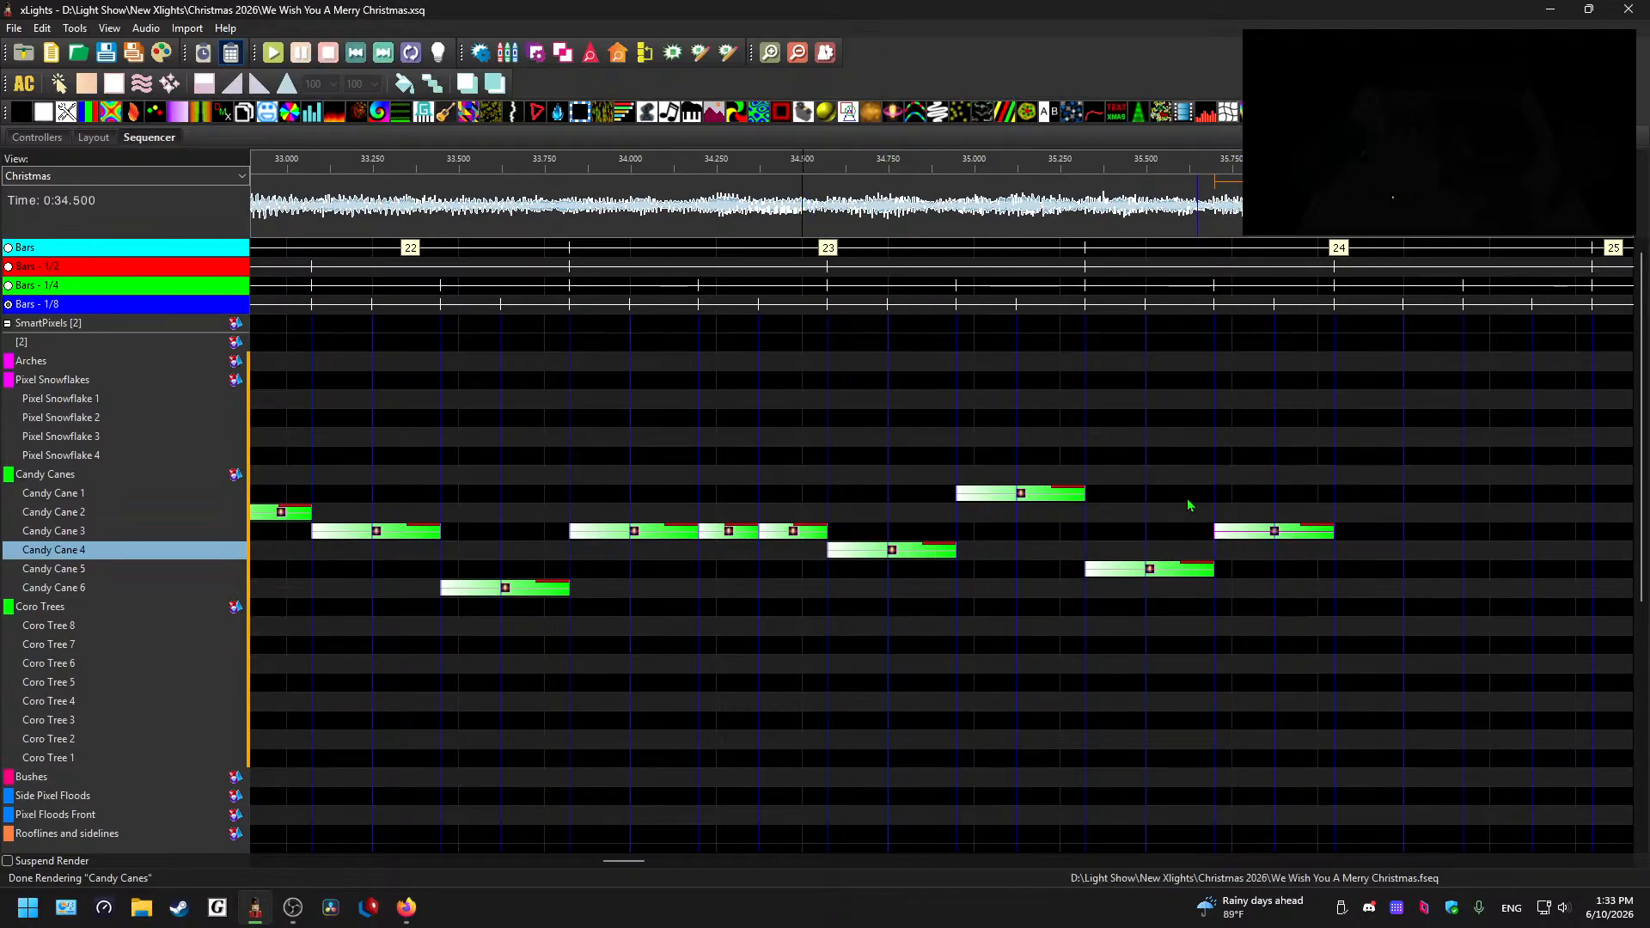
left_click(891, 552)
left_click(1027, 495)
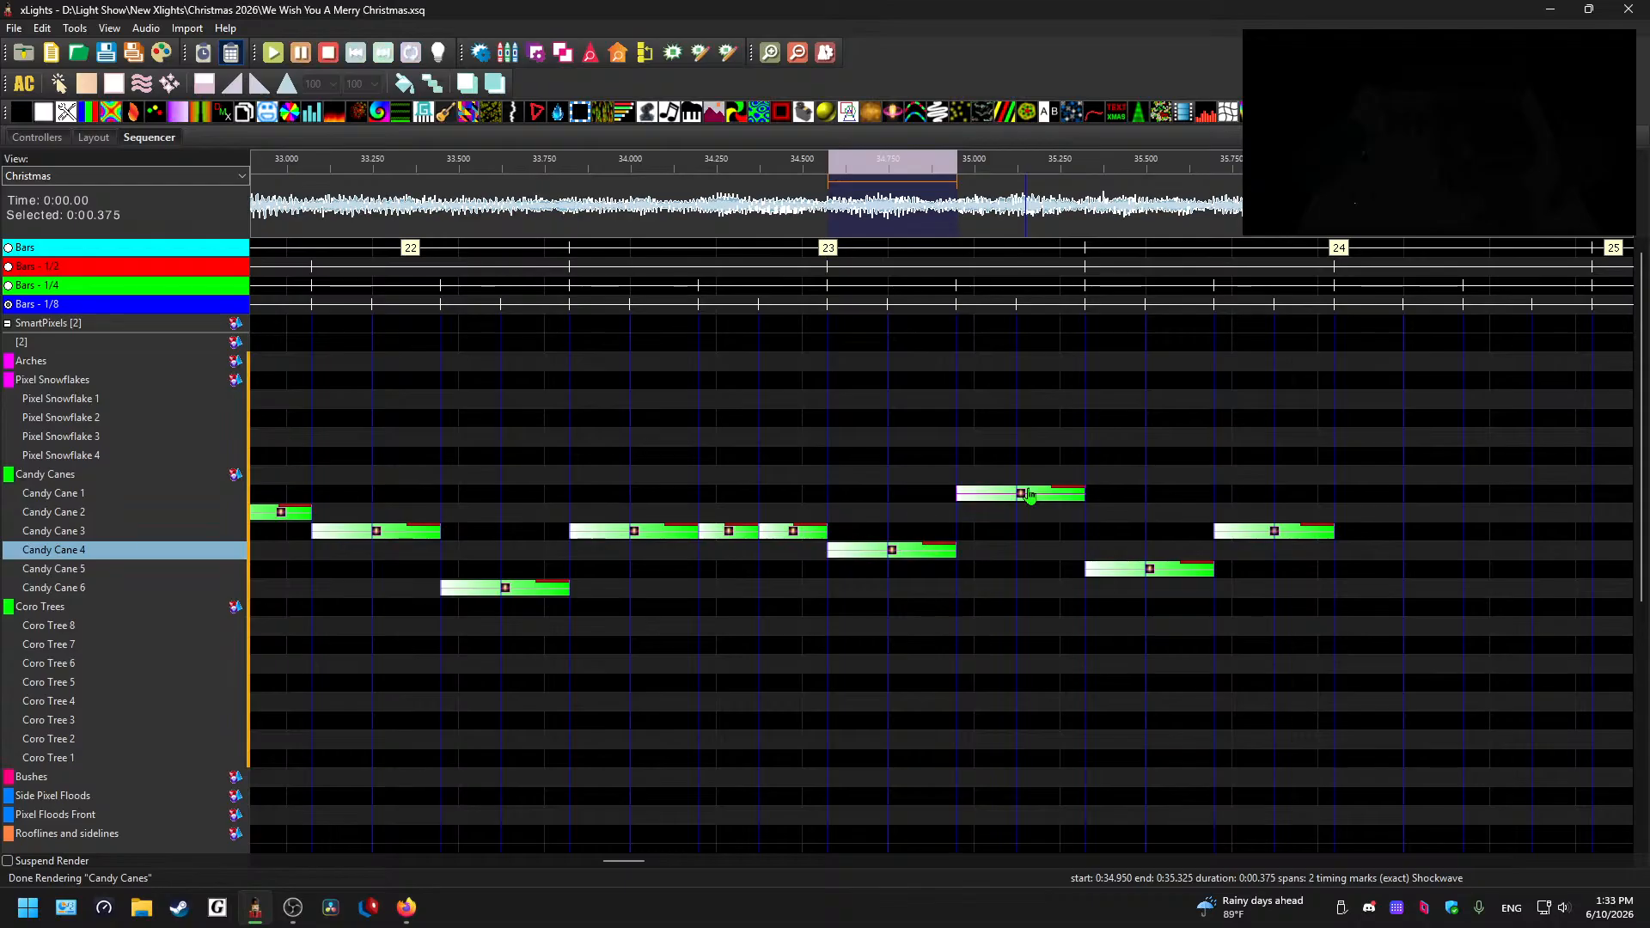
left_click_drag(1030, 496, 1029, 590)
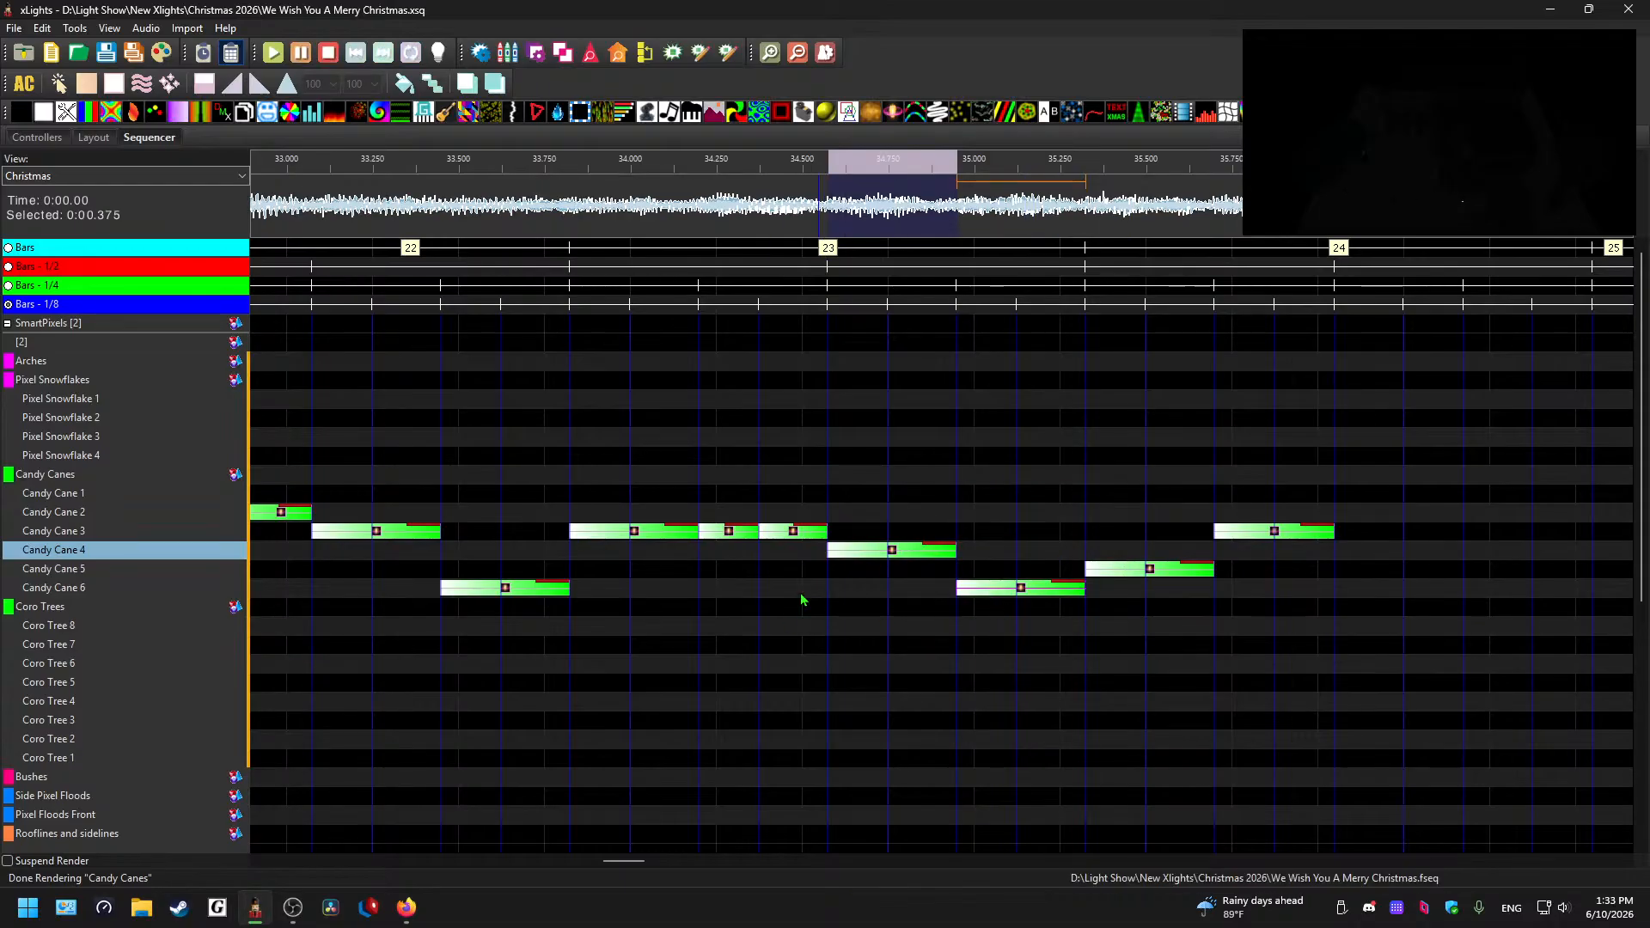
left_click(877, 553)
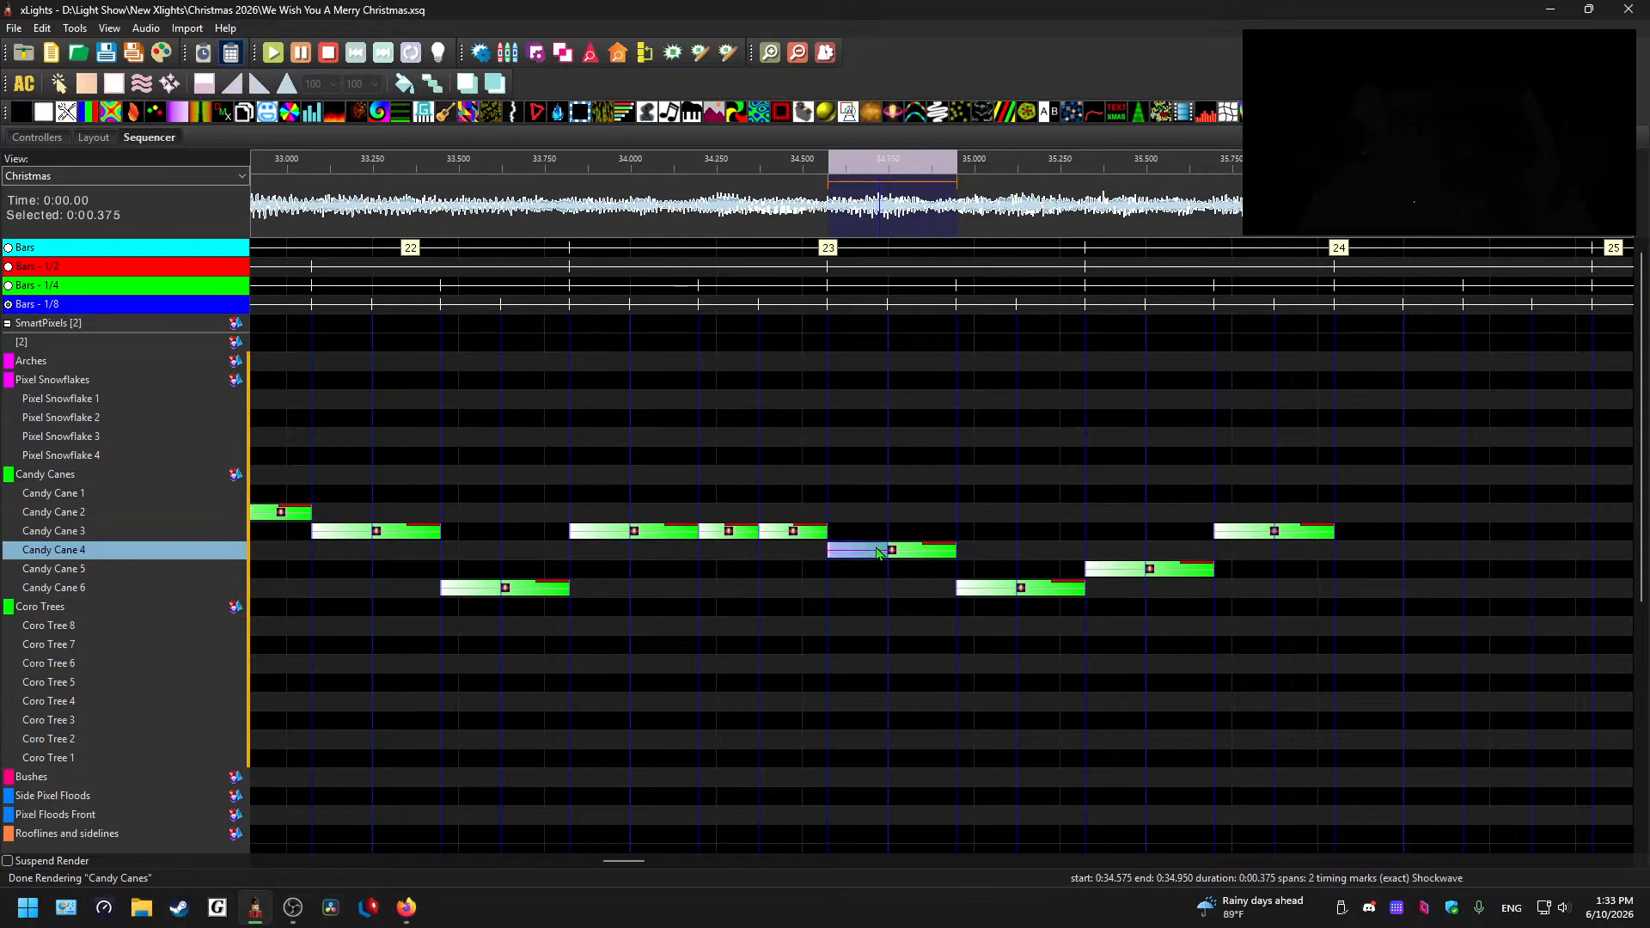
left_click_drag(1154, 578, 1153, 516)
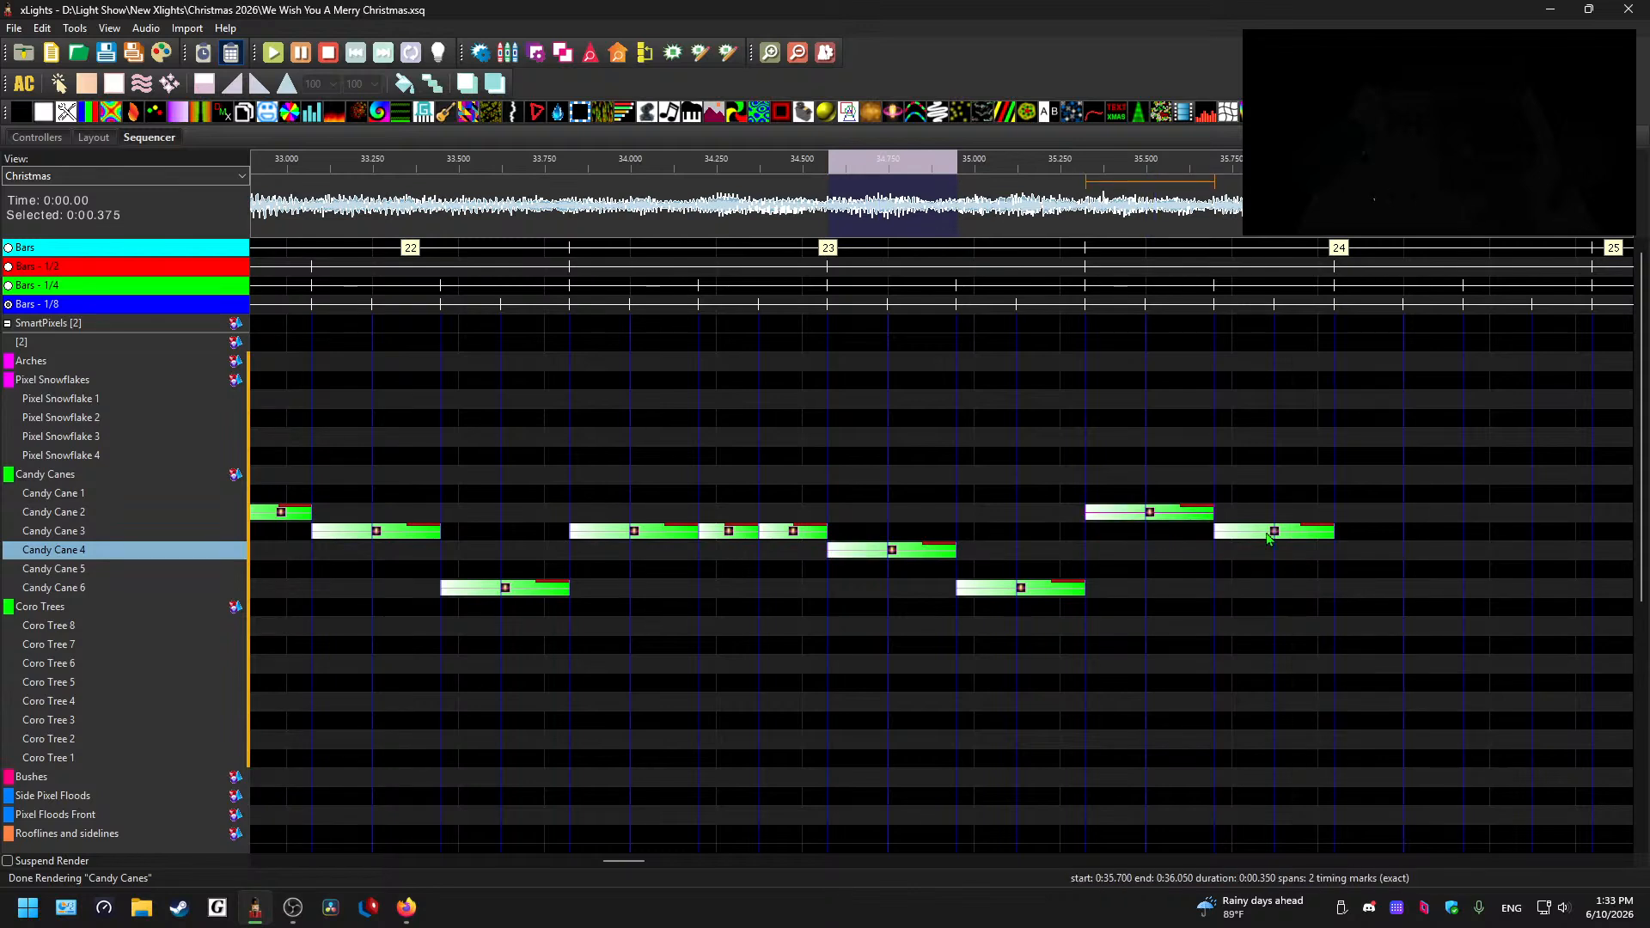
- Play back the music from about 34.5 s and on past the last Candy Cane Shockwave at bar 24
left_click(821, 207)
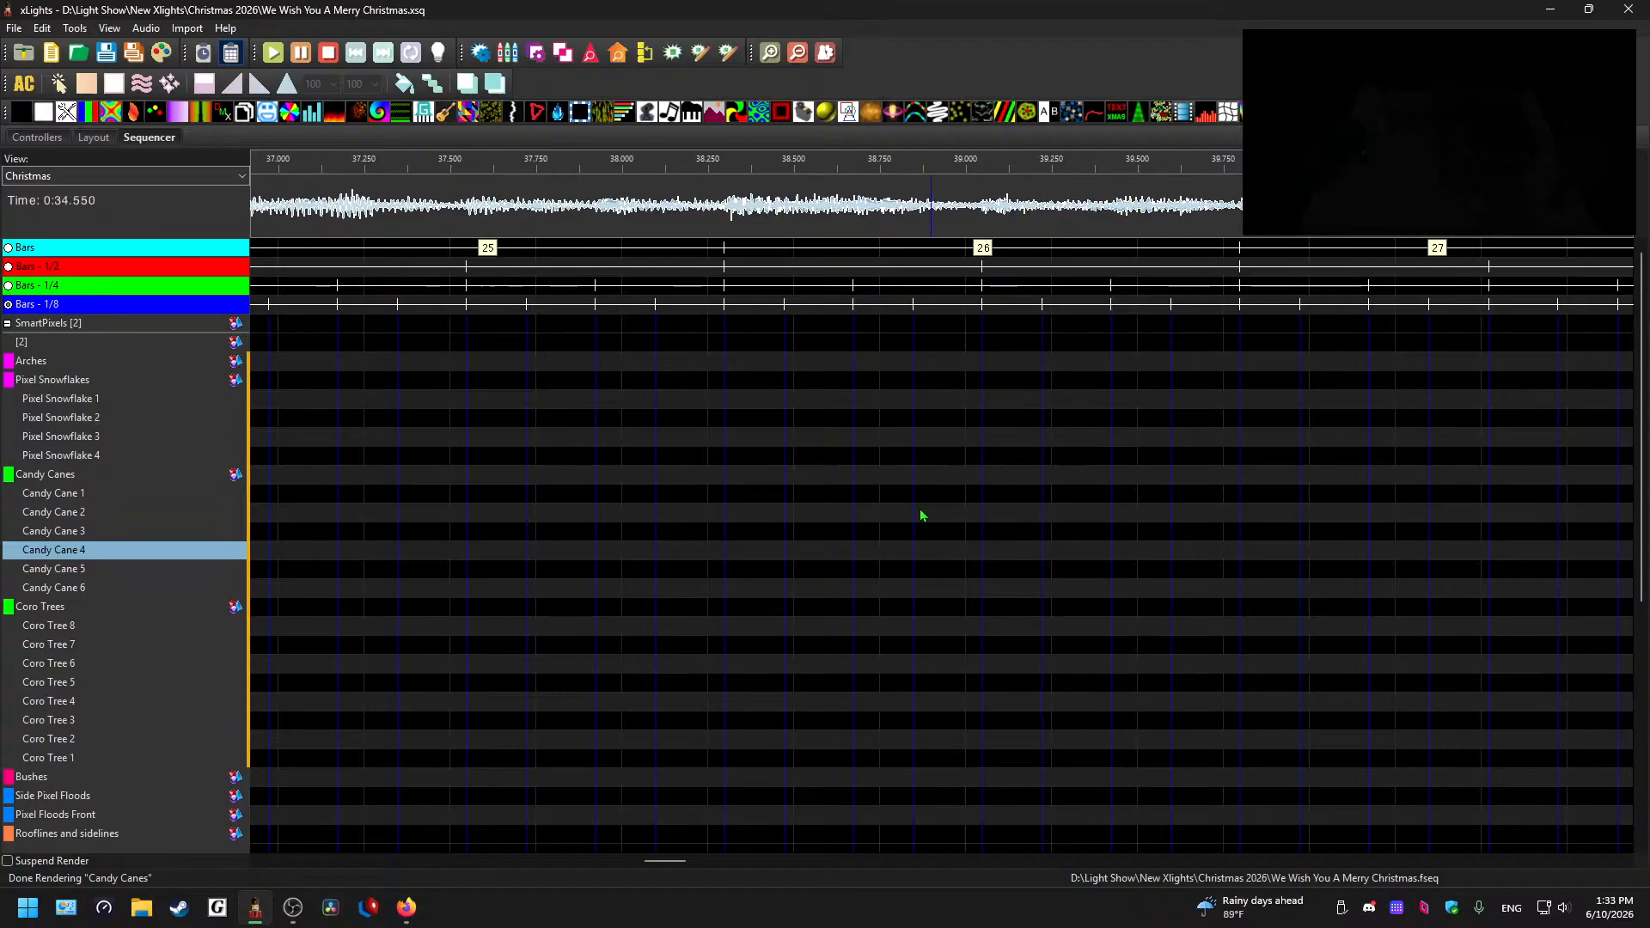
key("space")
left_click_drag(607, 861, 653, 860)
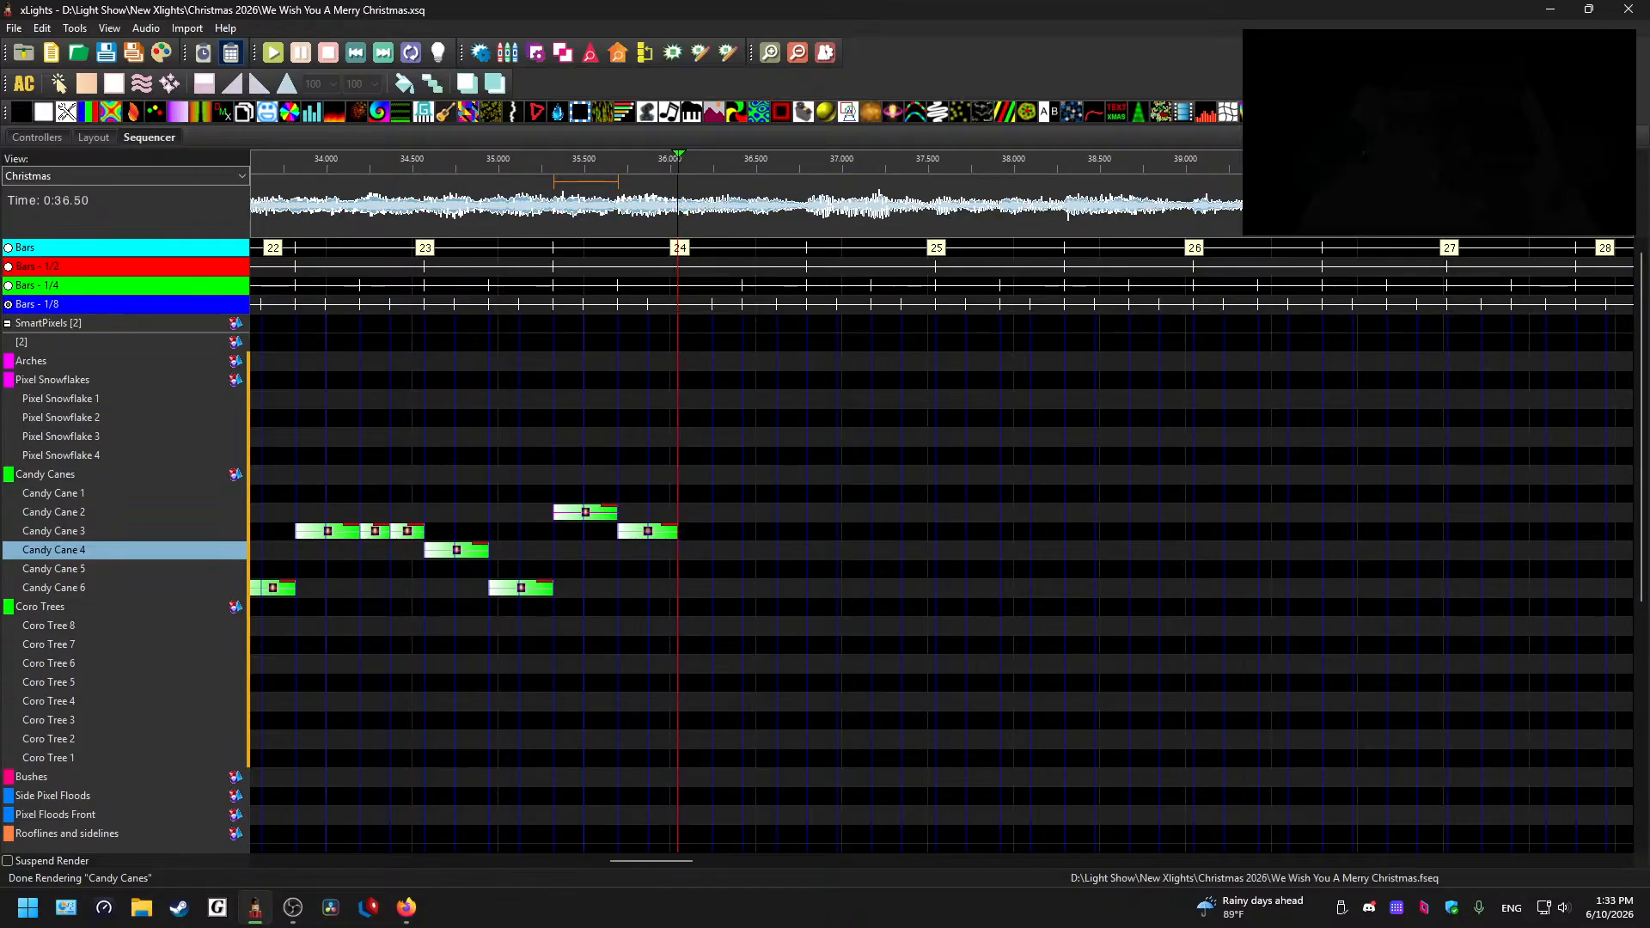
left_click(717, 245)
key("space")
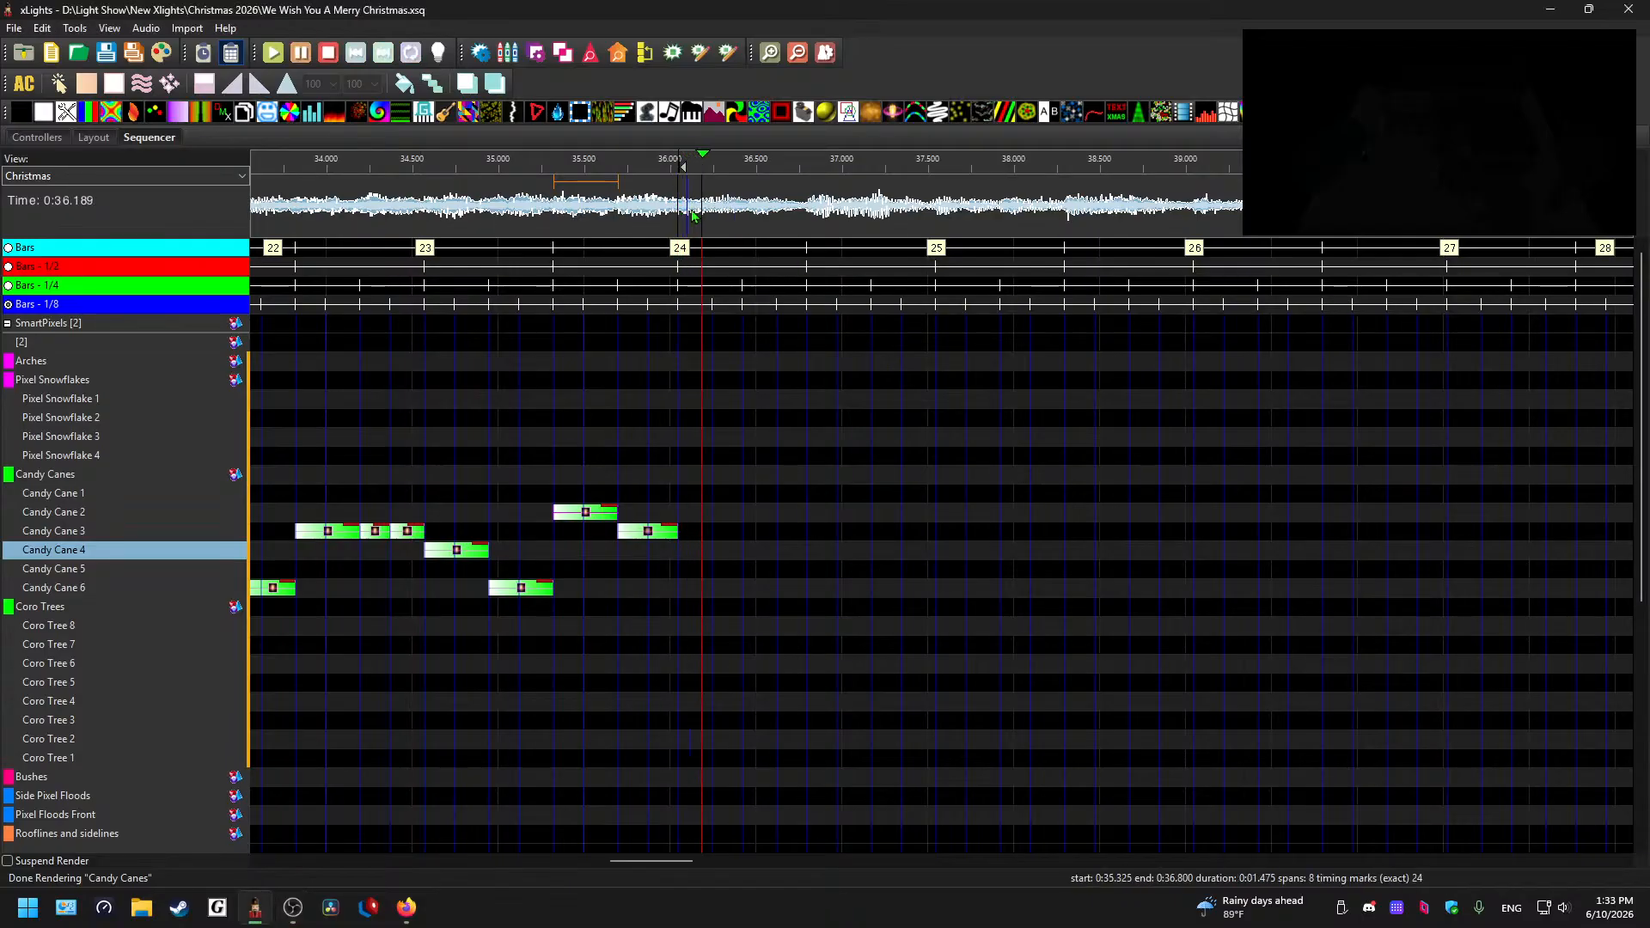
scroll(859, 444, "down", 4)
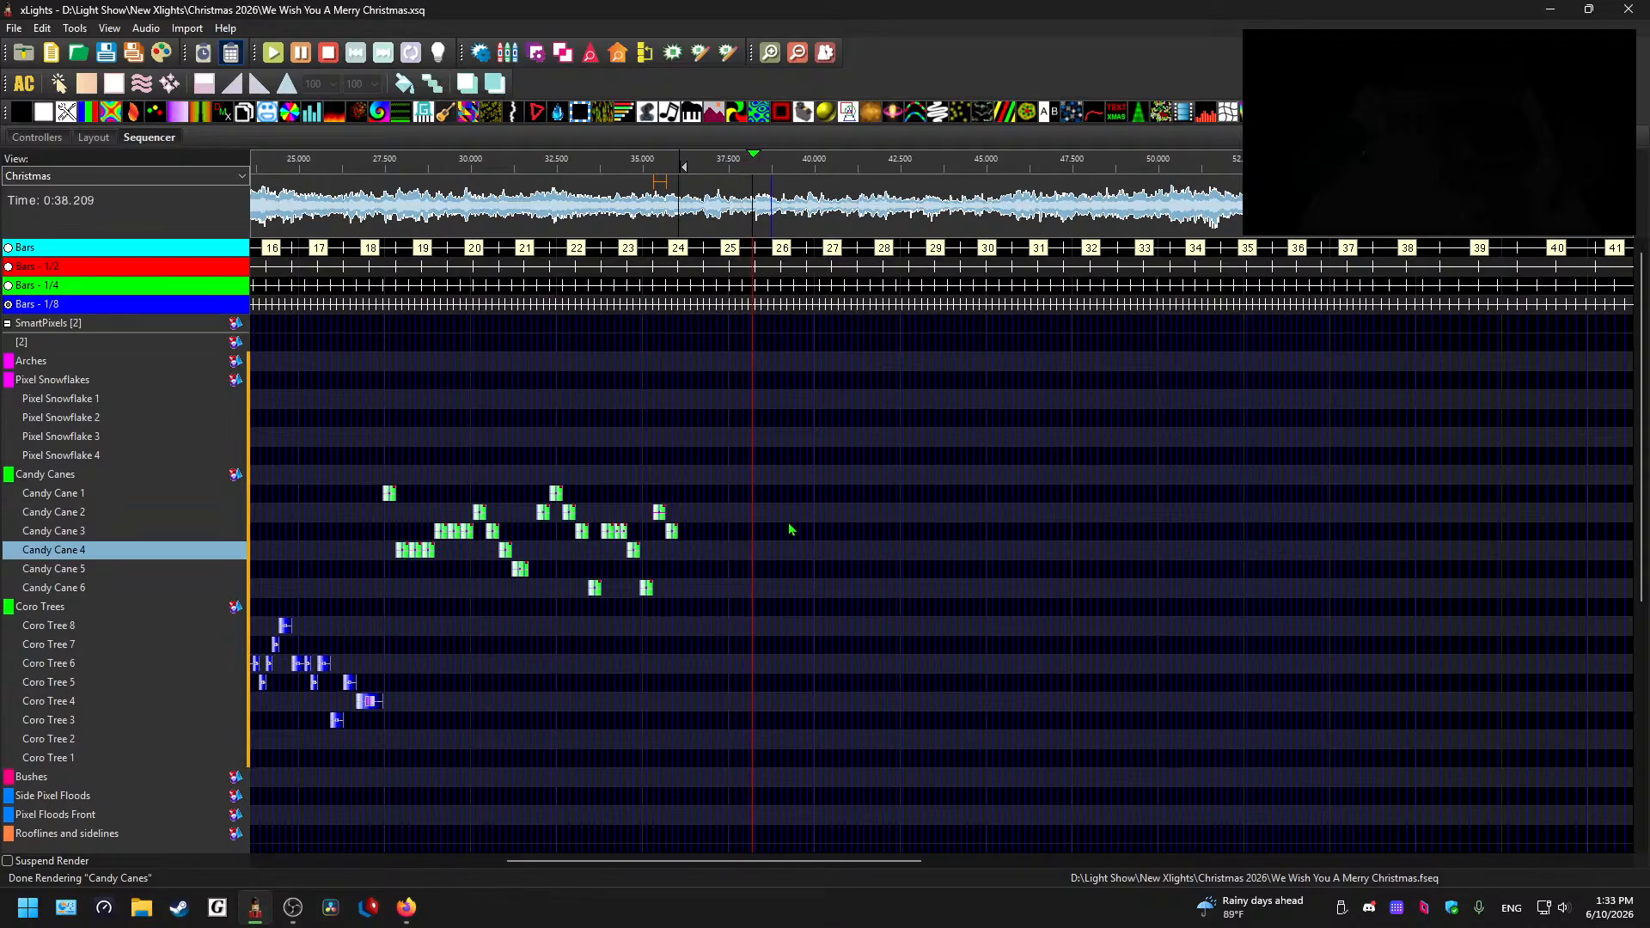
key("space")
- Listen to the earlier sequenced passages starting at about 18.5 s and about 9 s for comparison
left_click_drag(829, 860, 627, 861)
left_click(751, 215)
key("space")
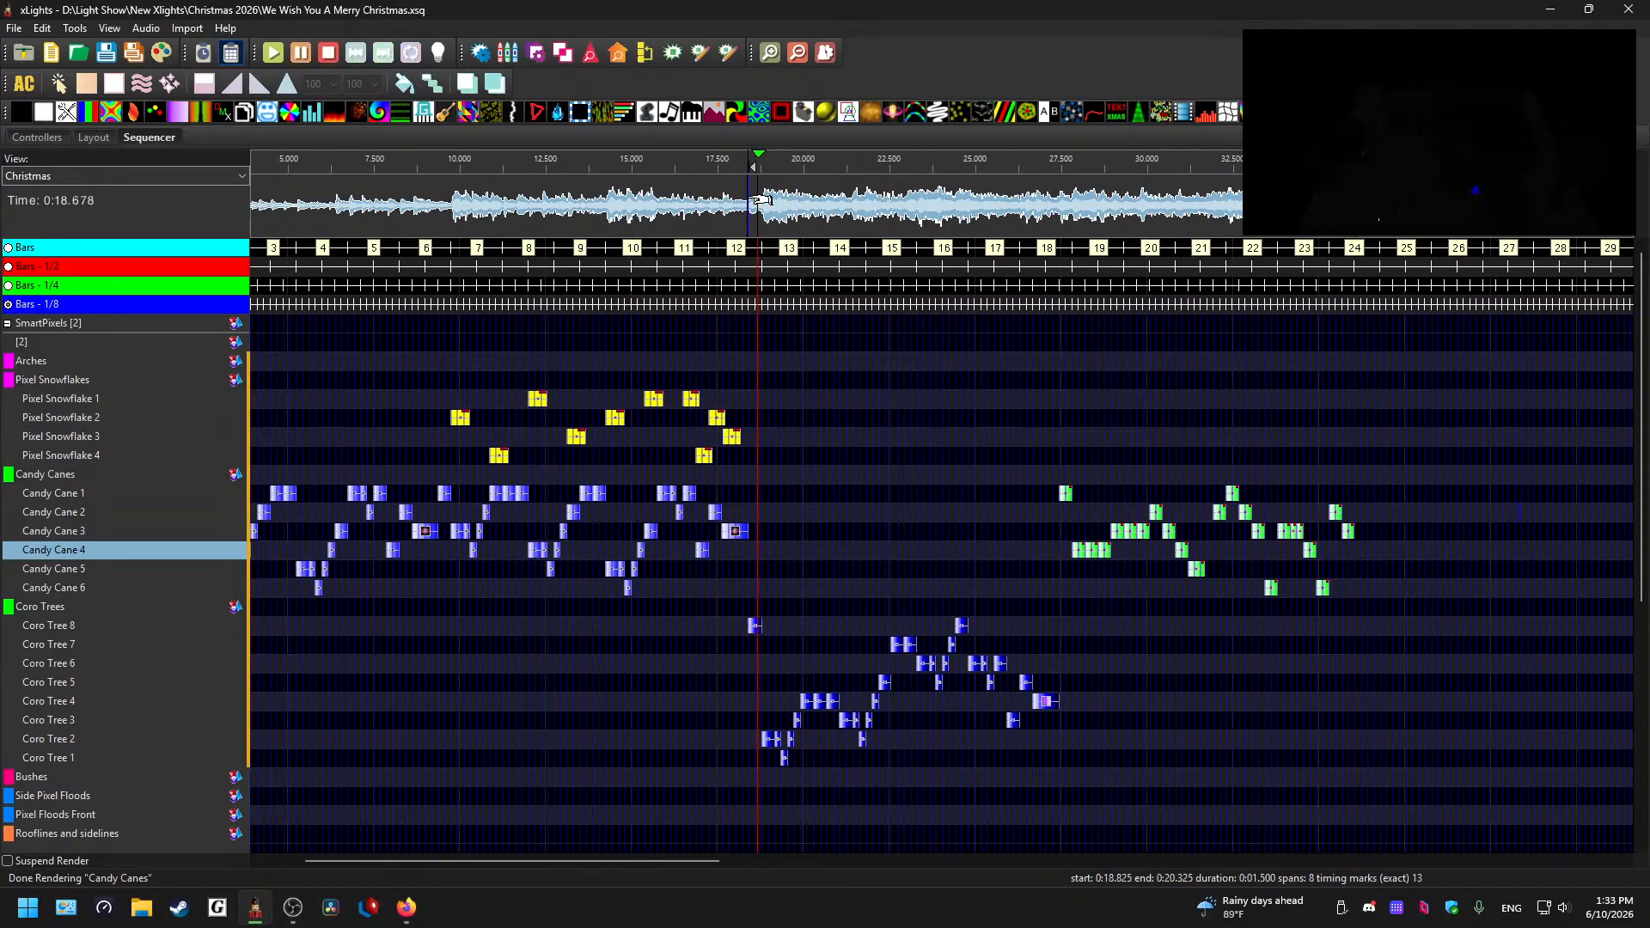
key("space")
left_click(432, 215)
key("space")
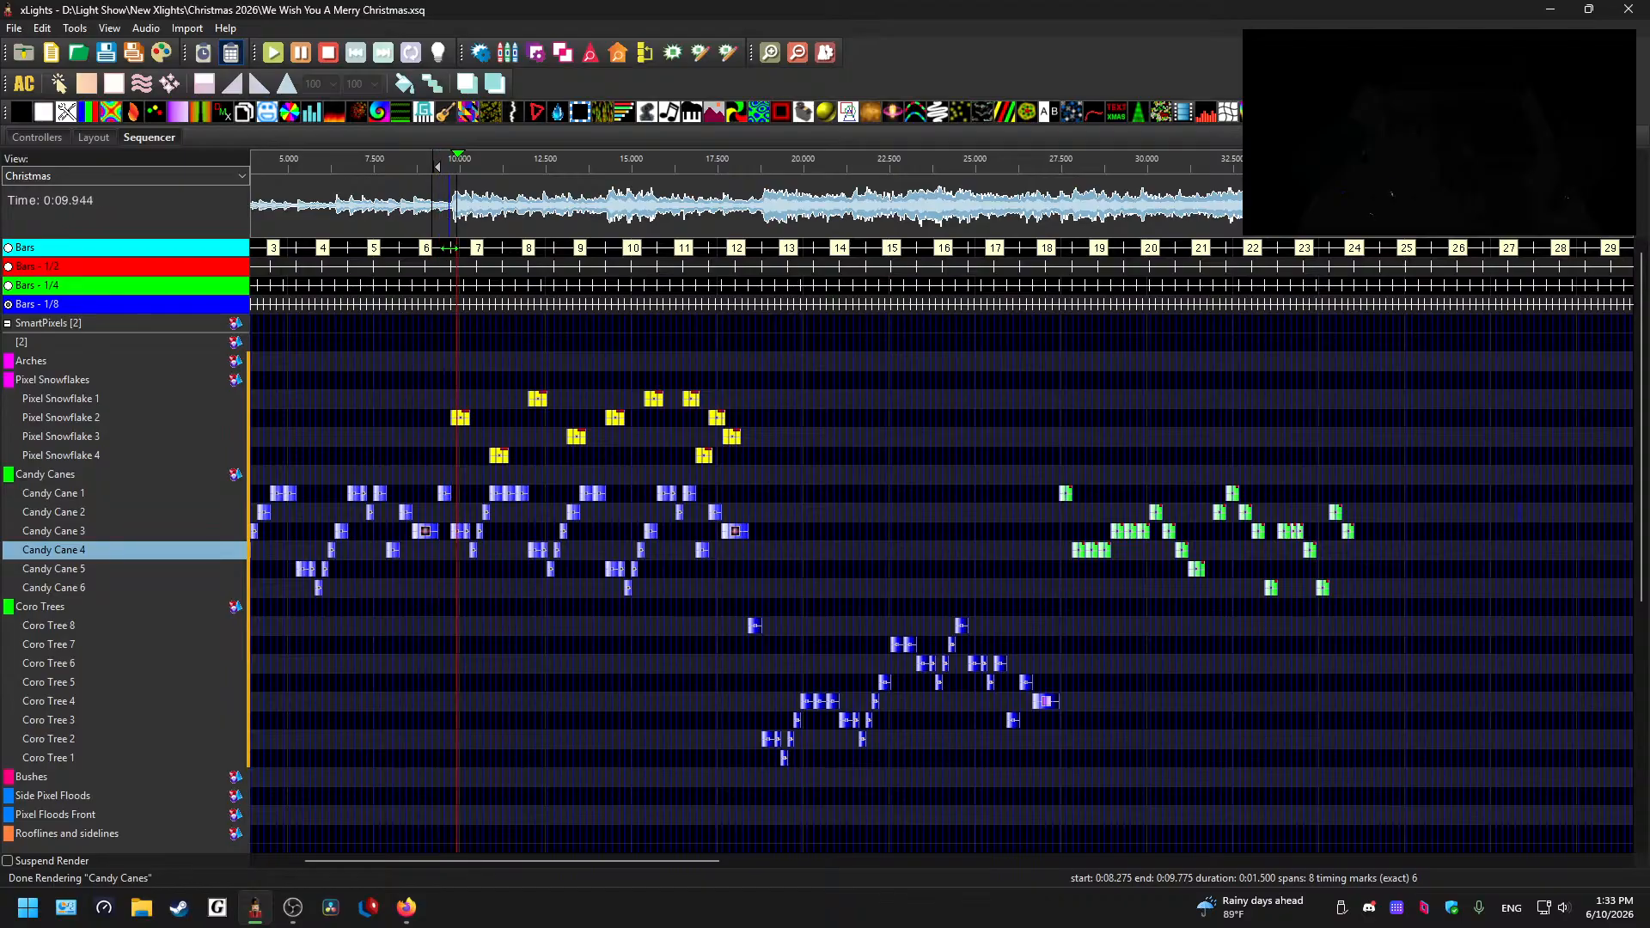
key("space")
- Play the music from just before bar 24 to about 45 s and examine the section that has no effects
left_click_drag(789, 866, 833, 866)
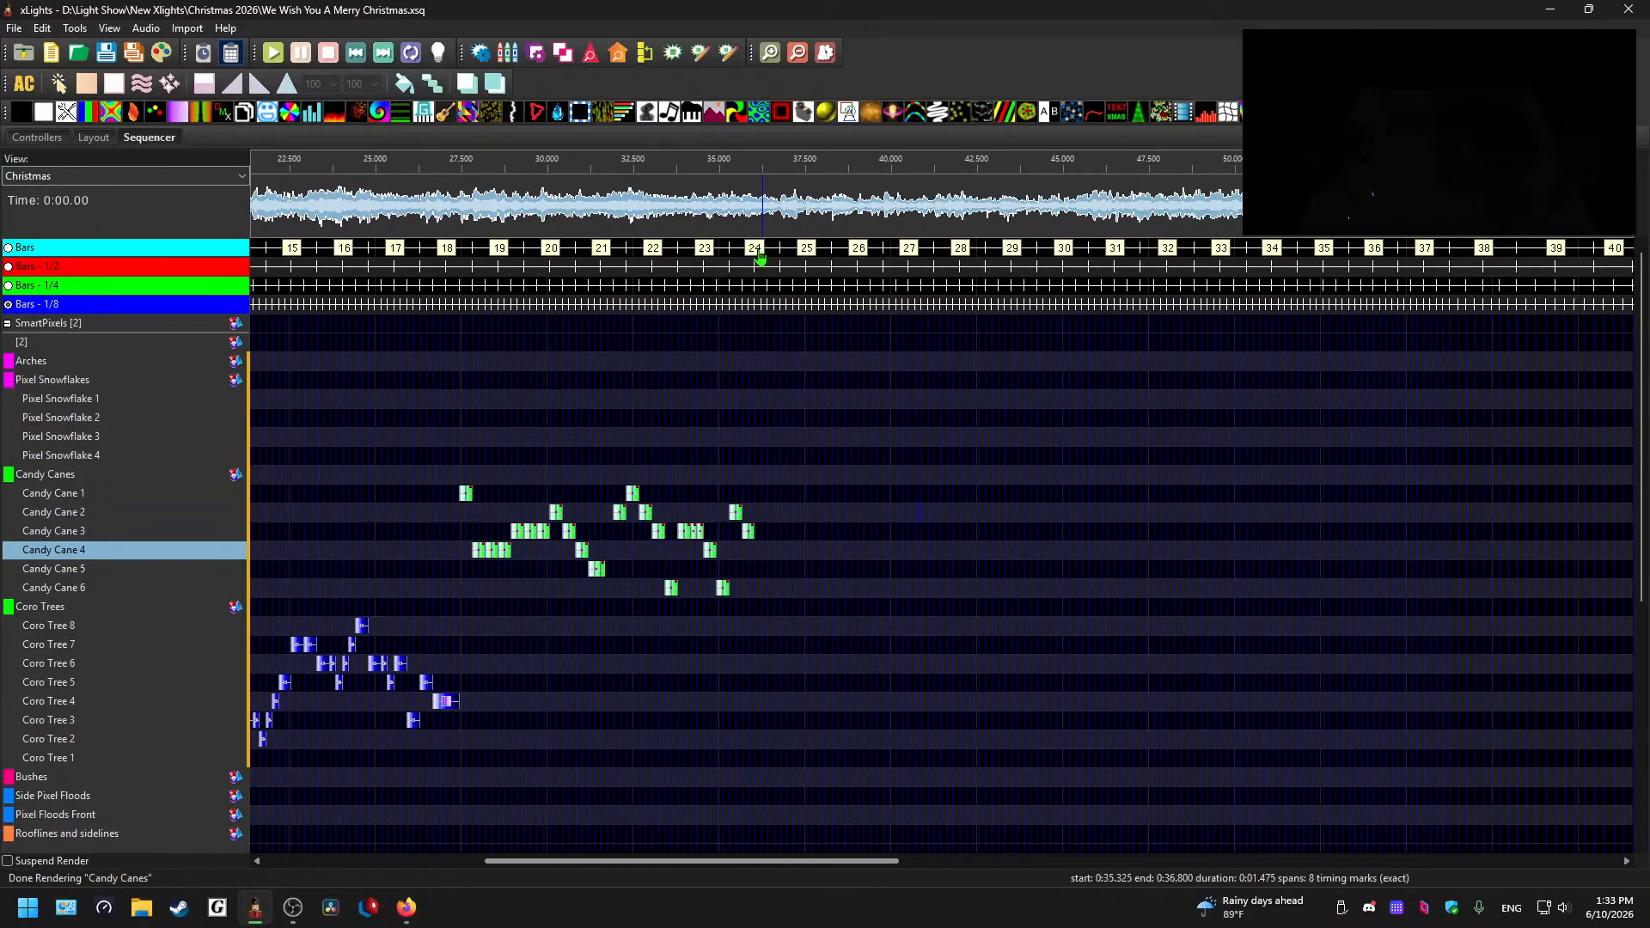
left_click(747, 206)
key("space")
scroll(889, 370, "up", 4)
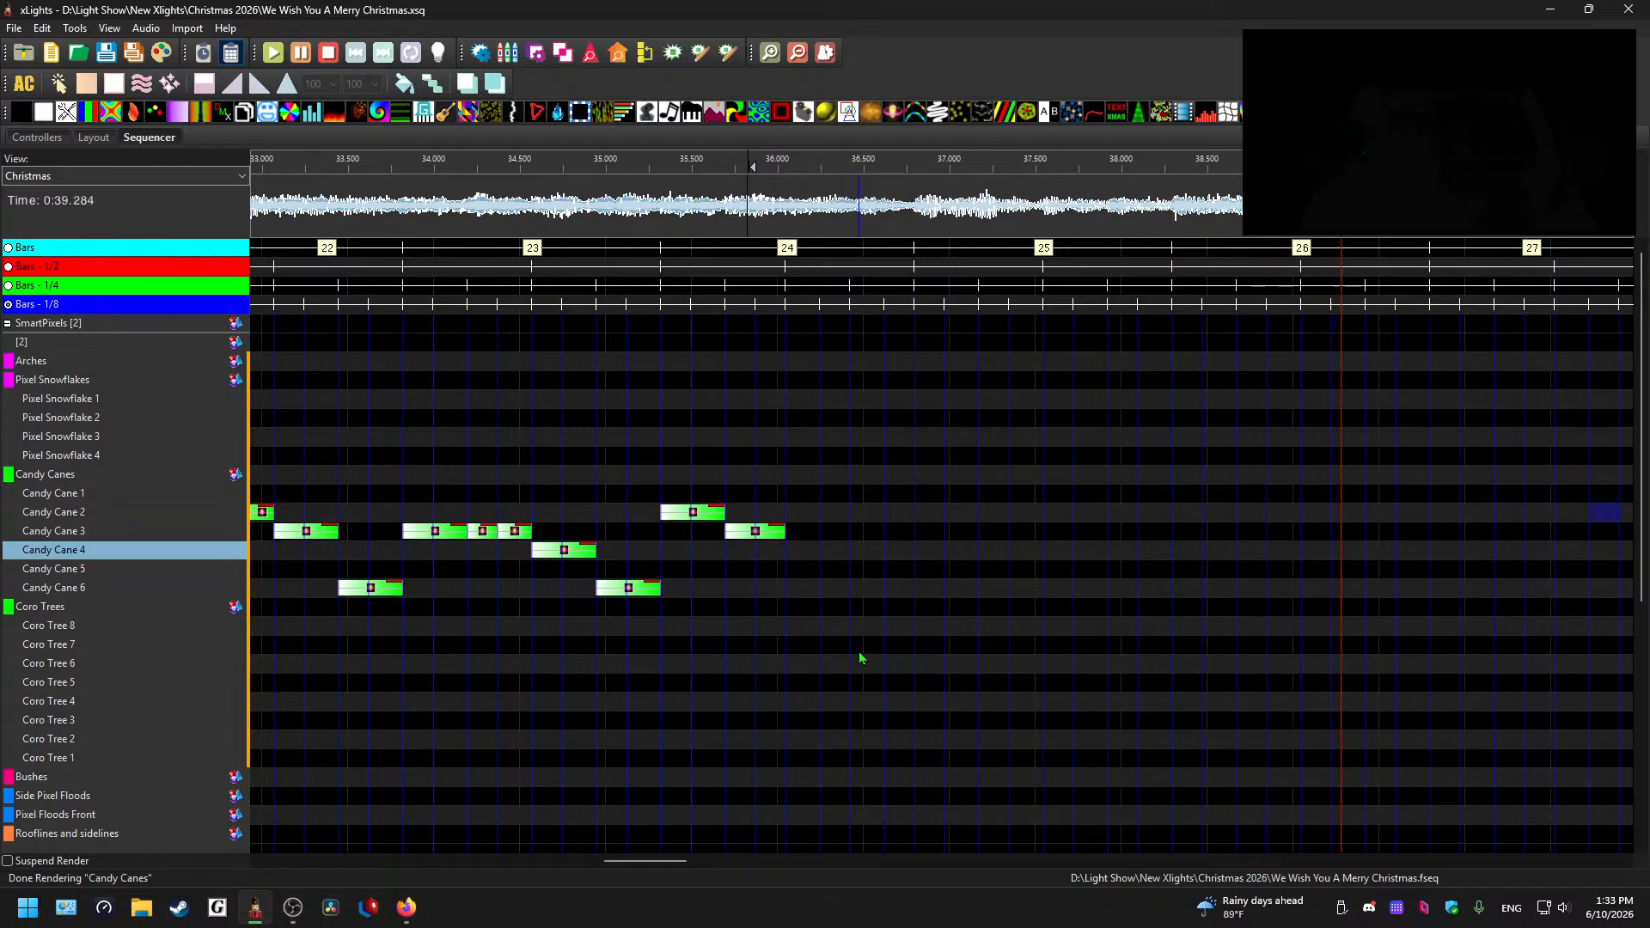
scroll(795, 625, "down", 3)
scroll(785, 600, "up", 3)
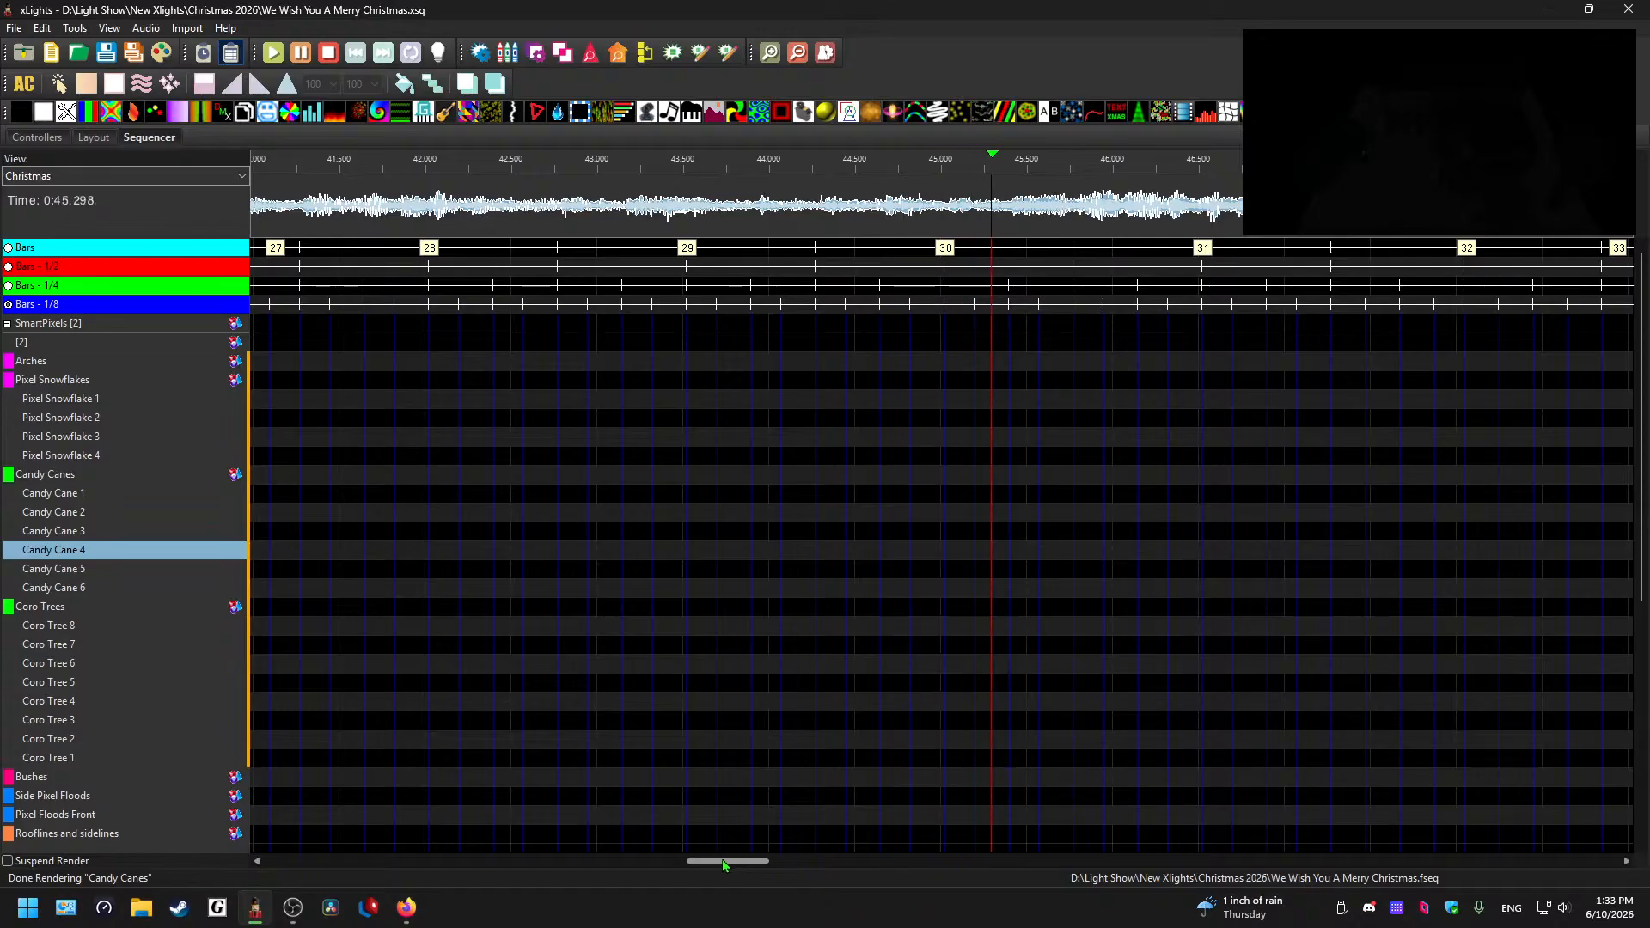
key("space")
mouse_move(725, 864)
left_mouse_down()
mouse_move(652, 859)
mouse_move(739, 859)
left_mouse_up()
scroll(739, 736, "down", 1)
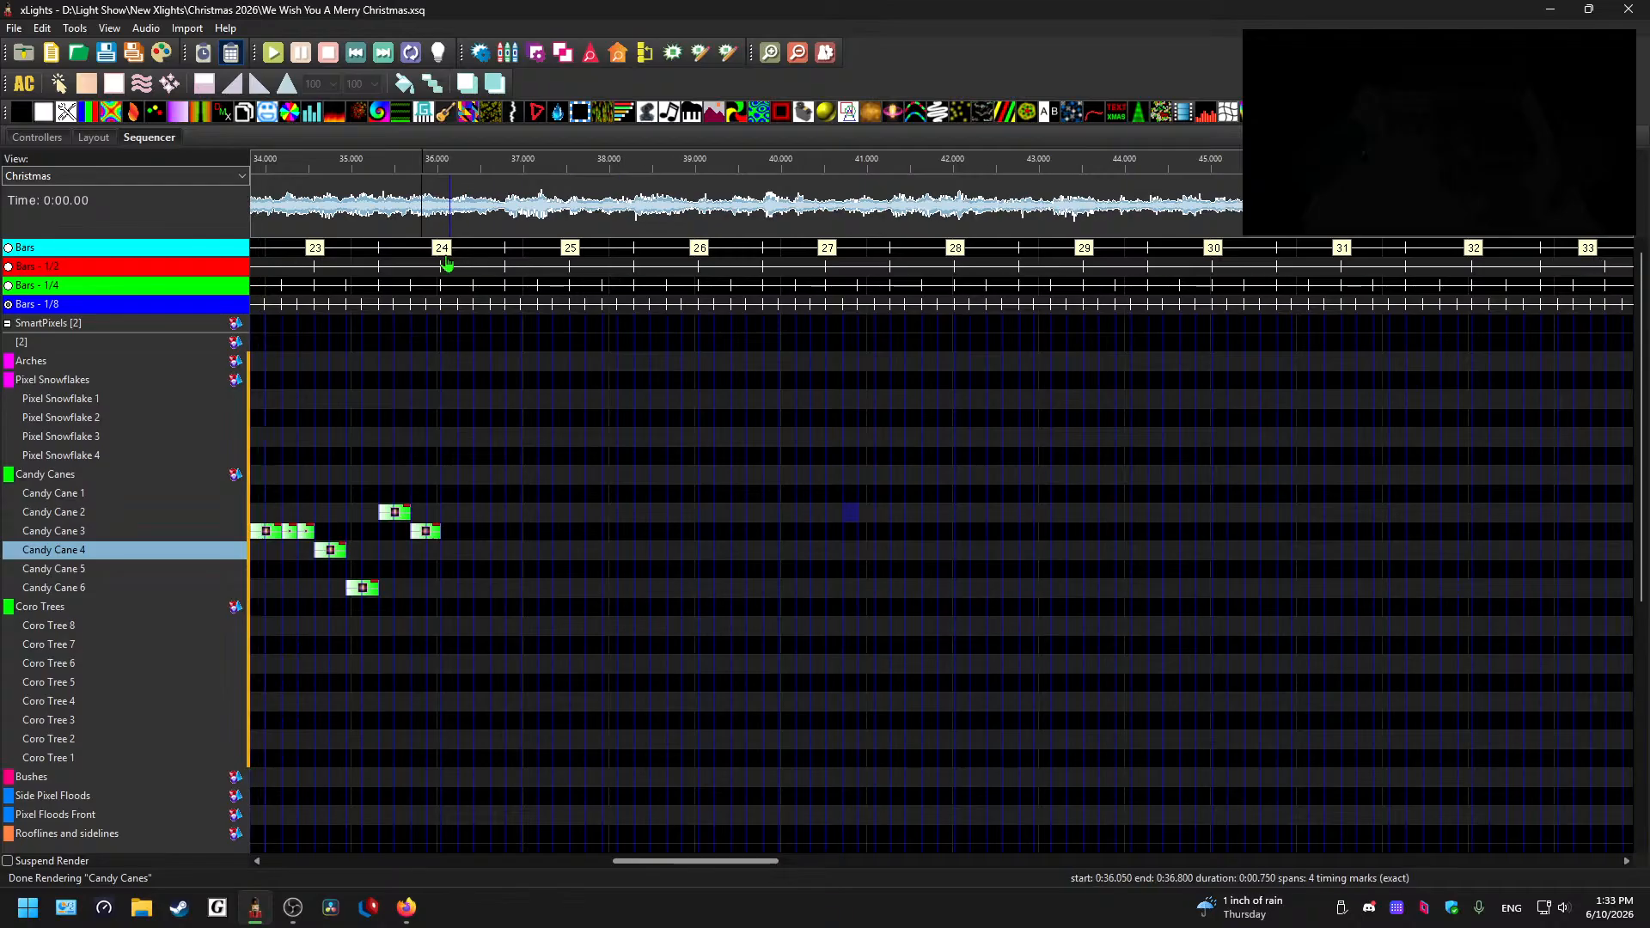
- Replay the song from bar 24 while reviewing the Candy Cane, Coro Tree and other model rows
left_click(431, 206)
left_click(443, 207)
key("space")
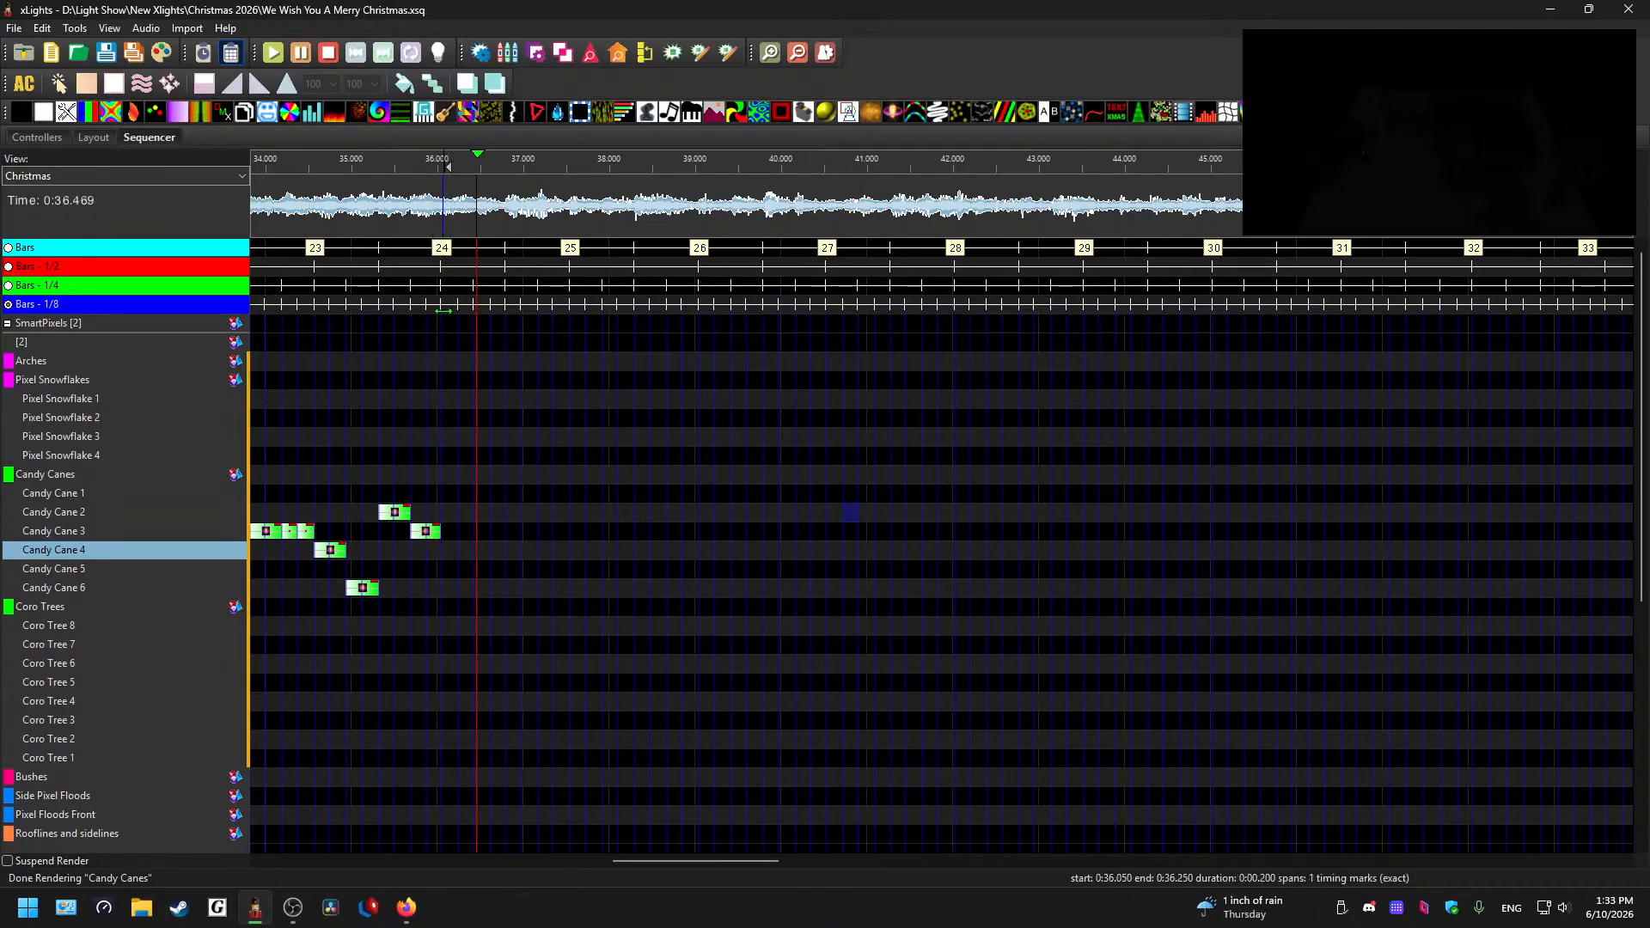
scroll(383, 633, "down", 2)
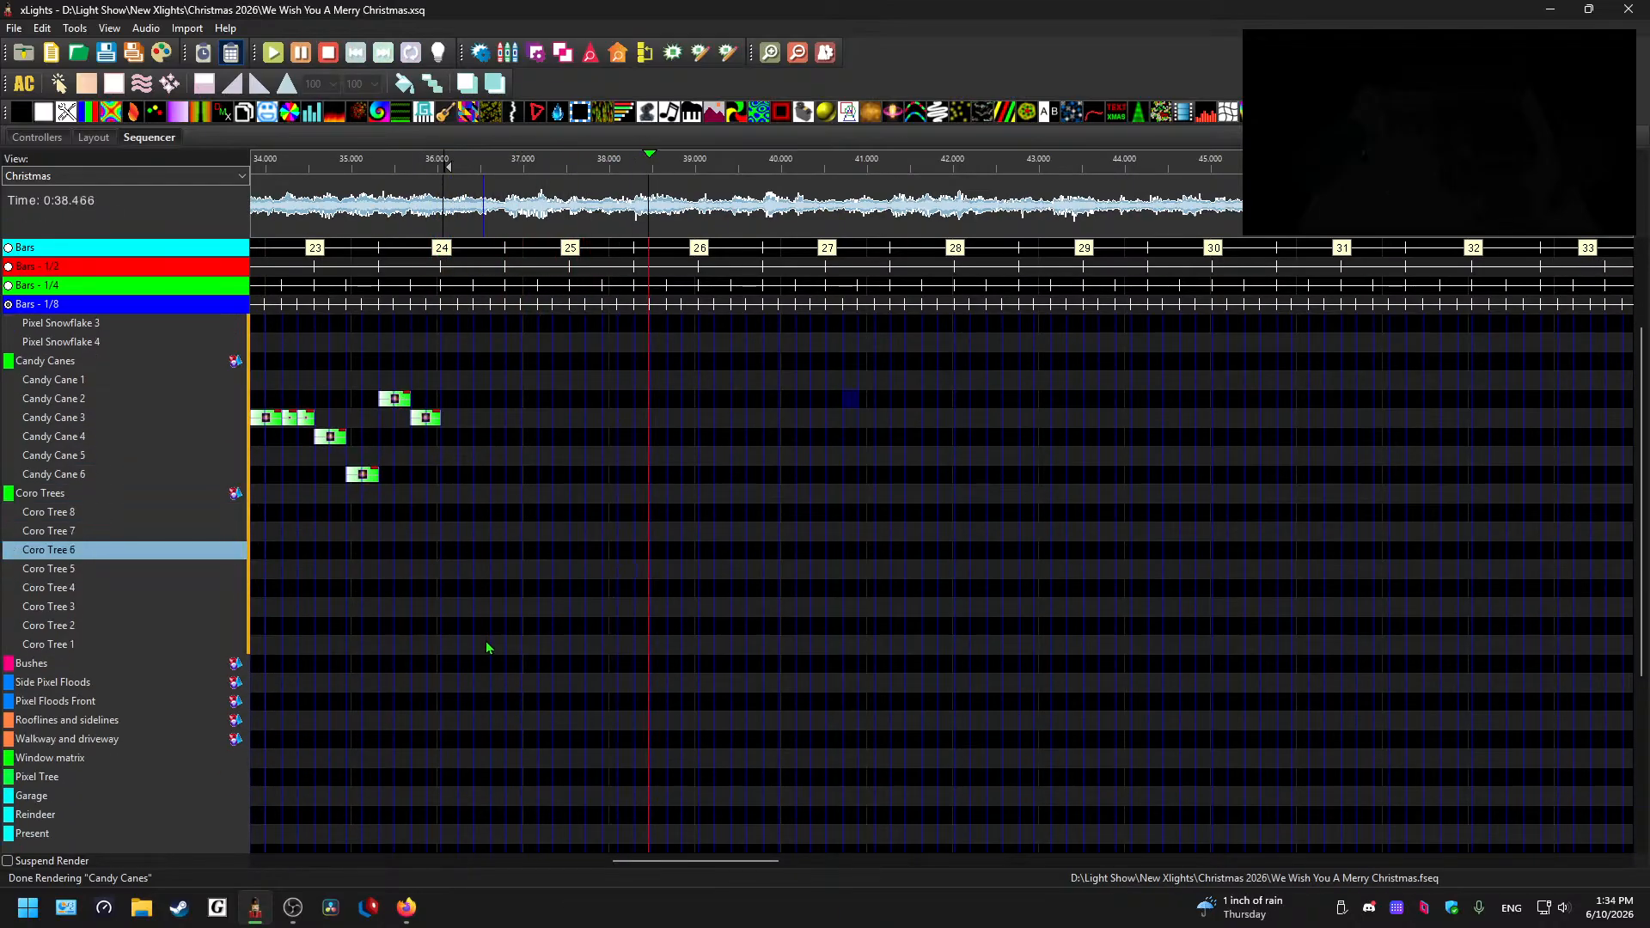
scroll(481, 633, "down", 1)
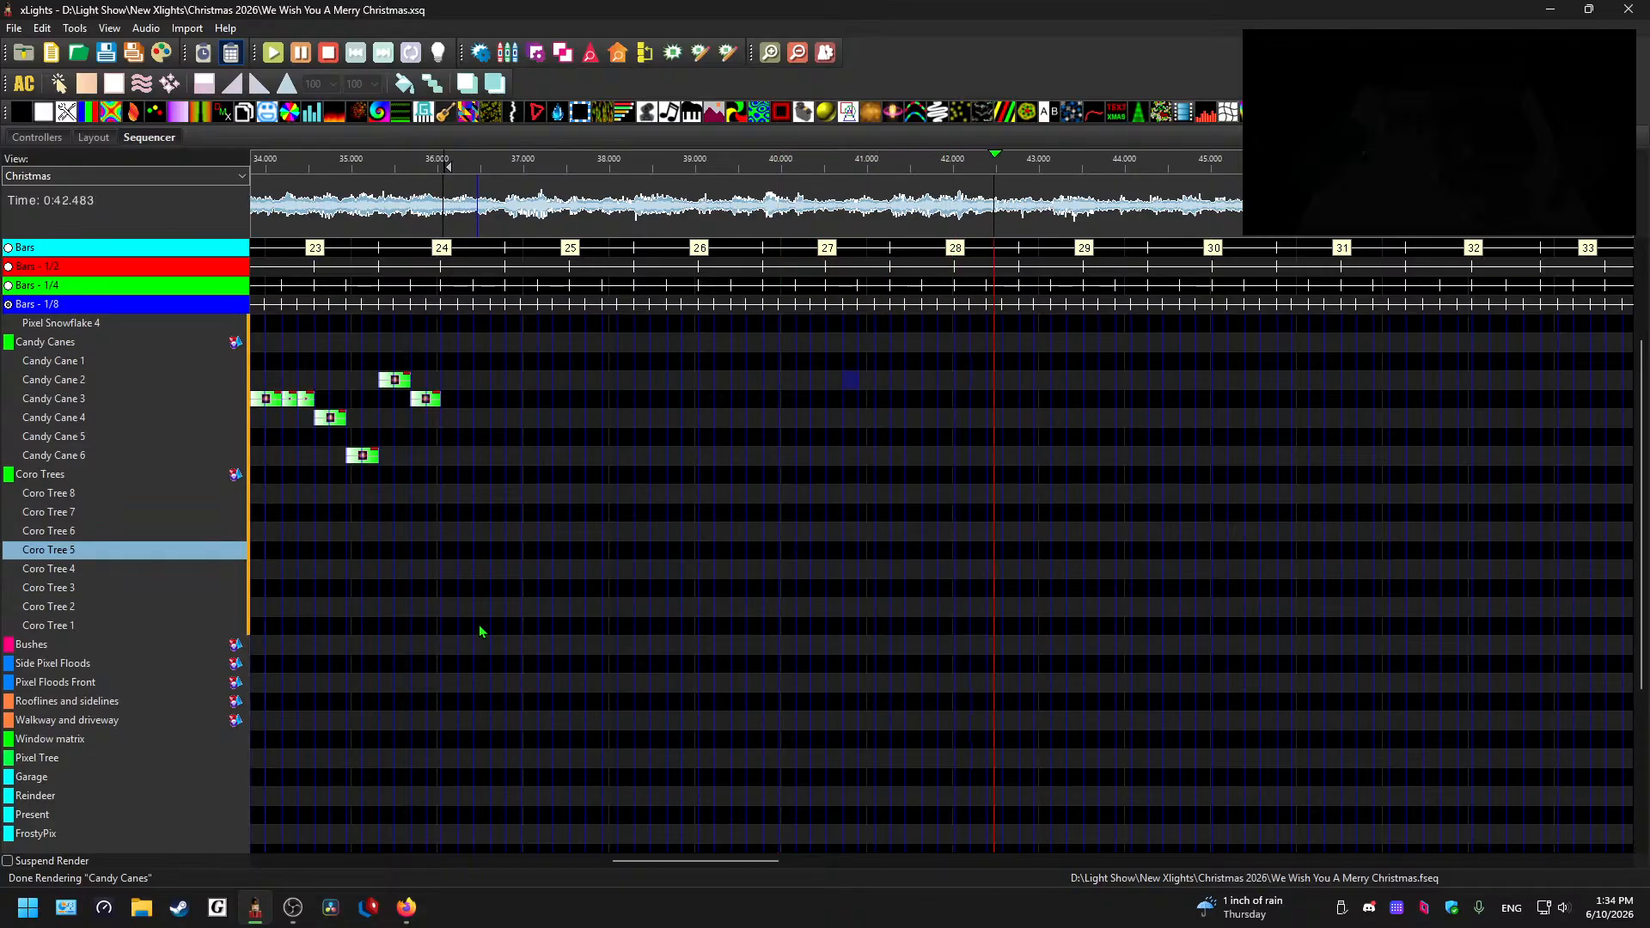
scroll(455, 656, "up", 1)
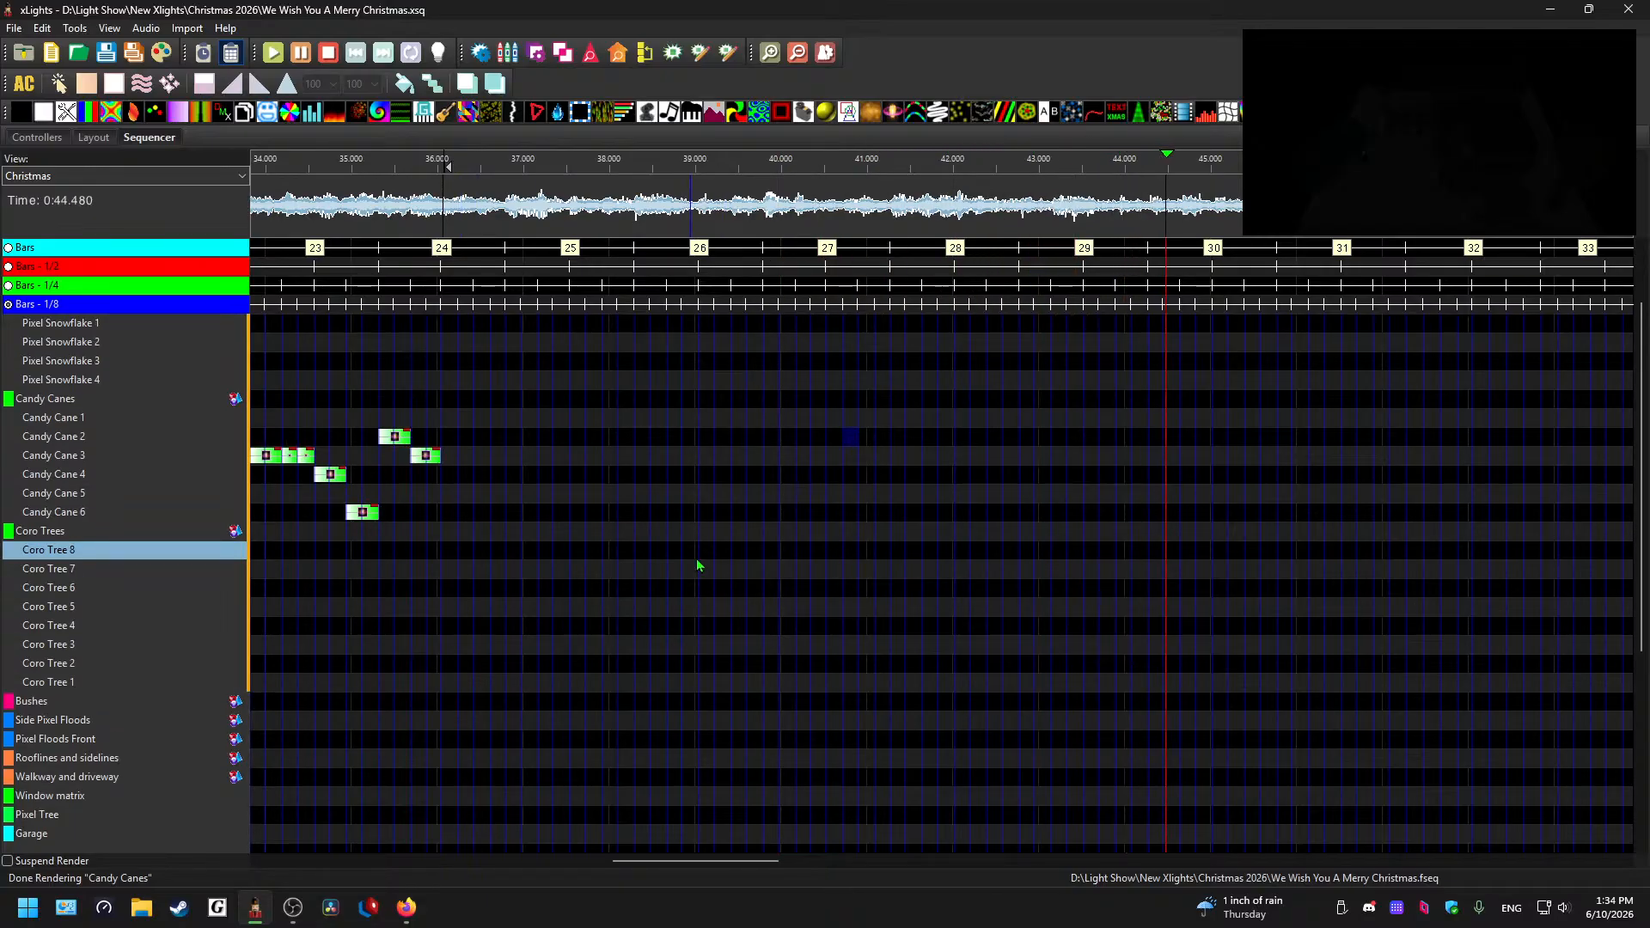
key("space")
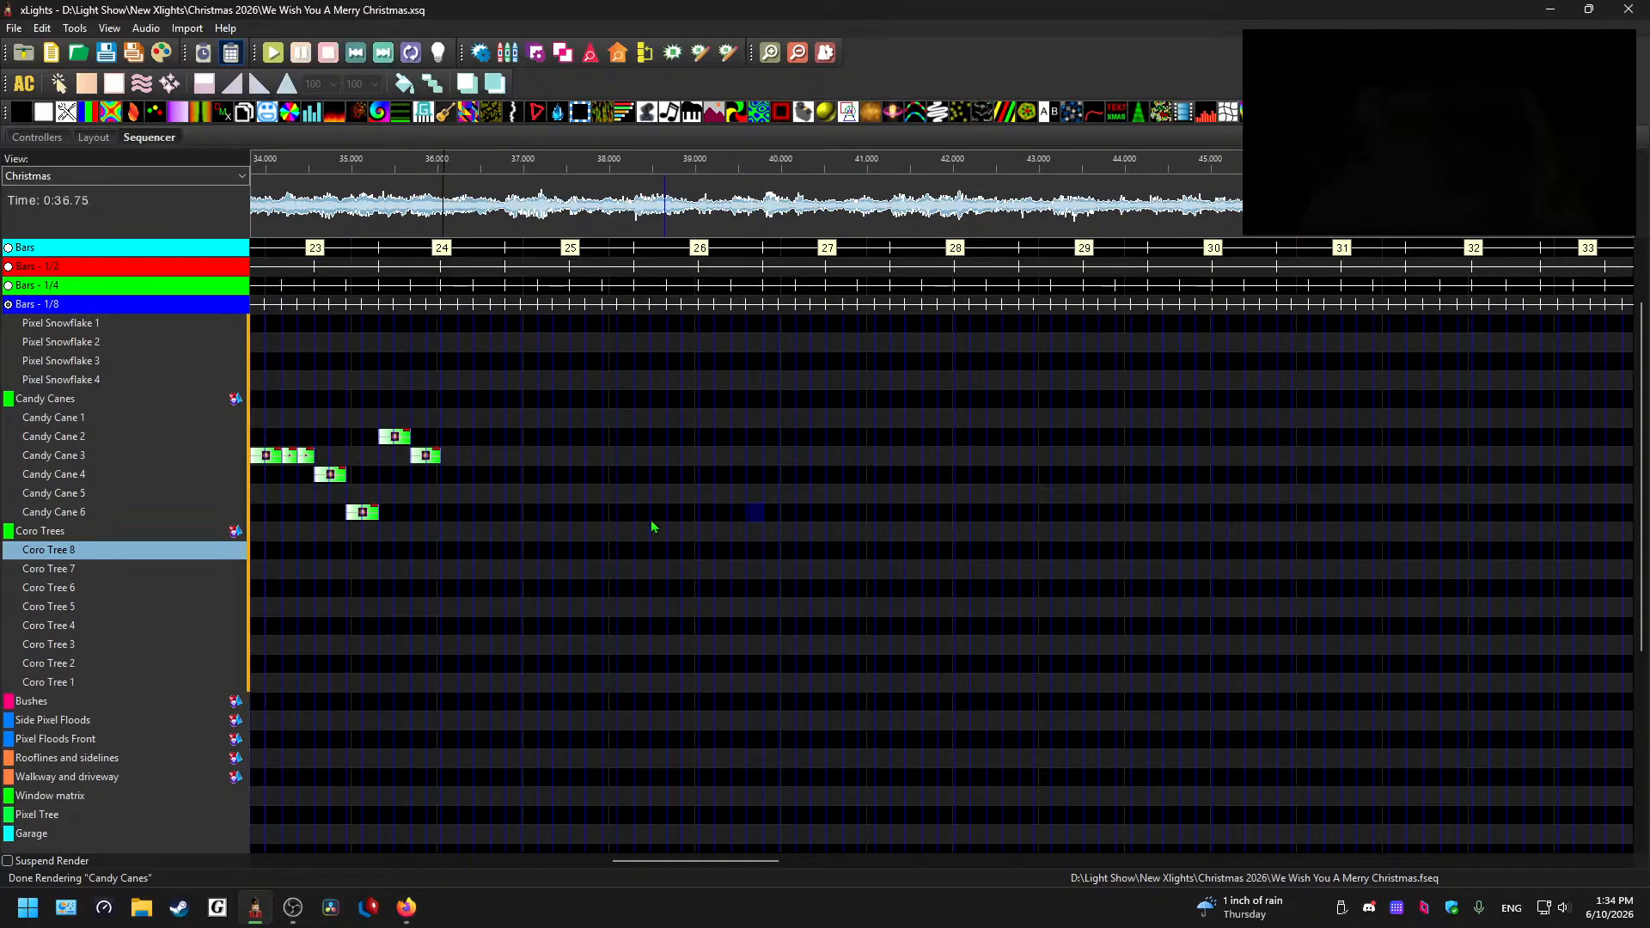
- Play back the green Candy Cane section from about 27 s to check the Shockwaves against the music
left_click_drag(642, 862, 566, 862)
key("space")
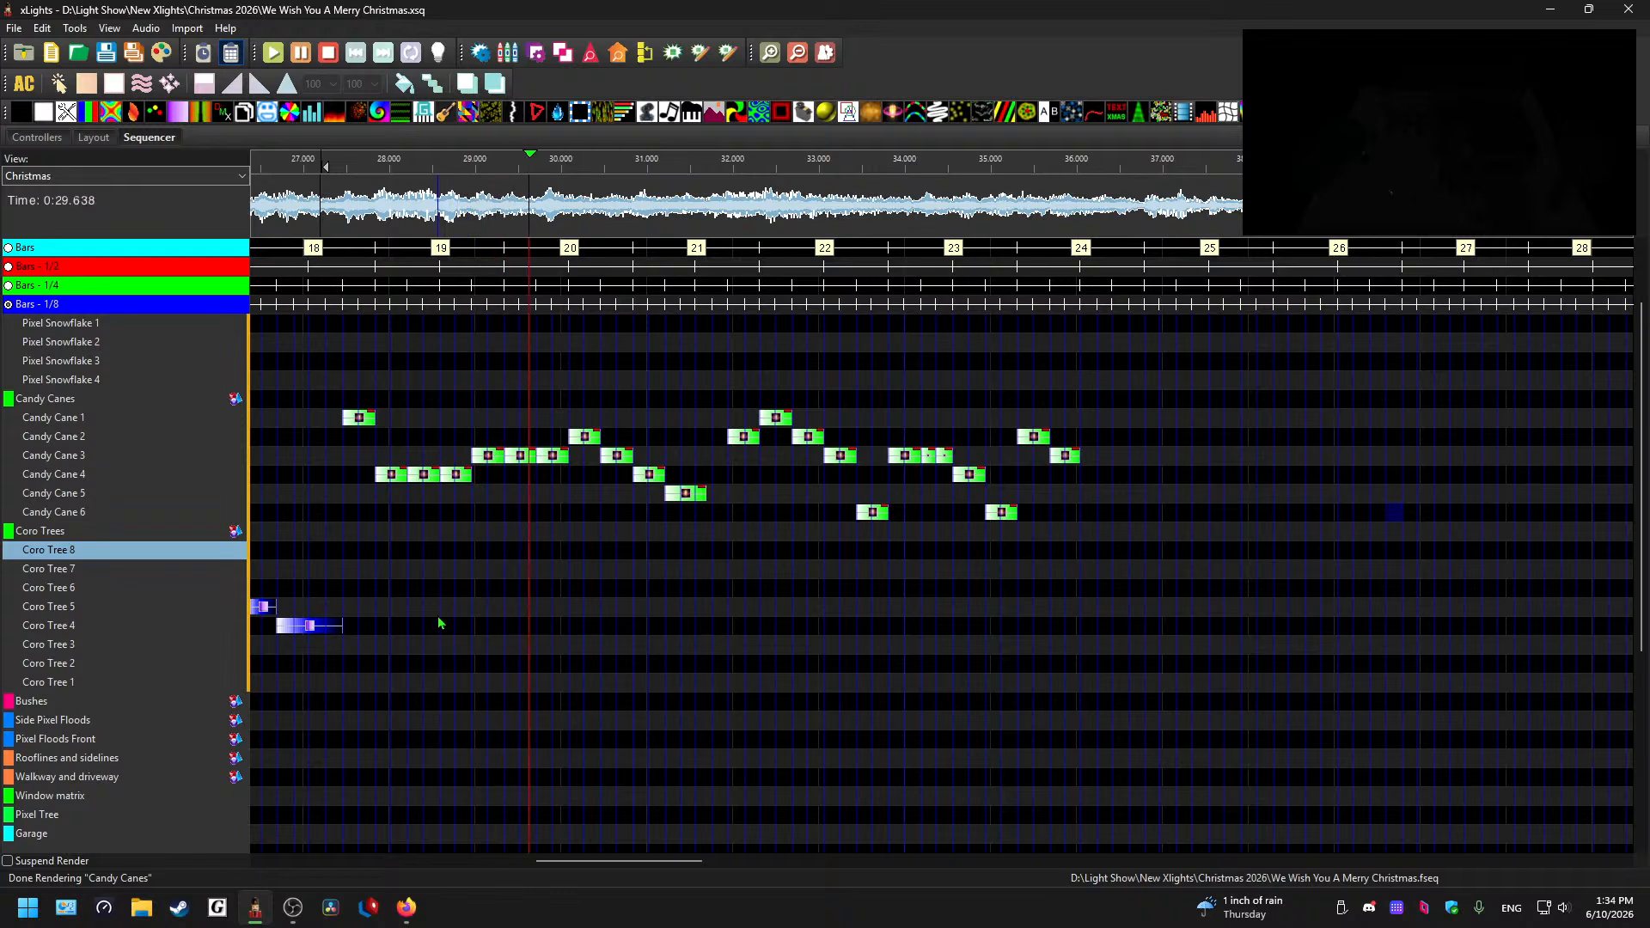
scroll(437, 616, "up", 2)
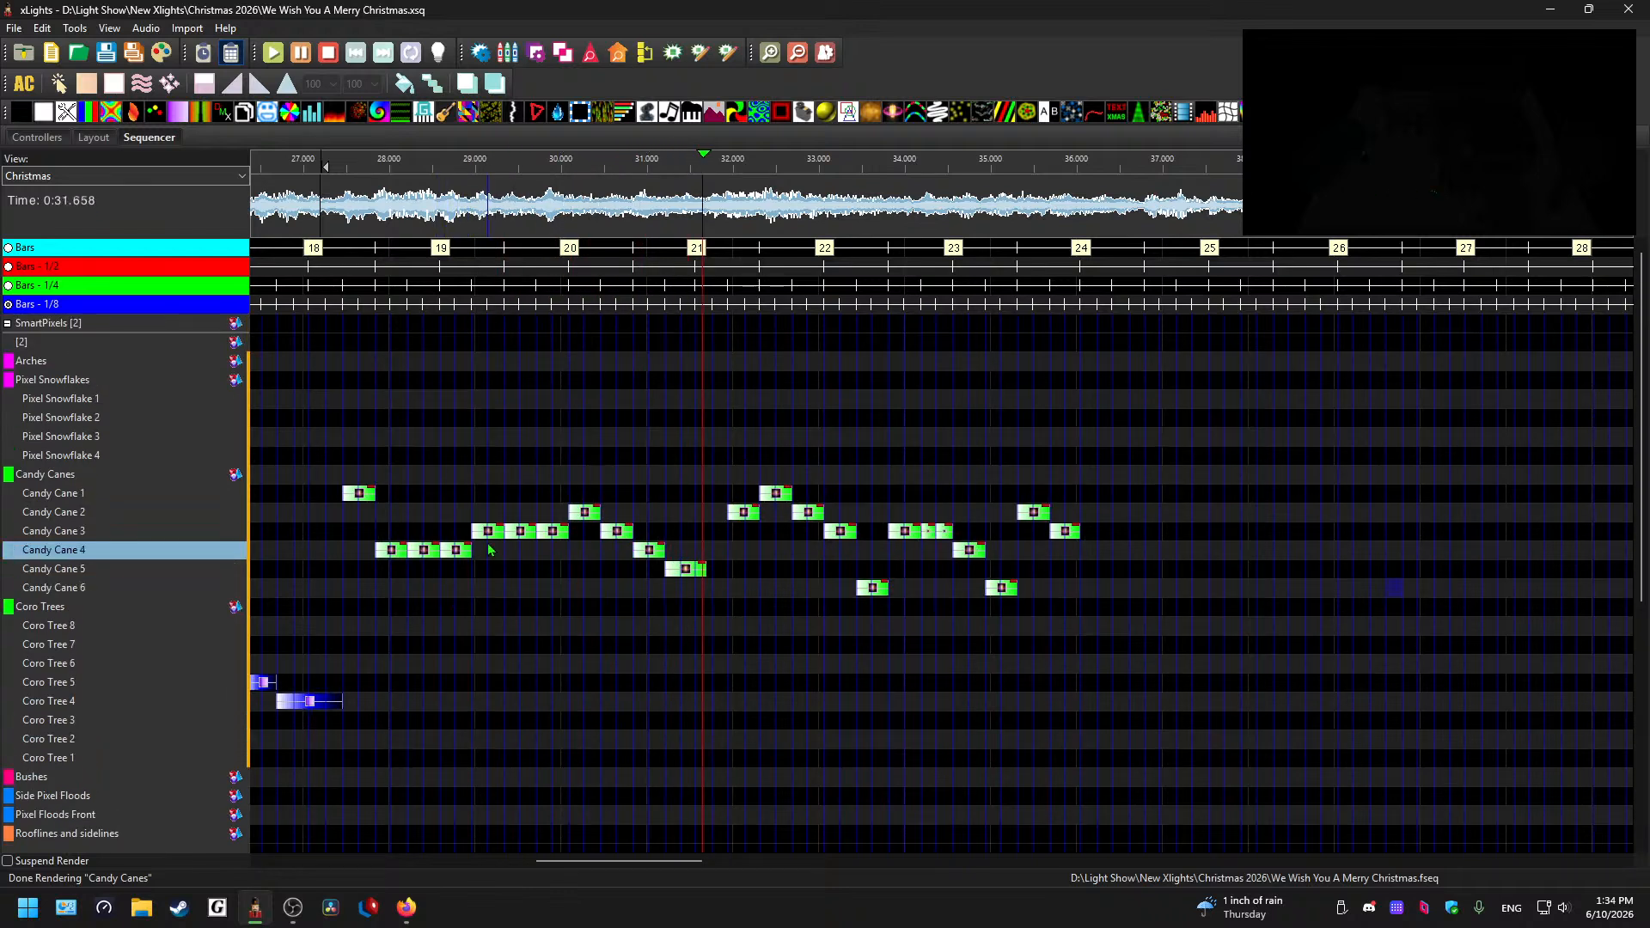
scroll(472, 615, "down", 1)
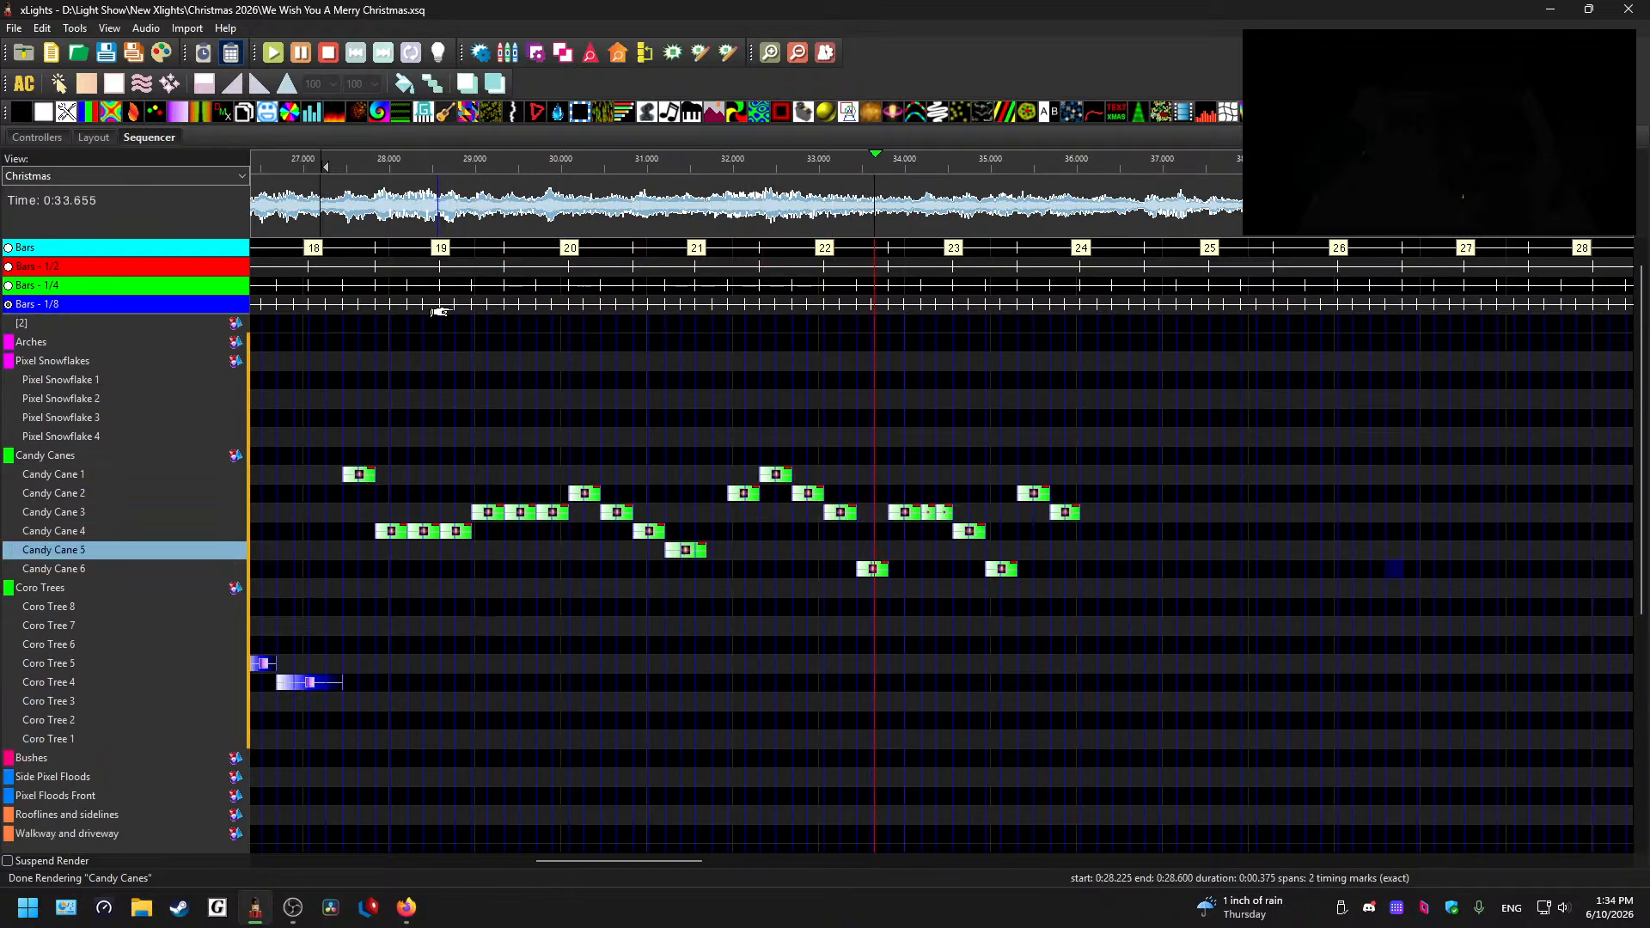
key("space")
key("space")
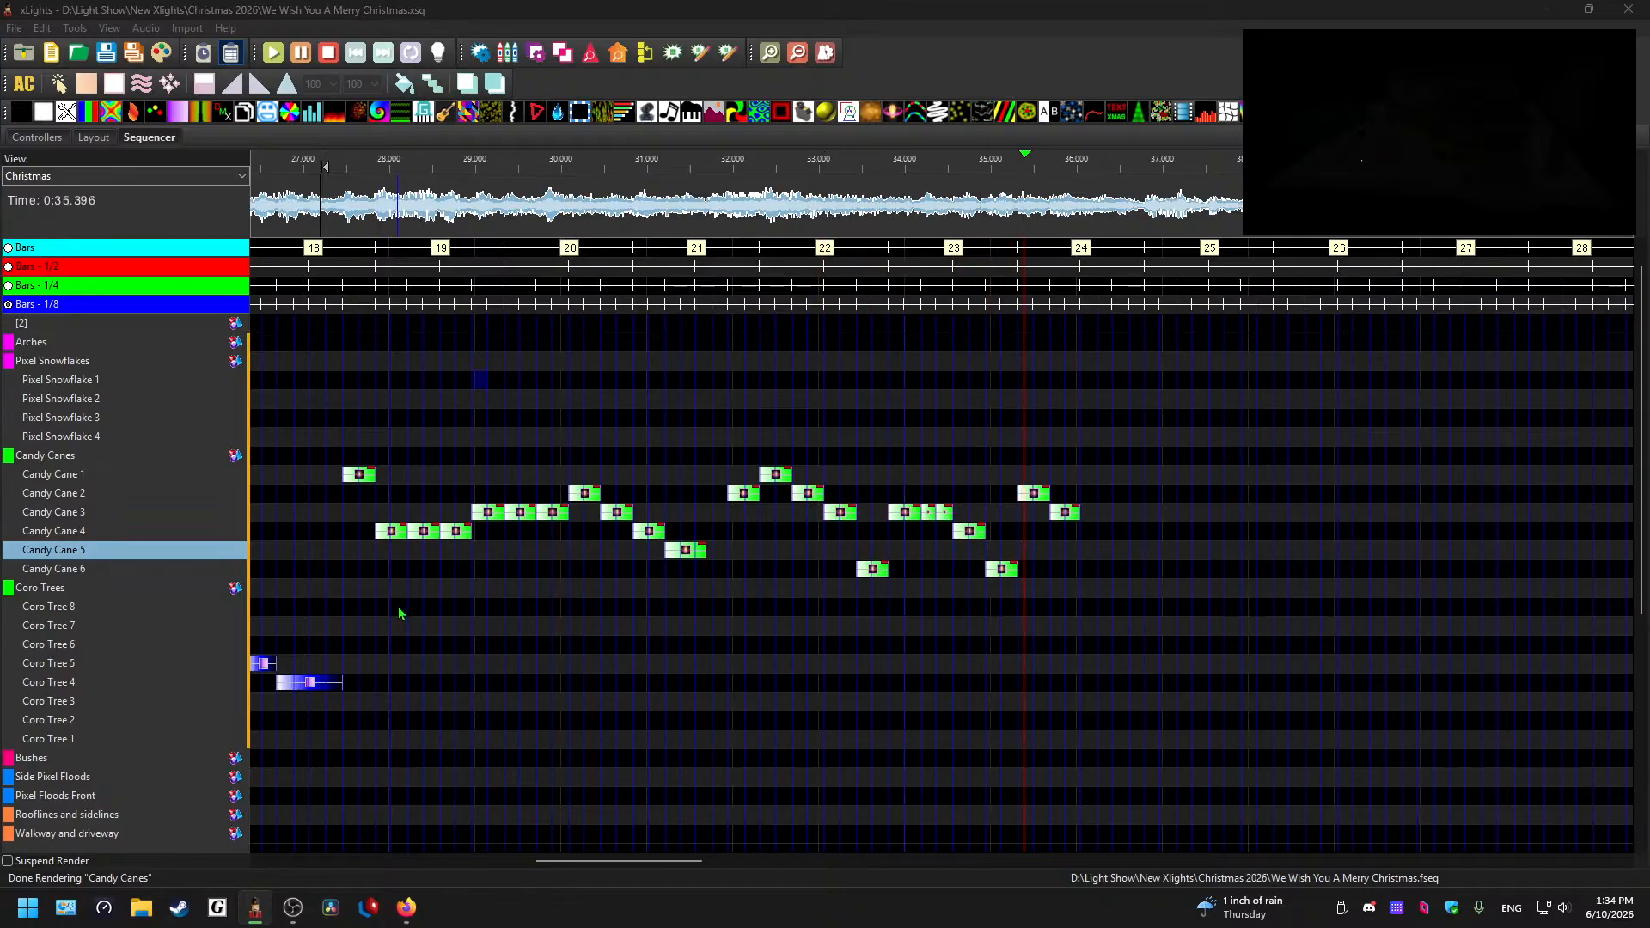
left_click(509, 625)
key("space")
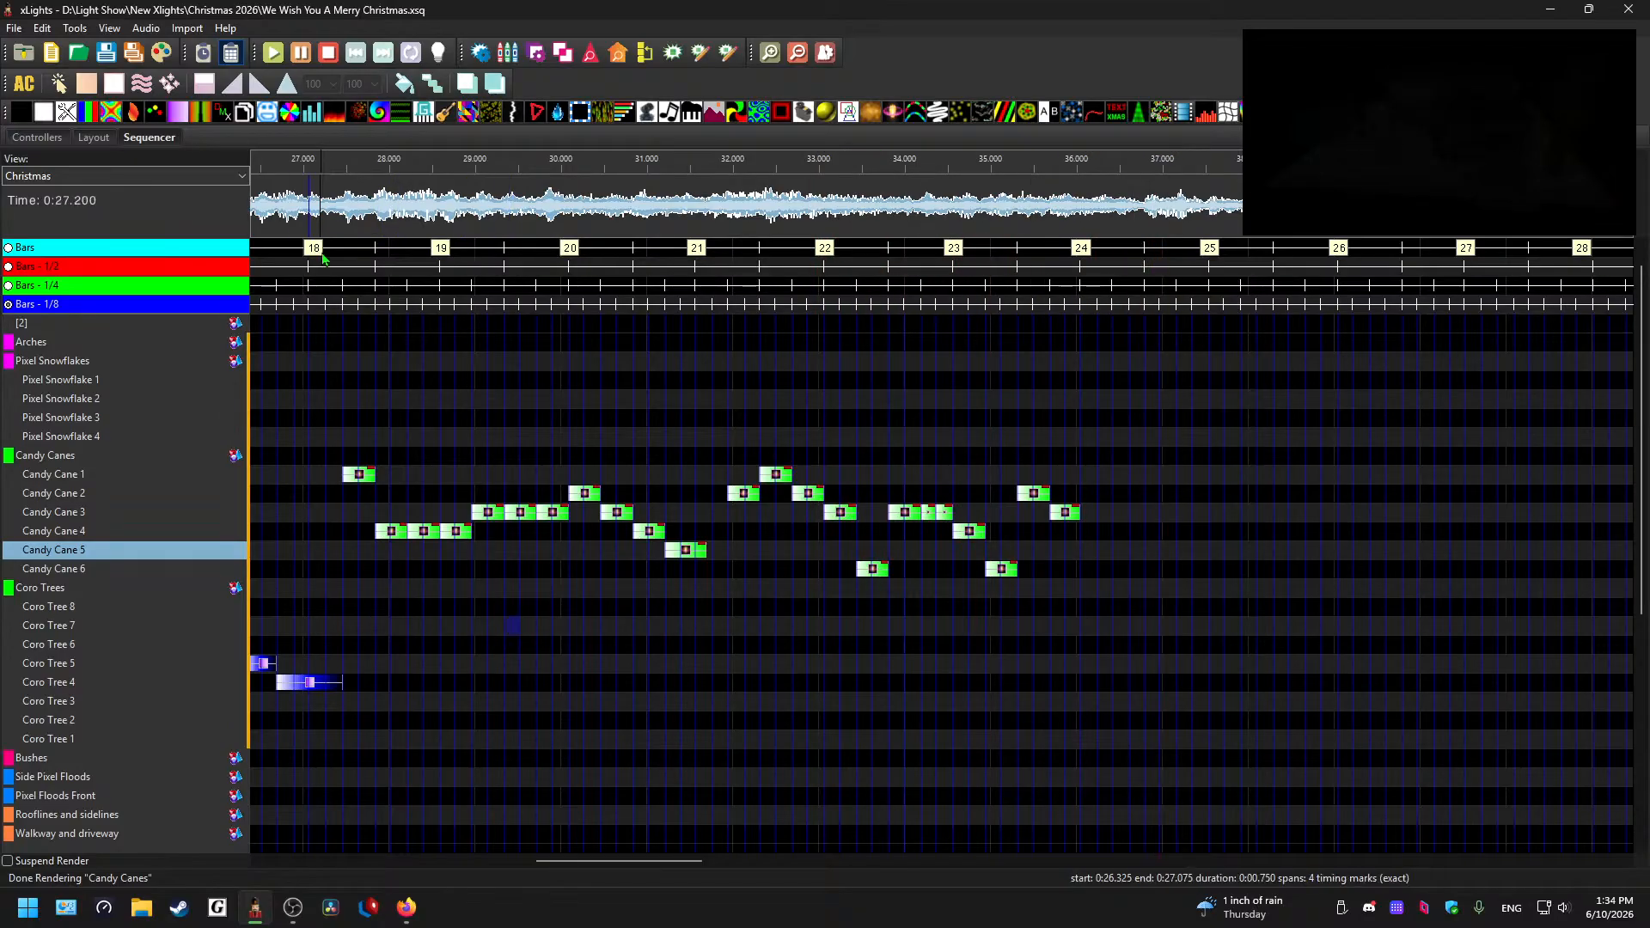
key("space")
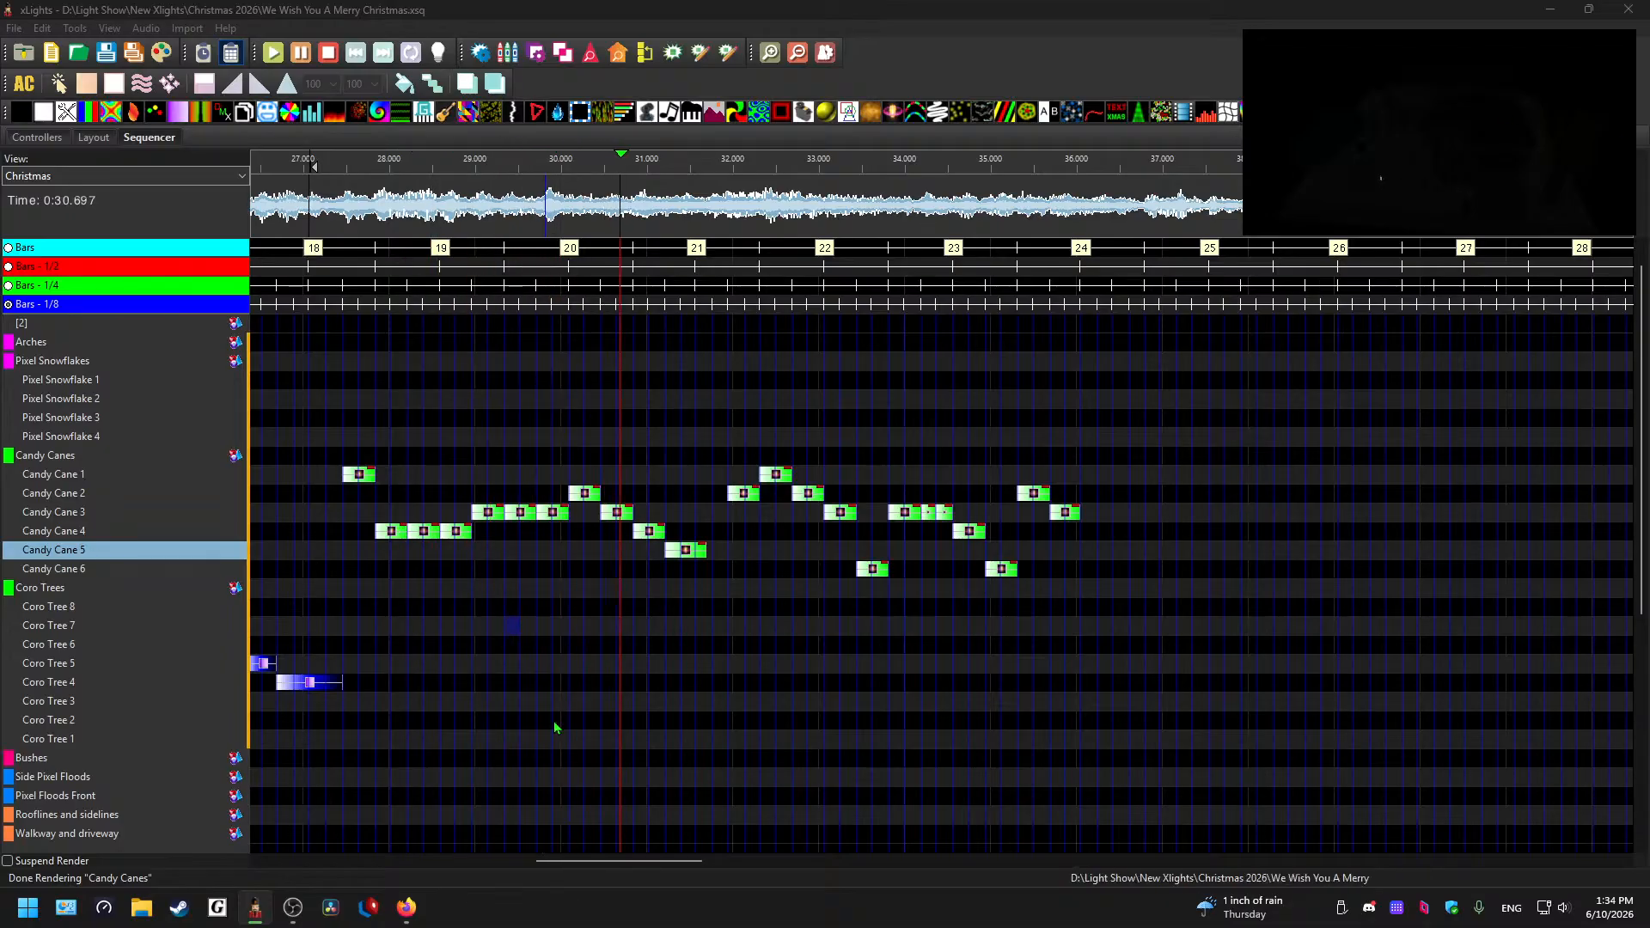
key("space")
- Expand the Roof Front group under AC Lights to show its individual Front Roof models
scroll(601, 601, "down", 5)
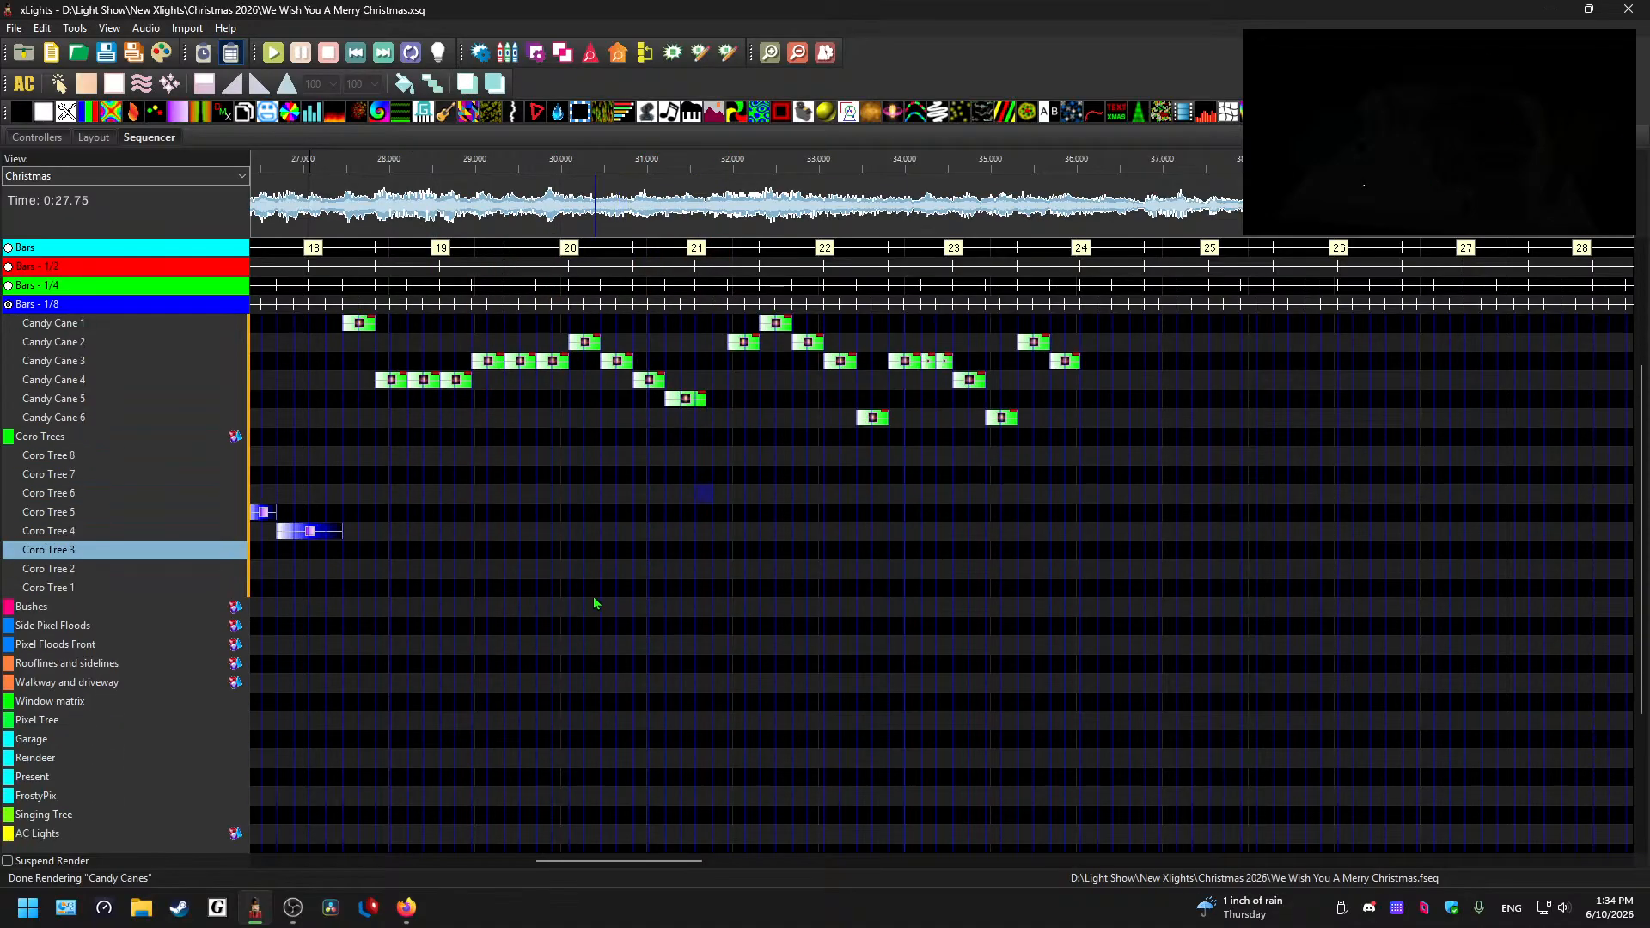
scroll(404, 574, "down", 1)
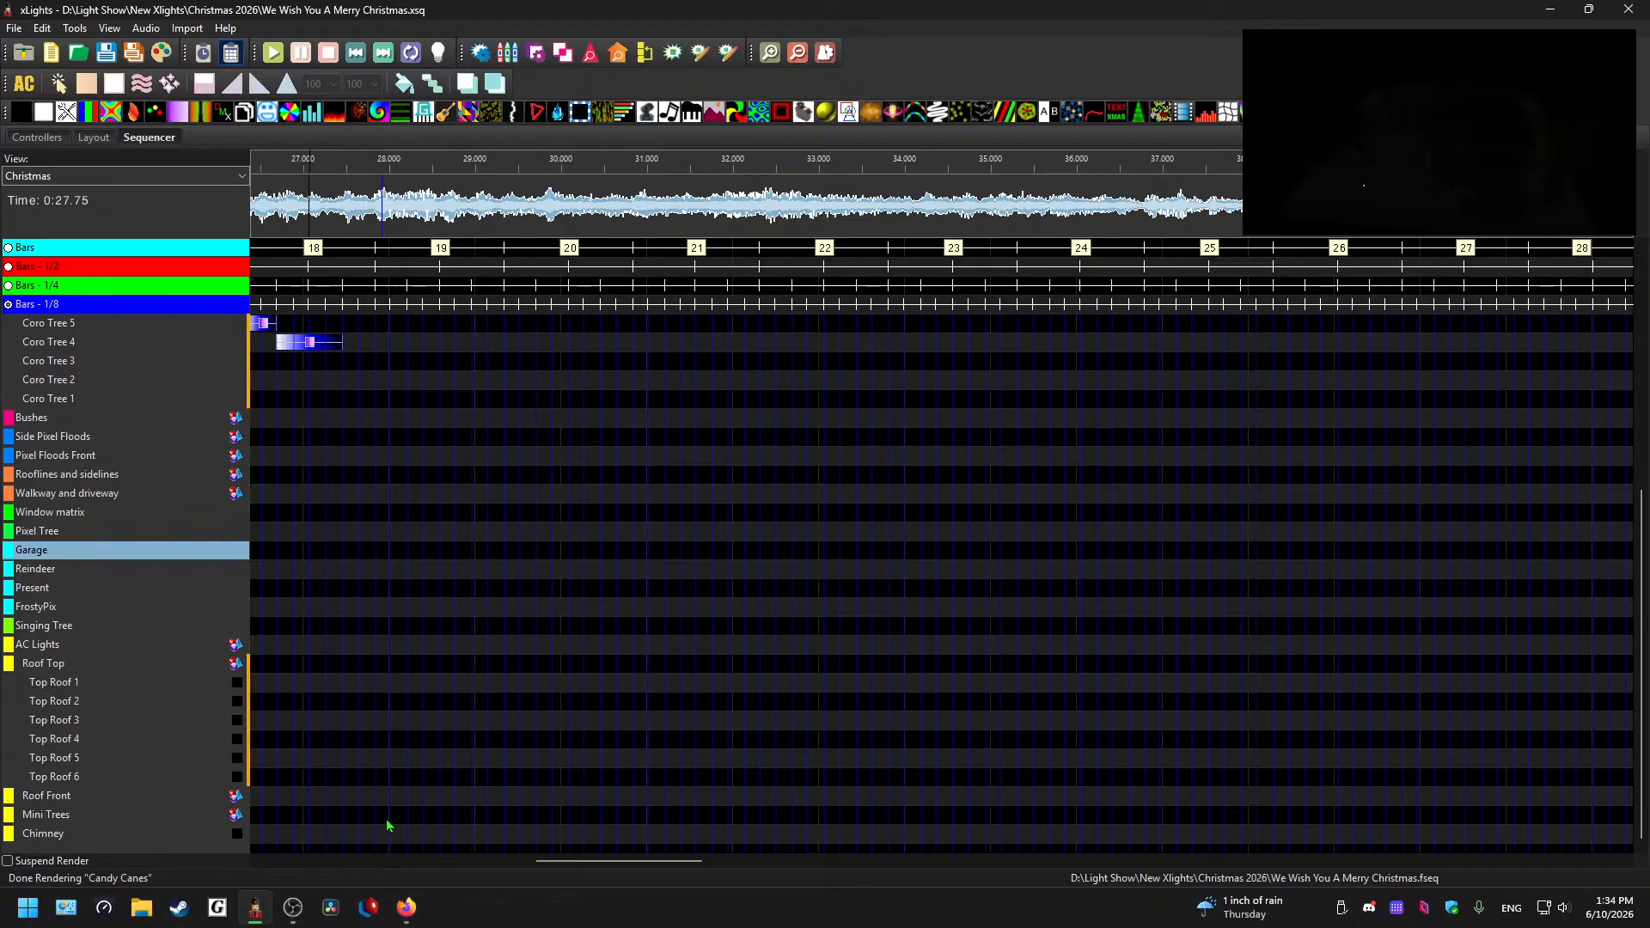
left_click(69, 815)
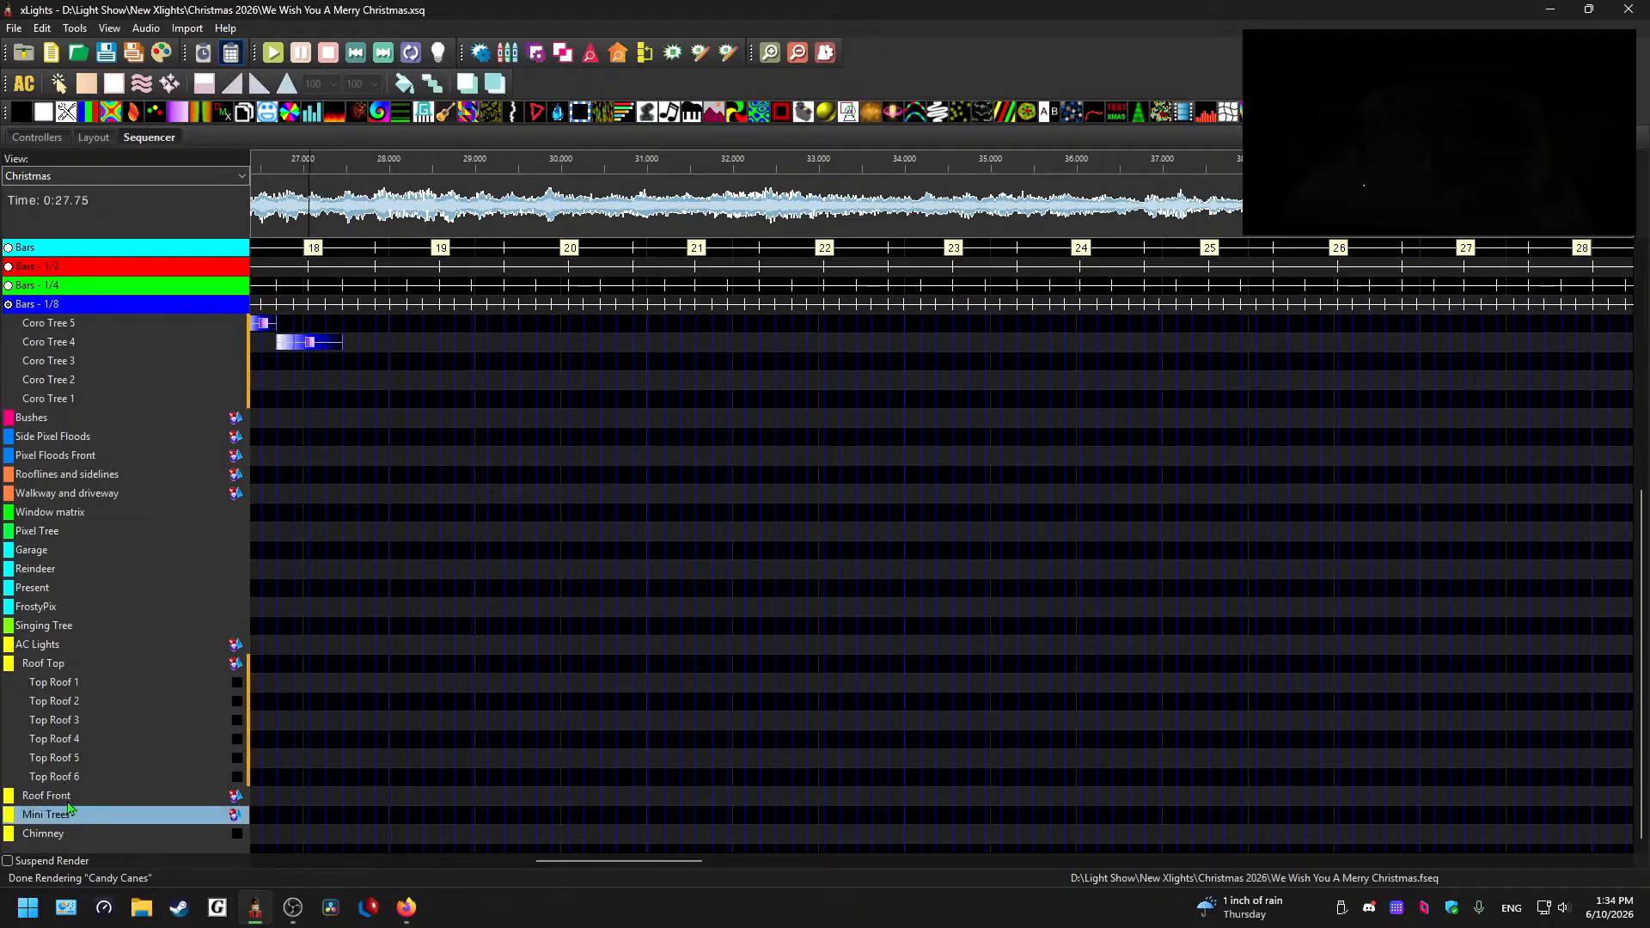
double_click(91, 798)
scroll(441, 721, "down", 3)
- Listen to the music from 25.250 s into bar 19 with the Front Roof rows in view
left_click_drag(624, 862, 593, 858)
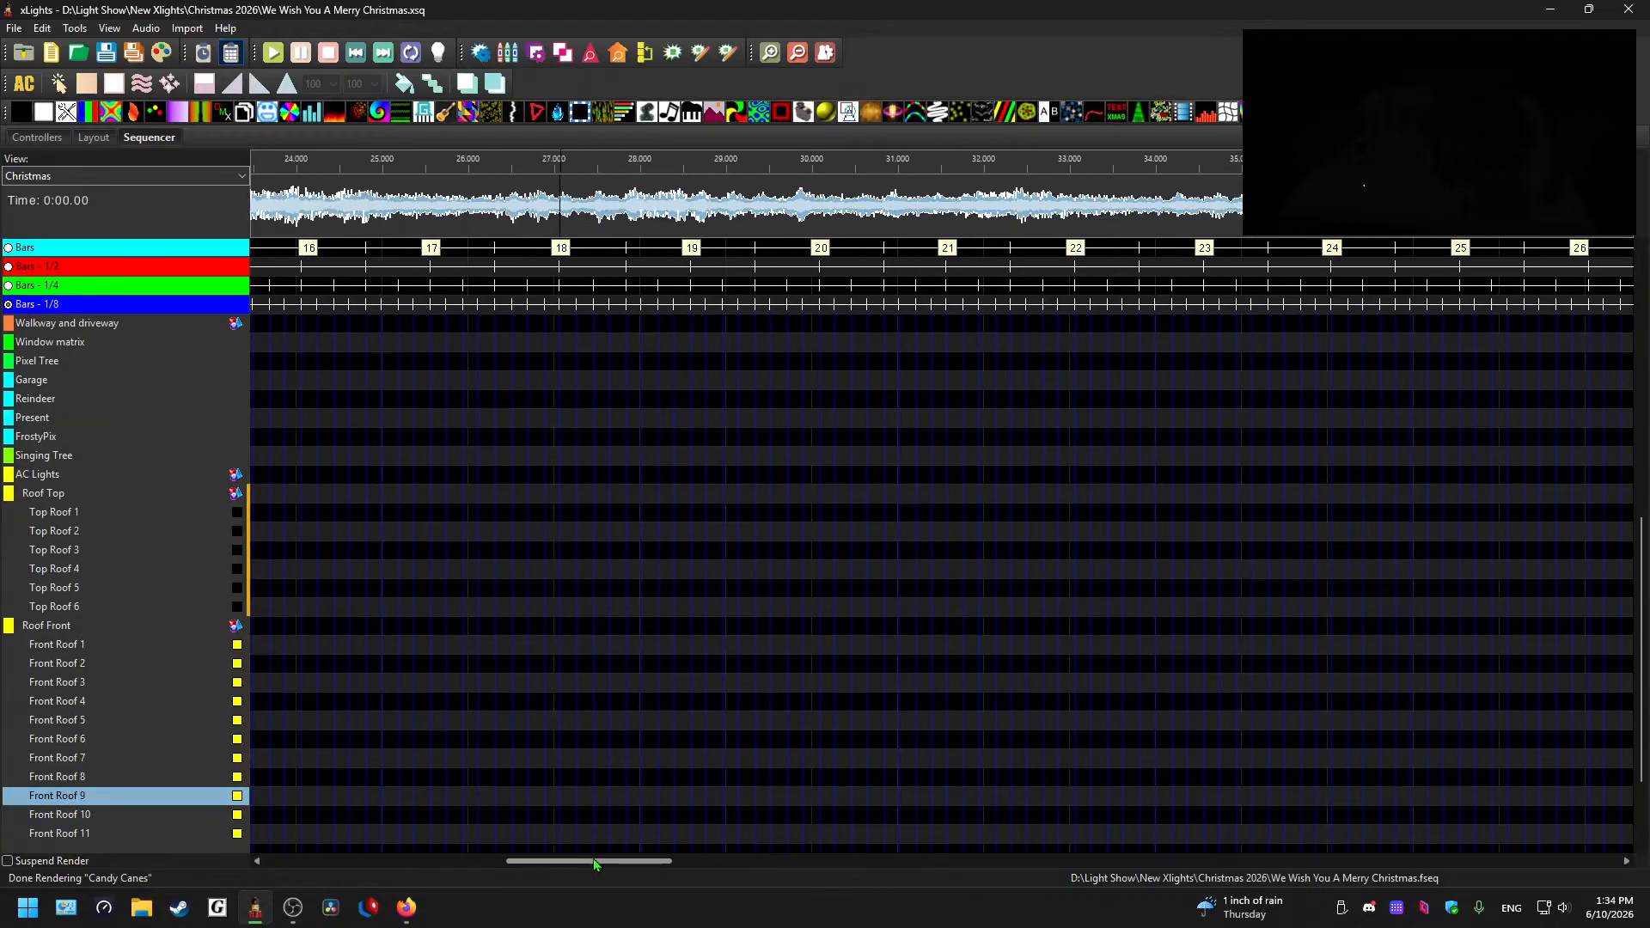
left_click(404, 228)
key("space")
scroll(707, 637, "up", 1, "ctrl")
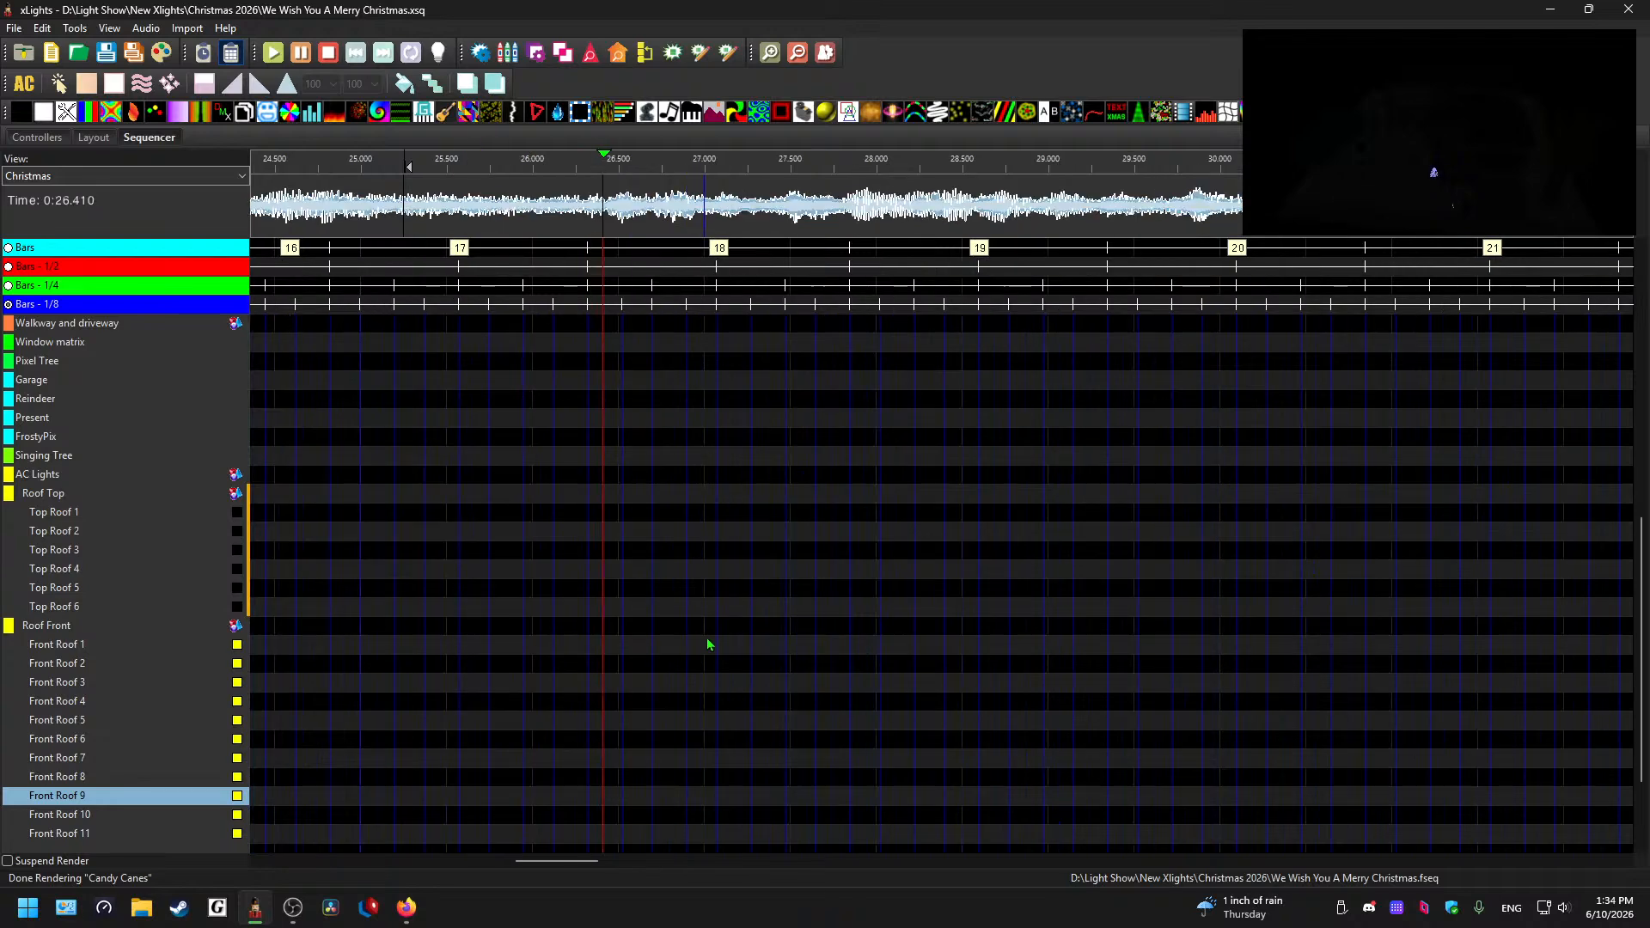
left_click_drag(580, 863, 600, 864)
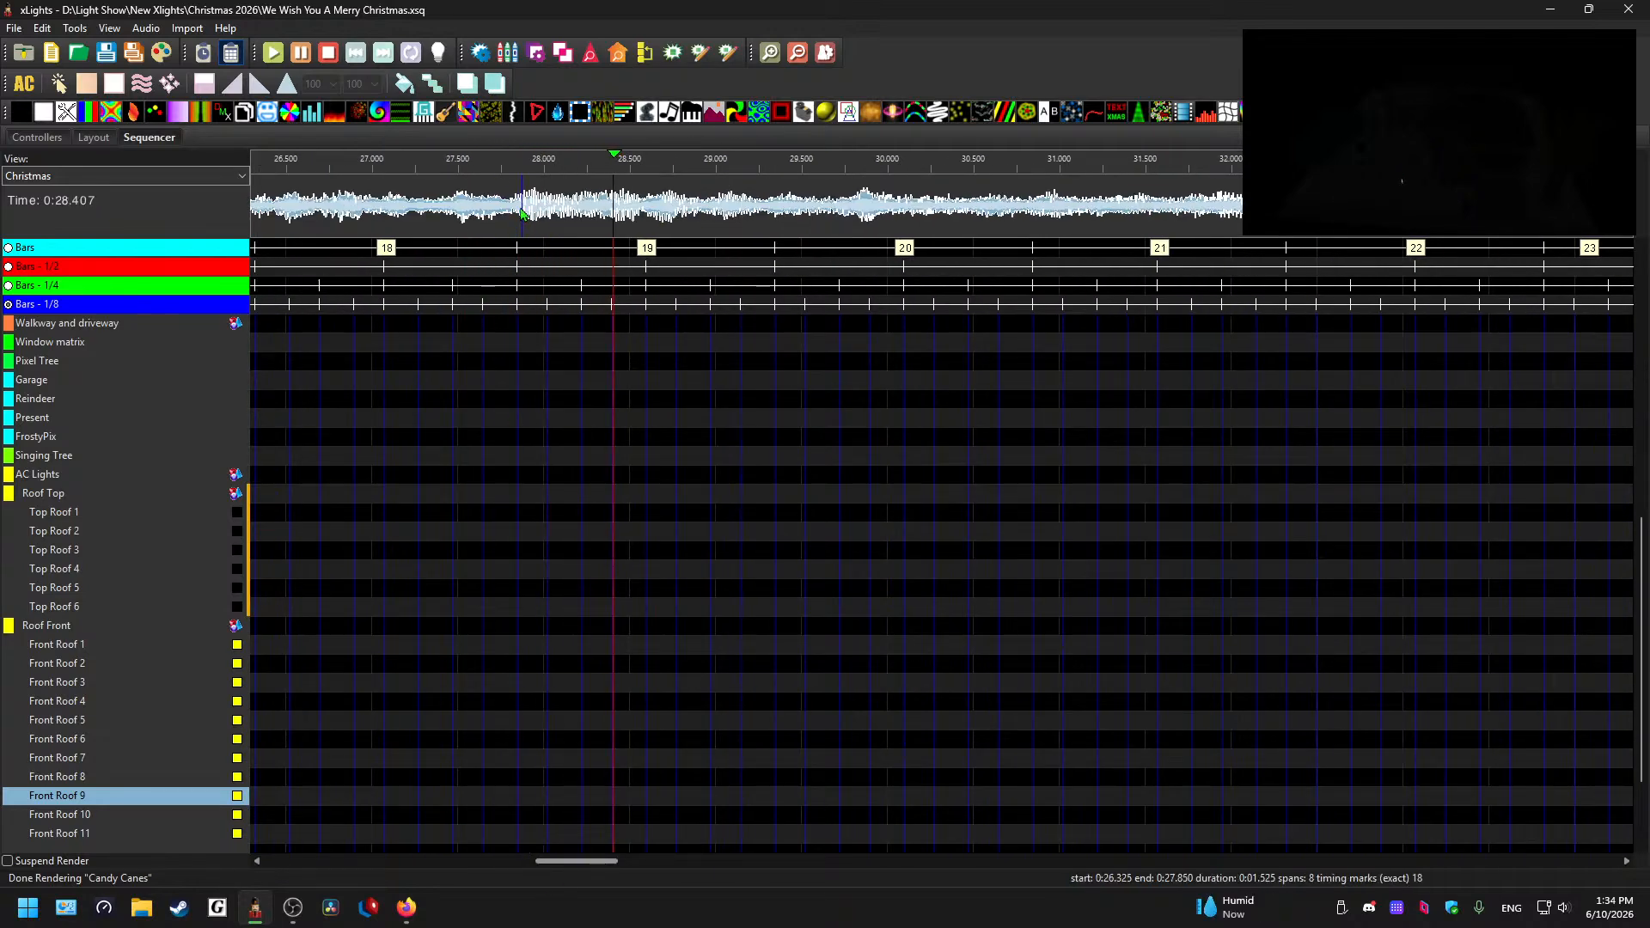
key("space")
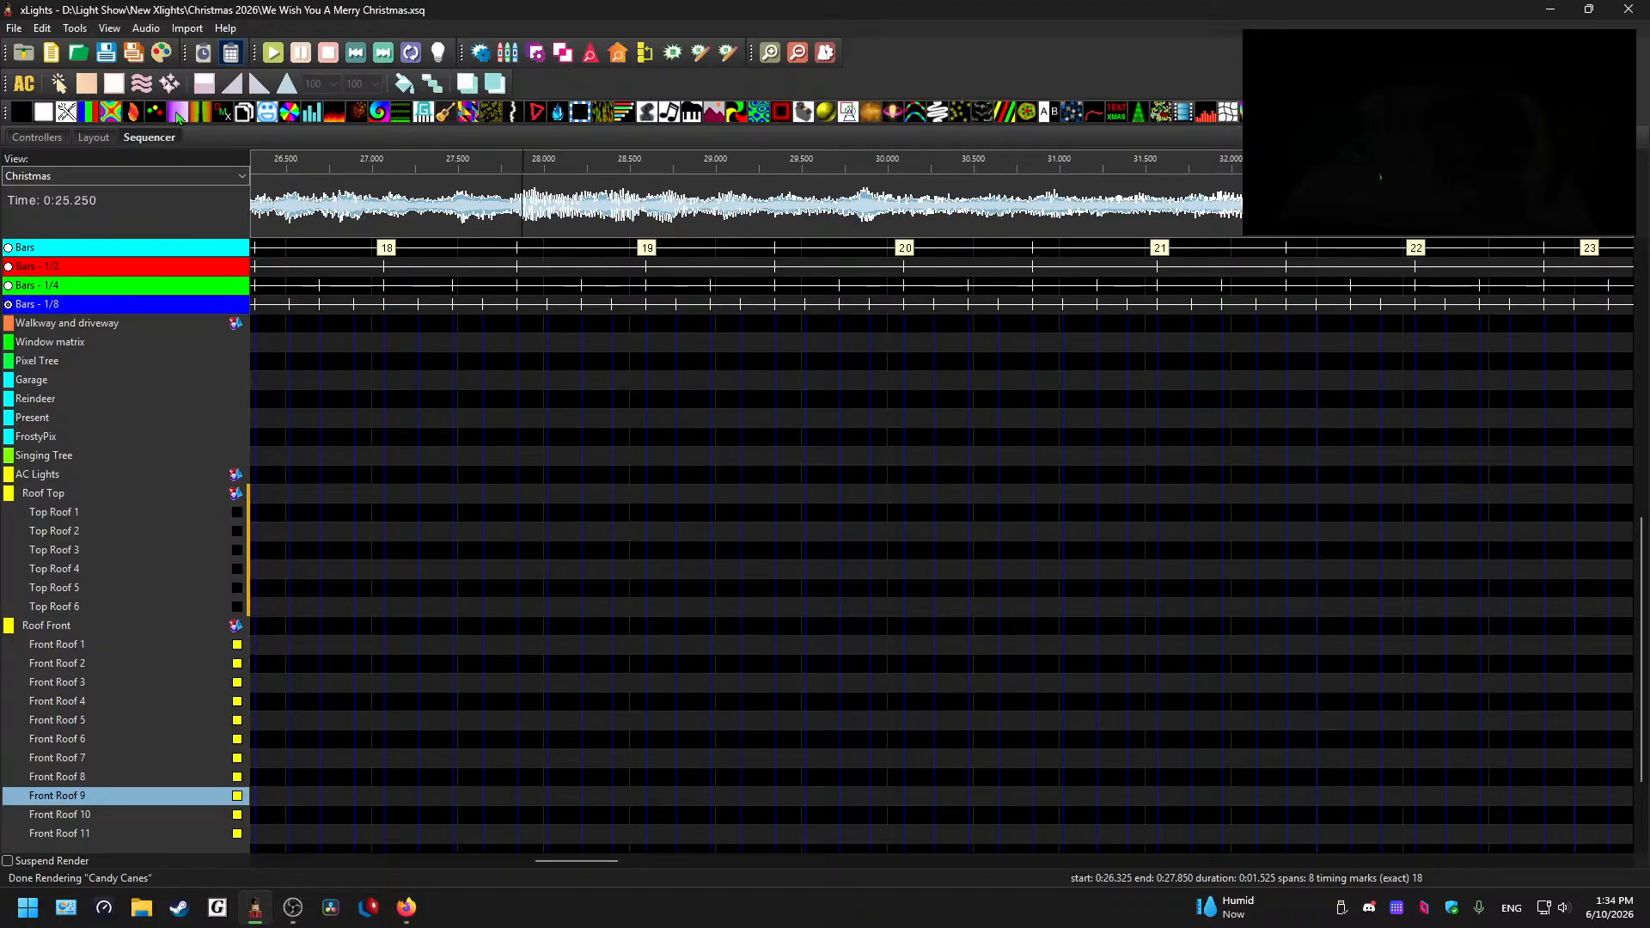
- Add a Color Wash effect on Front Roof 1 from 27.850 to 28.975 s that fades from yellow to black
left_click_drag(177, 112, 517, 645)
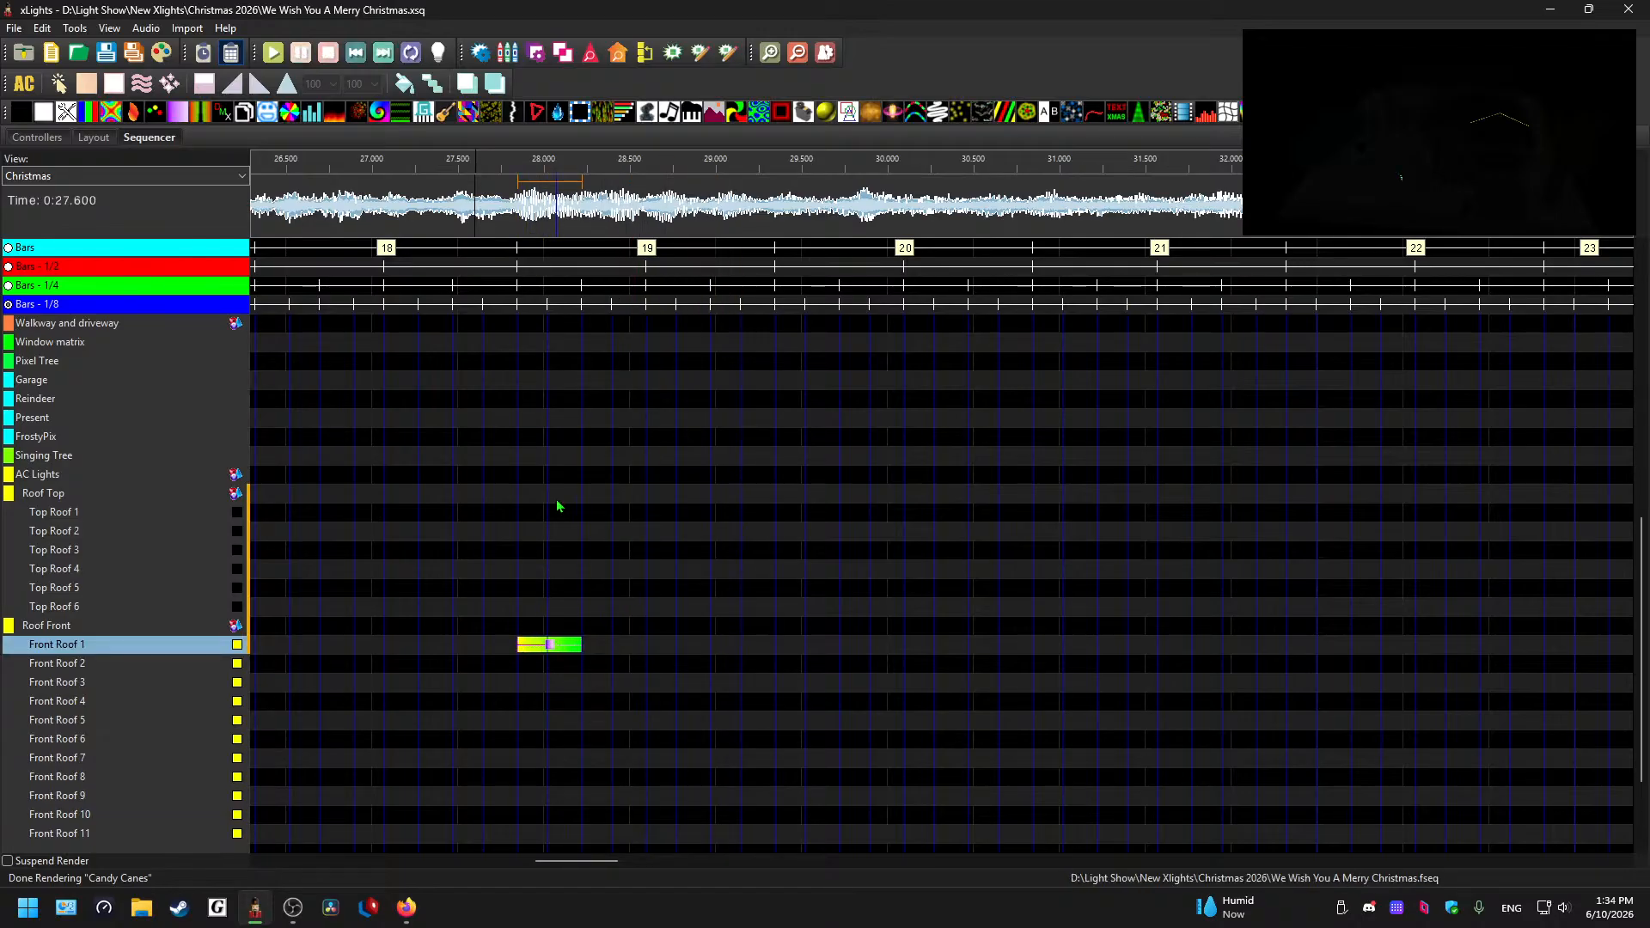
left_click(498, 205)
key("space")
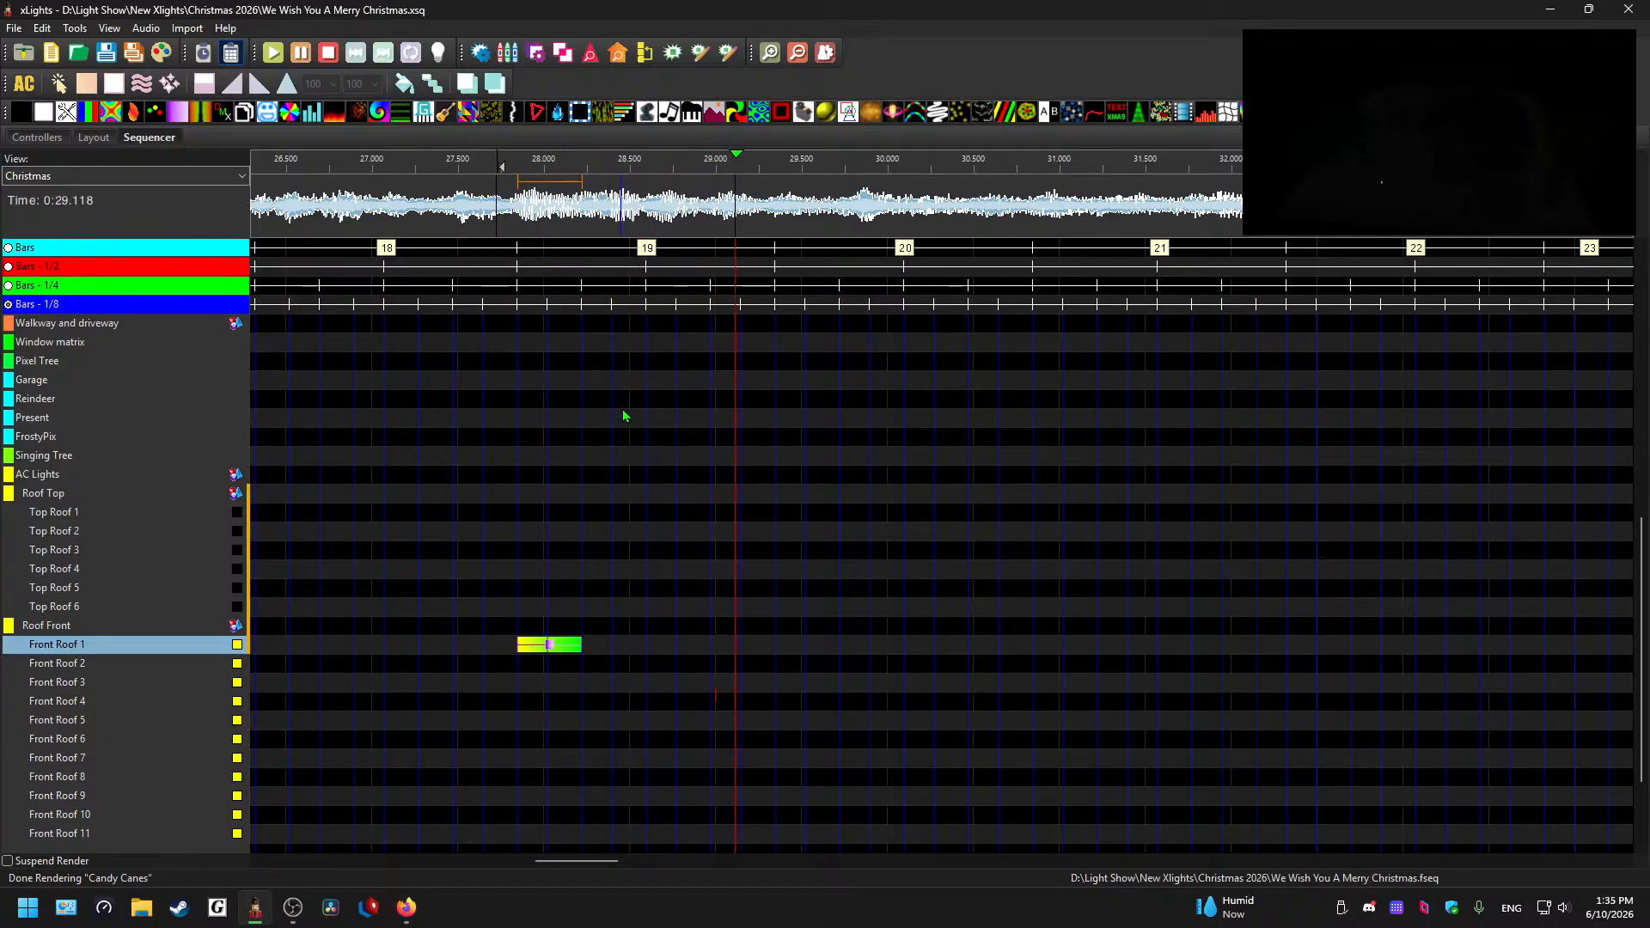
left_click_drag(580, 645, 710, 646)
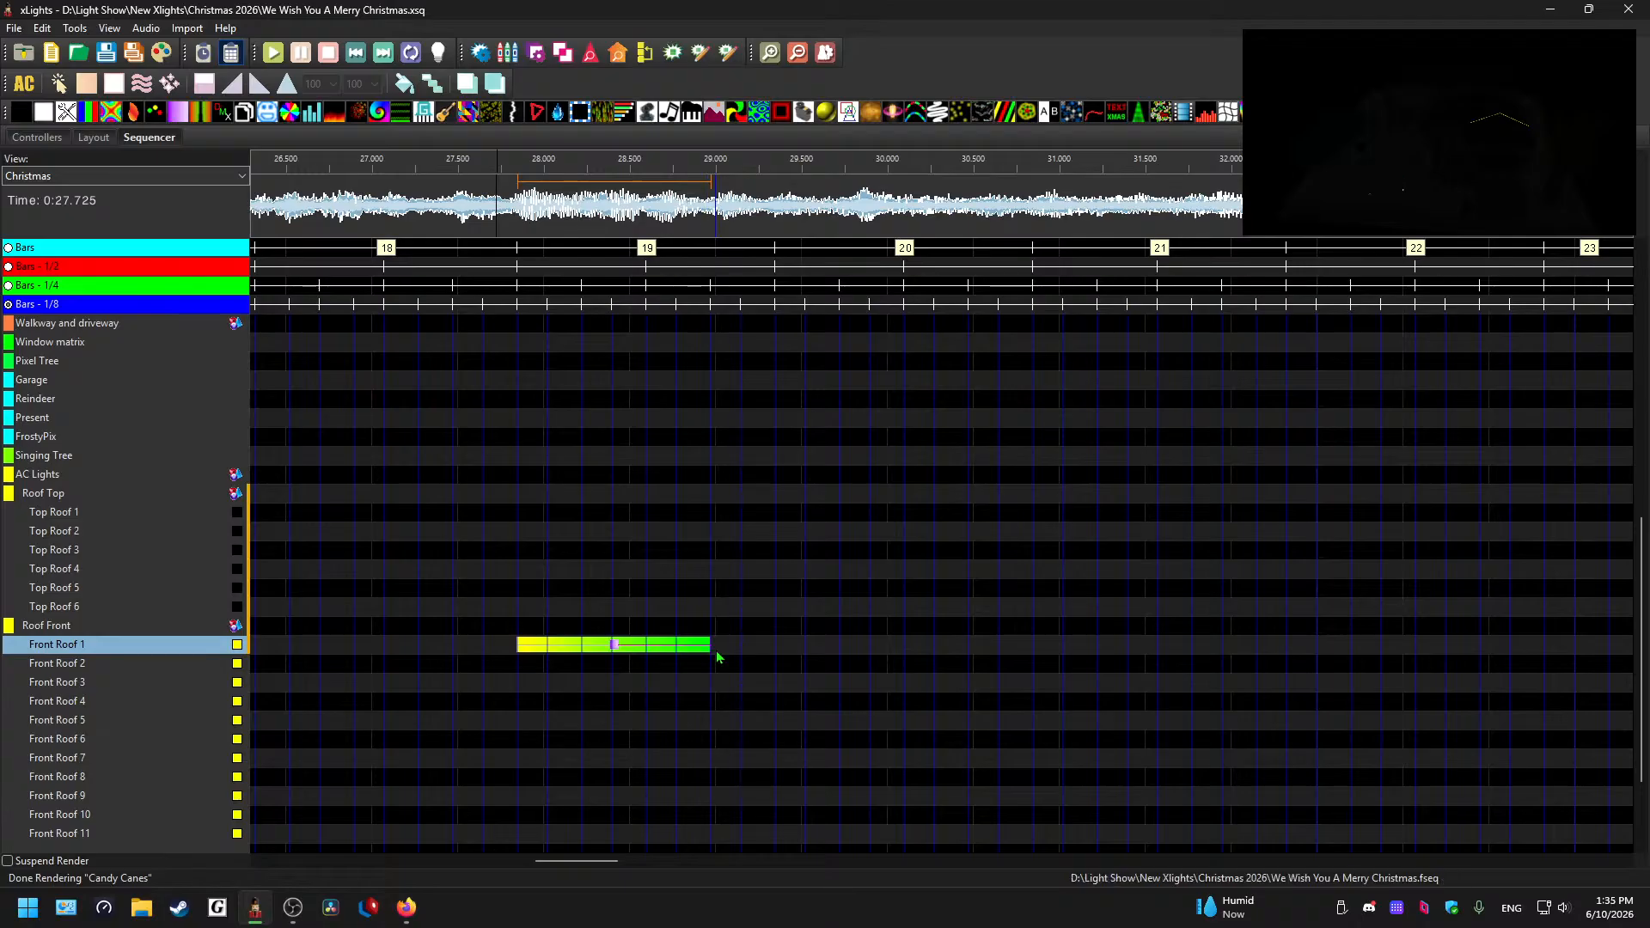
left_click(604, 649)
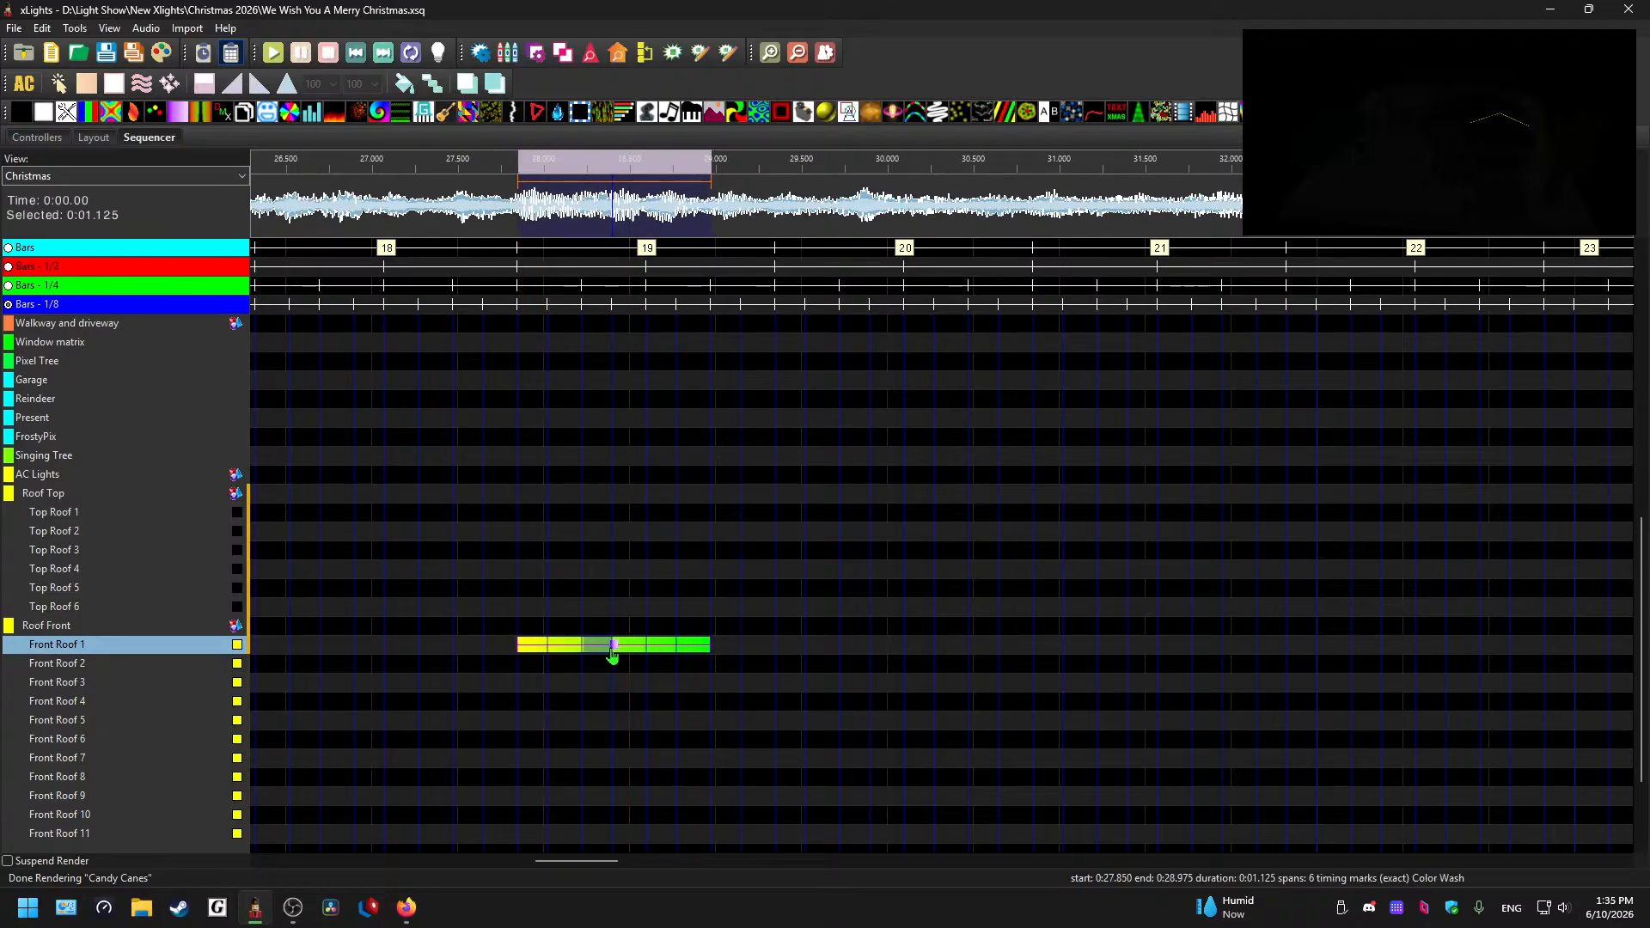
left_click(735, 275)
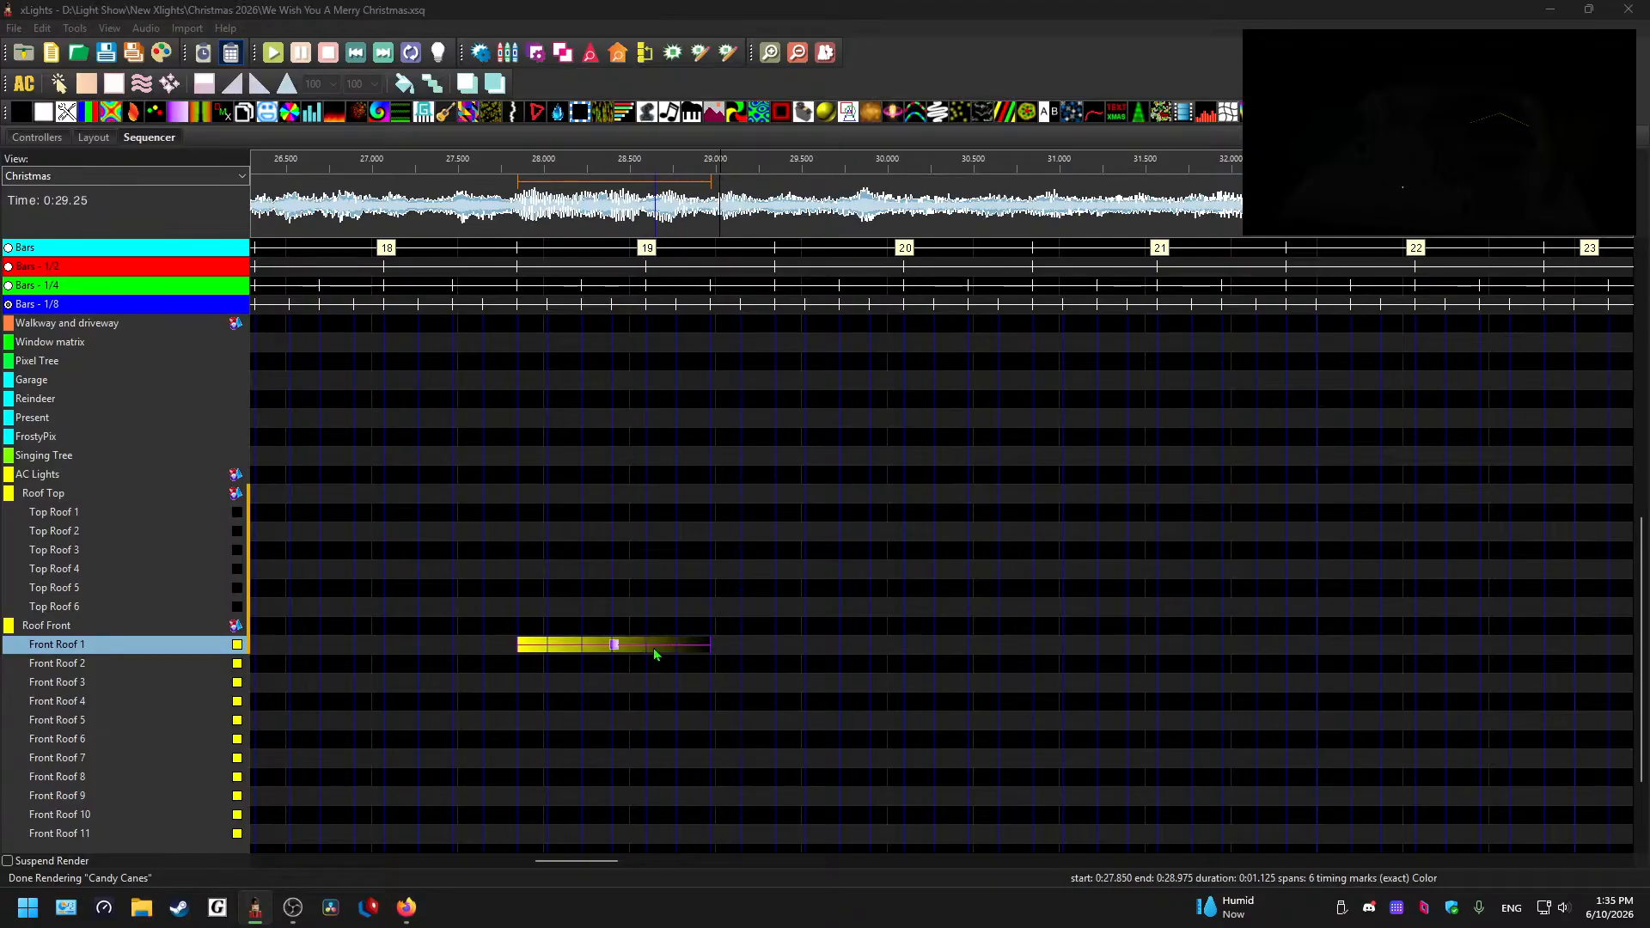
- Copy the Front Roof 1 Color Wash to Front Roof 2 and 3 at the same start time and play it from 27.800 s
left_click(615, 651)
left_click(526, 665)
key("ctrl+v")
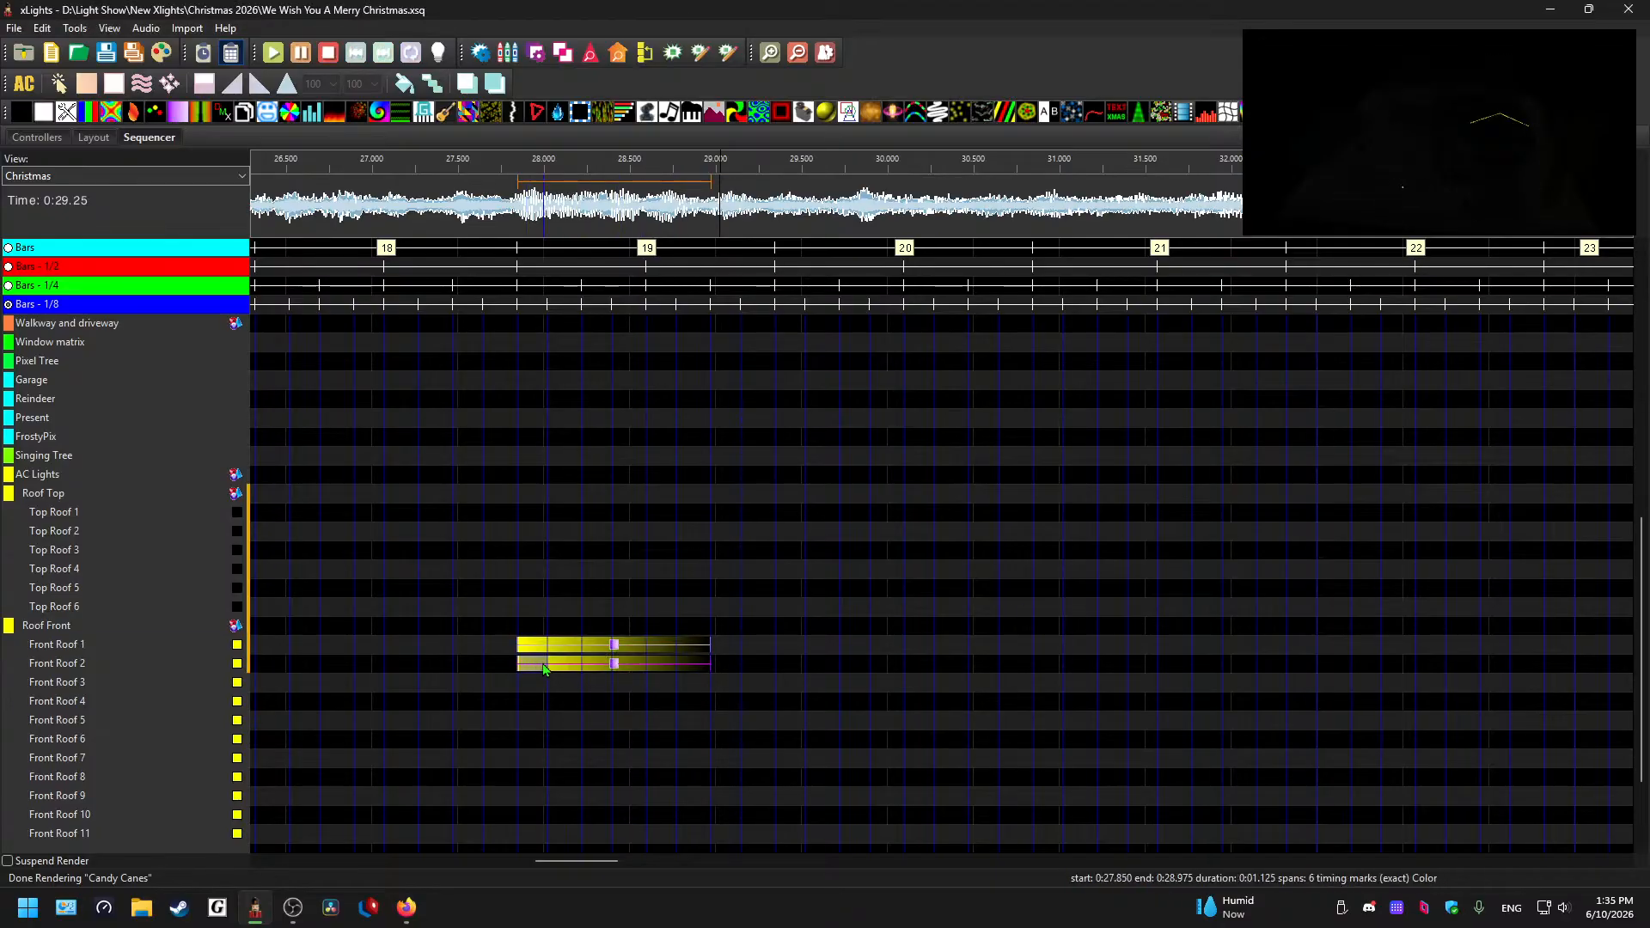
left_click(527, 685)
key("ctrl+v")
left_click(510, 217)
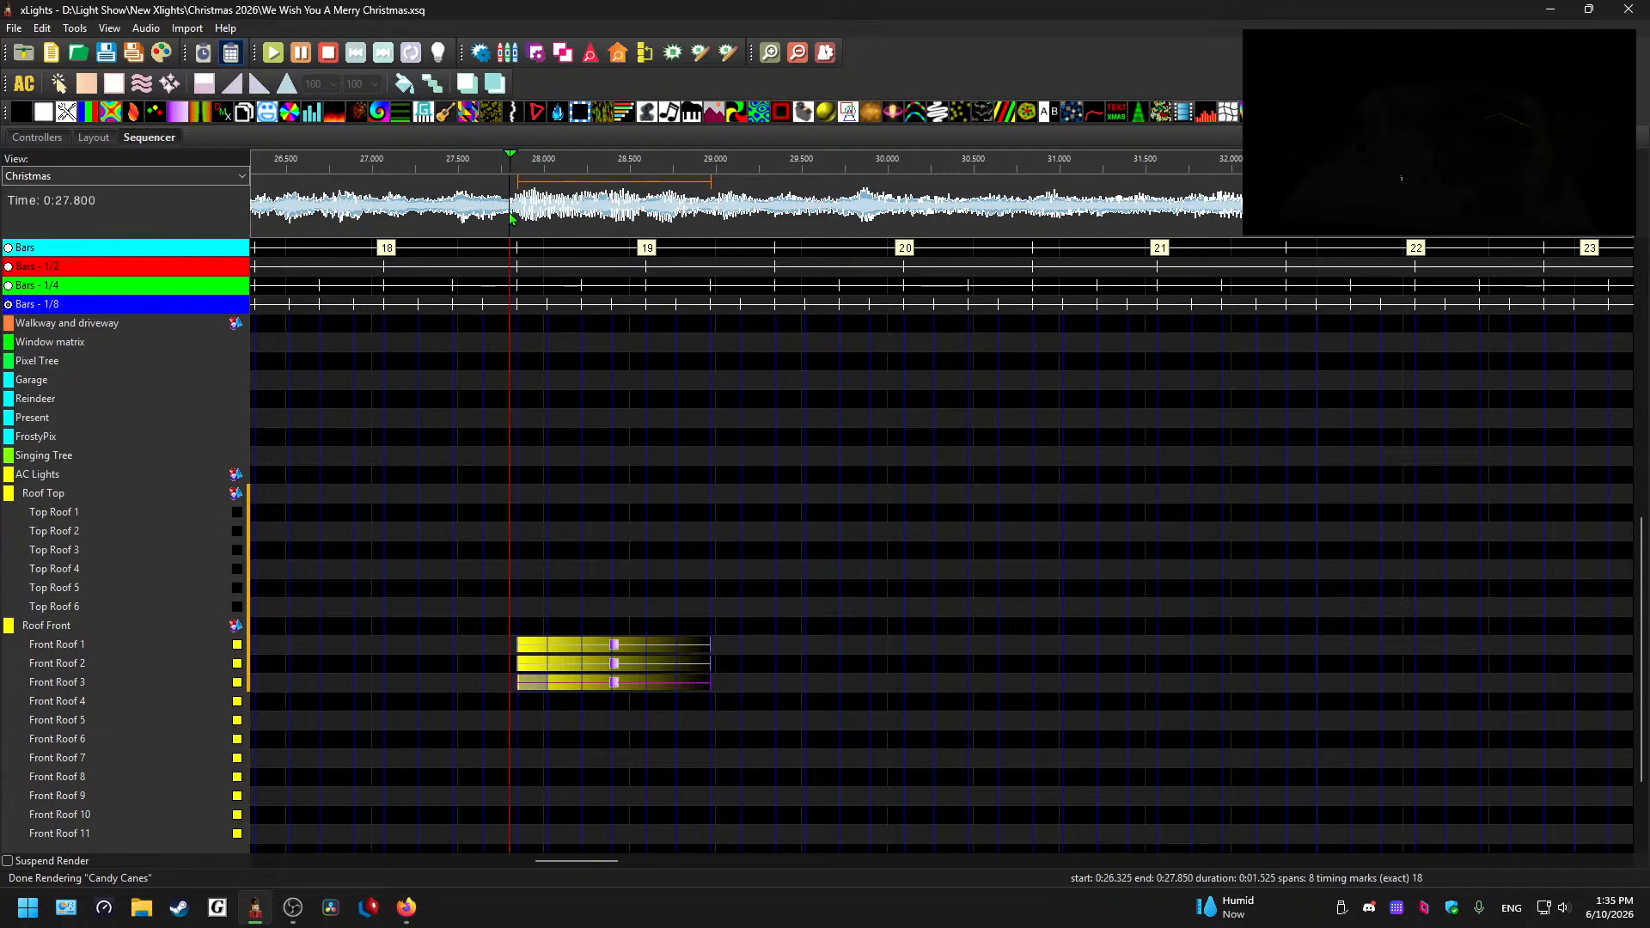
key("space")
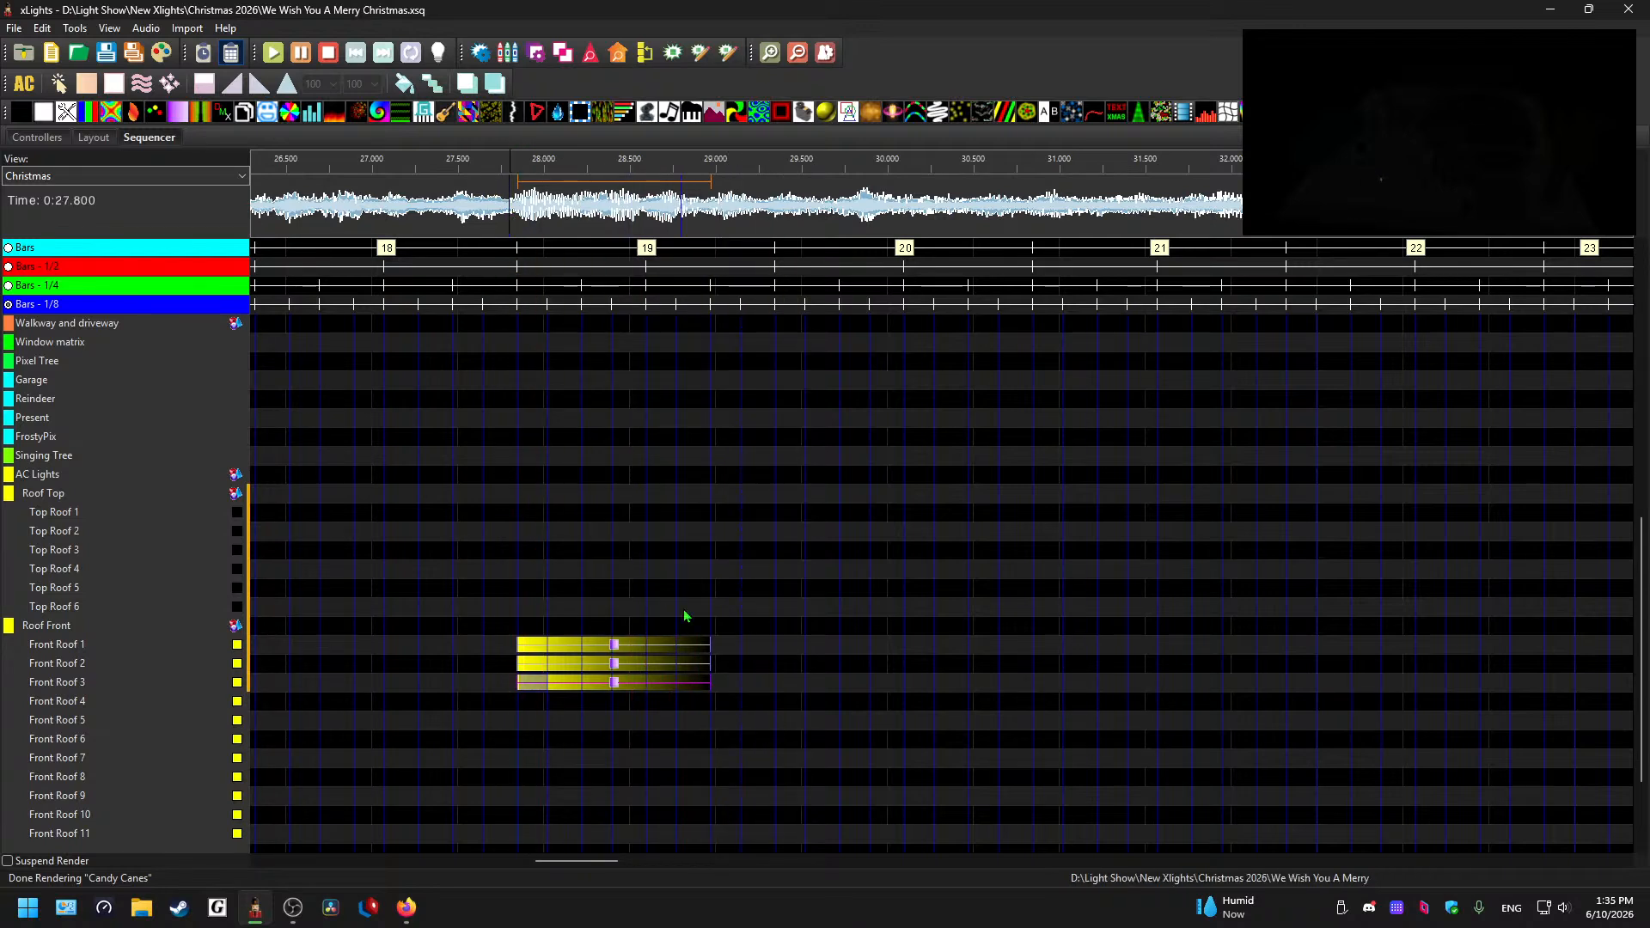
- Copy the three Front Roof 1-3 Color Wash effects to Front Roof 4-6, starting at 28.975 s
left_click(696, 225)
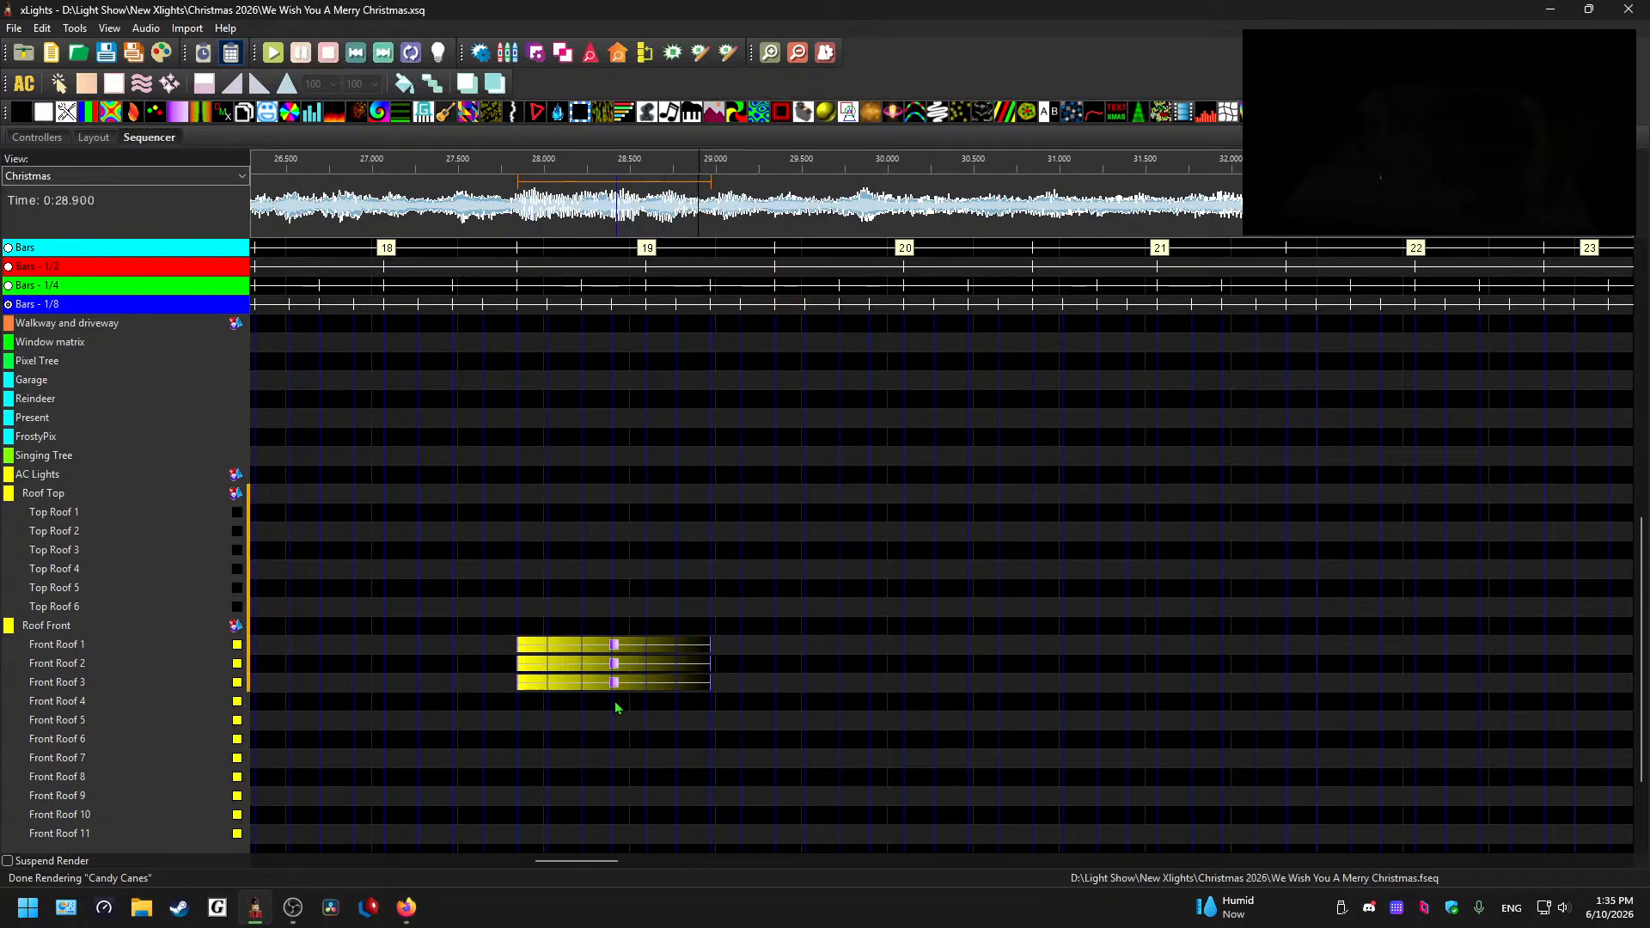
left_click(520, 690)
key("space")
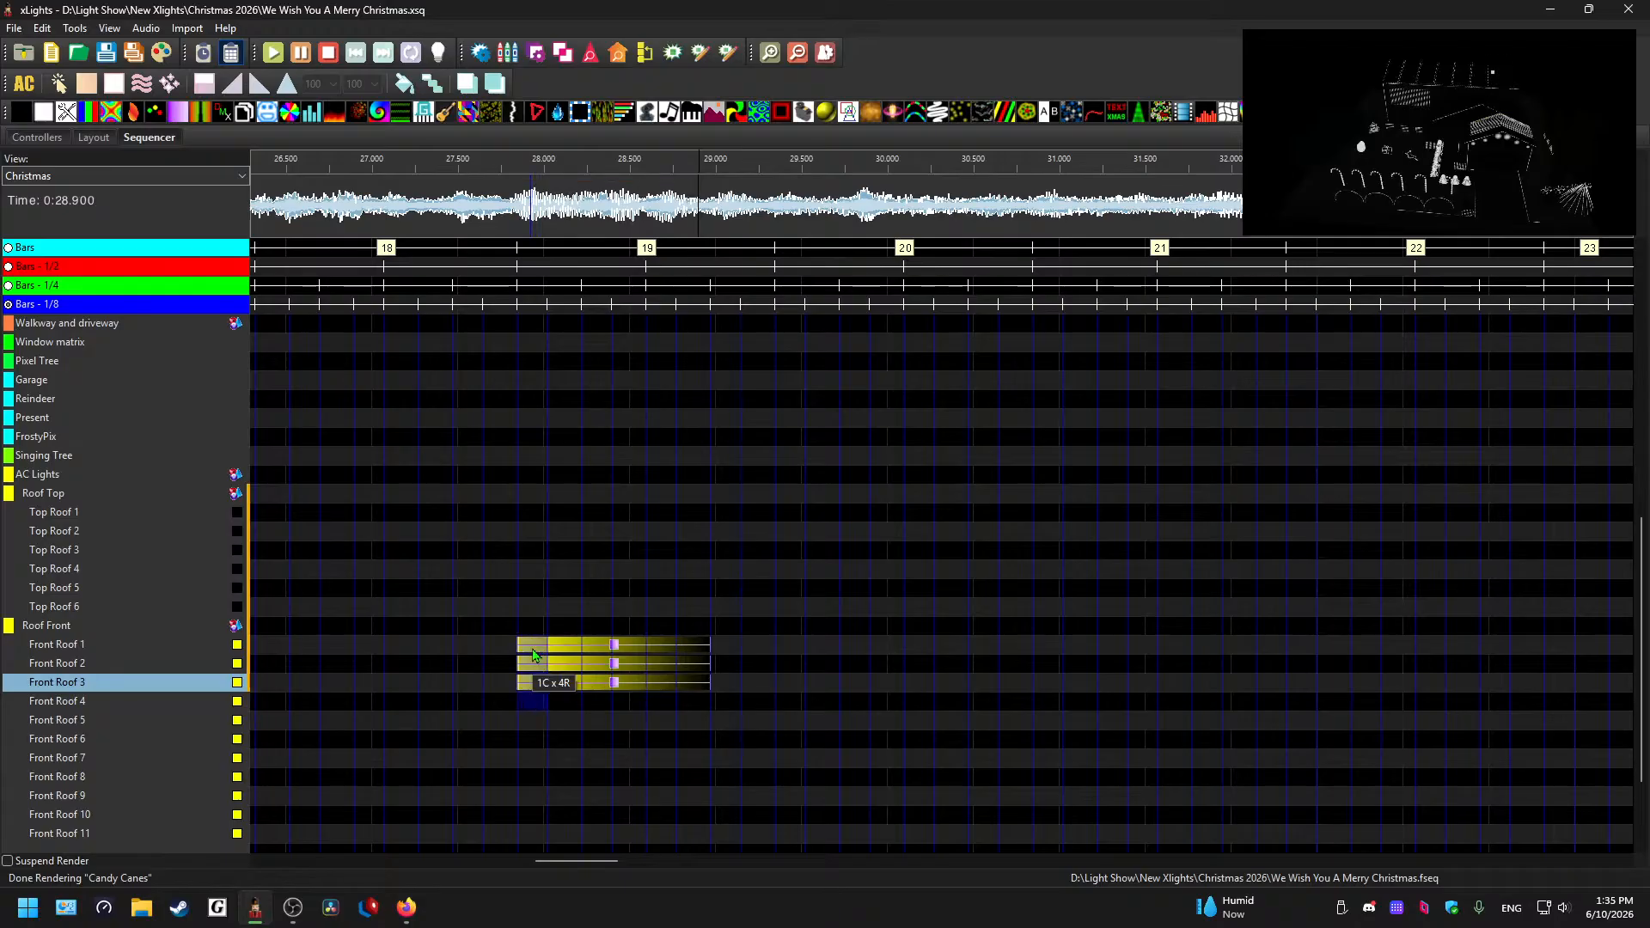
left_click(735, 700)
key("ctrl+v")
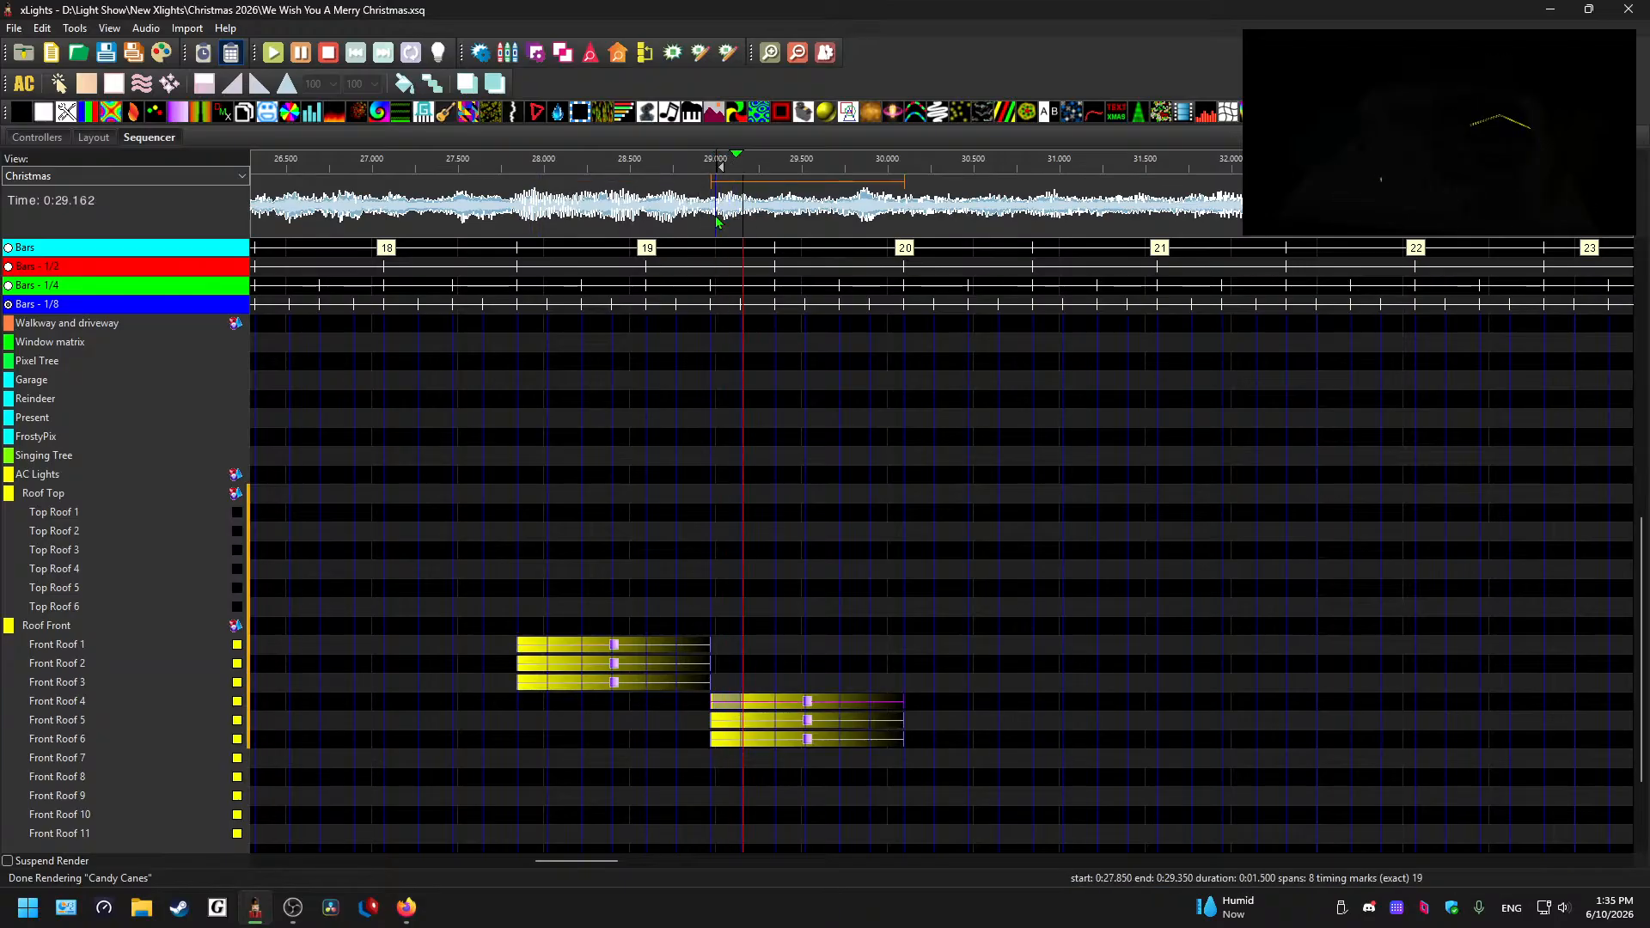
- Paste the Color Wash trio on Front Roof 1-3 at 30.100 s and shorten all three to end at 30.475 s
left_click(928, 650)
key("ctrl+v")
key("space")
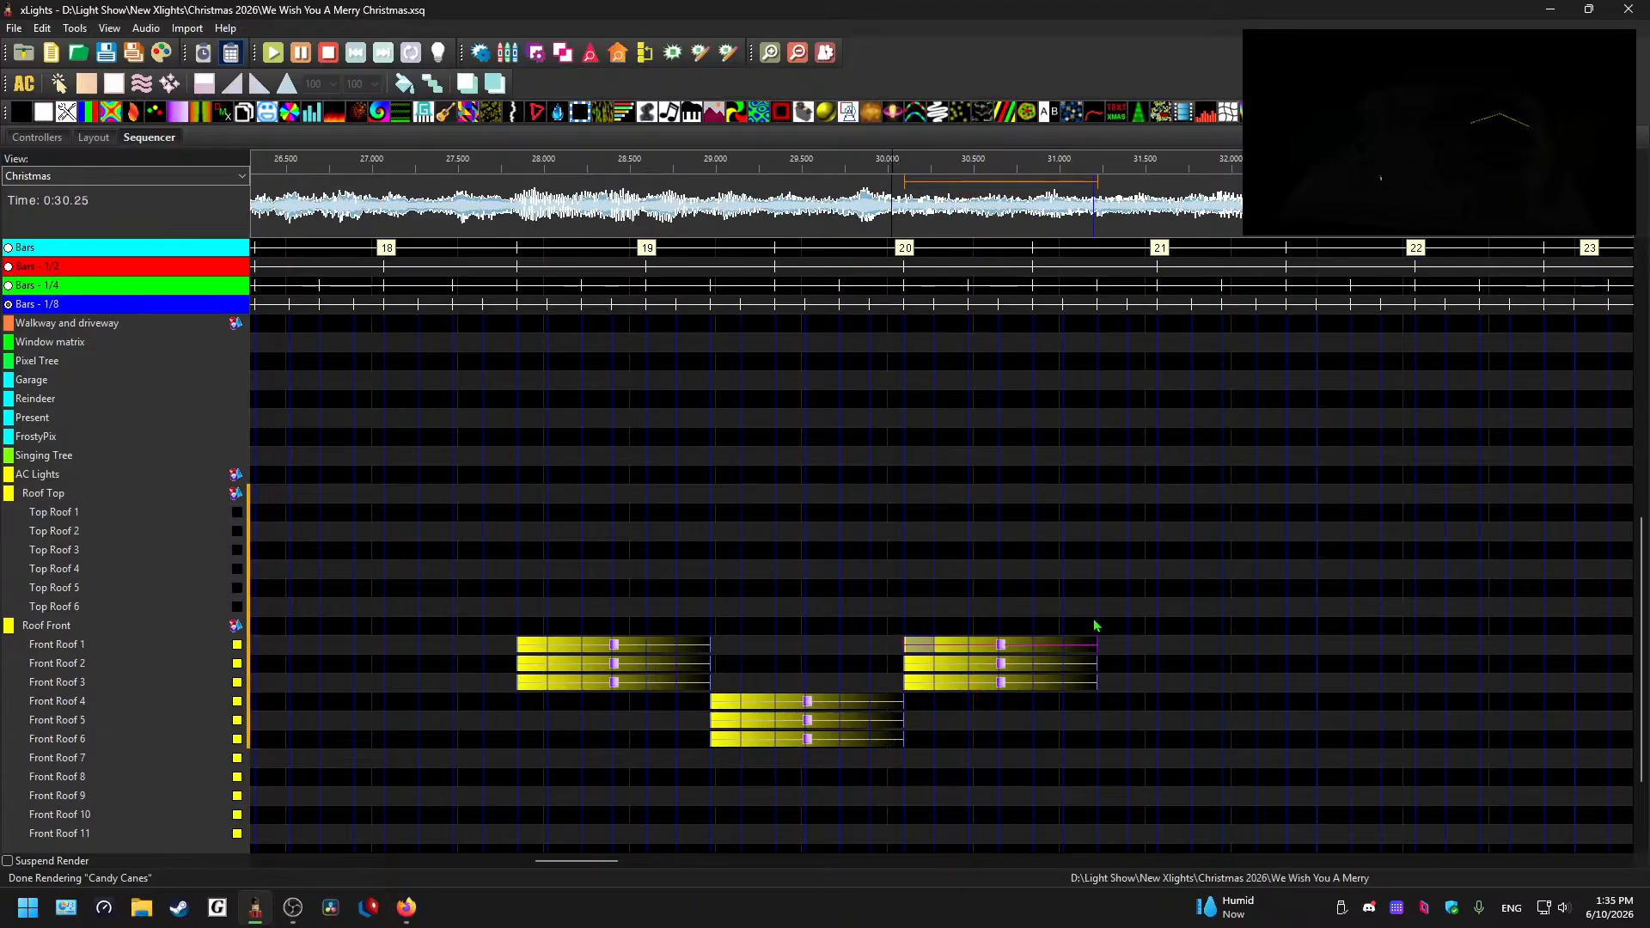
left_click_drag(1096, 645, 977, 655)
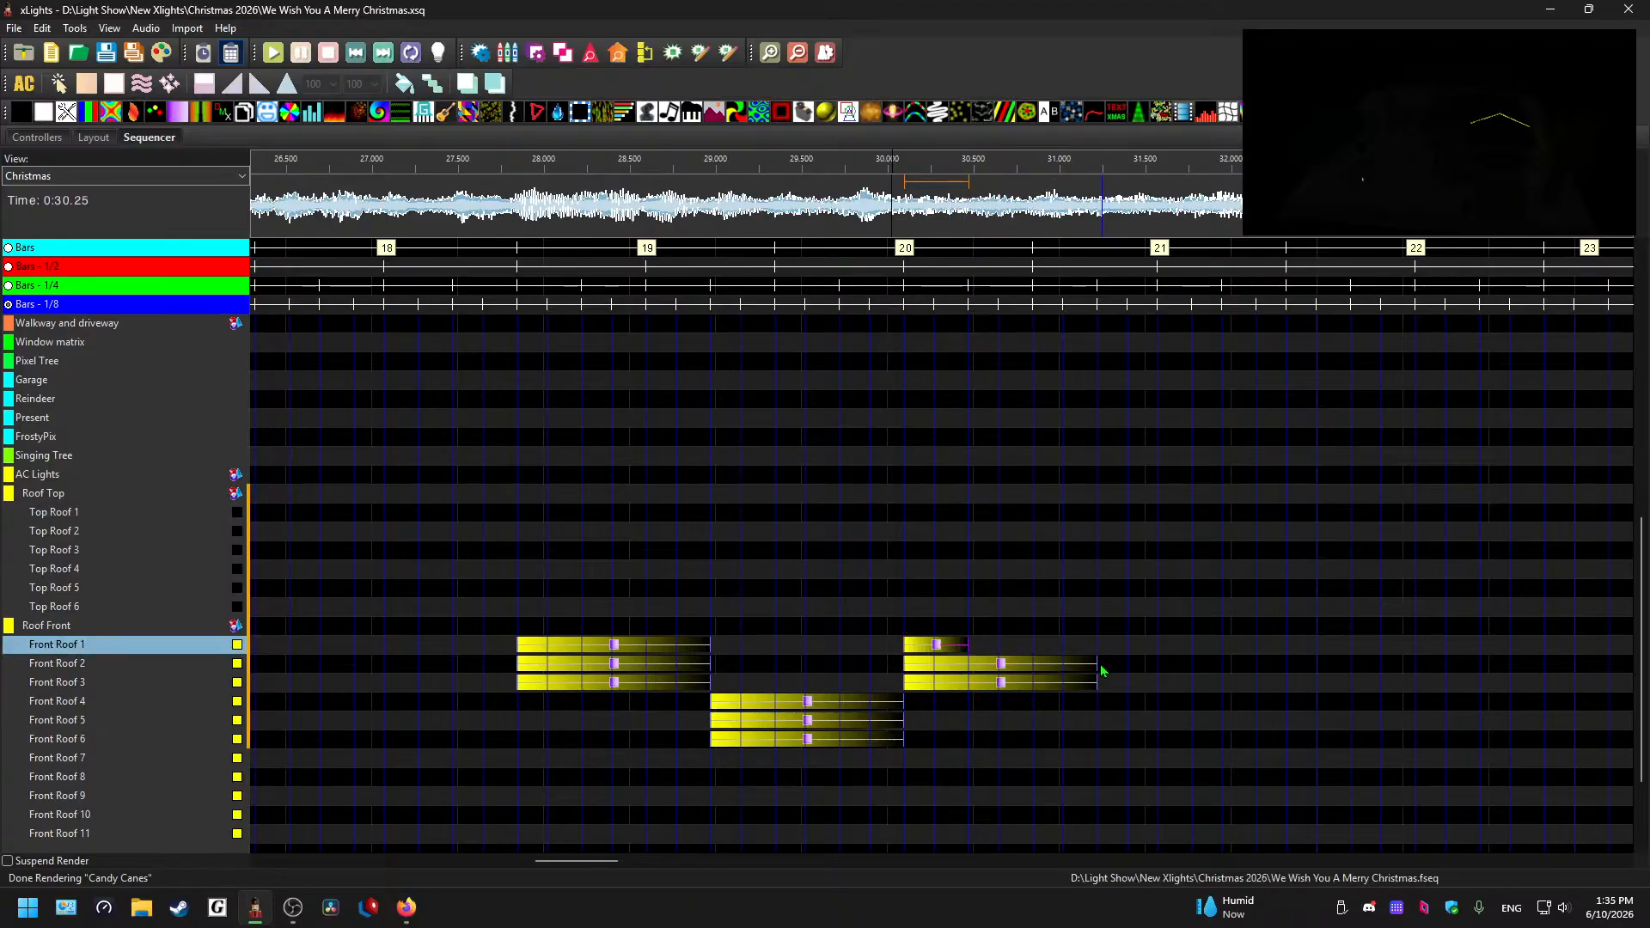
left_click_drag(1097, 665, 969, 663)
left_click_drag(1095, 686, 937, 651)
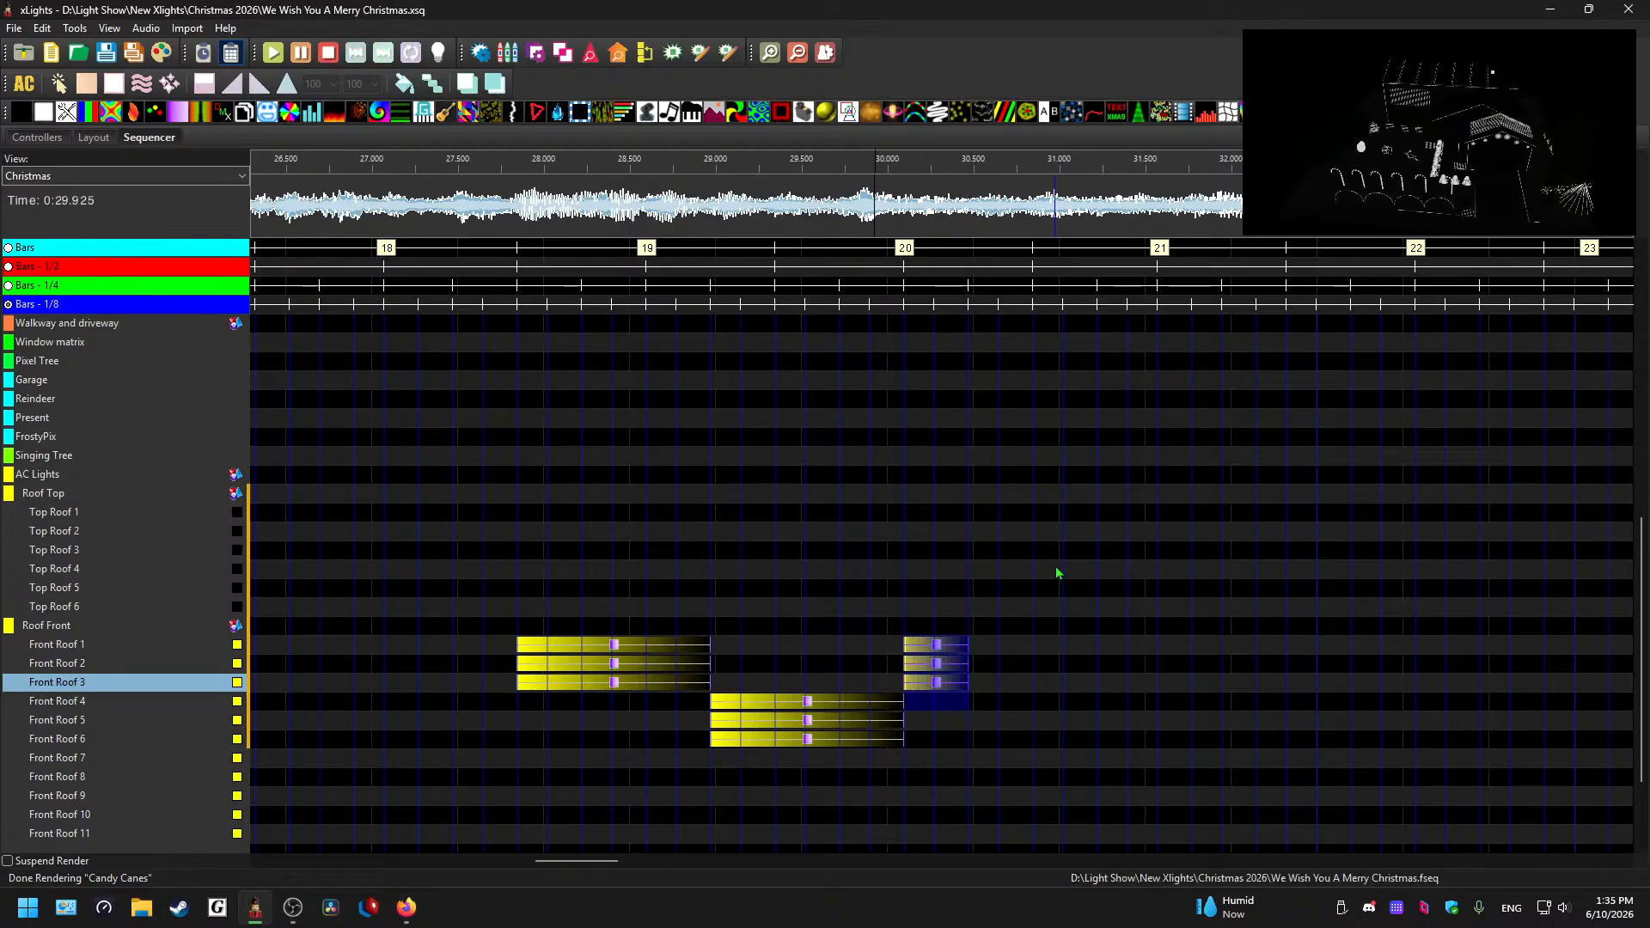
- Listen from 30.100 s and copy the short Color Wash trio to Front Roof 4-6, starting at 30.475 s
scroll(952, 662, "up", 1)
left_click(857, 206)
key("space")
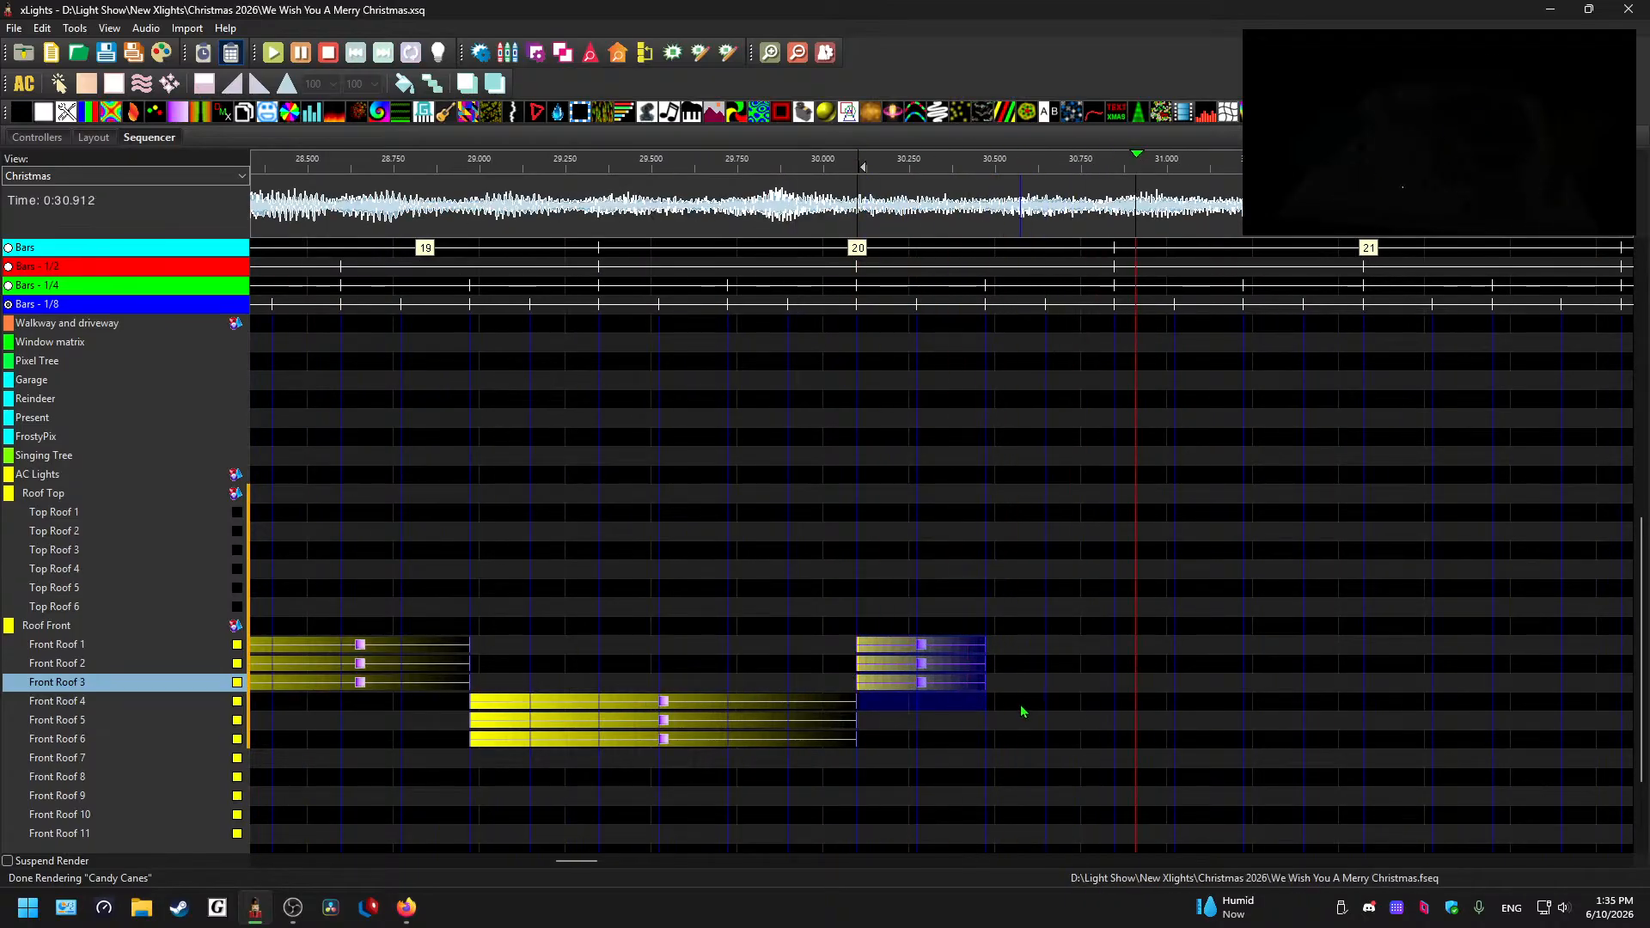
key("space")
left_click(1011, 706)
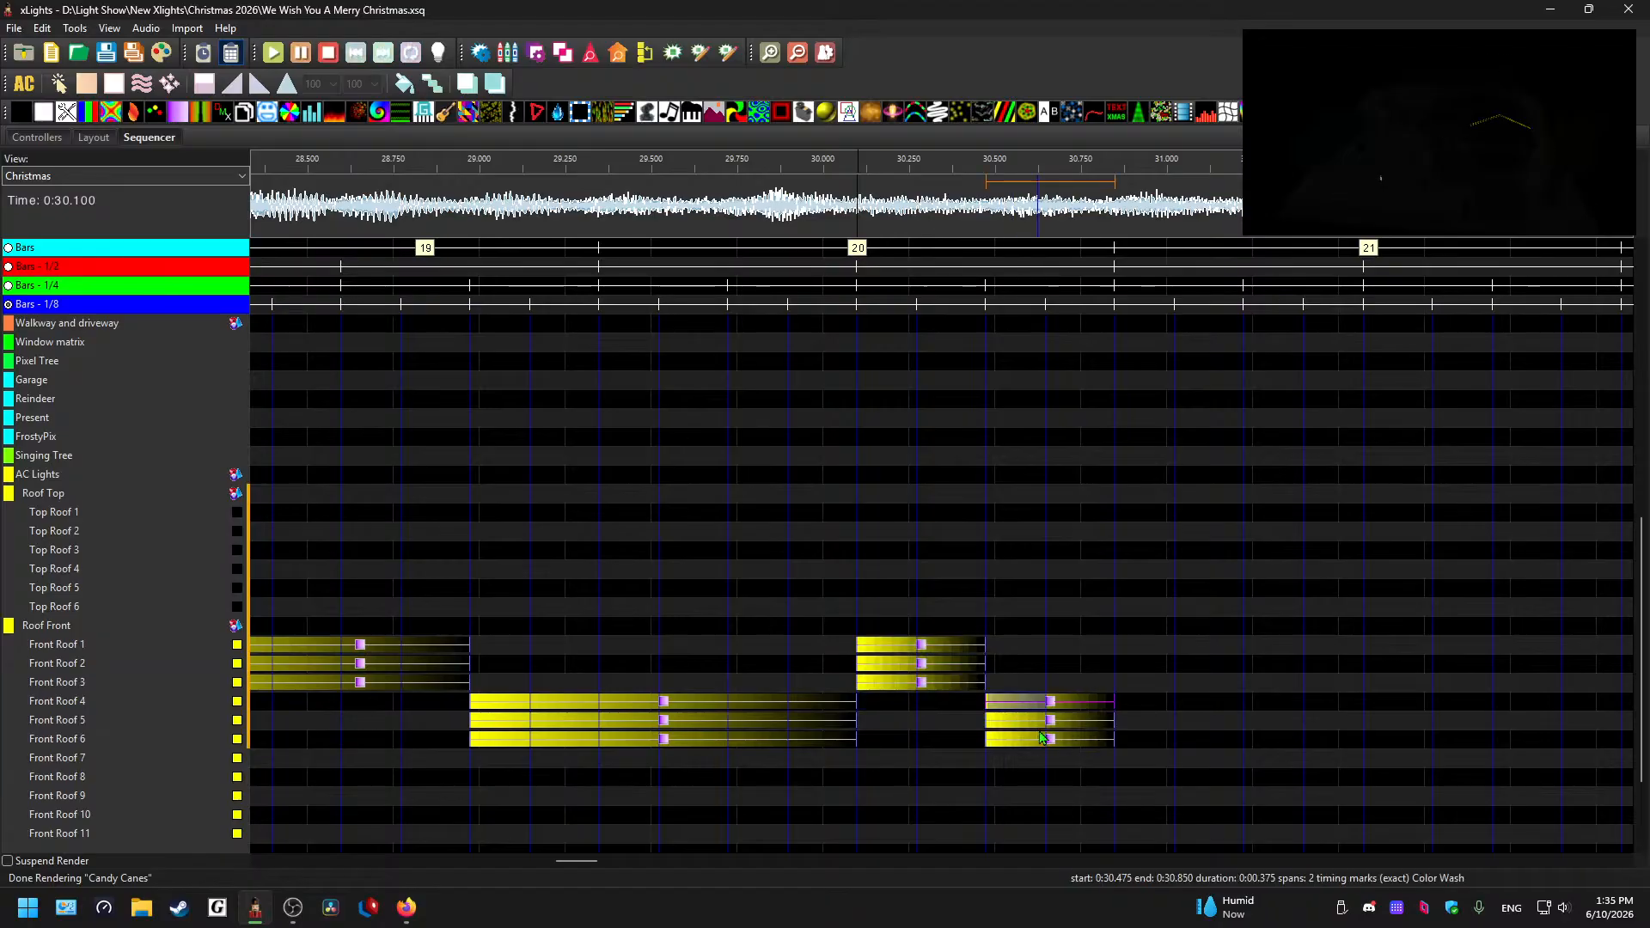
key("ctrl+v")
- Paste the short Color Wash trio on Front Roof 10-12 at 30.850 s and on Front Roof 7-9 at 31.225 s
left_click_drag(593, 860, 605, 866)
scroll(746, 710, "down", 2)
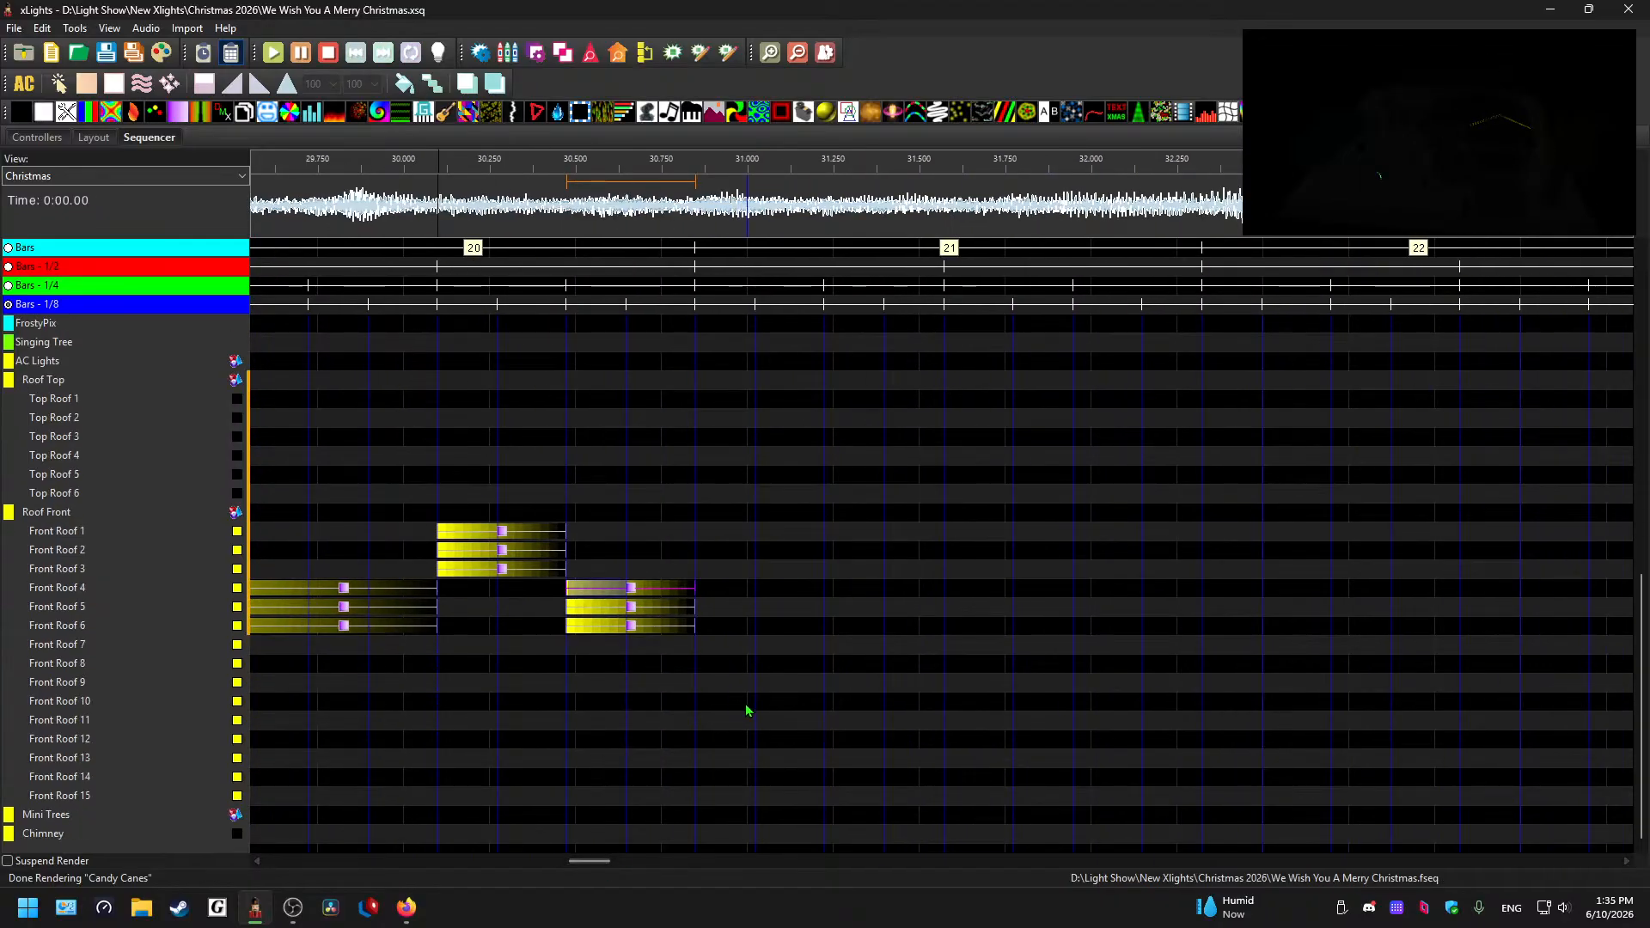
left_click(716, 705)
key("ctrl+v")
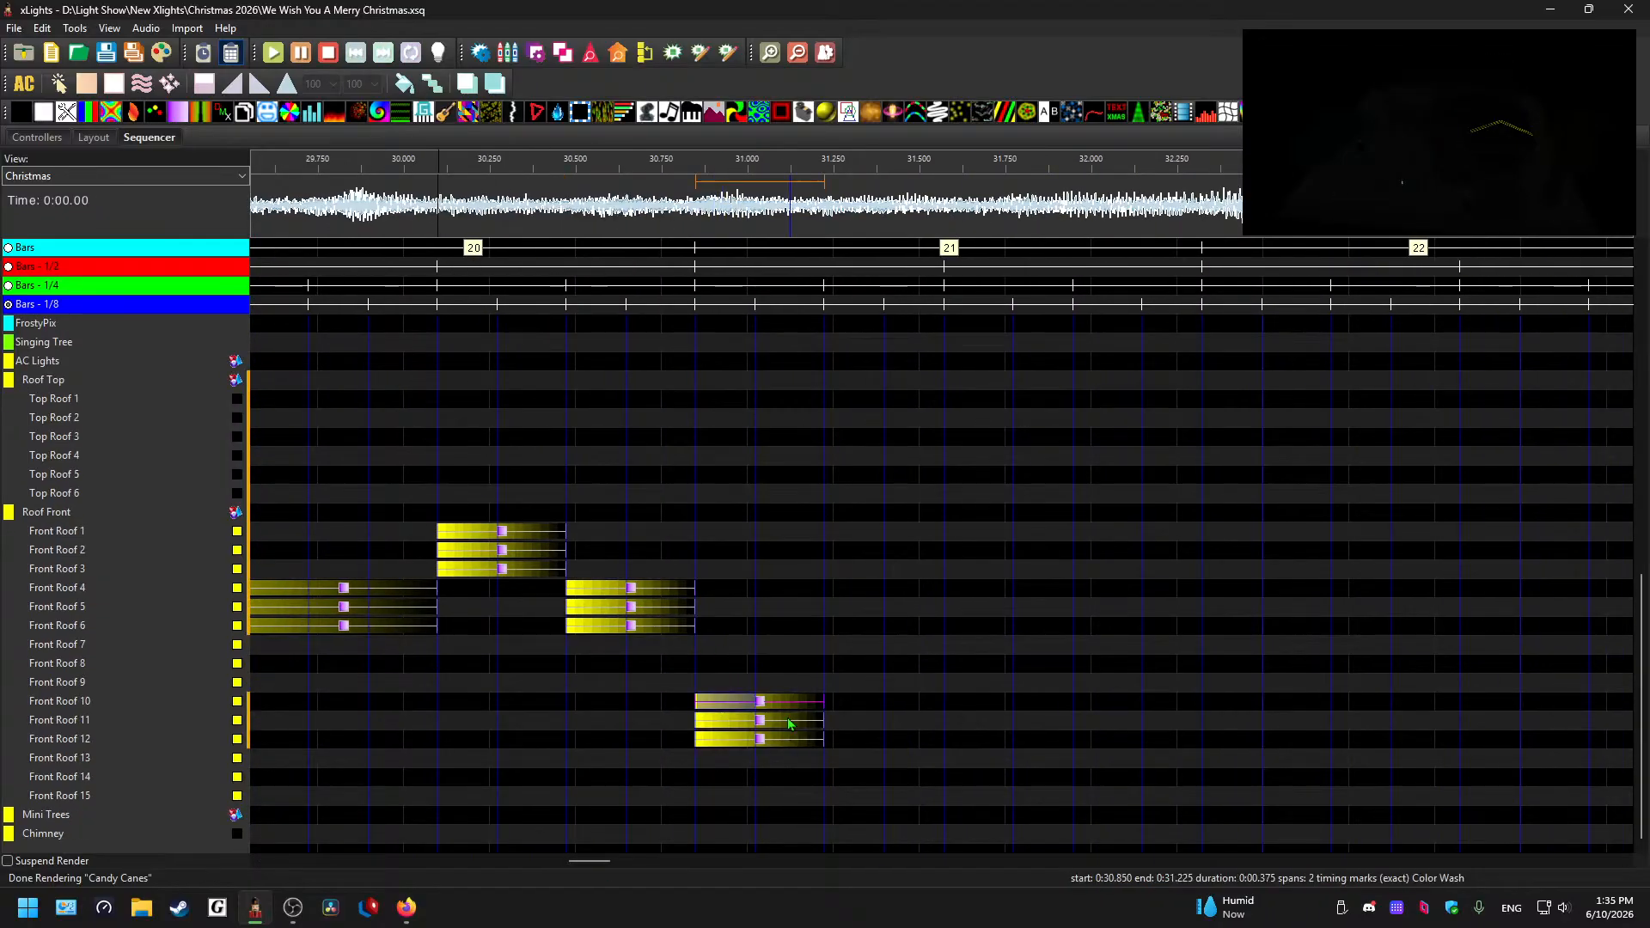
left_click(873, 648)
key("ctrl+v")
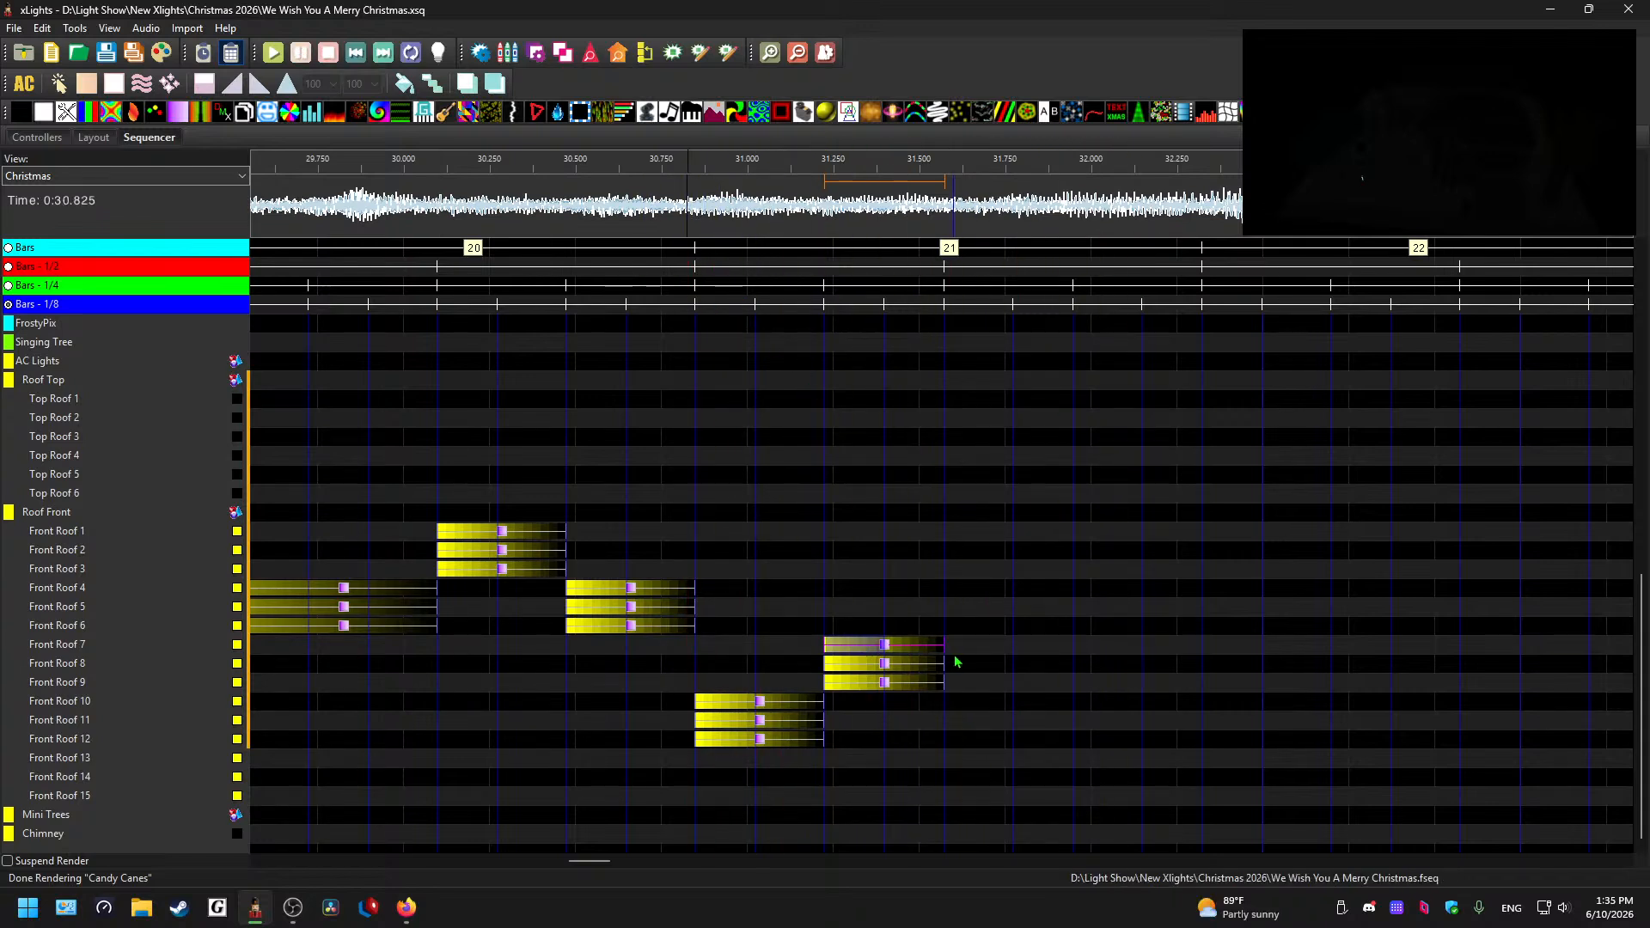
- Extend the Color Wash effects on Front Roof 7, 8 and 9 to end at about 31.95 s
left_click_drag(943, 645, 1073, 664)
left_click(1044, 645)
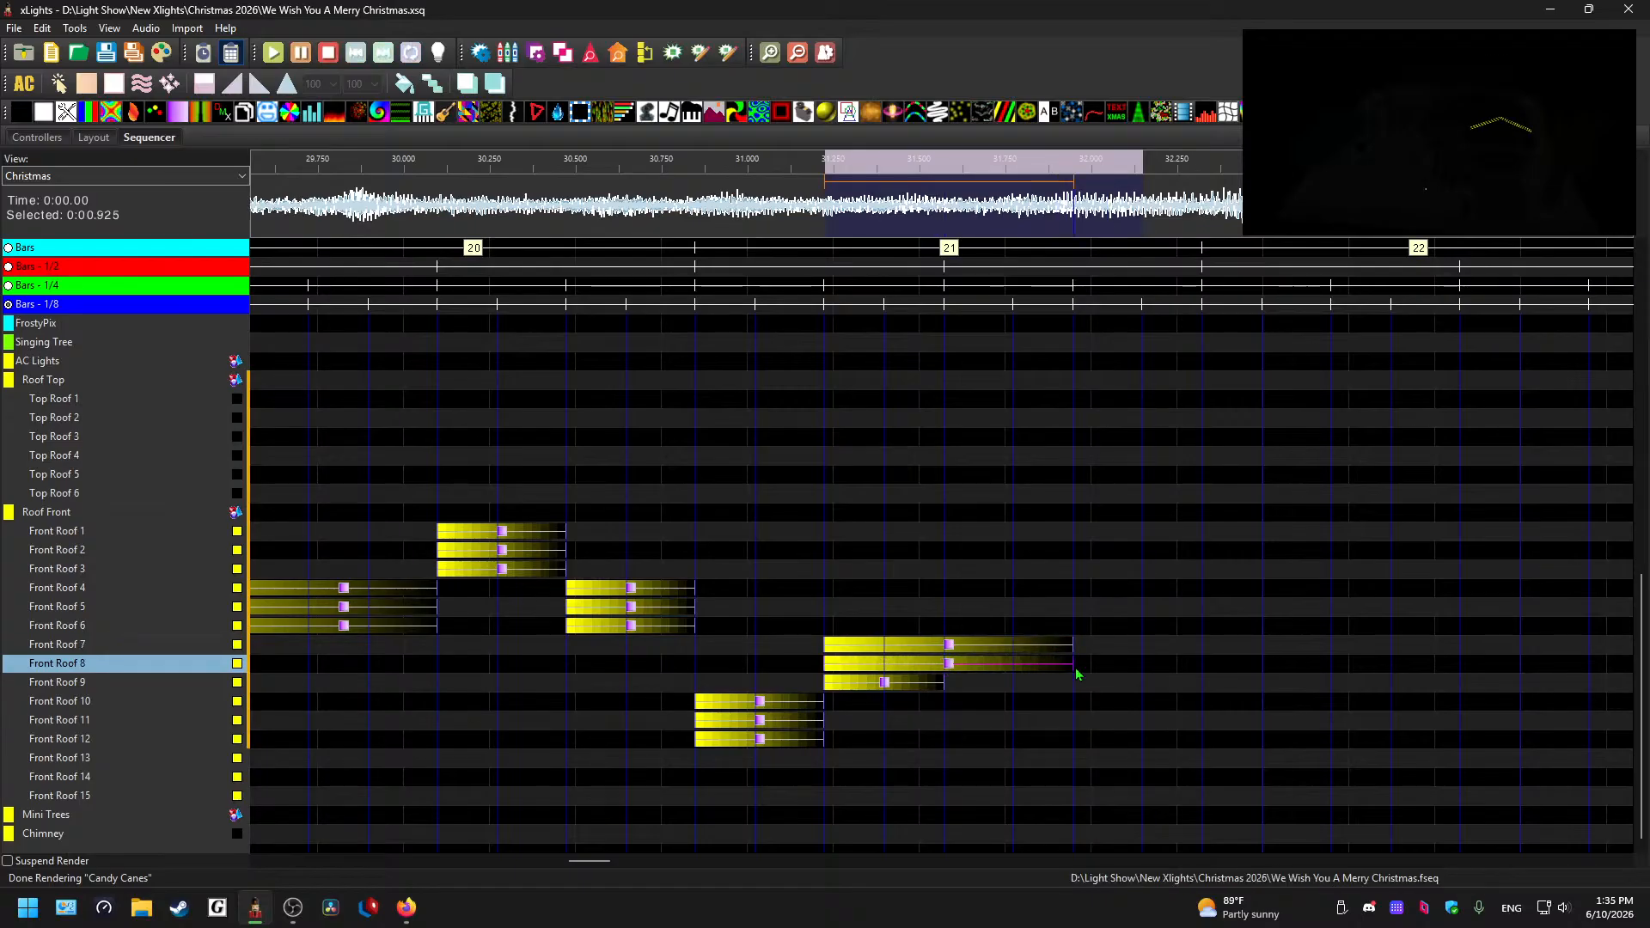
left_click_drag(946, 684, 1073, 684)
- Play back the new Front Roof effects from their beginning, from 29.775 s and from 31.450 s to check them against the music
key("minus")
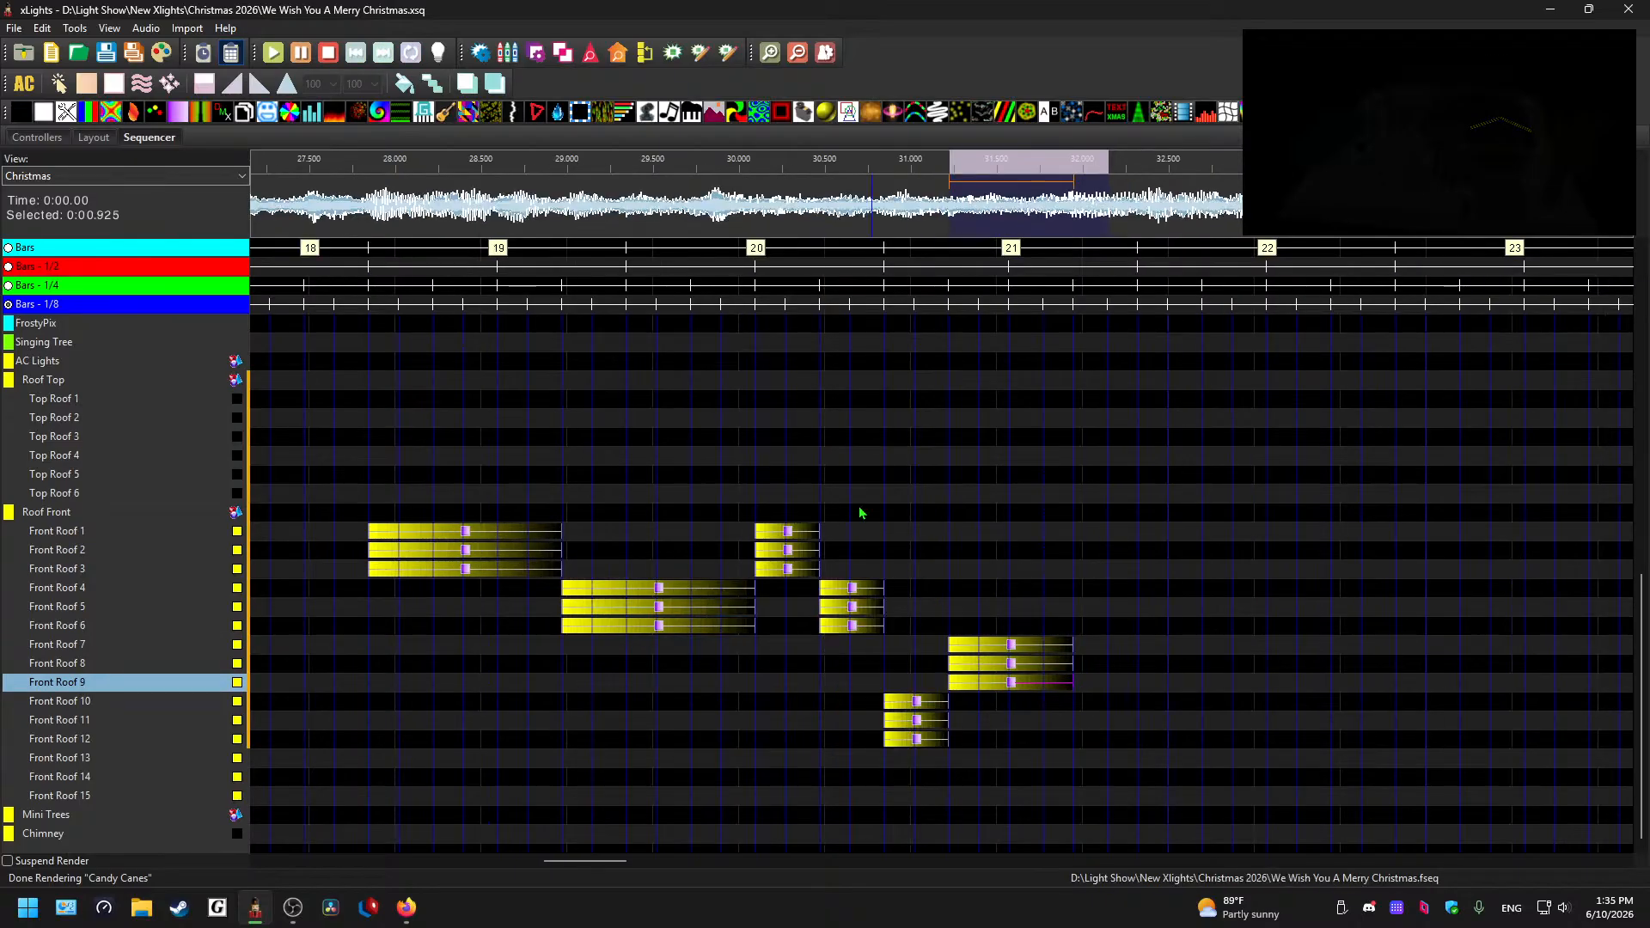
left_click(349, 206)
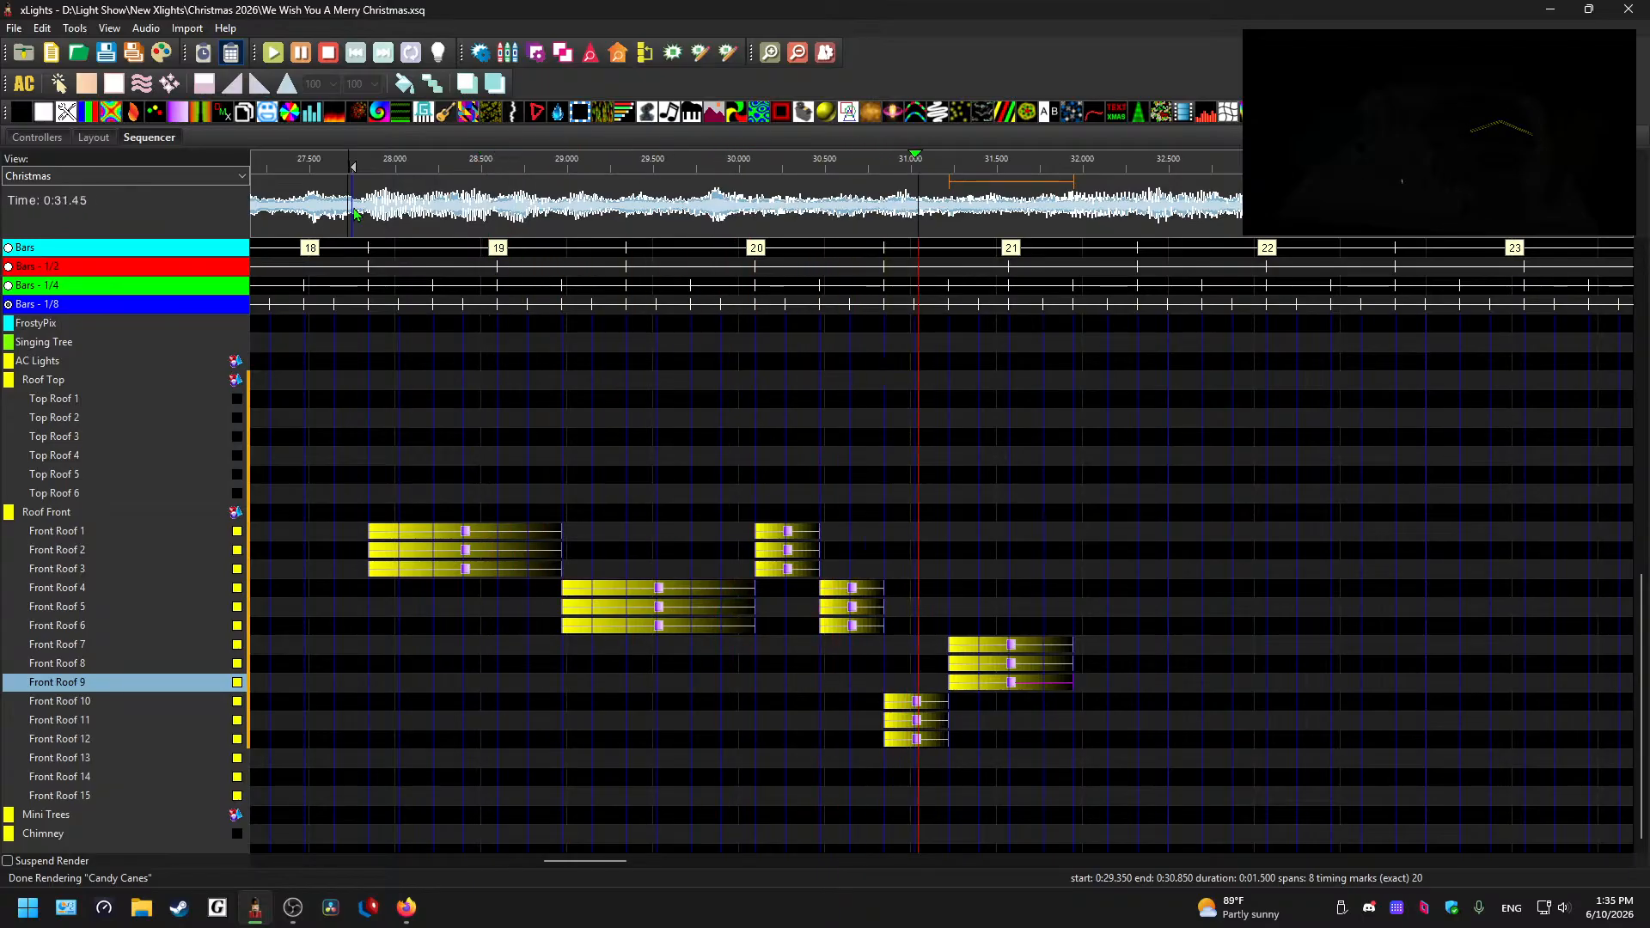
left_click(706, 208)
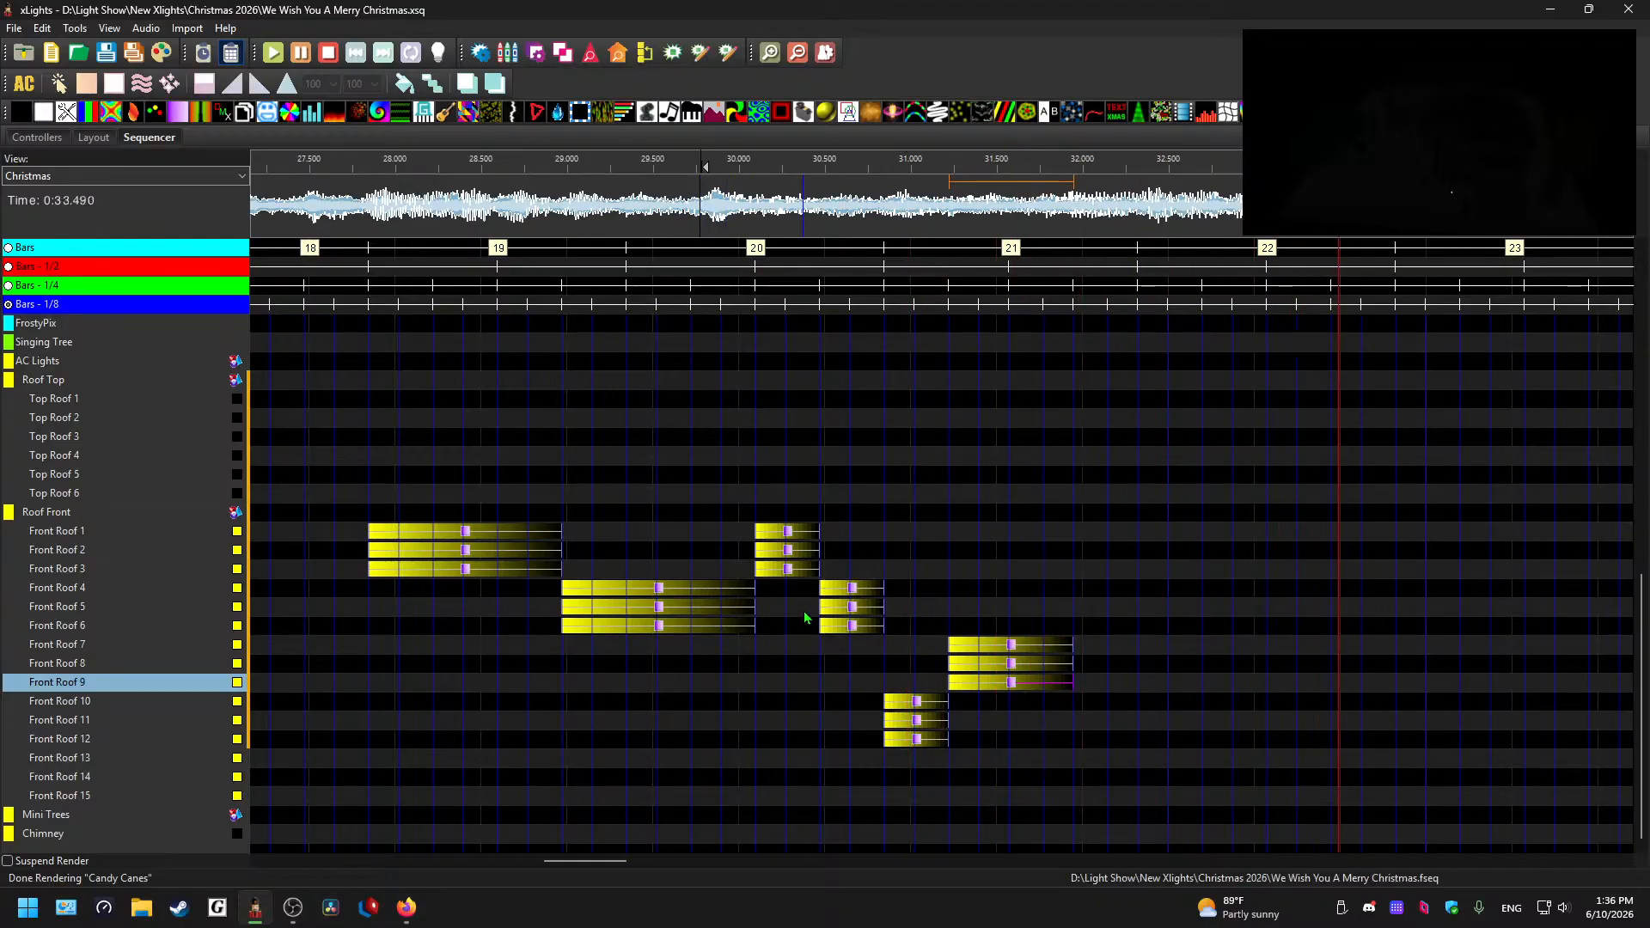
left_click_drag(609, 862, 631, 862)
left_click(870, 590)
key("space")
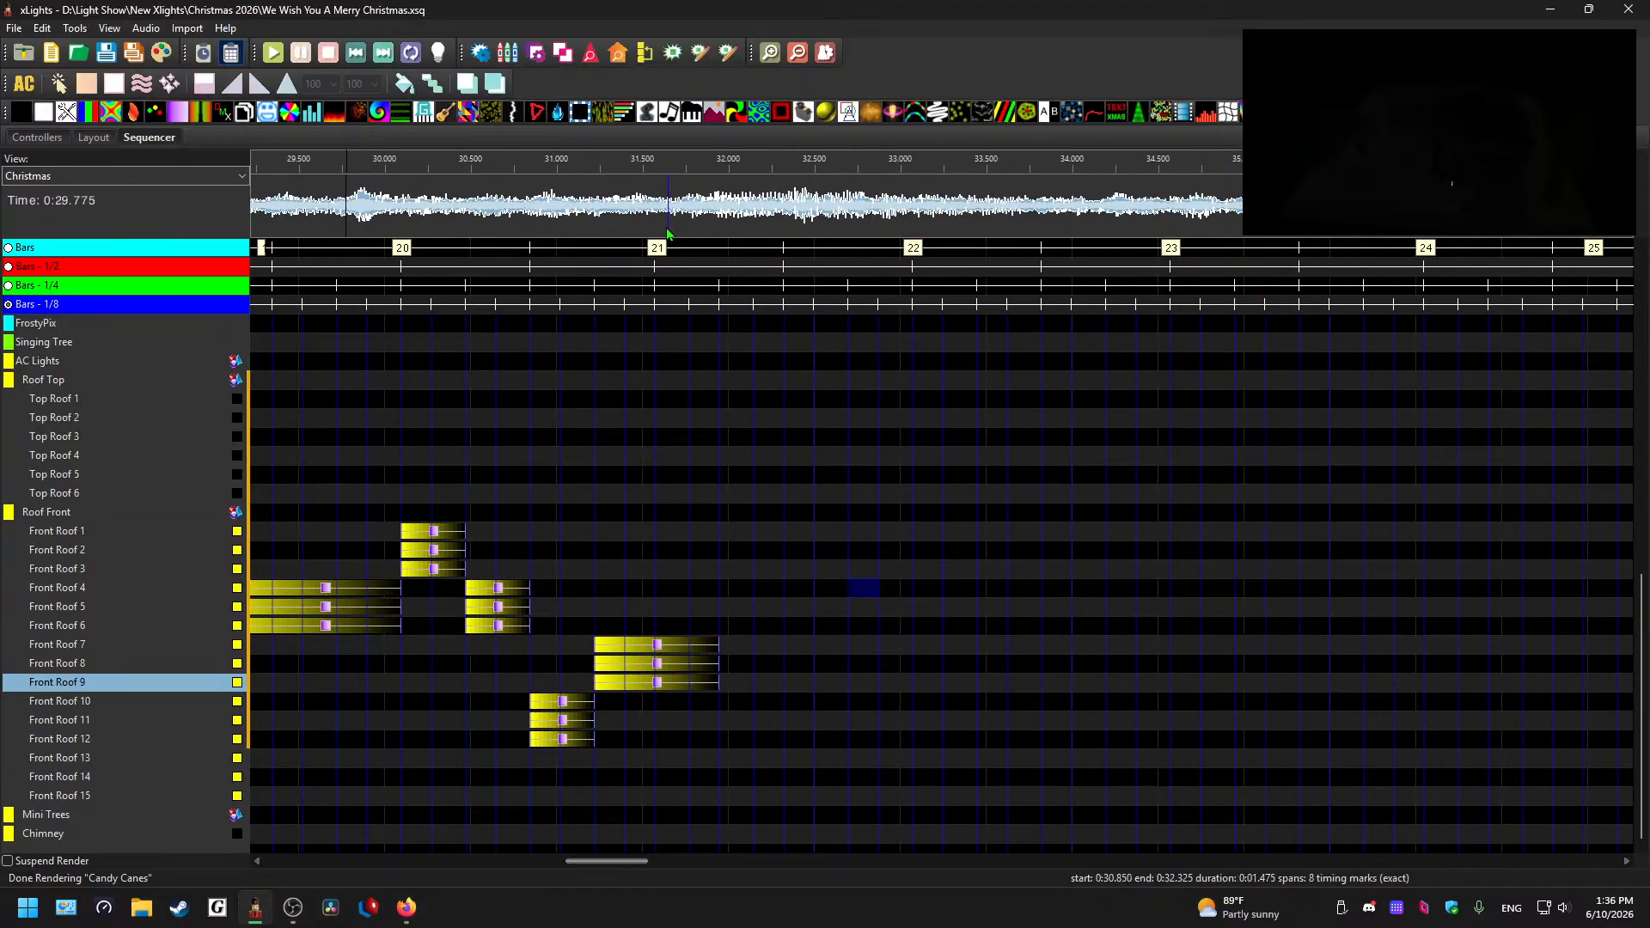
left_click(635, 225)
key("space")
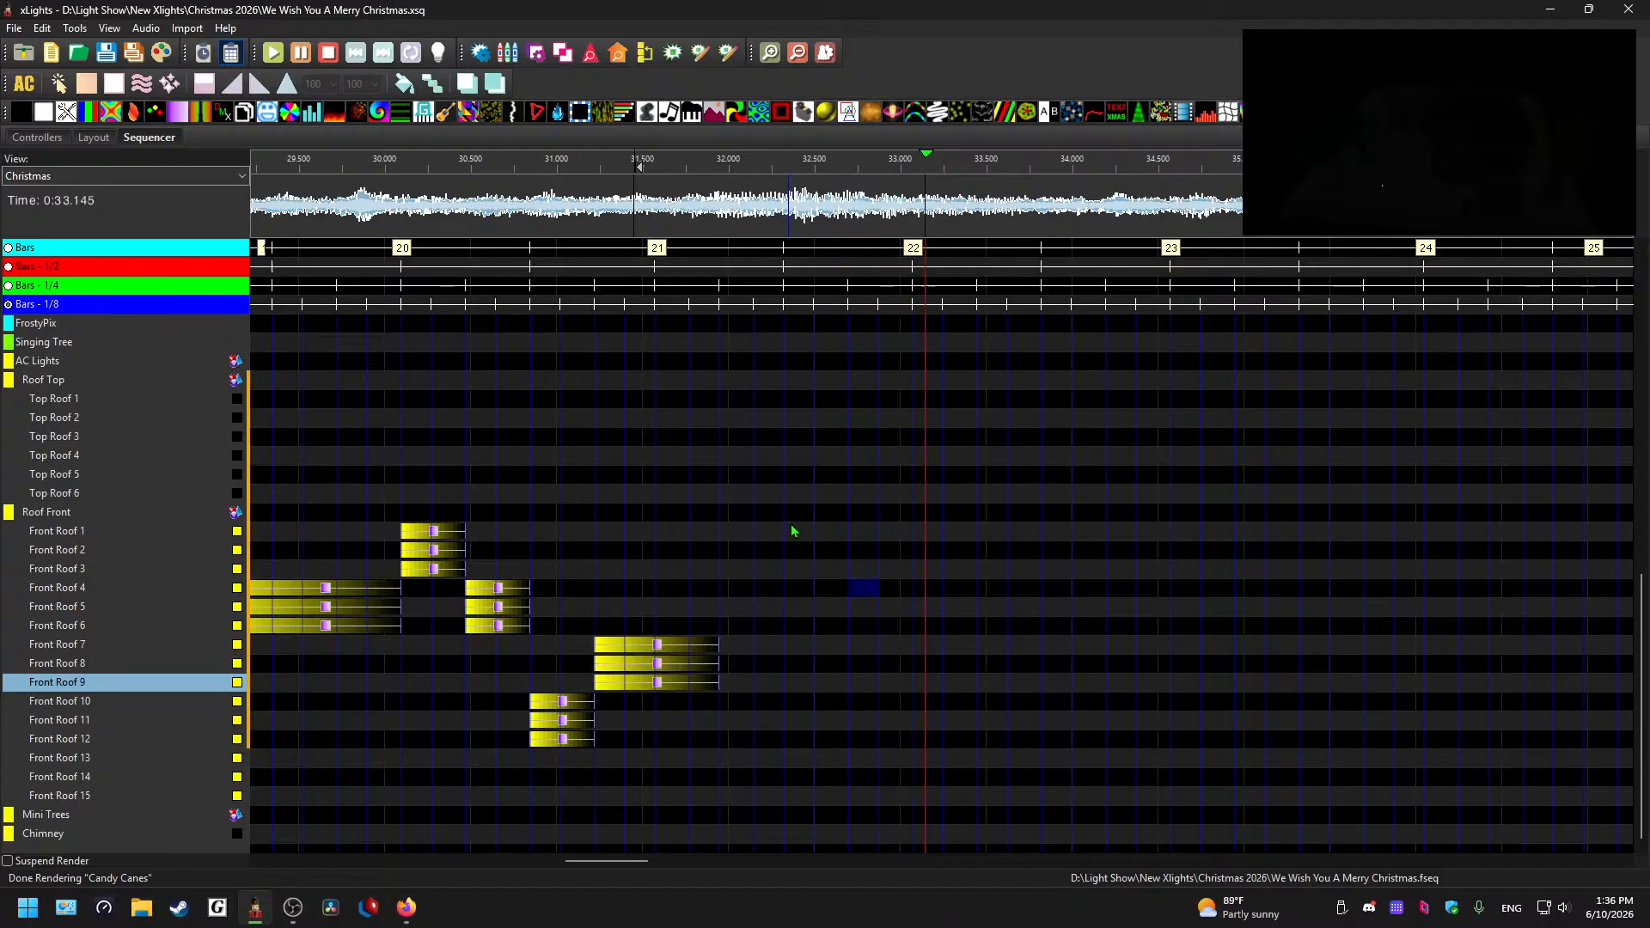
key("space")
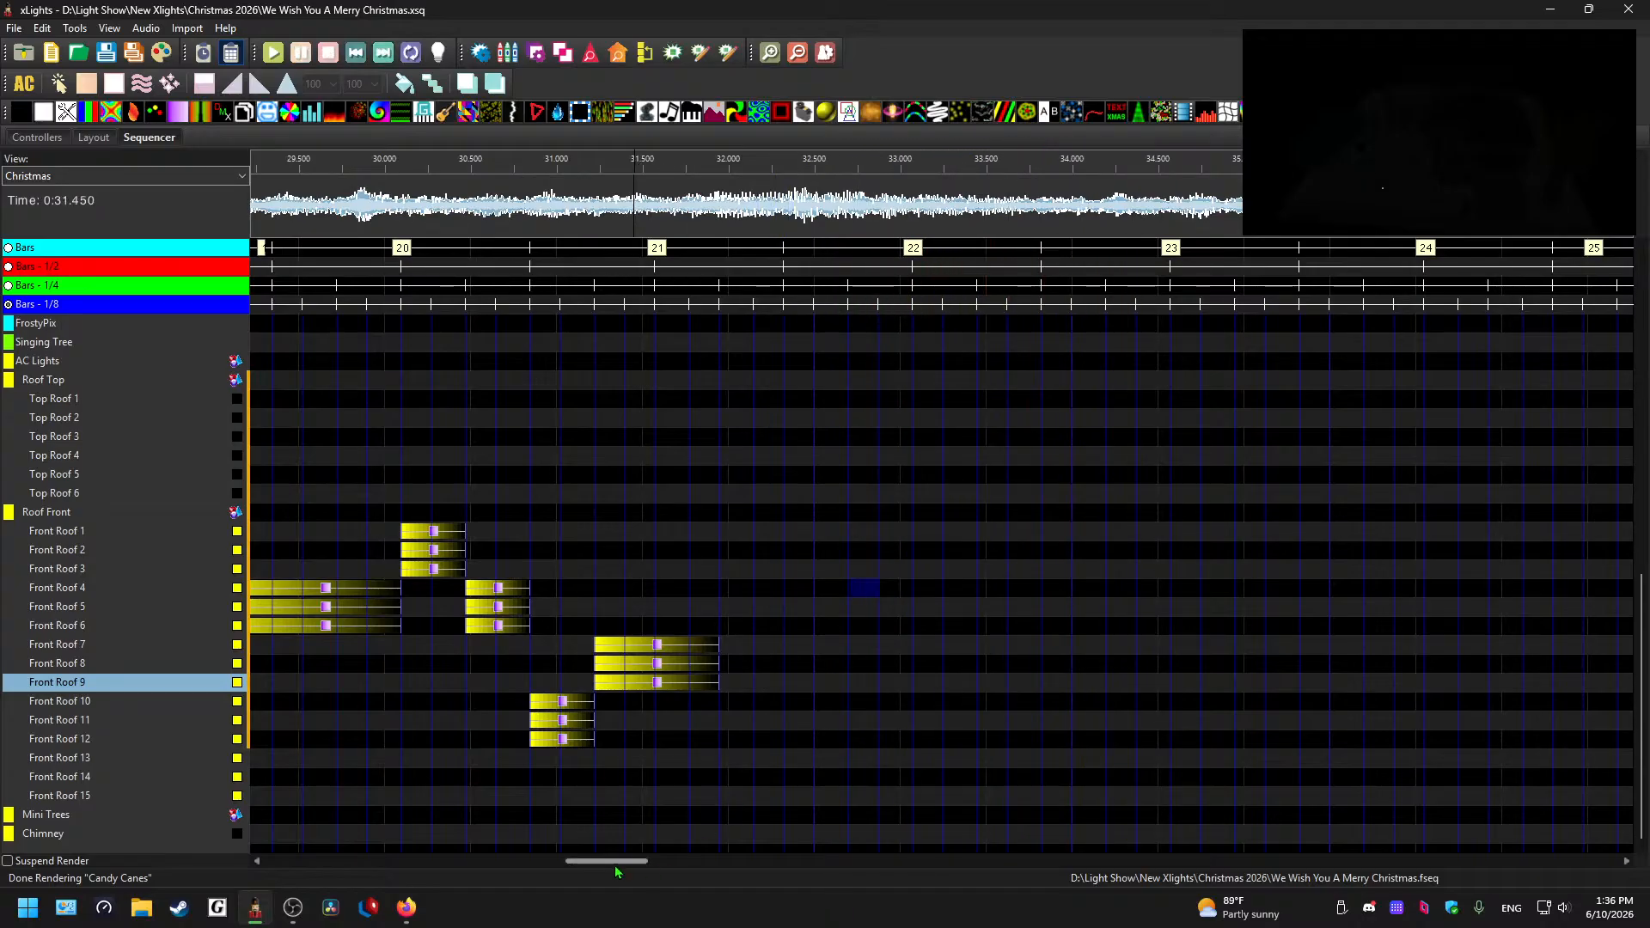
- Replay the Front Roof sequence from its start to about 36 s, listening to the still empty bars
mouse_move(615, 864)
left_mouse_down()
mouse_move(556, 863)
mouse_move(600, 864)
left_mouse_up()
left_click(270, 215)
key("space")
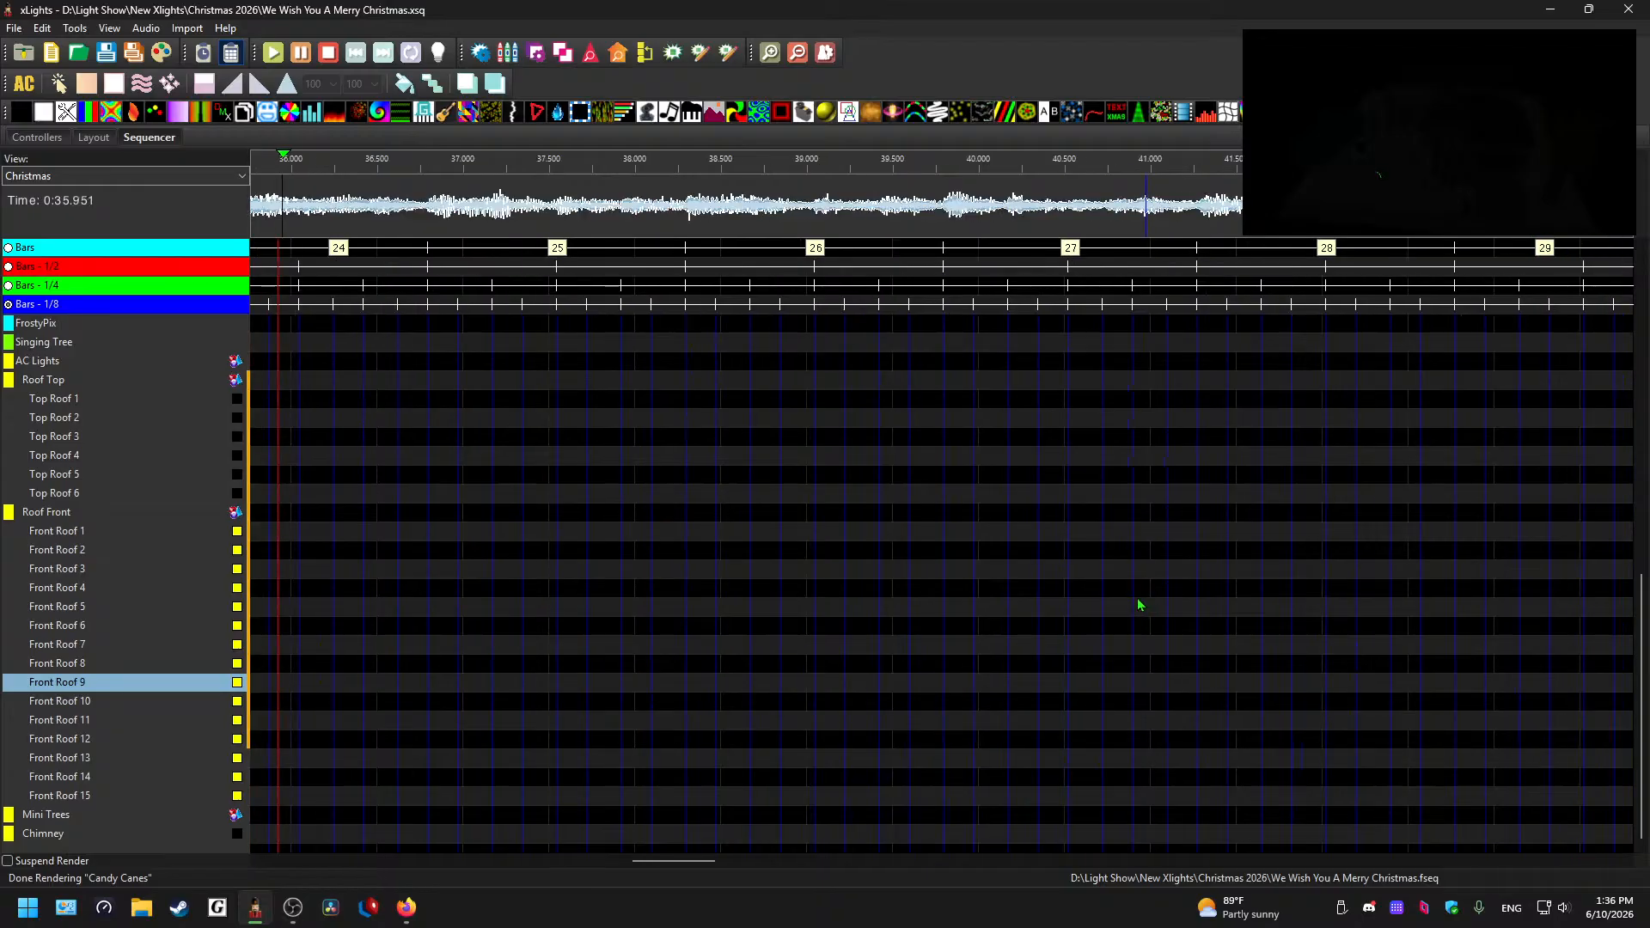
left_click(670, 607)
key("space")
- Listen repeatedly to the passage around the last Front Roof effects, starting from about 32.0, 31.6 and 30.6 s
left_click_drag(671, 859, 619, 870)
left_click(336, 227)
key("space")
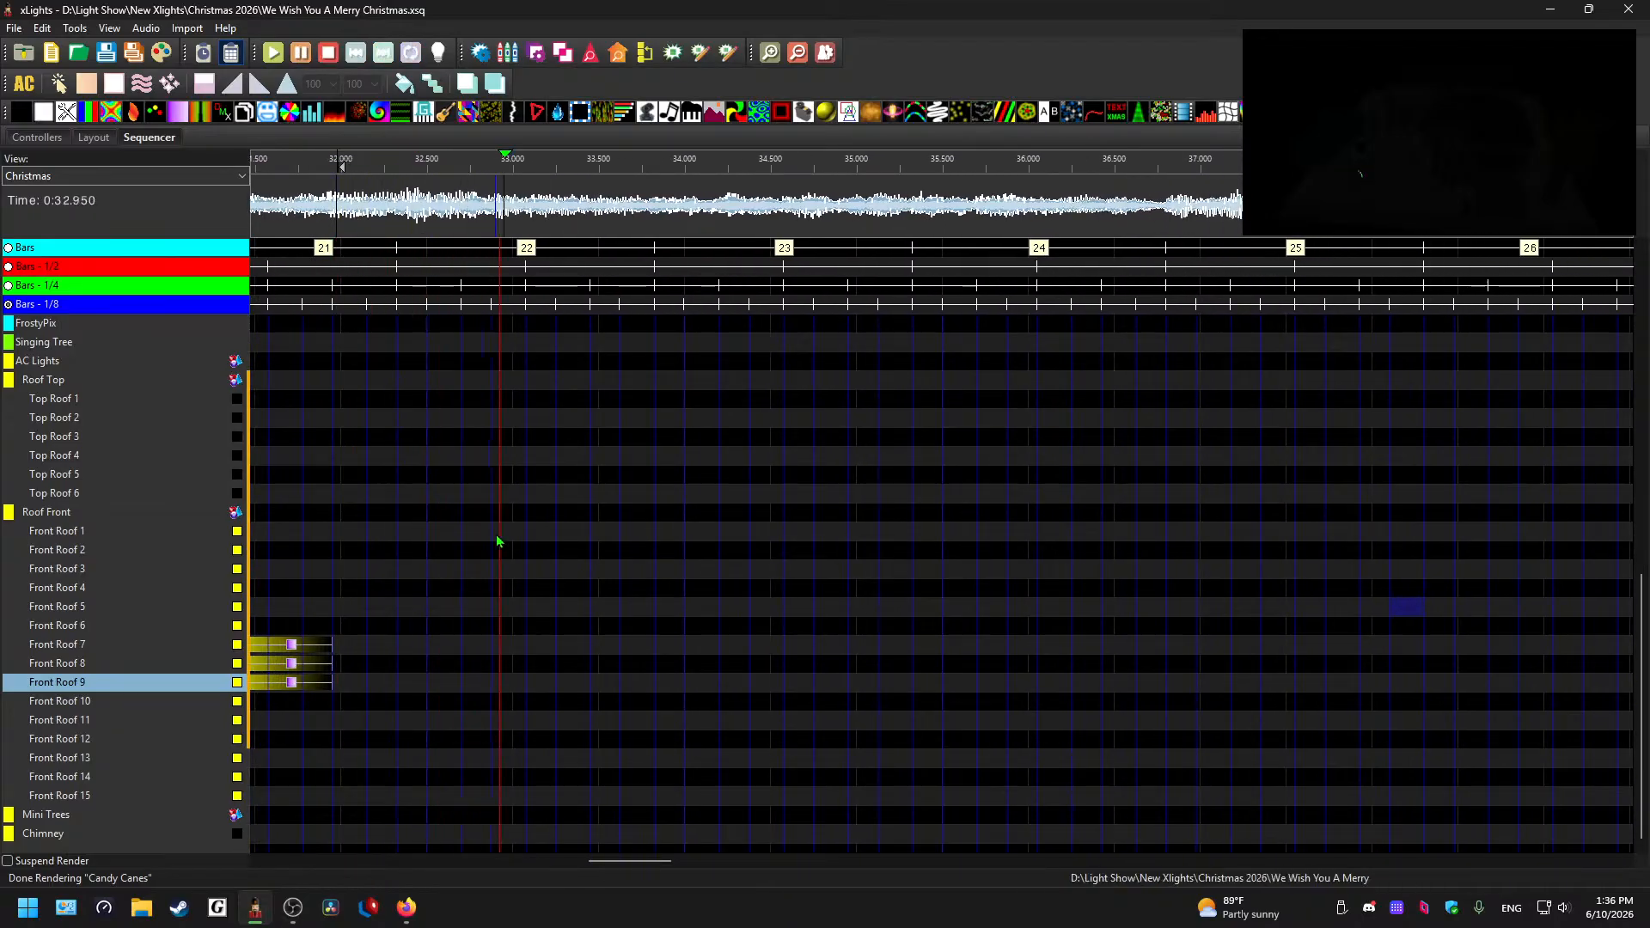
left_click(269, 227)
key("space")
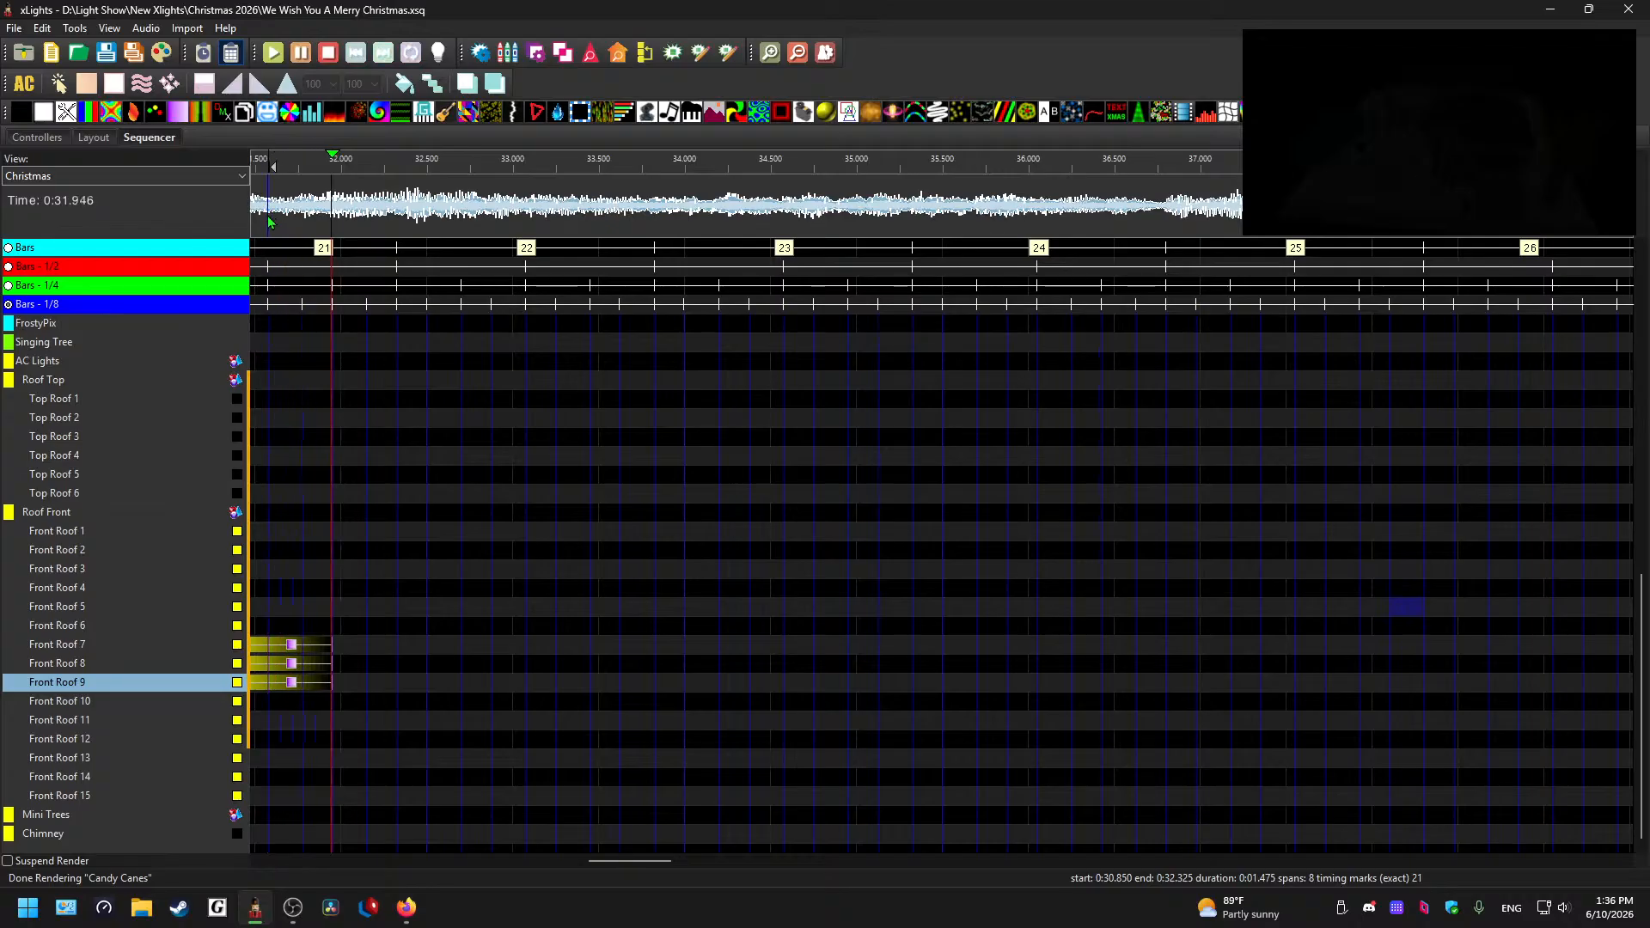
key("space")
left_click_drag(608, 862, 594, 862)
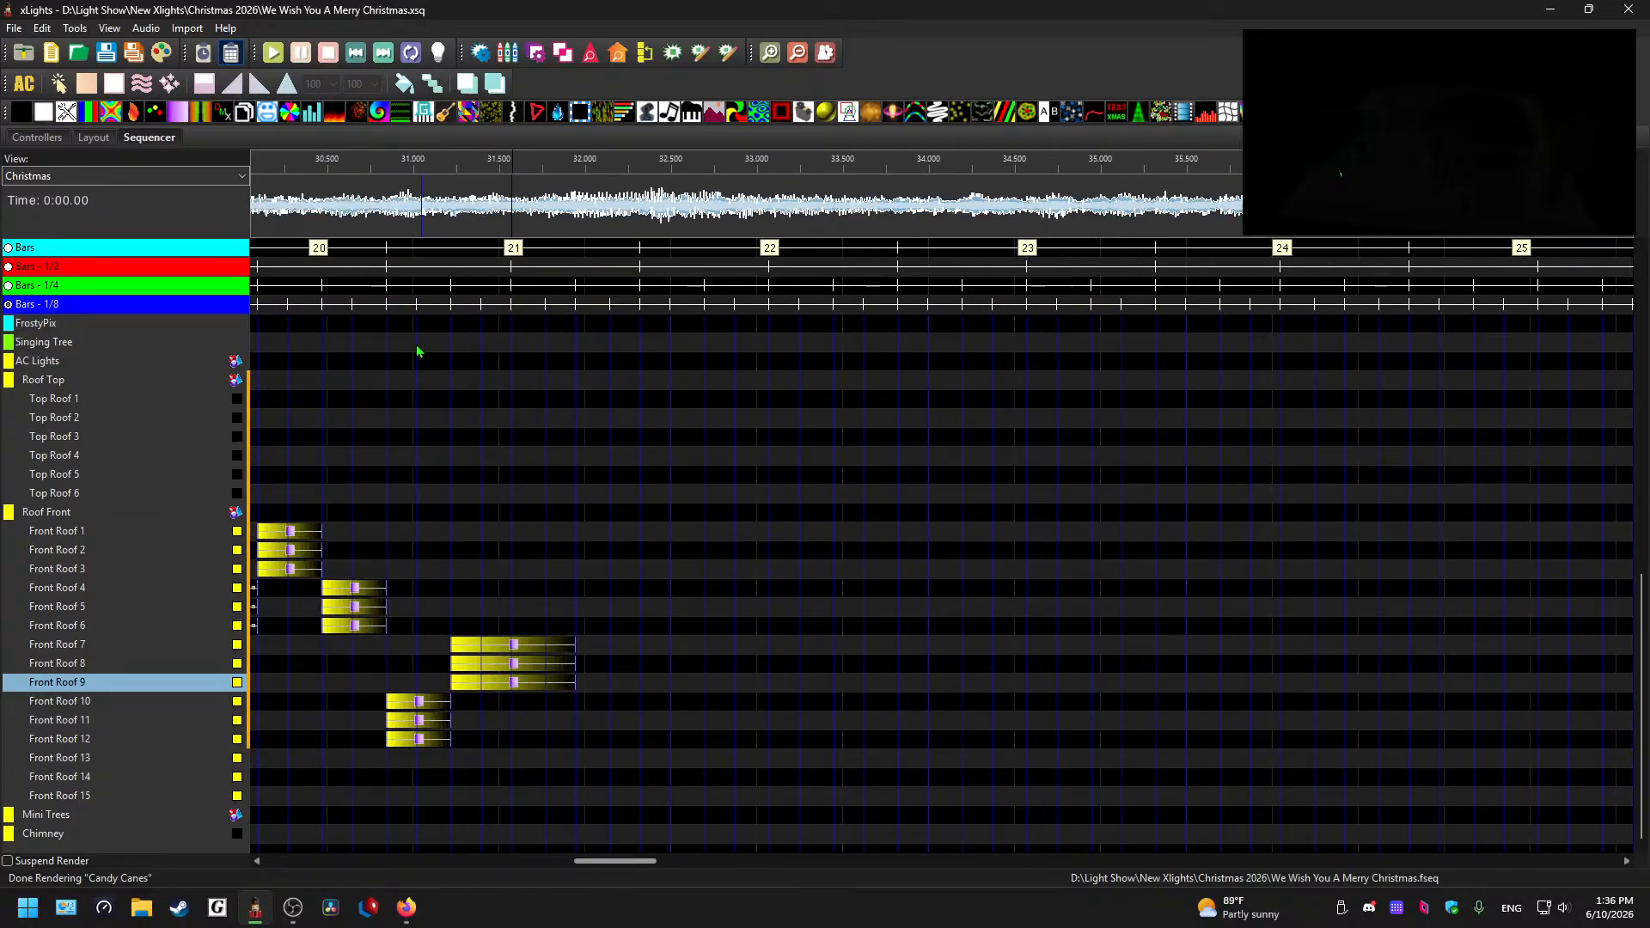
left_click(341, 225)
key("space")
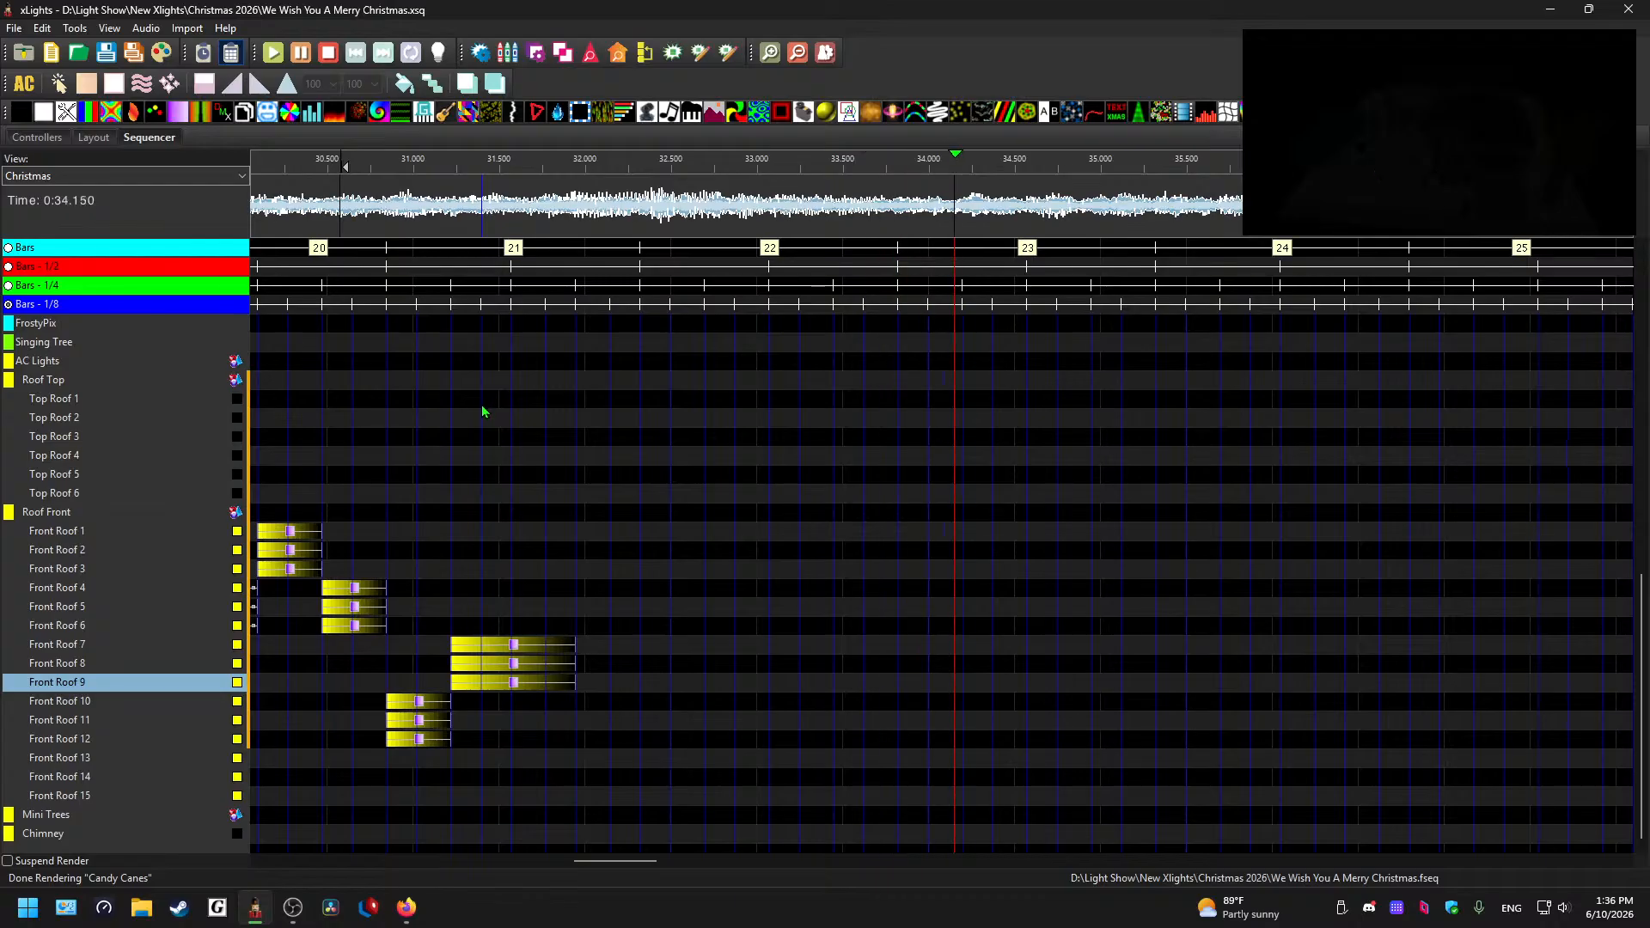
key("space")
- Replay the music from 31.800 s and again from about 30.7 s while examining the Candy Cane effects in bars 20 to 24
left_click(550, 226)
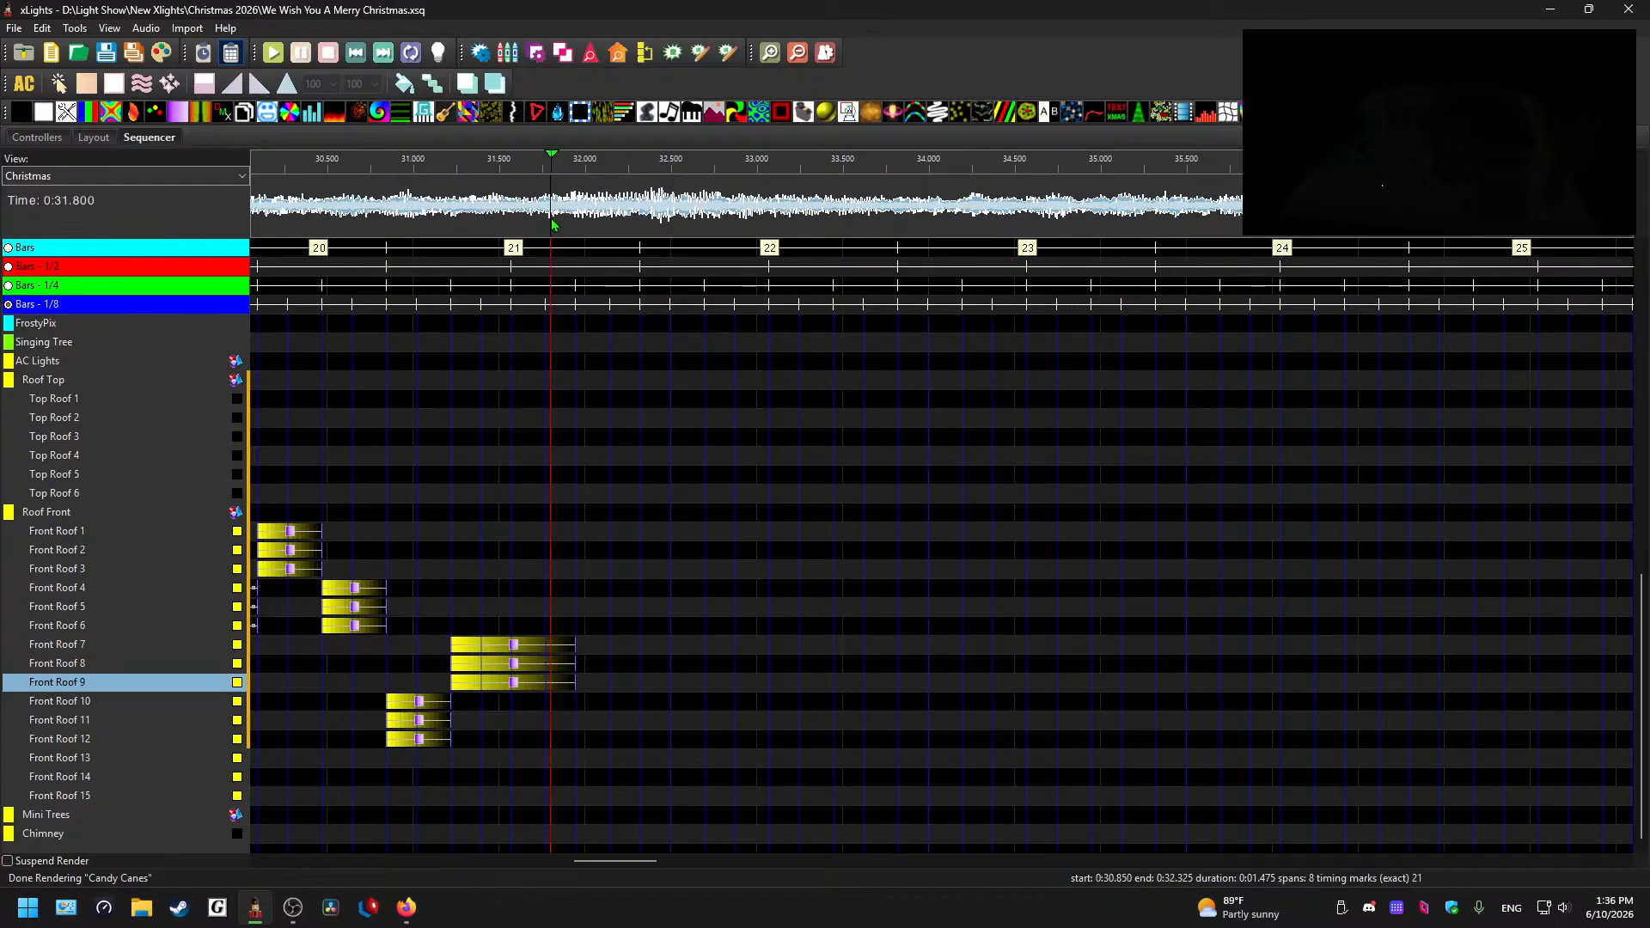
key("space")
scroll(677, 587, "up", 1)
scroll(680, 602, "down", 1)
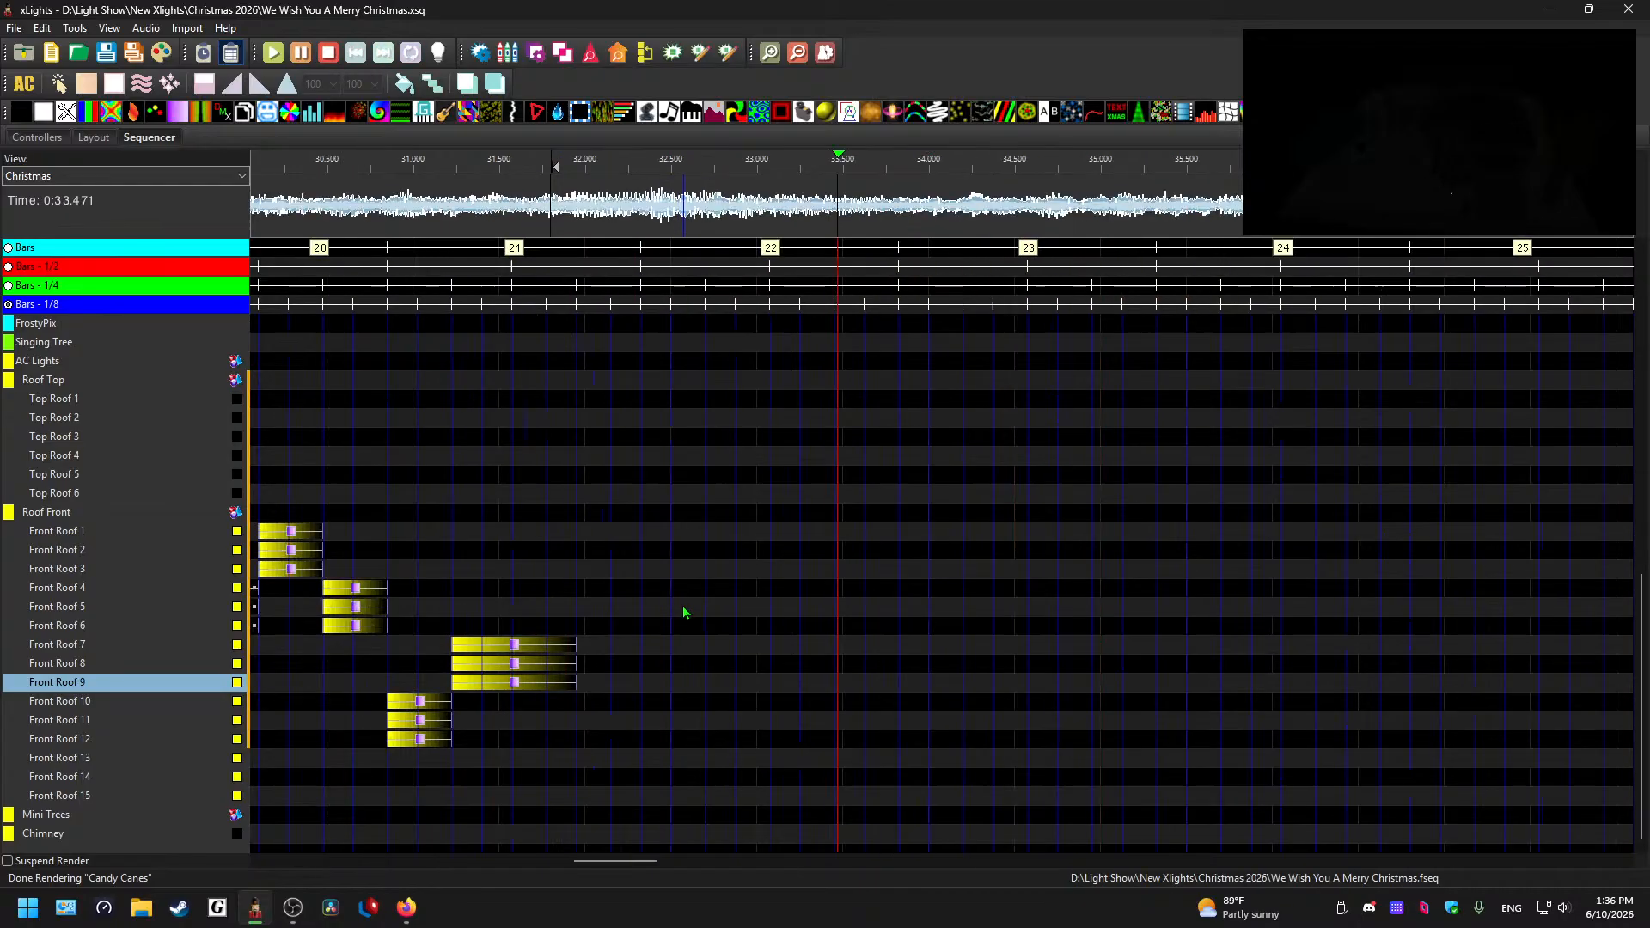
scroll(748, 755, "up", 10)
scroll(729, 753, "down", 1)
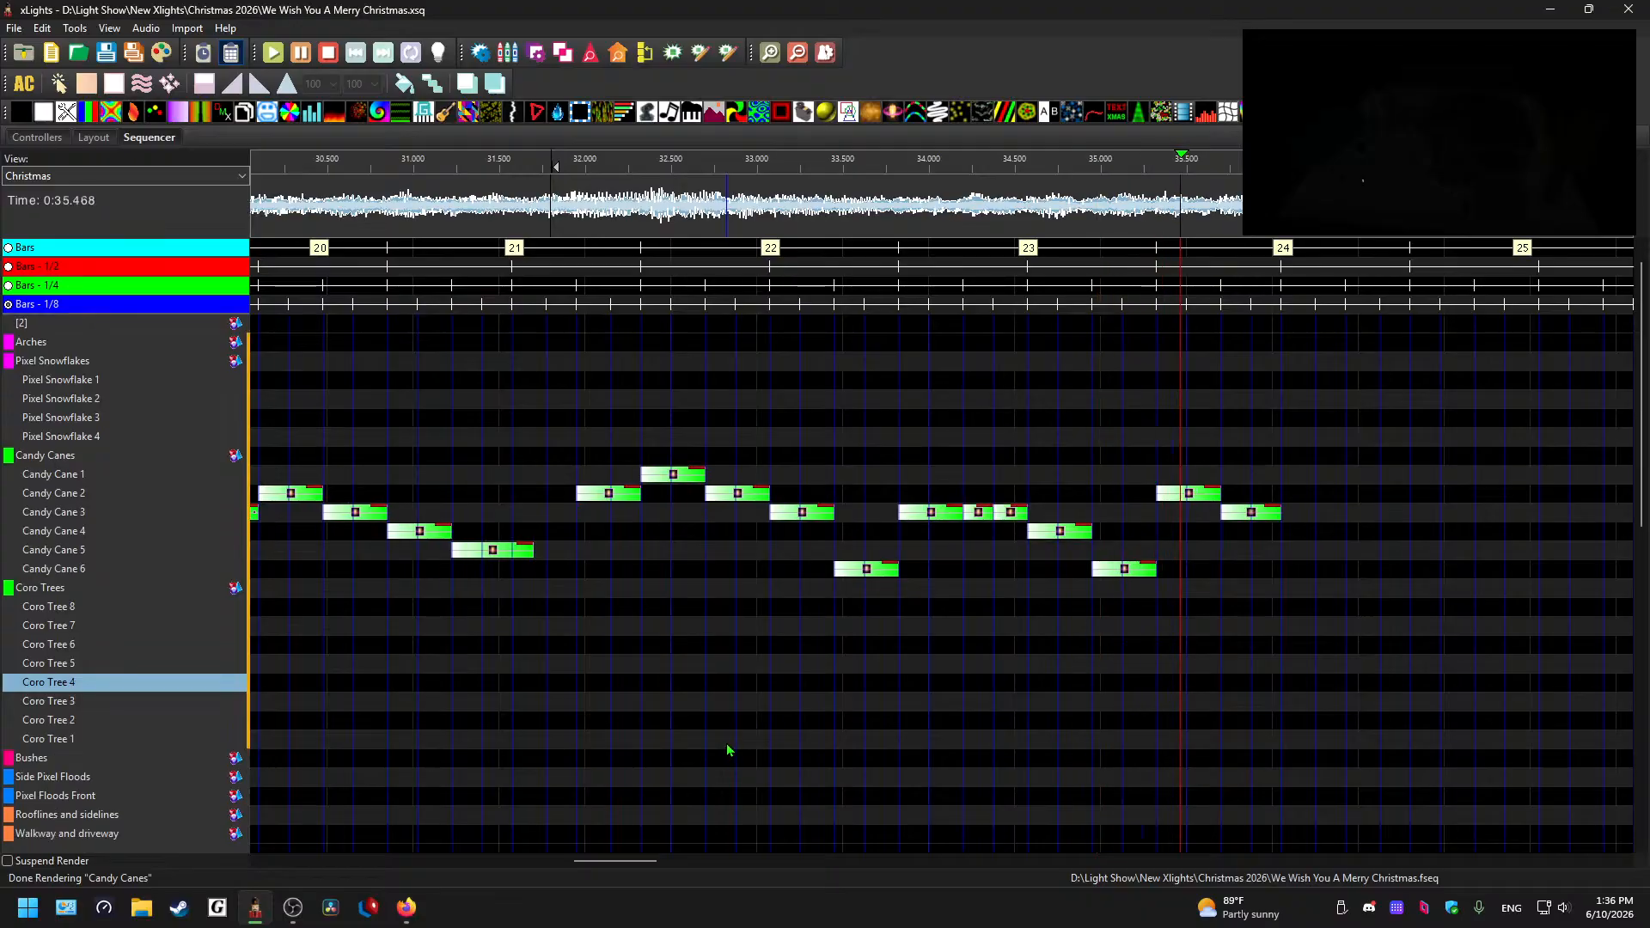
key("space")
left_click(367, 227)
key("space")
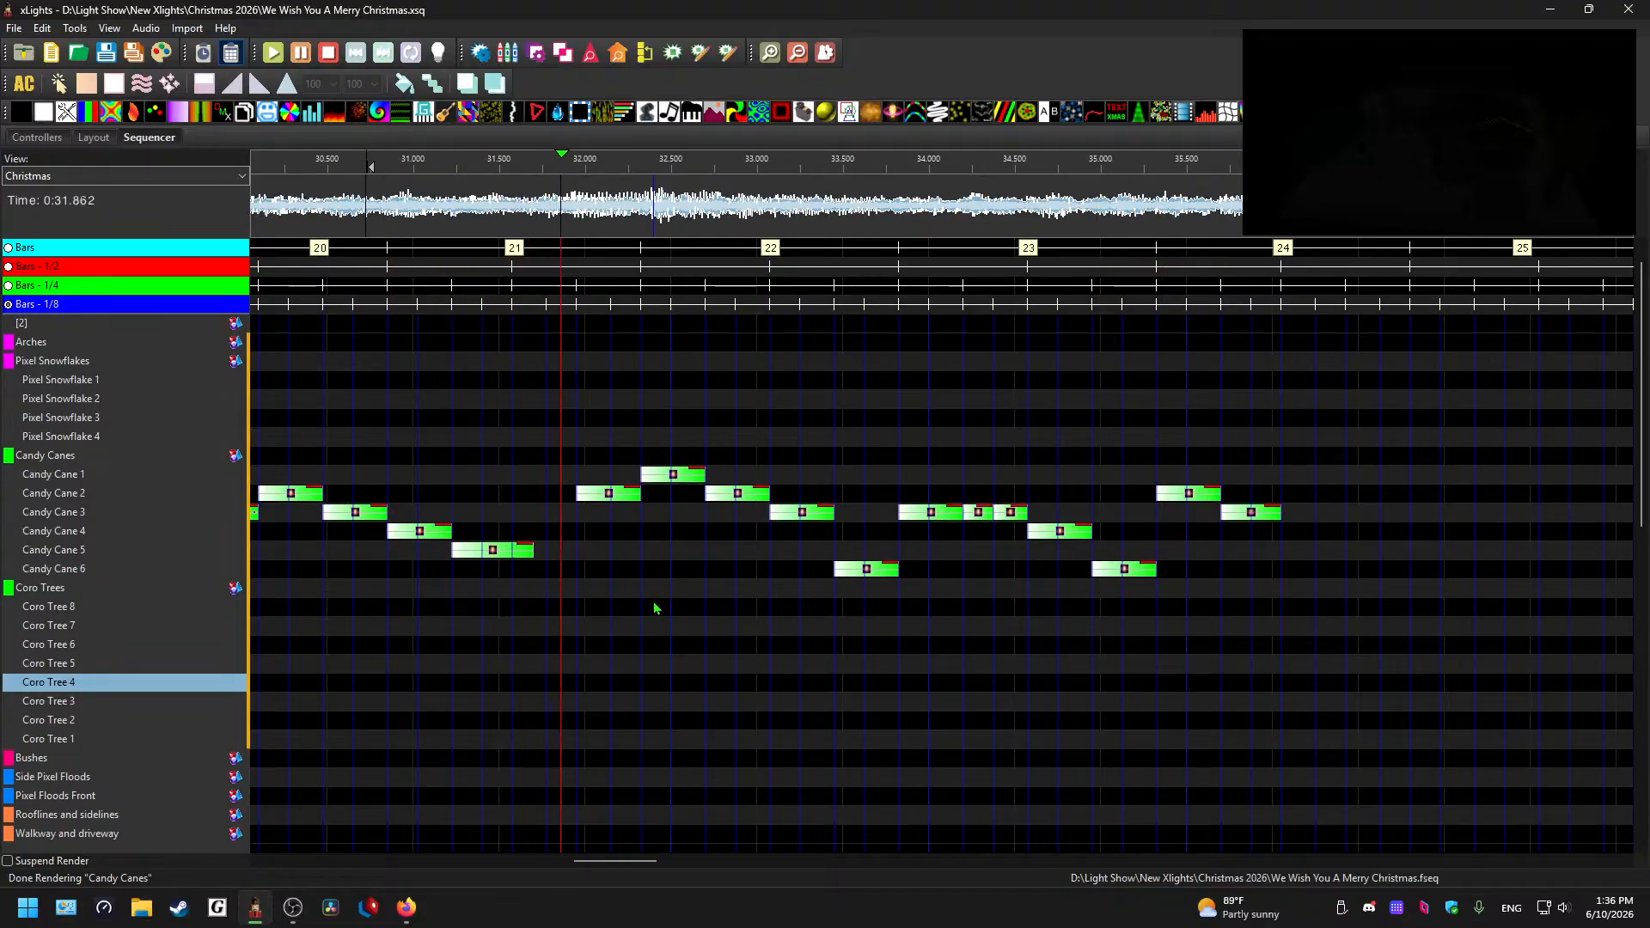
- Stop playback and collapse the Roof Top and Coro Trees groups in the model list
scroll(645, 711, "down", 10)
scroll(696, 713, "down", 7)
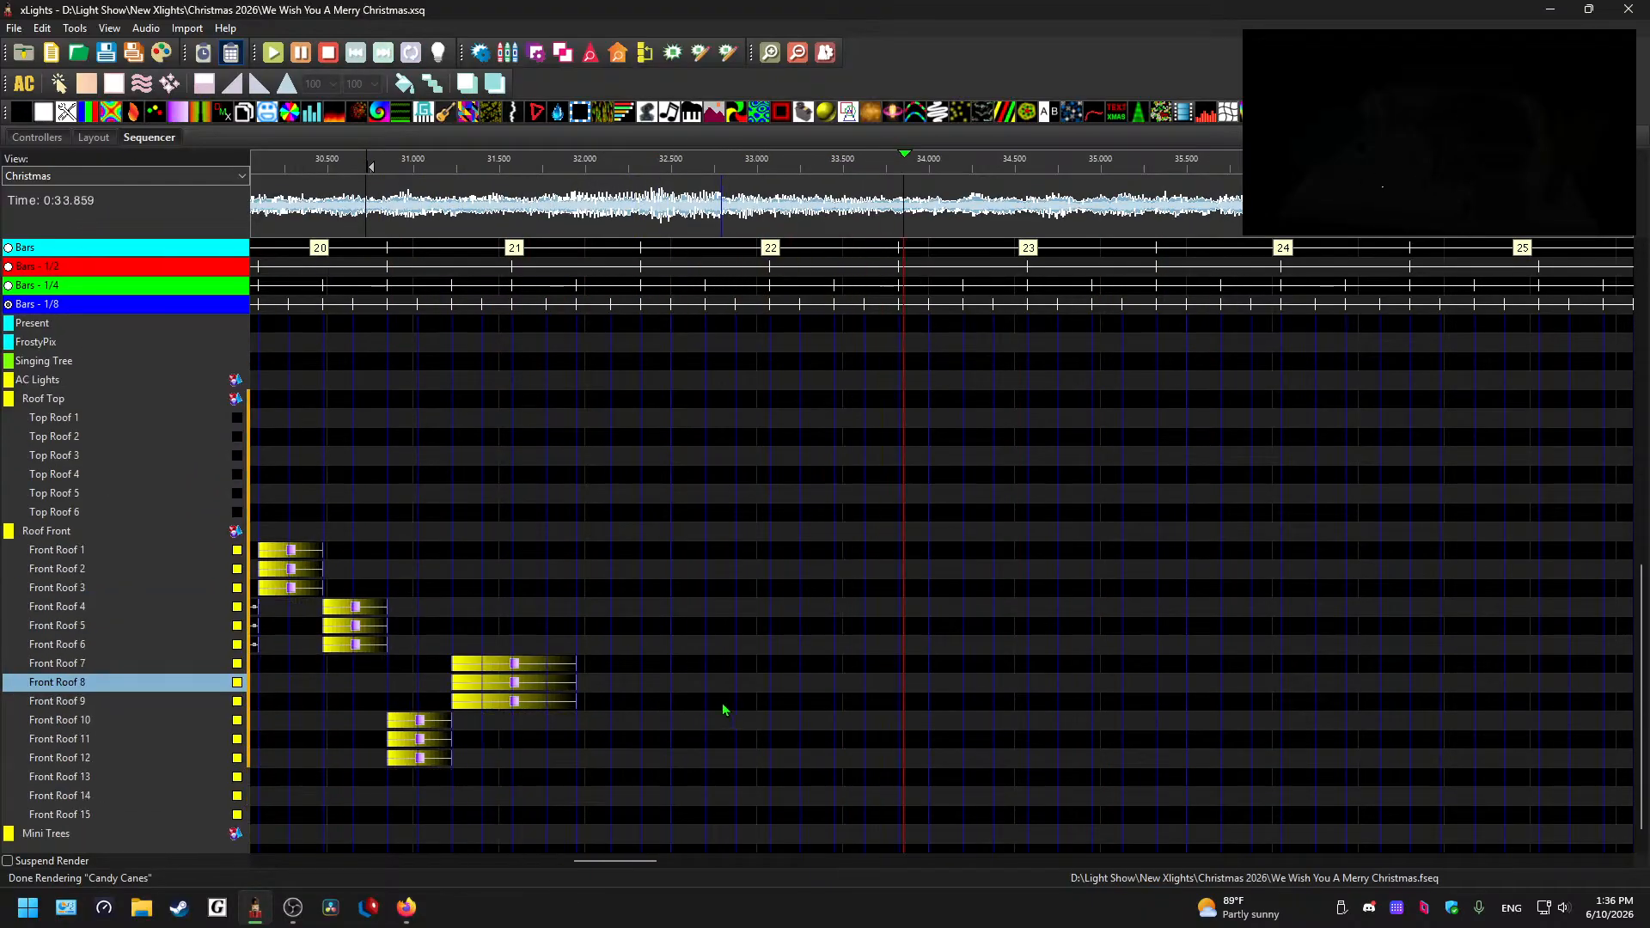
key("space")
scroll(606, 537, "up", 5)
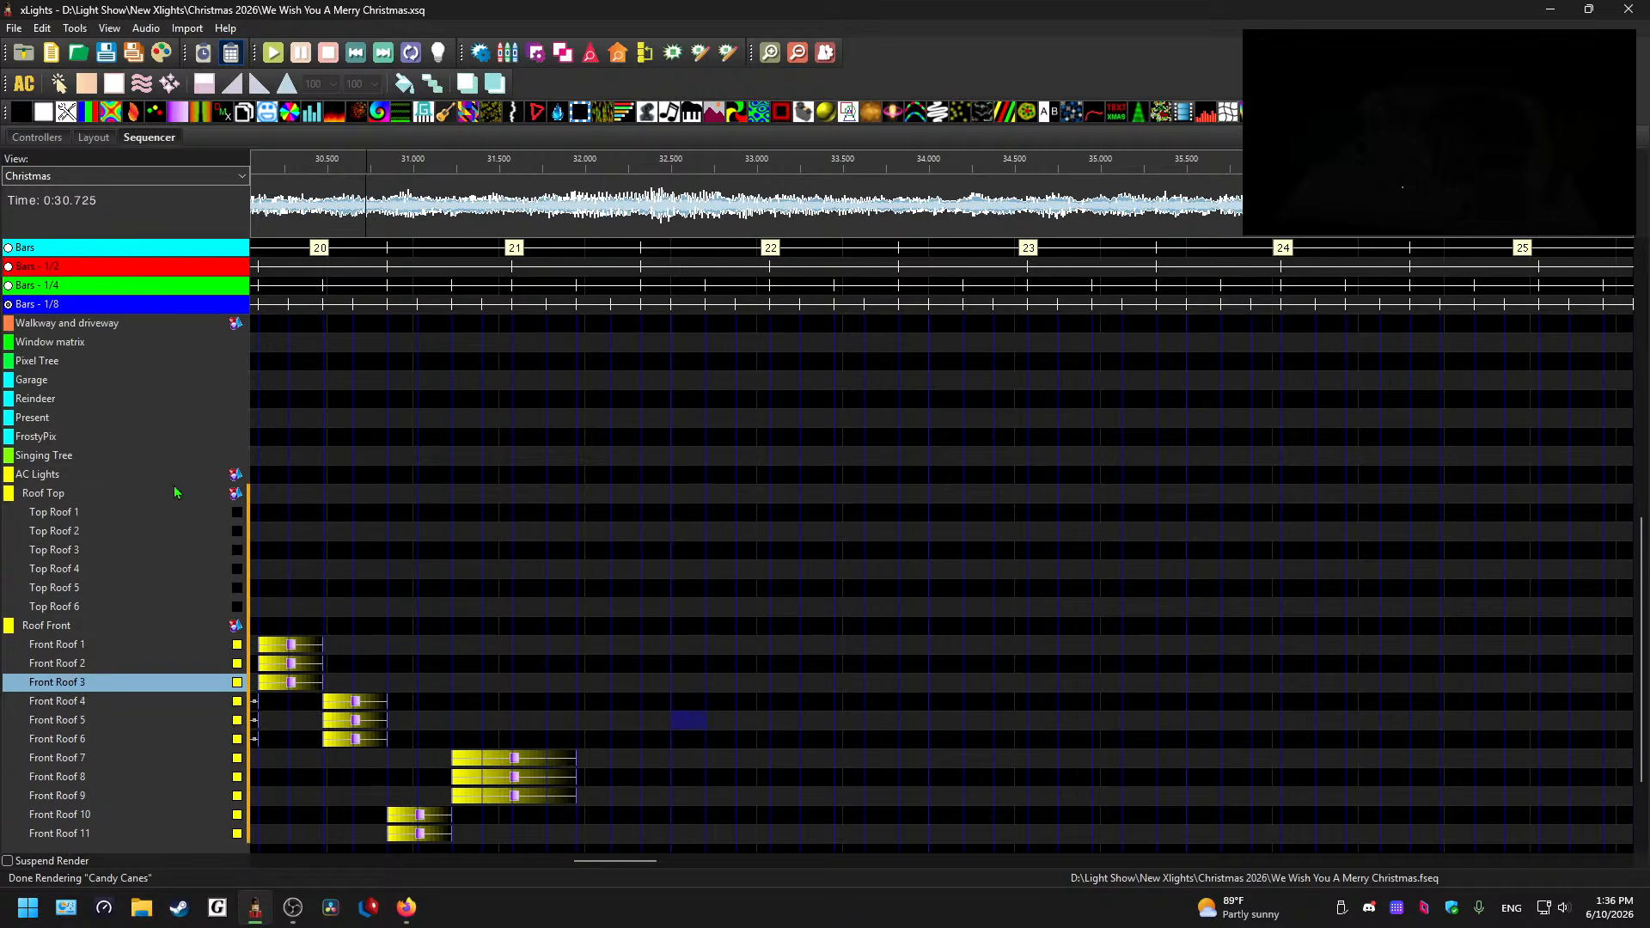
double_click(115, 493)
scroll(504, 530, "up", 12)
scroll(526, 545, "up", 3)
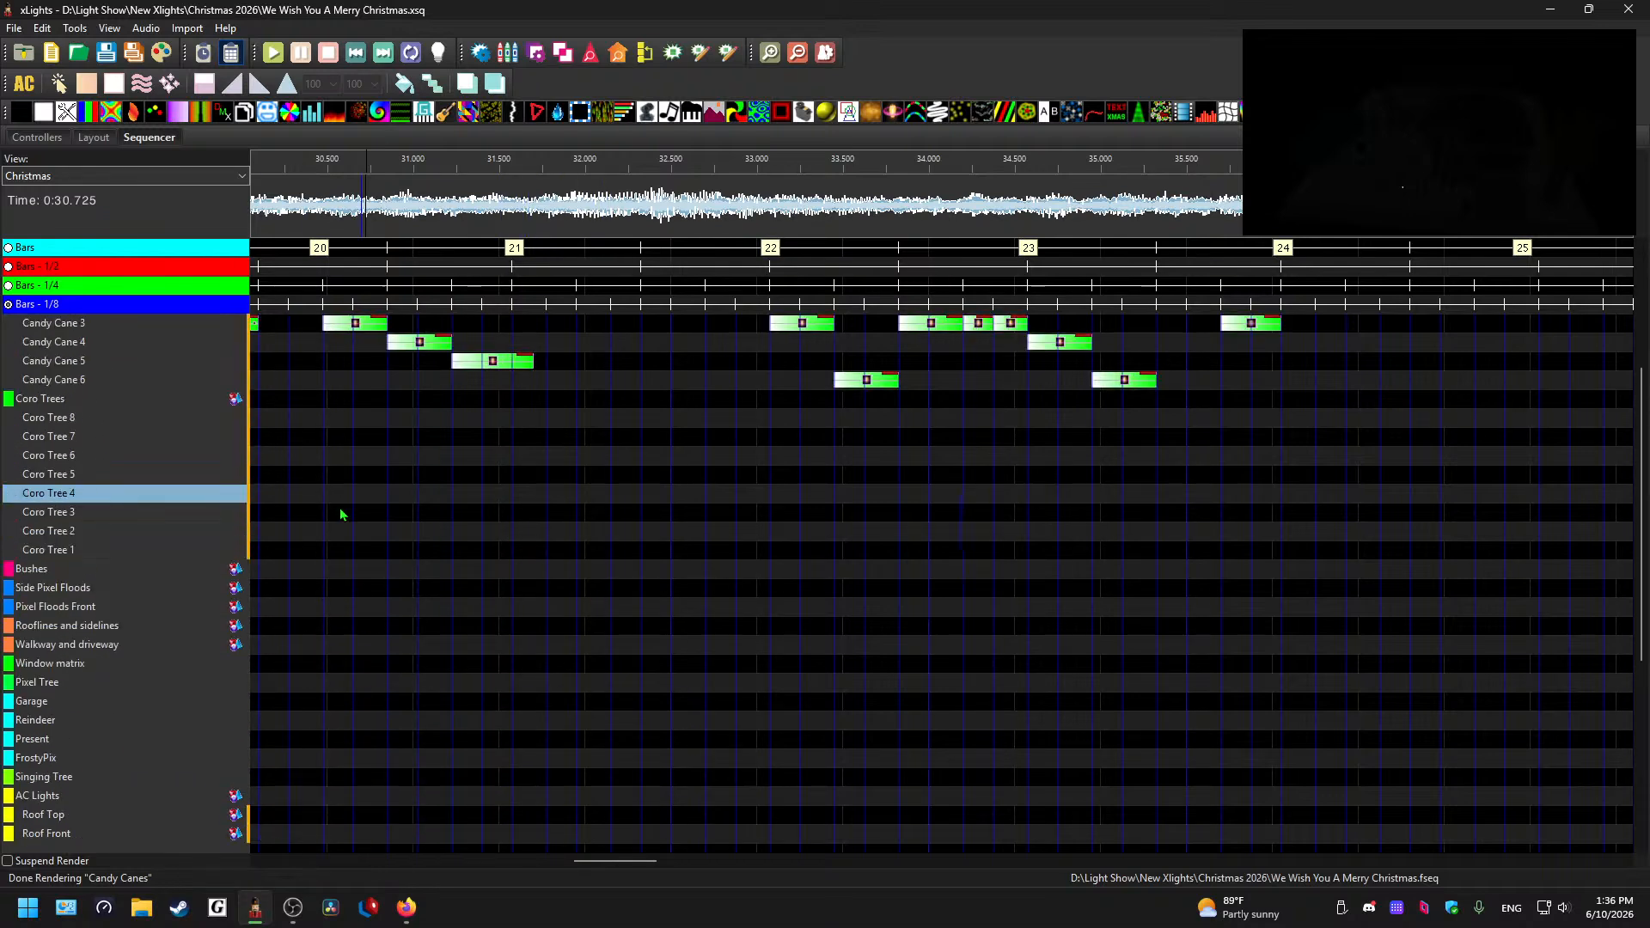
double_click(107, 401)
scroll(696, 533, "up", 4)
scroll(707, 543, "up", 1)
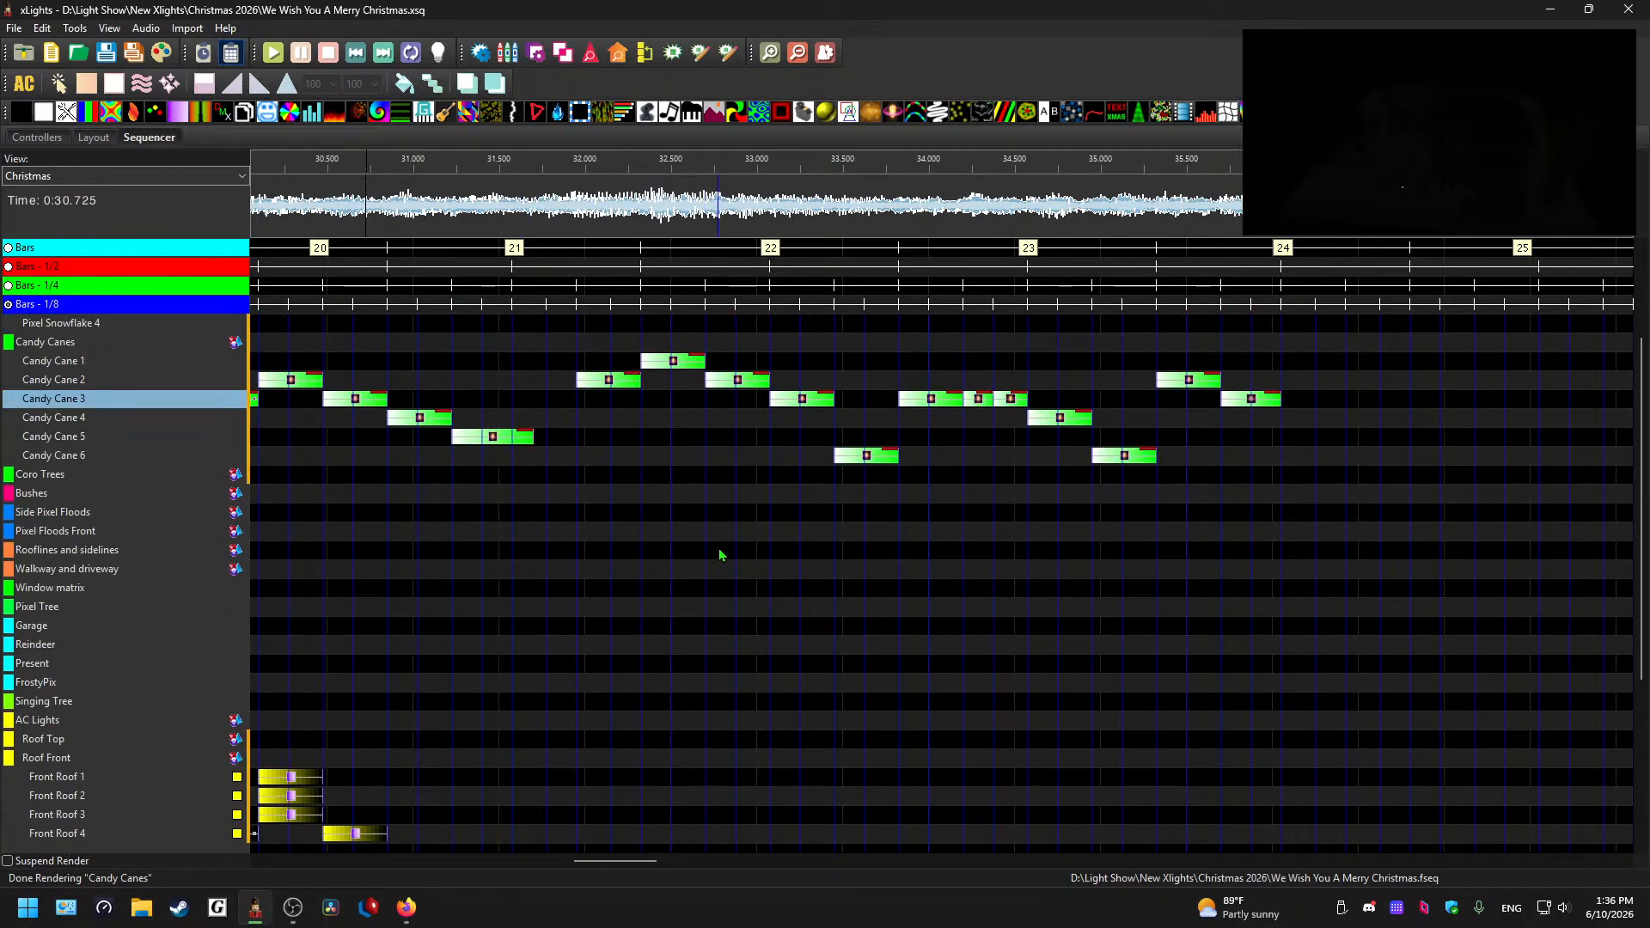
- Replay the music from 31.725 s while examining the empty Front Roof rows after bar 21
scroll(722, 556, "down", 2)
left_click(537, 207)
key("space")
scroll(632, 550, "down", 6)
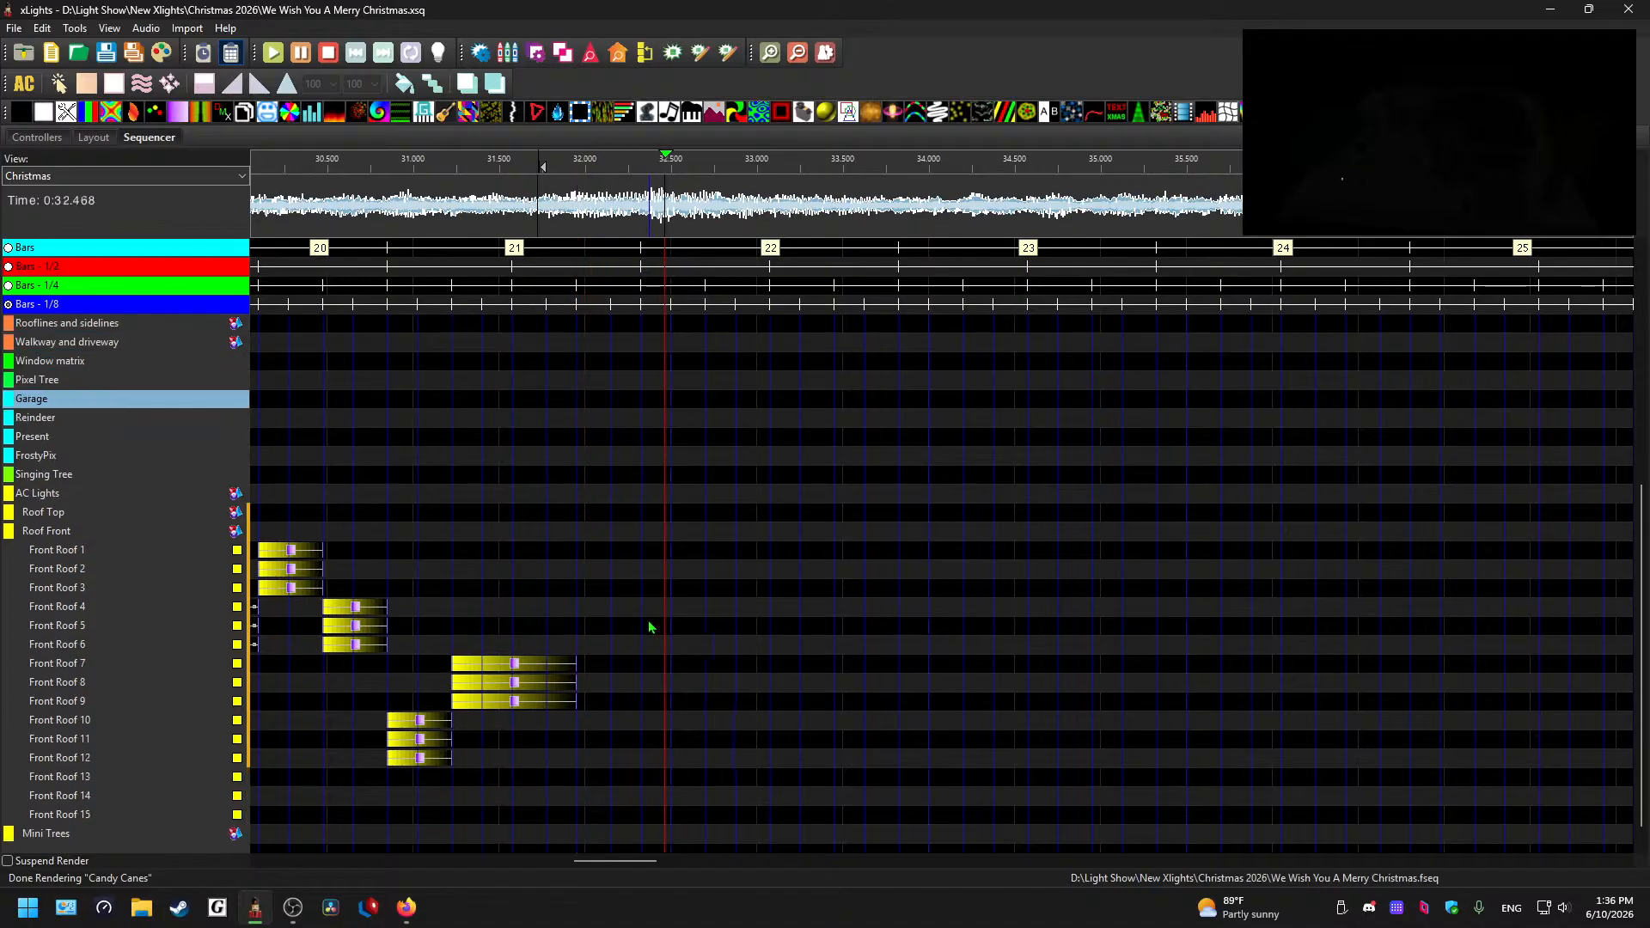
left_click(658, 644)
key("space")
scroll(648, 713, "down", 1)
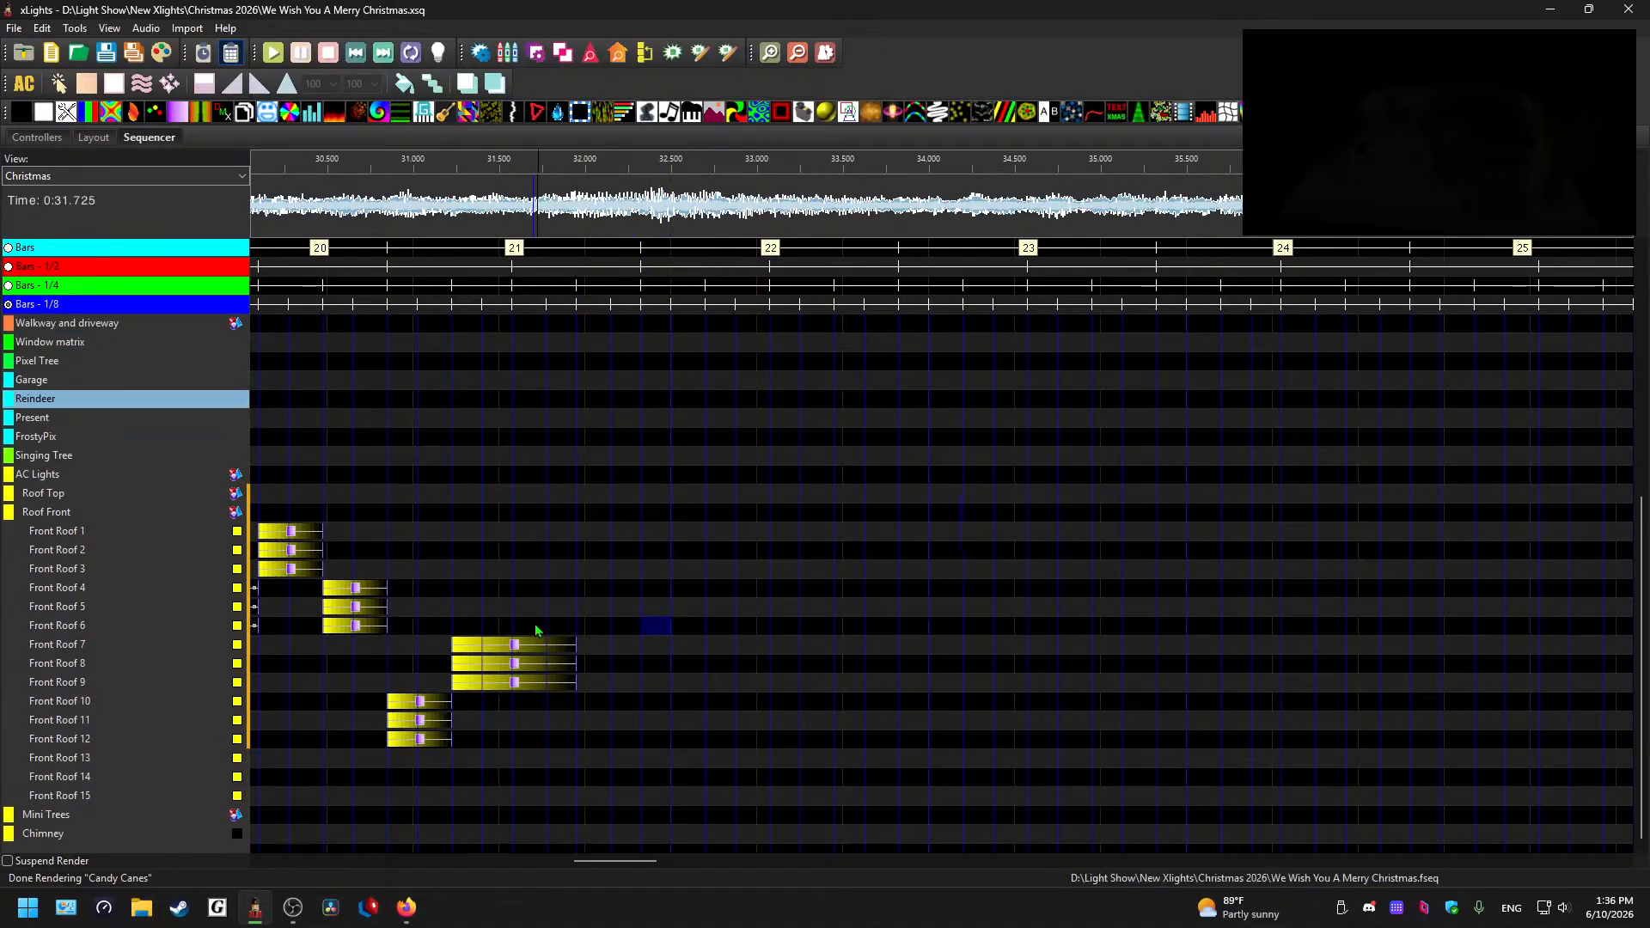
- Copy the Front Roof 10 Color Wash effect onto Front Roof 12 and 13 at 32.150 s and replay from 31.875 s
left_click(422, 703)
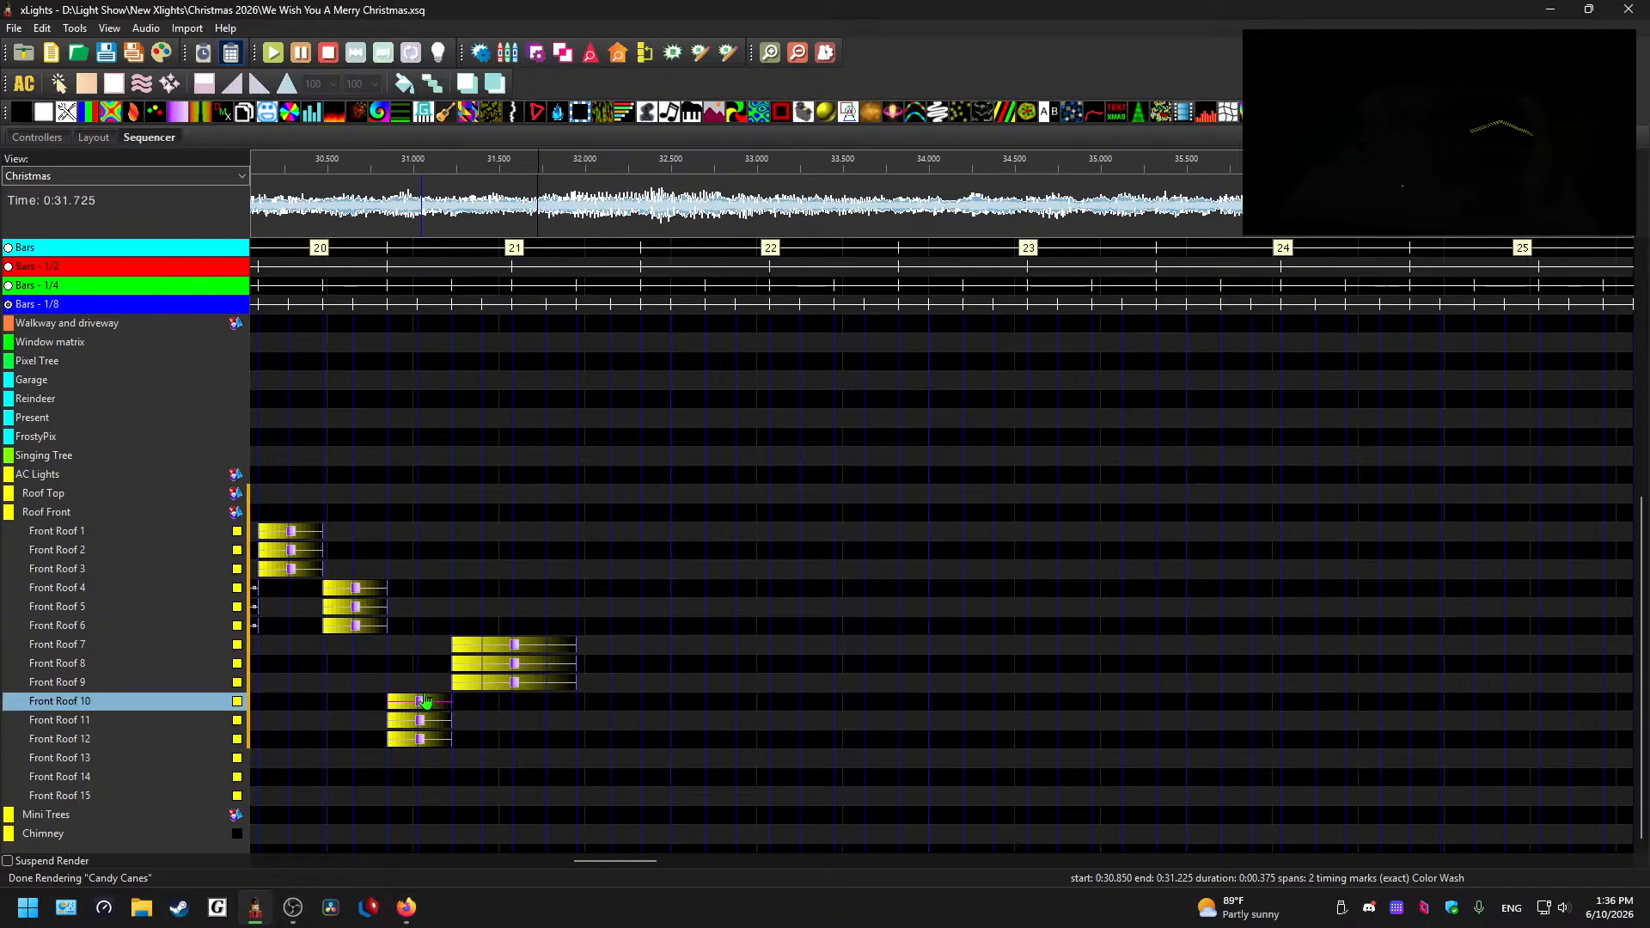
left_click(625, 758)
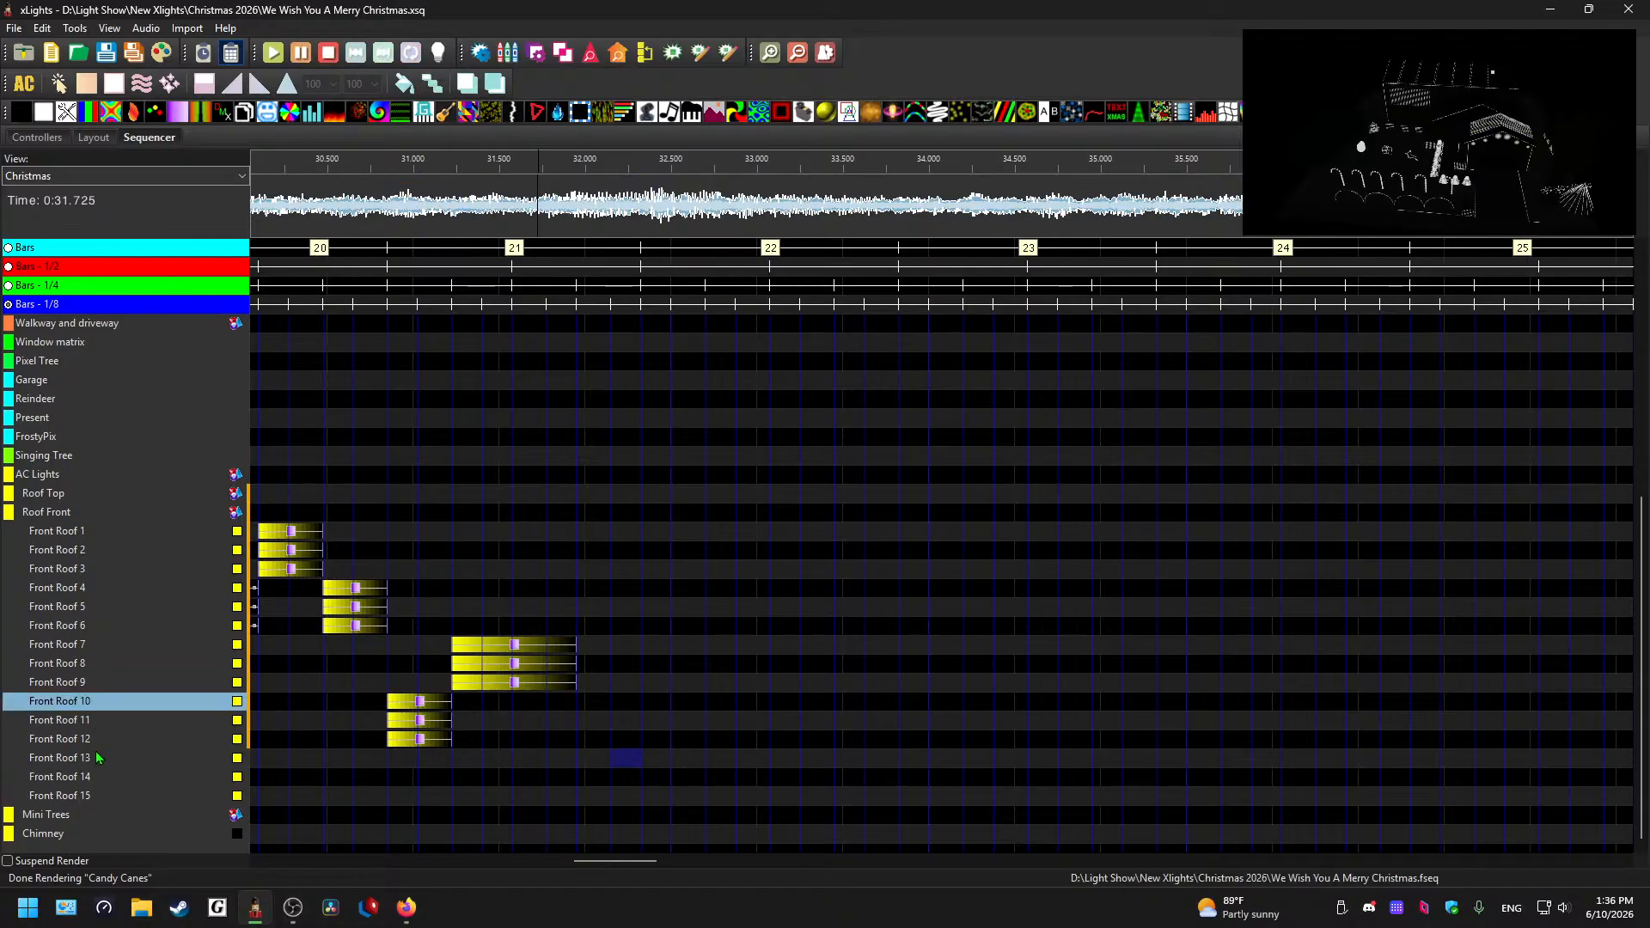
left_click(123, 777)
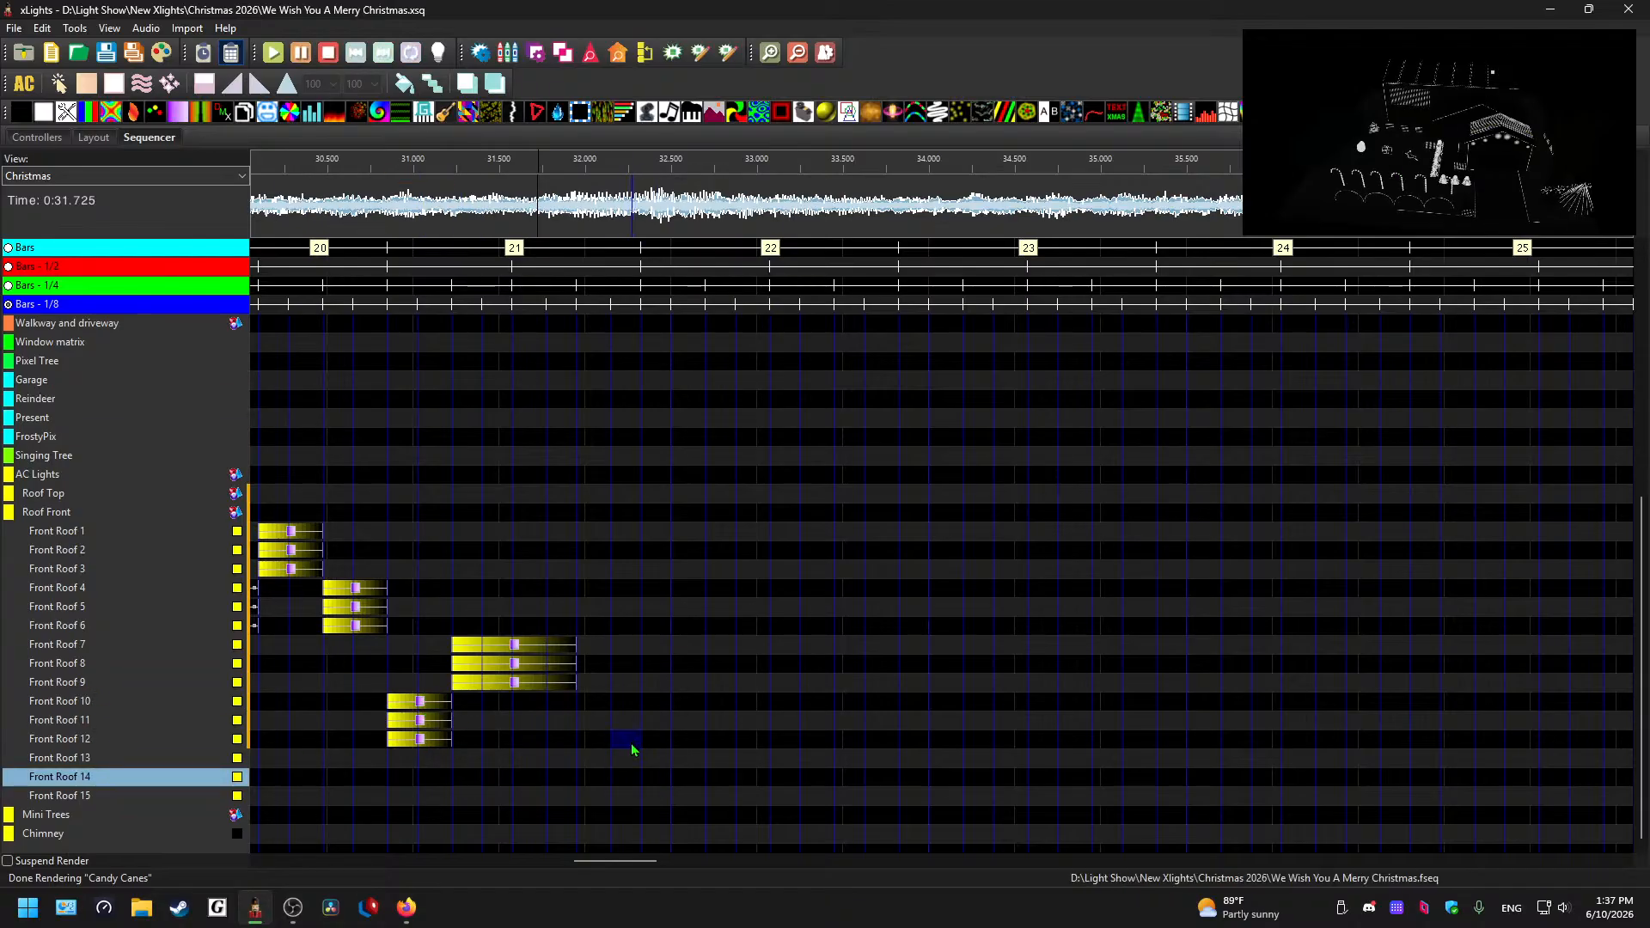
left_click(107, 762)
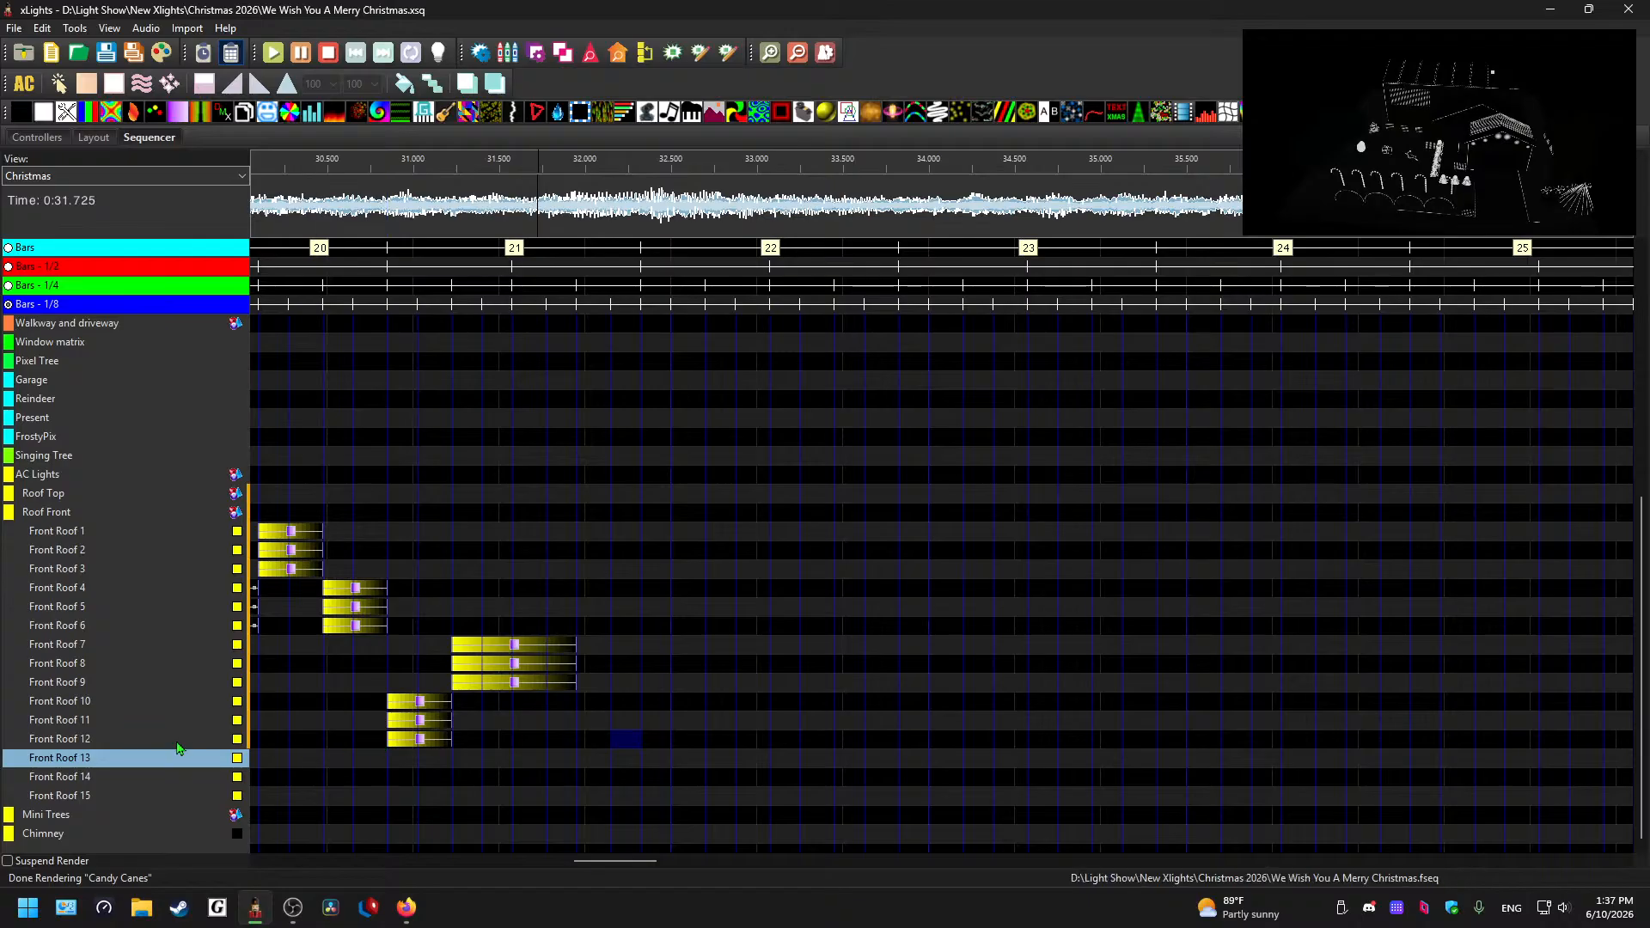
key("ctrl+v")
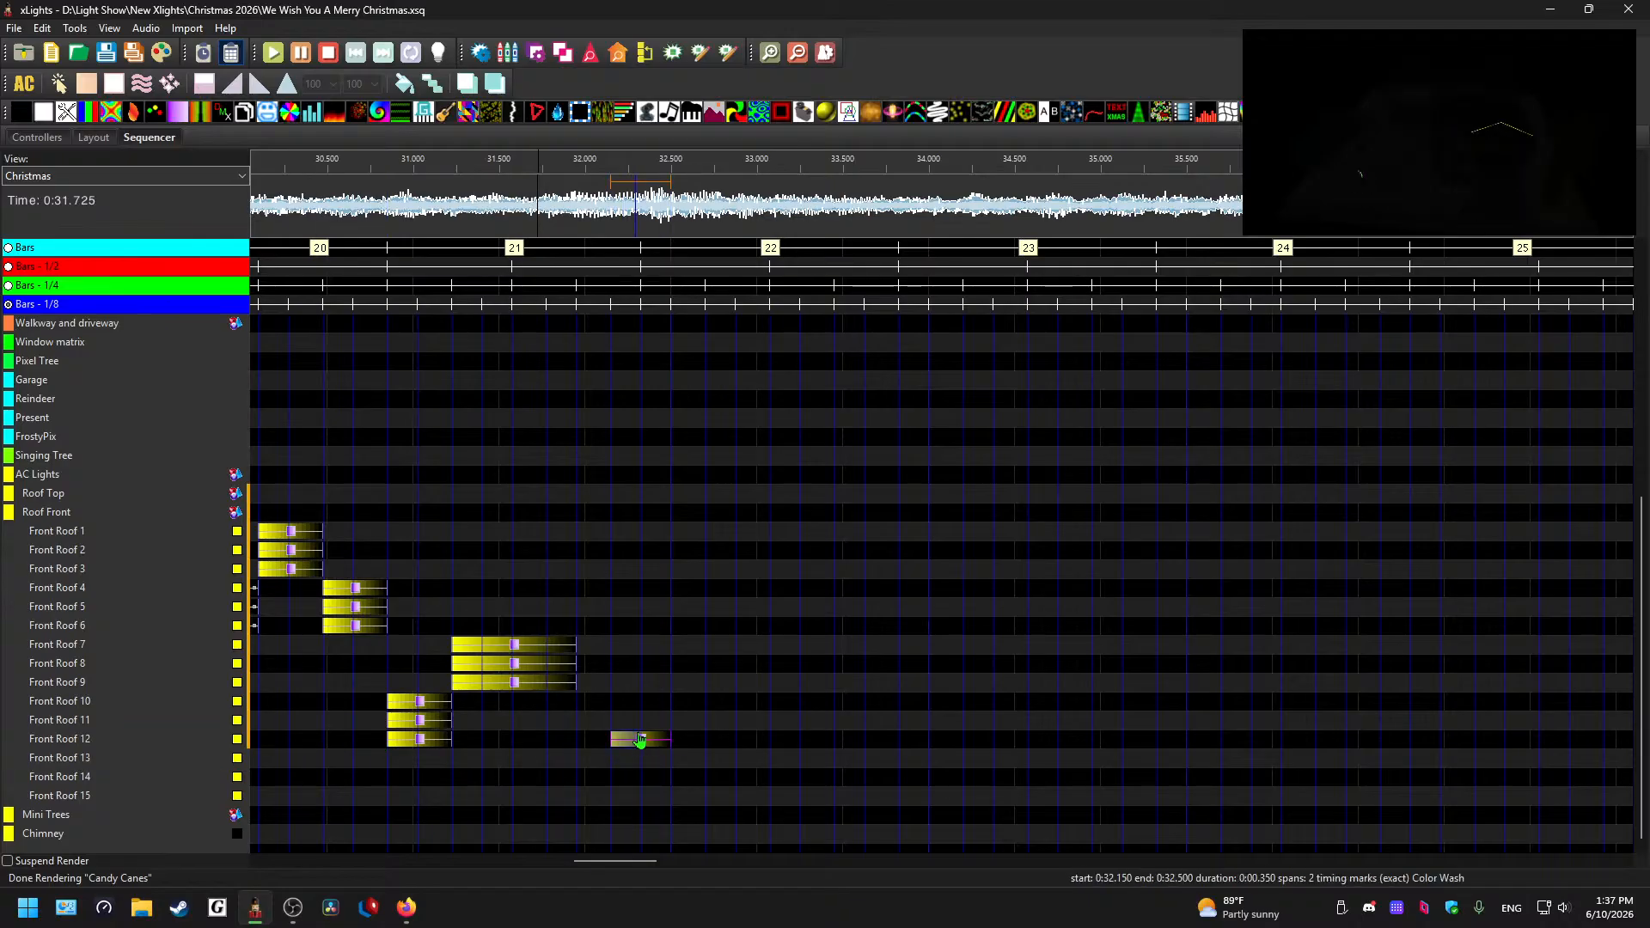
left_click(628, 760)
key("ctrl+v")
left_click(605, 196)
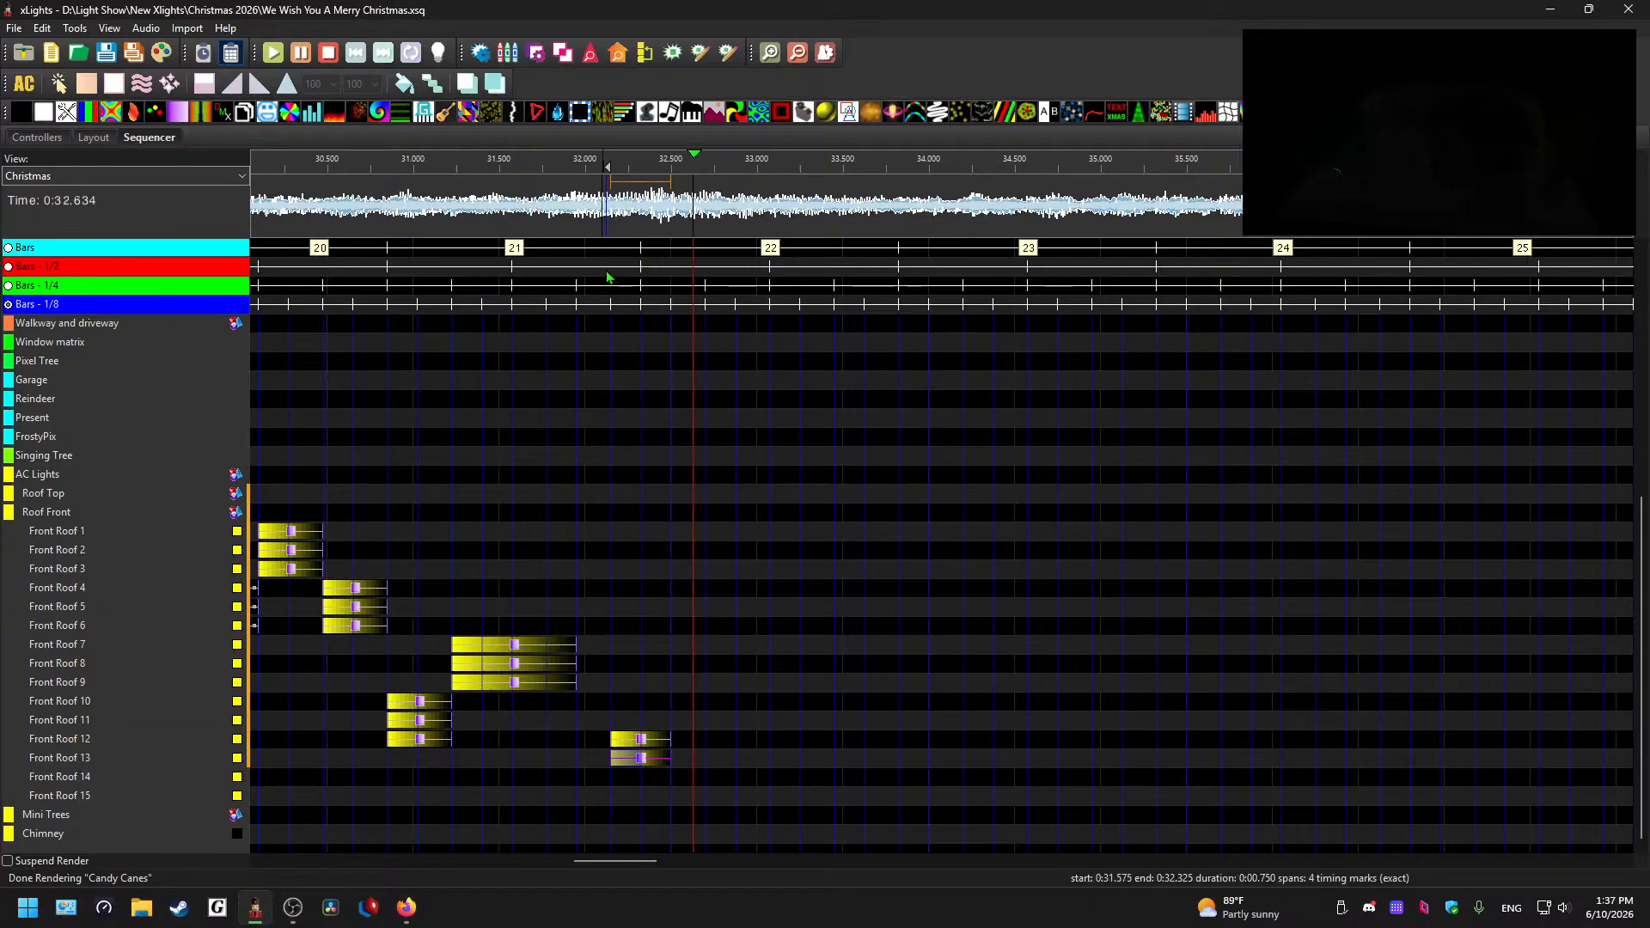
left_click(565, 187)
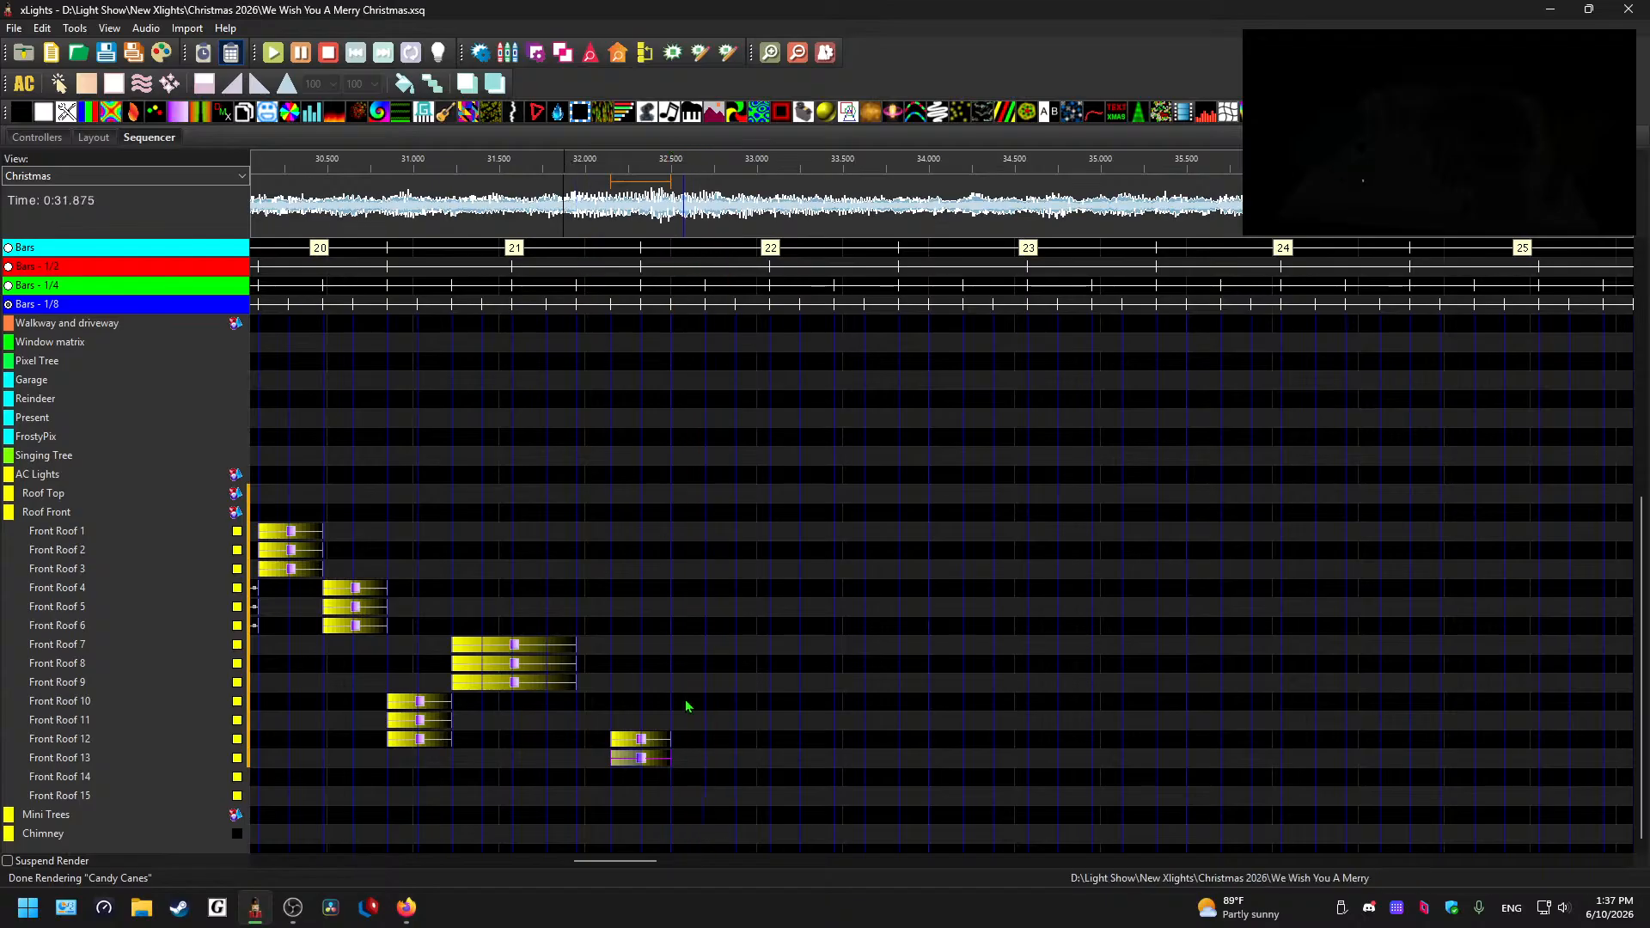
- Move and stretch the new Front Roof 12 and 13 effects so both run from 31.950 to 32.325 s
left_click(641, 744)
mouse_move(642, 745)
left_mouse_down()
mouse_move(600, 741)
mouse_move(641, 762)
mouse_move(621, 762)
left_mouse_up()
scroll(627, 739, "up", 2)
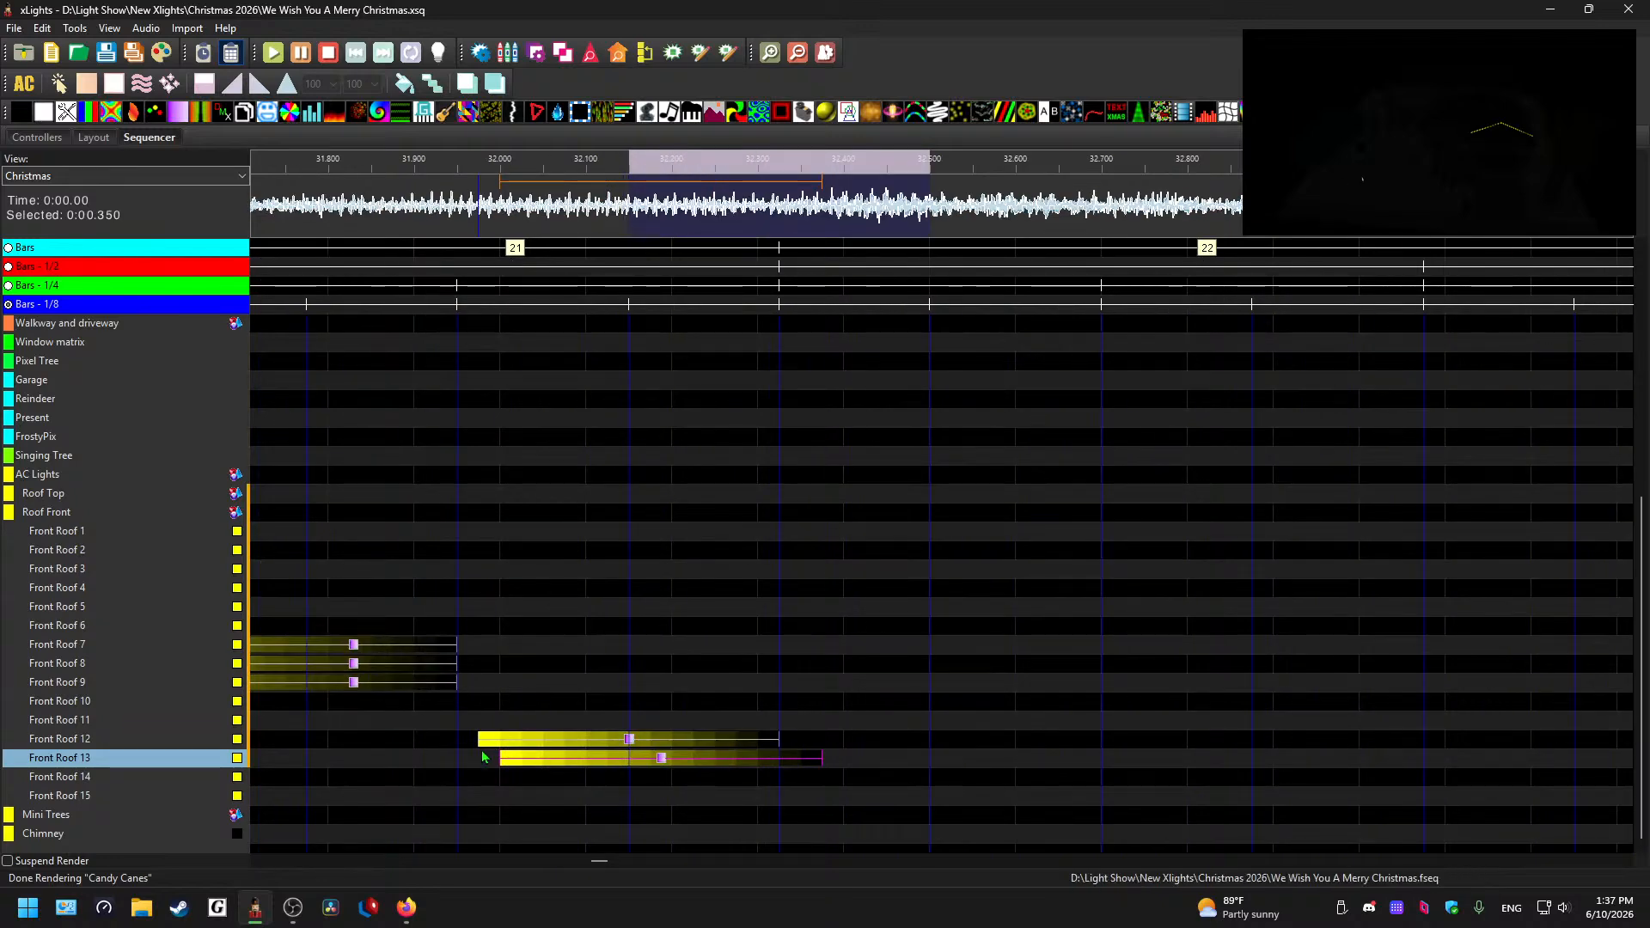
left_click_drag(479, 735, 457, 736)
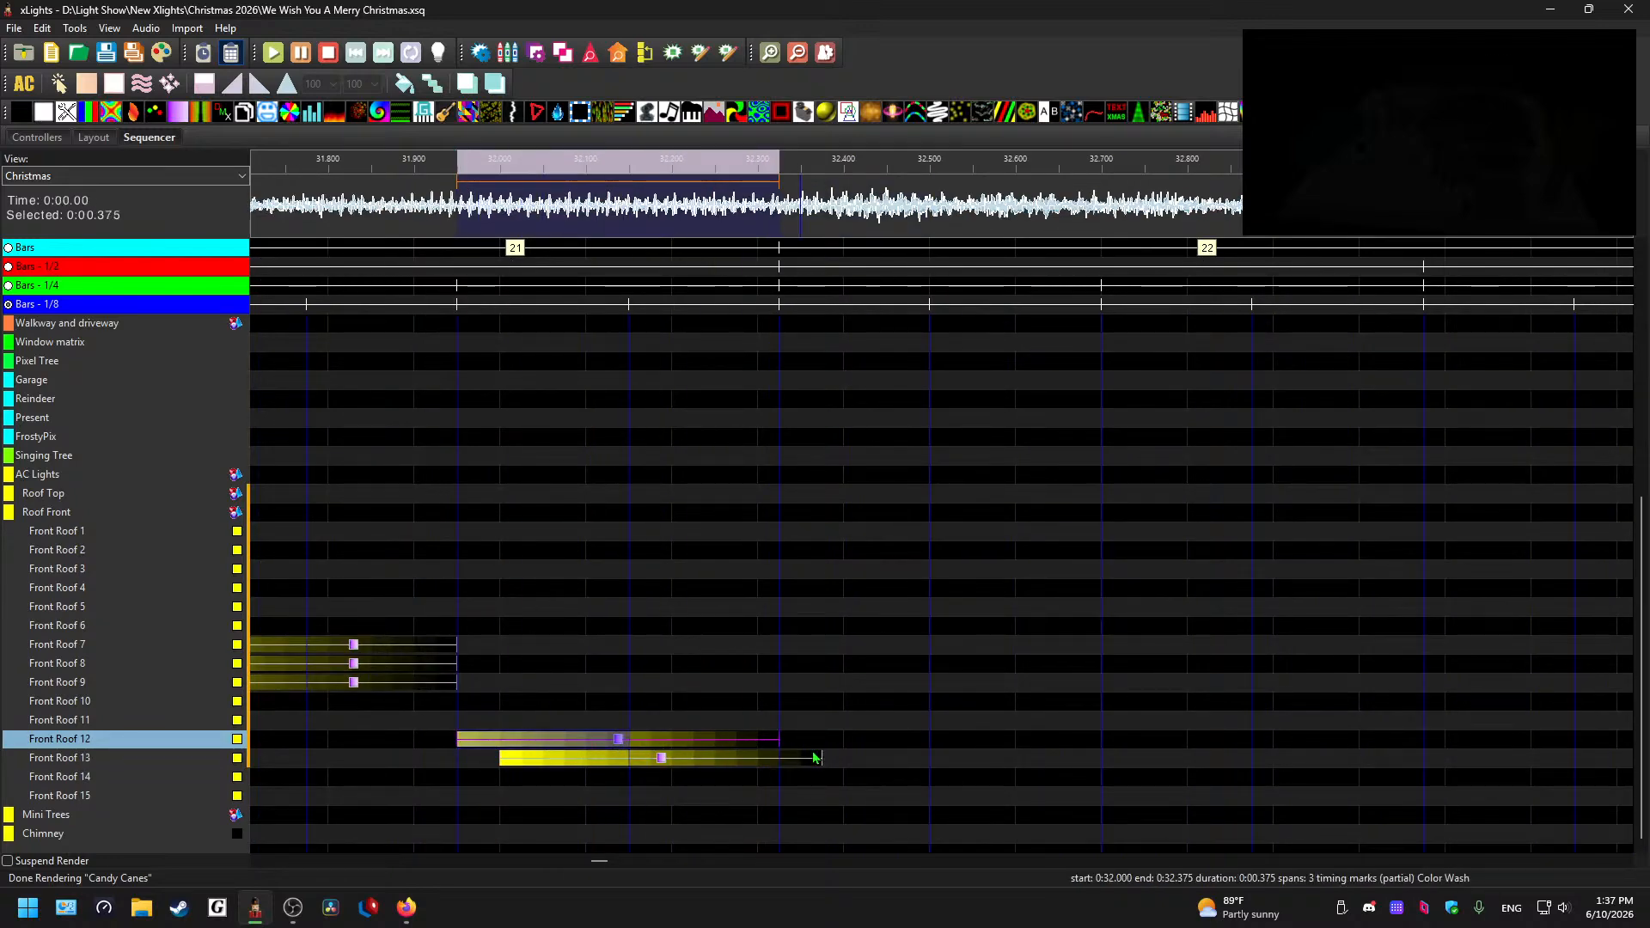
left_click(785, 206)
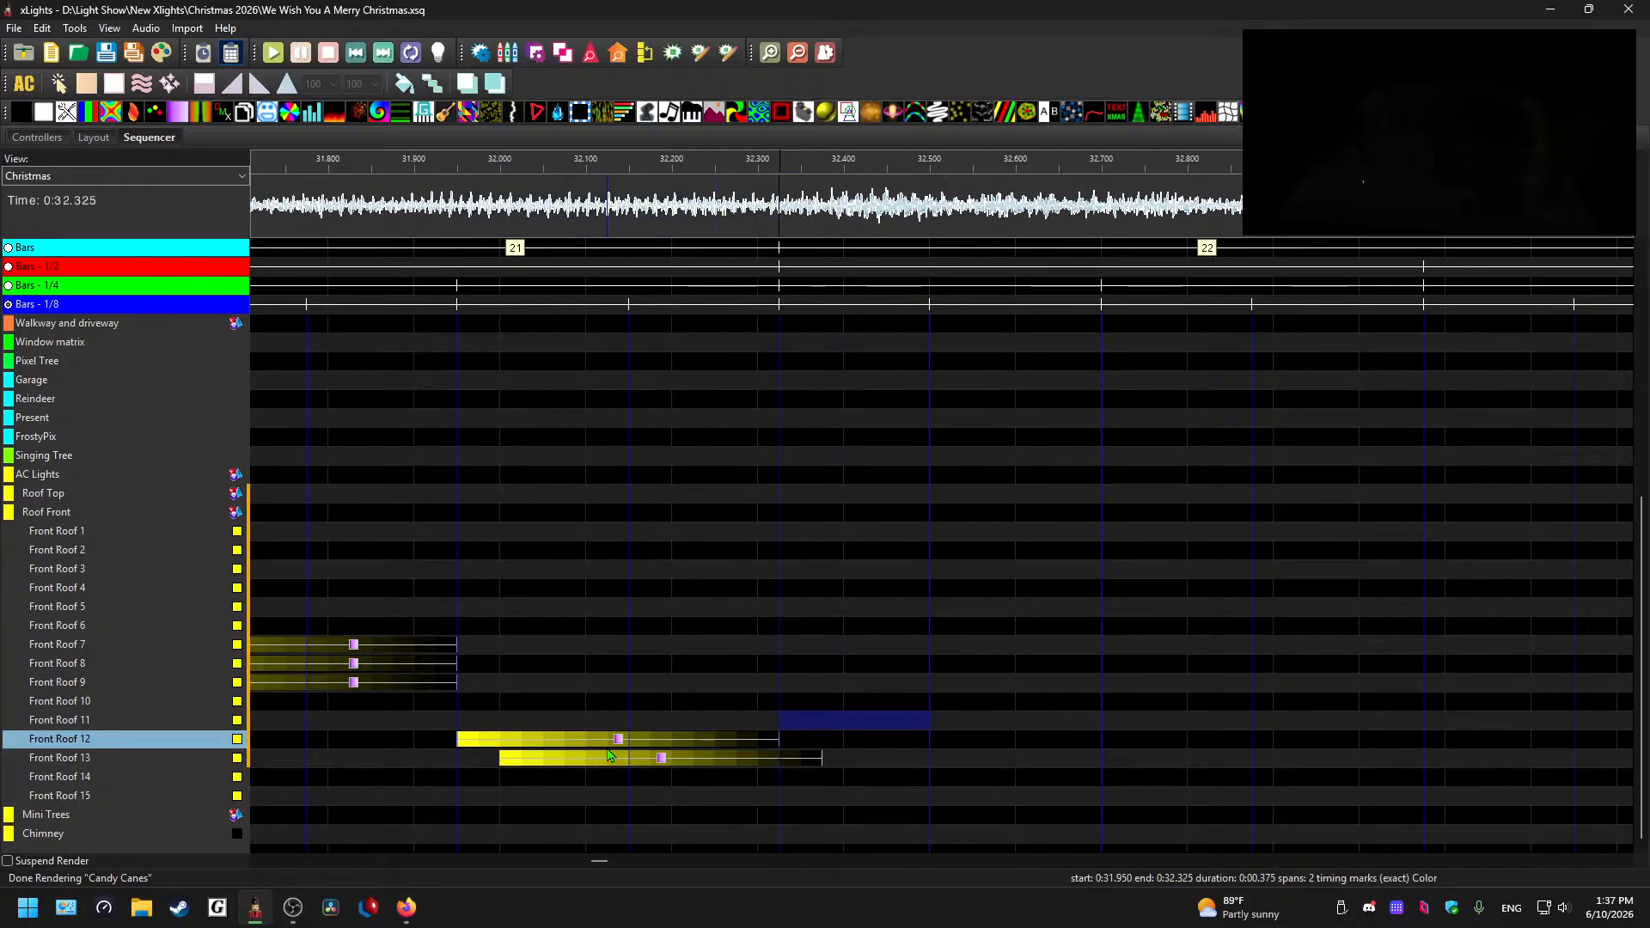
left_click(640, 745)
left_click_drag(640, 756, 604, 762)
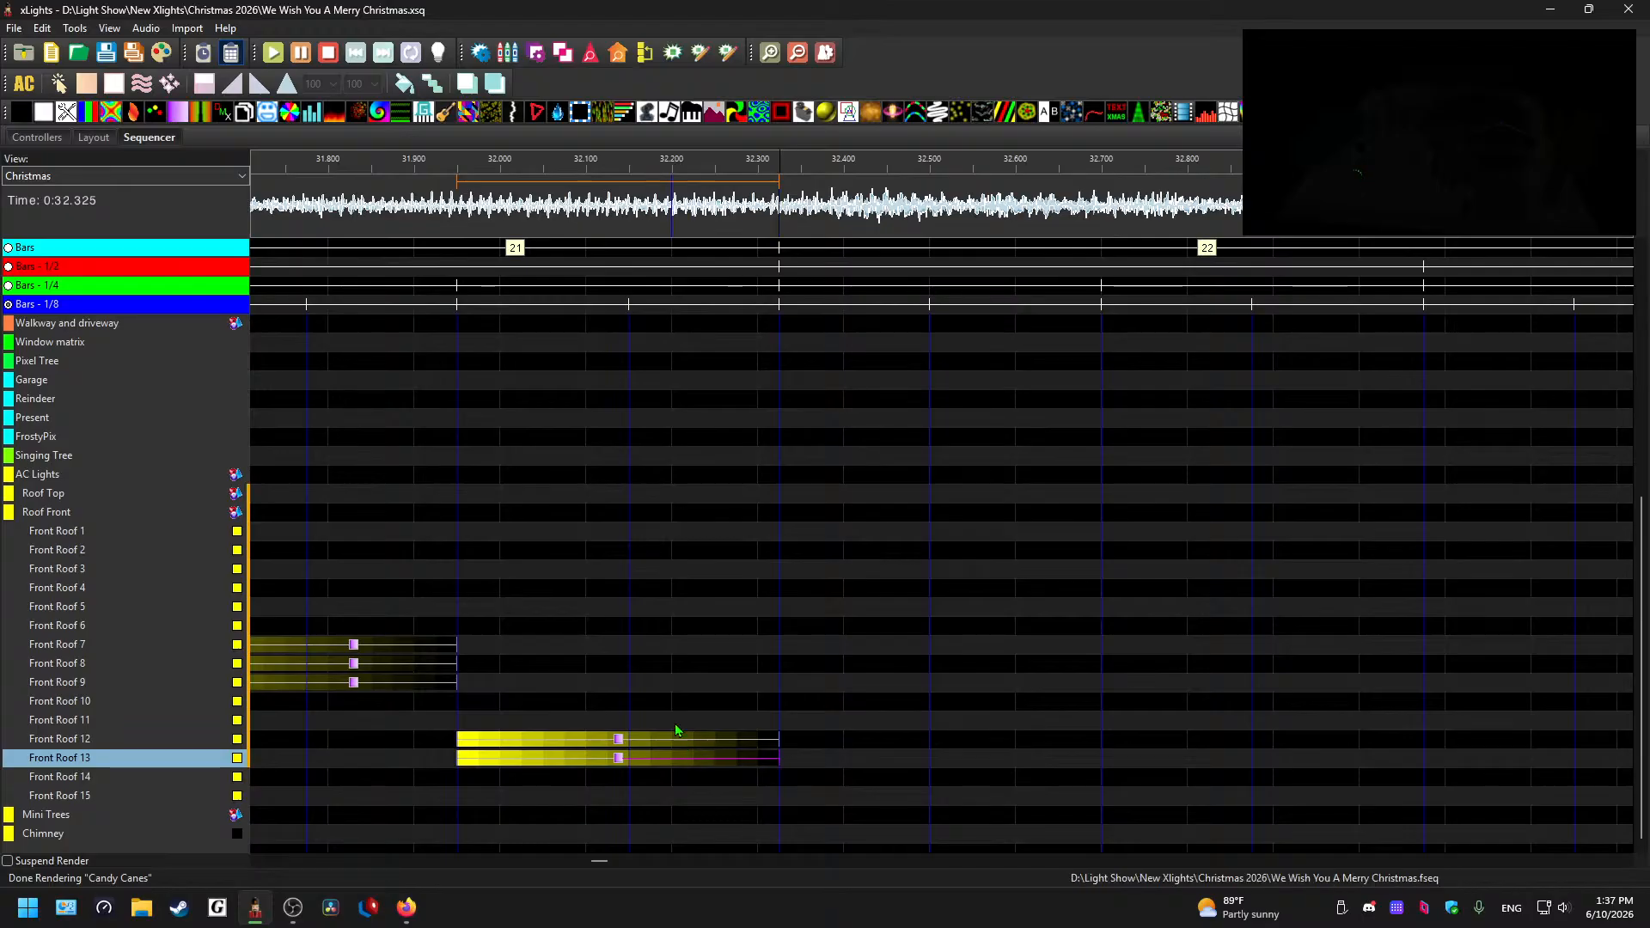
- Copy the Front Roof 12 and 13 pair onto Front Roof 14 and 15 at 32.325 s and onto Front Roof 12 and 13 at 32.700 s
left_click_drag(521, 716, 512, 759)
key("ctrl+c")
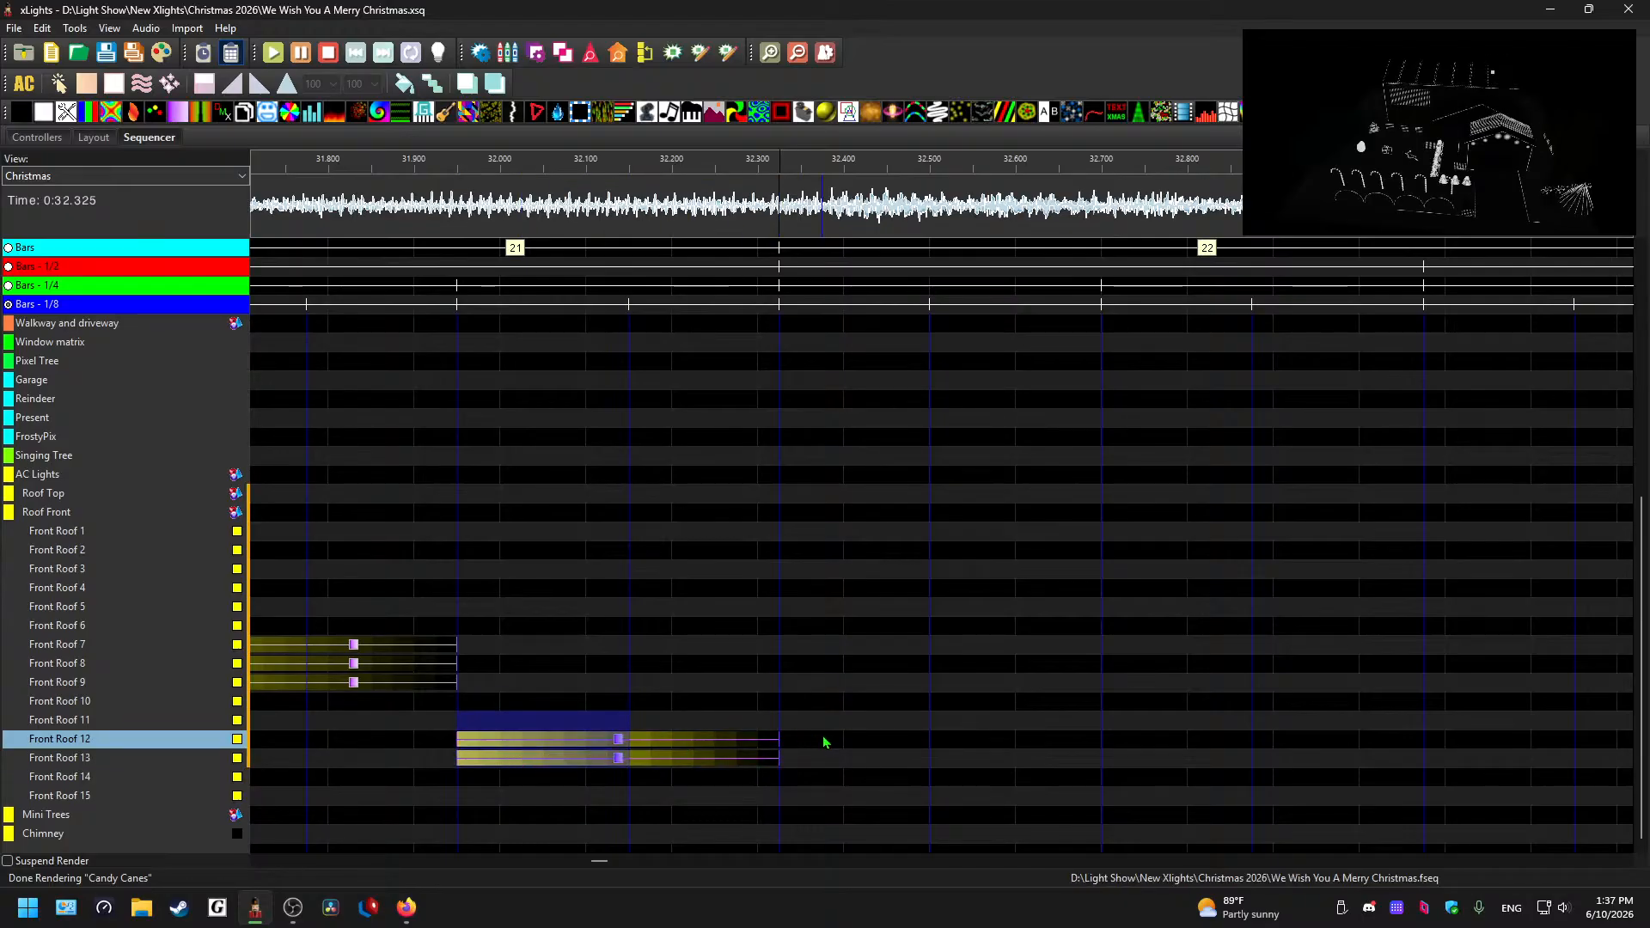
left_click(828, 776)
key("ctrl+v")
key("ctrl+z")
left_click(819, 759)
key("ctrl+v")
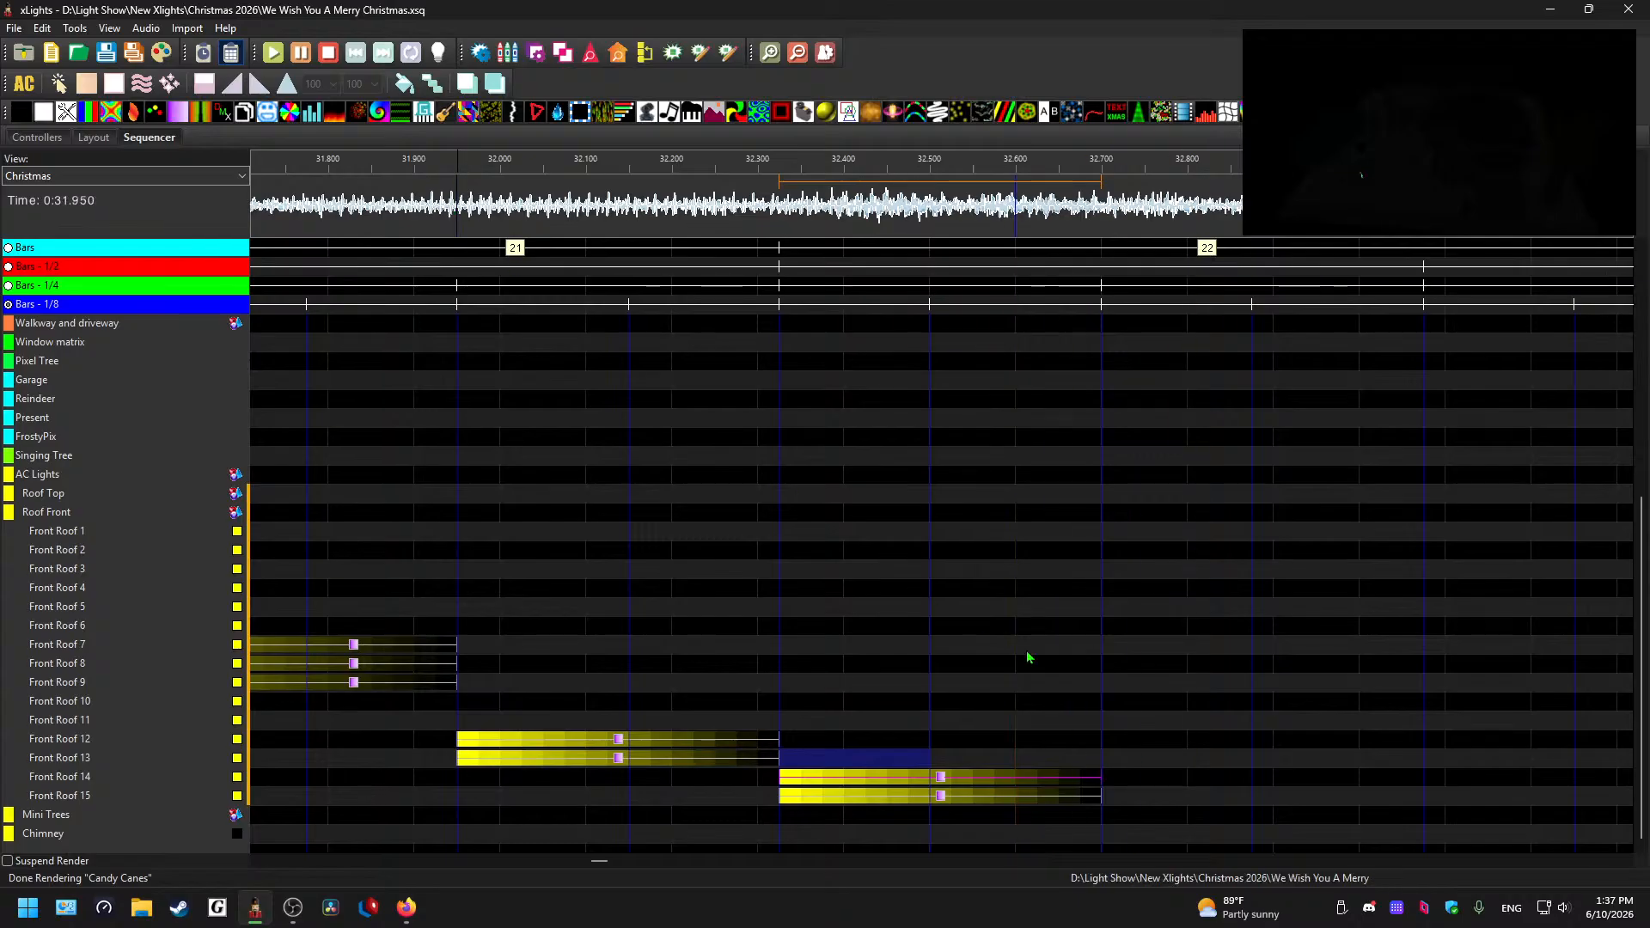
left_click(1125, 725)
key("ctrl+v")
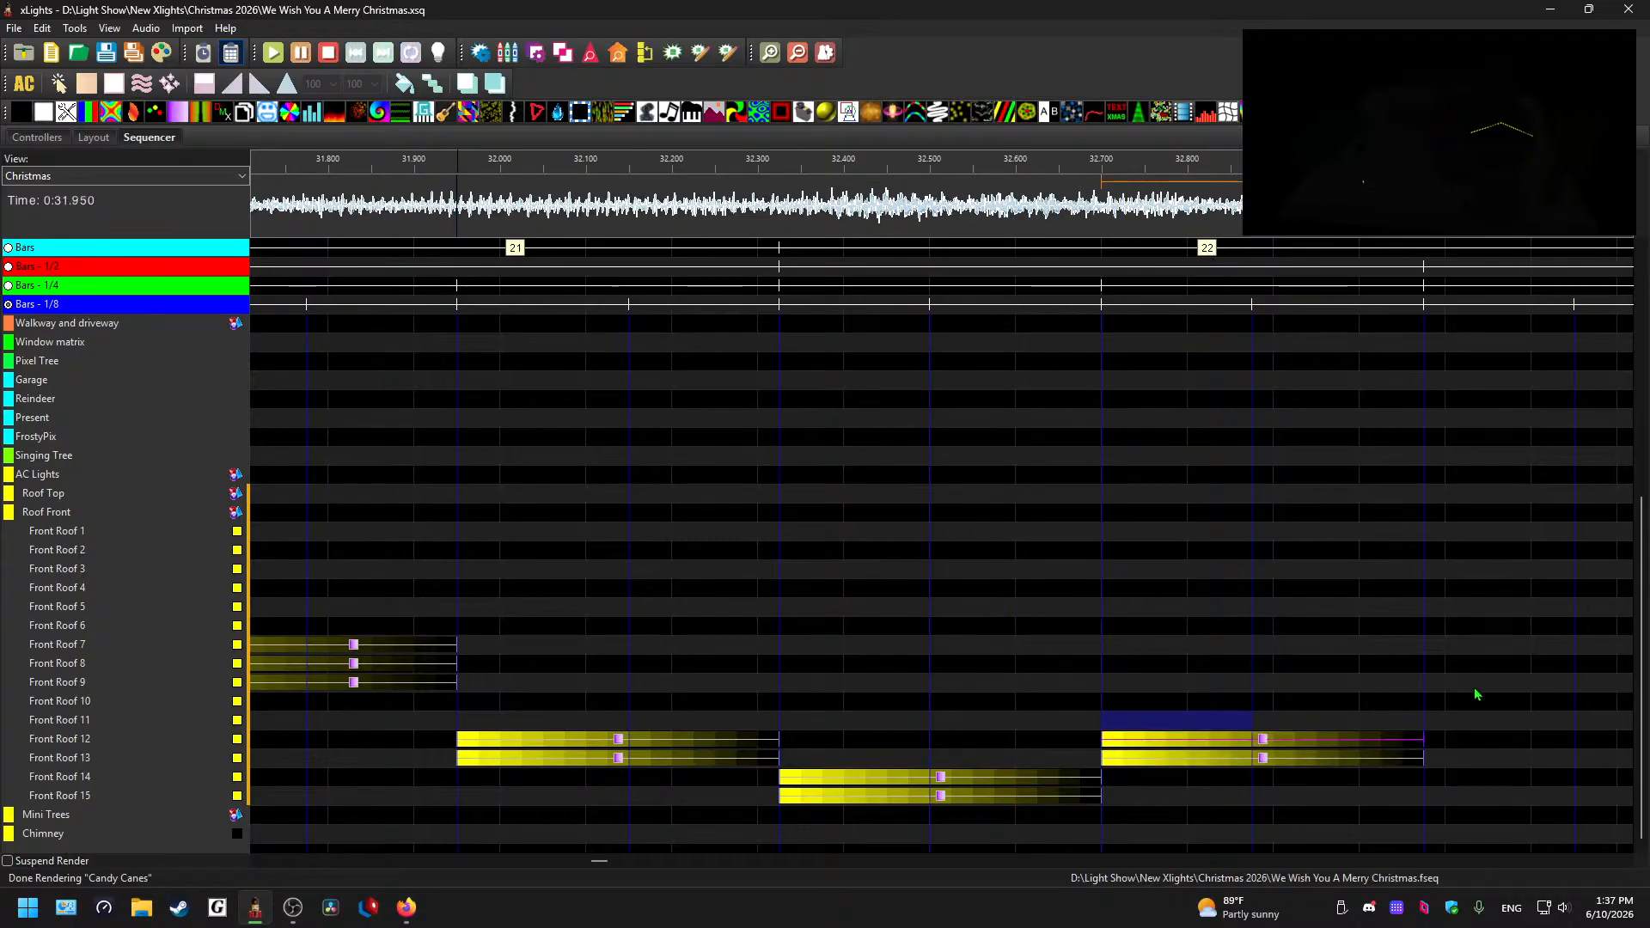
- Paste the effect pair onto Front Roof 10 and 11 at 33.075 s and play back the run from 31.925 s
left_click(1446, 703)
key("ctrl+v")
key("ctrl+z")
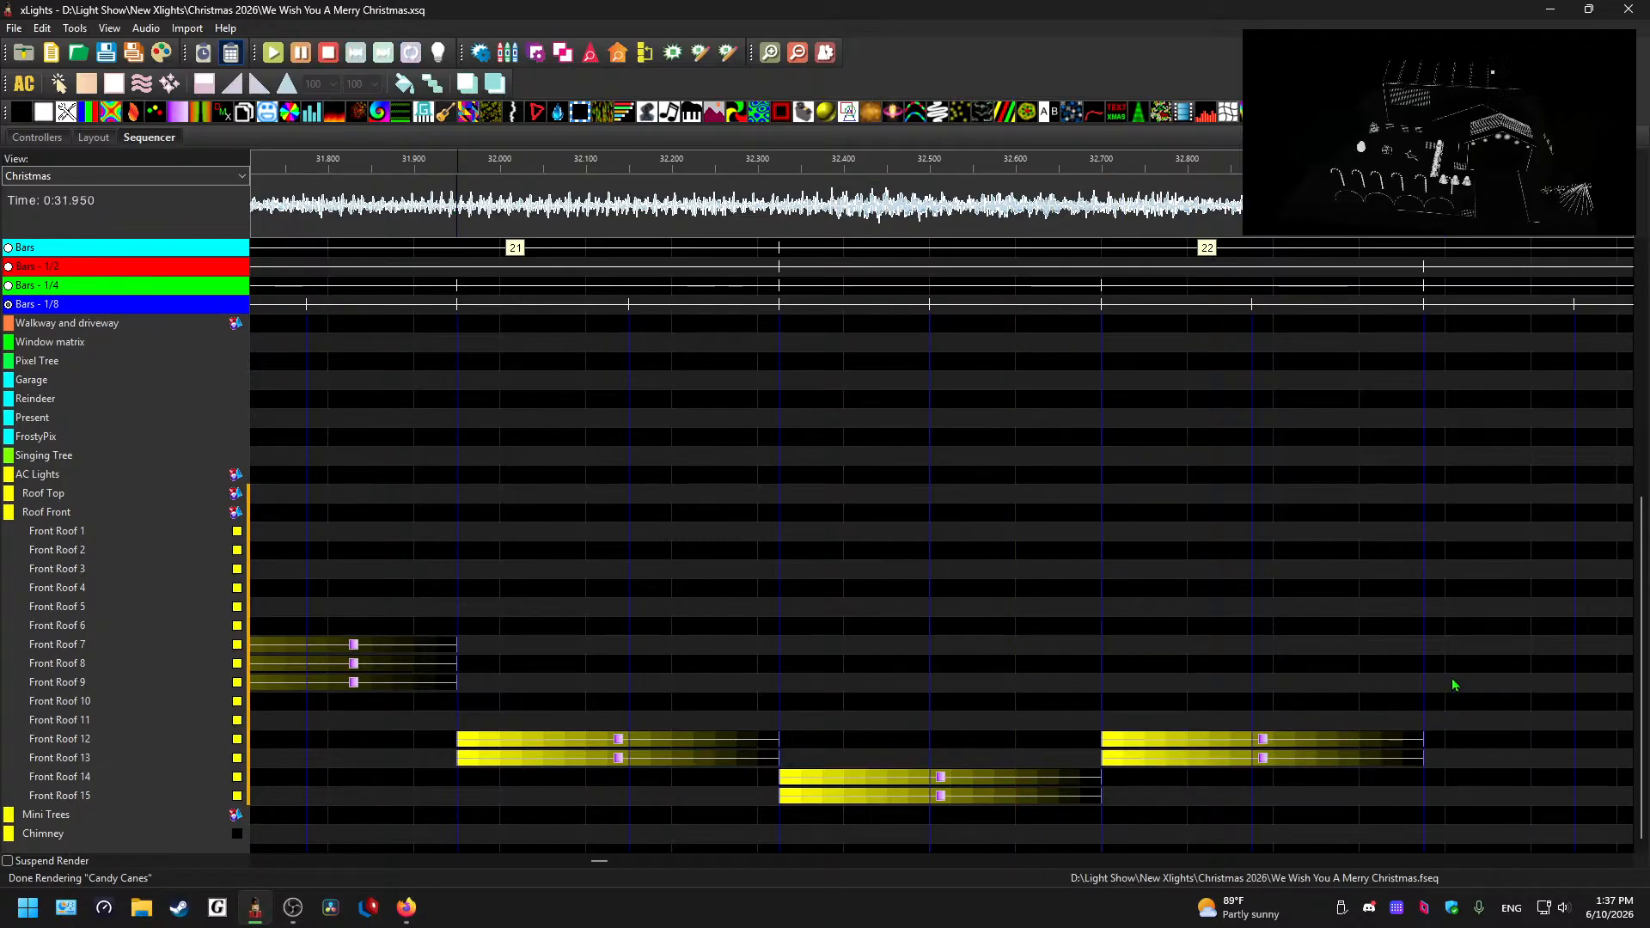
left_click(1456, 683)
key("ctrl+v")
scroll(854, 663, "down", 3)
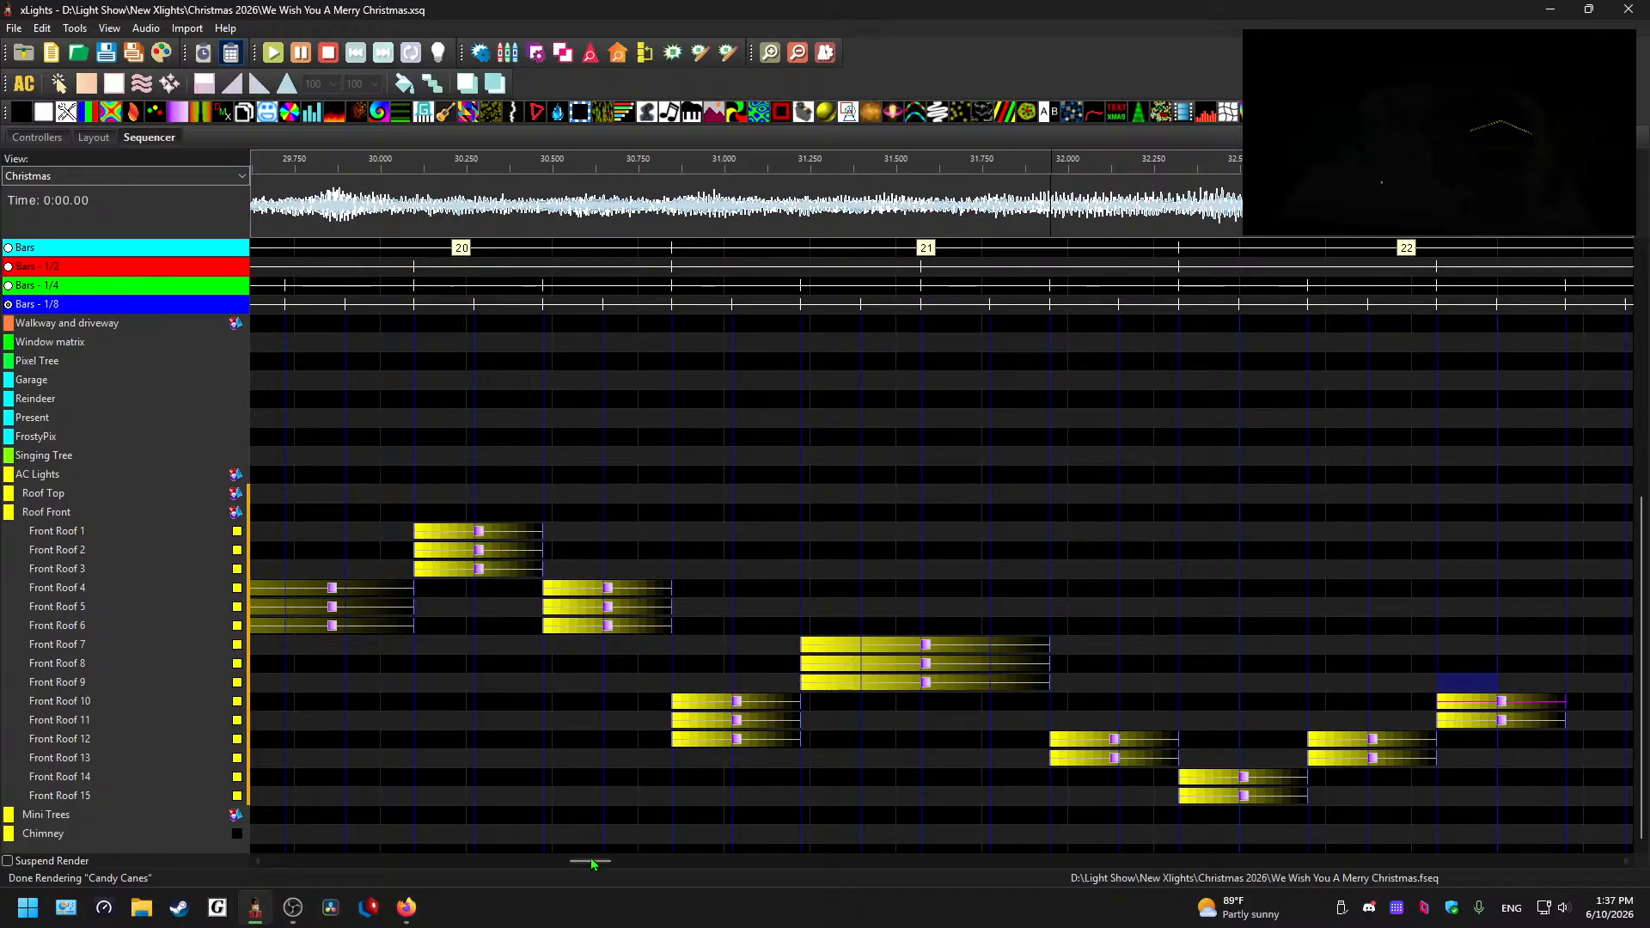
left_click_drag(593, 862, 612, 866)
left_click(408, 208)
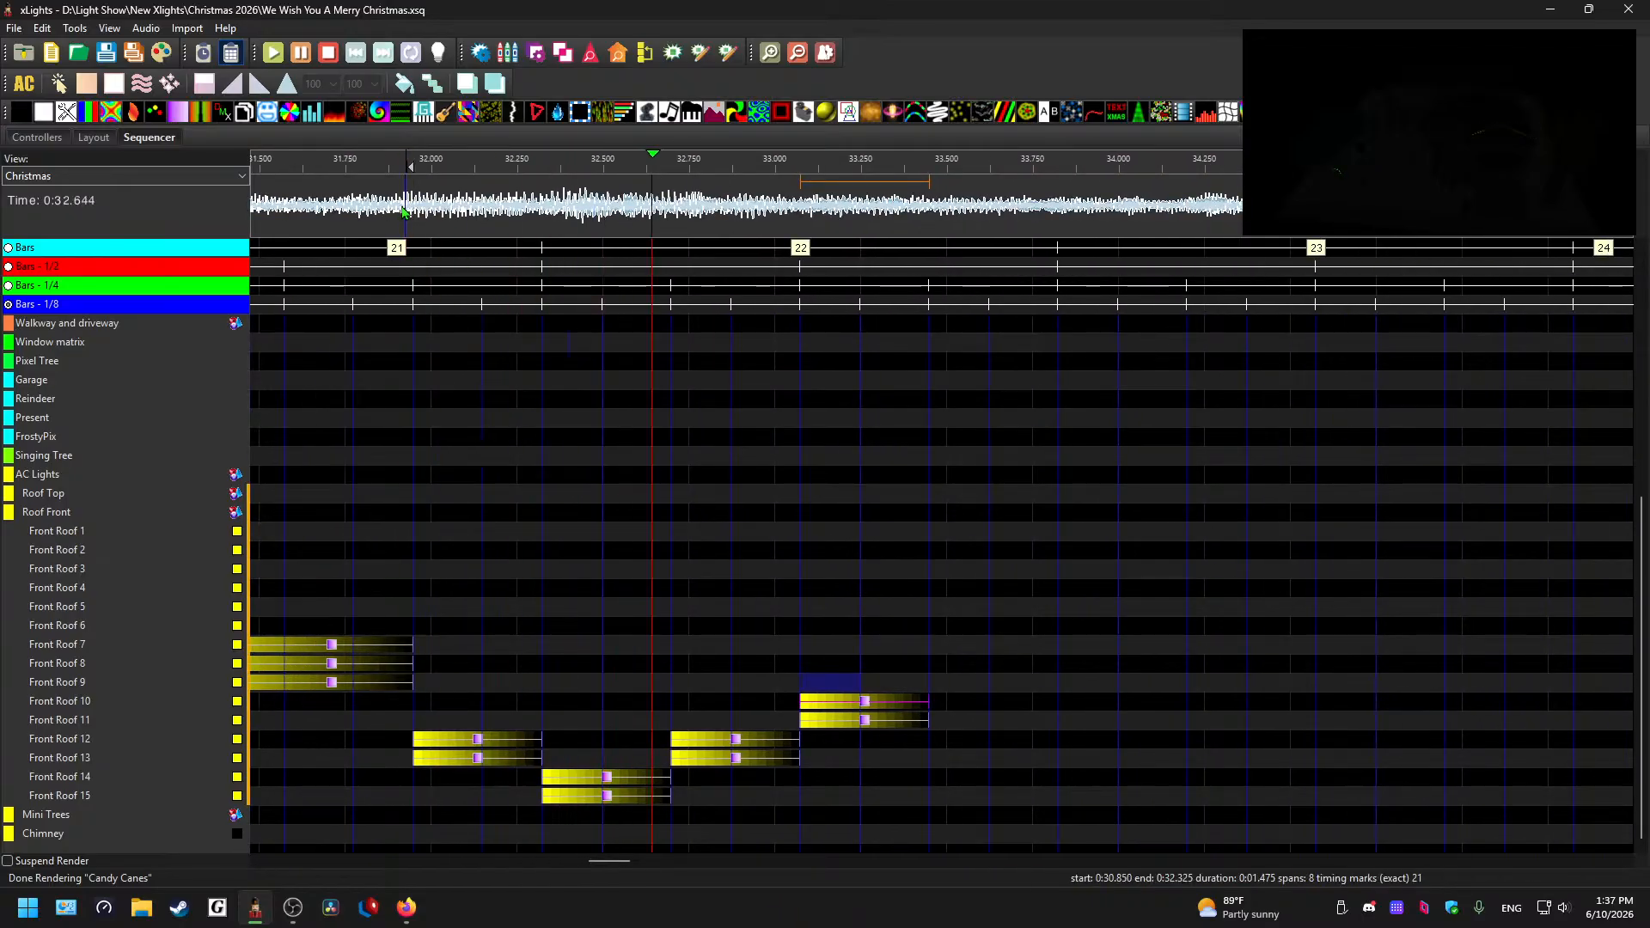
- Paste the pair onto Front Roof 4 and 5 at 33.450 s and Front Roof 10 and 11 at 33.825 s, replaying from 33.250 s
left_click(955, 569)
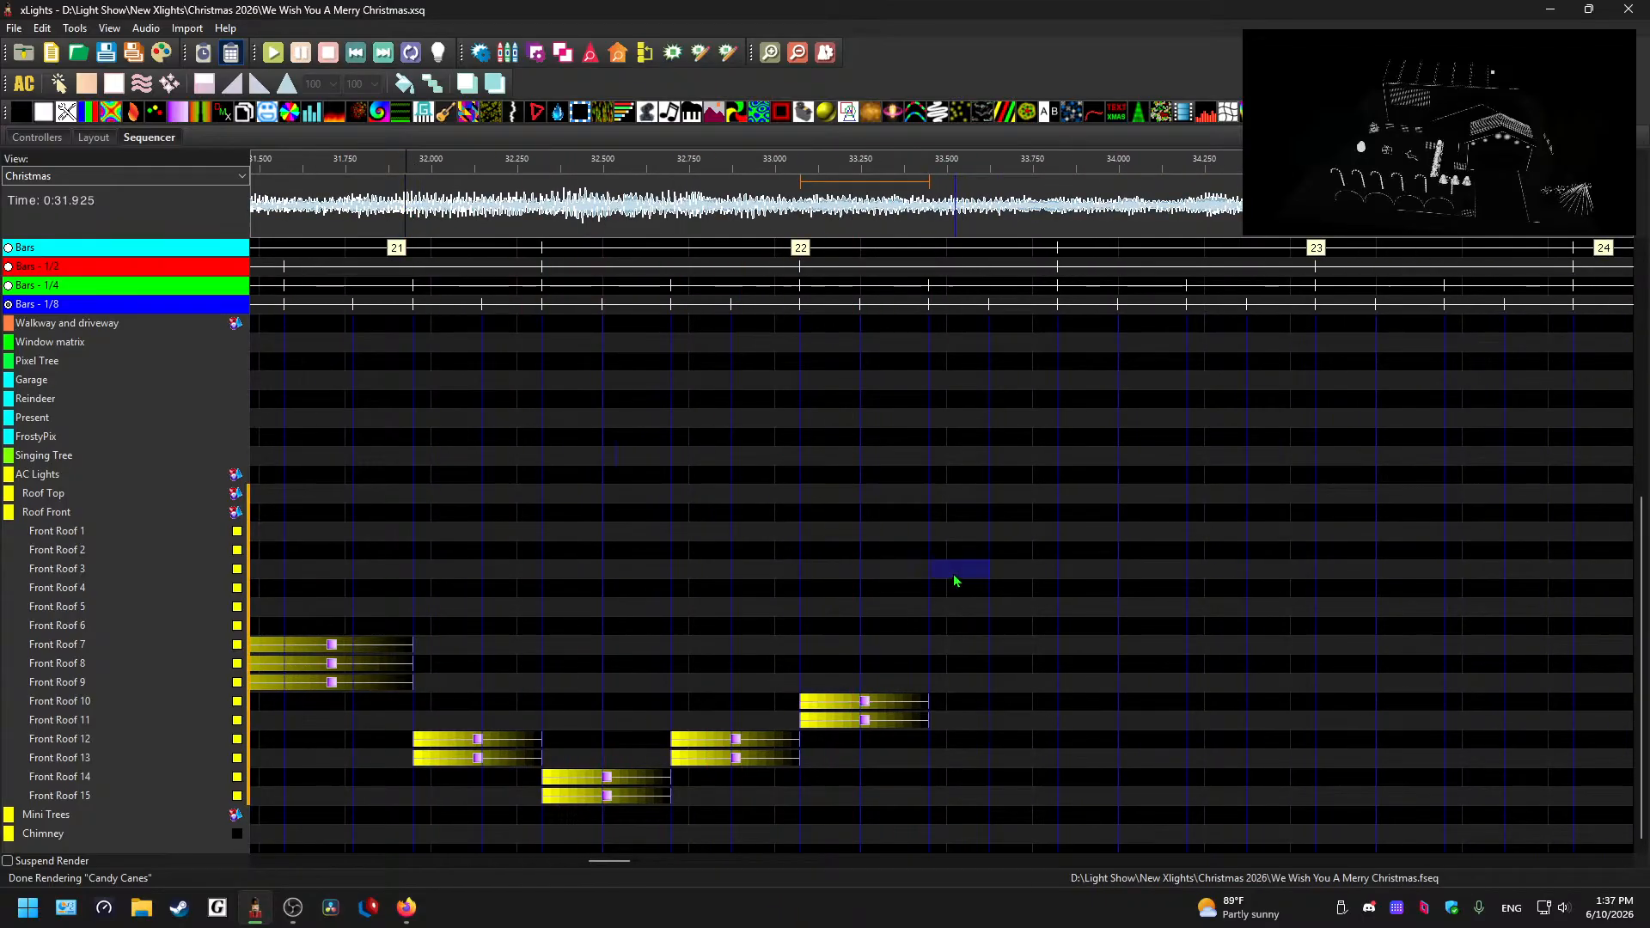
key("ctrl+v")
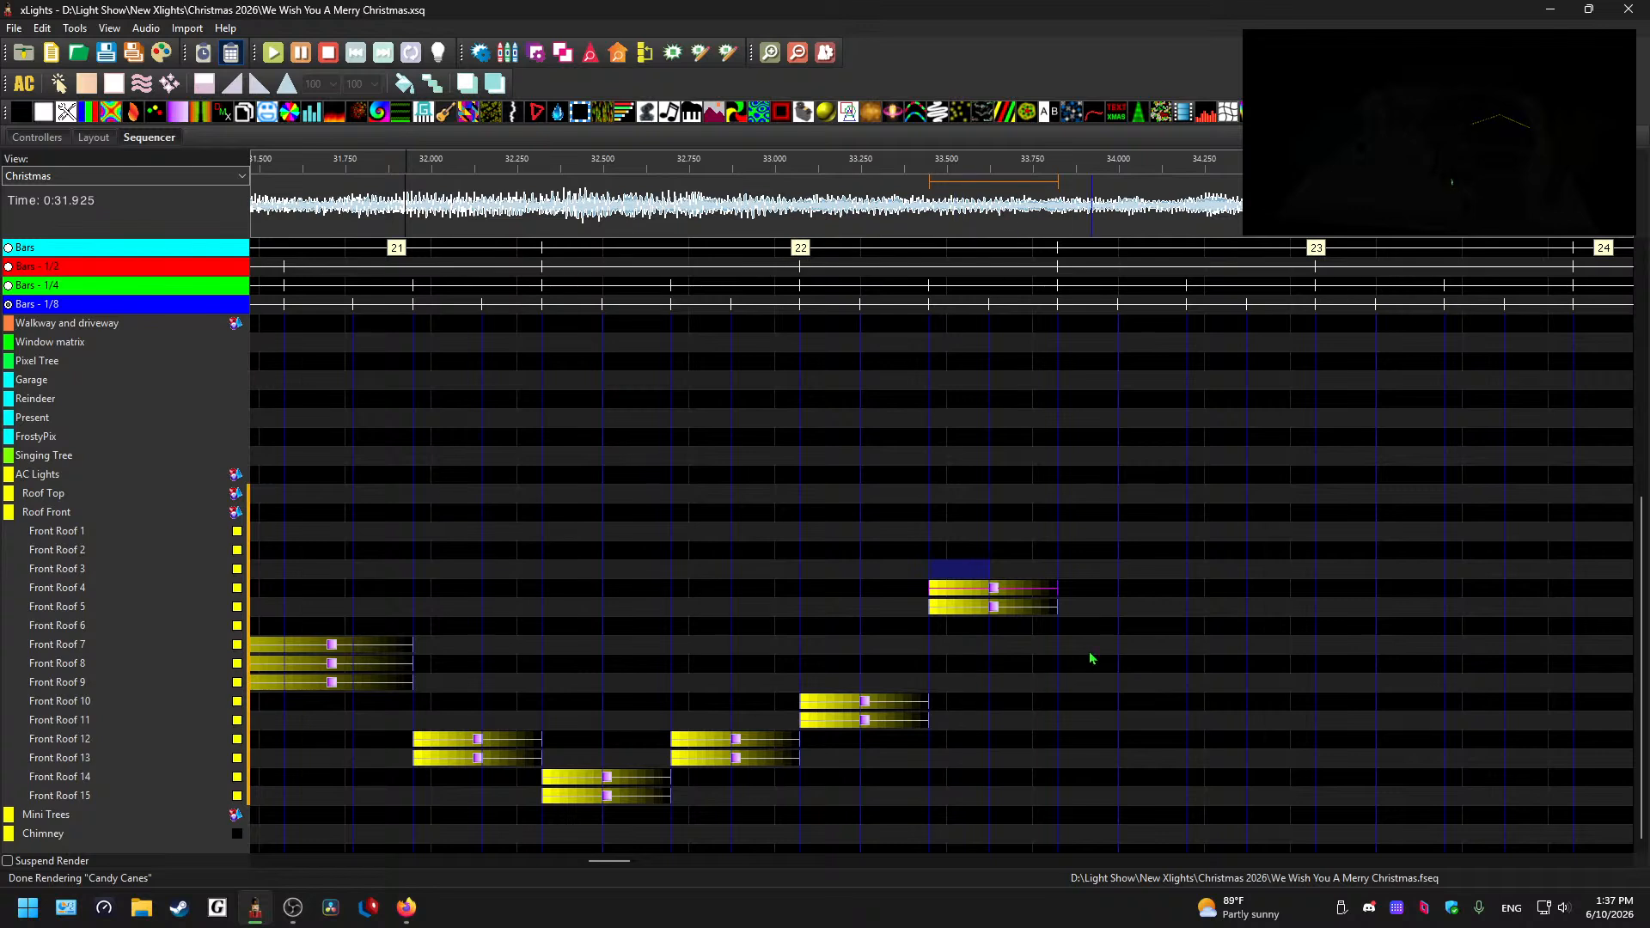
left_click(1073, 702)
key("ctrl+v")
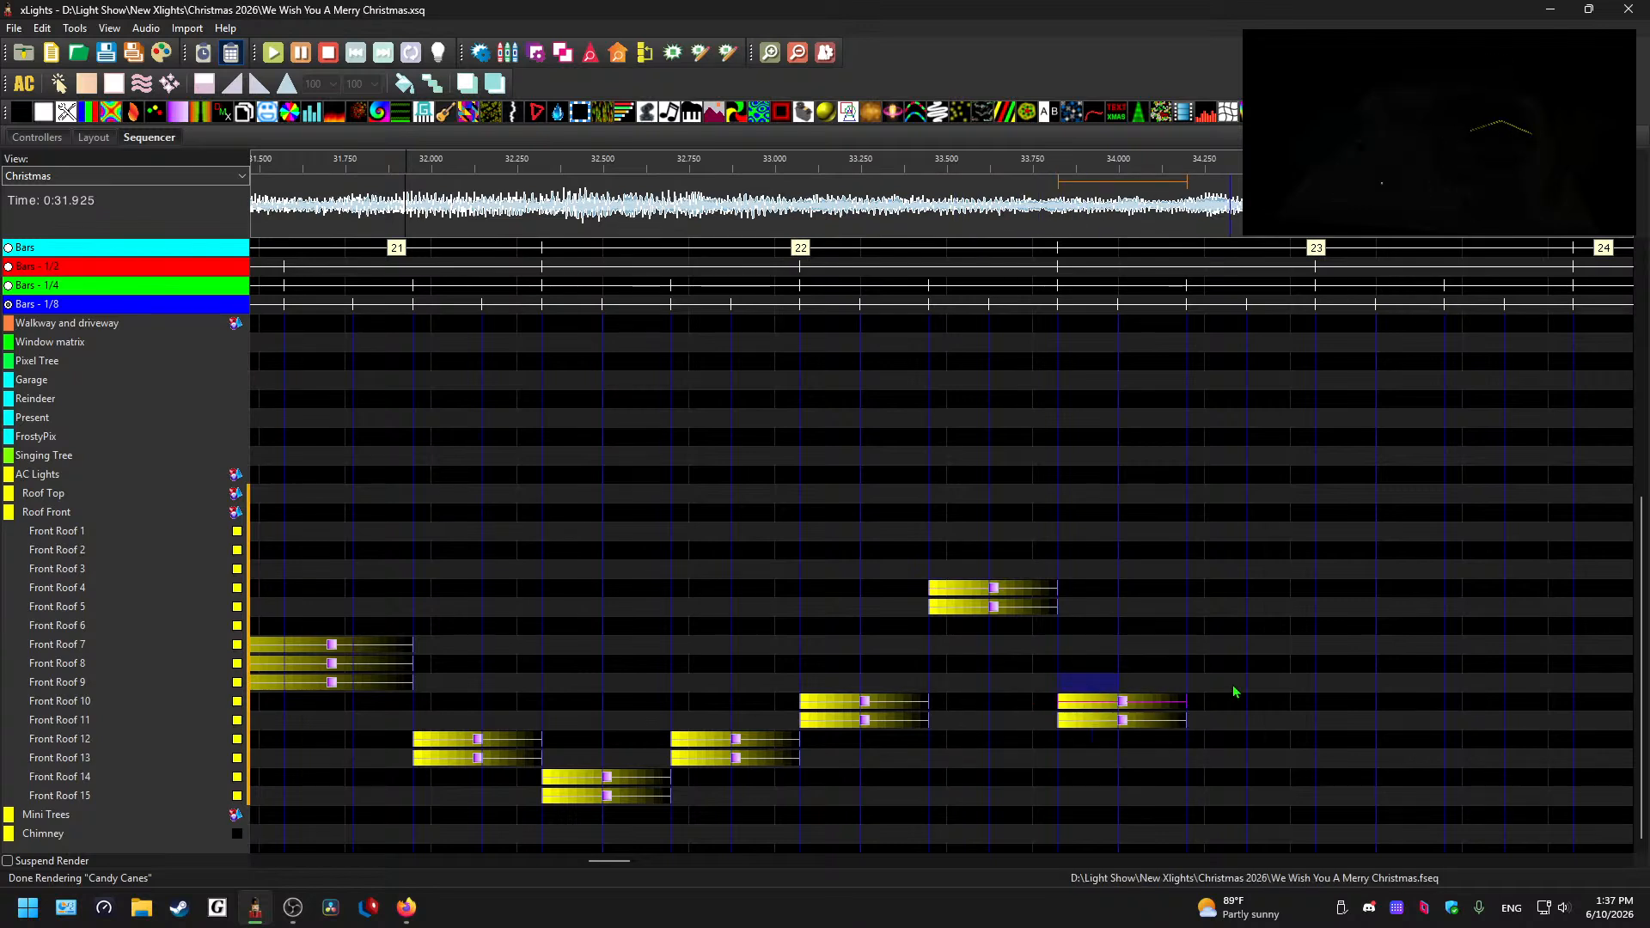
left_click(863, 215)
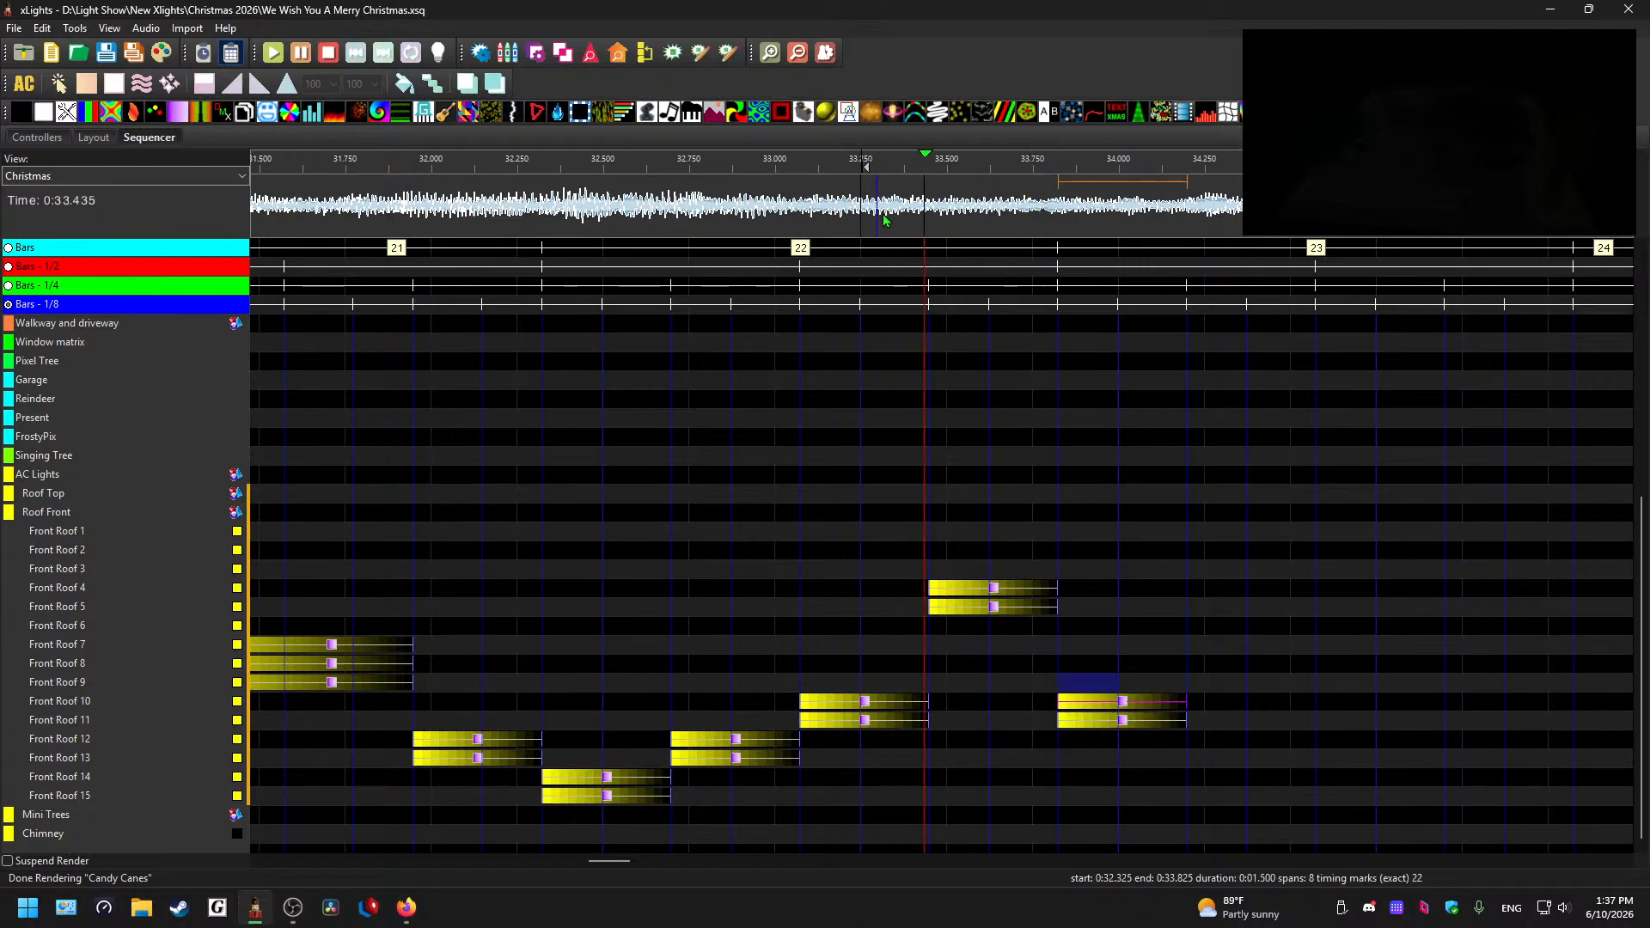
key("space")
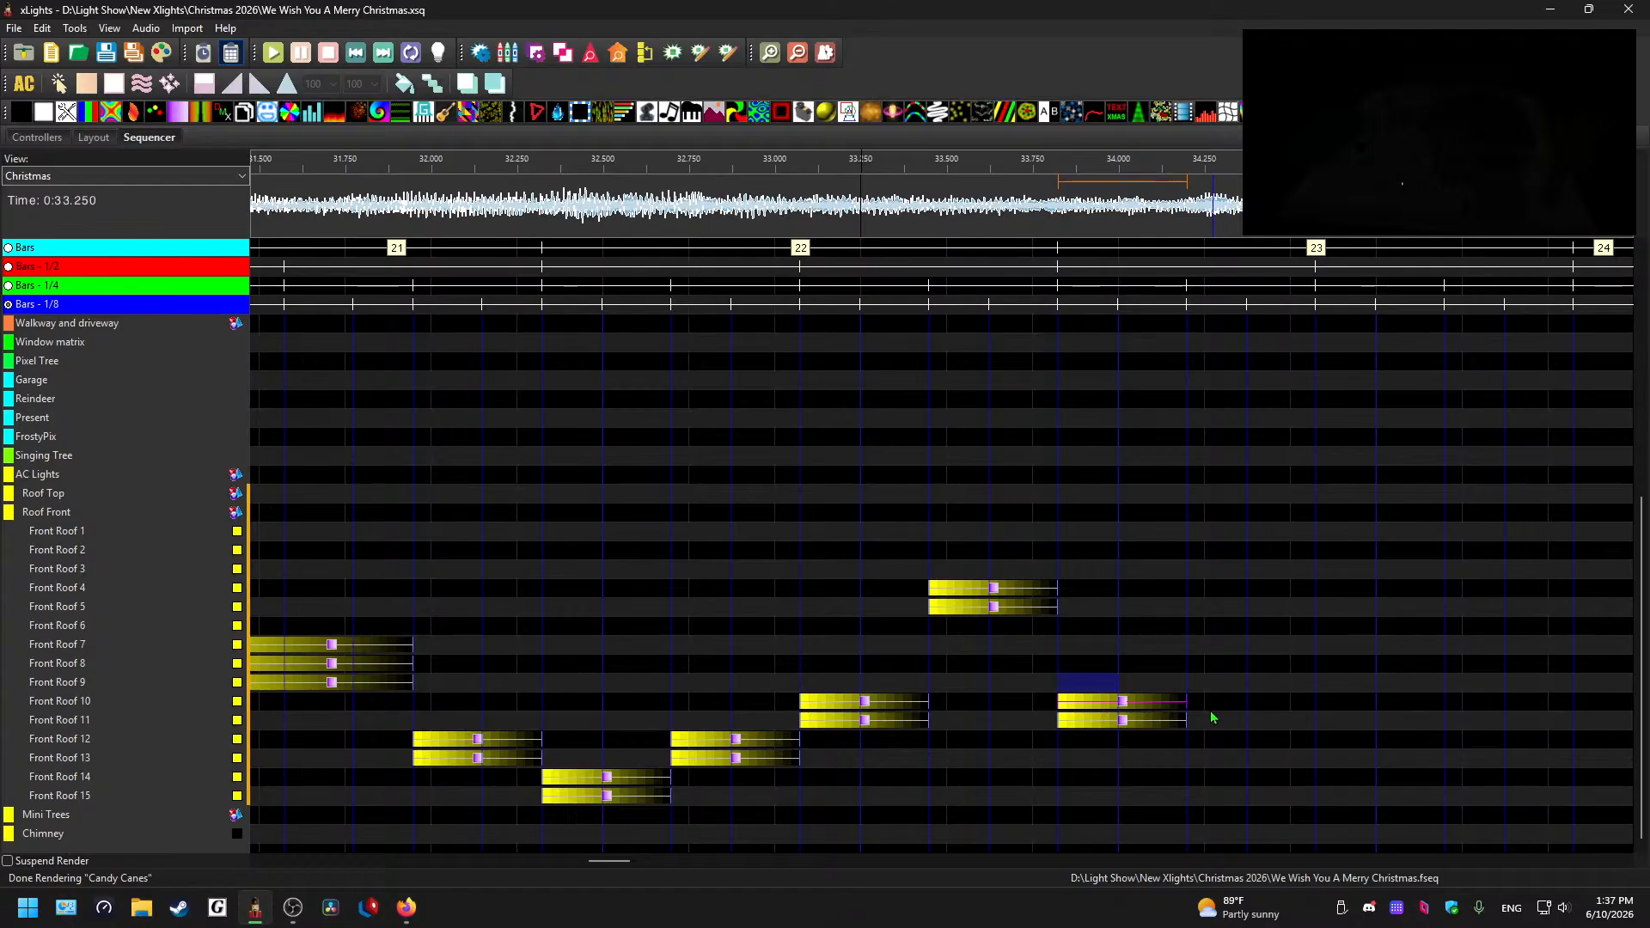
- Paste the pair onto Front Roof 10 and 11 at 34.200 s and shorten both effects to end at about 34.375 s
left_click(1224, 705)
key("ctrl+v")
key("ctrl+z")
left_click(1208, 687)
key("ctrl+v")
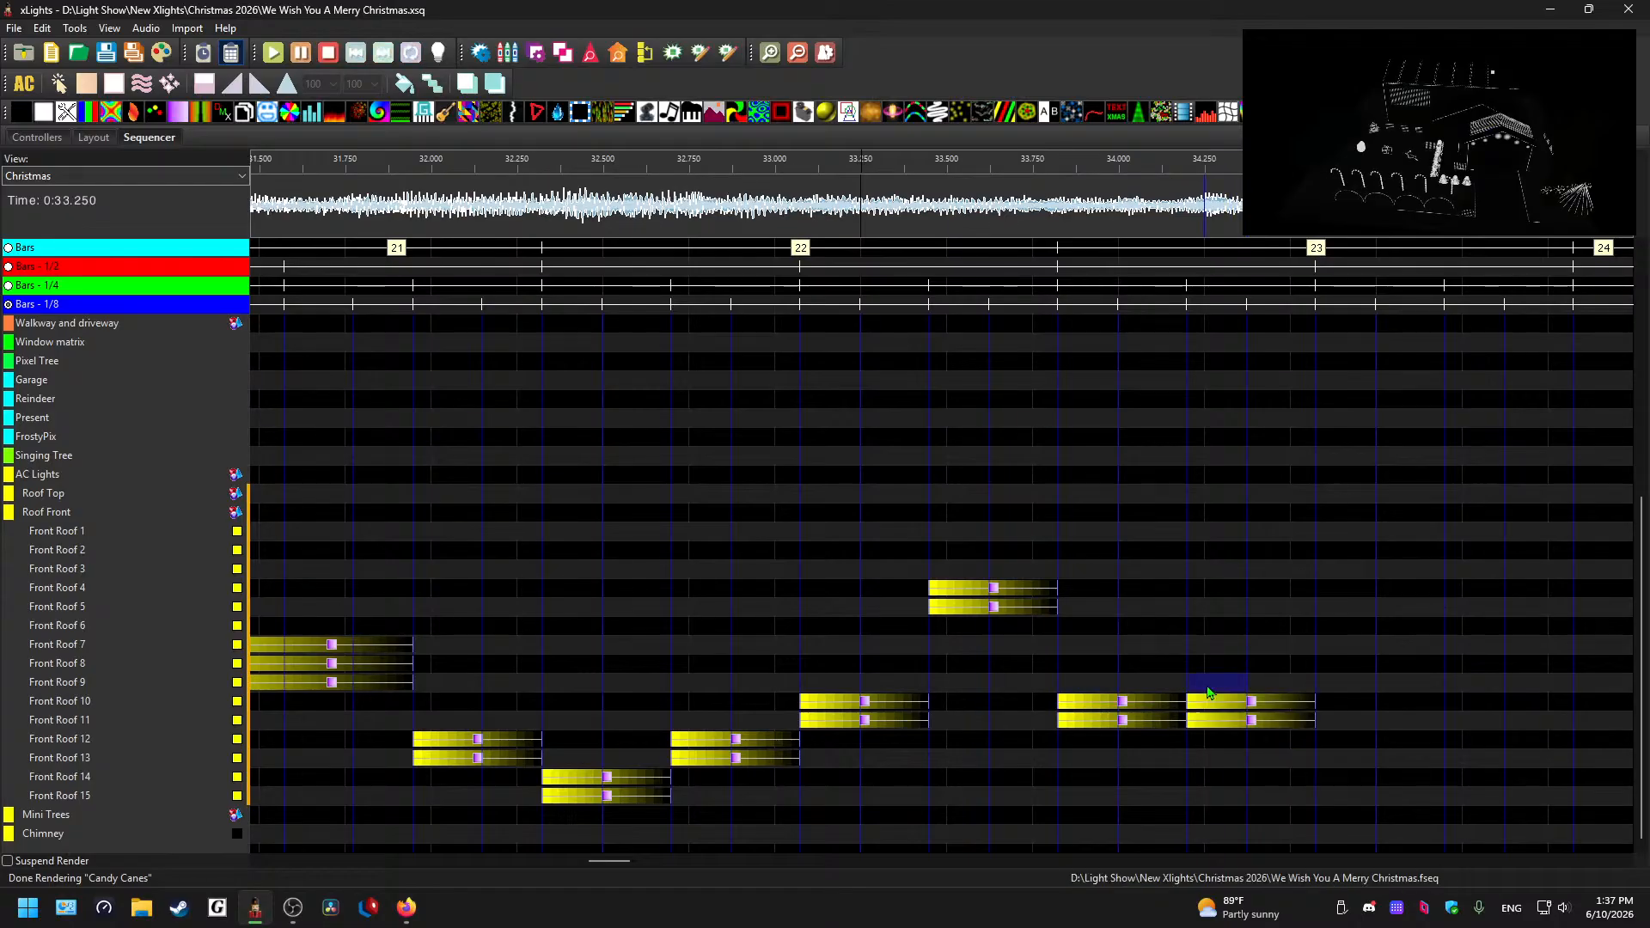
left_click(1296, 702)
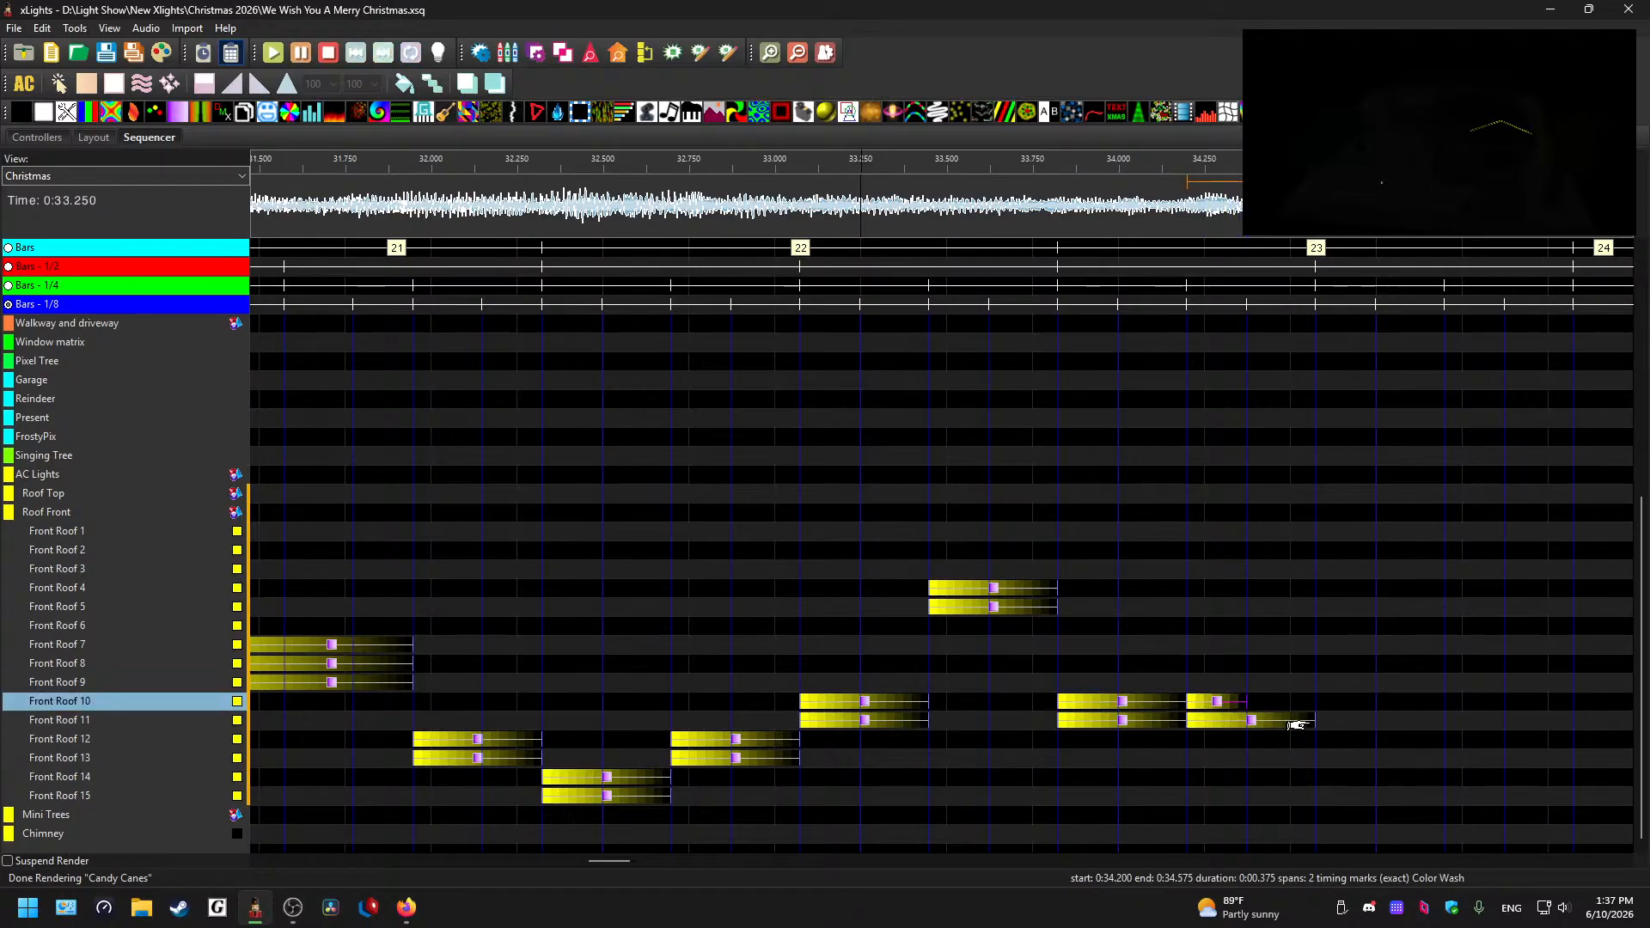
left_click_drag(1314, 720, 1246, 720)
- Copy the shortened Front Roof 10 and 11 pair into the slot ending at 34.575 s and replay from 33.775 s
left_click(1224, 703)
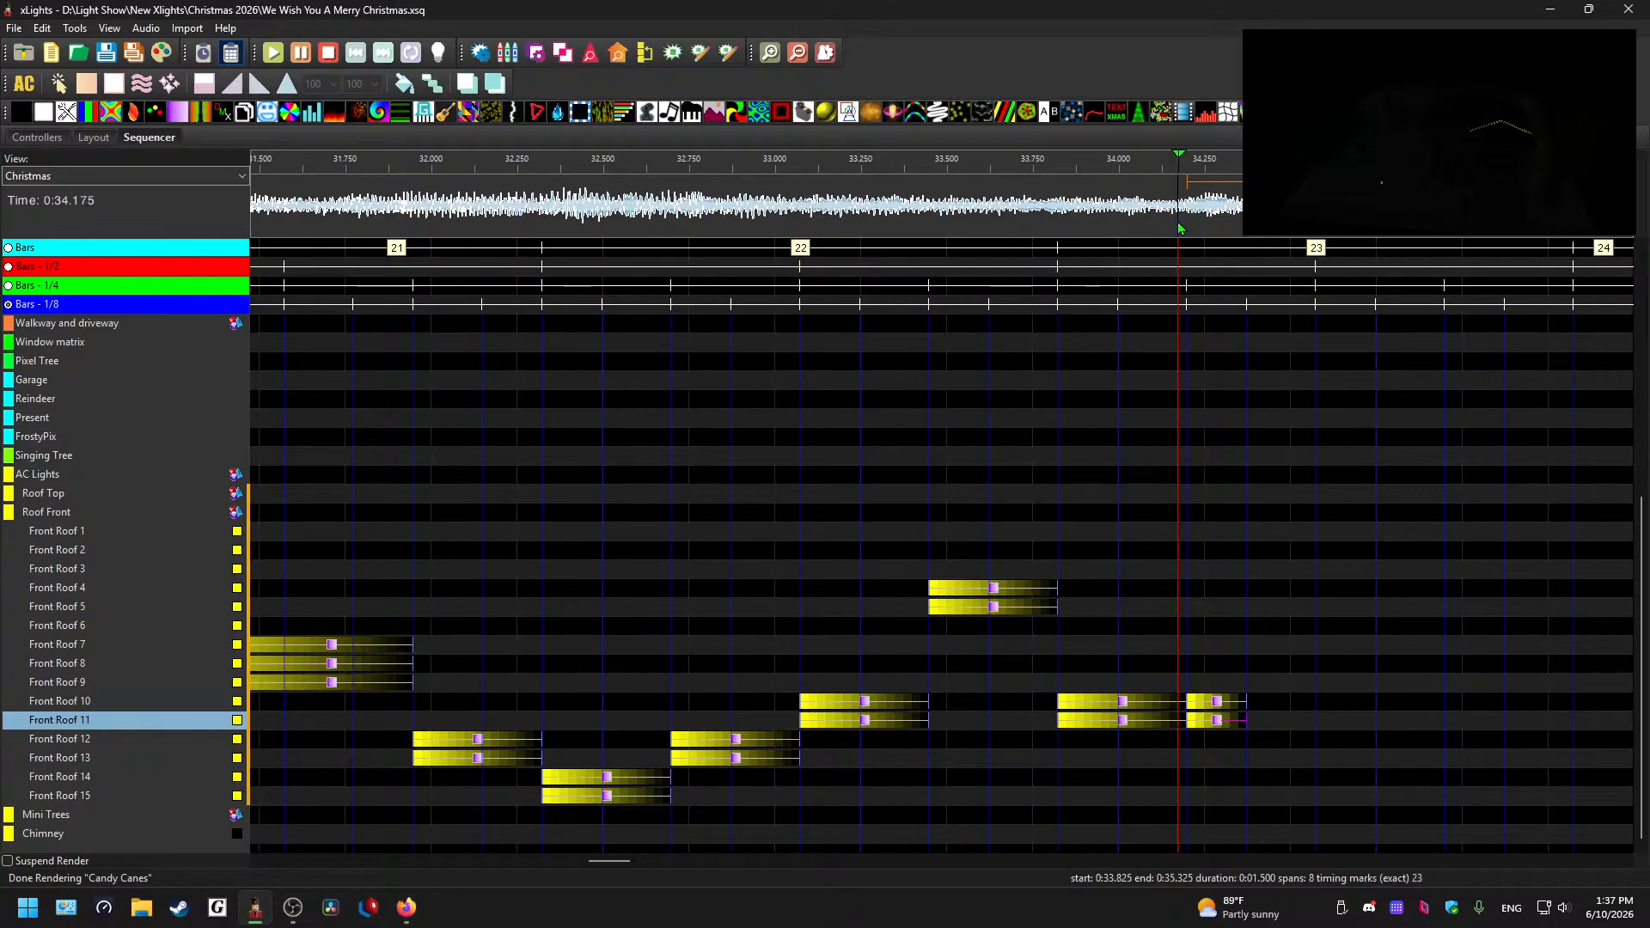
left_click_drag(1257, 721, 1262, 693)
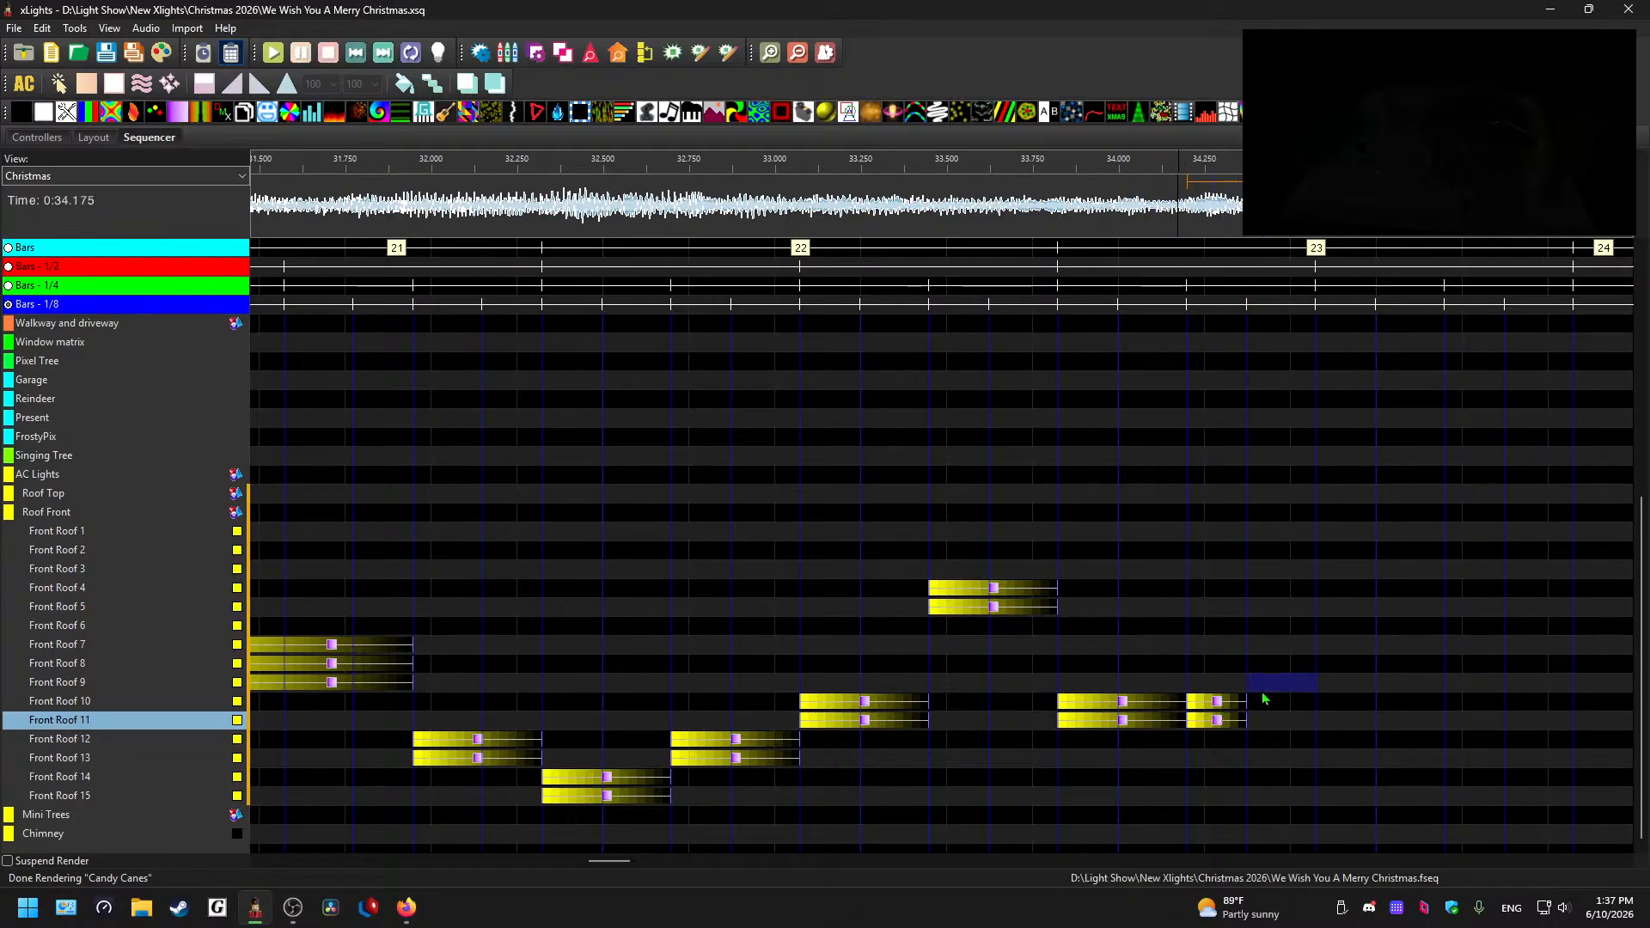
key("ctrl+v")
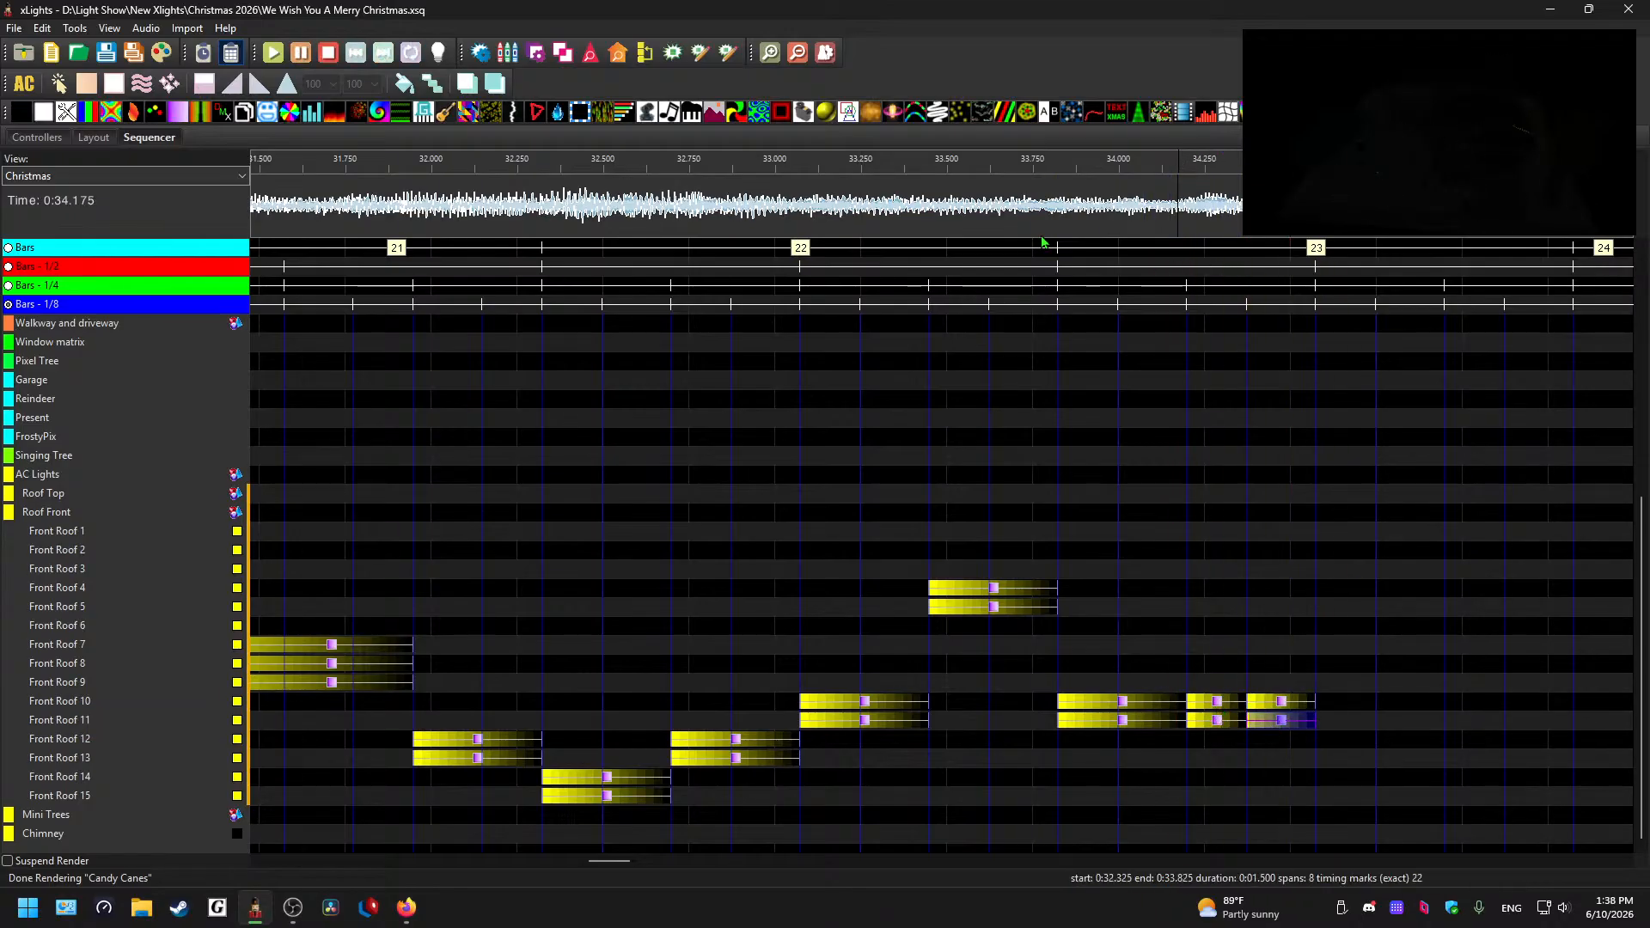
key("space")
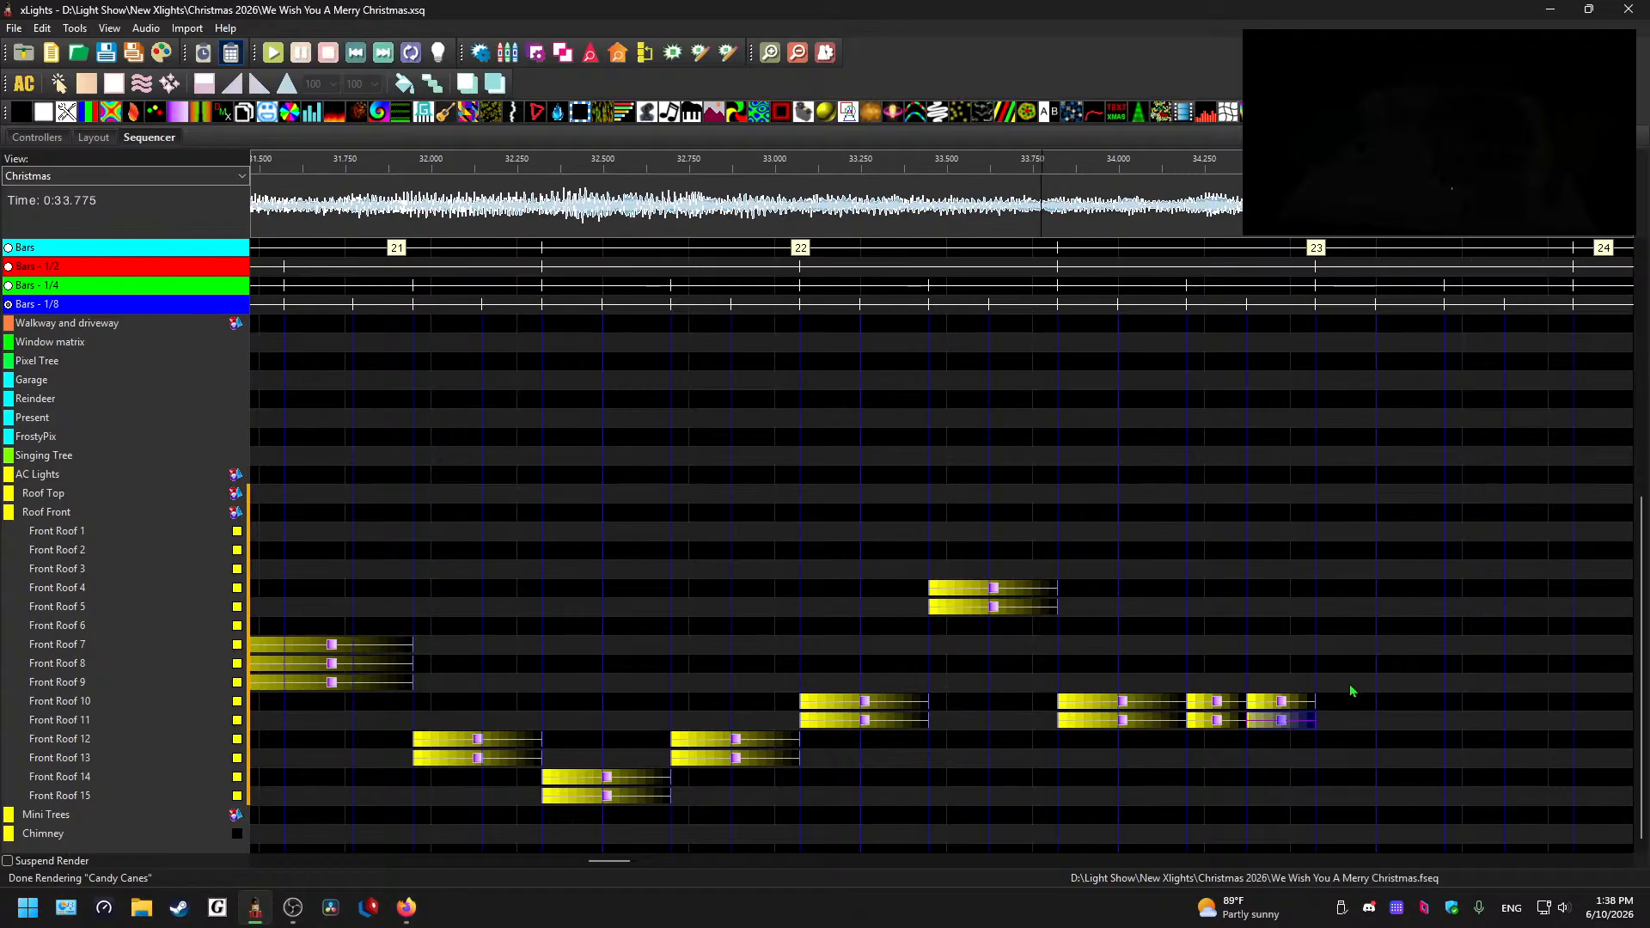
left_click(1128, 706)
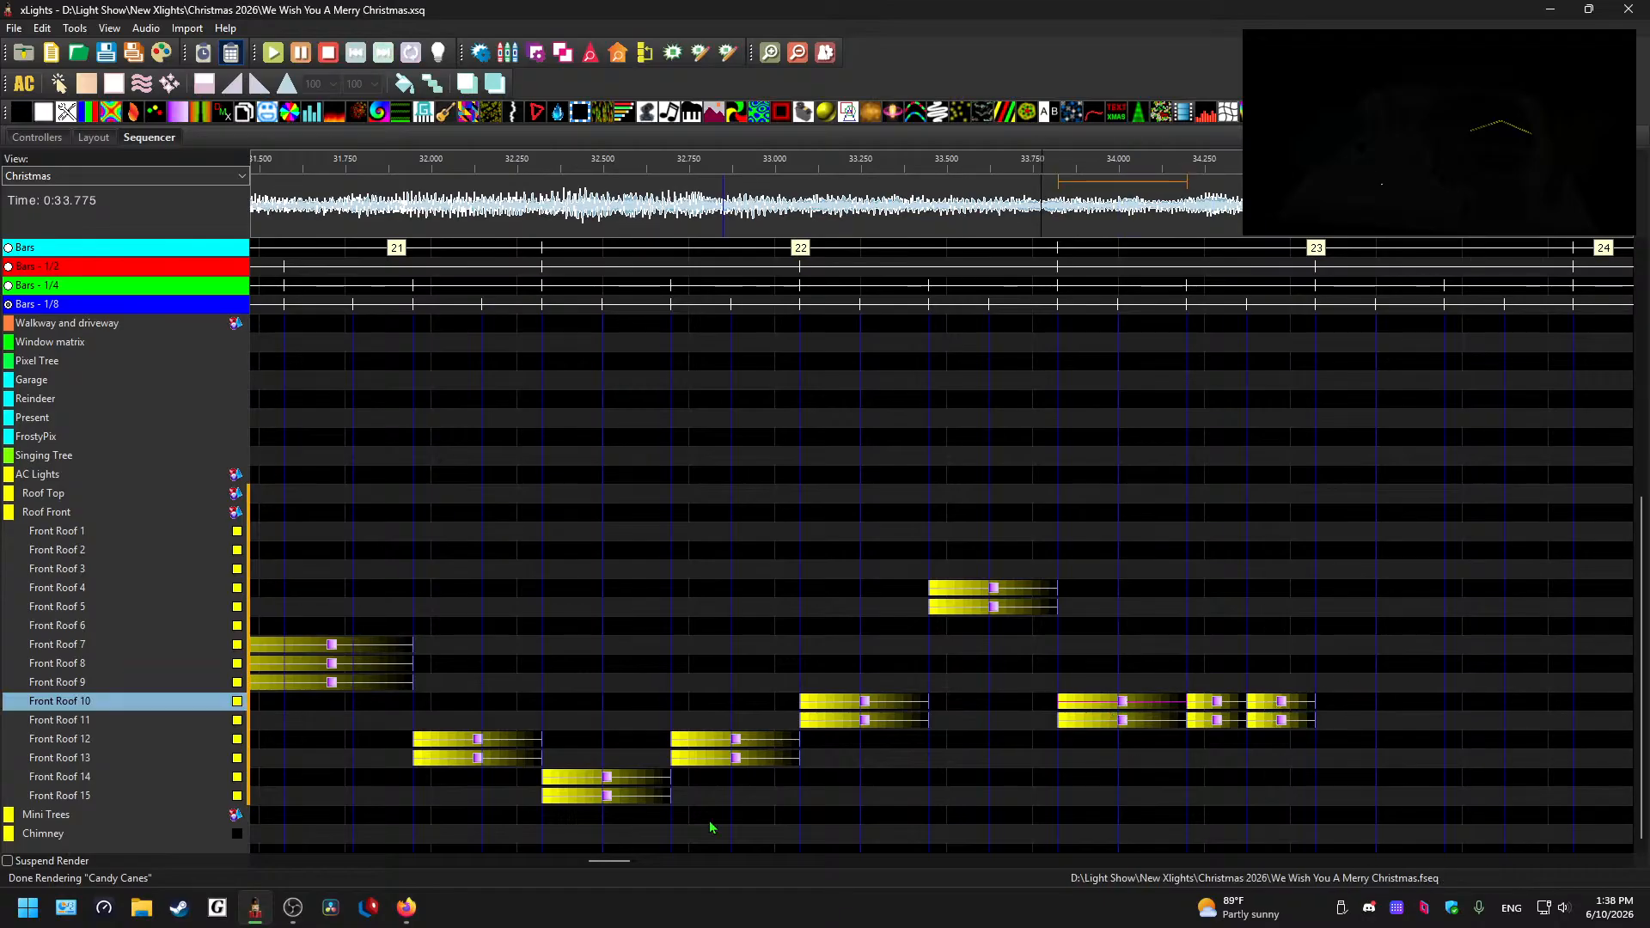
- Paste the Color Wash pair onto Front Roof 8 and 9 at the start of bar 23, 34.575 s
left_click_drag(601, 860, 624, 860)
left_click(596, 670)
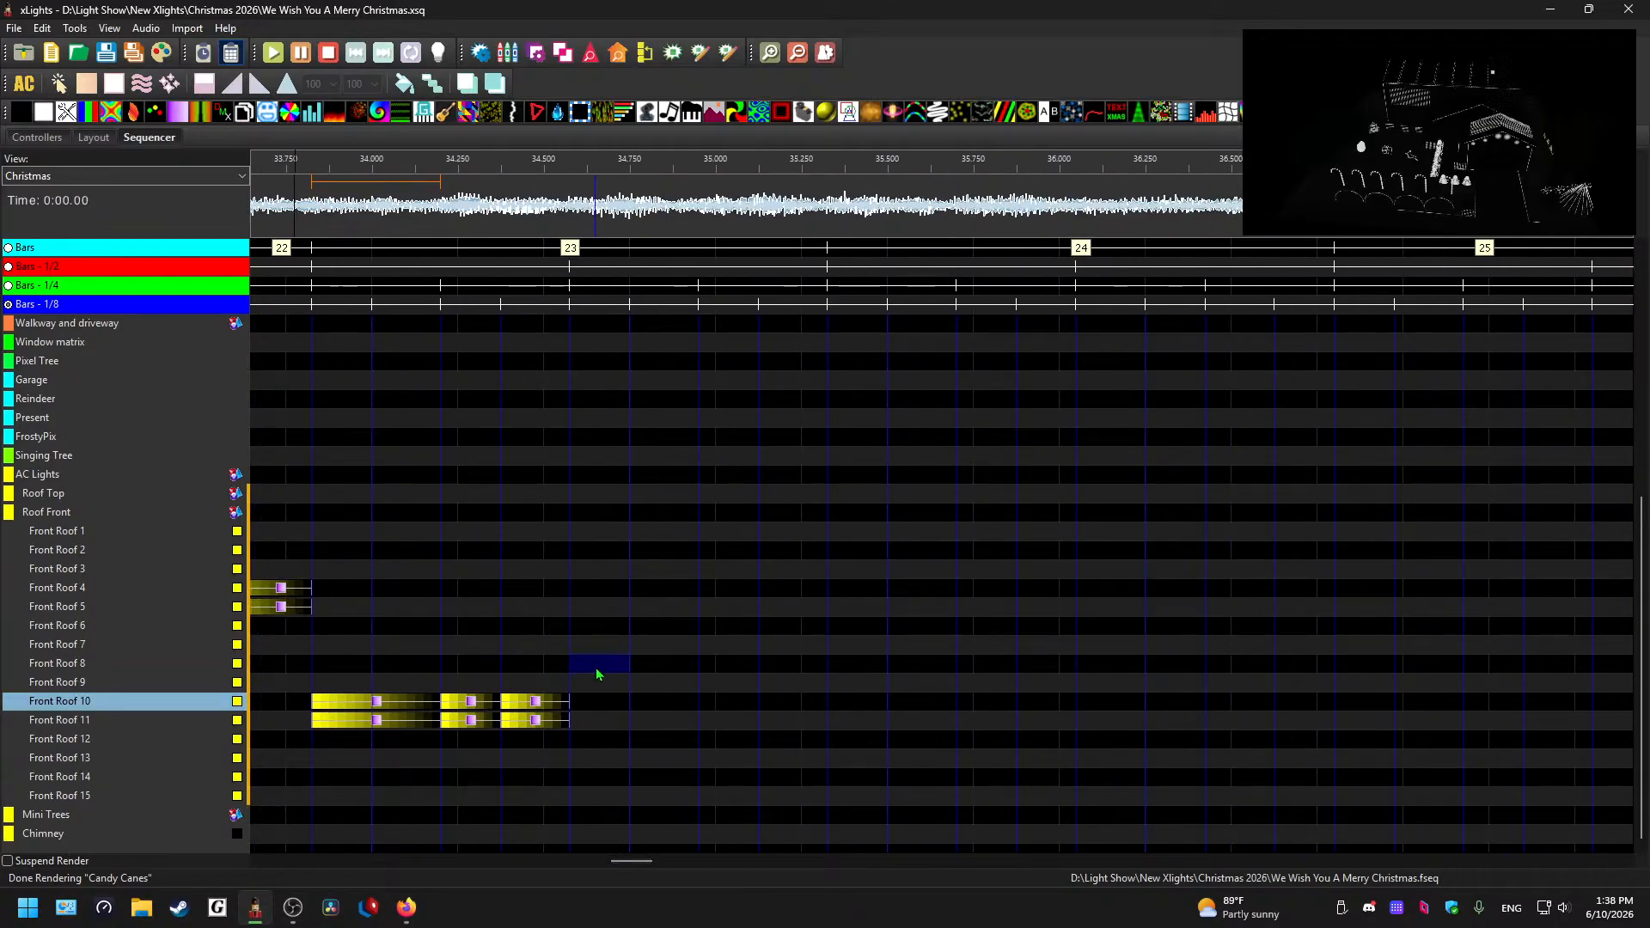
key("ctrl+v")
left_click(600, 688)
key("ctrl+v")
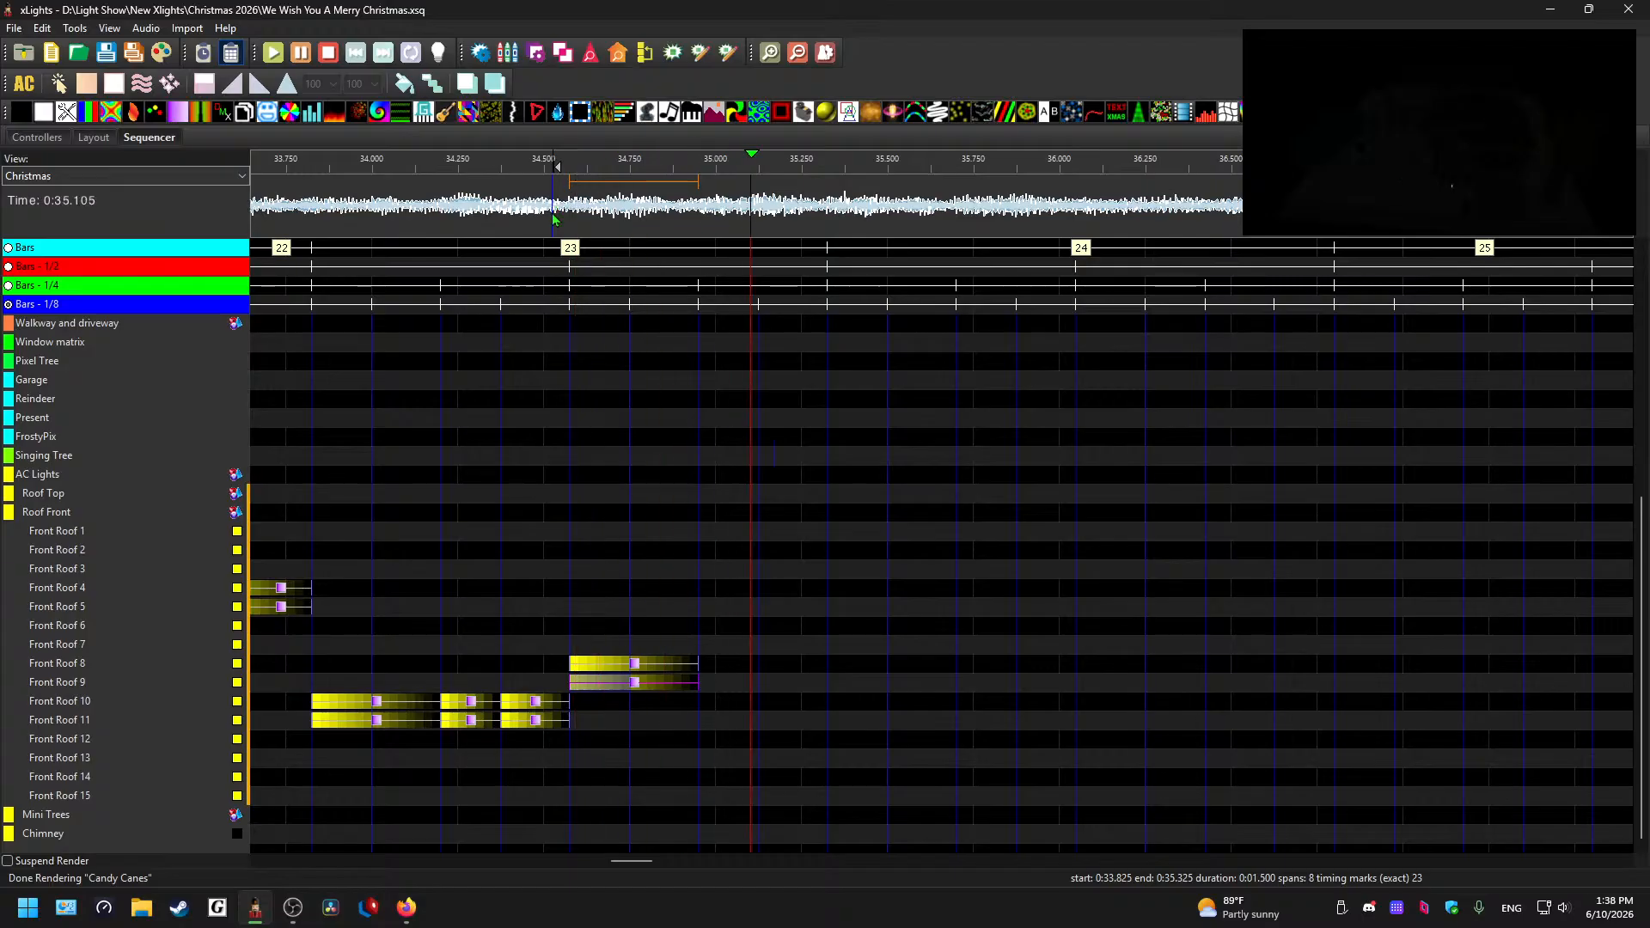
- Paste the effect pair onto Front Roof 2 and 3 at 34.950 s, leaving no extra copy on Front Roof 4
left_click(727, 571)
key("ctrl+v")
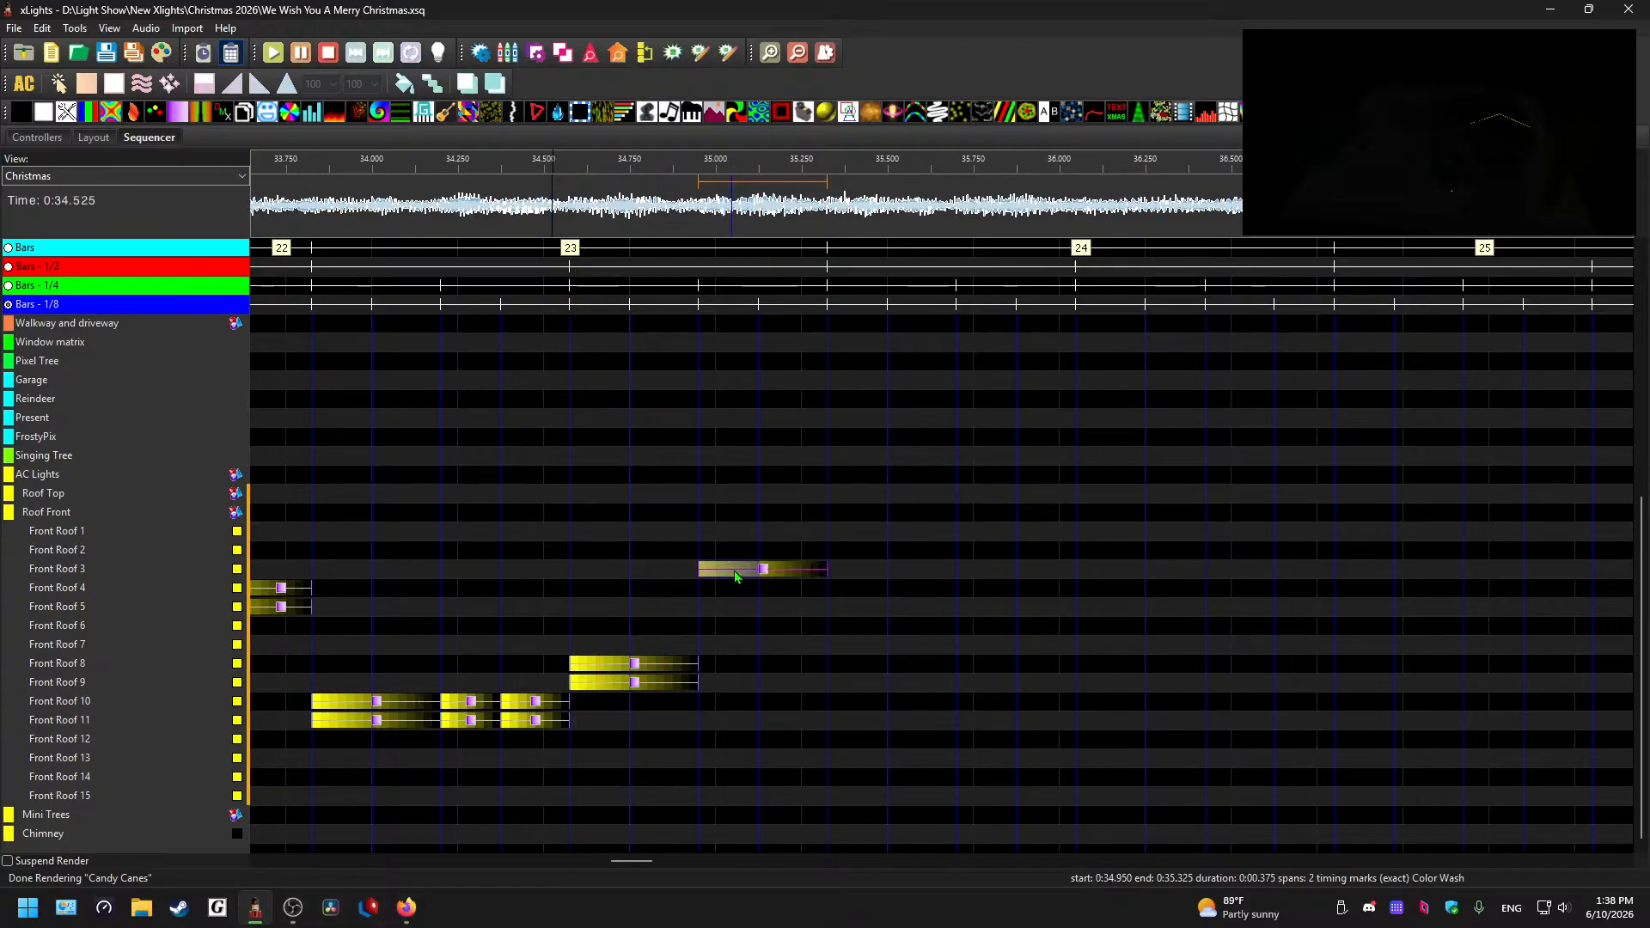
left_click(737, 595)
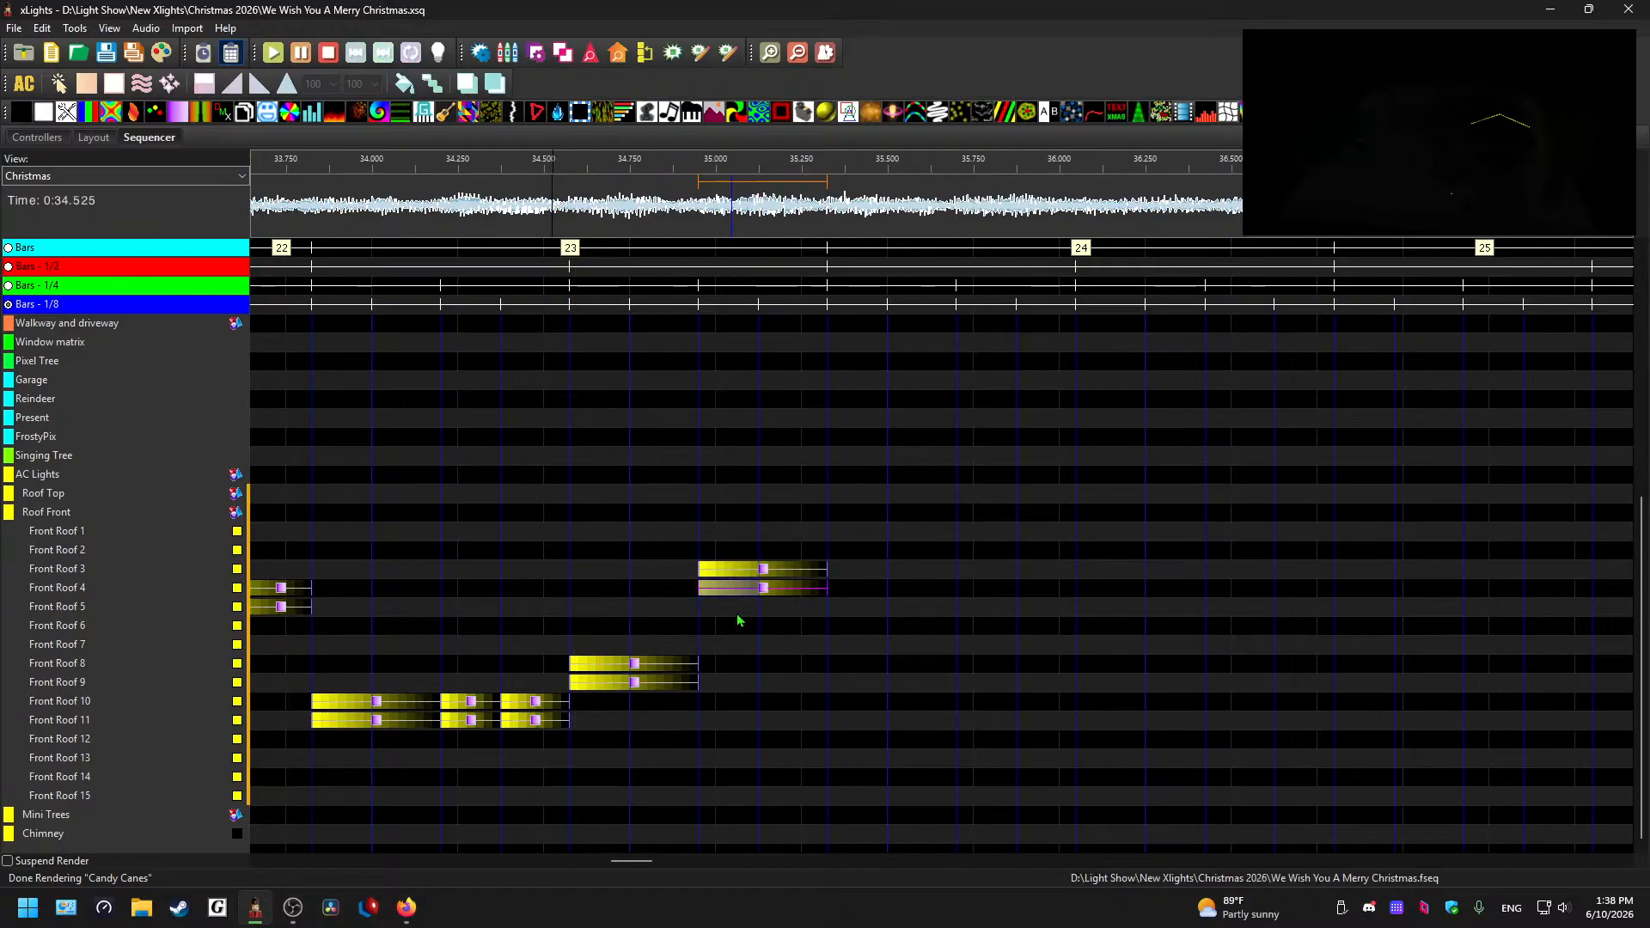
left_click(732, 551)
key("ctrl+v")
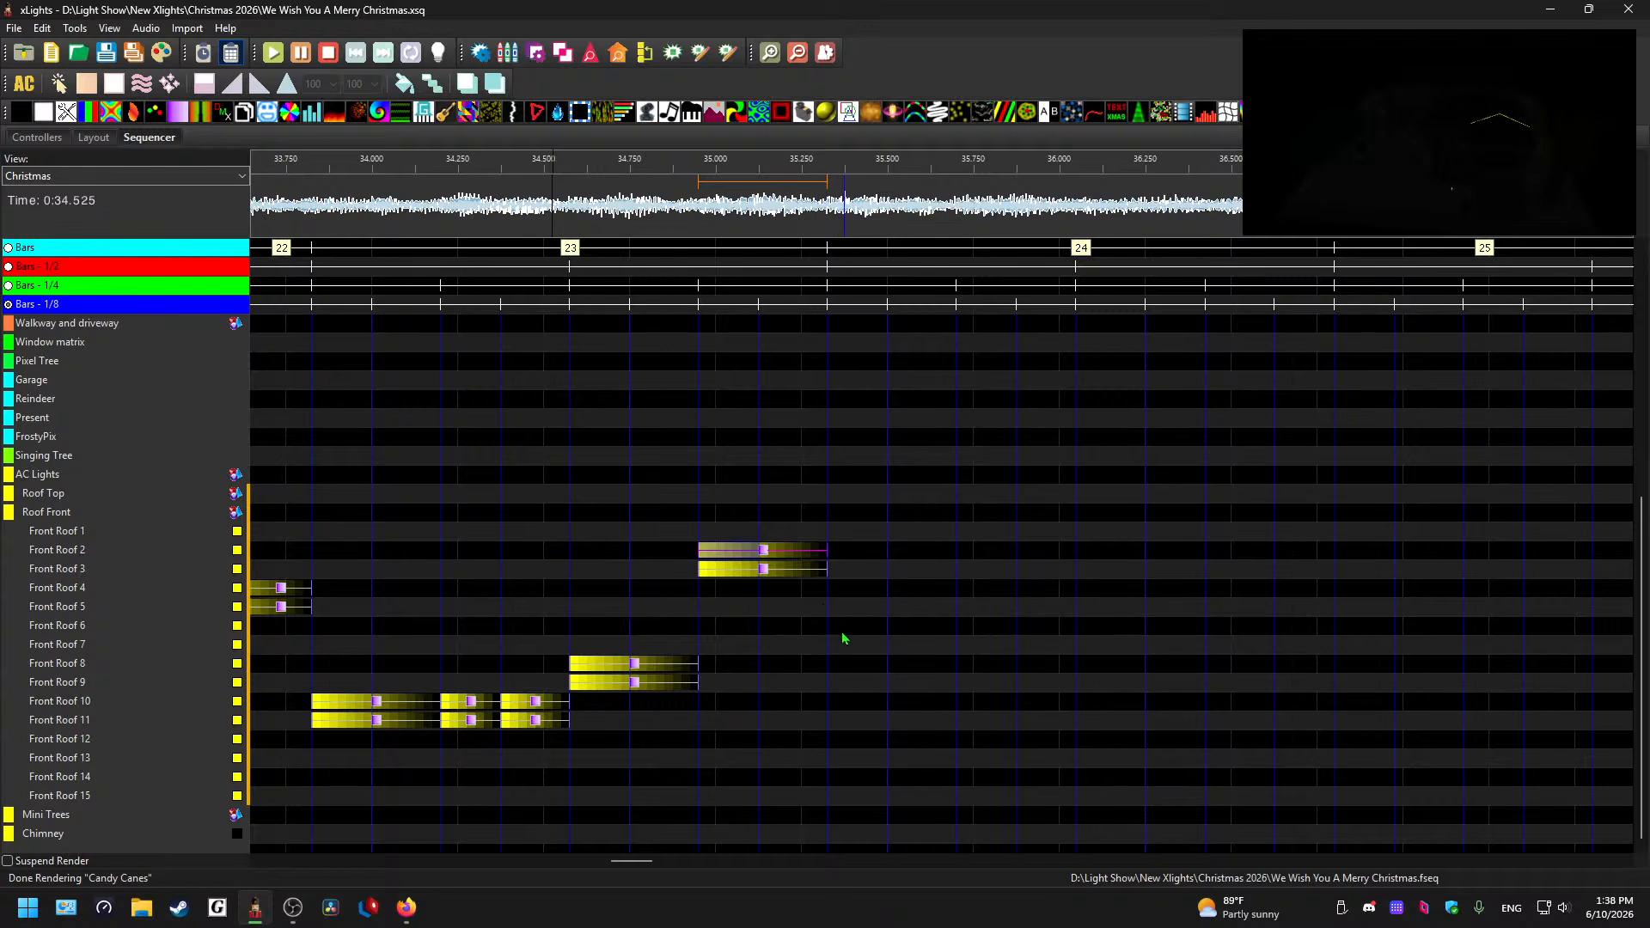
- Paste the effect pair onto Front Roof 6 and 7 at 35.325 s
left_click(847, 631)
key("ctrl+v")
left_click(853, 643)
key("ctrl+v")
- Paste the effect pair onto Front Roof 4 and 5 at about 35.7 s and replay from about 34.4 s
left_click(993, 589)
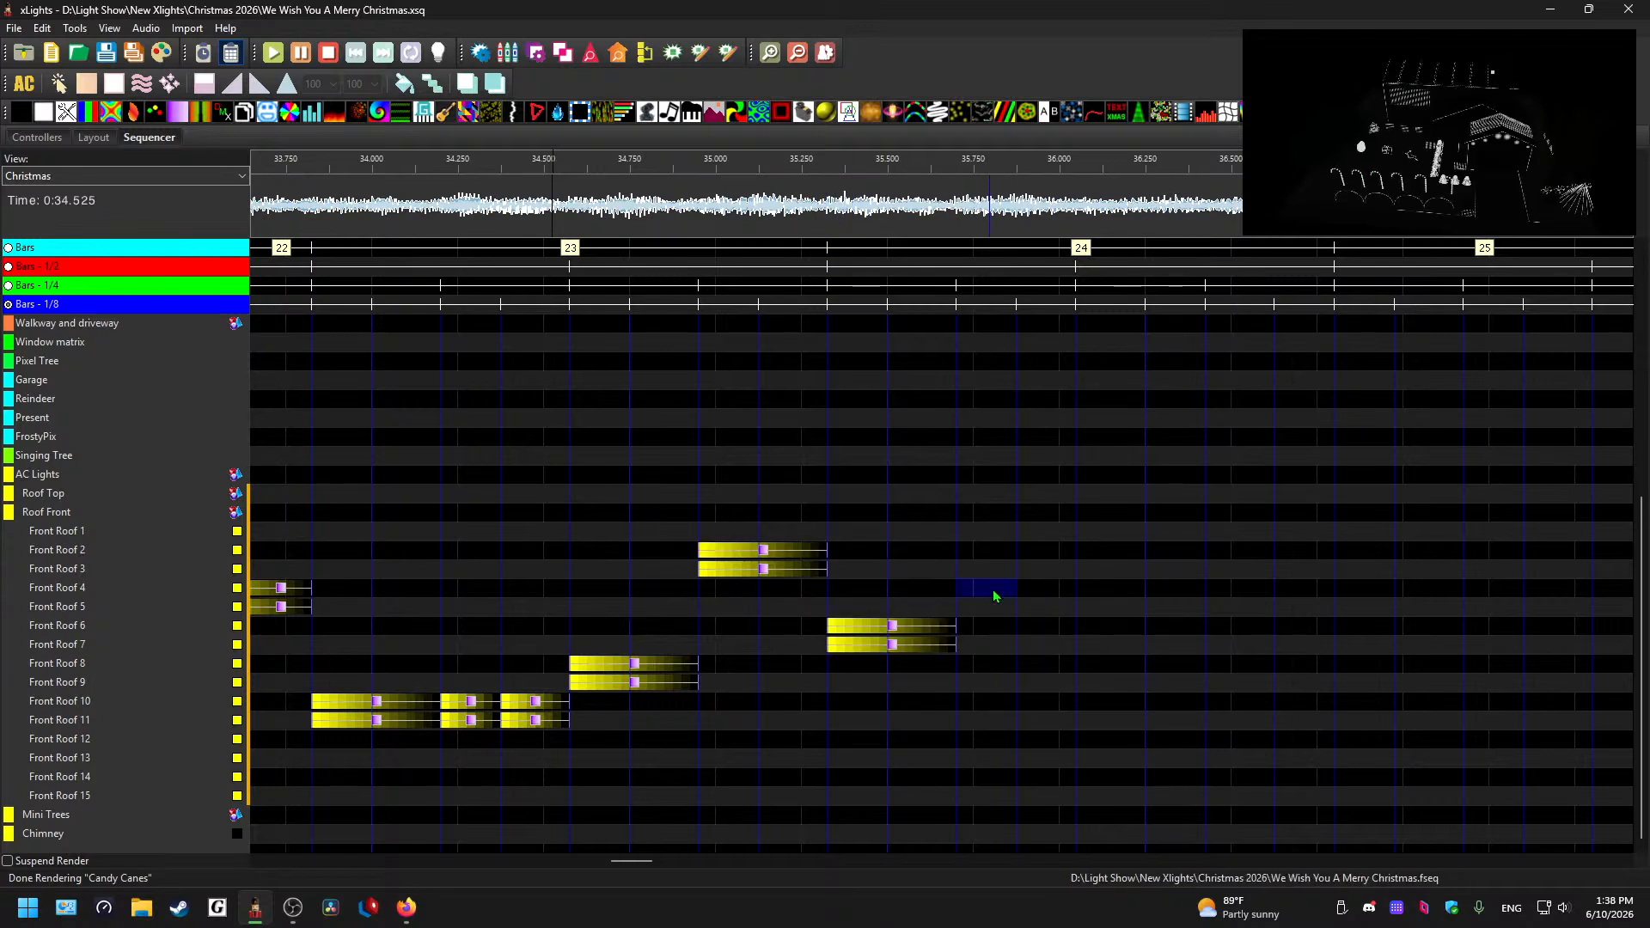
key("ctrl+v")
left_click(989, 606)
key("ctrl+v")
left_click(511, 215)
key("space")
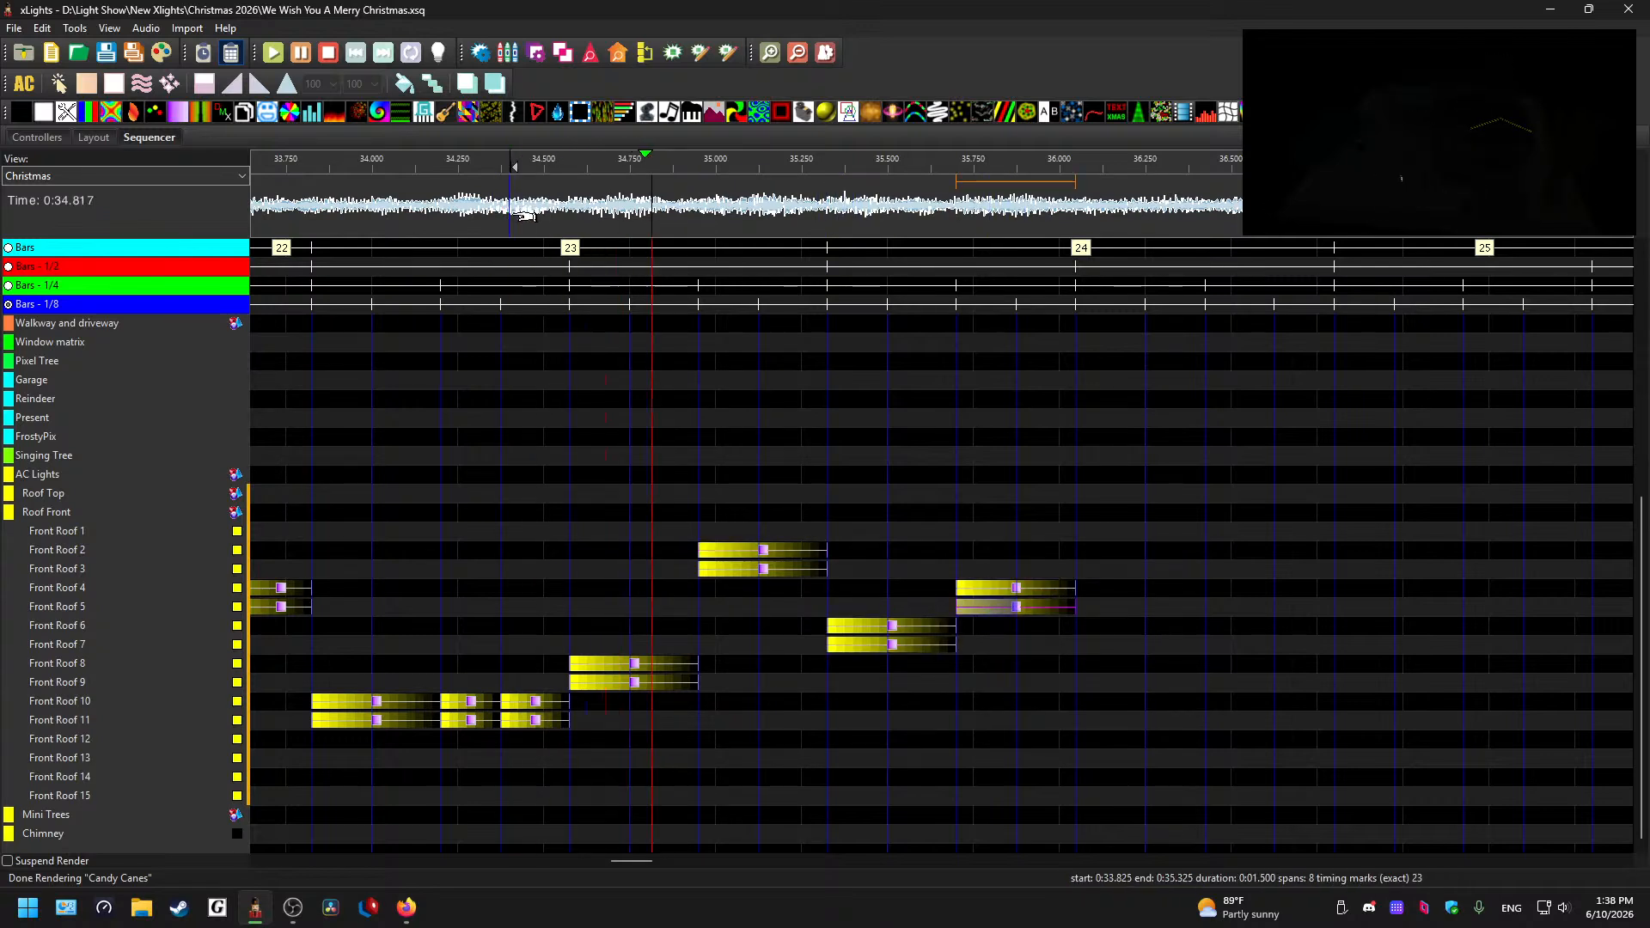
- Stop playback and extend the last Front Roof 4 and 5 effects to end at about 36.425 s
scroll(1043, 479, "down", 1)
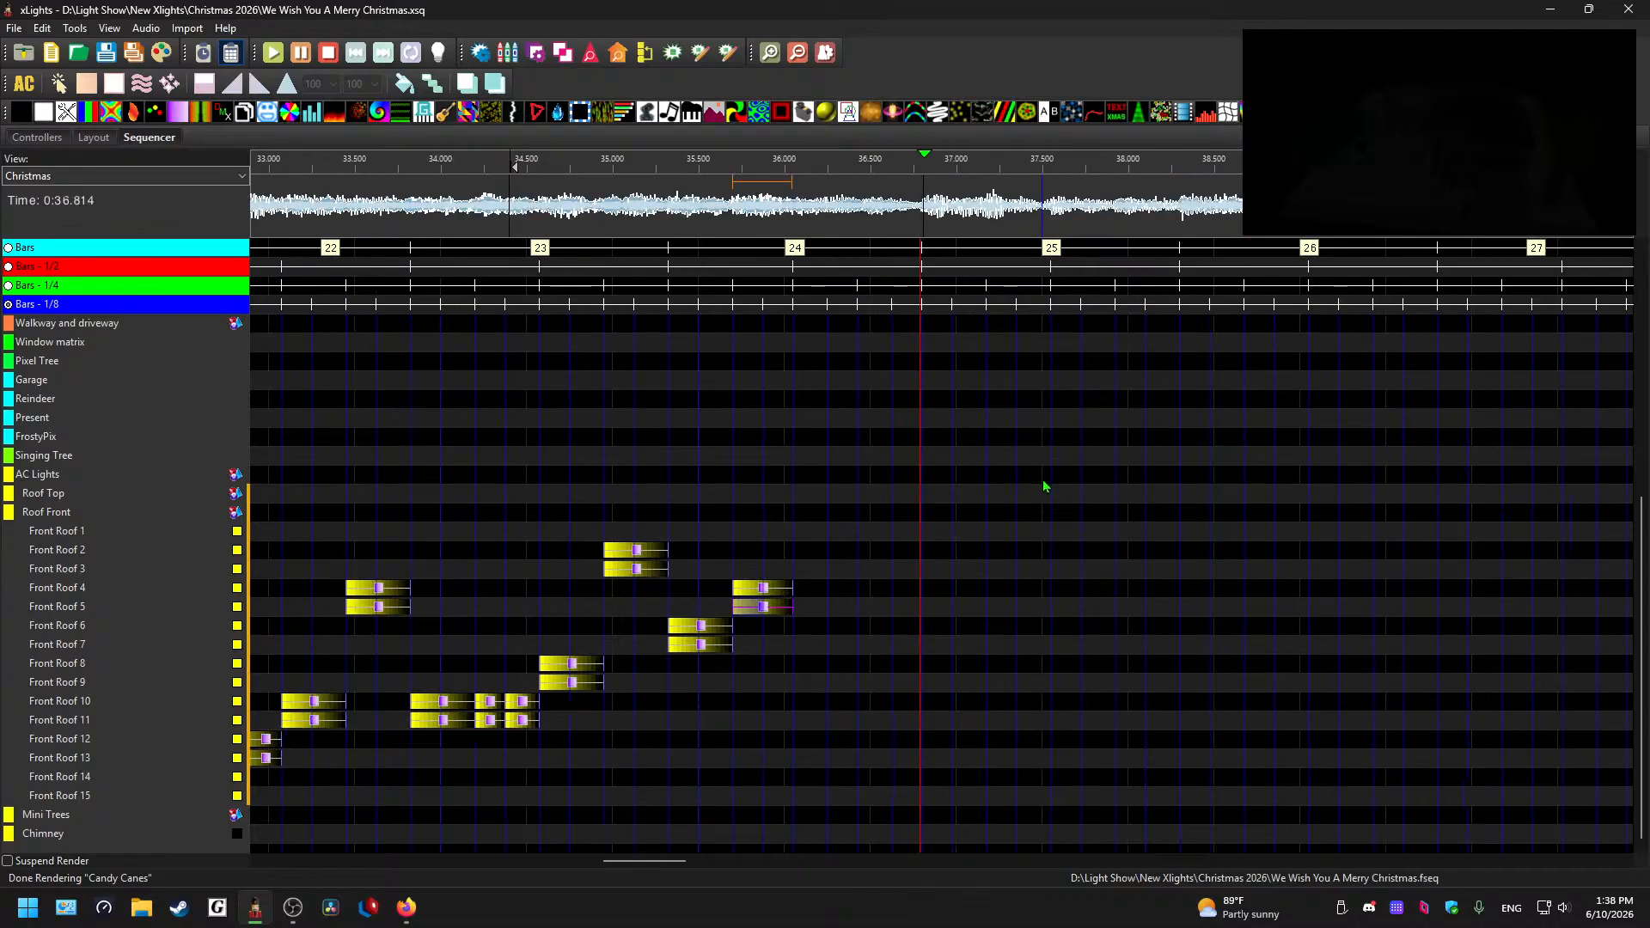
key("space")
left_click_drag(792, 588, 857, 607)
left_click(796, 608)
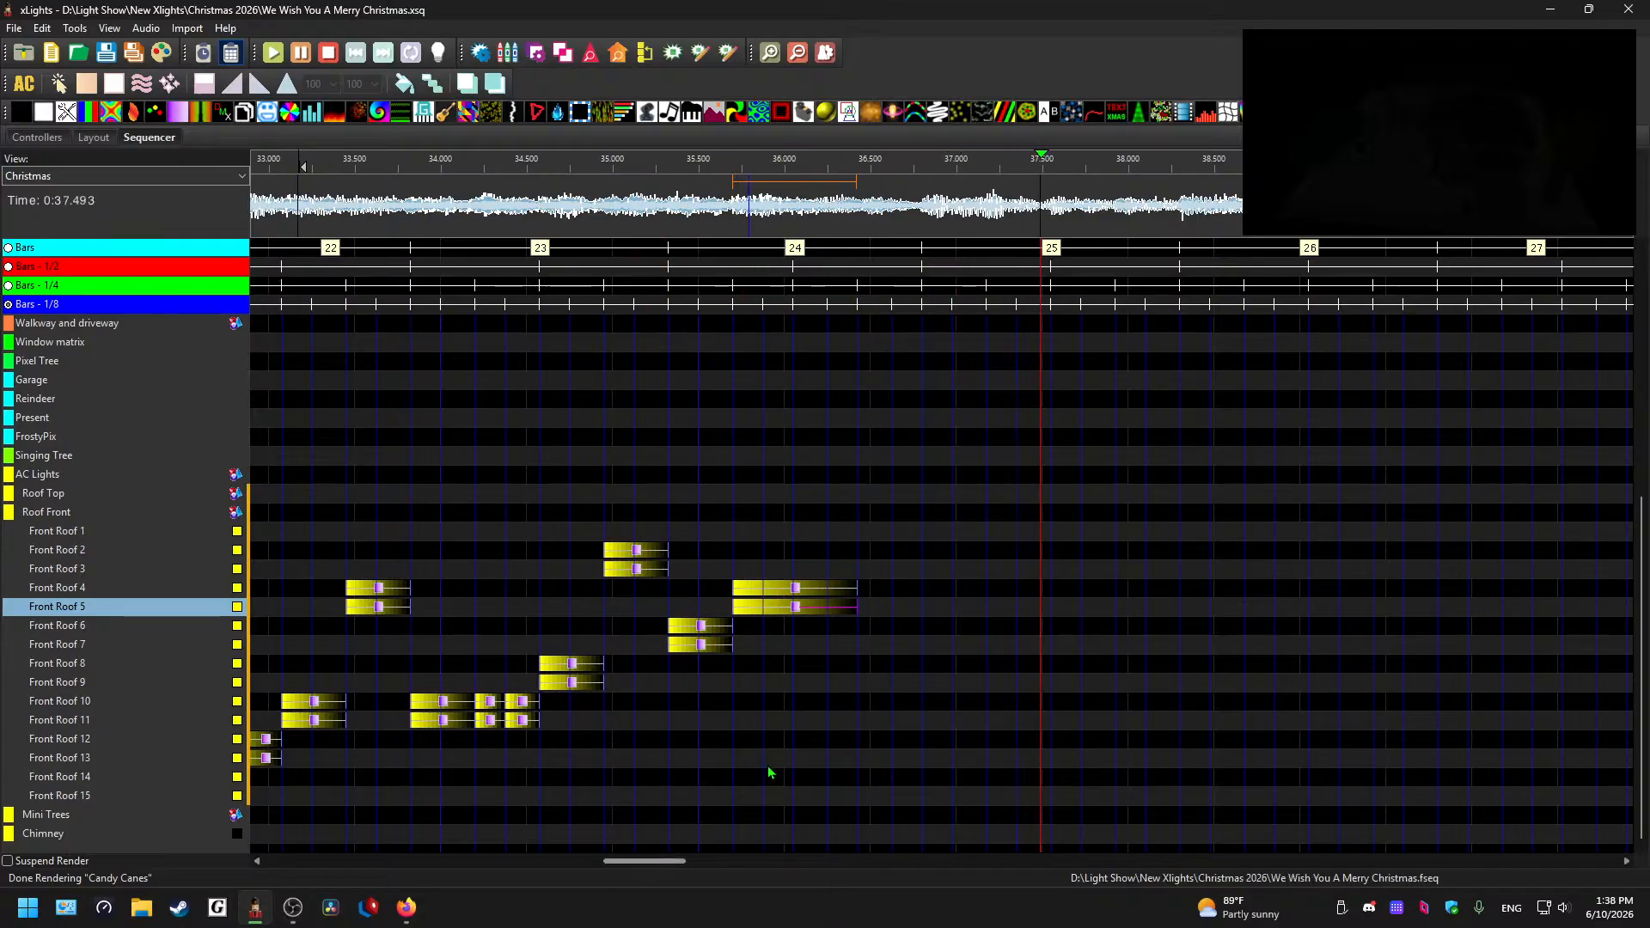
- Play back the complete Front Roof run from 27.325 s to check its timing against the music
left_click(907, 643)
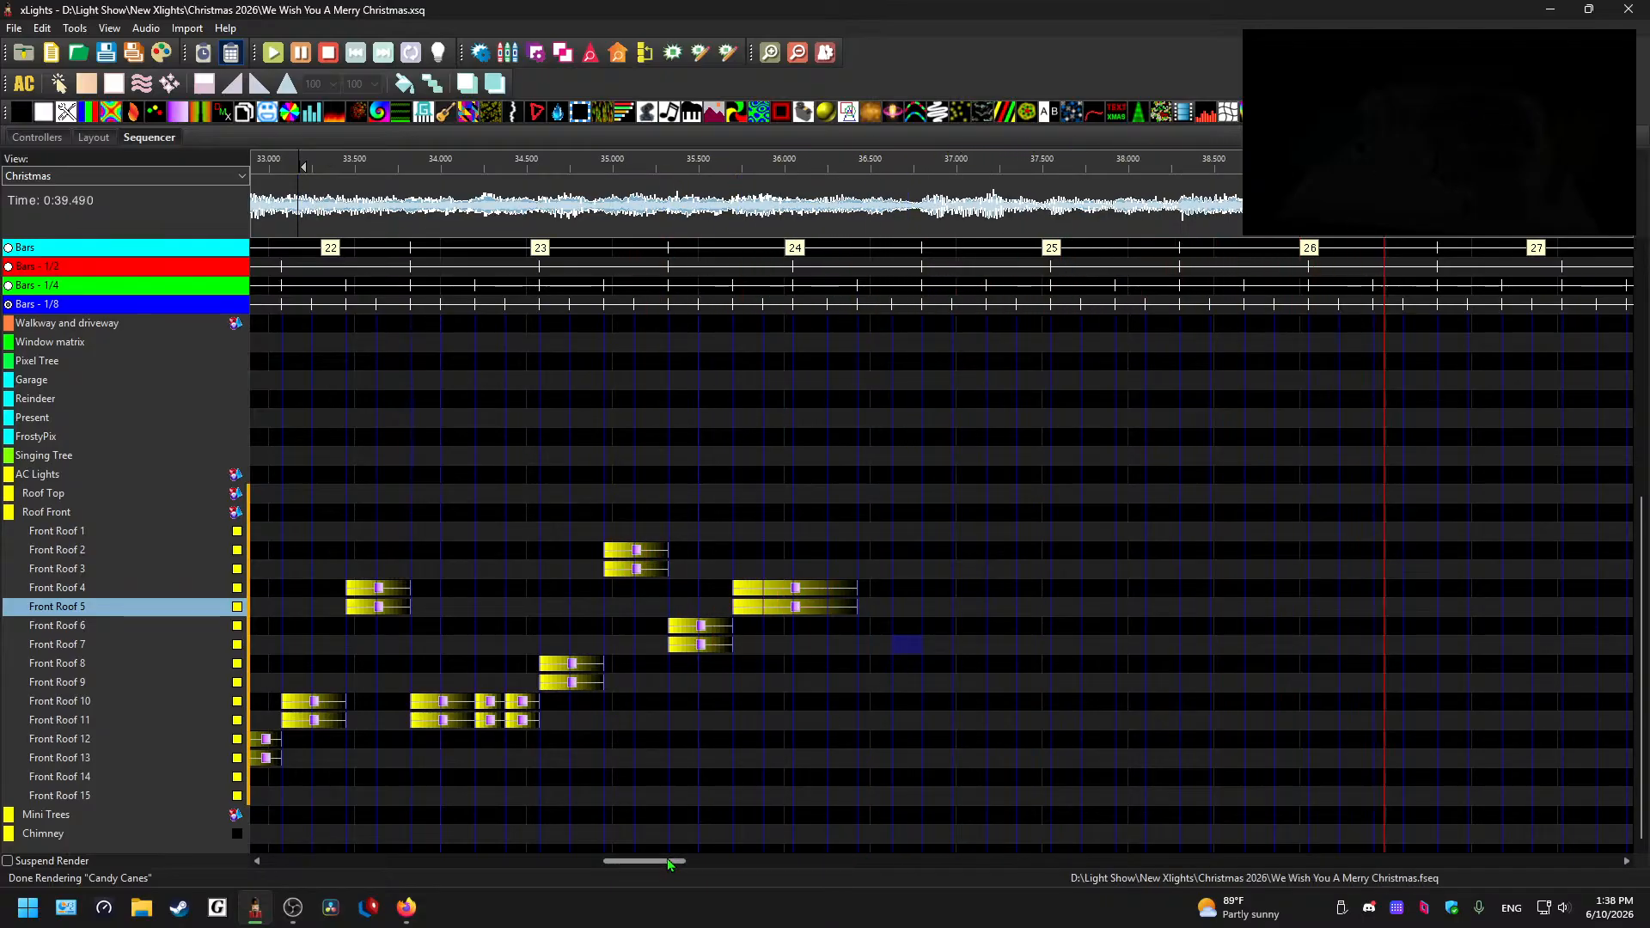
key("space")
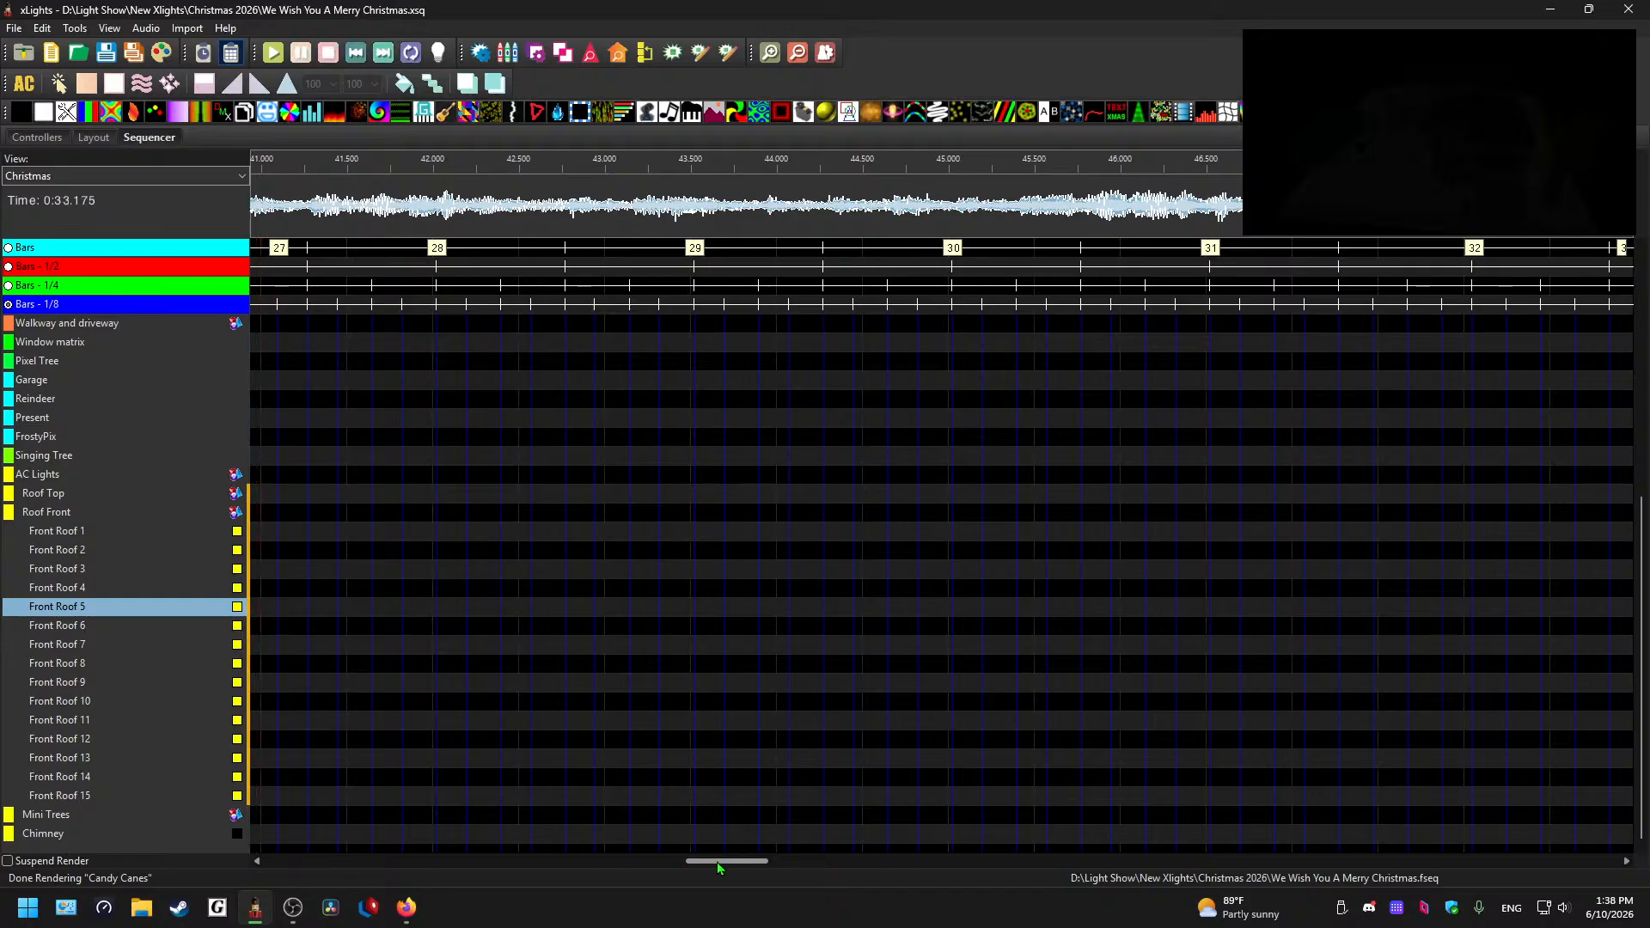
left_click_drag(717, 862, 550, 865)
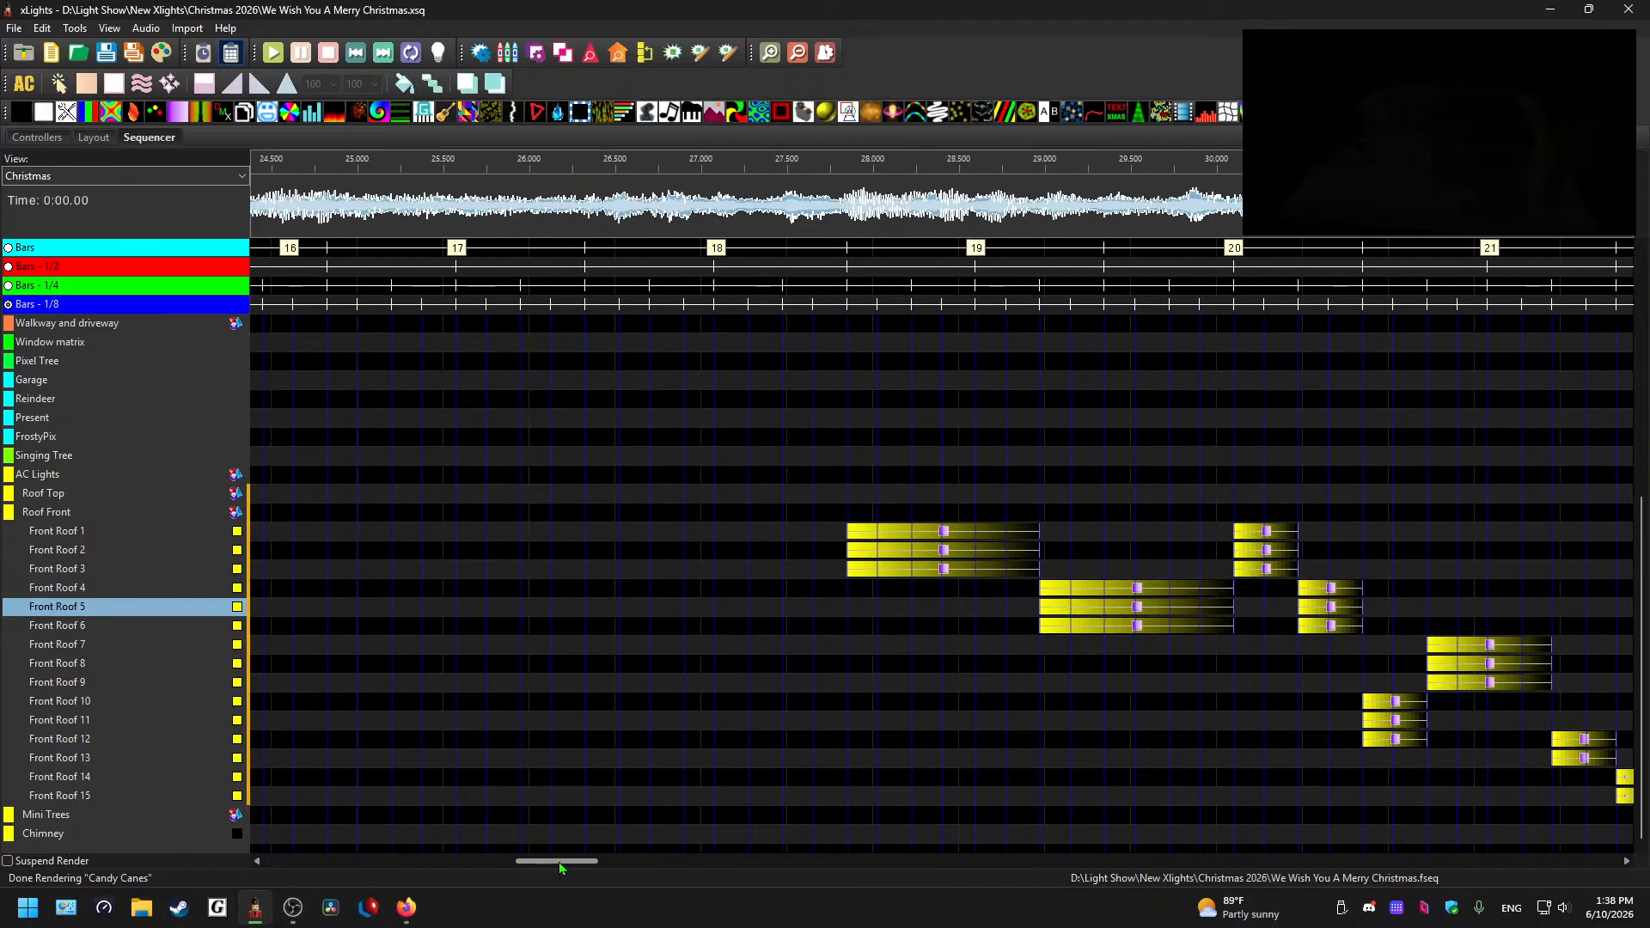
left_click(757, 232)
key("space")
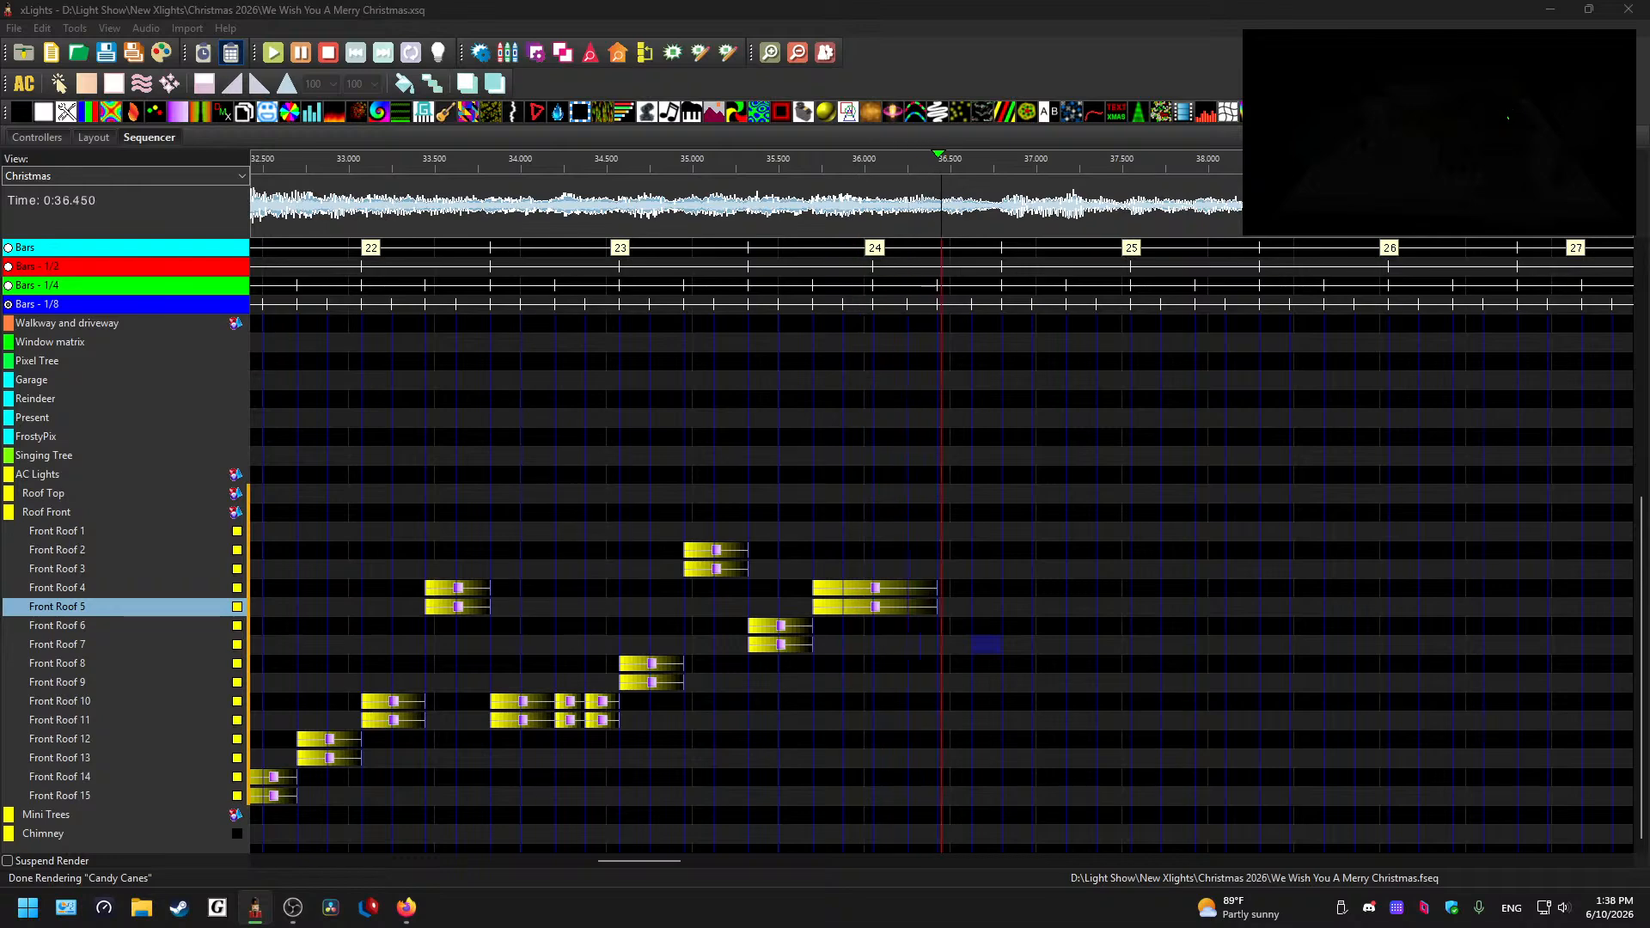
left_click(1079, 516)
key("space")
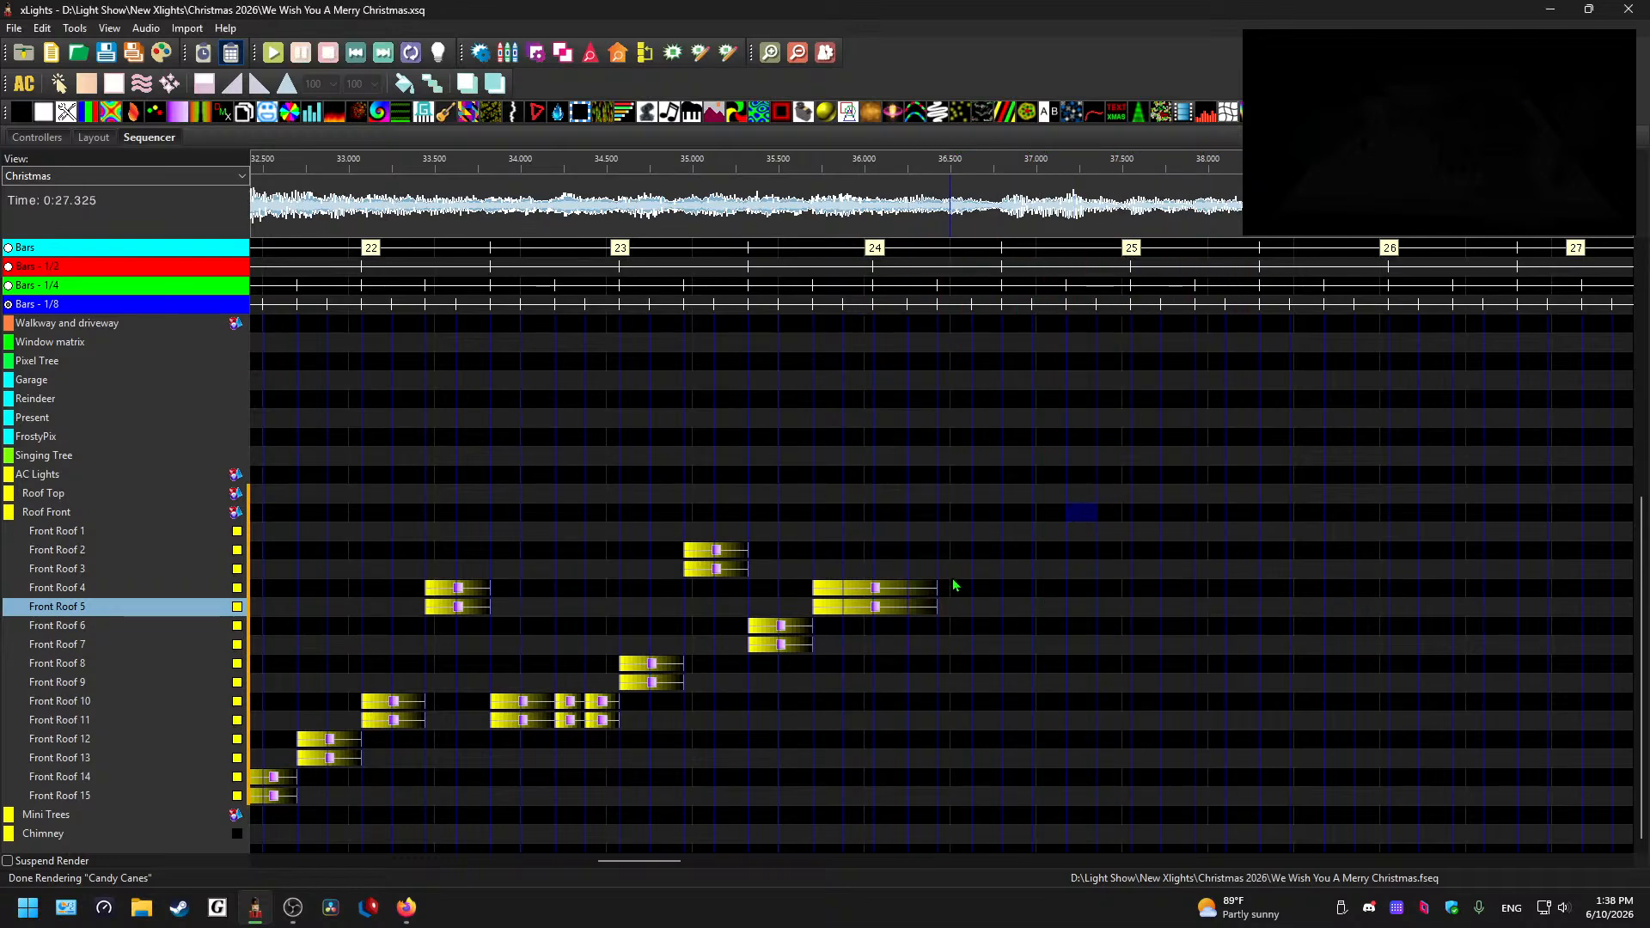
- Play the sequence from 17.925 s and expand the Coro Trees group to review its effects through bar 17
key("ctrl")
scroll(952, 582, "down", 3)
scroll(1026, 533, "up", 6)
scroll(961, 572, "up", 5)
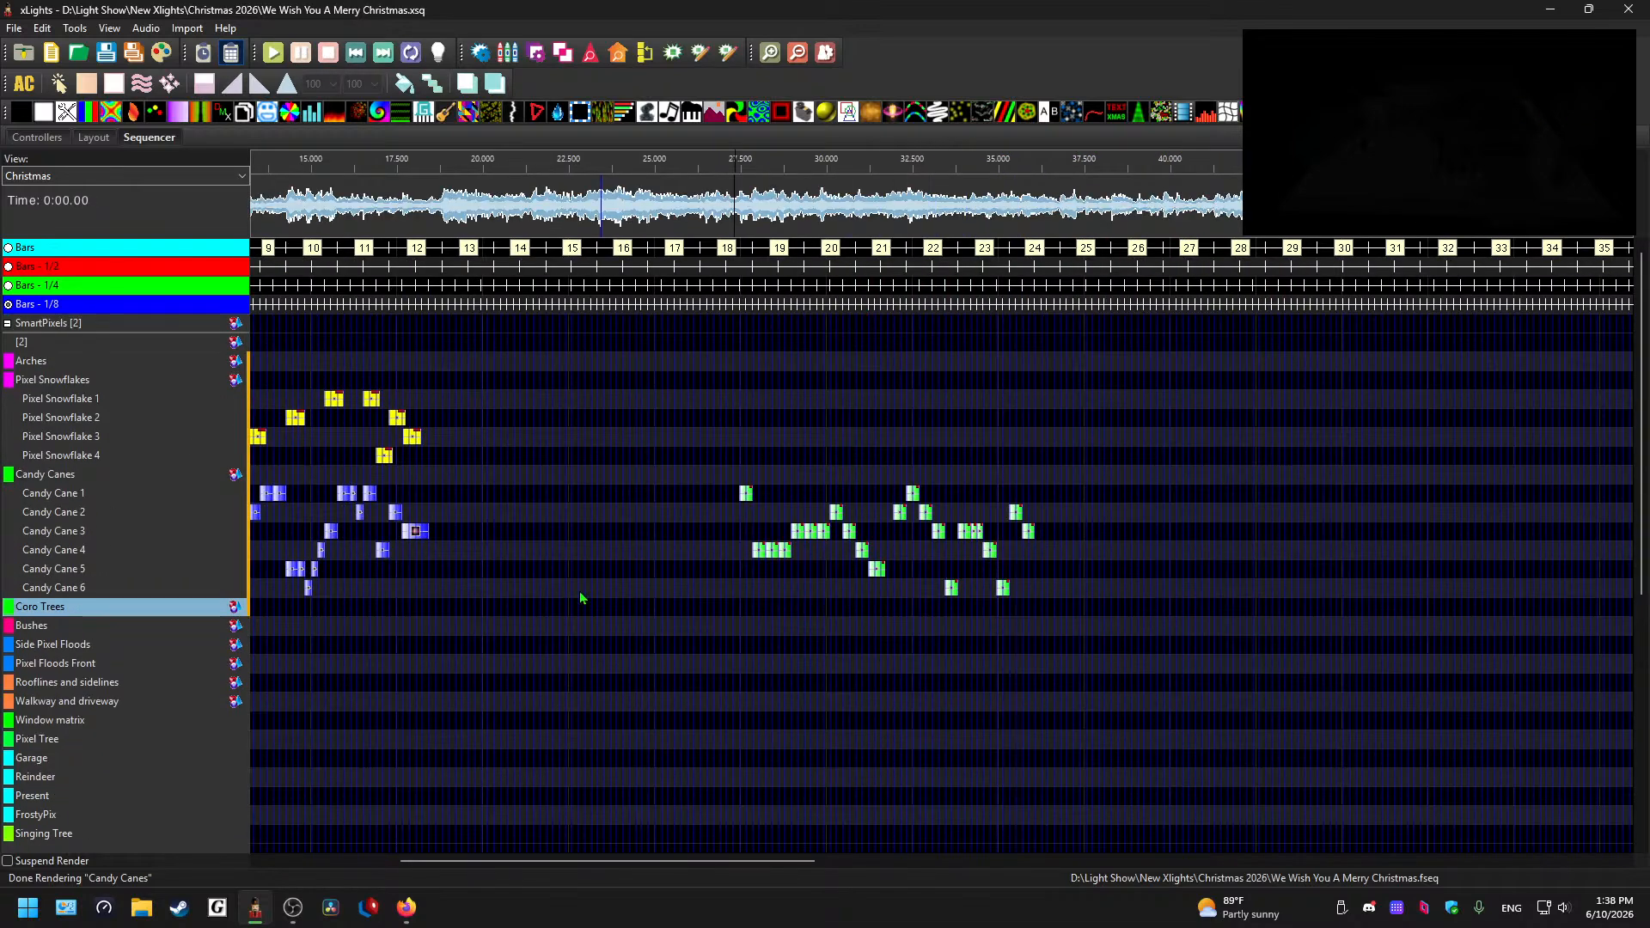
left_click(411, 206)
key("space")
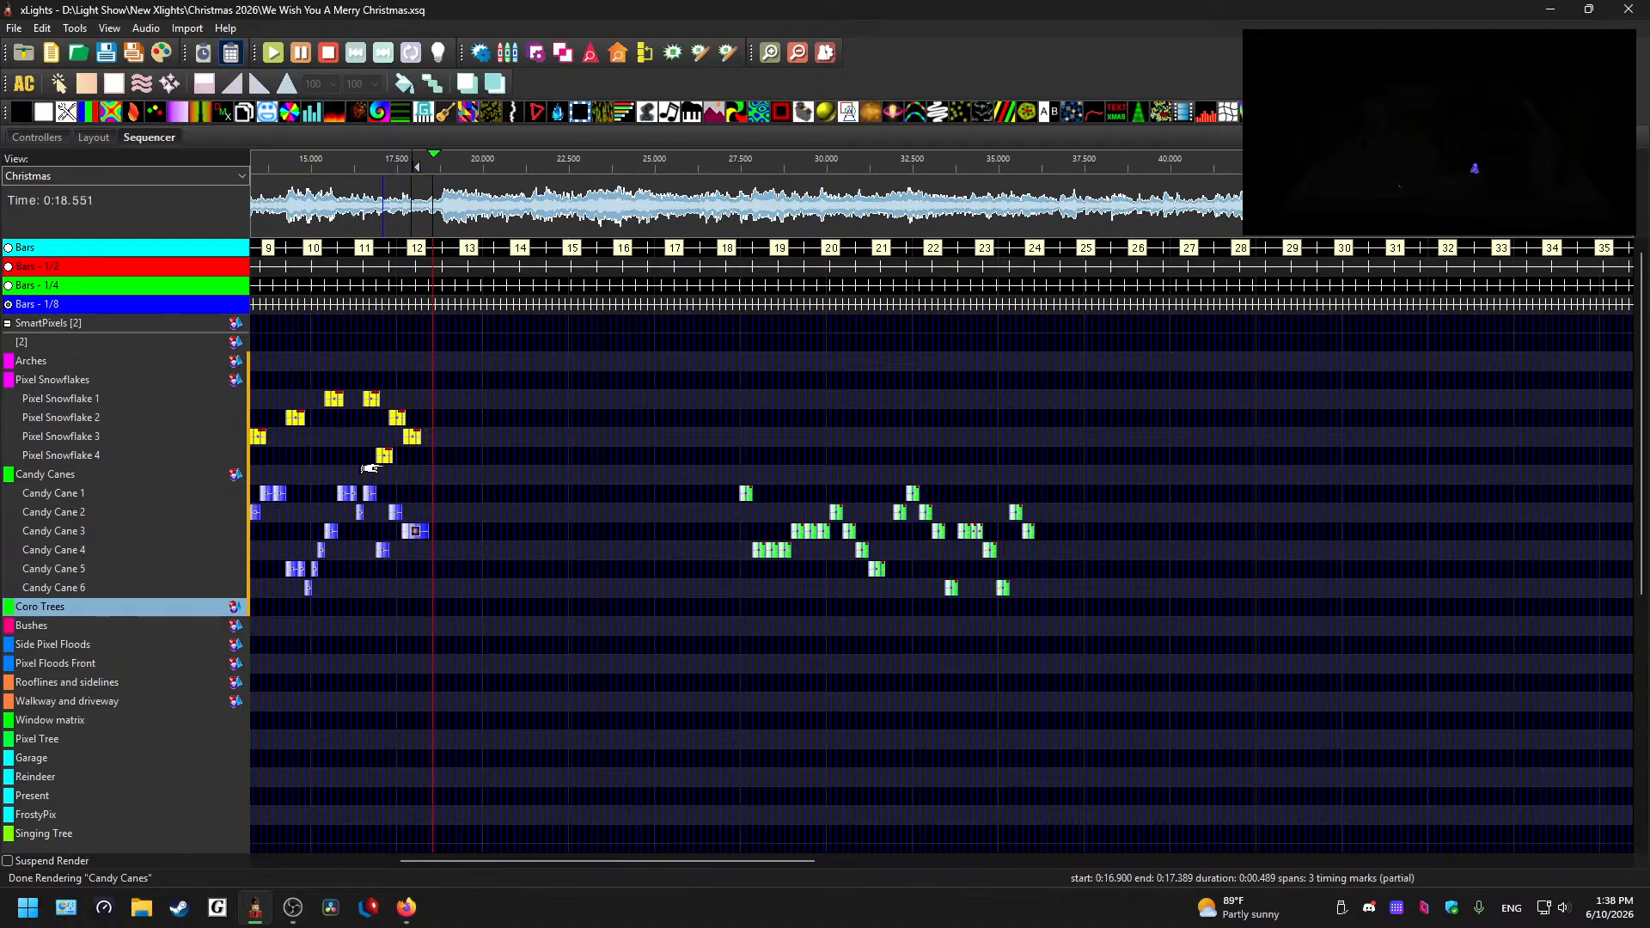
double_click(65, 608)
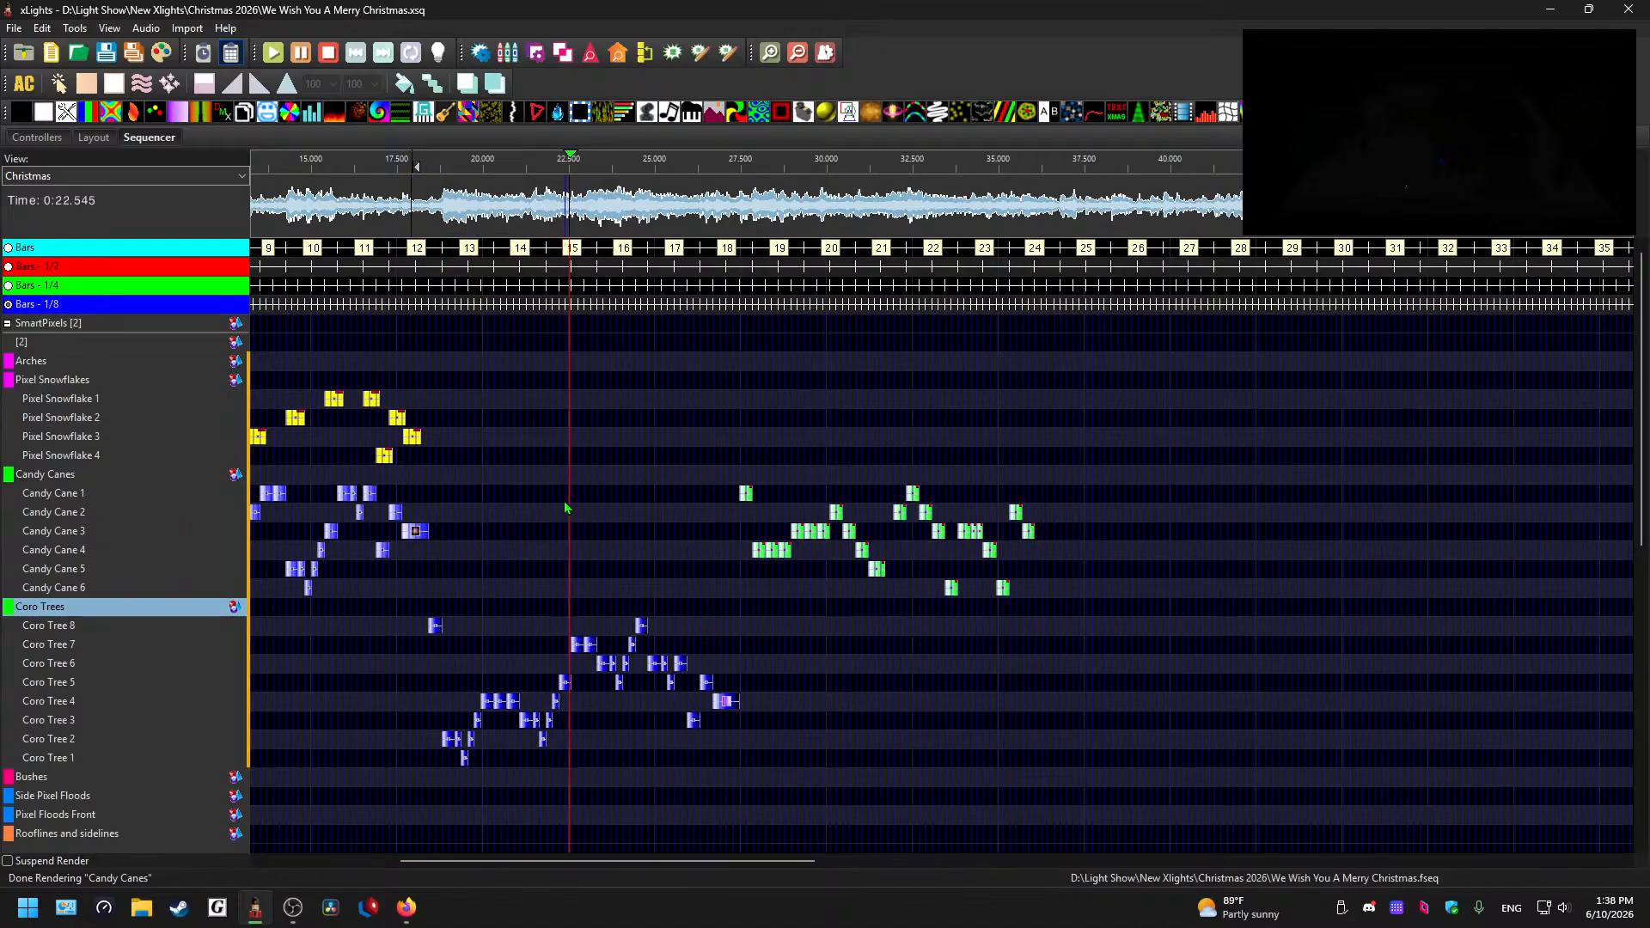
scroll(554, 533, "down", 4)
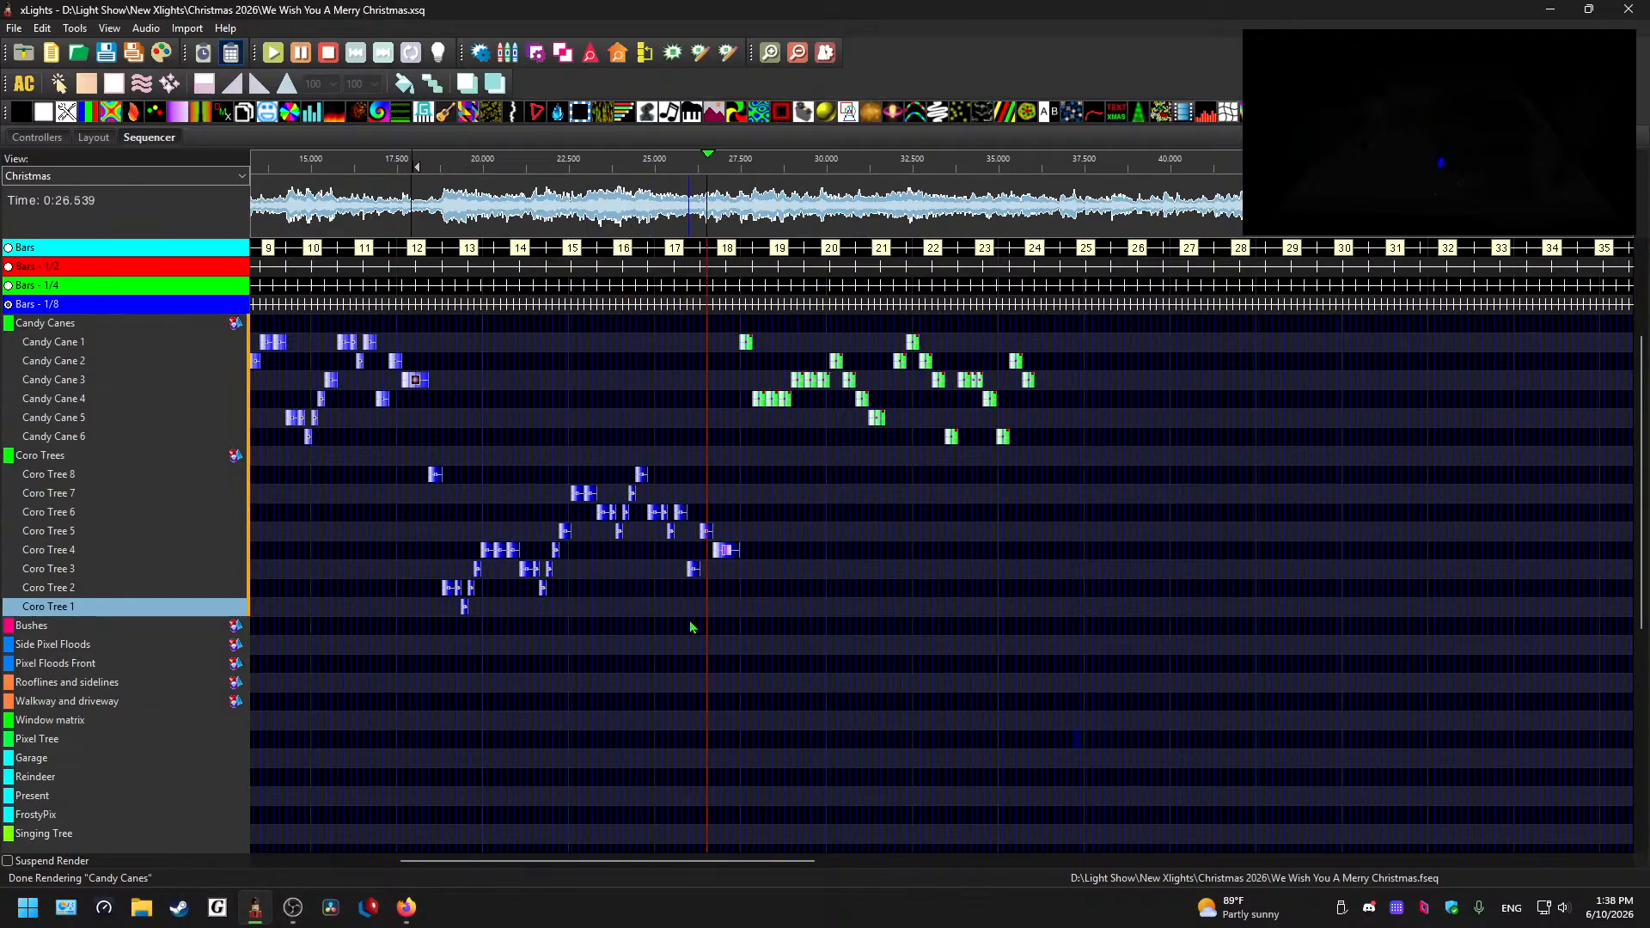
key("space")
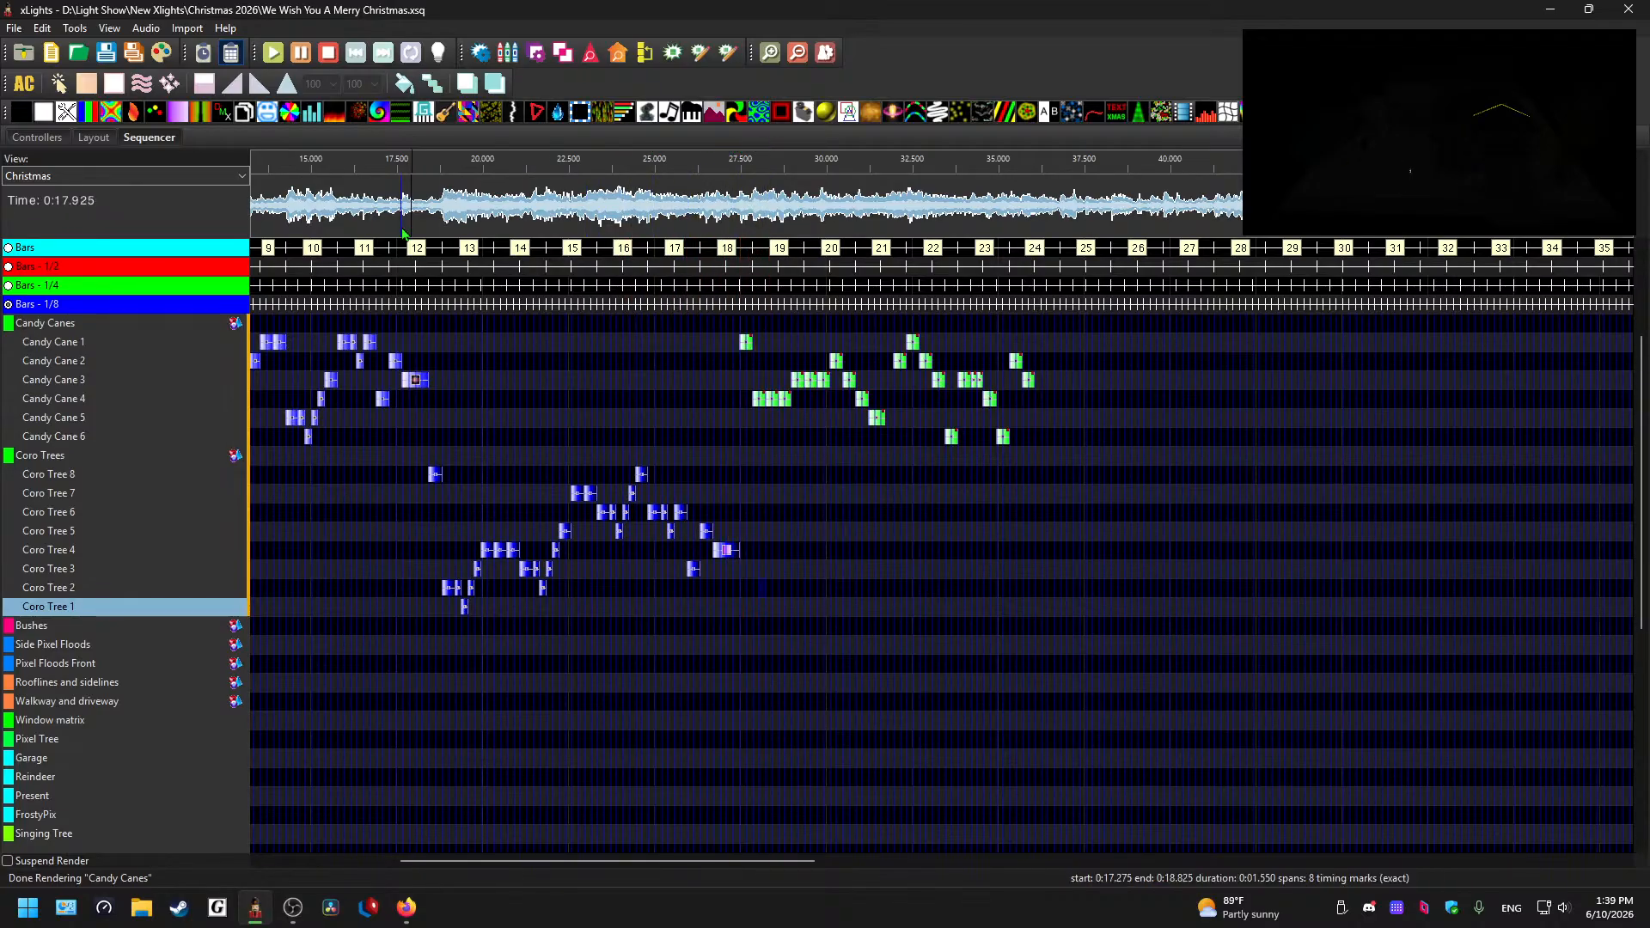
- Replay the Candy Canes and Coro Trees passage from 15.275 s to check the effects up to bar 15
left_click(320, 211)
key("space")
scroll(555, 419, "up", 2)
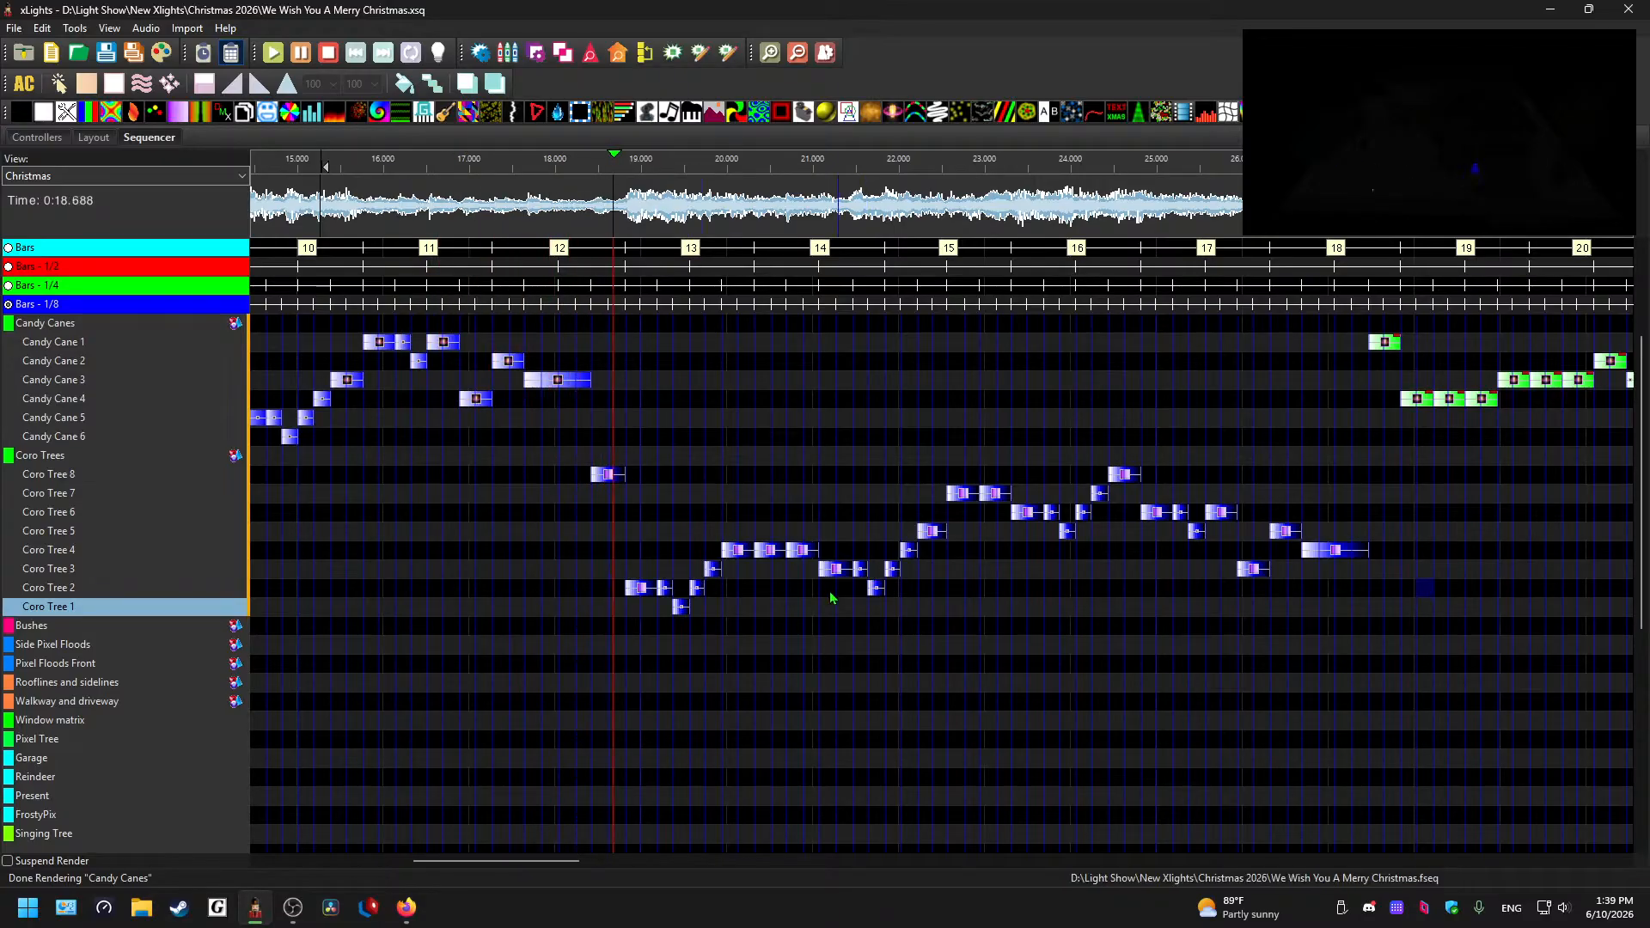
scroll(740, 691, "down", 1)
scroll(743, 698, "down", 1)
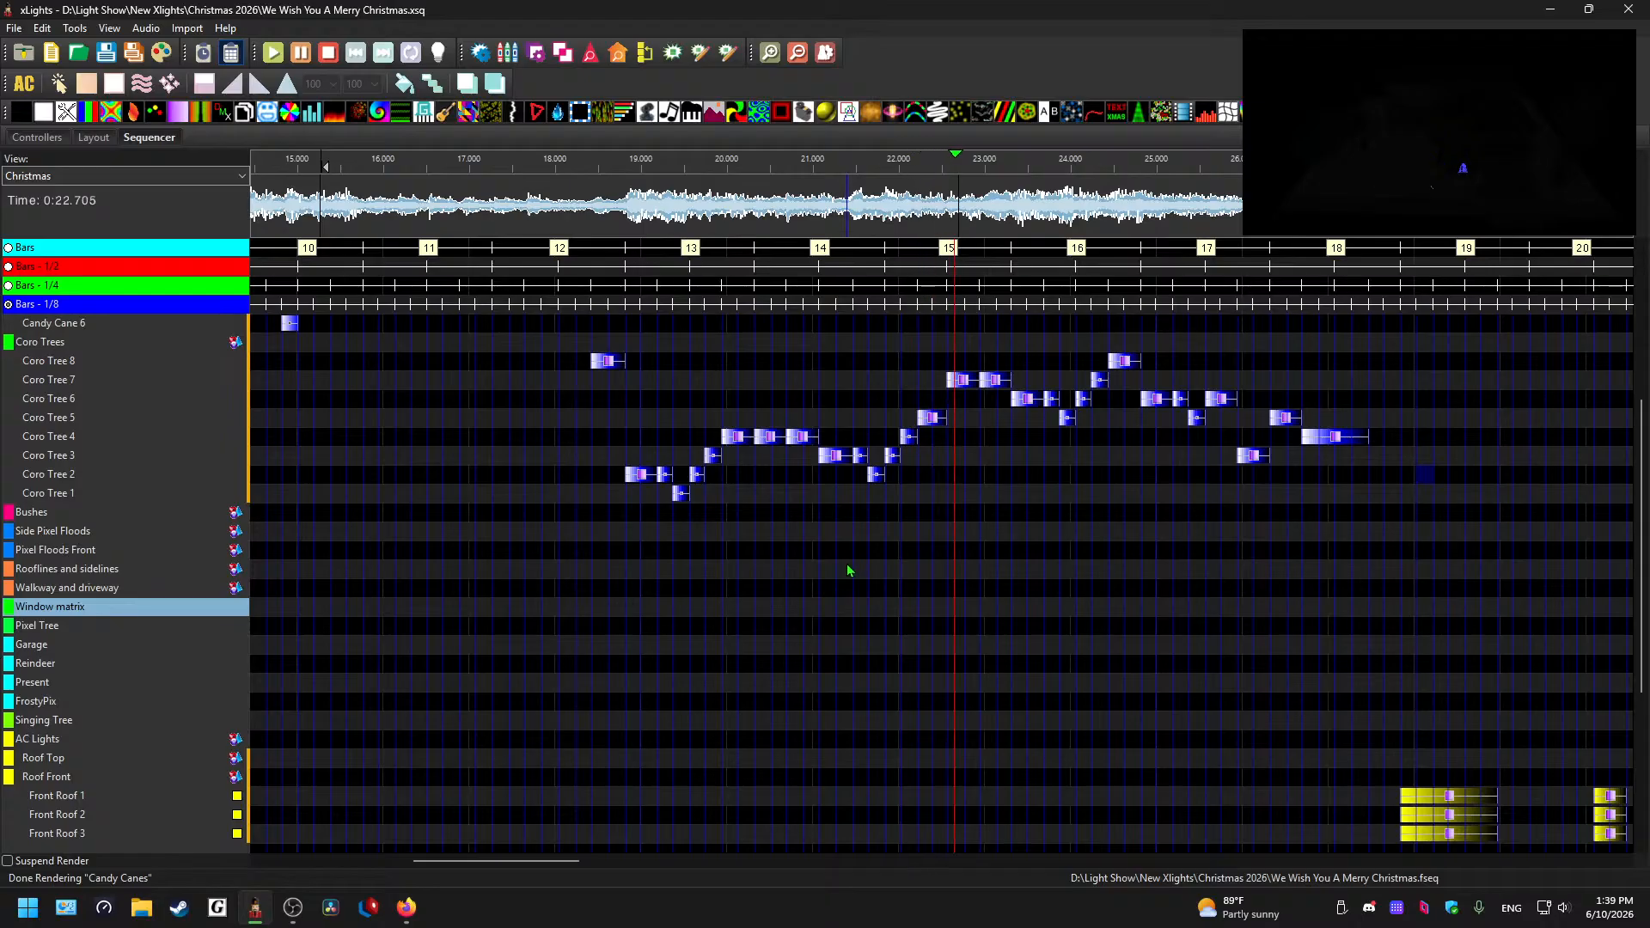
key("space")
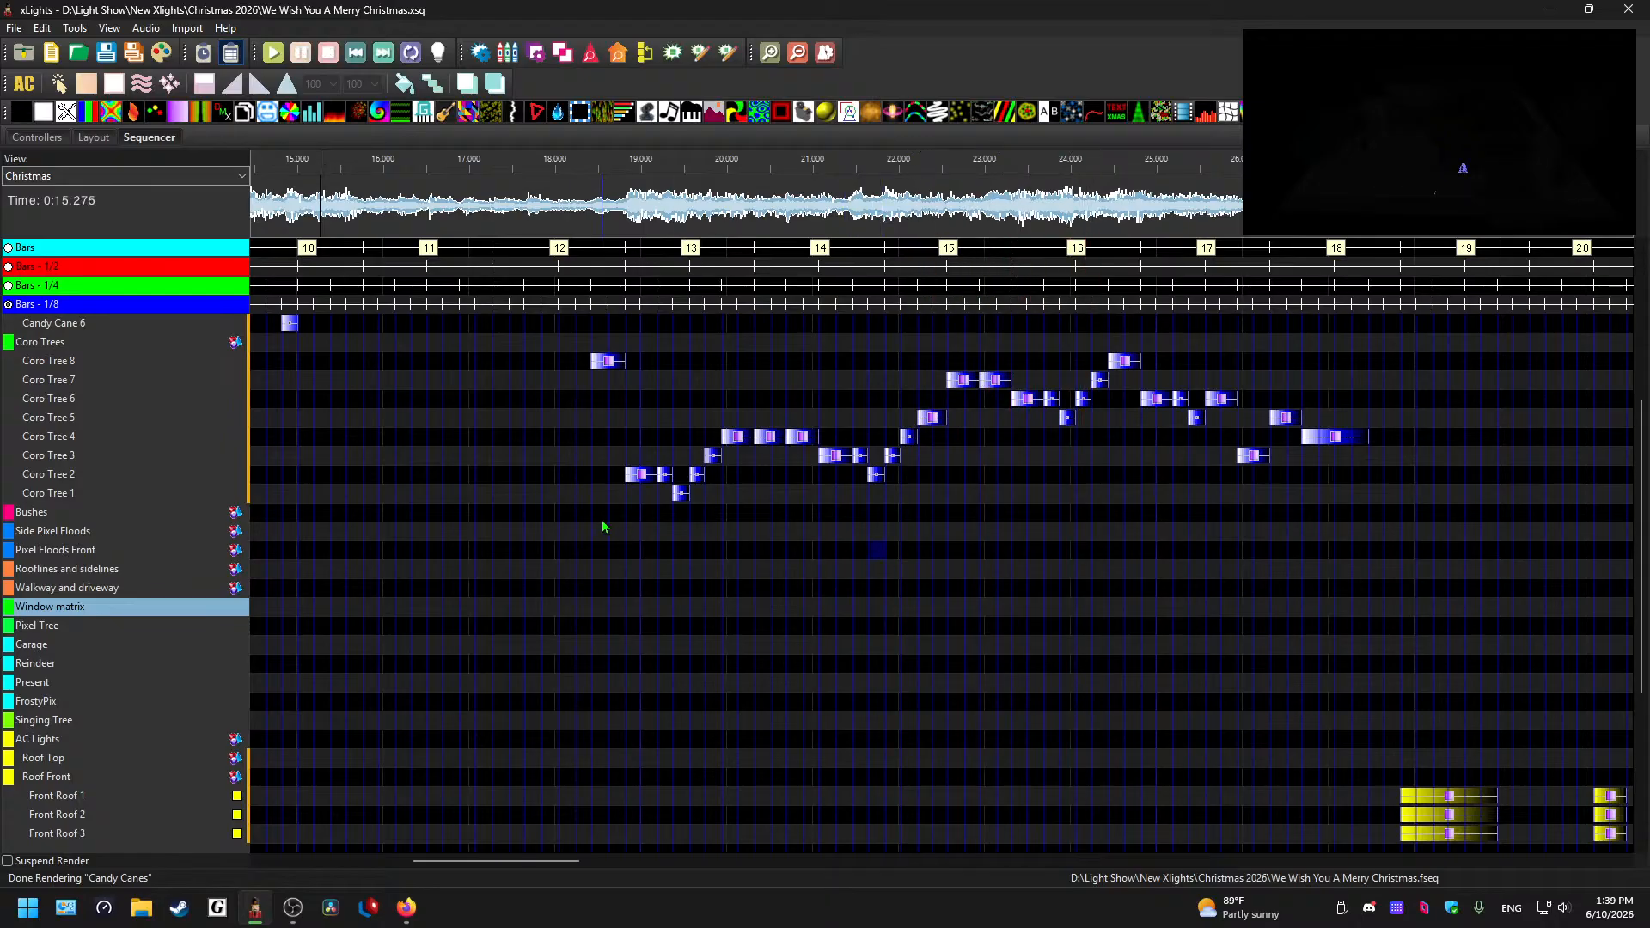
- Expand the Roof Top group into its individual strands and copy the Front Roof 1 Color Wash at 27.850 s
scroll(641, 647, "down", 2)
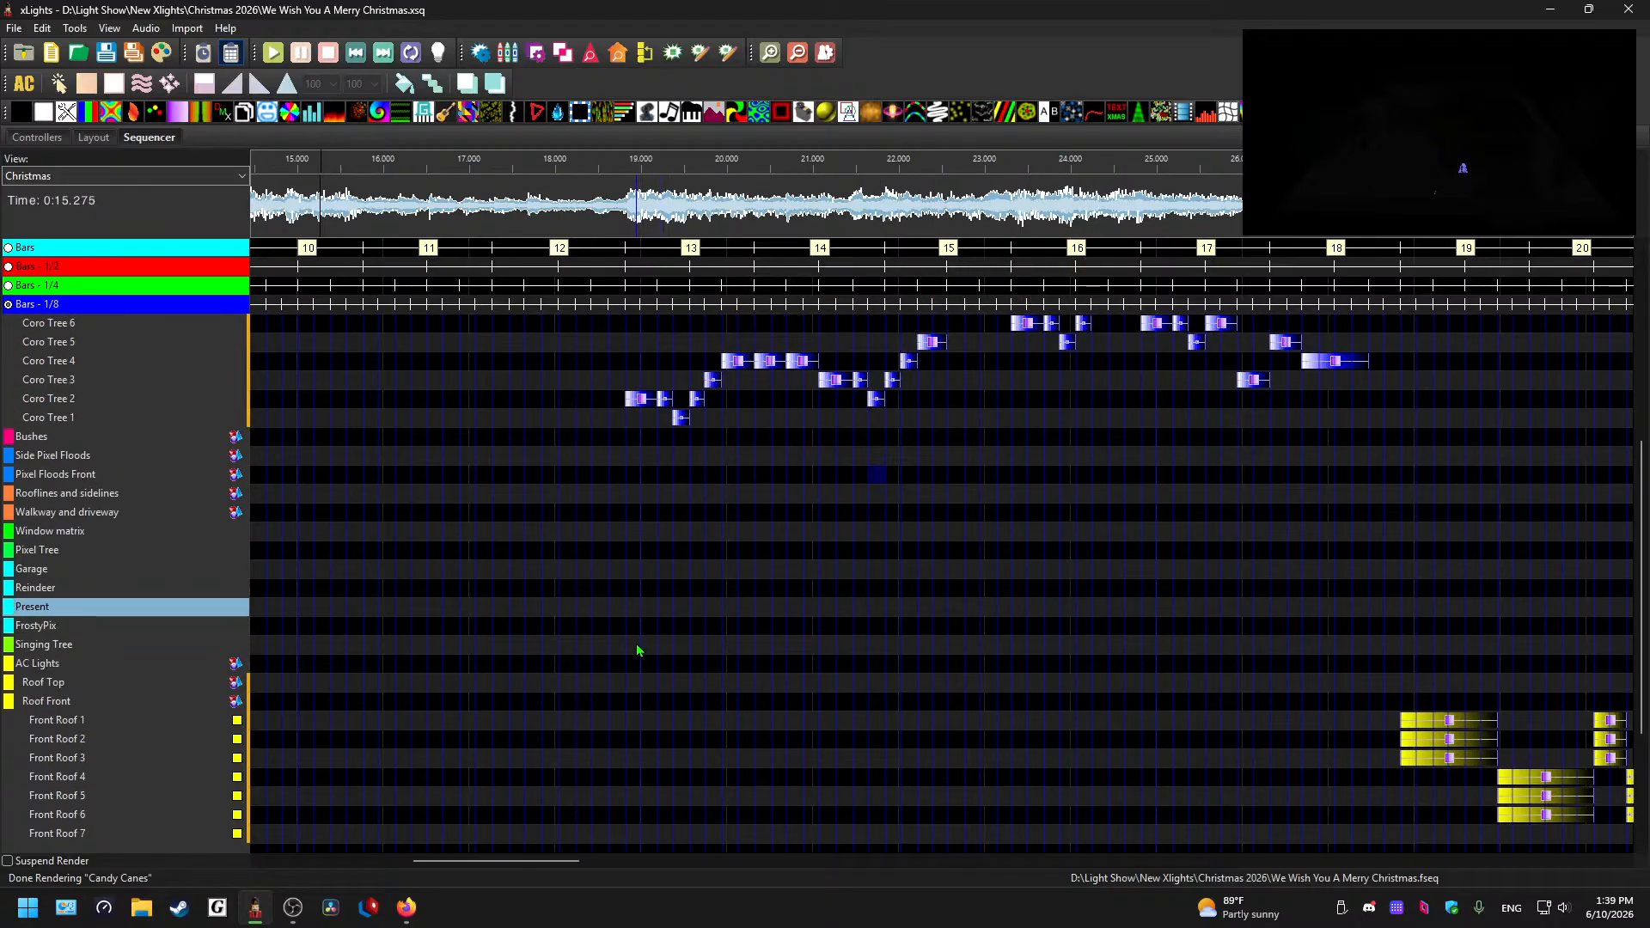
scroll(331, 692, "up", 1)
left_click(42, 701)
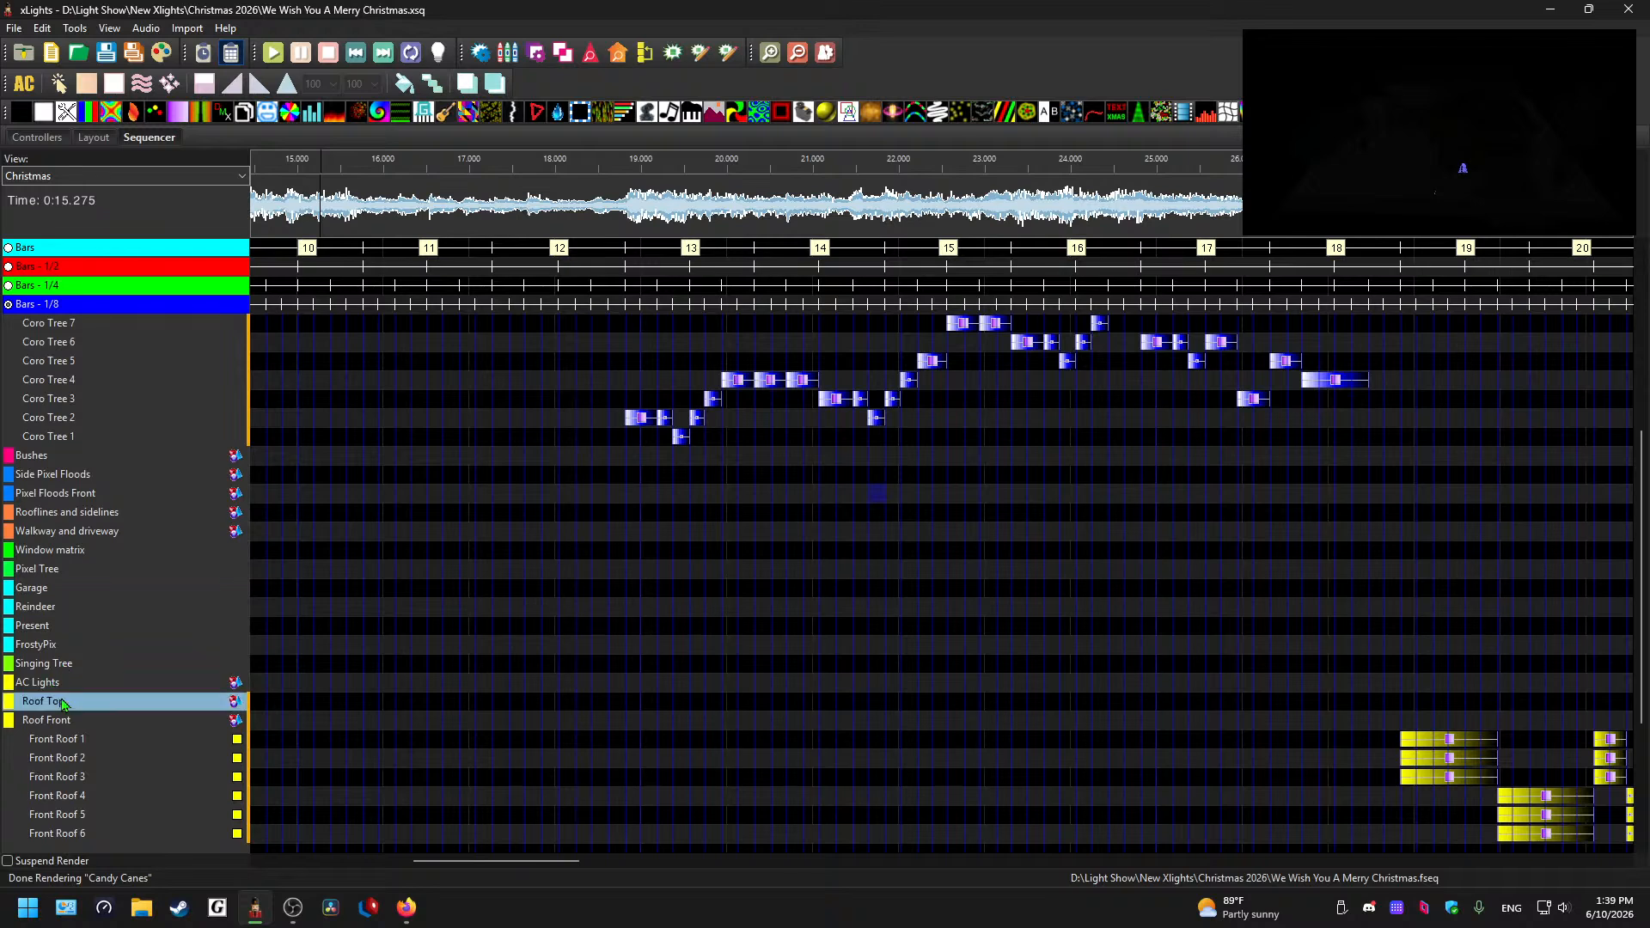
double_click(100, 713)
scroll(665, 613, "down", 3)
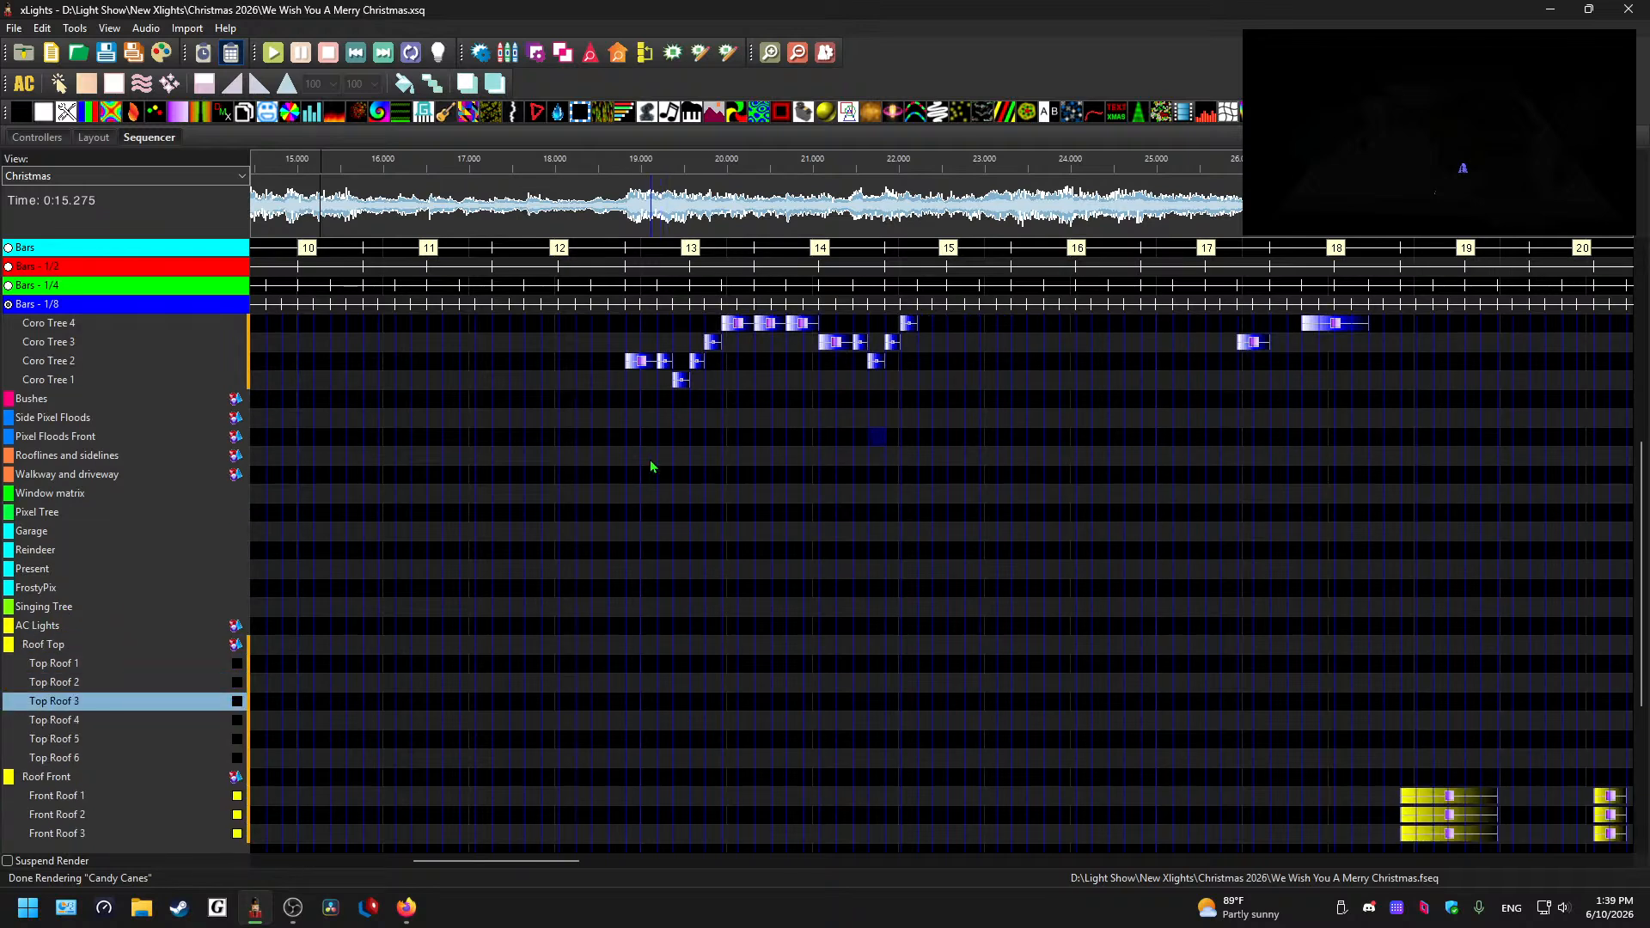
left_click(1457, 802)
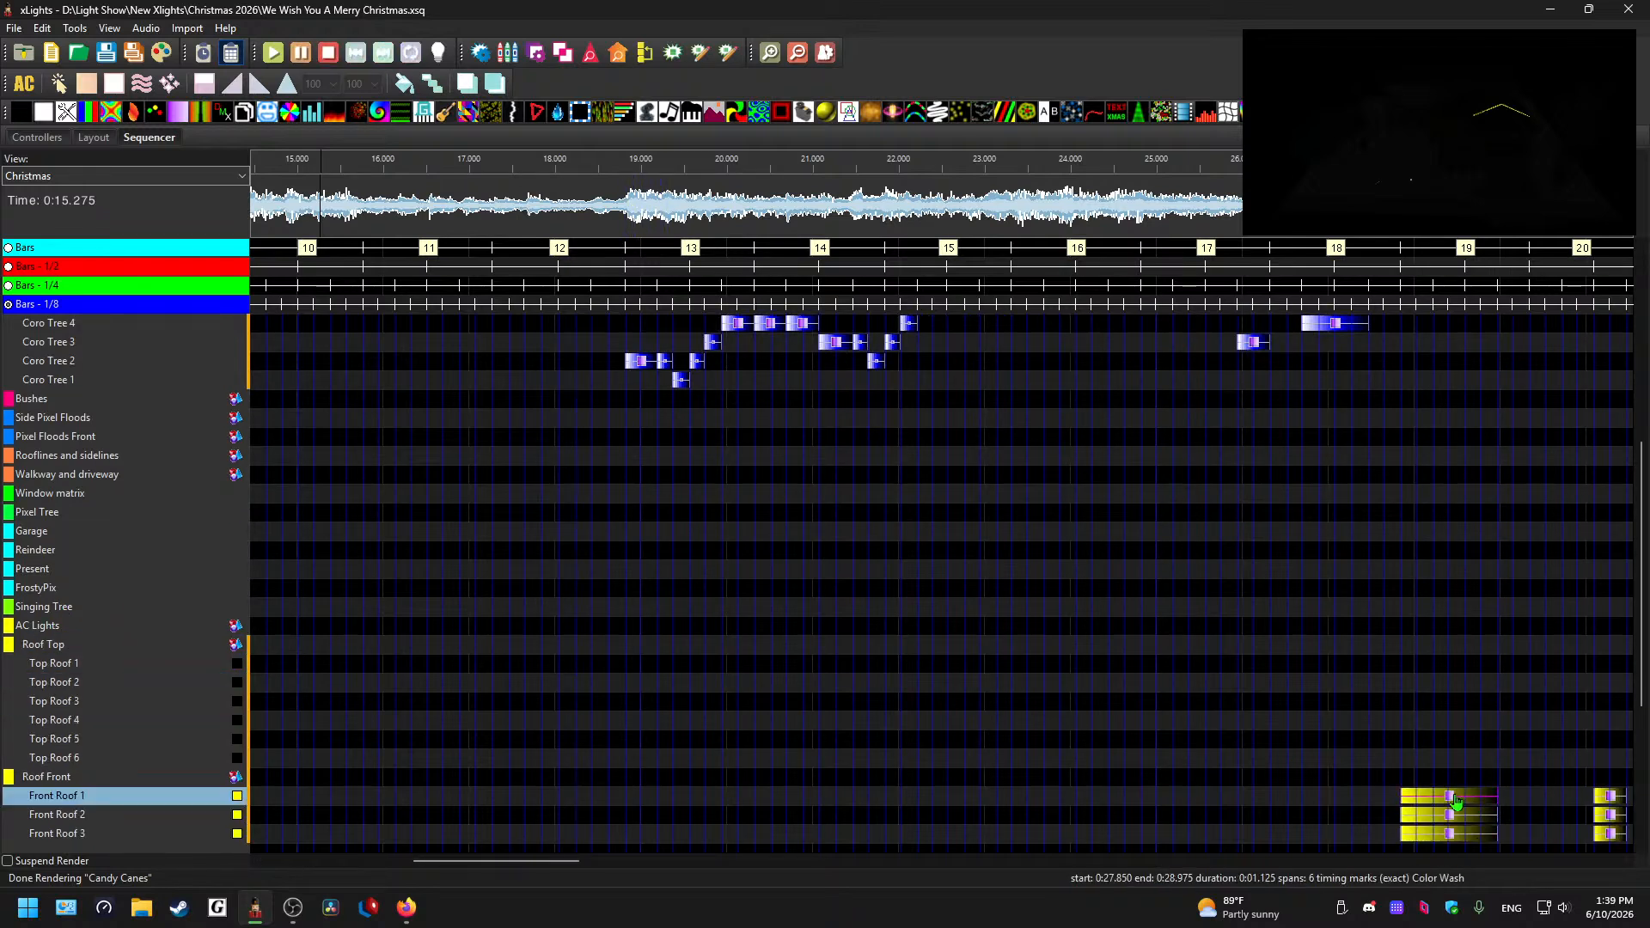
- Audition the music from 18.850 s and paste the Color Wash onto Top Roof 1, spanning 18.825 to 19.950 s
left_click(628, 201)
key("space")
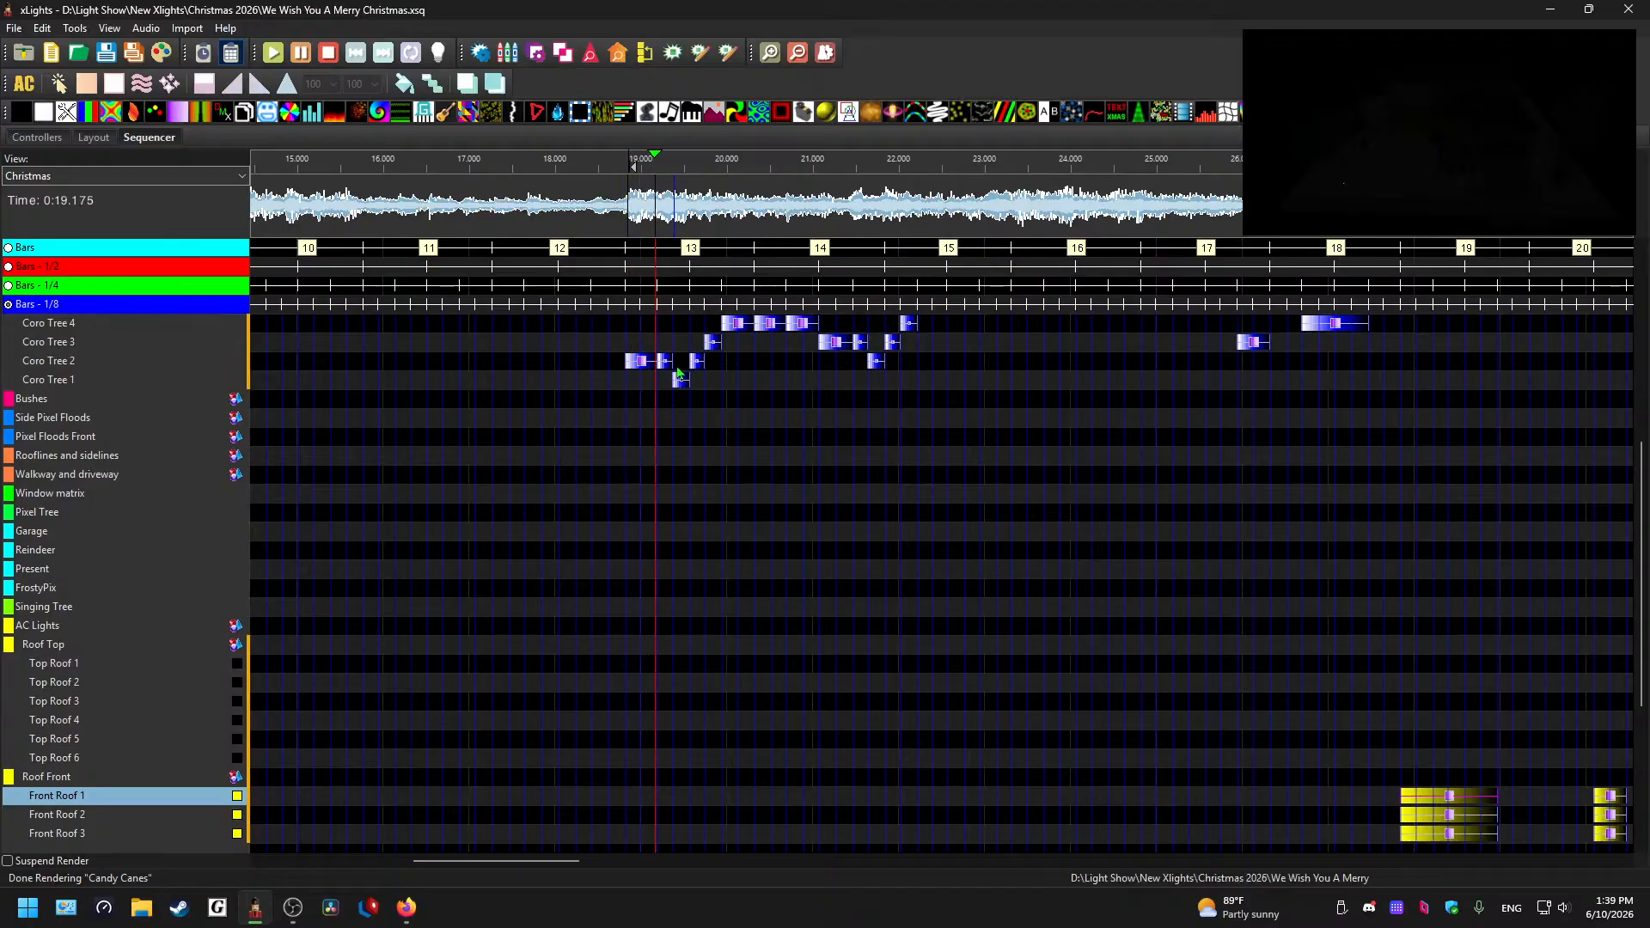
key("space")
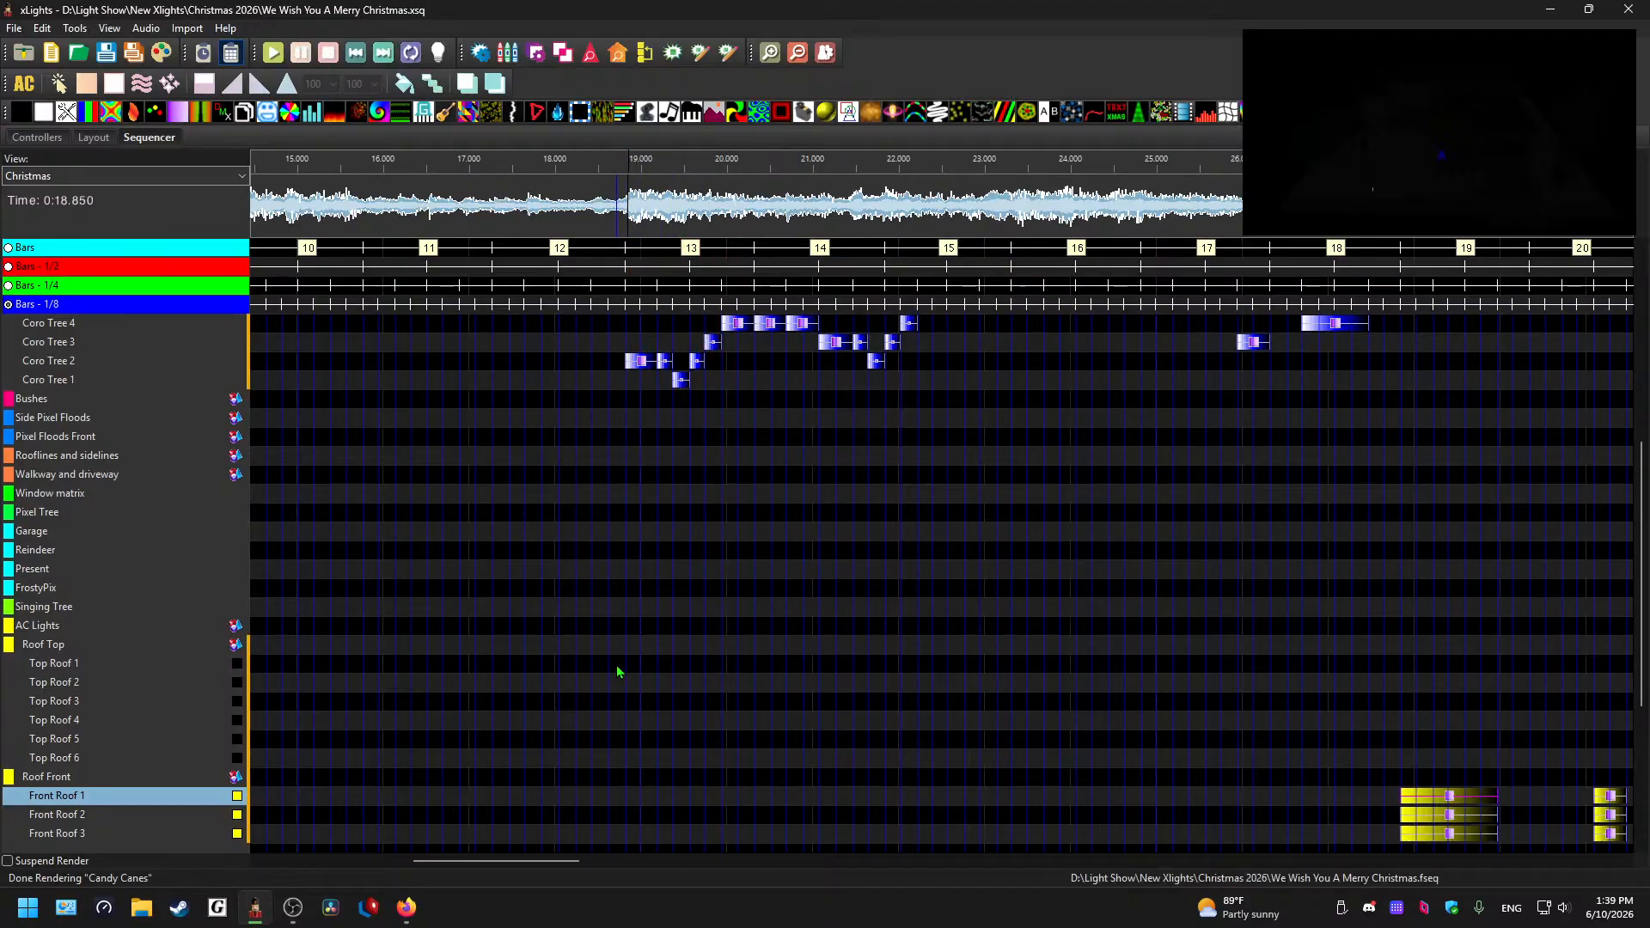
left_click(169, 666)
left_click_drag(617, 351, 638, 438)
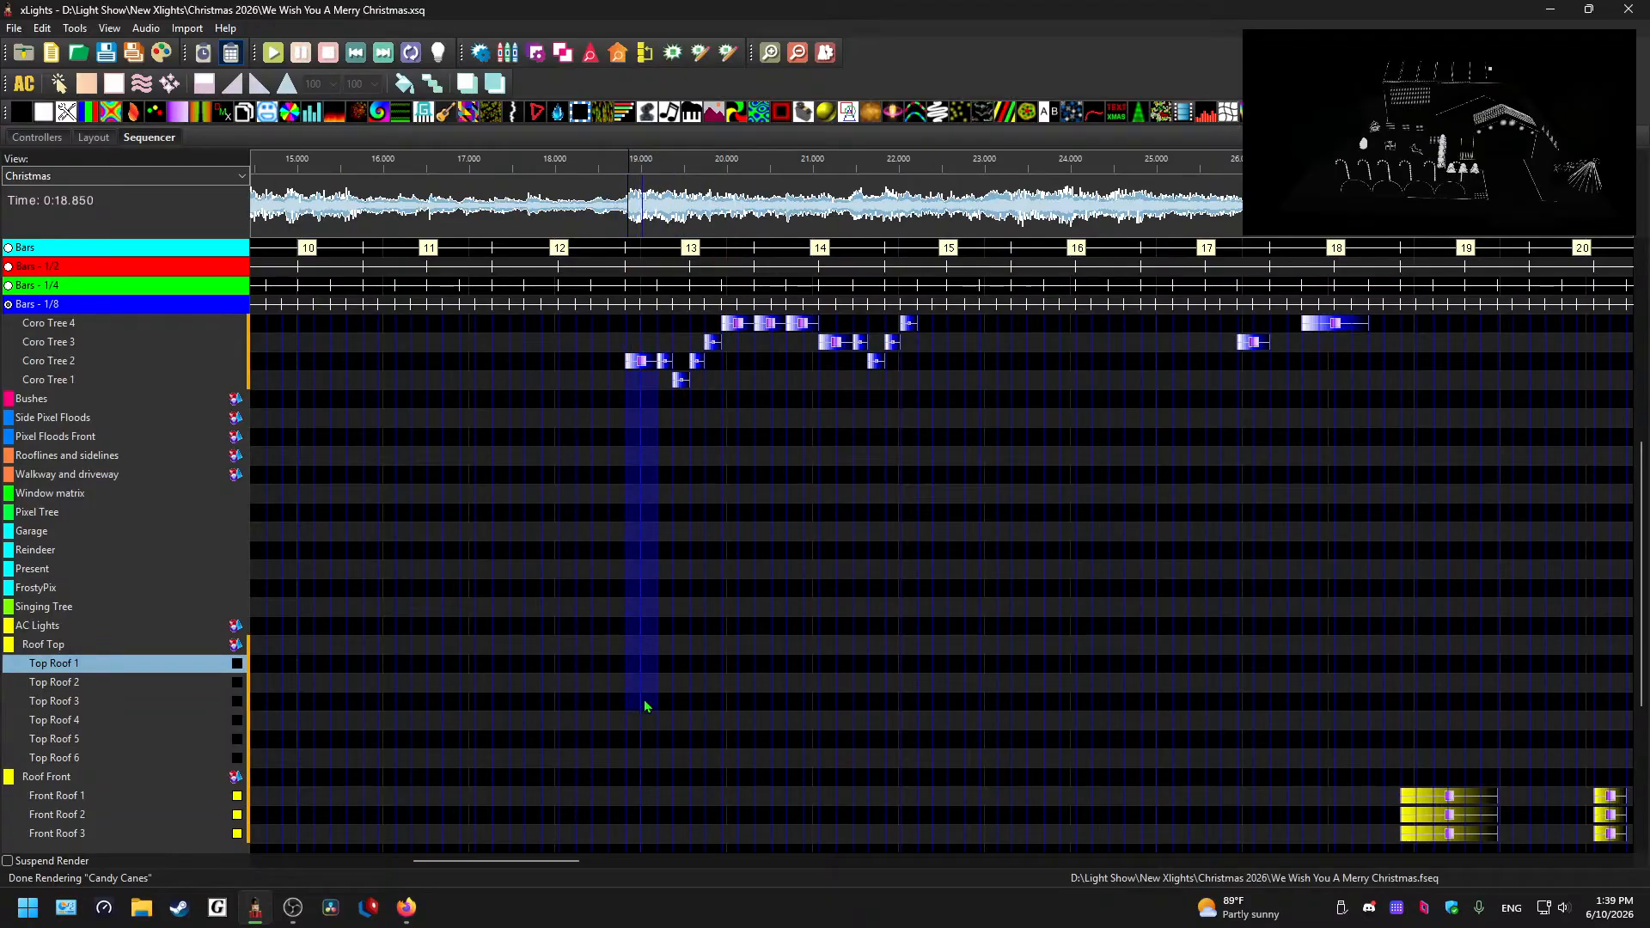
left_click(633, 667)
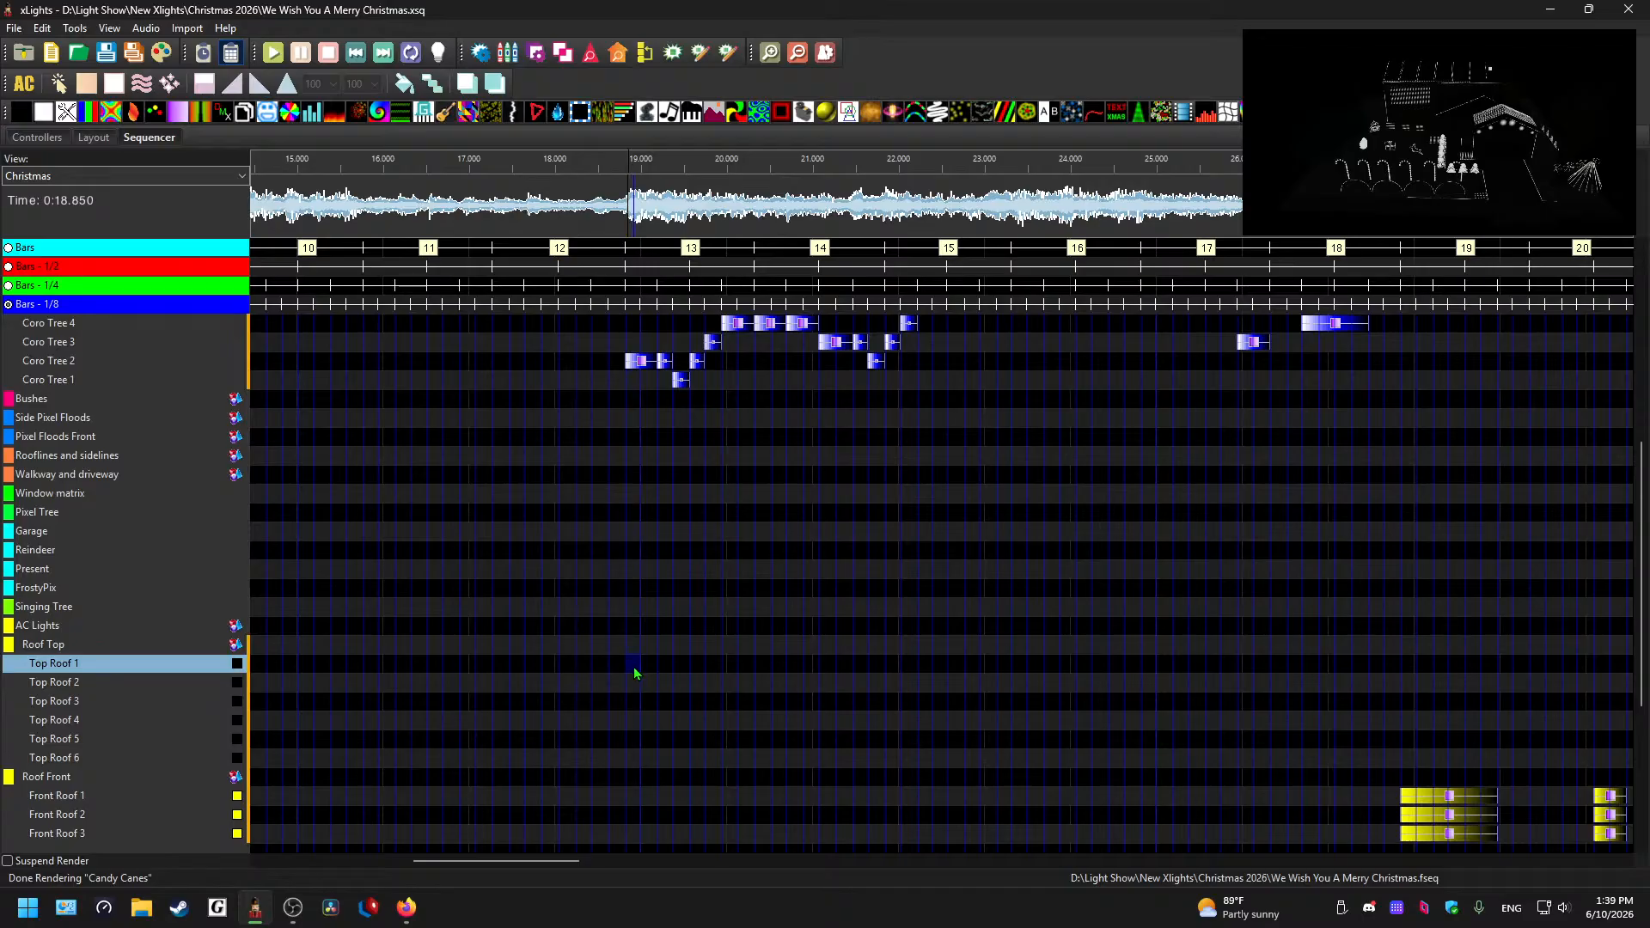
key("ctrl+v")
left_click(676, 668)
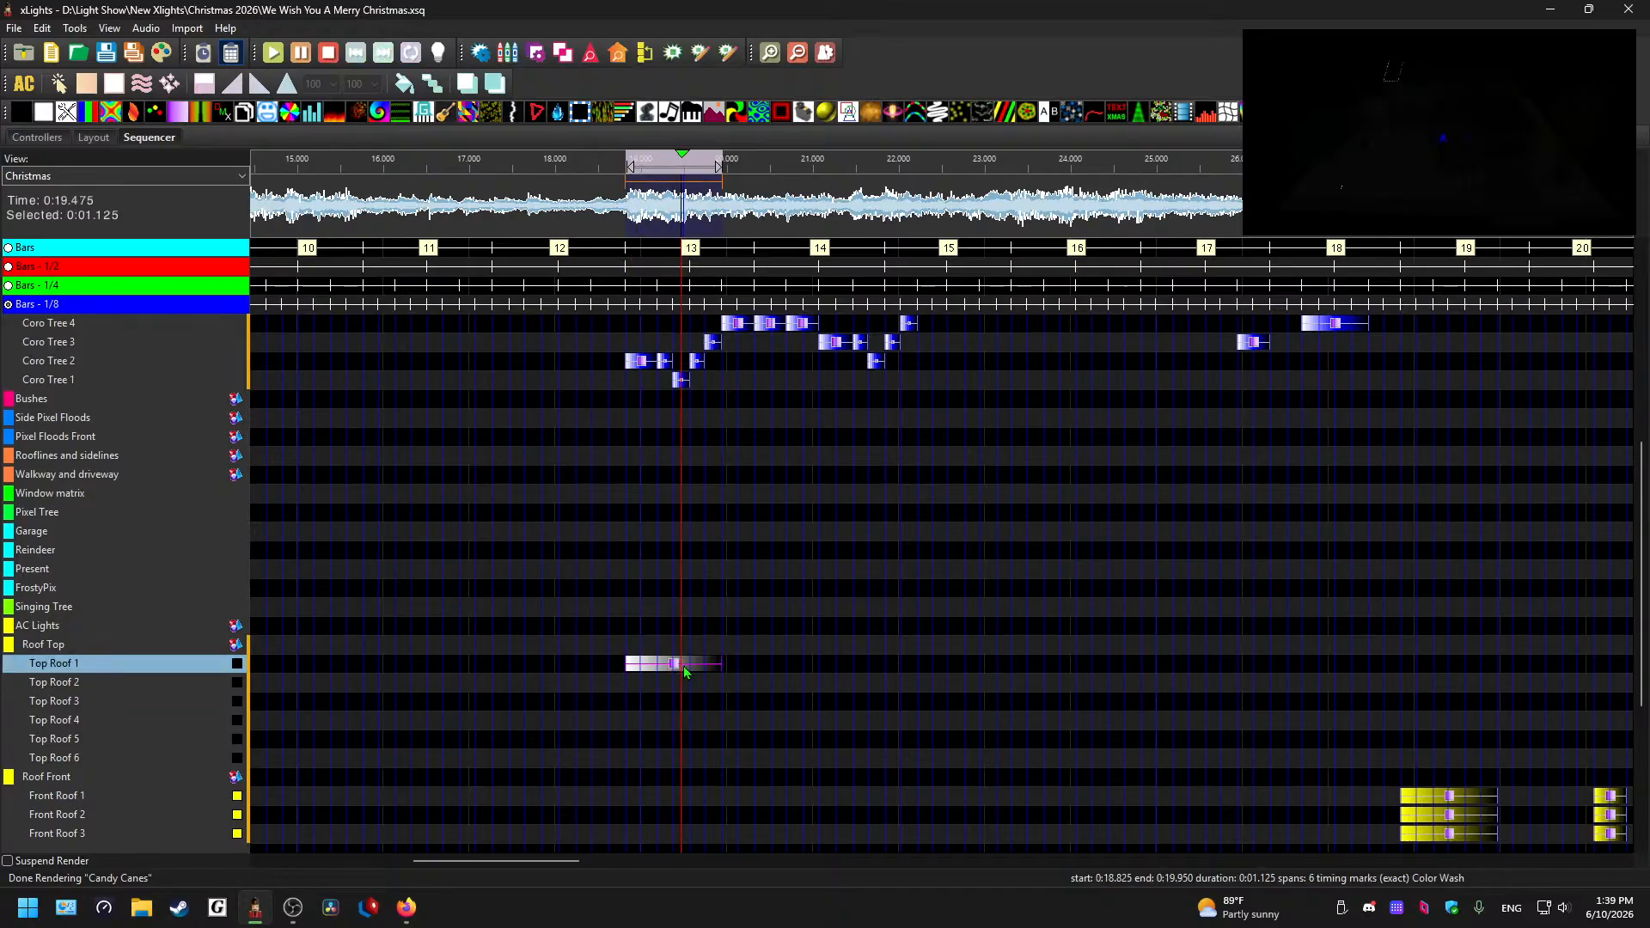
- Paste Color Washes of about 1.1 s onto Top Roof 2 at 19.950 s and 21.075 s and Top Roof 3 at about 22.225 s
left_click(727, 199)
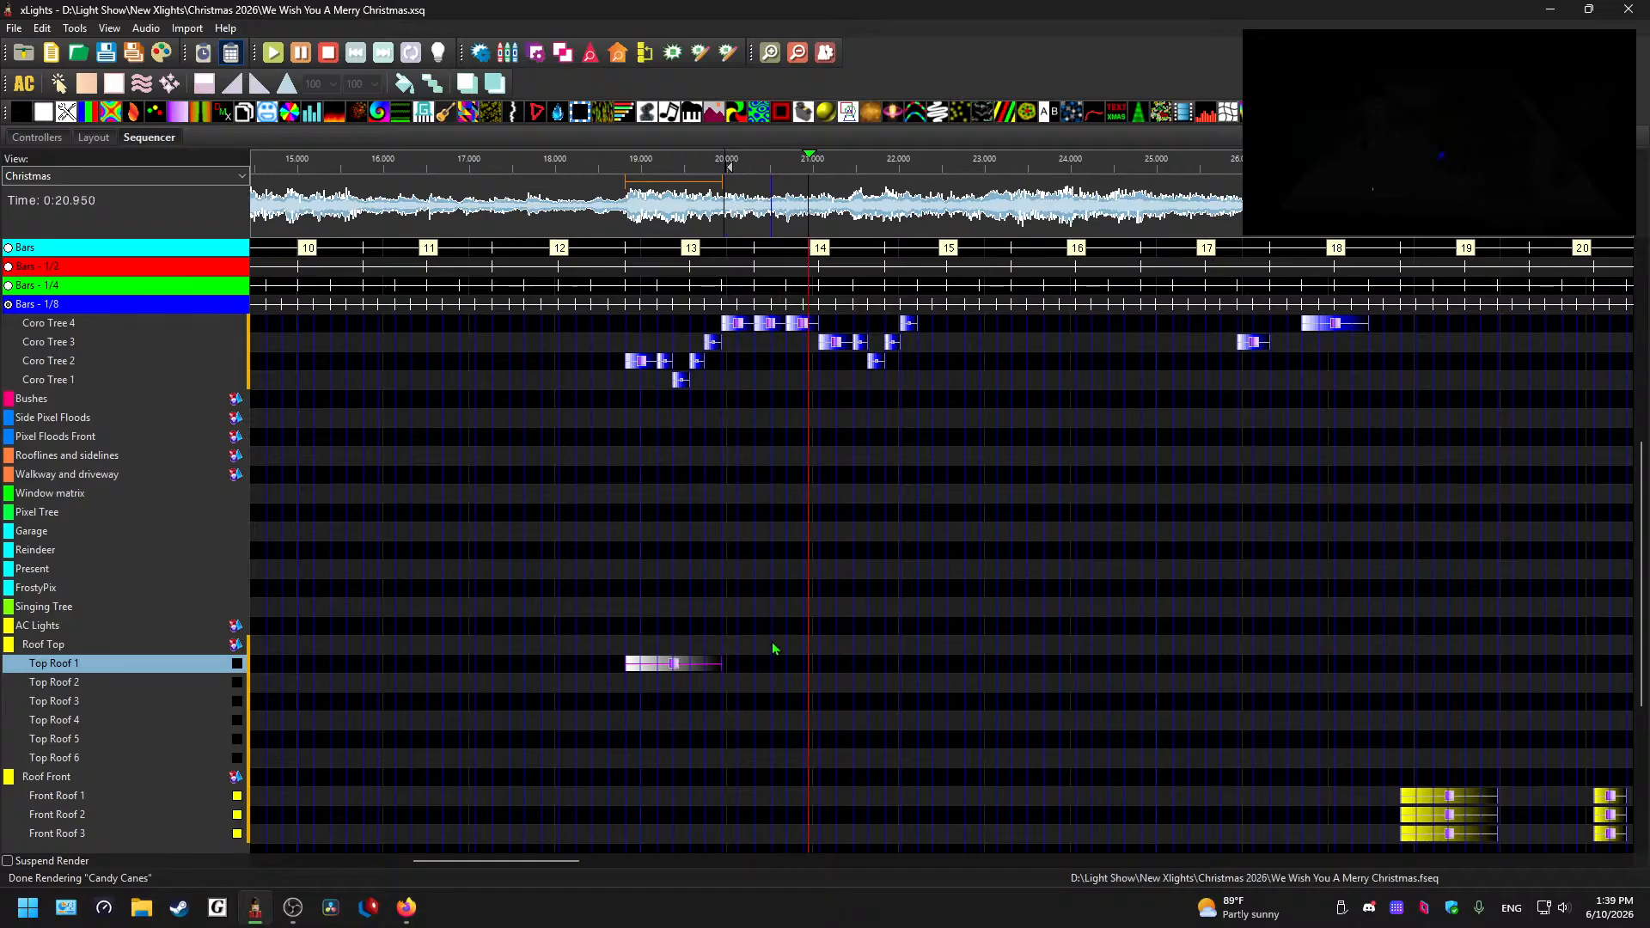
left_click_drag(735, 683, 807, 688)
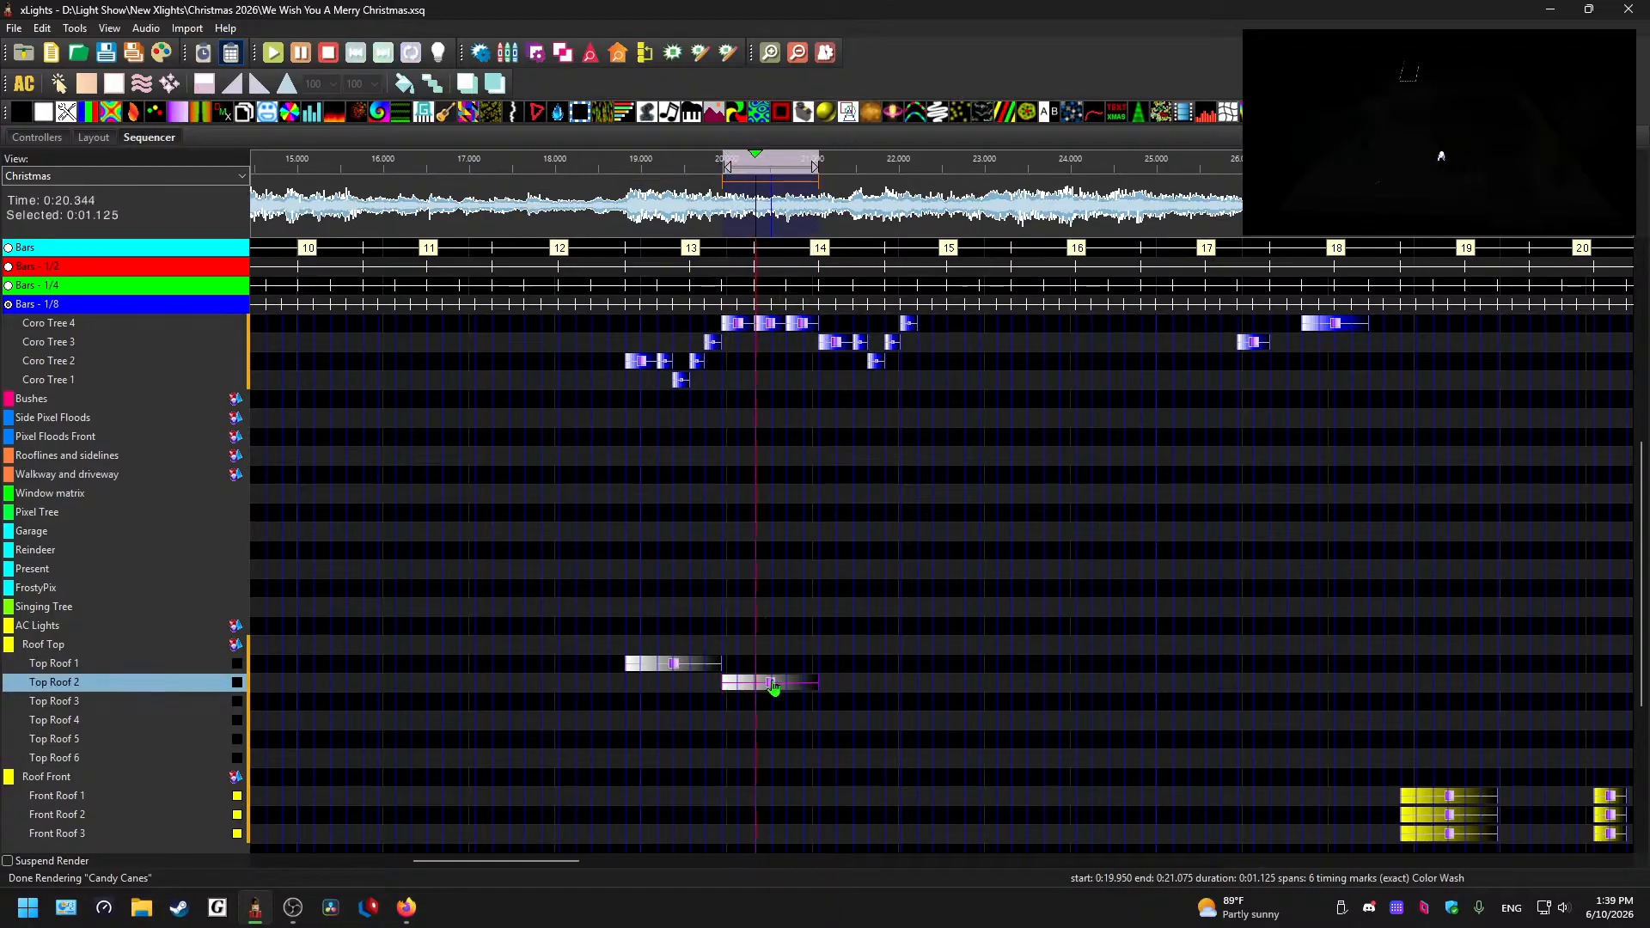
left_click(830, 685)
key("ctrl+v")
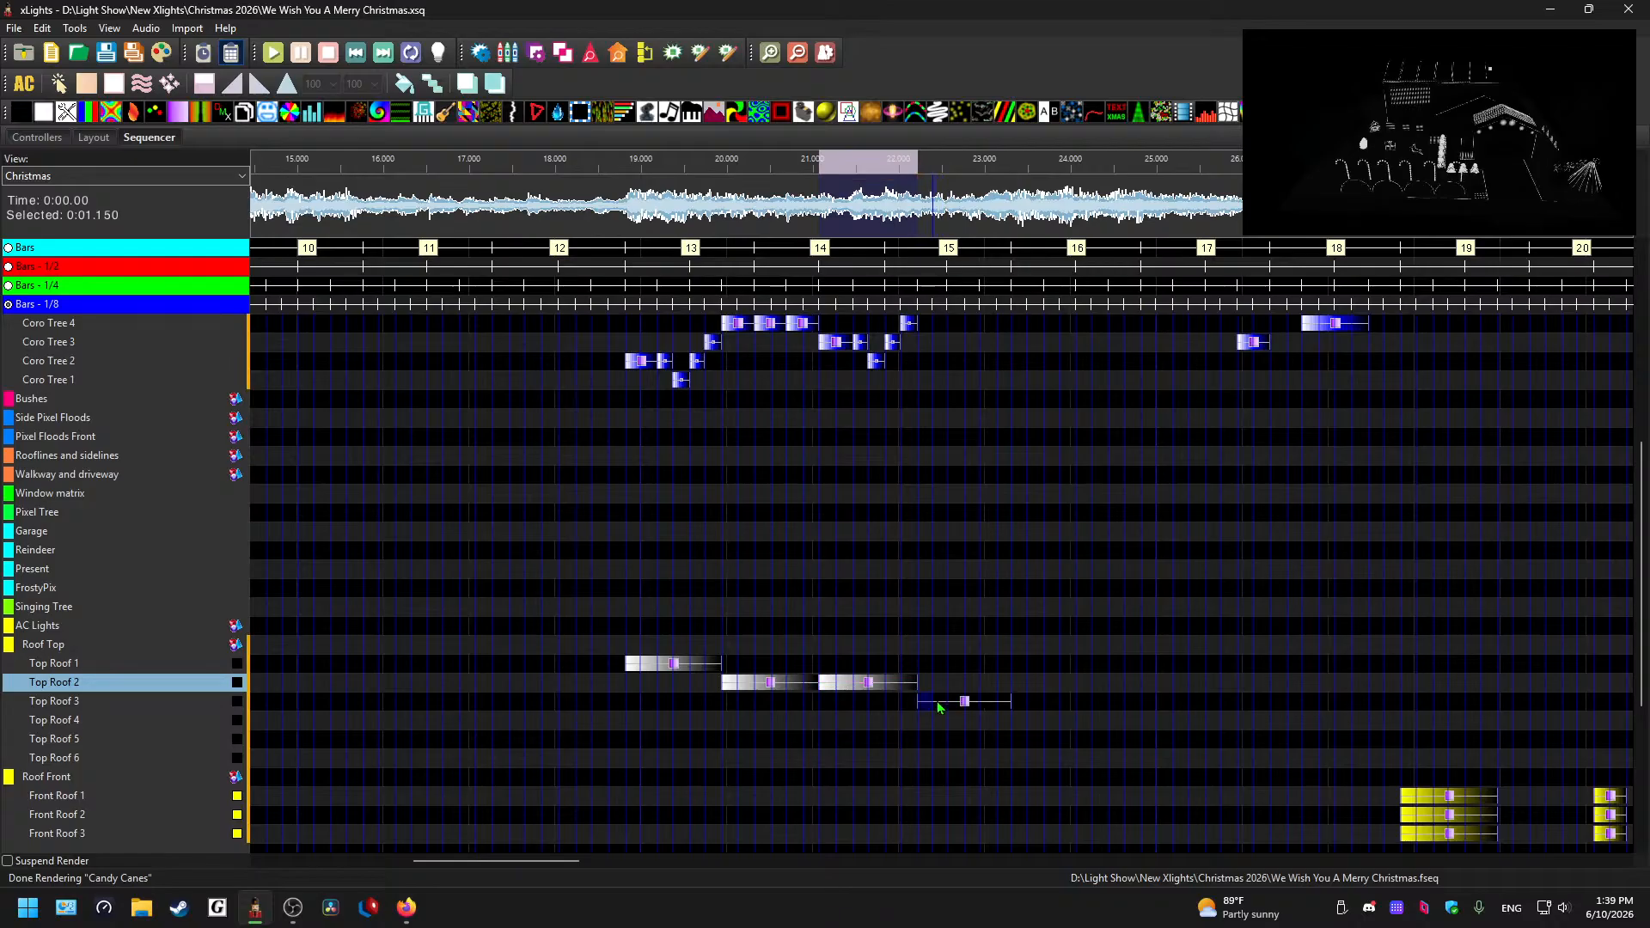
left_click(945, 702)
key("ctrl+v")
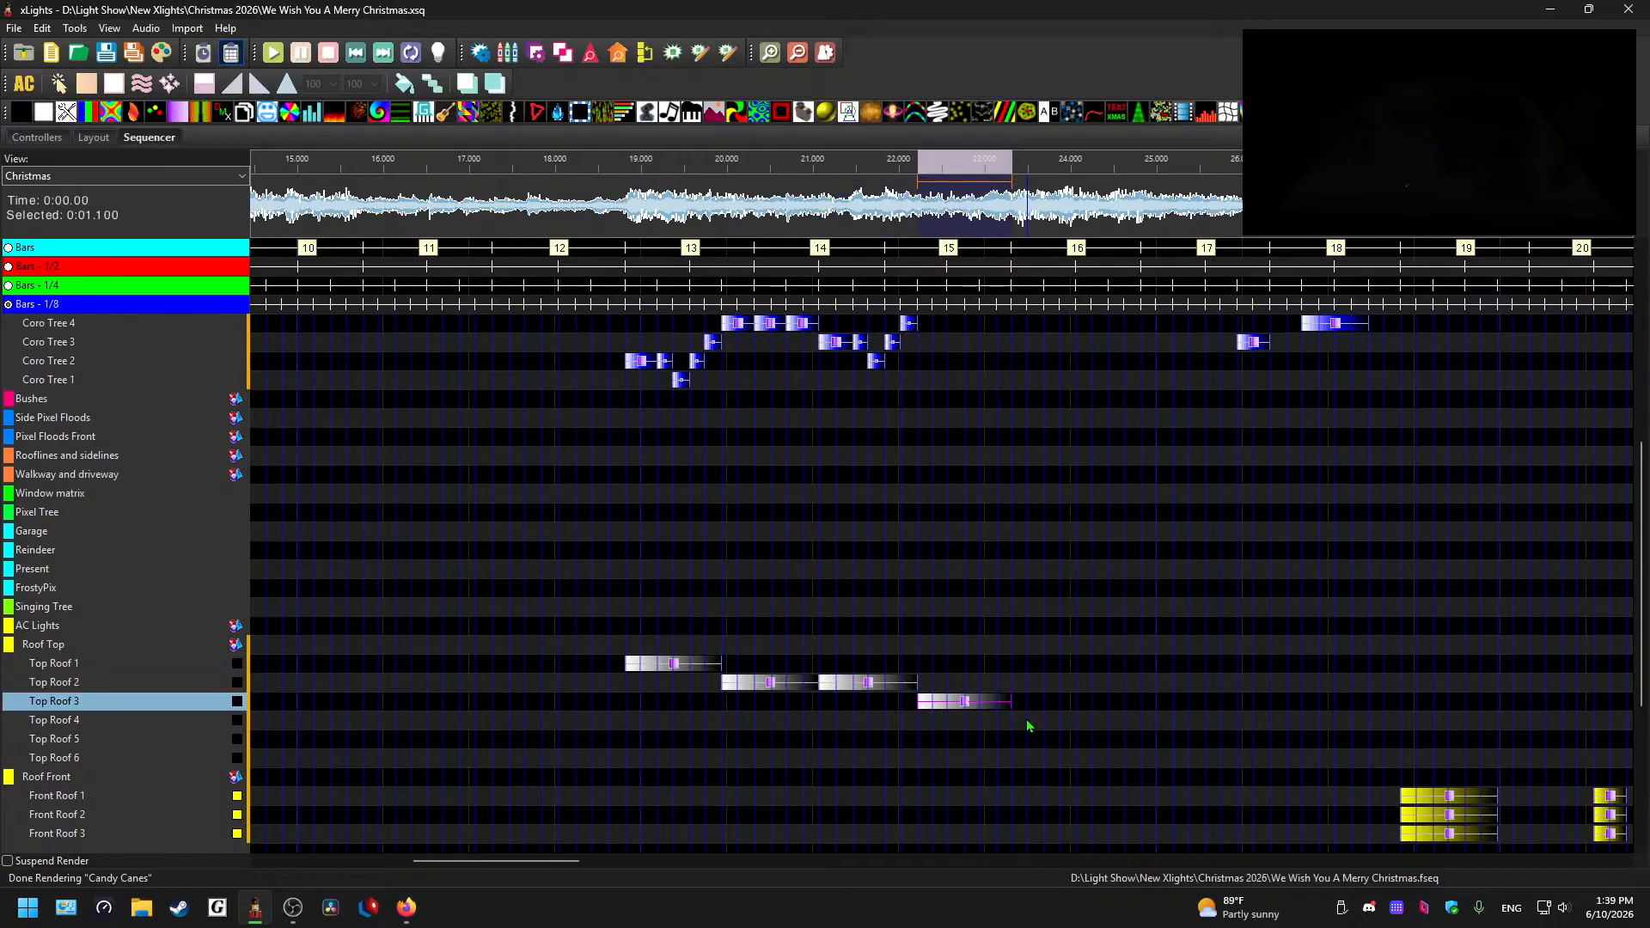
- Paste Color Washes of 1.125 s onto Top Roof 4 at 23.325 s and Top Roof 5 at 24.450 s
left_click(1027, 719)
key("ctrl+v")
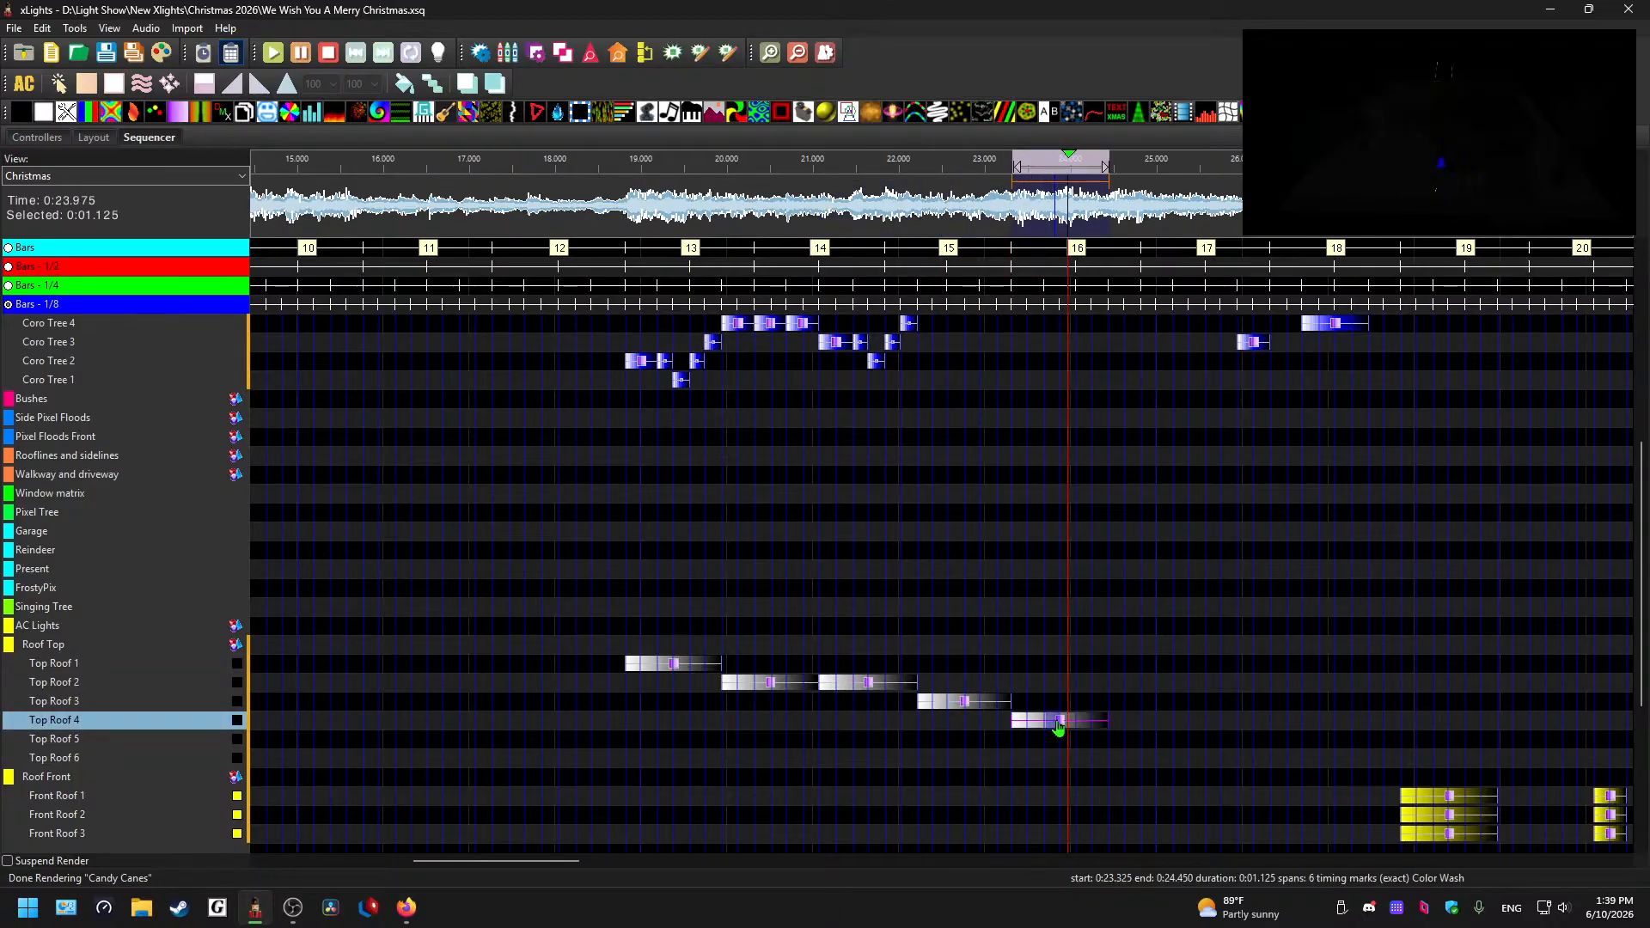
left_click(1124, 738)
key("ctrl+v")
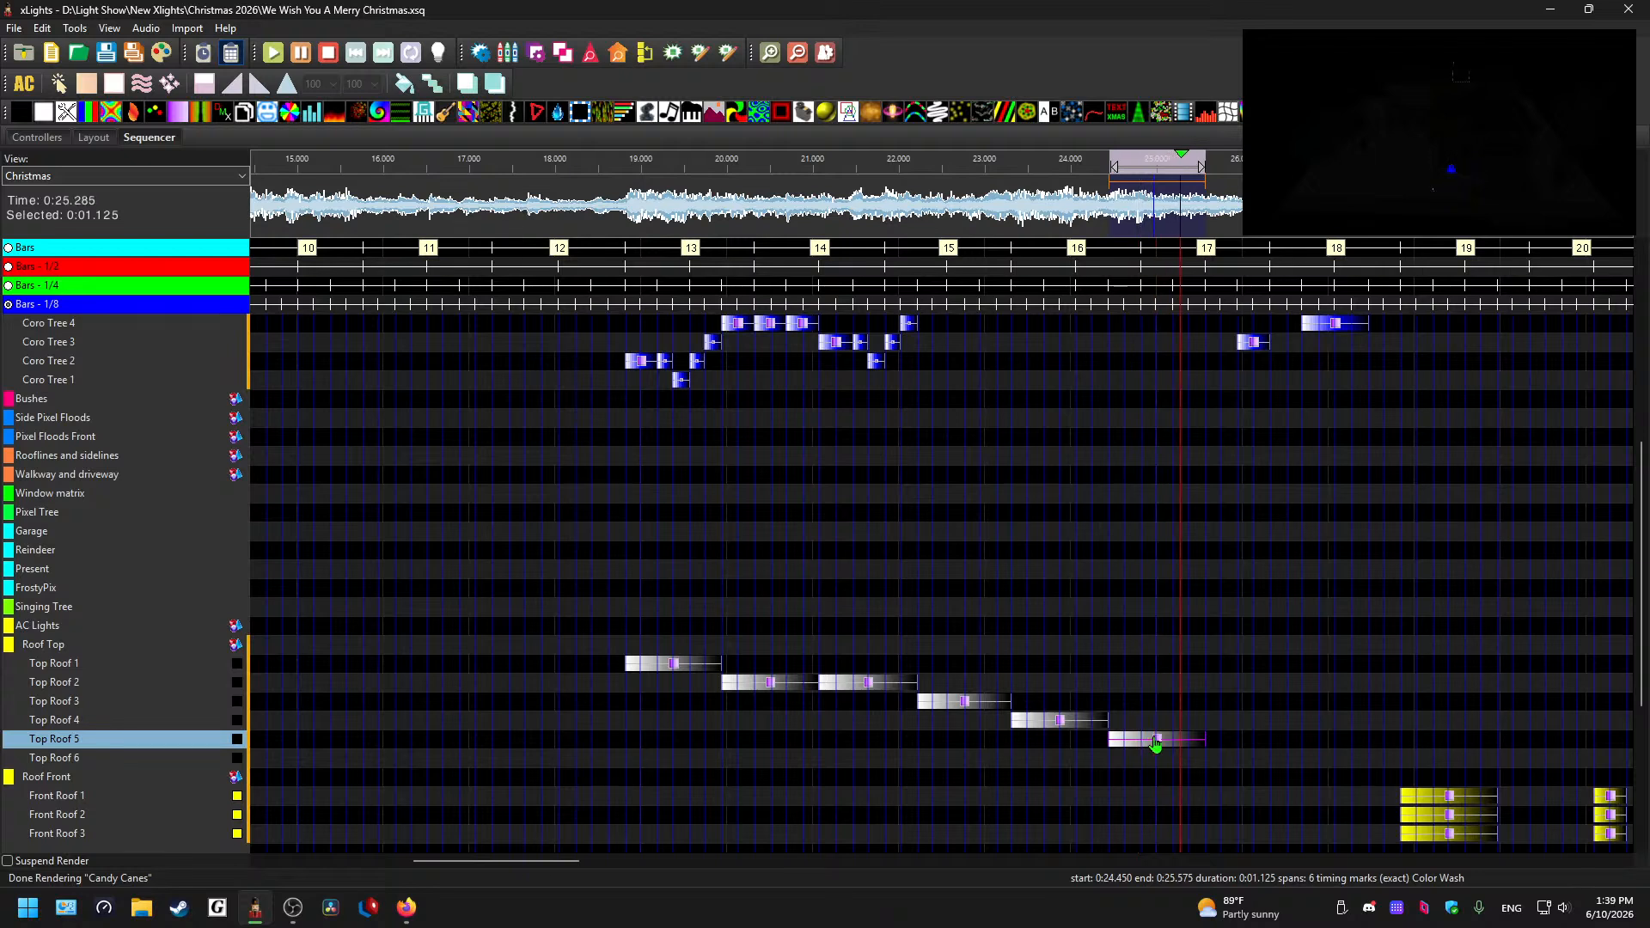
- Audition the music around bar 17 and paste a second Color Wash onto Top Roof 5 at 25.575 s
key("space")
key("space")
left_click(1199, 206)
key("space")
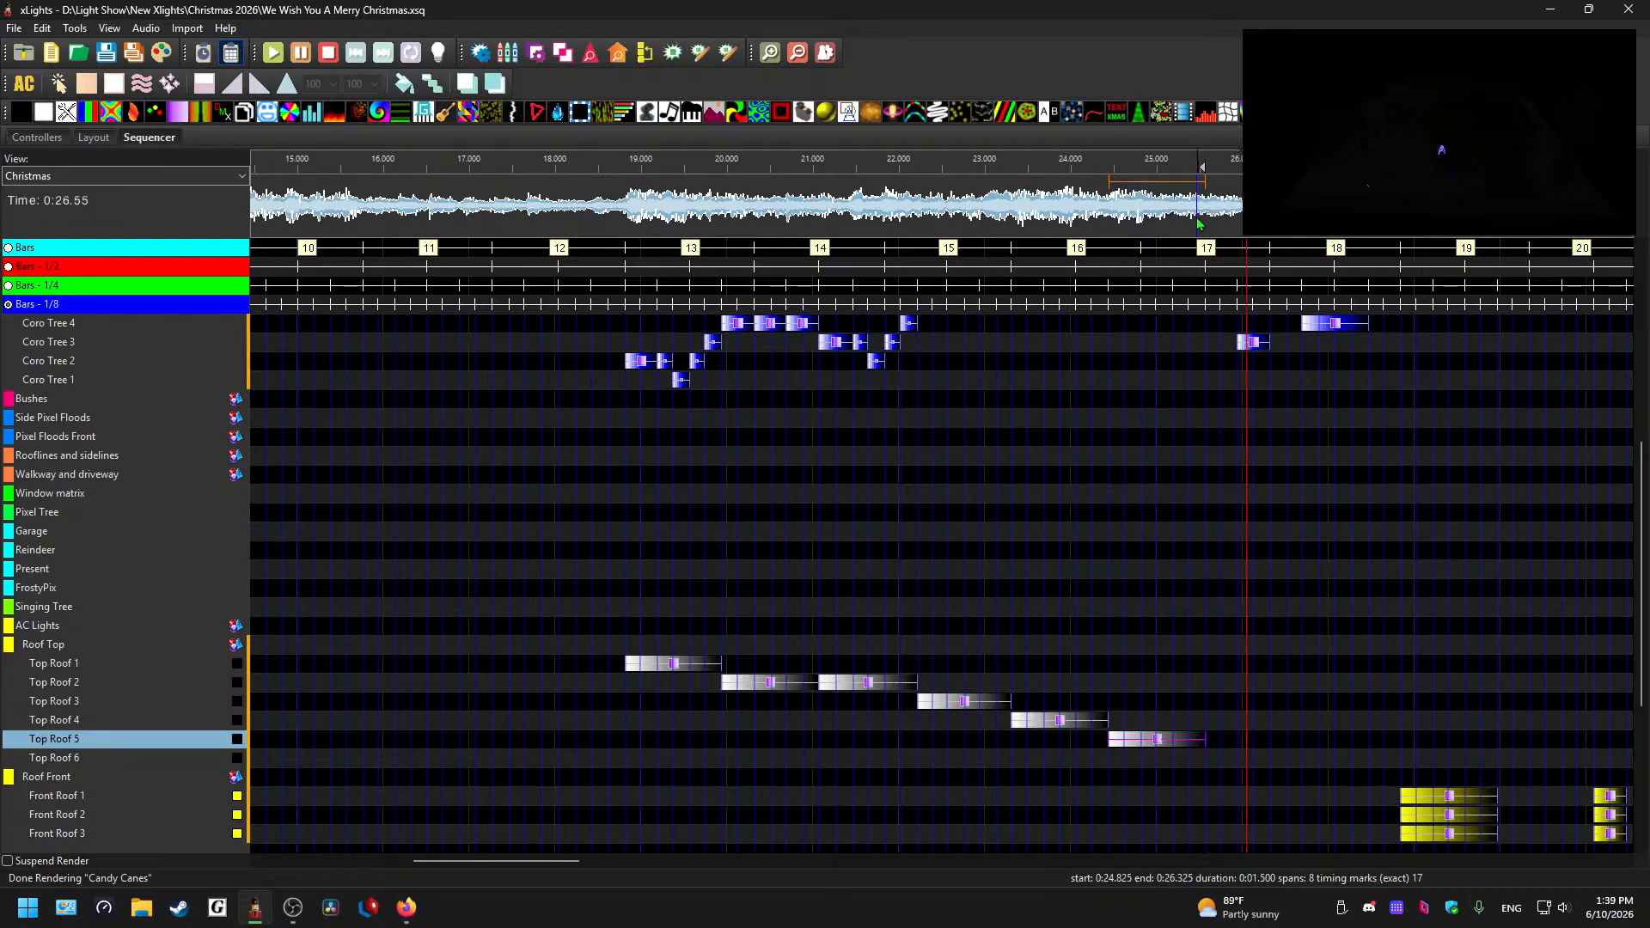
left_click(1219, 741)
key("ctrl+v")
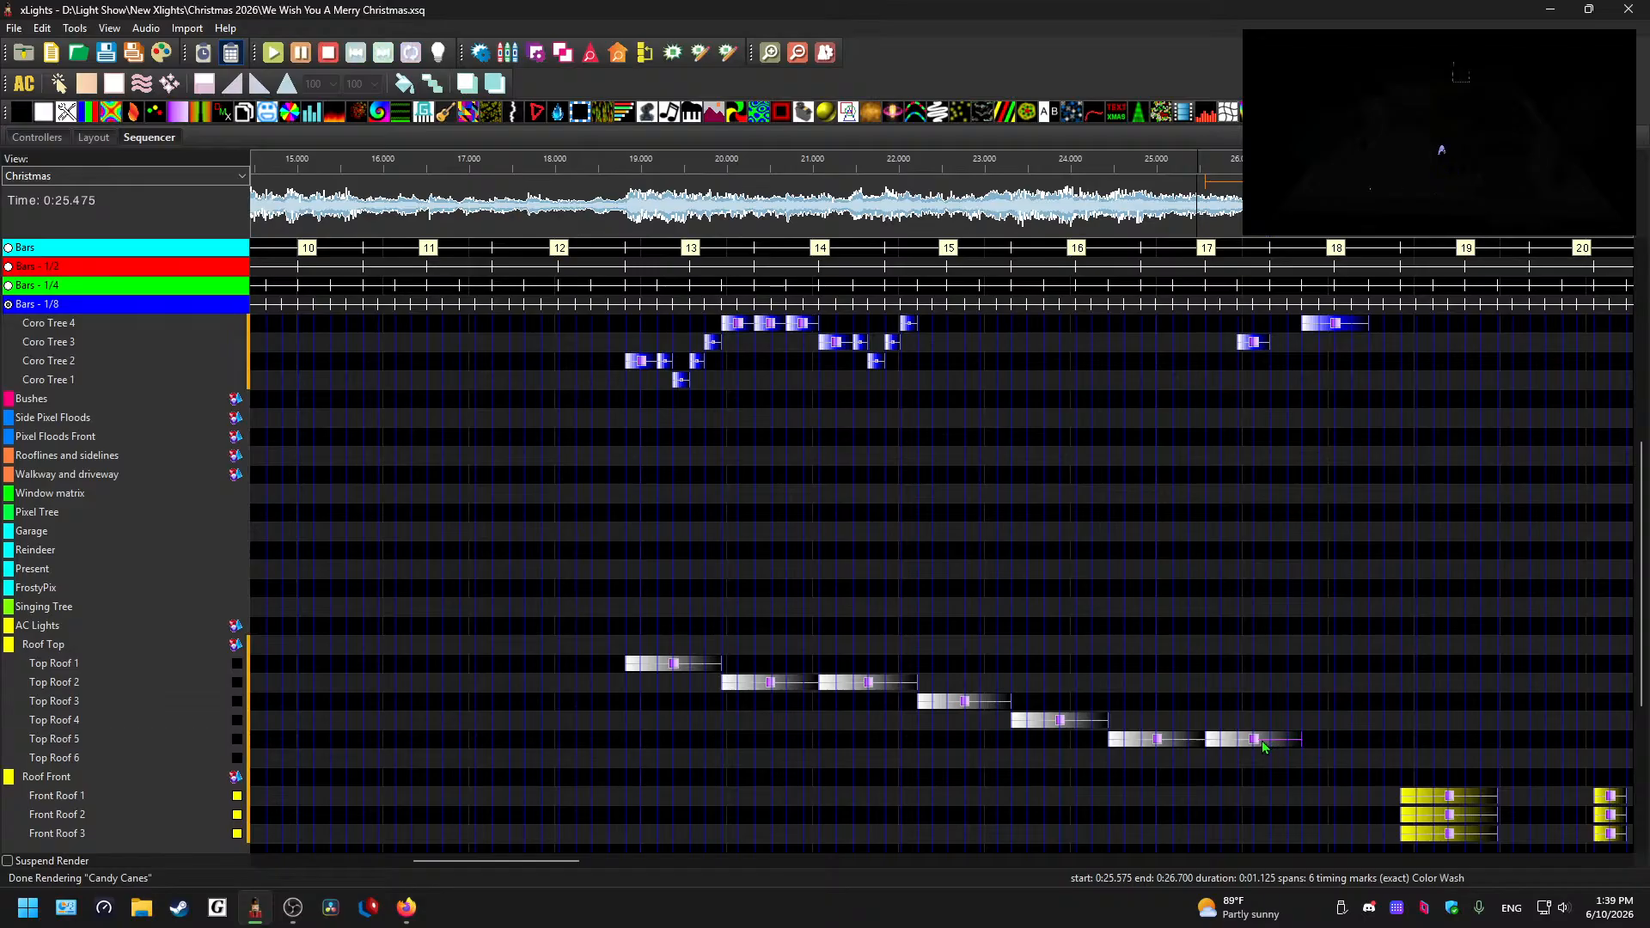
- Shorten the Top Roof 5 Color Wash at 25.575 s to 0.375 s, ending at 25.950 s
left_click(1262, 741)
scroll(1289, 740, "up", 1)
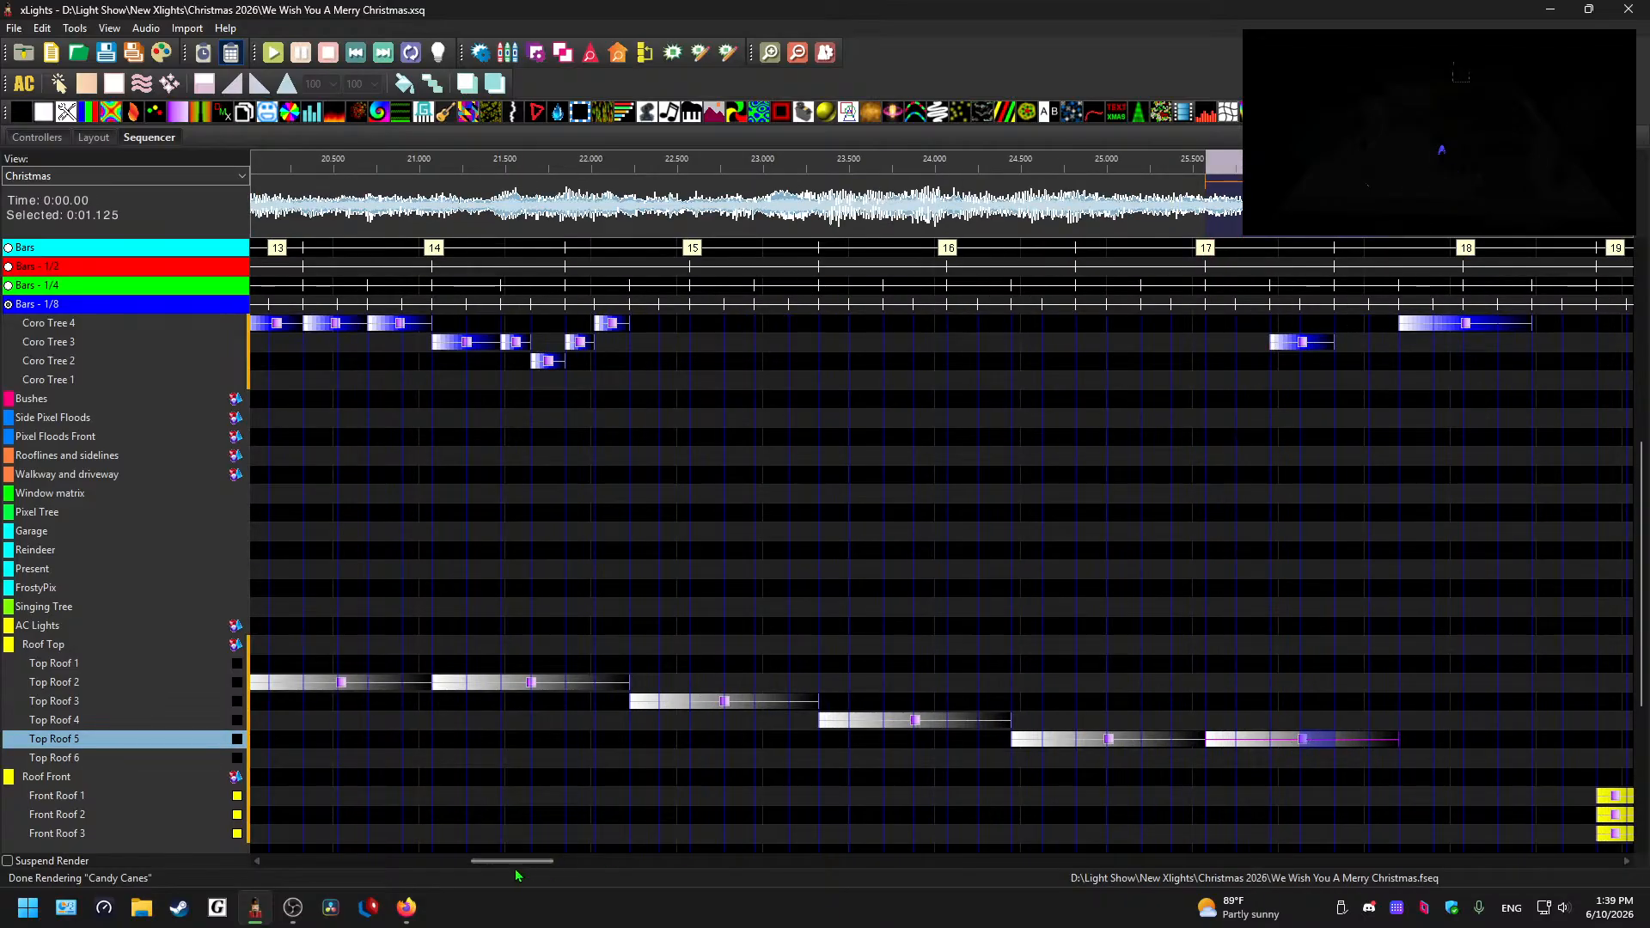
left_click_drag(516, 870, 541, 867)
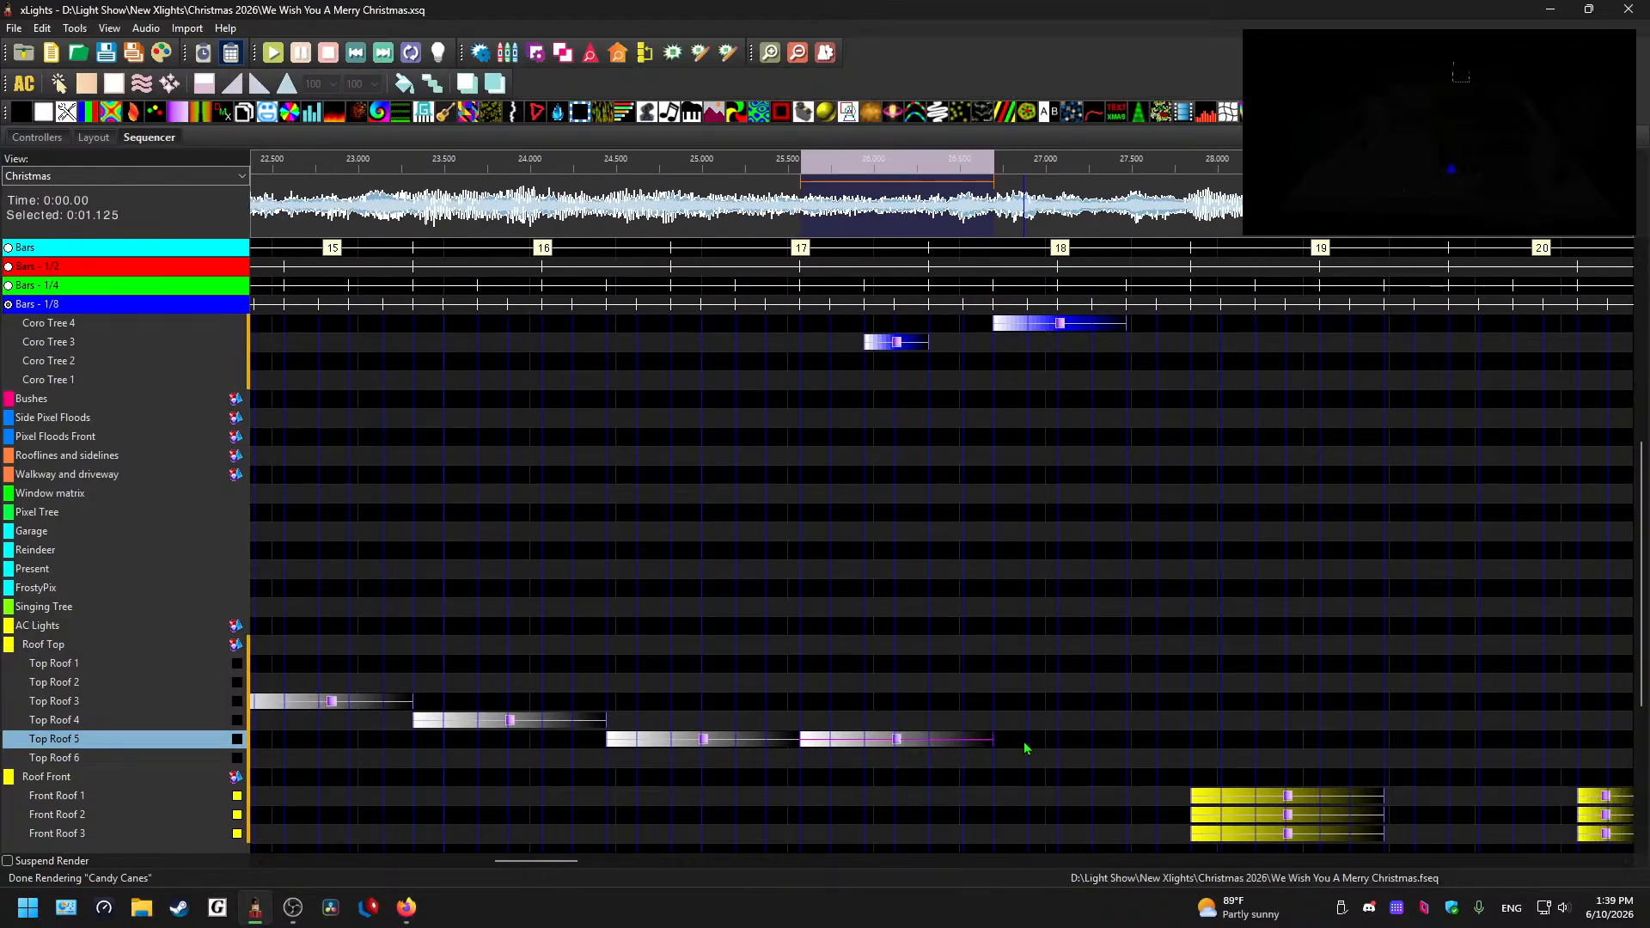
left_click_drag(994, 744, 863, 747)
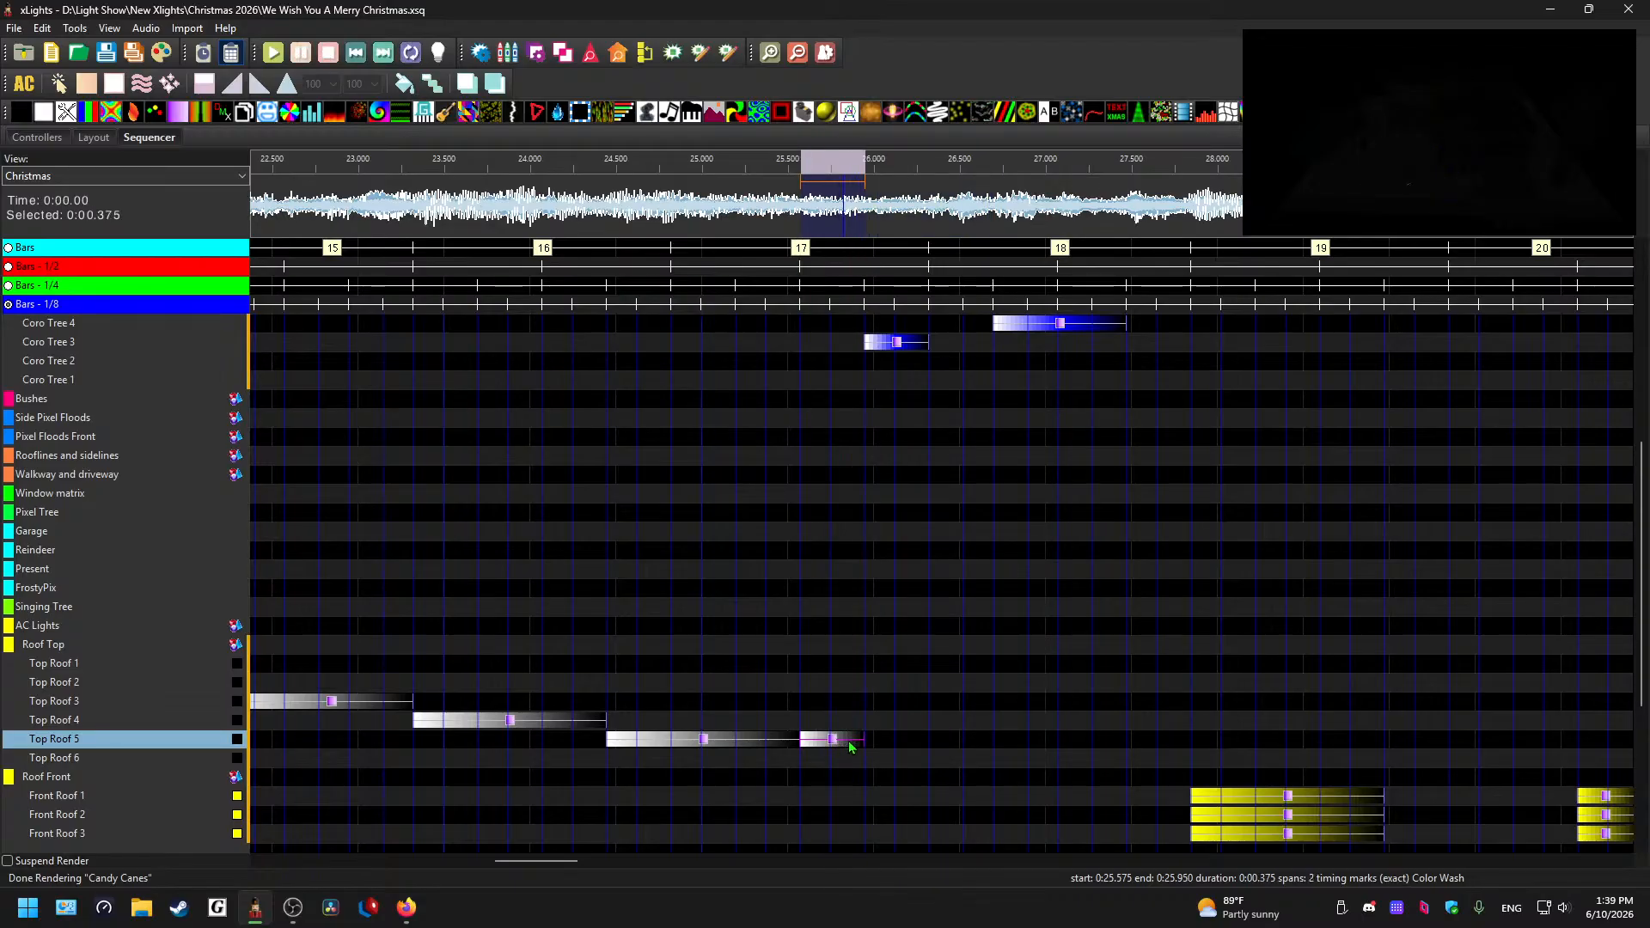
- Paste 0.375 s Color Washes onto Top Roof 3 at 25.950 s, Top Roof 6 at 26.325 s and Top Roof 5 at 26.700 s
left_click(884, 703)
key("ctrl+v")
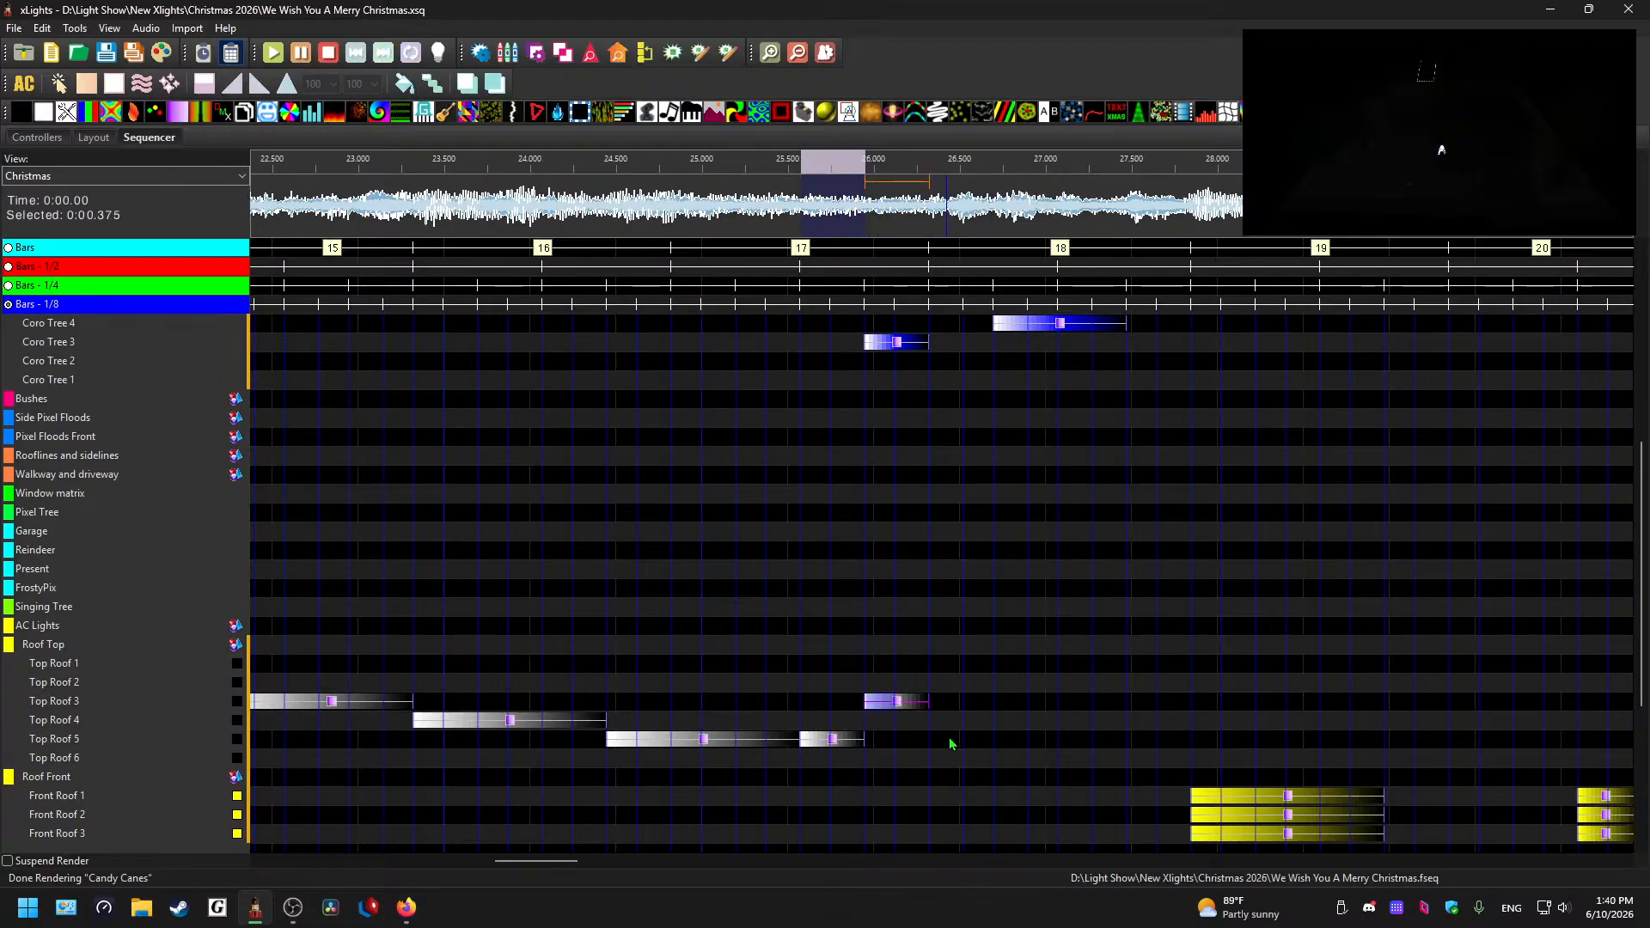
left_click(956, 758)
key("ctrl+v")
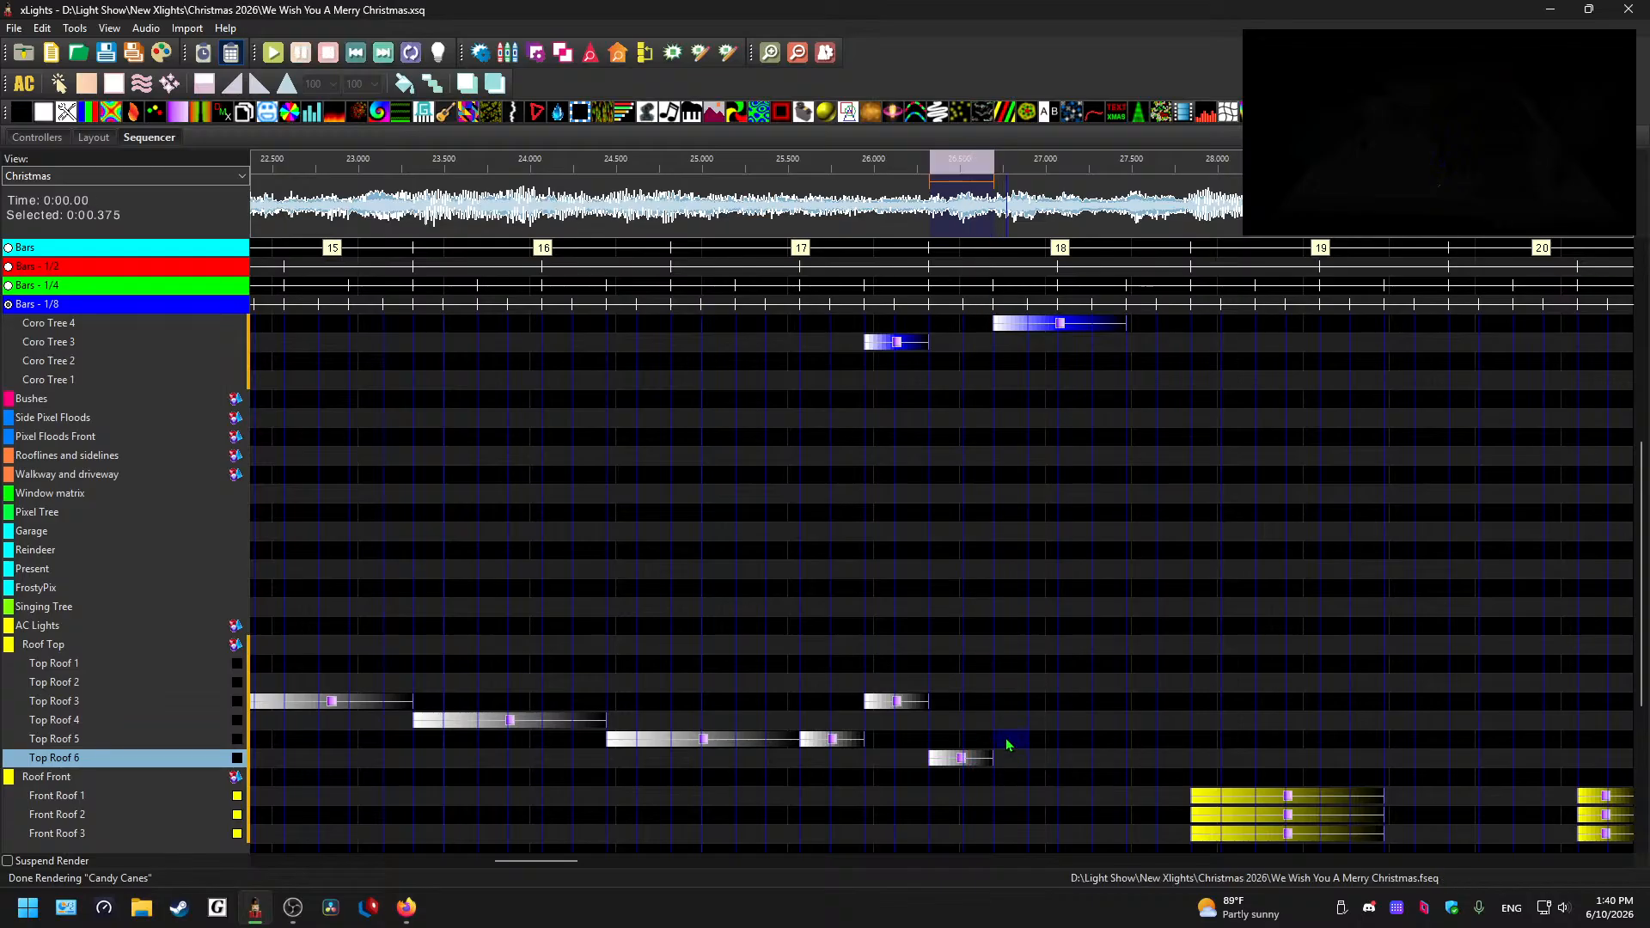
left_click(1021, 743)
key("ctrl+v")
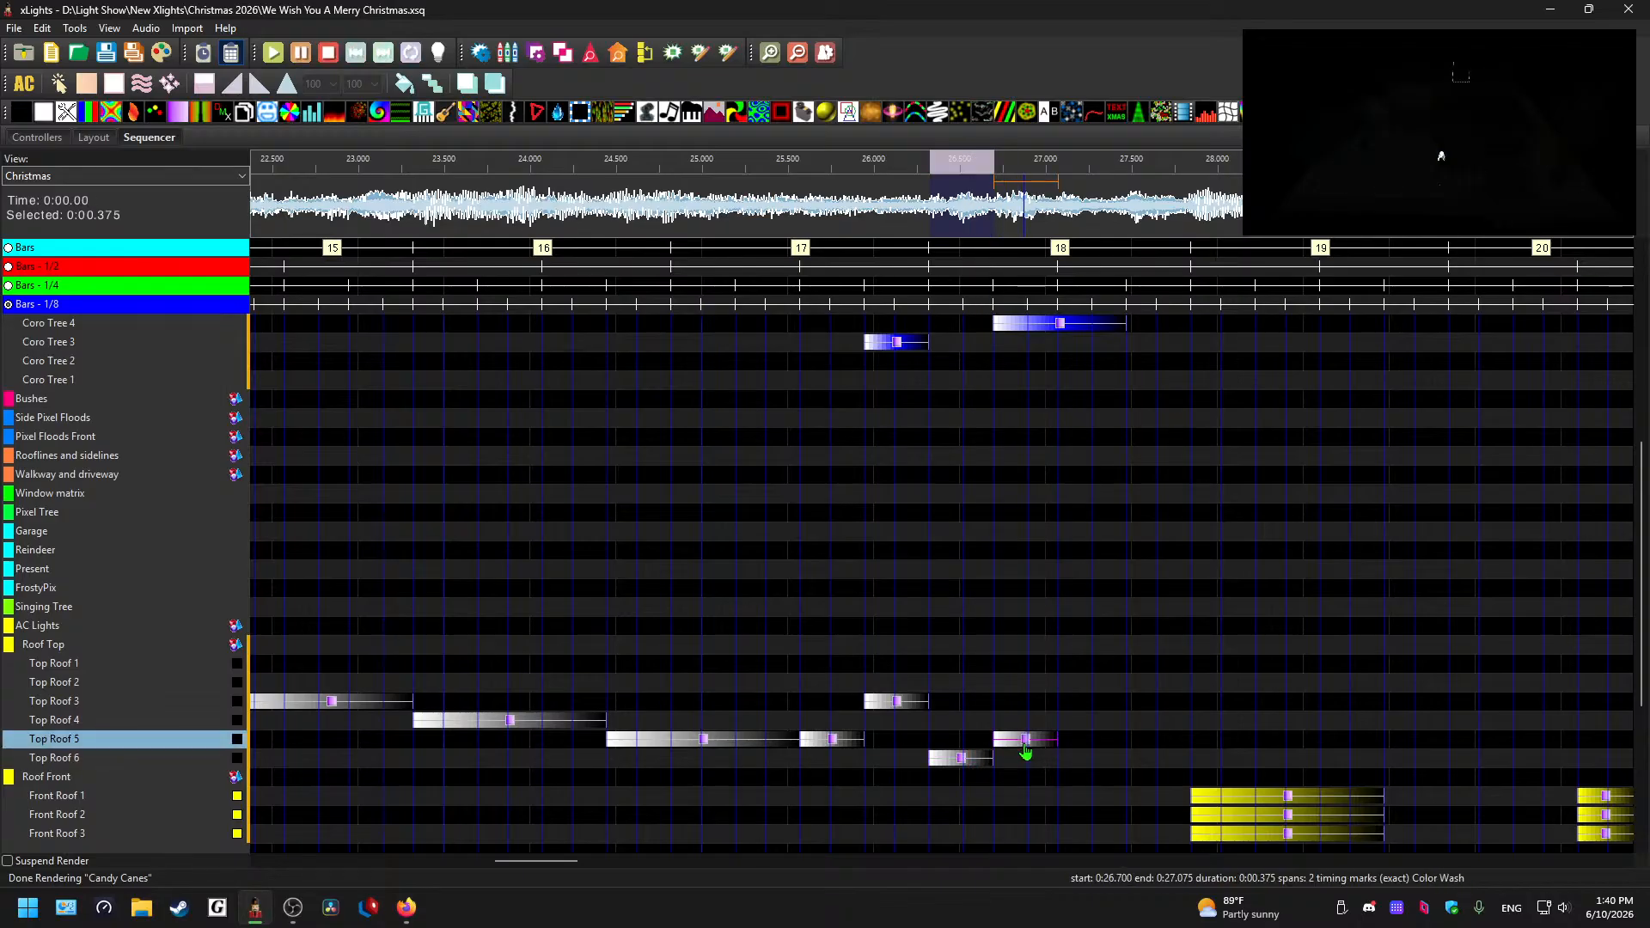
- Replay the Top Roof passage from 24.375 s and 24.725 s and check the short Color Washes on Top Roof 3 and 6
key("Up")
key("Down")
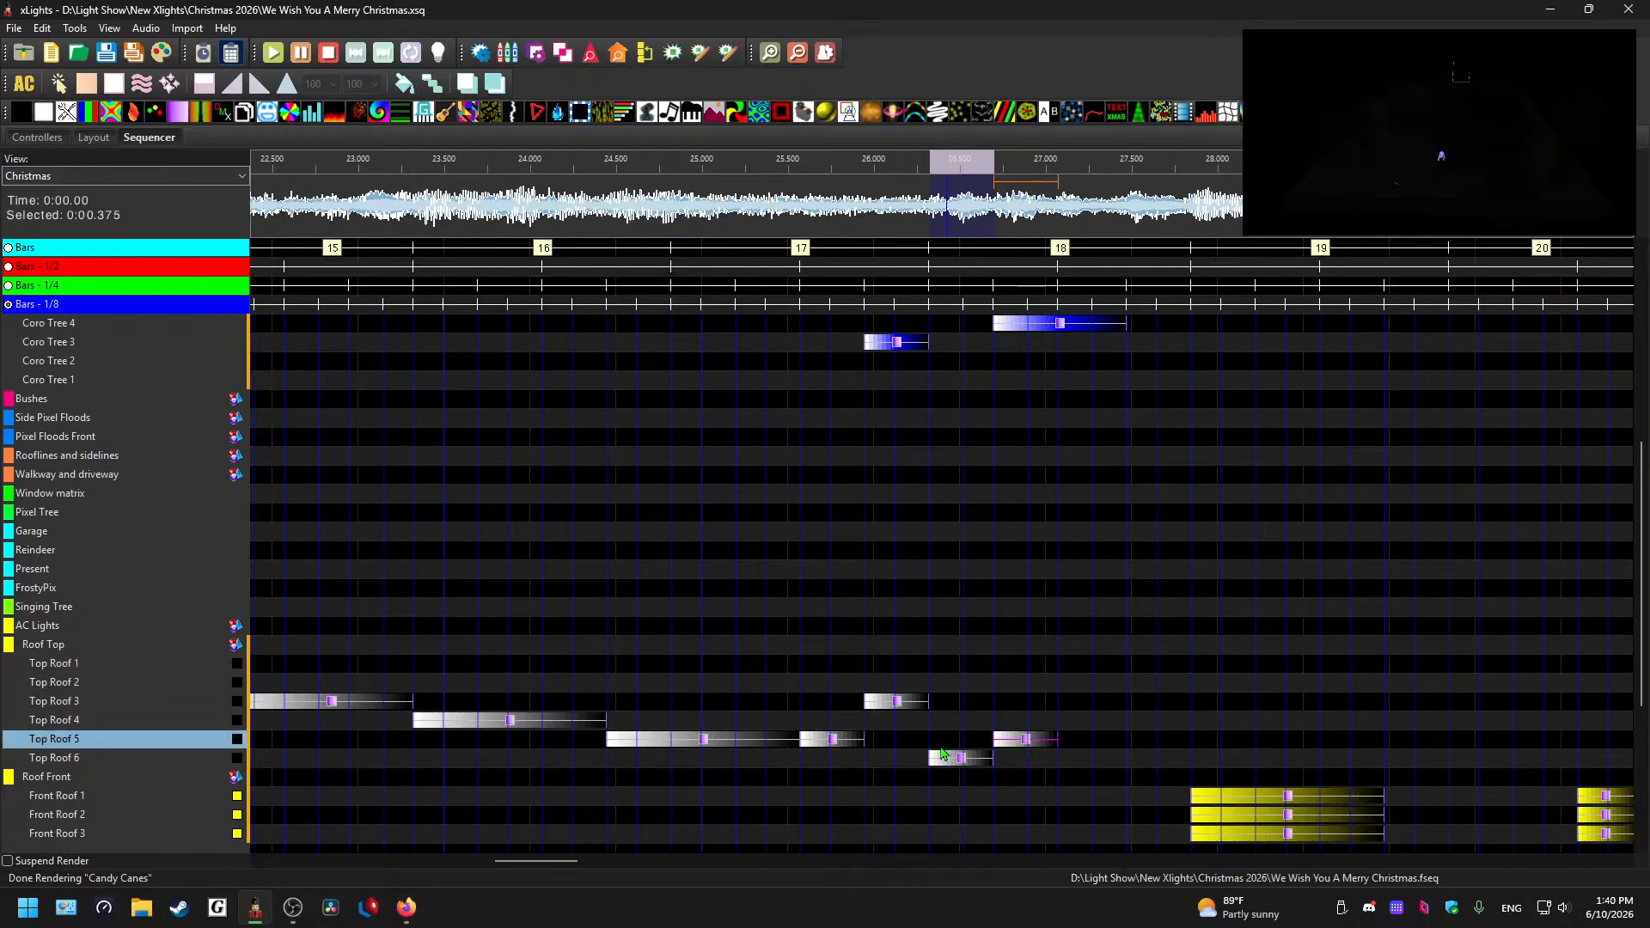
left_click(597, 210)
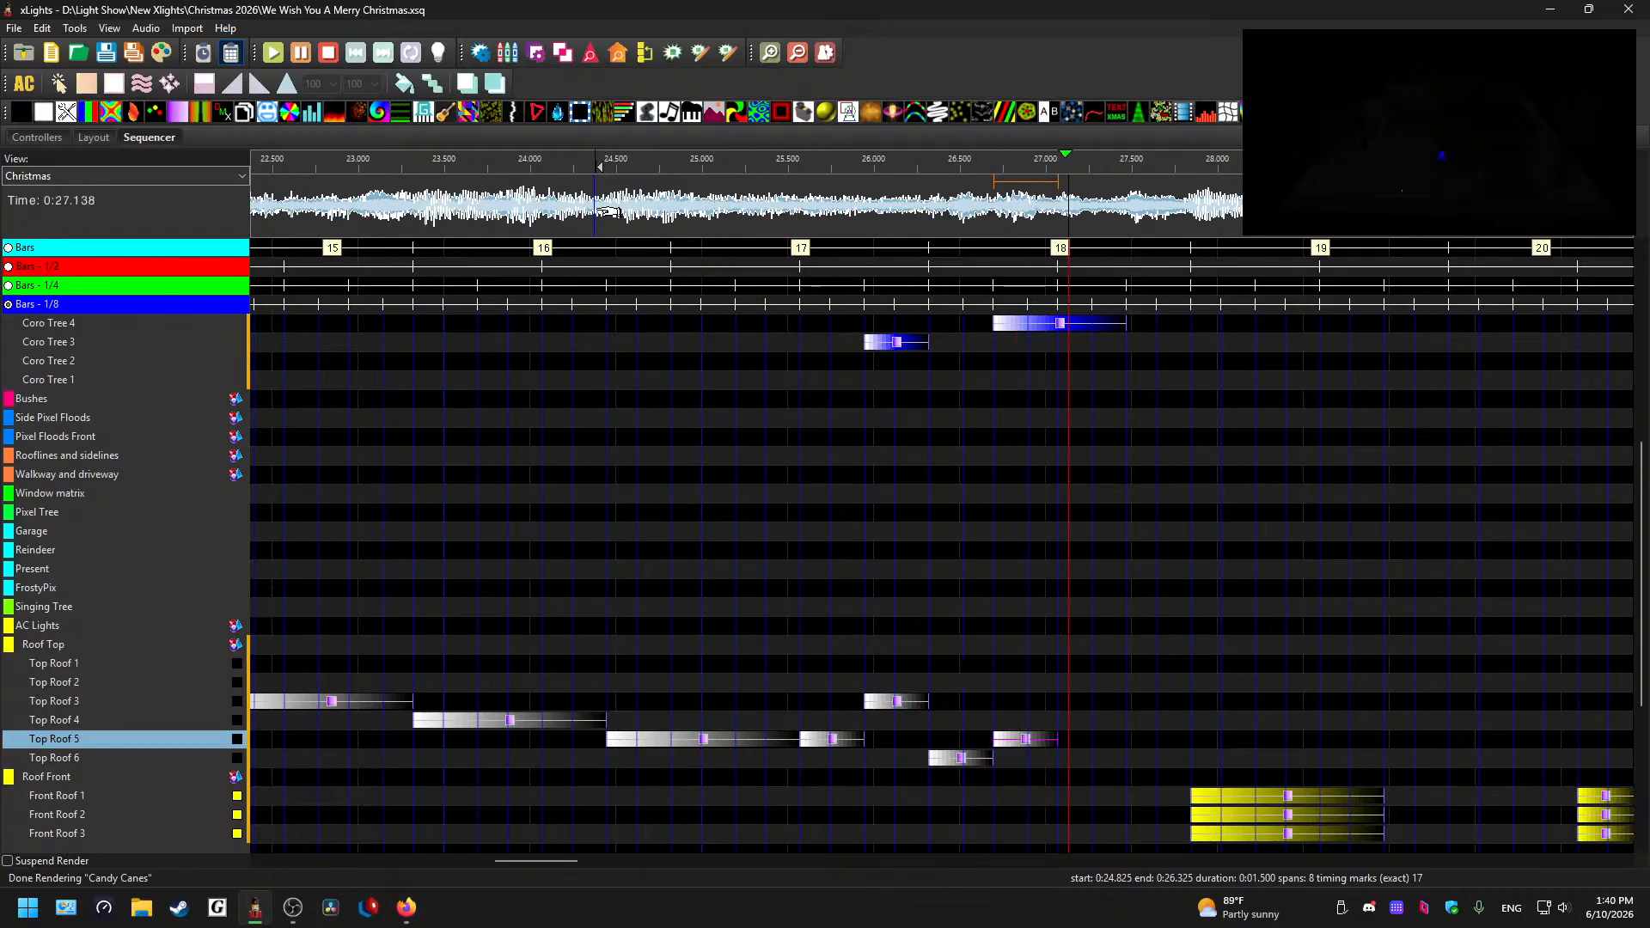
left_click(951, 756)
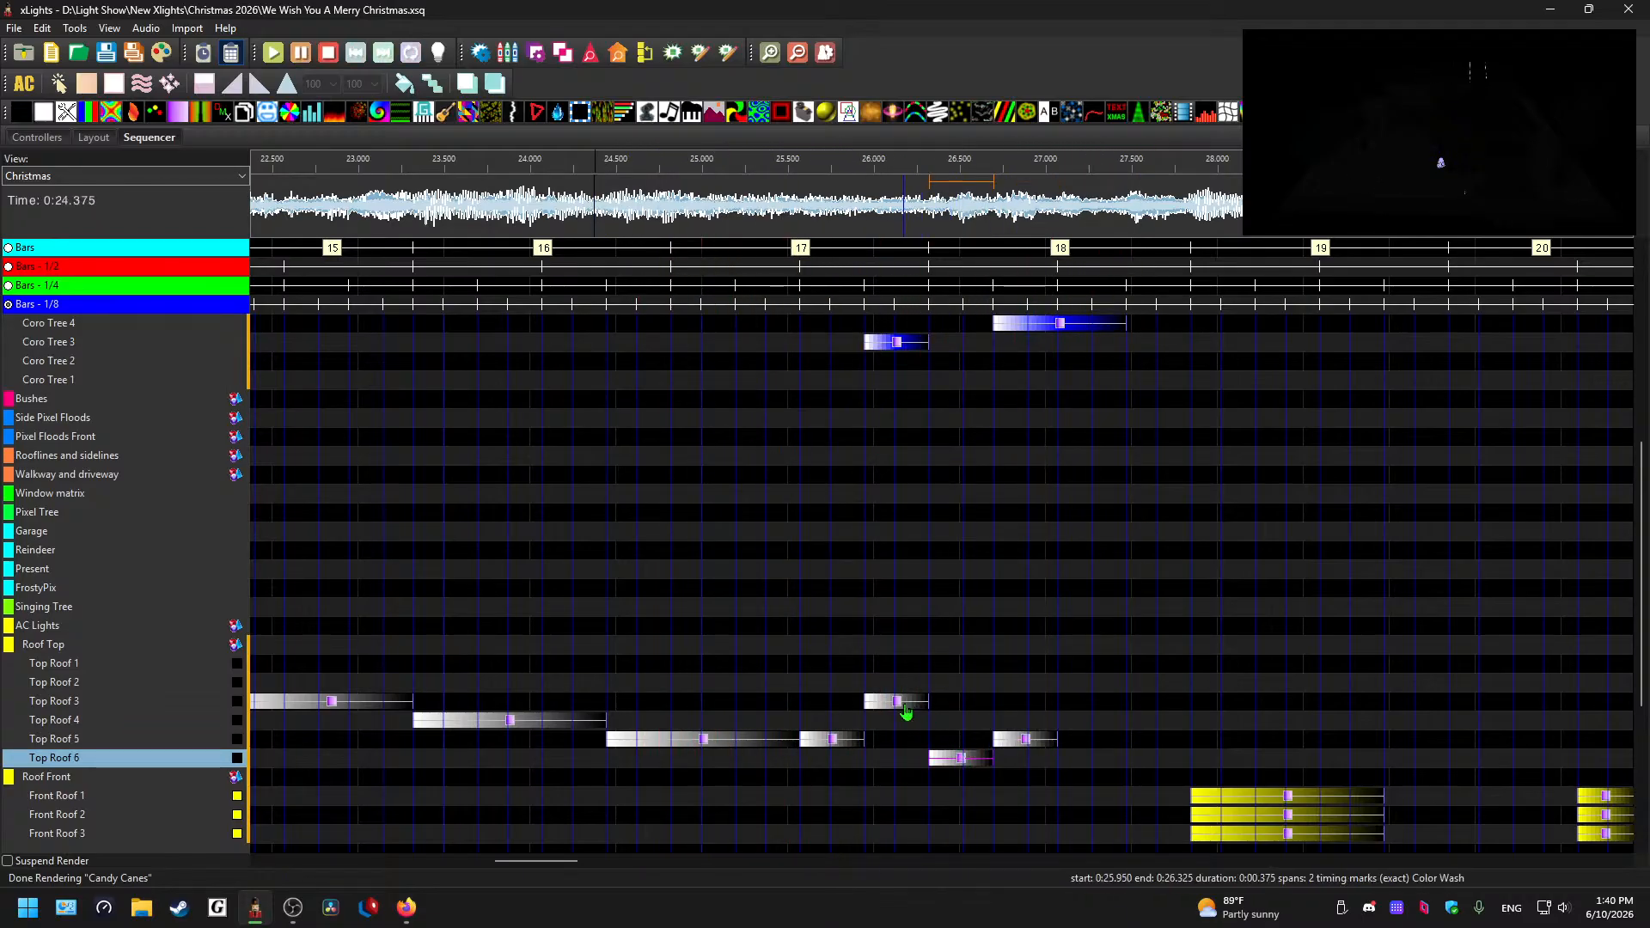
left_click(904, 703)
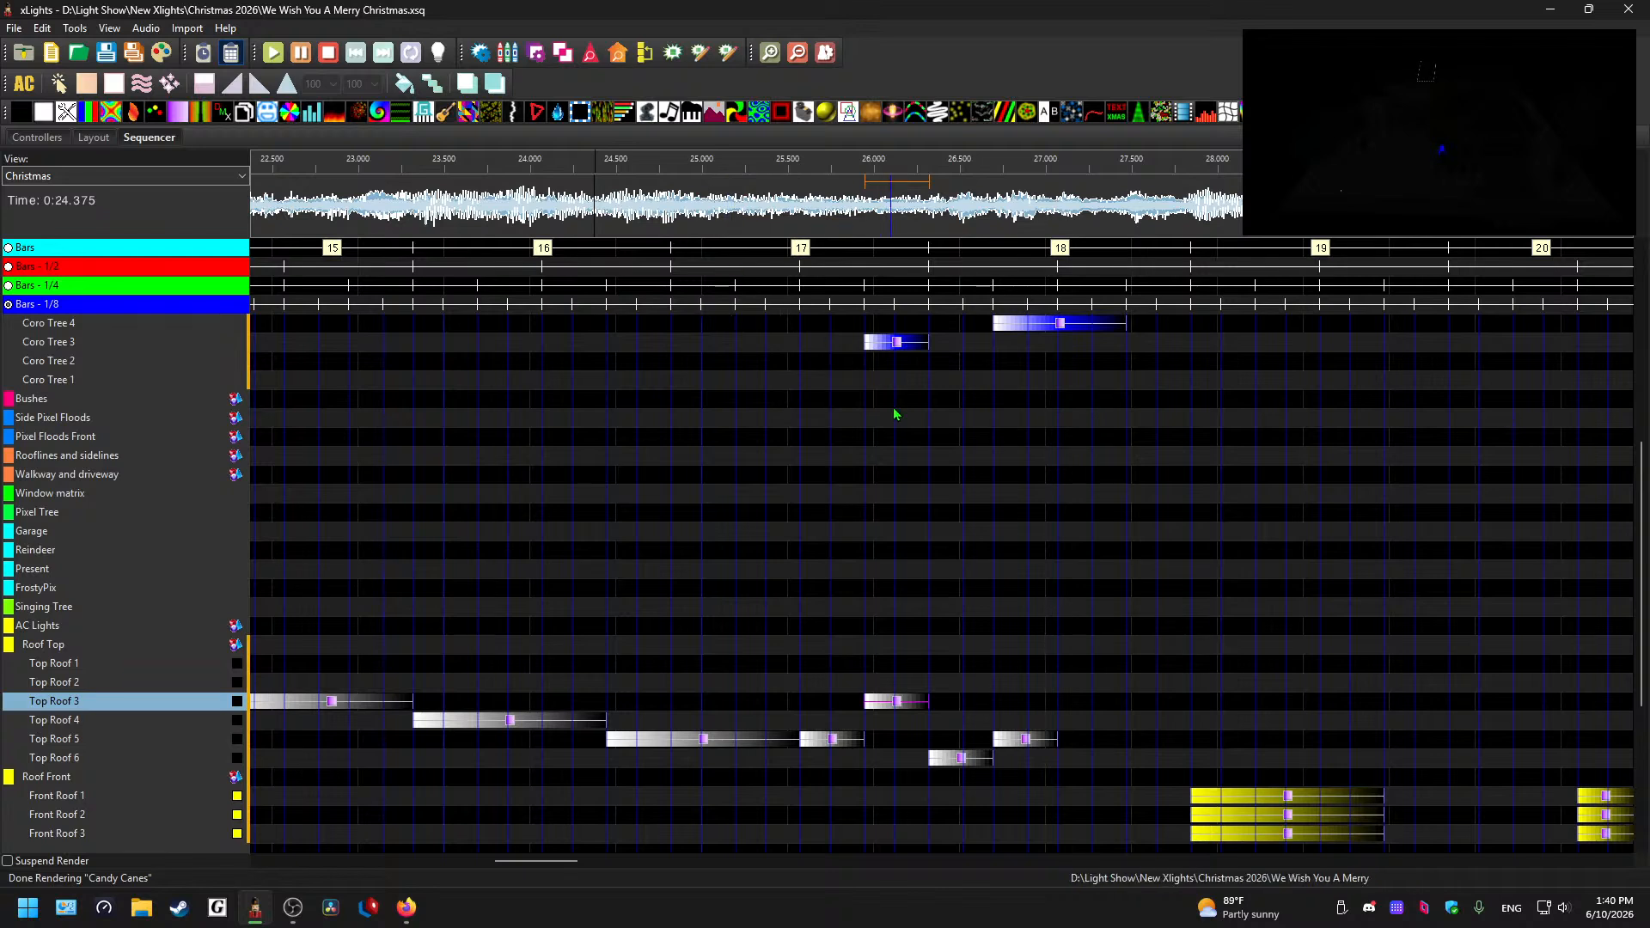
left_click(737, 176)
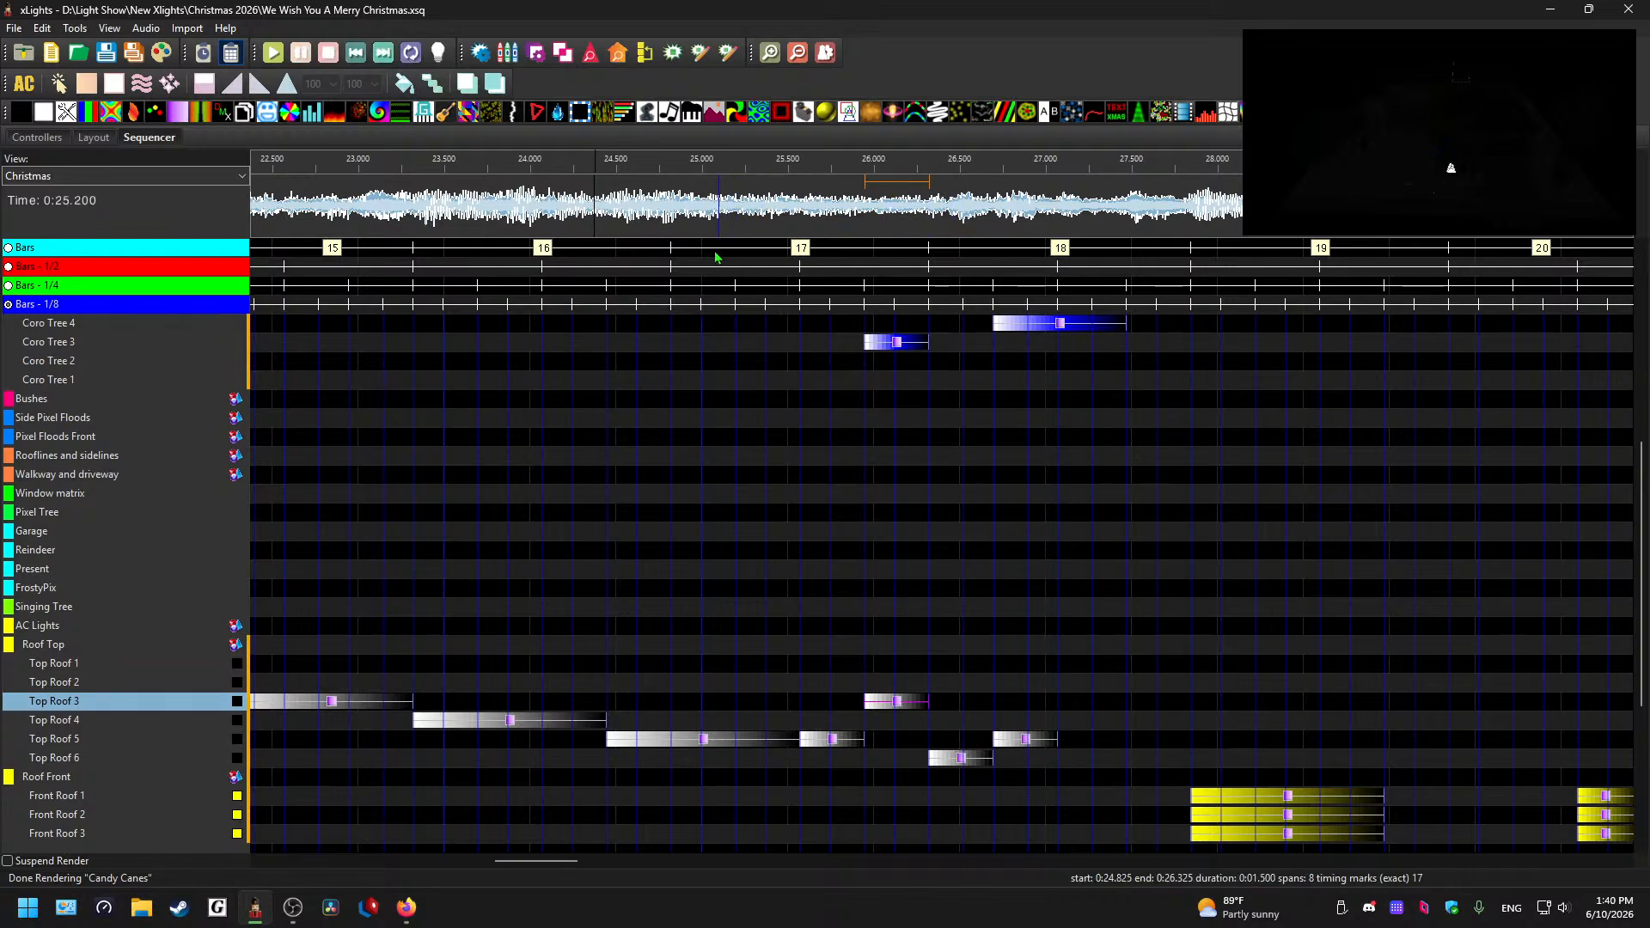
left_click(655, 203)
key("space")
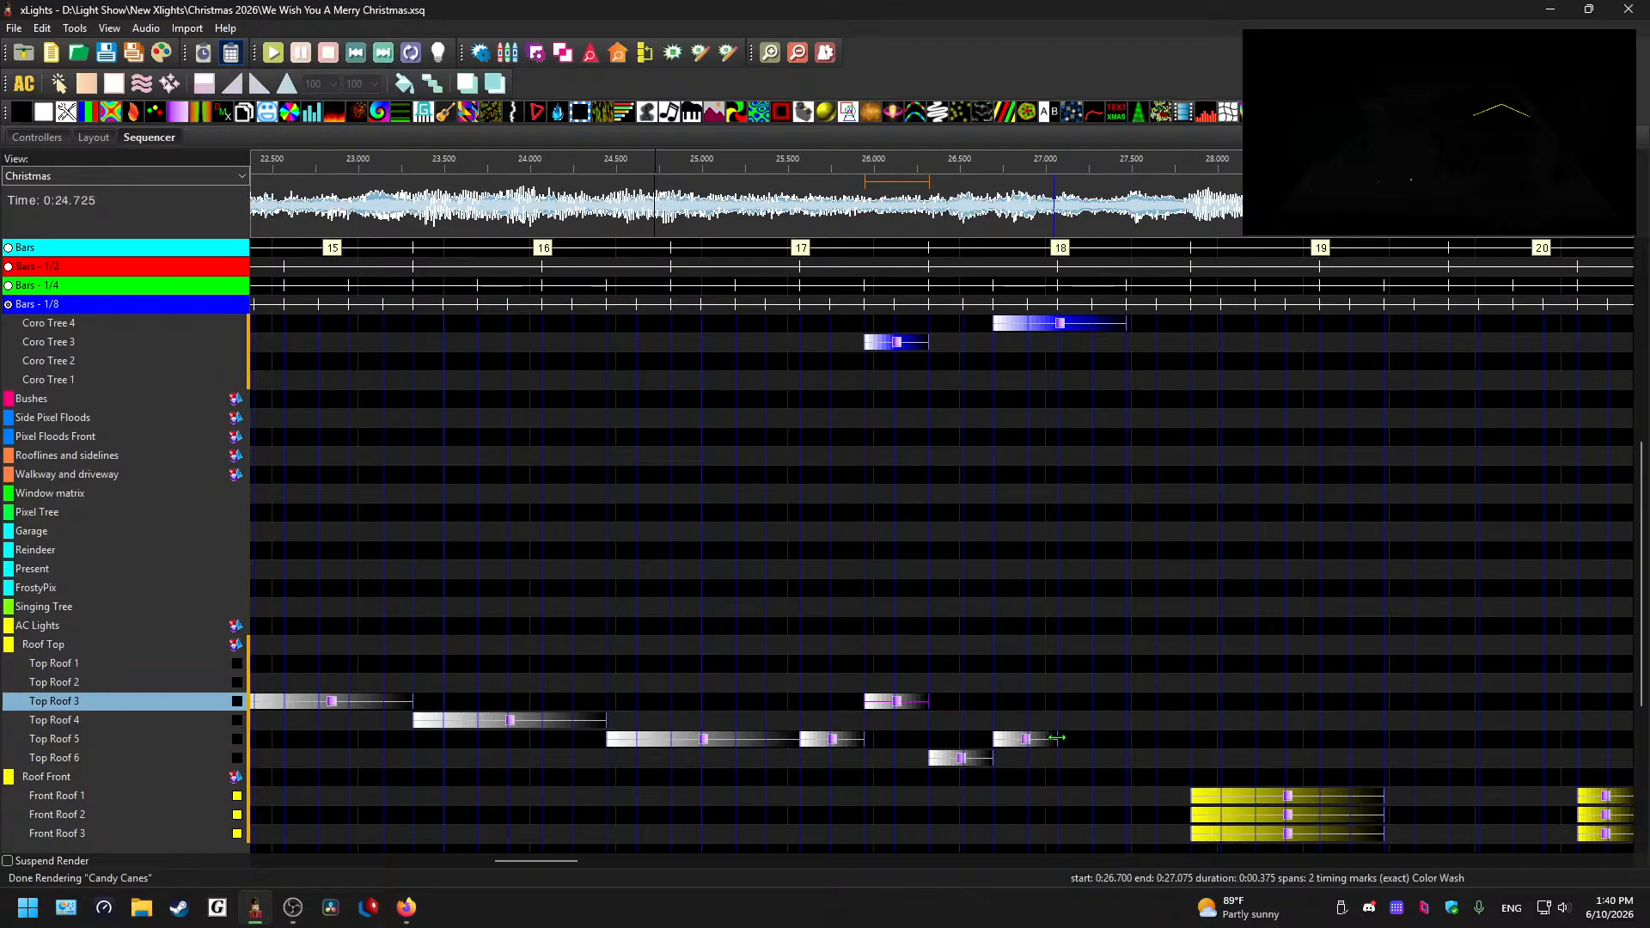
- Extend the Top Roof 5 Color Wash at 26.700 s to end at about 27.45 s, and replay the passage from bar 17
left_click_drag(1057, 739, 1125, 737)
left_click(852, 249)
key("space")
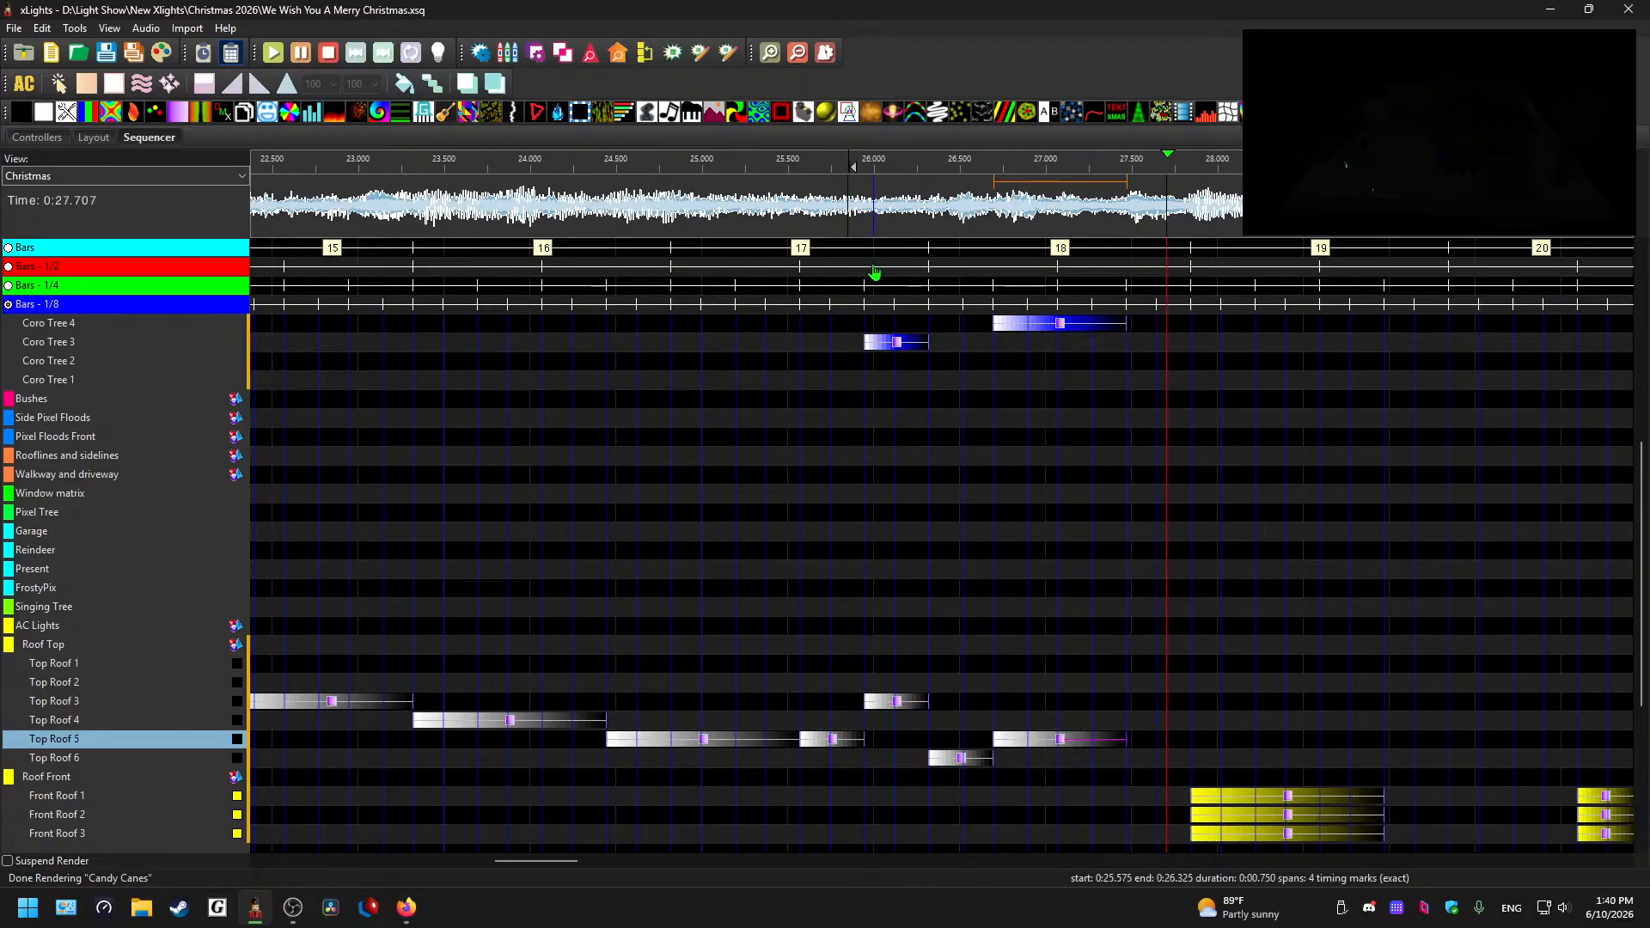
- Listen to the music through bars 20 to 30 and check which prop rows are still empty after bar 24
scroll(516, 533, "down", 2)
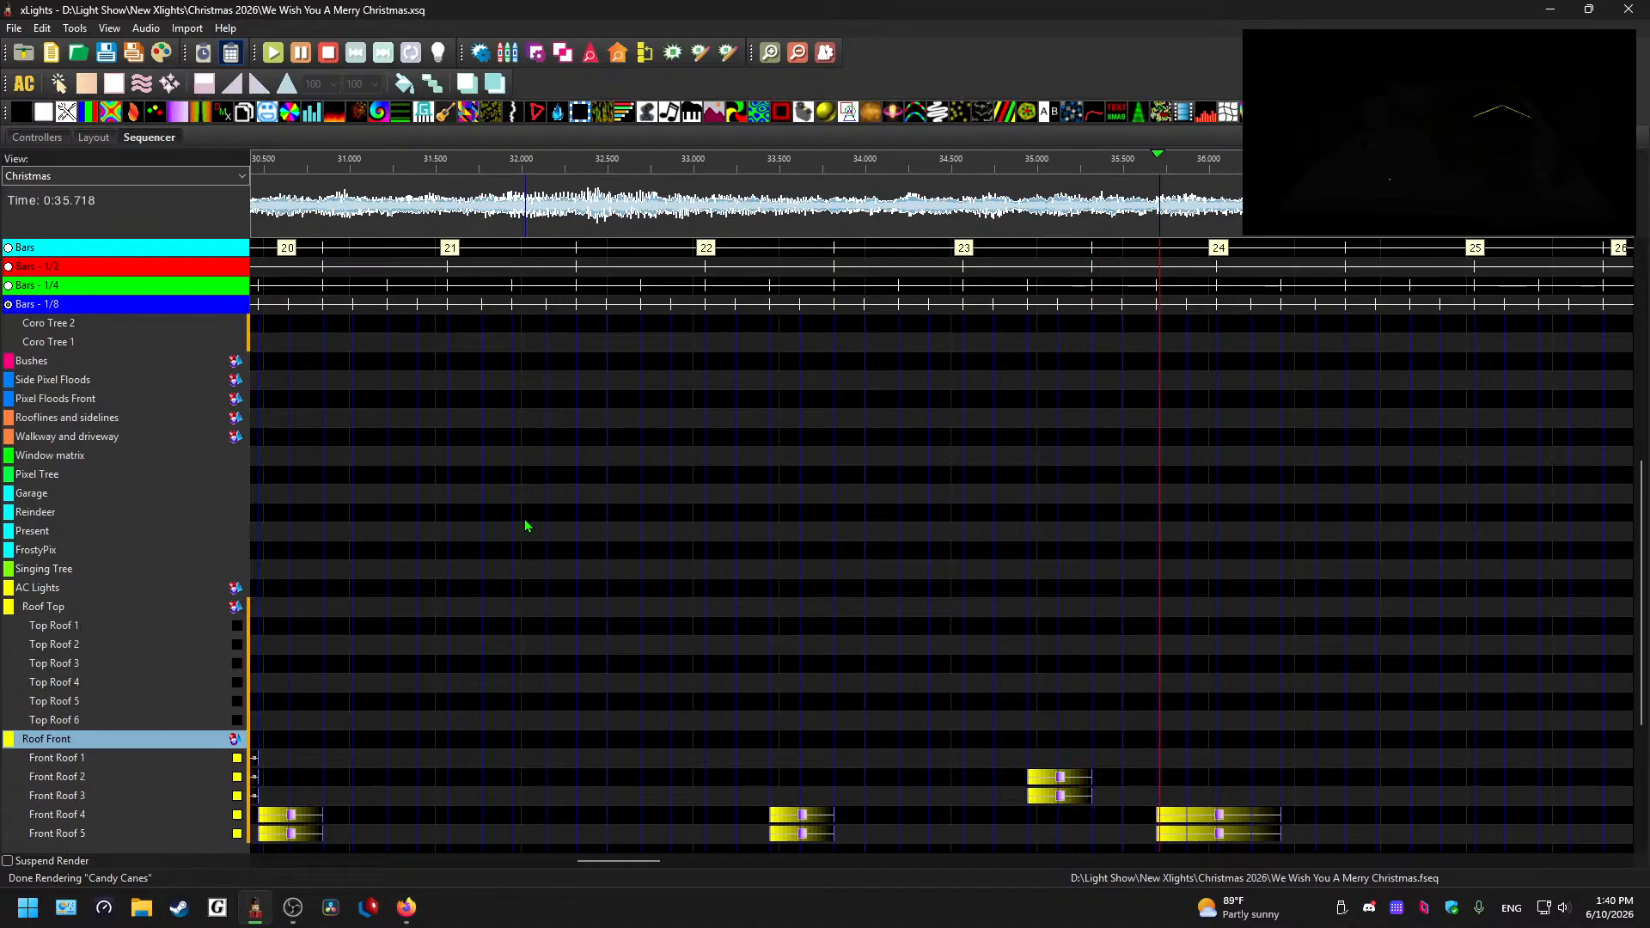
scroll(652, 615, "down", 1)
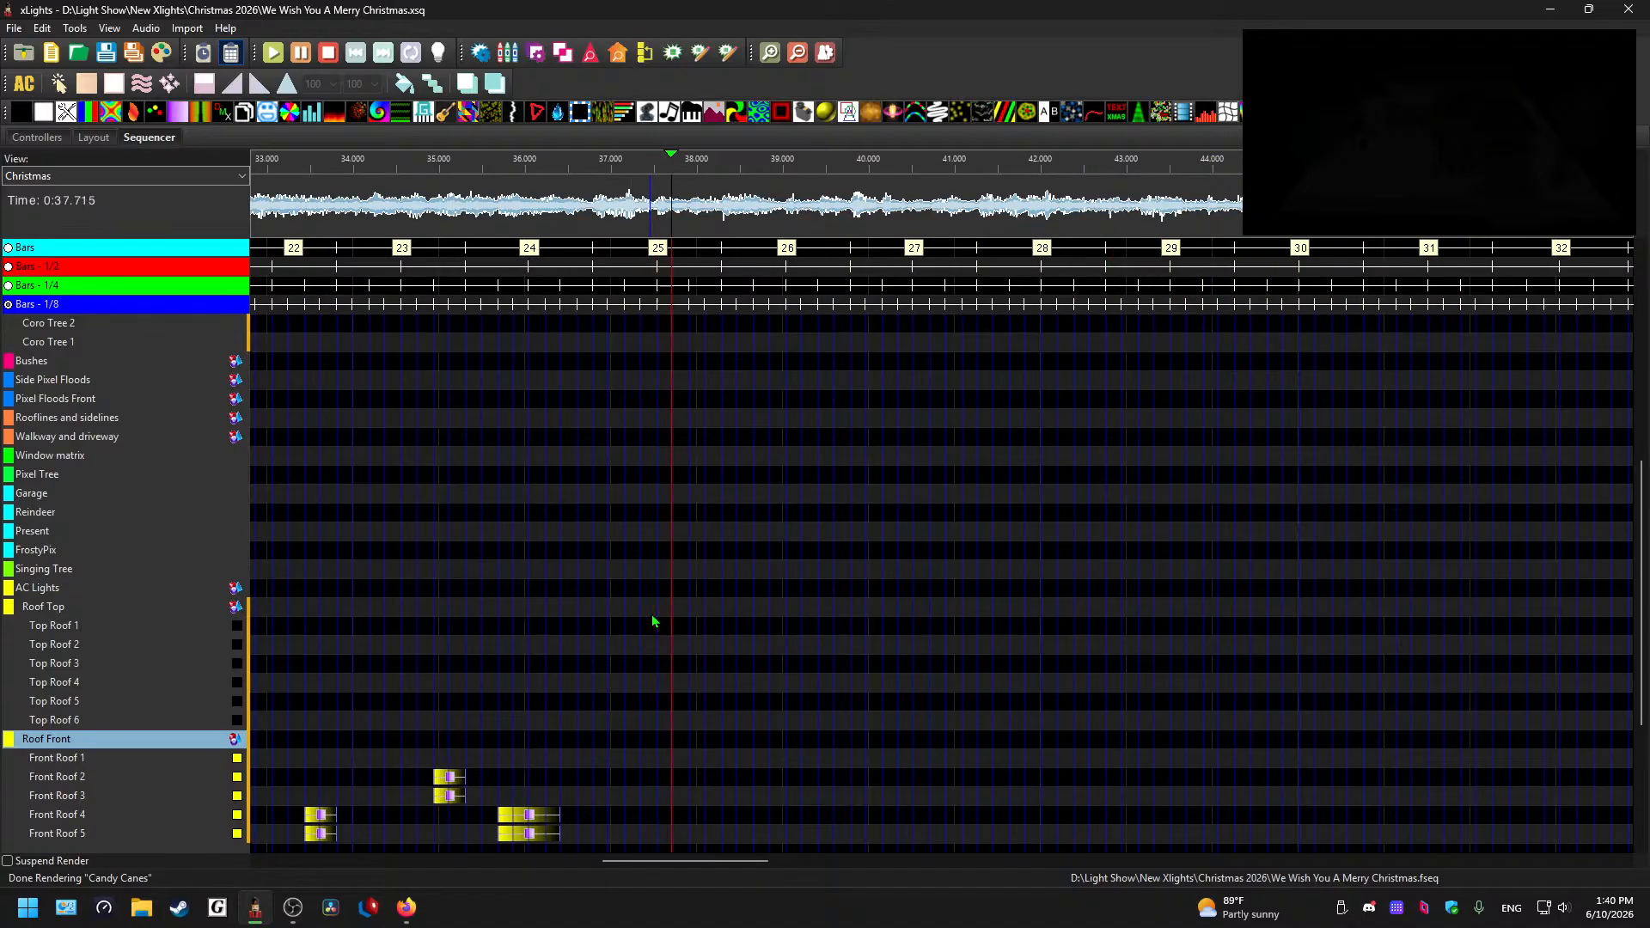
left_click(749, 611)
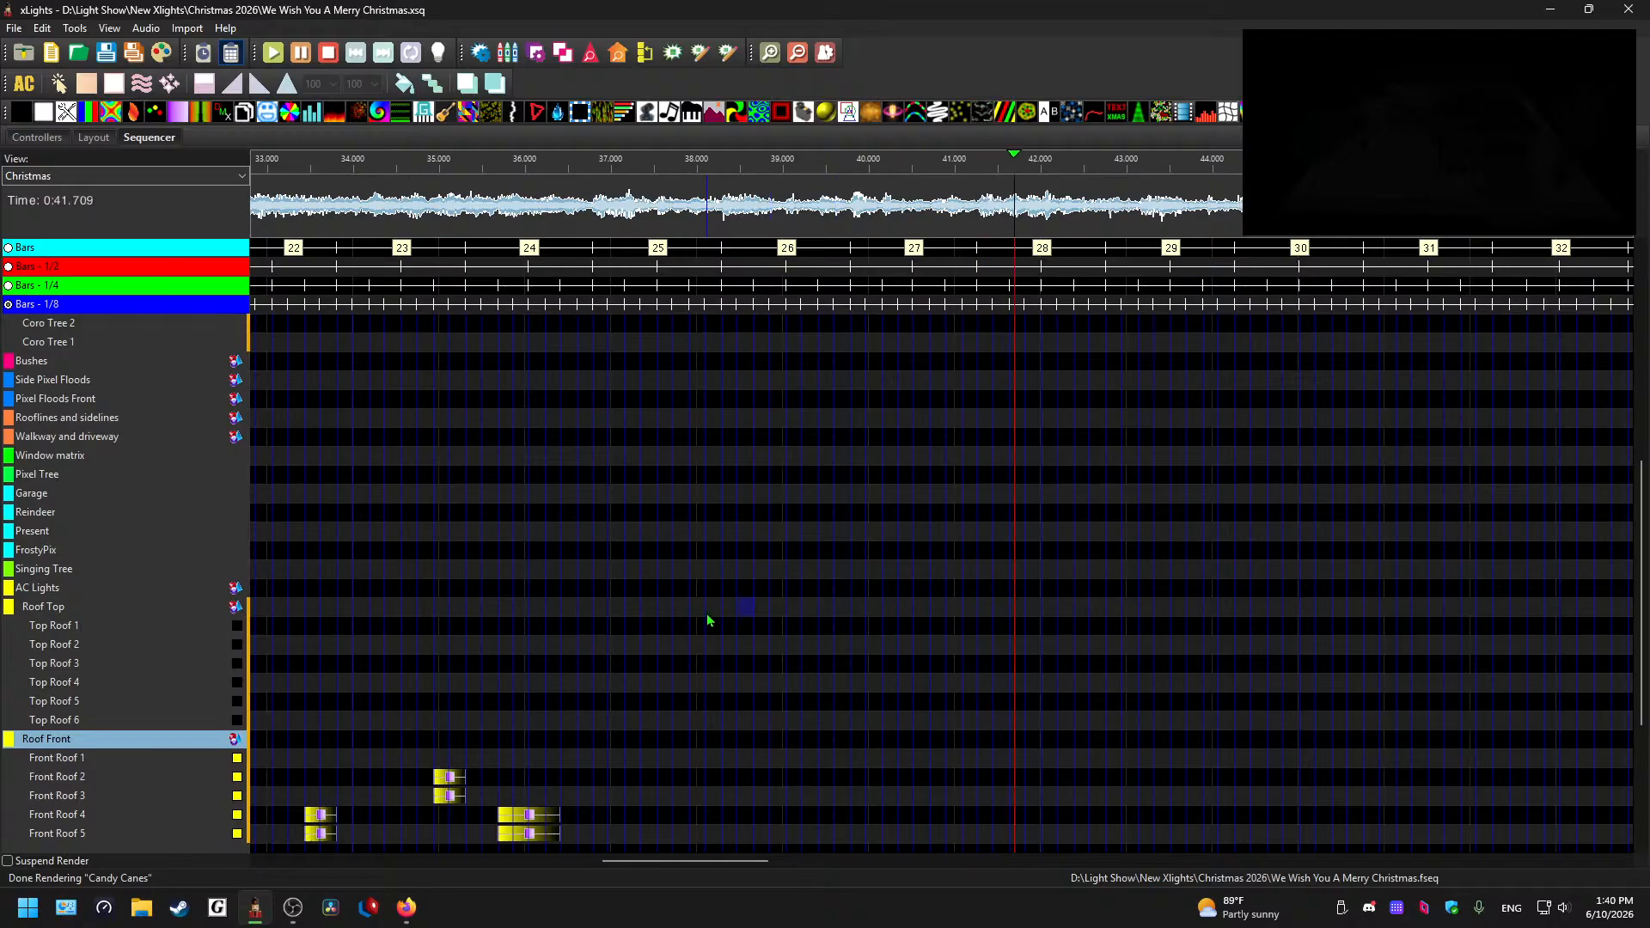
scroll(815, 600, "up", 7)
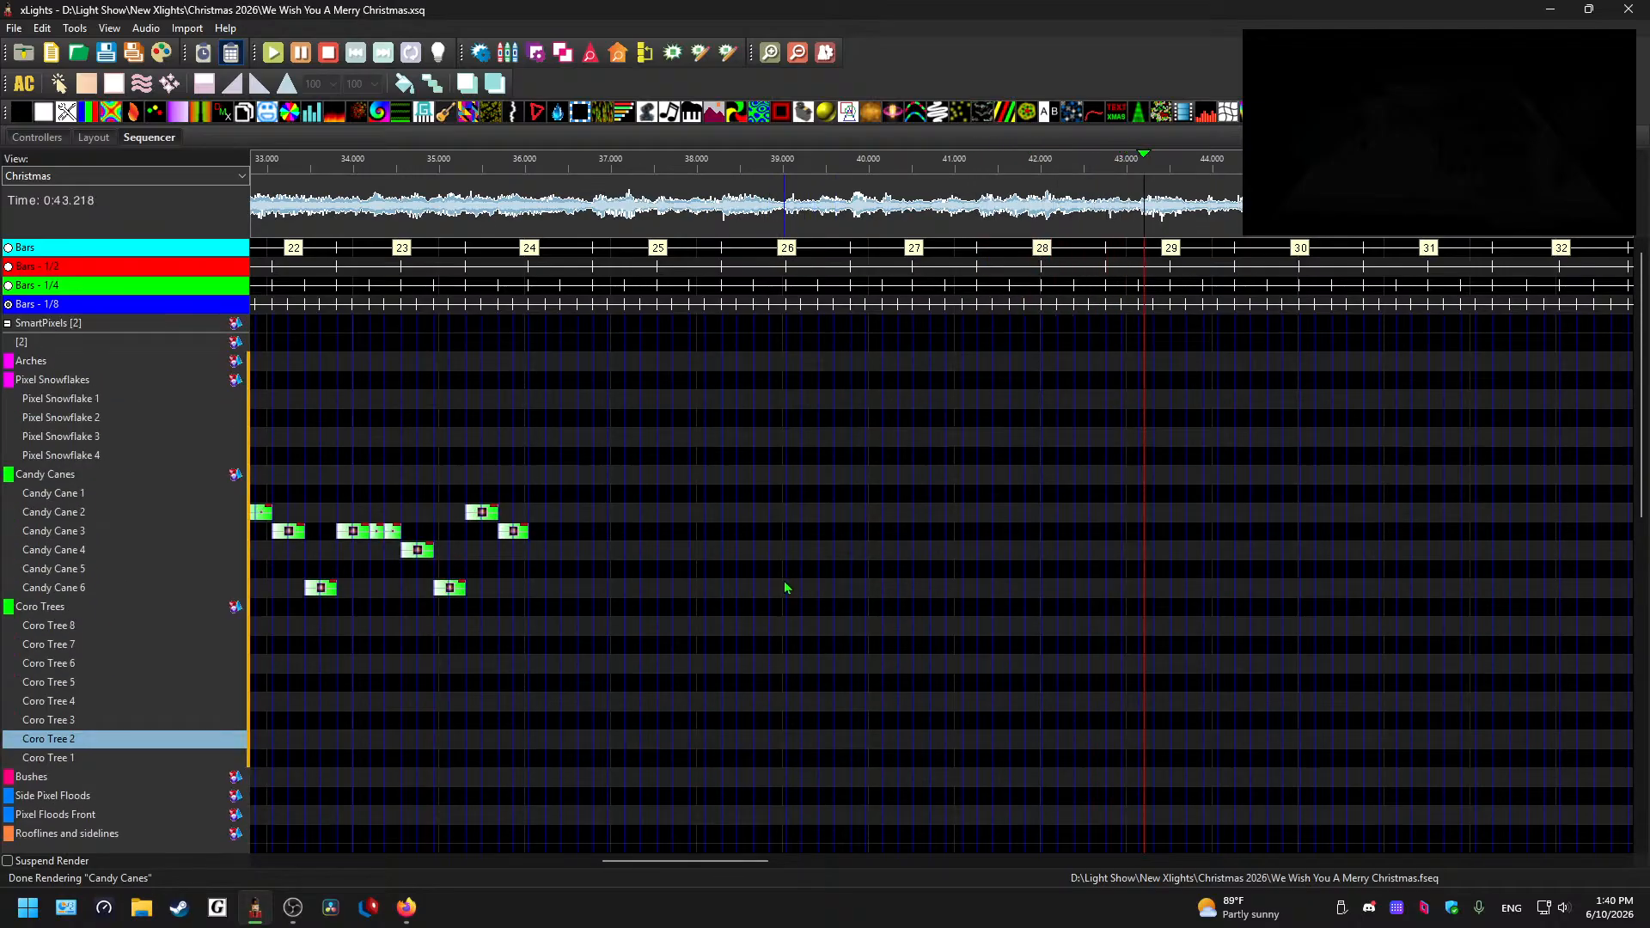
left_click(784, 587)
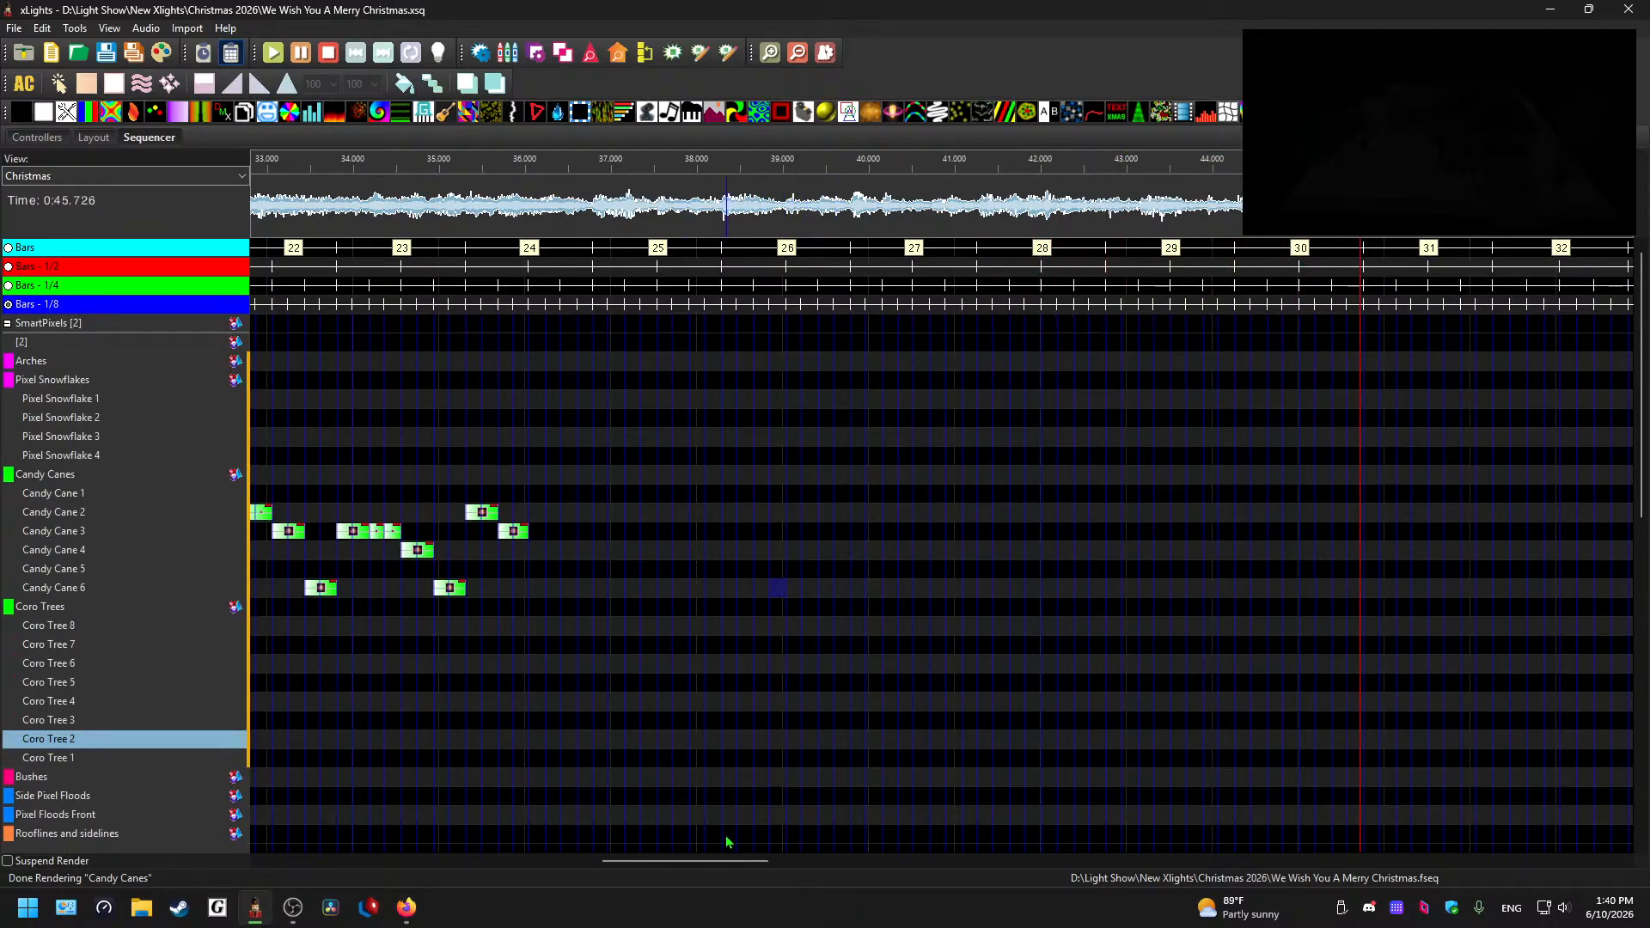
left_click(798, 658)
key("space")
- Replay the Coro Trees melody from 18.375 s and copy all Coro Tree effects from bar 12 to bar 18
left_click_drag(717, 861, 548, 827)
left_click(403, 201)
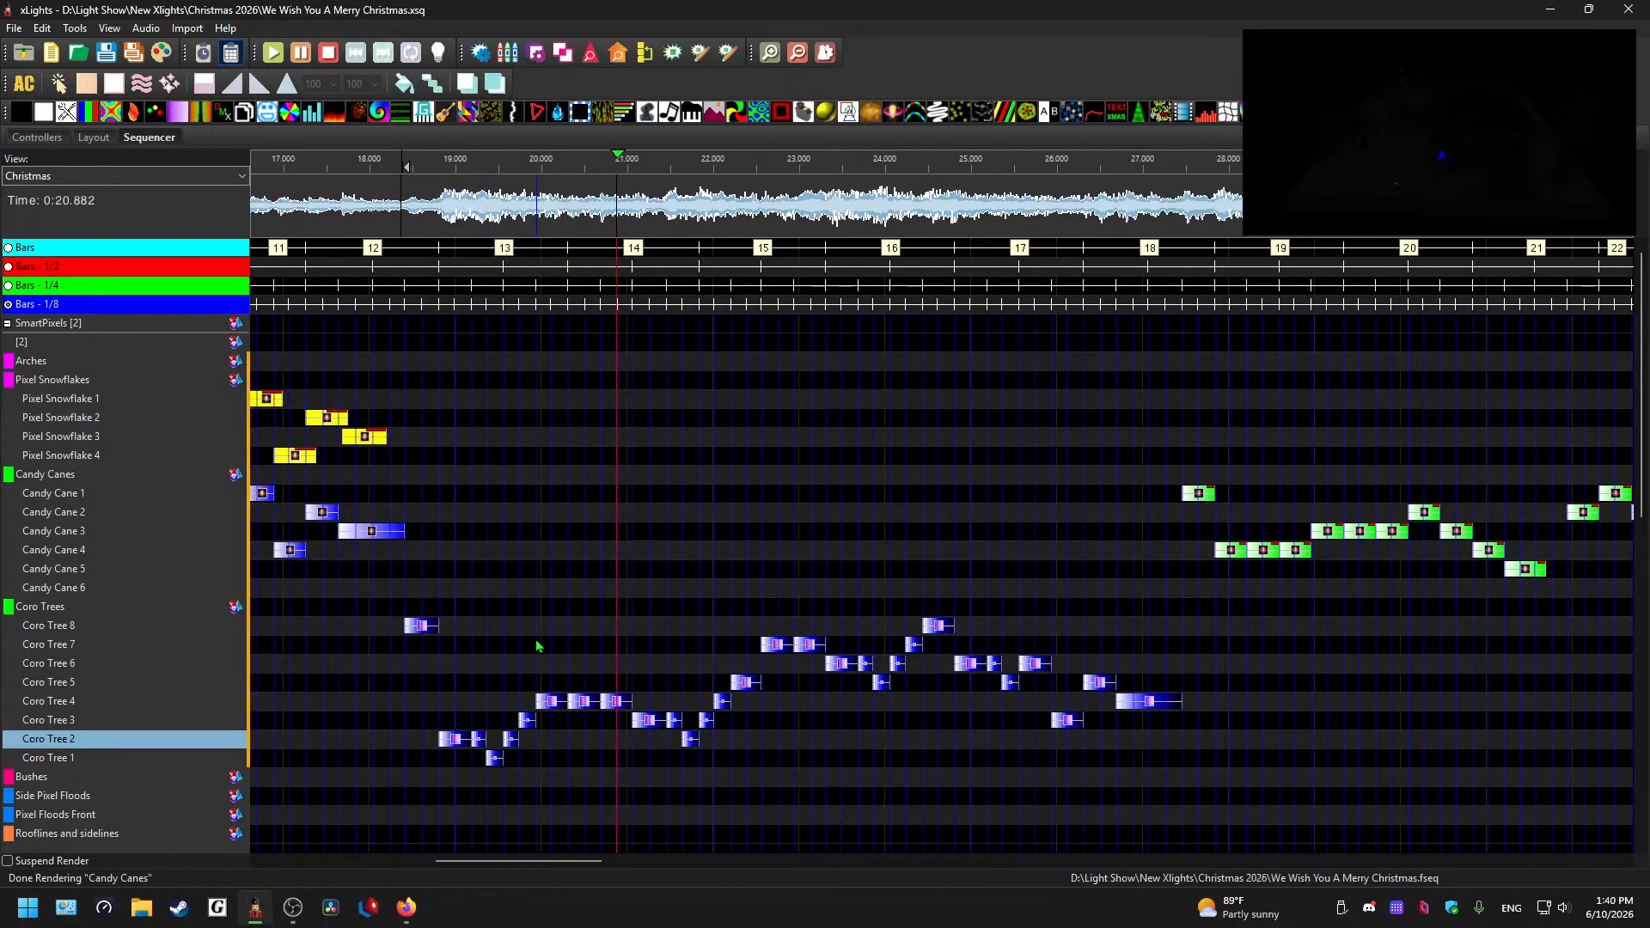
key("space")
left_click_drag(417, 757, 1175, 628)
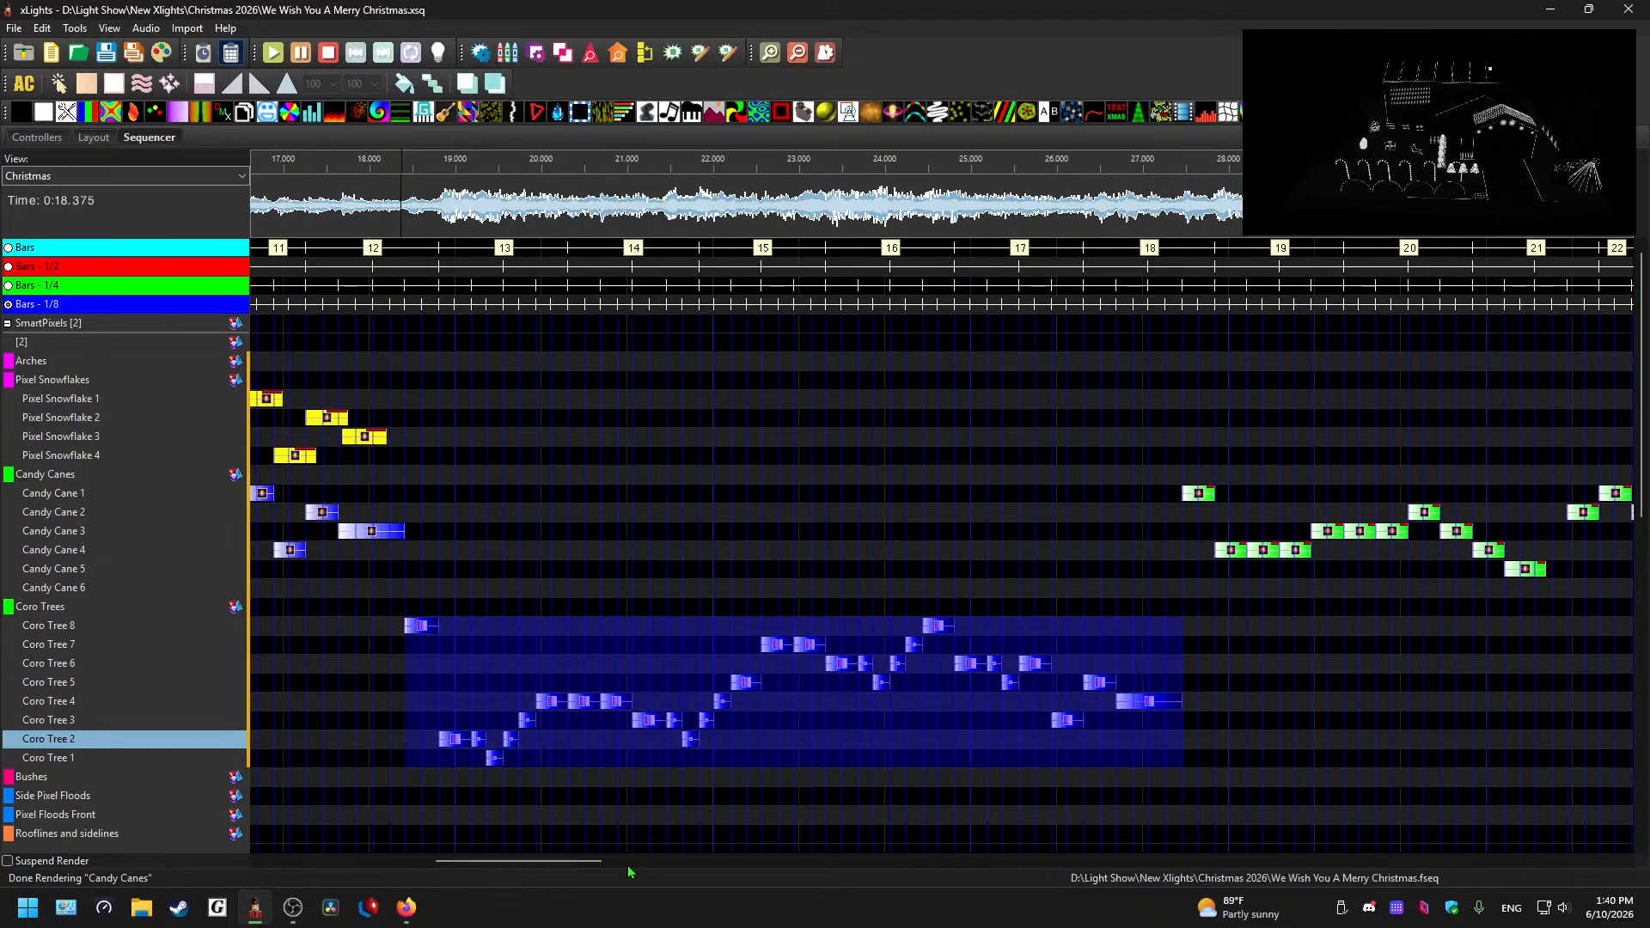
- Audition the music around bar 24 from 35.975 s to find where the repeated Coro Trees melody starts
left_click_drag(563, 861, 736, 863)
left_click(486, 200)
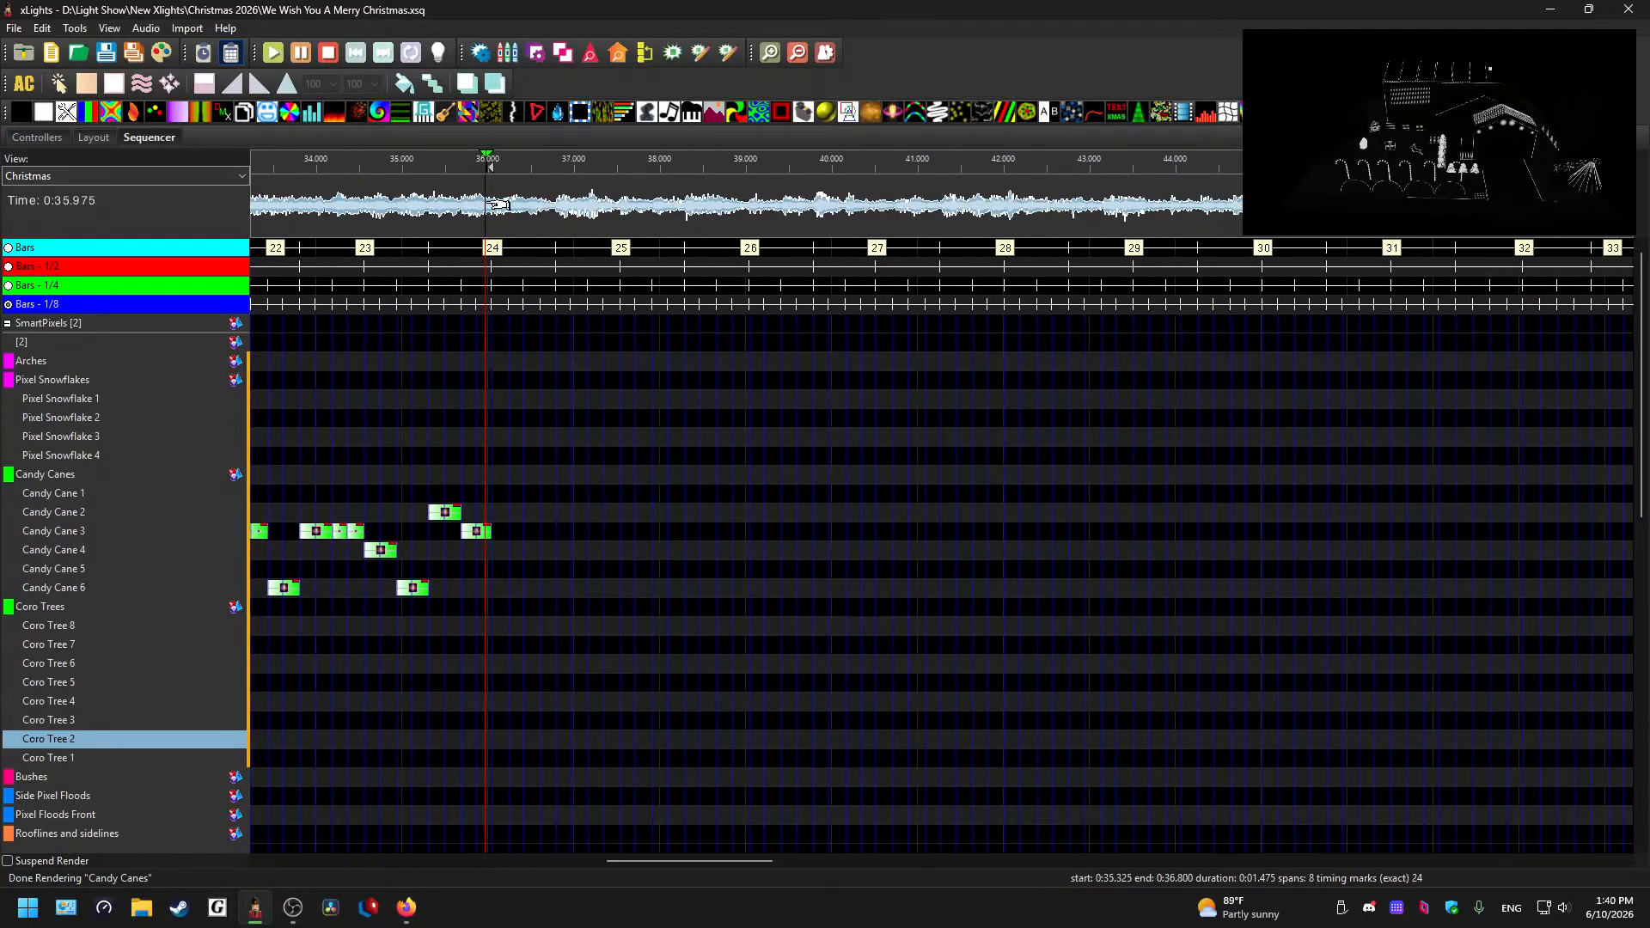
key("space")
key("space")
scroll(558, 591, "up", 1)
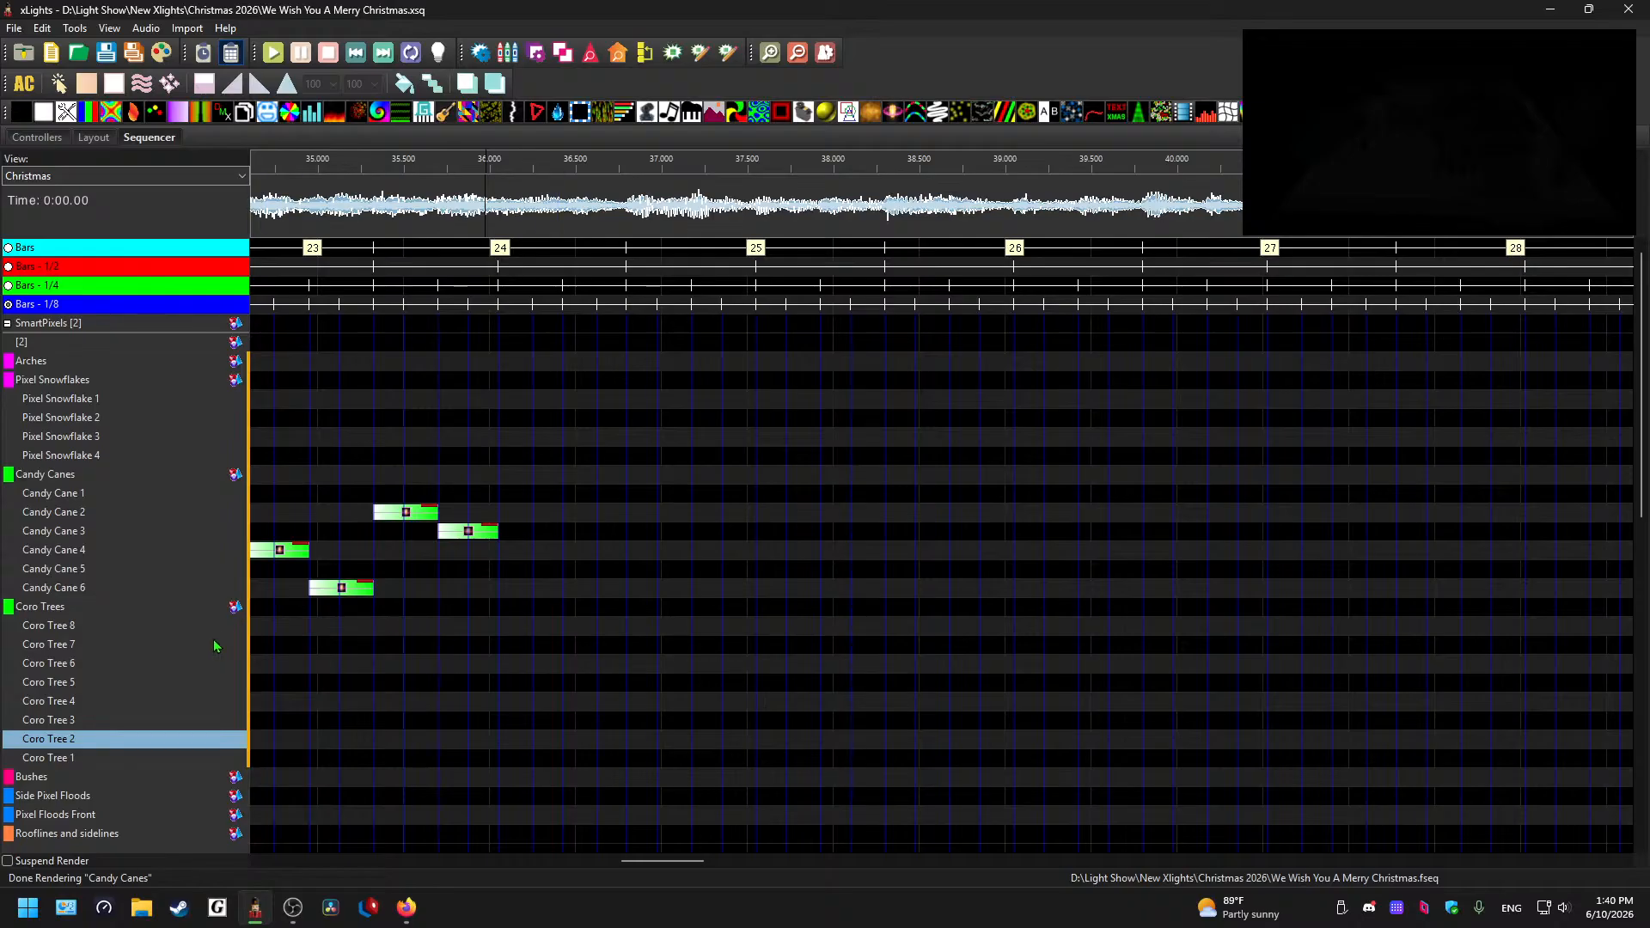
left_click(178, 631)
key("space")
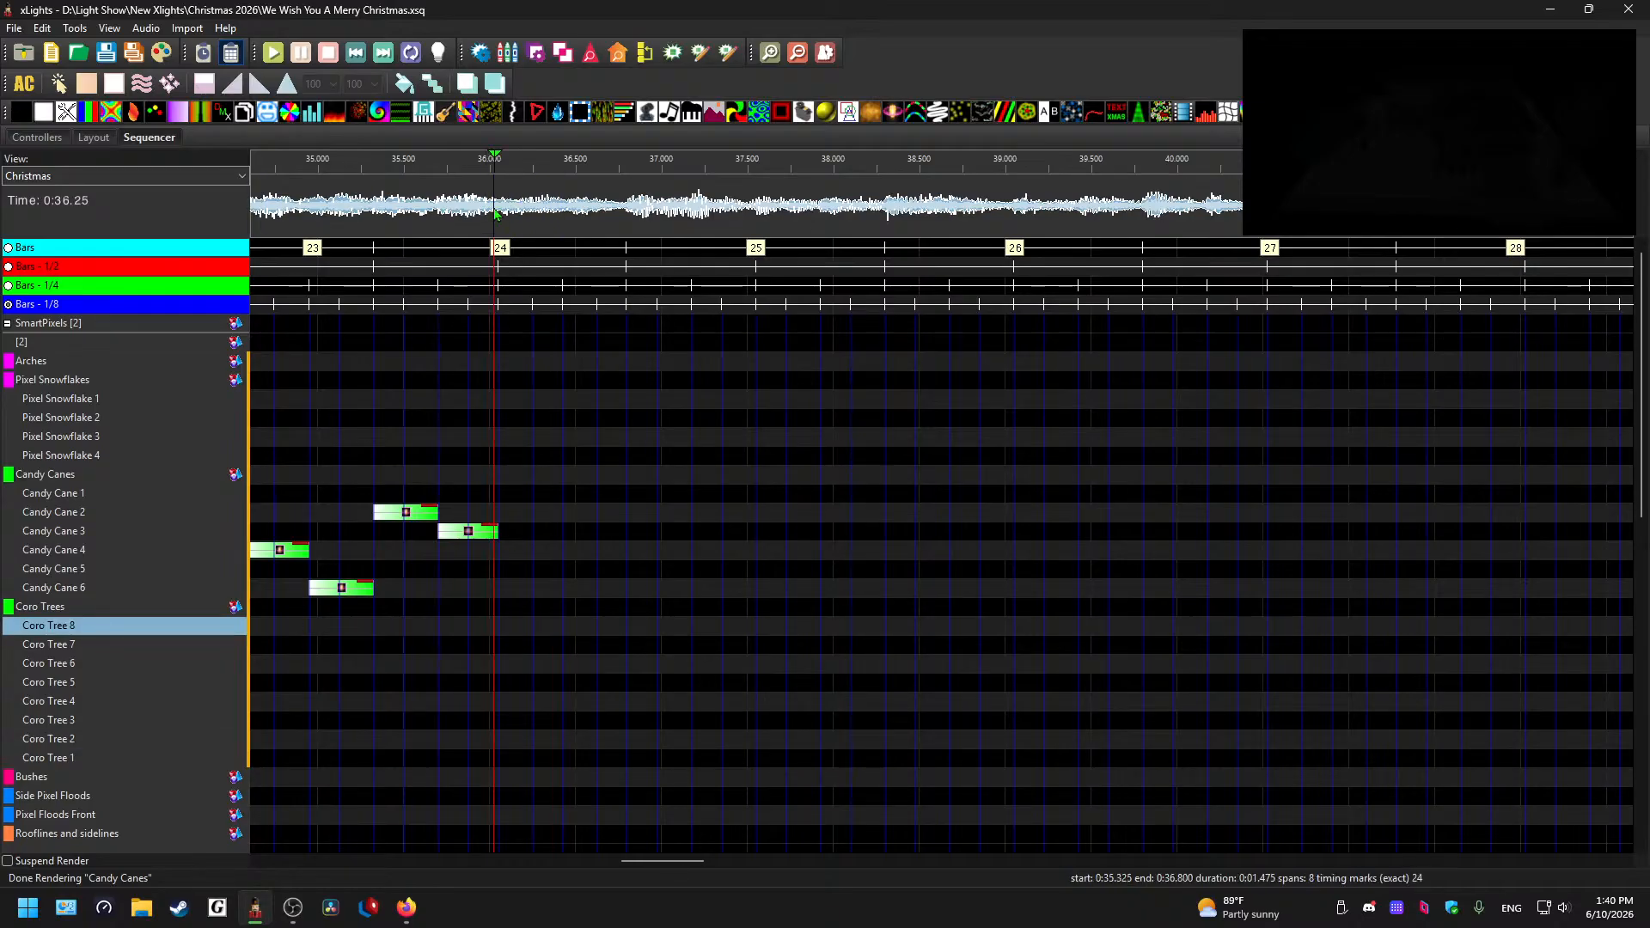
left_click(581, 614)
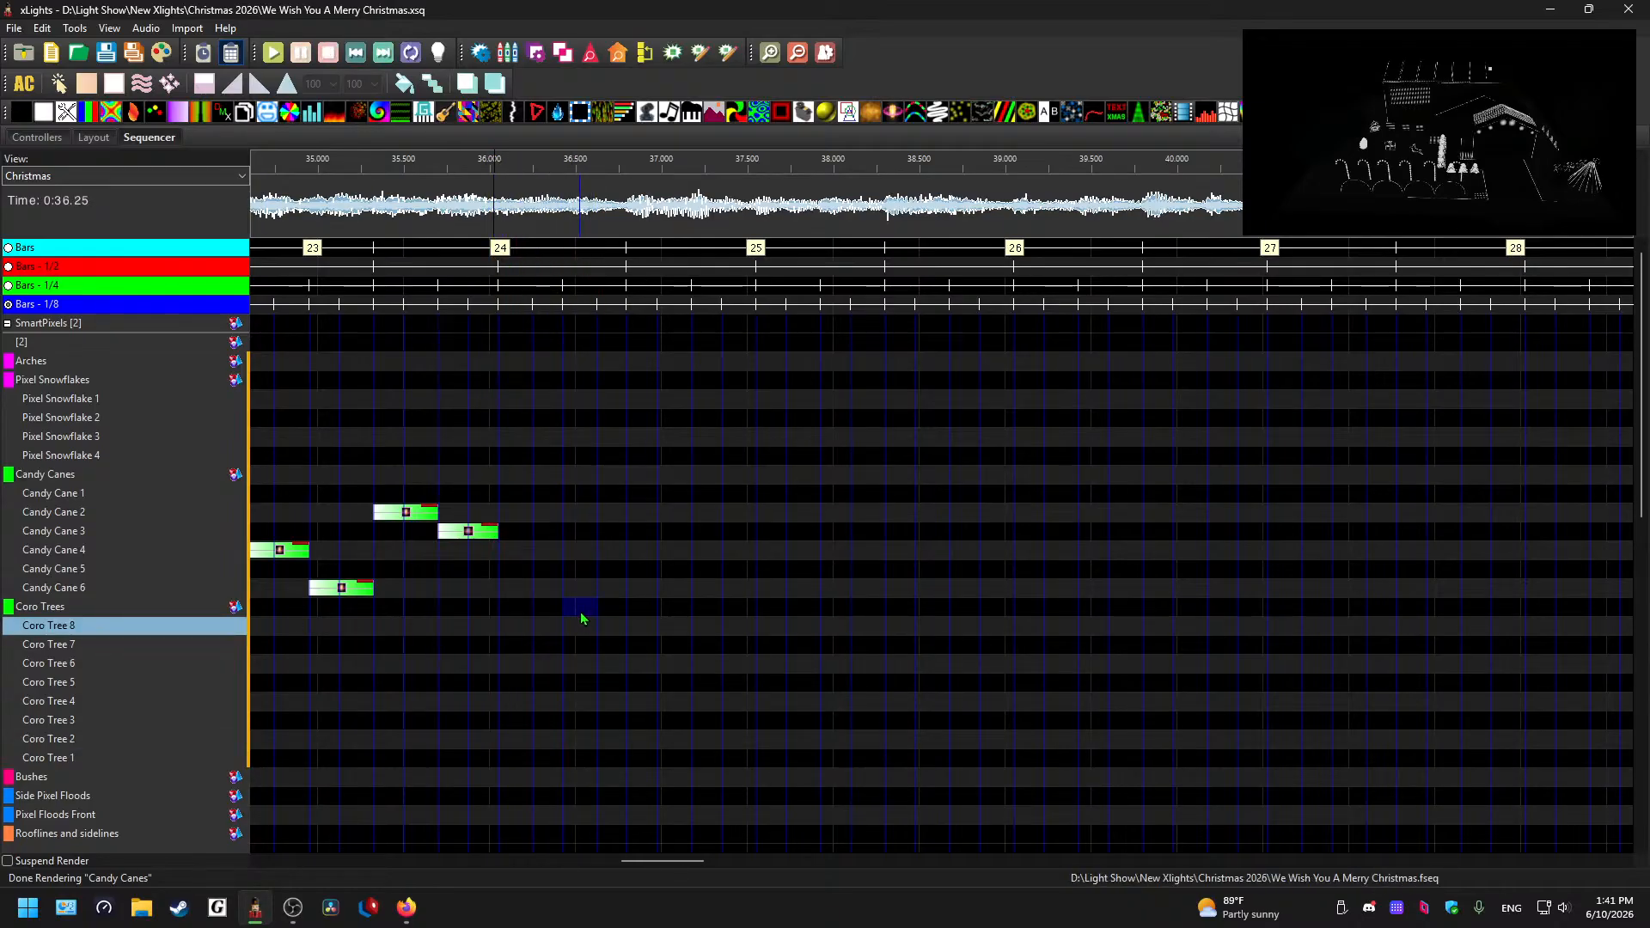
key("ctrl+v")
left_click(534, 209)
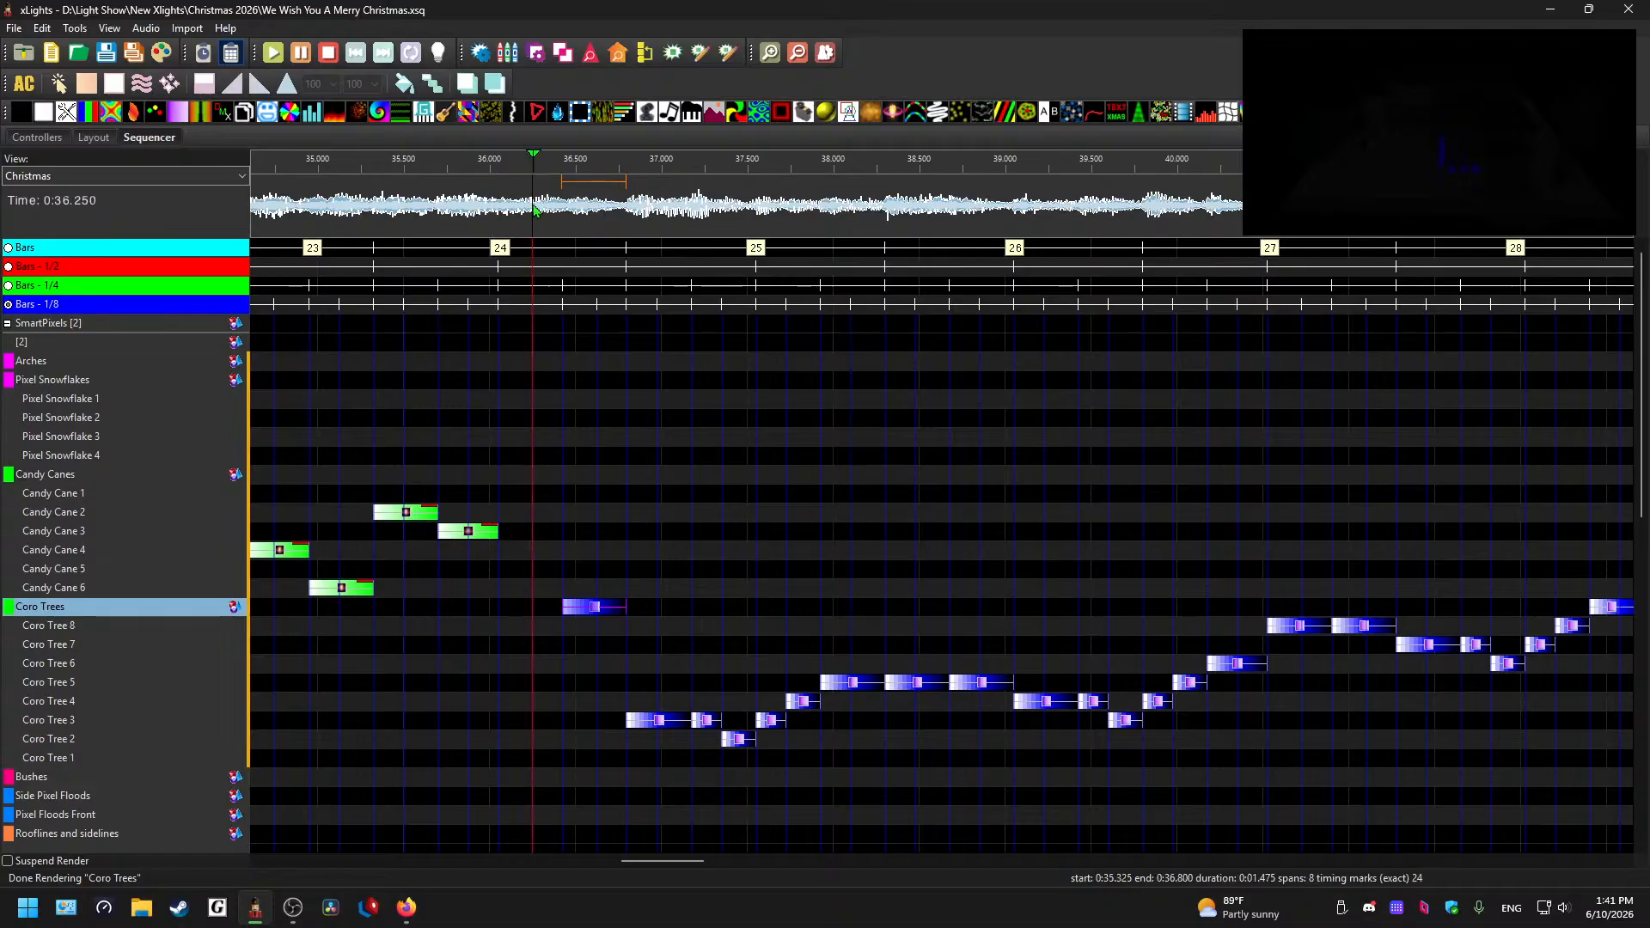
key("ctrl+z")
- Paste the copied Coro Trees block starting on Coro Tree 8 at about 36.4 s and play it back from 36.225 s
left_click(582, 626)
key("ctrl+v")
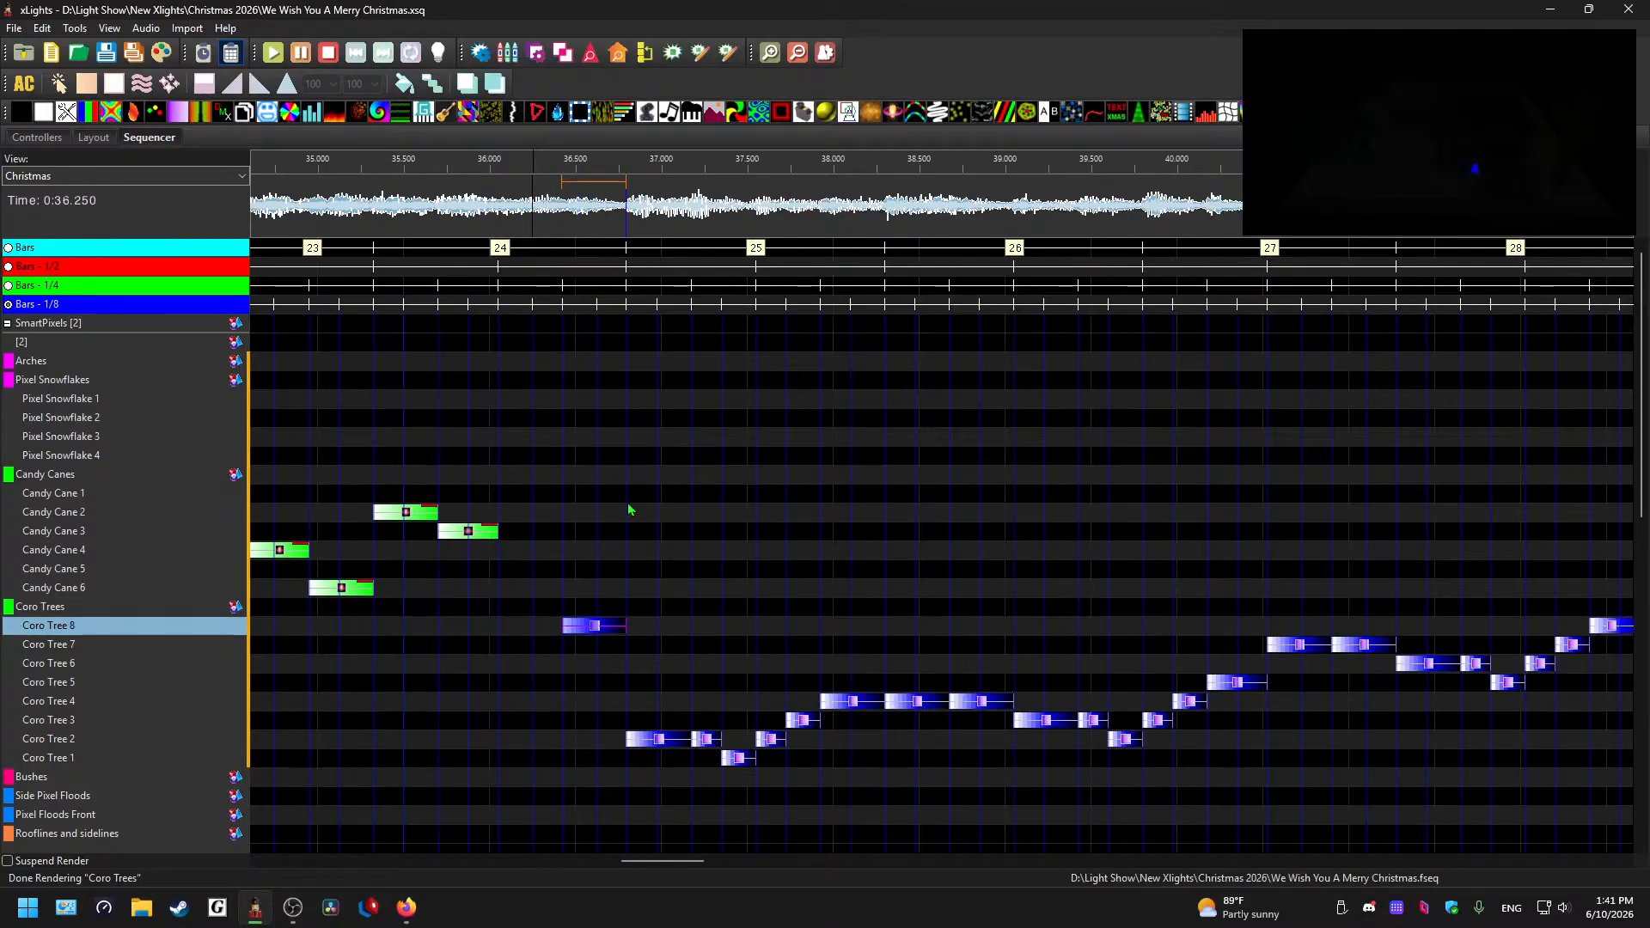
left_click(530, 206)
key("space")
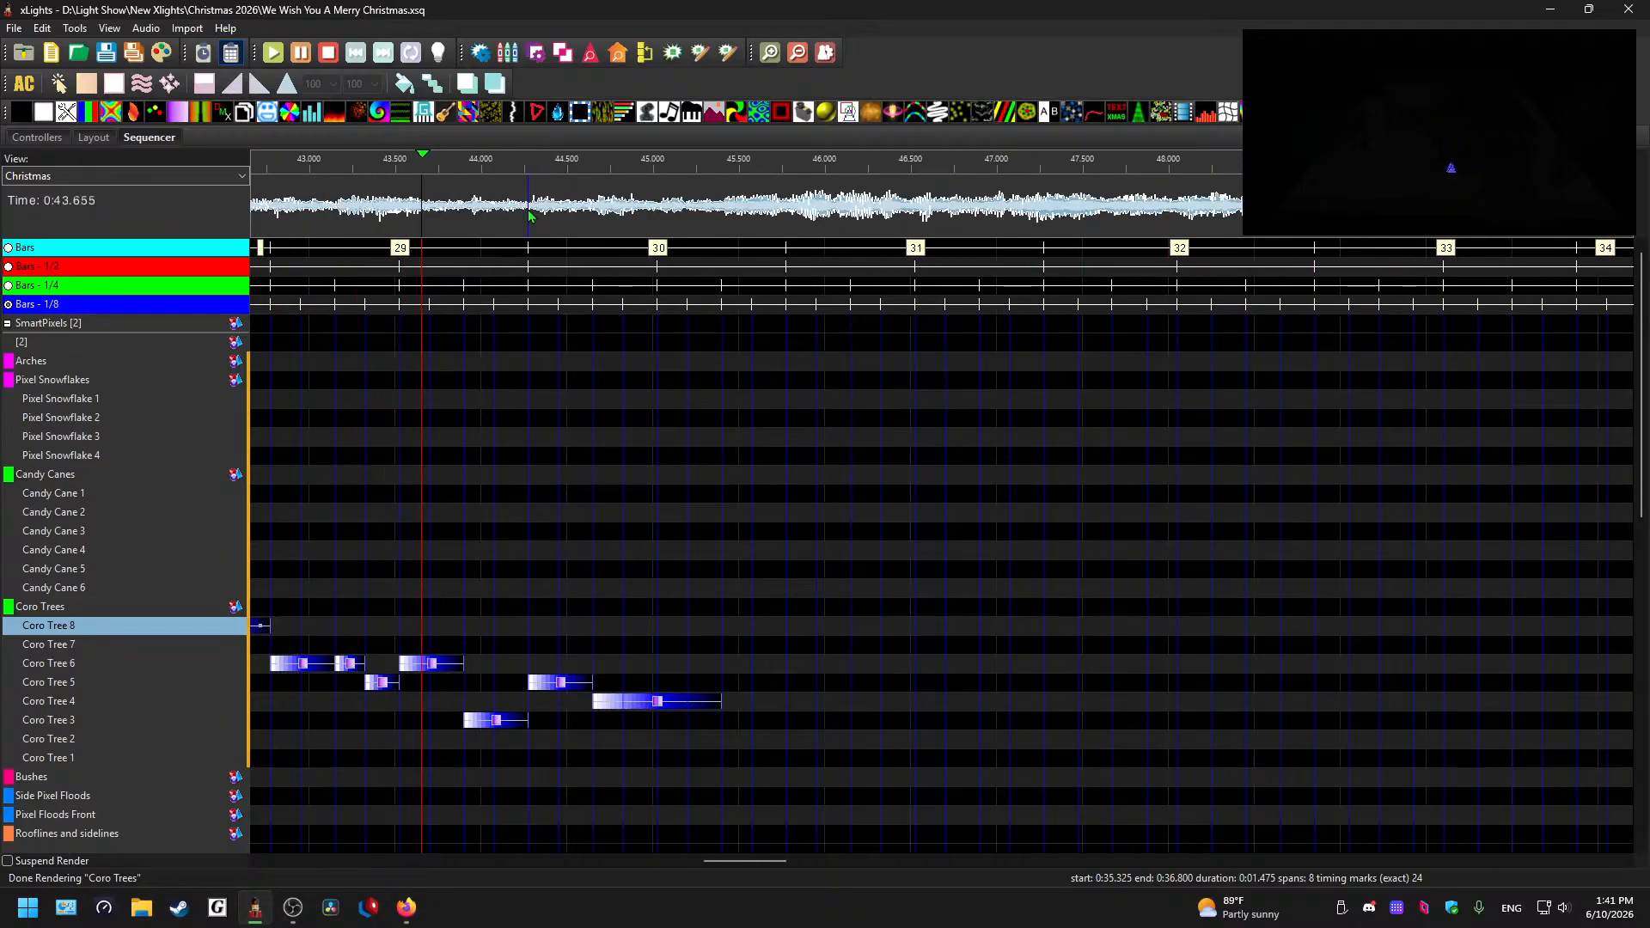
key("space")
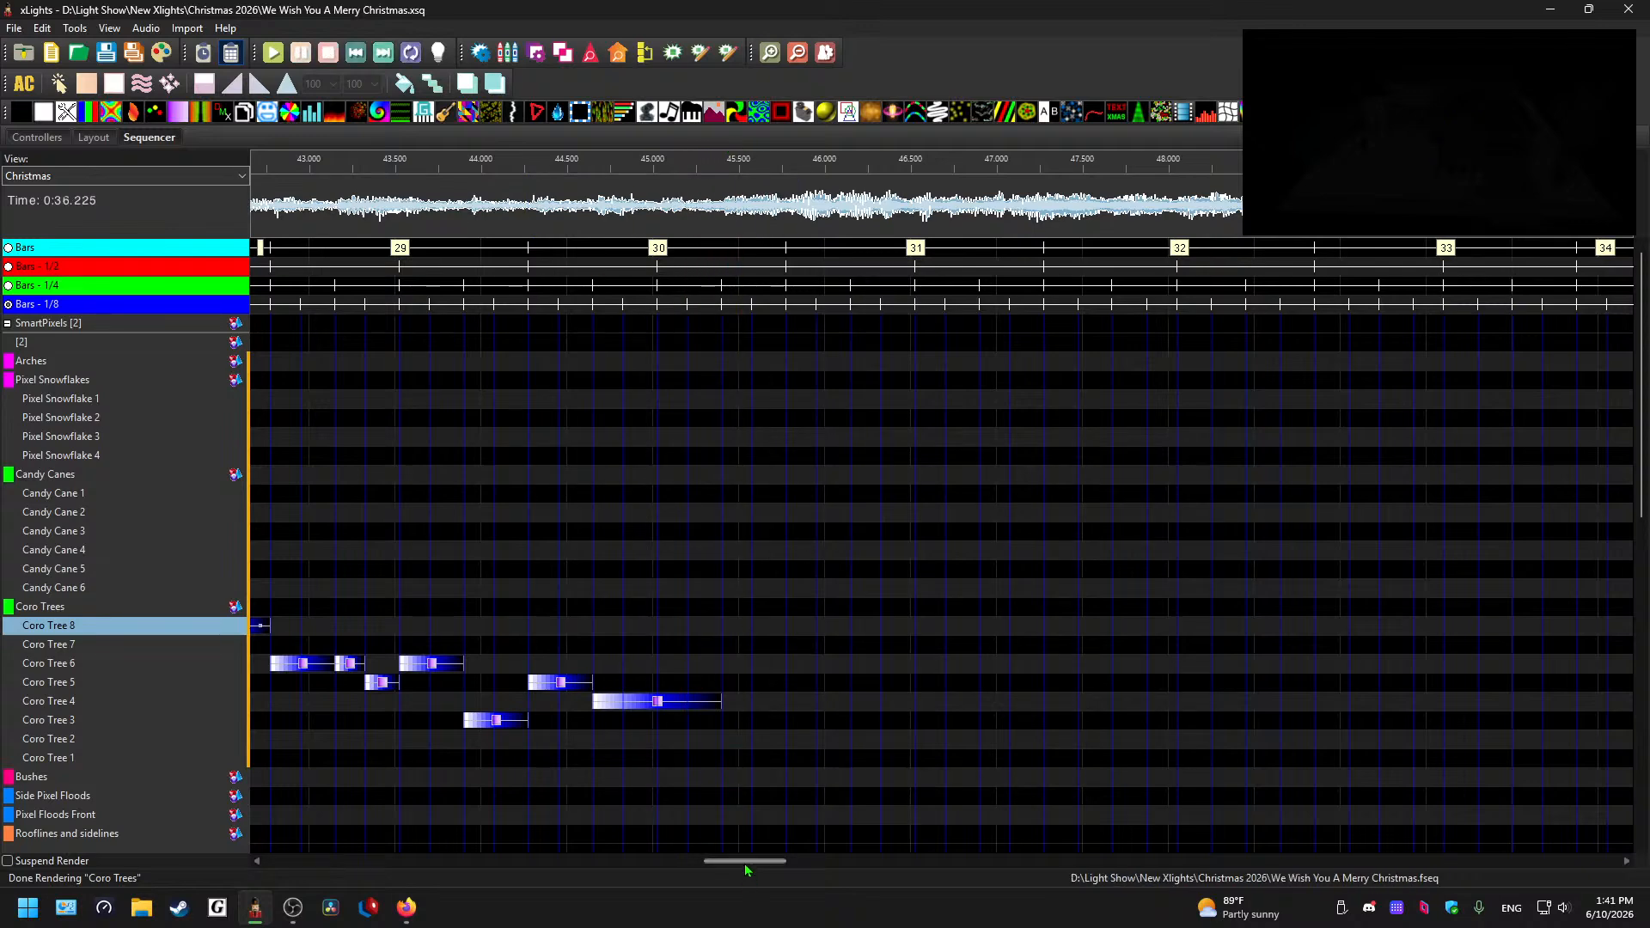
- Replace the blue effects on Coro Trees 8, 2 and 1 from about 36.4 s to 37.5 s with white Color Wash effects
left_click_drag(745, 864, 670, 864)
left_click(452, 626)
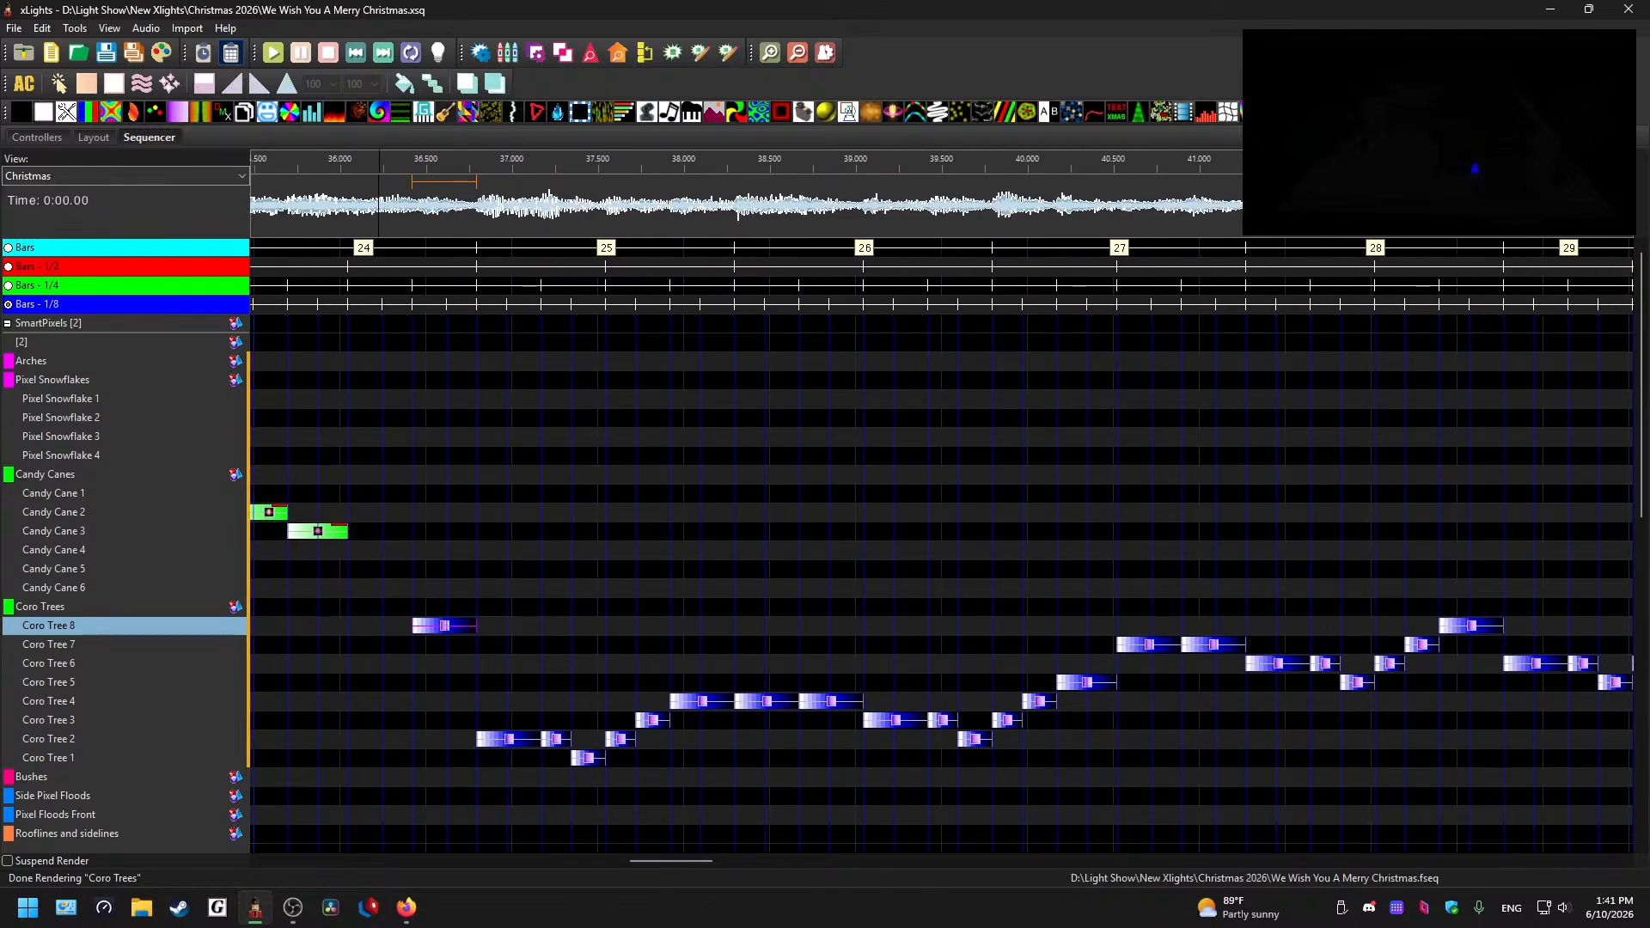
left_click(446, 629)
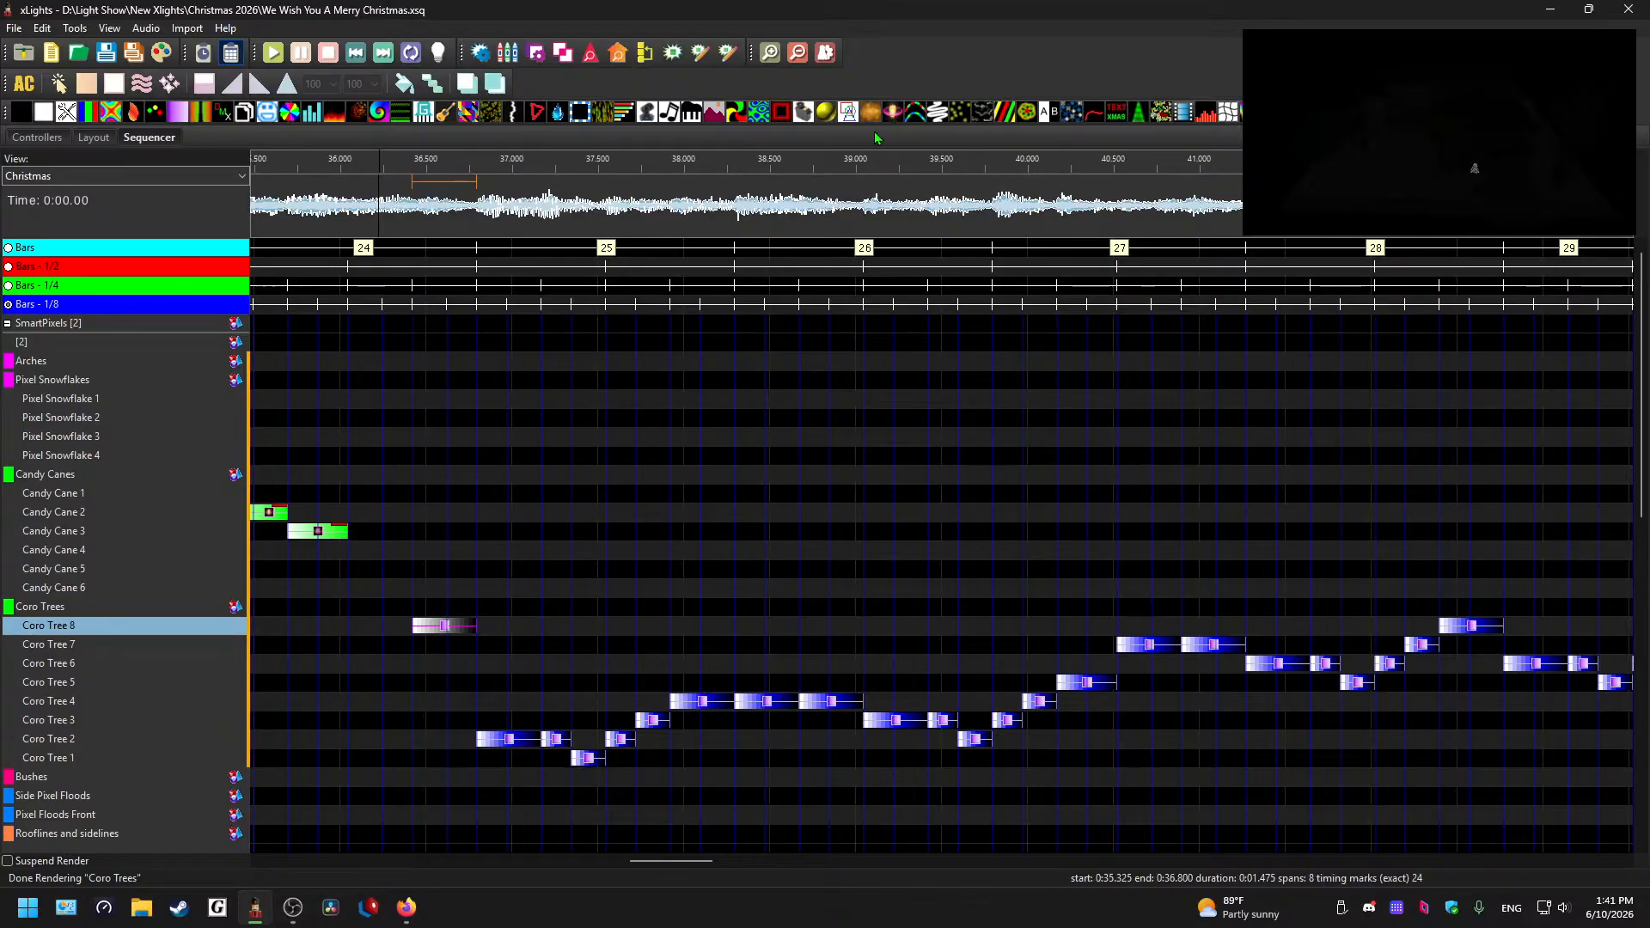
left_click(505, 739)
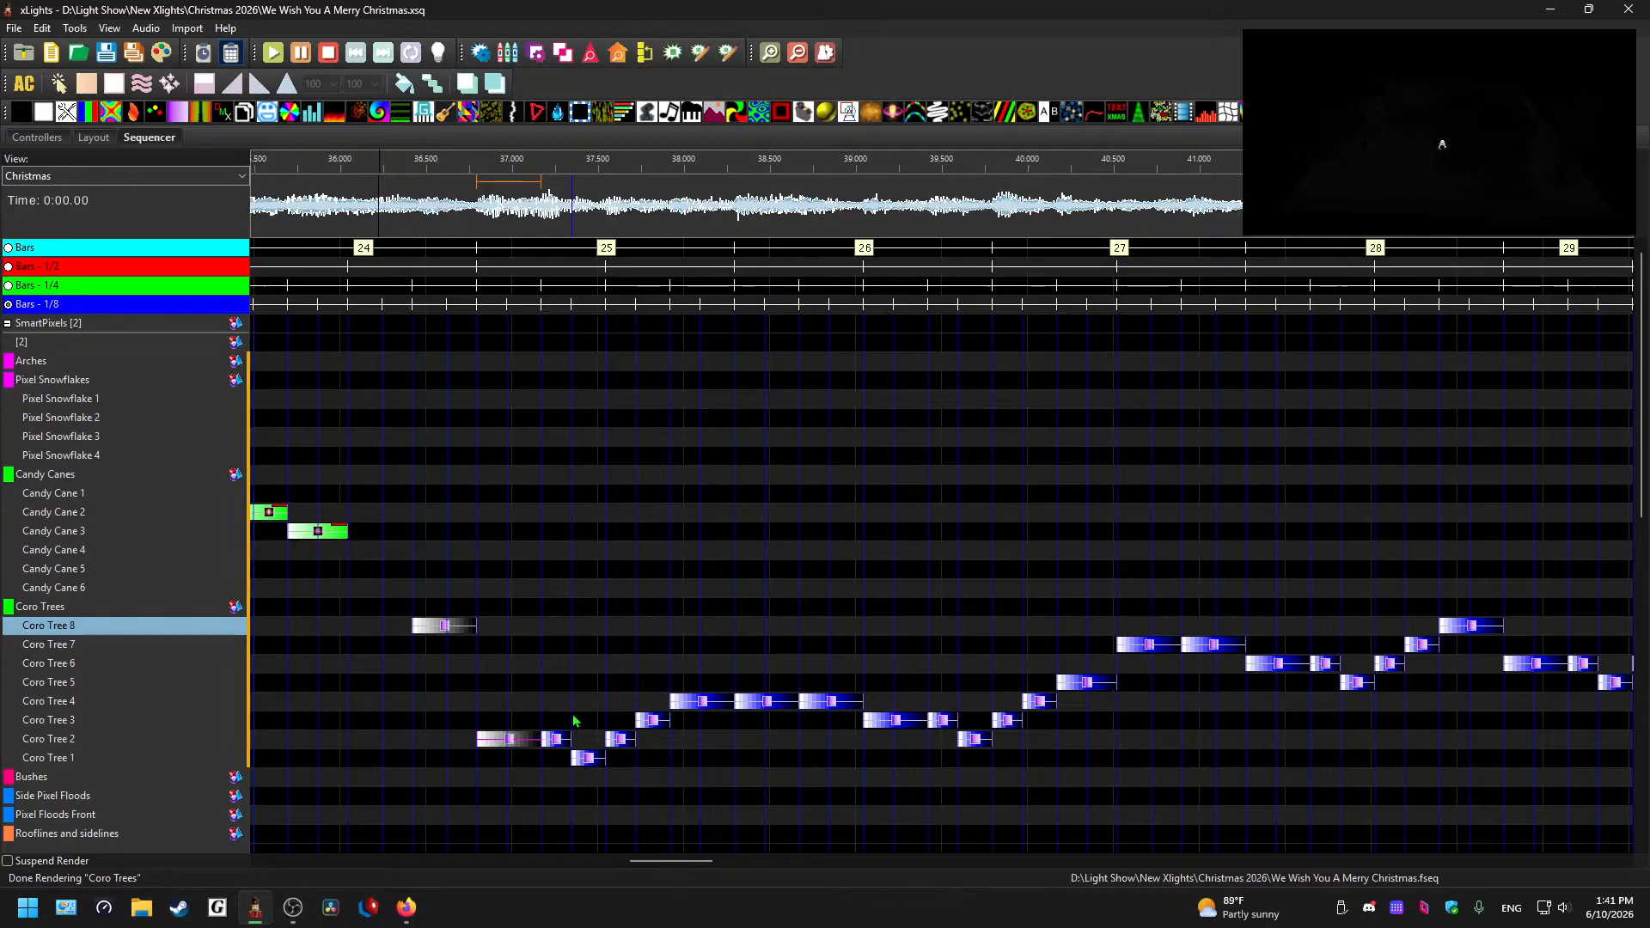
left_click(556, 742)
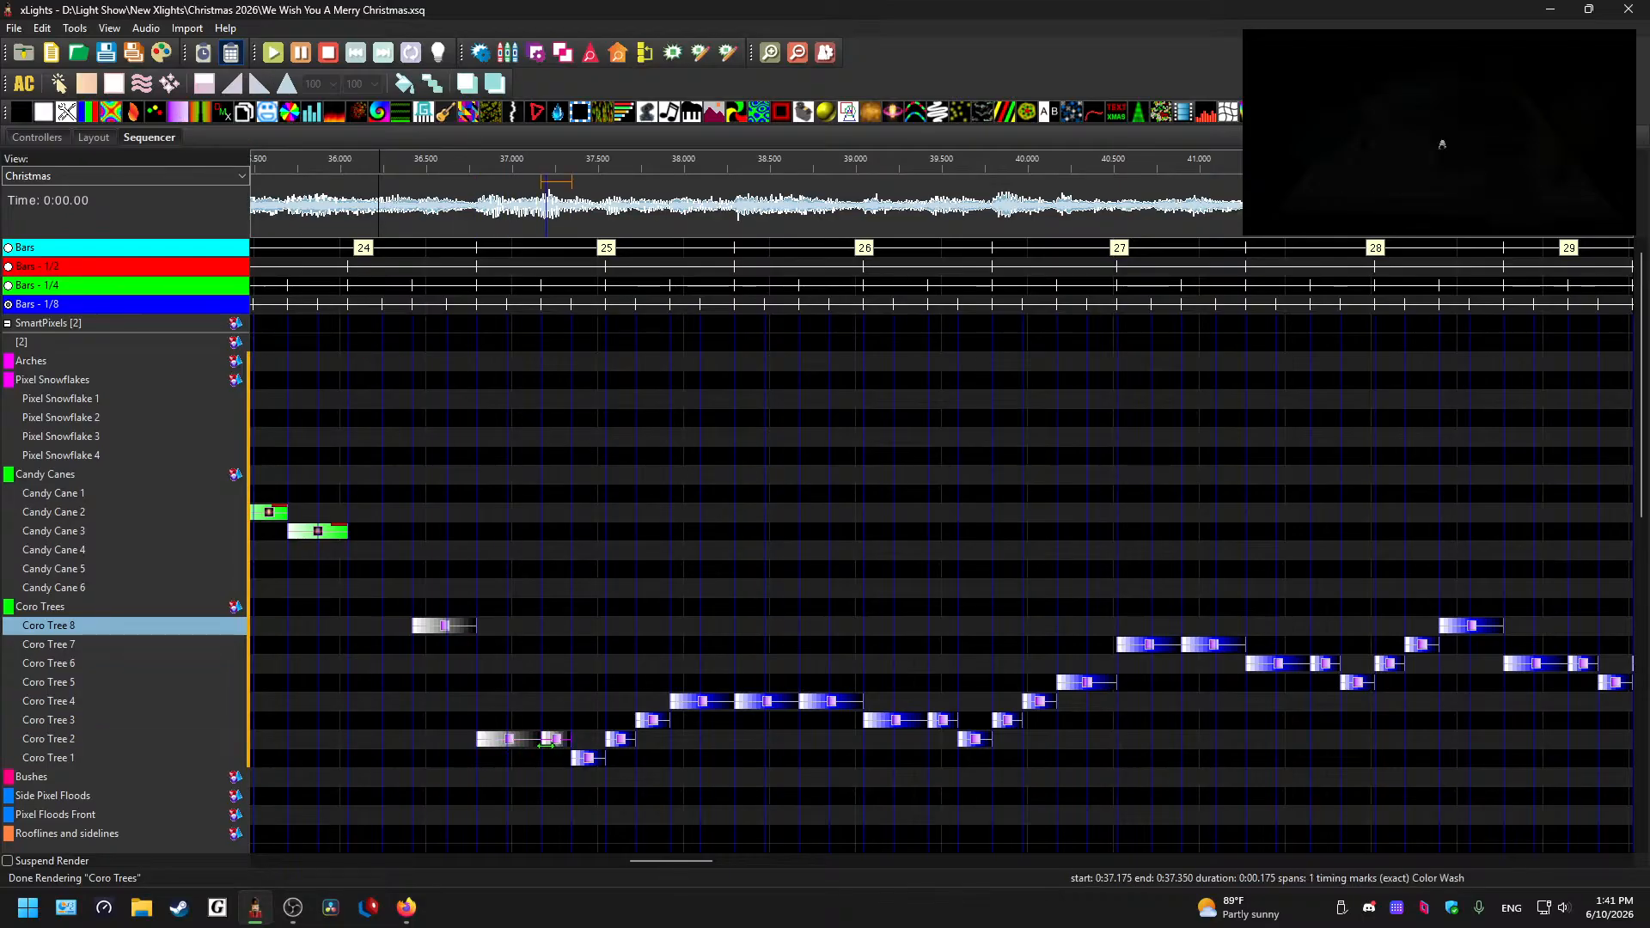
left_click(586, 757)
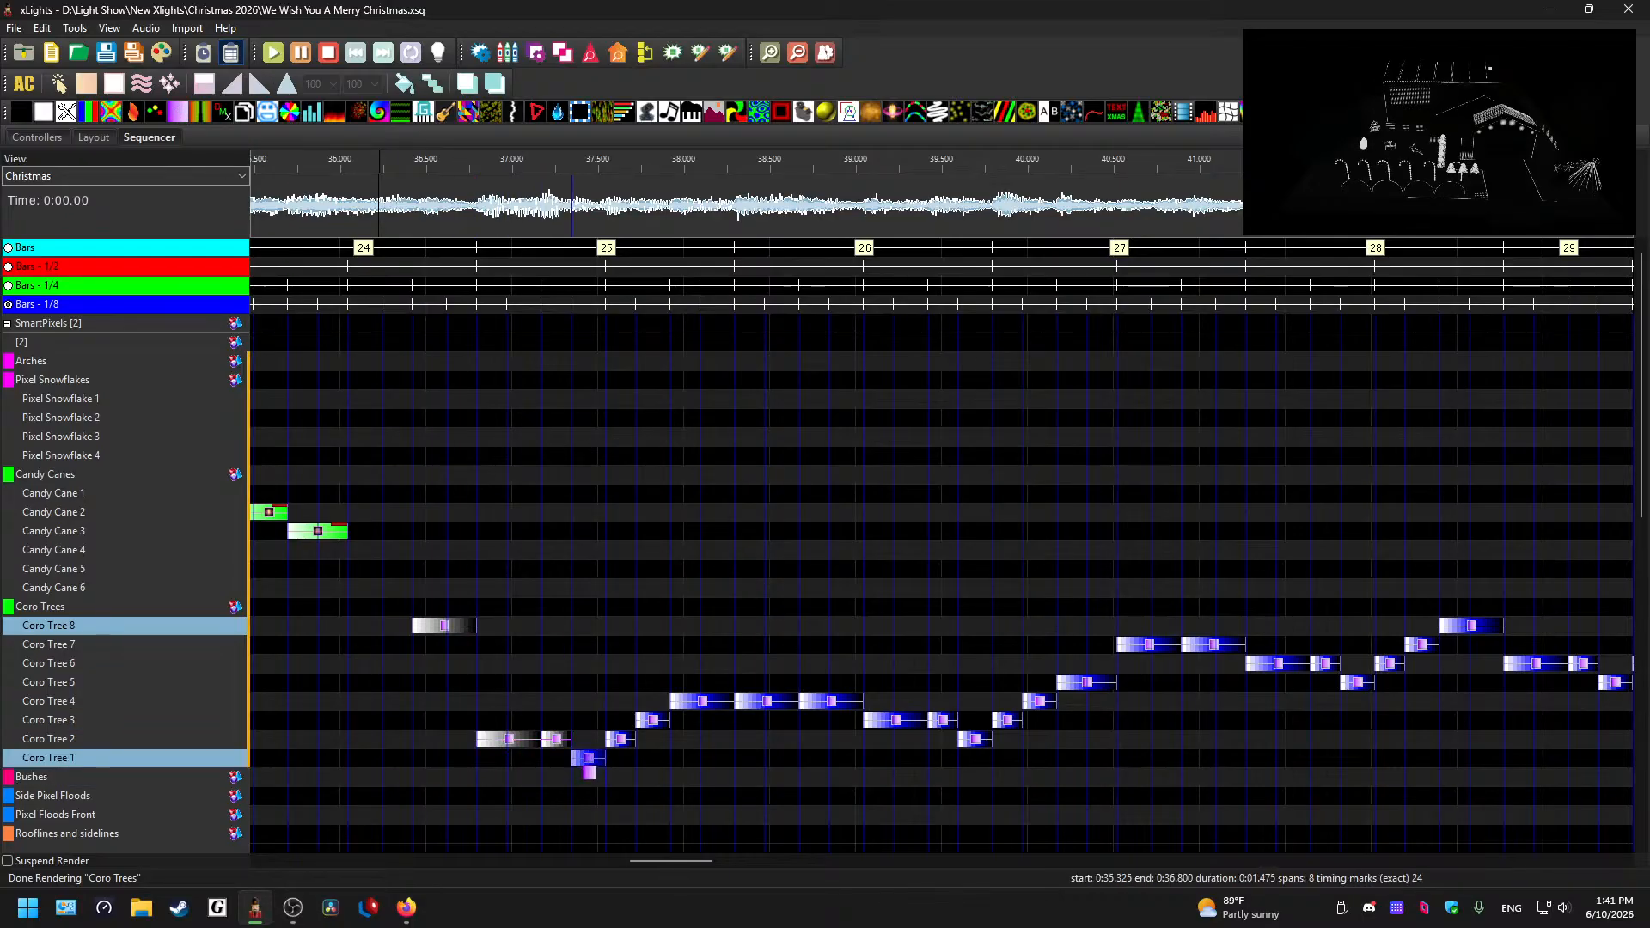
- Replace the blue effects on Coro Trees 2, 3 and 4 from about 37.5 s to 39.6 s with white Color Wash
scroll(557, 664, "down", 4)
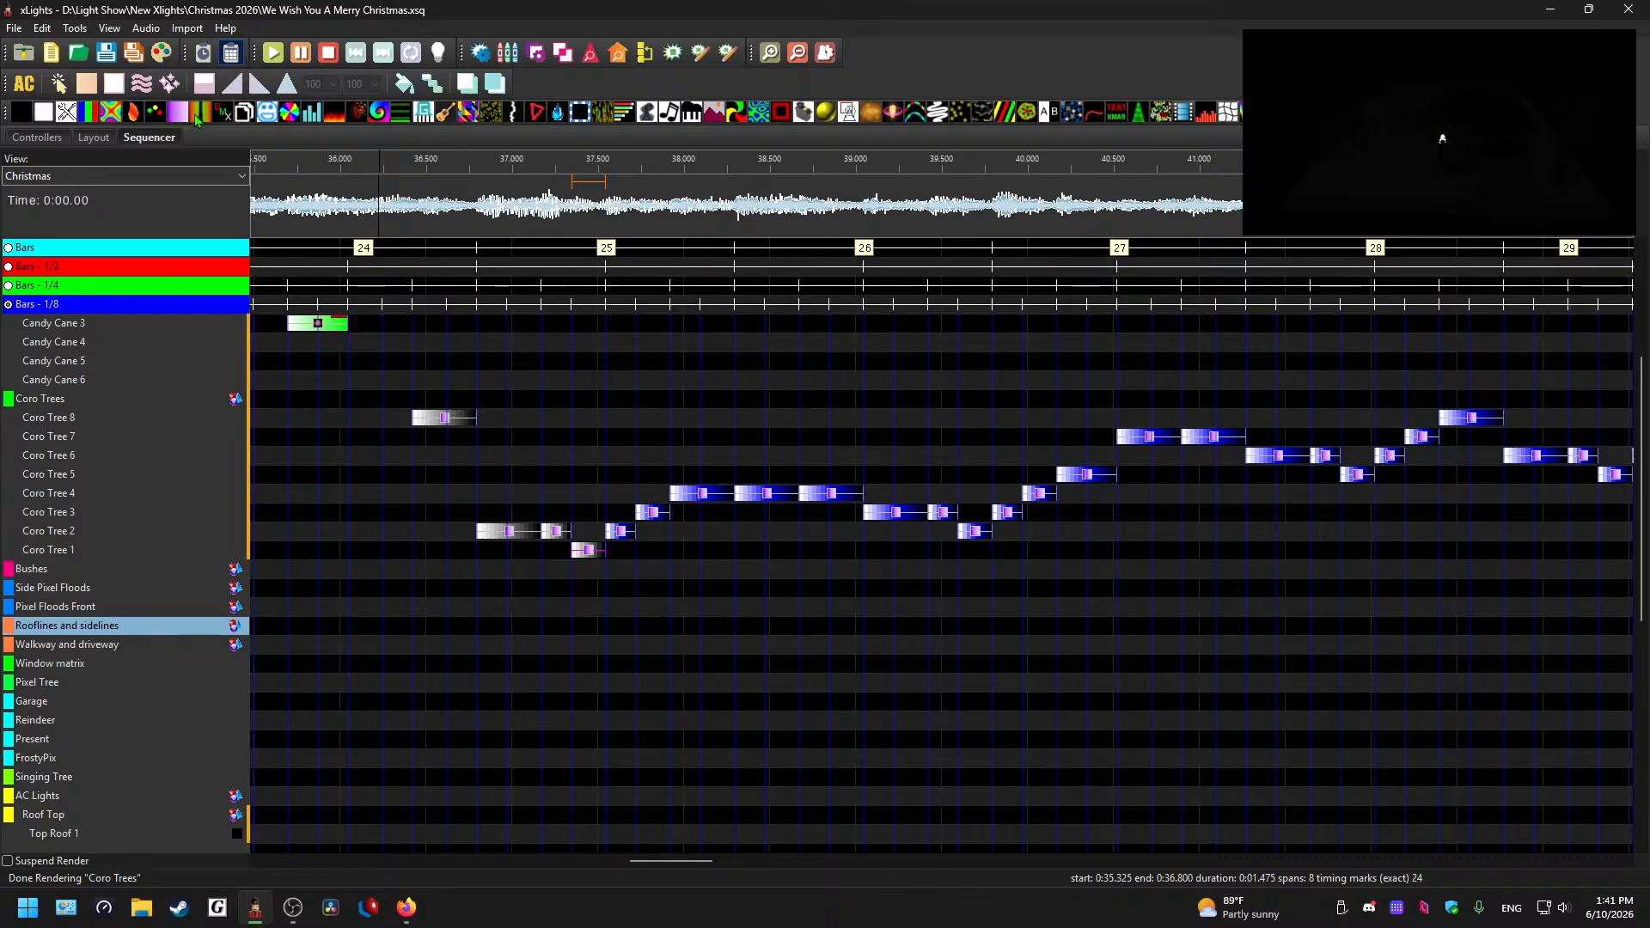
left_click(620, 531)
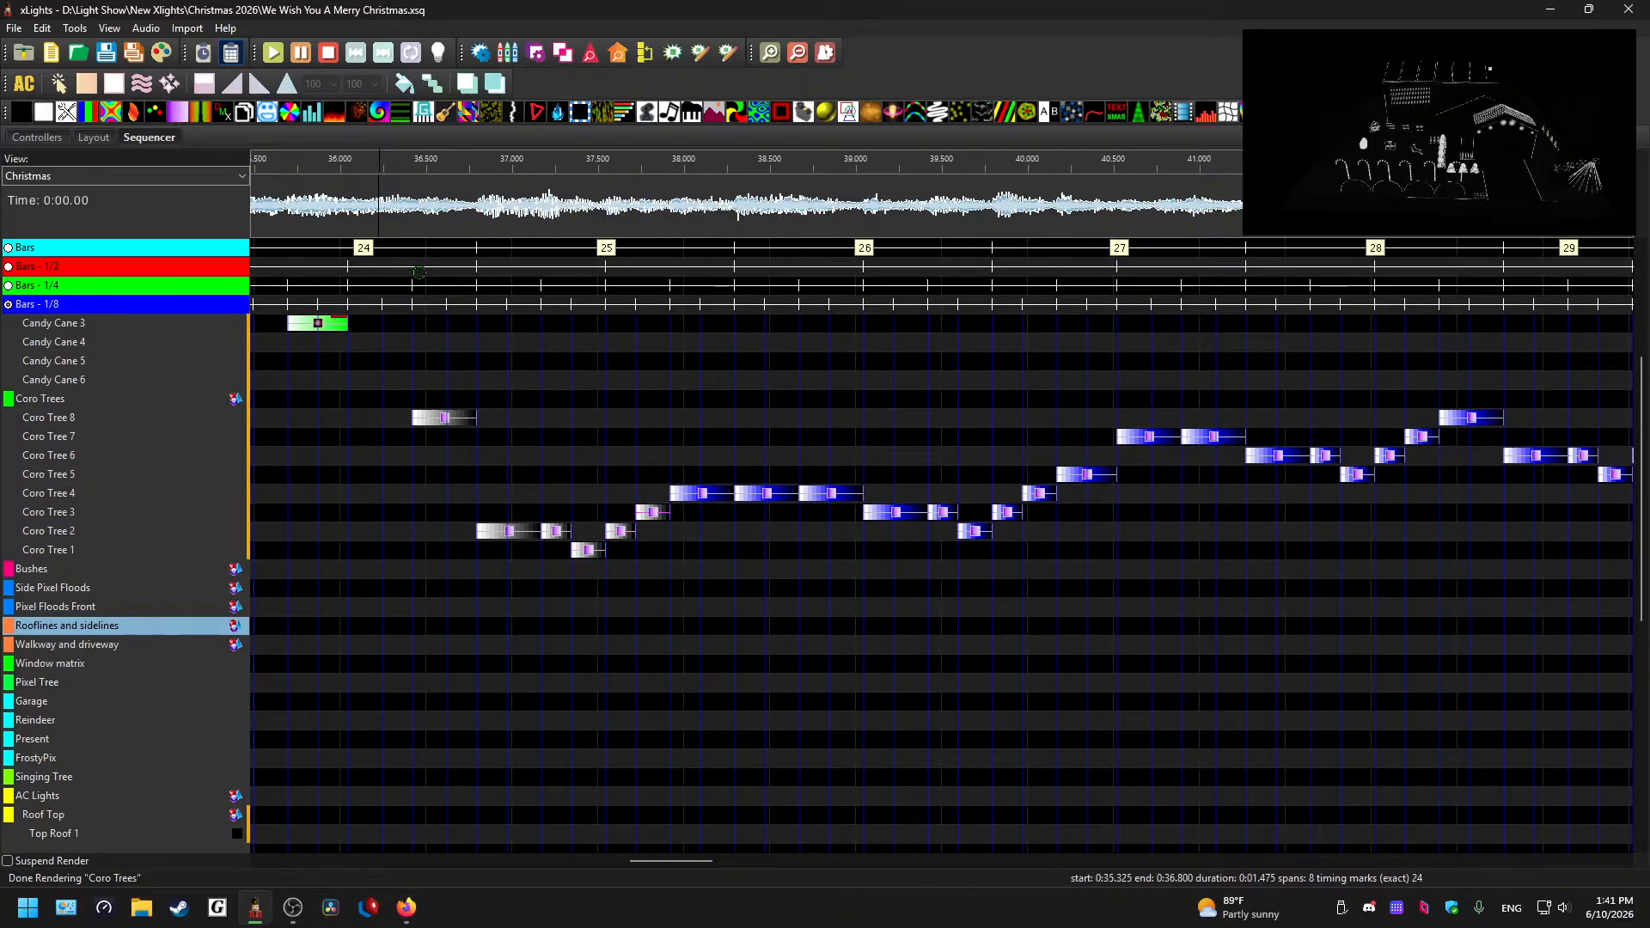
left_click_drag(419, 273, 715, 499)
left_click_drag(178, 114, 756, 494)
left_click_drag(176, 111, 823, 497)
left_click_drag(178, 111, 894, 512)
left_click_drag(181, 105, 941, 513)
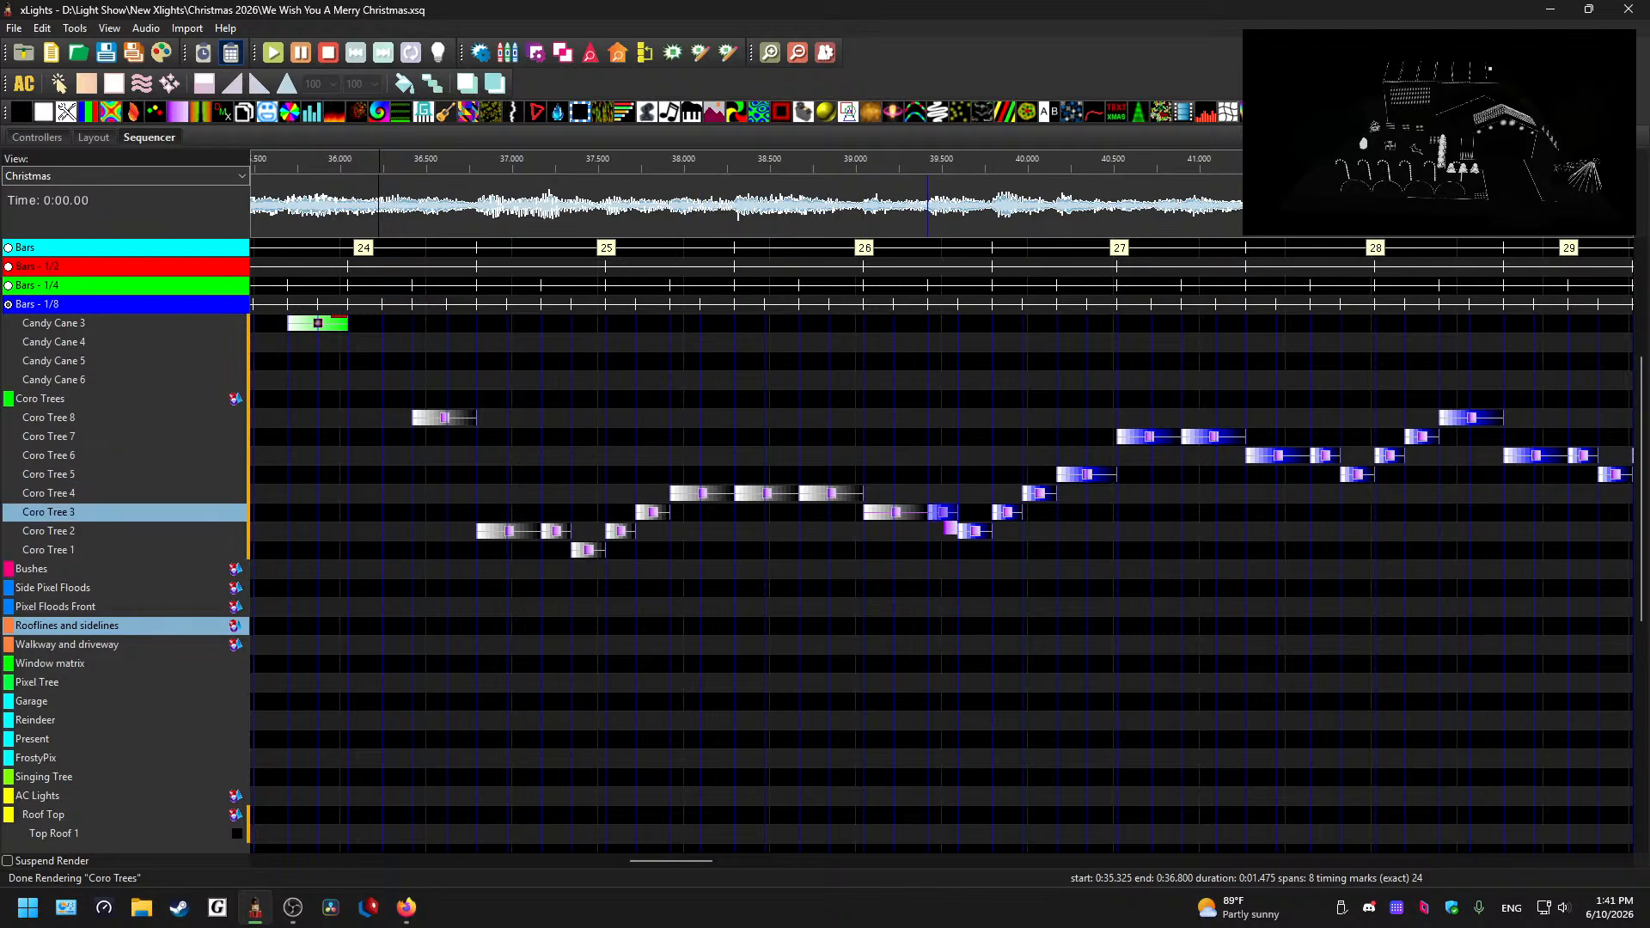
- Recolour the Coro Tree notes from about 39.6 s to 41.8 s by replacing each with a white Color Wash effect
left_click_drag(684, 863, 710, 865)
left_click_drag(175, 105, 592, 514)
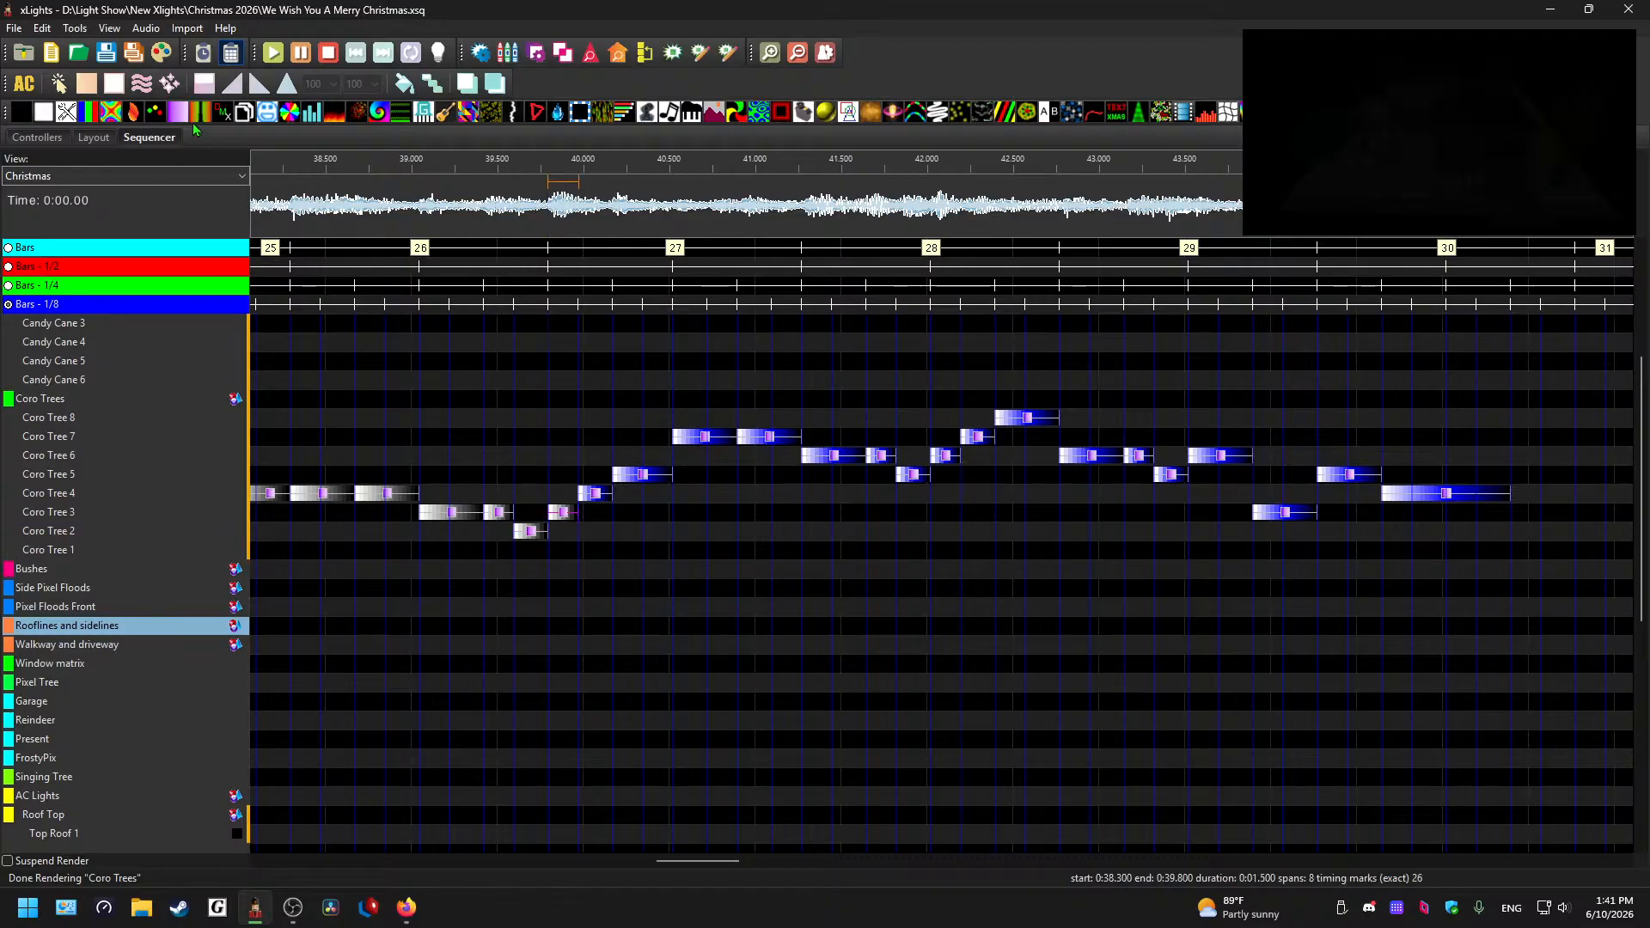
left_click_drag(176, 106, 594, 493)
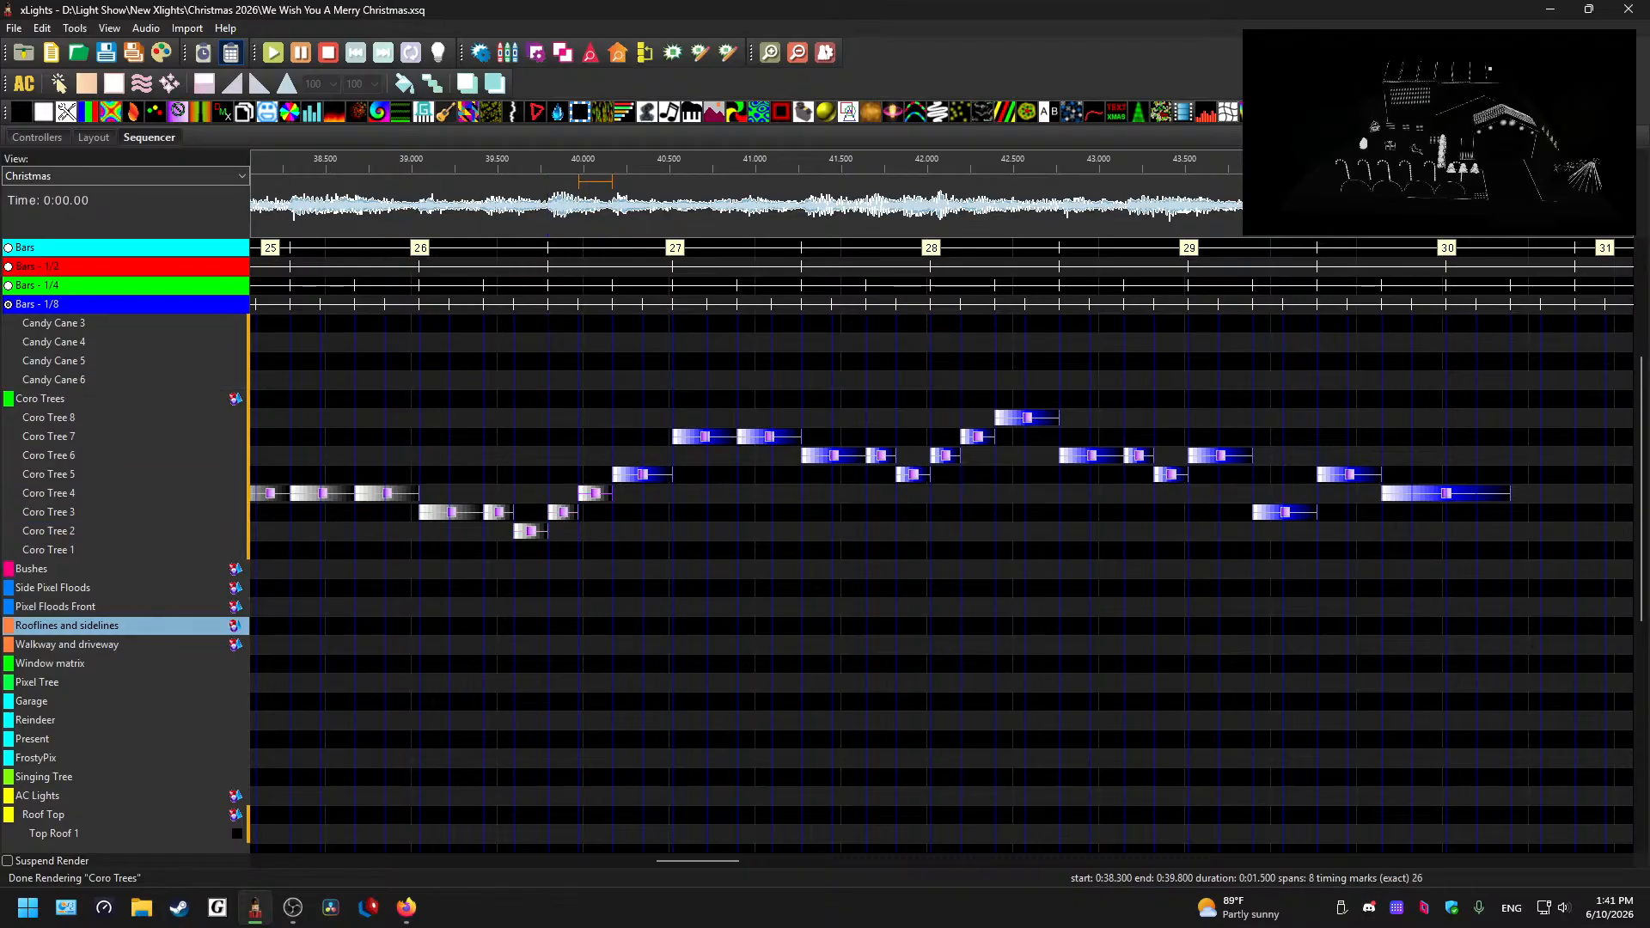
left_click_drag(175, 106, 653, 474)
left_click_drag(176, 111, 768, 436)
left_click_drag(178, 112, 816, 456)
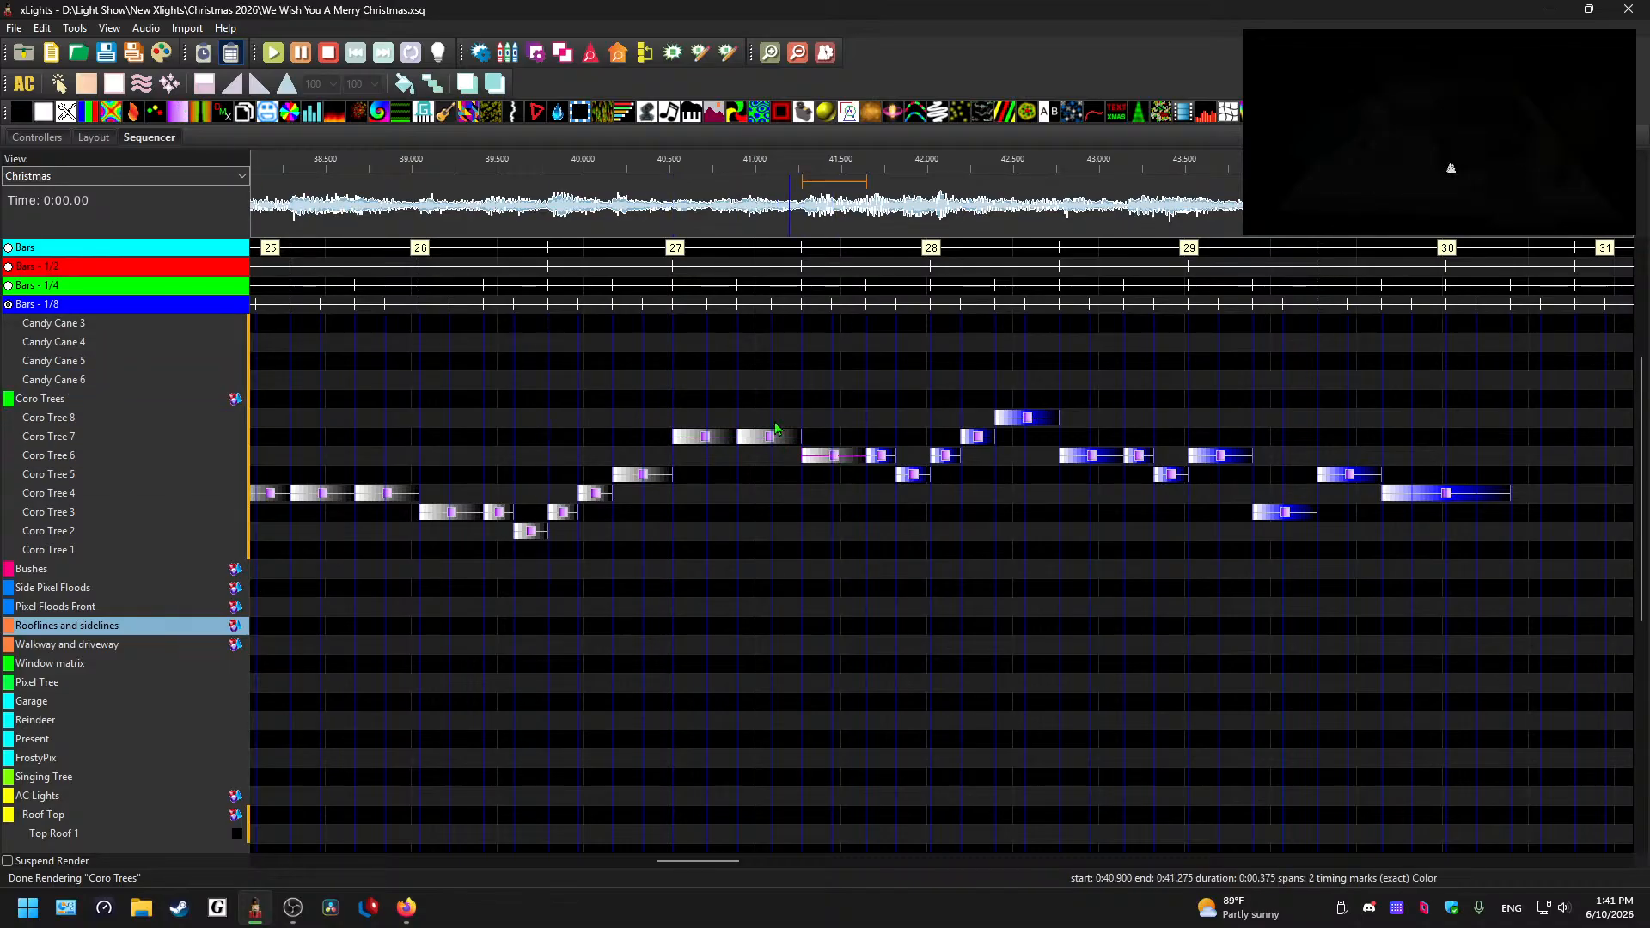
left_click_drag(178, 112, 879, 455)
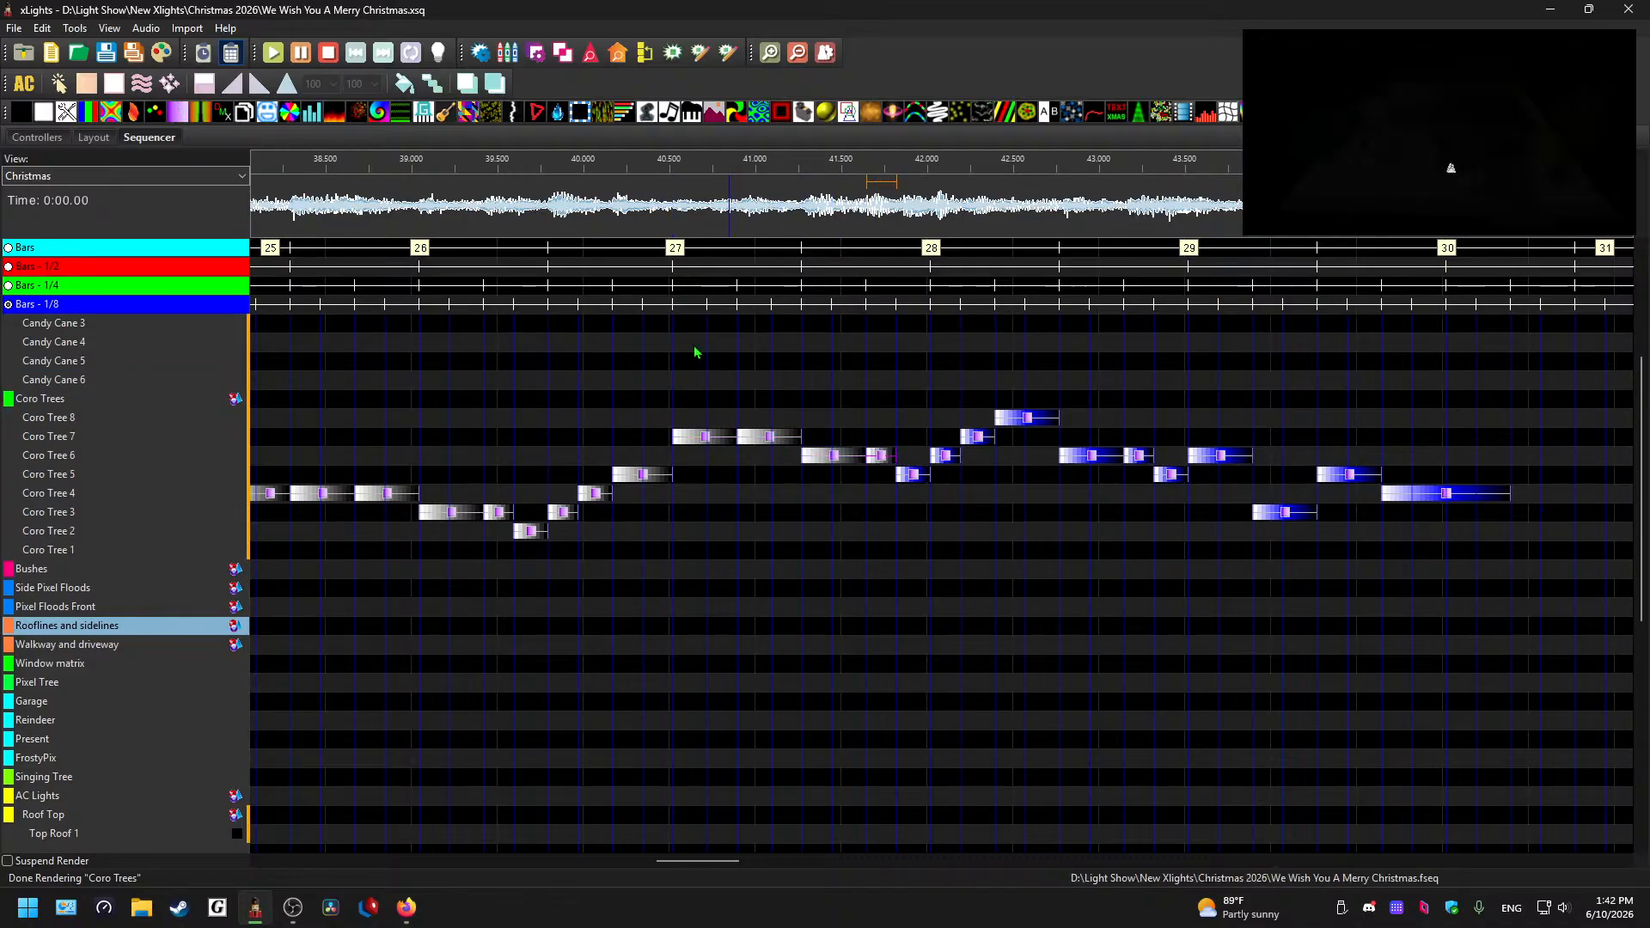
- Replace the blue notes on Coro Trees 5 to 8 from about 41.8 s to 43.5 s with white Color Wash
left_click_drag(178, 111, 944, 455)
left_click_drag(178, 111, 978, 442)
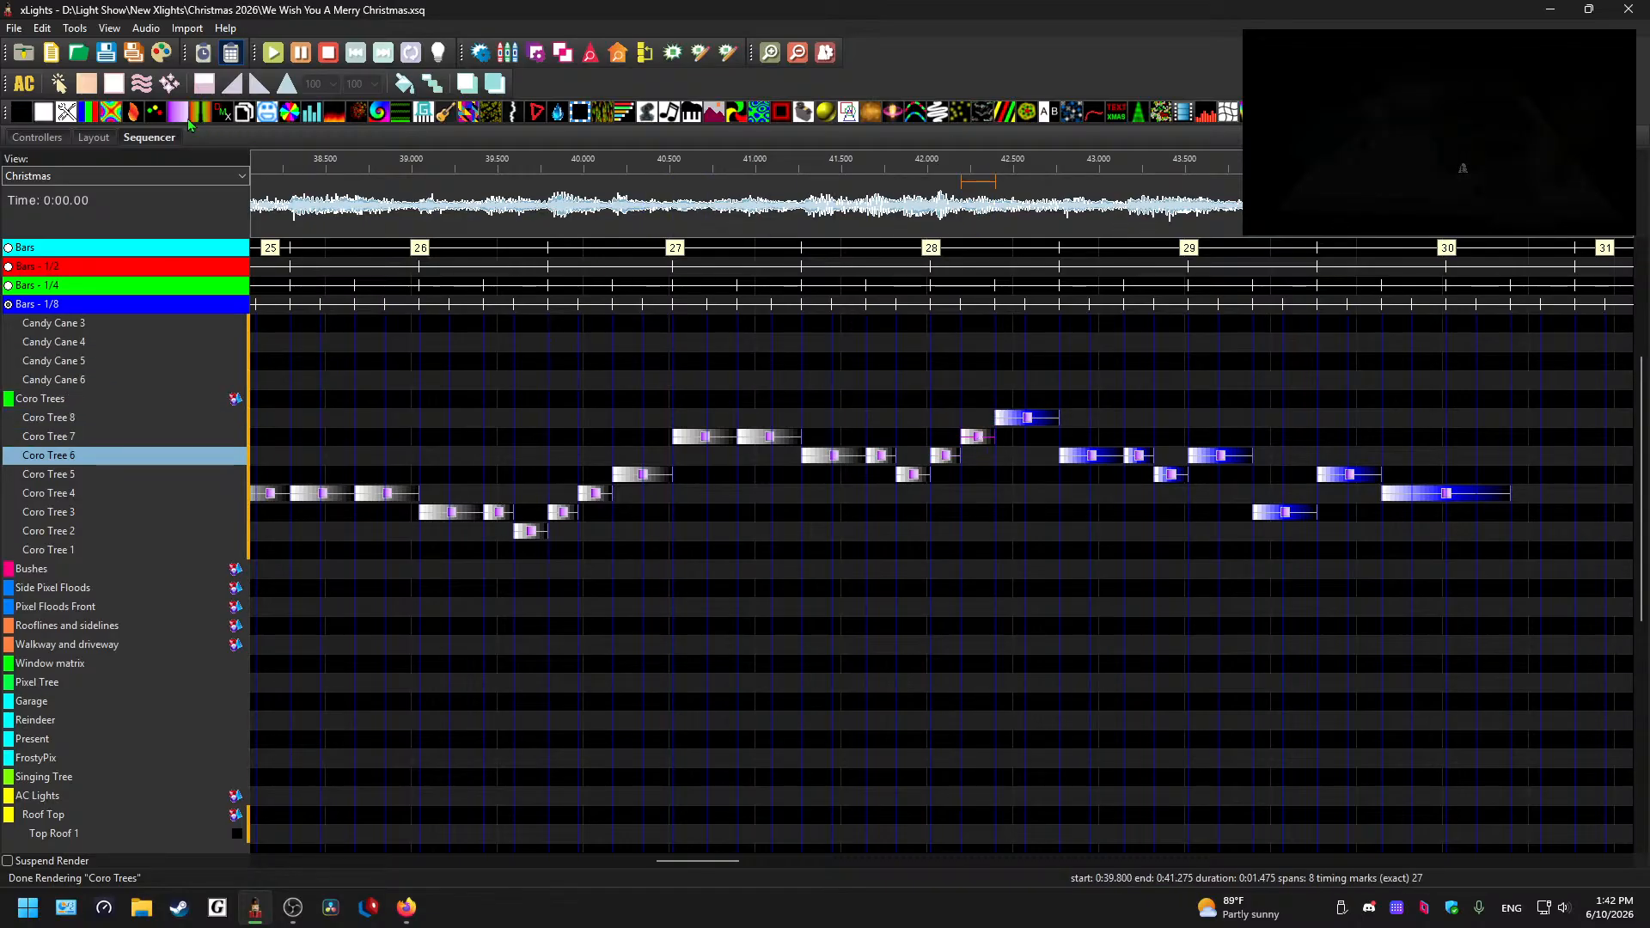
left_click_drag(178, 112, 1030, 419)
left_click_drag(183, 112, 1085, 451)
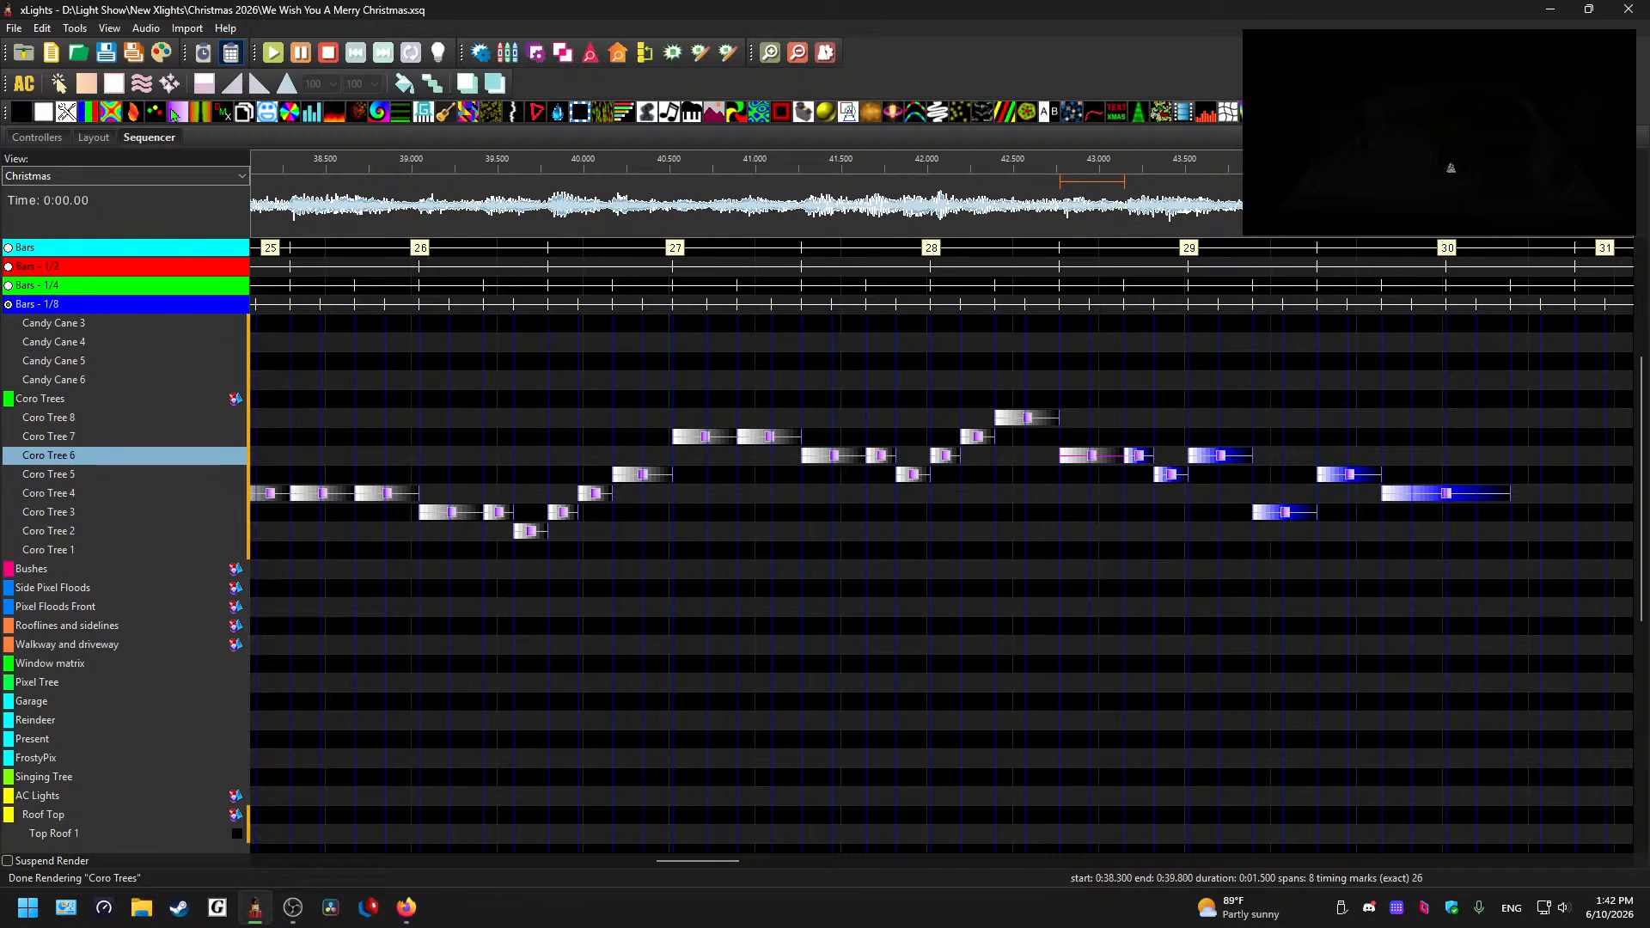
left_click_drag(176, 111, 1133, 454)
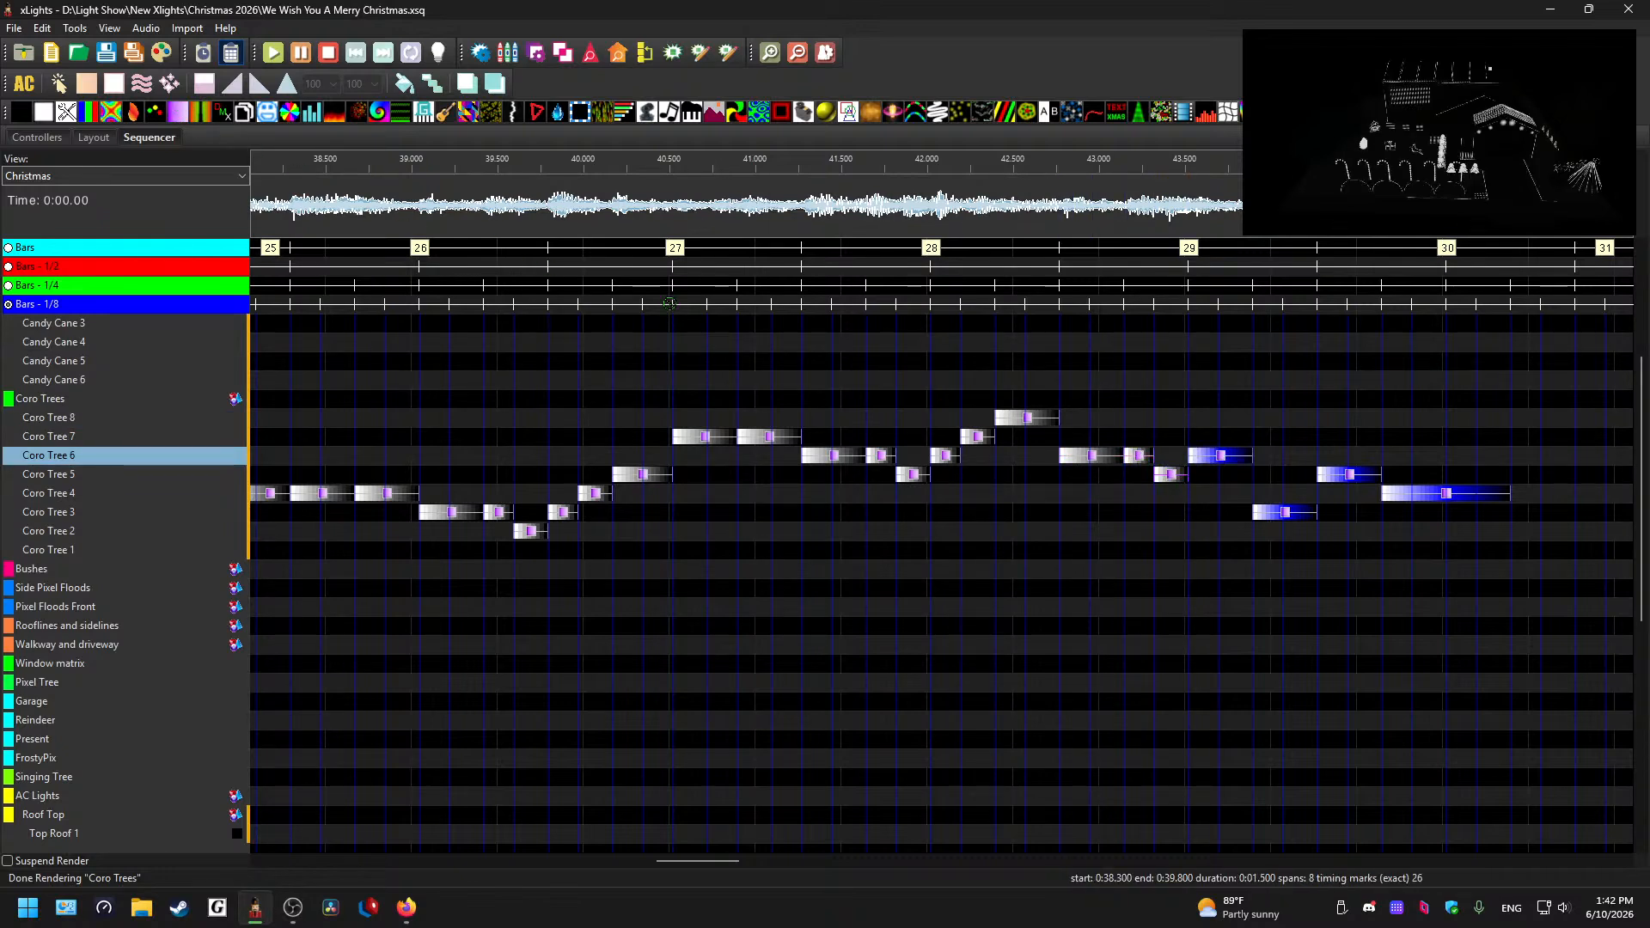
- Replace the last blue notes on Coro Trees 6, 3, 5 and 4, up to about 45.4 s, with white Color Wash
left_click_drag(1259, 458, 1227, 461)
left_click_drag(700, 862, 736, 864)
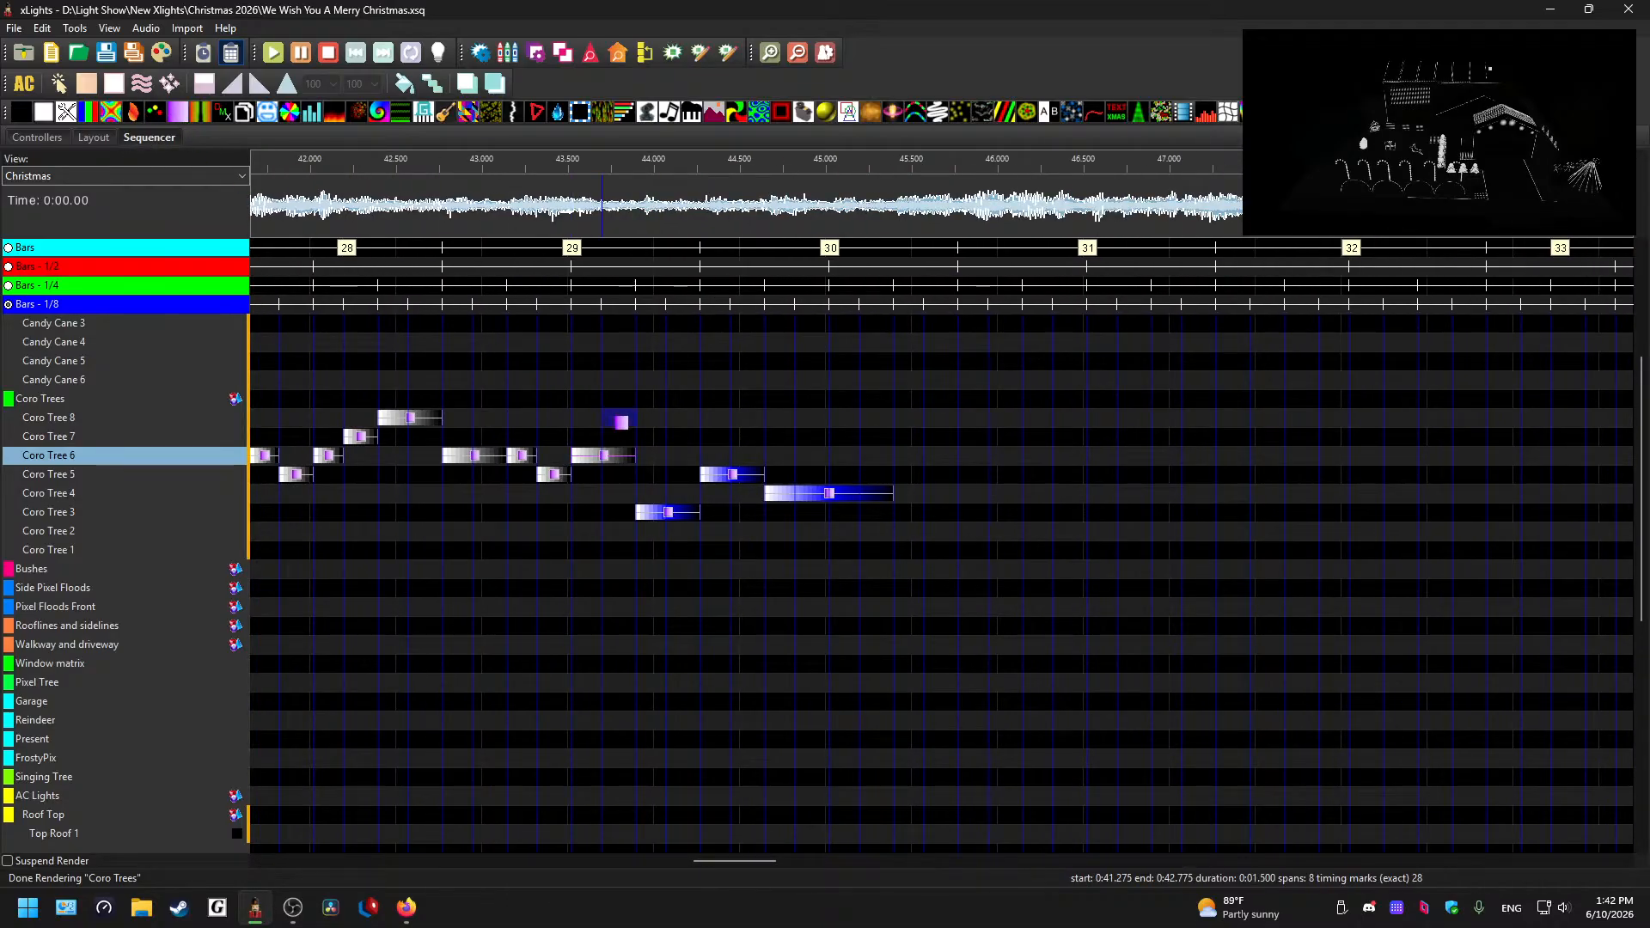
left_click_drag(621, 422, 668, 513)
left_click_drag(178, 112, 732, 474)
left_click_drag(177, 112, 824, 498)
- Play back the white Coro Trees melody from about 35.8 s and again from 34.875 s to check it against the music
scroll(748, 502, "down", 3)
left_click_drag(859, 861, 749, 862)
left_click(479, 198)
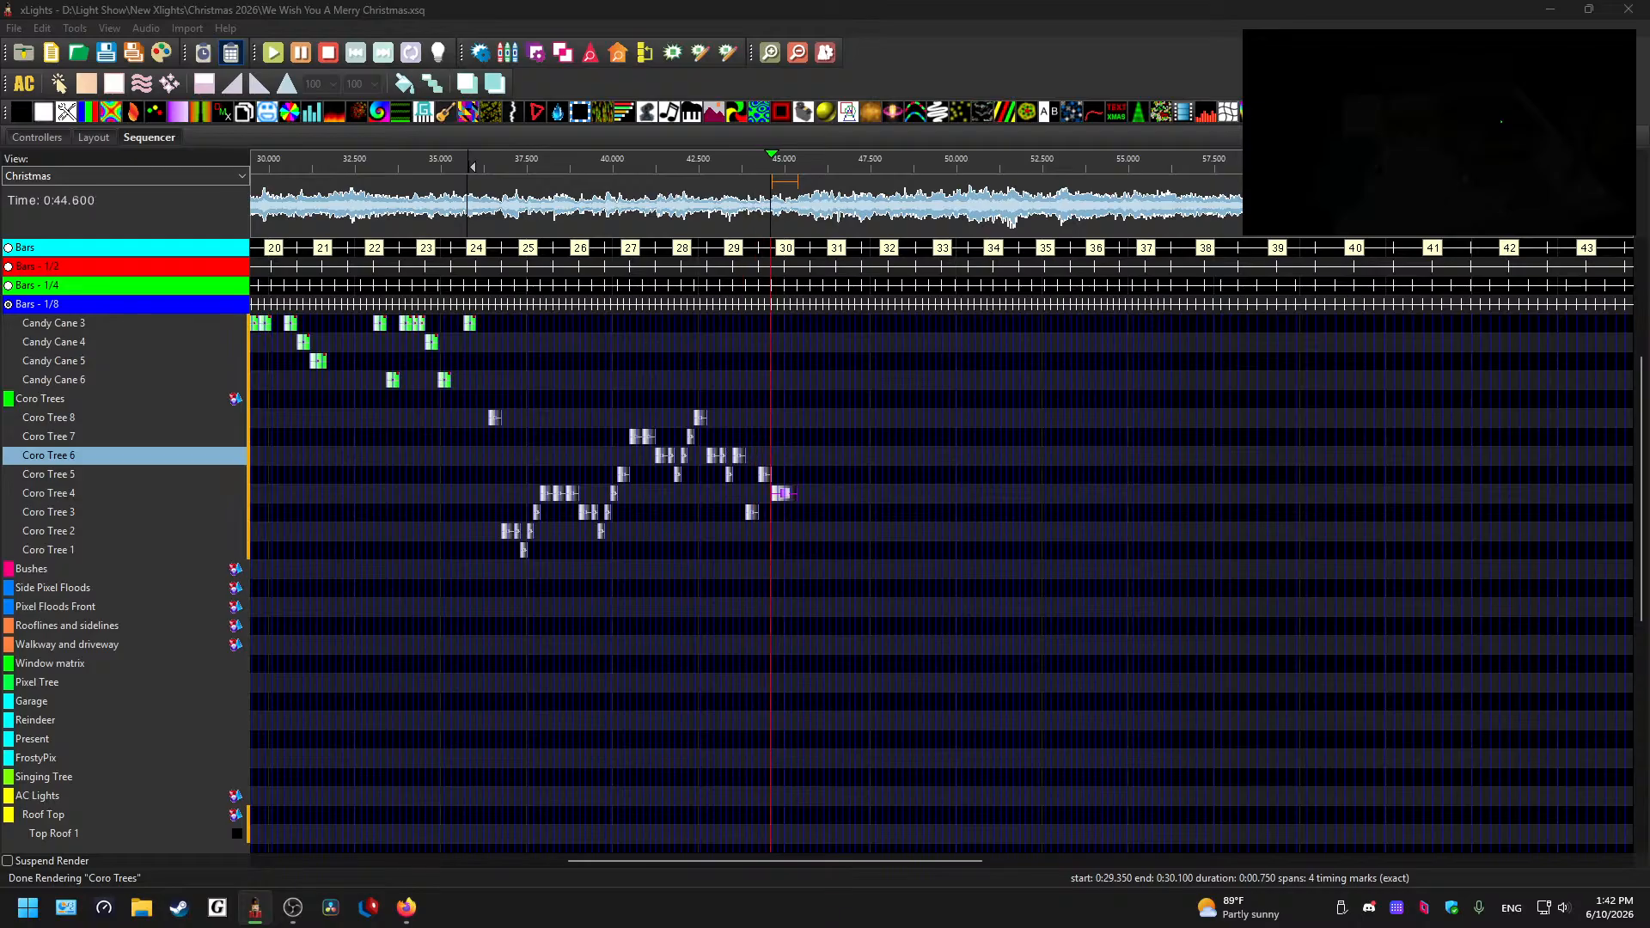
left_click(844, 470)
scroll(586, 343, "up", 2)
scroll(615, 362, "down", 1)
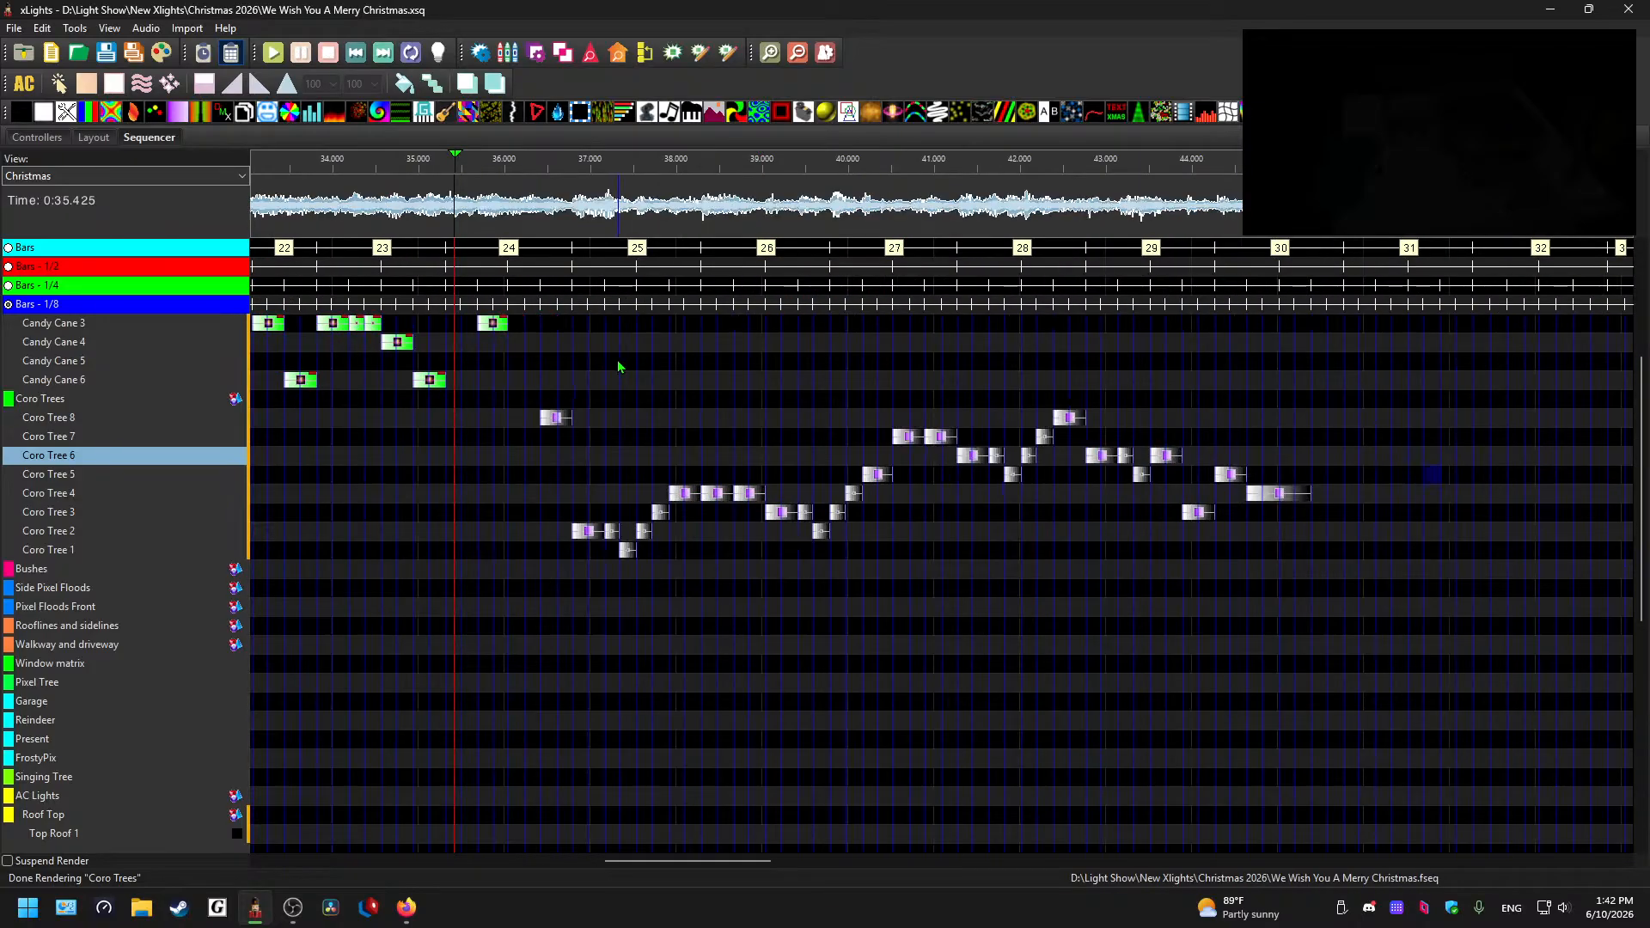
left_click(408, 186)
key("space")
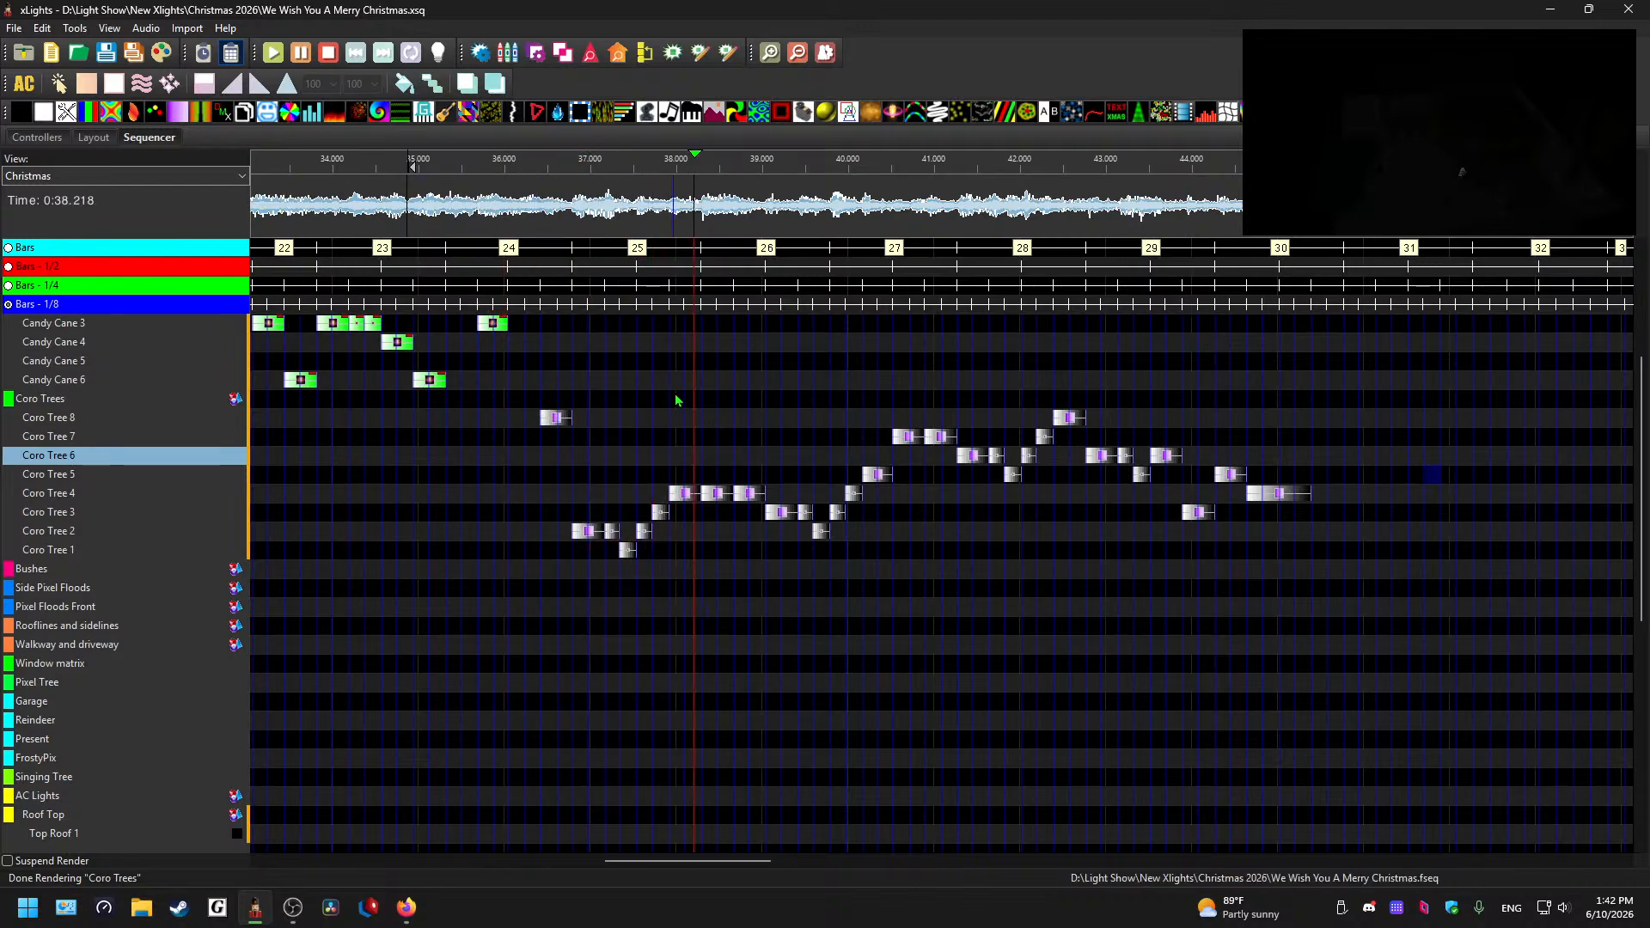
scroll(673, 393, "up", 4)
key("space")
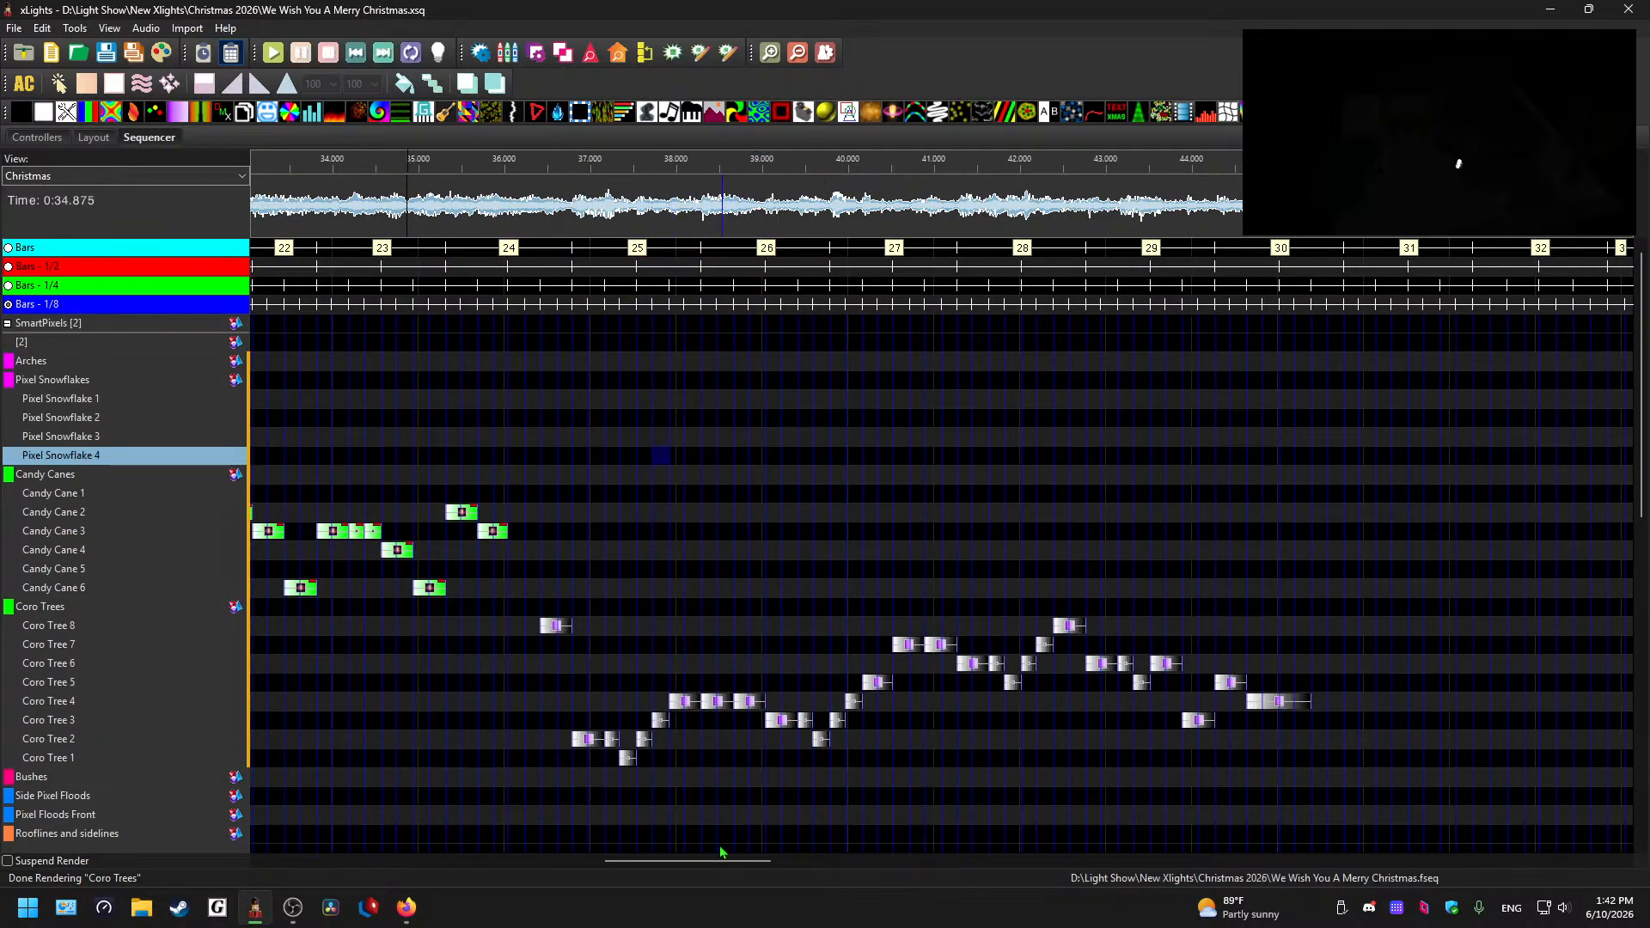
- Copy all effects on Pixel Snowflakes 1 to 4 from bar 7 to bar 12
left_click_drag(695, 859, 466, 863)
left_click_drag(382, 400, 1109, 462)
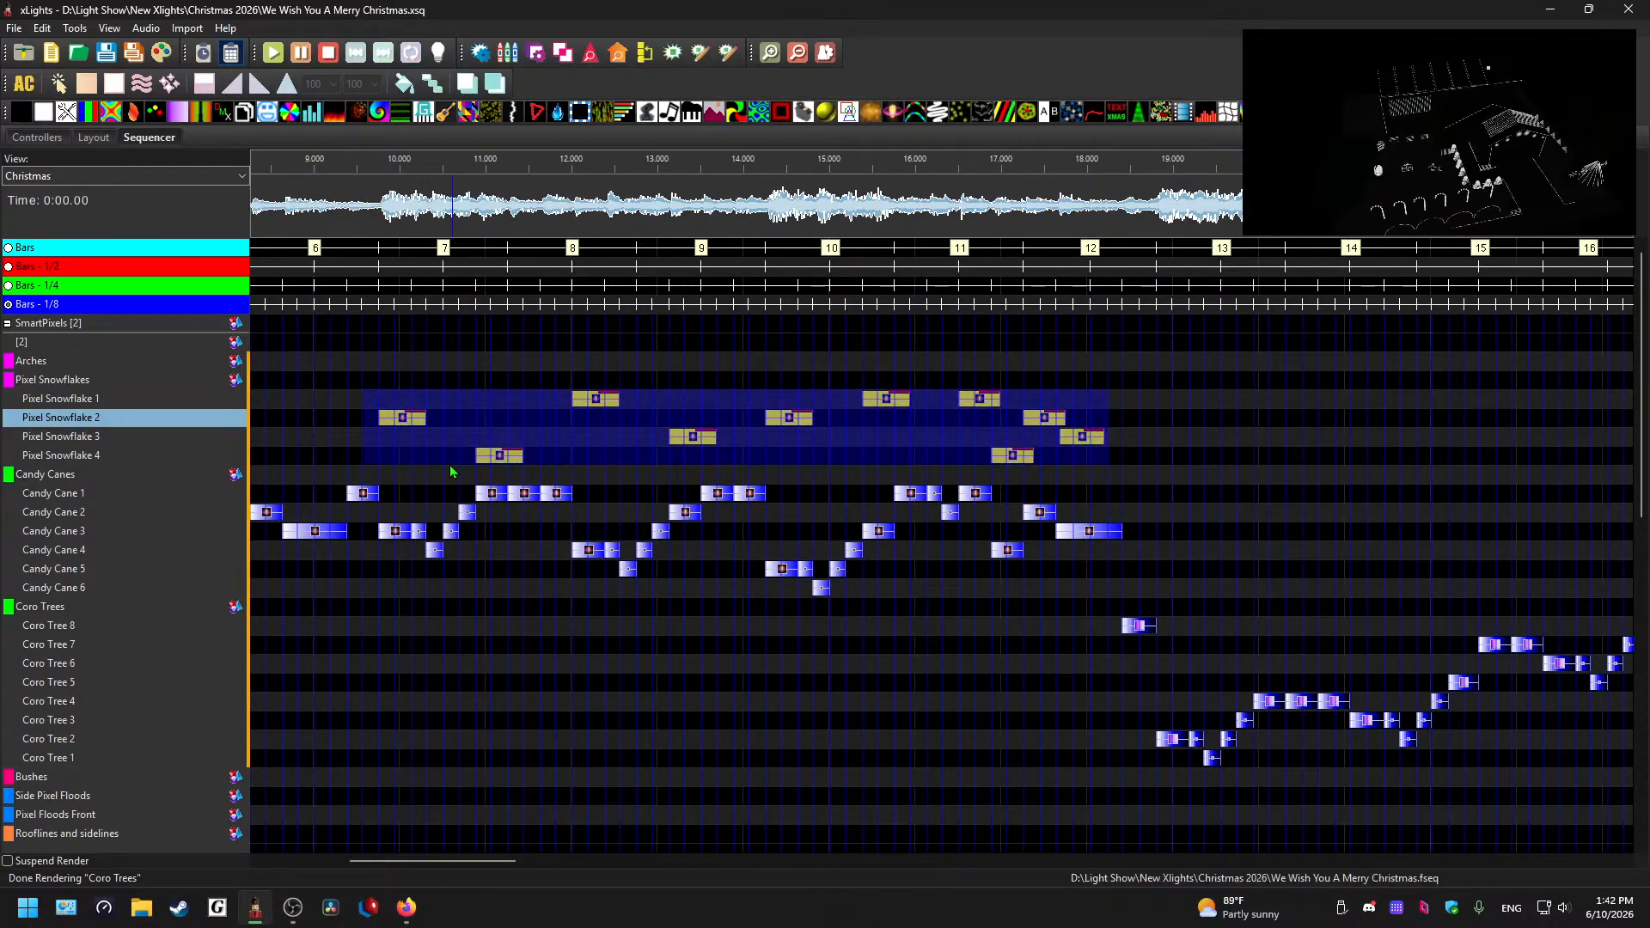
left_click_drag(381, 398, 1114, 470)
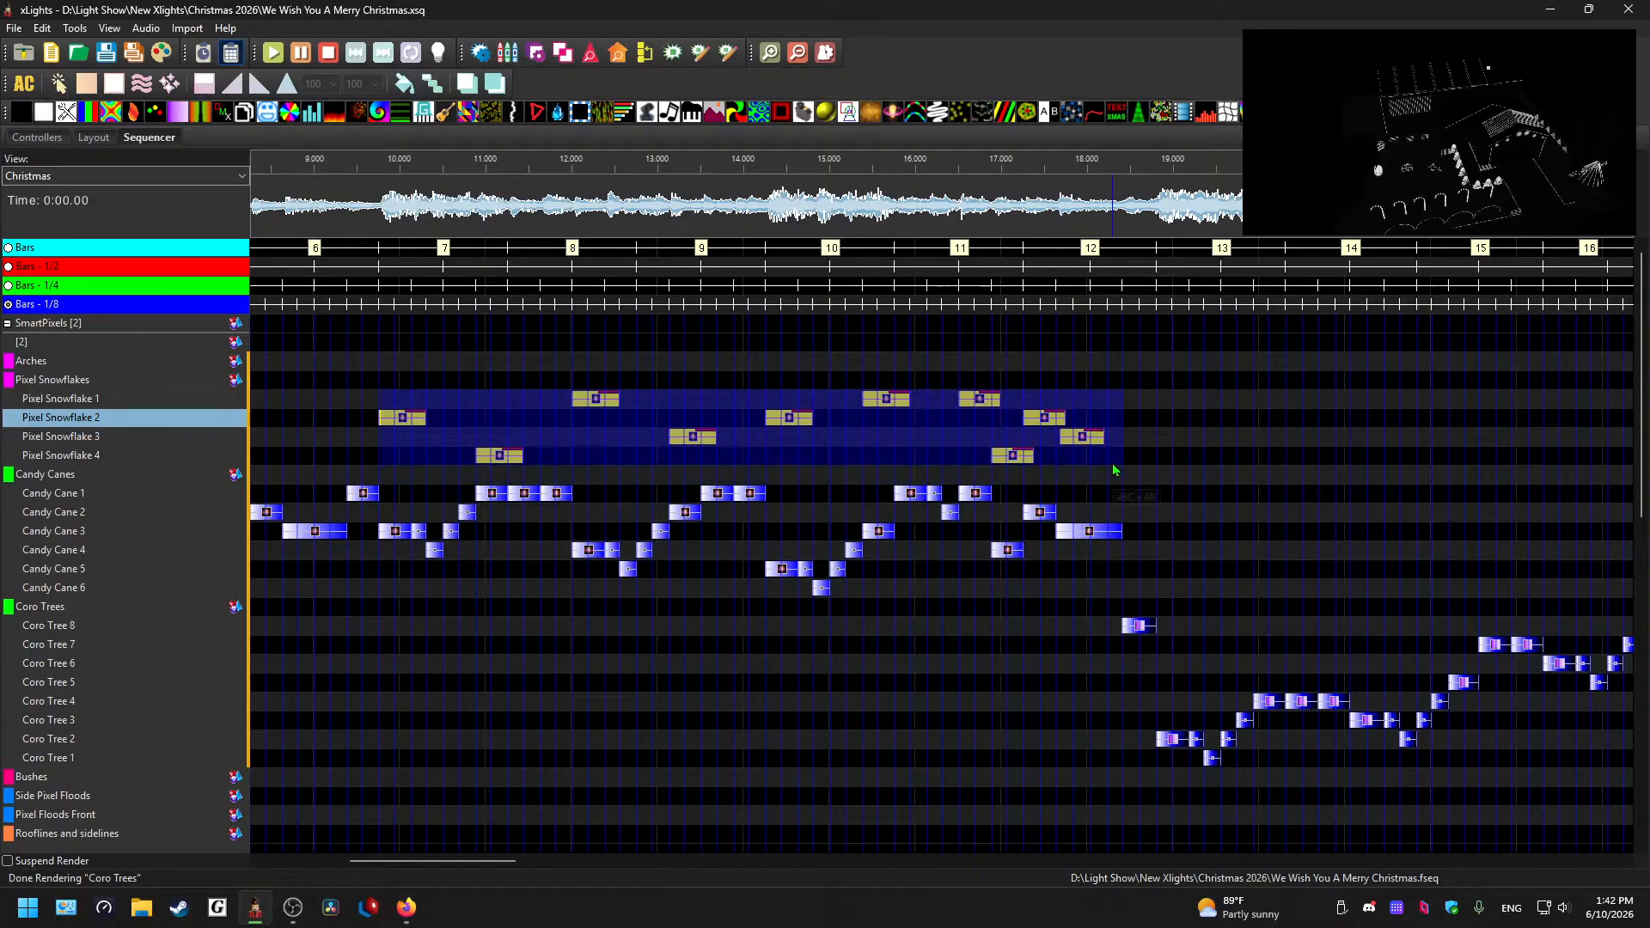
- Paste the copied snowflake effects starting on Pixel Snowflake 1 at about 36.8 s, where bar 25 begins
left_click_drag(491, 862, 745, 862)
key("space")
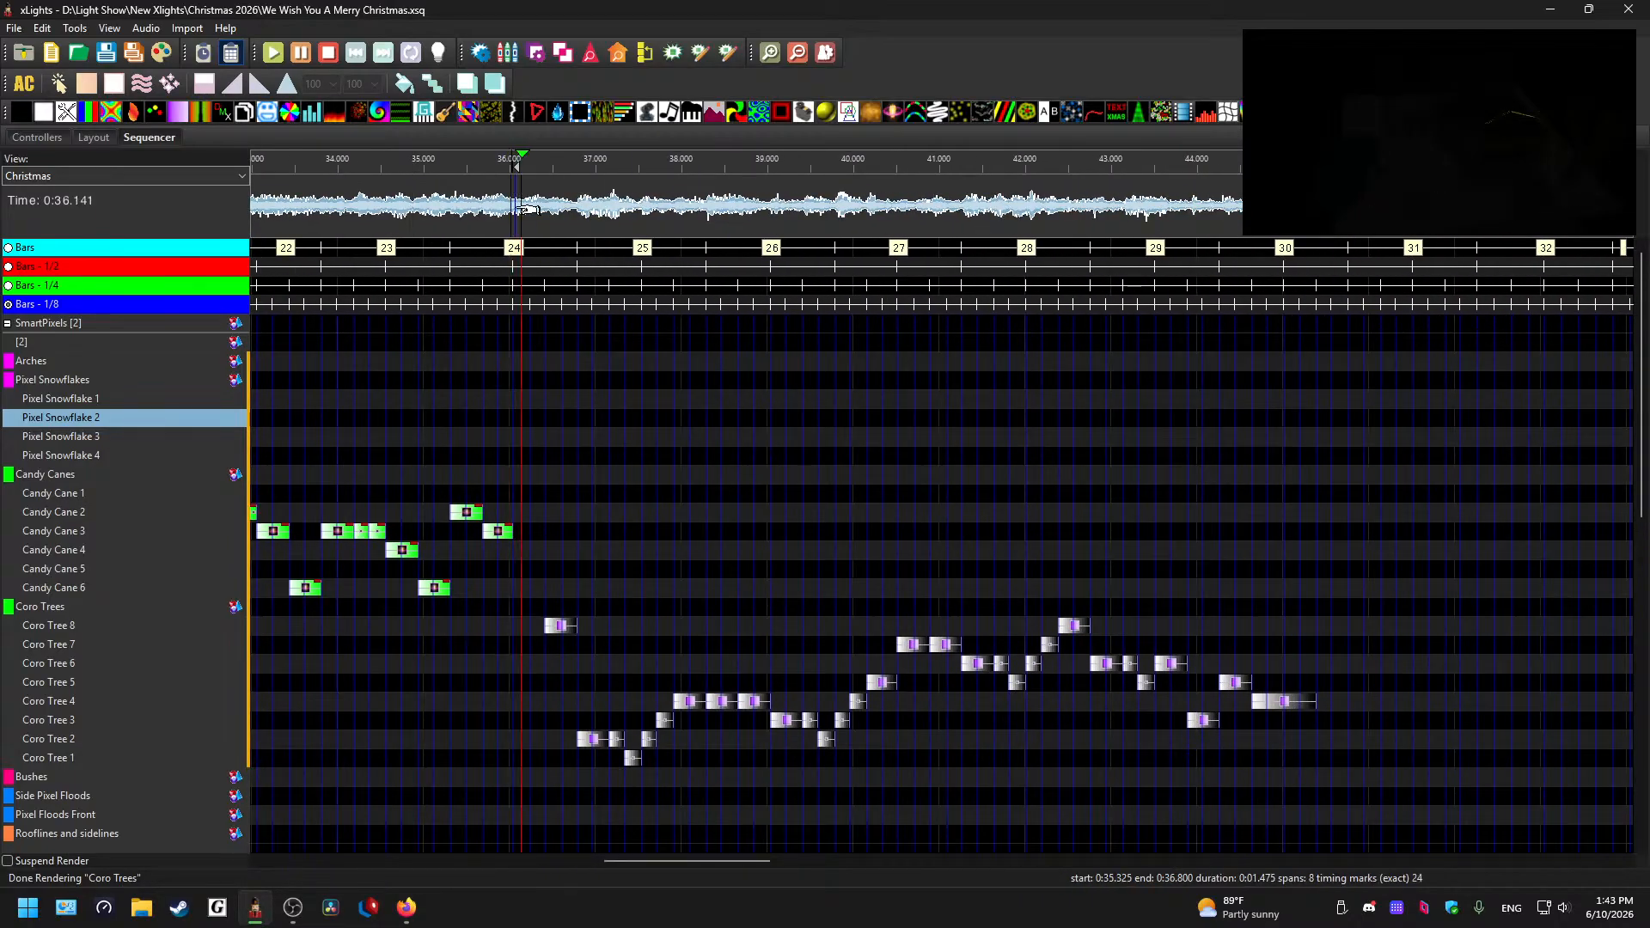
left_click(600, 403)
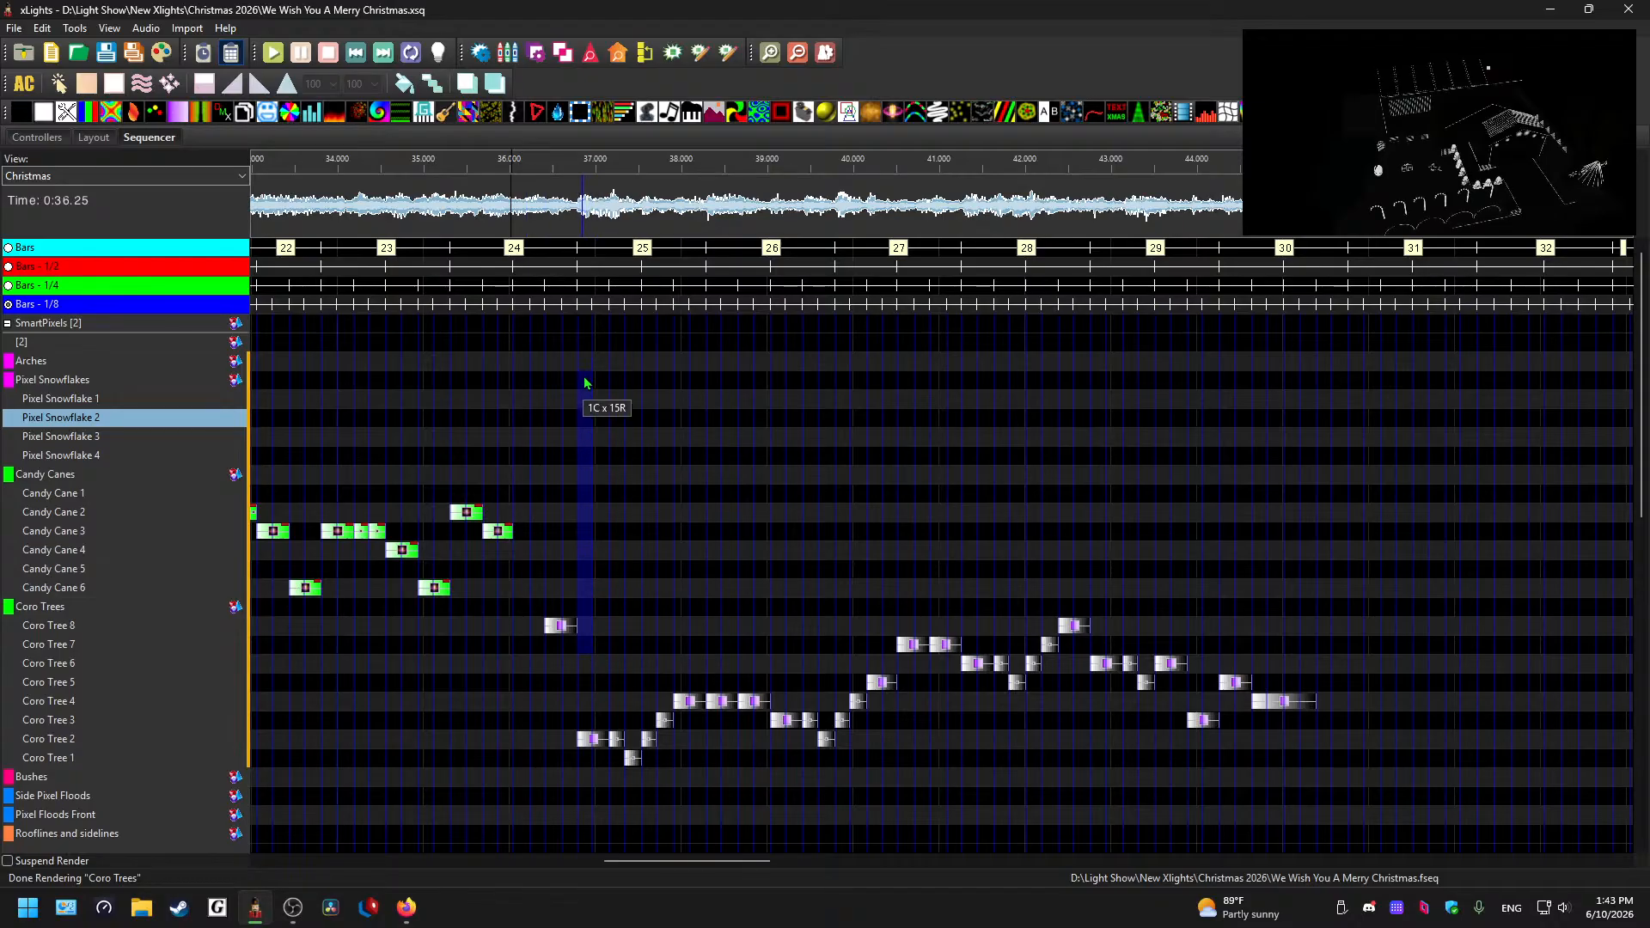
left_click_drag(587, 383, 589, 408)
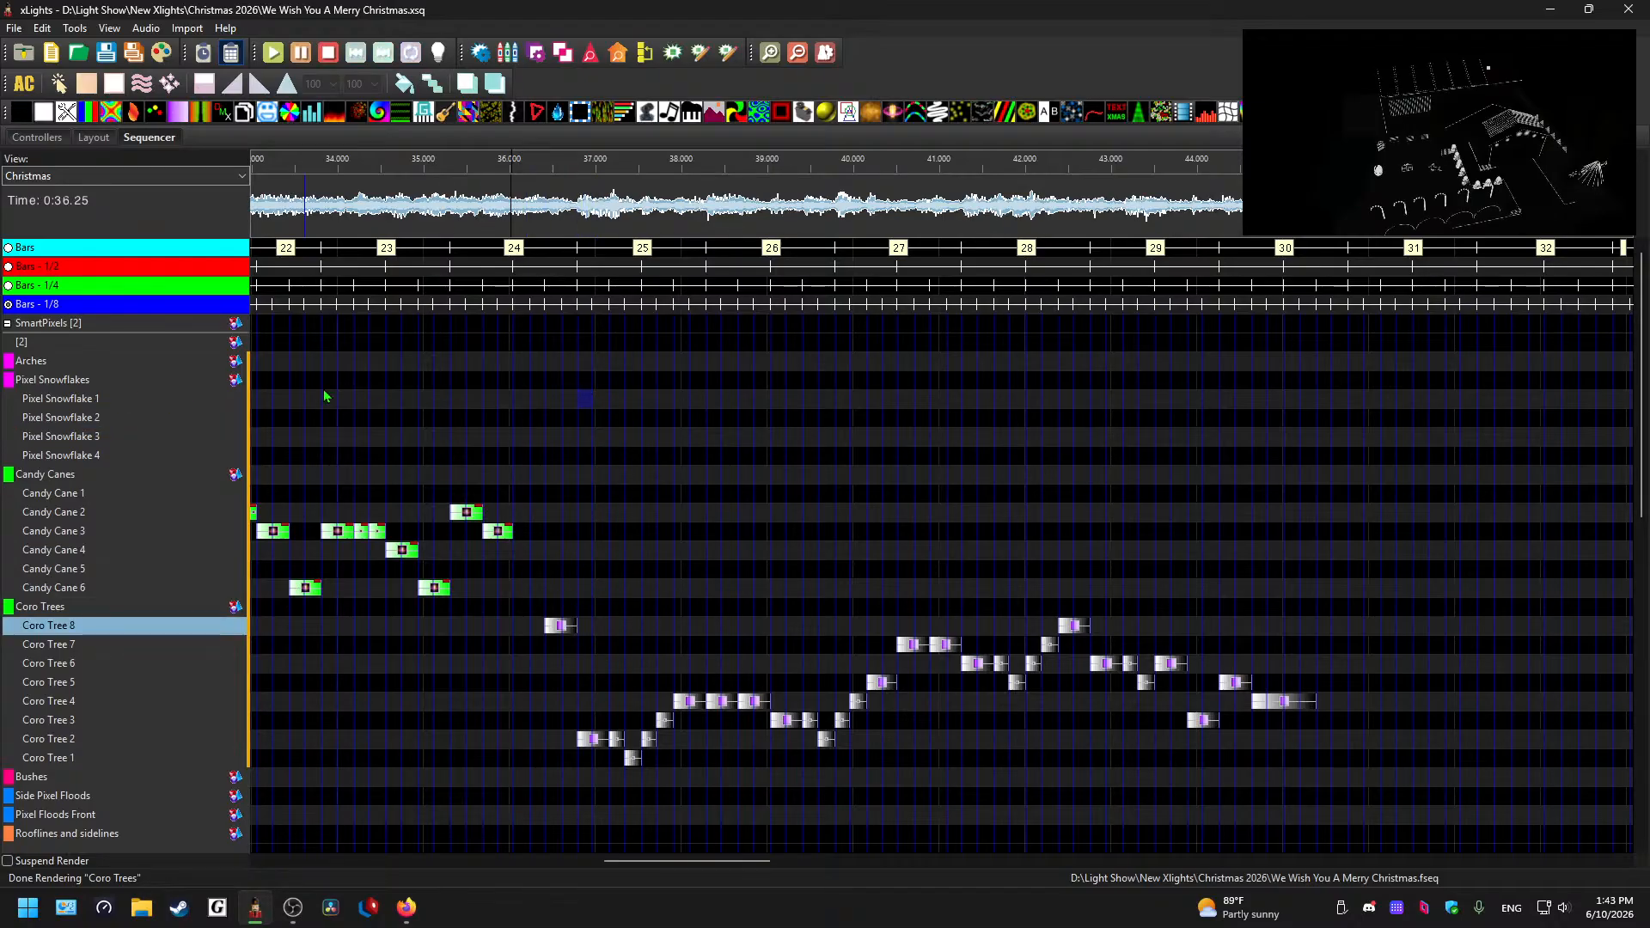
key("ctrl+v")
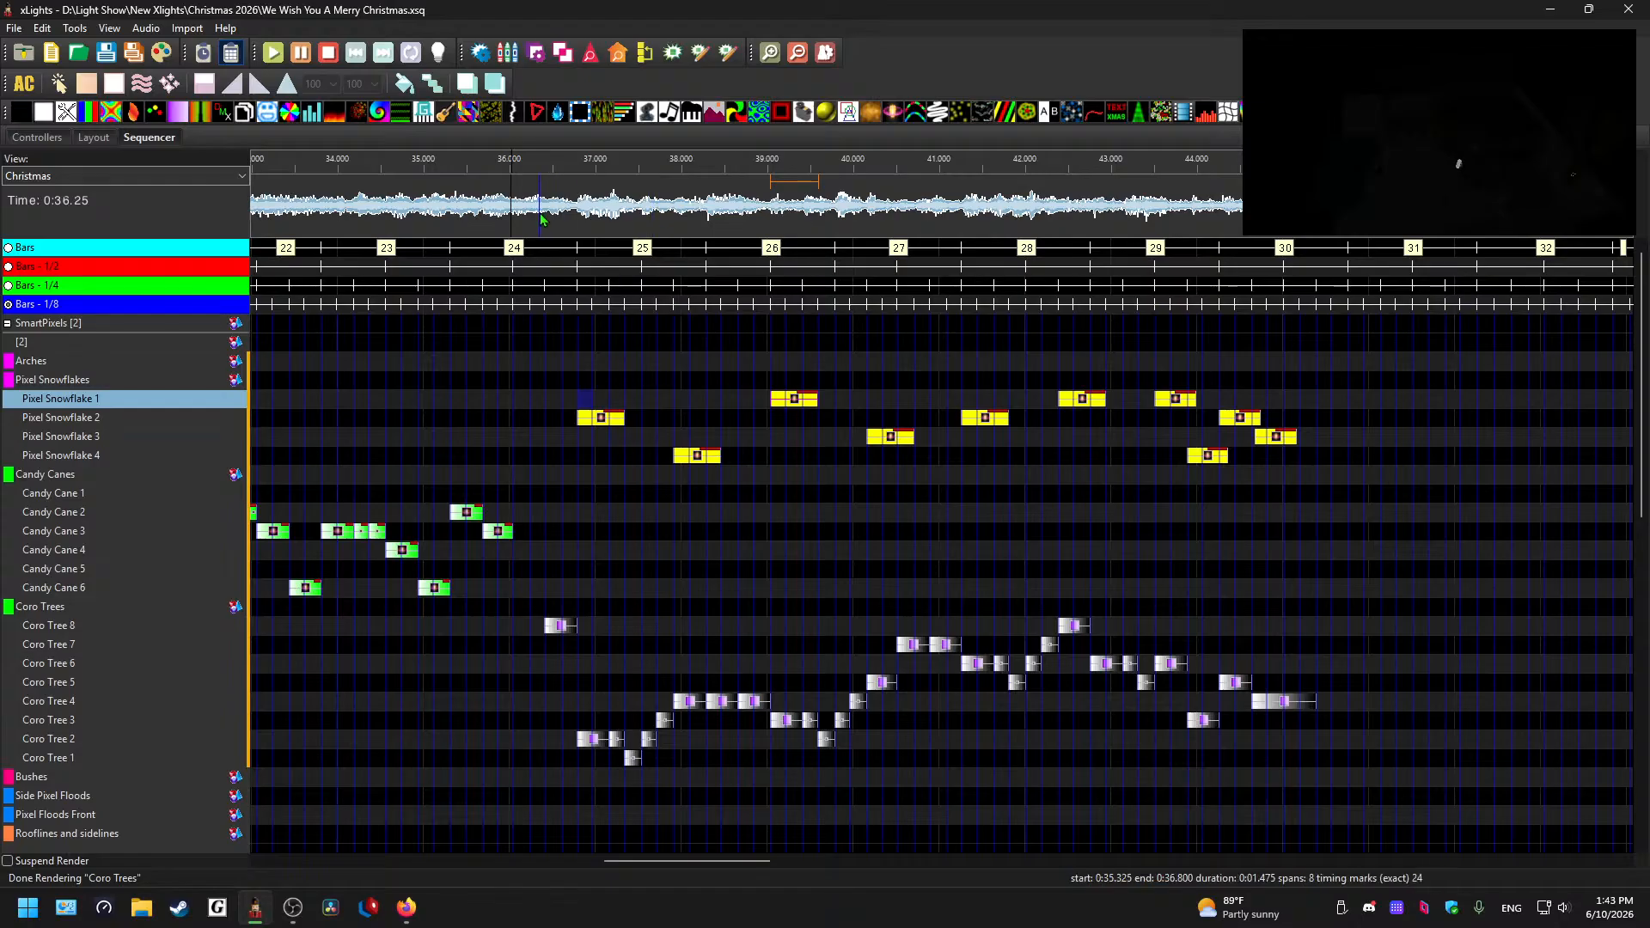
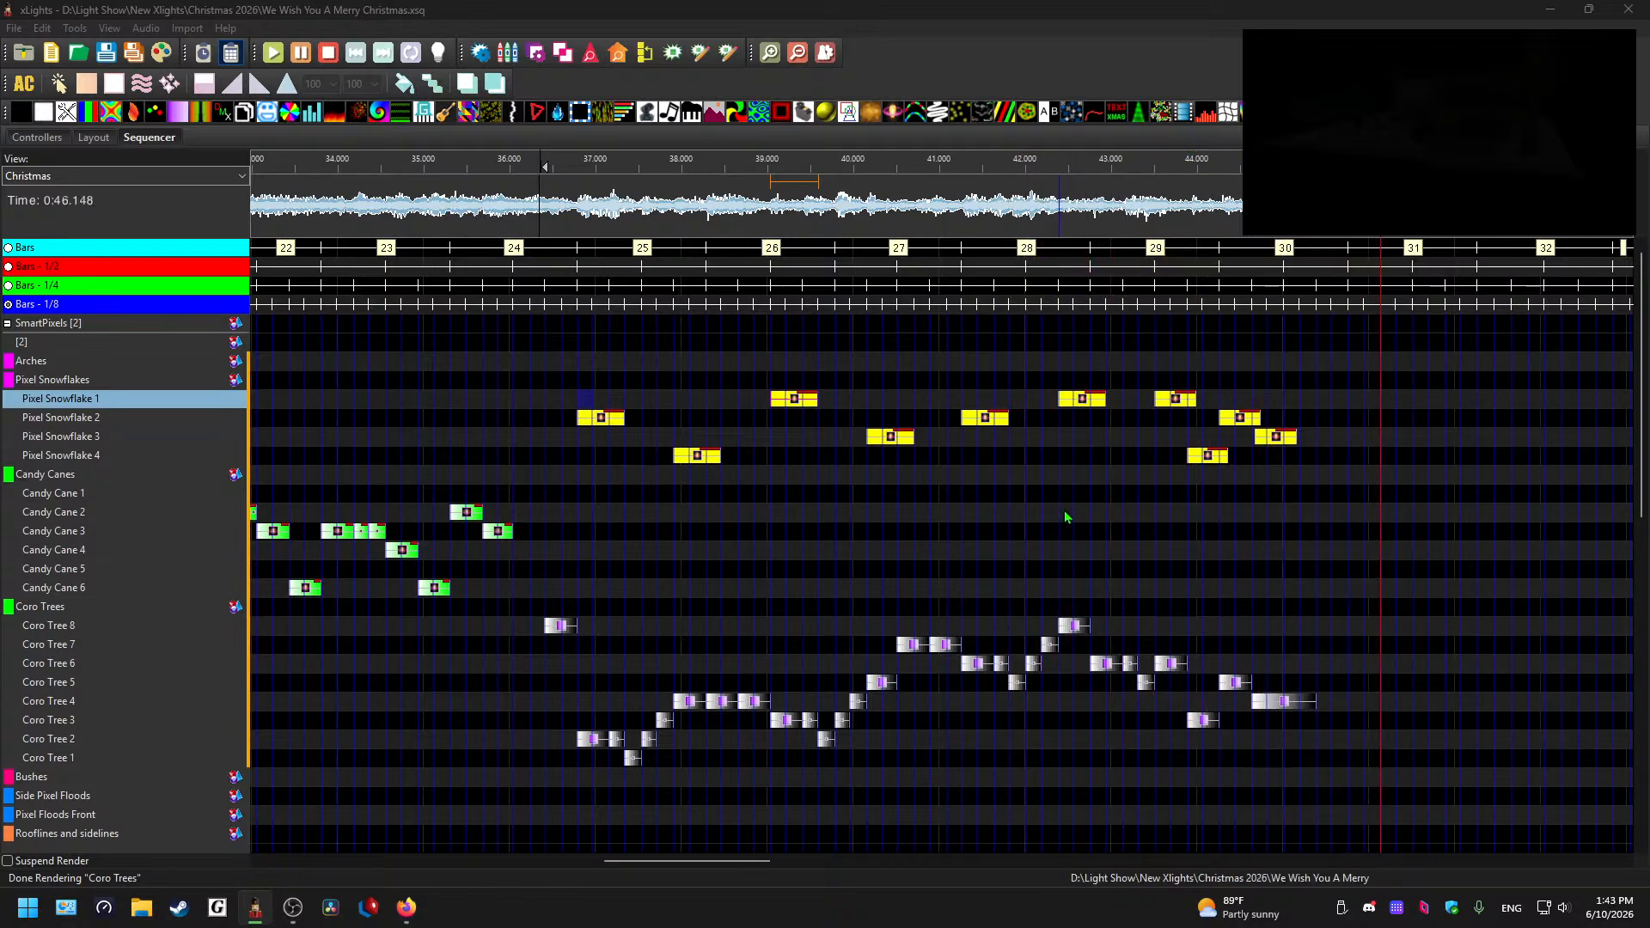
- Play back the snowflakes and Coro Trees together from 36.55 s and check the prop rows below the Coro Trees
left_click(1136, 532)
mouse_move(722, 860)
left_mouse_down()
mouse_move(522, 855)
mouse_move(714, 853)
left_mouse_up()
left_click(577, 232)
key("space")
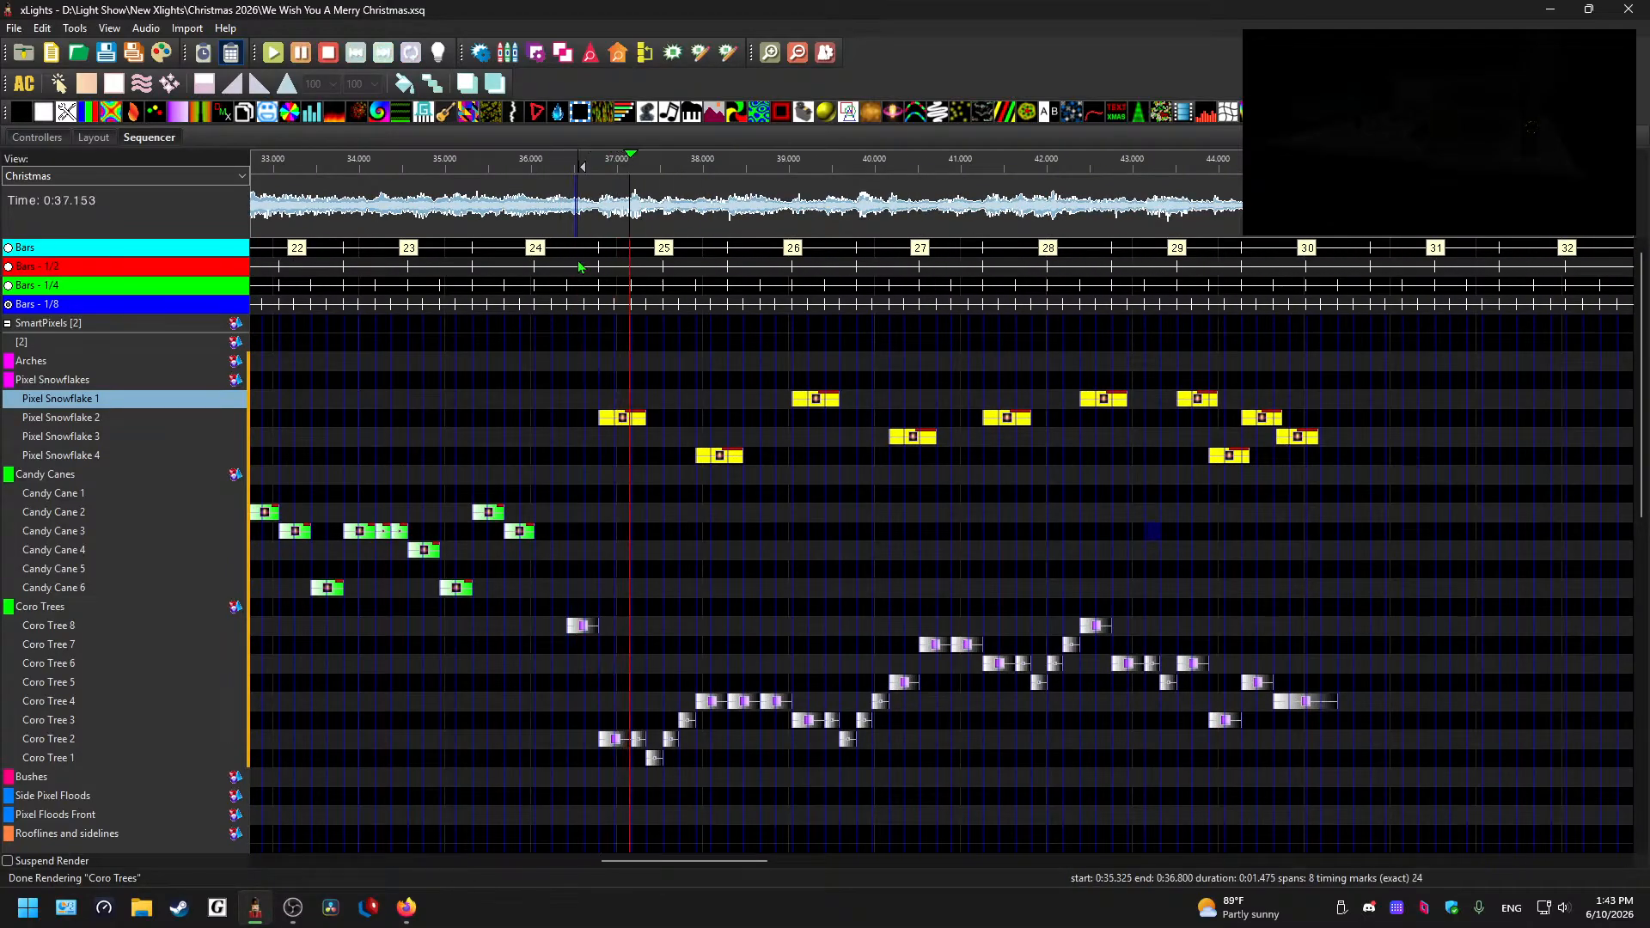
scroll(662, 623, "down", 2)
scroll(744, 655, "down", 2)
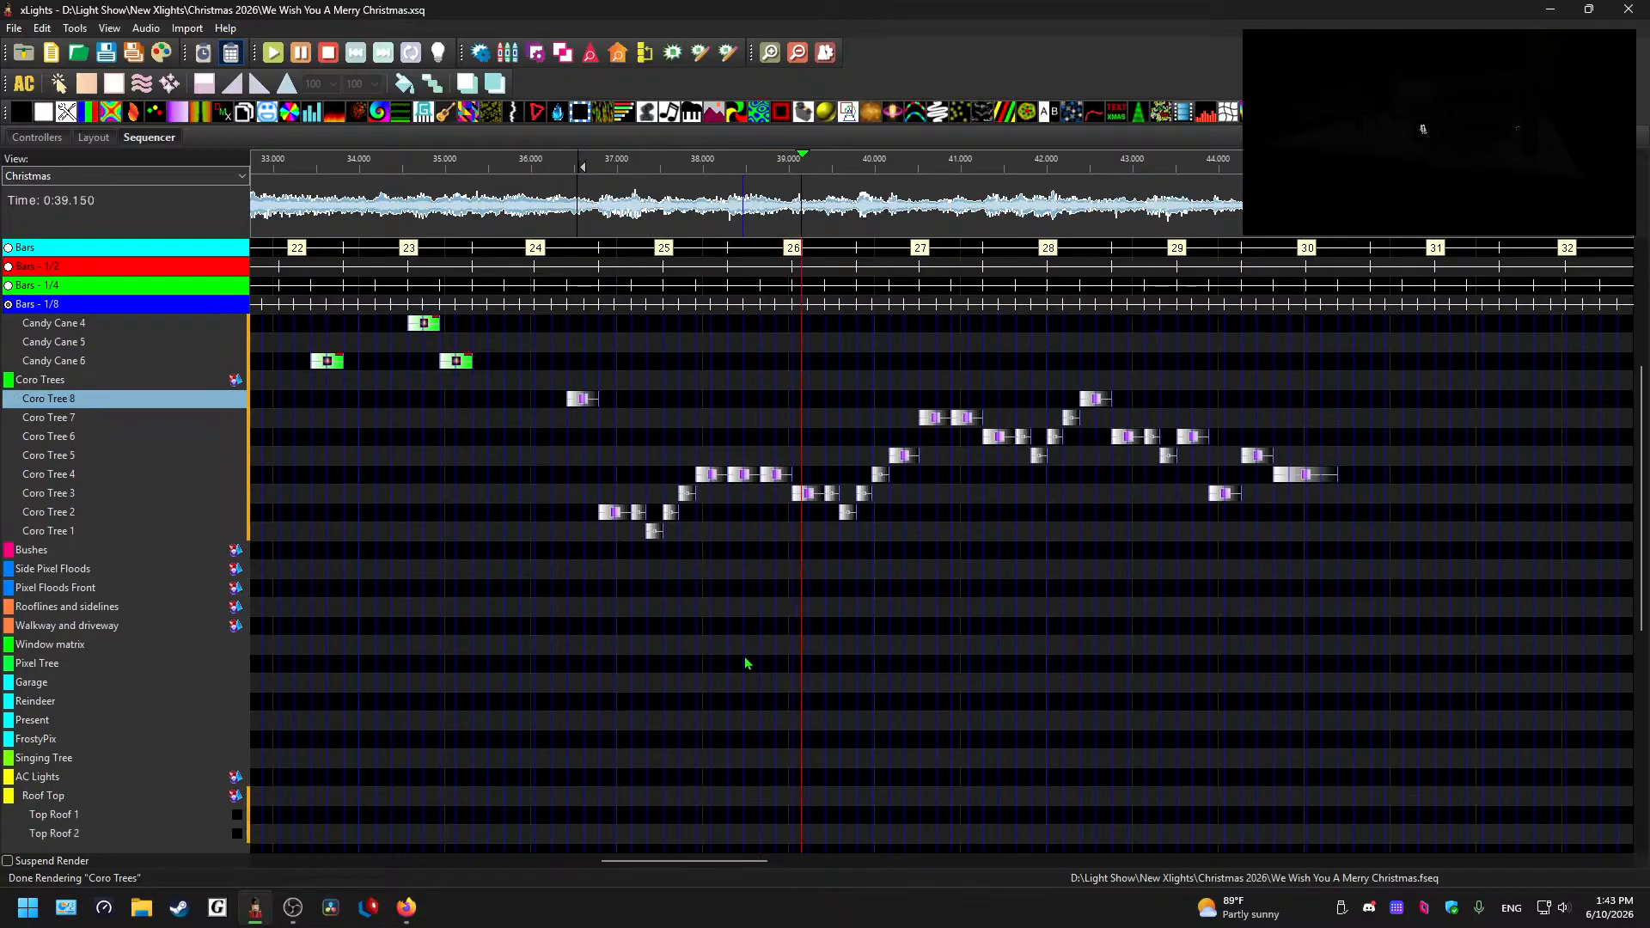
left_click(883, 547)
key("space")
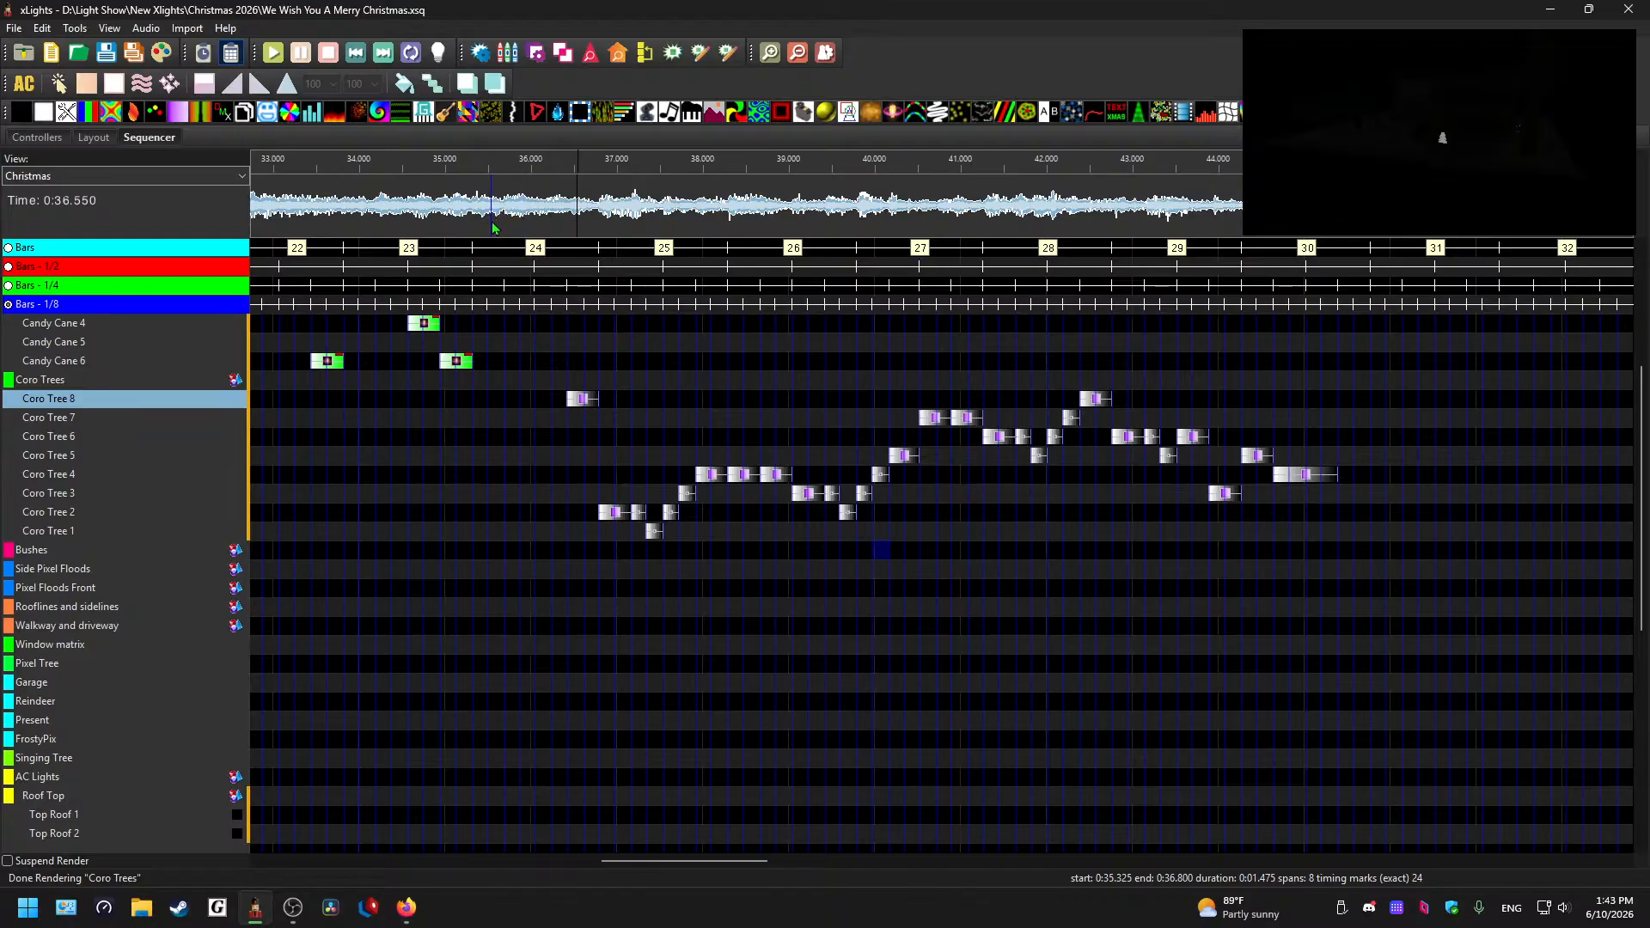
left_click(570, 216)
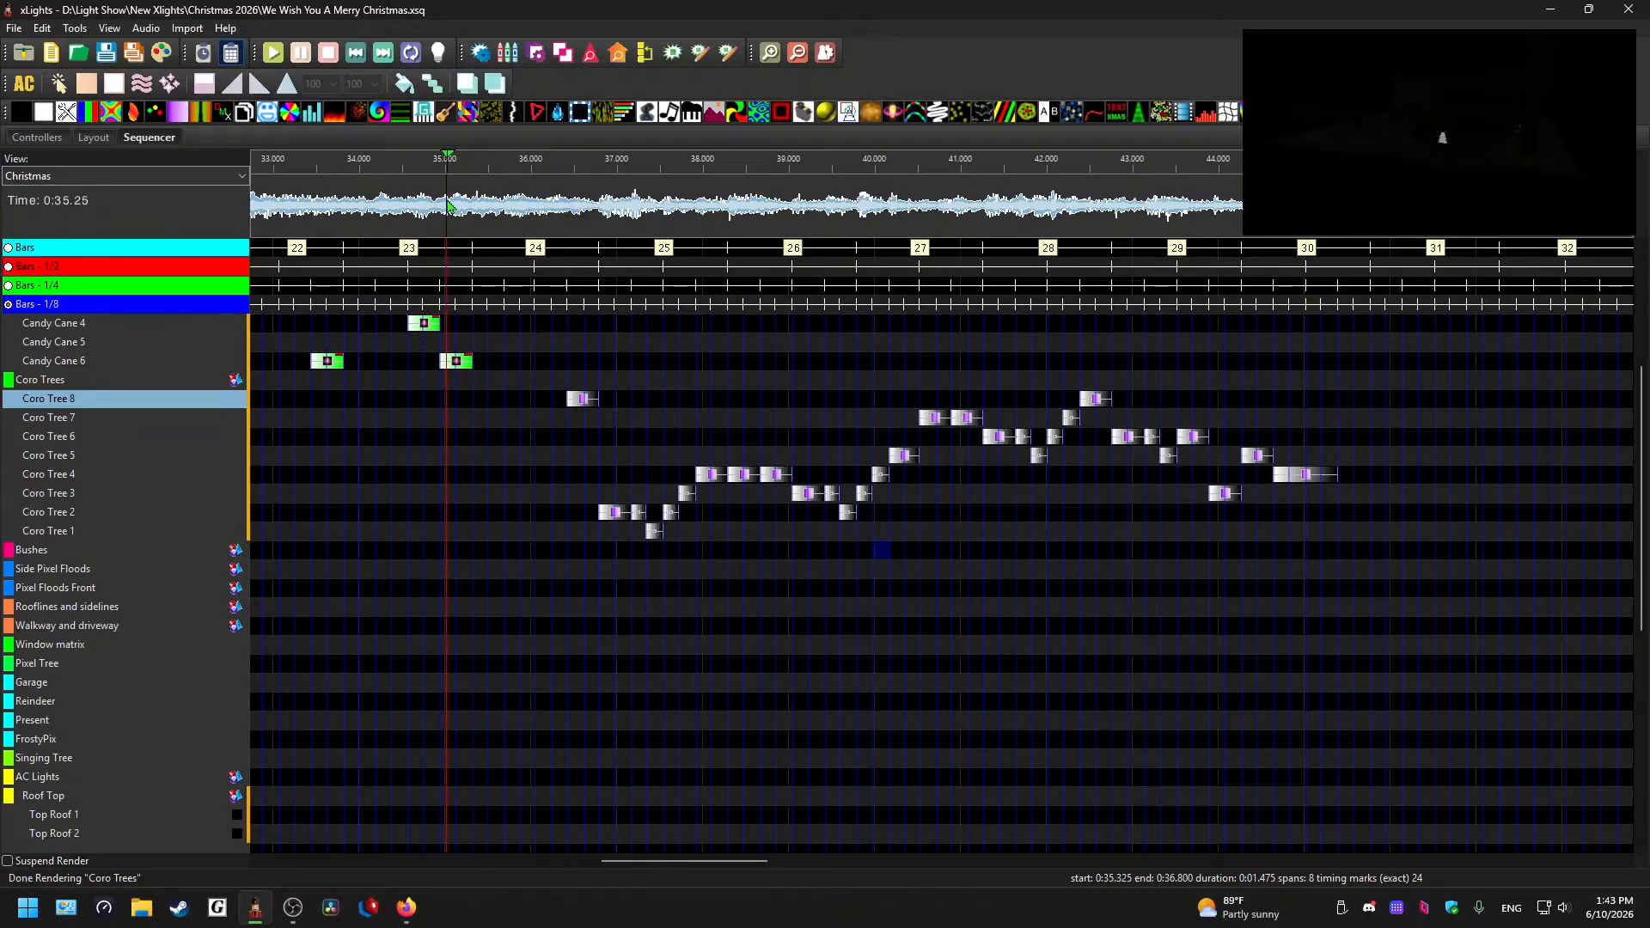
- Play back the sequence from 0:35.25 to preview the opening of the Coro Trees melody
key("space")
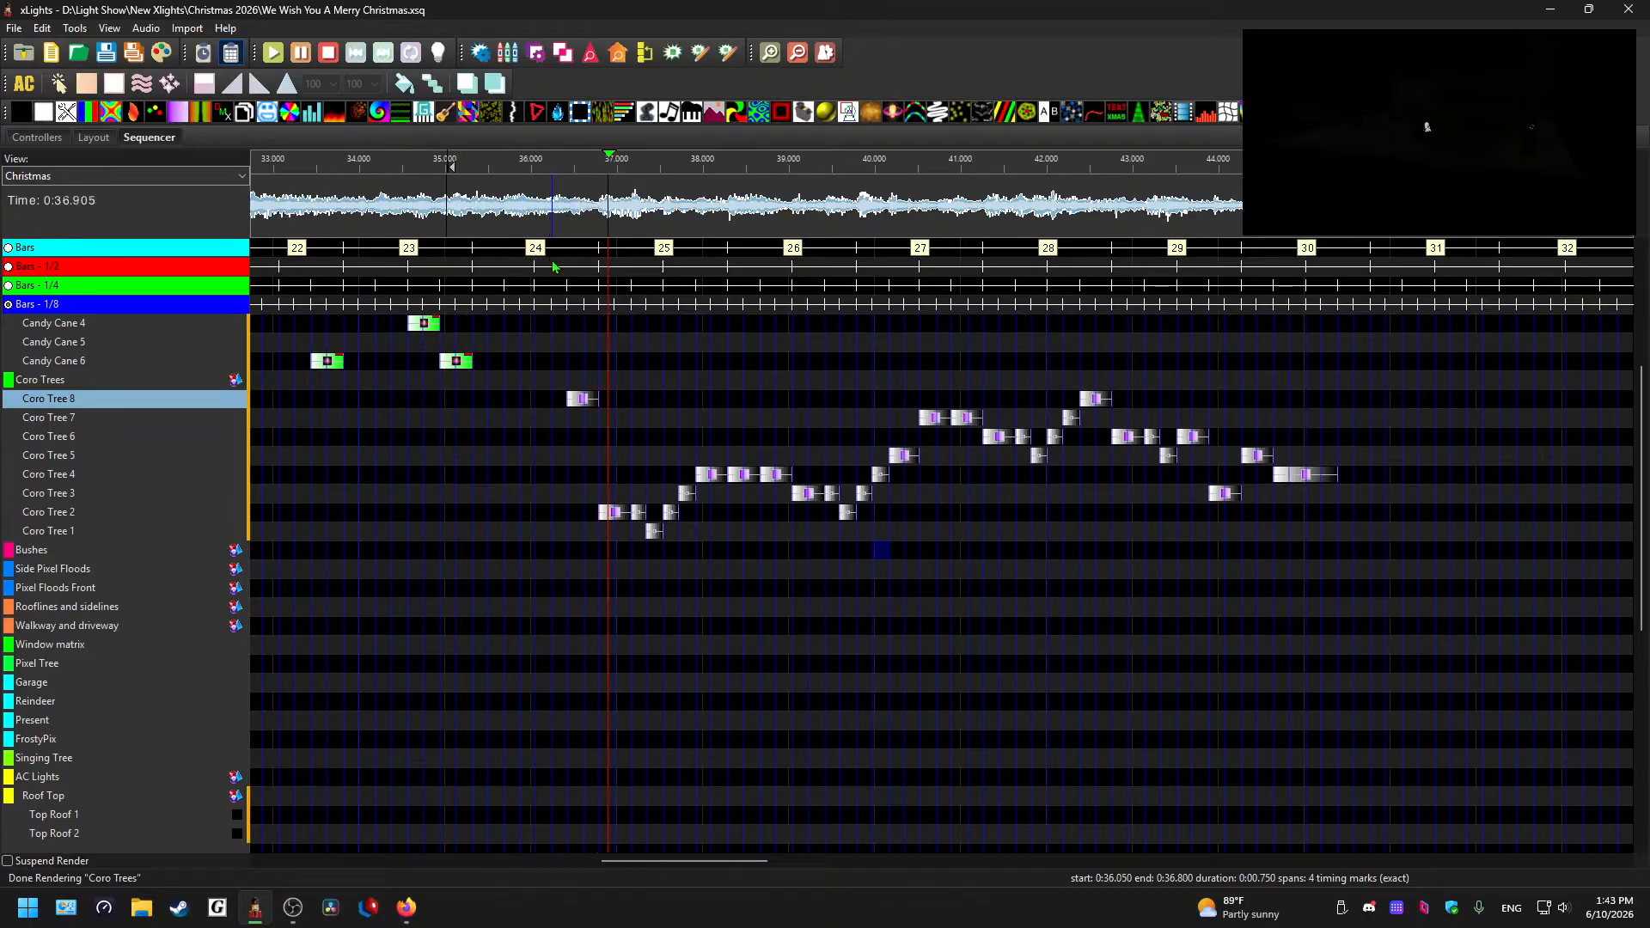
key("space")
scroll(641, 561, "up", 1)
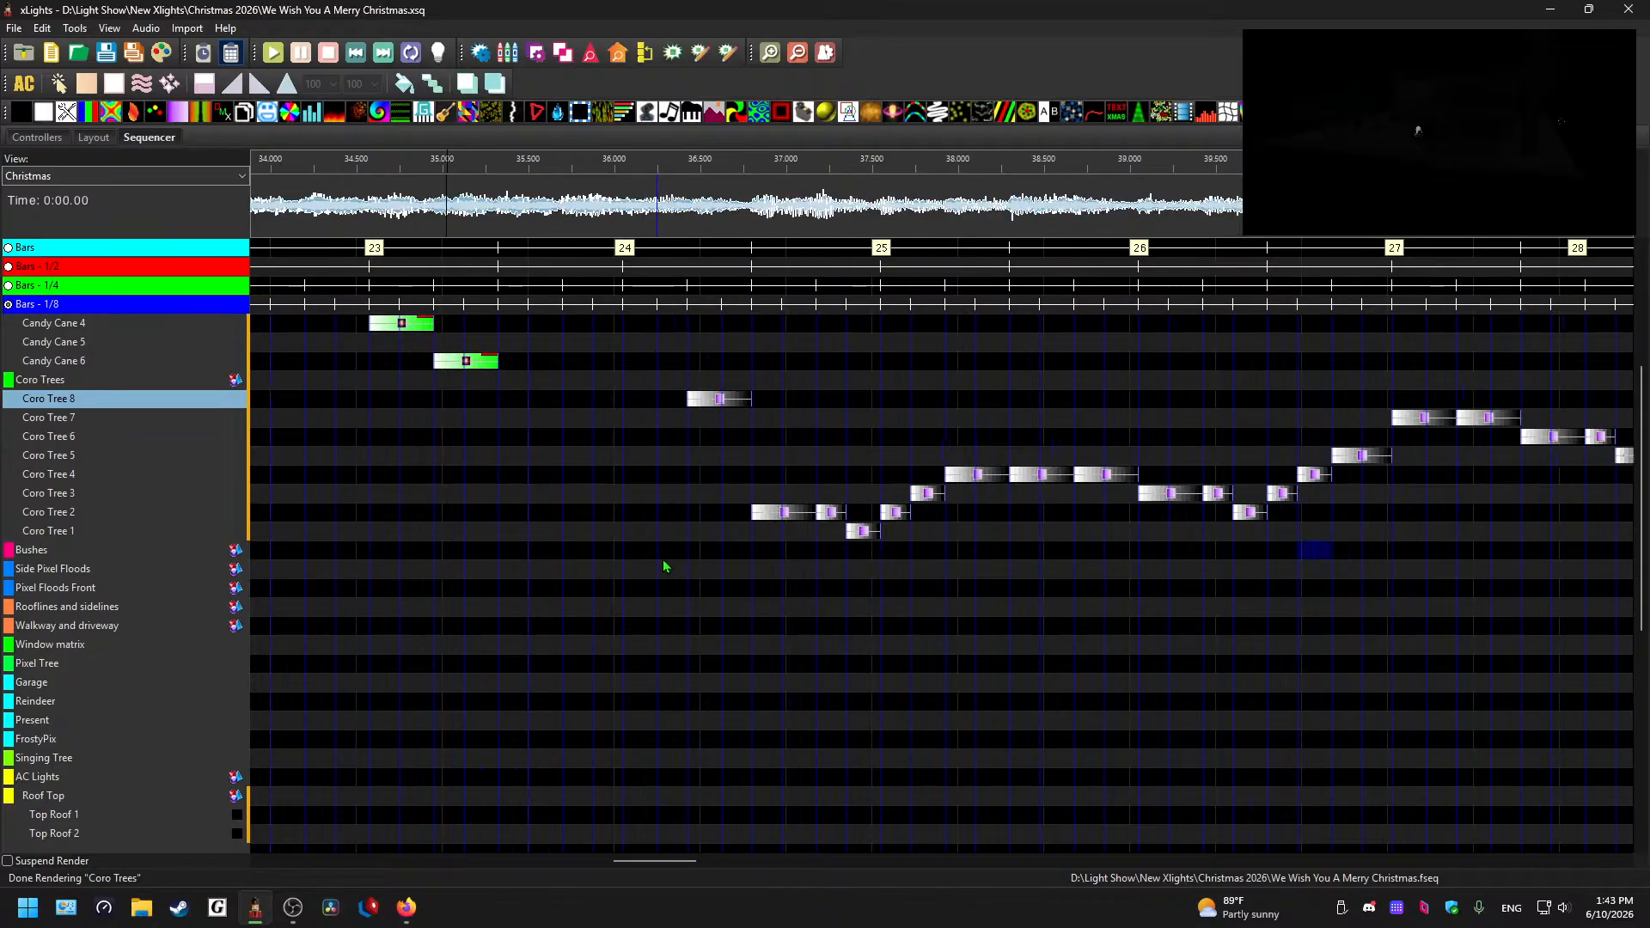
- Expand the Mini Trees group and collapse the Roof Front and Roof Top groups in the model list
scroll(685, 861, "right", 3)
scroll(637, 623, "down", 4)
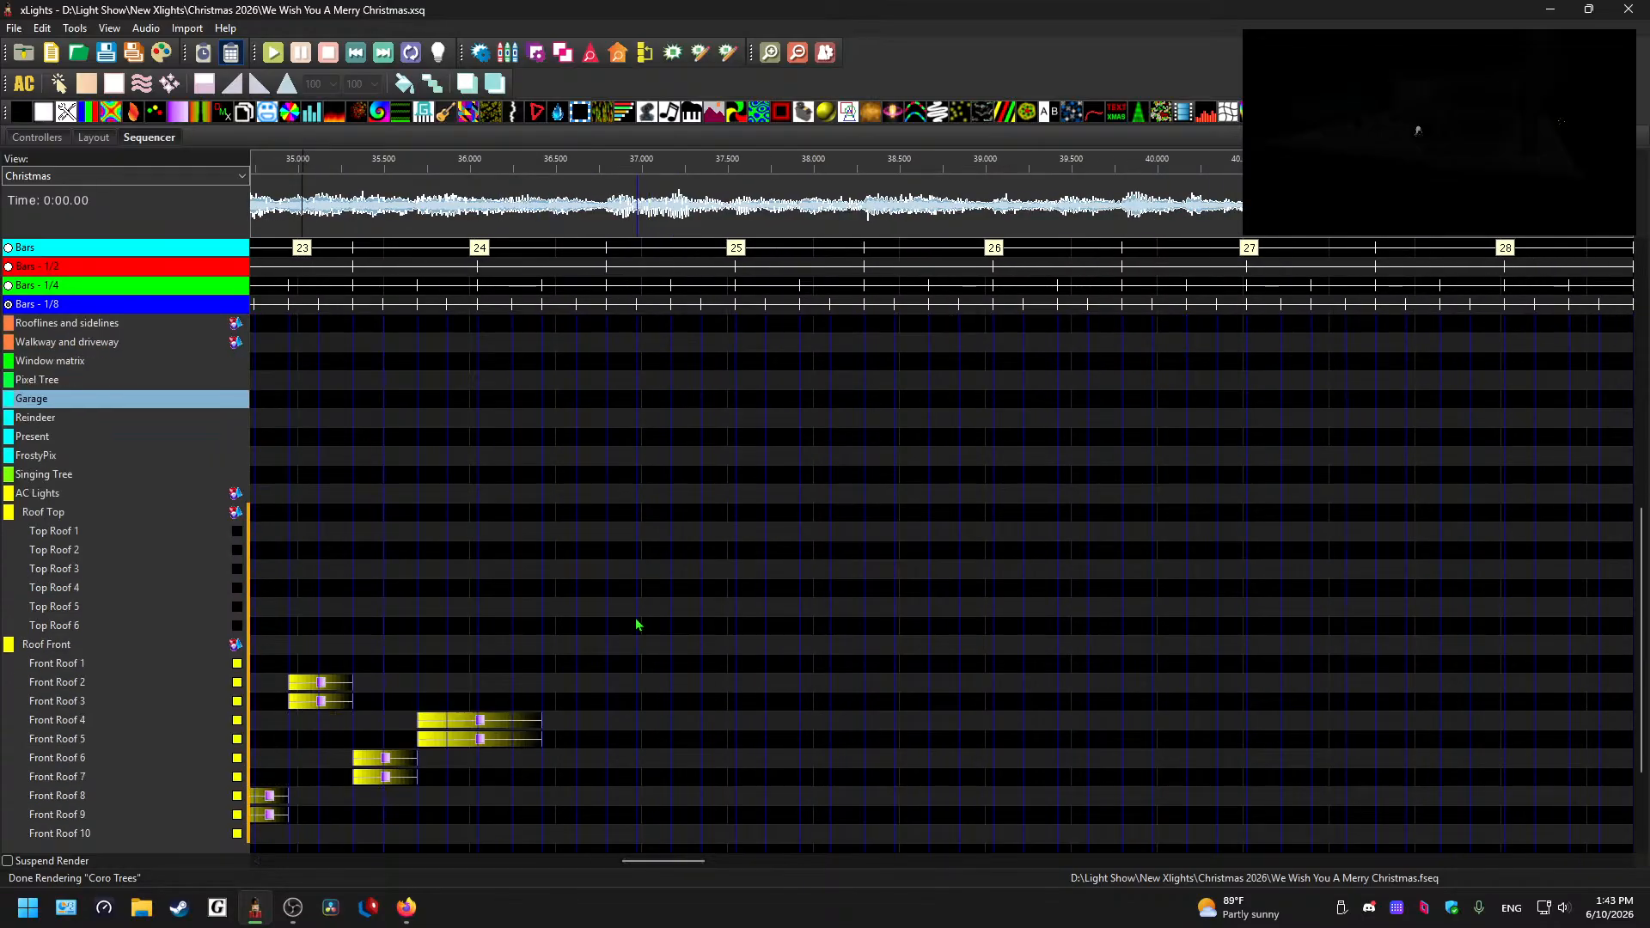
scroll(634, 612, "up", 4)
scroll(631, 605, "down", 3)
scroll(630, 605, "down", 2)
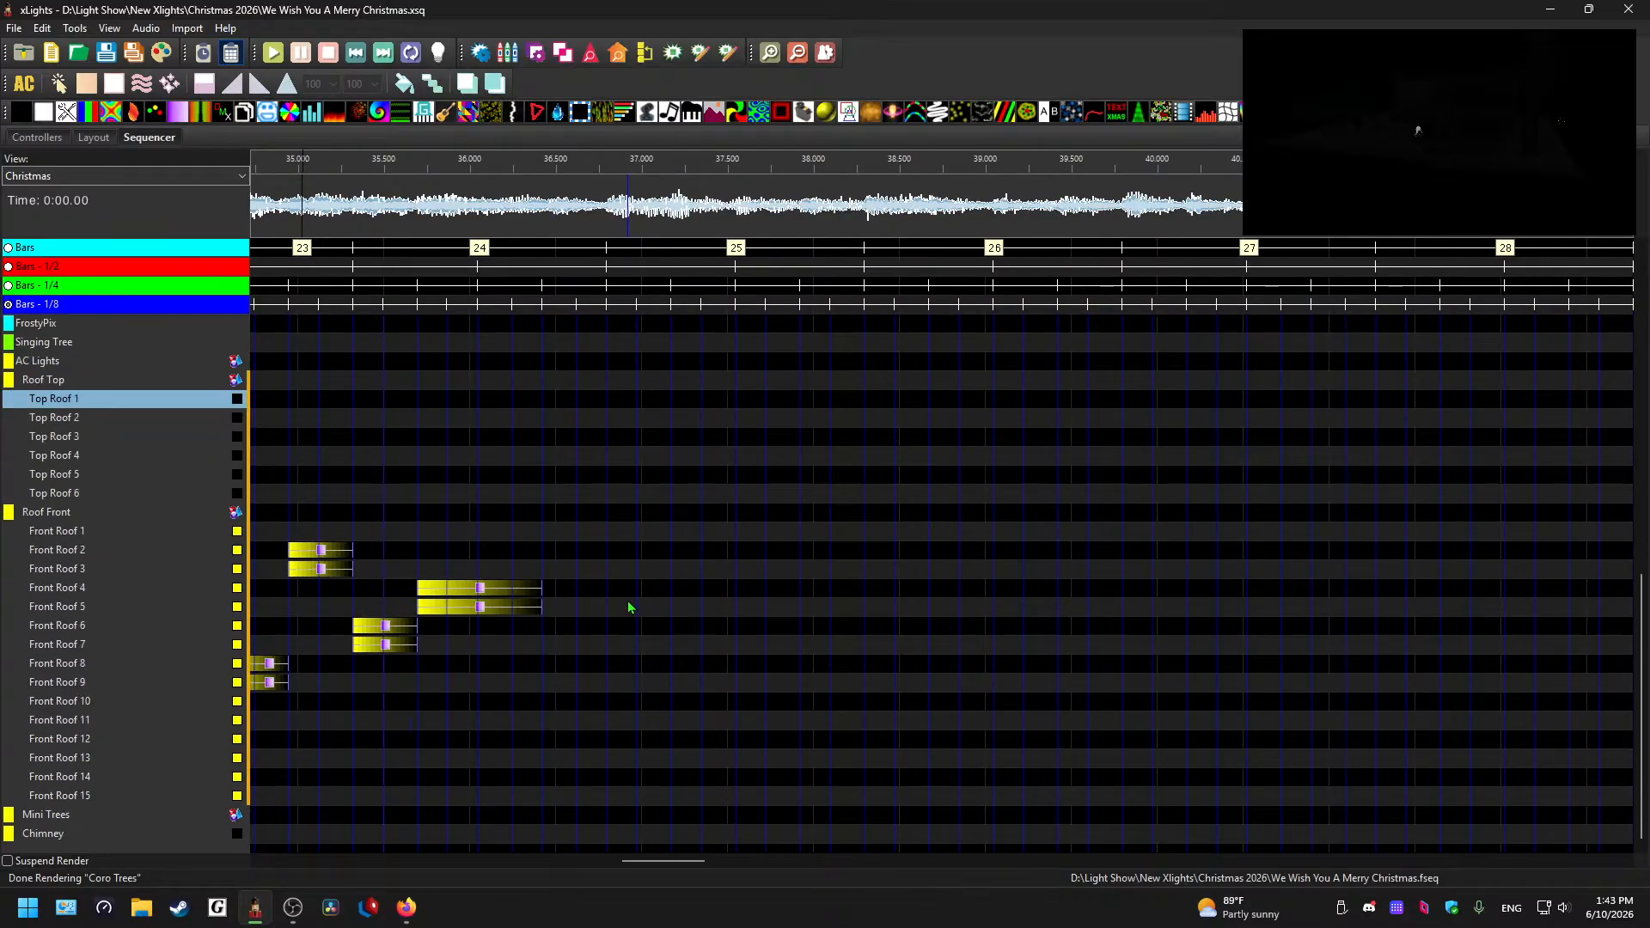
double_click(110, 814)
scroll(622, 678, "down", 1)
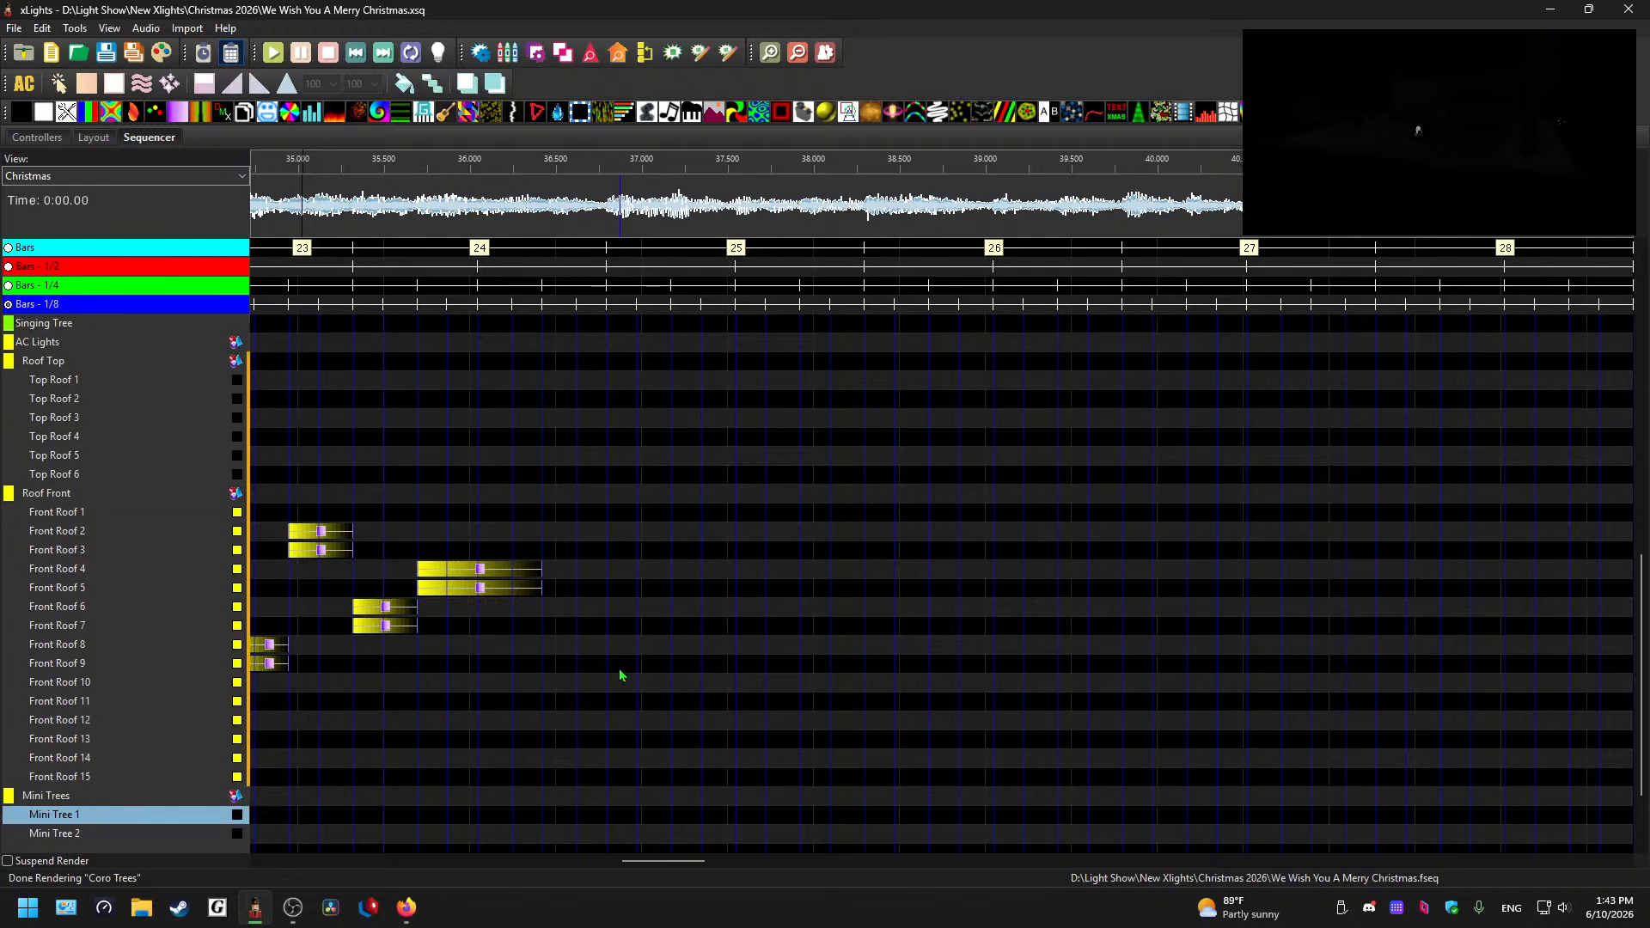
scroll(622, 678, "up", 8)
double_click(77, 646)
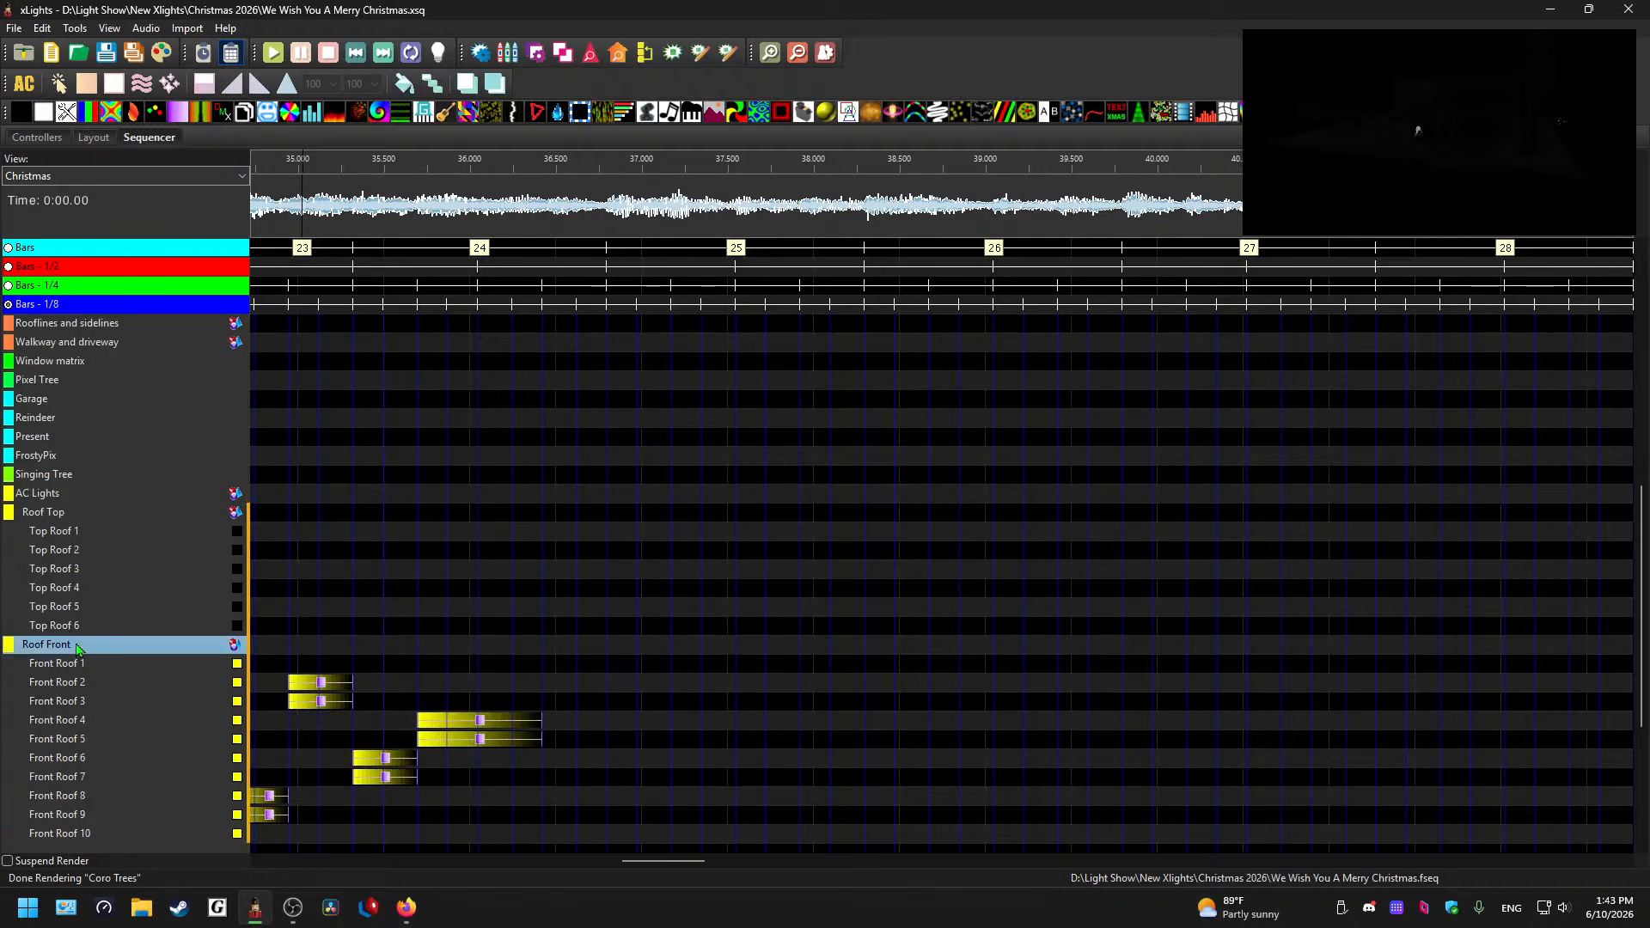
double_click(77, 515)
scroll(578, 490, "up", 4)
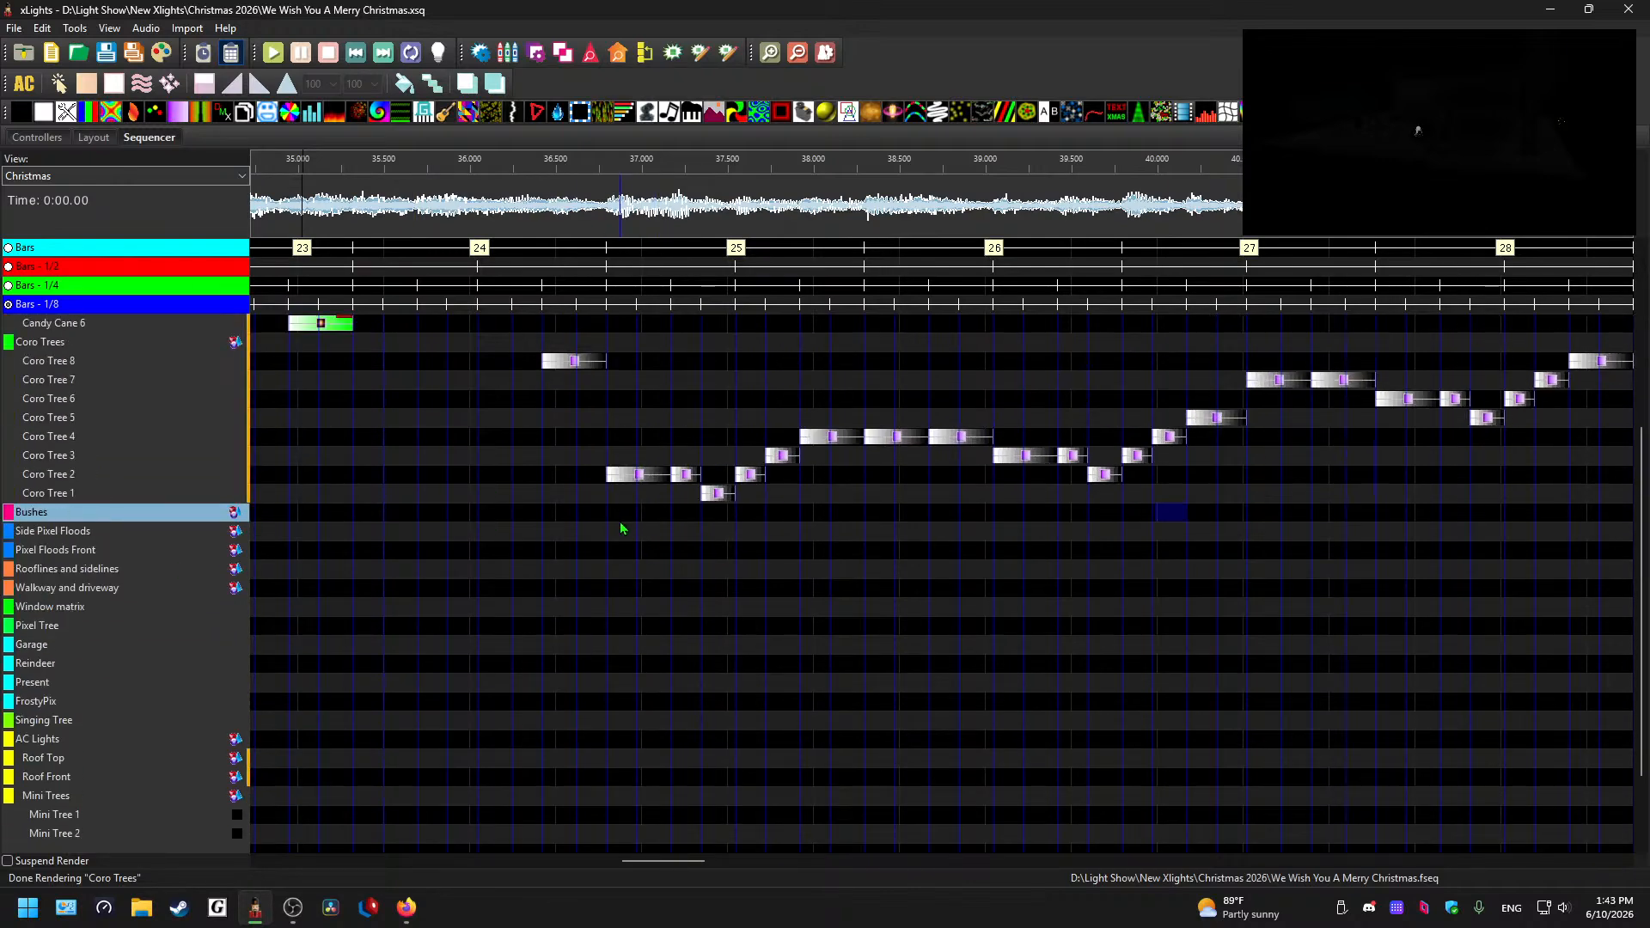
scroll(622, 528, "up", 1)
scroll(624, 541, "down", 3)
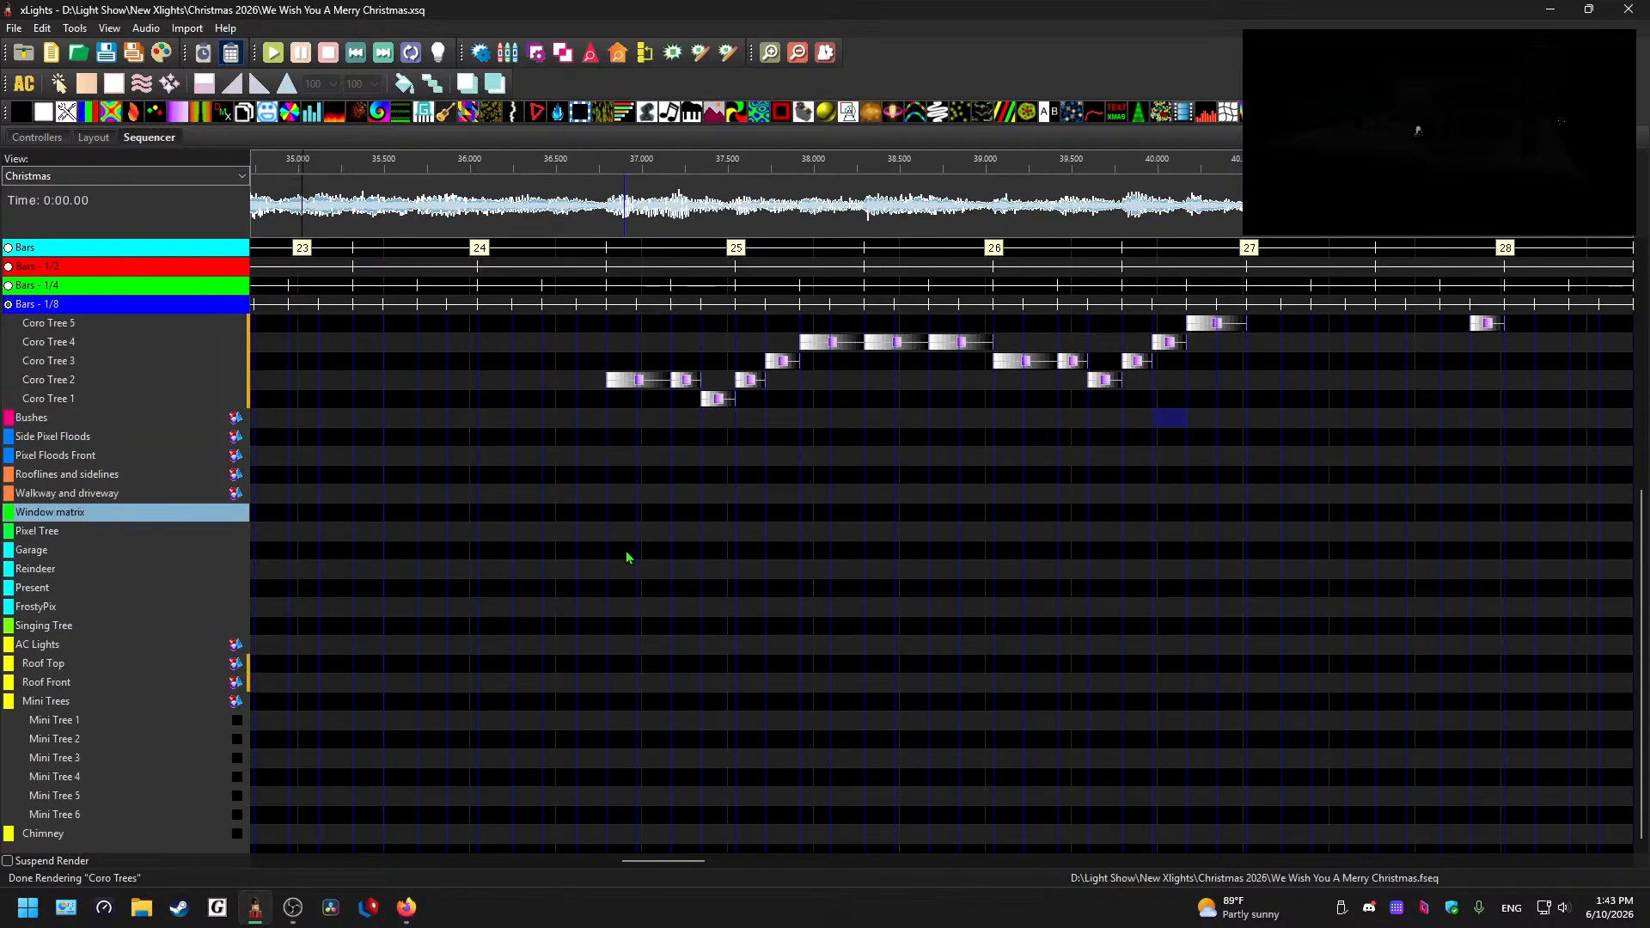
- Play back the music from 0:36.775, just before bar 25's melody starts
left_click(608, 207)
left_click(604, 214)
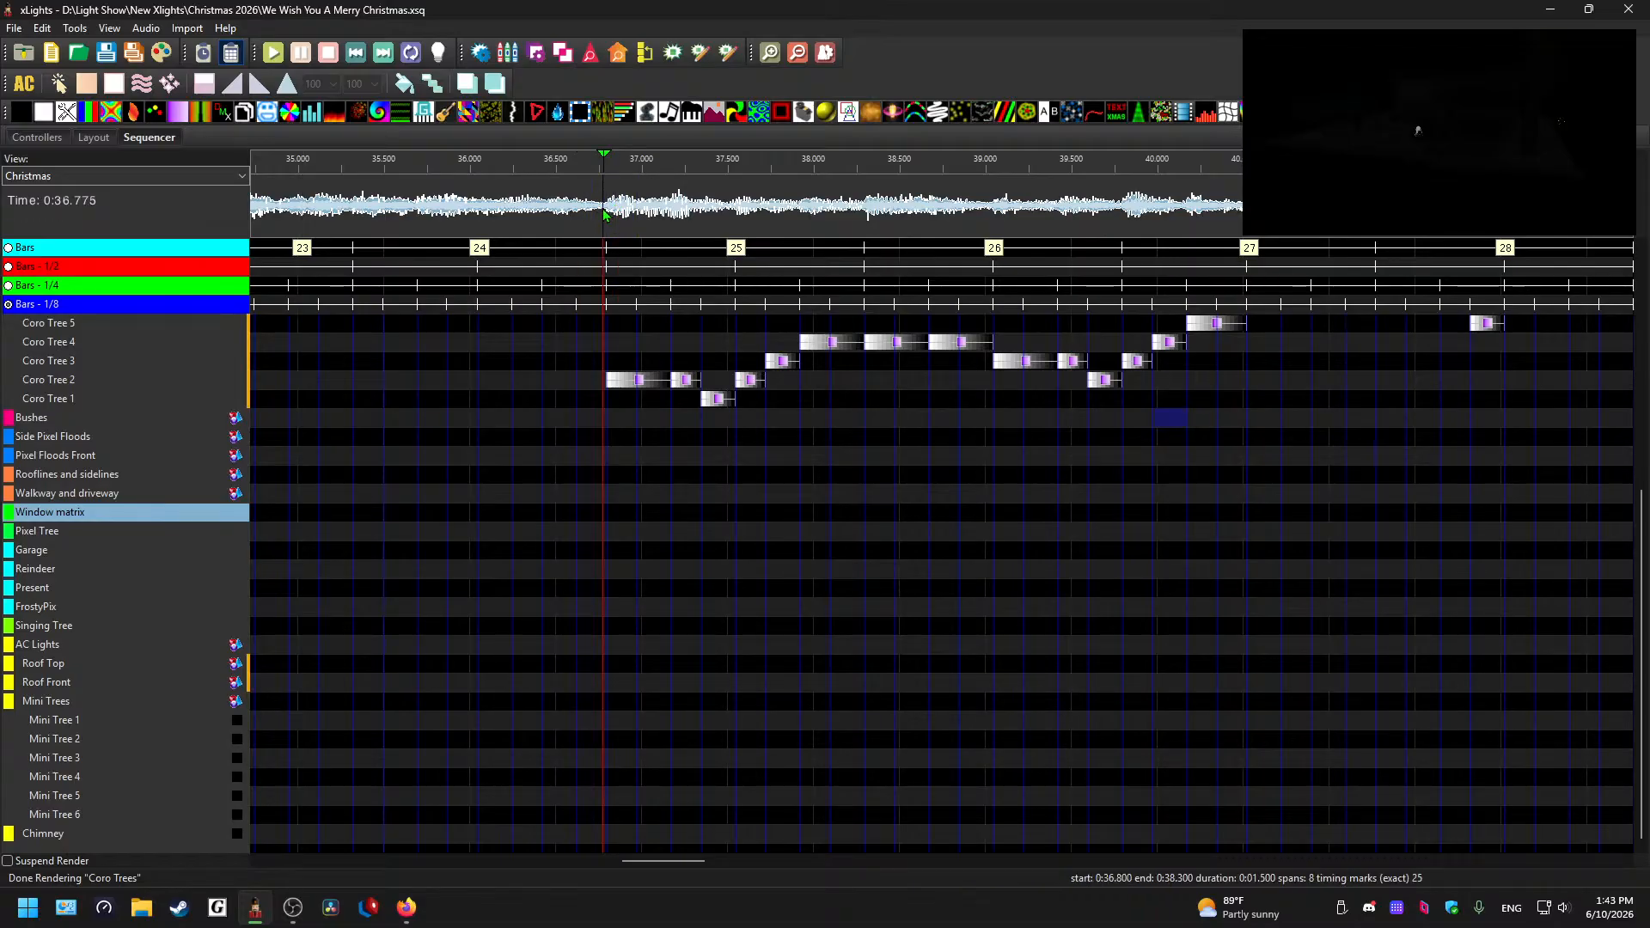
key("space")
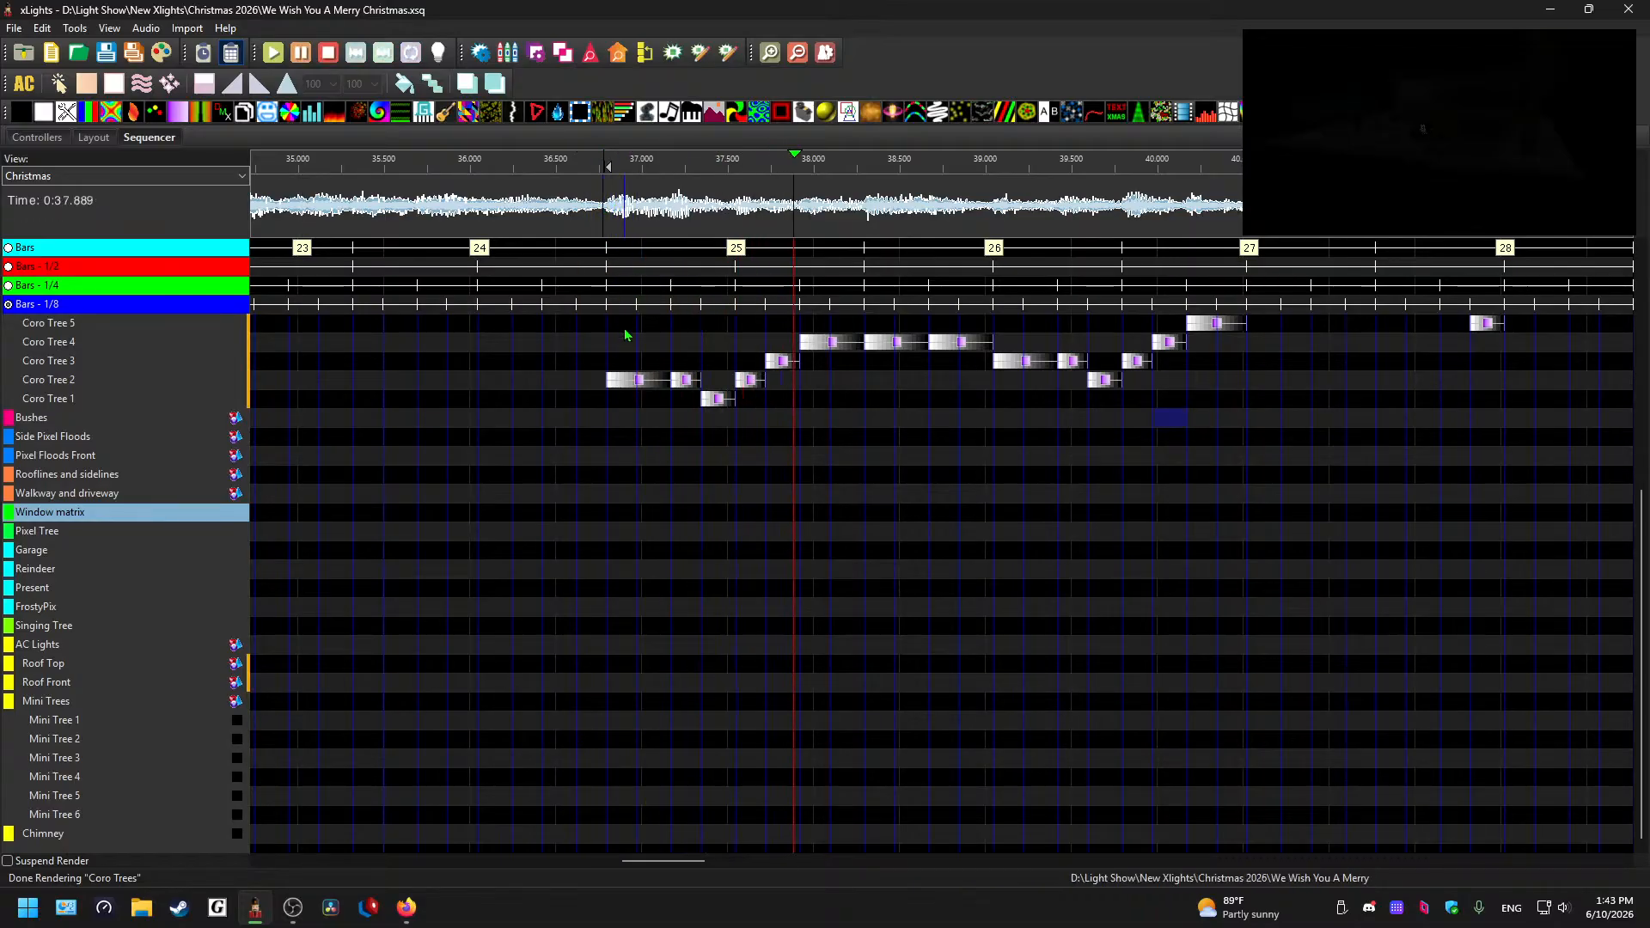
key("space")
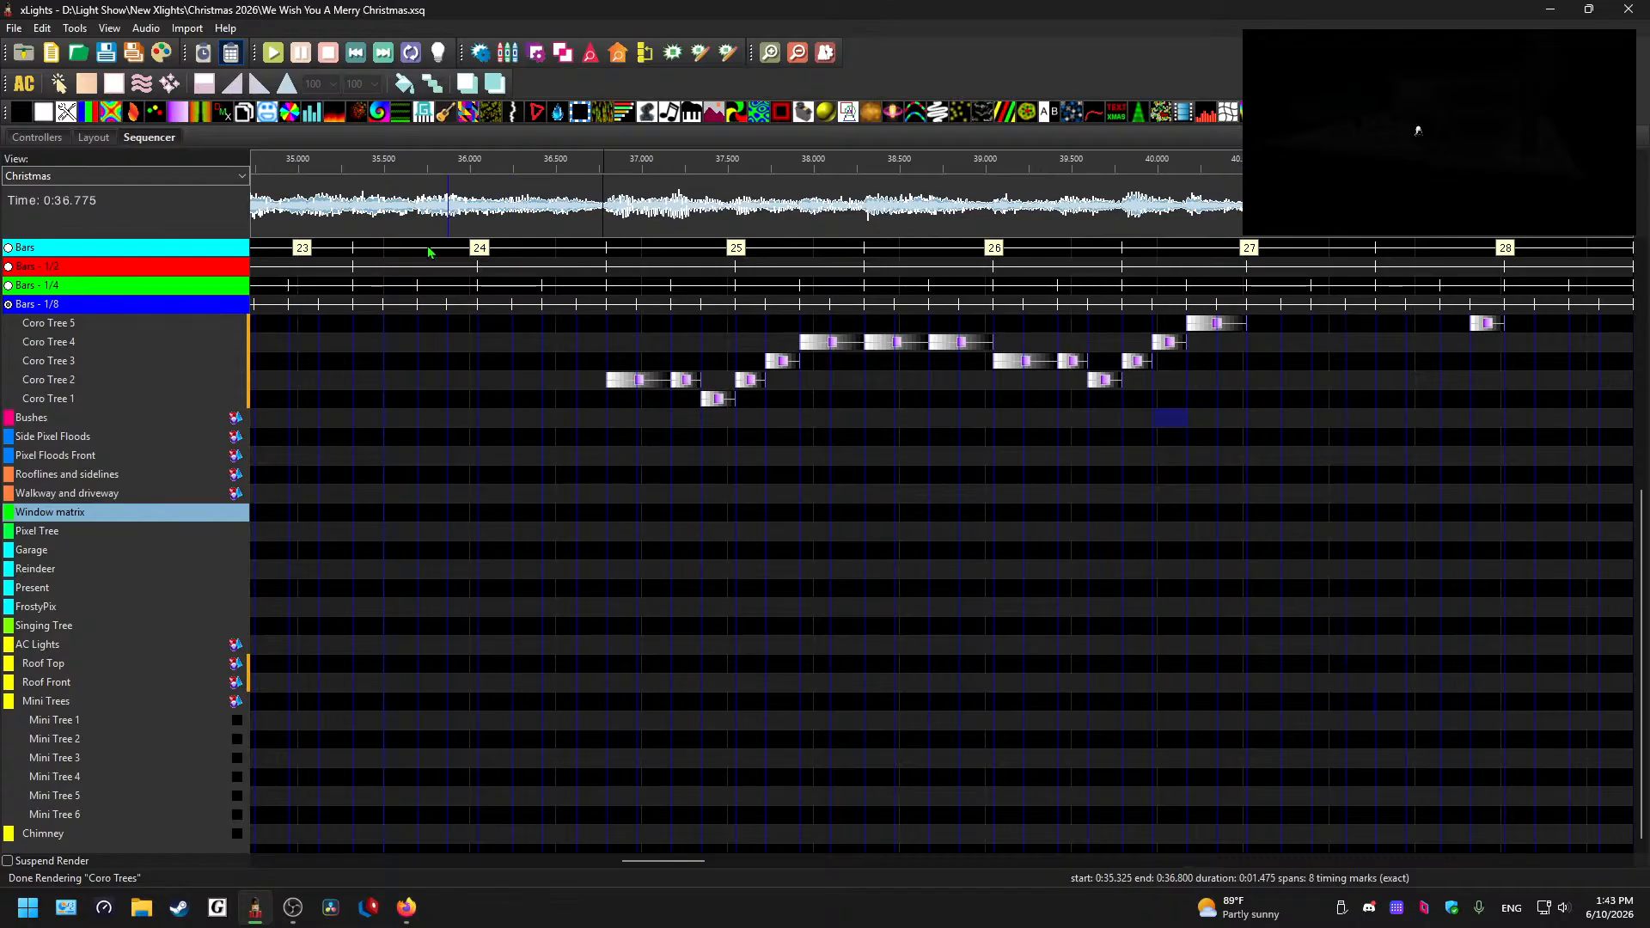
- Add a white Color Wash that fades out to Mini Tree 1 from 0:36.800 to 0:36.975 and play it back
left_click_drag(189, 121, 602, 723)
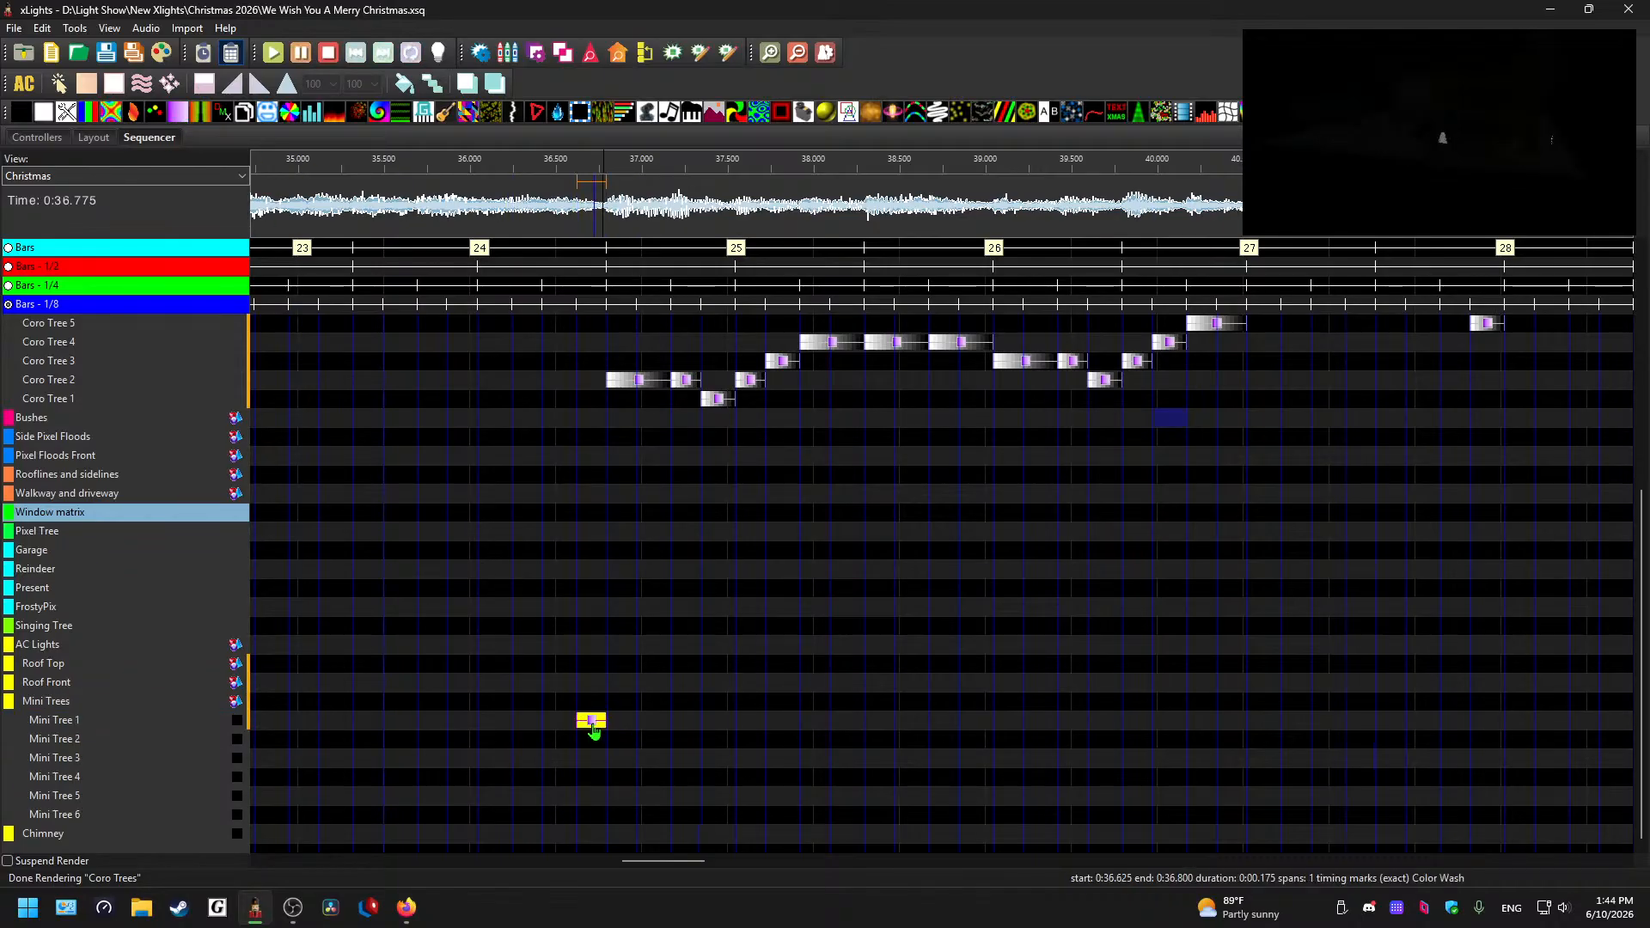
left_click(1443, 138)
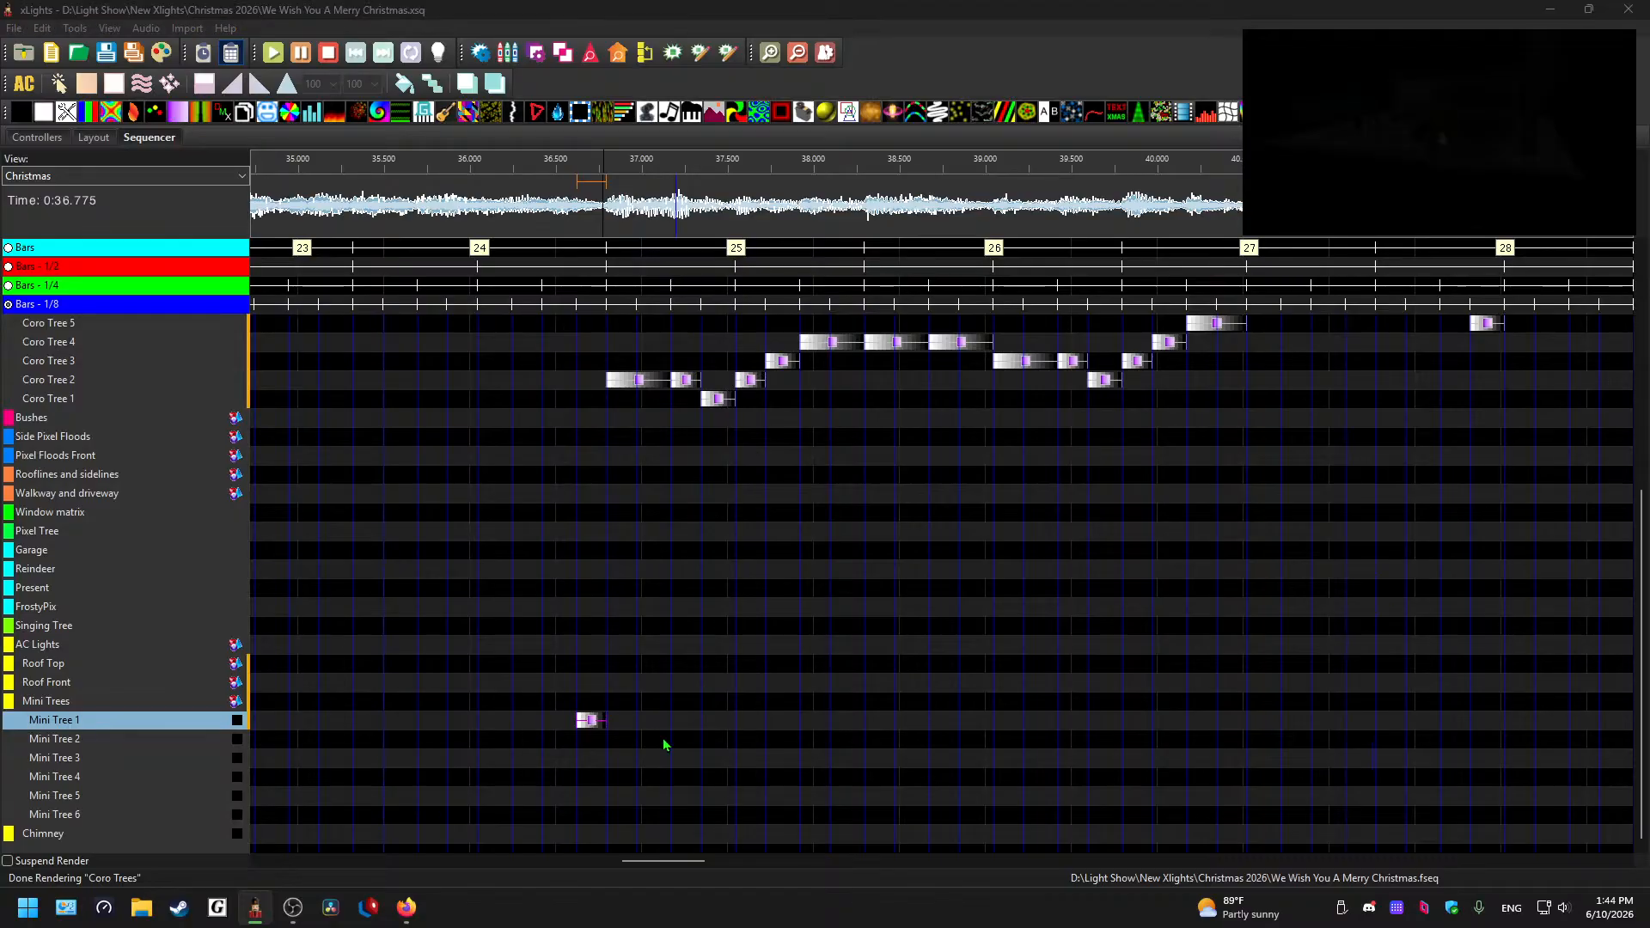
double_click(589, 720)
scroll(604, 735, "up", 1)
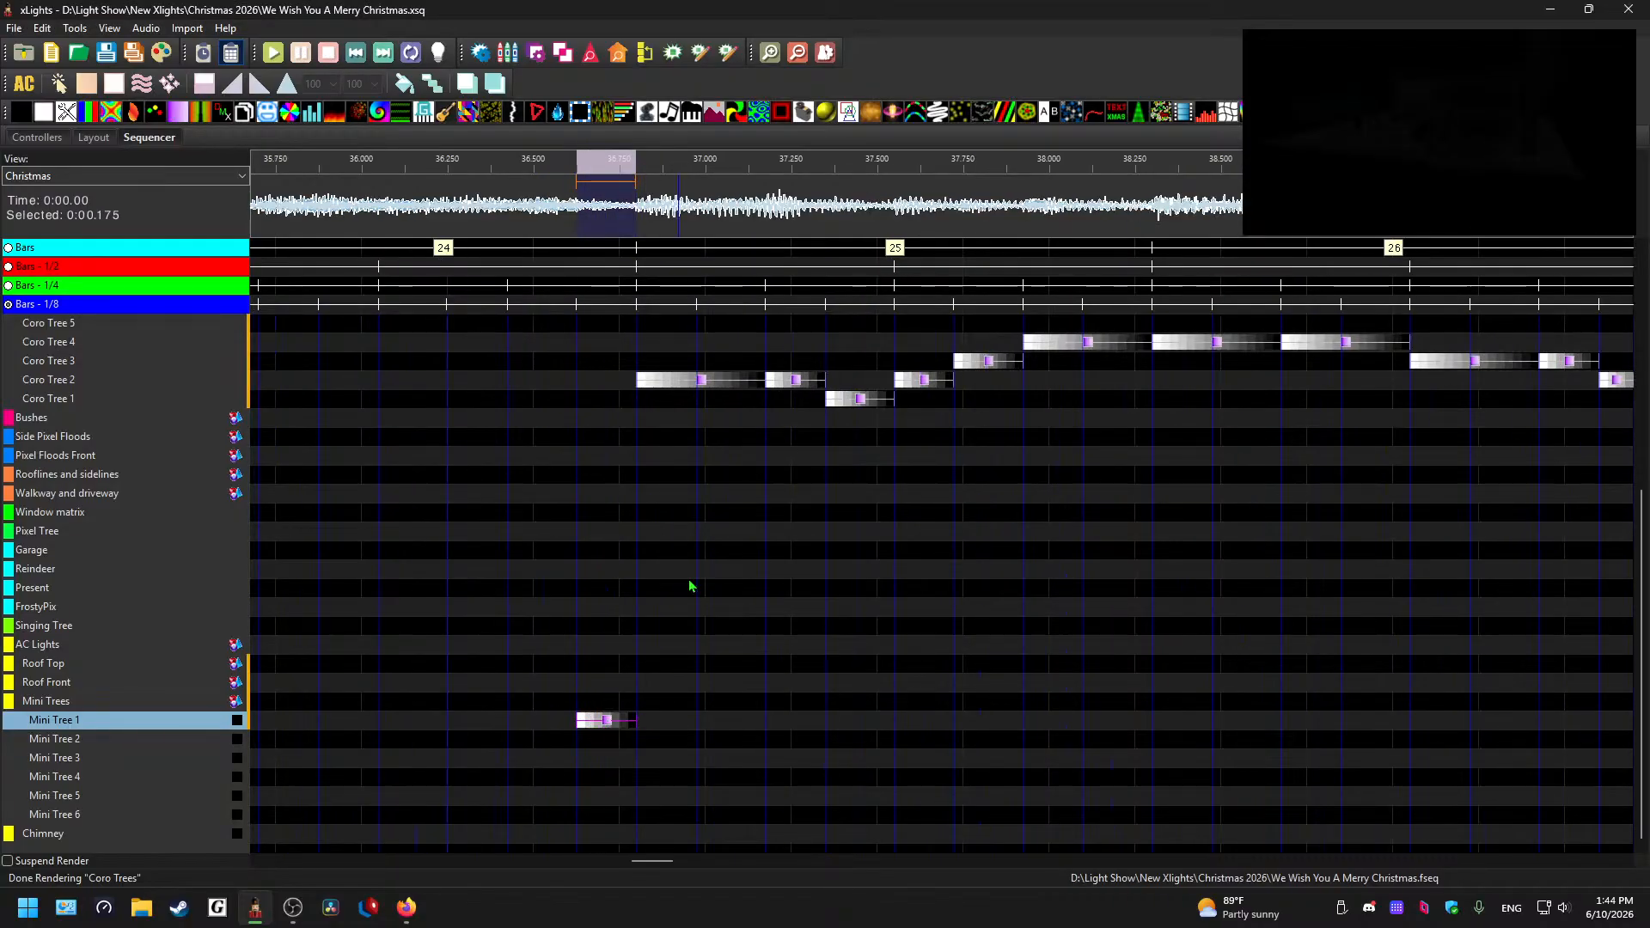
left_click_drag(605, 727, 662, 731)
double_click(668, 732)
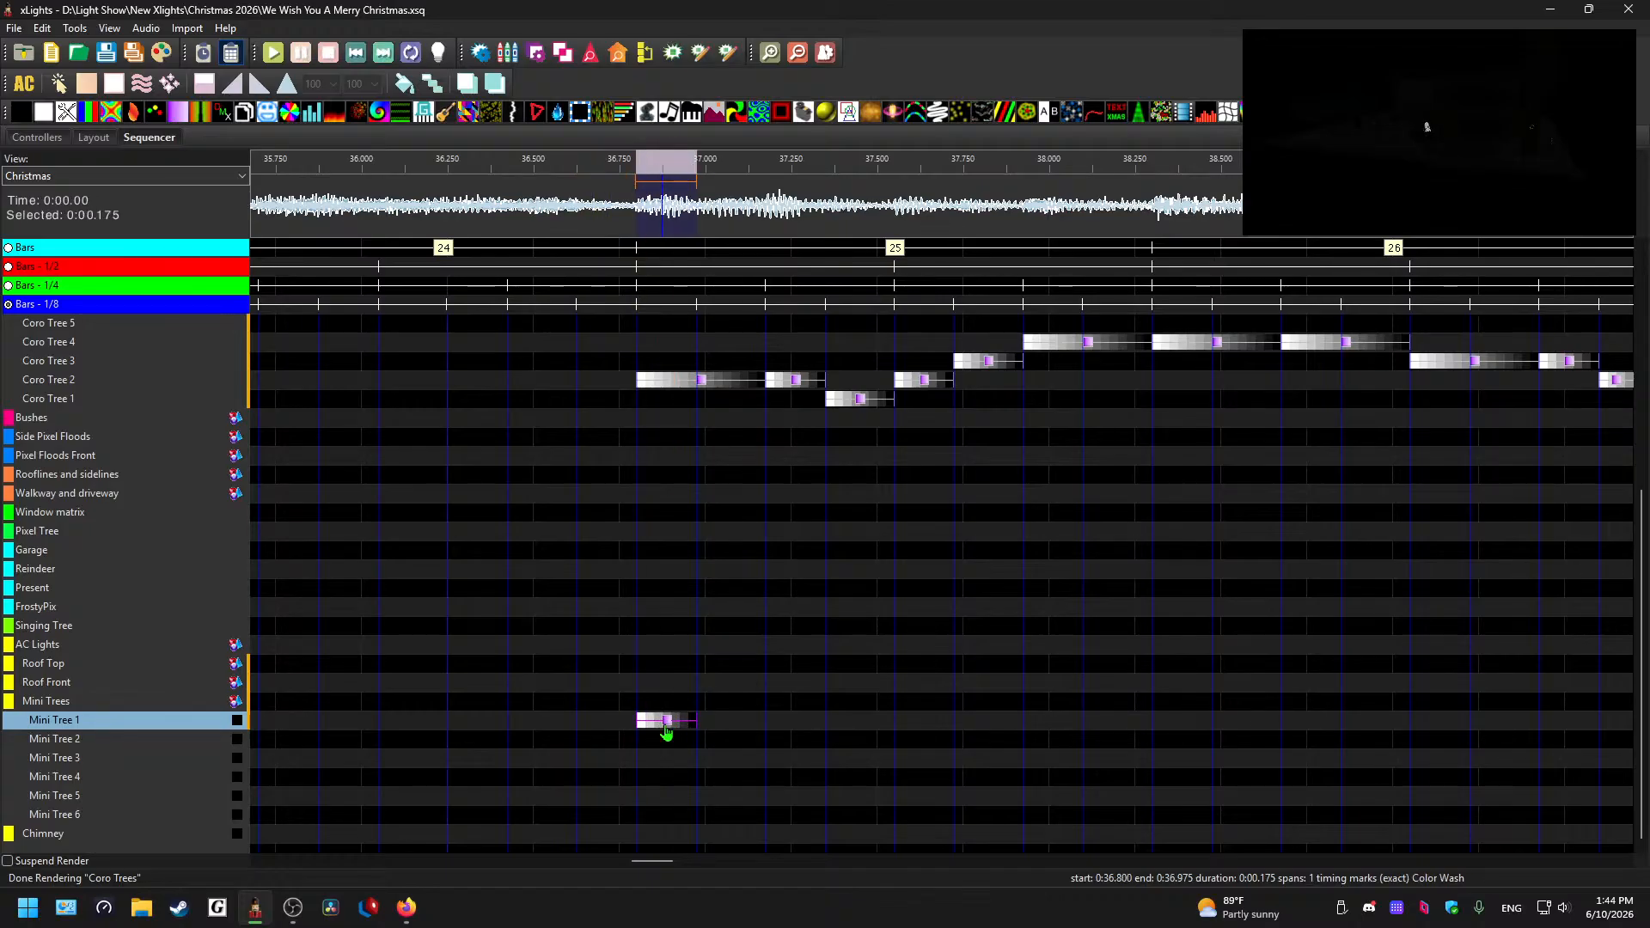
key("space")
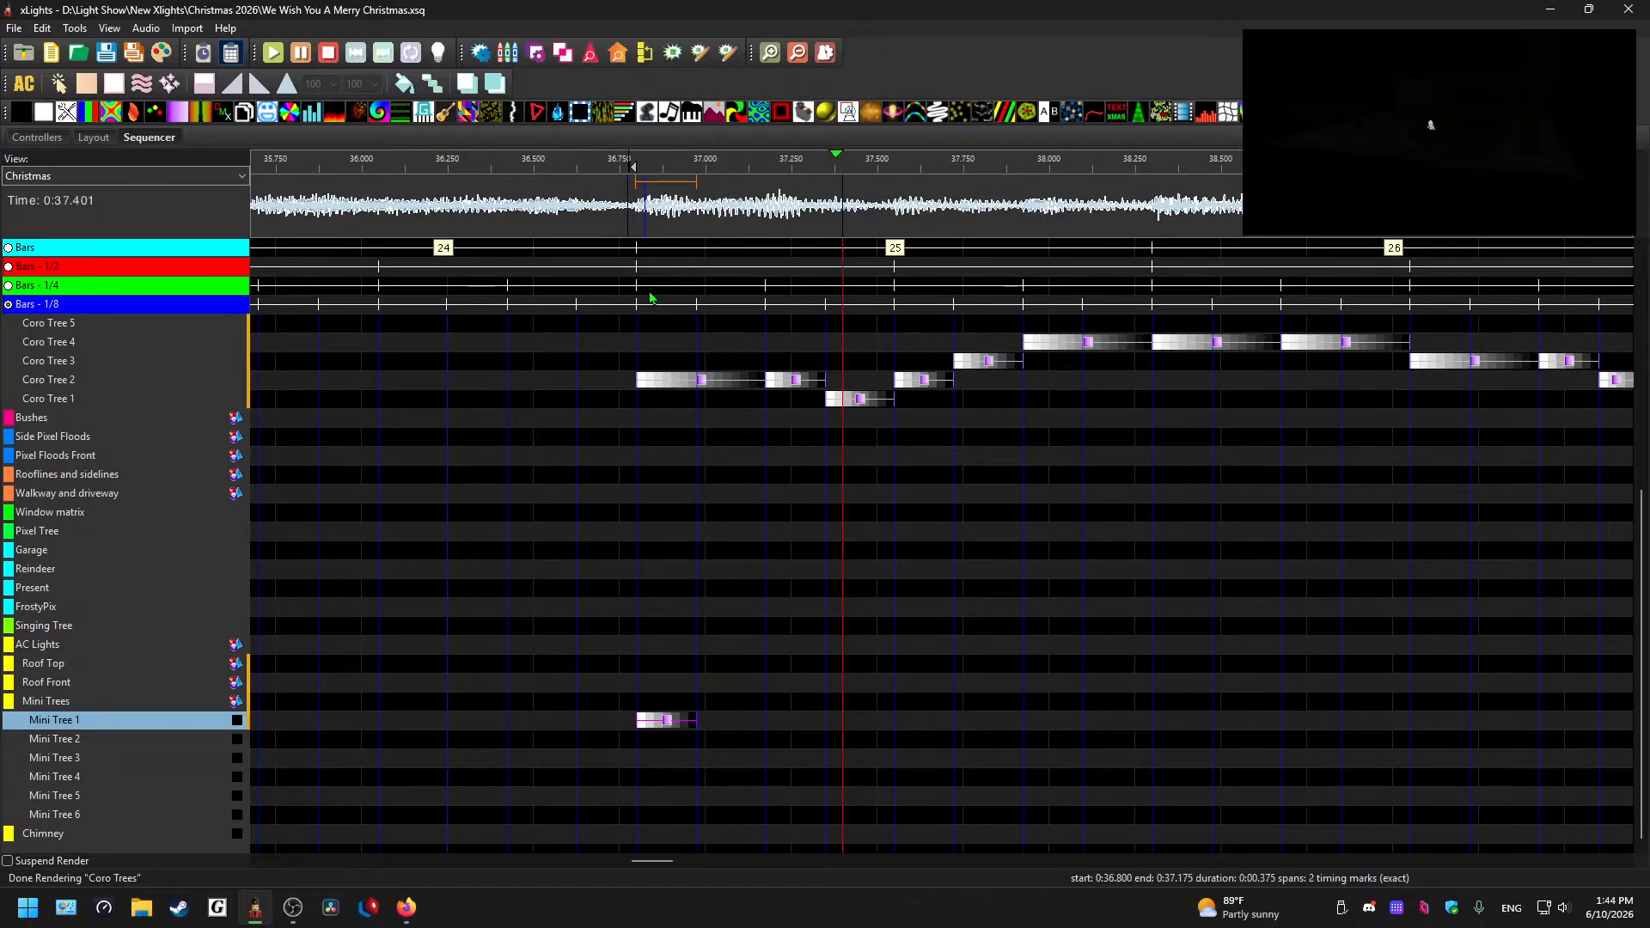
key("space")
- Paste the fading Color Wash onto Mini Trees 2 through 6 in turn, each one timing mark after the previous
left_click(730, 739)
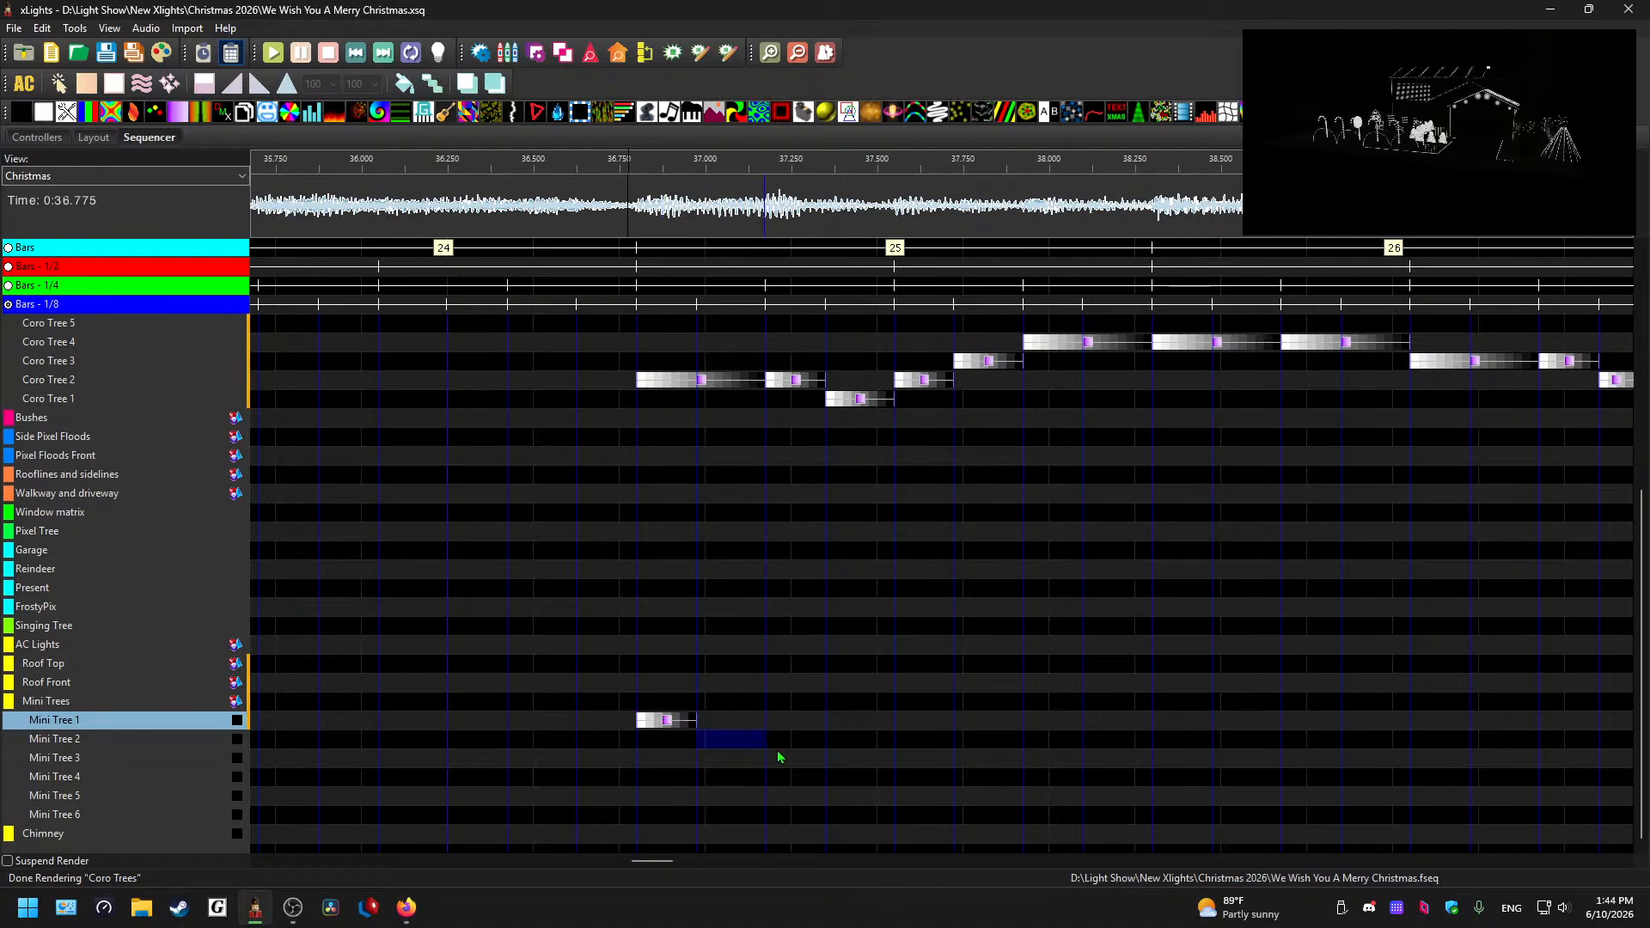
key("ctrl+v")
left_click(793, 758)
key("ctrl+v")
left_click(859, 776)
key("ctrl+v")
left_click(924, 795)
key("ctrl+v")
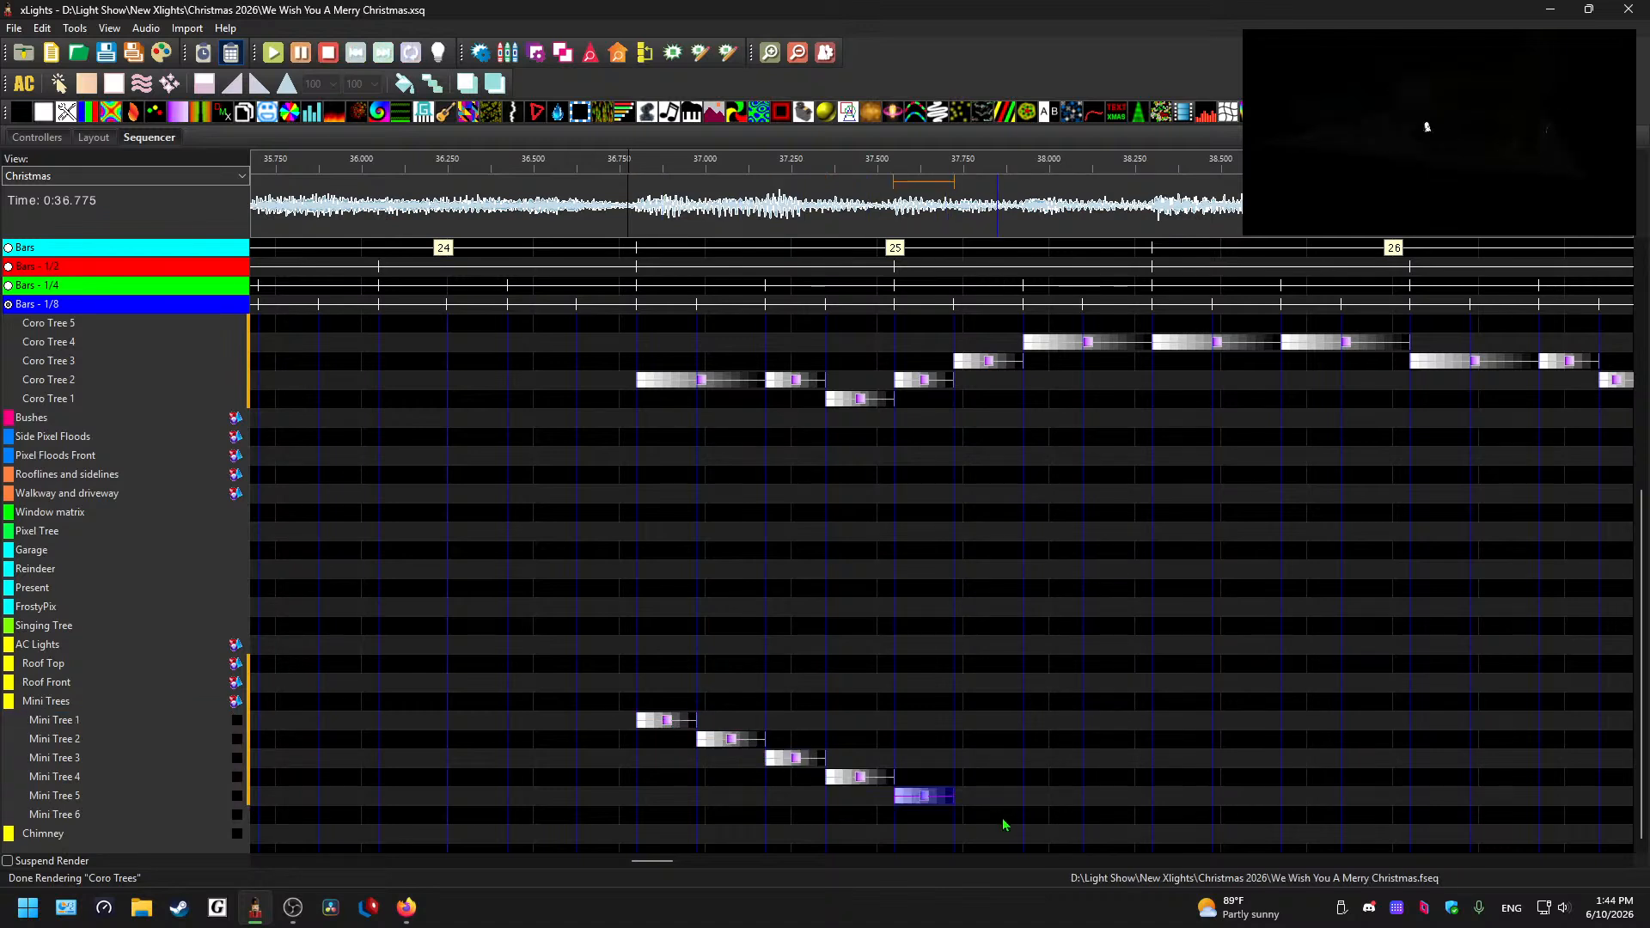
- Play back the descending mini tree run from 0:36.725
left_click(610, 221)
key("space")
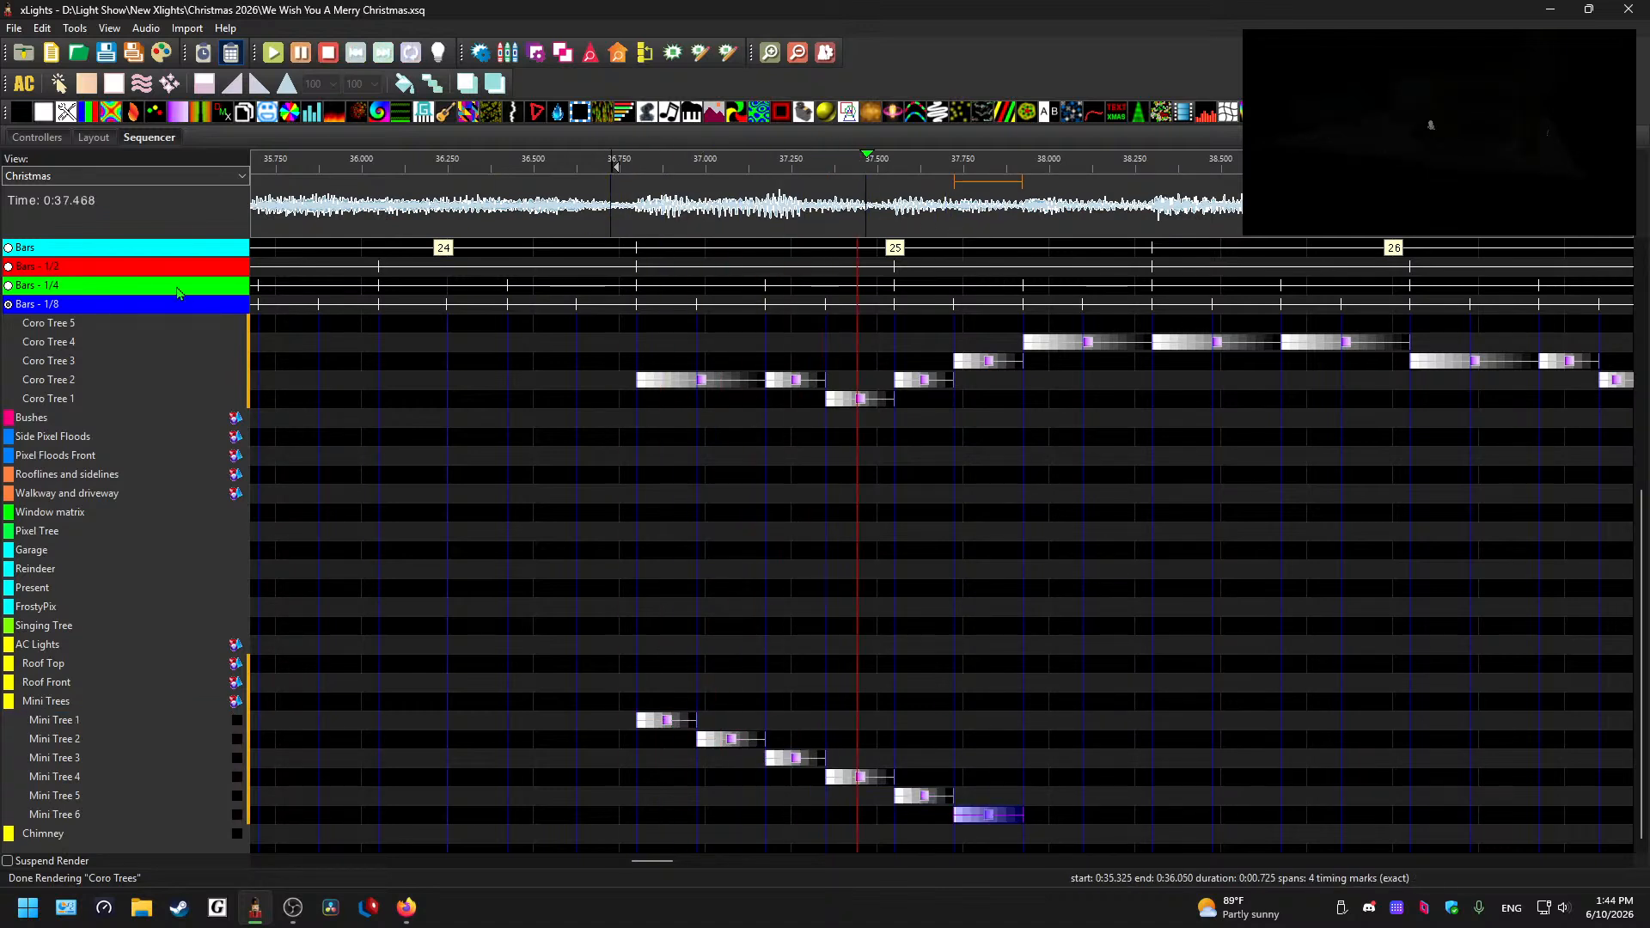
key("space")
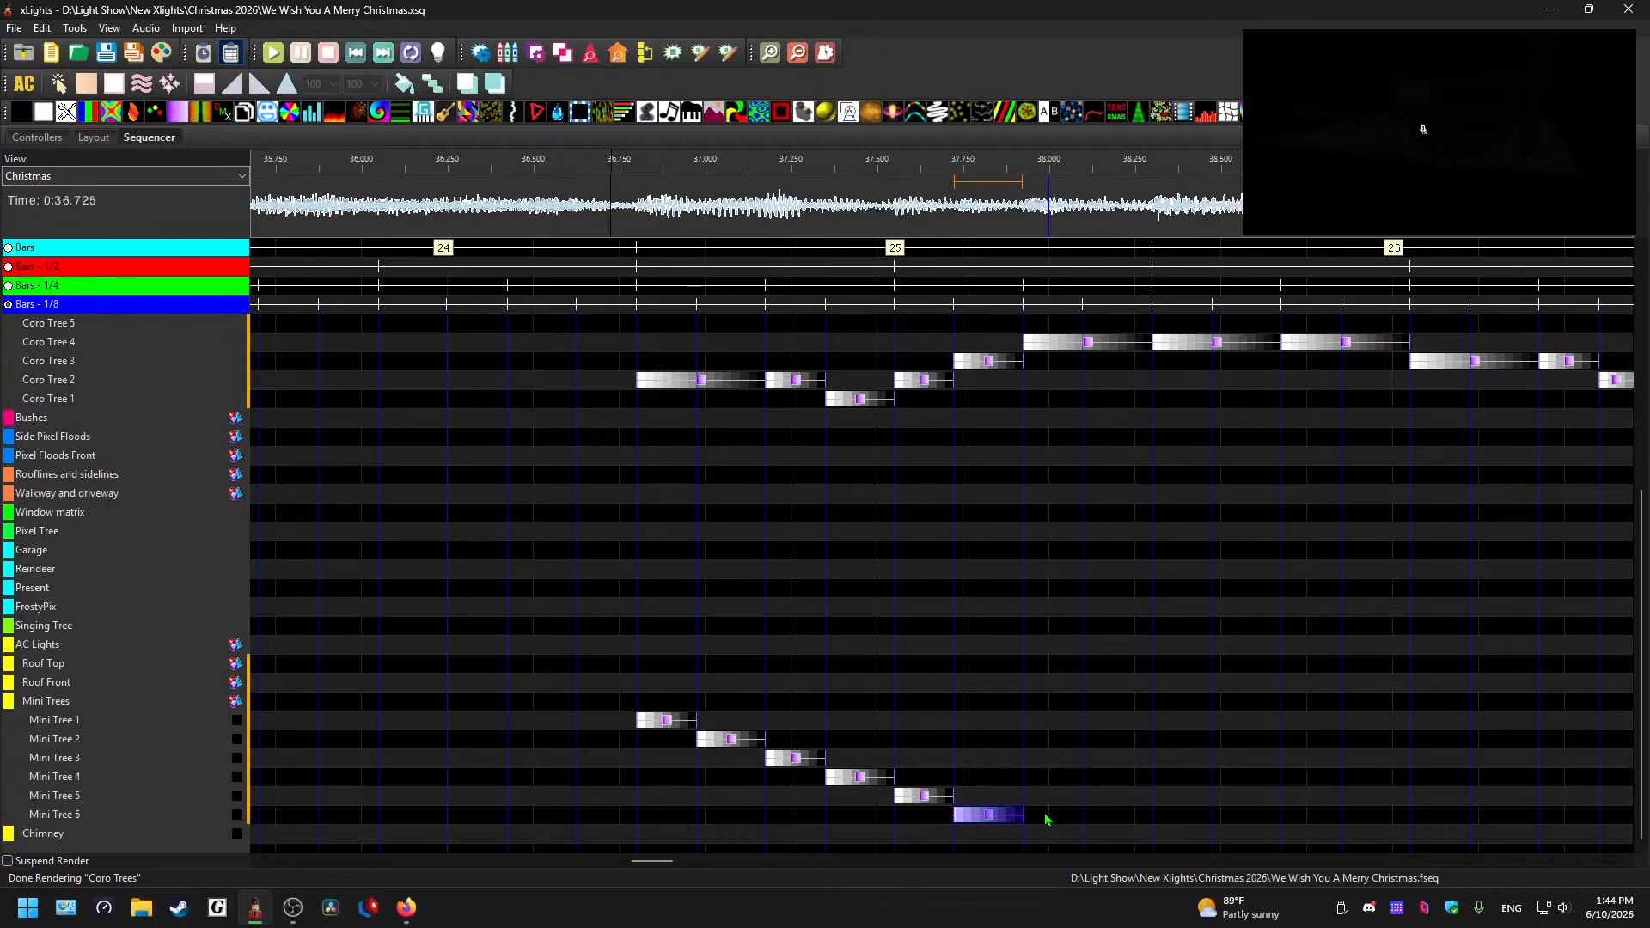
- Paste the effect back up from Mini Tree 6 to Mini Tree 1, one timing mark apart, ending at bar 26
scroll(648, 862, "right", 5)
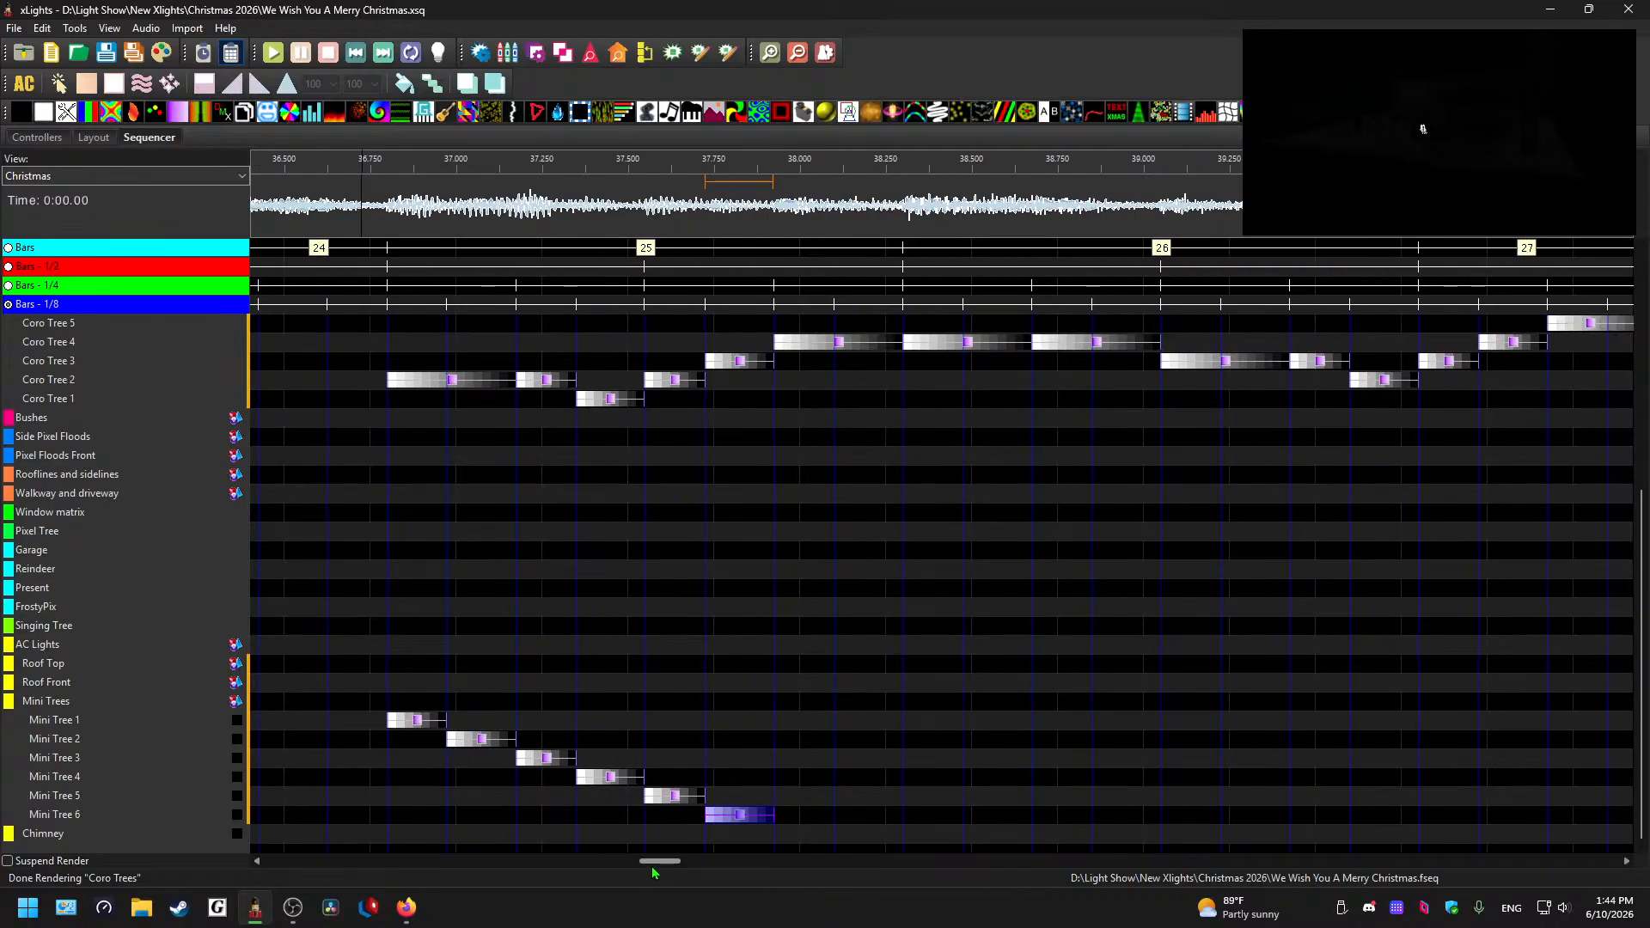
left_click_drag(651, 868, 650, 868)
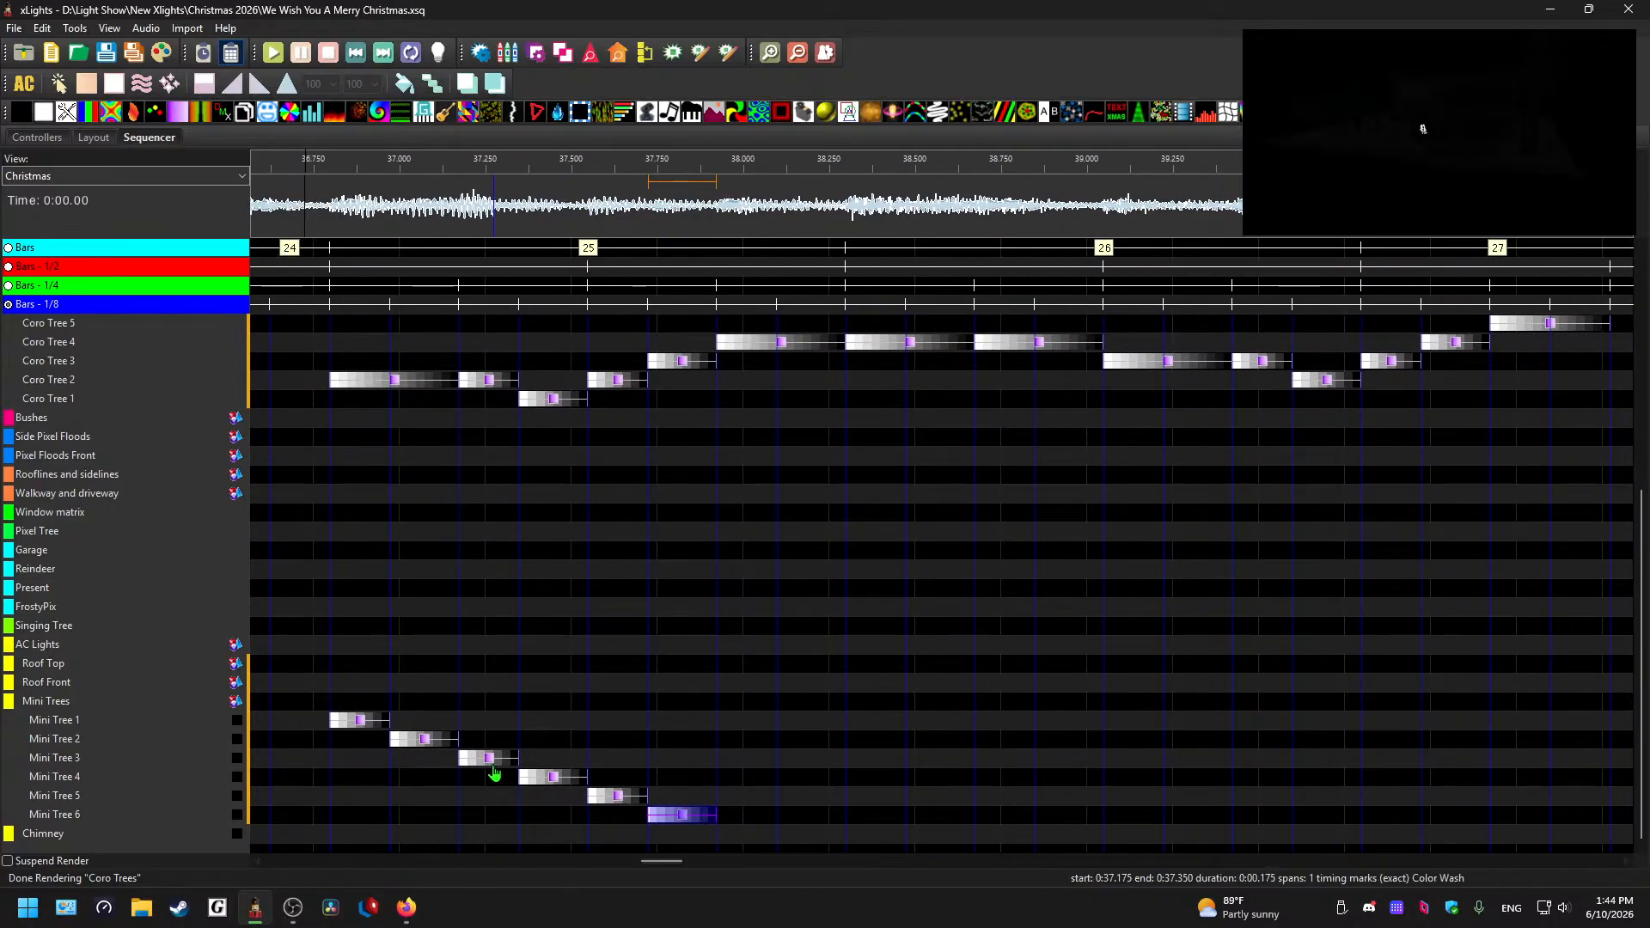
left_click_drag(726, 814, 697, 795)
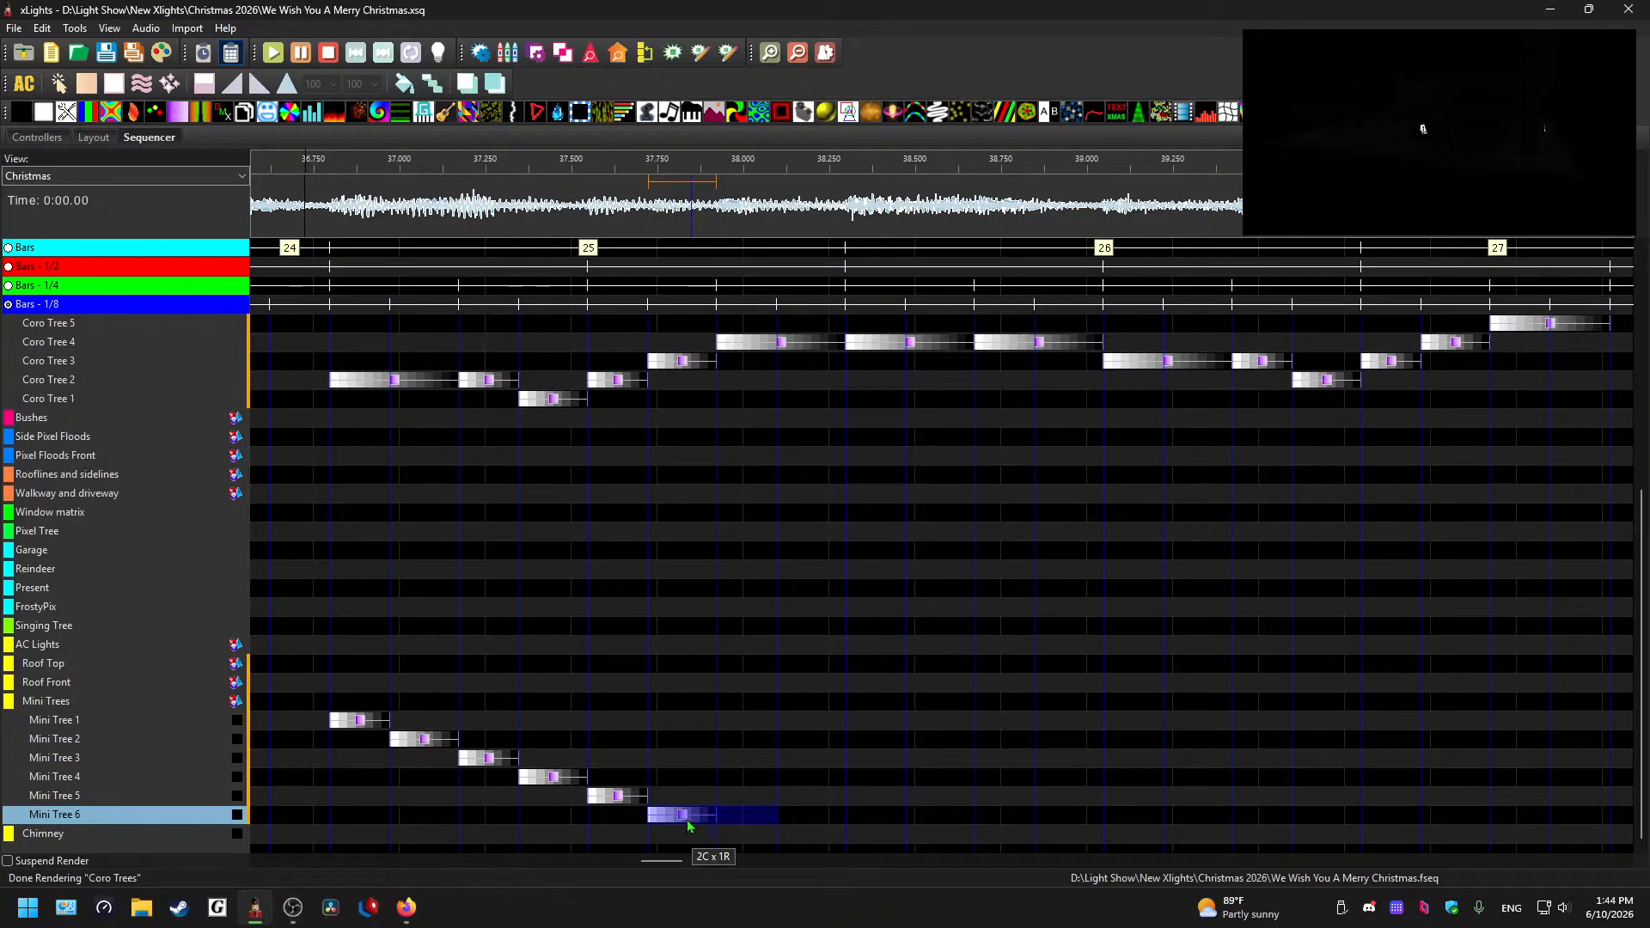
left_click(754, 820)
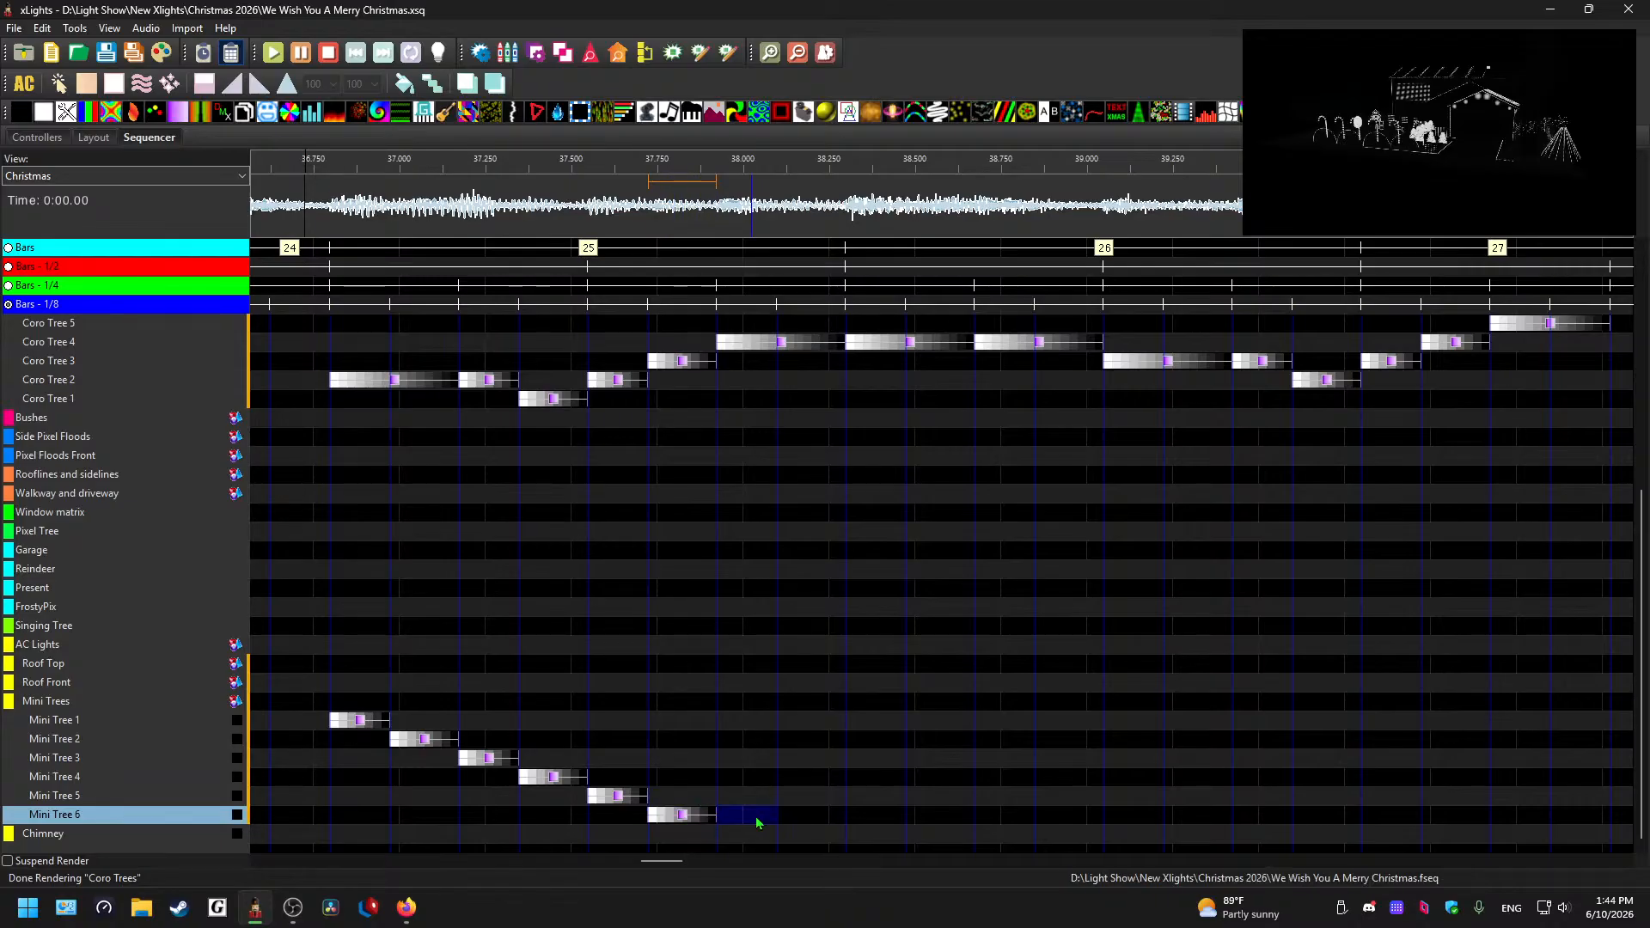
key("ctrl+v")
left_click(801, 801)
key("ctrl+v")
left_click(893, 777)
key("ctrl+v")
left_click(921, 758)
key("ctrl+v")
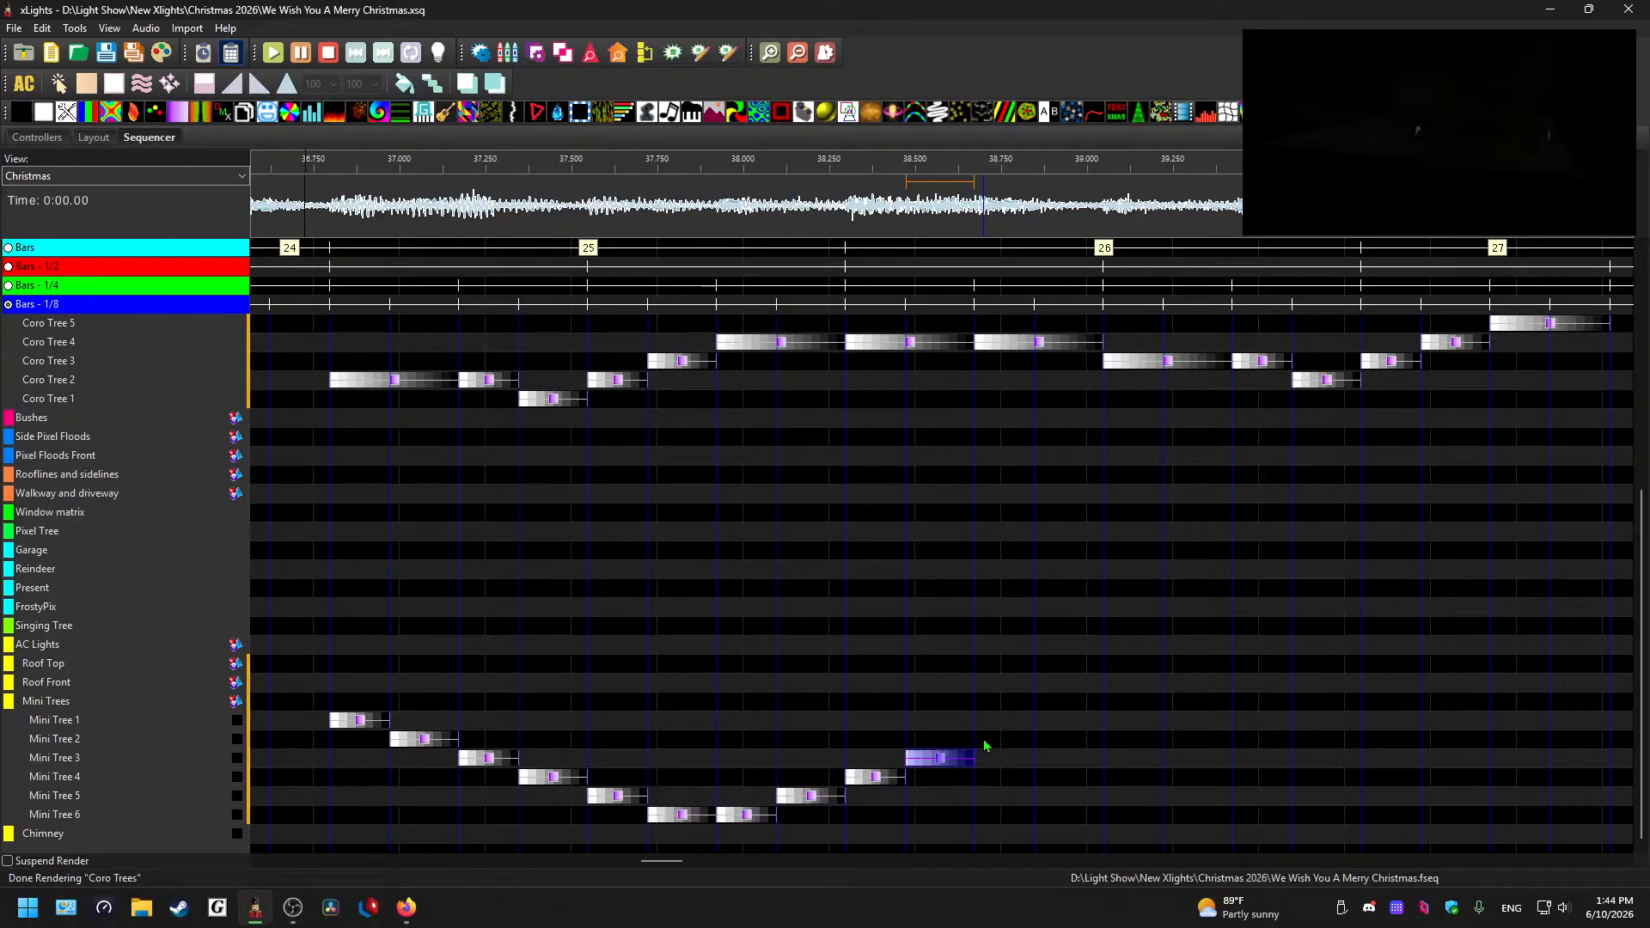
left_click(988, 741)
key("ctrl+v")
left_click(1044, 722)
key("ctrl+v")
- Play back the full down-and-up mini tree pattern, starting from 0:36.650
left_click(440, 196)
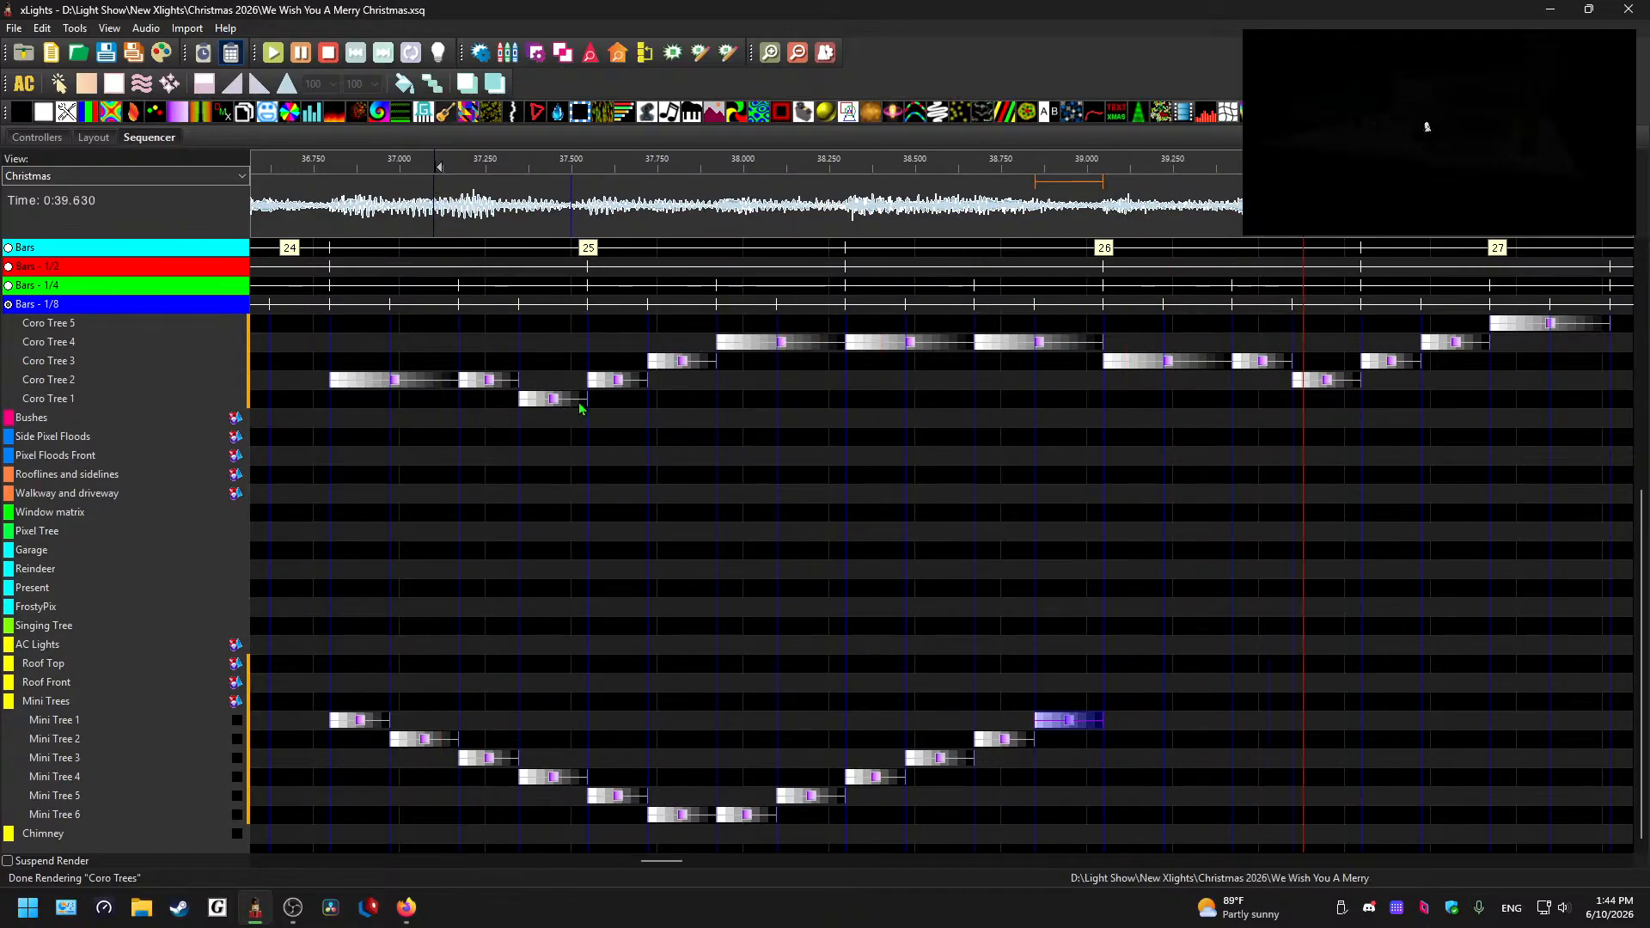
left_click(1113, 722)
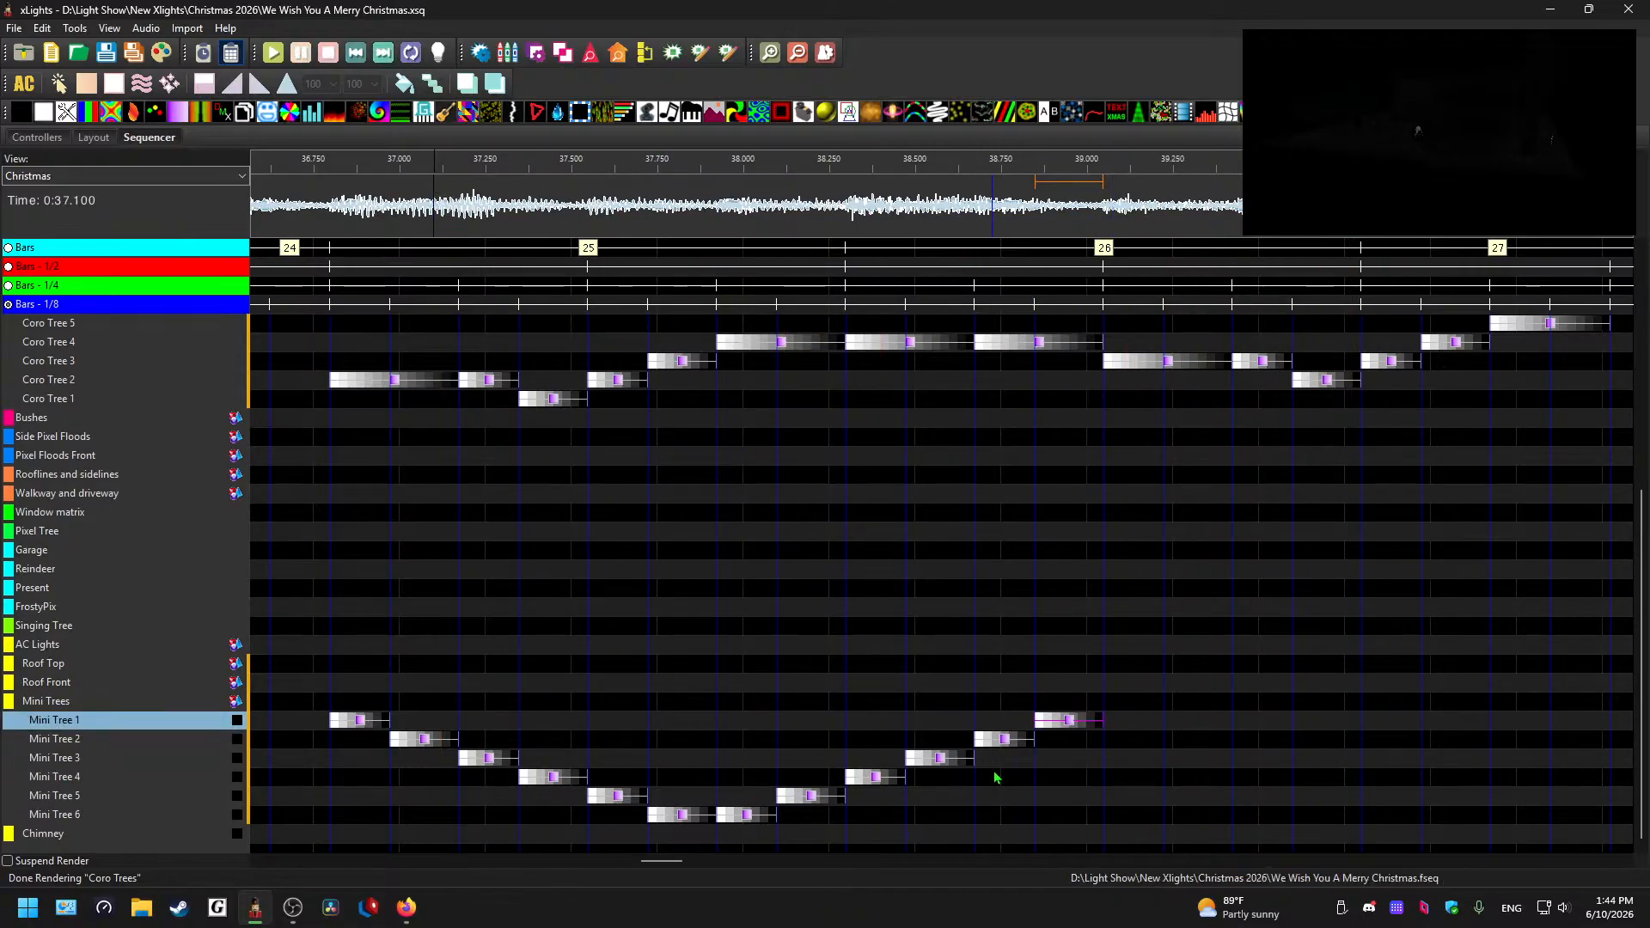
left_click(279, 204)
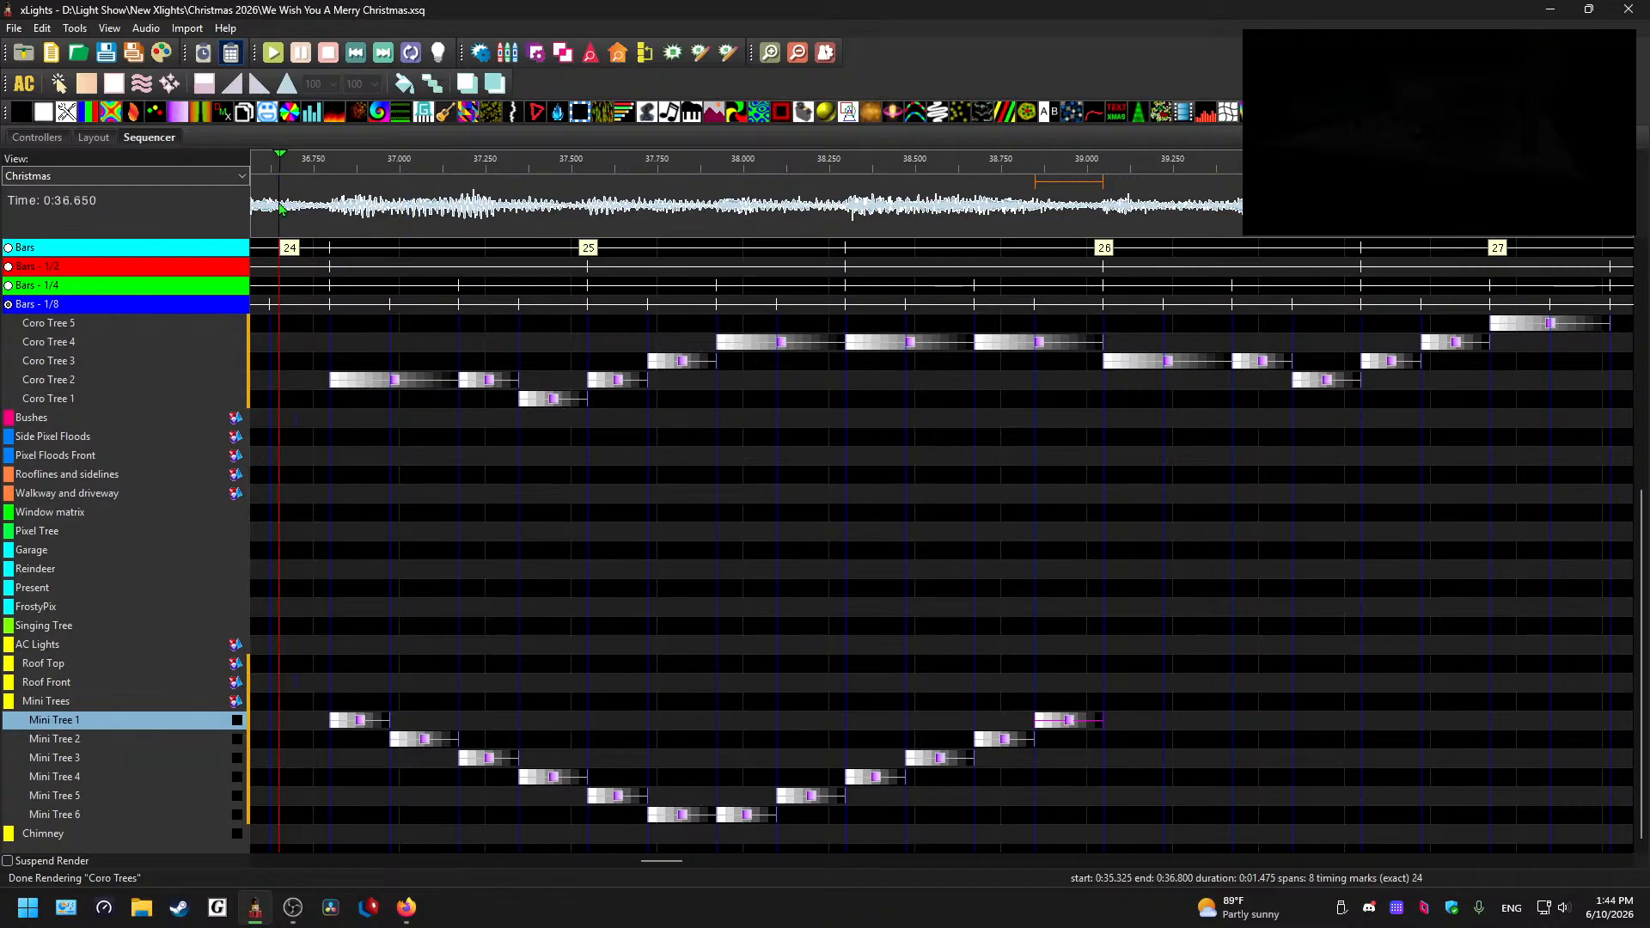
key("space")
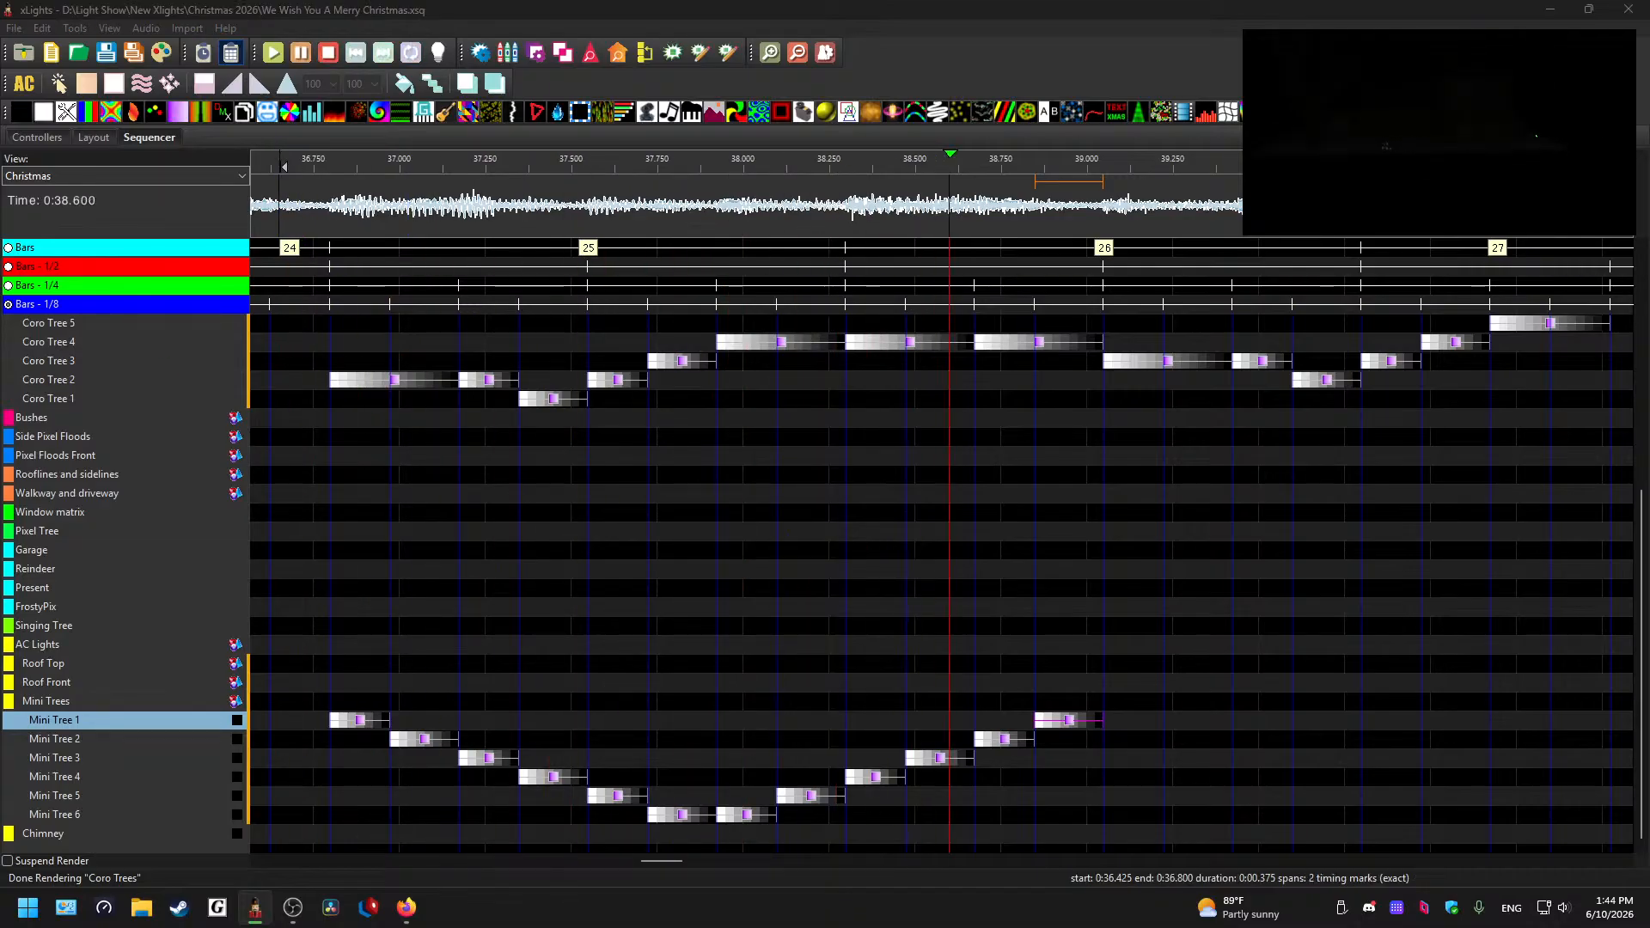
key("space")
- Copy the whole down-and-up pattern across Mini Trees 1 to 6 and paste it starting at bar 26
left_click_drag(1060, 816, 340, 720)
left_click(1149, 729)
key("ctrl+v")
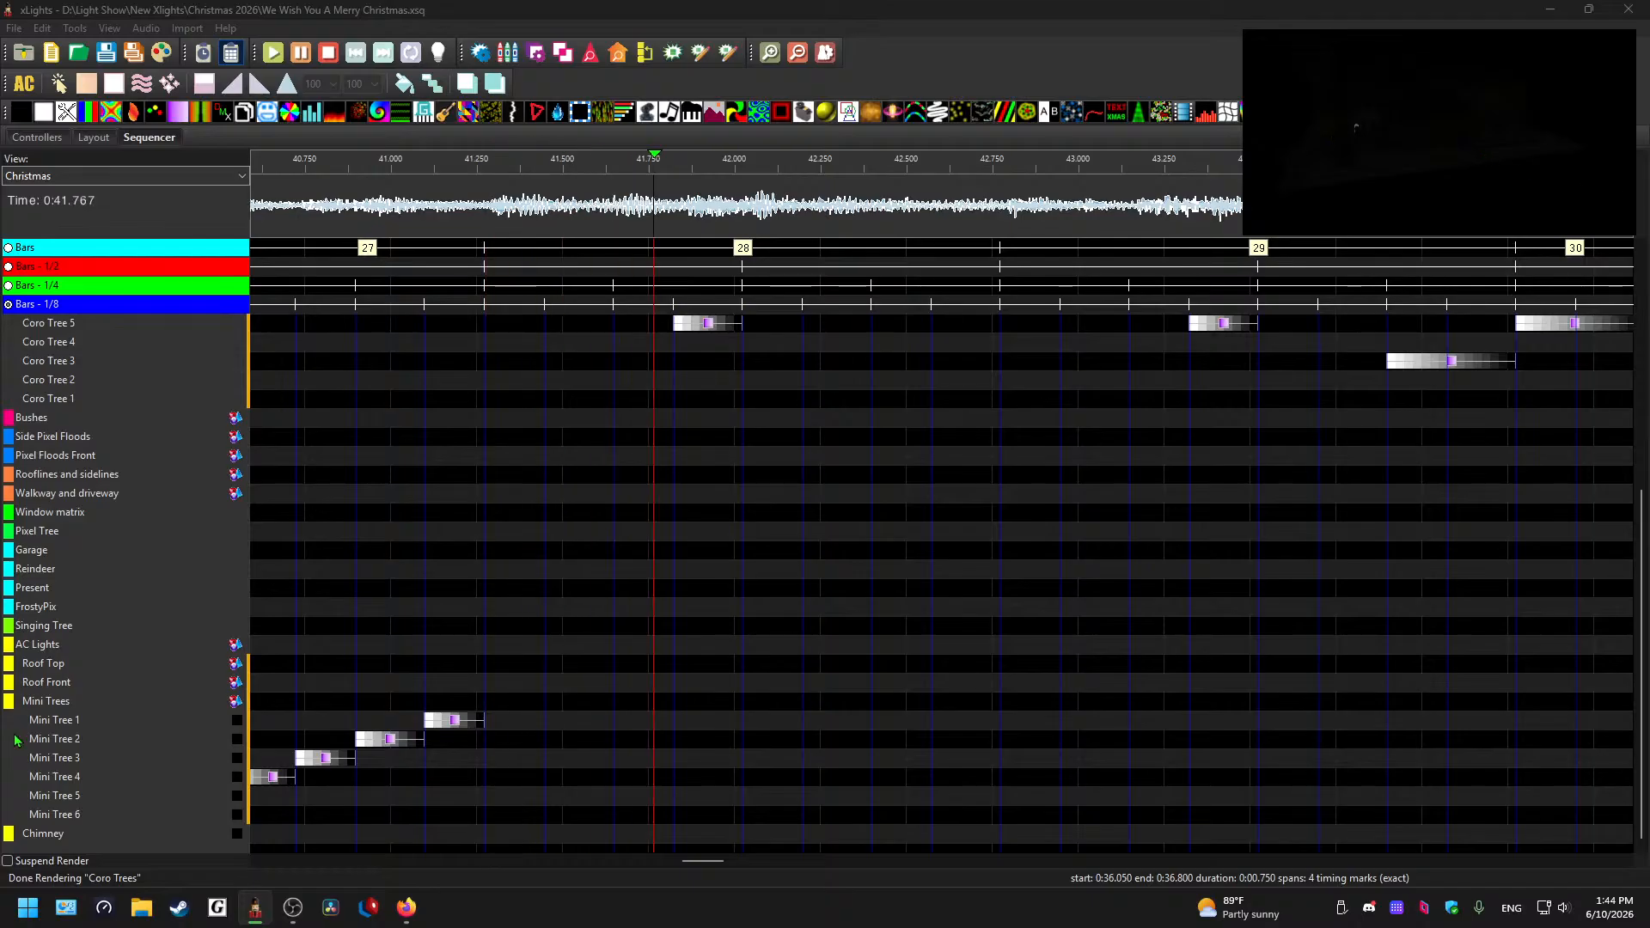
- Play back the second mini tree pattern, starting from 0:39.375
key("space")
left_click_drag(703, 862, 688, 868)
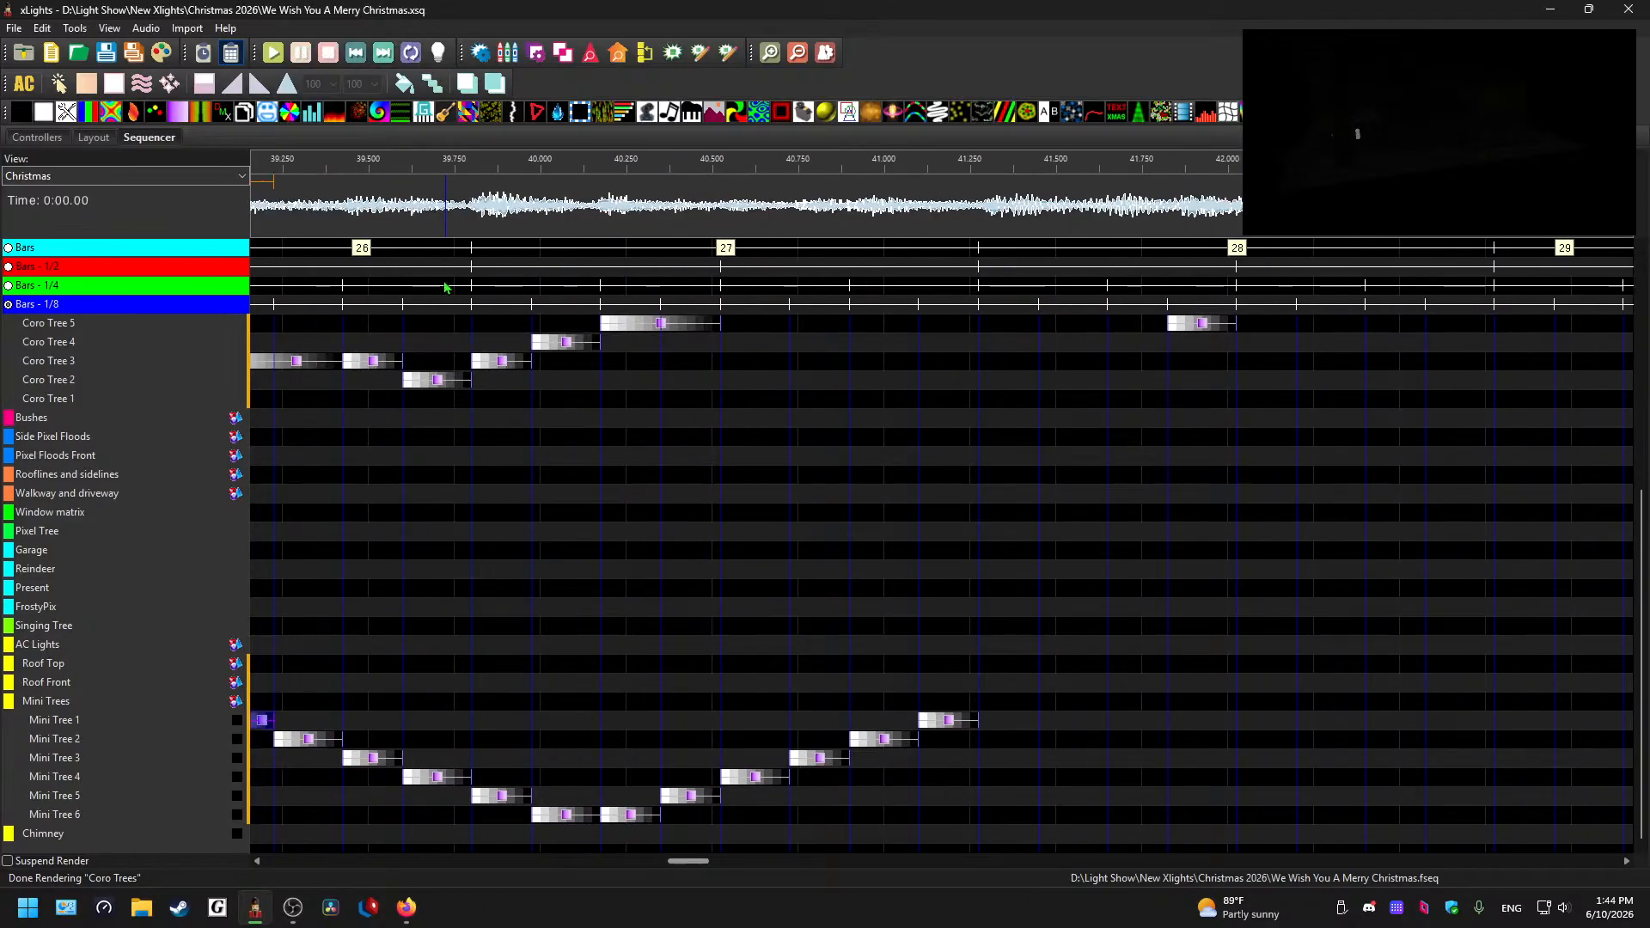
left_click(334, 217)
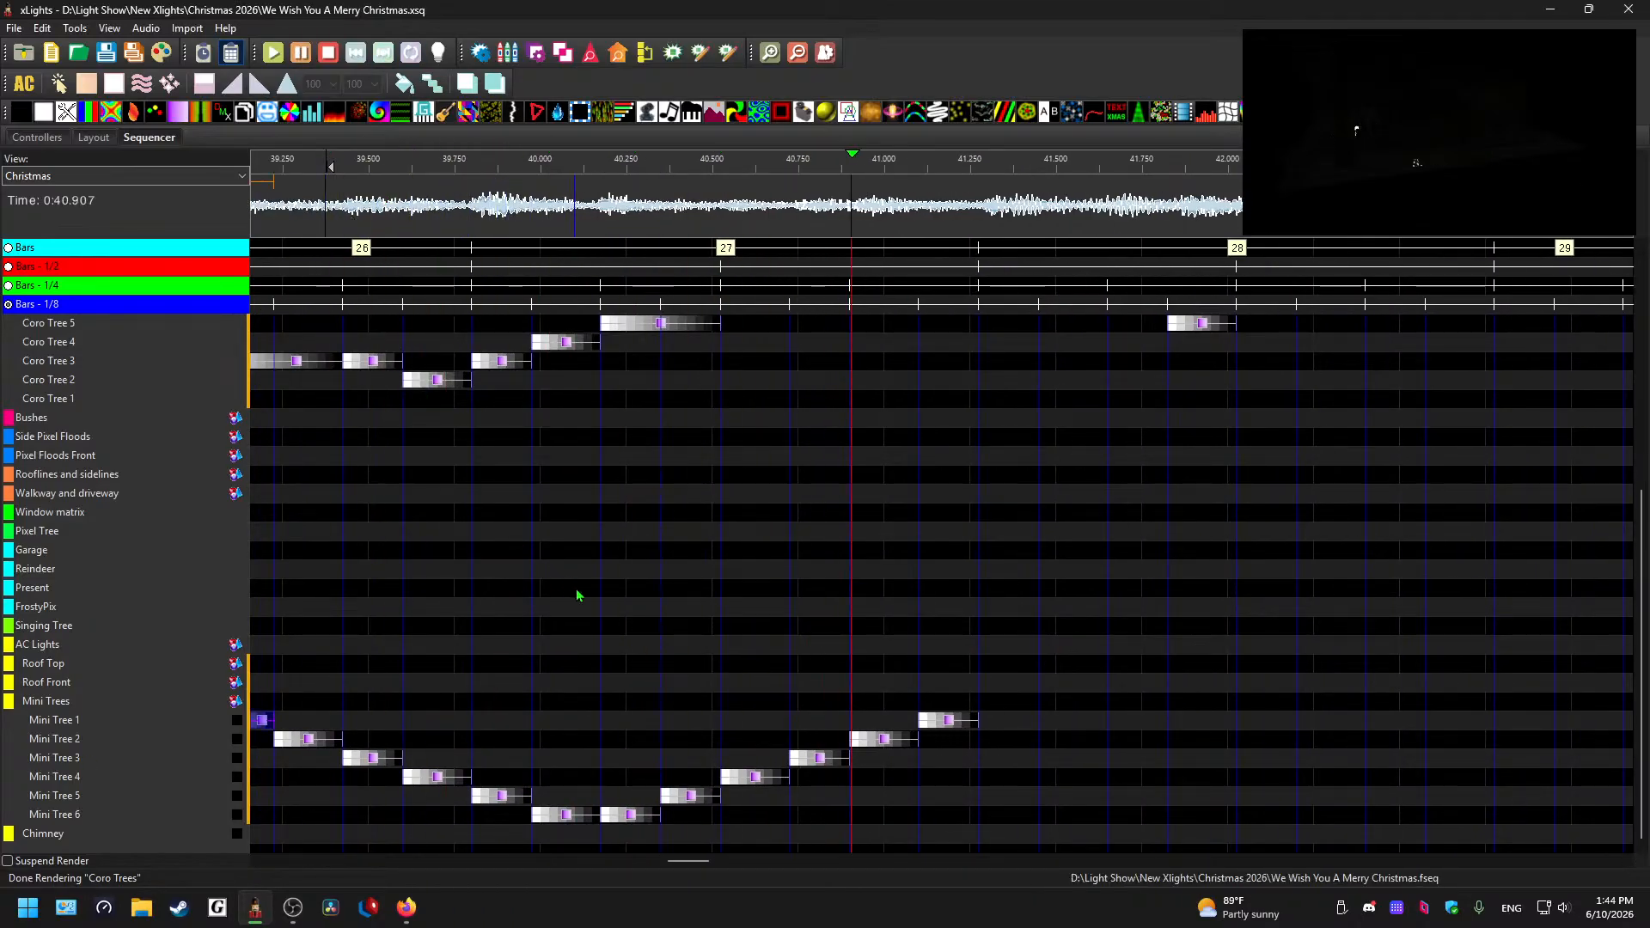
key("space")
- Paste the mini tree pattern again starting on Mini Tree 1 at 0:41.275 and play it back
left_click(1021, 722)
key("ctrl+v")
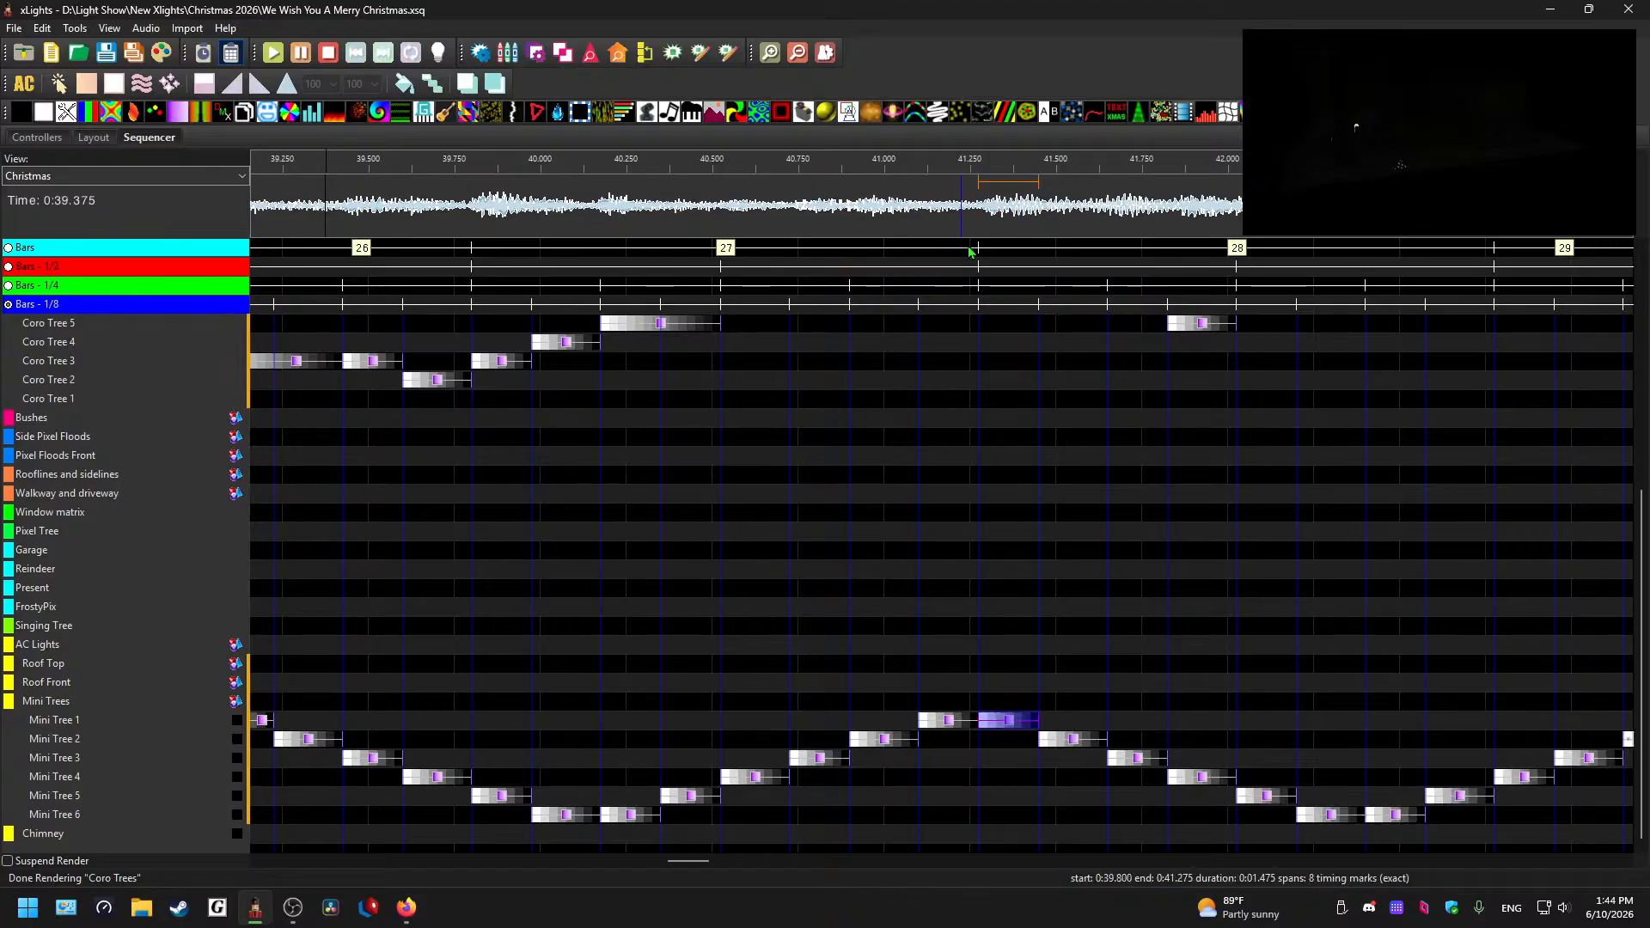
key("space")
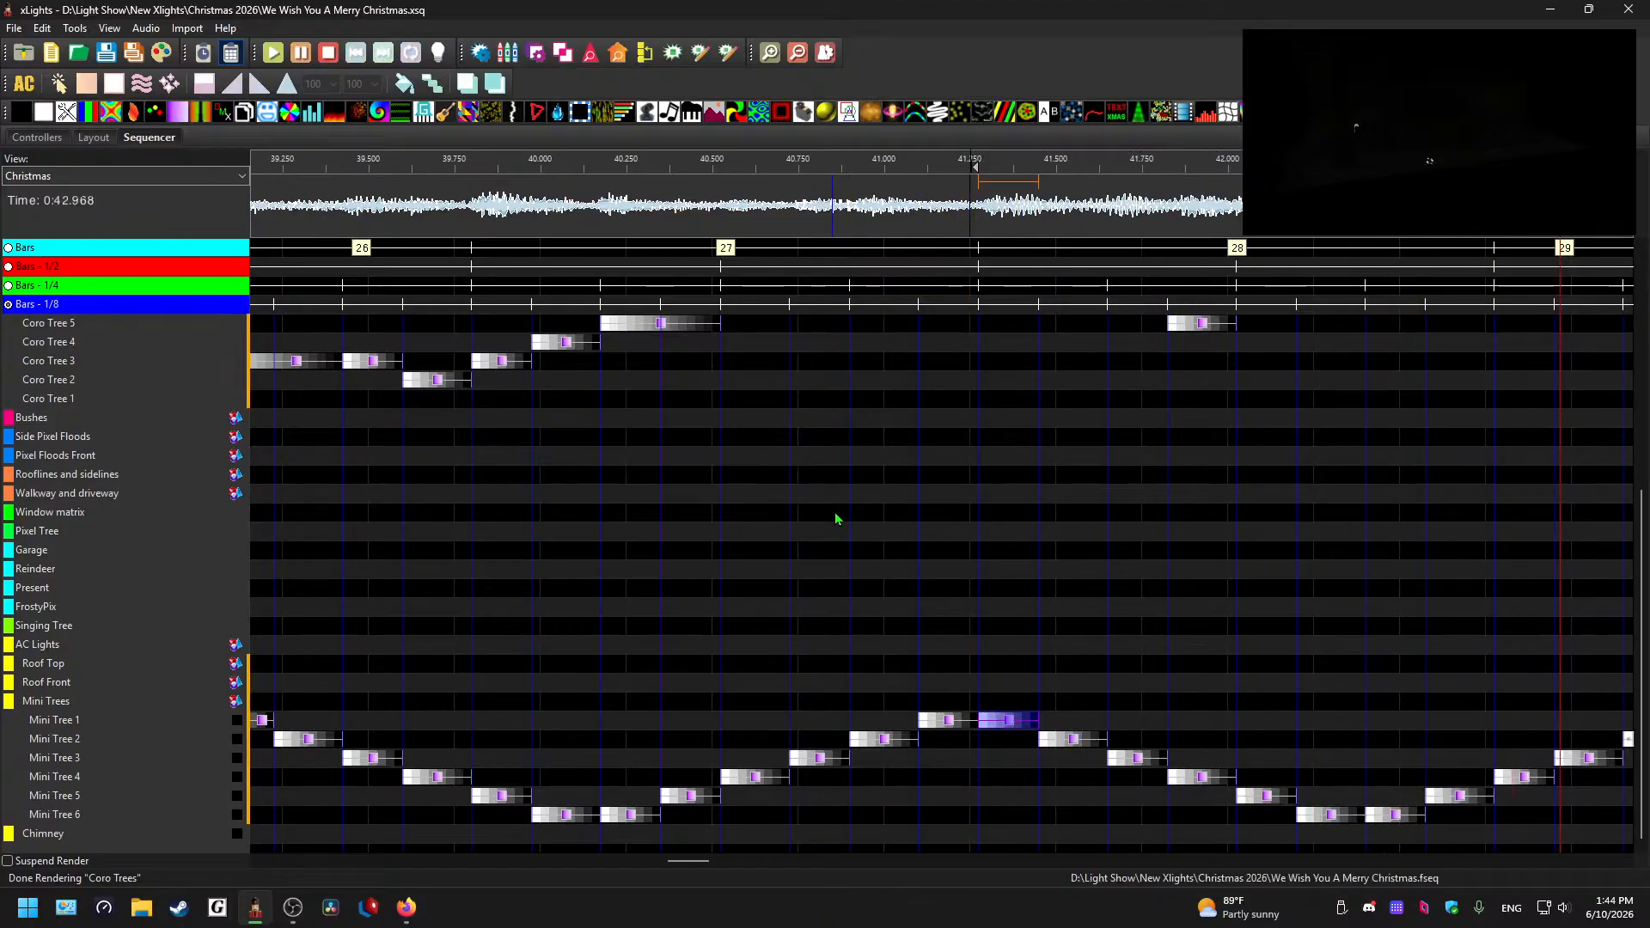
key("space")
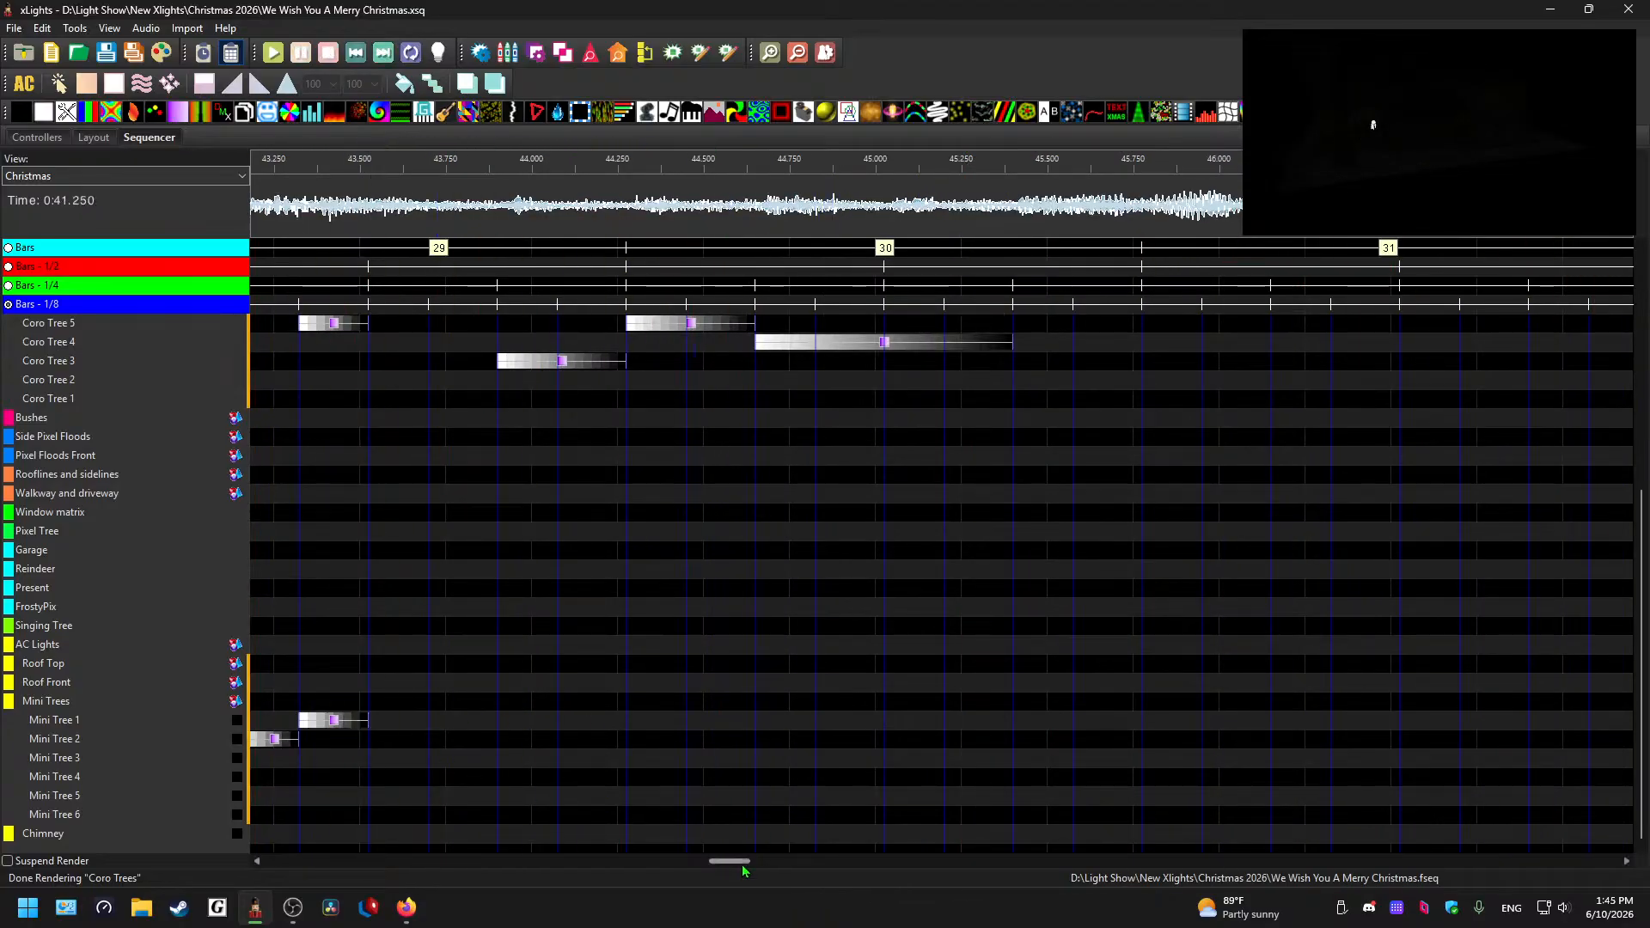
- Add a fading Color Wash effect on Mini Tree 1 at 0:43.525 and extend it to 0:43.900
scroll(438, 741, "left", 3)
scroll(542, 269, "right", 1)
left_click(492, 219)
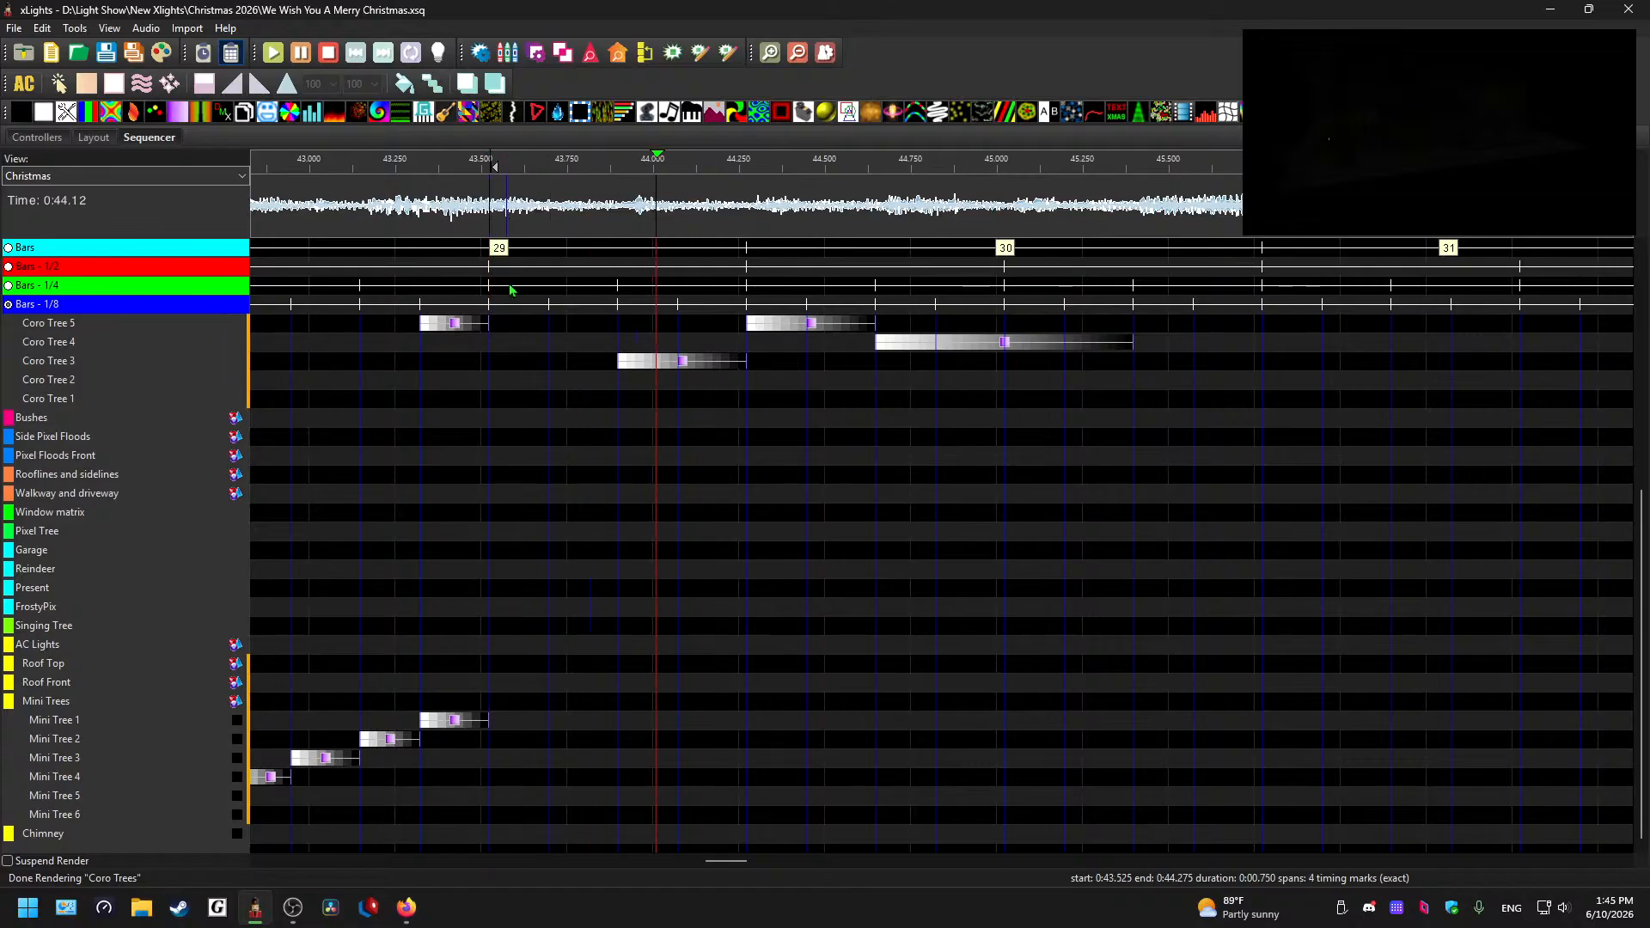
key("space")
left_click_drag(491, 720, 549, 720)
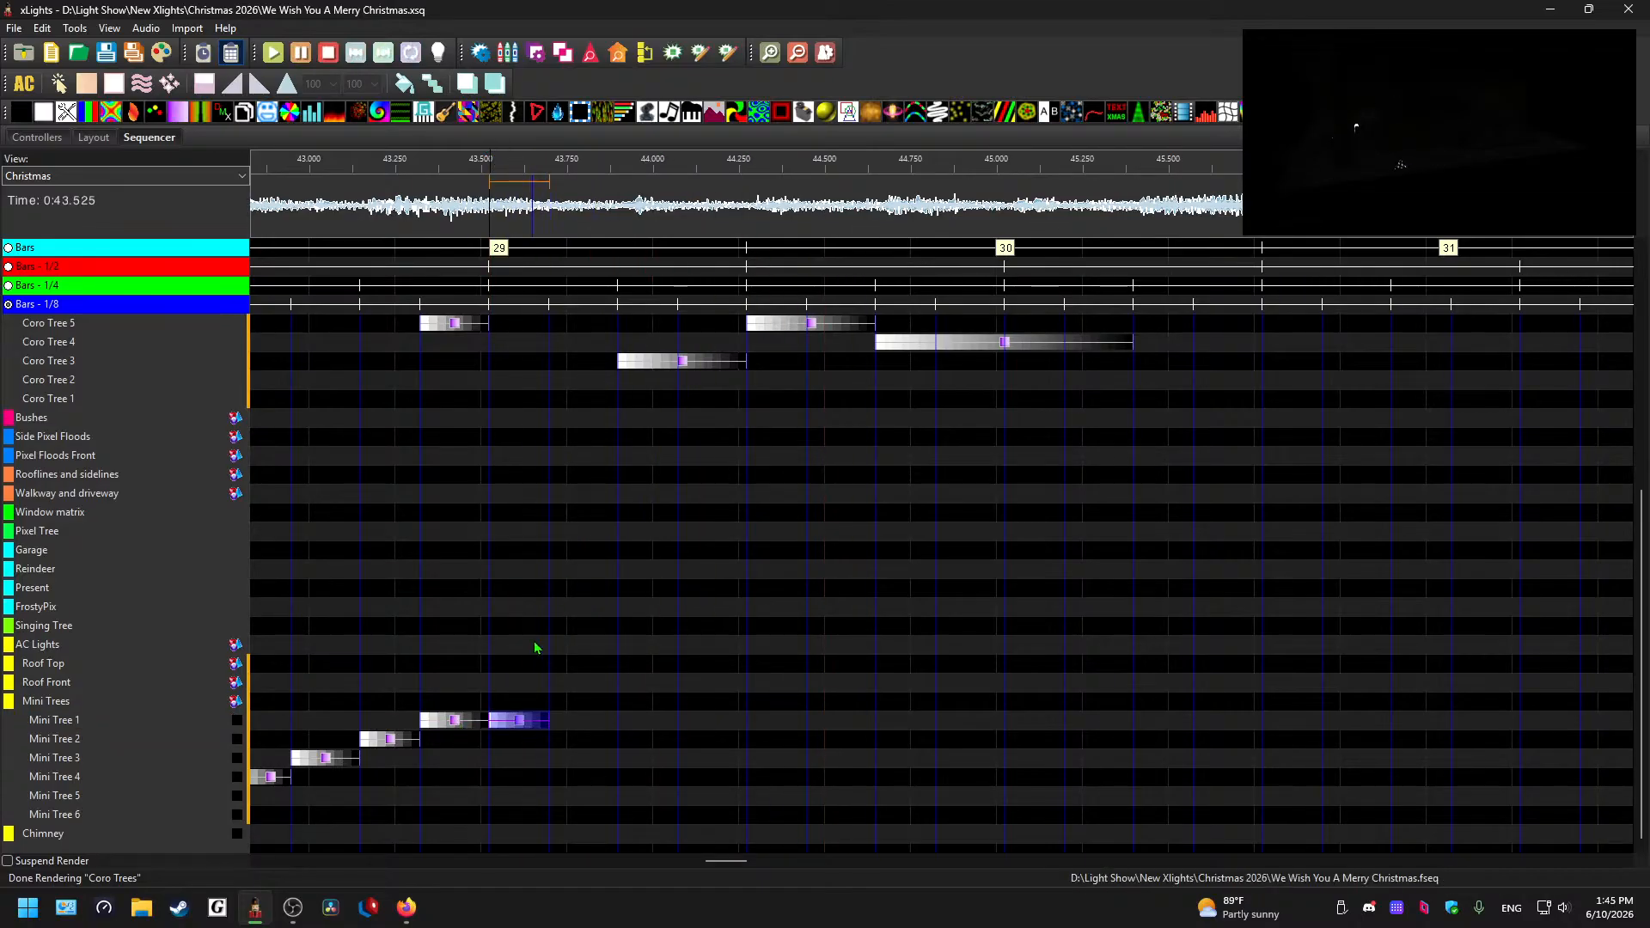
scroll(576, 559, "up", 3)
scroll(567, 619, "down", 2)
left_click_drag(551, 758, 618, 760)
- Paste the effect on Mini Tree 4 at 0:43.900, Mini Tree 2 at 0:44.275 and Mini Tree 3 from 0:44.650, stretching the last to 0:45.400
left_click(669, 817)
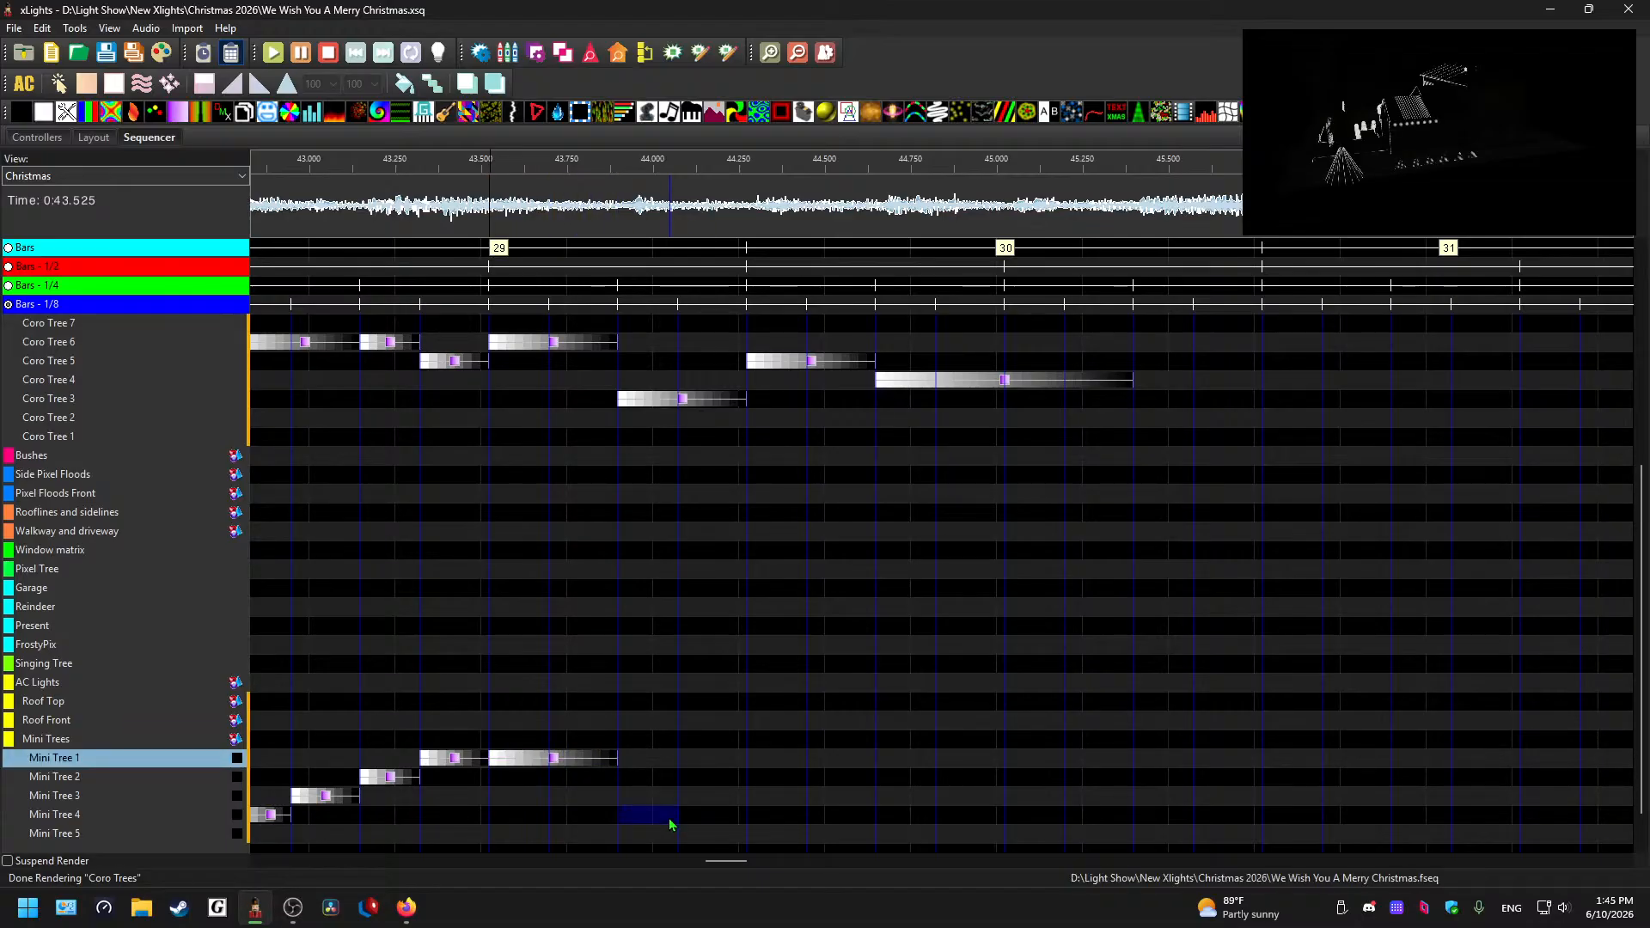
key("ctrl+v")
left_click(787, 779)
key("ctrl+v")
left_click(969, 796)
key("ctrl+v")
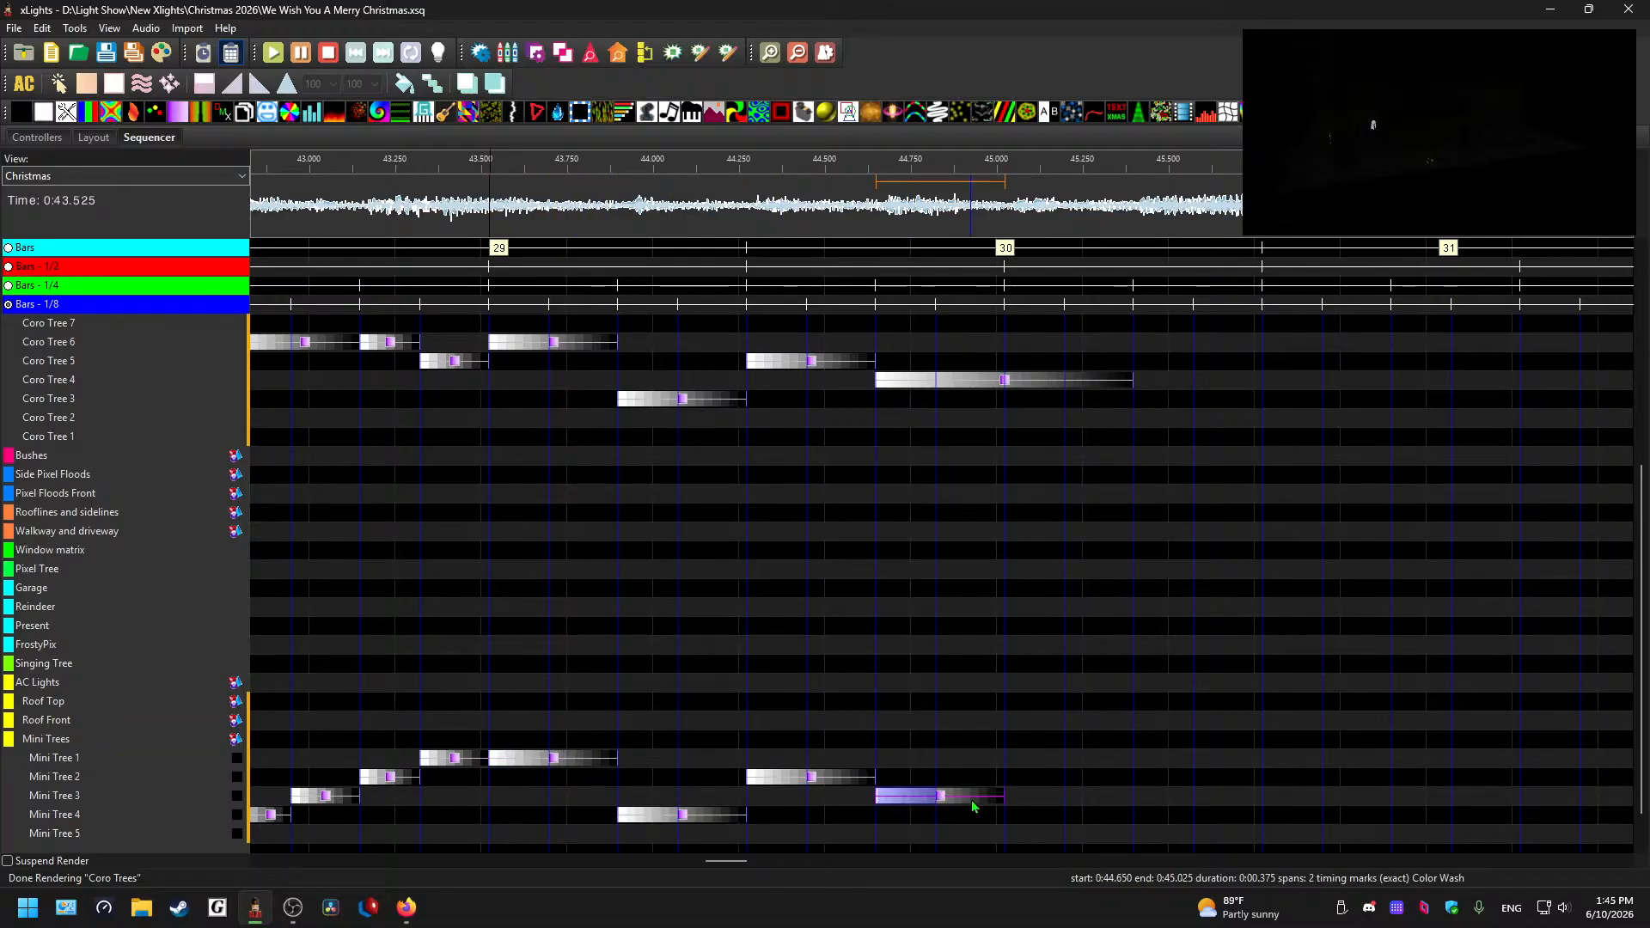
left_click_drag(1005, 796, 1132, 795)
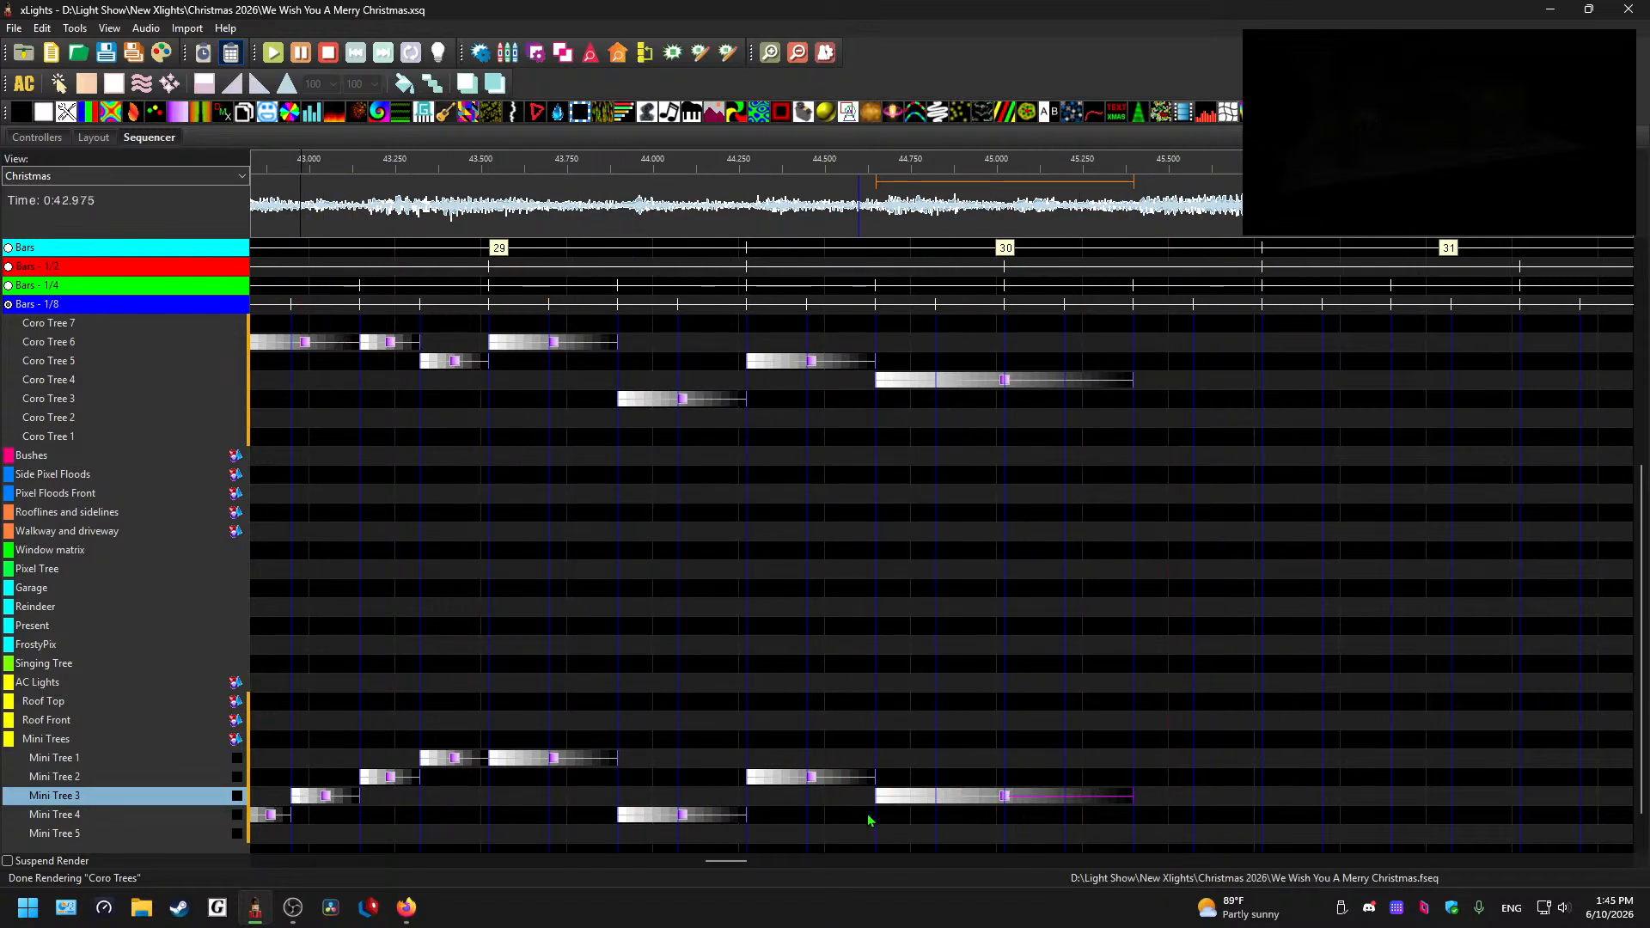
- Play back the new longer mini tree effects from 0:43.250, and again from bar 28
scroll(892, 770, "down", 1)
left_click(403, 215)
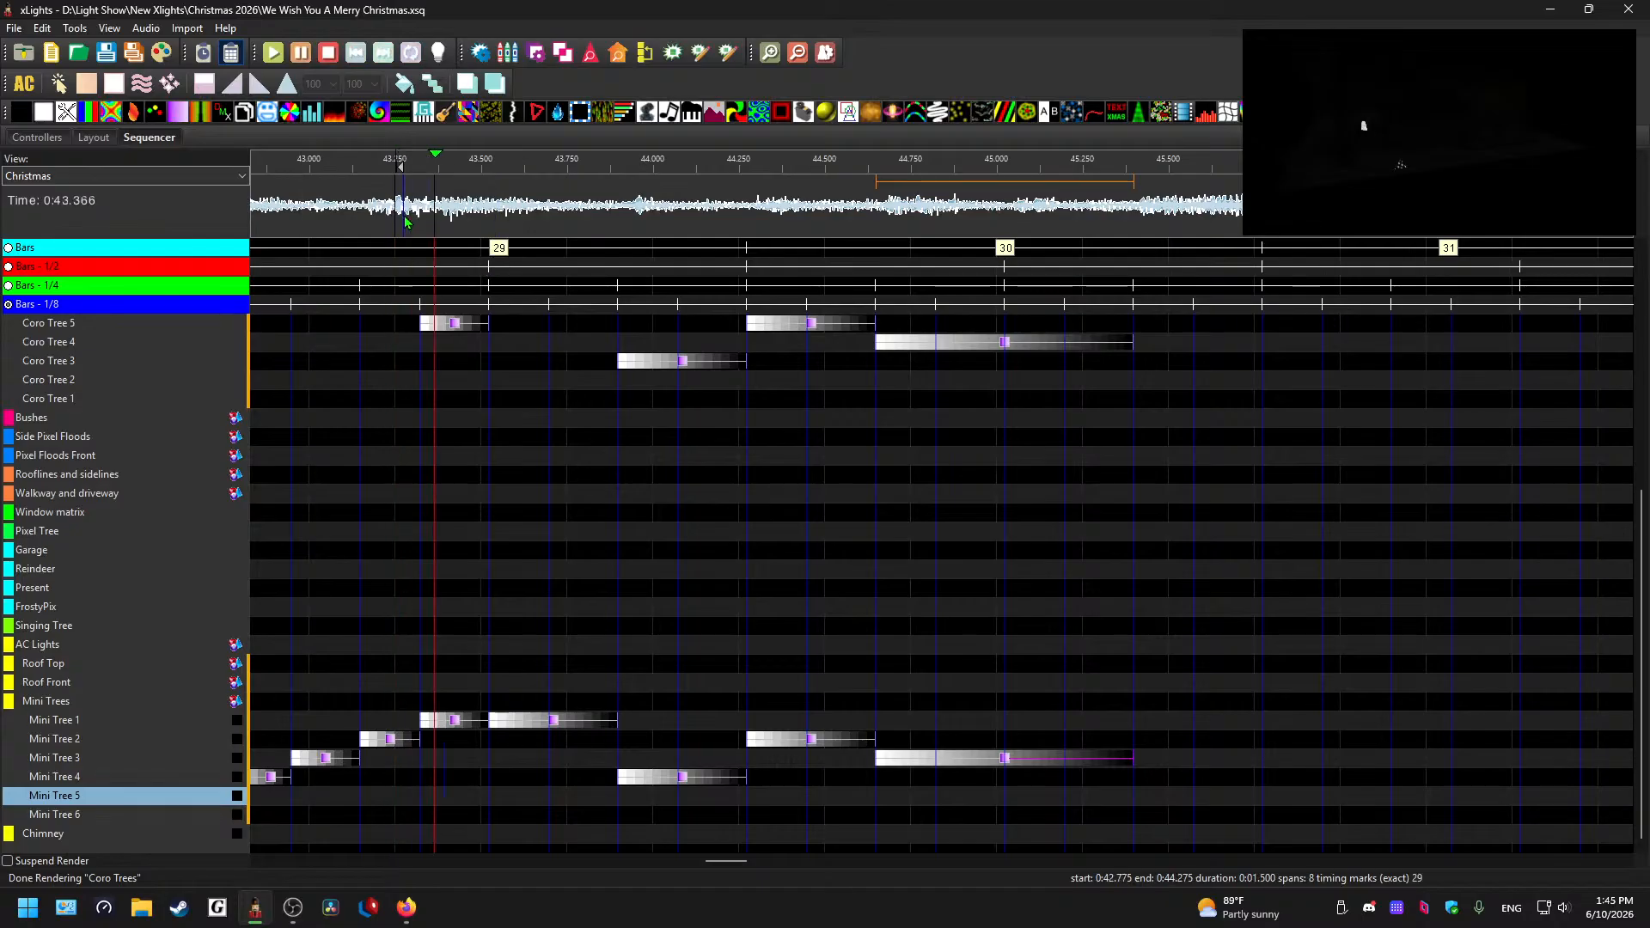
key("space")
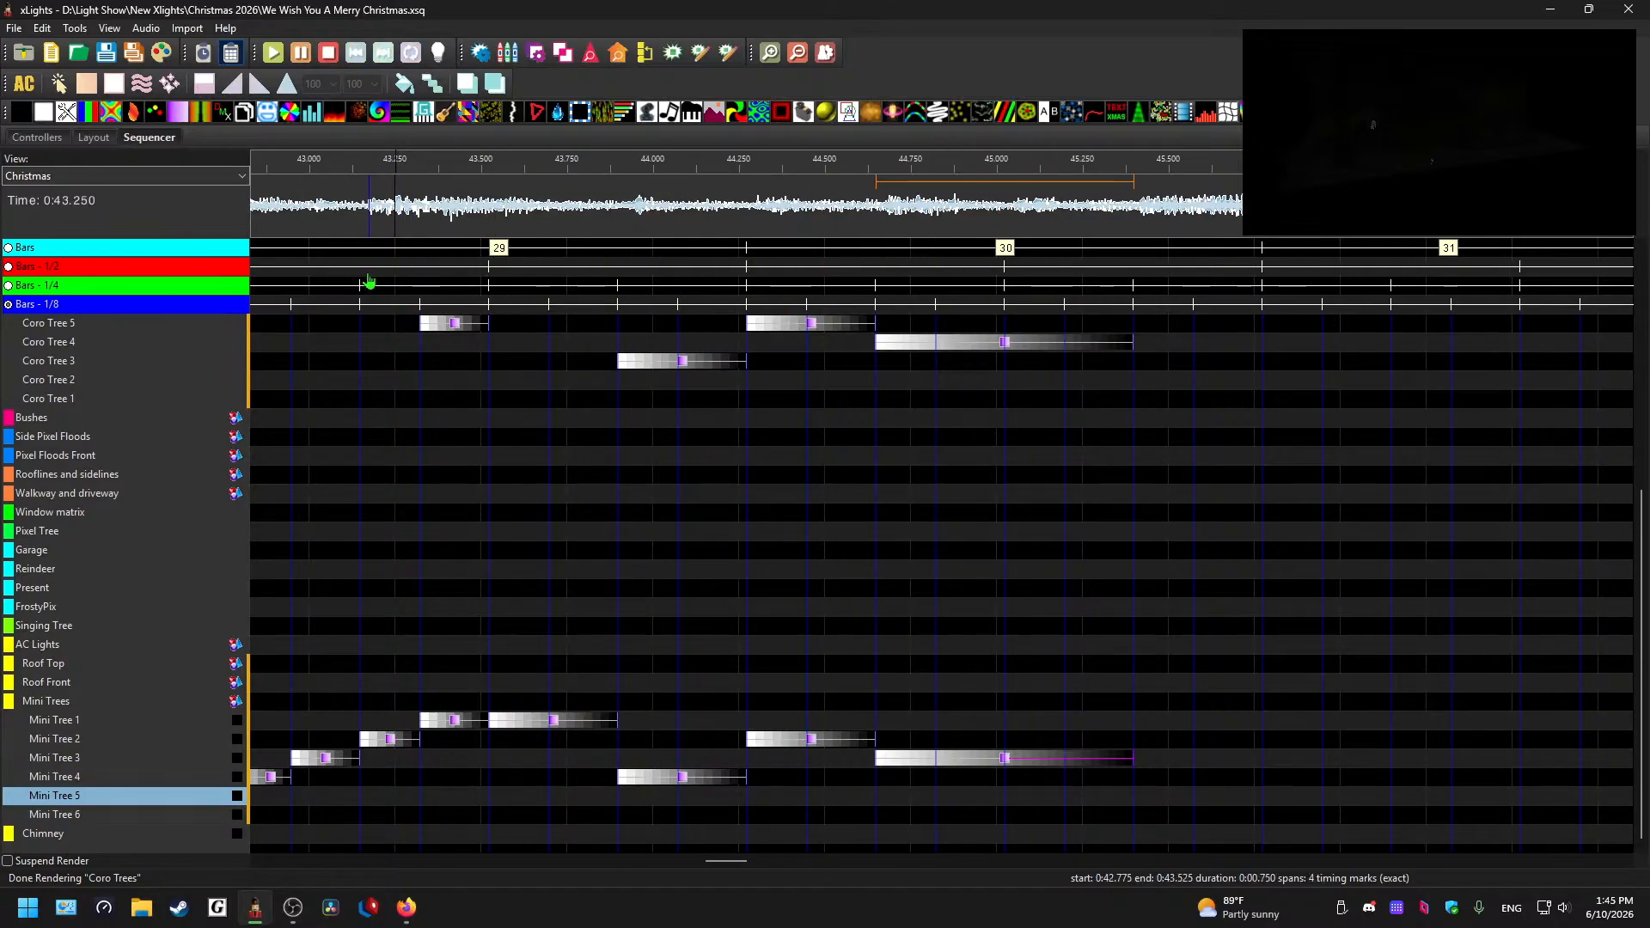
scroll(315, 219, "down", 1)
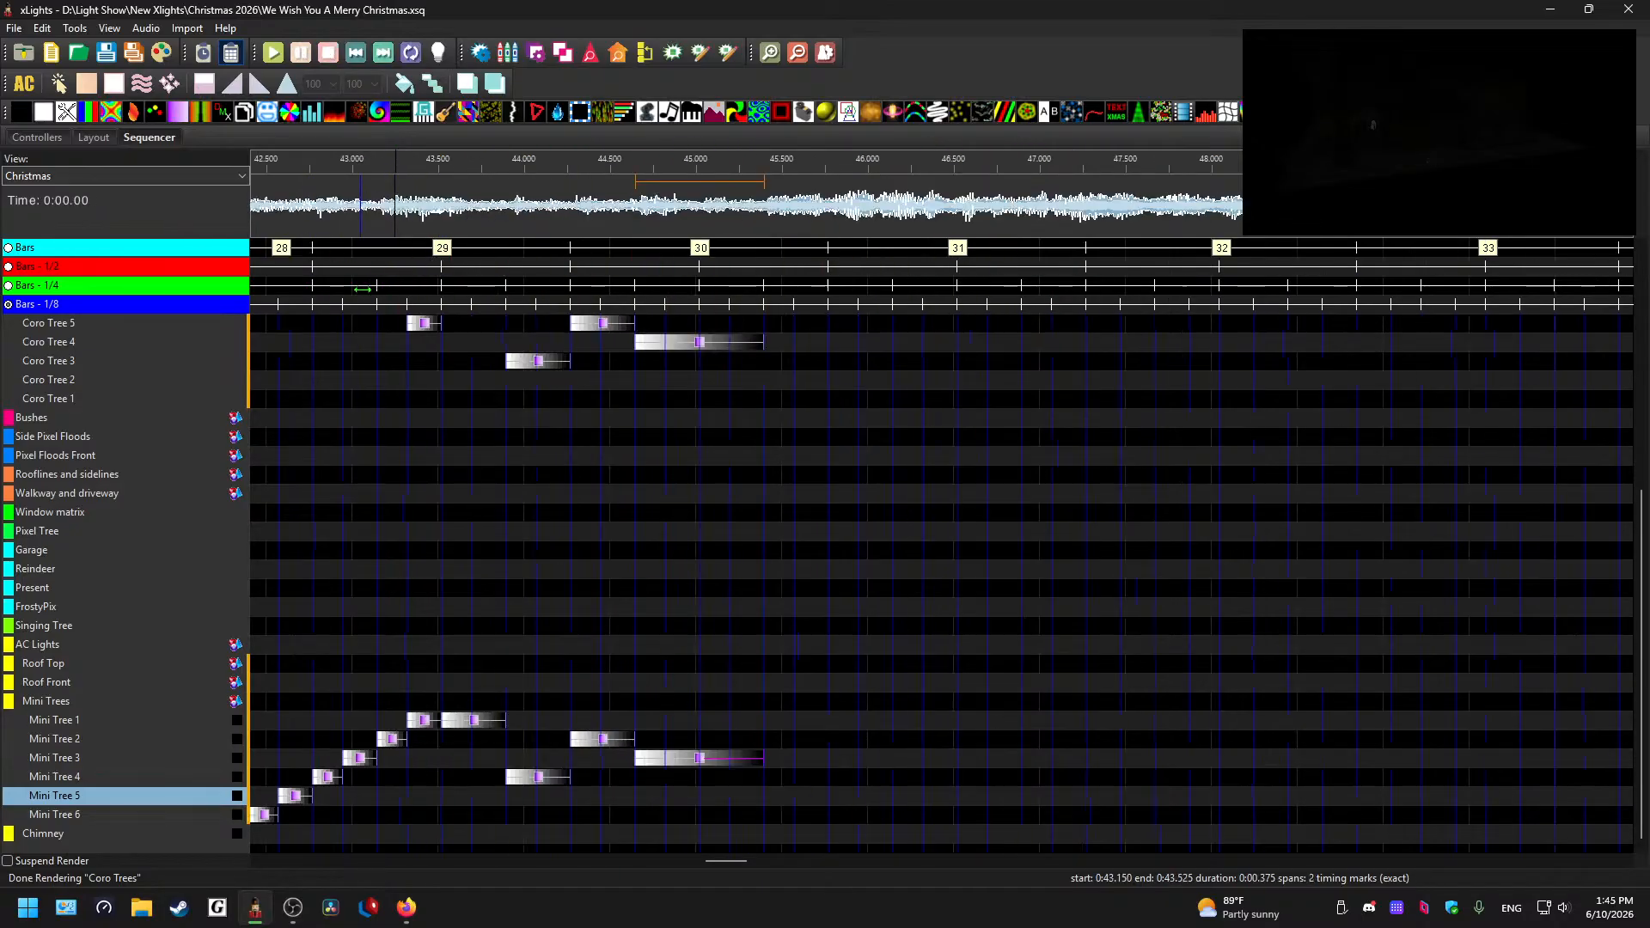
left_click(290, 183)
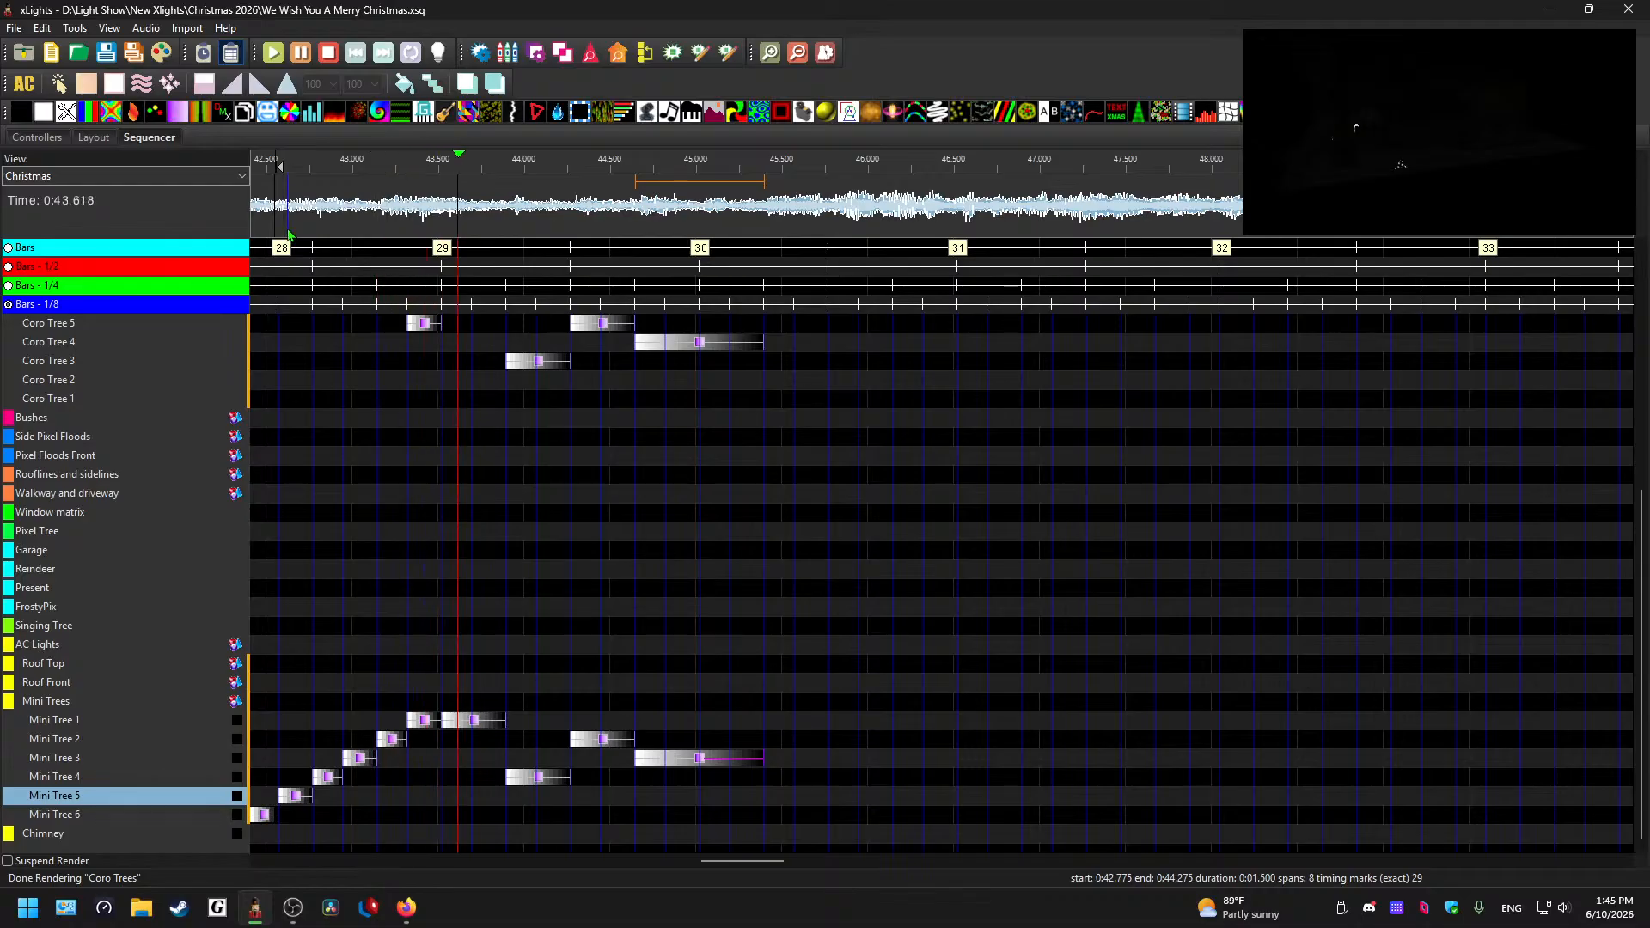
key("space")
- Shorten the Mini Tree 1 effect starting at 0:43.525 to one eighth-bar mark and paste the effect on Mini Tree 6 in the freed gap
scroll(574, 647, "up", 1)
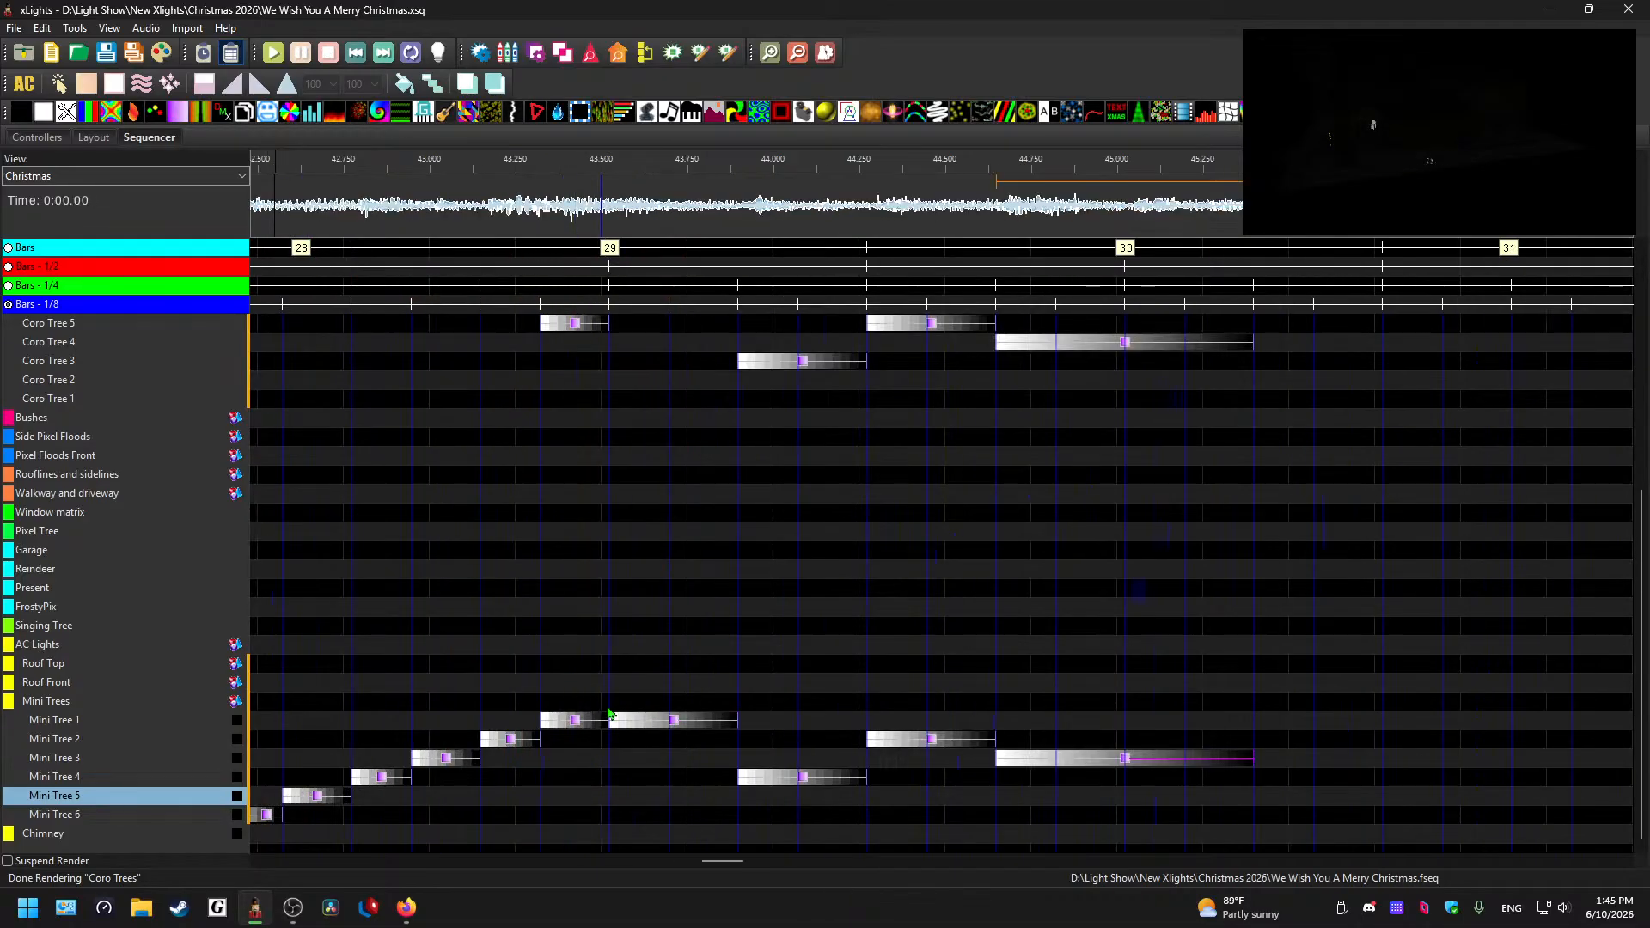
left_click(675, 726)
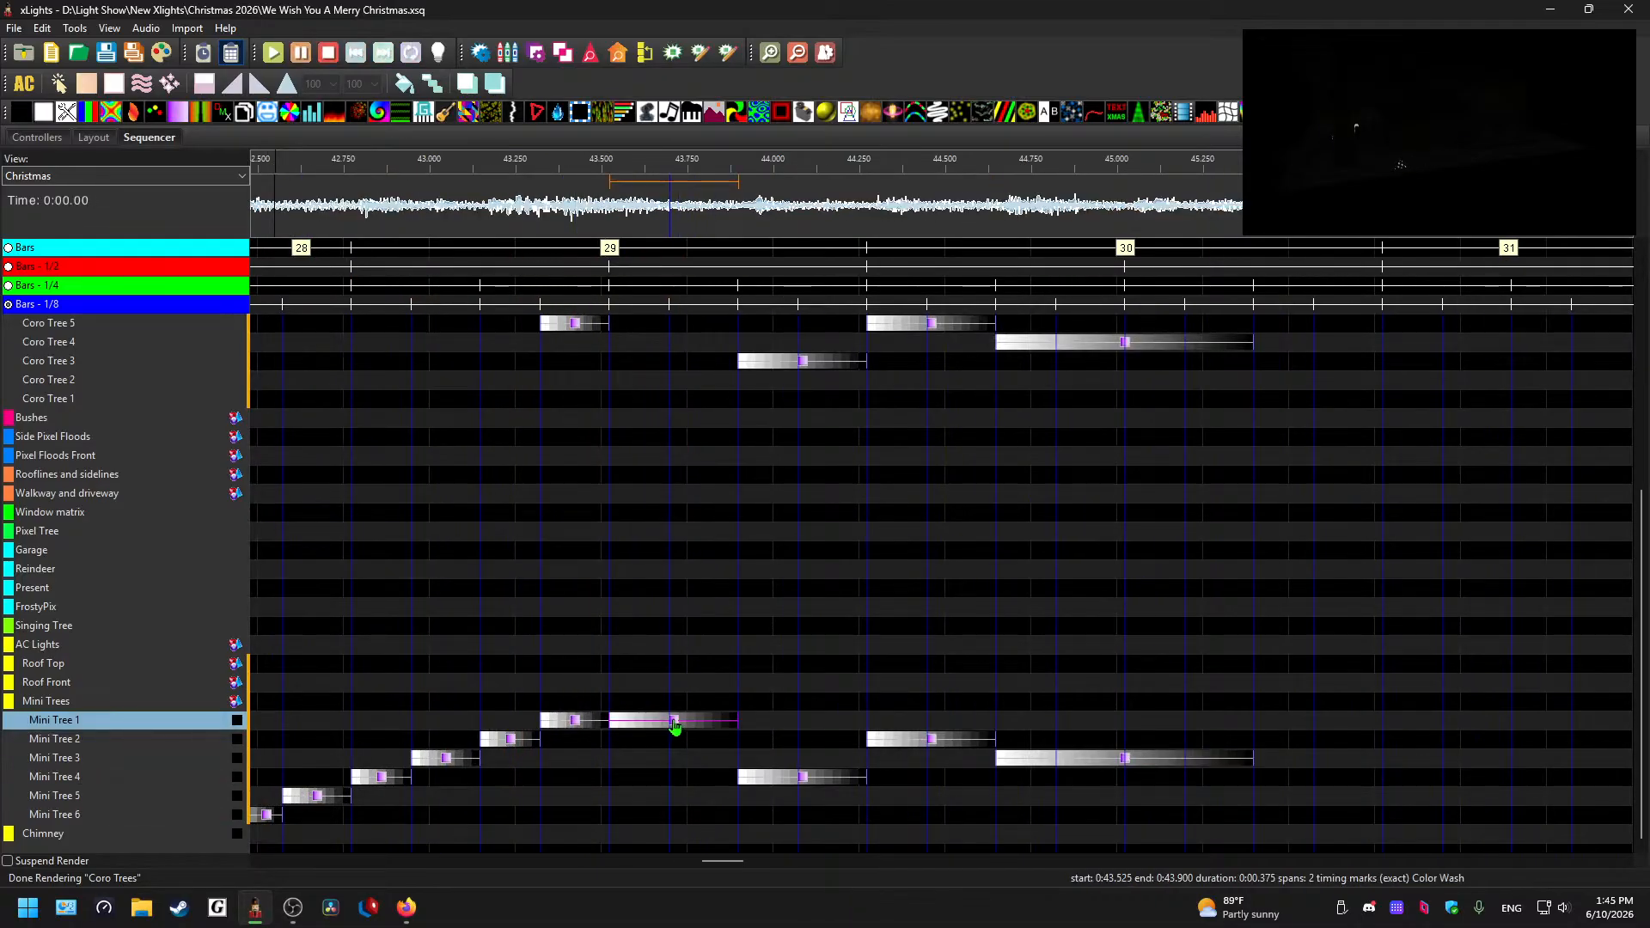
left_click_drag(736, 720, 662, 723)
left_click(698, 812)
key("ctrl+v")
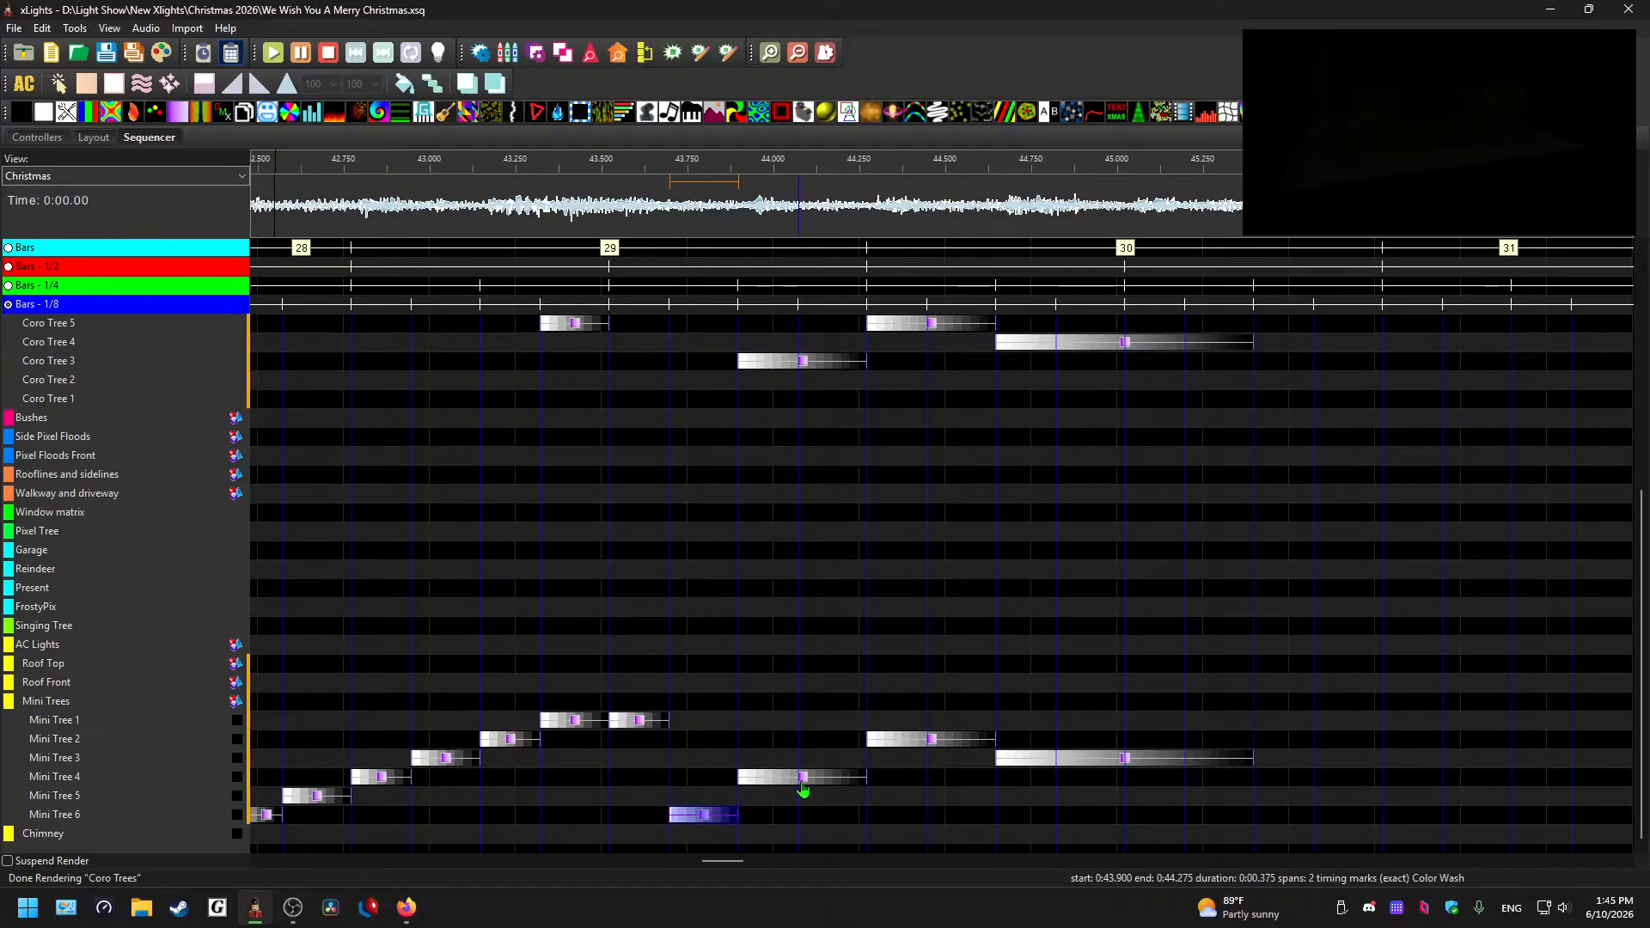
- Halve the long Mini Tree 4 and Mini Tree 2 effects, pasting the effect in the freed gaps on Mini Tree 5 and Mini Tree 6
left_click(808, 780)
left_click_drag(866, 778, 798, 777)
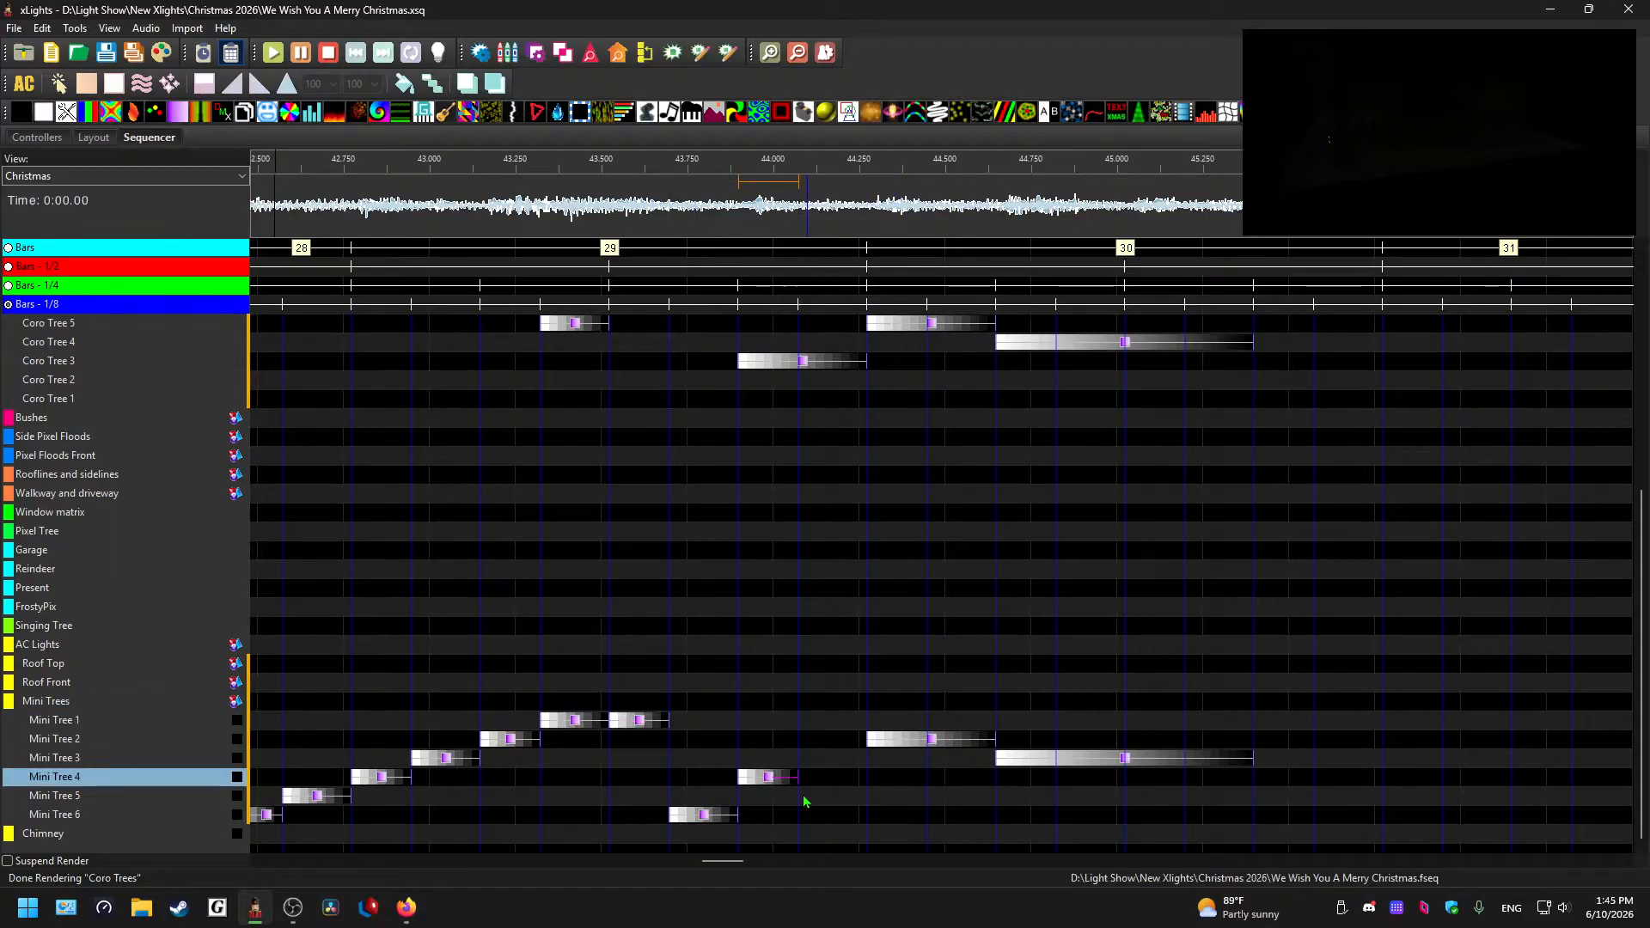
left_click(826, 797)
key("ctrl+v")
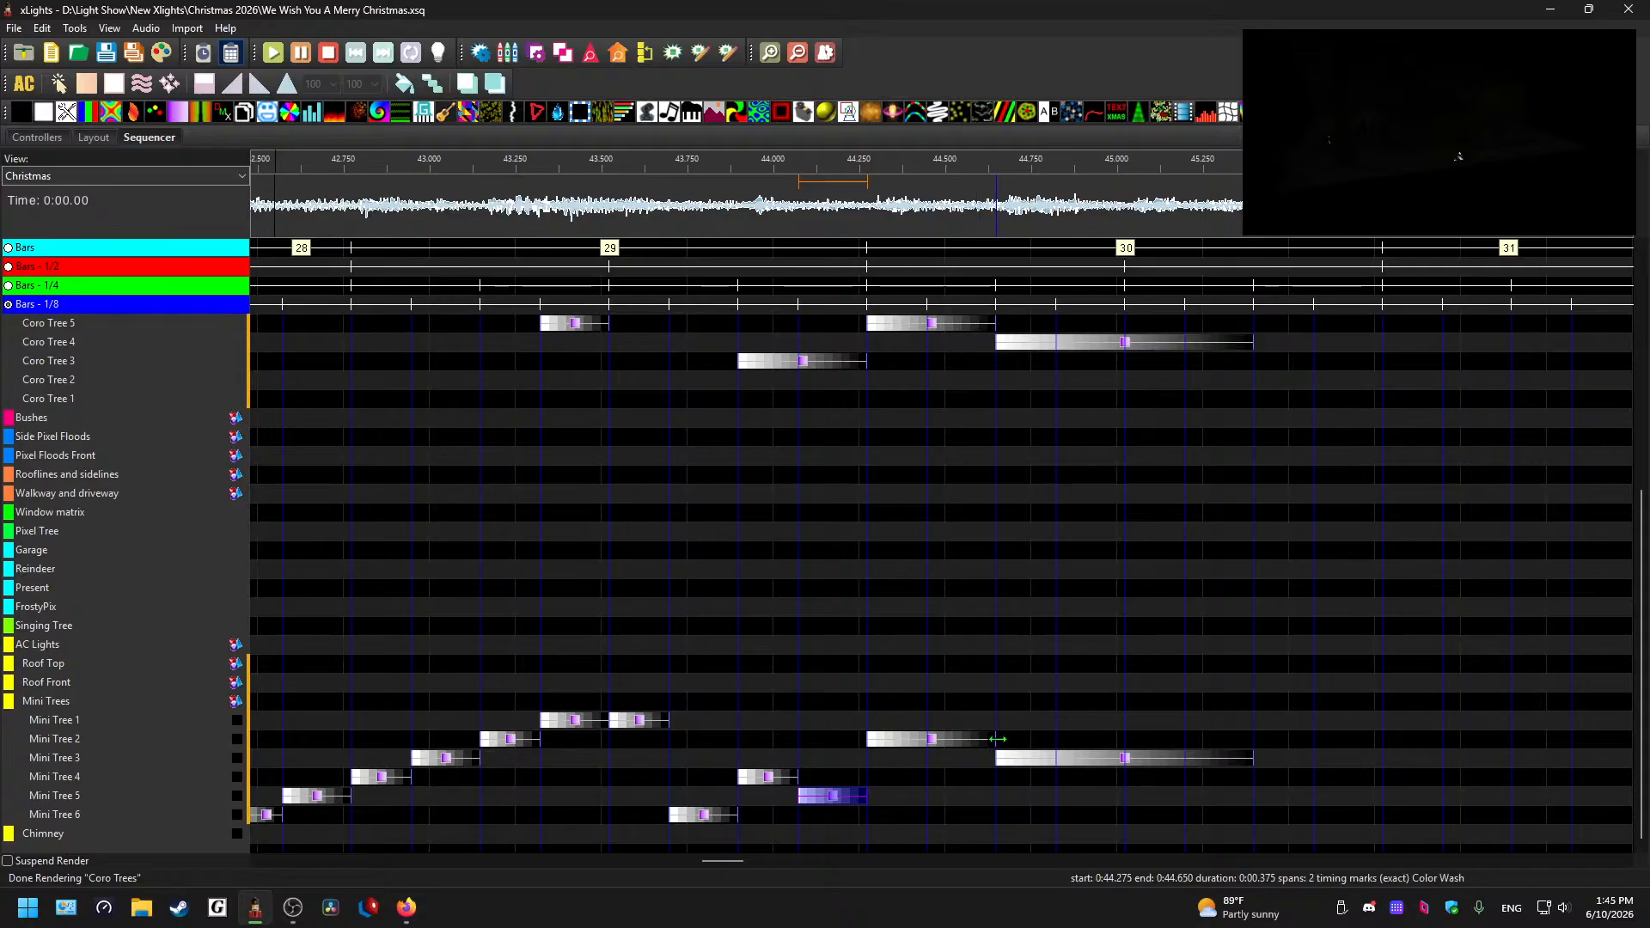
left_click_drag(994, 740, 928, 744)
left_click(960, 817)
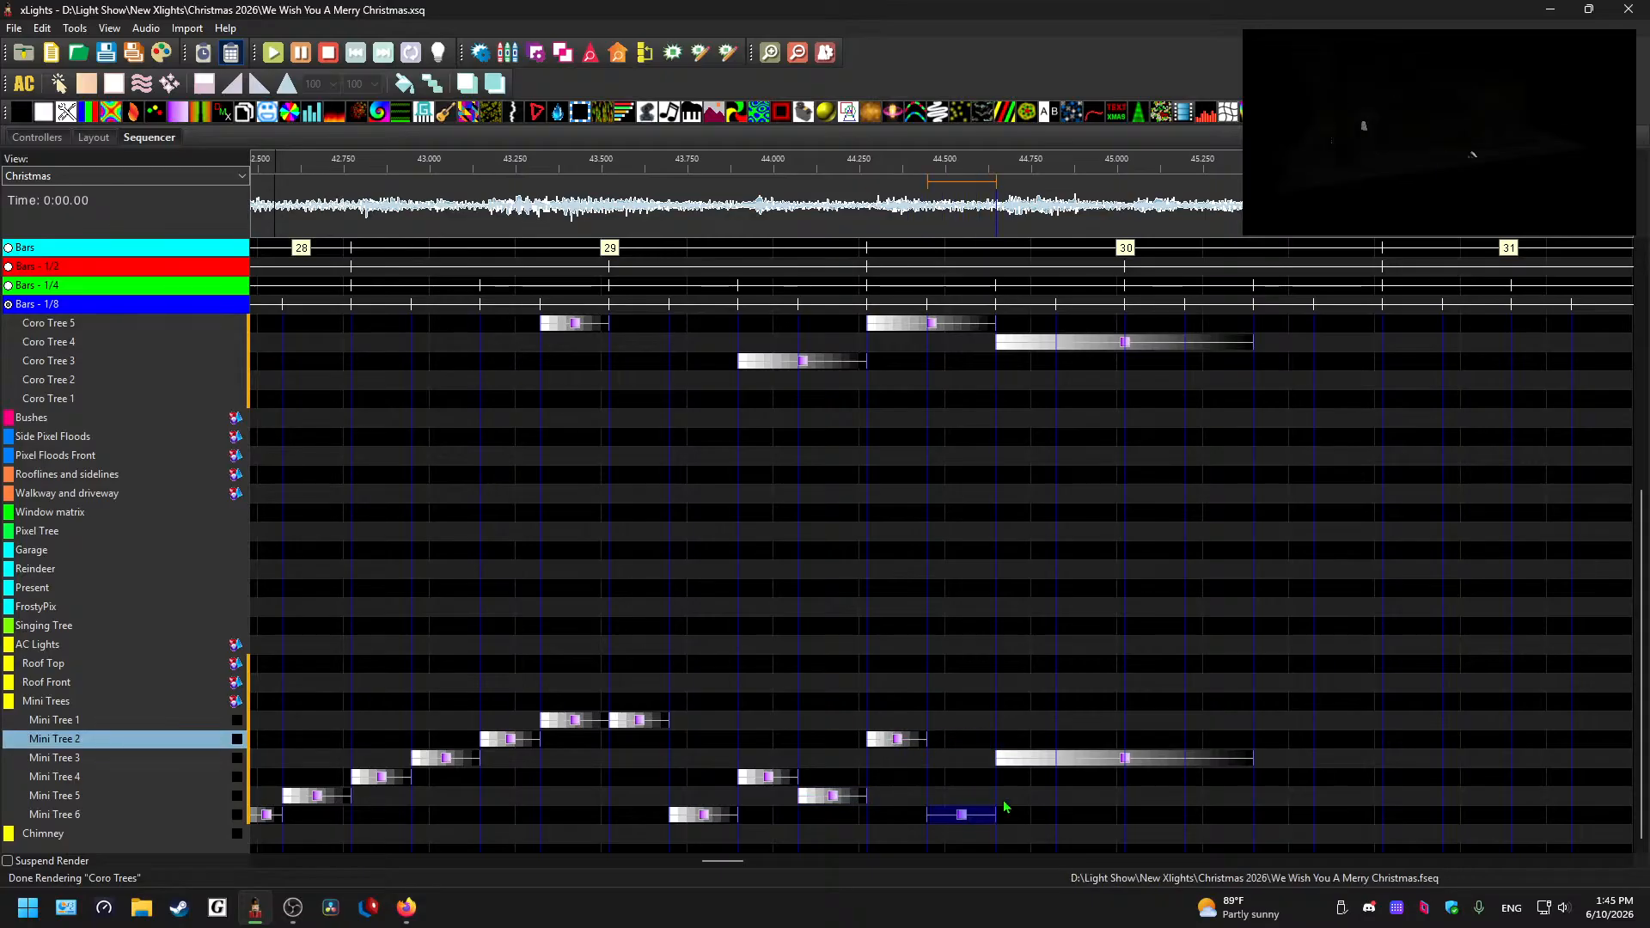
key("ctrl+v")
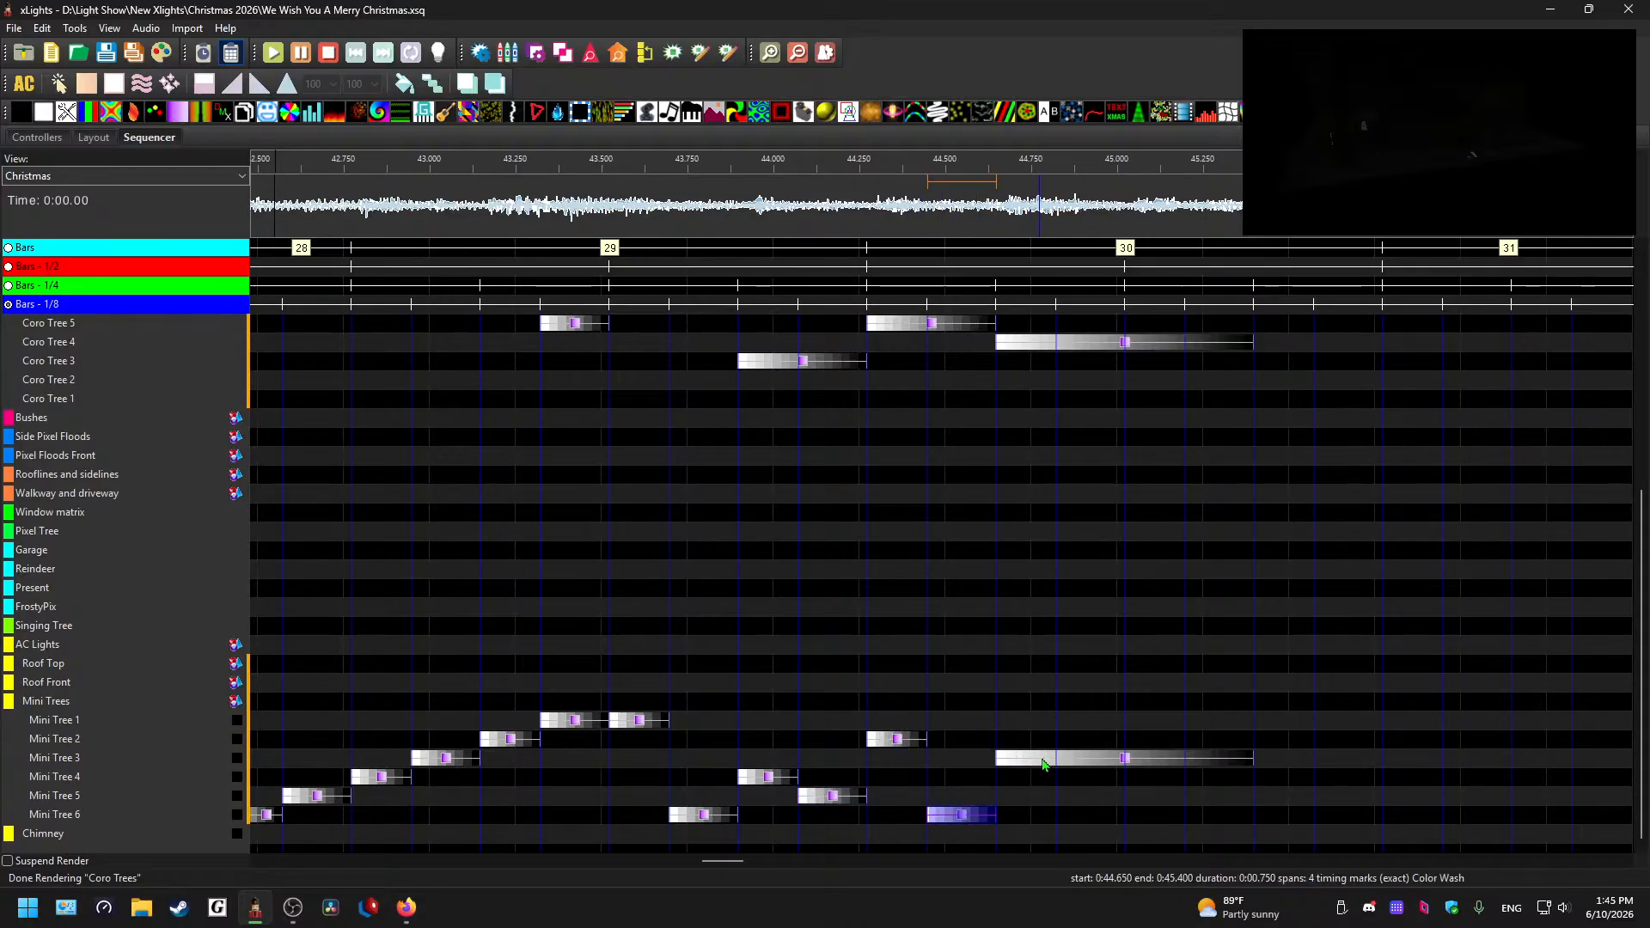
- Shorten the Mini Tree 3 effect starting at 0:44.650 to one eighth-bar mark and paste the effect on Mini Tree 5 right after it
left_click(1126, 760)
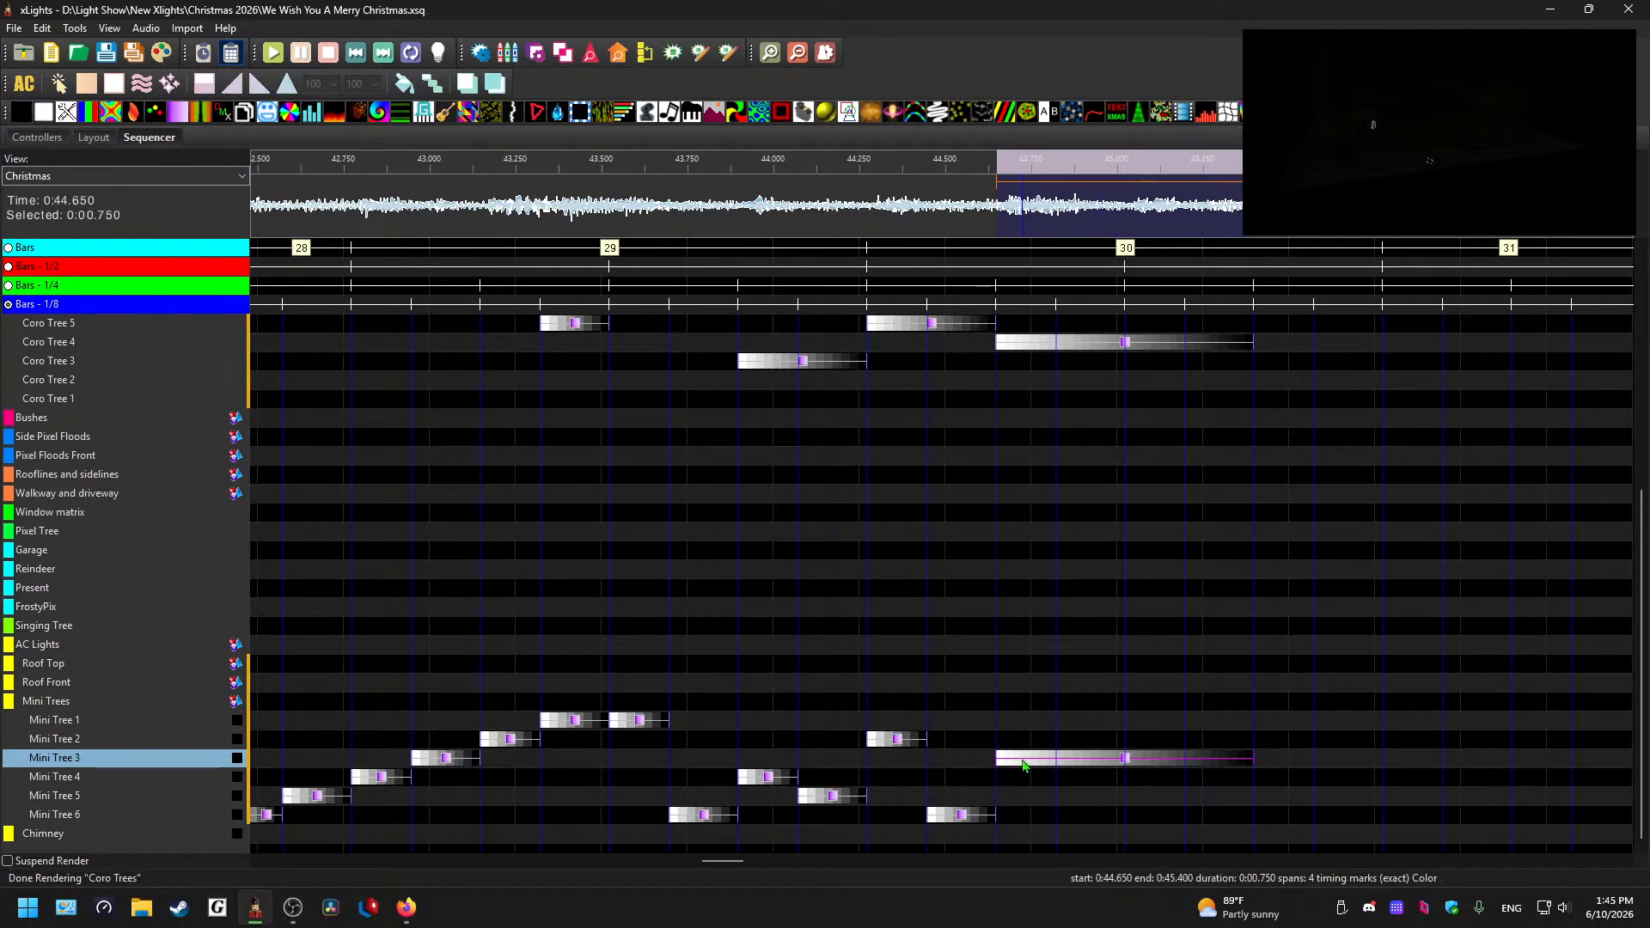
left_click_drag(1253, 760, 1057, 761)
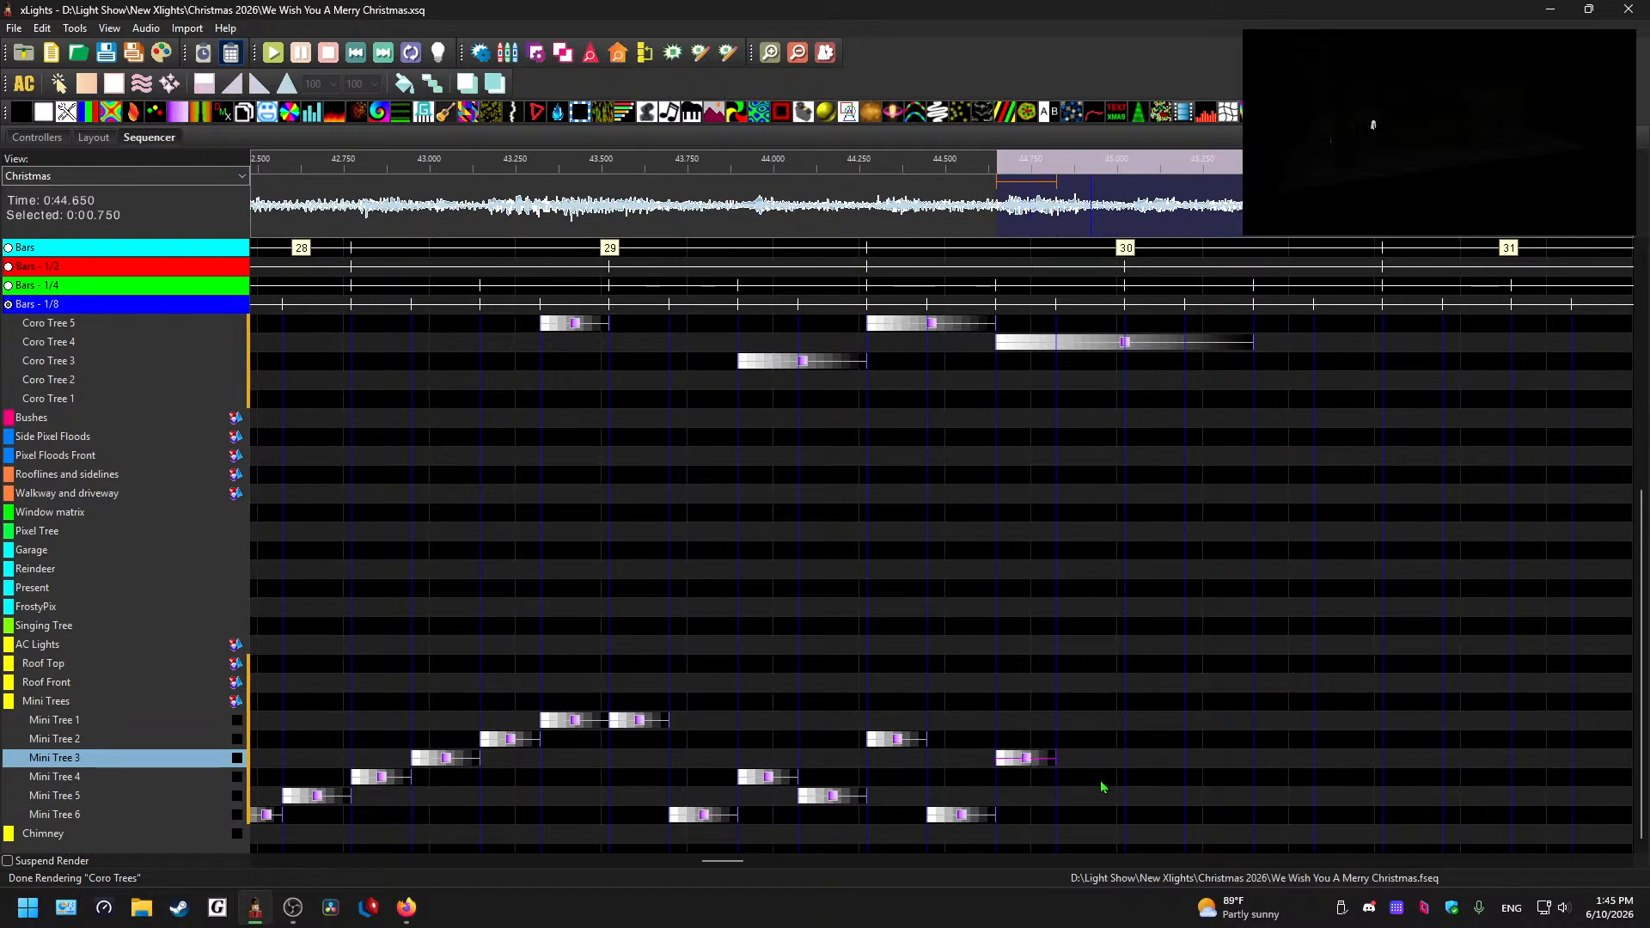
left_click(1089, 798)
key("ctrl+v")
- Paste the effect on Mini Tree 3 at bar 30 and on Mini Tree 6 right after it, and play back from 0:44.275
left_click(1154, 758)
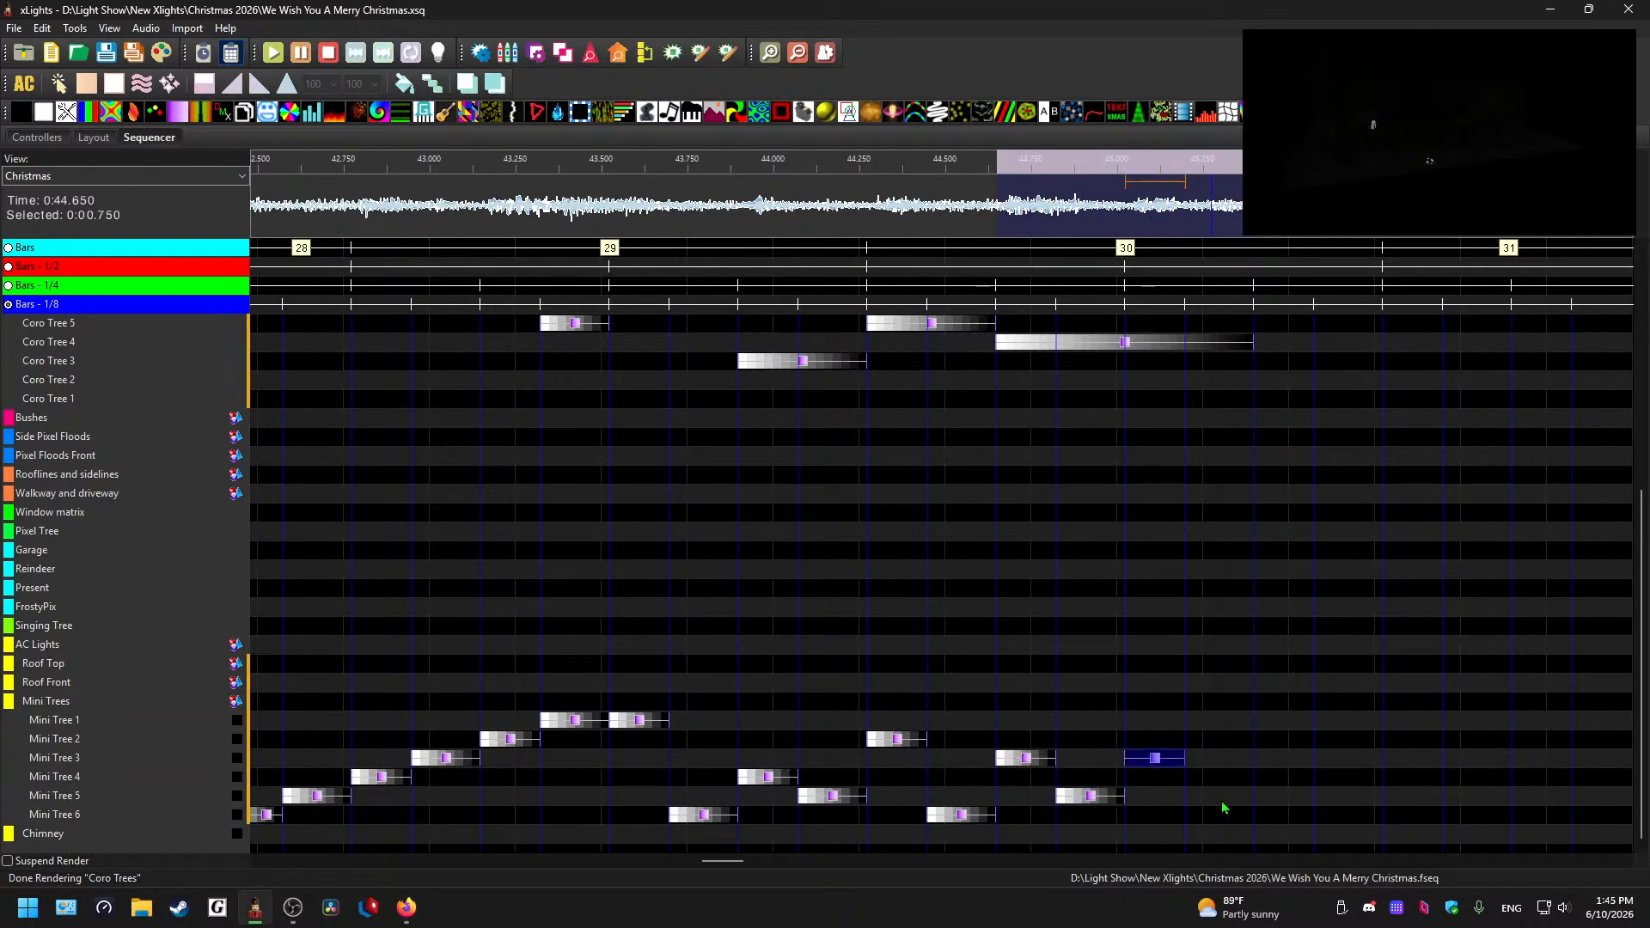
key("ctrl+v")
left_click(1227, 816)
key("ctrl+v")
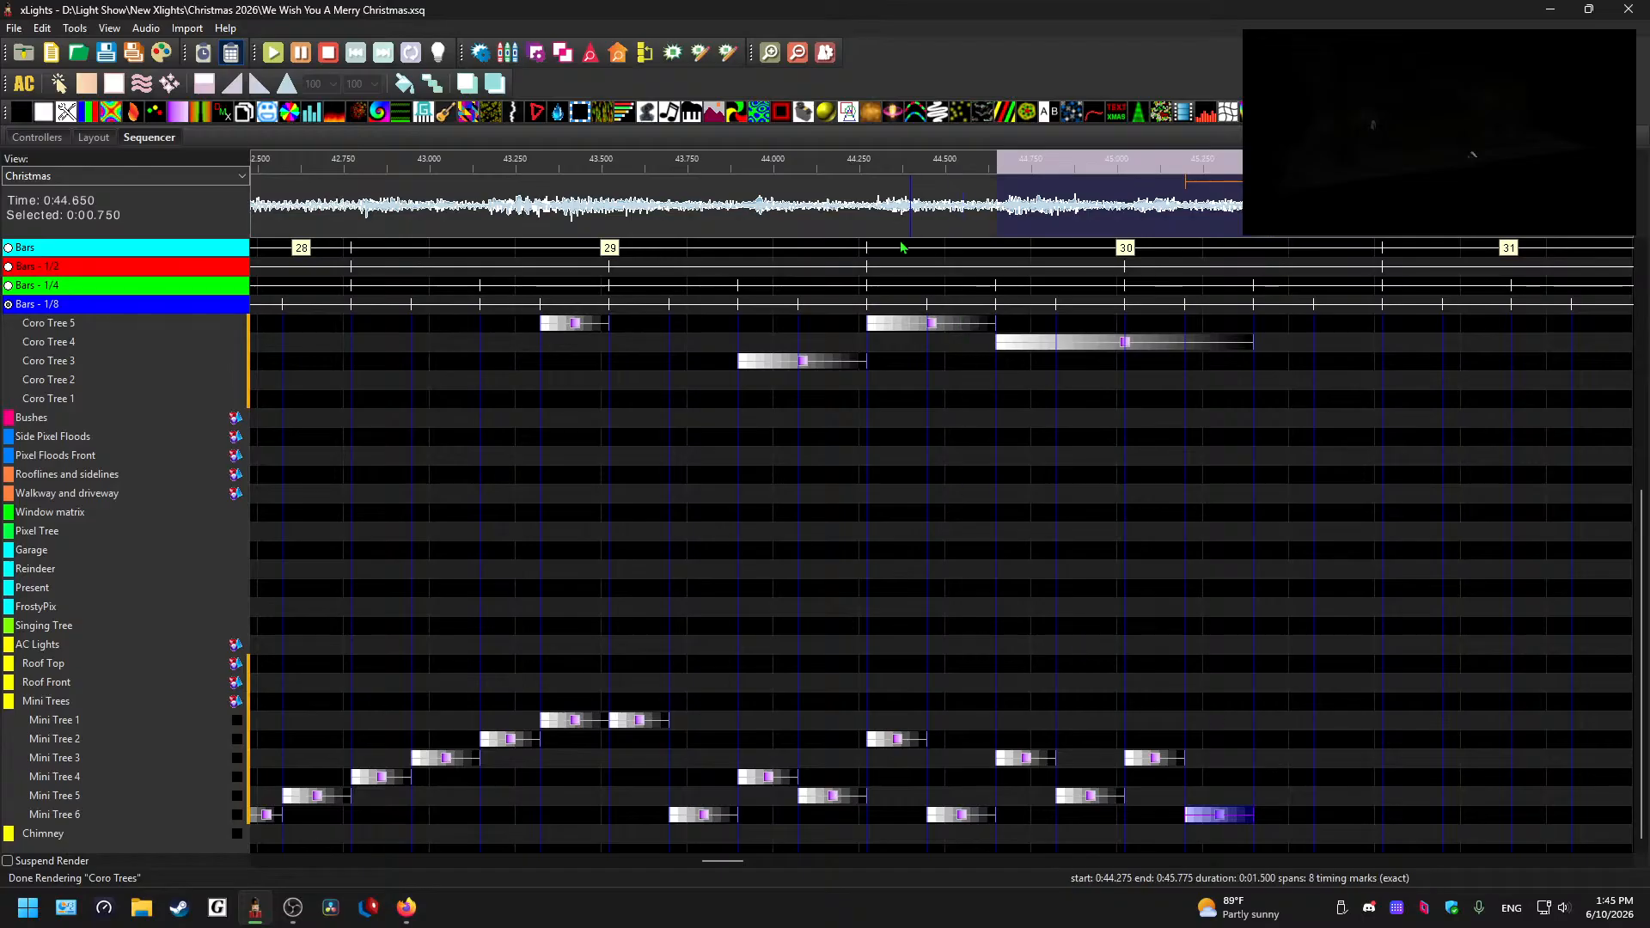
key("space")
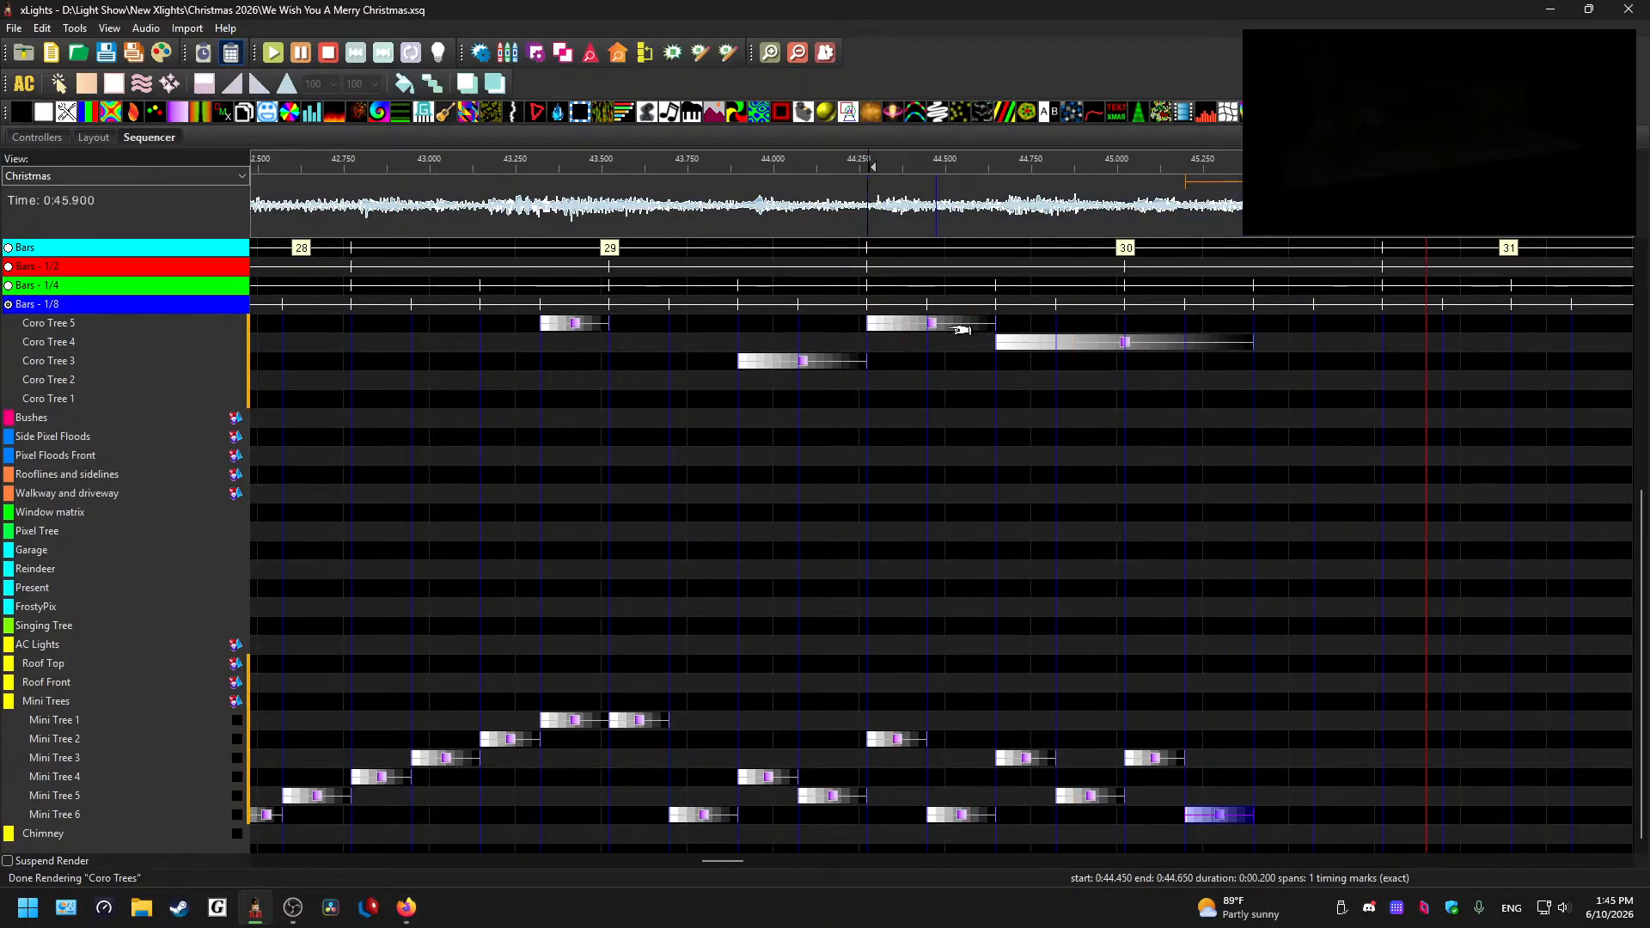
key("space")
- Copy the last Mini Tree 3 effect and paste it on Mini Tree 3 at 0:45.400 and Mini Tree 5 at 0:45.575
left_click(1274, 765)
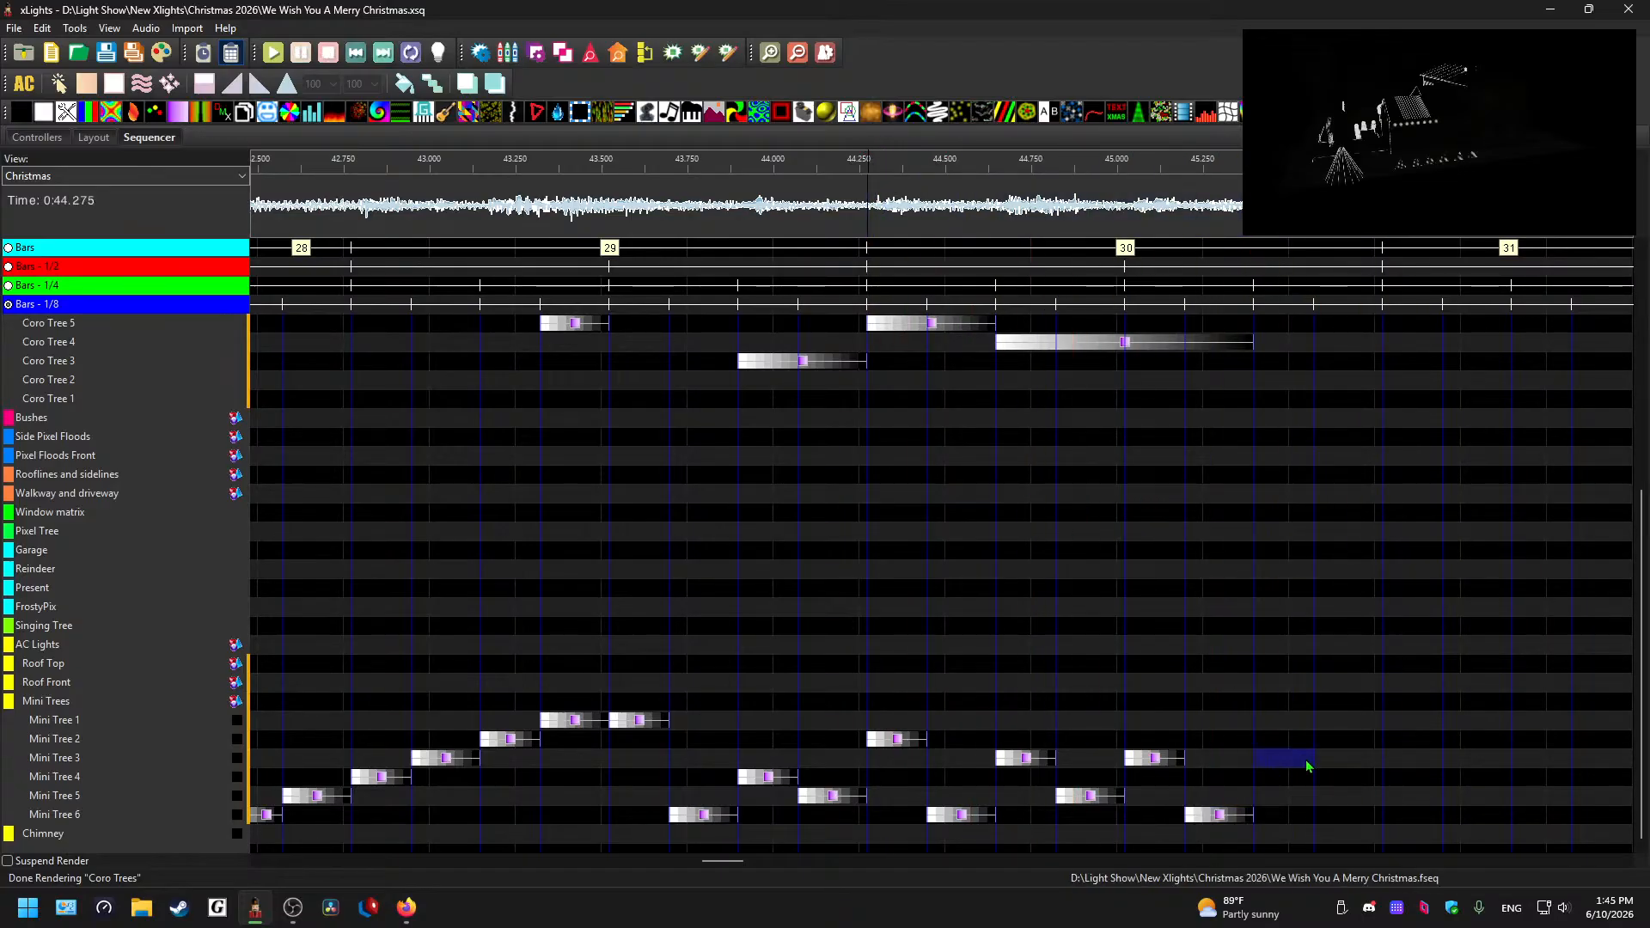
left_click(1162, 764)
key("ctrl+c")
left_click(1286, 764)
key("ctrl+v")
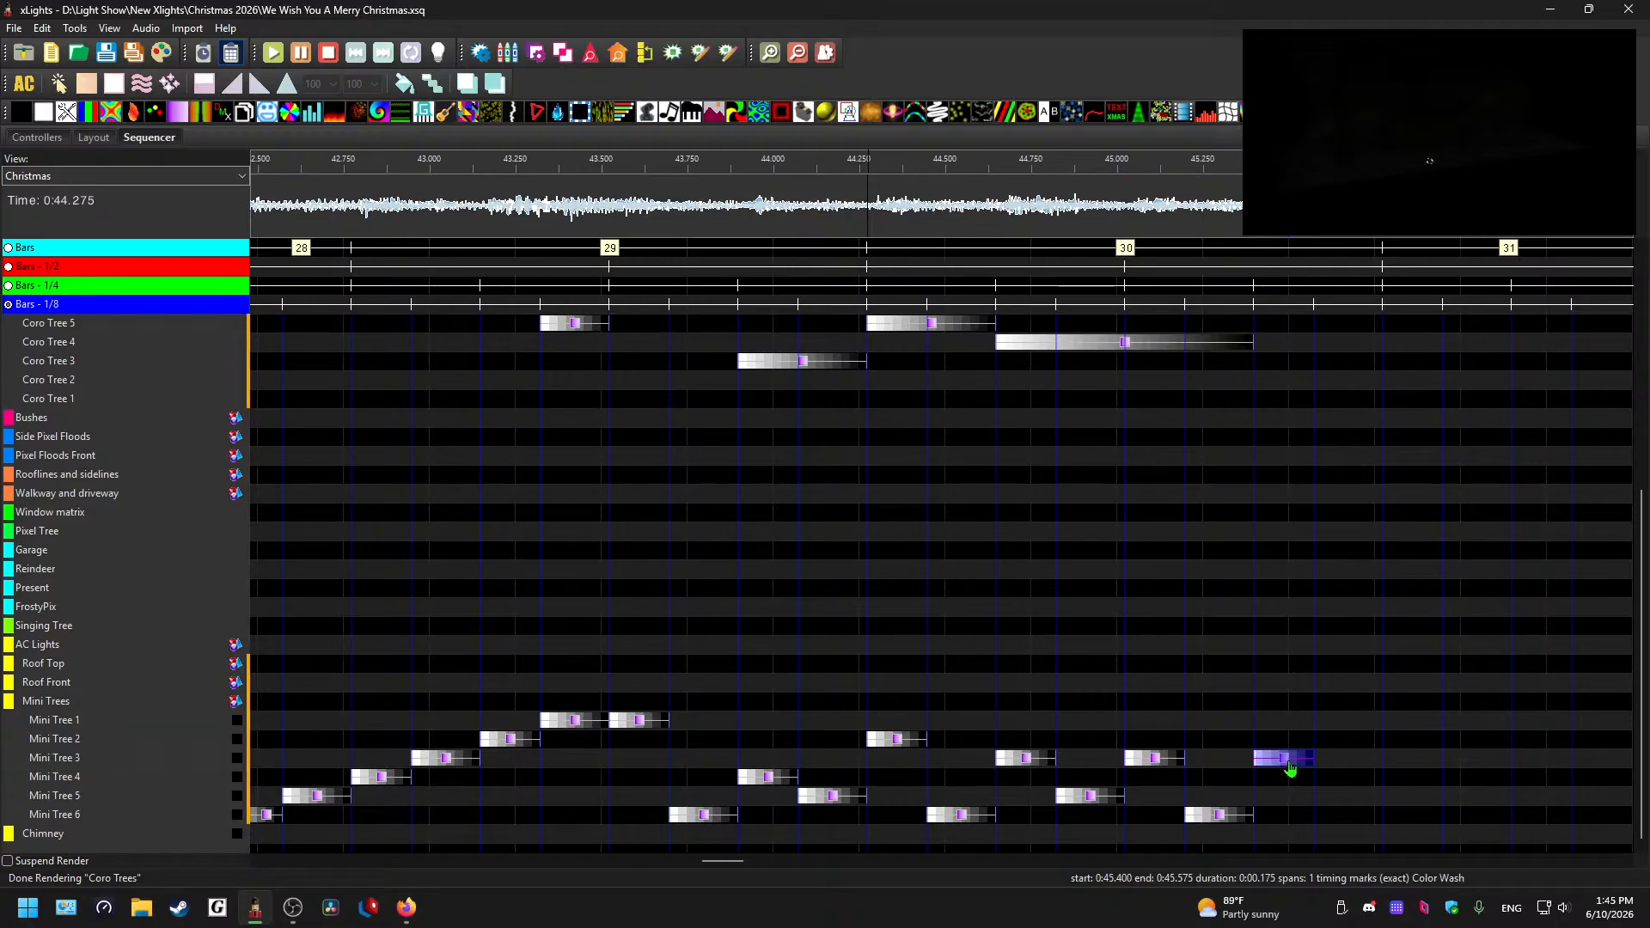
left_click(1329, 794)
key("ctrl+v")
- Play back the mini tree ending from 0:43.450, and the whole mini tree pattern from just before bar 25
left_click(592, 225)
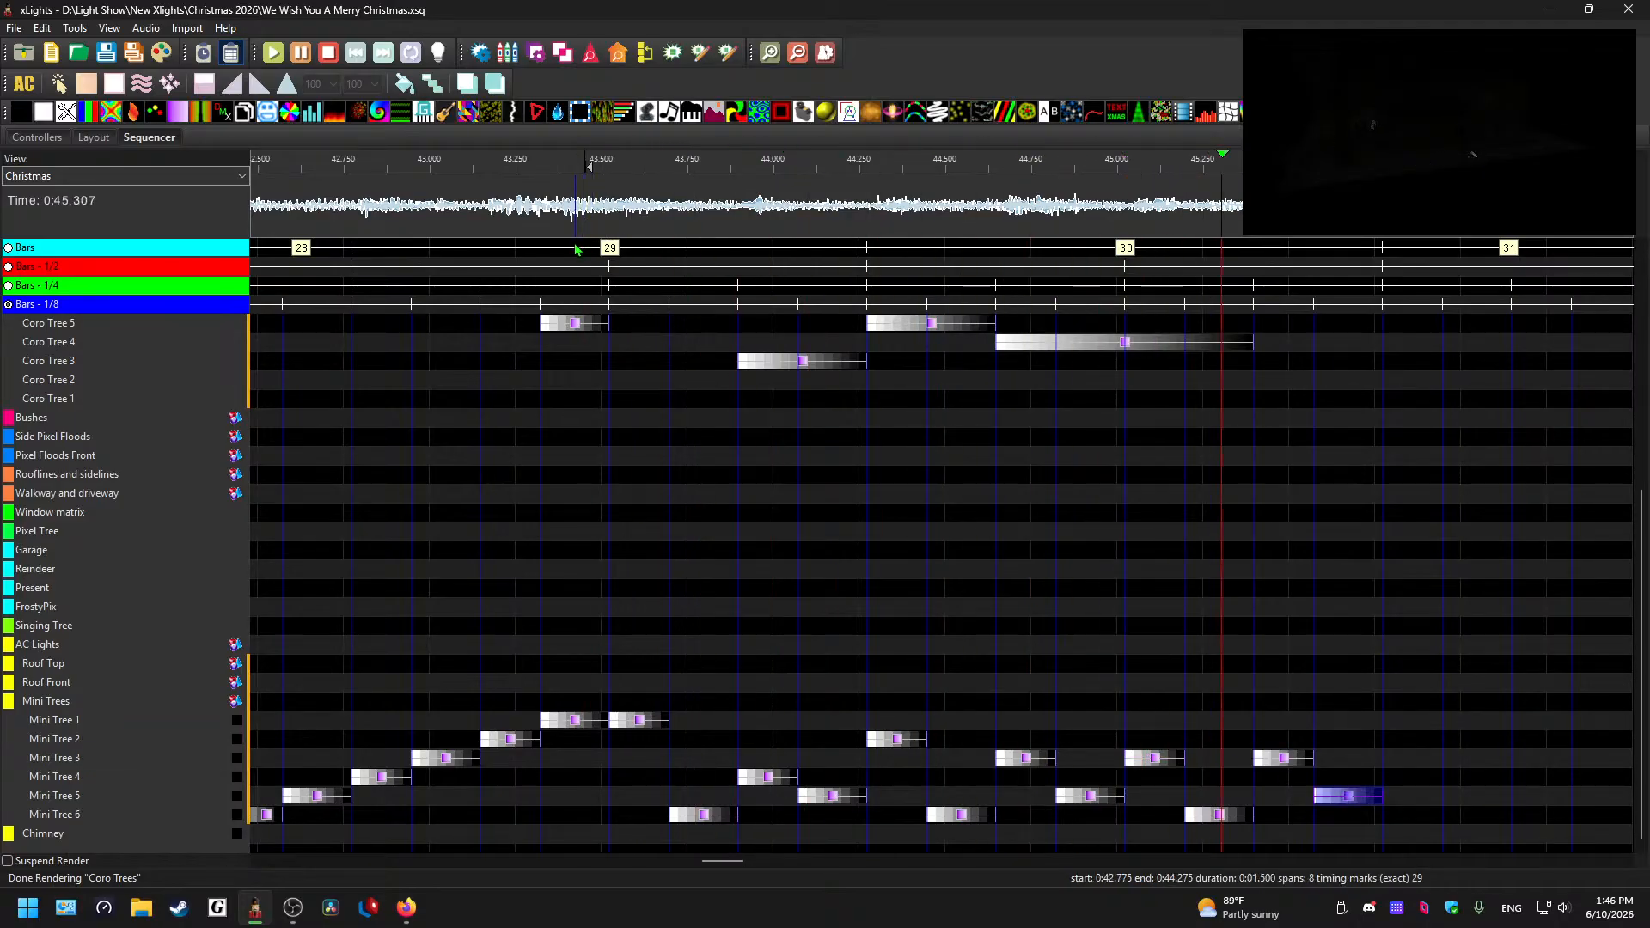
key("space")
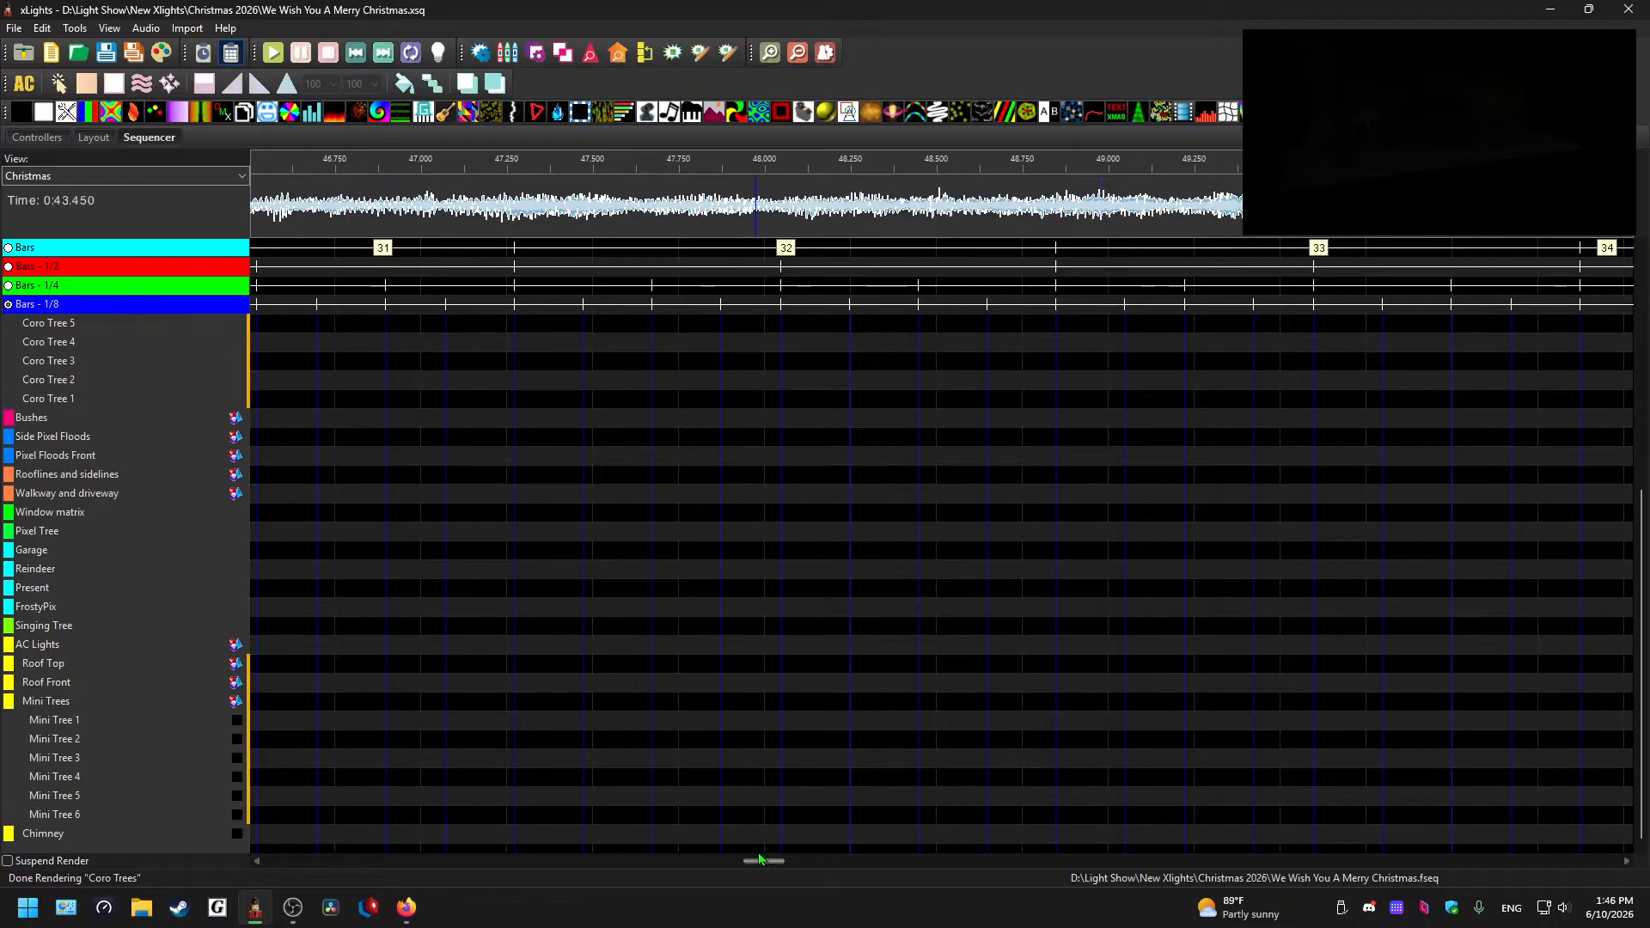
left_click_drag(763, 861, 673, 861)
scroll(693, 749, "down", 3)
left_click(512, 214)
key("space")
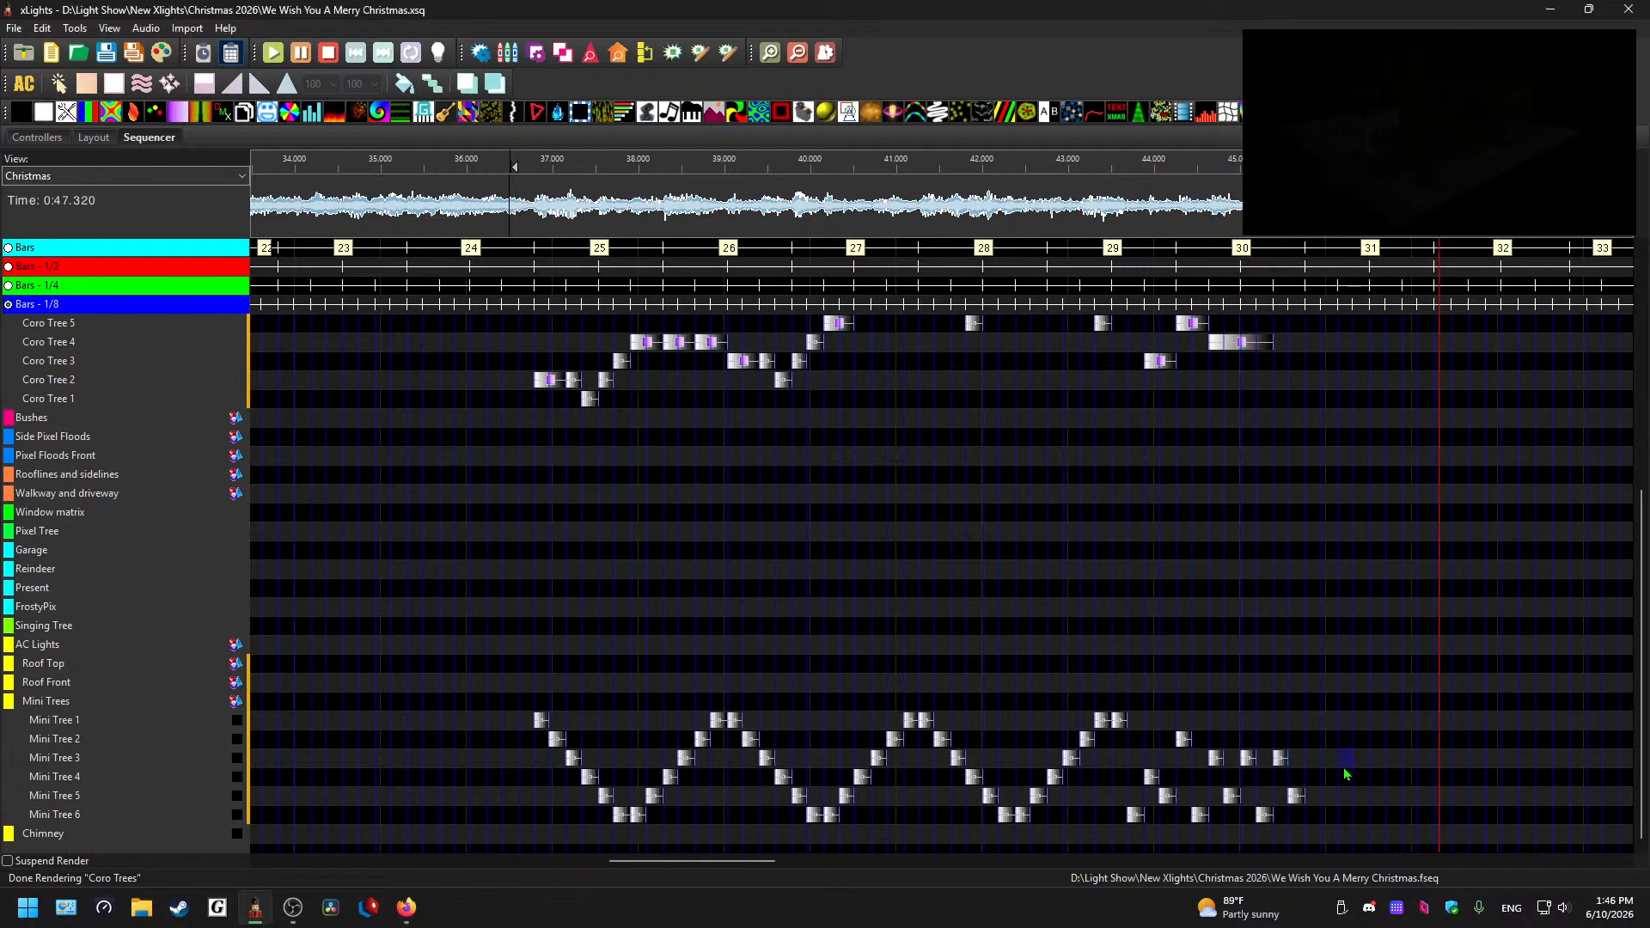
- Move the last effect from Mini Tree 5 to Mini Tree 6 and play back the mini tree pattern again
left_click(1292, 796)
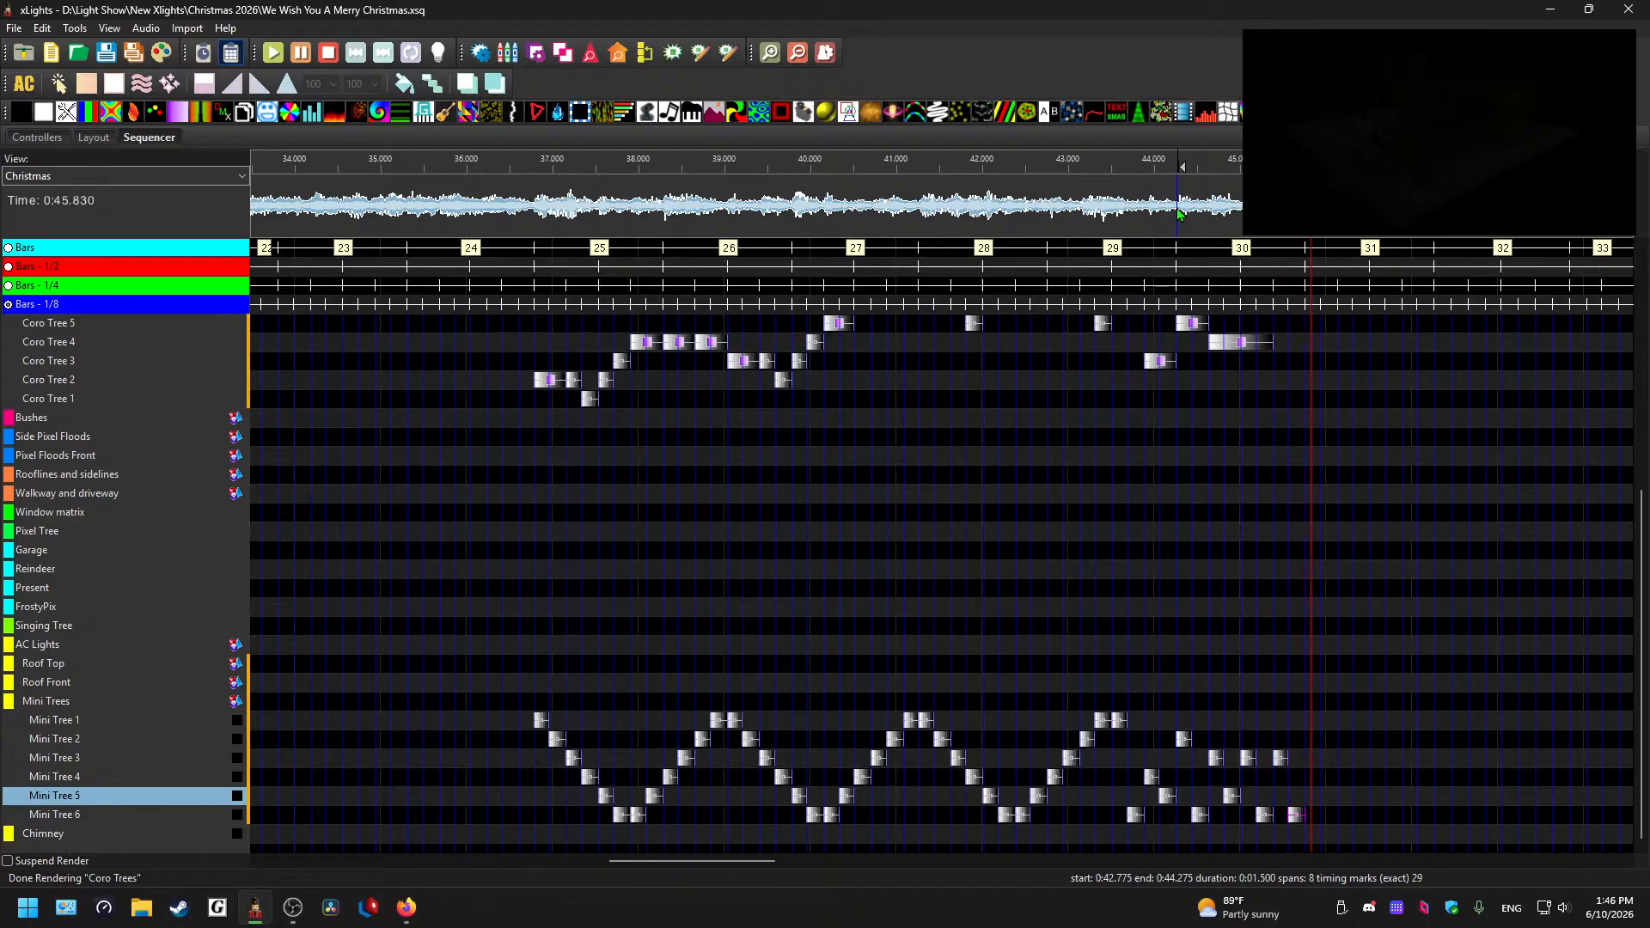
left_click(1328, 570)
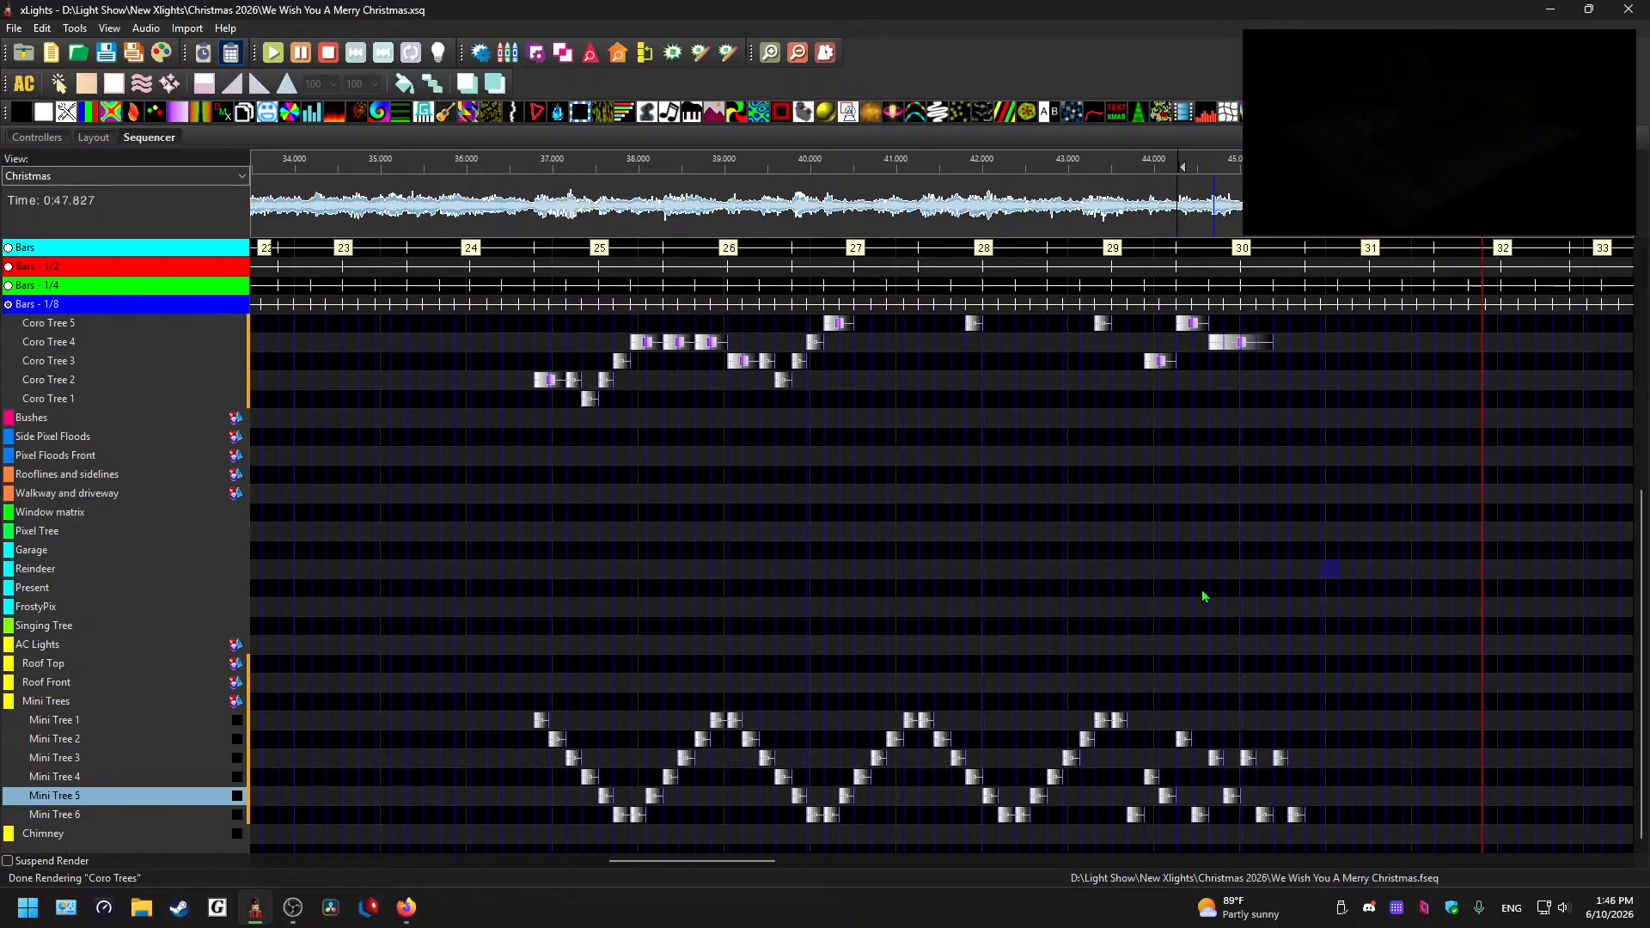
left_click(510, 204)
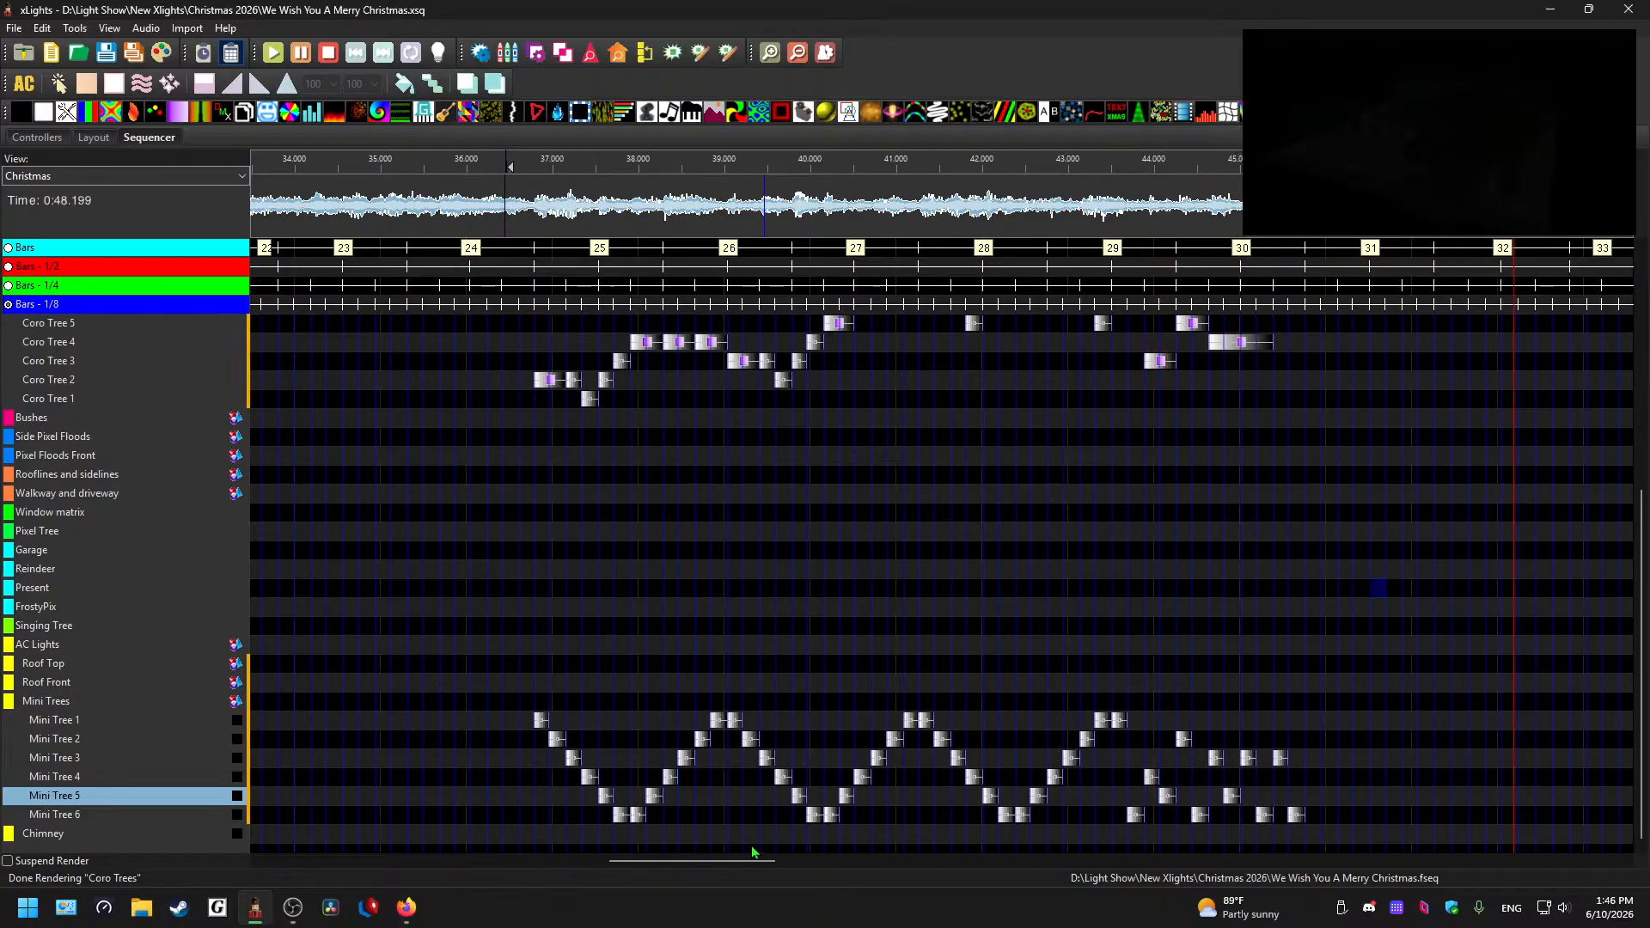
- Play back the sequence from its beginning at 0:00.250
left_click_drag(752, 859, 702, 839)
scroll(685, 681, "down", 3)
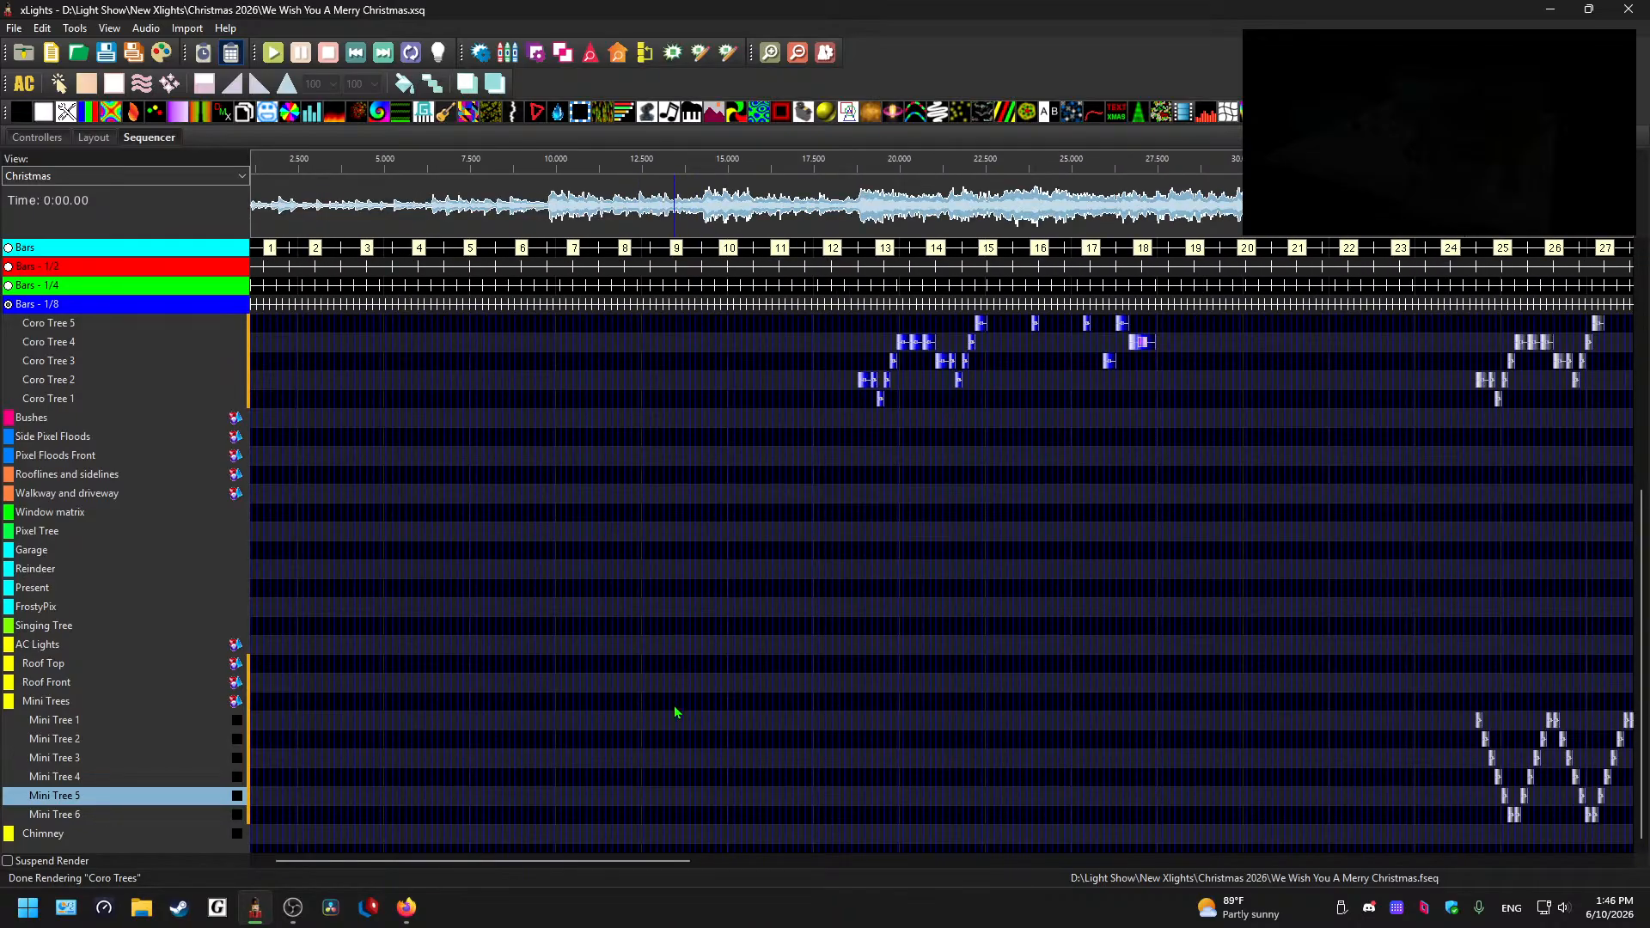
scroll(679, 713, "up", 5)
left_click_drag(461, 861, 449, 867)
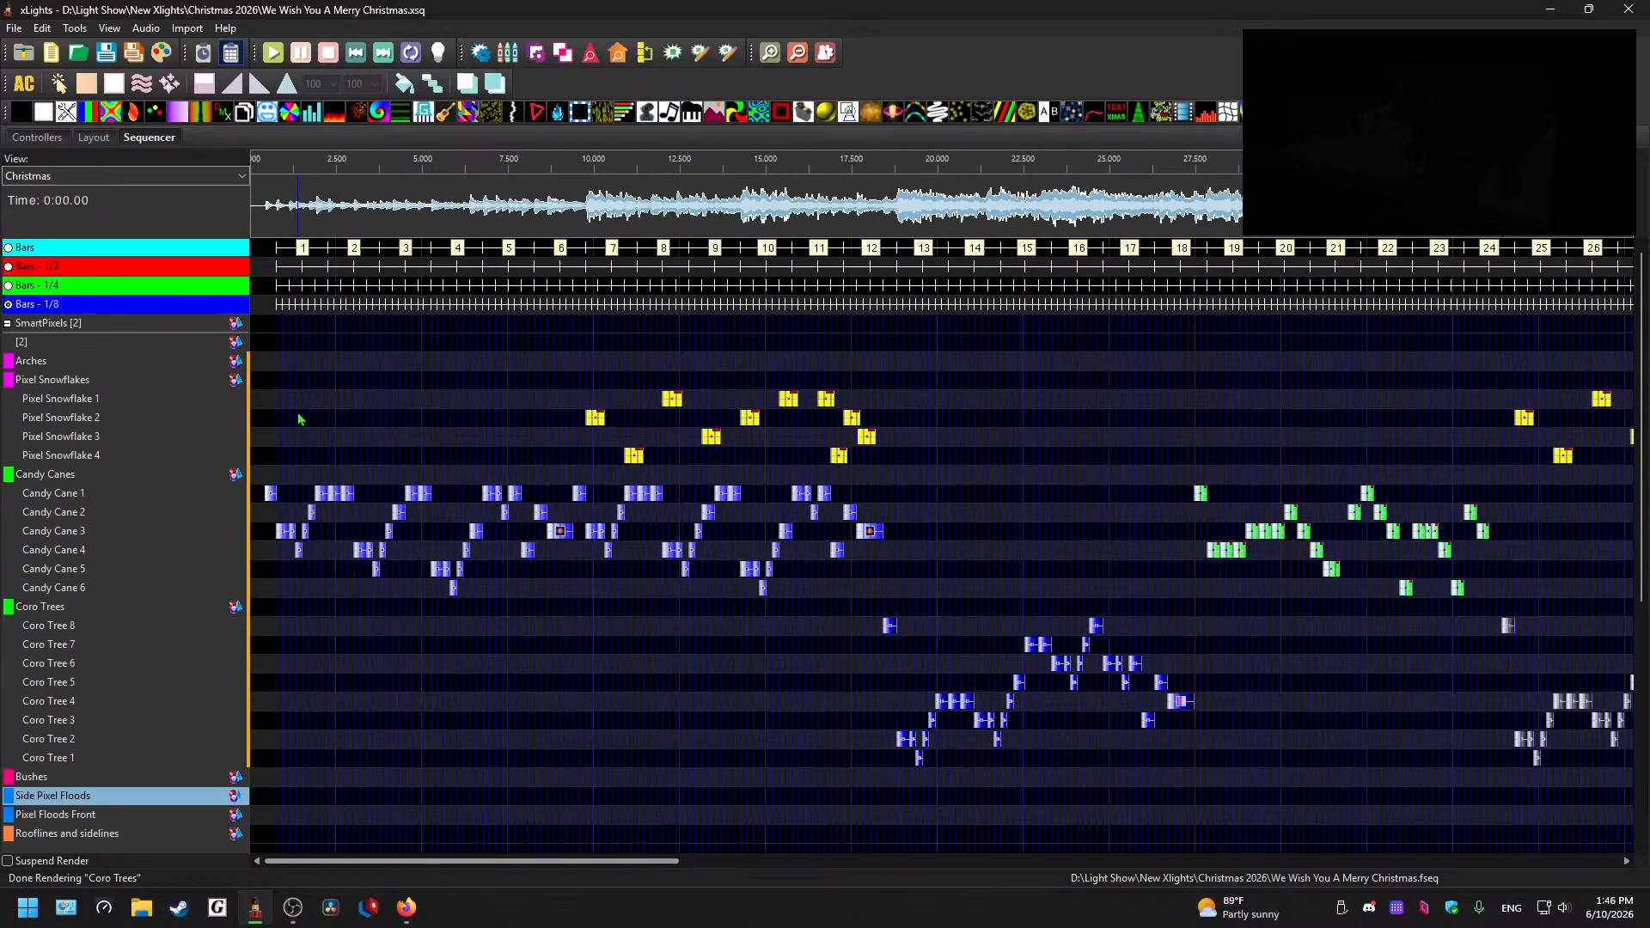
left_click(267, 206)
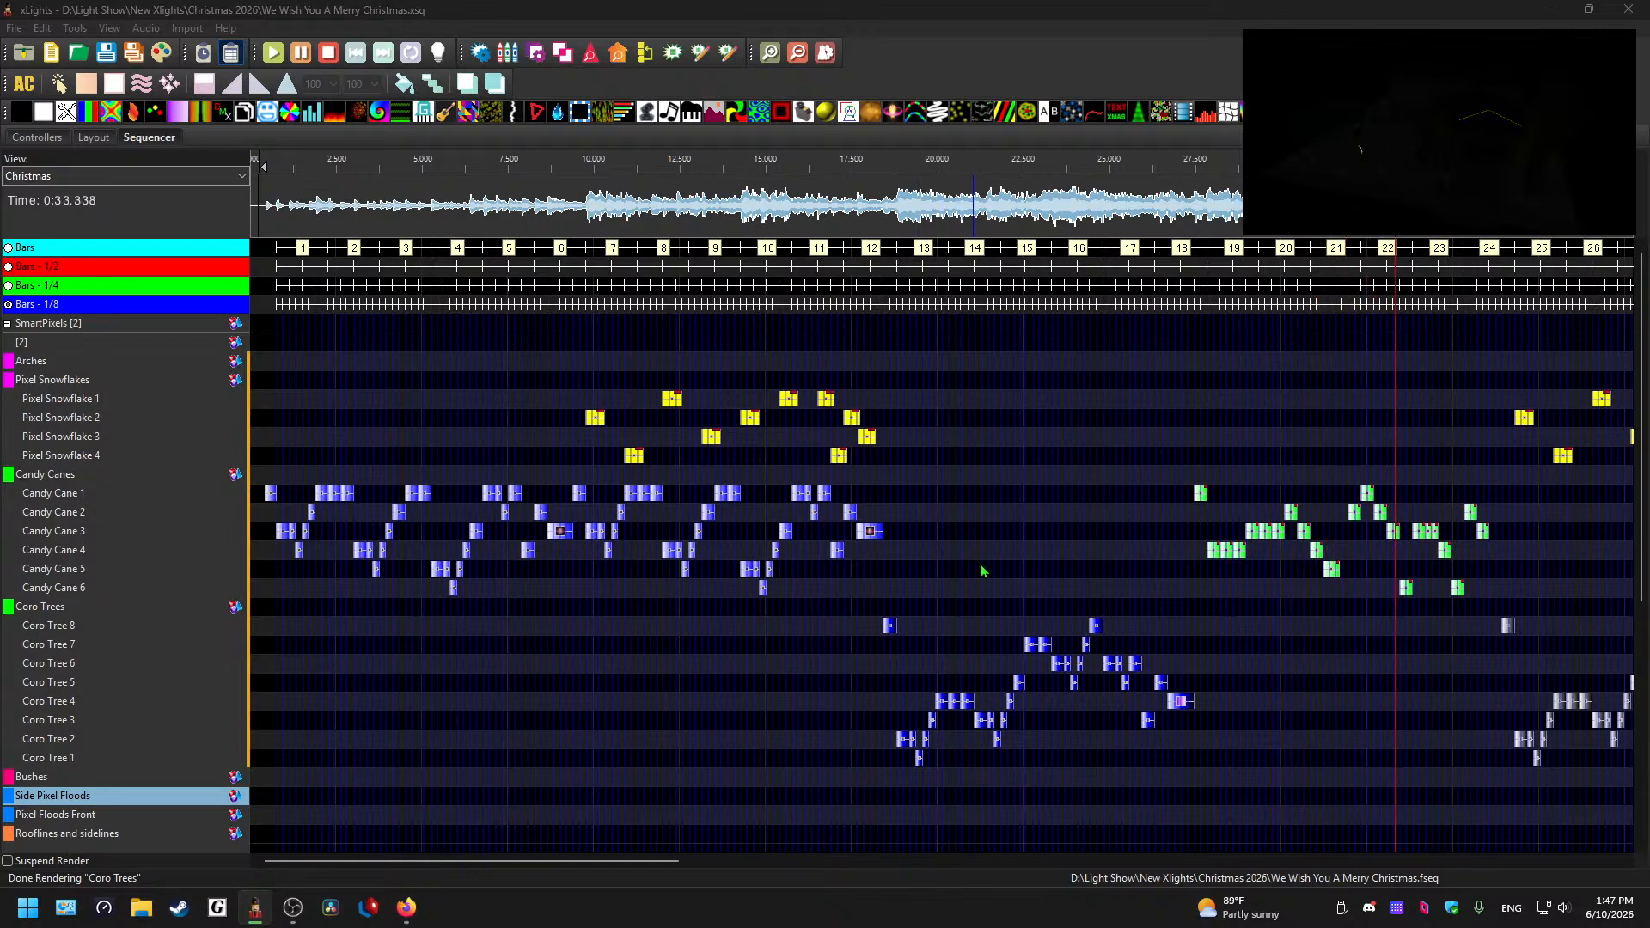
- Expand the Arches group into its individual arches, show the rows from bar 17 onward and stop playback
double_click(43, 360)
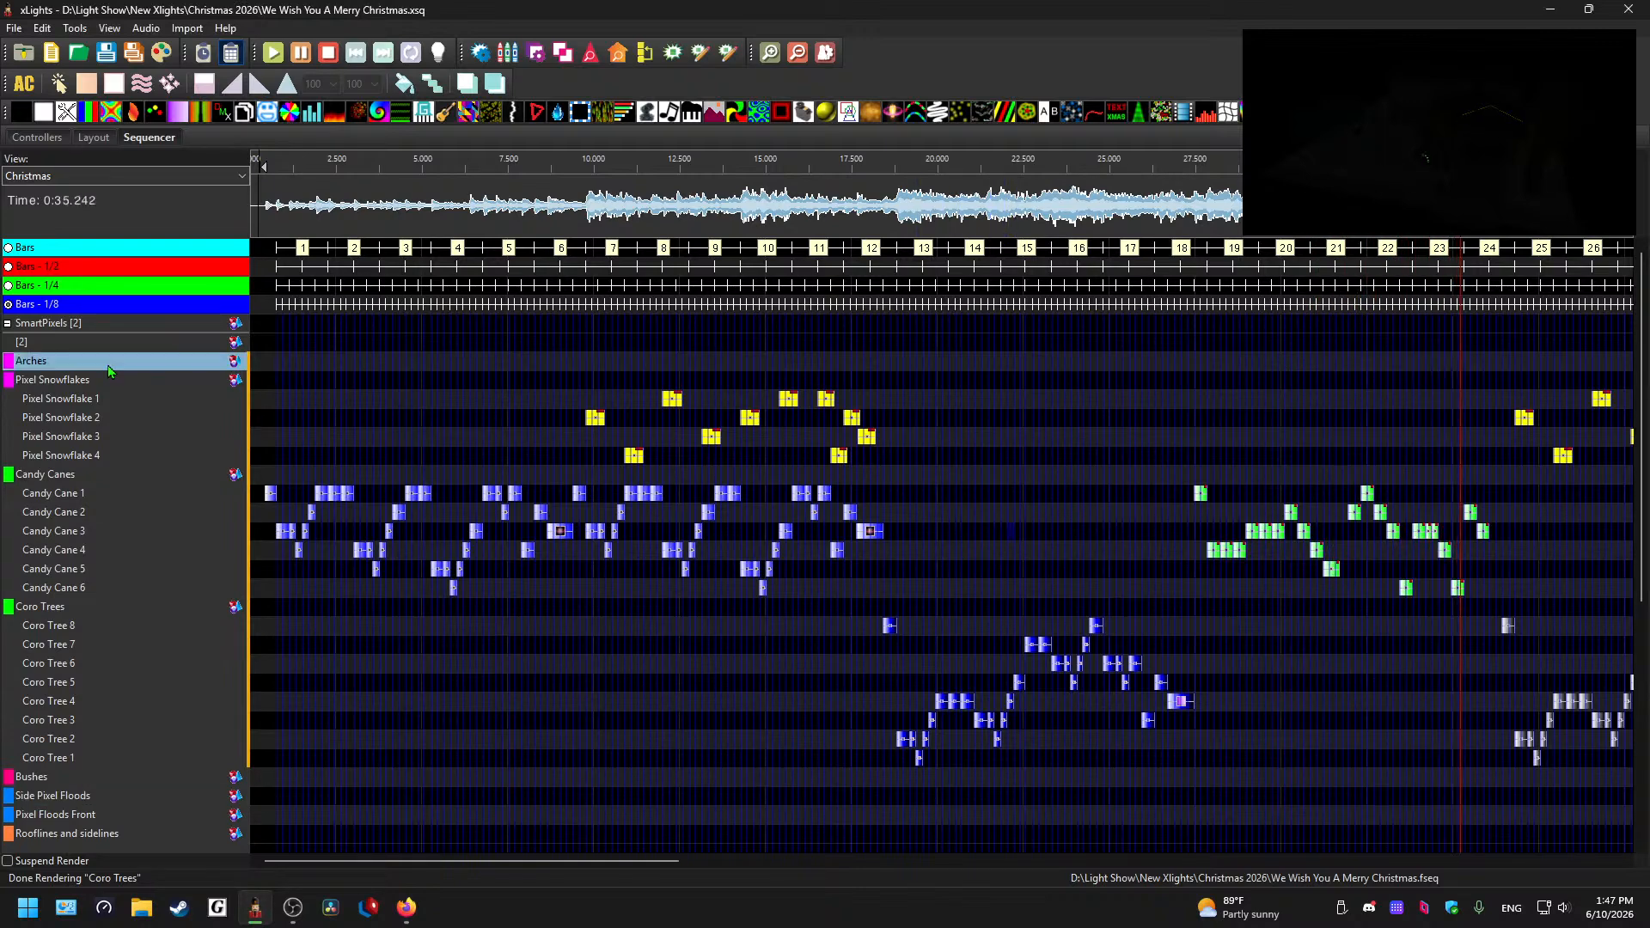
left_click_drag(642, 857, 900, 858)
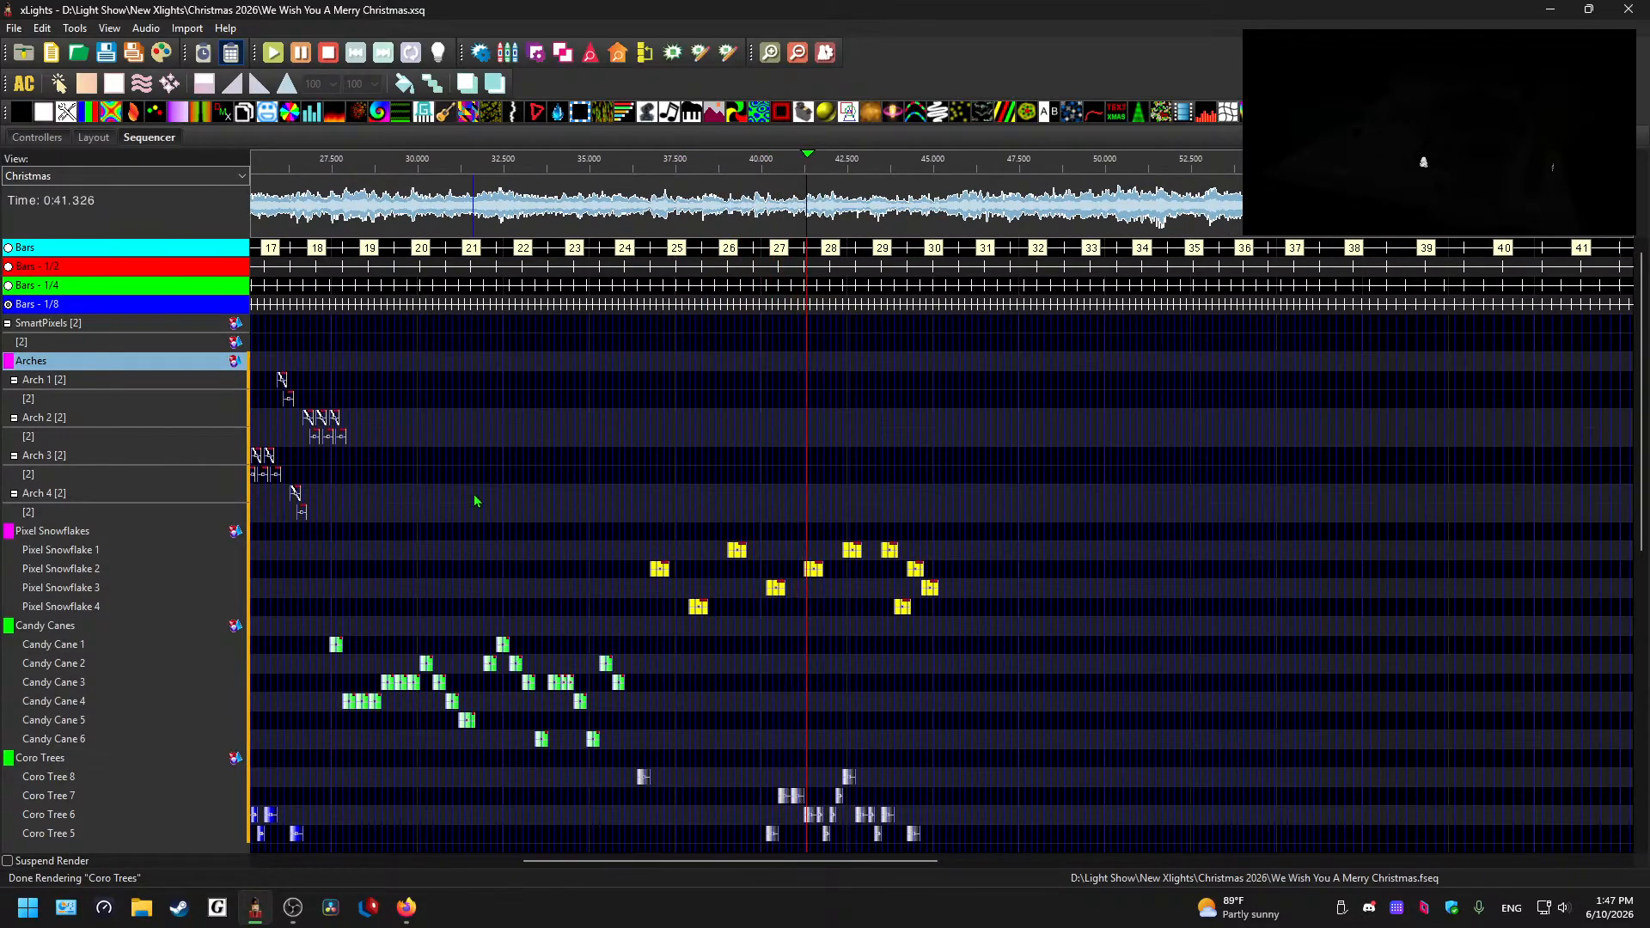
key("space")
left_click(823, 436)
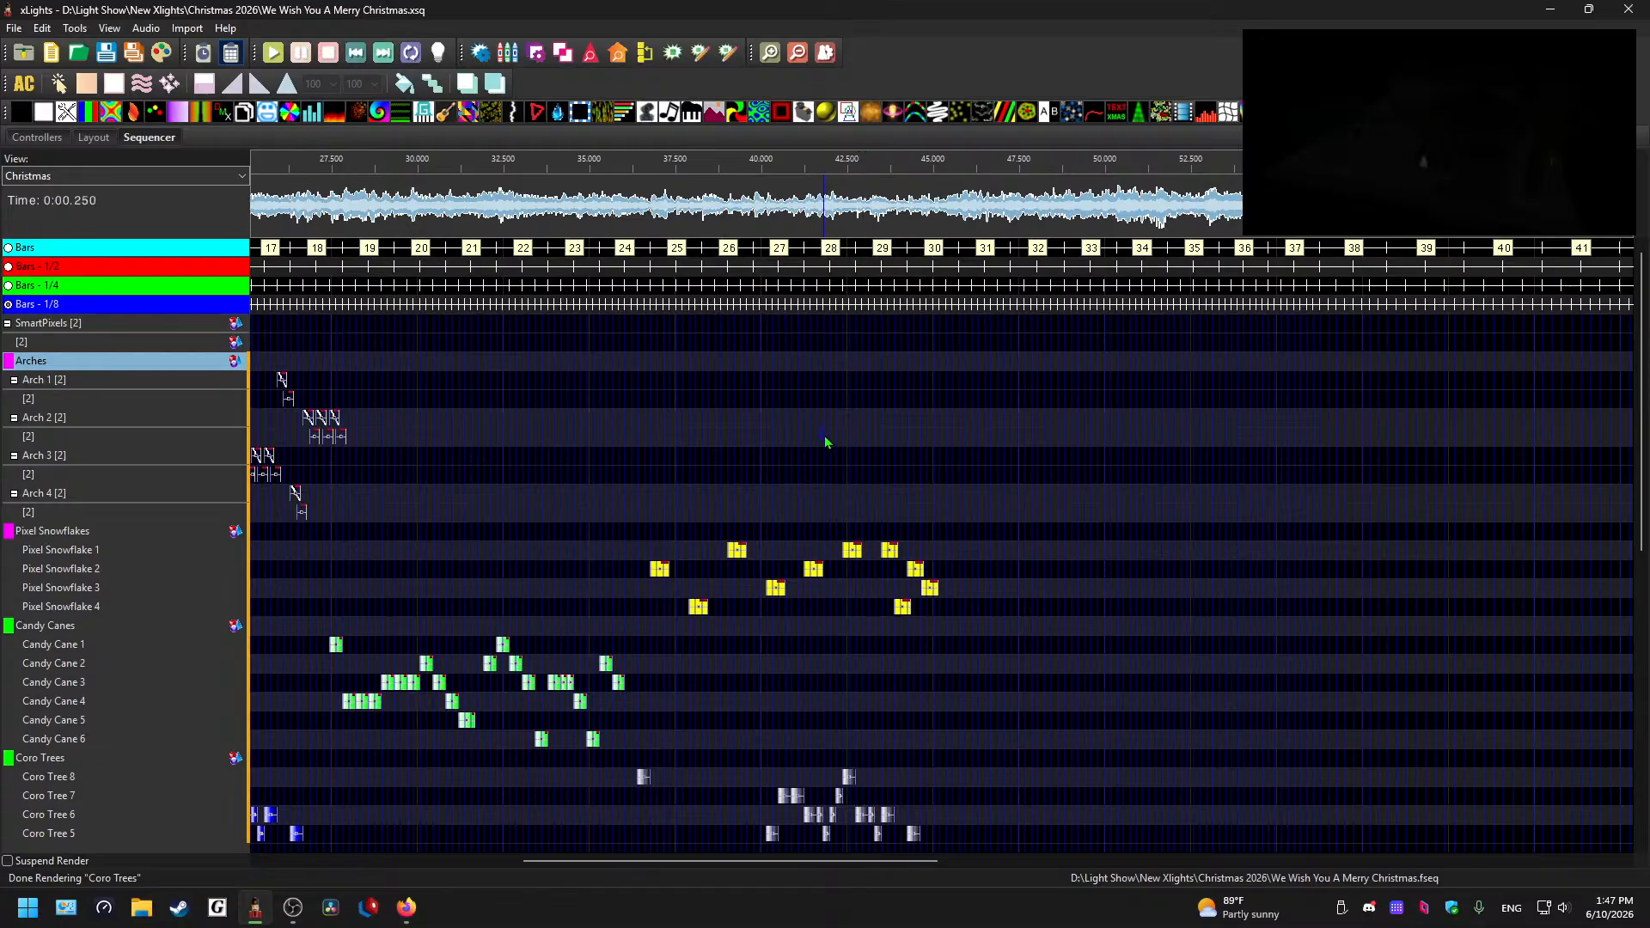
- Play back the candy cane and mini tree section from 0:33.596 to past bar 25
scroll(863, 468, "up", 2)
left_click_drag(709, 860, 679, 863)
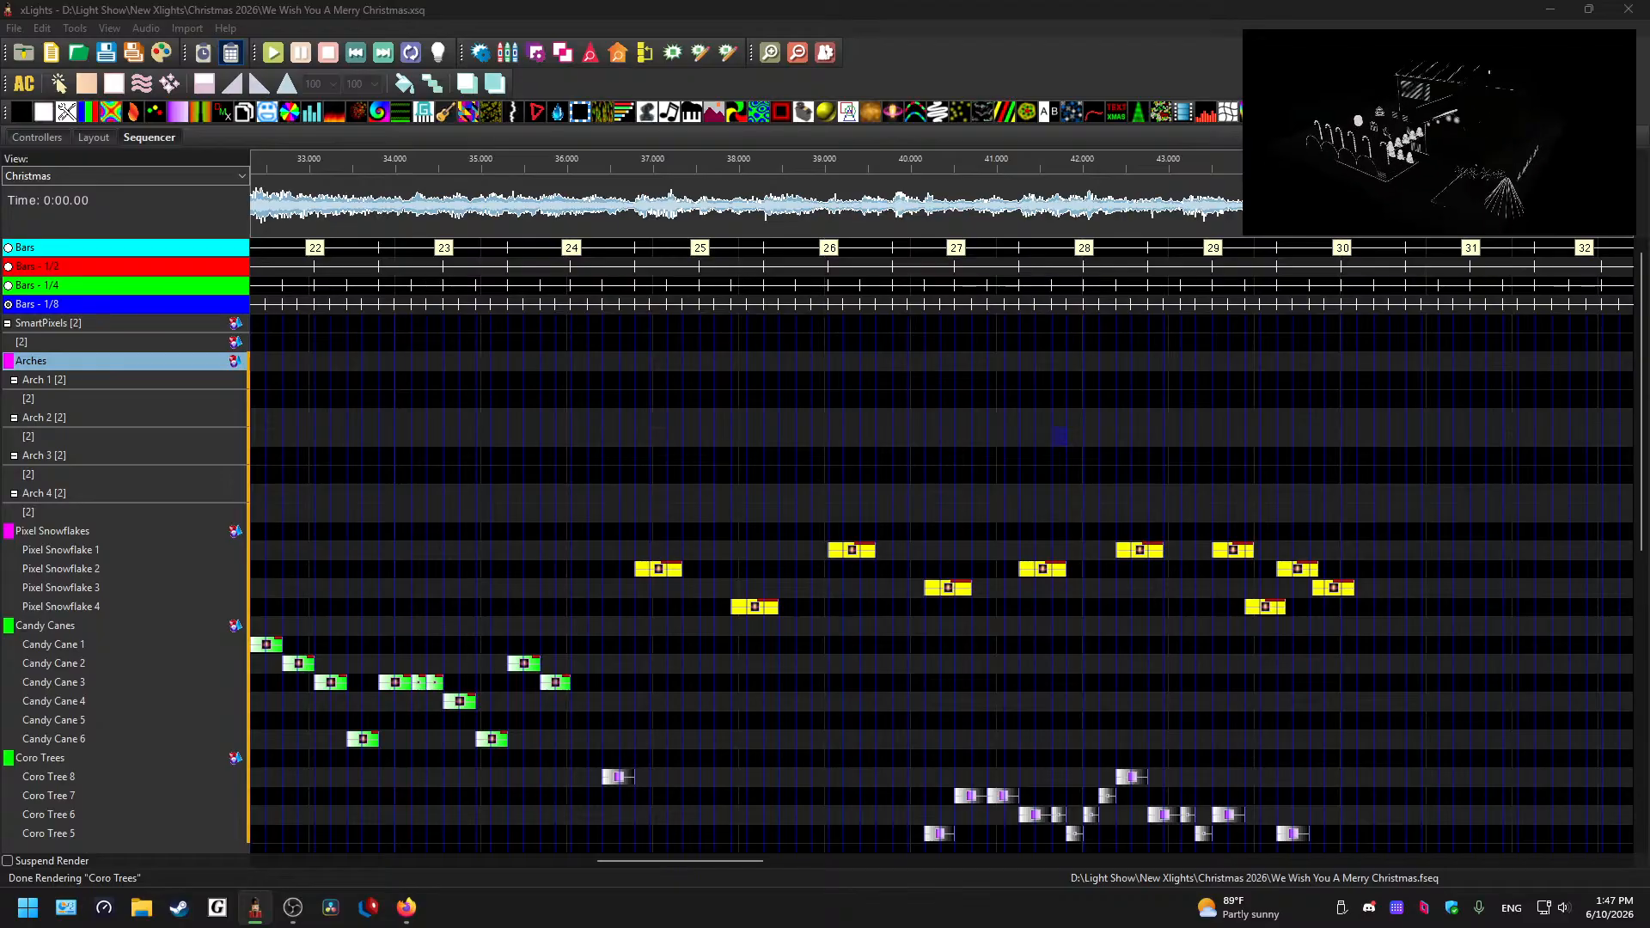
scroll(724, 752, "down", 6)
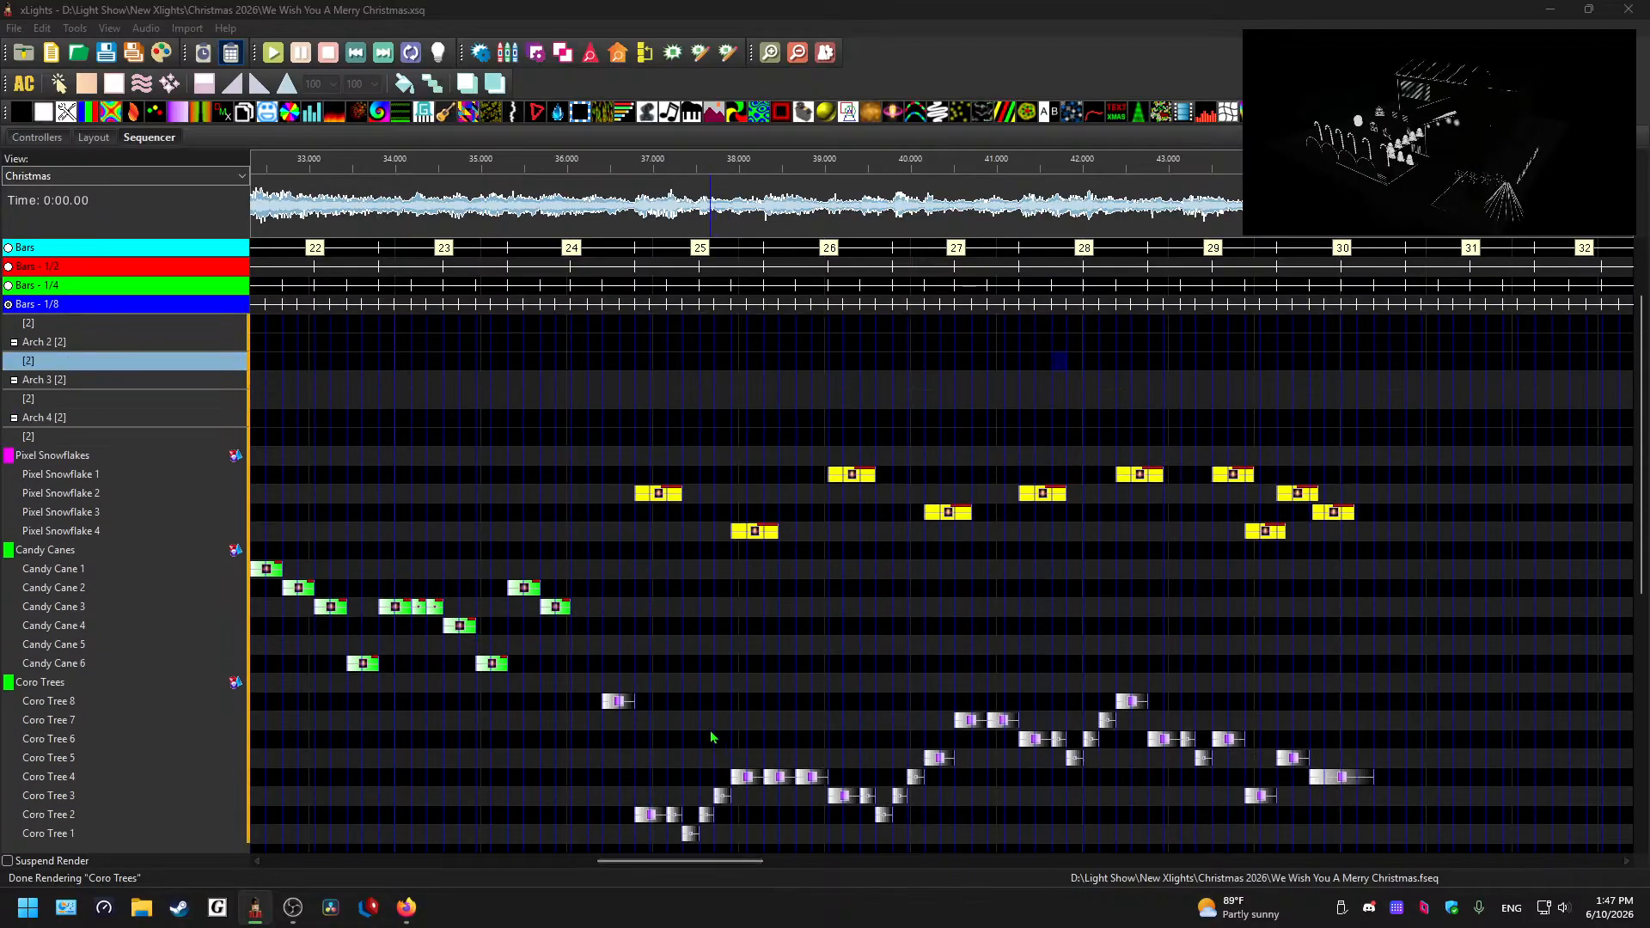
left_click(357, 167)
key("space")
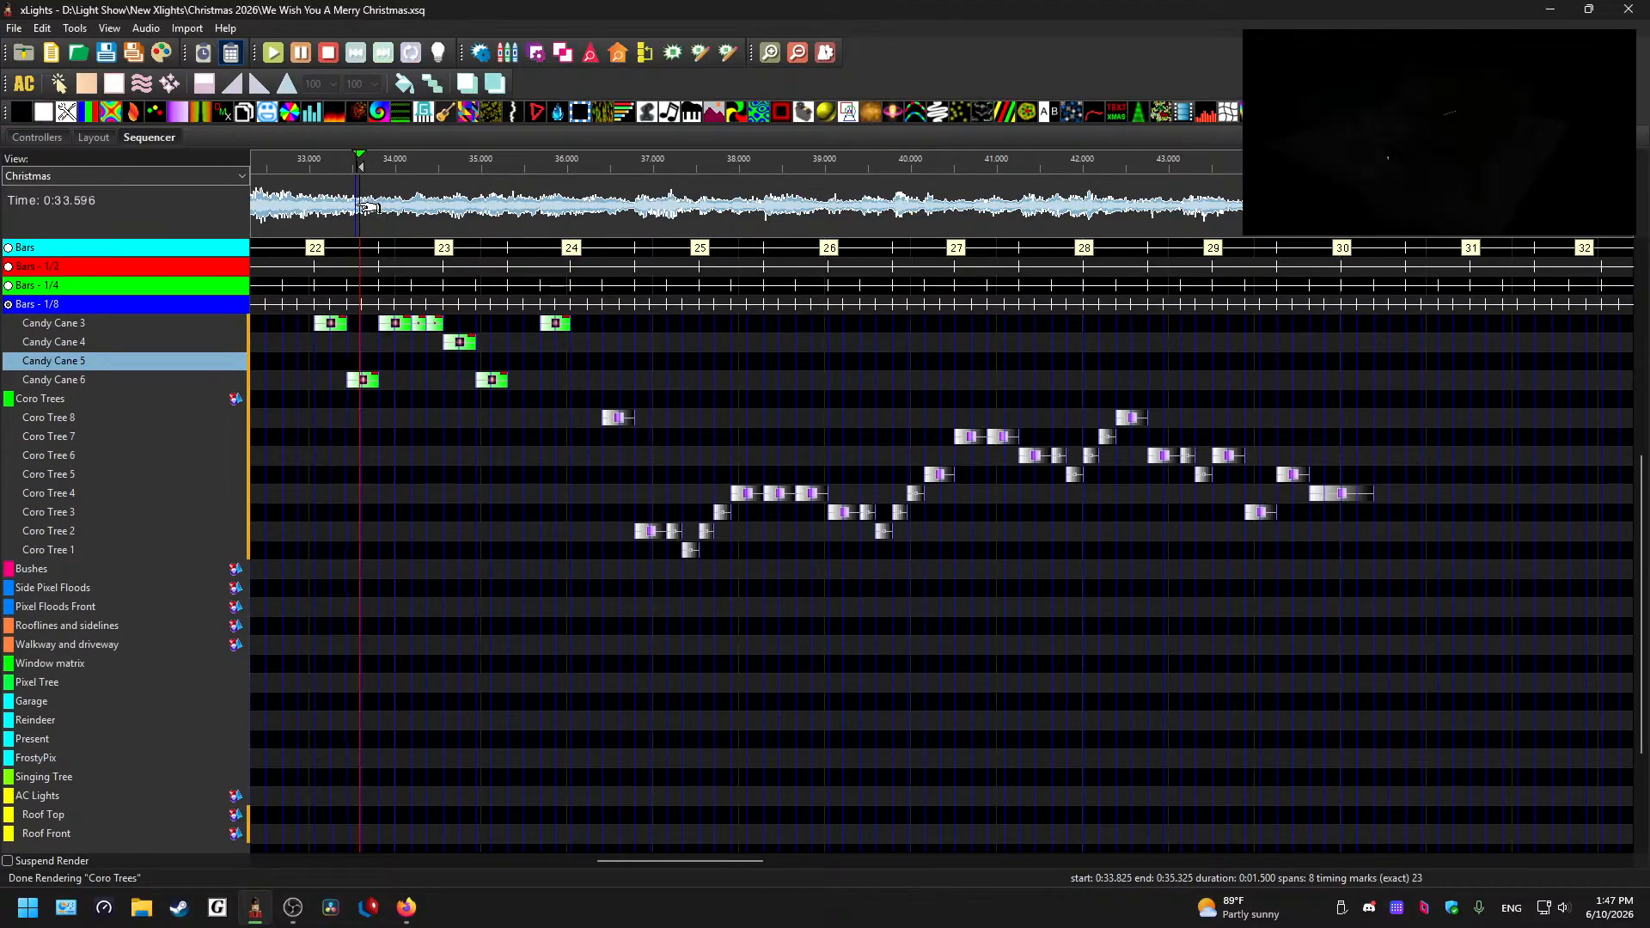
scroll(692, 650, "up", 1)
scroll(692, 650, "down", 1)
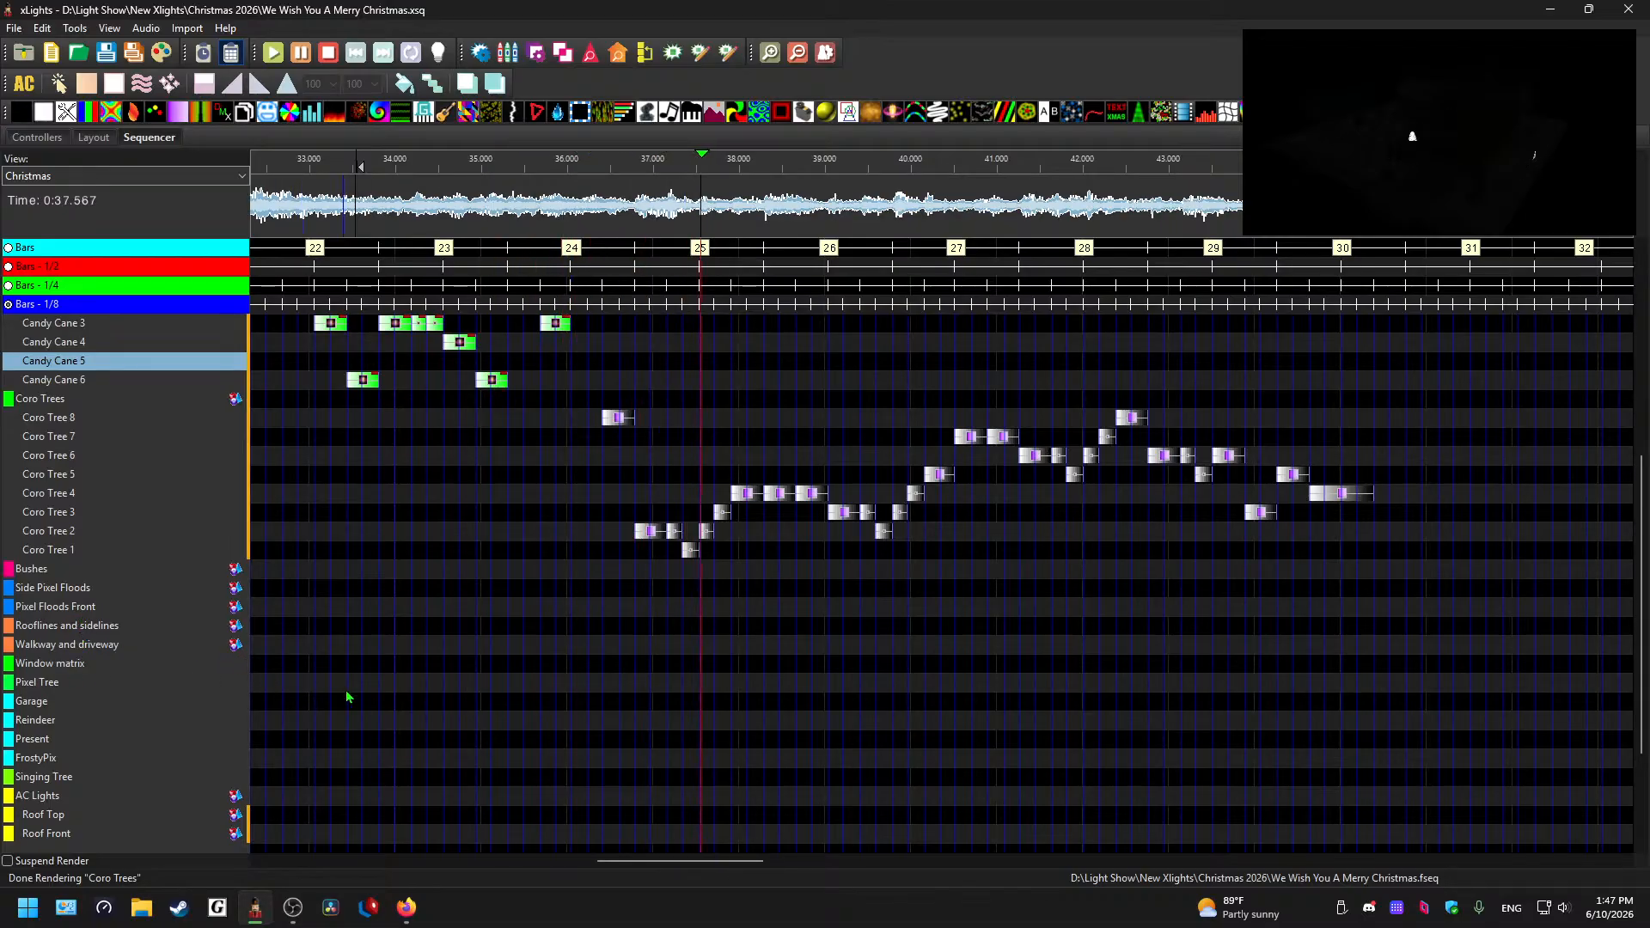
key("space")
left_click(719, 644)
scroll(719, 645, "up", 1)
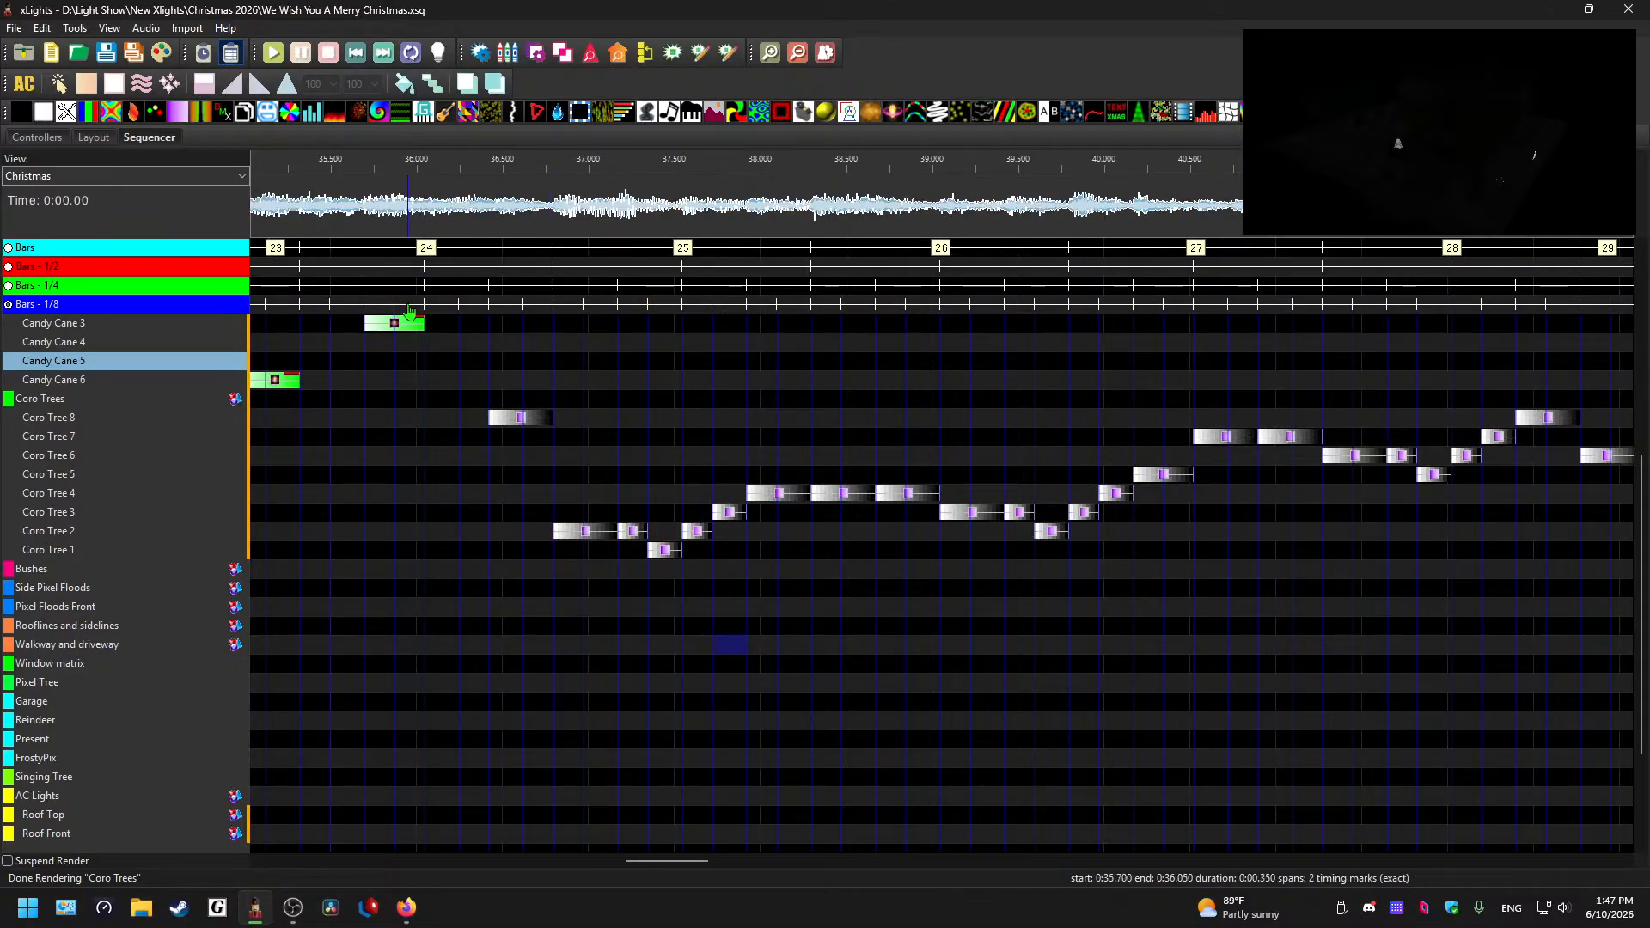
- Play back the music before bar 25 from 0:35.925 and again from 0:36.800, with Side Pixel Floods as the target row
left_click(90, 632)
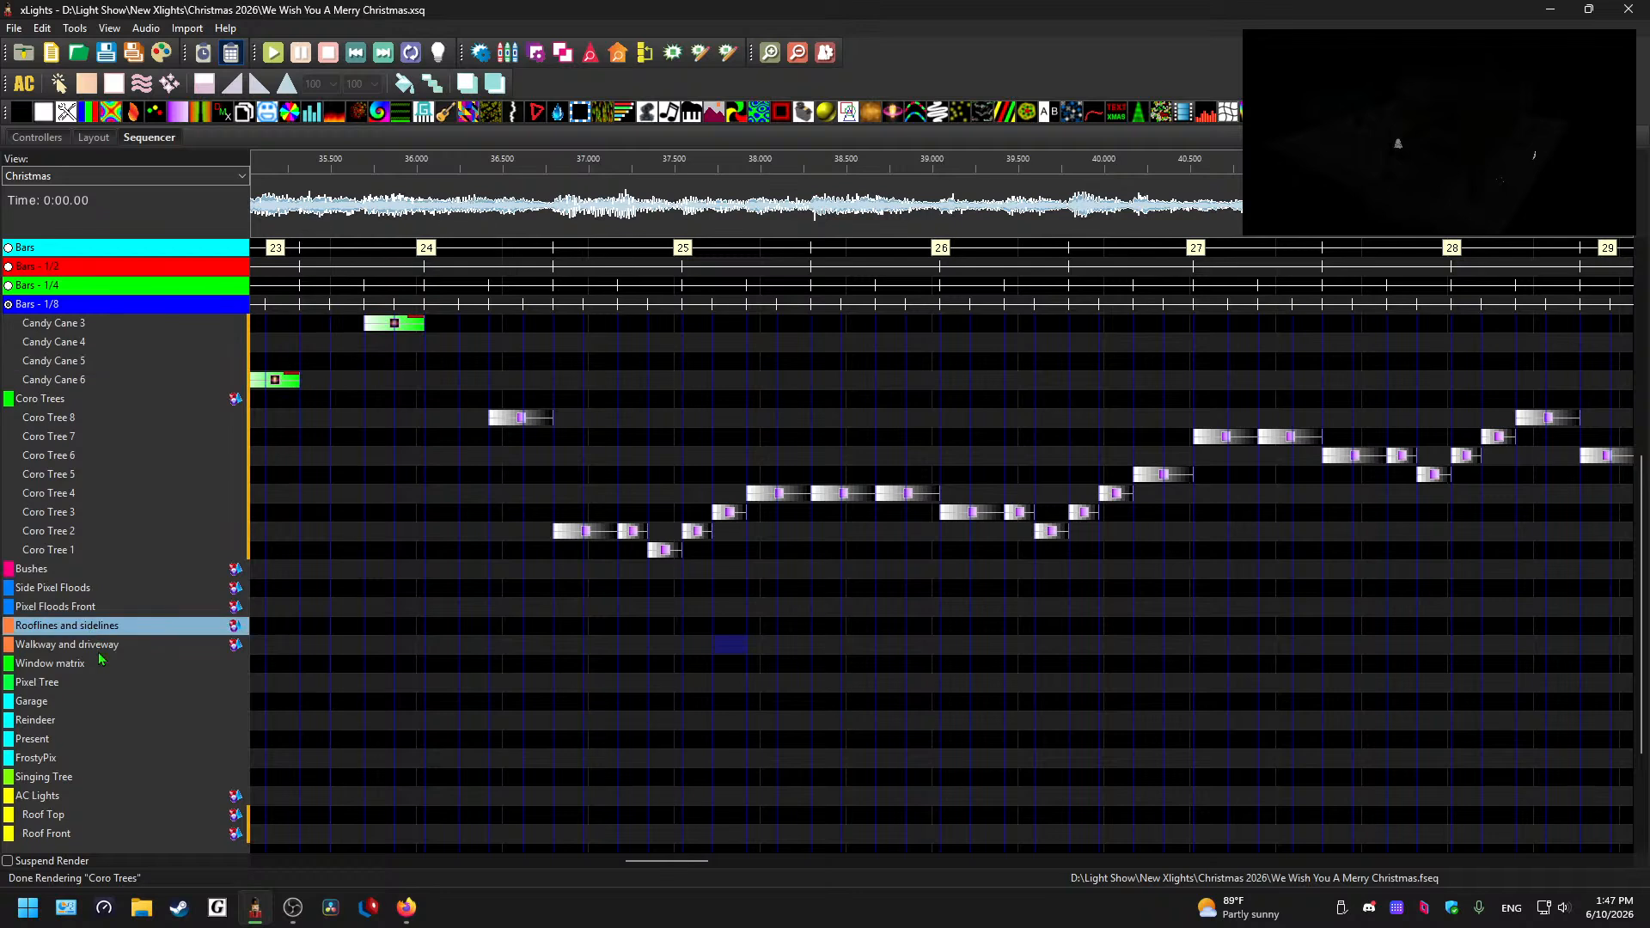
left_click(58, 591)
key("space")
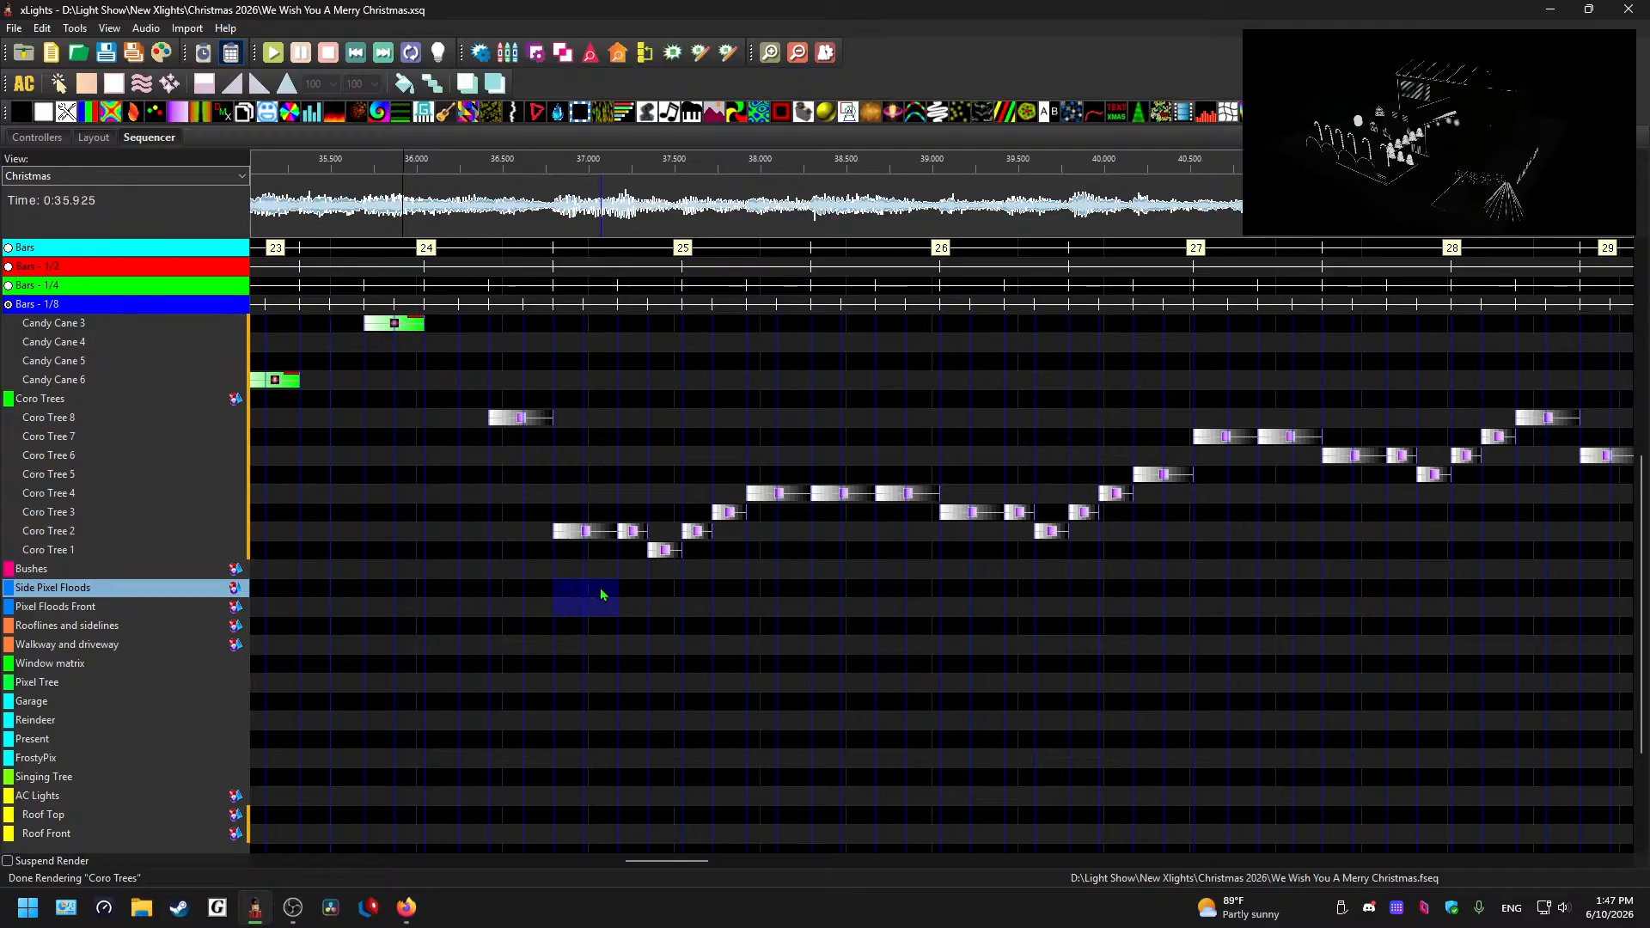
left_click(577, 585)
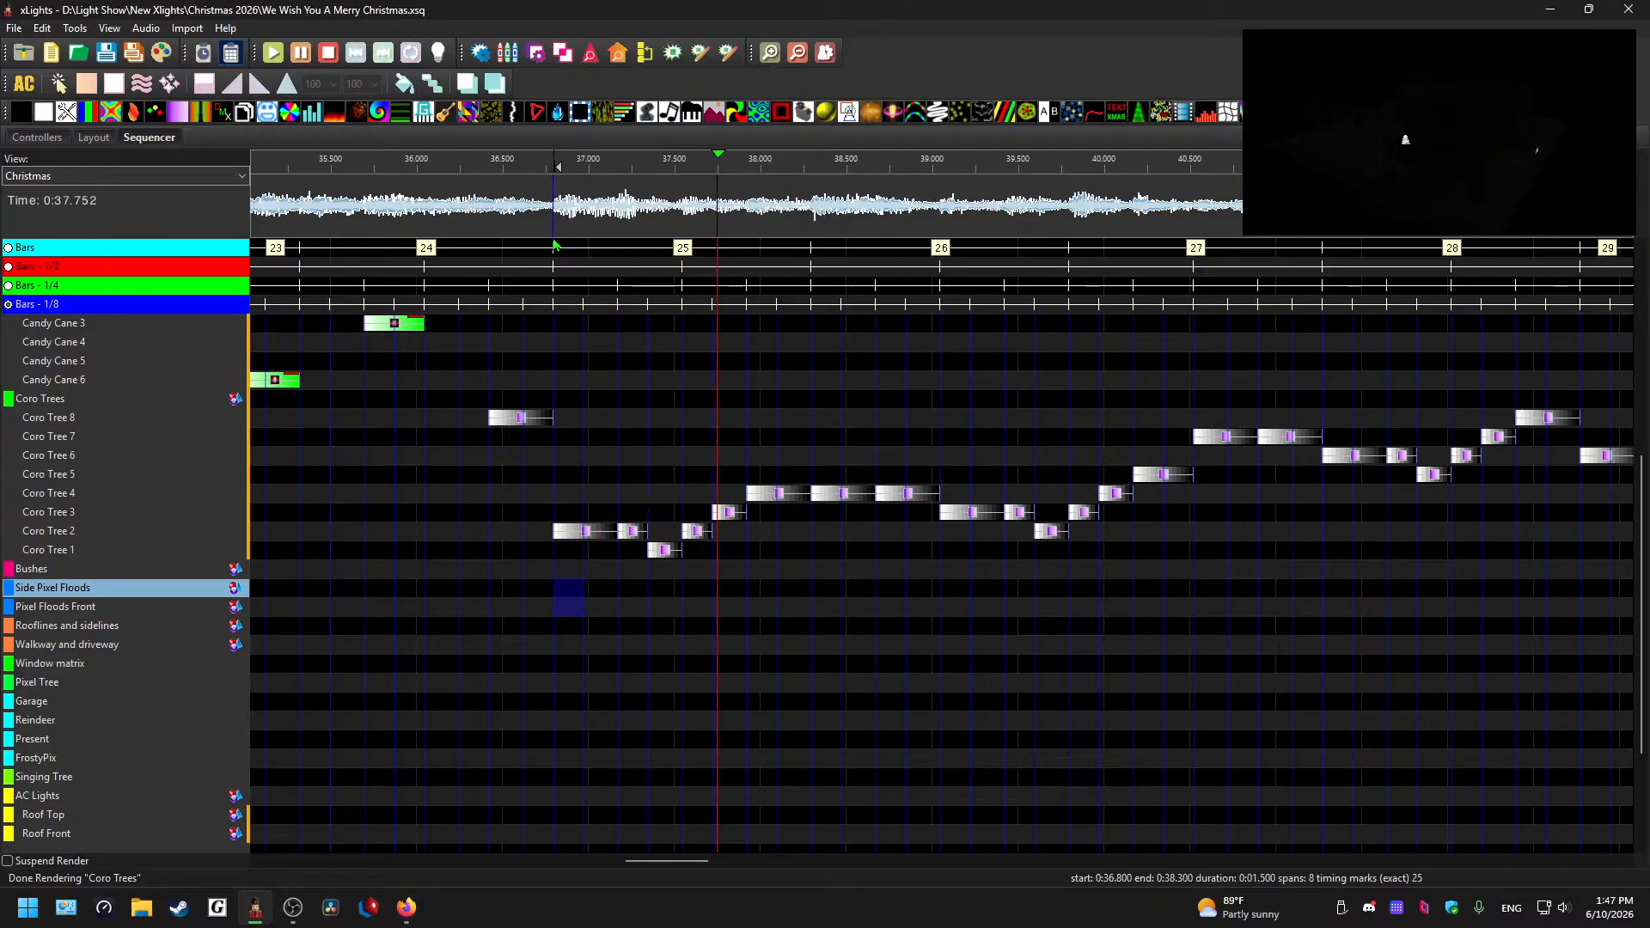
key("space")
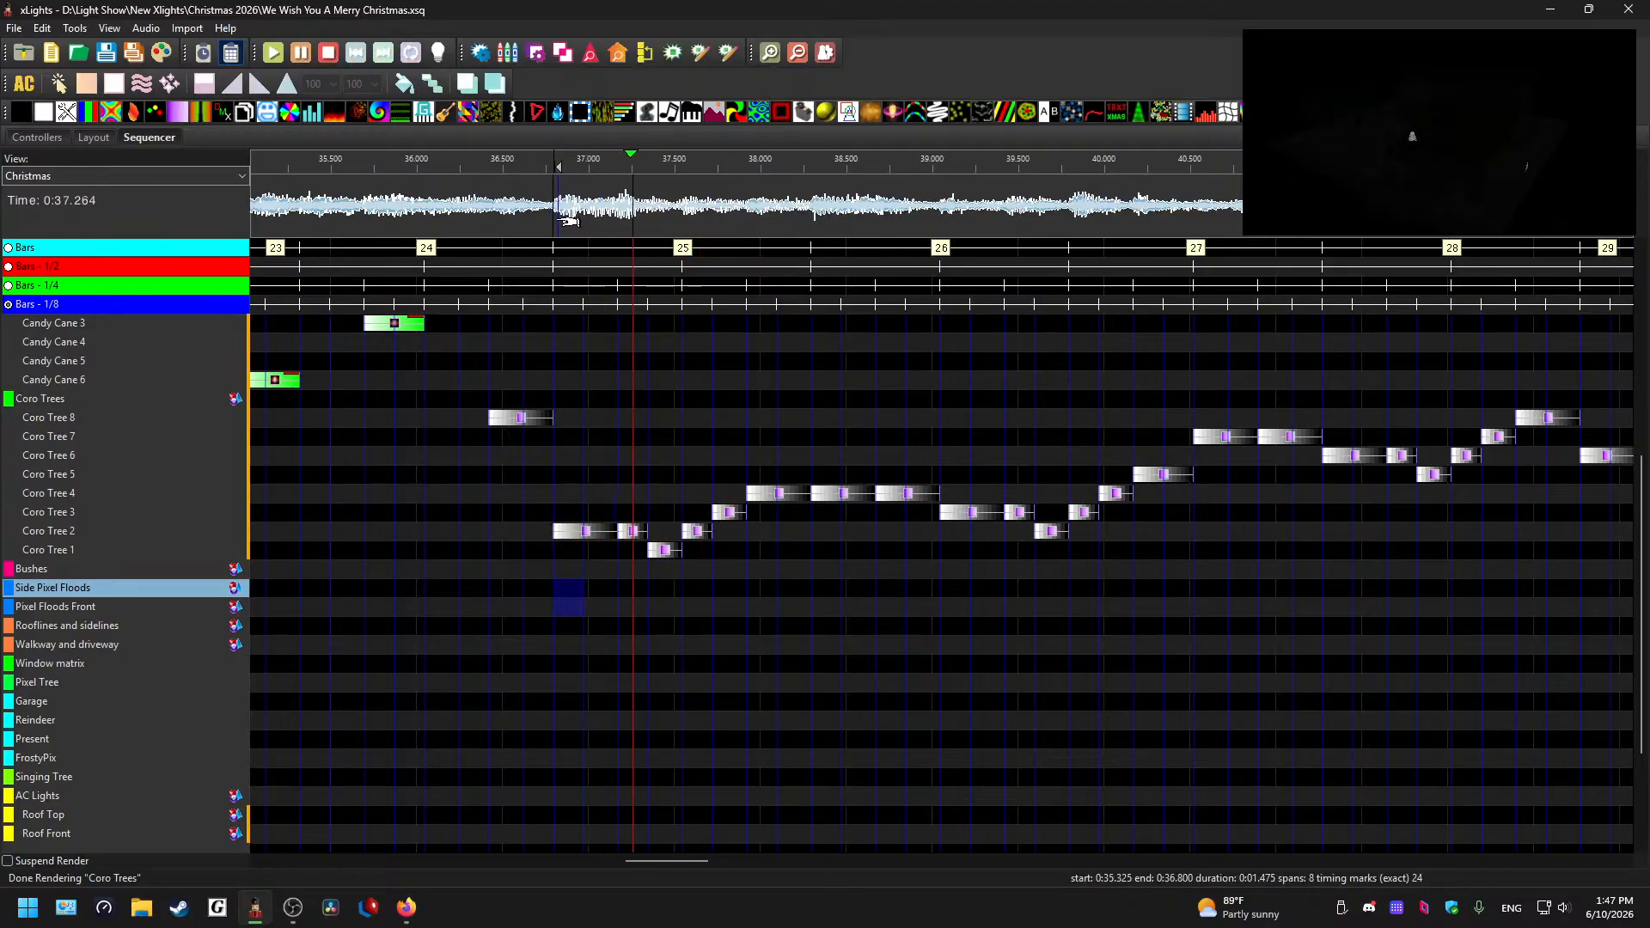
key("space")
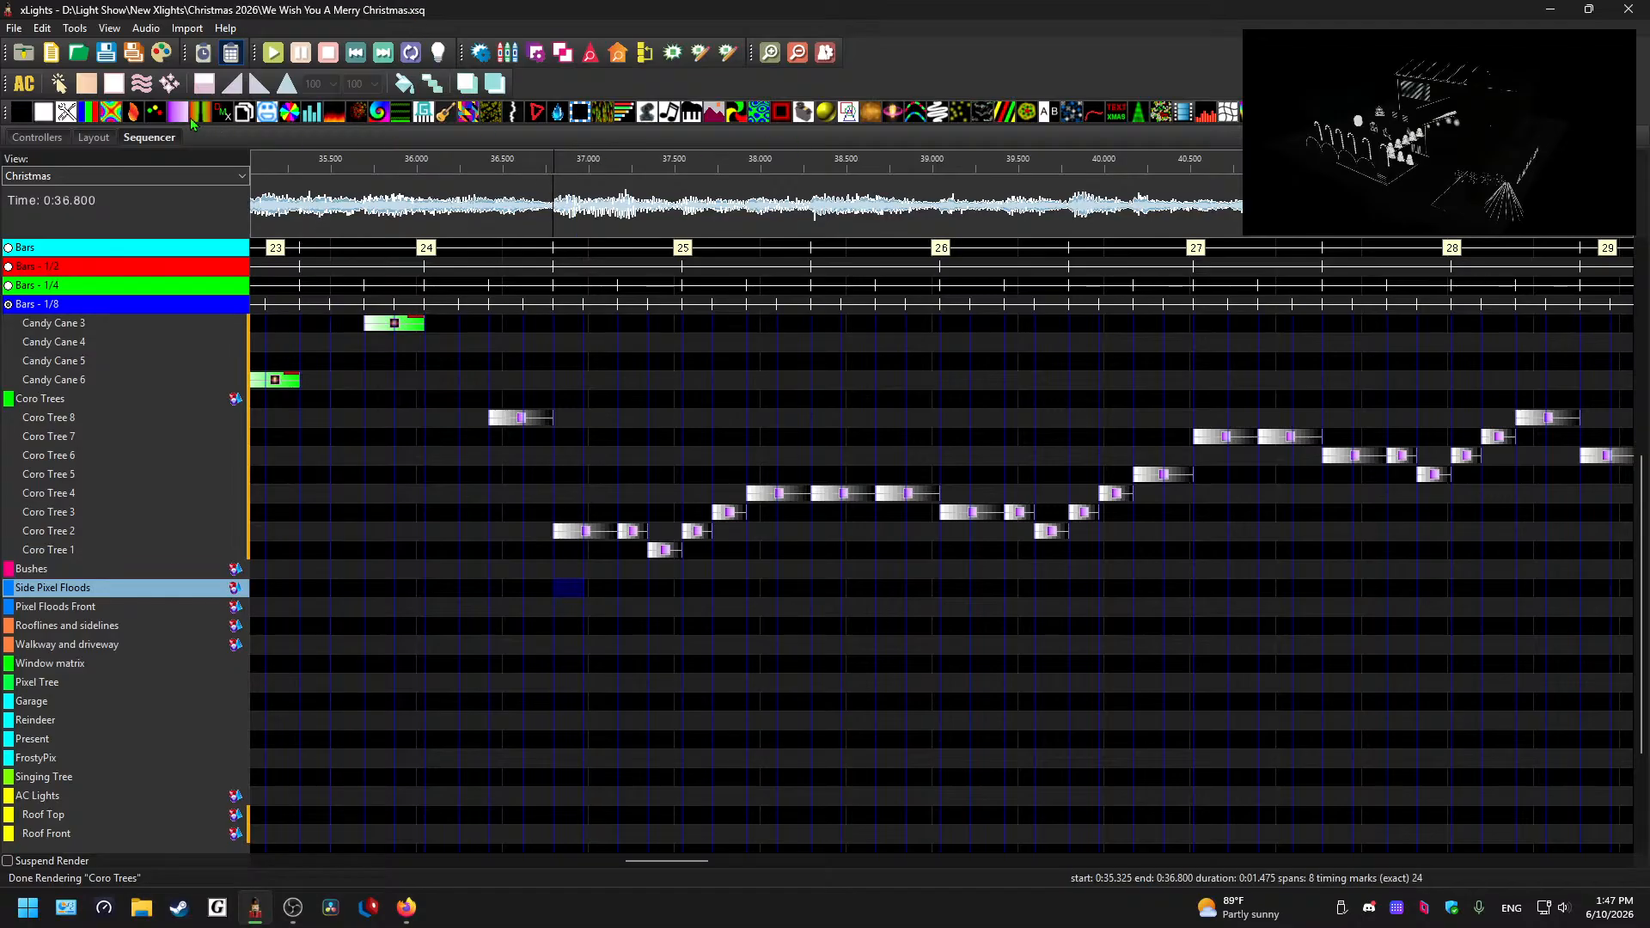
- Place a Color Wash effect on Side Pixel Floods at 0:36.800, one timing mark long, and play it back from 0:36.325
left_click_drag(191, 121, 568, 593)
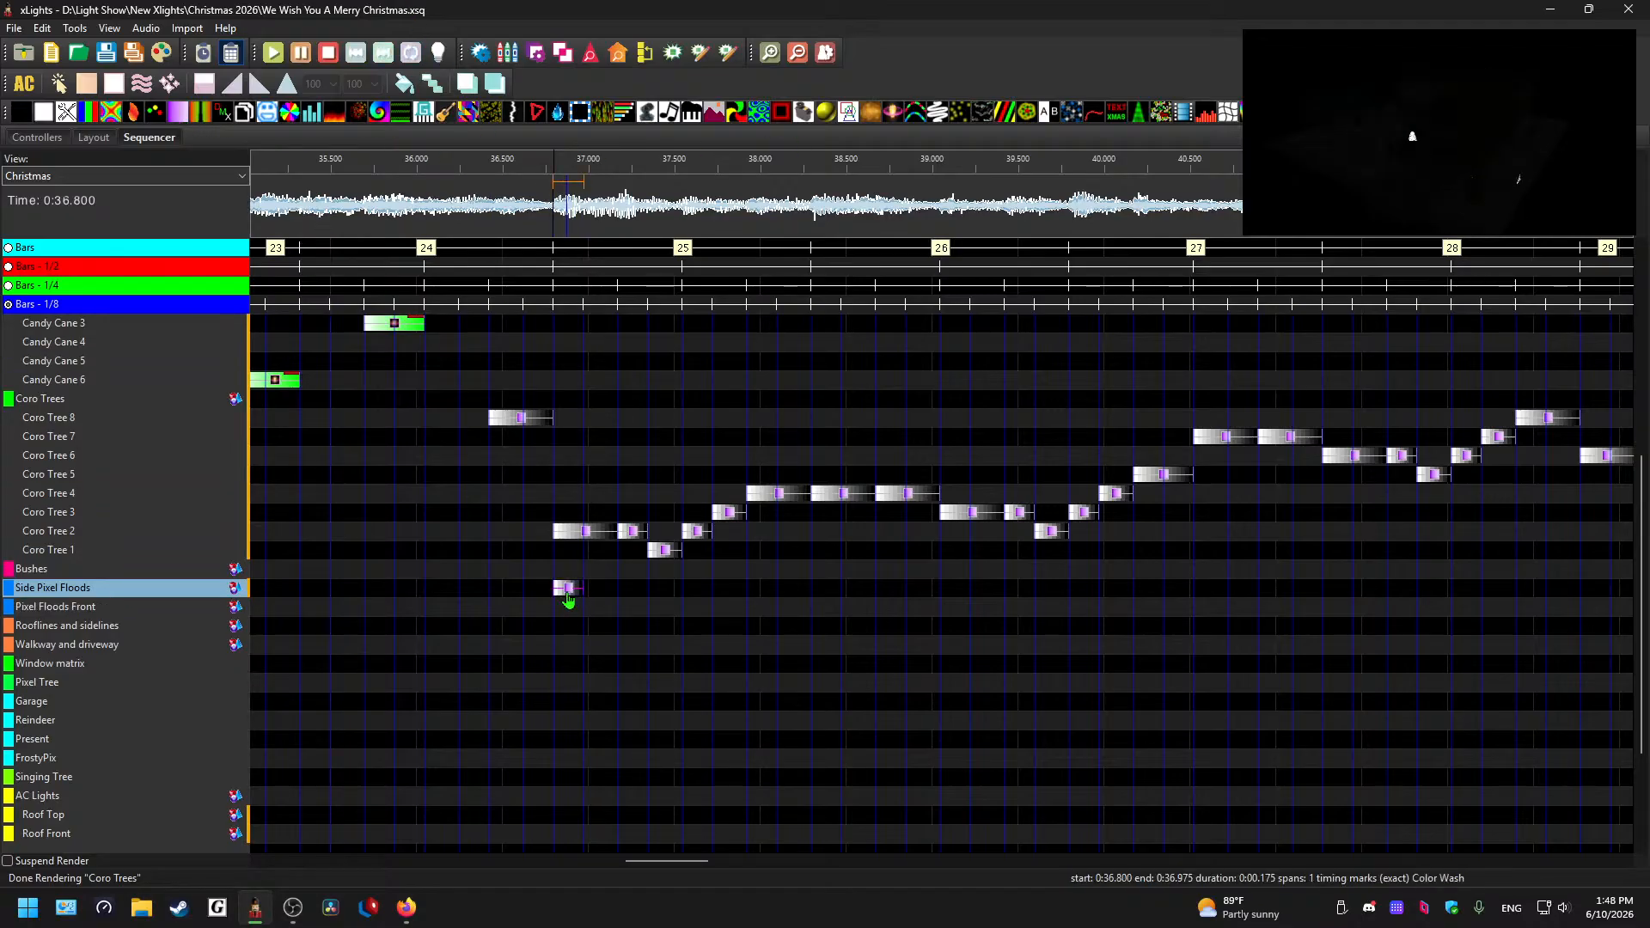
double_click(574, 592)
left_click(507, 215)
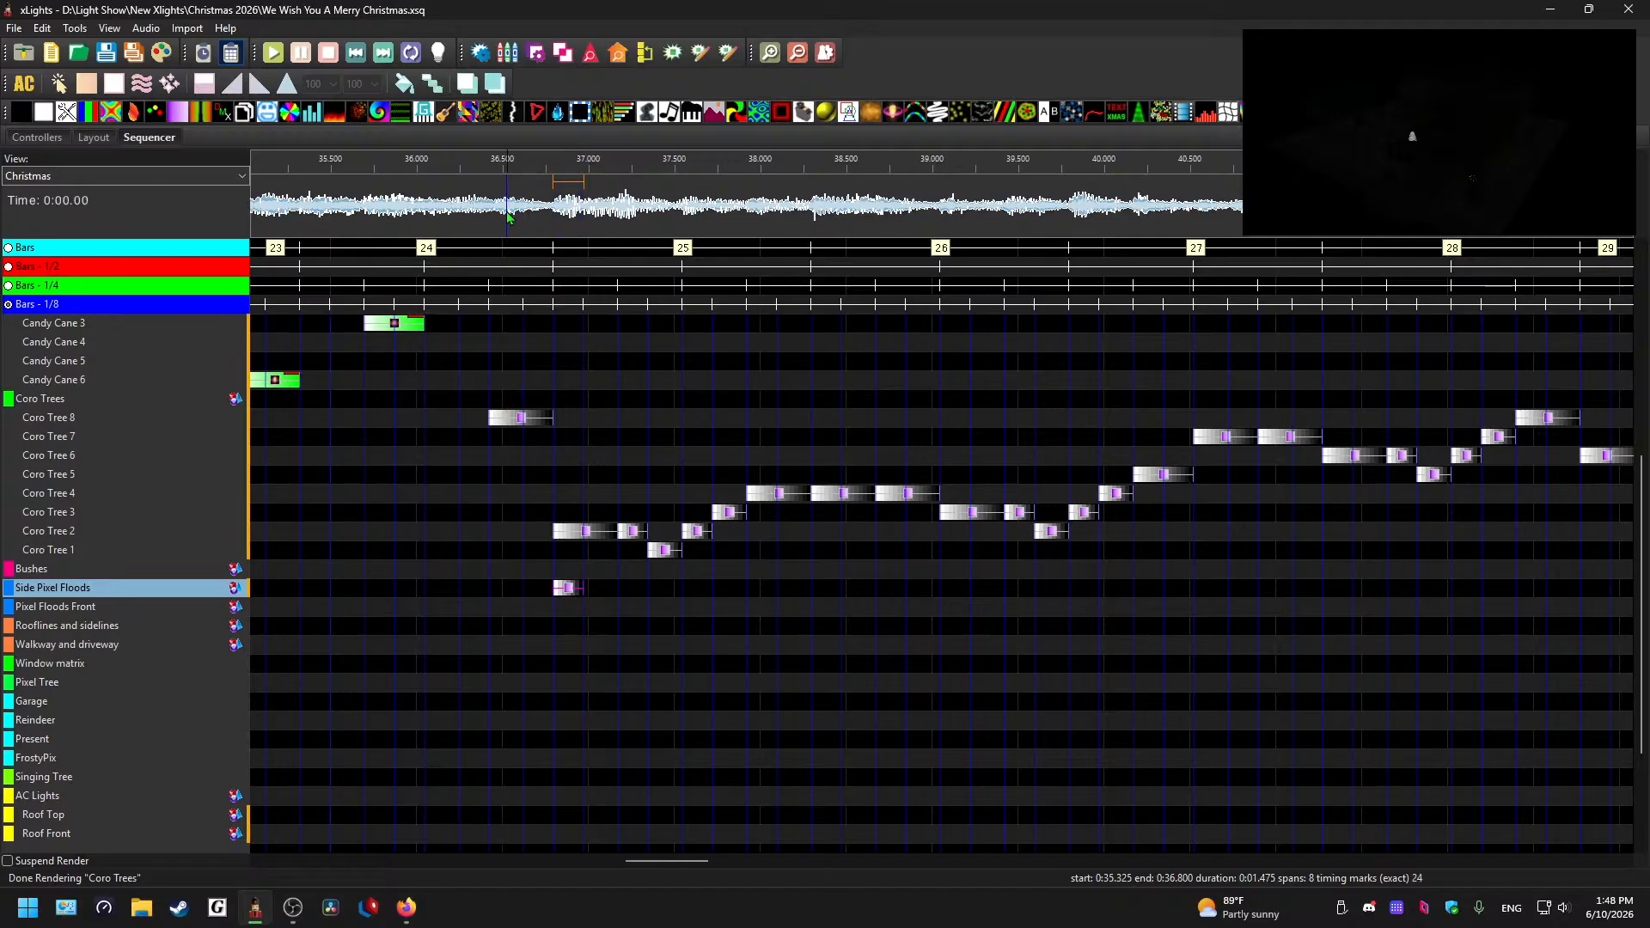
key("space")
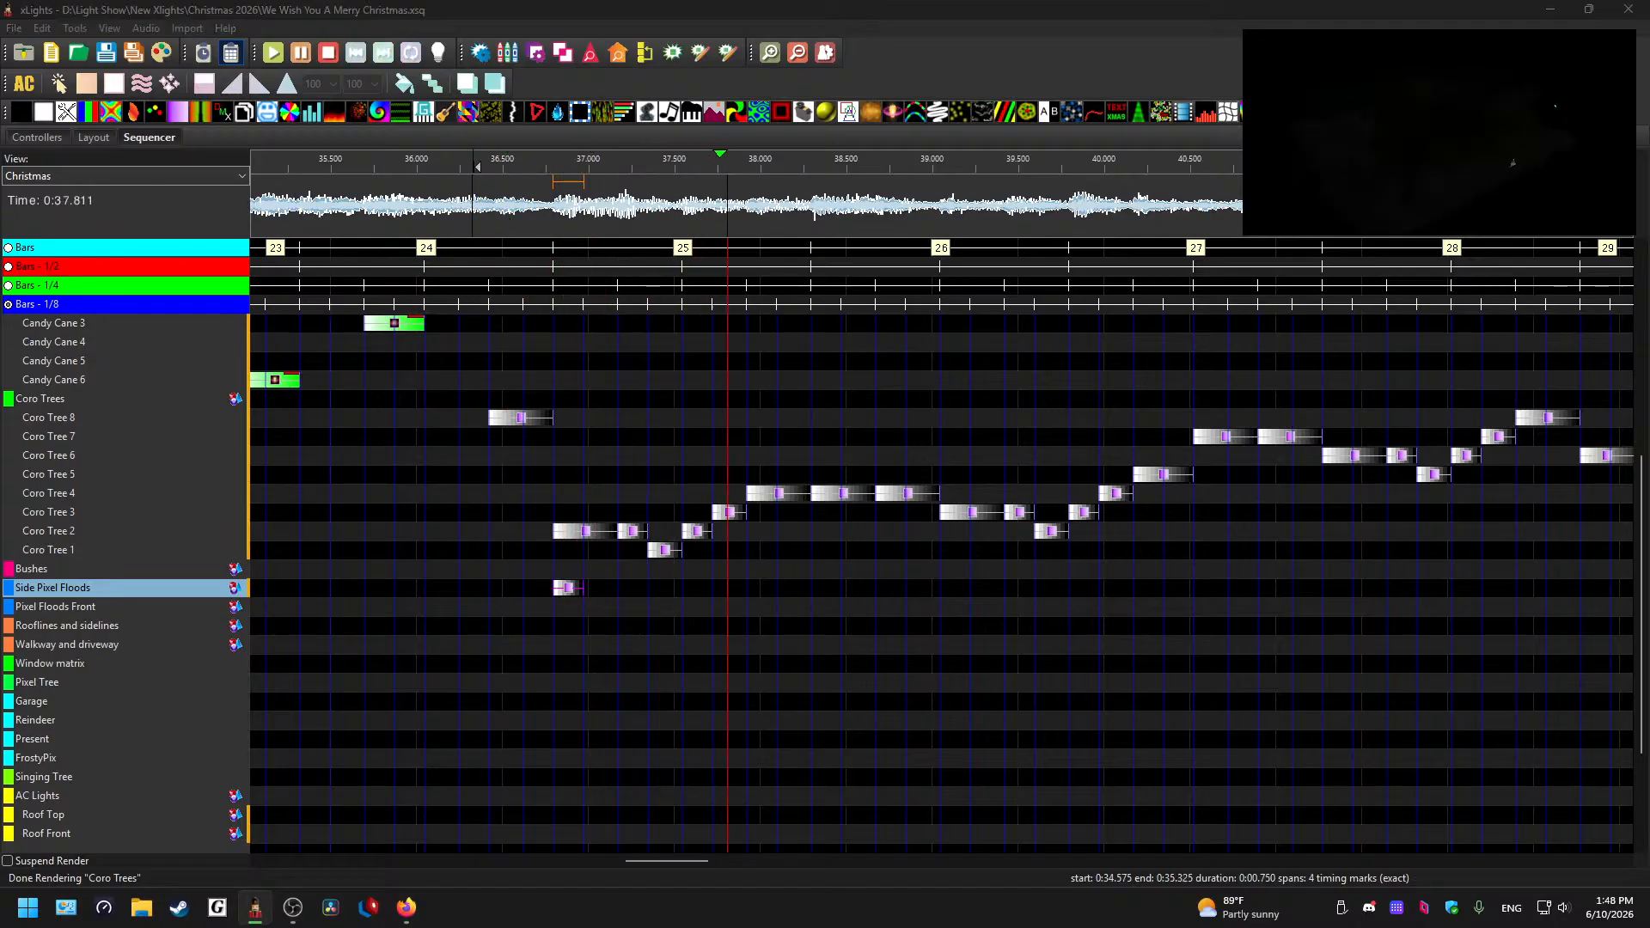
key("space")
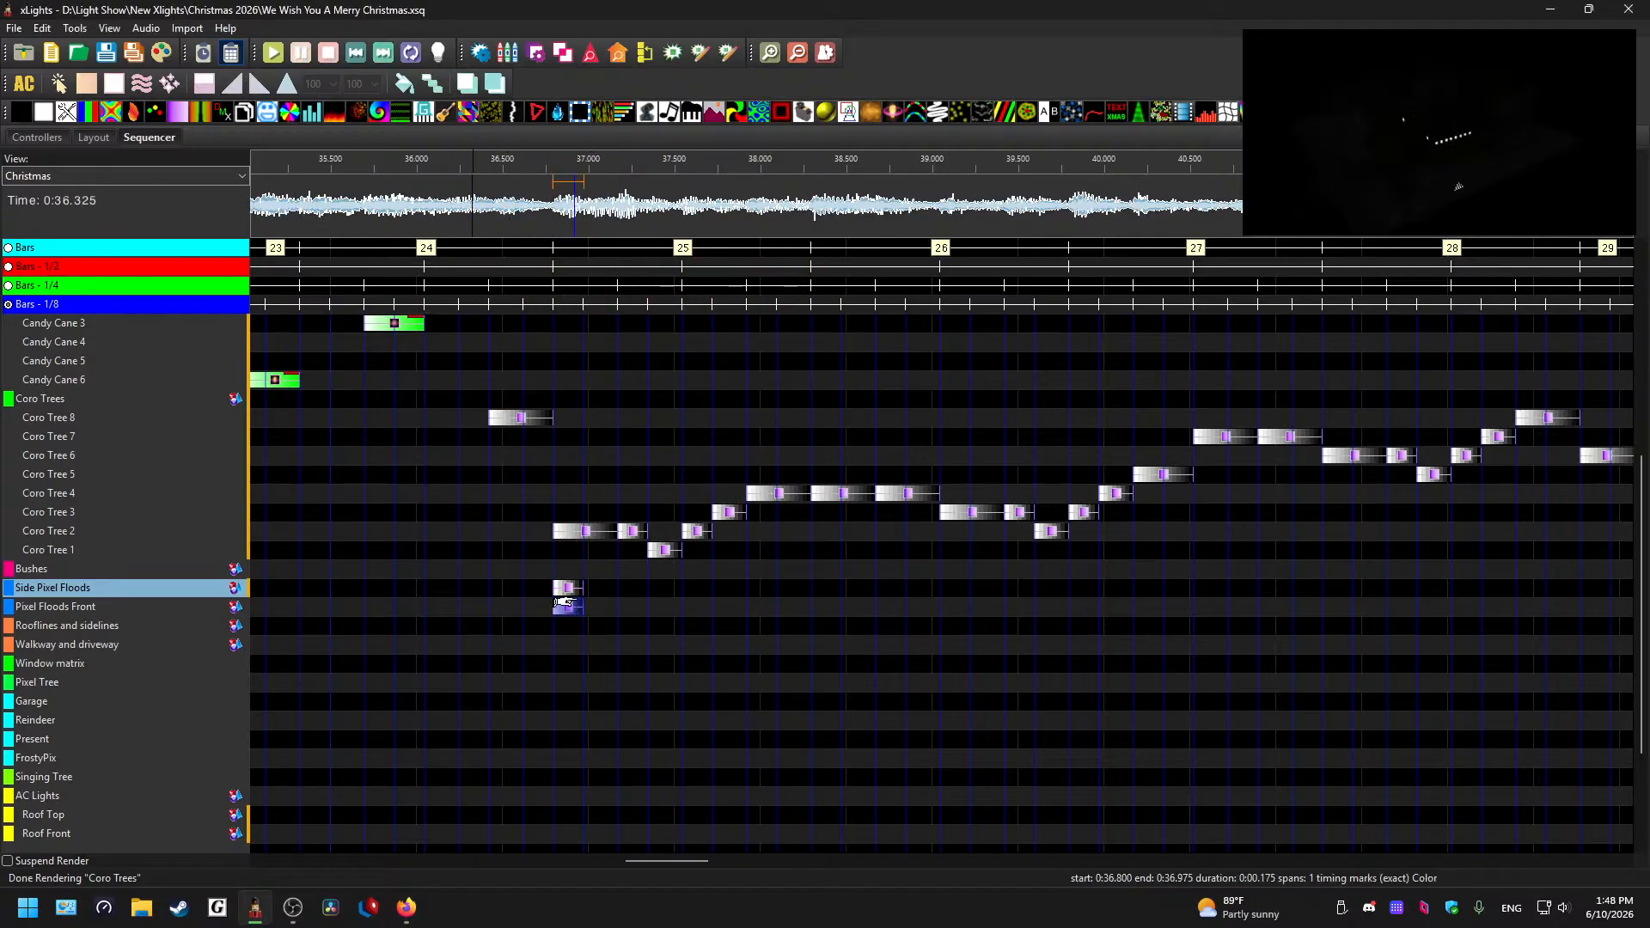
- Duplicate the Color Wash onto Pixel Floods Front at 0:36.800, check playback, and lengthen both flood effects to 0.275 seconds
left_click(558, 611)
key("ctrl+v")
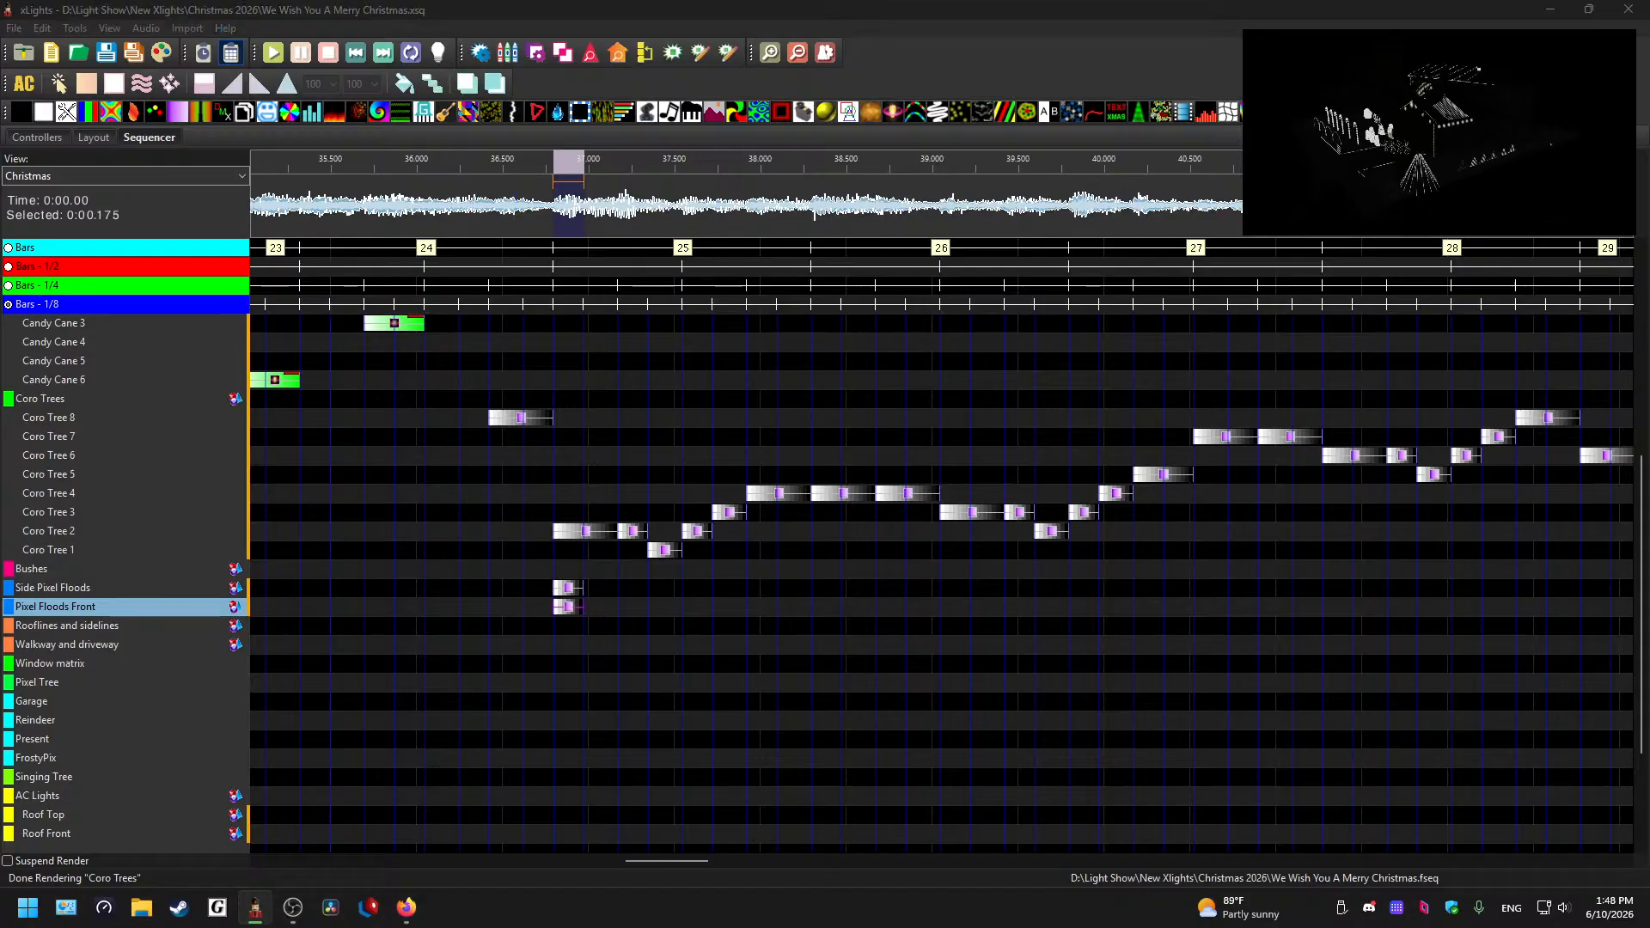
left_click(529, 207)
key("space")
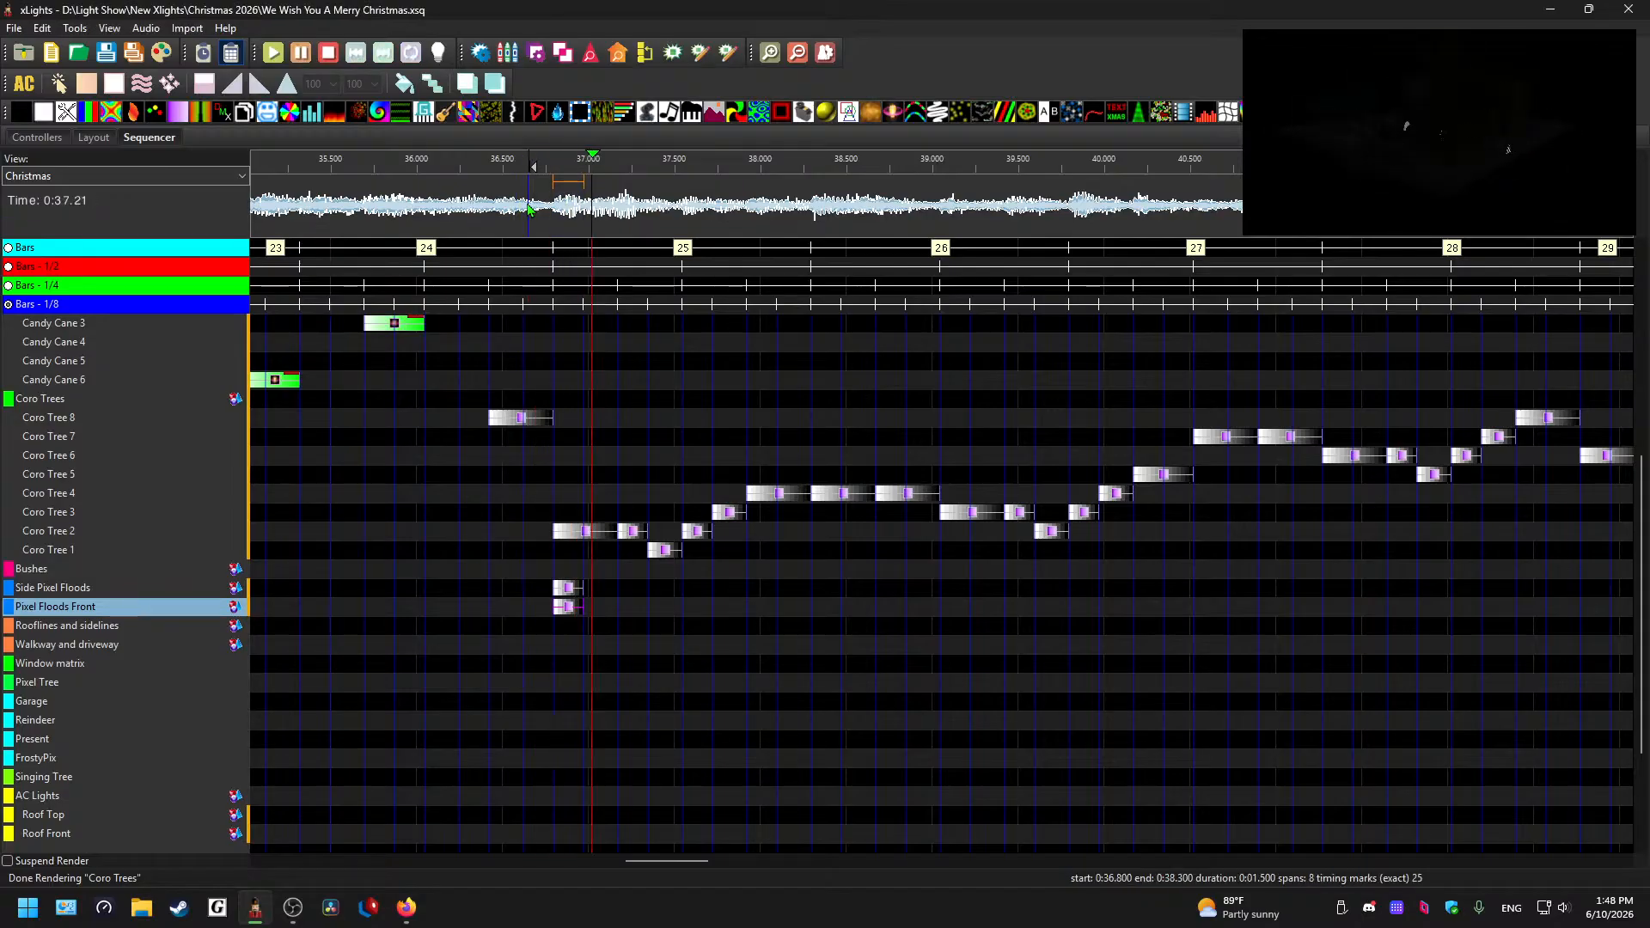
key("space")
scroll(605, 592, "up", 1)
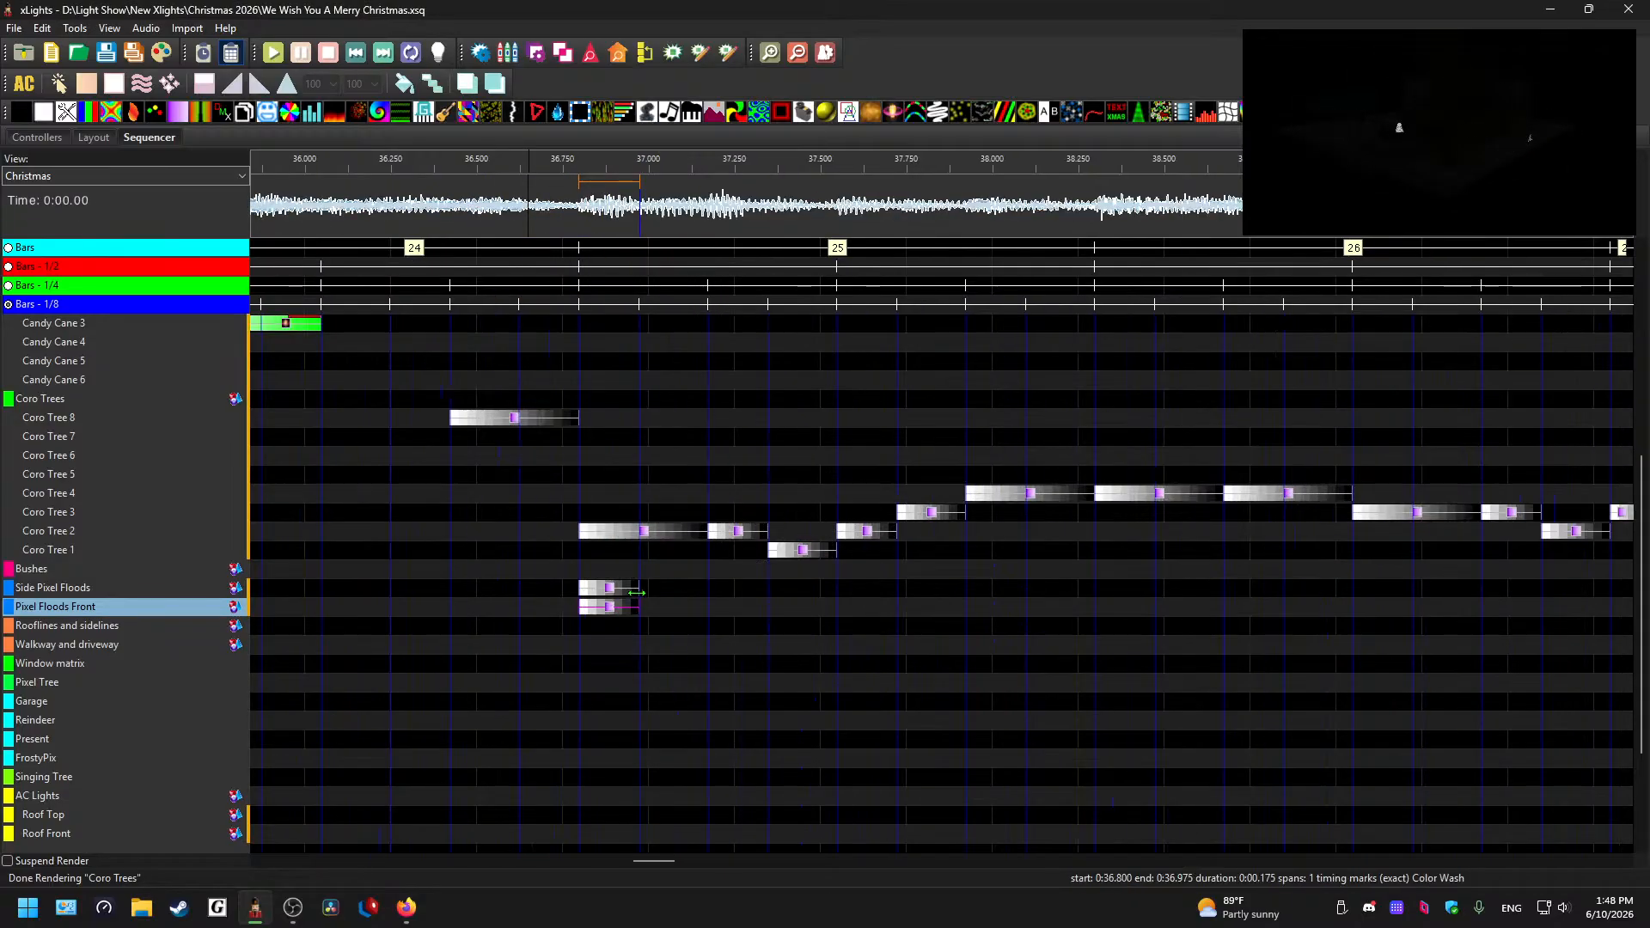
mouse_move(635, 589)
left_mouse_down()
mouse_move(673, 589)
mouse_move(674, 608)
left_mouse_up()
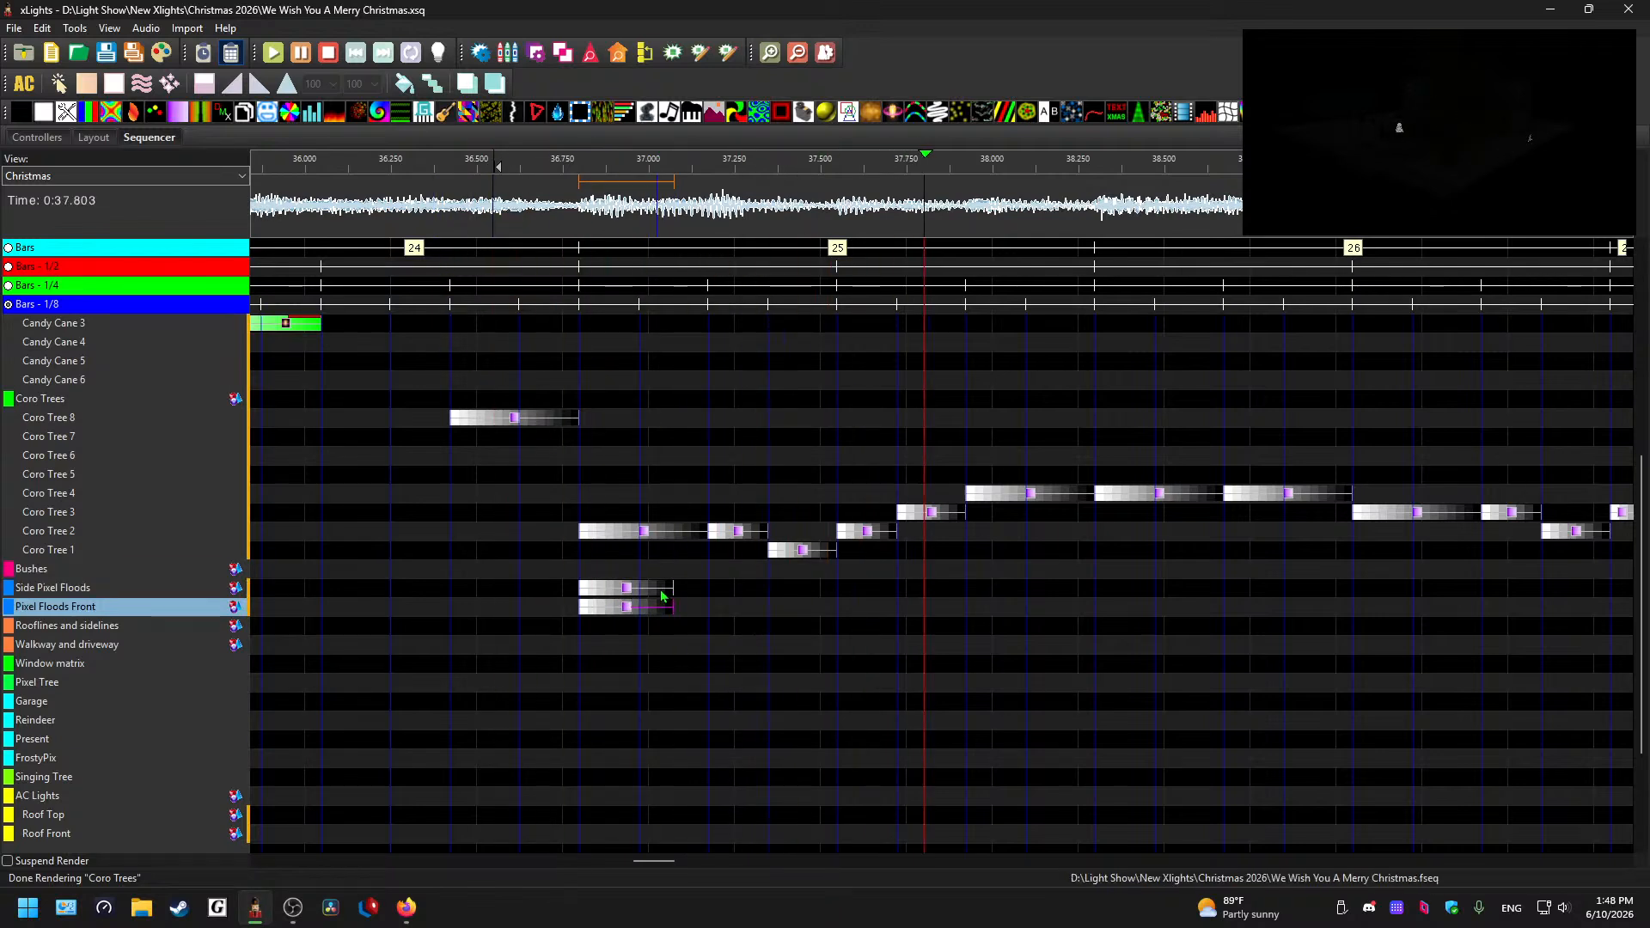
- Copy the Side Pixel Floods effect to the two timing marks starting at 0:37.175 and 0:37.350, and play back from 0:36.750
left_click(630, 590)
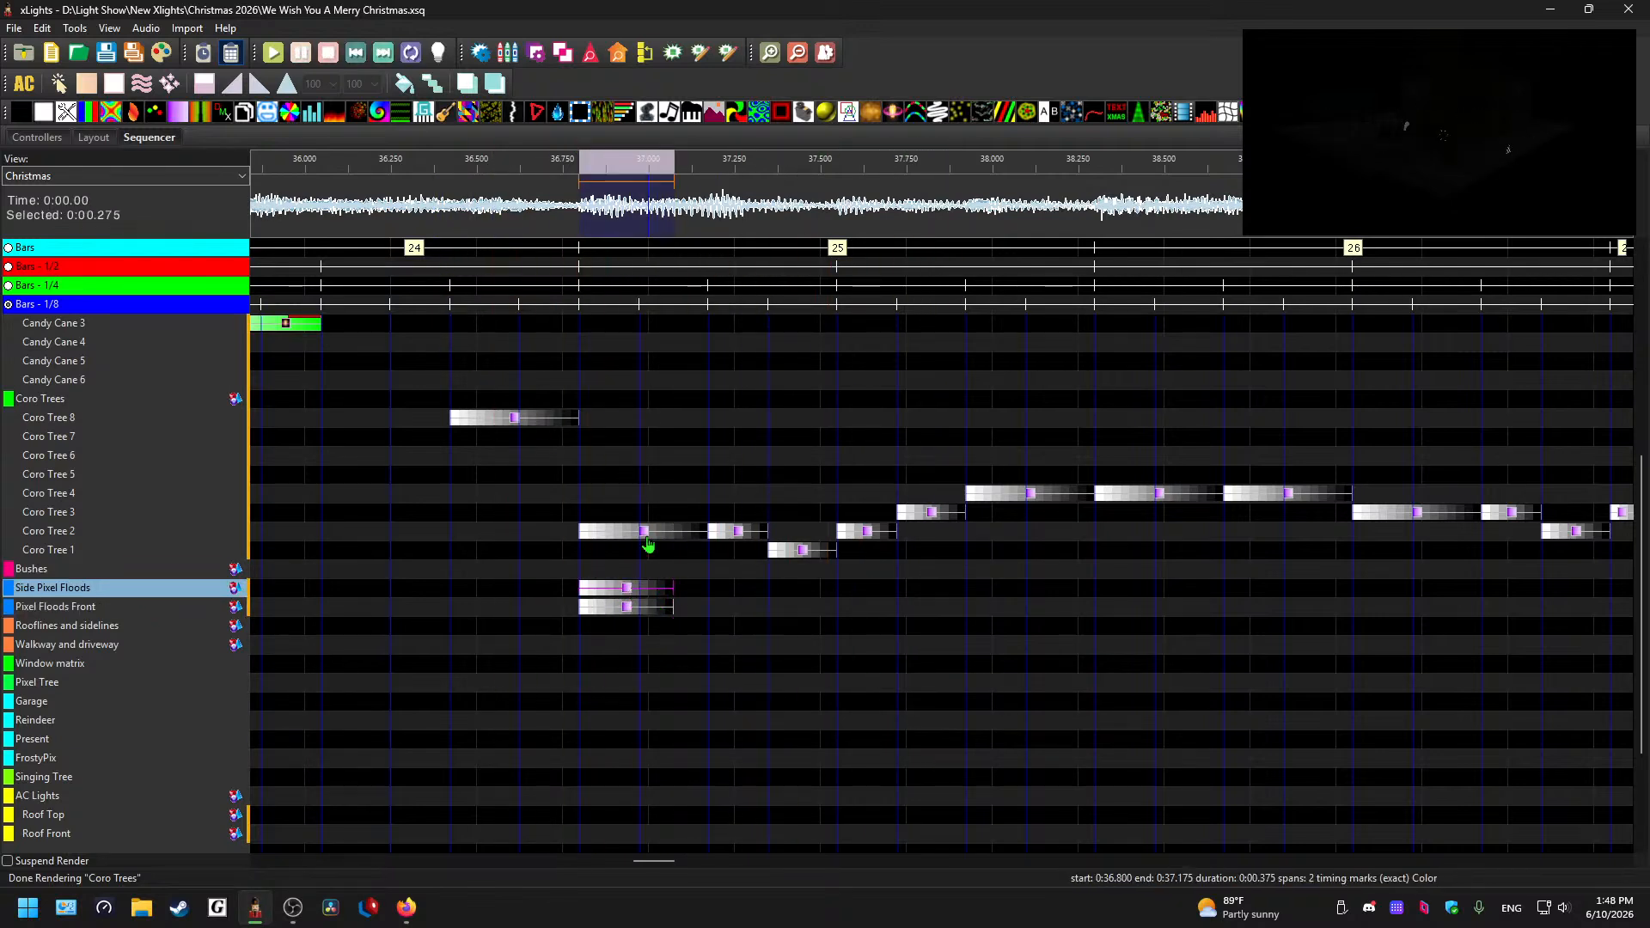
left_click(736, 591)
key("ctrl+v")
left_click_drag(804, 589, 767, 589)
left_click(802, 589)
key("ctrl+v")
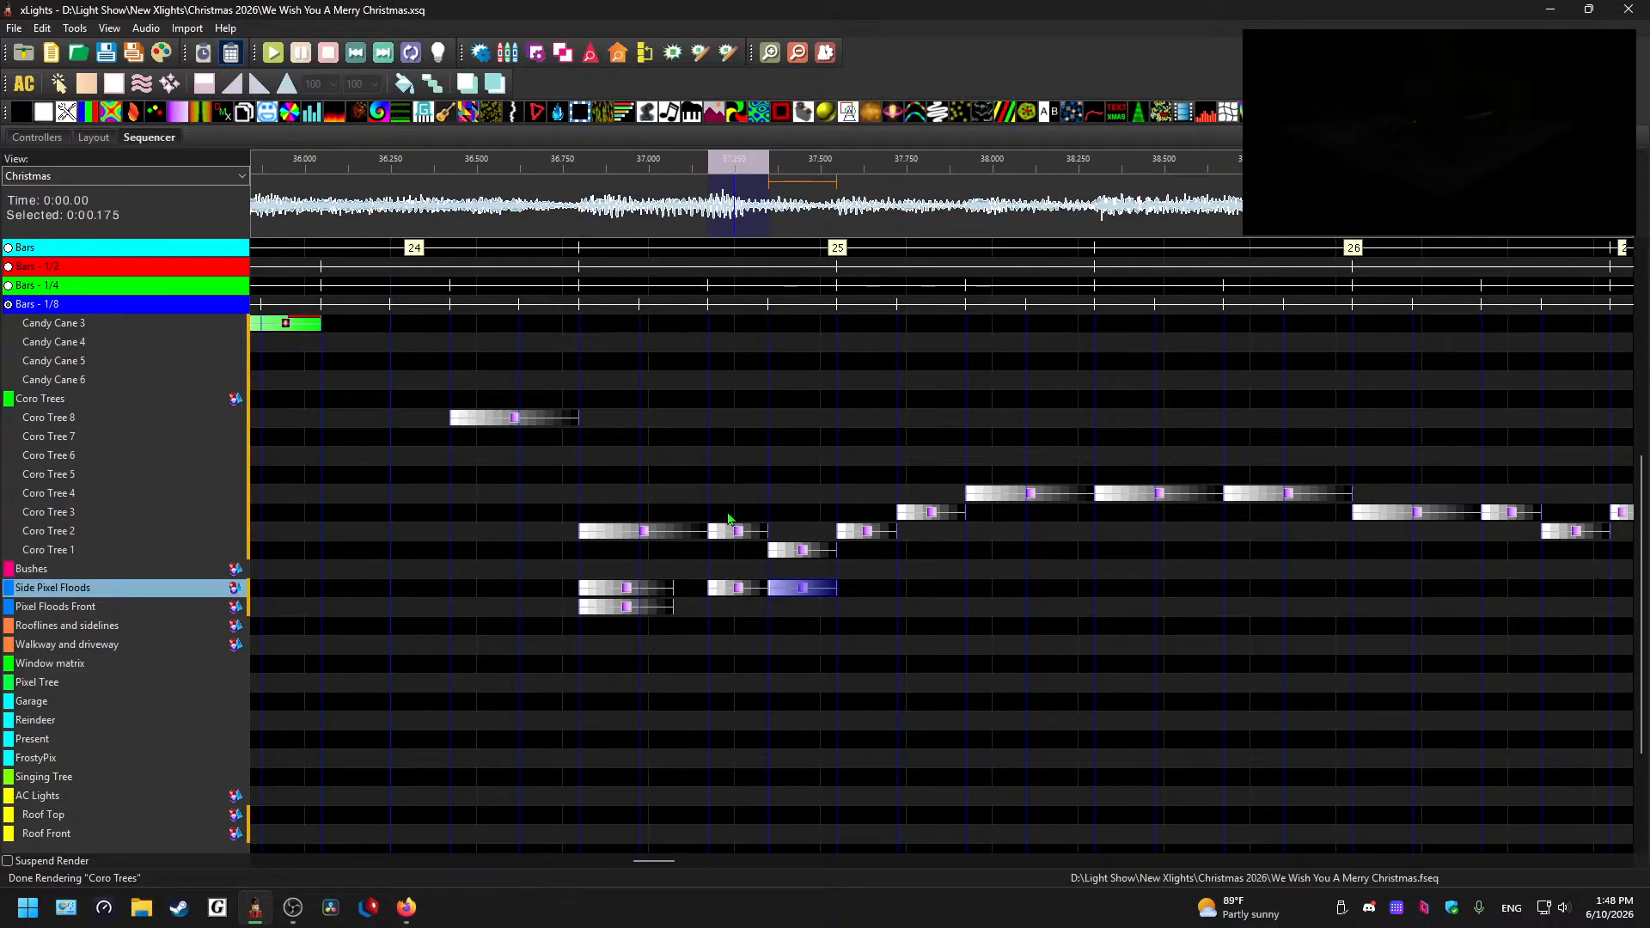
left_click(564, 206)
key("space")
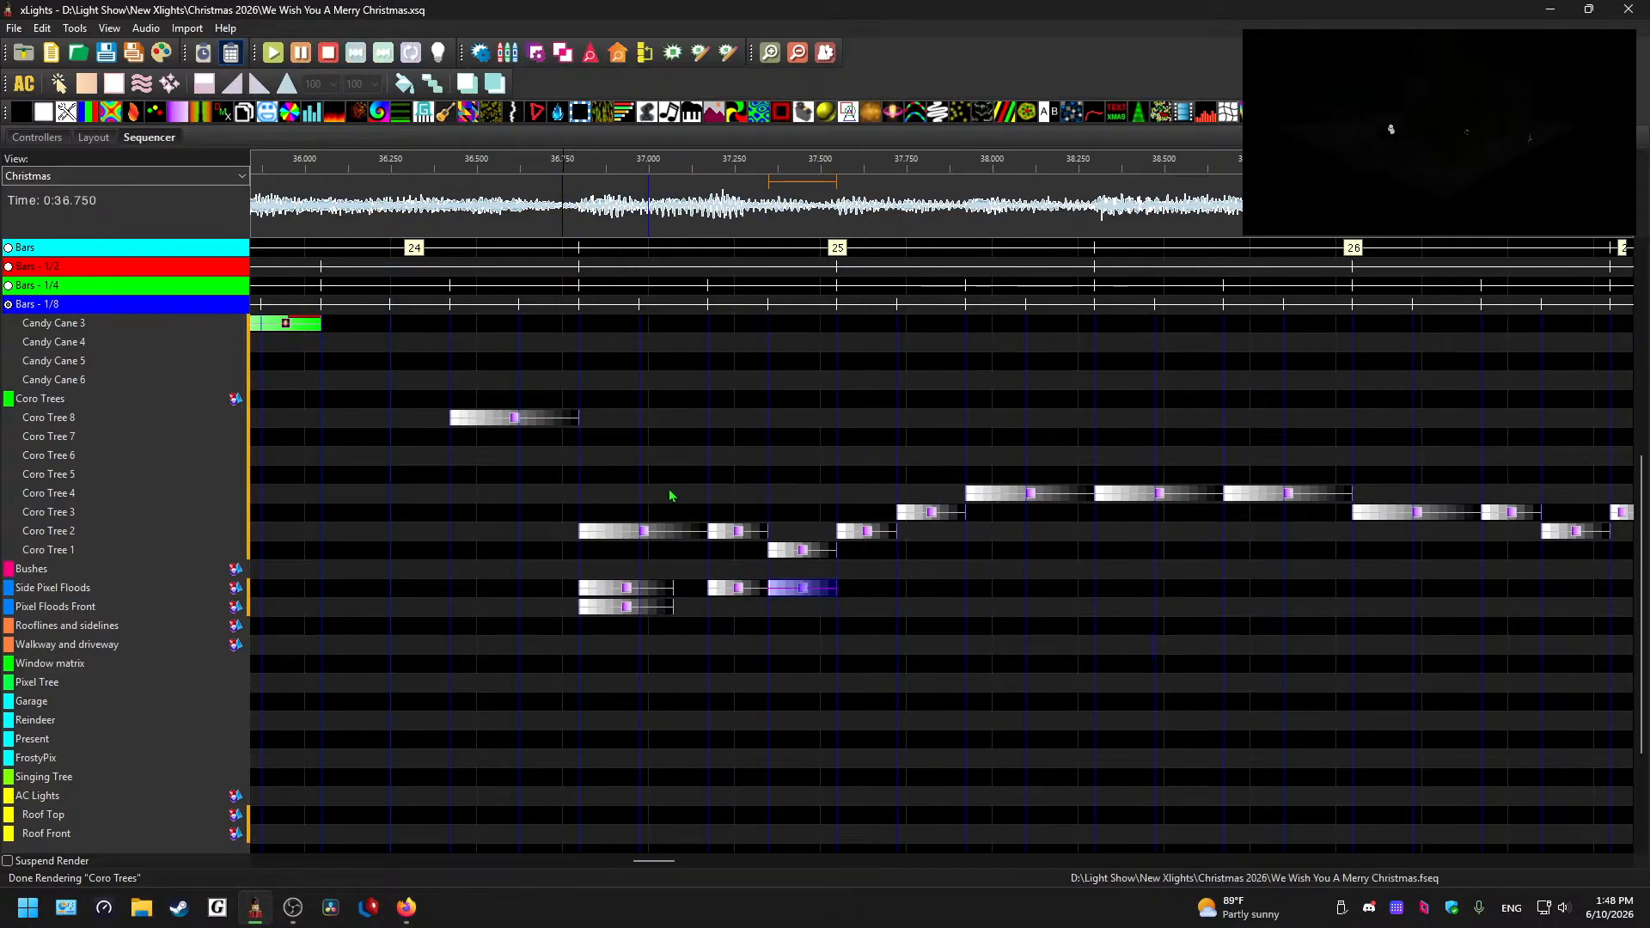
key("space")
- Move the last Side Pixel Floods effect to bar 25, lengthen it and the preceding one to 0.275 seconds, and play back from 0:36.600
left_click_drag(799, 593, 869, 599)
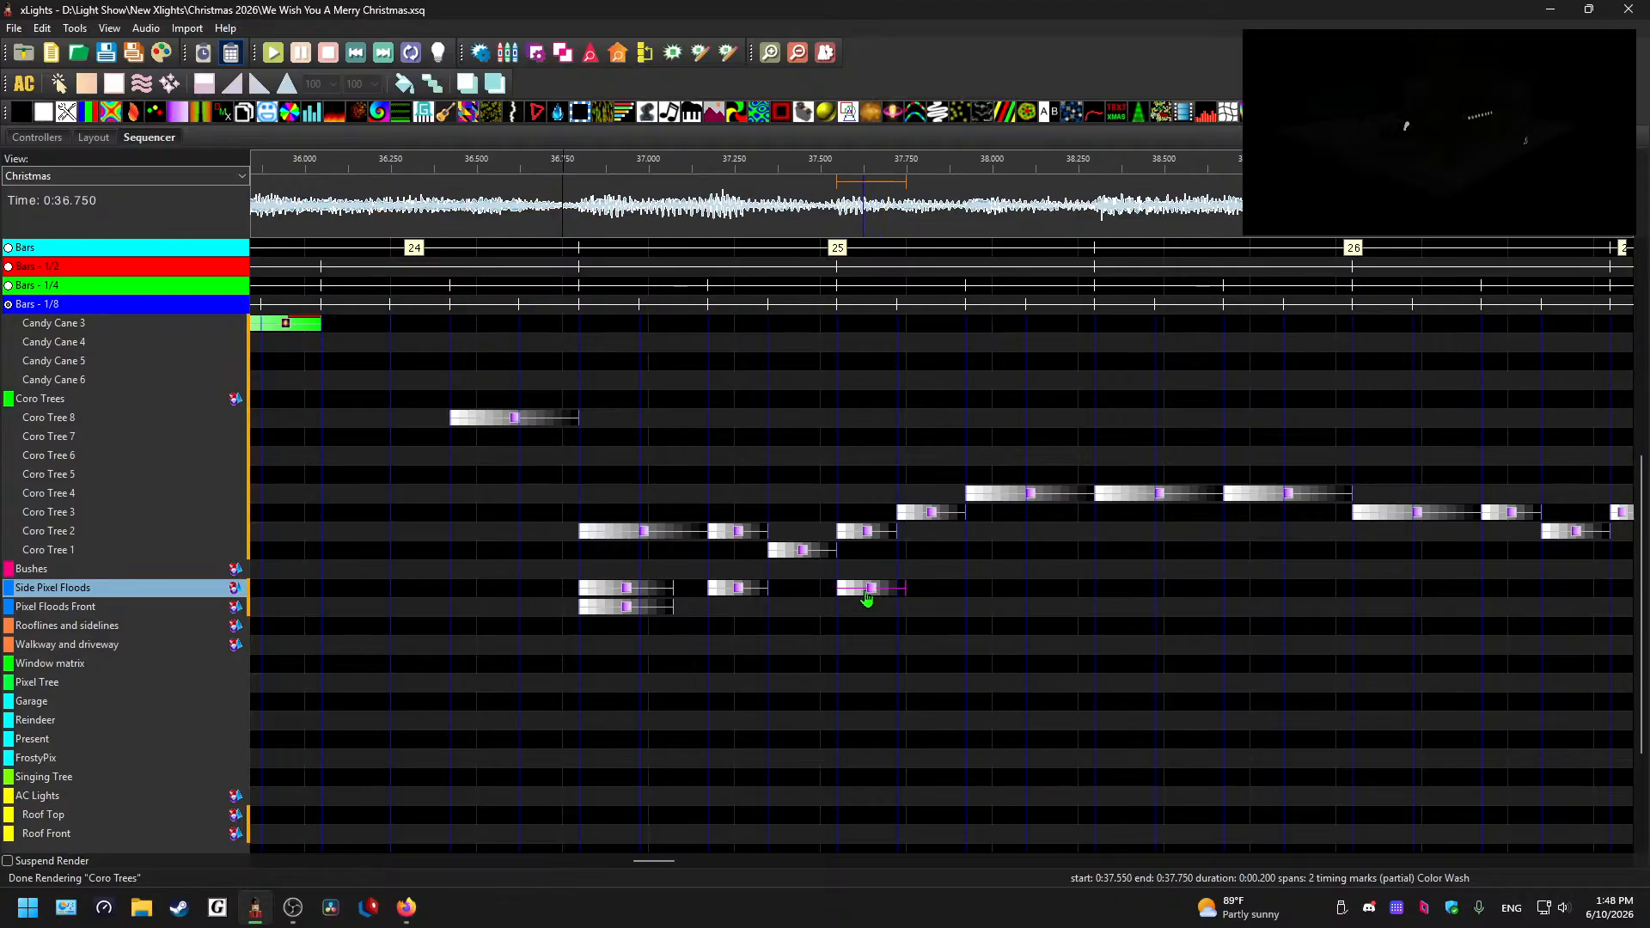
left_click_drag(768, 591, 800, 591)
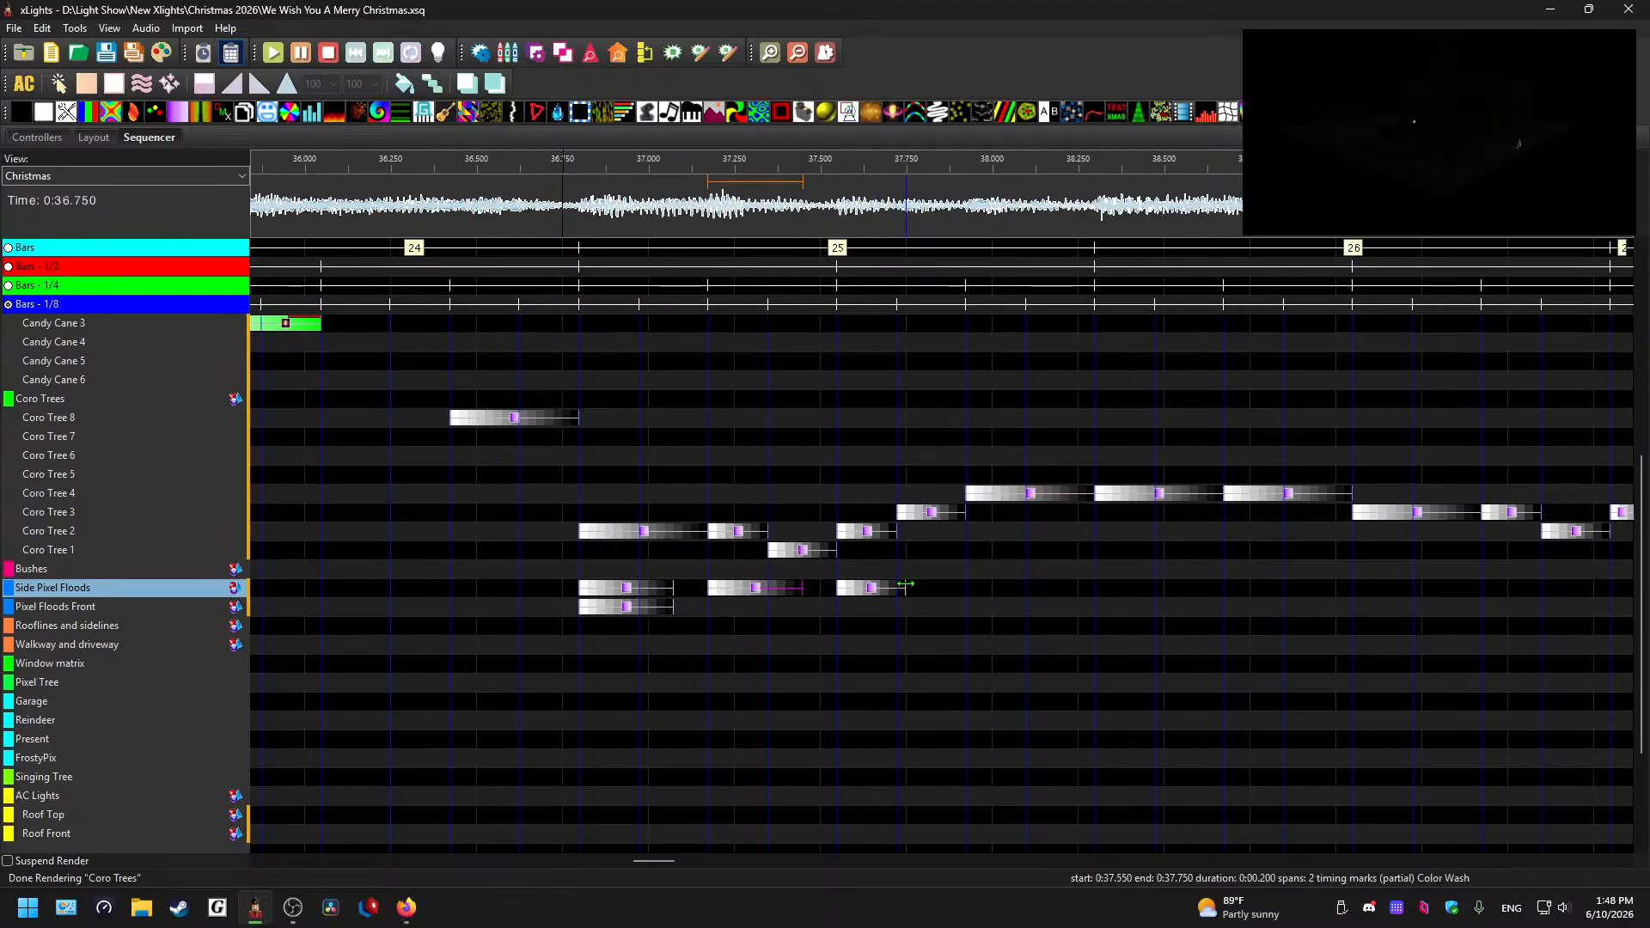
left_click_drag(905, 585, 940, 589)
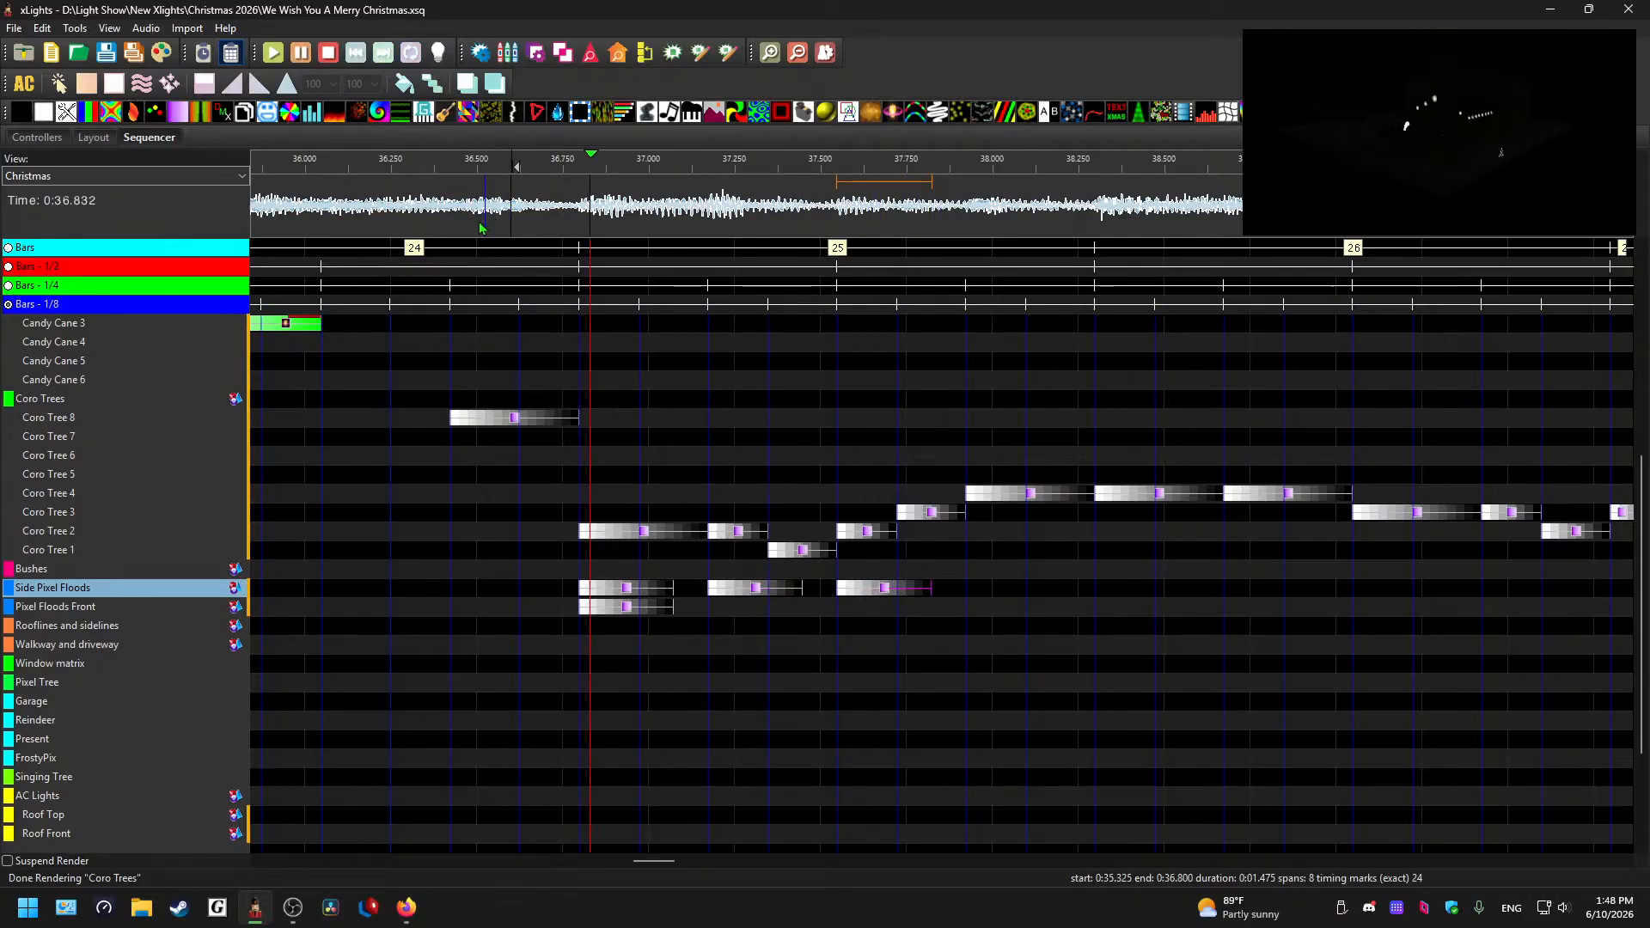
key("space")
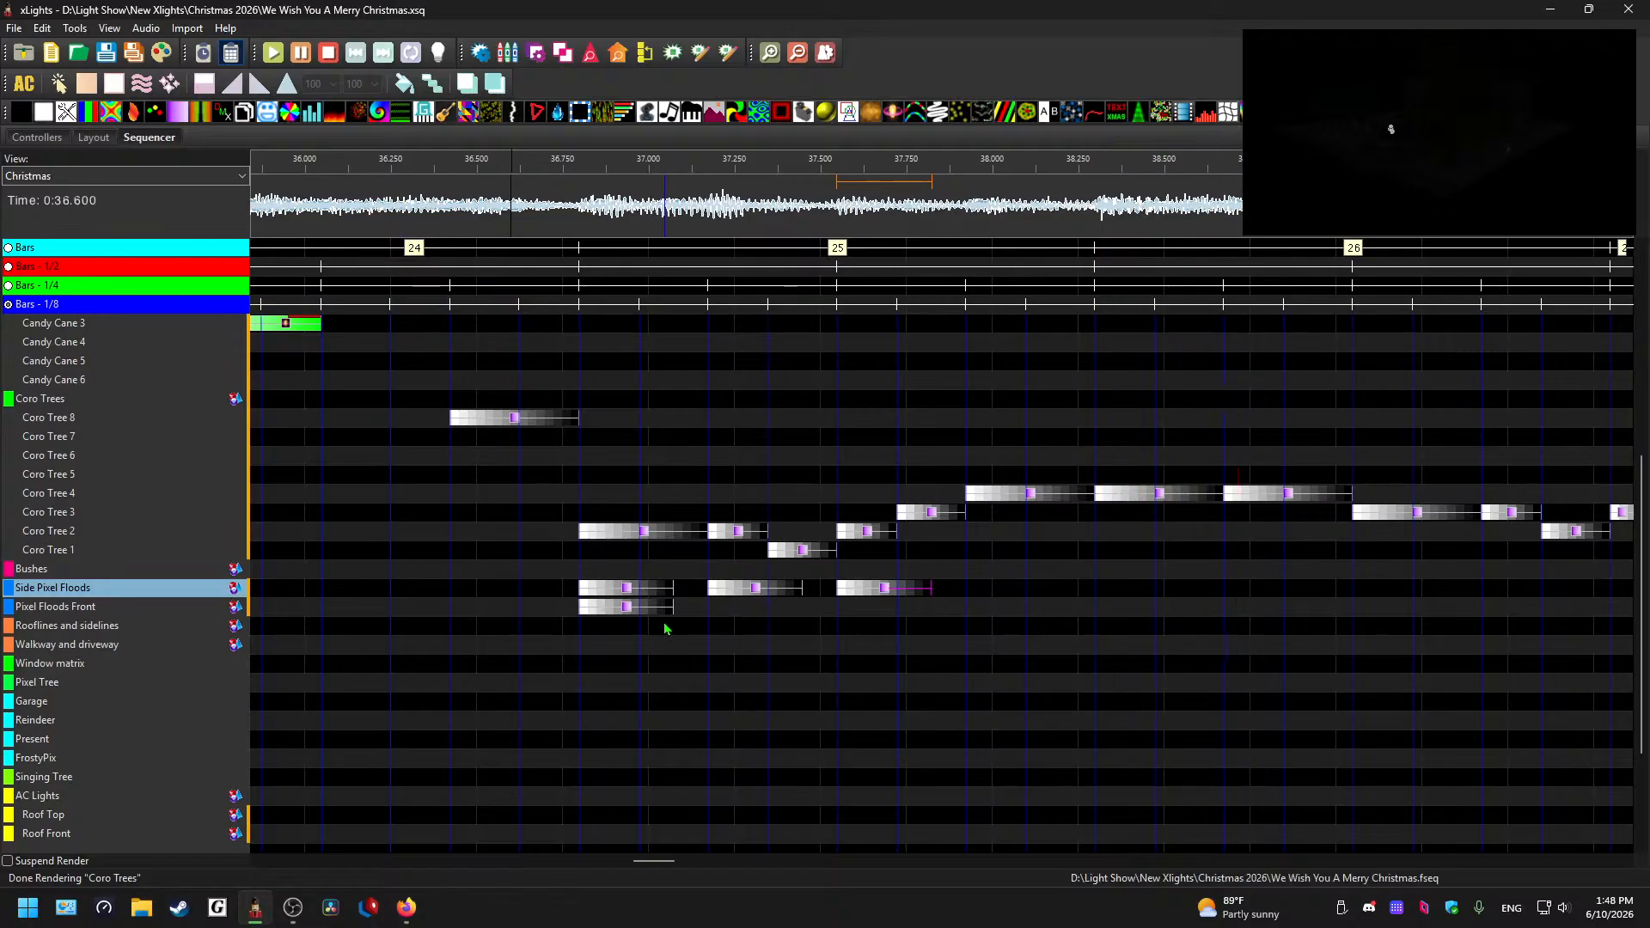
- Copy the Pixel Floods Front effect beneath the second and third Side Pixel Floods effects and play back from 0:36.725
left_click(628, 609)
key("ctrl+c")
left_click(733, 609)
key("ctrl+v")
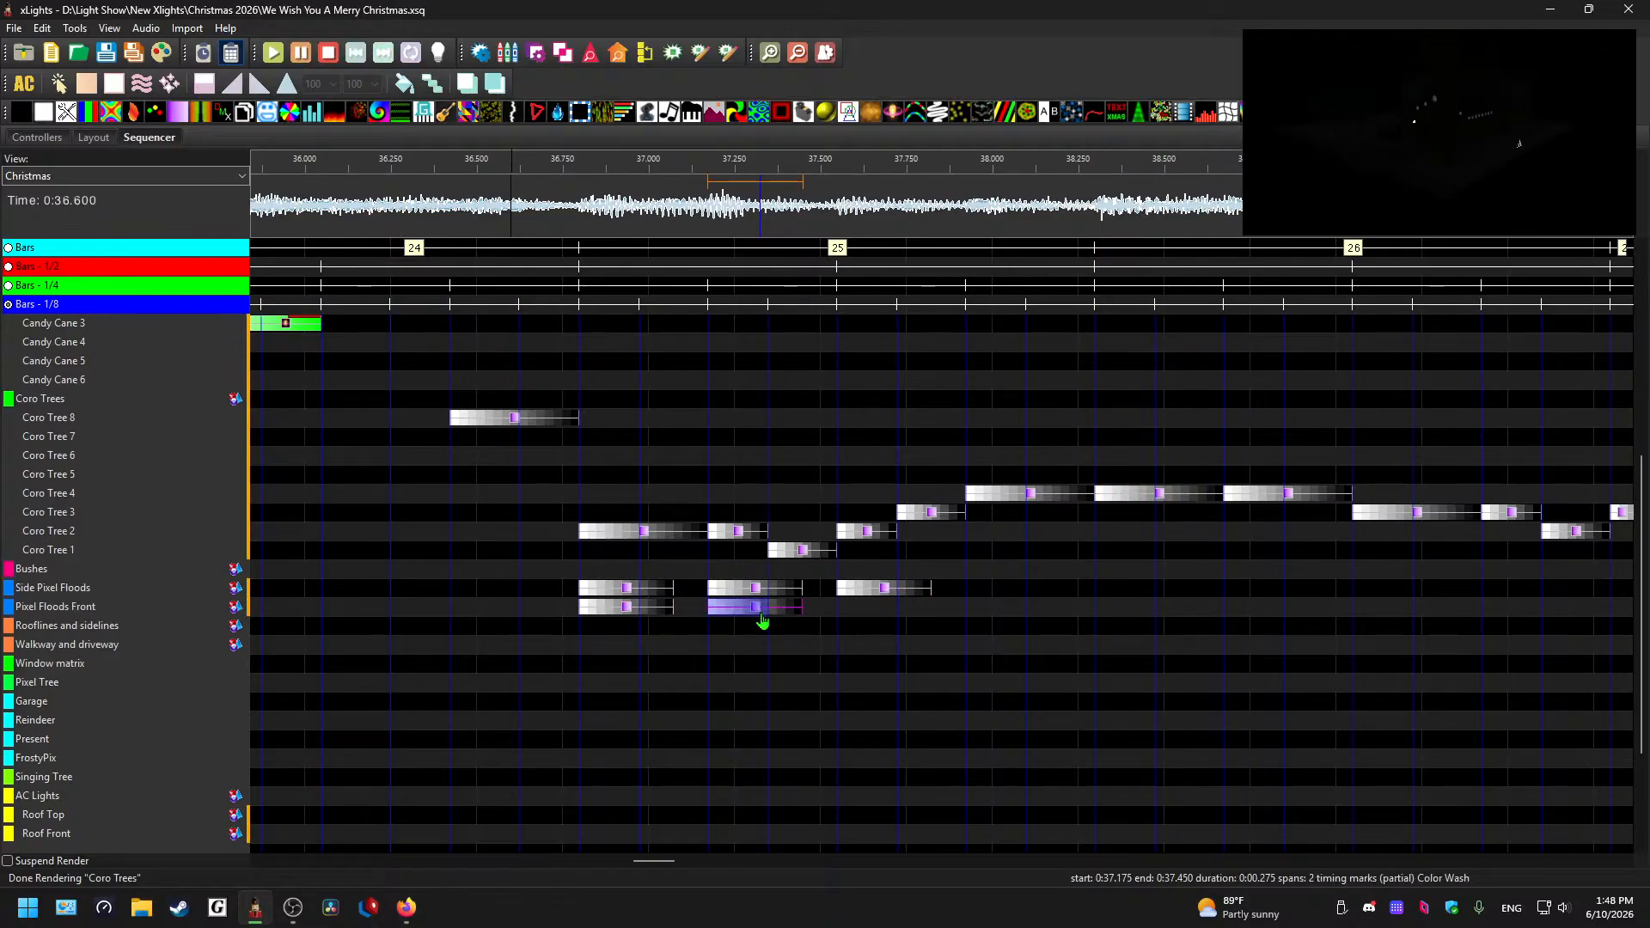
left_click(881, 608)
key("ctrl+v")
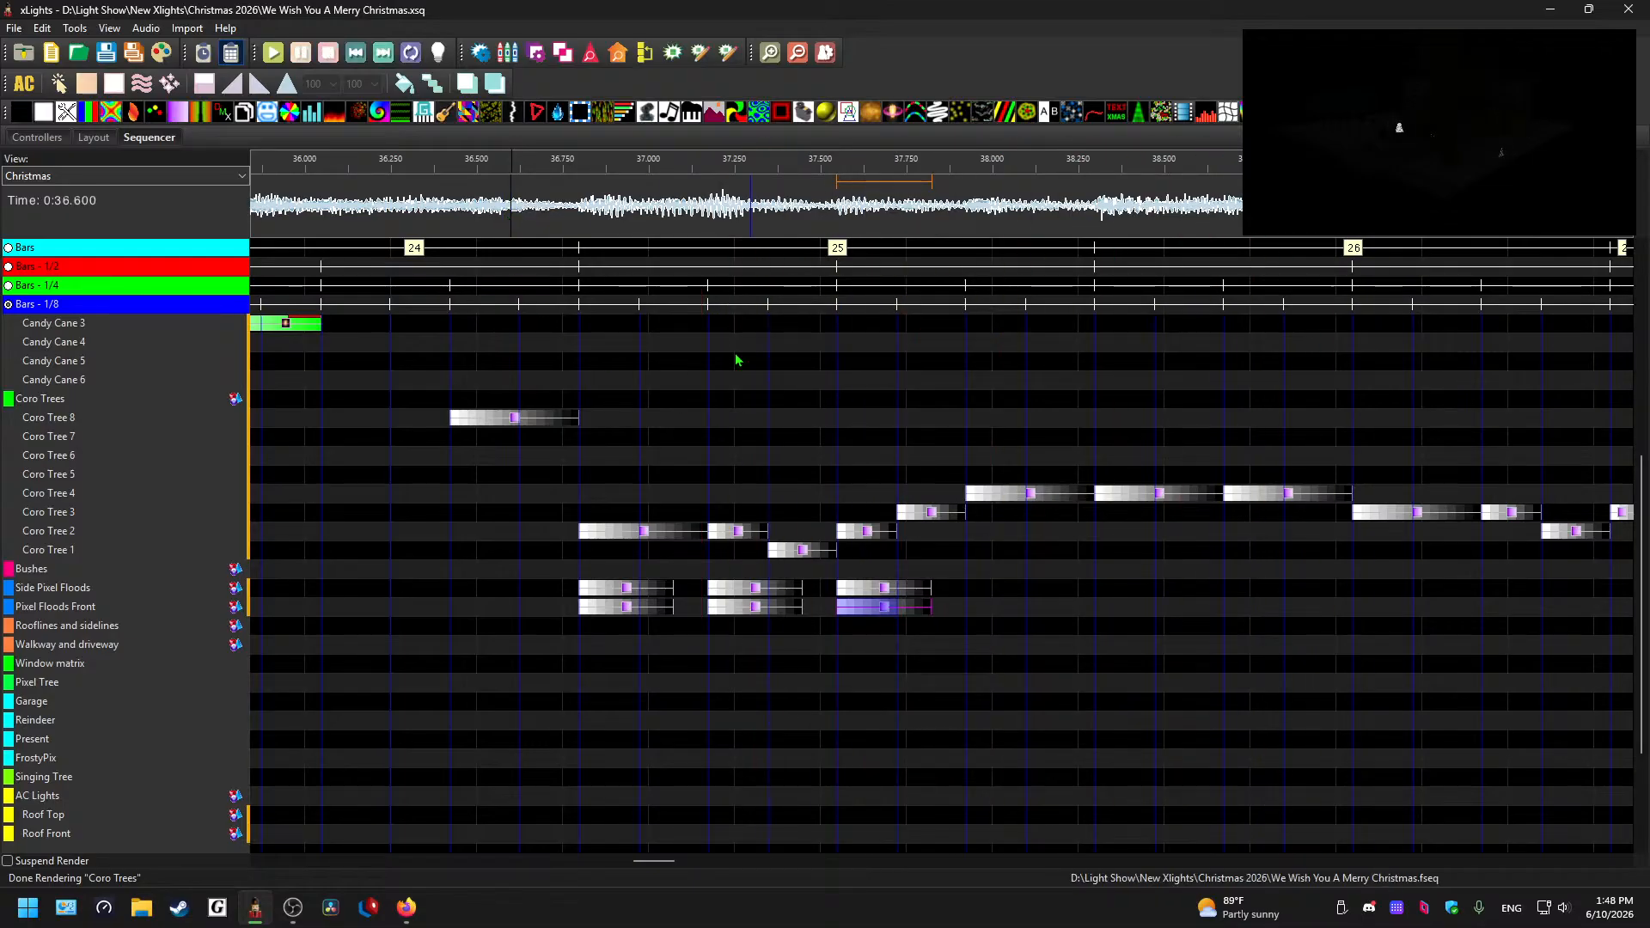
left_click(559, 165)
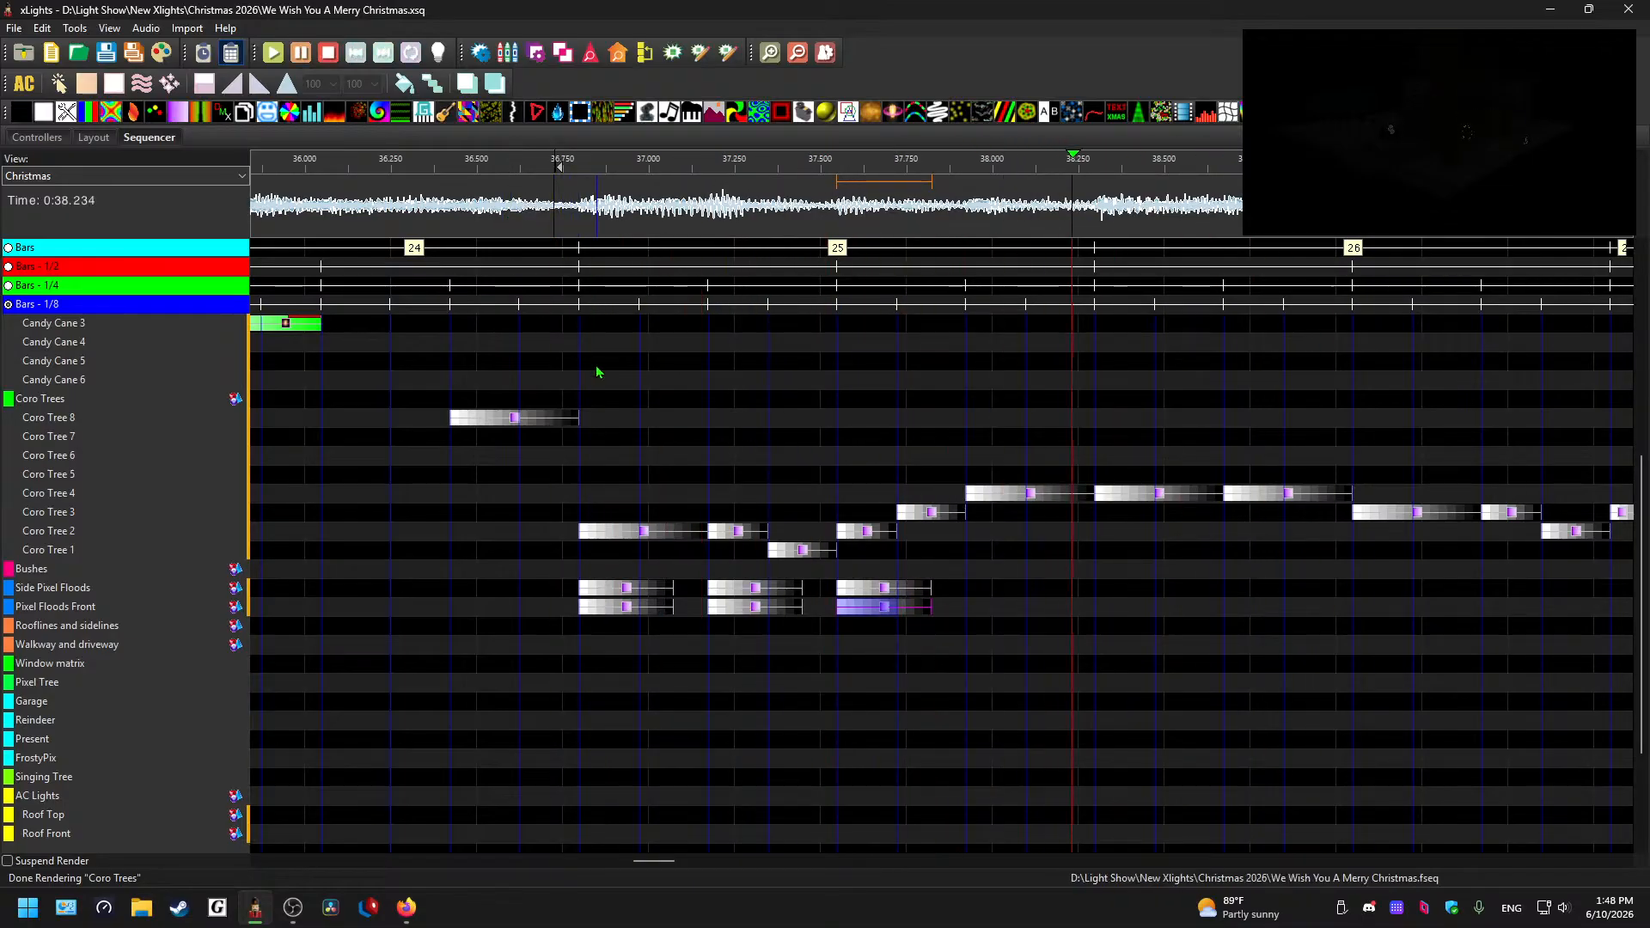
key("space")
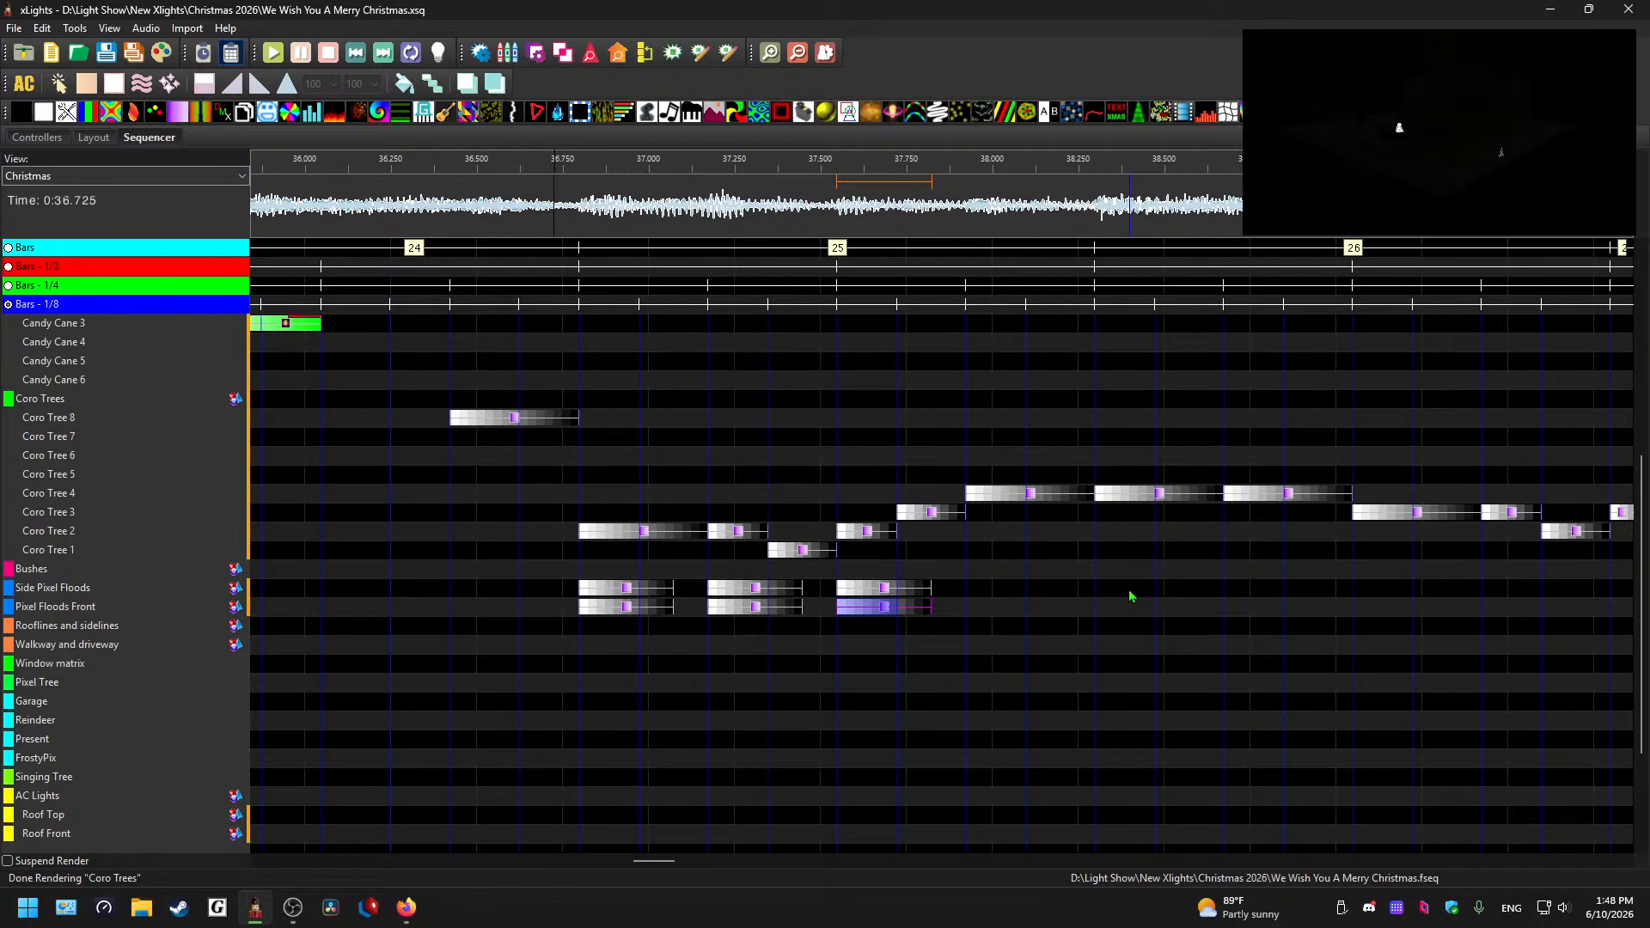
- Paste the flood effect on both pixel flood rows under the last two Coro Tree 4 effects before bar 26, and play back
key("ctrl+v")
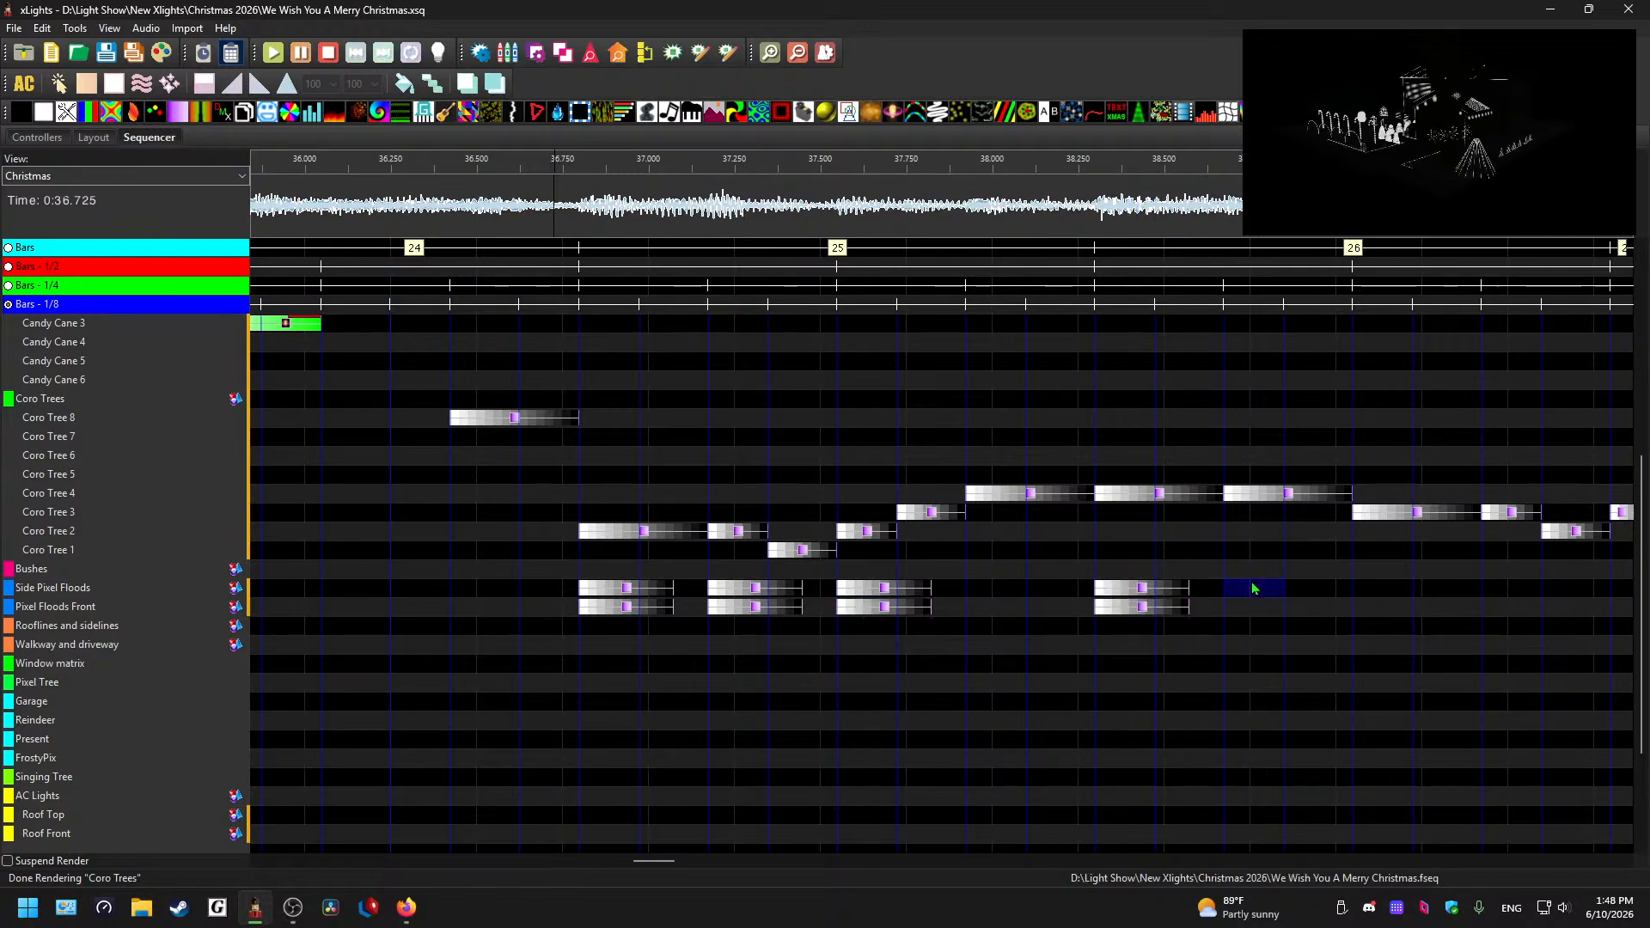
left_click(1253, 584)
key("ctrl+v")
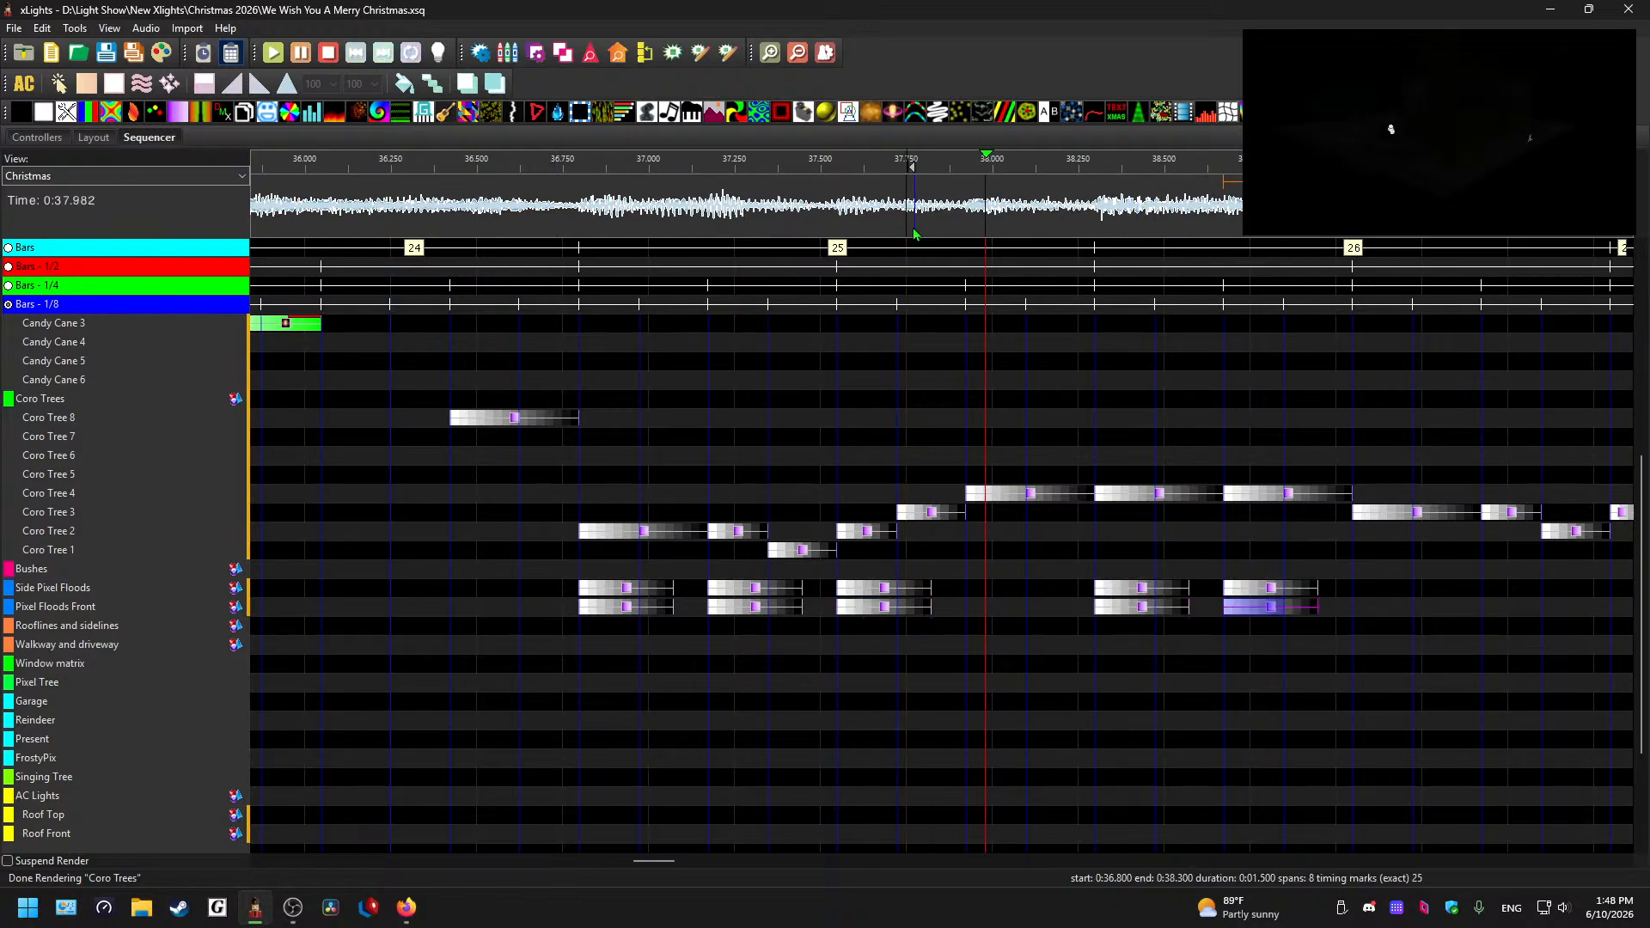
key("space")
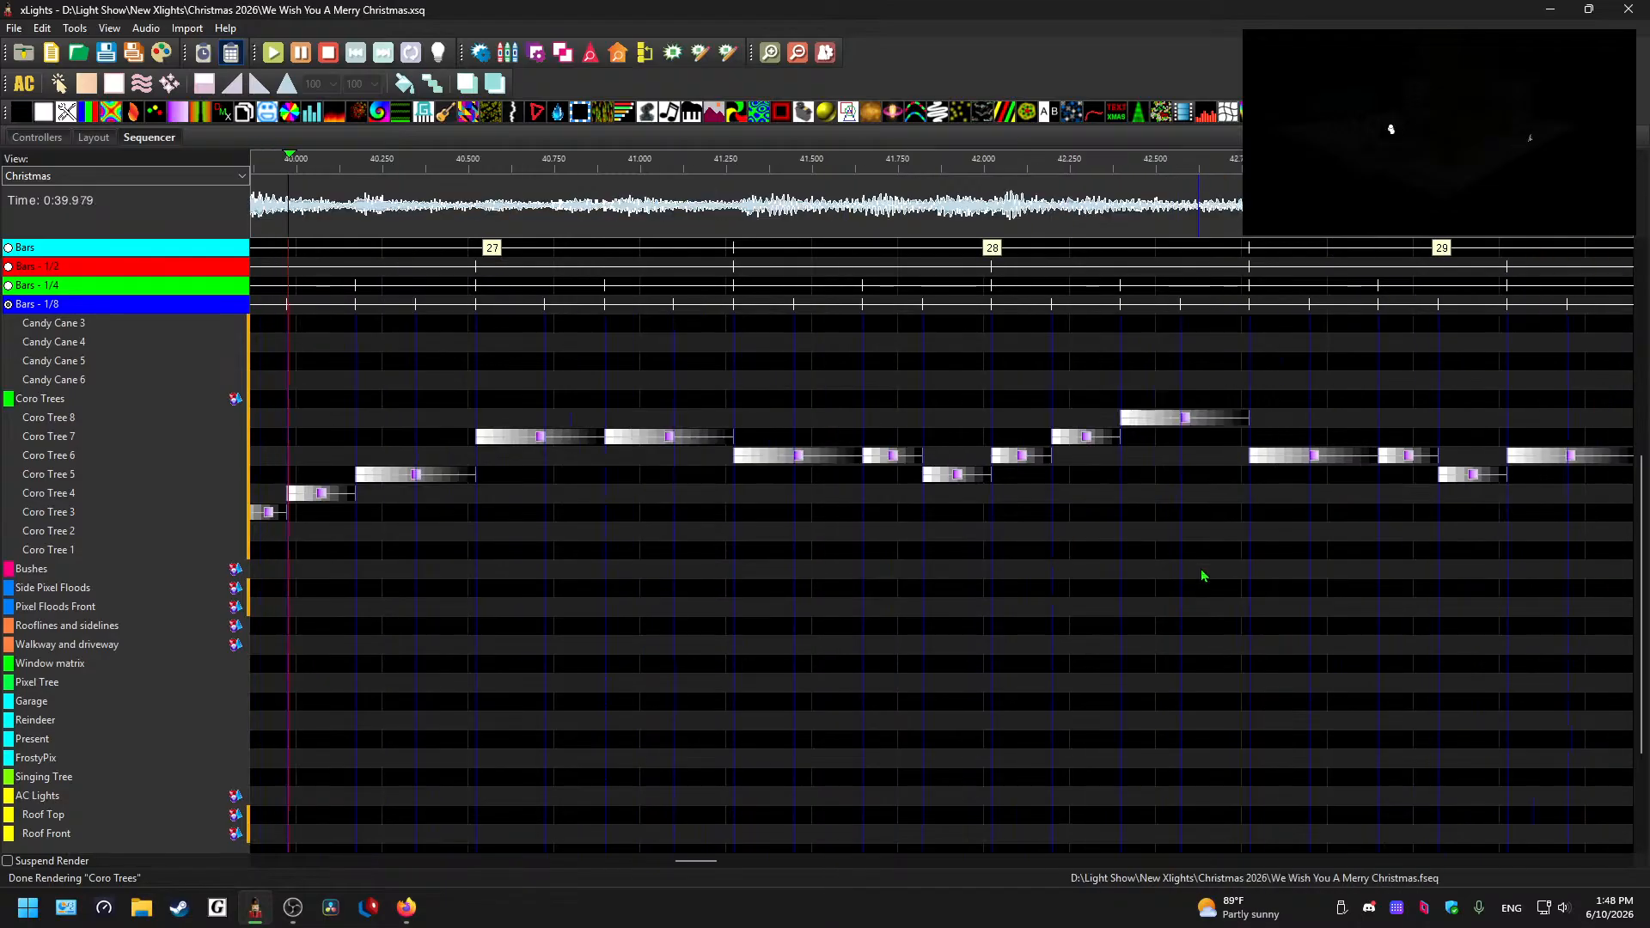
- Paste the flood effect on both the Side Pixel Floods and Pixel Floods Front rows at 0:39.050, 0:39.425 and 0:39.800
left_click(692, 589)
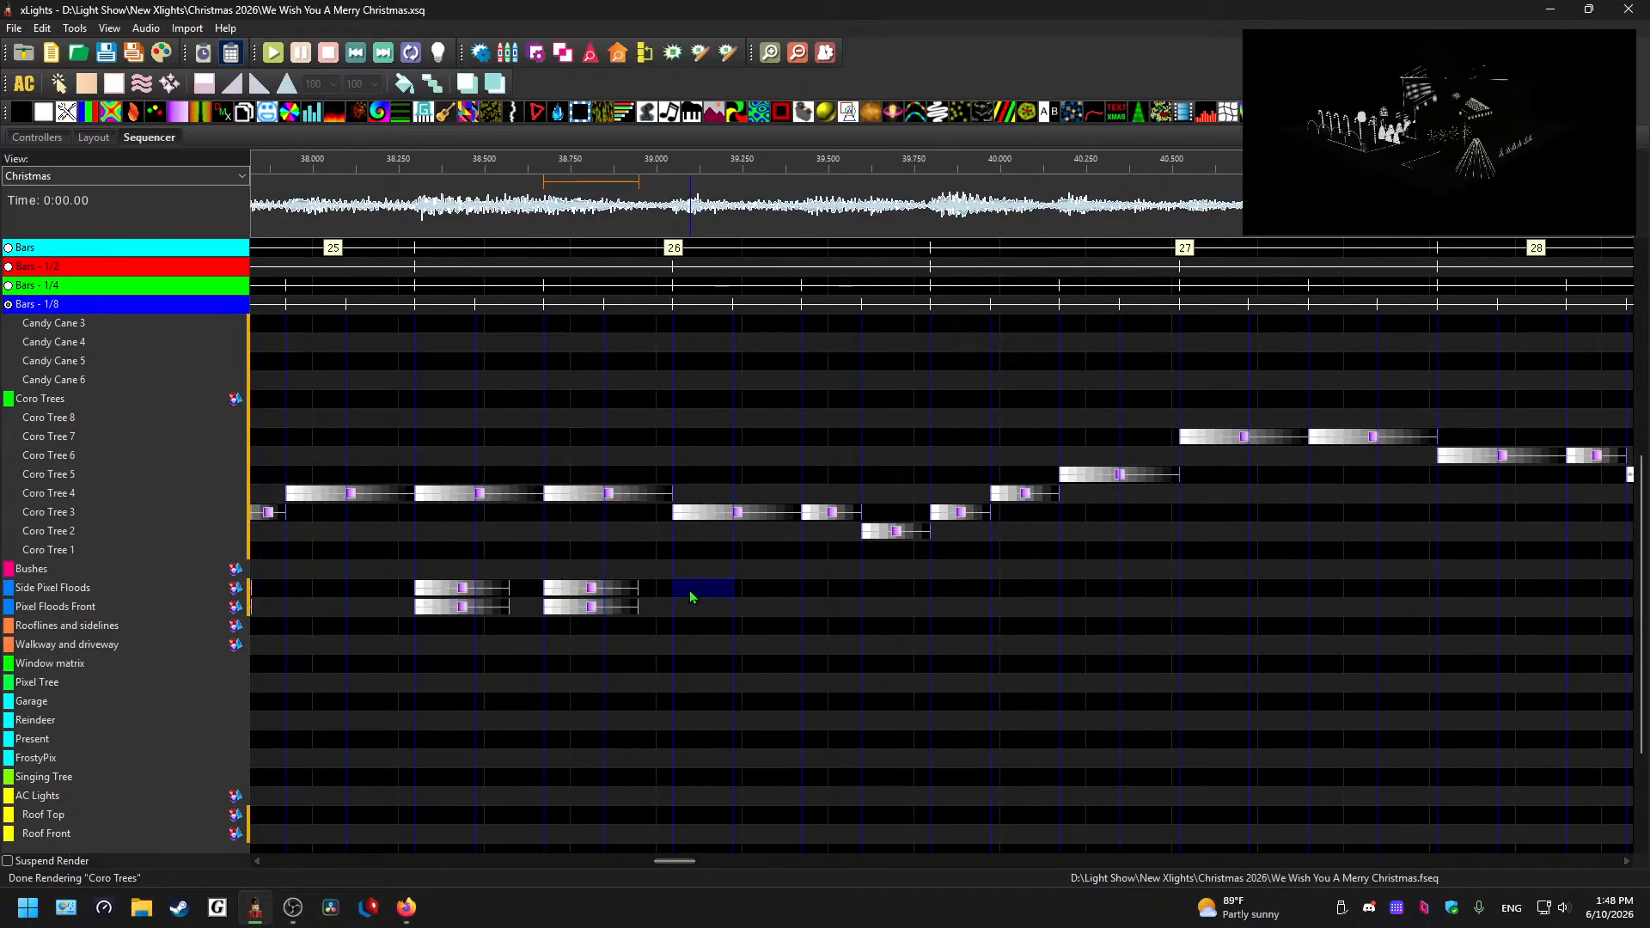
key("ctrl+v")
left_click(835, 588)
key("ctrl+v")
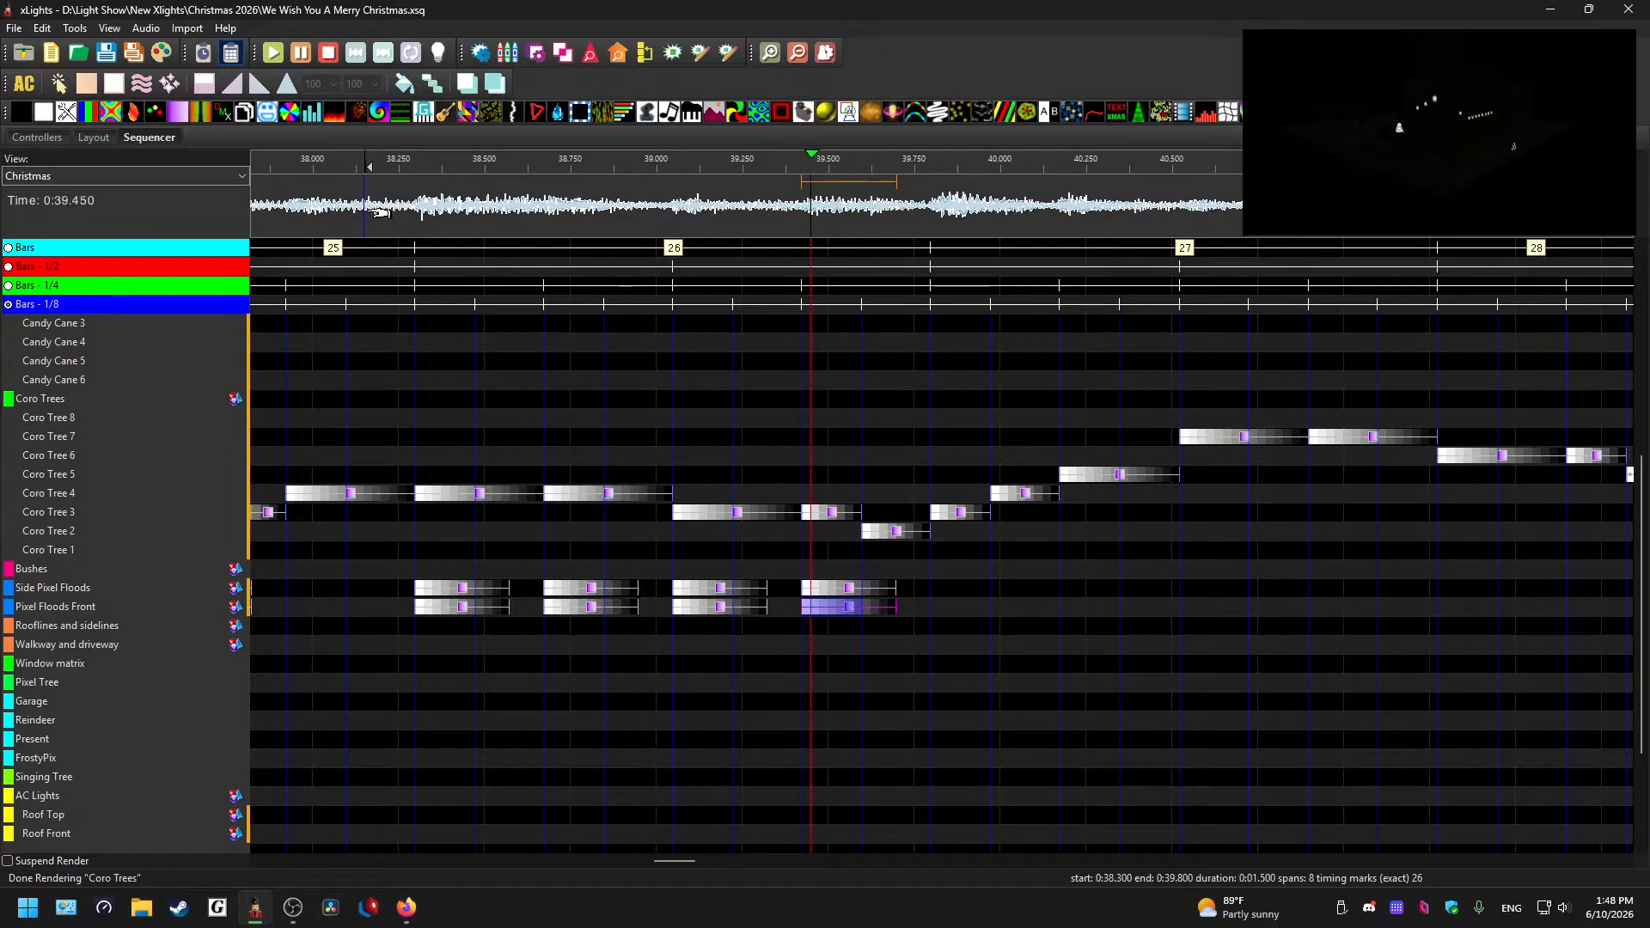
left_click(965, 590)
key("ctrl+v")
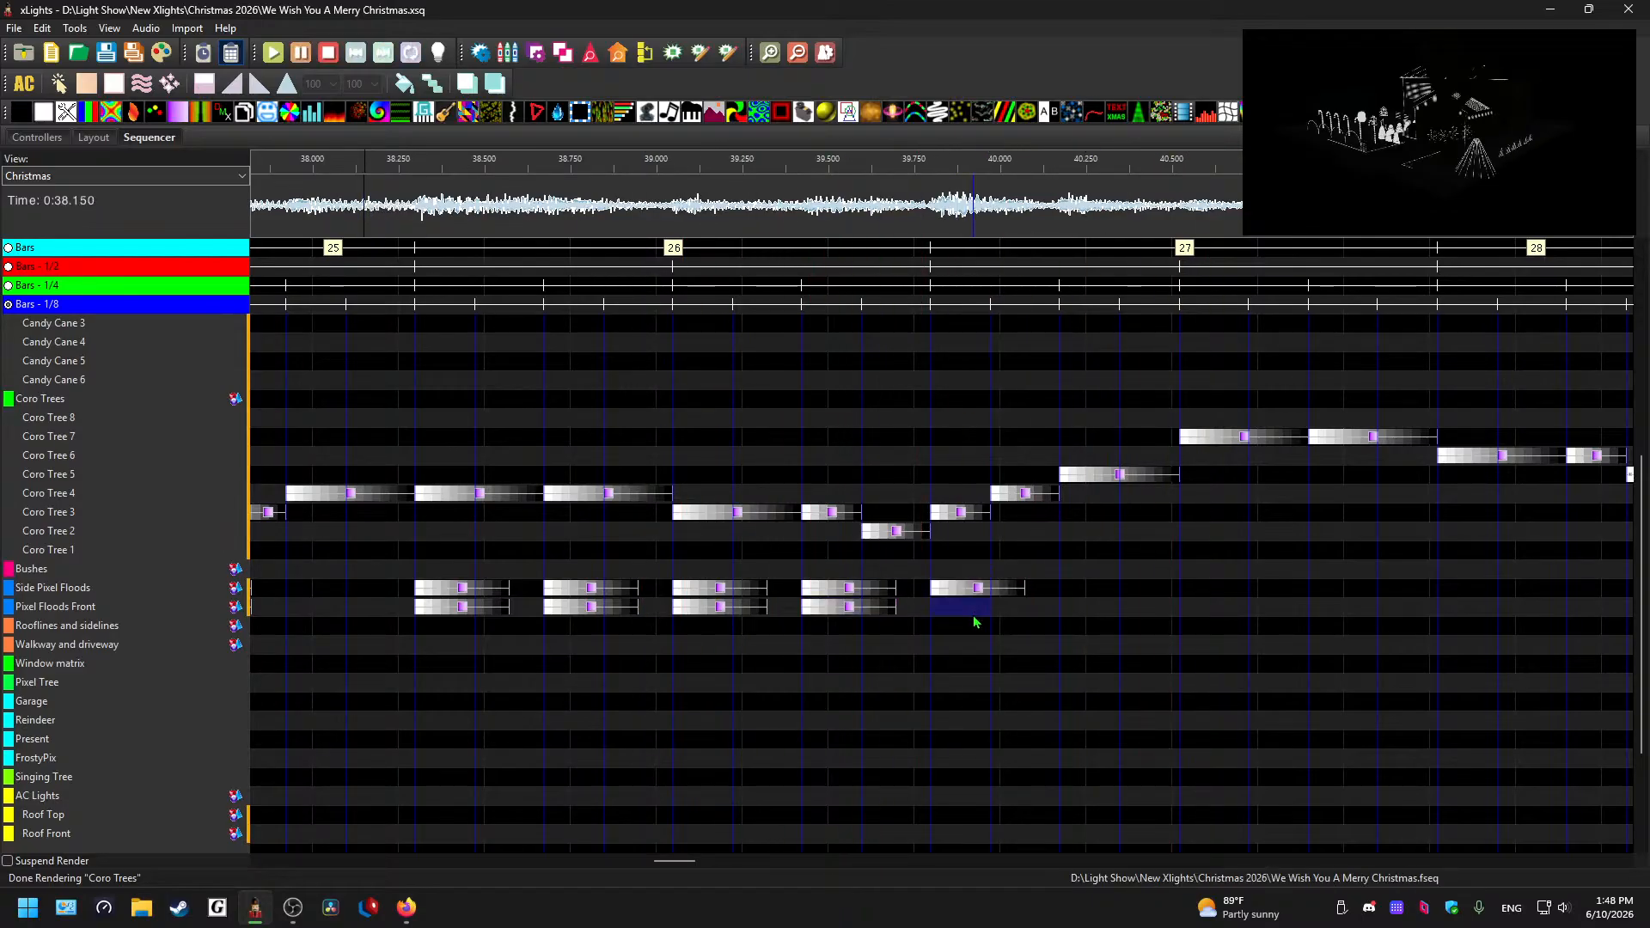
left_click(976, 607)
key("ctrl+v")
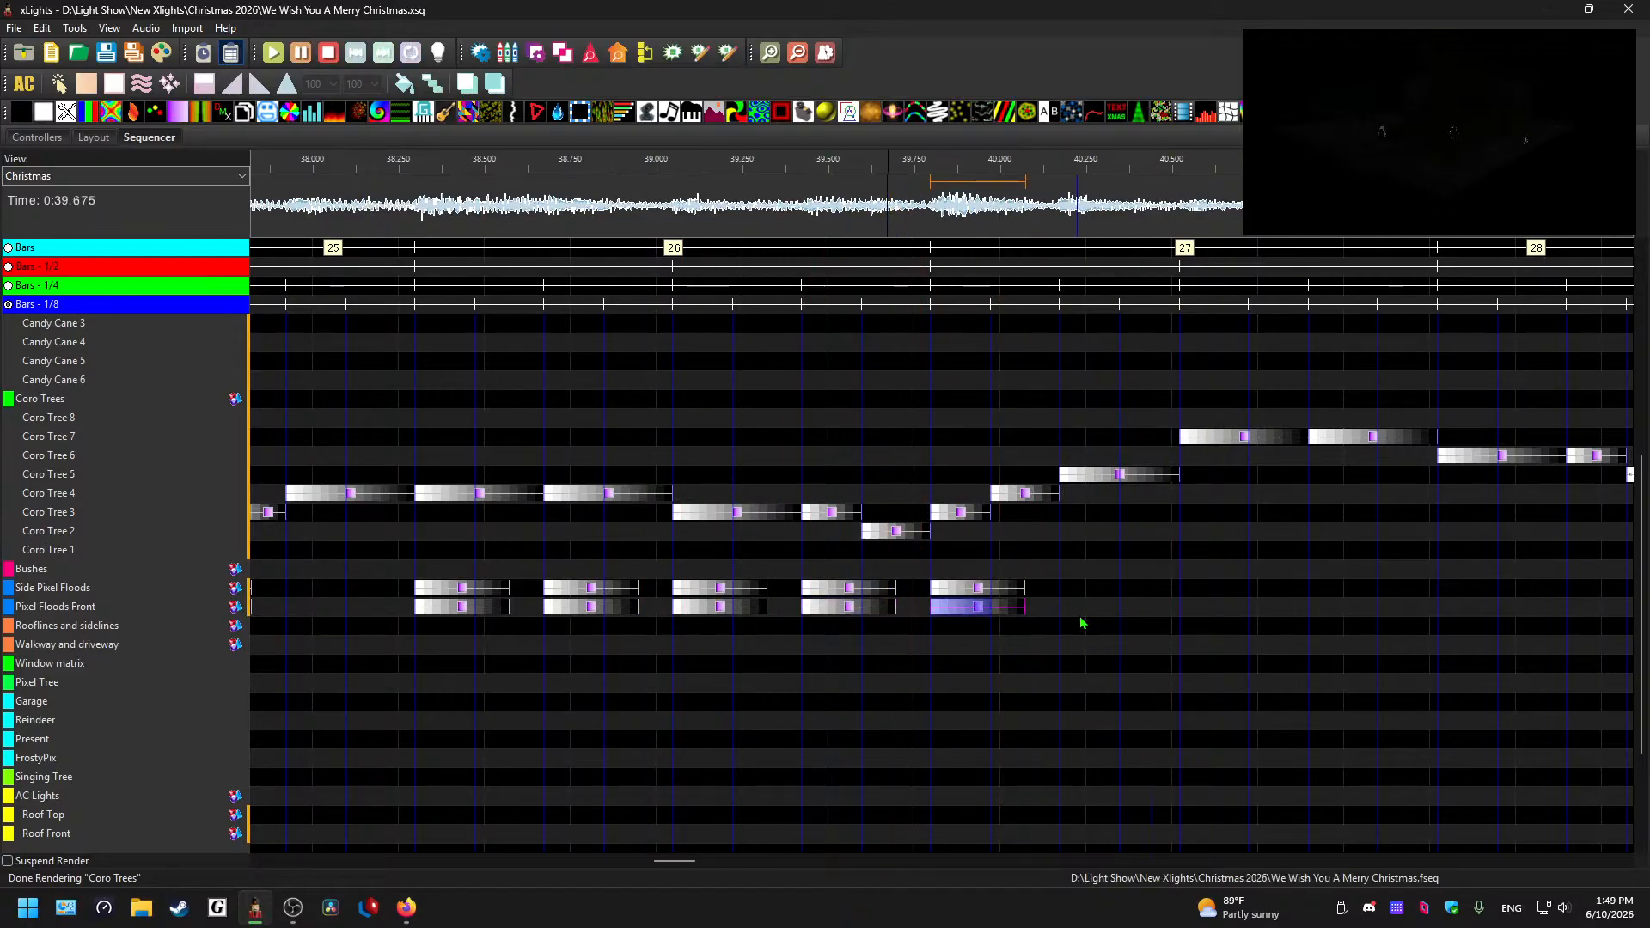
- Paste the flood effect on both pixel flood rows at 0:40.175, beneath the Coro Tree 5 effect, and play back
left_click(1091, 591)
key("ctrl+v")
left_click(1093, 607)
key("ctrl+v")
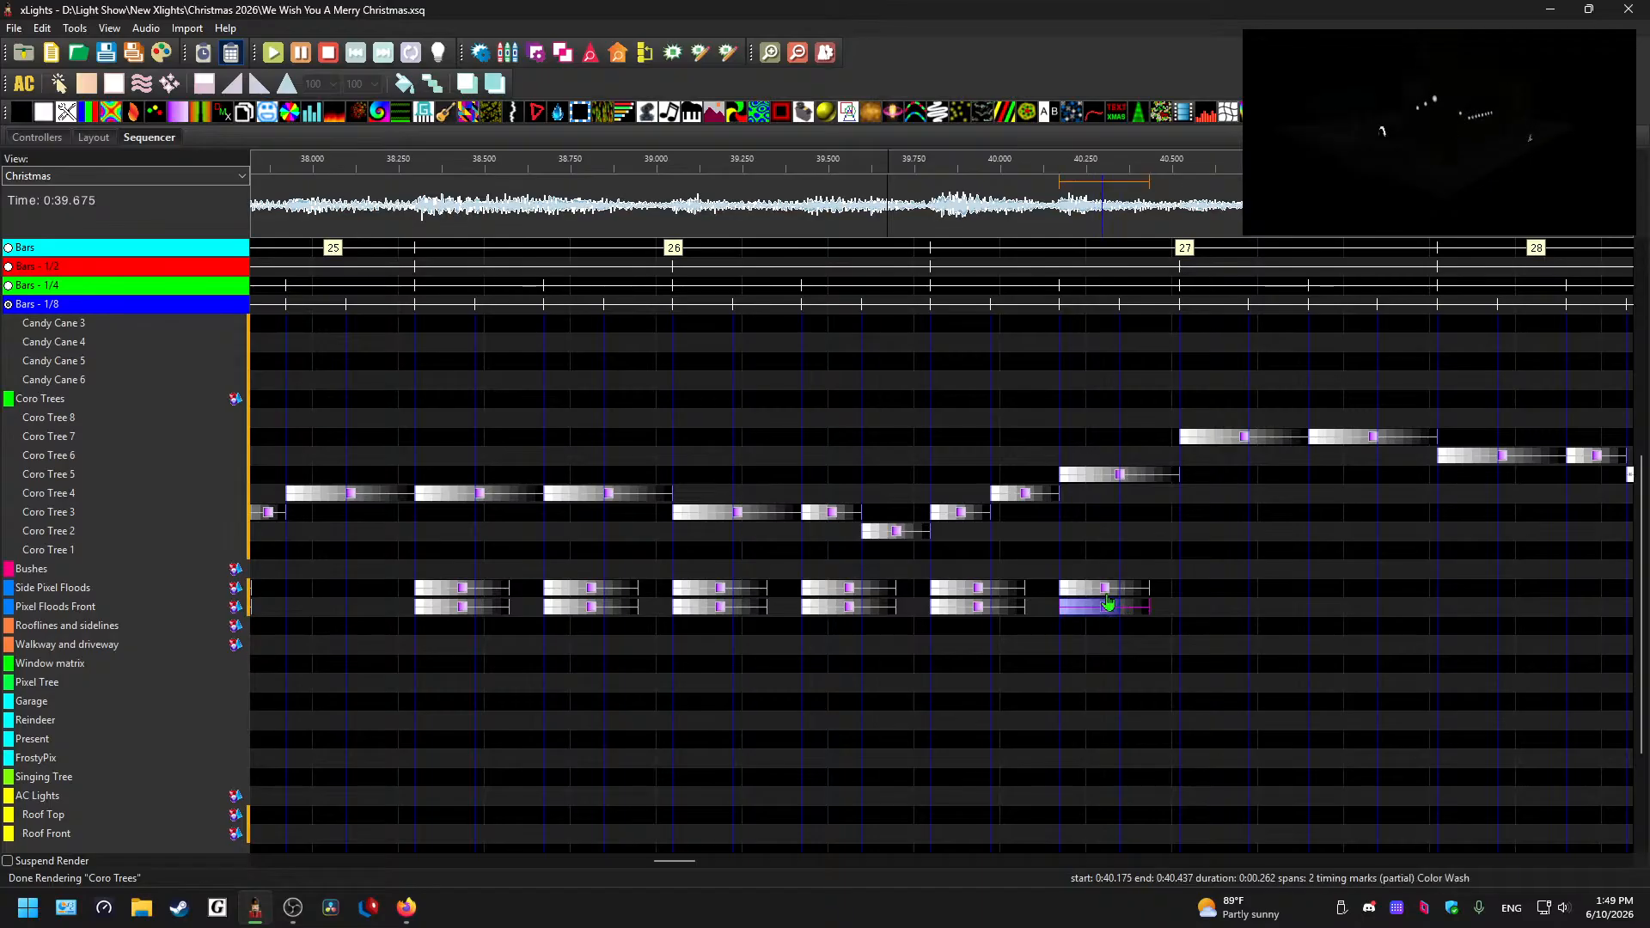
key("space")
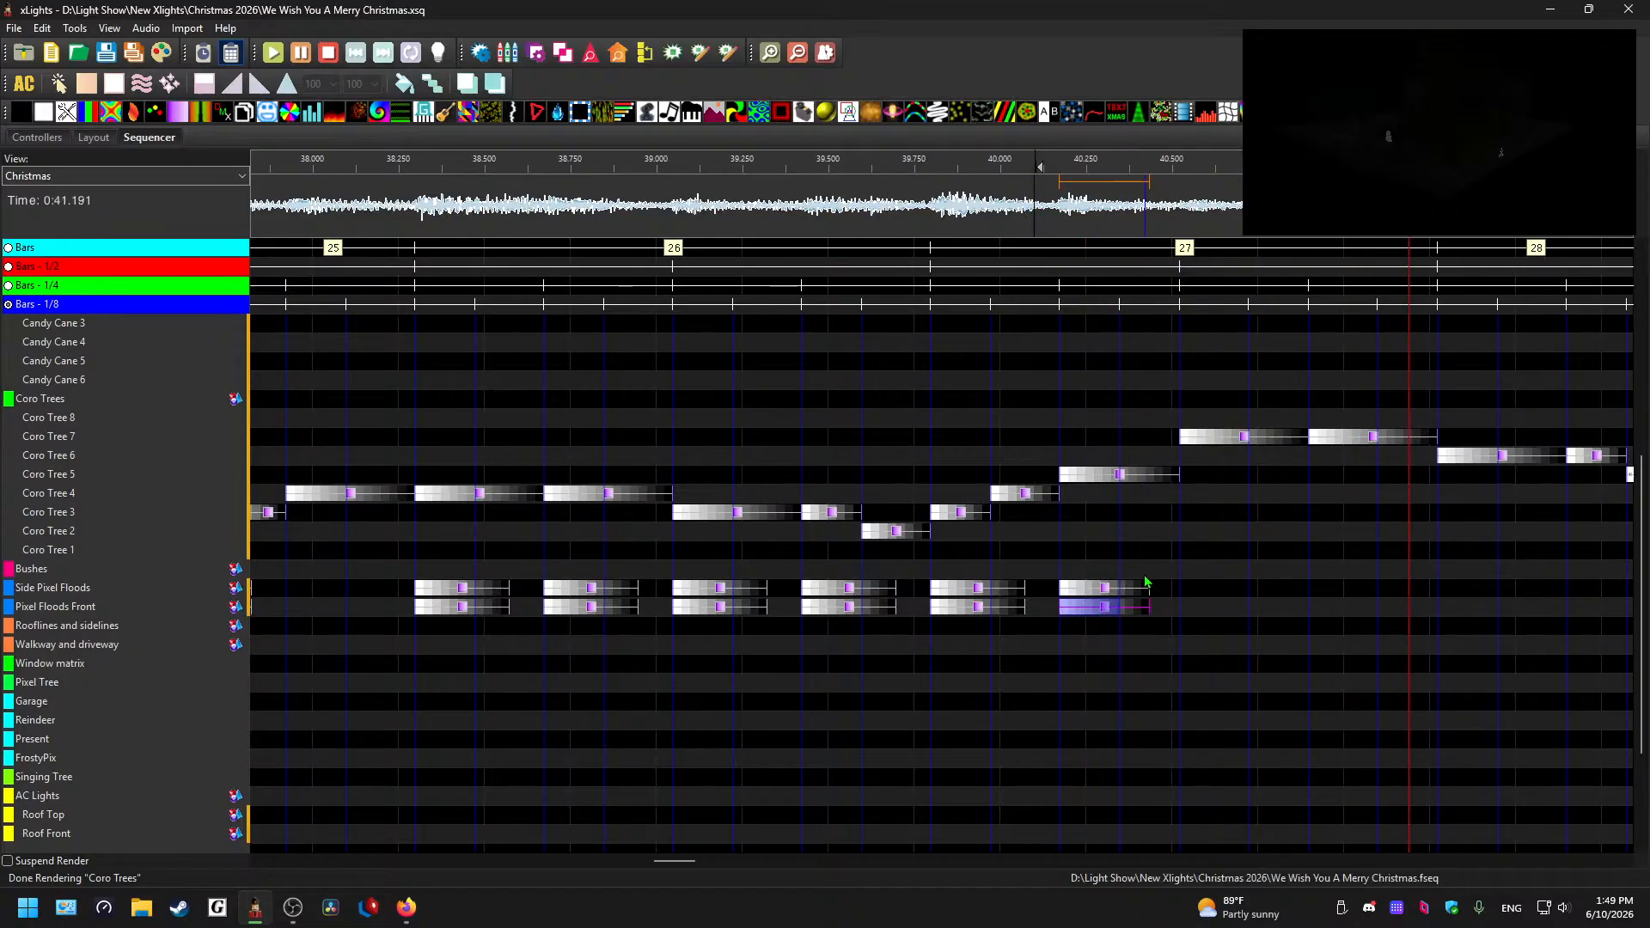
key("space")
- Paste the flood effect on both pixel flood rows at 0:40.525, beneath the first Coro Tree 7 effect, and play back
left_click(1212, 589)
key("ctrl+v")
left_click(1272, 607)
key("ctrl+v")
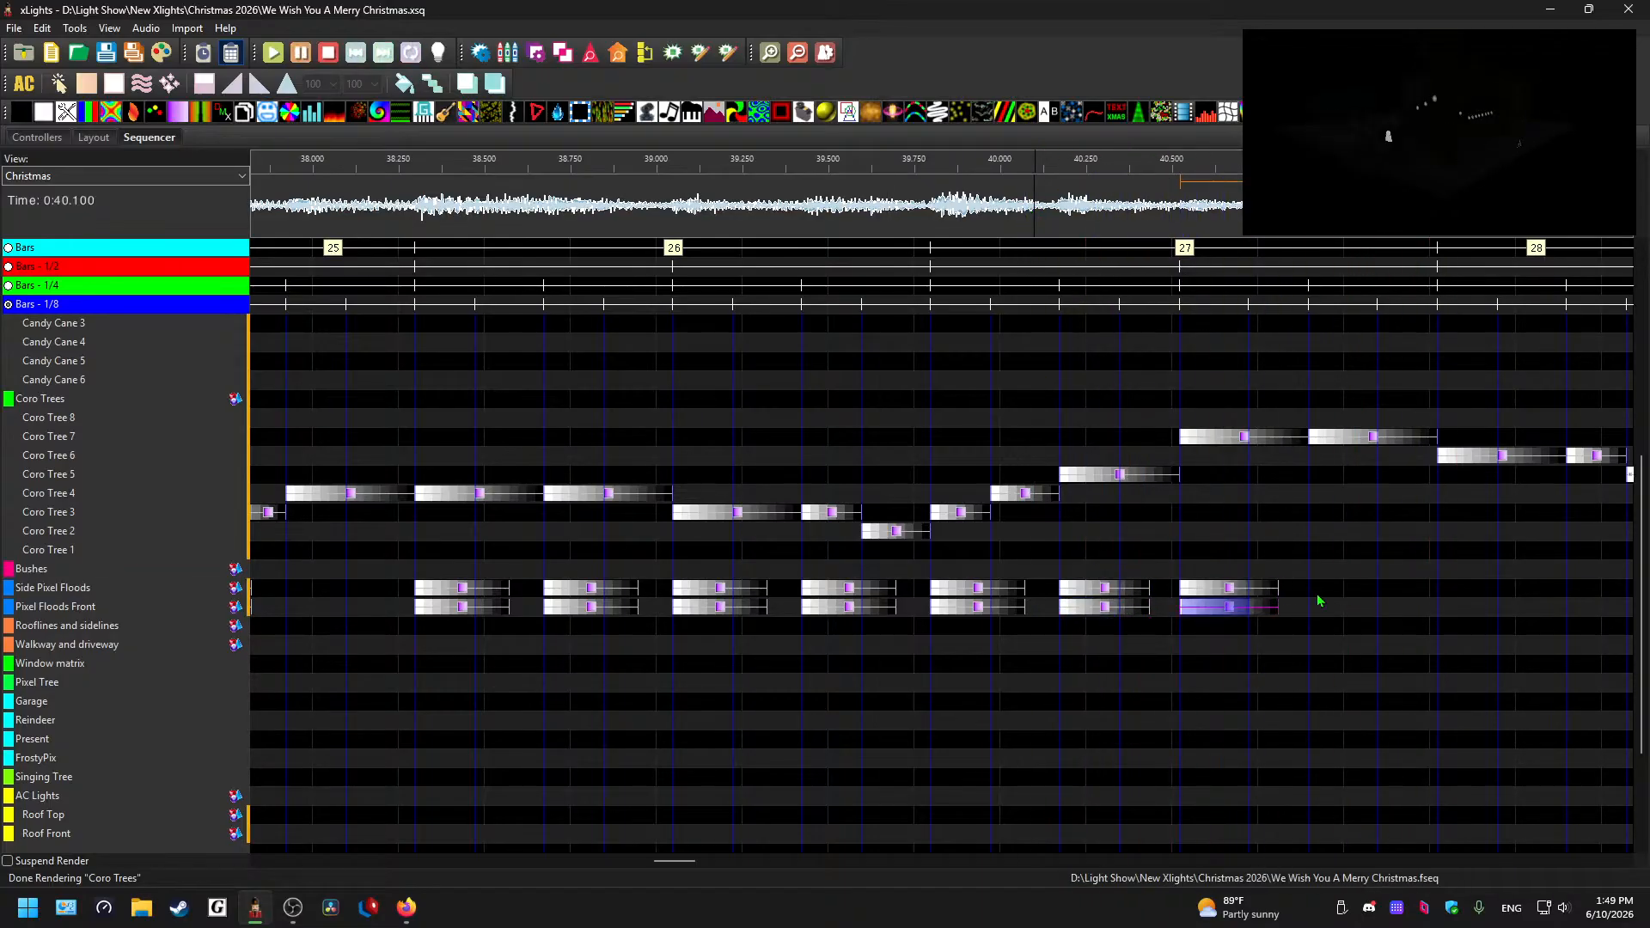
key("space")
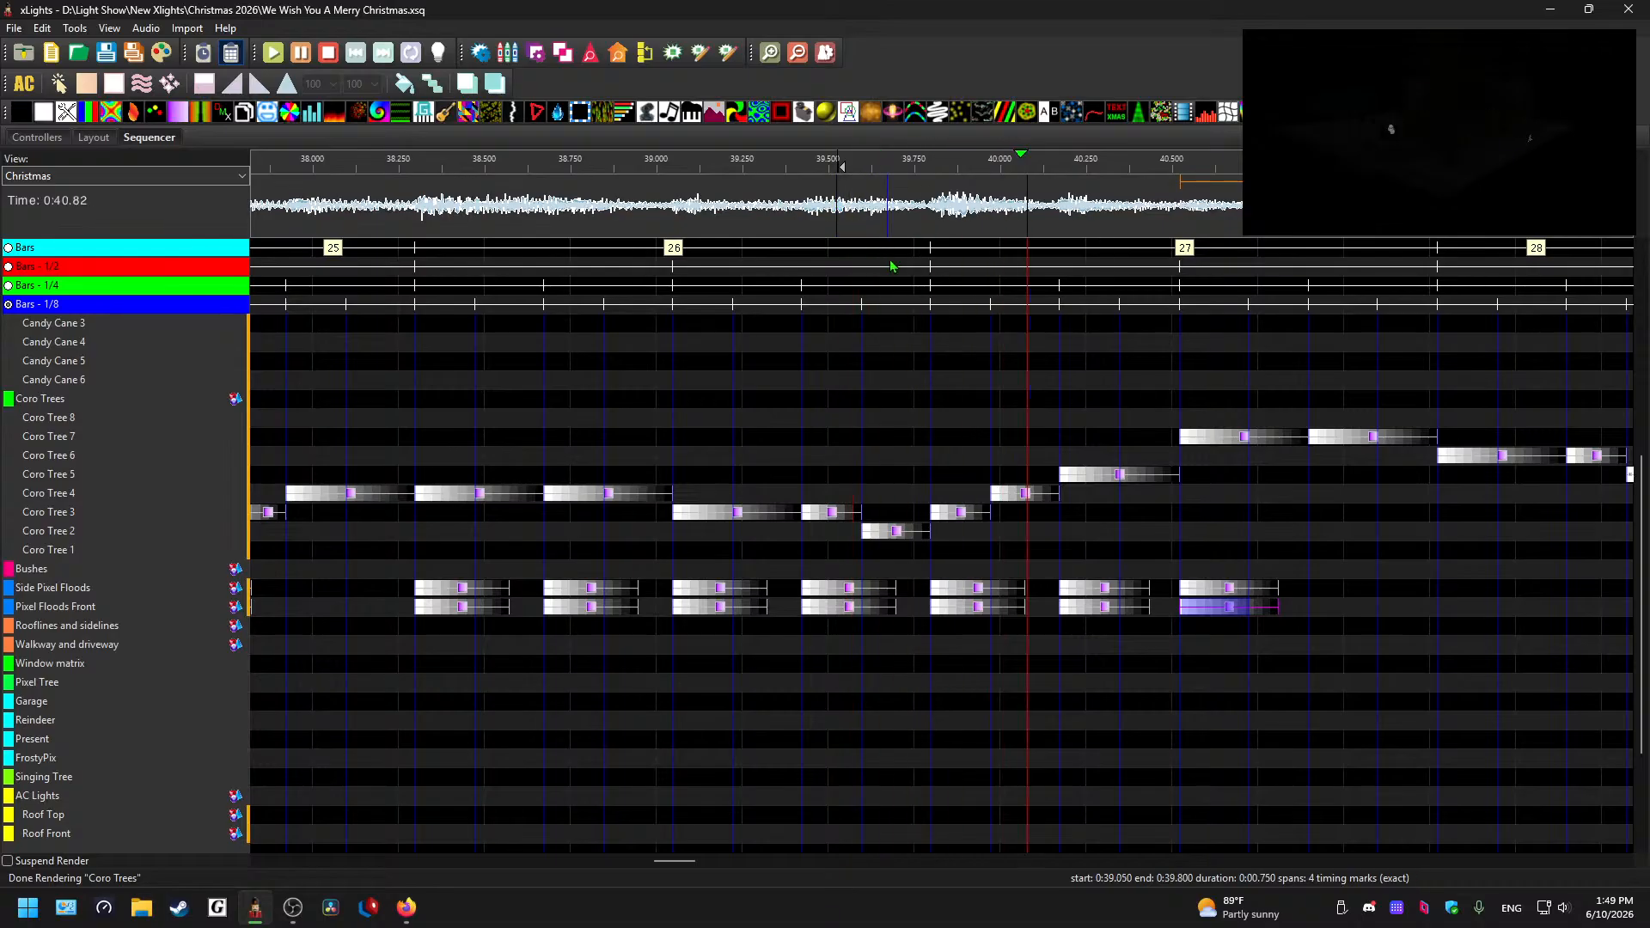
key("space")
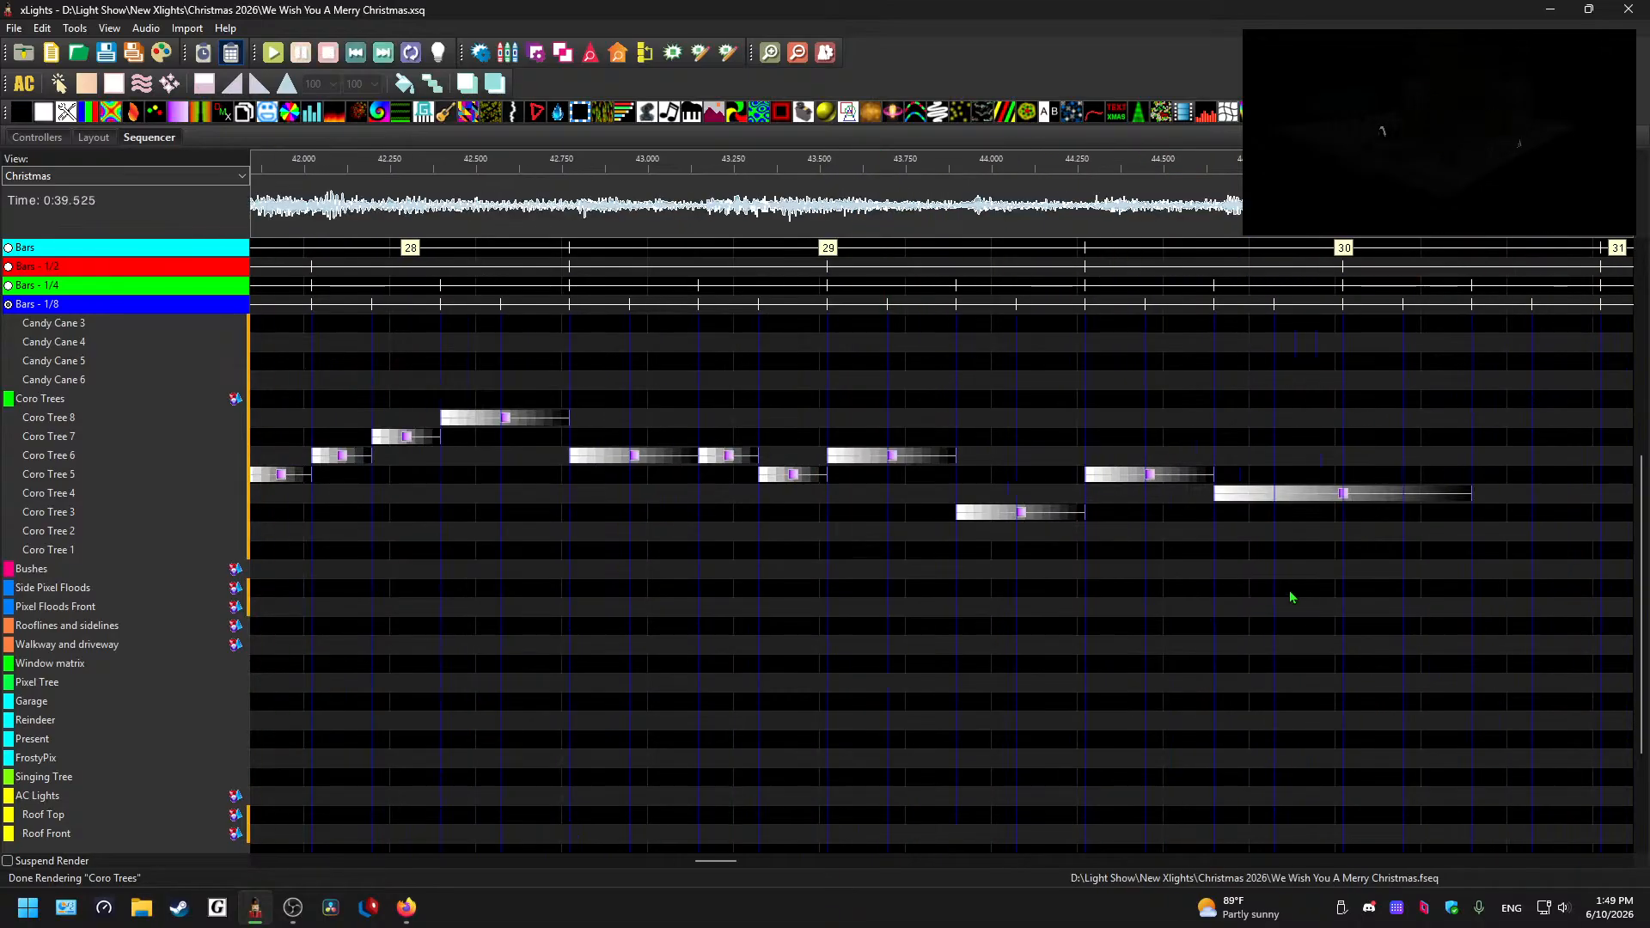
- Paste the flood effect on both pixel flood rows at 0:40.900, 0:41.275 and 0:41.650
left_click_drag(727, 862, 709, 873)
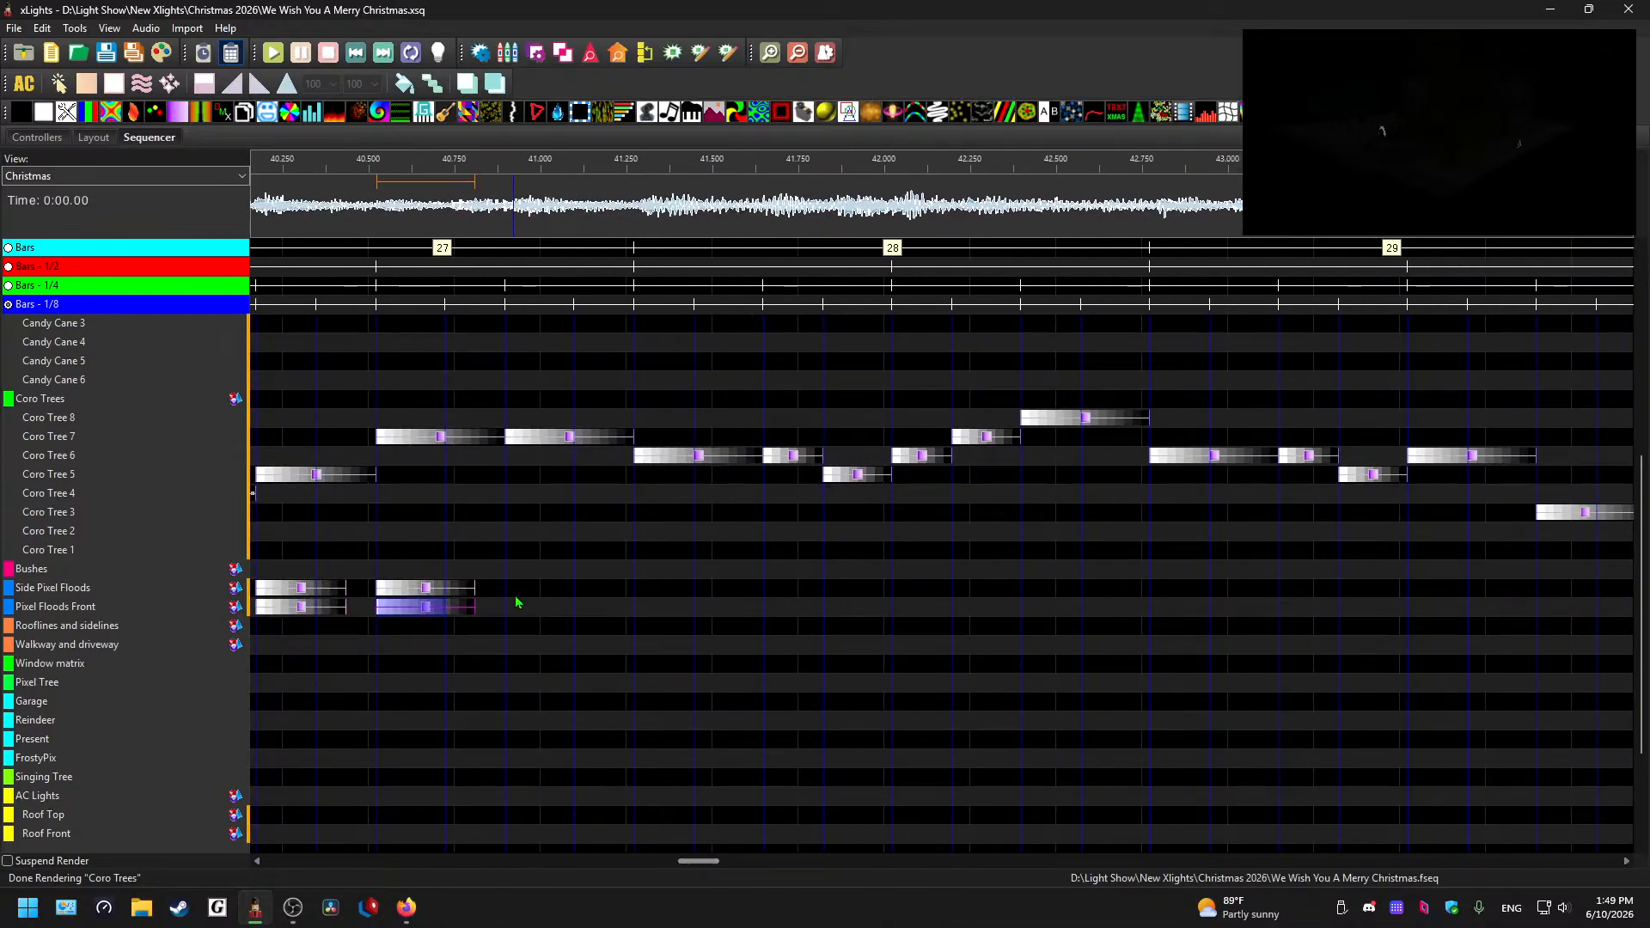
key("ctrl+v")
key("ctrl+v")
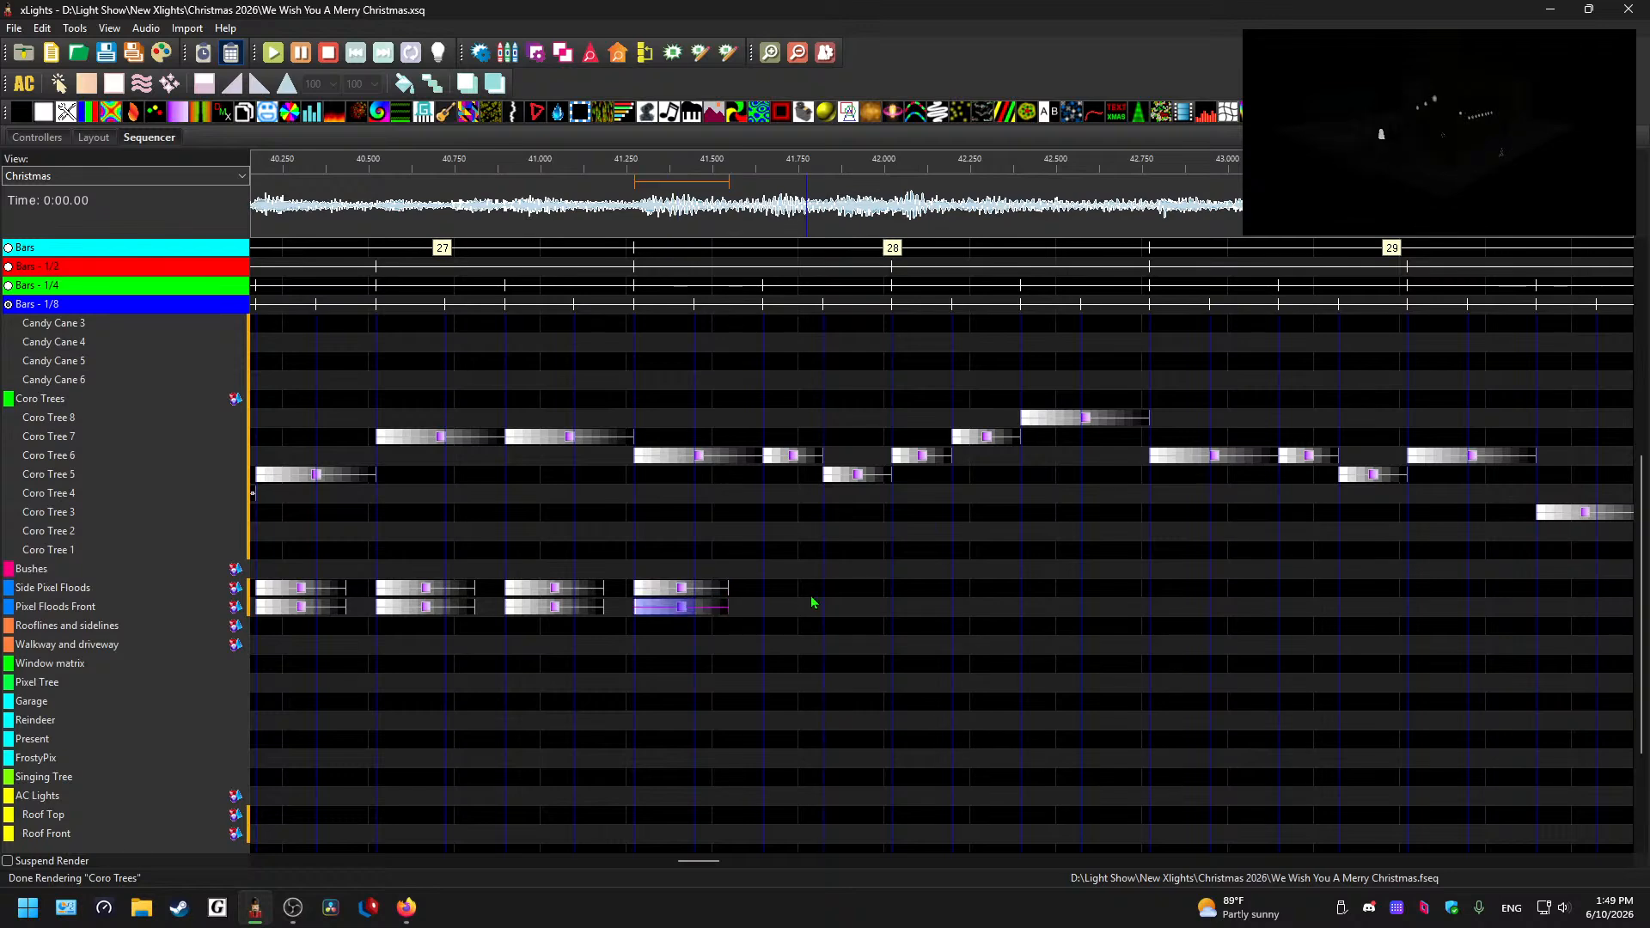
key("ctrl+v")
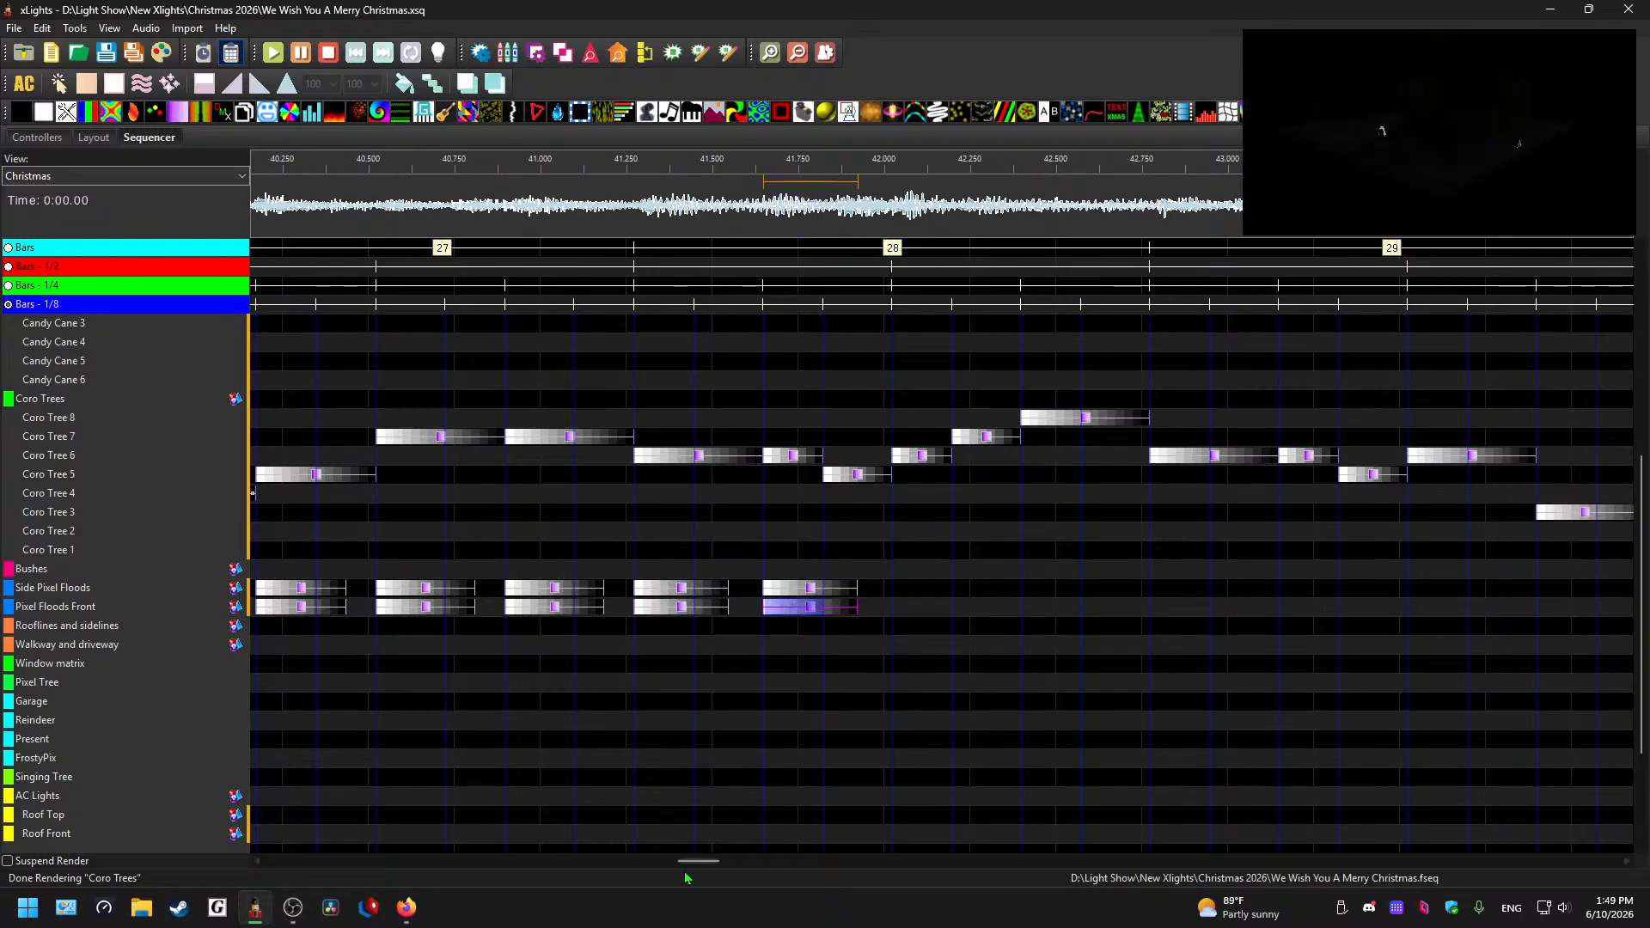
- Play back the pixel flood section from just before 0:36.800 and review the hits through bar 26
left_click_drag(695, 861, 661, 870)
left_click(685, 227)
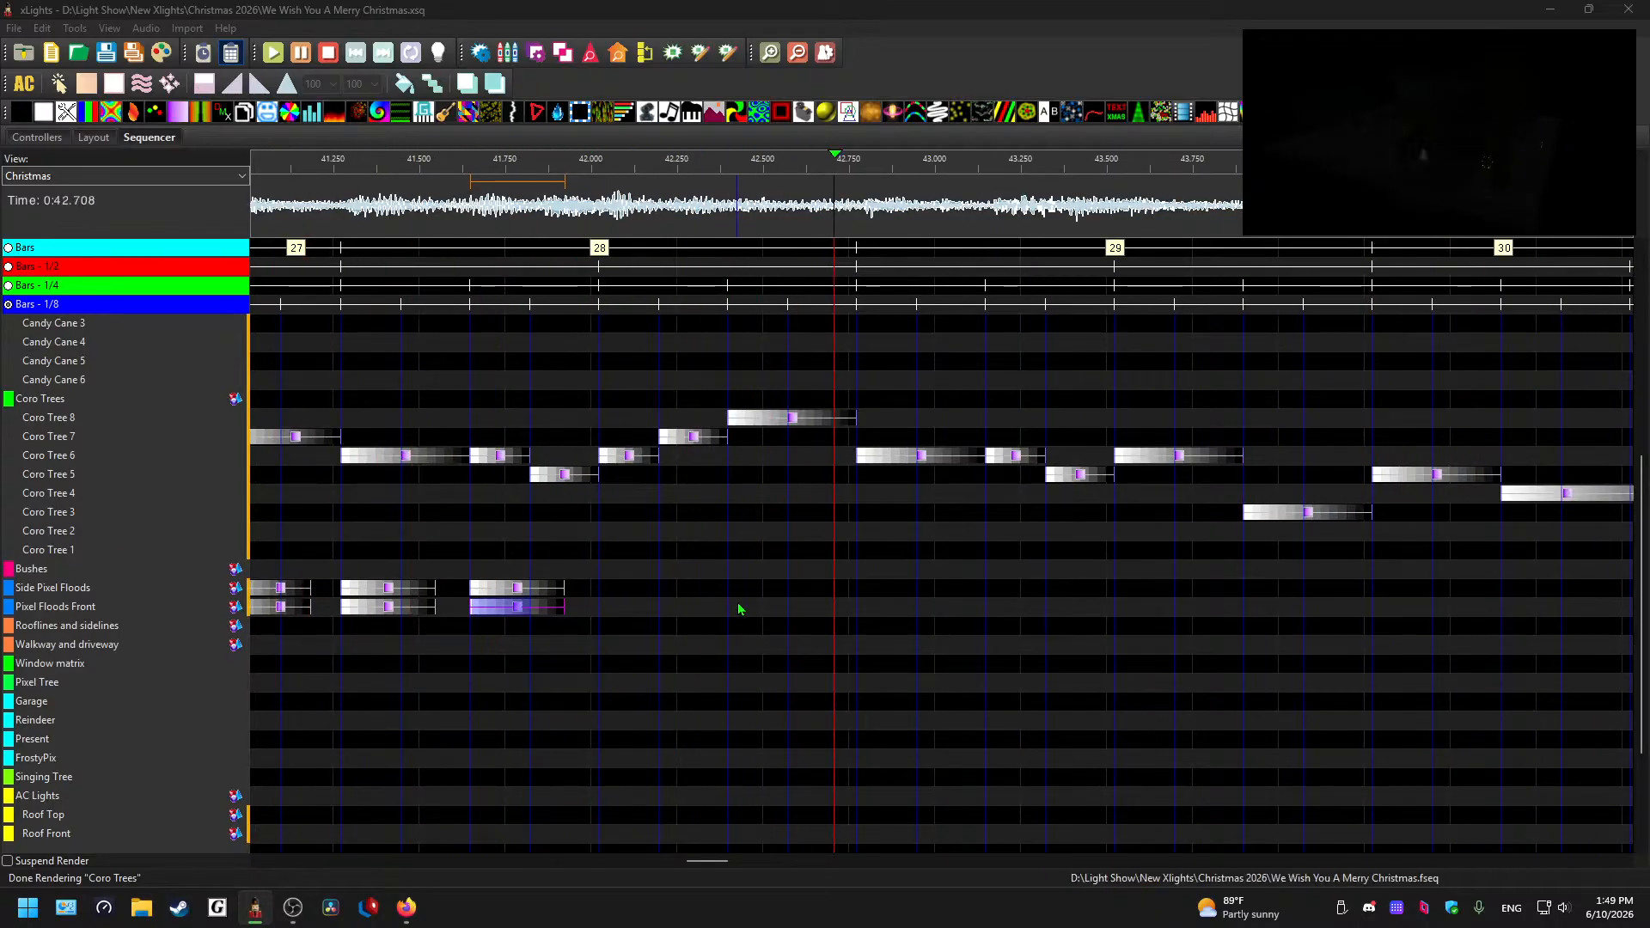
left_click(713, 606)
key("space")
left_click_drag(700, 862, 663, 862)
left_click(362, 197)
key("space")
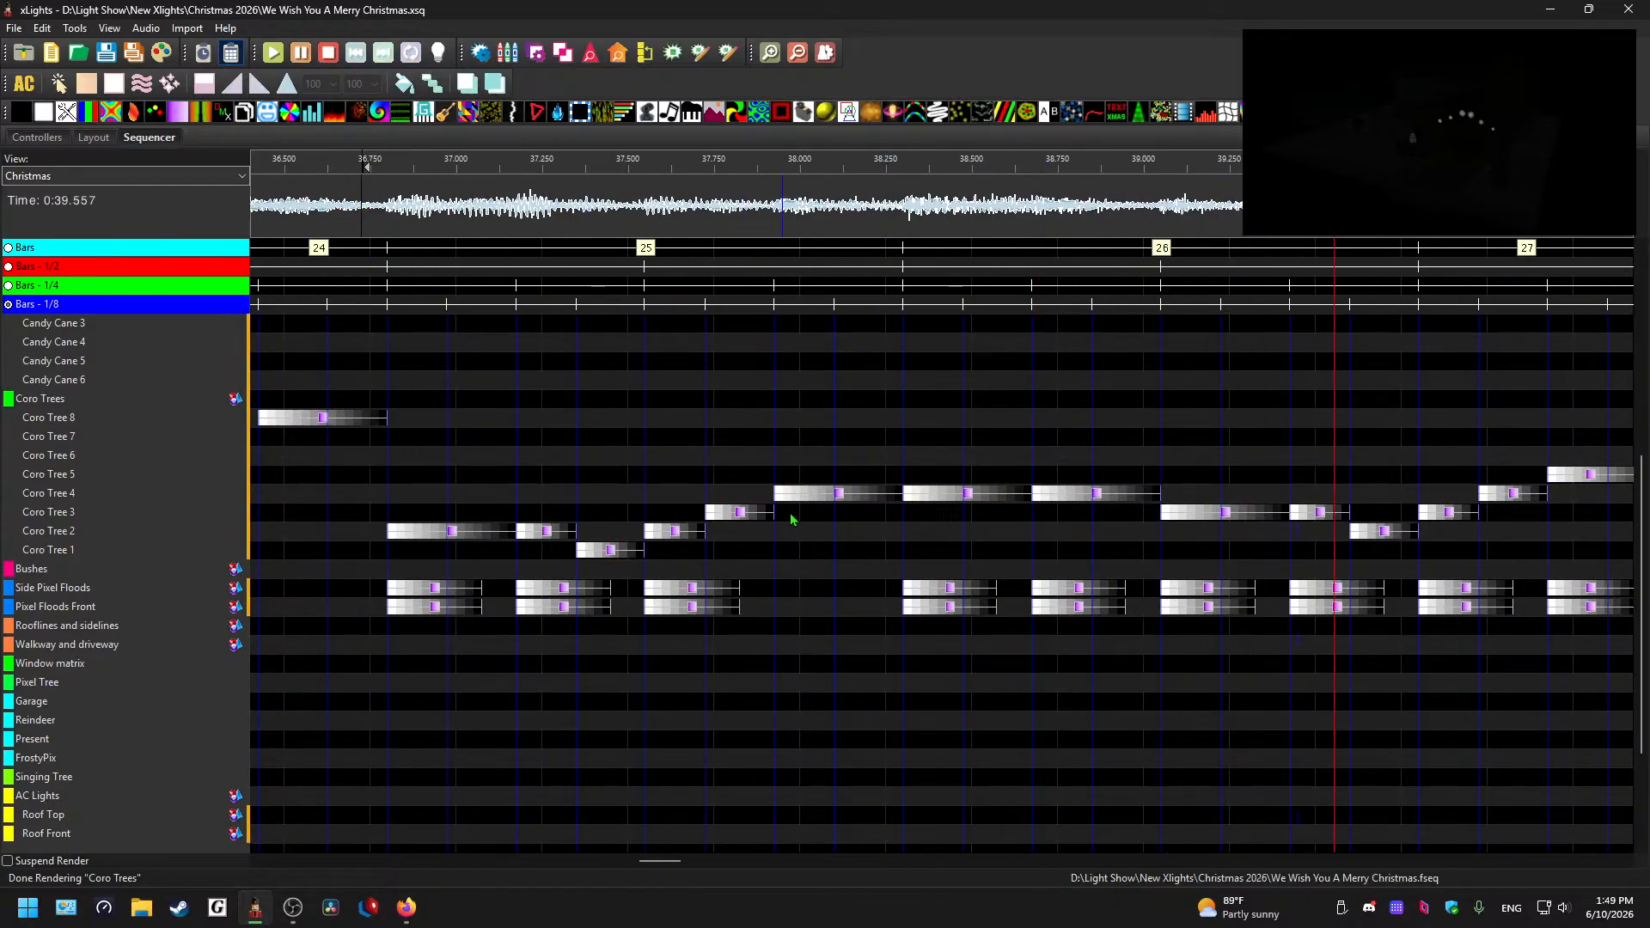
key("space")
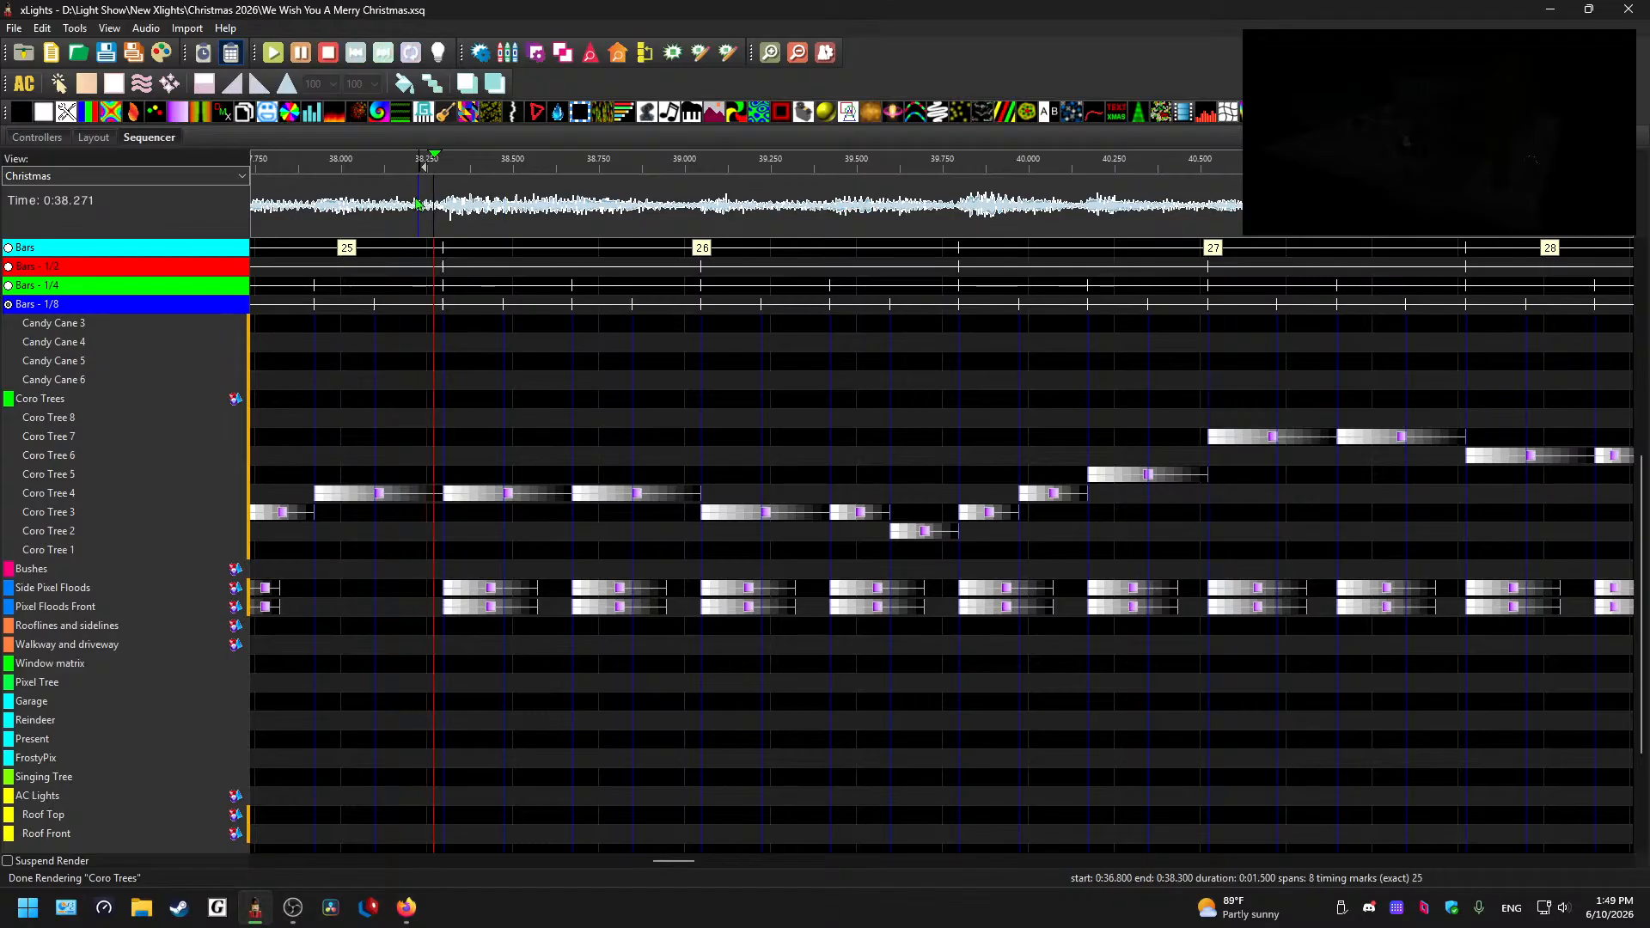
key("space")
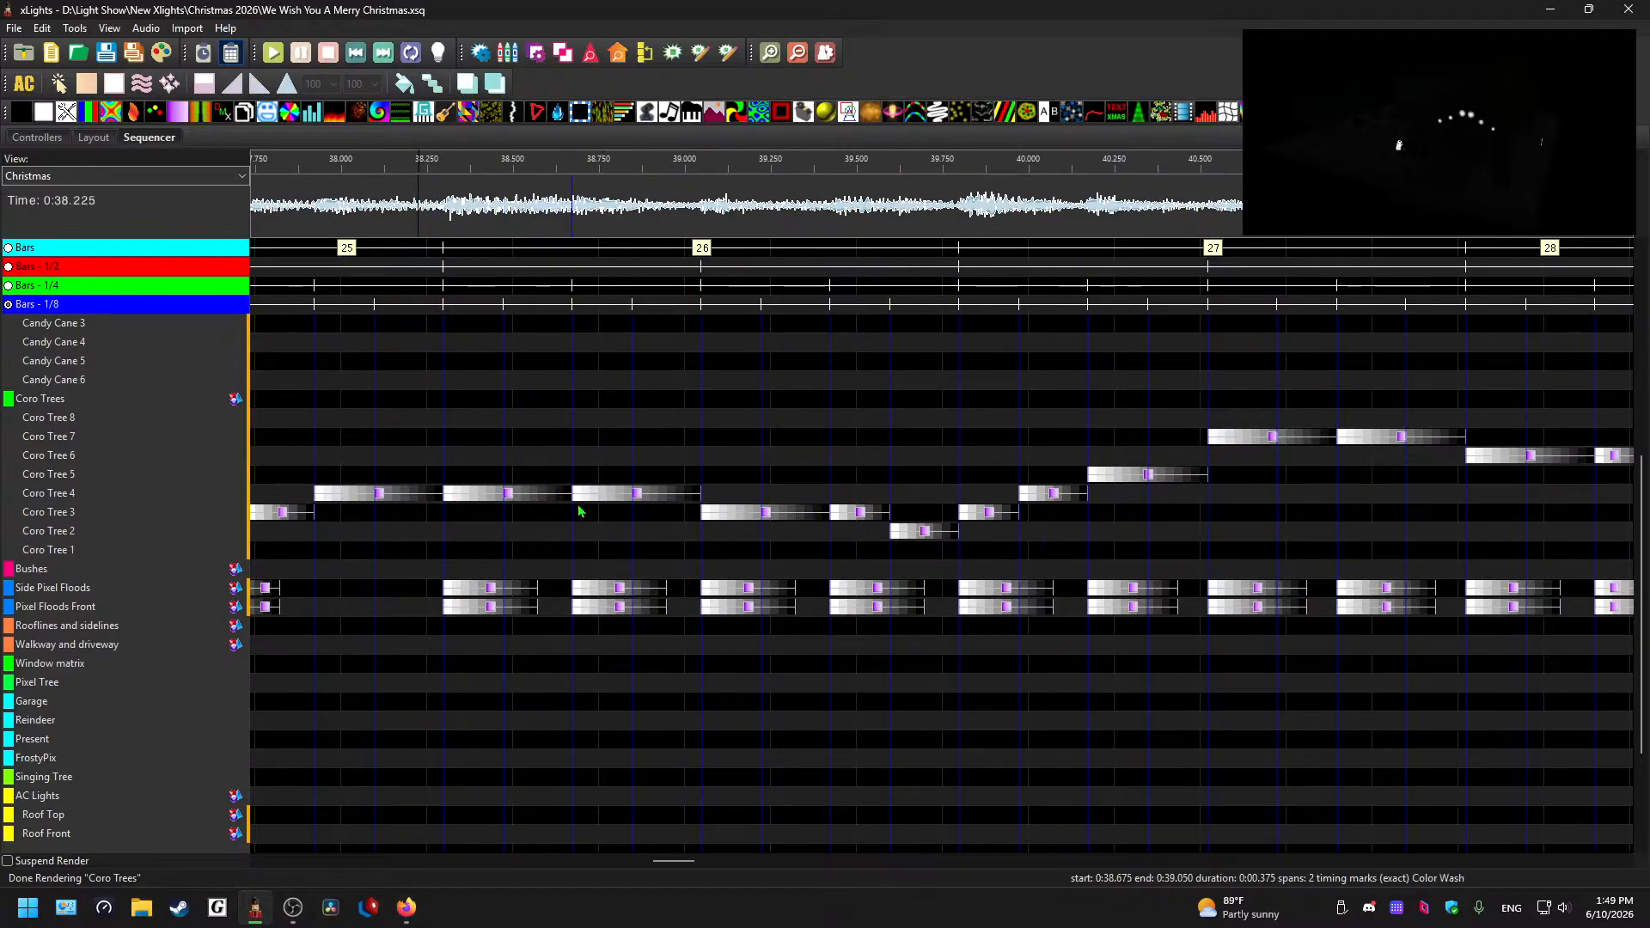
- Expand the Pixel Floods Front group into its individual floods and play back from its effect at 0:38.300
double_click(87, 587)
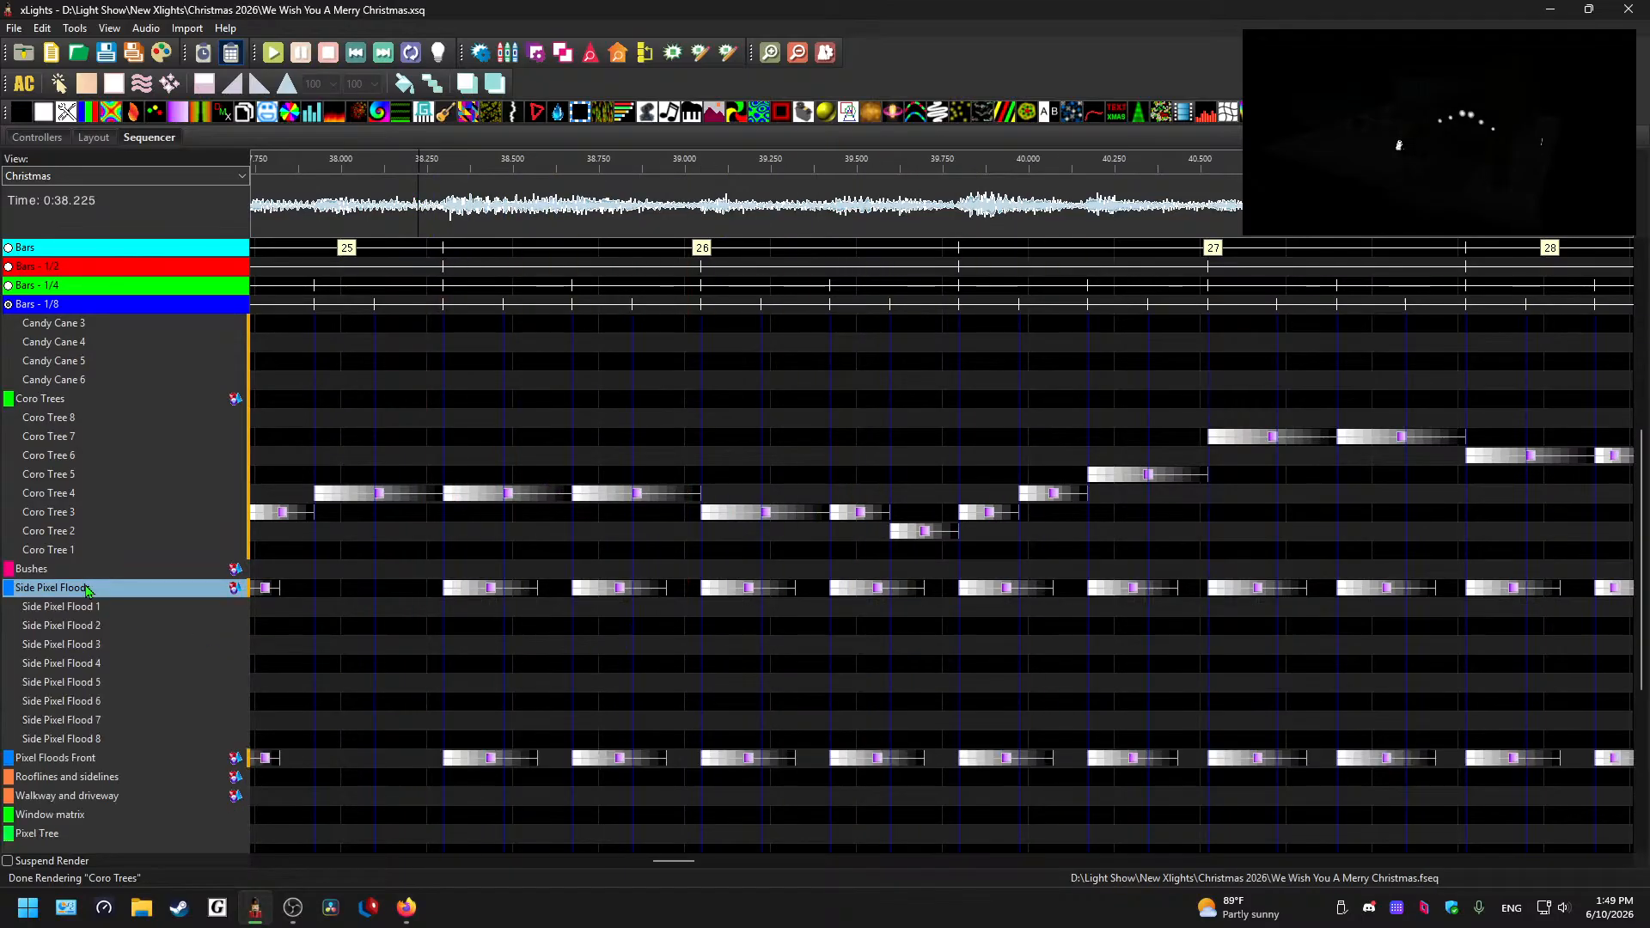
double_click(106, 593)
double_click(119, 607)
left_click(496, 608)
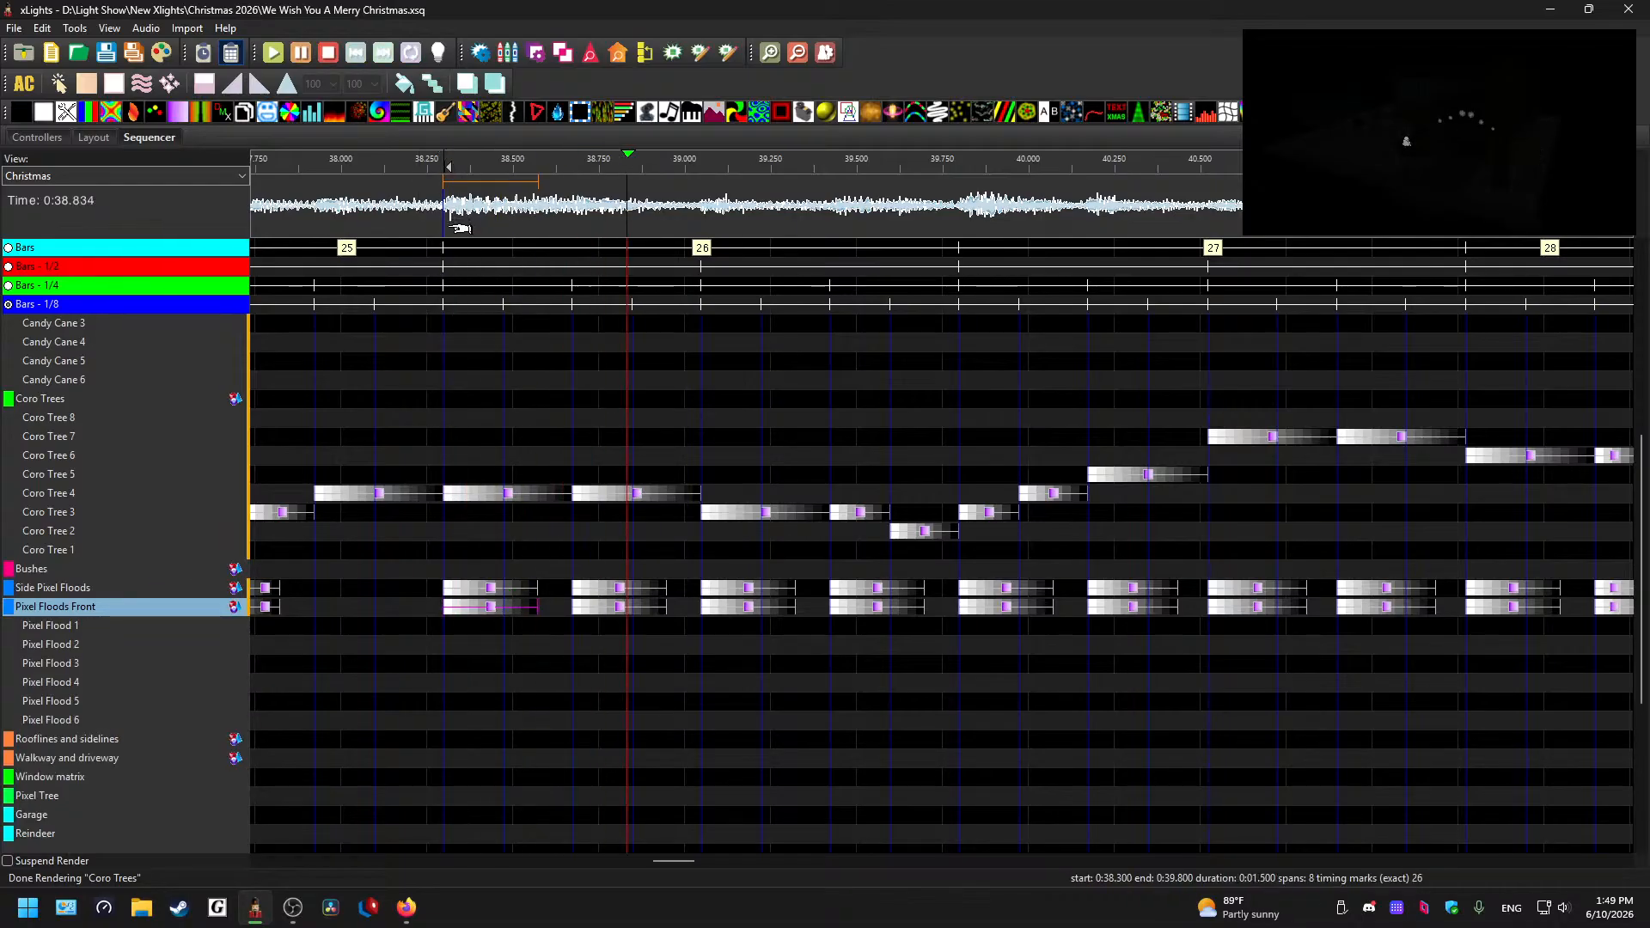
- Move the five Pixel Floods Front effects between 0:38.300 and 0:39.800 down to the Pixel Flood 4 row
left_click(1014, 609)
left_click_drag(1014, 610, 1013, 670)
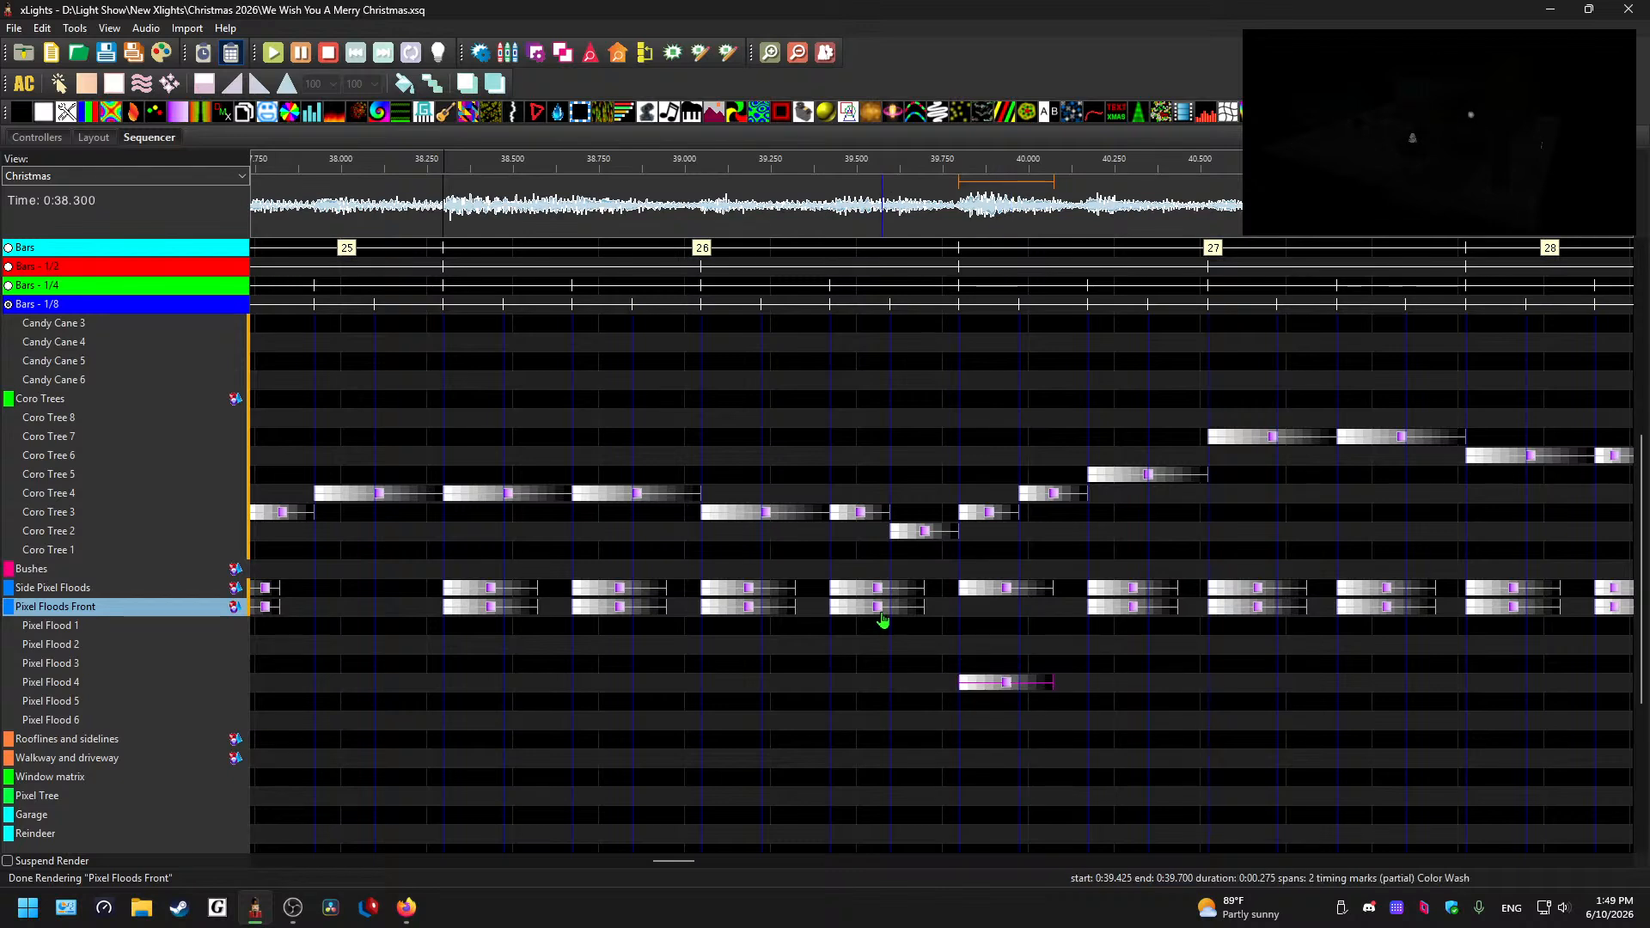
left_click_drag(882, 608, 885, 674)
left_click_drag(735, 613, 737, 684)
left_click(612, 609)
left_click_drag(612, 608, 619, 685)
left_click_drag(494, 608, 497, 680)
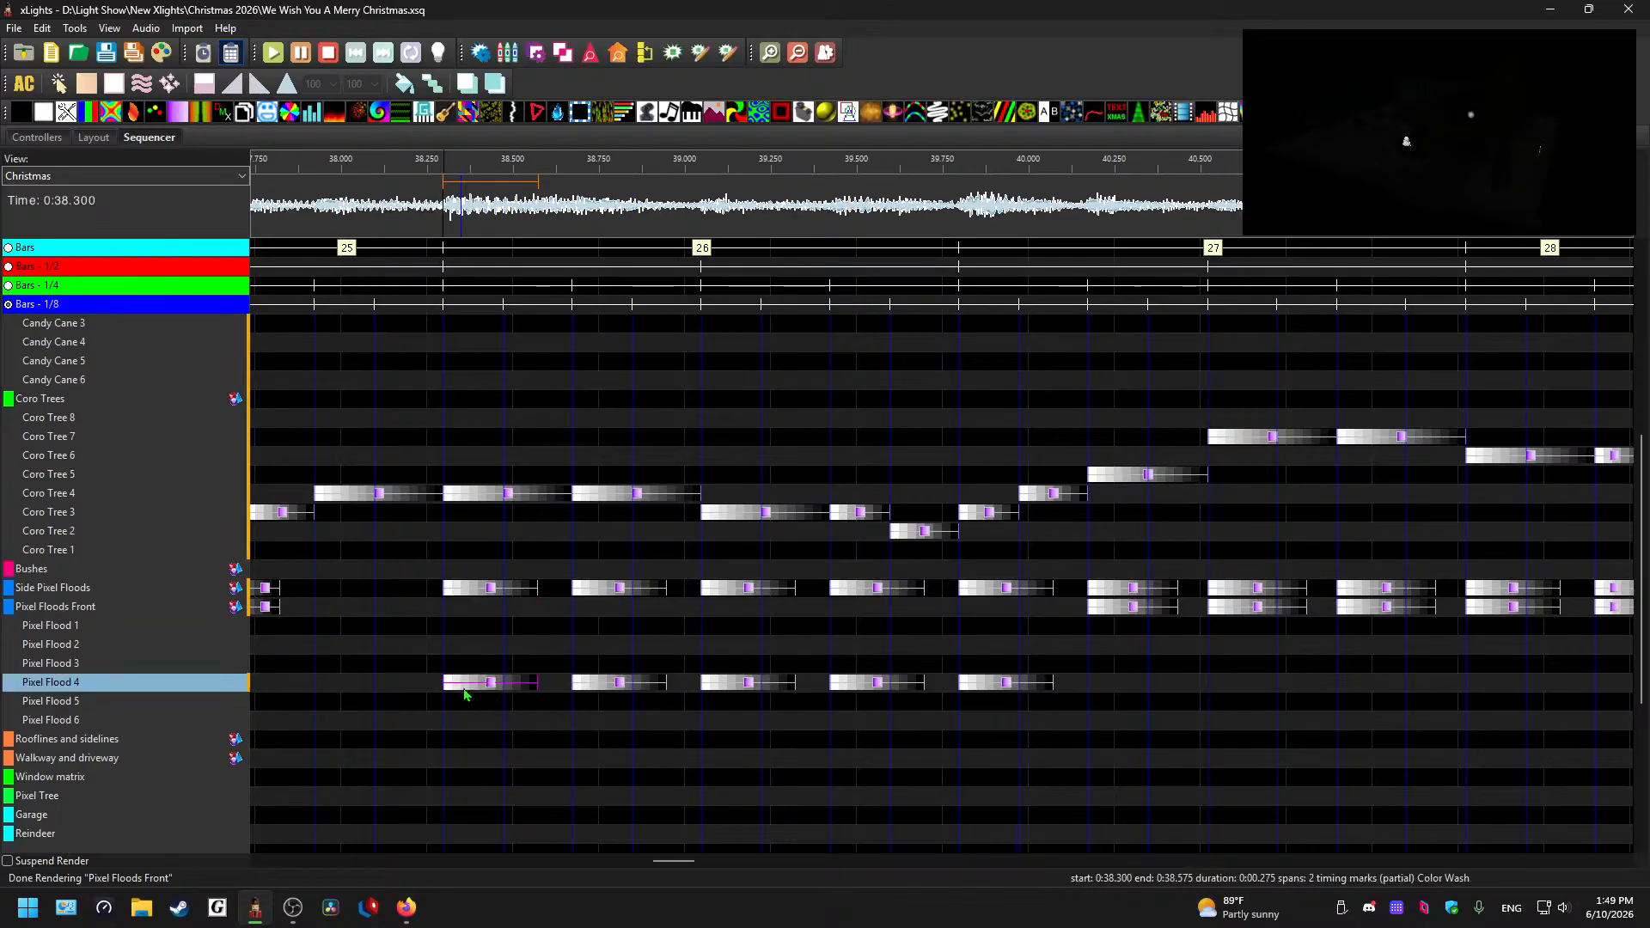
- Copy the five Pixel Flood 4 effects to the Pixel Flood 3 row at 0:38.300 and play back from 0:38.225
left_click_drag(1052, 693, 468, 670)
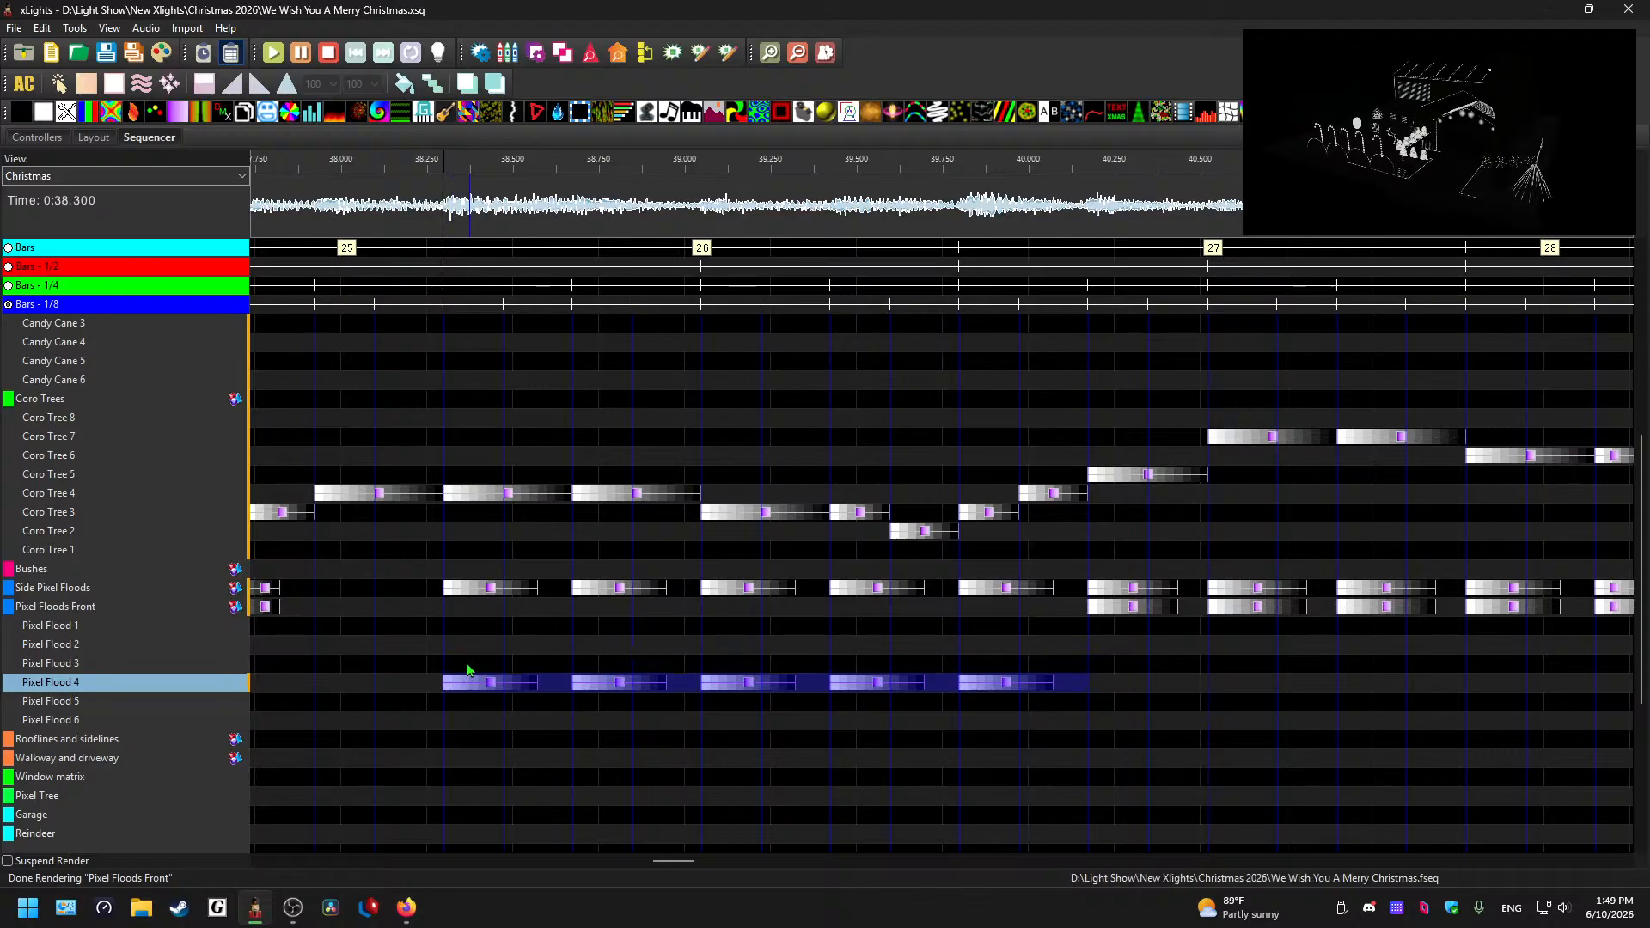
key("ctrl+c")
left_click(466, 665)
key("ctrl+v")
left_click(418, 209)
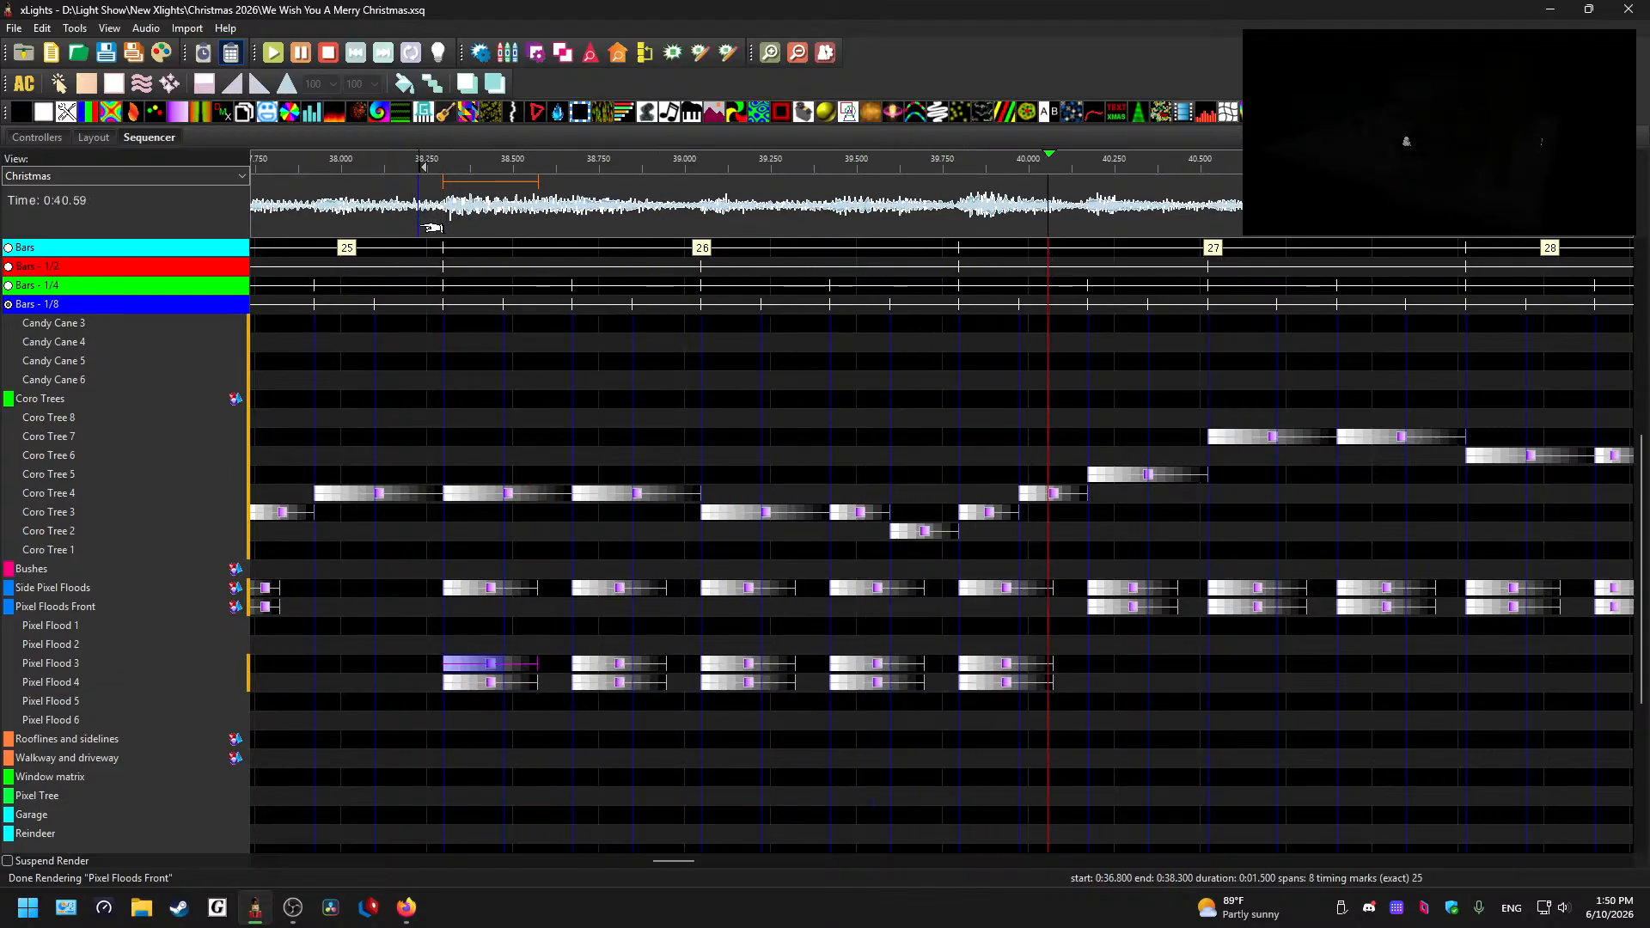
- Move the Pixel Floods Front effect at 0:40.175 down to the Pixel Flood 3 row
left_click(1132, 607)
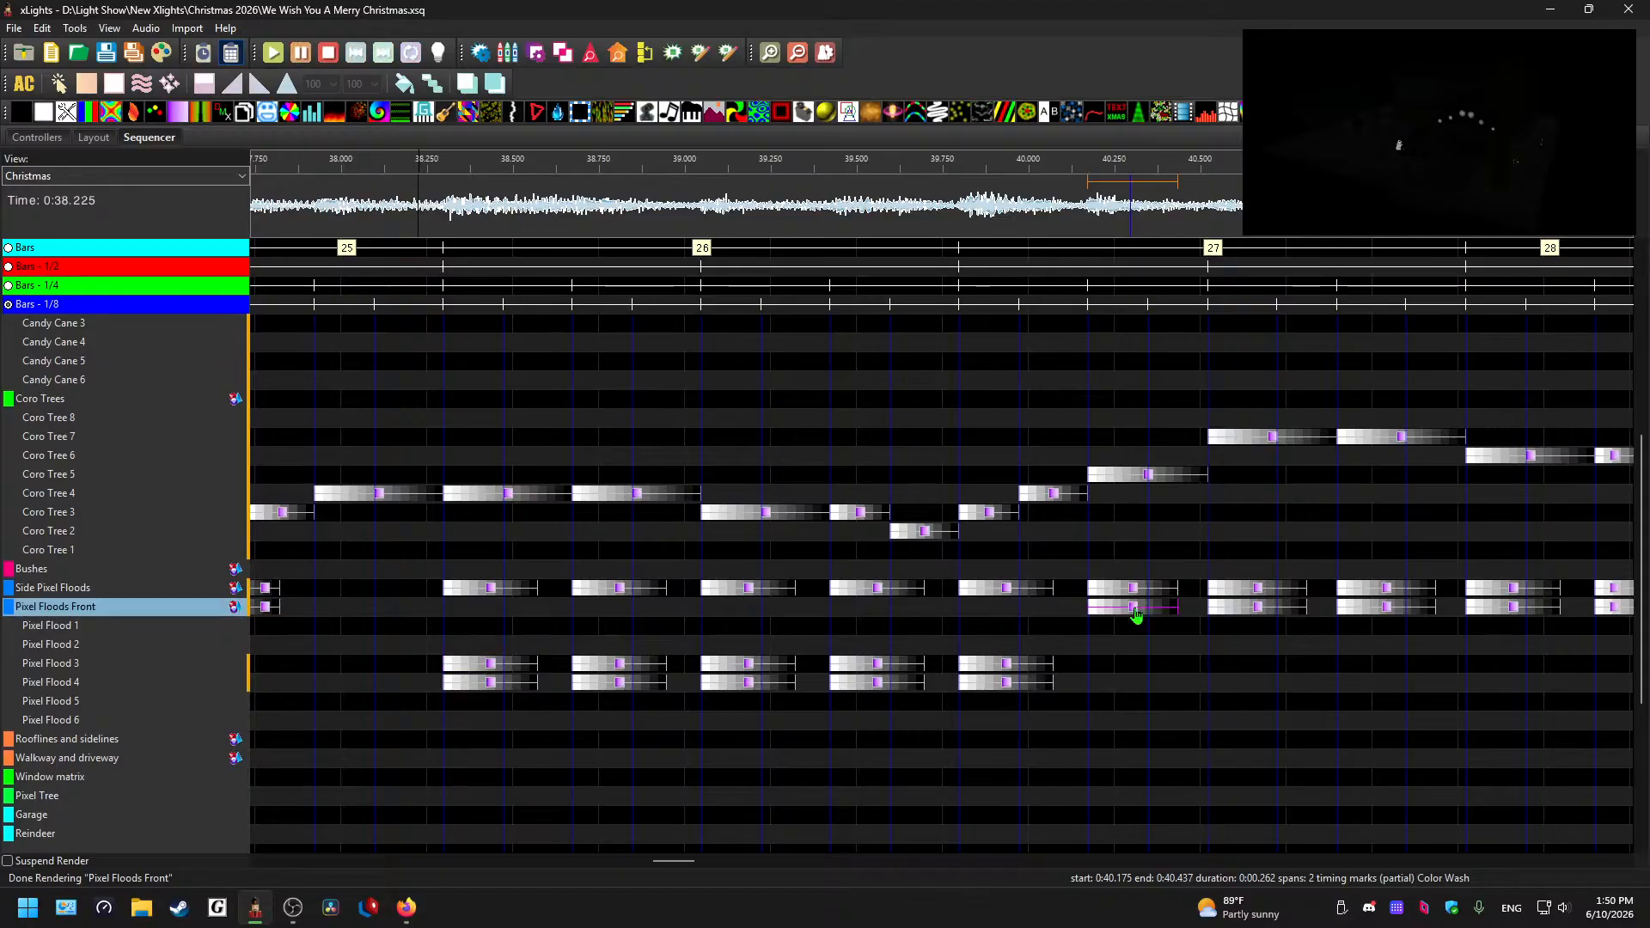
key("Down")
key("Down")
key("Down")
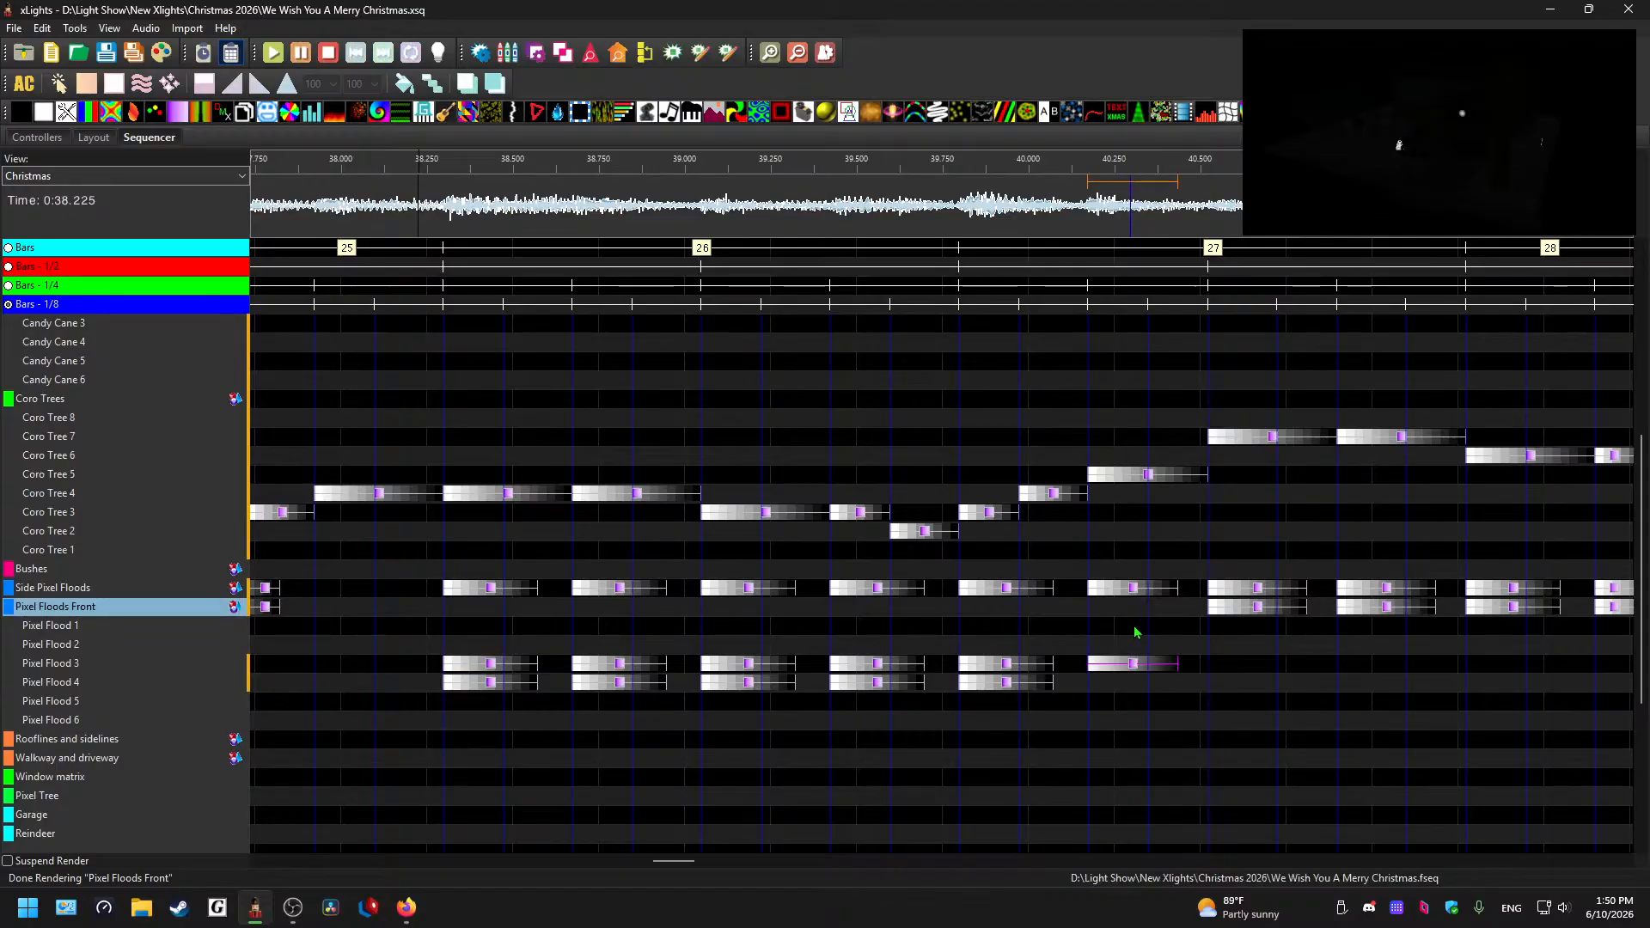
- Copy the Pixel Flood 3 effect at 0:40.175 to Pixel Flood 2, 4 and 5, and select all four effects
left_click(1136, 666)
key("ctrl+c")
left_click(1123, 649)
key("ctrl+v")
left_click(1125, 683)
key("ctrl+v")
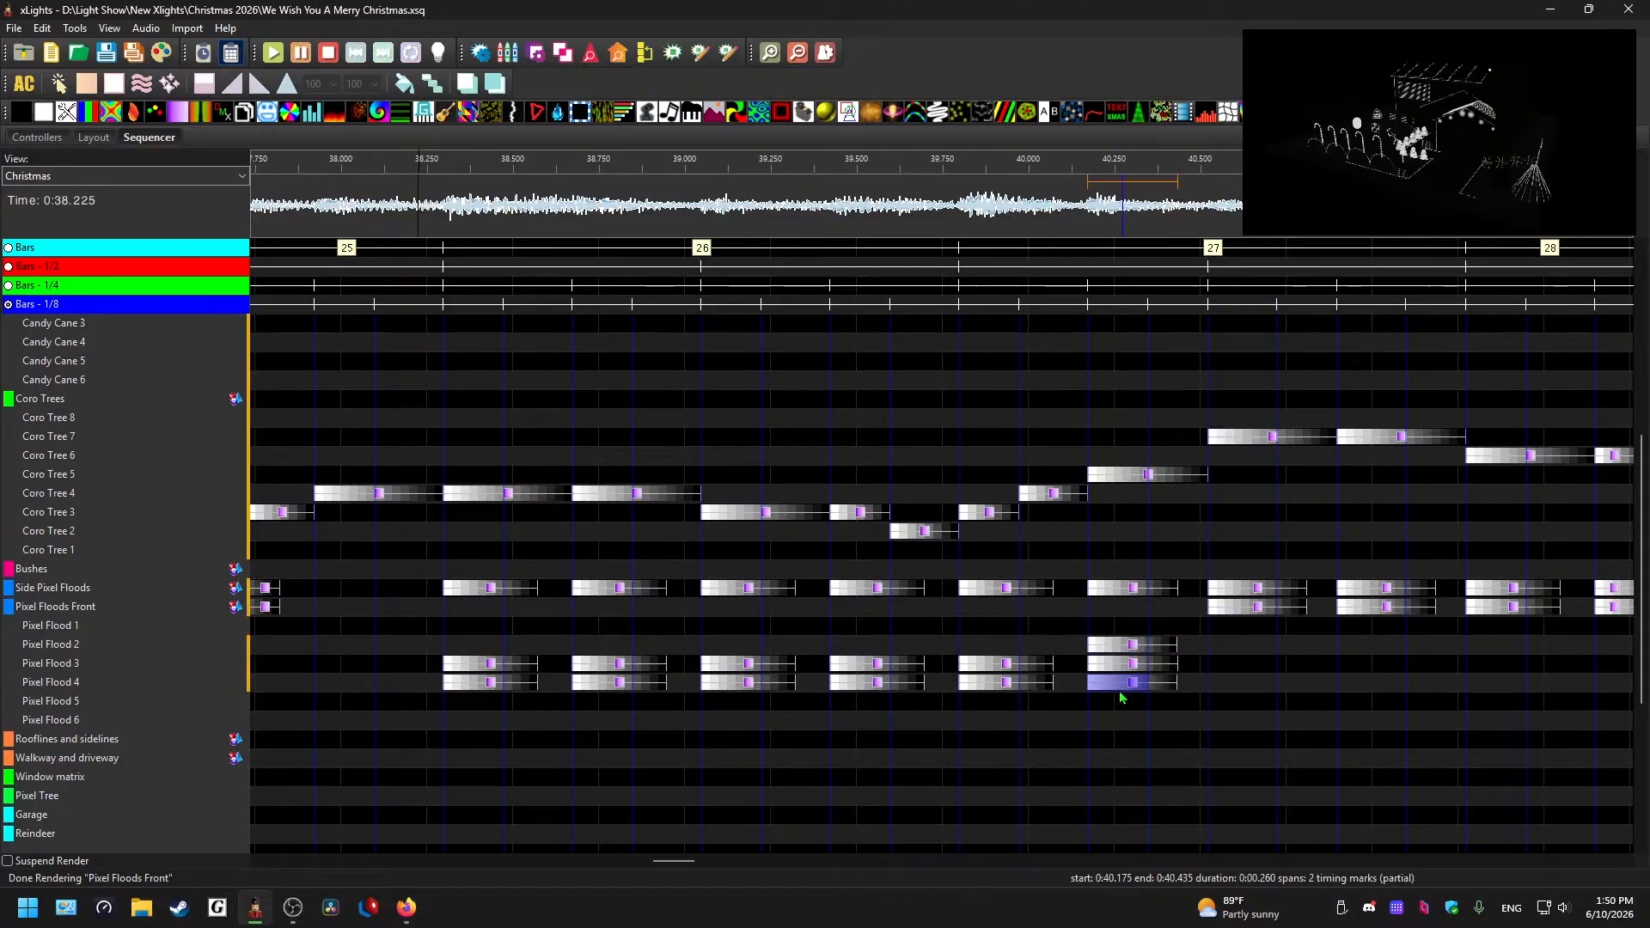
left_click(1119, 702)
key("ctrl+v")
left_click_drag(1143, 724, 1125, 644)
- Delete the Pixel Floods Front effects at 0:40.525 and 0:40.900 and play back from 0:40.775
left_click(1255, 610)
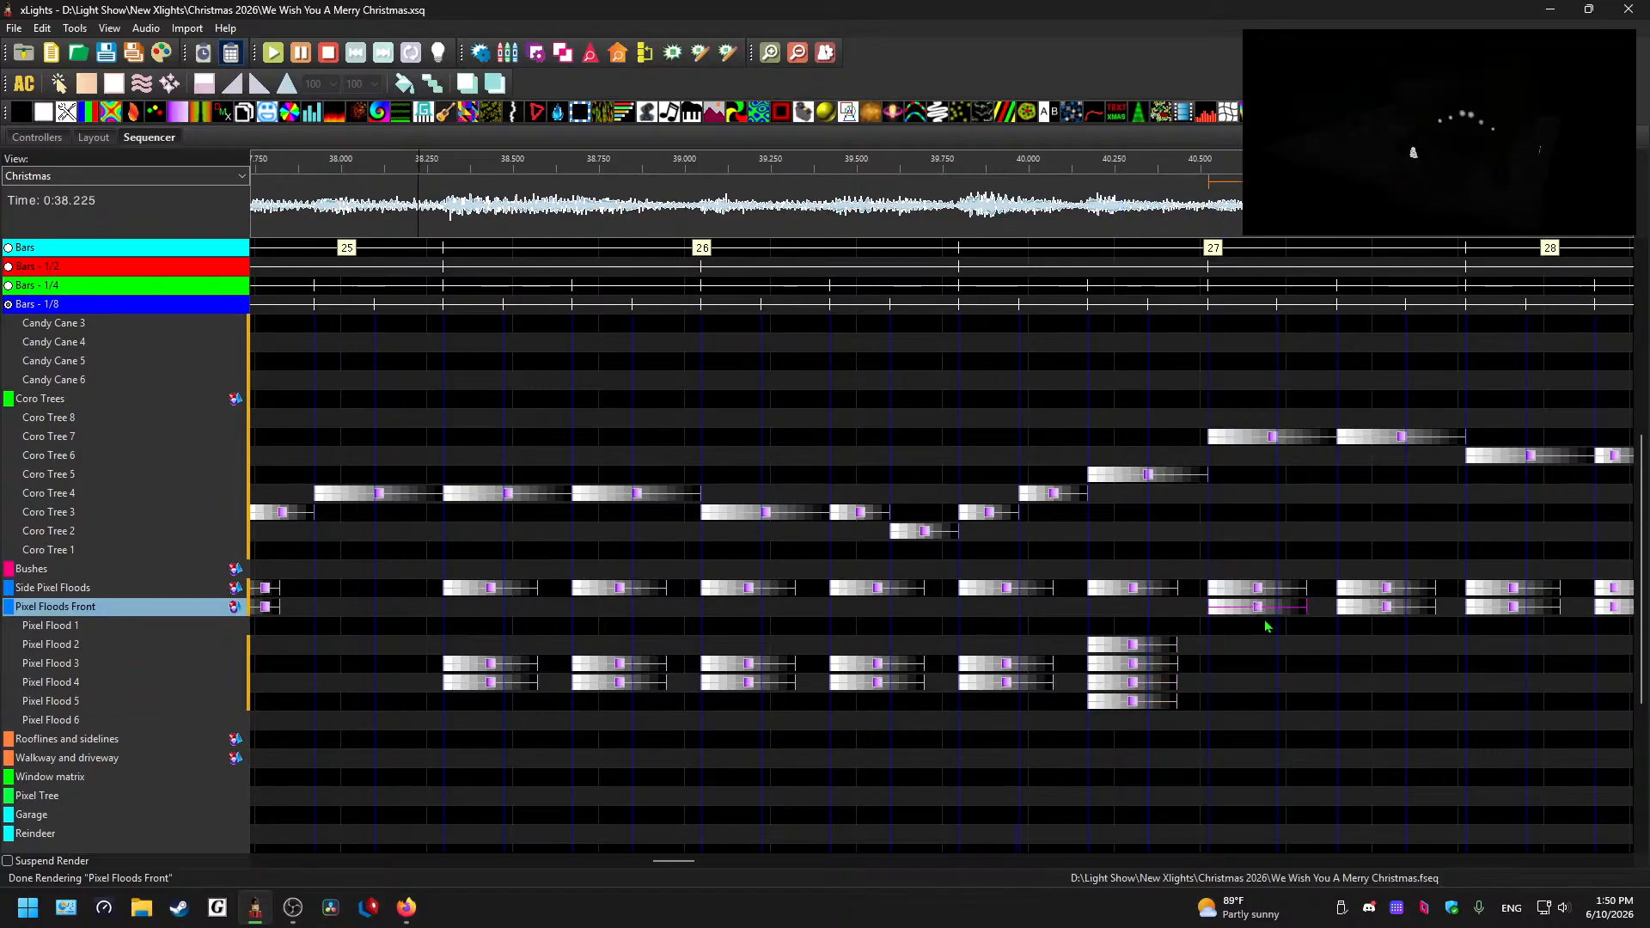
key("Delete")
left_click(1379, 612)
key("Delete")
key("space")
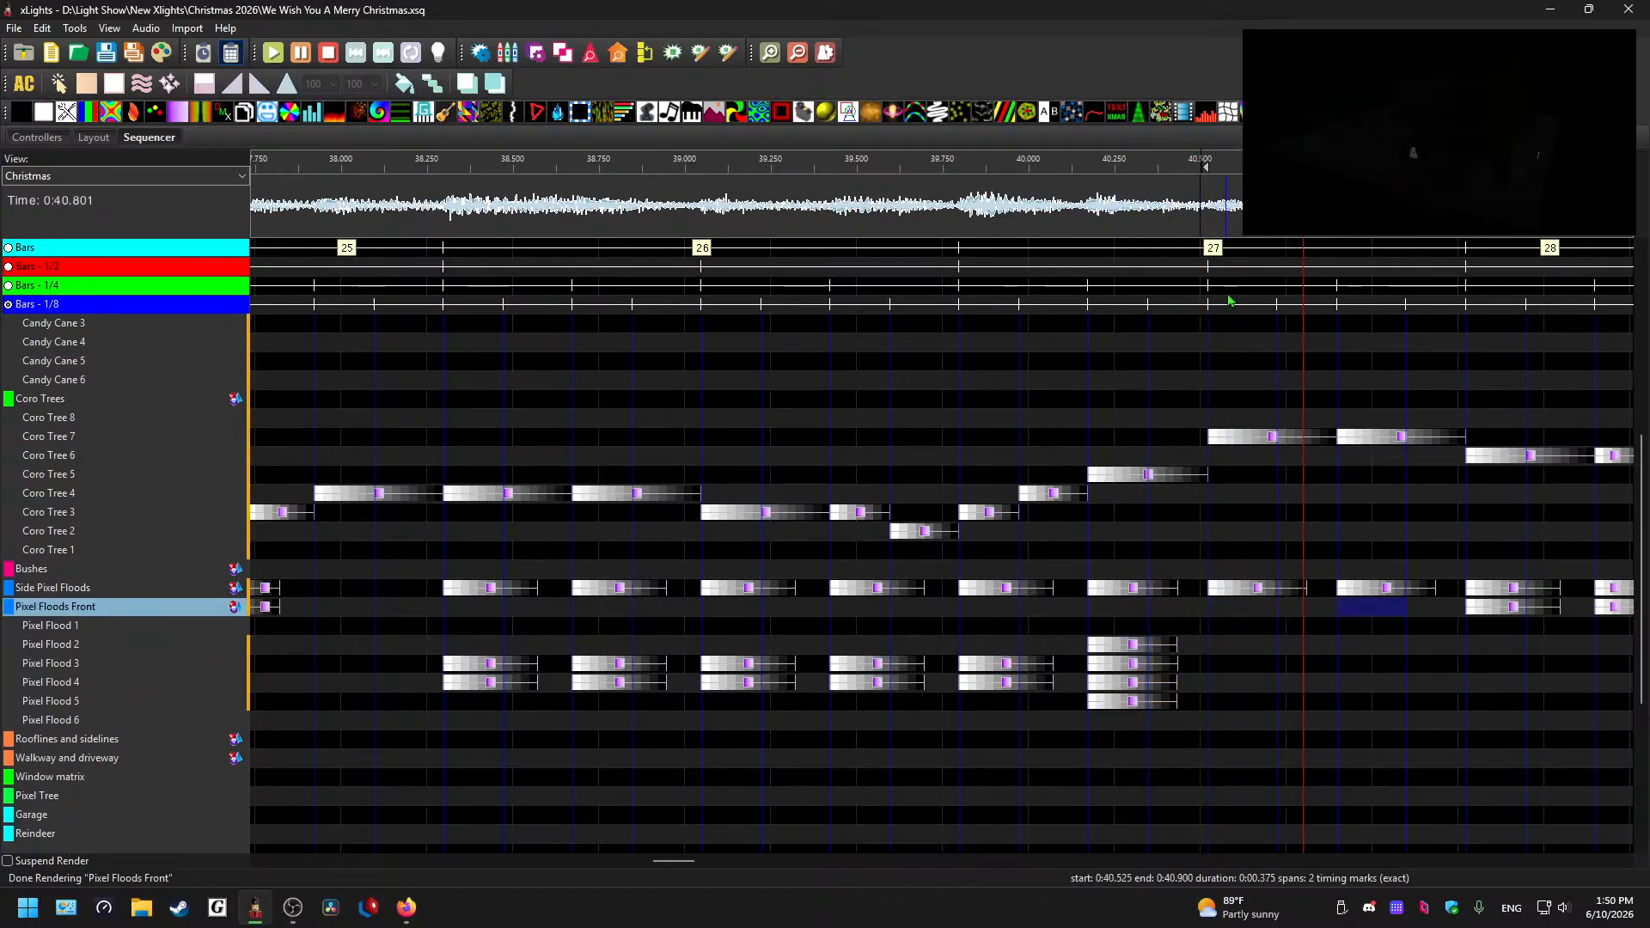
key("space")
left_click_drag(715, 862, 704, 867)
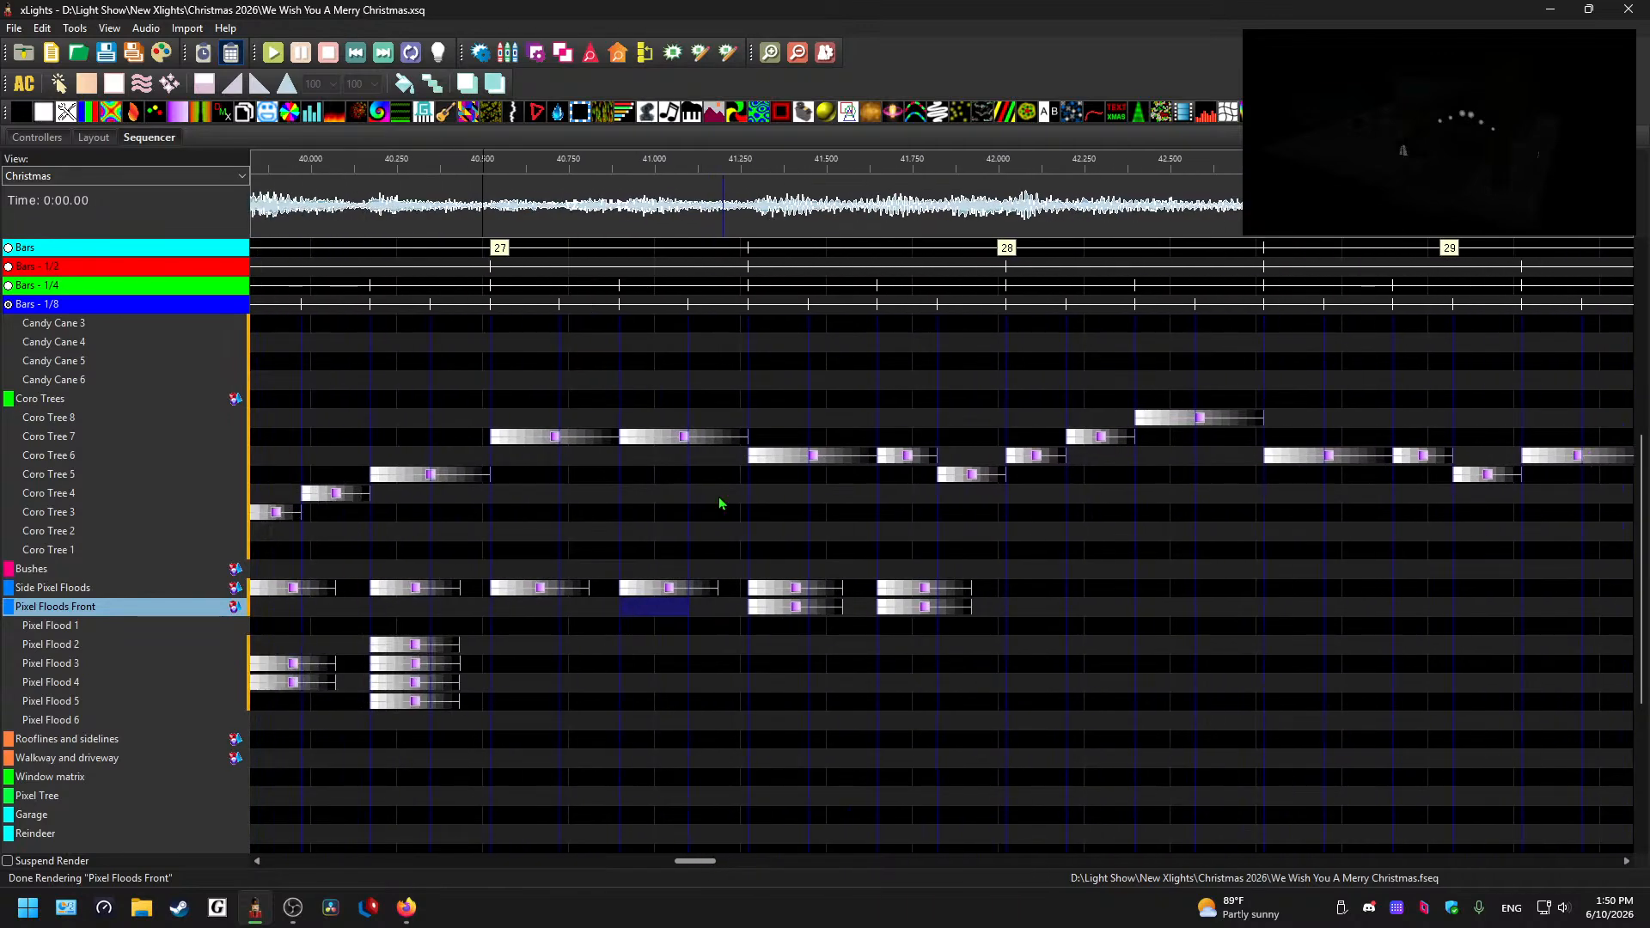
left_click(579, 162)
key("space")
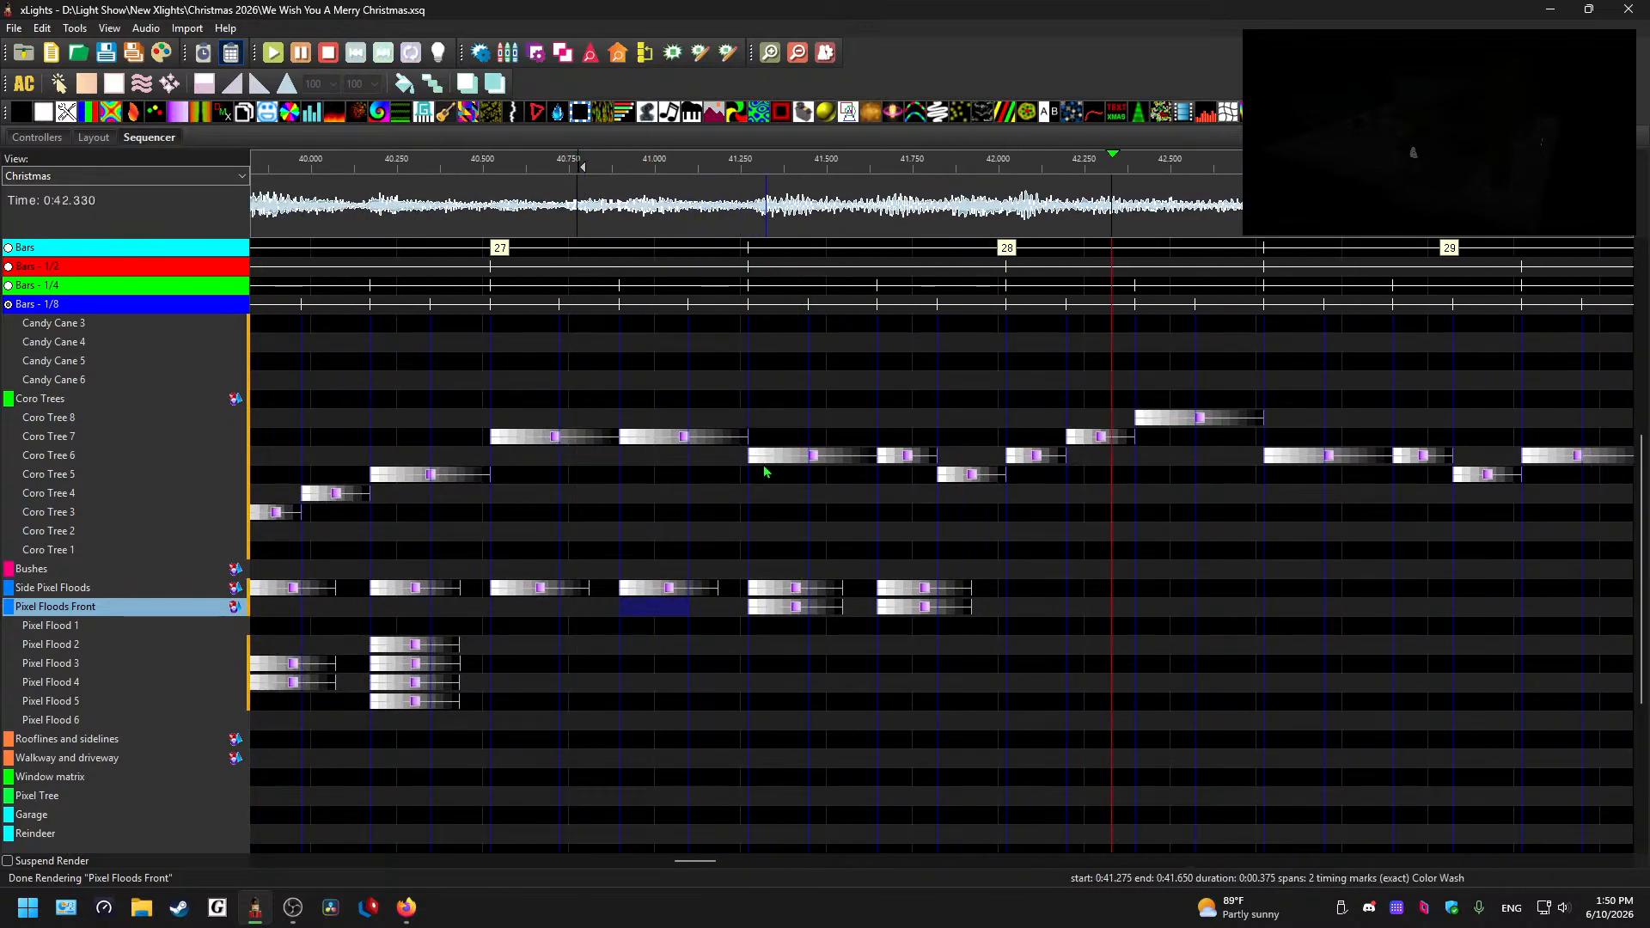
key("space")
- Paste the four-flood stack onto Pixel Flood 2 through 5 at 0:40.525 and 0:40.900, and play back
key("ctrl+v")
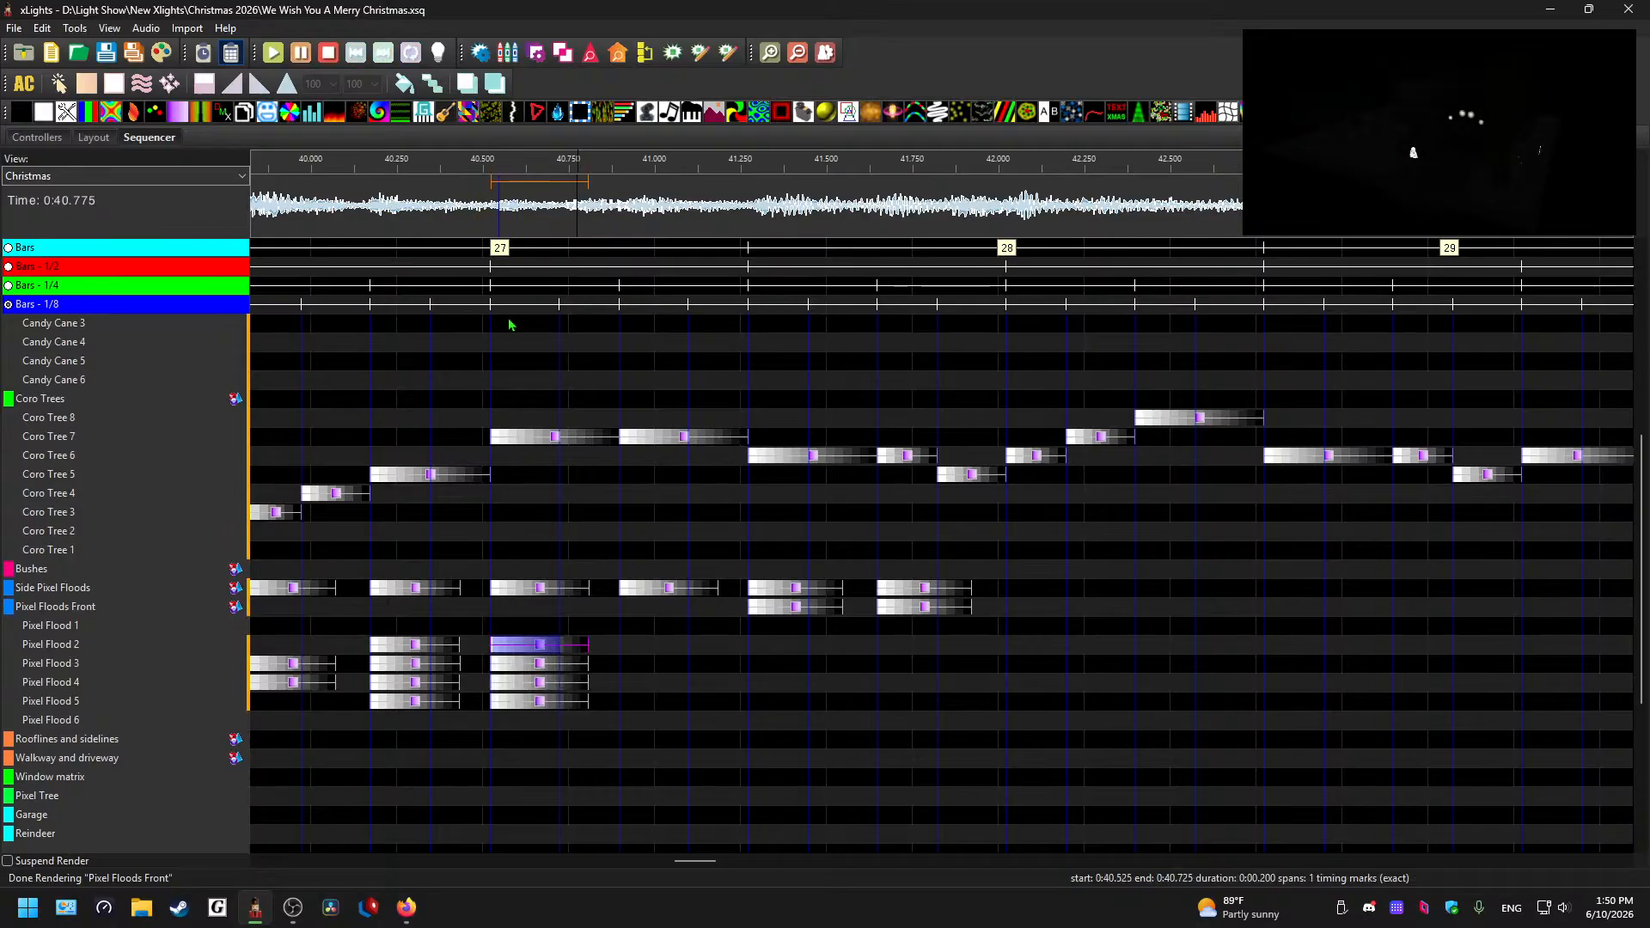
left_click(653, 644)
key("ctrl+v")
key("space")
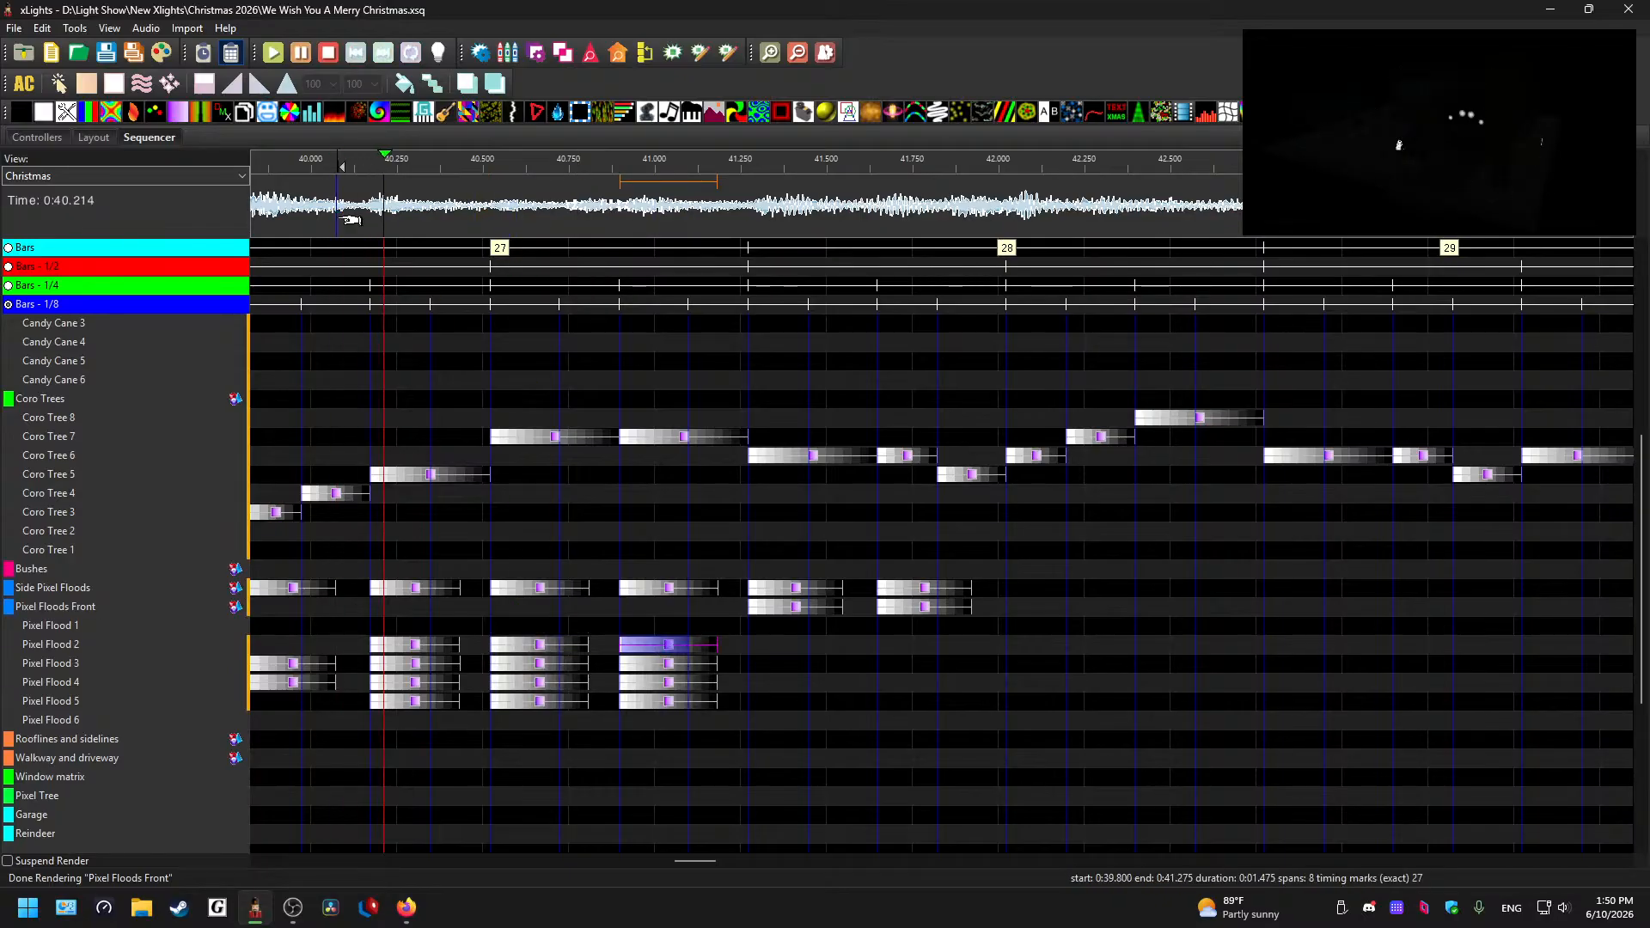
key("space")
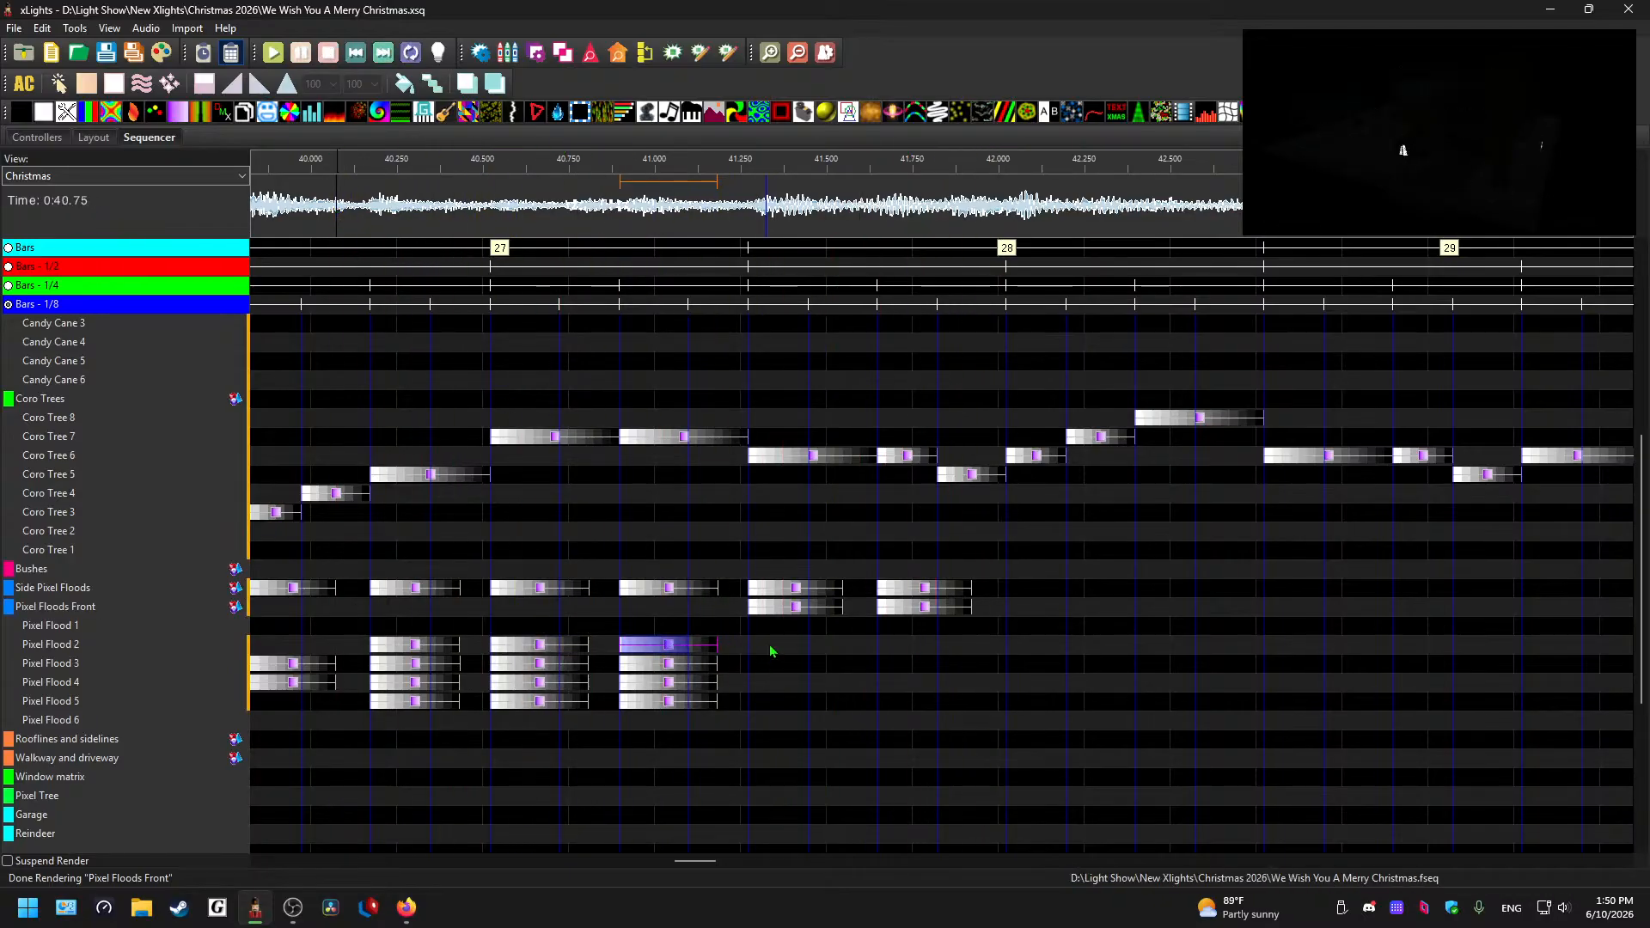
- Paste the four-flood stack at 0:41.275 and move the Pixel Floods Front effect above it down to Pixel Flood 1
left_click(770, 638)
key("ctrl+v")
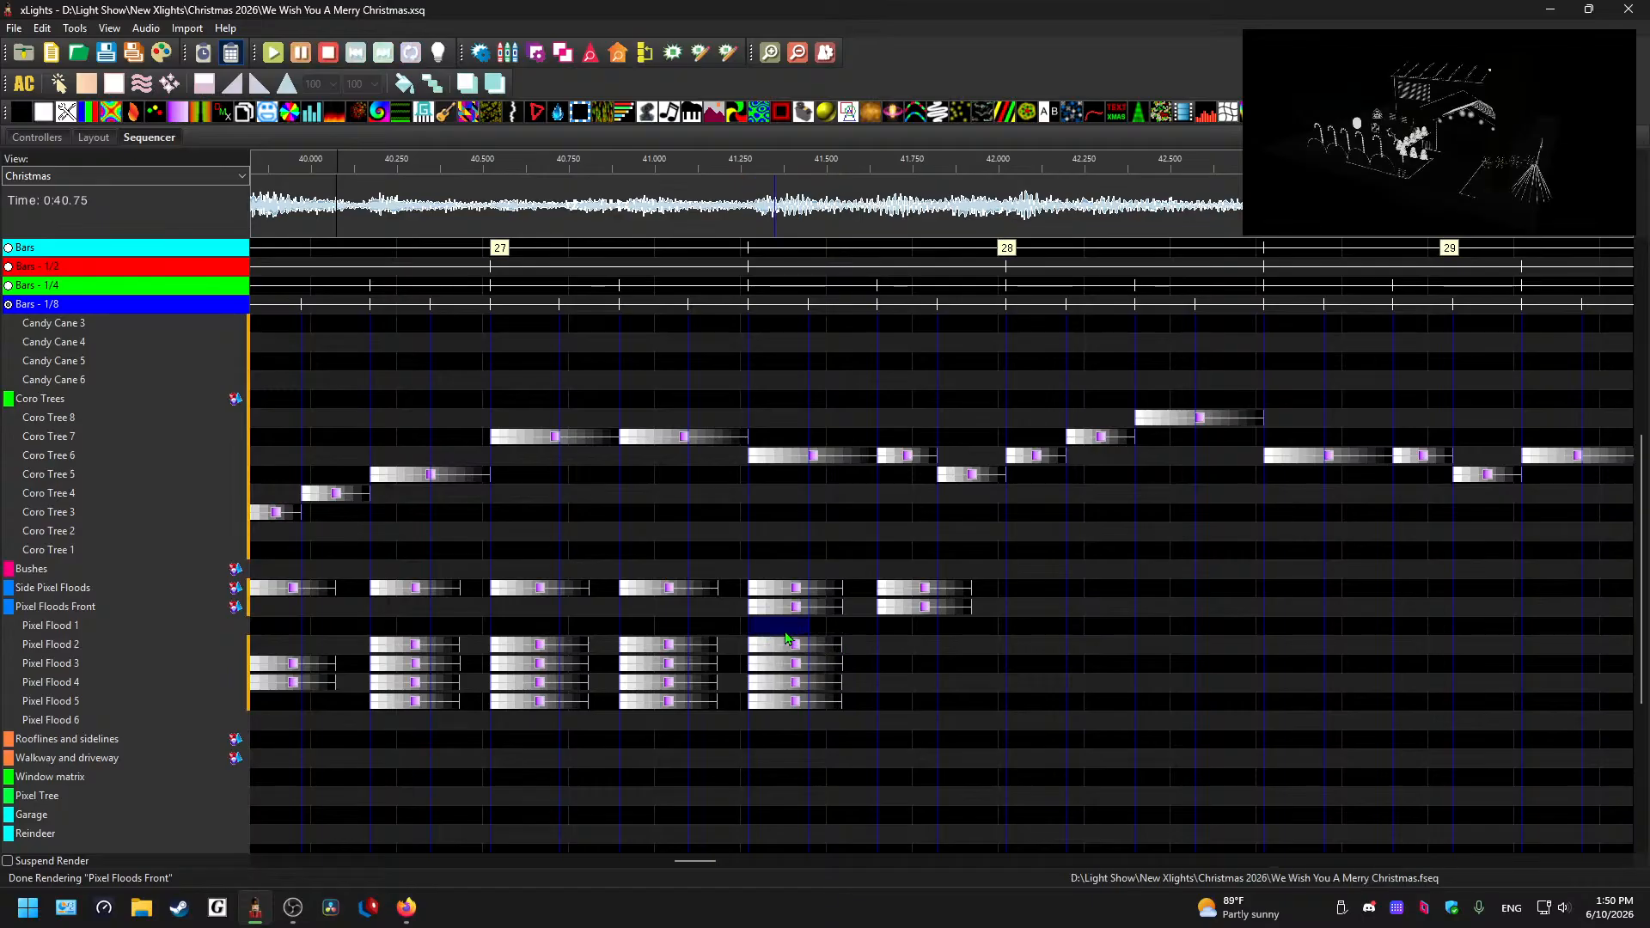
left_click(800, 610)
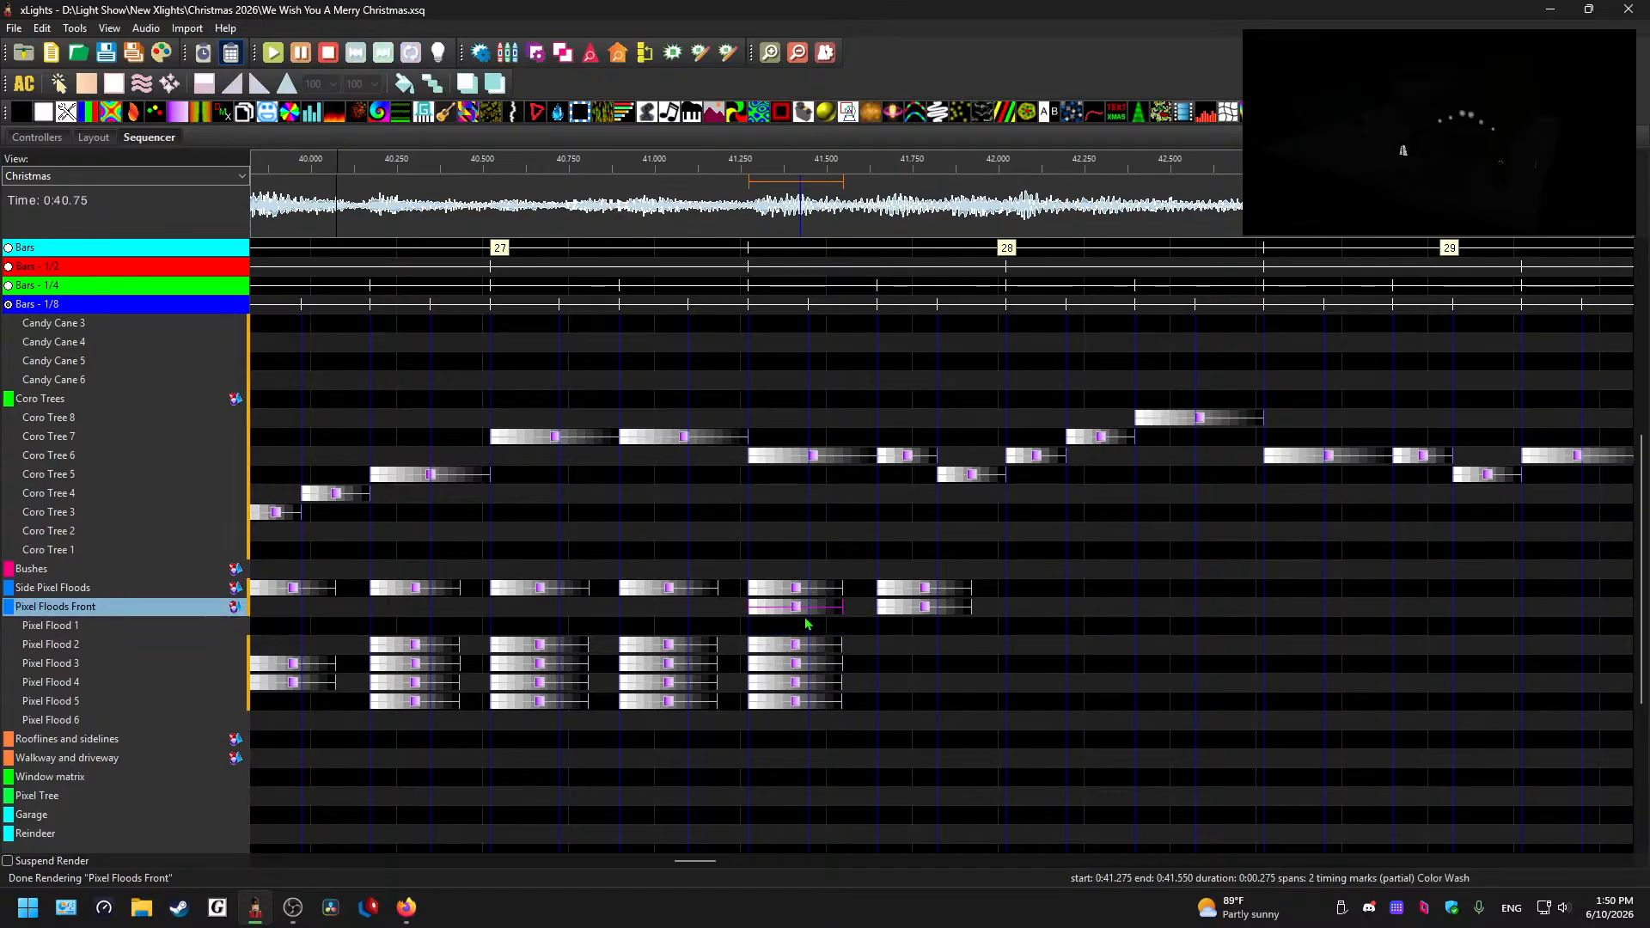
key("Down")
- Copy the Pixel Flood 1 to 5 stack at 0:41.275 to about 0:41.65, delete the Pixel Floods Front effect there, and play back
left_click_drag(784, 718, 771, 641)
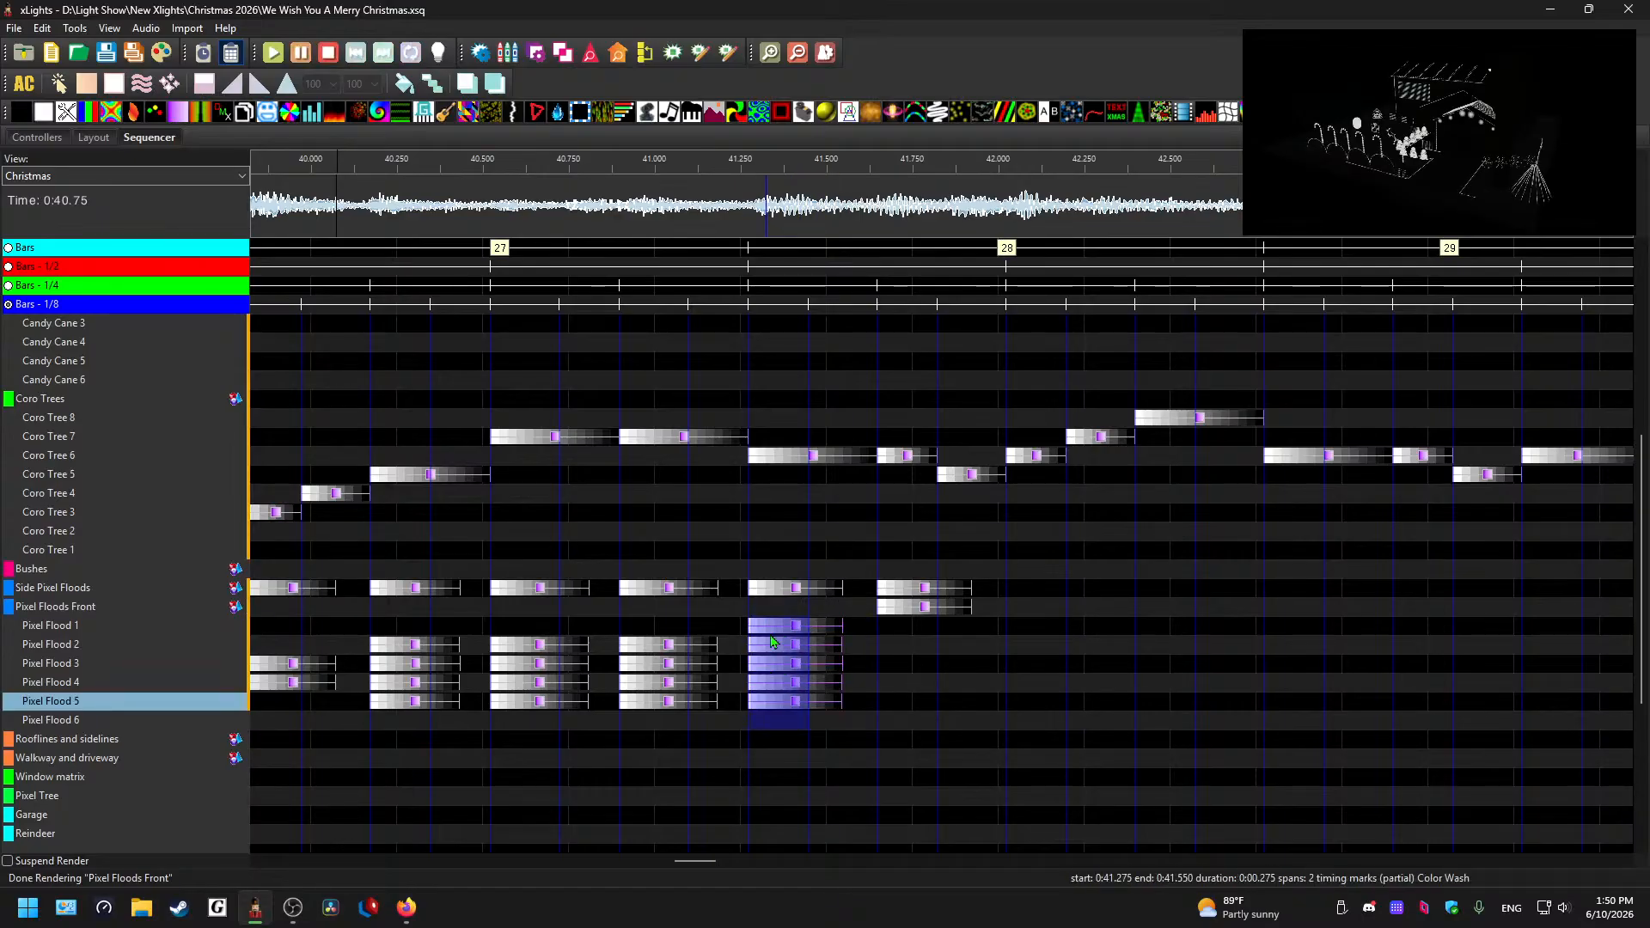
key("ctrl+c")
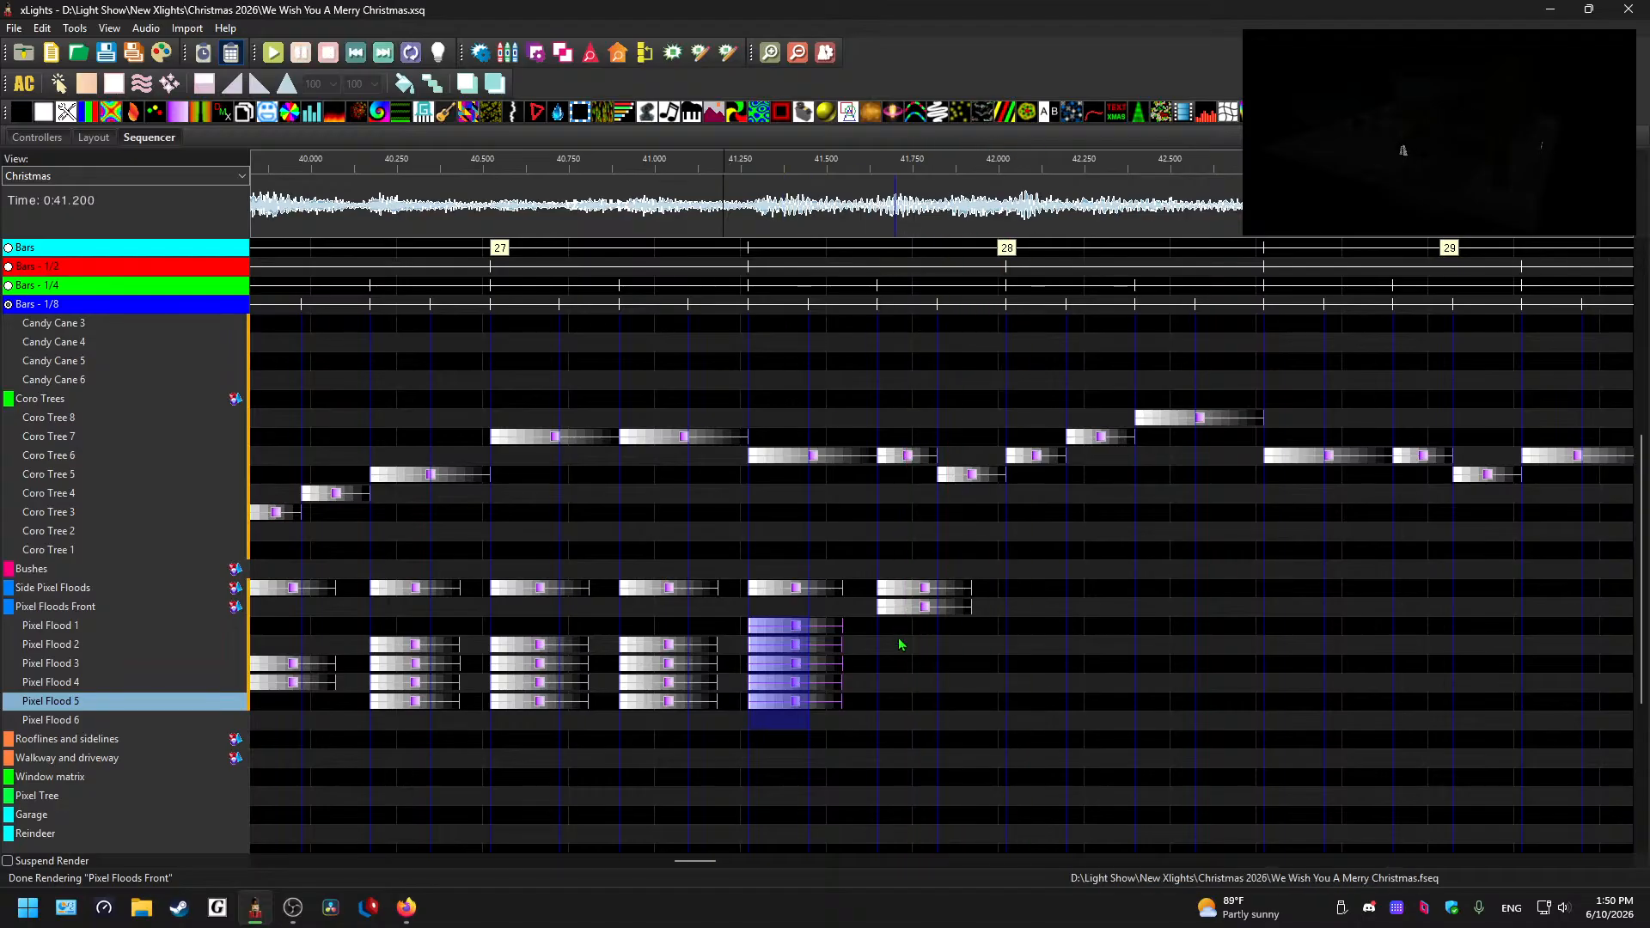
left_click(916, 633)
key("ctrl+v")
left_click(923, 606)
key("Delete")
left_click(870, 220)
key("space")
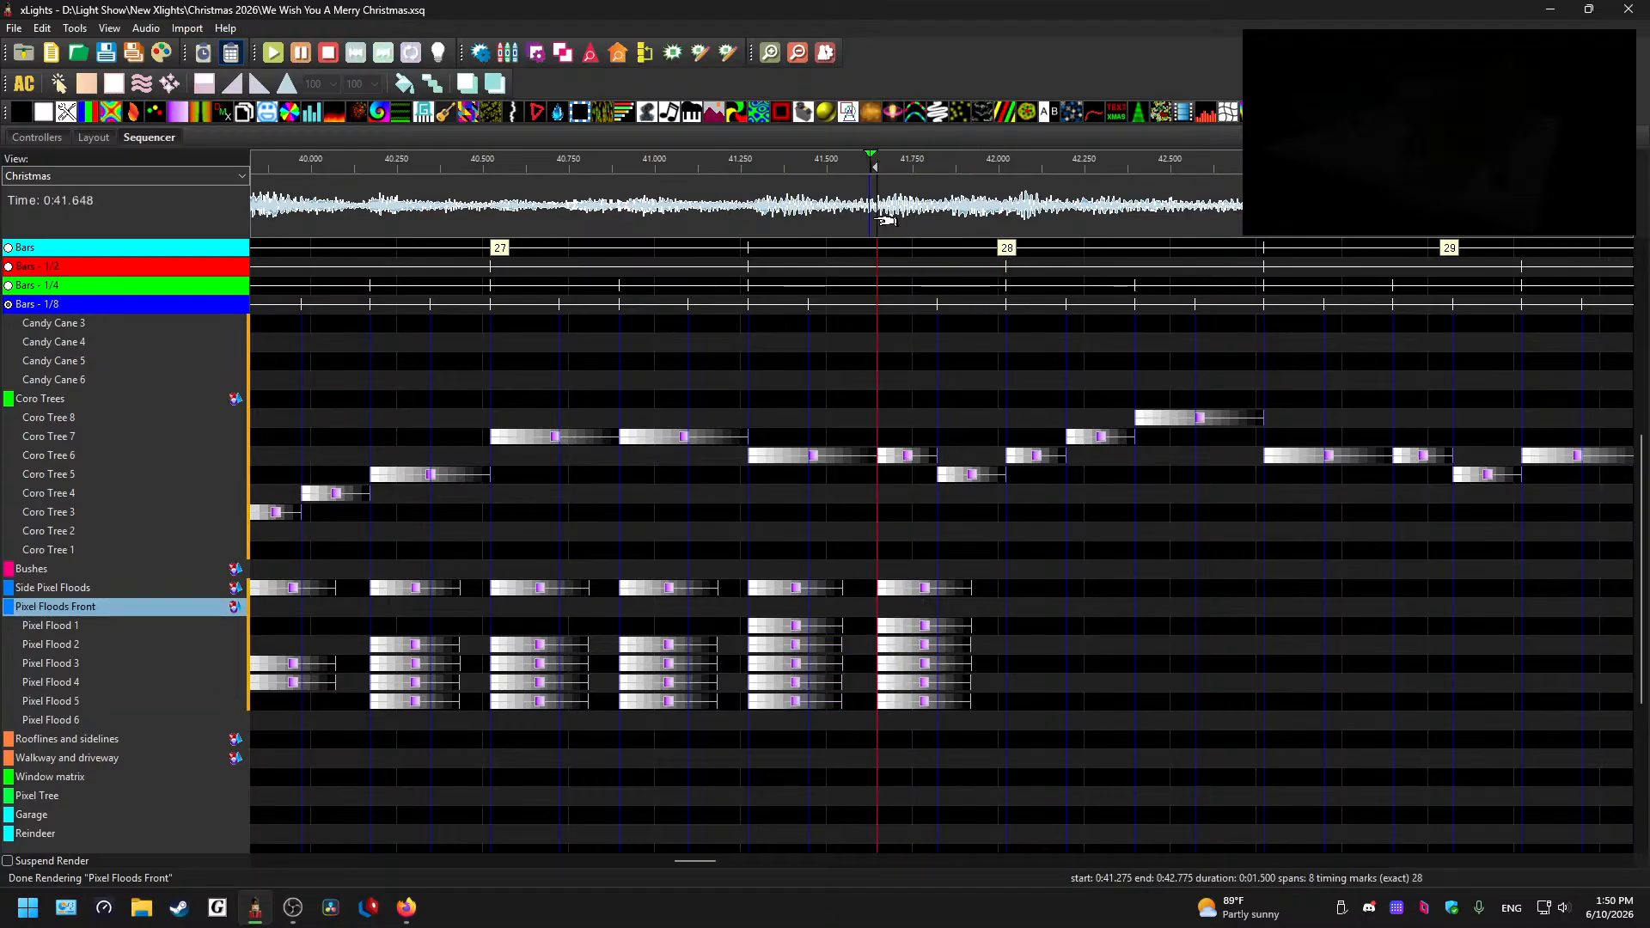
- Paste the five-flood stack onto Pixel Flood 1 through 5 at 0:42.025 and play back from there
left_click(1035, 628)
key("ctrl+v")
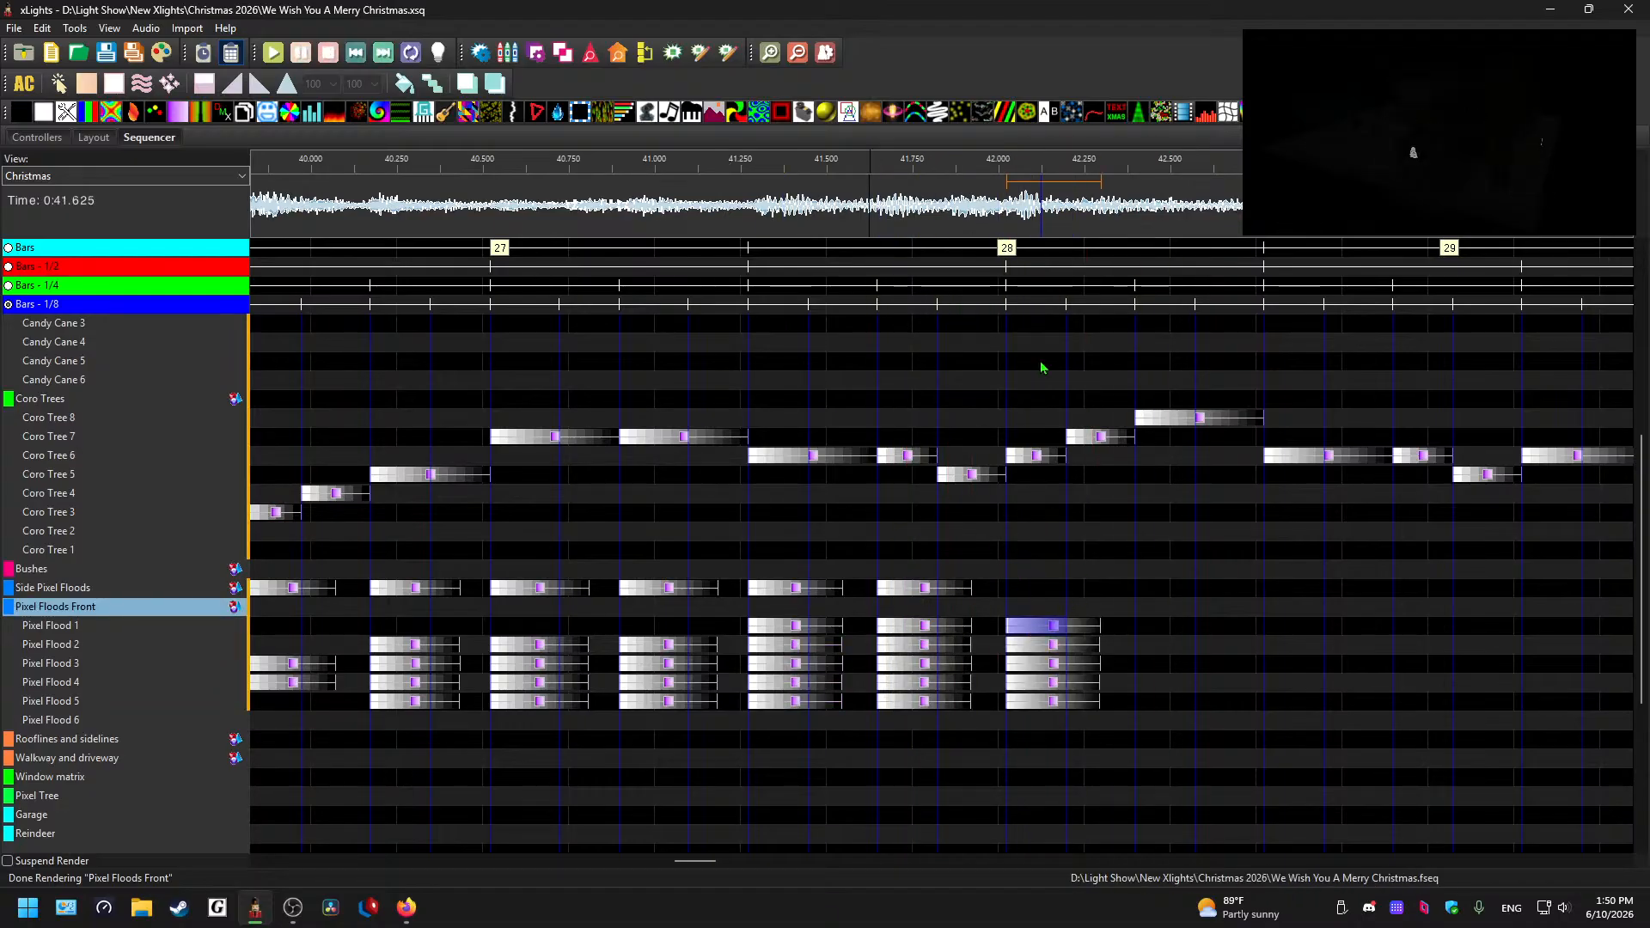
left_click(1015, 206)
key("space")
left_click(1144, 626)
key("ctrl+v")
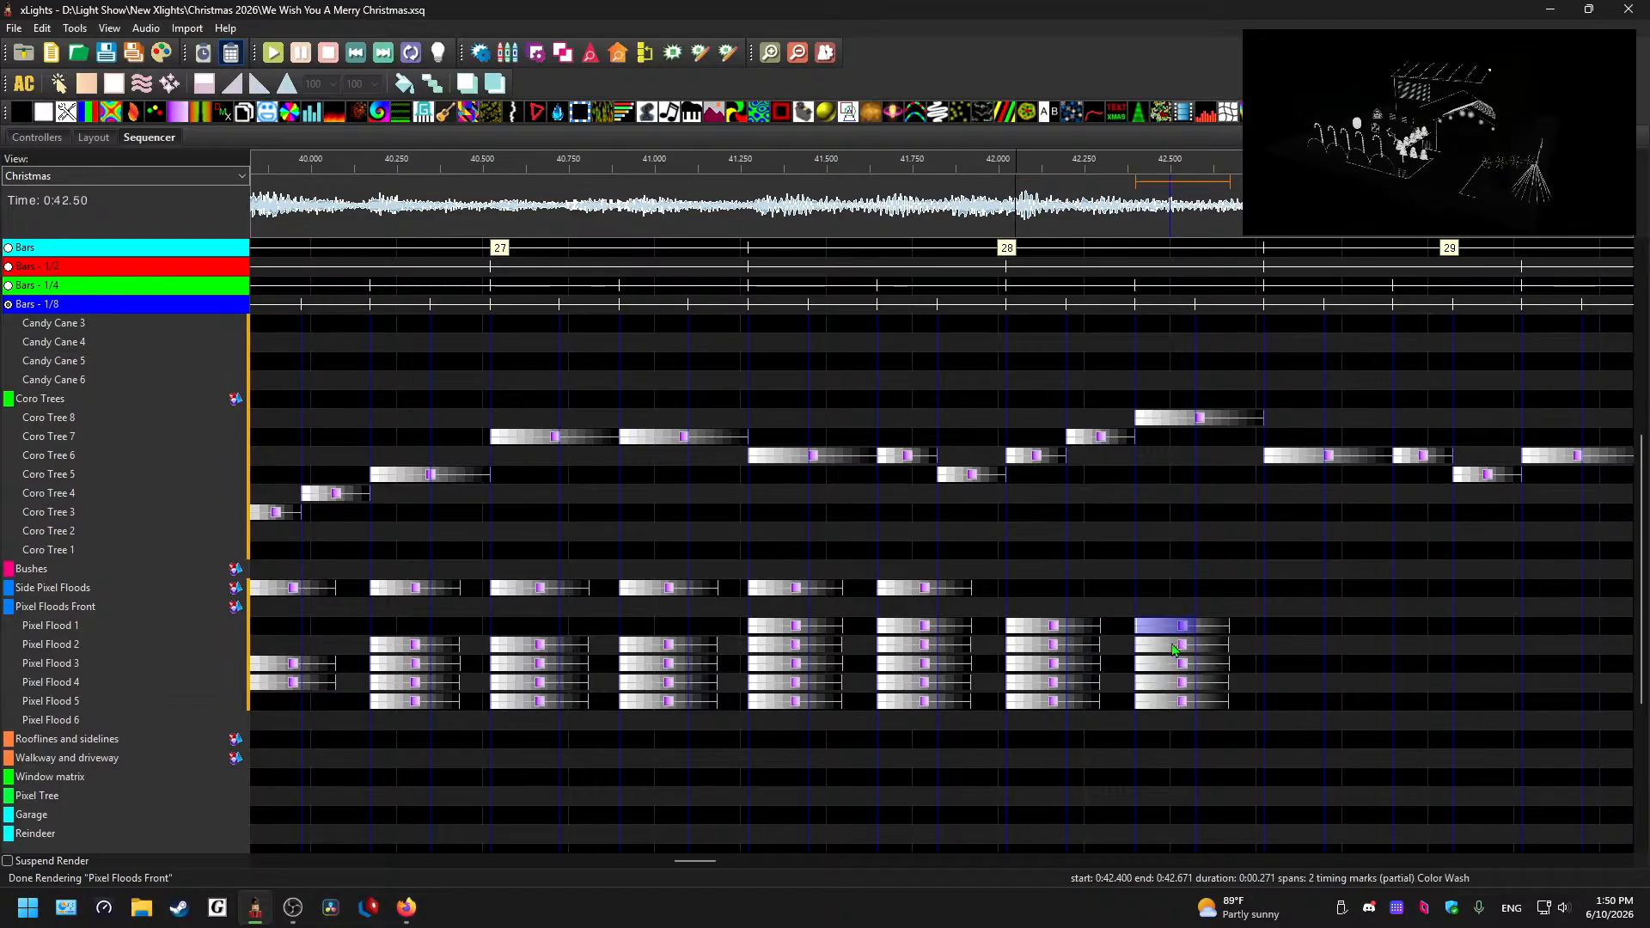
key("ctrl+z")
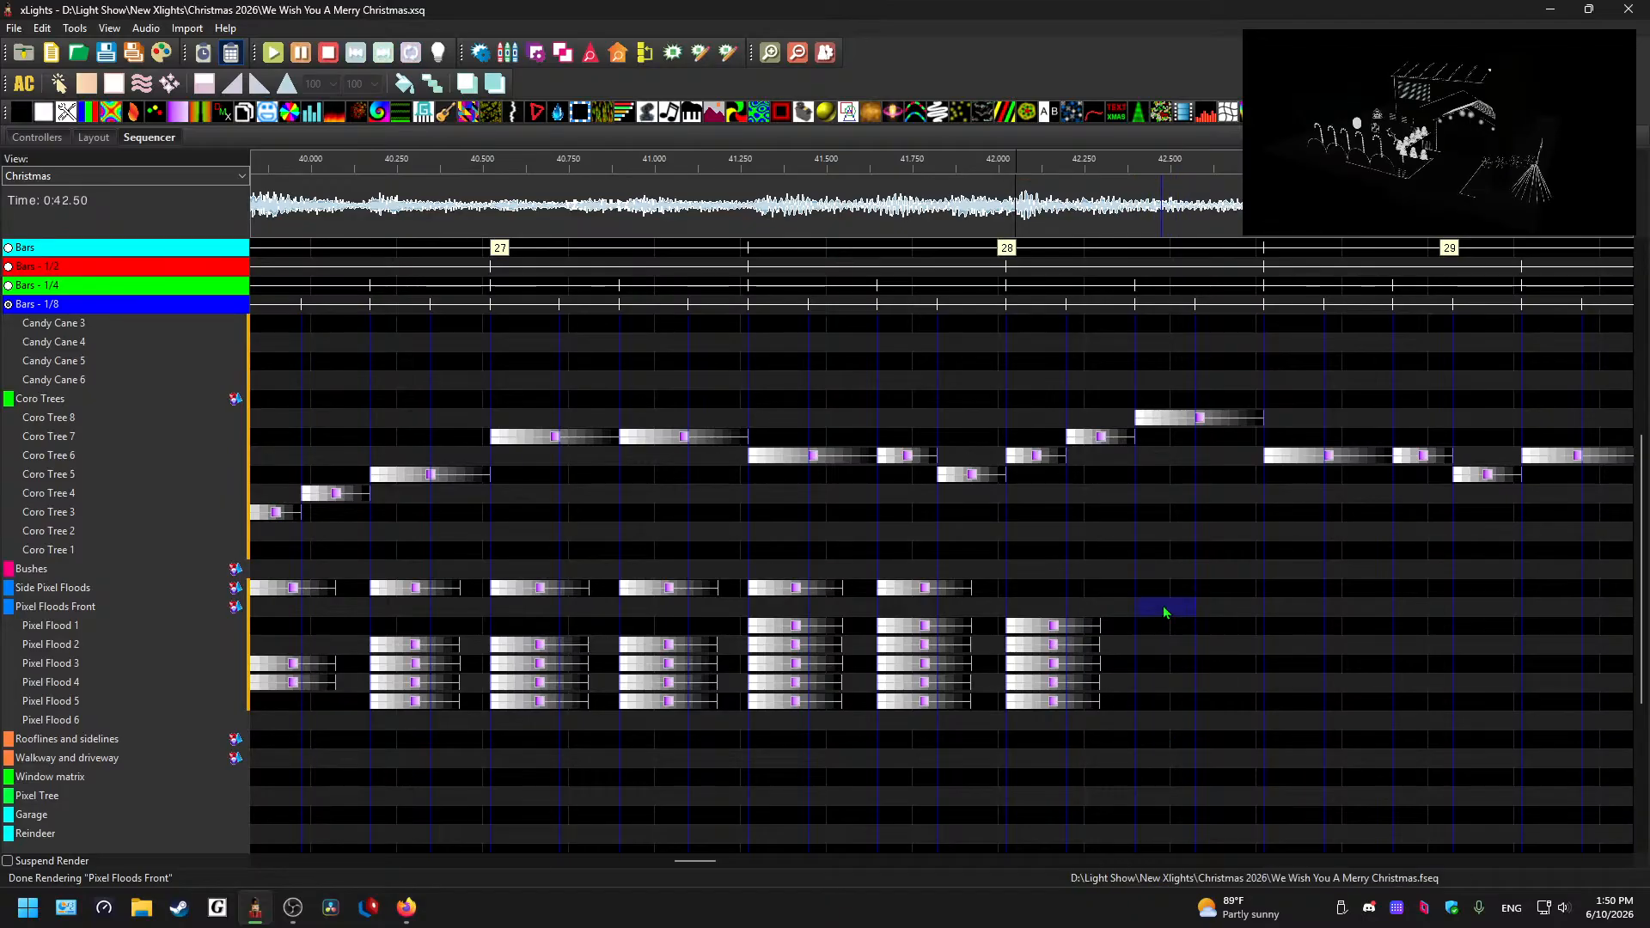
- Paste the stack from Pixel Floods Front downward at 0:42.400 and delete its copies on Pixel Flood 1 through 4
key("ctrl+v")
left_click_drag(1167, 720, 1148, 626)
key("Delete")
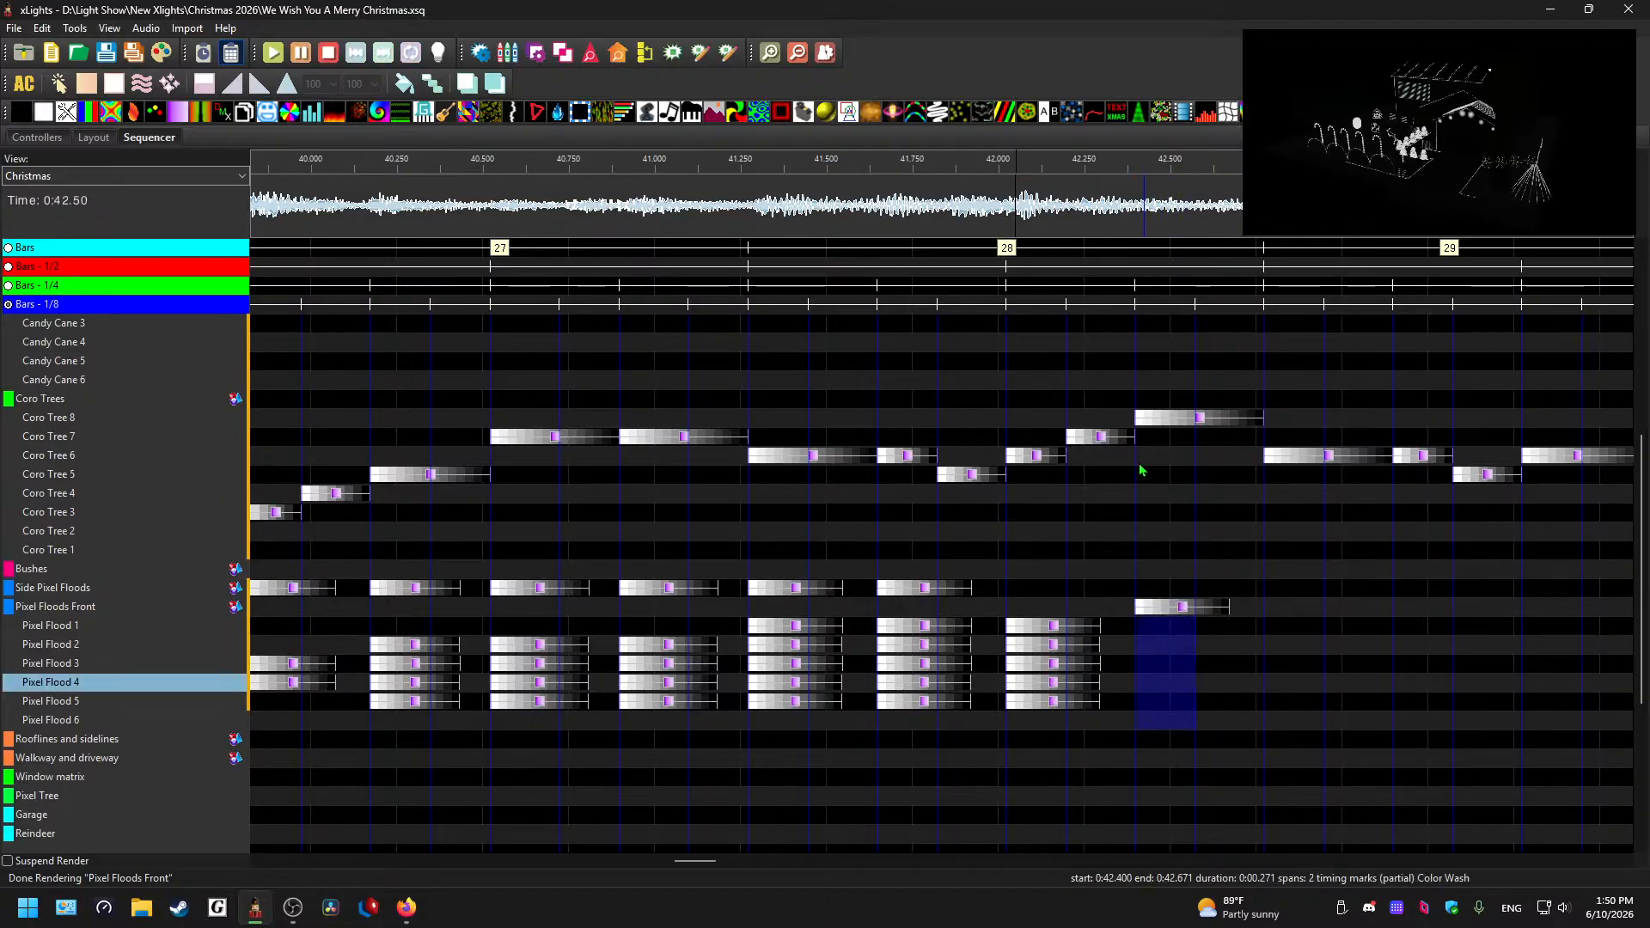
- Copy the Pixel Floods Front effect at 0:42.400 to 0:42.775 and the following beat, and play back the passage
left_click(1190, 607)
left_click(1288, 609)
key("ctrl+v")
left_click(1418, 609)
key("ctrl+v")
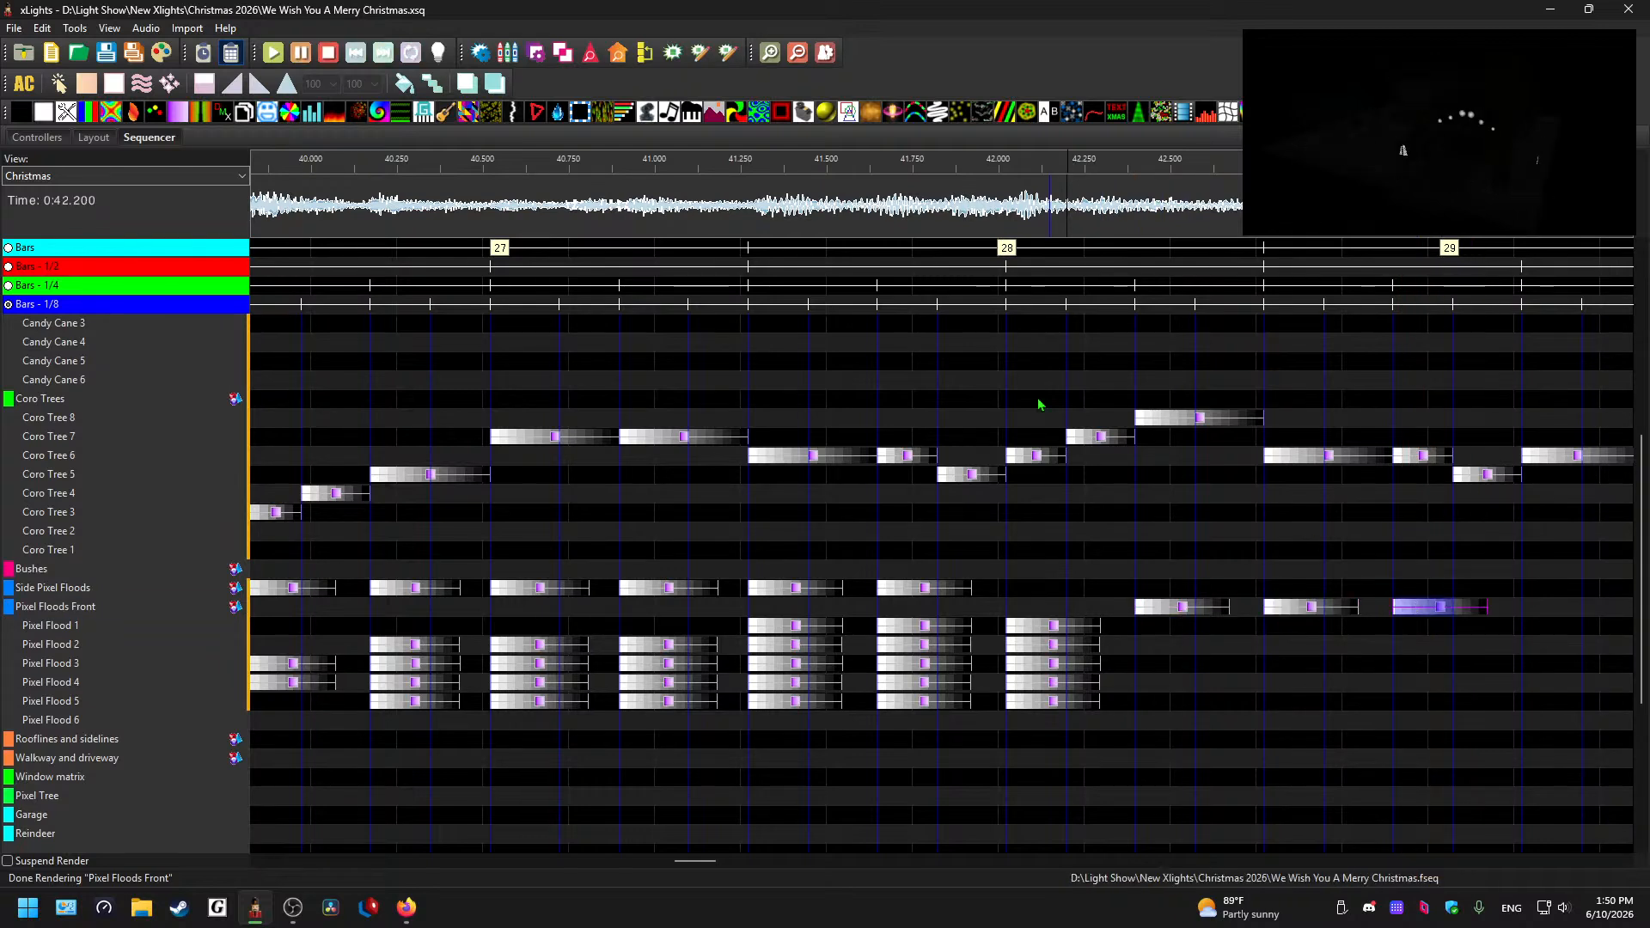
left_click(782, 200)
key("space")
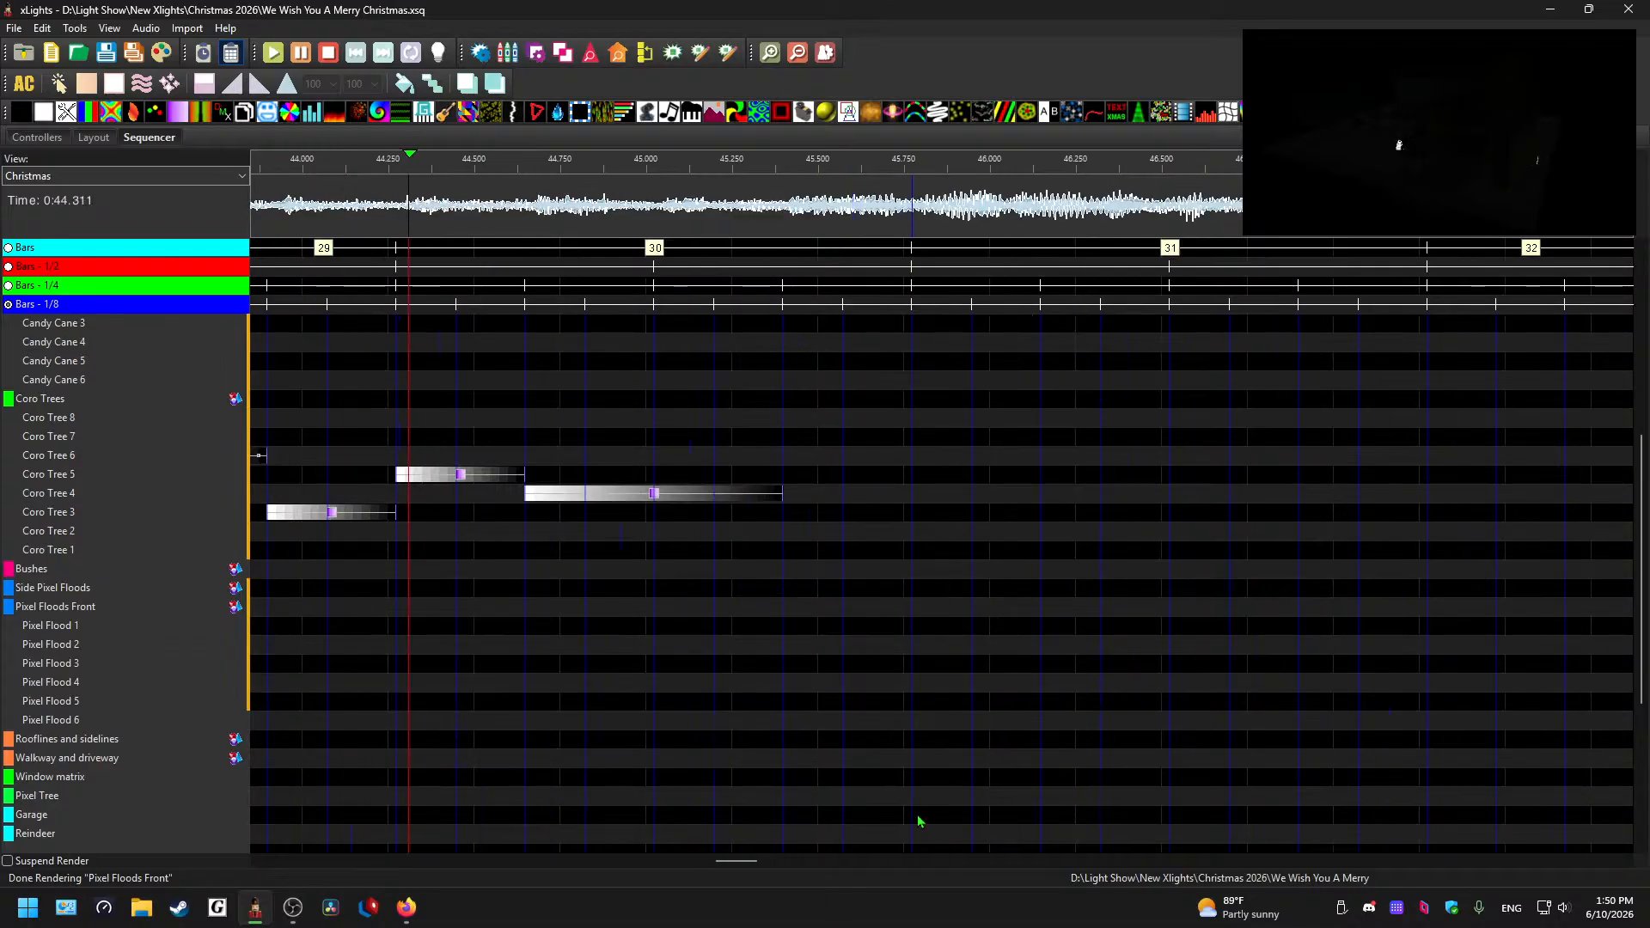
- Expand Side Pixel Floods, move its effect at about 0:38.30 onto Side Pixel Flood 4, and copy it to Side Pixel Flood 5
left_click_drag(750, 863, 666, 864)
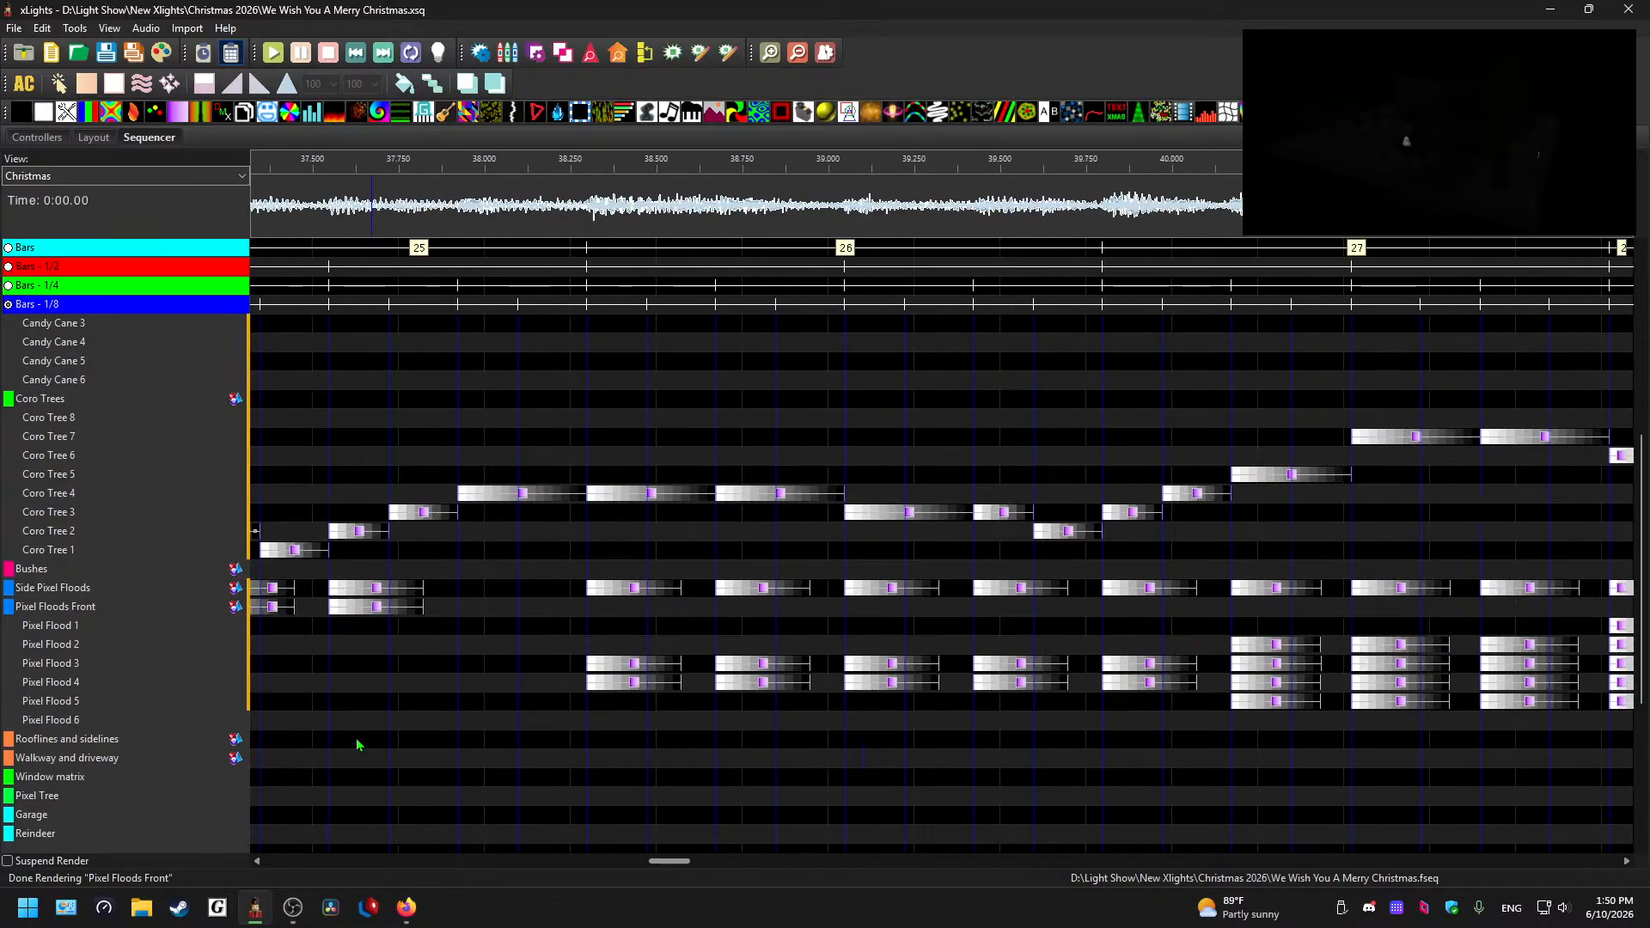
double_click(83, 591)
scroll(633, 547, "down", 3)
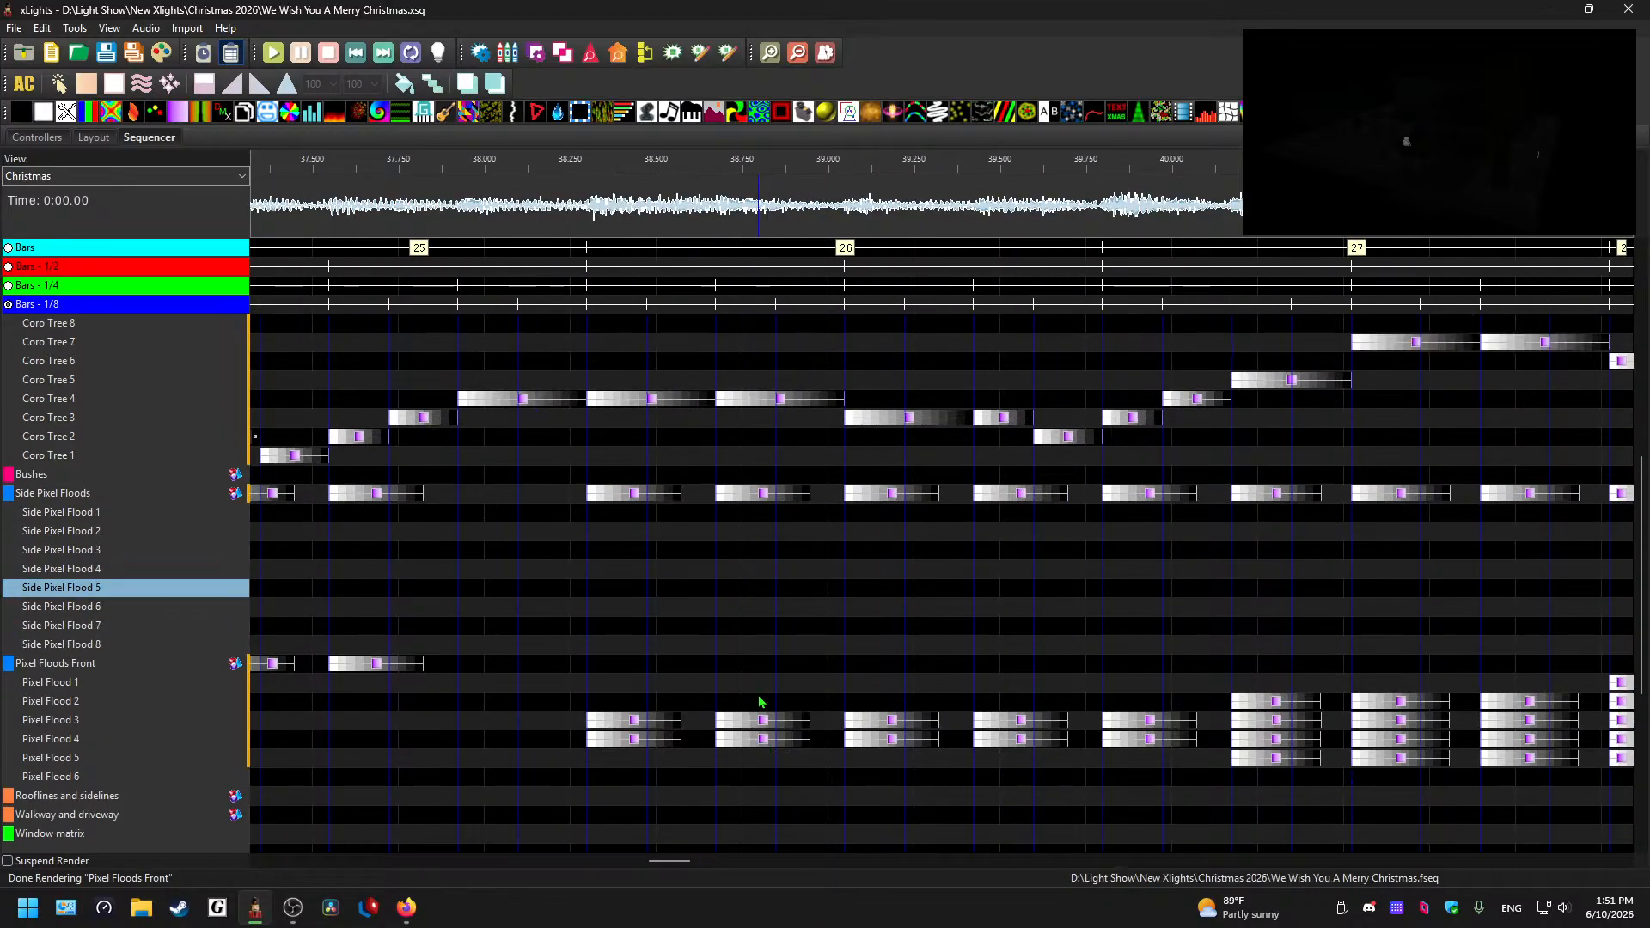
left_click(632, 538)
left_click_drag(633, 548, 633, 615)
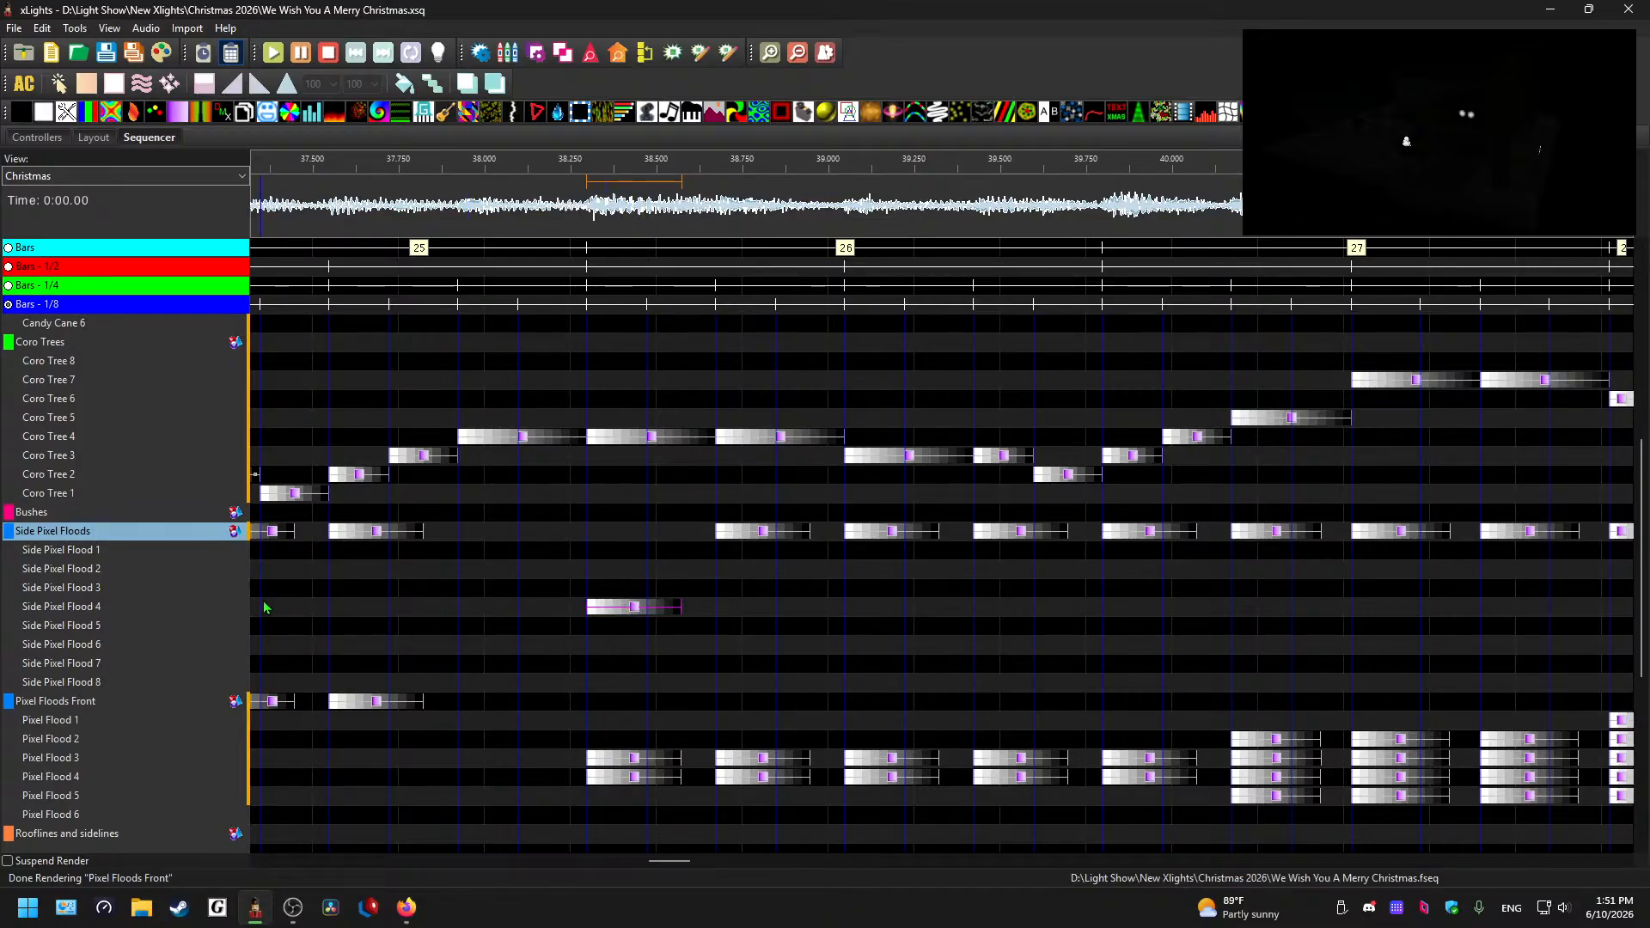
left_click(639, 610)
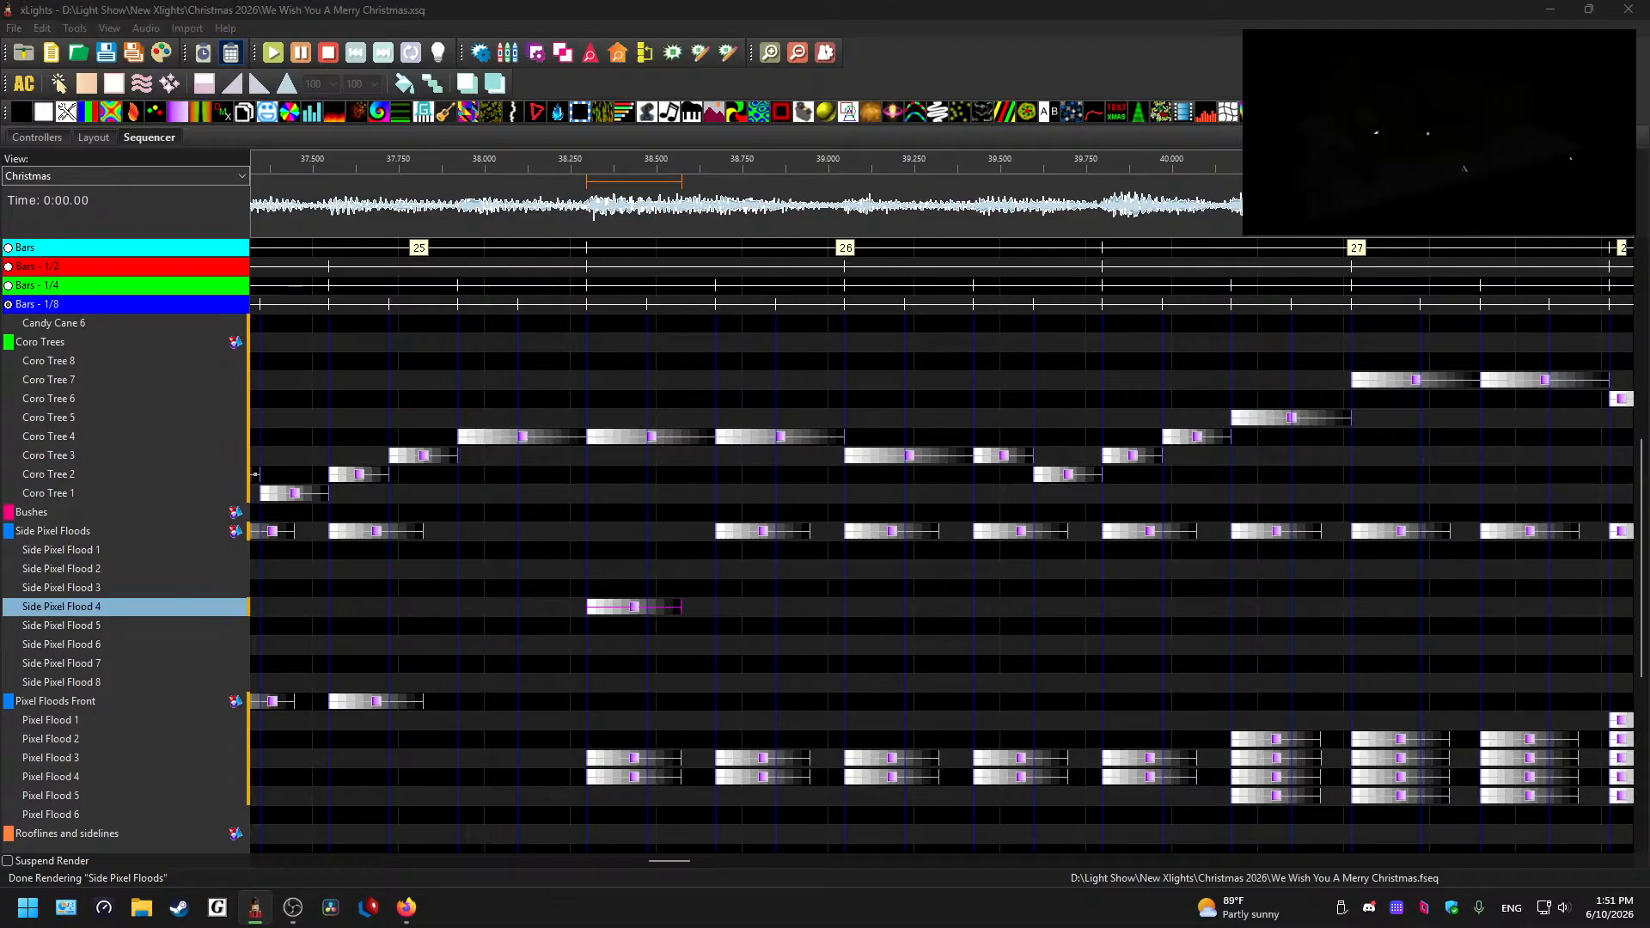
left_click(624, 629)
key("ctrl+v")
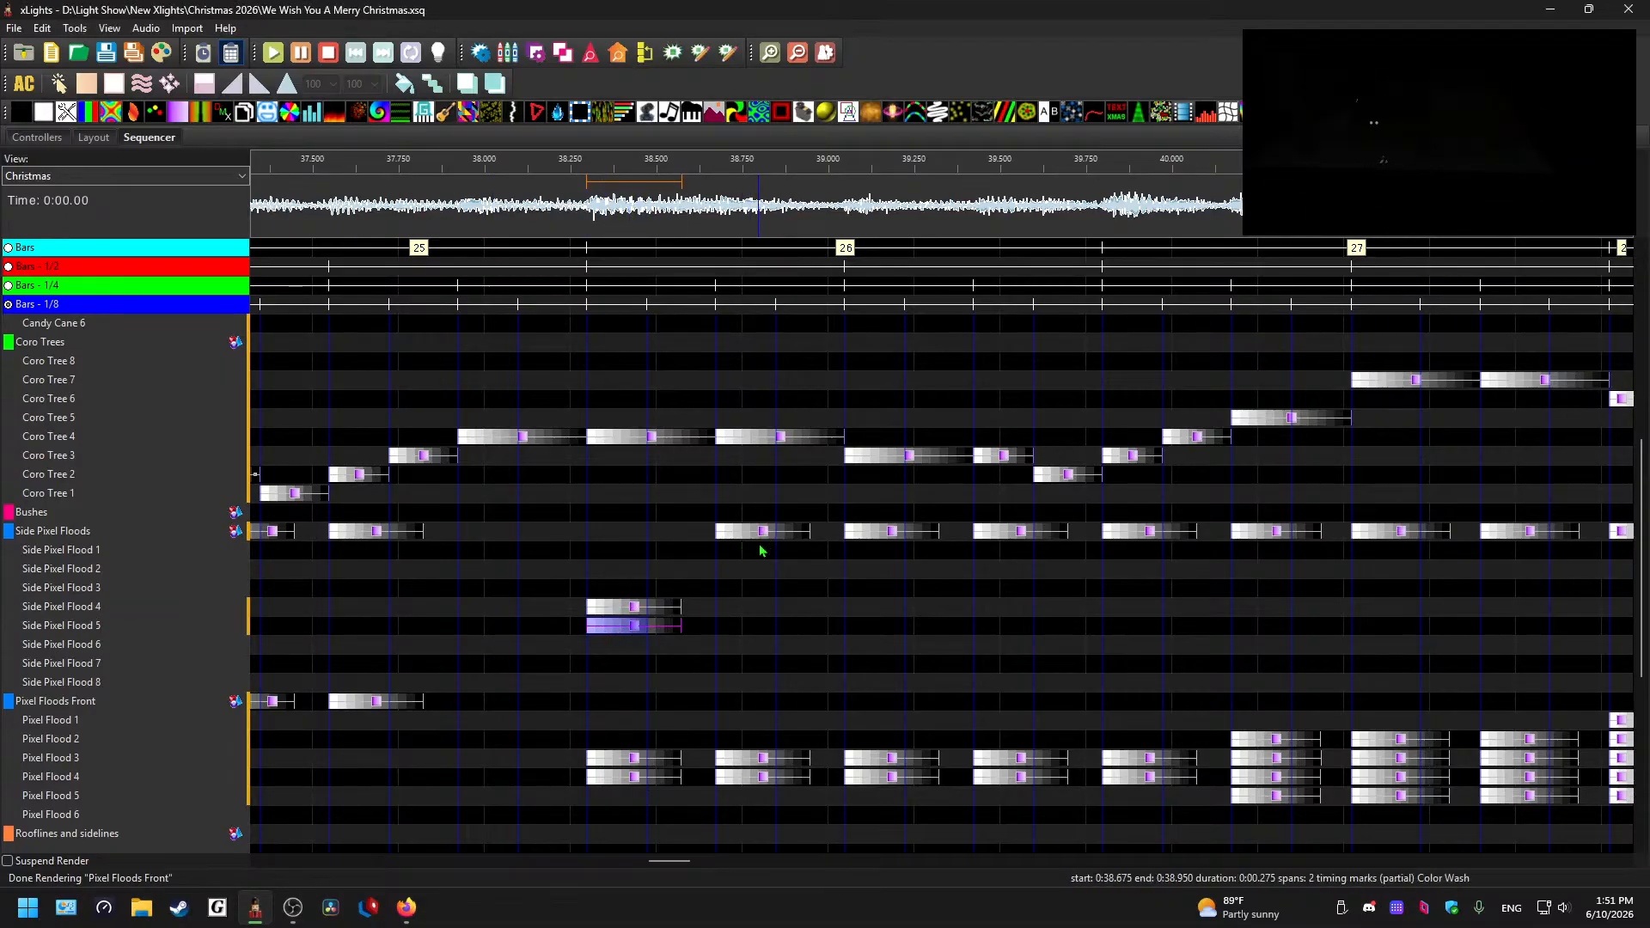
- Cut the Side Pixel Flood 4 and 5 effects at about 0:38.30 as a pair and paste them back in place
left_click_drag(715, 633, 619, 617)
key("Delete")
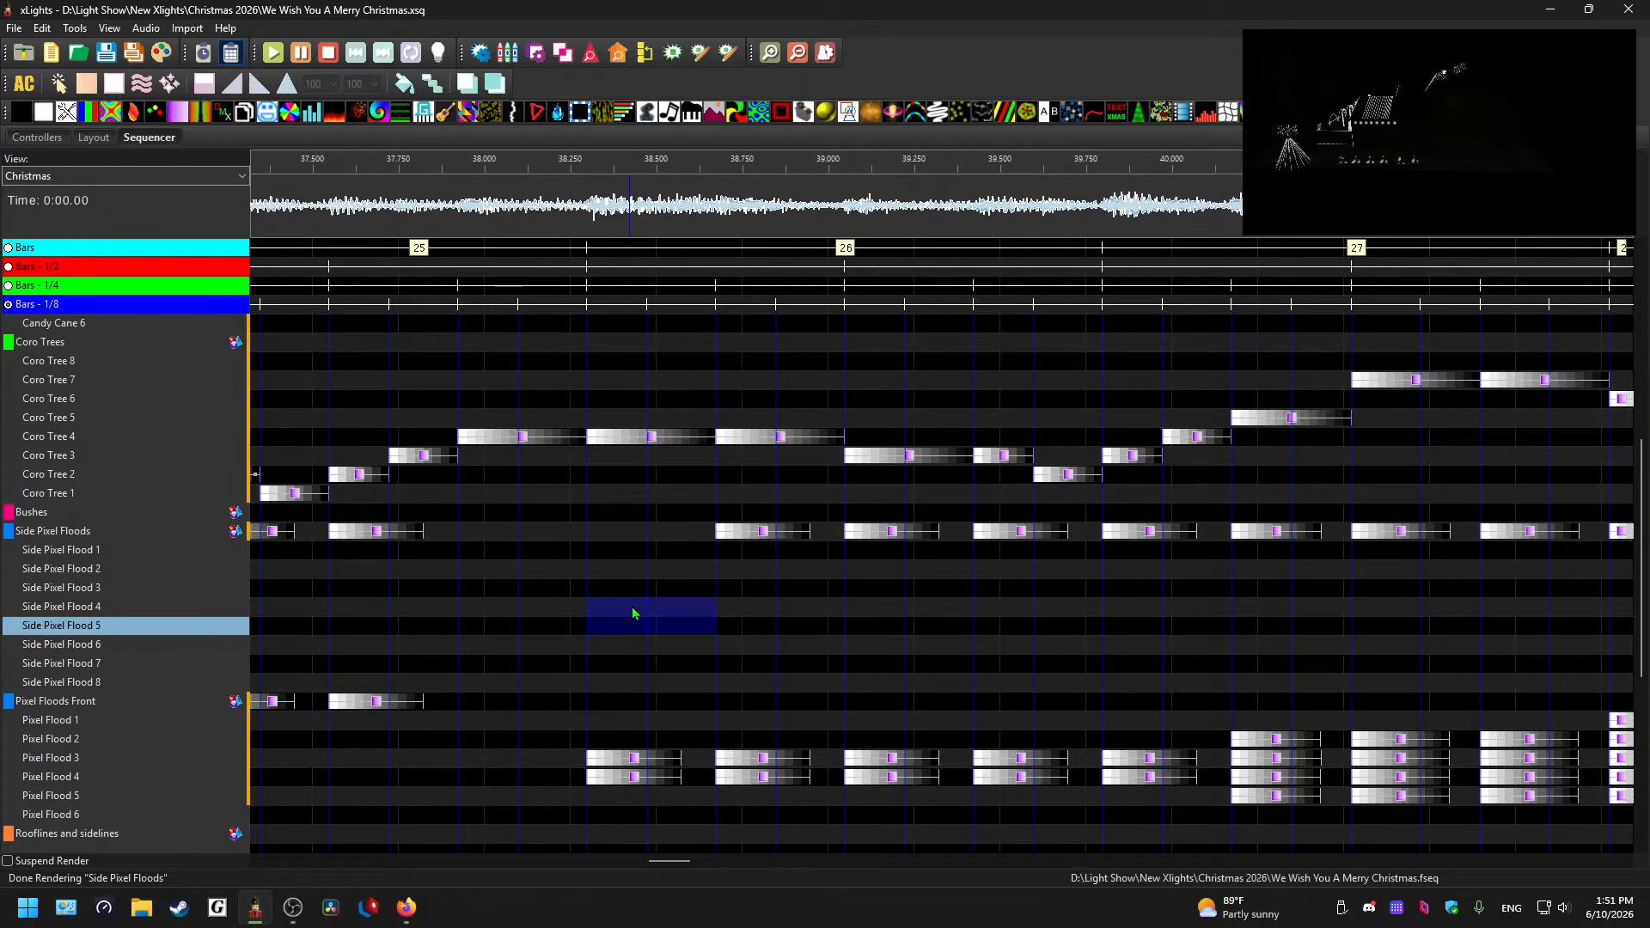
key("ctrl+v")
- Replace the Side Pixel Floods effects at 0:38.675 and 0:39.050 with the pasted pair on Side Pixel Flood 4 and 5
left_click(765, 534)
key("Delete")
left_click(746, 612)
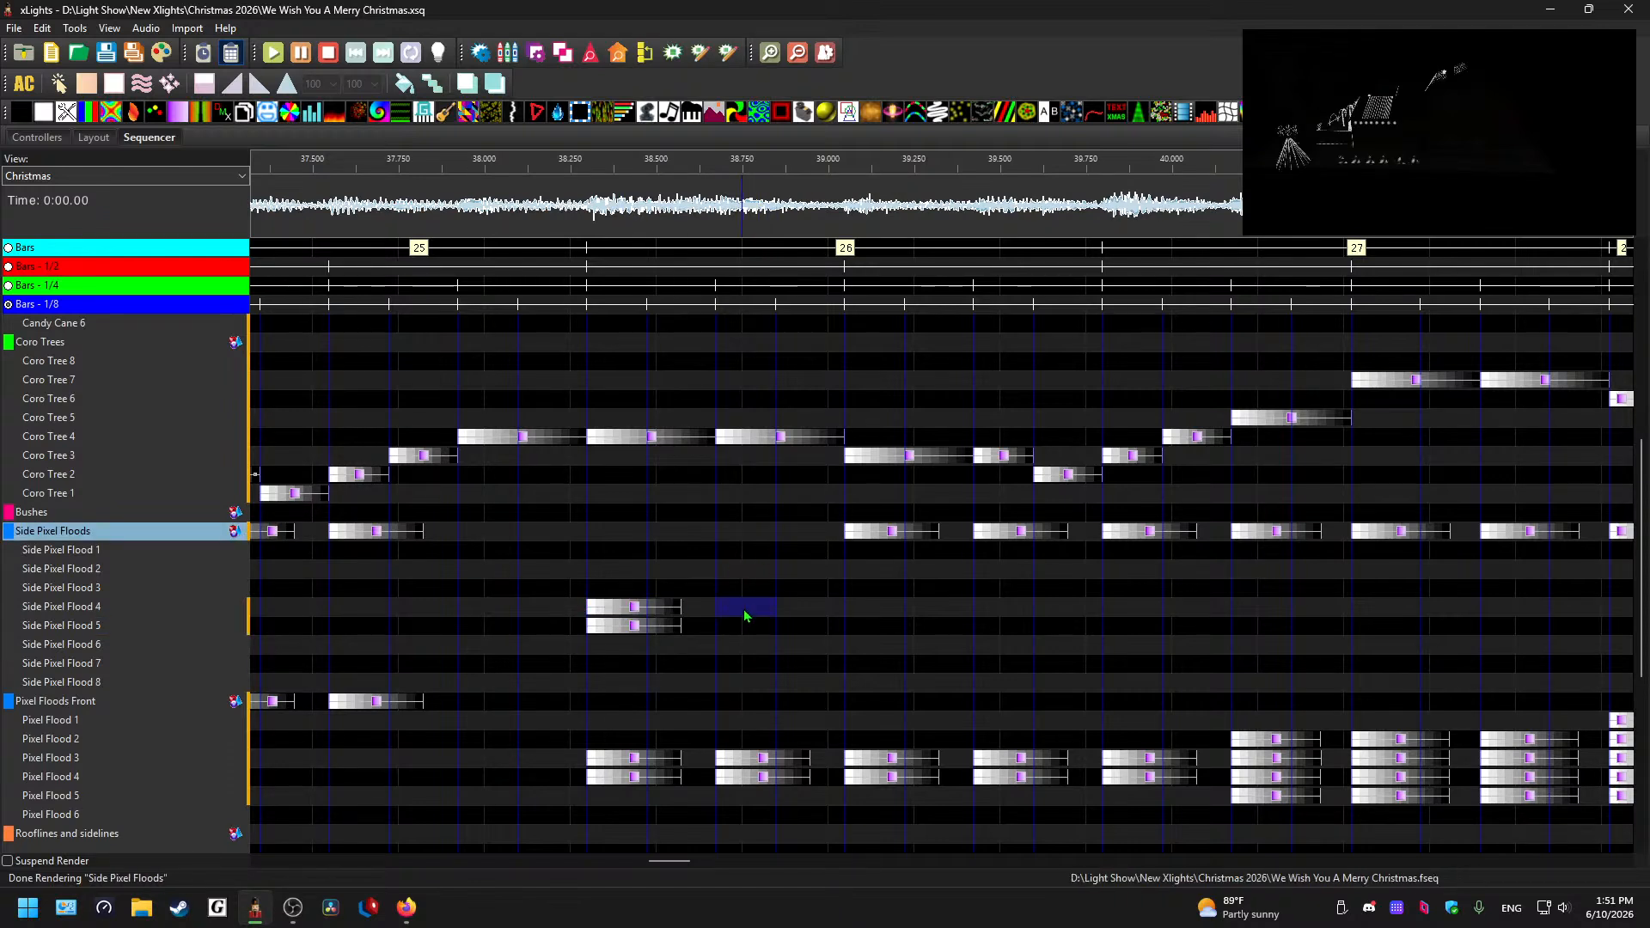
key("ctrl+v")
left_click(877, 615)
key("ctrl+v")
left_click(890, 533)
key("Delete")
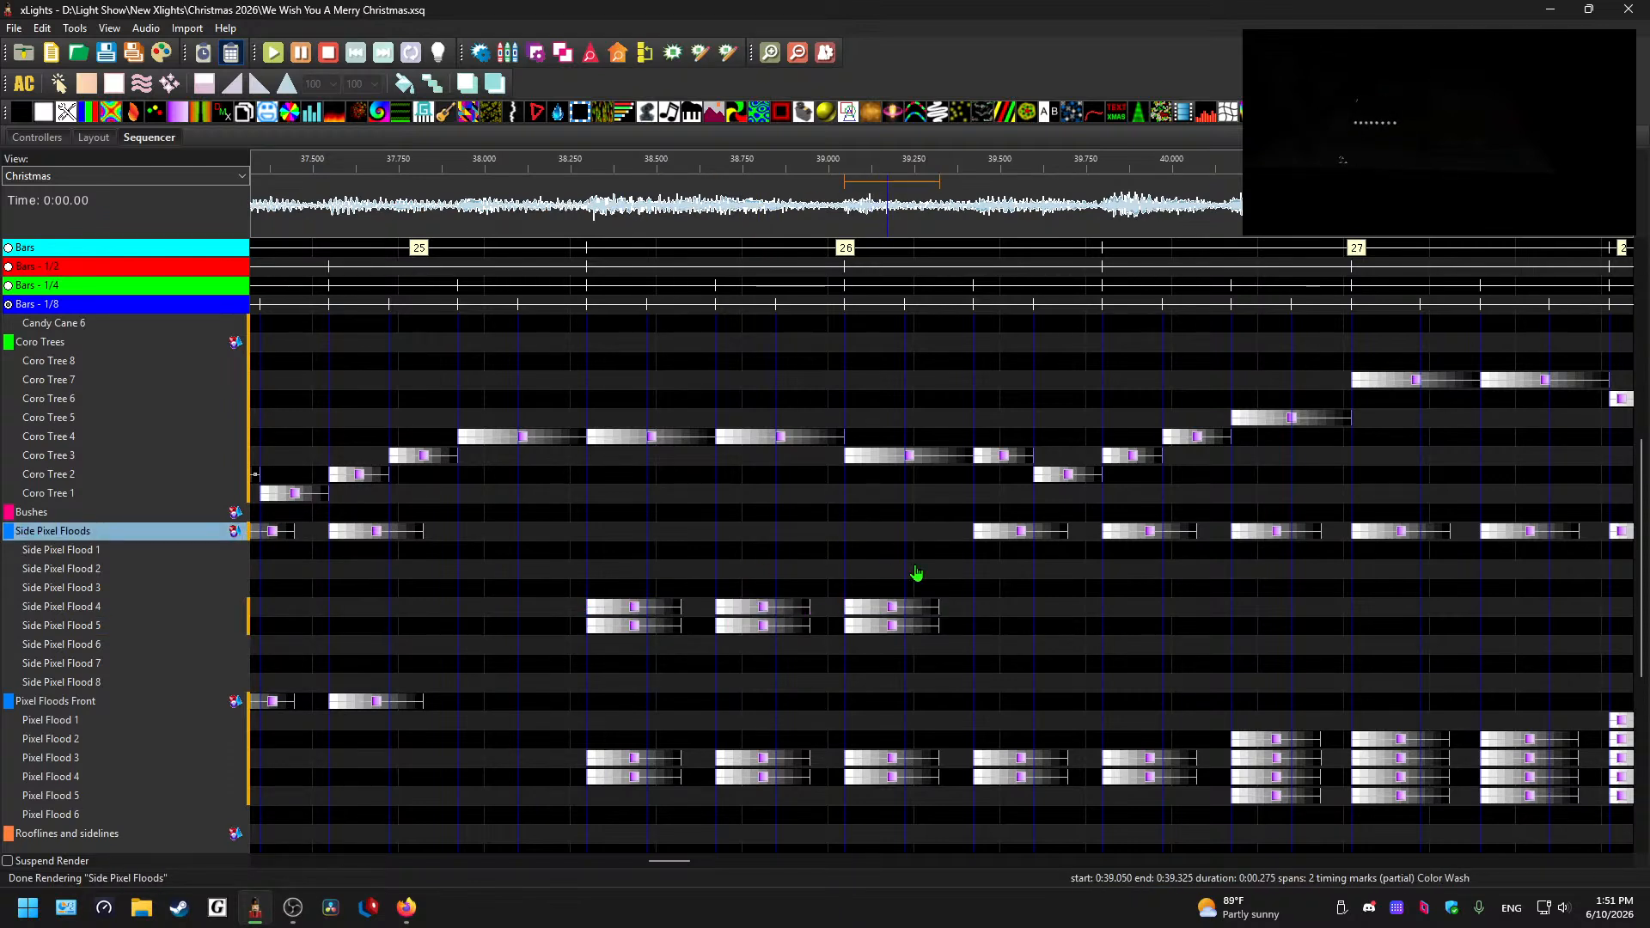
- Undo the deletion of the Side Pixel Floods effect at 0:39.050 and delete that effect again
left_click(979, 608)
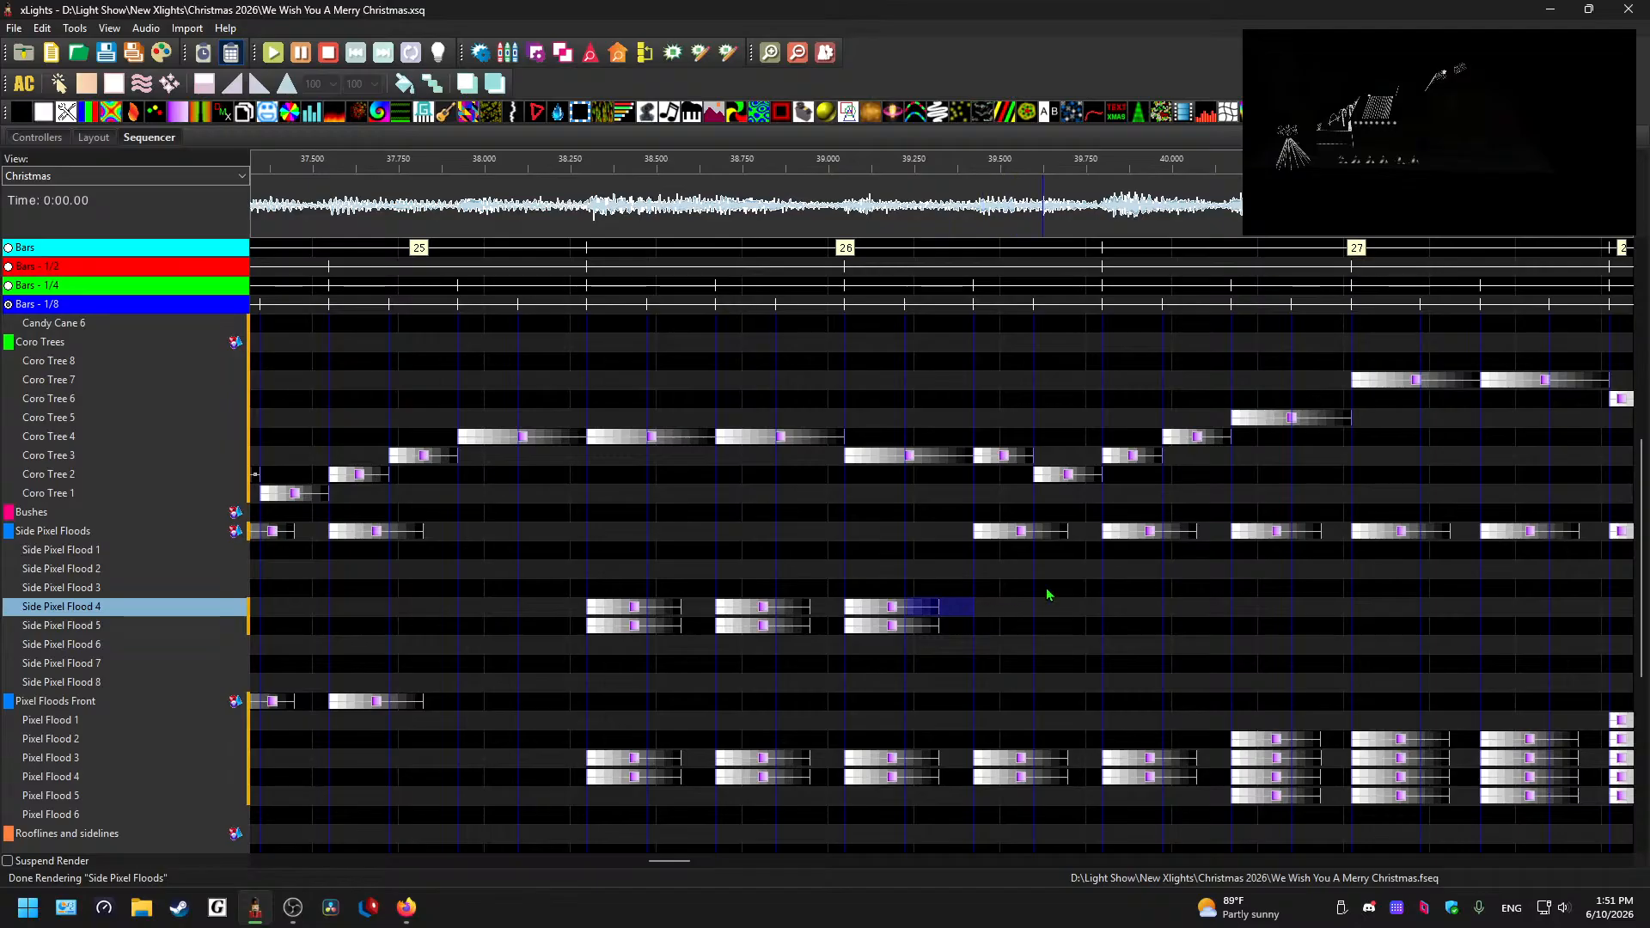
key("ctrl+z")
left_click(893, 532)
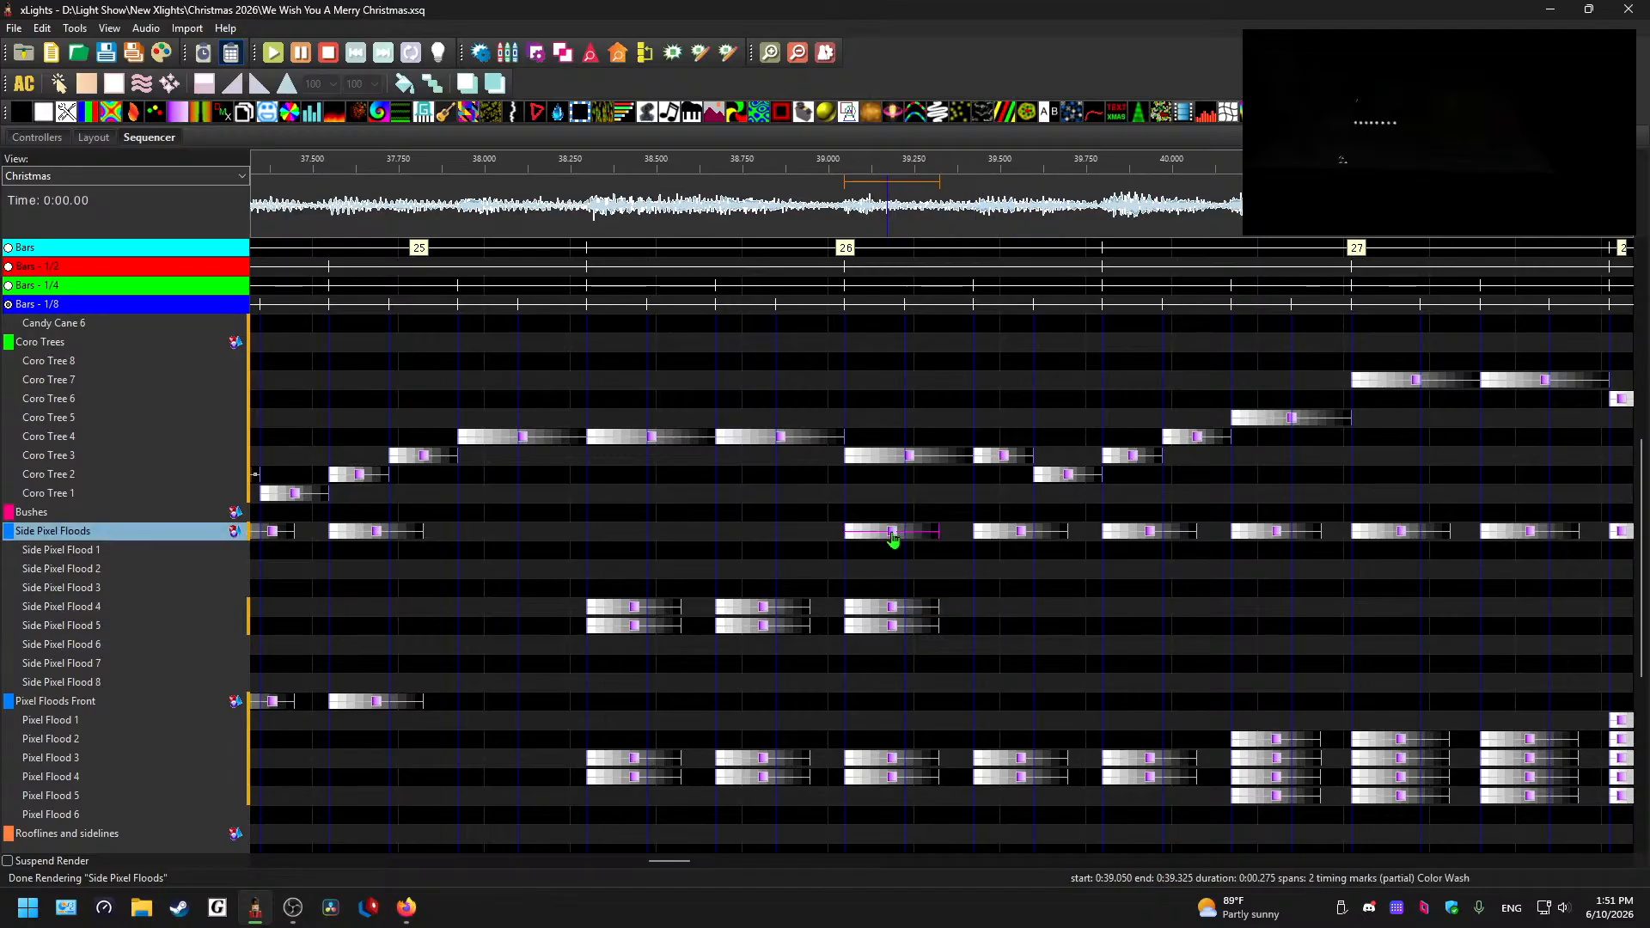
key("Delete")
- Replace the Side Pixel Floods effects at about 0:39.43 and 0:39.80 with the pair on Side Pixel Flood 4 and 5
left_click(1017, 535)
key("Delete")
left_click(995, 611)
key("ctrl+v")
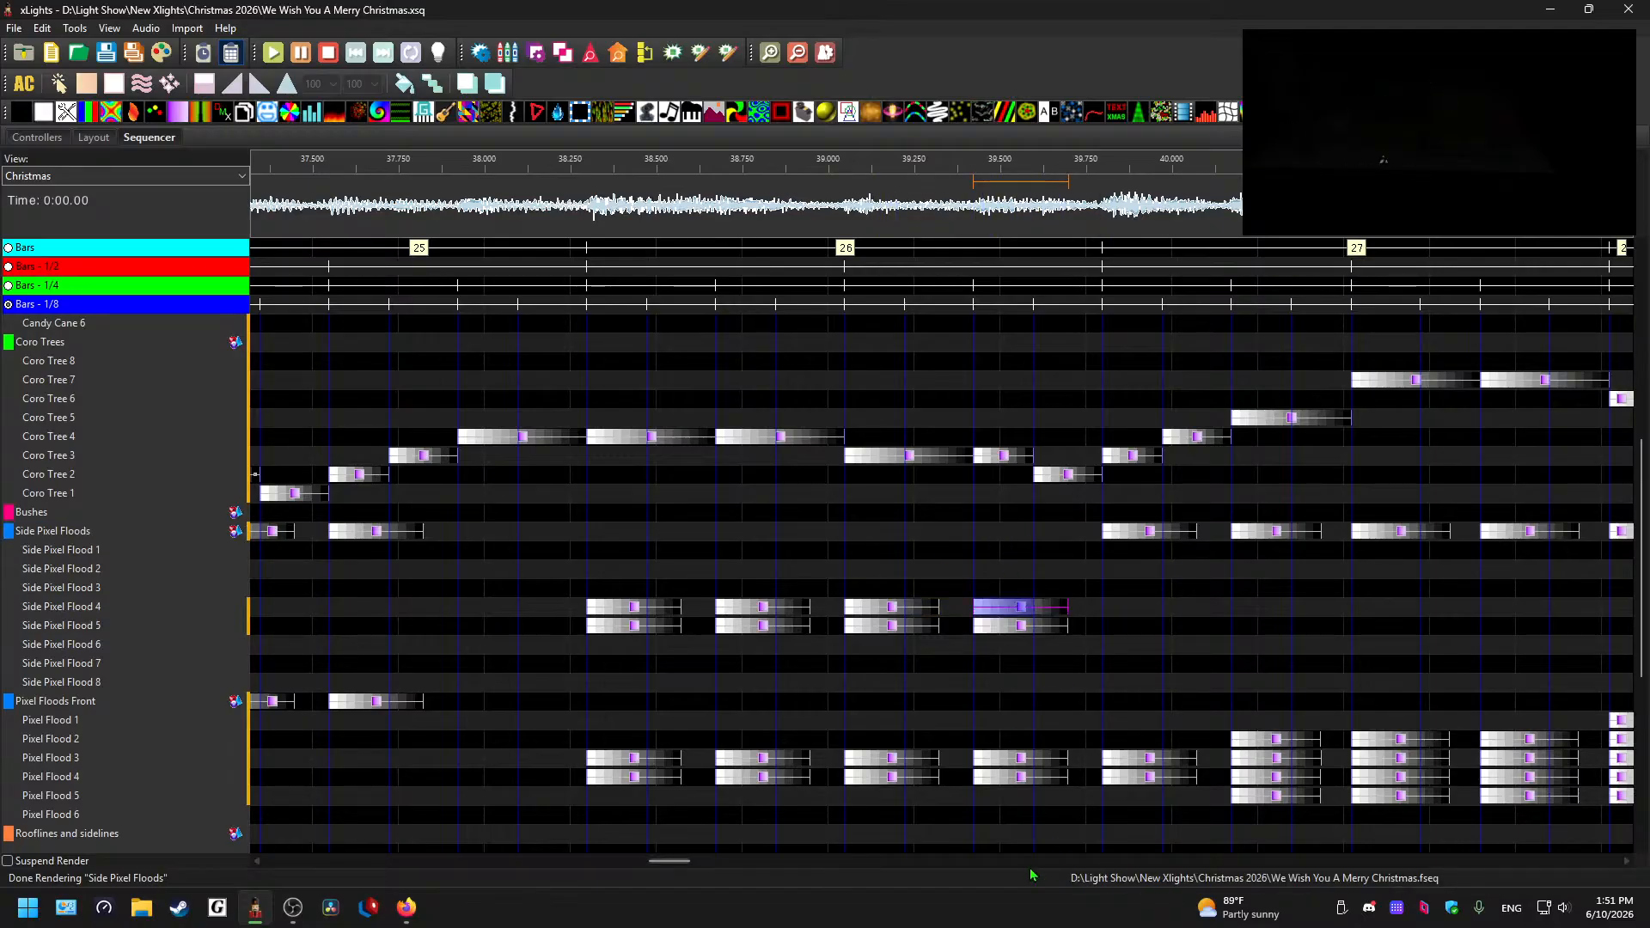
scroll(694, 861, "right", 3)
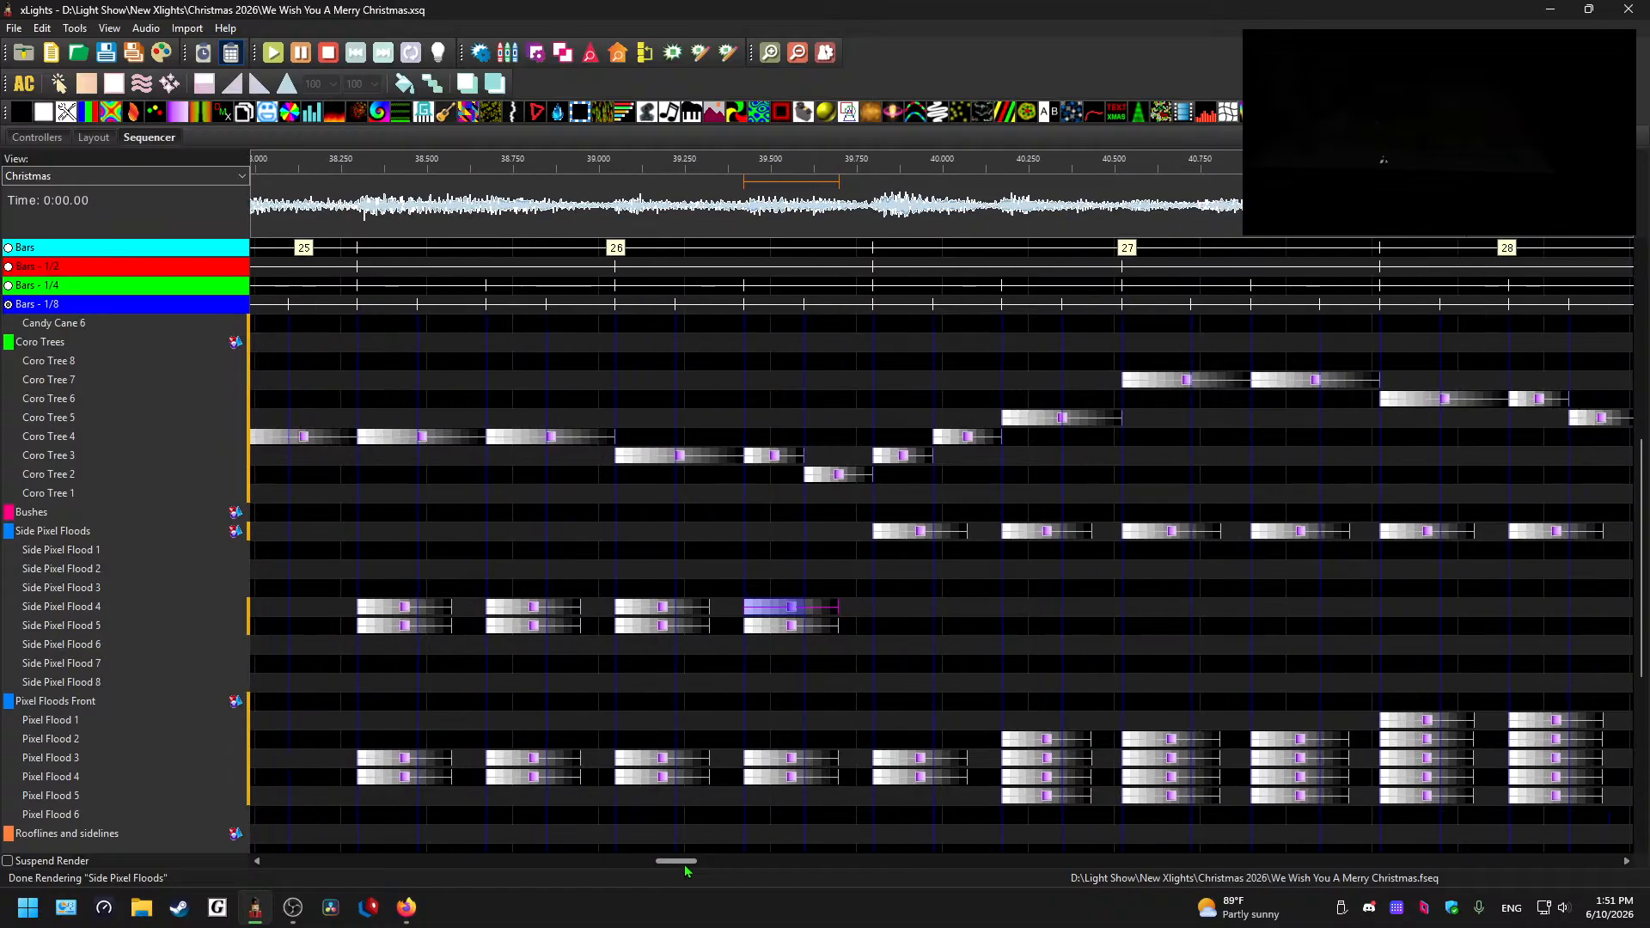
left_click(612, 609)
key("ctrl+v")
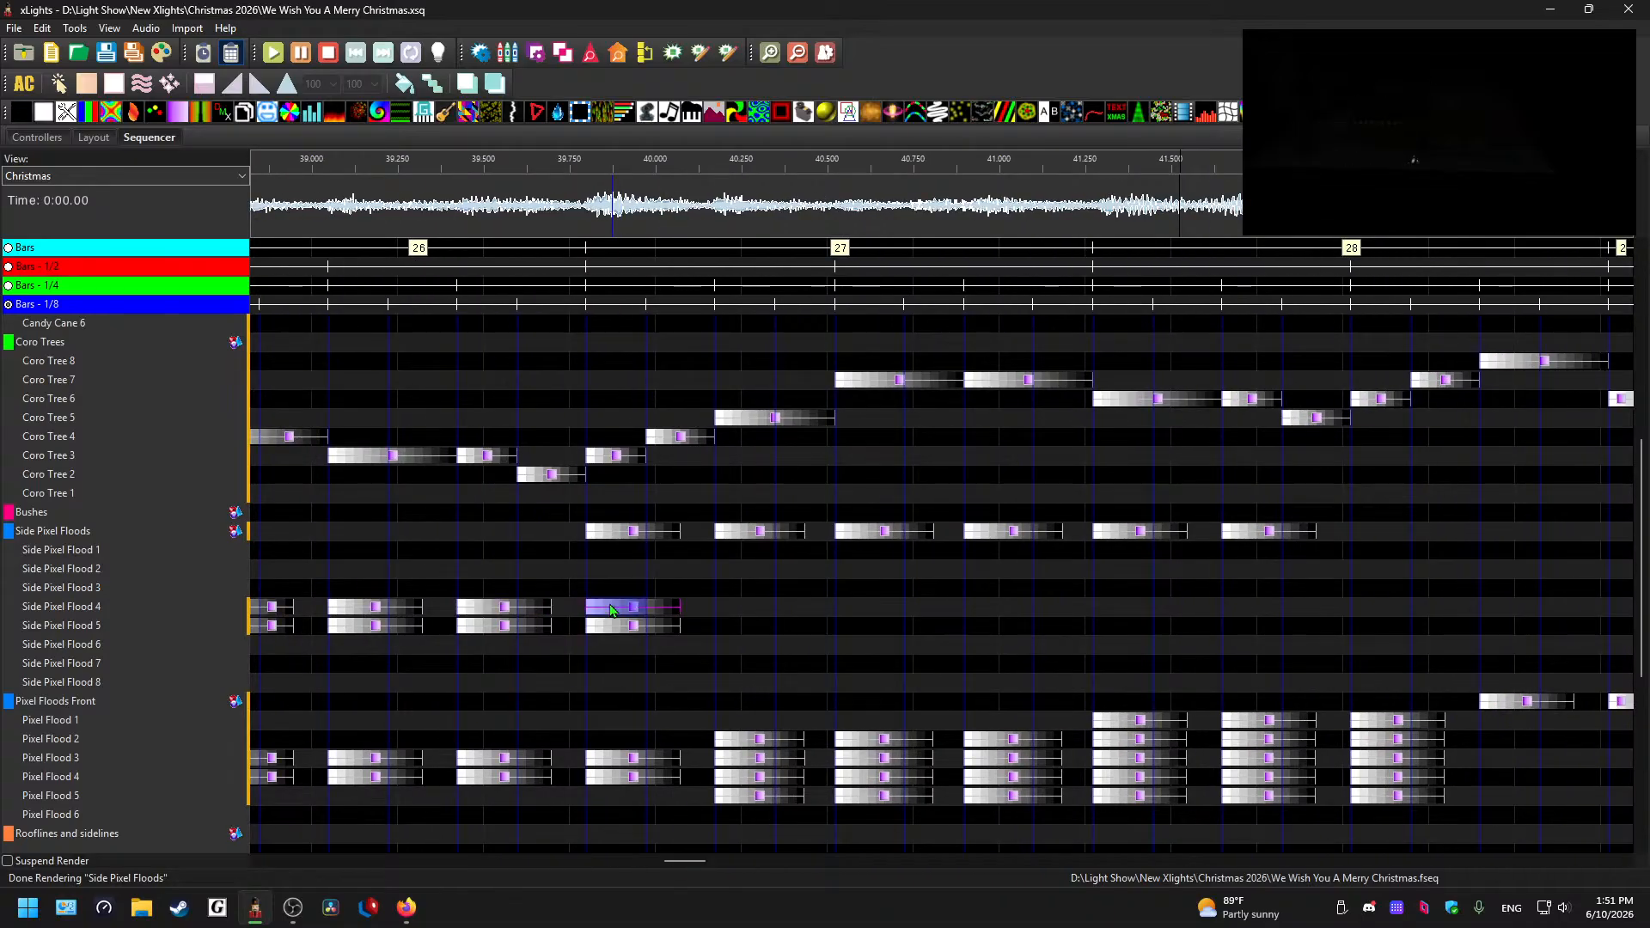
left_click(634, 533)
key("Delete")
- Paste the pair repeatedly at 0:40.175 to build a four-flood stack on Side Pixel Flood 3 through 6
left_click(740, 608)
key("ctrl+v")
left_click(740, 589)
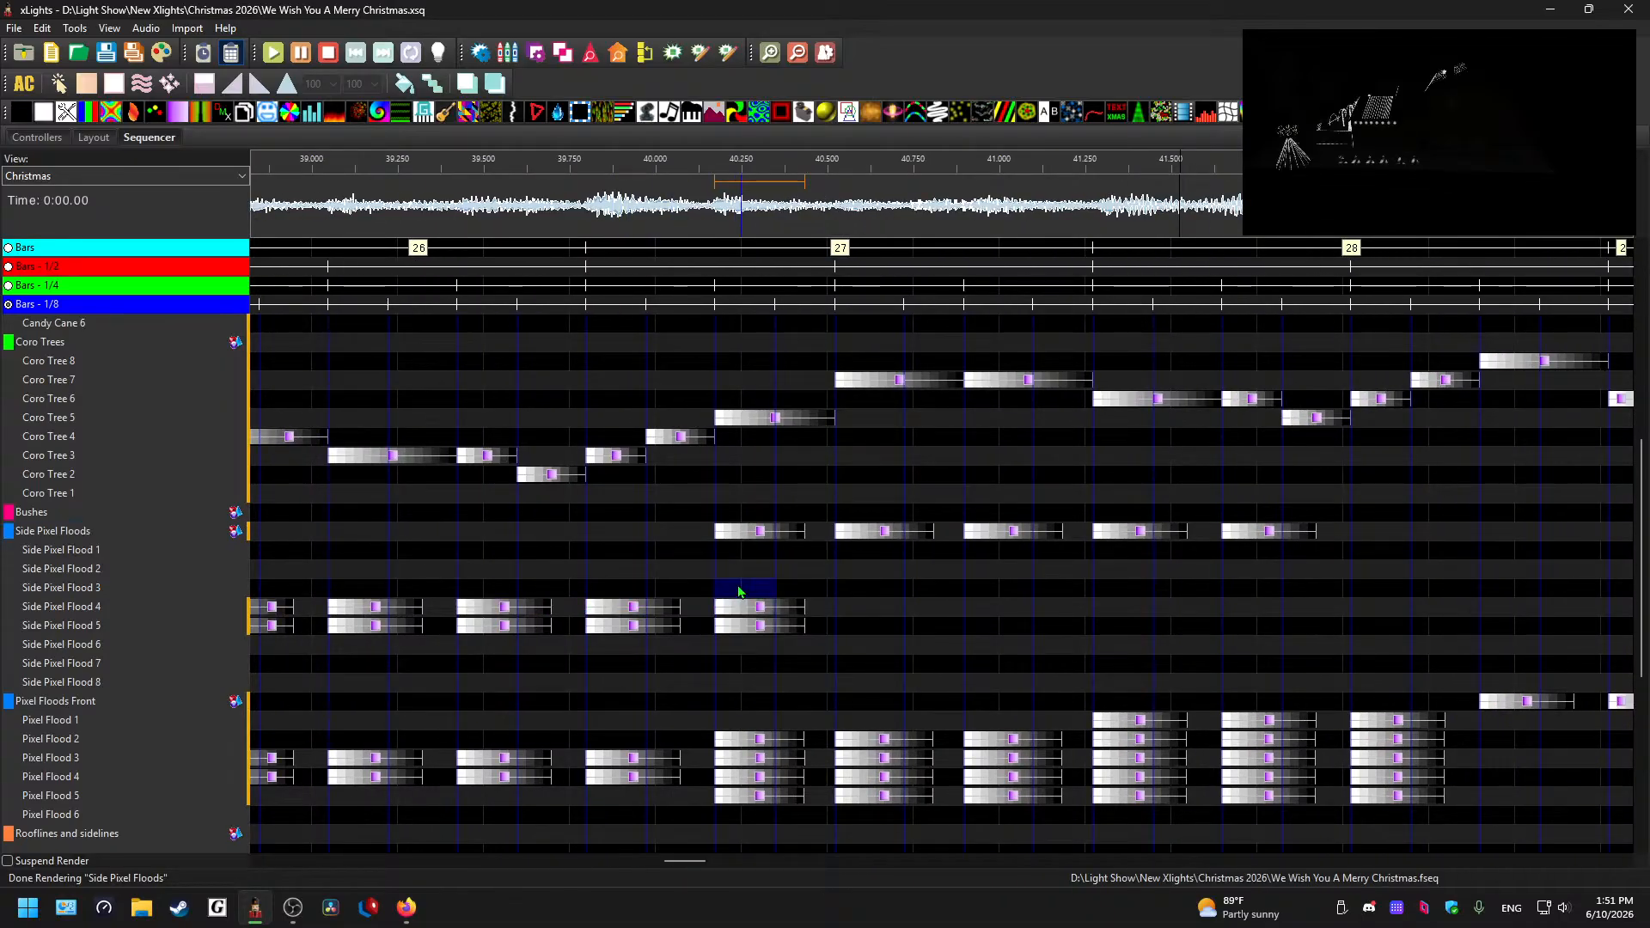
key("ctrl+v")
left_click(740, 626)
key("ctrl+v")
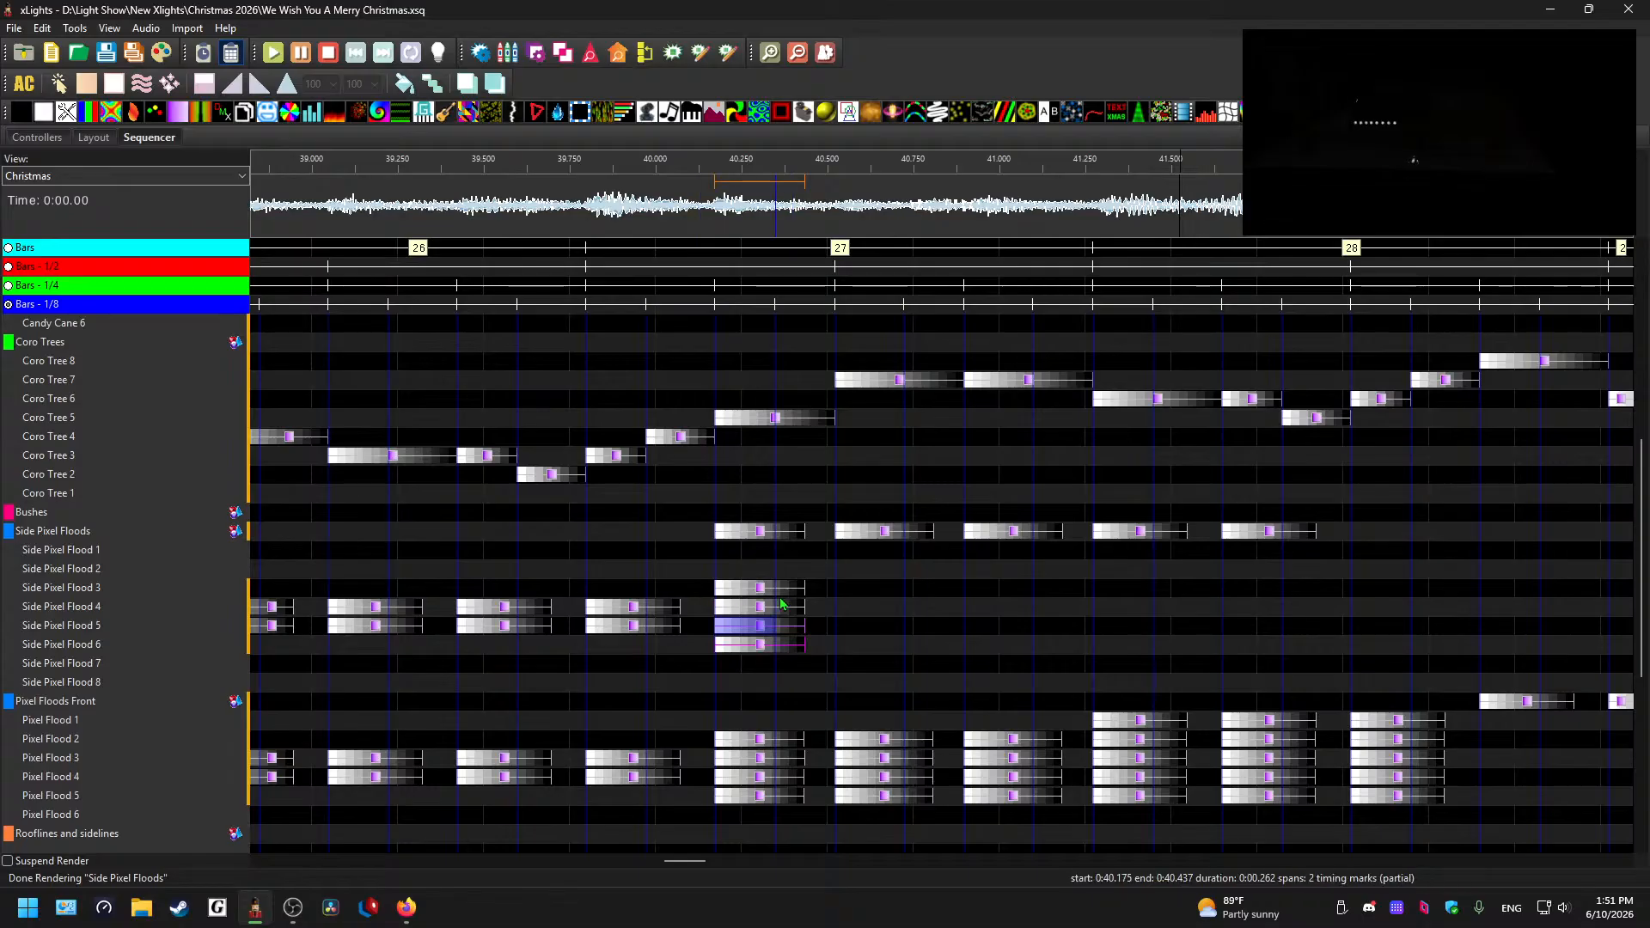
- Copy the Side Pixel Flood 3 to 6 stack at 0:40.175 and paste it at 0:40.525 and 0:40.900
left_click_drag(816, 591, 710, 651)
key("ctrl+c")
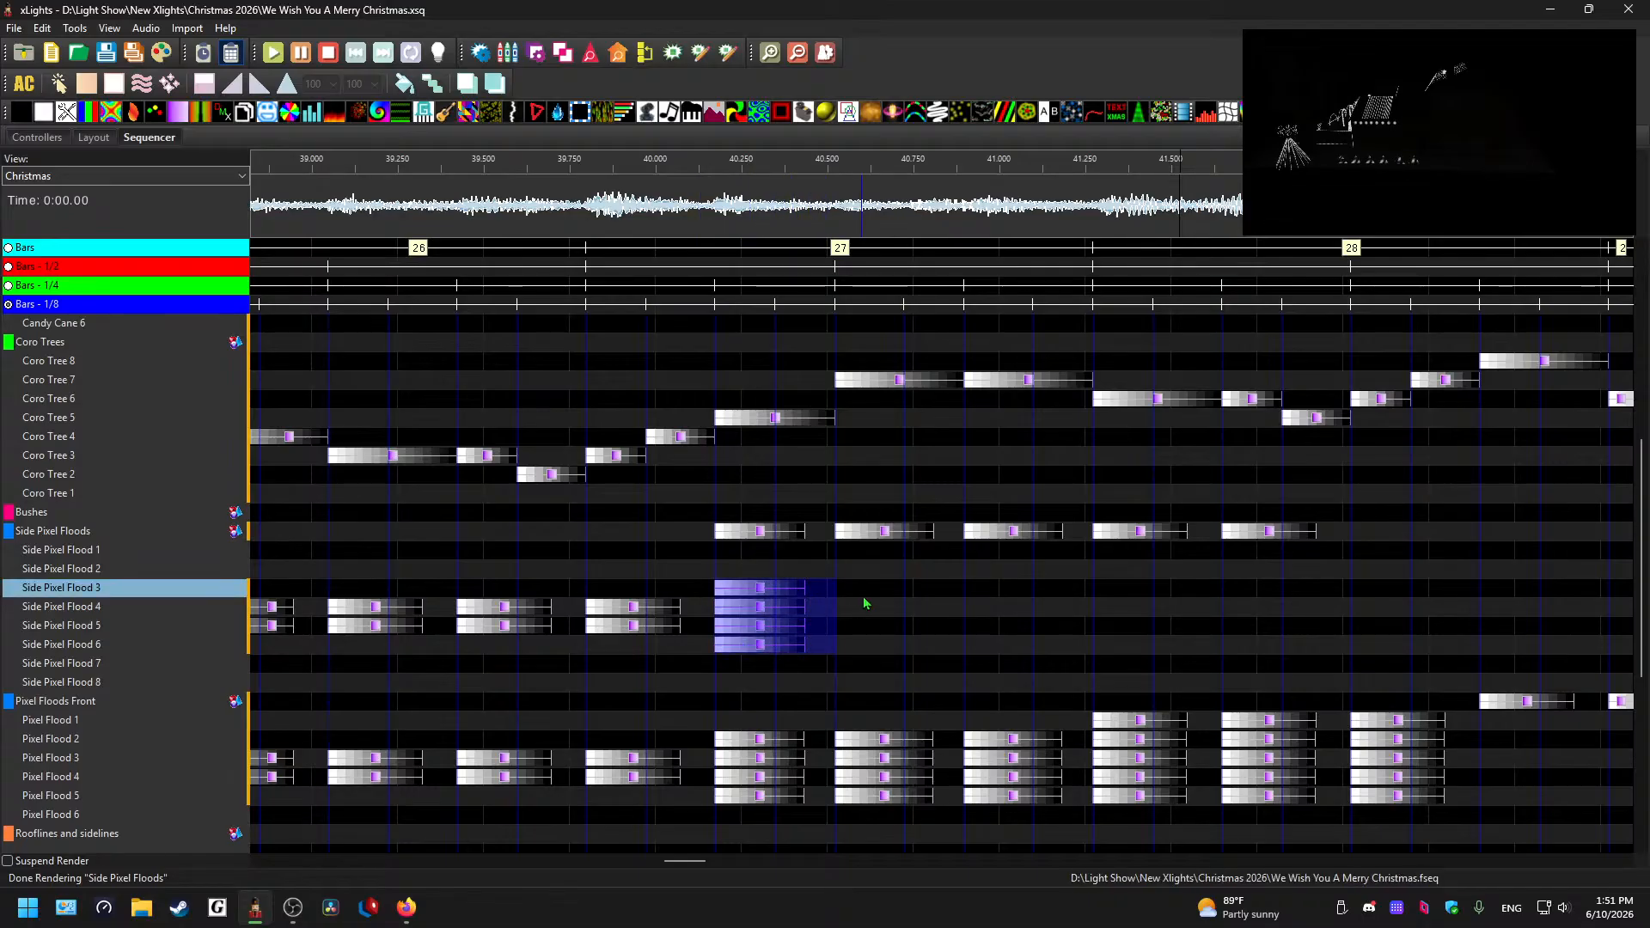
left_click(859, 589)
key("ctrl+v")
left_click(970, 591)
key("ctrl+v")
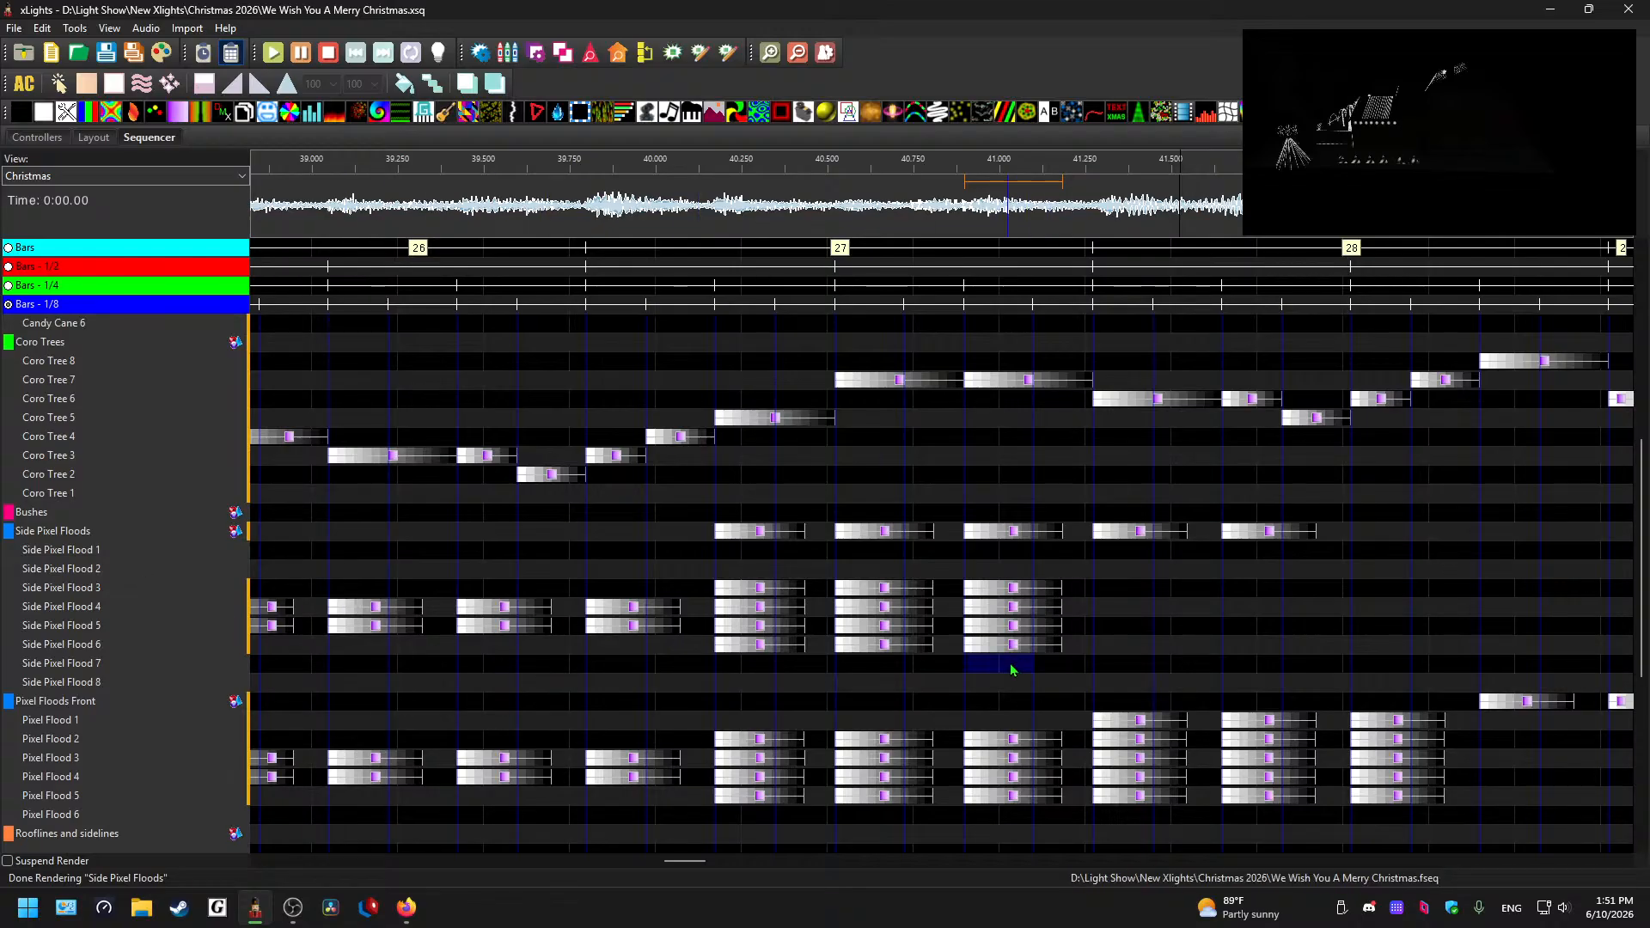
- Paste the four-flood stack in overlapping positions at 0:41.275 to fill Side Pixel Flood 2 through 7
left_click_drag(1012, 666, 1107, 596)
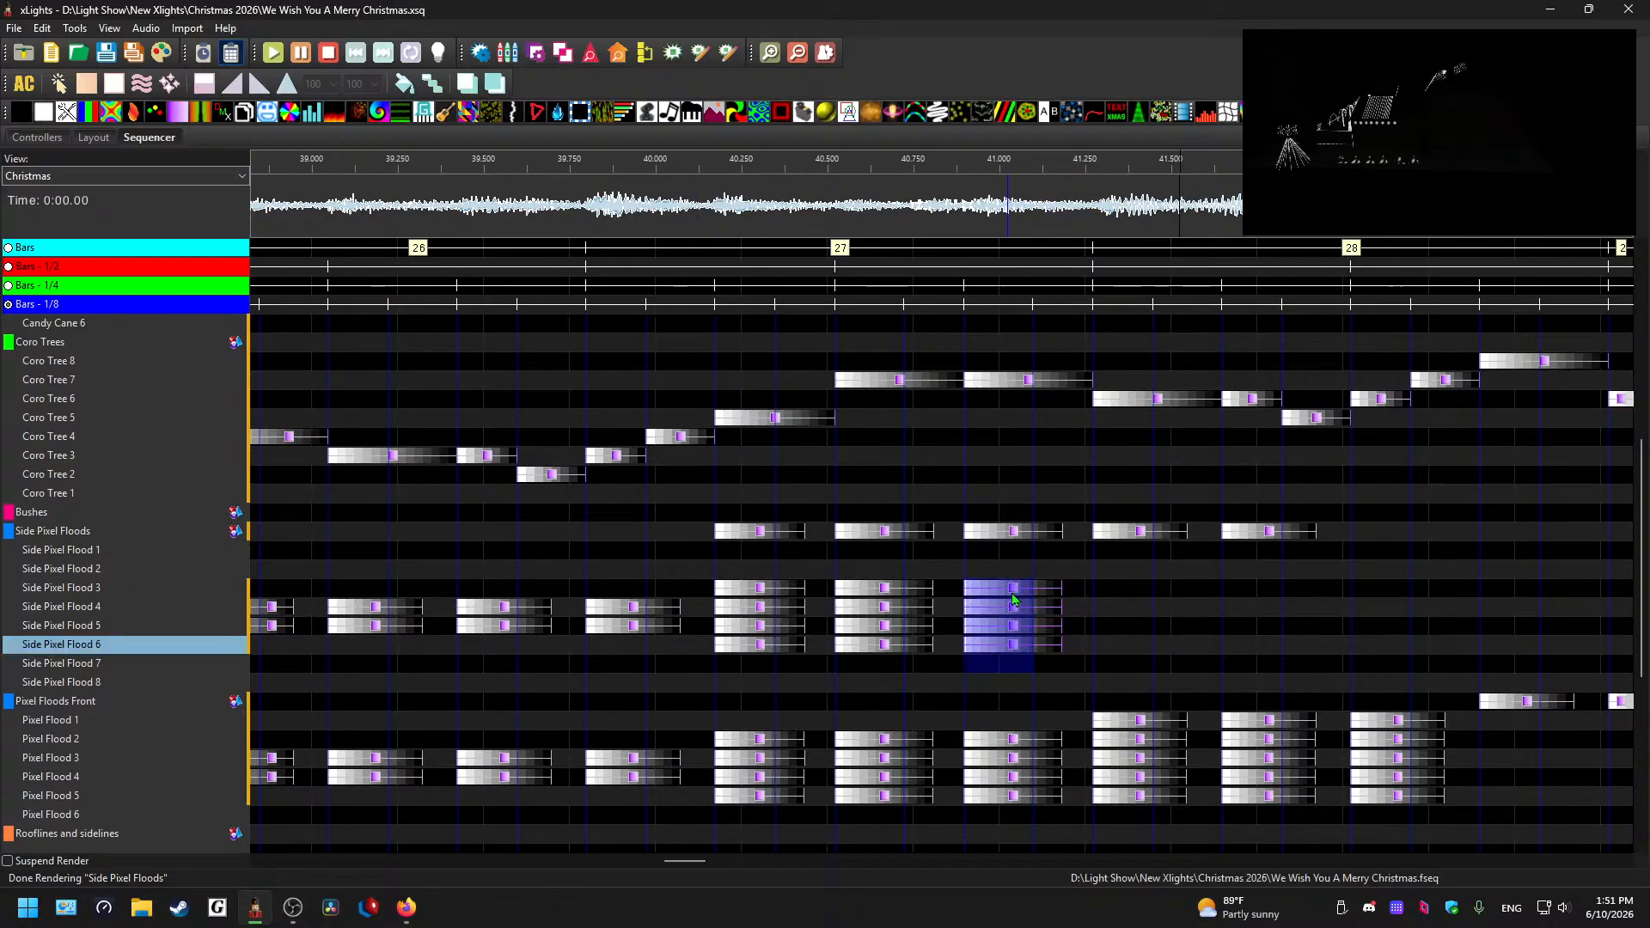
left_click(1109, 585)
key("ctrl+v")
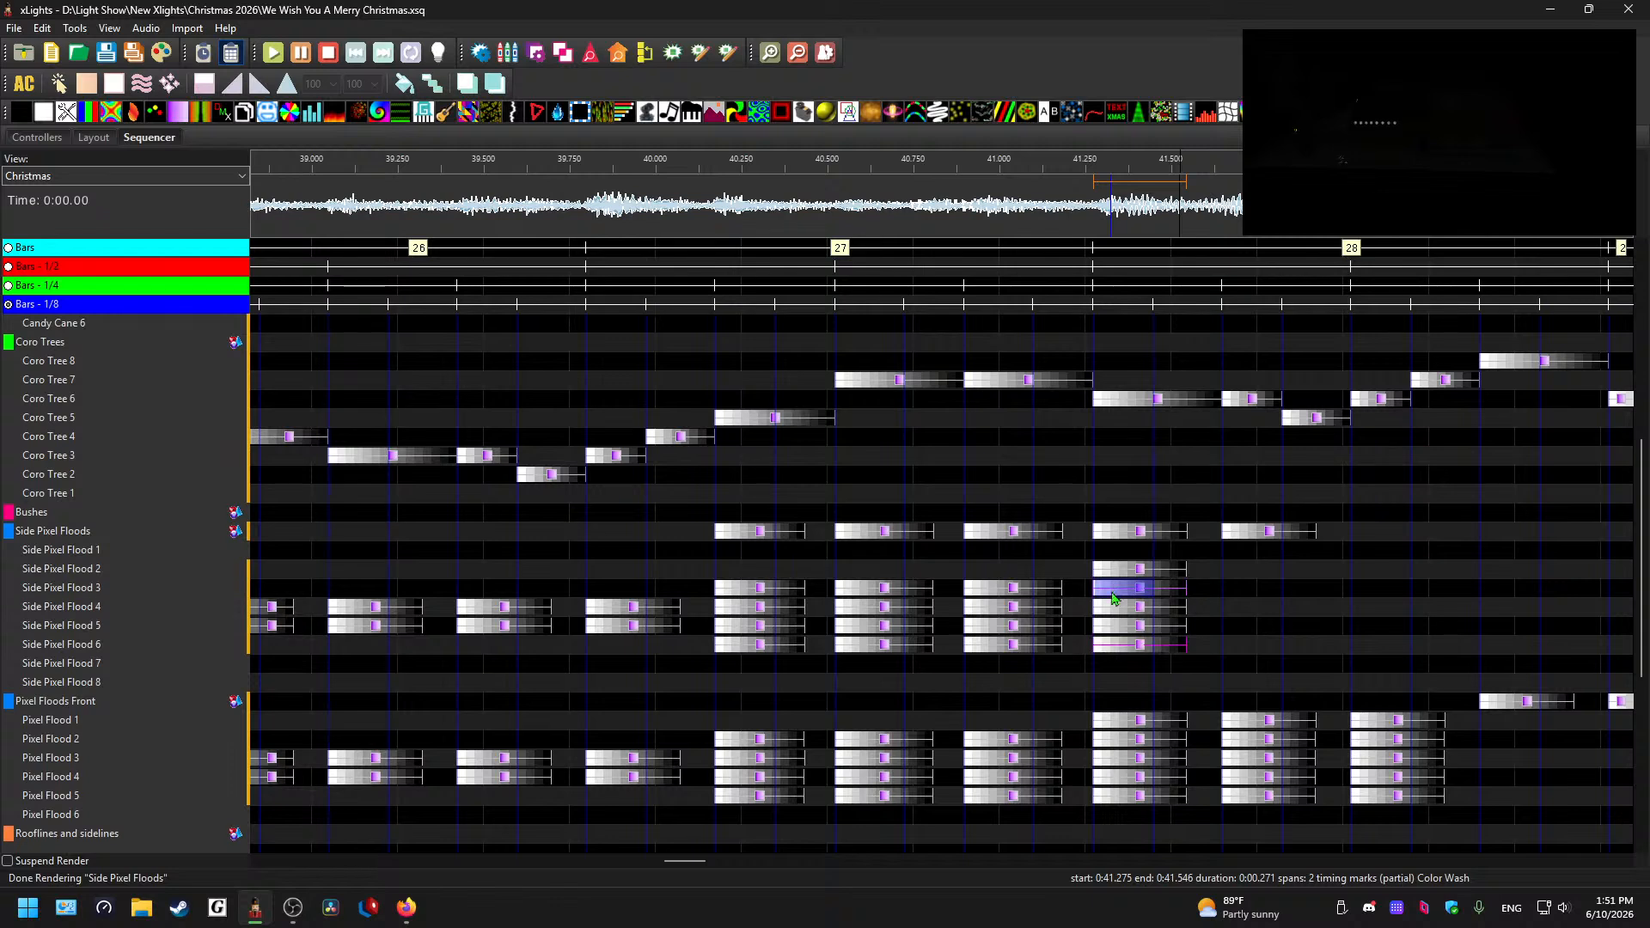
left_click(1117, 608)
key("ctrl+v")
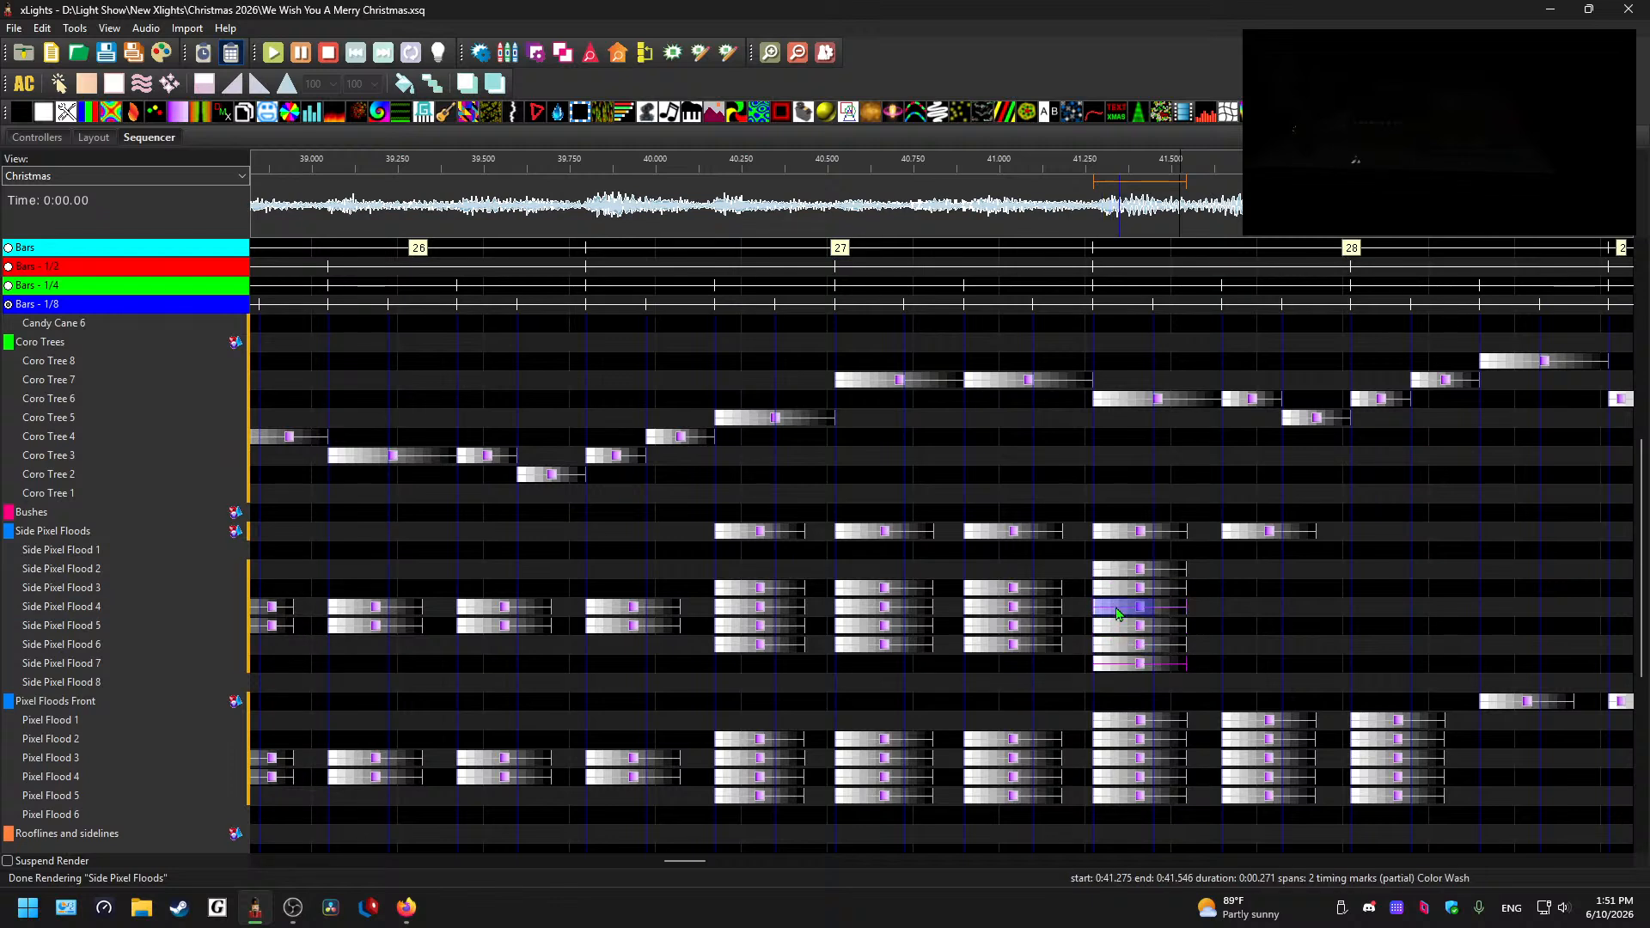
left_click(1097, 683)
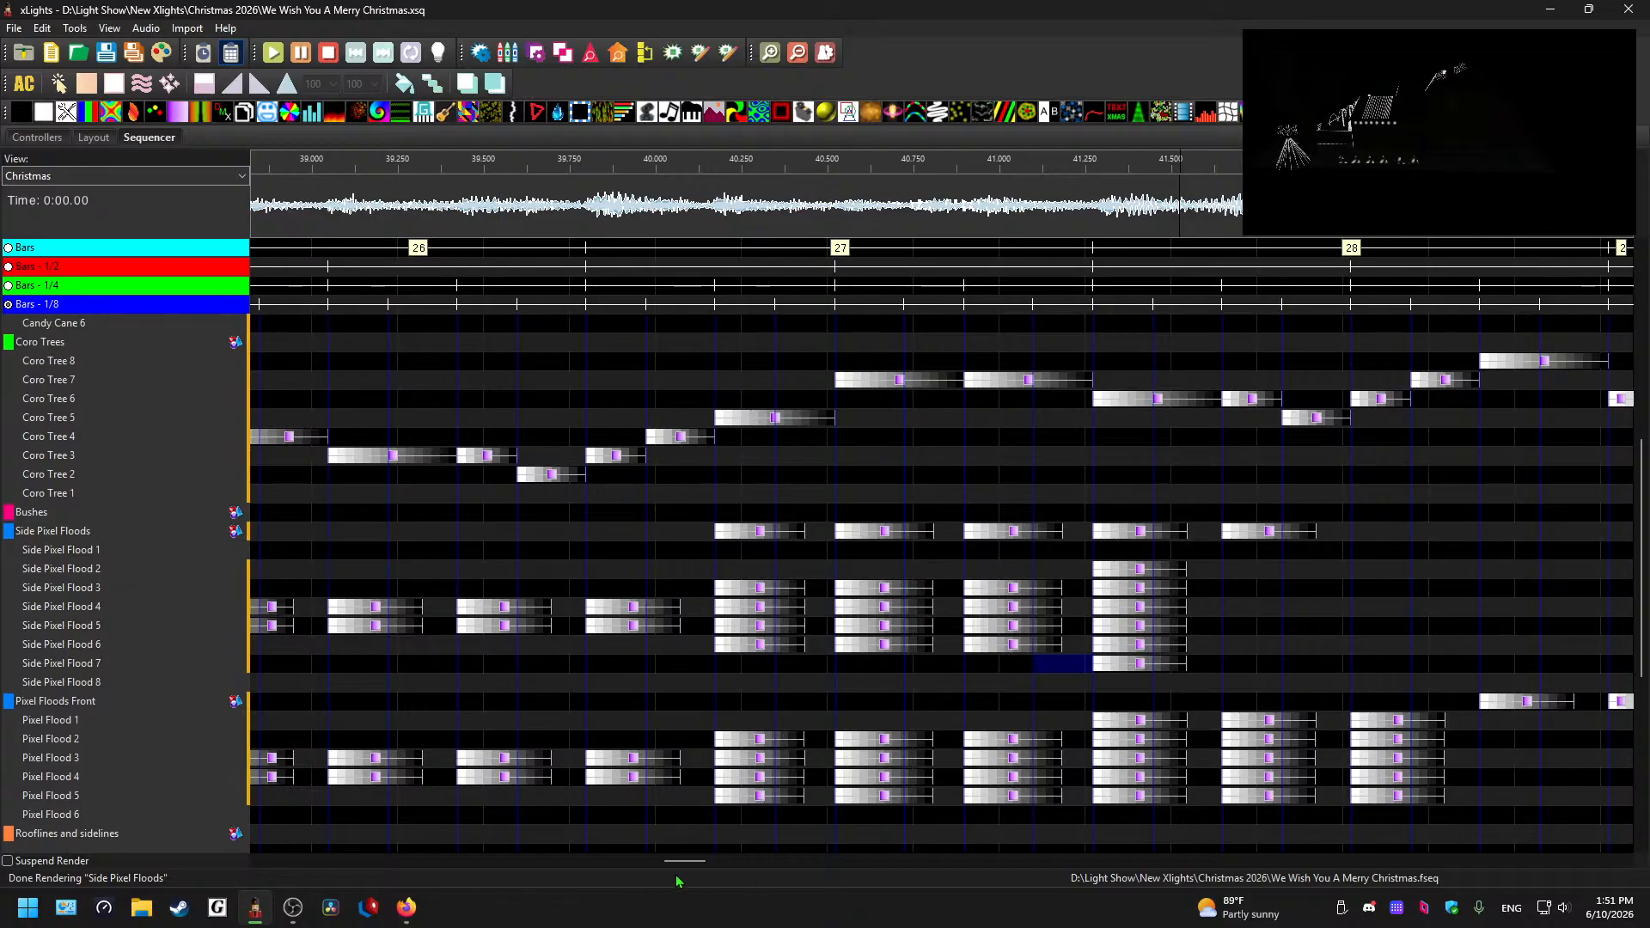
- Copy the Side Pixel Flood 2 to 7 stack at 0:41.275 and paste it at about 0:41.65 and at 0:42.025
left_click_drag(685, 860, 699, 860)
left_click(635, 553)
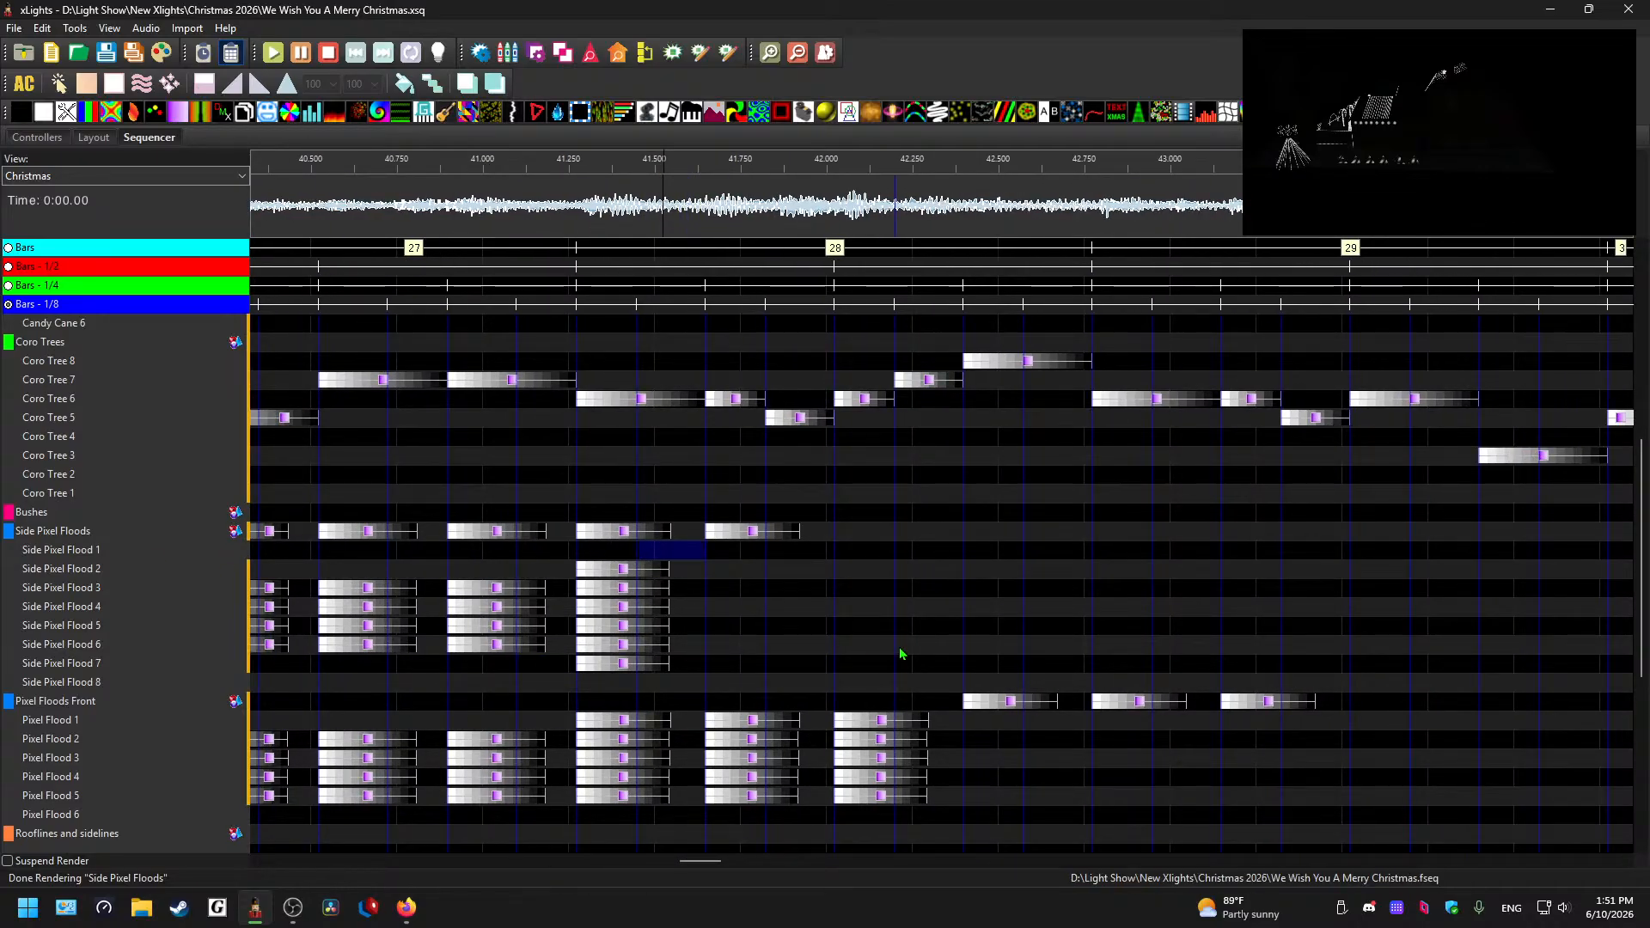
left_click_drag(628, 680, 630, 571)
left_click(730, 565)
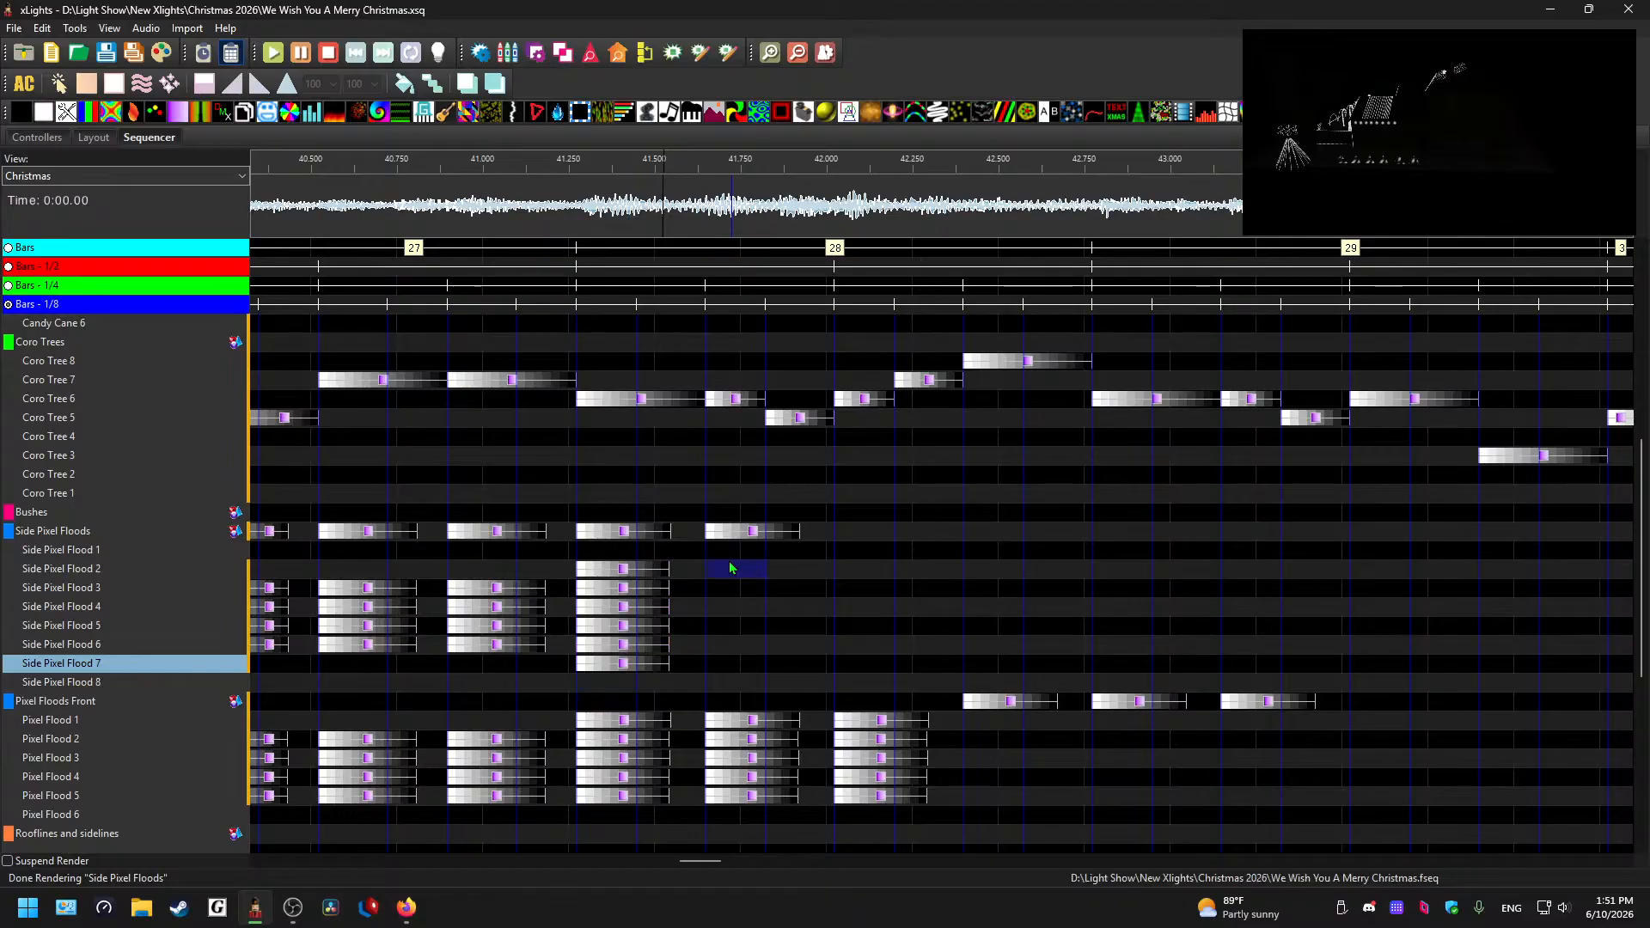
key("ctrl+v")
left_click(846, 568)
key("ctrl+v")
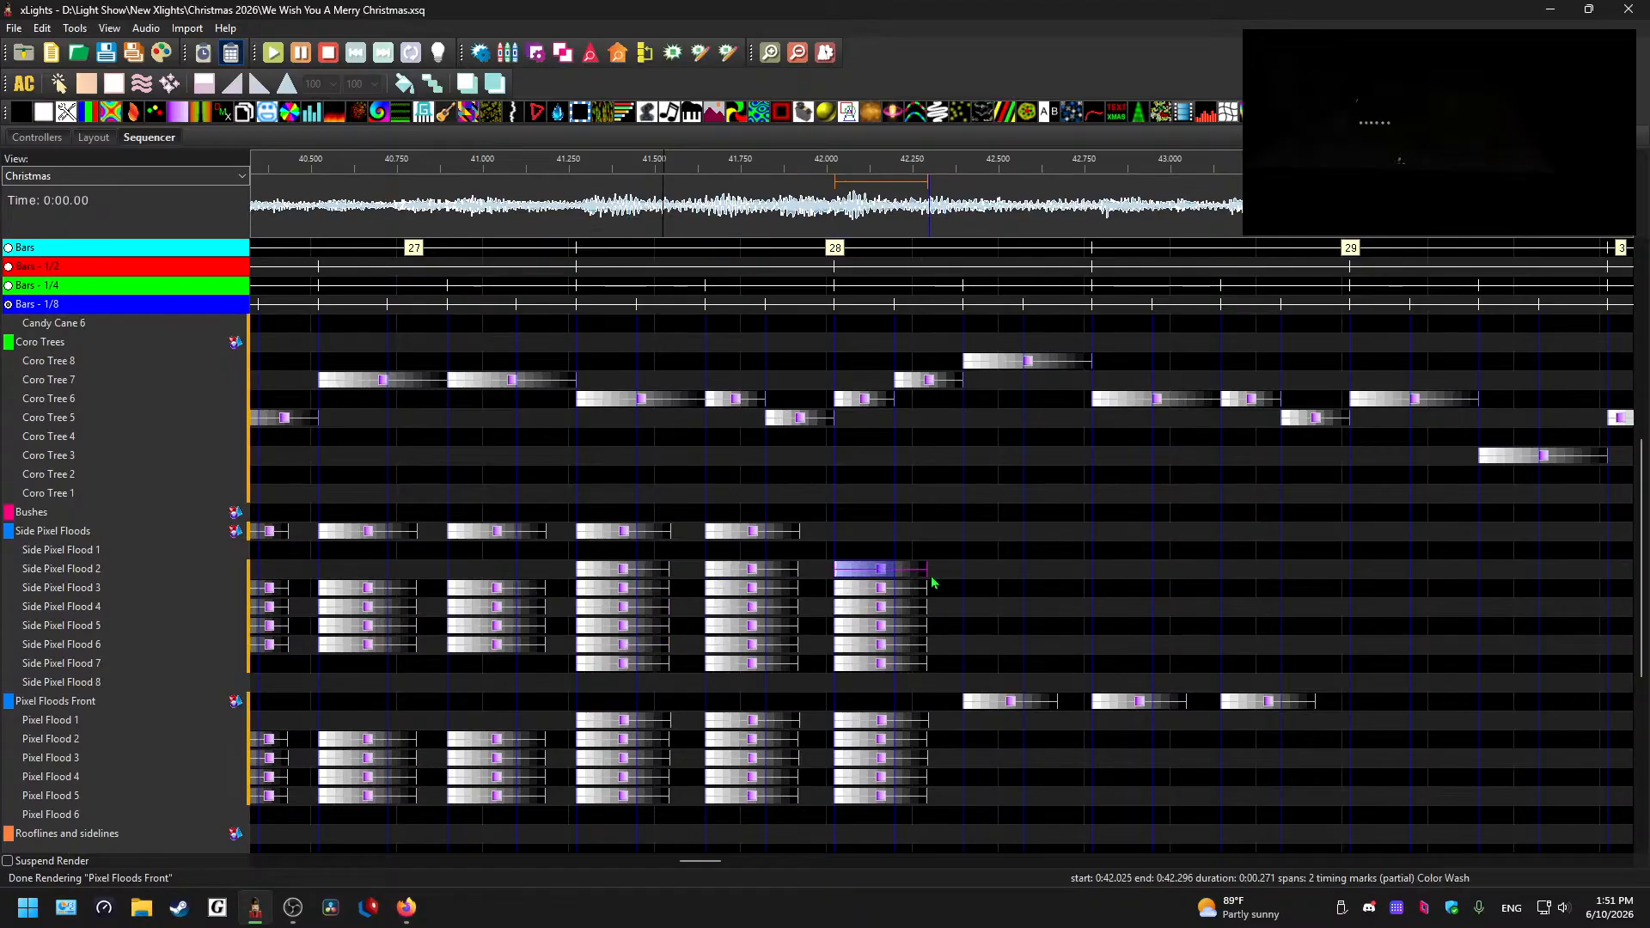
- Copy the Side Pixel Flood 2 effect at 0:42.025 onto the Side Pixel Floods group at 0:42.400 and 0:42.775
left_click(882, 570)
key("ctrl+c")
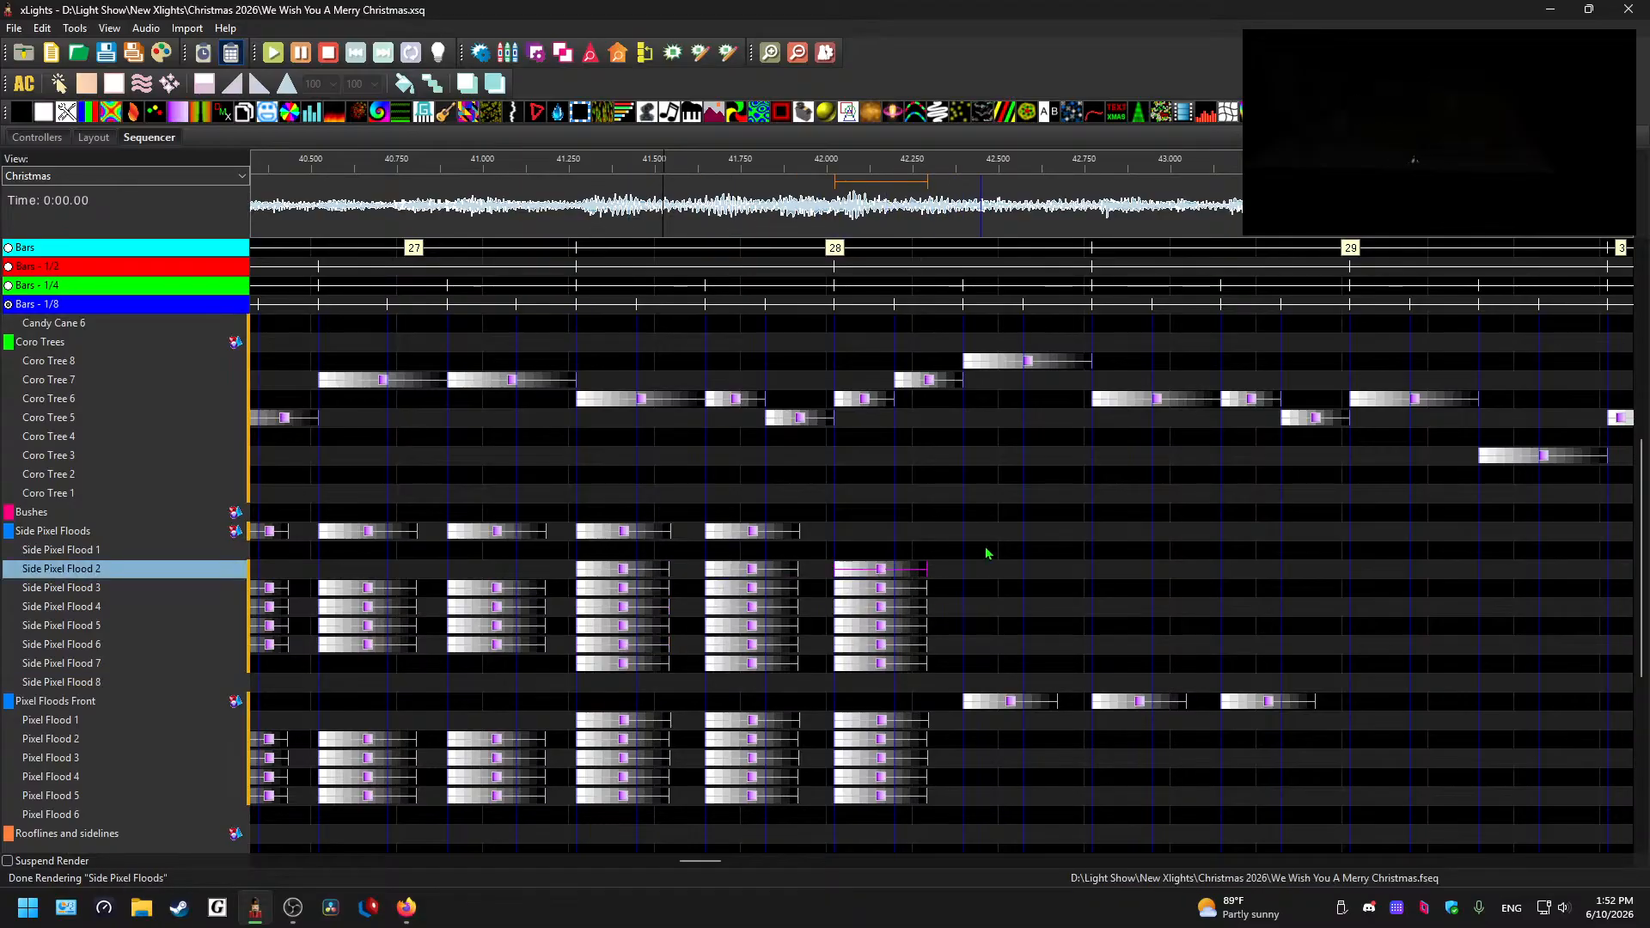
left_click(981, 535)
key("ctrl+v")
left_click(1139, 531)
key("ctrl+v")
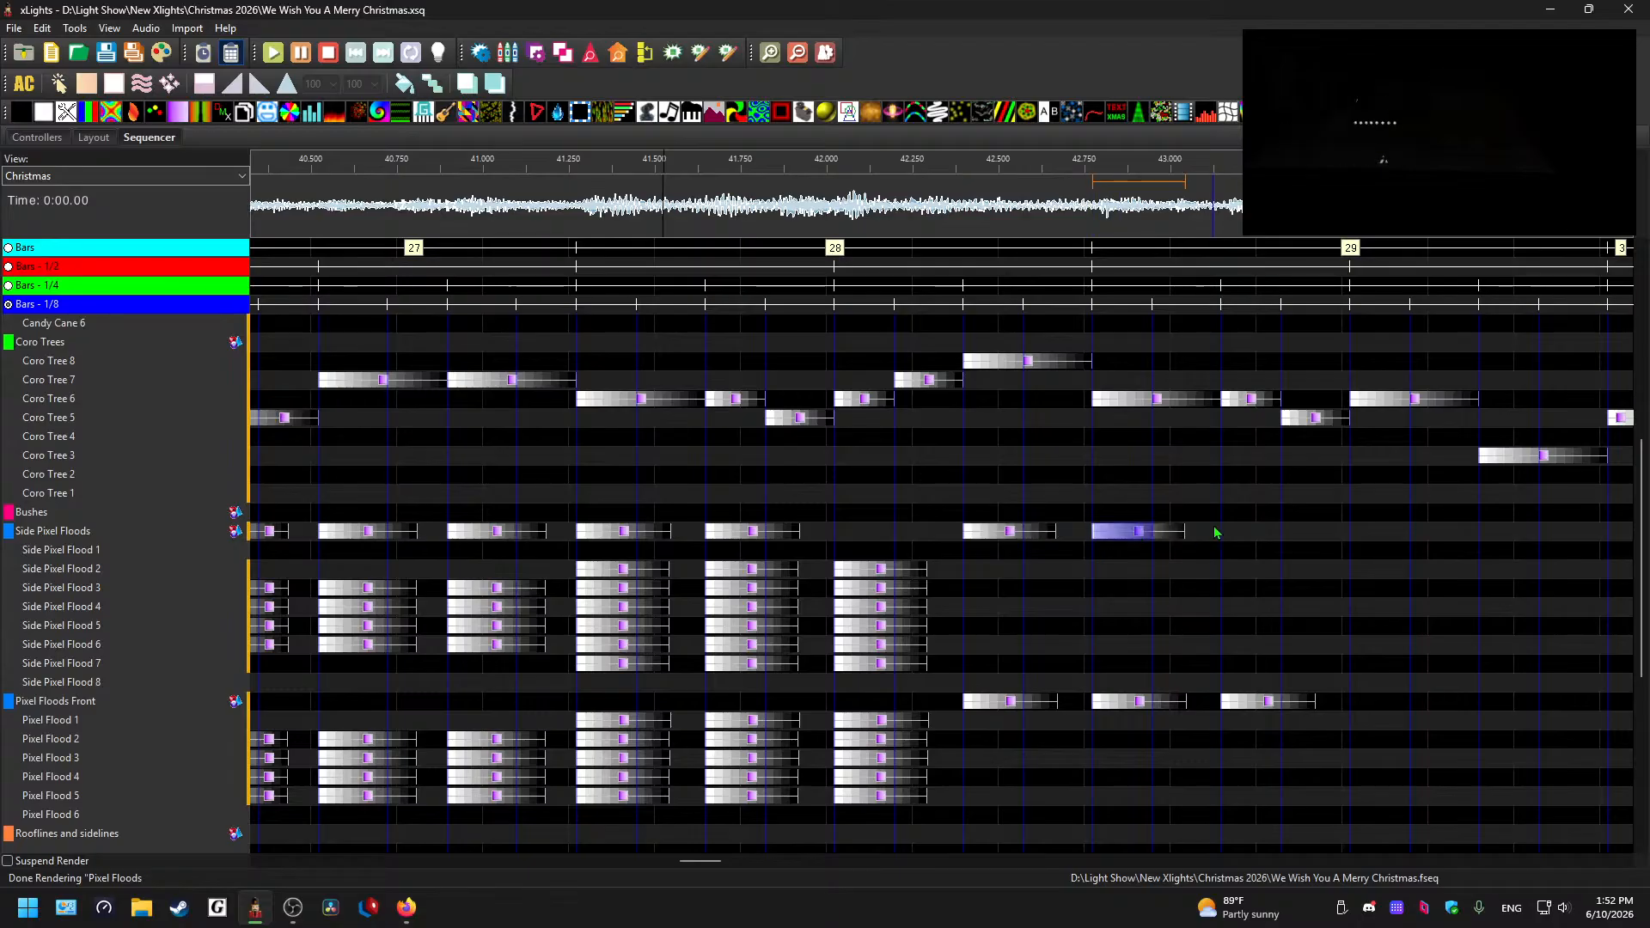
- Paste the flood effect onto the Side Pixel Floods group at about 0:43.150 and delete the group's effects between 0:40.175 and 0:42.025
left_click(1268, 531)
key("ctrl+v")
left_click_drag(692, 861, 678, 869)
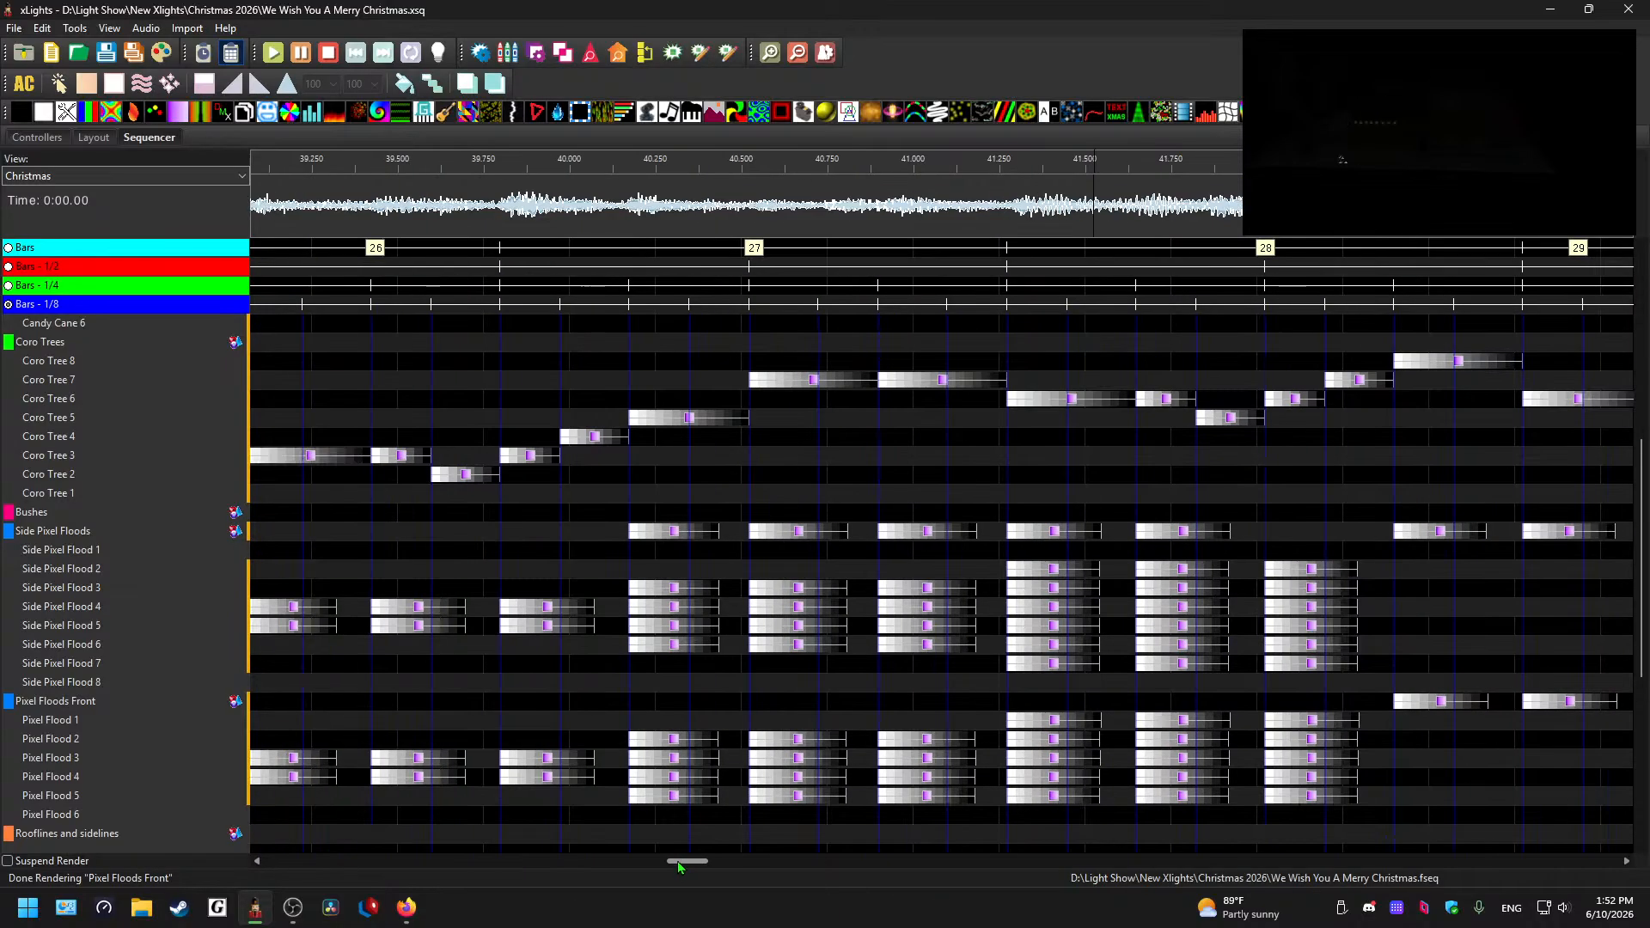
left_click_drag(1254, 533, 649, 537)
key("Delete")
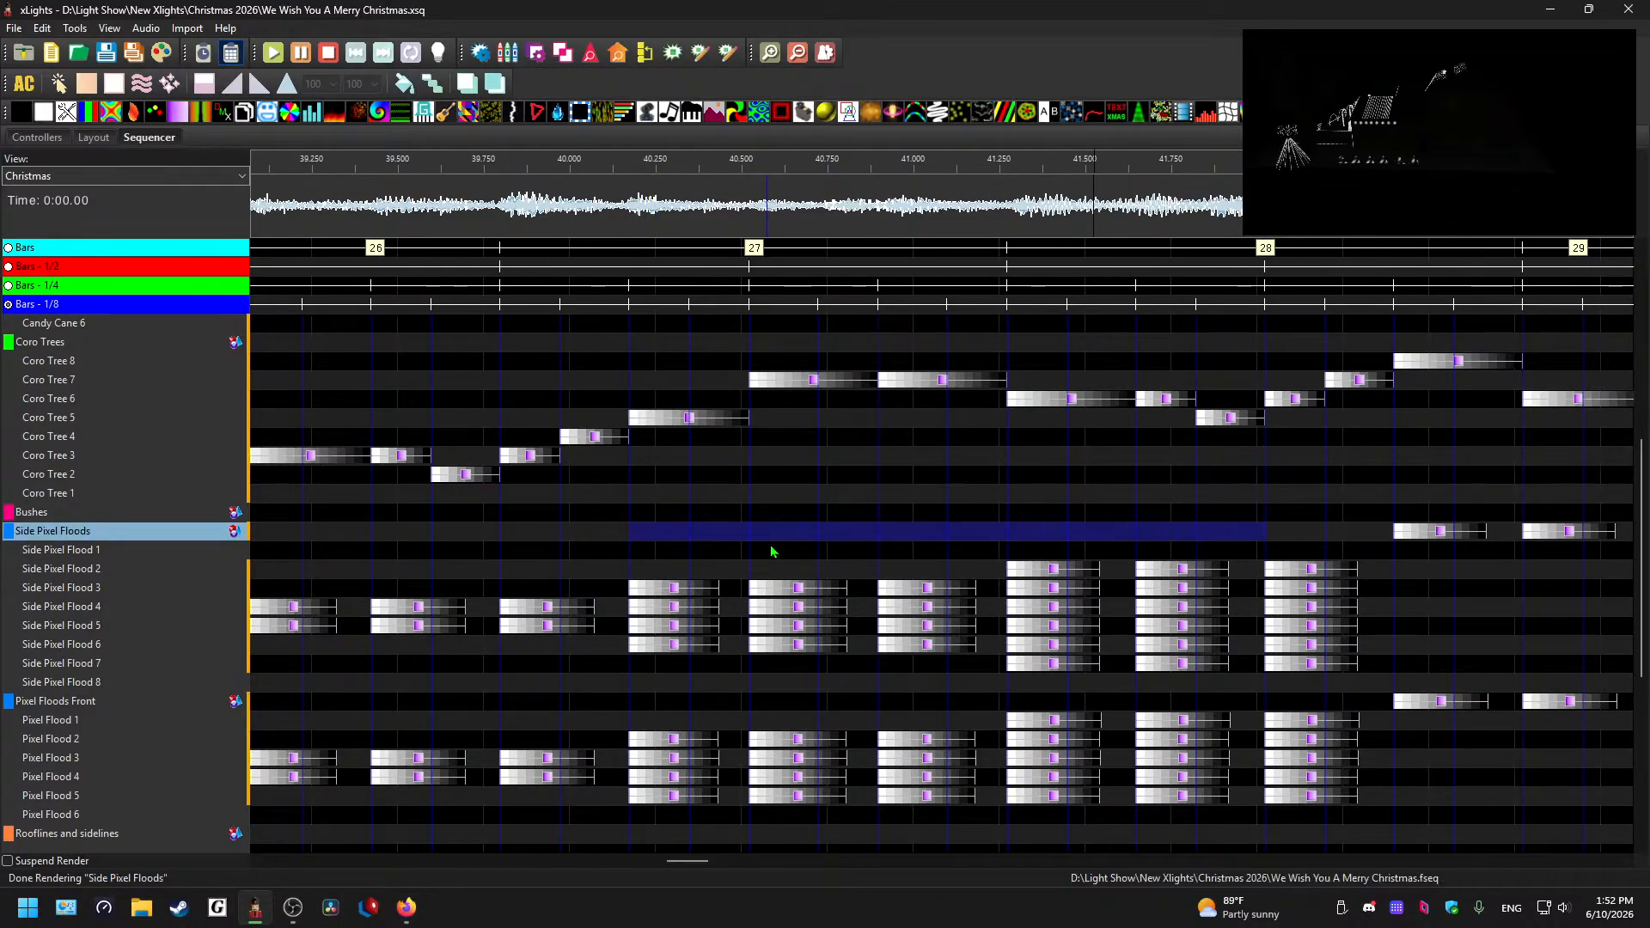
- Play back the section around bars 28 to 30 to check the flood effects against the music
scroll(774, 543, "down", 1)
left_click(333, 219)
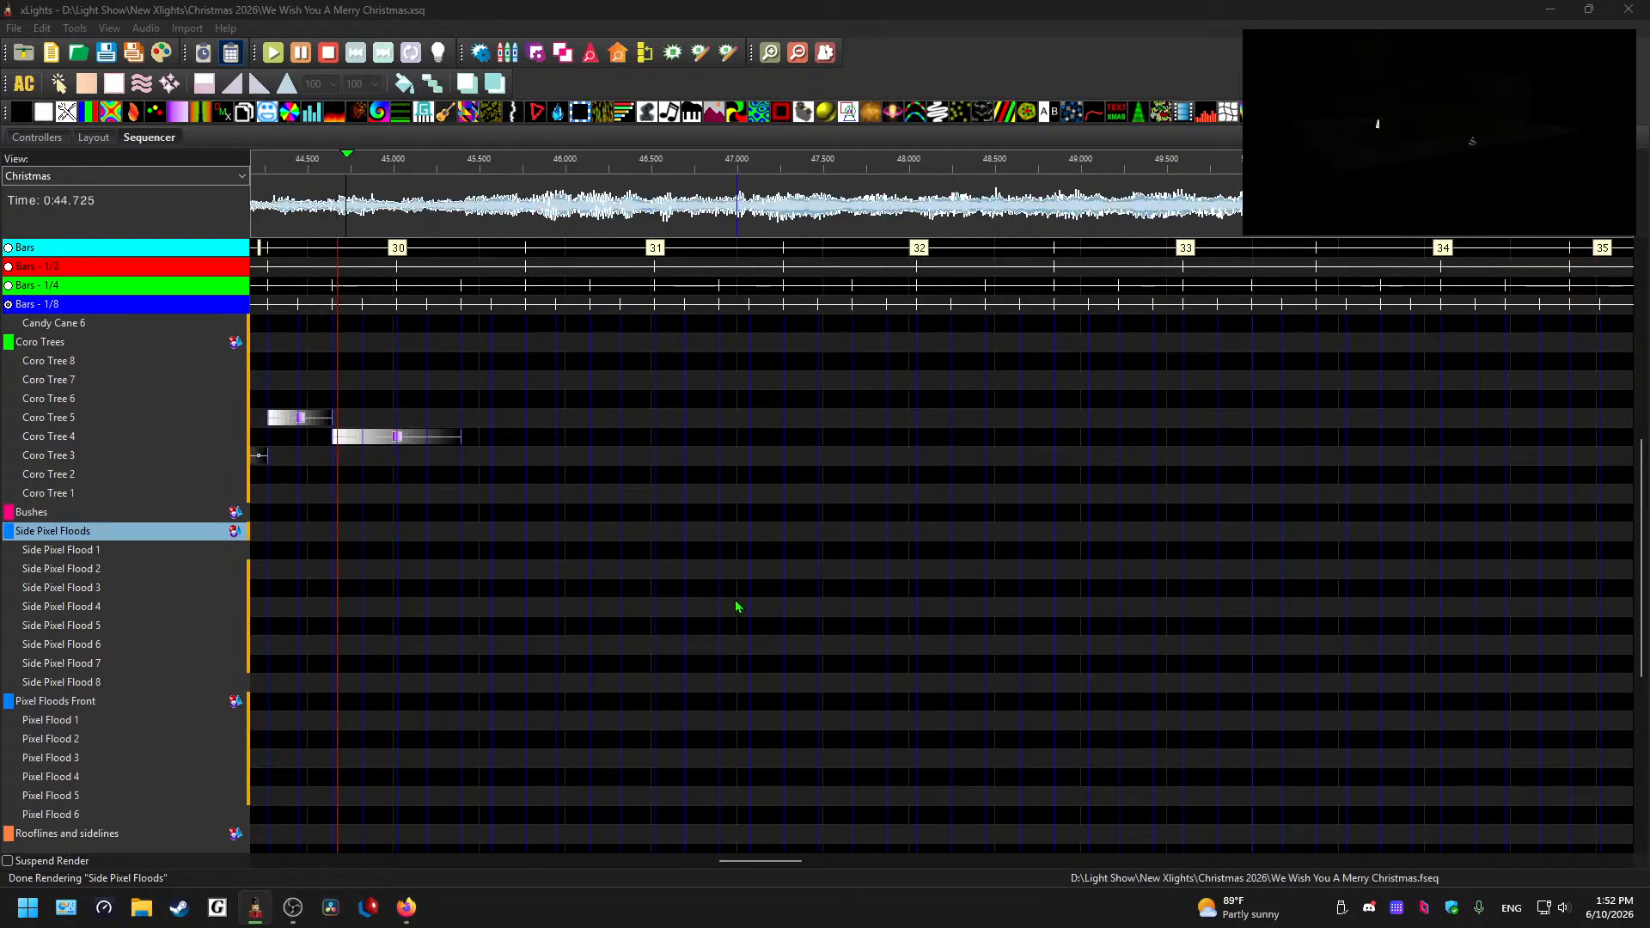
left_click_drag(763, 862, 723, 863)
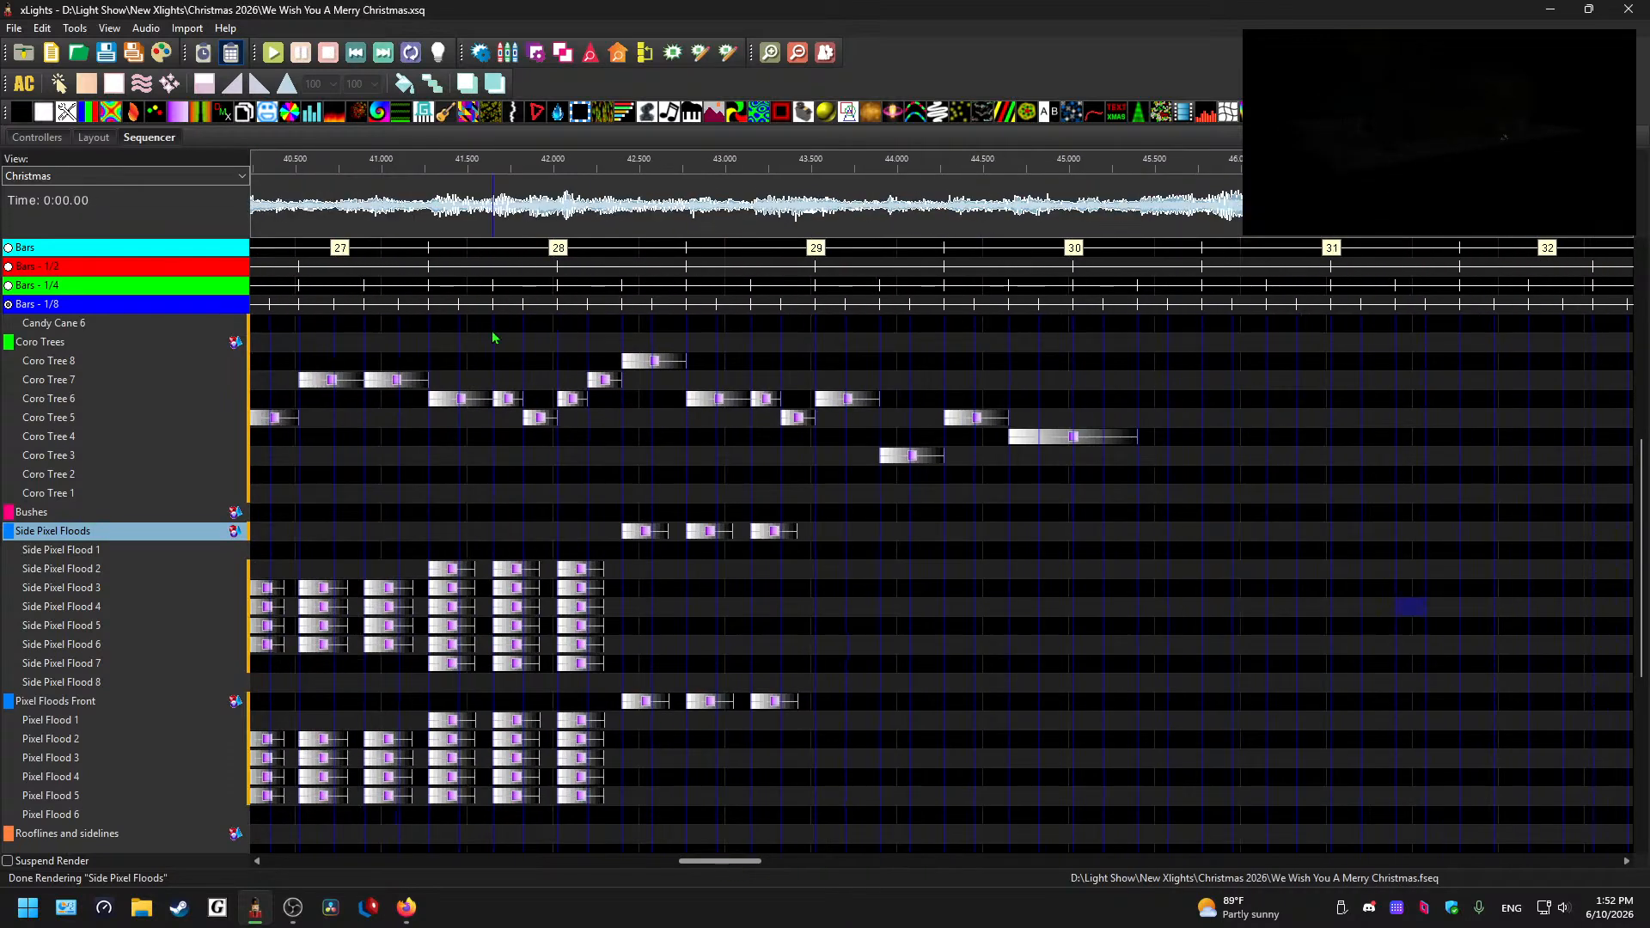
left_click(503, 202)
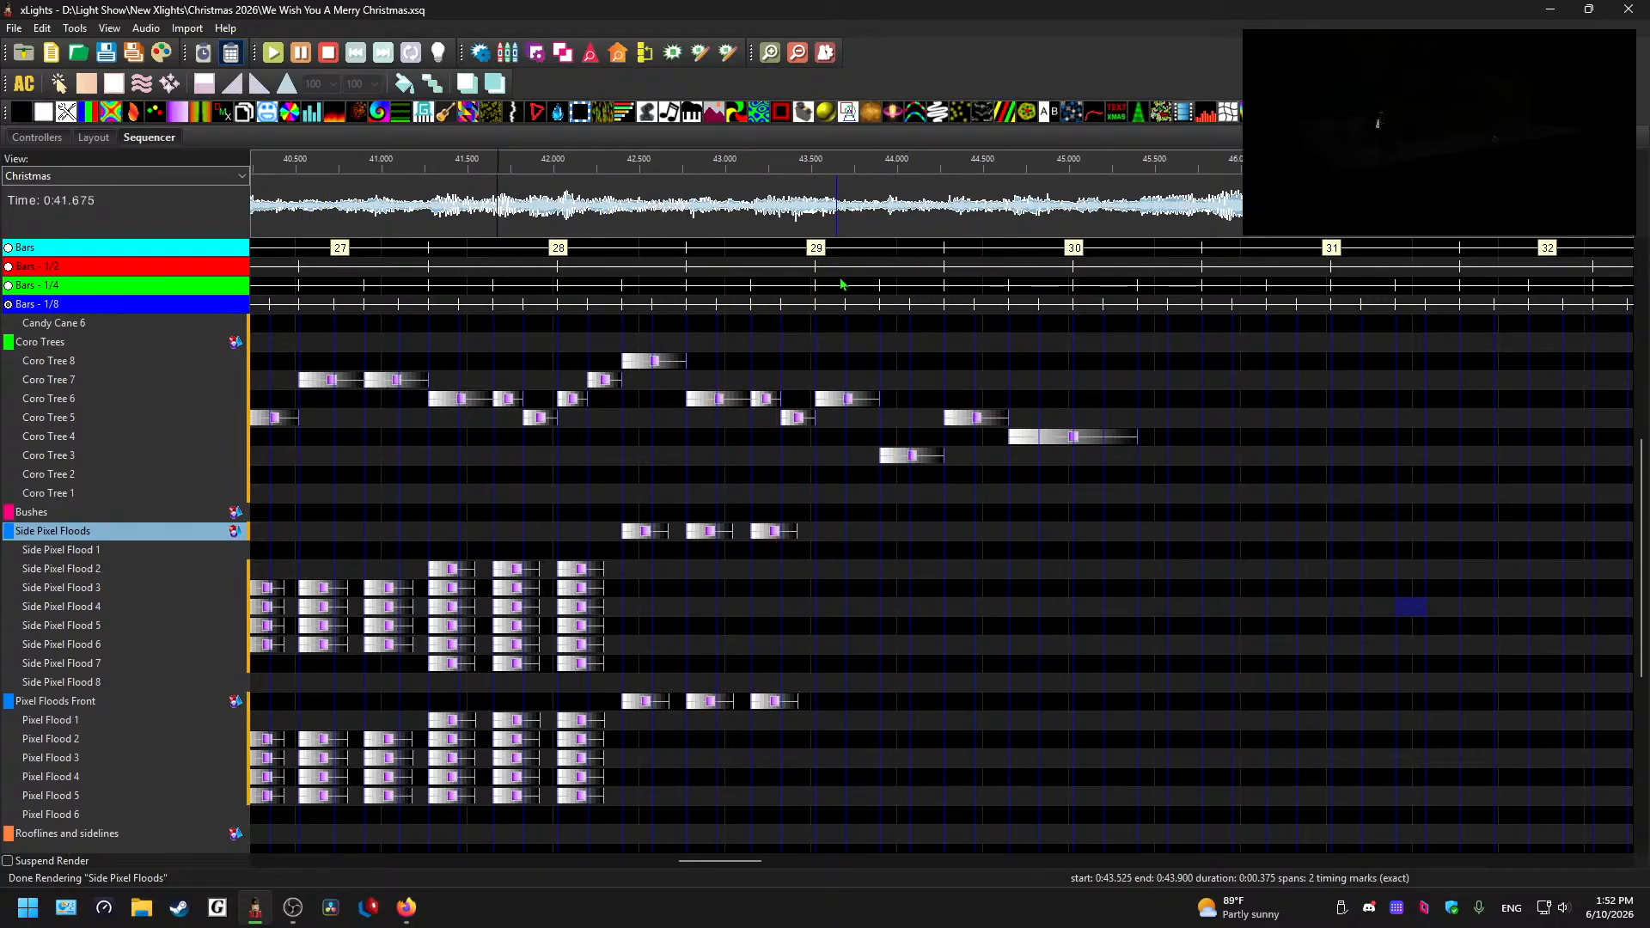
left_click(654, 206)
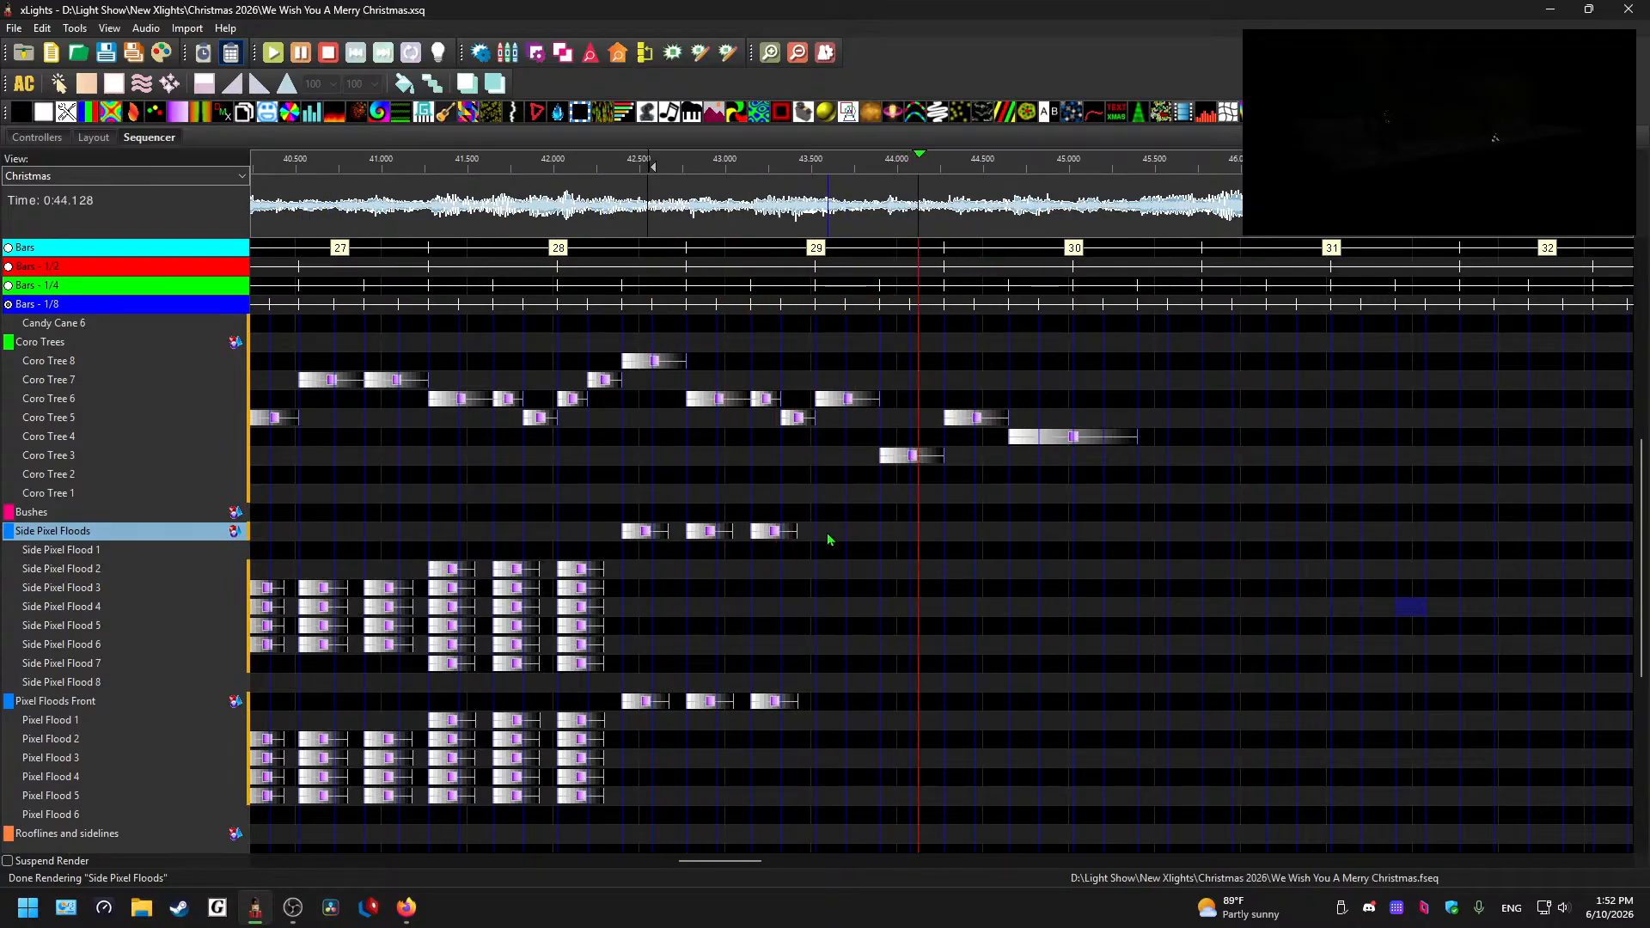
left_click(643, 218)
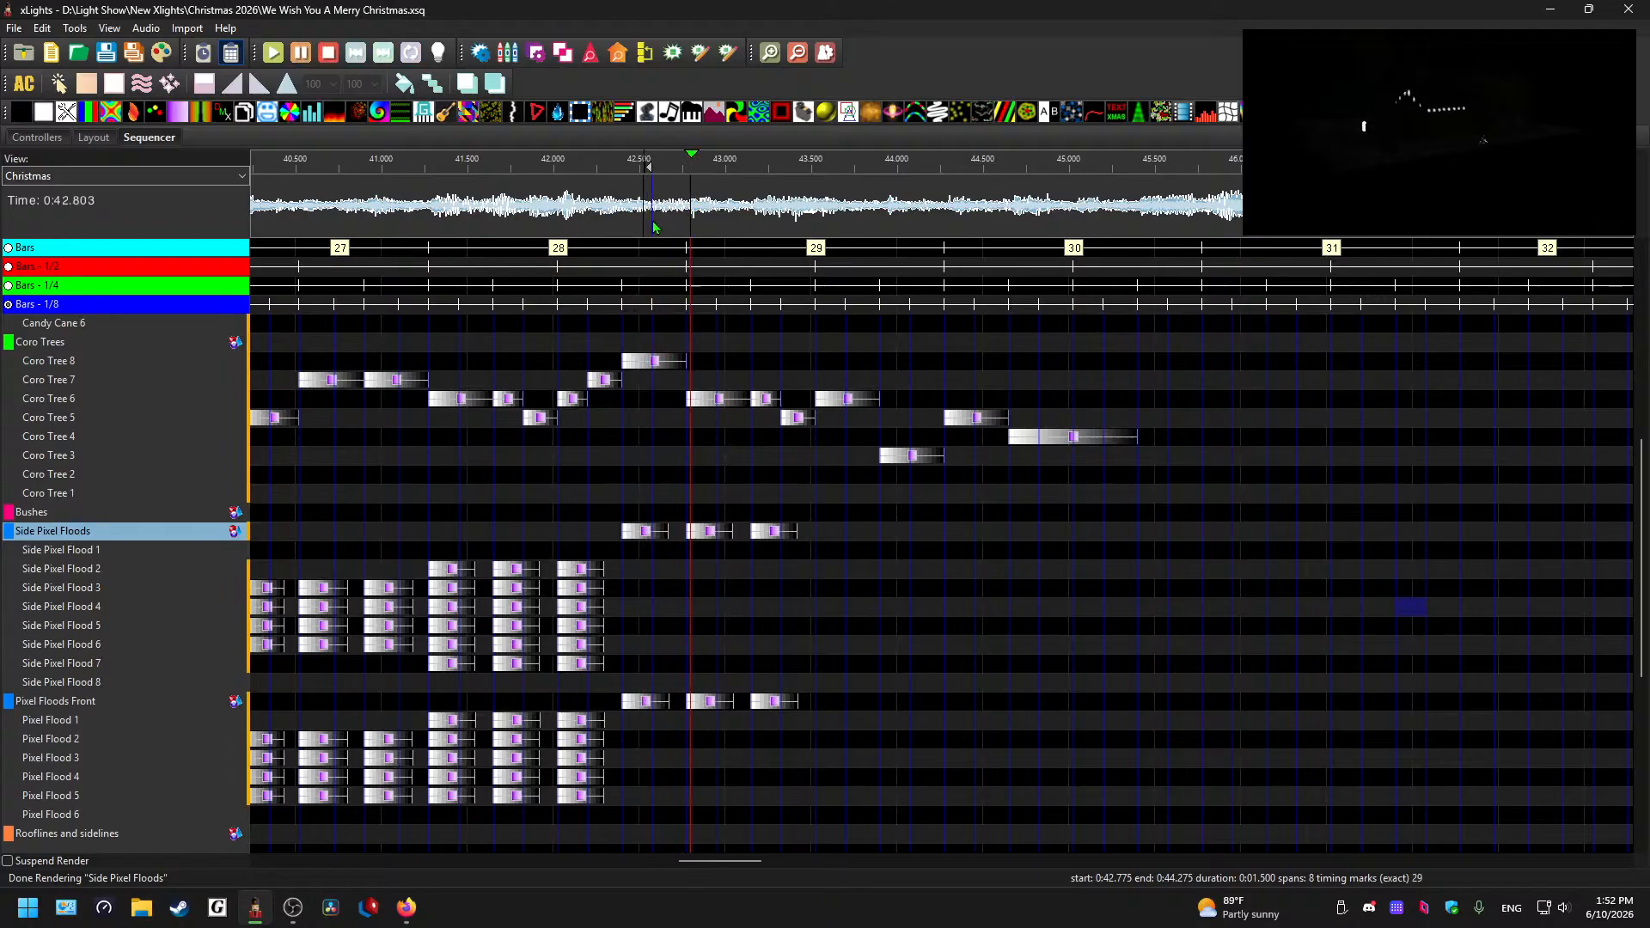
key("space")
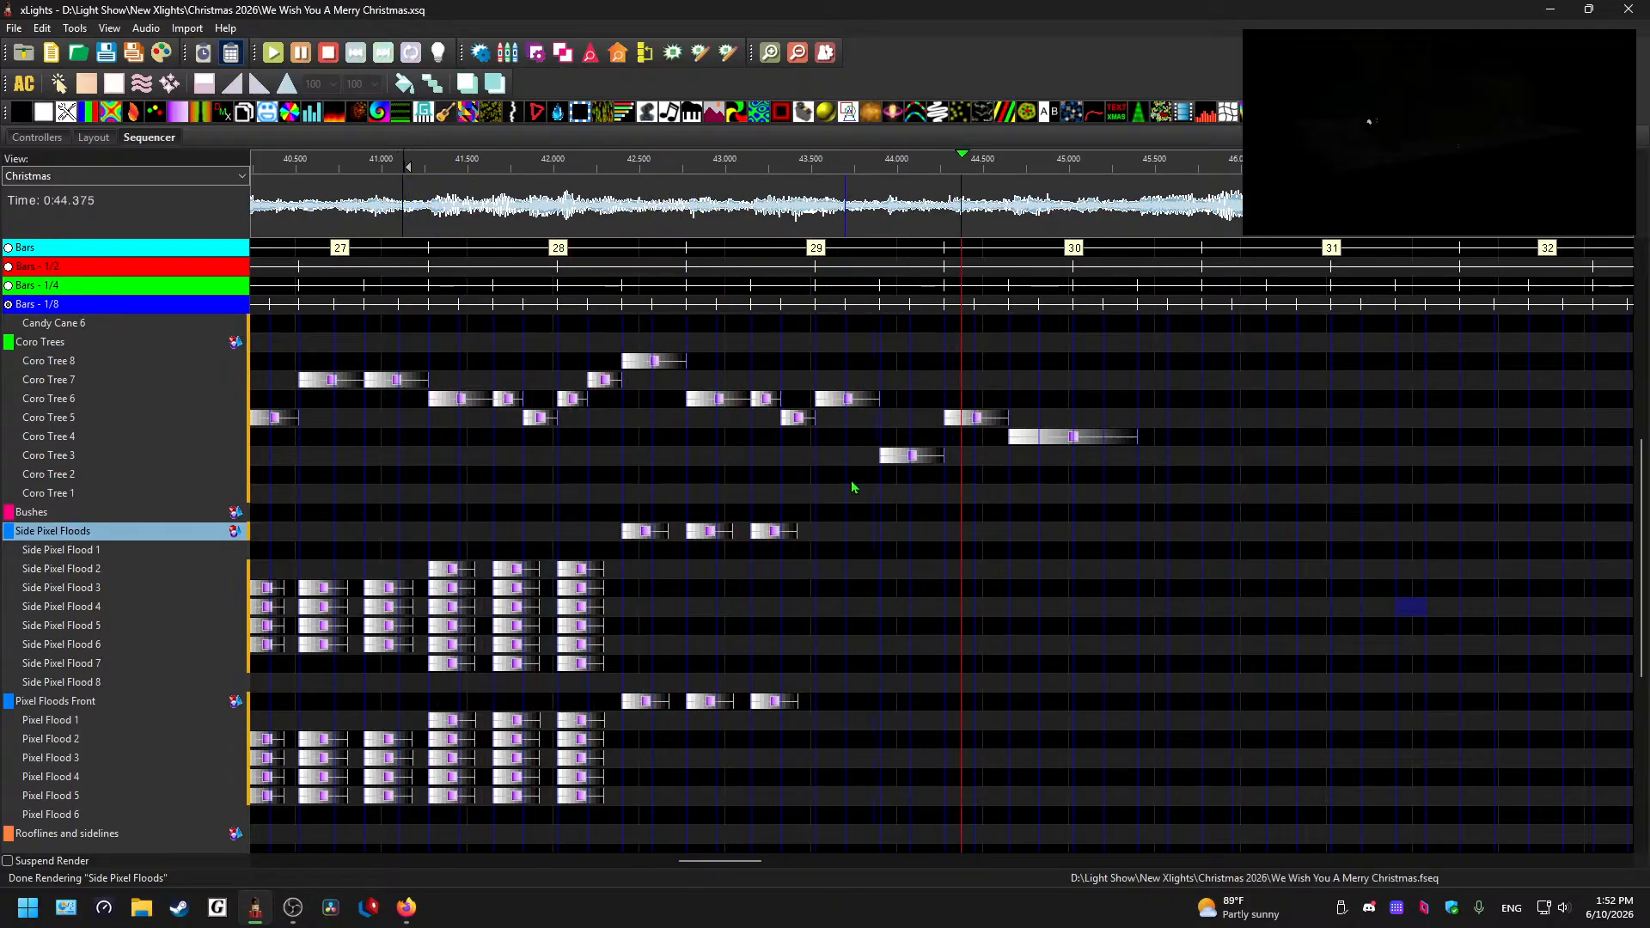
- Copy the Side Pixel Flood 2 effect at 0:42.025 onto Side Pixel Flood 1 at 0:43.525, extended to 0:43.900
left_click(830, 554)
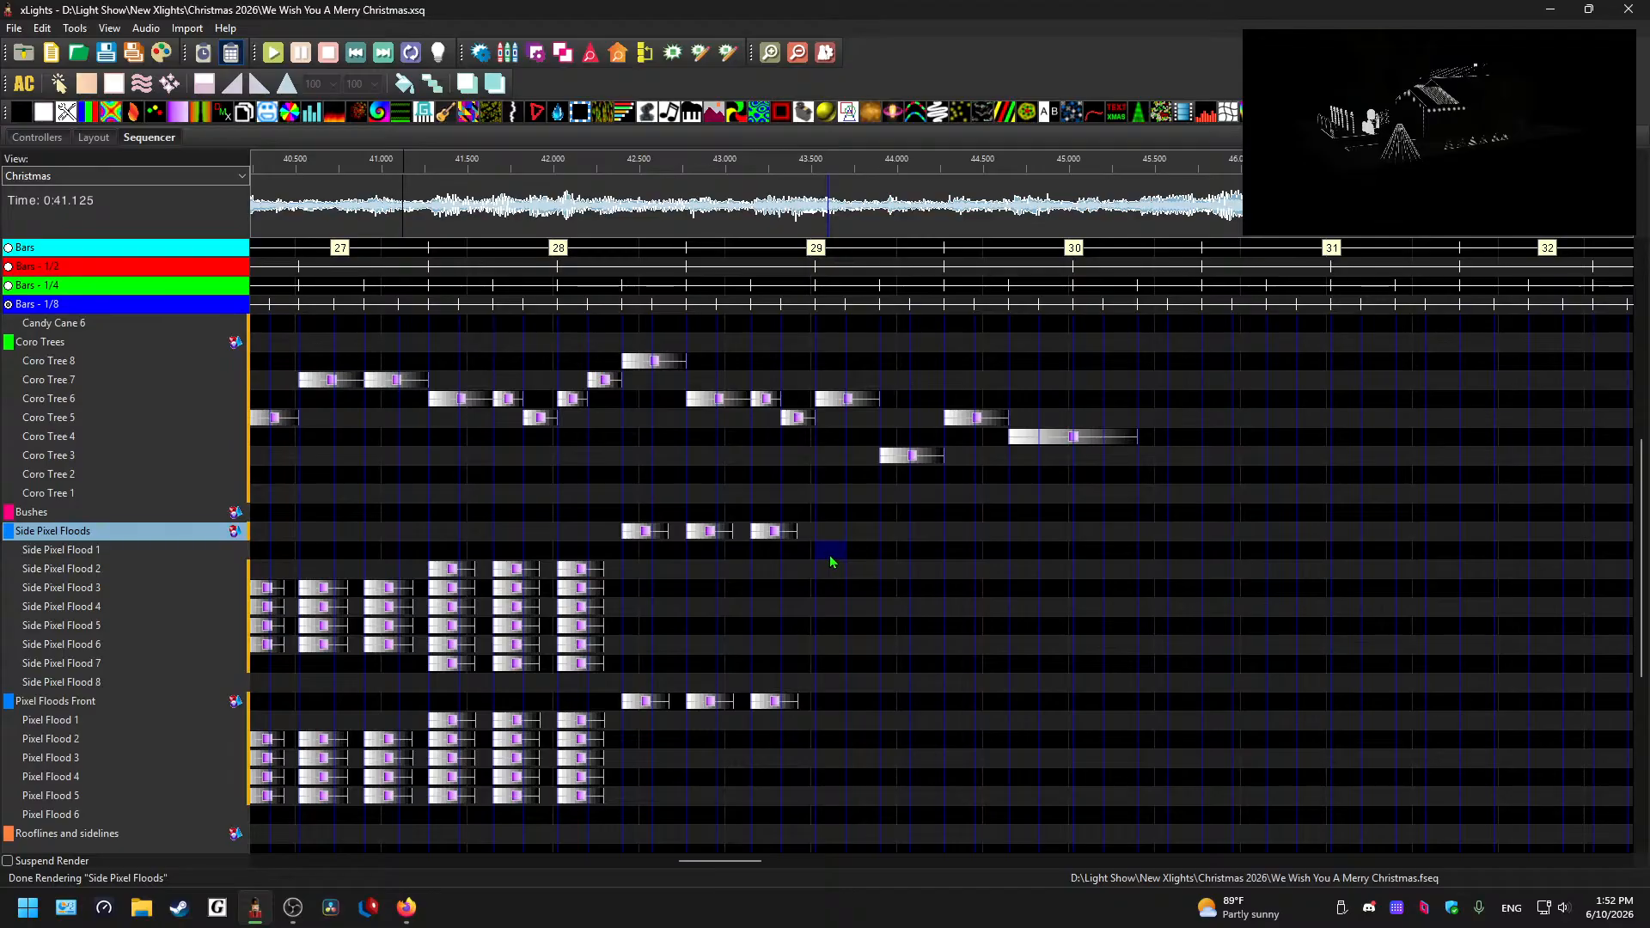
left_click(581, 569)
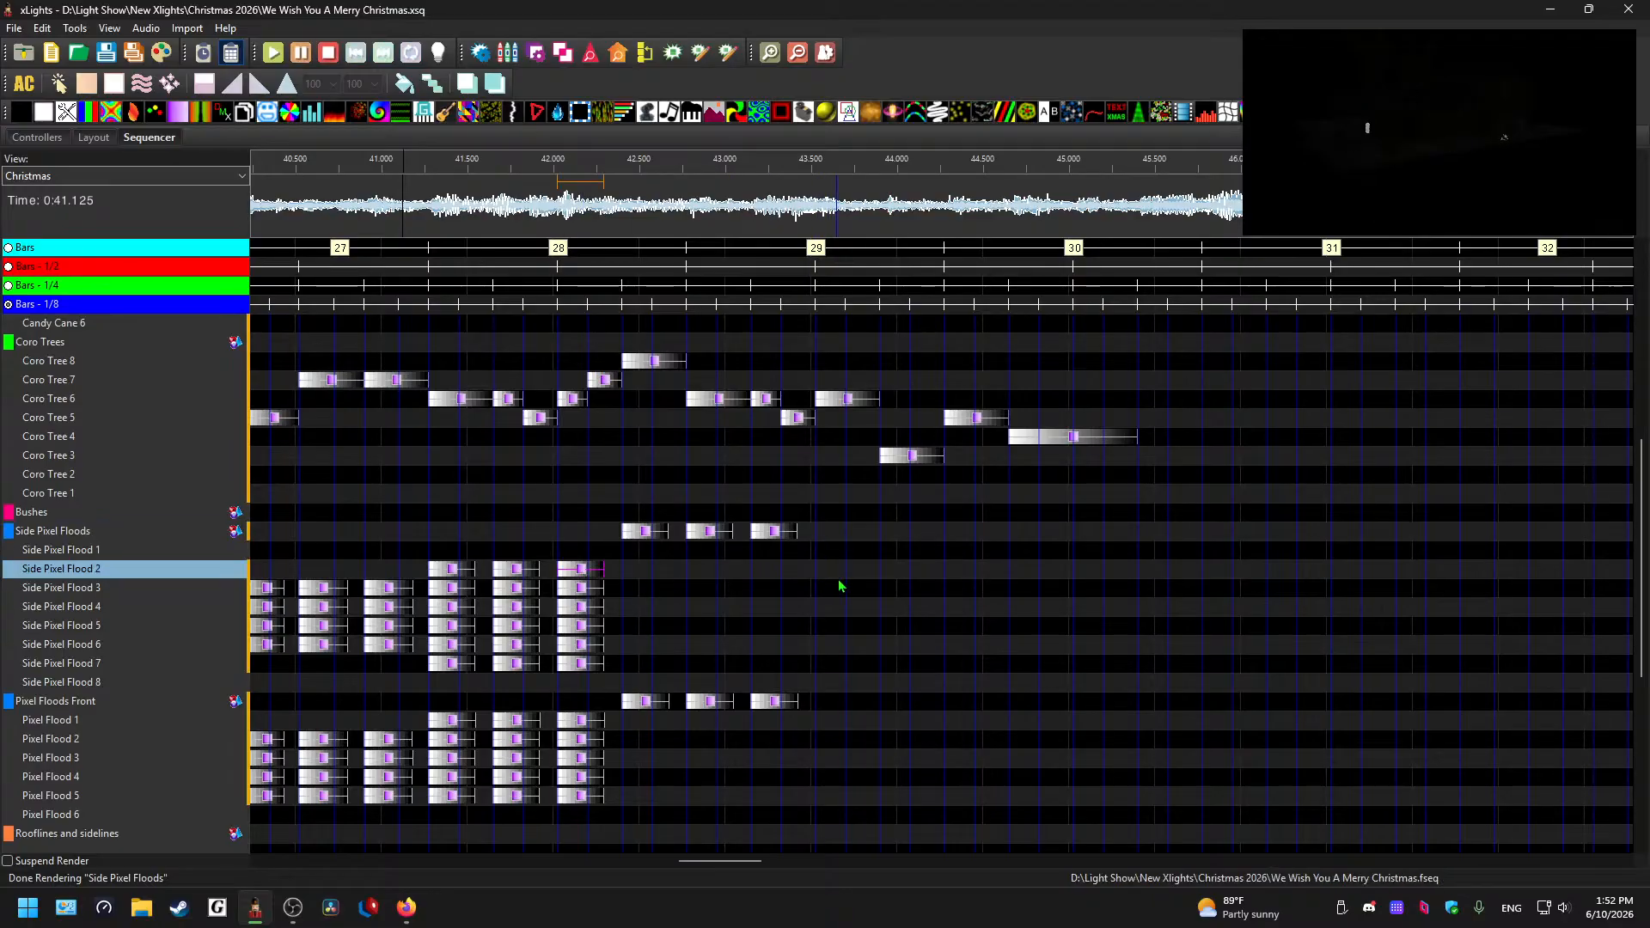
left_click(829, 568)
key("ctrl+v")
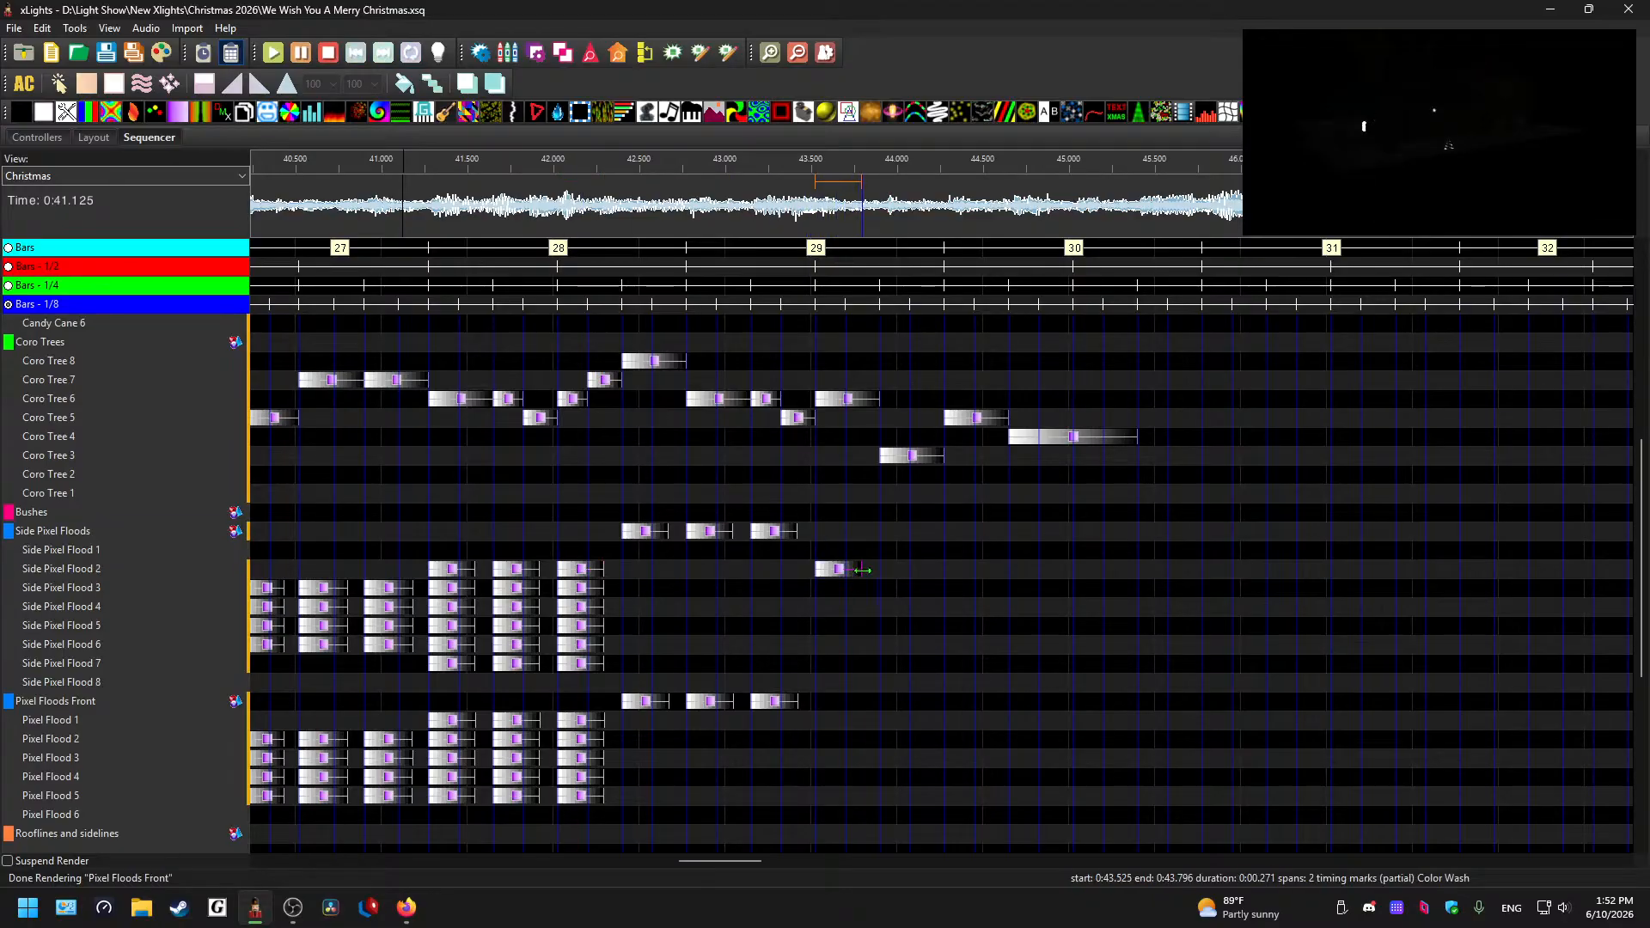
left_click_drag(862, 570, 878, 570)
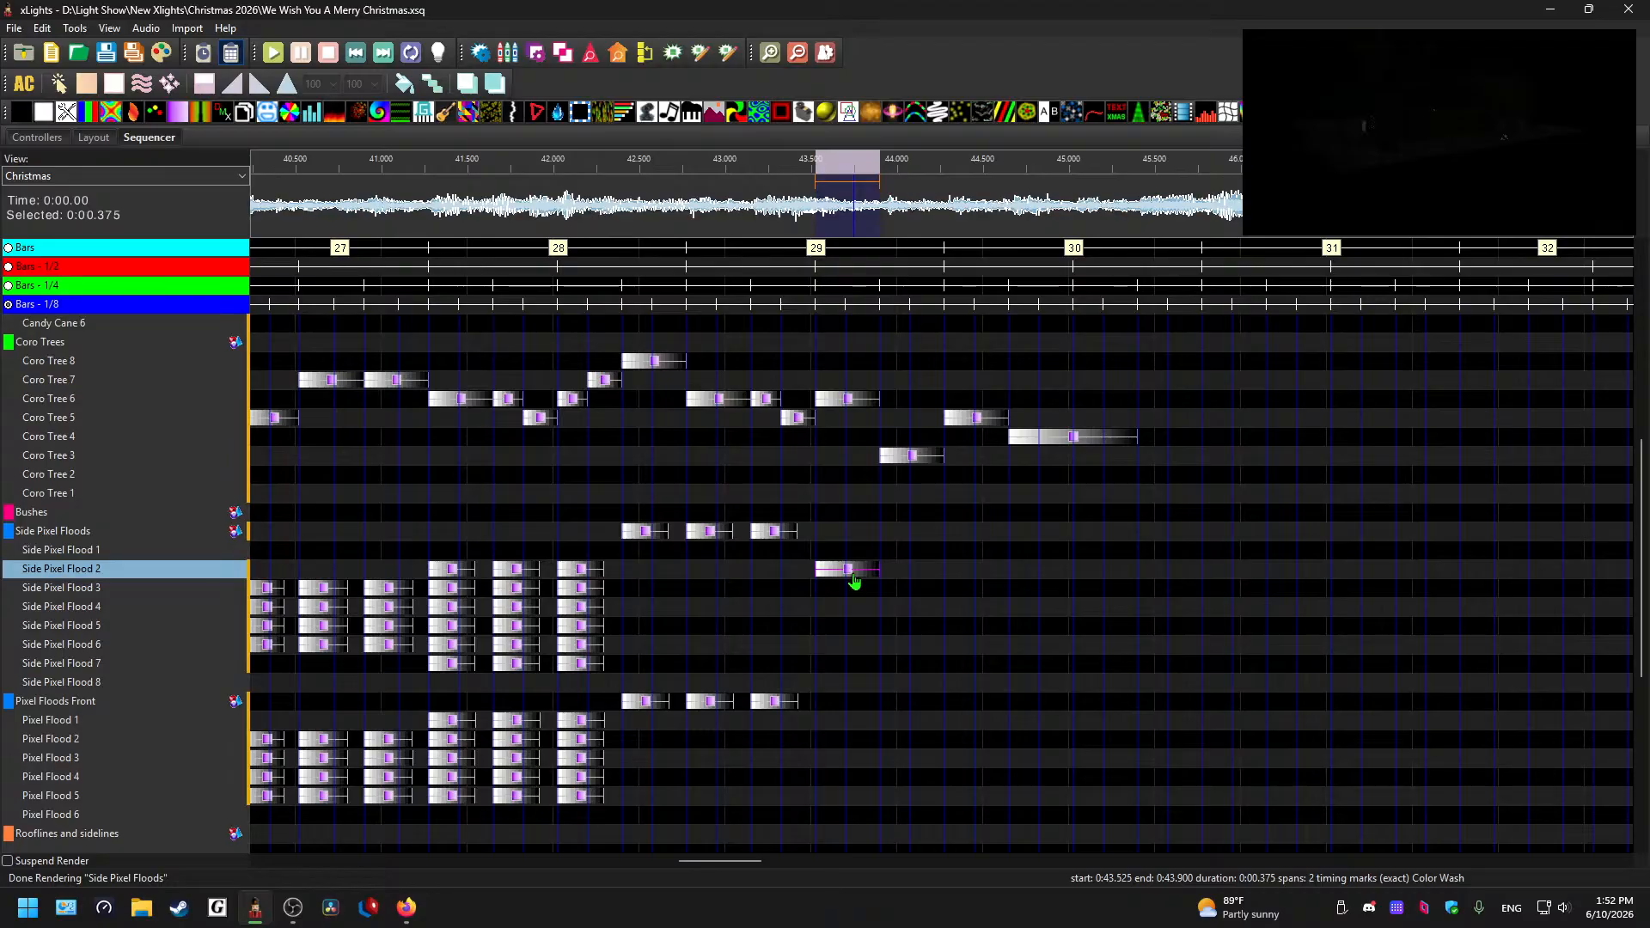
left_click_drag(854, 581, 854, 556)
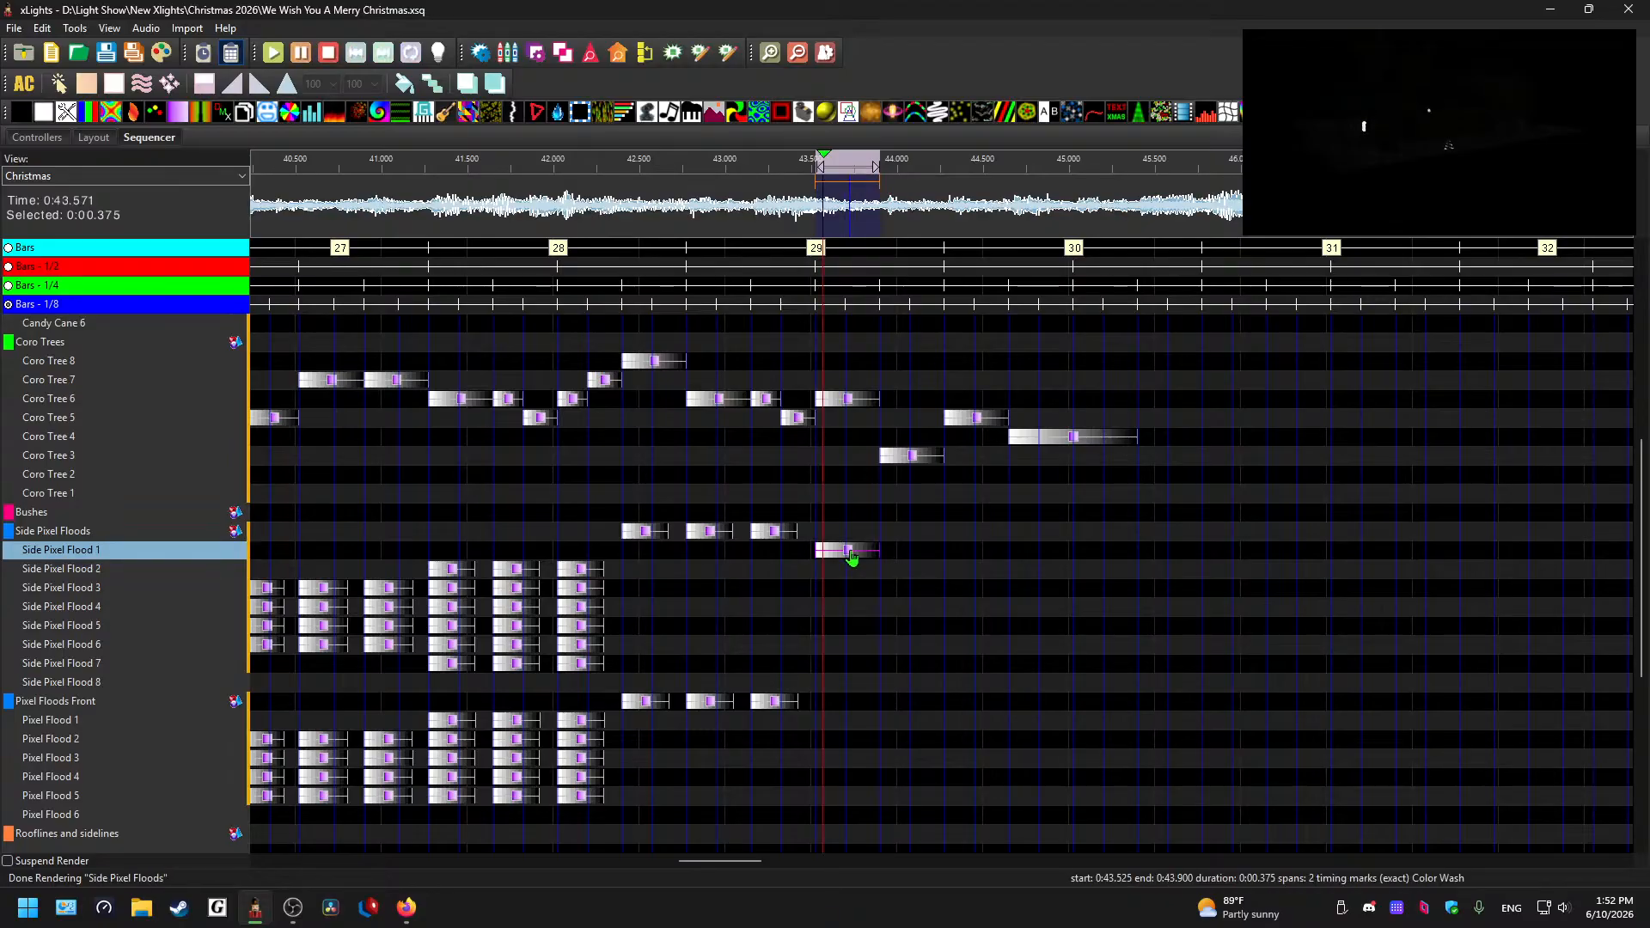
- Copy the Coro Tree 3 to 6 effects from 0:43.525 to 0:45.400 and paste them starting on Side Pixel Flood 1 at 0:43.525
left_click_drag(818, 457, 1137, 404)
key("ctrl+c")
left_click(806, 552)
left_click(829, 556)
key("ctrl+v")
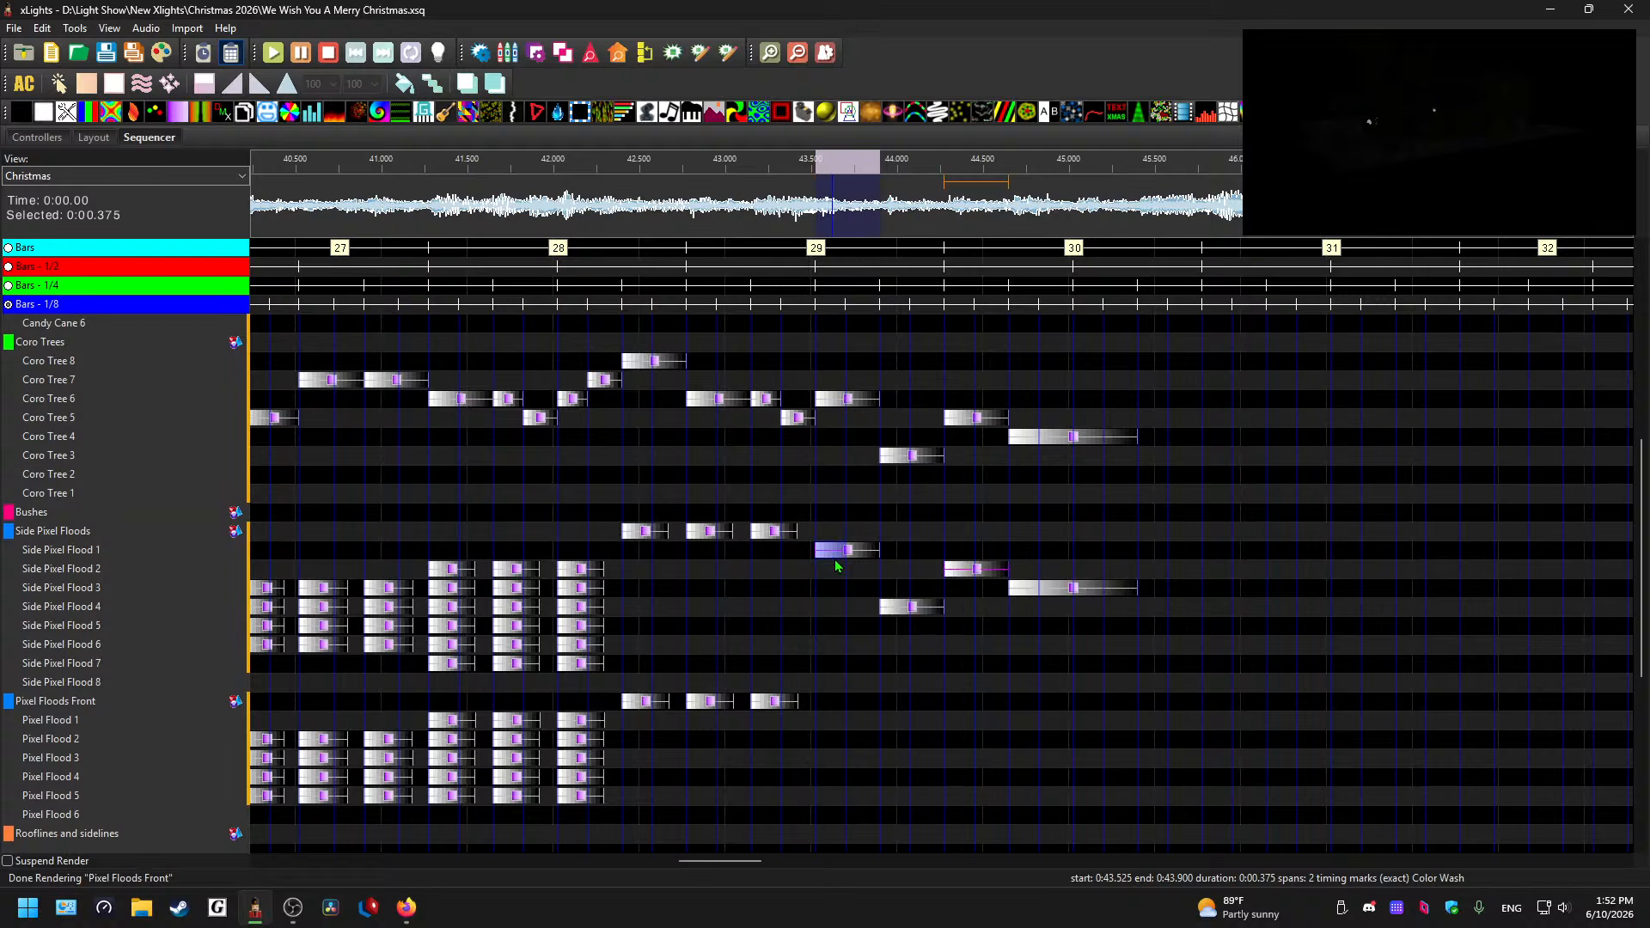
key("space")
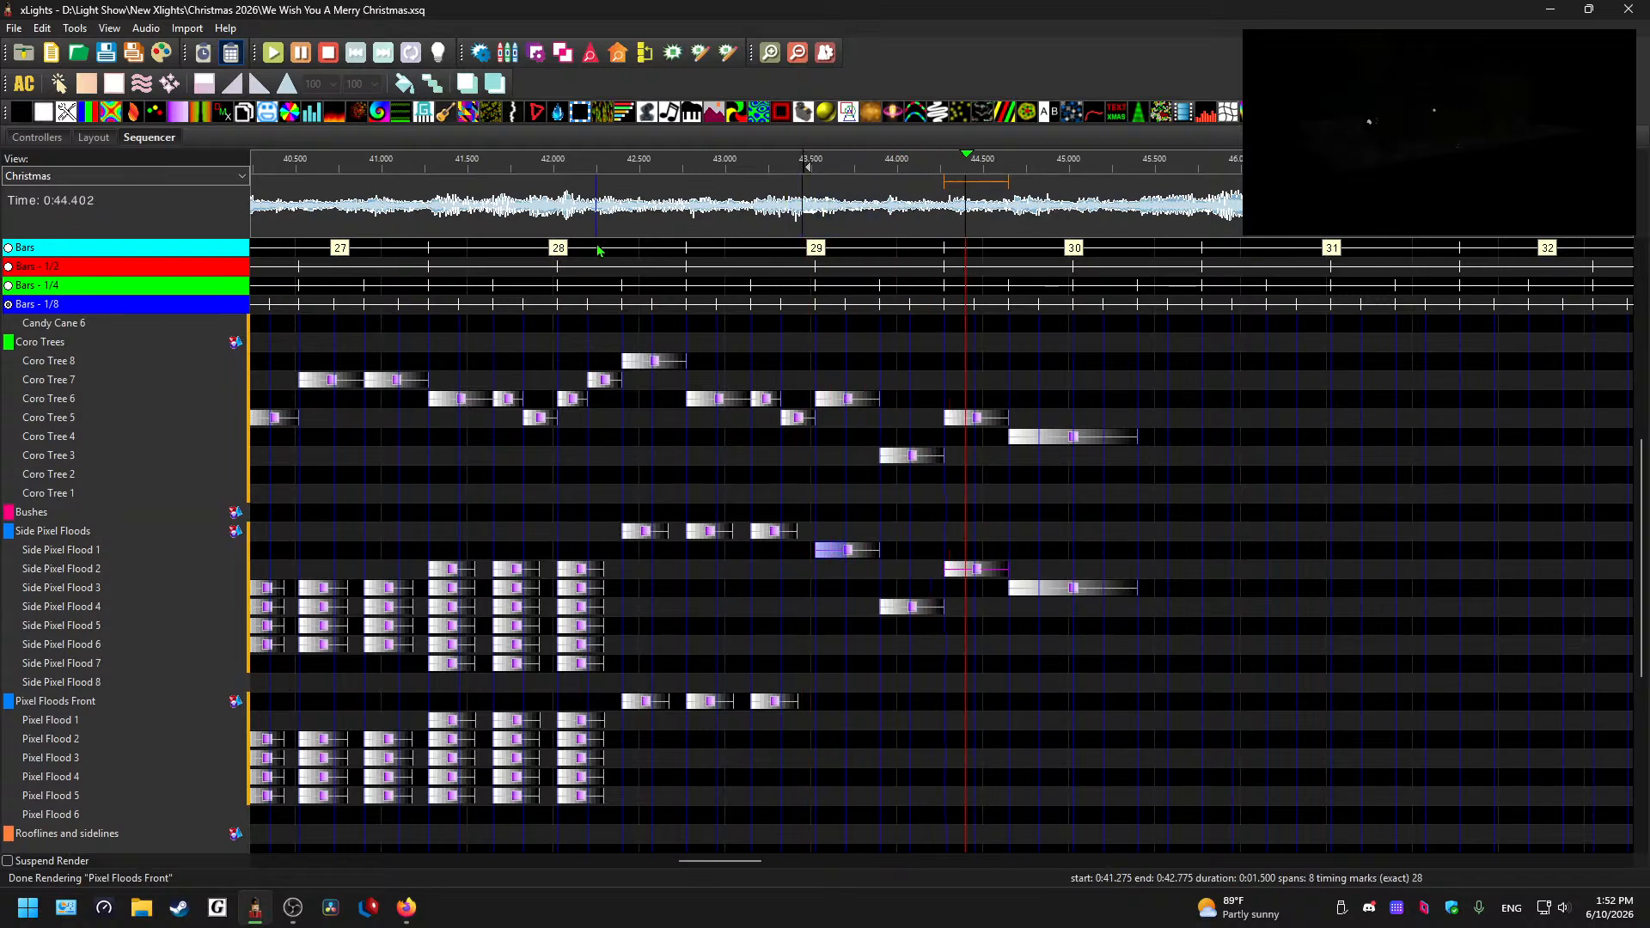
key("space")
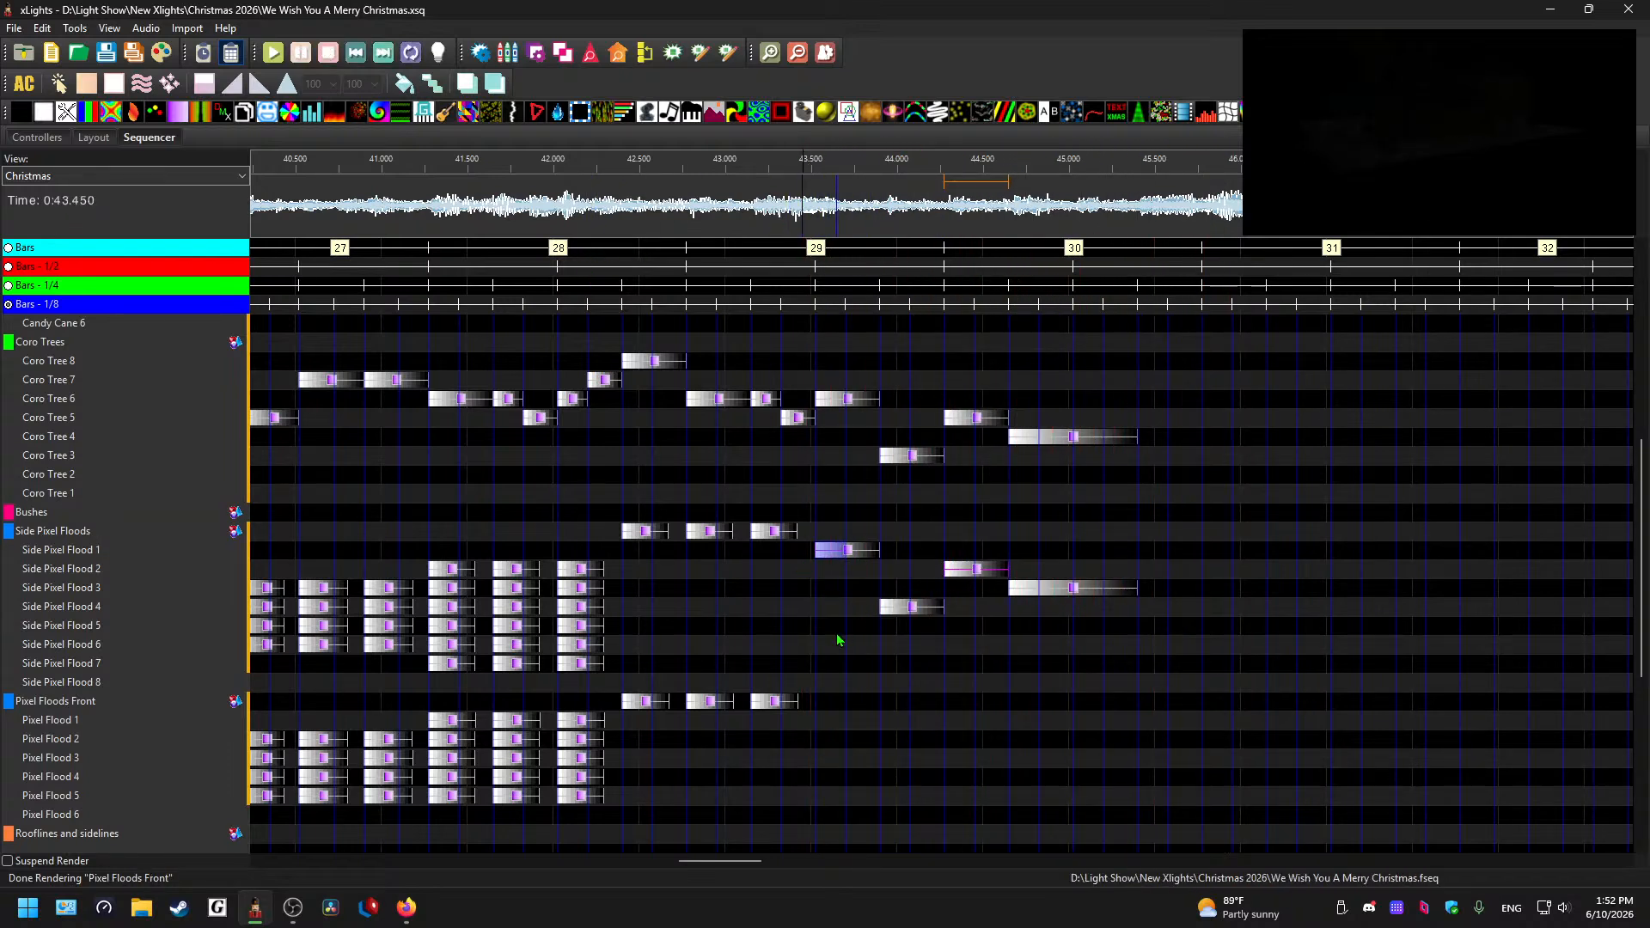
- Paste the copied four-effect pattern at 0:43.525 starting on Side Pixel Flood 5 and again starting on Pixel Flood 1
left_click(824, 628)
key("ctrl+v")
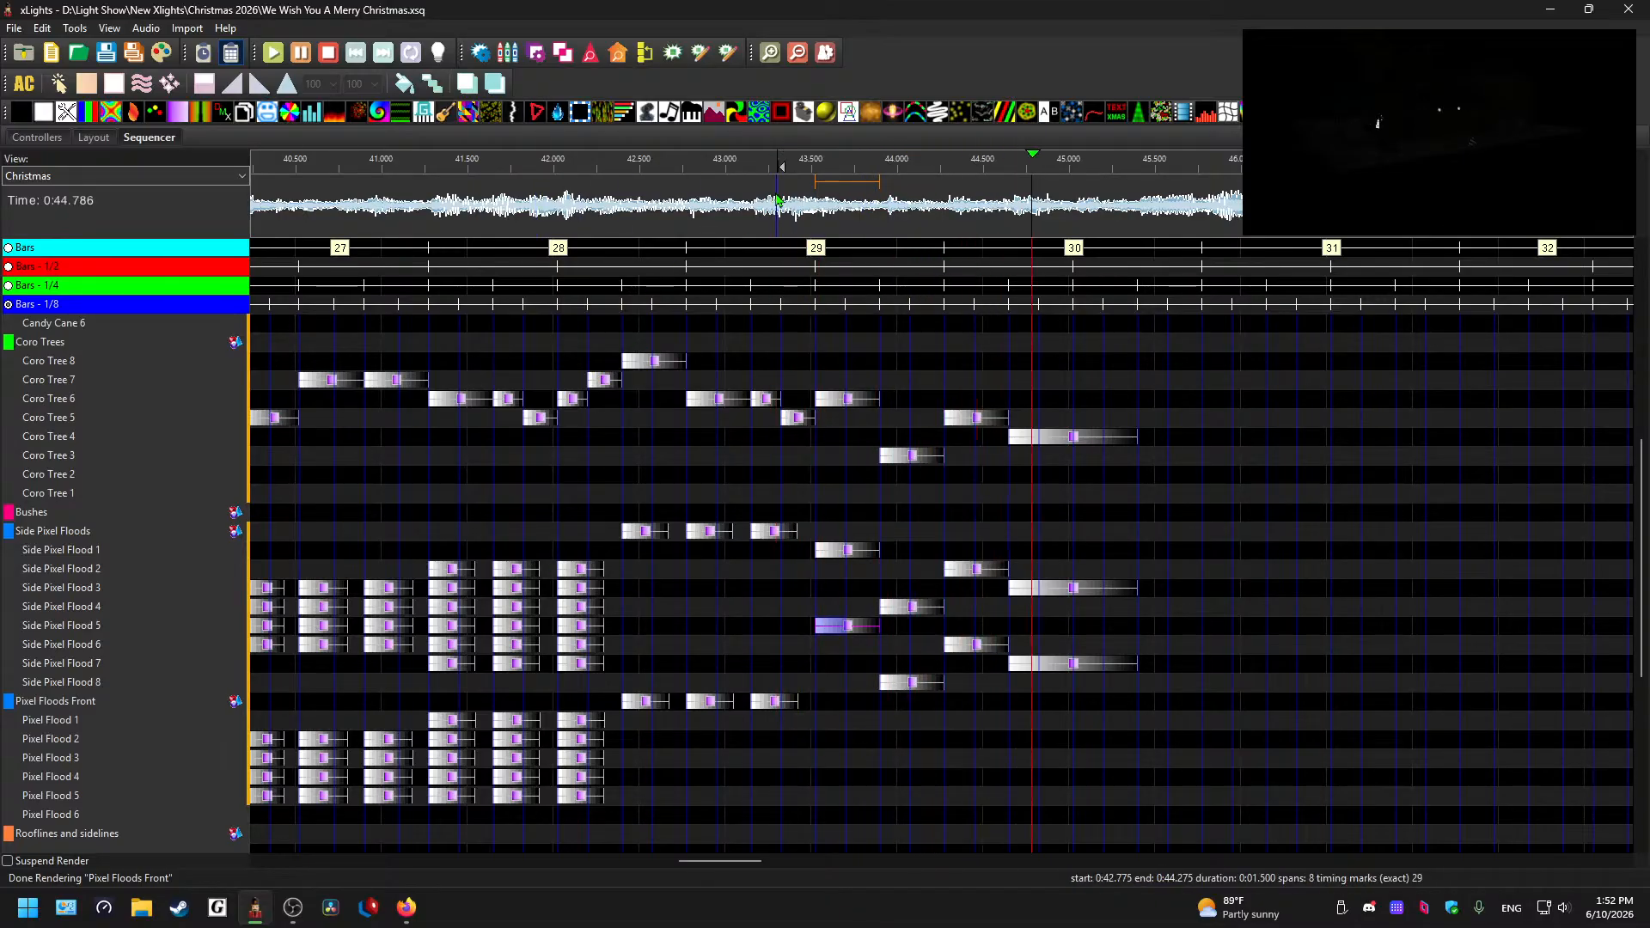
key("space")
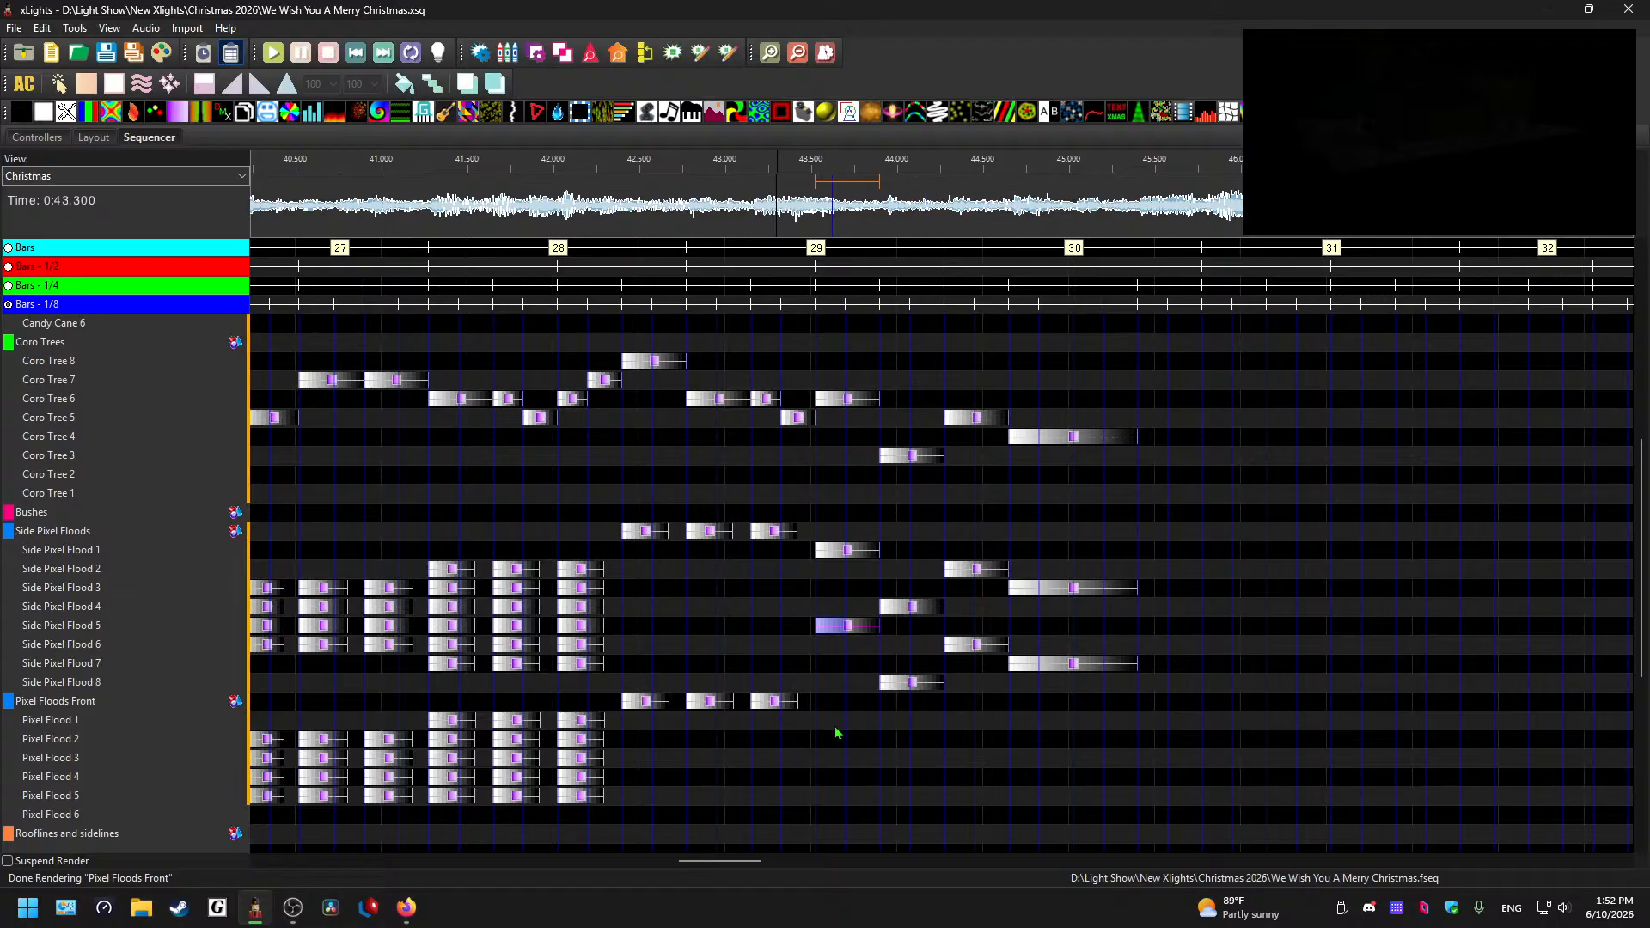
scroll(838, 730, "down", 3)
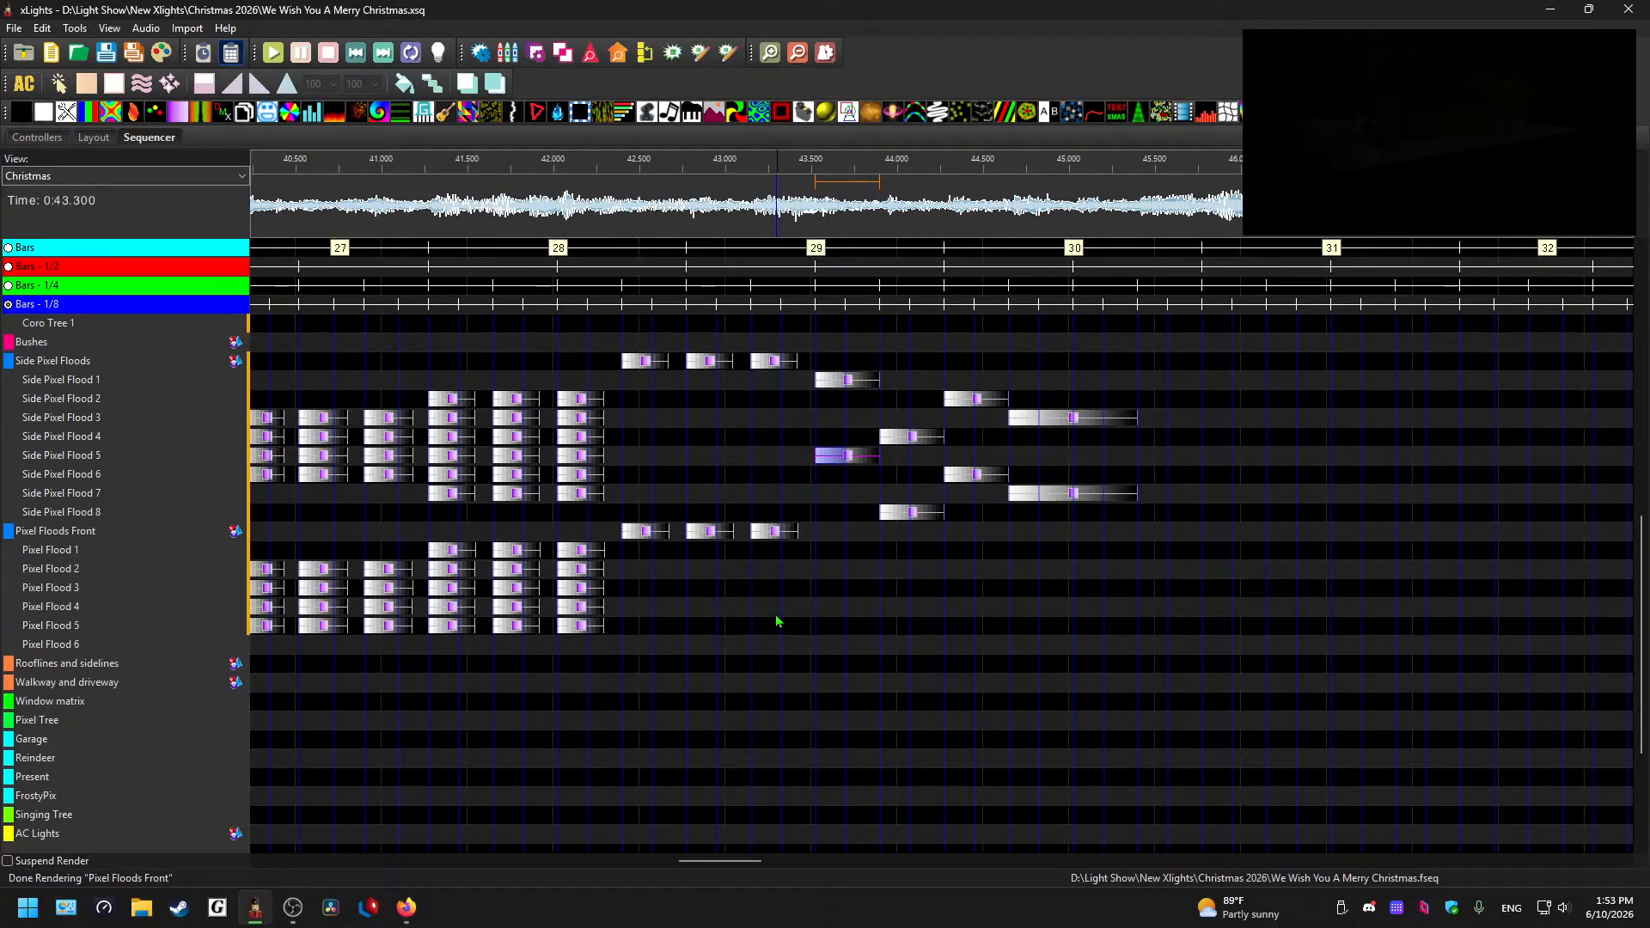
left_click(822, 544)
key("ctrl+v")
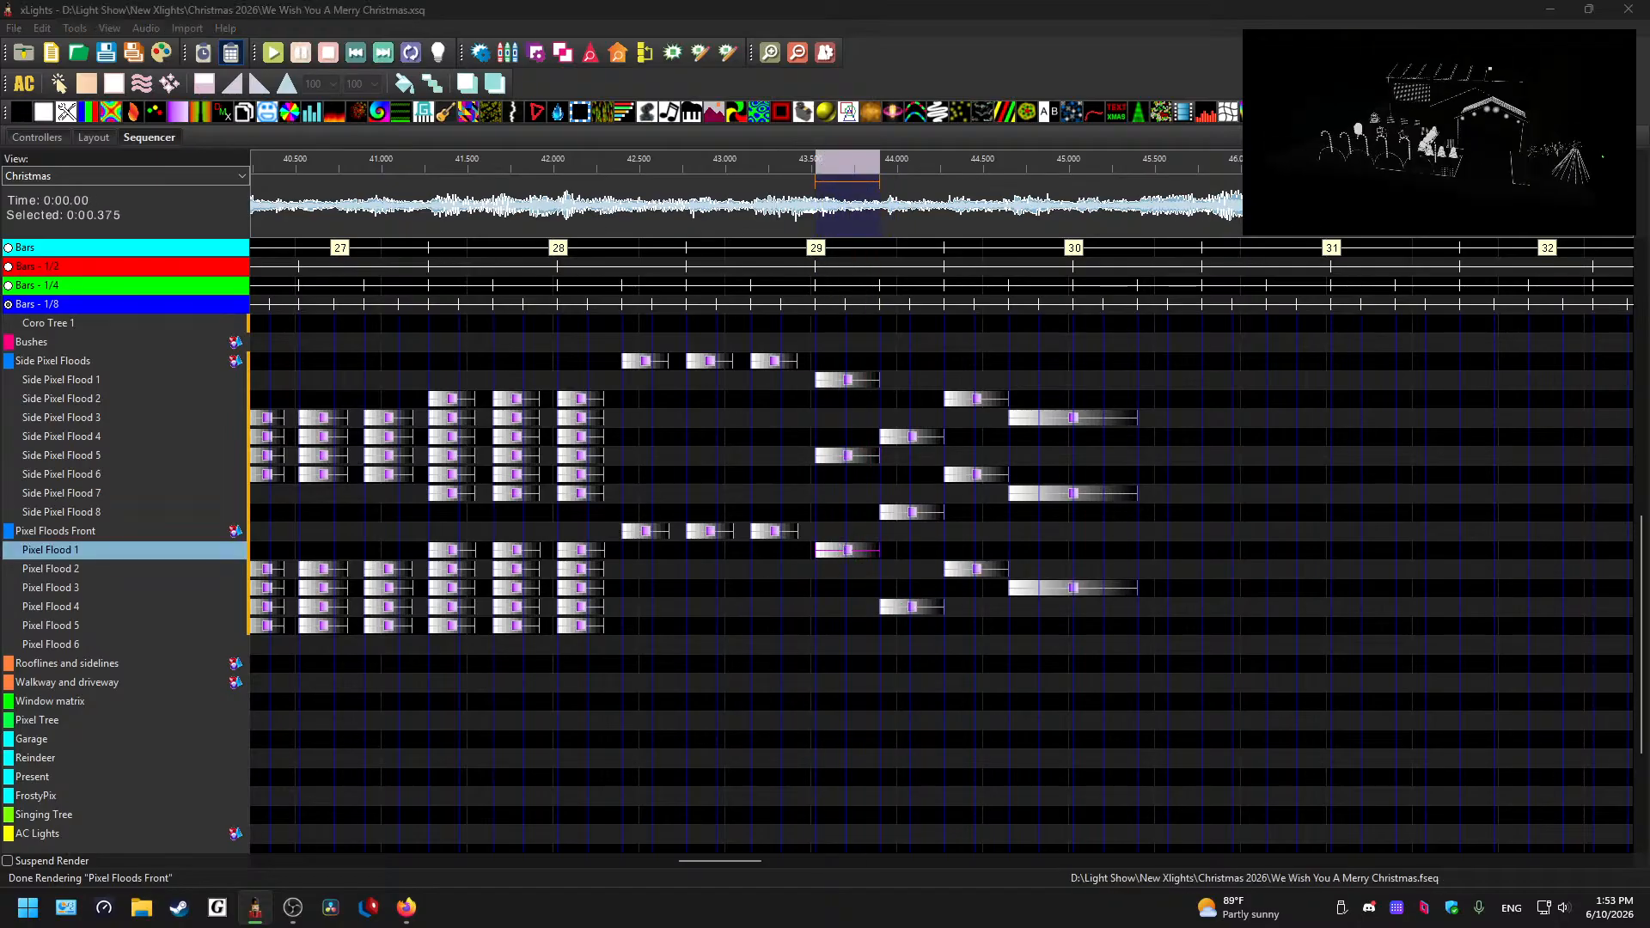
- Arrange the front effects at 0:43.525 on Pixel Flood 3 and 4, and move the 0:43.900 effect from Pixel Flood 4 to 6
left_click(843, 551)
key("Down")
key("Down")
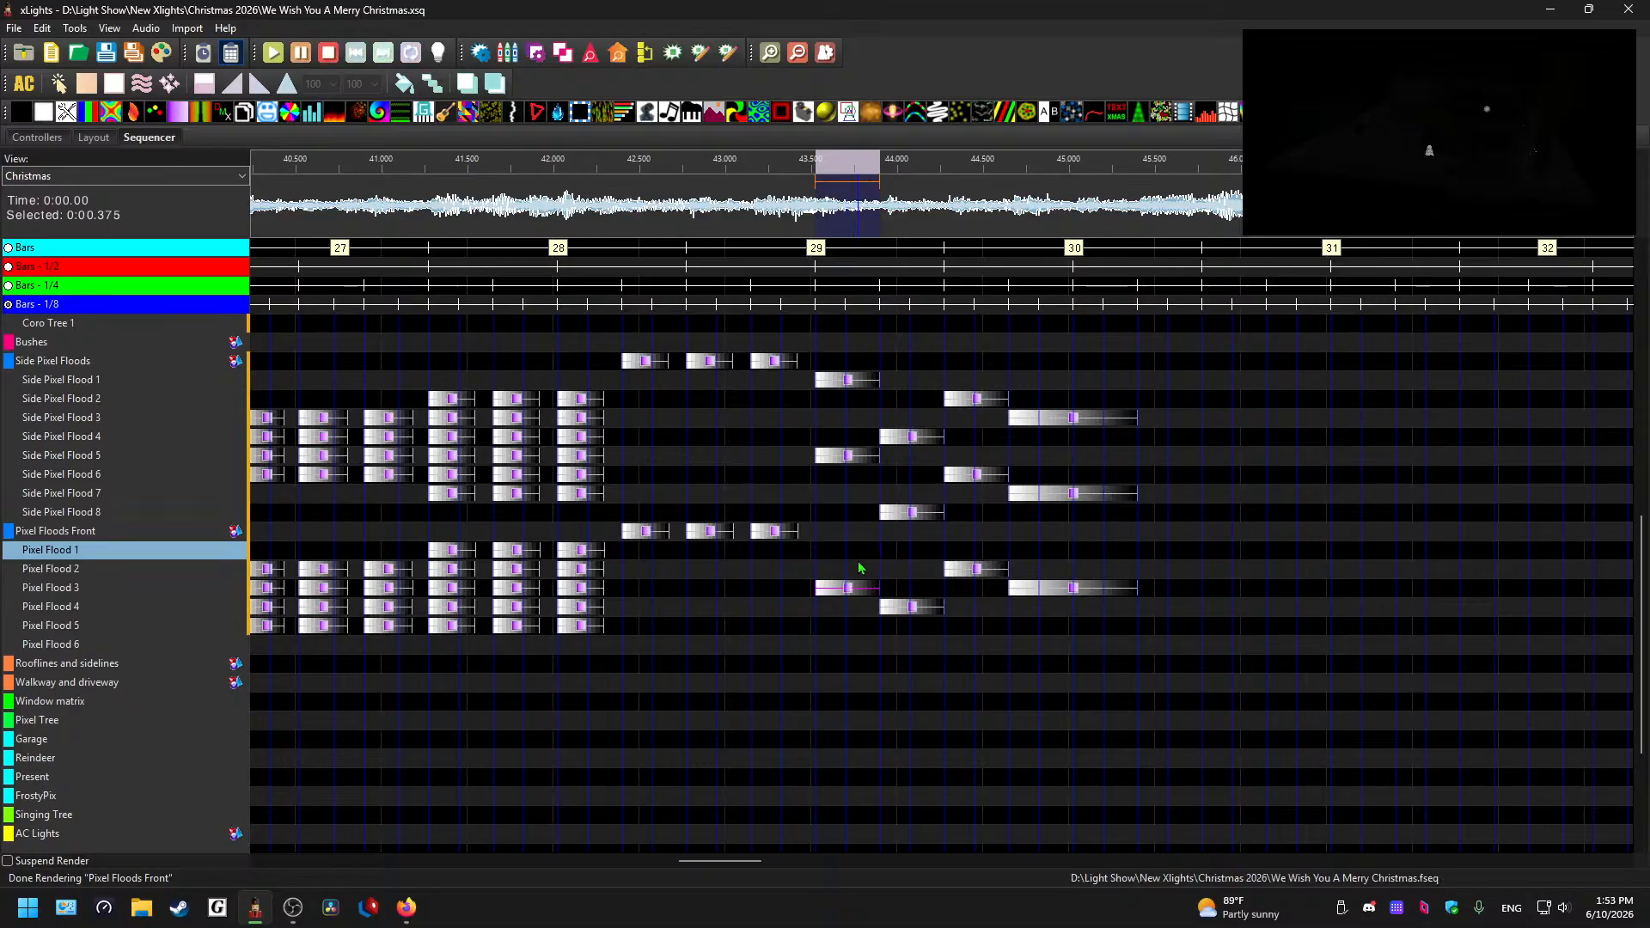
left_click(921, 610)
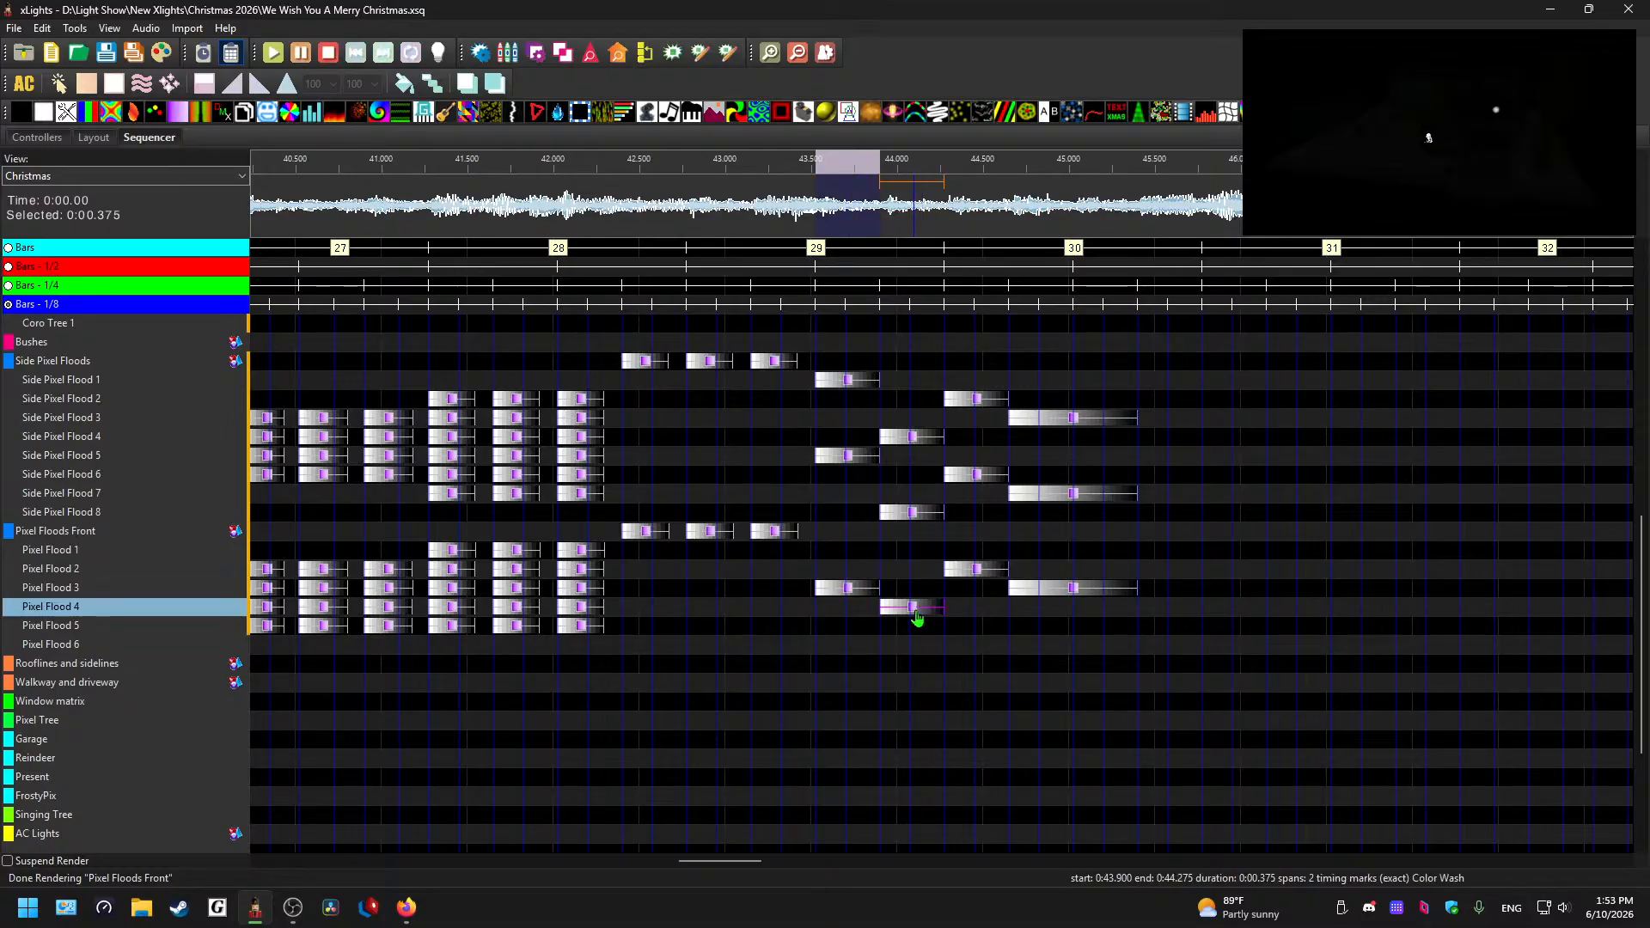
left_click(844, 593)
left_click_drag(844, 600, 939, 636)
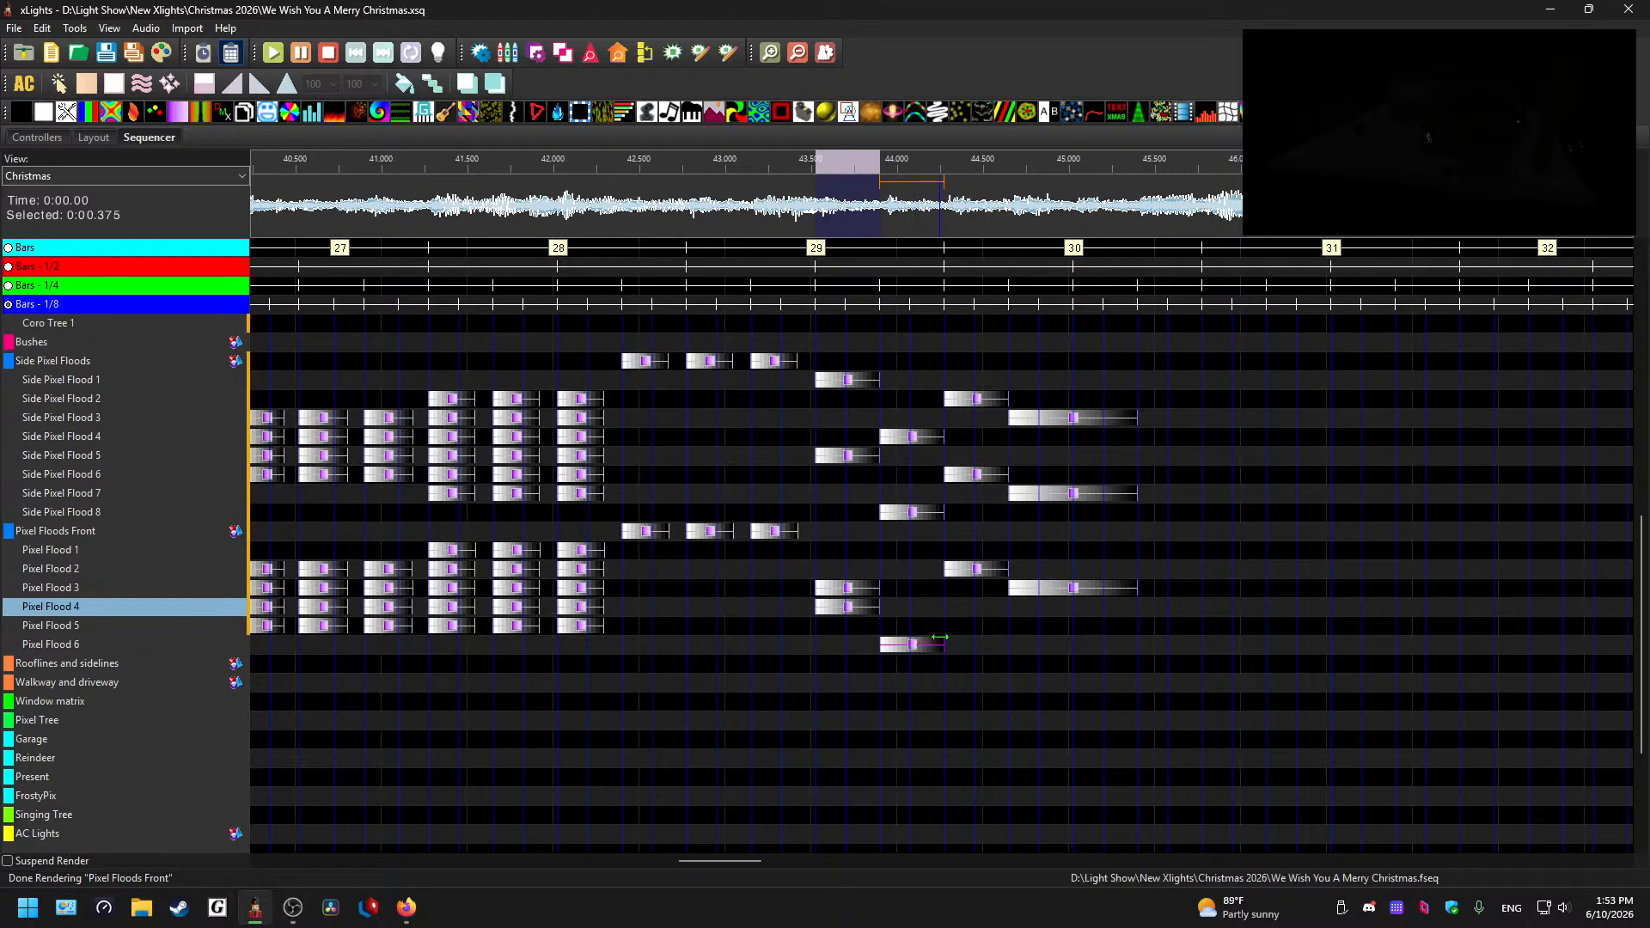
- Copy the Pixel Flood 6 effect at 0:43.900 and place the copy on Pixel Flood 1 at the same time
left_click(912, 650)
left_click(902, 574)
key("ctrl+v")
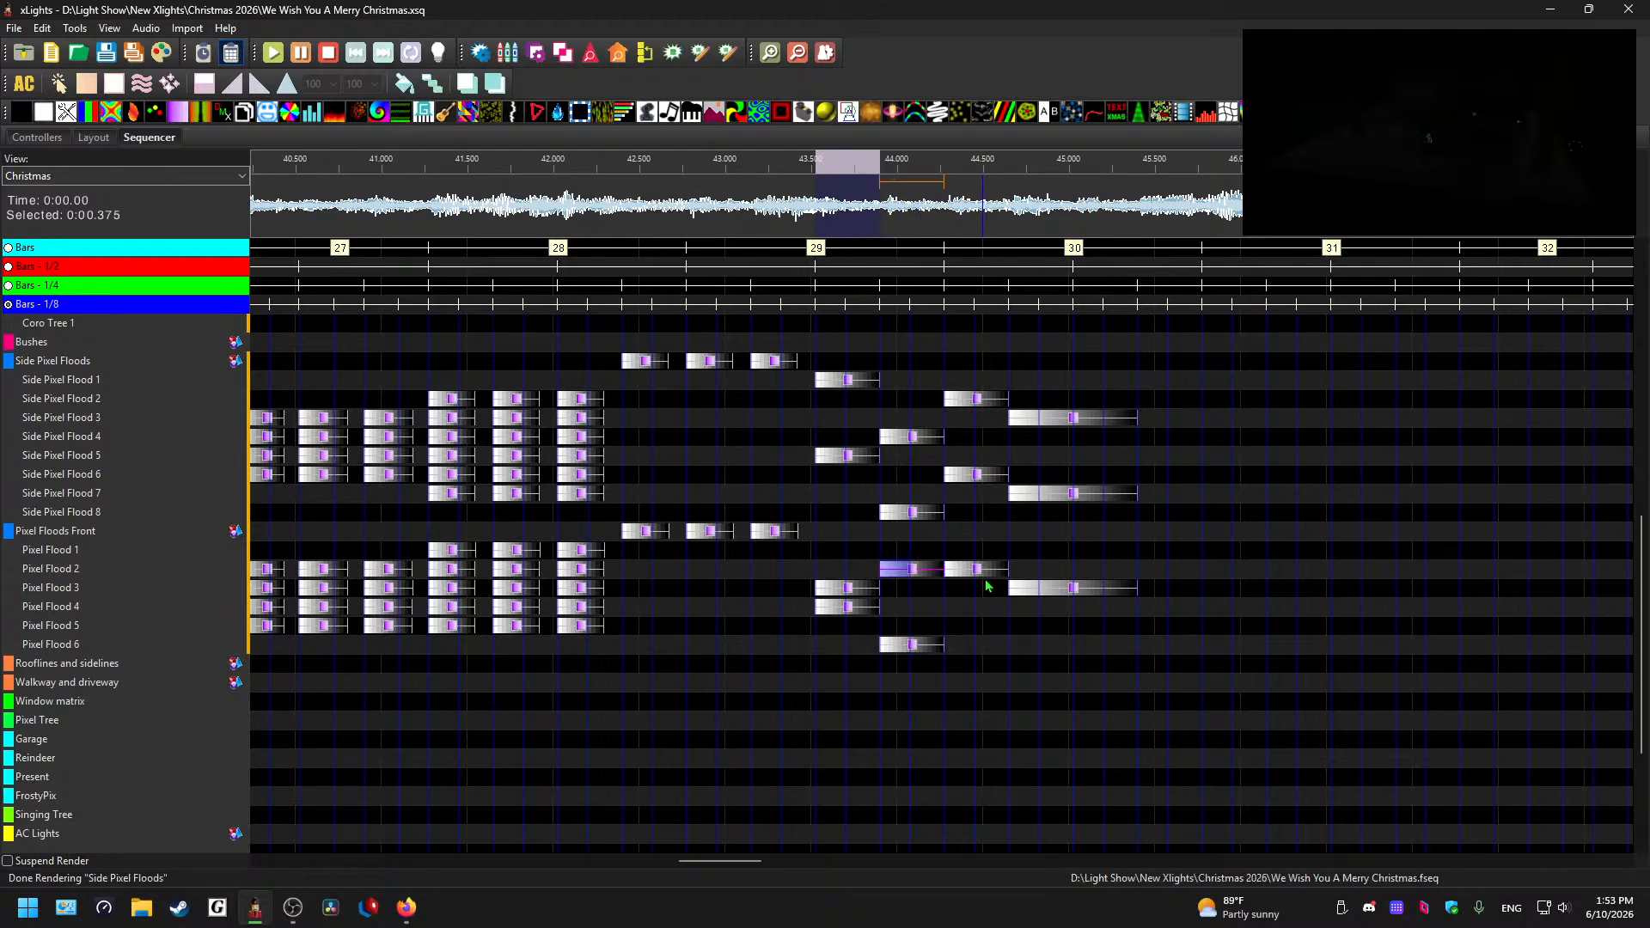
left_click(982, 574)
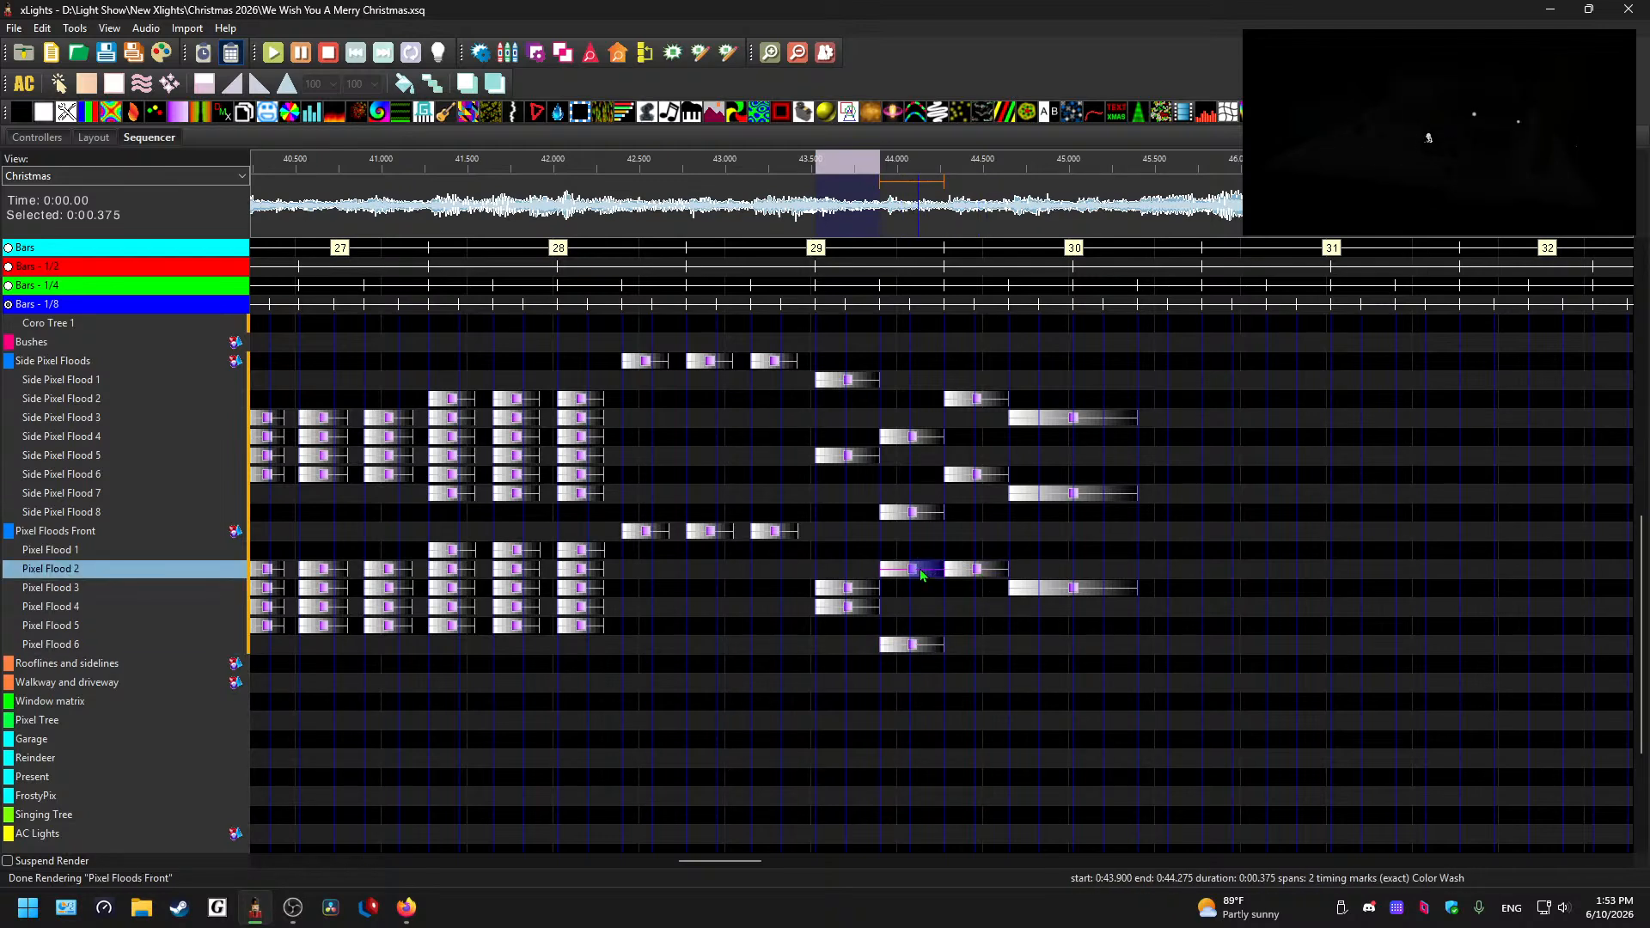
key("Up")
left_click(912, 650)
left_click_drag(912, 660, 912, 664)
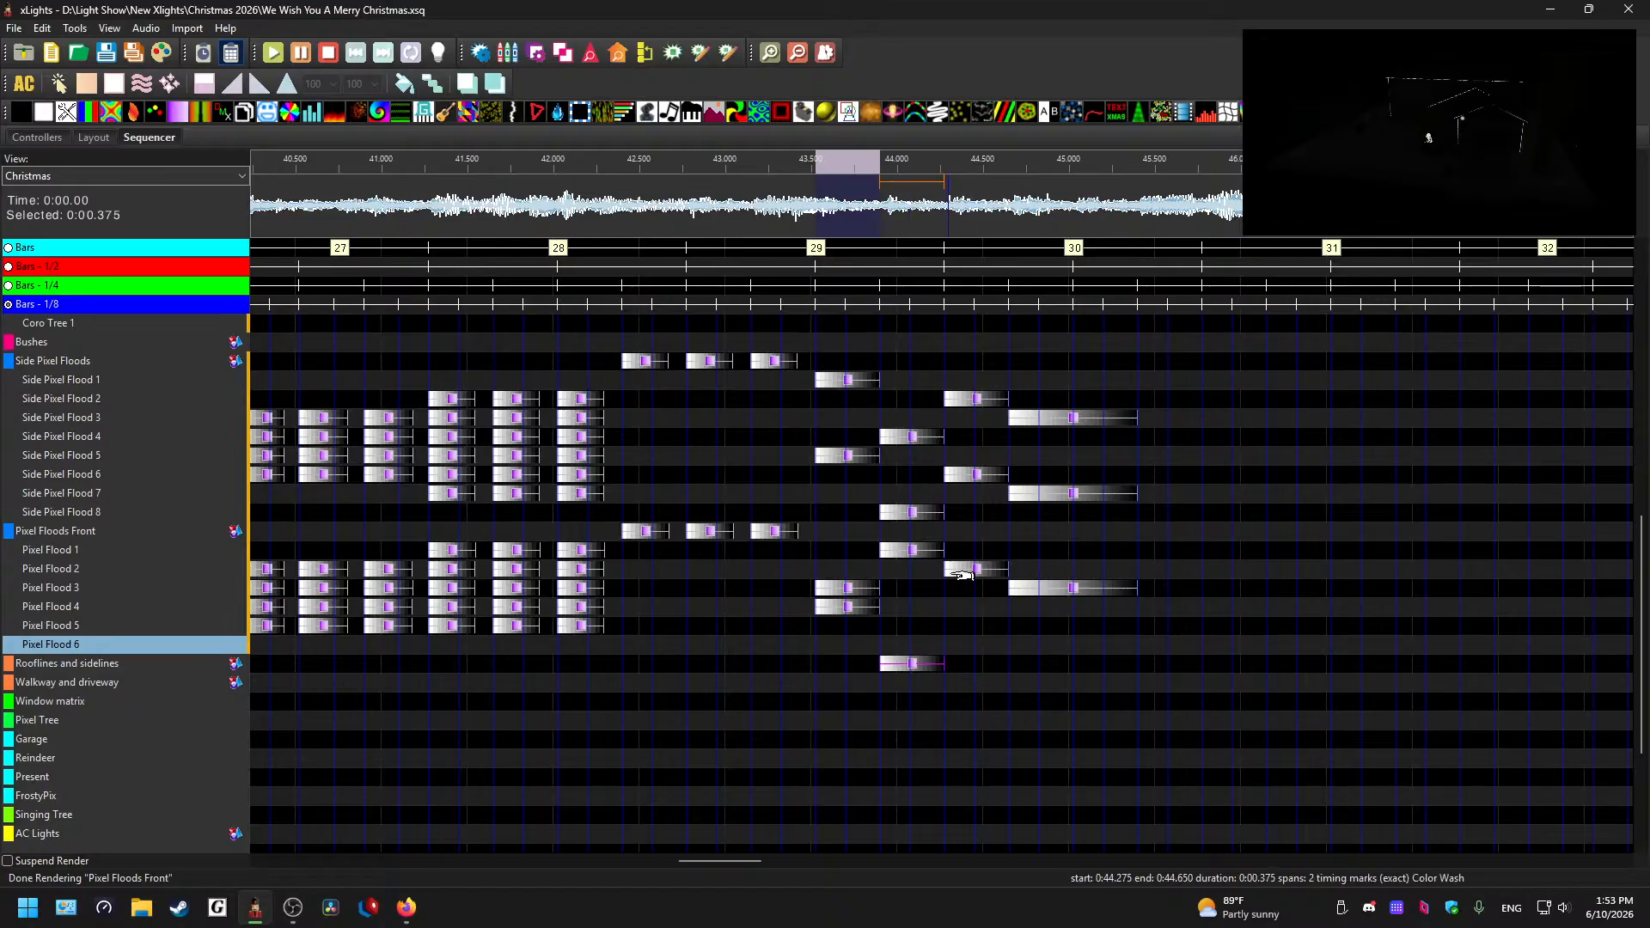
left_click(984, 574)
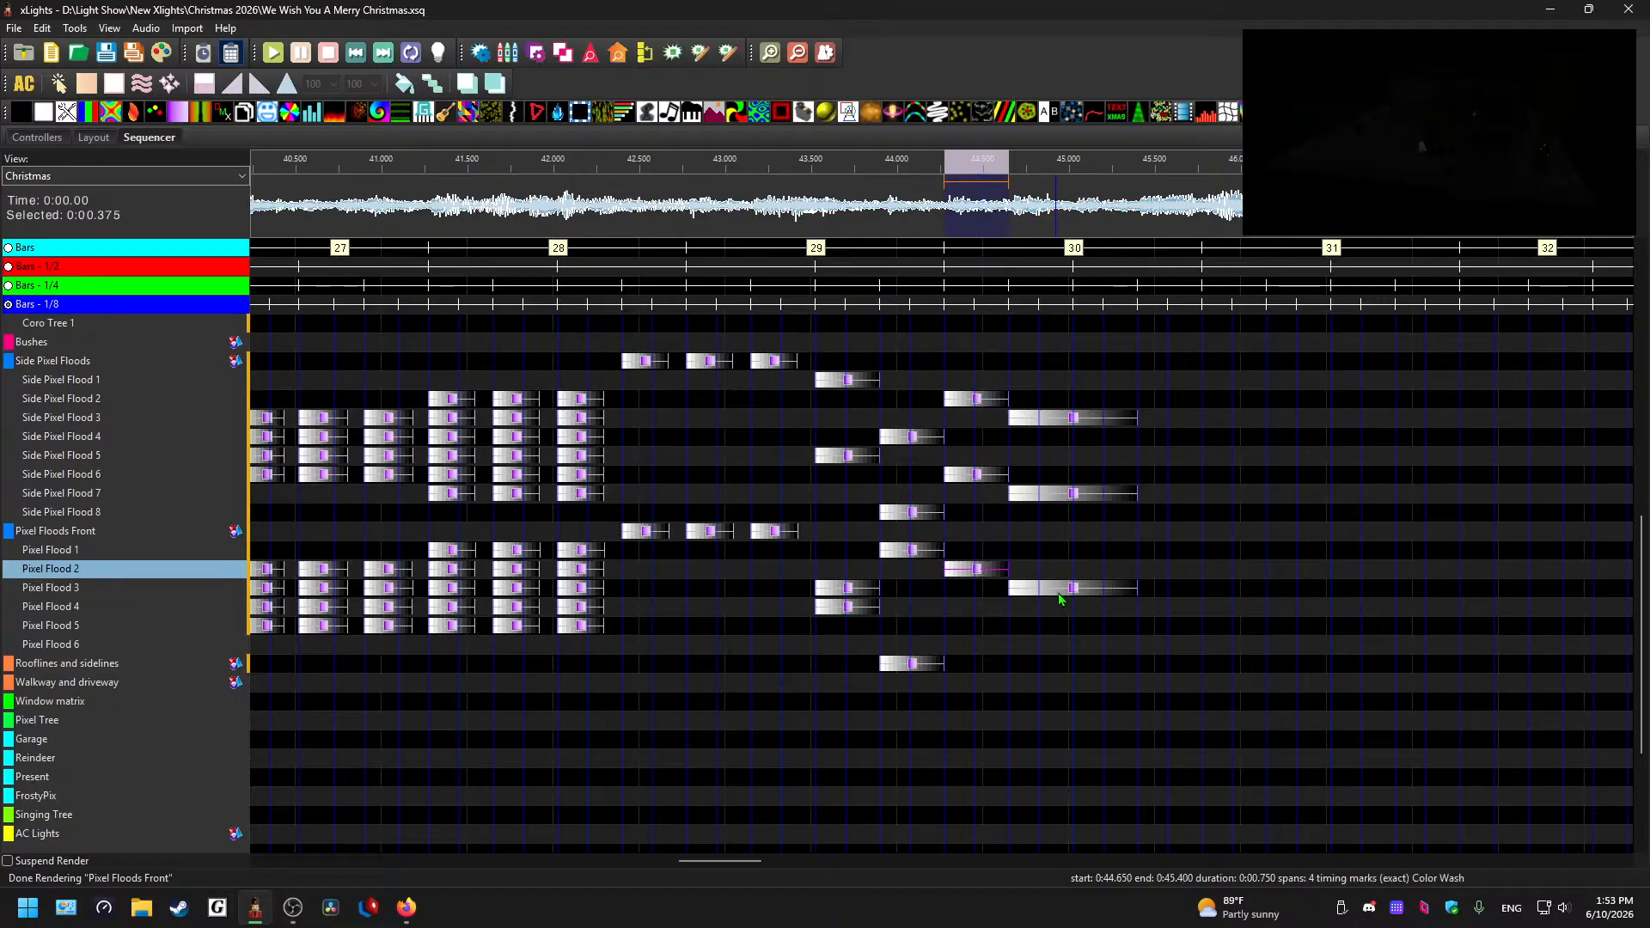
left_click(962, 631)
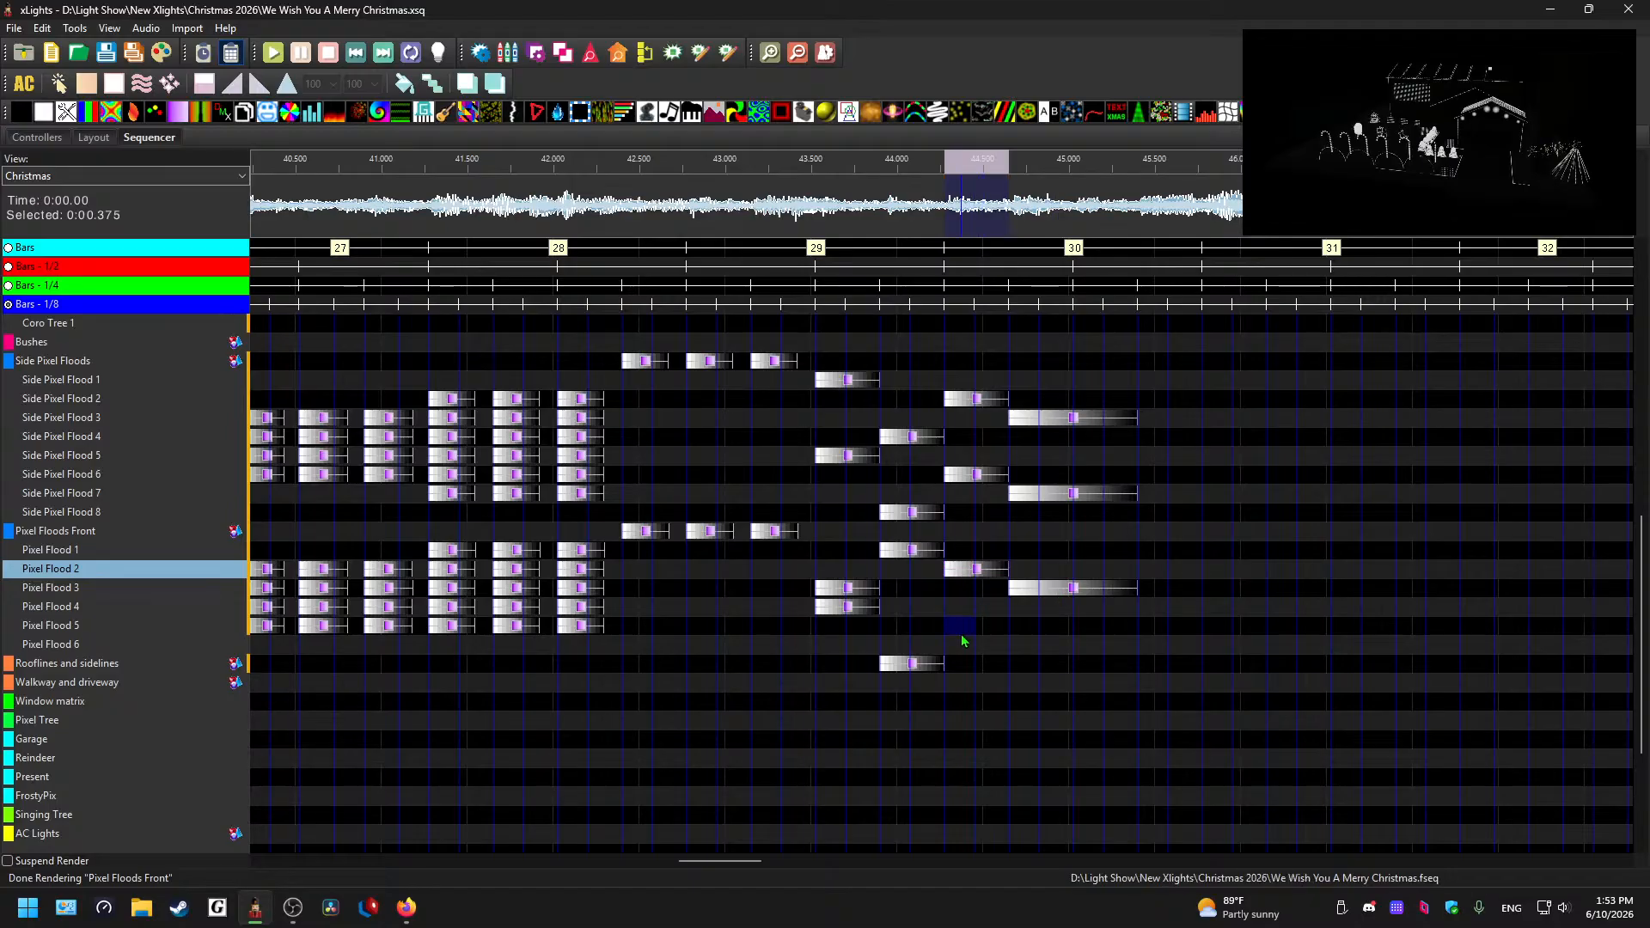
left_click(906, 666)
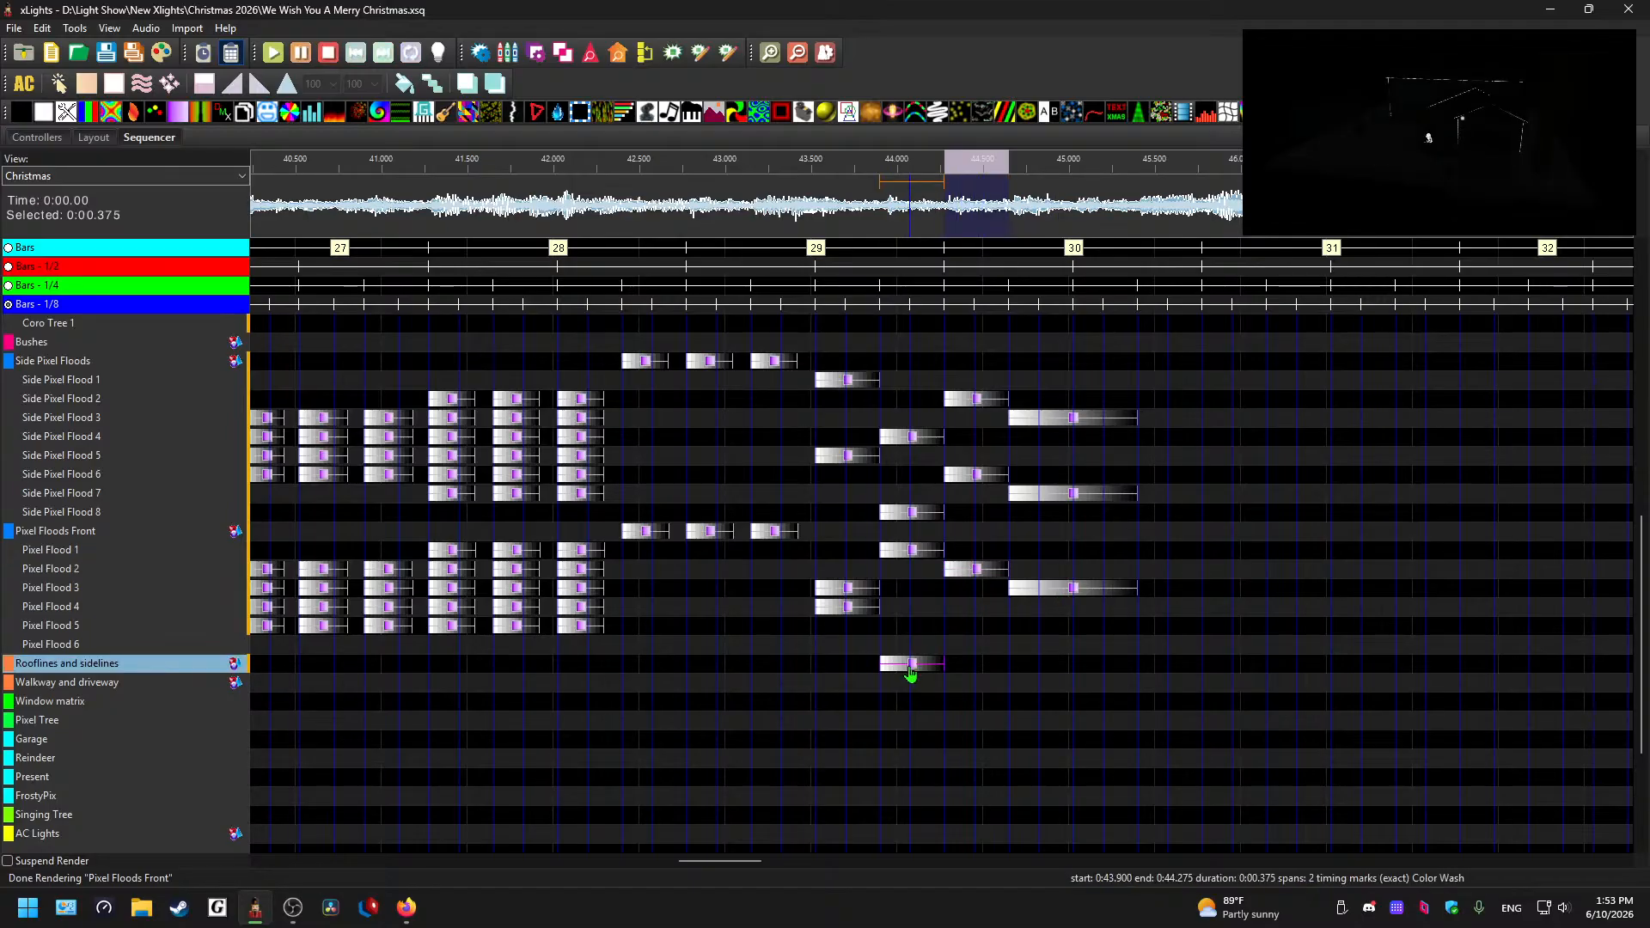
key("Up")
- Duplicate the Pixel Flood 2 effect at 0:44.275 onto Pixel Flood 5 and the Pixel Flood 3 effect at 0:44.650 onto Pixel Flood 4
left_click(977, 571)
key("ctrl+c")
left_click(969, 626)
key("ctrl+v")
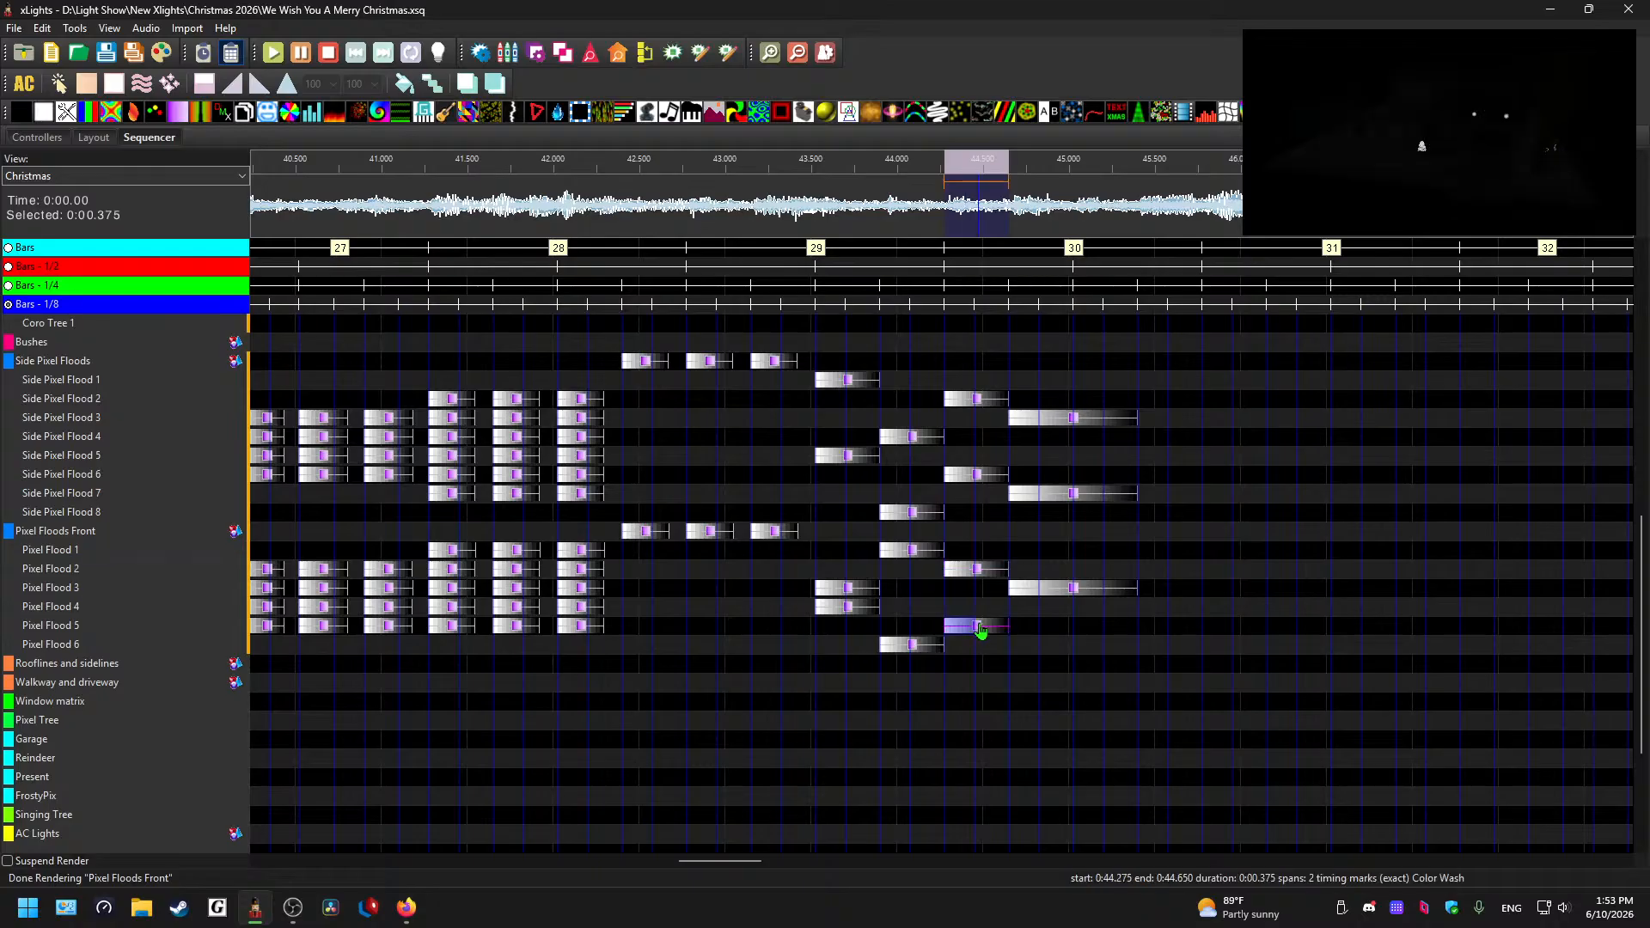
left_click(1076, 591)
key("ctrl+c")
left_click(1031, 609)
key("ctrl+v")
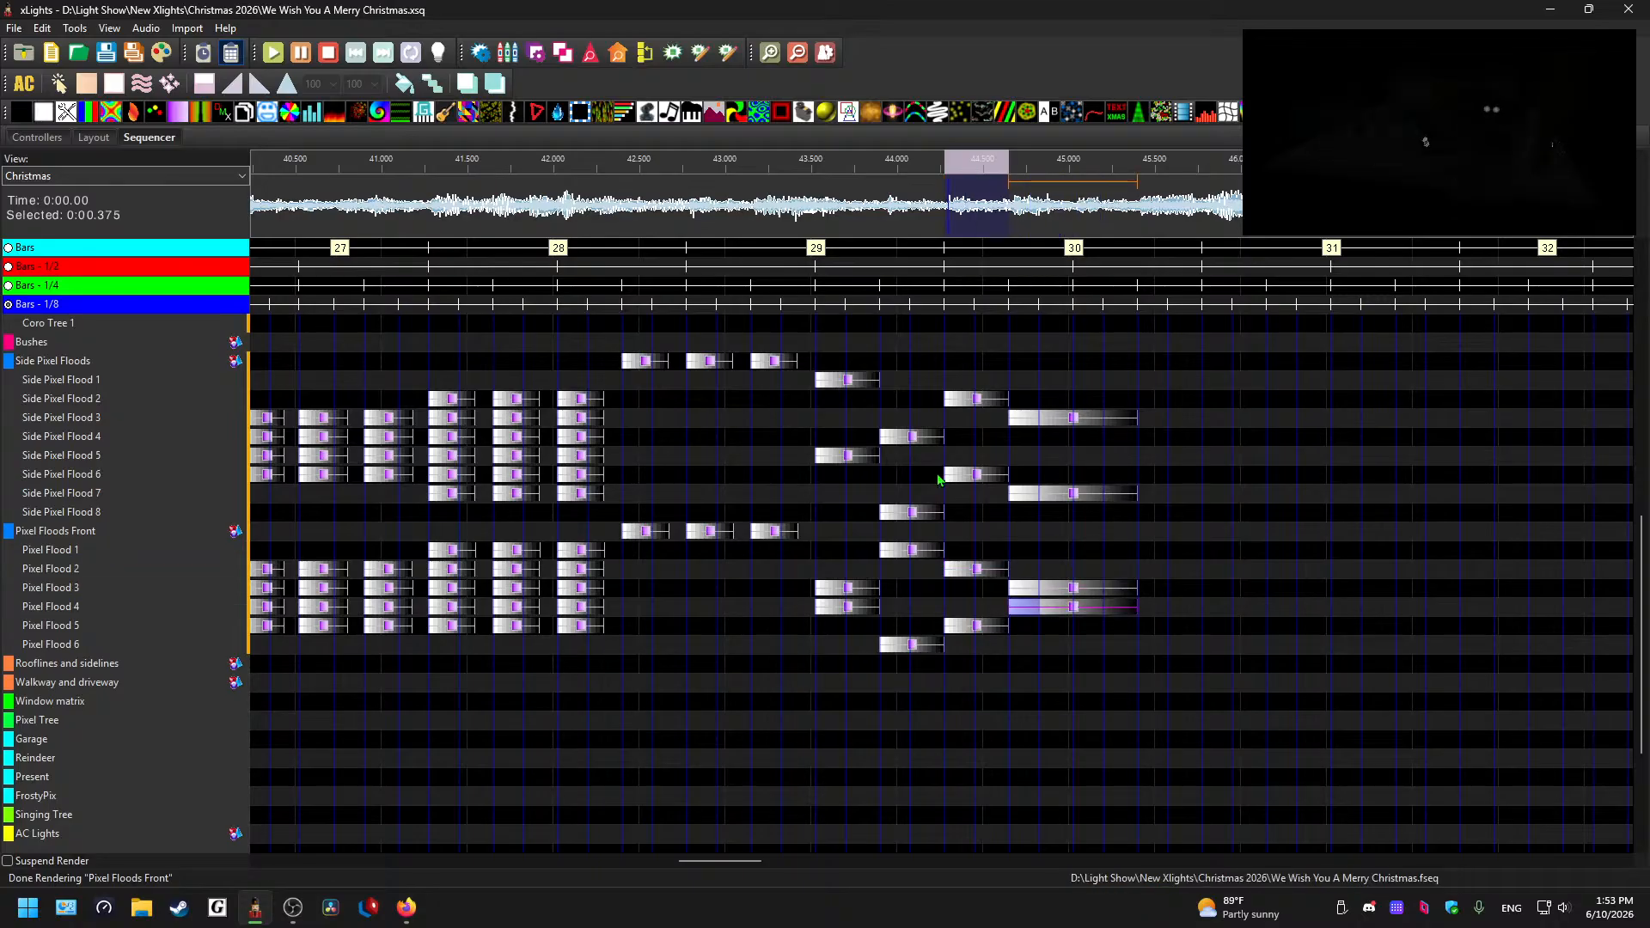
left_click(759, 221)
key("space")
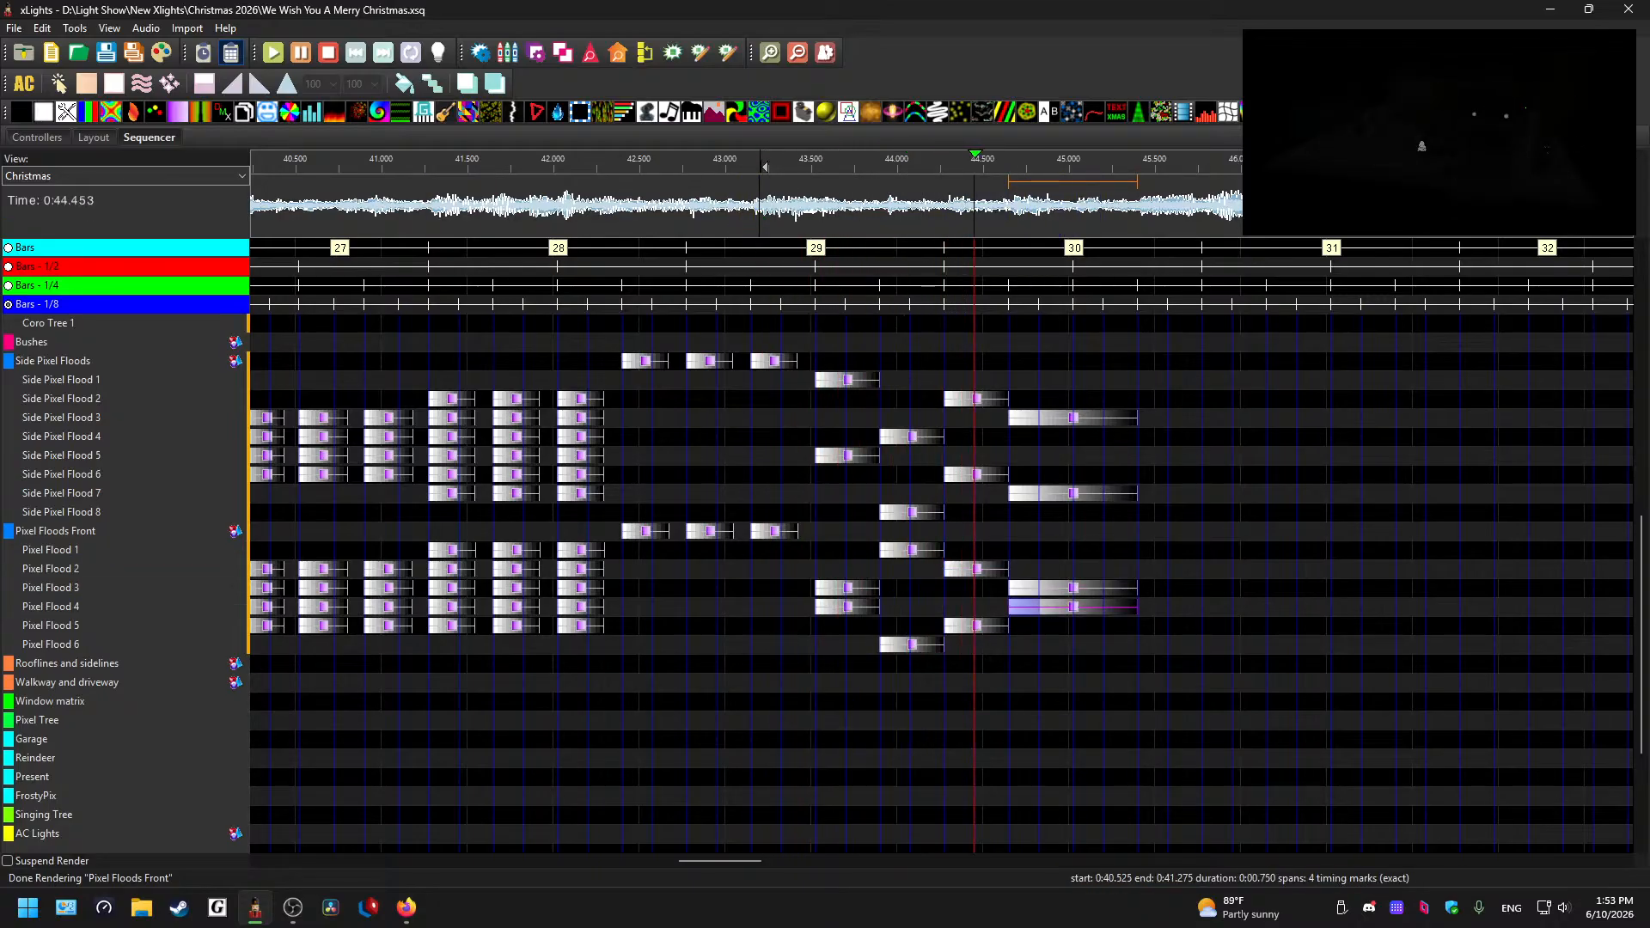
left_click(1096, 706)
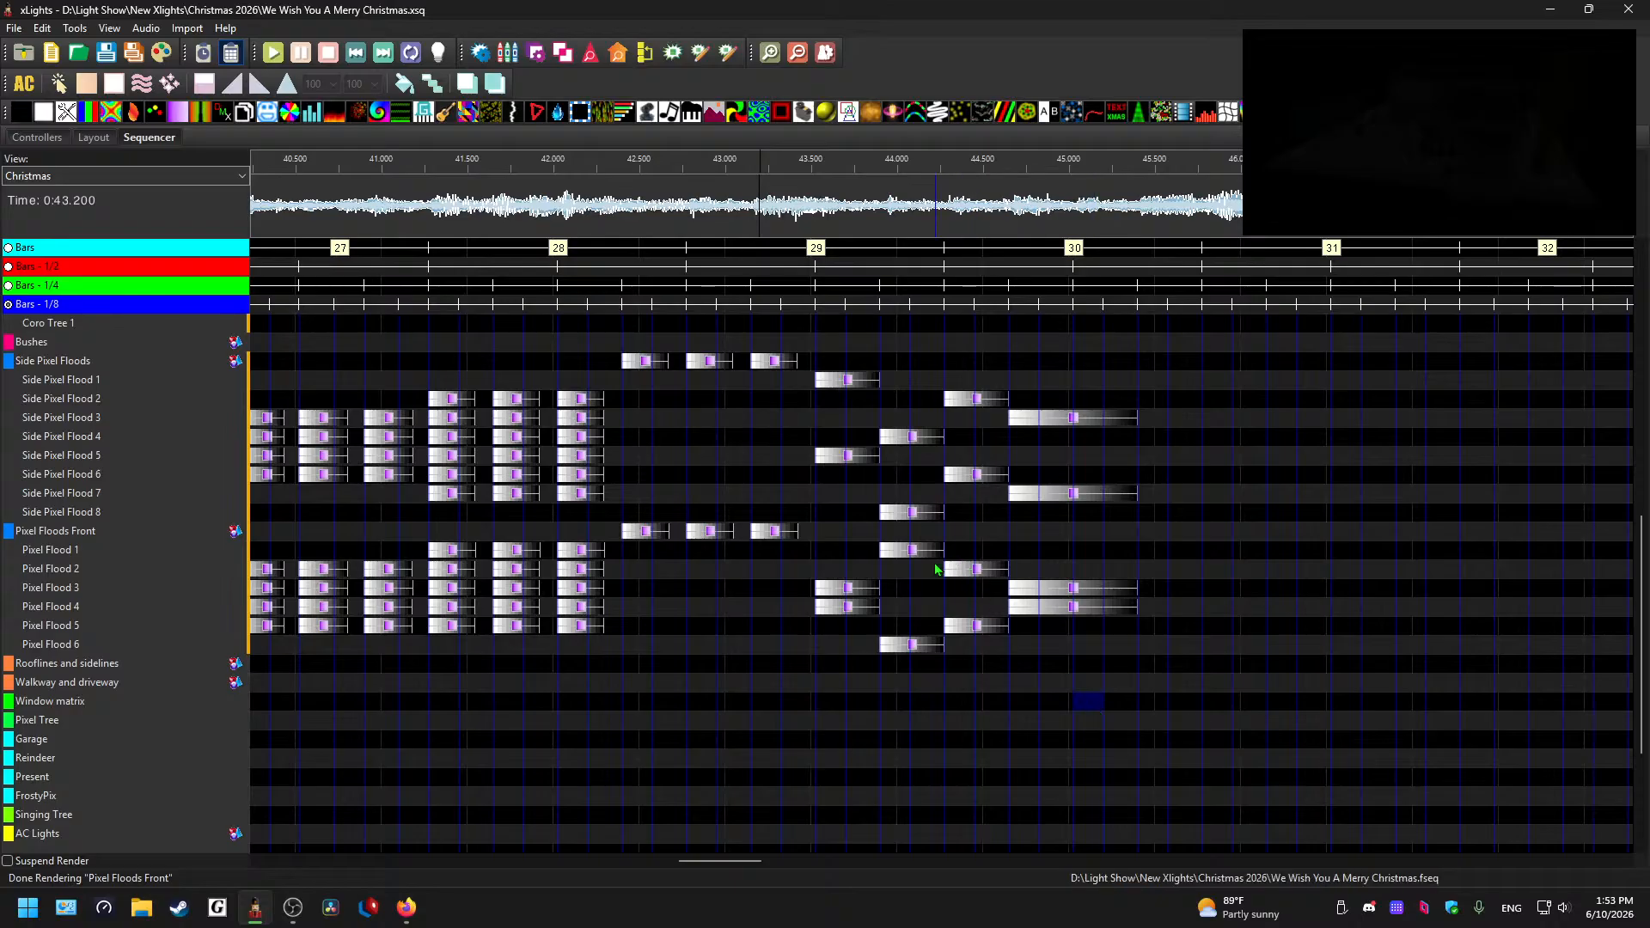
- Move the front effects at 0:43.900 to Pixel Flood 2 and 5, and those at 0:44.275 to Pixel Flood 1 and 6
left_click(908, 555)
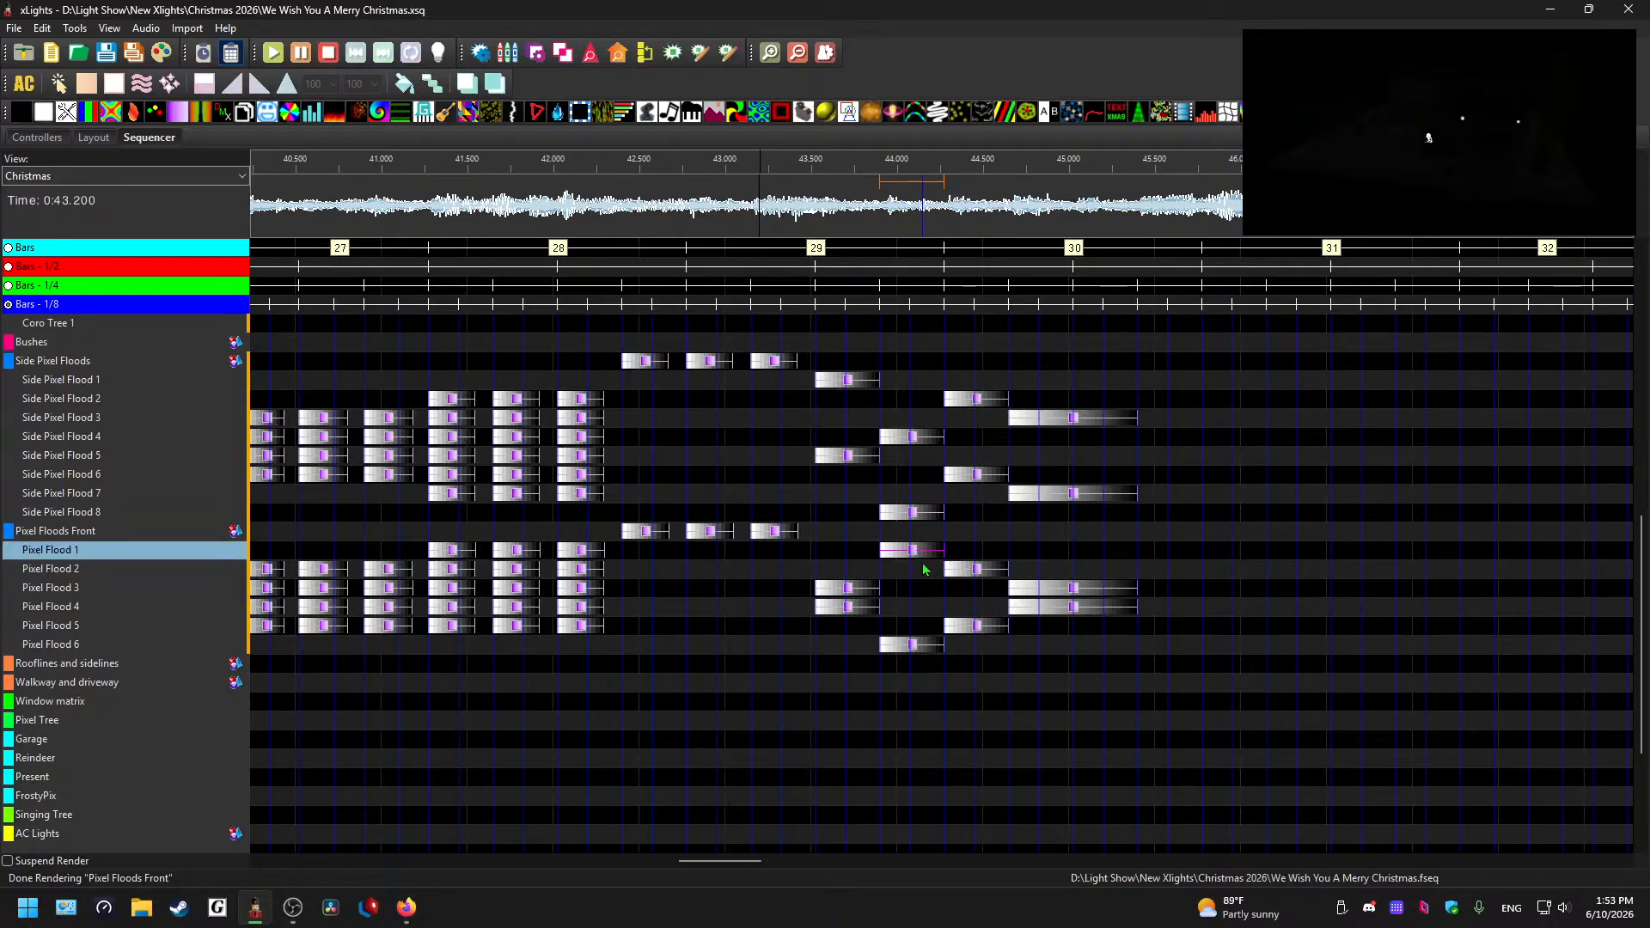
left_click_drag(922, 570, 923, 576)
left_click_drag(911, 645, 912, 627)
left_click_drag(975, 625, 977, 641)
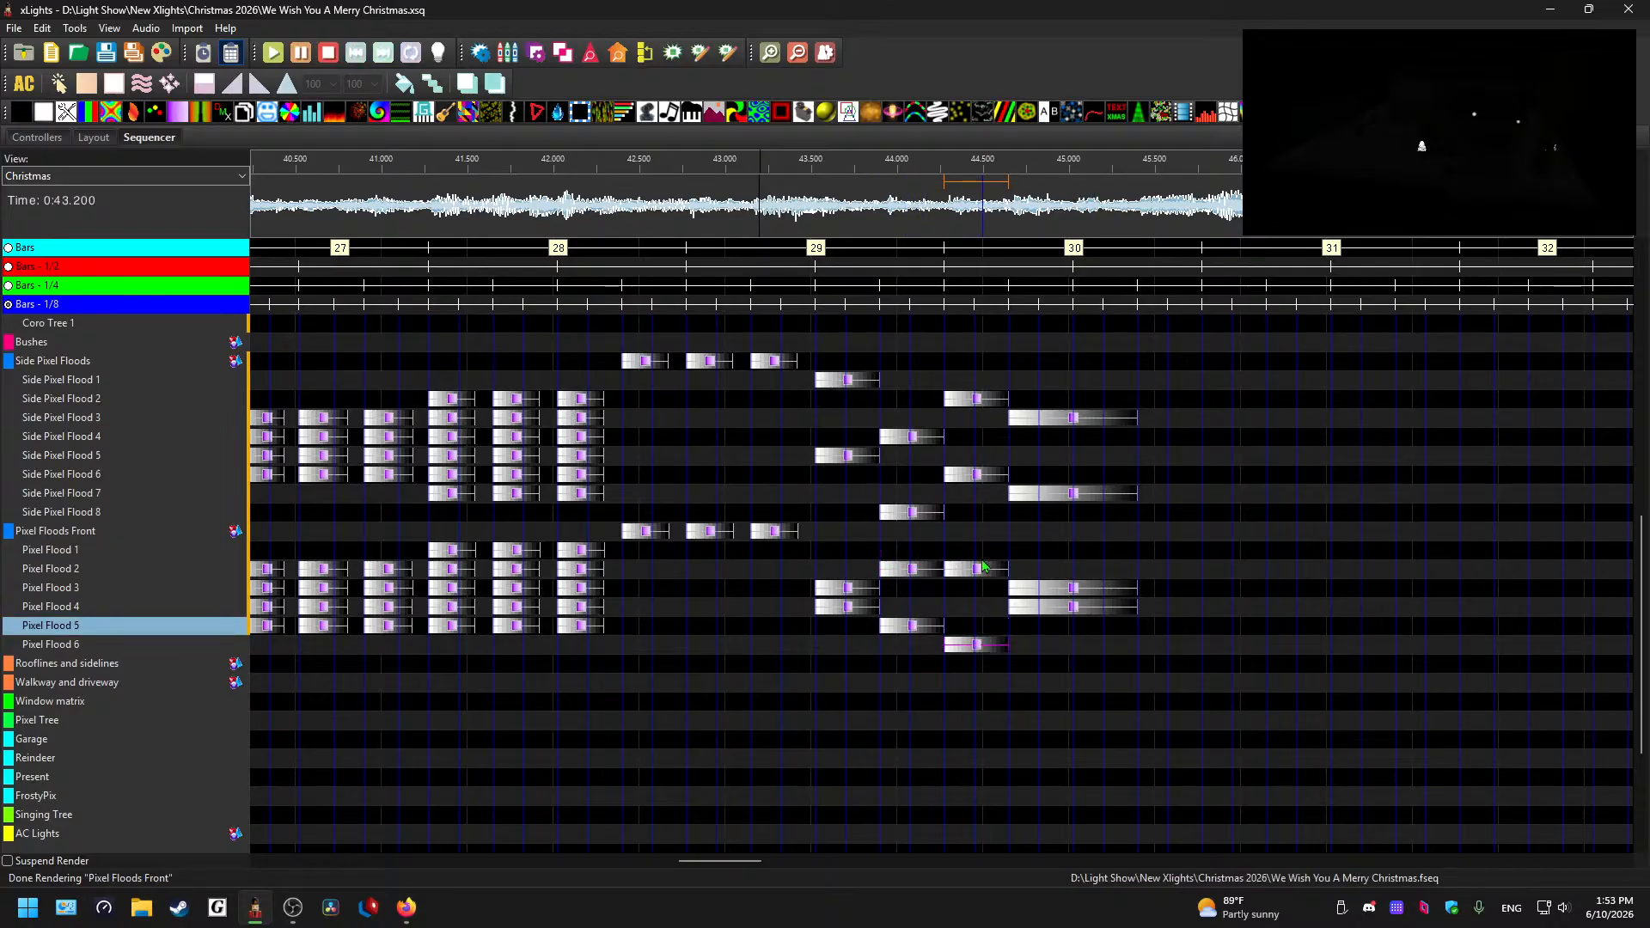
left_click_drag(982, 567, 980, 550)
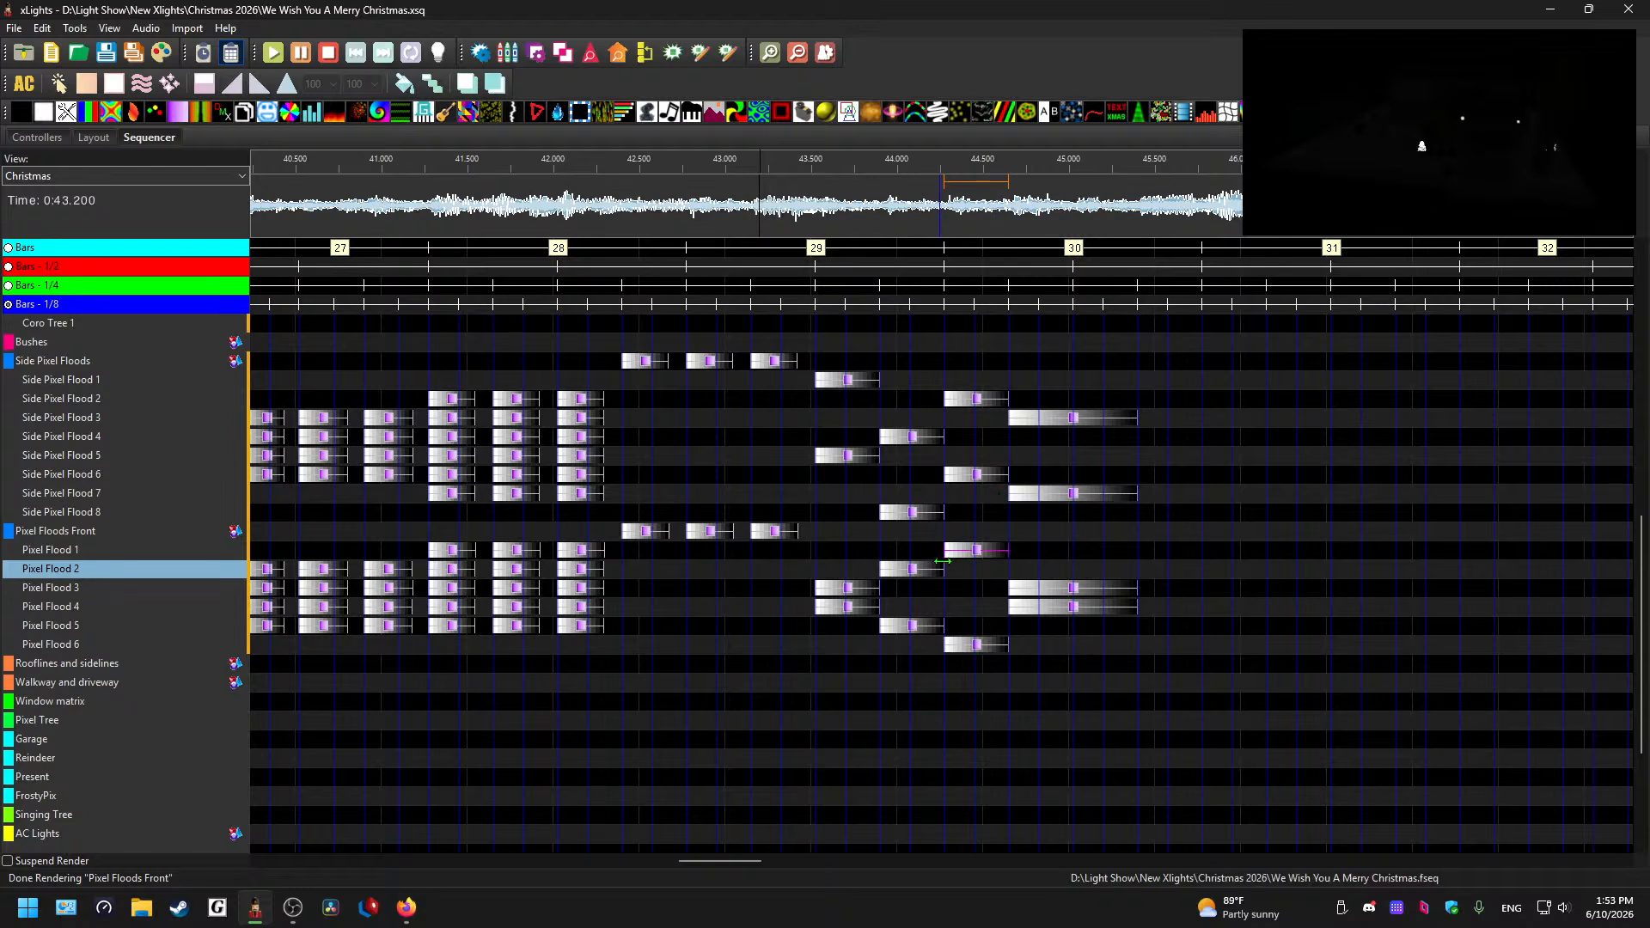
- Move the front effects at 0:43.525 to Pixel Flood 1 and 6, and those at 0:43.900 to Pixel Flood 3 and 4
left_click_drag(845, 589, 846, 569)
left_click_drag(846, 607, 849, 625)
left_click_drag(912, 569, 845, 552)
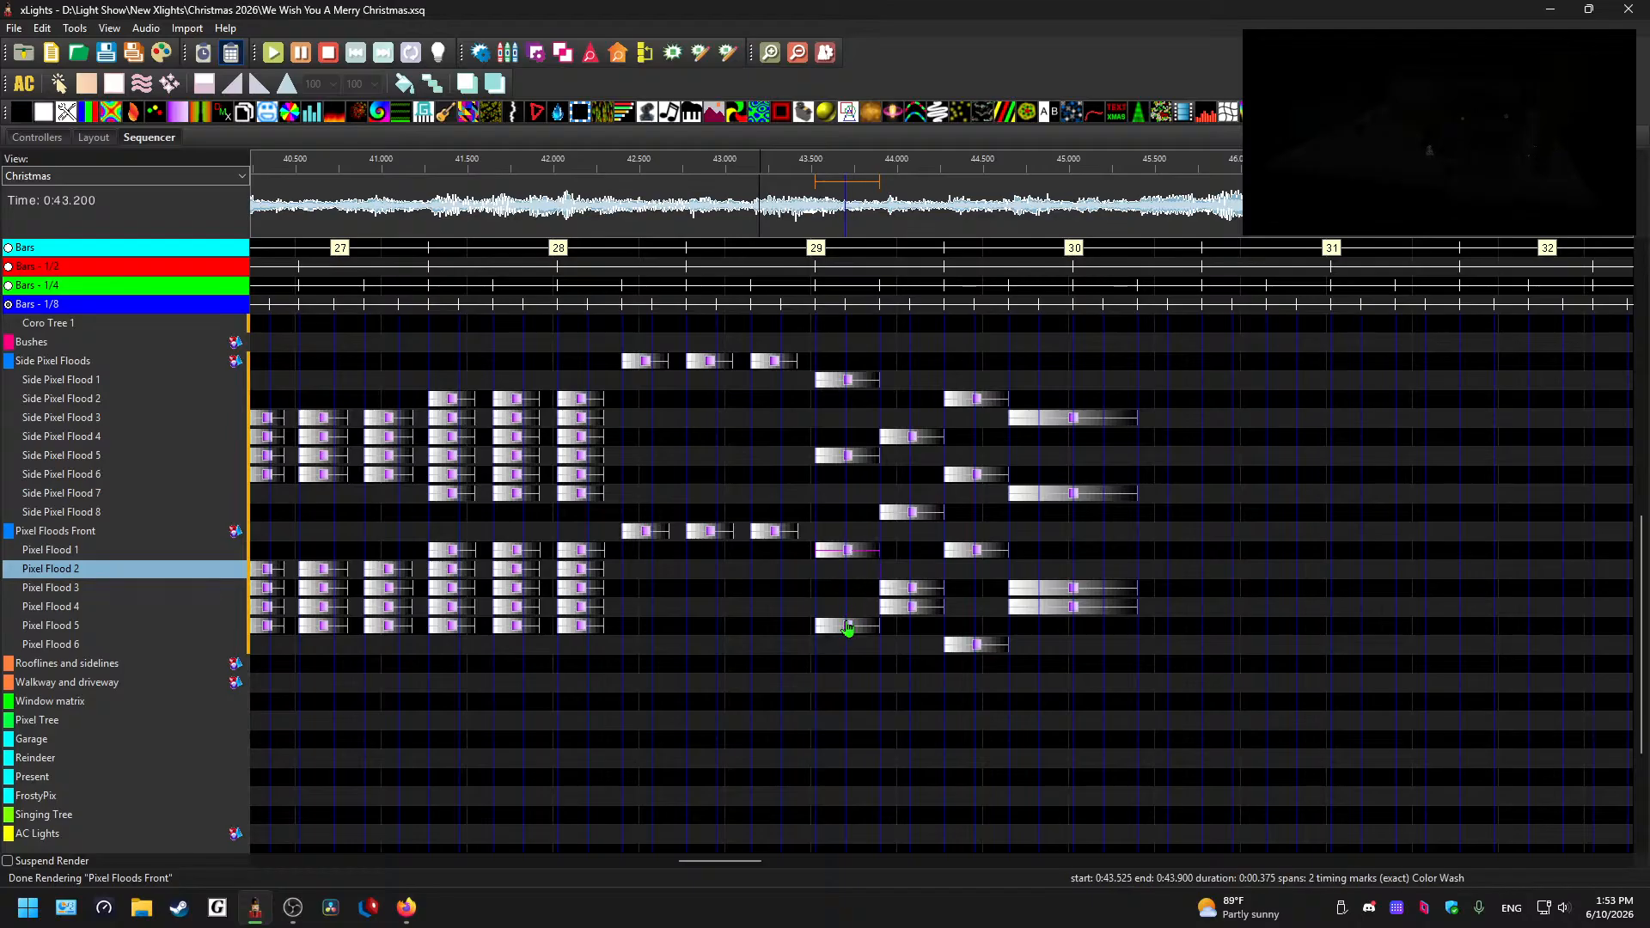
left_click_drag(844, 626, 847, 645)
mouse_move(915, 590)
left_mouse_down()
mouse_move(914, 570)
mouse_move(913, 630)
mouse_move(913, 608)
left_mouse_up()
- Move the front effects at 0:44.275 to Pixel Flood 2 and 5
left_click(978, 552)
left_click(913, 574)
left_click_drag(980, 552, 980, 571)
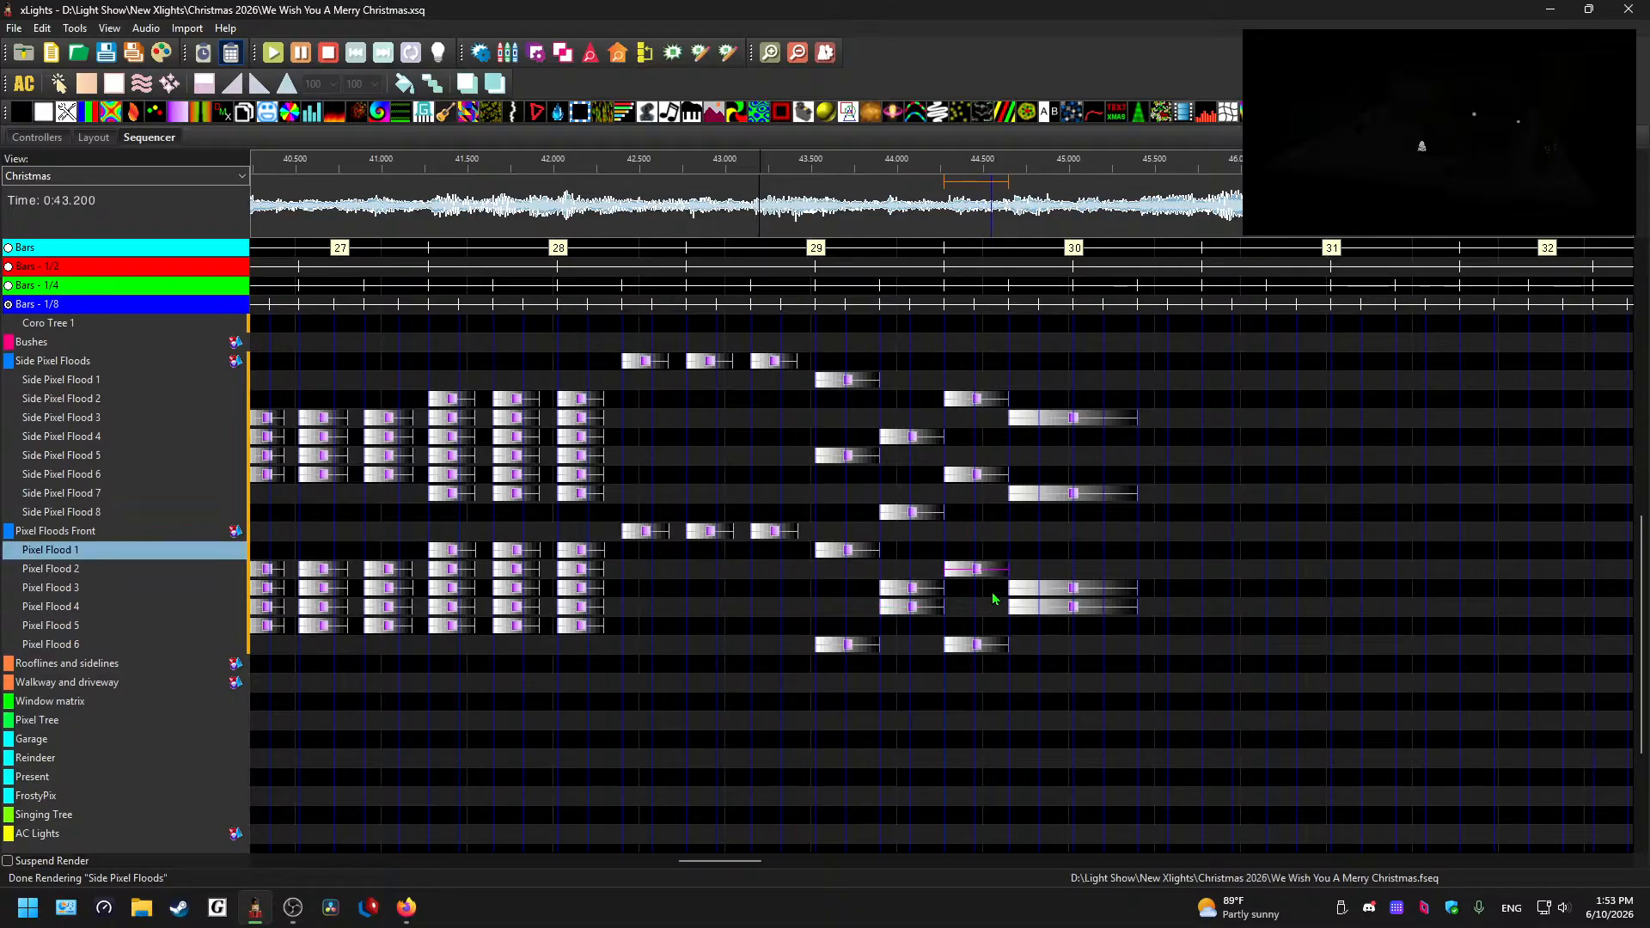
left_click_drag(978, 645, 978, 625)
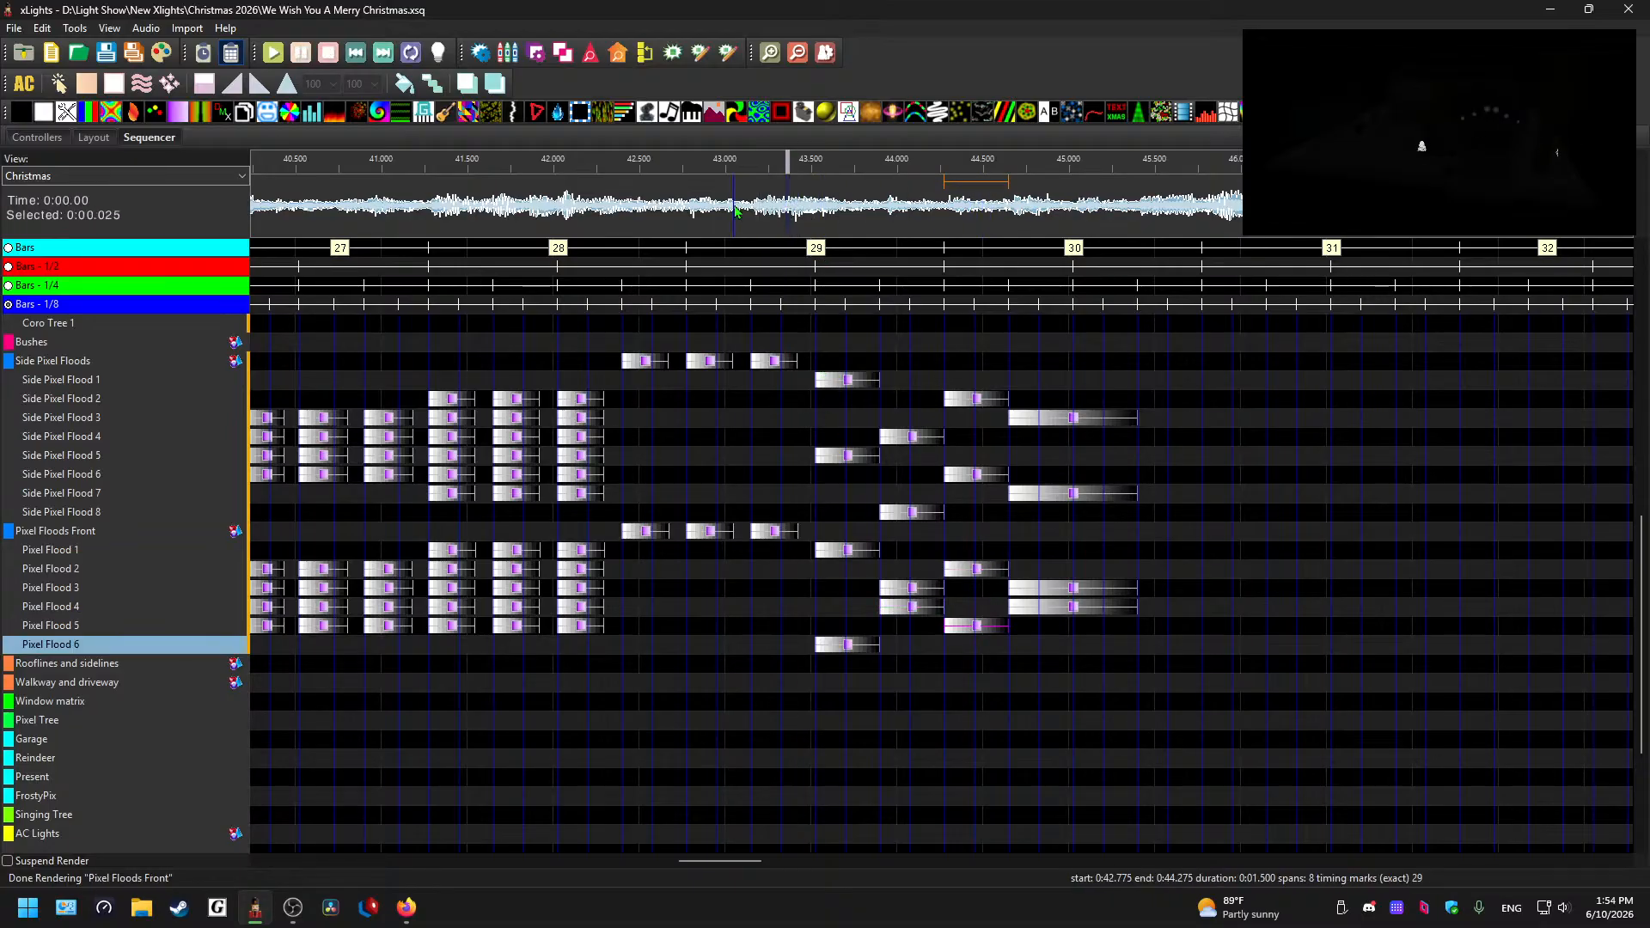
- Play back the rearranged front flood pattern twice from about 0:43 to check it in the preview
key("space")
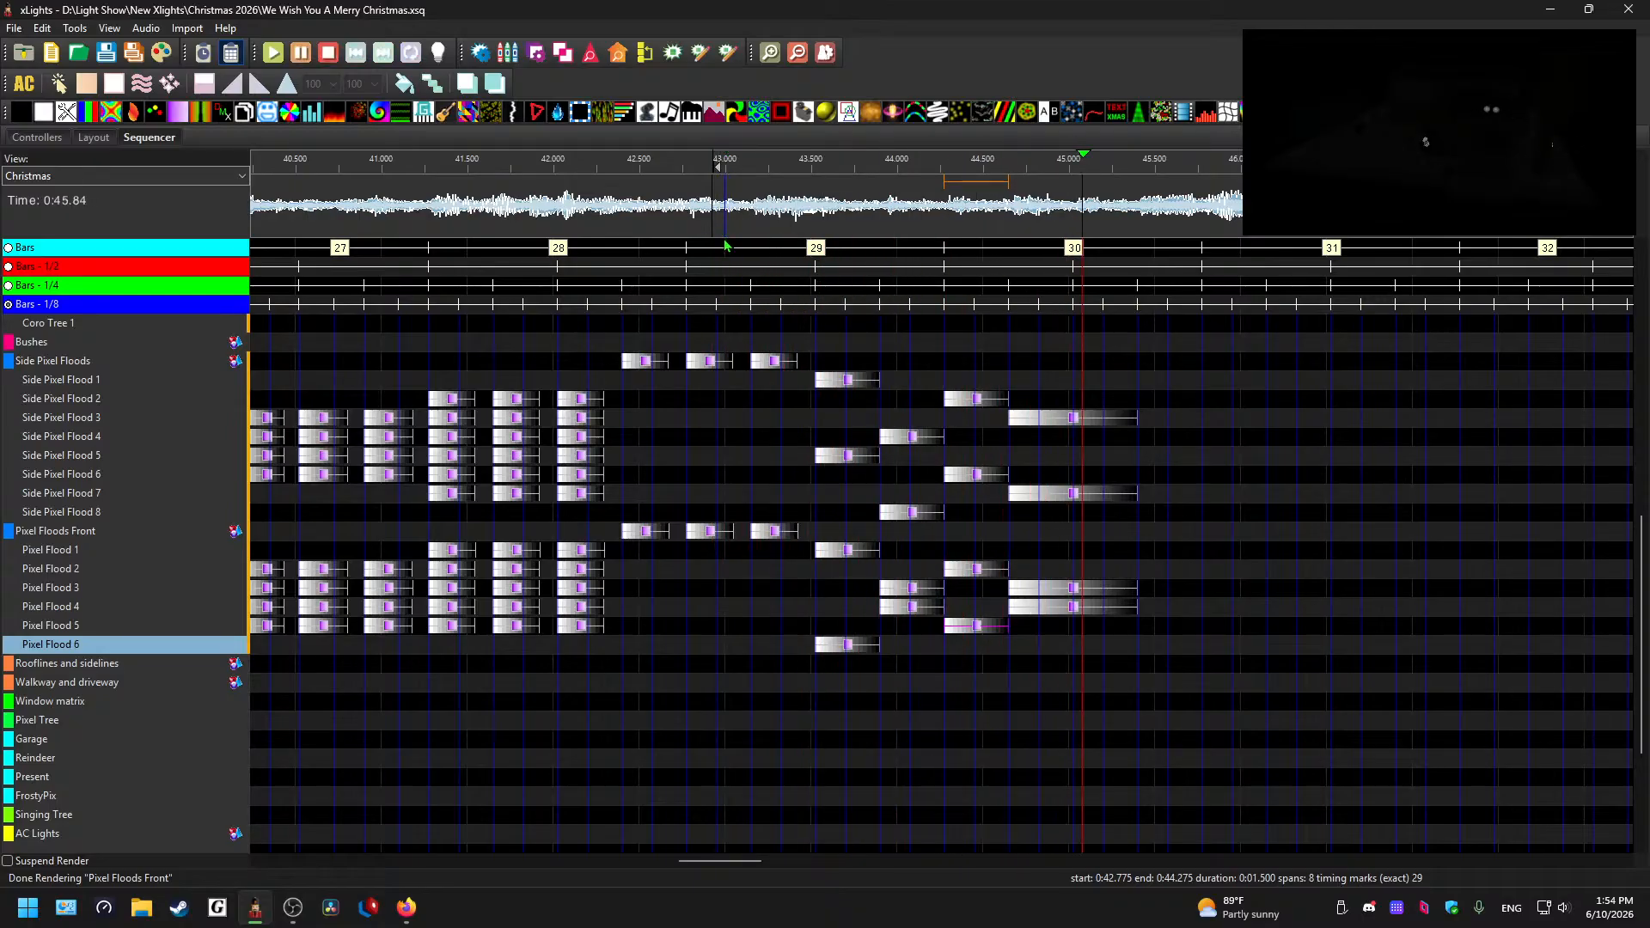
key("space")
left_click(1073, 591)
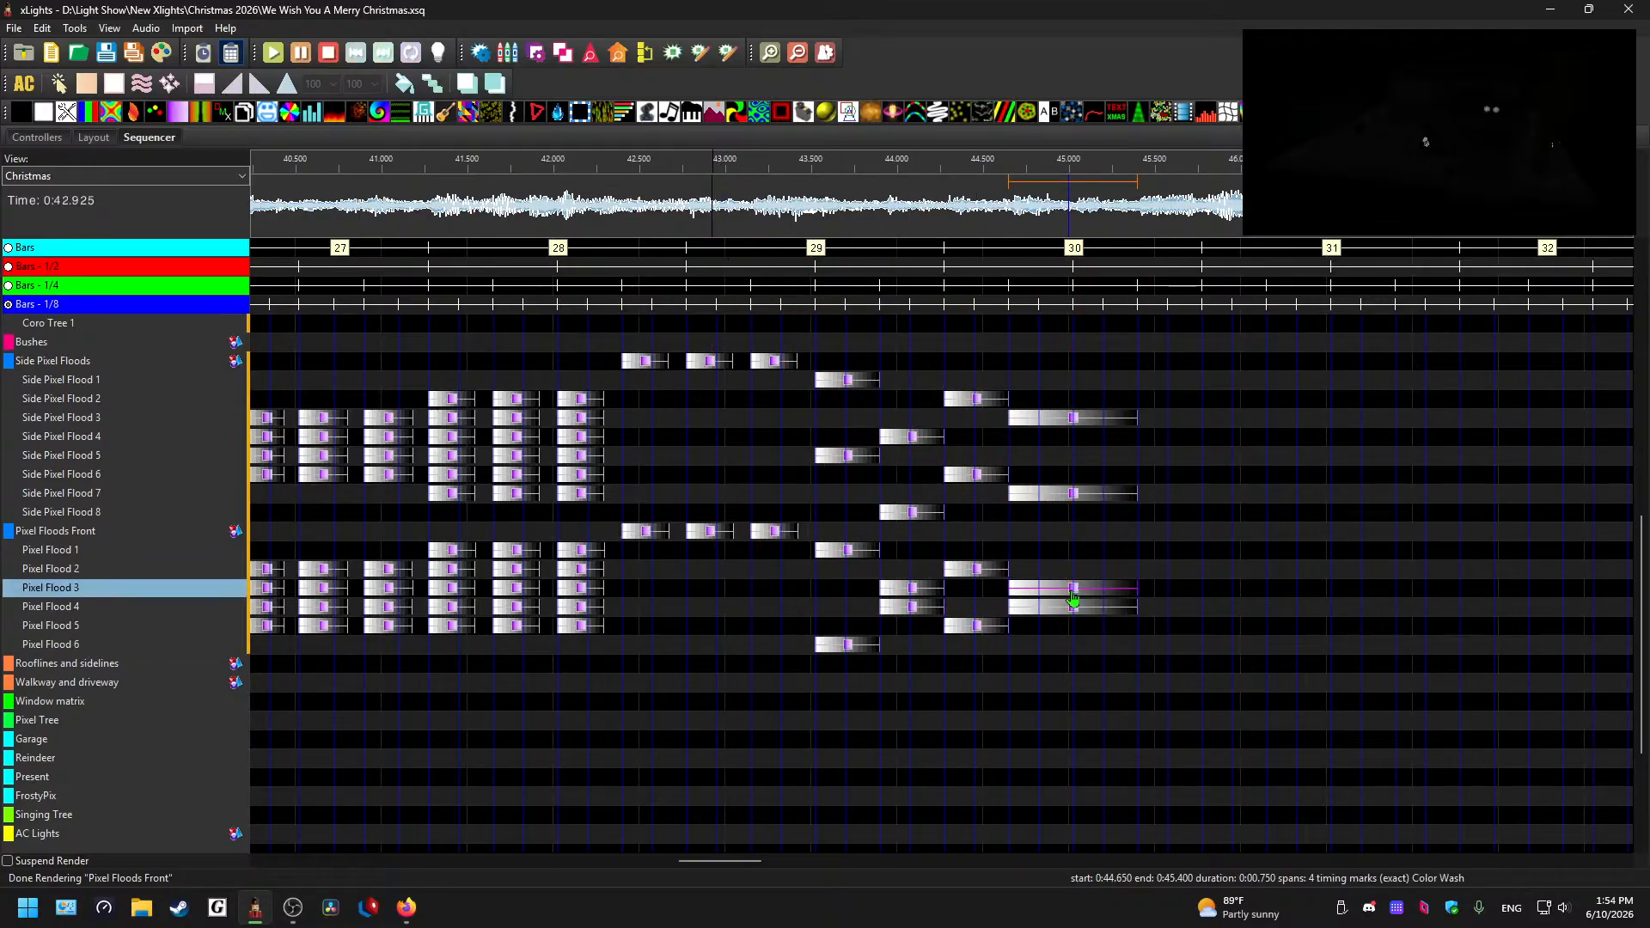
left_click(795, 208)
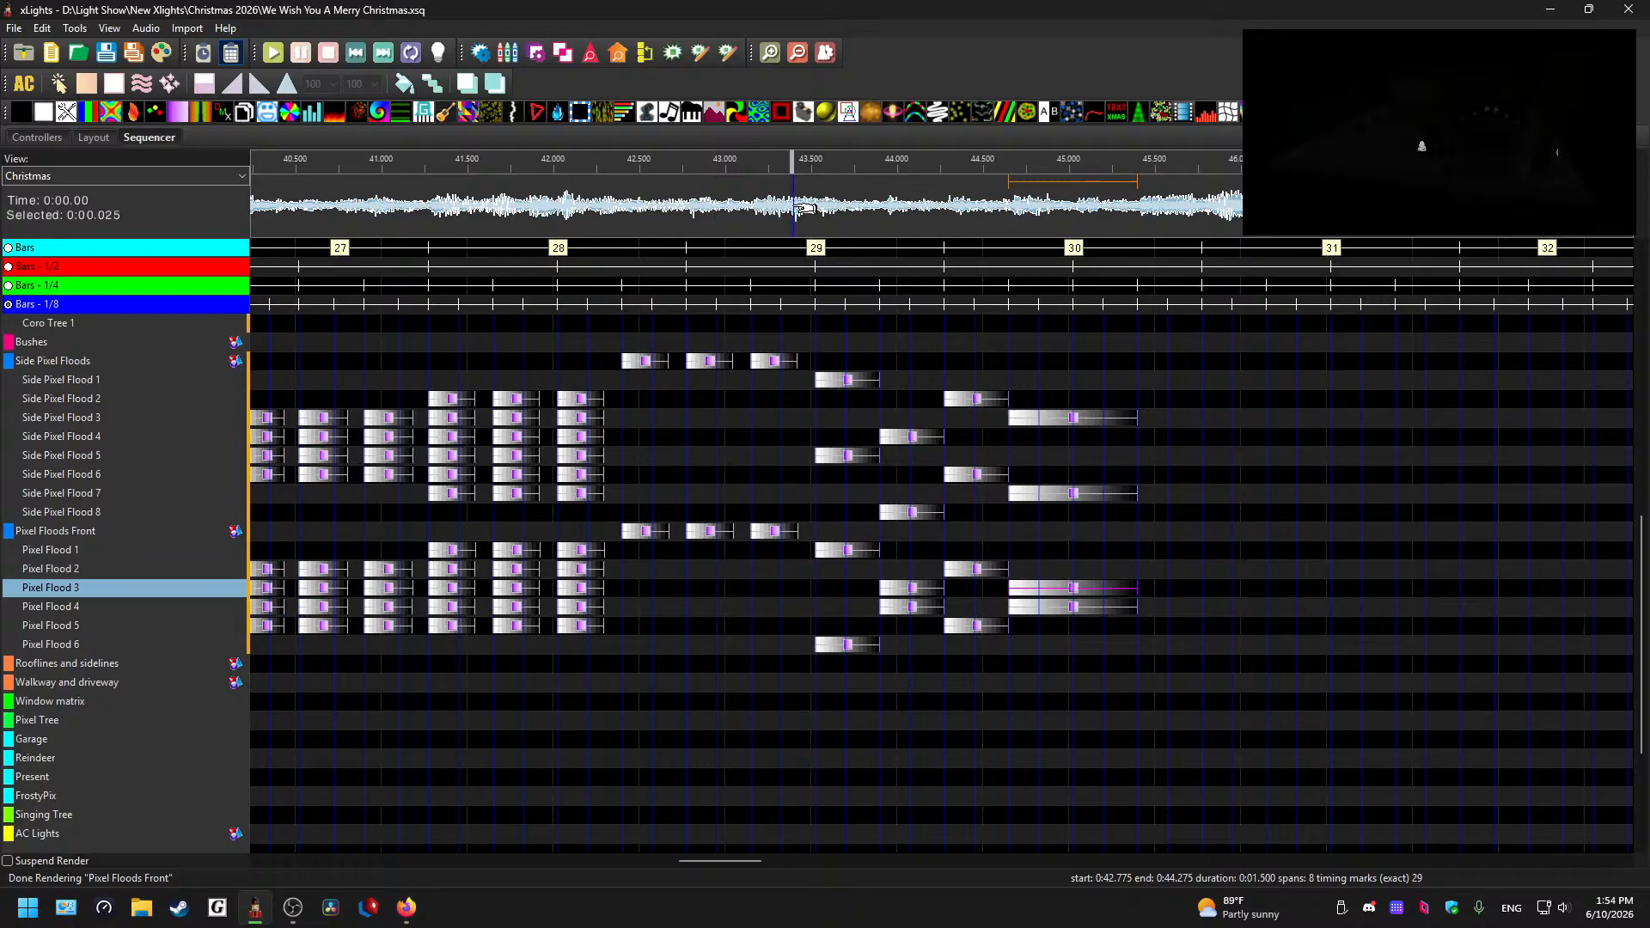
key("space")
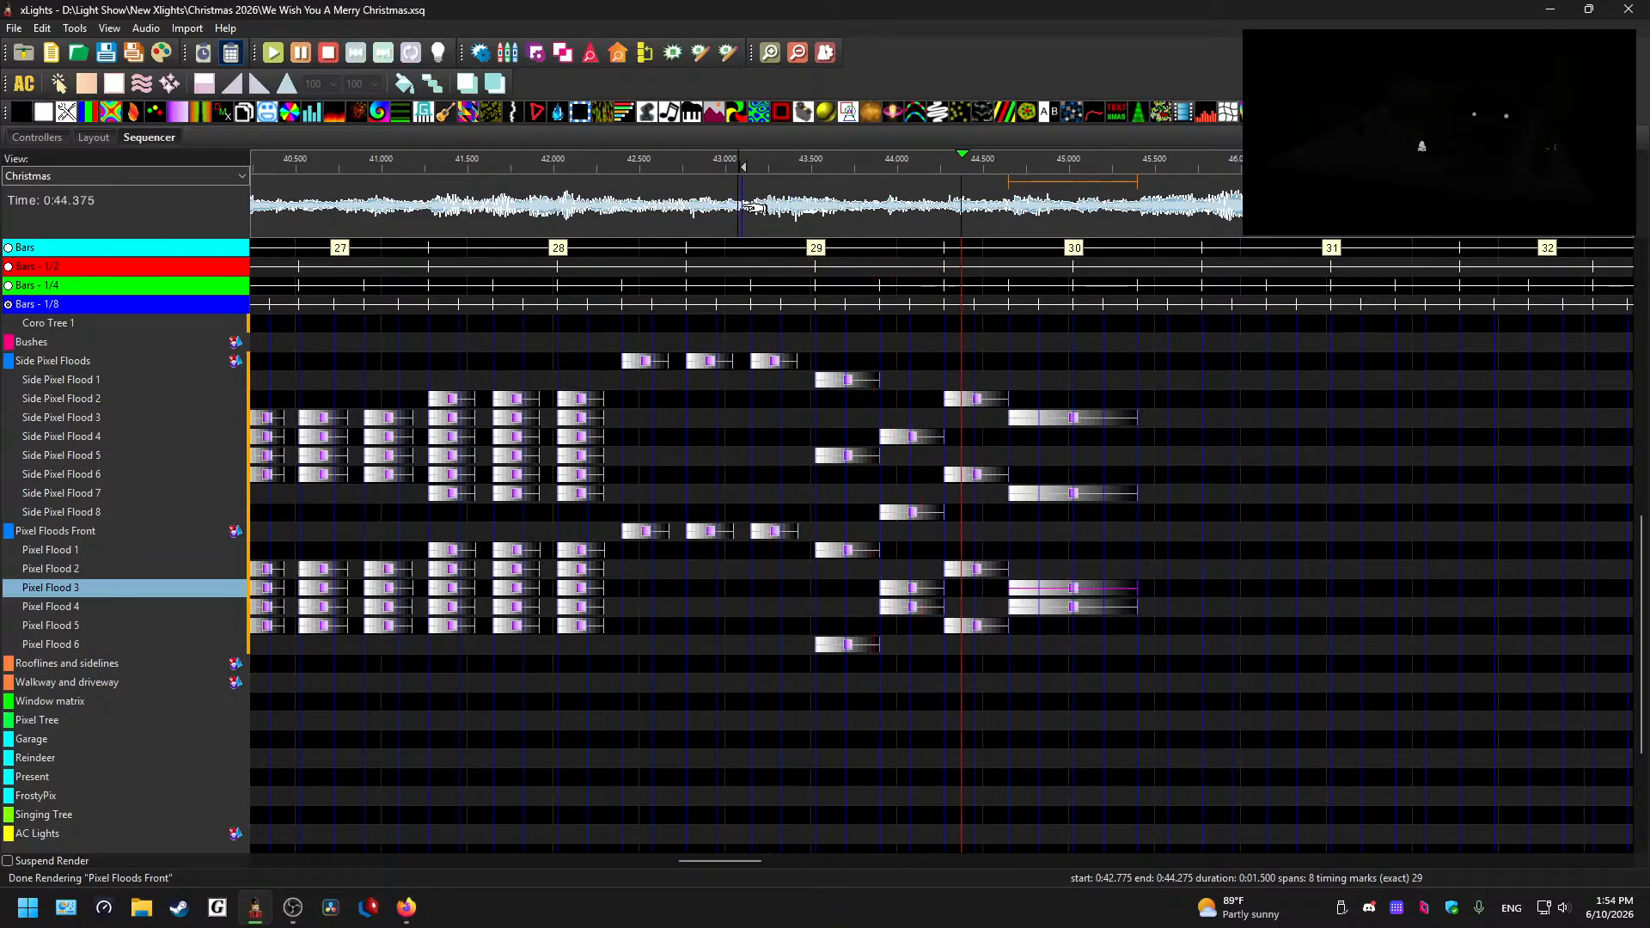
key("space")
- Undo the front flood rearrangement, back to the layout with the 0:43.900 effects on Pixel Flood 1 and 6
key("ctrl+z")
key("ctrl+z")
key("ctrl+z")
key("ctrl+z")
key("ctrl+z")
key("ctrl+z")
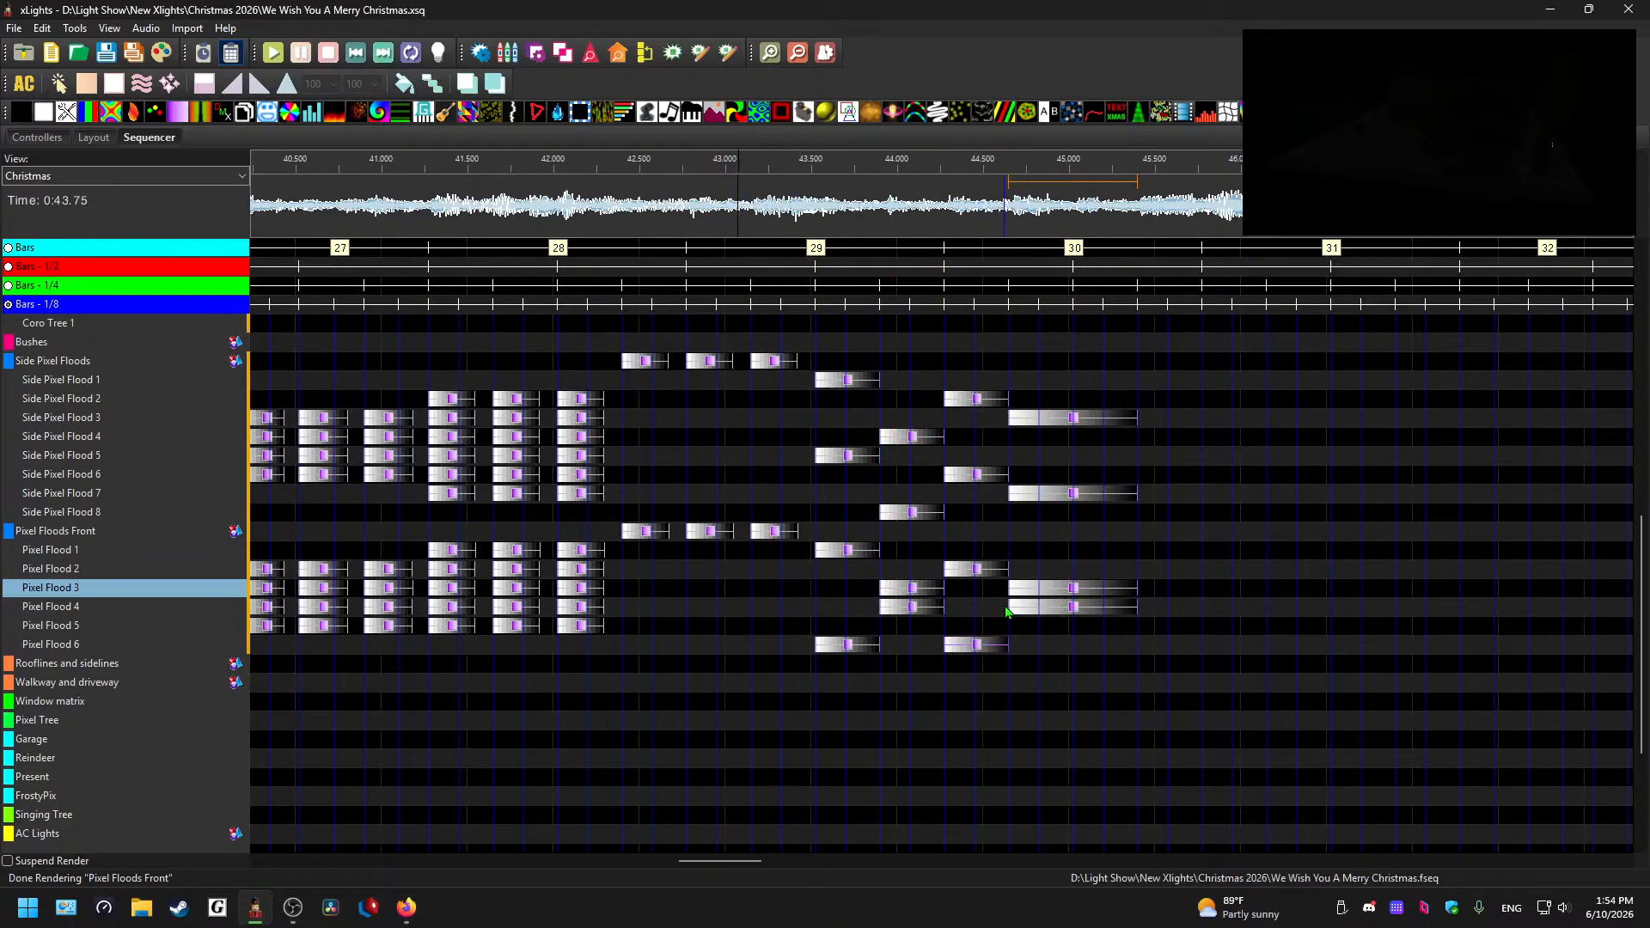
key("ctrl+z")
key("ctrl+z")
key("ctrl+z")
key("ctrl+z")
key("ctrl+z")
key("ctrl+z")
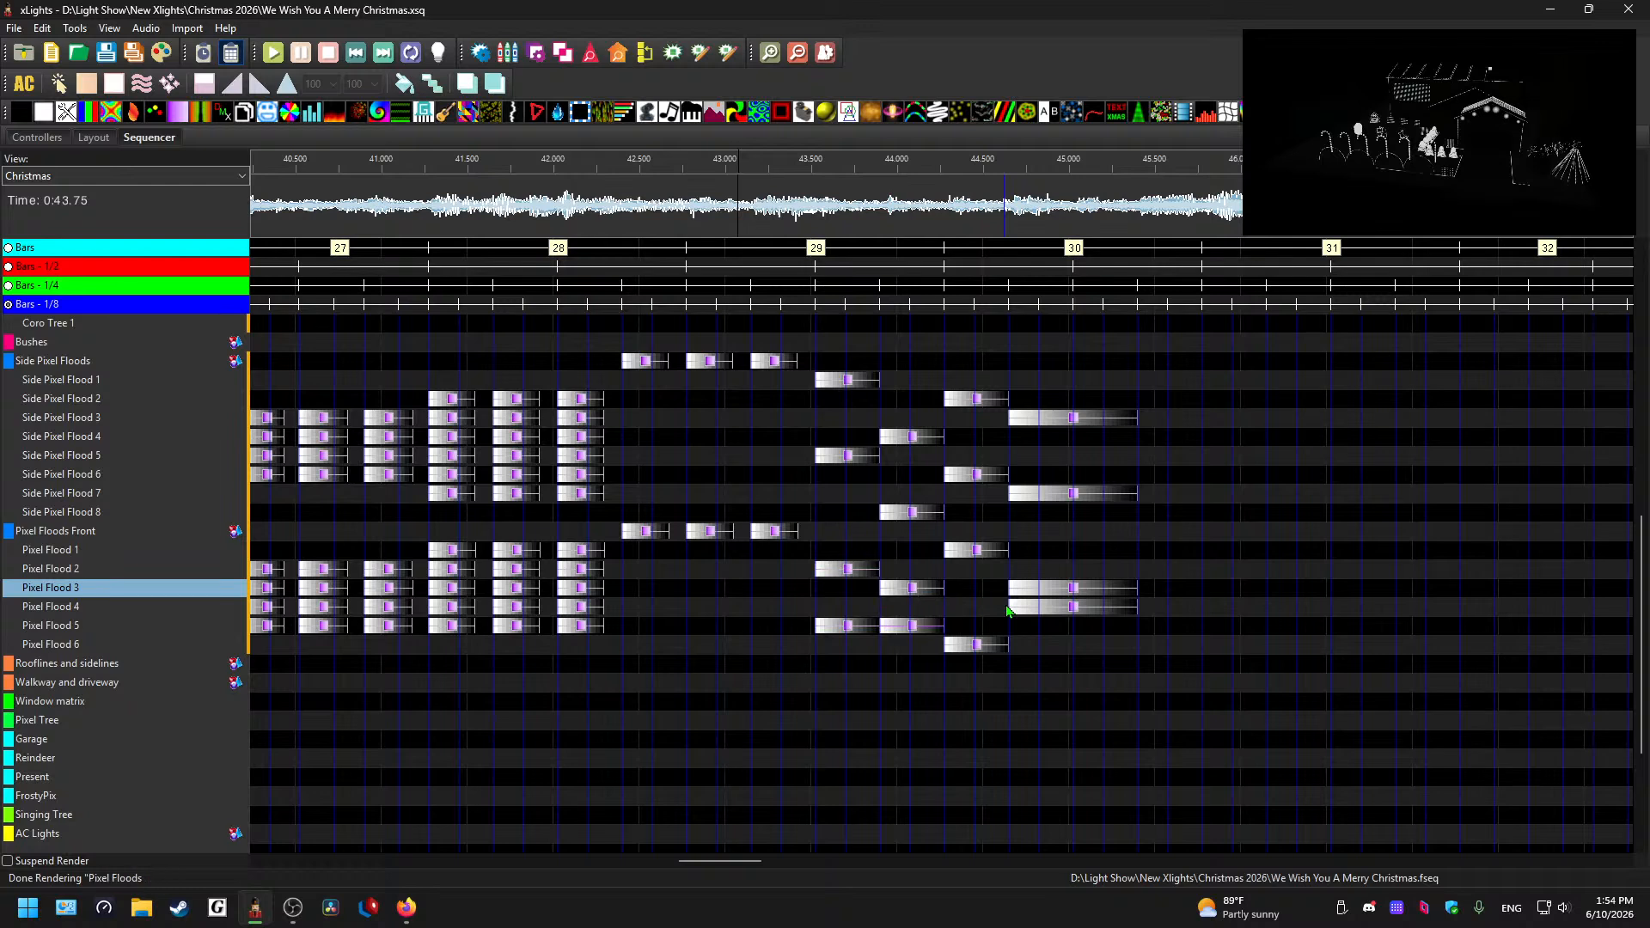
key("ctrl+z")
key("ctrl+z")
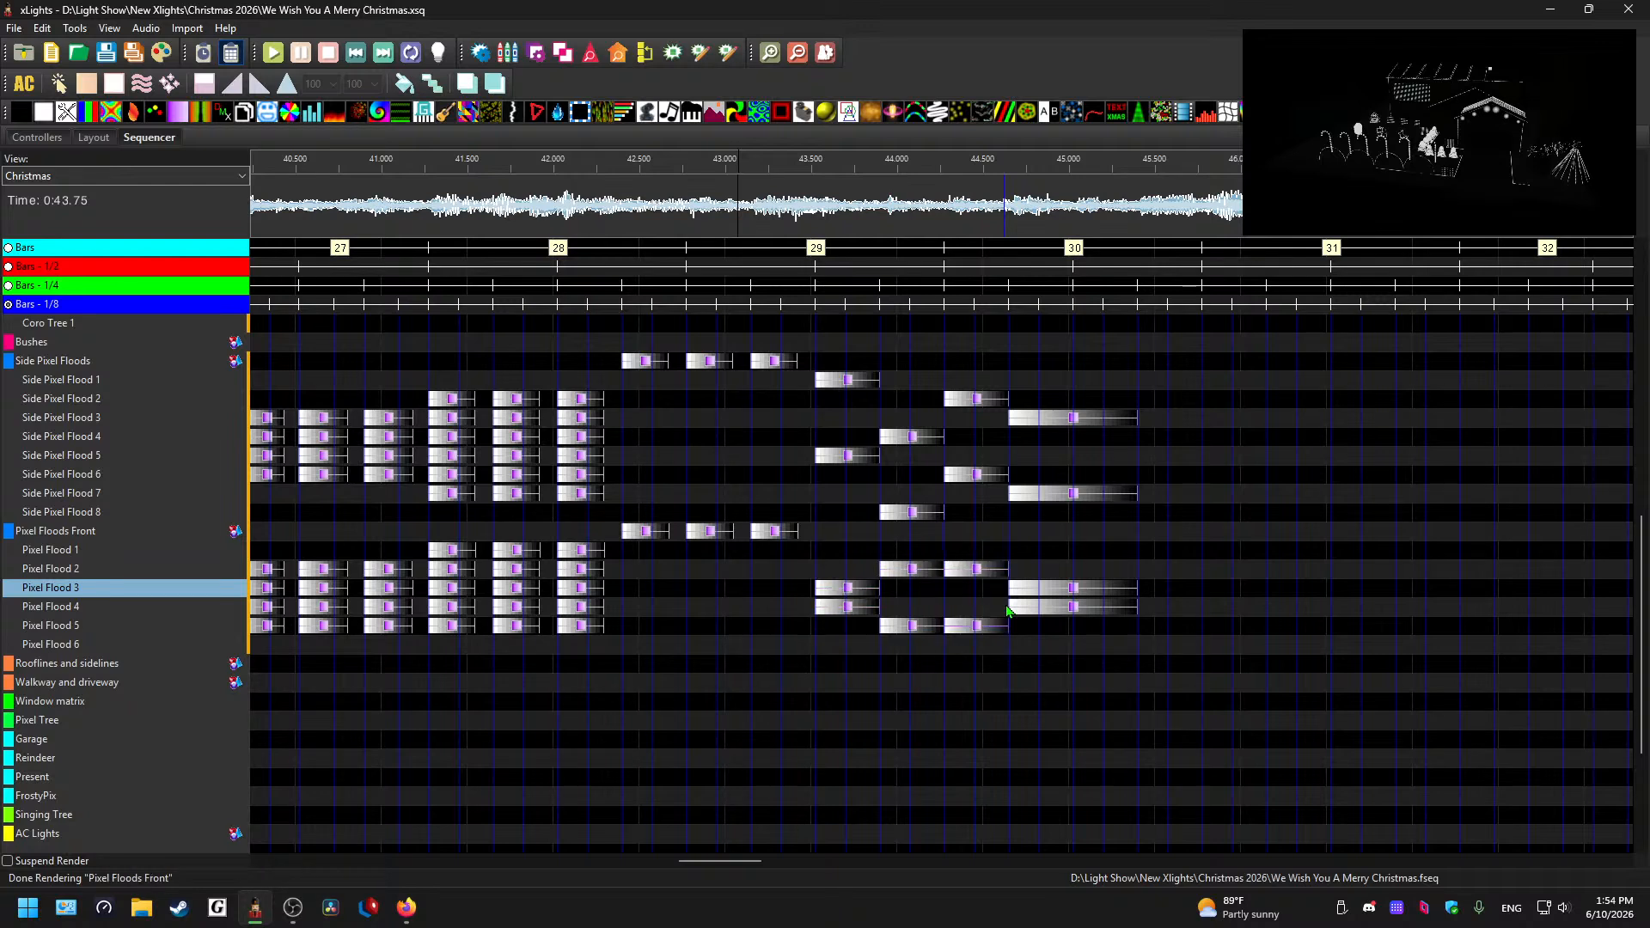
key("ctrl+z")
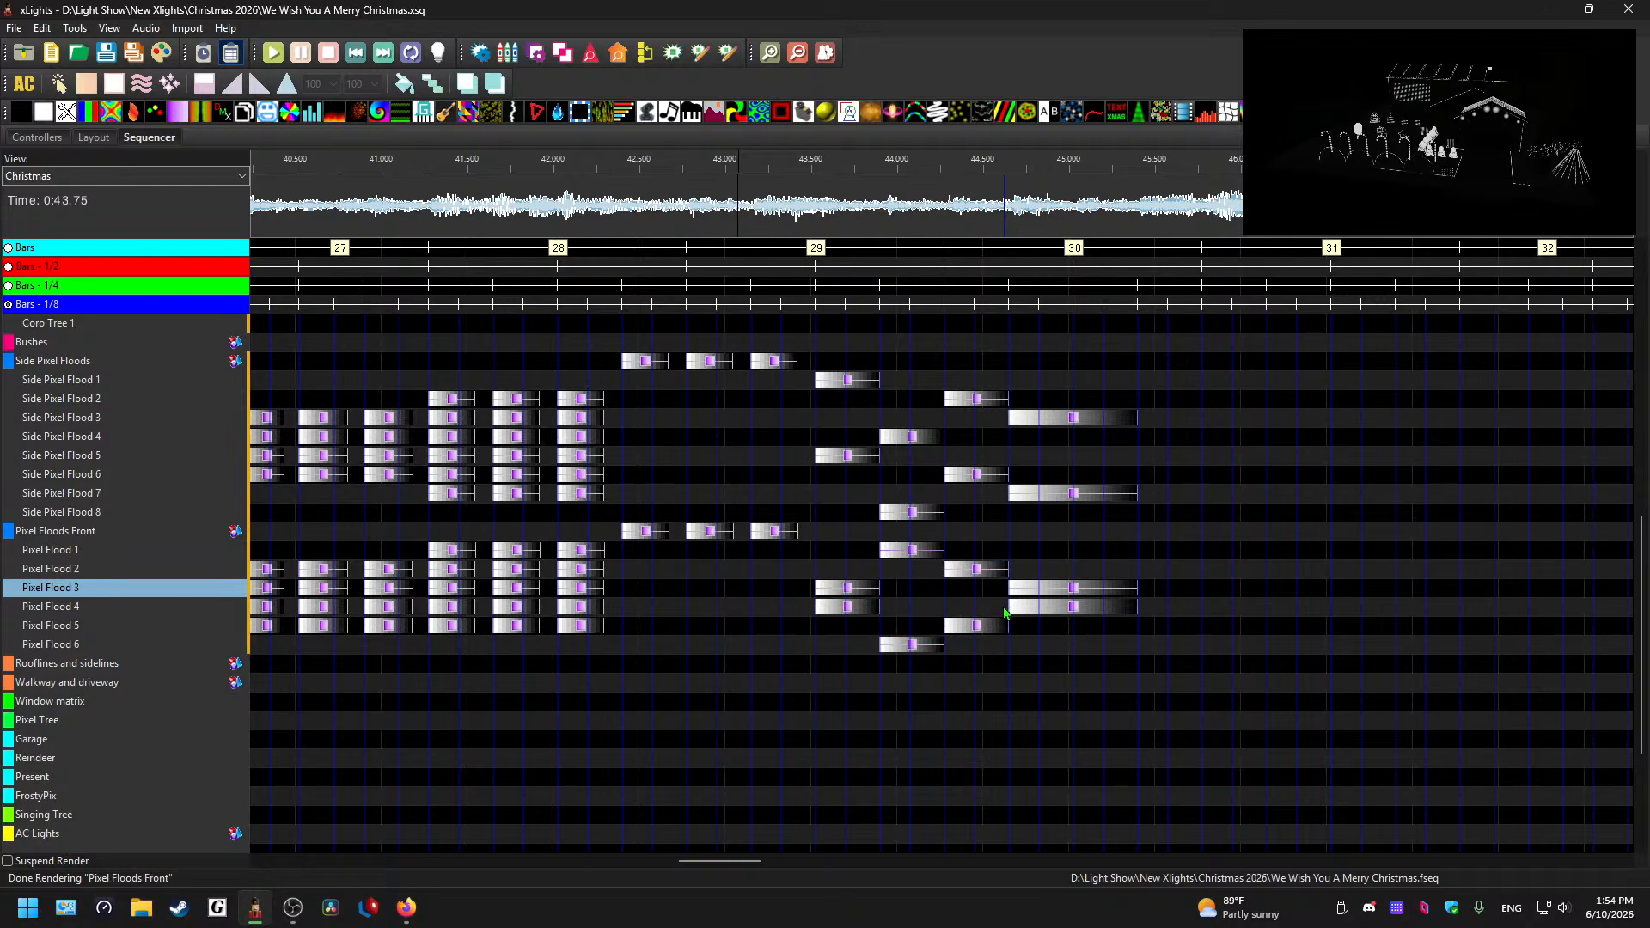
- Play back the restored flood pattern from just before bar 29 and stop the playback
left_click(768, 208)
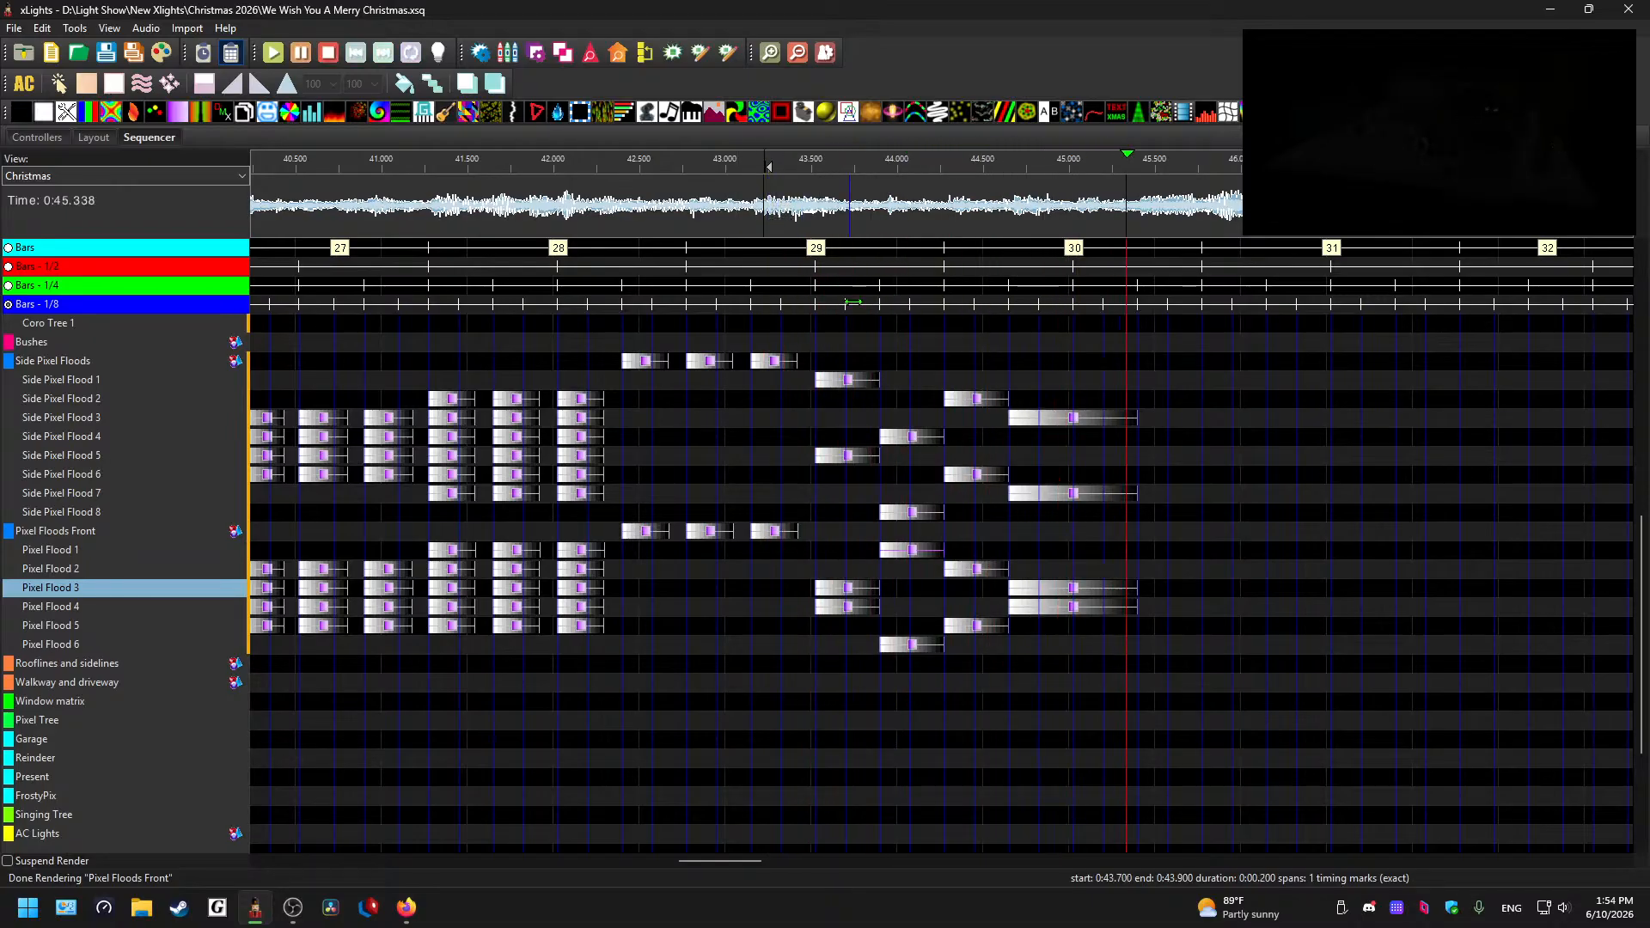
left_click(776, 206)
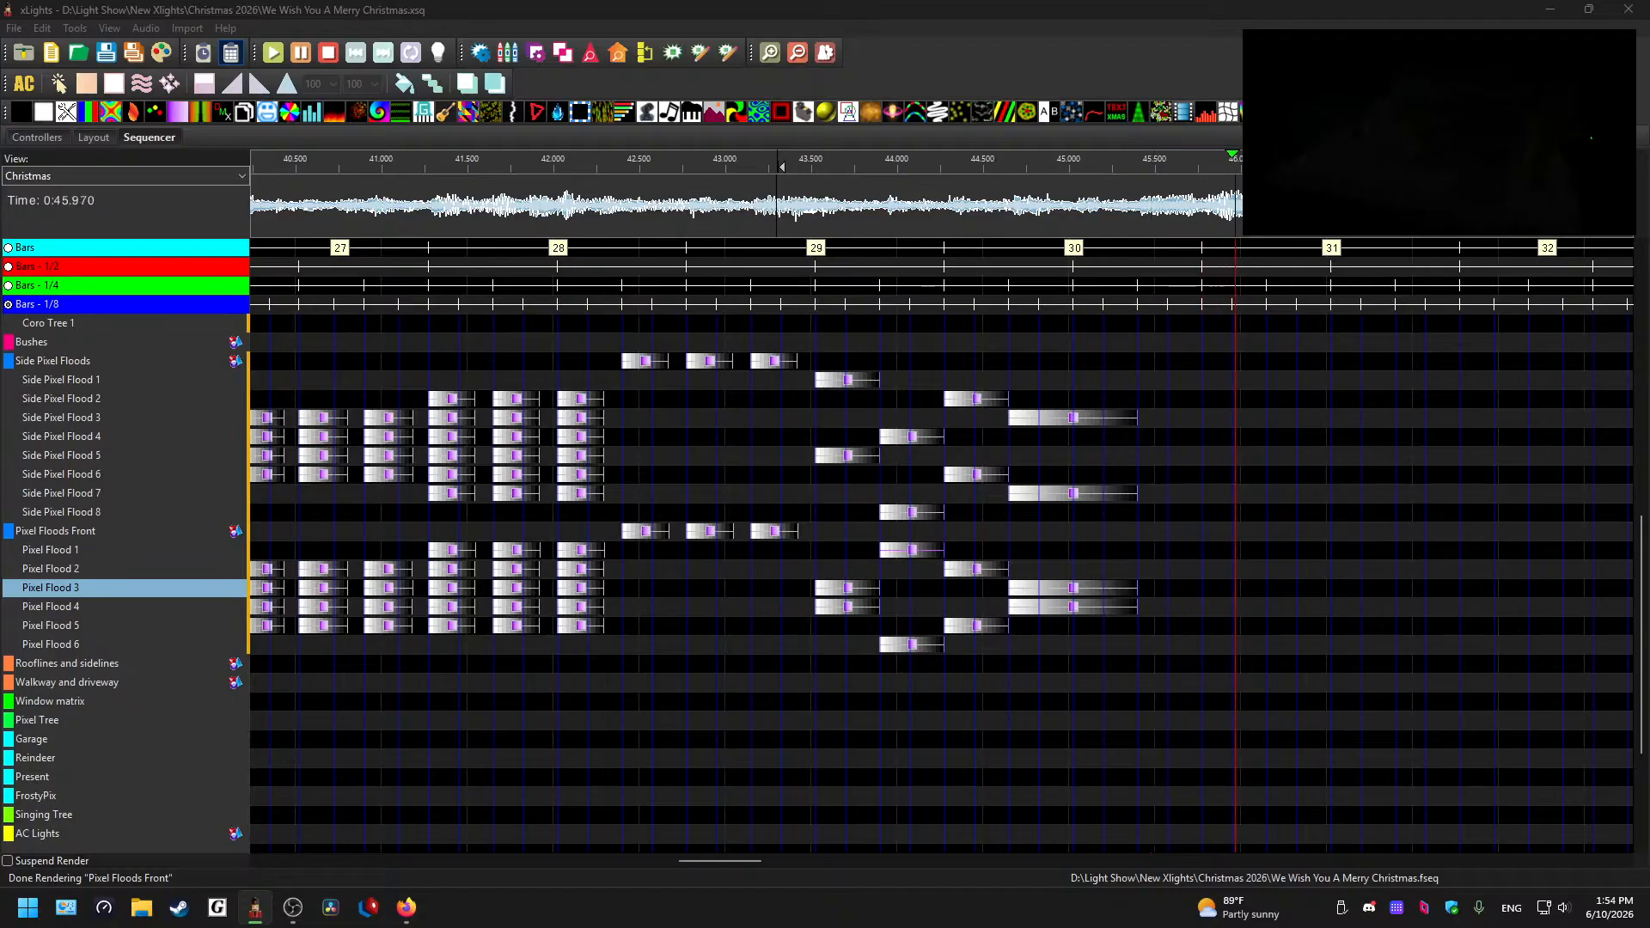
left_click(1272, 456)
scroll(1238, 488, "down", 3)
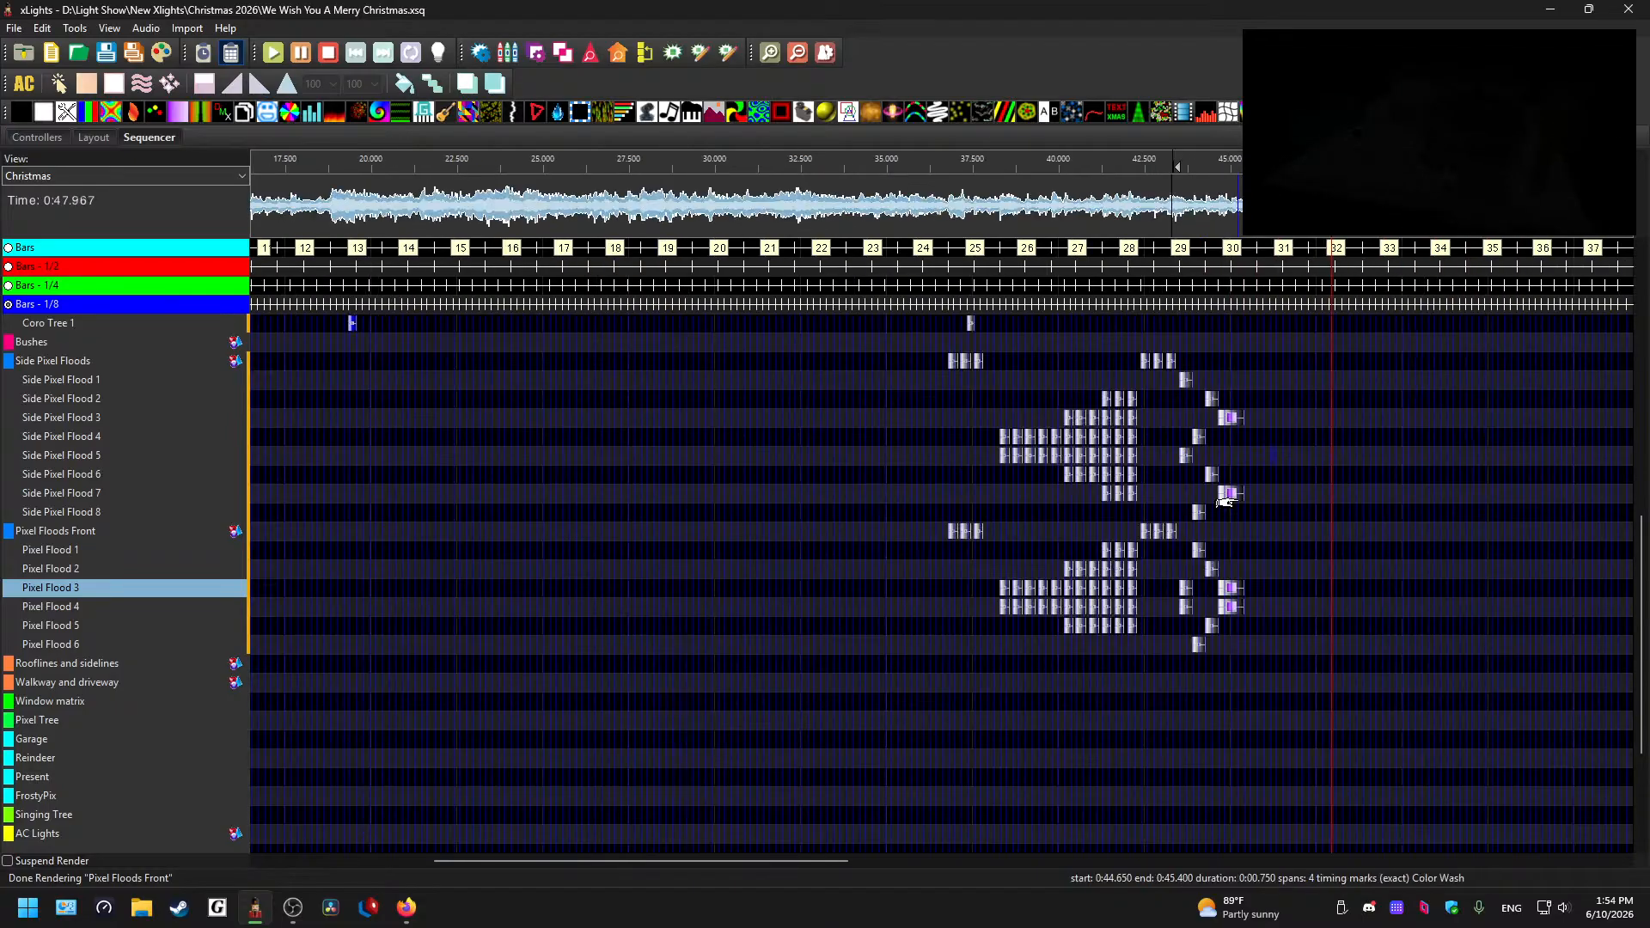
left_click(1333, 494)
key("space")
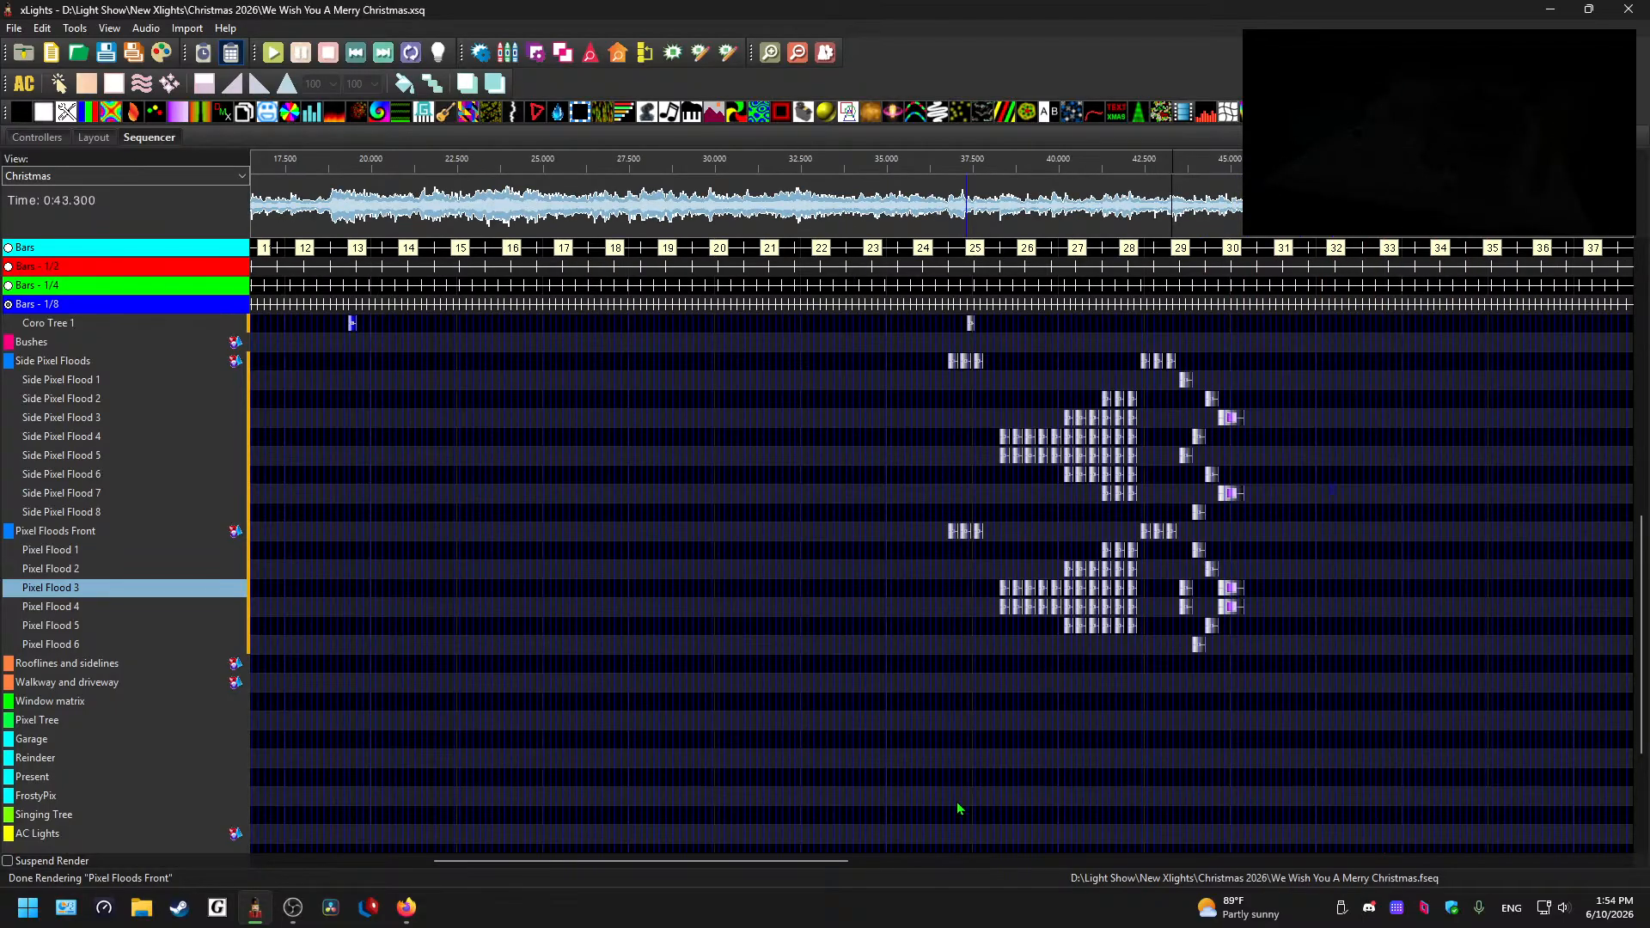
- Play the sequence from the beginning through about 0:45 to review all the effects placed so far, and stop it
left_click_drag(827, 861, 872, 863)
scroll(1062, 703, "up", 3)
scroll(1050, 722, "down", 5)
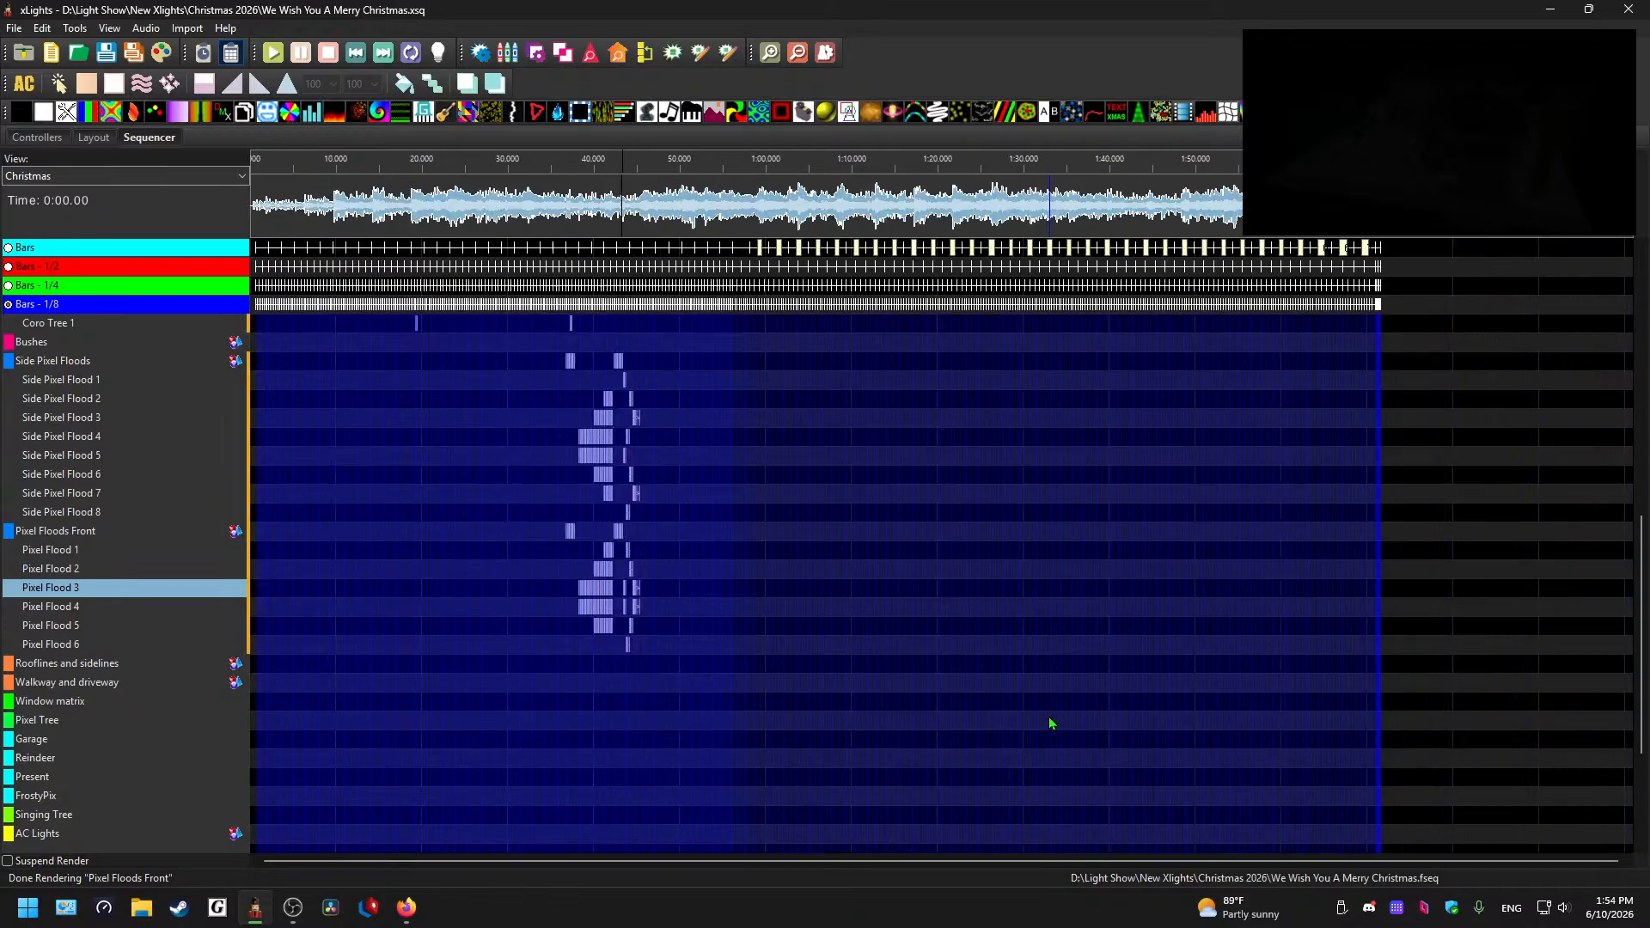
scroll(757, 621, "up", 3)
scroll(753, 602, "up", 6)
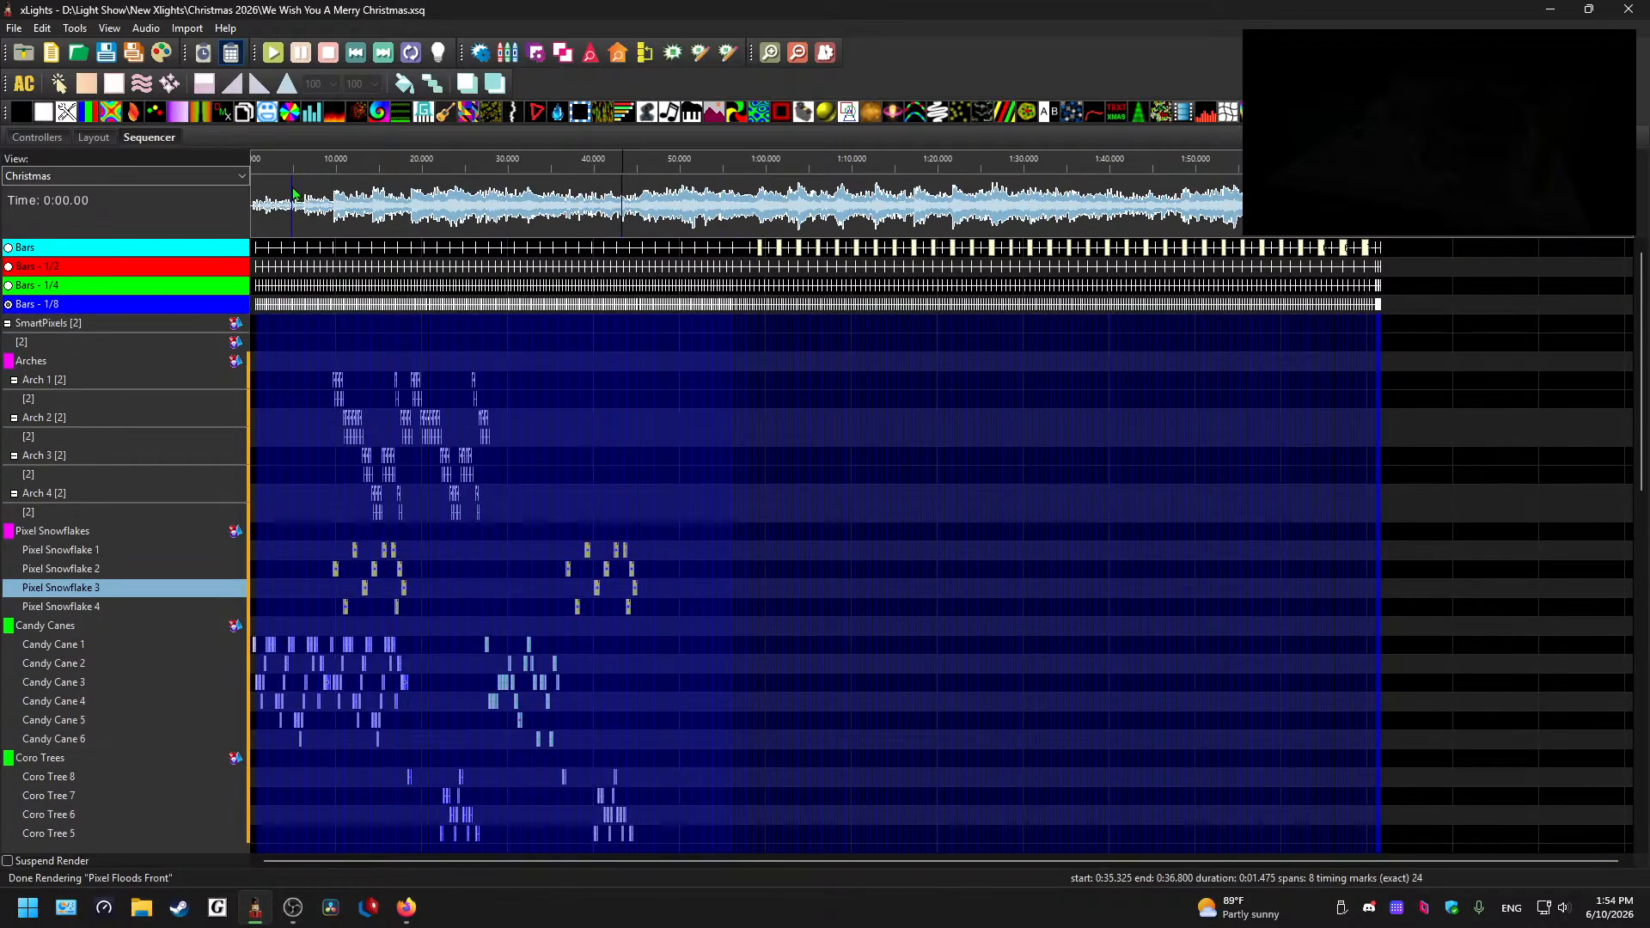
key("space")
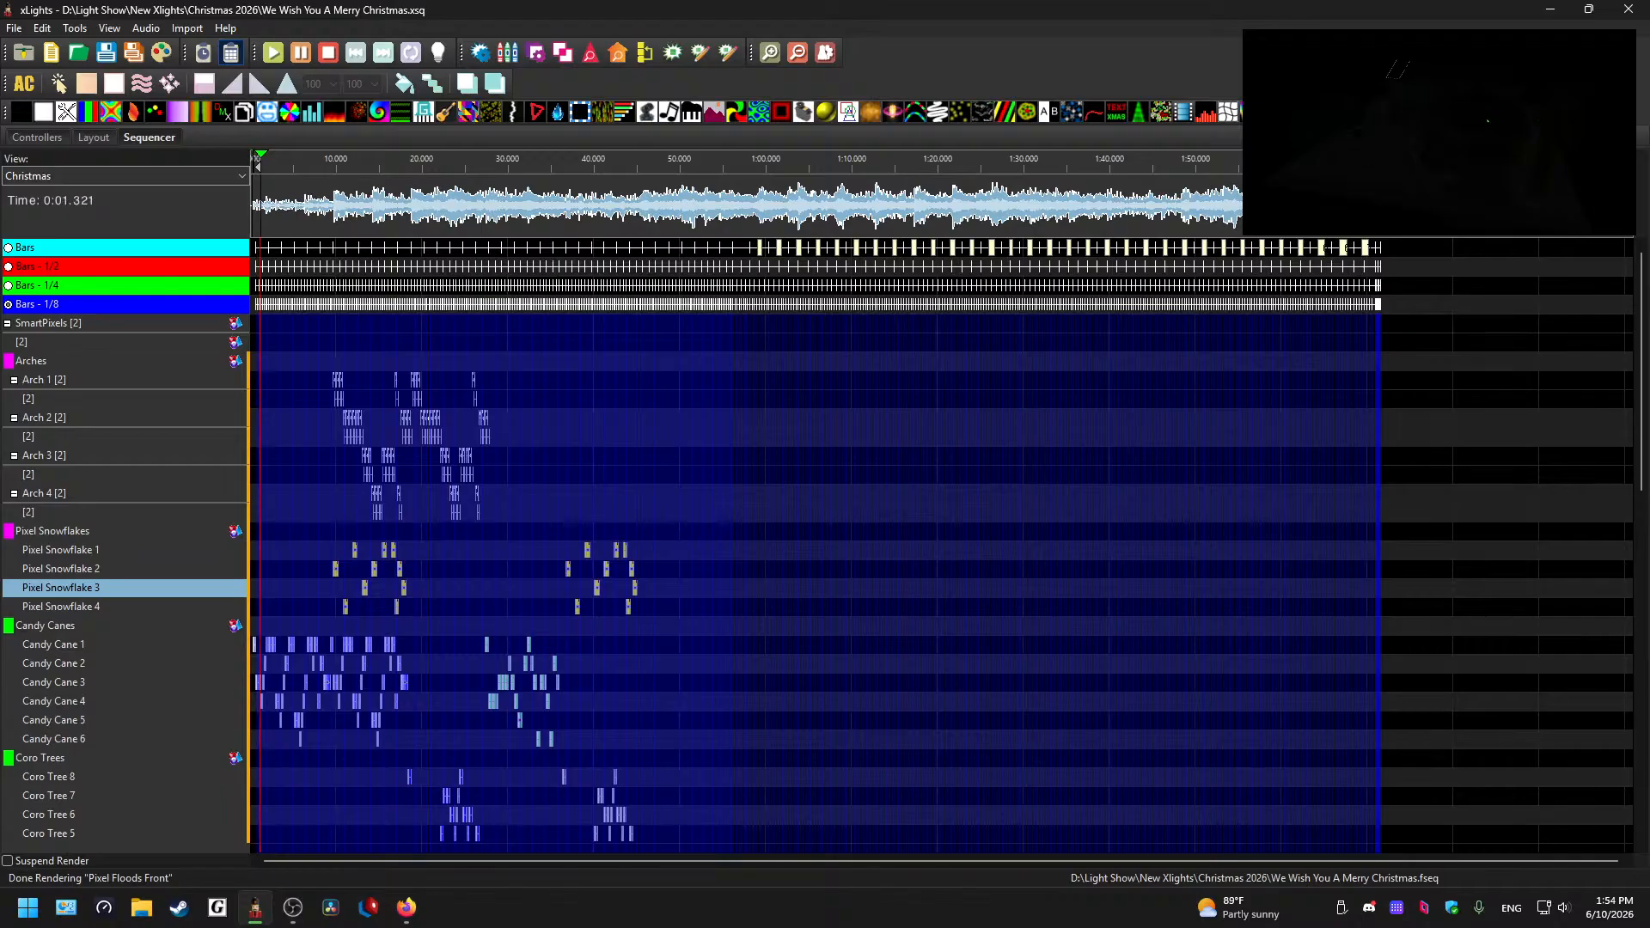
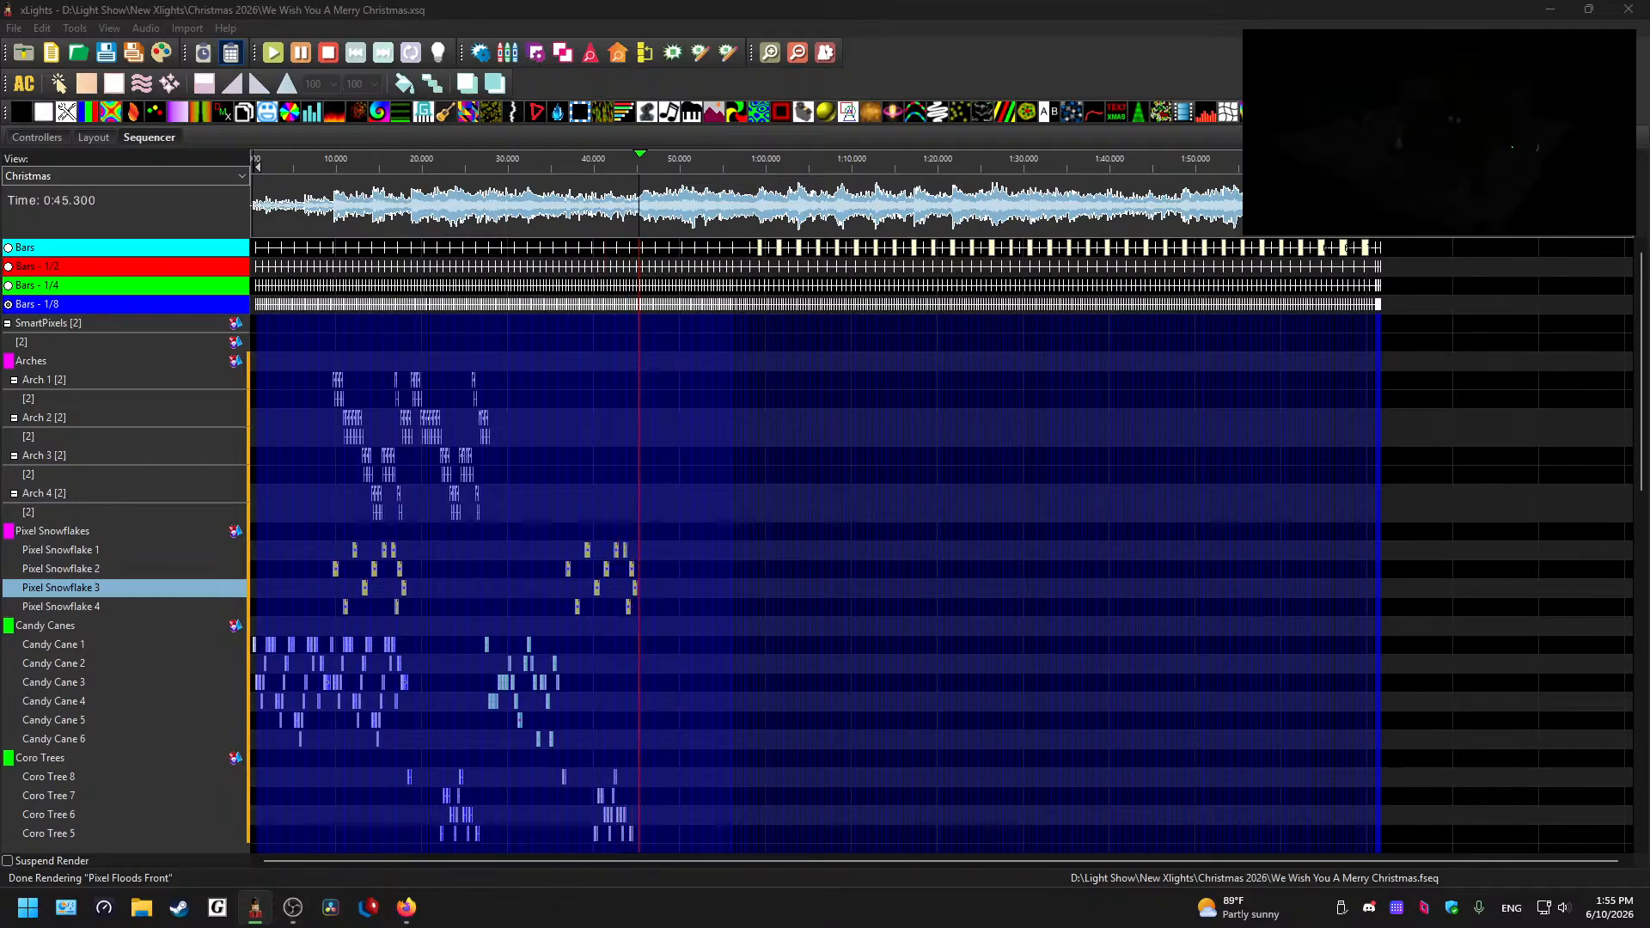
left_click(651, 440)
key("space")
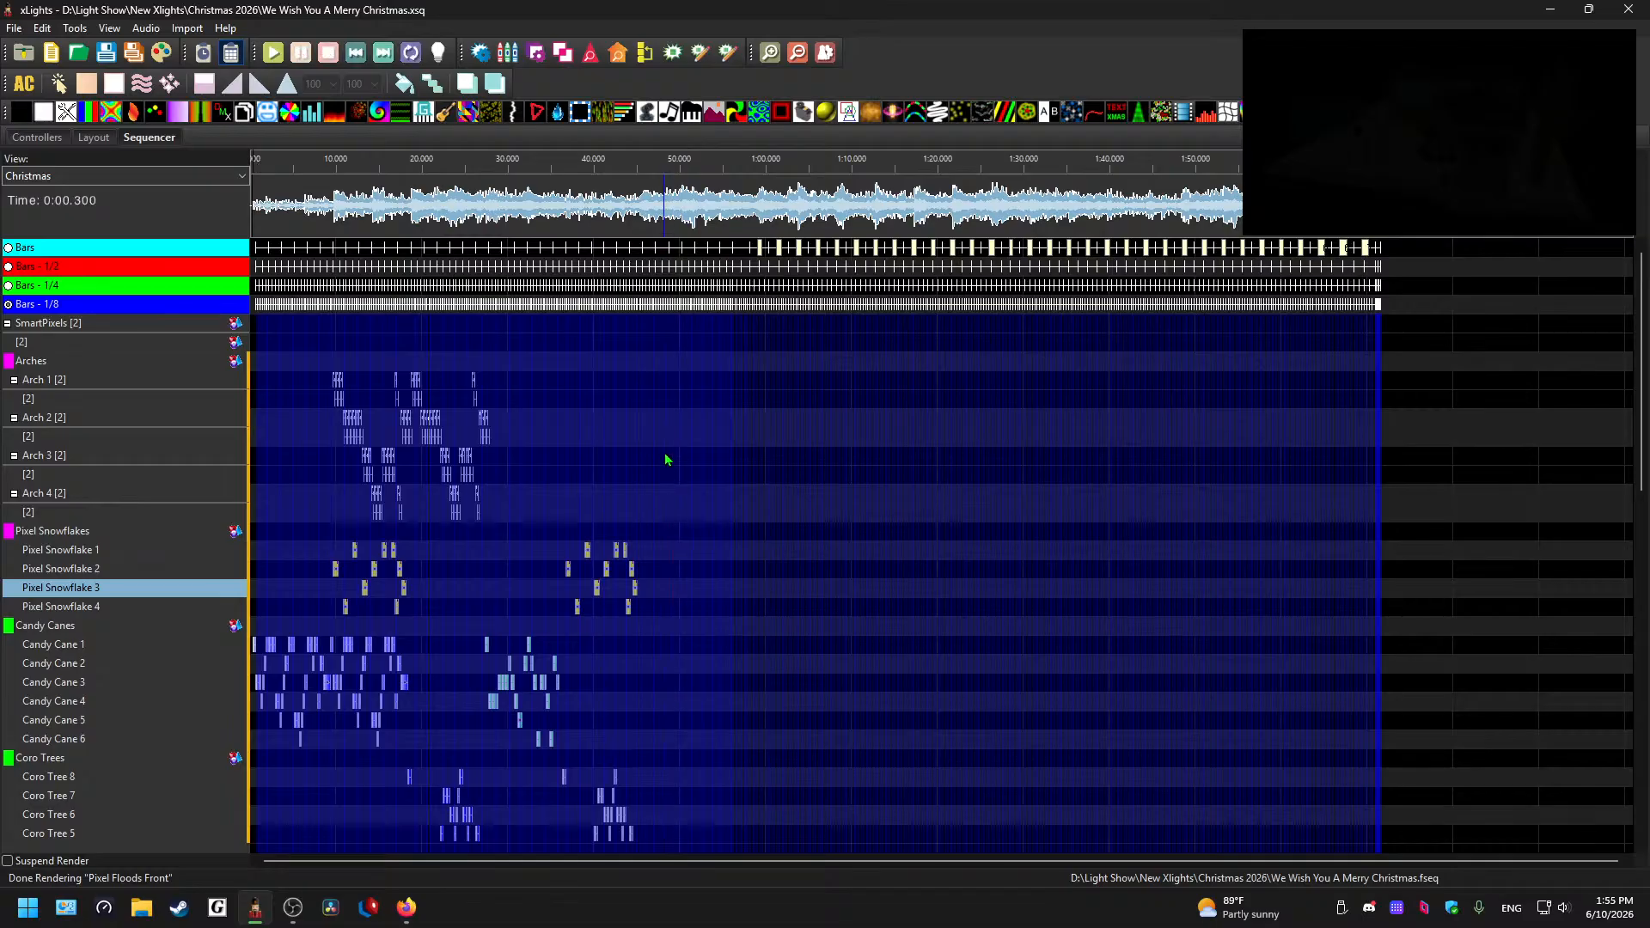
- Find the last effects on the Arches, around bars 17 and 18, keeping the individual arch rows expanded
scroll(675, 444, "up", 2)
scroll(677, 443, "up", 1)
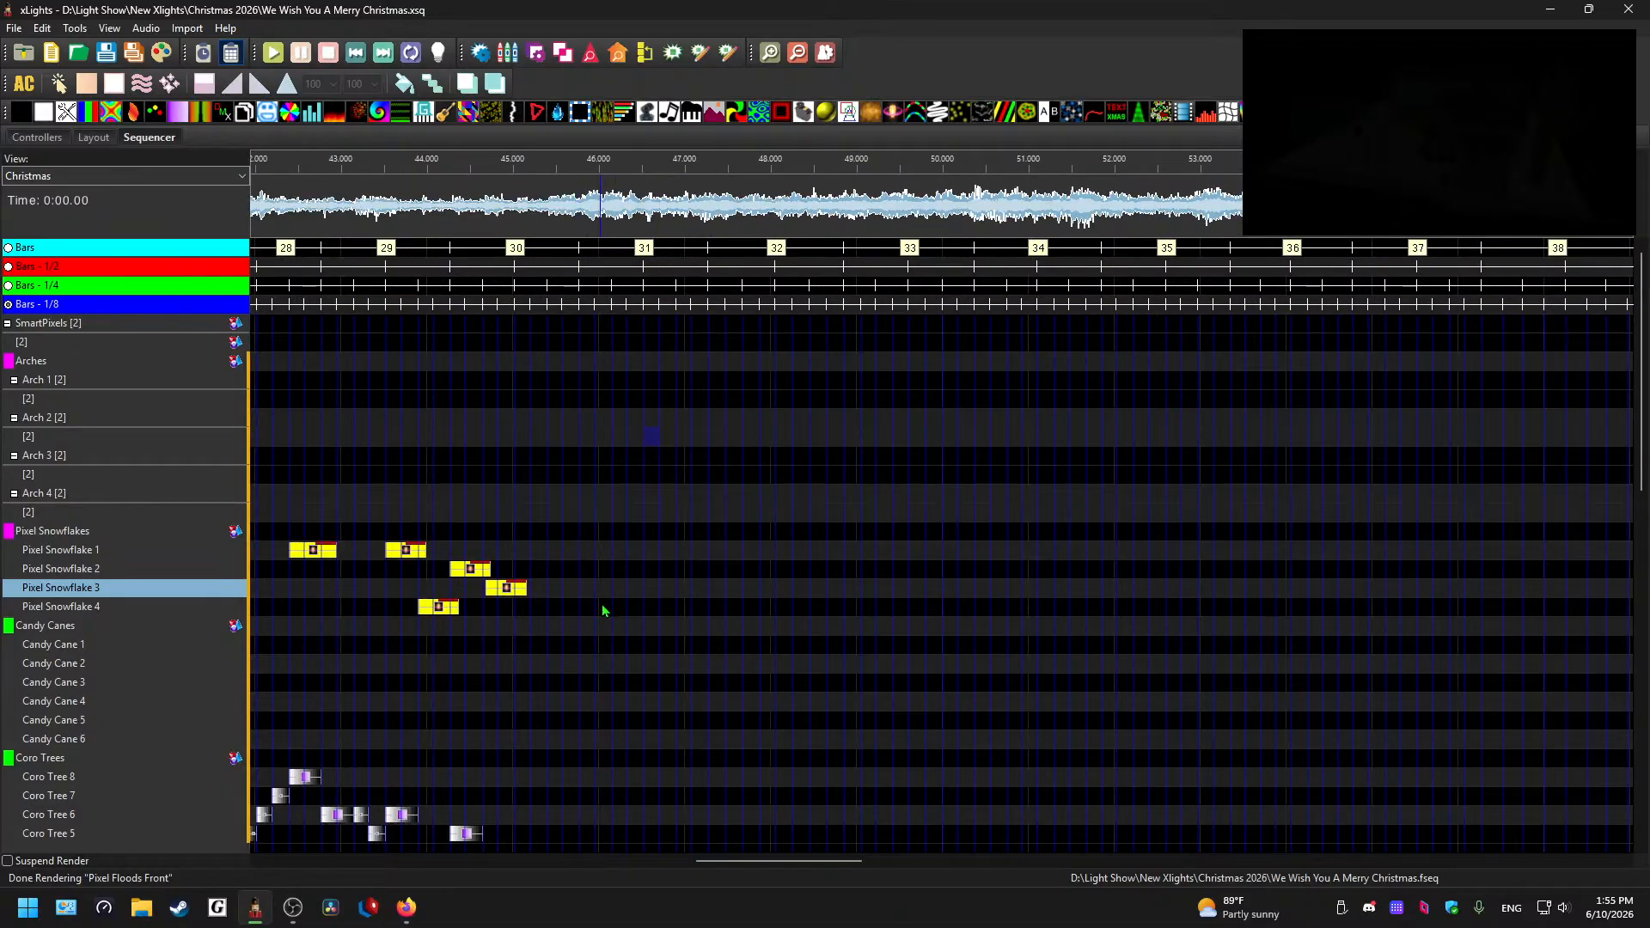
scroll(589, 606, "down", 1)
scroll(590, 606, "up", 1)
double_click(73, 361)
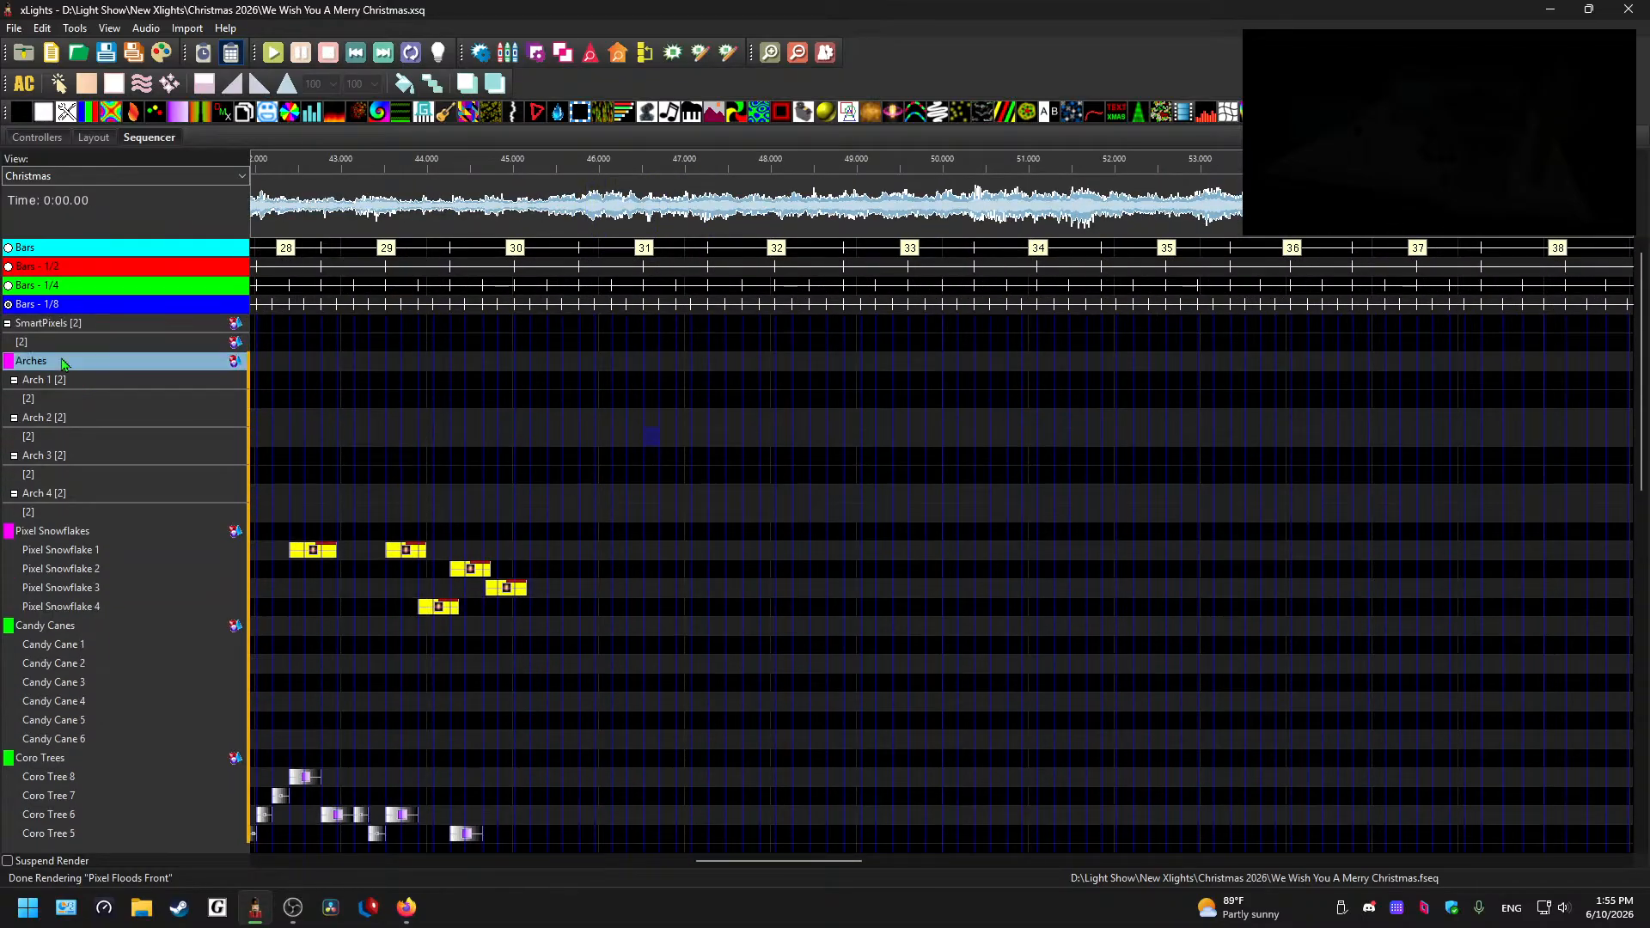
scroll(750, 870, "left", 5)
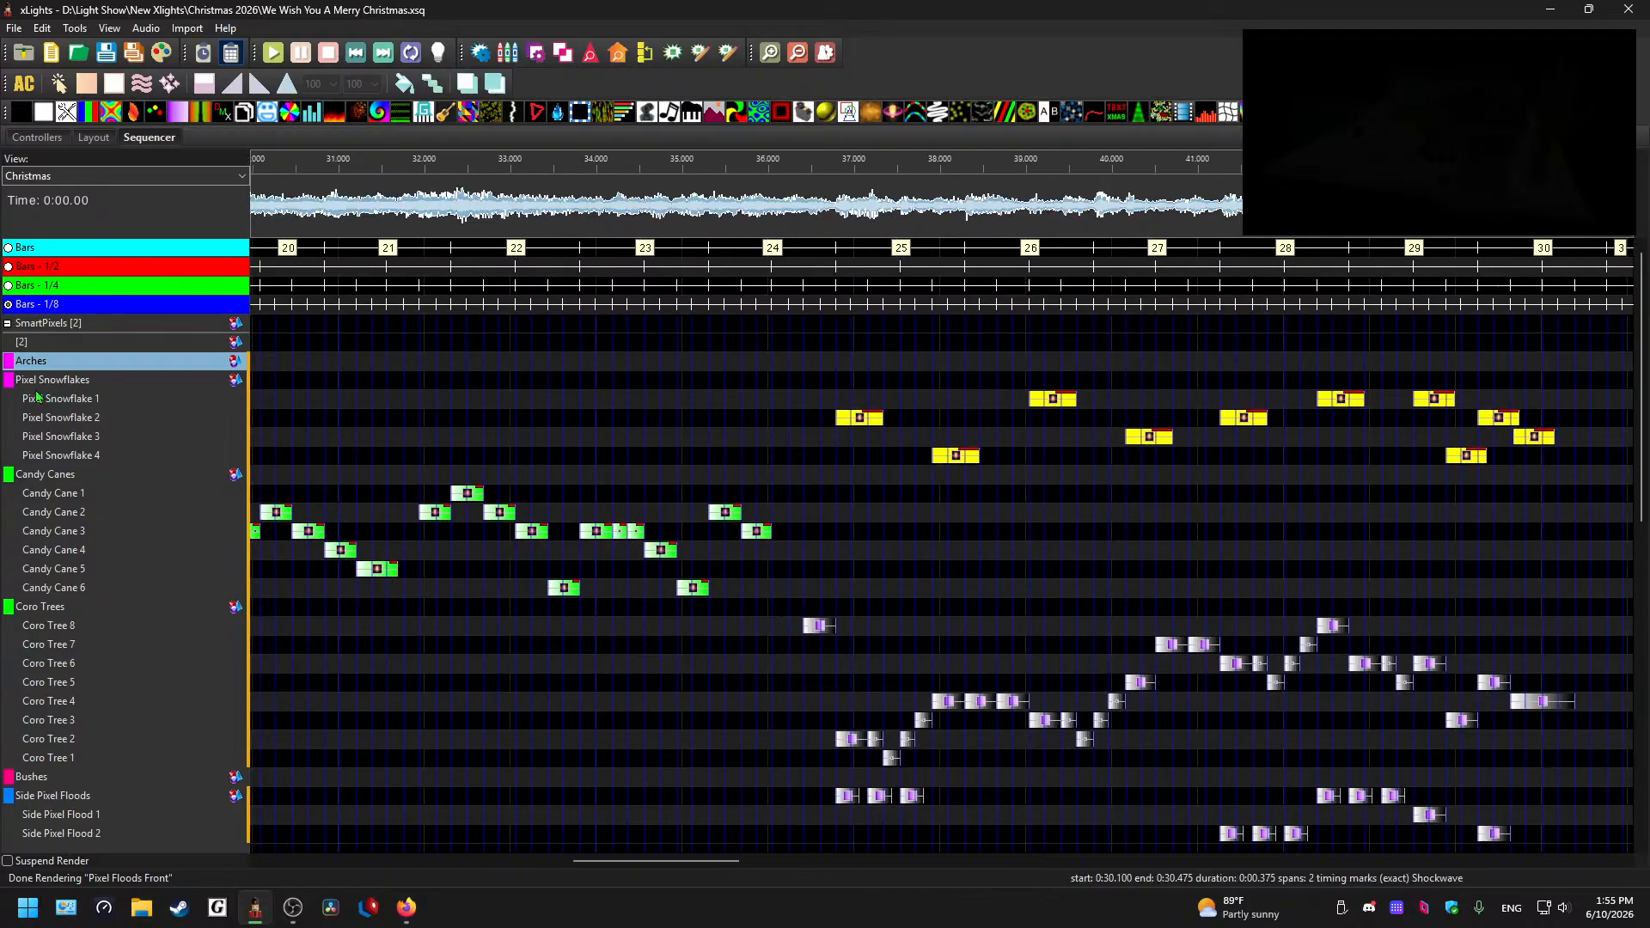
double_click(38, 362)
scroll(769, 861, "left", 3)
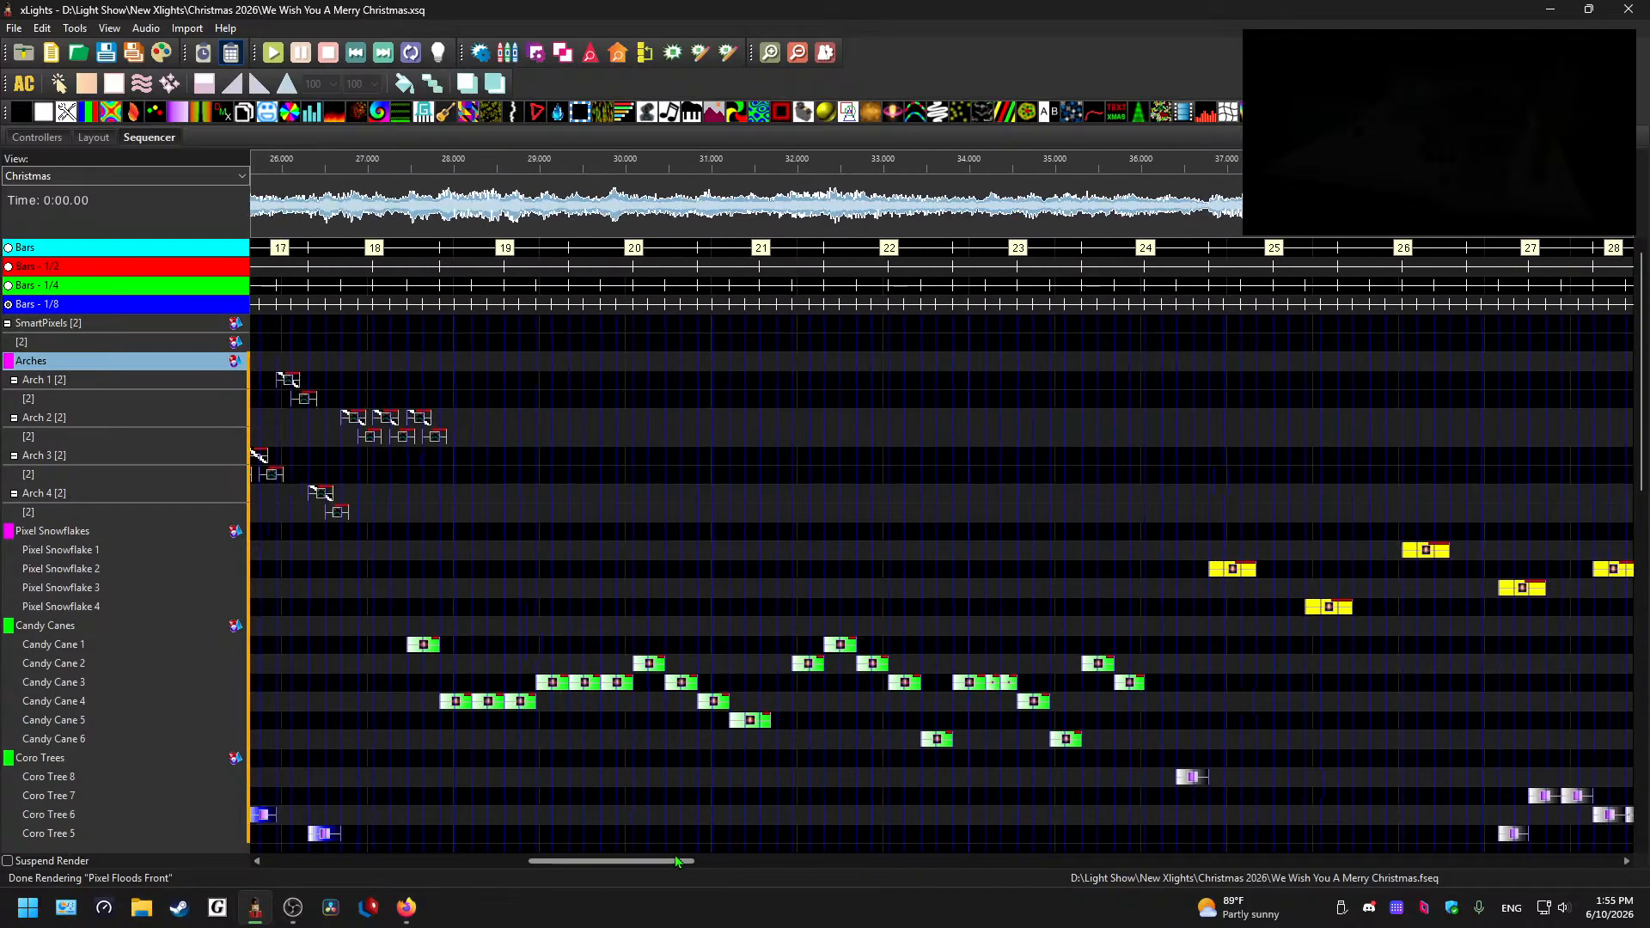
- Play back from the end of the arch effects and again from about 0:26 to review the candy cane section
left_click(513, 215)
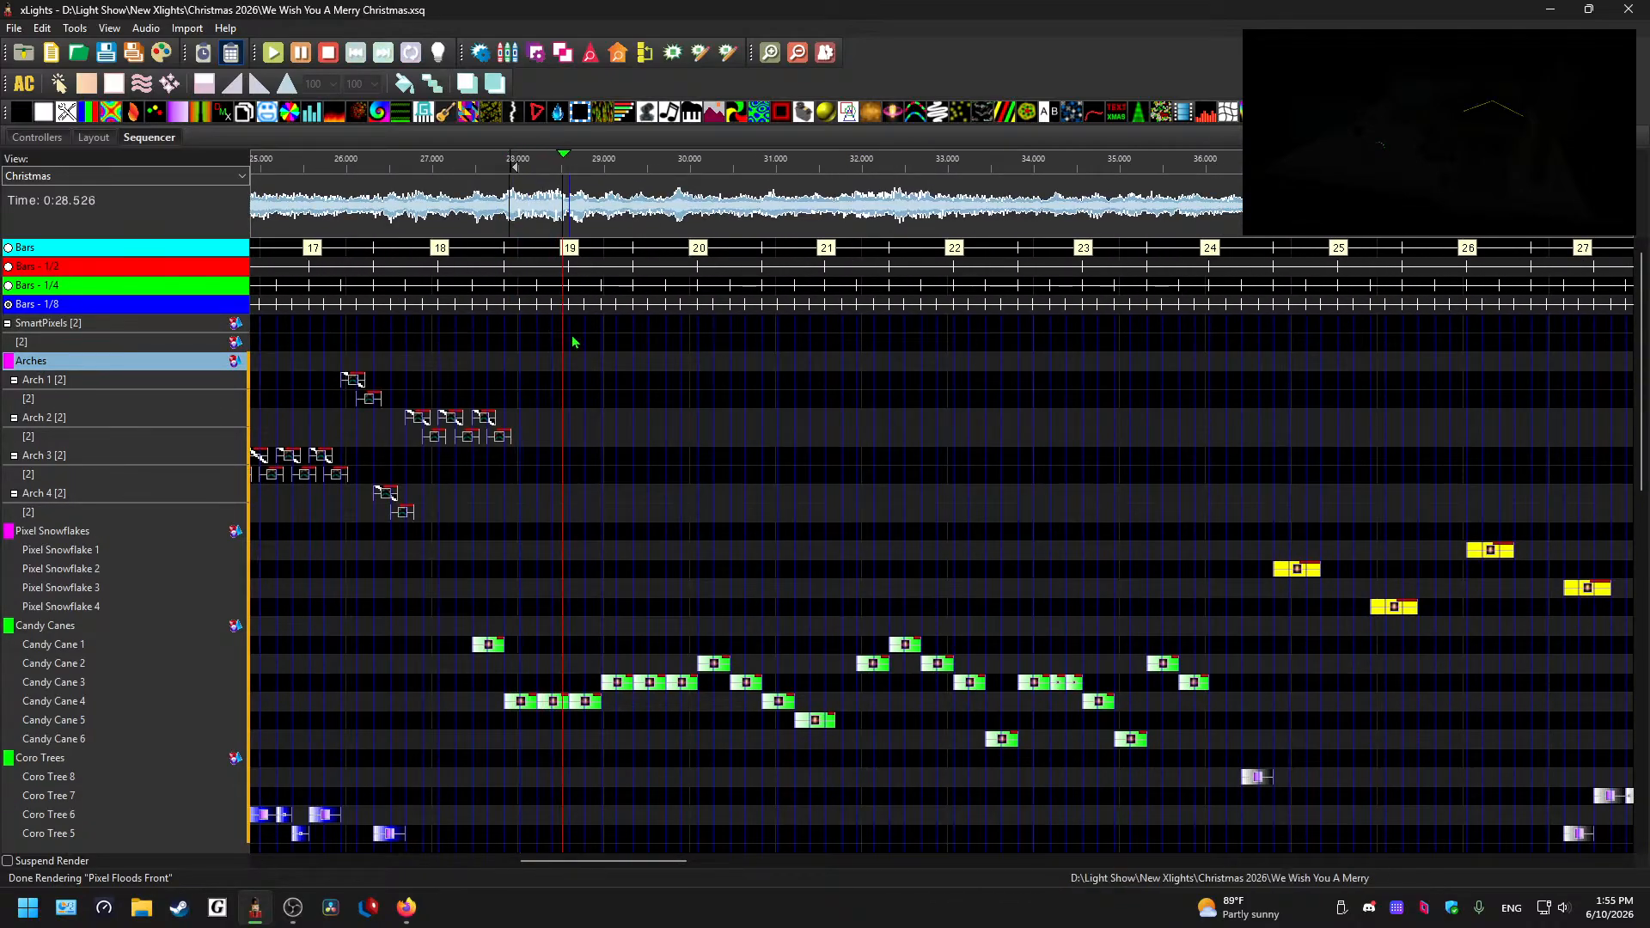
left_click(361, 211)
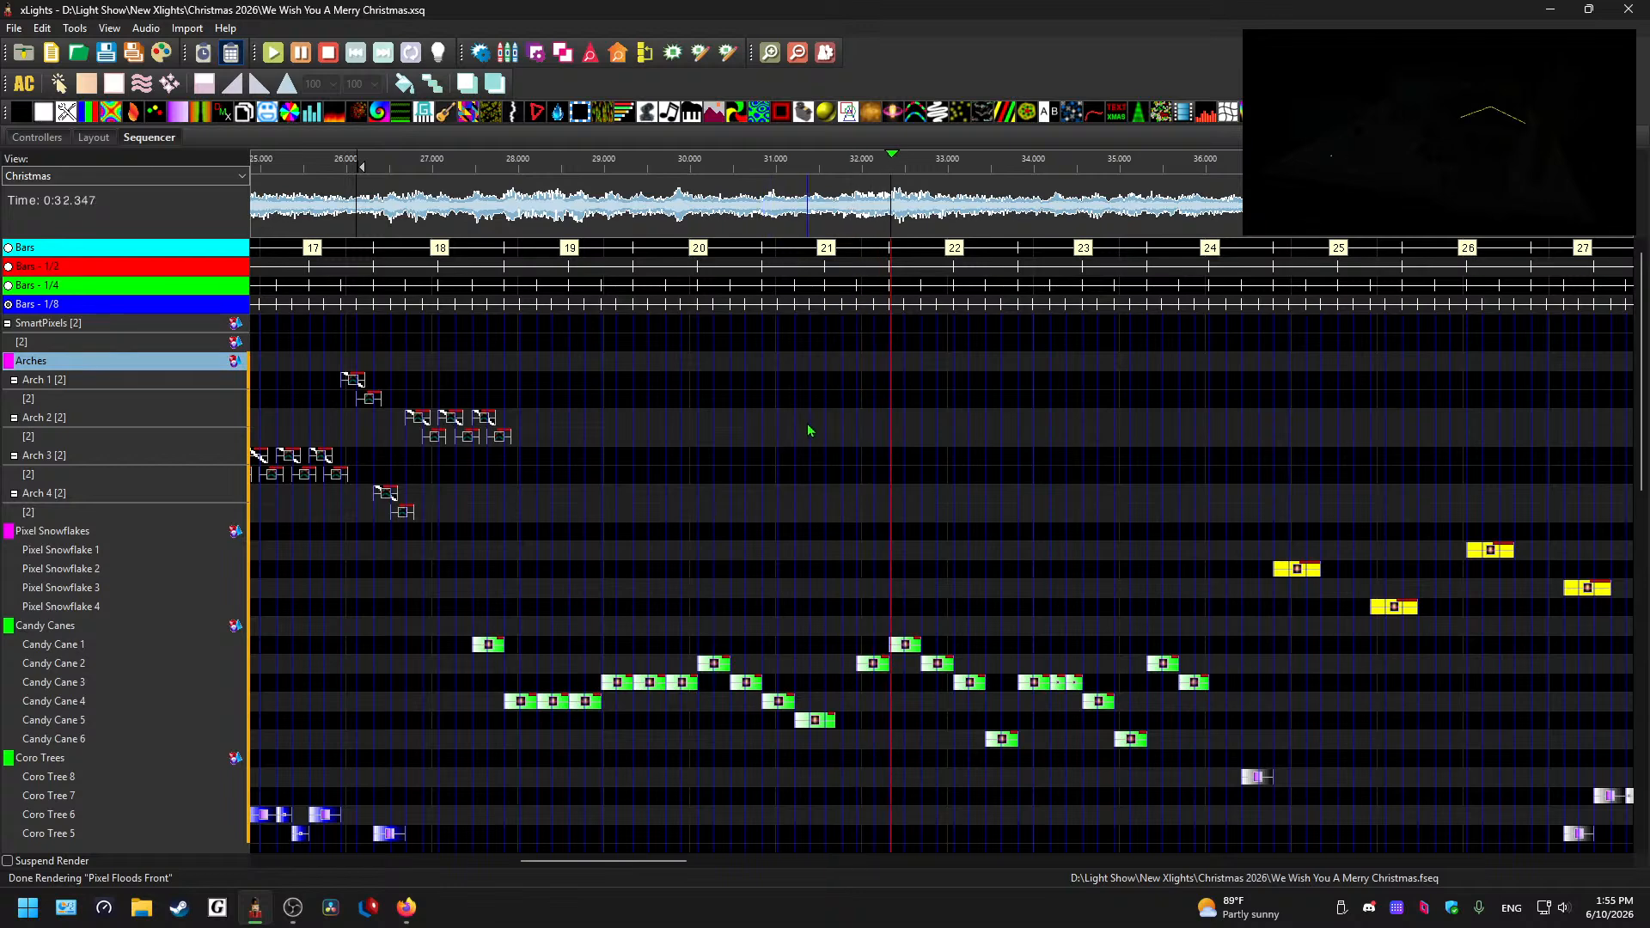
left_click(864, 436)
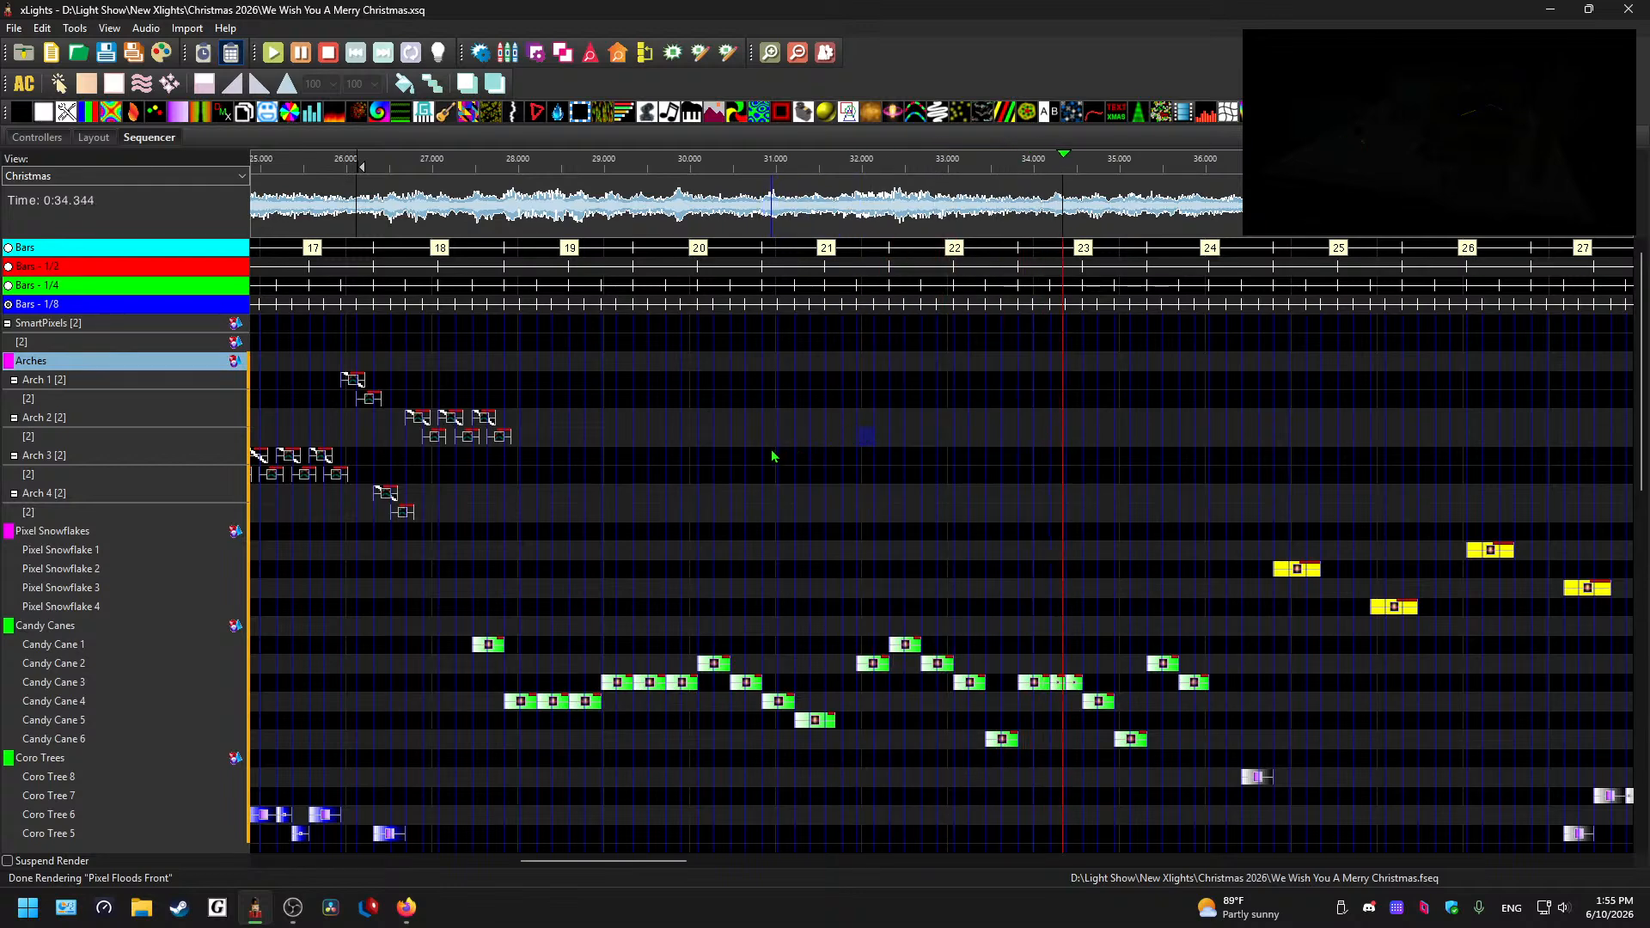
left_click(673, 435)
key("space")
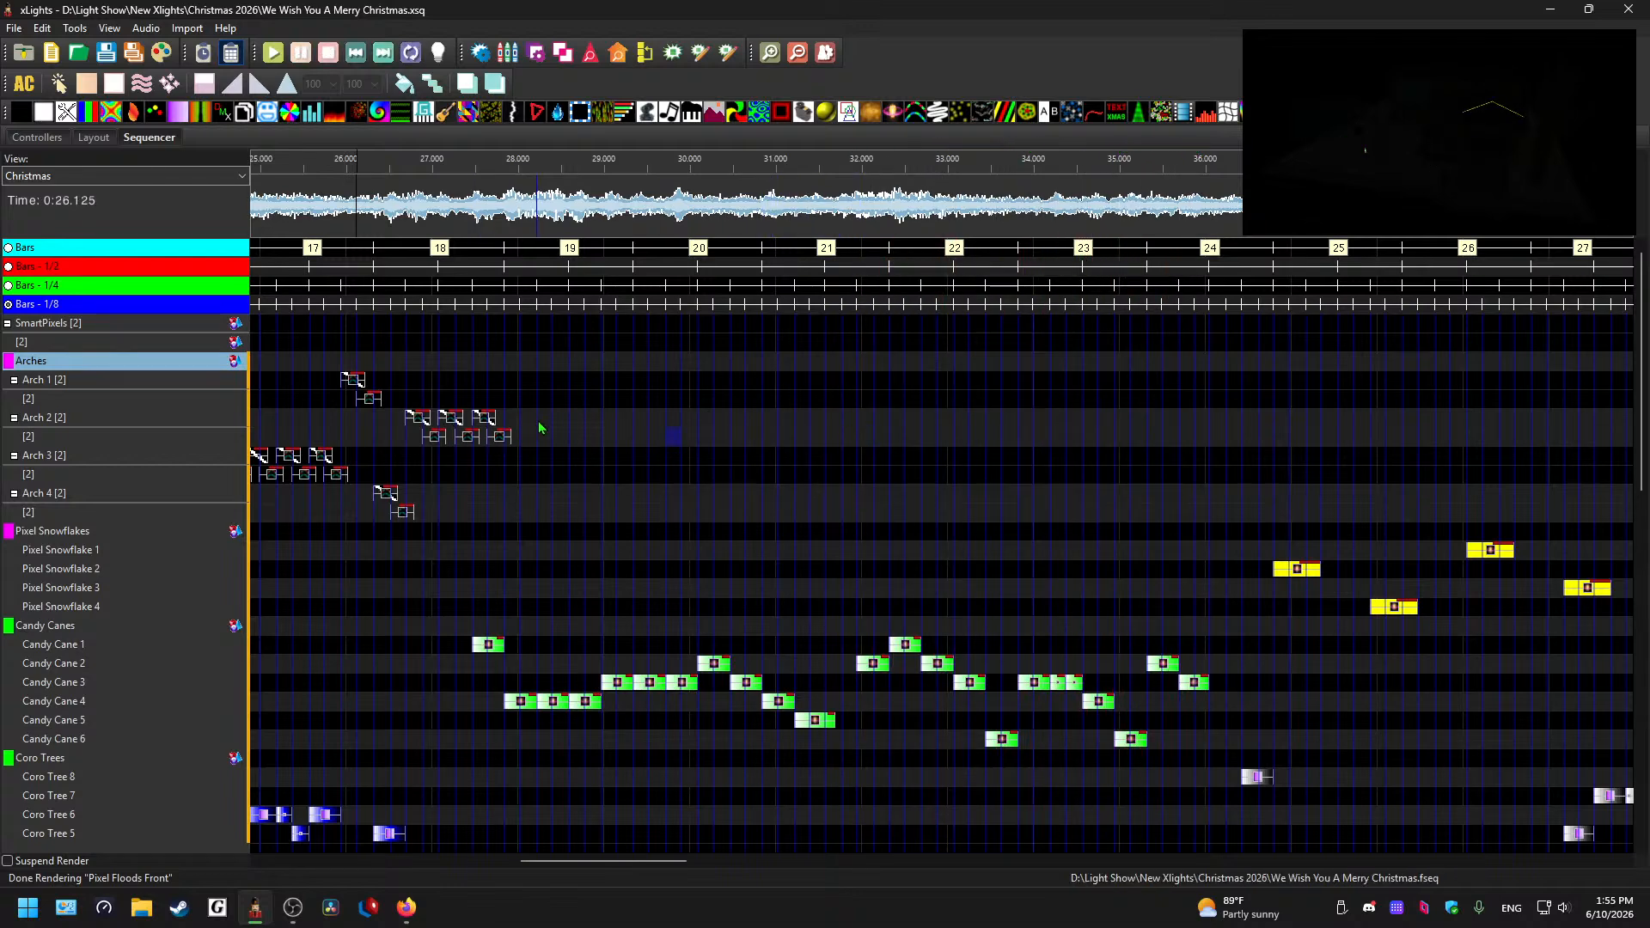
- Replay the transition from the Arch 2 effects to the candy canes, starting around bar 18
left_click_drag(601, 860, 585, 860)
scroll(640, 644, "up", 1)
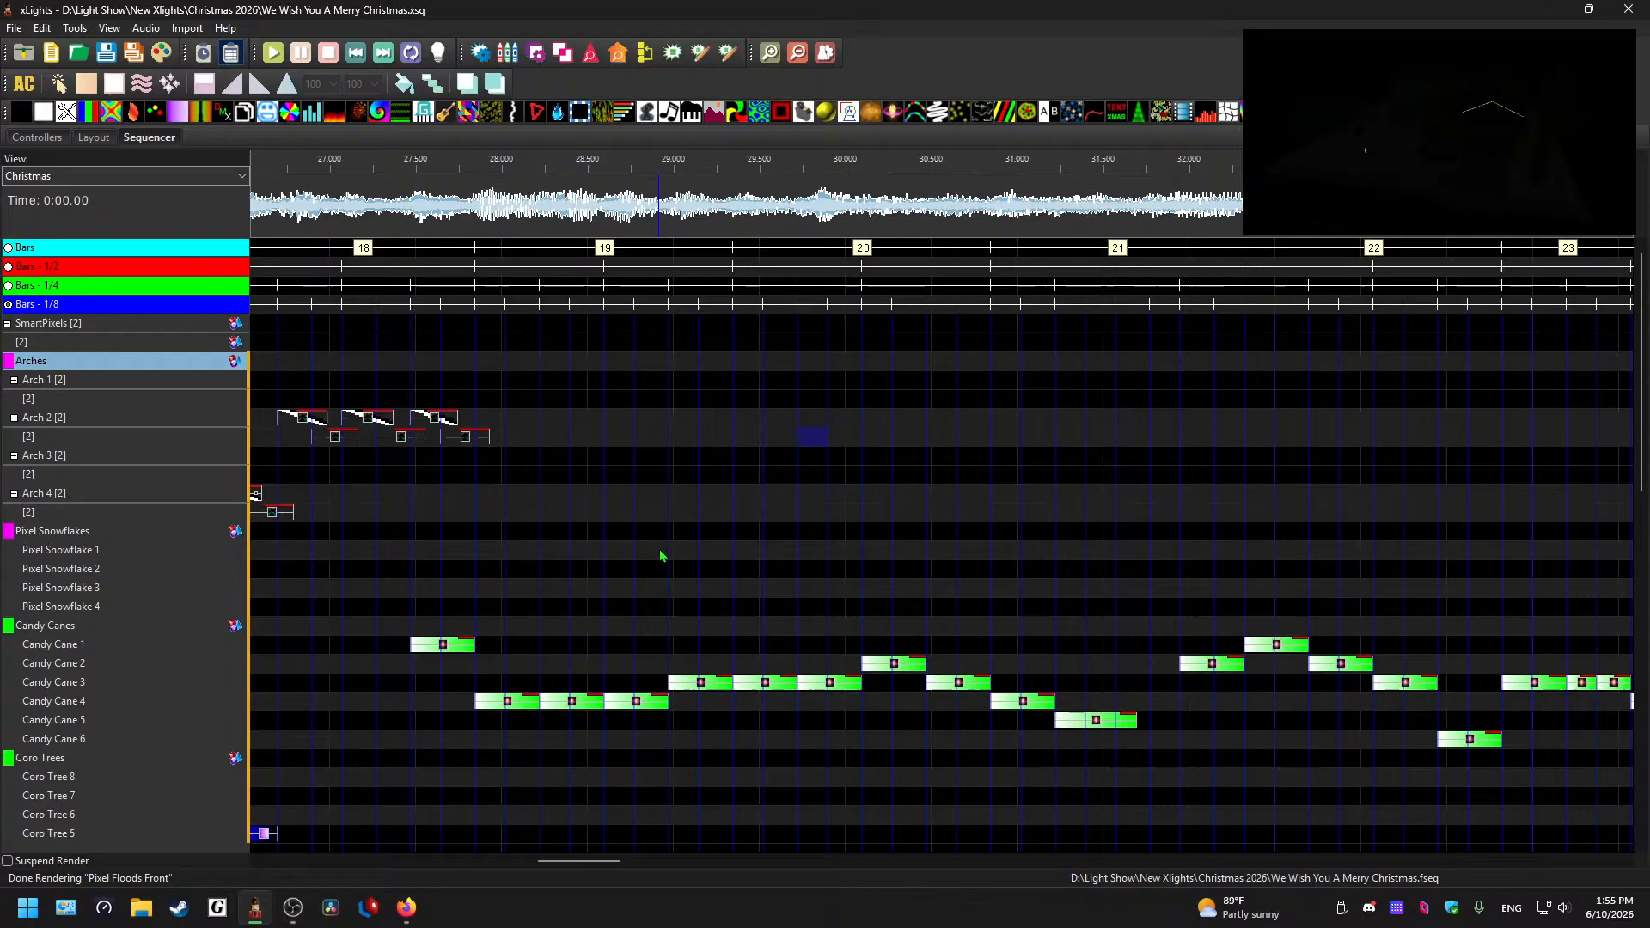
left_click(454, 438)
key("space")
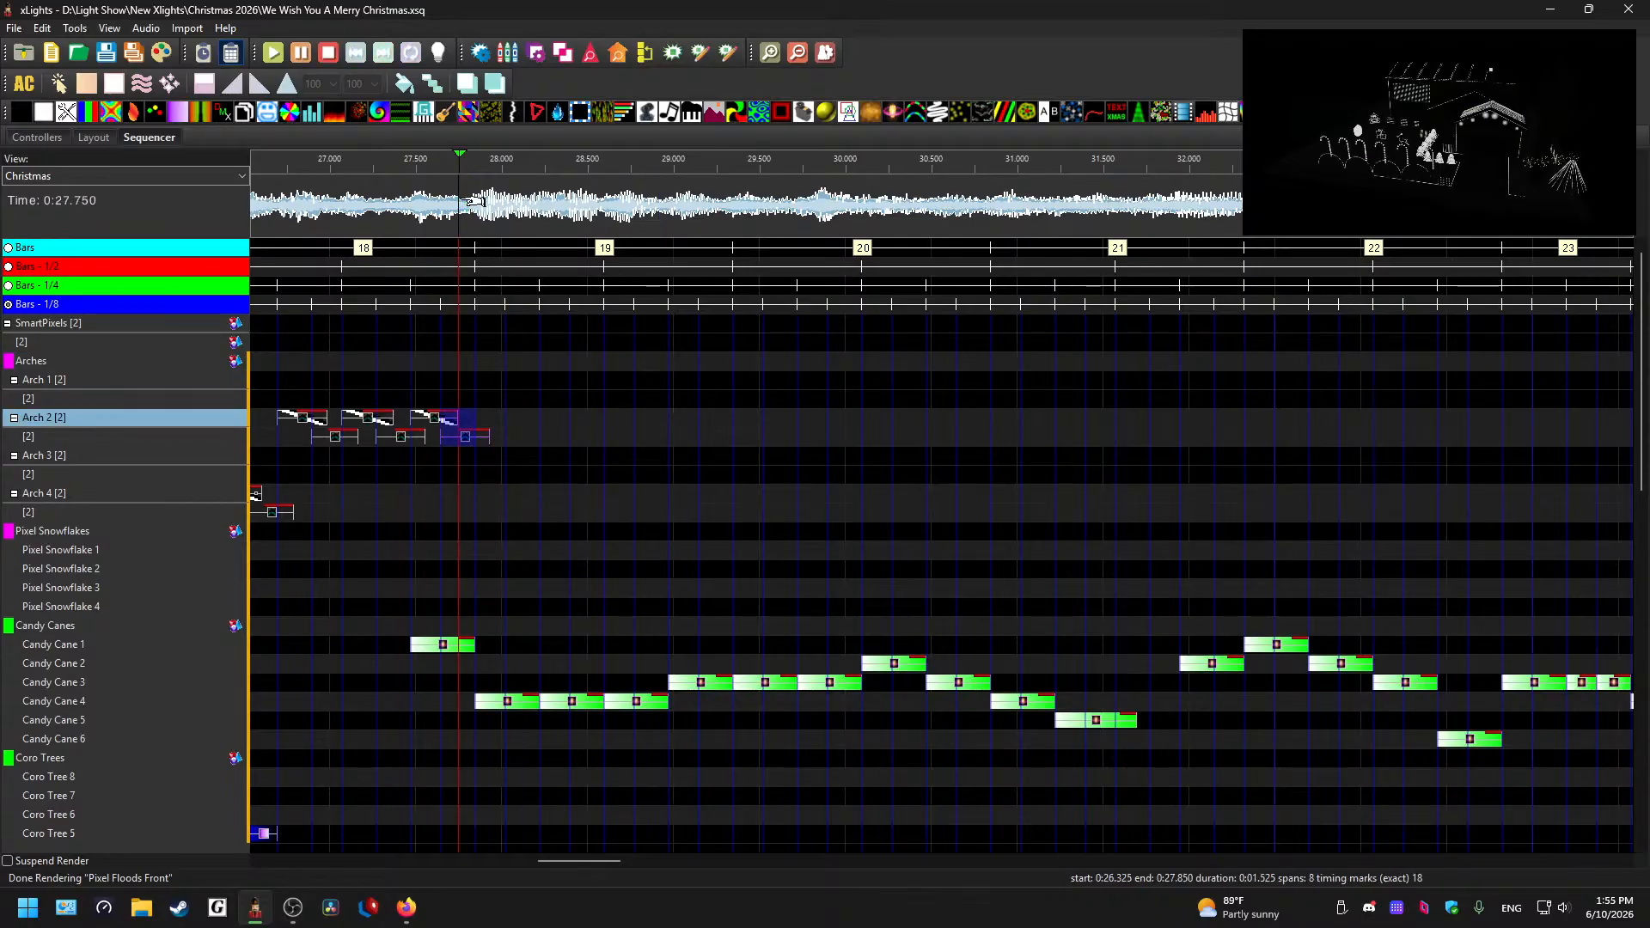
key("space")
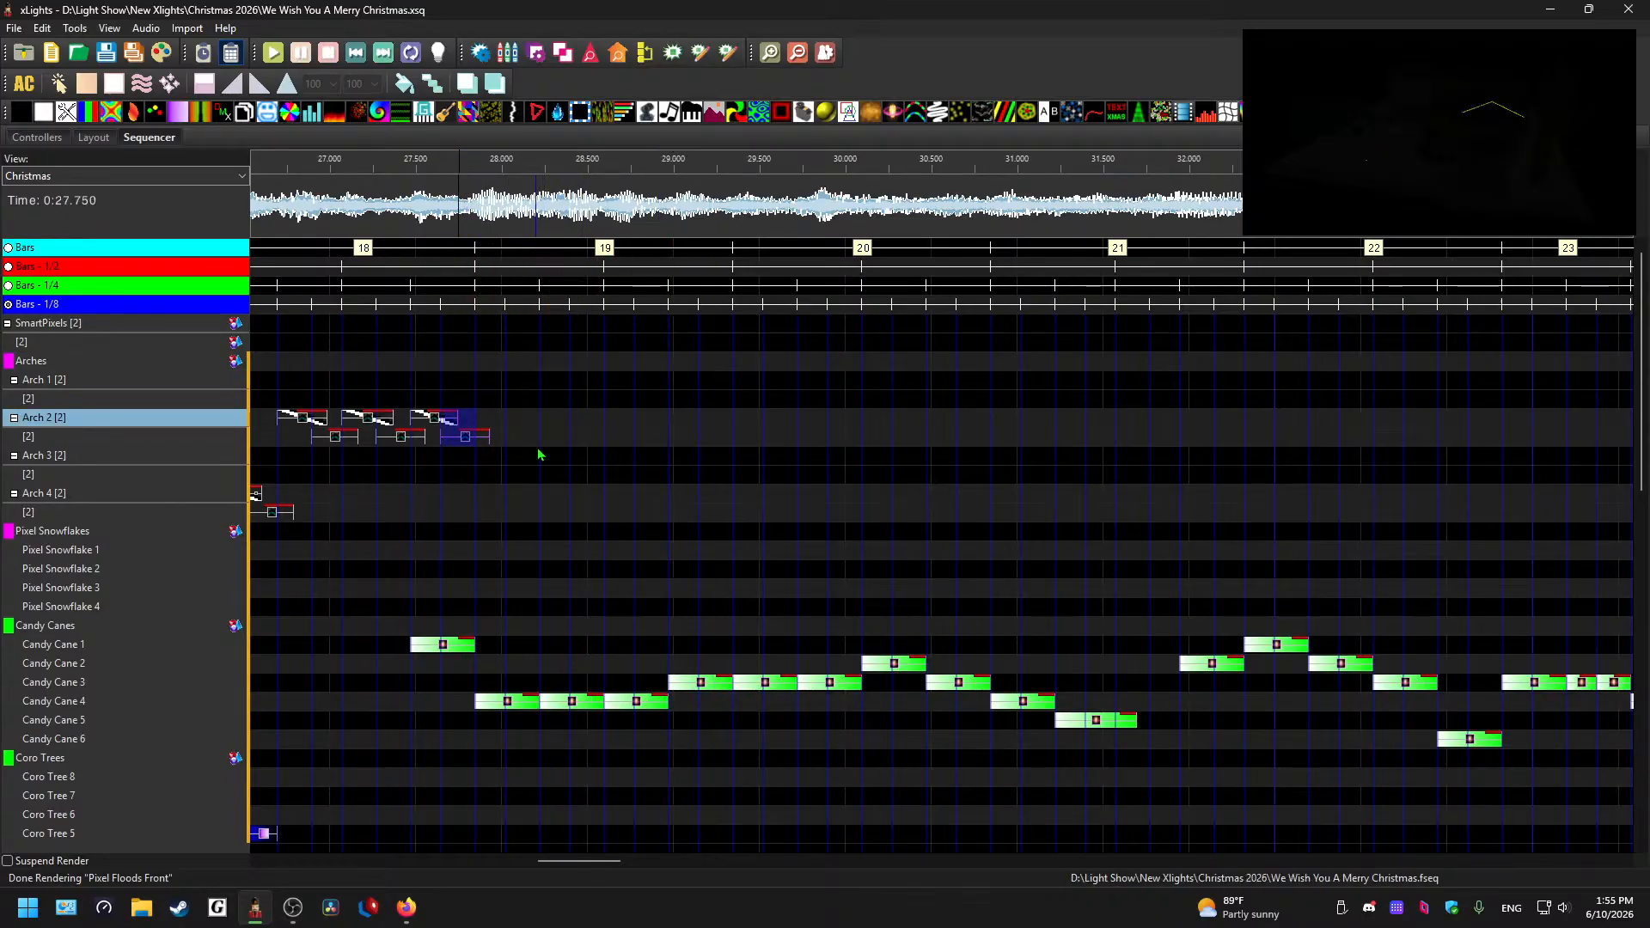
key("space")
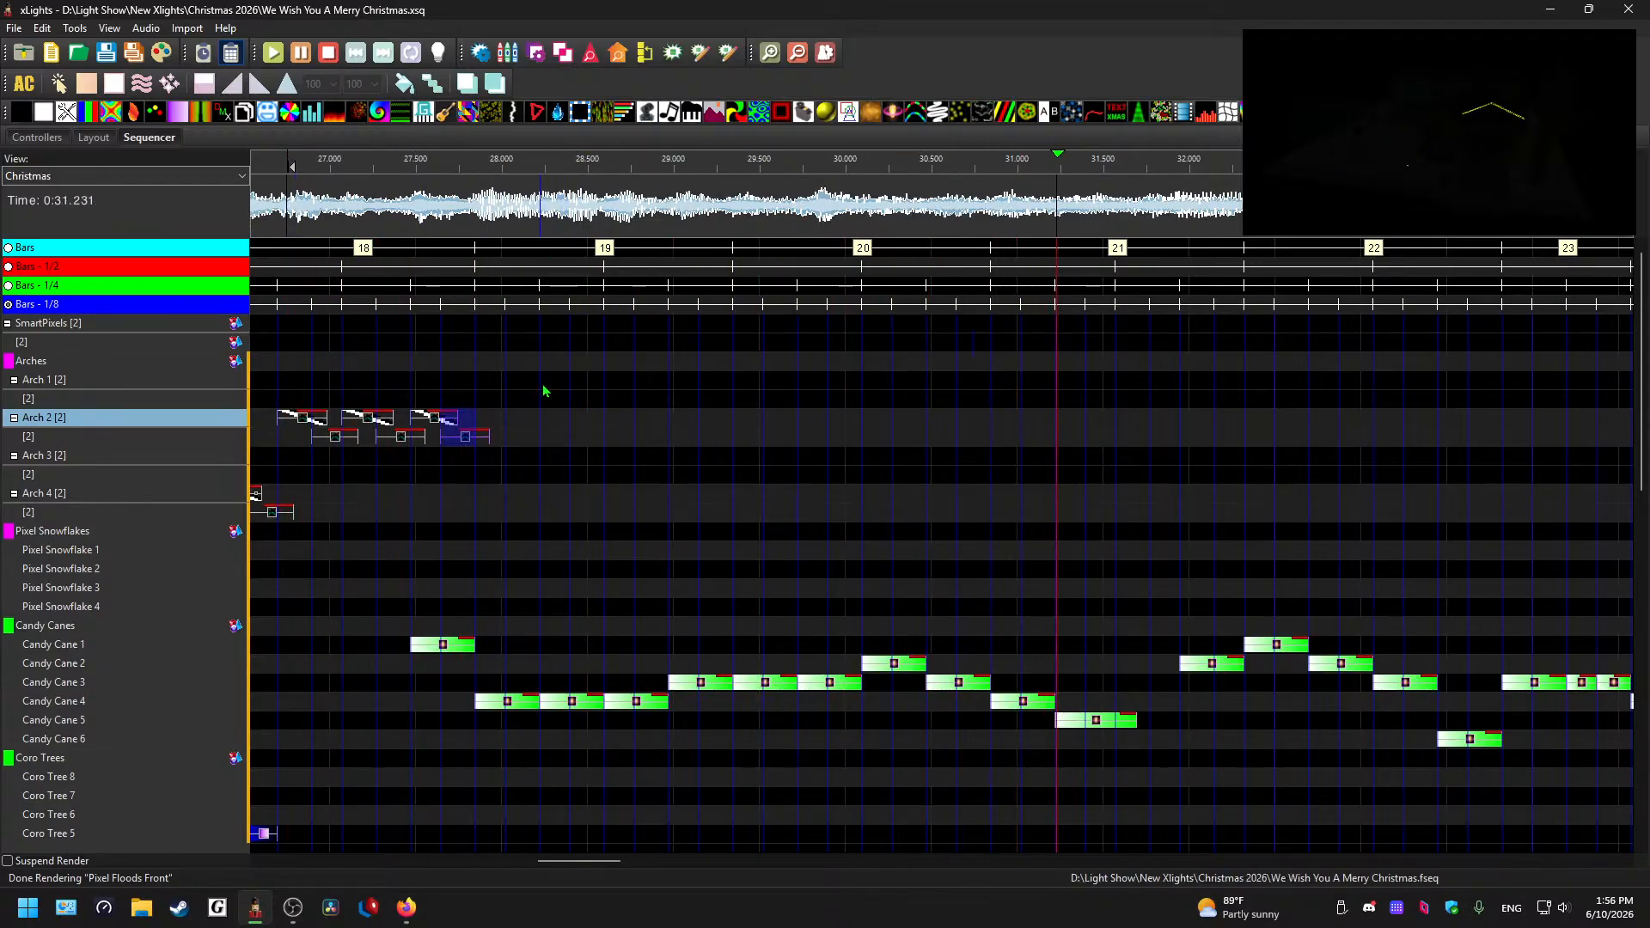
- Replay from about 0:27.8 and place three copies of the two-layer arch effects on Arch 1, from the start of bar 19 to about 0:29
key("space")
left_click(467, 206)
key("space")
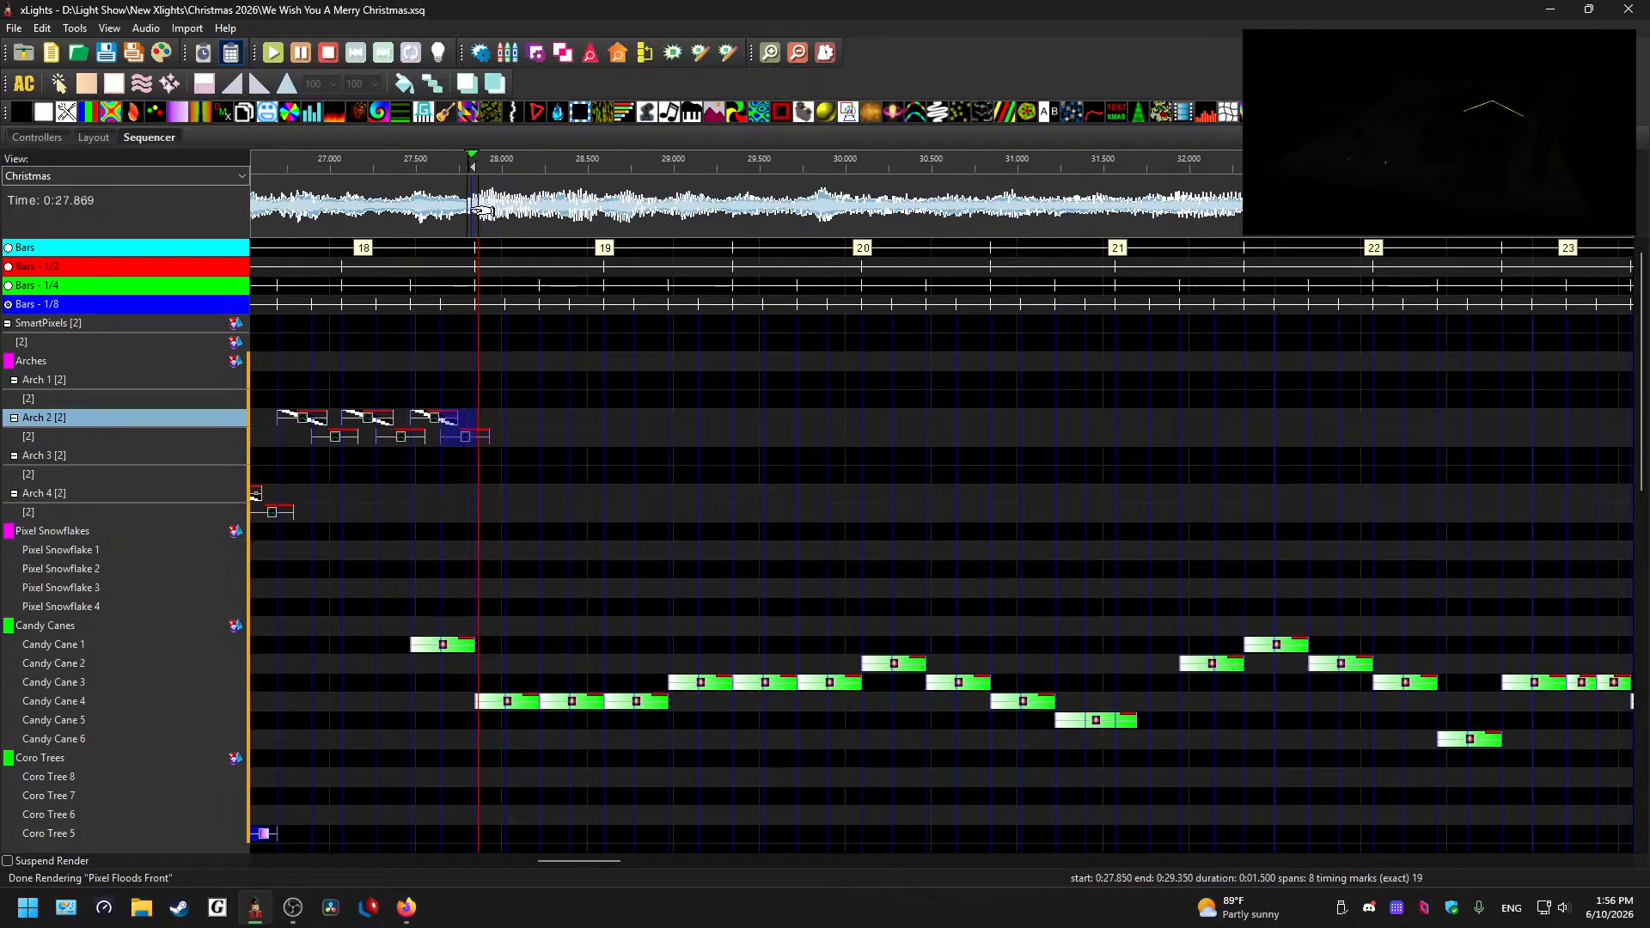
key("space")
left_click(522, 386)
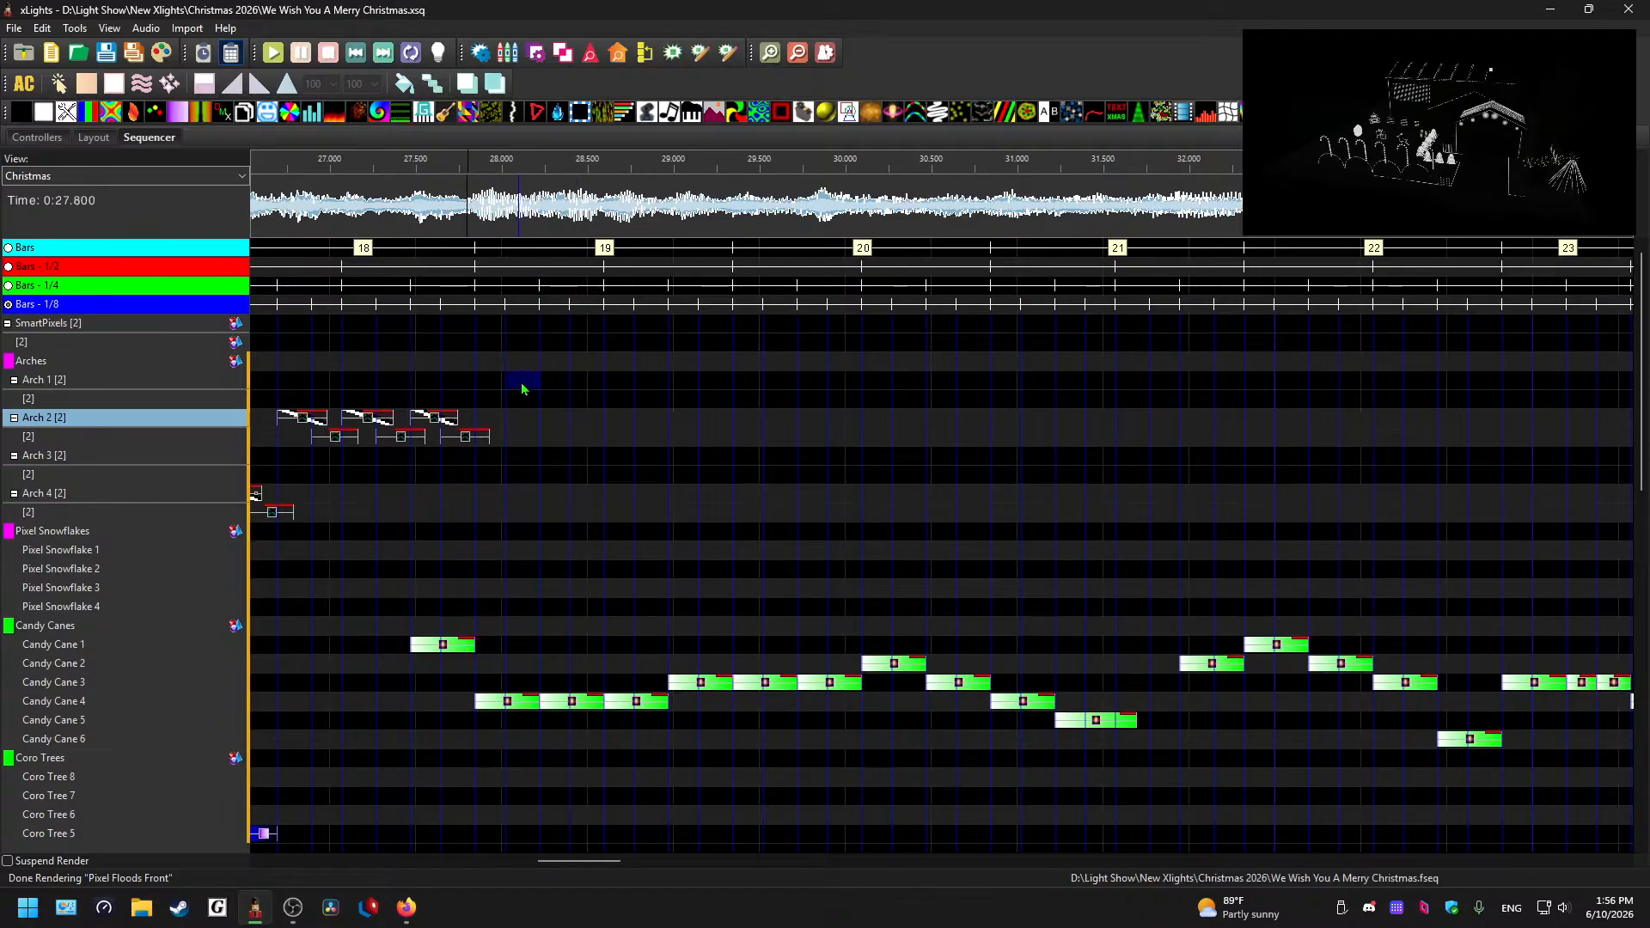
left_click(464, 435)
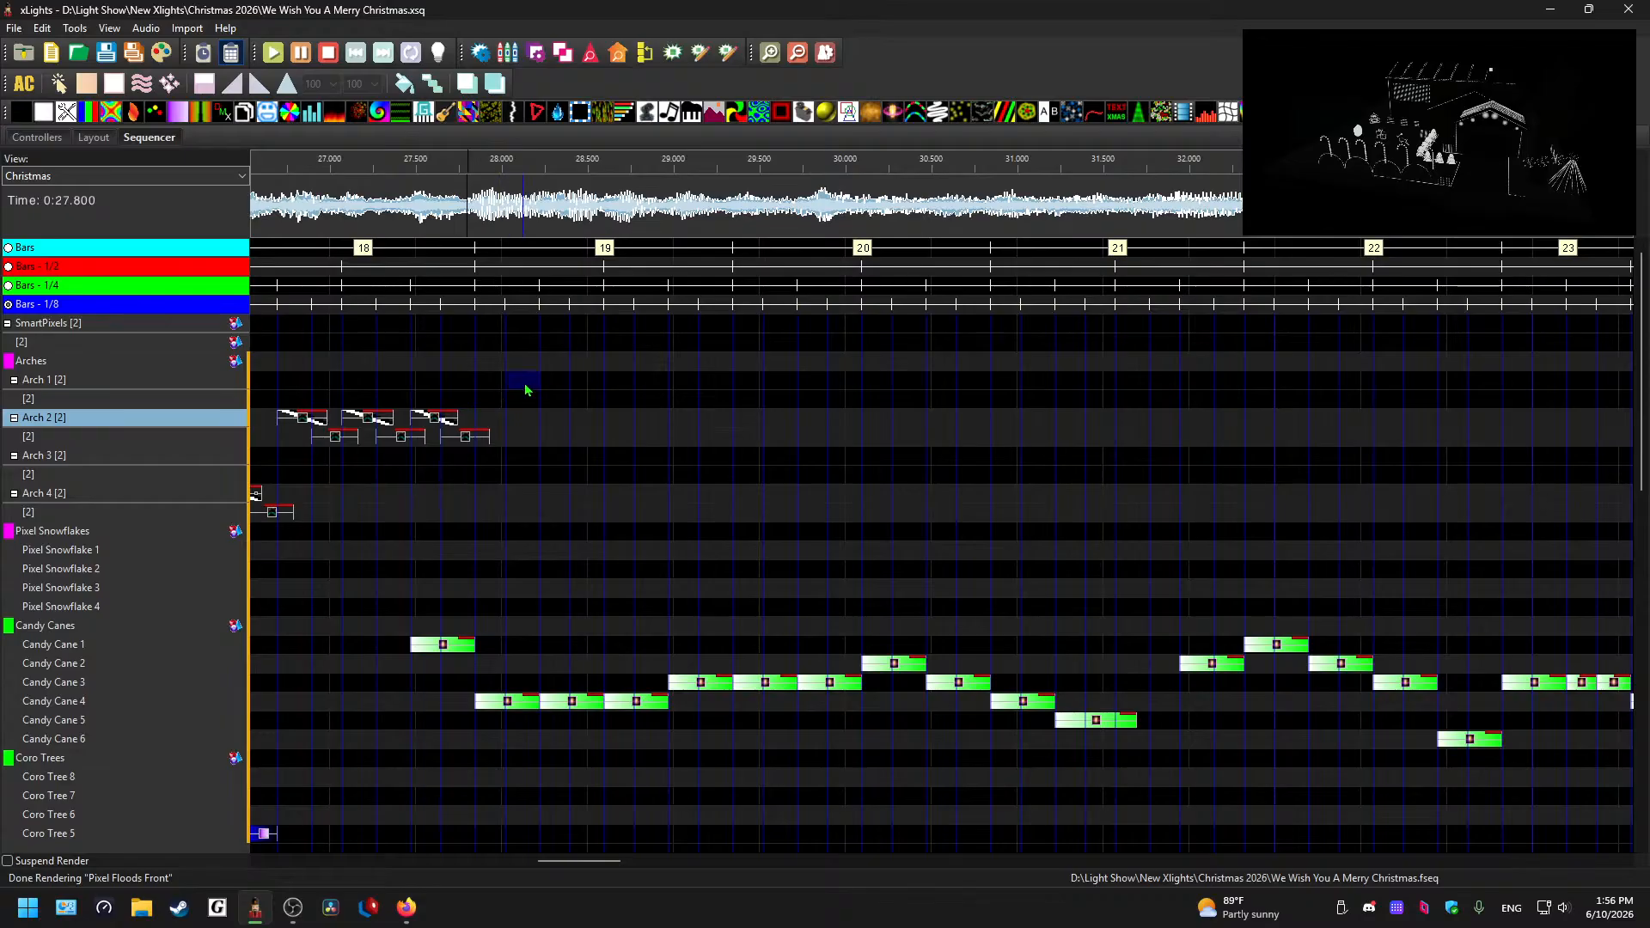
left_click(590, 382)
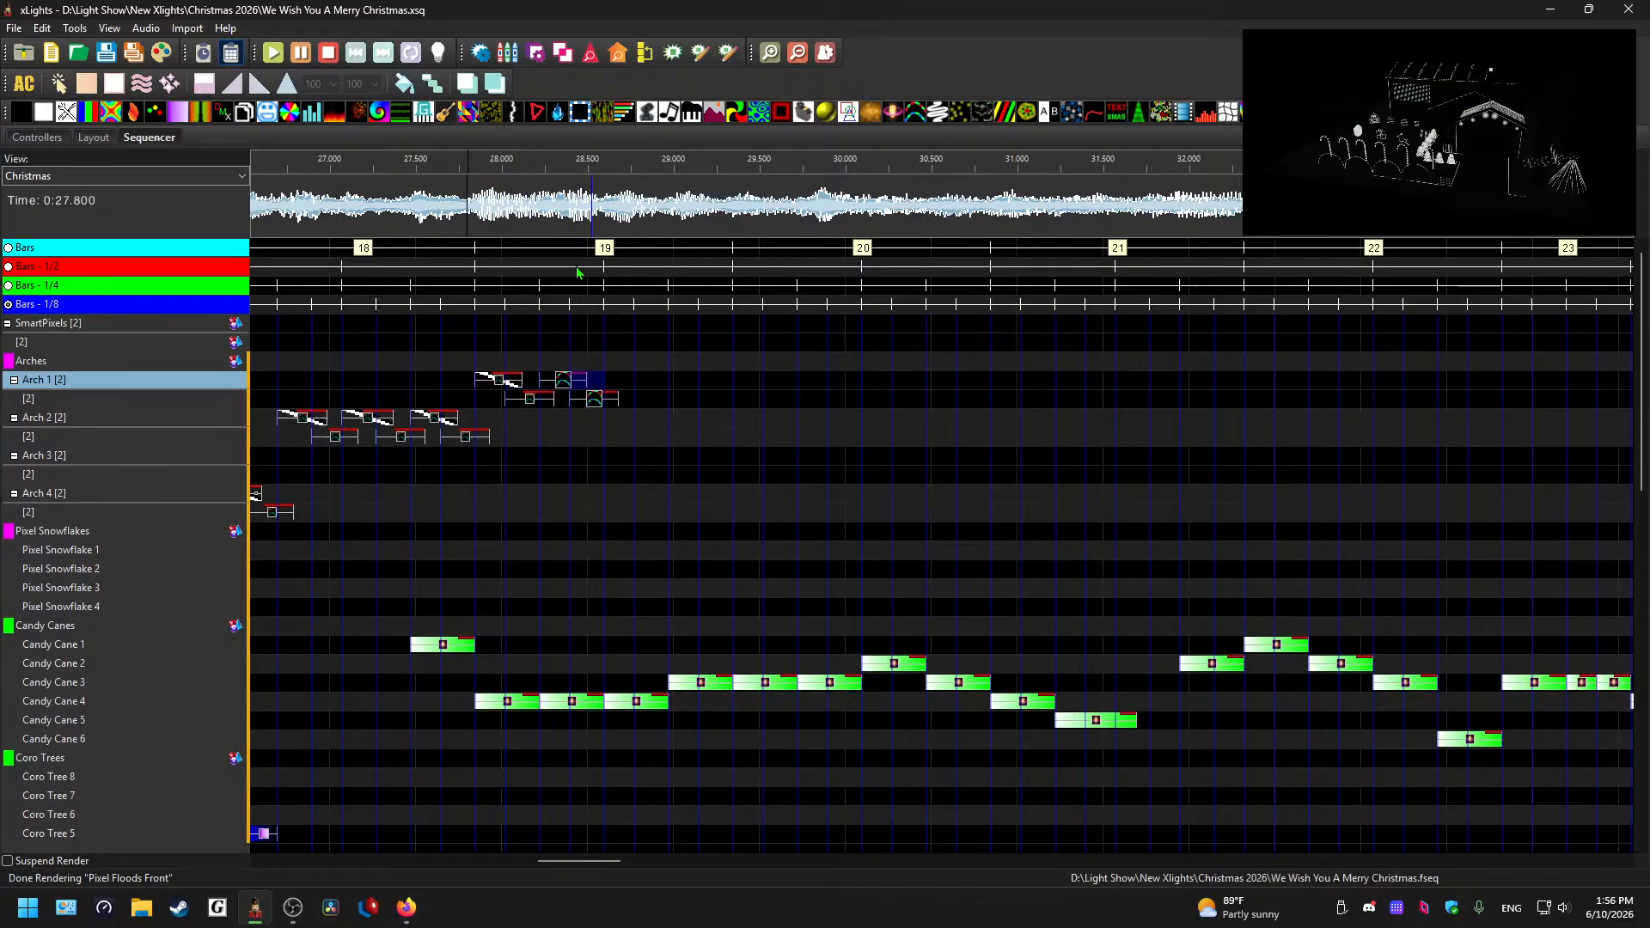
key("space")
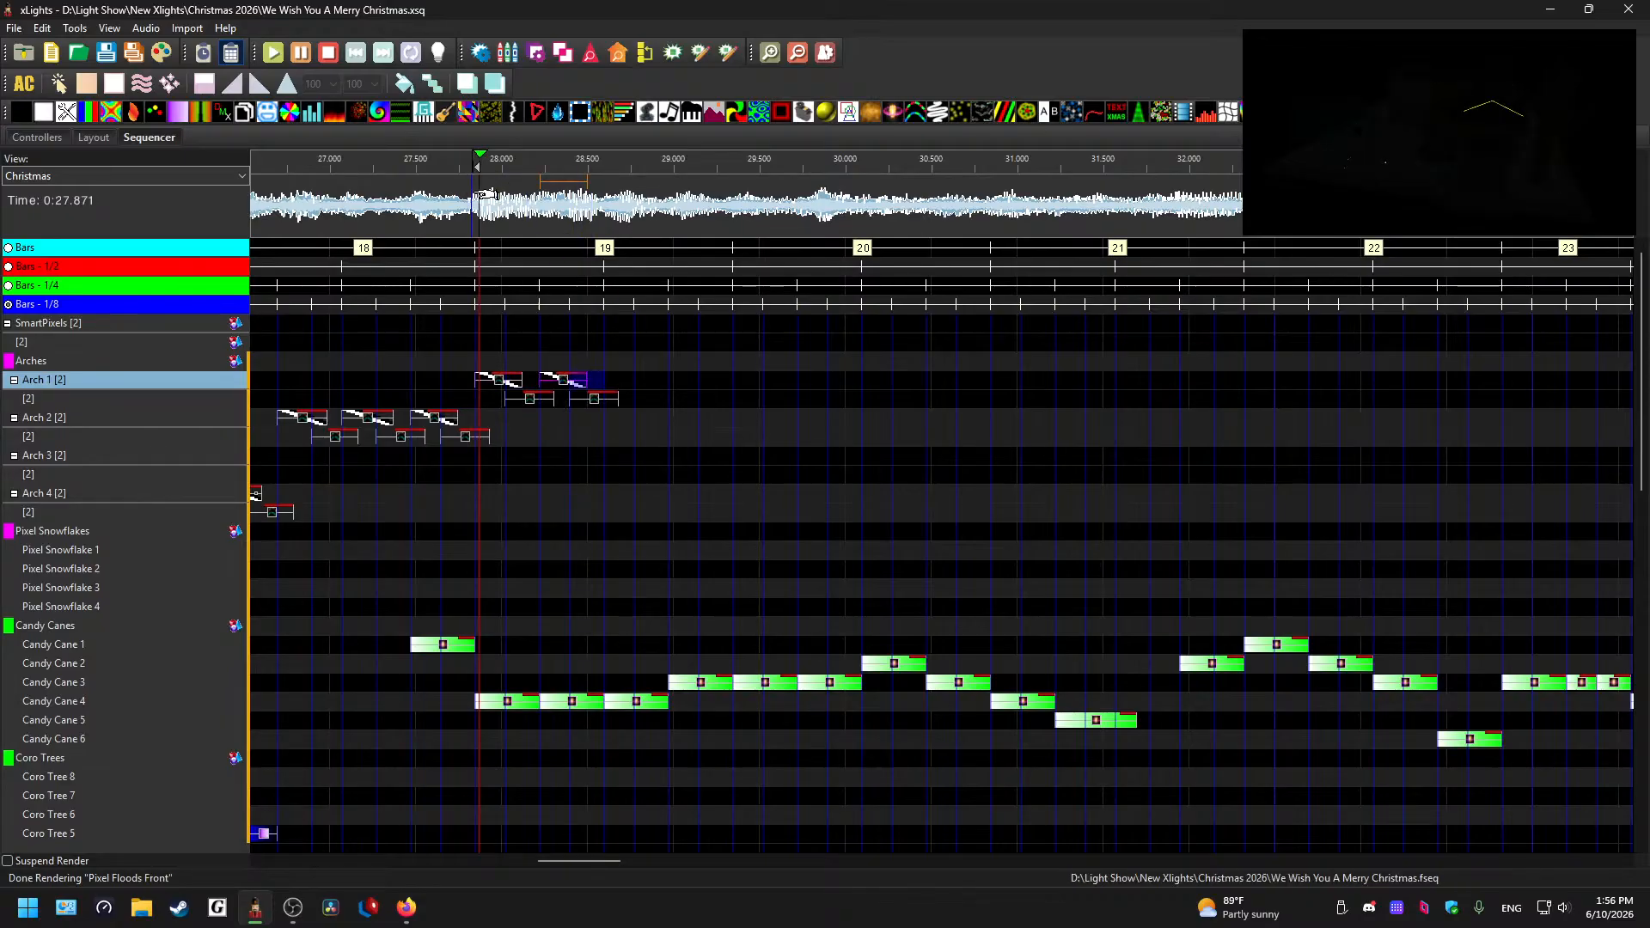
key("space")
left_click(658, 383)
key("ctrl+v")
- Play from about 0:28.7 and paste three copies of the two-layer arch effects on Arch 2, from about 0:29 to 0:30.1
left_click(618, 206)
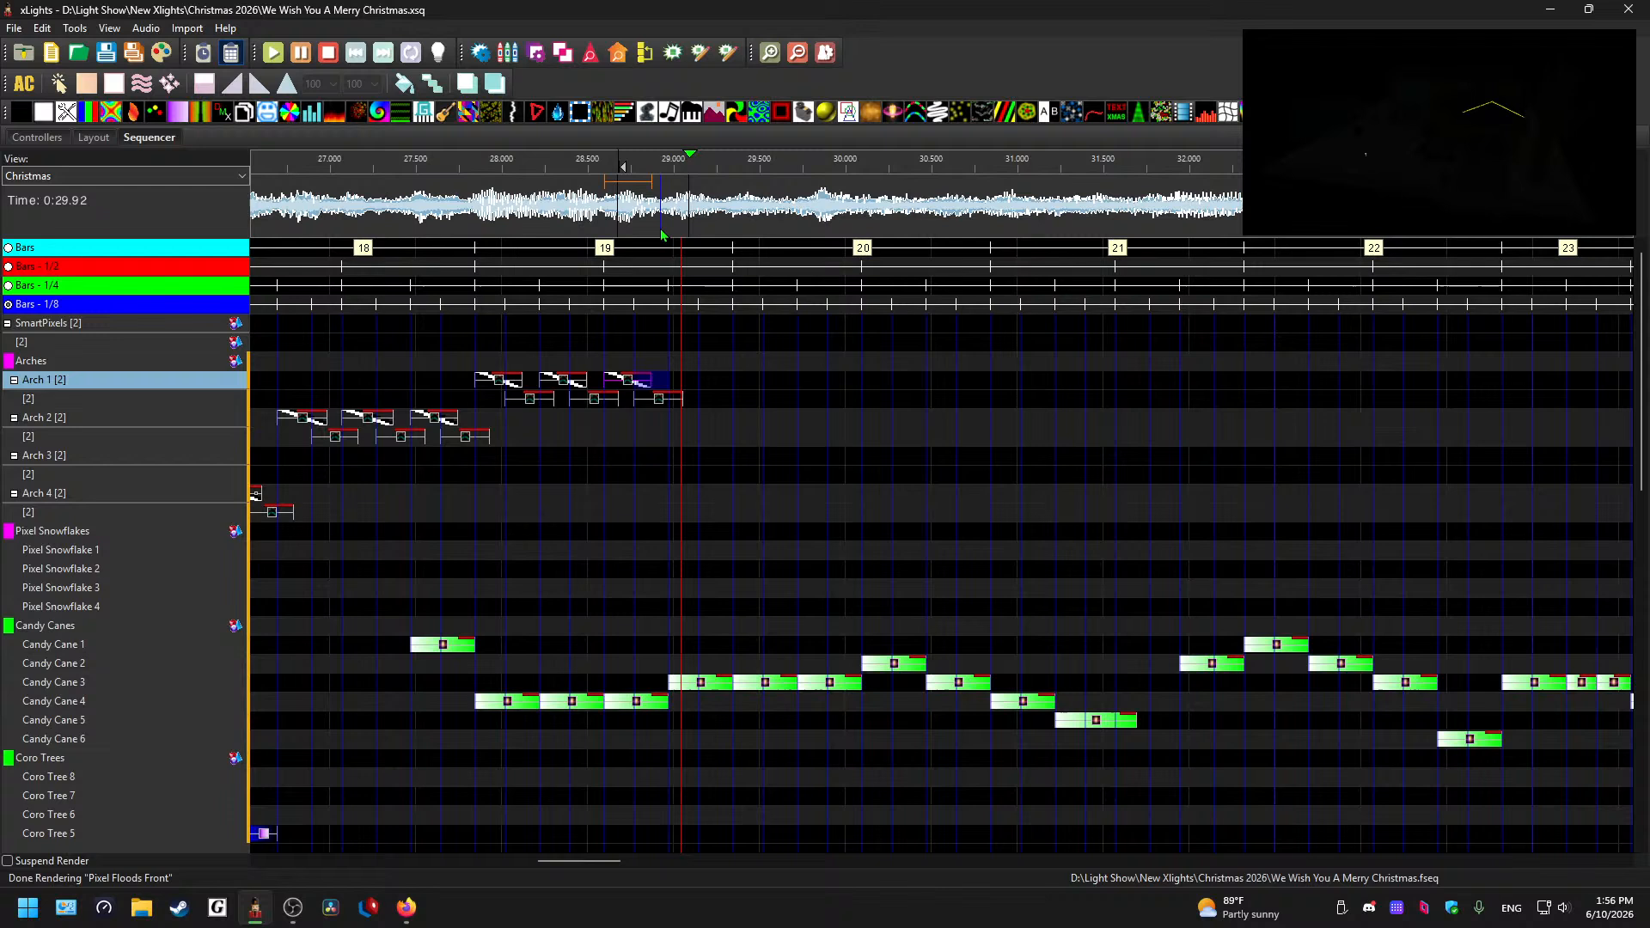
left_click(712, 421)
key("ctrl+v")
left_click(774, 419)
key("ctrl+v")
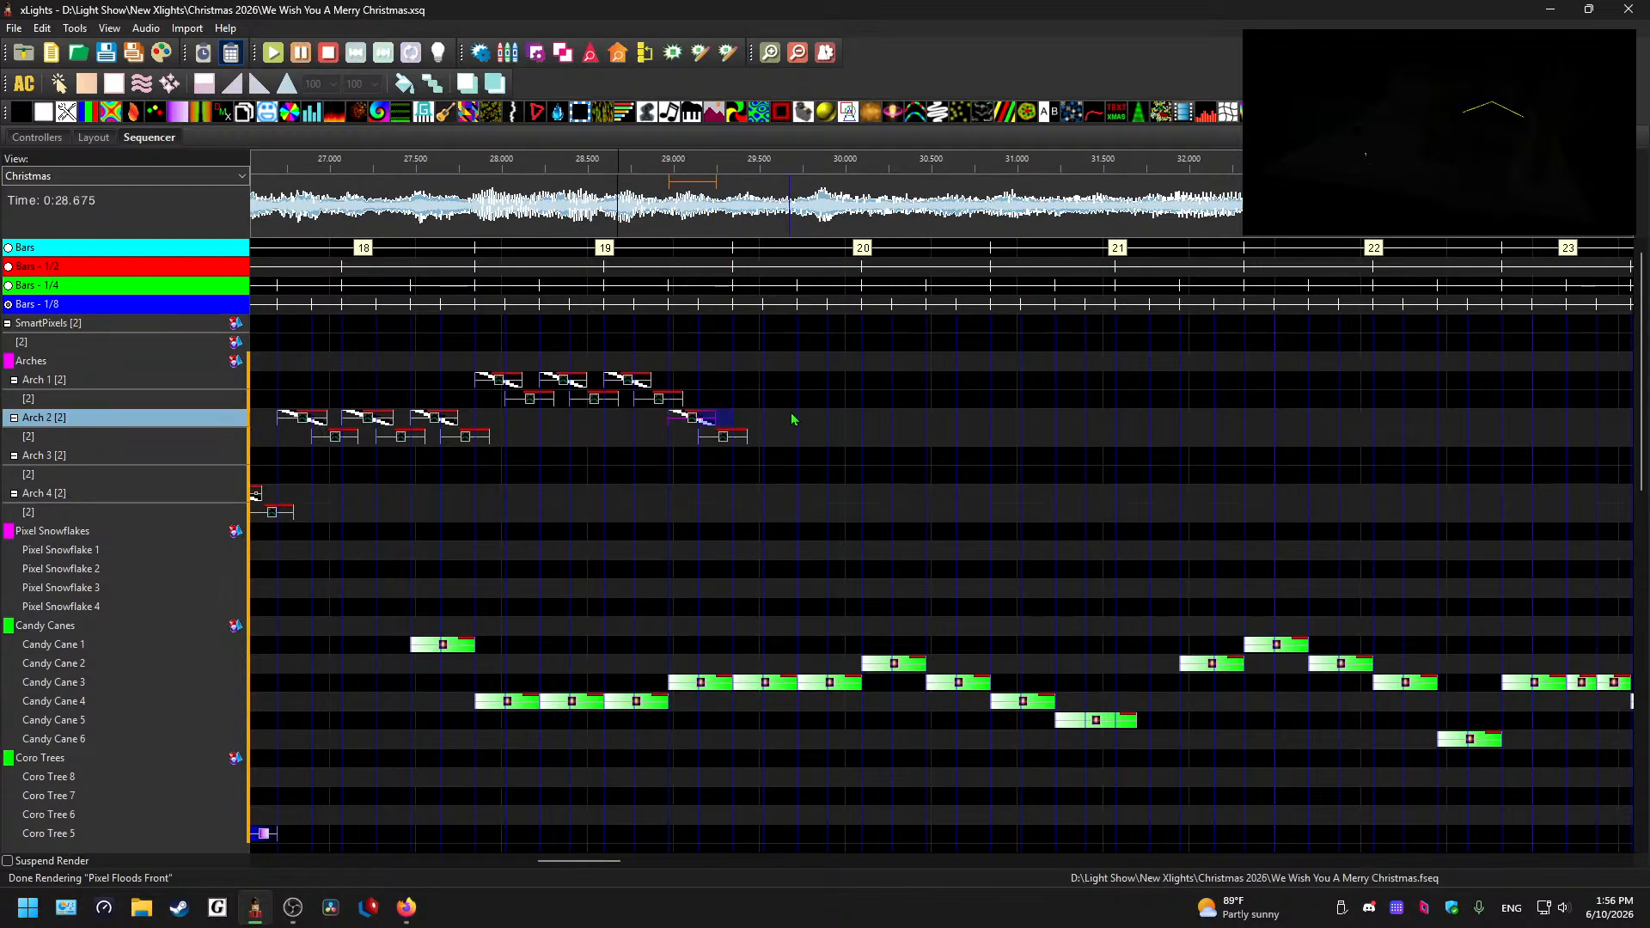
- Replay from about 0:28.9 and paste one pair of arch effects on Arch 1 at about 0:30.1
left_click(661, 194)
key("space")
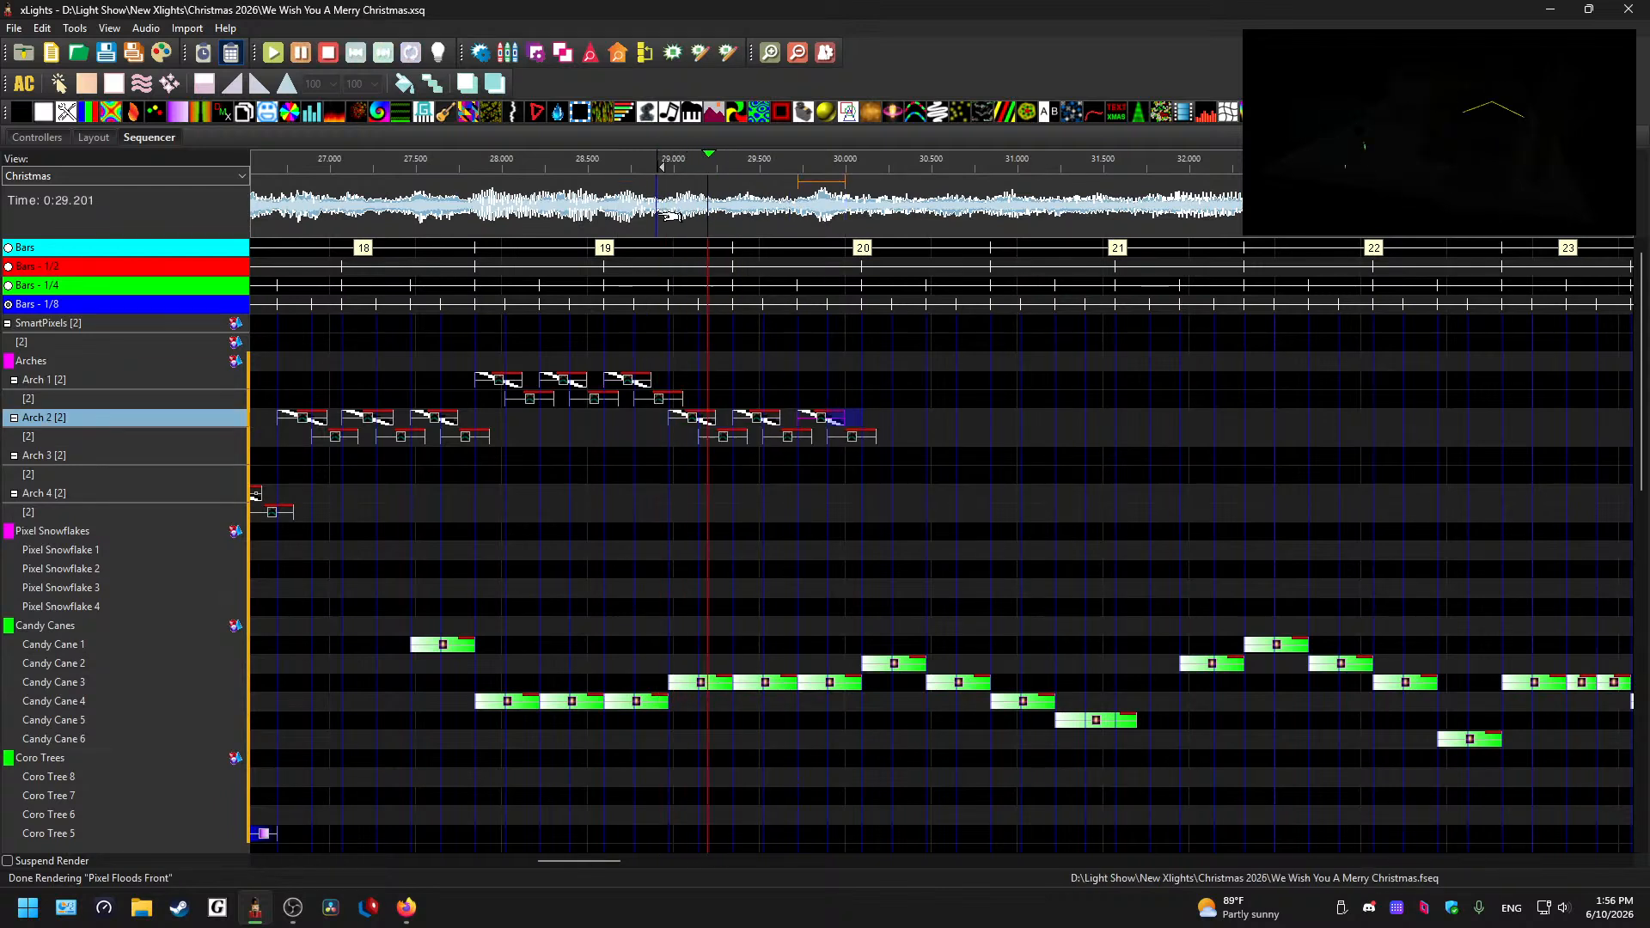
key("space")
left_click(905, 380)
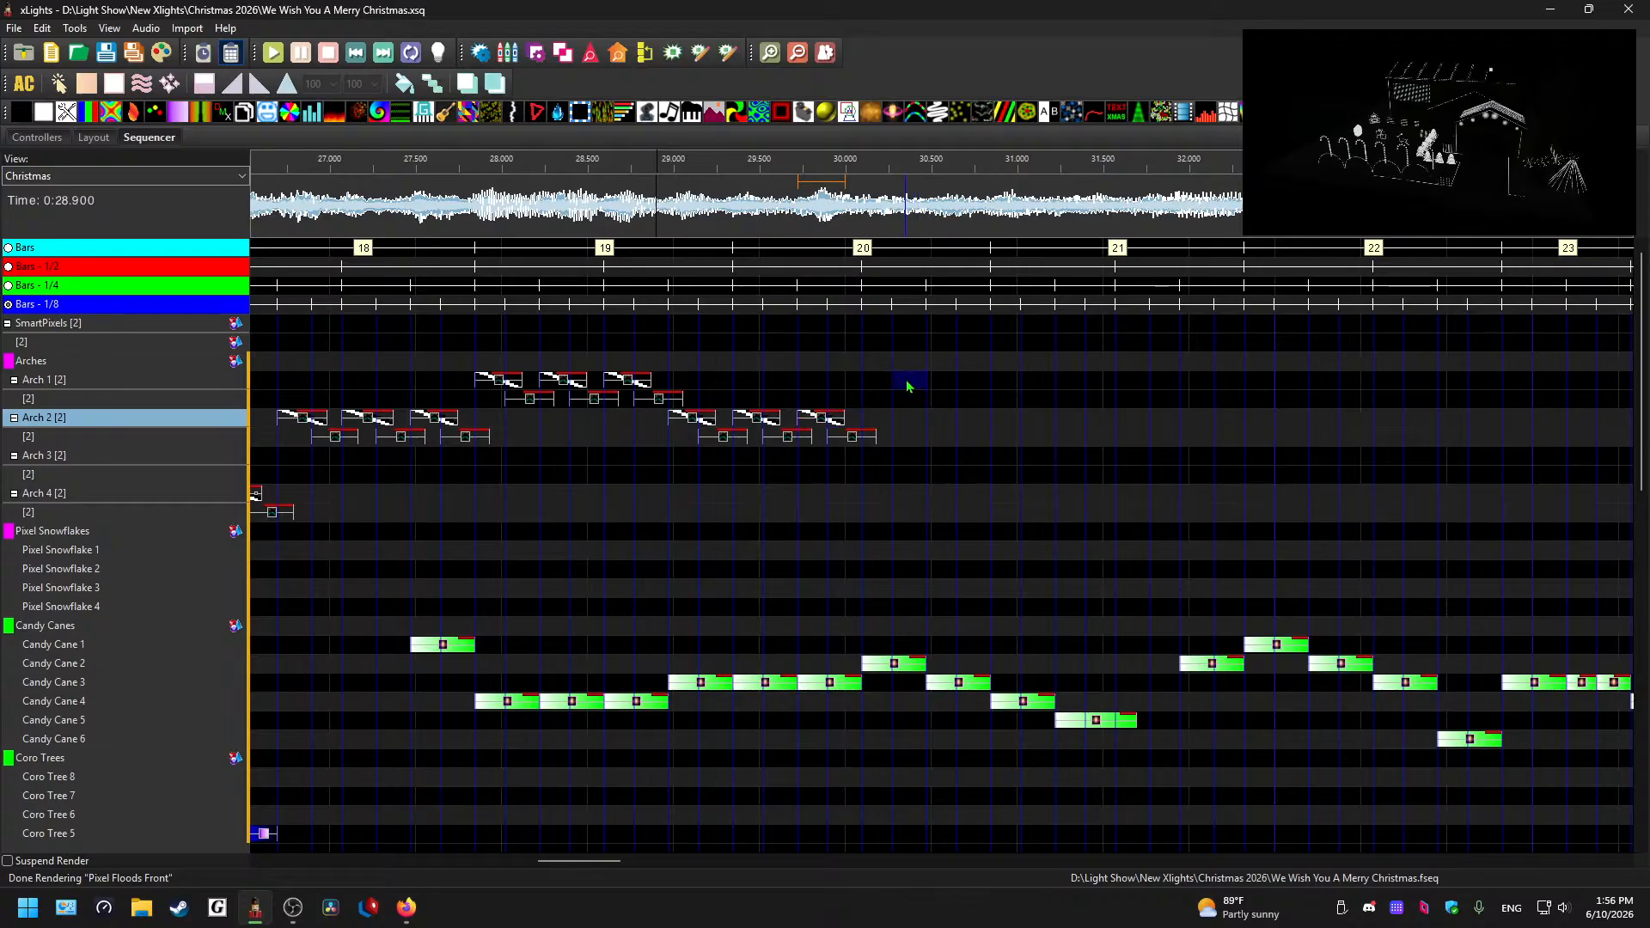
key("ctrl+v")
- Play from about 0:30.1 and paste a pair of arch effects on Arch 2 at about 0:30.5, undoing the copy placed too early
left_click(859, 209)
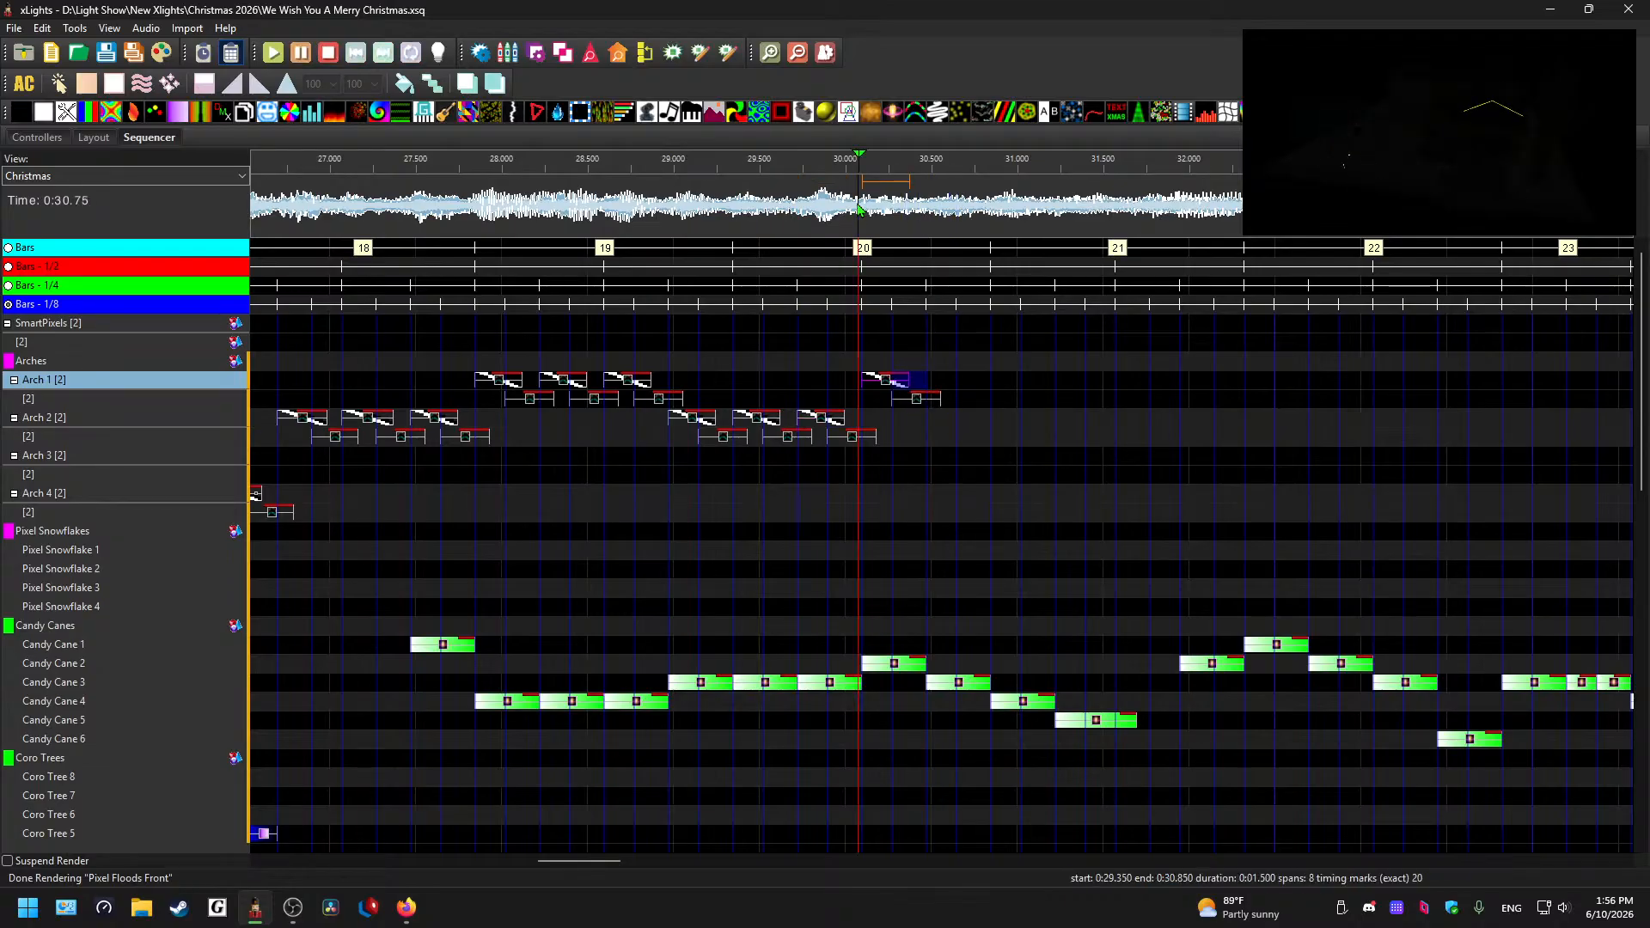
left_click(960, 417)
key("ctrl+v")
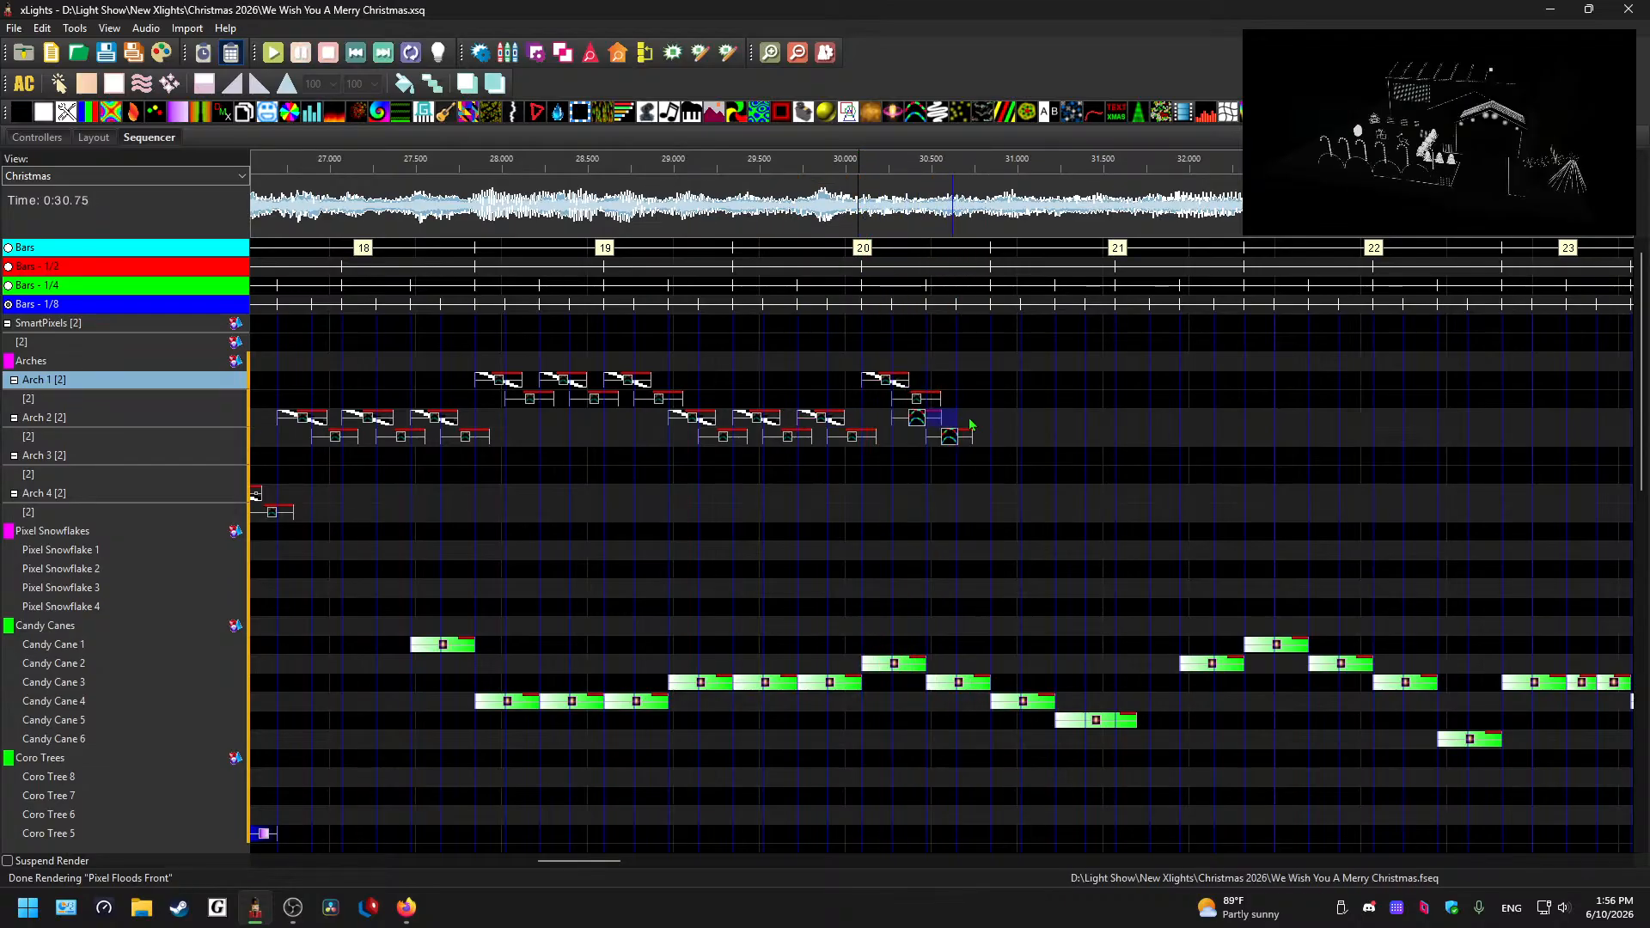
key("ctrl+z")
left_click(971, 419)
key("ctrl+v")
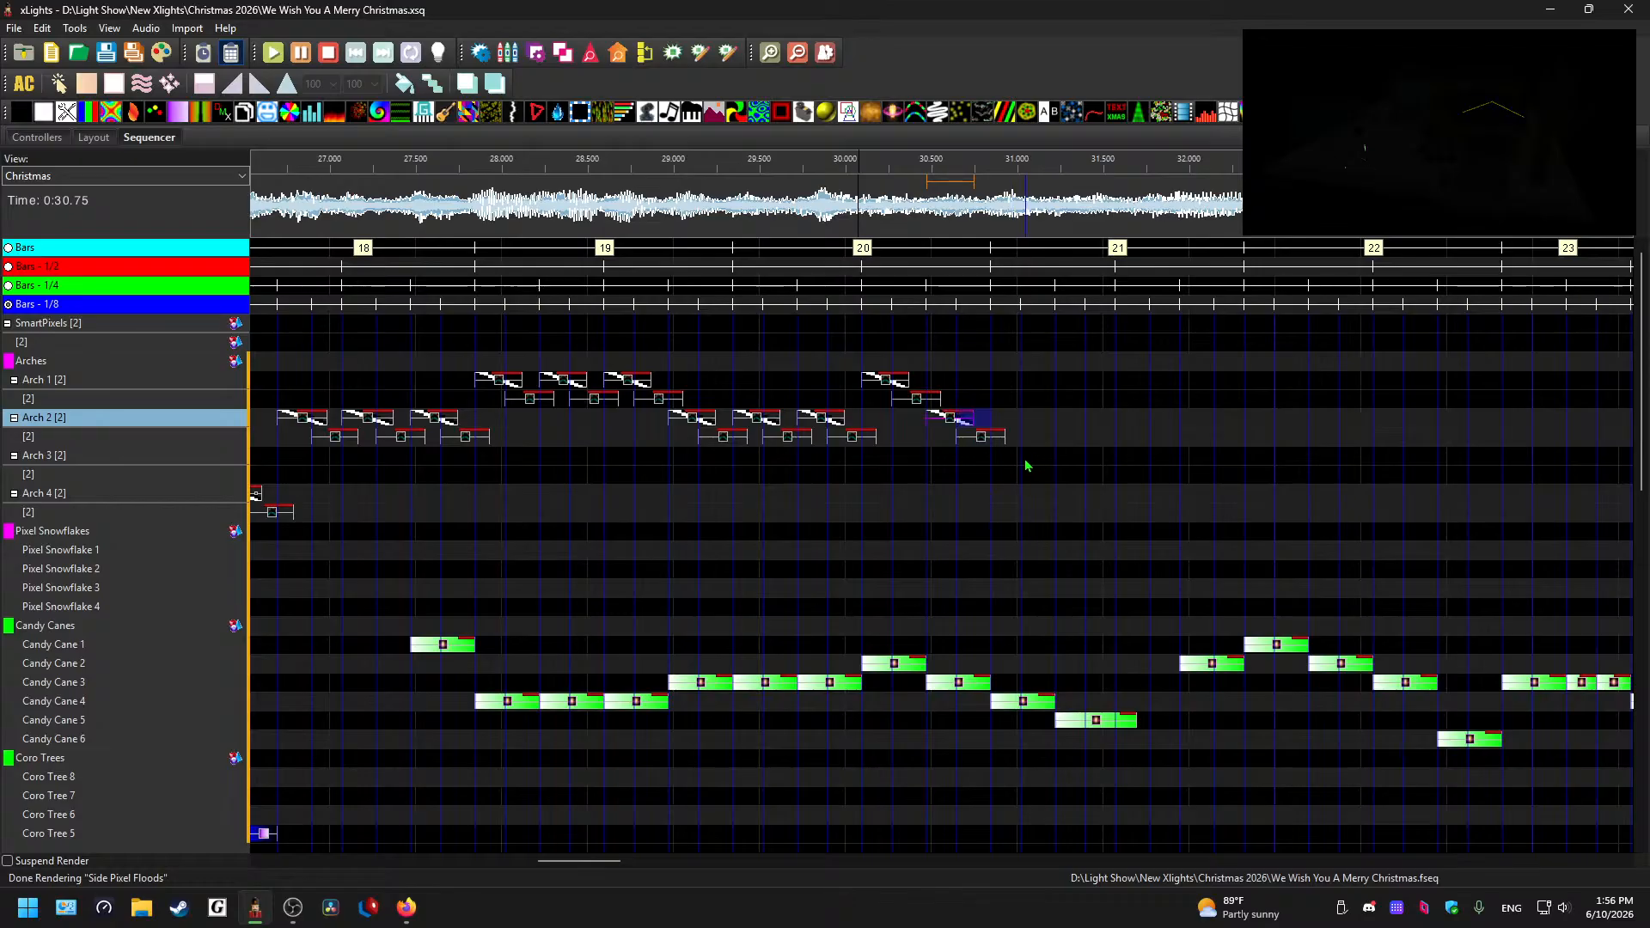
- Paste the two-layer arch effects once on Arch 4 at the start of bar 21 and three times in a row on Arch 3
left_click(1035, 498)
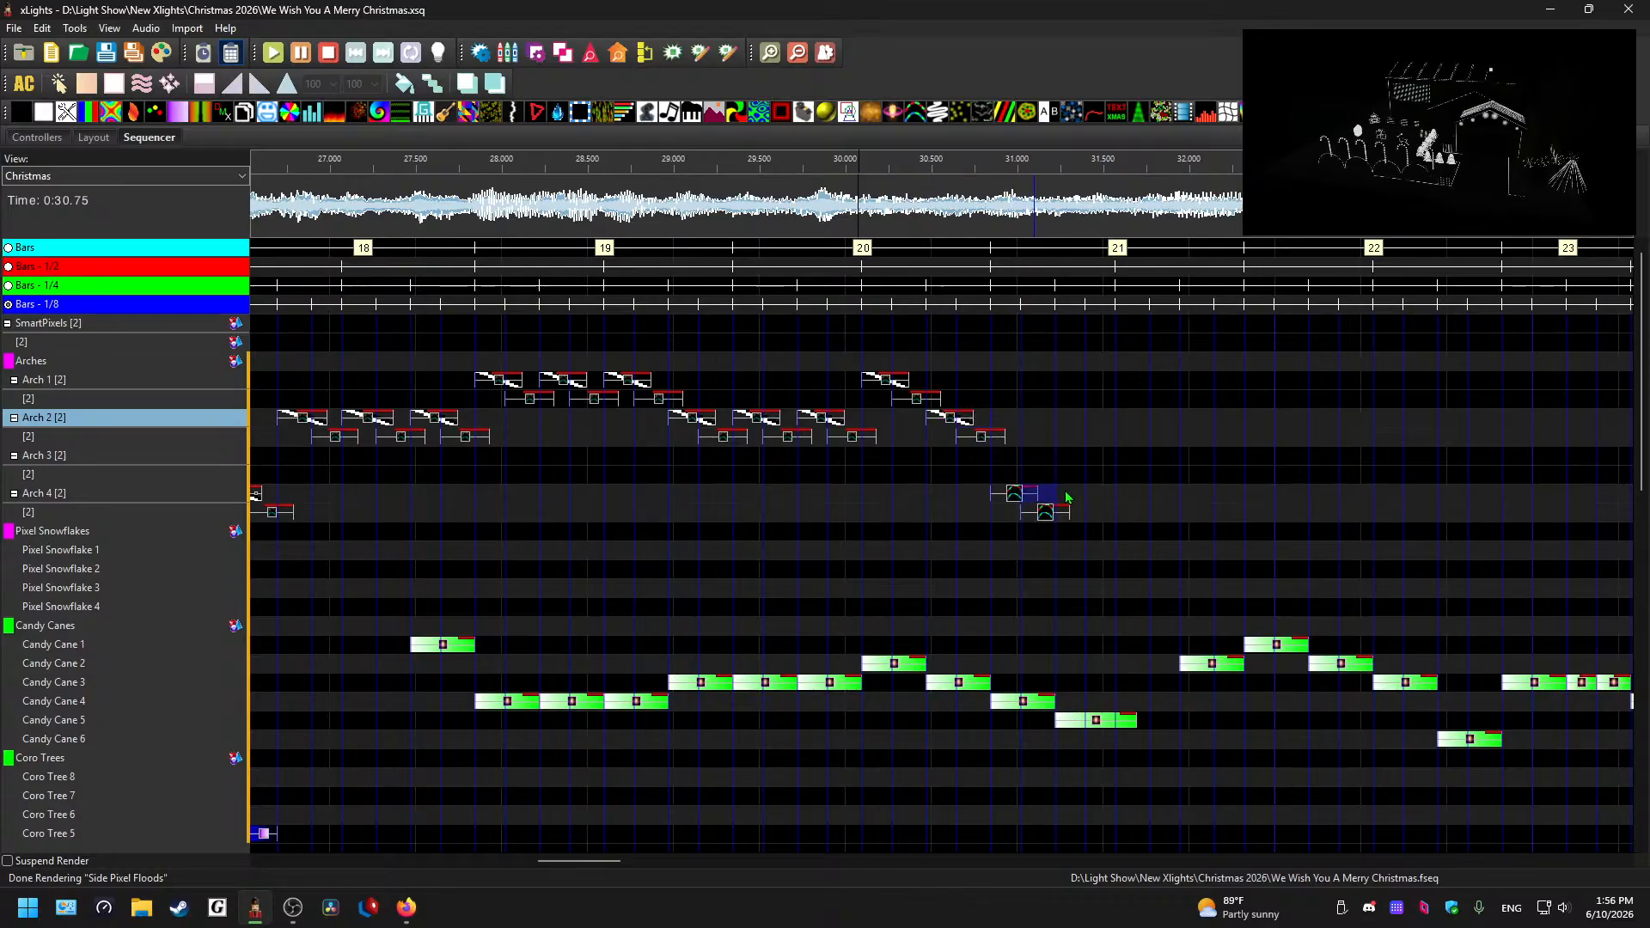
key("ctrl+v")
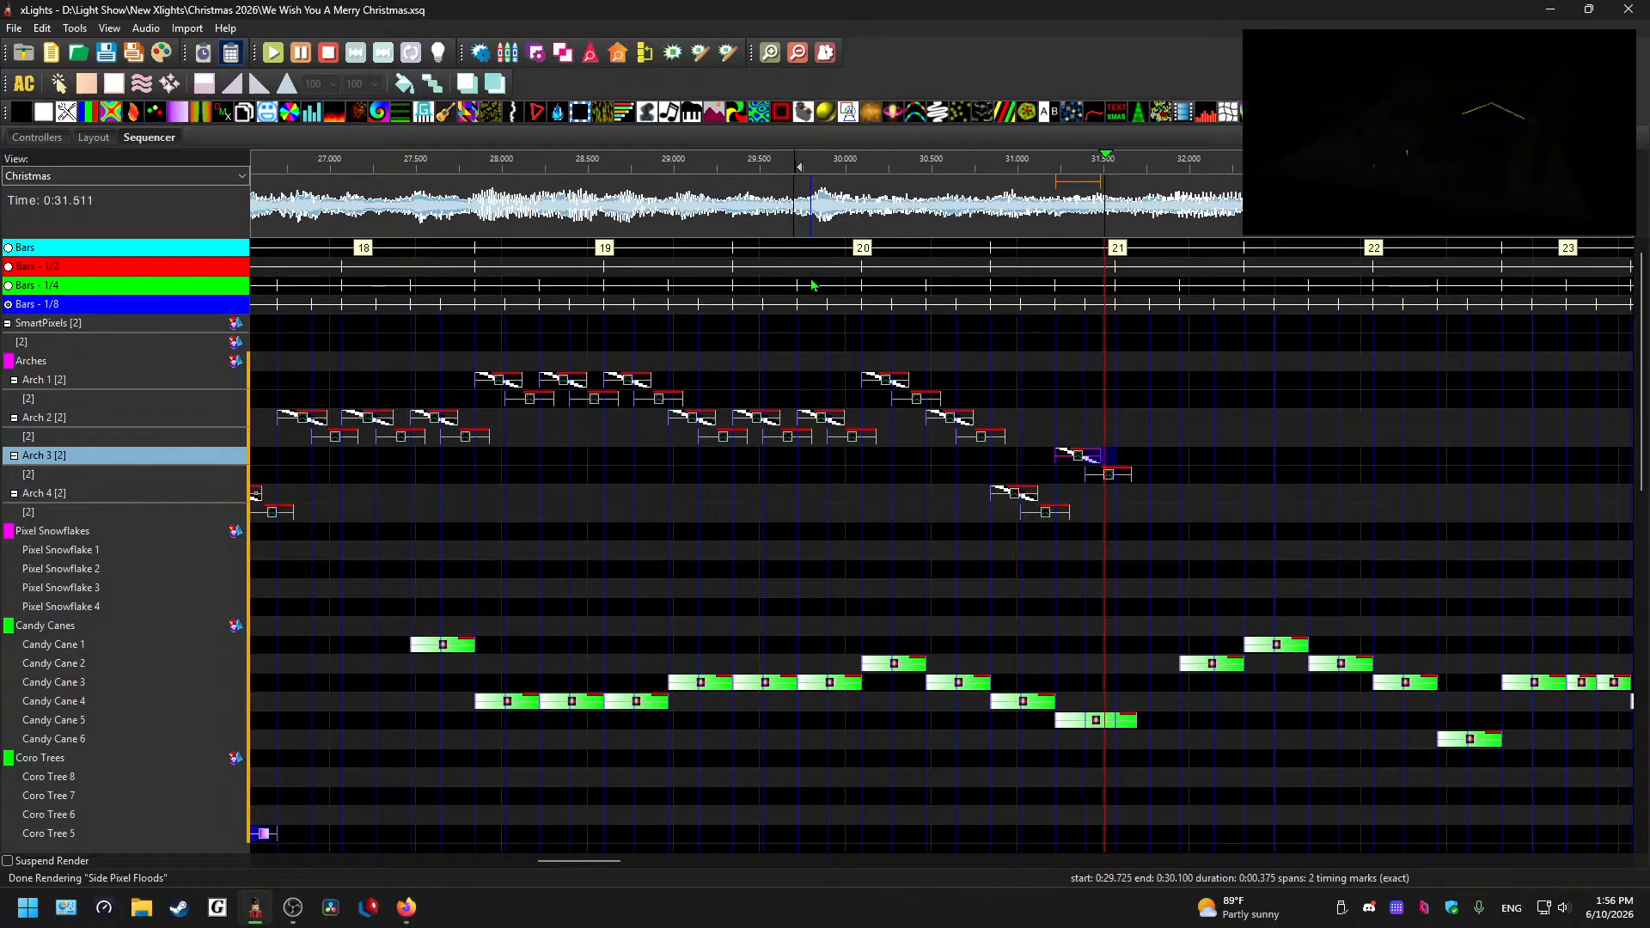
key("space")
left_click(1171, 458)
key("ctrl+v")
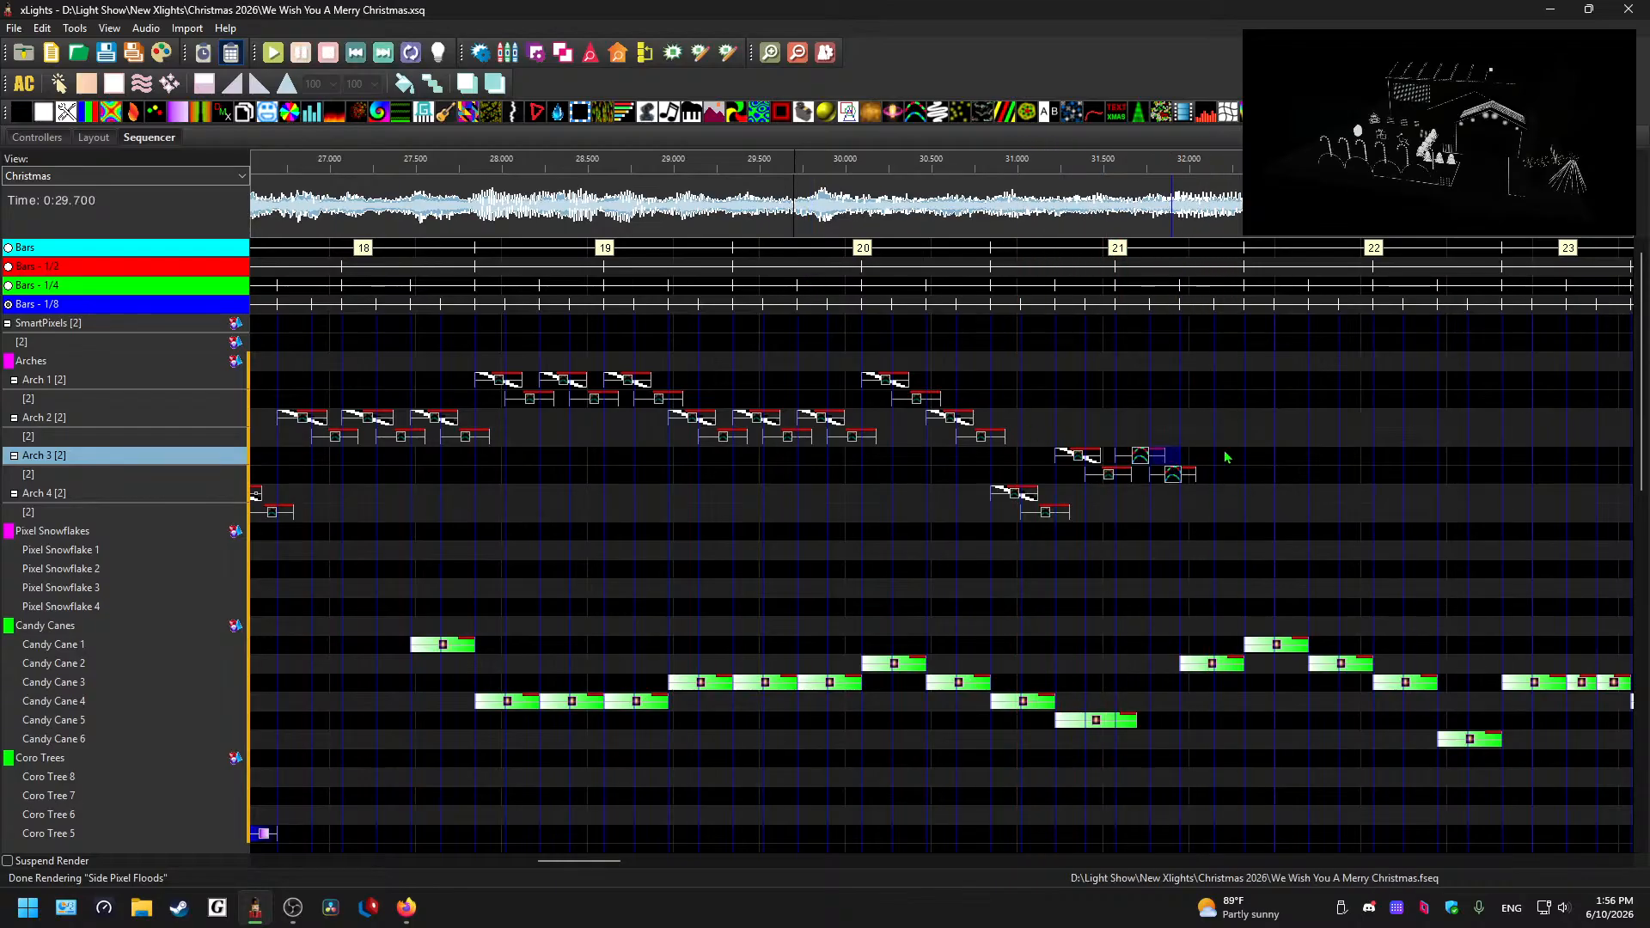
left_click(1211, 460)
key("ctrl+v")
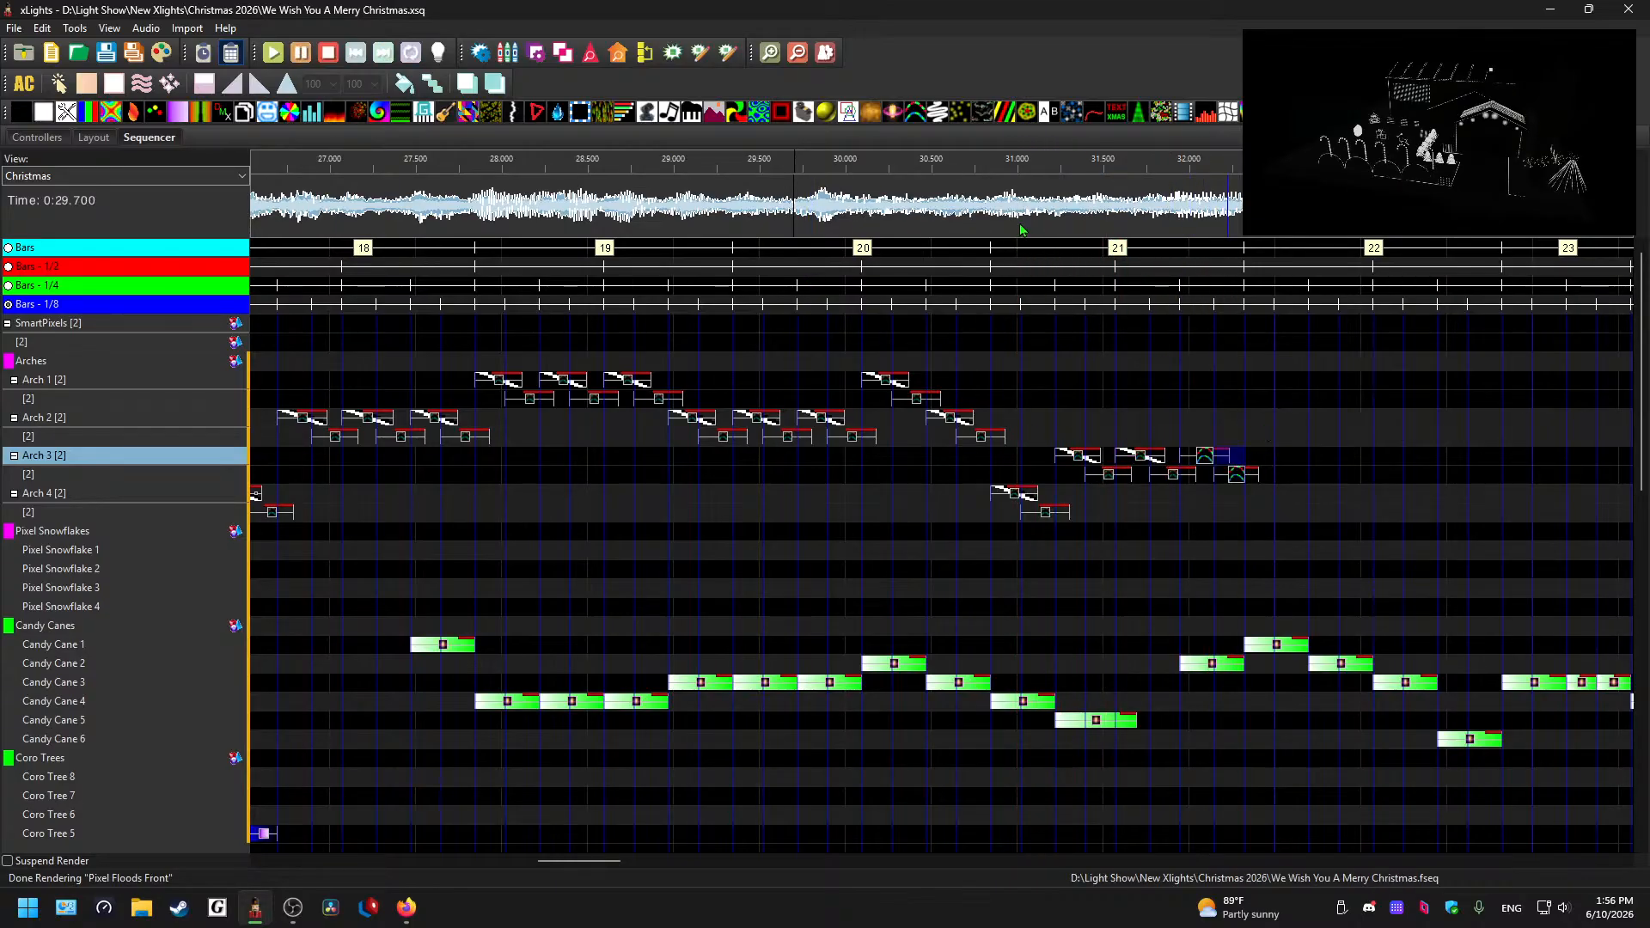
- Replay from about 0:31.05 and place the arch effects on Arch 2 at the start of bar 22, removing the trial copy from Arch 1
left_click(1025, 206)
key("space")
key("space")
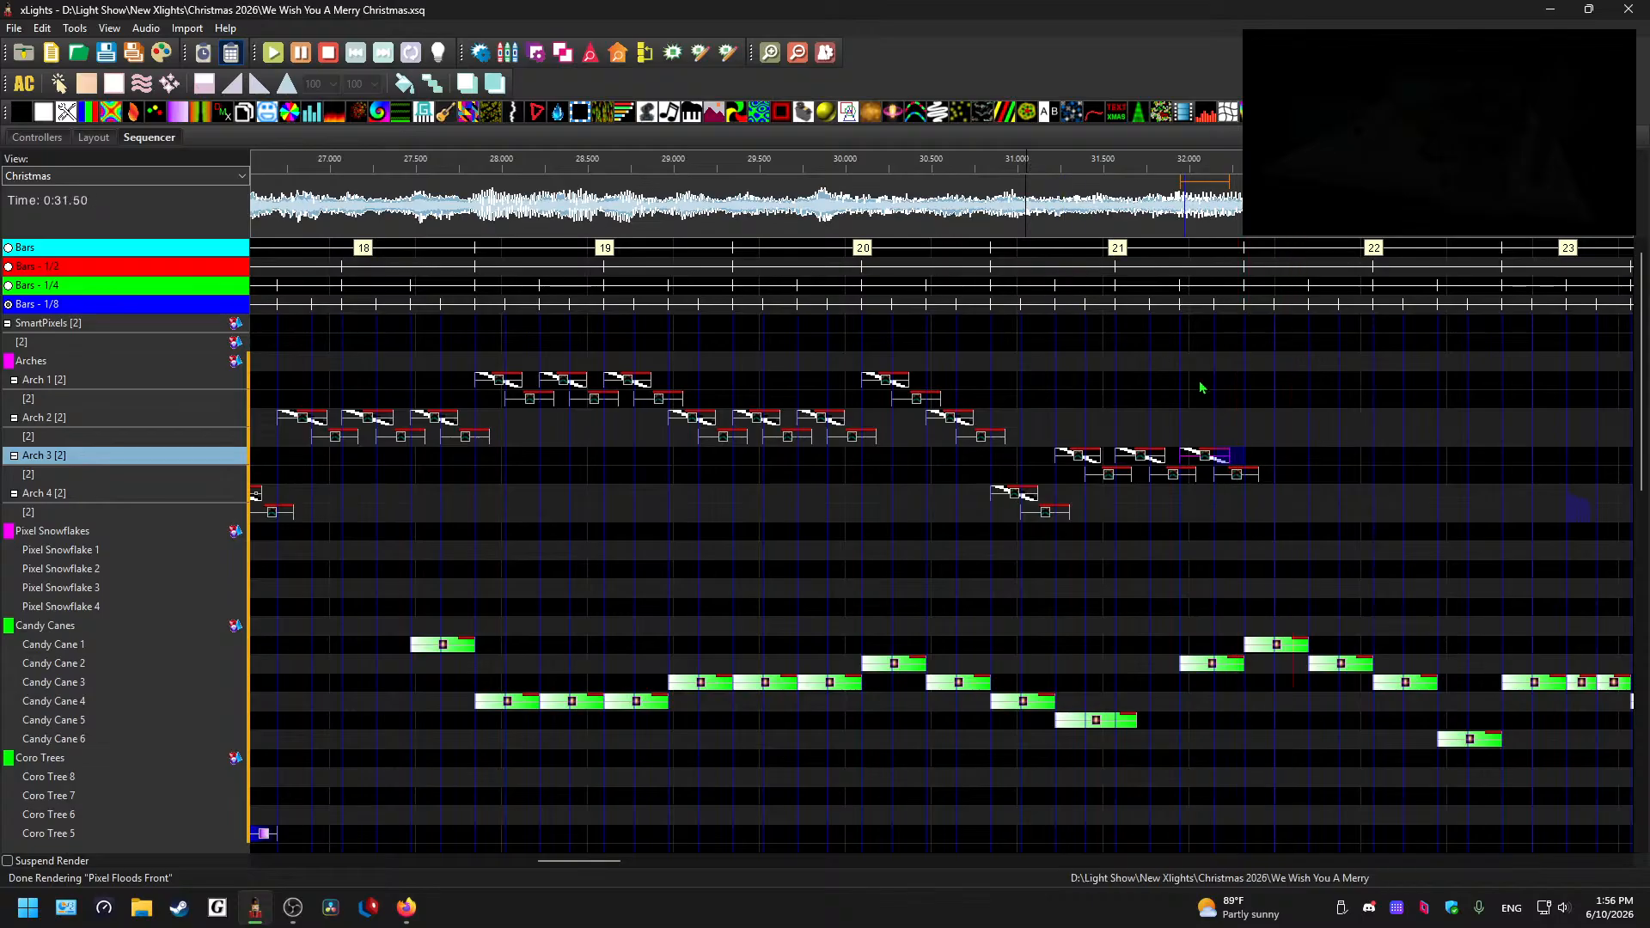
left_click(1291, 384)
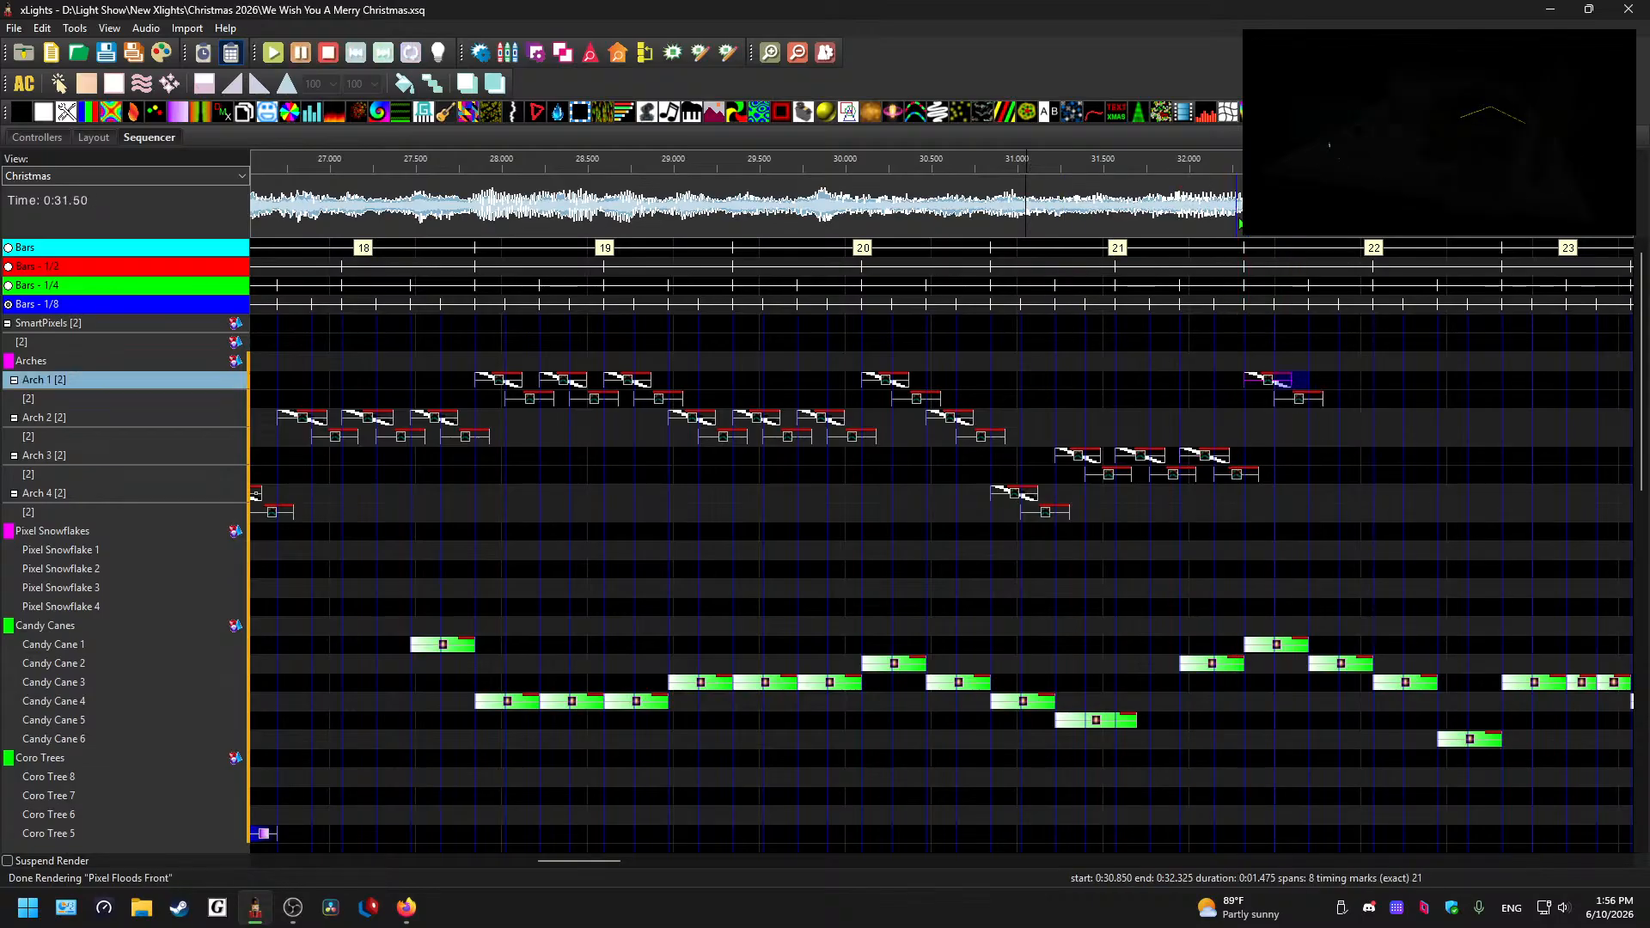
key("space")
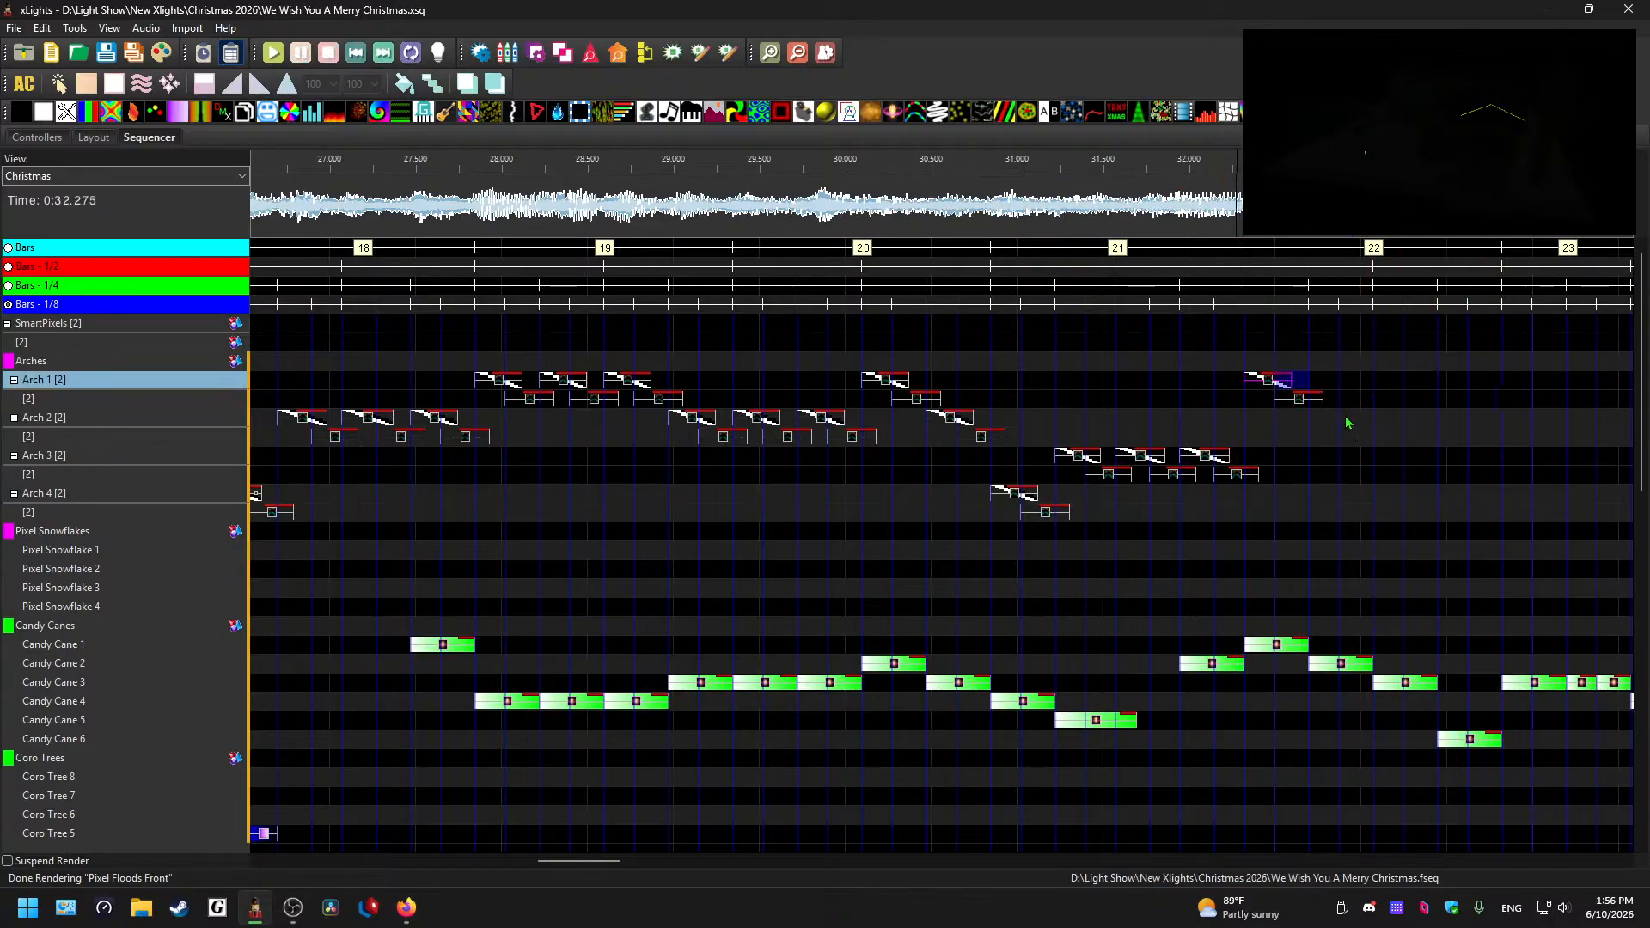
key("Delete")
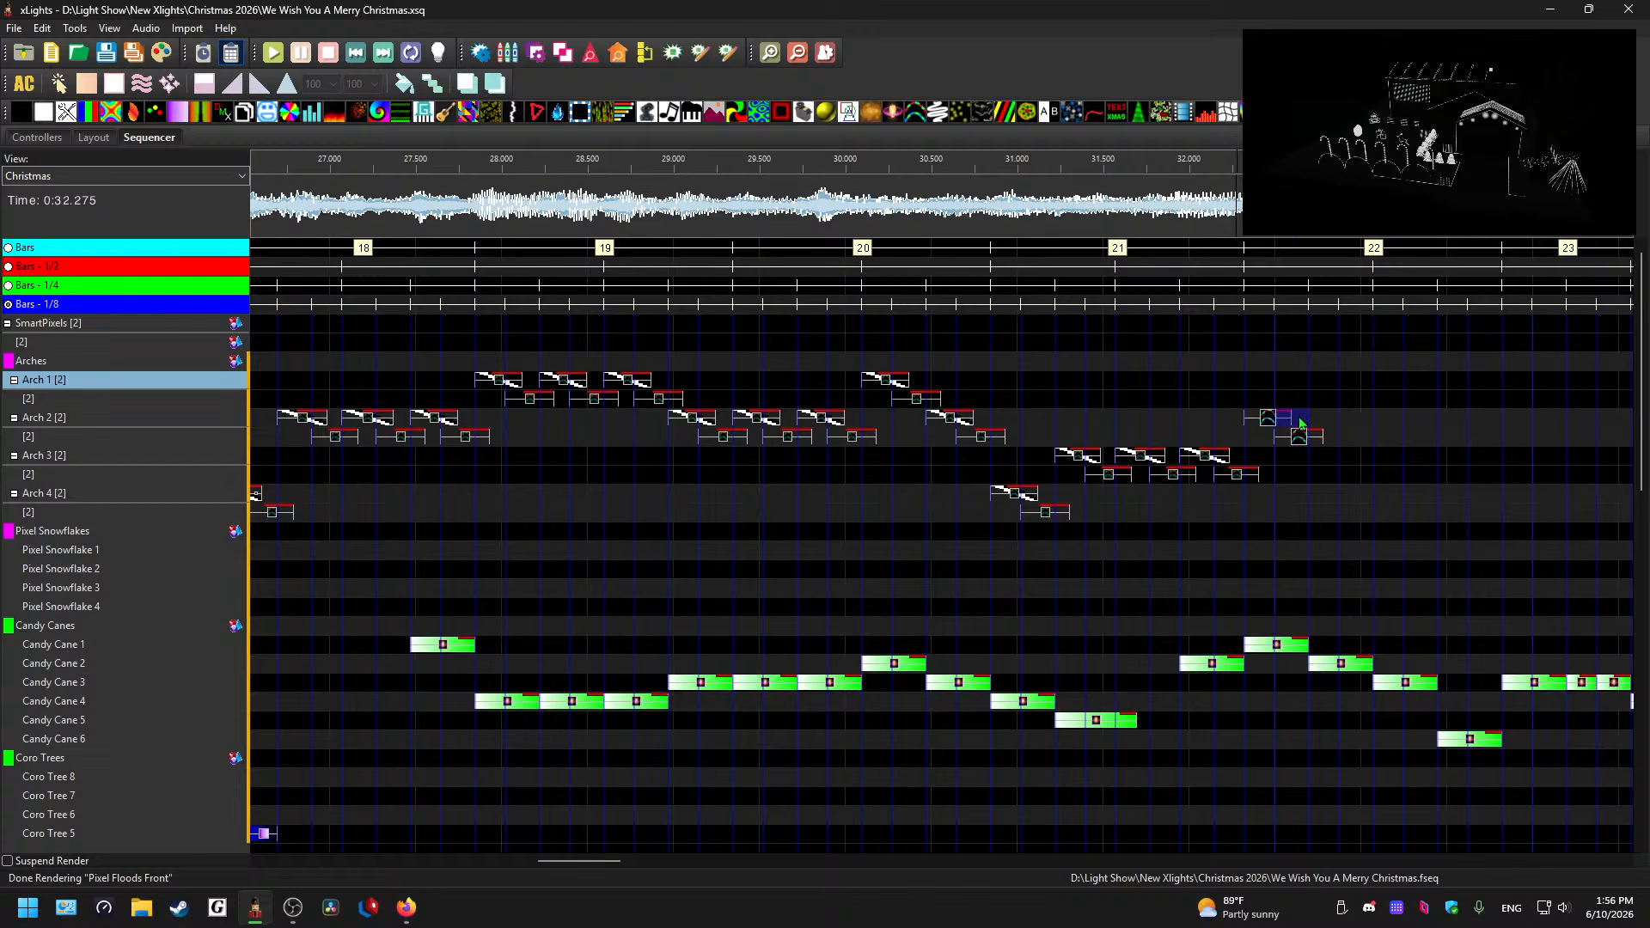
- Continue the chase through bar 22 by pasting the two-layer arch effects on Arch 3, on Arch 4, and on Arch 1 at about 0:33.45
left_click(1355, 463)
left_click(1421, 491)
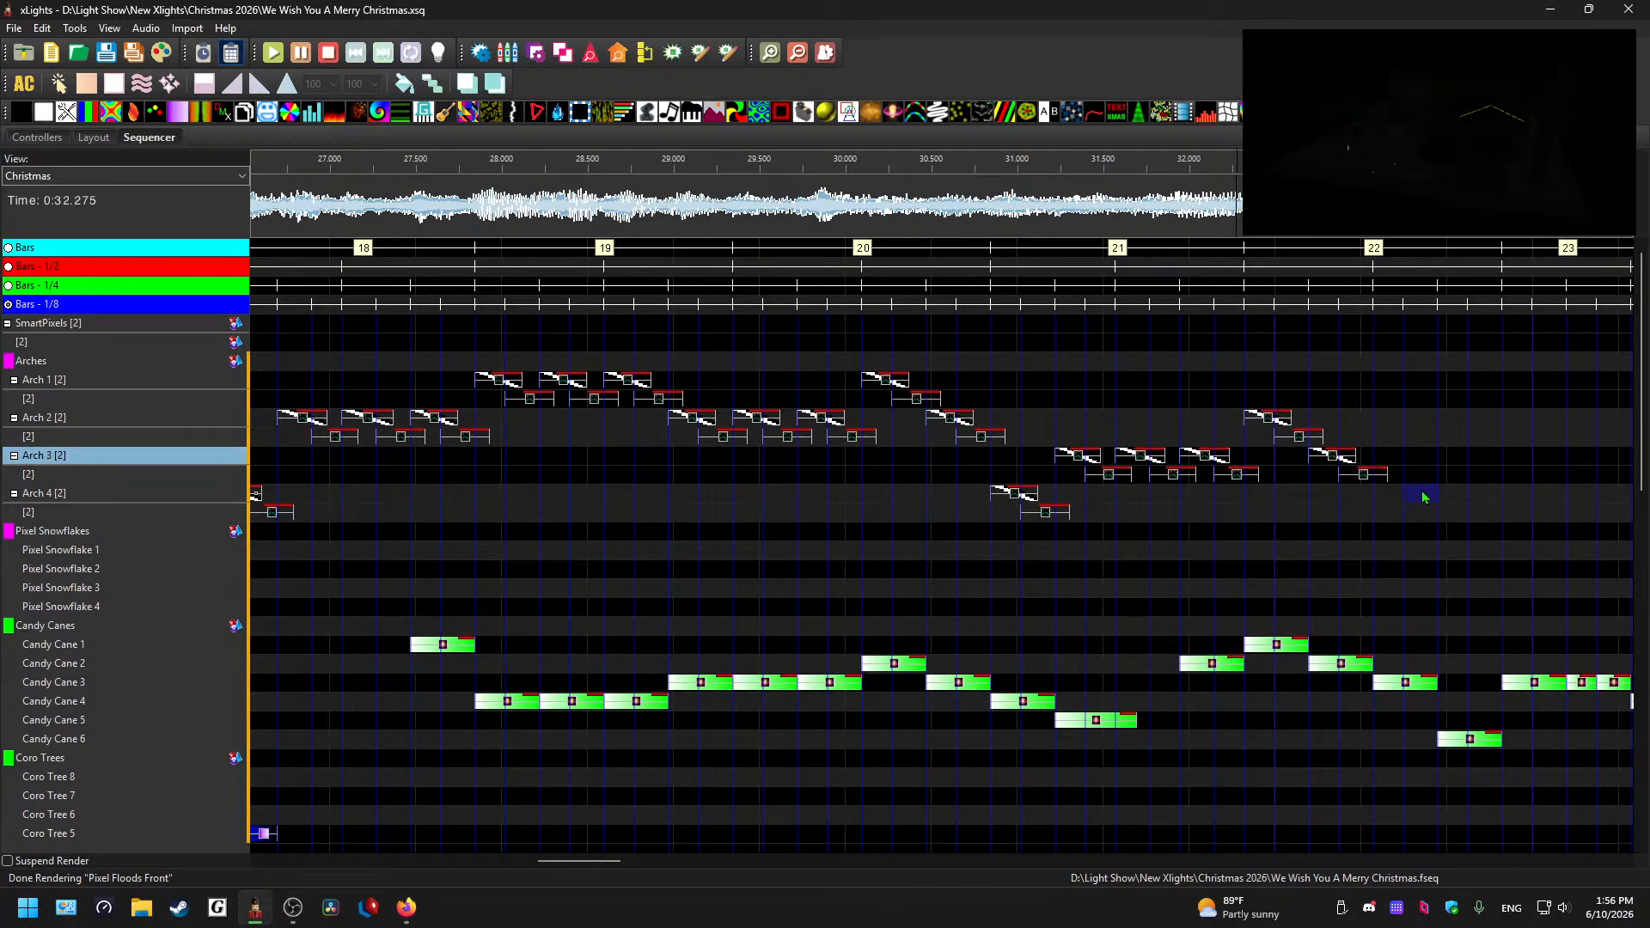
key("ctrl+v")
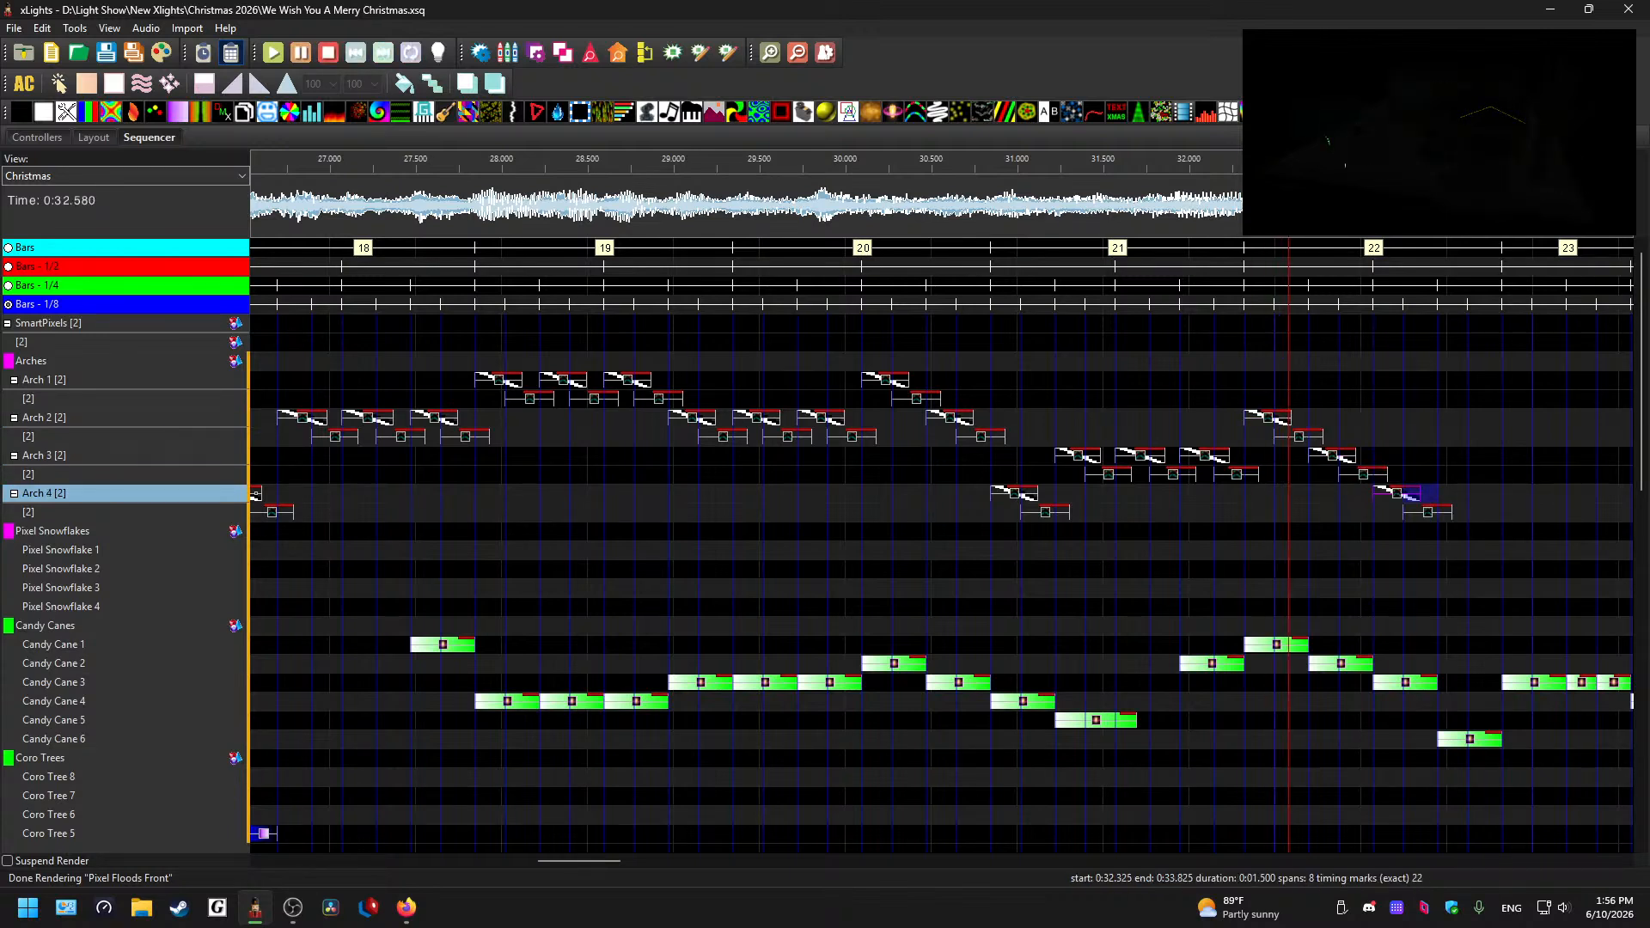
left_click(1477, 385)
key("ctrl+v")
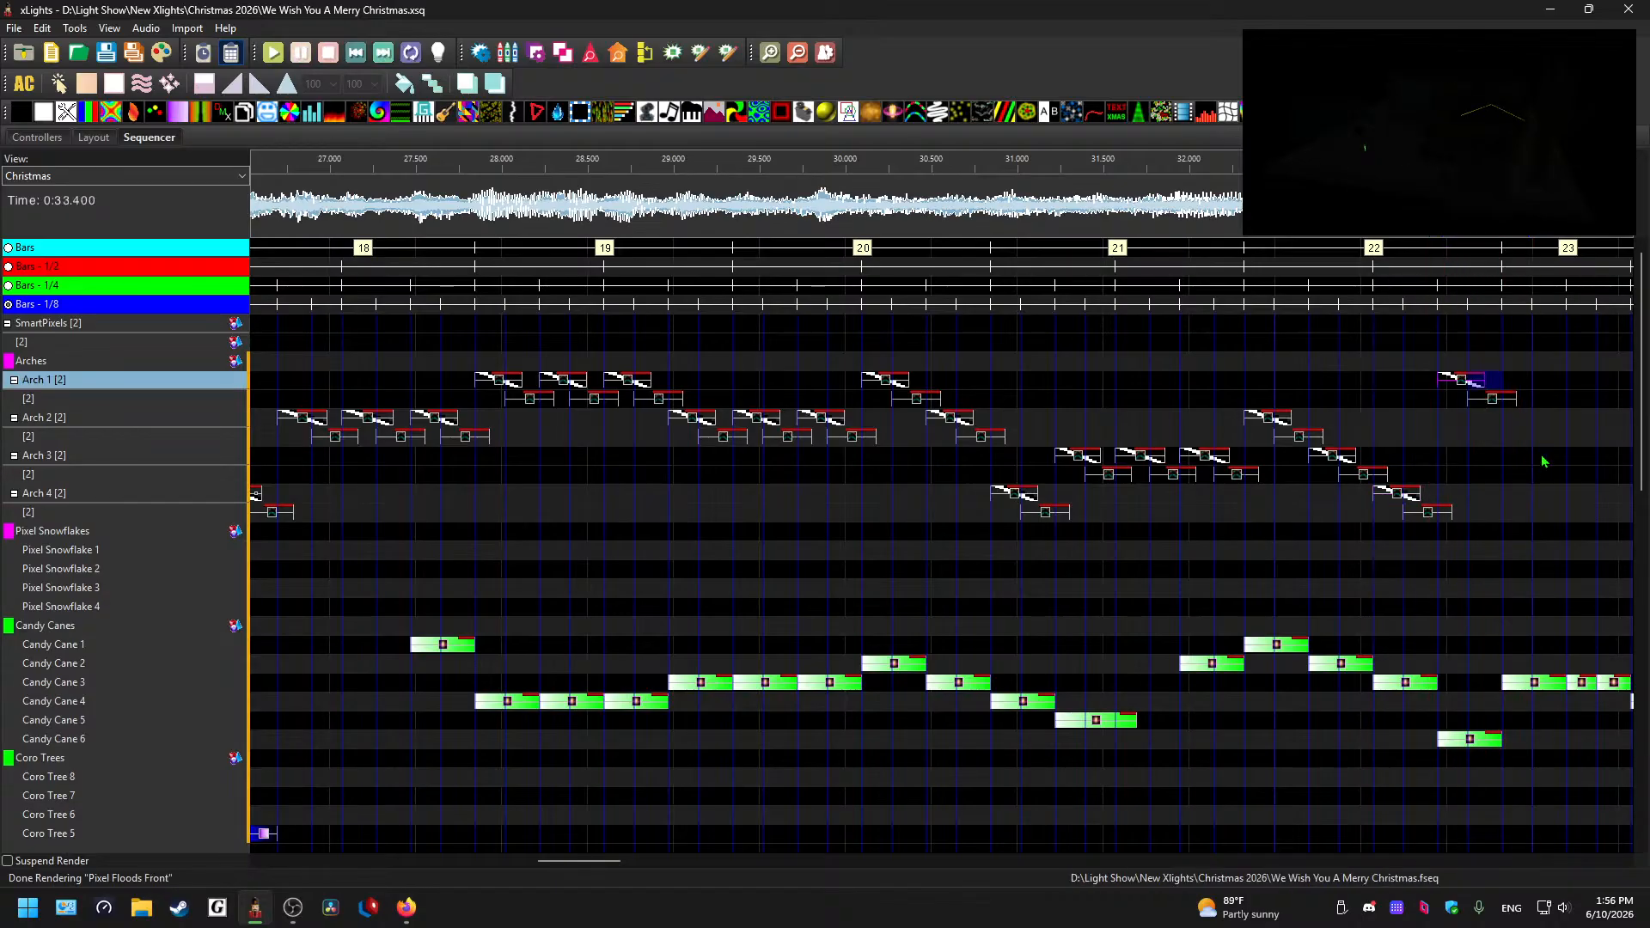
- Paste the two-layer arch effects on Arch 4 at the start of bar 23 and play back the section from there
left_click(1530, 493)
key("ctrl+v")
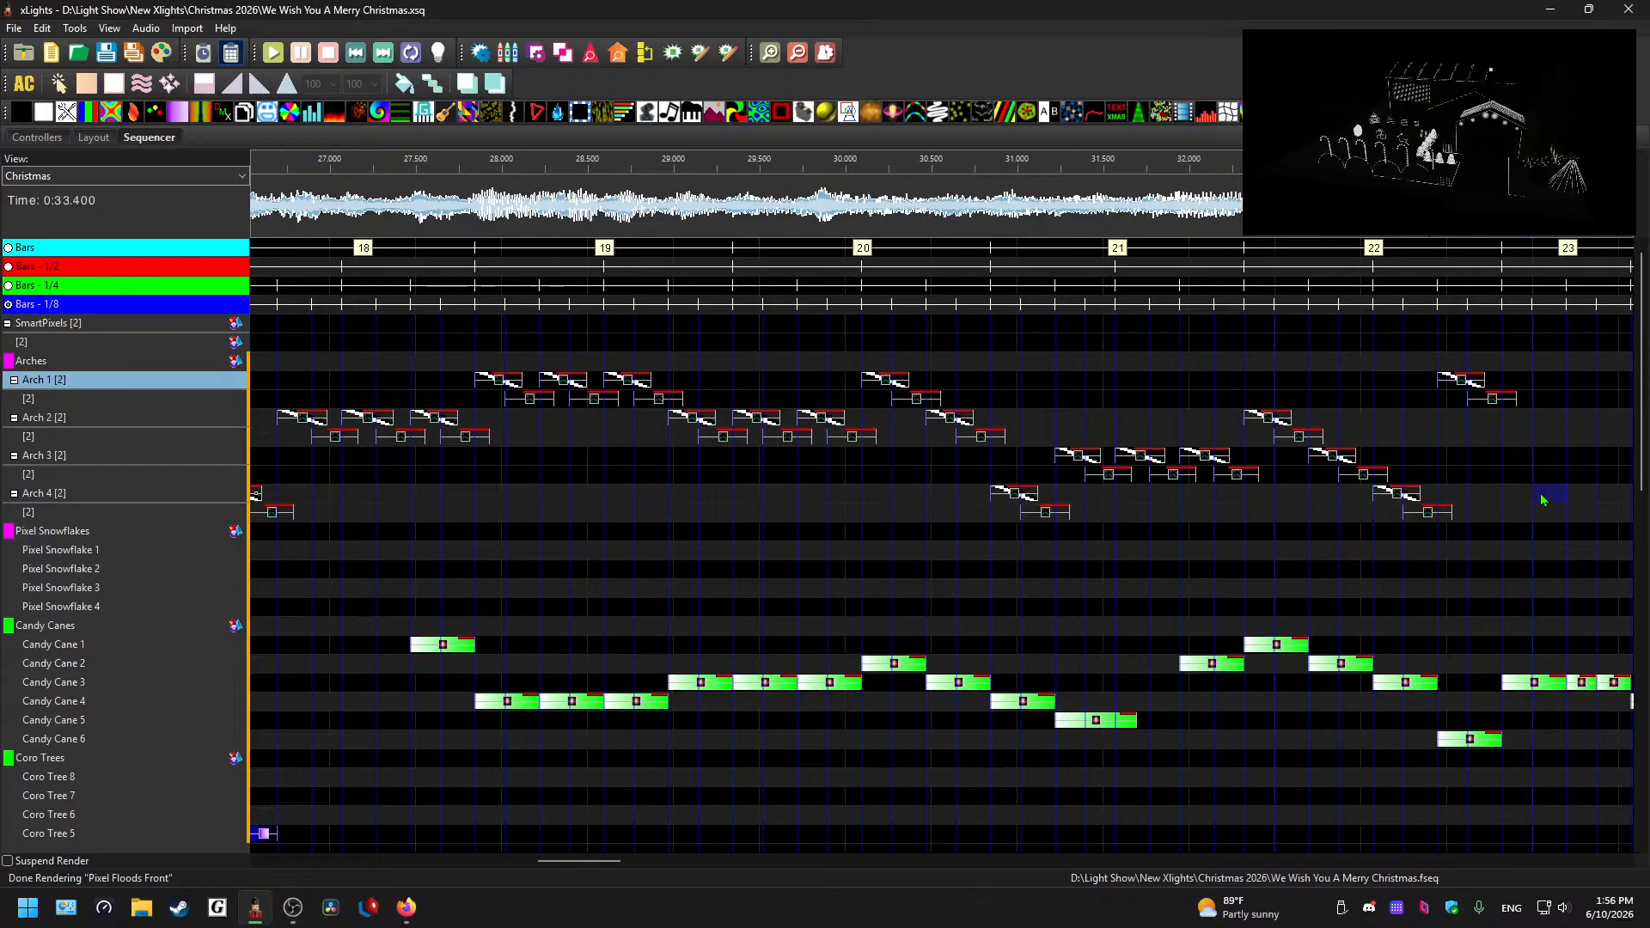
left_click_drag(605, 861, 658, 861)
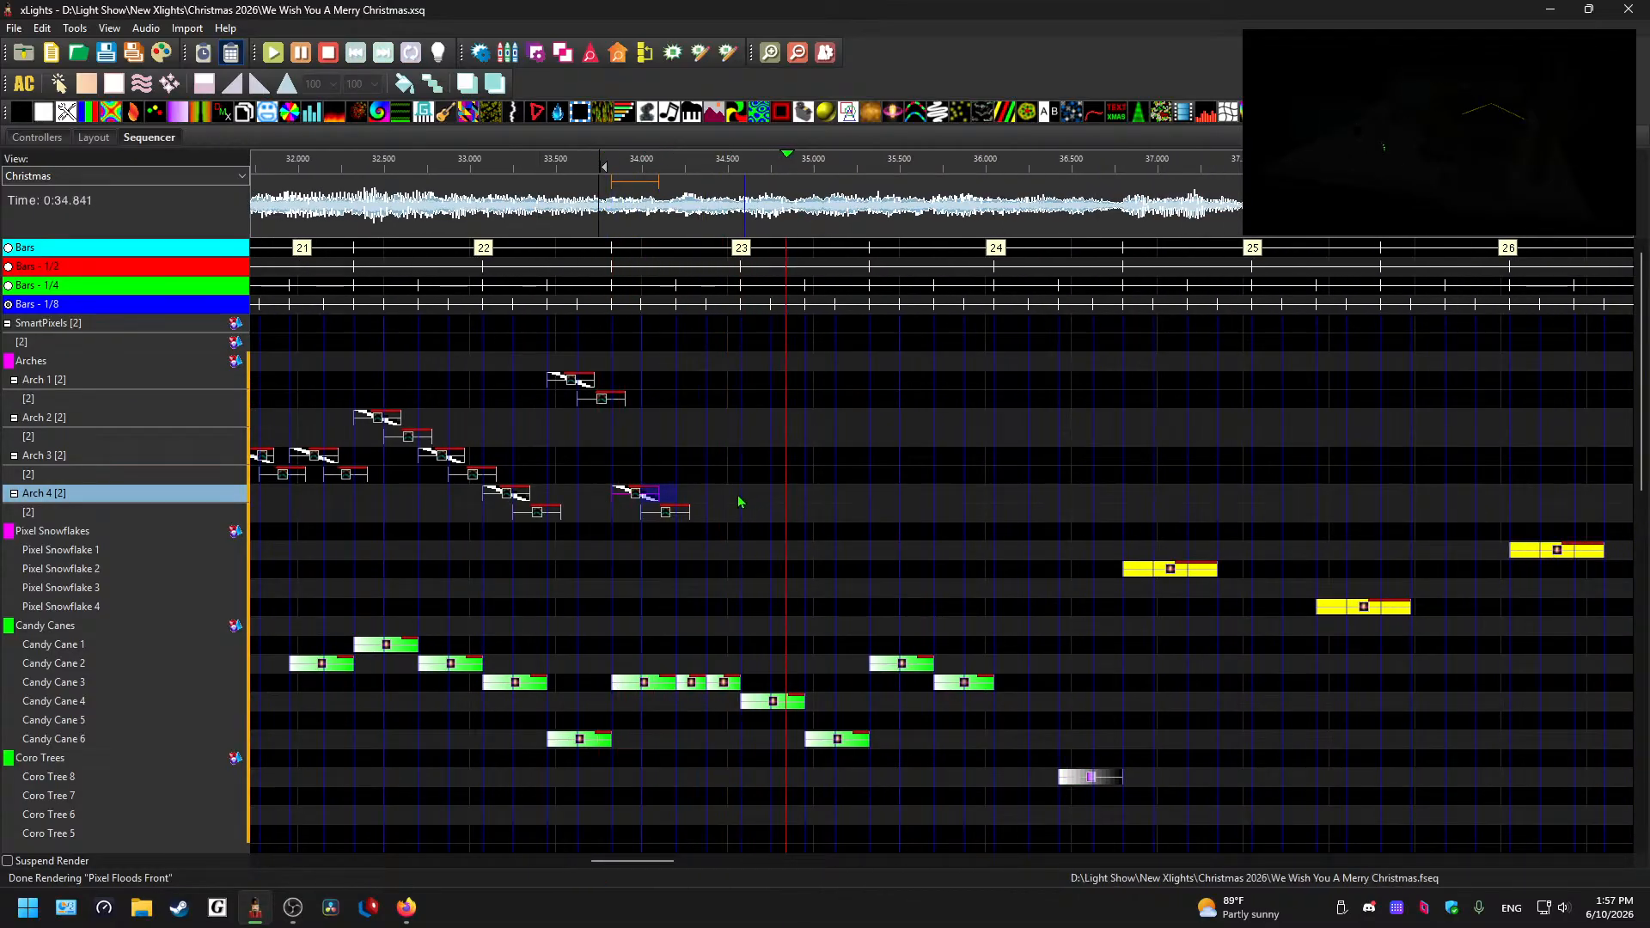
key("space")
left_click(611, 215)
key("space")
key("space")
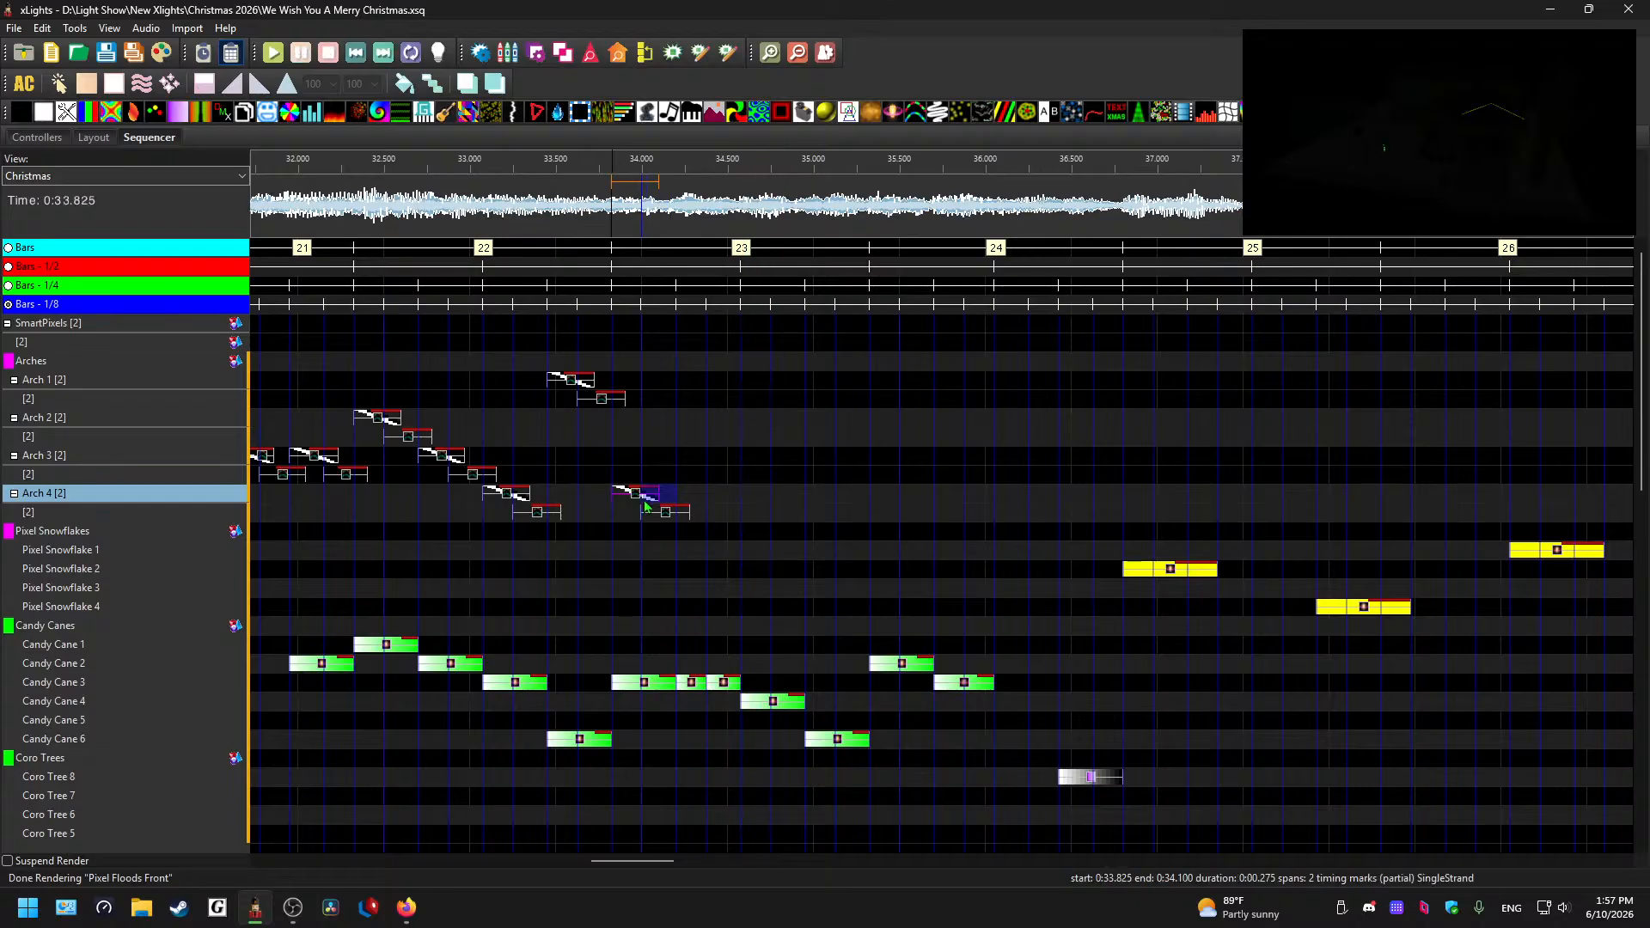
- Select the individual Arch 4 effects at the start of bar 23 and paste a single-layer copy on Arch 1 at about 0:34.2
left_click(638, 499)
left_click(644, 500)
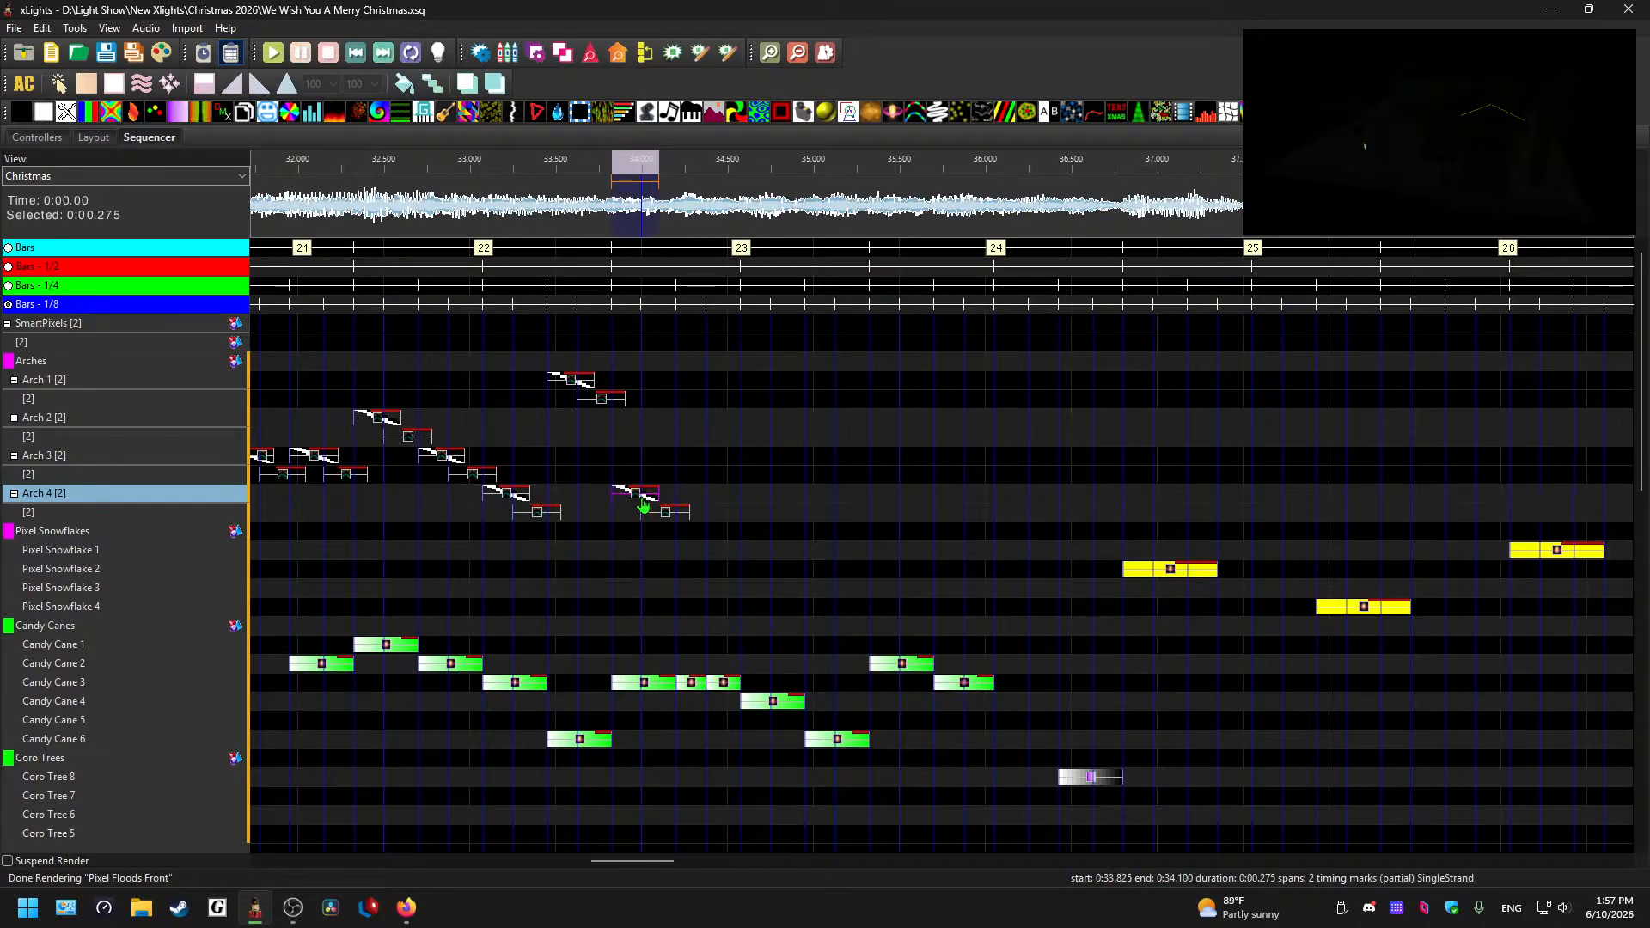
left_click(663, 514)
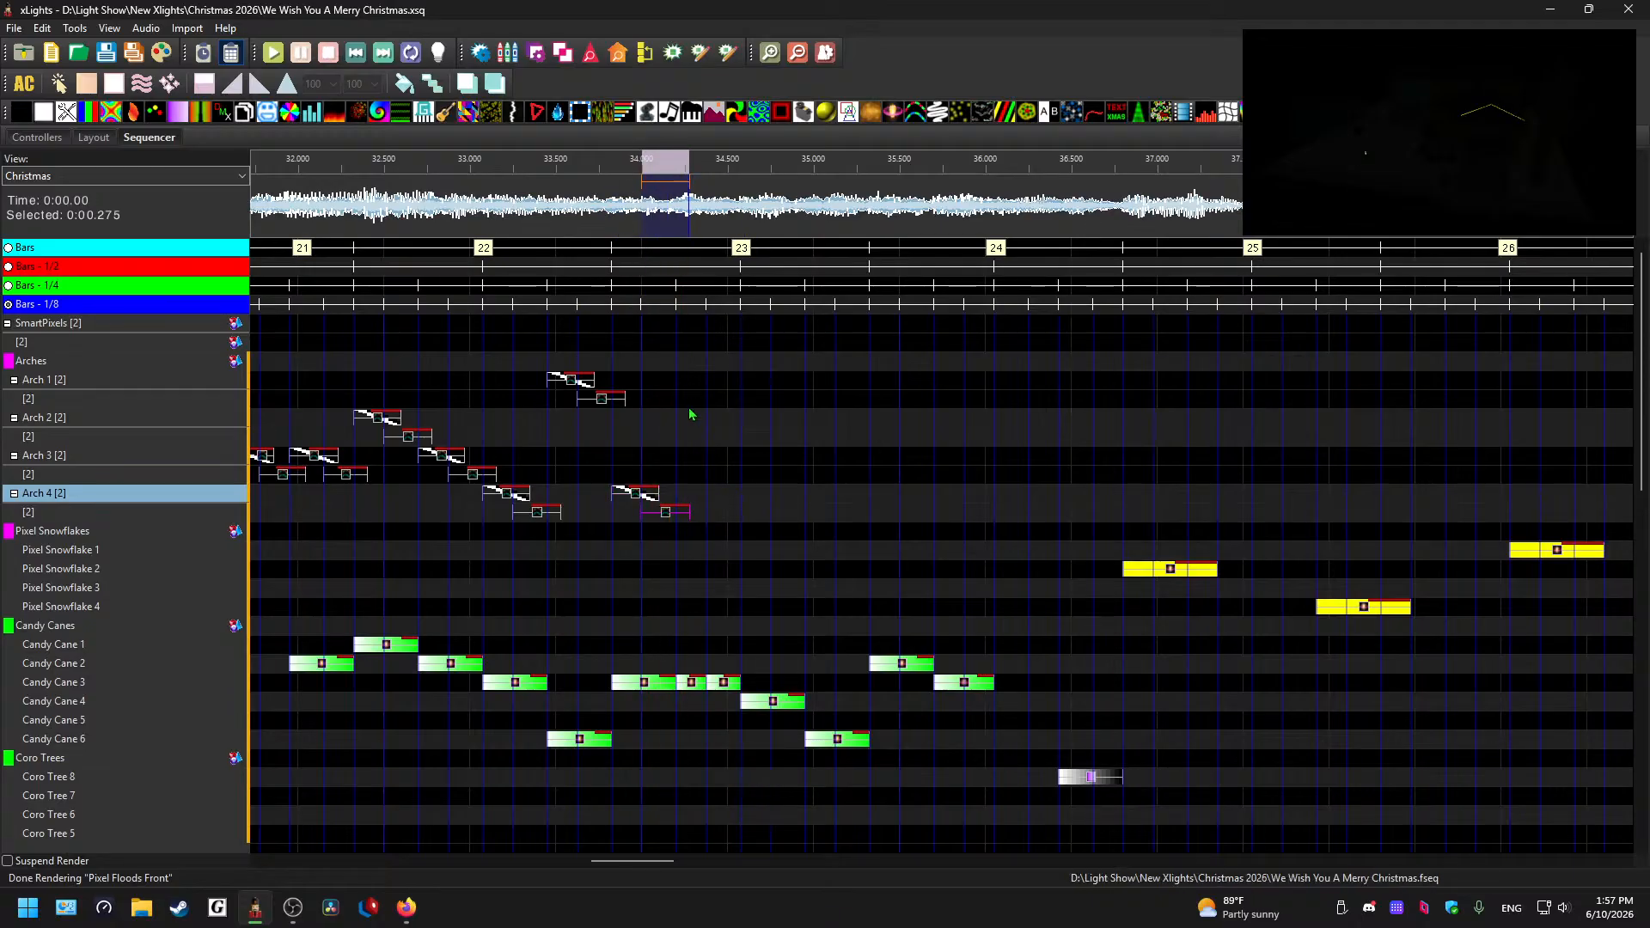
left_click(689, 378)
key("ctrl+v")
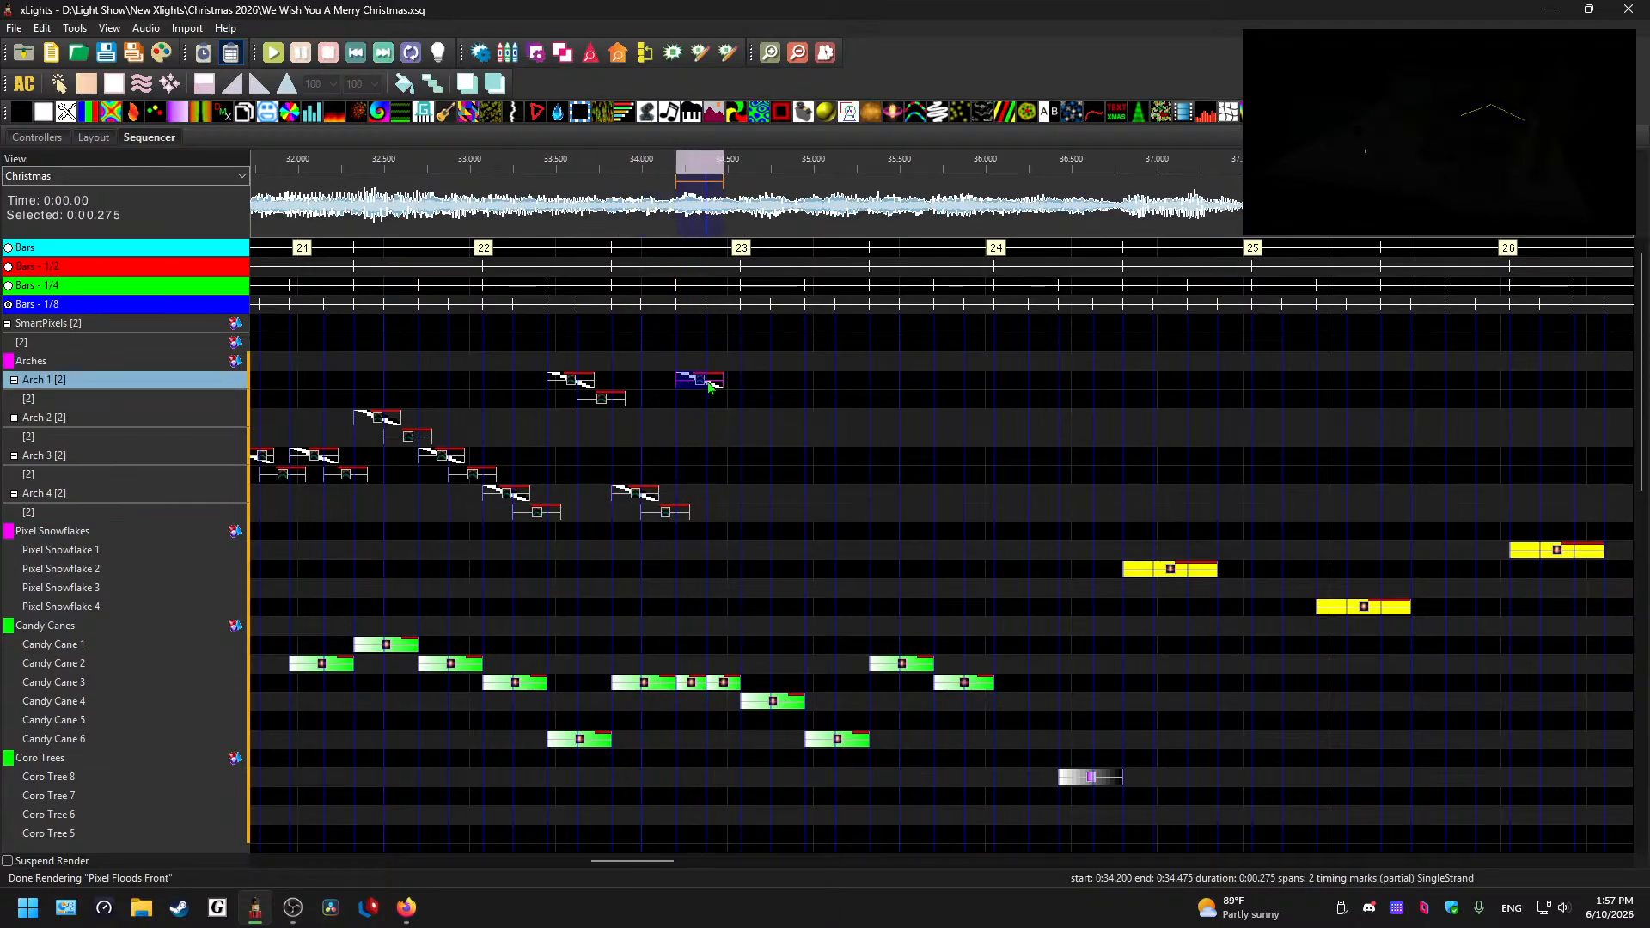
- Paste a single effect on the second layer of Arch 1 at about 0:34.4, then replay from 0:34.125
left_click(700, 382)
left_click(698, 385)
left_click(727, 397)
key("ctrl+v")
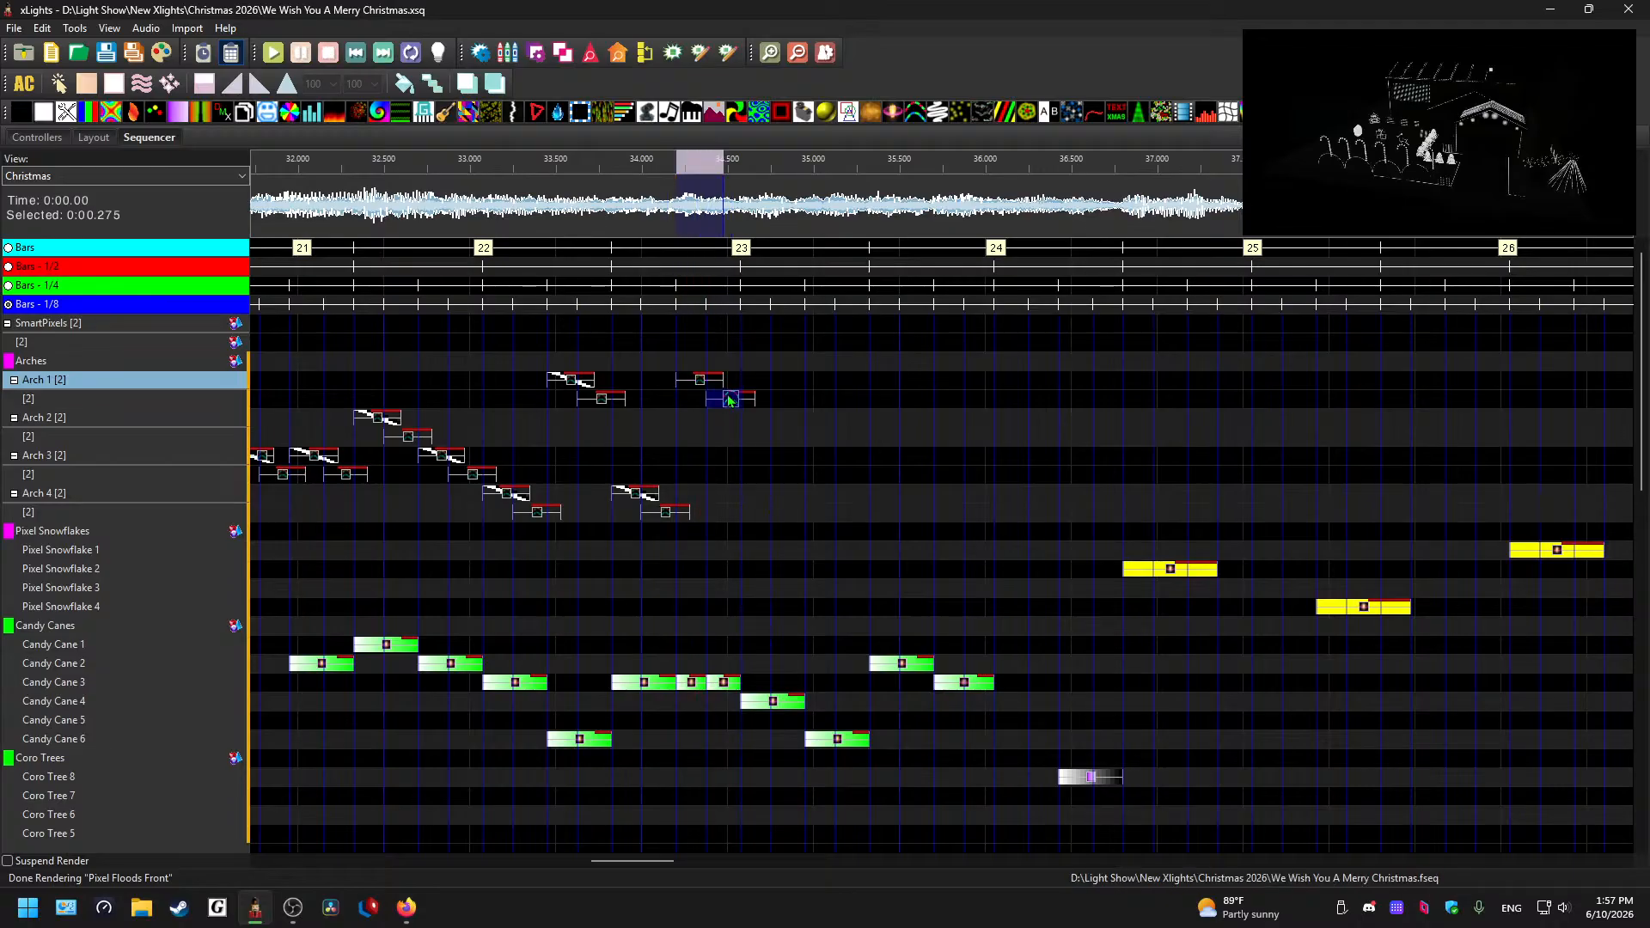
left_click(726, 396)
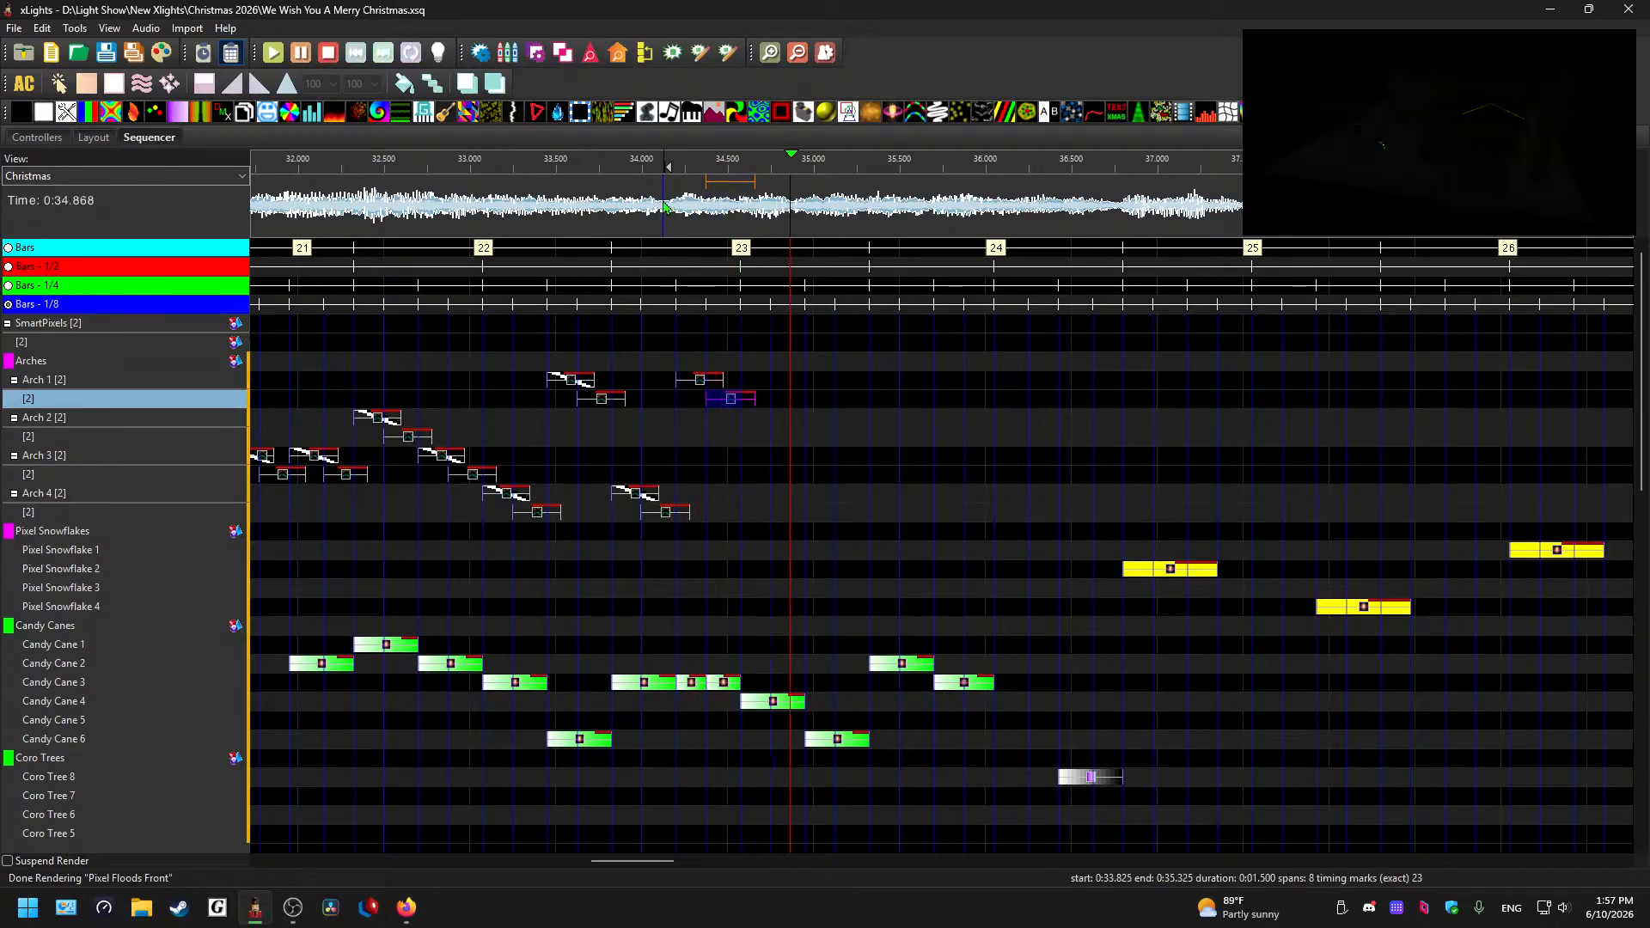
left_click(699, 381)
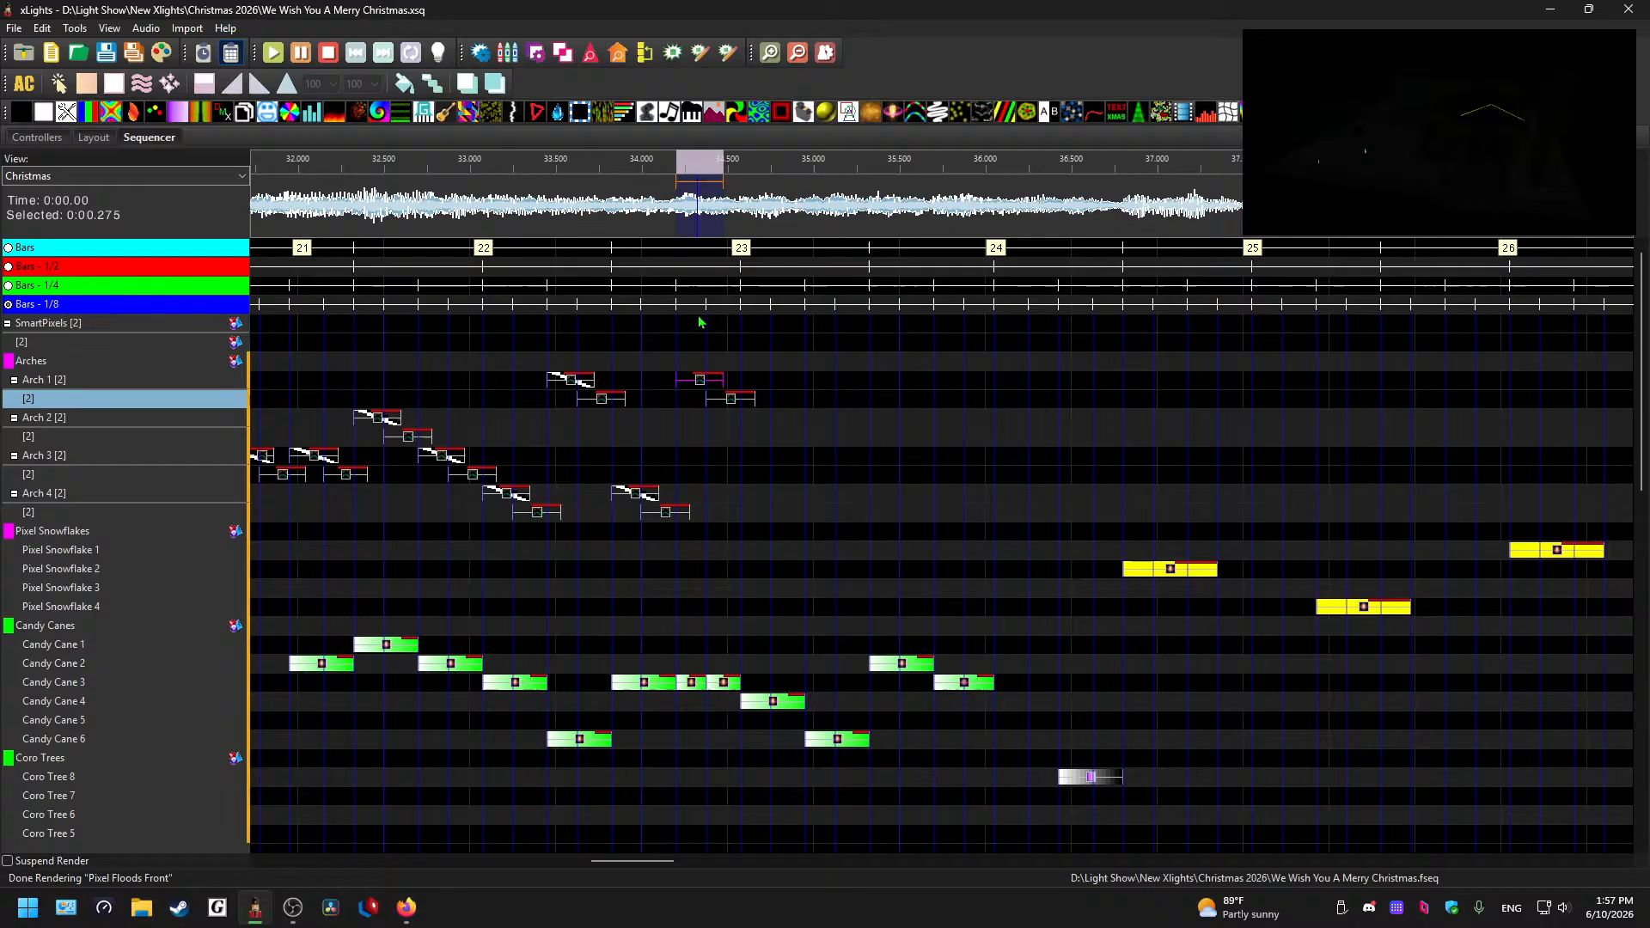
left_click(663, 206)
key("space")
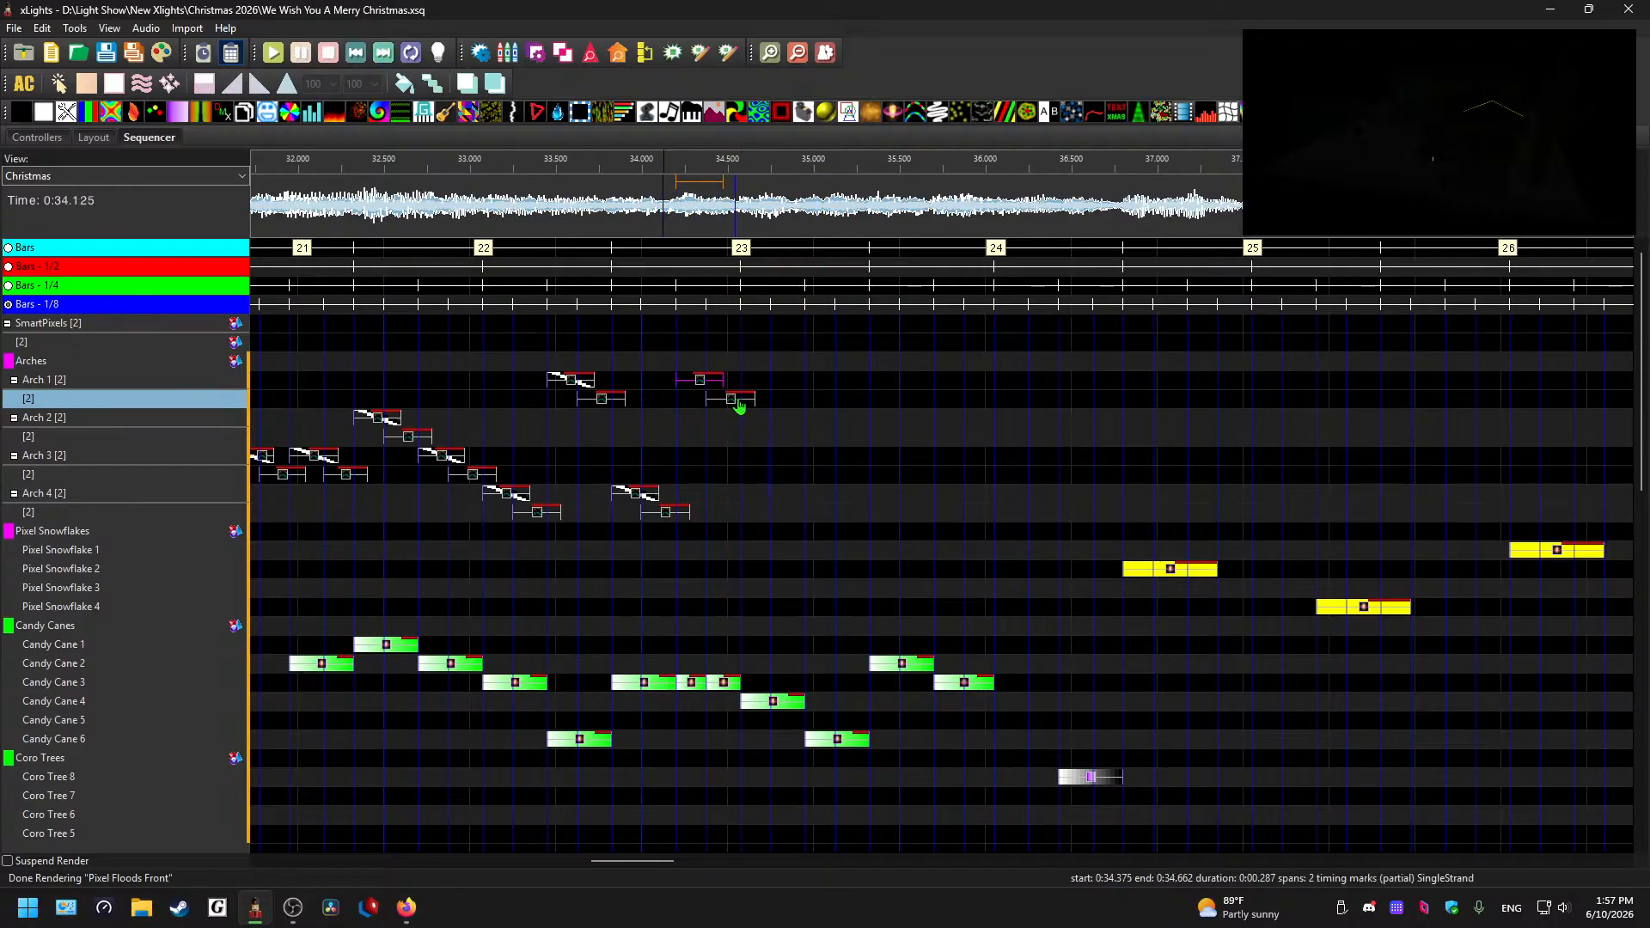
- Copy the second-layer Arch 1 effect at about 0:34.4 and paste it on the first layer of Arch 2 at about 0:34.6
left_click(736, 402)
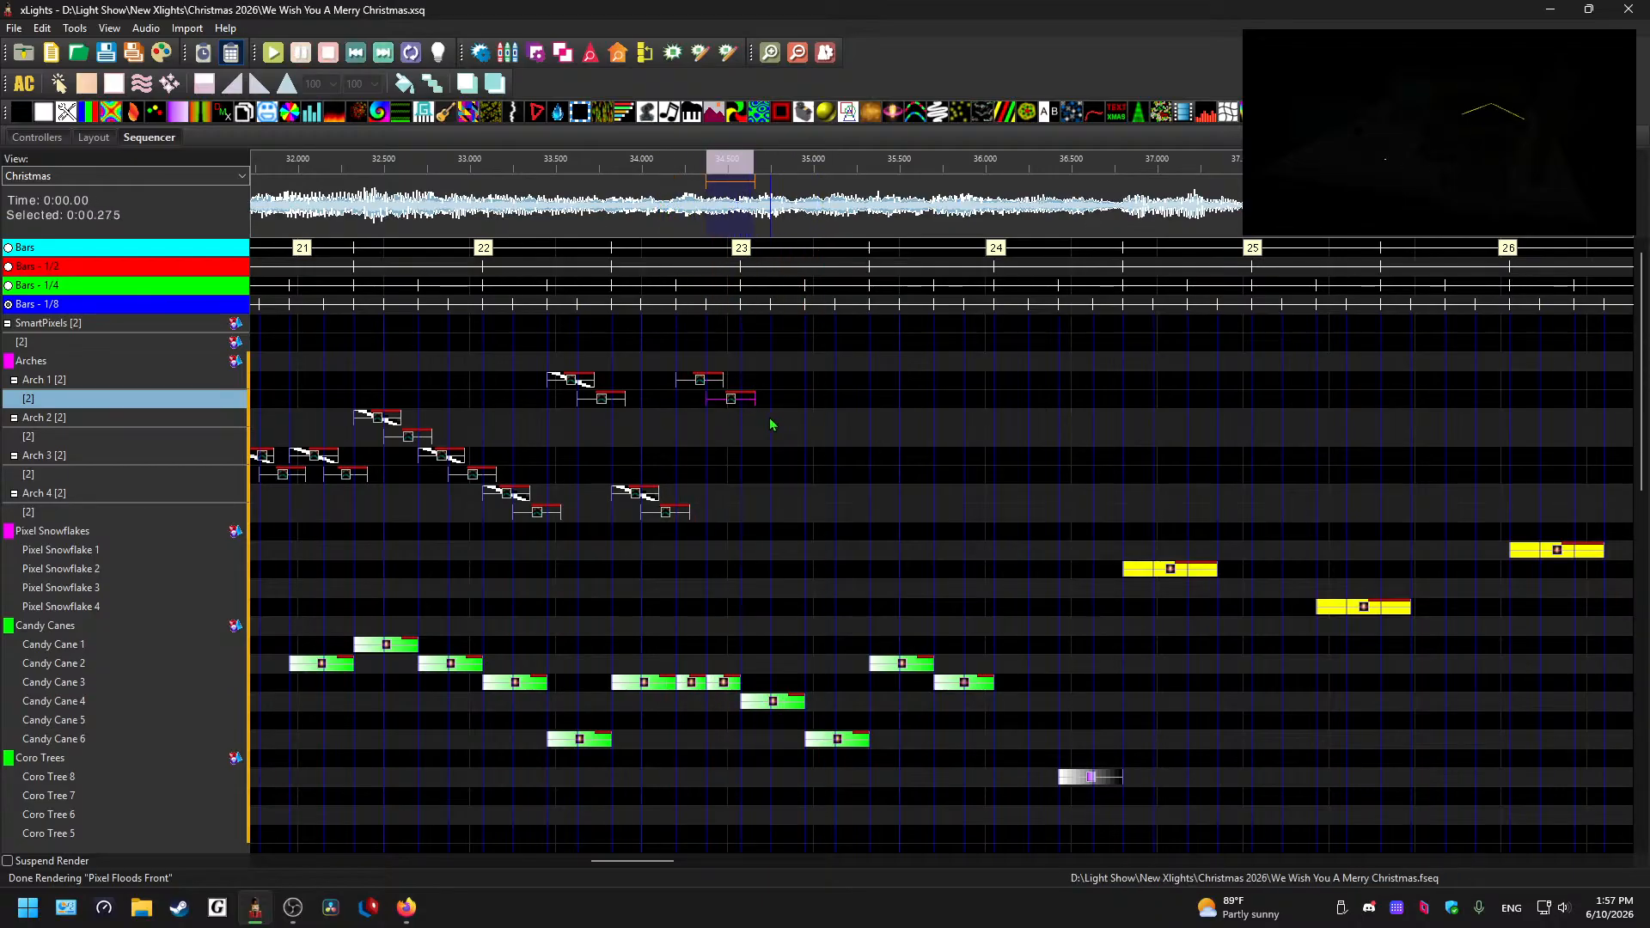
left_click(761, 417)
key("ctrl+v")
left_click(763, 417)
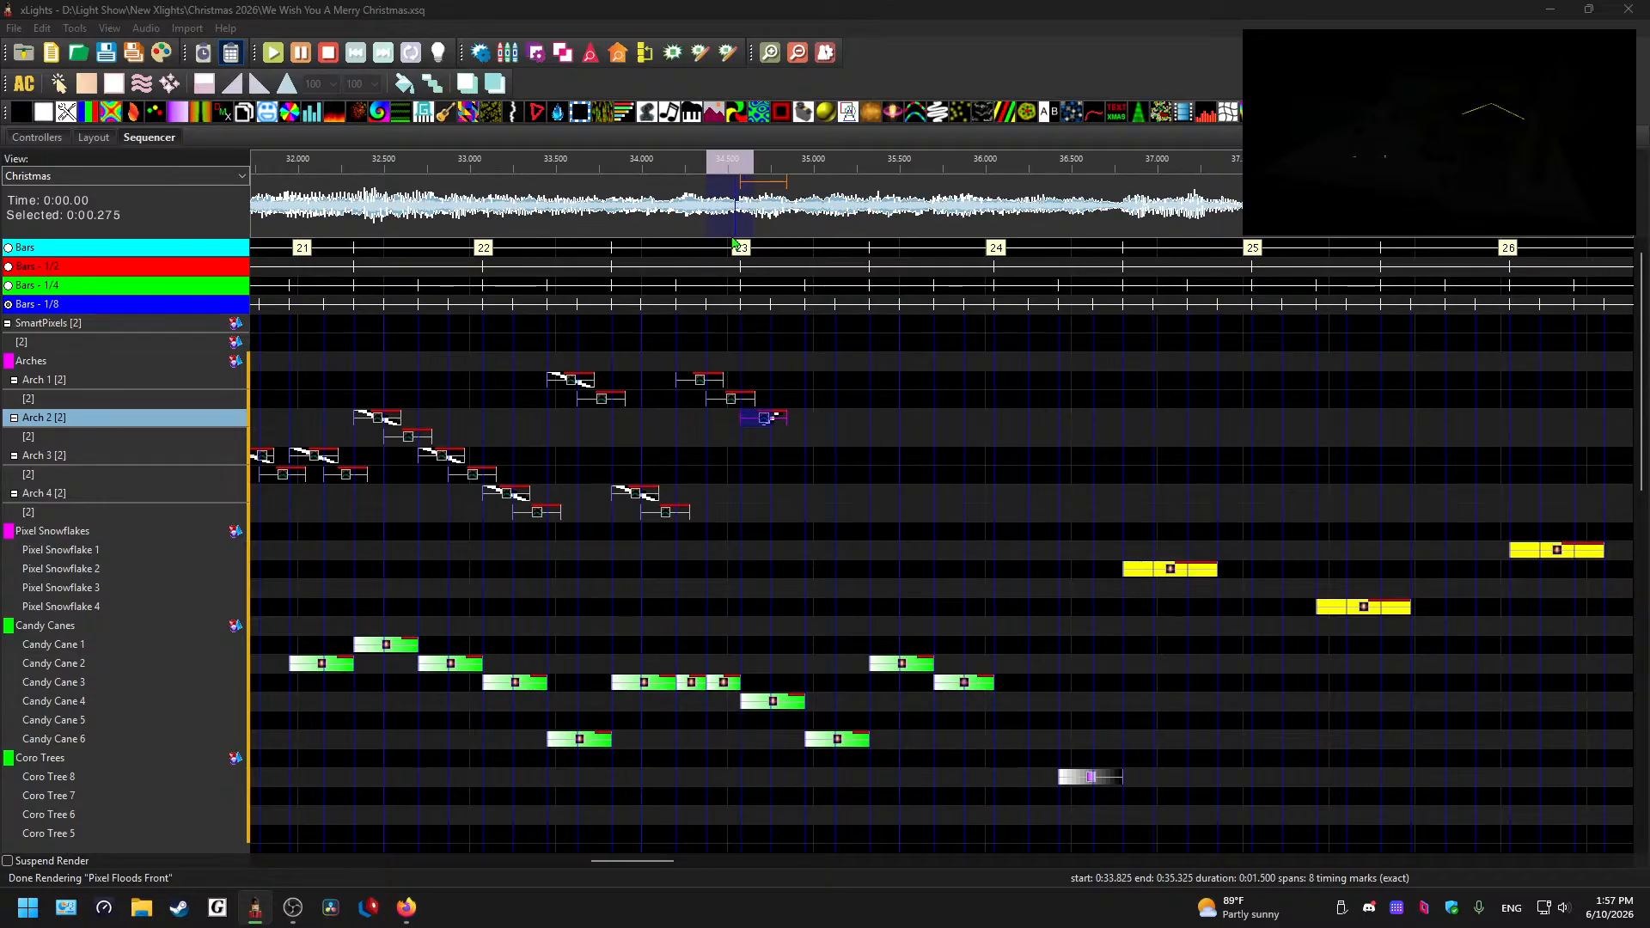
- Copy the Arch 2 effect to the first layer of Arch 4, start it at about 0:34.95, and play it back
left_click(774, 419)
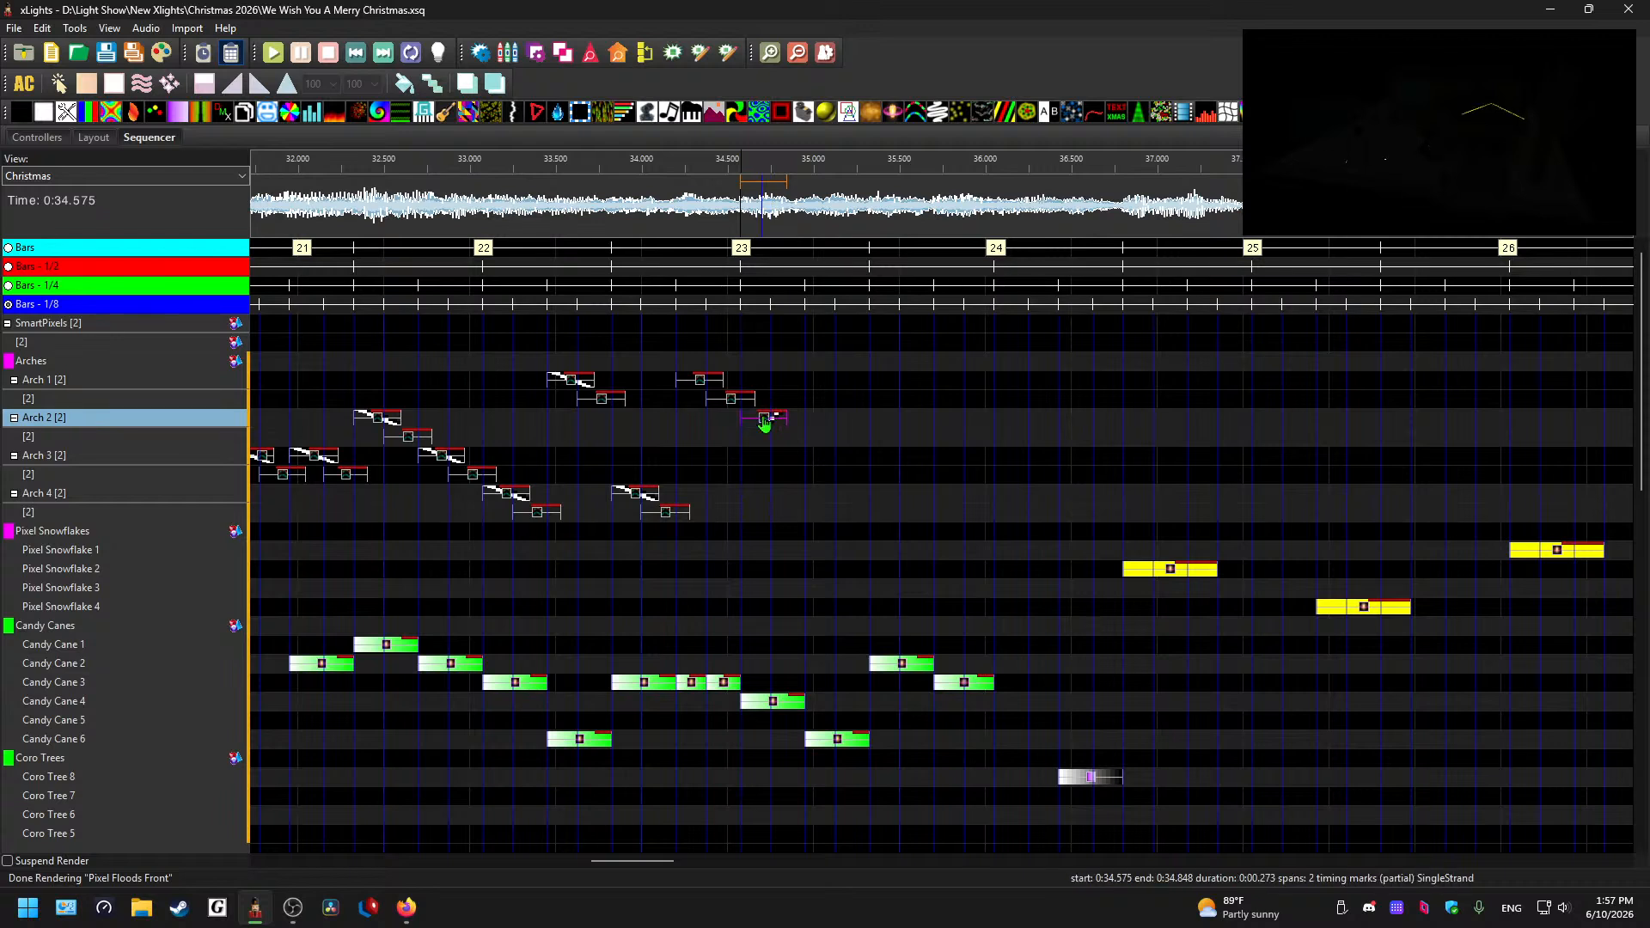
left_click(797, 493)
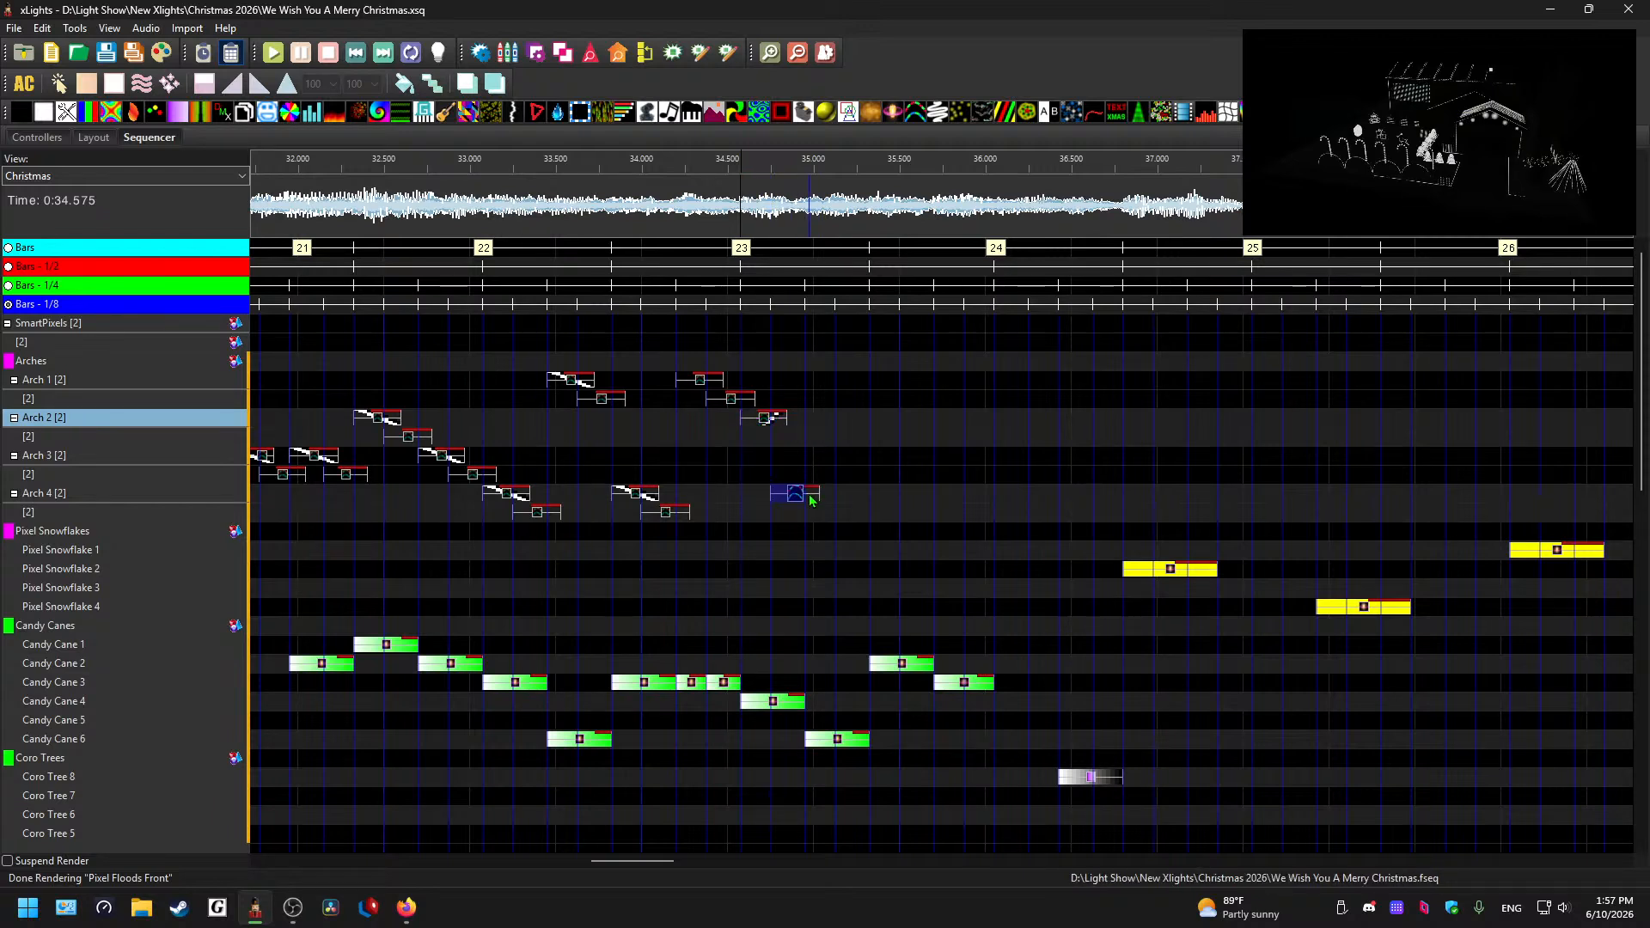
left_click(797, 493)
mouse_move(797, 495)
left_mouse_down()
mouse_move(837, 491)
mouse_move(805, 494)
left_mouse_up()
left_click(808, 494)
left_click(831, 499)
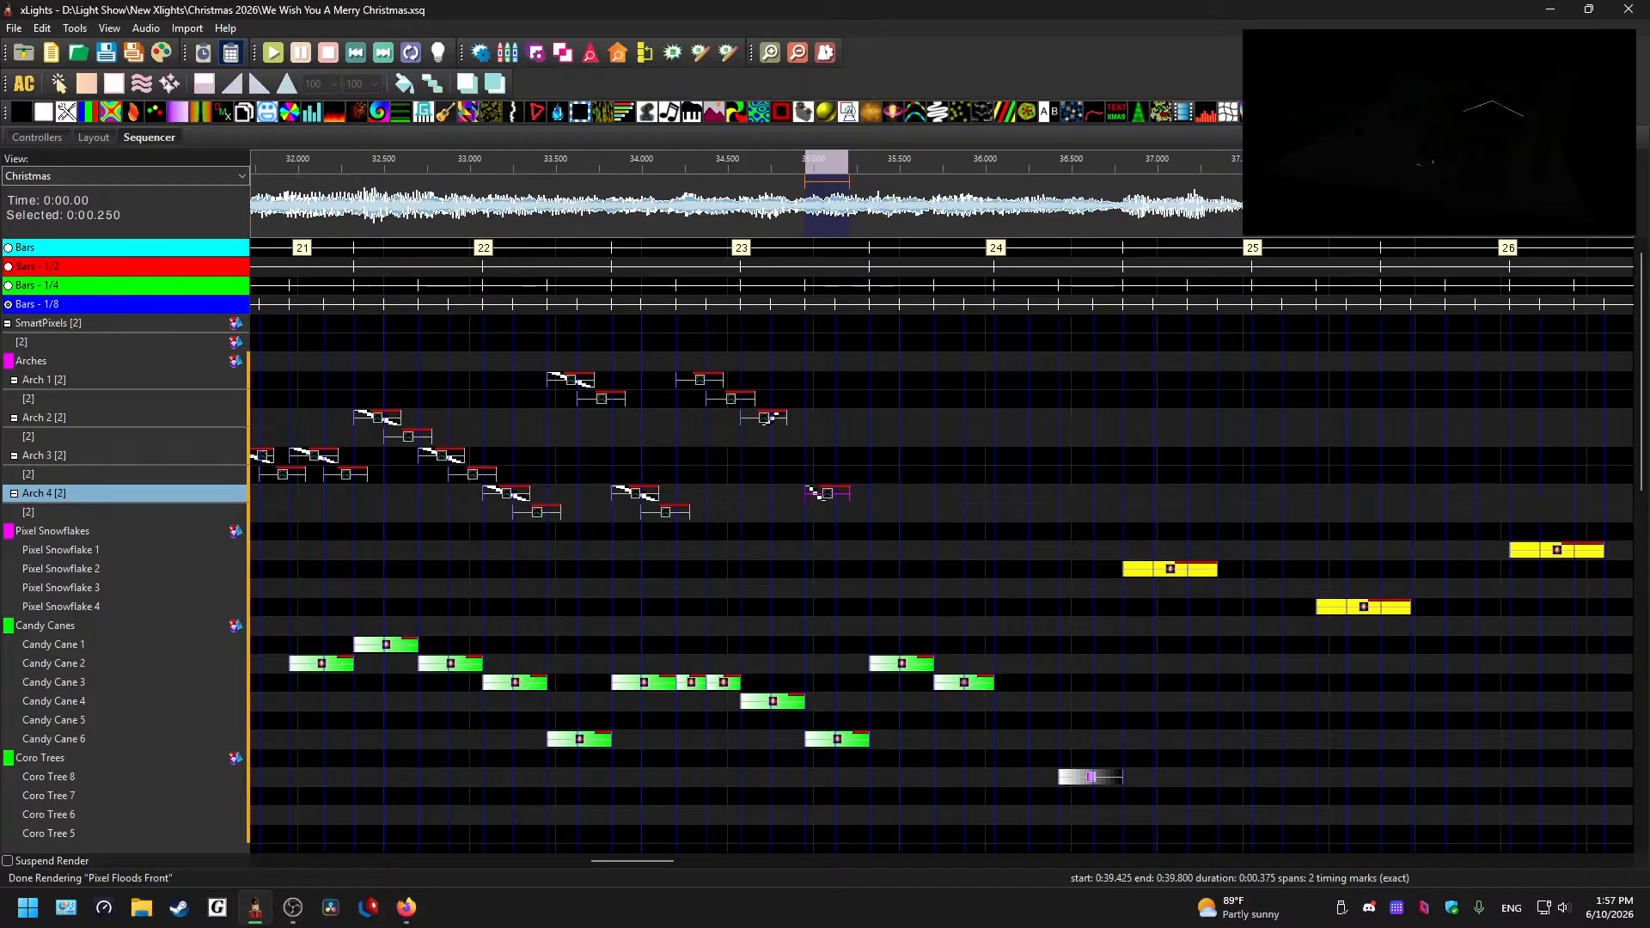
key("space")
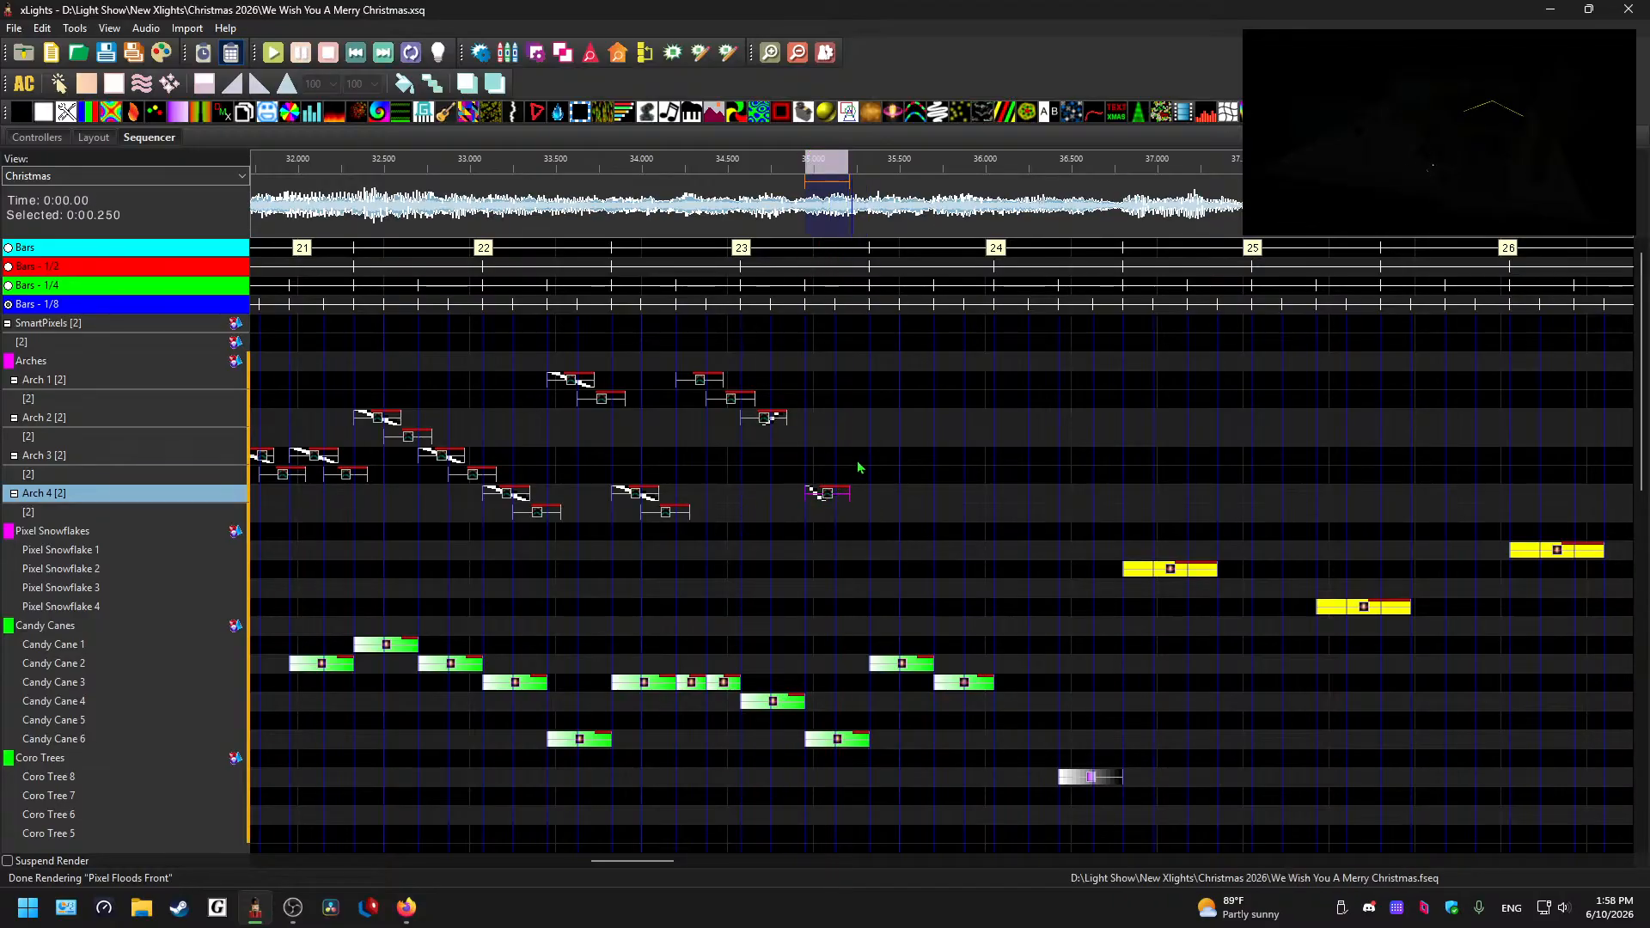
- Paste the single arch effect on Arch 3 at 0:35.325 and on Arch 4 at 0:35.7
left_click_drag(883, 456, 911, 457)
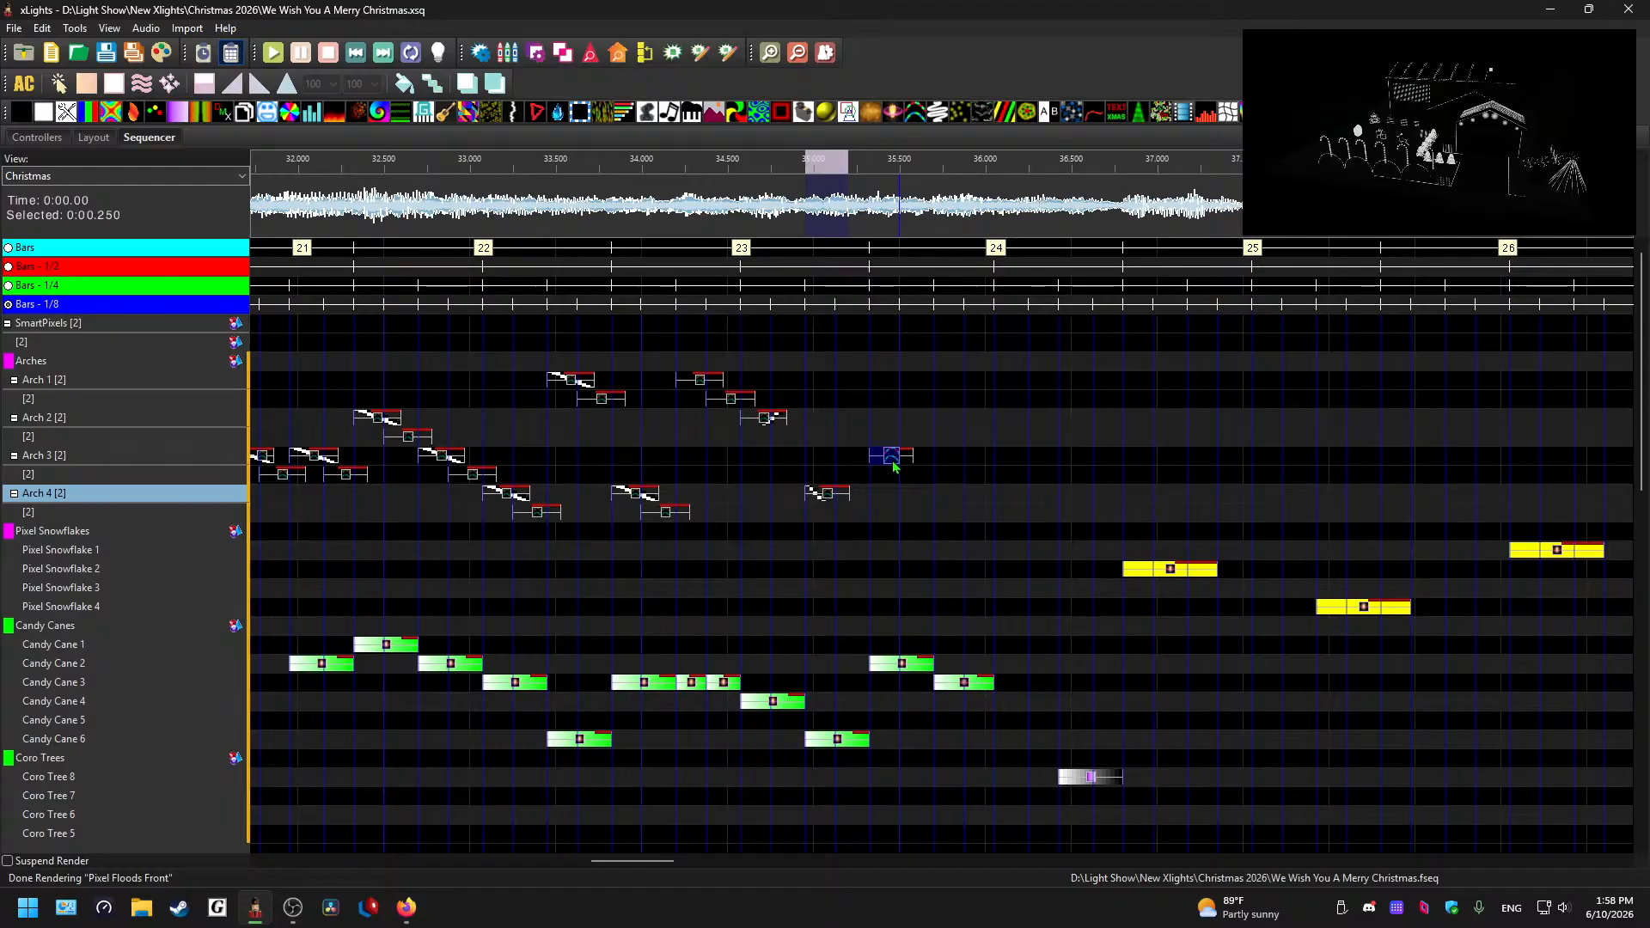
left_click(888, 458)
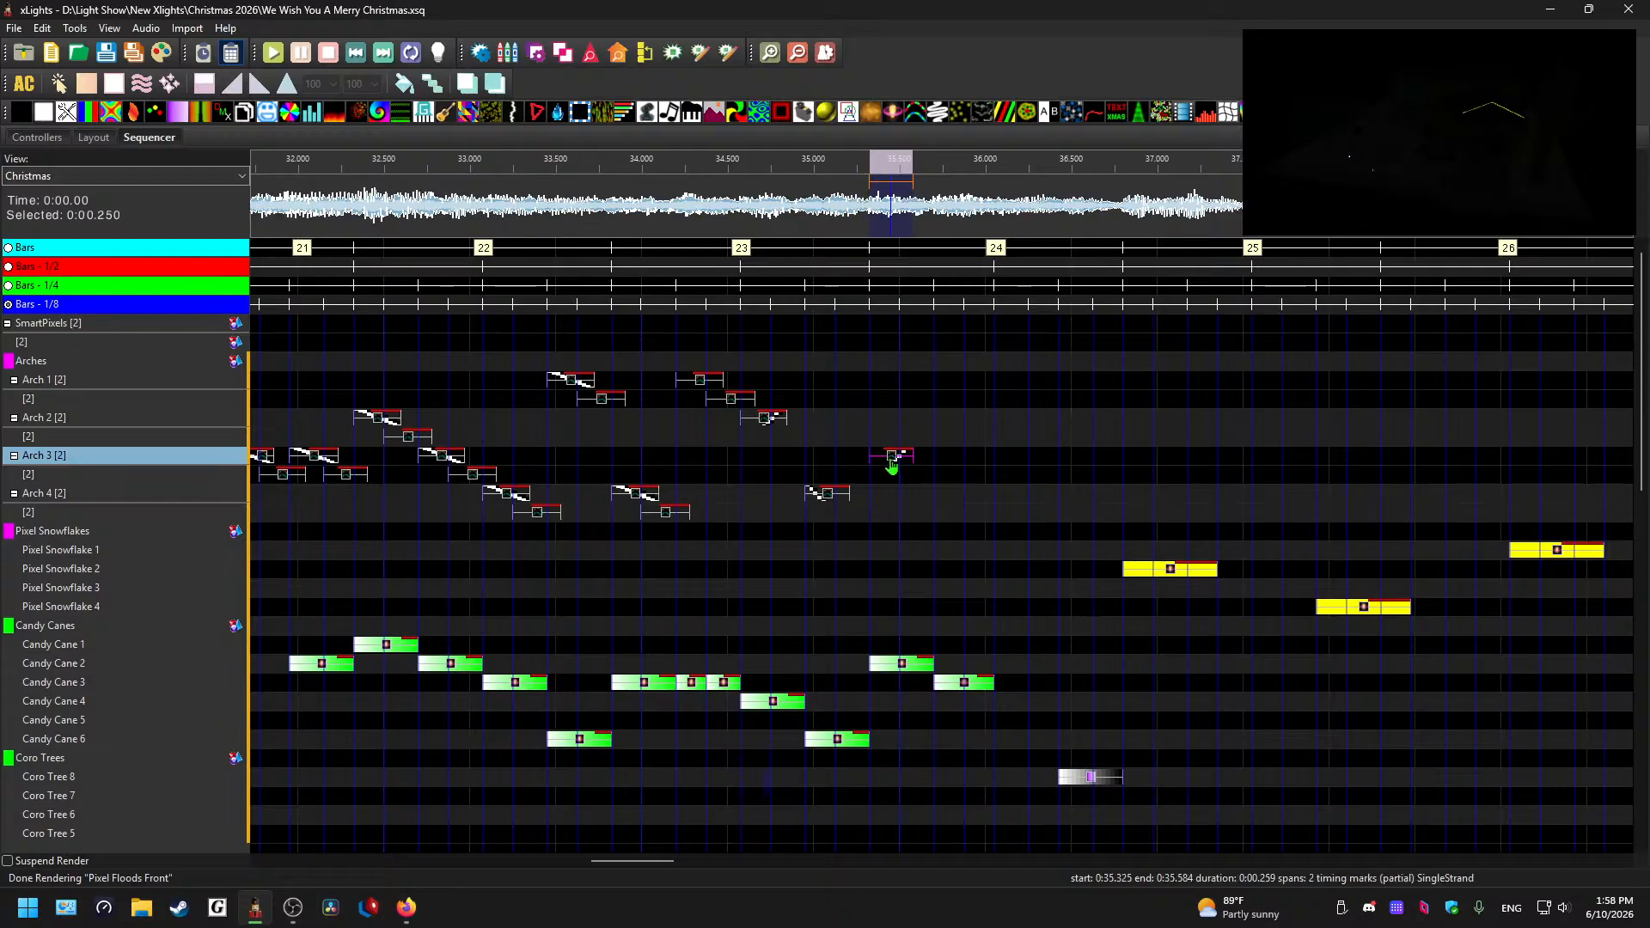
left_click(952, 494)
- Play back the arch chases from about 0:34.7, 0:33.1 and 0:32.175 to check their timing
left_click(765, 203)
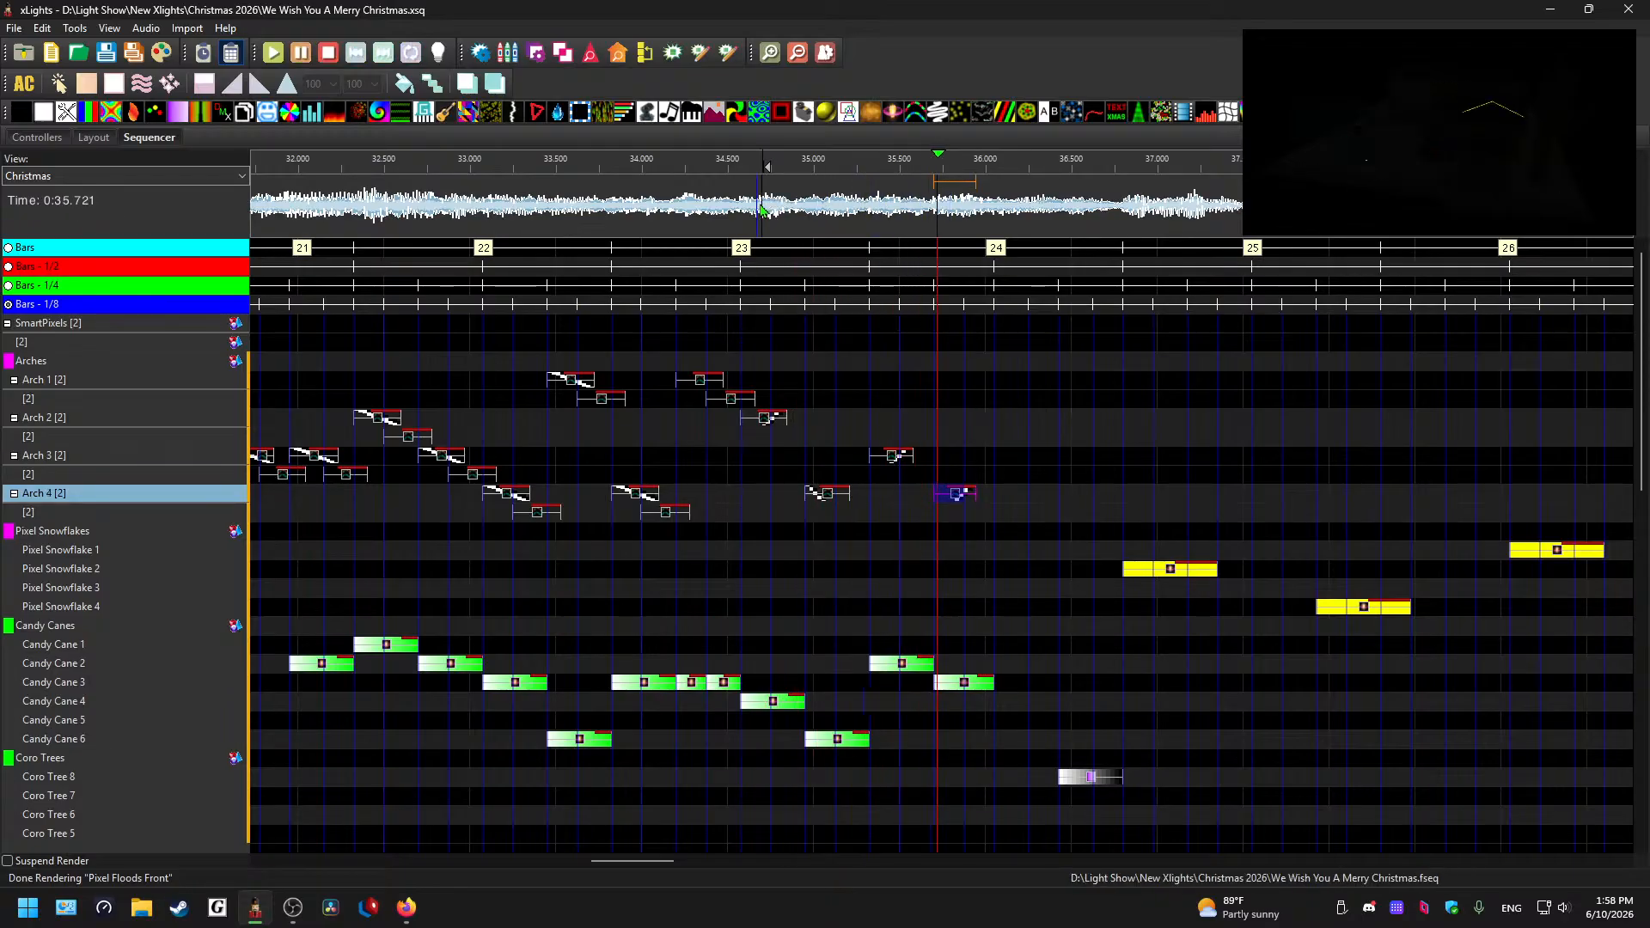
left_click(483, 208)
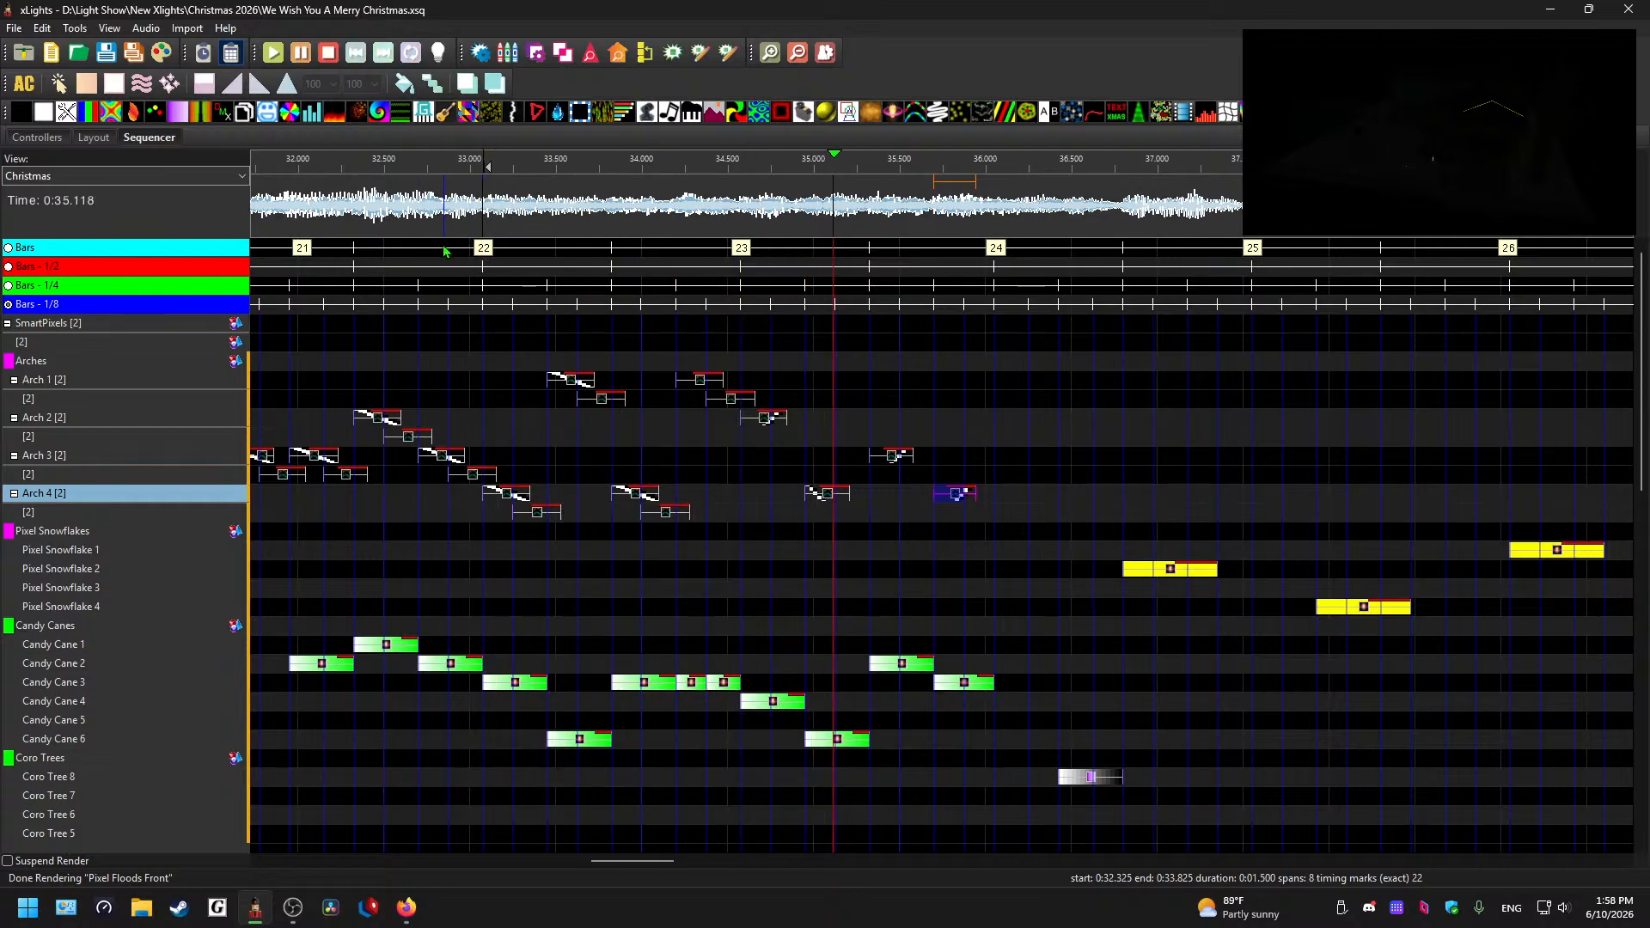
key("space")
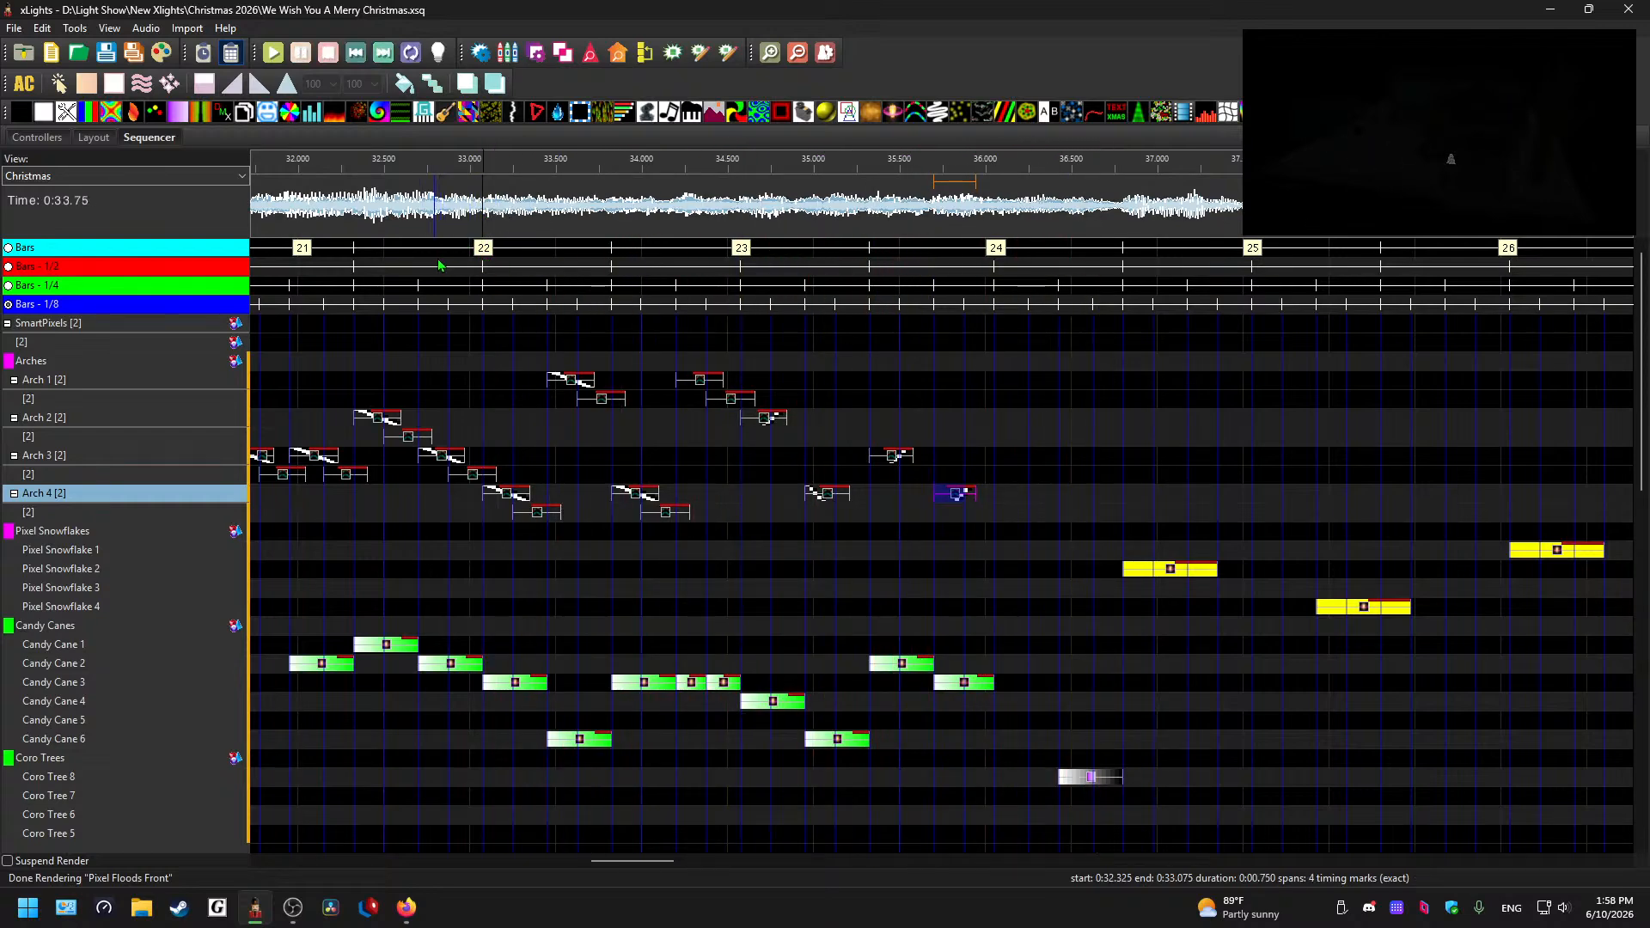
scroll(865, 417, "down", 1)
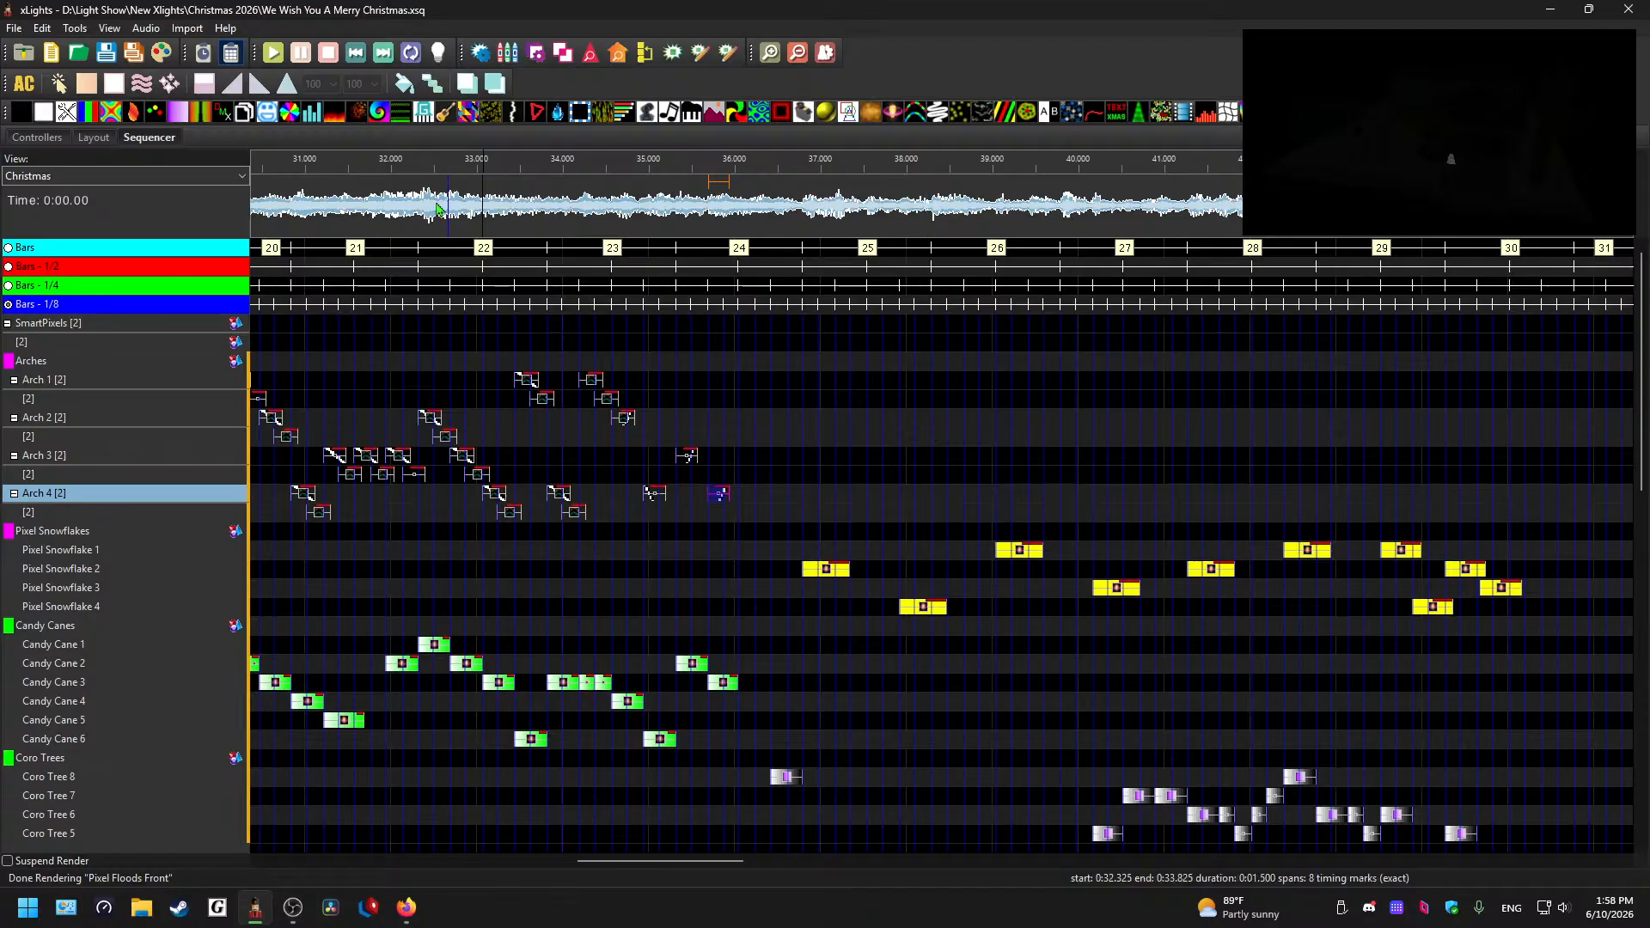
left_click(406, 206)
key("space")
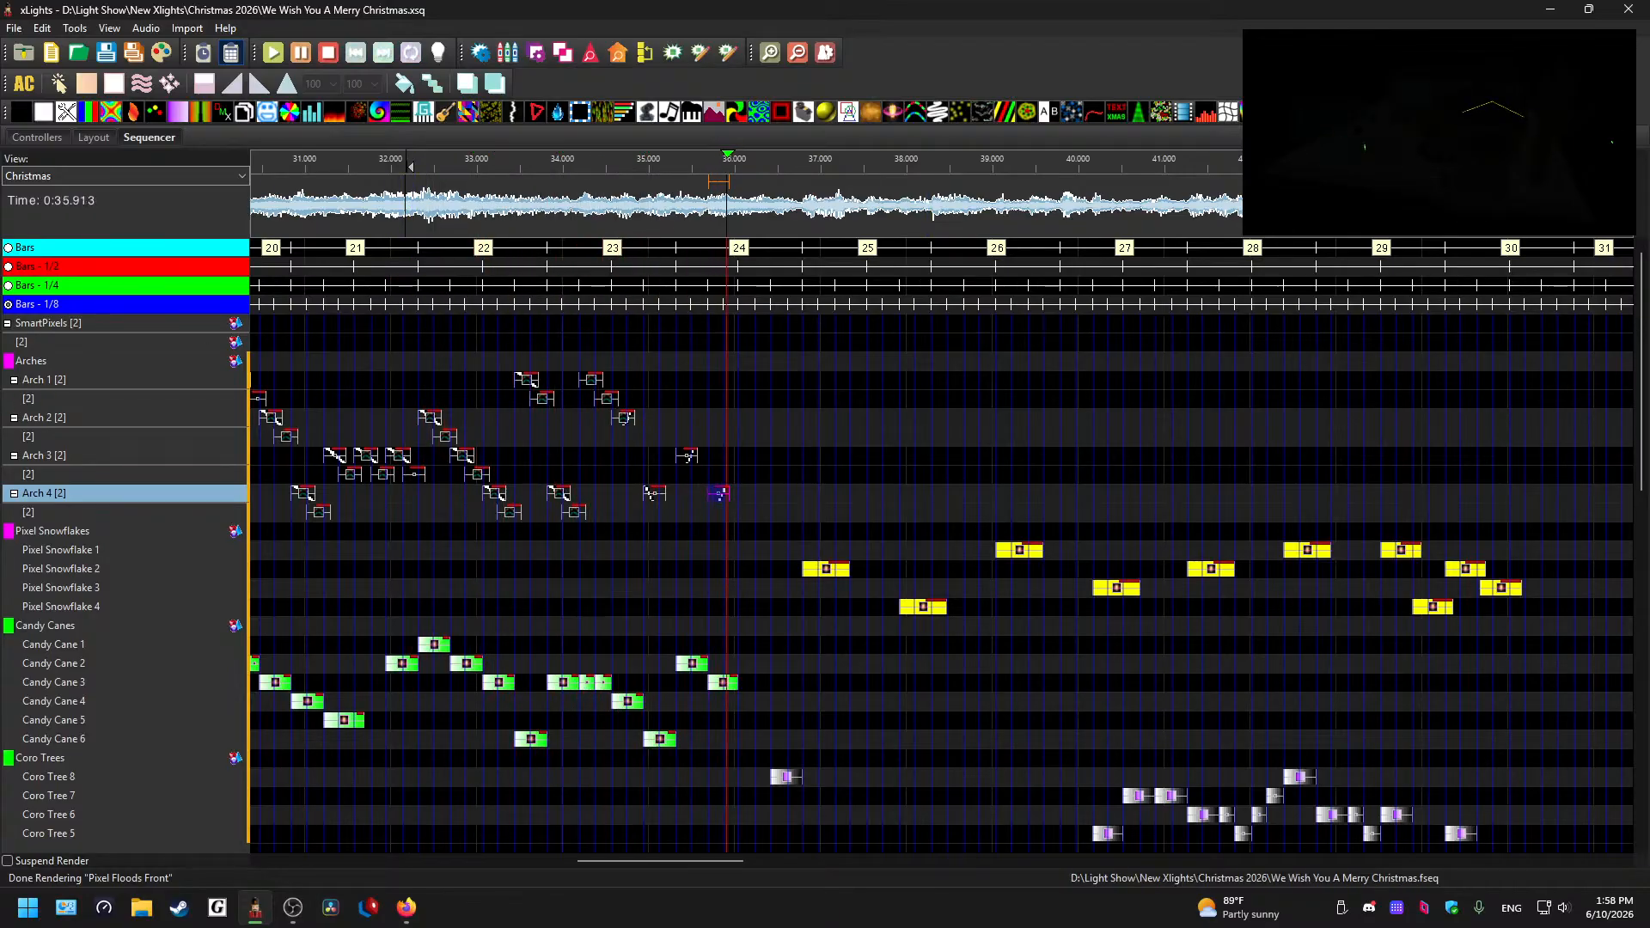
- Extend the last Arch 4 effect to end at 0:36.05 and replay from about 0:35.4
key("space")
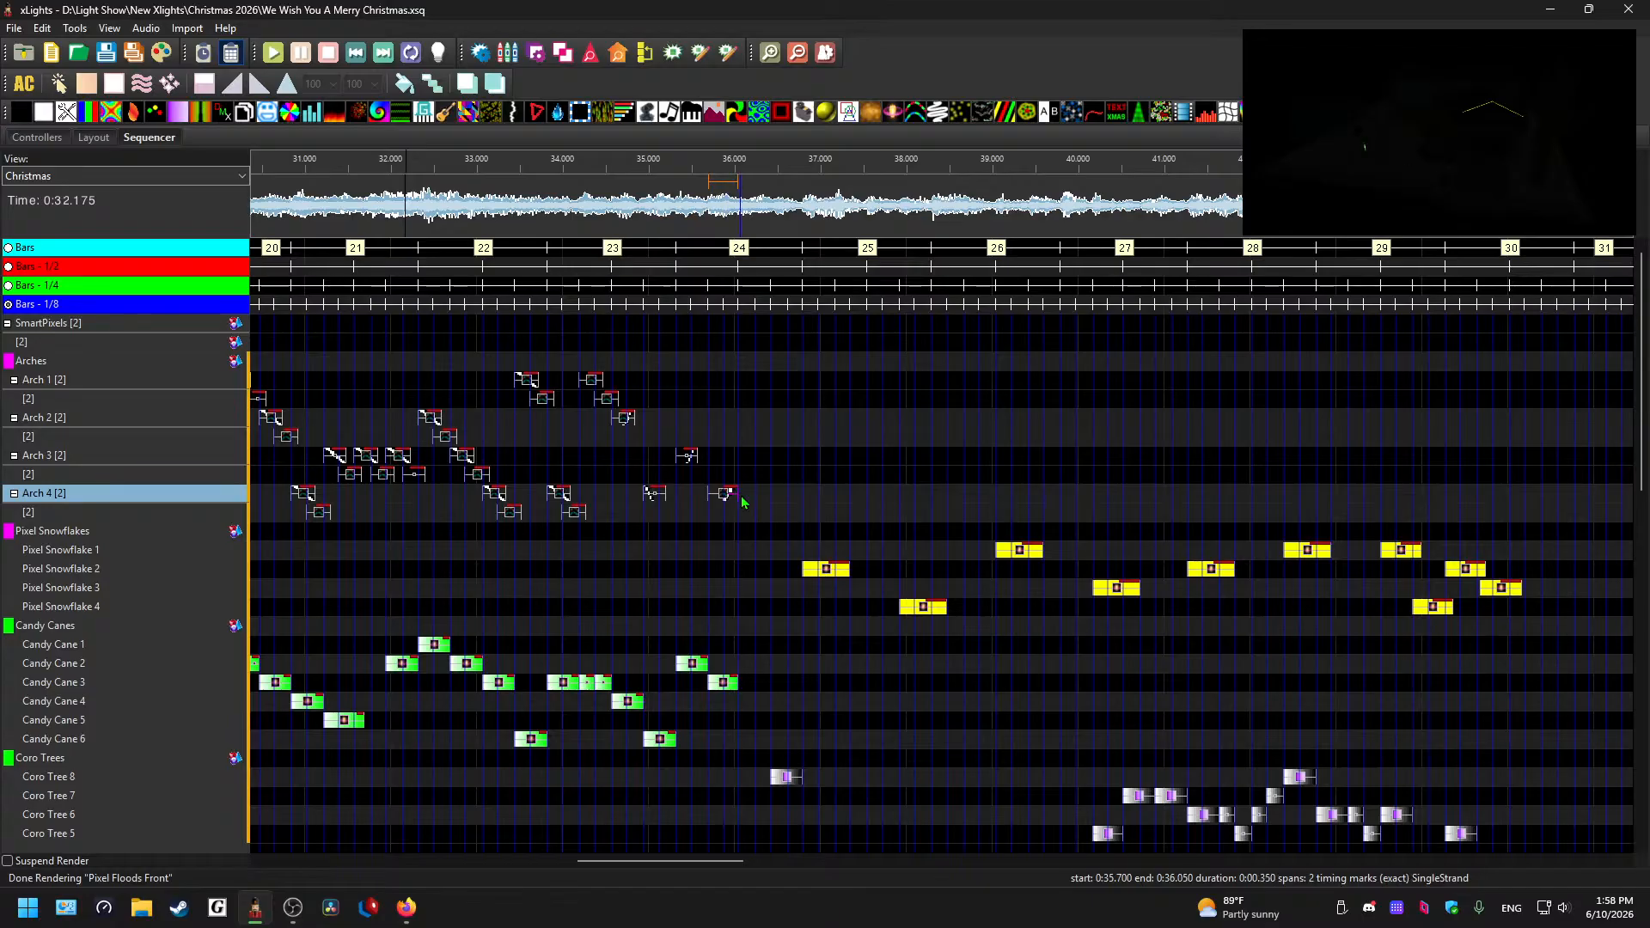
left_click(683, 214)
key("space")
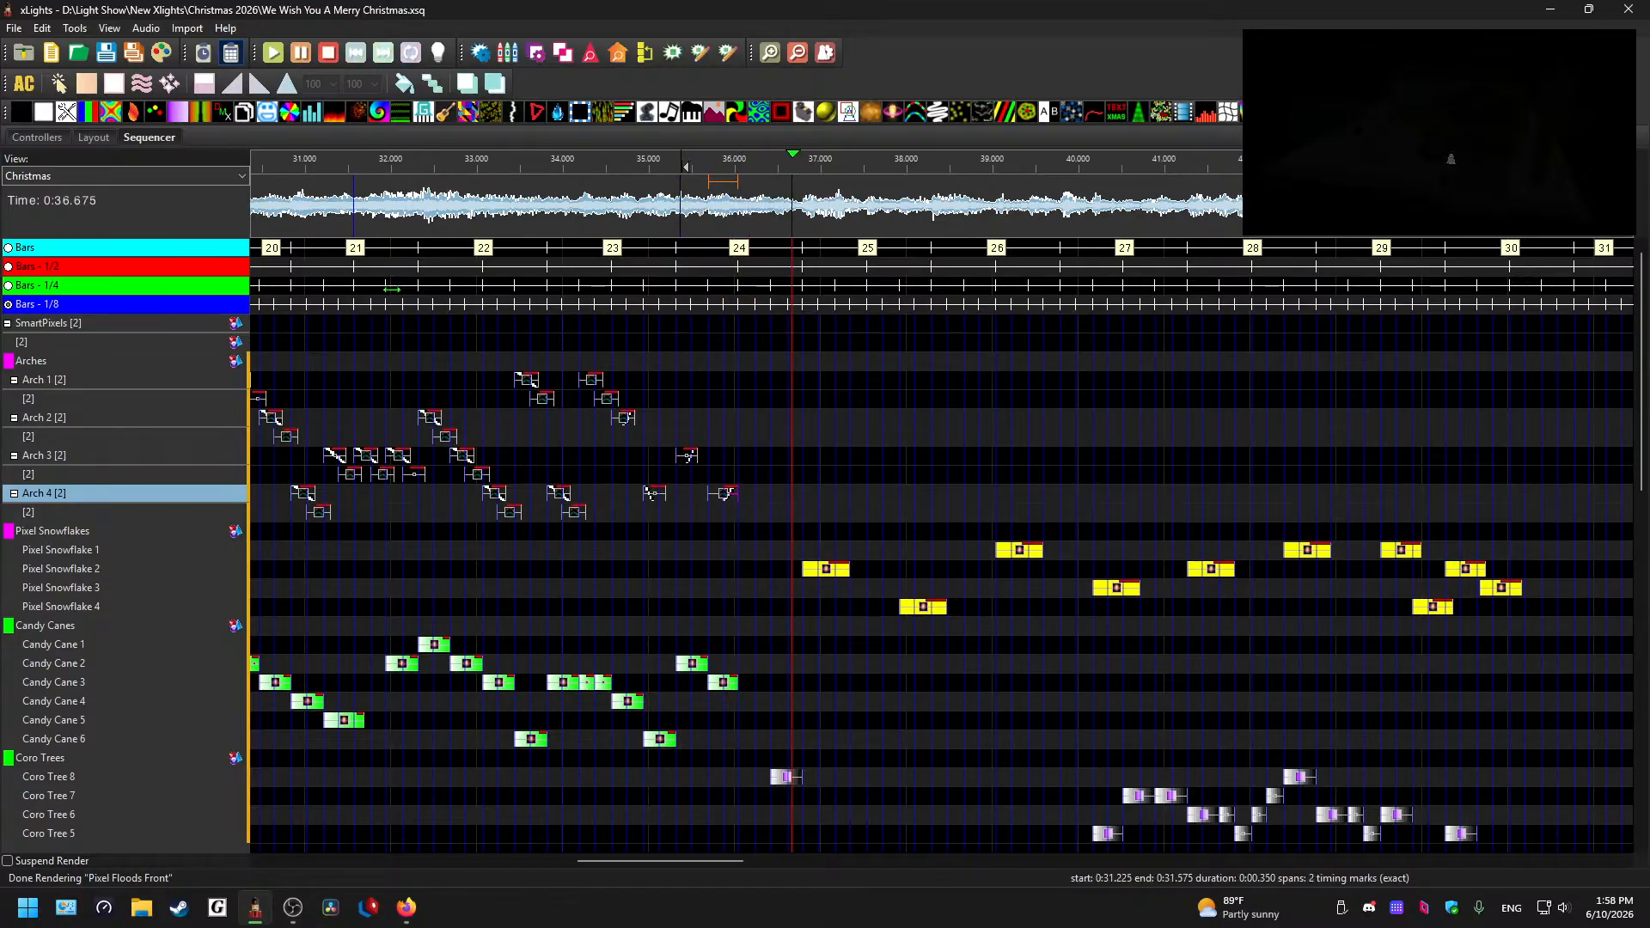
- Play back the sequence from about 0:33.3 and again from 0:31.625, continuing into the unsequenced part after bar 30
left_click(506, 206)
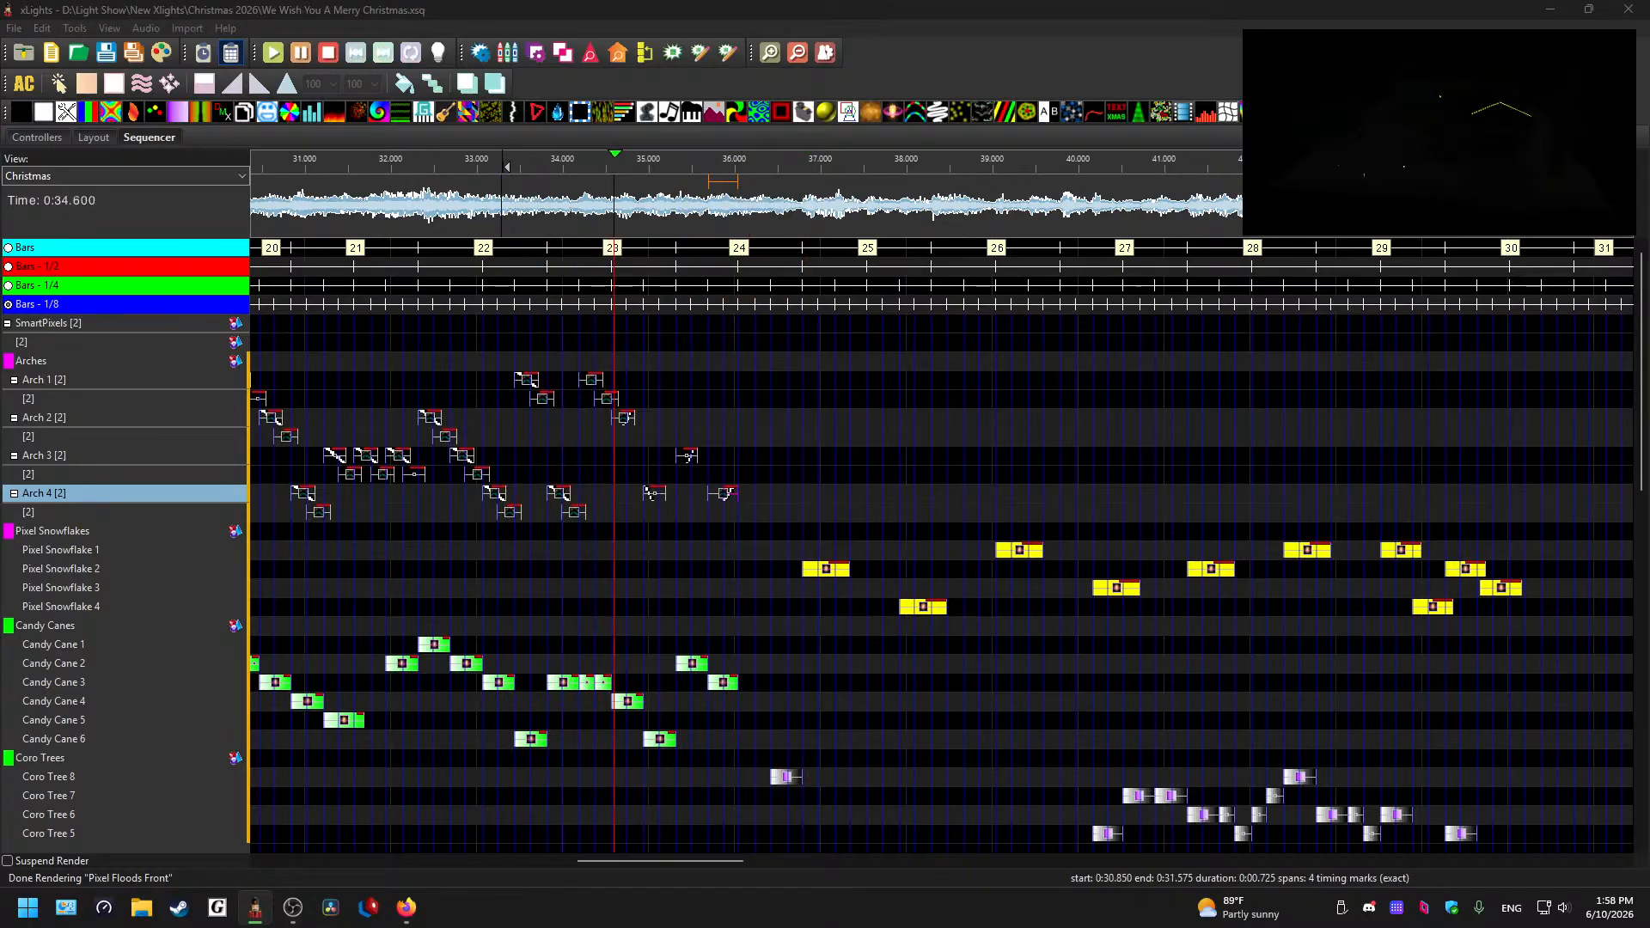
left_click(363, 207)
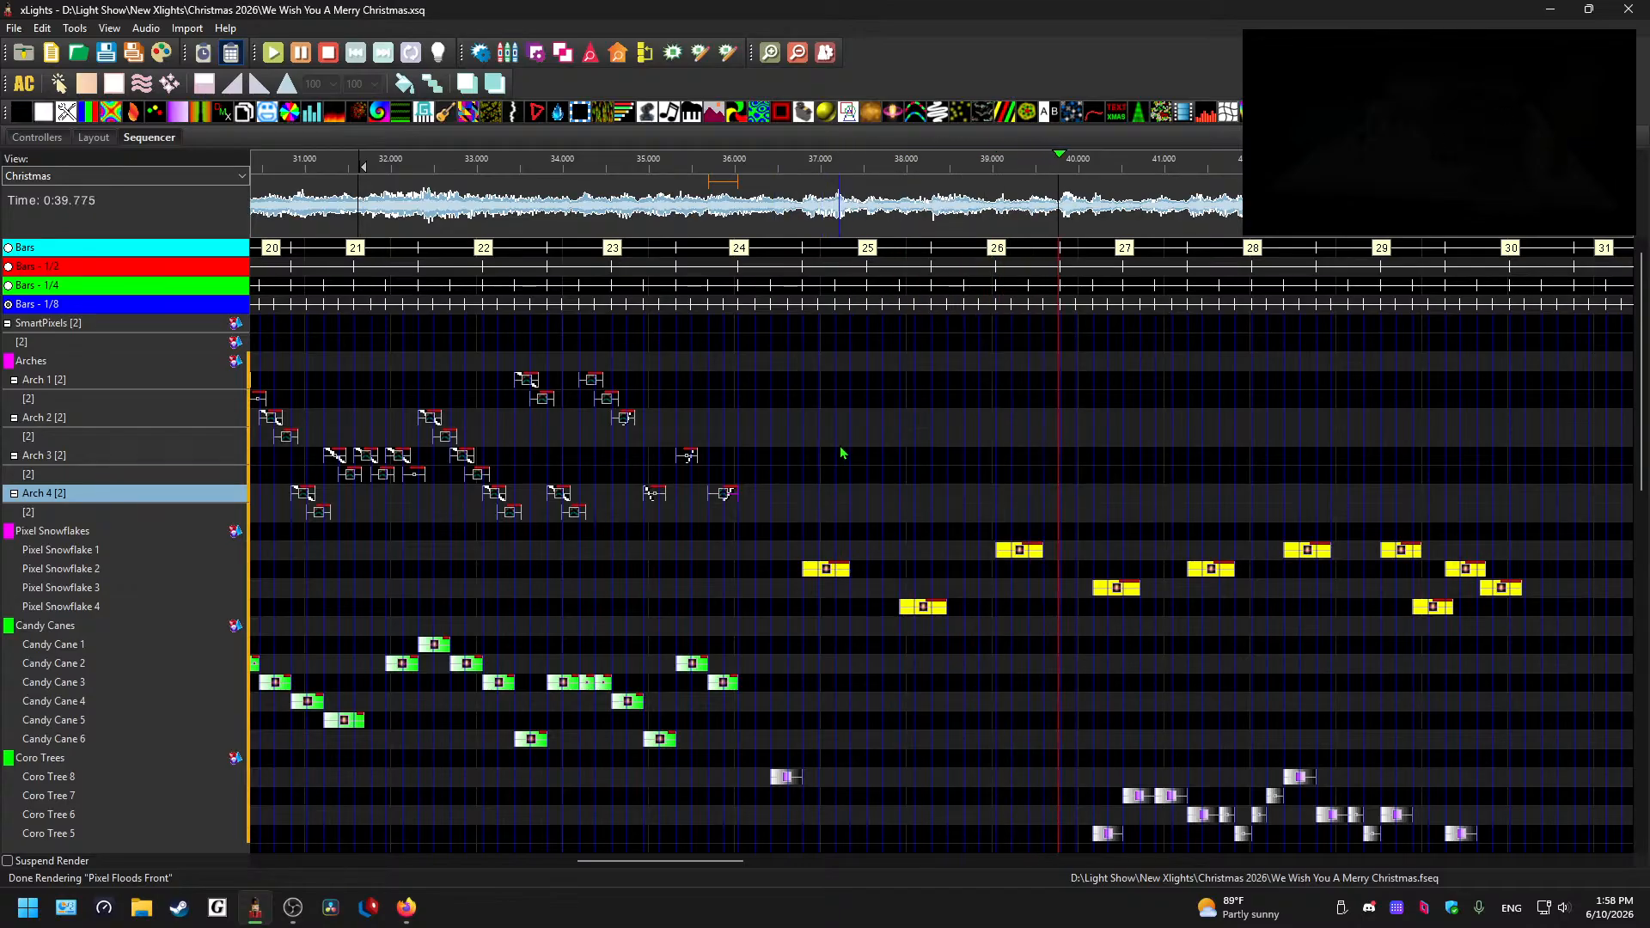
scroll(838, 446, "down", 2, "ctrl")
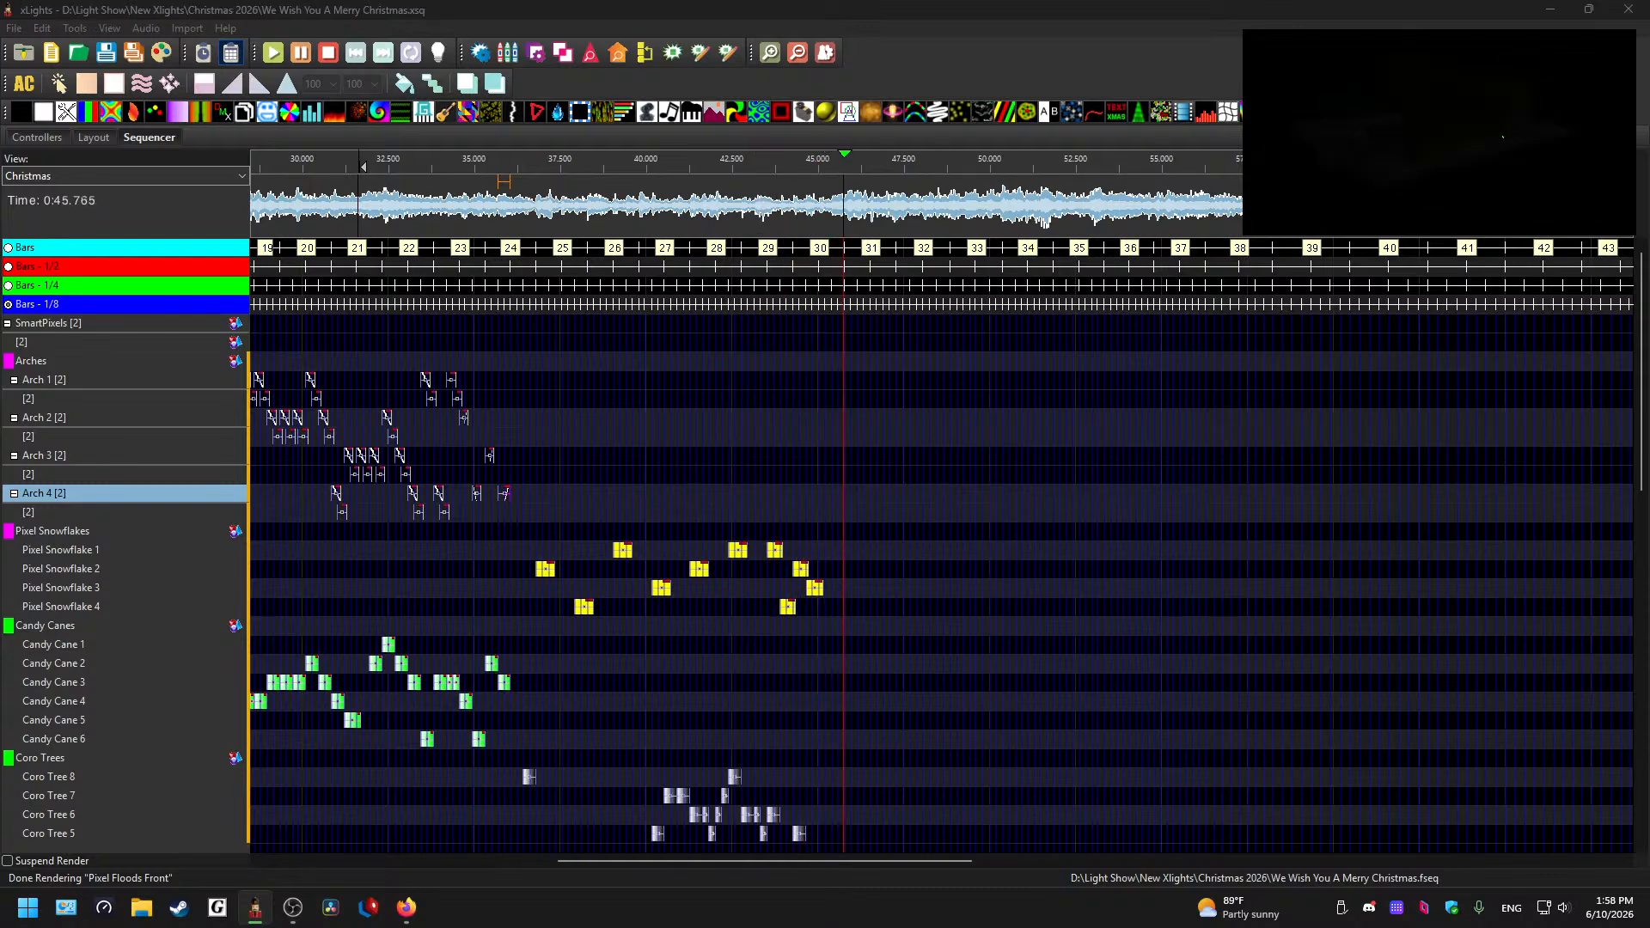
left_click(900, 416)
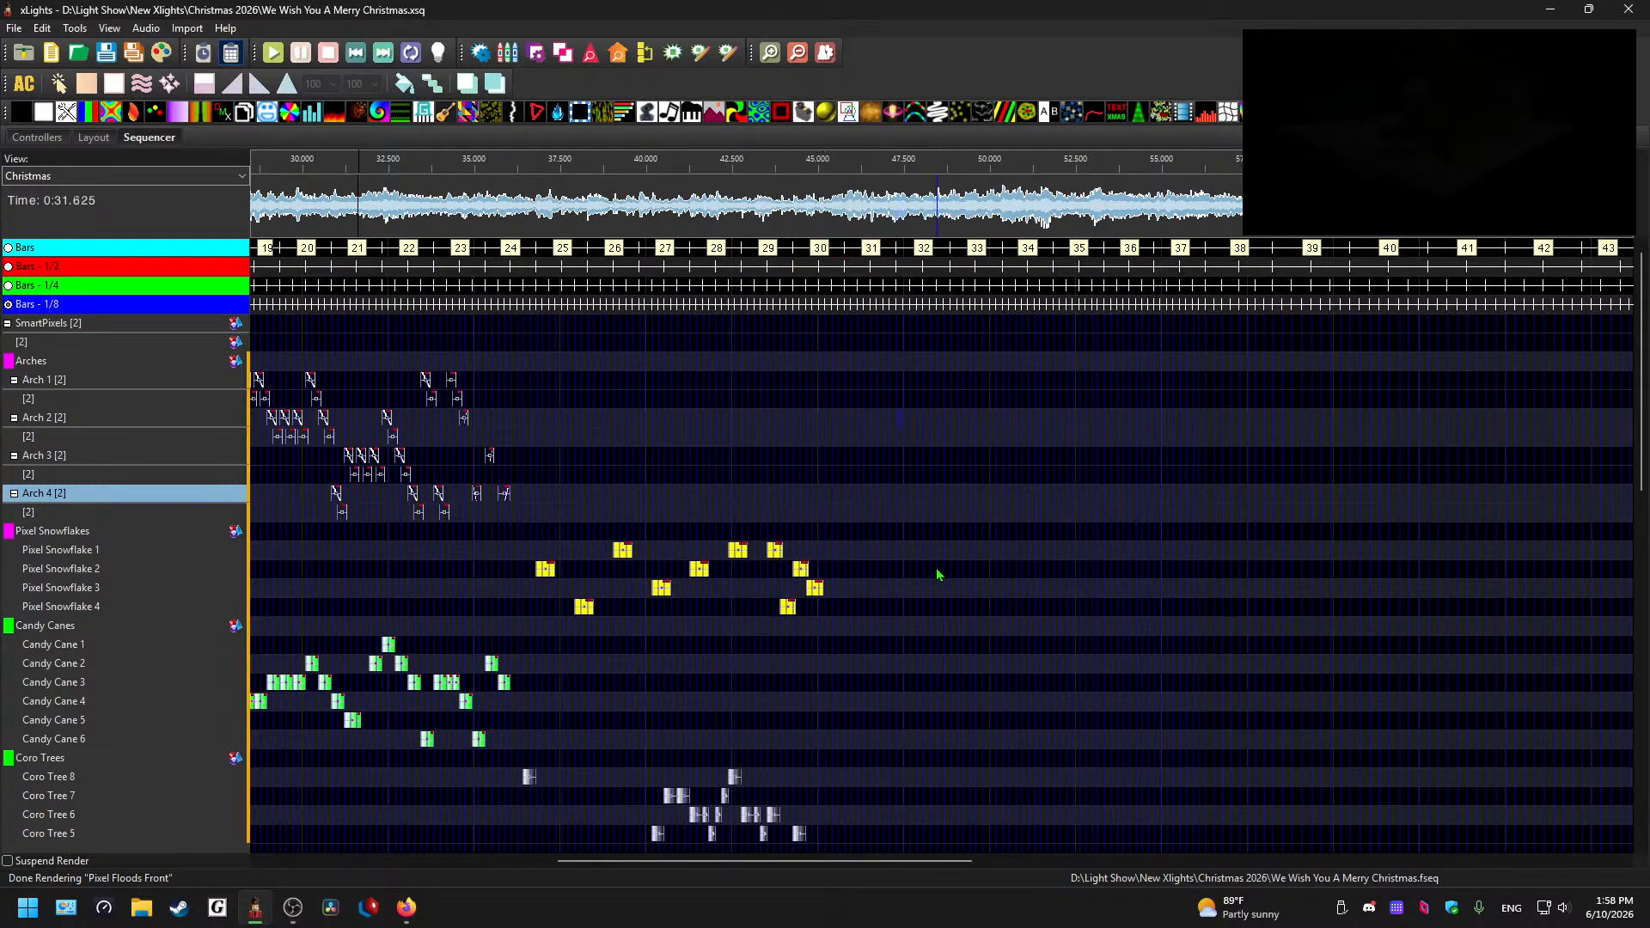
scroll(863, 548, "up", 3)
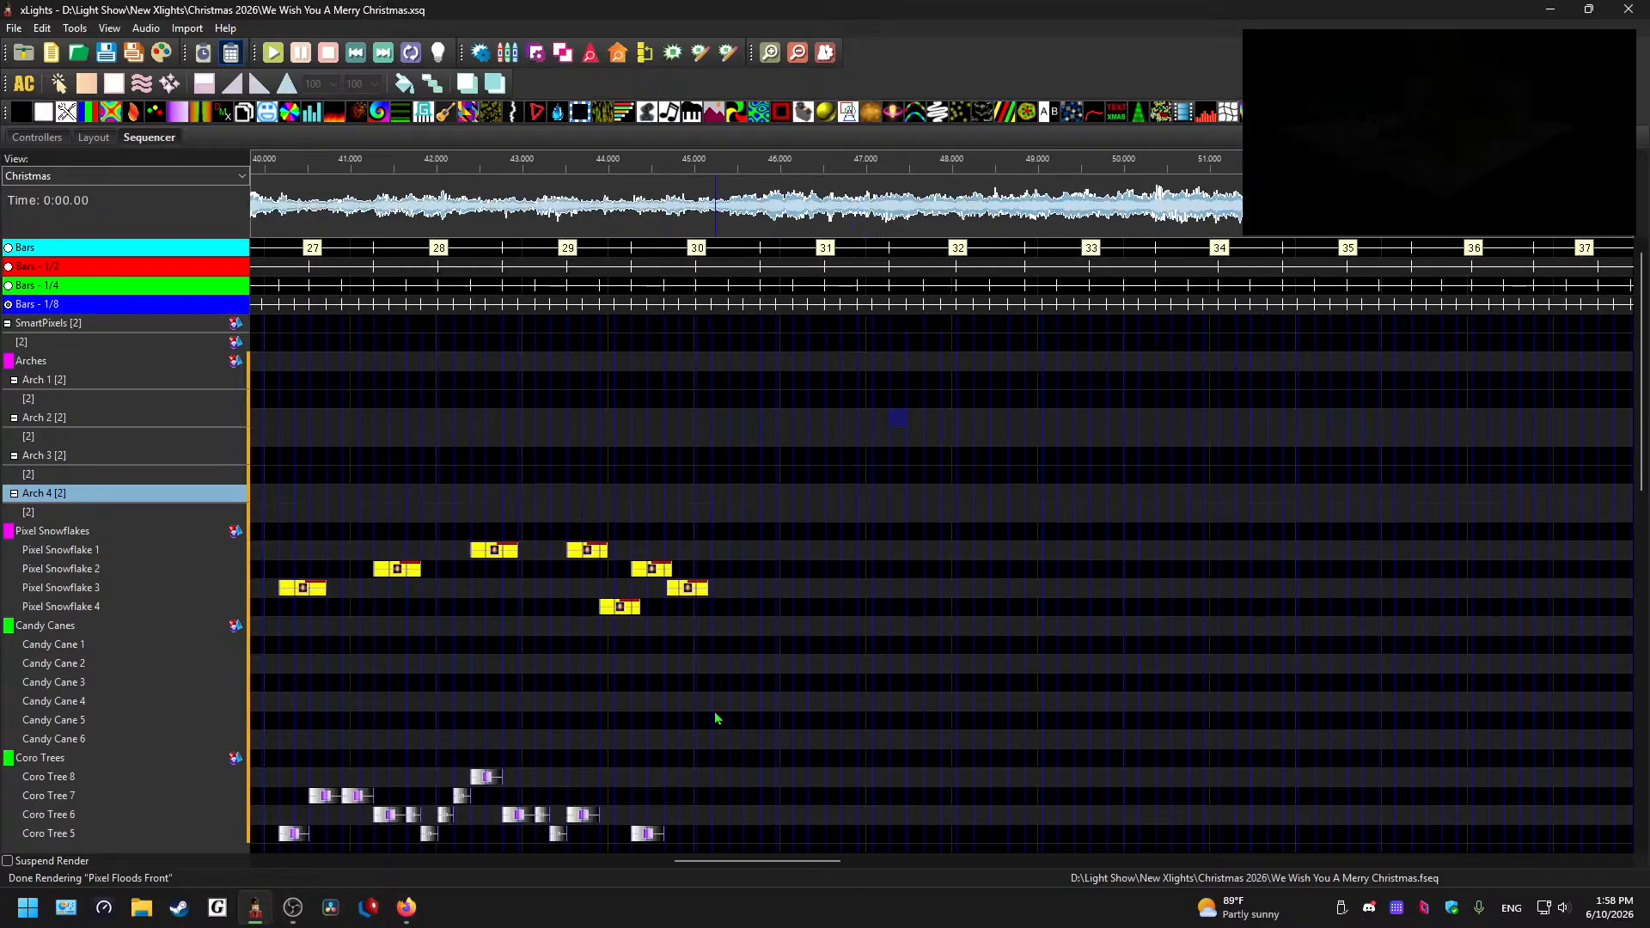
- Collapse the Arches group and review the other model rows around bars 28 to 38
double_click(110, 370)
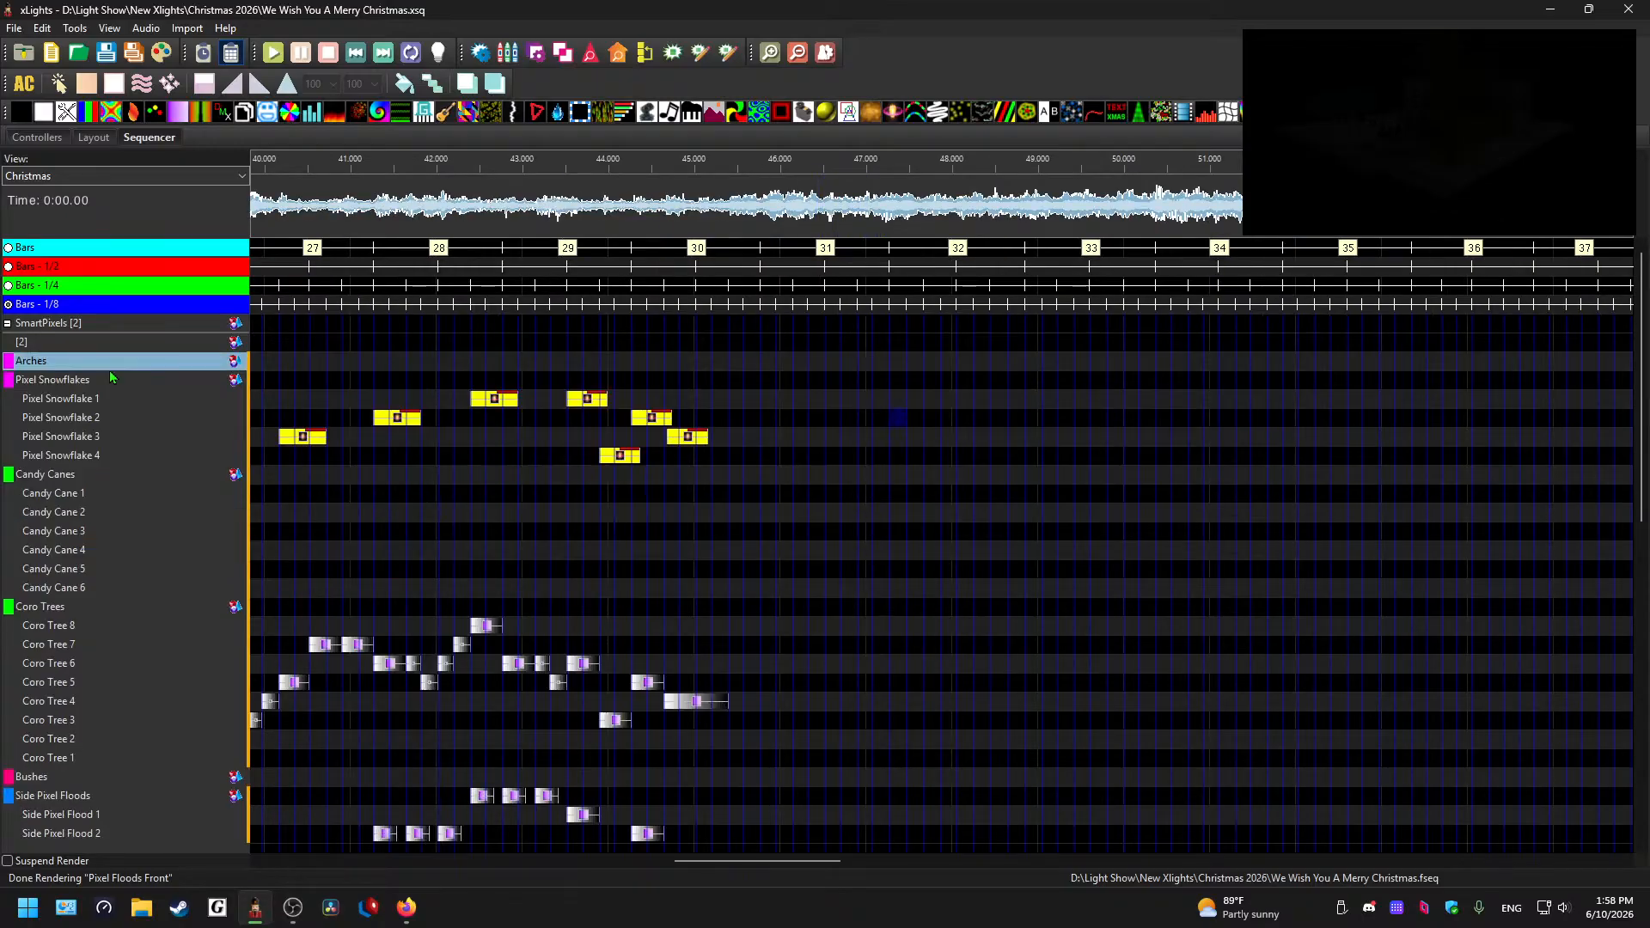
scroll(144, 480, "down", 3)
scroll(184, 497, "down", 20)
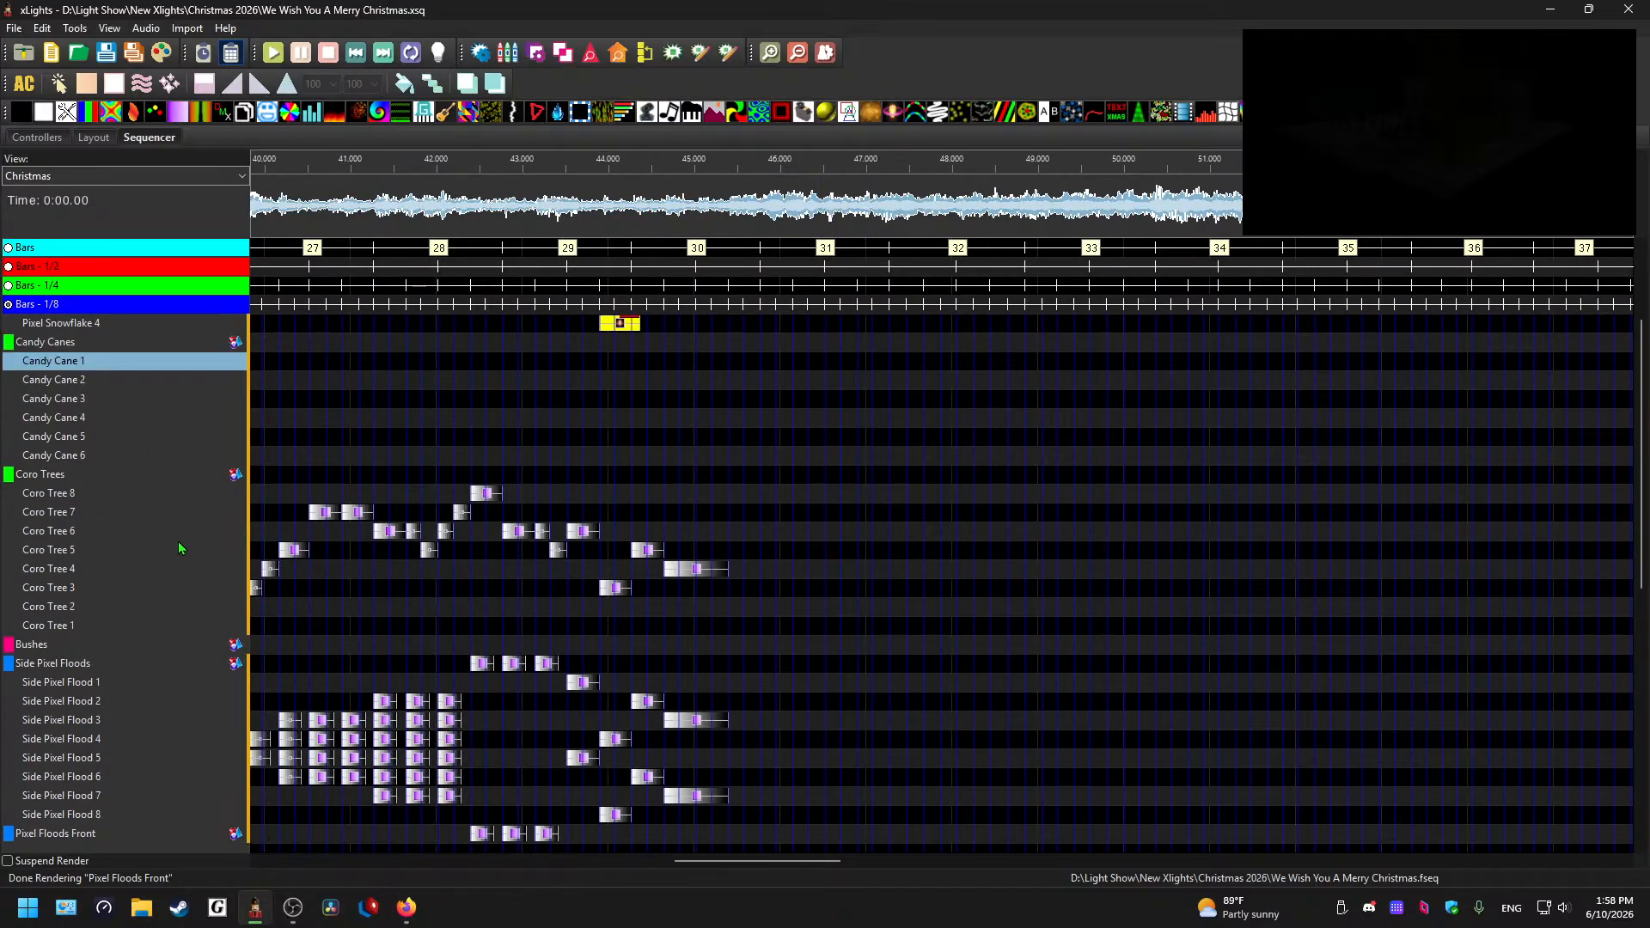
scroll(111, 709, "down", 5)
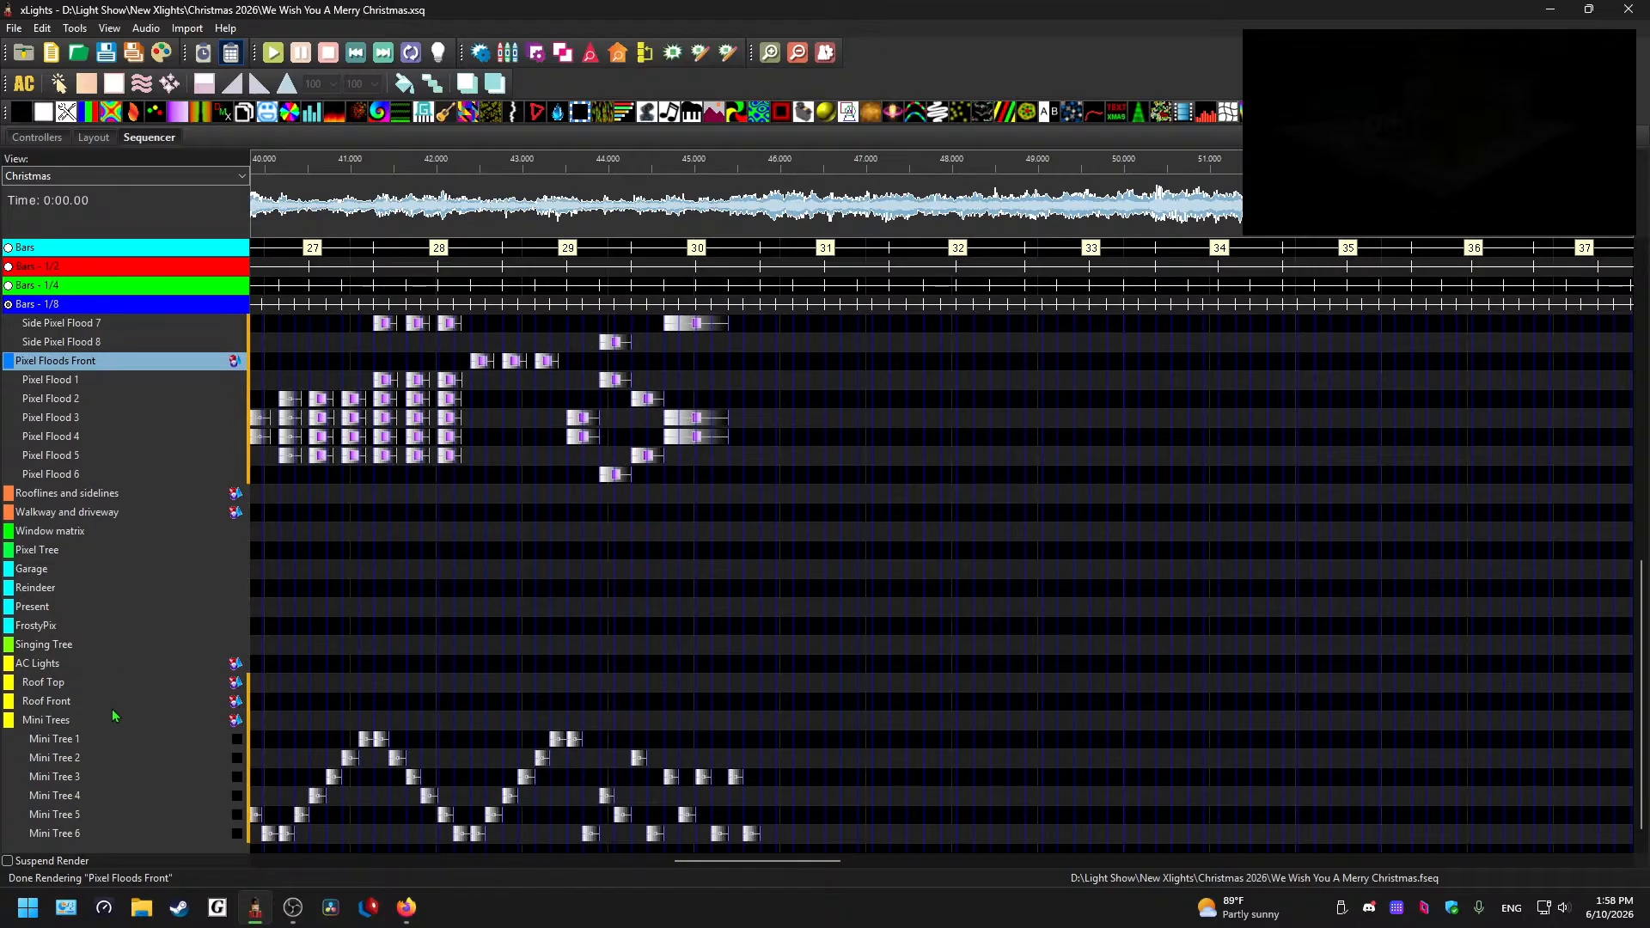
scroll(102, 734, "up", 20)
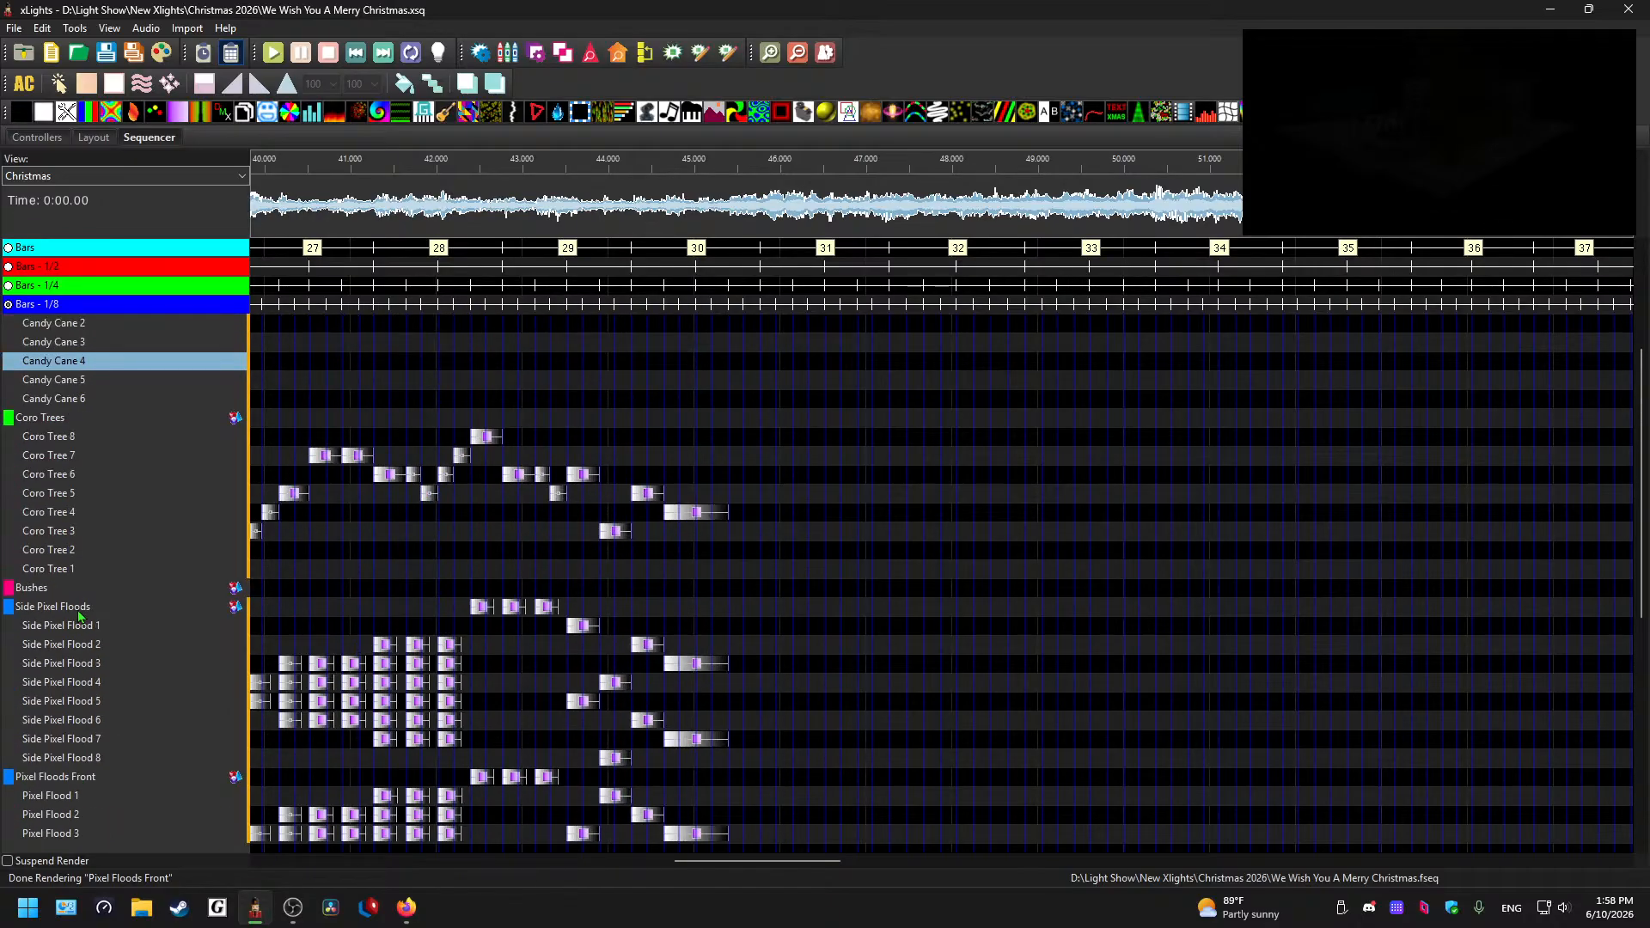
scroll(86, 615, "up", 10)
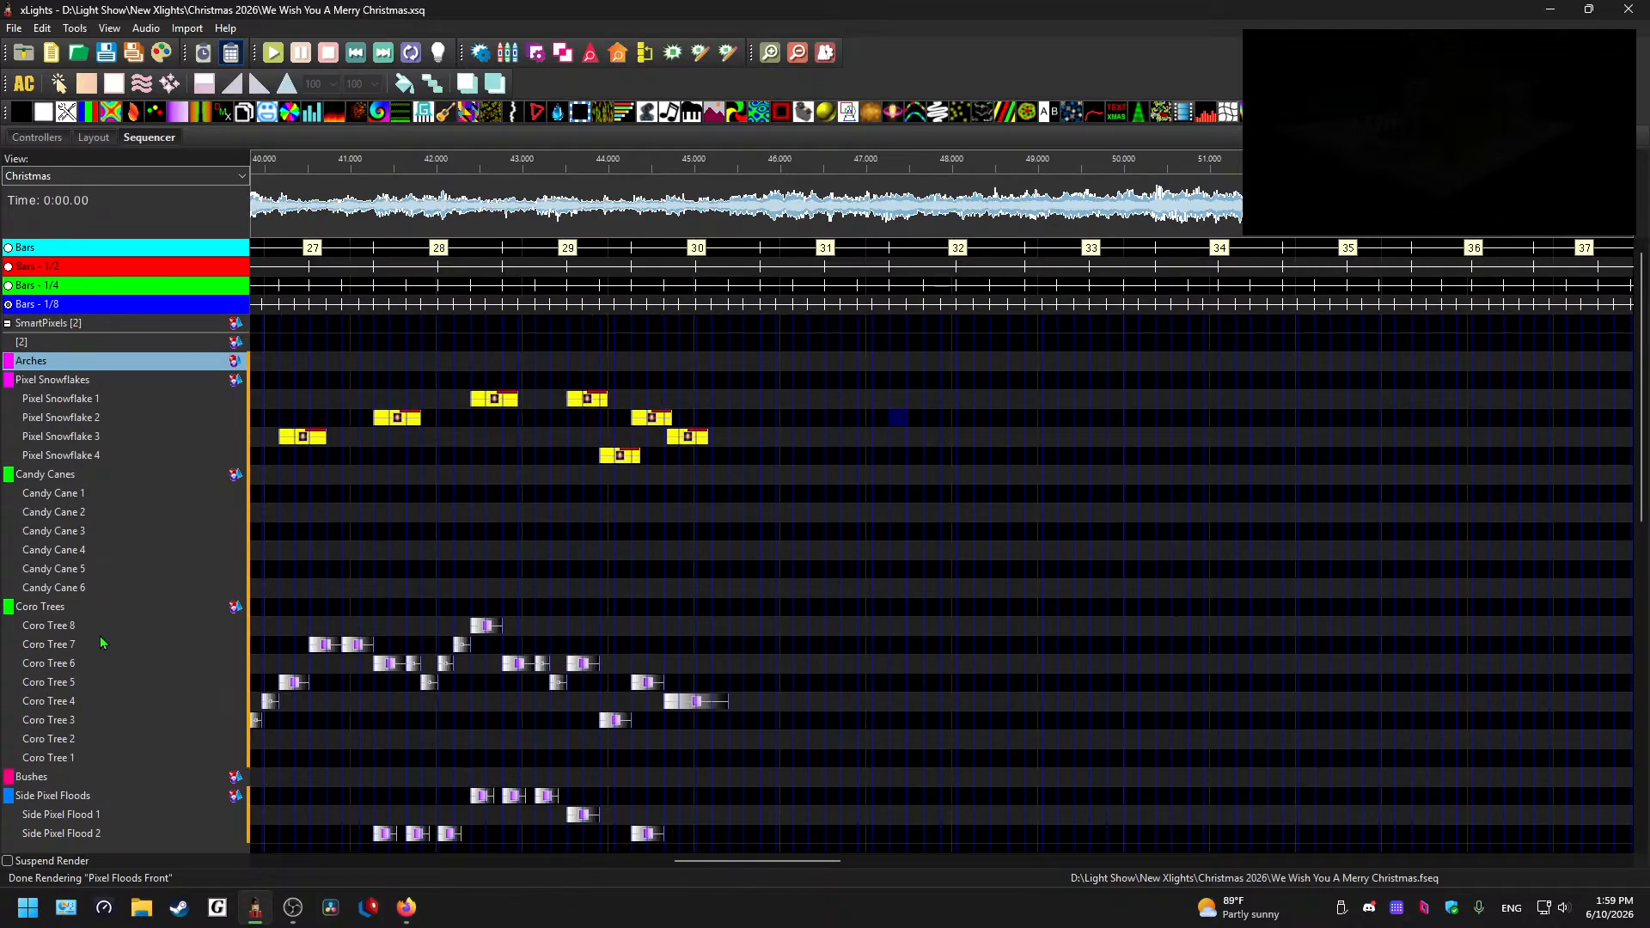
scroll(102, 646, "down", 2)
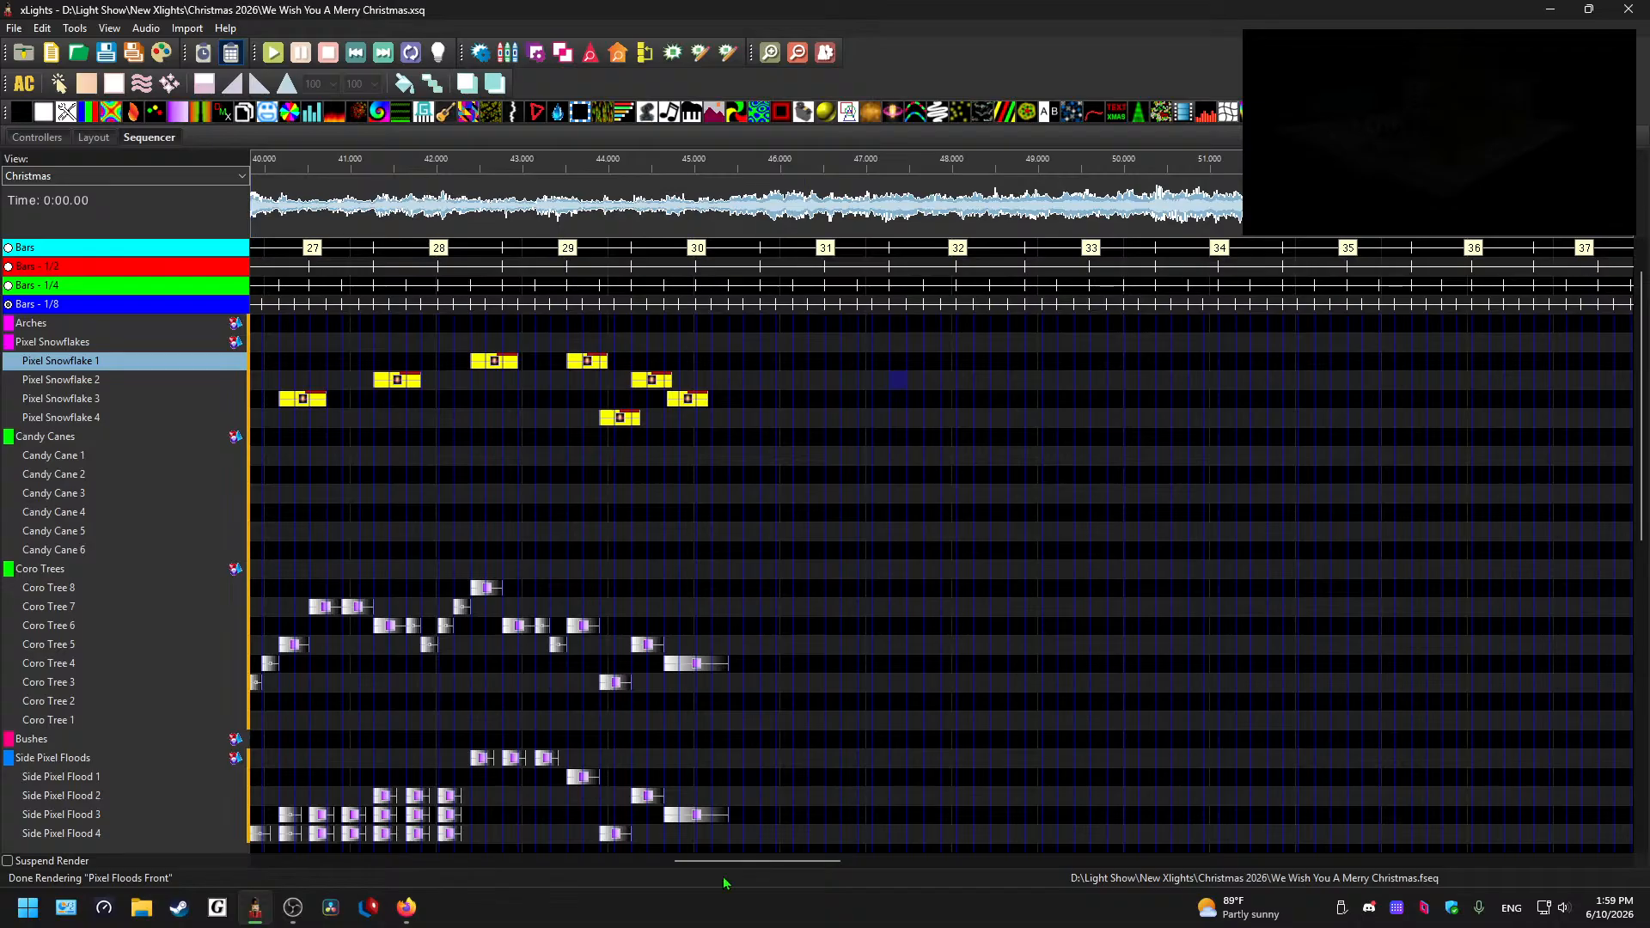
left_click_drag(729, 863, 755, 858)
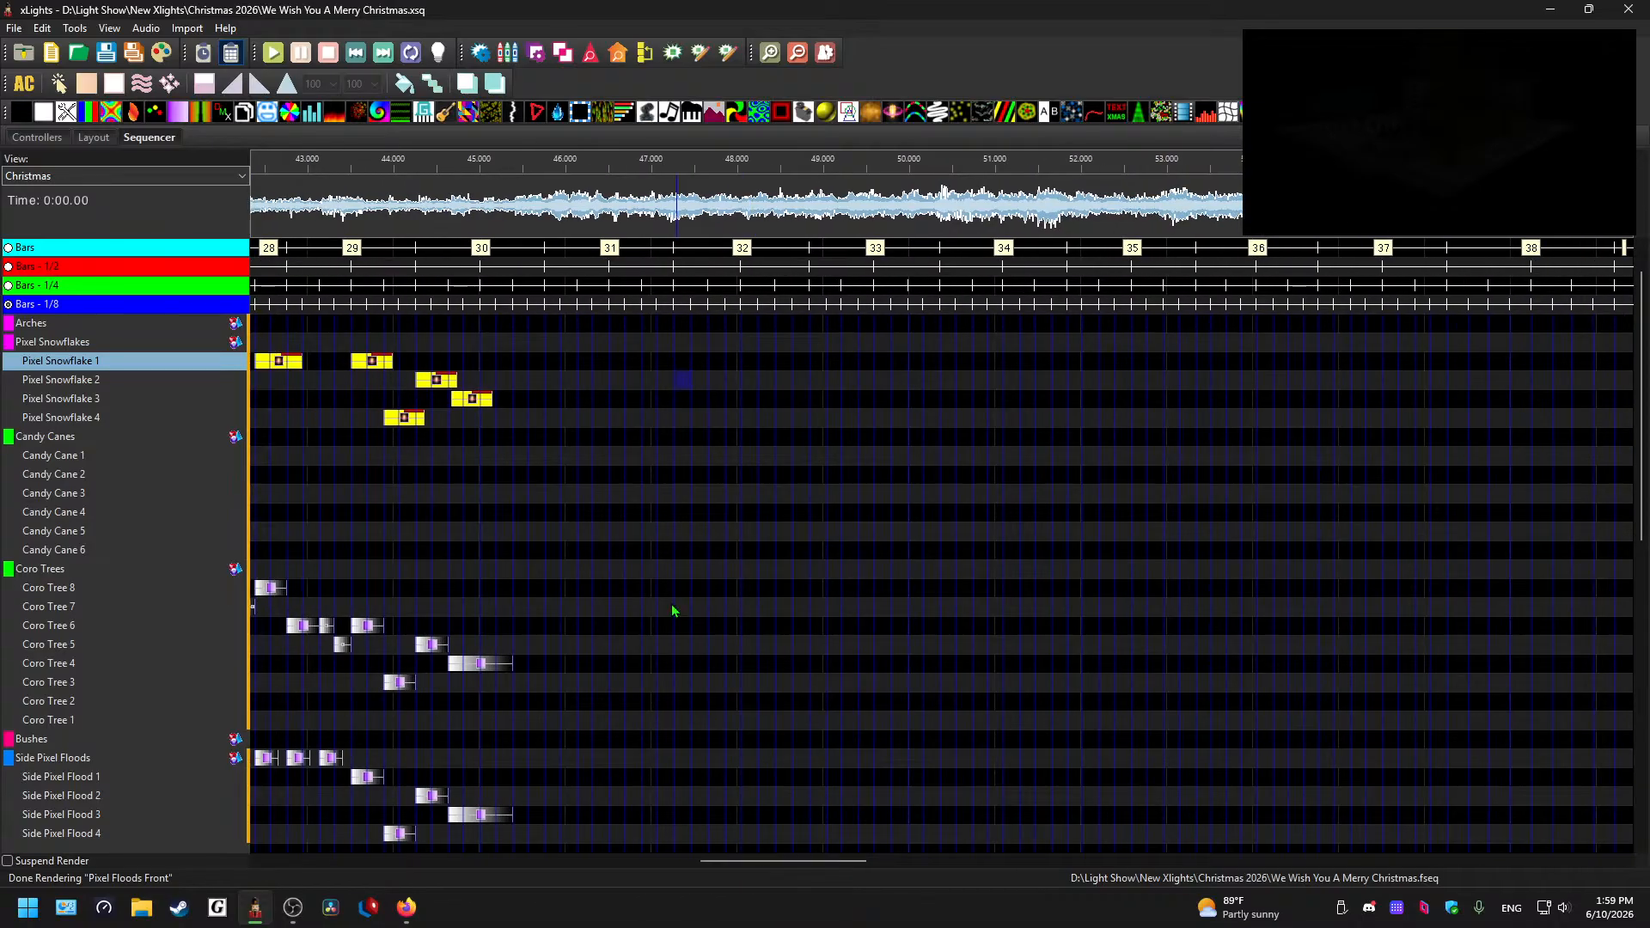
- Play back from 0:44.875 and from 0:45.325 to find where the next section's first beat falls
left_click(469, 200)
key("space")
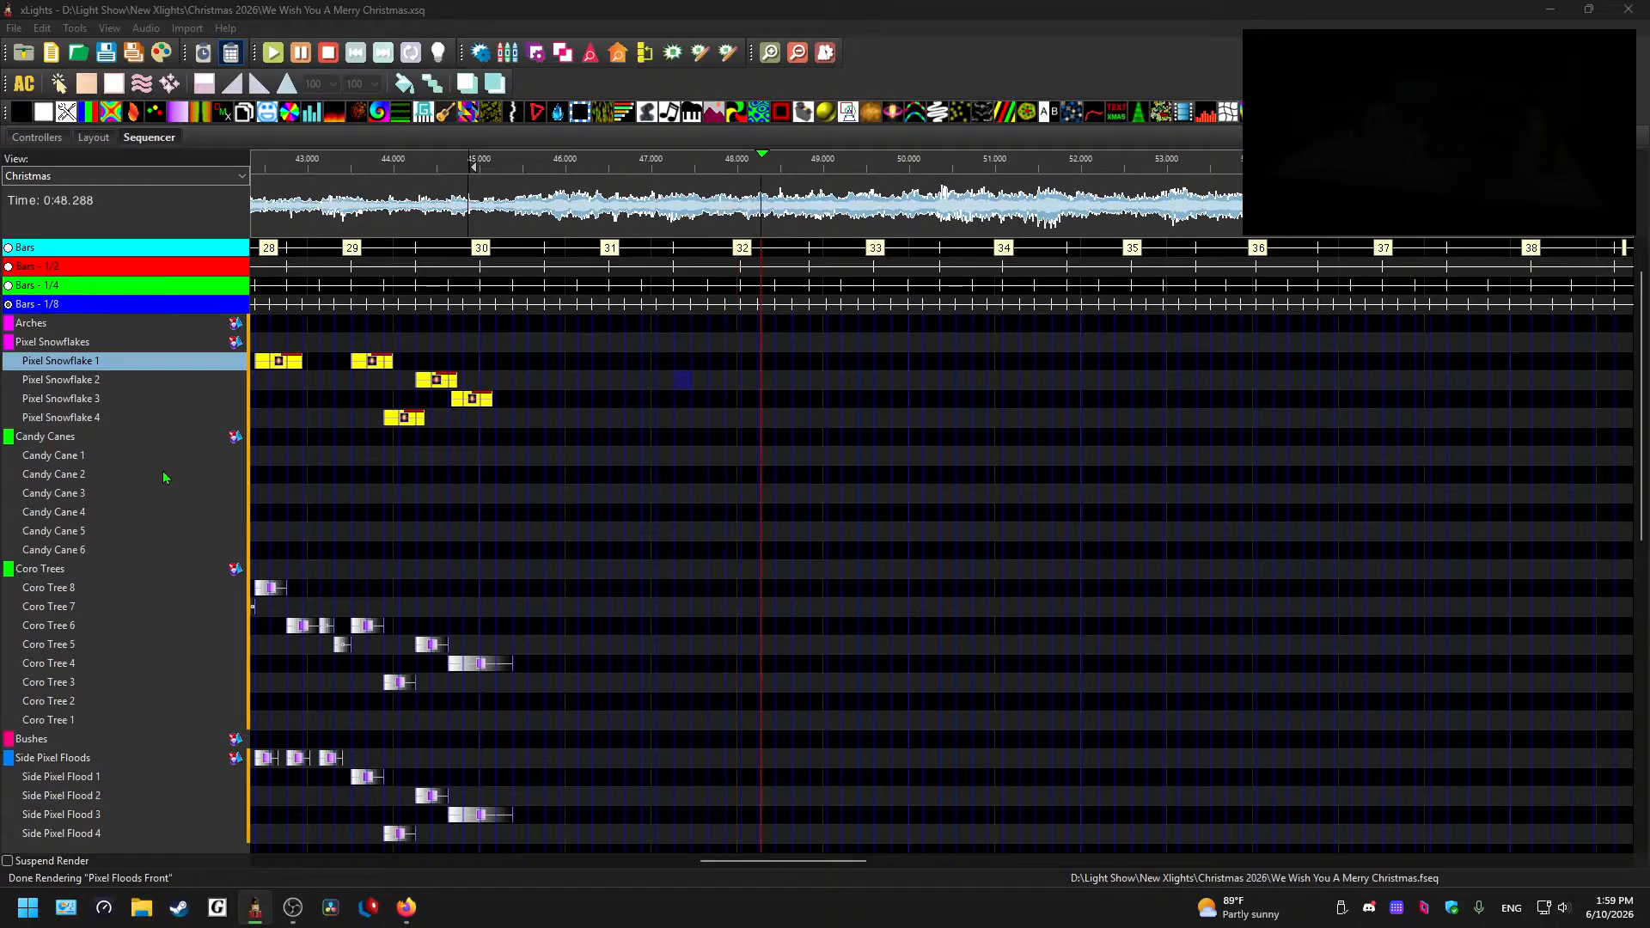
left_click(597, 480)
key("space")
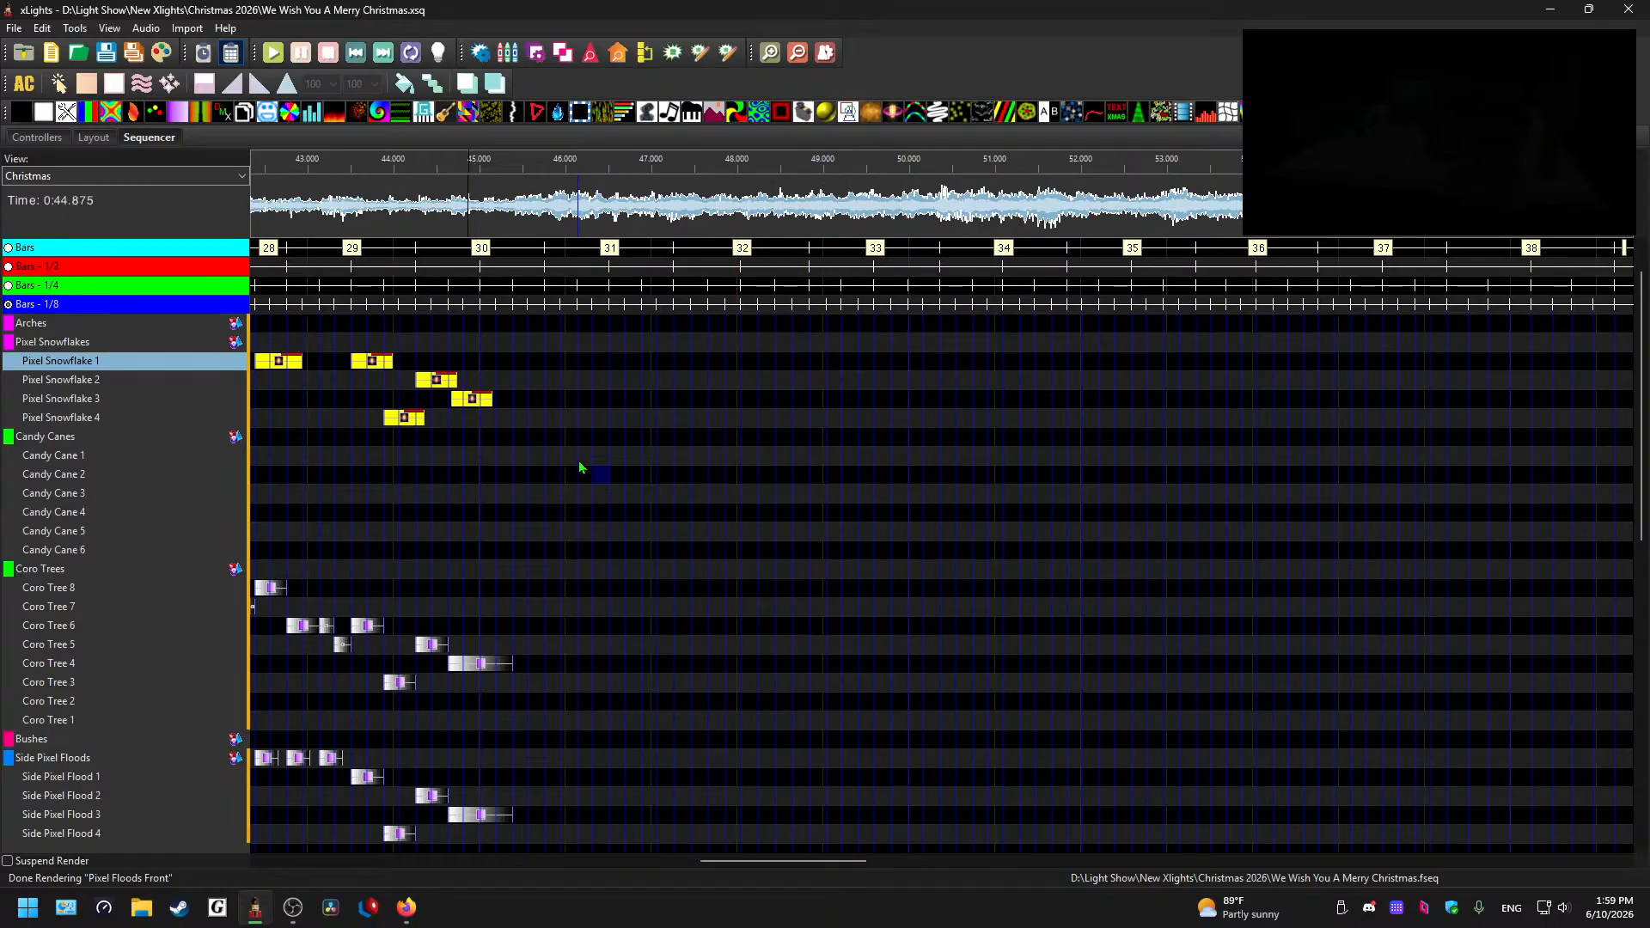
scroll(581, 468, "up", 1)
left_click_drag(763, 876, 753, 874)
left_click(596, 208)
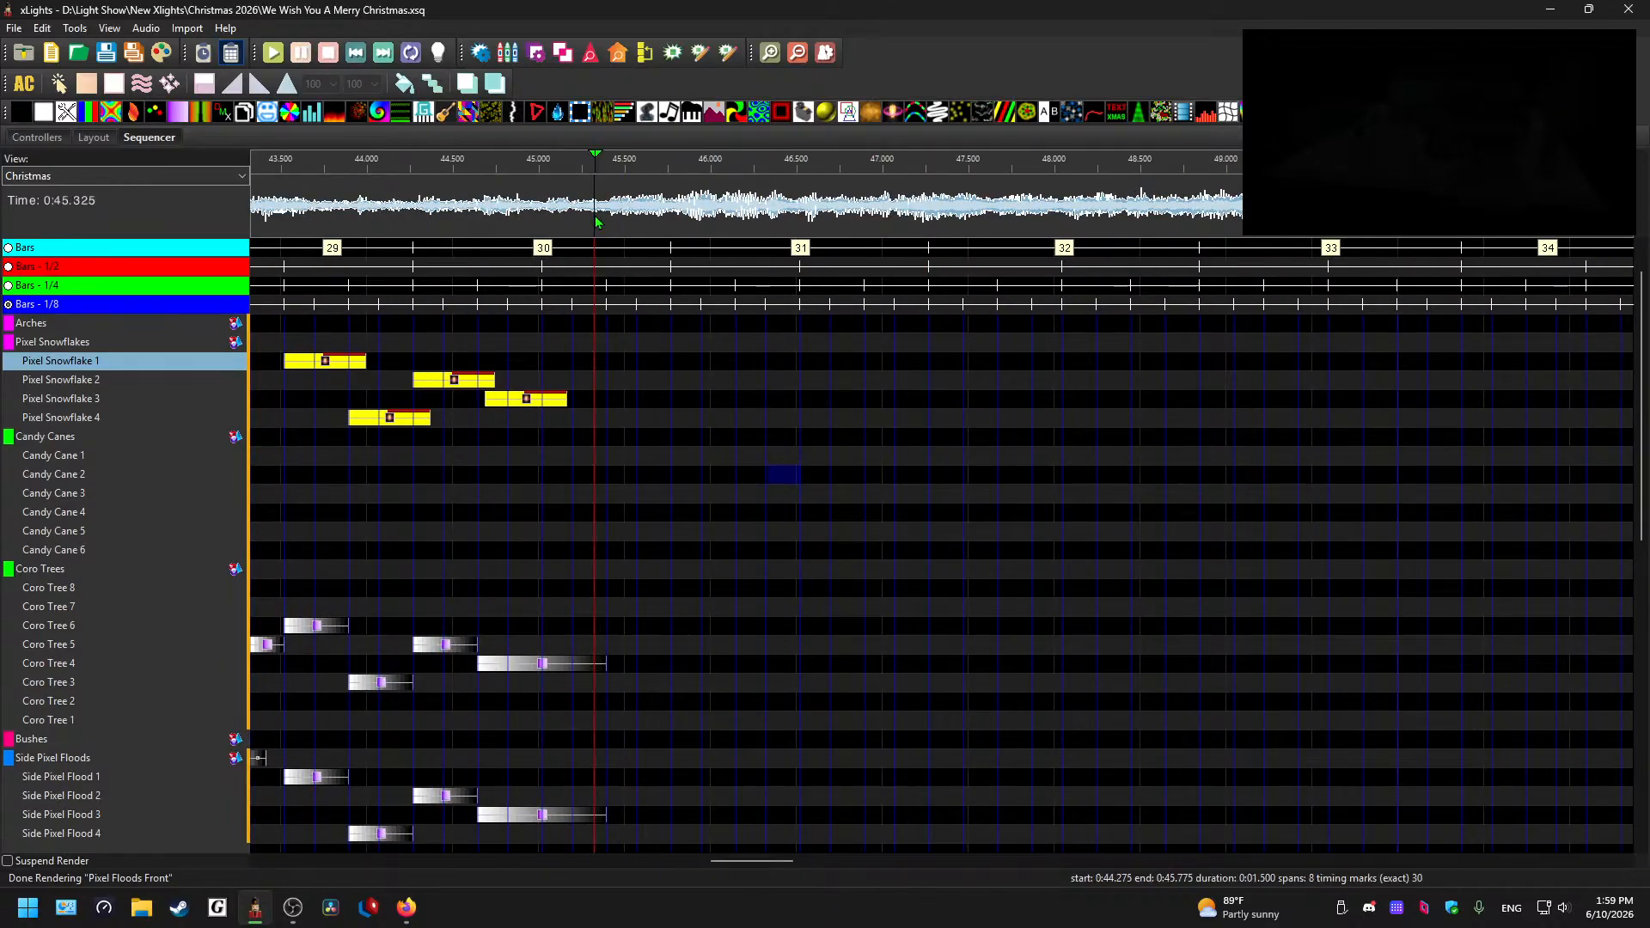
key("space")
key("space")
- Place a red Shockwave effect on Candy Cane 1 from about 0:45.4 to 0:45.775
left_click(596, 477)
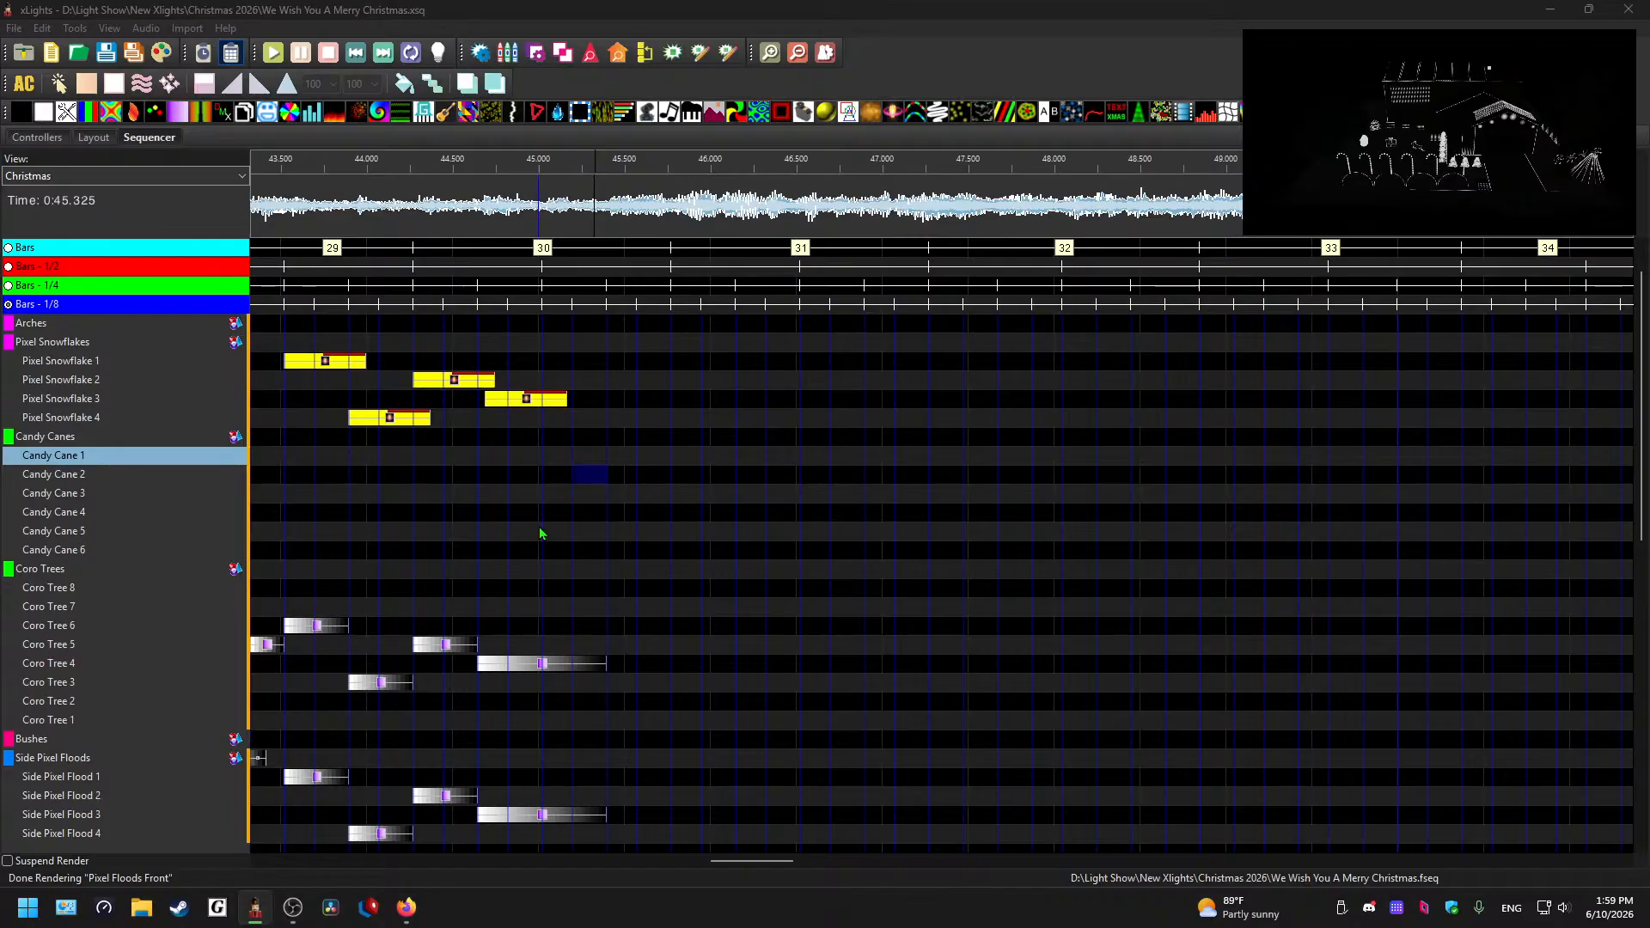
left_click(580, 462)
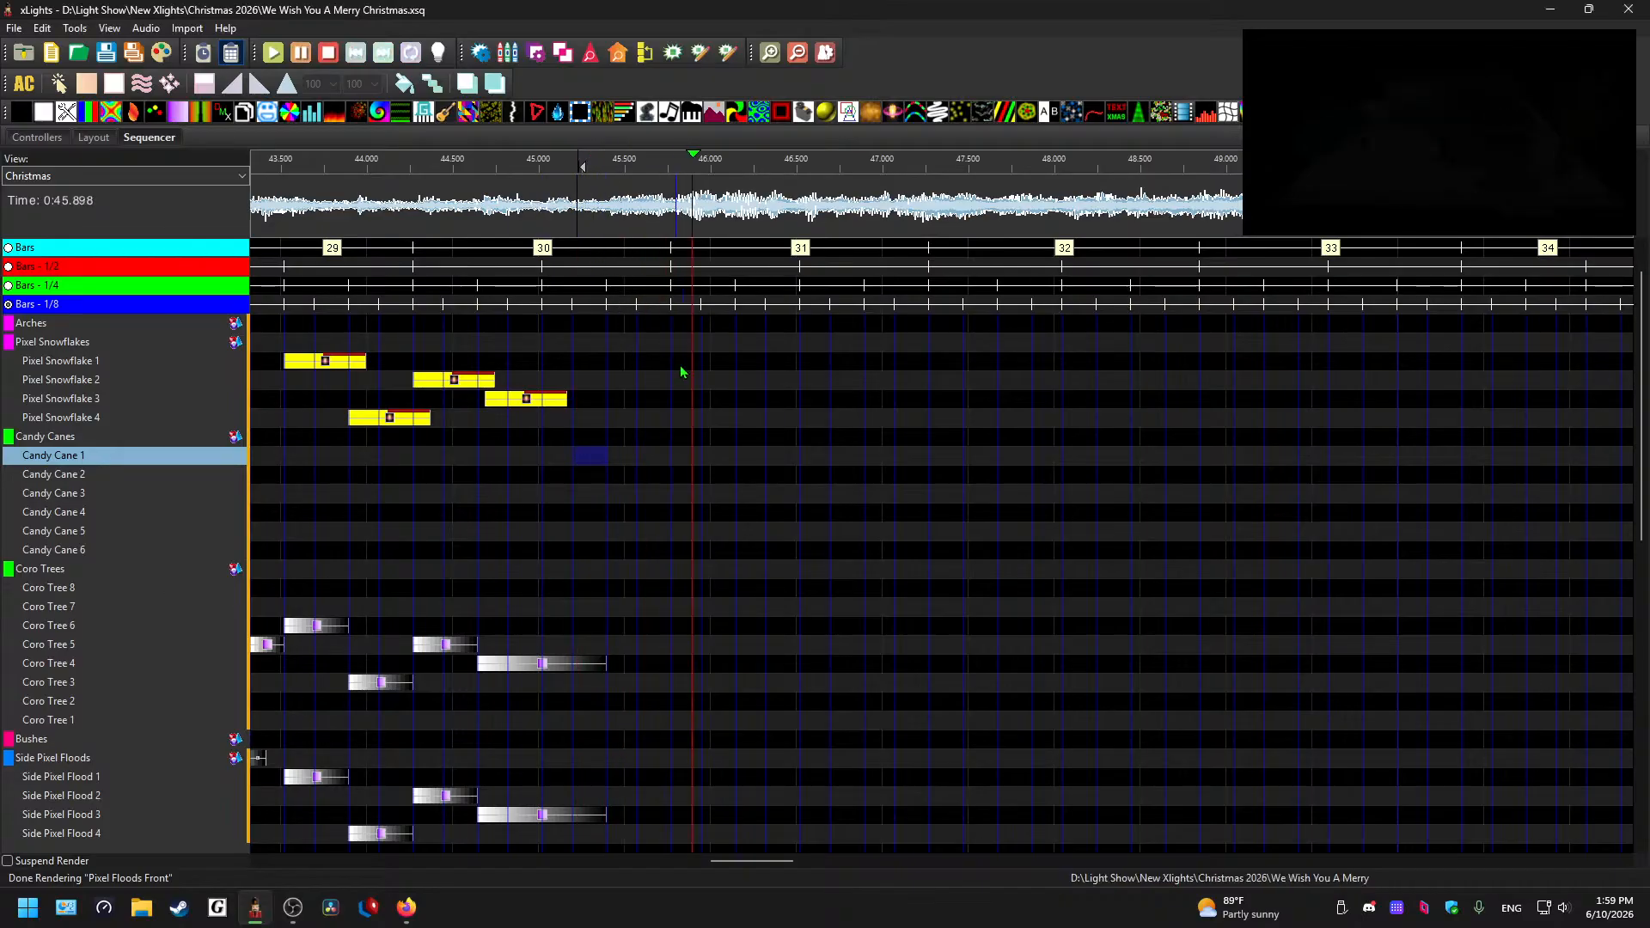
mouse_move(836, 113)
left_mouse_down()
mouse_move(582, 467)
mouse_move(653, 460)
left_mouse_up()
left_click_drag(655, 399, 653, 455)
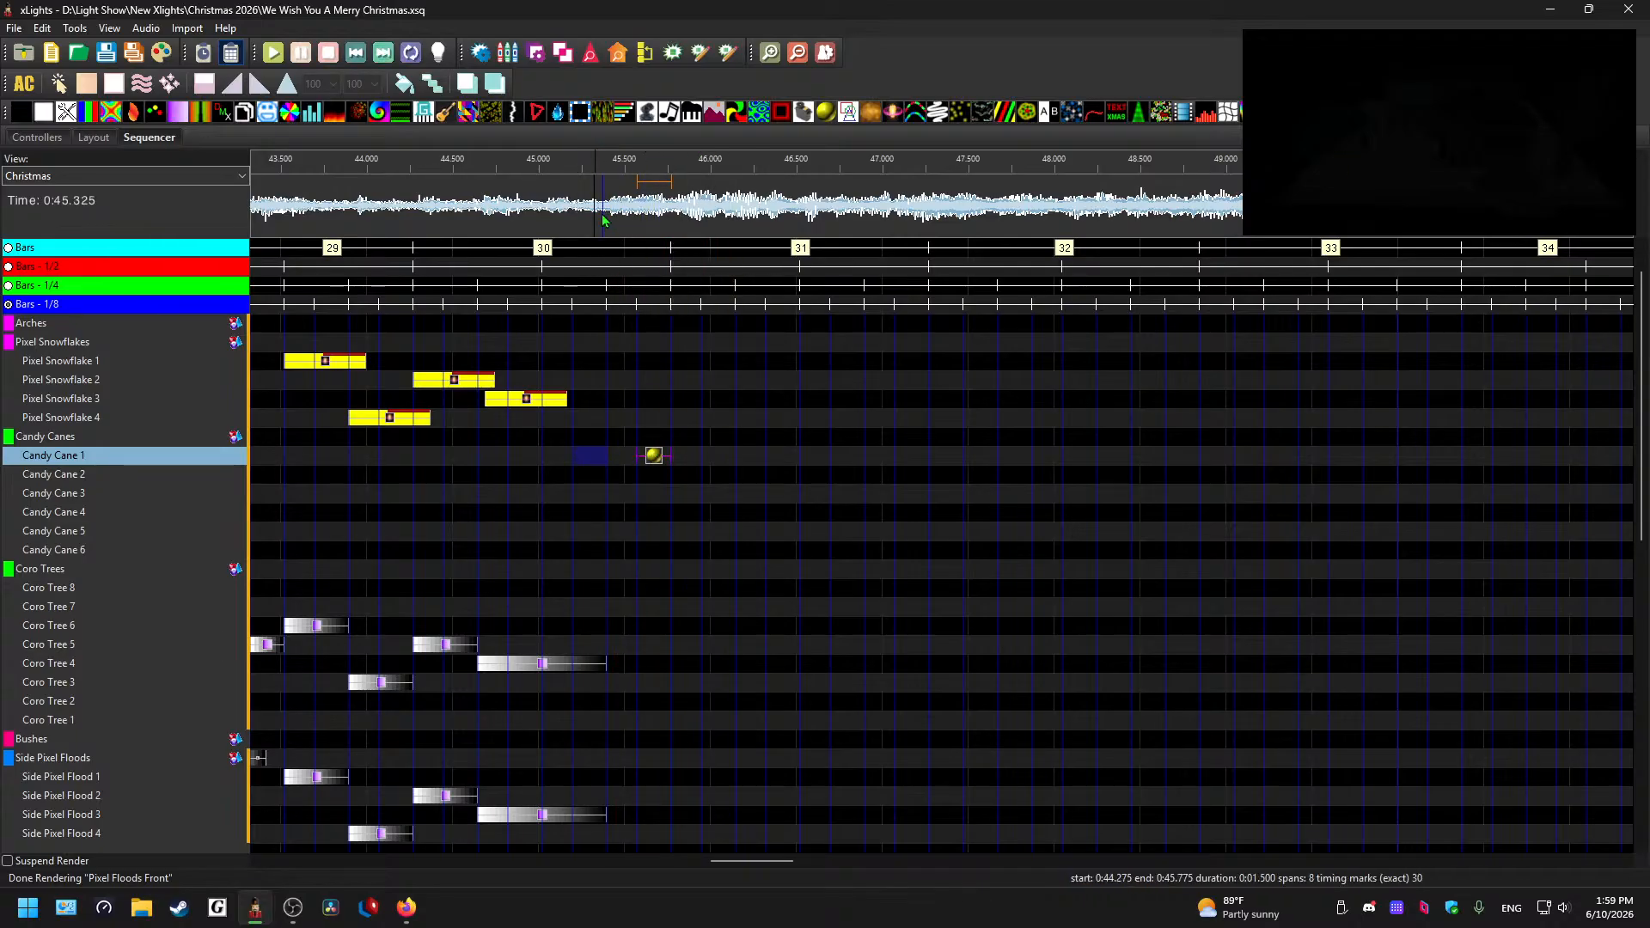
left_click_drag(634, 457, 607, 456)
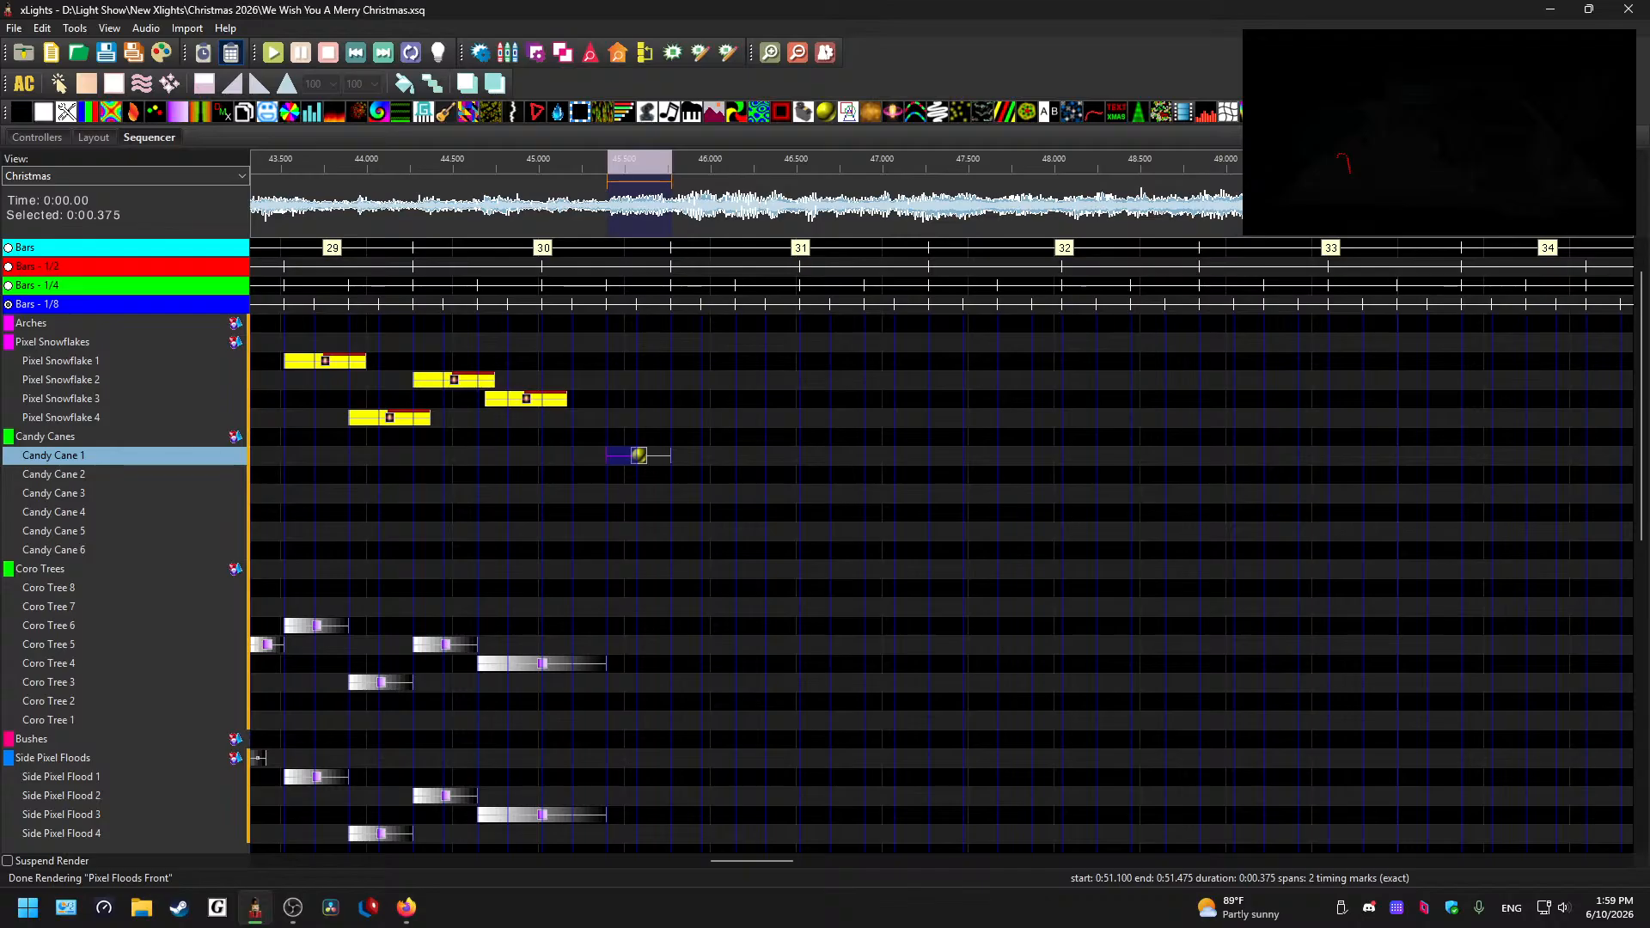
left_click_drag(901, 120, 640, 466)
- Paste the Shockwave effect three times in a row on Candy Cane 3, starting at 0:45.775, and replay from about 0:45.8
left_click(691, 495)
key("ctrl+v")
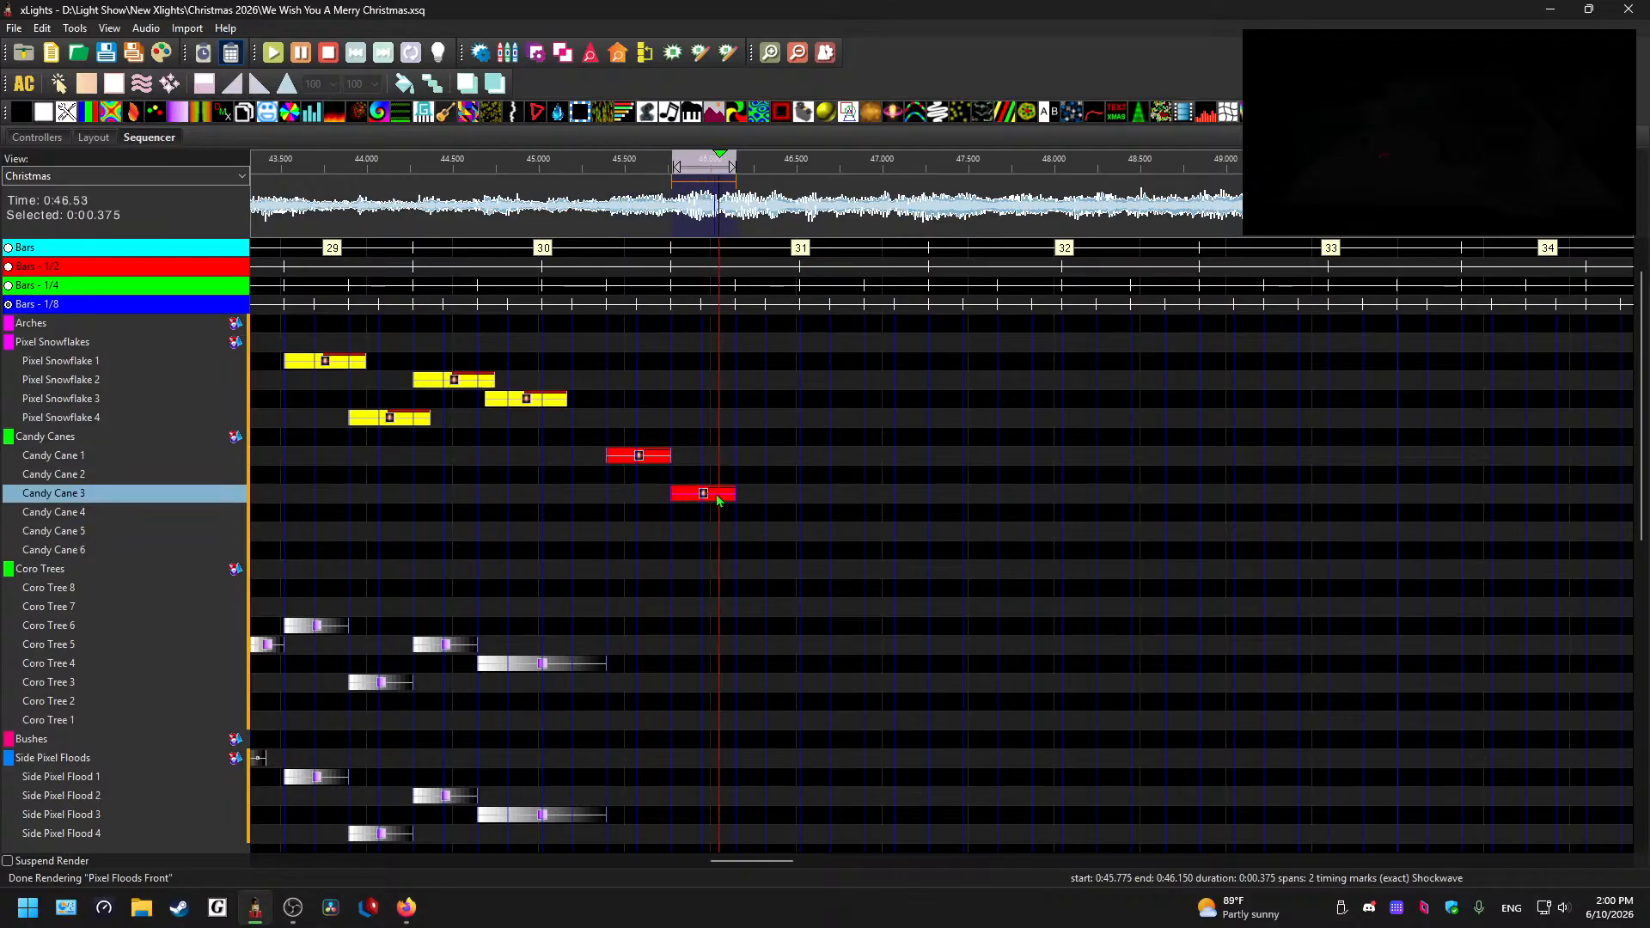
left_click(761, 495)
key("ctrl+v")
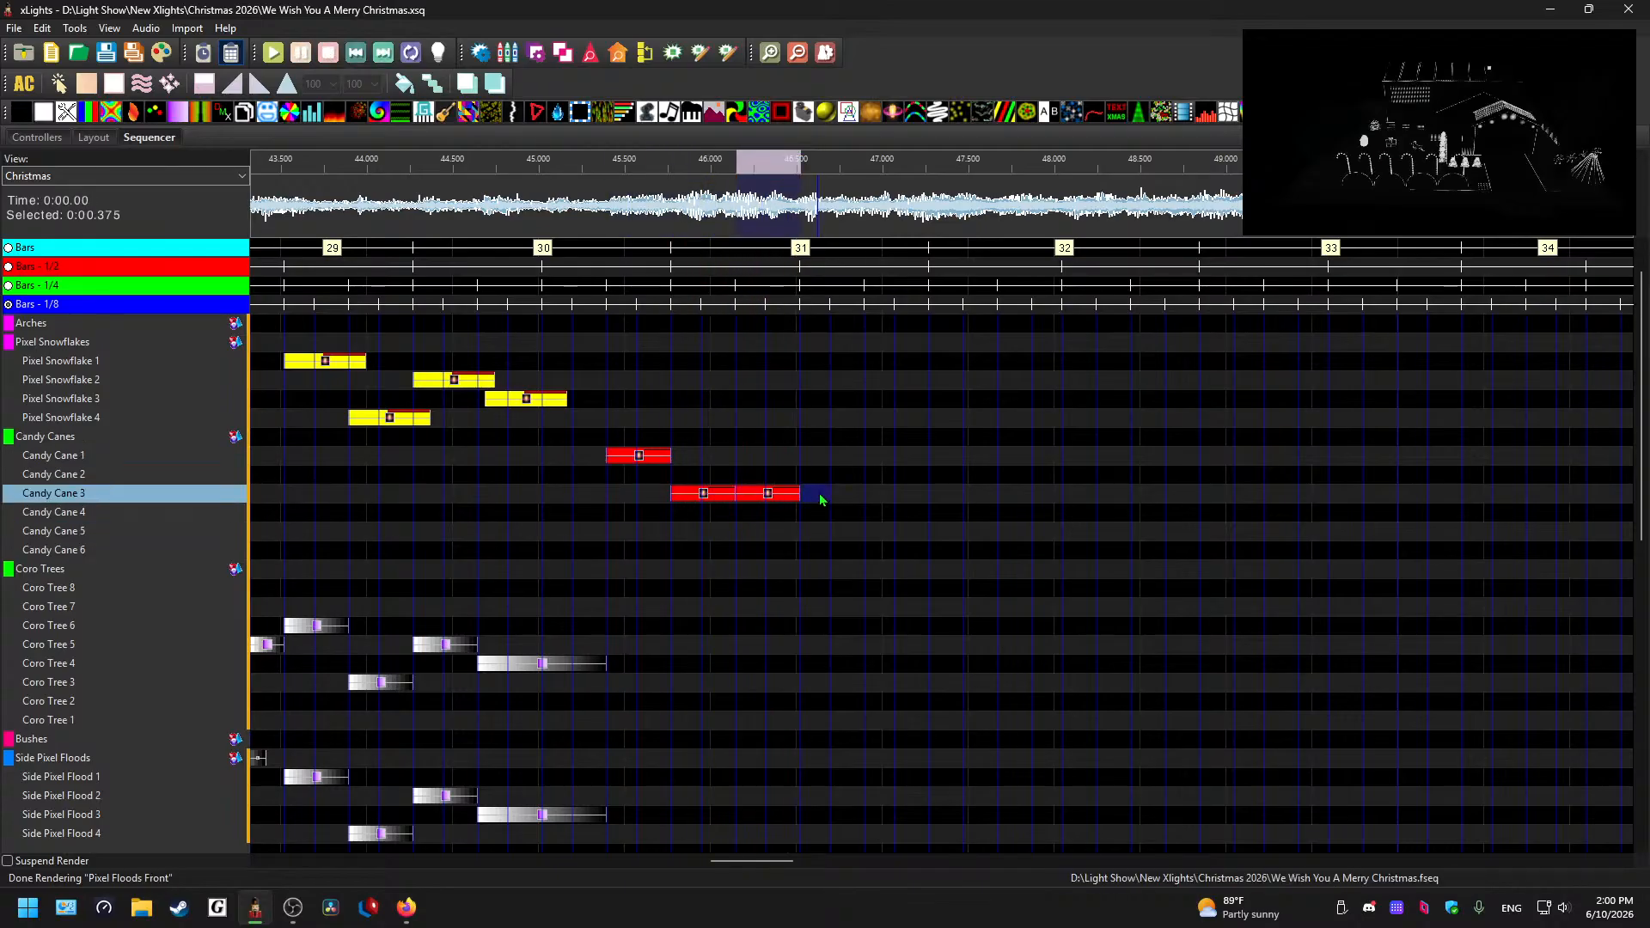
left_click(825, 495)
key("ctrl+v")
left_click(687, 225)
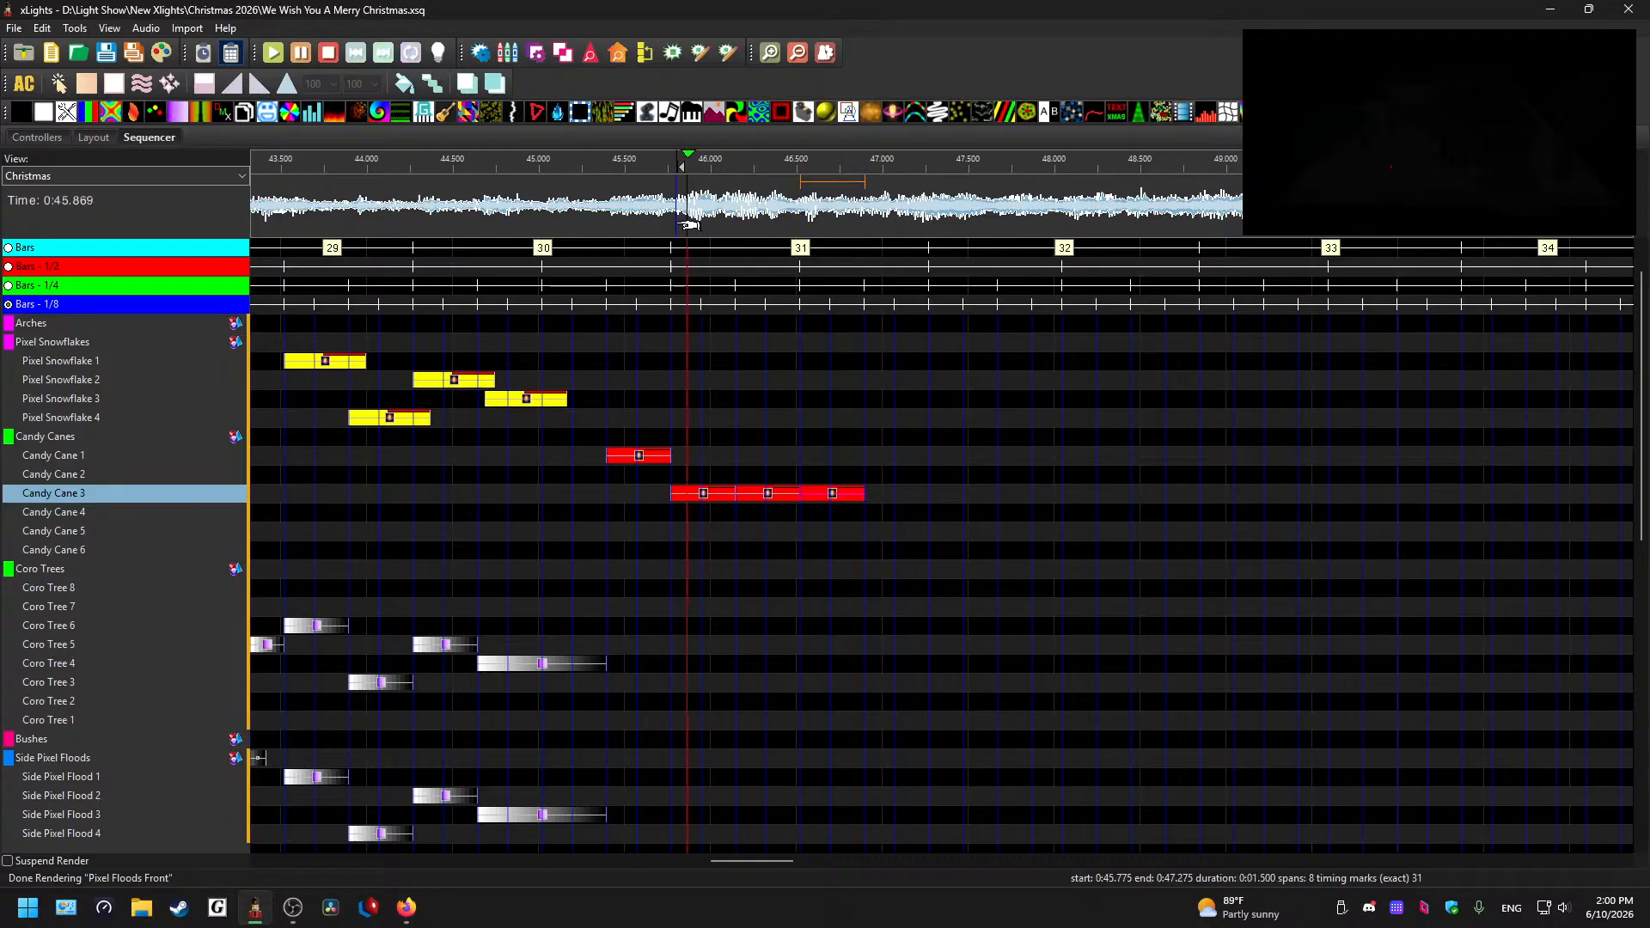
- Paste a Shockwave effect on Candy Cane 2, shift it to start at 0:46.975, and replay the passage around it
left_click(832, 504)
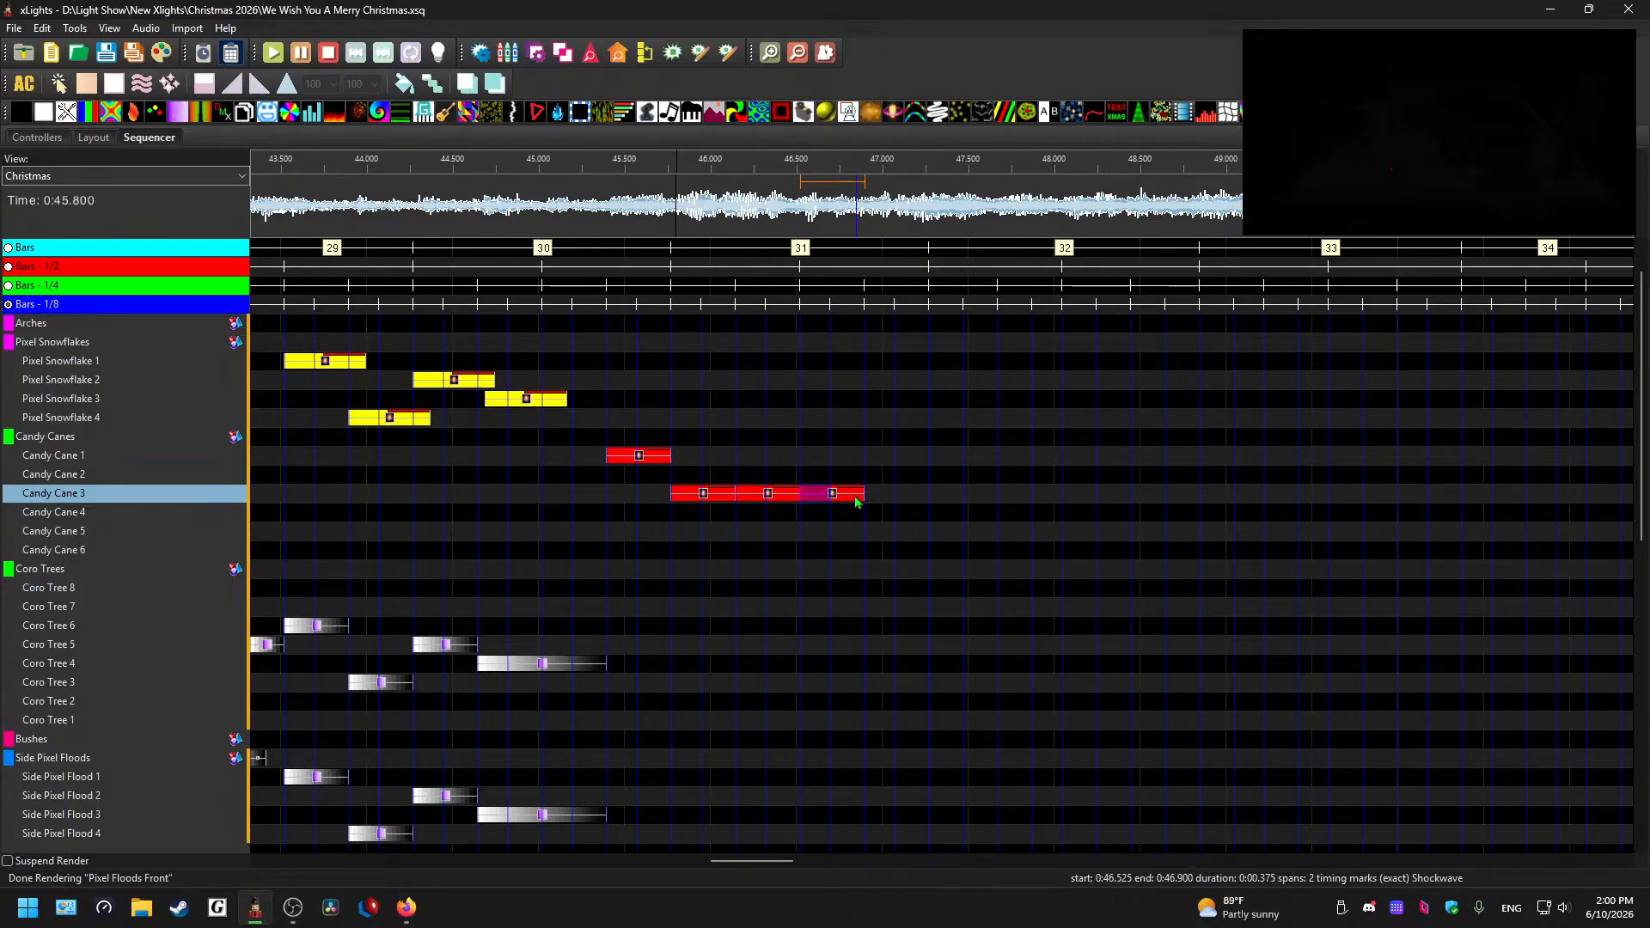
left_click(894, 480)
key("ctrl+v")
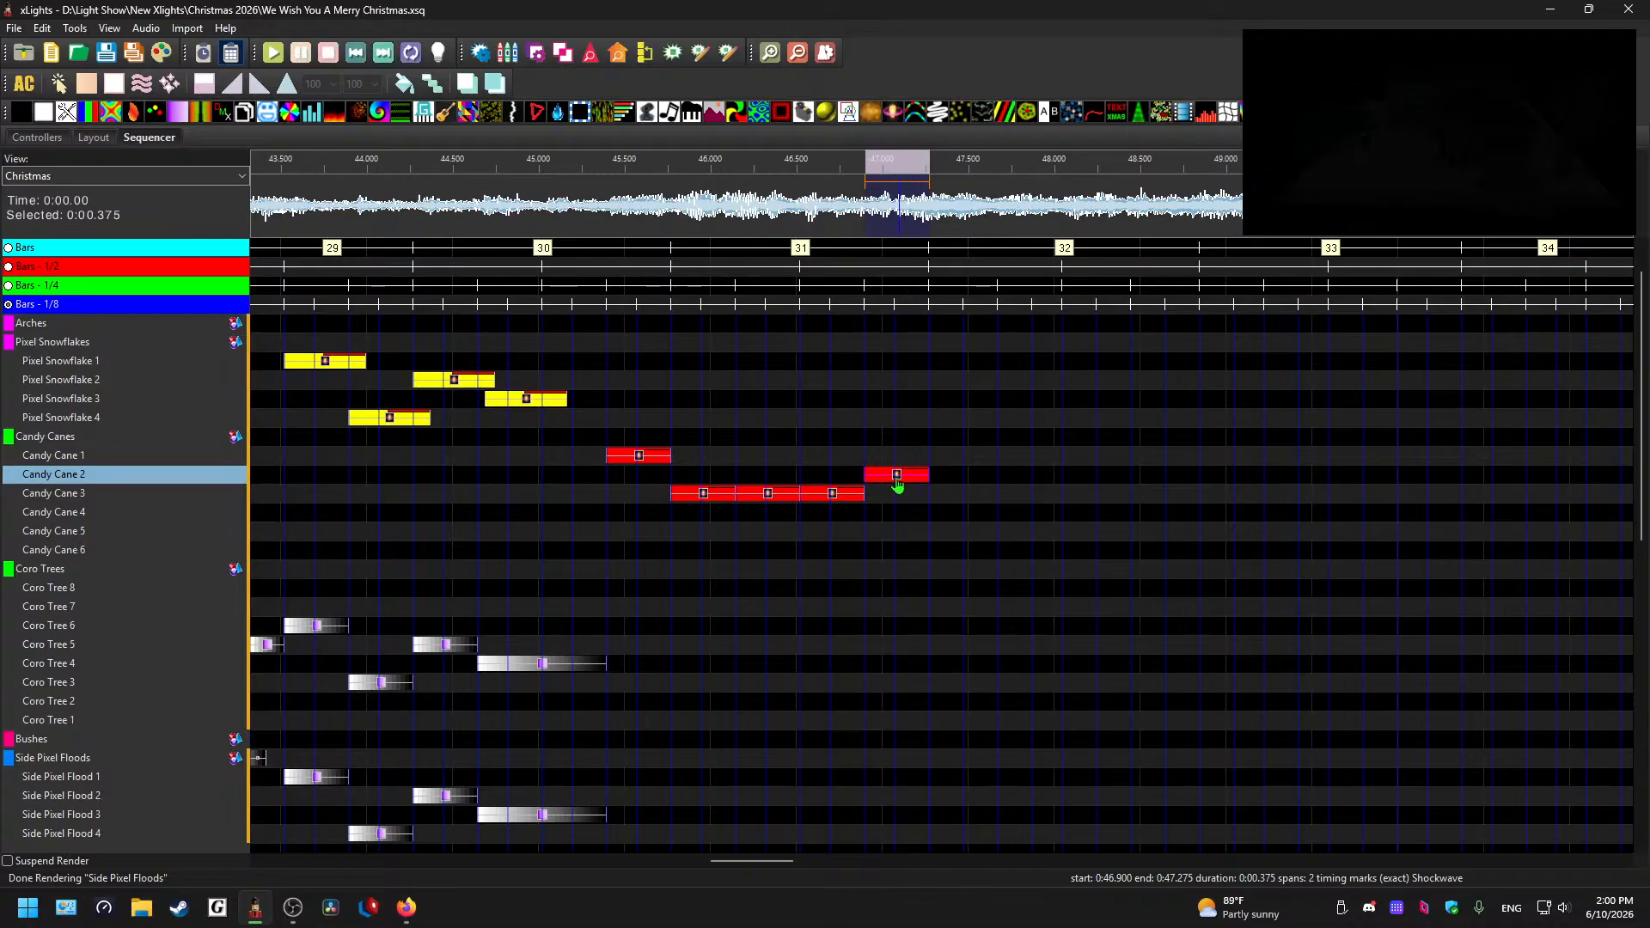
left_click(890, 471)
left_click_drag(898, 483, 910, 483)
left_click(856, 207)
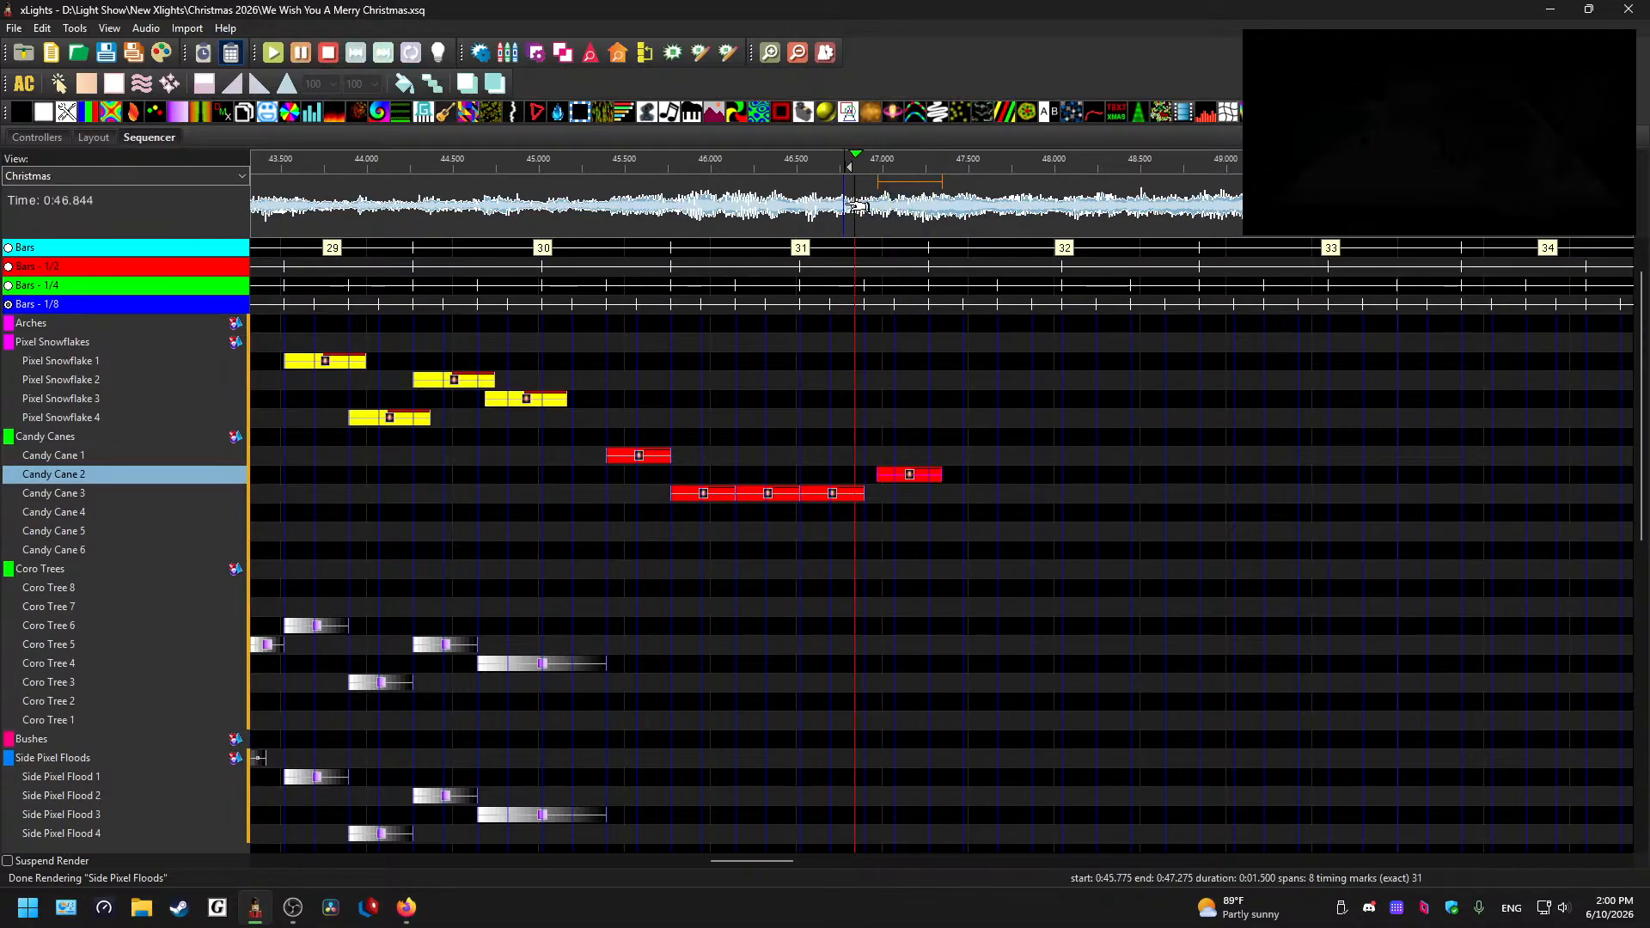
left_click(694, 206)
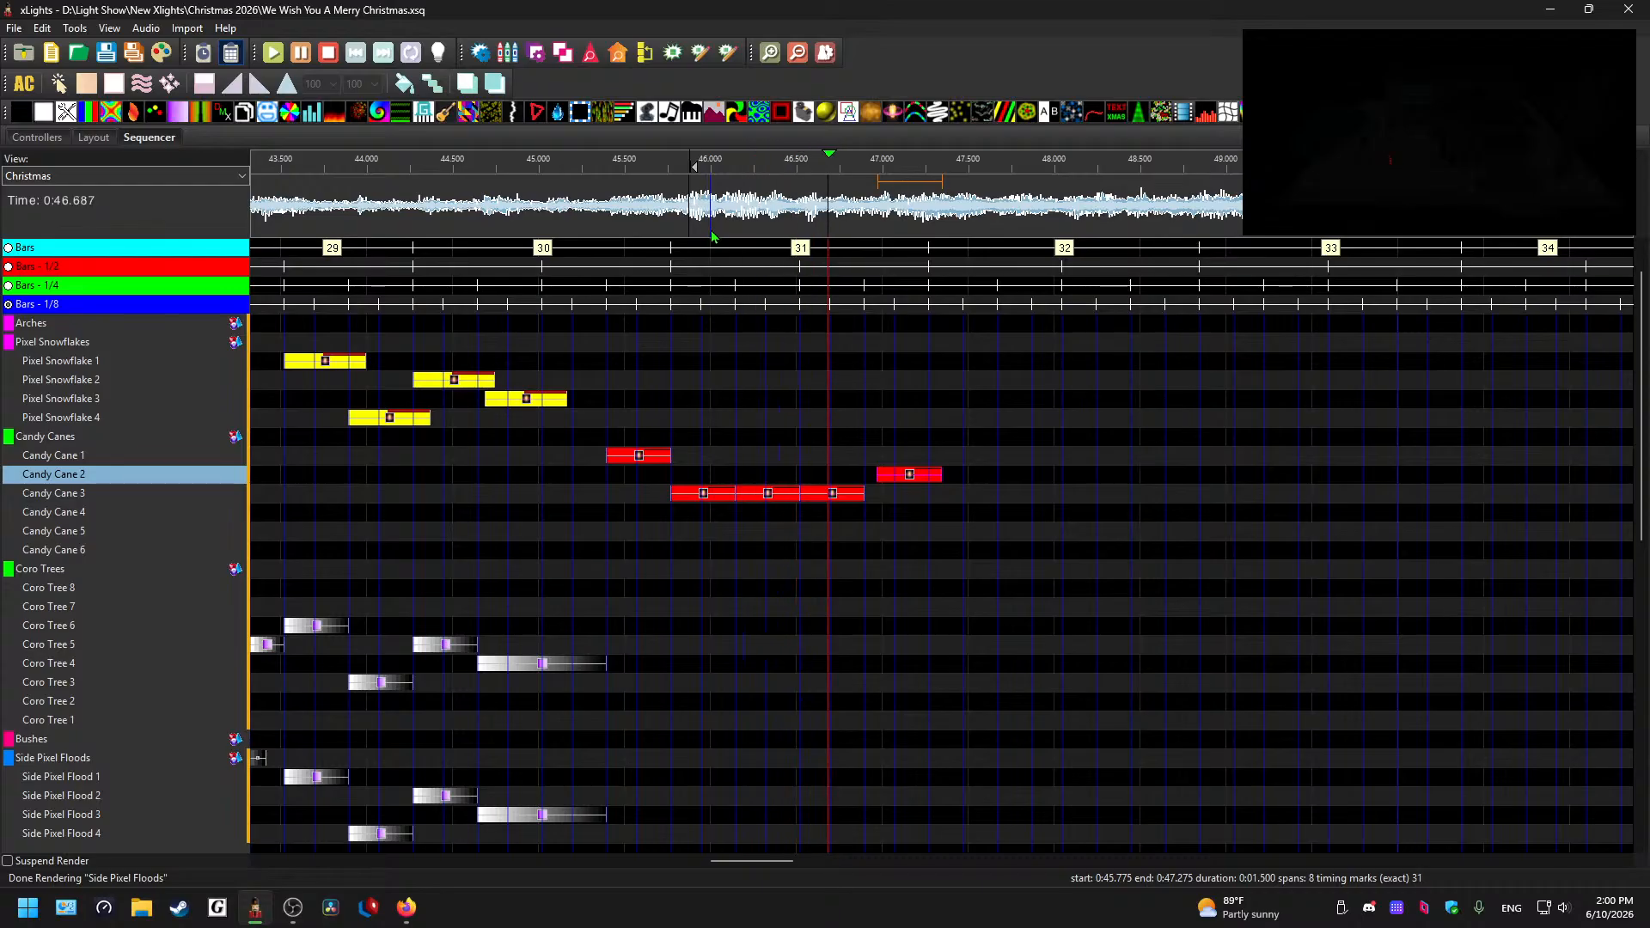
- Extend the last Candy Cane 3 Shockwave to 0:46.975 and the adjoining Candy Cane 2 Shockwave to 0:47.675
left_click(862, 495)
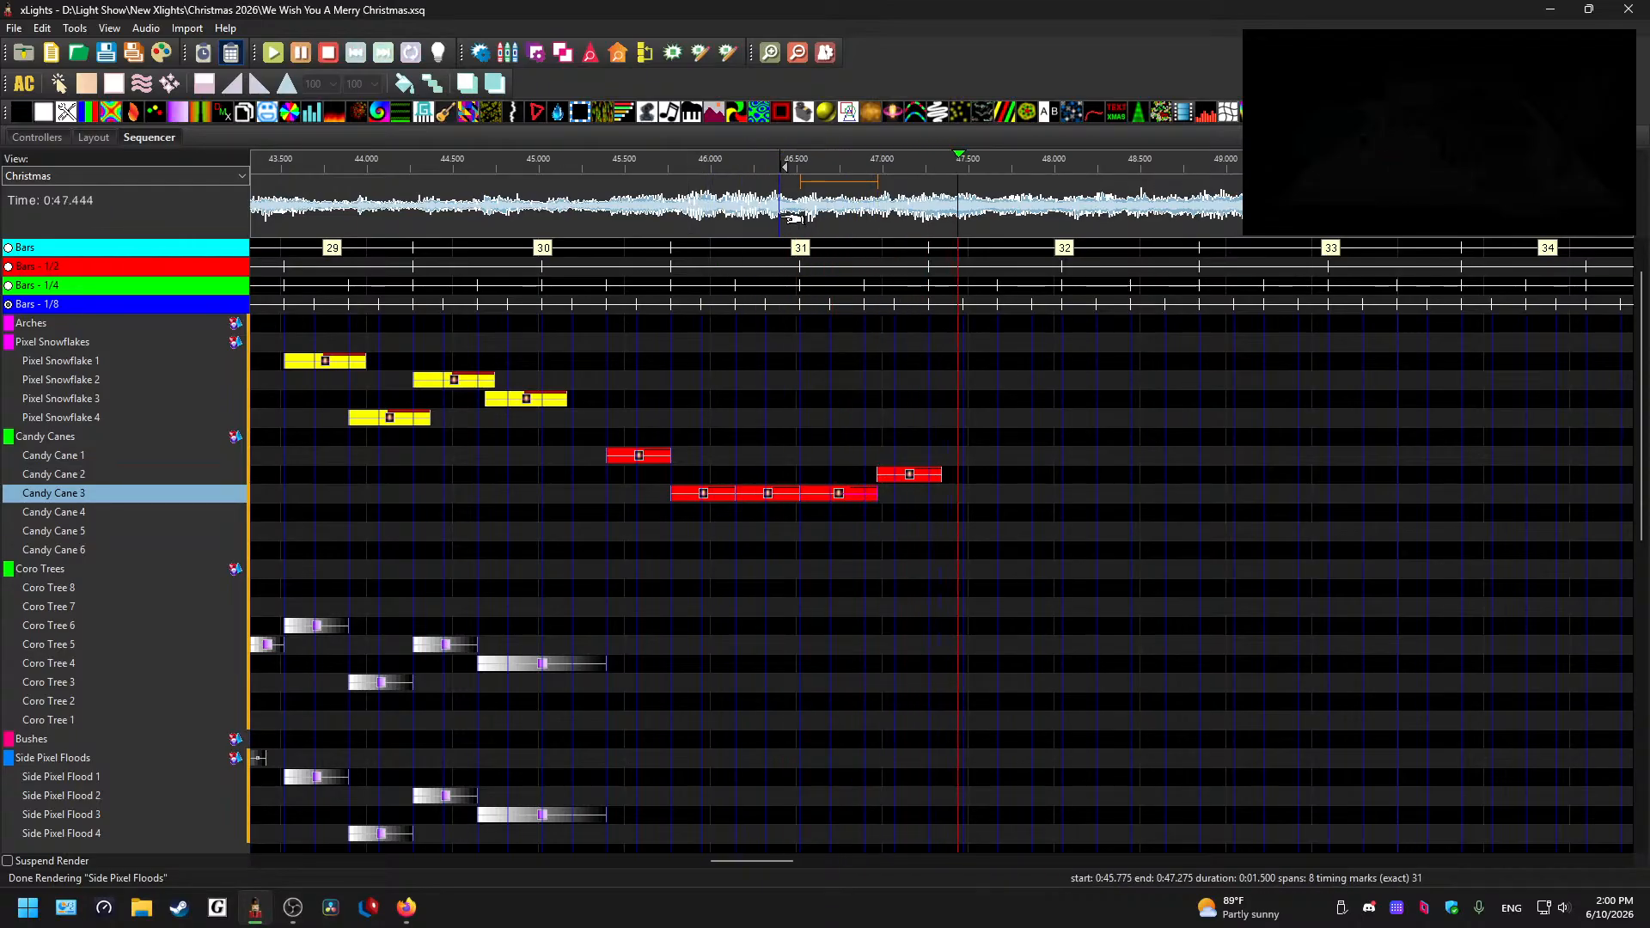
left_click_drag(941, 474, 960, 474)
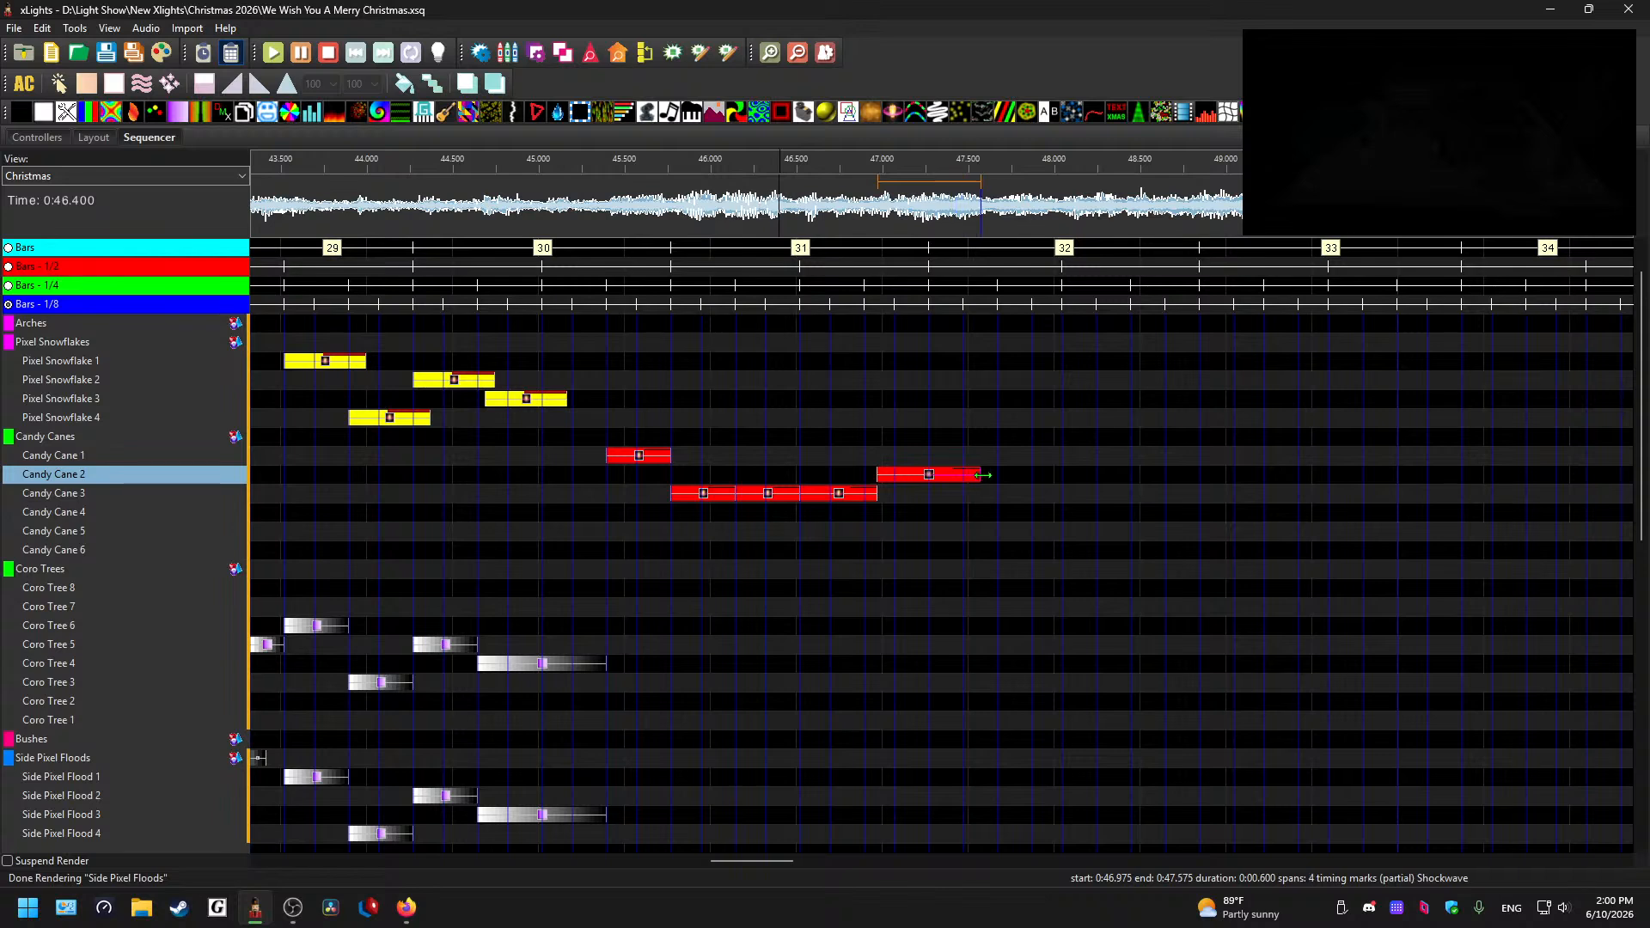
left_click(955, 476)
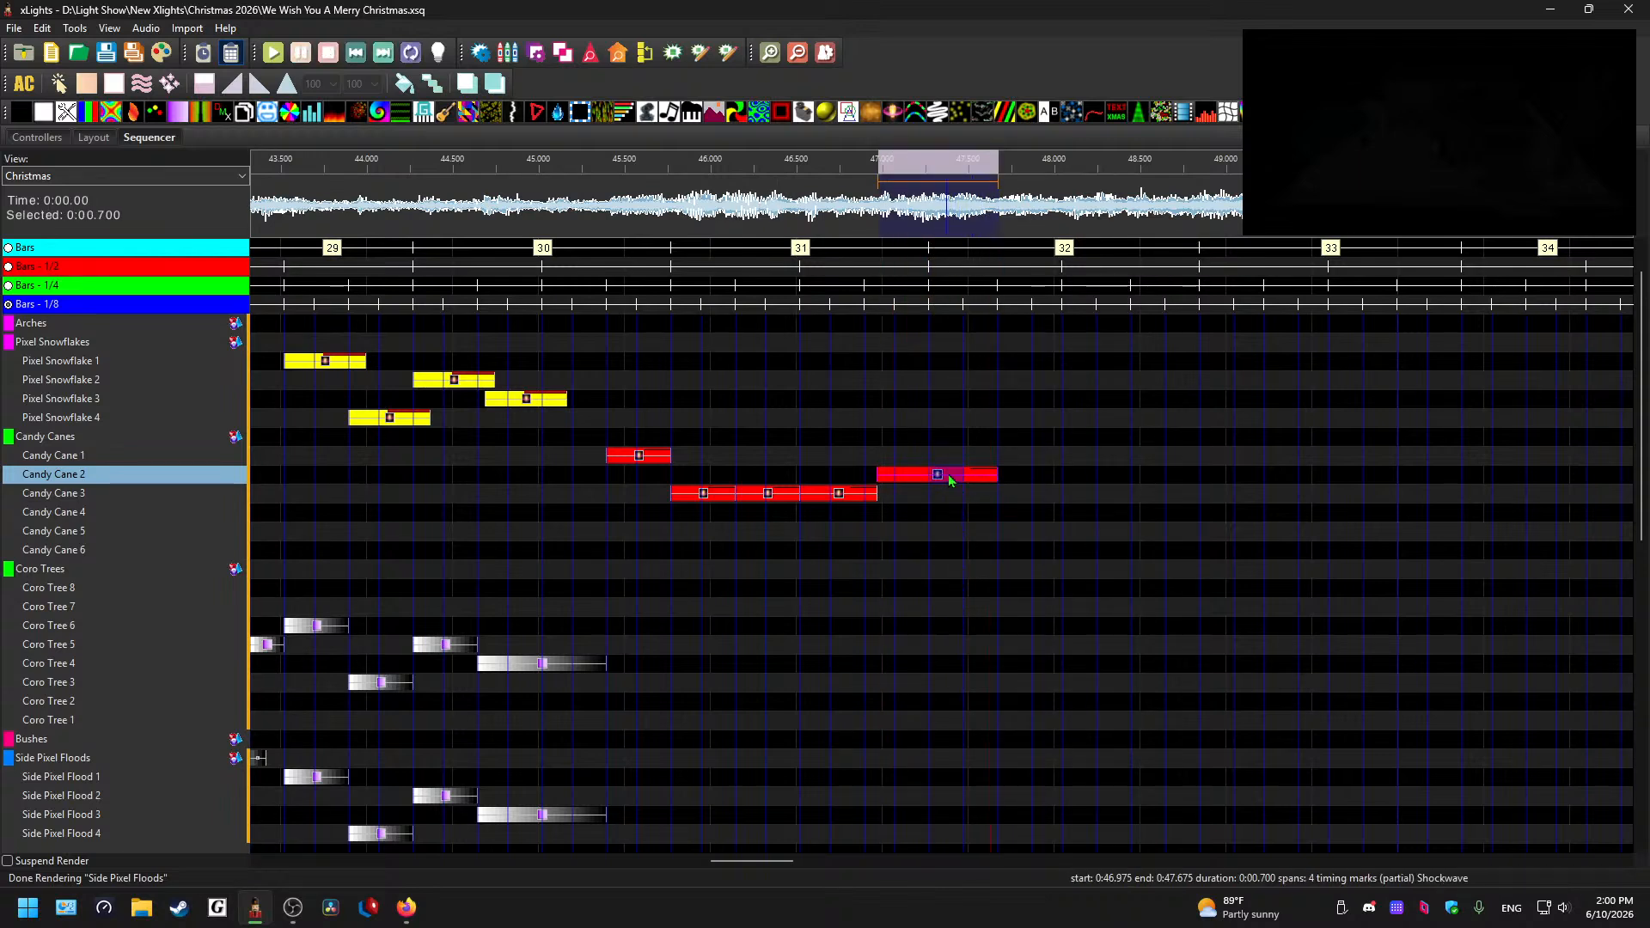
- Copy the first Candy Cane 3 Shockwave and paste it on Candy Cane 2 at 0:47.675 and Candy Cane 1 at 0:48.050
left_click(704, 495)
key("ctrl+c")
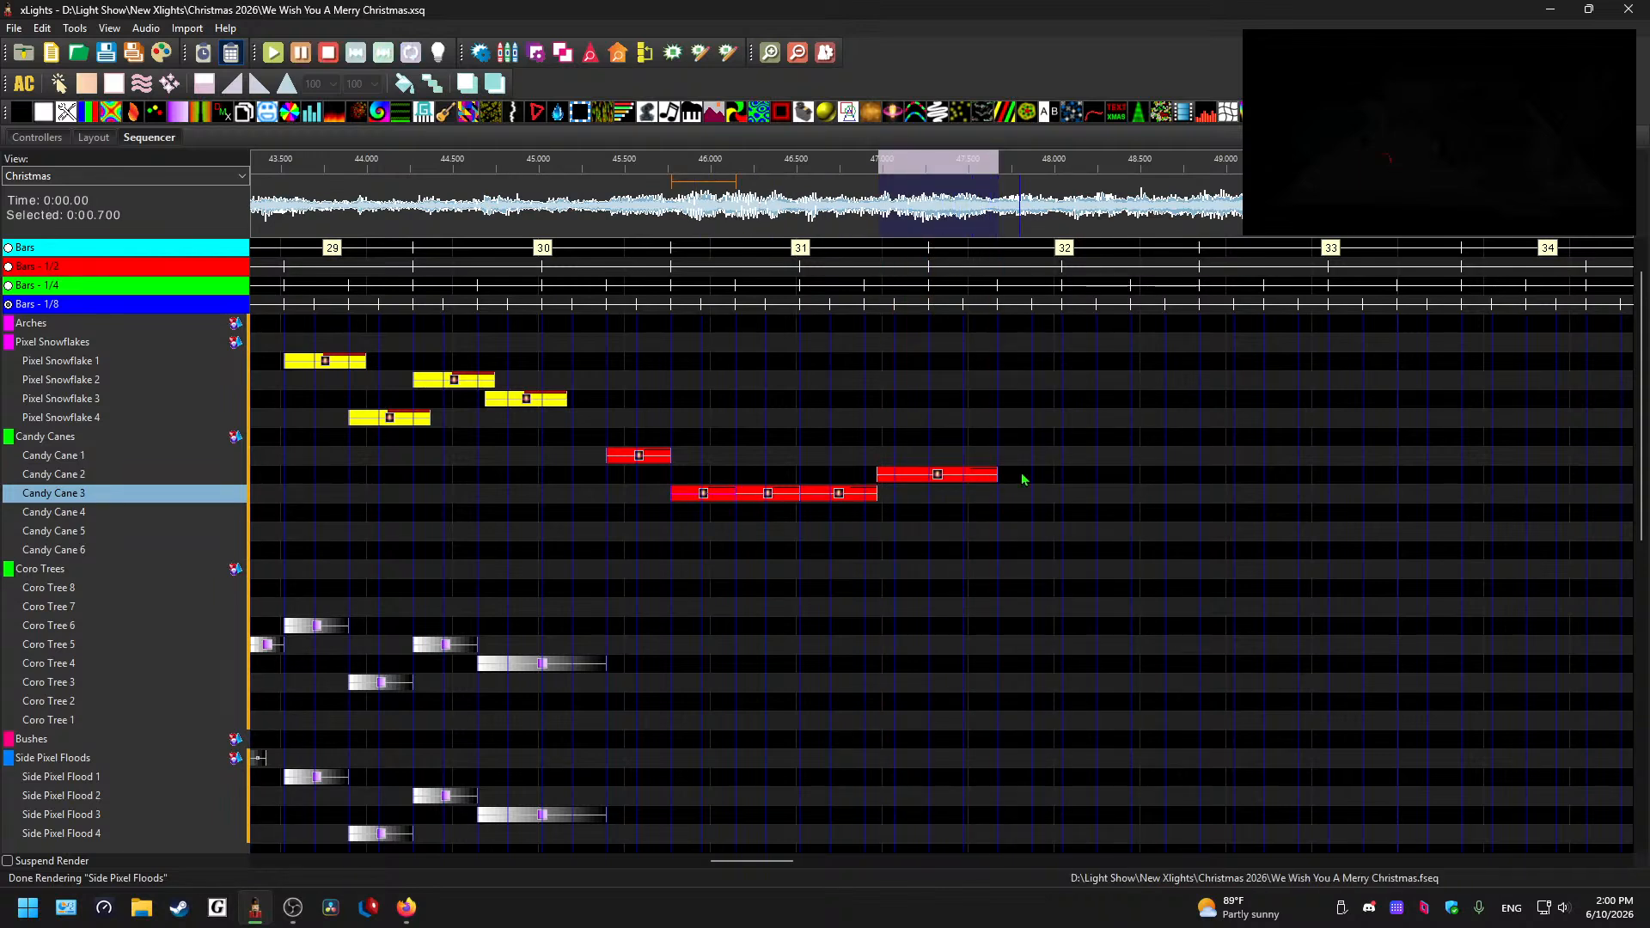
left_click(1024, 479)
key("ctrl+v")
left_click(1029, 477)
left_click(1081, 461)
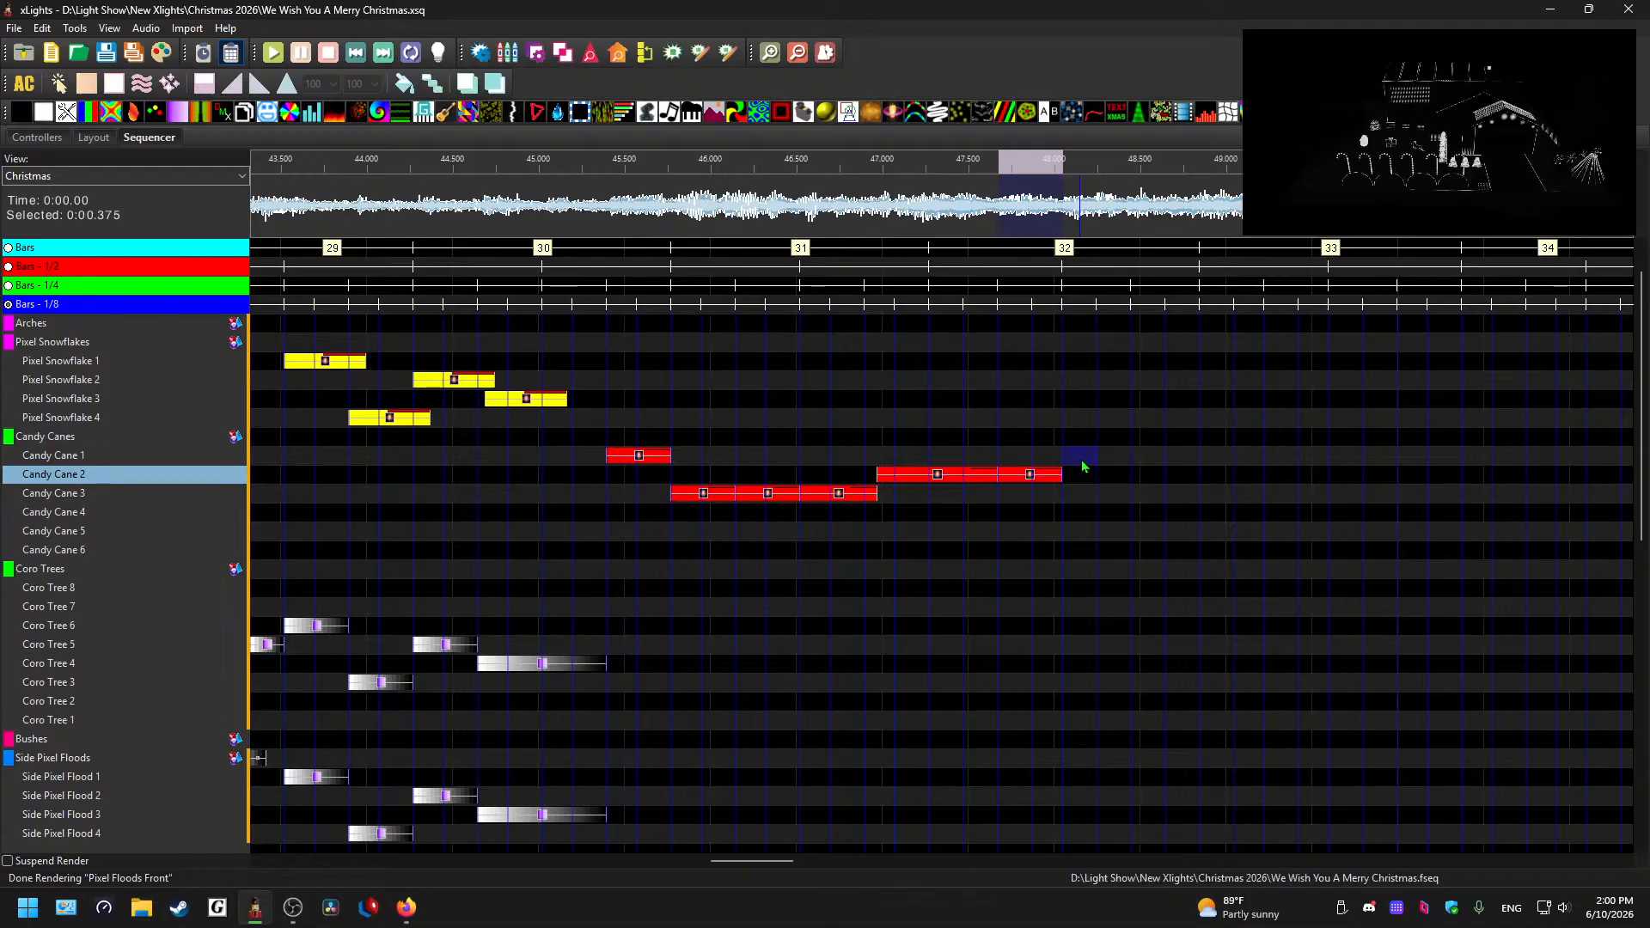
key("ctrl+v")
left_click(1103, 460)
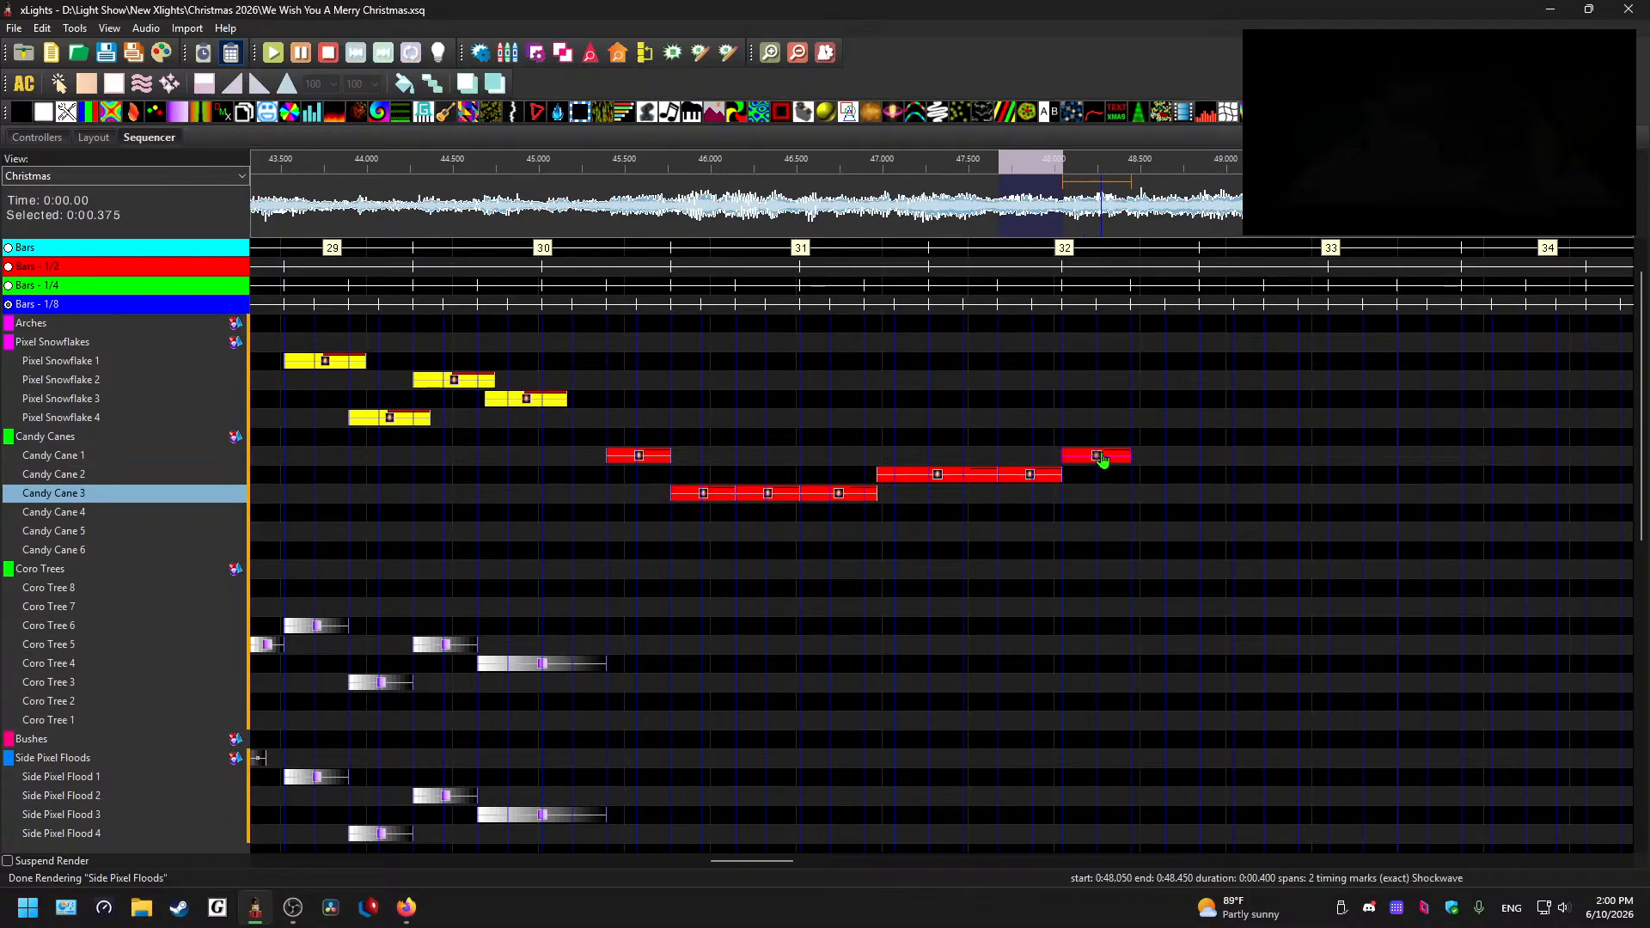
- Paste the Shockwave on Candy Cane 2 at 0:48.450 and on Candy Cane 3 at 0:48.850
left_click(1146, 476)
key("ctrl+v")
left_click(1154, 477)
left_click(1213, 494)
key("ctrl+v")
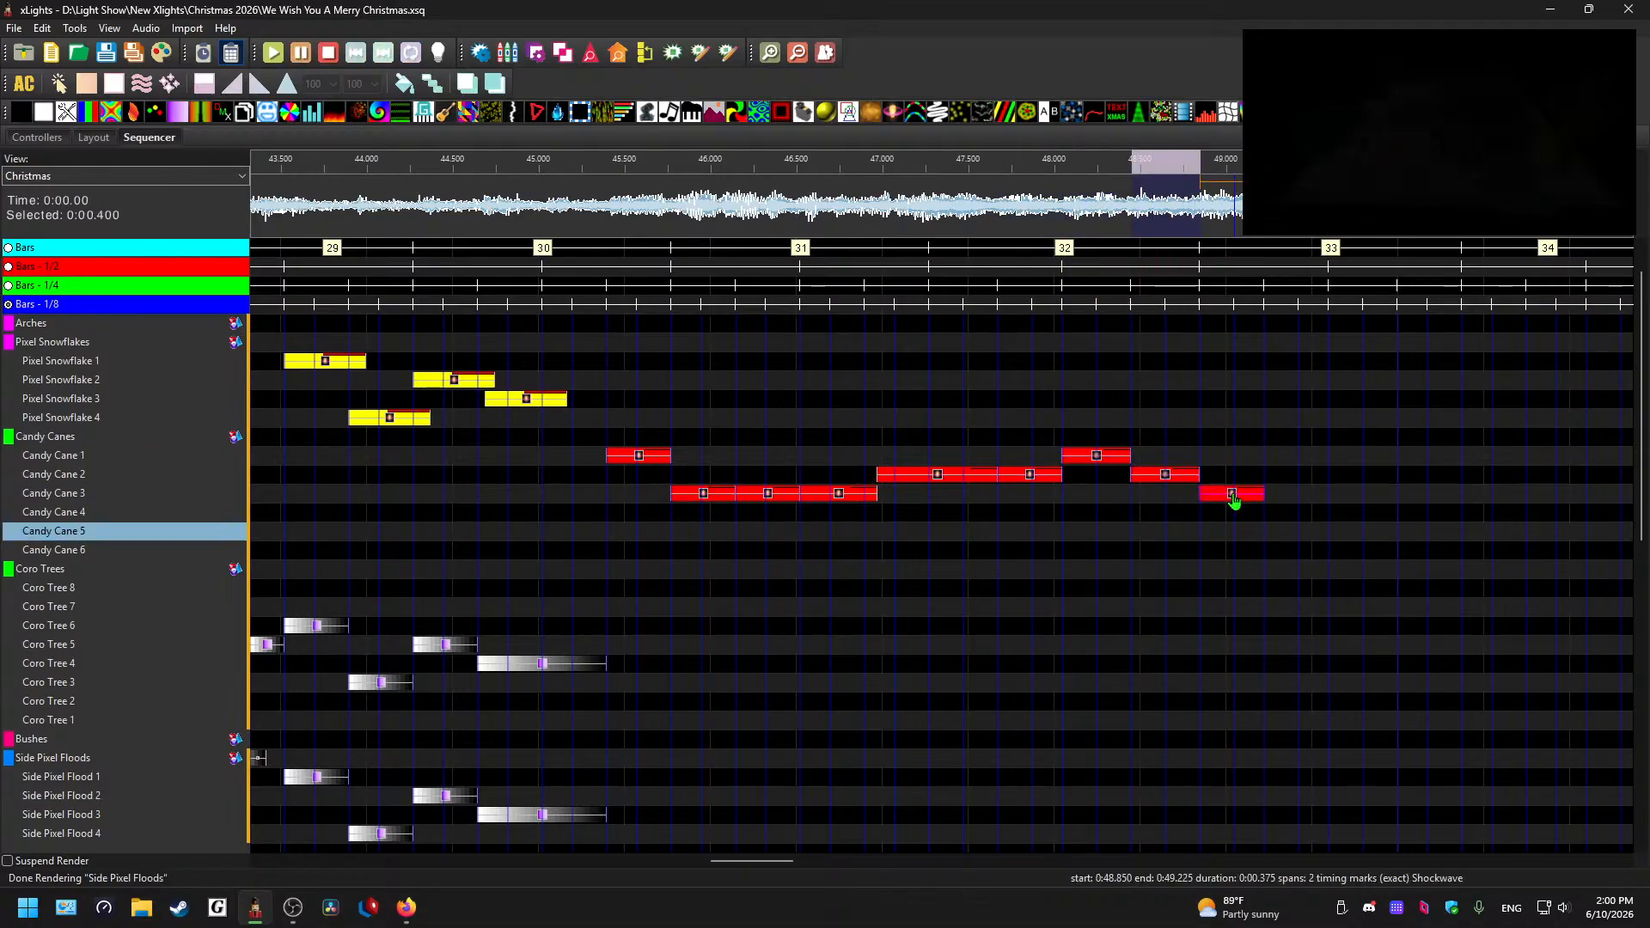
left_click(1238, 496)
- Place a Shockwave on Candy Cane 4 from 0:49.225 to 0:49.800 and replay the section from 0:45.450
left_click(1283, 516)
key("ctrl+v")
left_click(1292, 514)
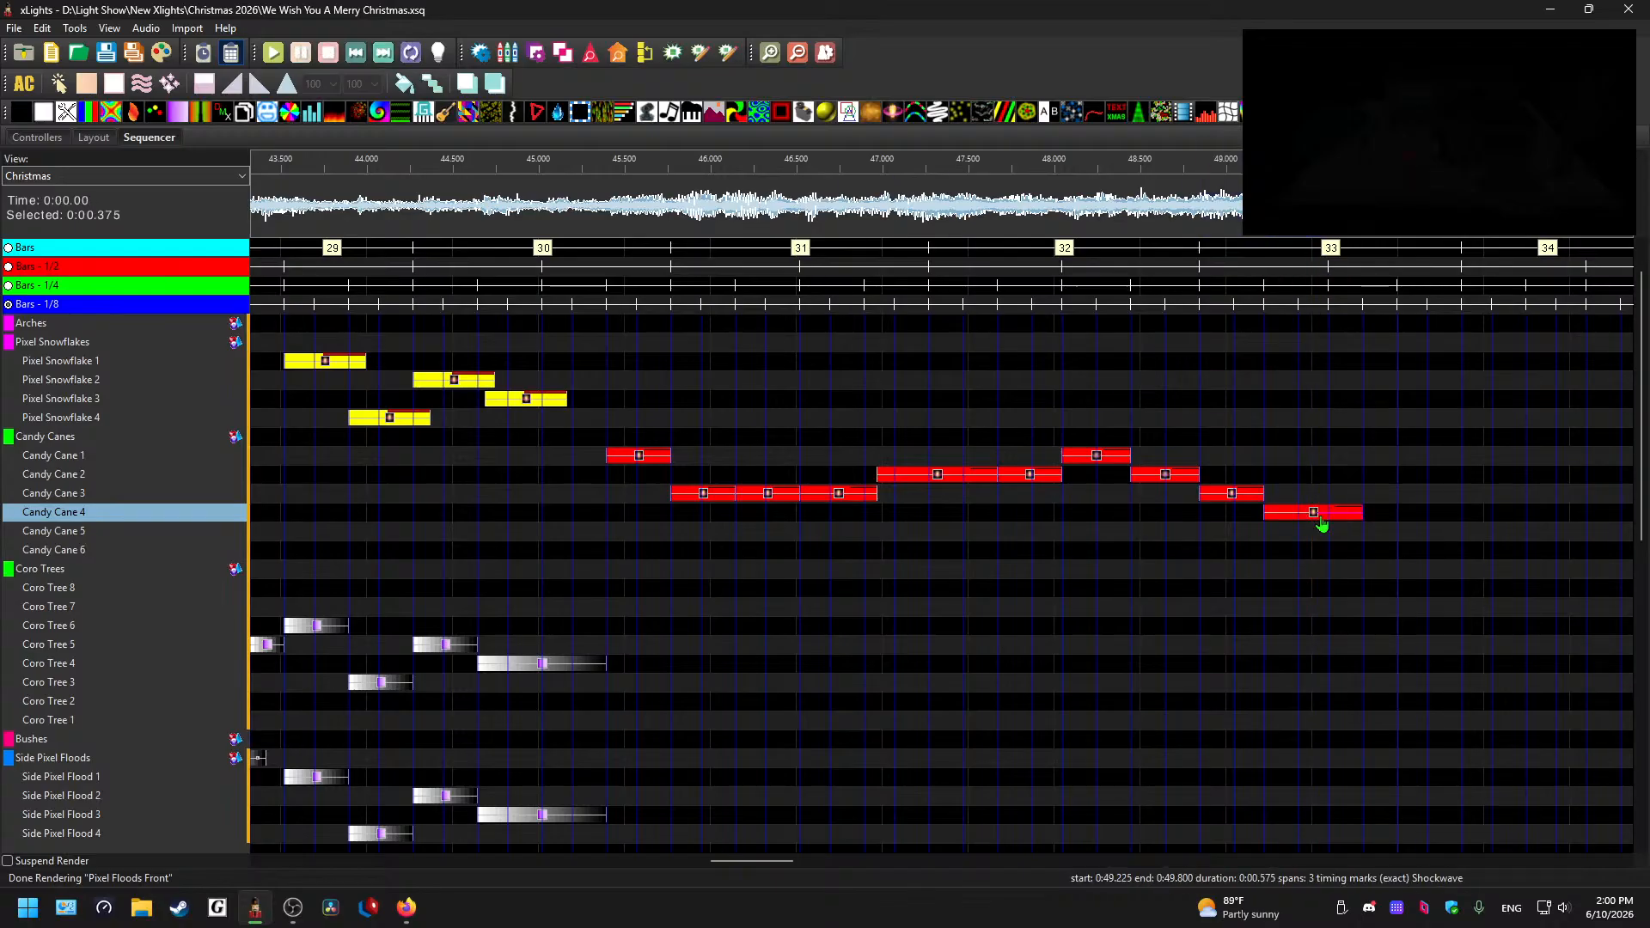
left_click(1320, 518)
left_click(620, 208)
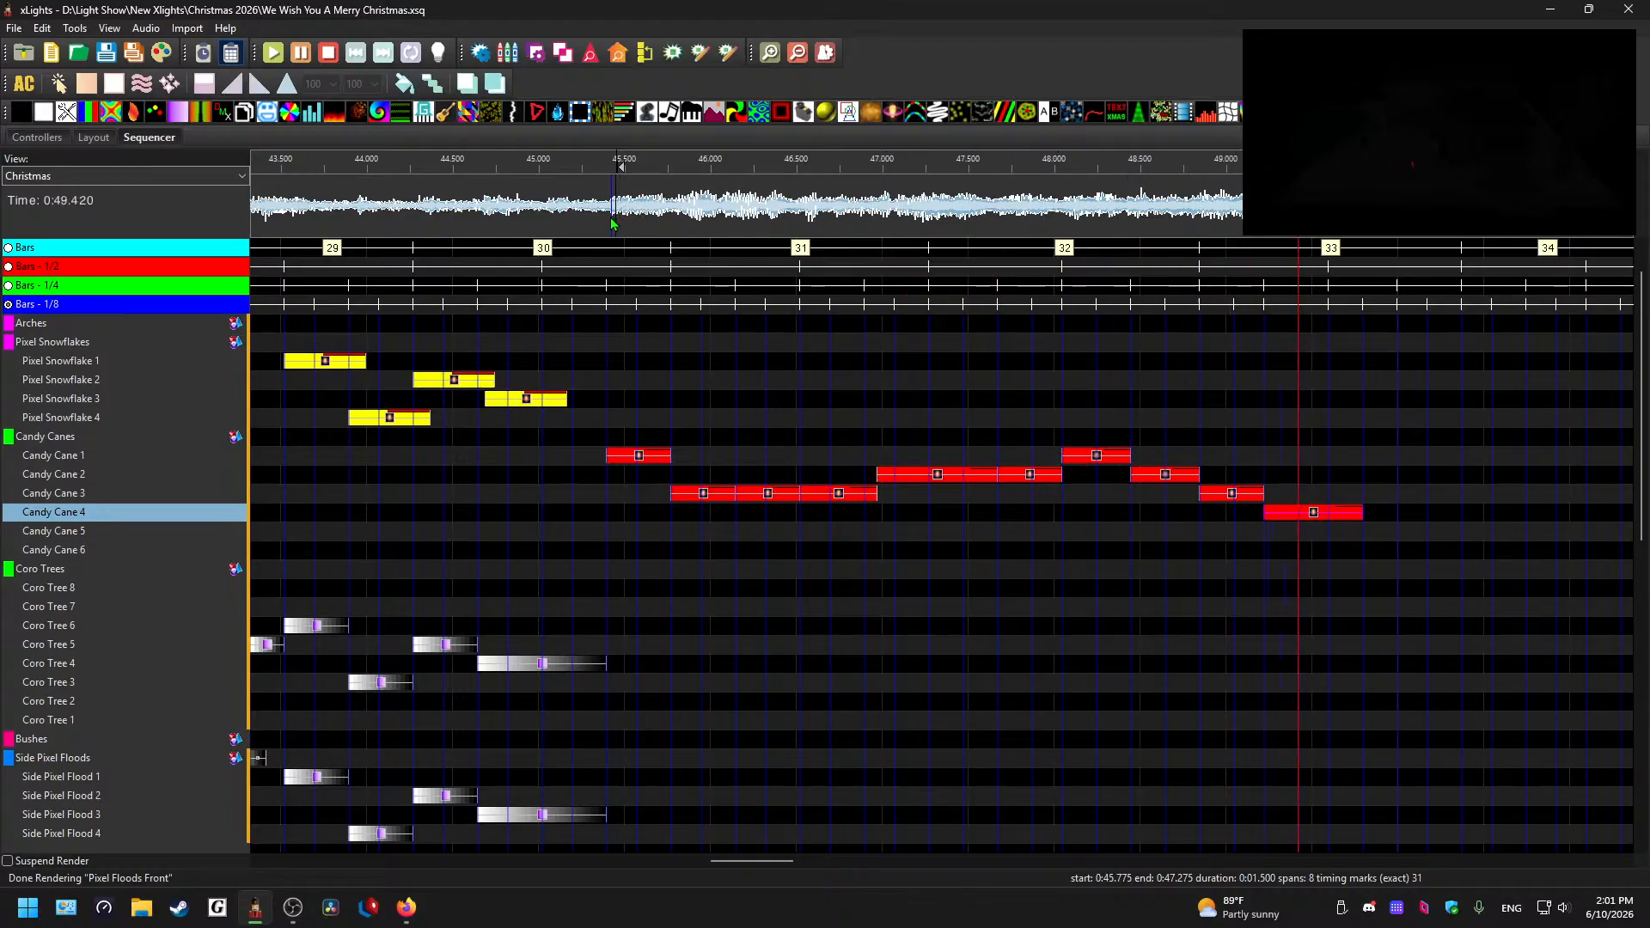
key("space")
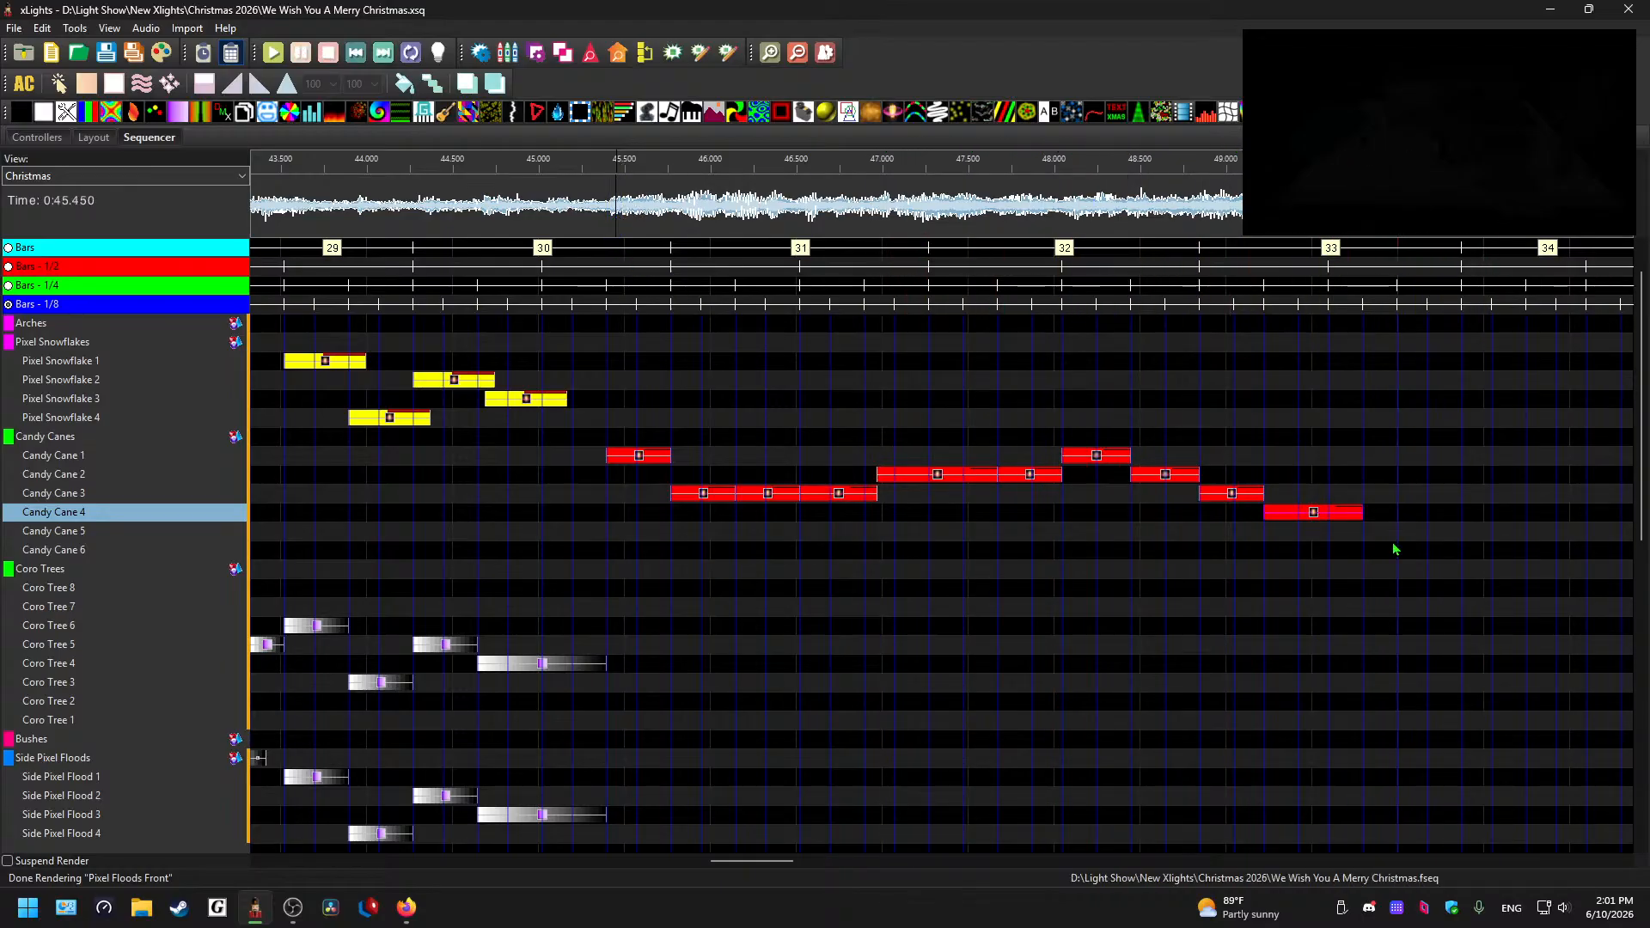
- Add Shockwave effects on Candy Cane 5 at 0:50.000 and on Candy Cane 6 at 0:50.375
left_click_drag(1384, 555, 1445, 545)
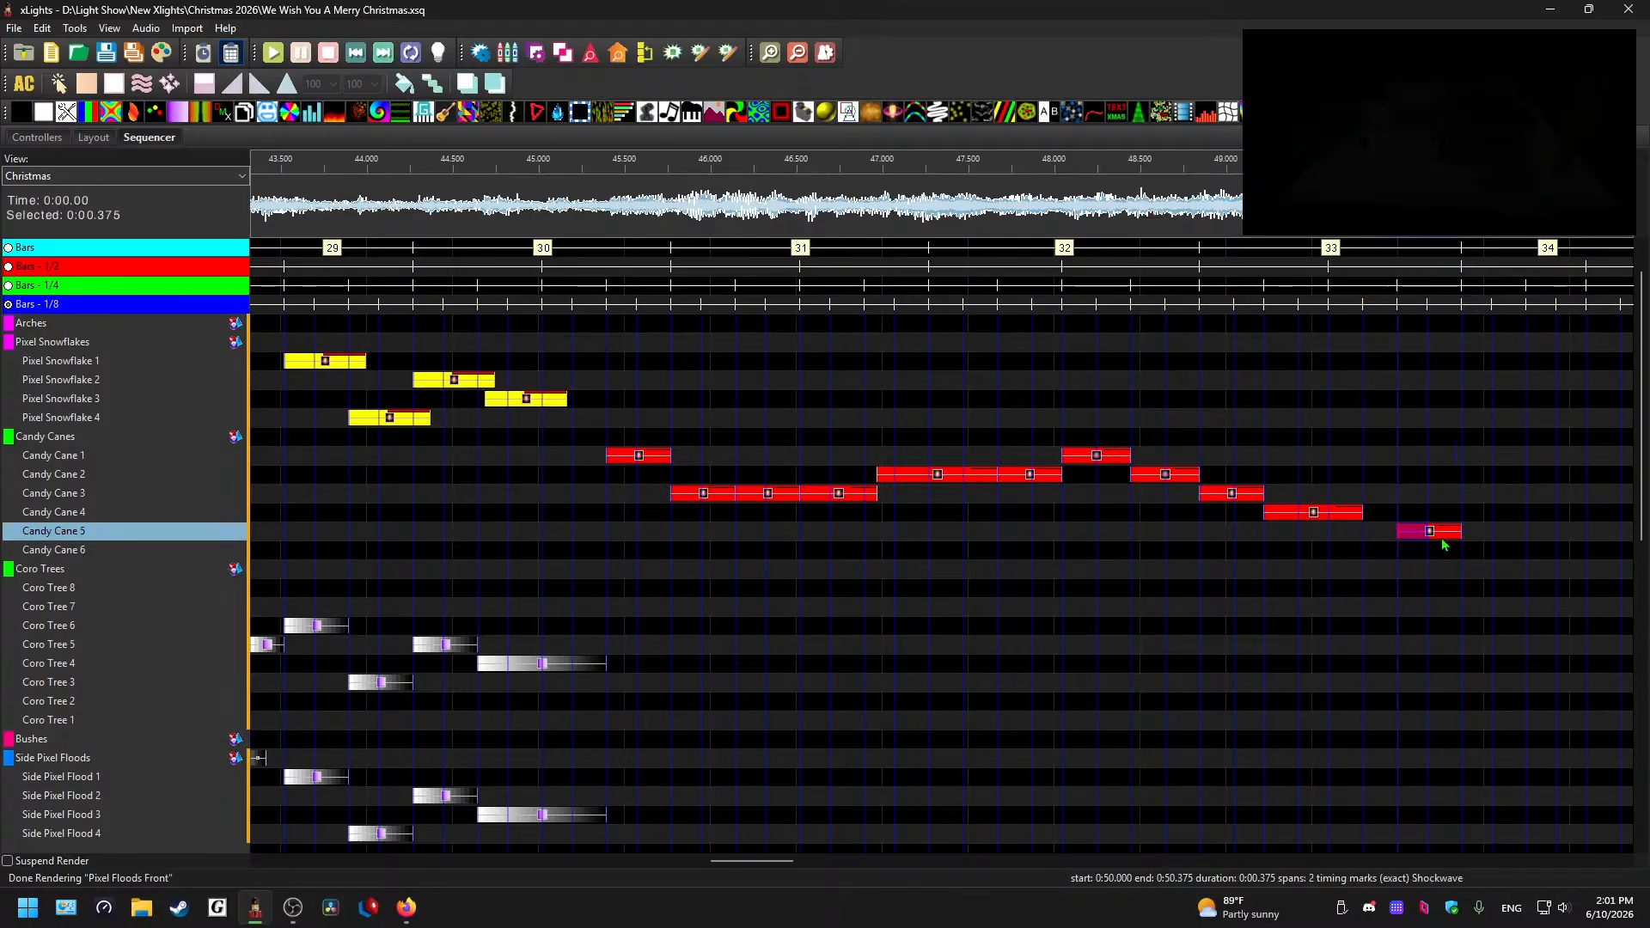
left_click(1481, 555)
key("ctrl+v")
left_click(1494, 553)
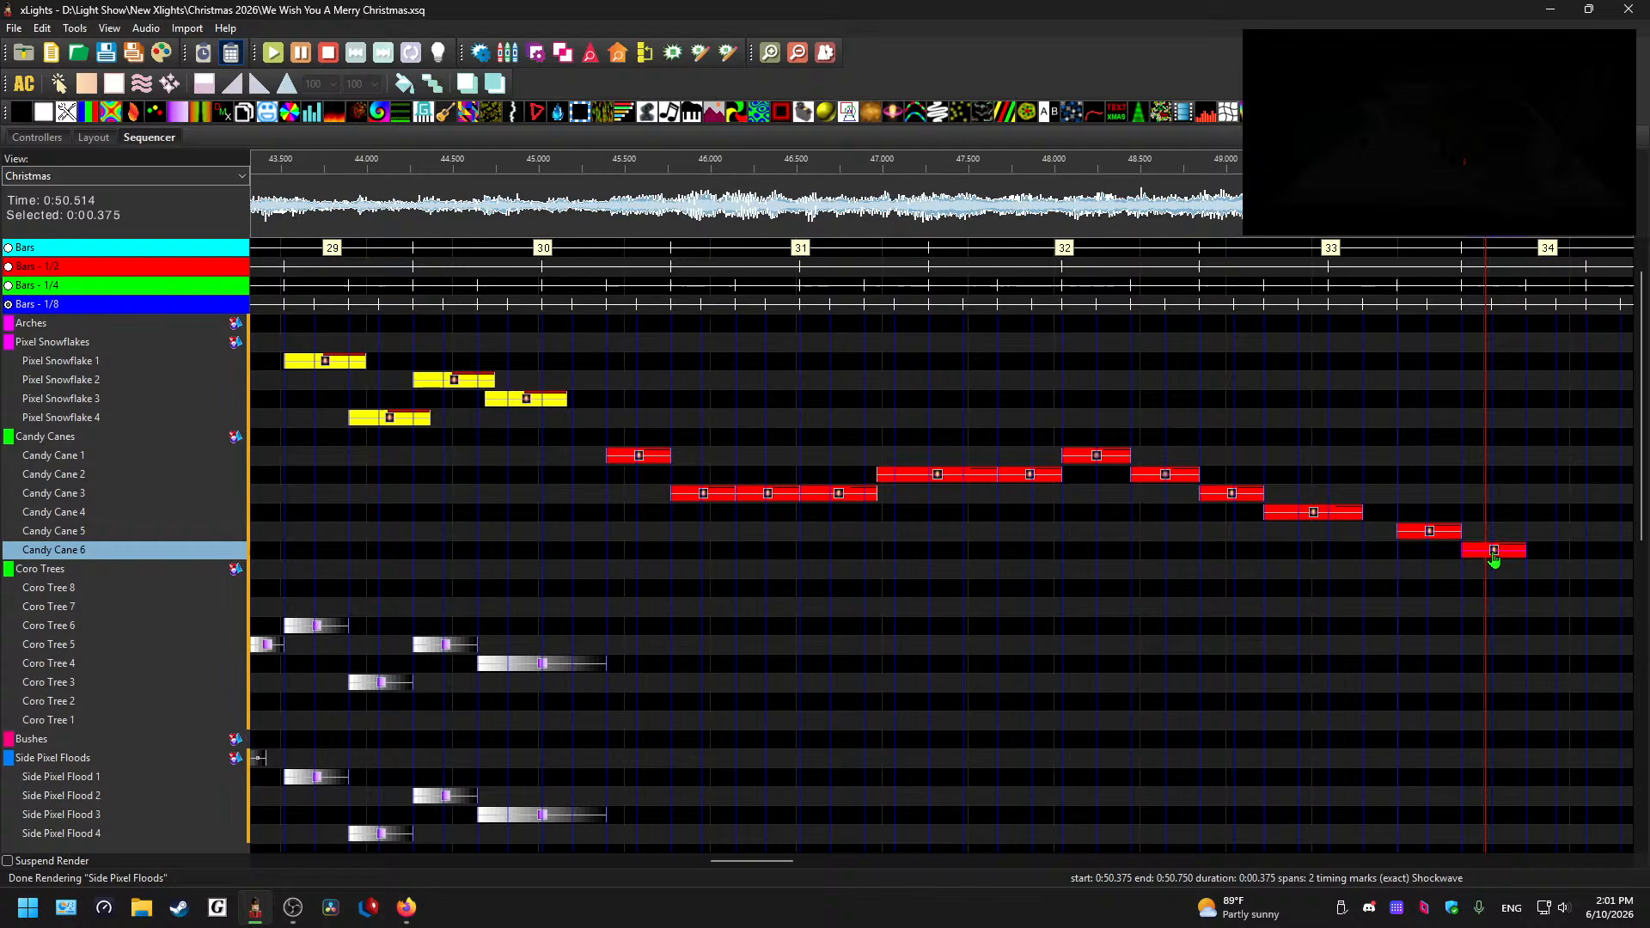
- Paste the Shockwave on Candy Cane 5 at 0:50.750 and on Candy Cane 4 at 0:51.100
left_click(1539, 535)
key("ctrl+v")
left_click_drag(758, 865, 809, 862)
left_click(714, 535)
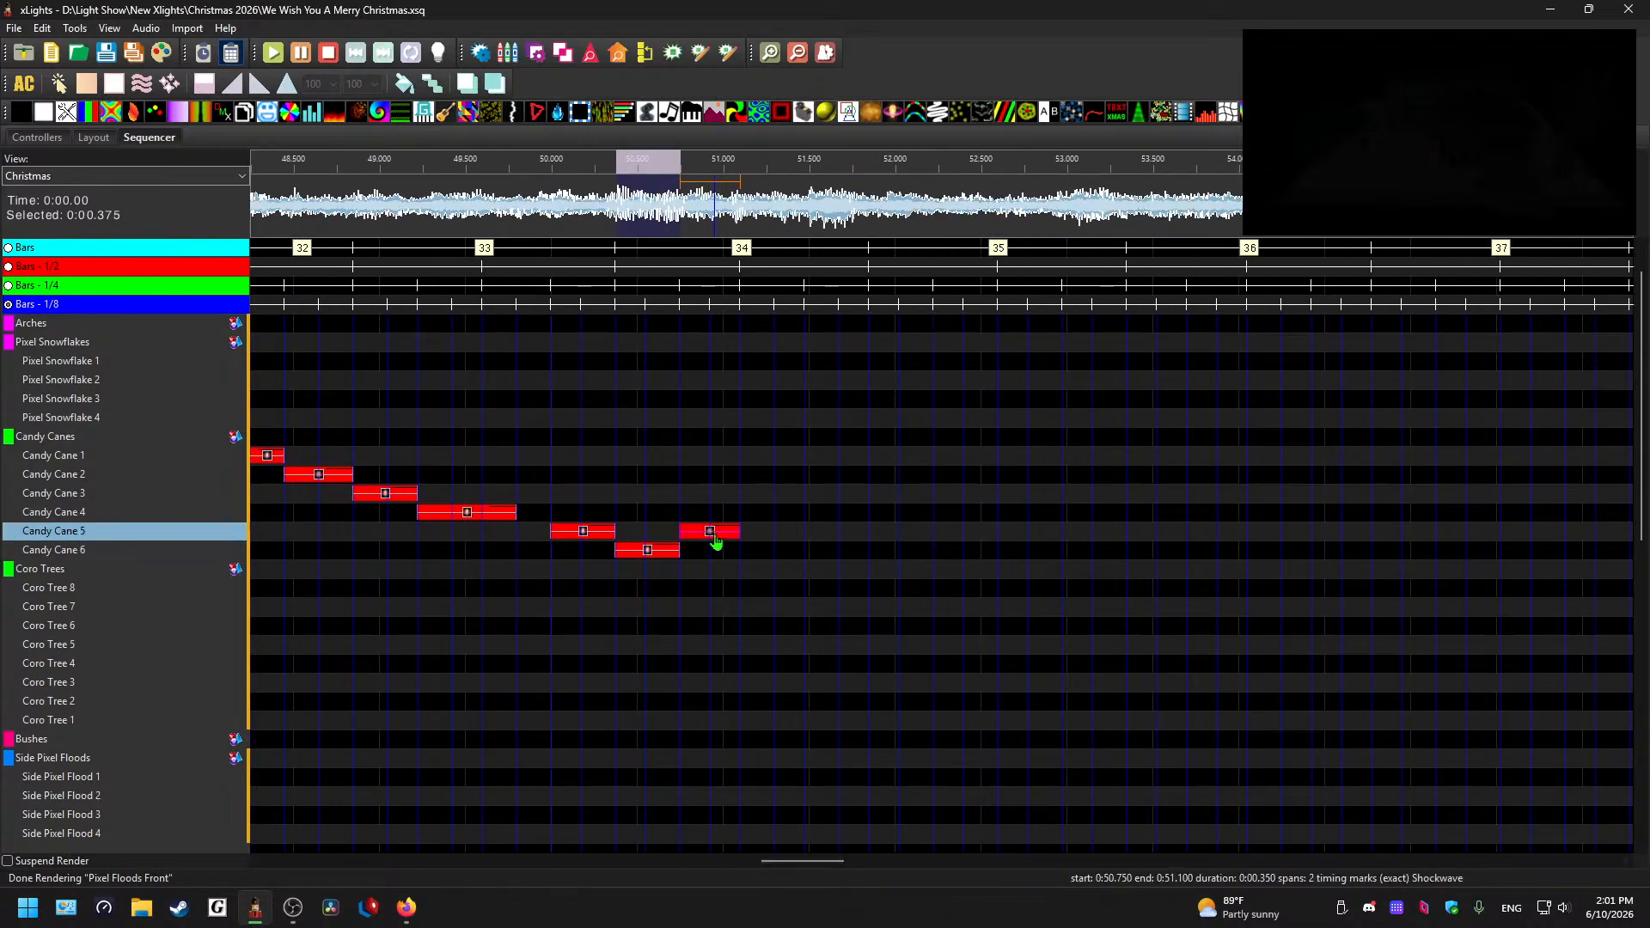
left_click(772, 513)
key("ctrl+v")
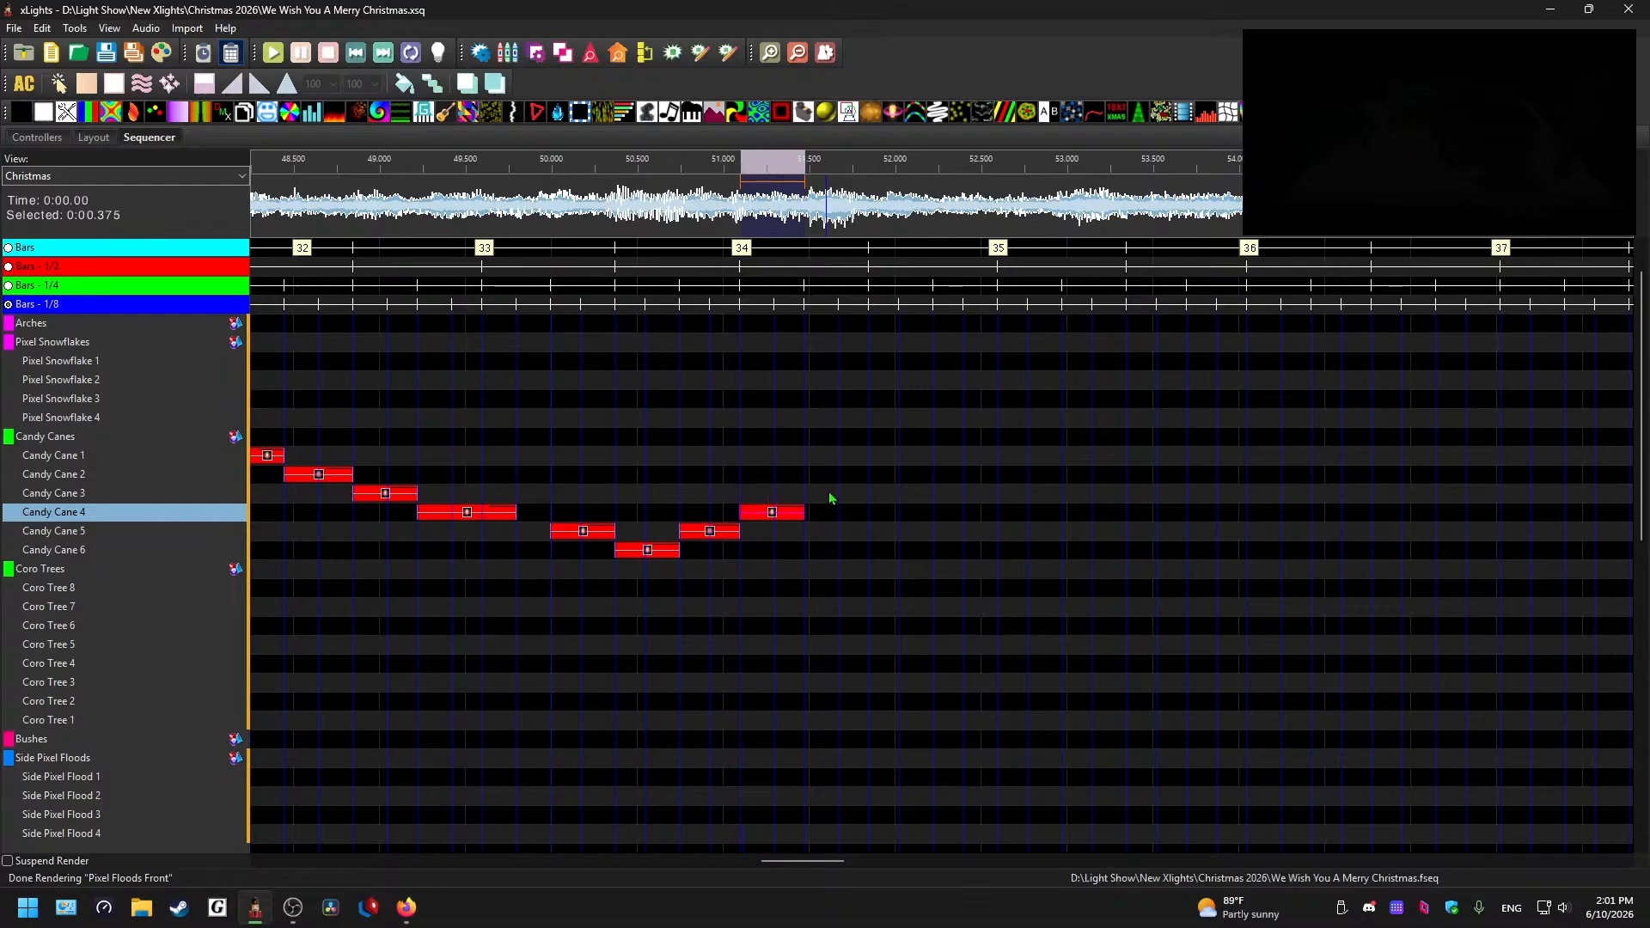
- Paste the Shockwave on Candy Cane 1 at 0:51.475 and on Candy Cane 4 at 0:51.850
left_click(828, 452)
key("ctrl+v")
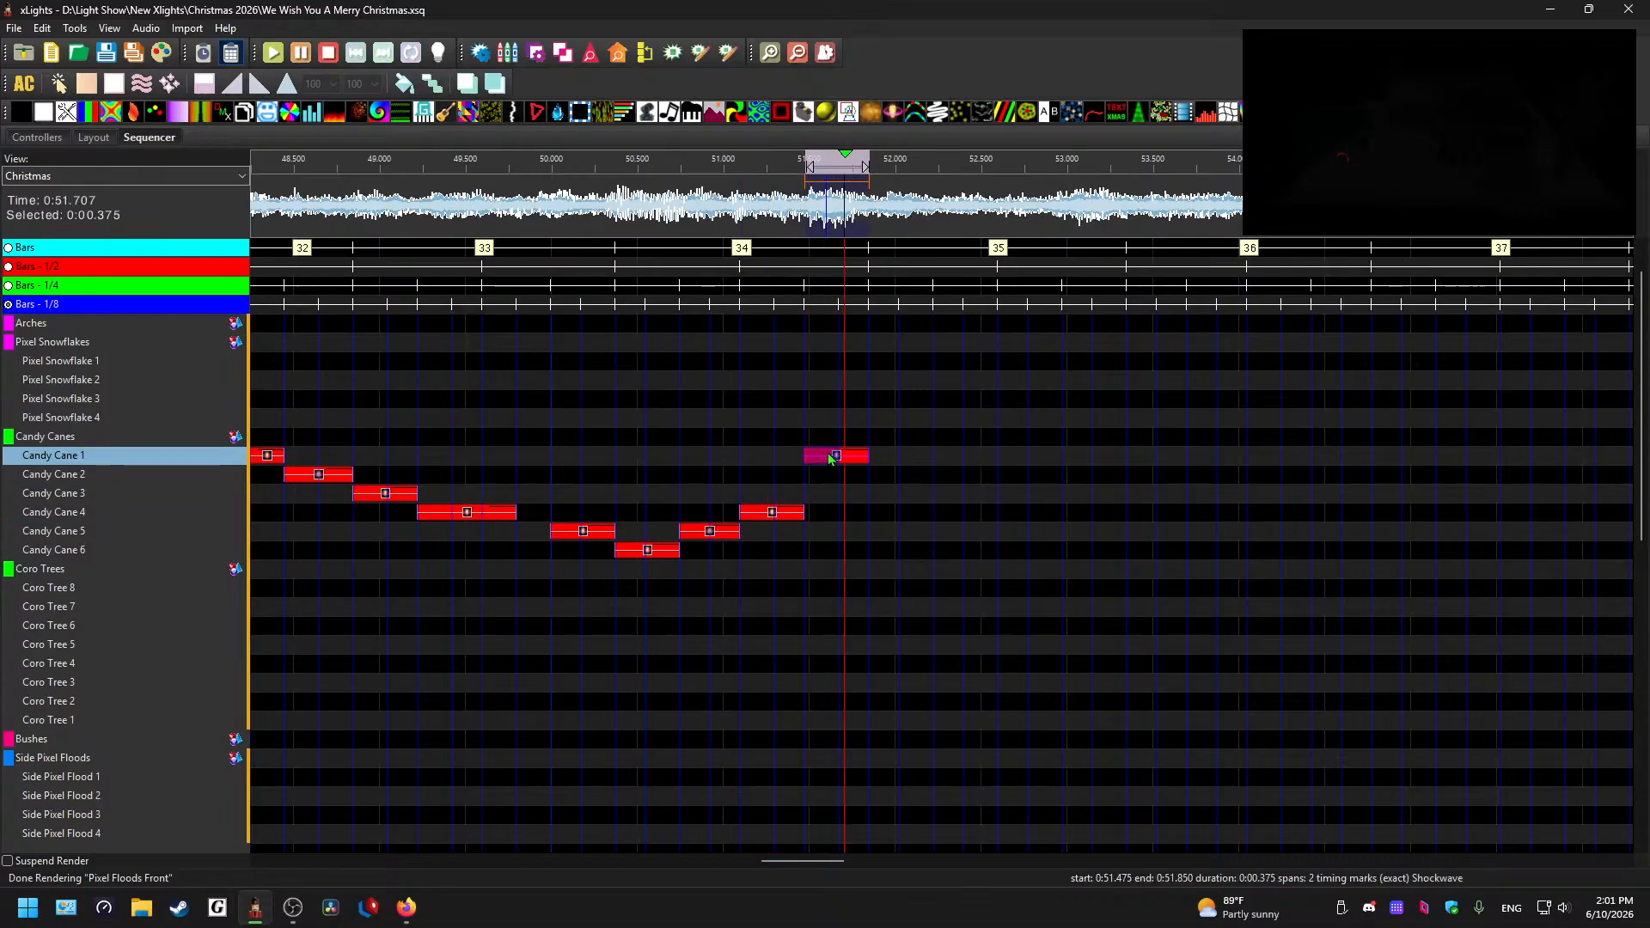
left_click(894, 514)
key("ctrl+v")
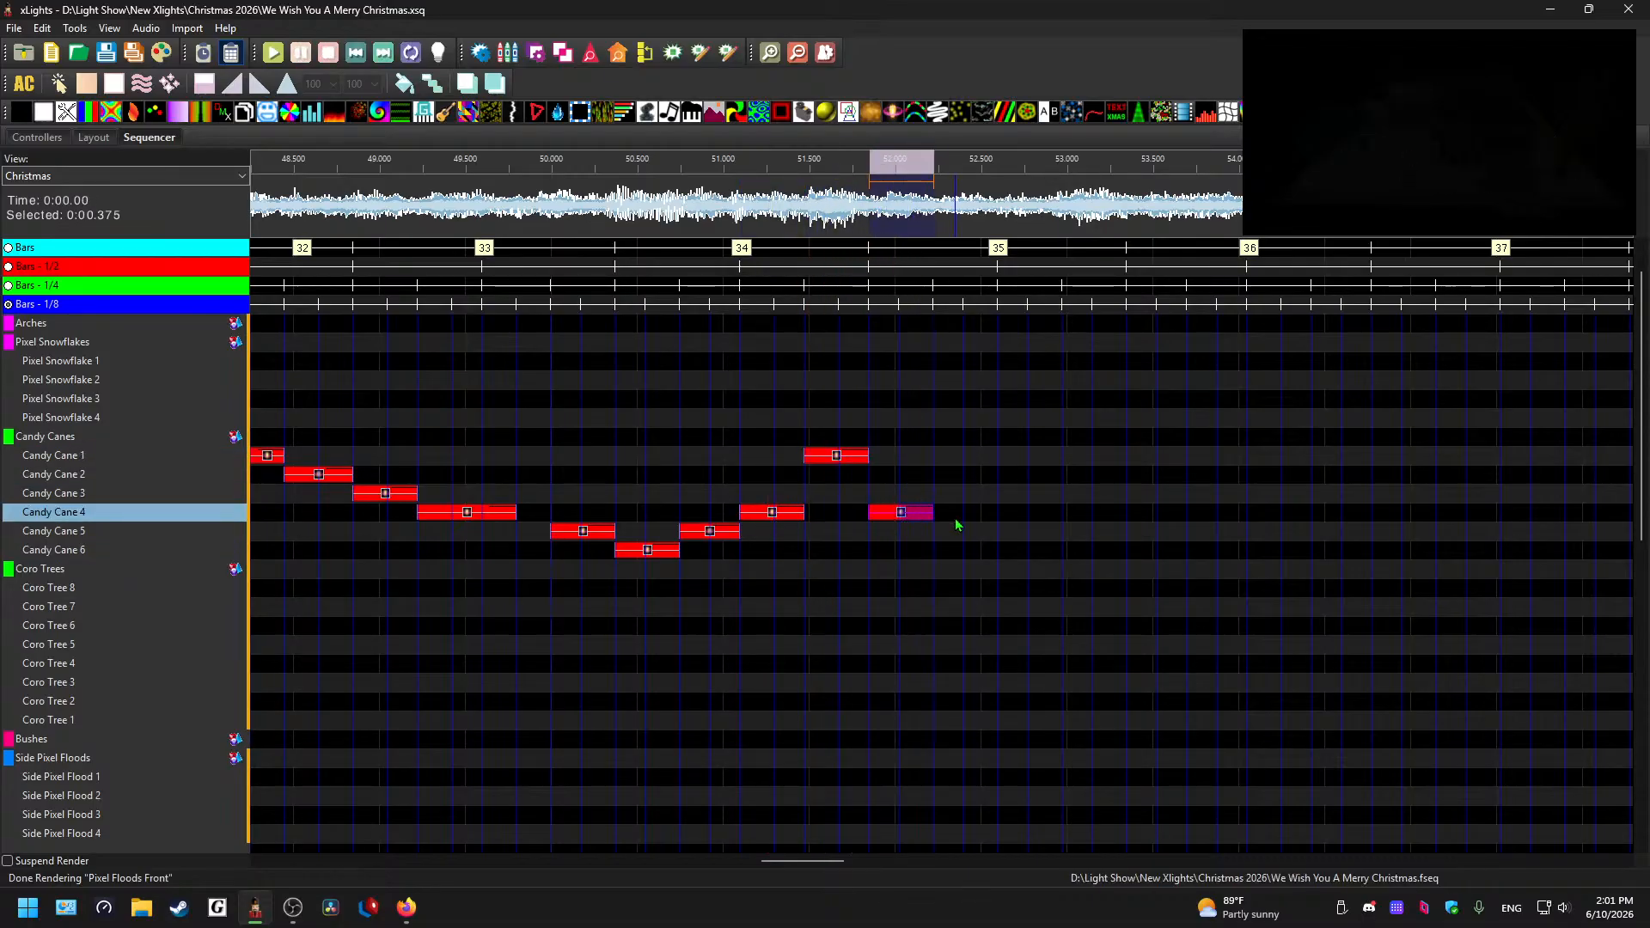
- Add two short Shockwaves on Candy Cane 4, one from 0:52.225 to 0:52.400 and one from 0:52.400 to 0:52.600
left_click(962, 513)
key("ctrl+v")
left_click_drag(999, 514, 966, 514)
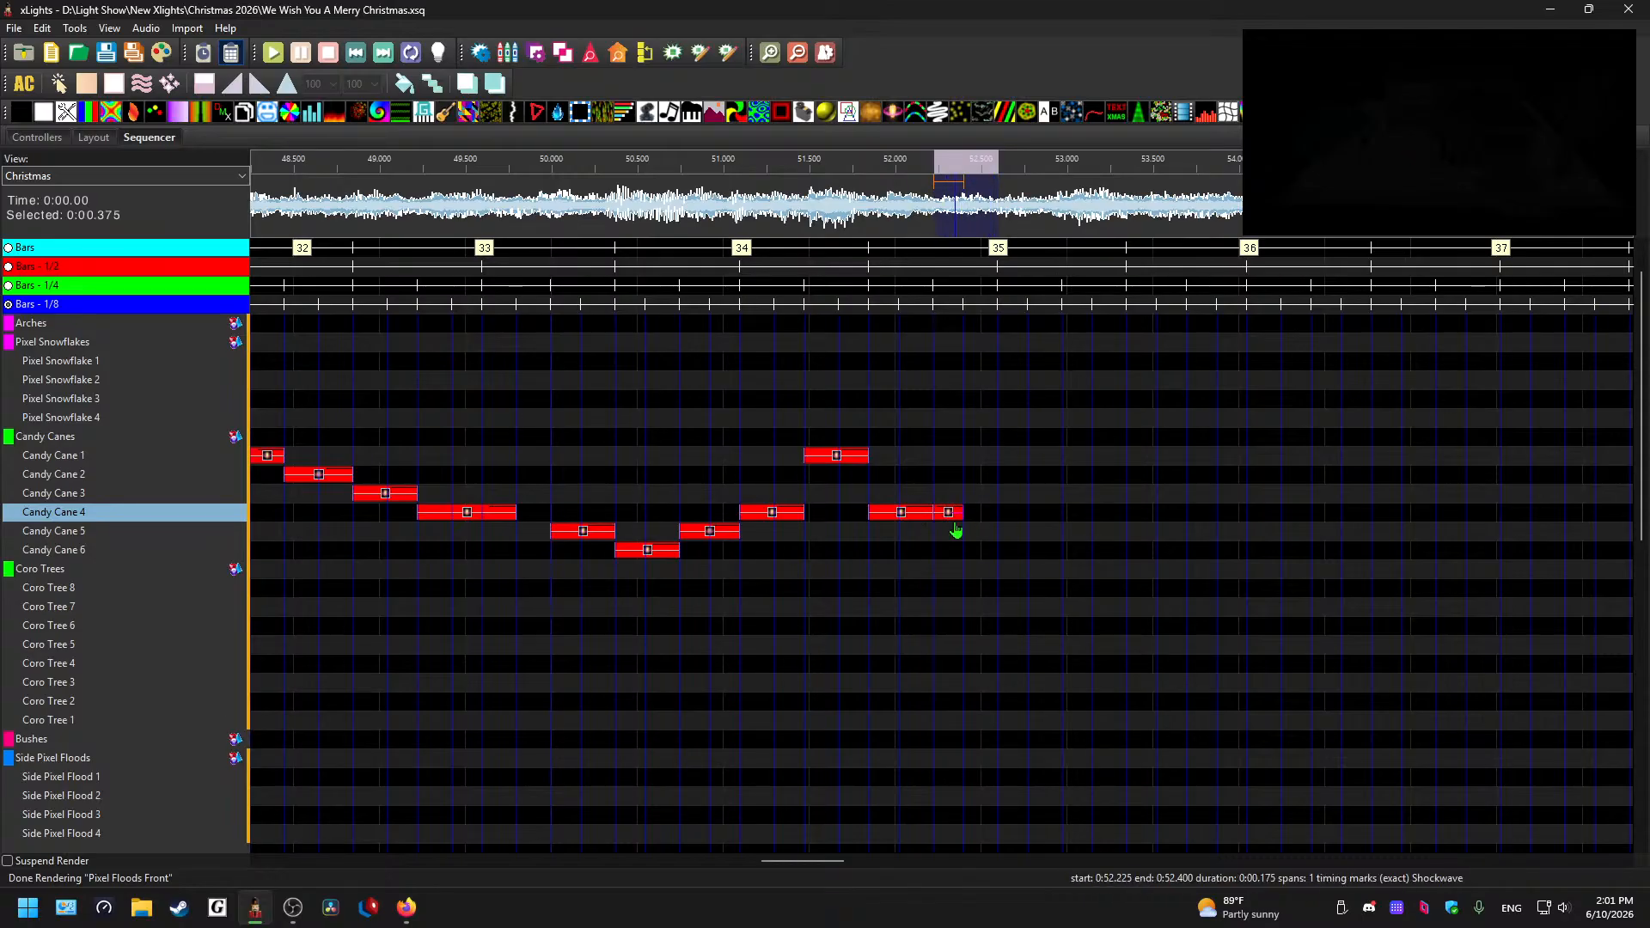
left_click(979, 515)
key("ctrl+v")
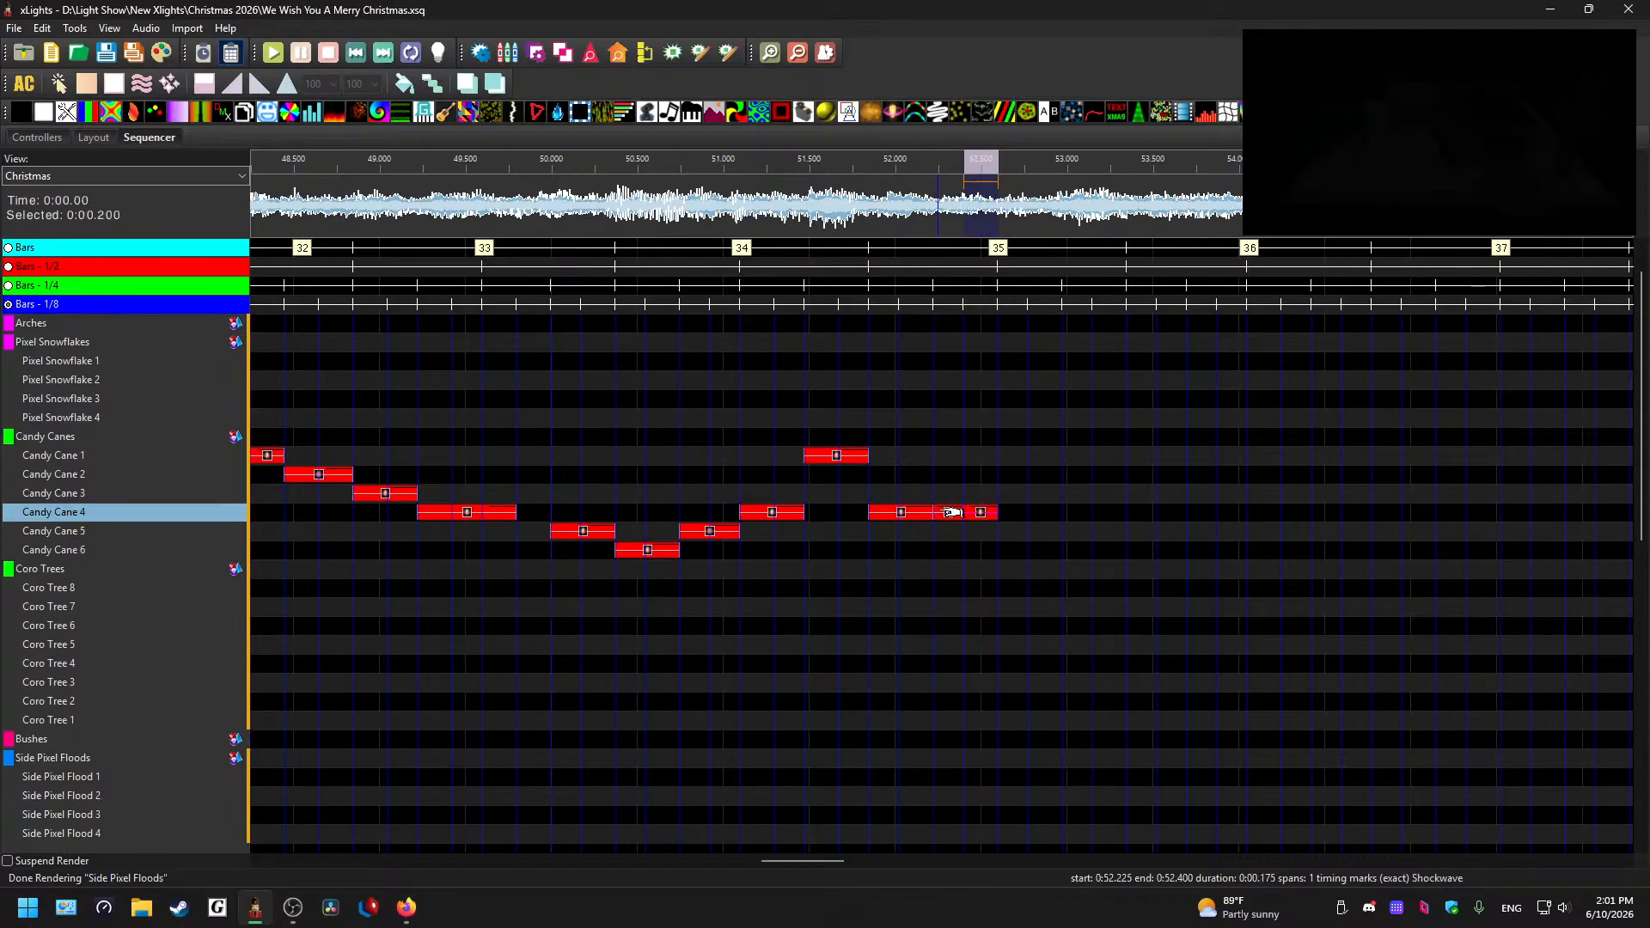
- Paste the Shockwave on Candy Cane 3 from 0:52.600 to 0:52.975 and replay from 0:52.500
left_click(1009, 497)
key("ctrl+v")
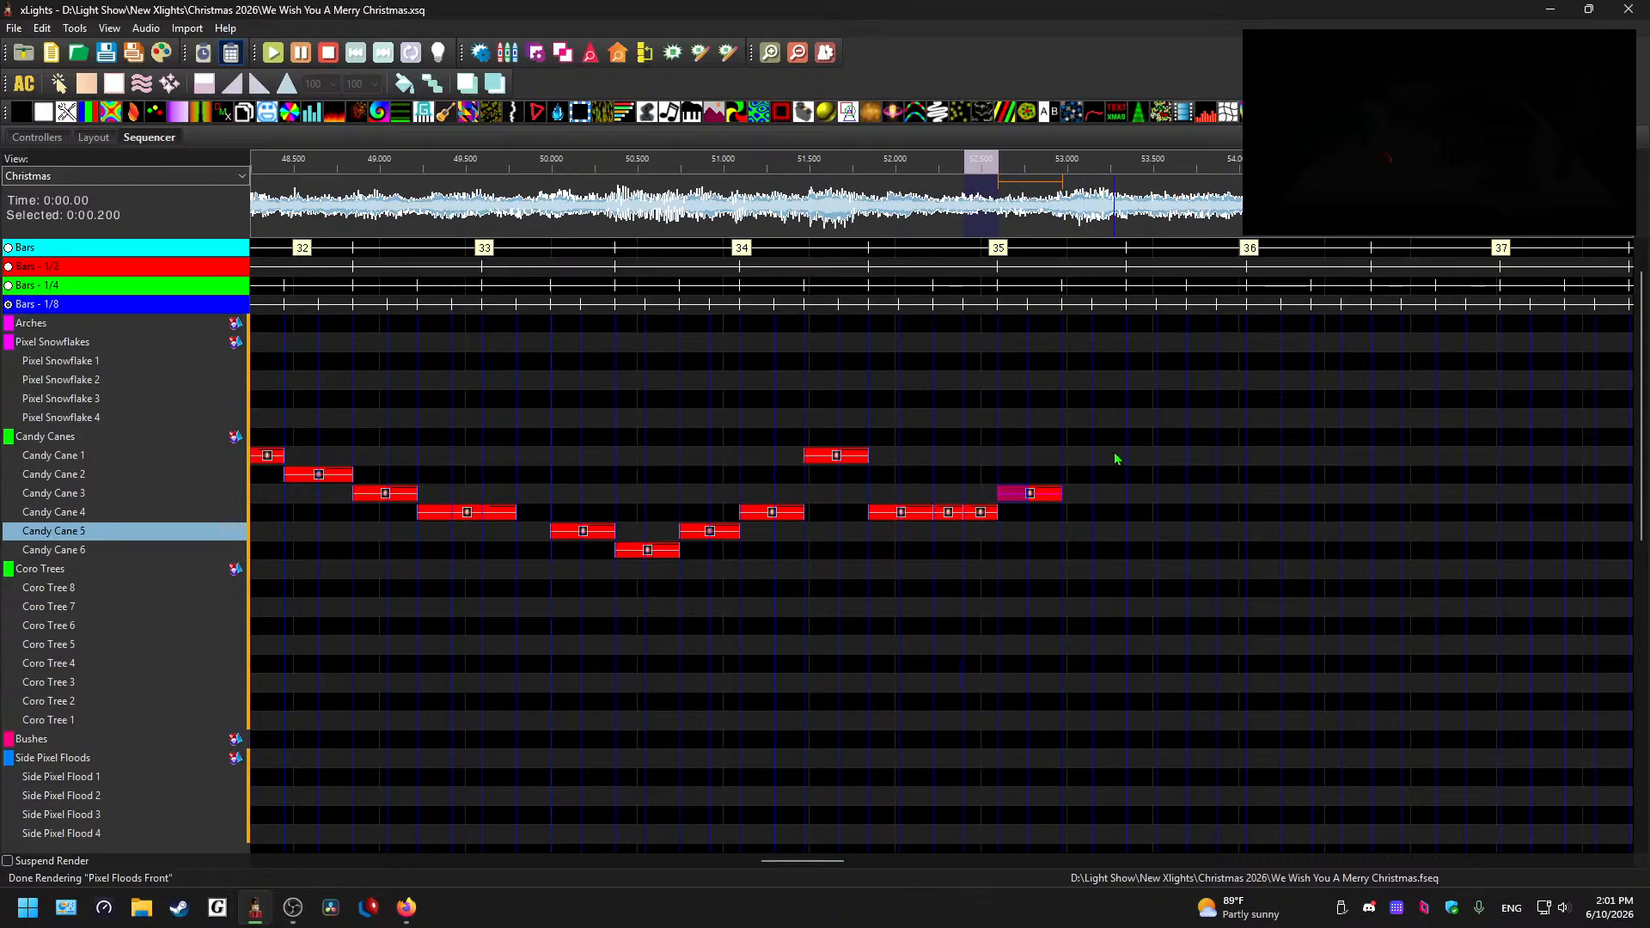
left_click(980, 163)
left_click(1033, 507)
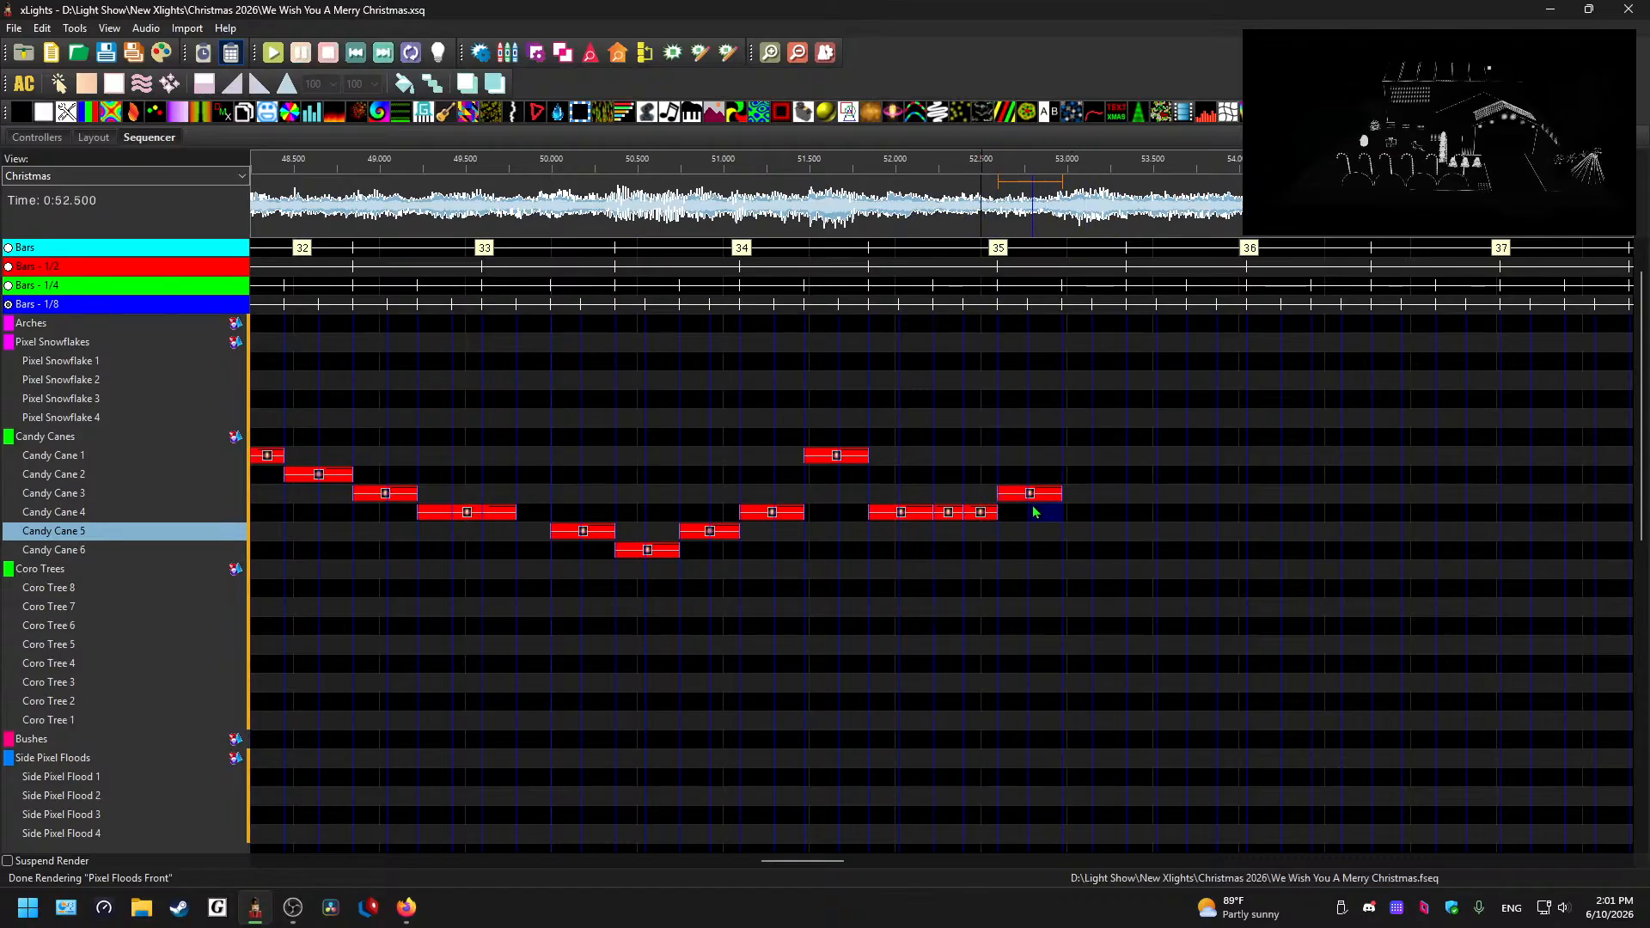
left_click(1023, 497)
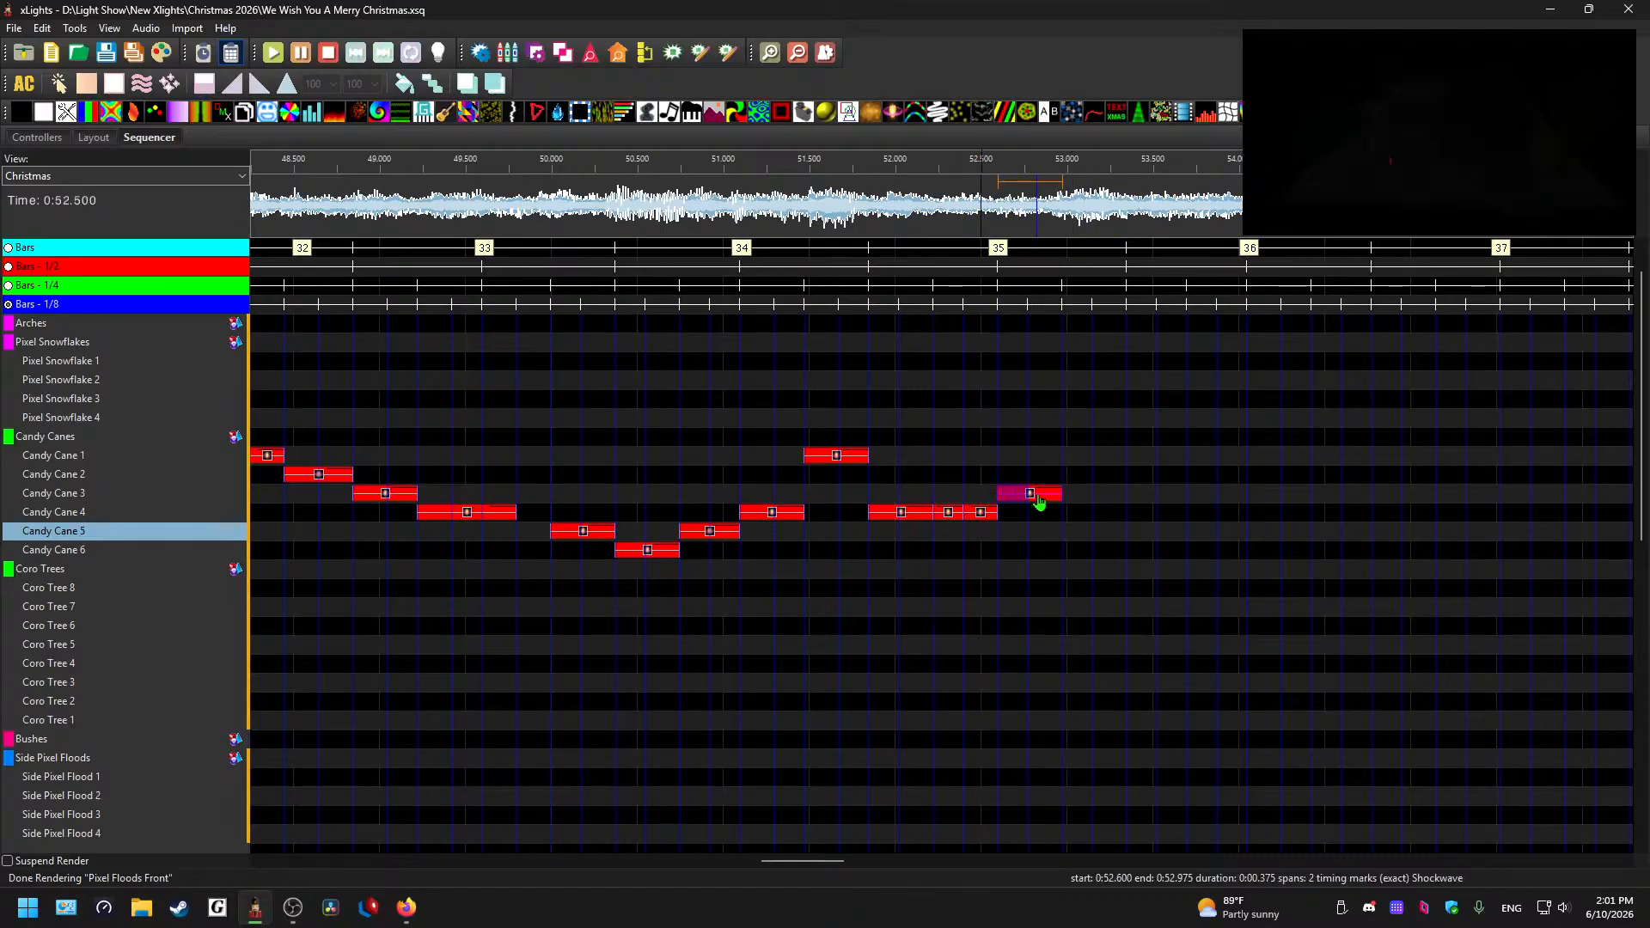
left_click(1028, 497)
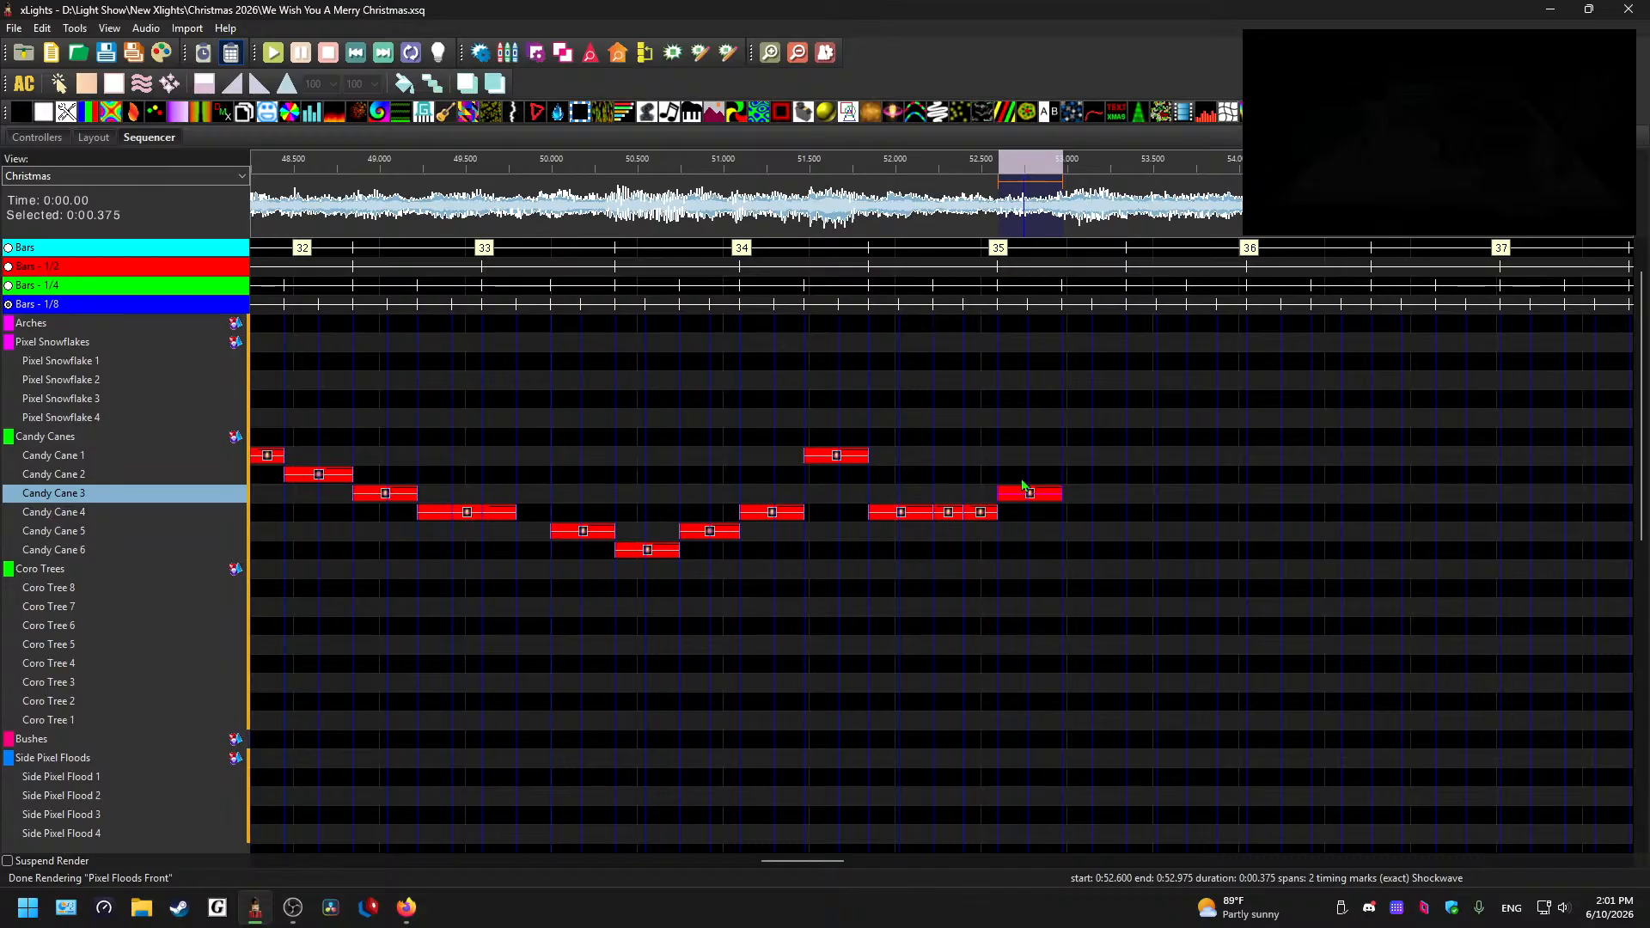
key("space")
- Paste the Shockwave on Candy Cane 1 at 0:52.975 and place another on Candy Cane 5 at 0:53.350
left_click(1085, 456)
key("ctrl+v")
left_click(1094, 458)
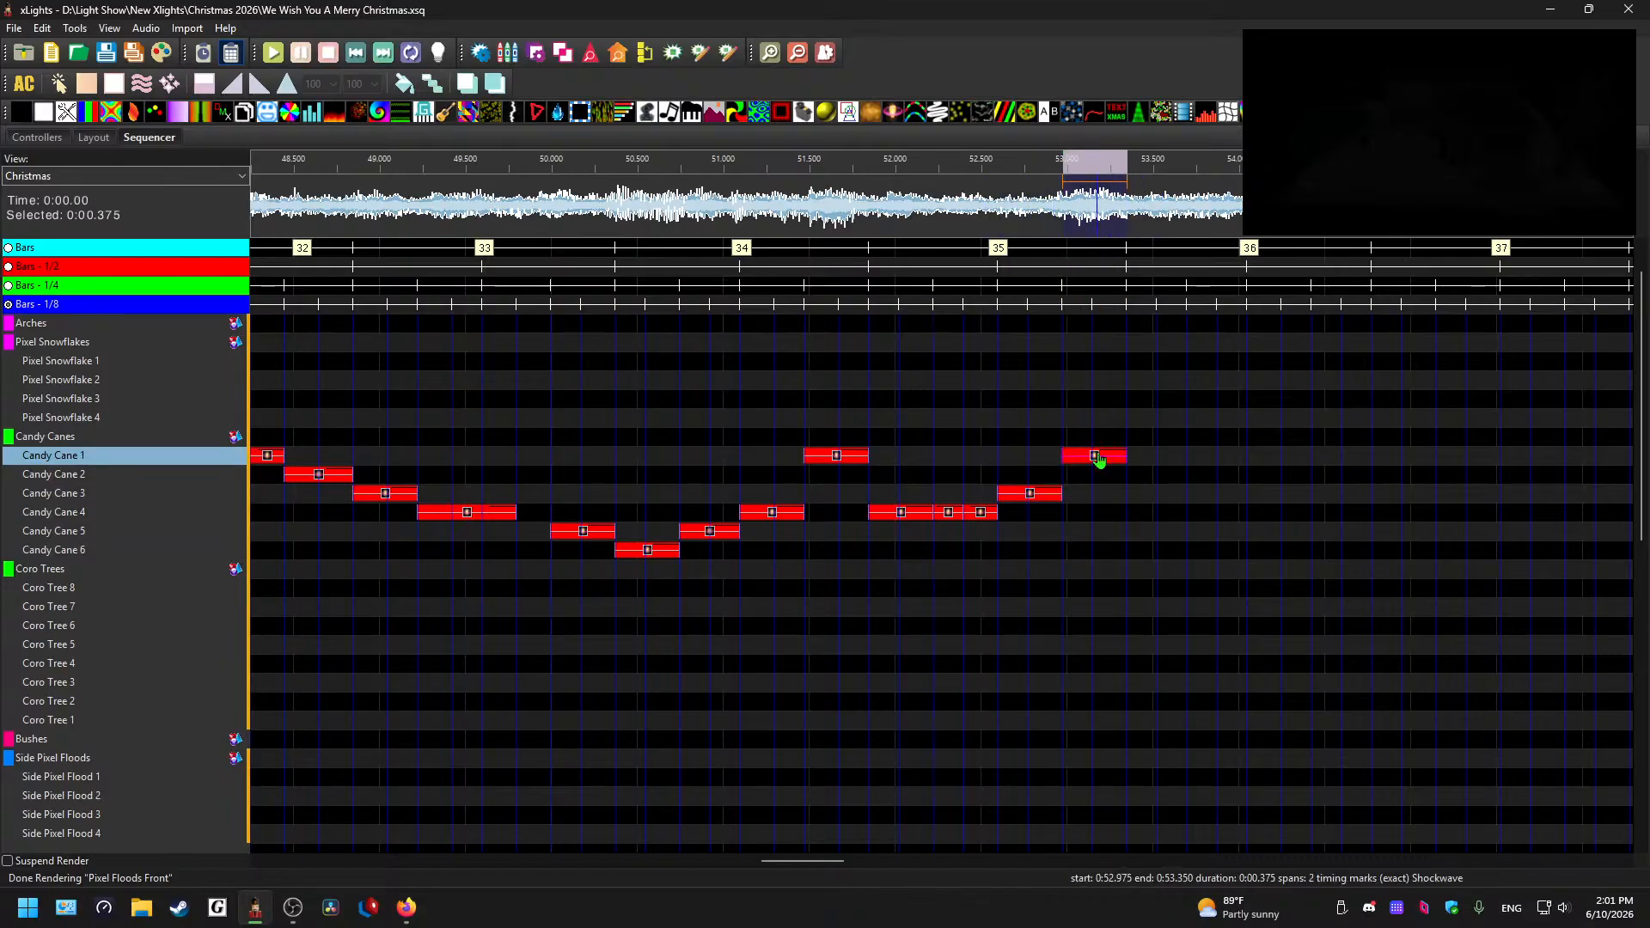
left_click(1152, 513)
key("ctrl+v")
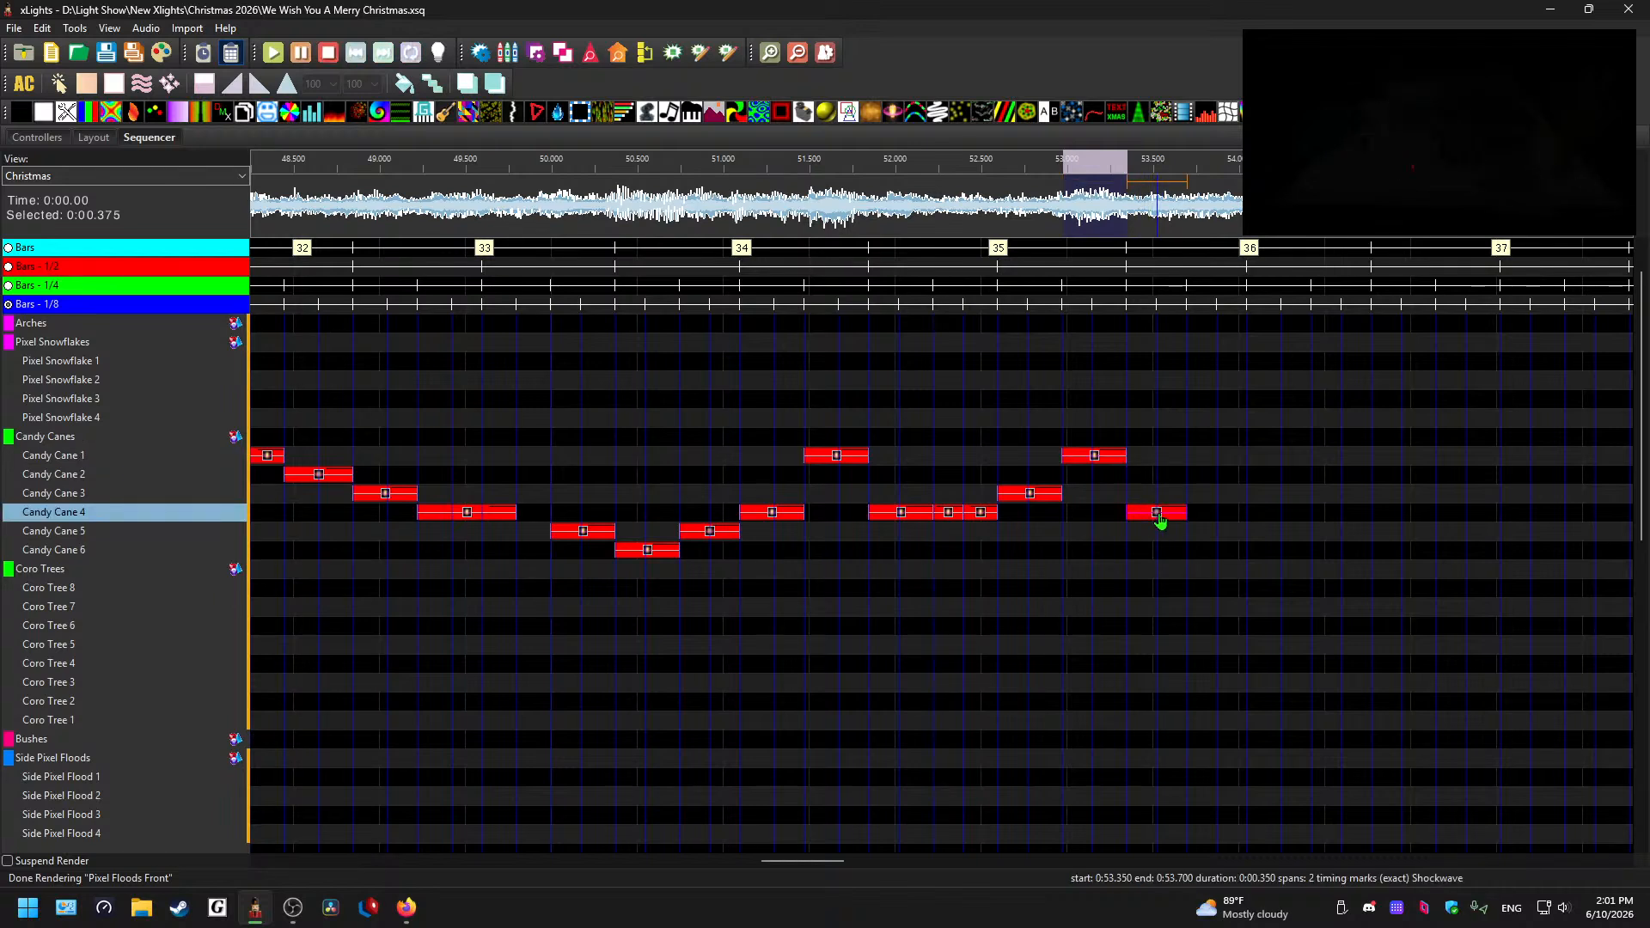
left_click_drag(1159, 518, 1156, 531)
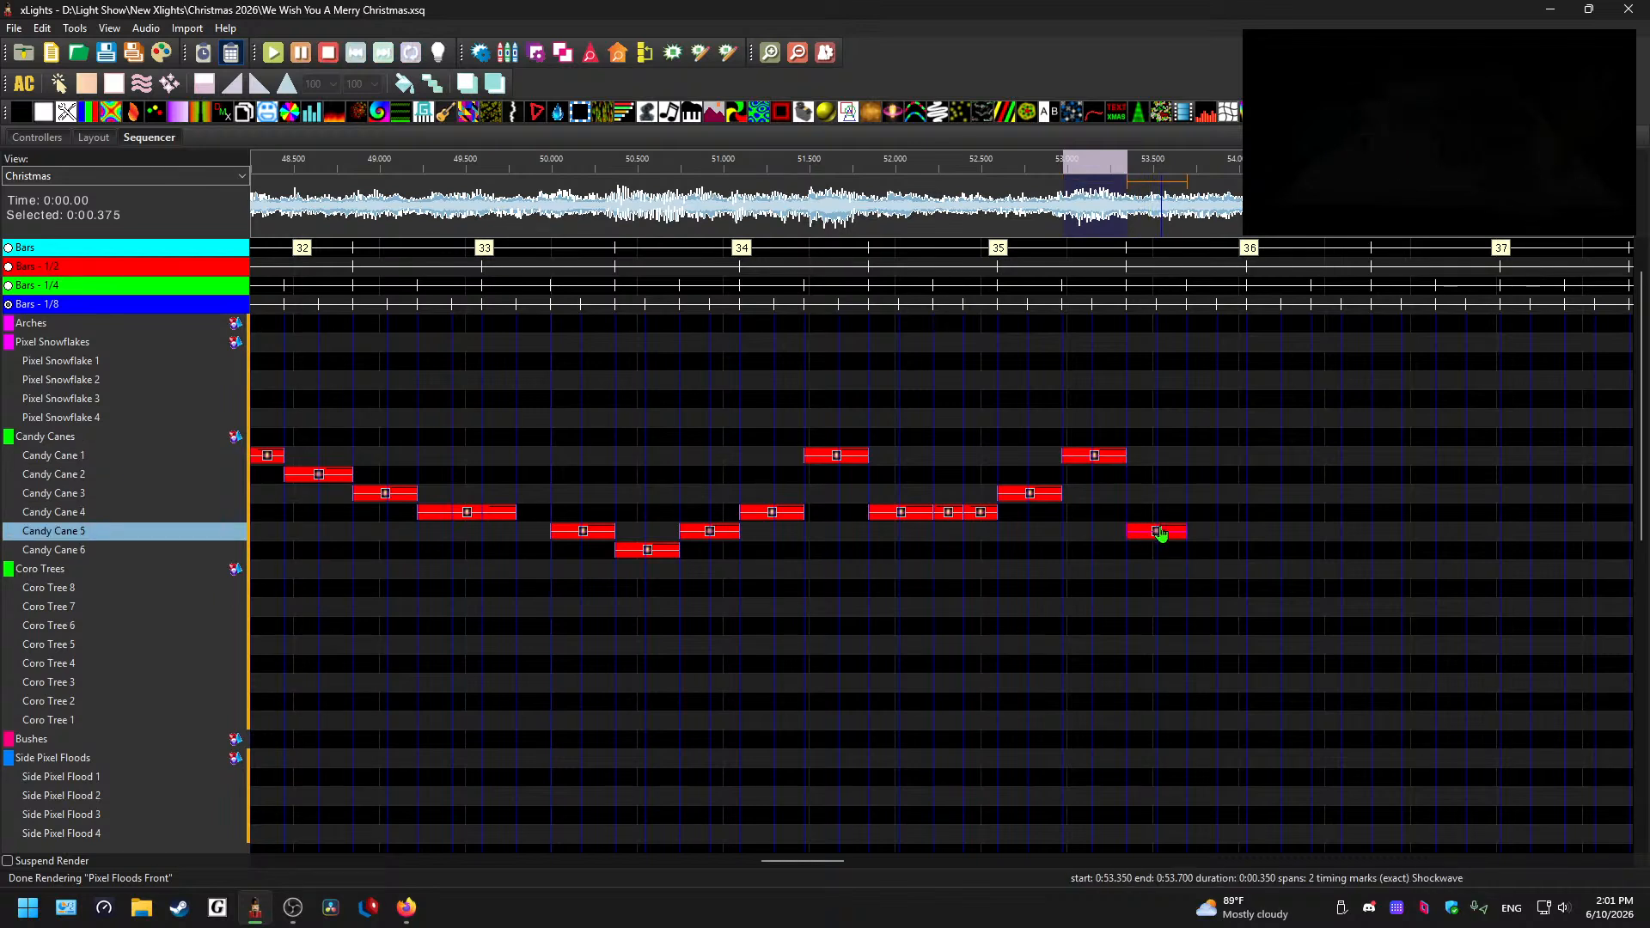
- Paste a Shockwave on Candy Cane 4 at 0:53.700, replay from 0:52.250, and extend the effect to 0:54.425
left_click(1202, 517)
key("ctrl+v")
left_click(940, 227)
key("space")
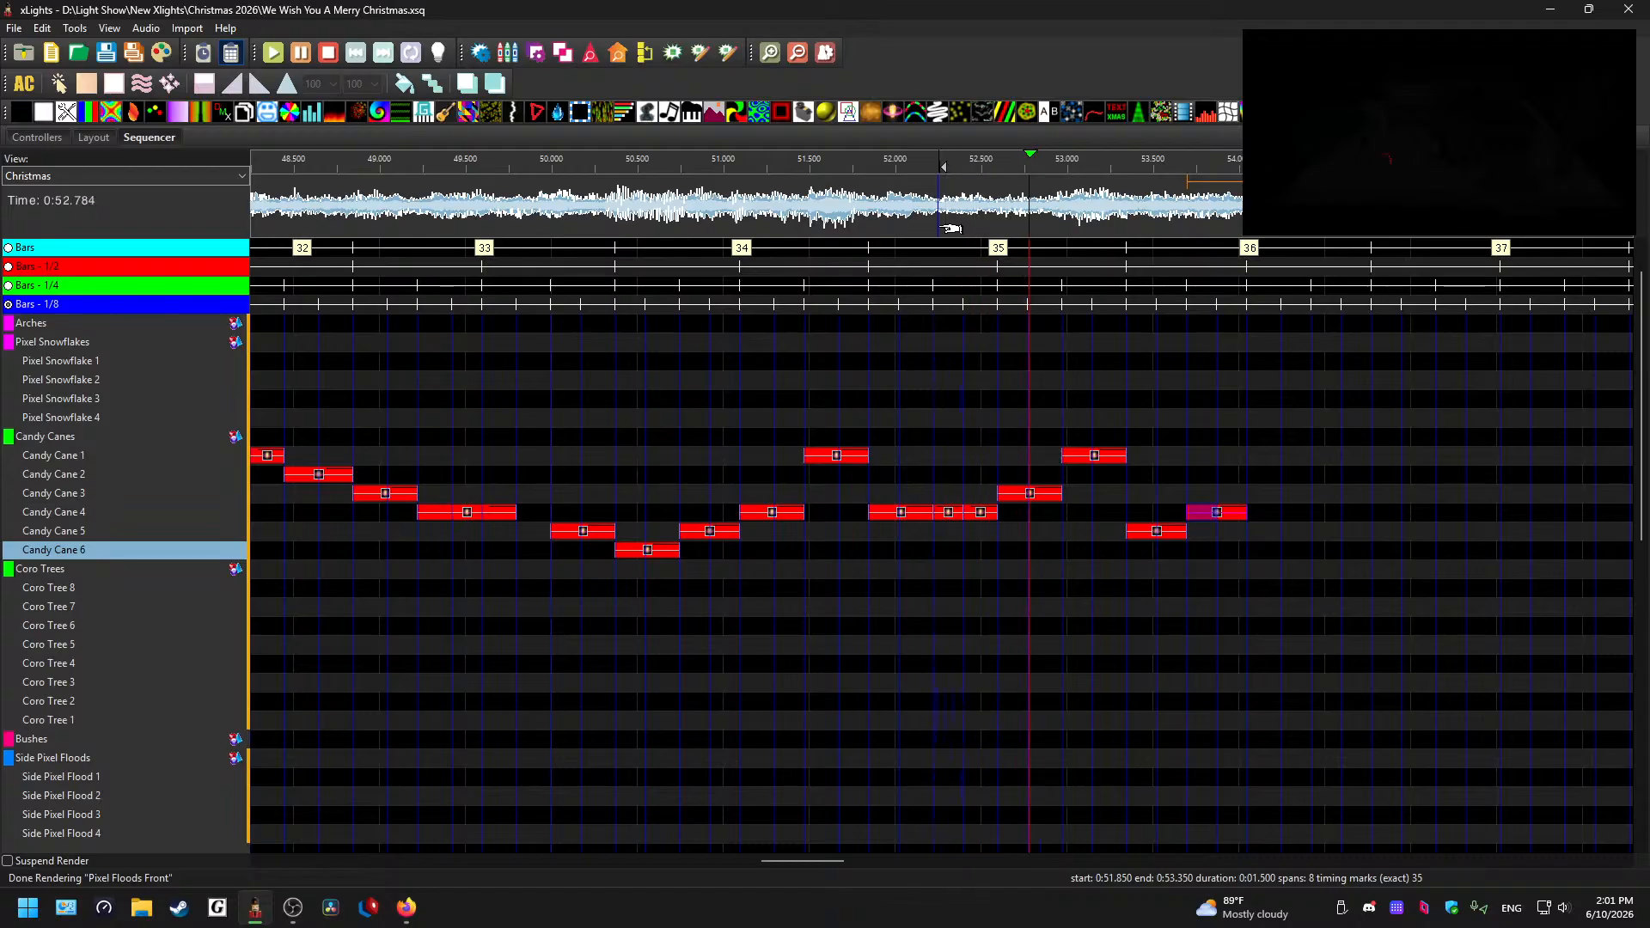
key("space")
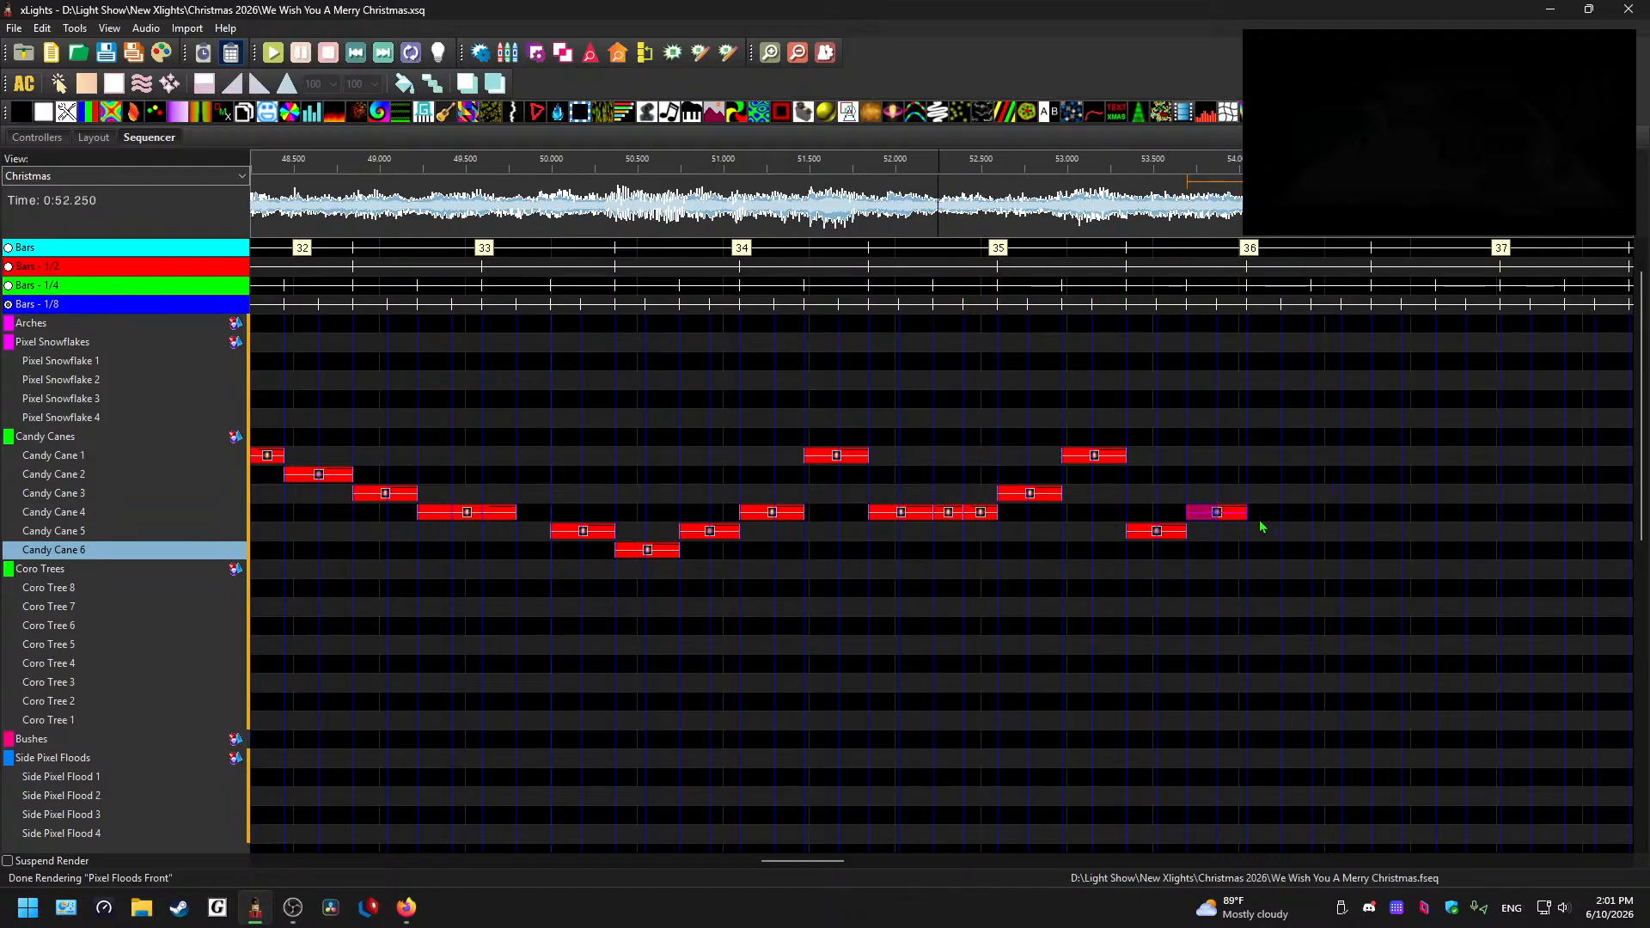
left_click_drag(1245, 516, 1310, 518)
left_click(1266, 518)
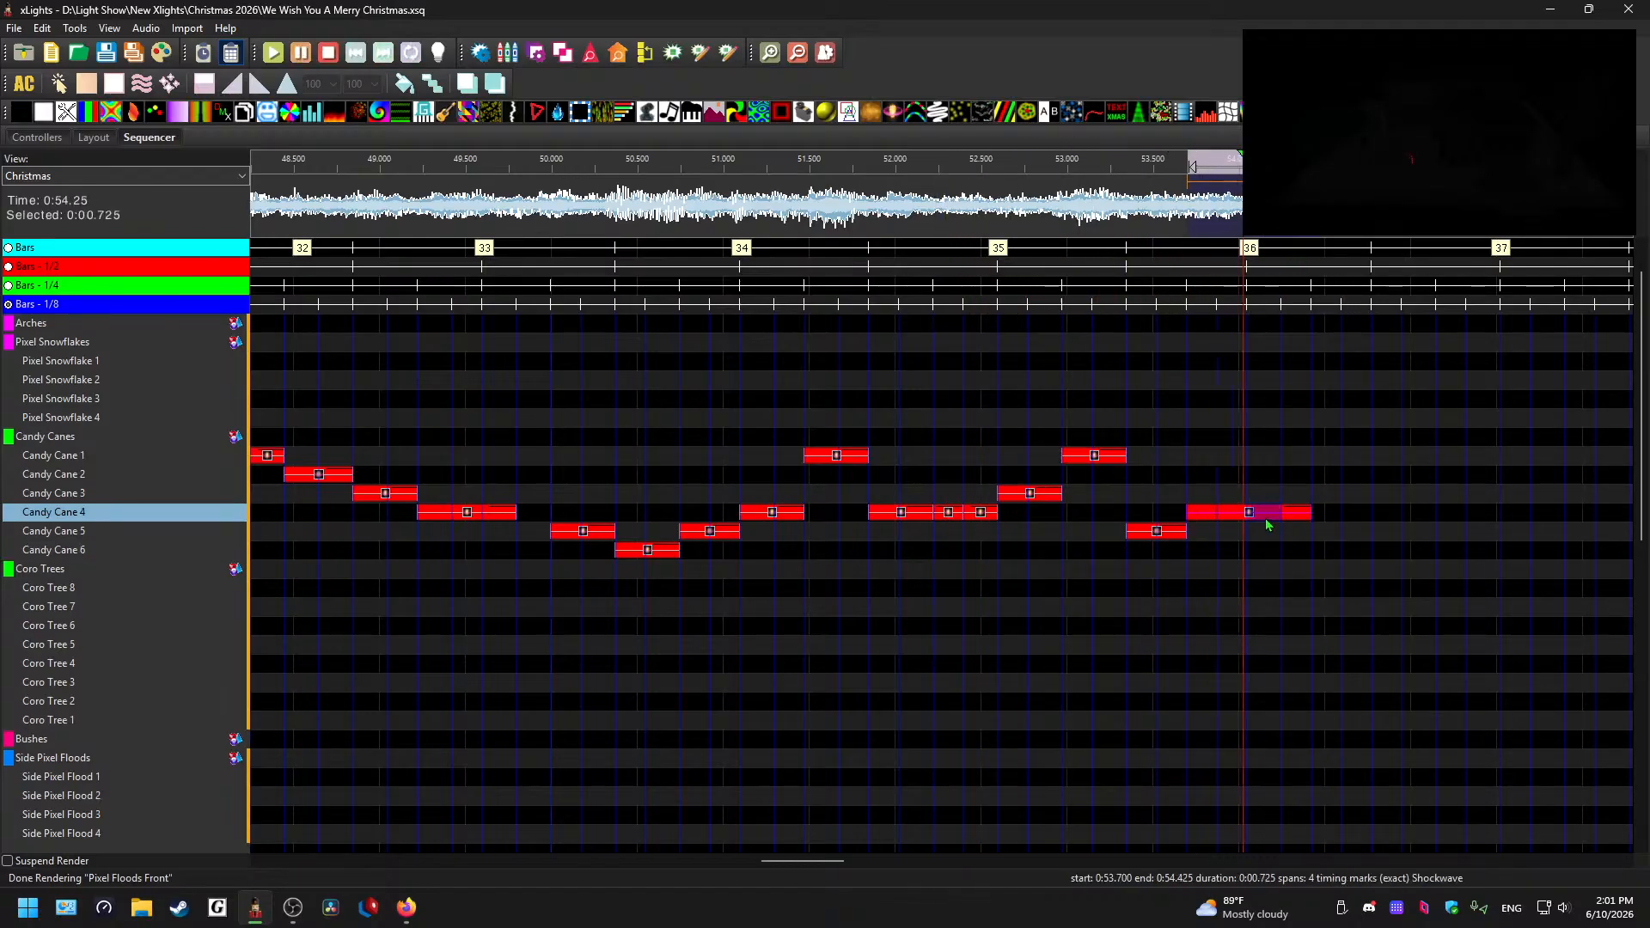
- Play back from 0:54.450, then replay the whole candy cane sequence from just after 0:45
left_click(1317, 225)
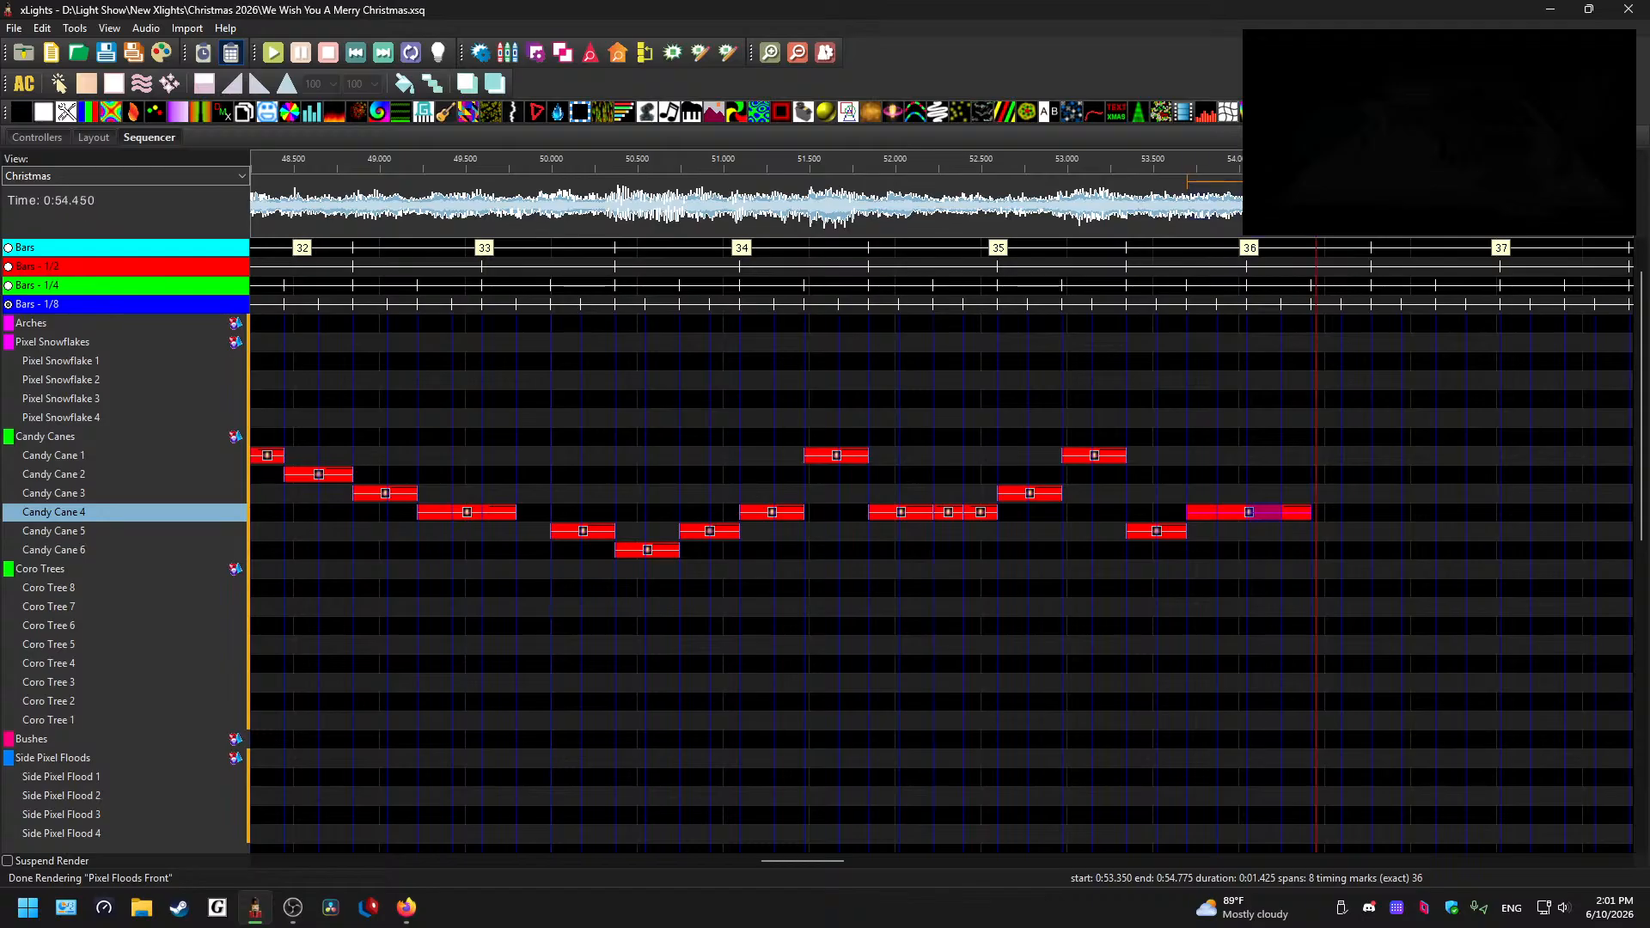
key("space")
scroll(1190, 550, "down", 1)
left_click(510, 166)
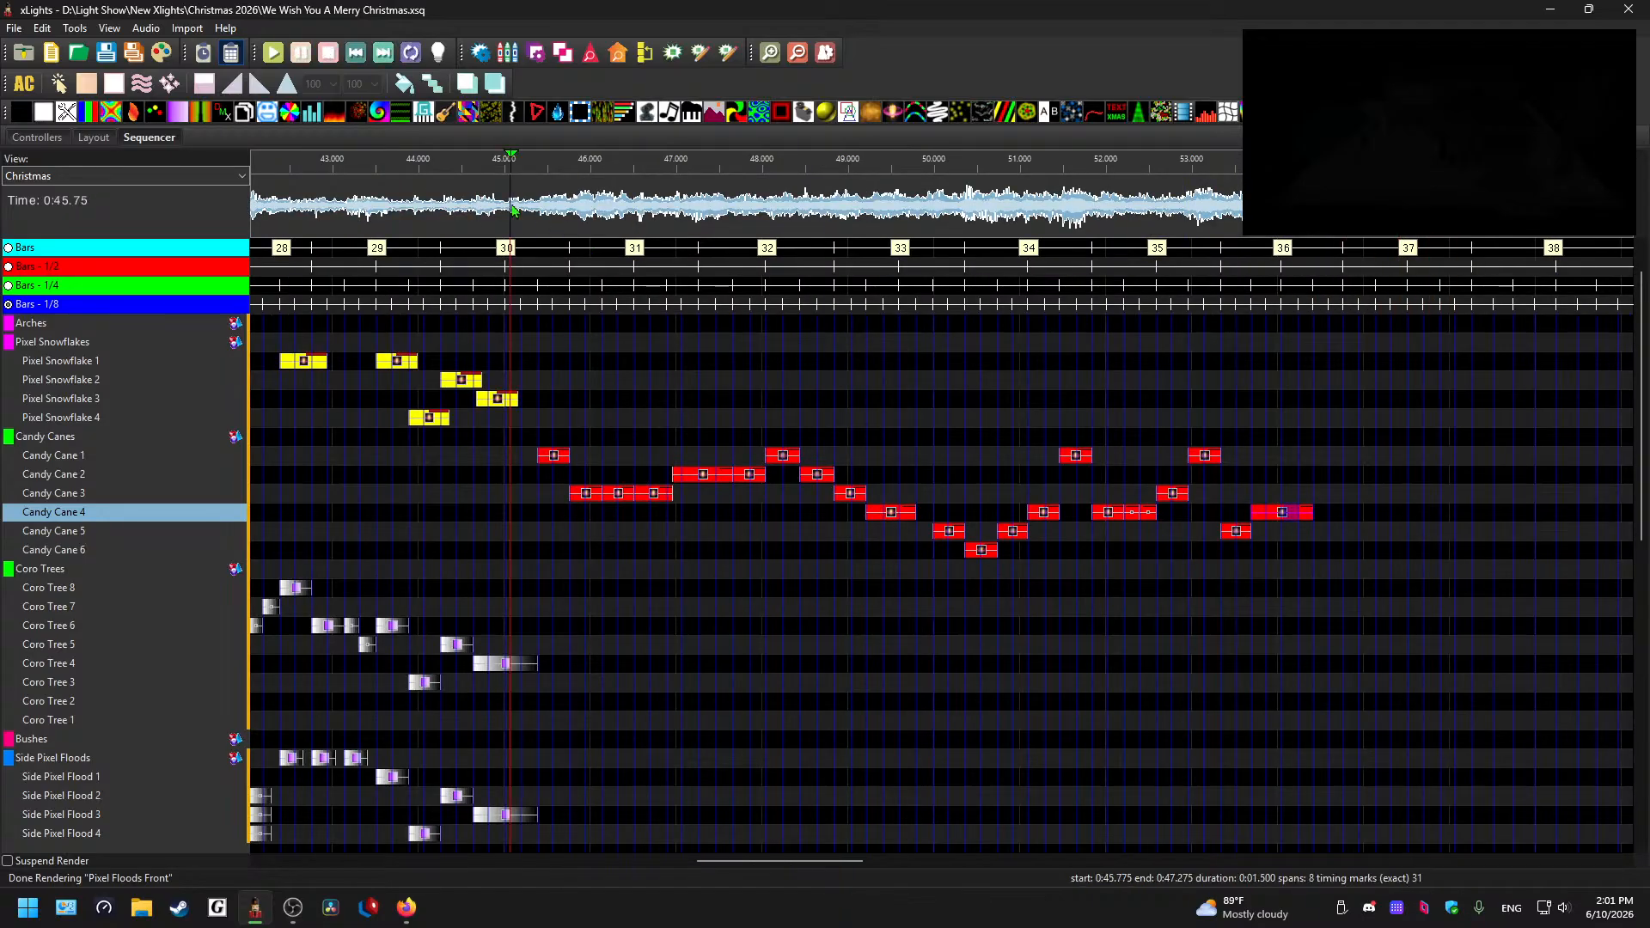
key("space")
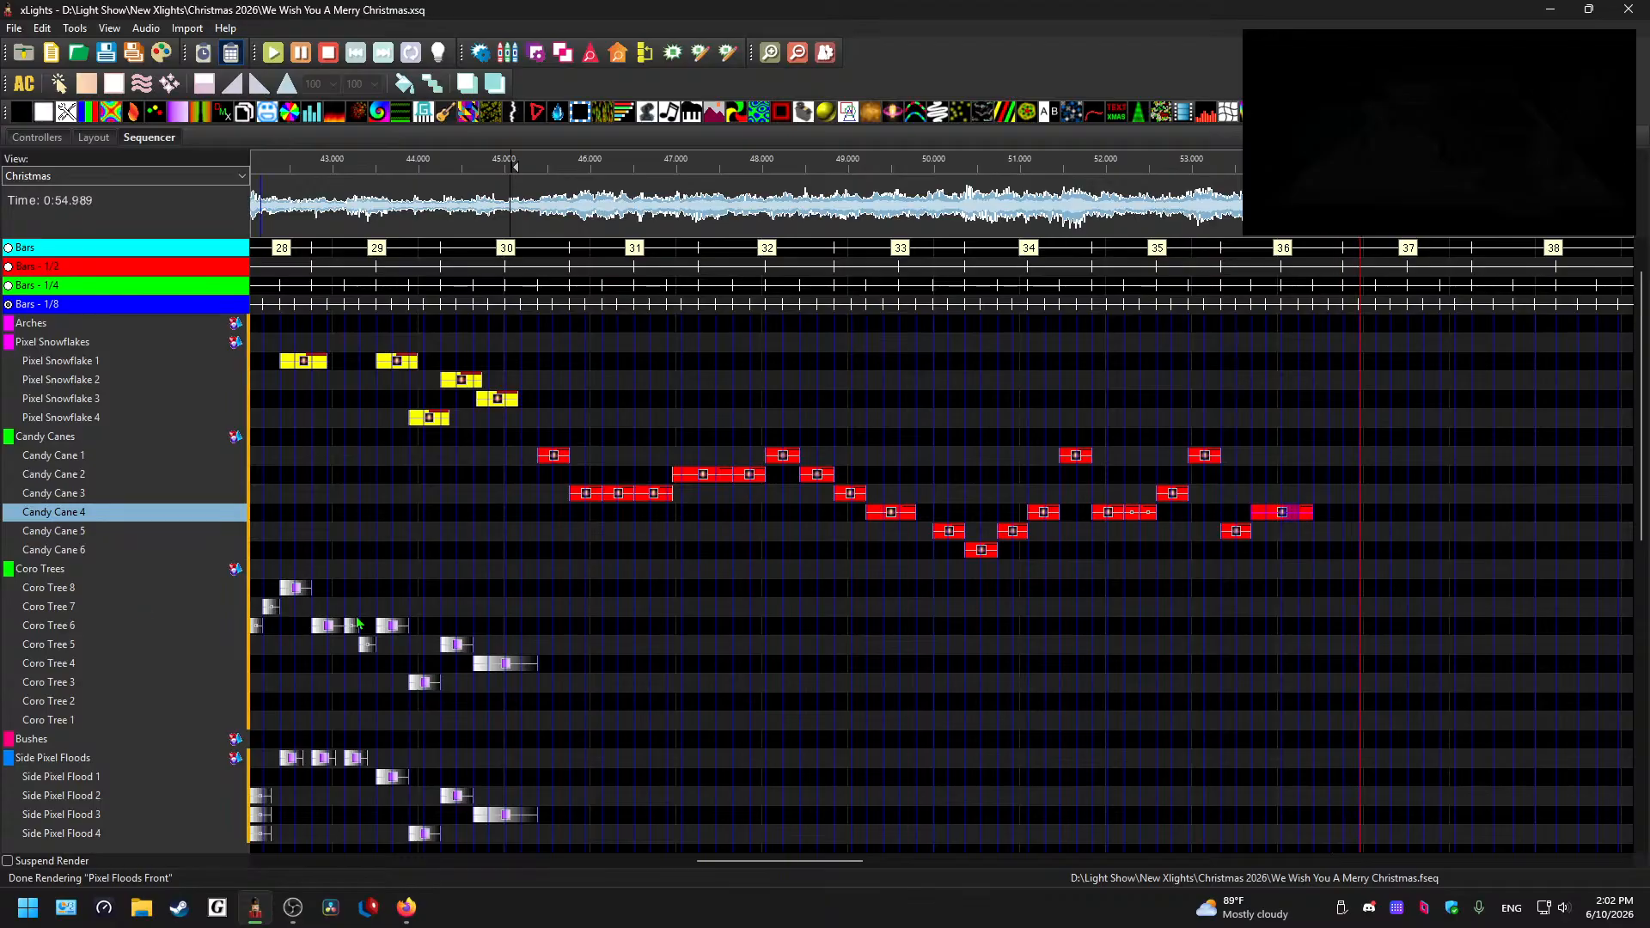
- Try the 0:52.975 Shockwave of Candy Cane 1 on Candy Cane 2, replay the passage, and return it to Candy Cane 1
key("space")
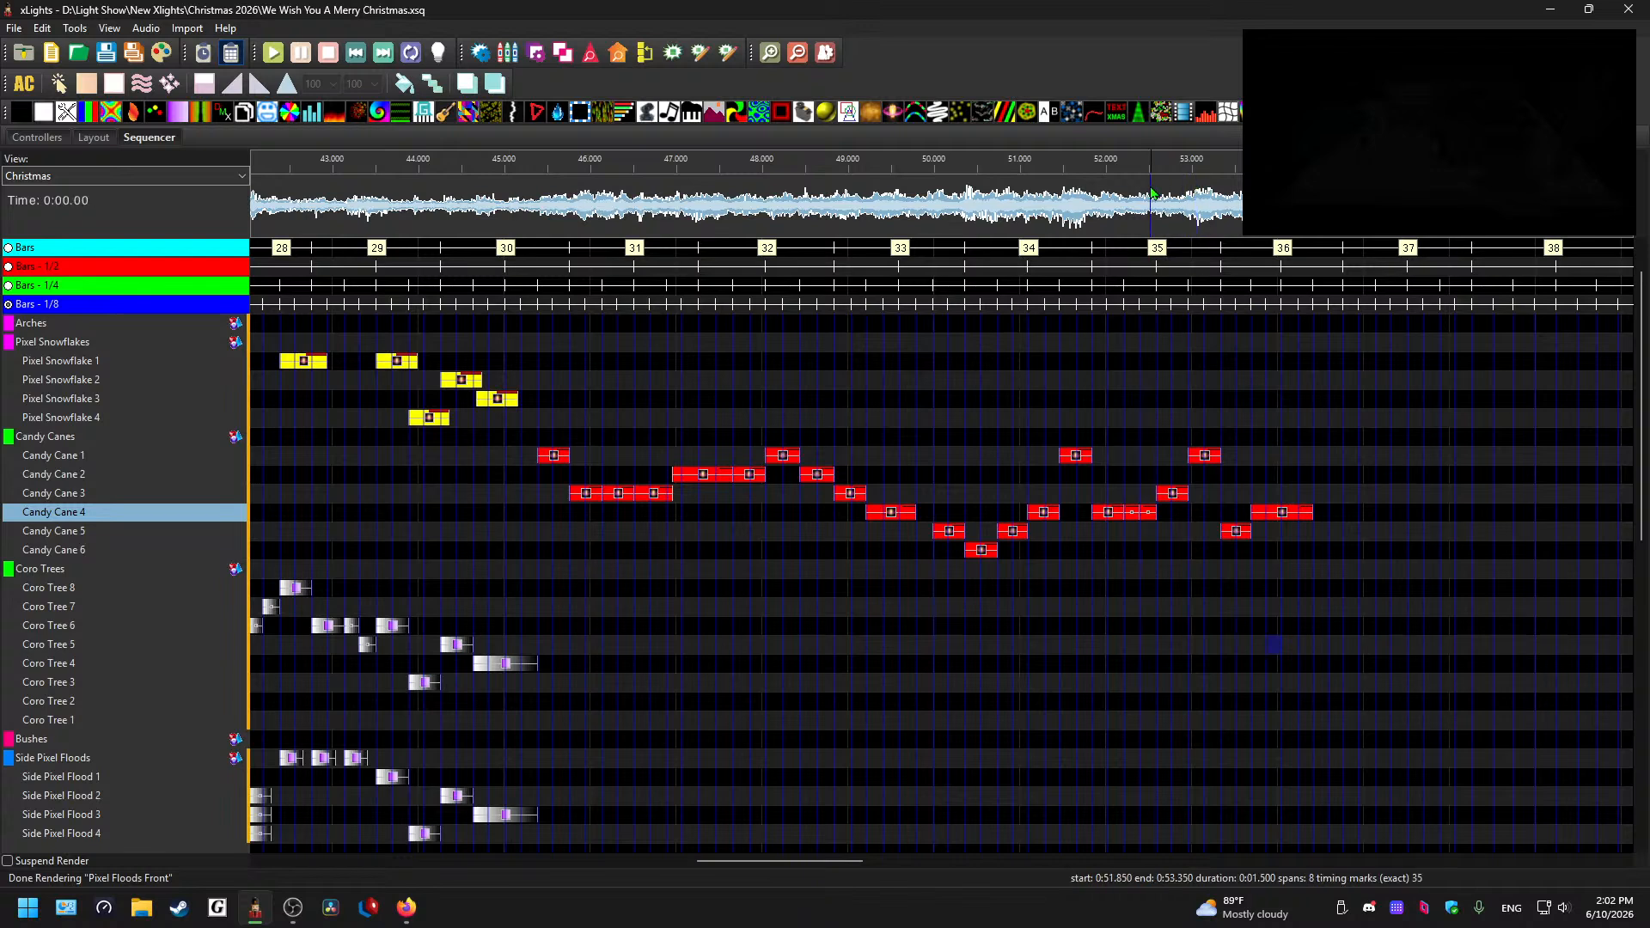
left_click(1133, 226)
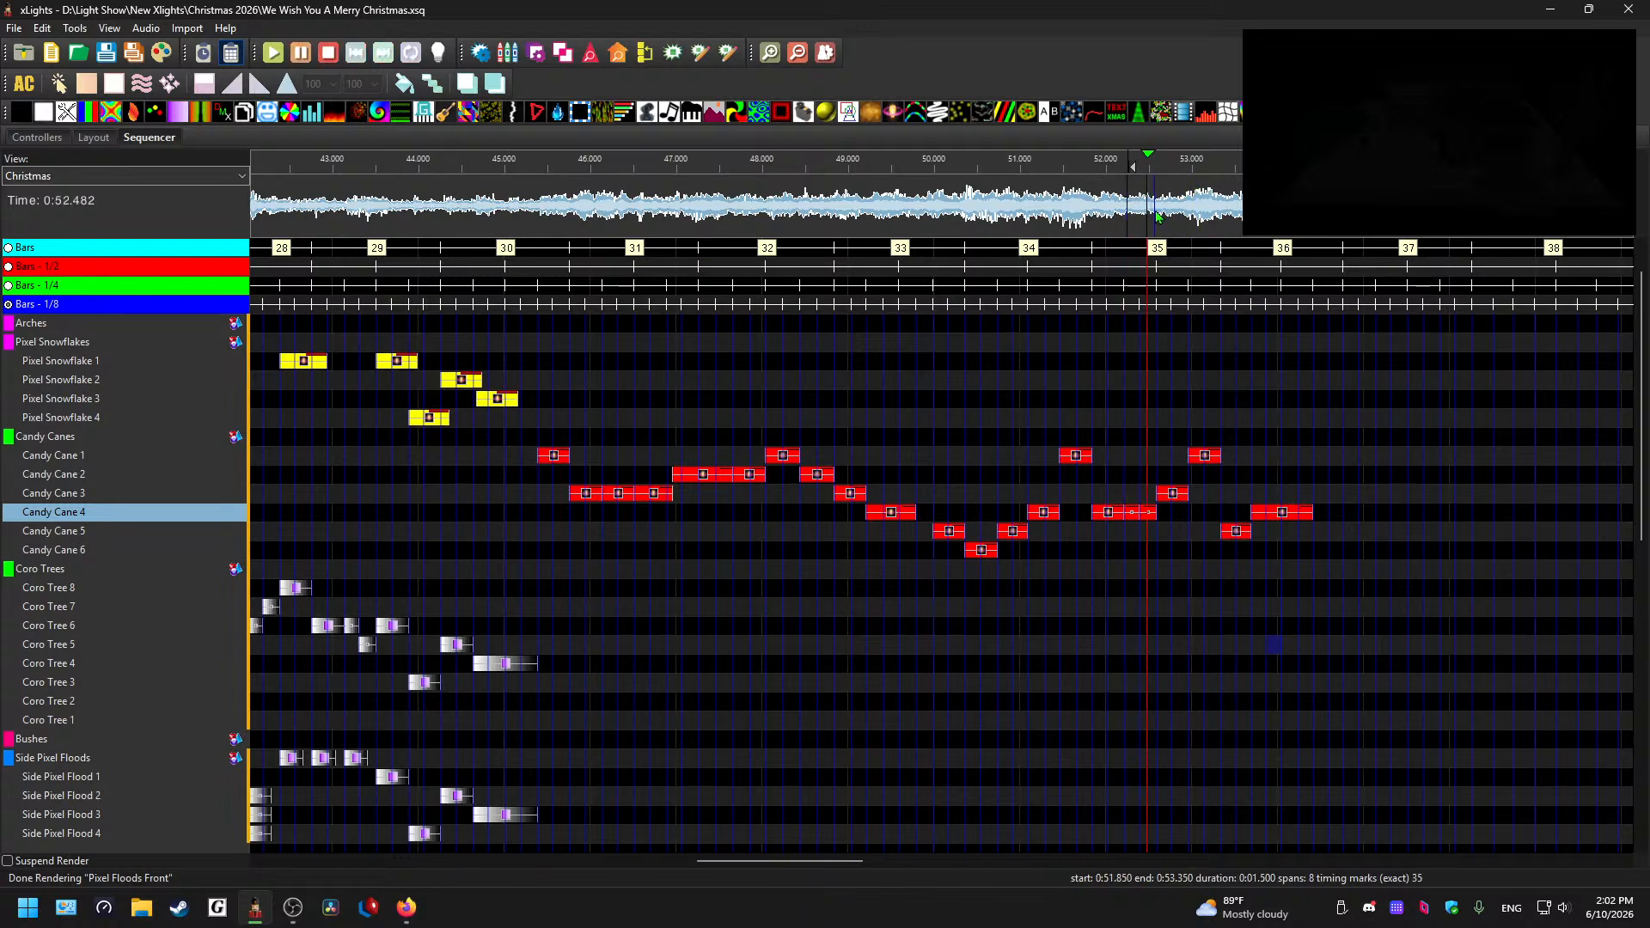
left_click(1208, 459)
left_click_drag(1210, 464, 1210, 478)
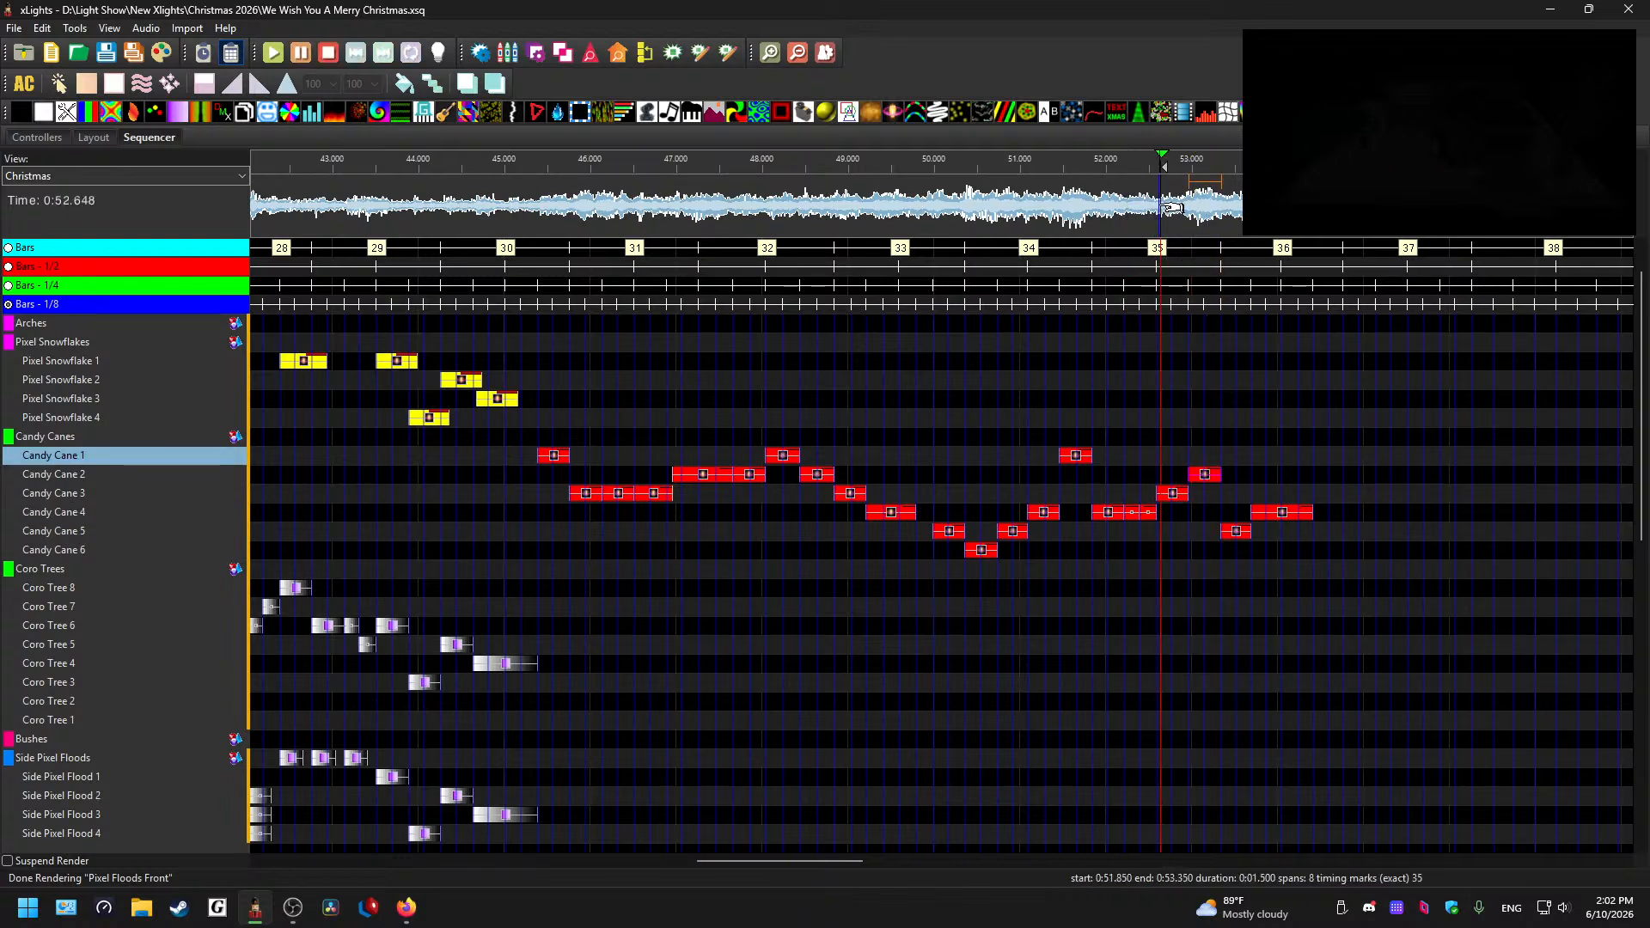
left_click(1121, 206)
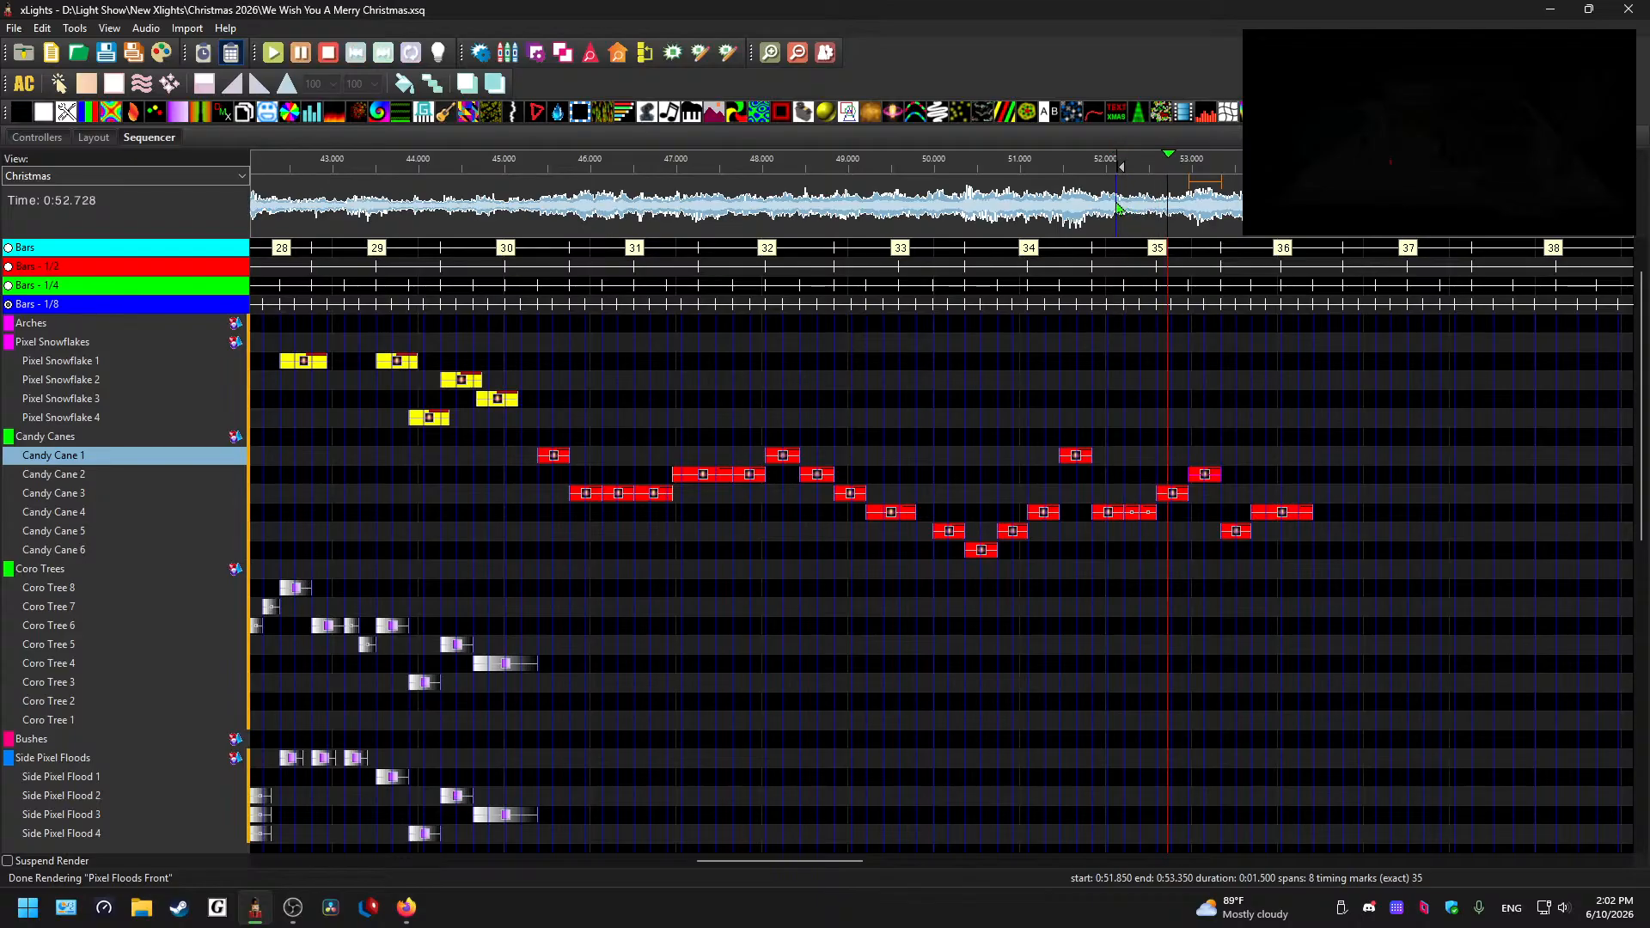
left_click(1205, 475)
left_click_drag(1206, 478, 1206, 457)
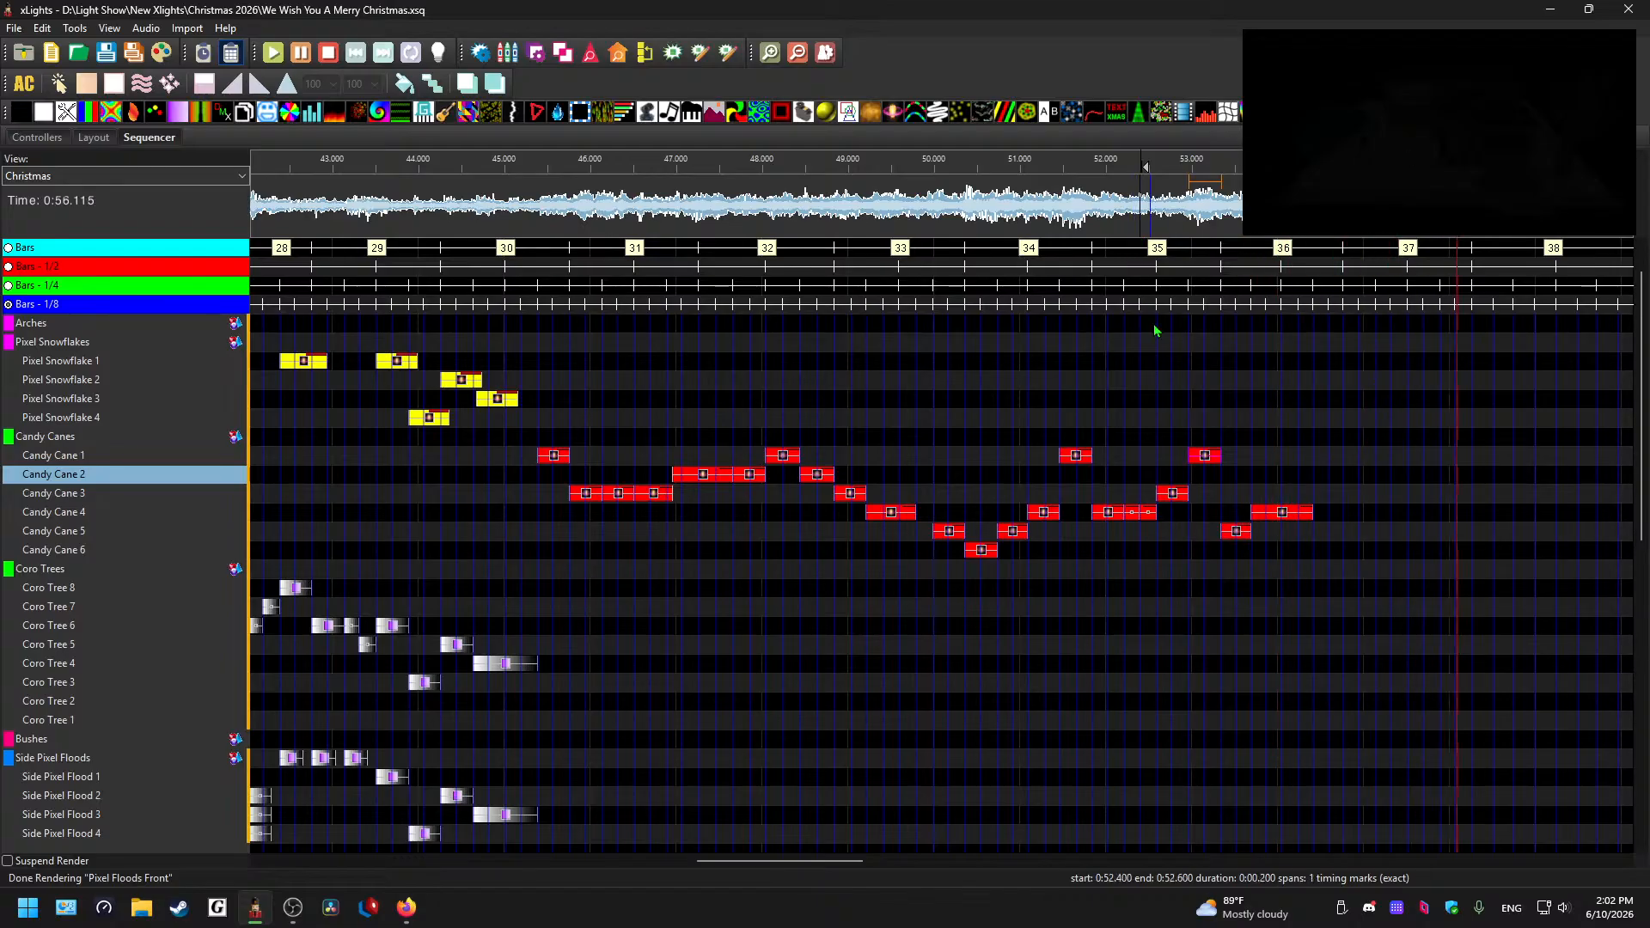
- Replay the red candy cane sequence from 0:44.925 to check it across bars 30 to 36
scroll(778, 599, "down", 3)
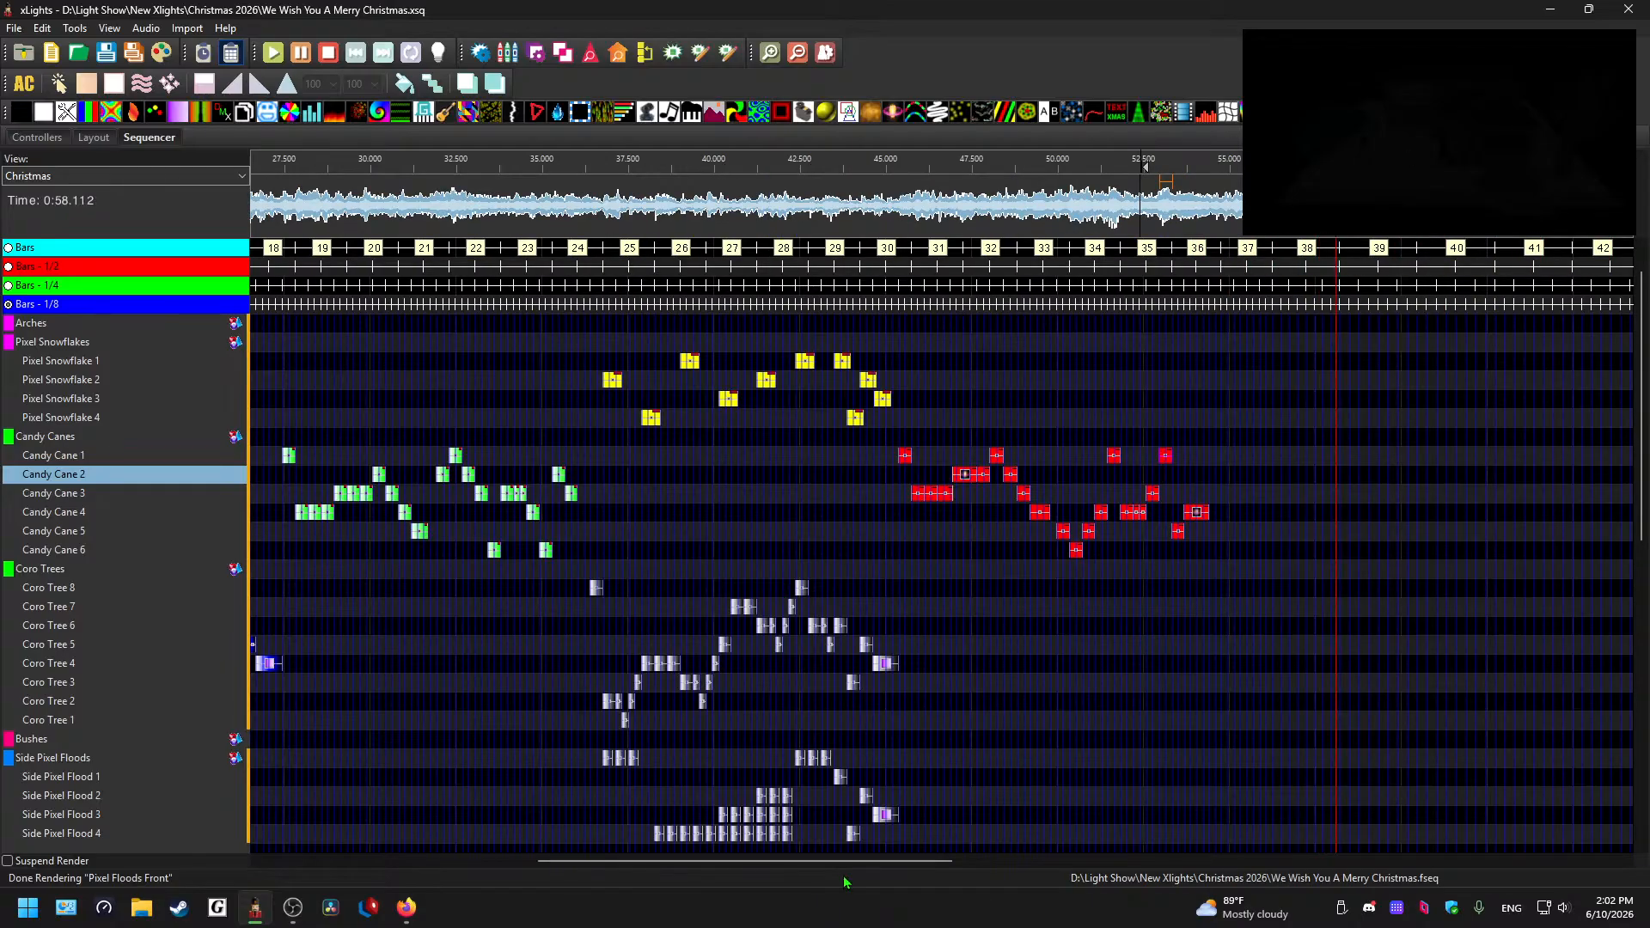
left_click_drag(863, 864, 901, 865)
left_click(758, 220)
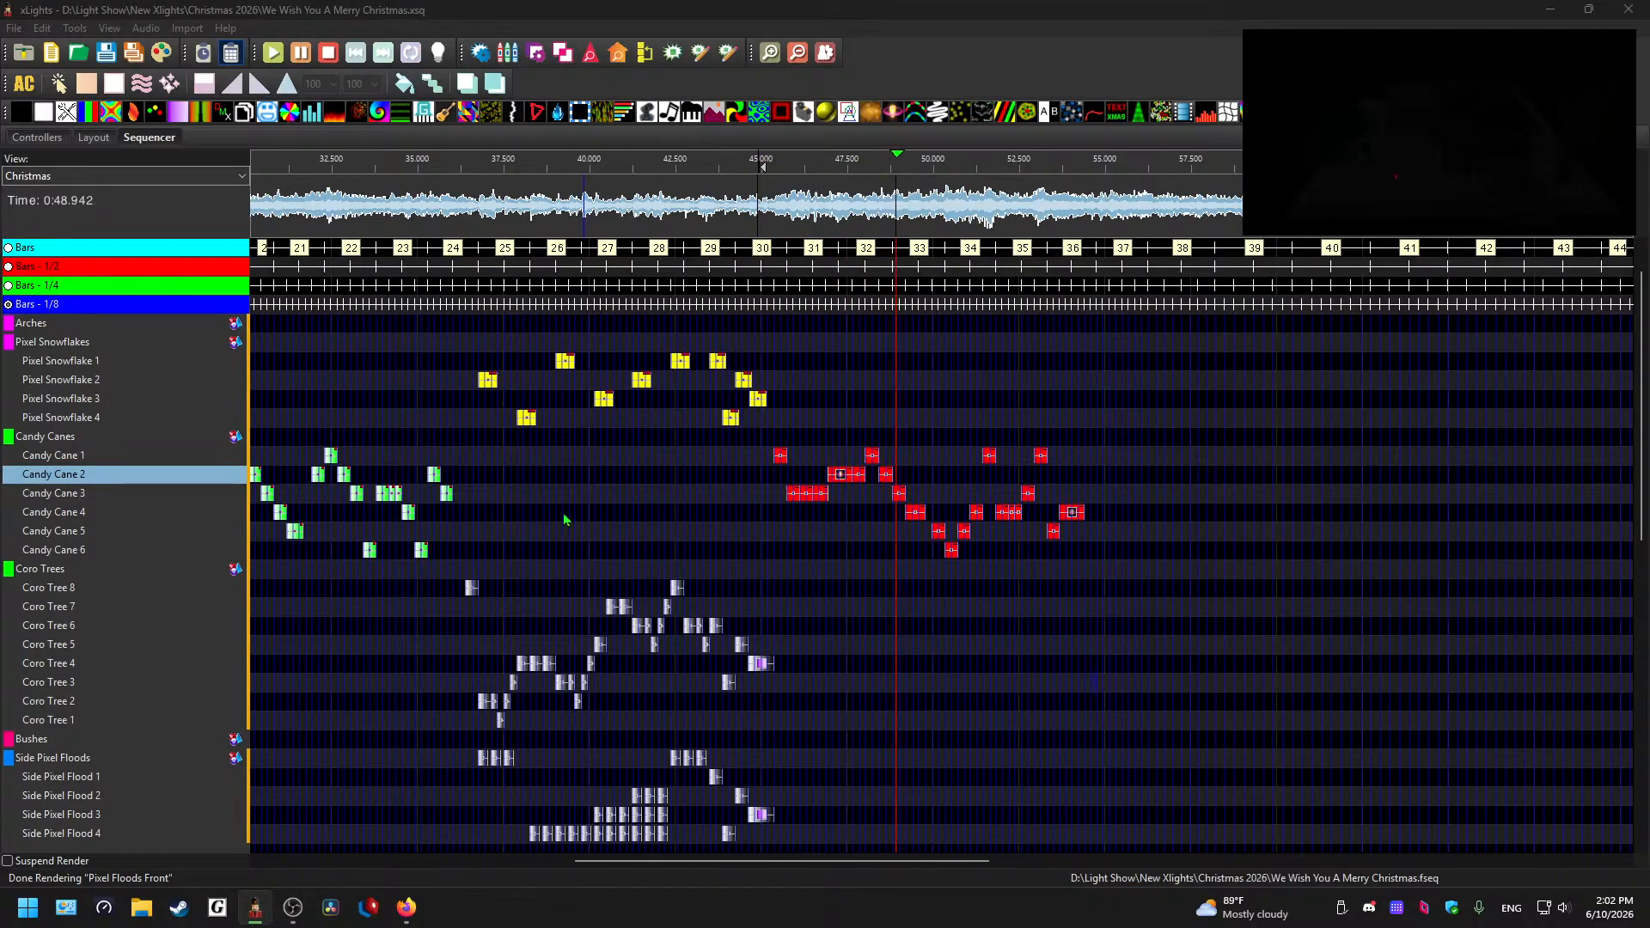
left_click(876, 394)
key("space")
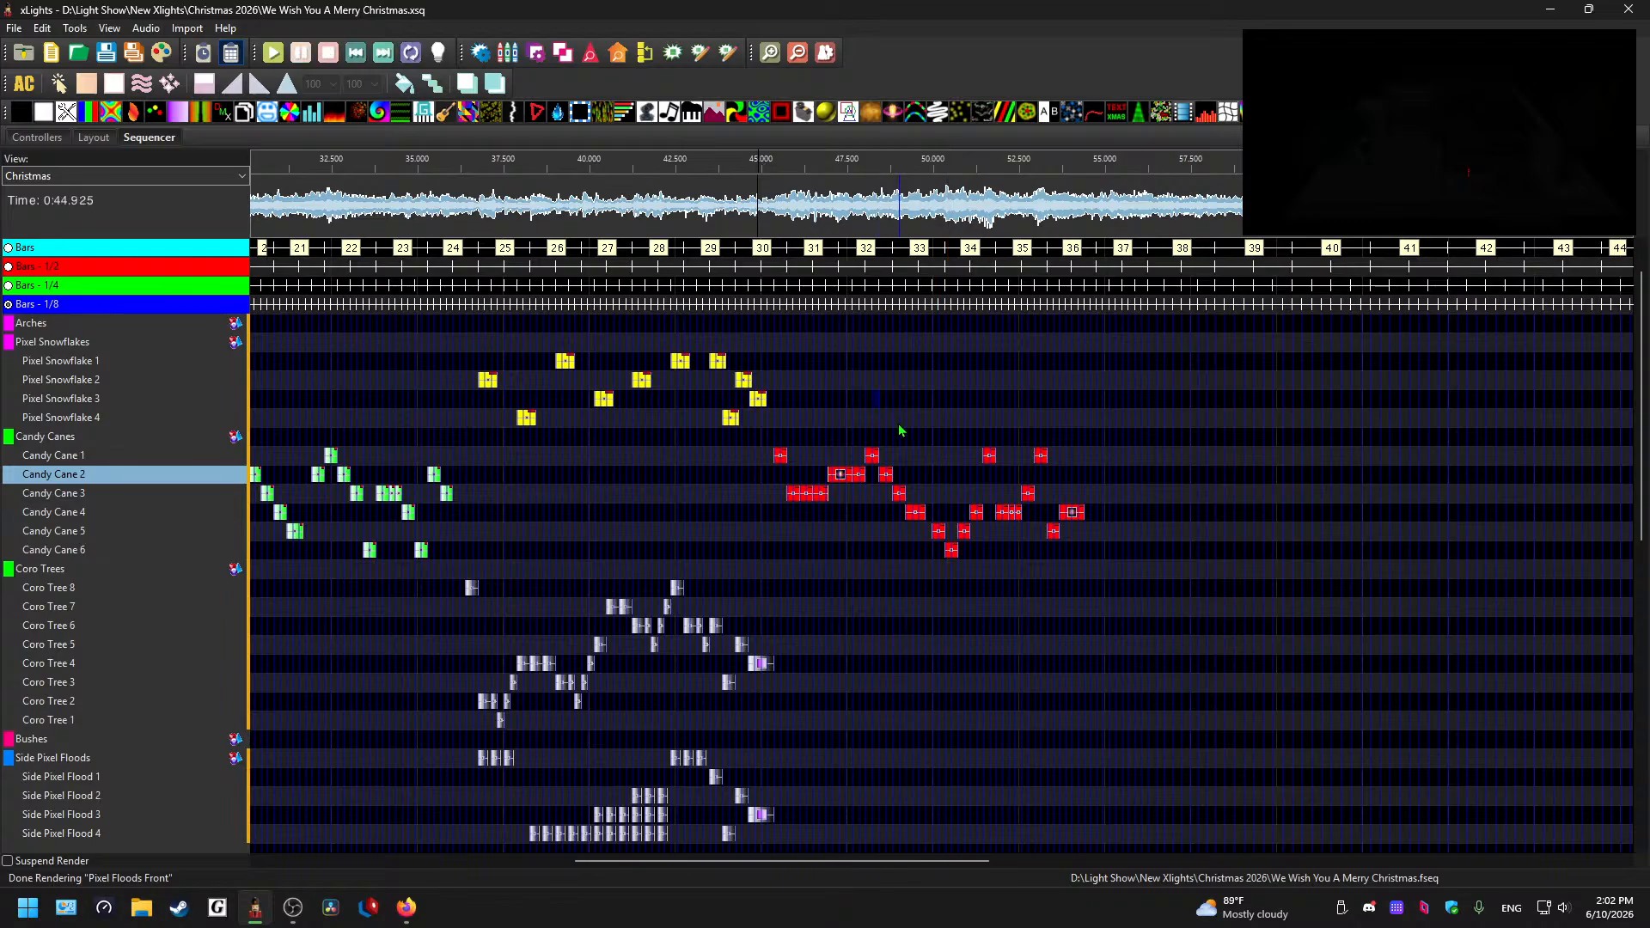
scroll(902, 420, "up", 2)
scroll(853, 419, "down", 1)
scroll(874, 422, "up", 2)
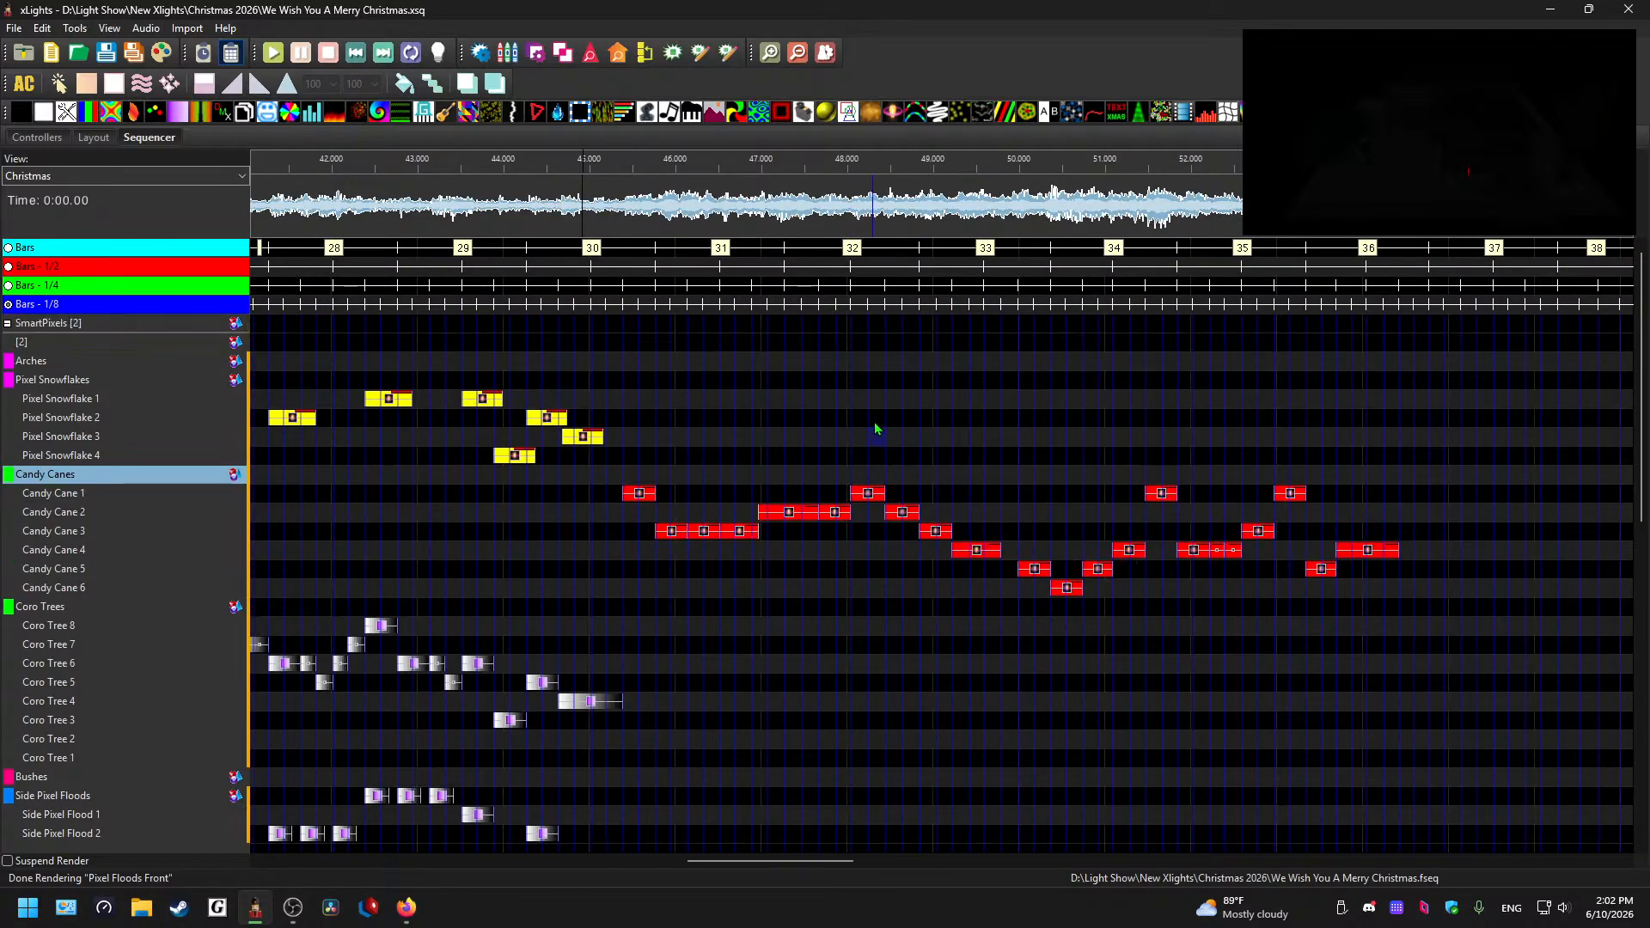
left_click(859, 394)
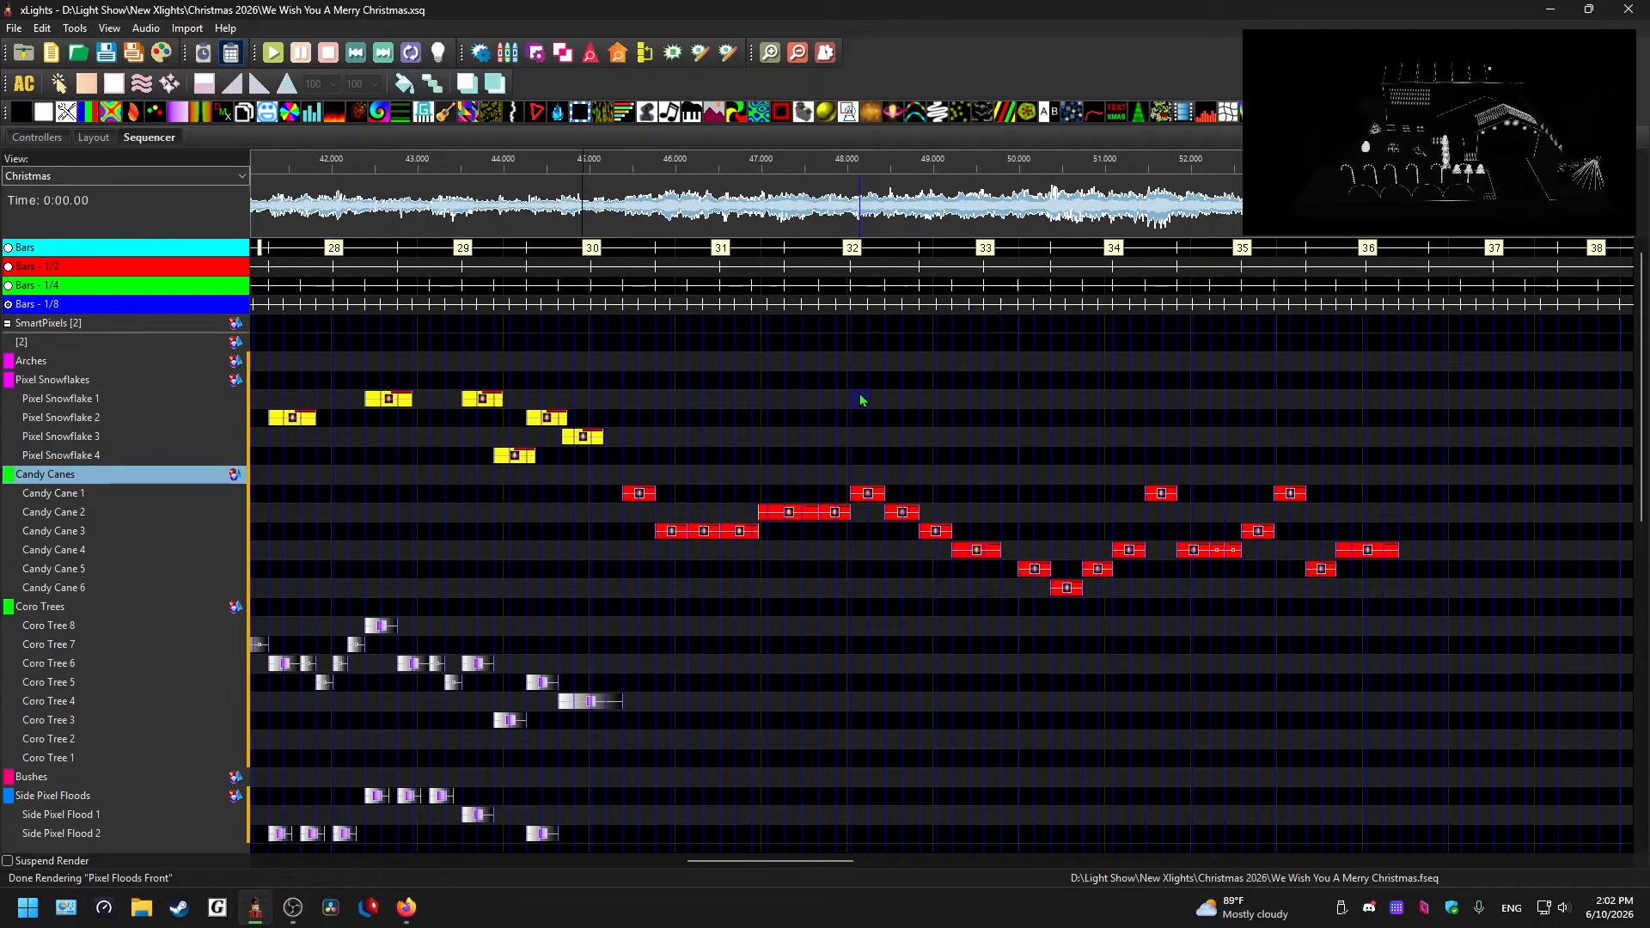
- Copy the yellow Shockwave at 0:43.900 on Pixel Snowflake 4 and play the passage around bar 32 to find its next beat
left_click(514, 457)
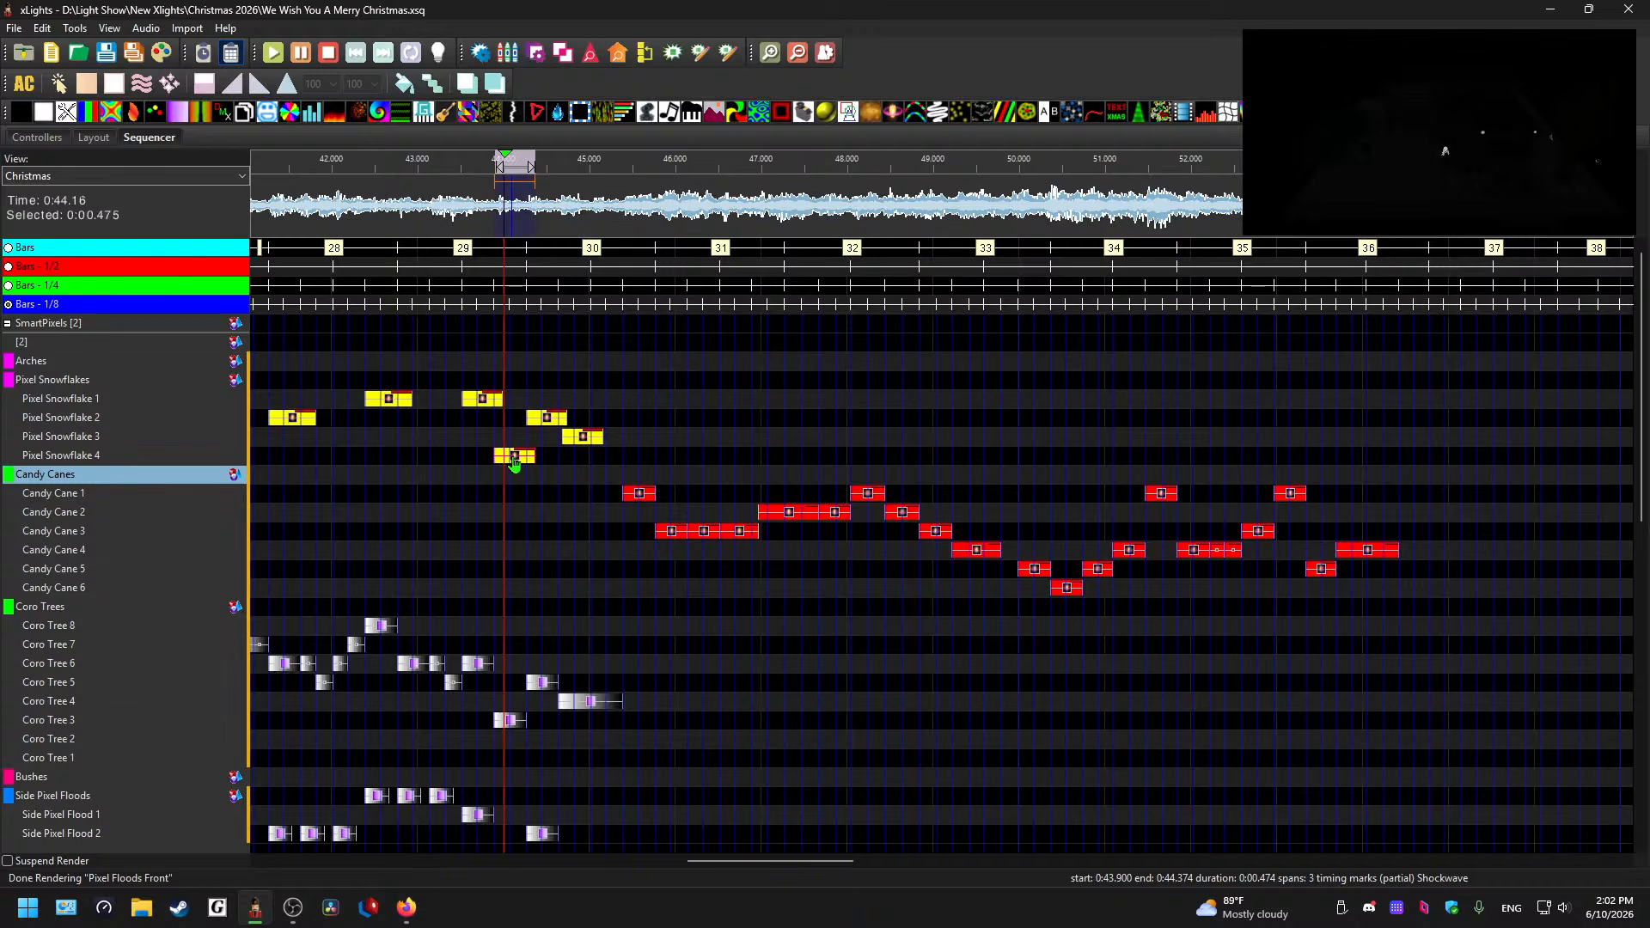
left_click(841, 208)
key("space")
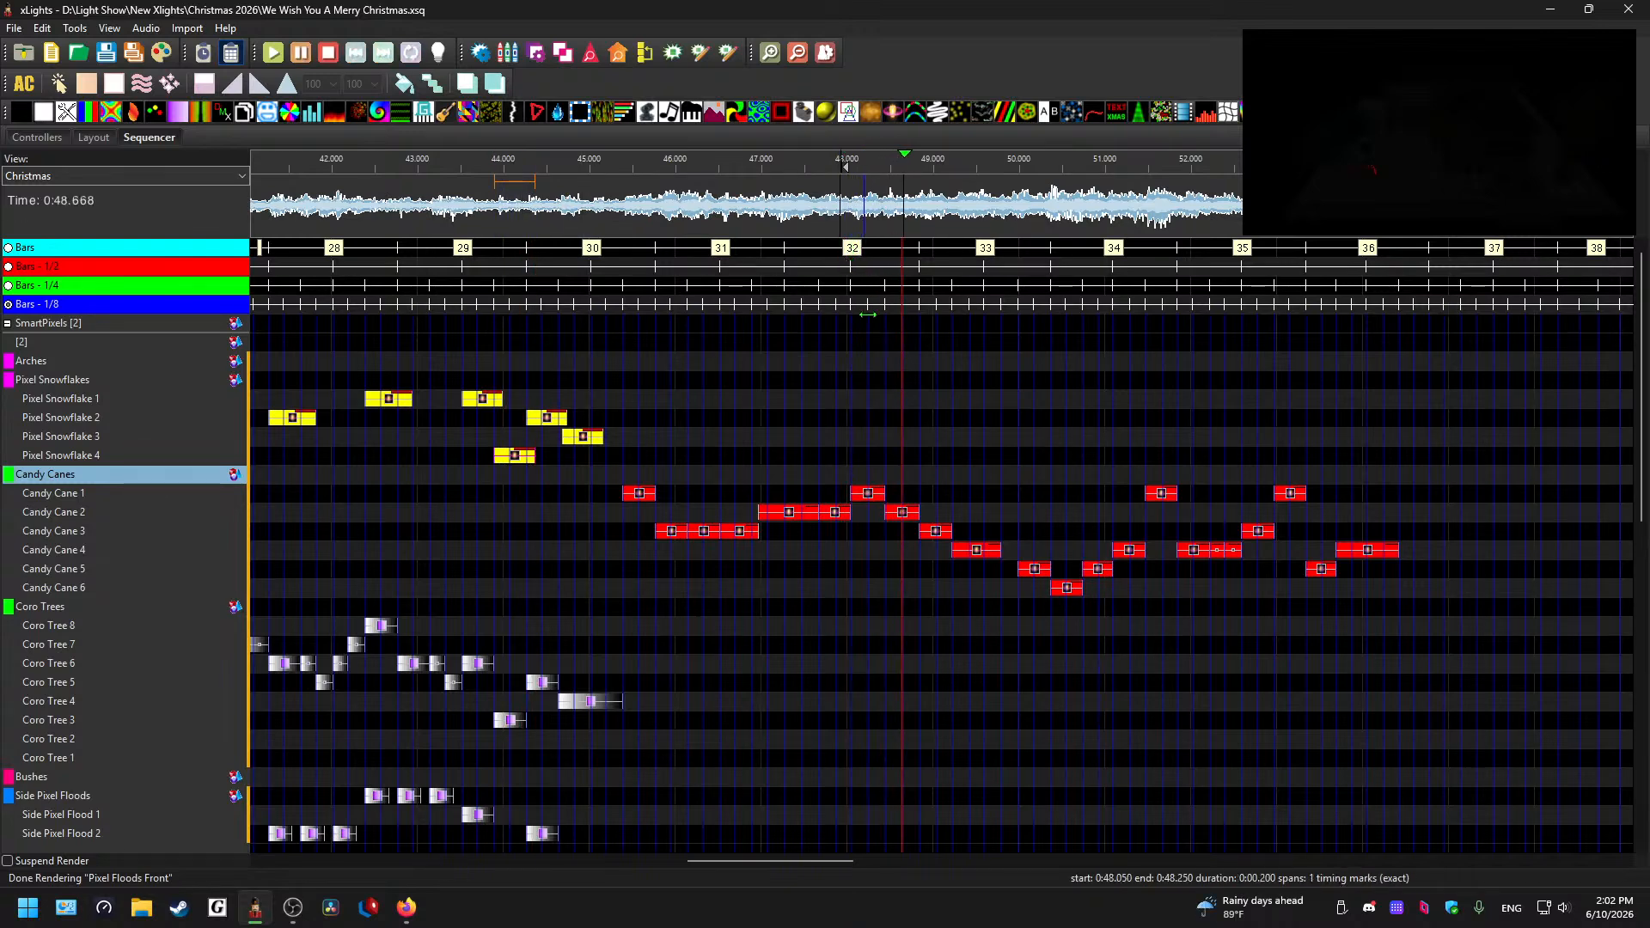
key("space")
scroll(1003, 426, "up", 1)
left_click_drag(761, 861, 775, 862)
left_click(628, 210)
key("space")
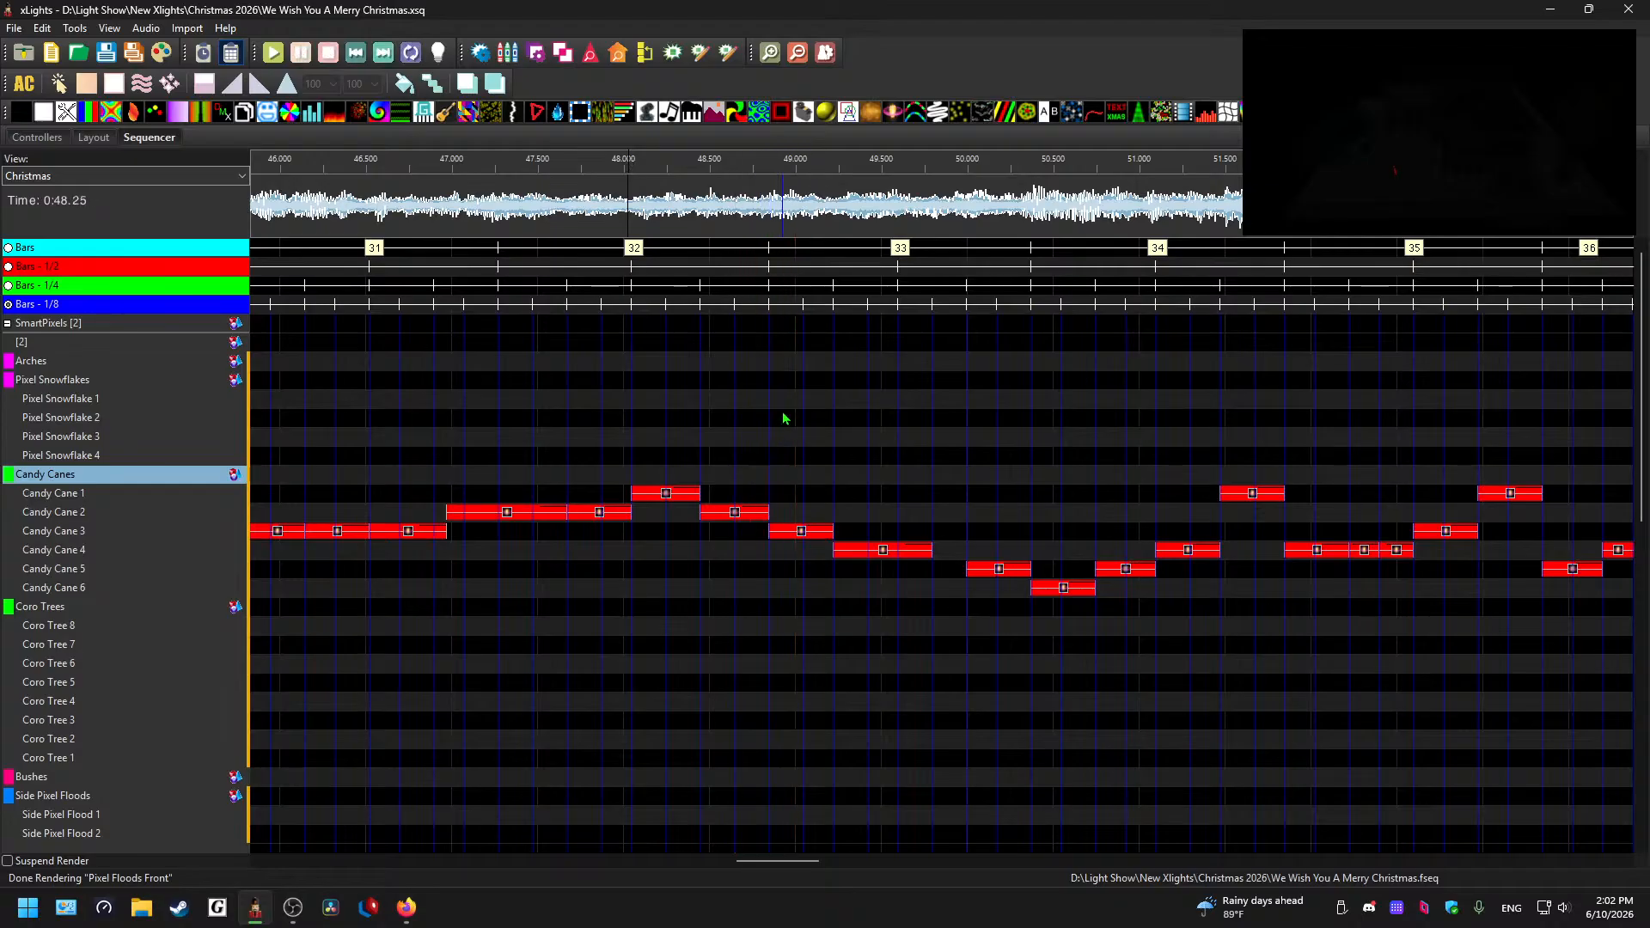
- Place the yellow Shockwave on Pixel Snowflake 1 from 0:48.675 to 0:49.000 and replay the passage from bar 32
left_click(760, 405)
left_click_drag(749, 406, 821, 400)
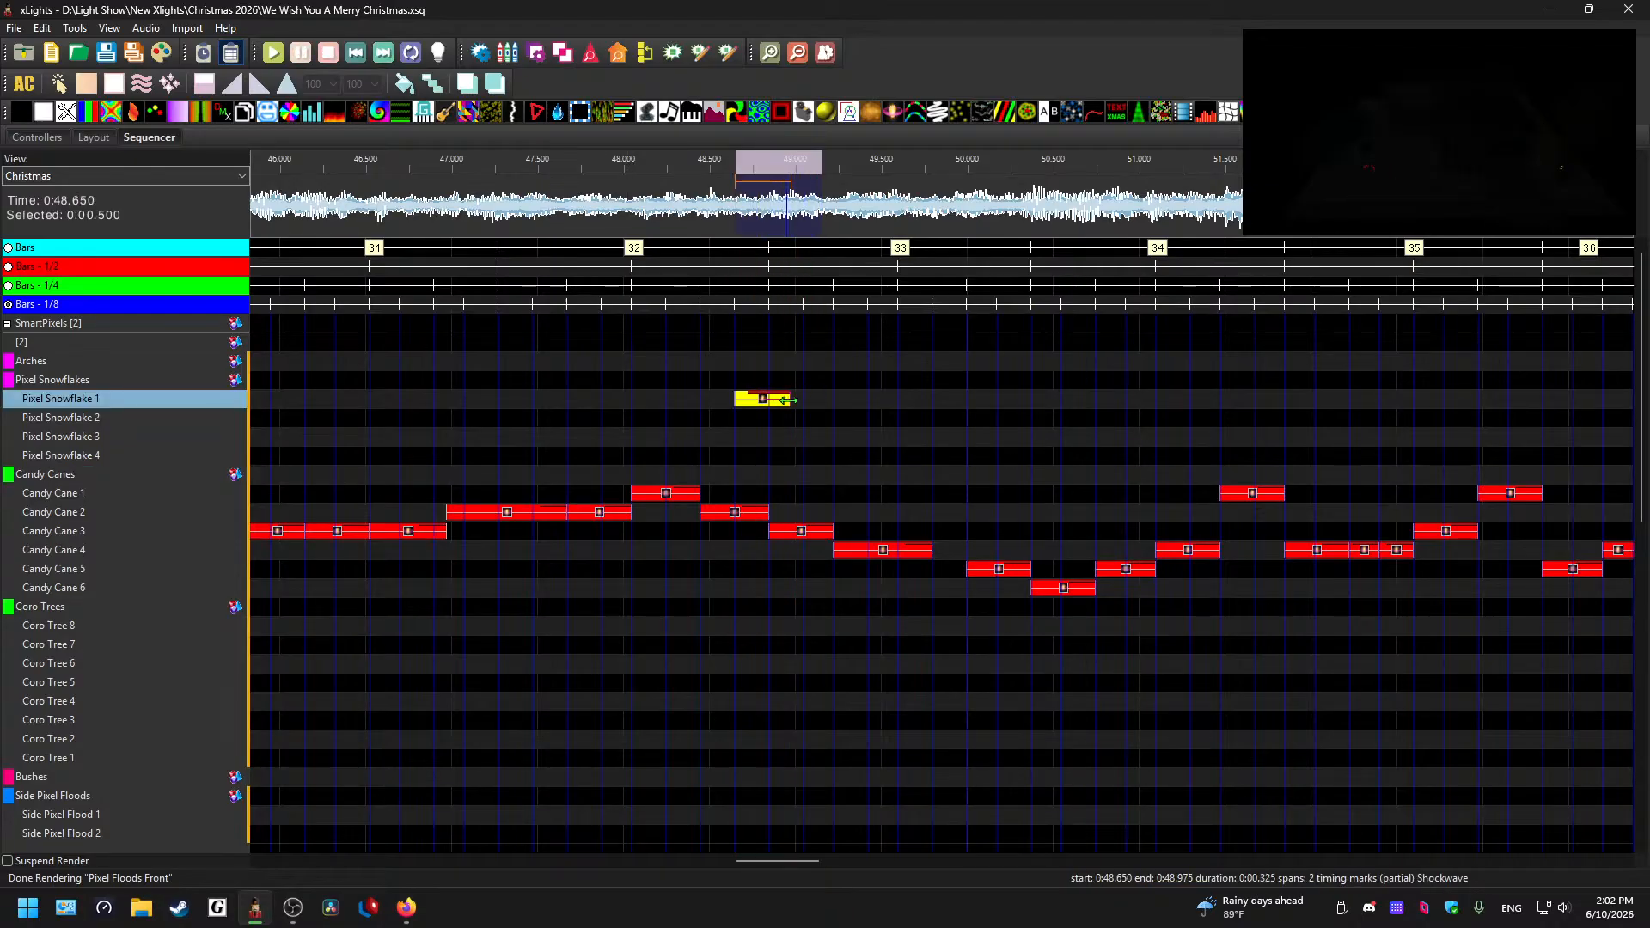
mouse_move(779, 407)
left_mouse_down()
mouse_move(793, 407)
mouse_move(760, 407)
left_mouse_up()
left_click(705, 199)
key("space")
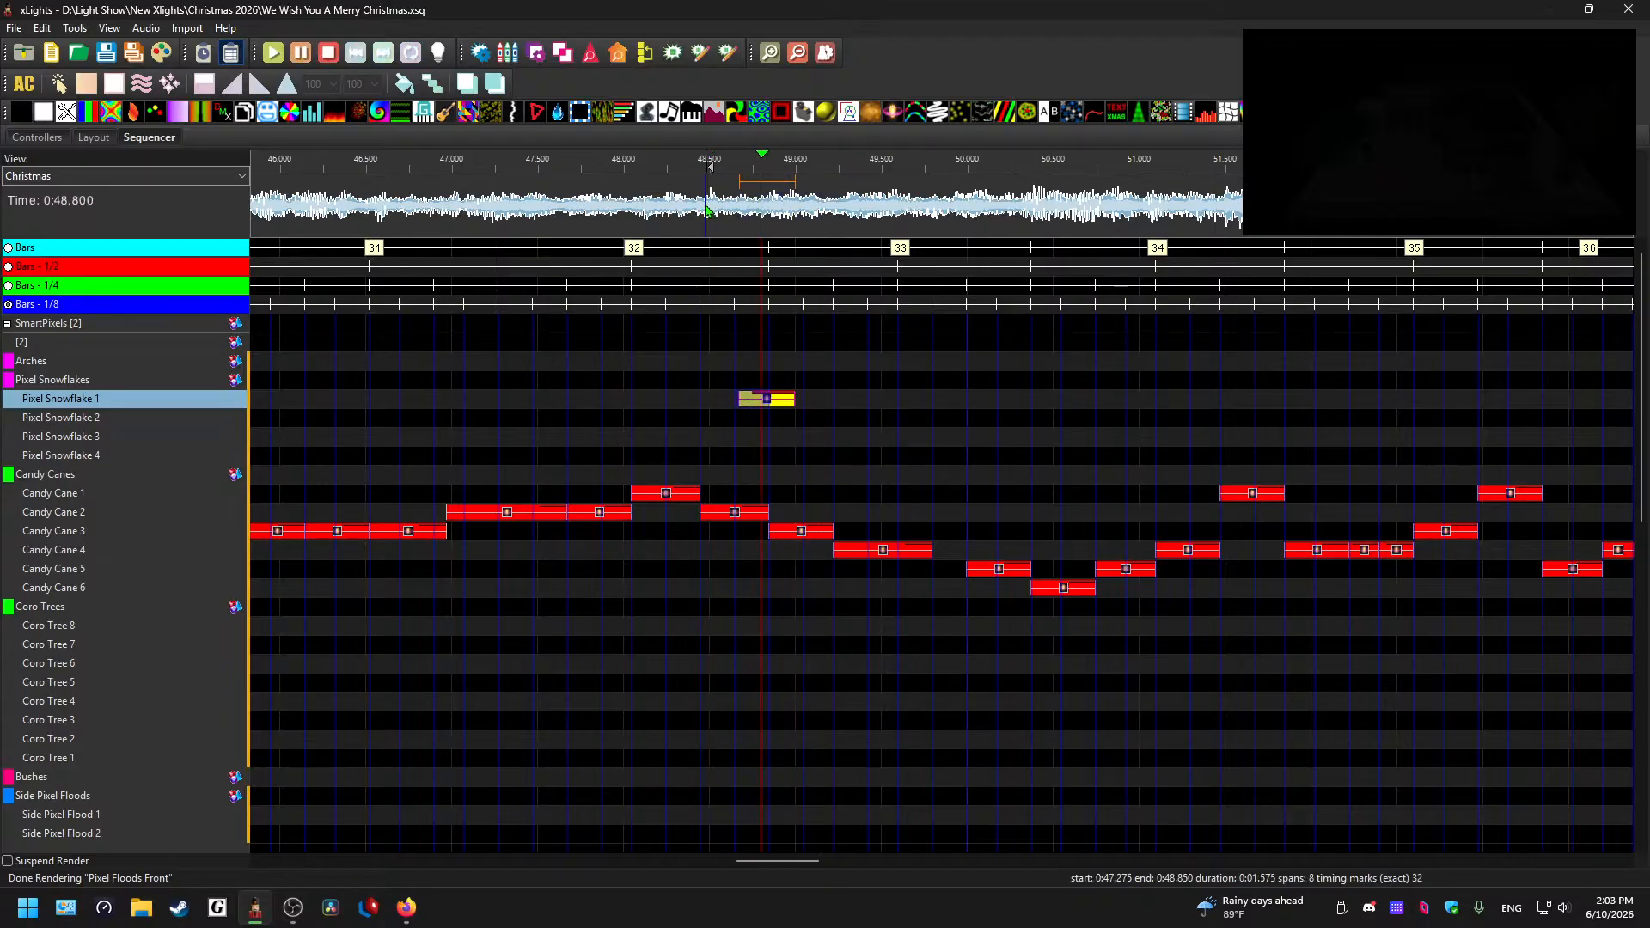
key("space")
left_click(628, 213)
key("space")
key("space")
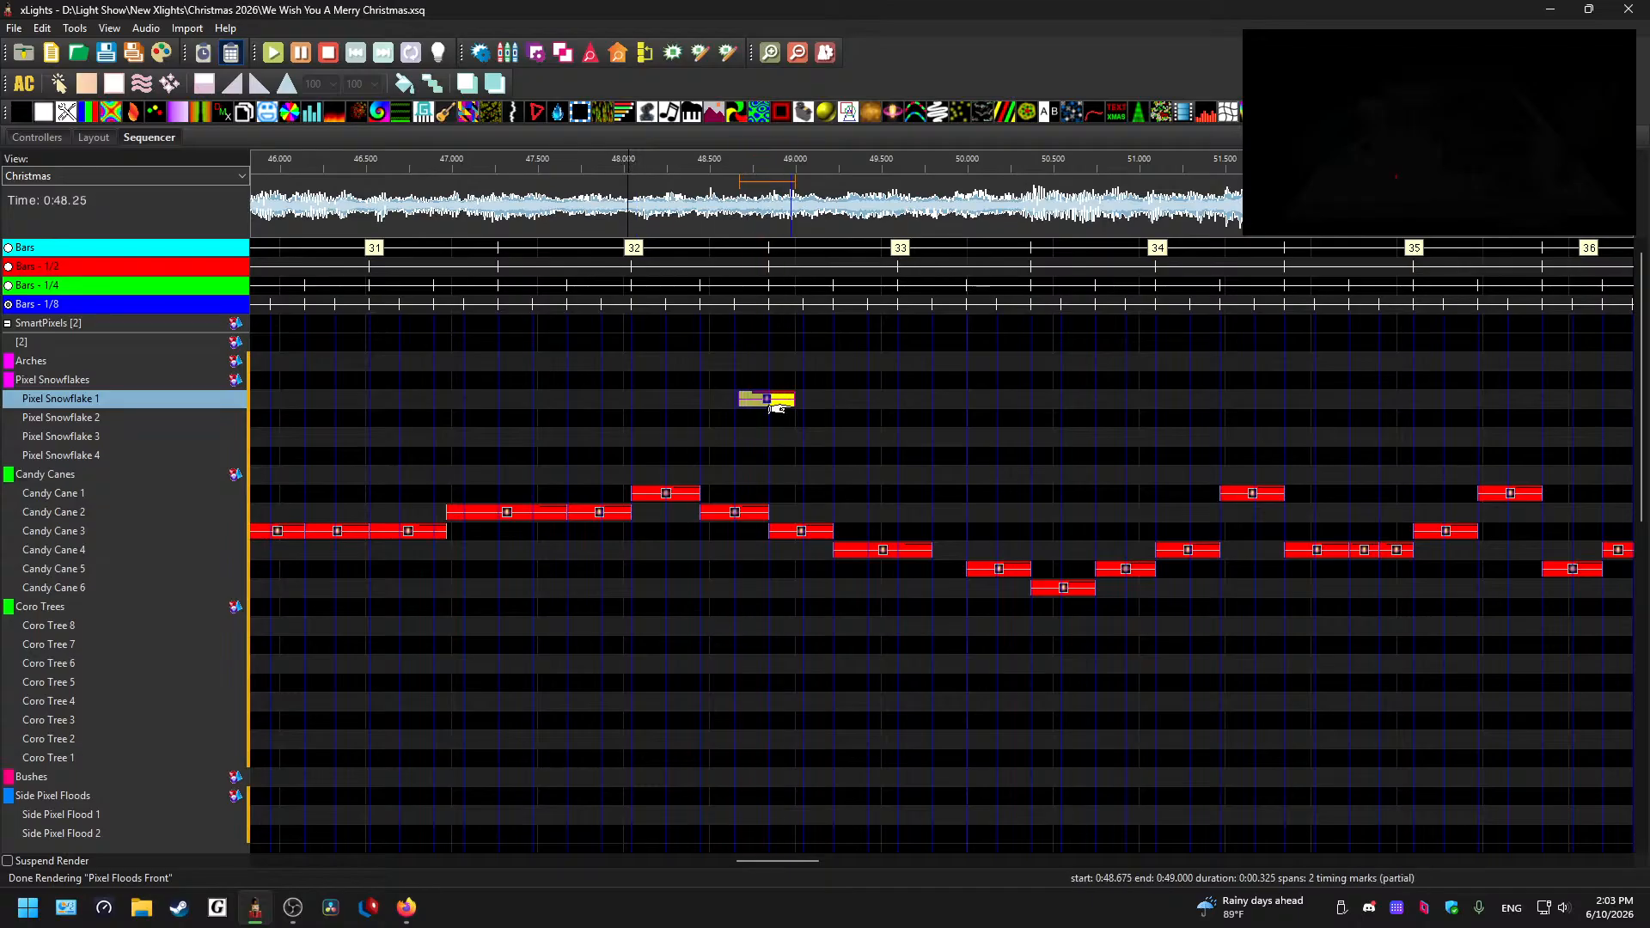
- Paste the Shockwave on Pixel Snowflake 2 at 0:48.874 and on Pixel Snowflake 4 at 0:49.071, and replay the passage
left_click(789, 421)
key("ctrl+v")
left_click(831, 437)
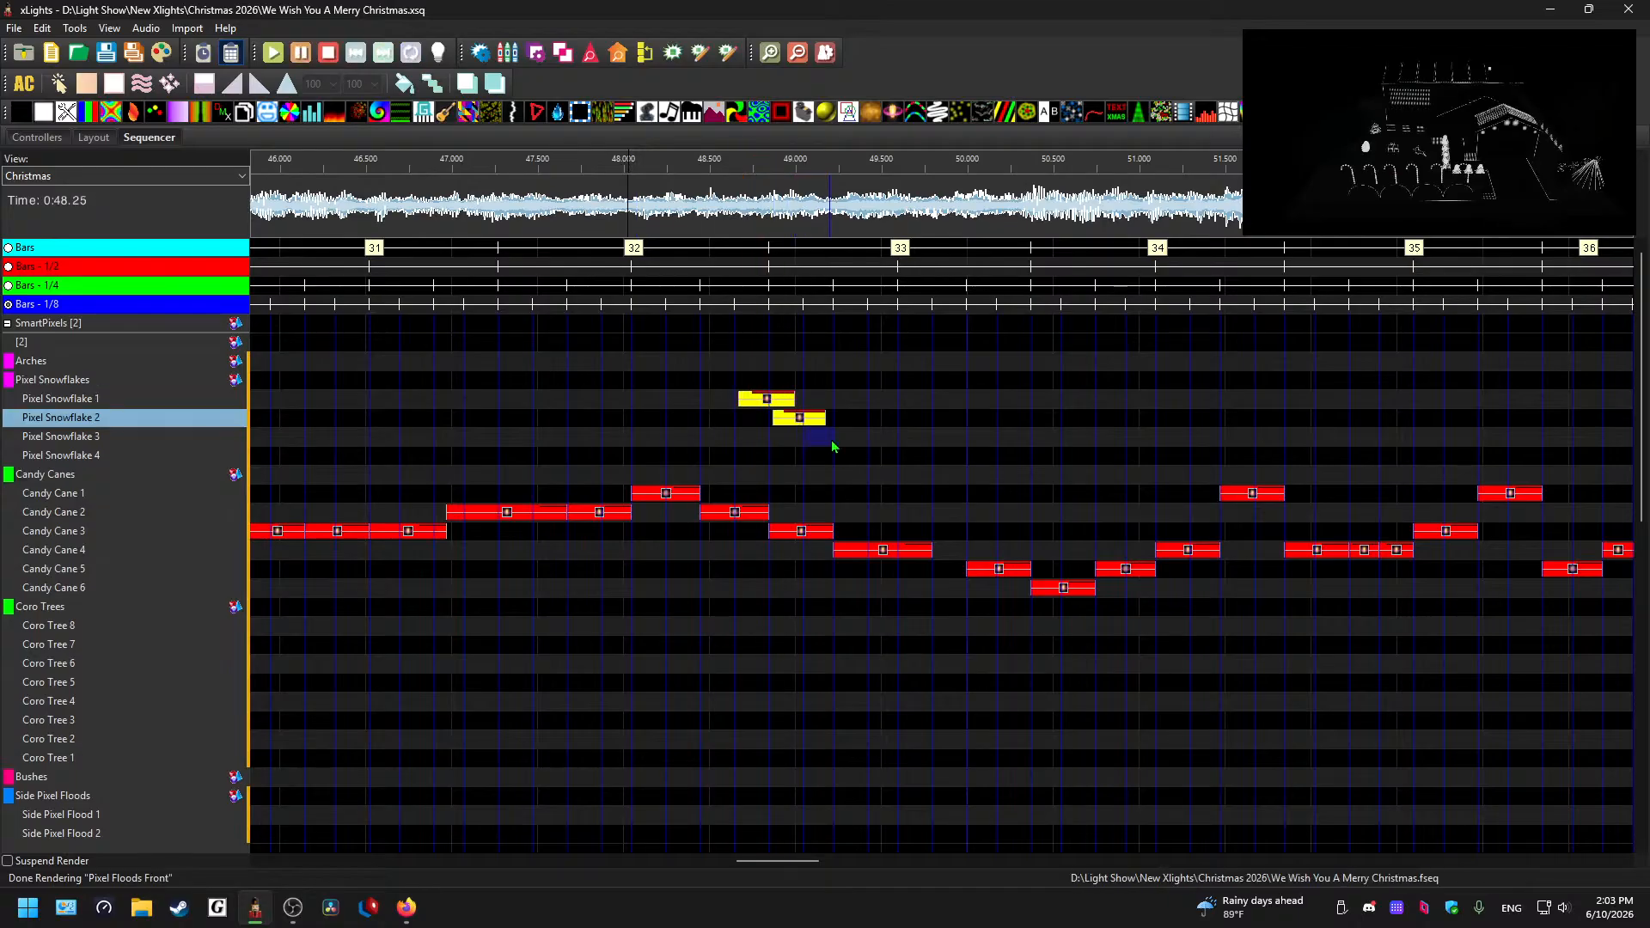
left_click(833, 456)
key("ctrl+v")
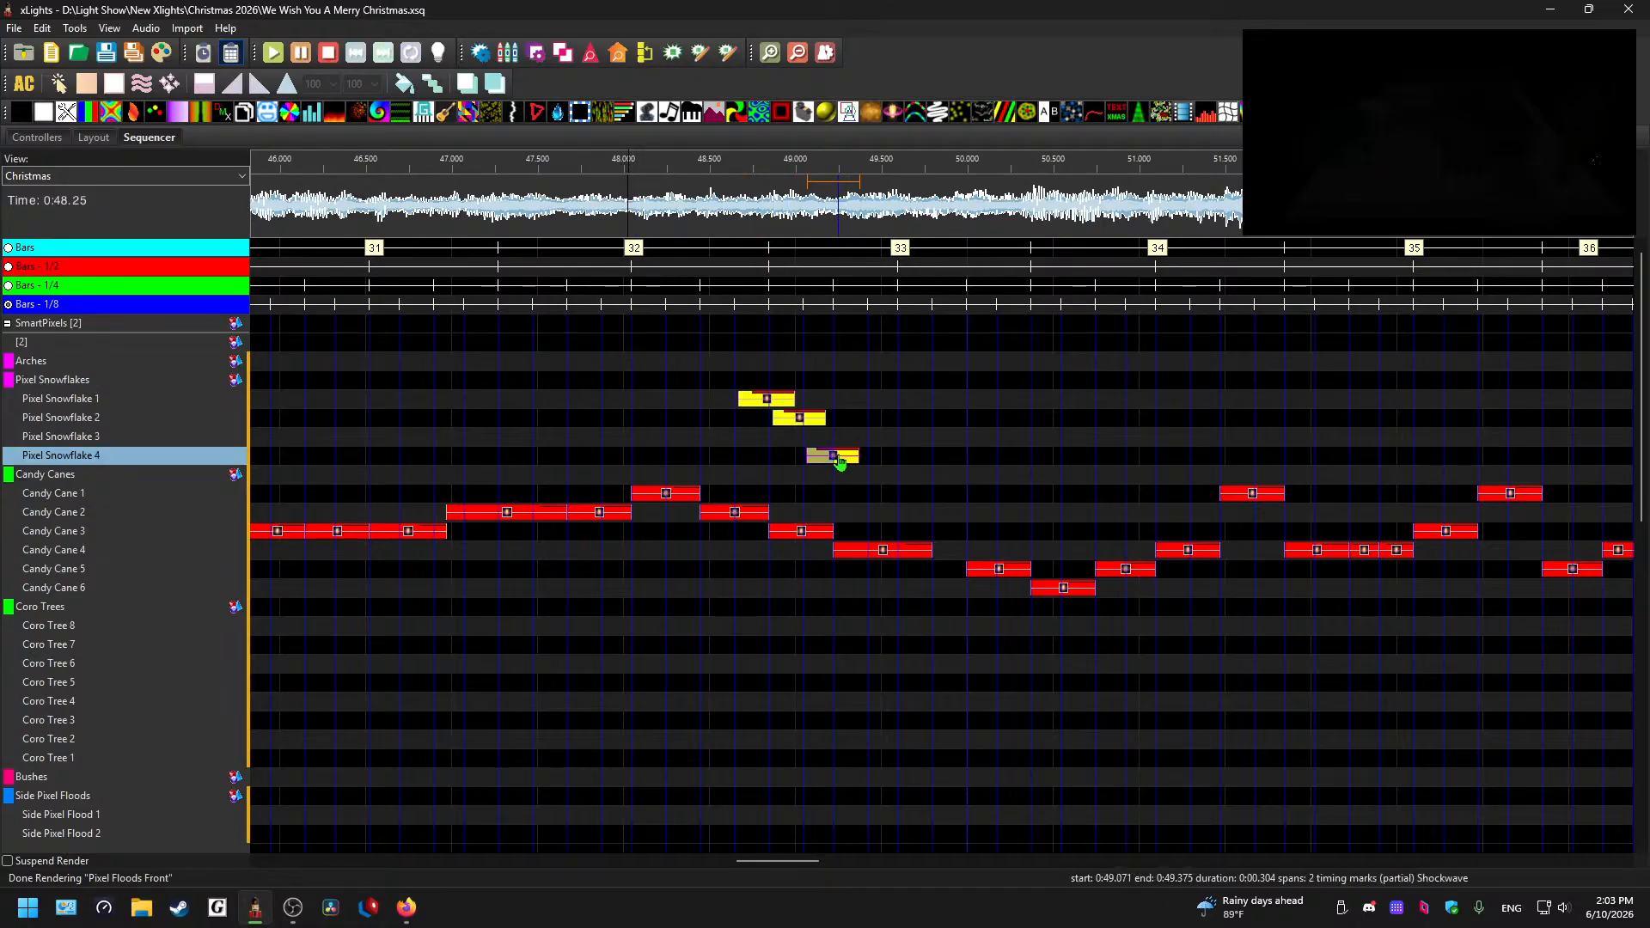
key("space")
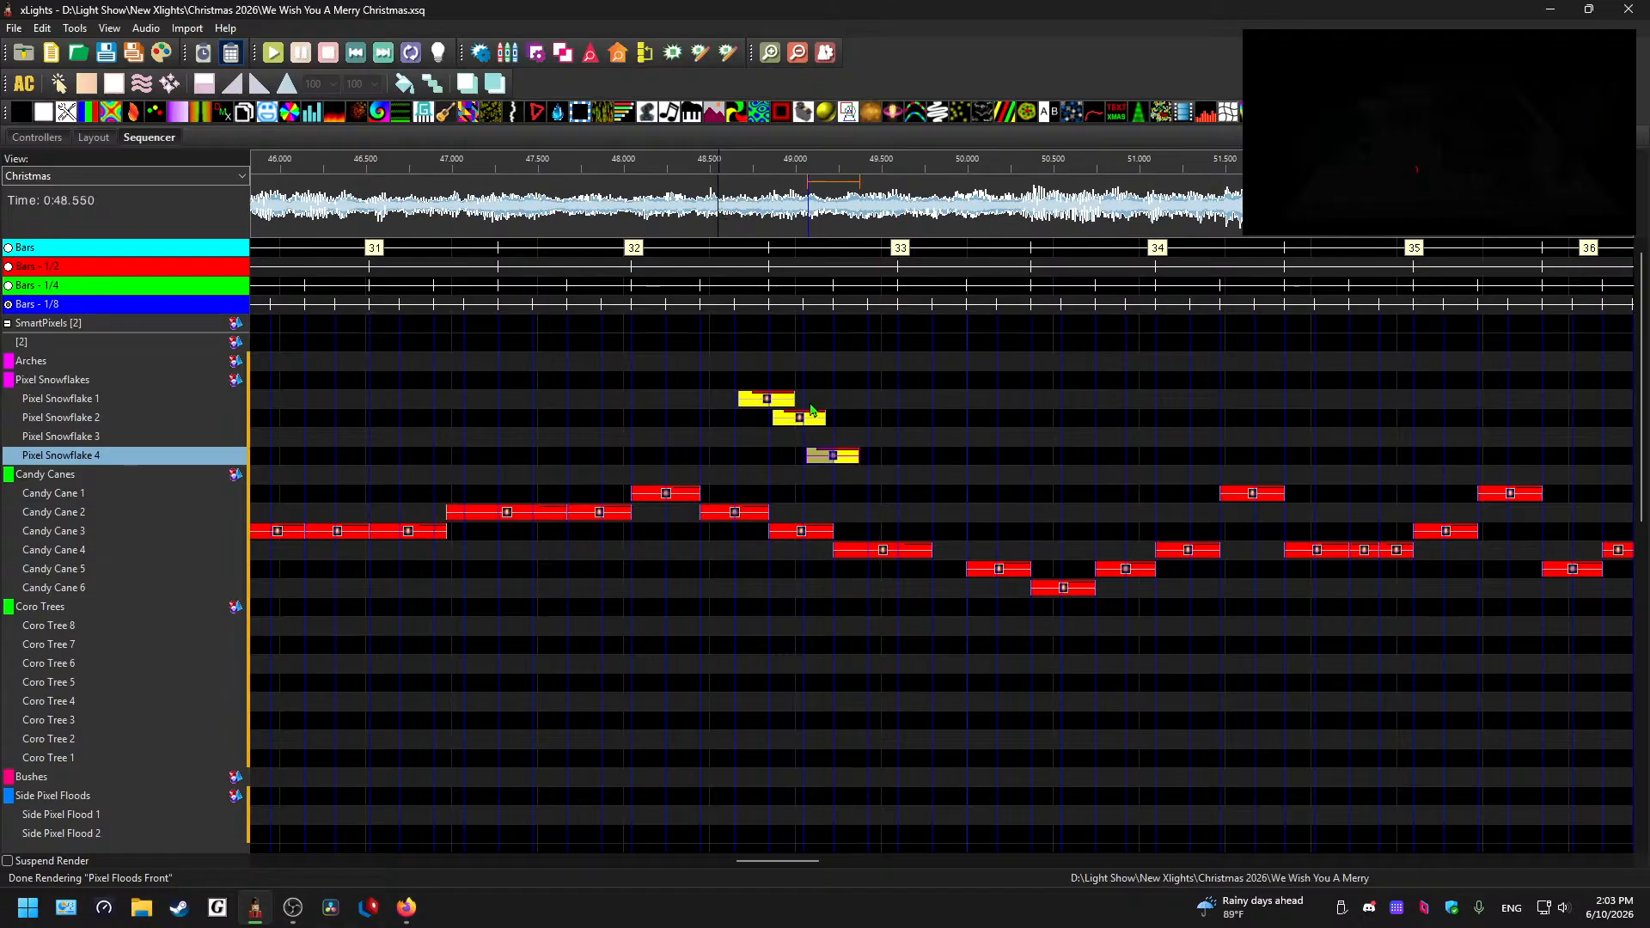
- Preview the Shockwaves on Pixel Snowflakes 1 and 2 and shift the Pixel Snowflake 4 one to start at 0:49.021
left_click(783, 401)
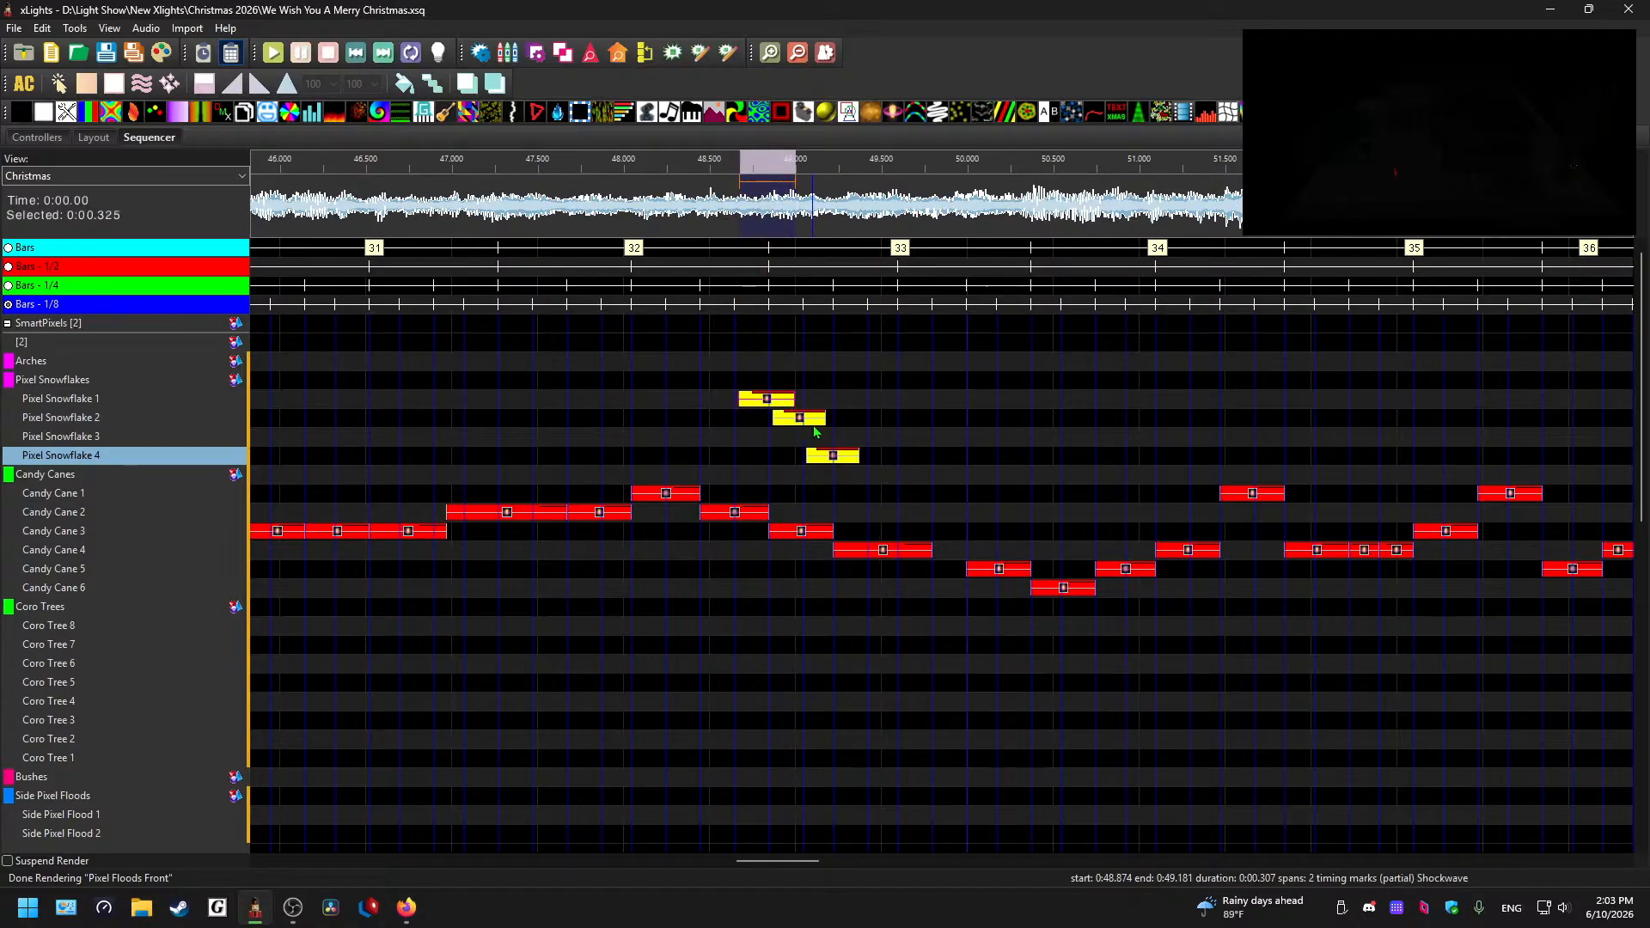
left_click(814, 420)
key("space")
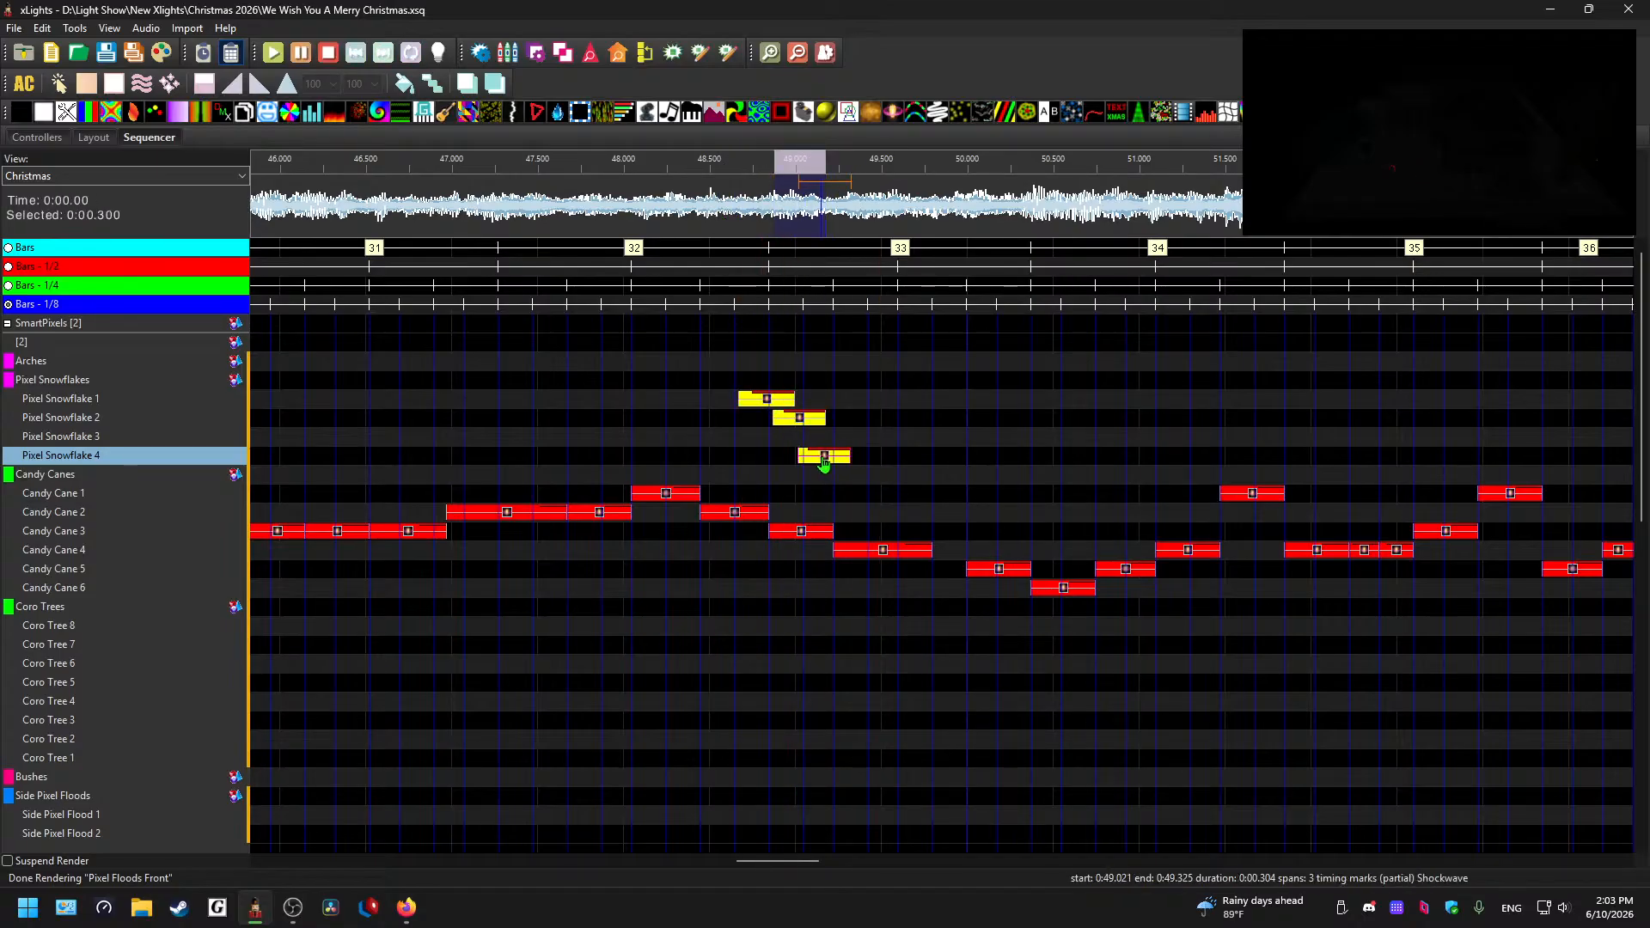
left_click(823, 457)
- Paste a Shockwave on Pixel Snowflake 3 from 0:49.270 to 0:49.575 and replay from 0:48.500
left_click(863, 437)
key("ctrl+v")
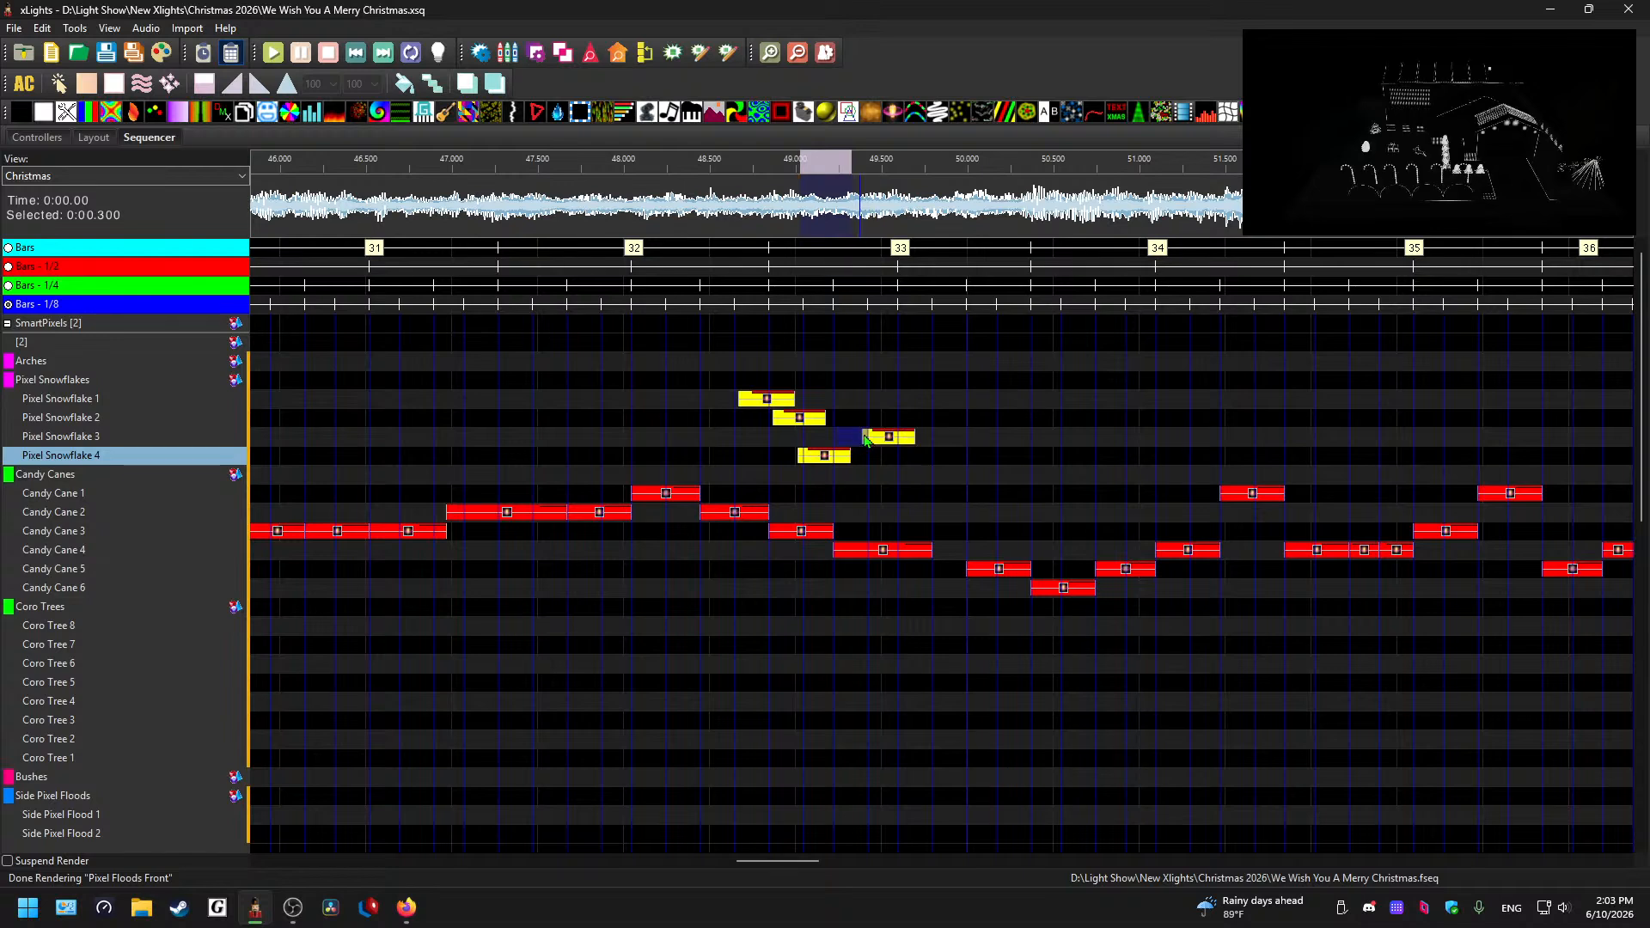
left_click(866, 438)
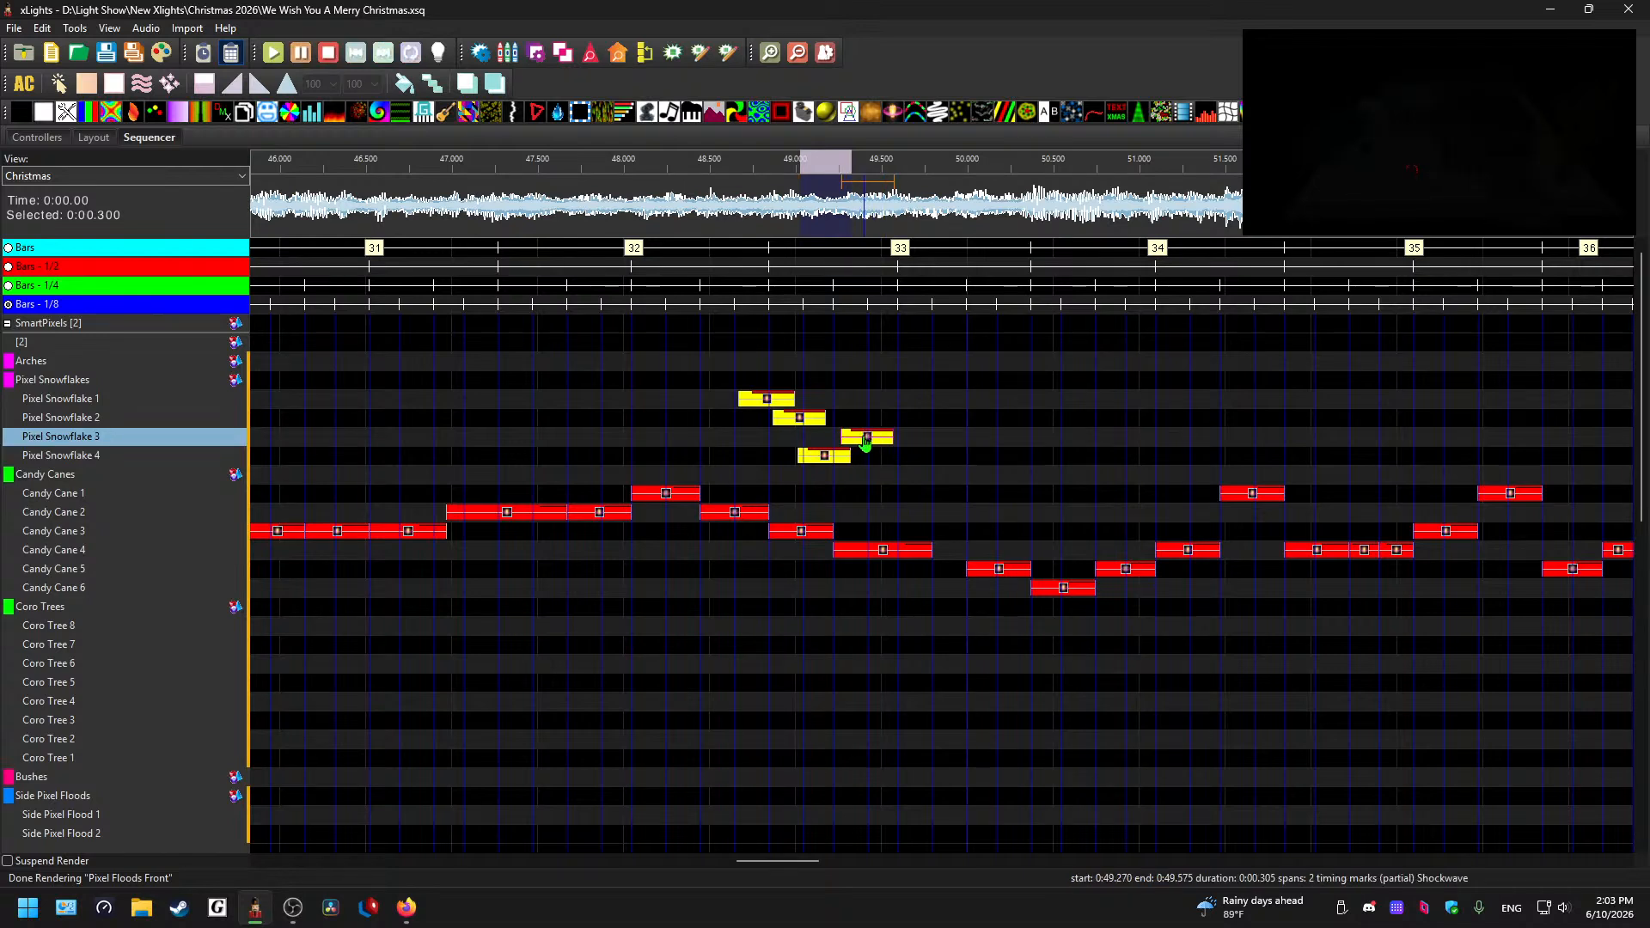
left_click(710, 206)
key("space")
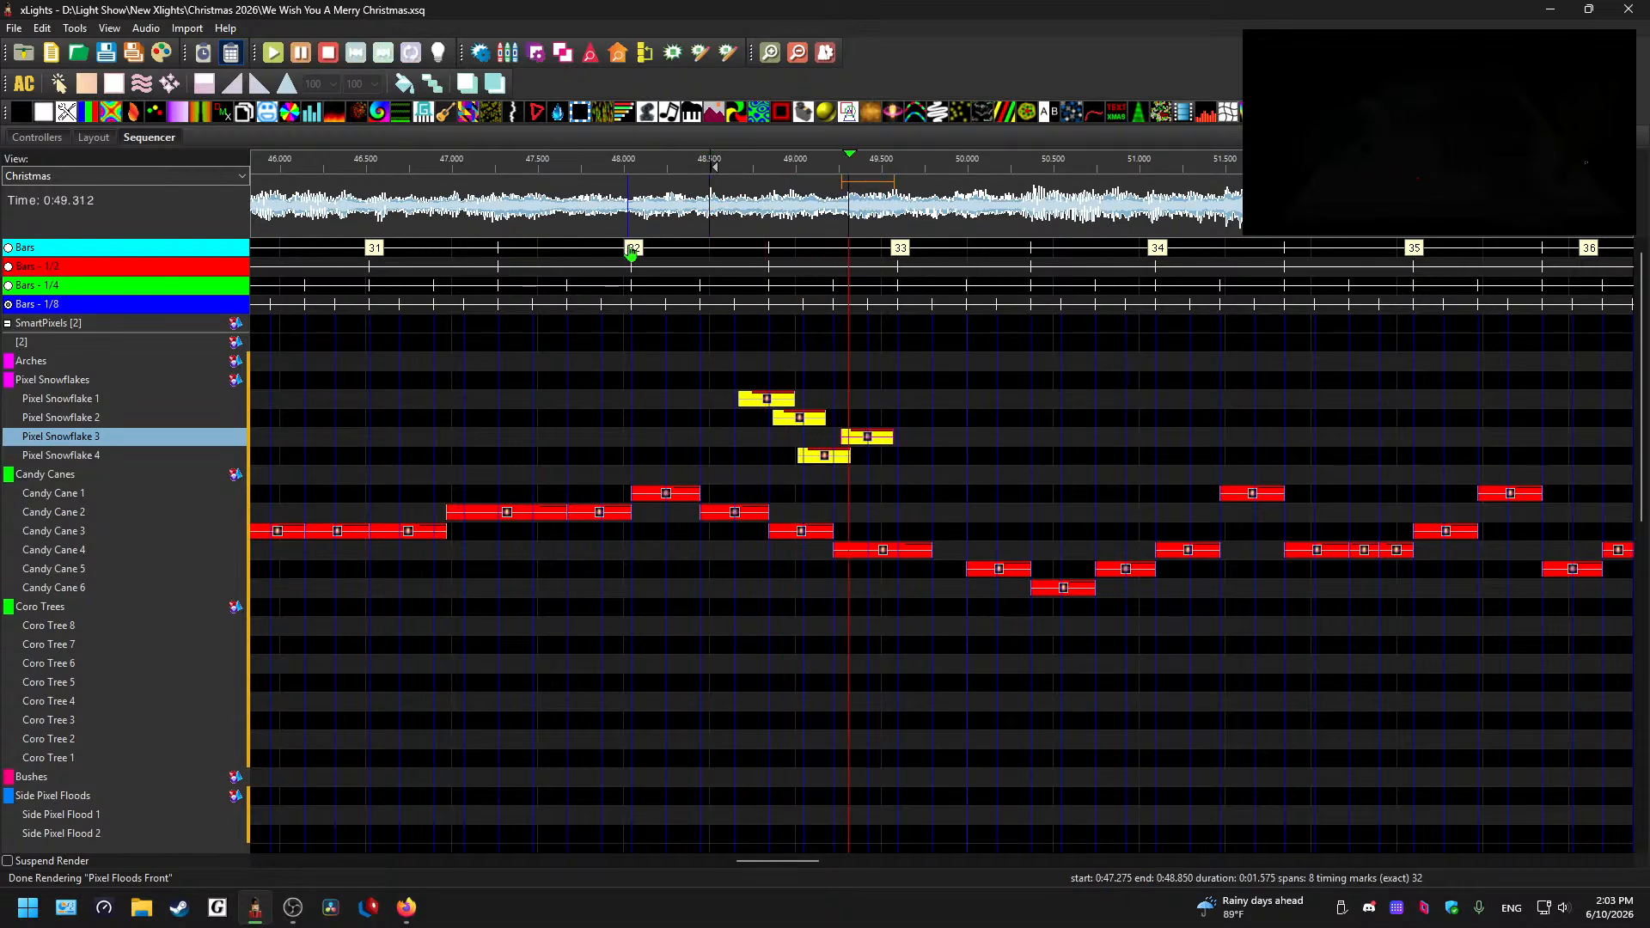
key("space")
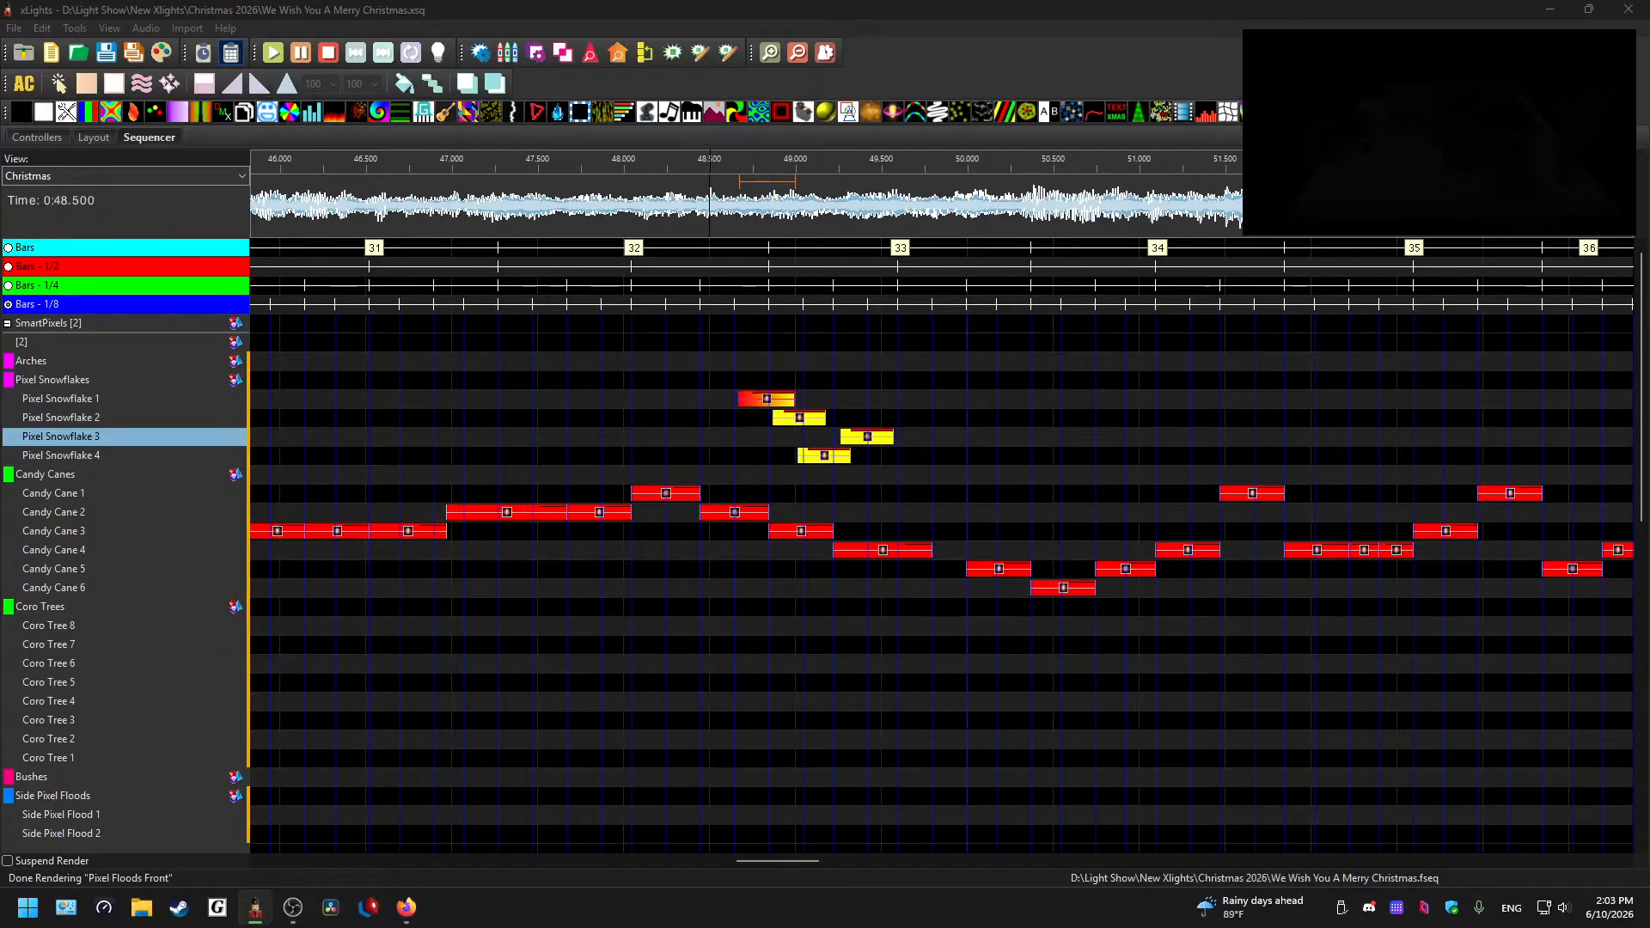
- Recolor the four new Pixel Snowflake Shockwaves between bars 32 and 33 from plain yellow to a red-to-yellow blend
left_click(806, 420)
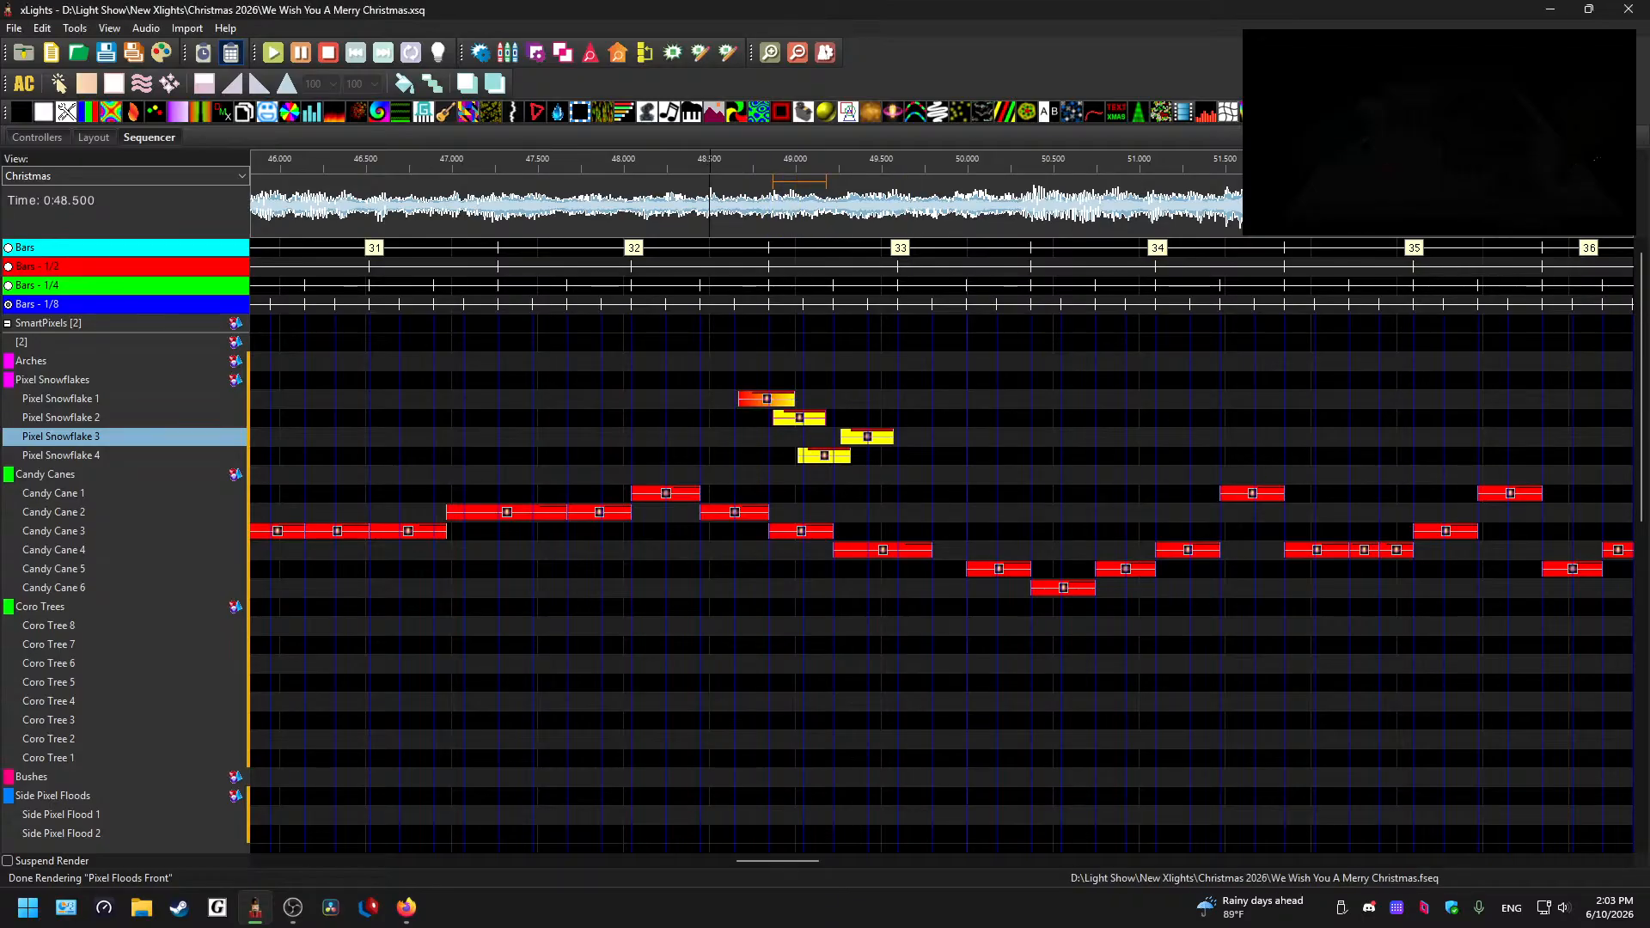
left_click(827, 456)
left_click(867, 437)
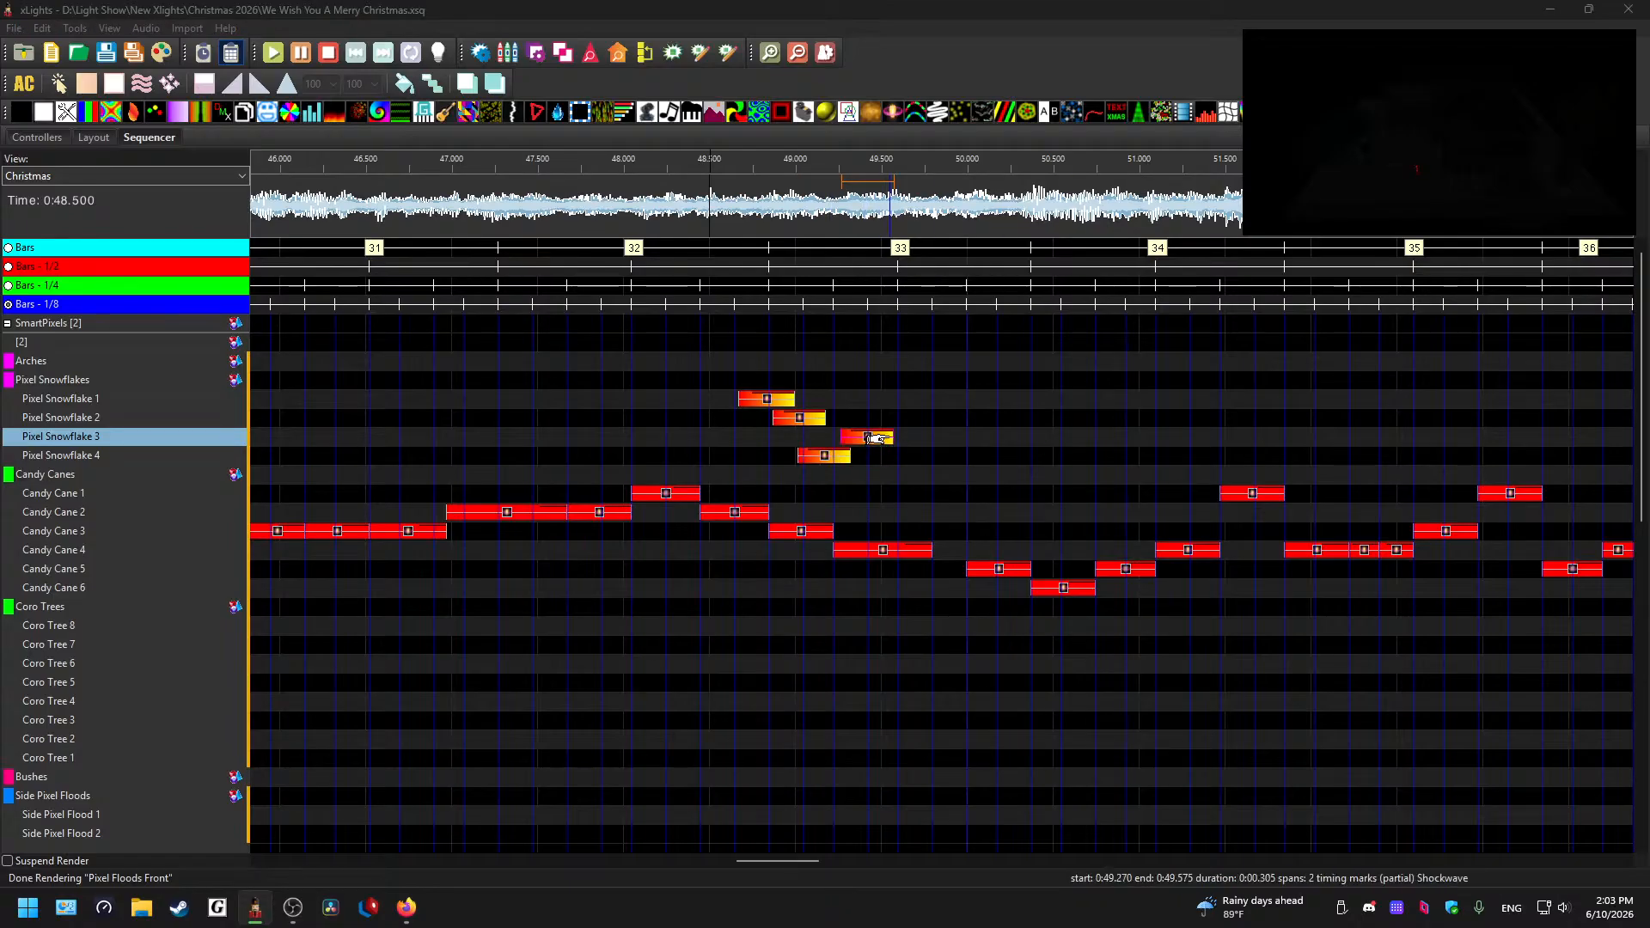
- Extend the Pixel Snowflake 3 Shockwave to end at 0:49.650 and replay the snowflake run from just before 0:48.500
left_click_drag(893, 437, 906, 437)
left_click(706, 204)
key("space")
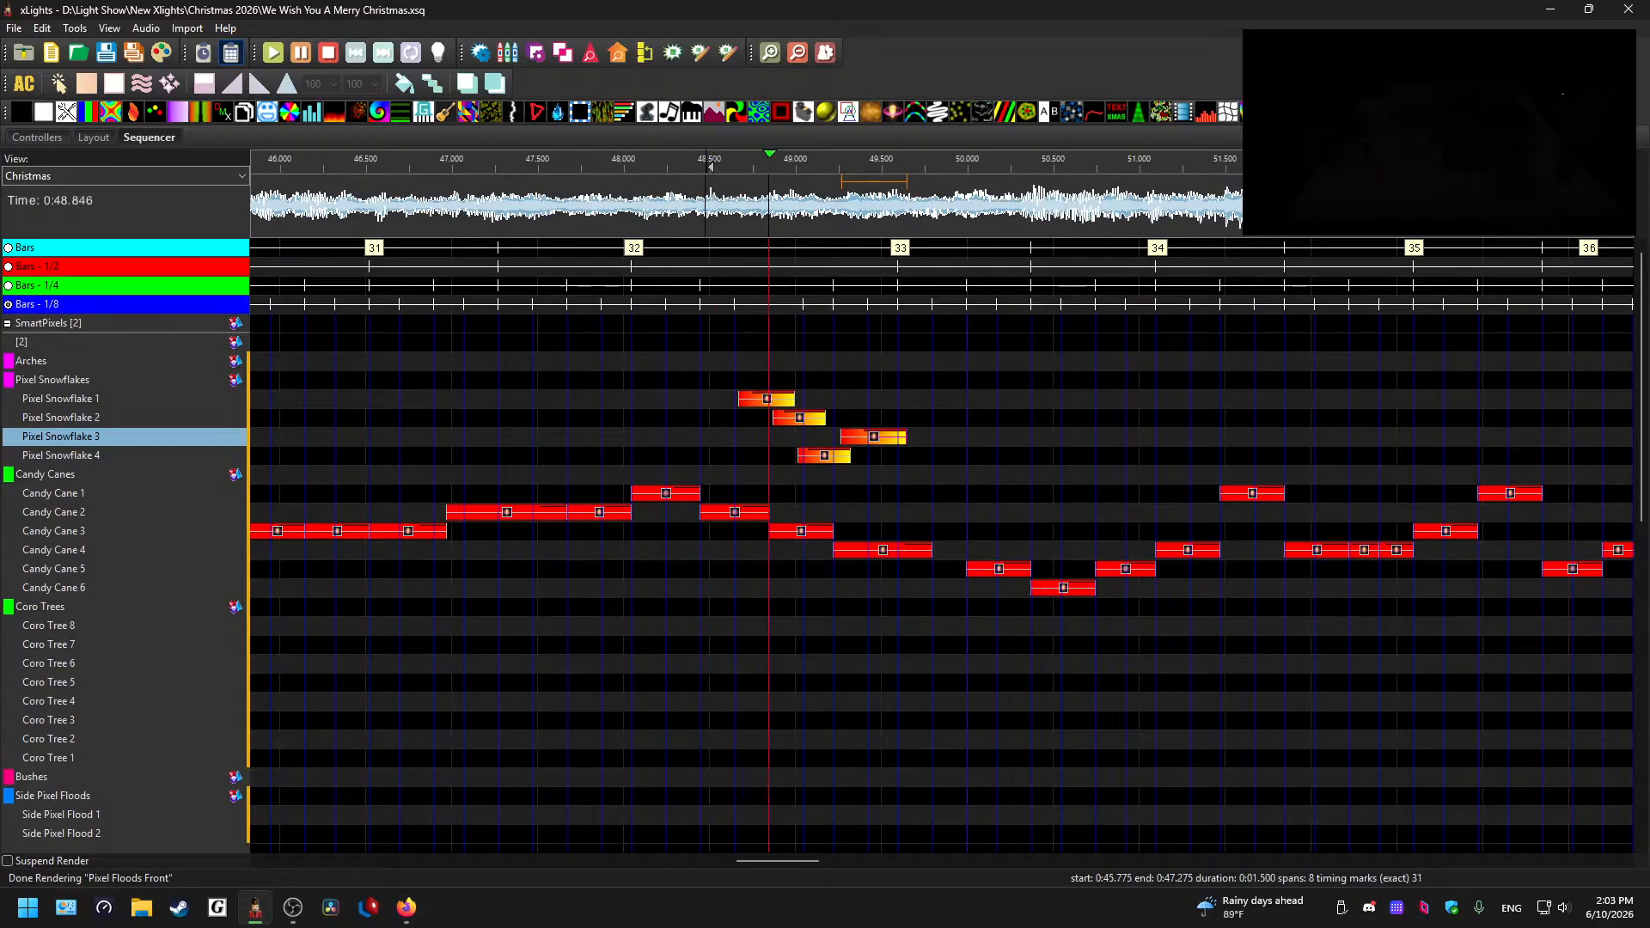
left_click(688, 204)
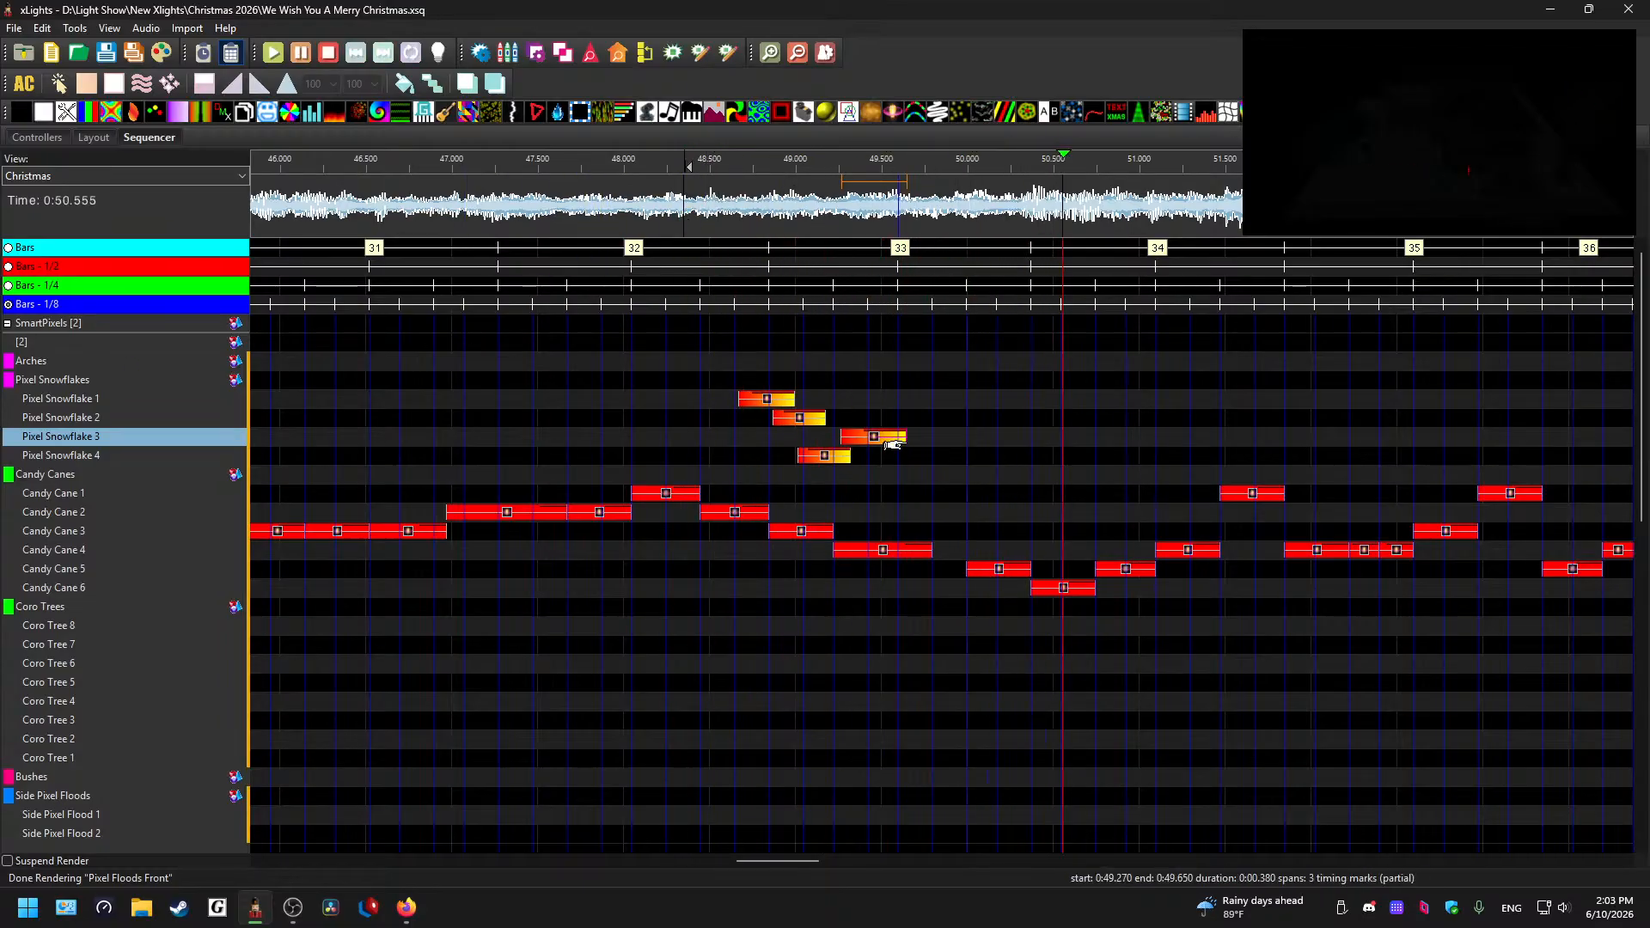
- Copy the four red-to-yellow snowflake Shockwaves and paste them starting on Pixel Snowflake 1 just after 0:50.500, before bar 34
scroll(999, 439, "down", 1)
left_click(1002, 402)
scroll(988, 421, "up", 1)
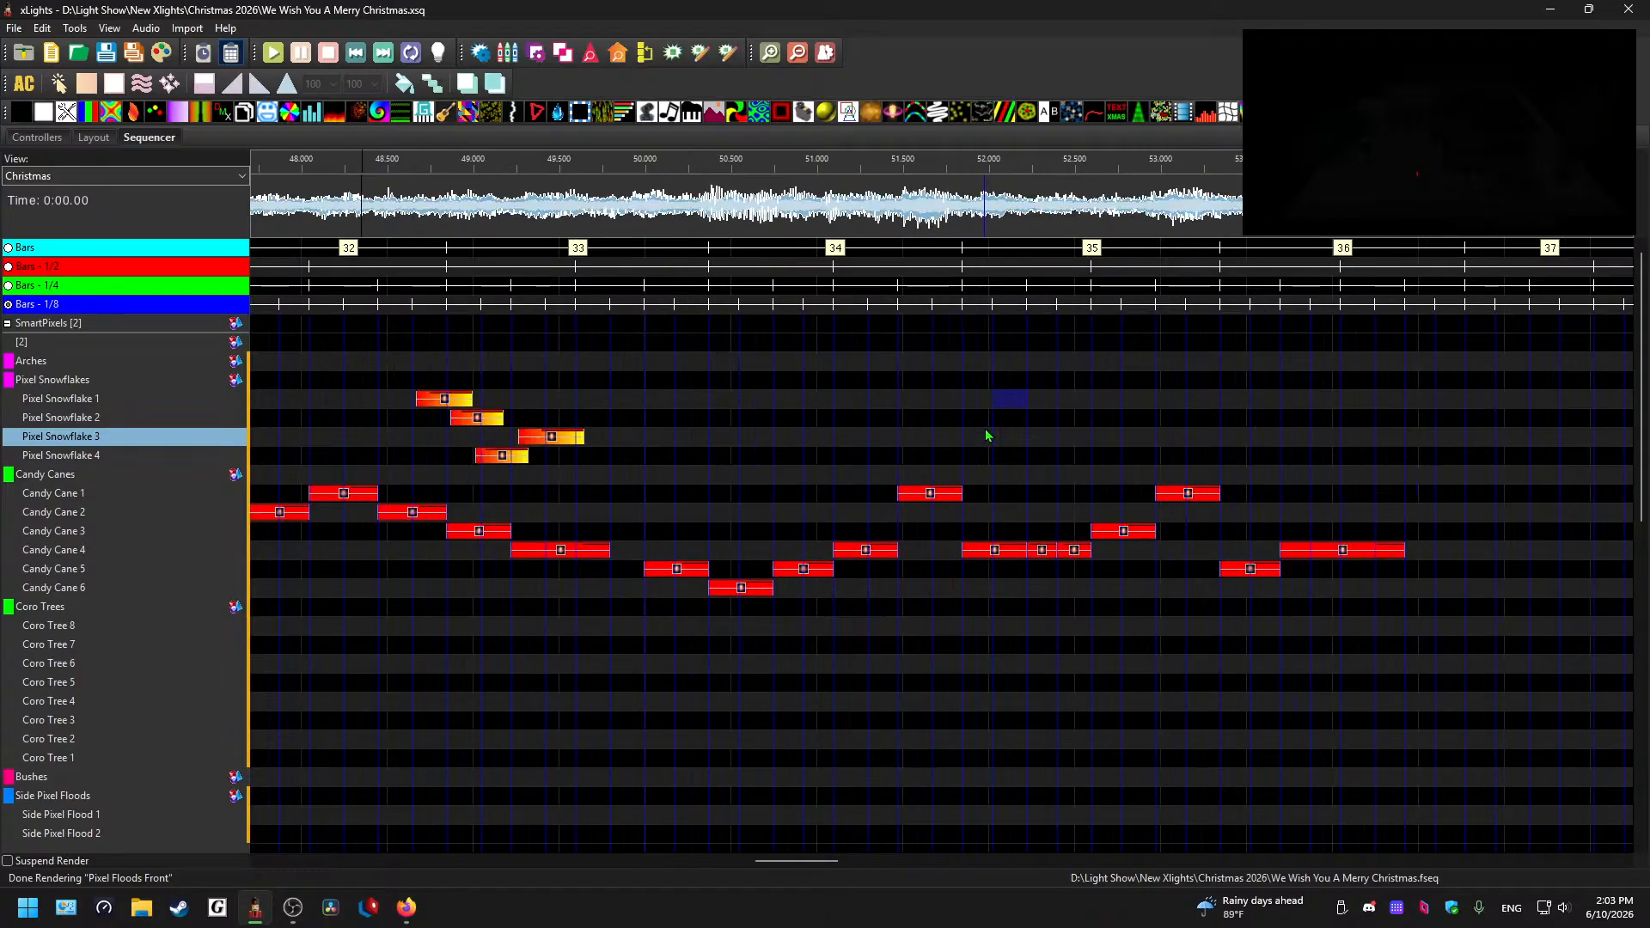
left_click_drag(465, 460, 480, 437)
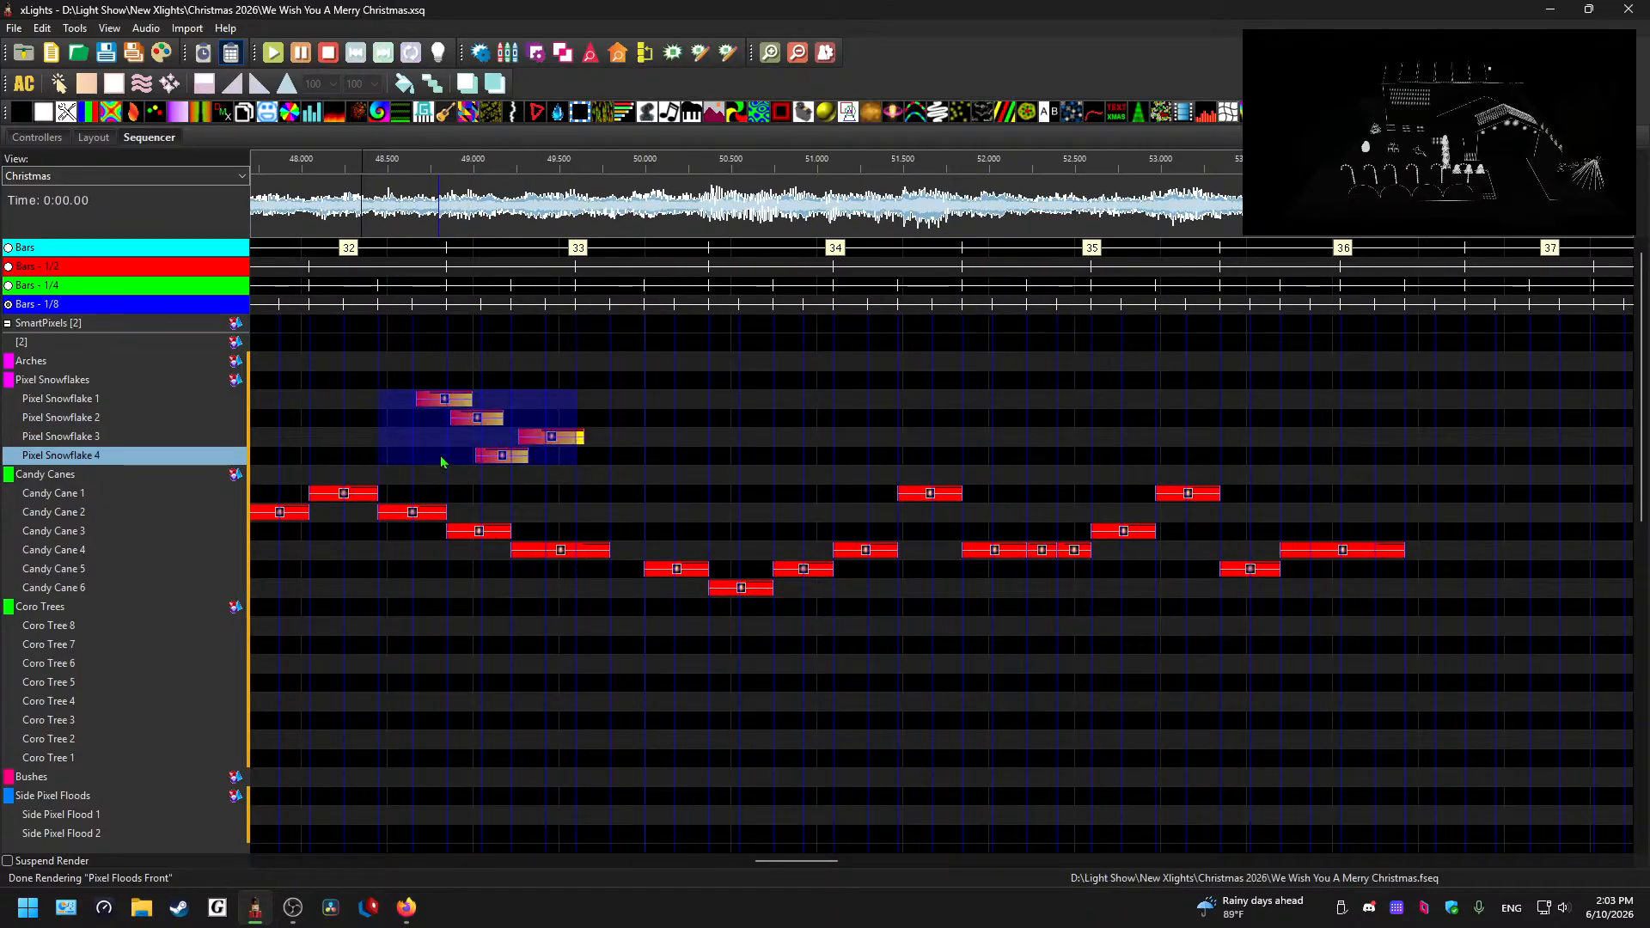
left_click_drag(442, 462, 604, 395)
key("space")
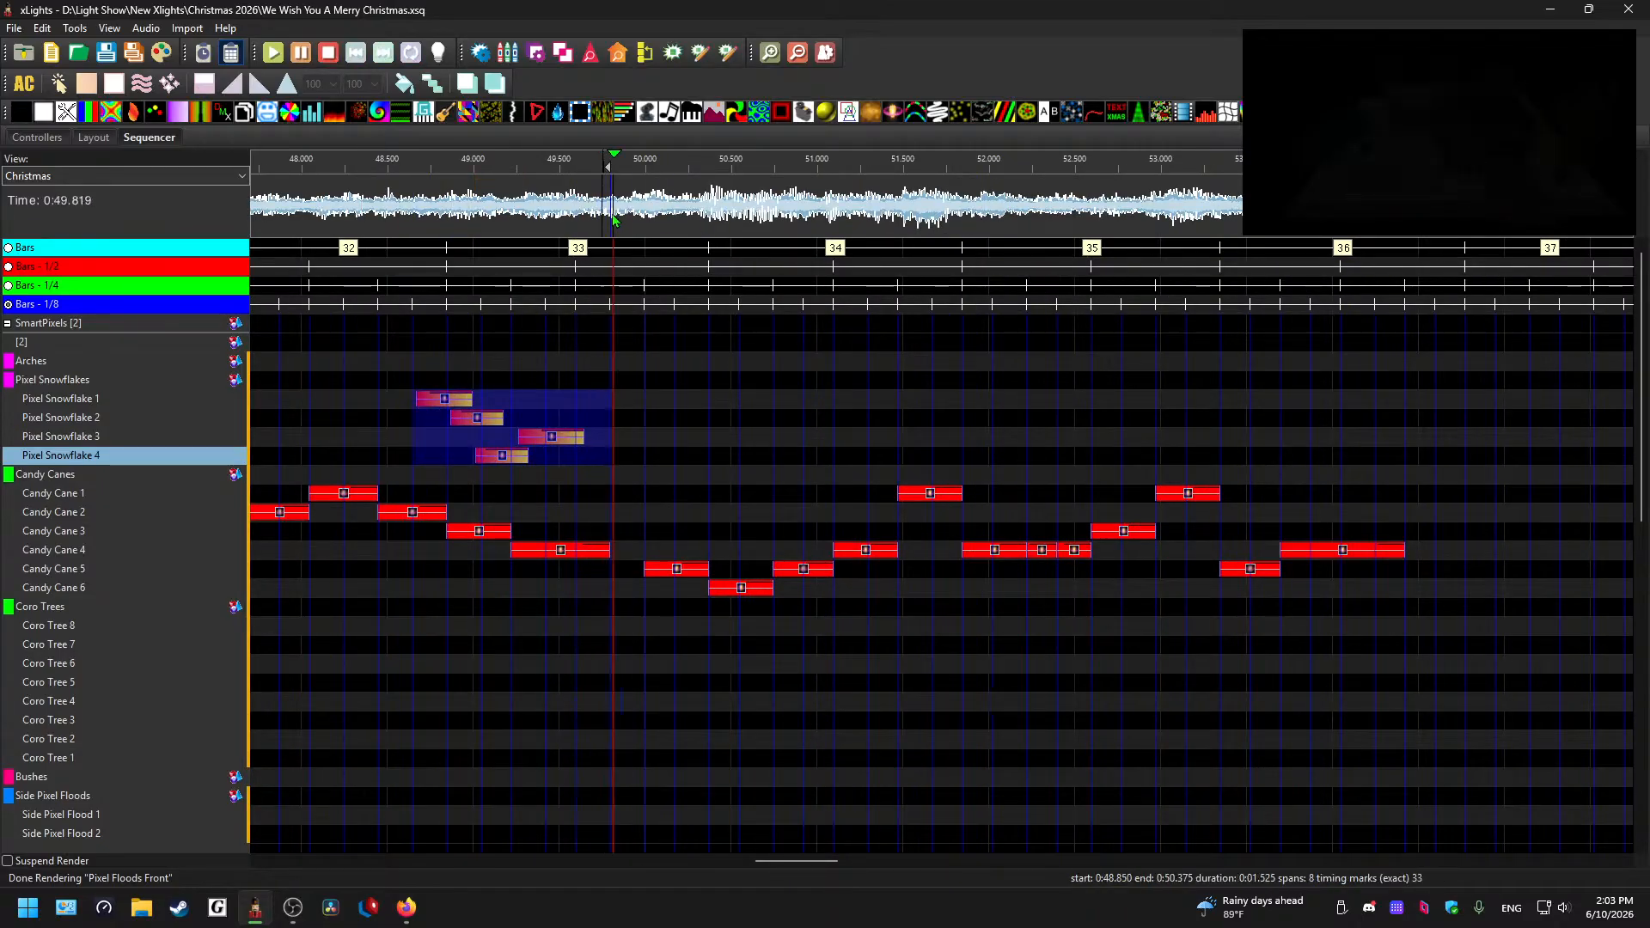
left_click(791, 399)
key("ctrl+v")
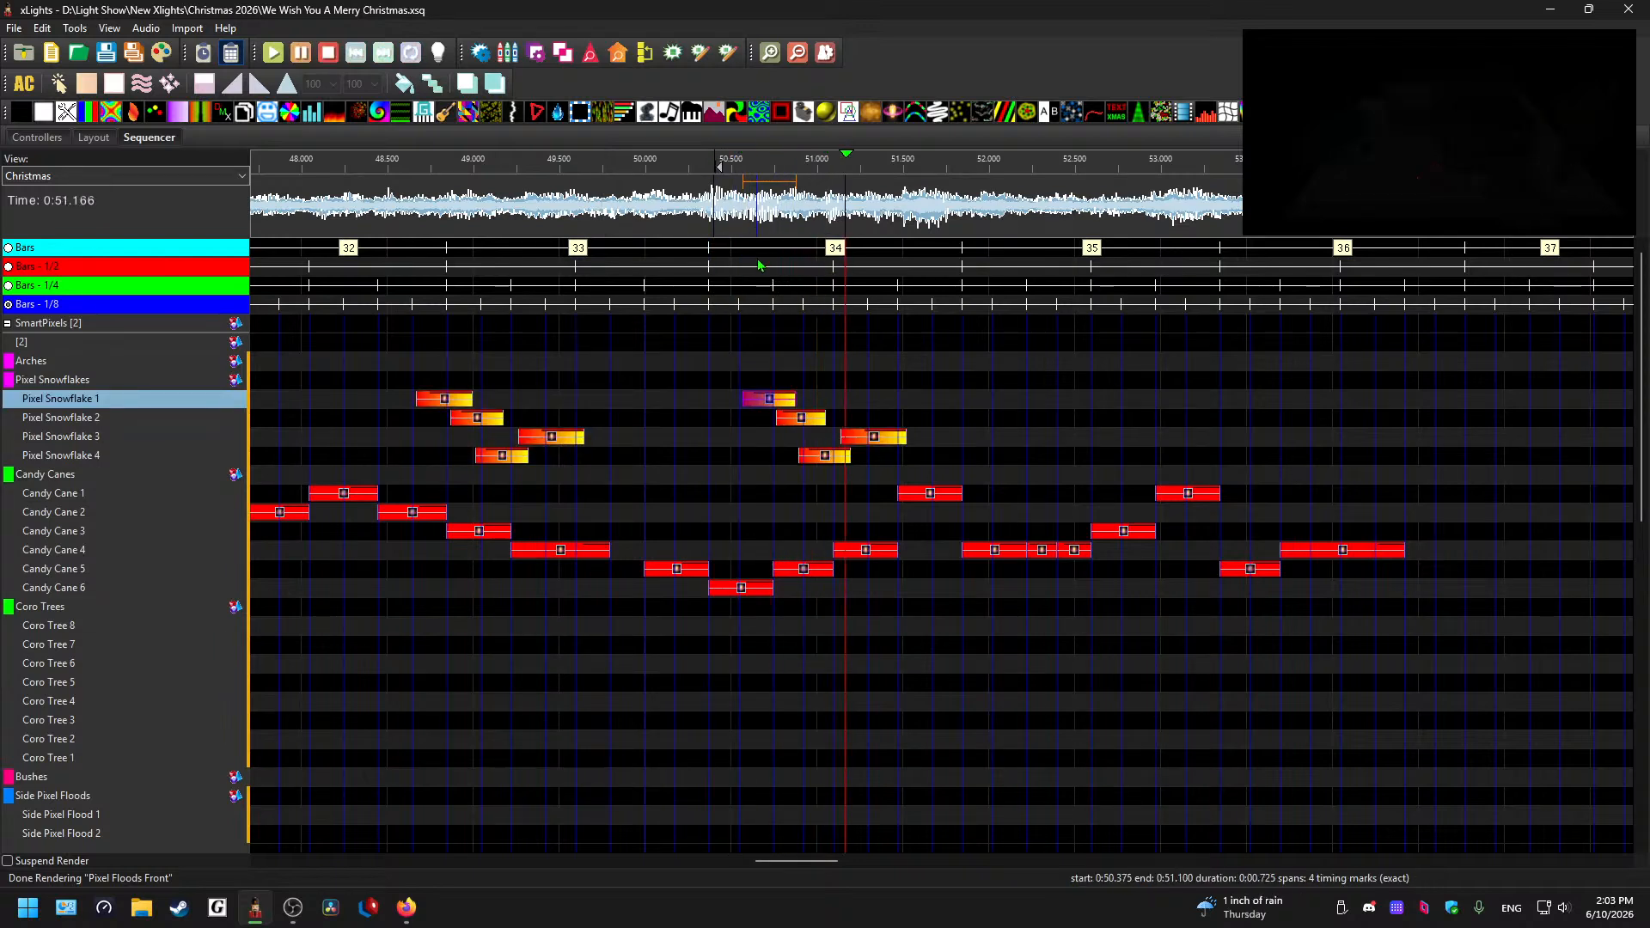
- Undo the last snowflake paste and paste the effect group again at about 50.8 s, starting on Pixel Snowflake 1
key("space")
key("ctrl+z")
left_click(778, 402)
key("ctrl+v")
left_click(760, 212)
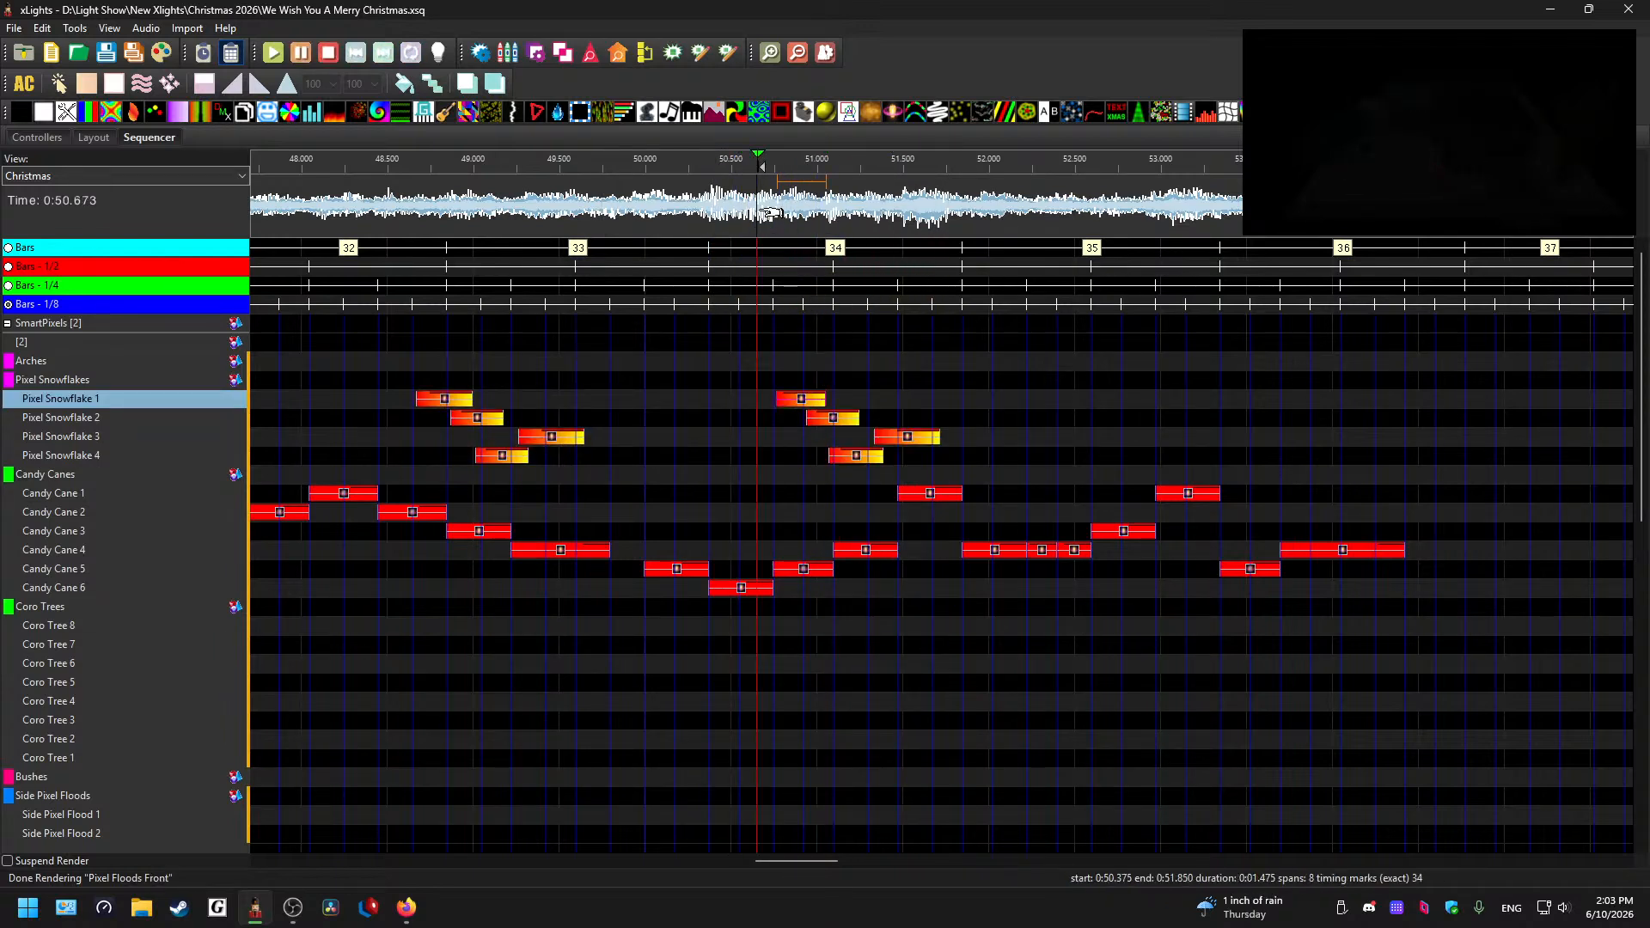
- Swap the rows of the last two pasted effects, putting the earlier one on Pixel Snowflake 3 and the later one on Pixel Snowflake 4
left_click(857, 456)
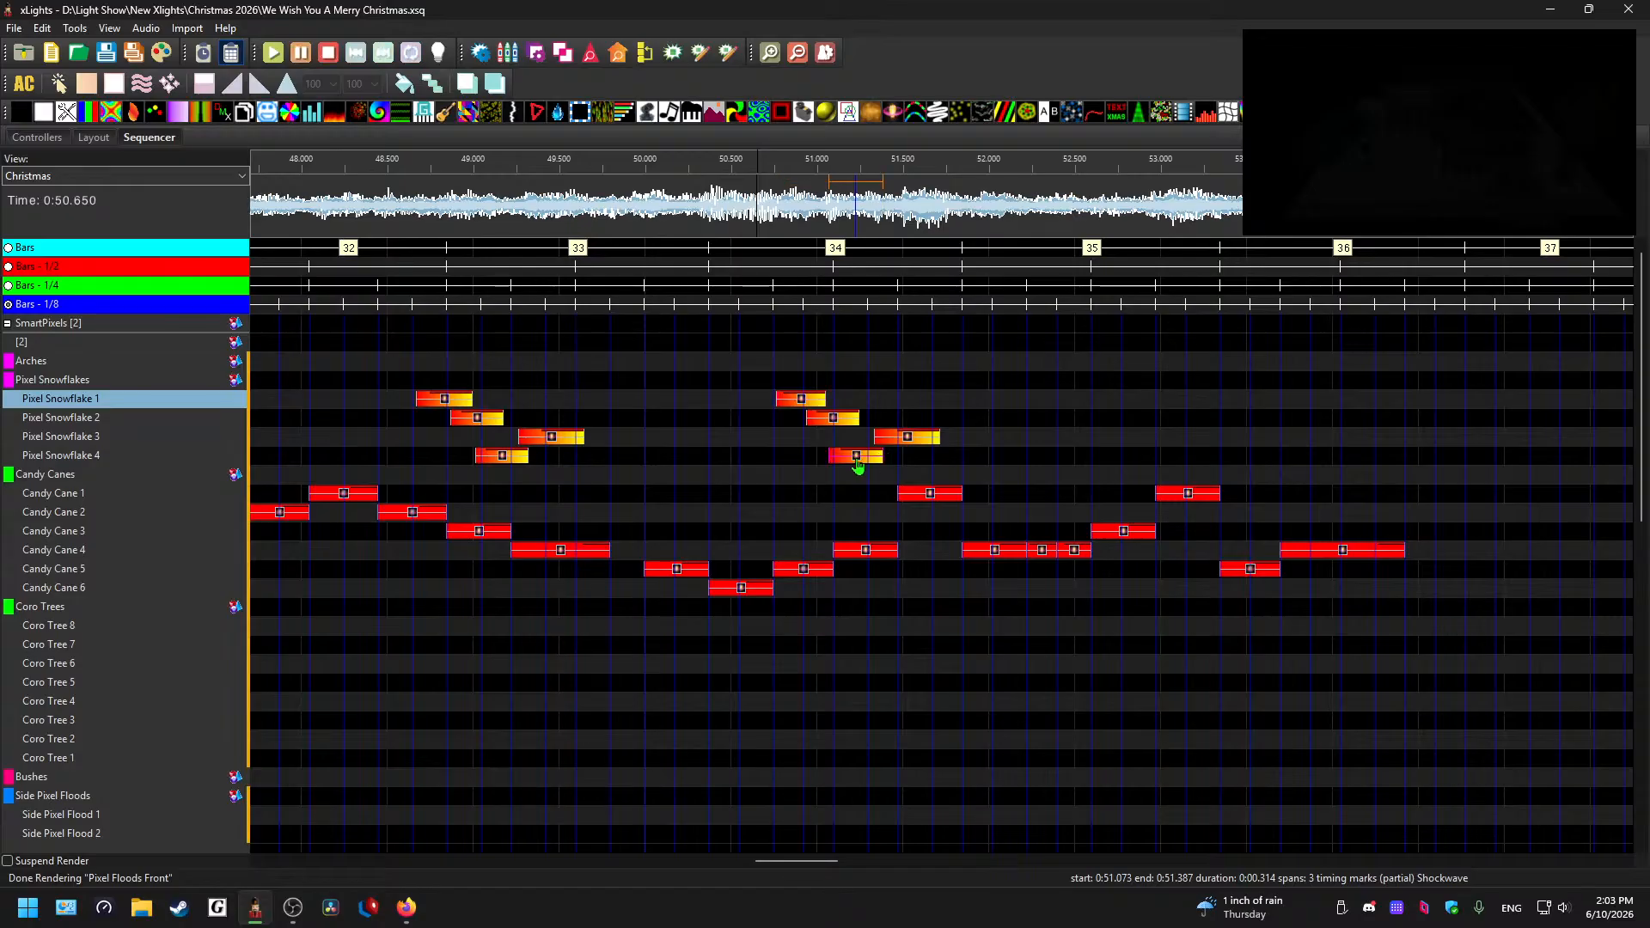
mouse_move(879, 455)
left_mouse_down()
mouse_move(878, 399)
mouse_move(906, 456)
left_mouse_up()
left_click_drag(849, 407, 850, 445)
left_click(917, 464)
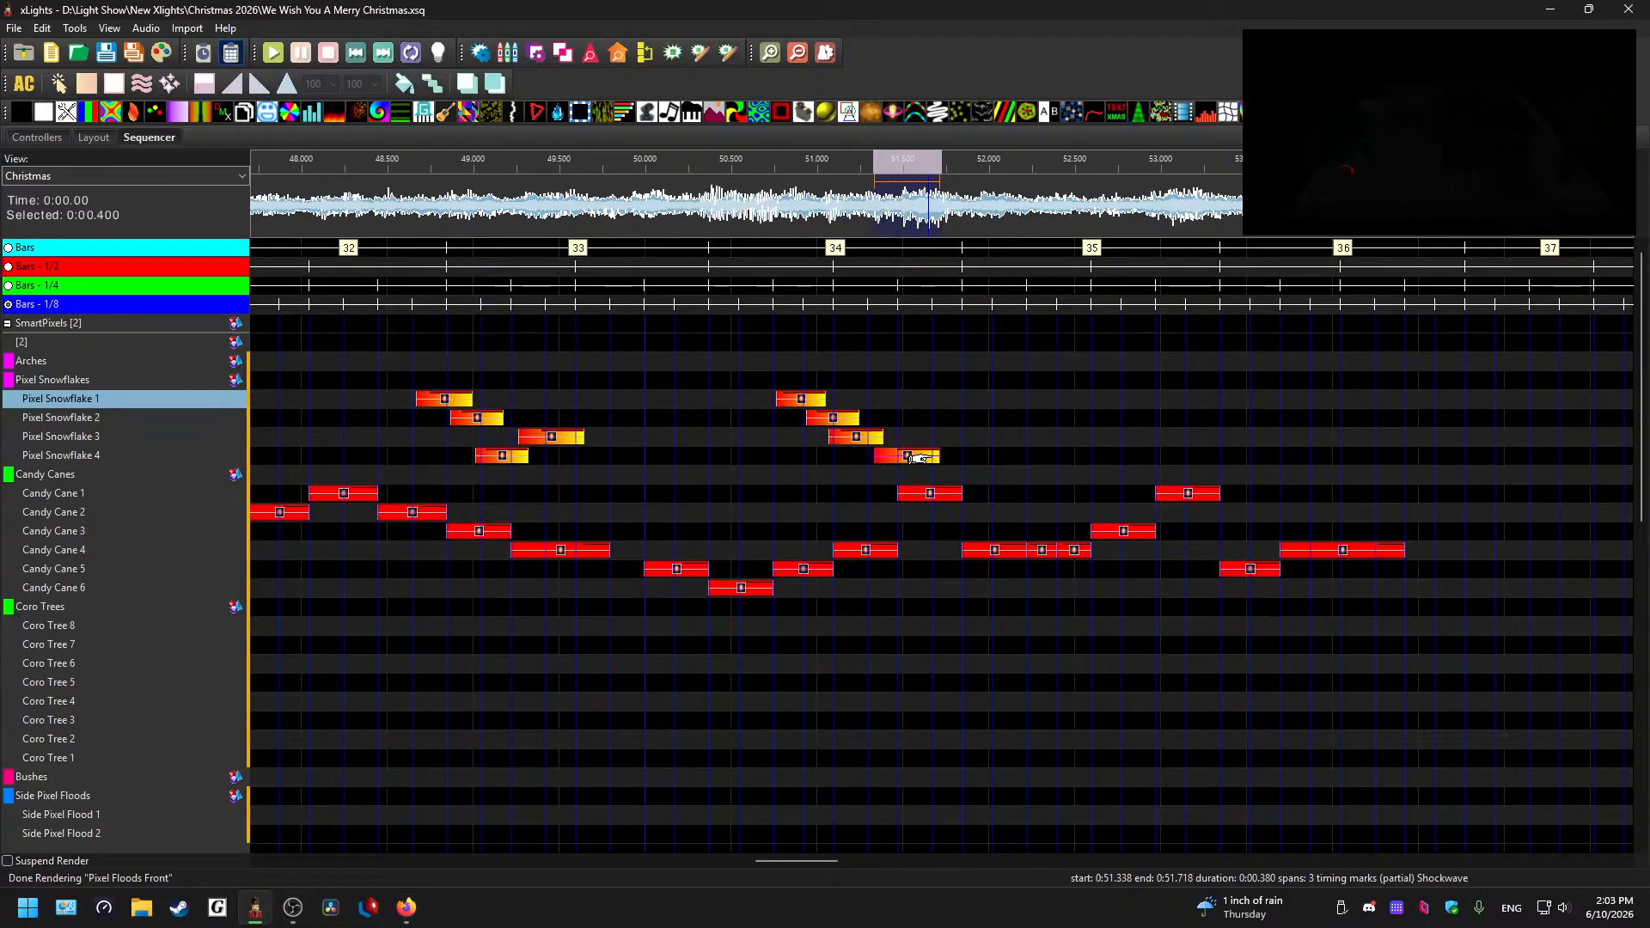
- Replace the new Pixel Snowflake 4 effect with a copy of the Pixel Snowflake 3 effect, and paste another at about 51.6 s on Pixel Snowflake 3
left_click(876, 442)
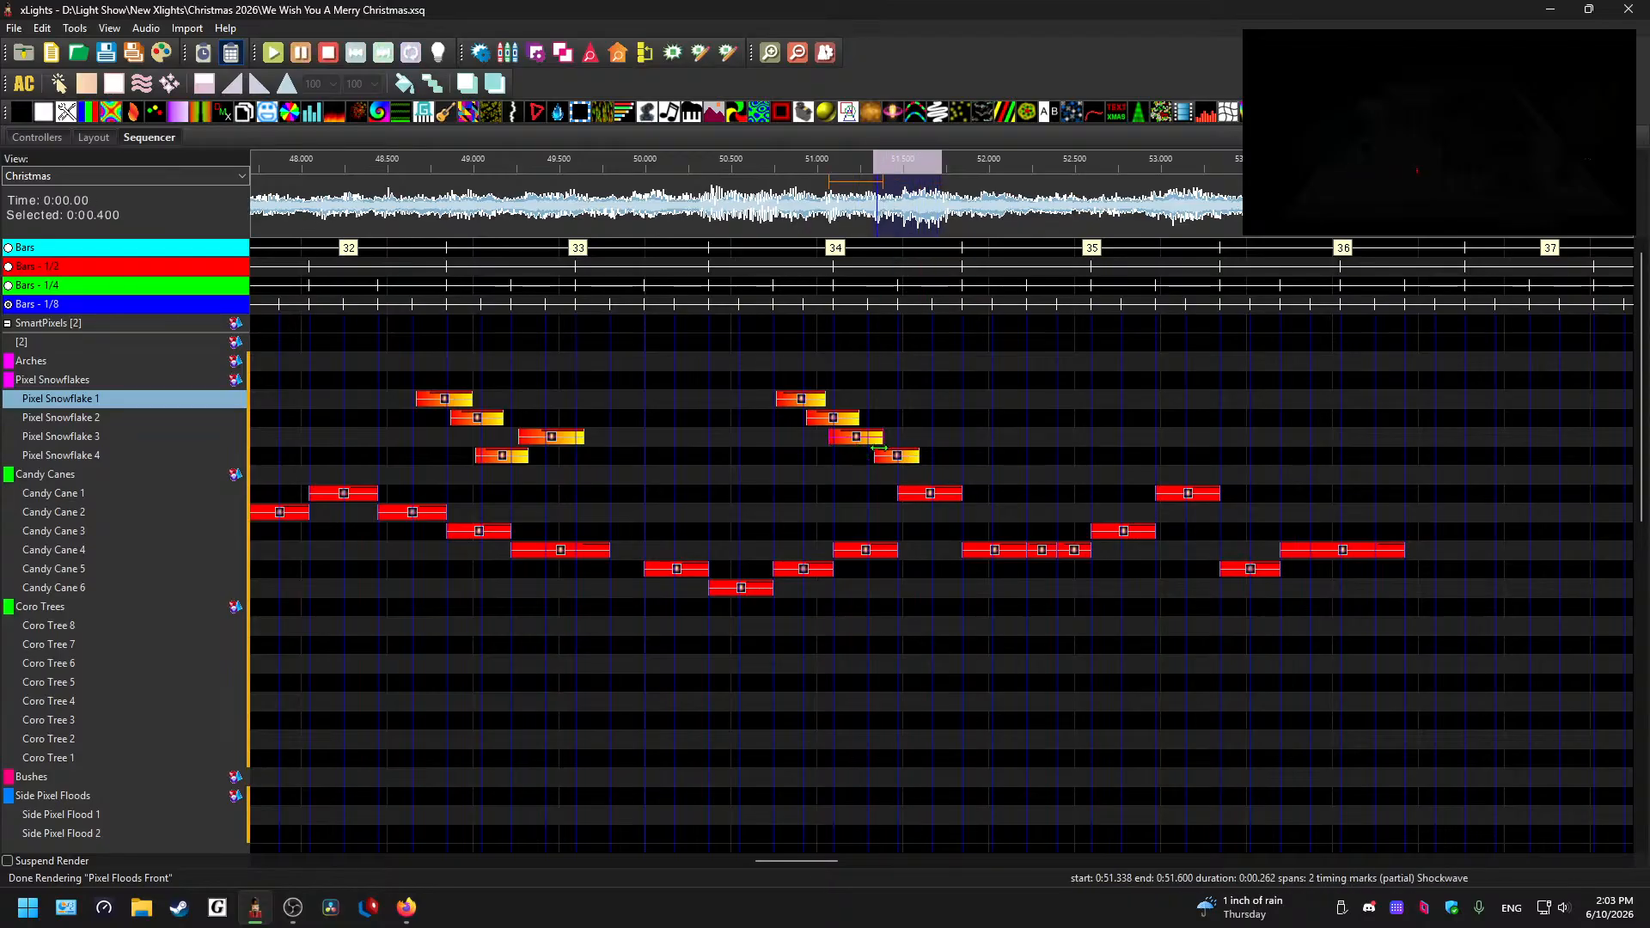
left_click(893, 460)
key("ctrl+v")
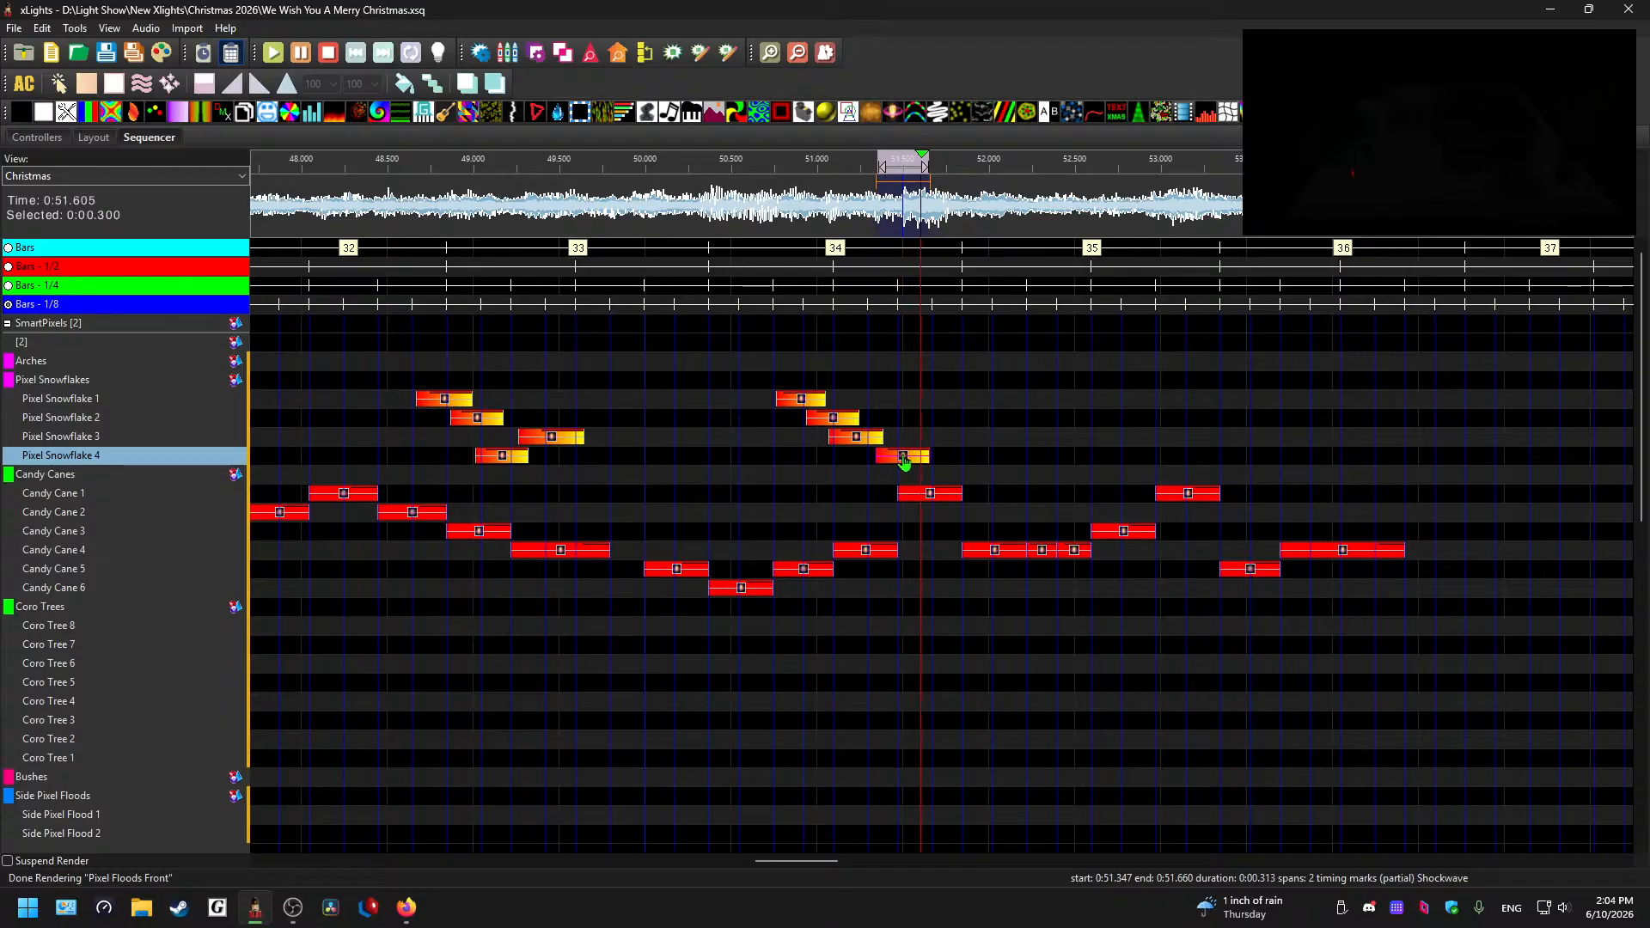
left_click(950, 436)
key("ctrl+v")
left_click_drag(962, 443, 941, 444)
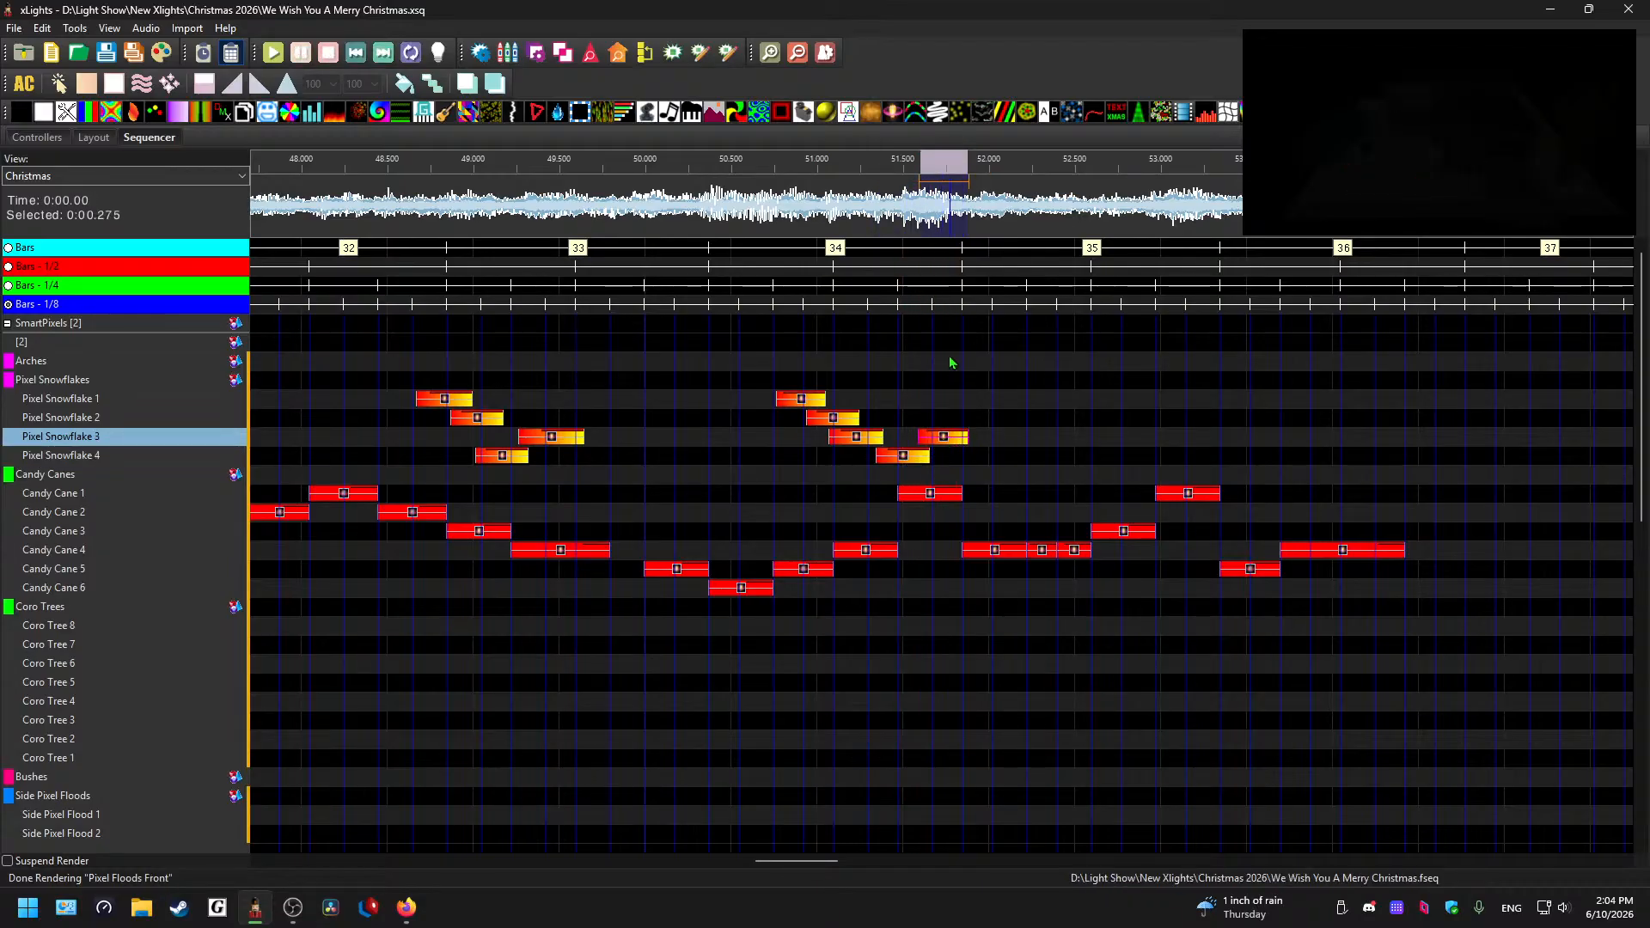
- Shift the last Pixel Snowflake 4 effect to start at about 51.30 s and the following Pixel Snowflake 3 effect at about 51.55 s
left_click(828, 197)
key("space")
left_click(760, 221)
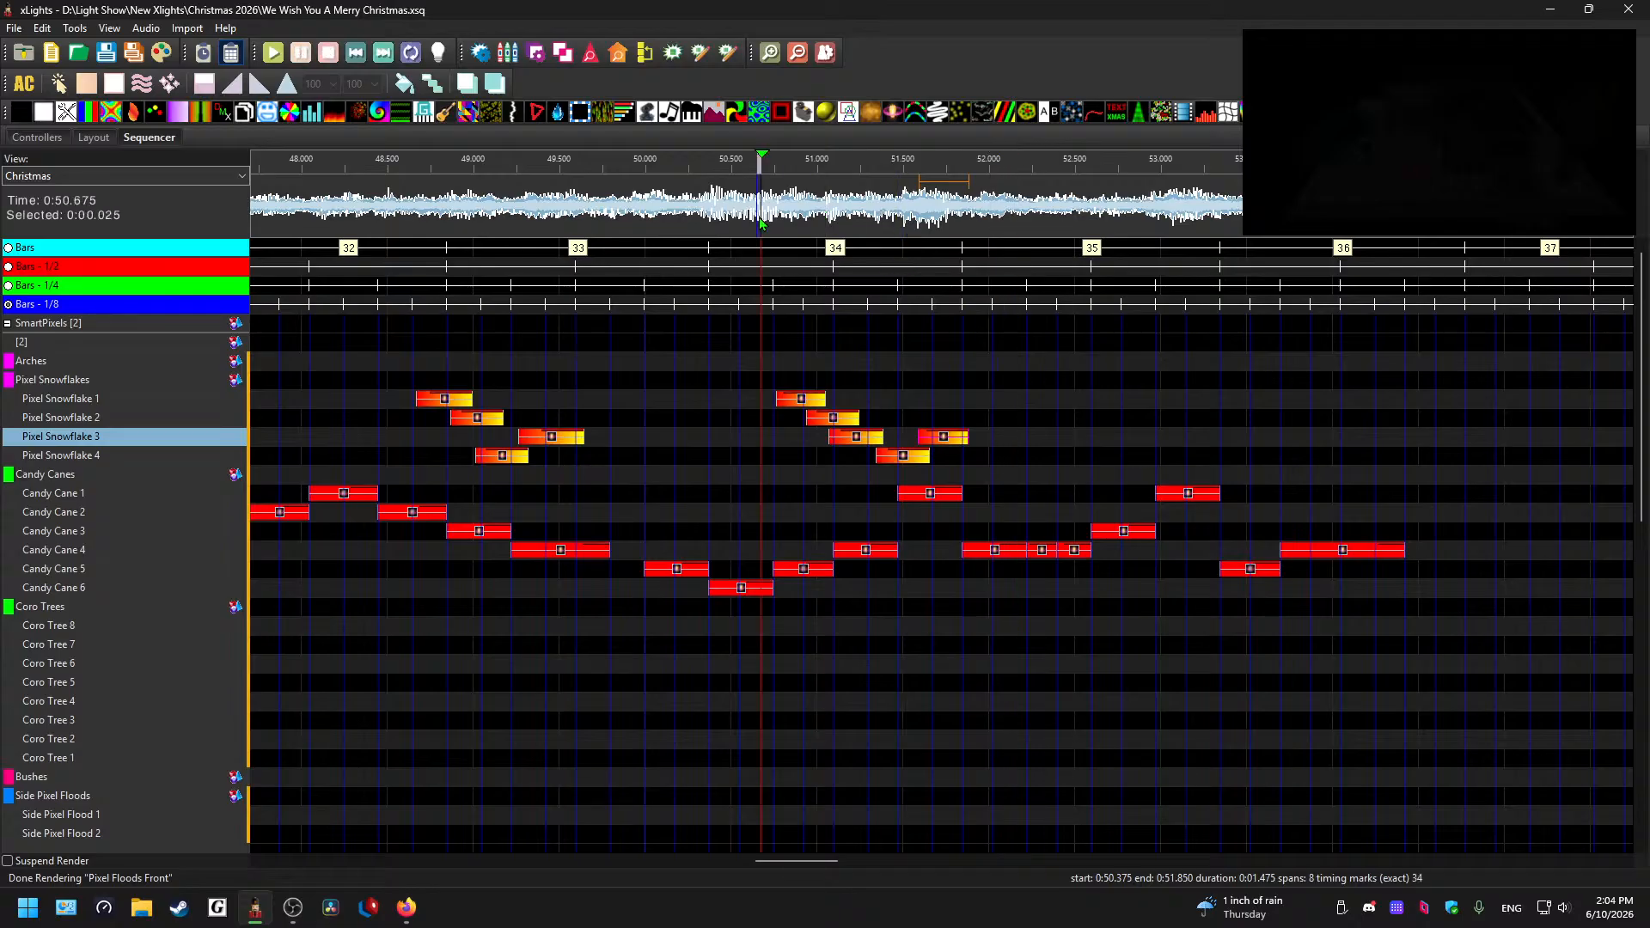
key("space")
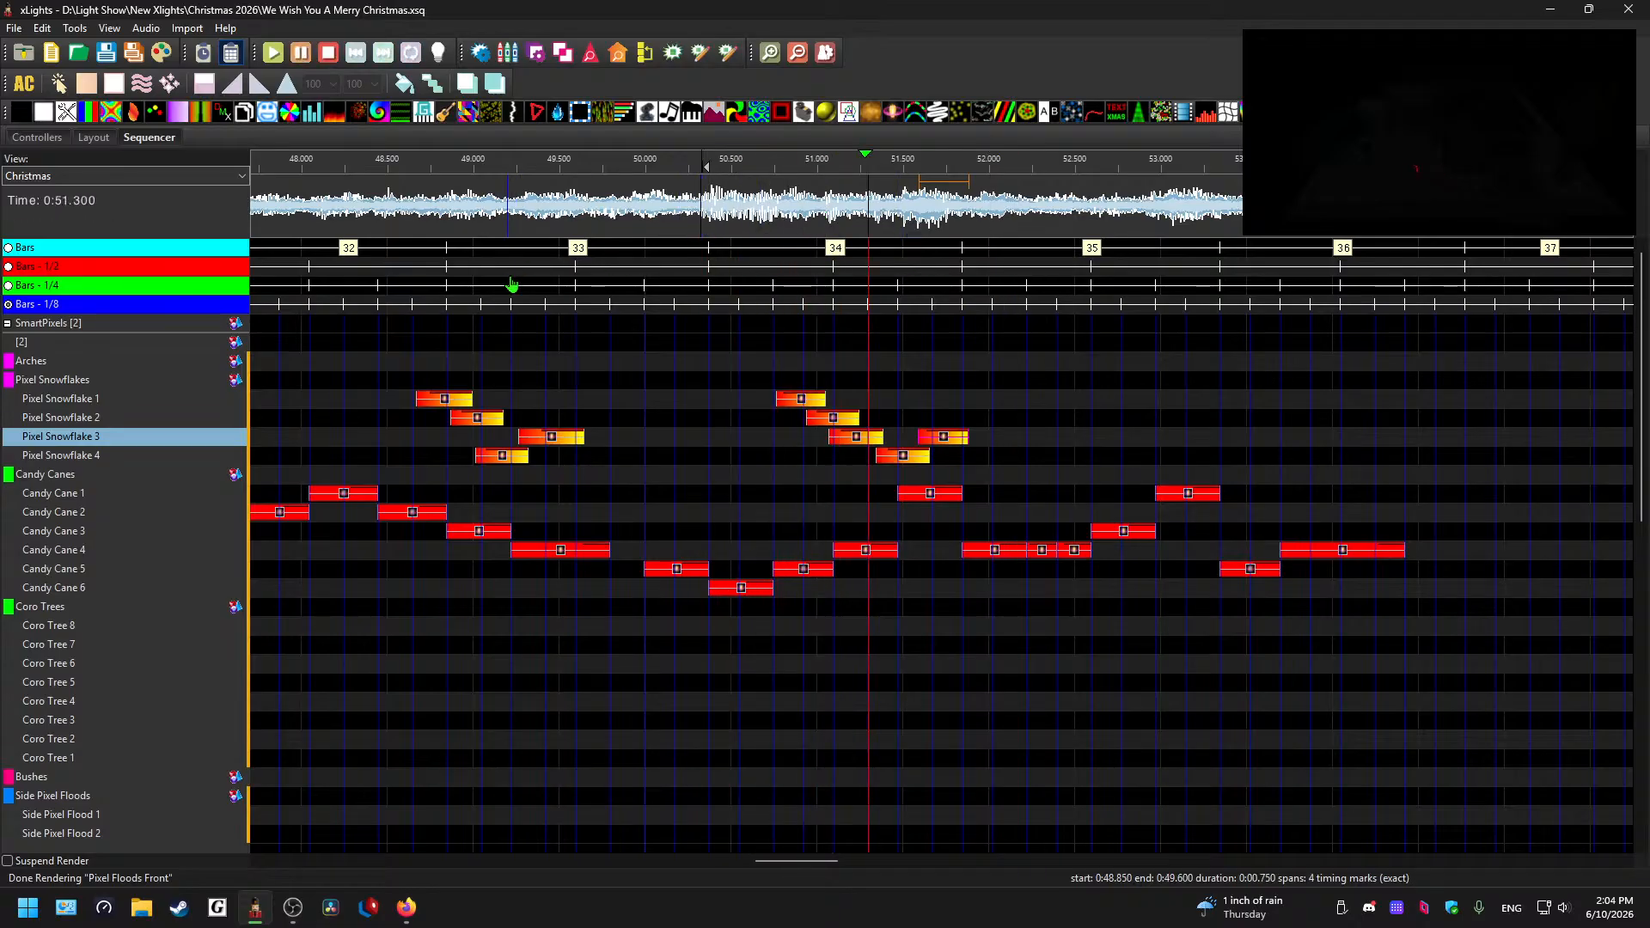
key("space")
left_click(859, 437)
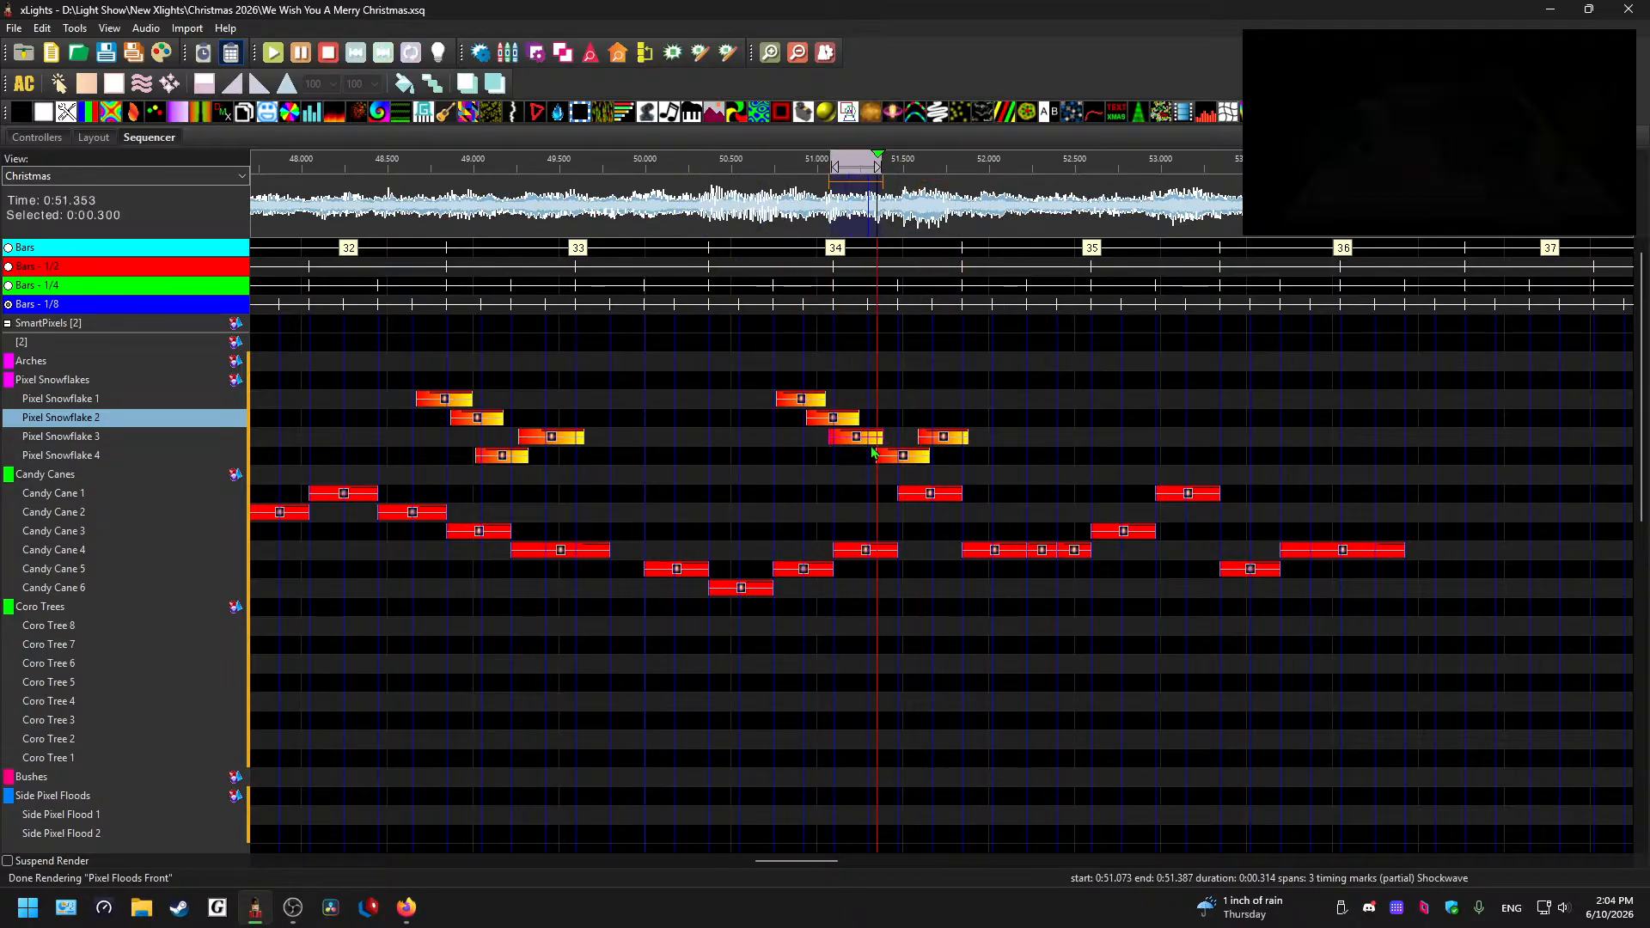
left_click(895, 463)
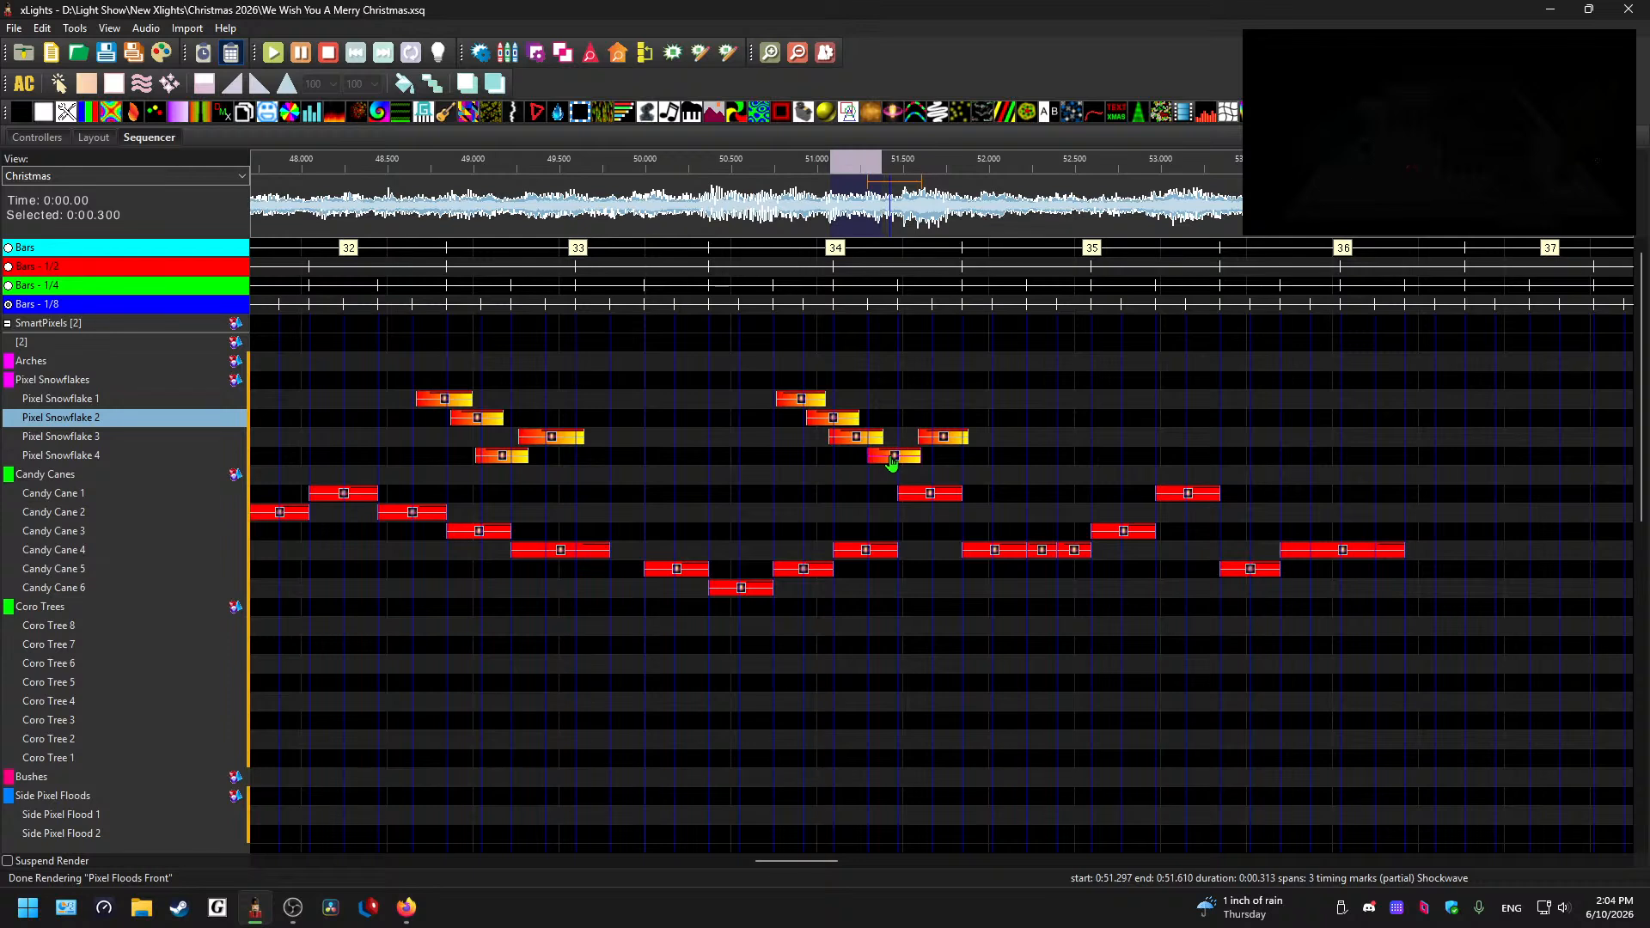
left_click(944, 442)
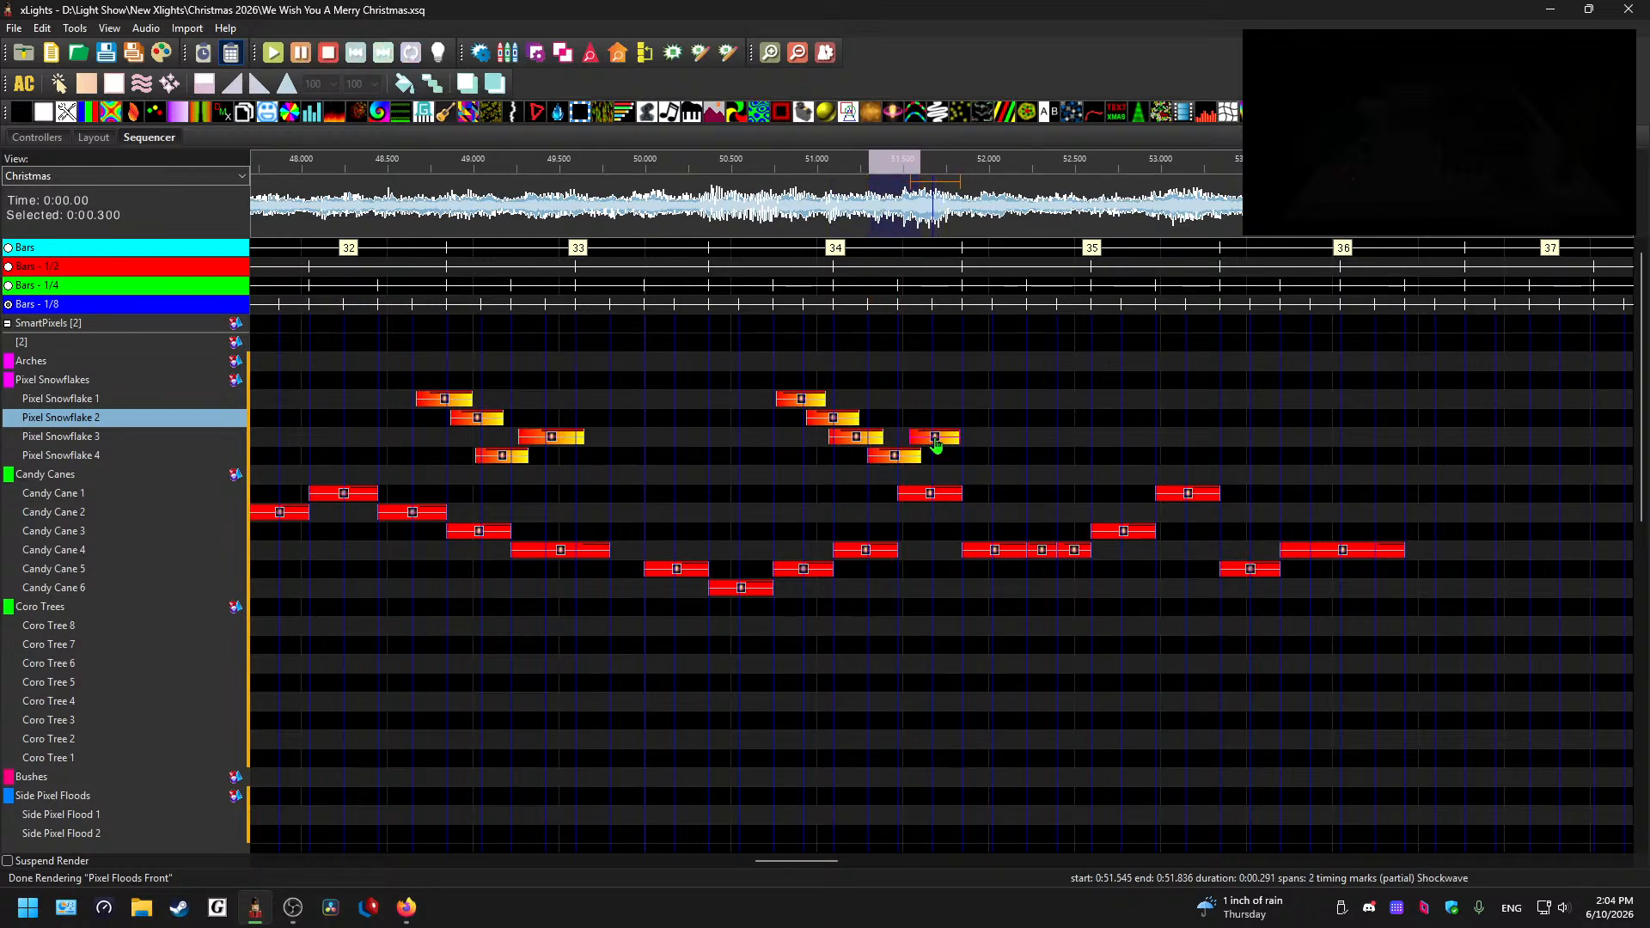
left_click(933, 439)
- Play back the snowflake effects from about 50.65 s, 51.6 s and 48.45 s to check their timing against the music
left_click(756, 217)
key("space")
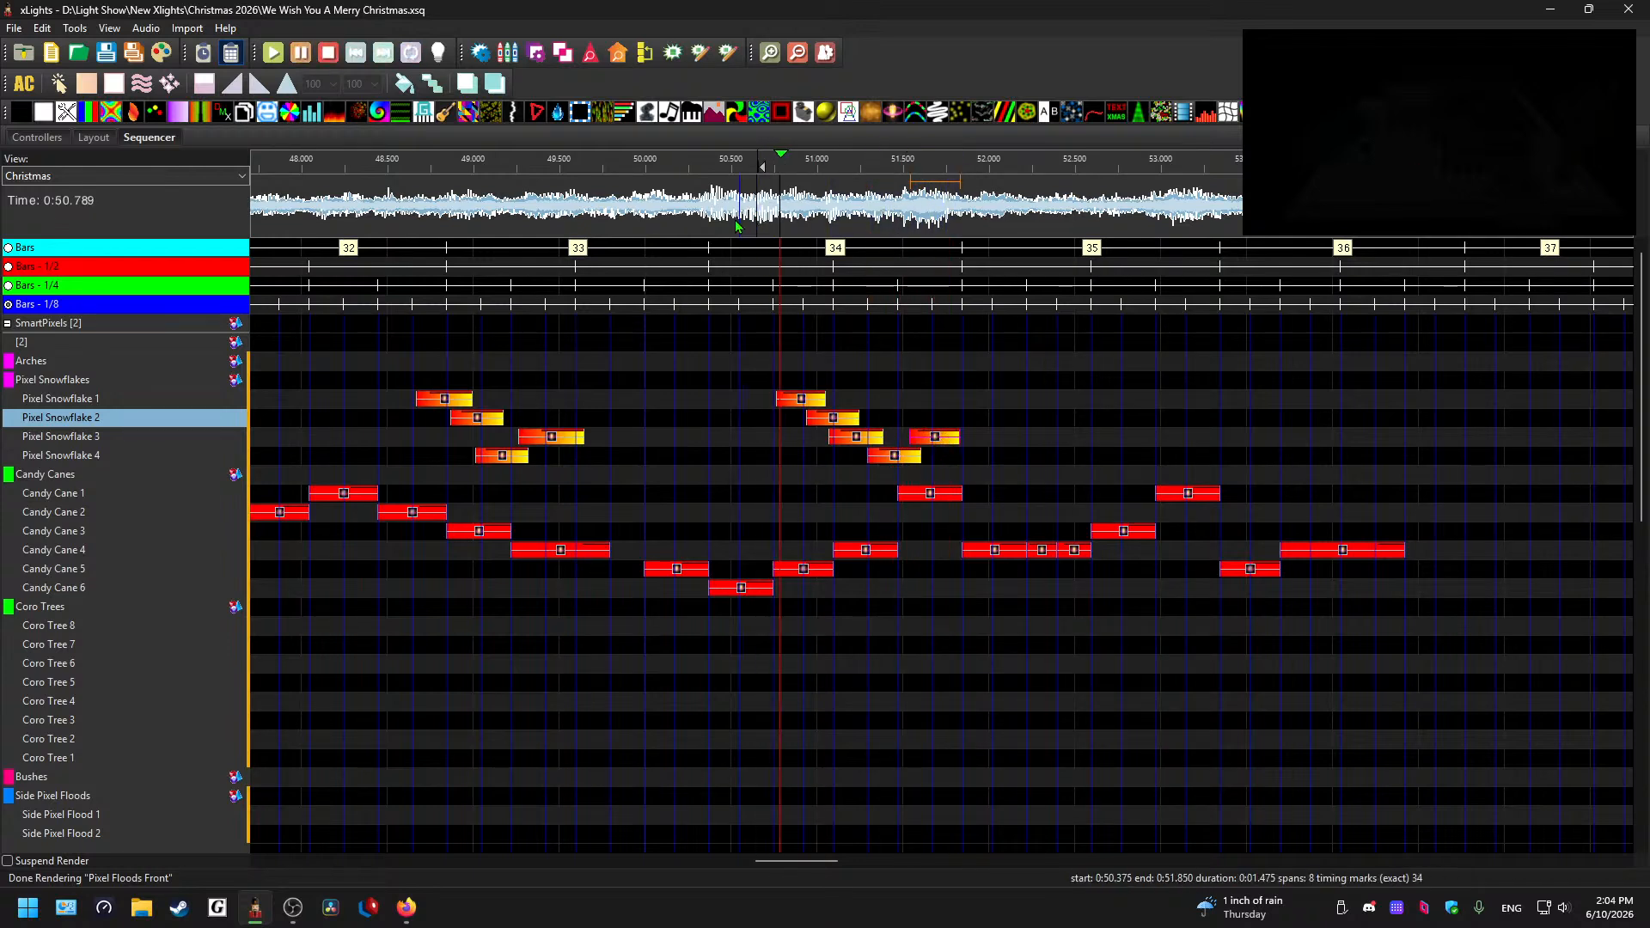
key("space")
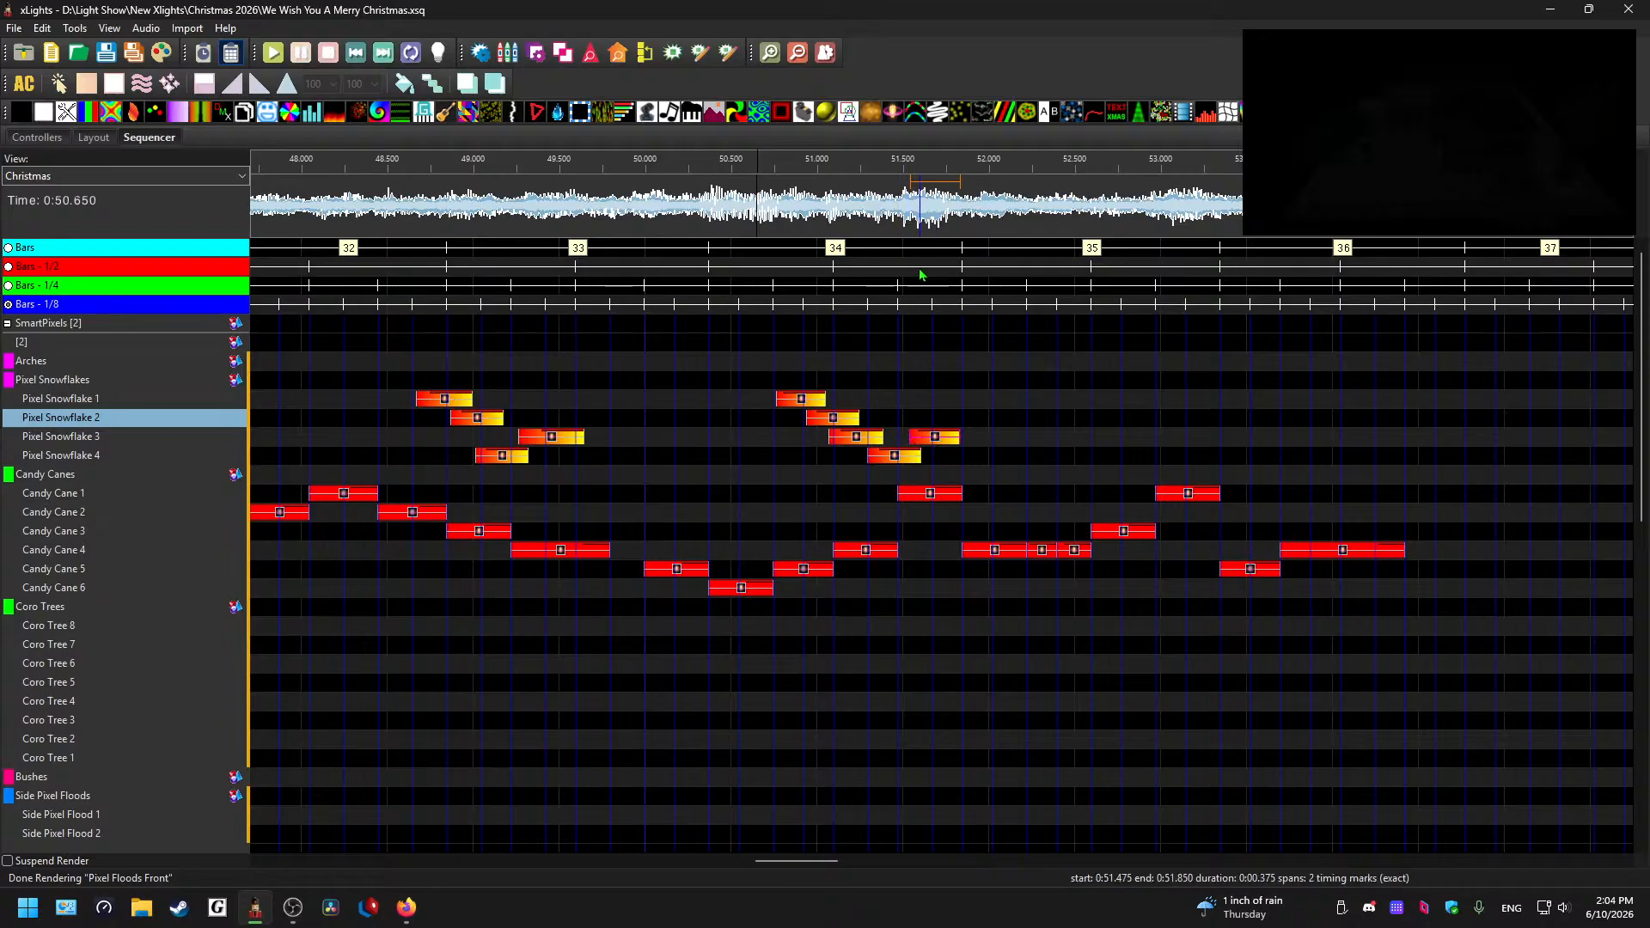
left_click(925, 212)
key("space")
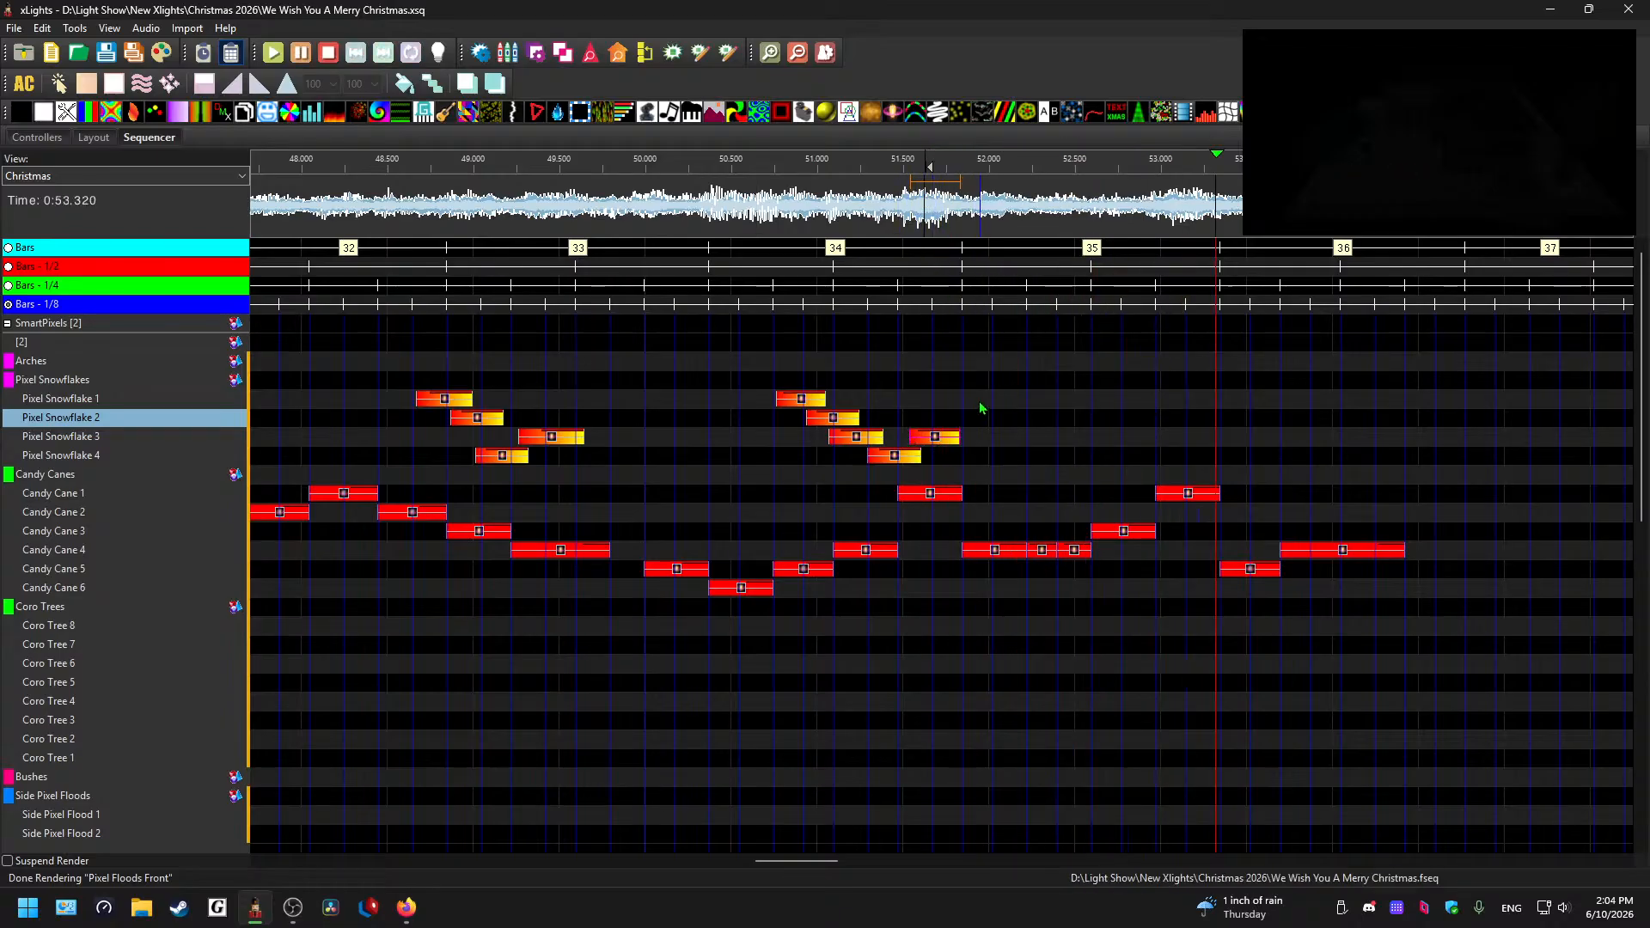
key("space")
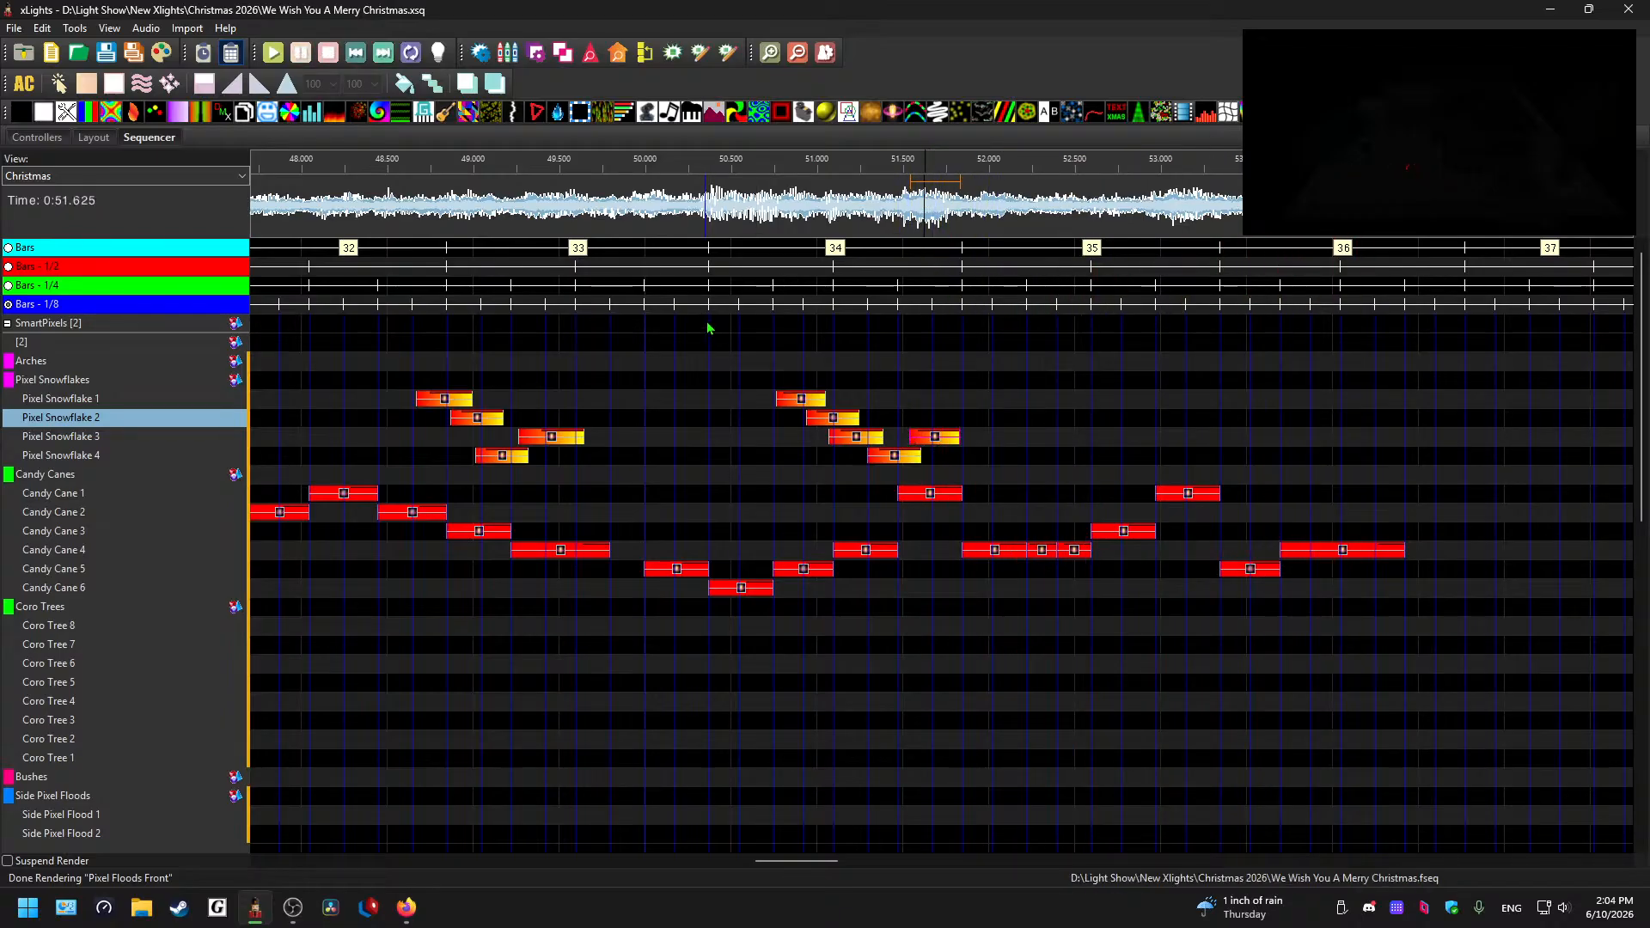
left_click(379, 225)
key("space")
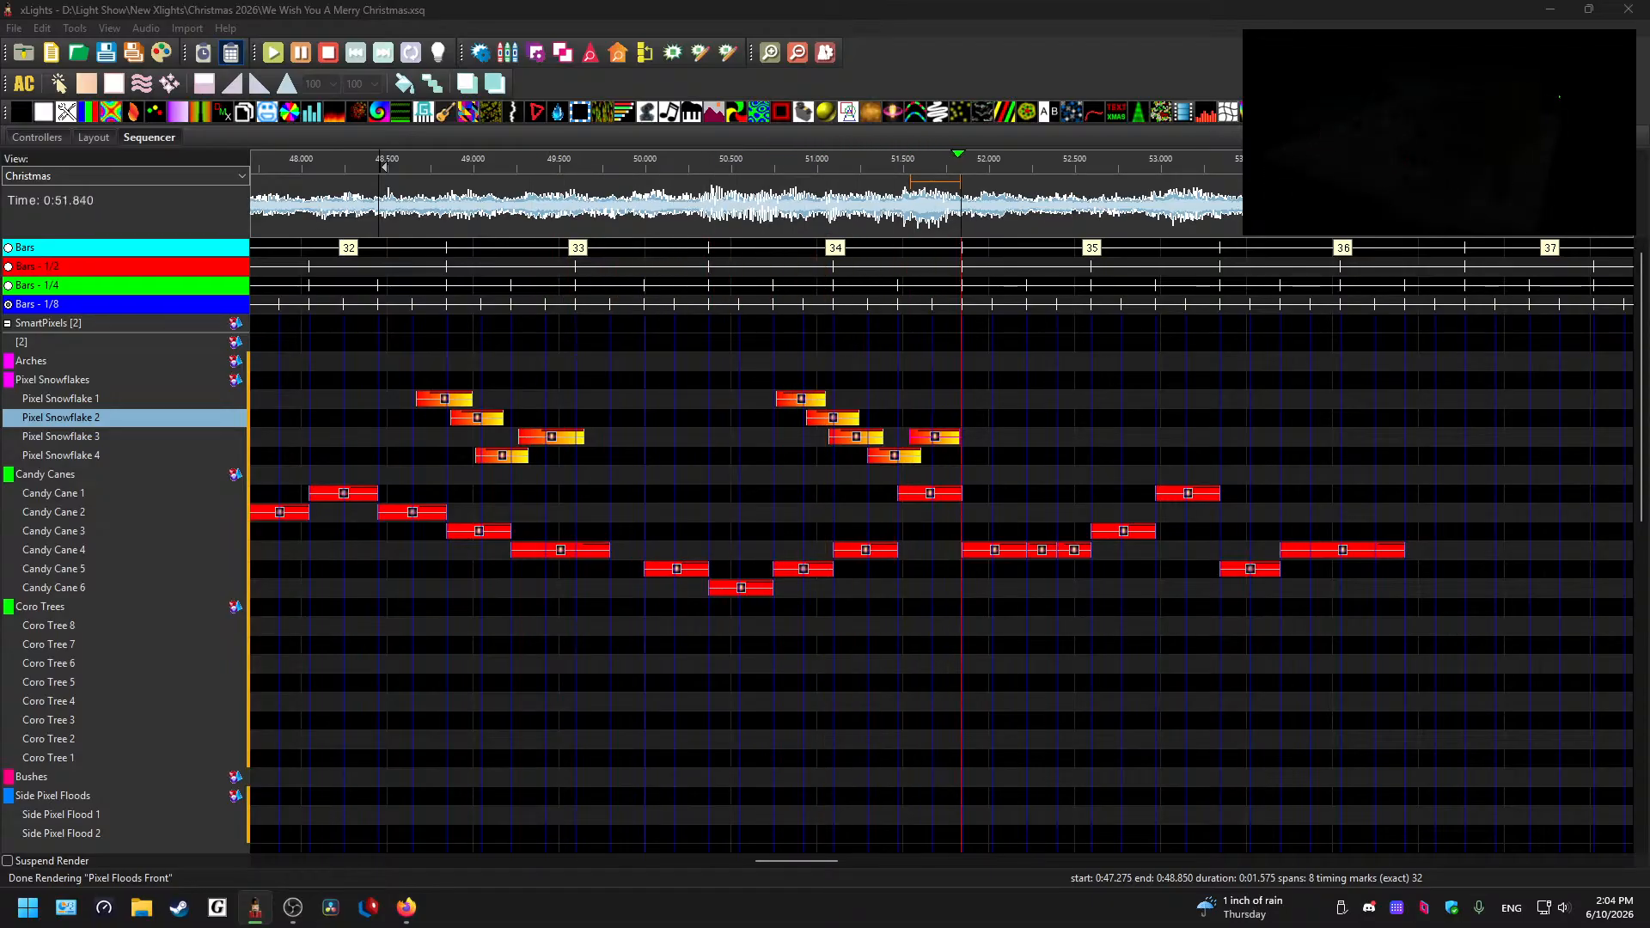
- Paste Shockwave effects at about 51.8 s on Pixel Snowflake 2 and about 52.0 s on Pixel Snowflake 1
left_click(975, 423)
key("space")
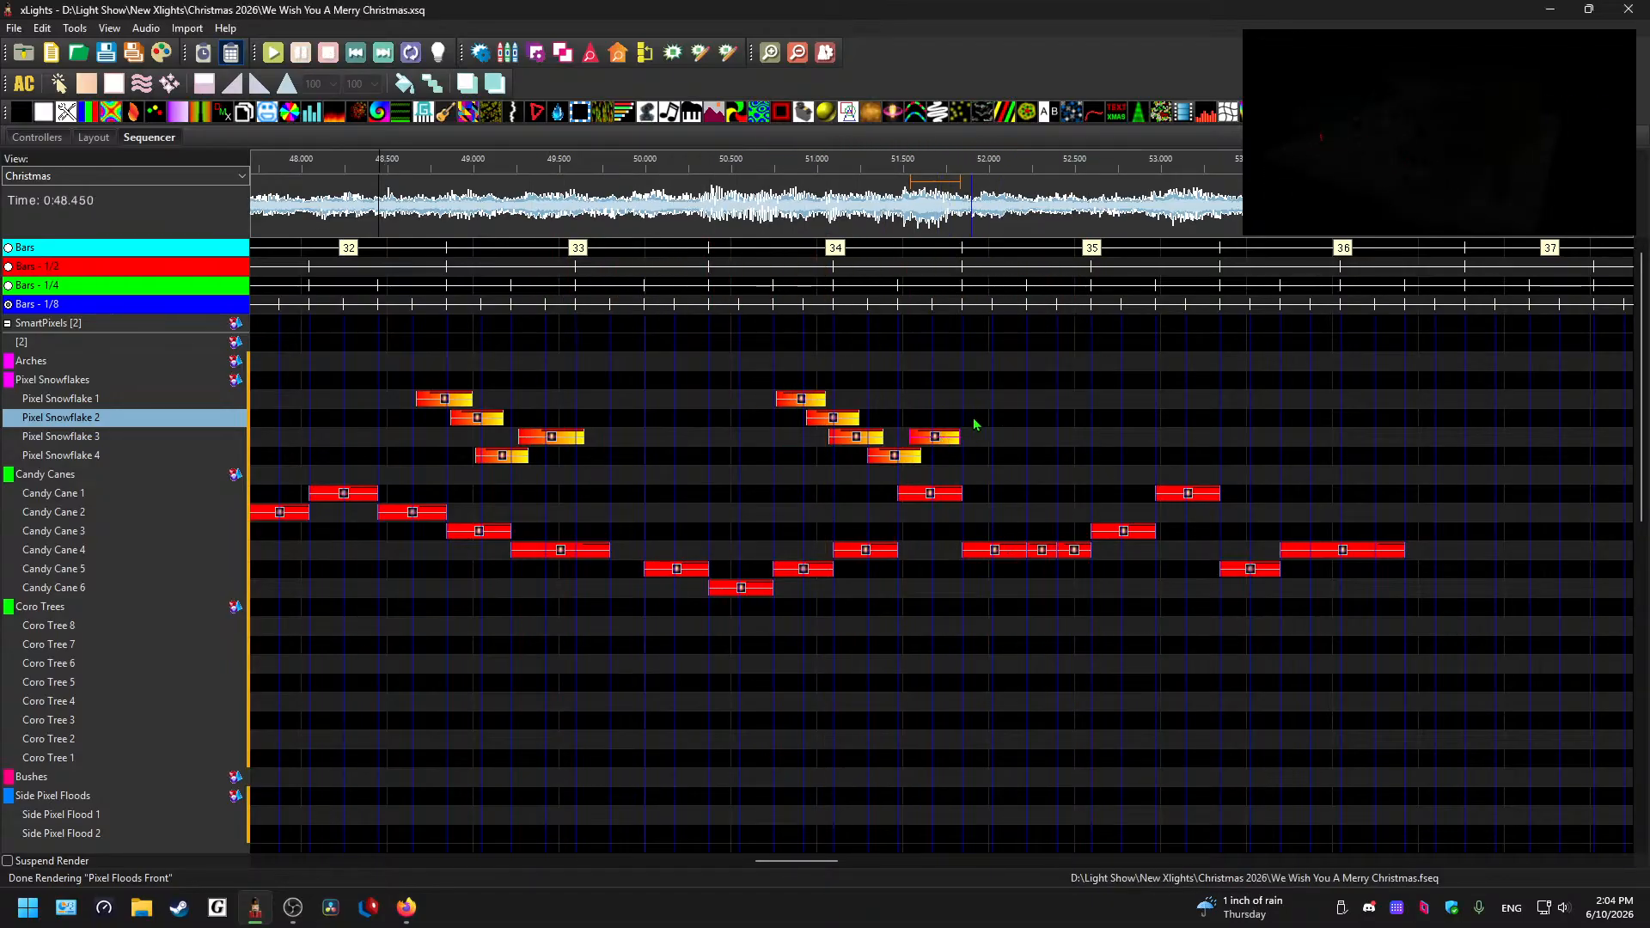
key("ctrl+v")
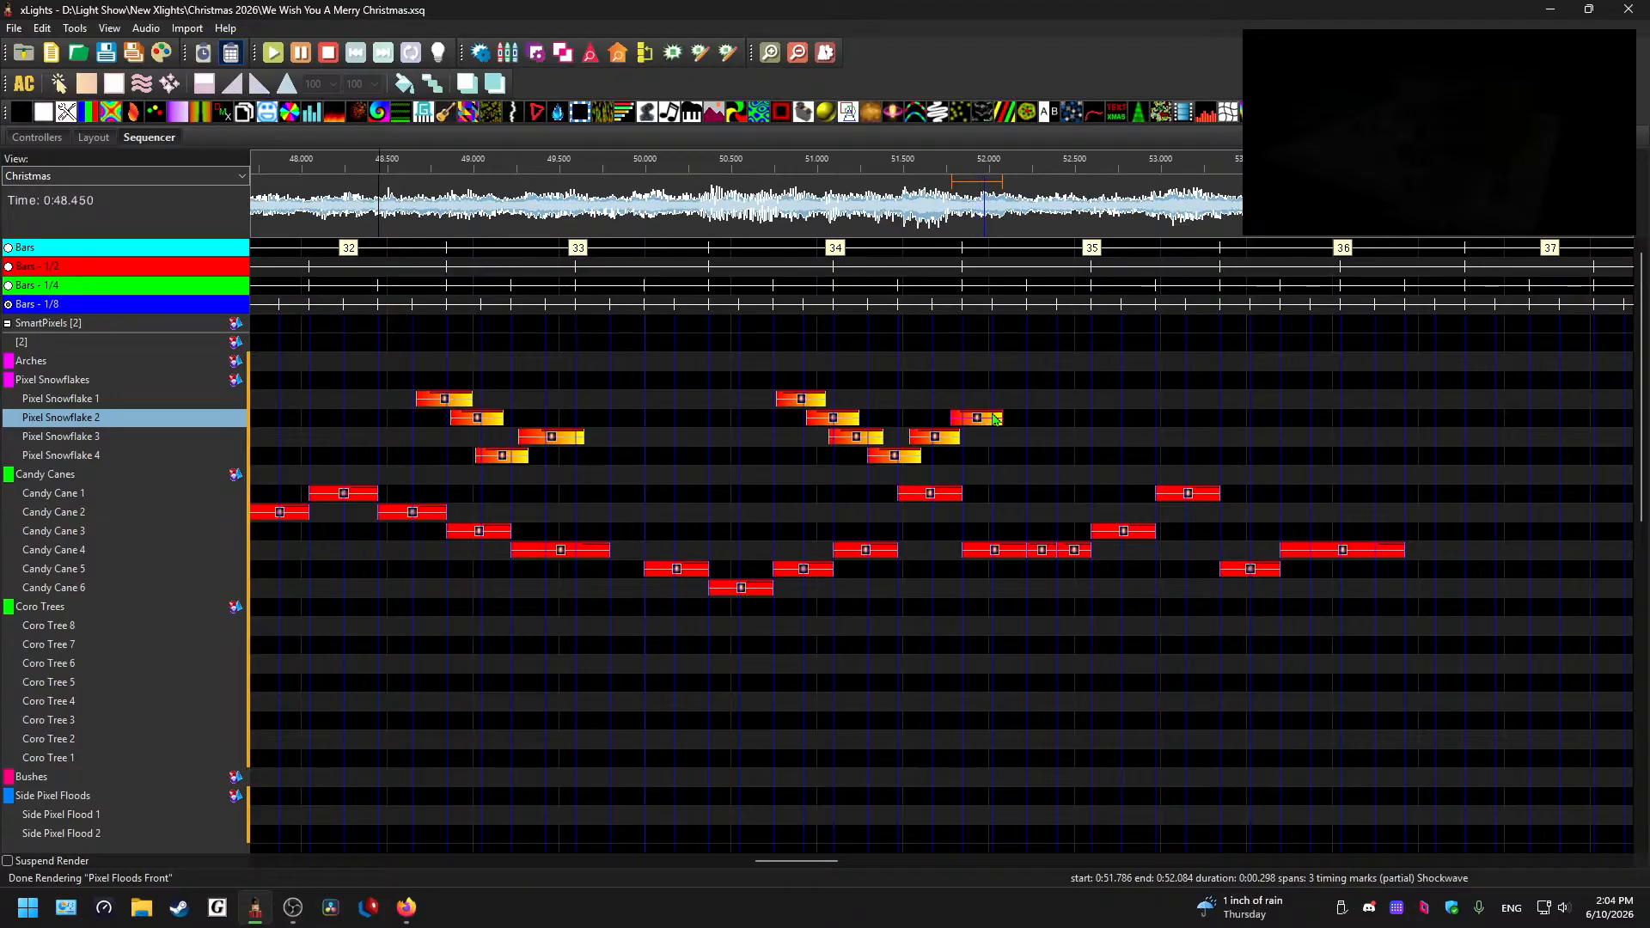
left_click(1047, 401)
key("ctrl+v")
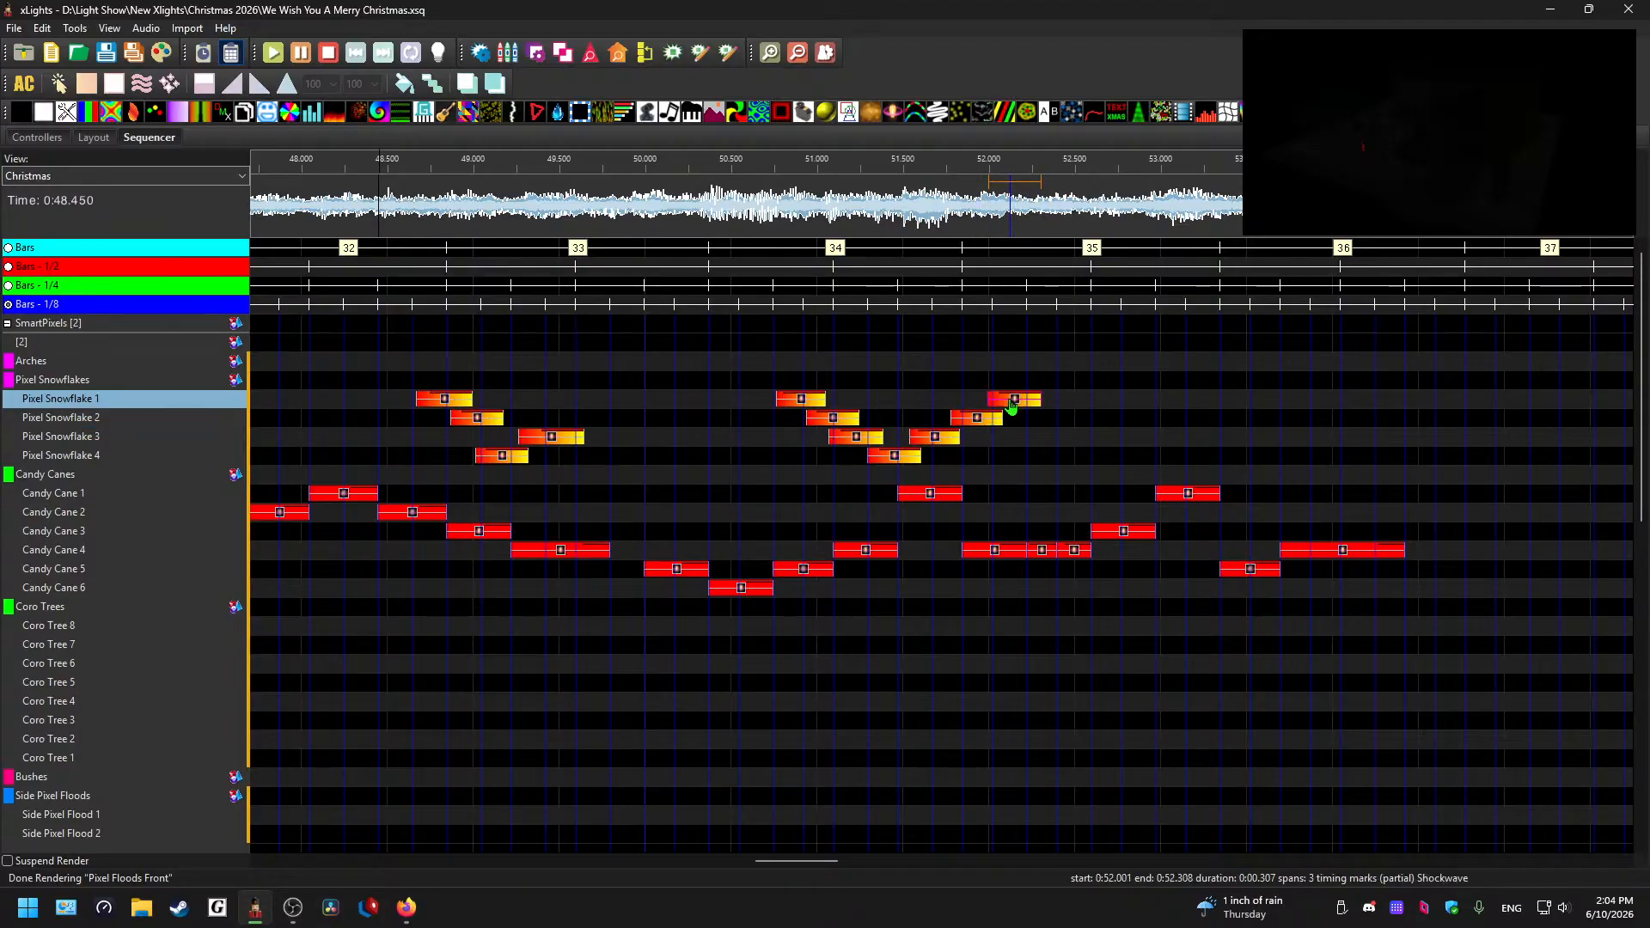
- Delete the two newest effects on Pixel Snowflakes 1 and 2 and play the section back
left_click(723, 261)
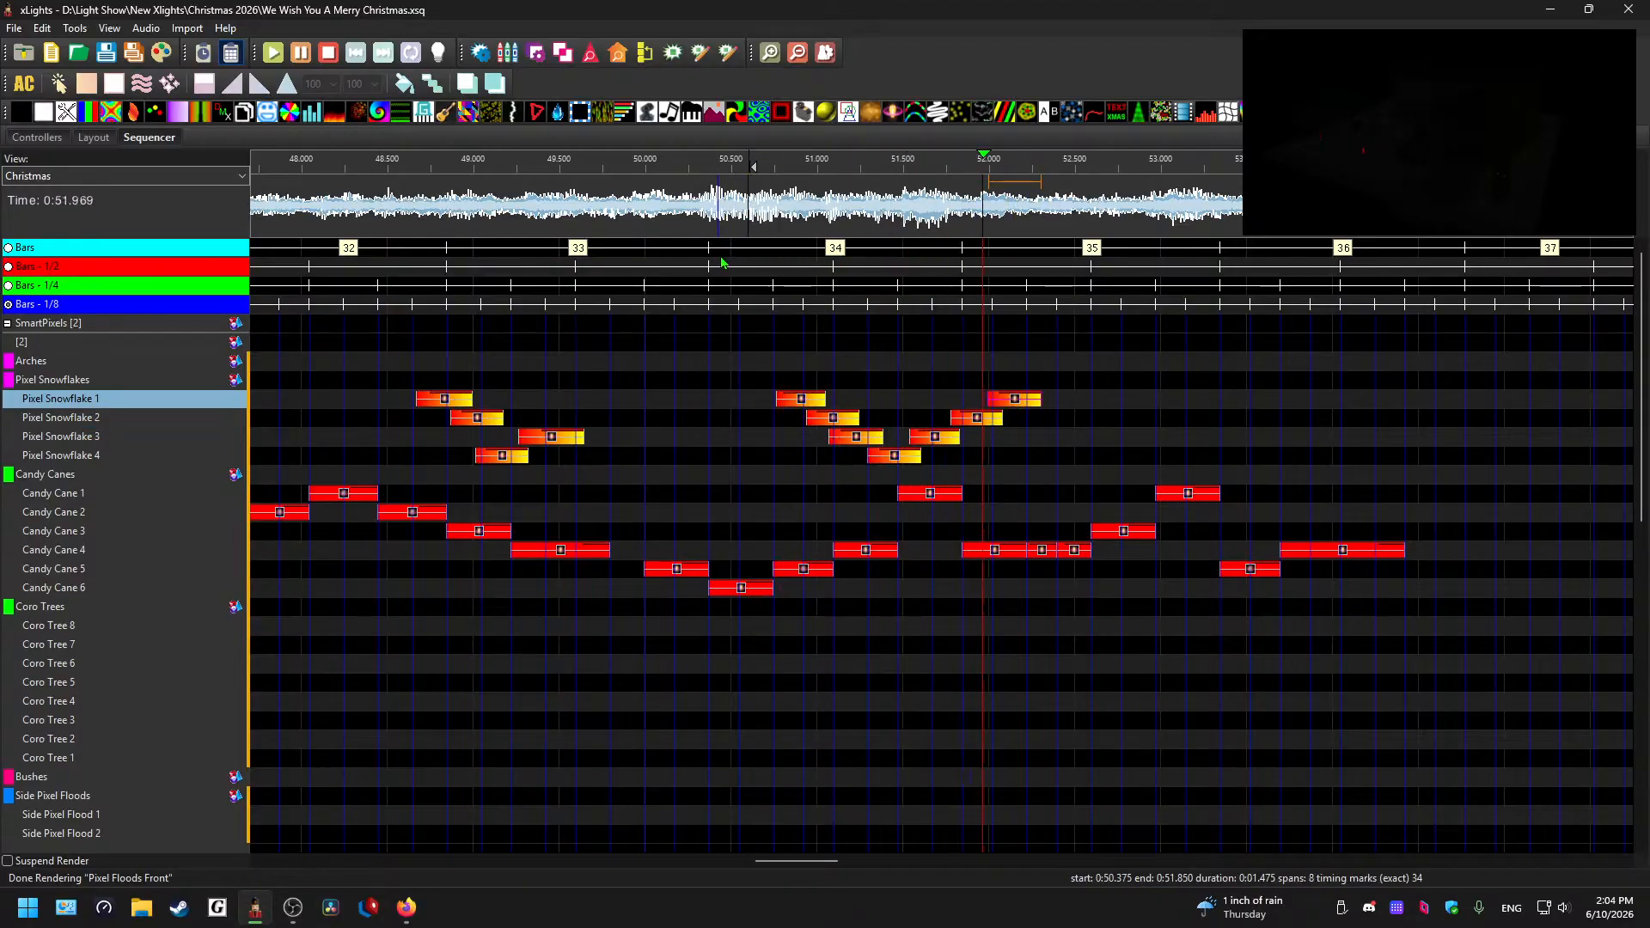
left_click(1017, 404)
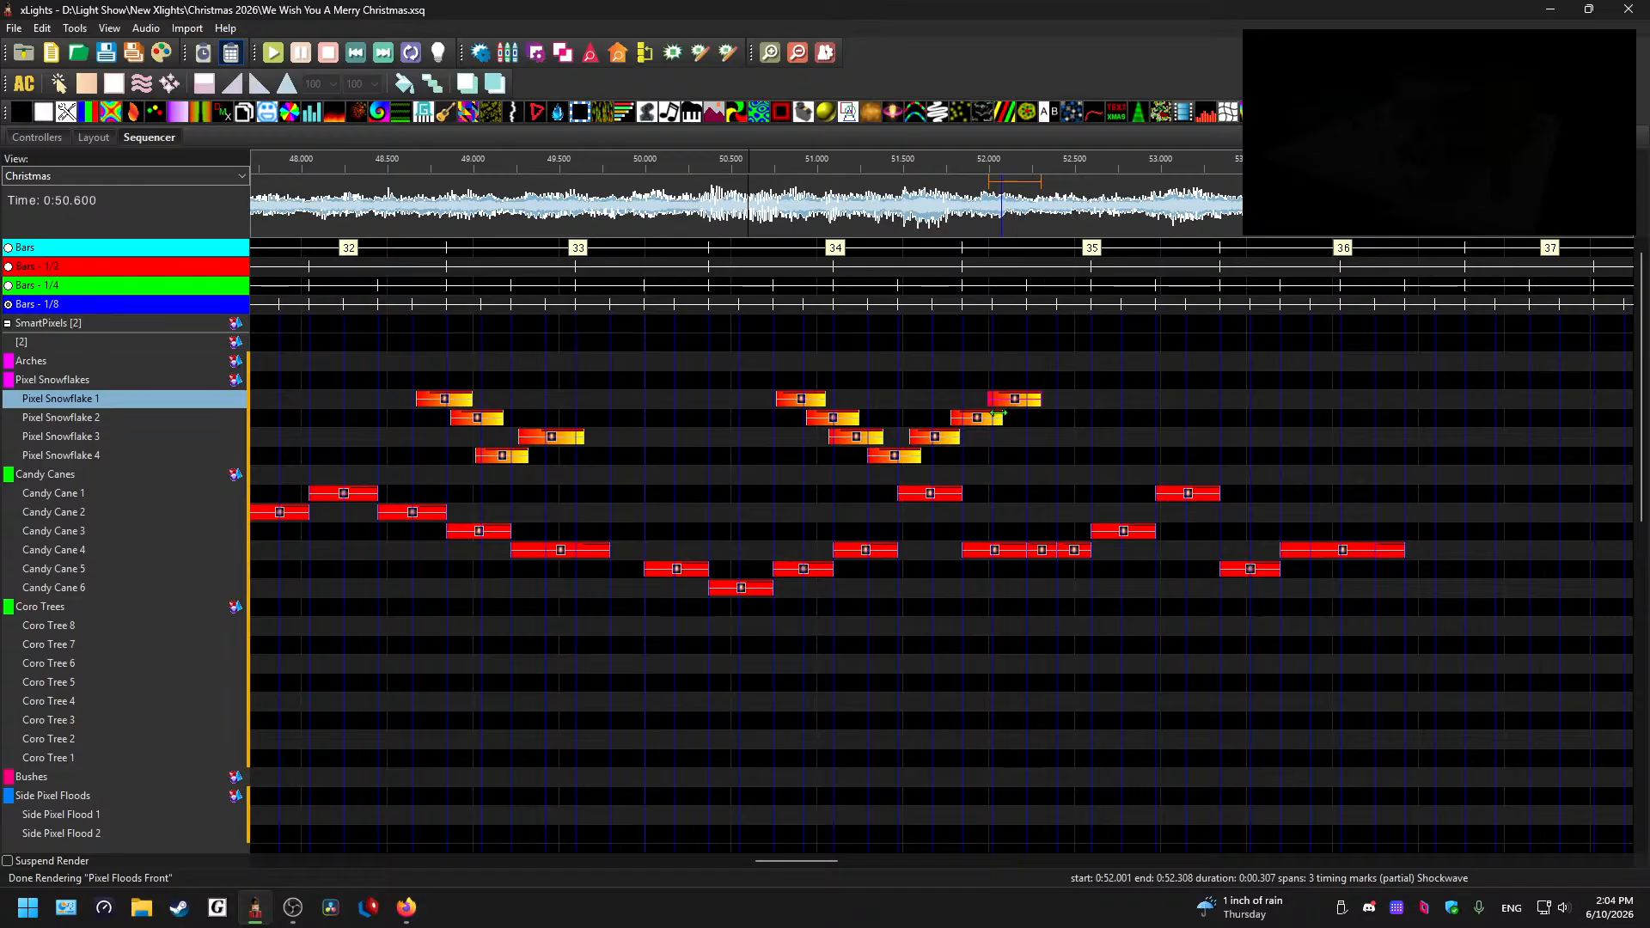
key("Delete")
key("space")
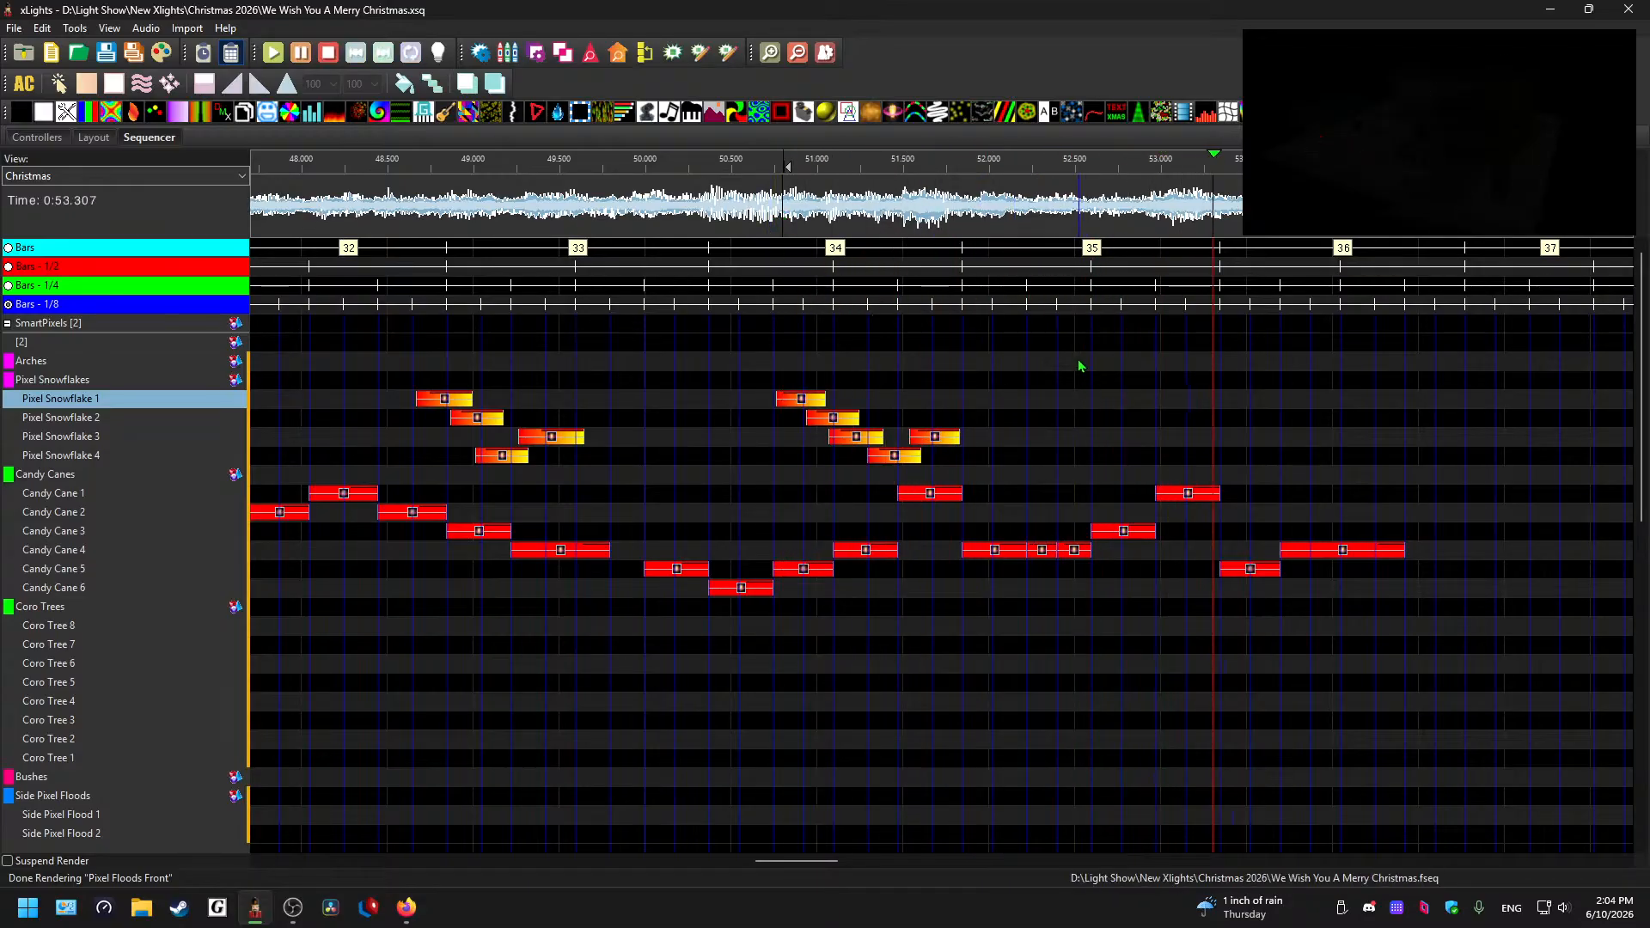
key("space")
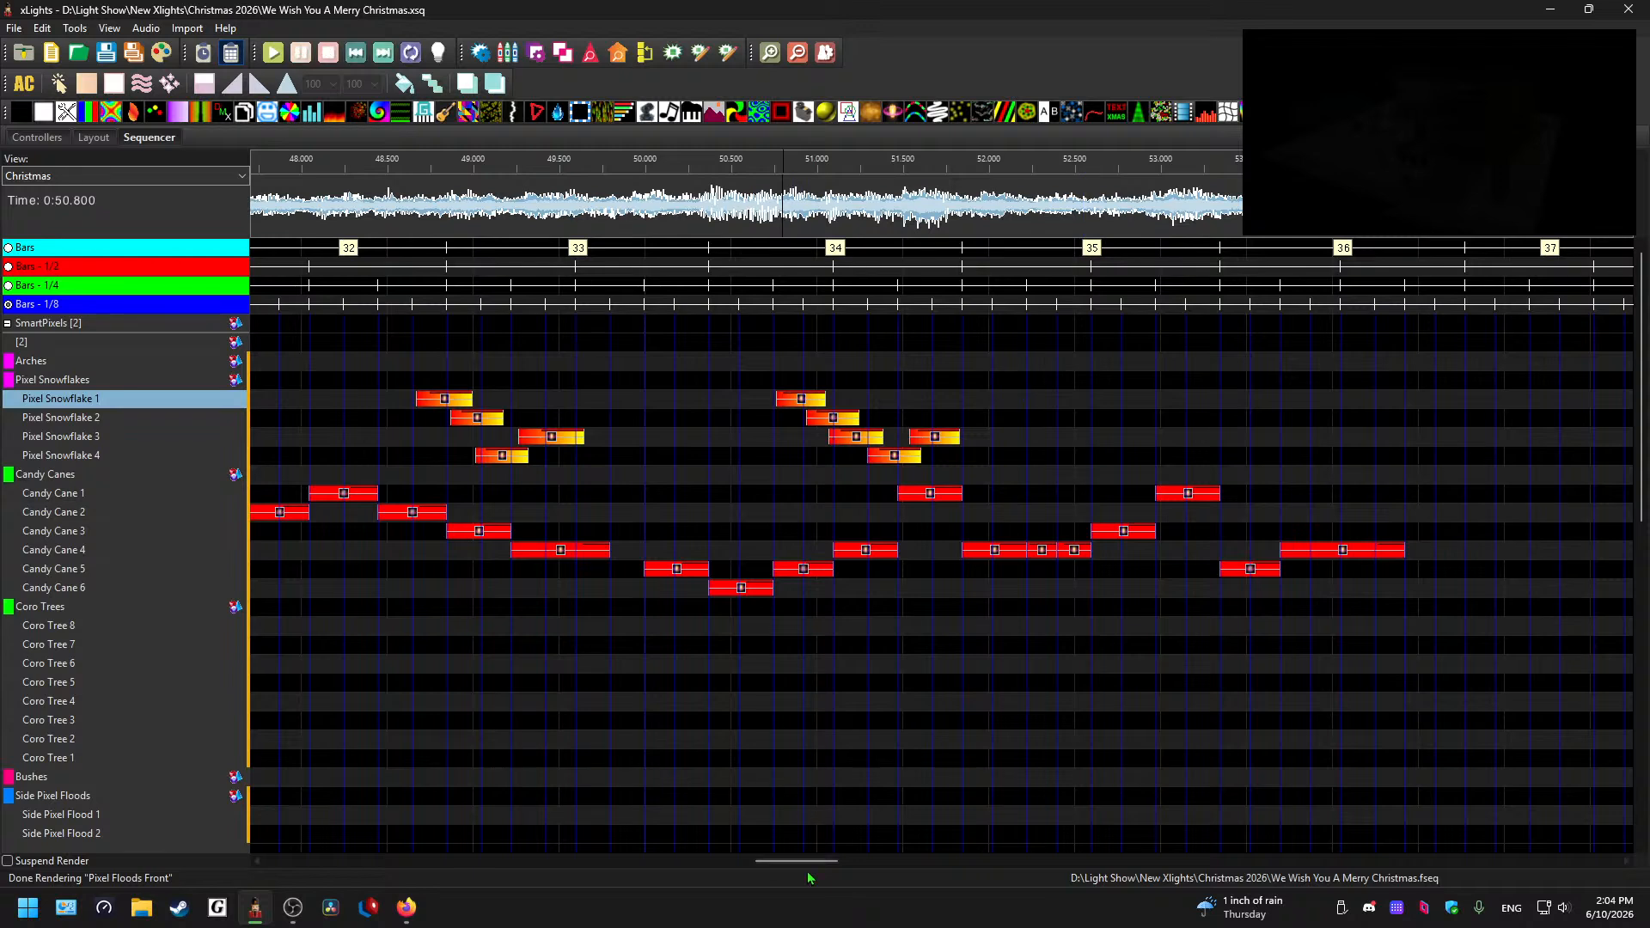
- Copy the four descending effects on Pixel Snowflakes 1 to 4 near bar 34 and listen for the next matching musical cue around 53 s
left_click_drag(816, 862, 830, 862)
left_click_drag(542, 464, 647, 405)
left_click(871, 206)
key("space")
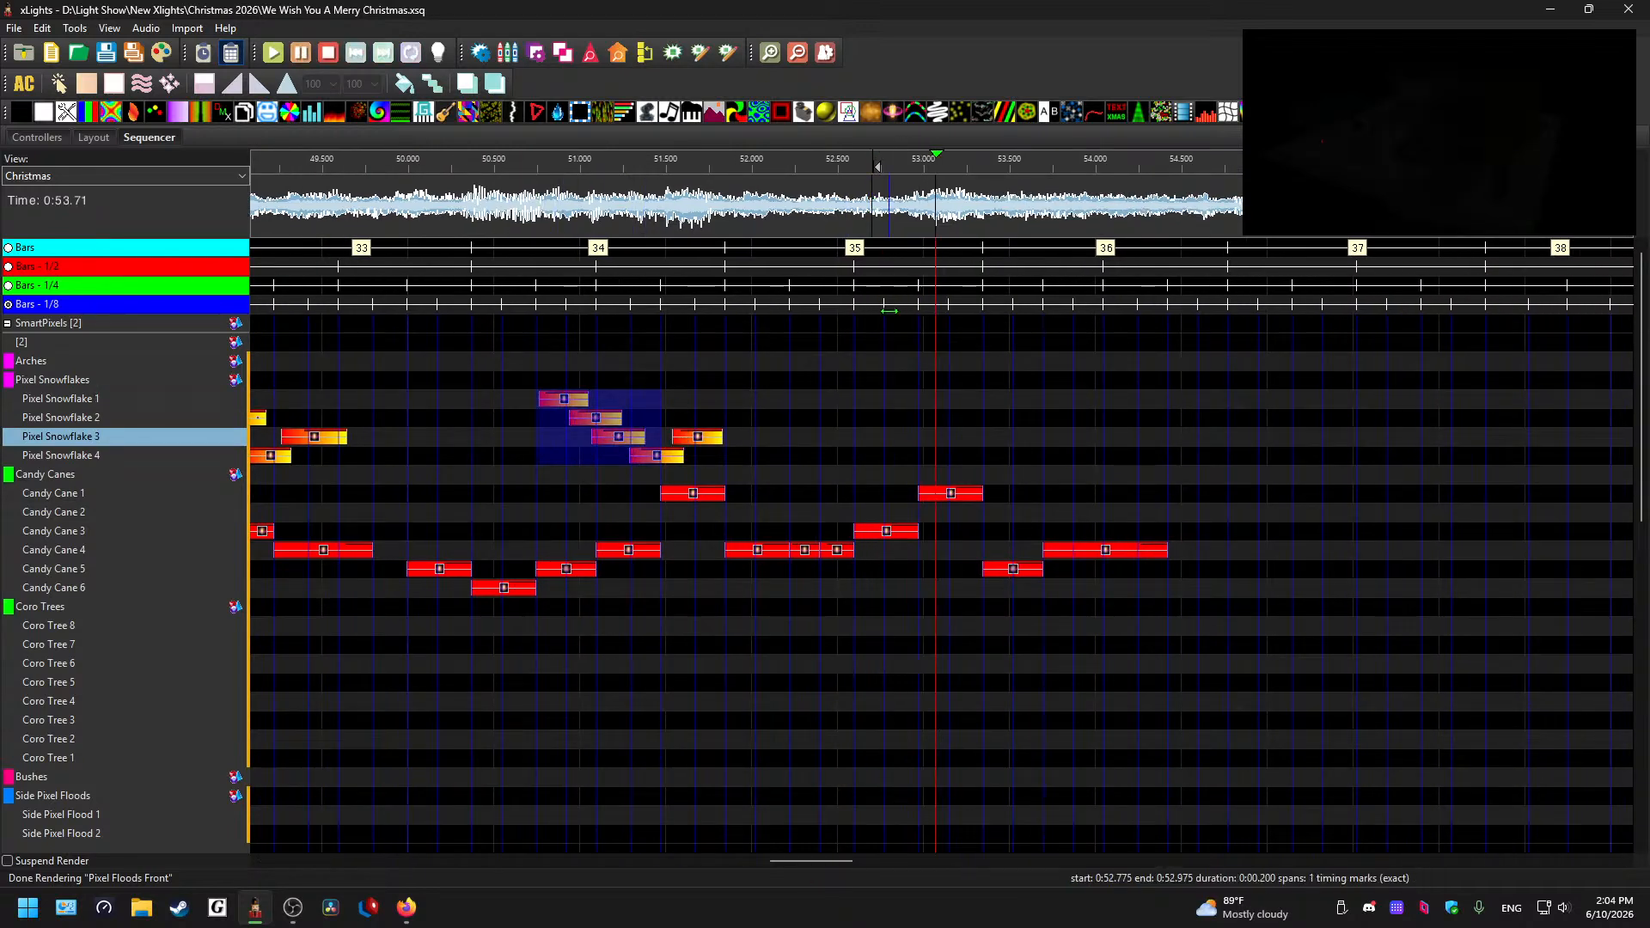
key("space")
left_click(915, 206)
key("space")
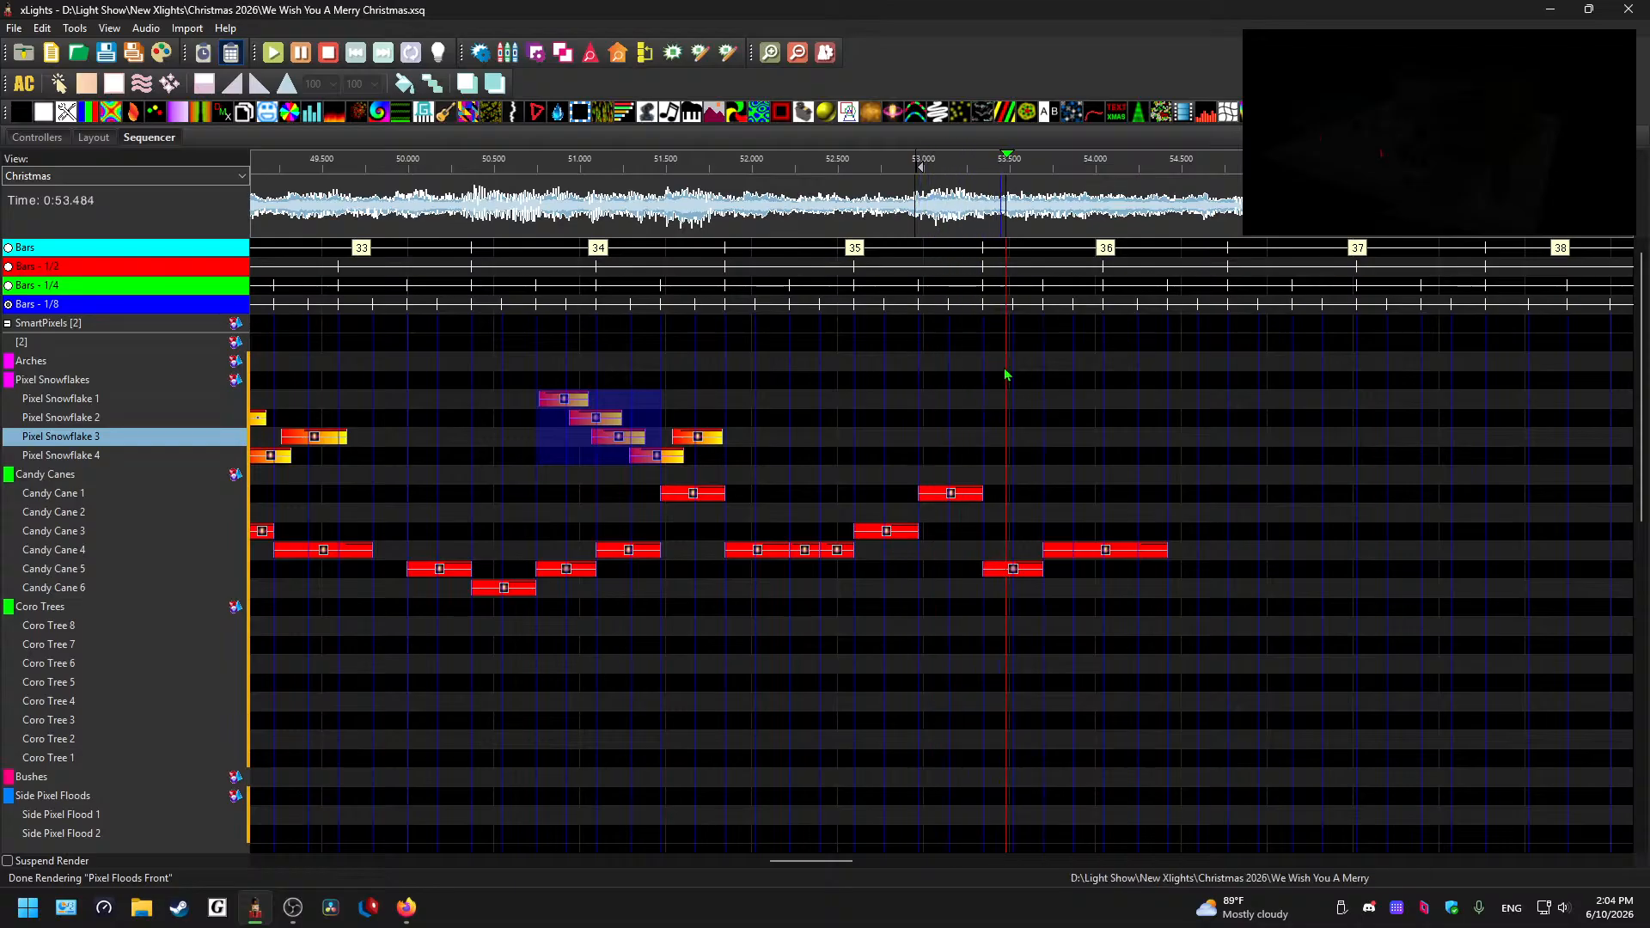
key("space")
- Try pasting the four descending effects at about 53.4 s on Pixel Snowflakes 1 to 4, and undo the paste
left_click(989, 400)
key("ctrl+v")
left_click(963, 209)
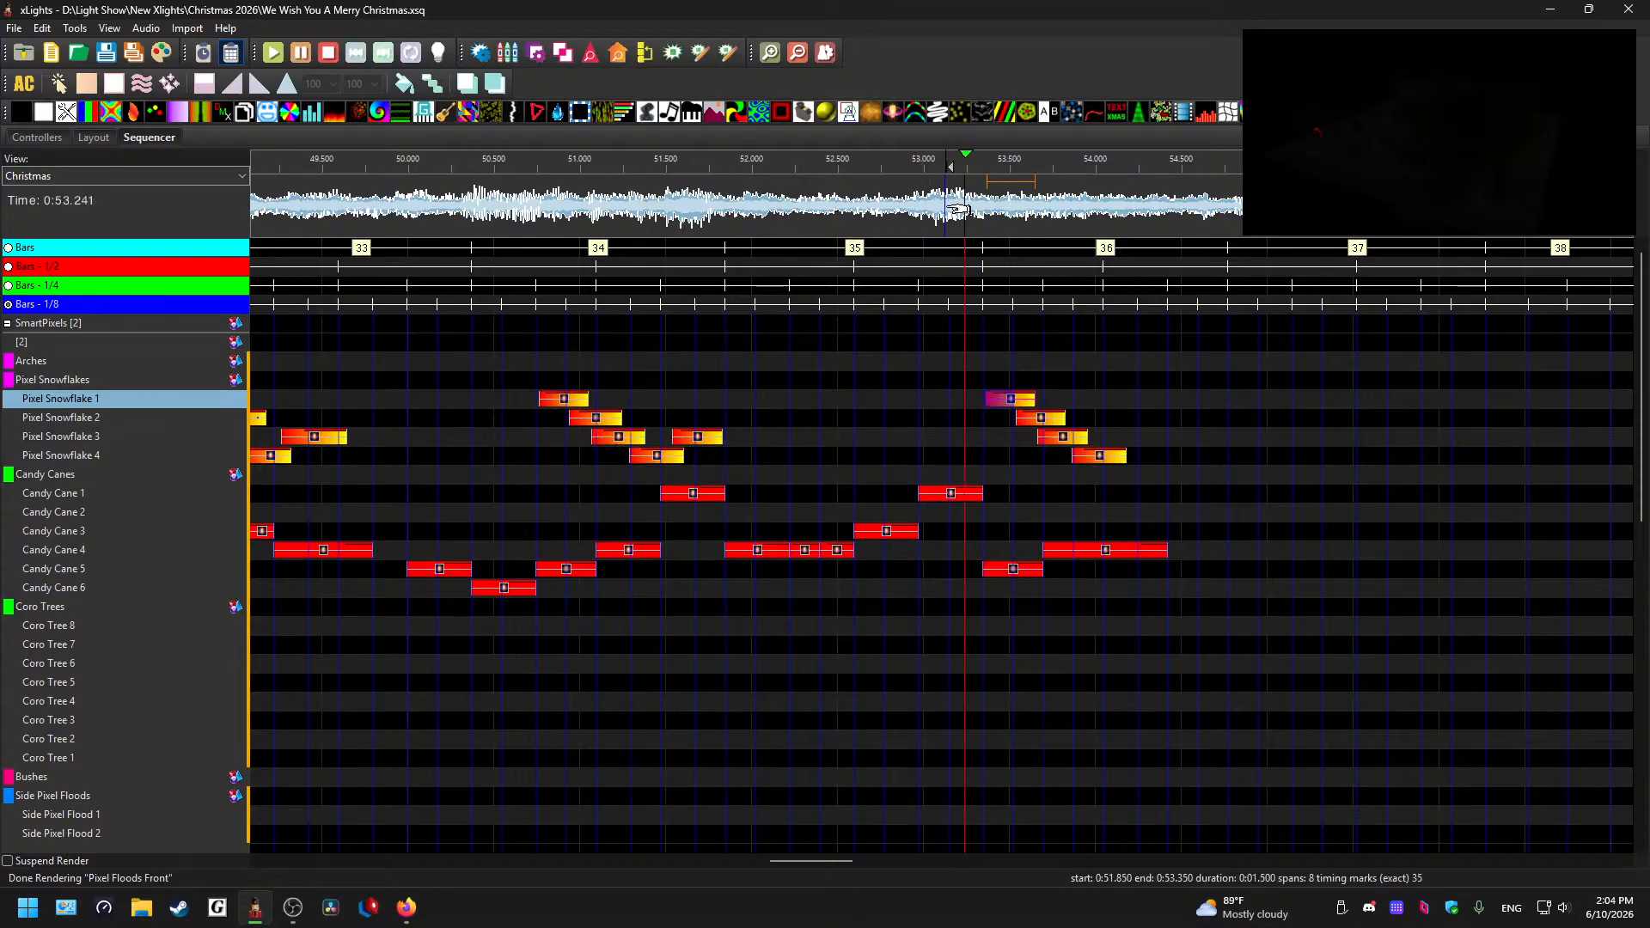
key("space")
key("ctrl+z")
- Paste the four descending effects at about 53.2 s from Pixel Snowflake 1 downward and play them back
left_click(970, 399)
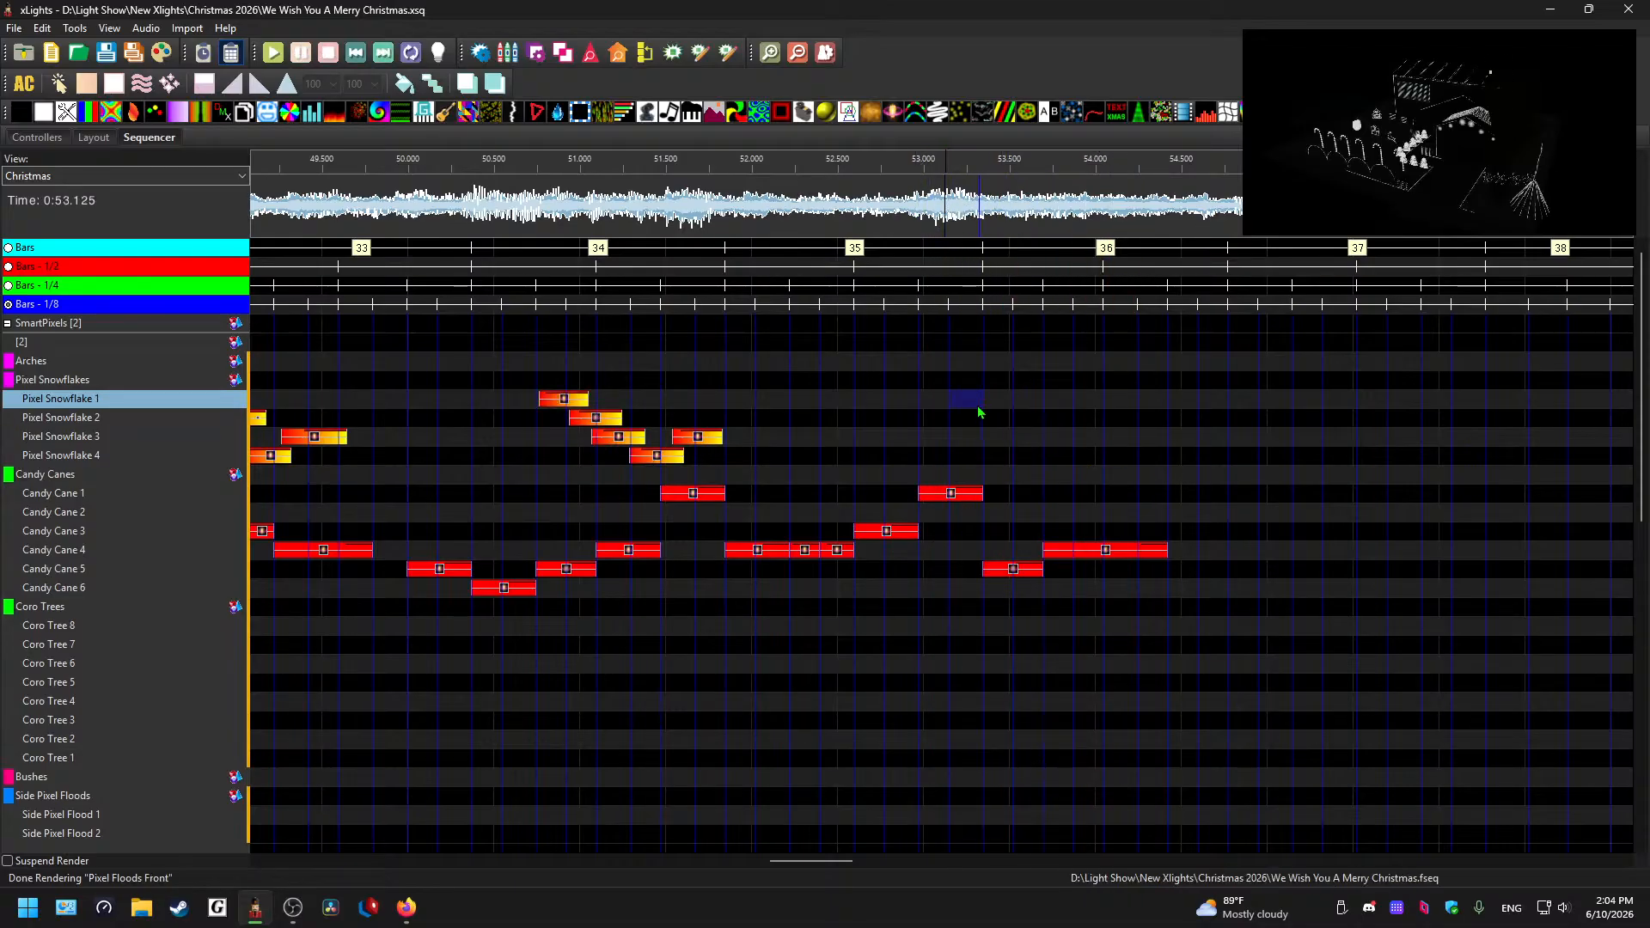
key("ctrl+v")
left_click(918, 213)
key("space")
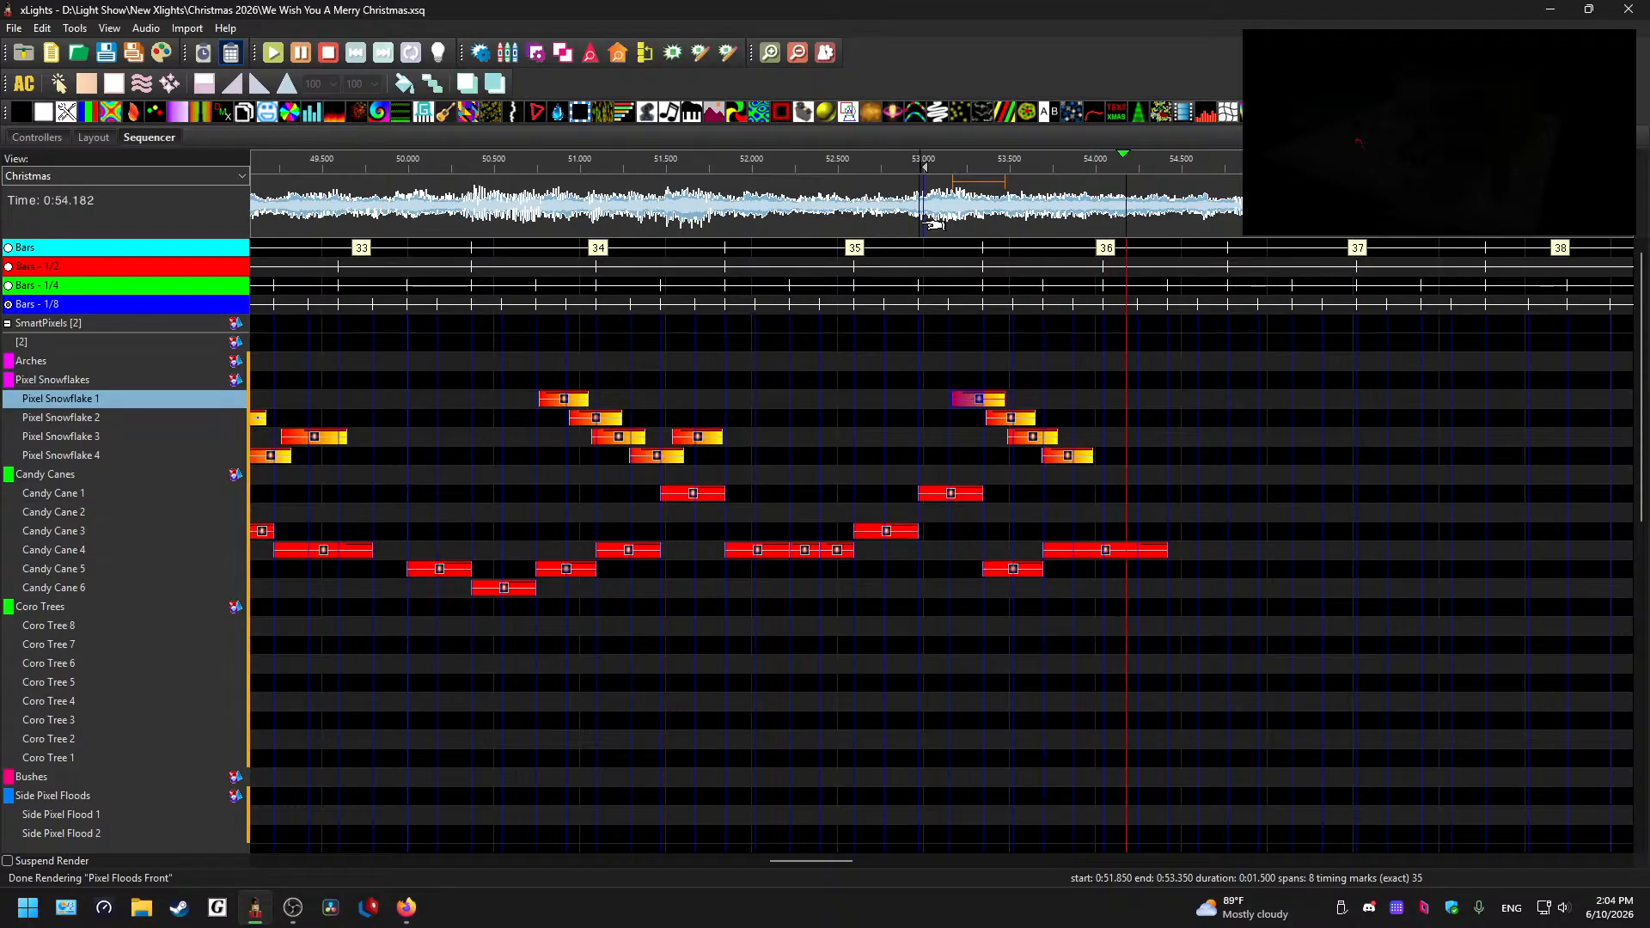
key("space")
left_click(809, 219)
key("space")
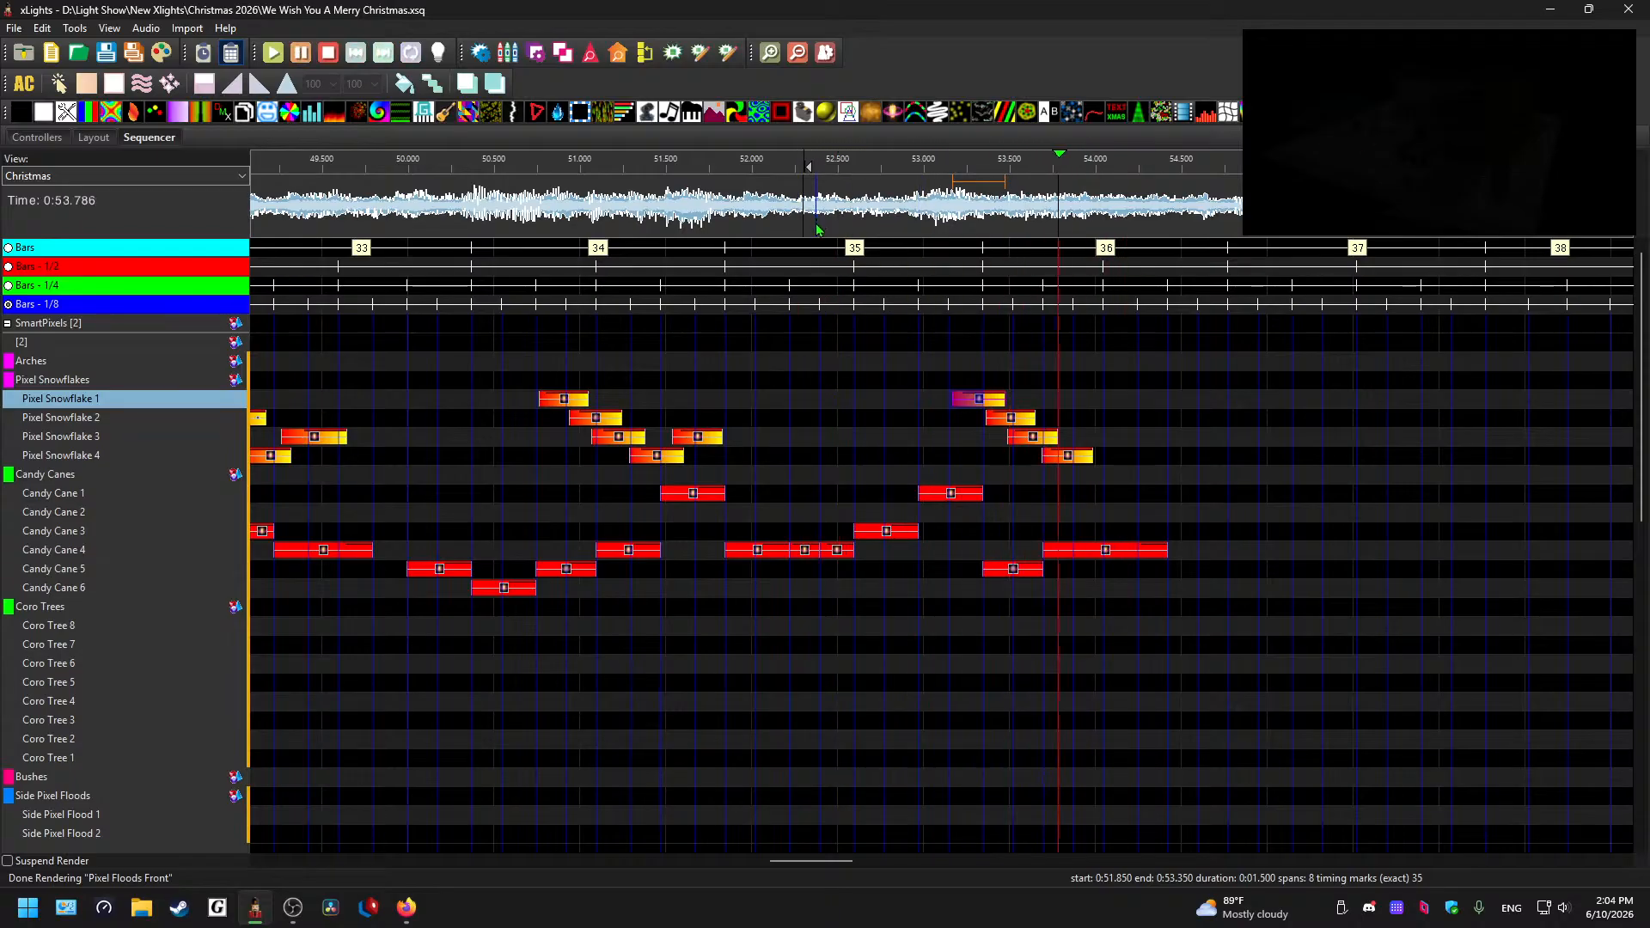
key("space")
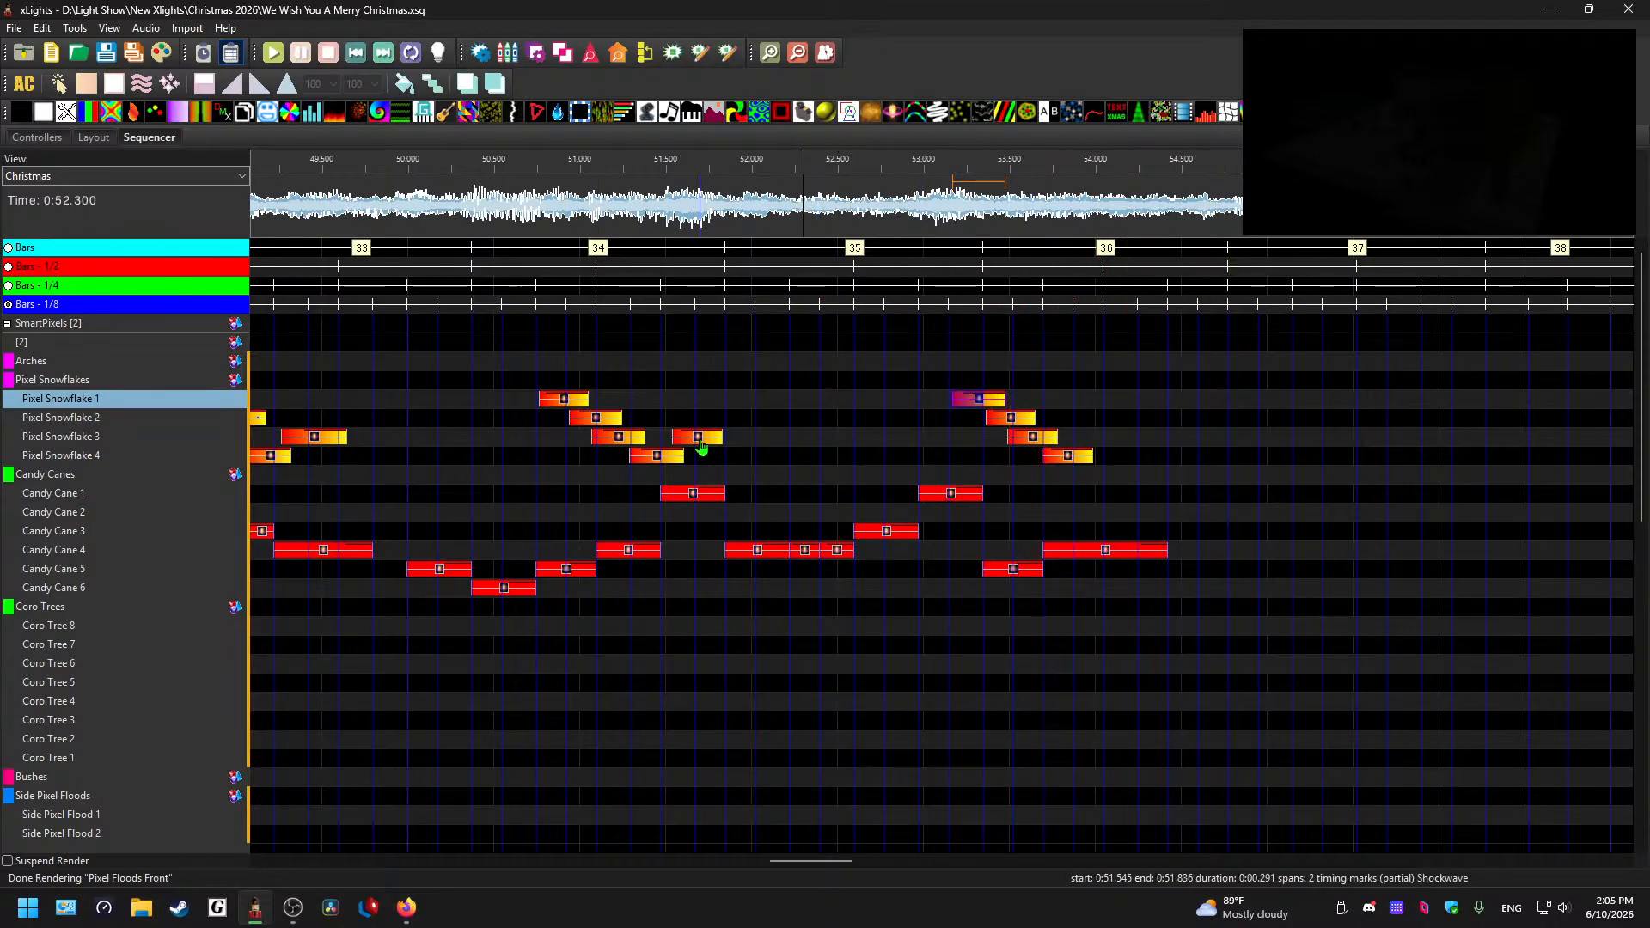
- Paste ascending Shockwave effects on Pixel Snowflake 3 at about 53.9 s, Pixel Snowflake 2 at about 54.1 s and Pixel Snowflake 1 at about 54.3 s
left_click(1117, 438)
key("ctrl+v")
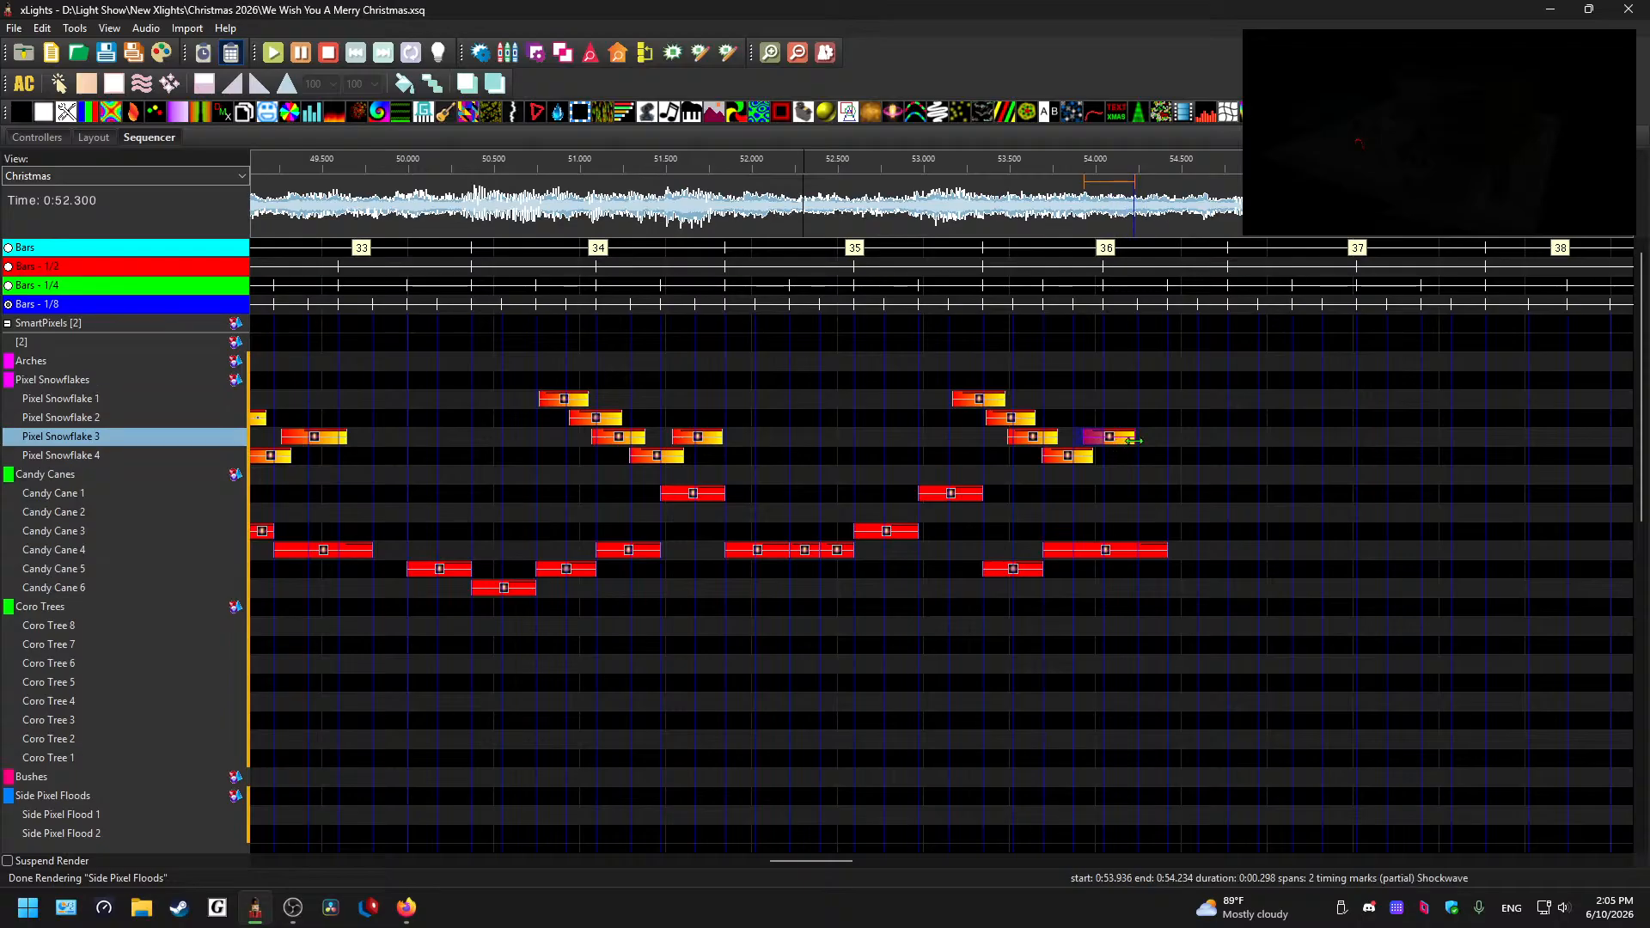
left_click(1125, 419)
key("ctrl+v")
left_click(1160, 399)
key("ctrl+v")
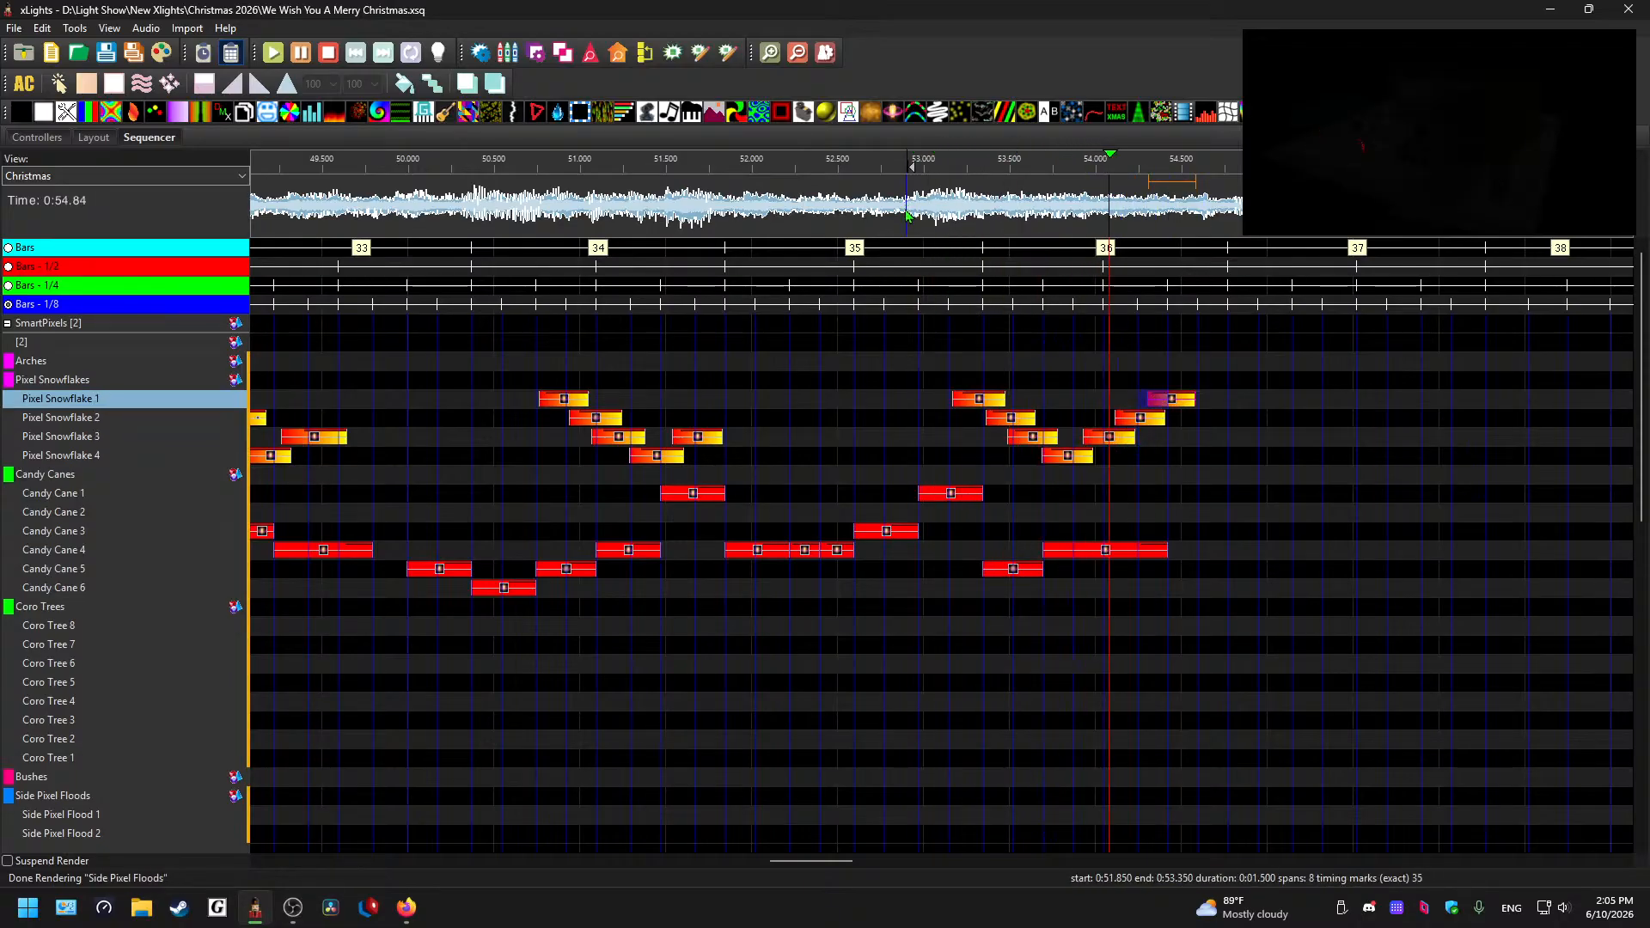
- Review the ascending effects on Pixel Snowflakes 1, 2 and 3 around bar 36
left_click(1176, 400)
key("space")
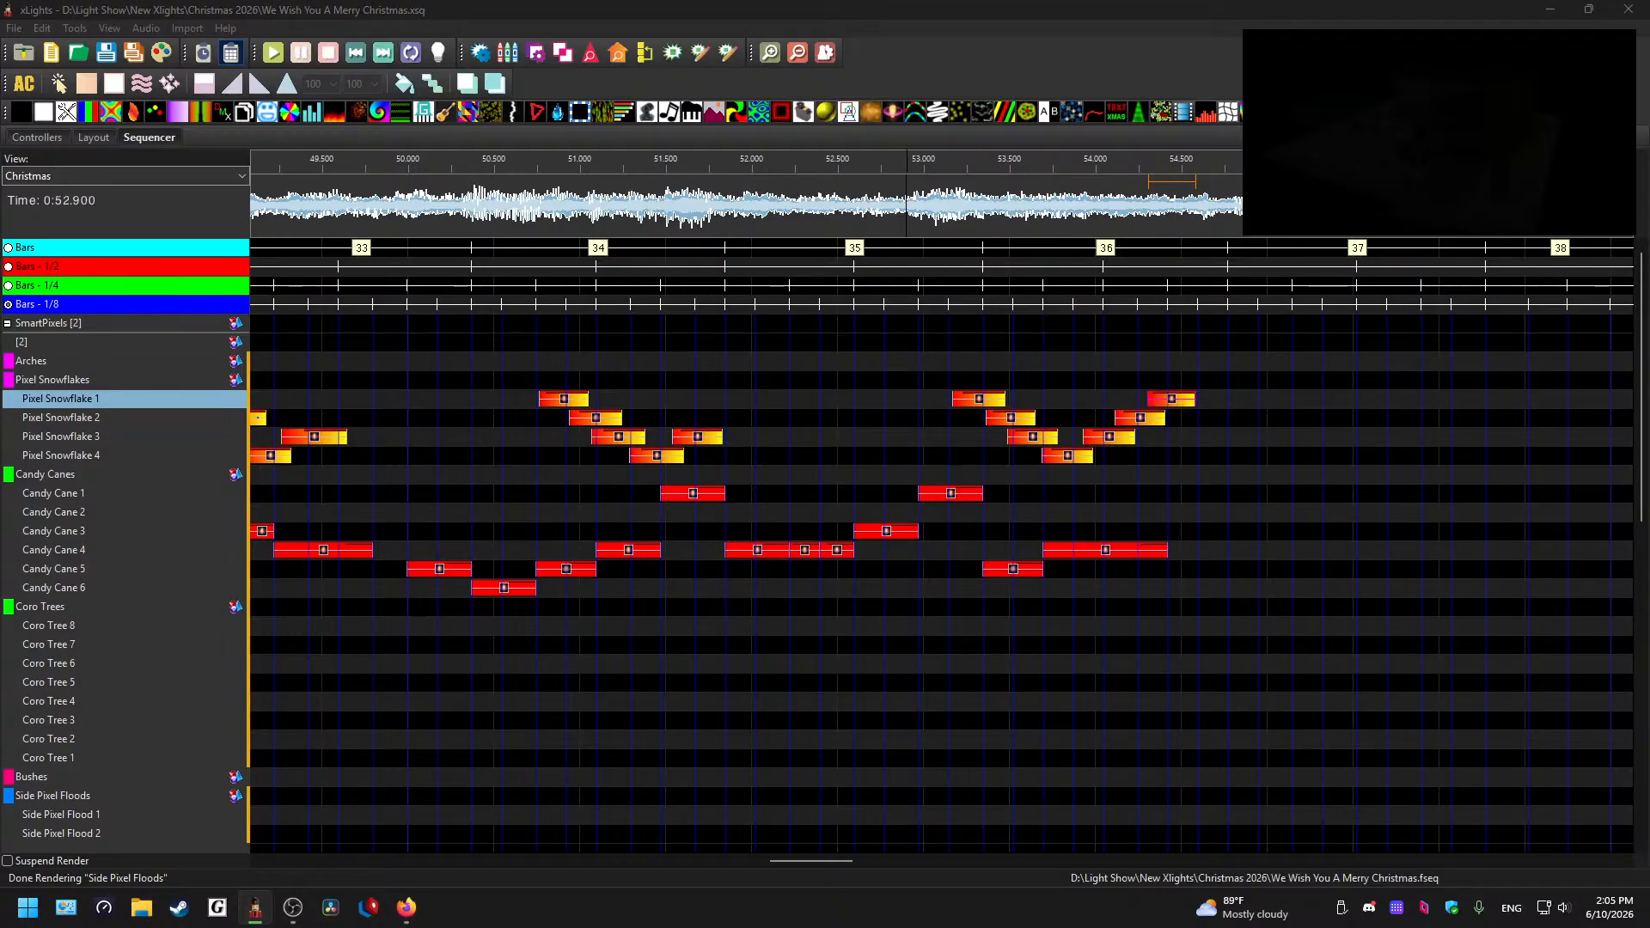
left_click(1152, 418)
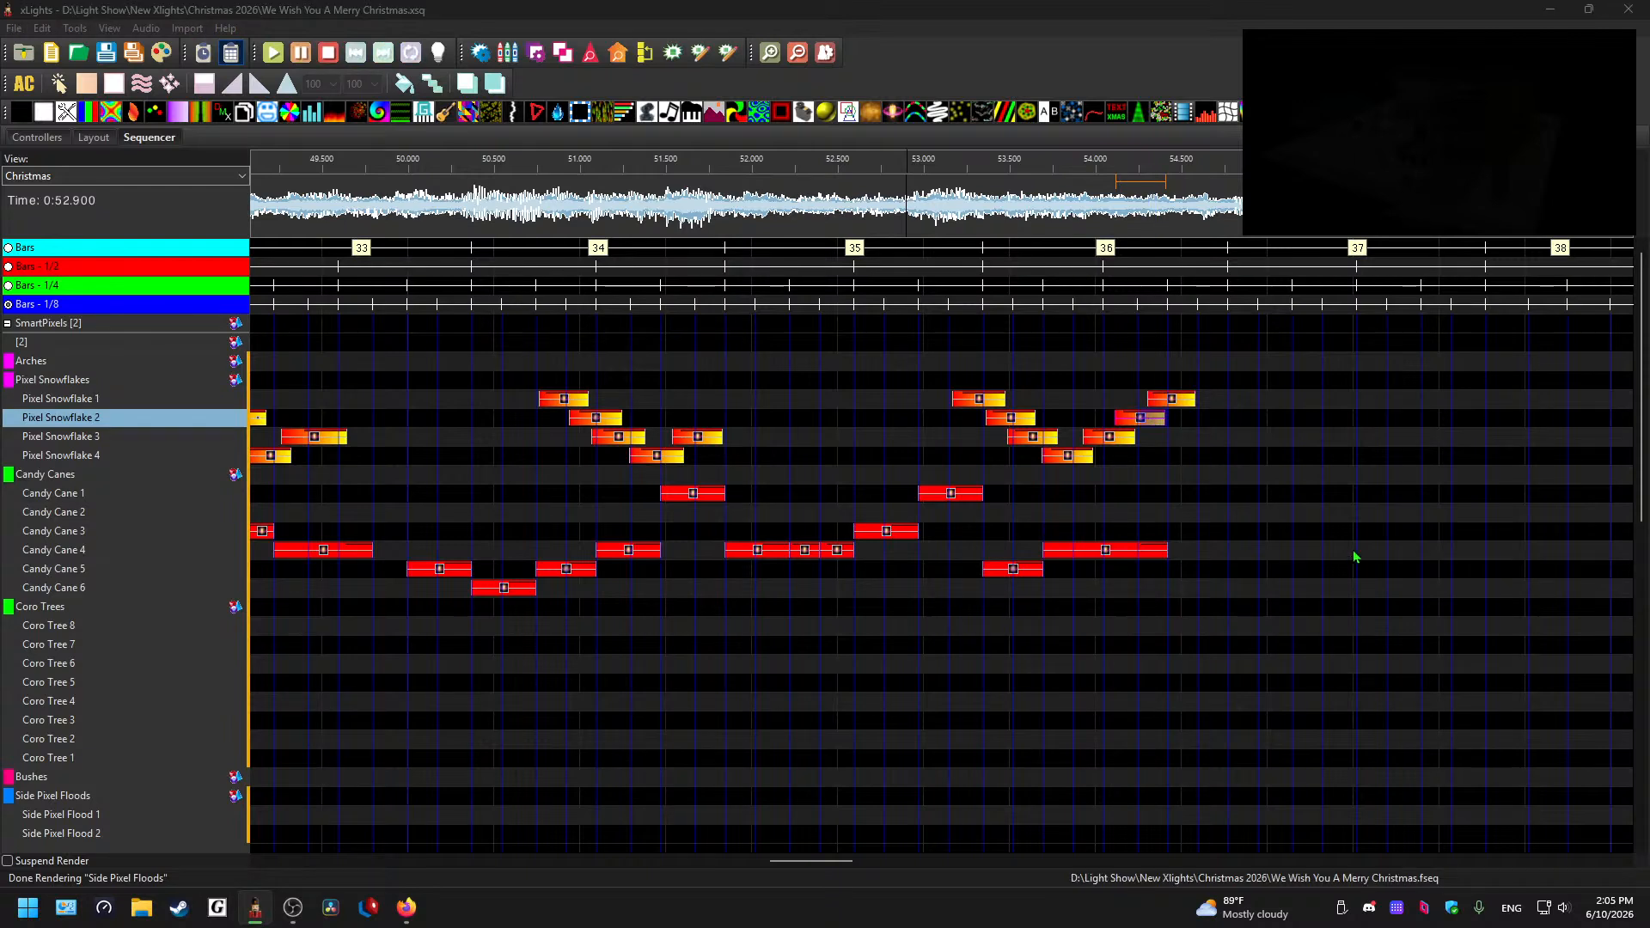
left_click(1121, 437)
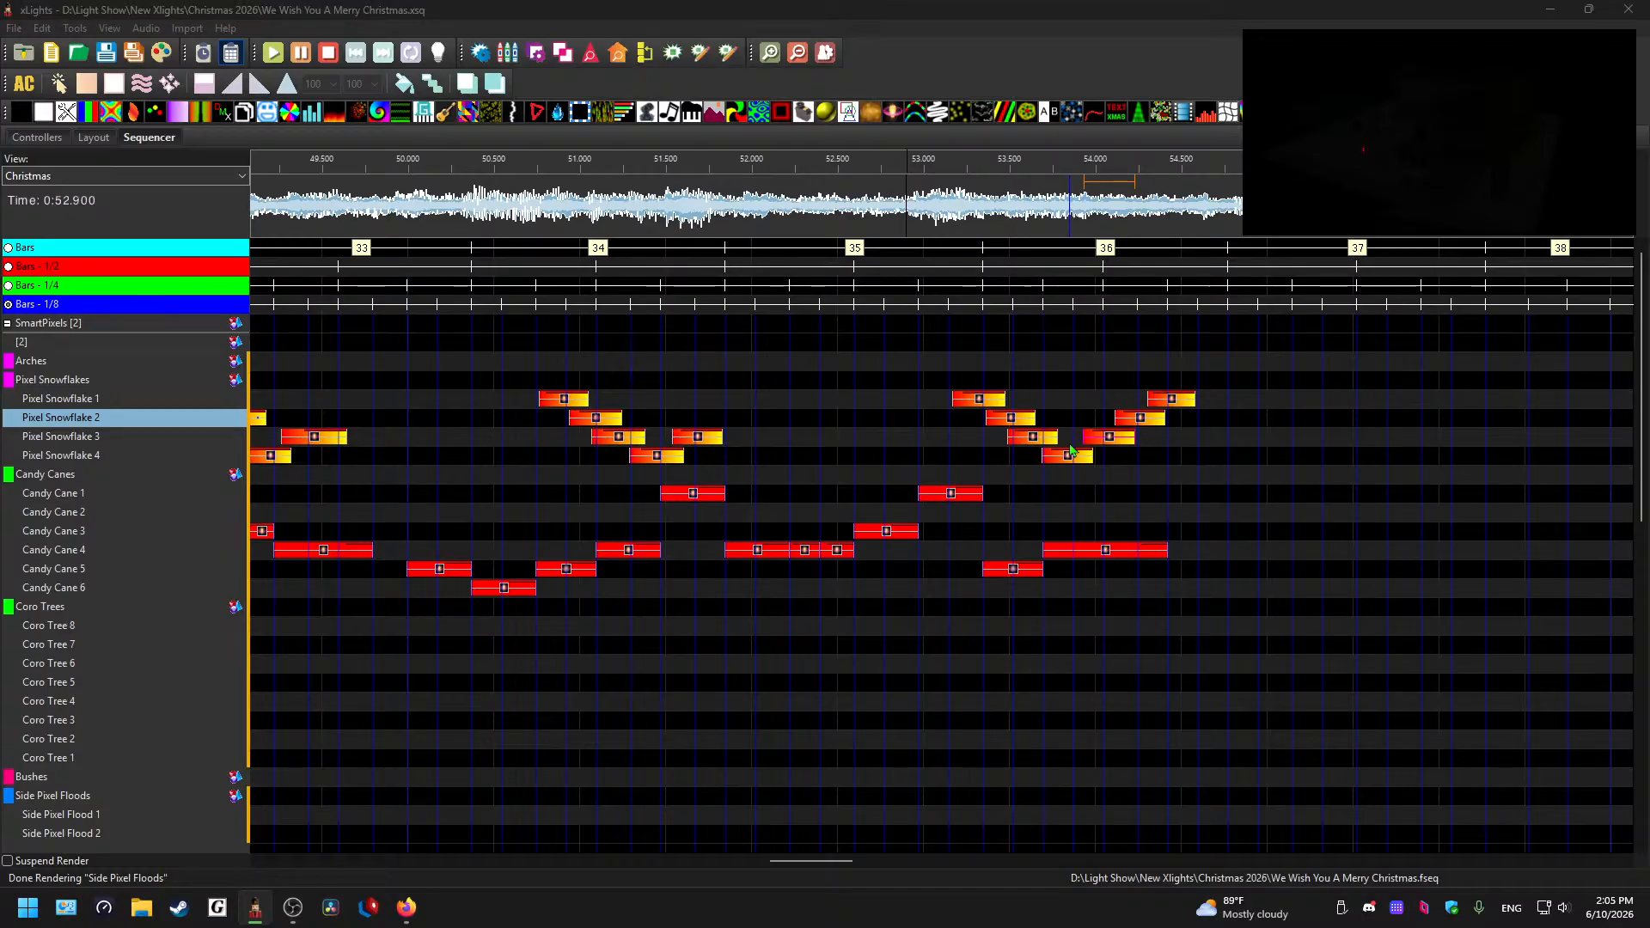
- Play back the Shockwave effects on the pixel snowflakes around bars 35 and 36
left_click(1072, 453)
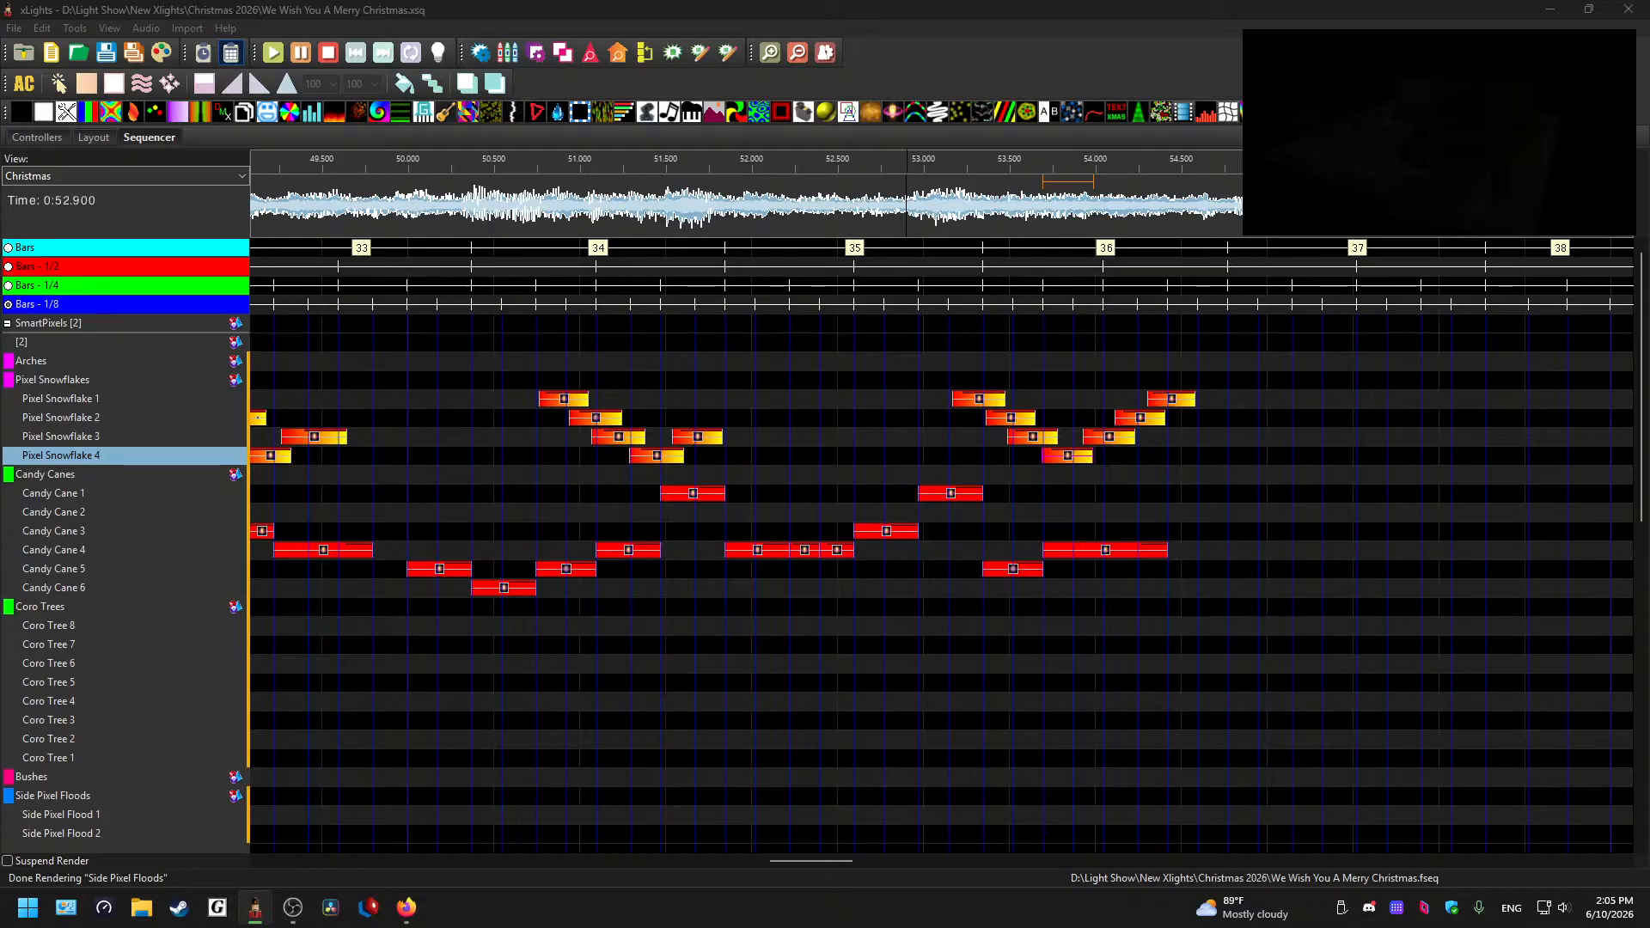
left_click(941, 206)
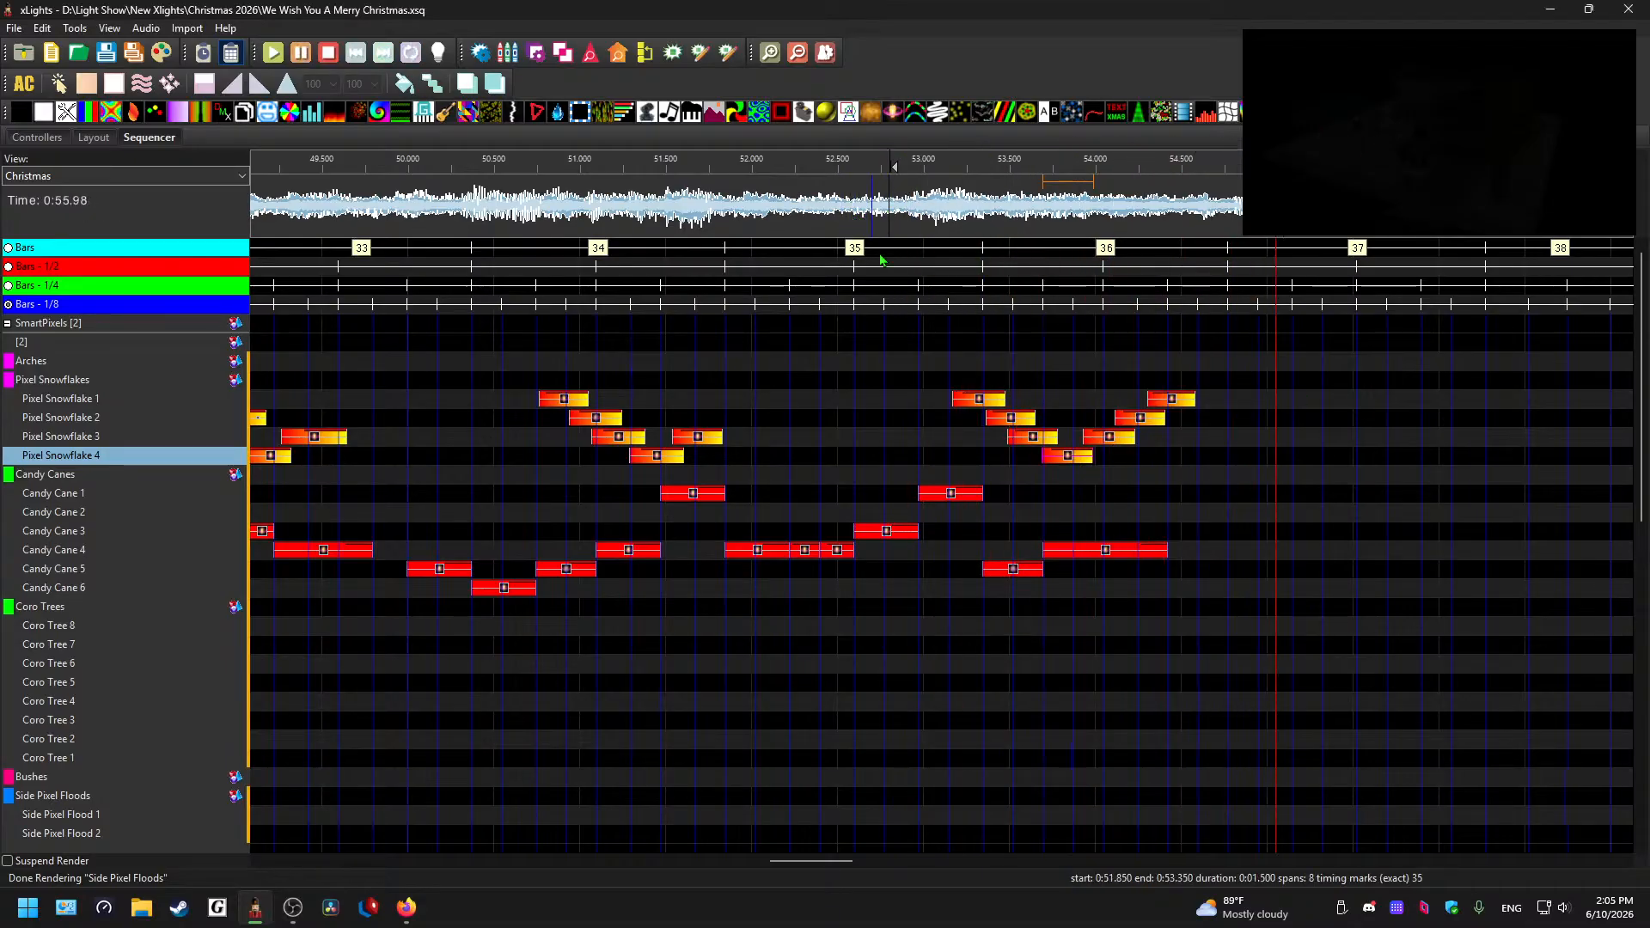
scroll(1251, 426, "down", 3)
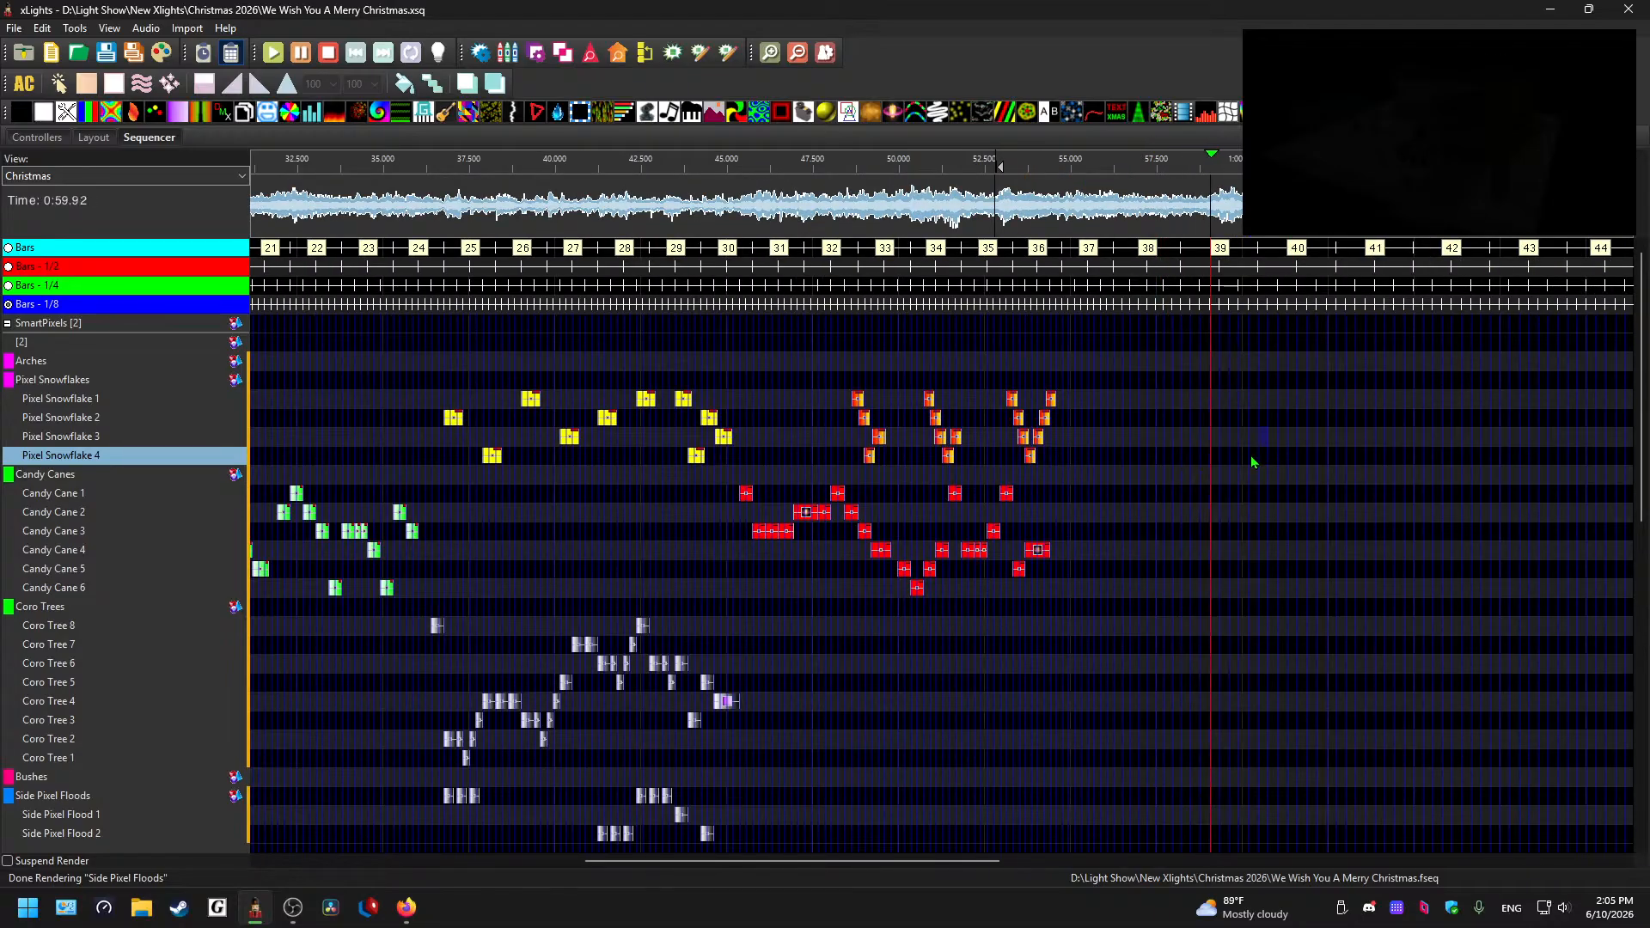
scroll(1236, 456, "down", 2)
scroll(1246, 482, "up", 4)
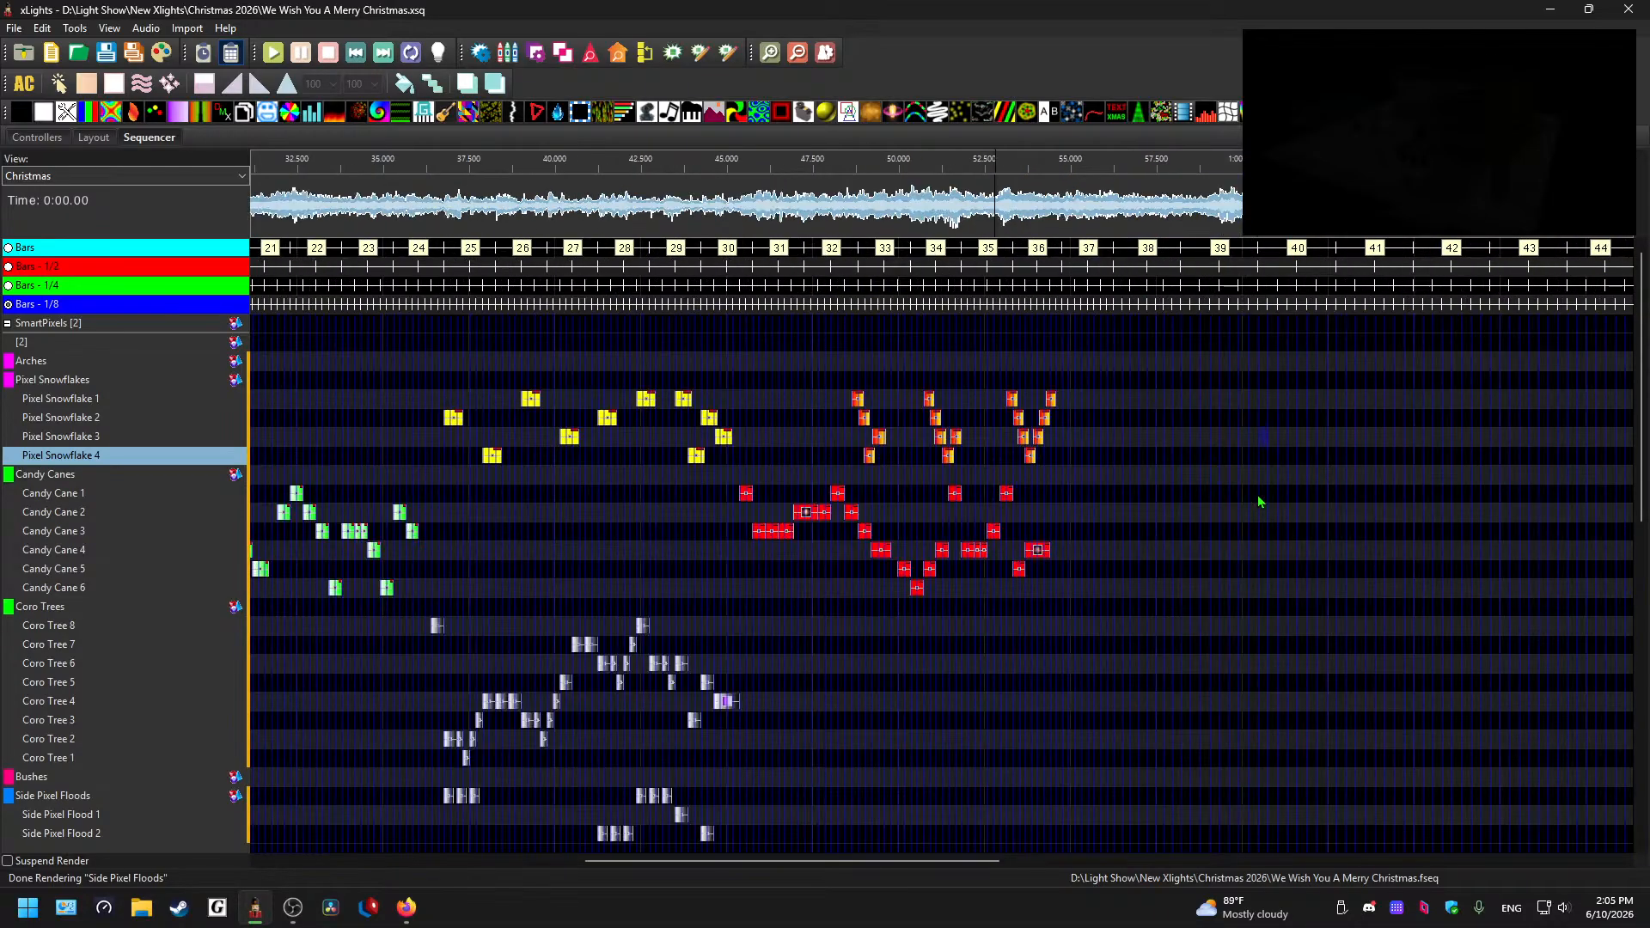
- Play back the candy cane and snowflake effects from about 44 s through bar 36
left_click_drag(837, 864, 778, 869)
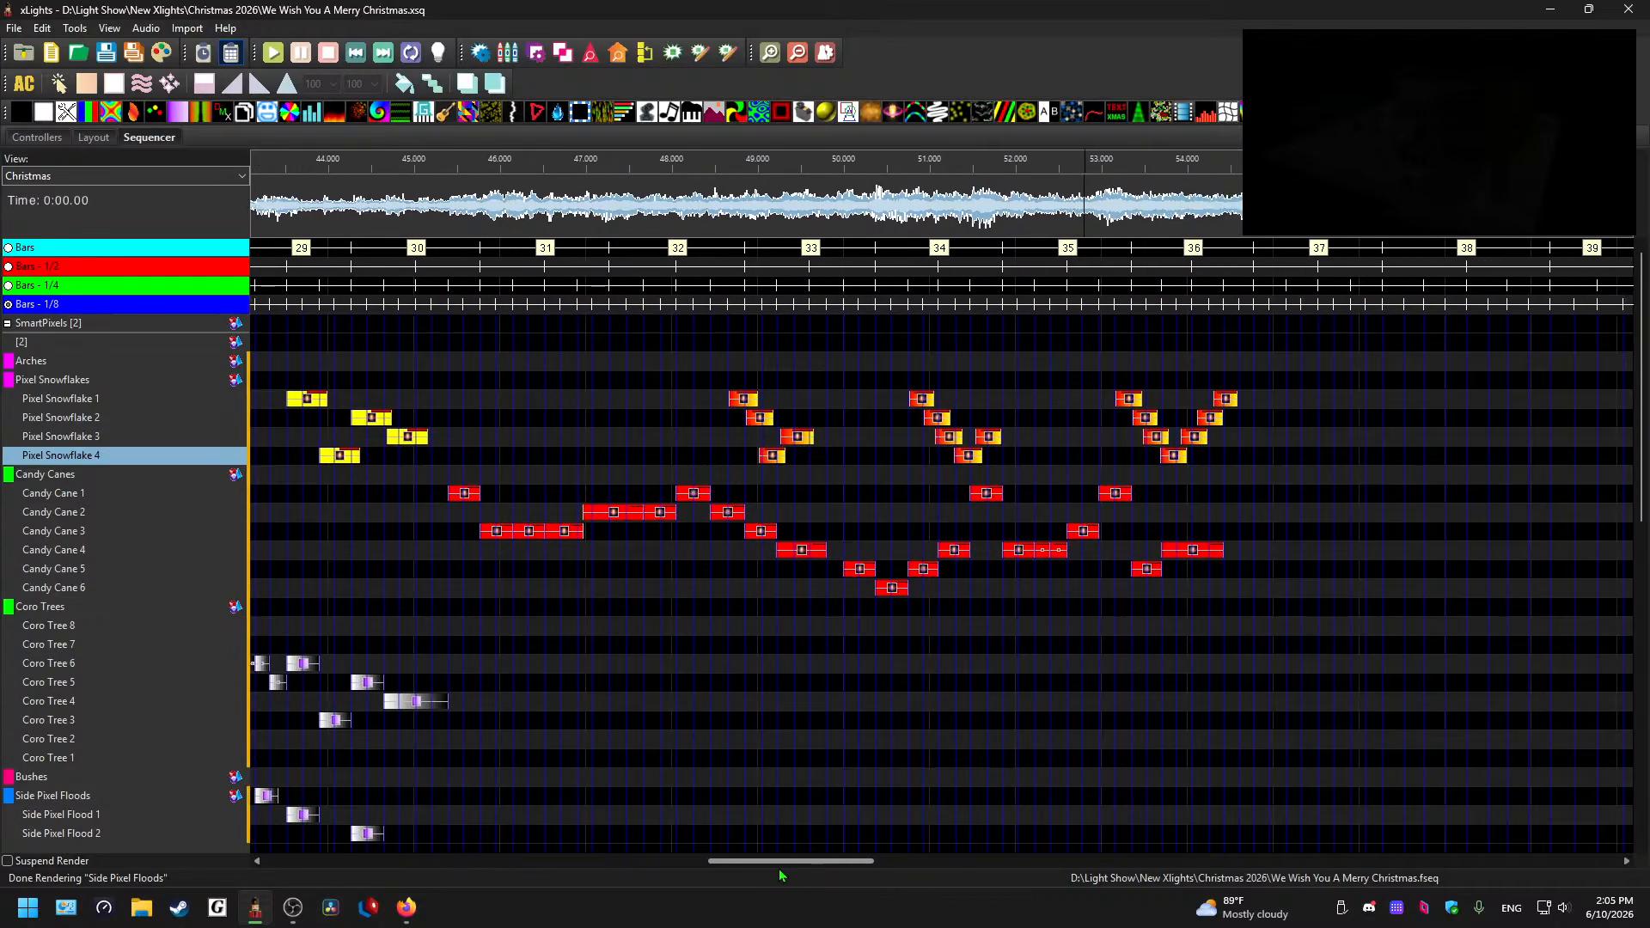
left_click(332, 162)
key("space")
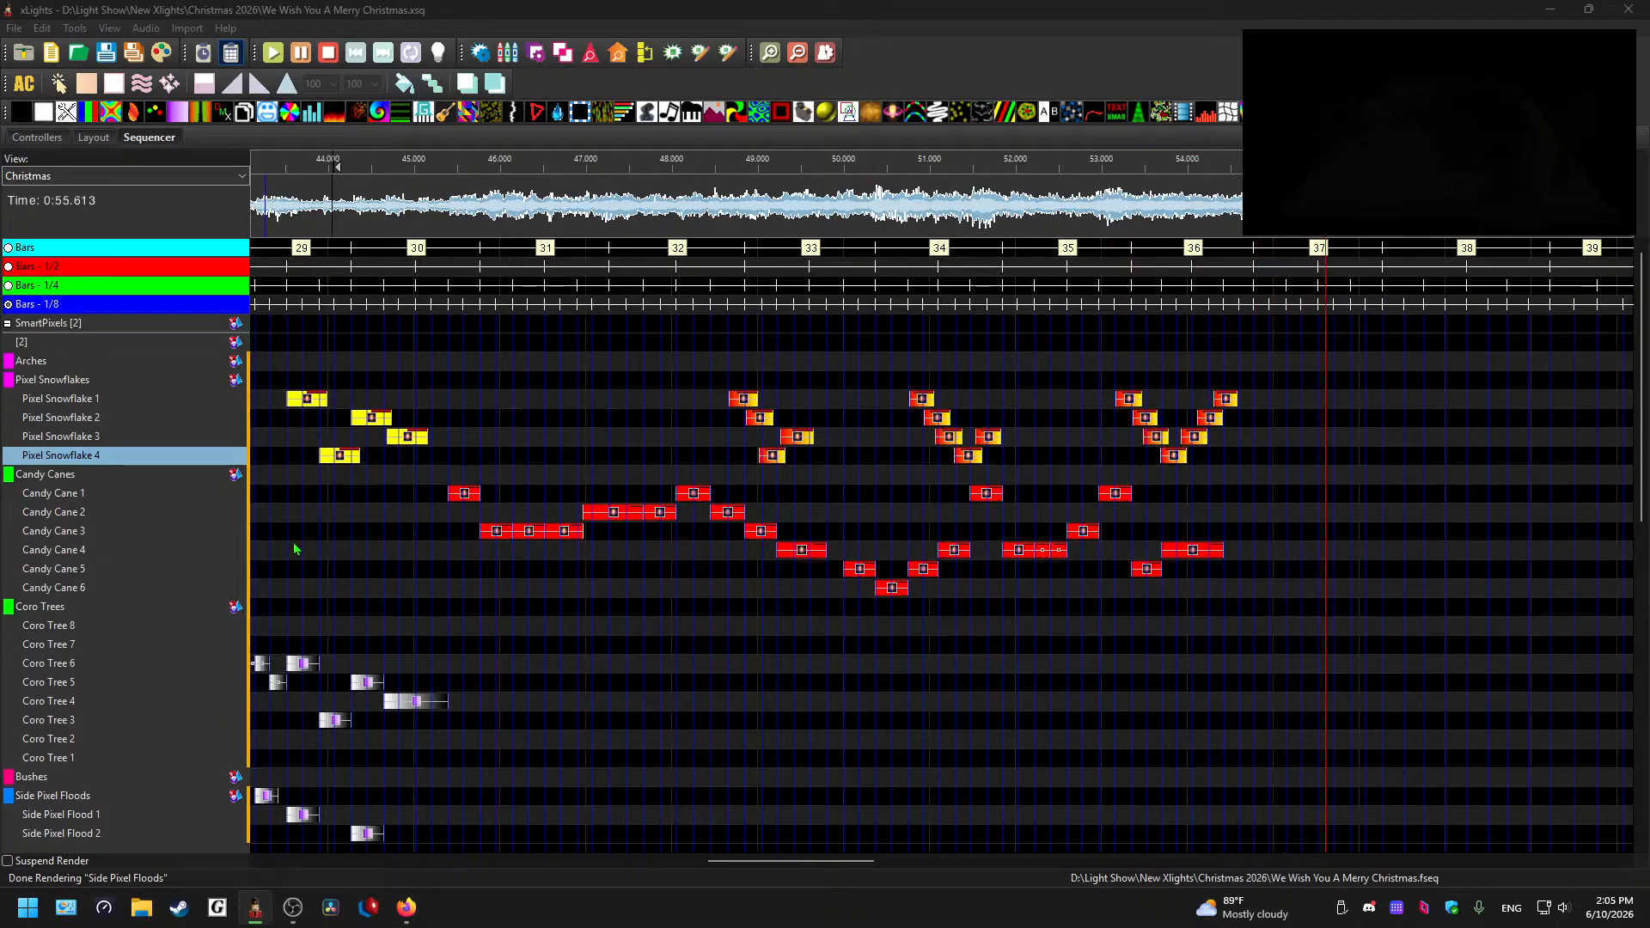
left_click(1156, 650)
key("space")
- Play back the sequence from its start to review all the effects placed so far
scroll(880, 680, "down", 6)
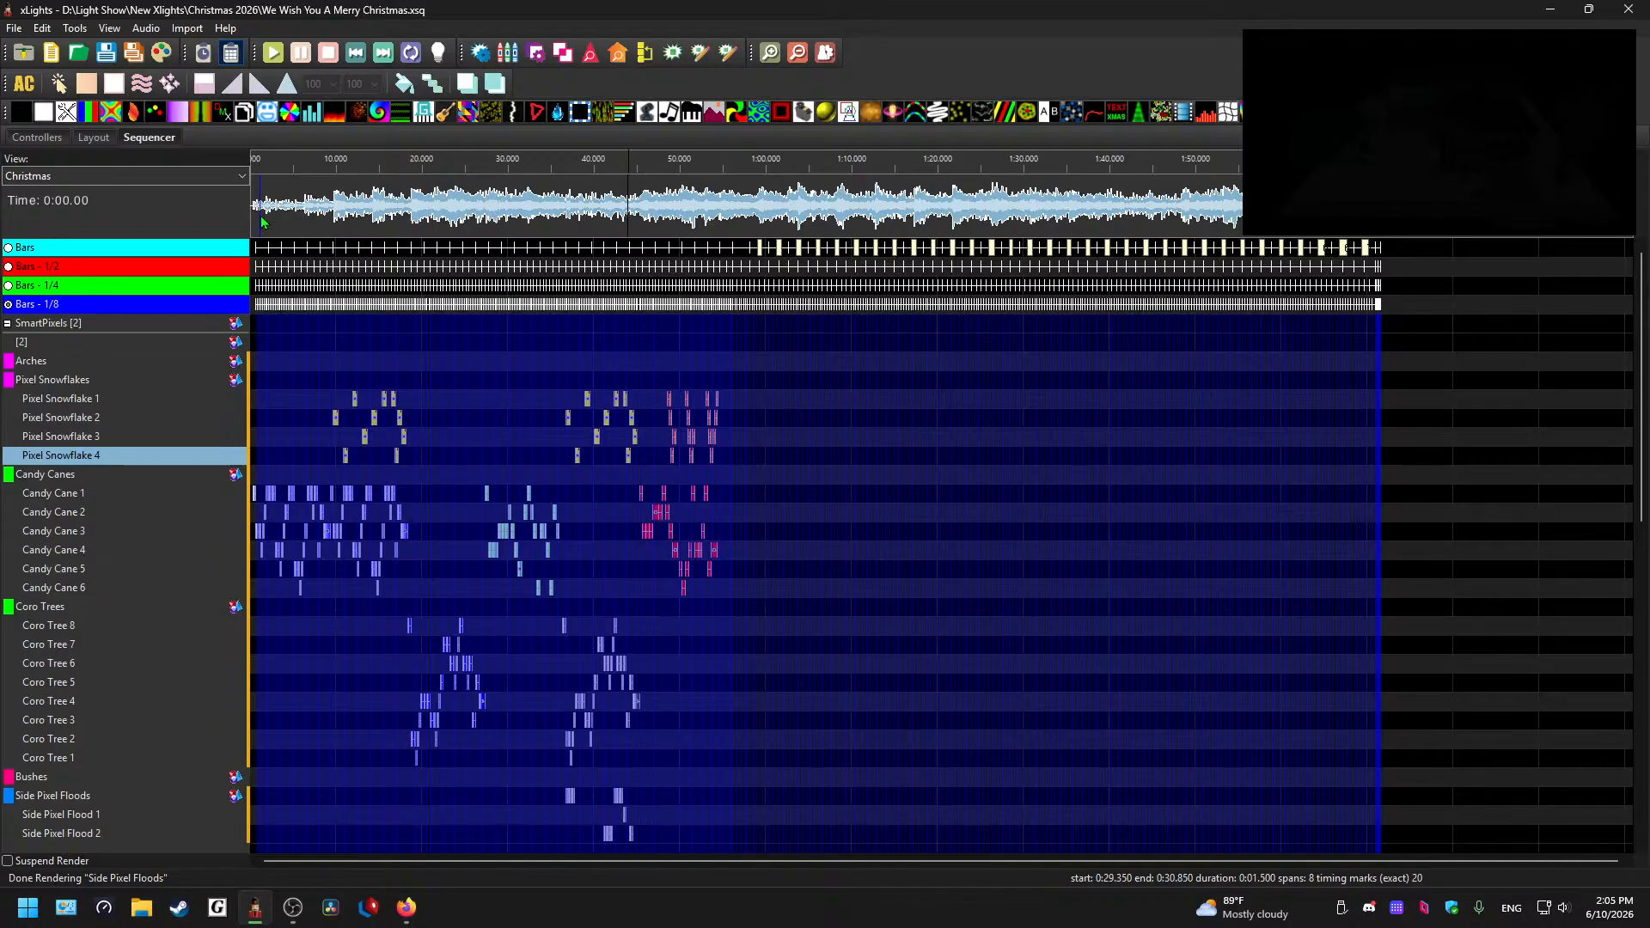
key("space")
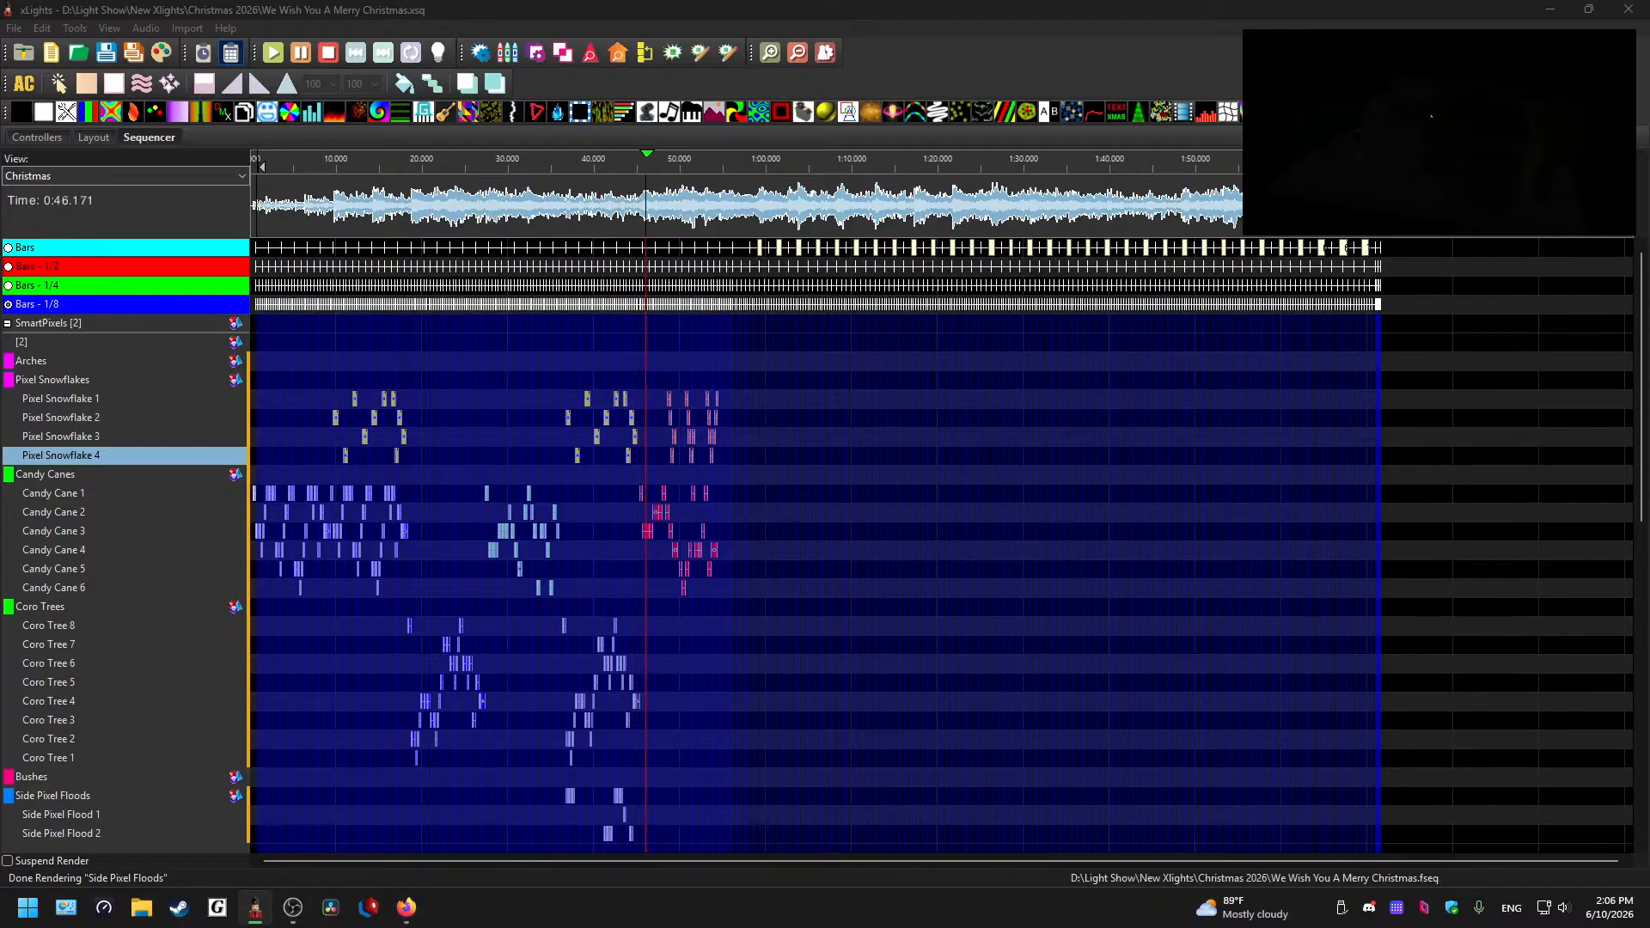
scroll(828, 494, "up", 2)
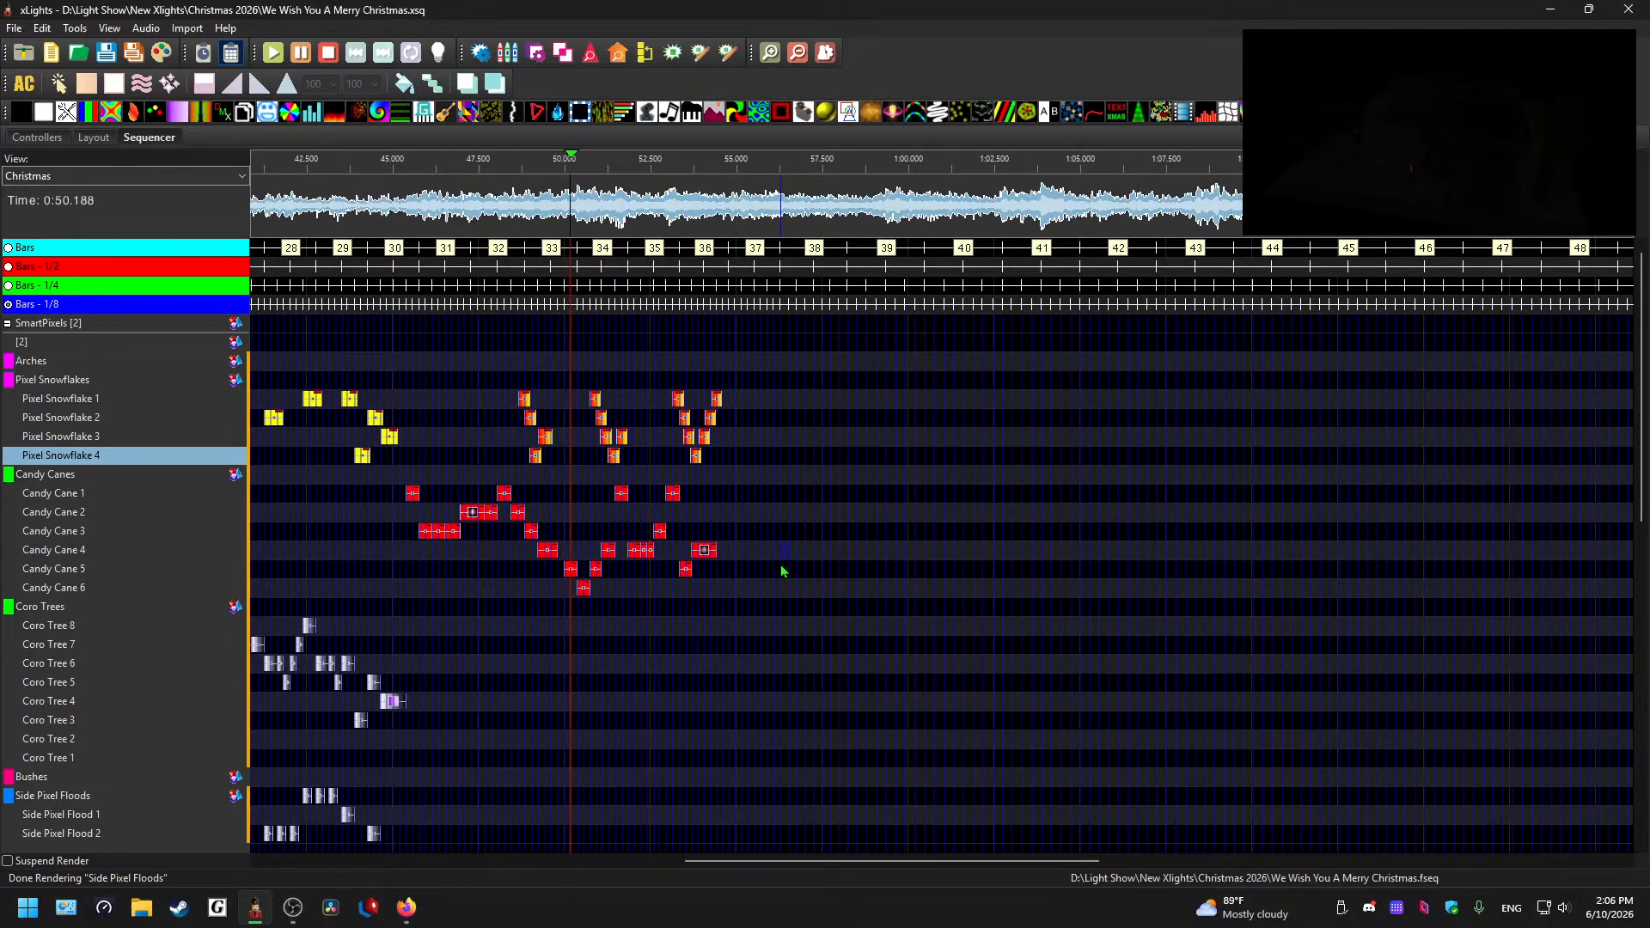
- Expand the Roof Front group and play back its effects from about 27 s
left_click_drag(753, 864, 545, 859)
scroll(634, 655, "down", 10)
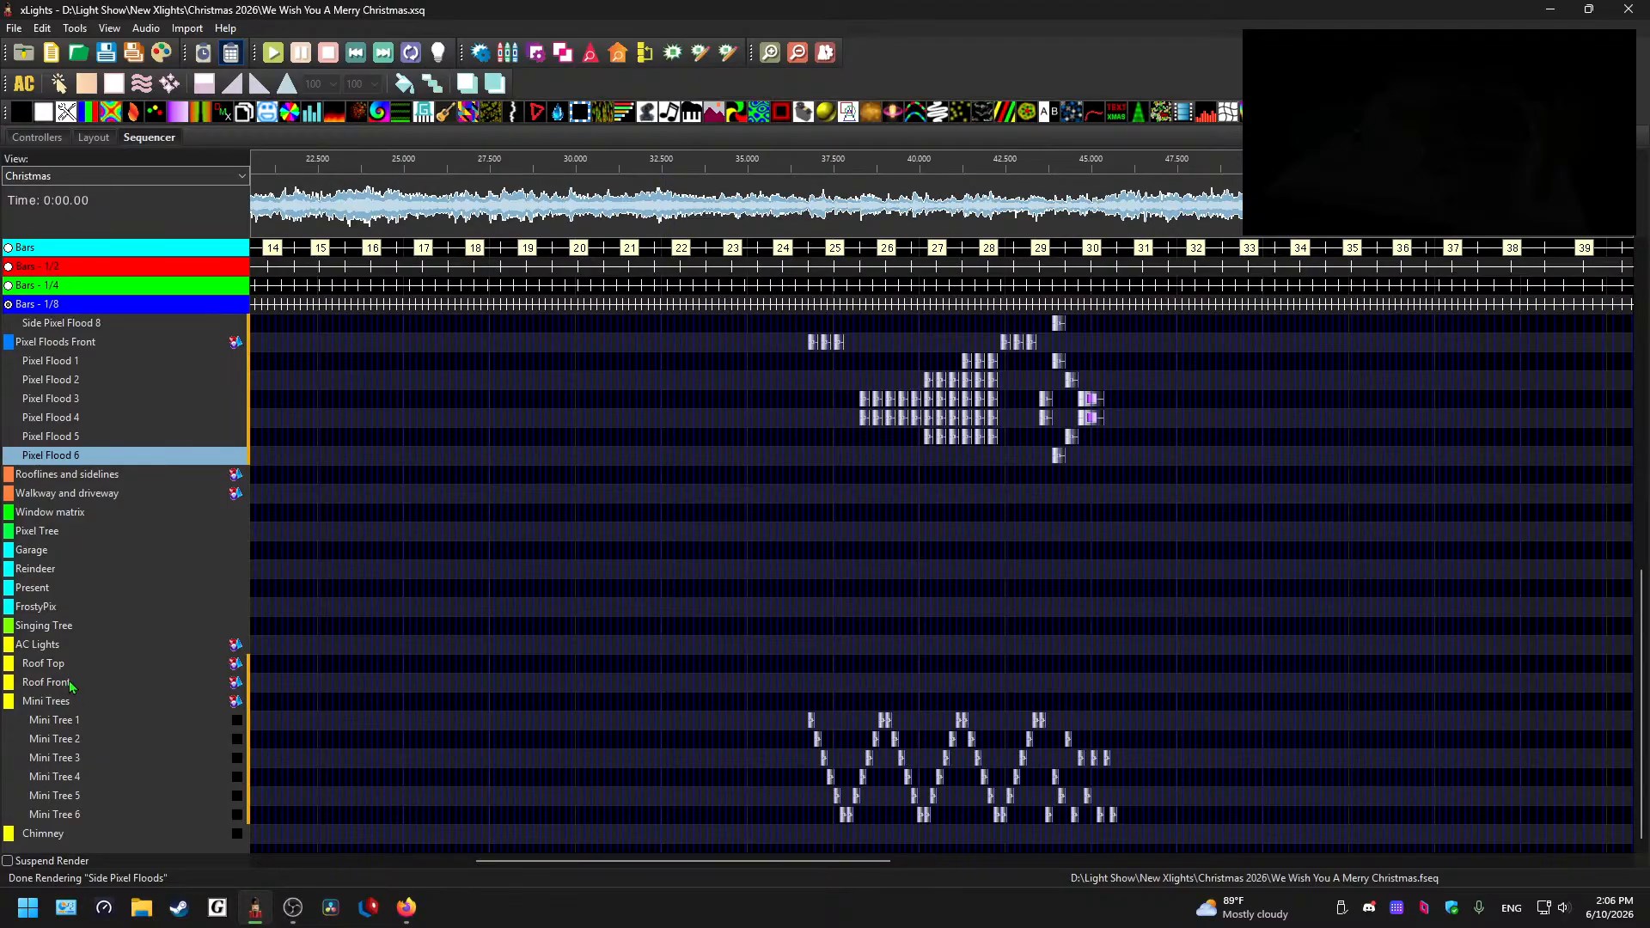
double_click(151, 685)
scroll(568, 662, "down", 8)
left_click(467, 212)
key("space")
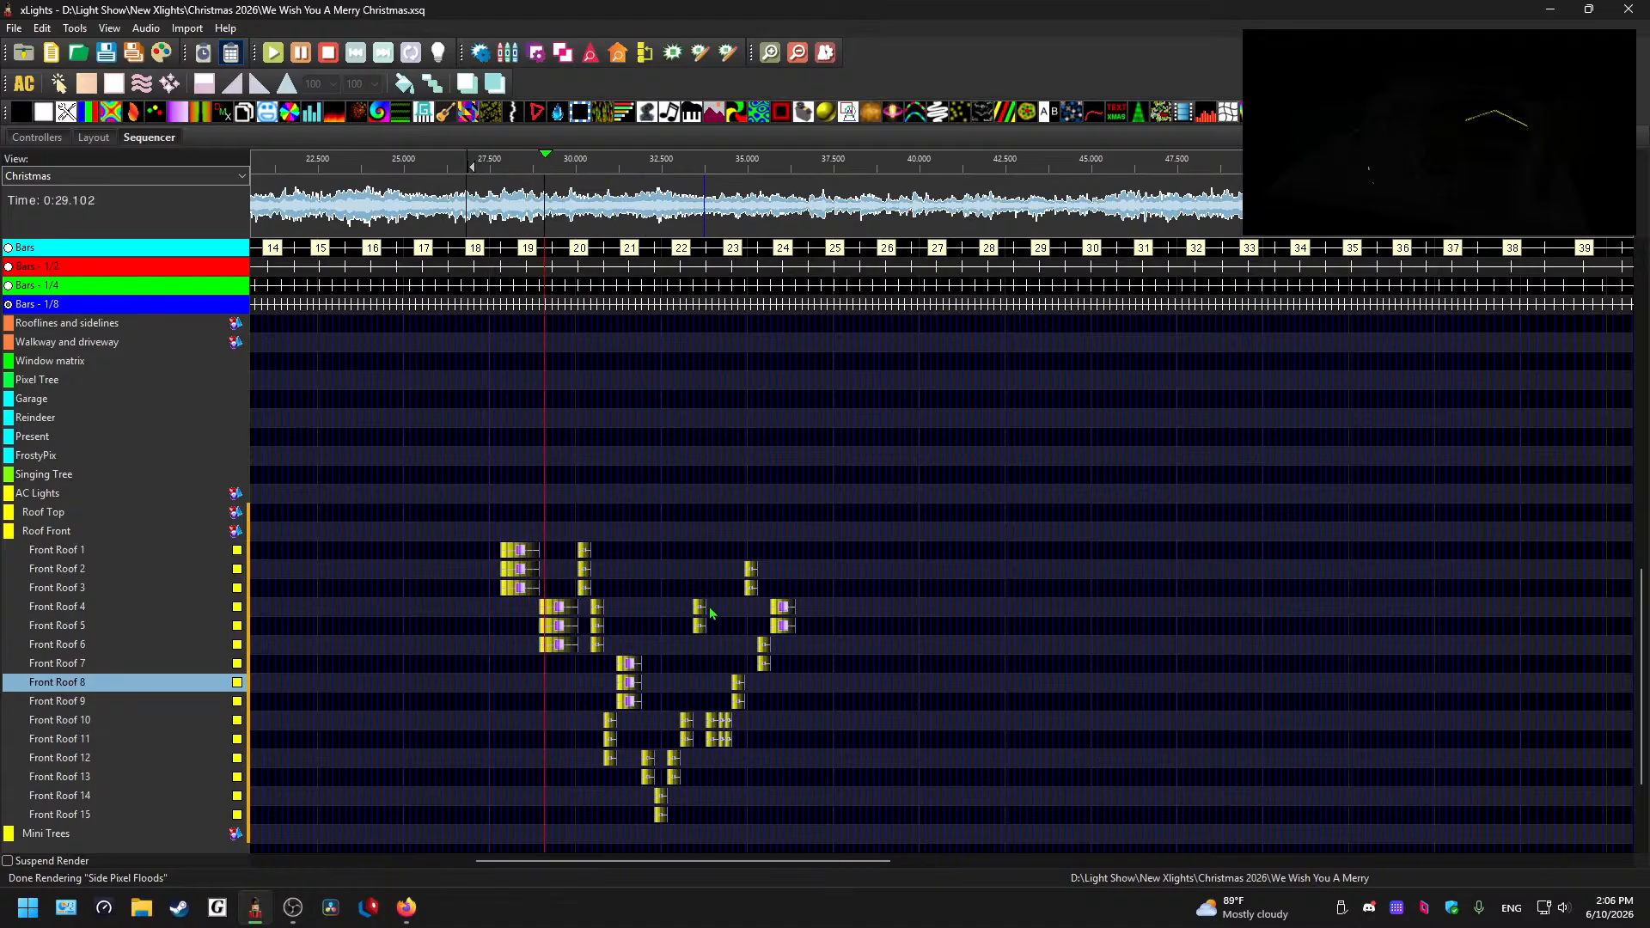
key("space")
- Play the section from about 45.4 s and compare it with the Roof Front rows
left_click_drag(771, 864, 910, 864)
scroll(866, 671, "up", 5)
scroll(849, 663, "up", 1)
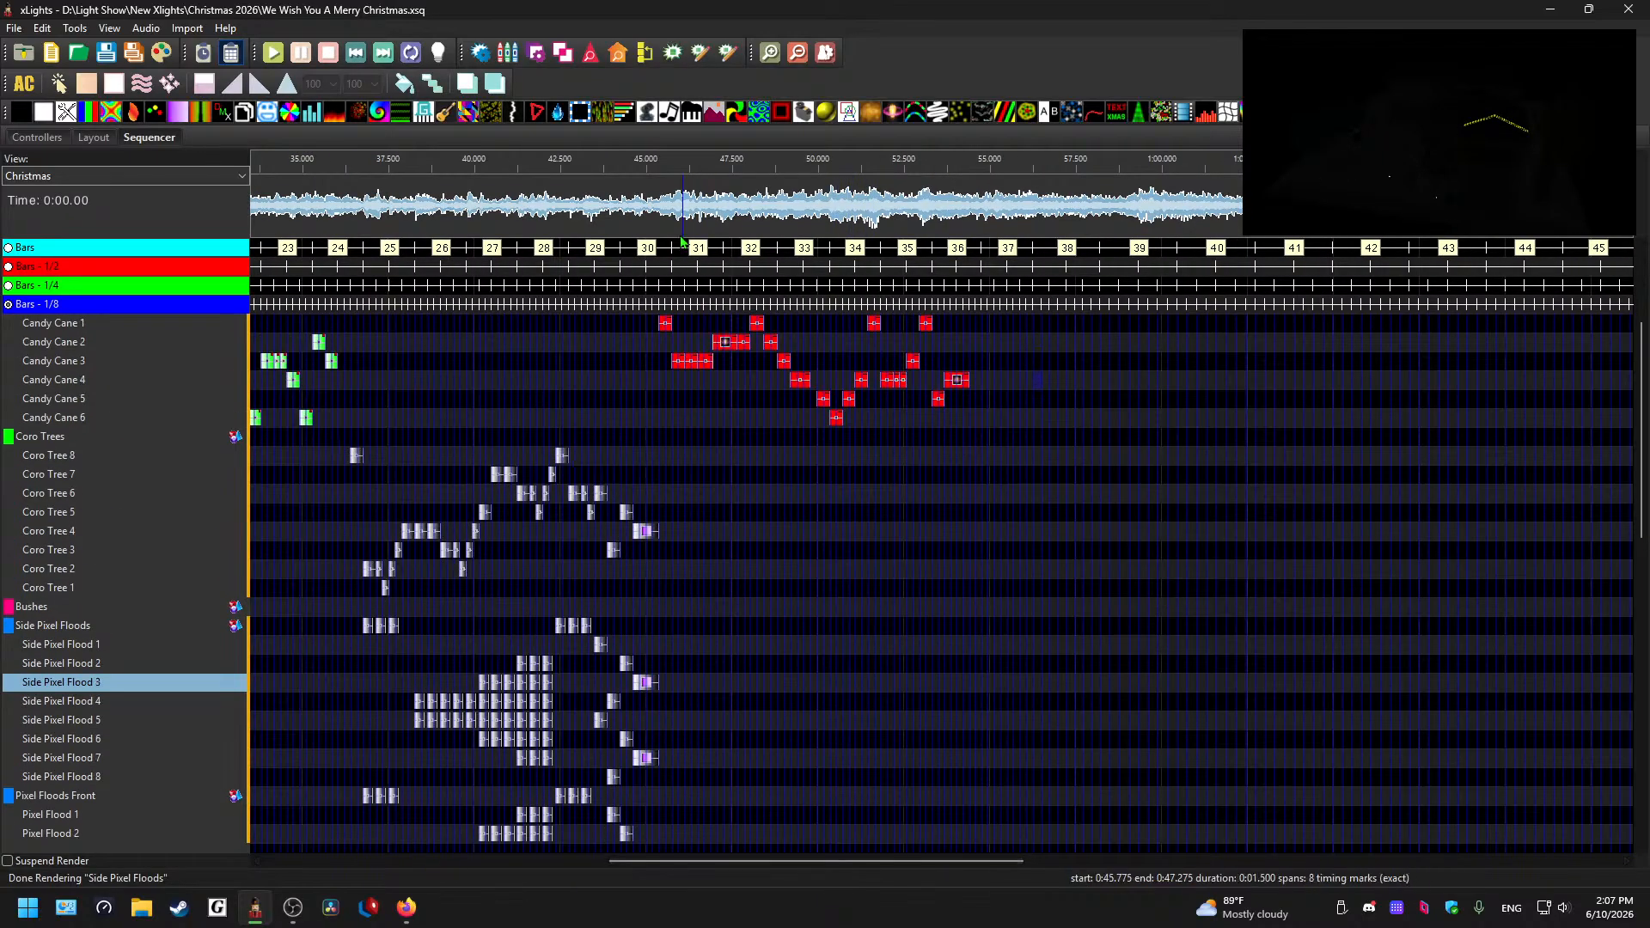
left_click(657, 206)
key("space")
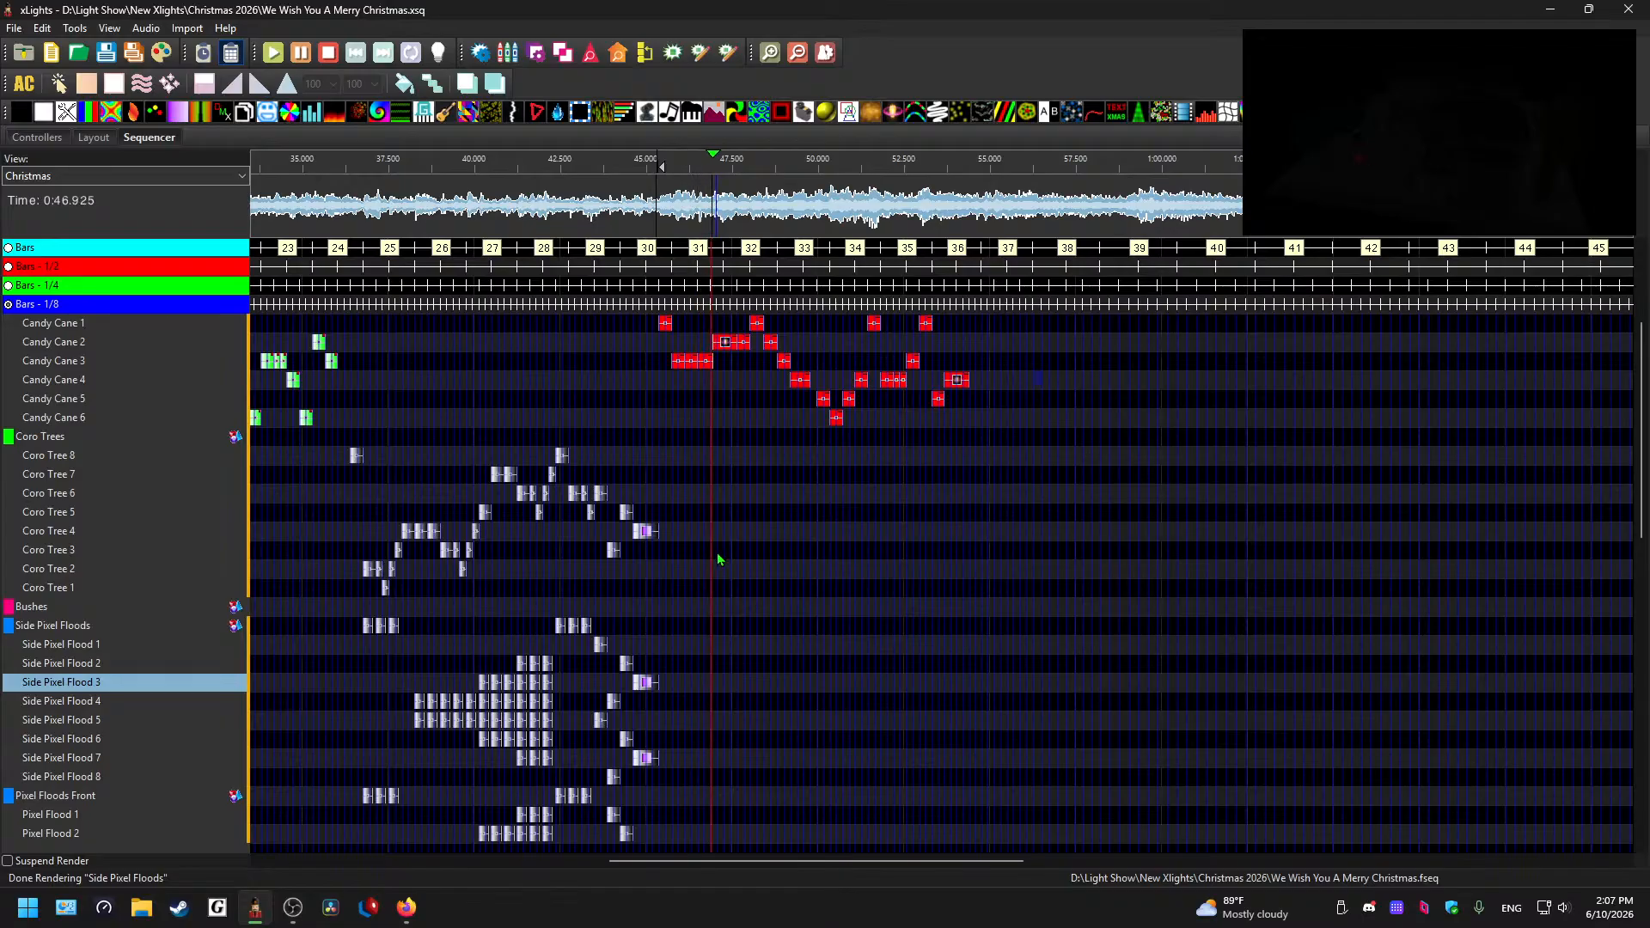
scroll(715, 541, "down", 8)
scroll(705, 602, "down", 5)
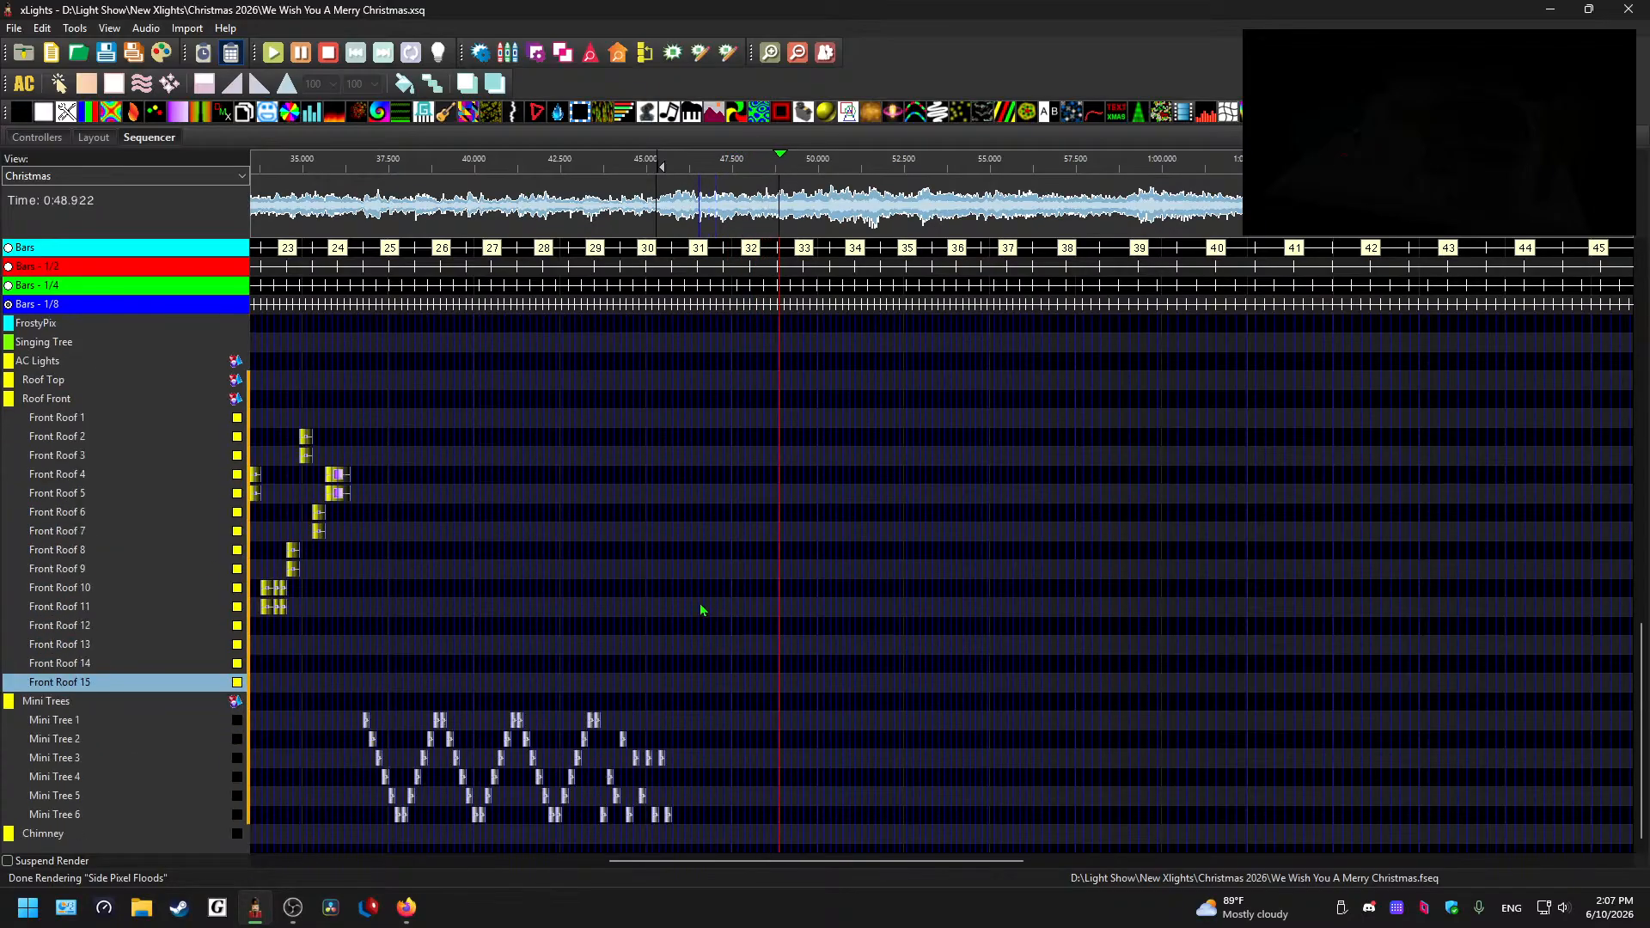
key("space")
- Play the Roof Front section from about 28 s and copy its effects on Front Roof 1 to 15 between bars 18 and 24
left_click_drag(773, 862, 703, 862)
left_click(303, 196)
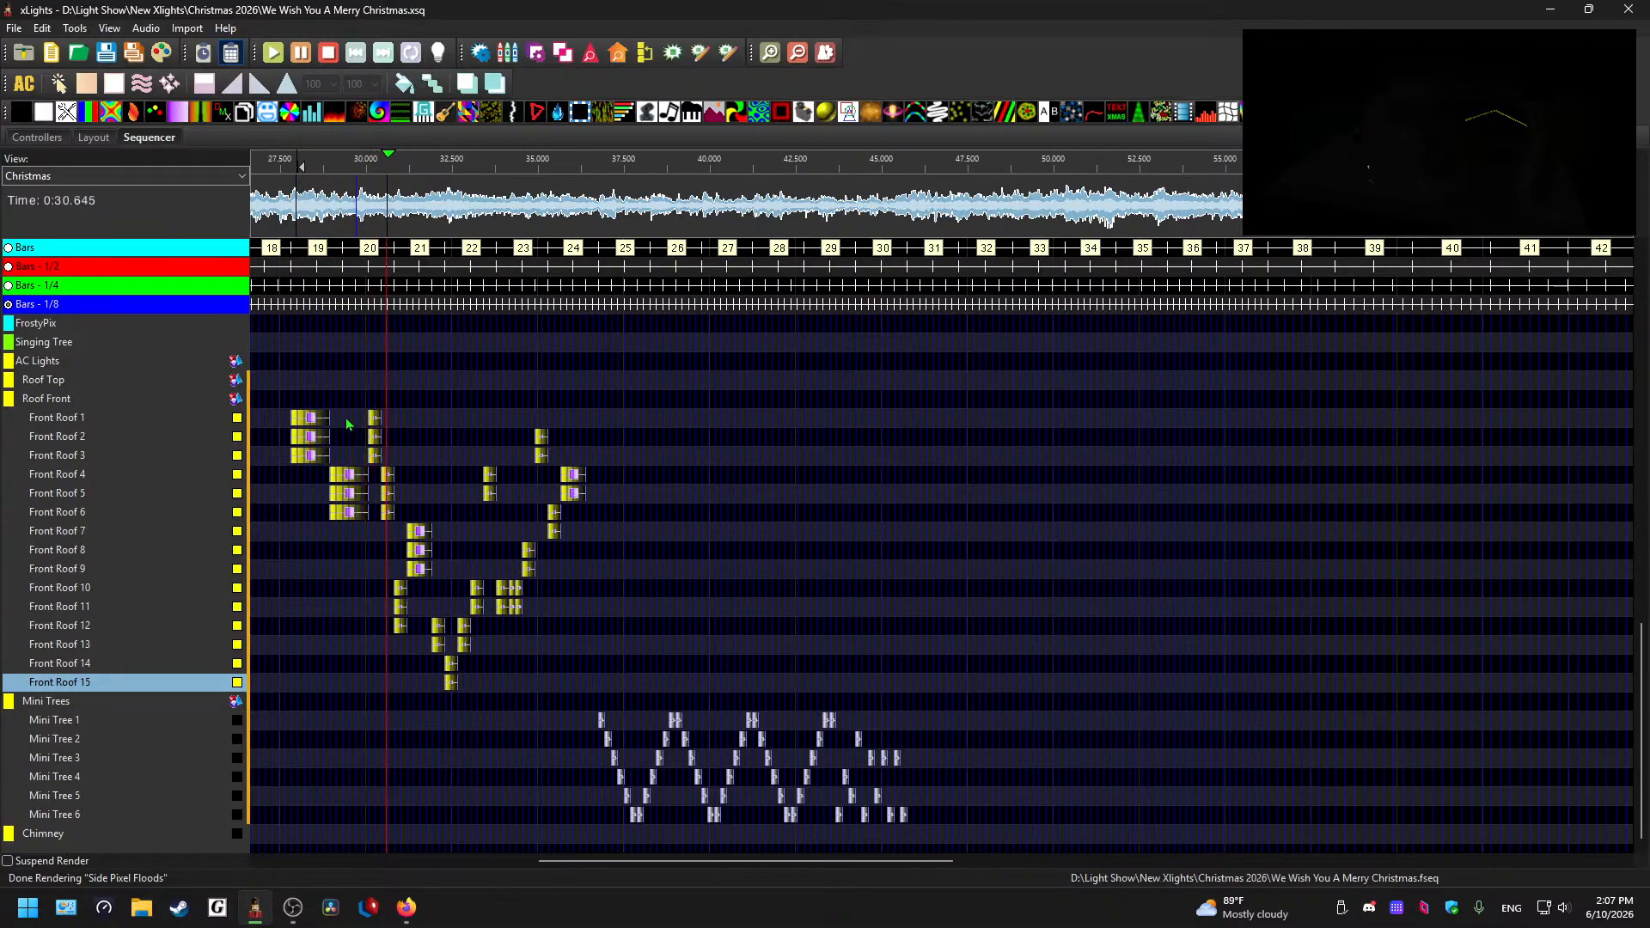
key("space")
scroll(378, 607, "up", 3)
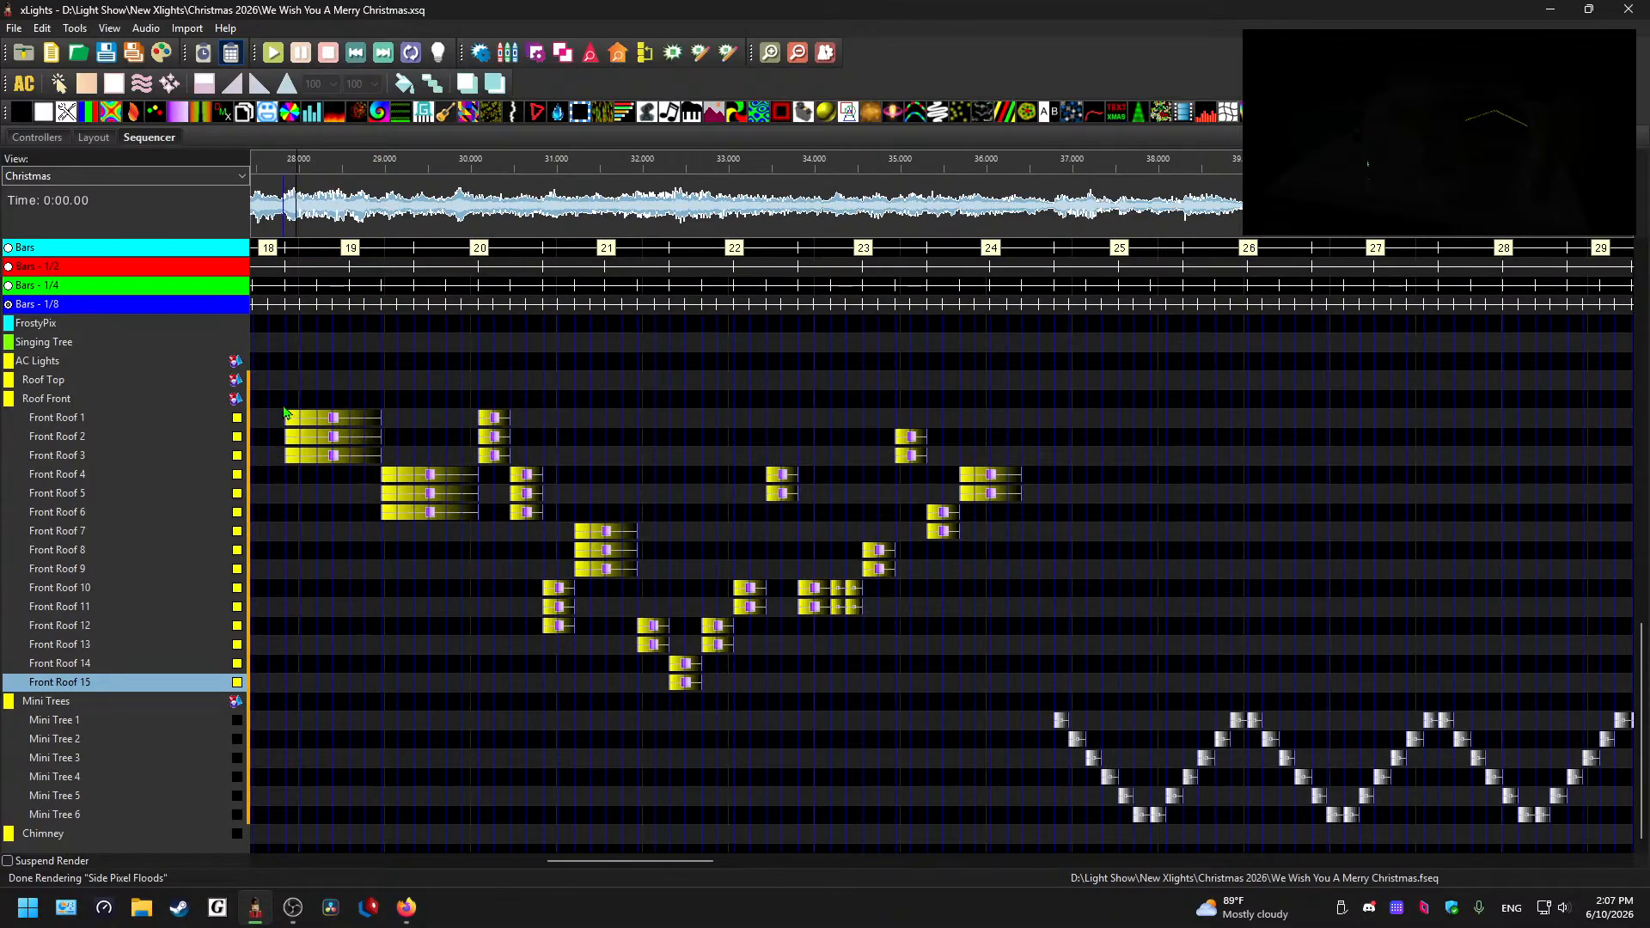
left_click_drag(312, 687, 1020, 430)
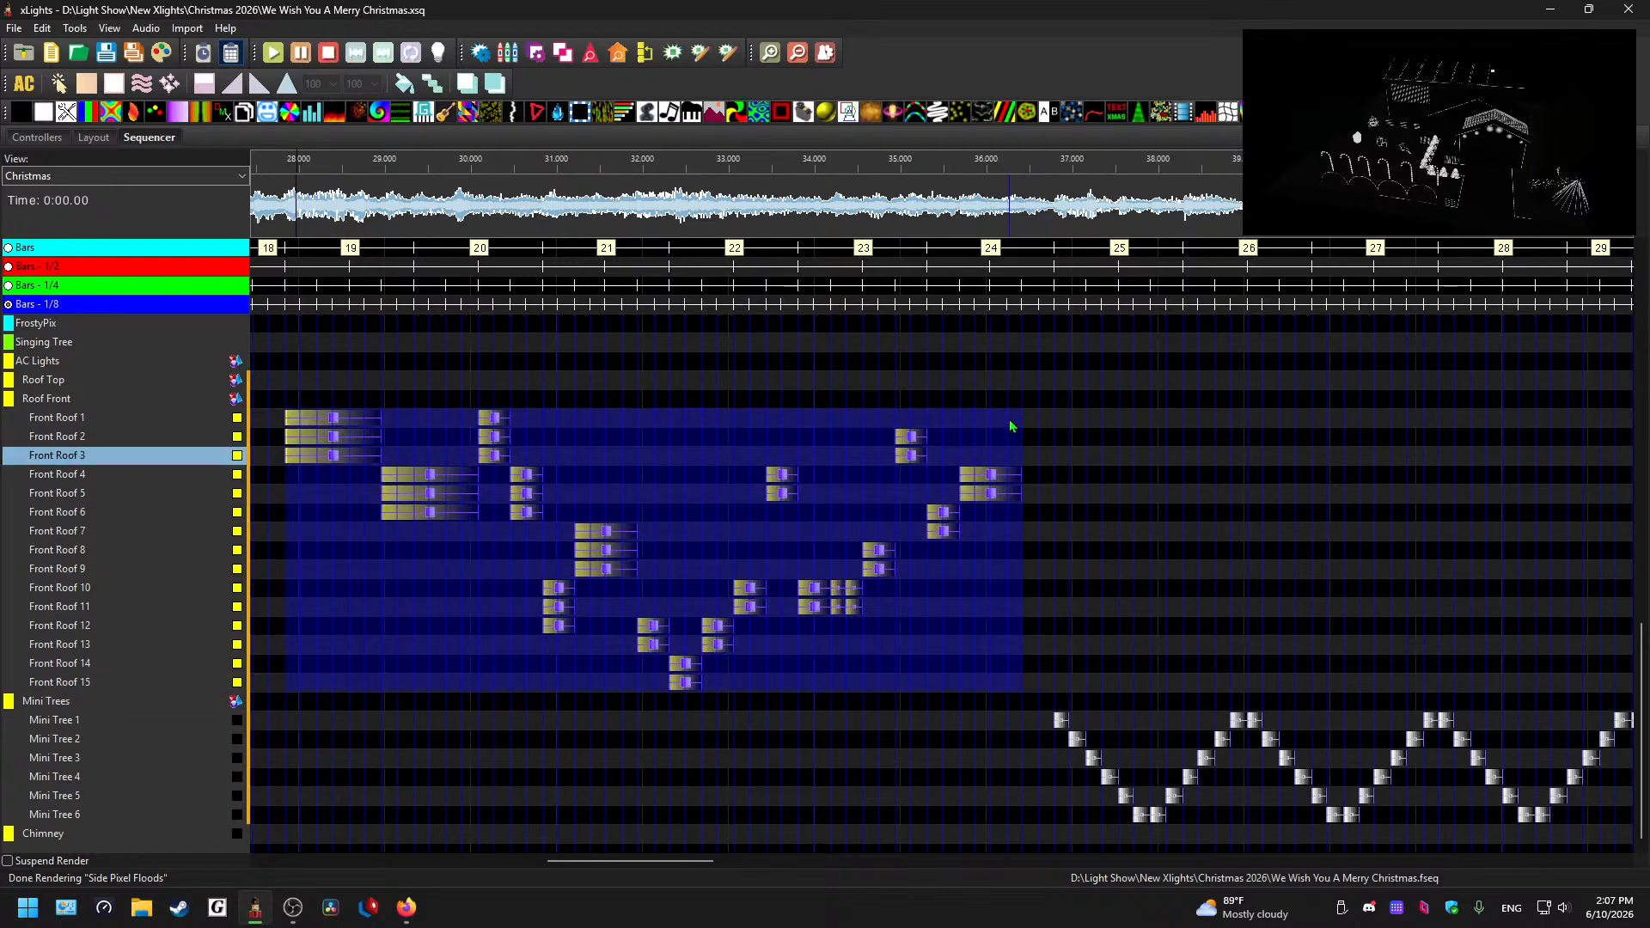
- Play the music around bars 30 and 31 to find where the repeated melody starts, beside the Candy Cane 3 effect at 45.775 s
left_click_drag(630, 860, 754, 860)
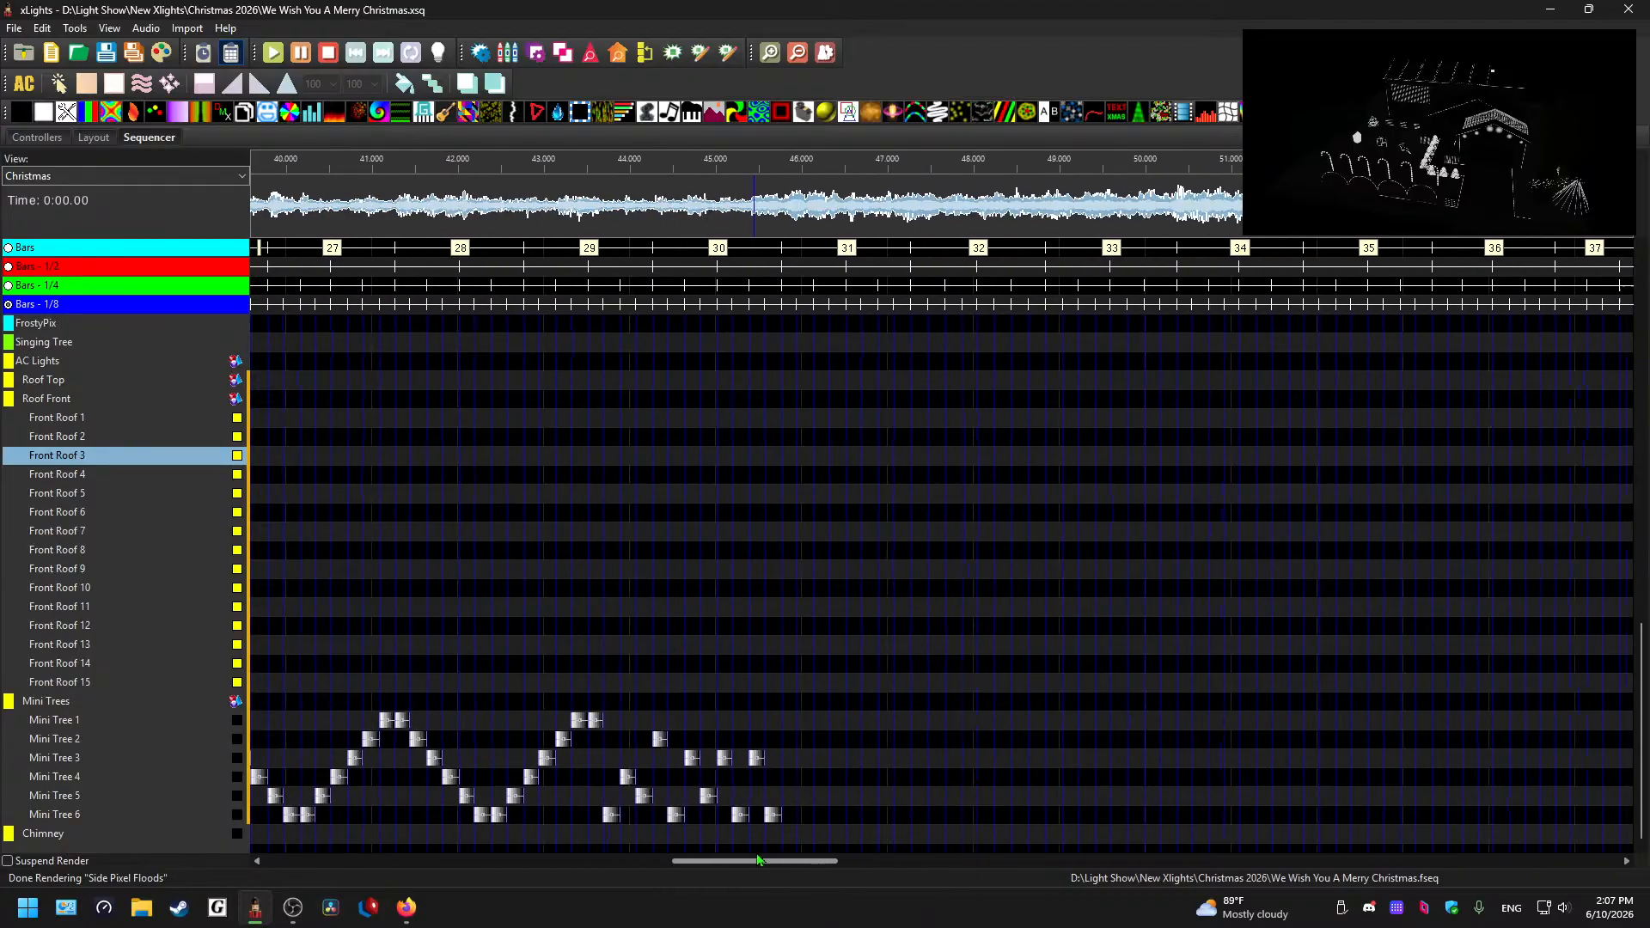
scroll(588, 543, "up", 5)
scroll(587, 544, "up", 10)
left_click(756, 277)
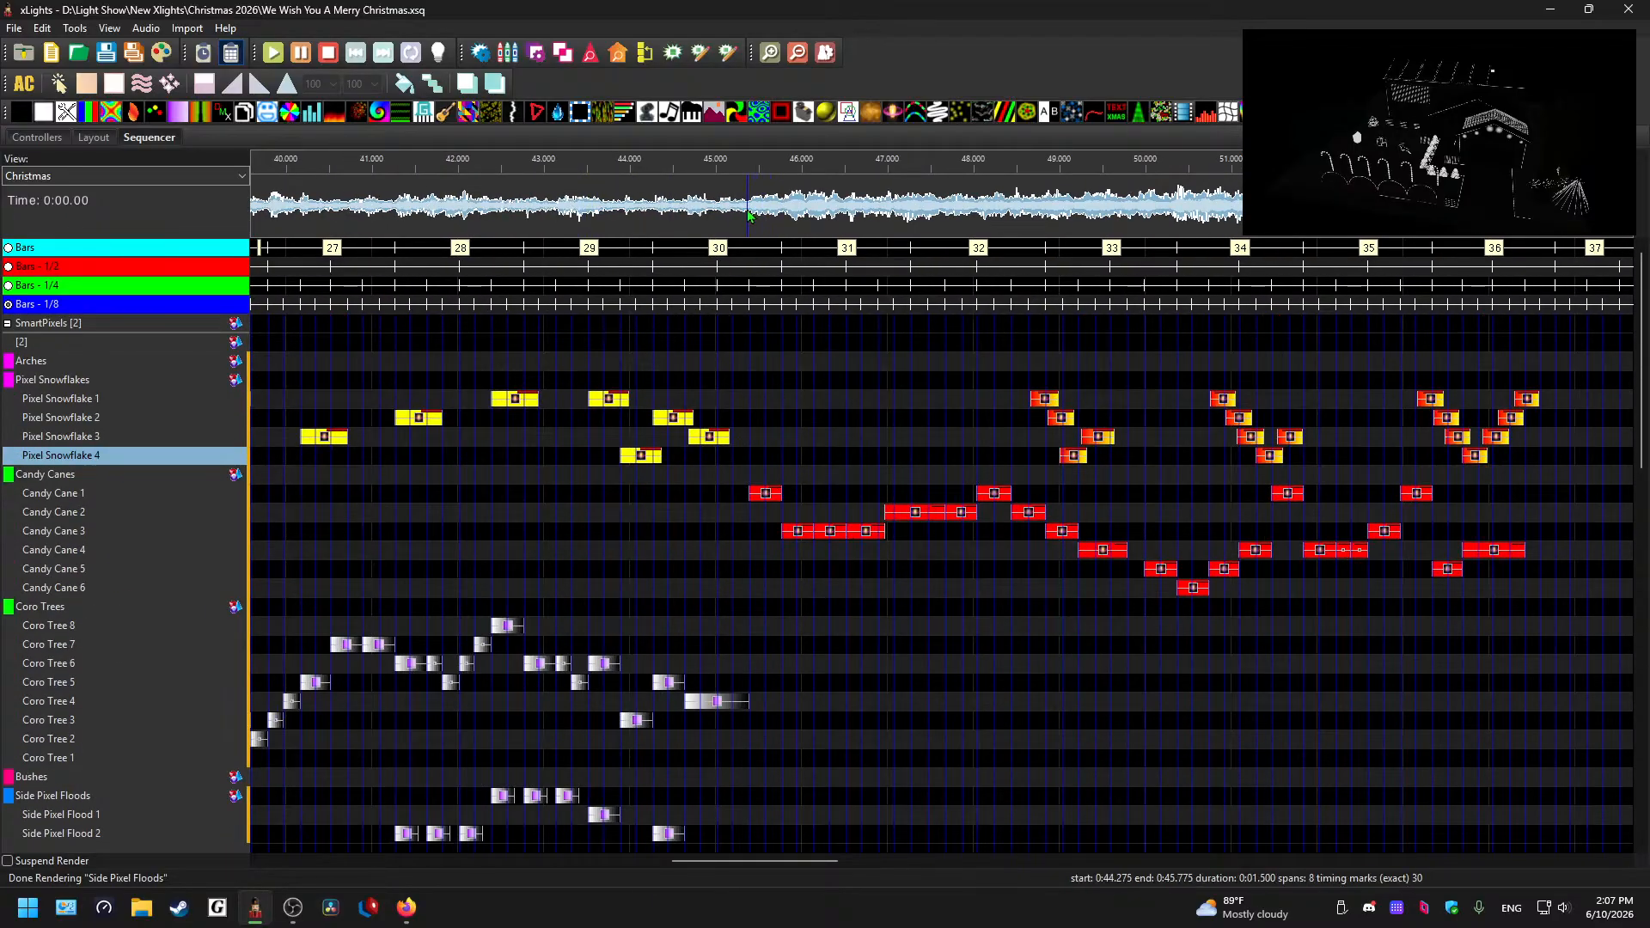
key("space")
left_click(796, 215)
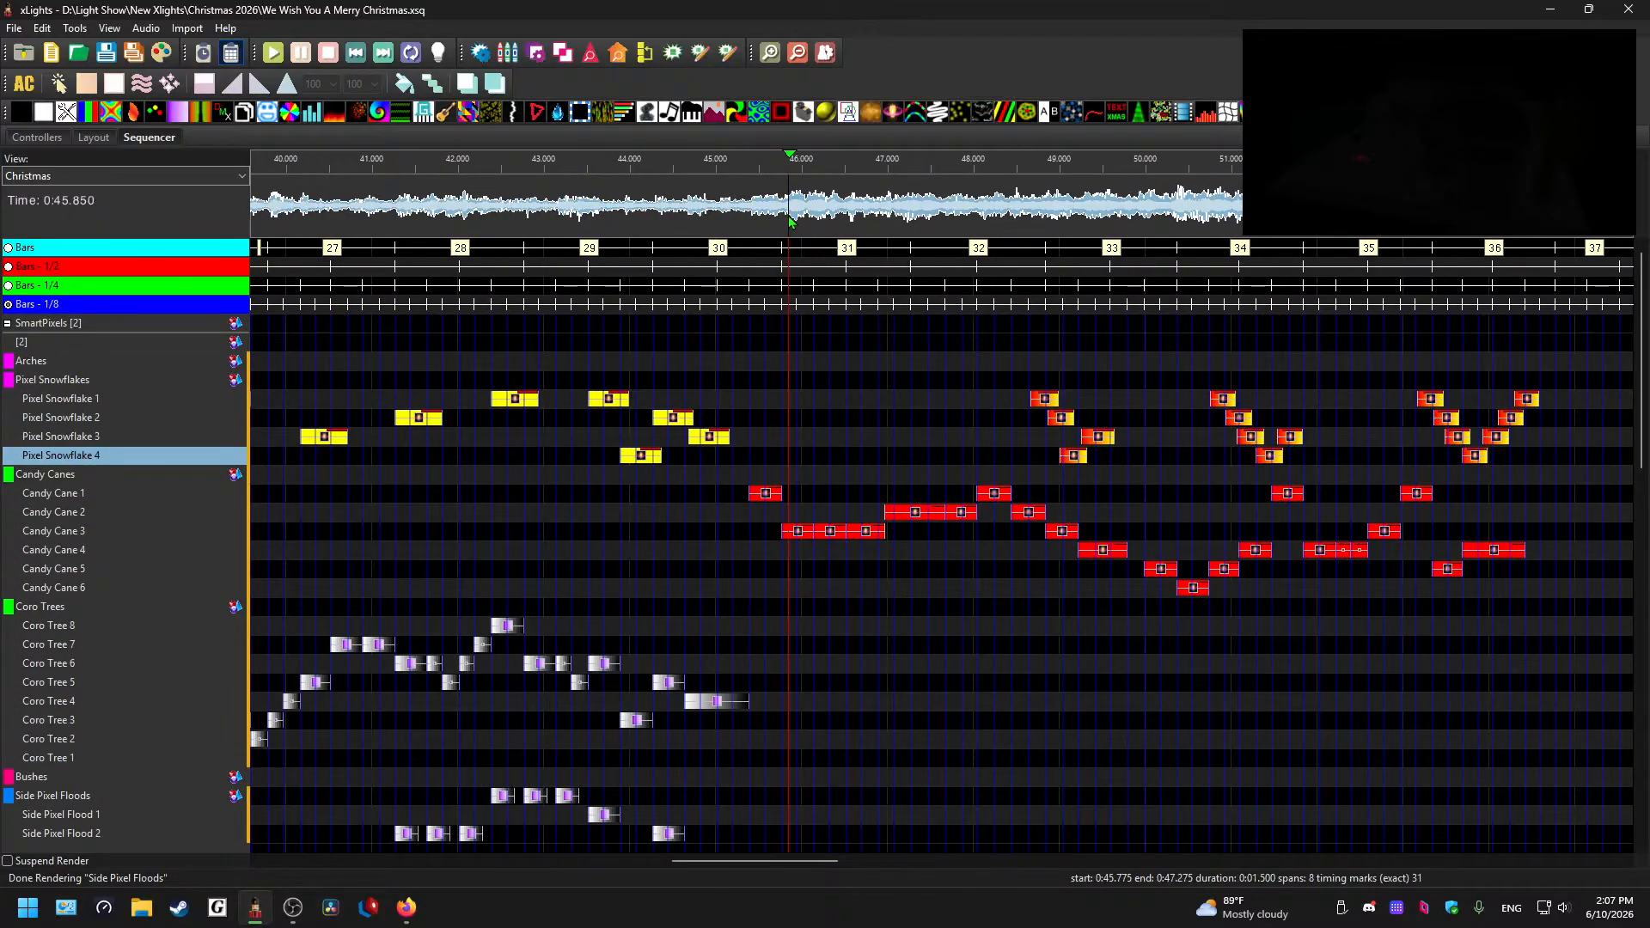
key("space")
left_click(800, 530)
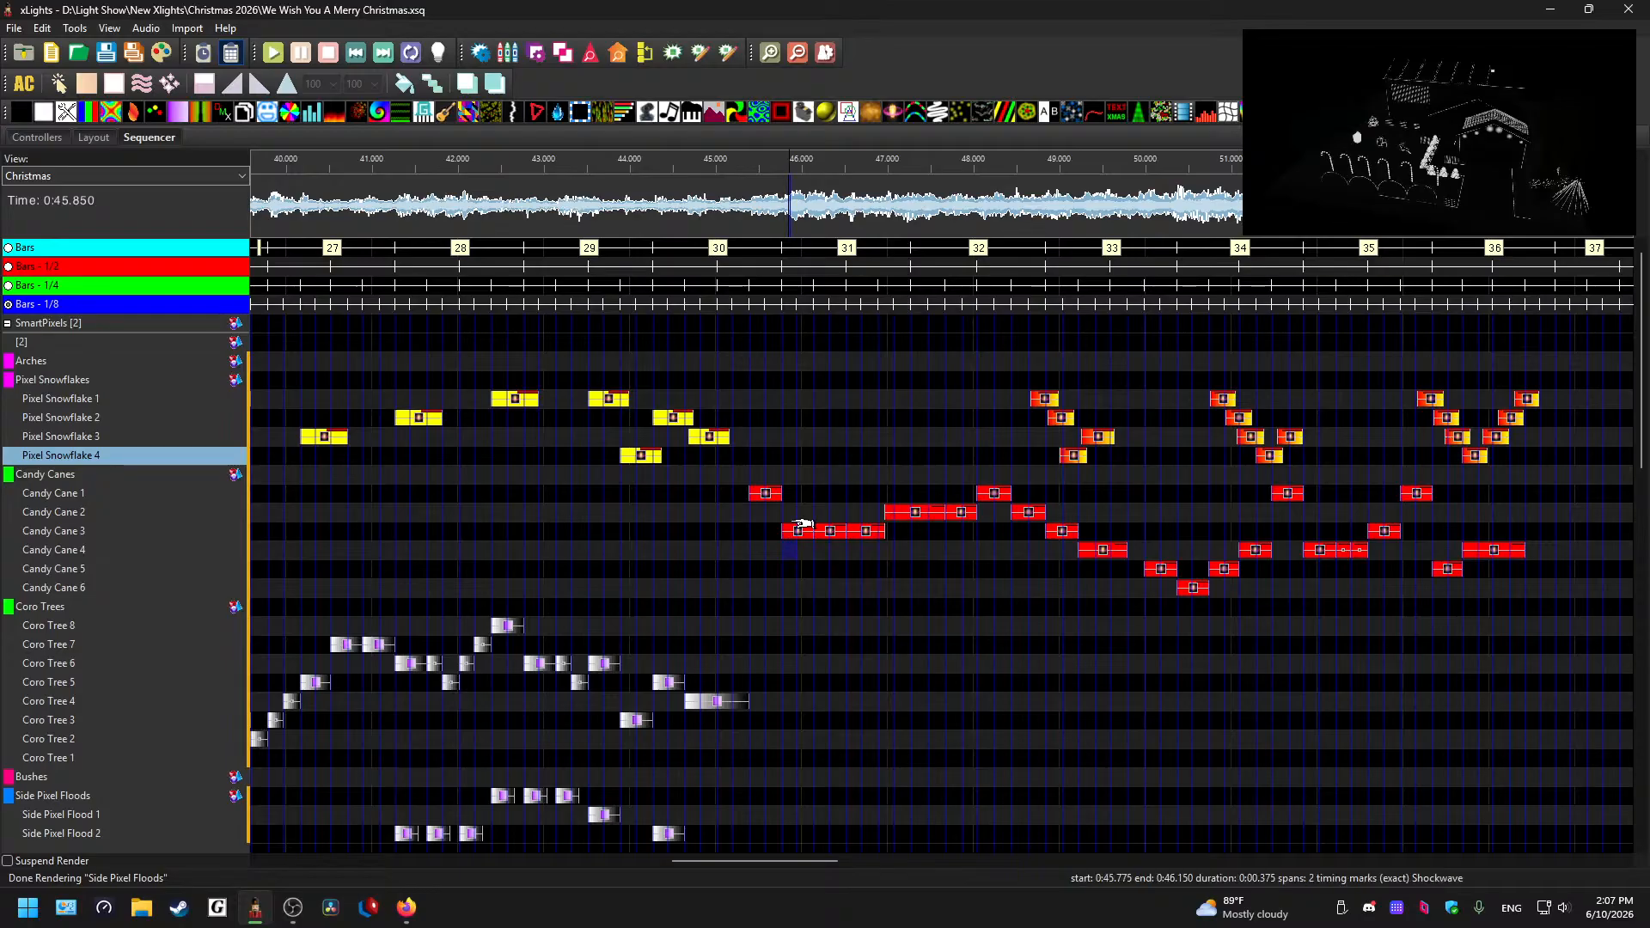
left_click(786, 207)
key("space")
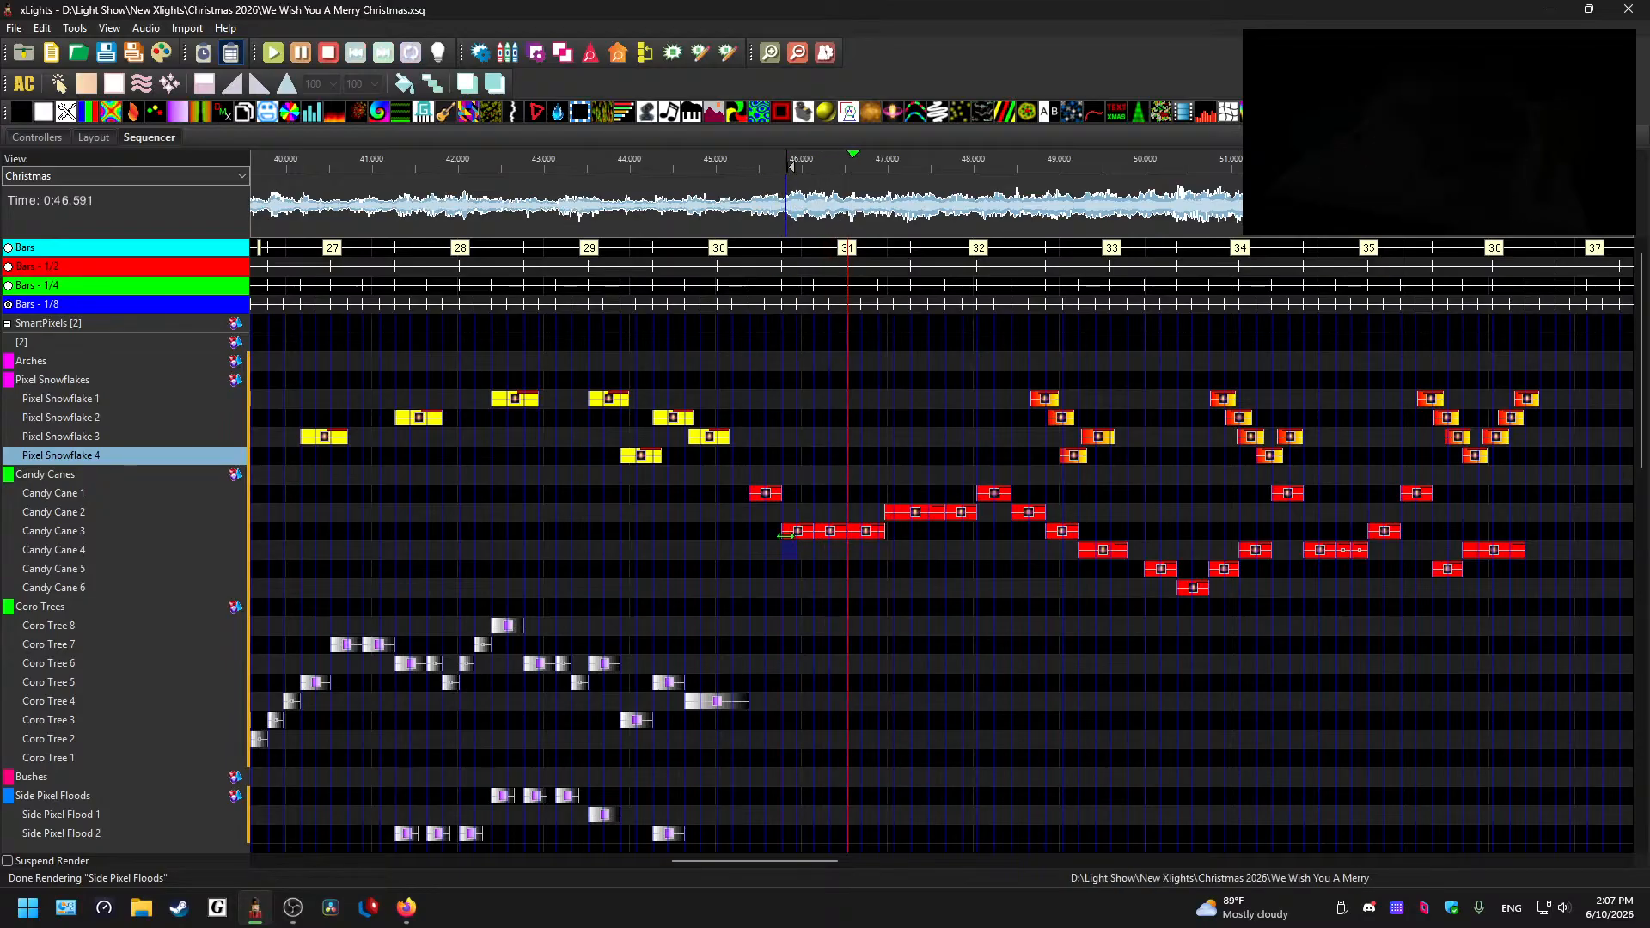
key("space")
- Paste the copied roof effects at 45.775 s from Front Roof 1 downward and play them back
left_click_drag(792, 566, 792, 518)
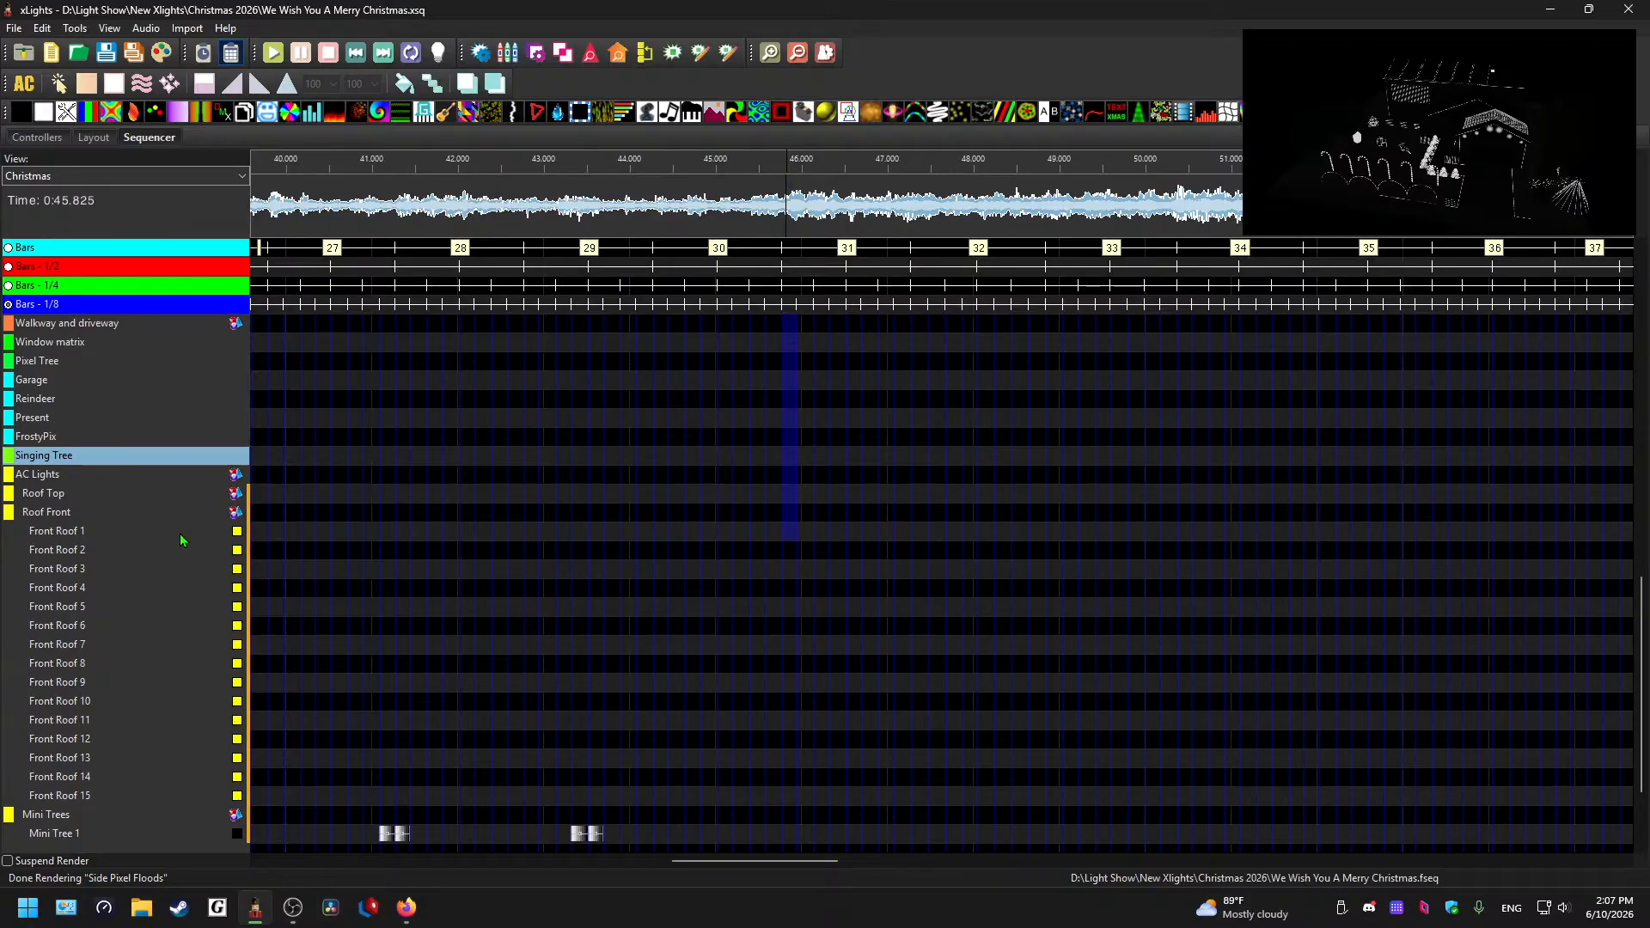
key("ctrl+v")
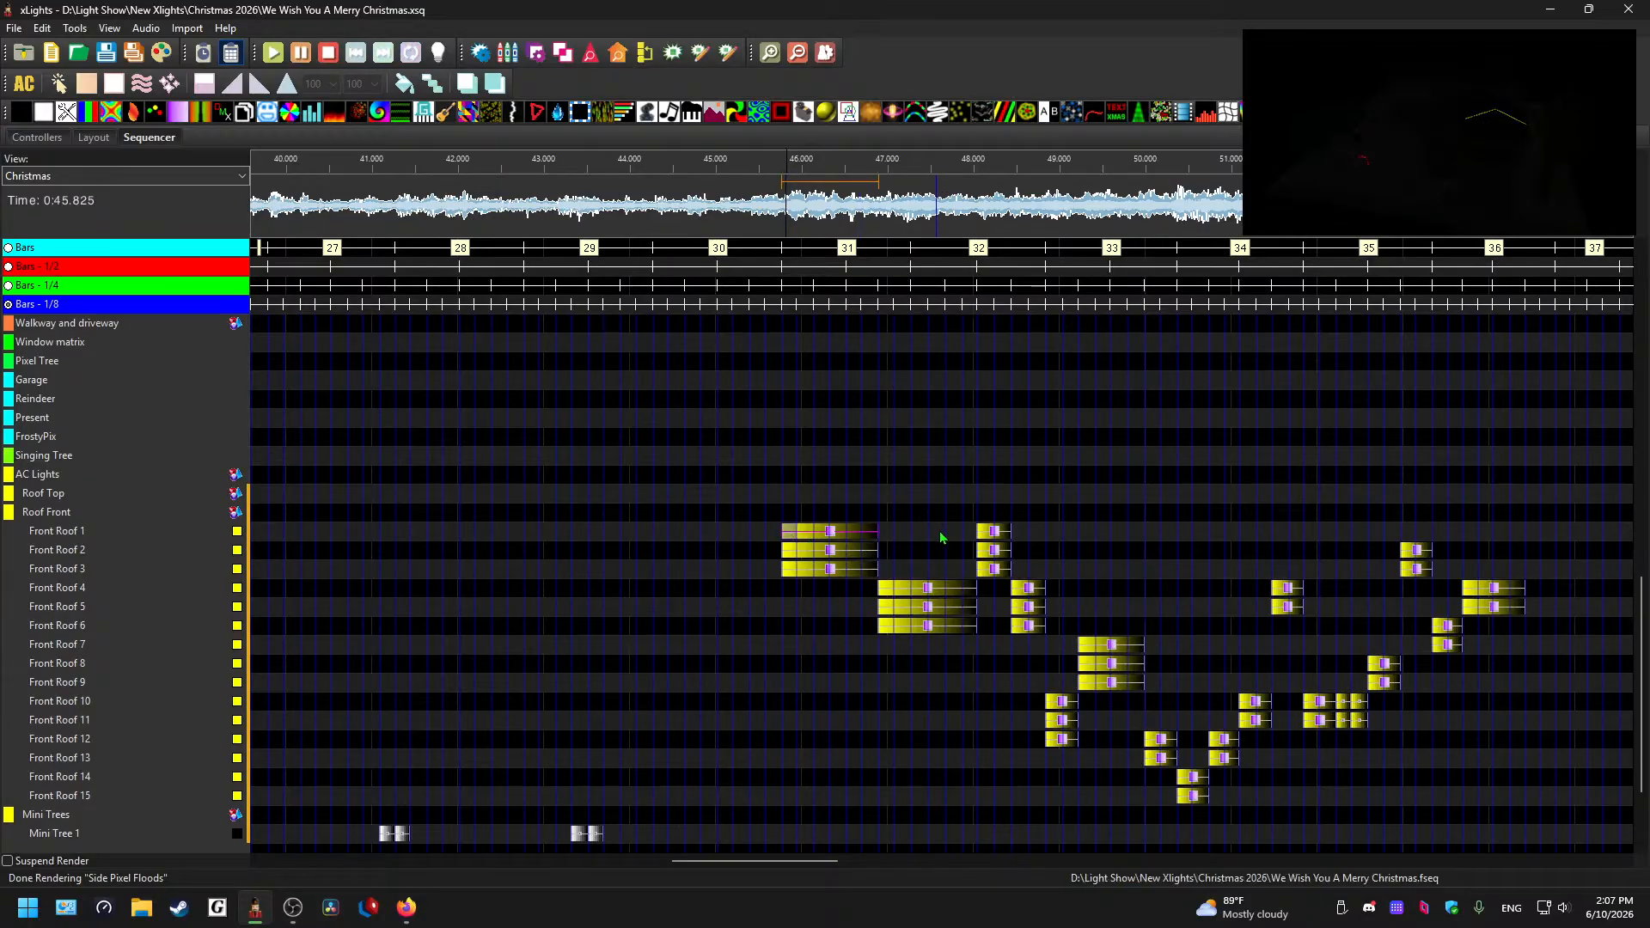
key("space")
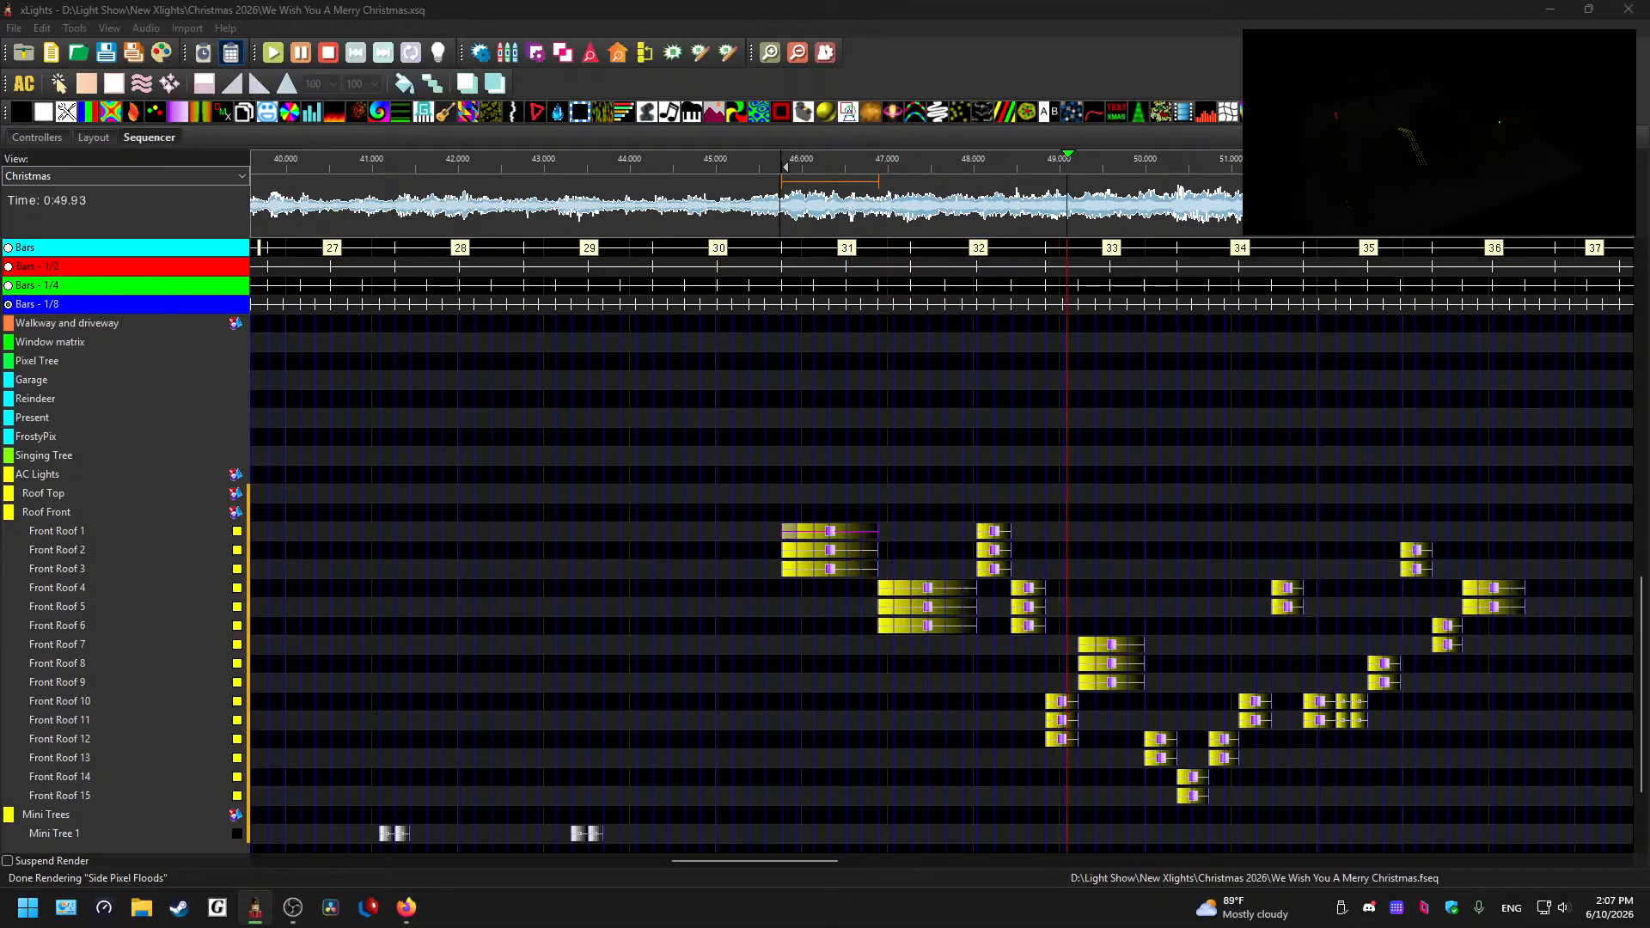
key("space")
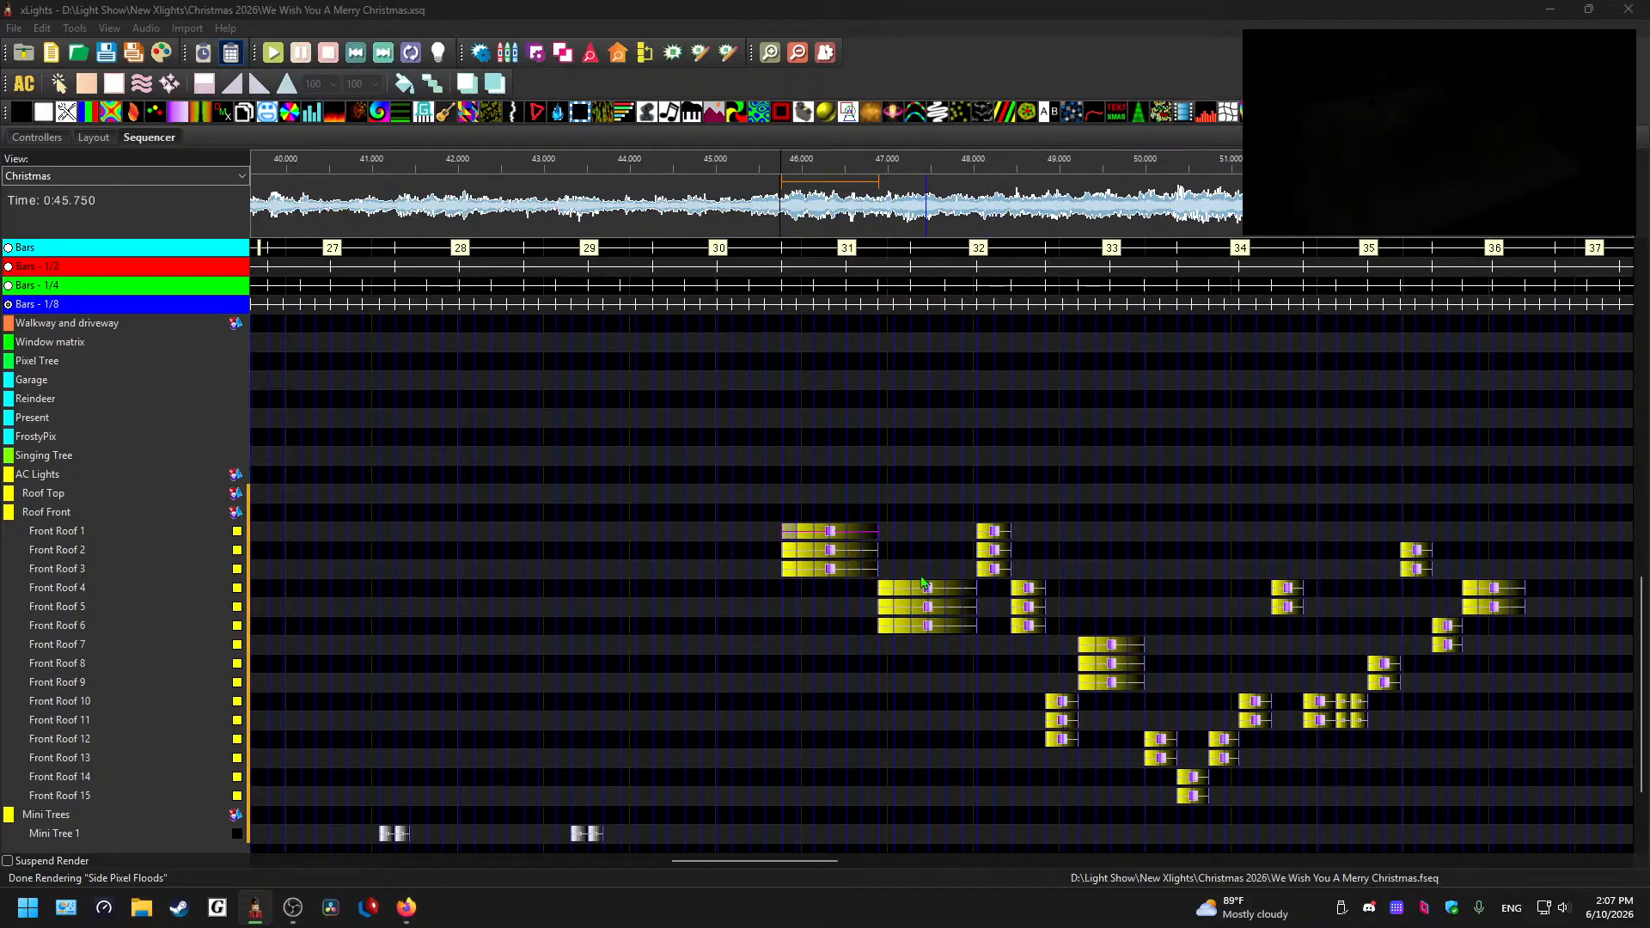
- Move the three Color Wash effects starting at 46.900 s from Front Roof 4, 5 and 6 to Front Roof 10, 11 and 12
left_click(930, 591)
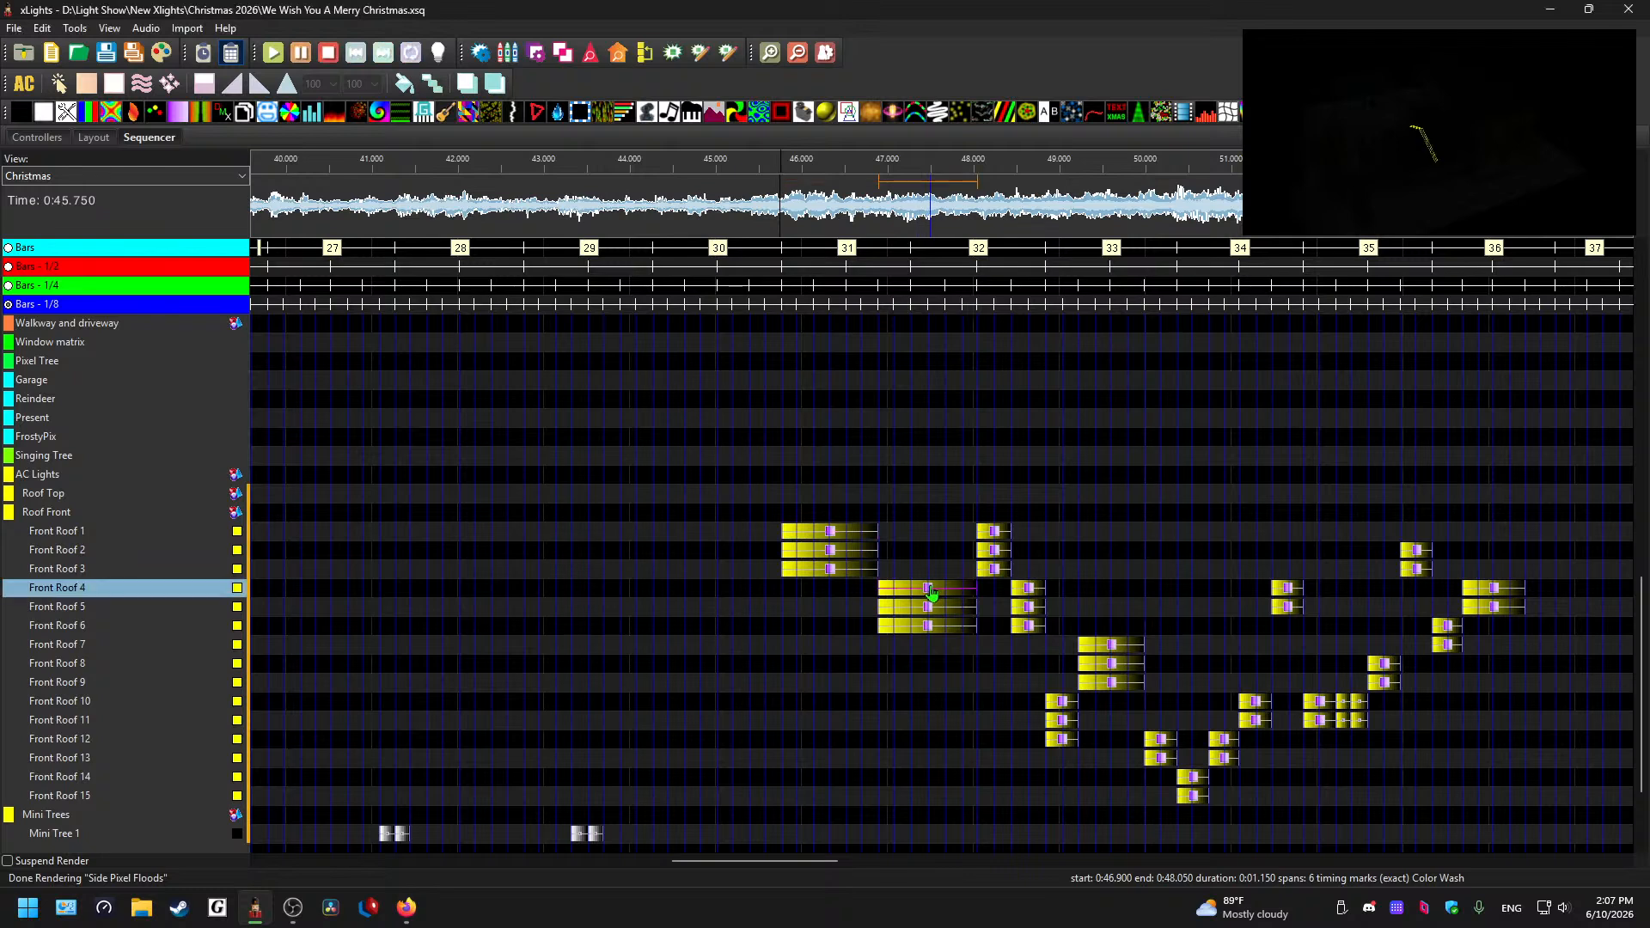
key("space")
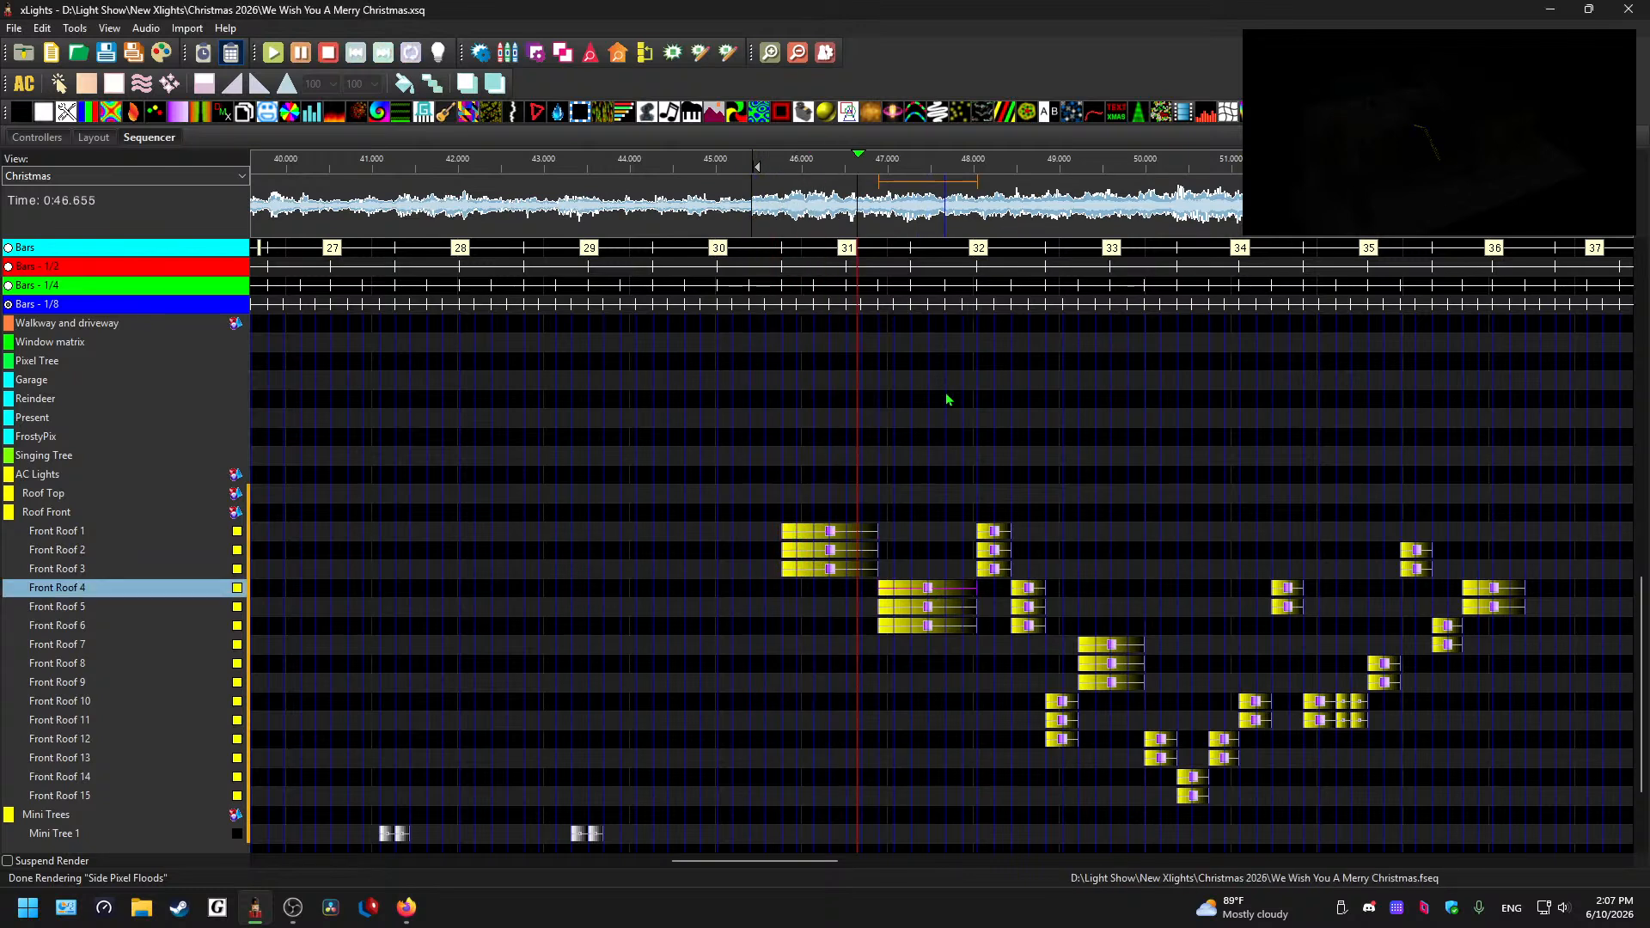
left_click(930, 626)
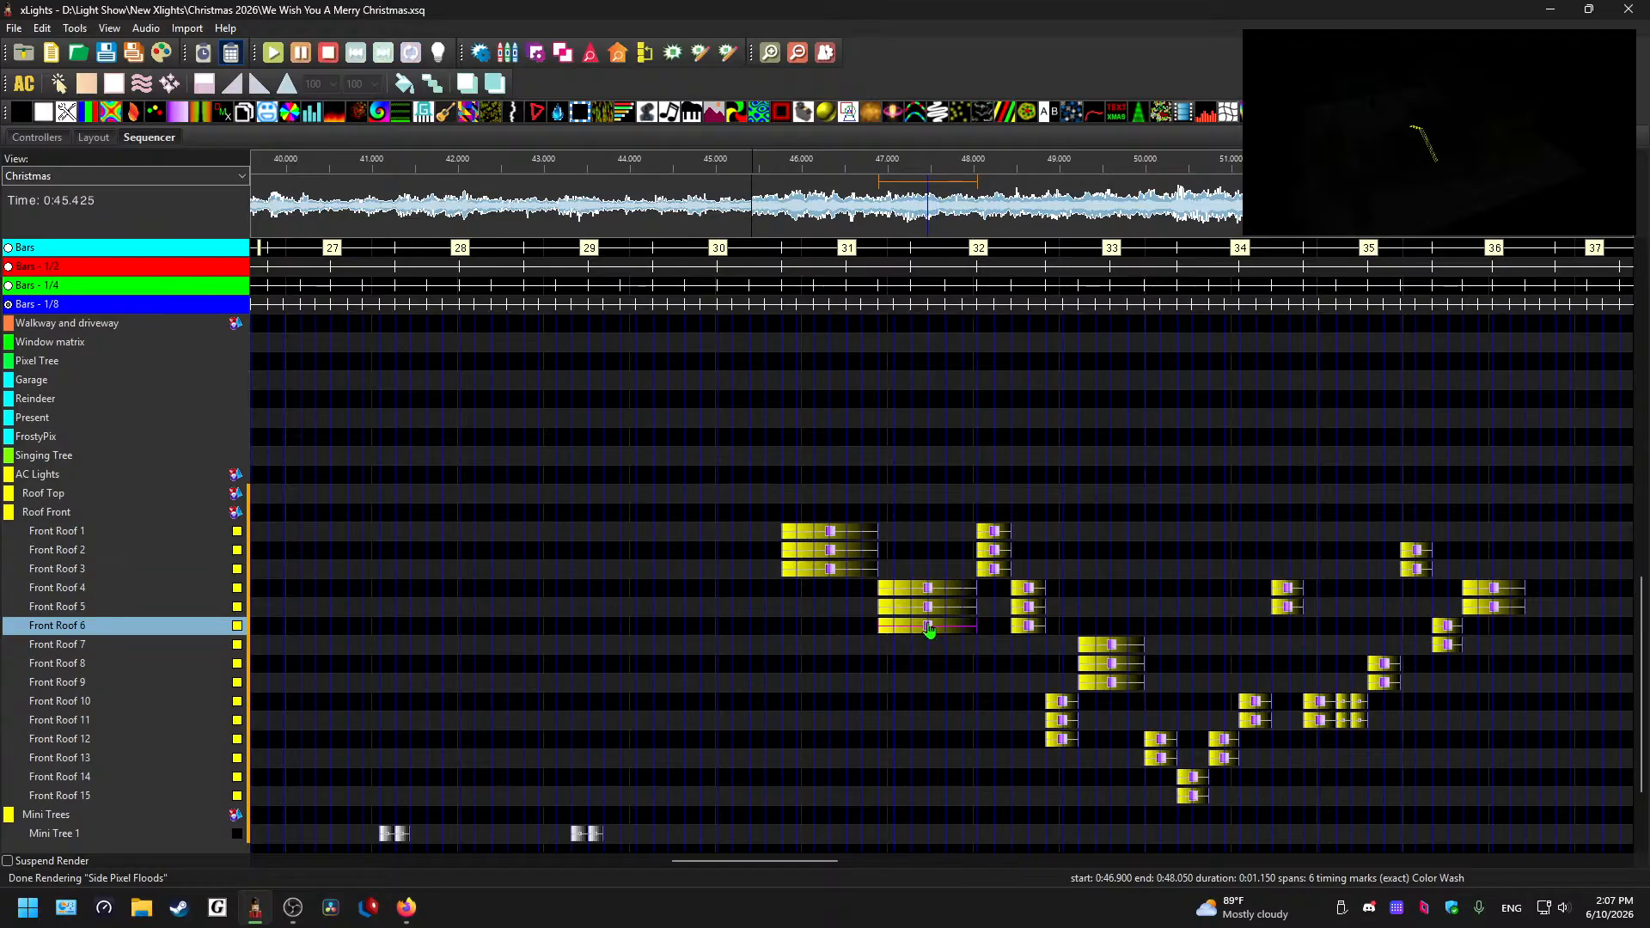
left_click_drag(930, 626, 930, 739)
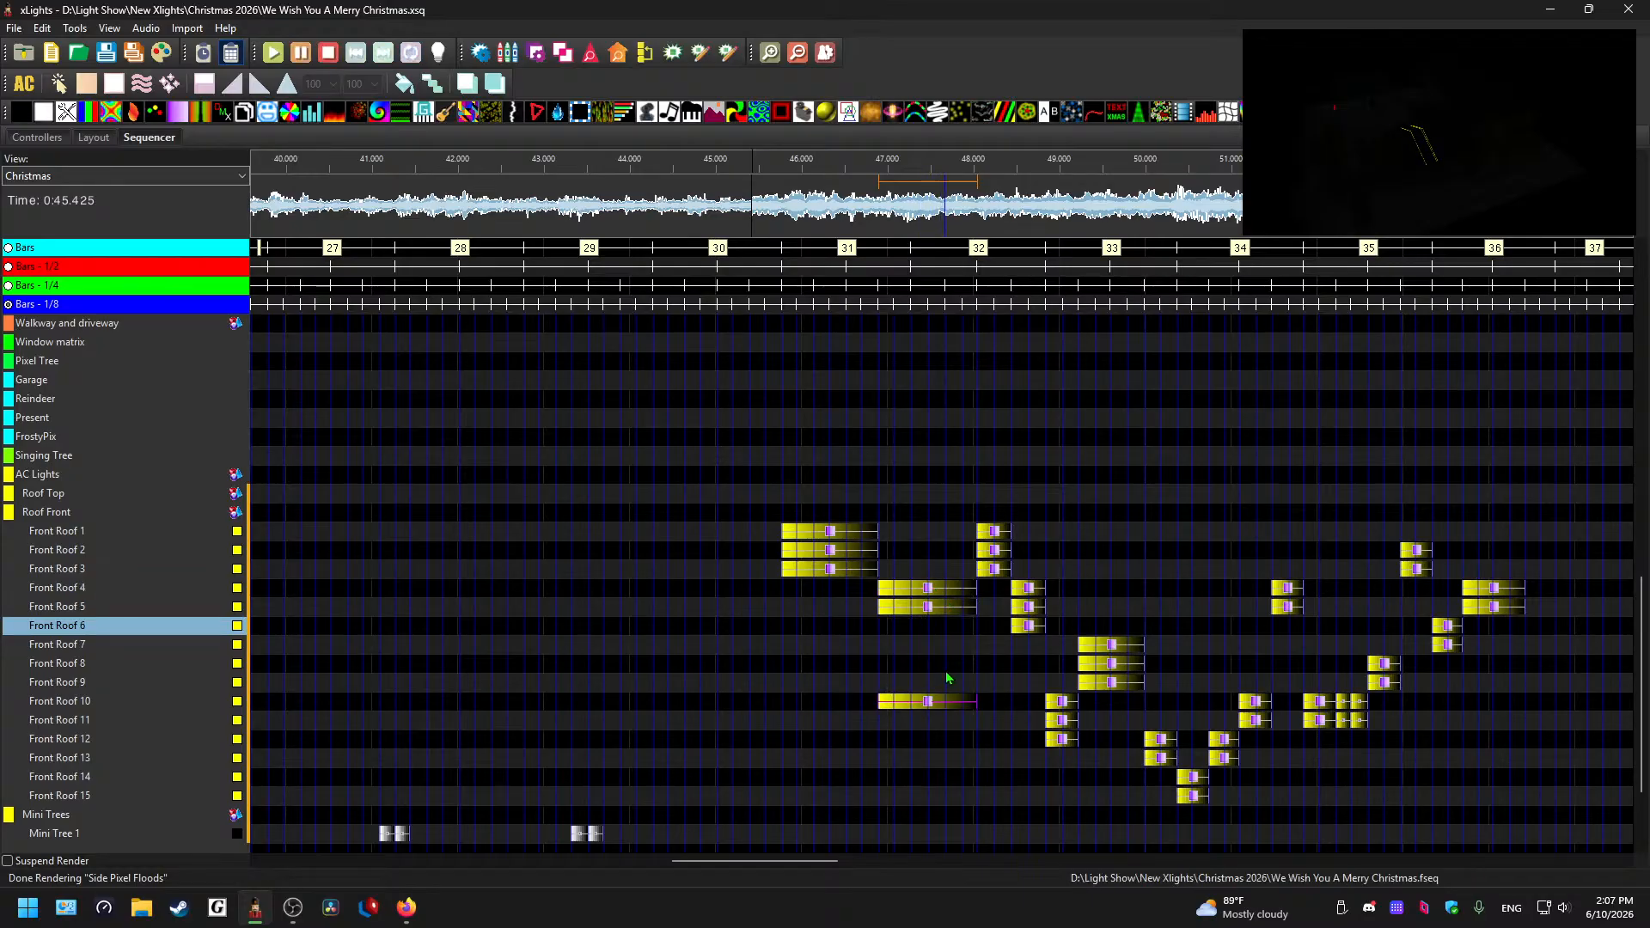
left_click_drag(915, 606, 920, 719)
left_click_drag(928, 594, 954, 691)
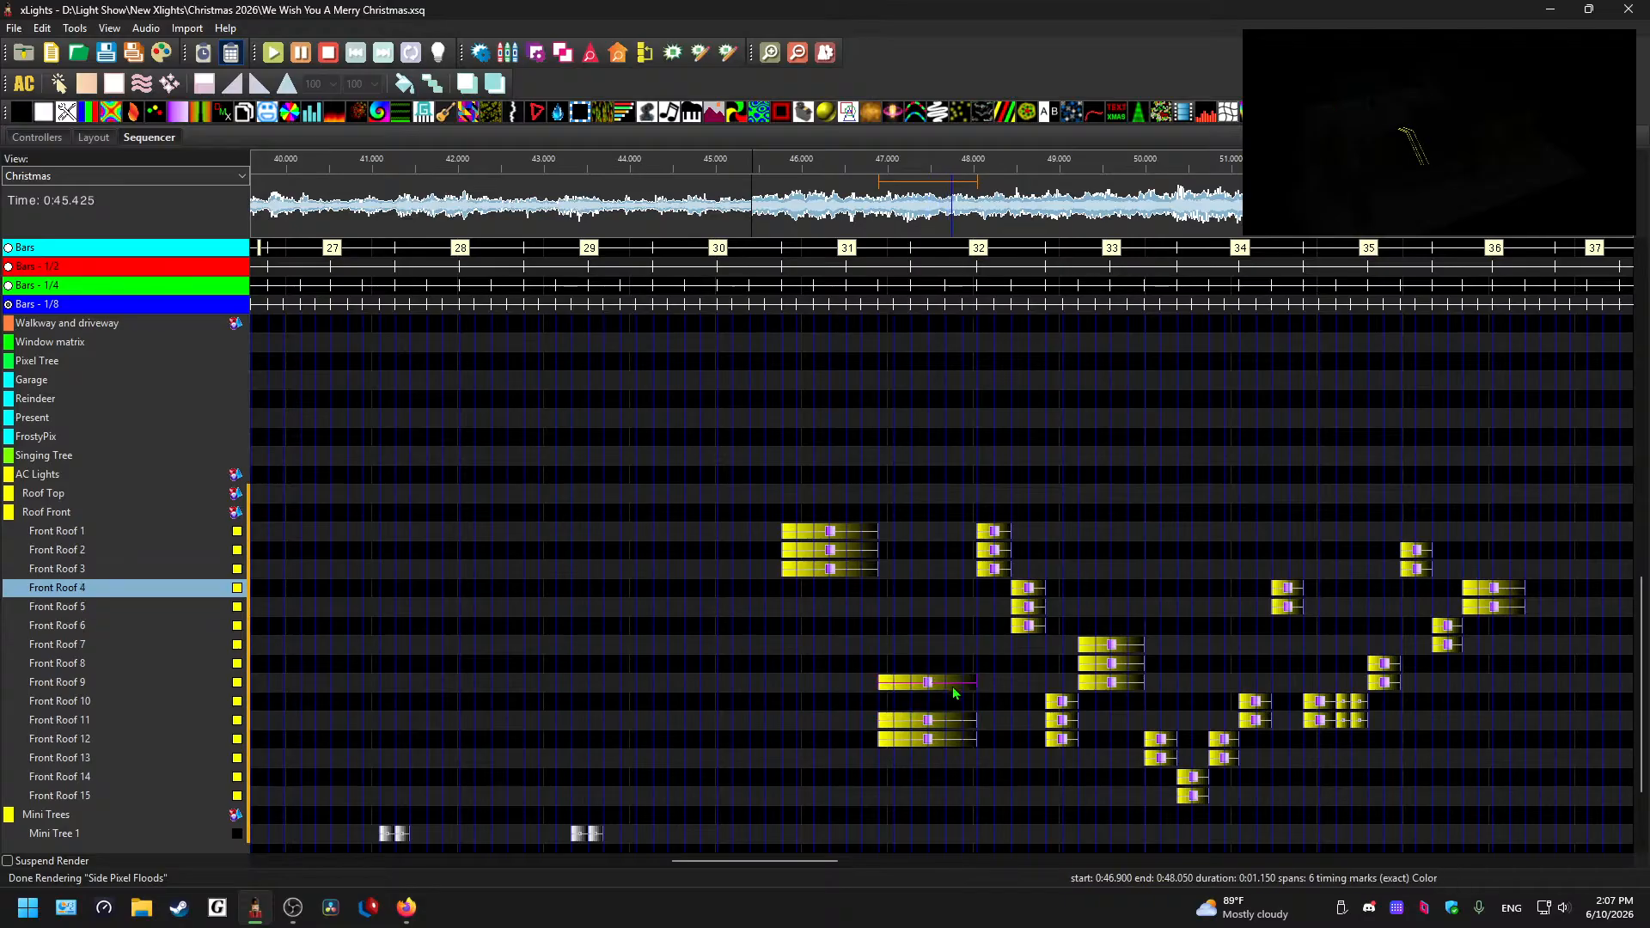
left_click(940, 707)
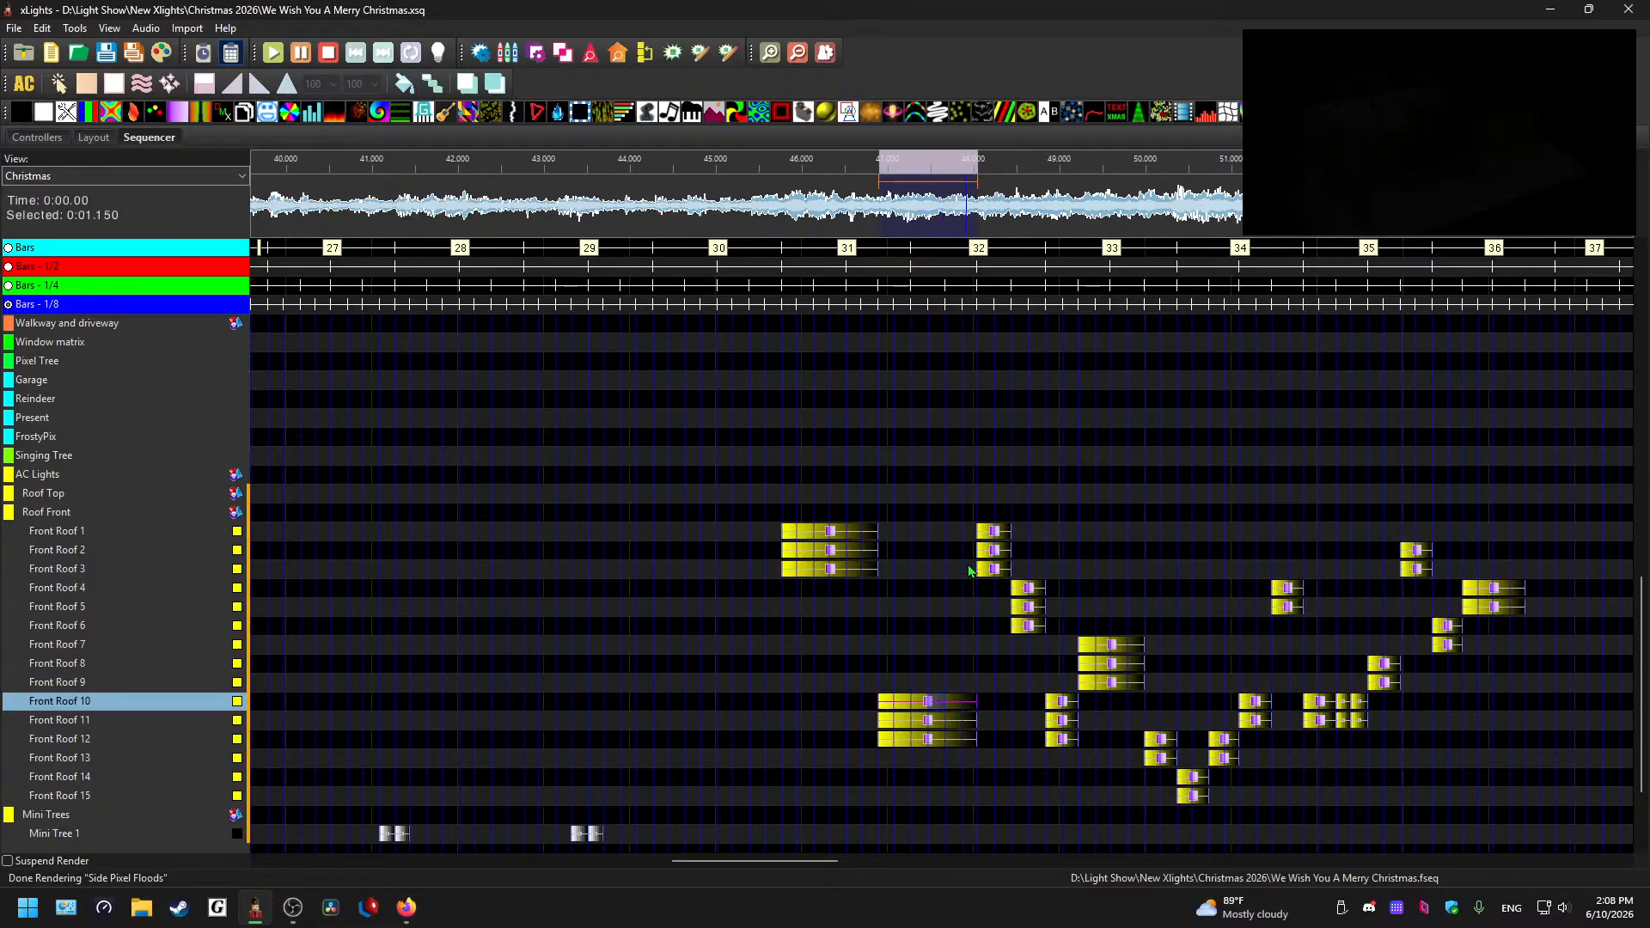
- Move the three effects starting at about 48.05 s from Front Roof 1, 2 and 3 to Front Roof 7, 8 and 9, and play back the section
left_click_drag(996, 574, 1001, 627)
left_click(995, 550)
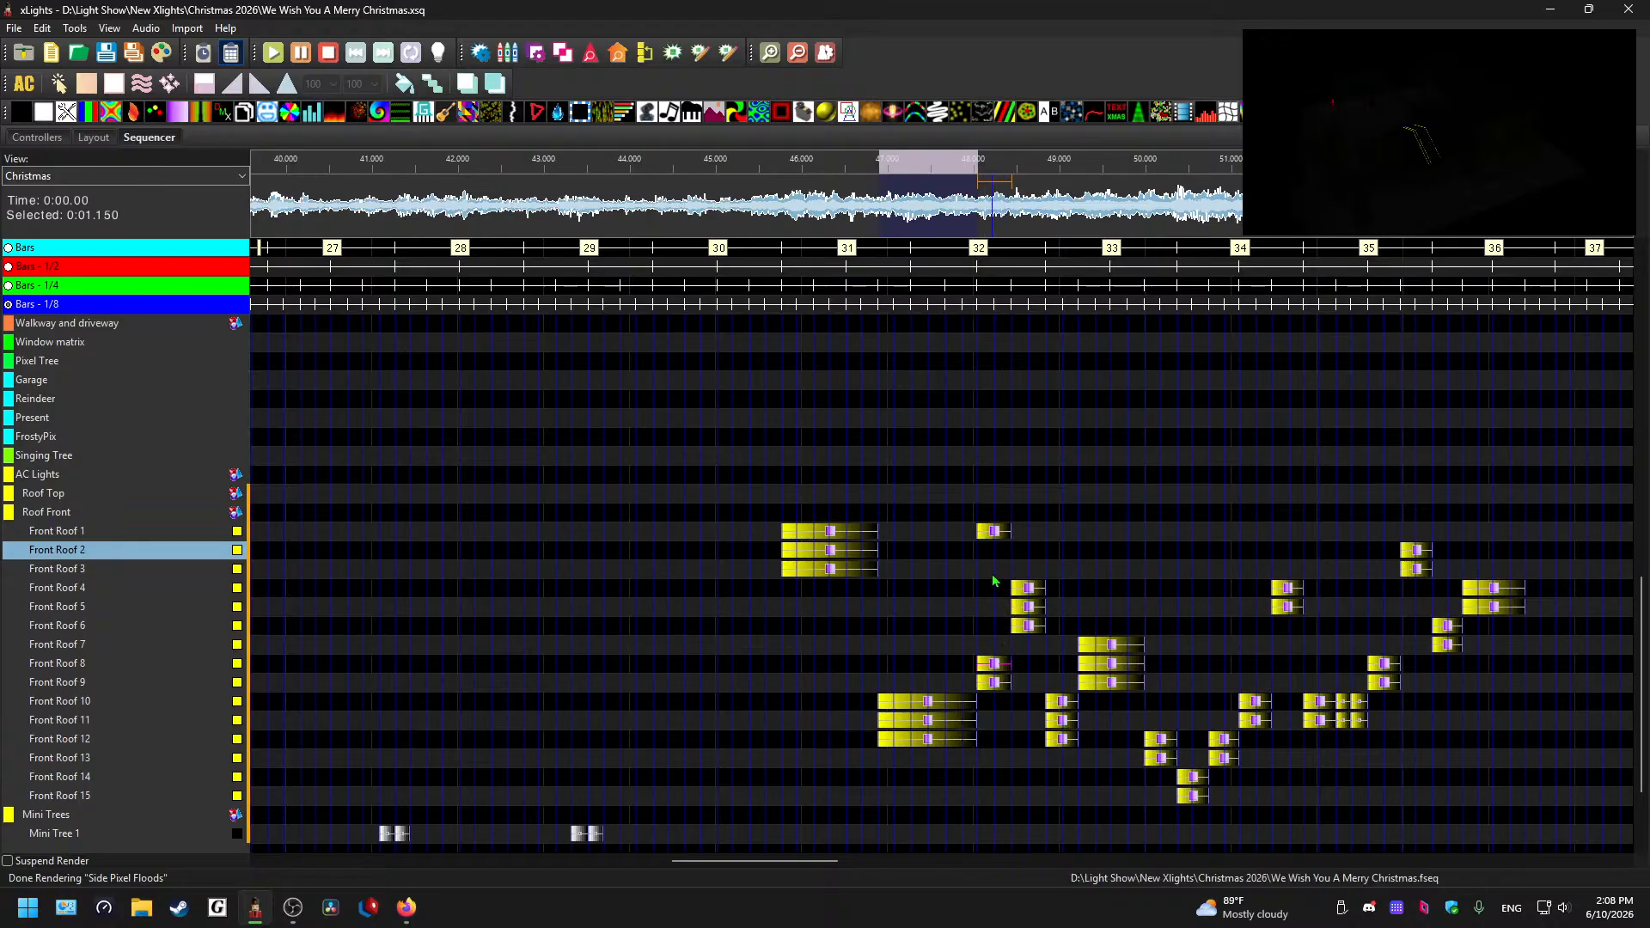
left_click_drag(990, 532, 1003, 554)
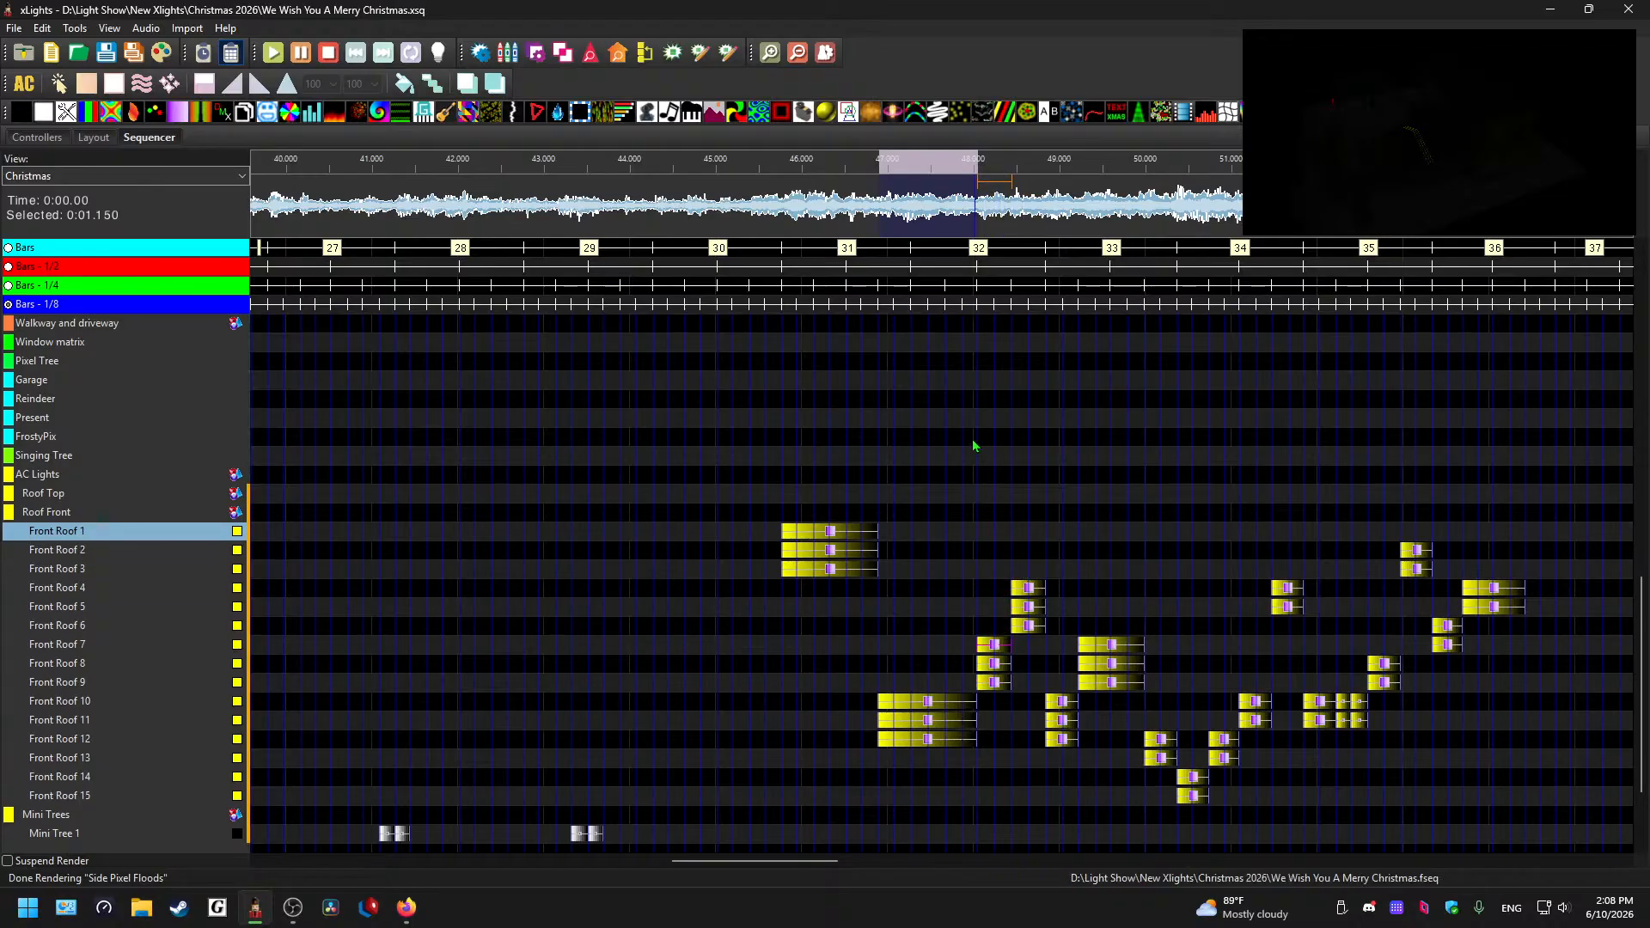
left_click(941, 225)
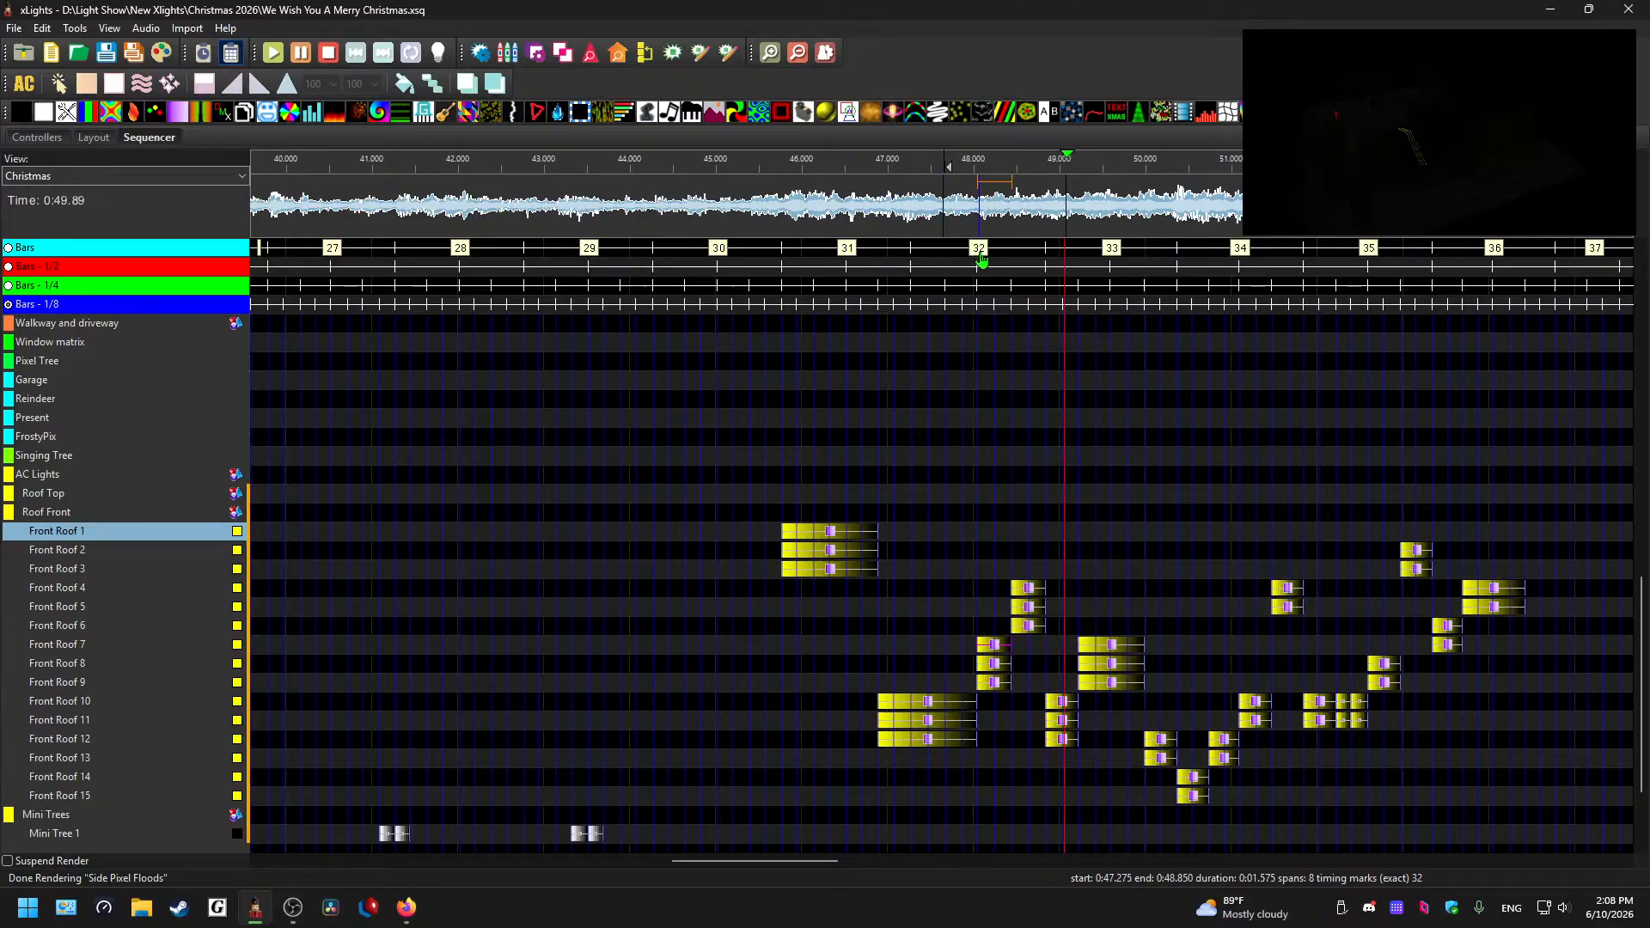
- Move the three Color Wash effects starting at 48.850 s from Front Roof 10, 11 and 12 to Front Roof 4, 5 and 6
key("space")
left_click(1063, 706)
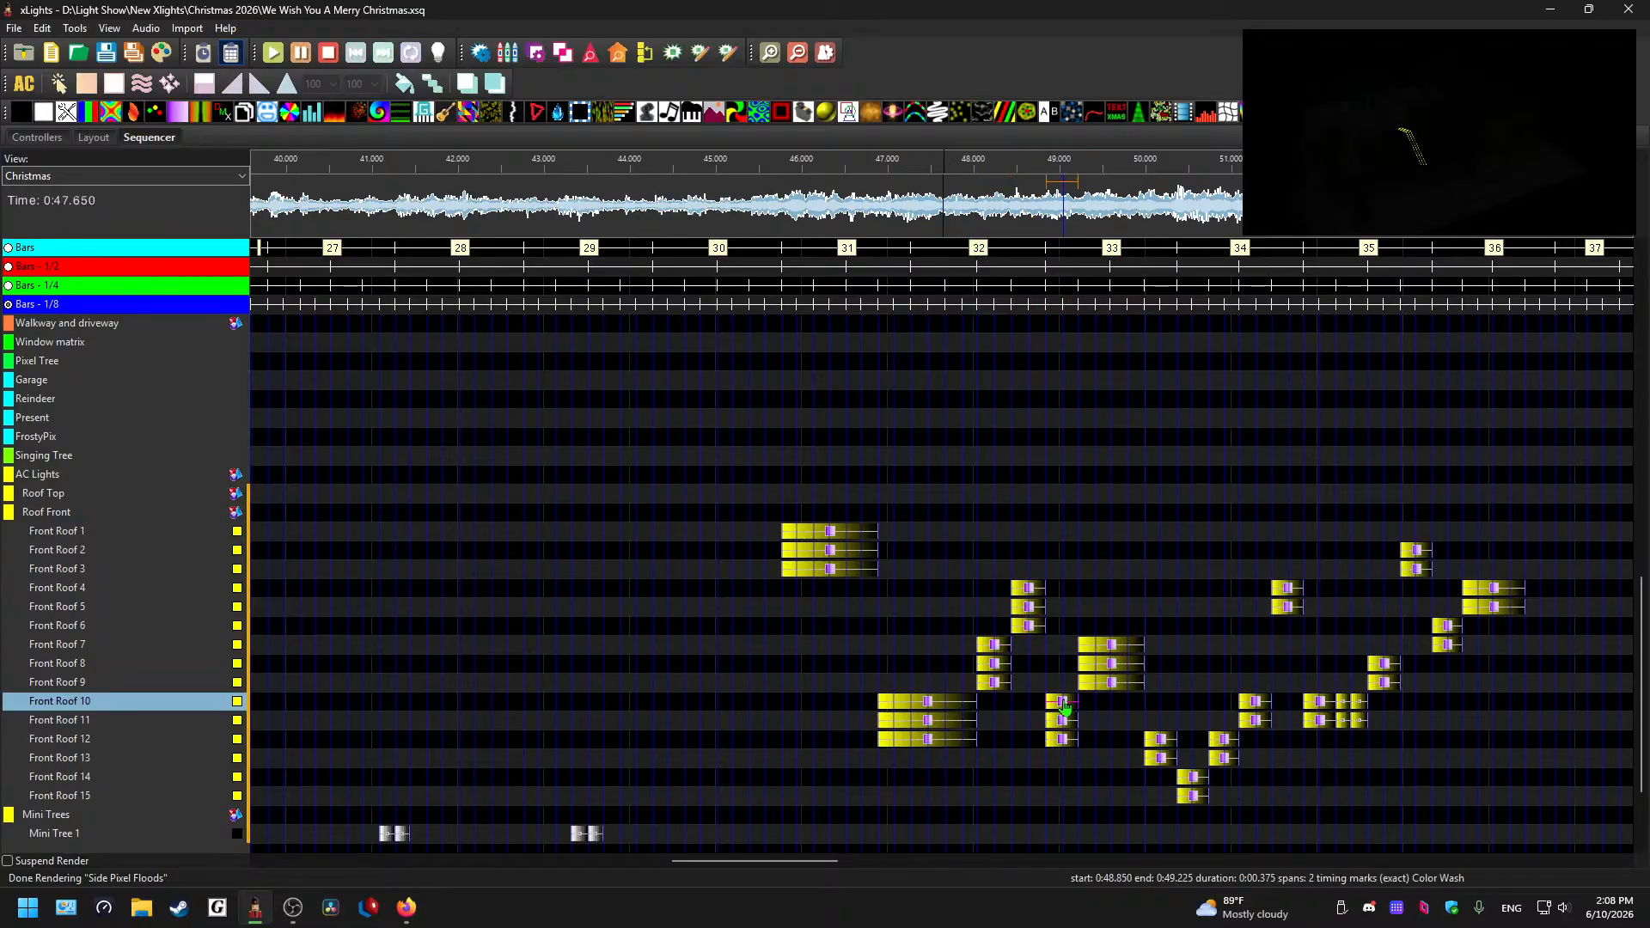
left_click_drag(1063, 706, 1066, 687)
left_click_drag(1074, 595, 1073, 590)
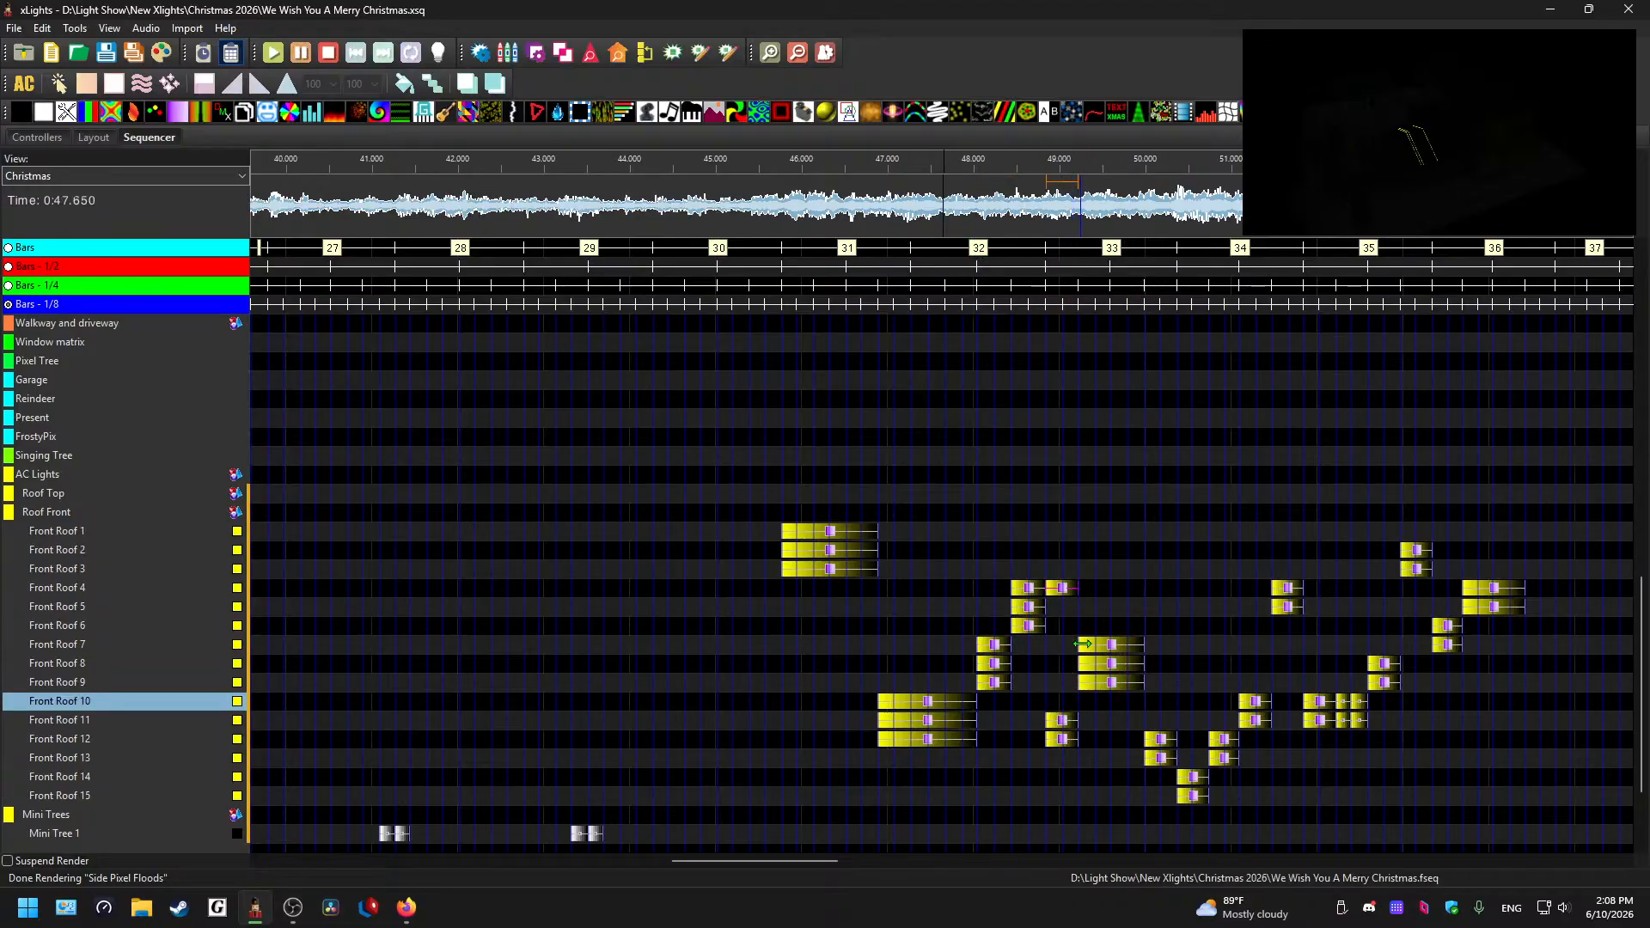
left_click(1067, 721)
key("Up")
key("Up")
key("Up")
key("Up")
key("Up")
key("Up")
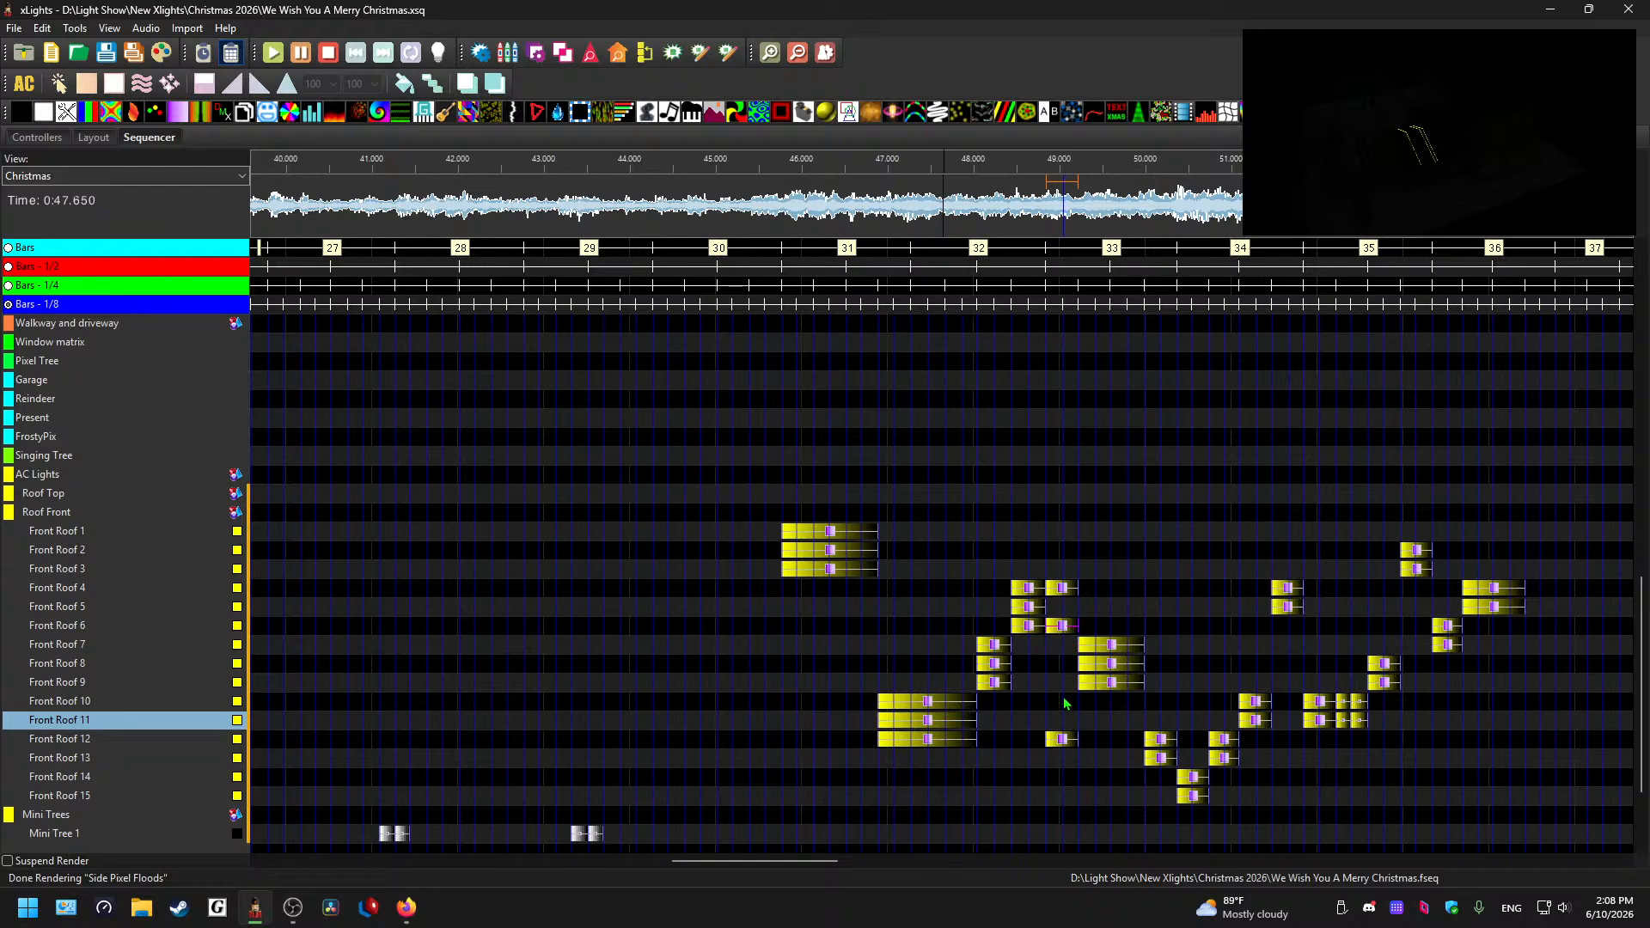
left_click(1061, 740)
key("Up")
key("Up")
key("Up")
key("Up")
key("Up")
key("Up")
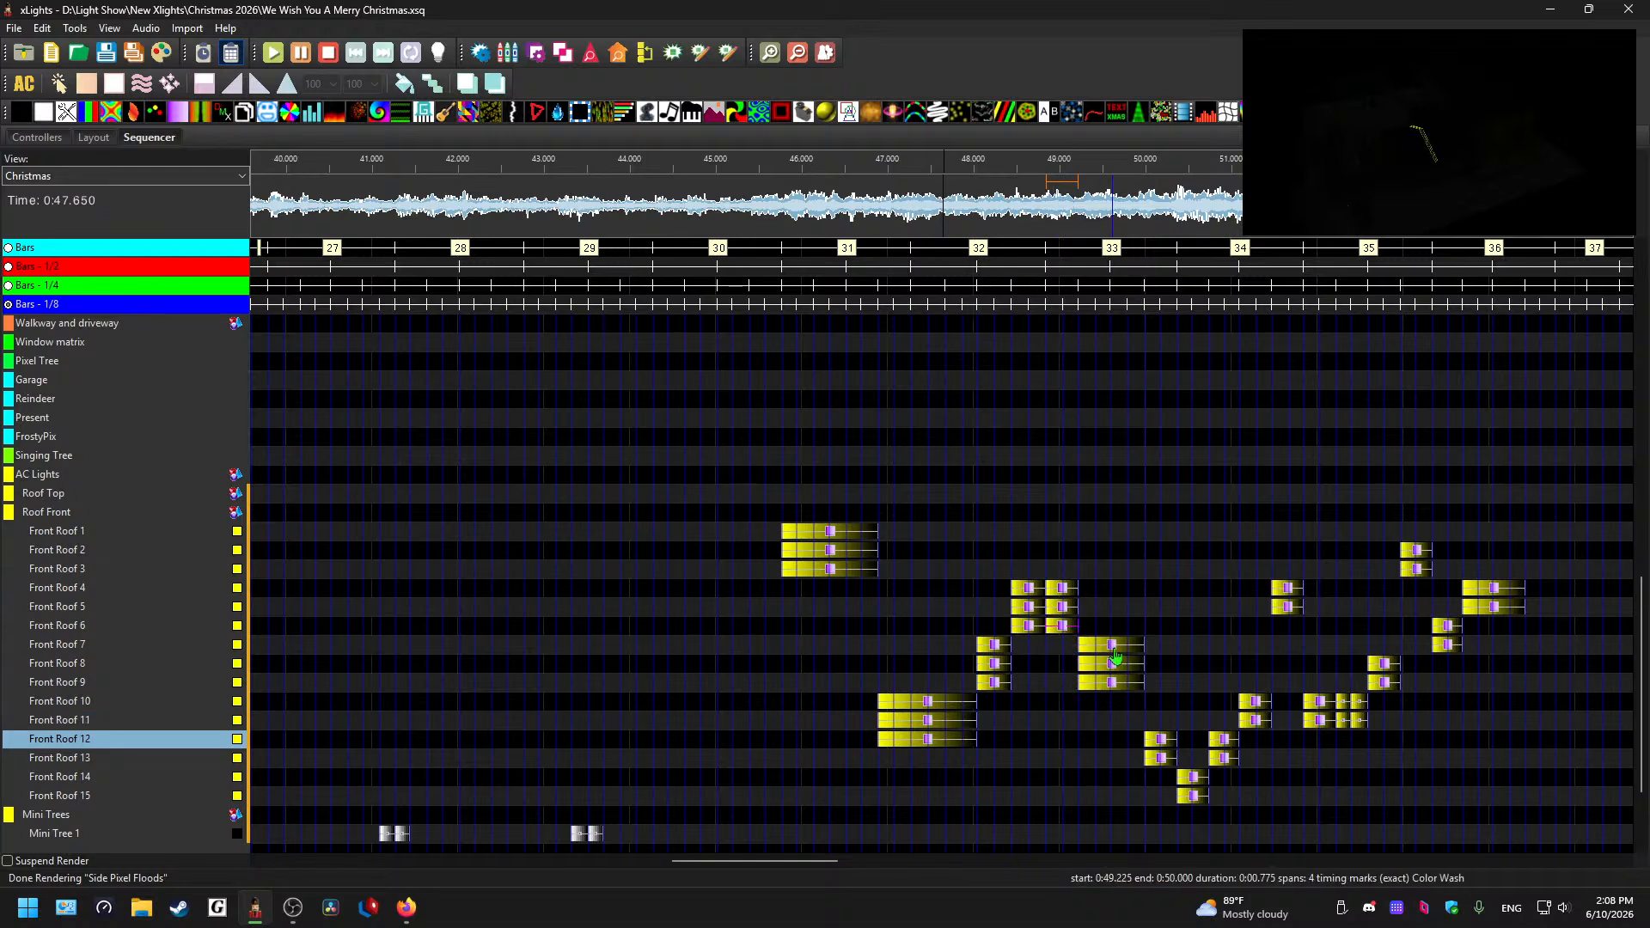
- Move the three effects starting at 49.225 s from Front Roof 7, 8 and 9 to Front Roof 1, 2 and 3, and play back from bar 32
left_click(1114, 646)
key("Up")
key("Up")
key("Up")
key("Up")
key("Up")
key("Up")
left_click(1115, 663)
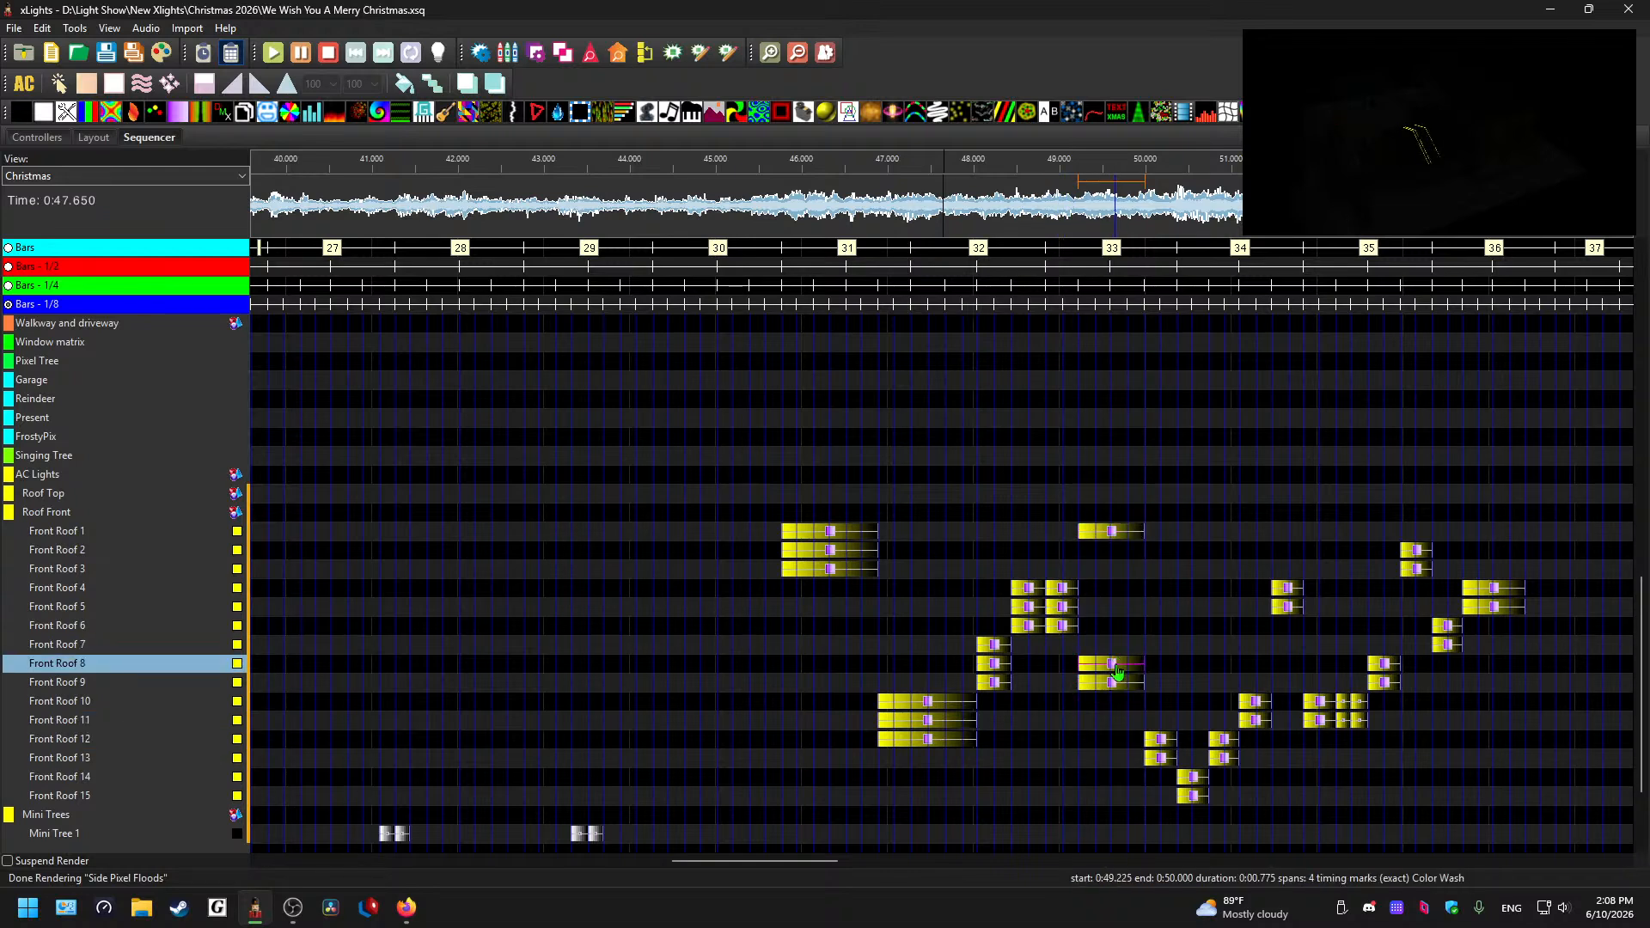
key("Up")
key("Up")
key("Up")
key("Up")
key("Up")
left_click(1114, 683)
key("Up")
key("Up")
key("Up")
key("Up")
key("Up")
key("Up")
key("Up")
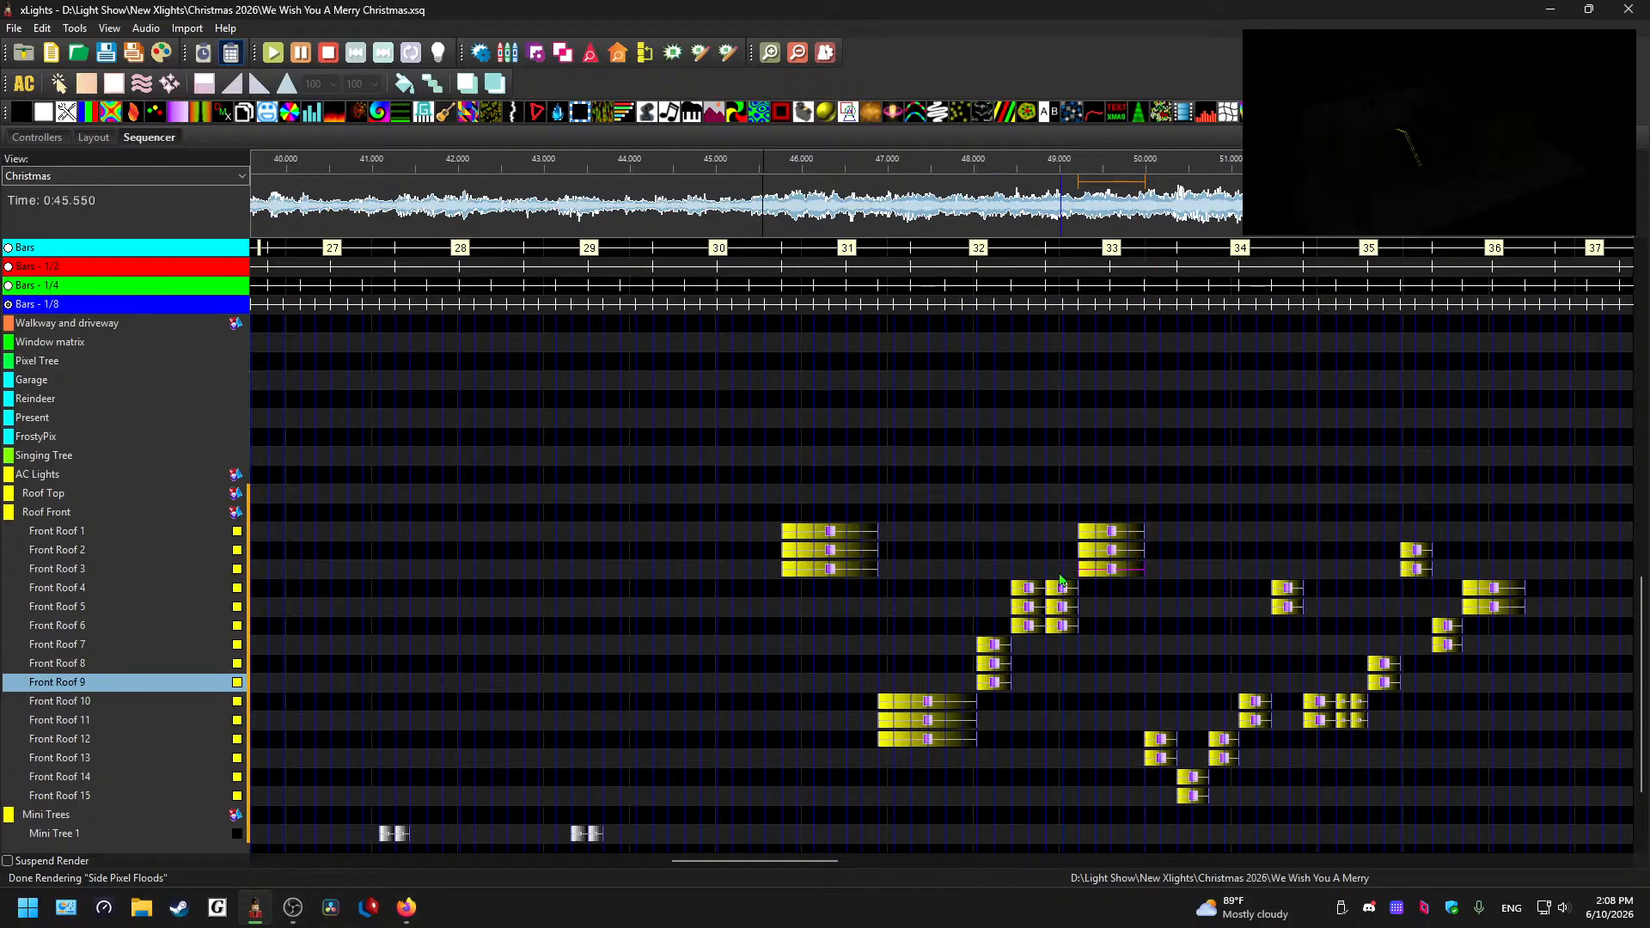
left_click(972, 201)
key("space")
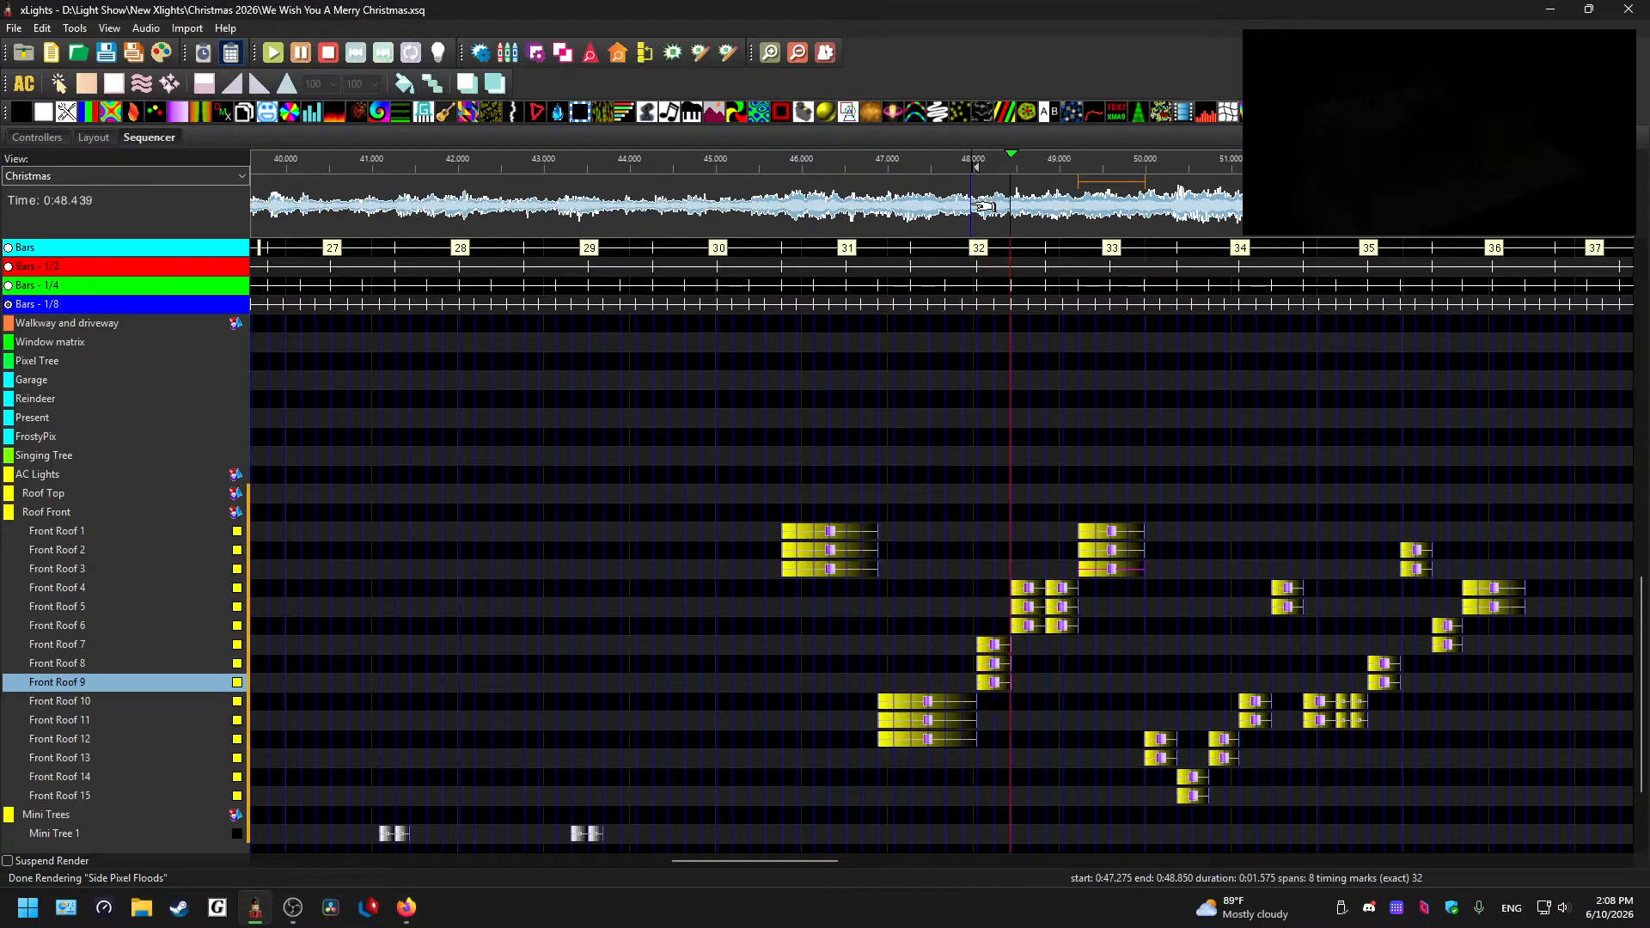
- Move the three effects starting at 49.225 s from Front Roof 1, 2 and 3 to Front Roof 4, 5 and 6
left_click(1113, 570)
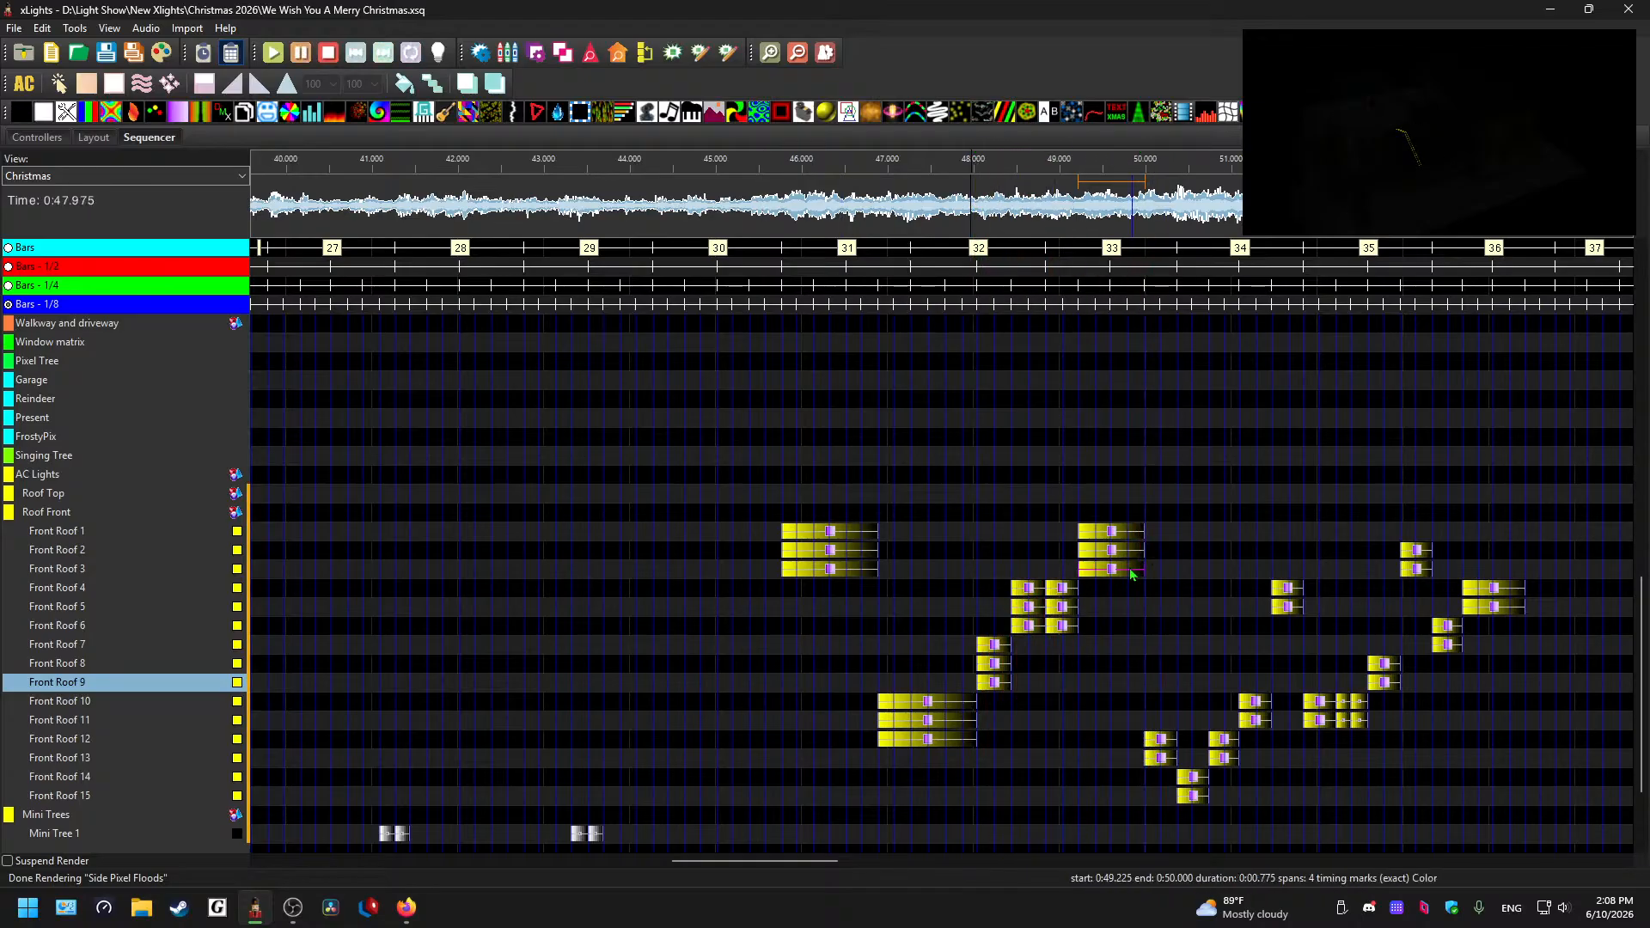
key("space")
left_click_drag(1115, 574, 1117, 627)
left_click(1118, 550)
key("Down")
key("Down")
key("Down")
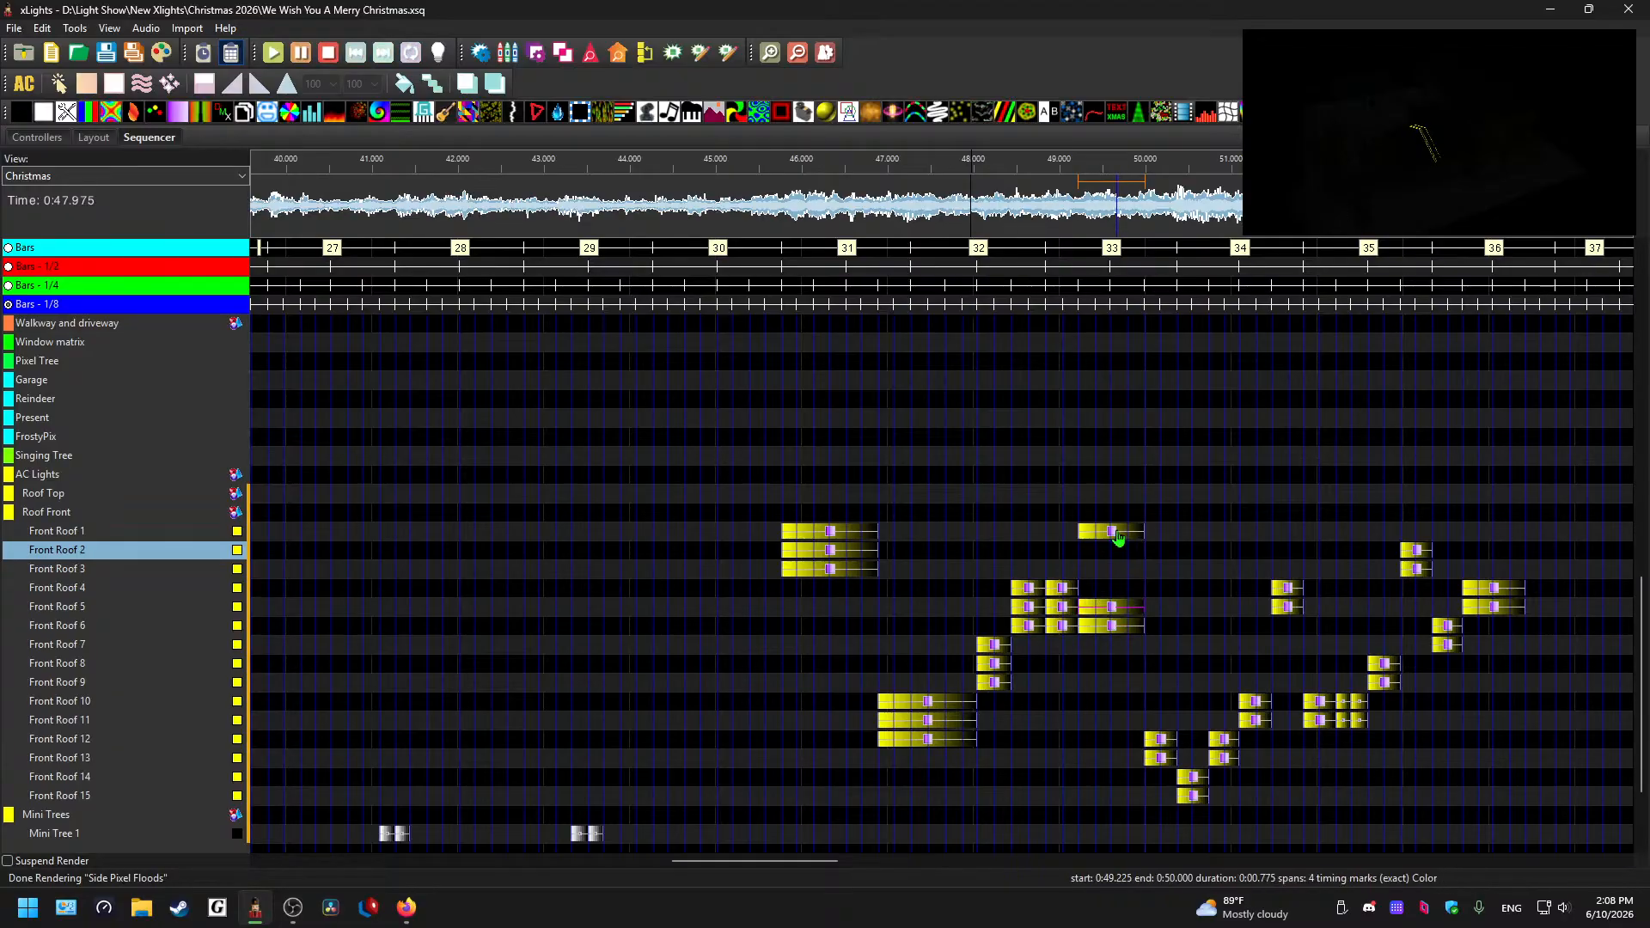
left_click(1117, 532)
key("Down")
key("Down")
key("Down")
left_click(972, 245)
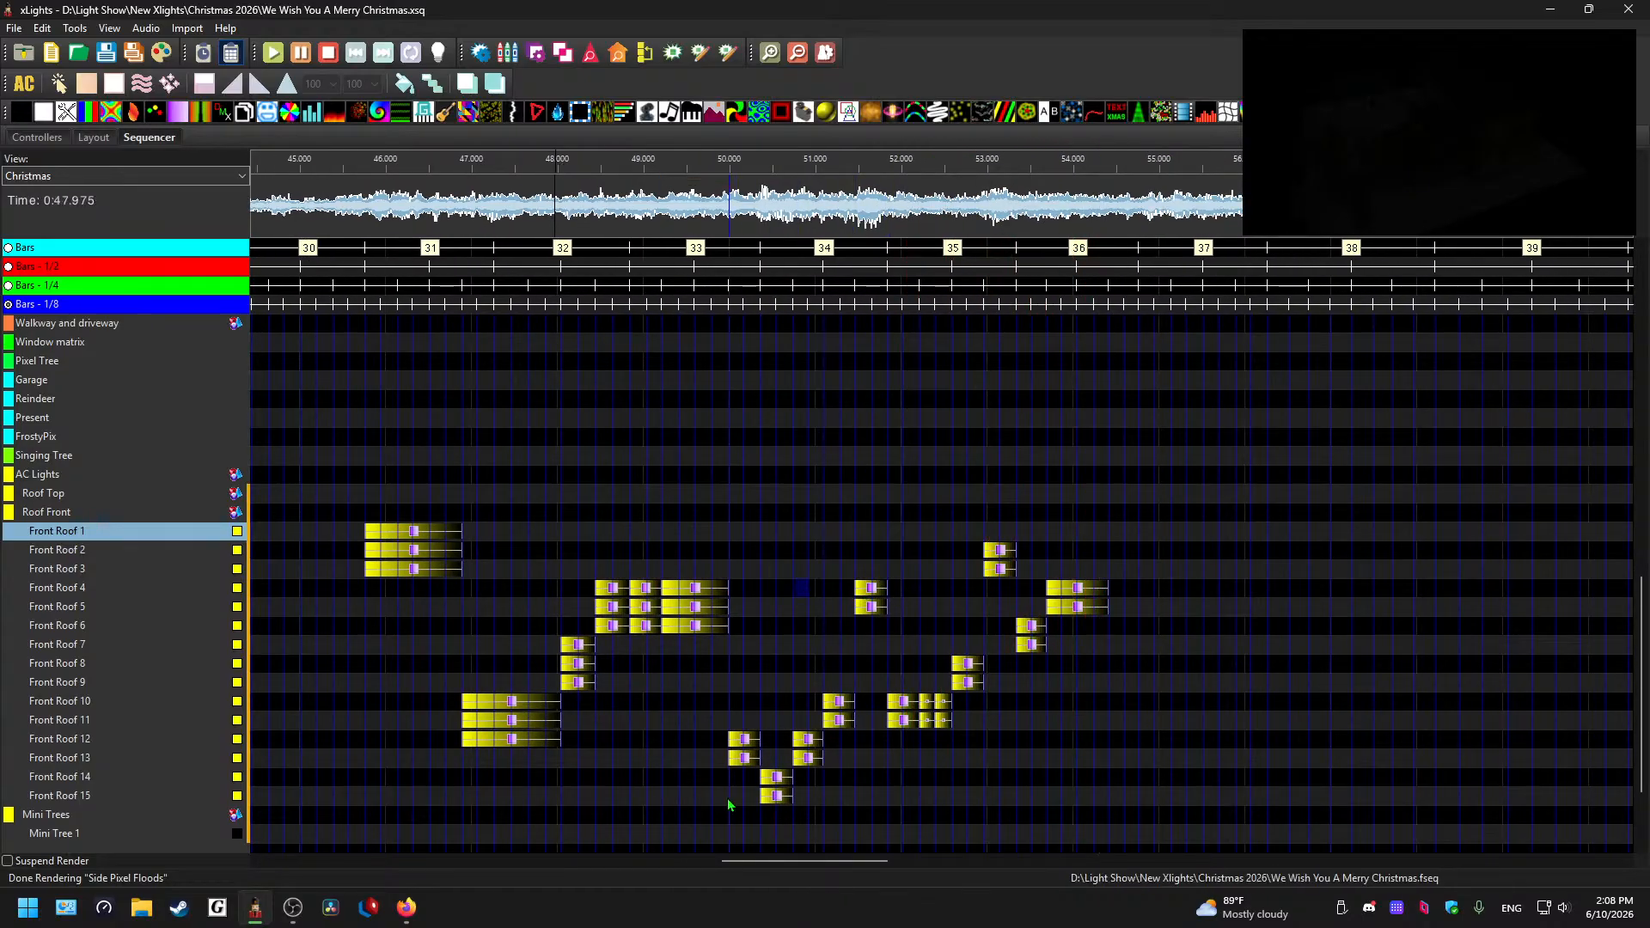
- Delete all front roof effects from 50.000 s onward and play back the end of the remaining pattern
left_click_drag(727, 797, 971, 555)
key("Delete")
key("Delete")
left_click(705, 589)
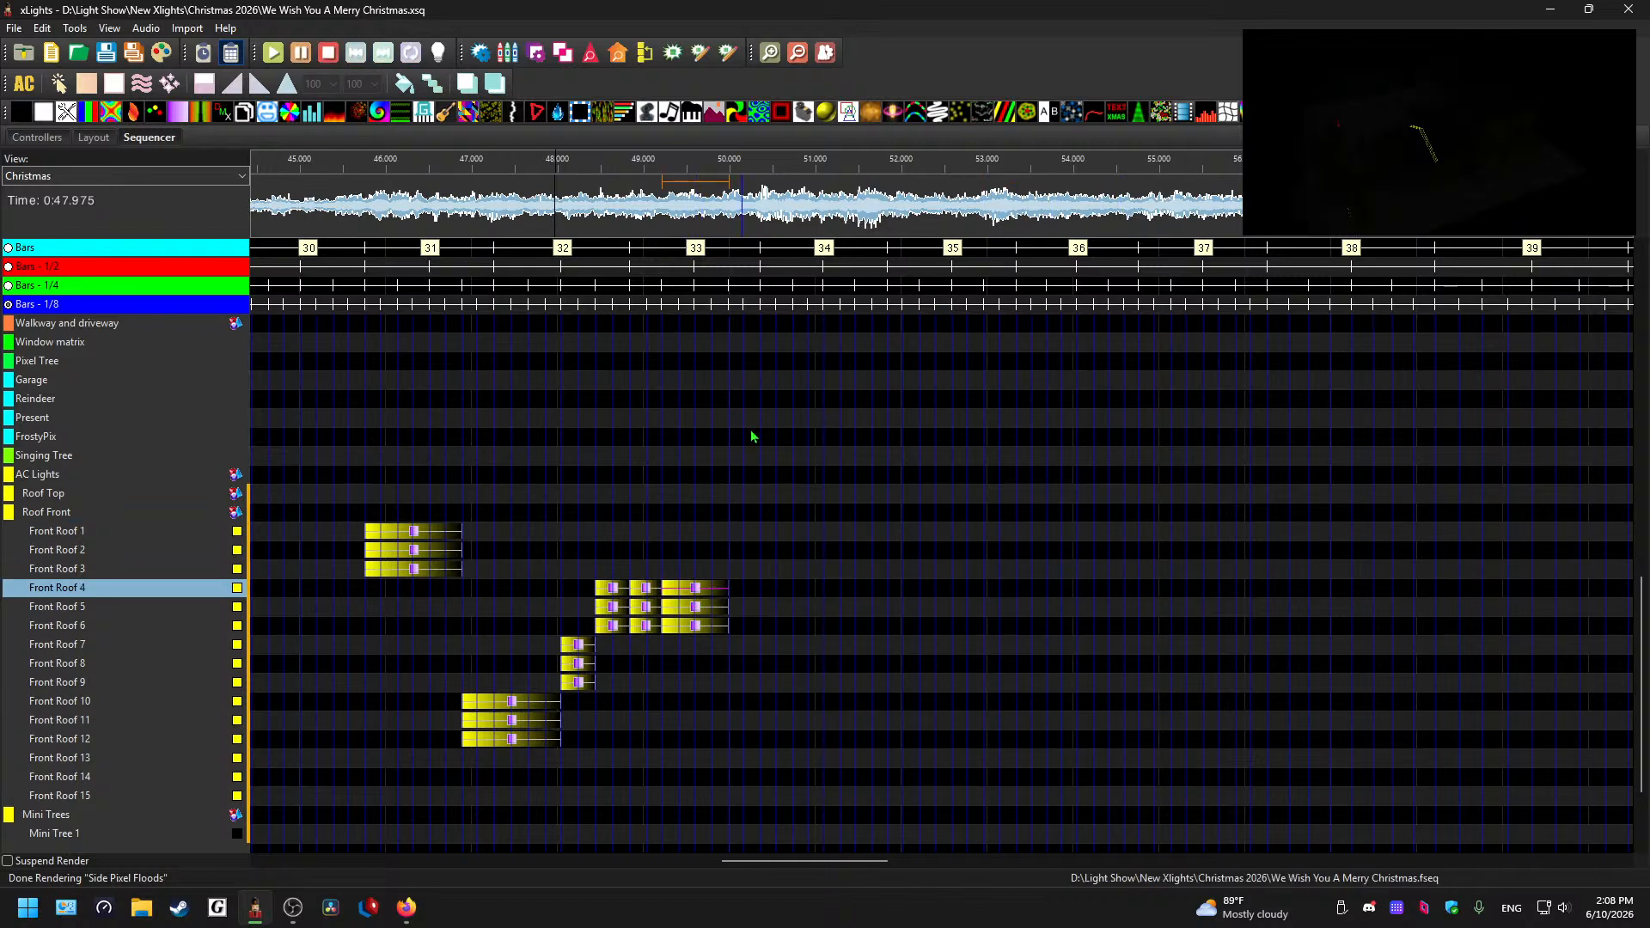
left_click(740, 202)
key("space")
key("space")
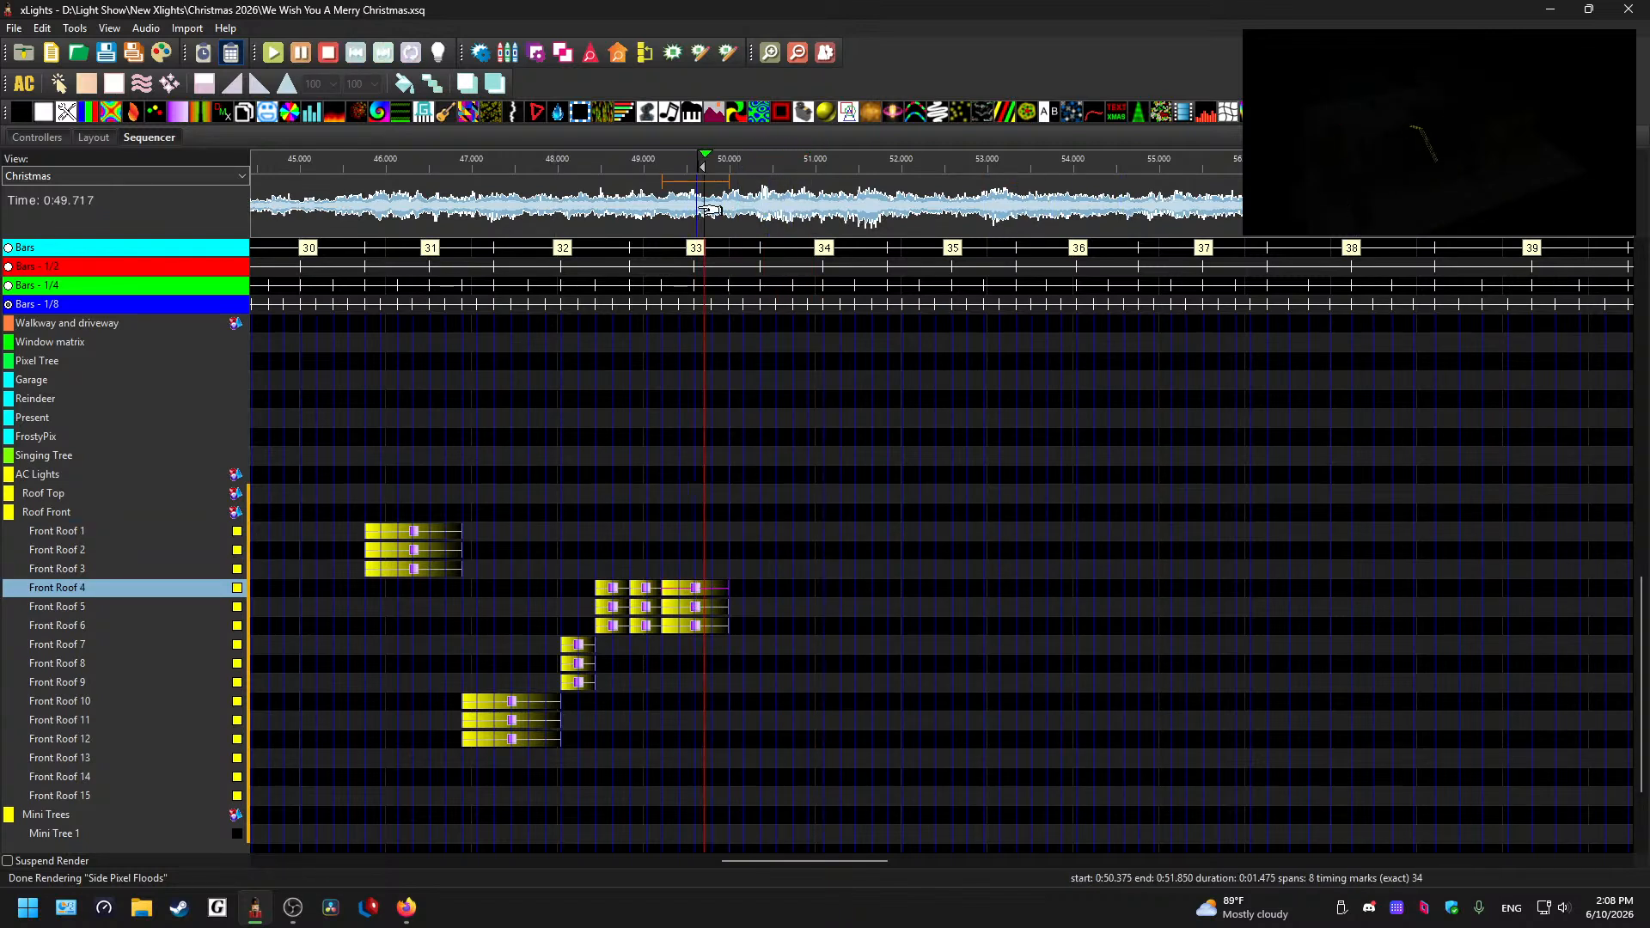
- Extend the three effects starting at 49.225 s on Front Roof 4, 5 and 6 to end at 50.375 s, and play on from there
left_click(709, 593)
left_click_drag(728, 592, 760, 607)
left_click(726, 628)
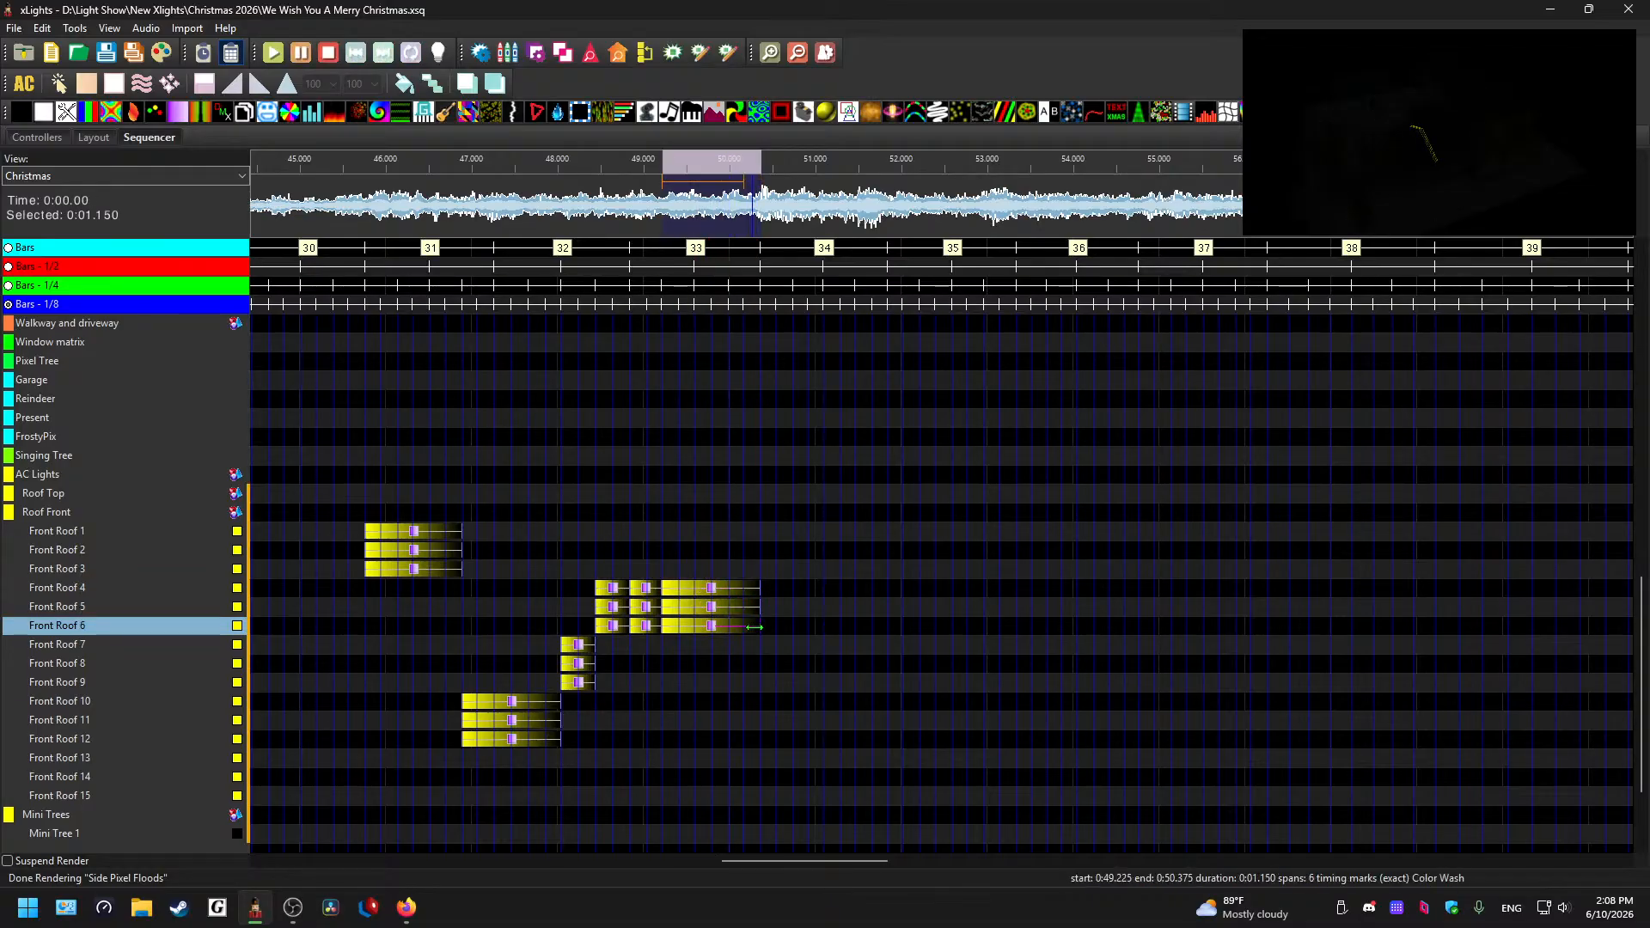
key("space")
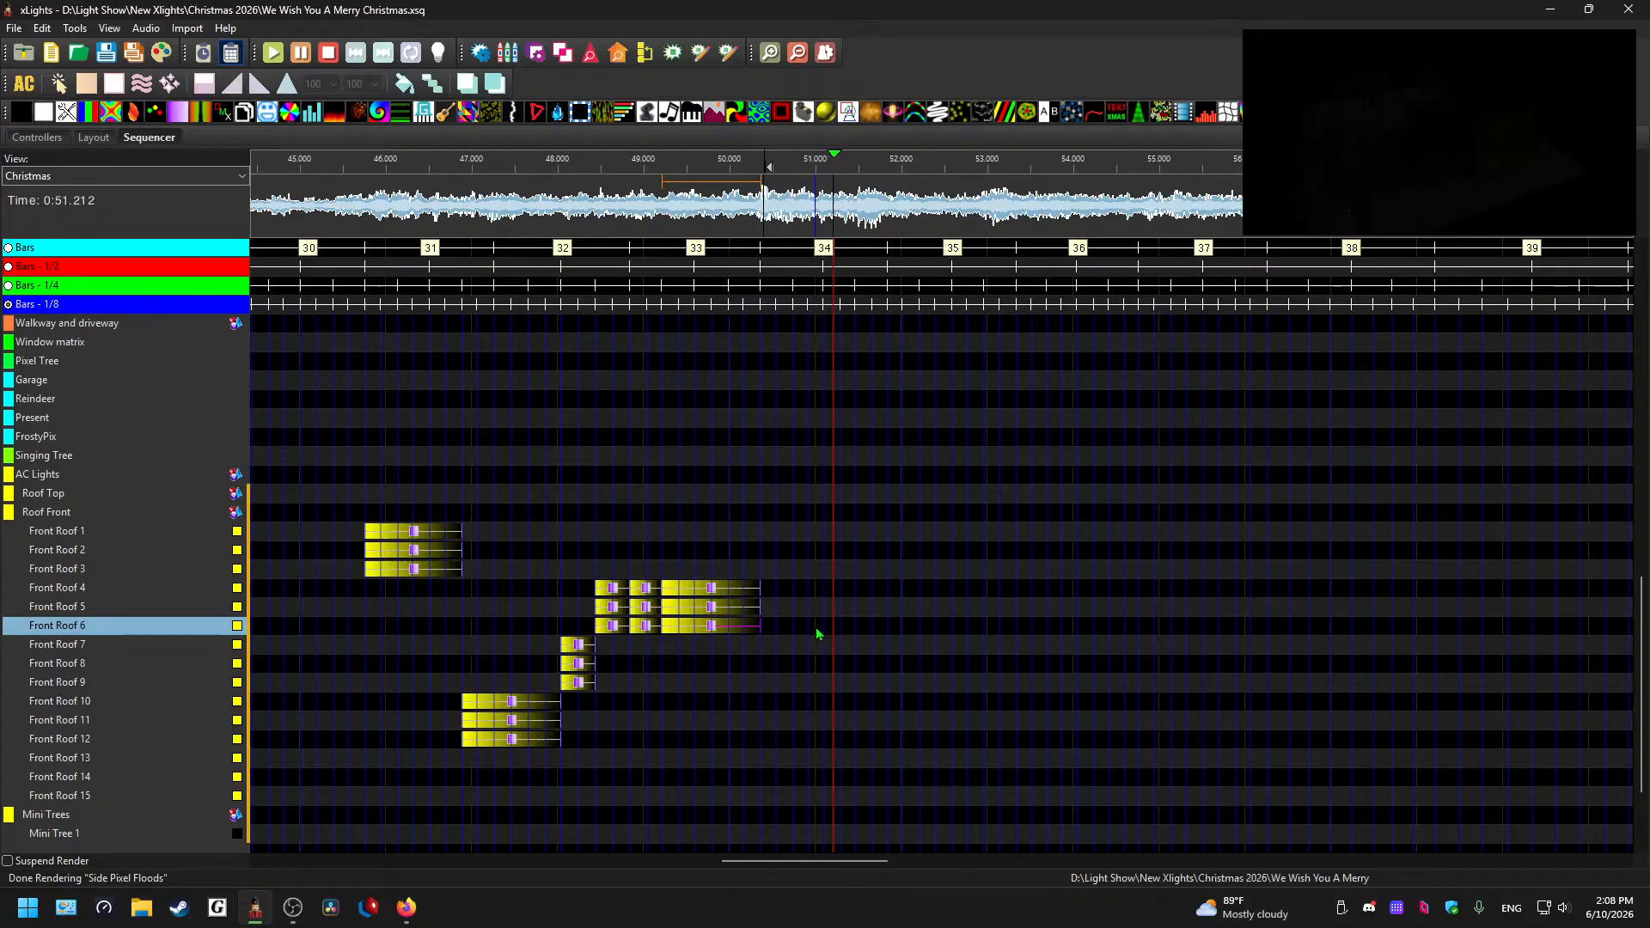
- Add Color Wash effects from 50.375 to 51.475 s on Front Roof 1, 2 and 3, and play back the section
left_click_drag(777, 538, 859, 534)
left_click(828, 530)
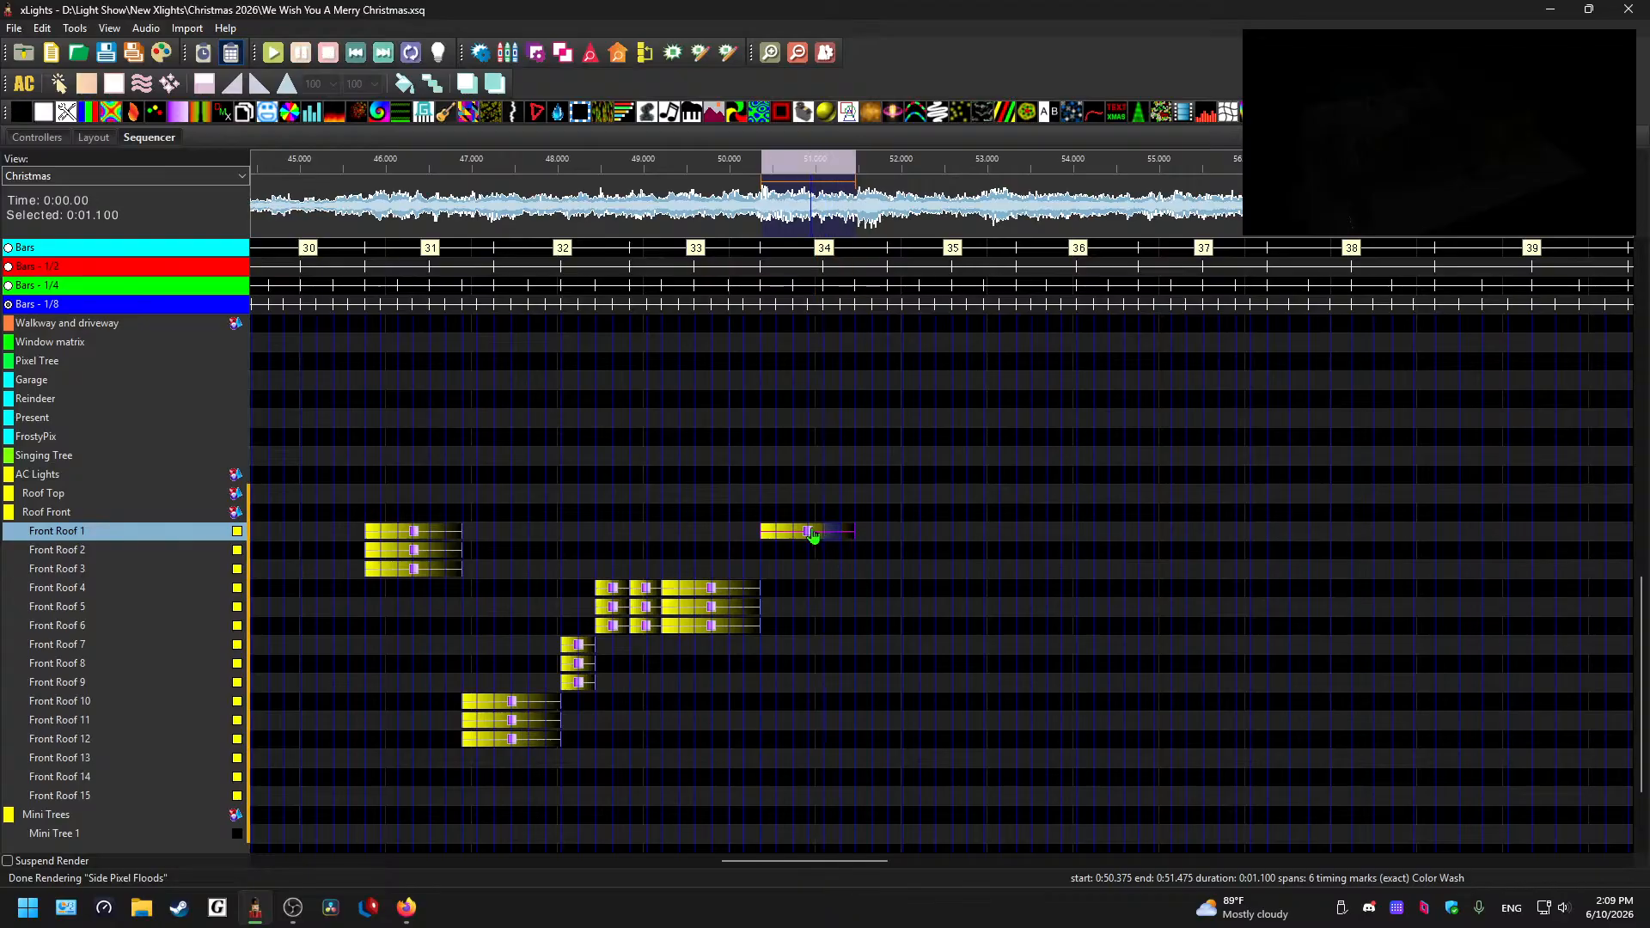
left_click(805, 537)
left_click(774, 550)
key("ctrl+v")
left_click(774, 568)
key("ctrl+v")
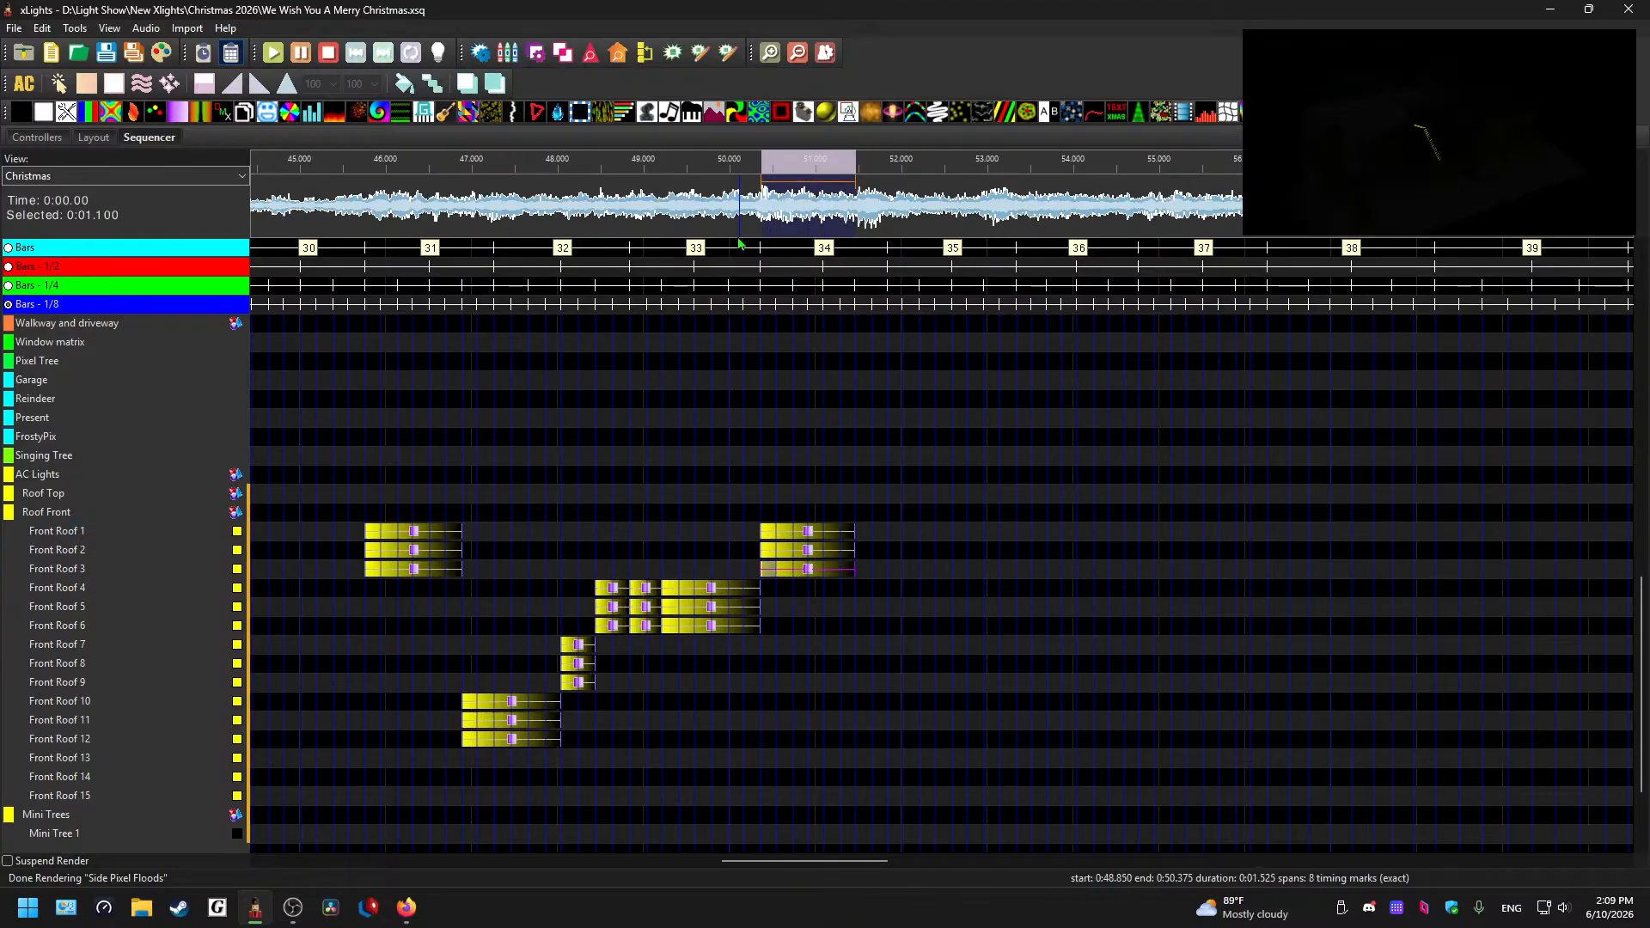
left_click(732, 226)
key("space")
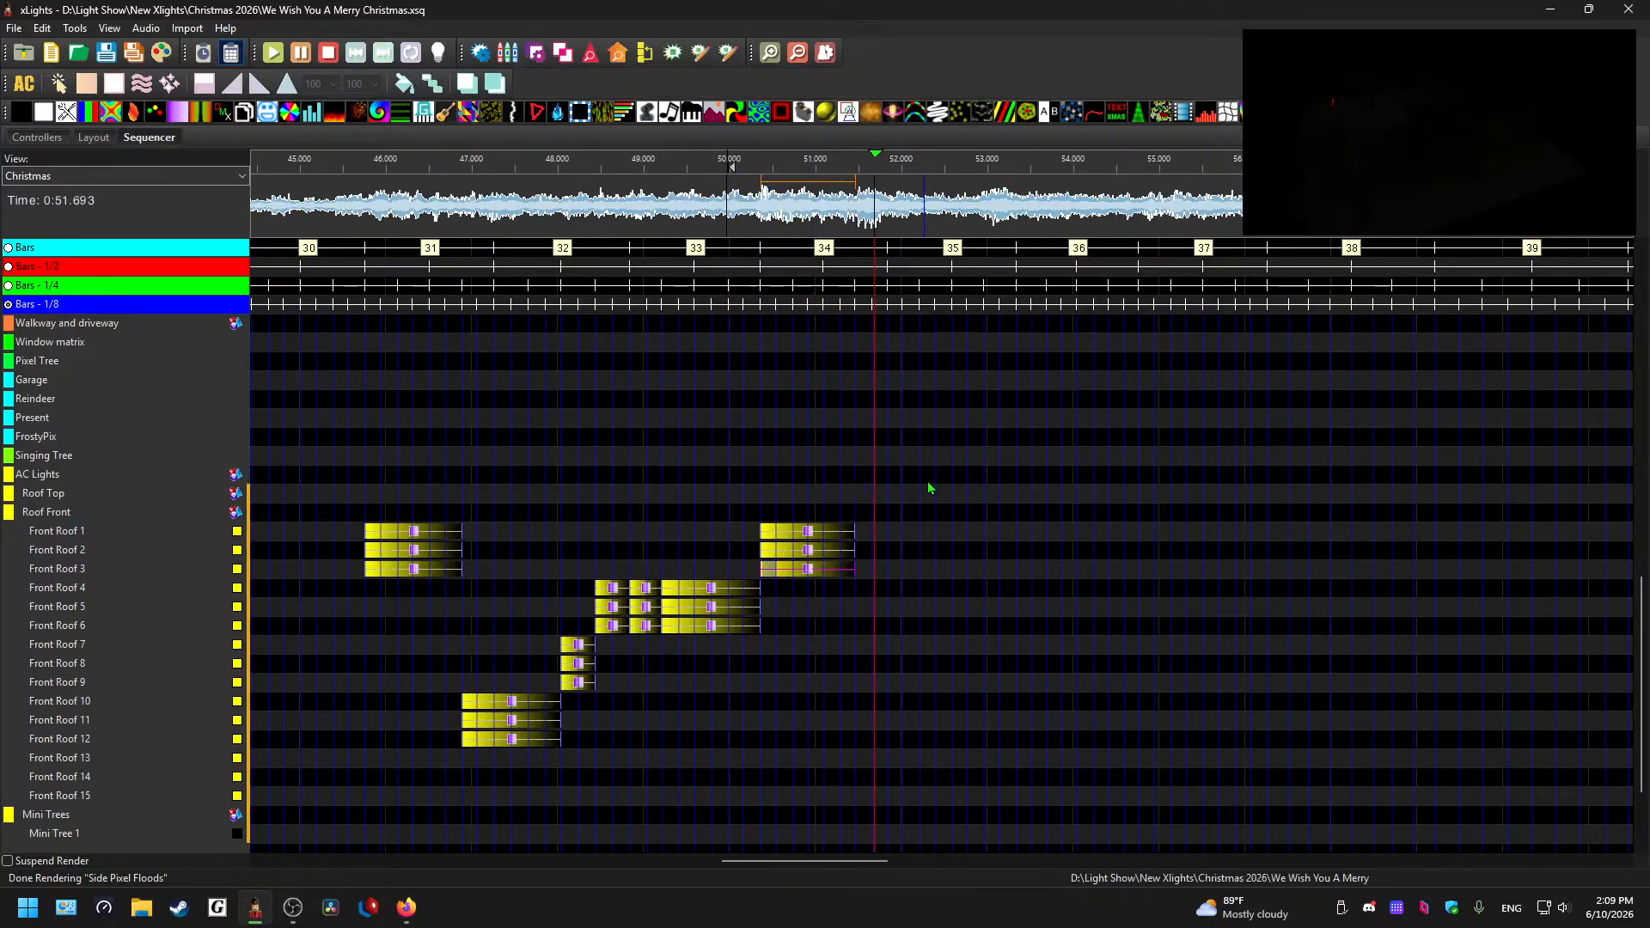
key("space")
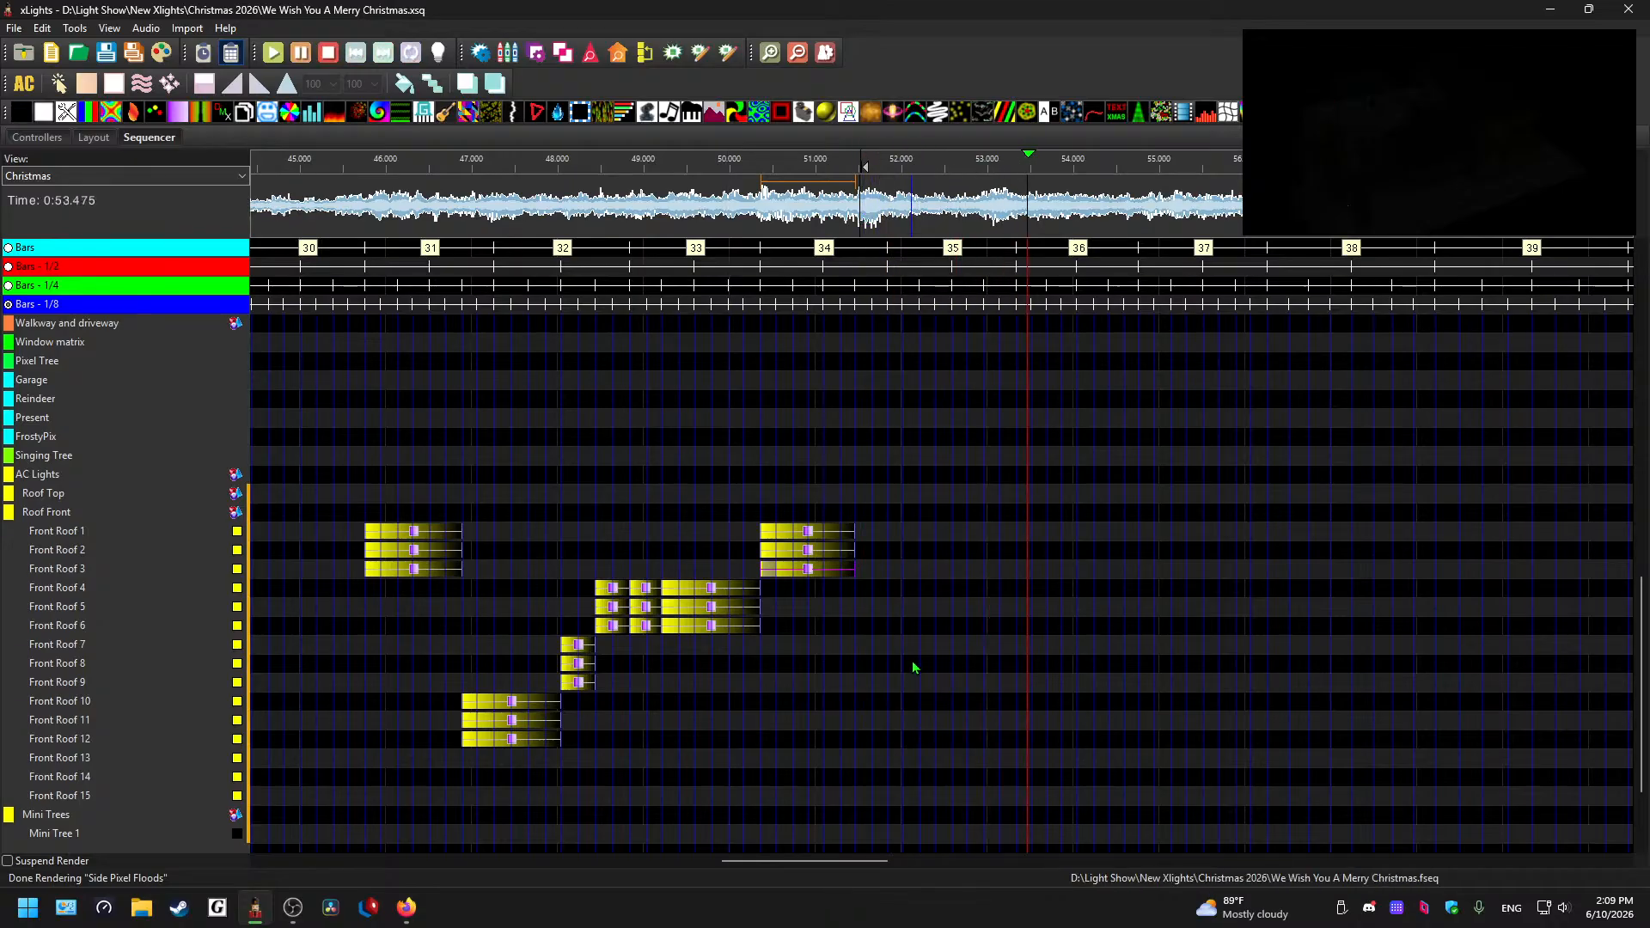
- Paste Color Wash effects from 51.475 to 52.600 s on Front Roof 7, 8 and 9
key("space")
left_click(869, 645)
key("ctrl+v")
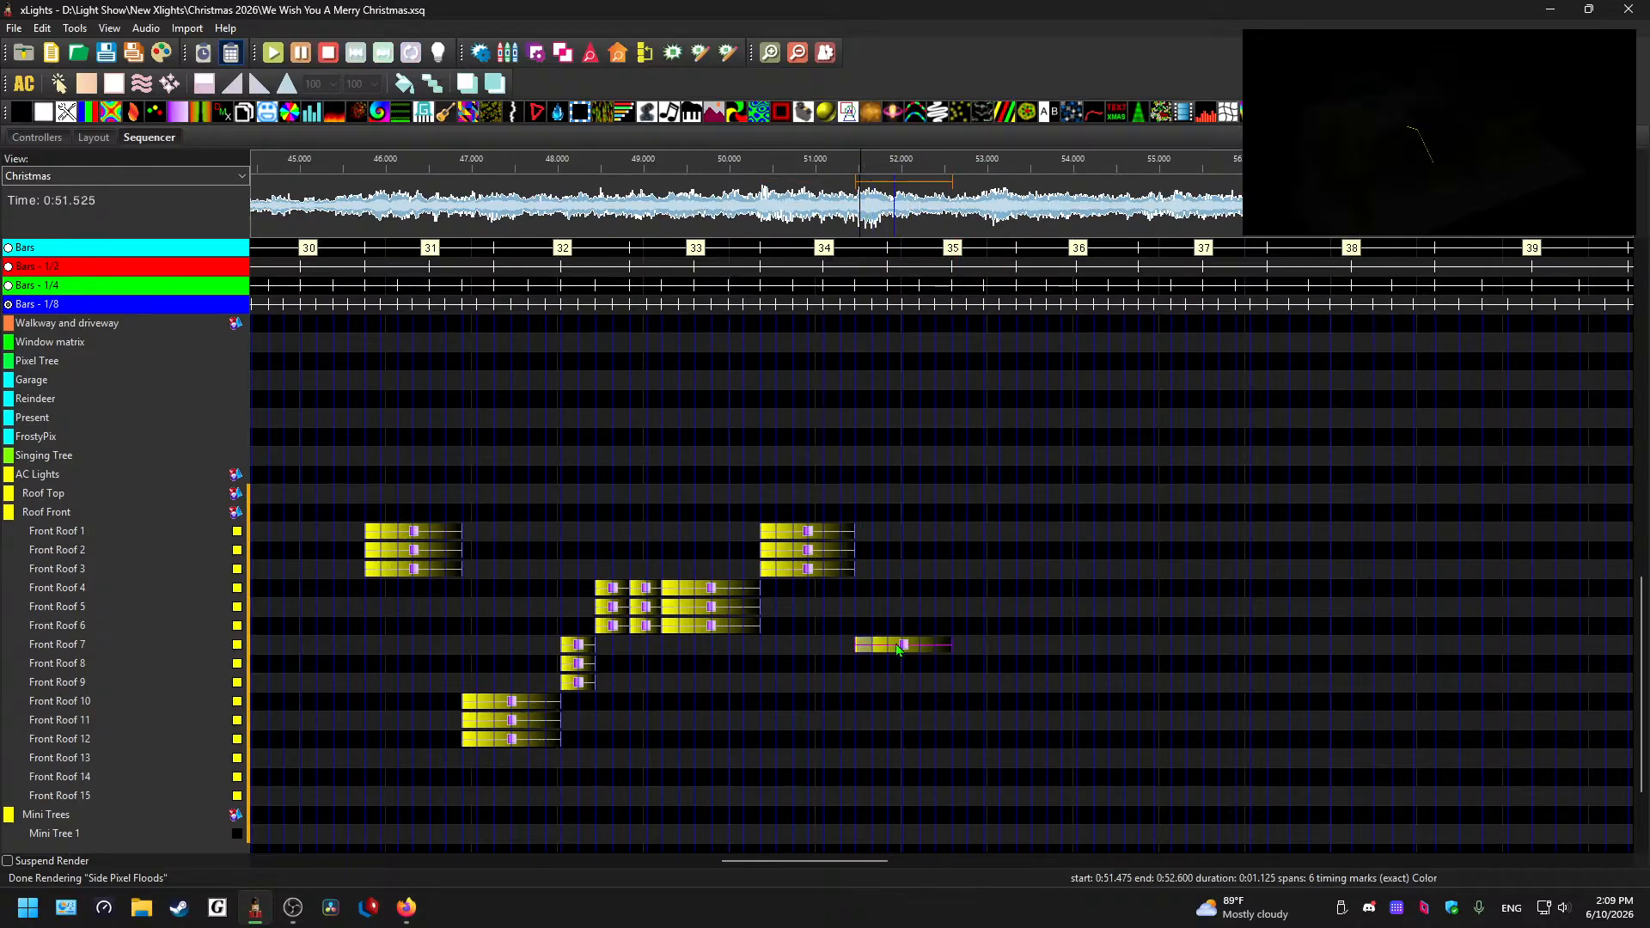
left_click(911, 645)
key("space")
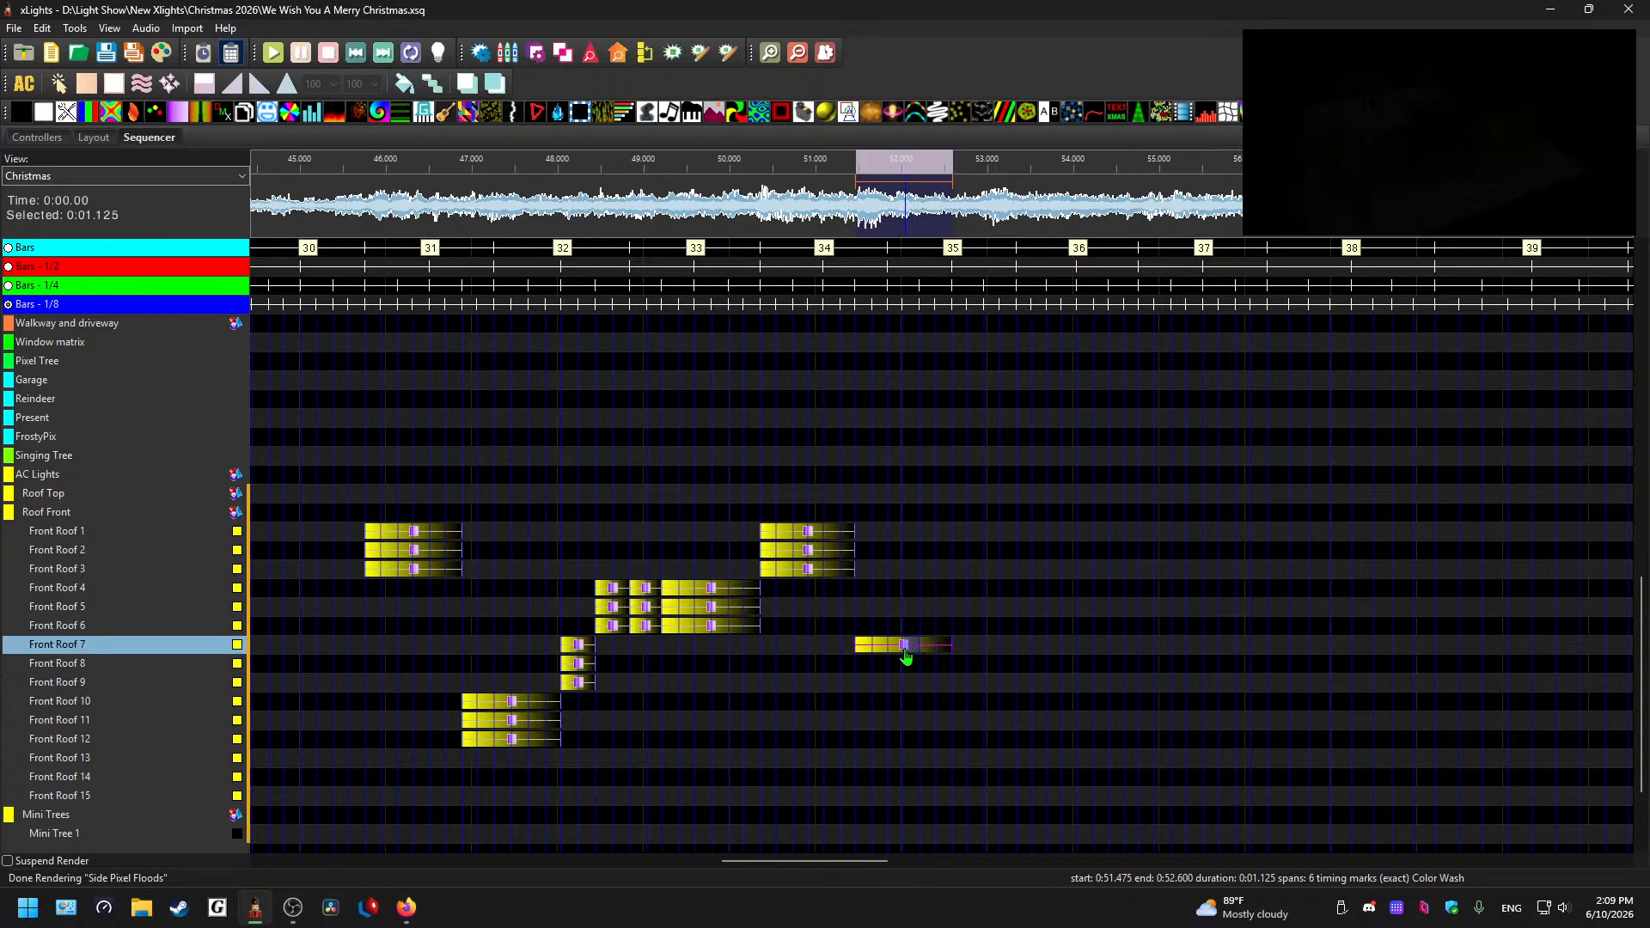
left_click(858, 662)
key("ctrl+v")
left_click(865, 683)
key("ctrl+v")
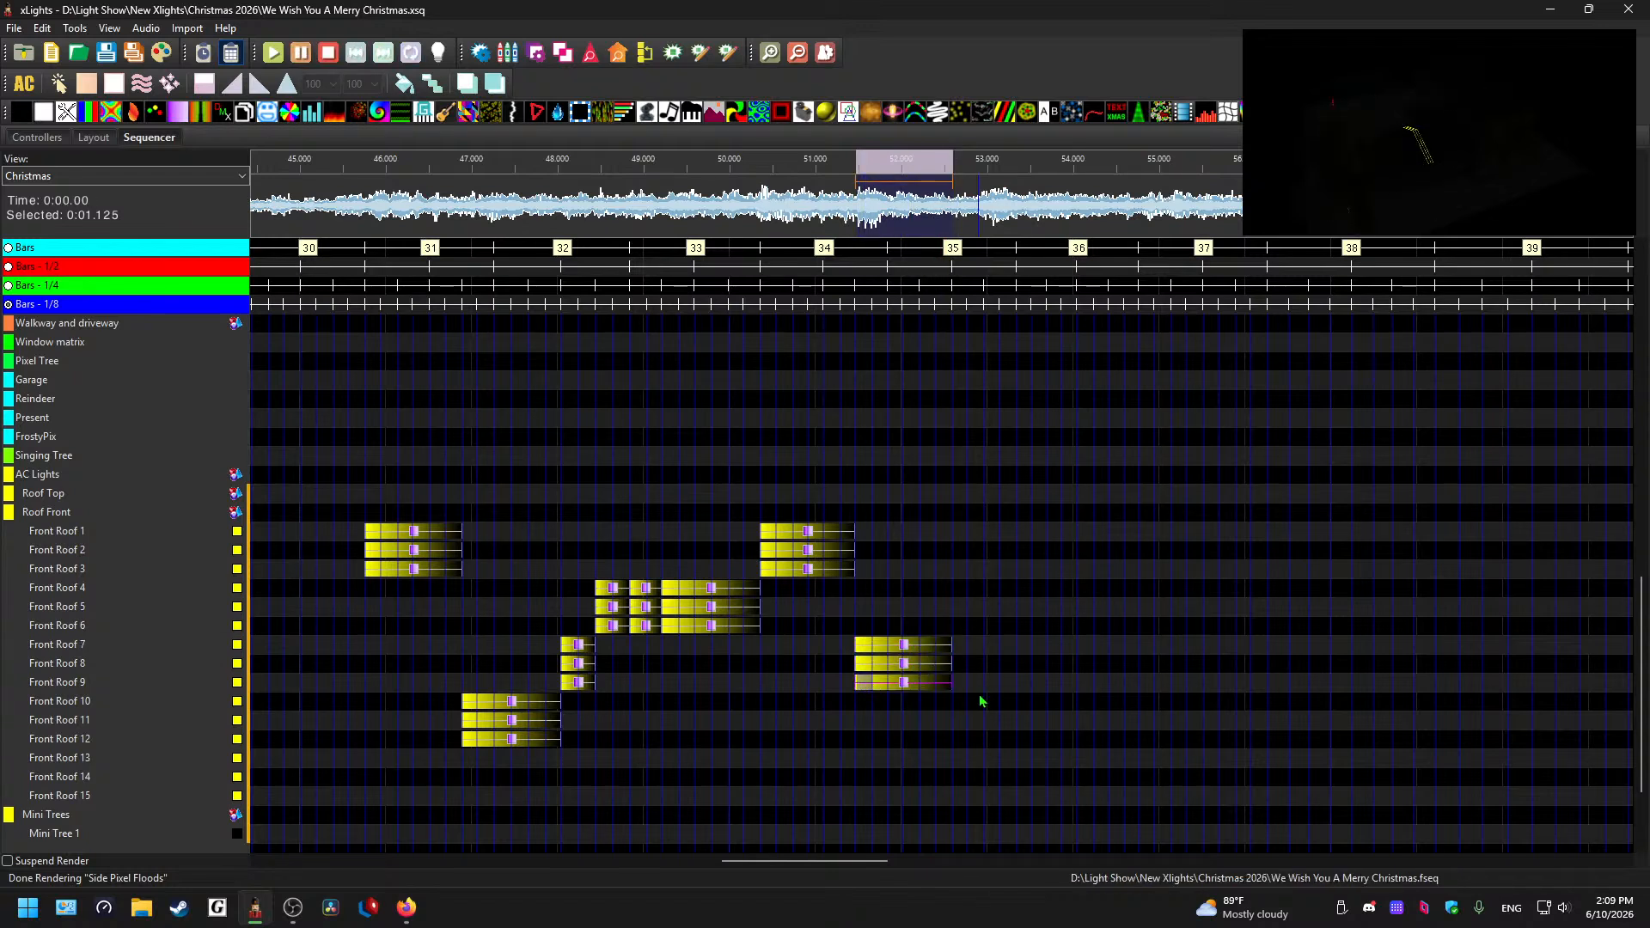
- Paste Color Wash effects from 52.600 to 53.700 s on Front Roof 10, 11 and 12
left_click(974, 701)
key("ctrl+v")
left_click(958, 717)
key("ctrl+v")
left_click(969, 744)
key("ctrl+v")
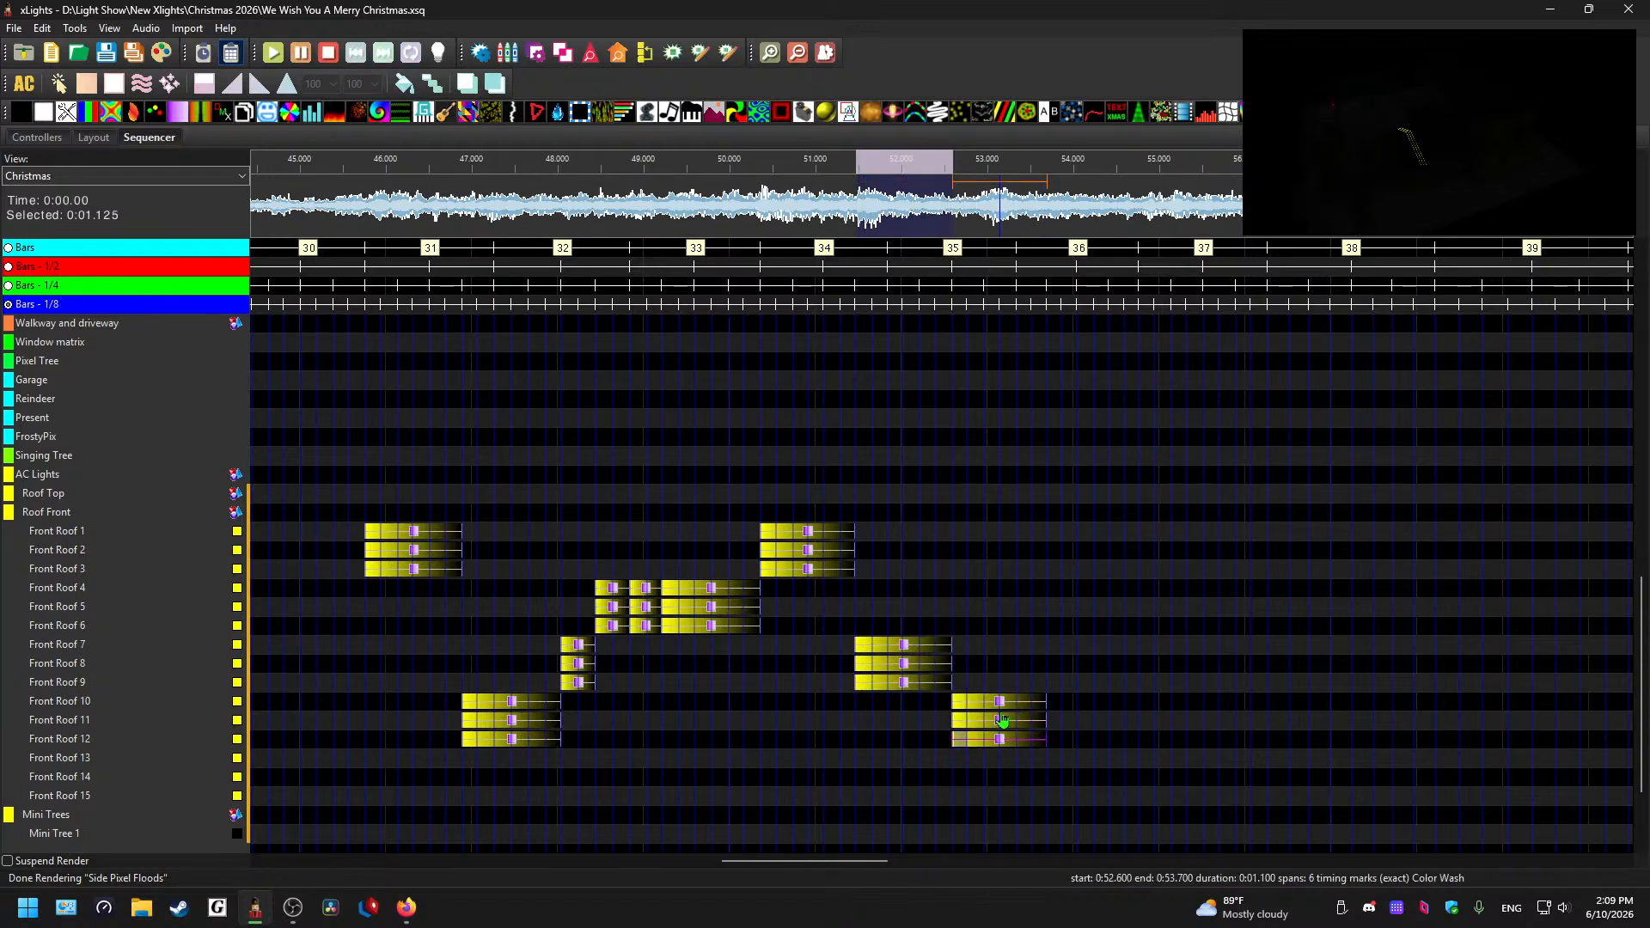
- Shorten the three effects starting at 52.600 s on Front Roof 10, 11 and 12 to end at 53.350 s
left_click(1003, 705)
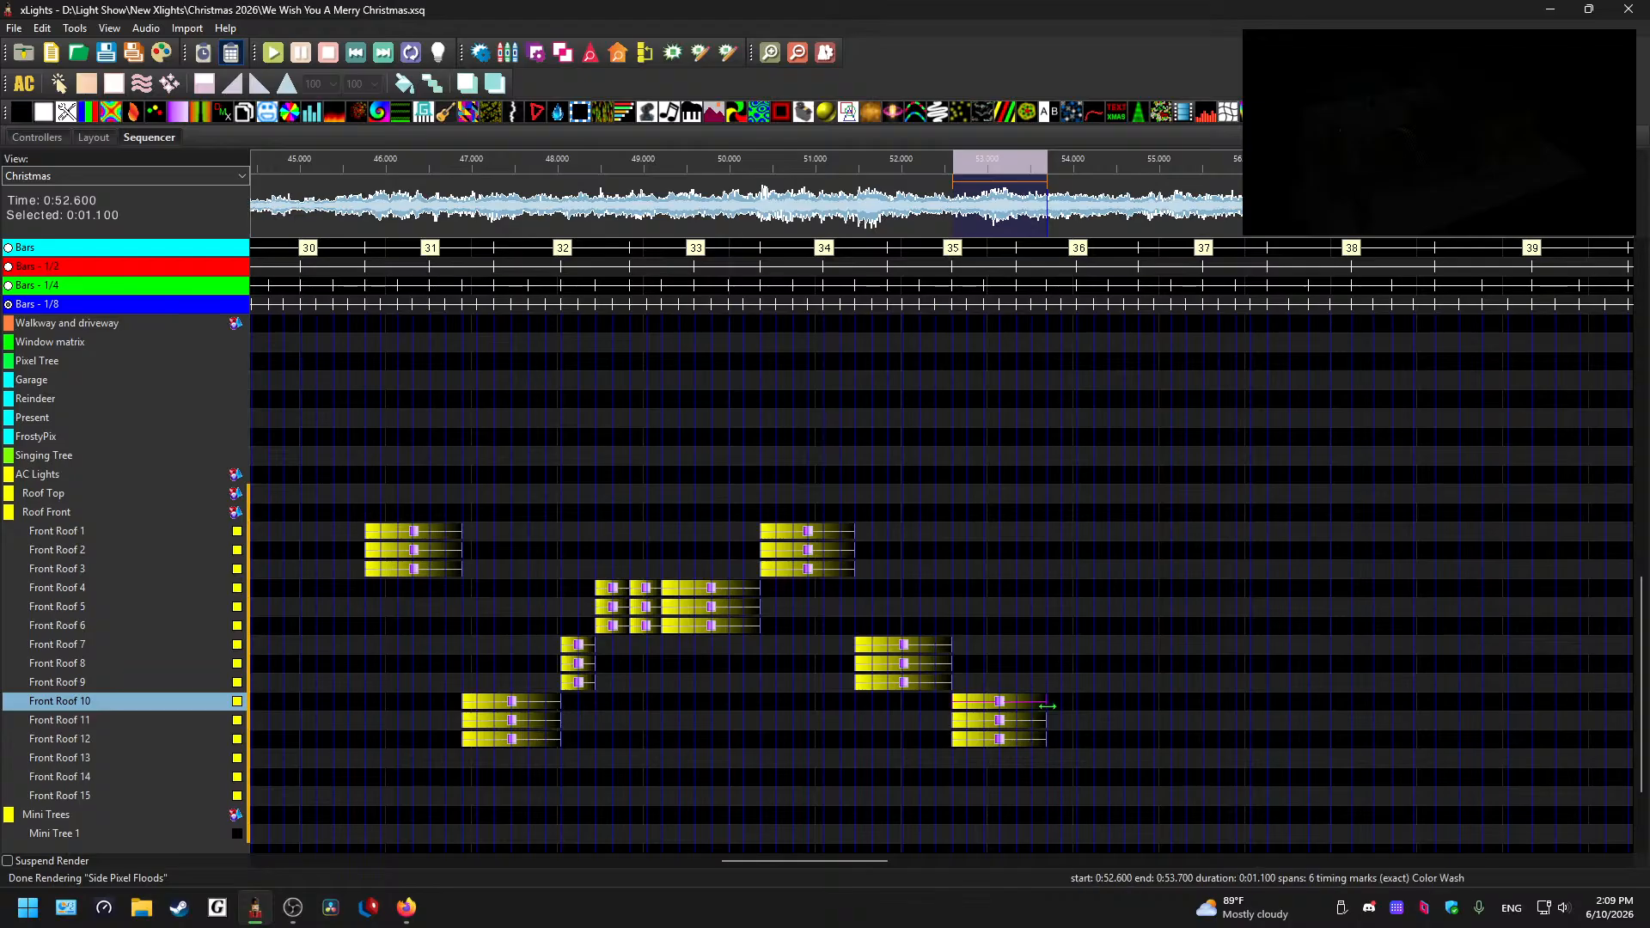
left_click_drag(1045, 720, 1016, 743)
left_click(984, 703)
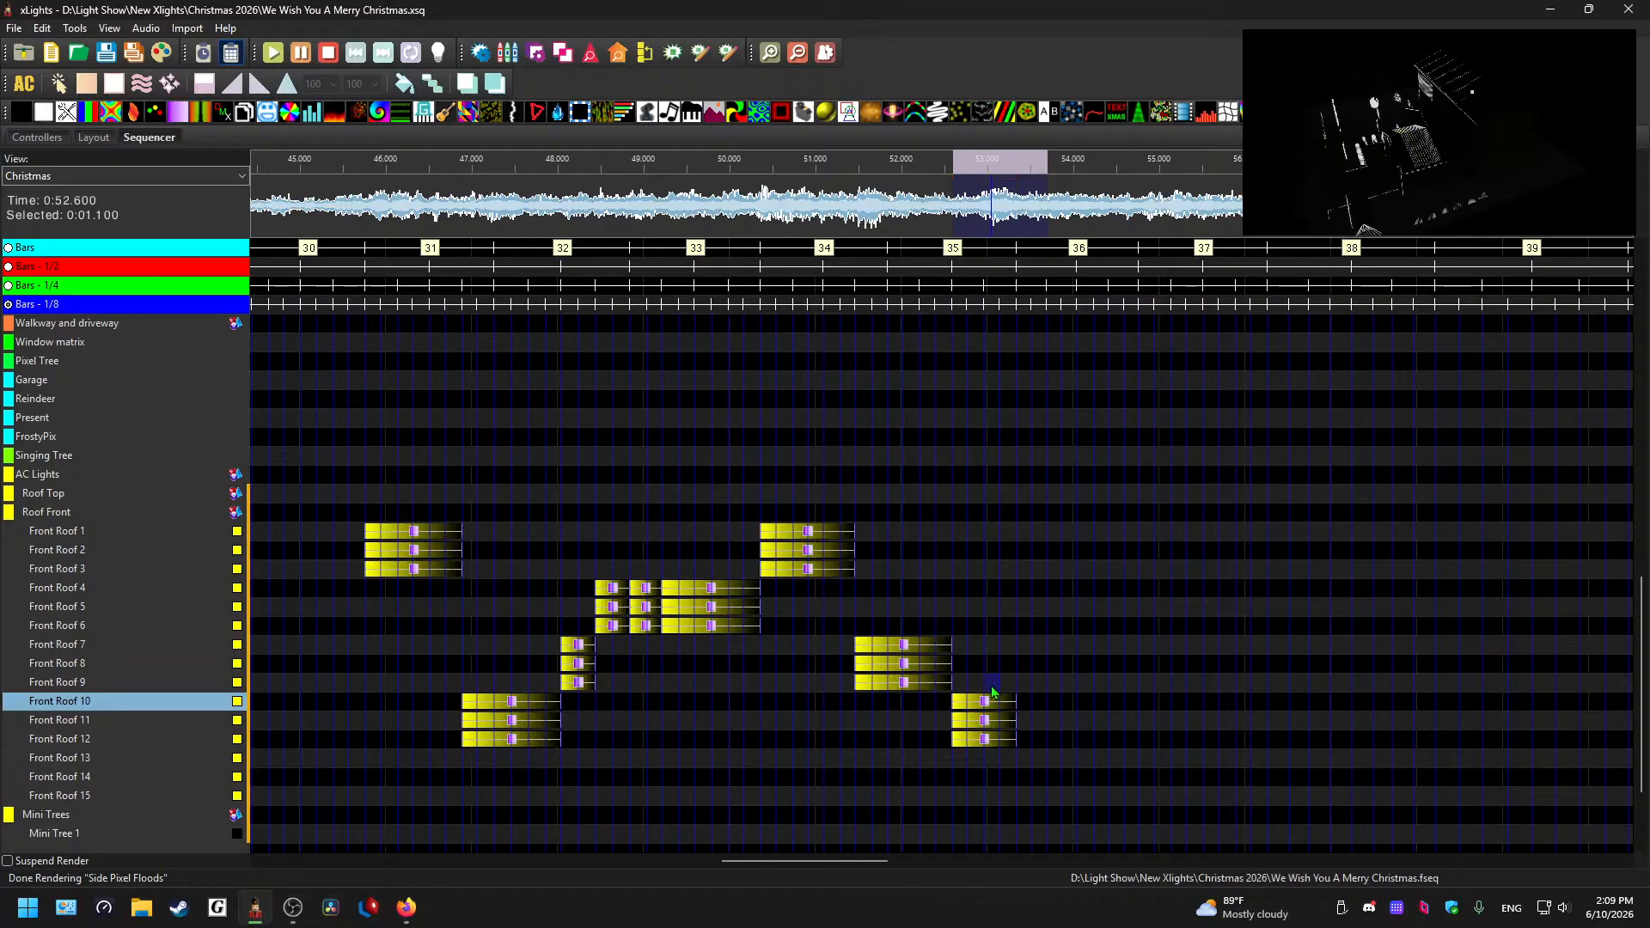
- Copy the three shortened effects on Front Roof 10 to 12 and paste them at 53.350 s on Front Roof 7, 8 and 9
left_click_drag(989, 688, 984, 736)
key("ctrl+c")
left_click(1028, 650)
key("ctrl+v")
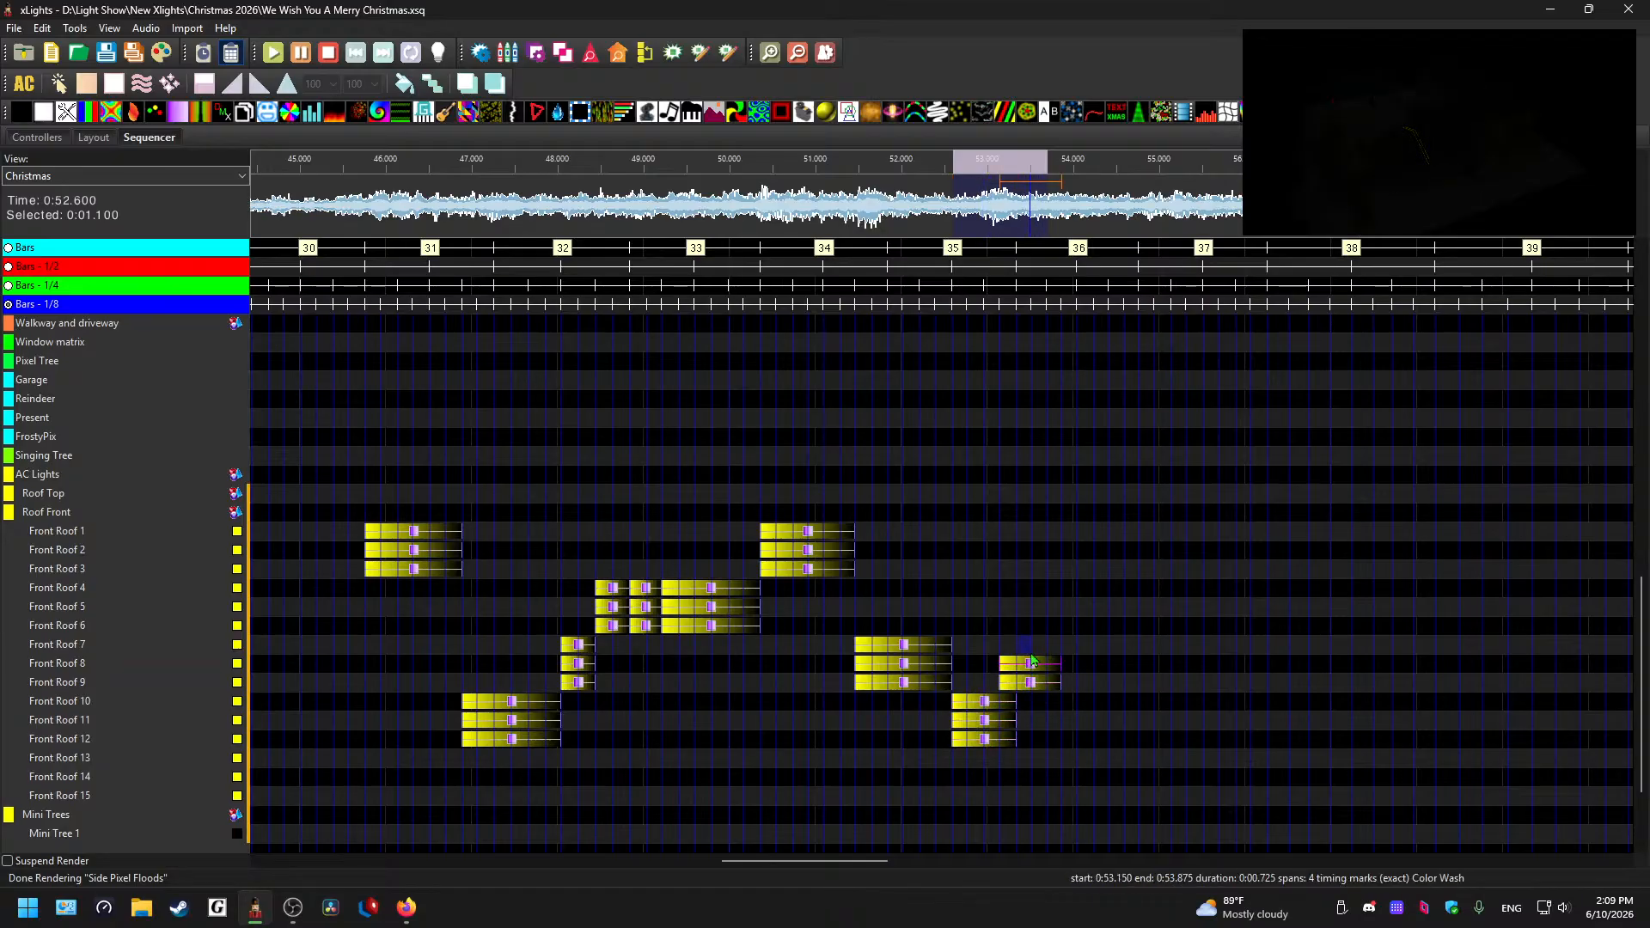
key("ctrl+z")
left_click(1038, 652)
key("ctrl+v")
key("ctrl+z")
left_click(1043, 633)
key("ctrl+v")
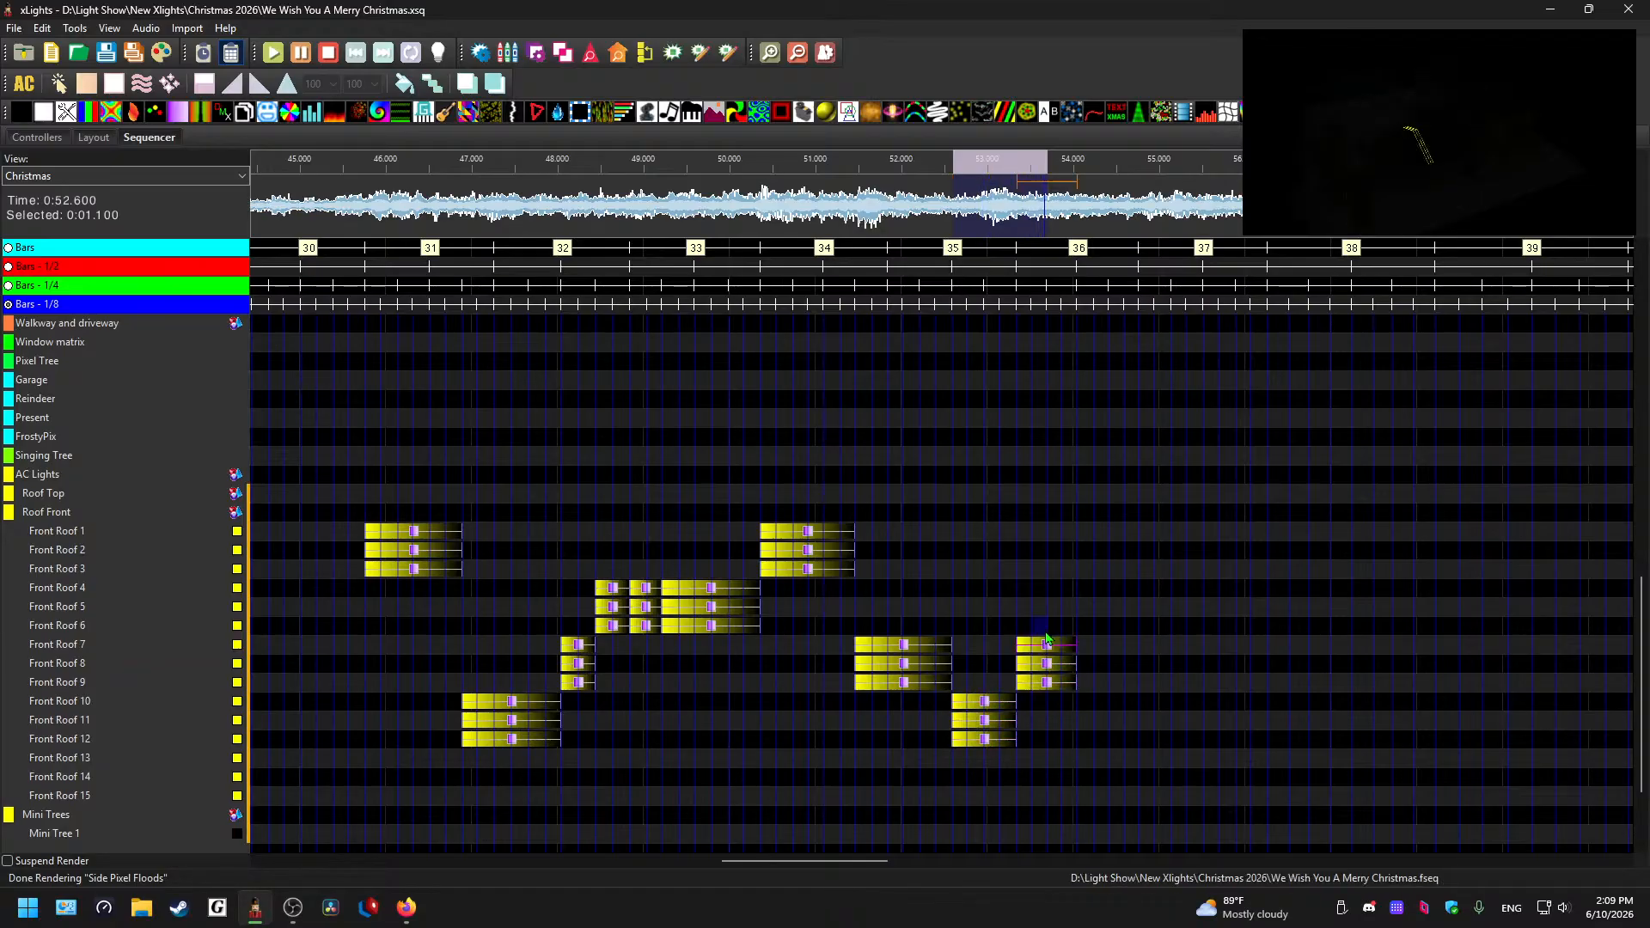
- Play back from bar 34 and shorten the three effects starting at 53.350 s on Front Roof 7, 8 and 9 to end at 53.875 s
left_click(842, 217)
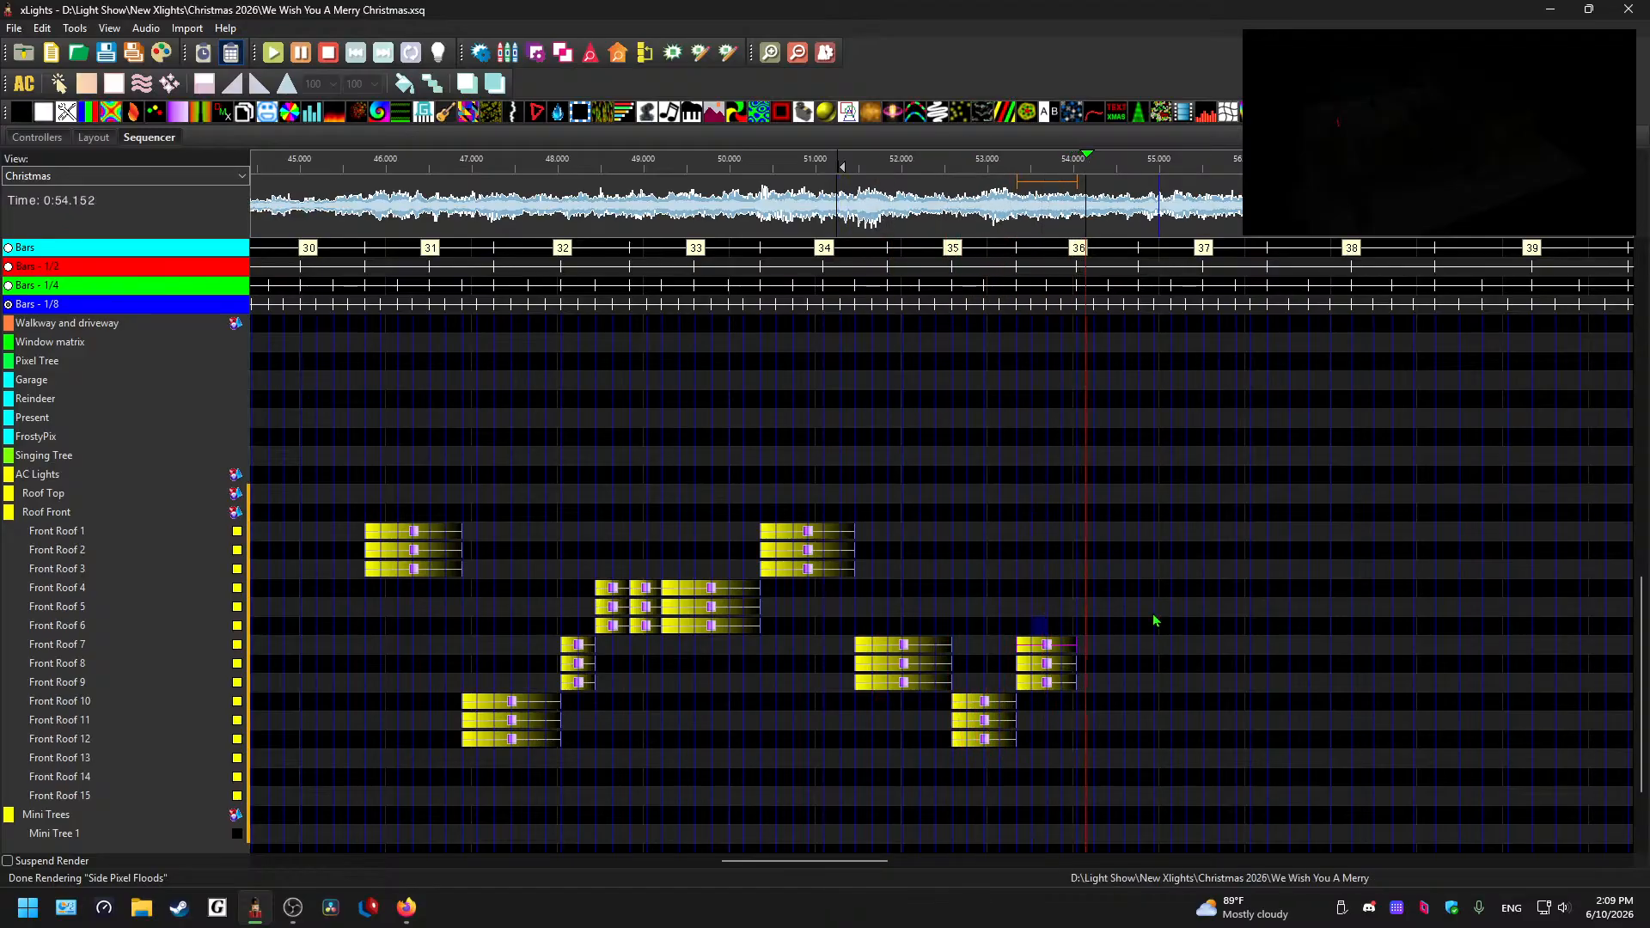
left_click(1047, 648)
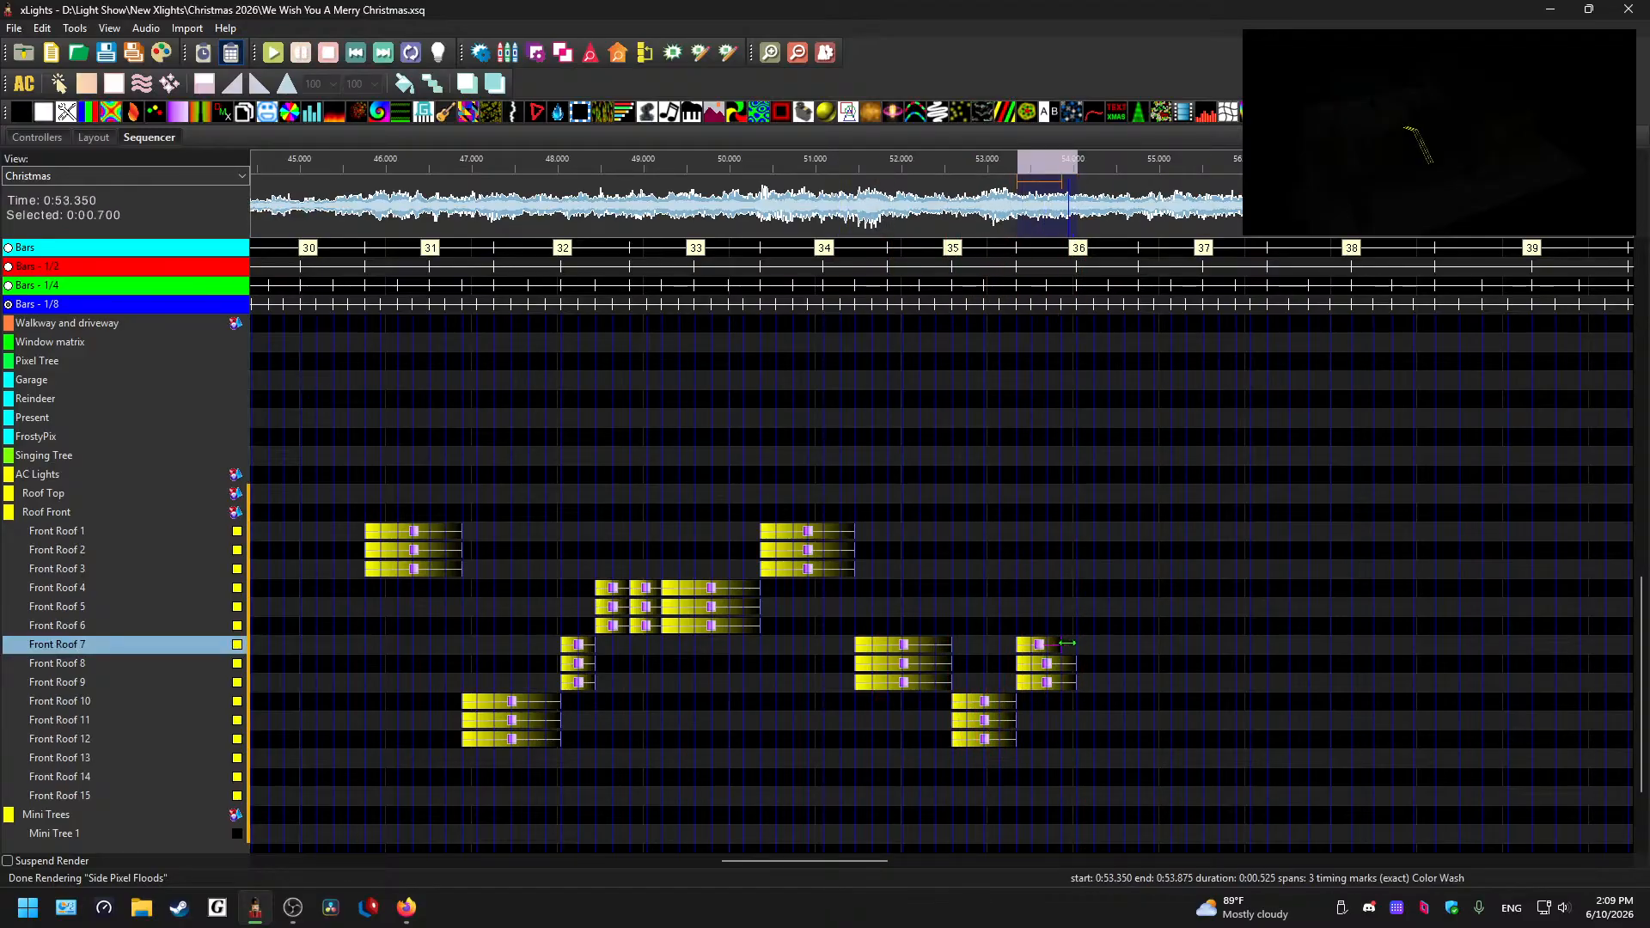
left_click_drag(1075, 664, 1063, 687)
- Paste the three copied effects at 53.875 s on Front Roof 4, 5 and 6
left_click(1101, 591)
key("ctrl+v")
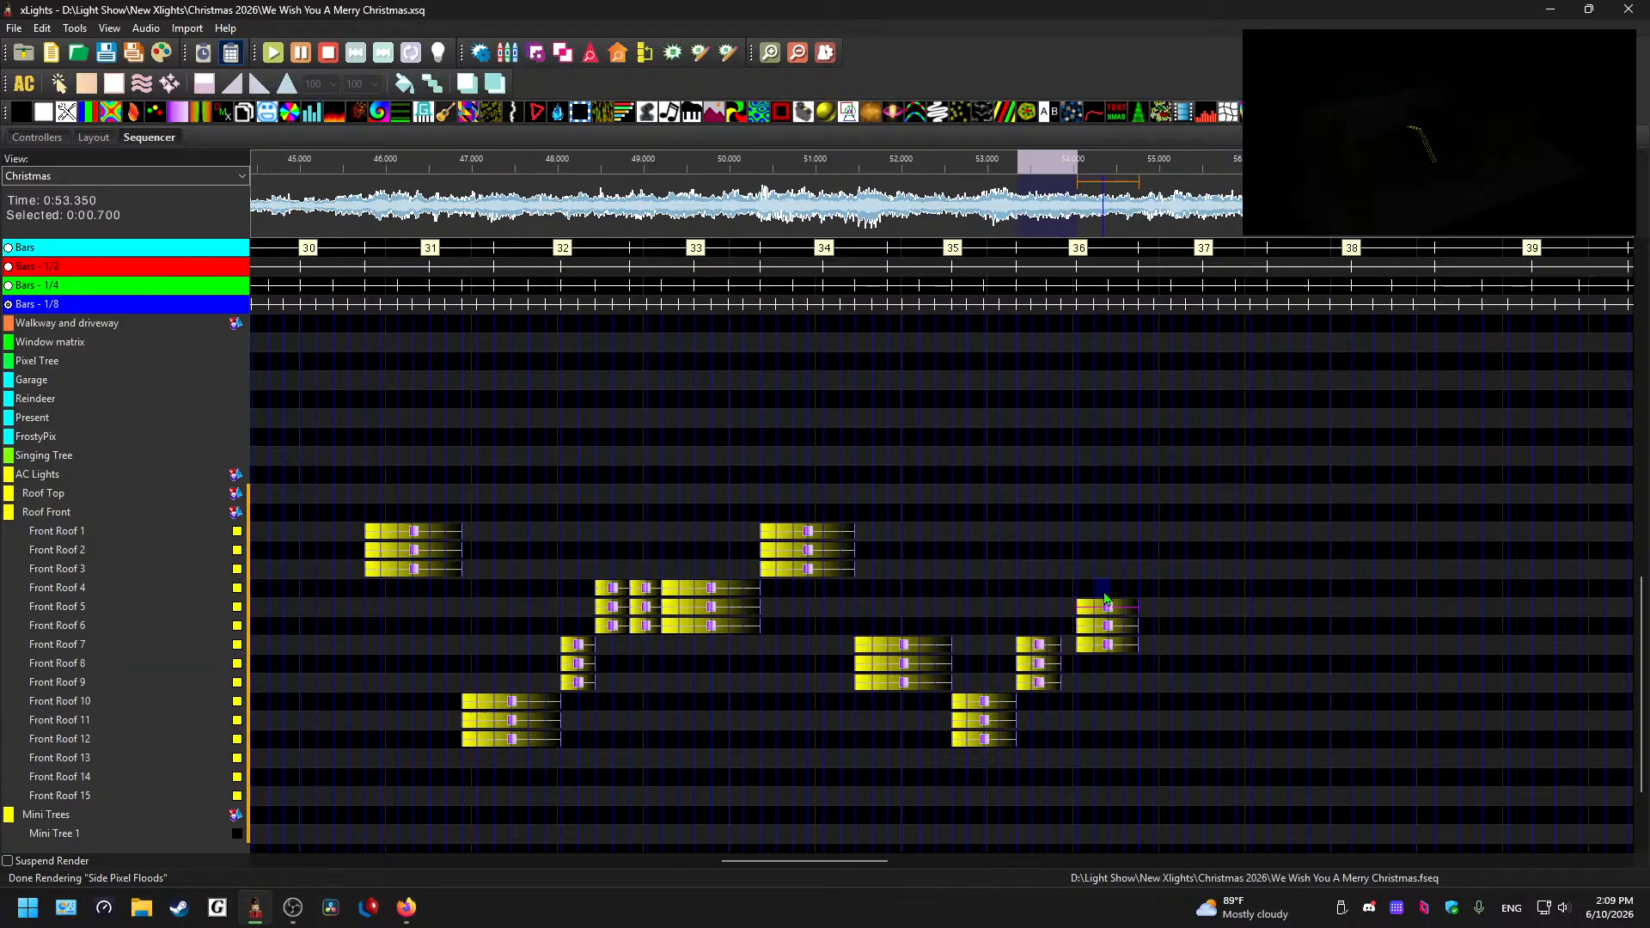
key("ctrl+z")
left_click(1102, 574)
key("ctrl+v")
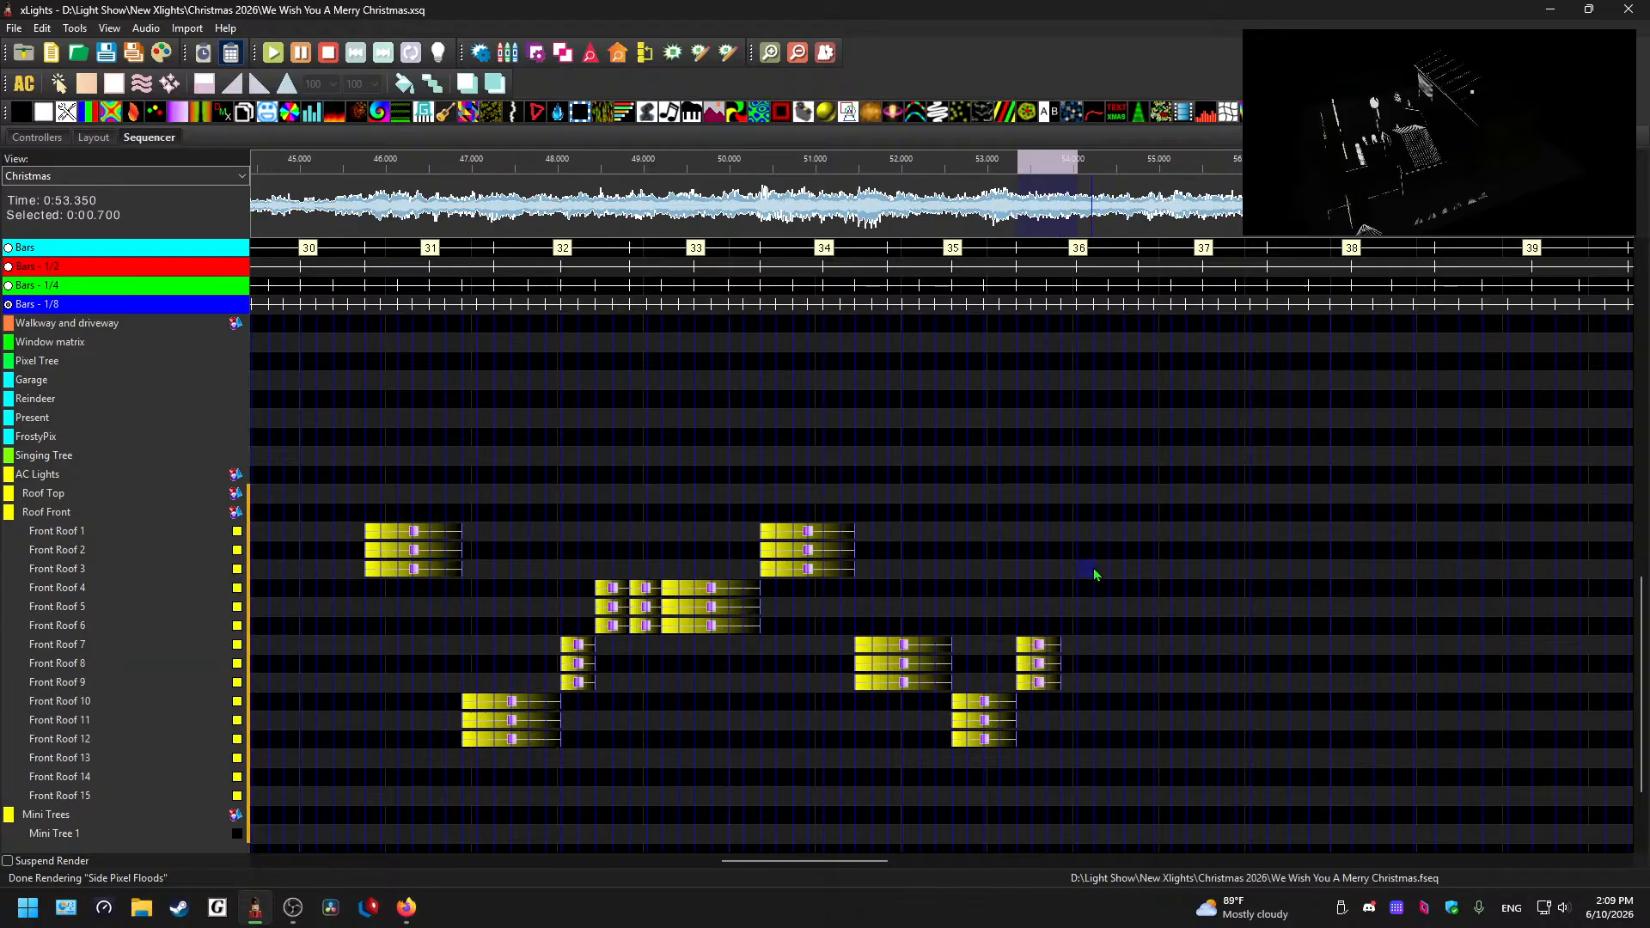
left_click(1105, 574)
key("ctrl+v")
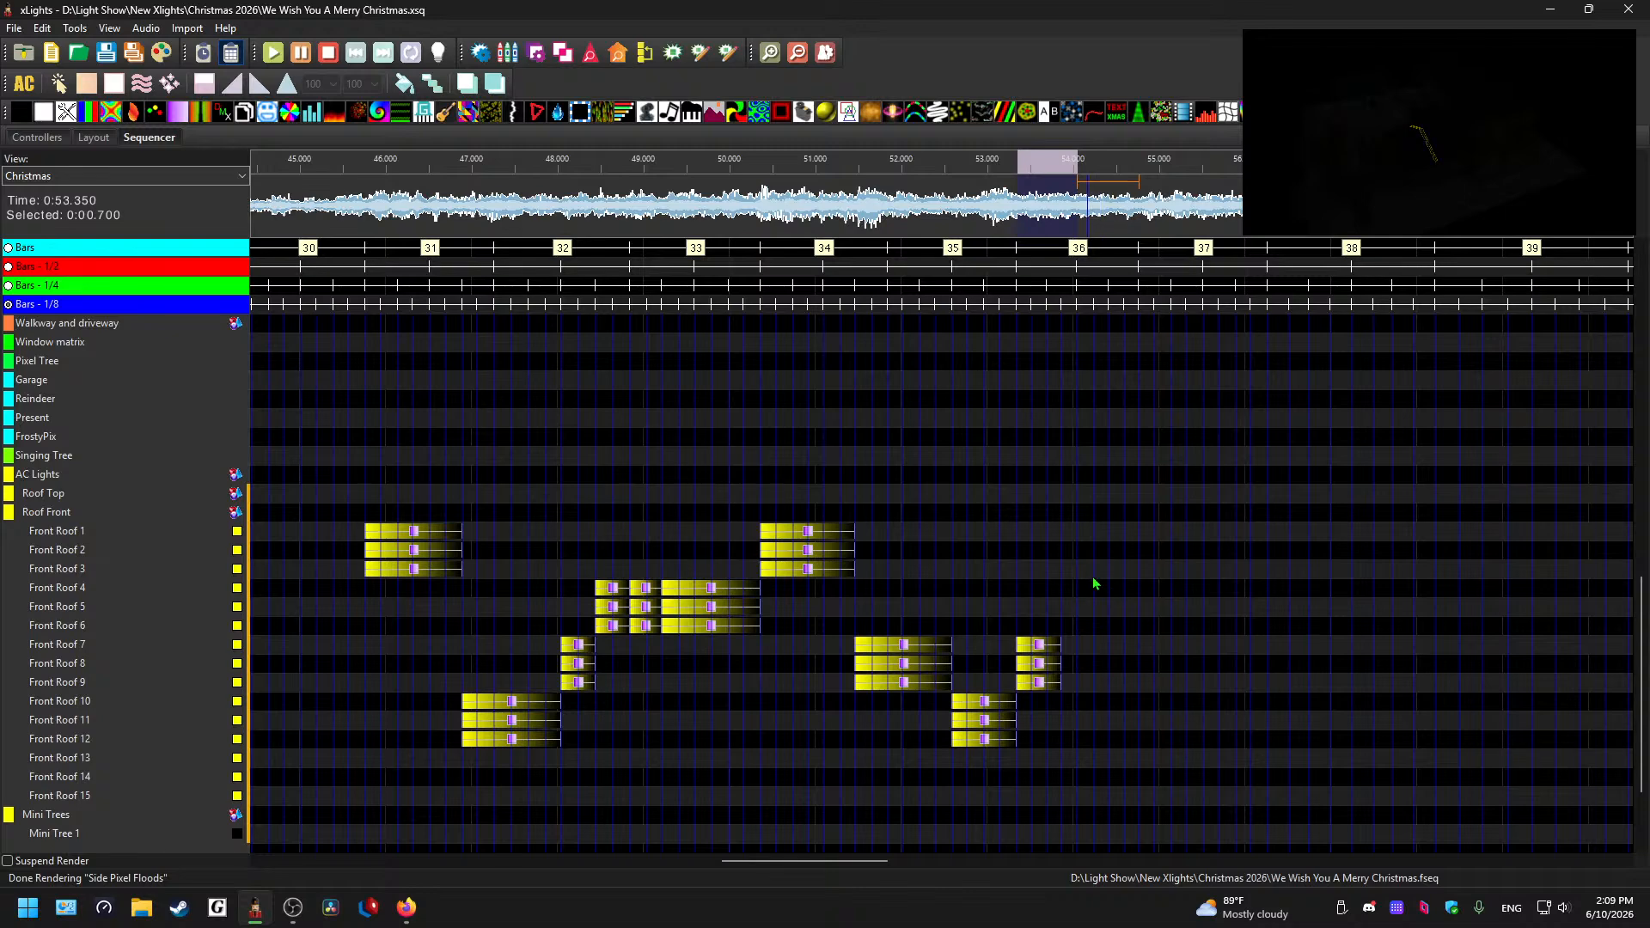
left_click(1090, 573)
key("ctrl+v")
- Play back after bar 35 and shorten the three effects starting at 53.350 s on Front Roof 7, 8 and 9 to end at 53.700 s
left_click(978, 211)
key("space")
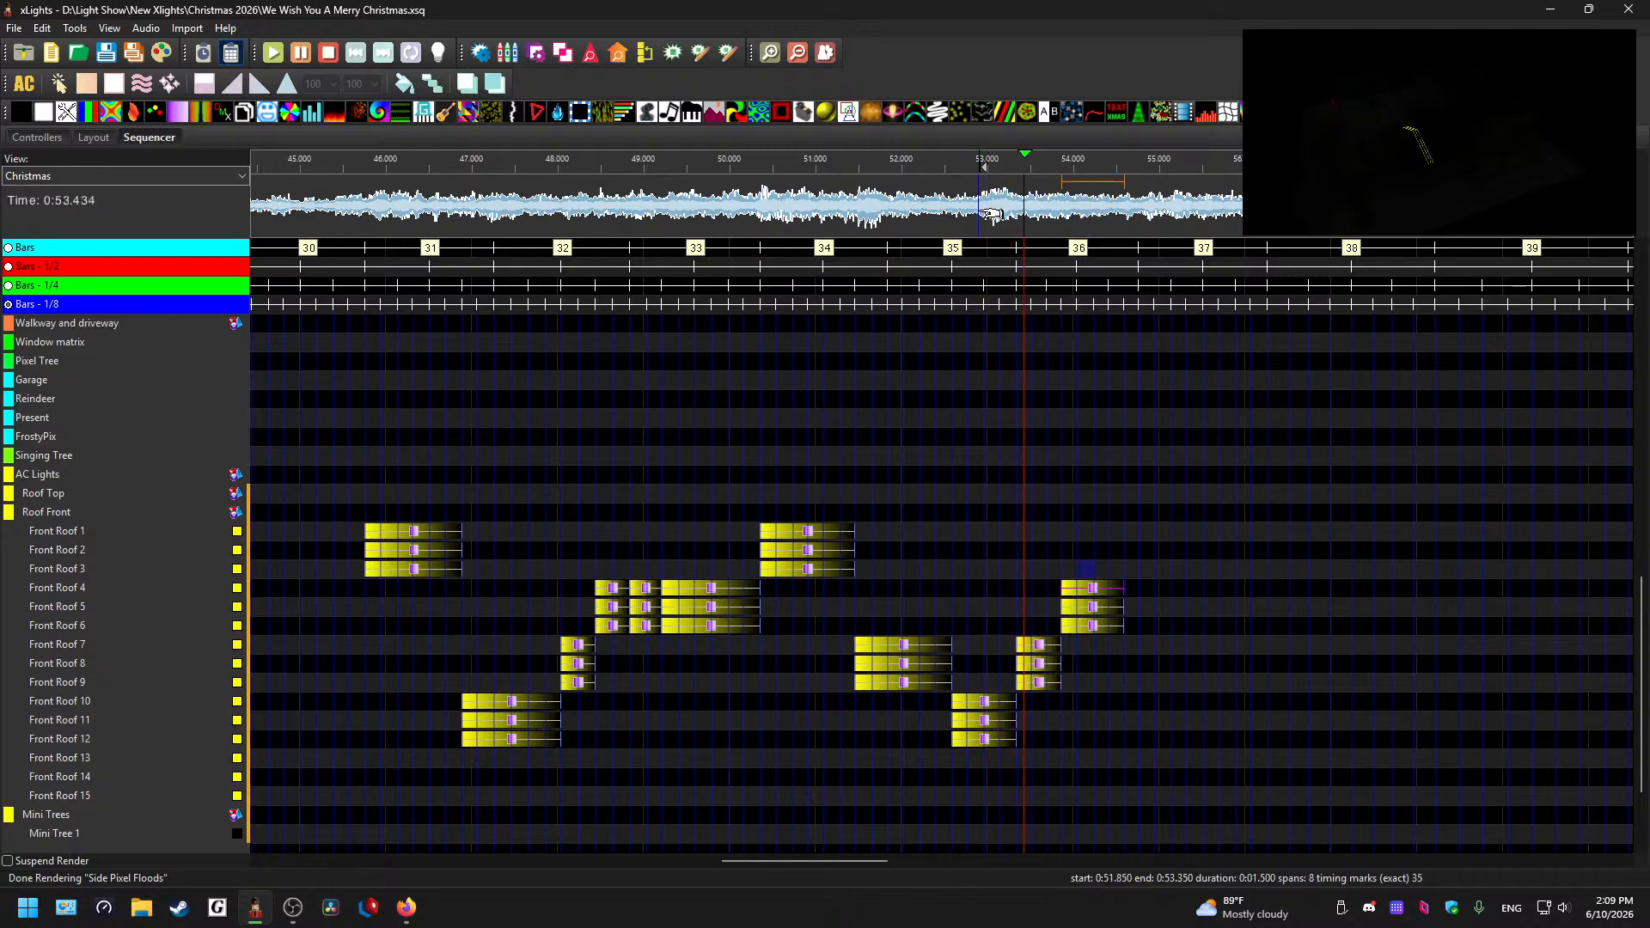
key("space")
scroll(1137, 394, "up", 1)
left_click(983, 212)
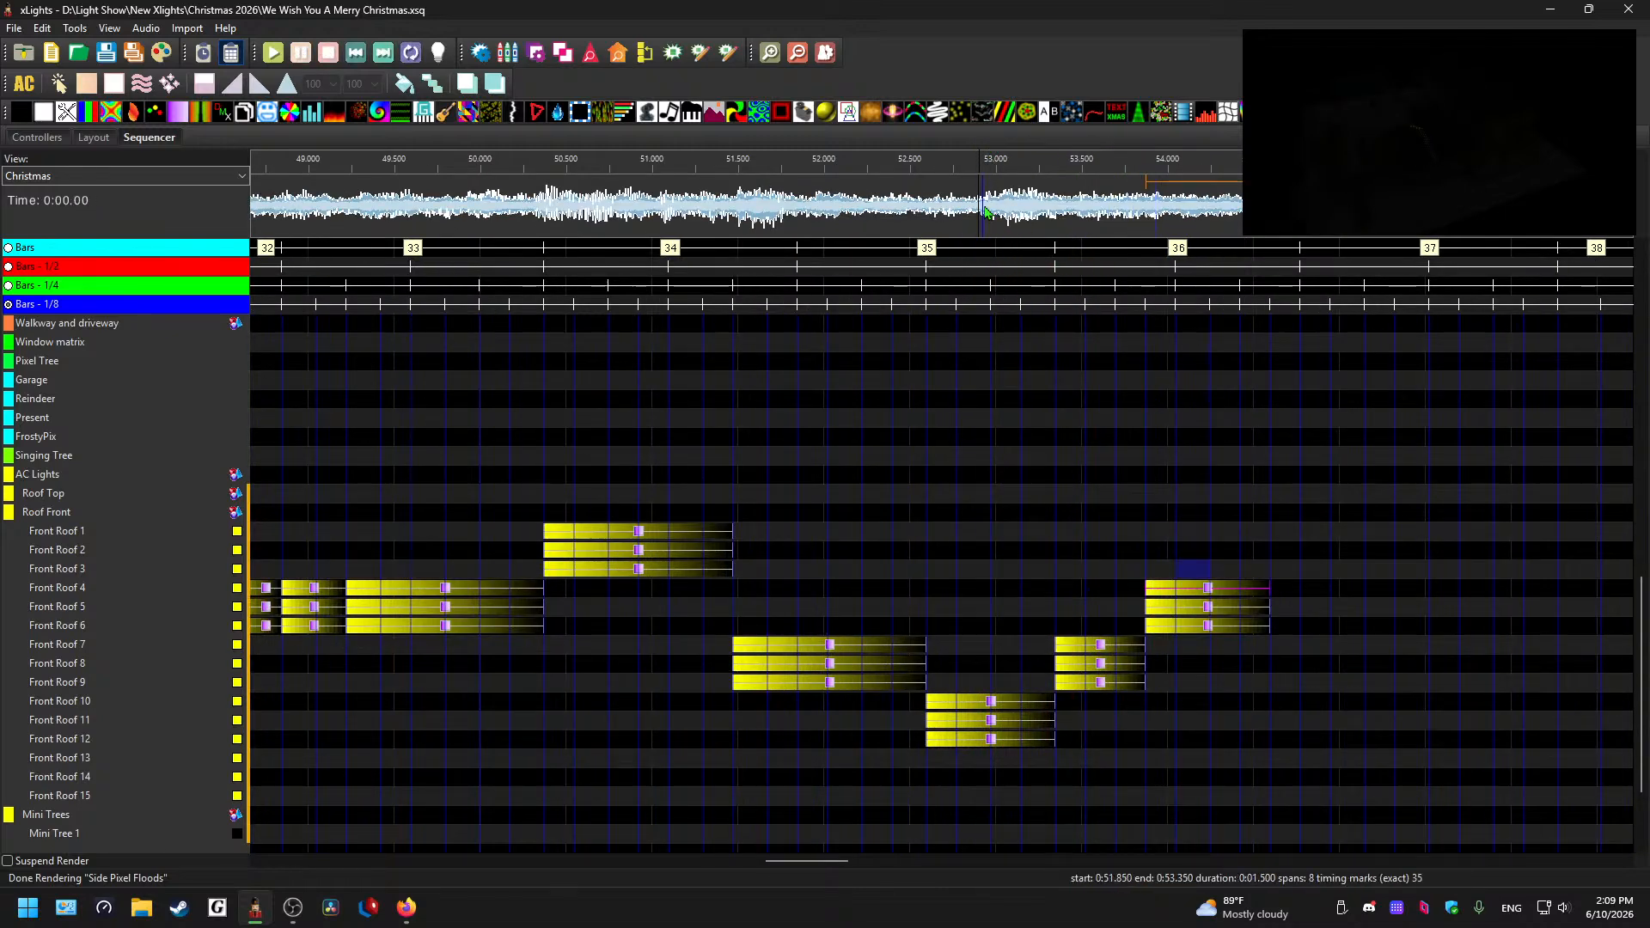
key("space")
key("space")
left_click_drag(1144, 645, 1115, 680)
left_click(1089, 647)
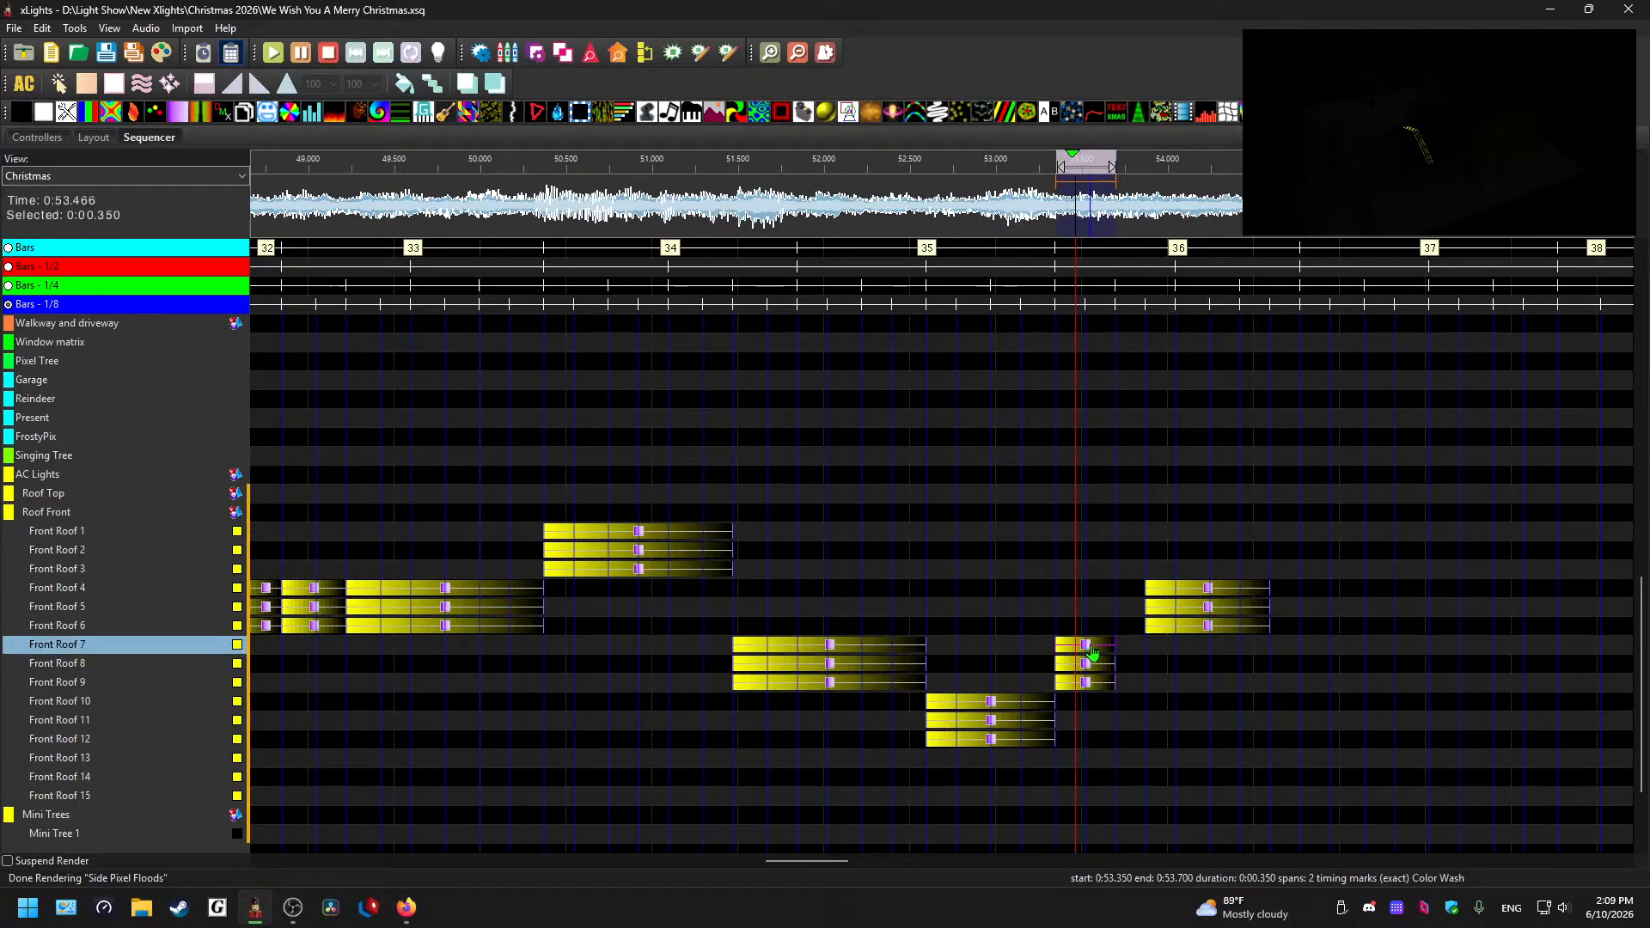
- Extend the start of the three effects after bar 35 on Front Roof 4, 5 and 6 back to 53.700 s and play back from 44.975 s
left_click(1209, 593)
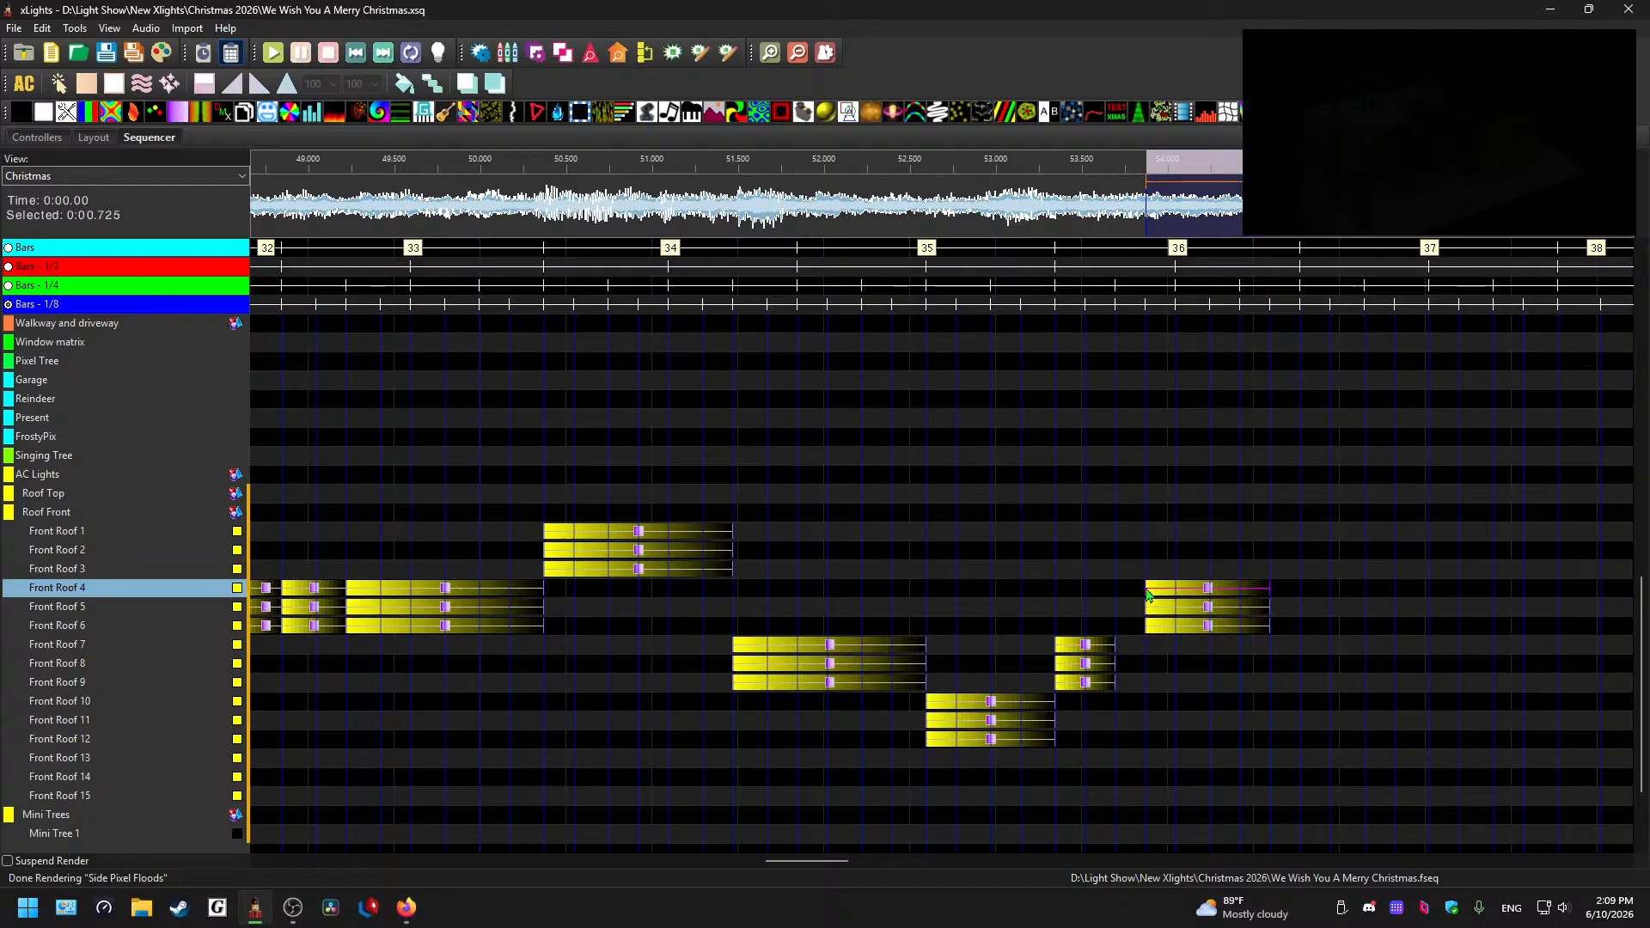
left_click_drag(1145, 588, 1116, 633)
scroll(1115, 634, "down", 1)
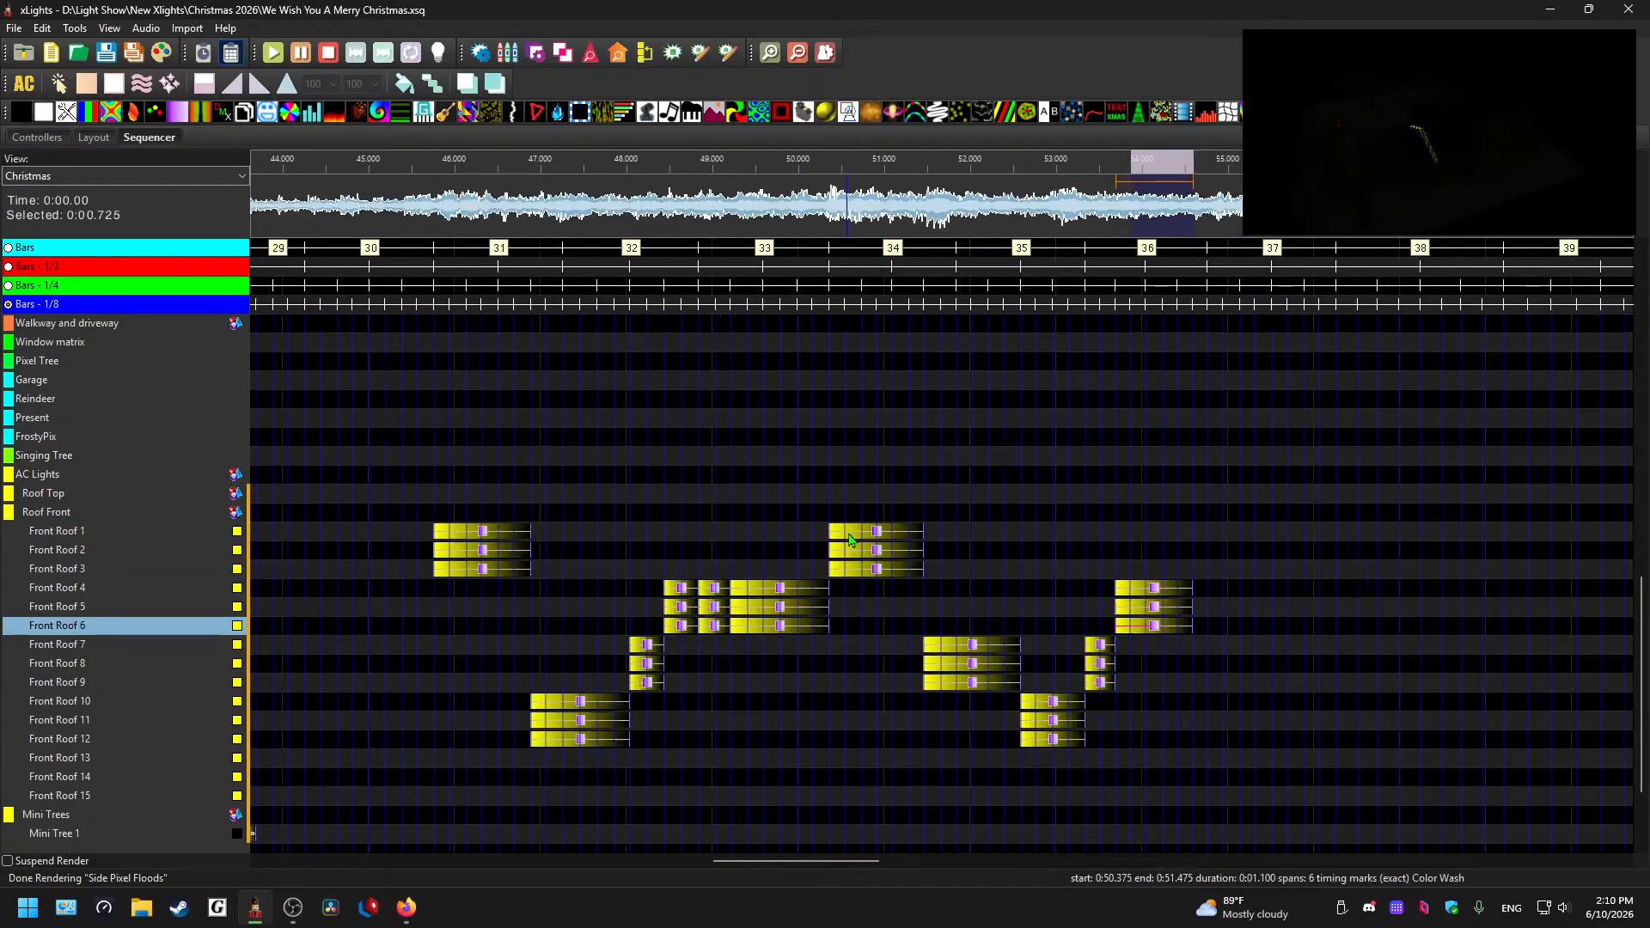
left_click(370, 194)
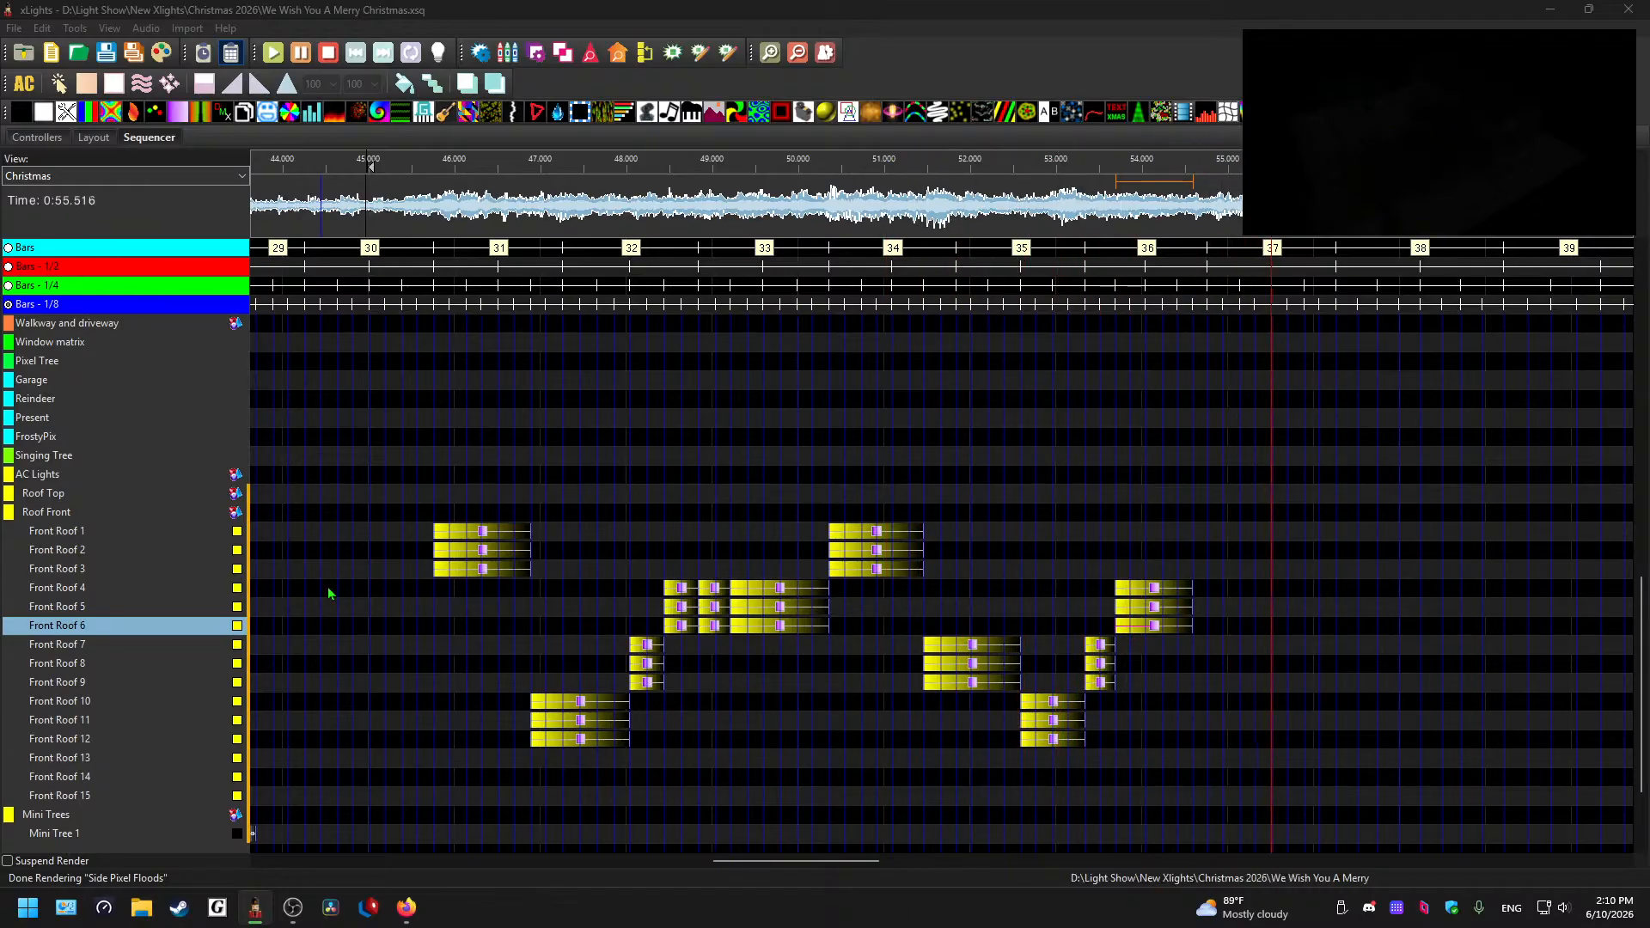
- Move the Front Roof 4 to 12 effects between 51.475 s and 54.600 s down to Front Roof 7 to 15 and play back from 45.275 s
left_click(1084, 565)
scroll(932, 751, "down", 2)
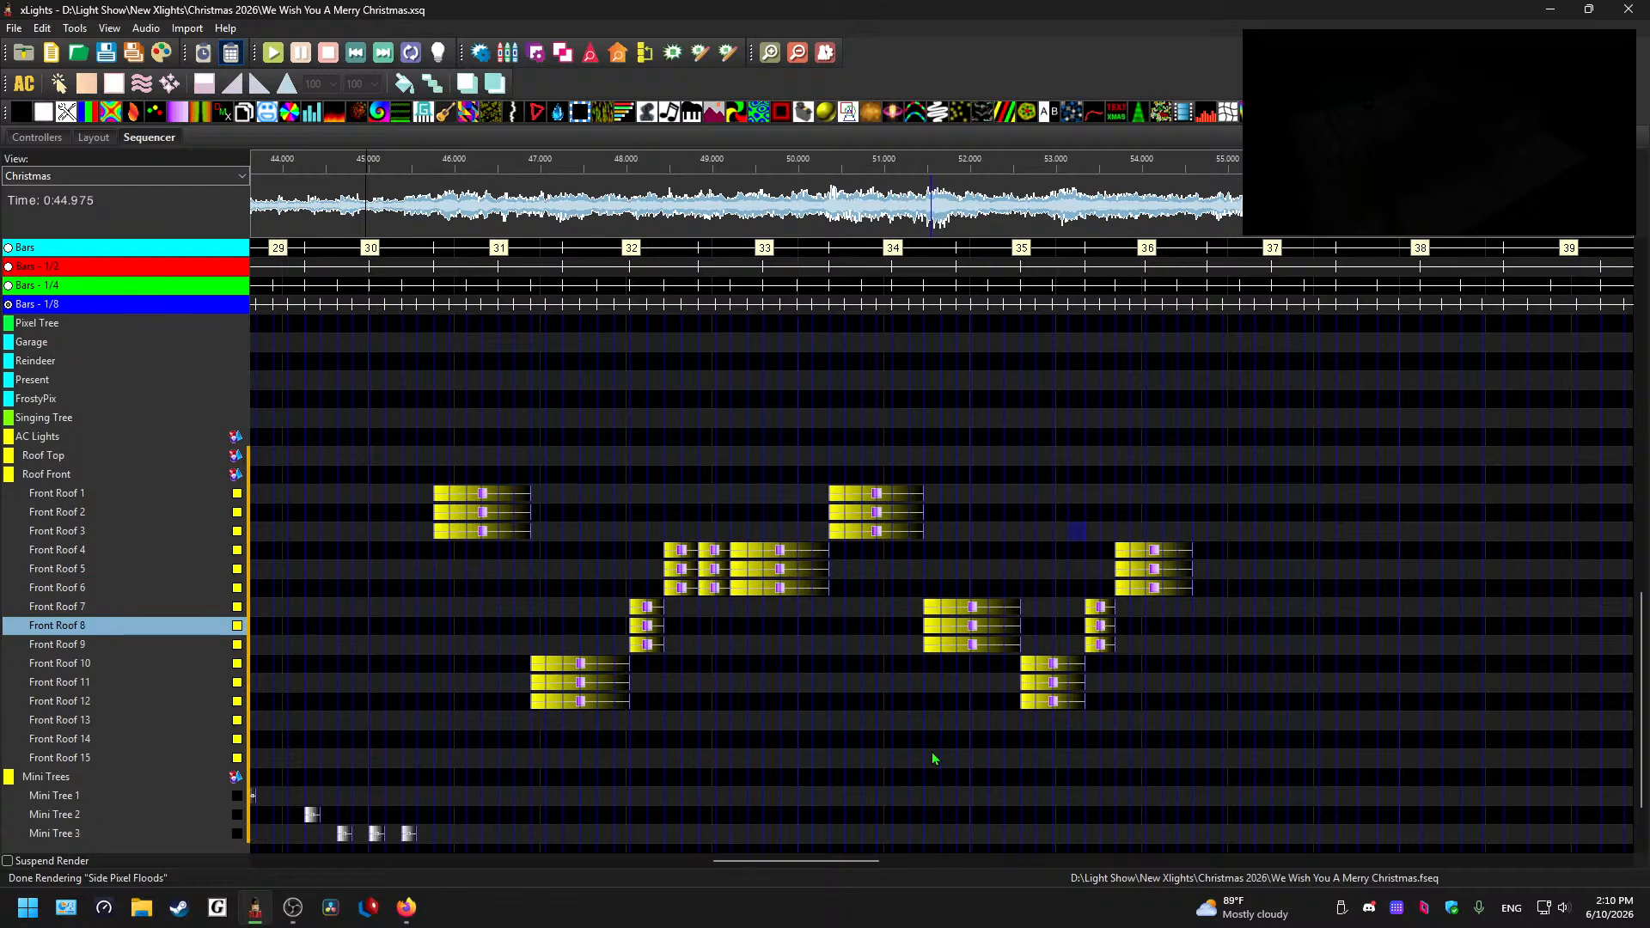
left_click_drag(933, 627, 1190, 472)
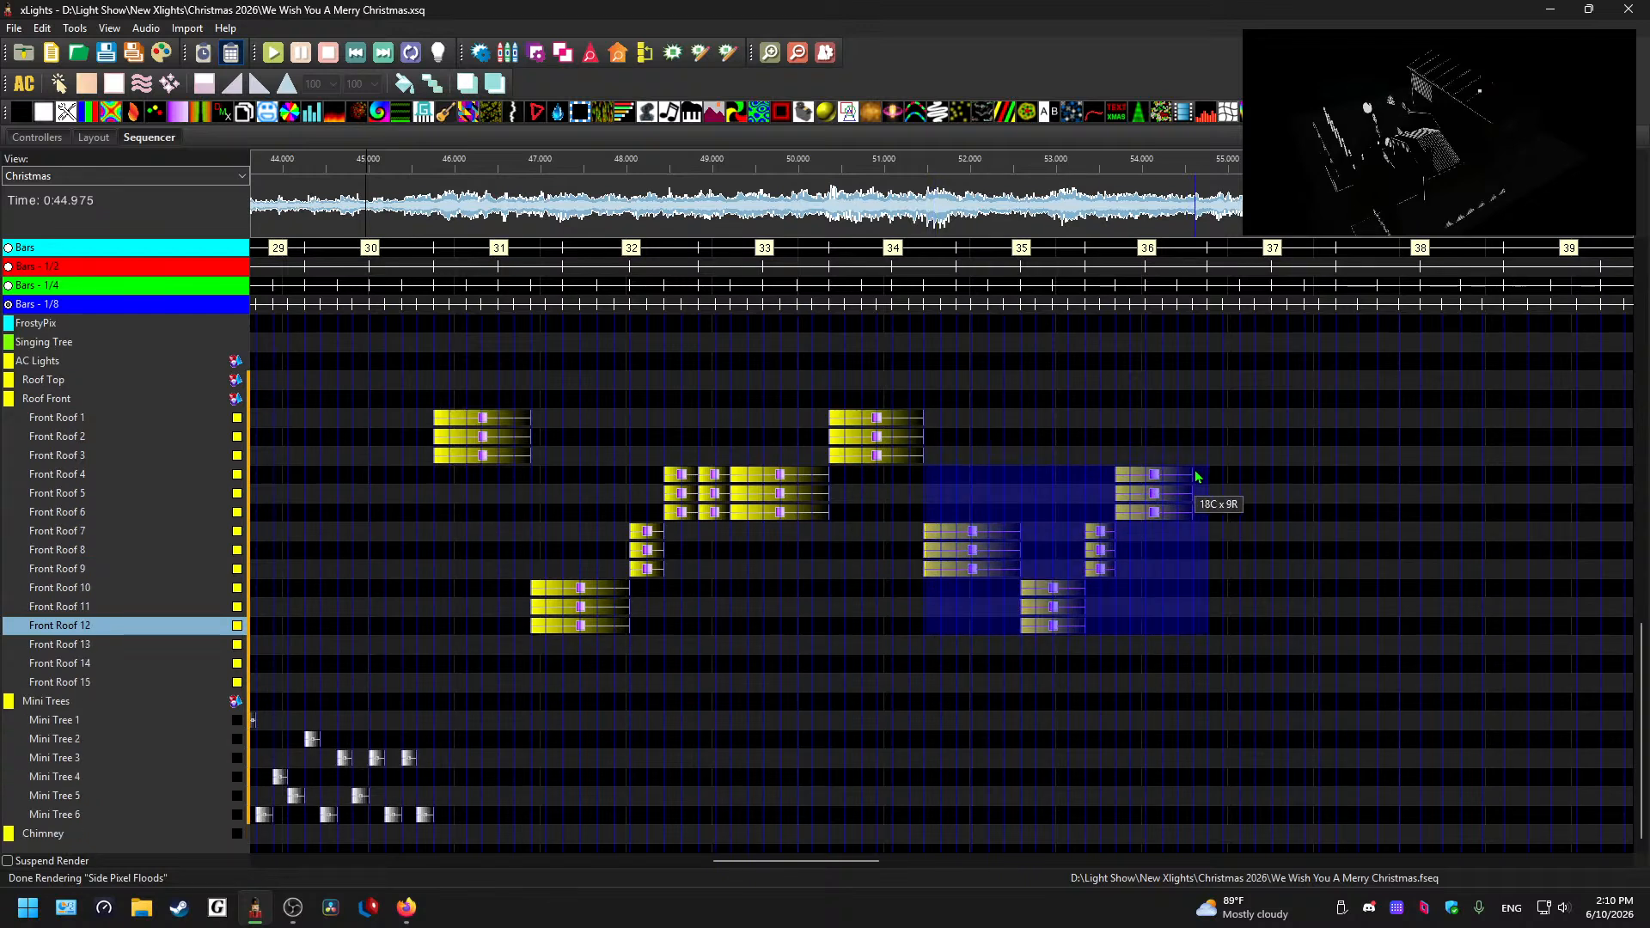
key("Delete")
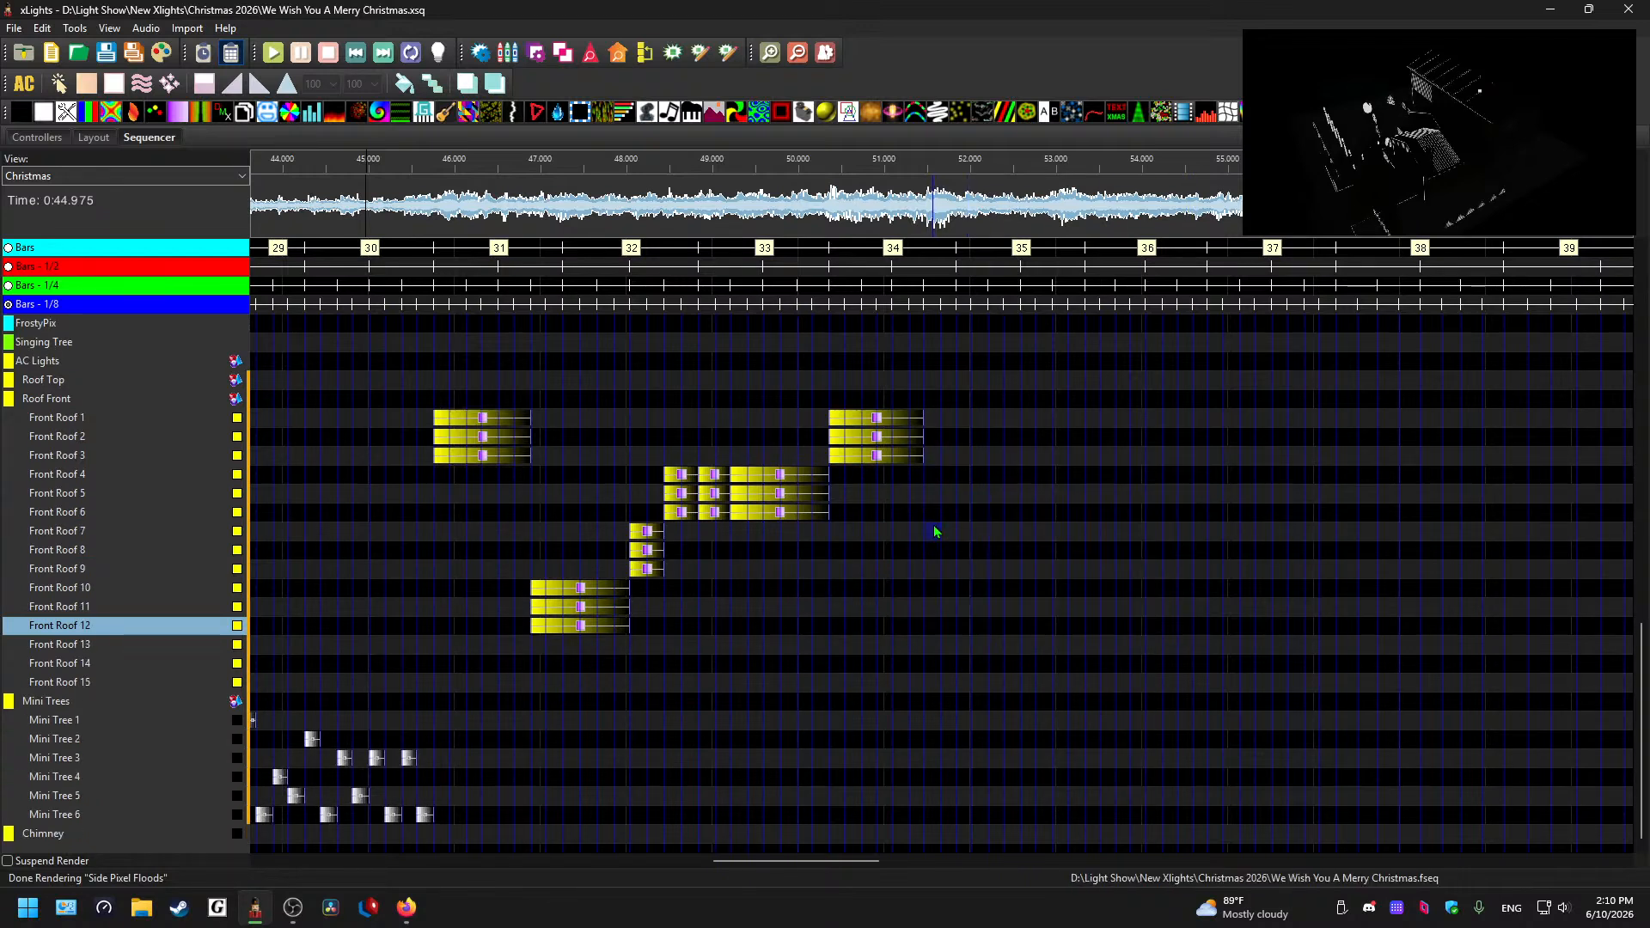
key("ctrl+z")
left_click(96, 679)
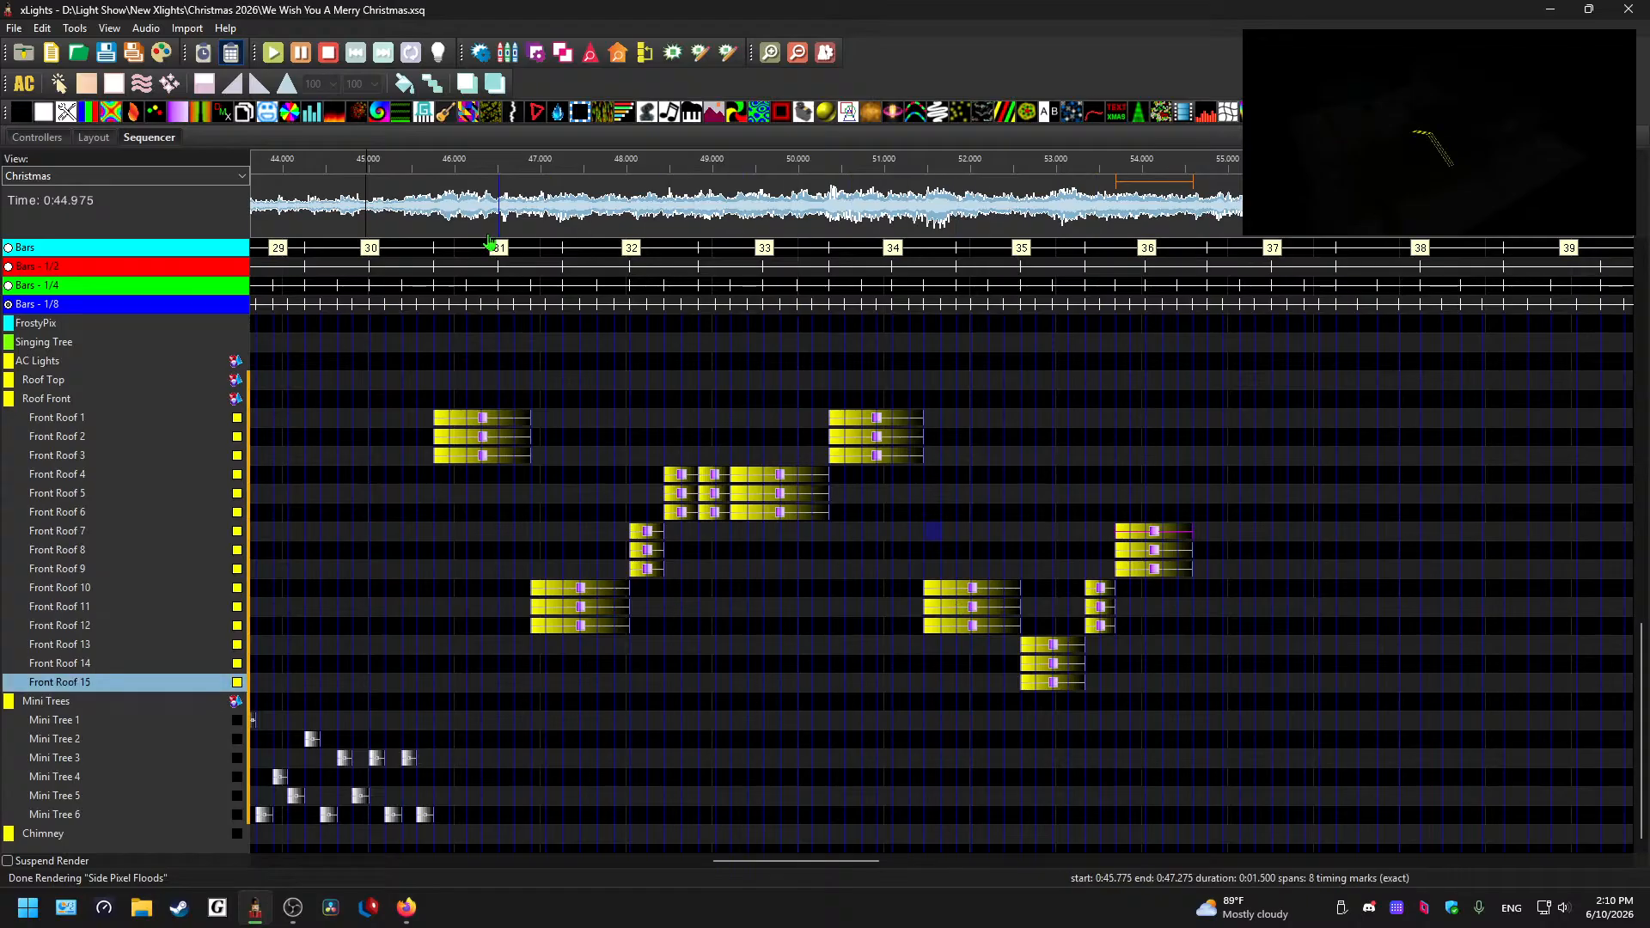
left_click(392, 167)
key("space")
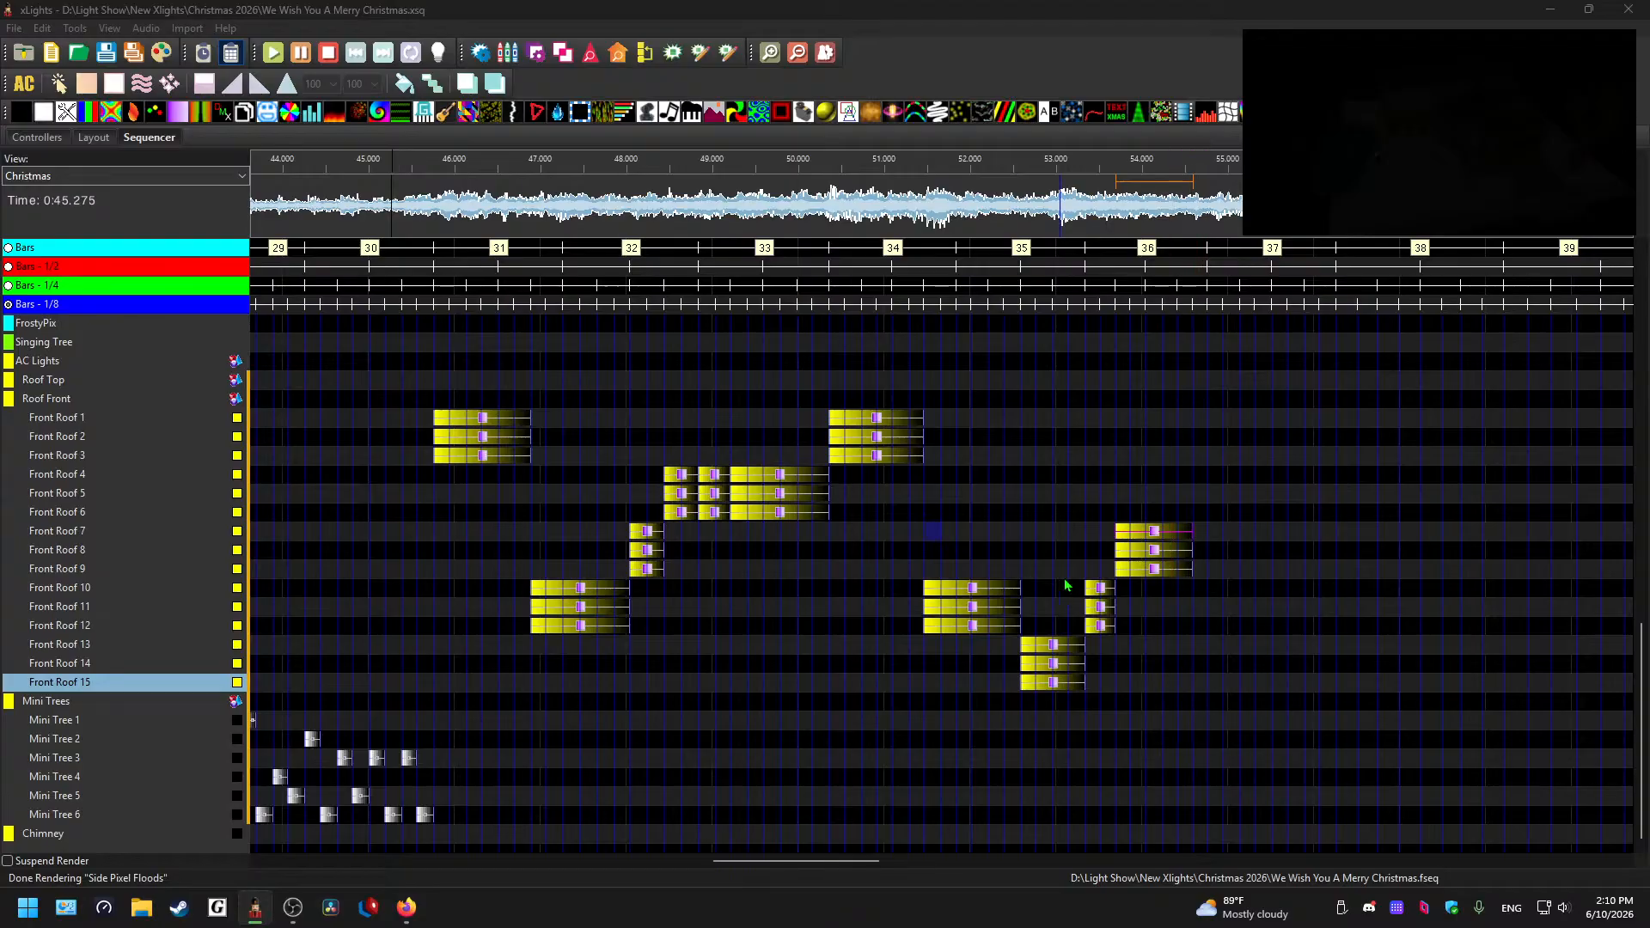
- Move the three effects starting at 53.700 s on Front Roof 7, 8 and 9 up to Front Roof 4, 5 and 6 and play back the phrase
left_click(1159, 532)
key("Up")
key("Up")
key("Up")
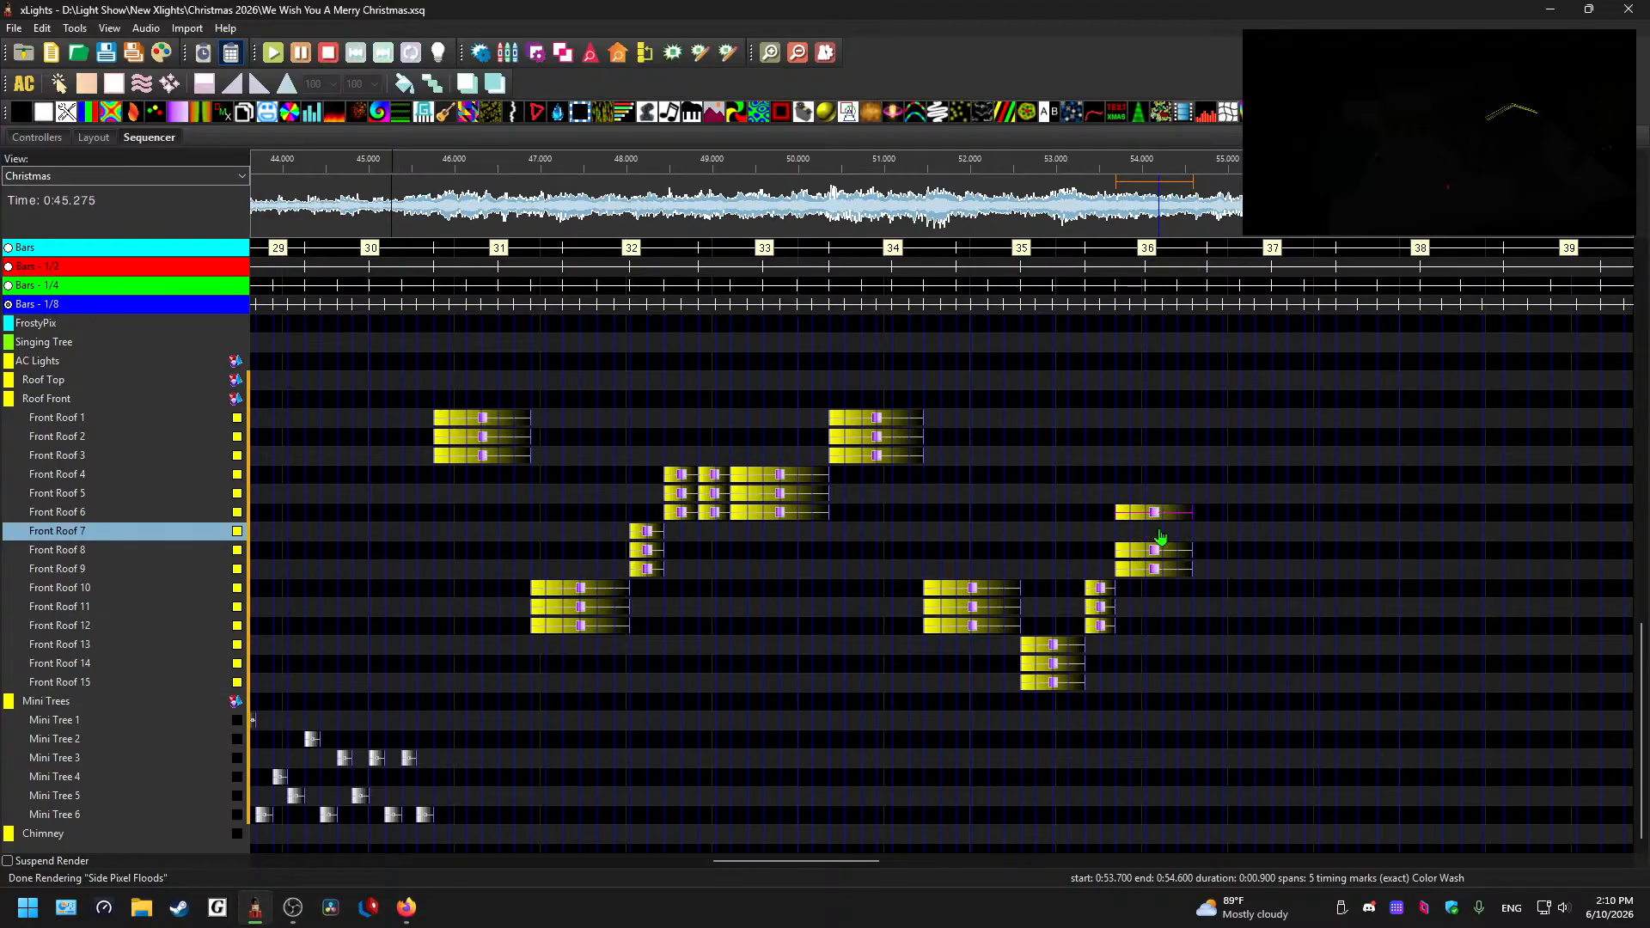
left_click(1152, 552)
key("Up")
key("Up")
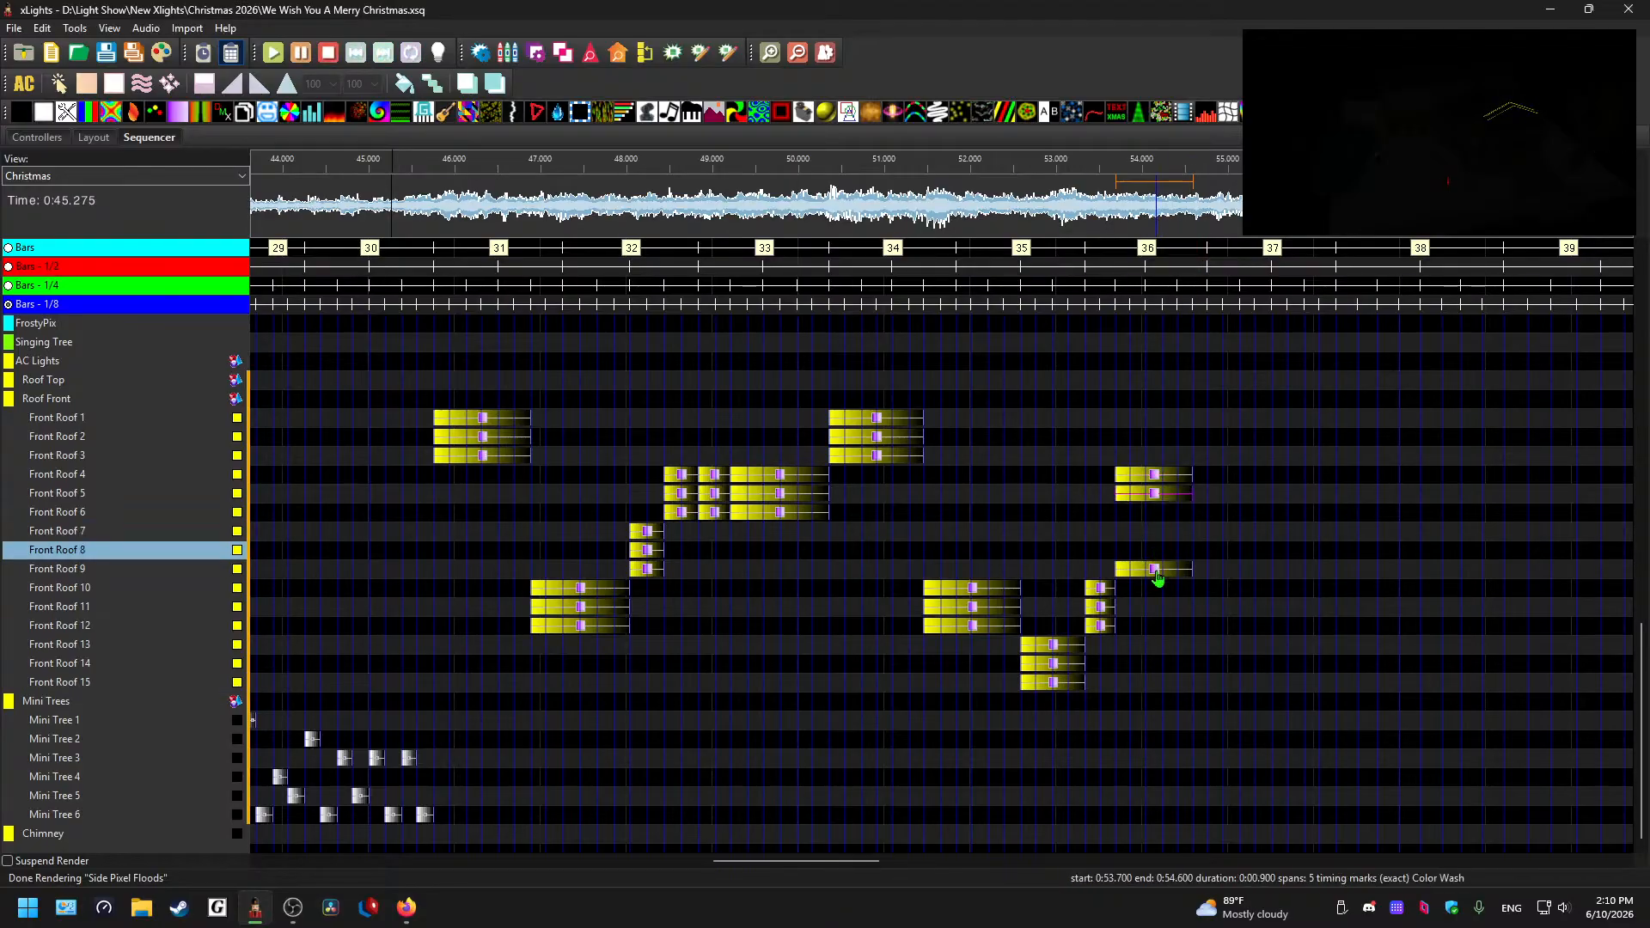
left_click(1153, 569)
key("Up")
key("Up")
key("Up")
key("Up")
left_click(427, 211)
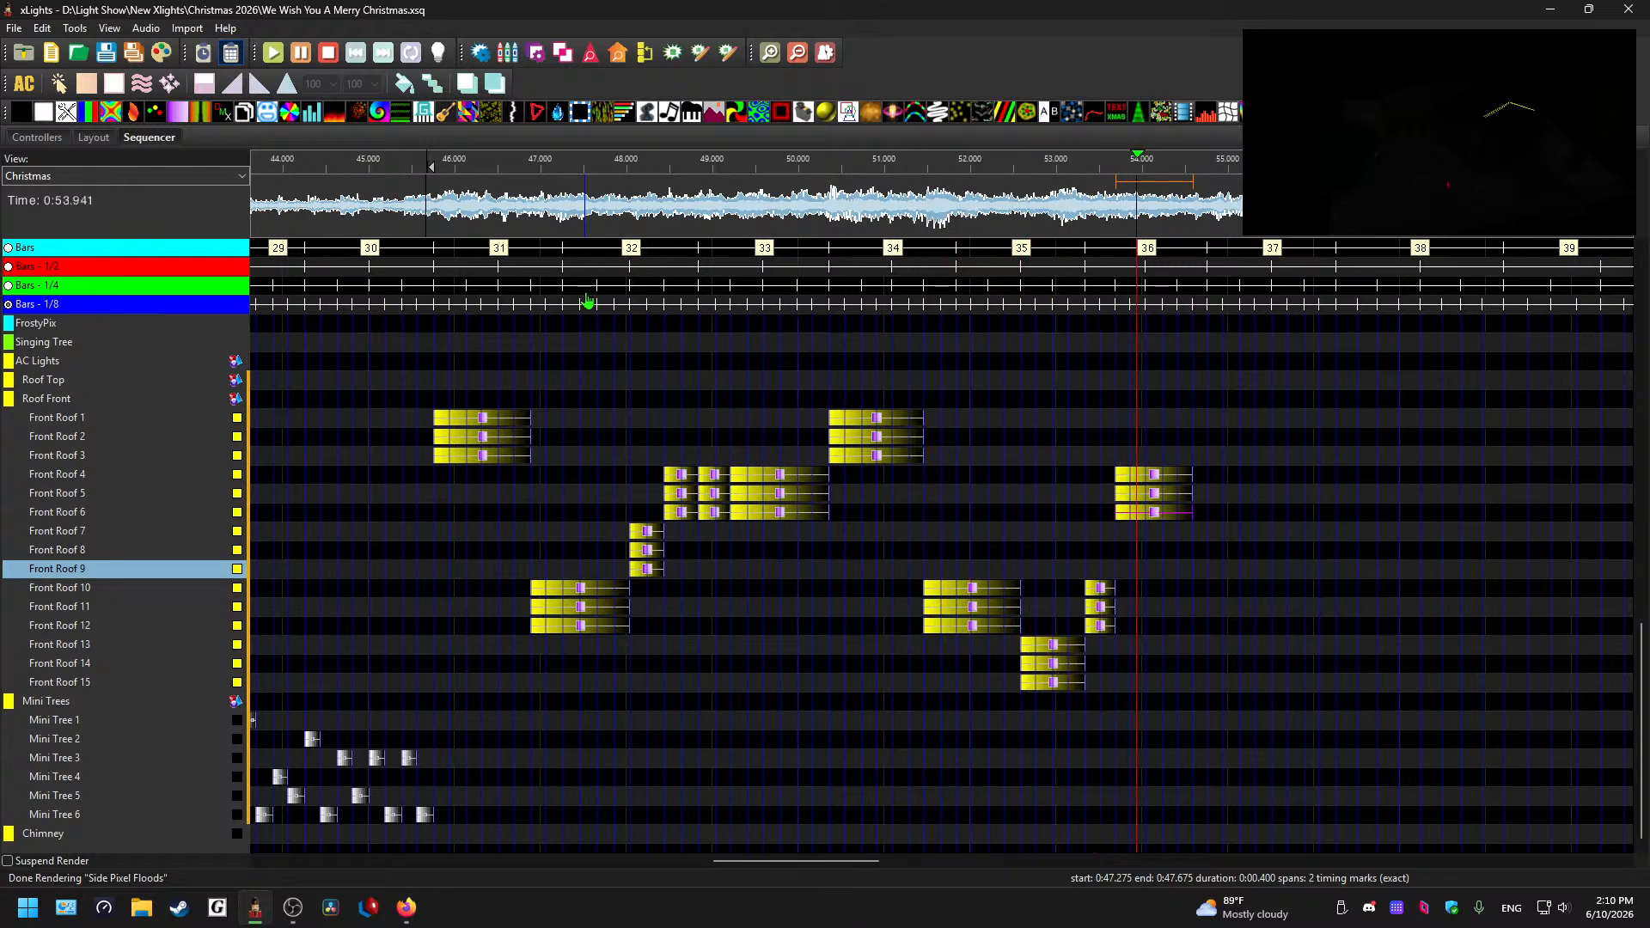
left_click(1273, 465)
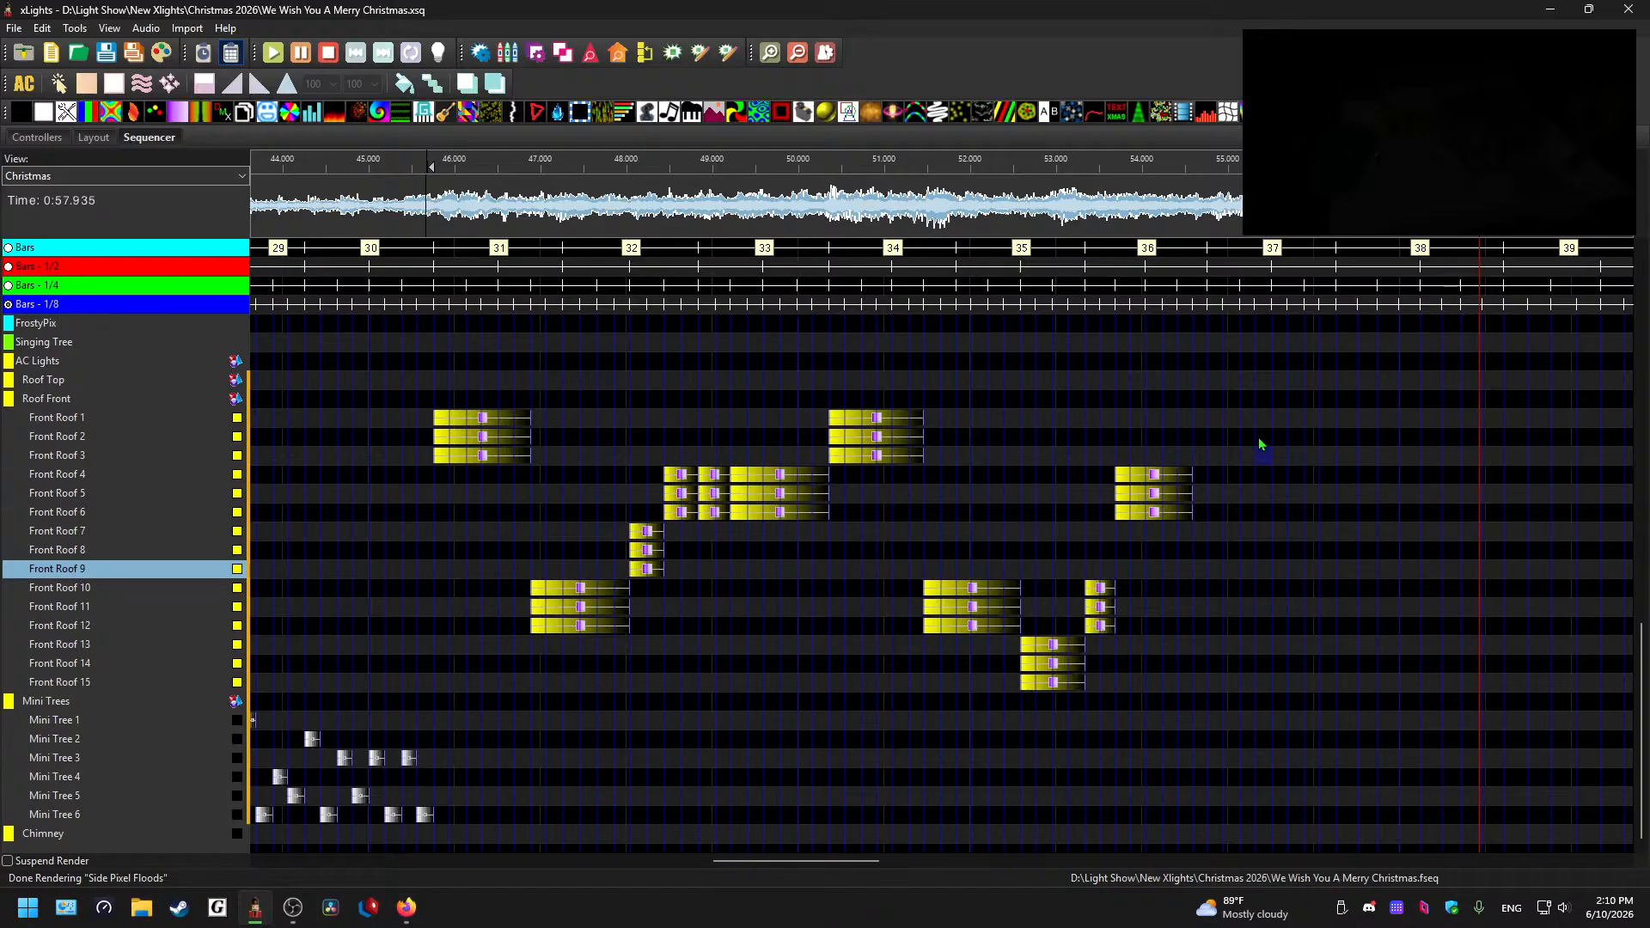
- Play back the sequence from 3.650 s to review the effects on all models up to the empty part after bar 36
key("space")
scroll(1277, 523, "down", 3)
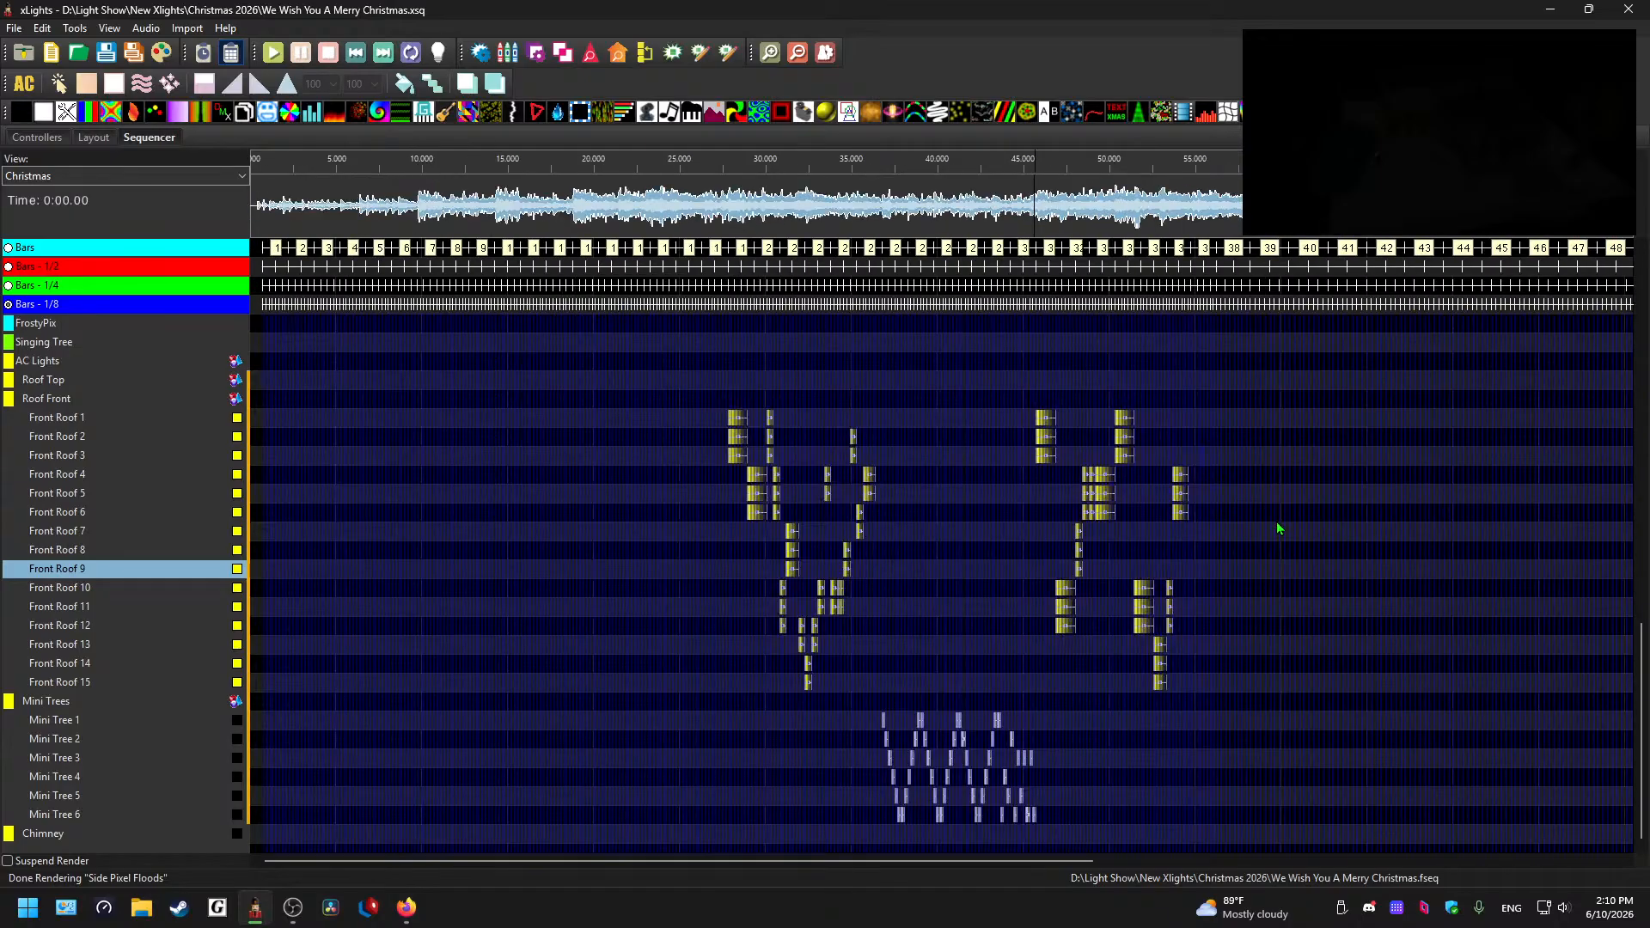
scroll(937, 619, "up", 10)
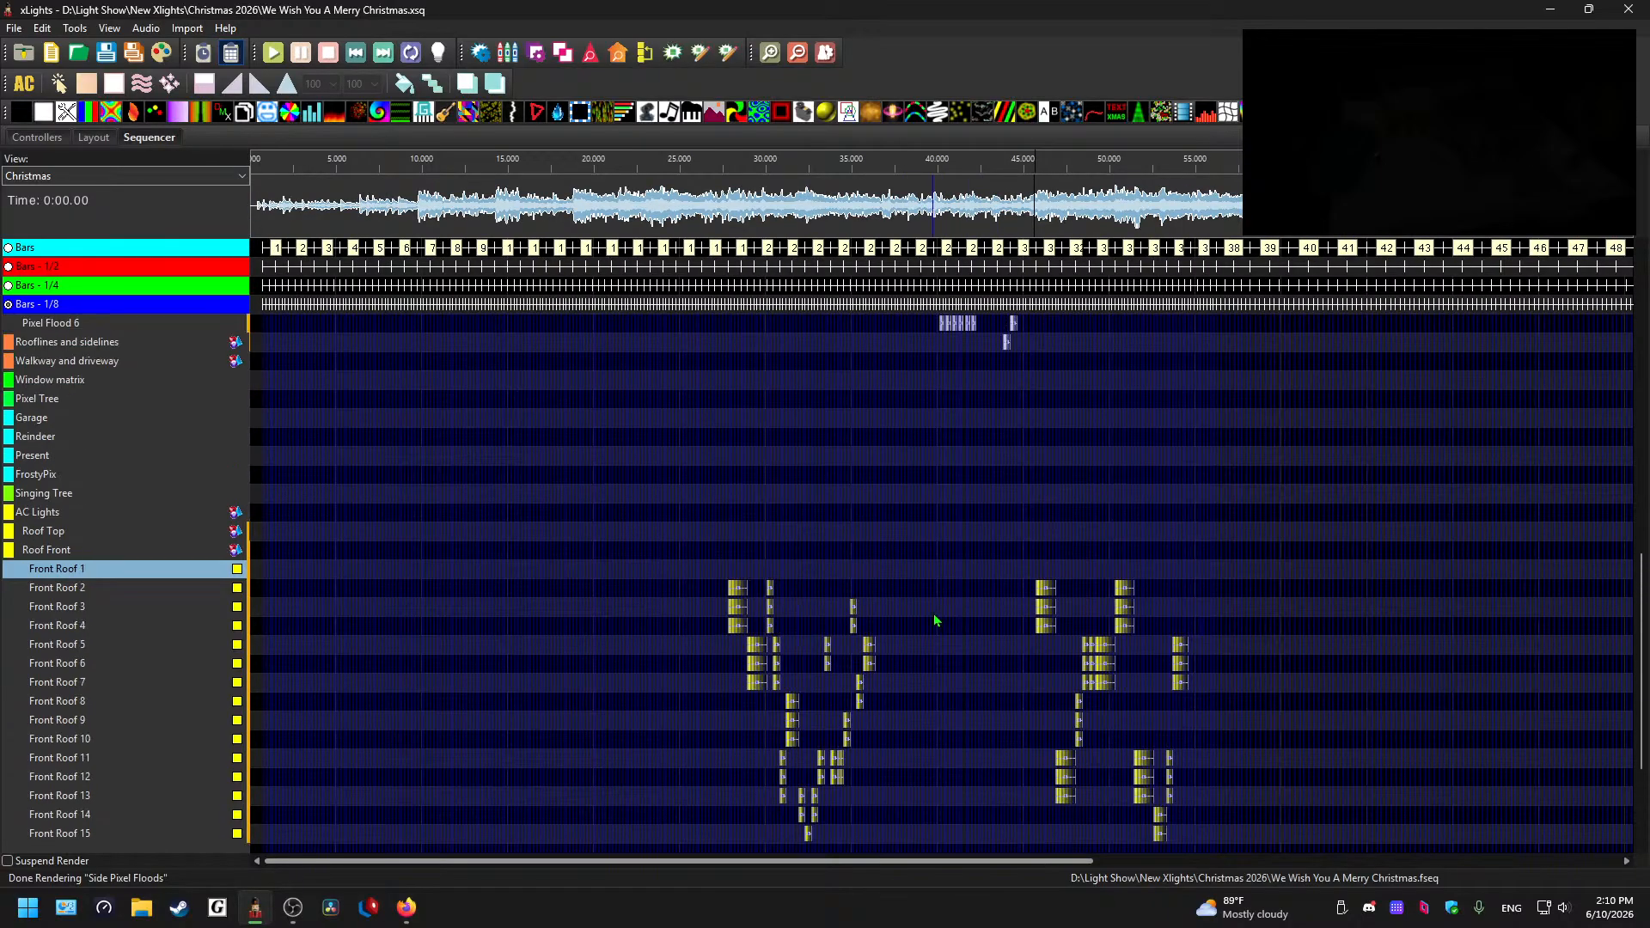
scroll(975, 643, "up", 3)
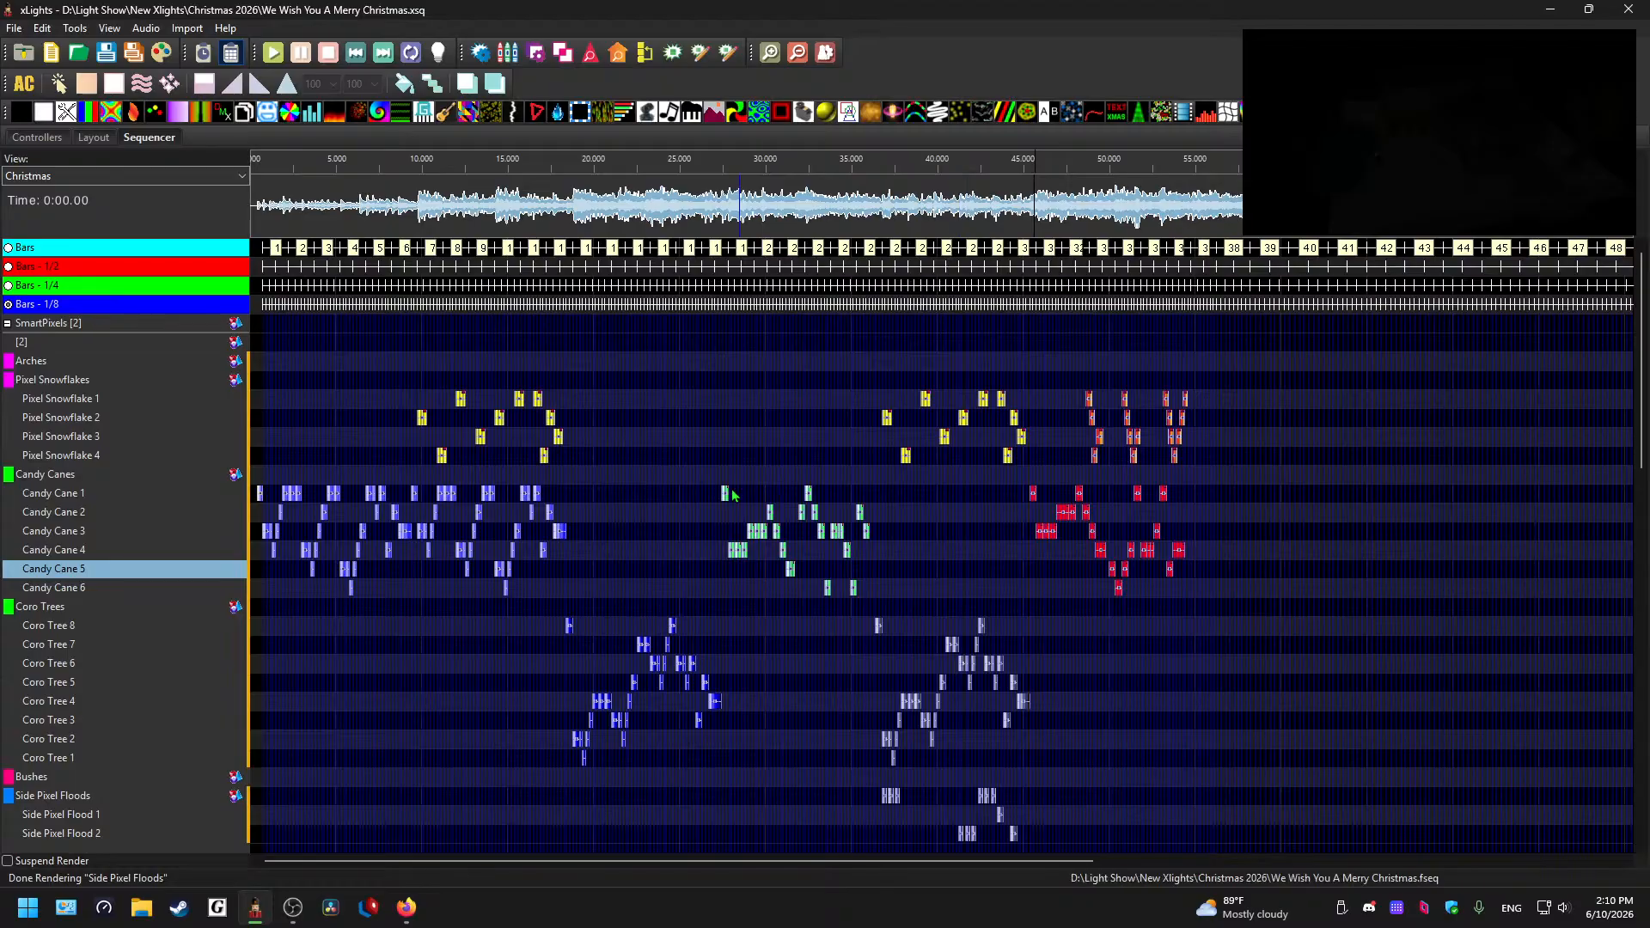
left_click(314, 207)
scroll(504, 344, "up", 1)
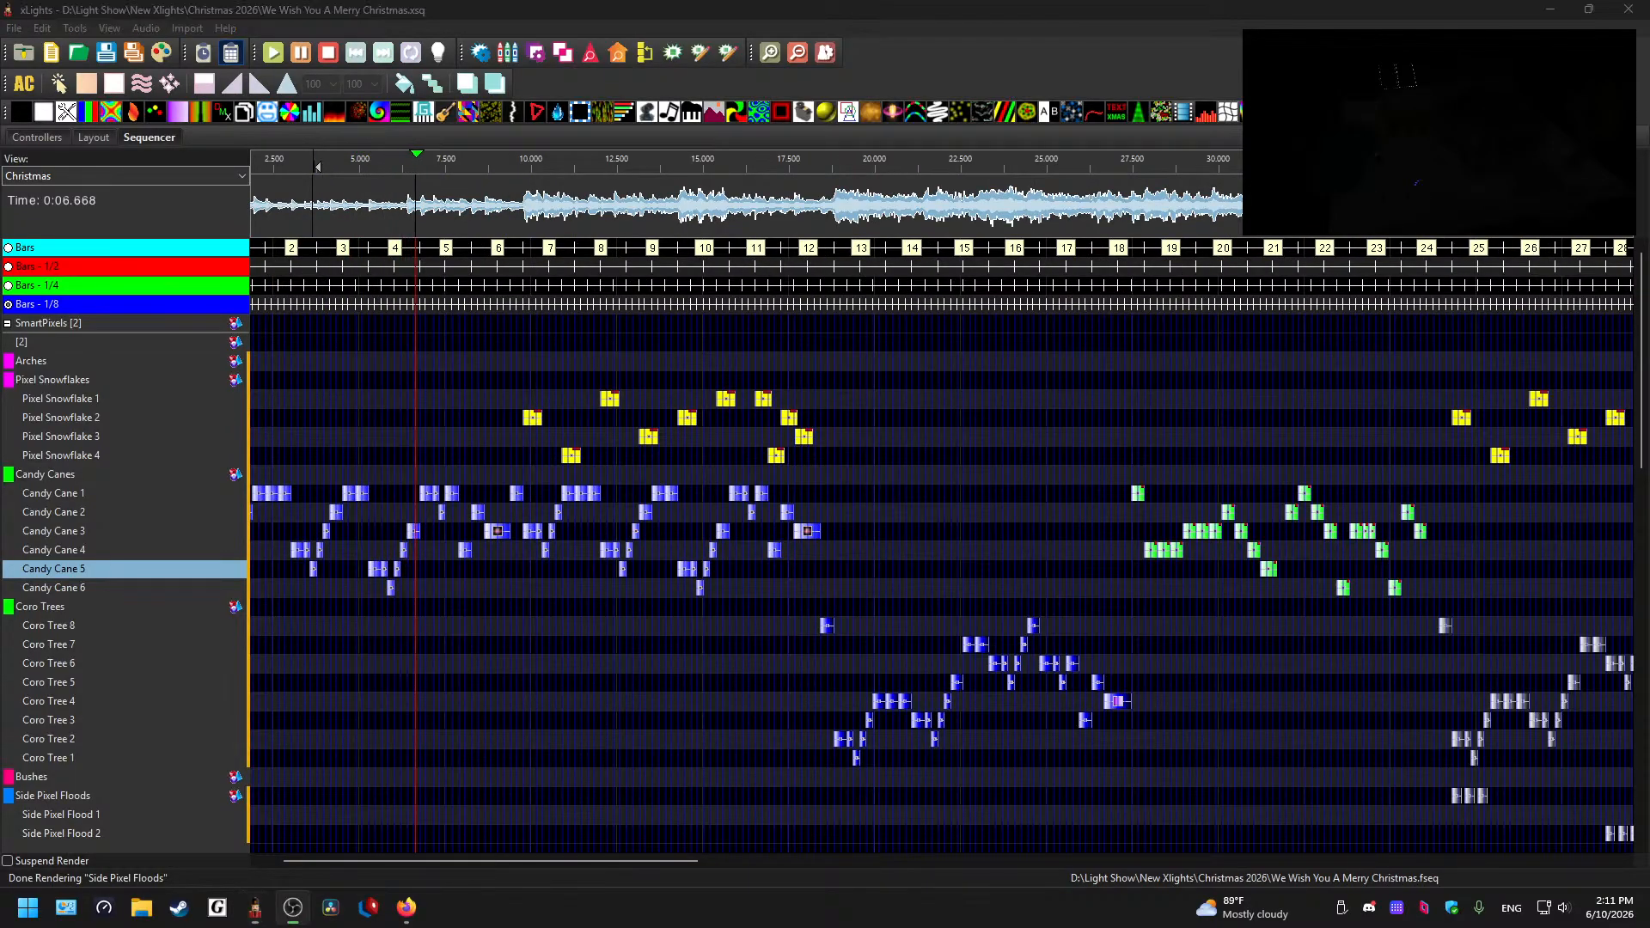
left_click(1004, 68)
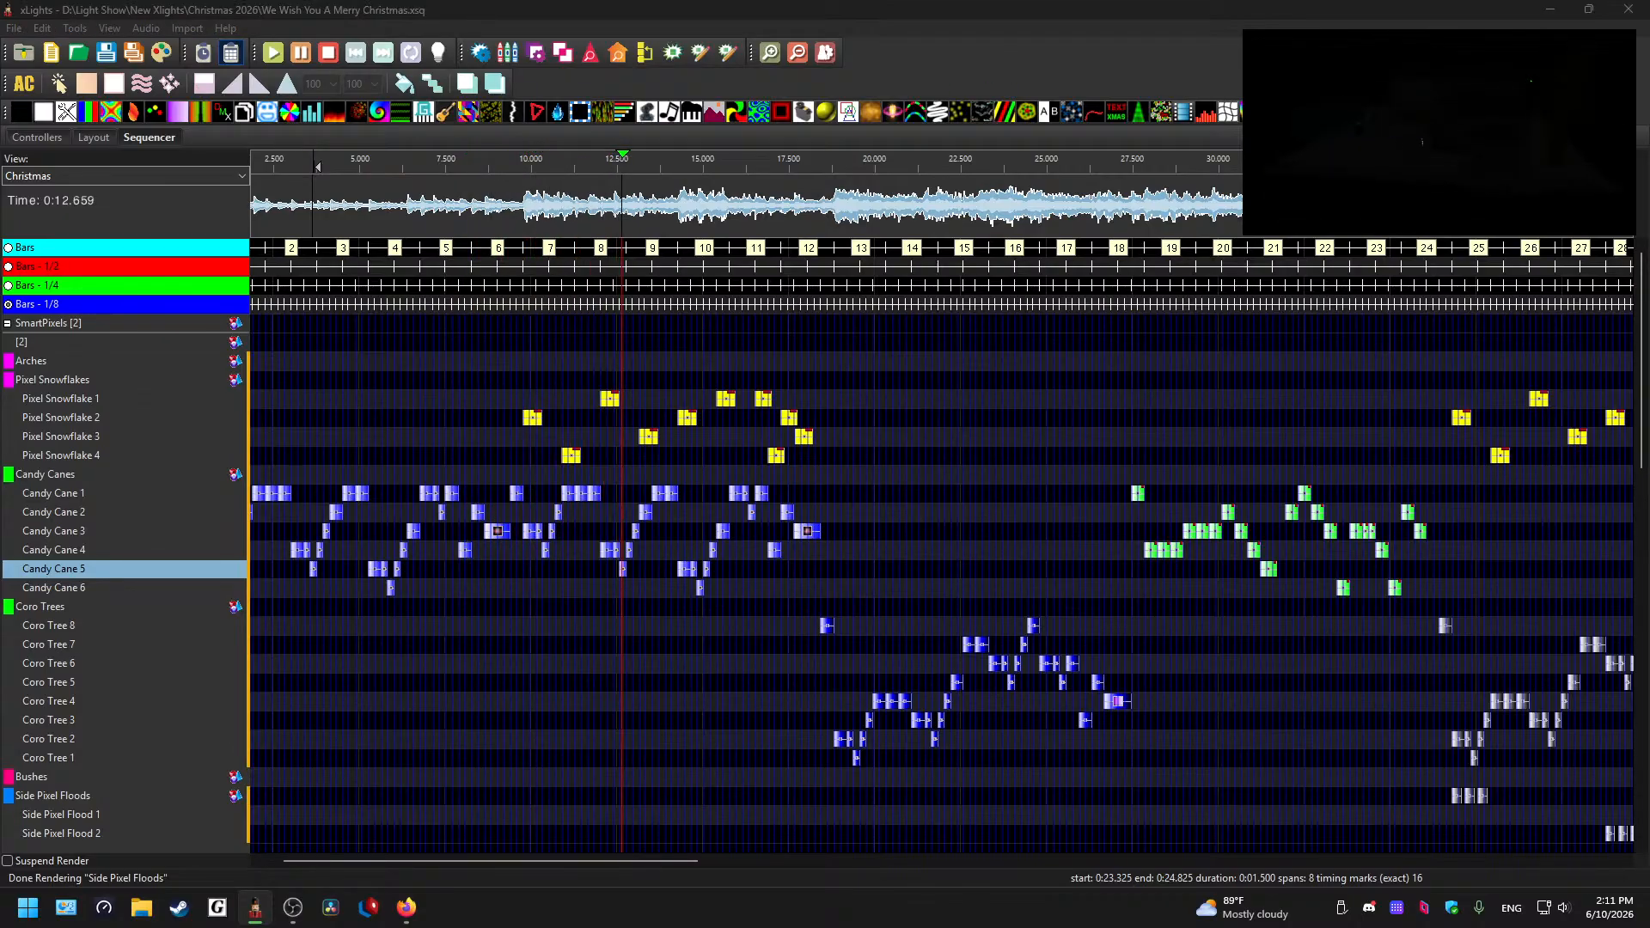
left_click(666, 494)
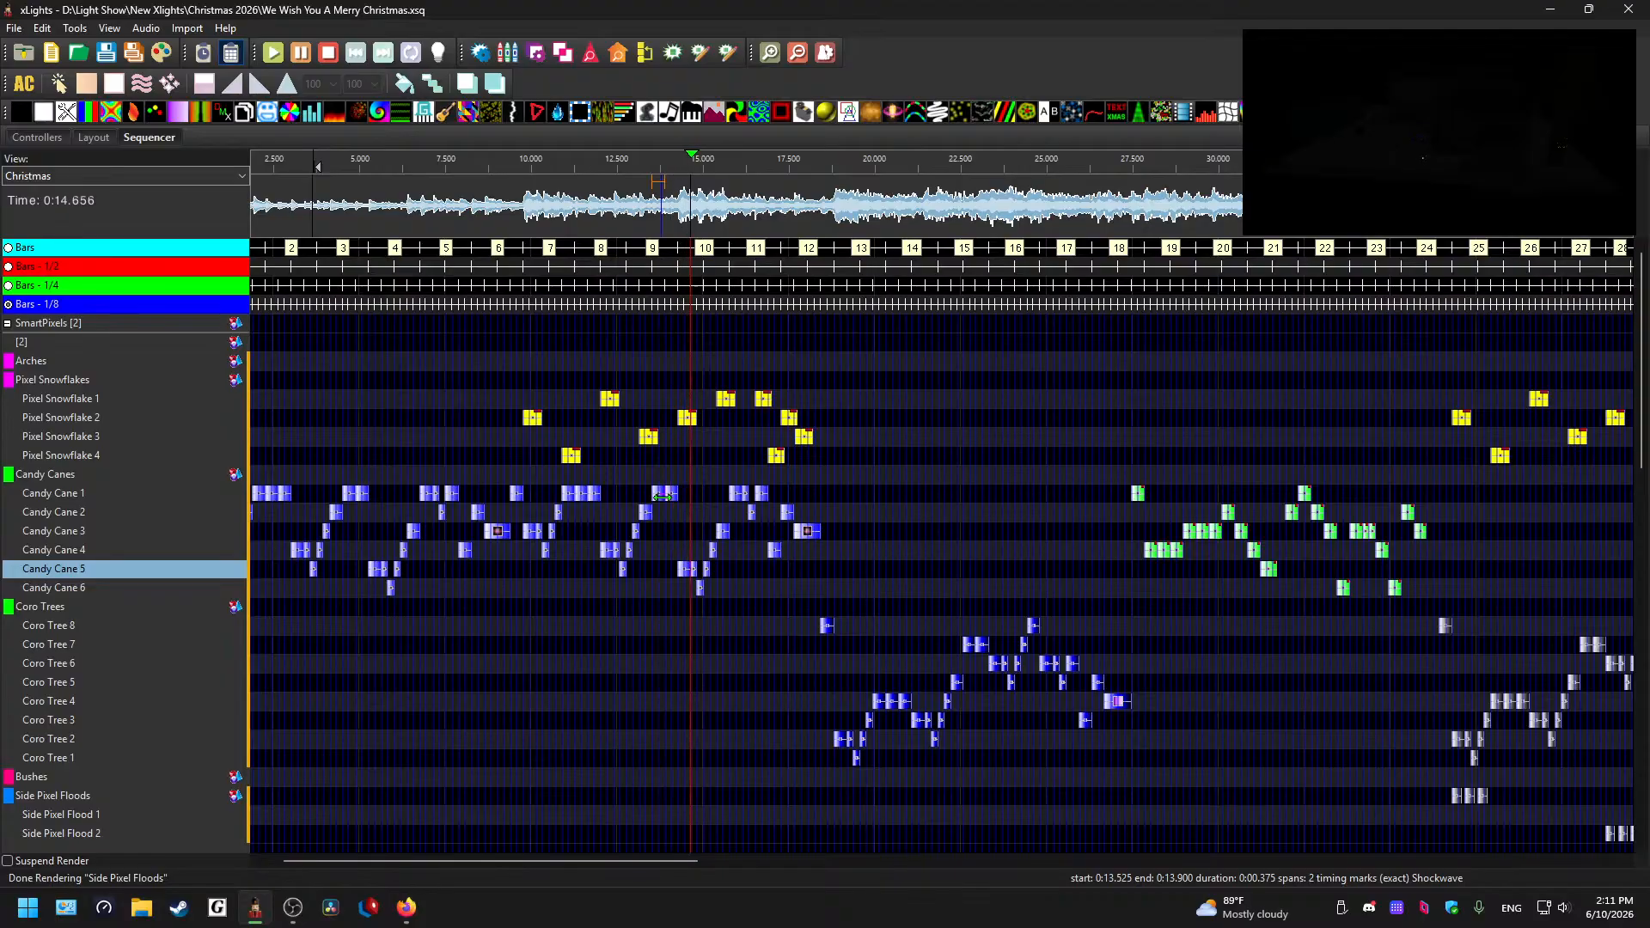
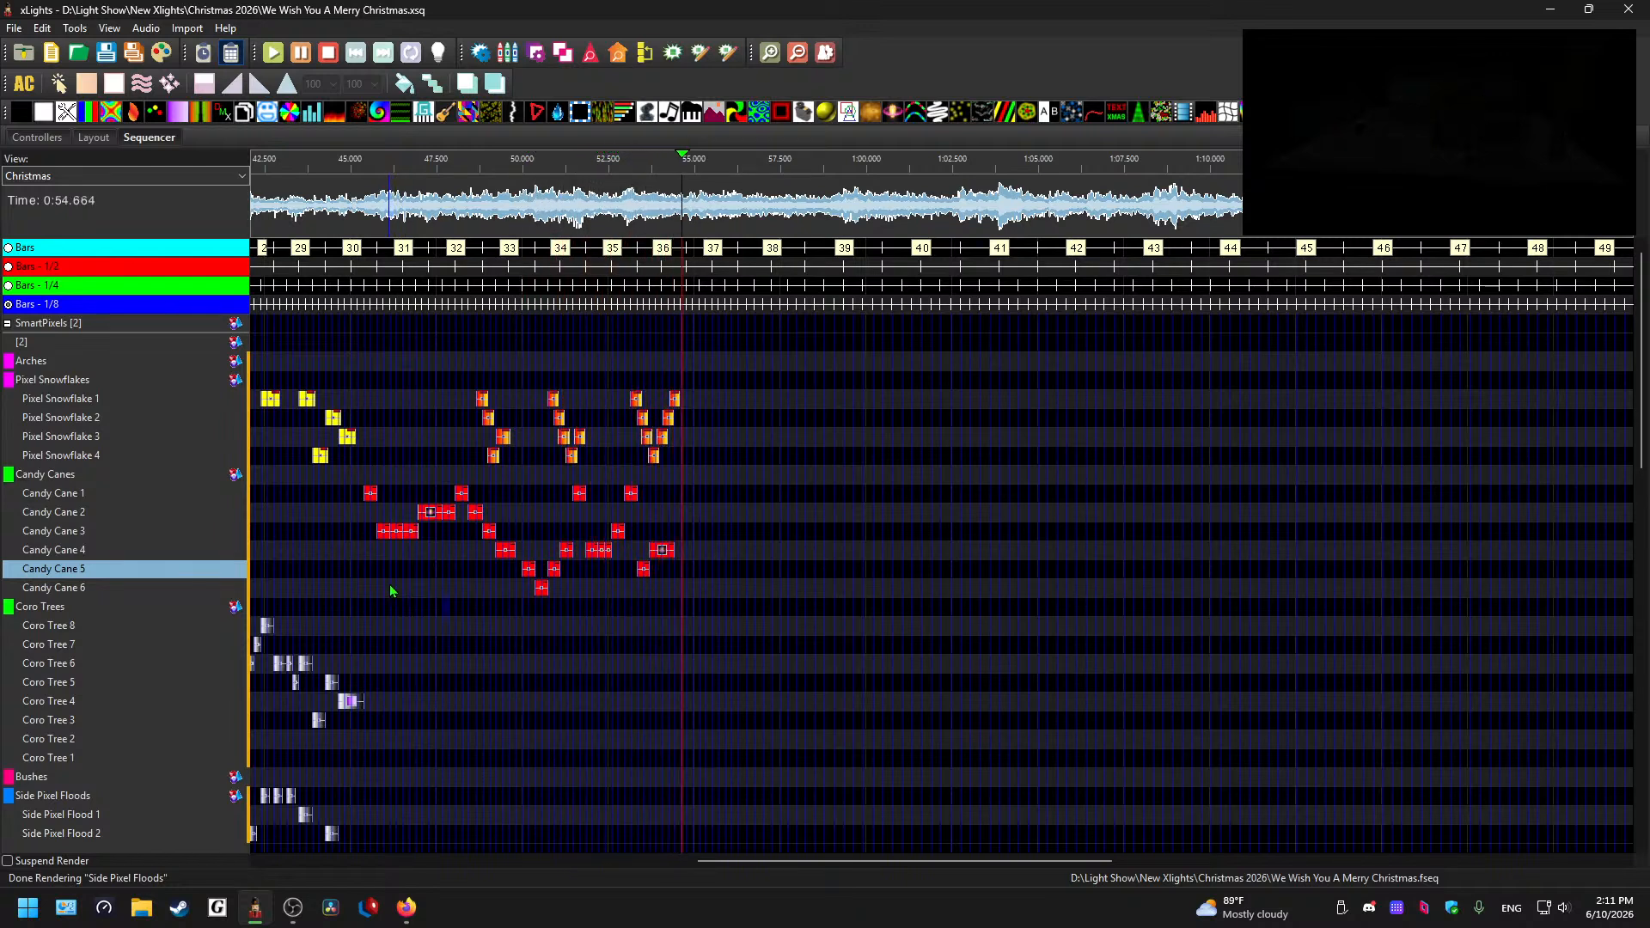
left_click(708, 592)
scroll(736, 593, "up", 4)
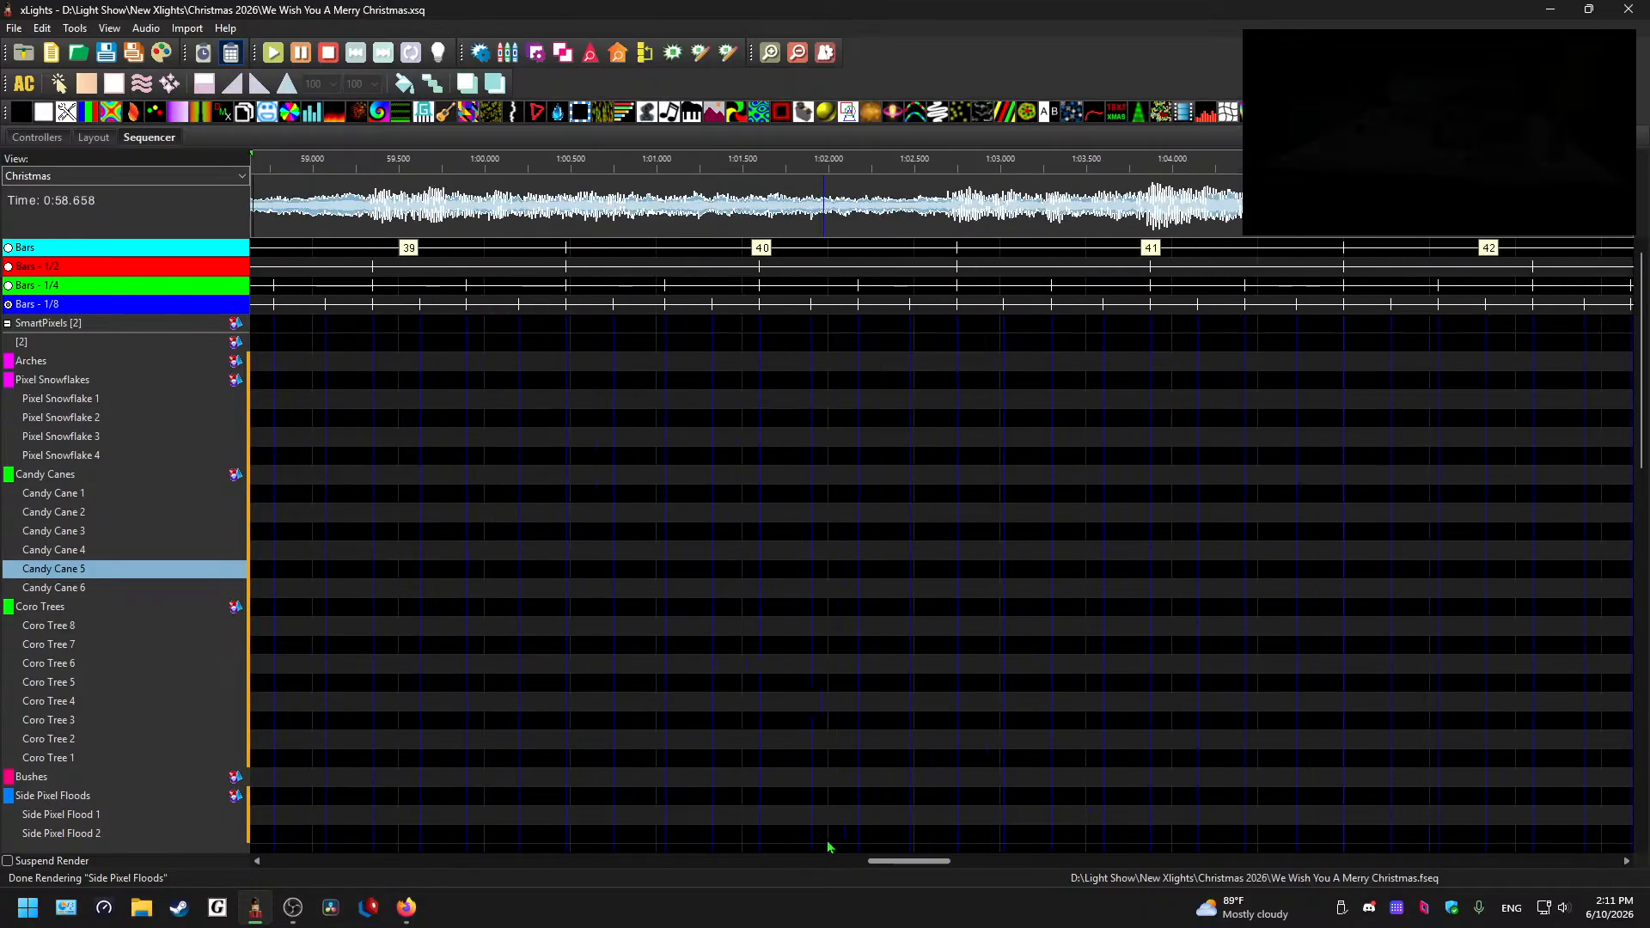
scroll(889, 750, "down", 4)
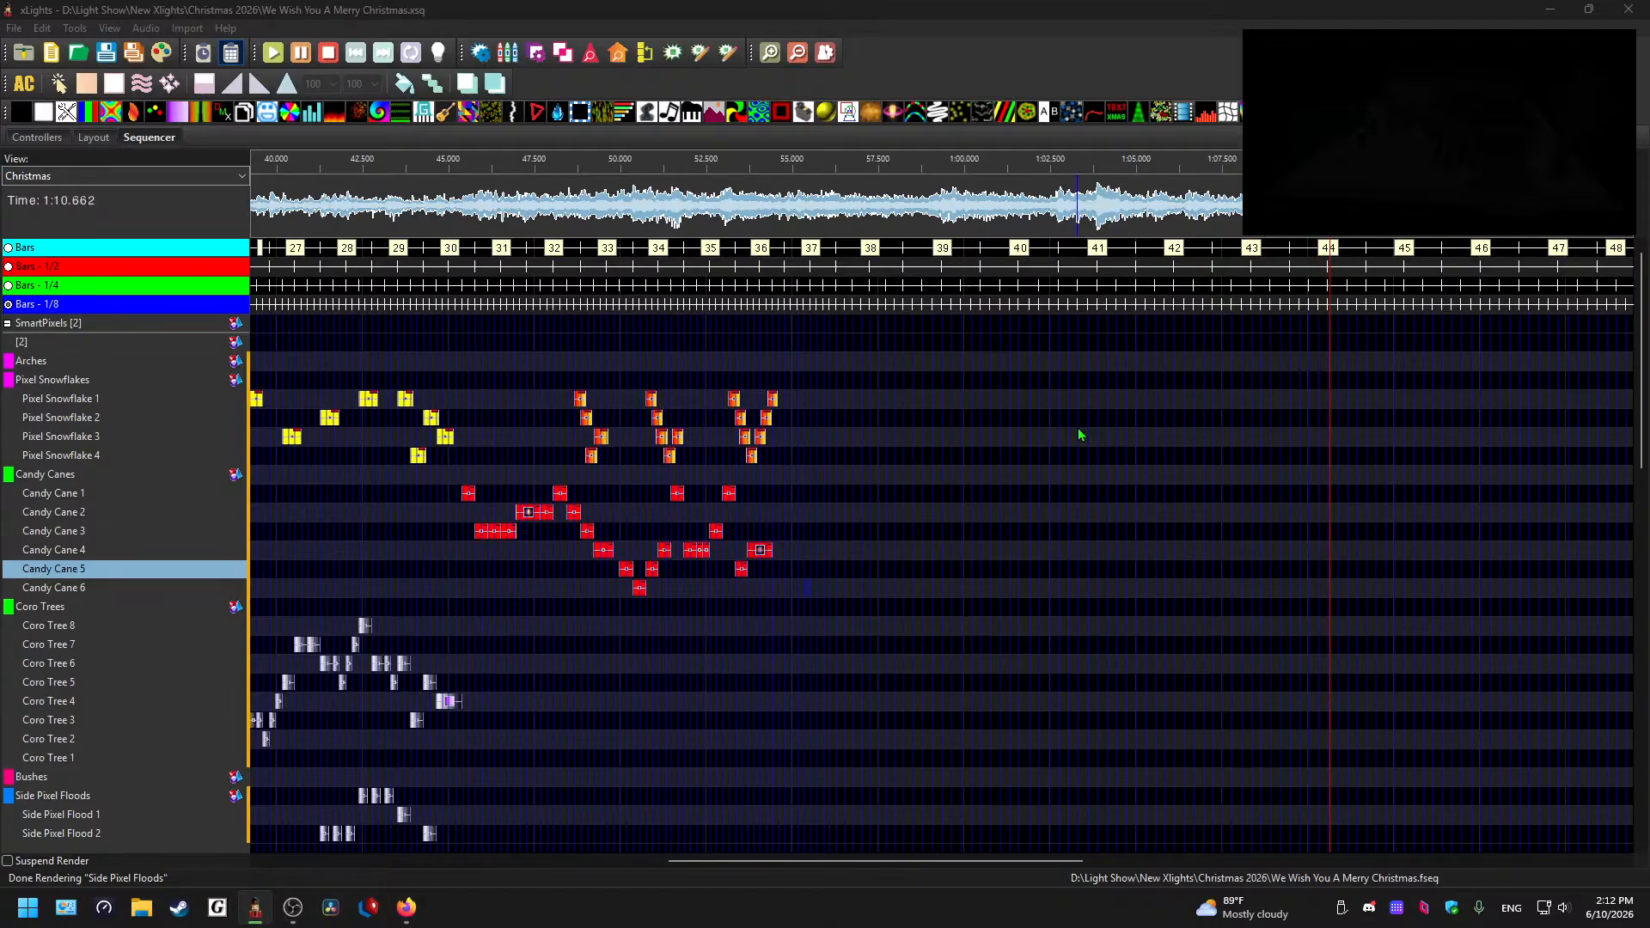
left_click(969, 438)
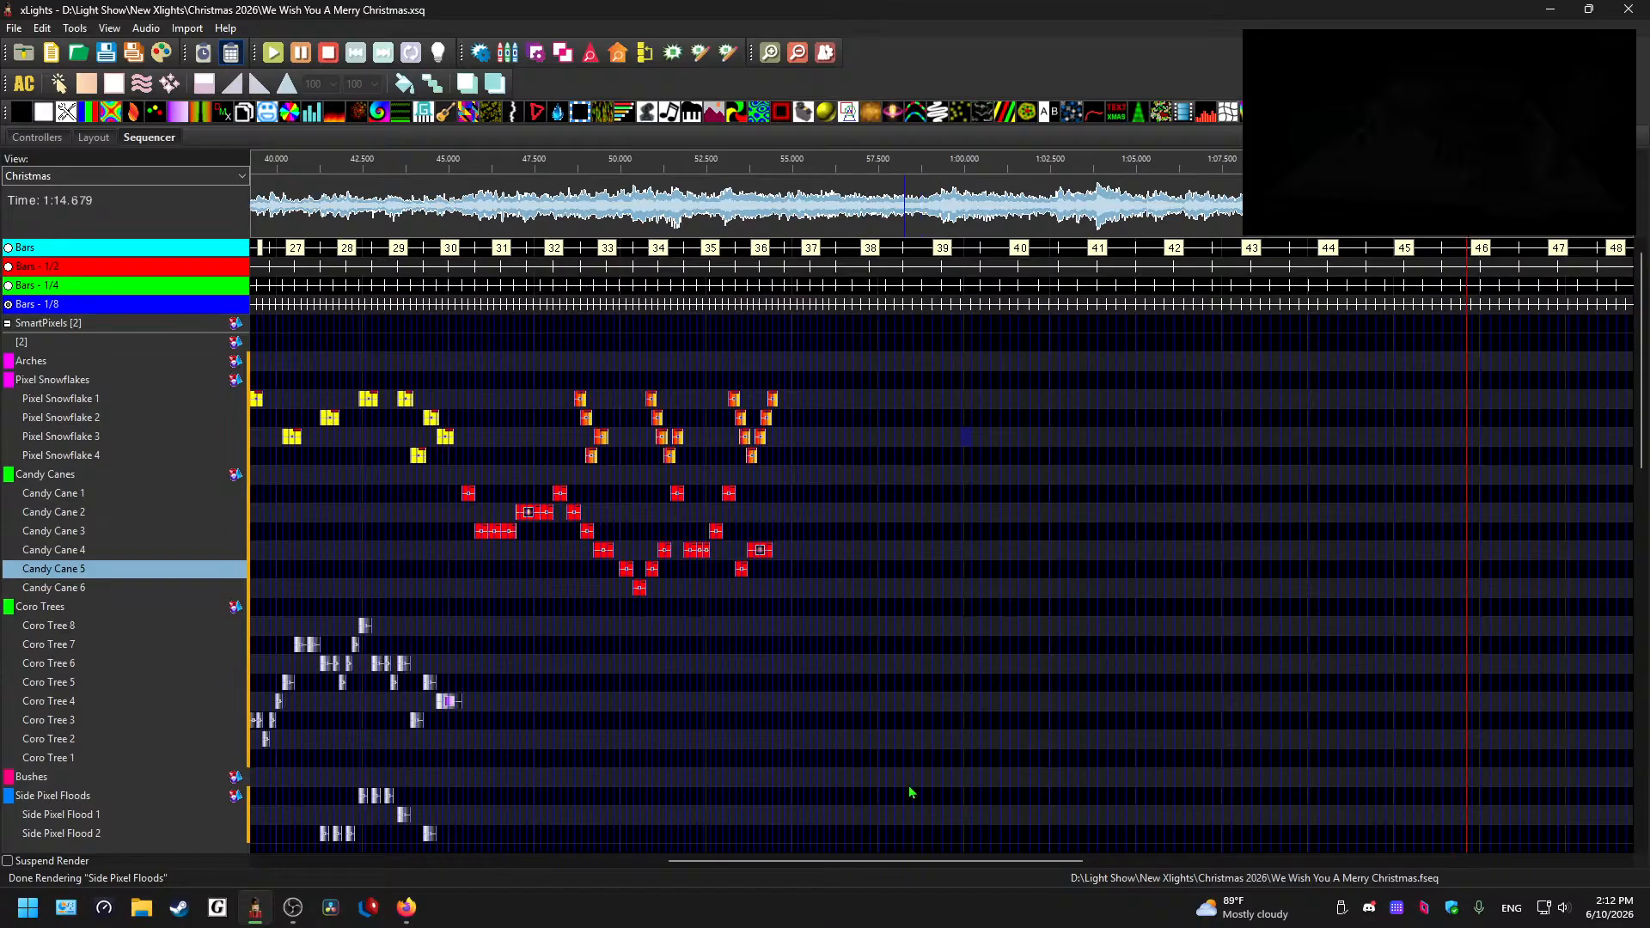
- Play back from 18.650 s to review the Coro Tree section that starts around bar 13
key("ctrl+a")
key("space")
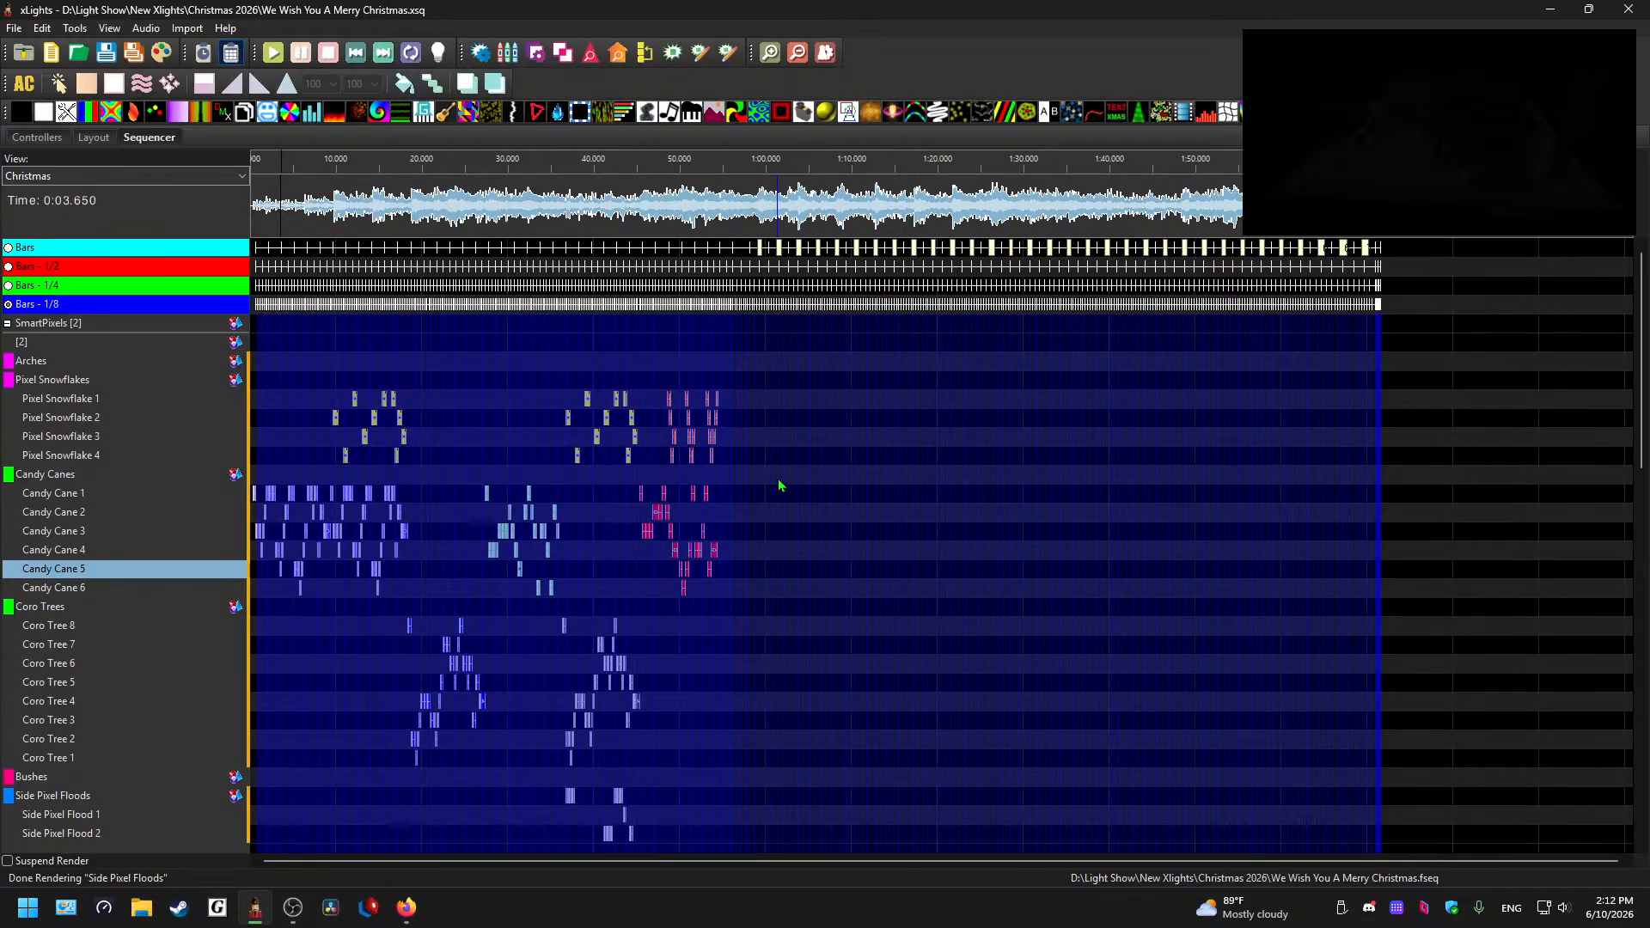
scroll(777, 478, "up", 1)
left_click_drag(991, 859, 636, 847)
left_click(401, 219)
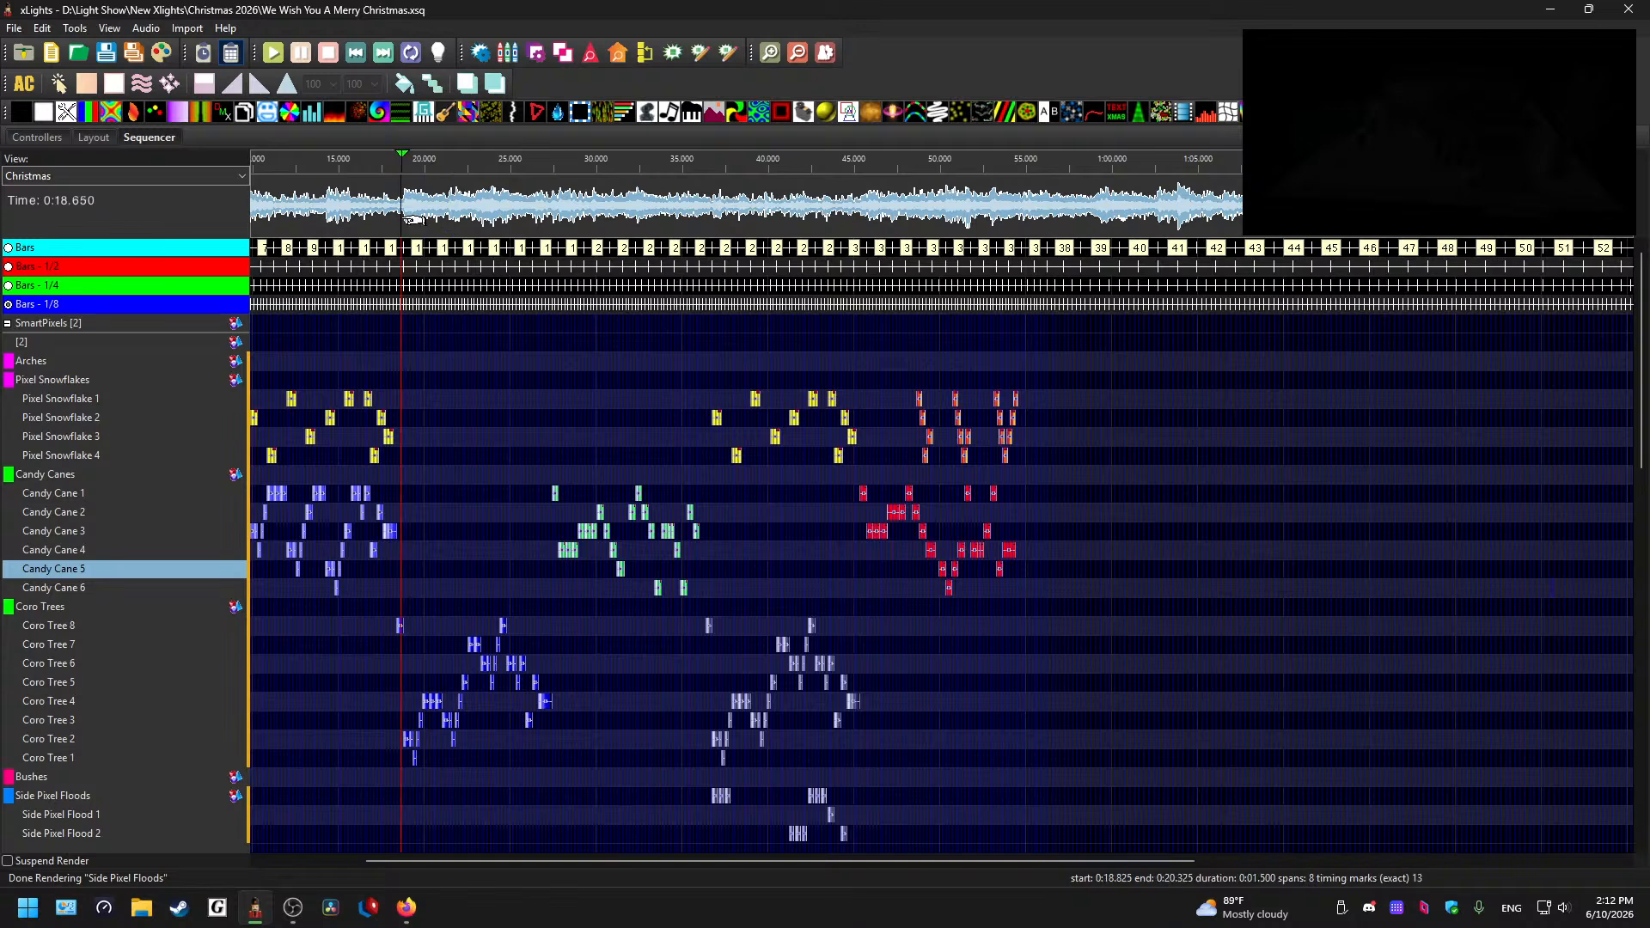
key("space")
scroll(521, 451, "up", 2)
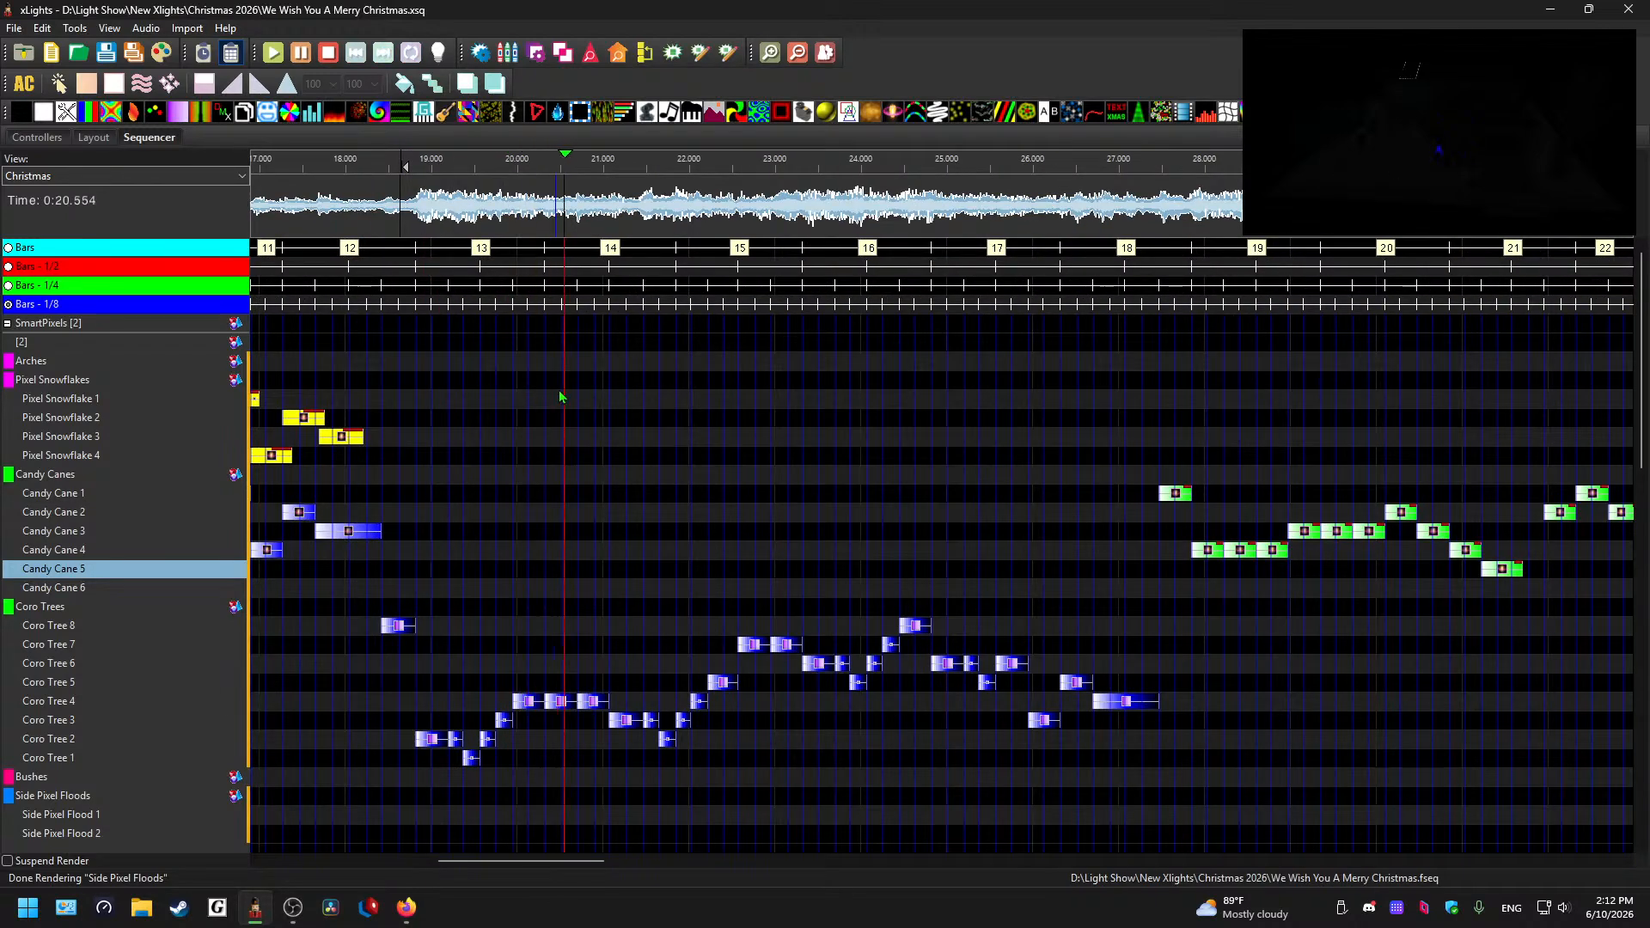
scroll(593, 387, "down", 2)
left_click_drag(519, 860, 435, 860)
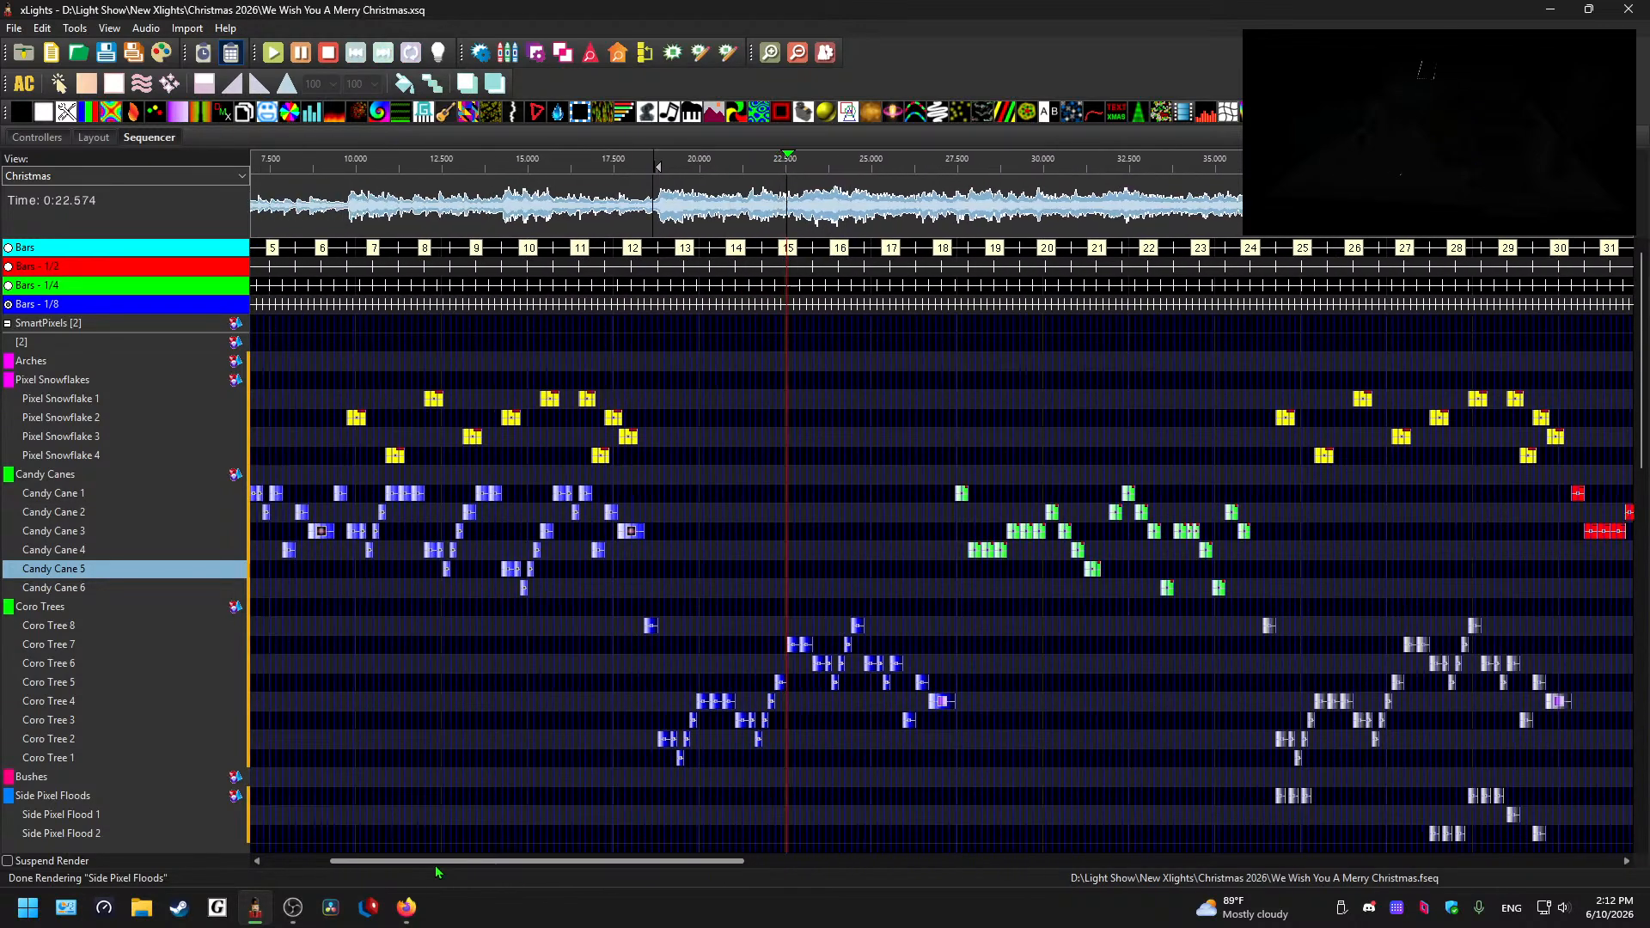
scroll(668, 631, "down", 3)
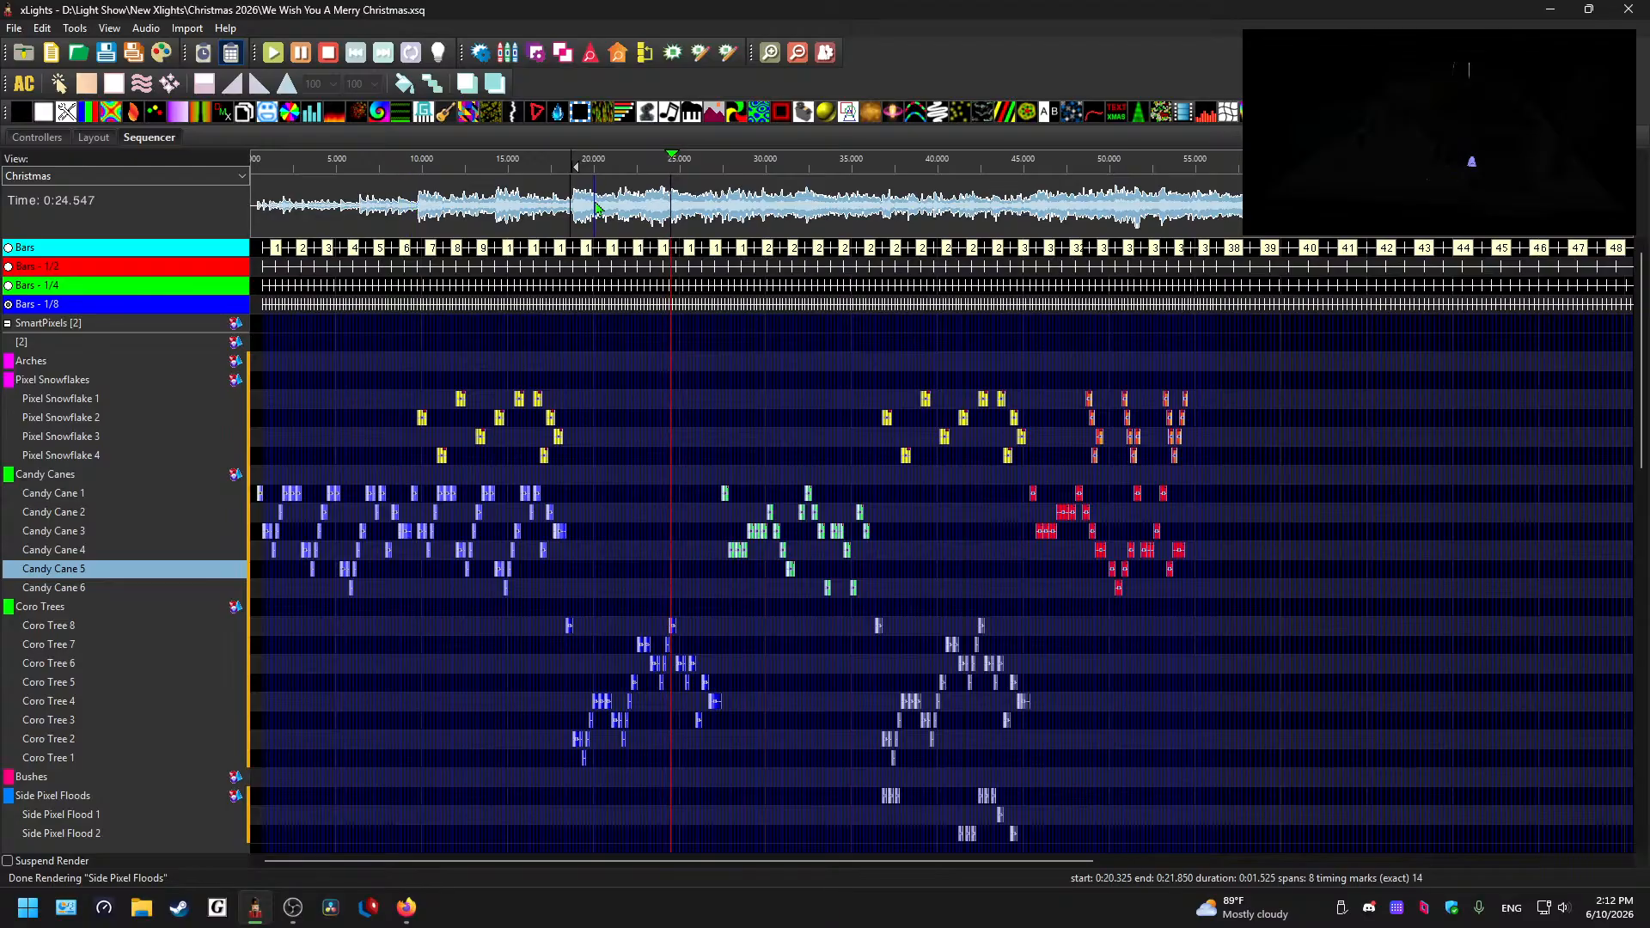
- Play back the Pixel Snowflake and Candy Cane section from about 10 s, and the Coro Tree section from 18.850 s
key("space")
left_click(455, 199)
left_click(418, 196)
key("space")
scroll(719, 332, "up", 4)
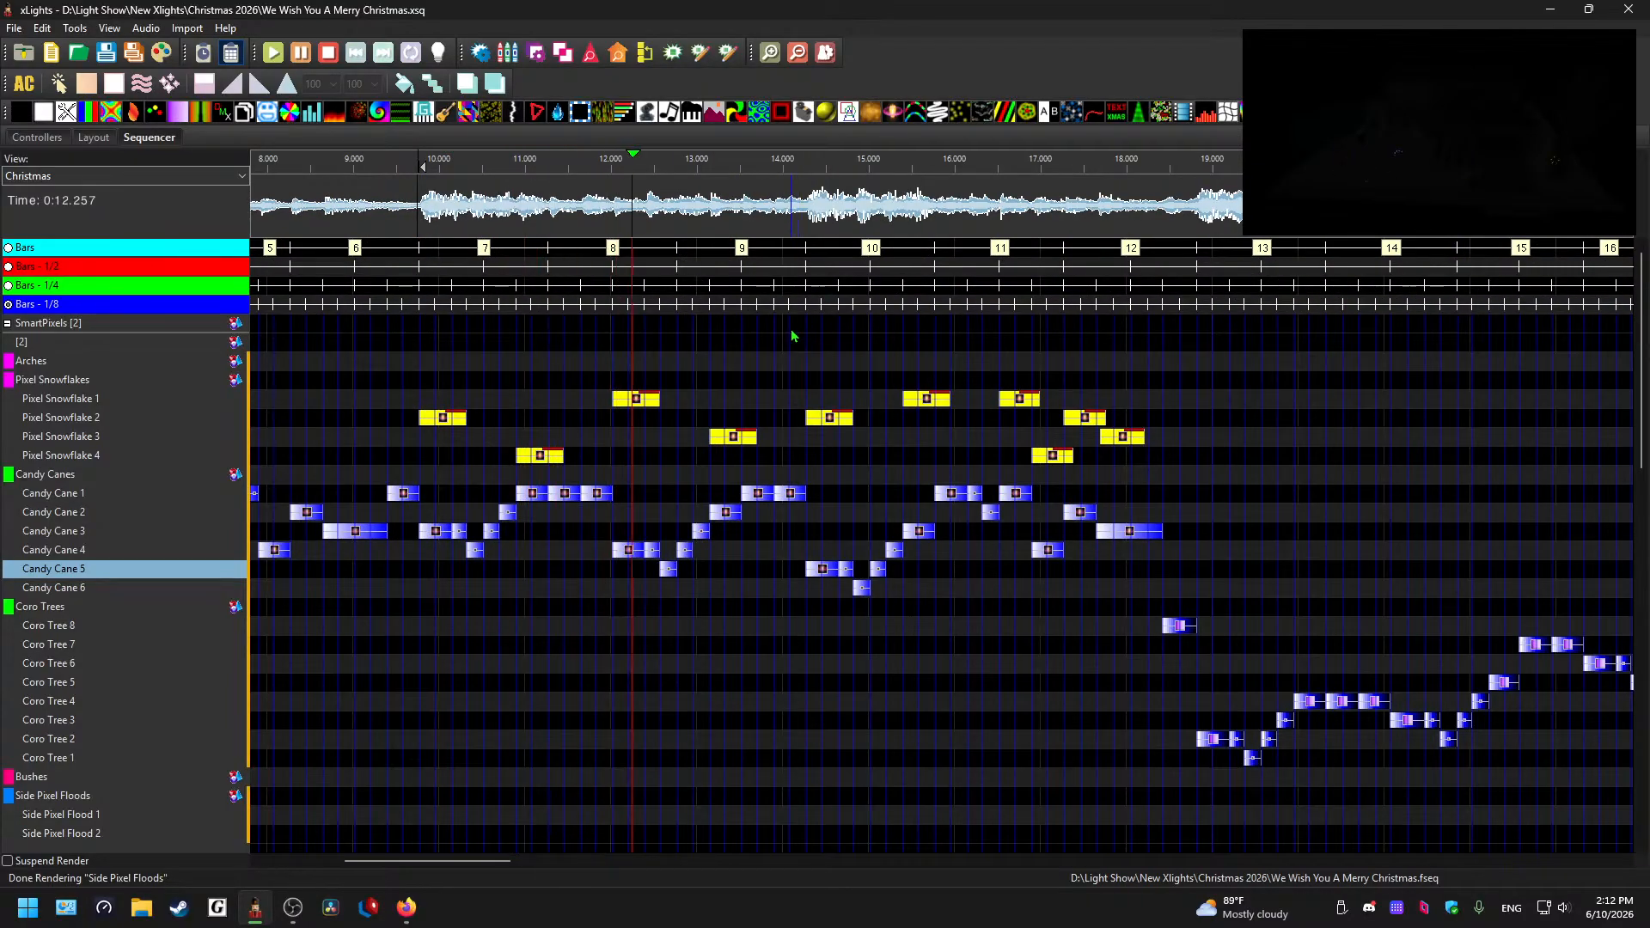
scroll(790, 330, "down", 2)
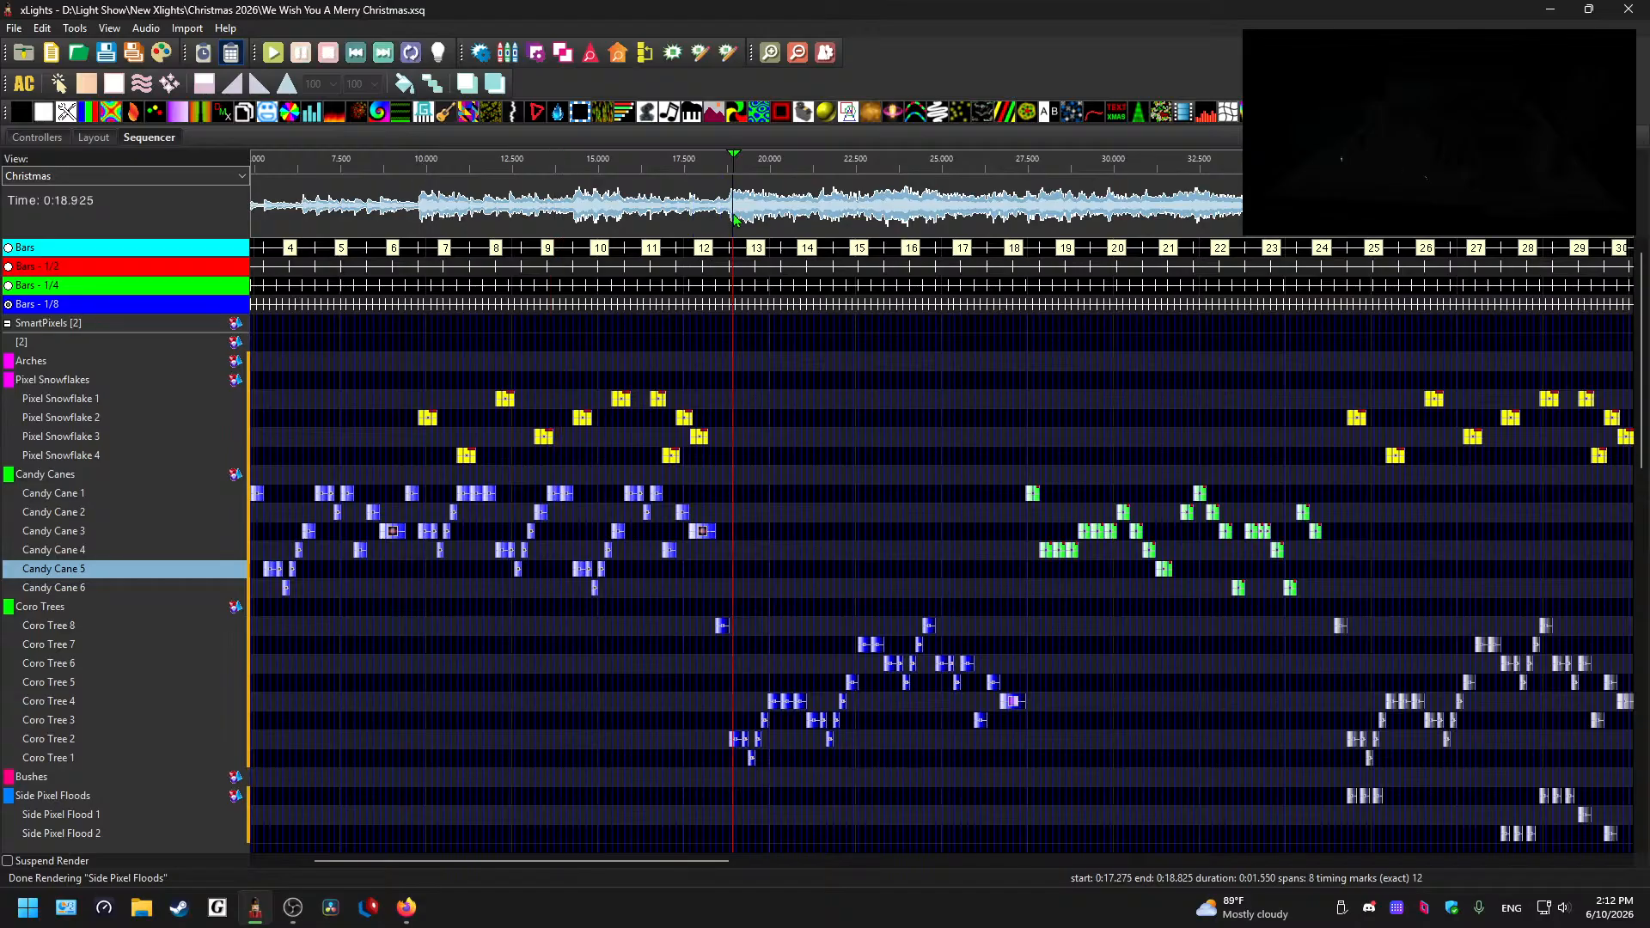
scroll(764, 292, "up", 2)
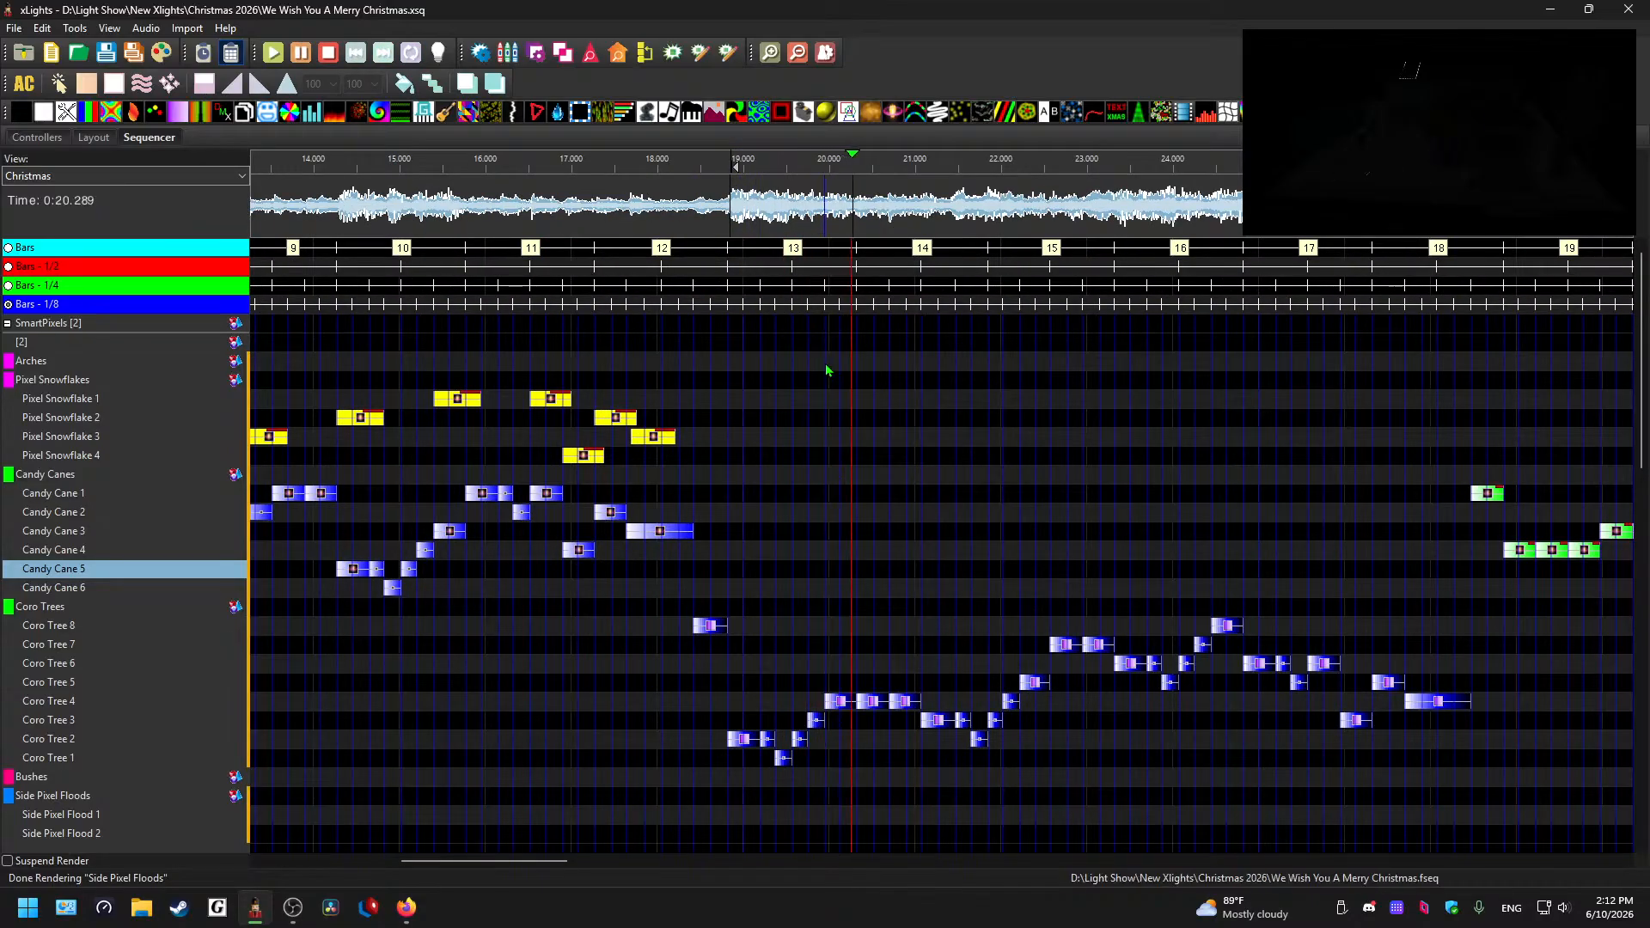
- Add a Snowflakes effect to SmartPixels [2] at 18.825 s, extend it to end at 28.775 s, and play it back
left_click(734, 327)
left_click_drag(729, 198, 589, 193)
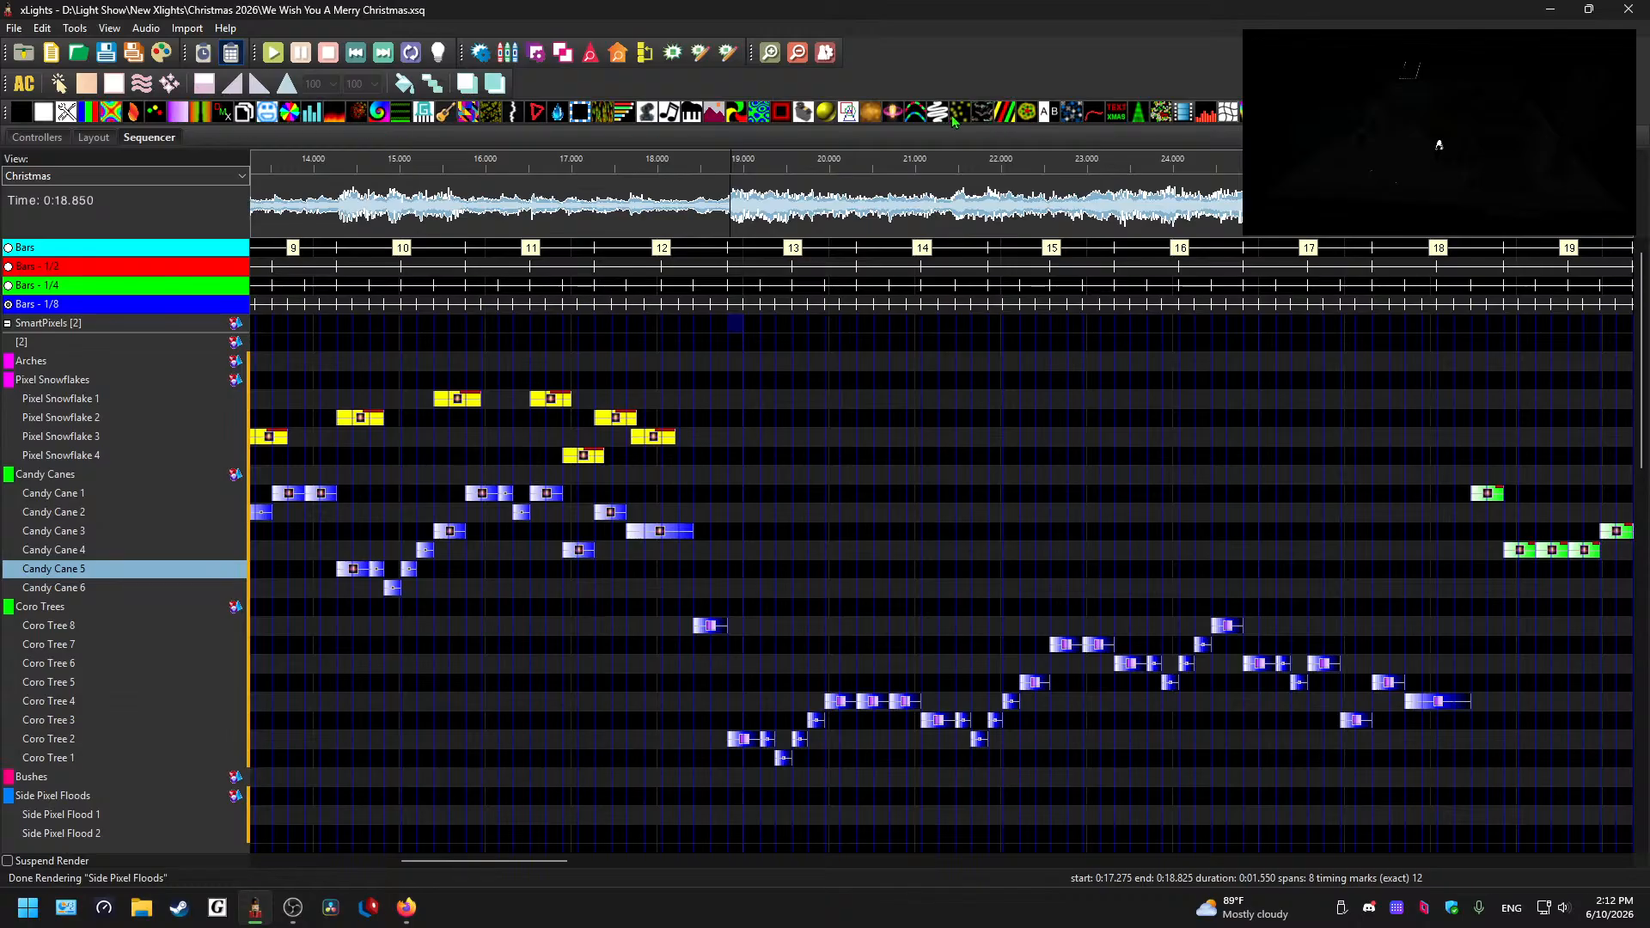
left_click_drag(953, 120, 739, 322)
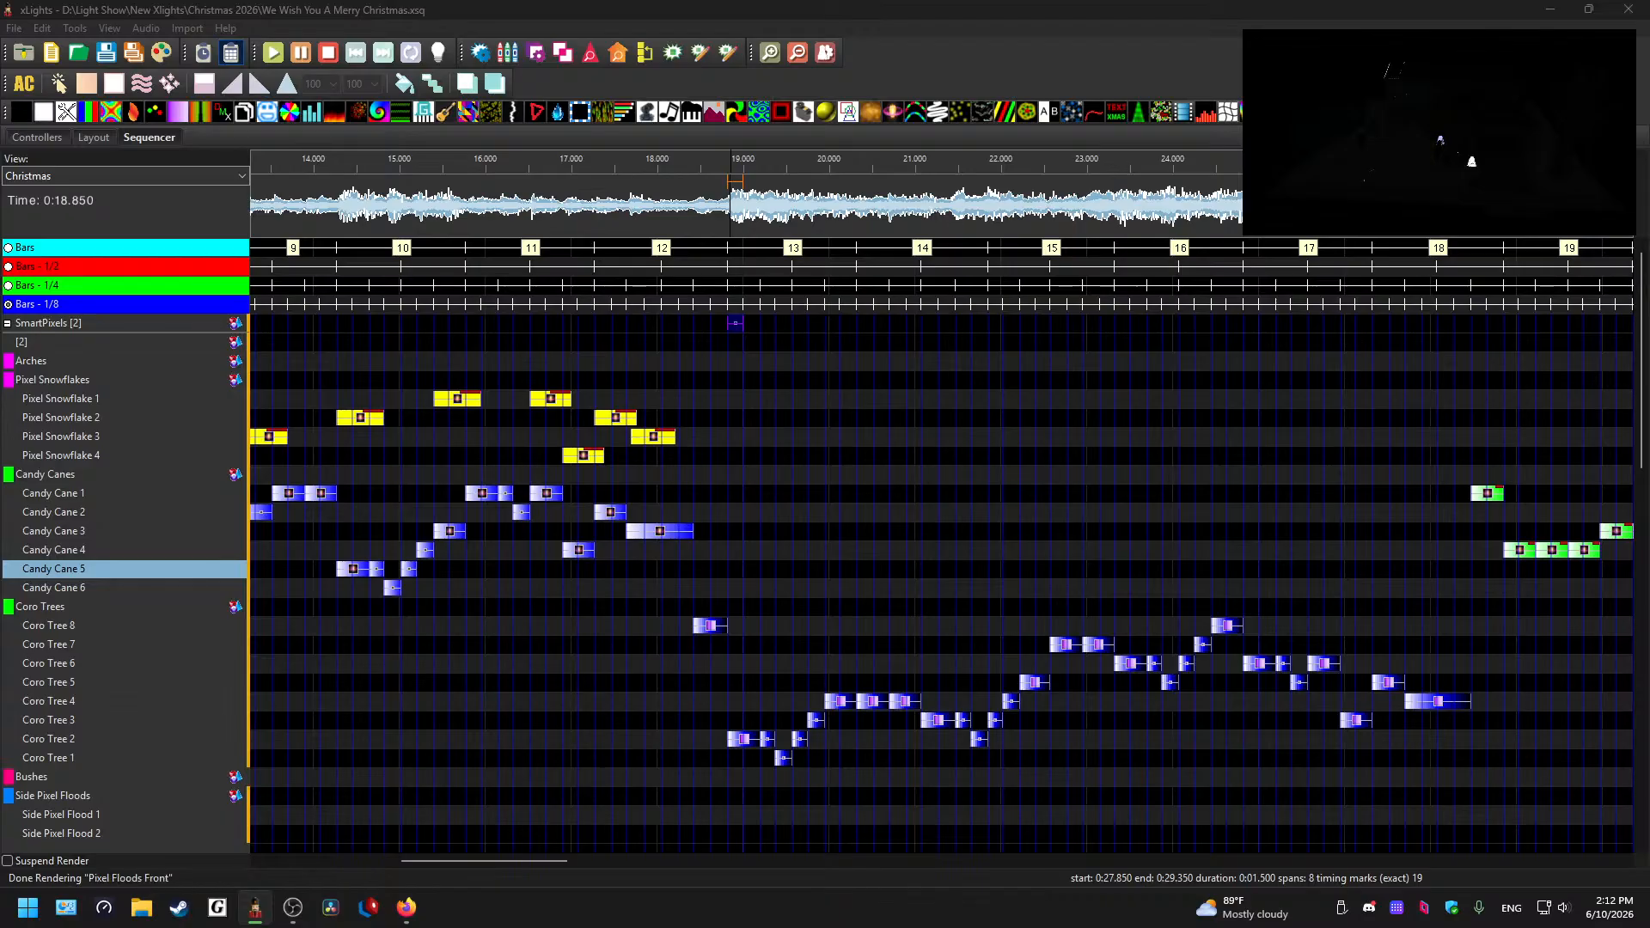
left_click_drag(740, 323, 1525, 320)
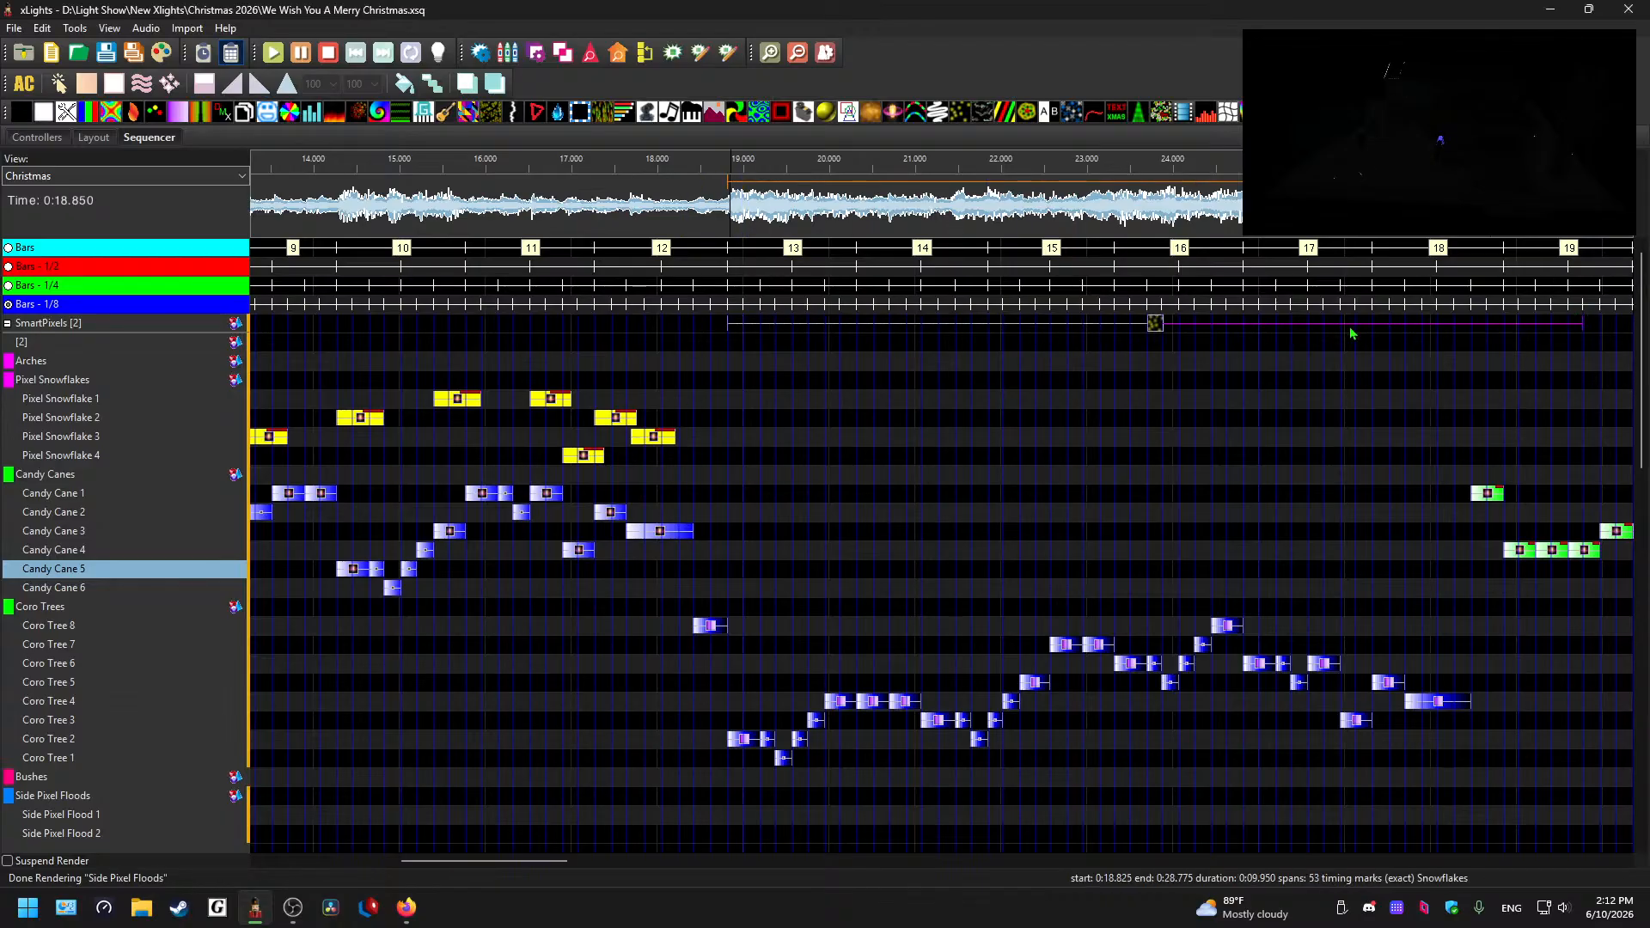
key("space")
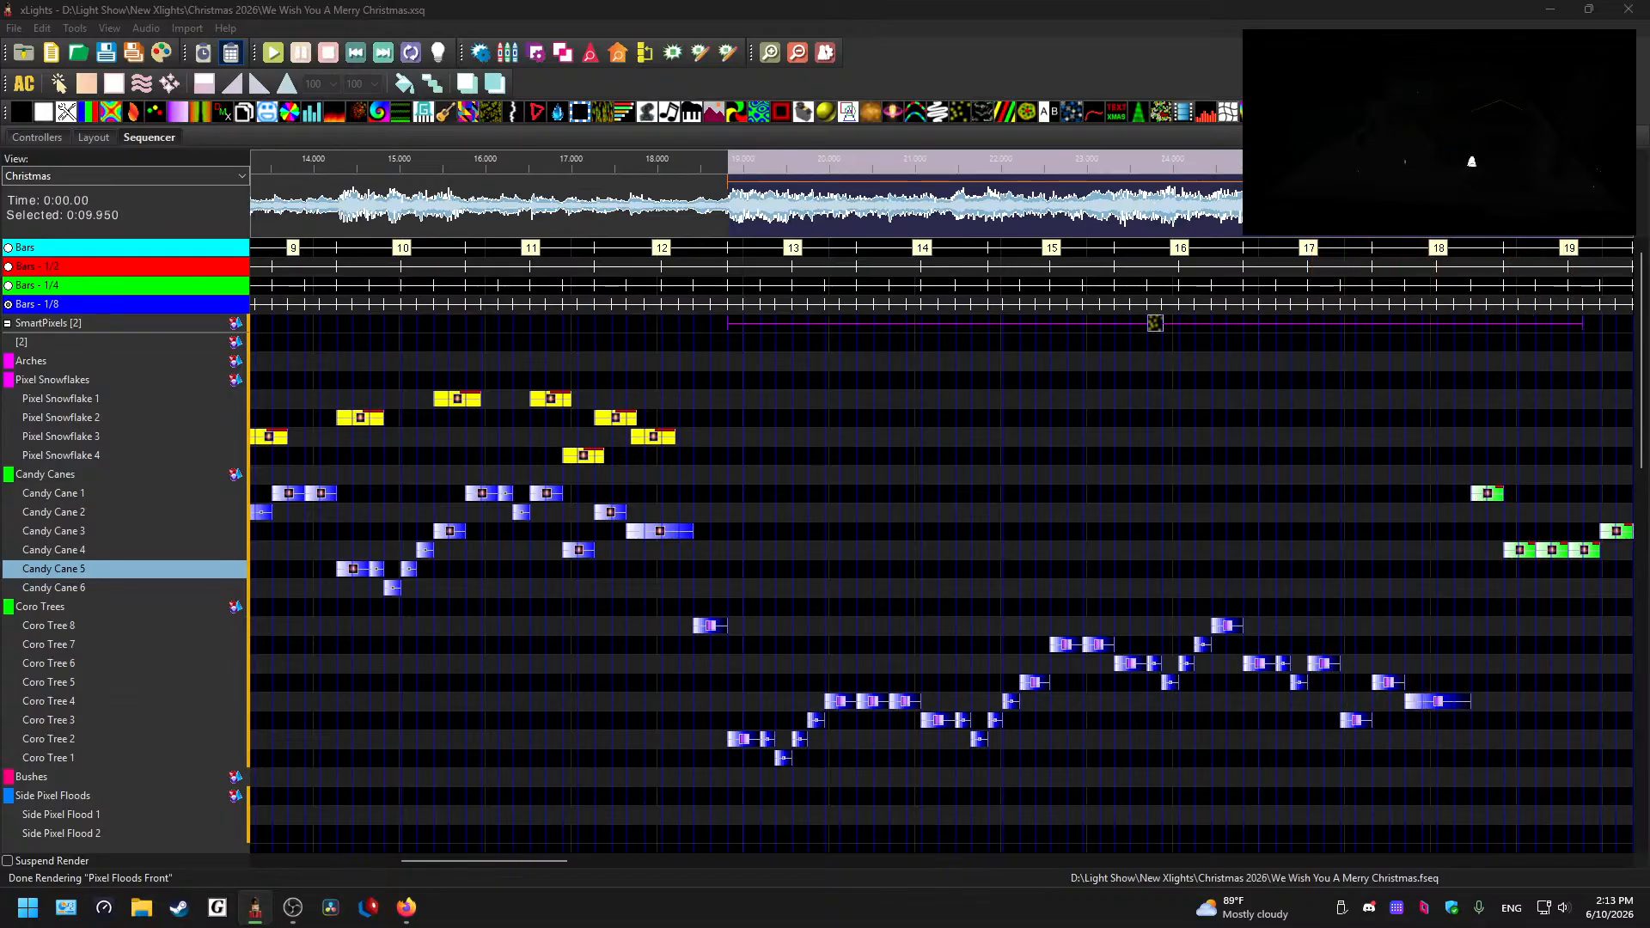
key("space")
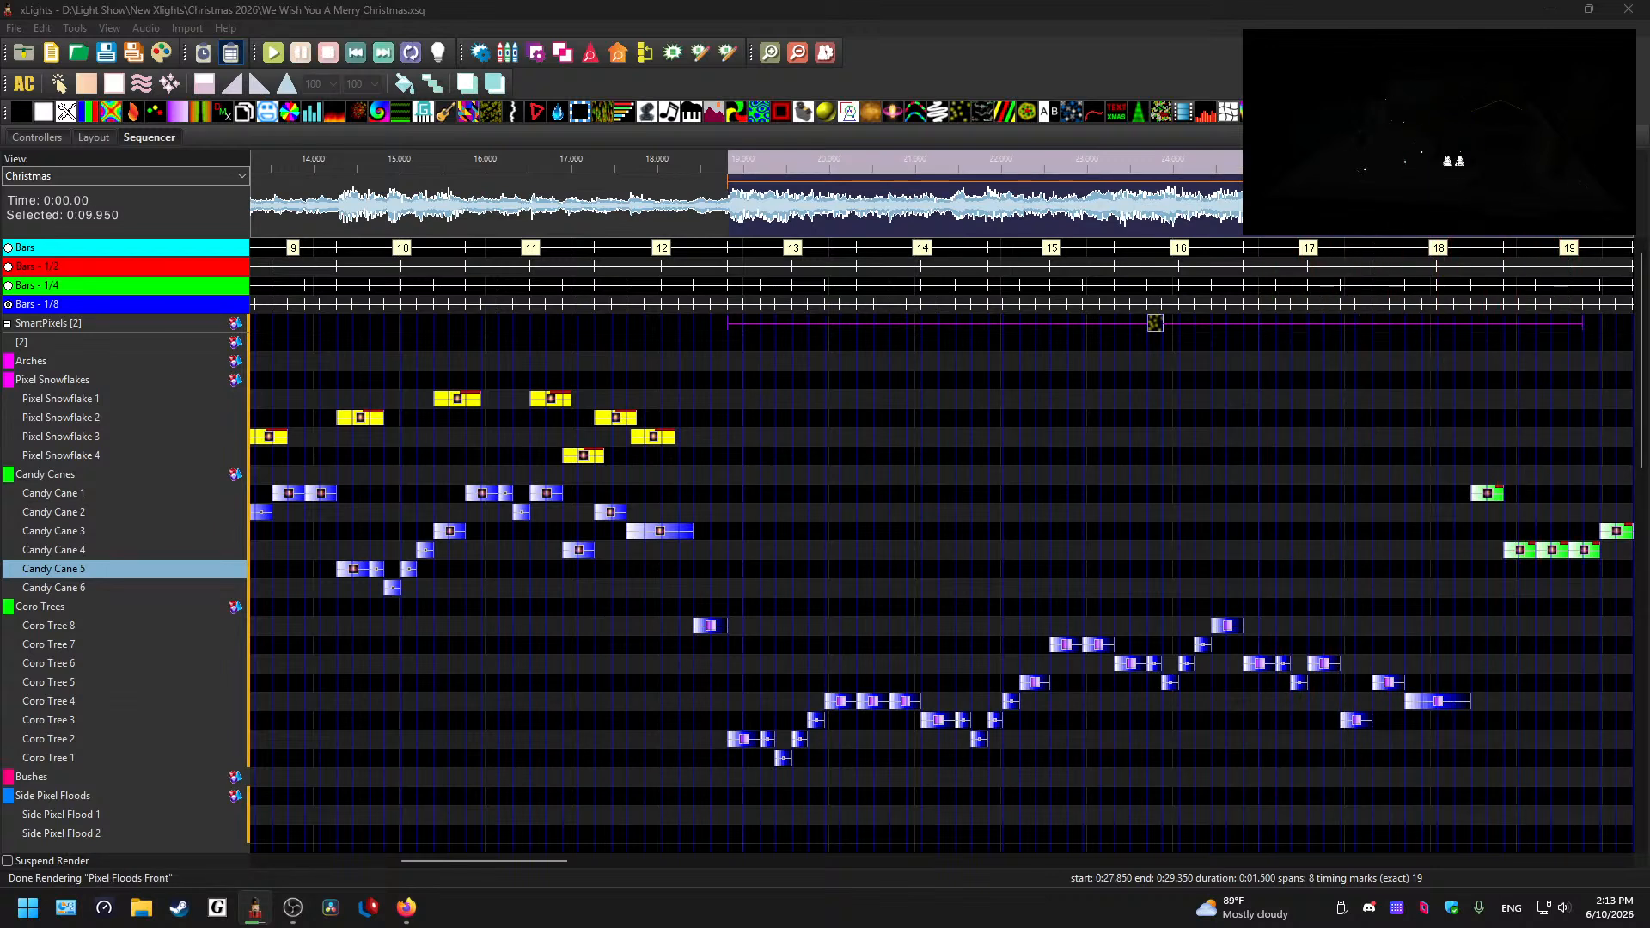
- Play back the SmartPixels [2] Snowflakes effect from about 18.8 s over the blue Coro Tree section
left_click(1159, 325)
key("space")
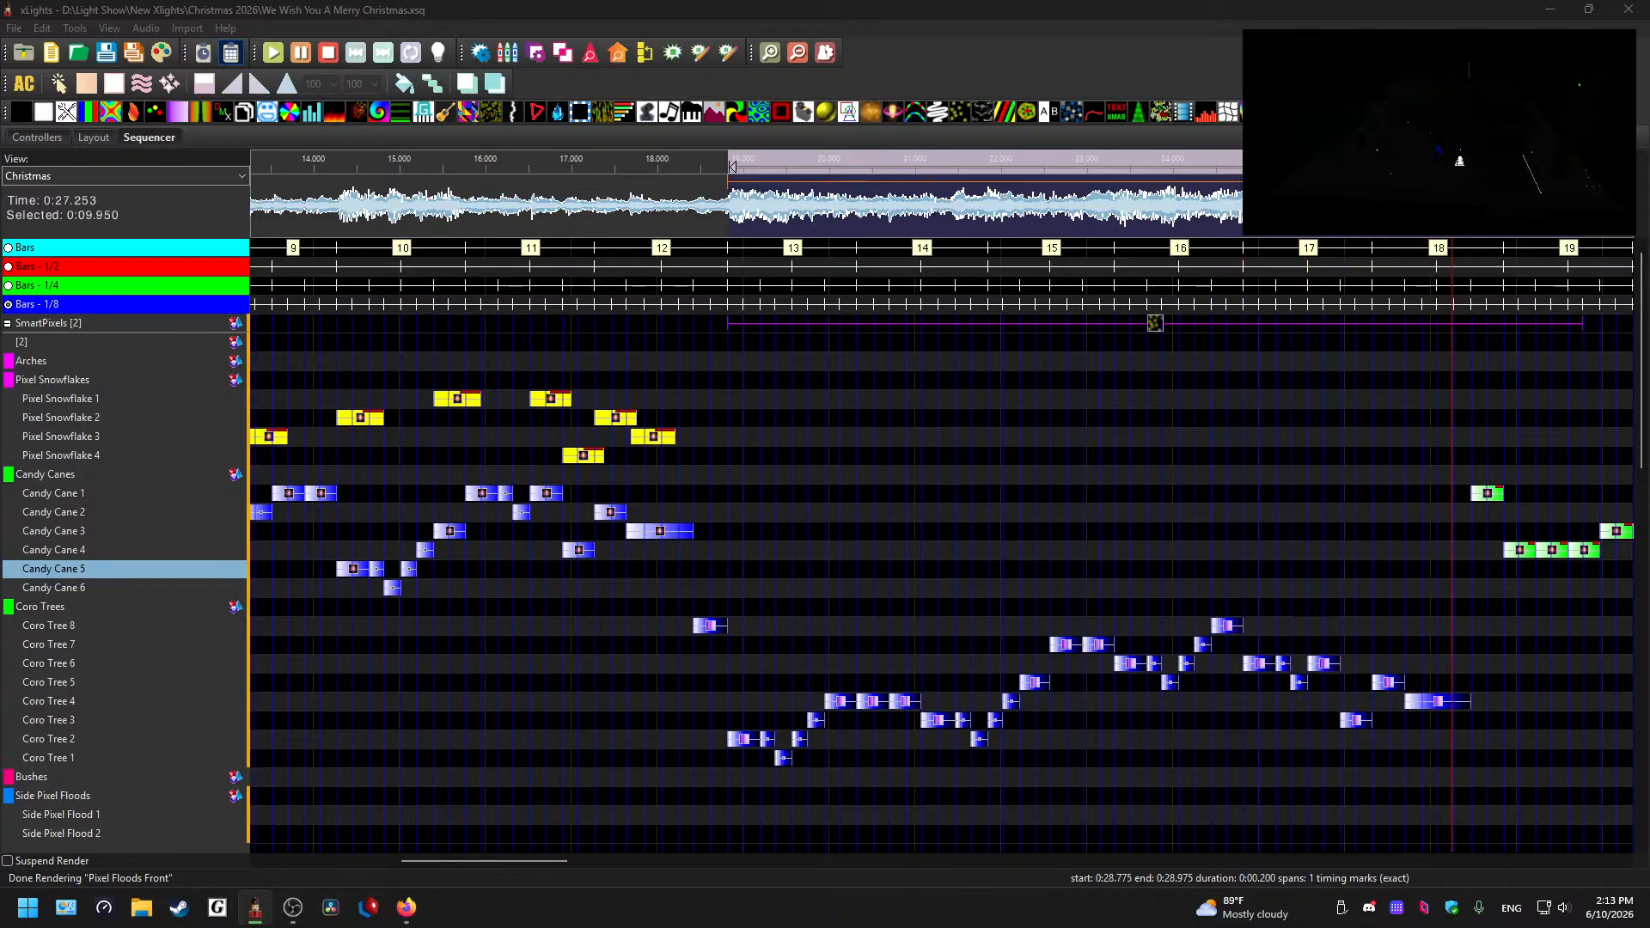
left_click(829, 535)
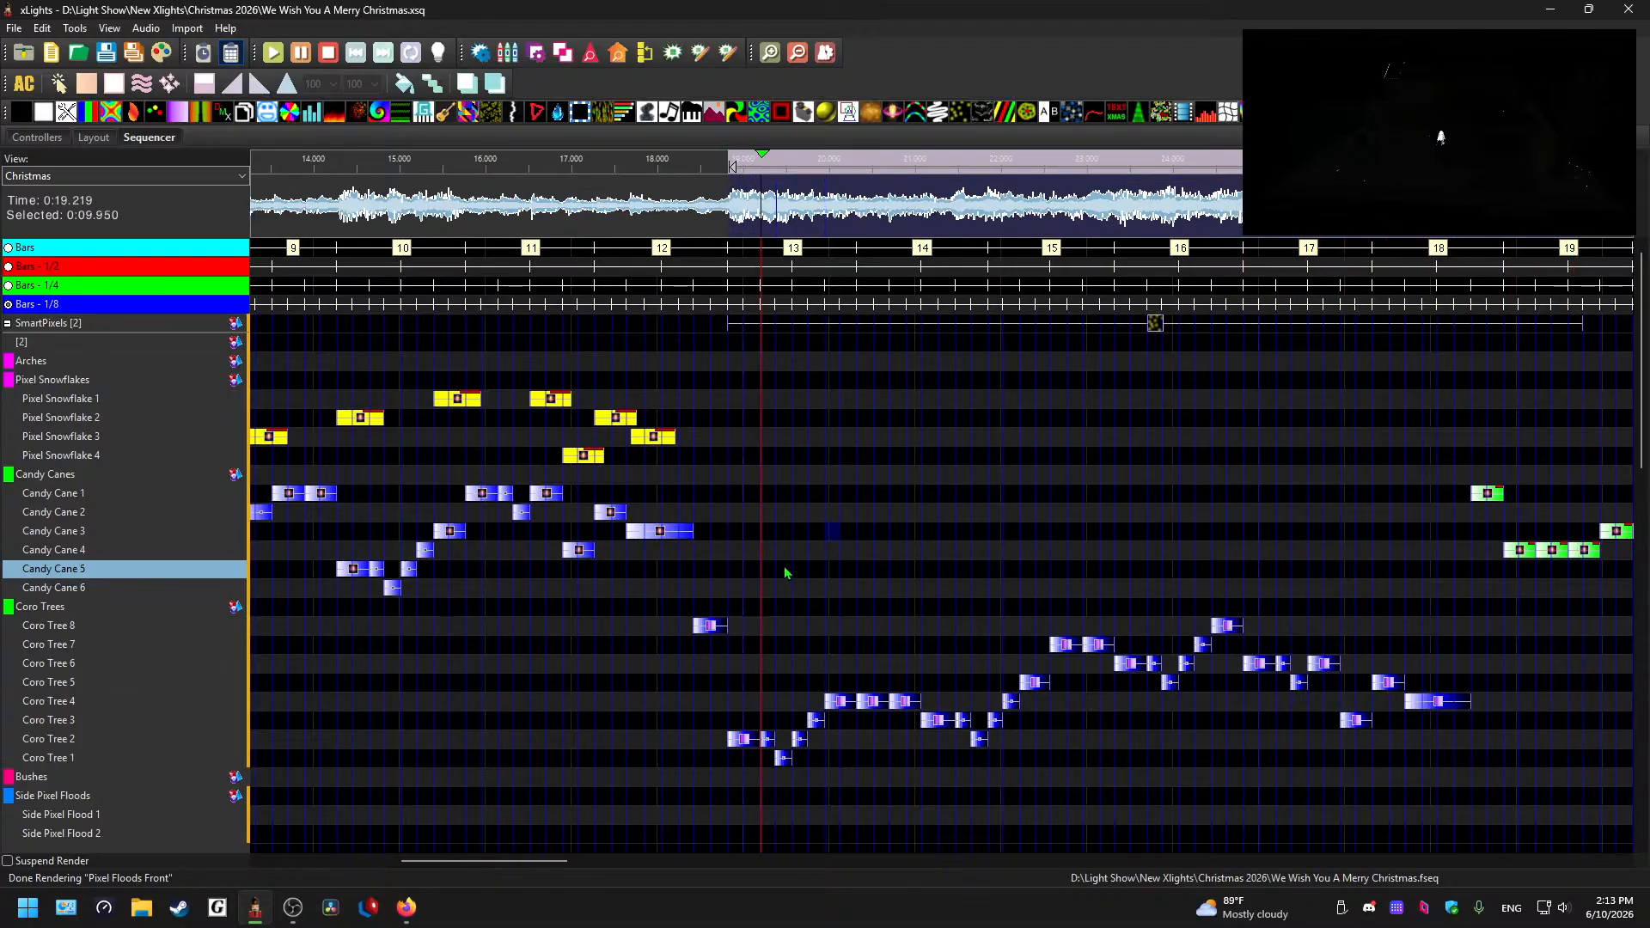
left_click(801, 550)
key("space")
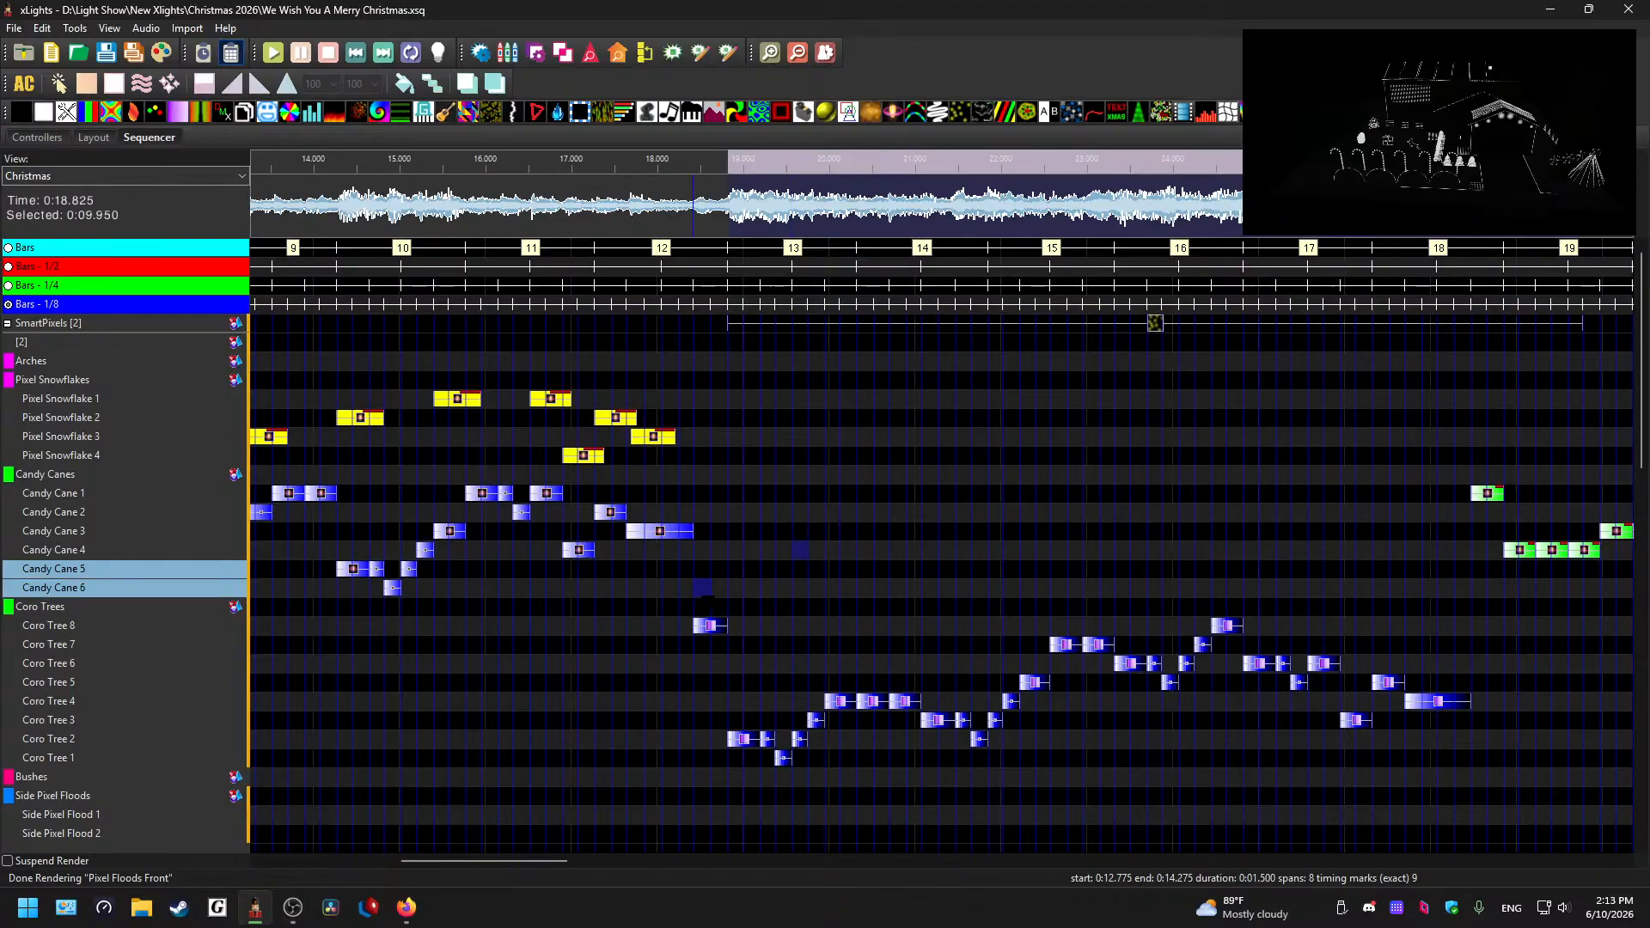
- Place an Off effect on the Coro Trees group row at about 18.4 s and extend it to about 29 s
left_click(703, 590)
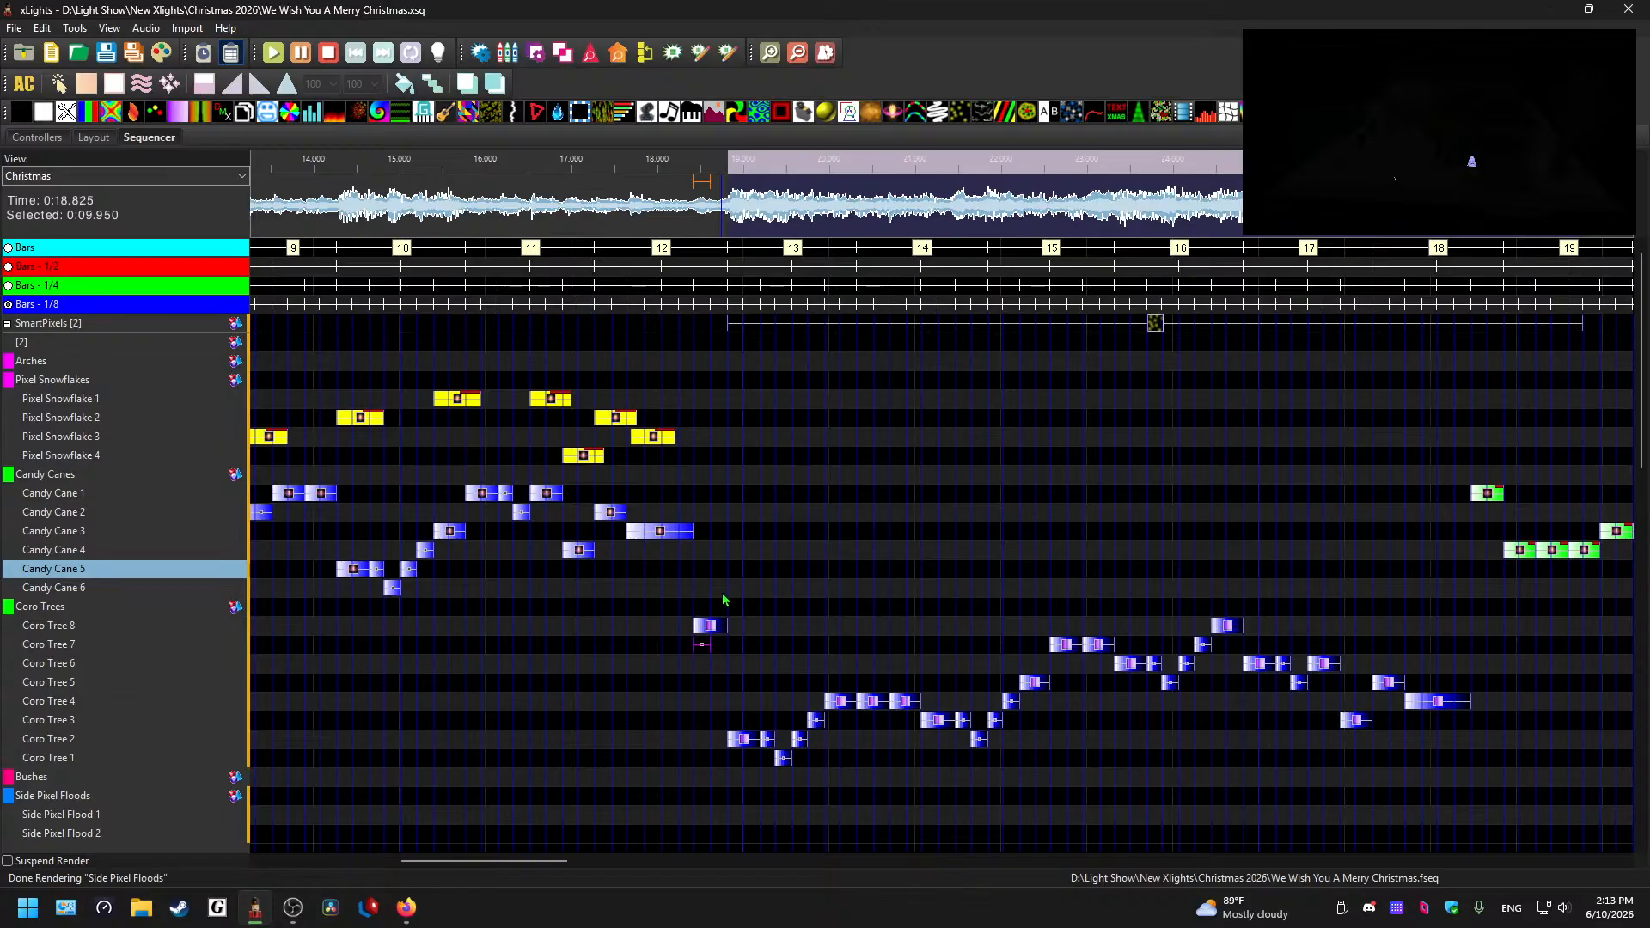
left_click(82, 608)
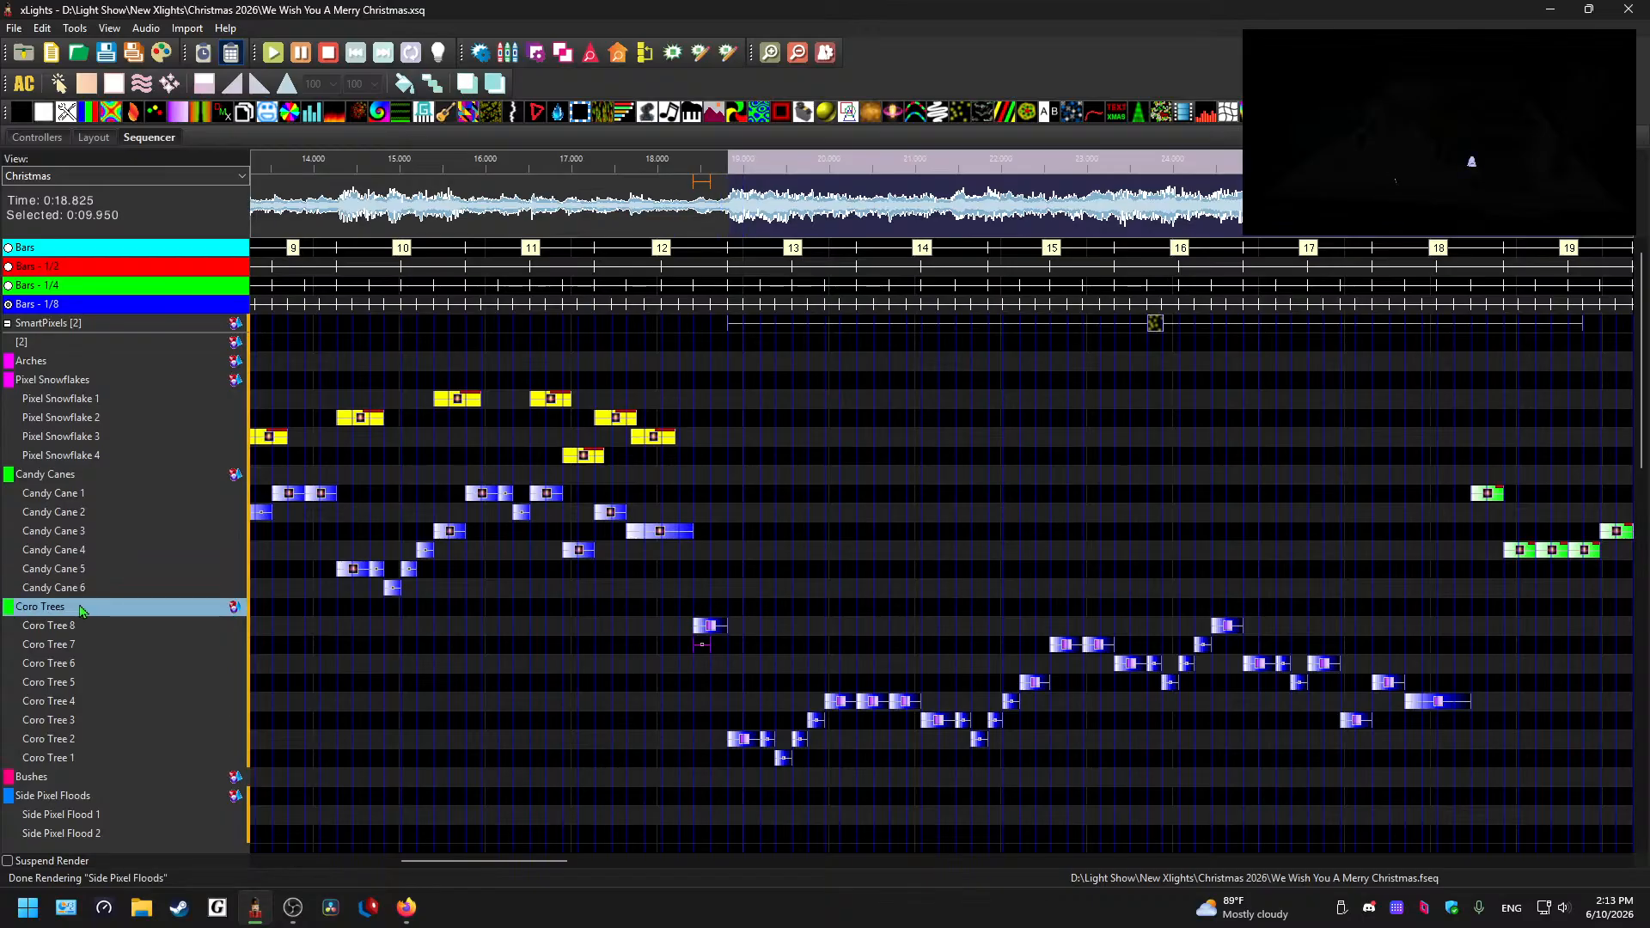
left_click_drag(698, 607, 1394, 620)
left_click_drag(1594, 595, 1601, 595)
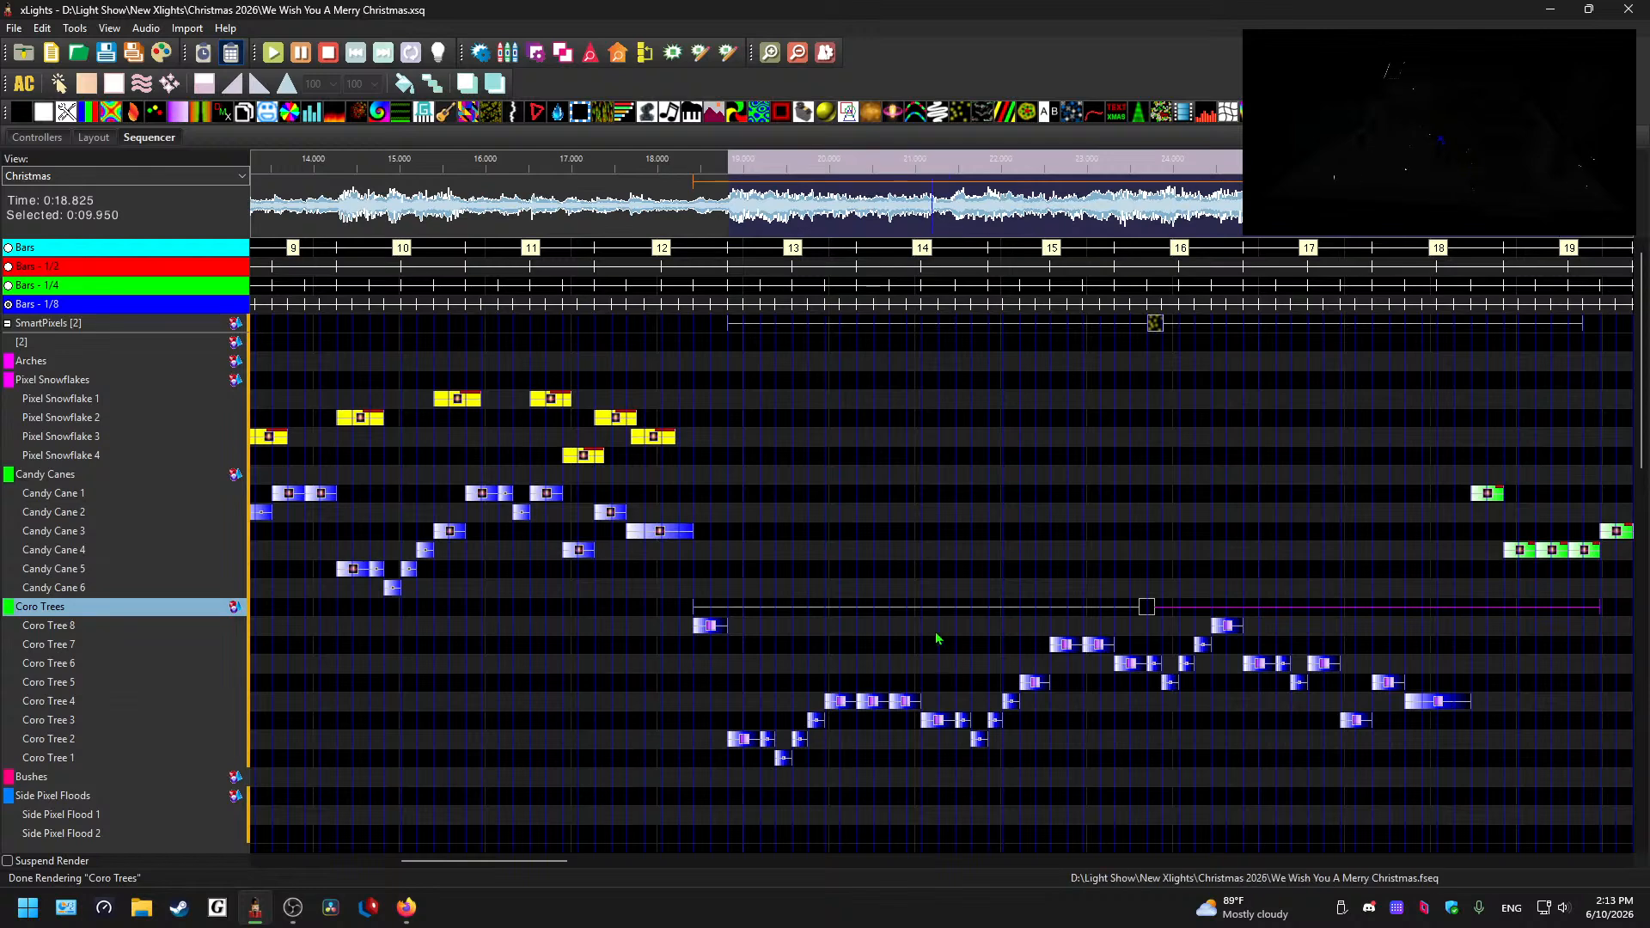
- Play back from 18.100 s and give the SmartPixels [2] Snowflakes effect a fade-in of about 0.5 s
scroll(933, 641, "down", 3)
left_click_drag(623, 855, 718, 859)
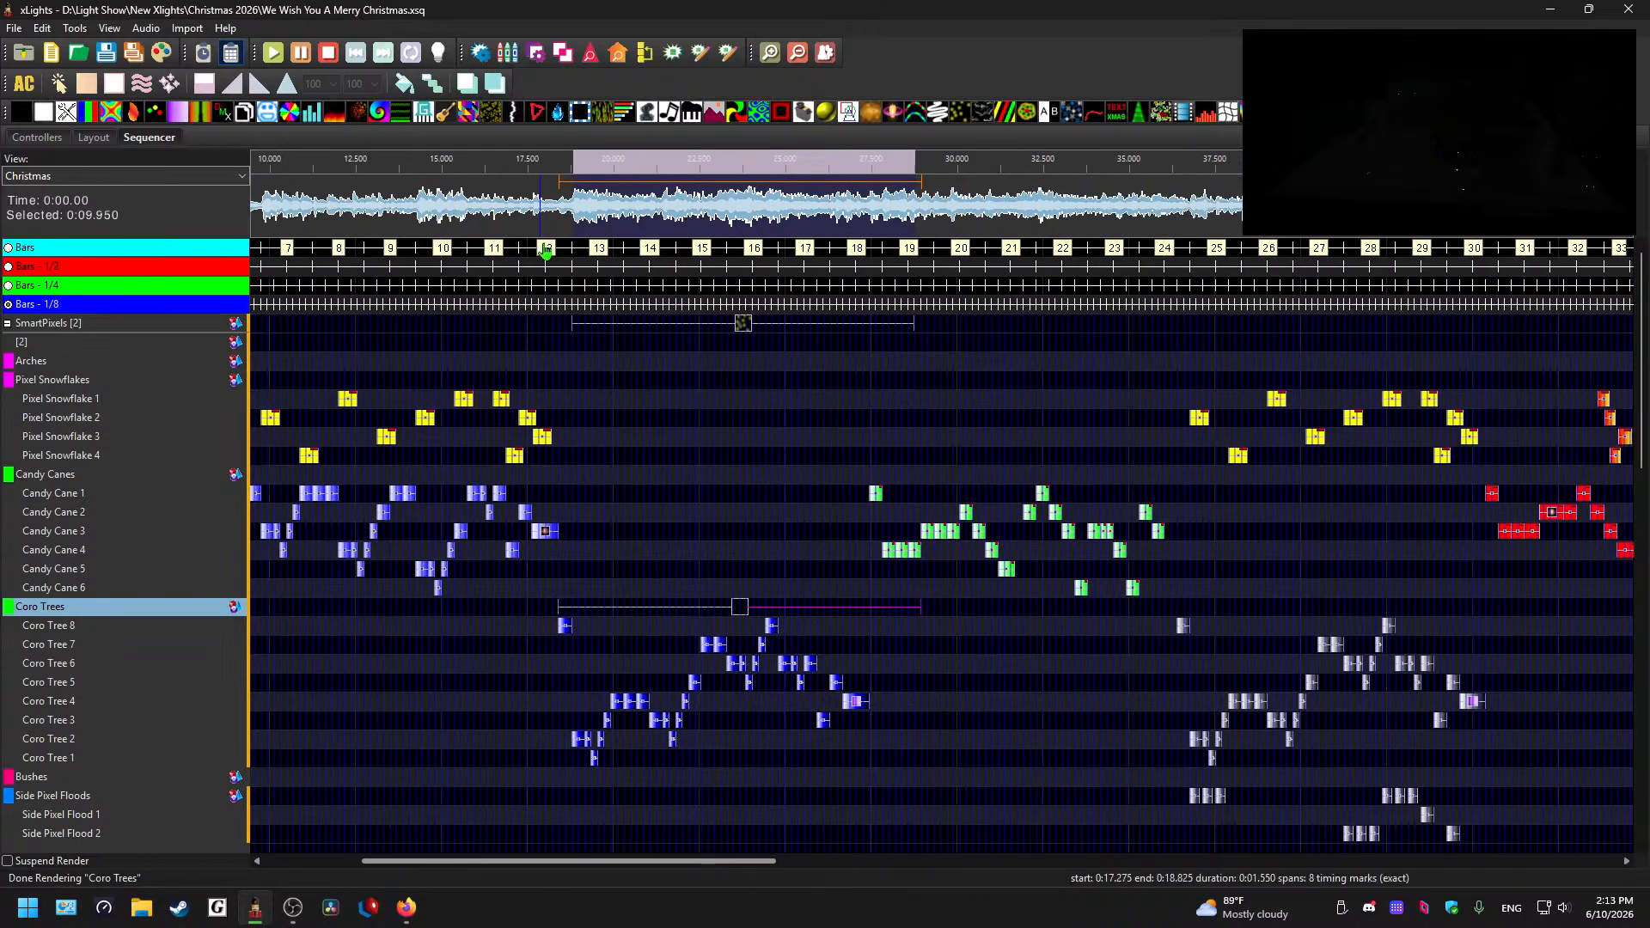
left_click(550, 199)
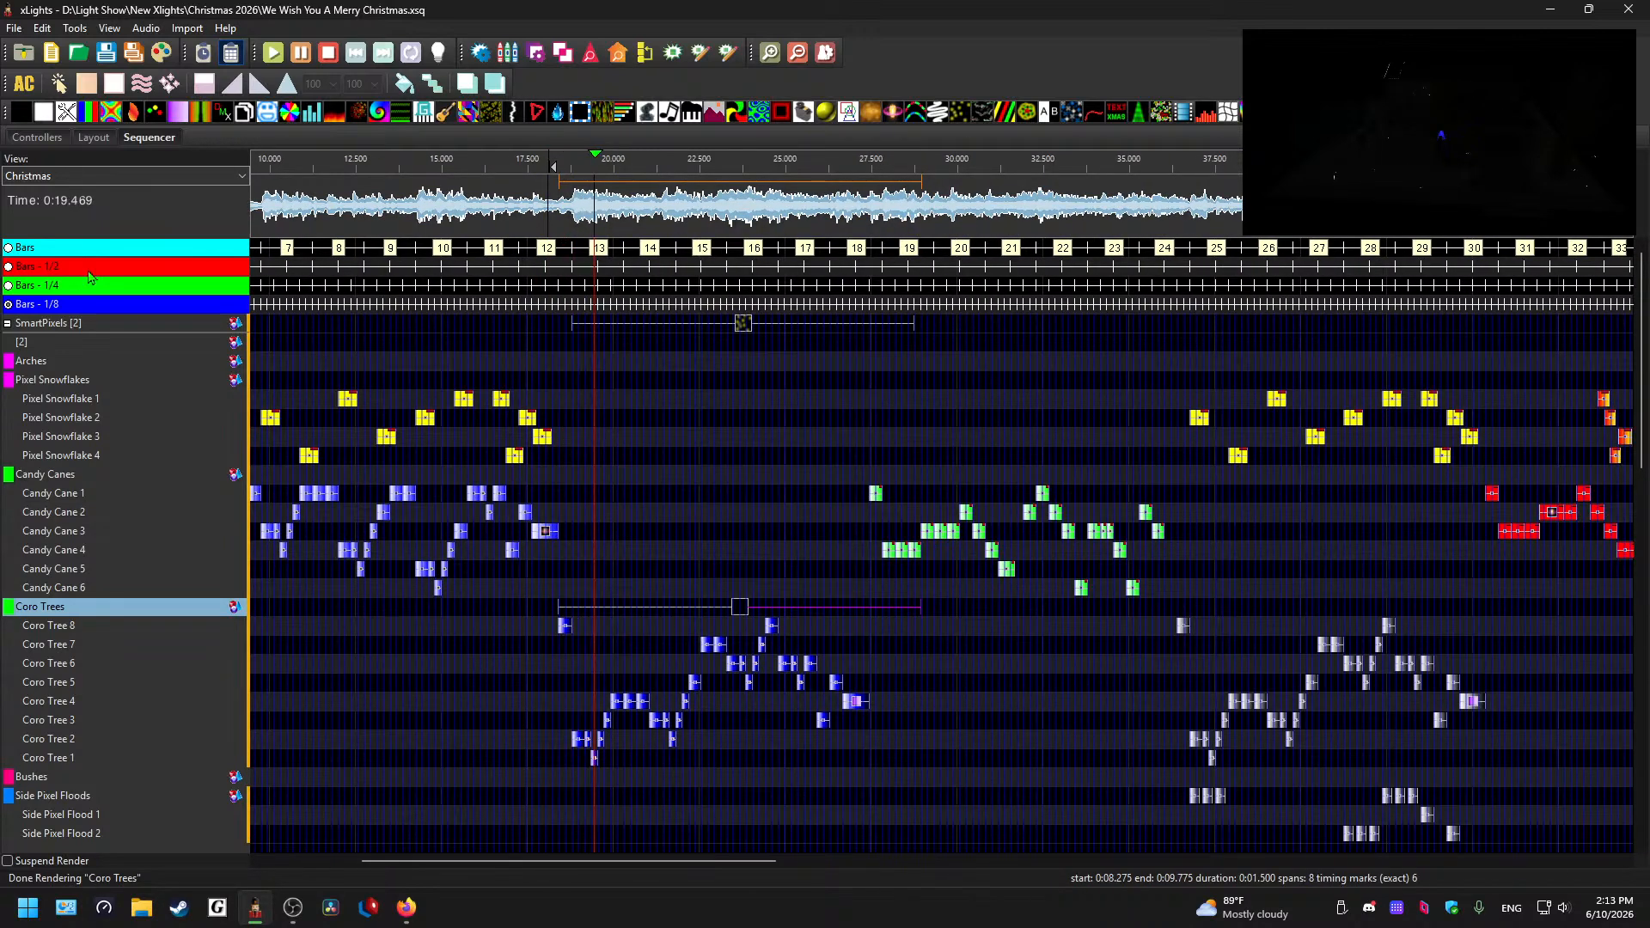
key("space")
left_click(743, 323)
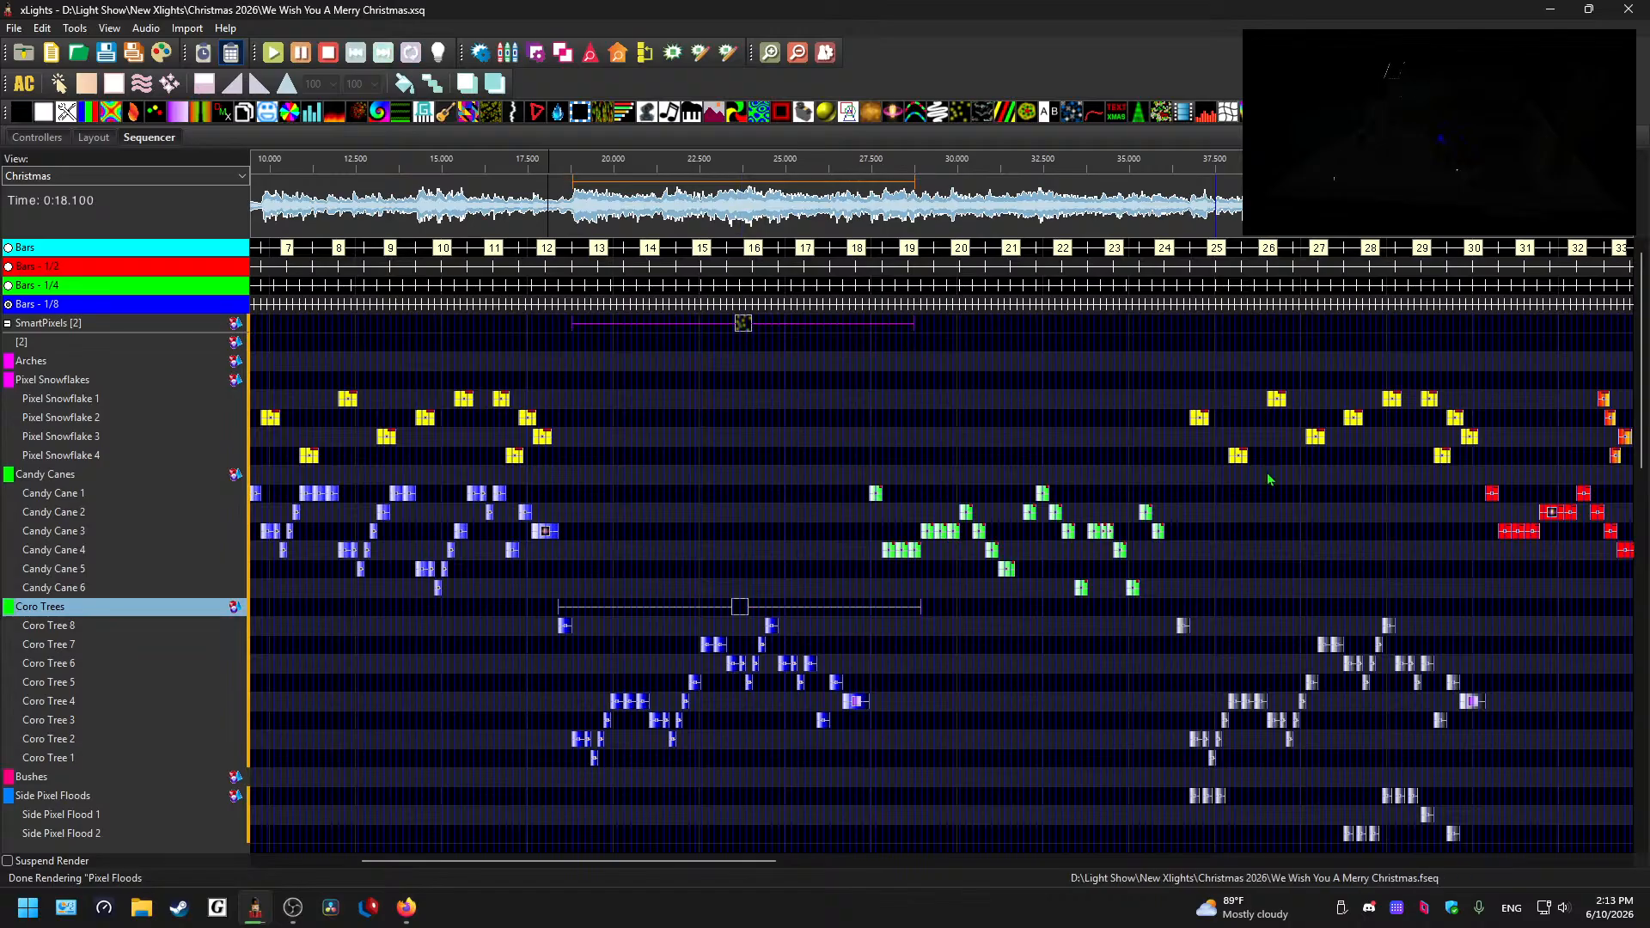
left_click(1438, 150)
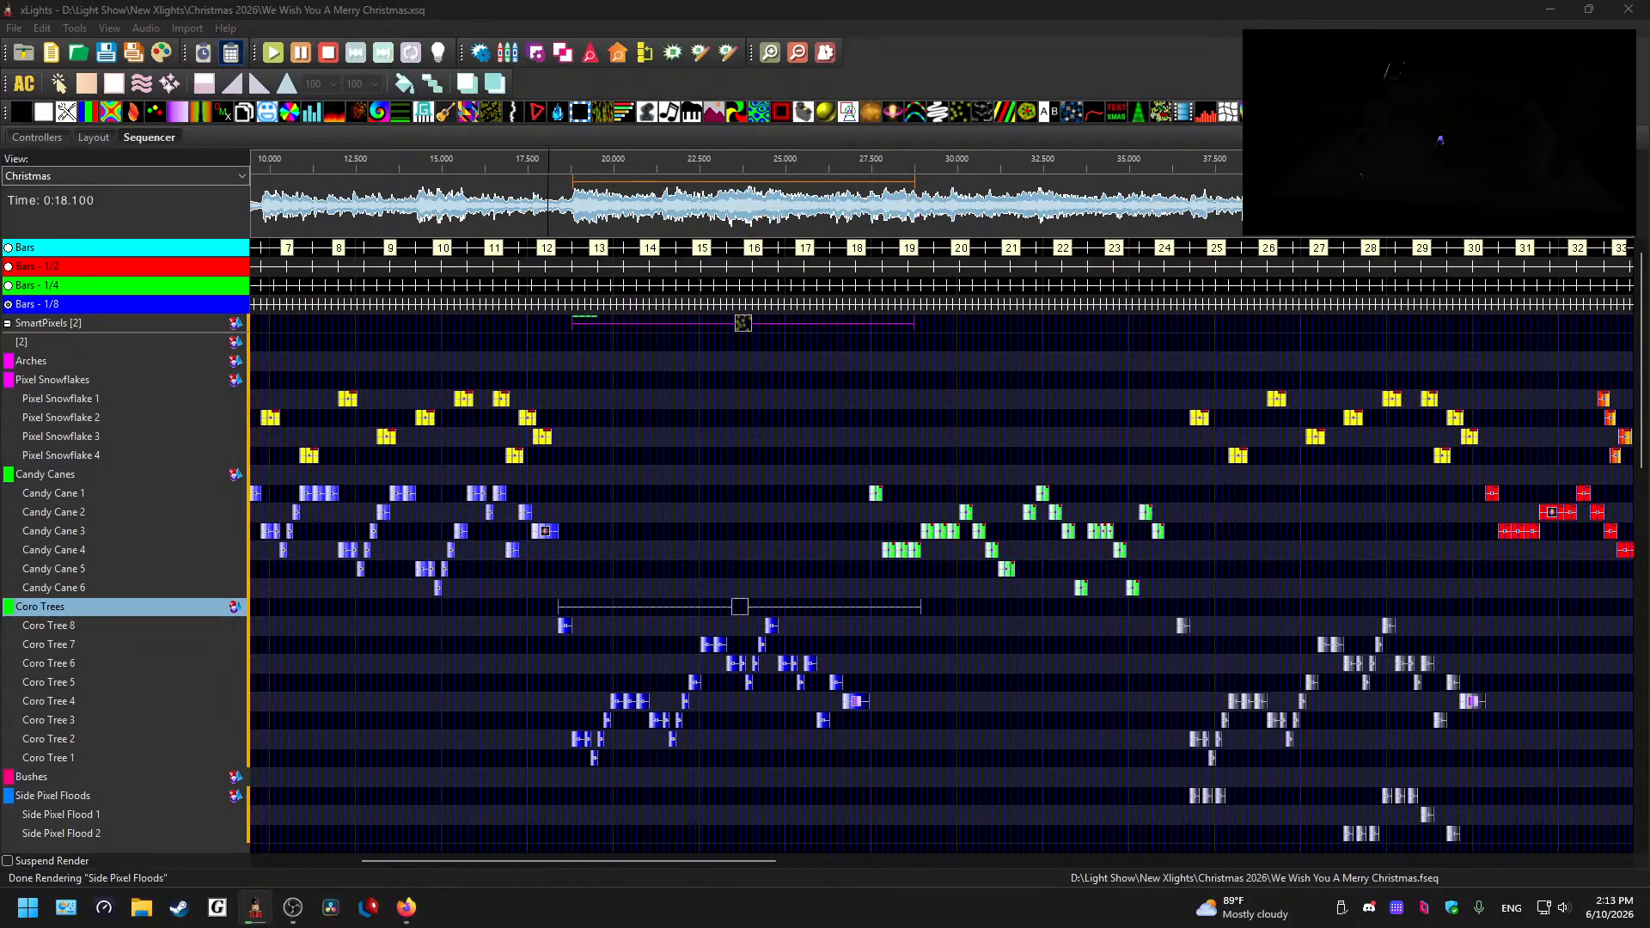
- Play back from about 18.3 s through the blue Coro Tree and green Candy Cane sections up to bar 25
left_click(558, 232)
key("space")
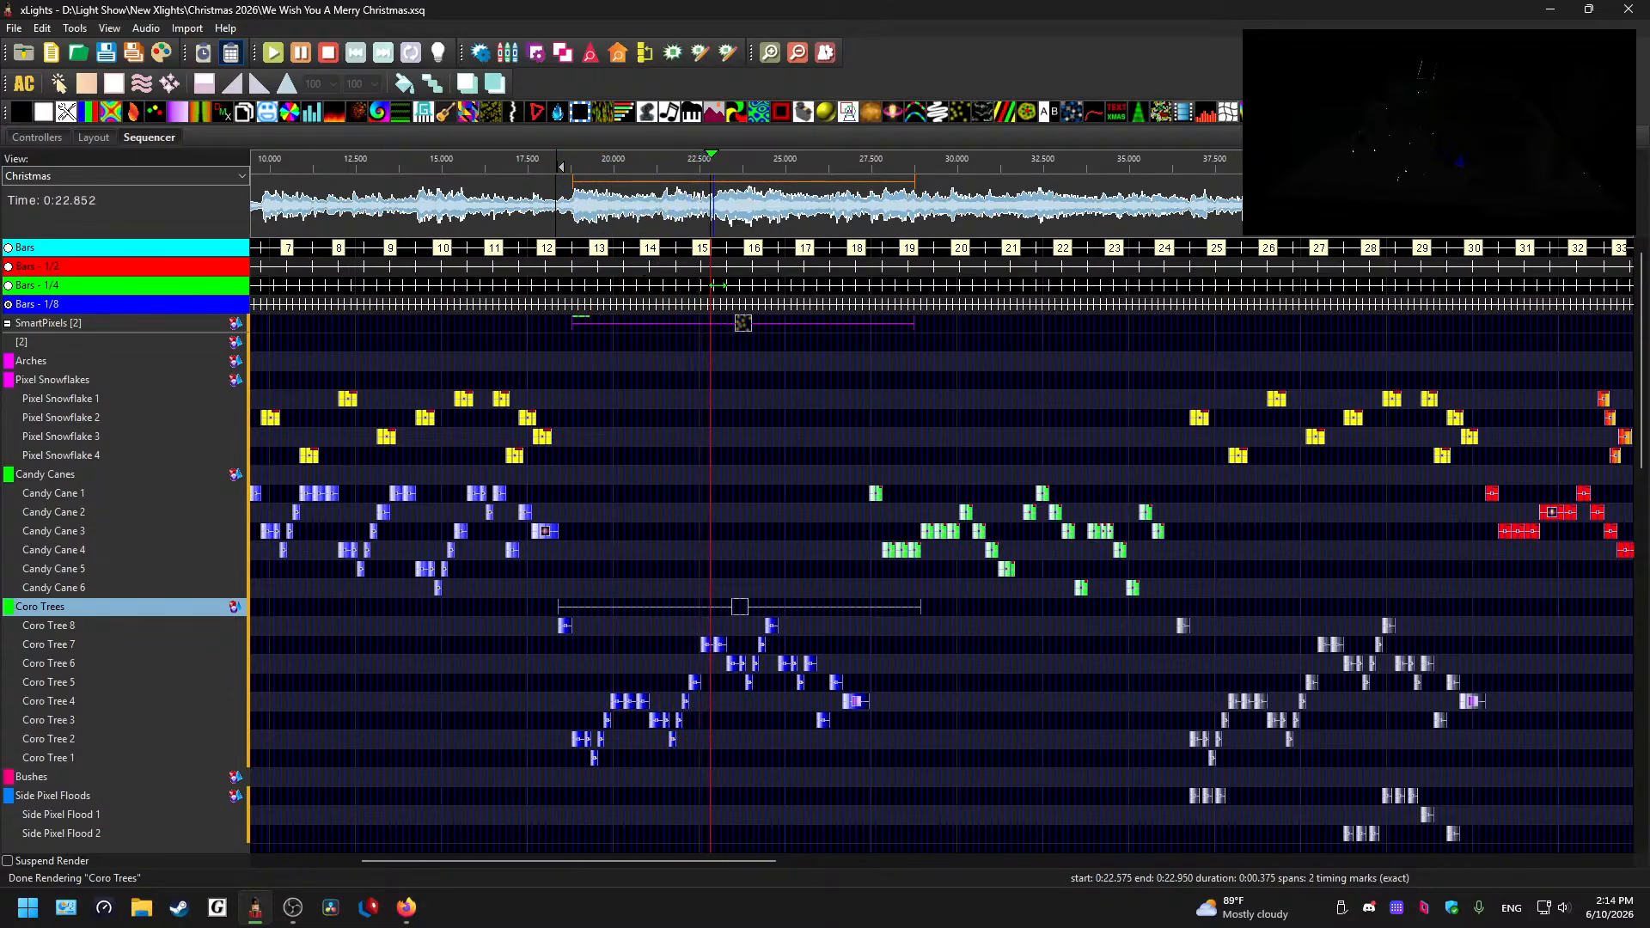
scroll(700, 318, "up", 2)
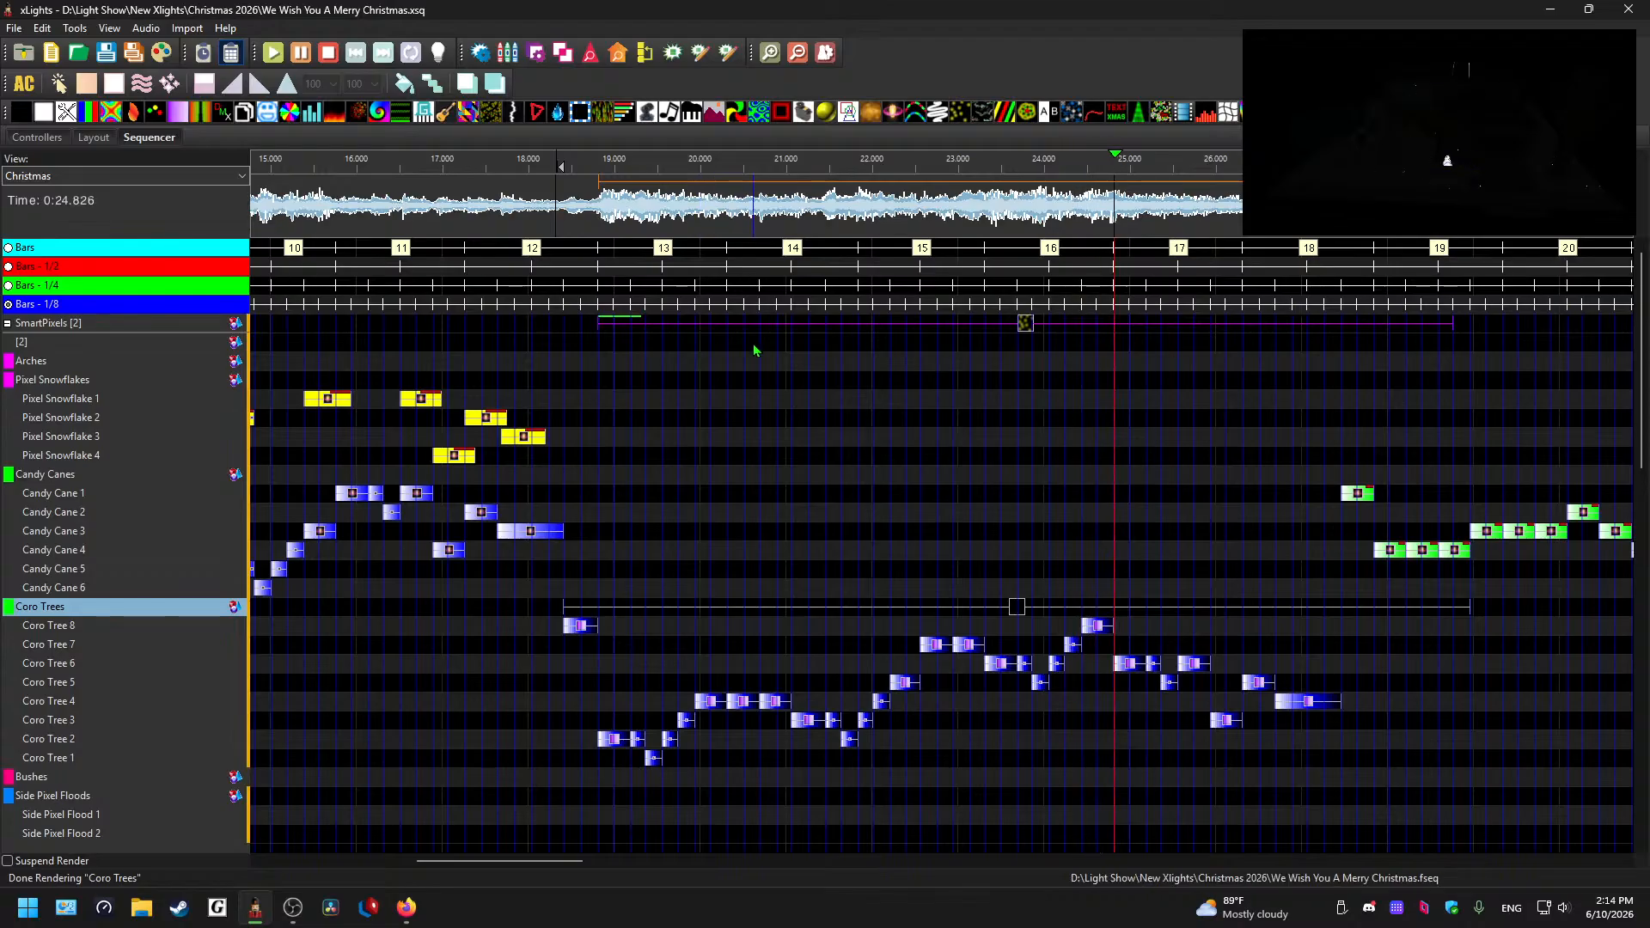
left_click_drag(557, 863, 749, 860)
scroll(762, 619, "down", 2)
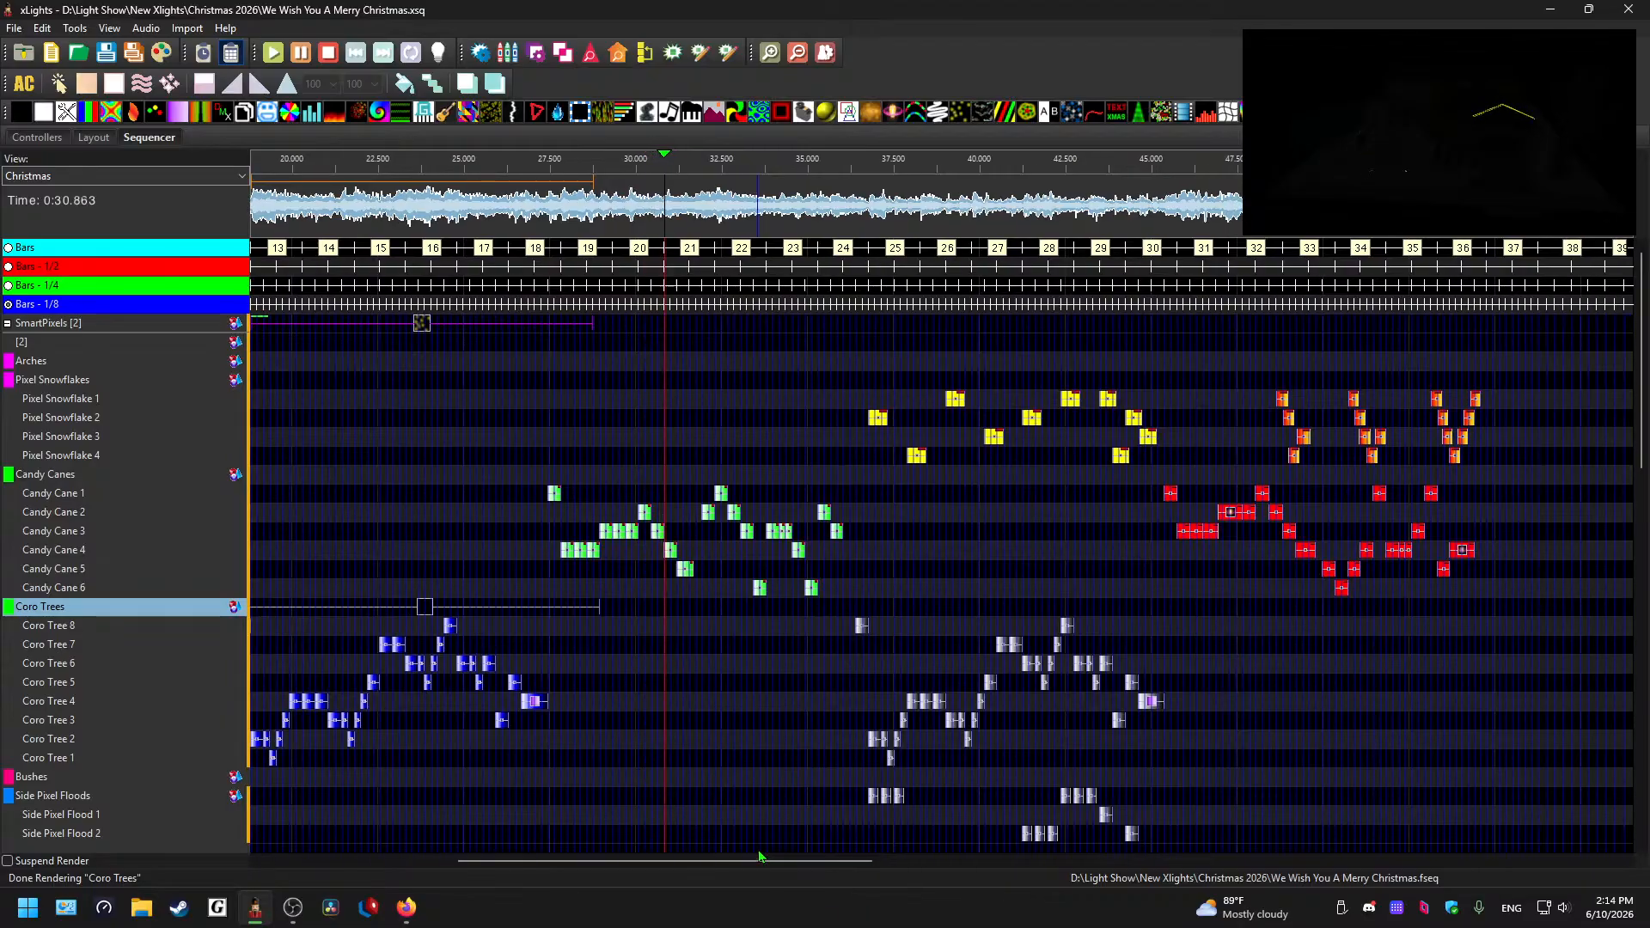
left_click(778, 321)
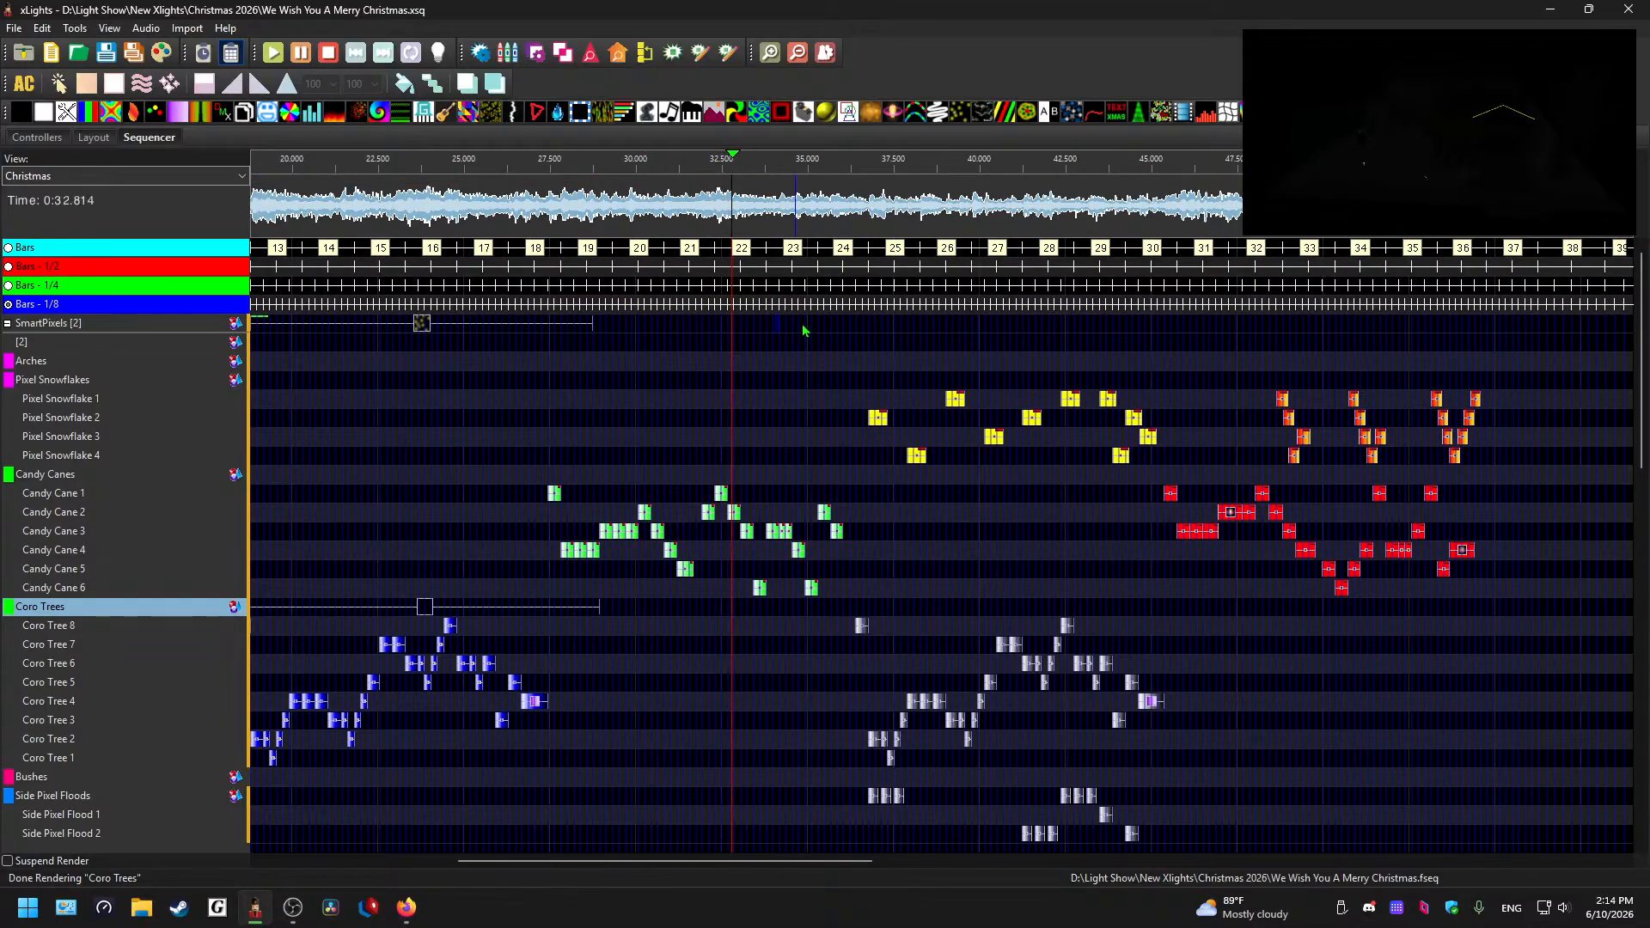
left_click(820, 322)
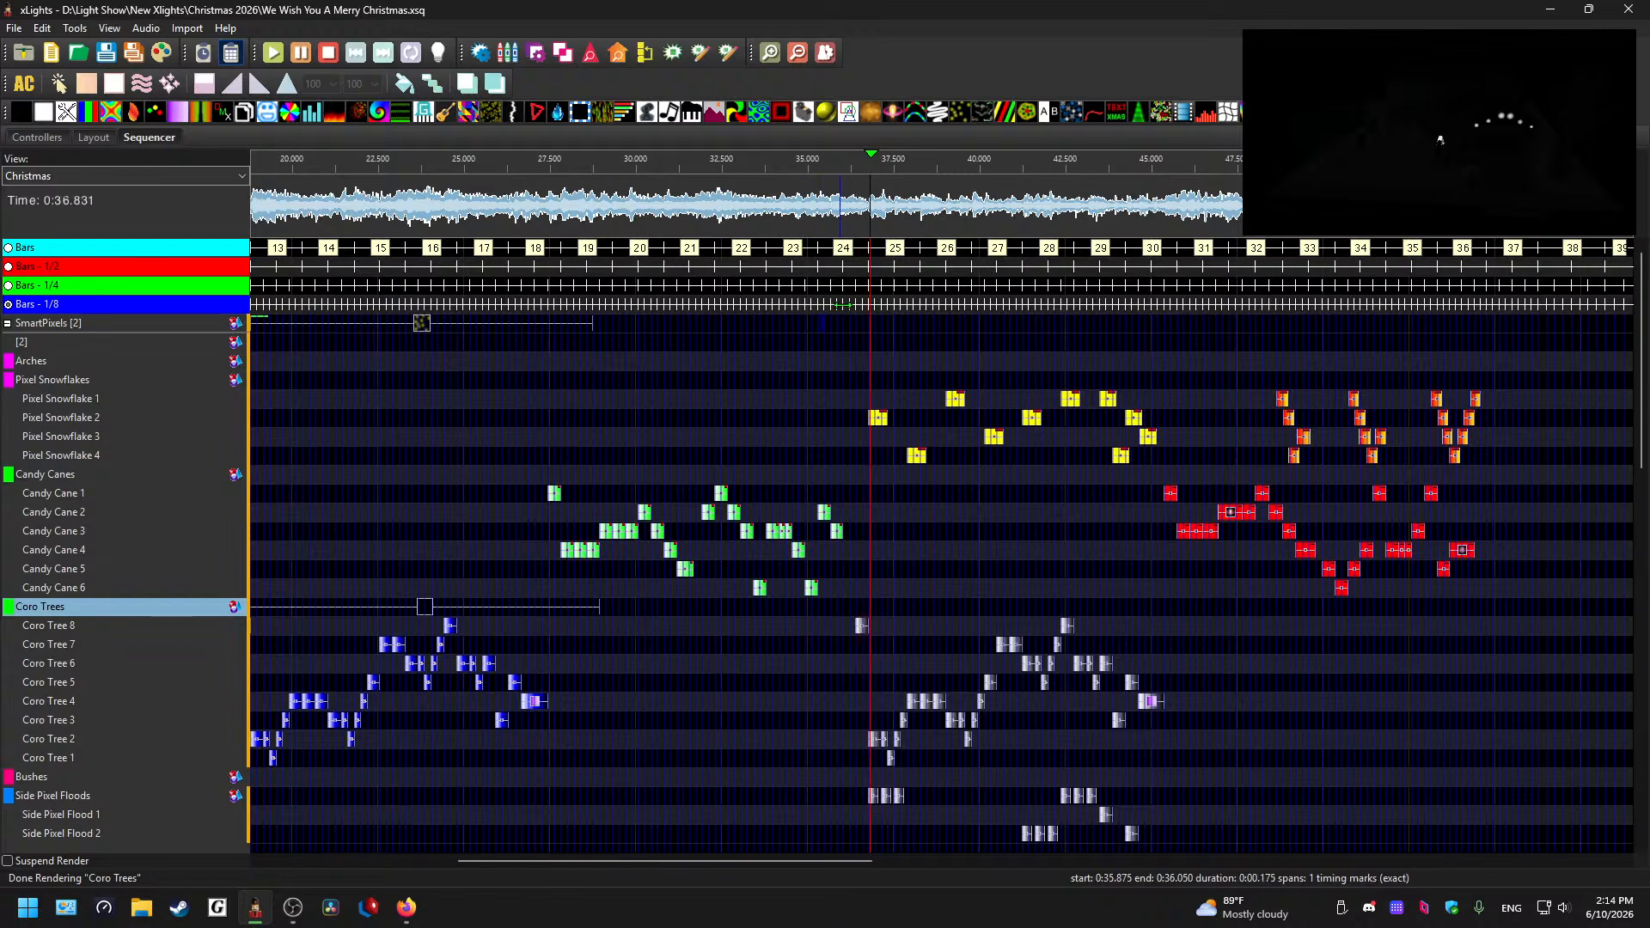
left_click(918, 294)
- Extend the SmartPixels [2] Snowflakes effect to end at about 36.8 s and the Coro Trees Off effect to end at about 37 s
left_click_drag(593, 323, 870, 323)
scroll(922, 333, "up", 3)
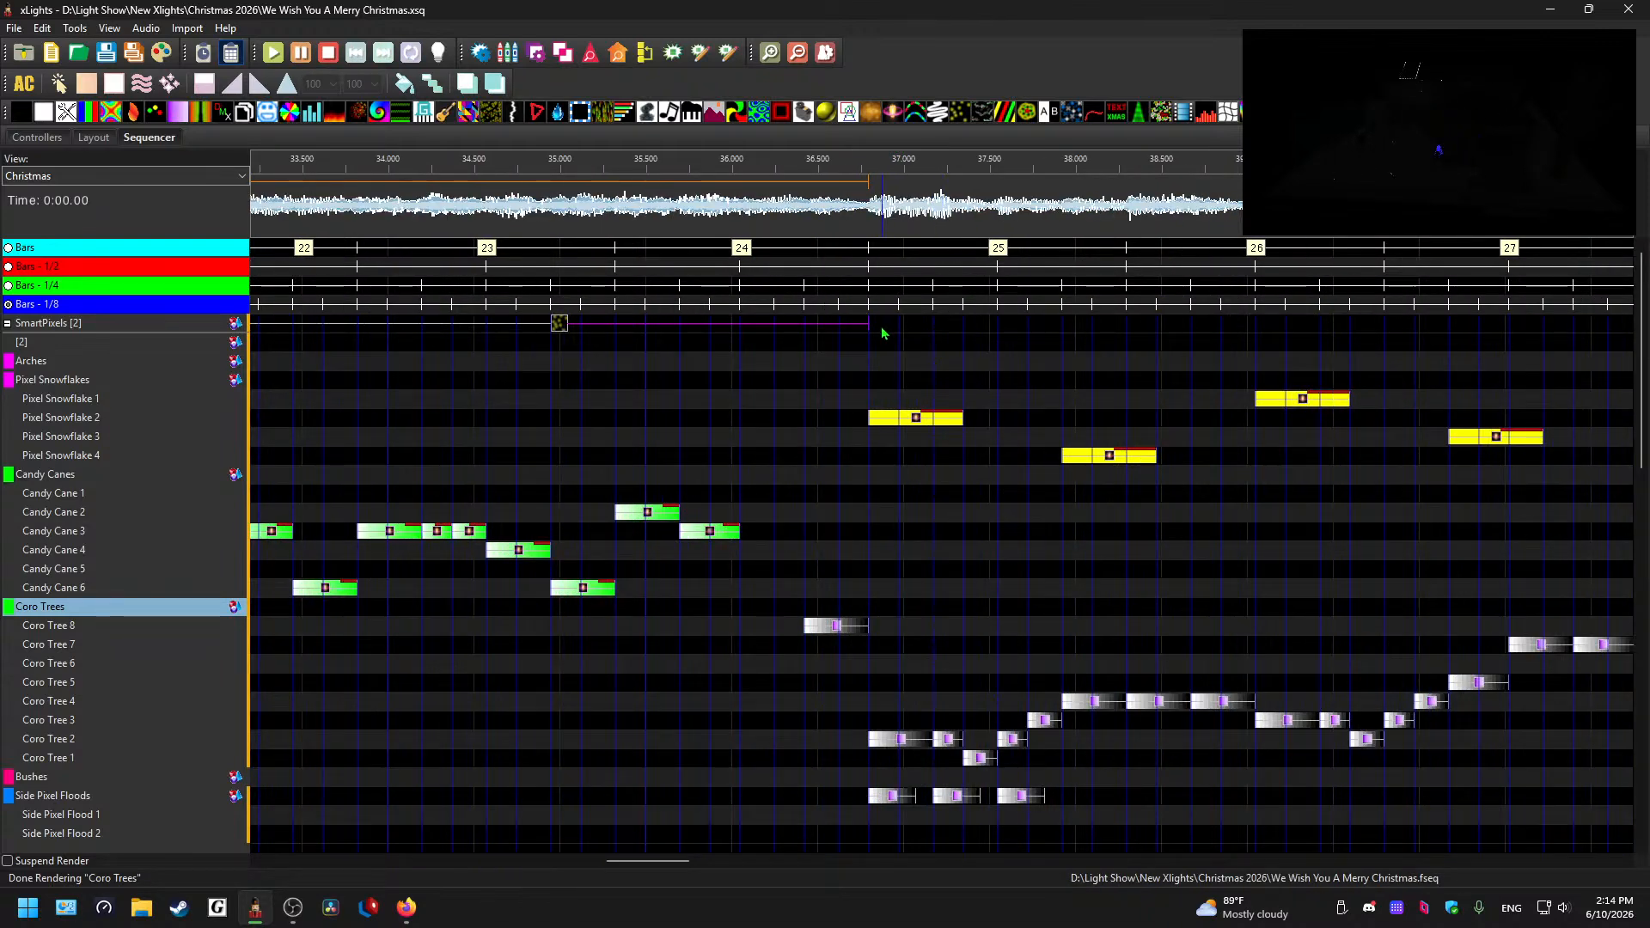
scroll(859, 346, "down", 3)
left_click_drag(601, 607, 993, 606)
scroll(835, 608, "up", 3)
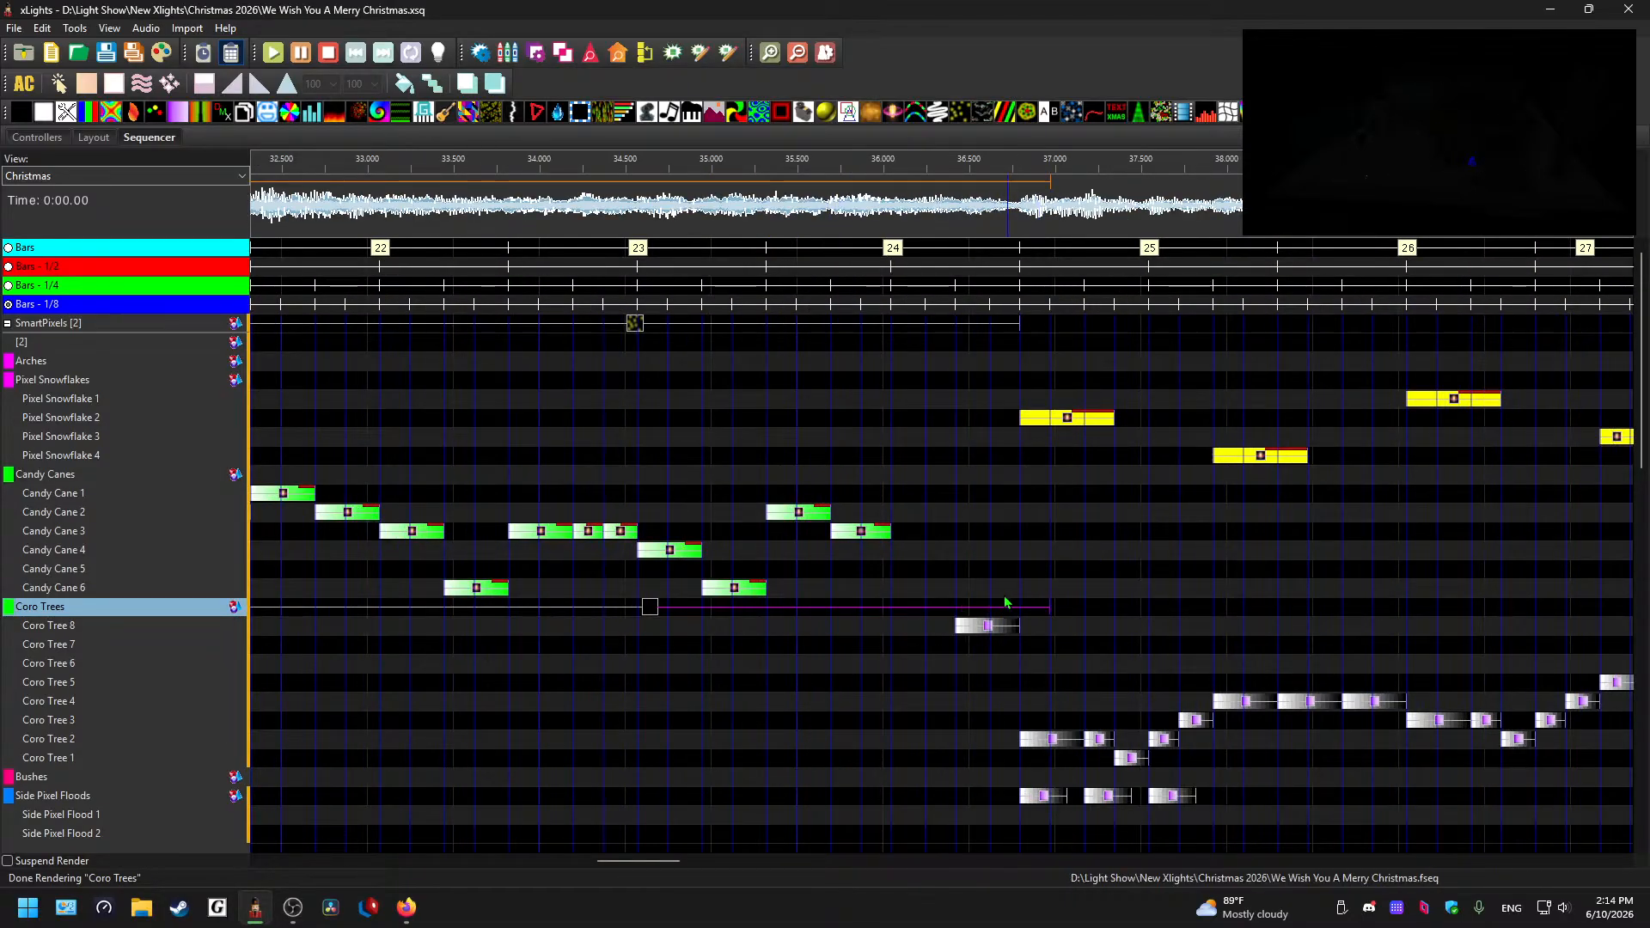
scroll(1044, 597, "down", 3)
- Give the Snowflakes effect a fade-out of about 0.75 s and play back from 35.225 s to around bar 31
left_click(731, 325)
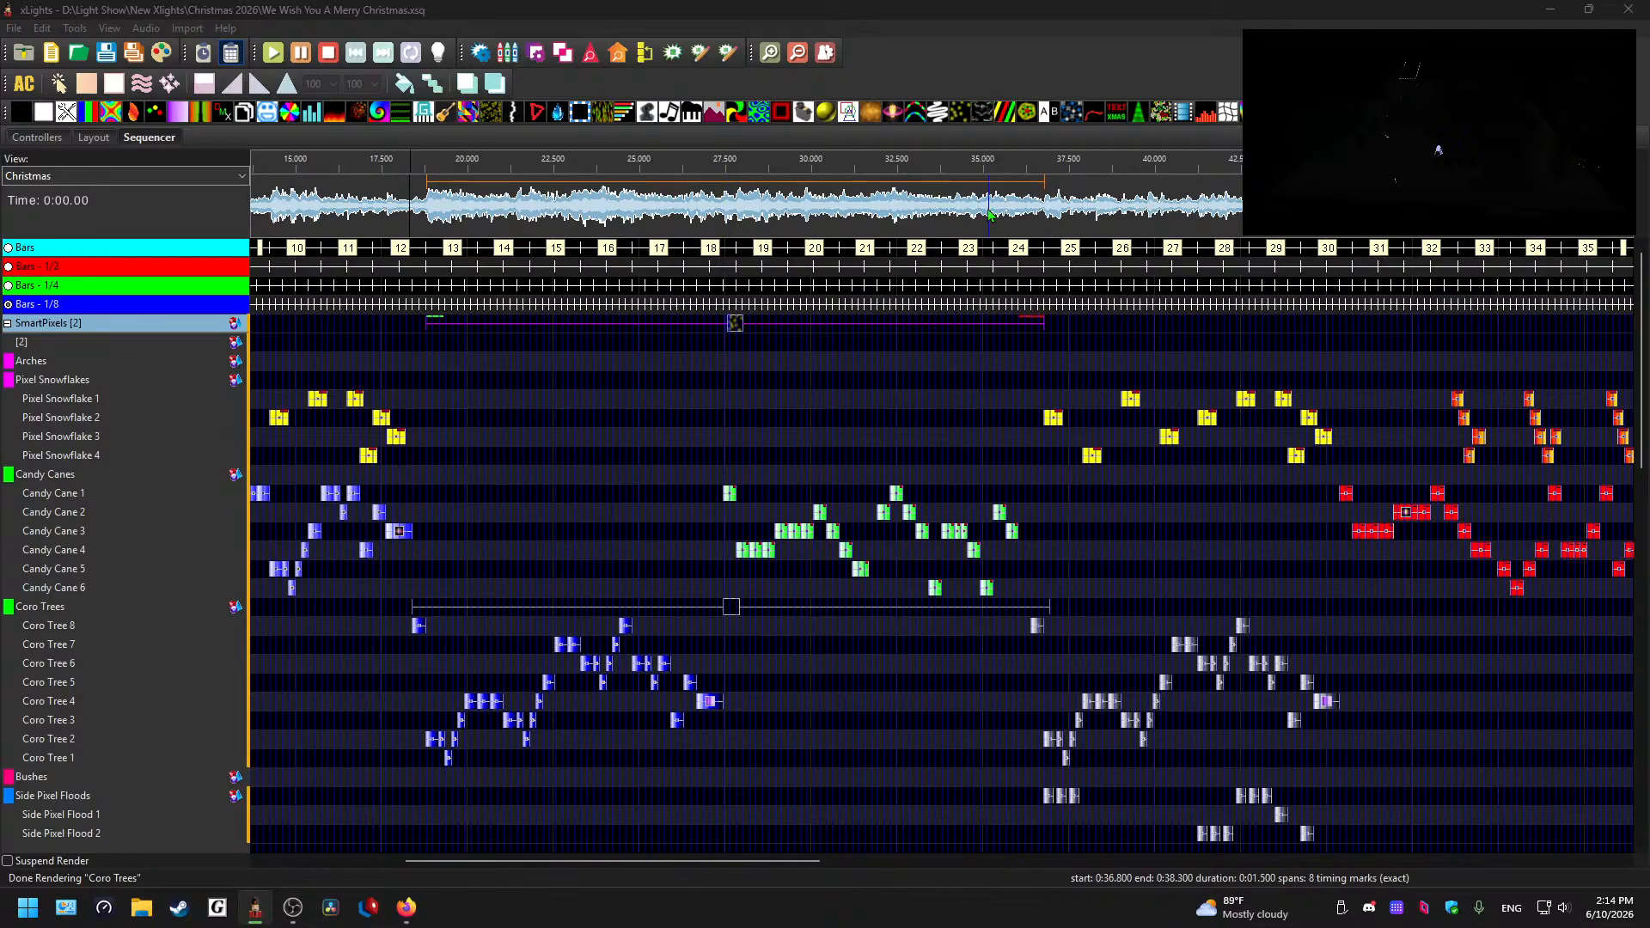
left_click(1014, 199)
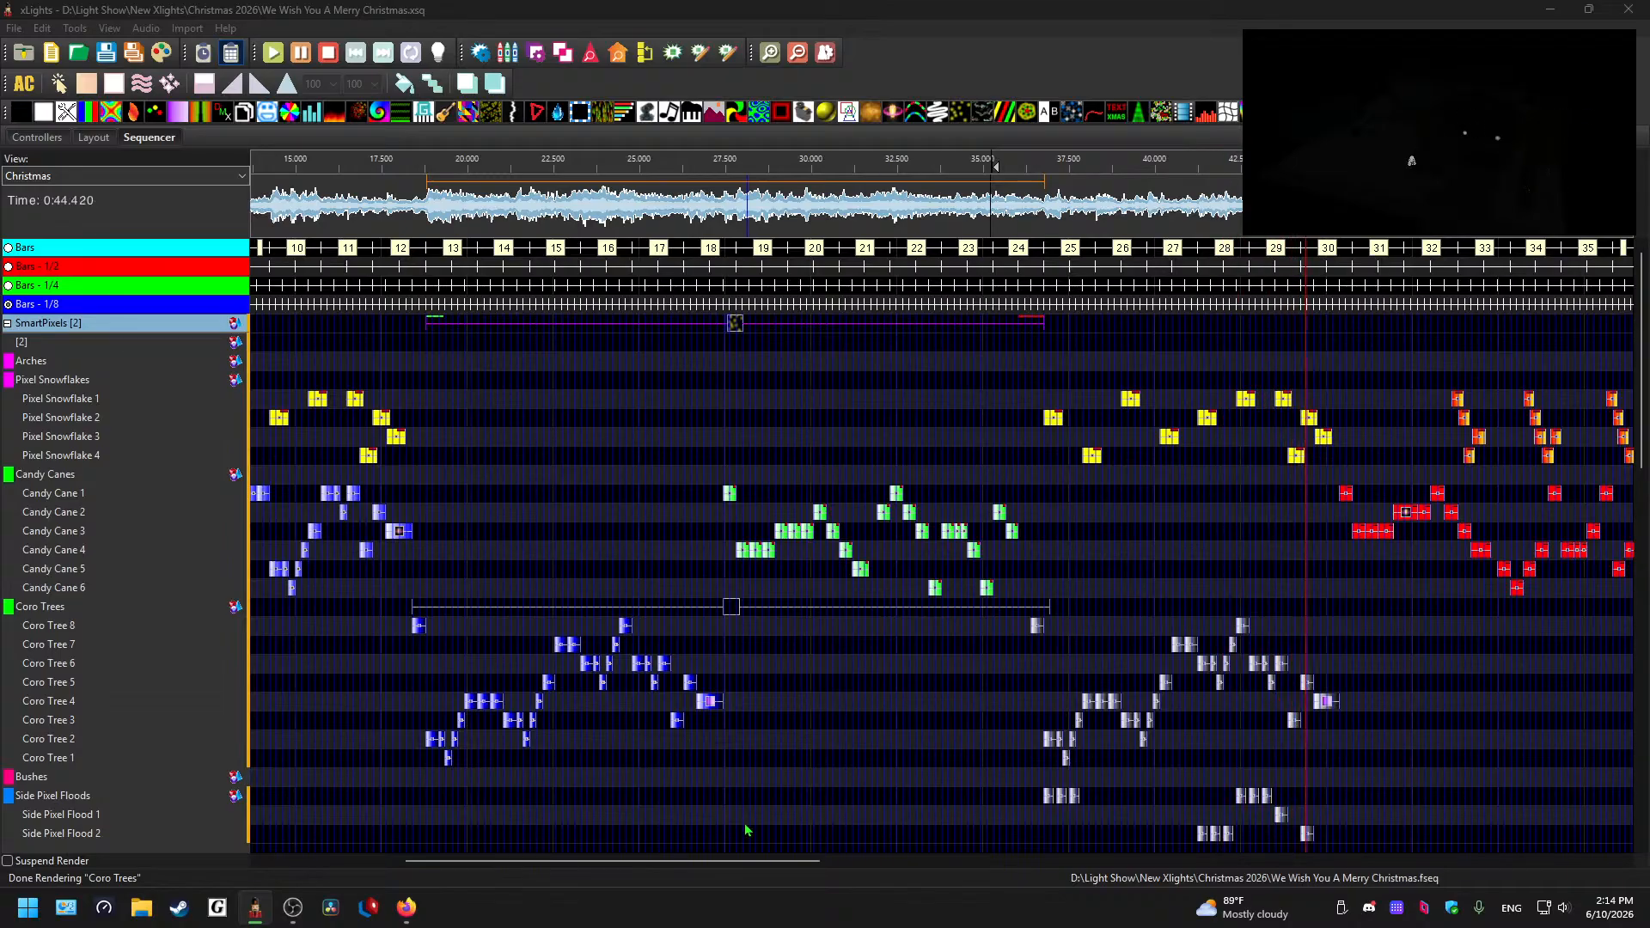
left_click_drag(744, 860, 853, 867)
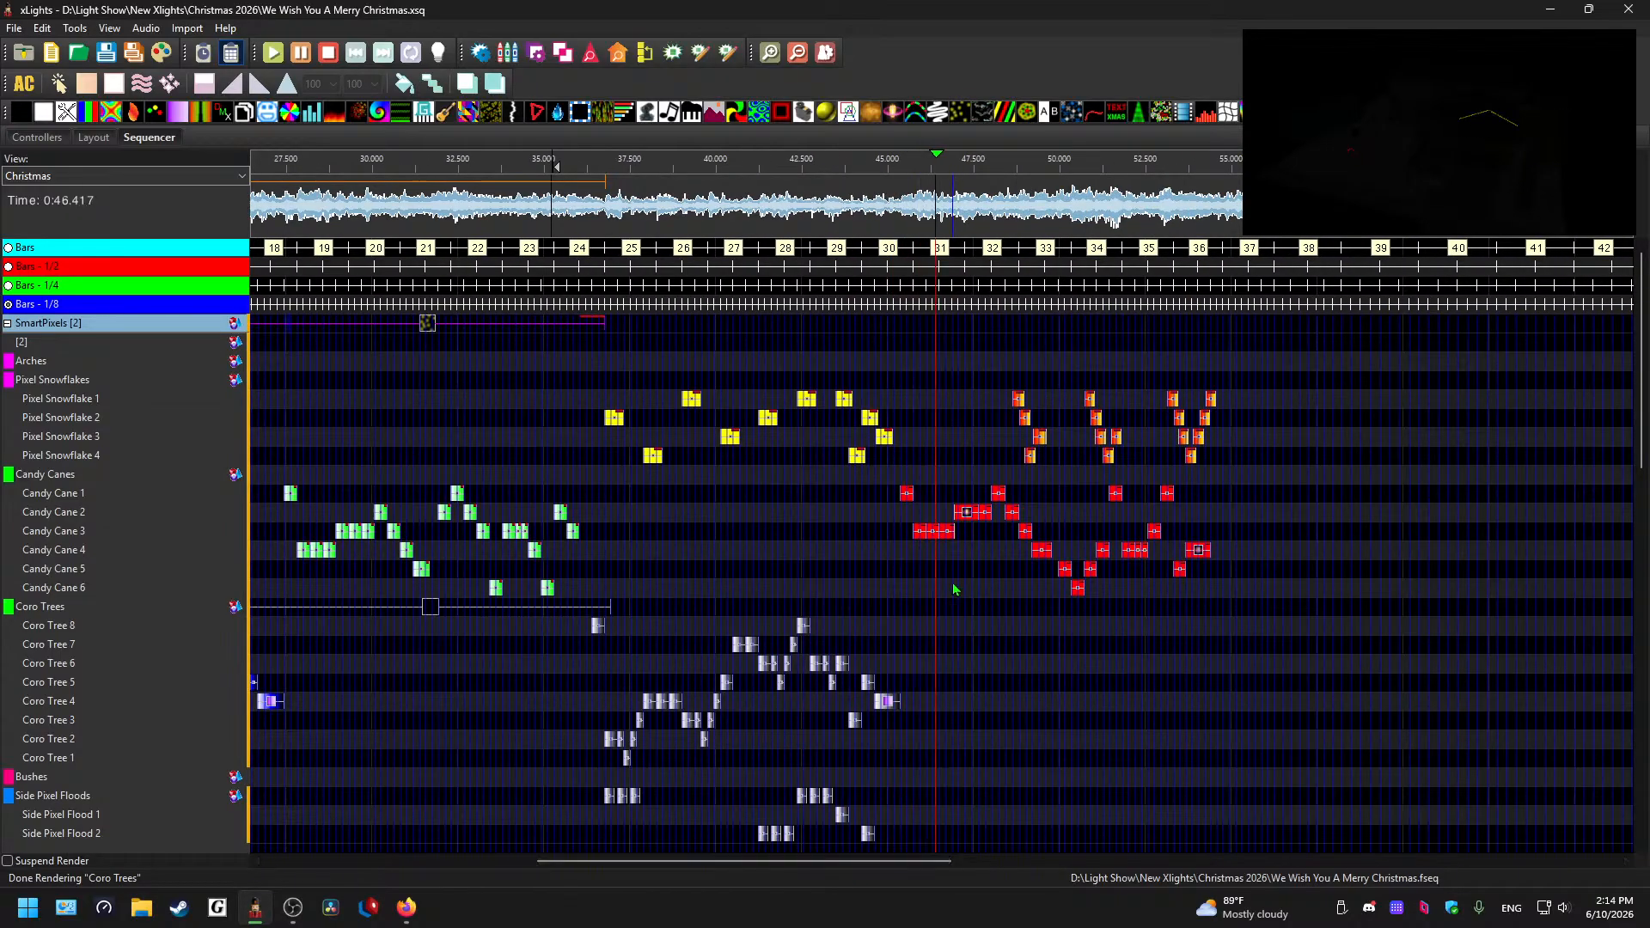
key("space")
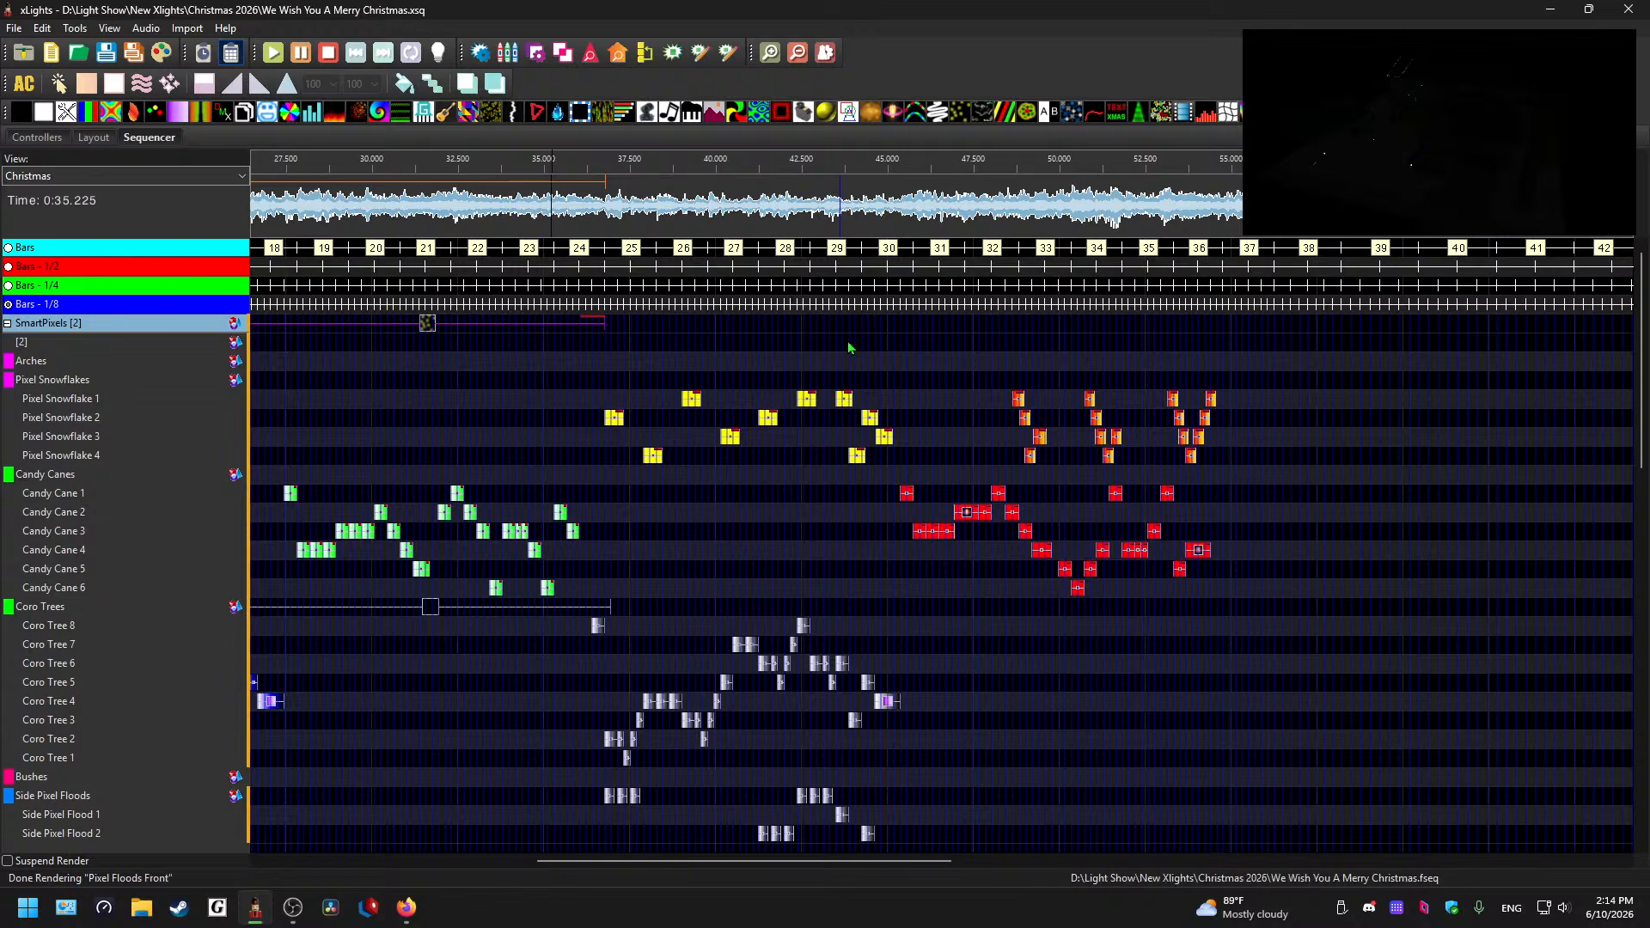
- Play back from 44.225 s and paste a copy of the Snowflakes effect onto SmartPixels [2] just after bar 30
scroll(957, 328, "up", 1)
left_click_drag(688, 860, 815, 866)
left_click(569, 324)
key("space")
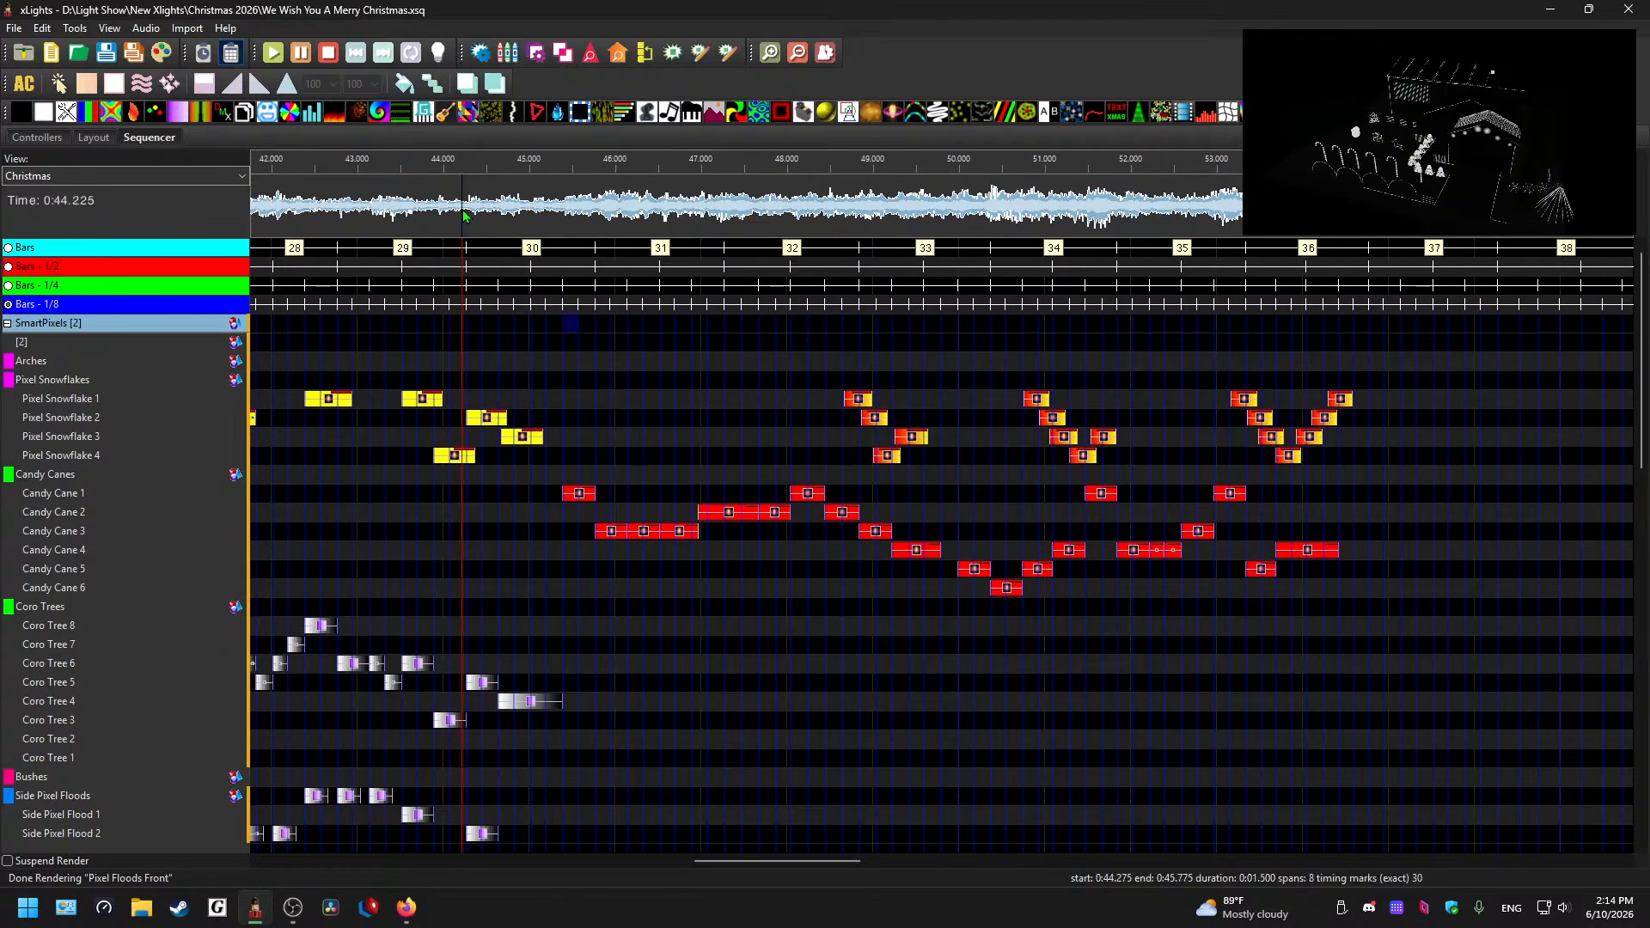
key("space")
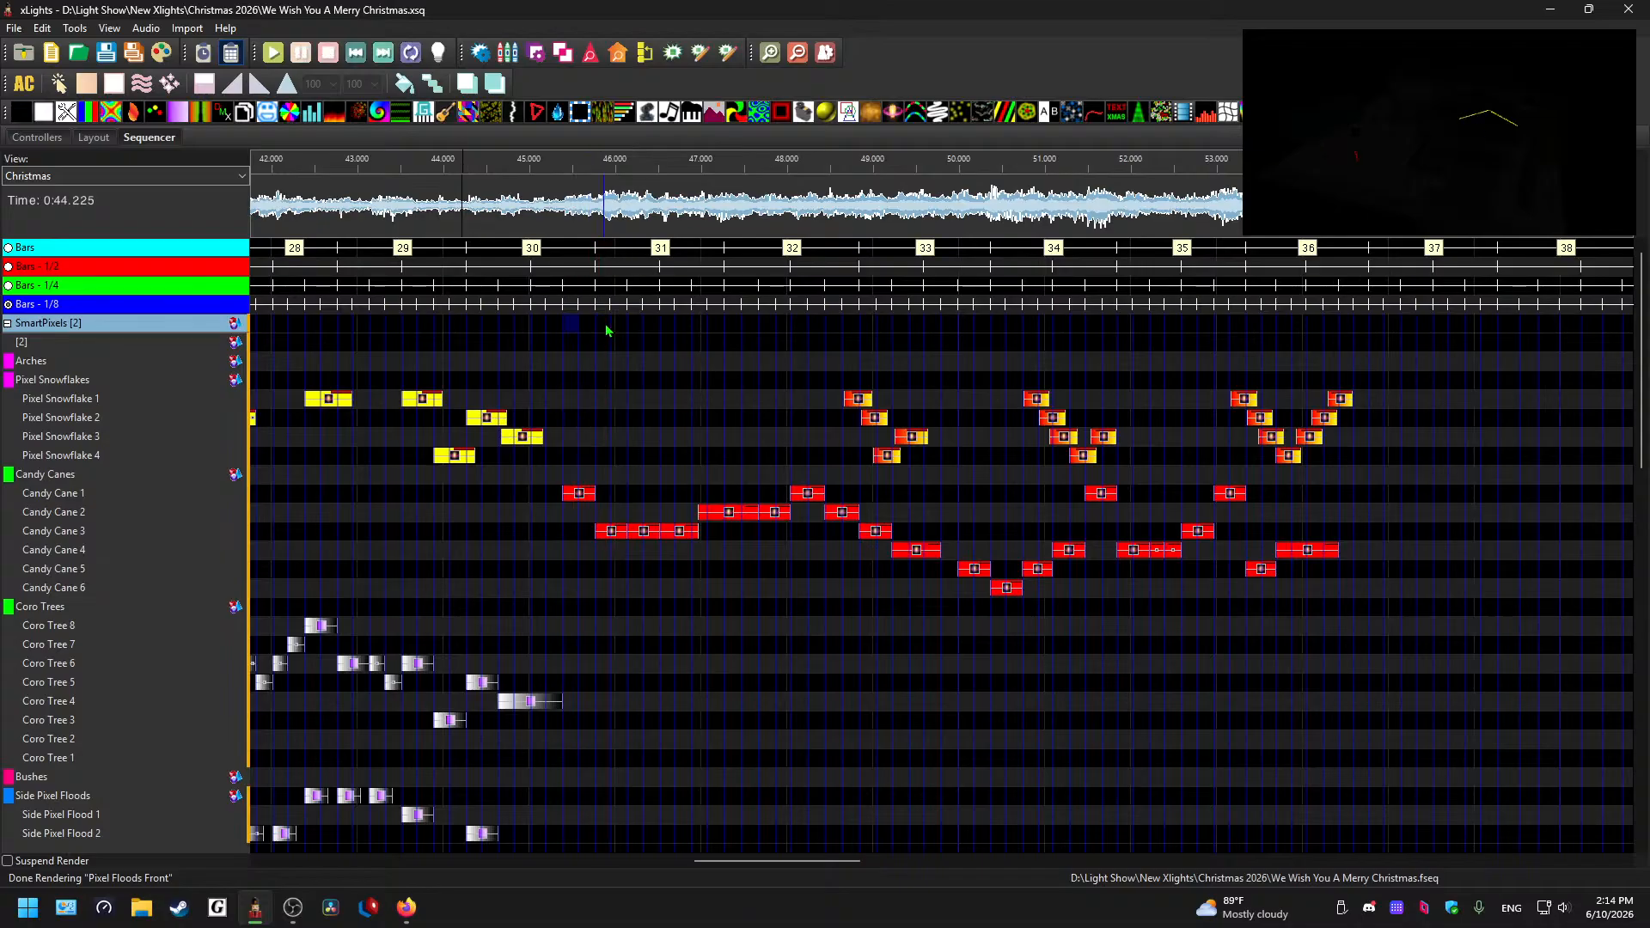
key("ctrl+v")
- Try starting the pasted Snowflakes effect at about 45.15 s, 45.85 s and 45.6 s, playing back each position
left_click_drag(1105, 327, 1087, 328)
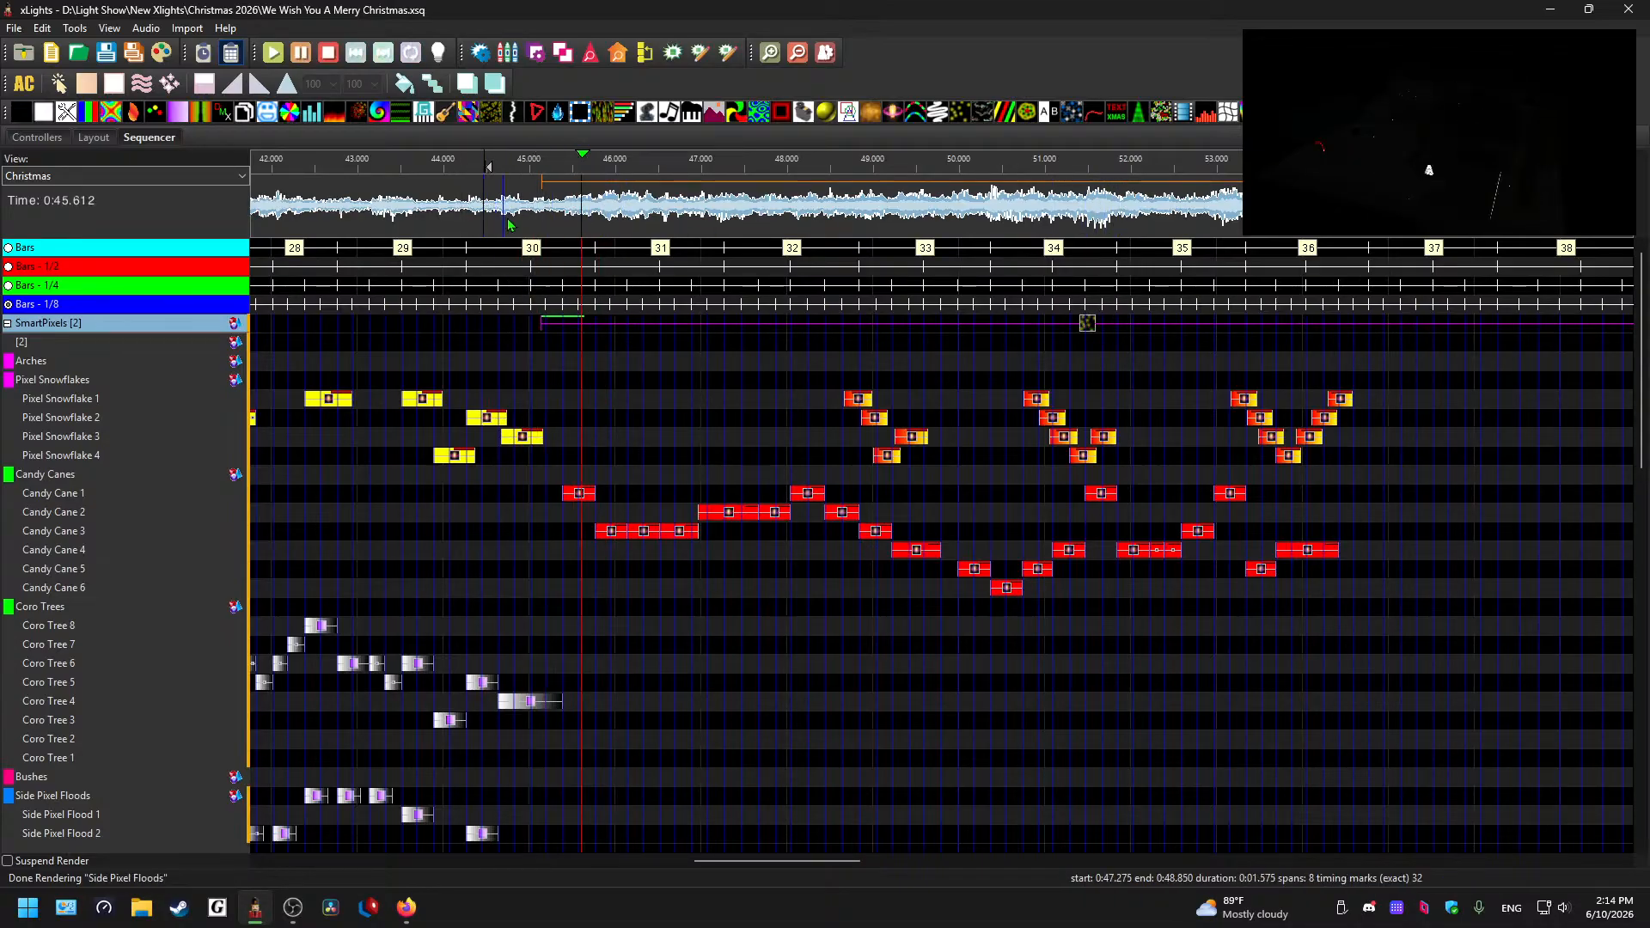
key("space")
left_click_drag(1090, 328, 1125, 327)
key("space")
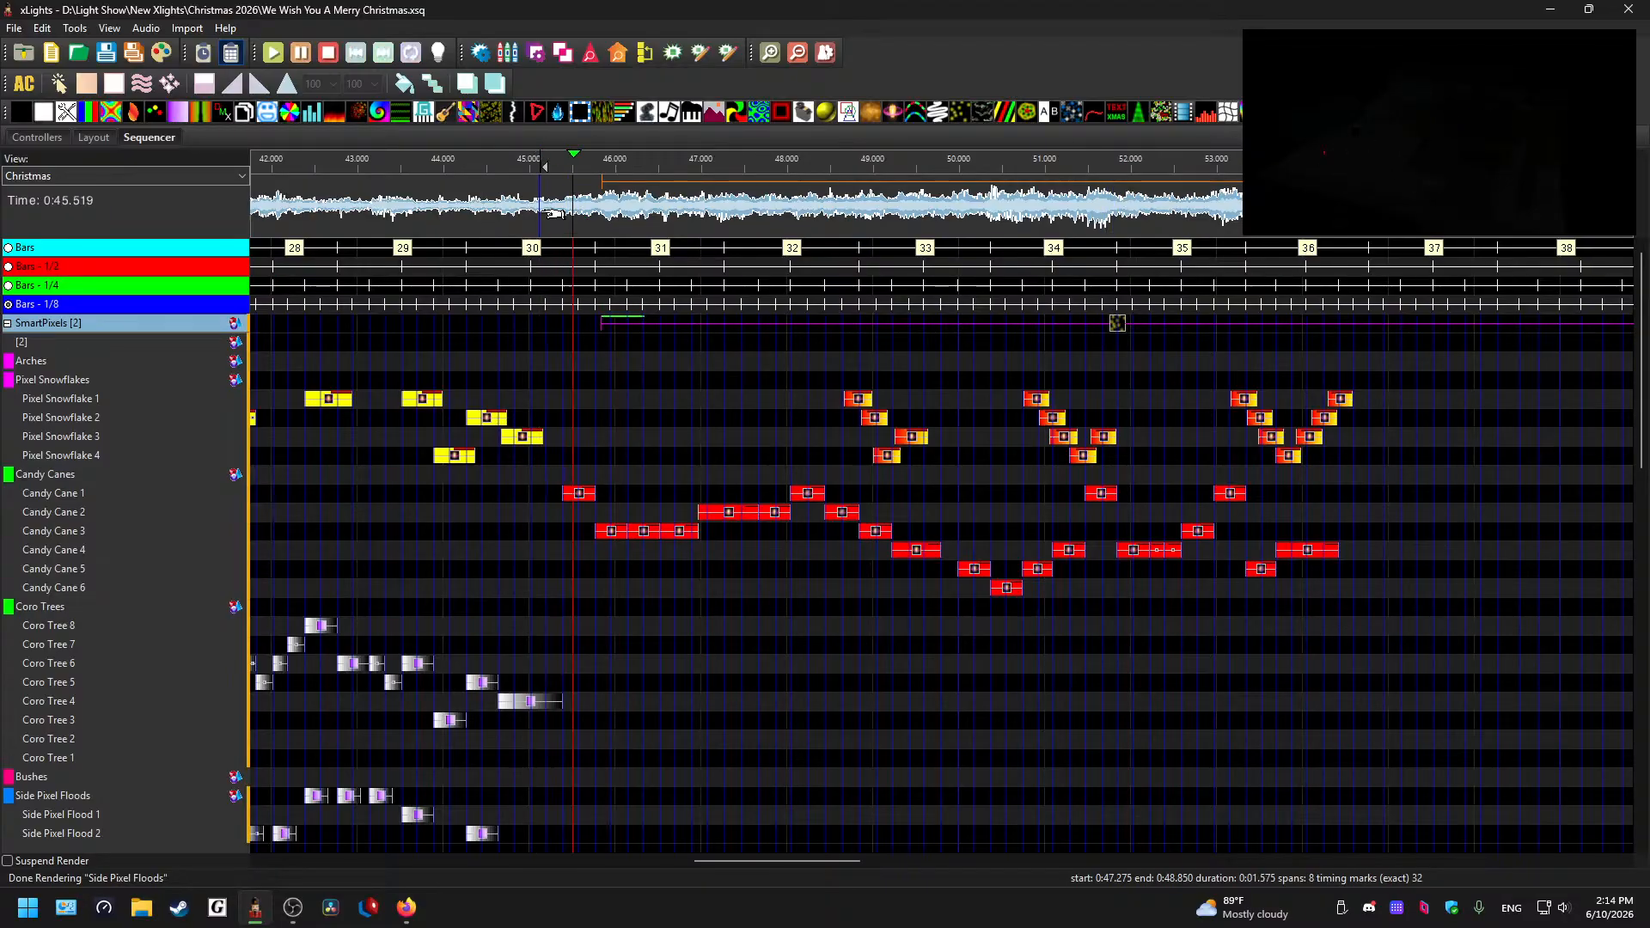
key("space")
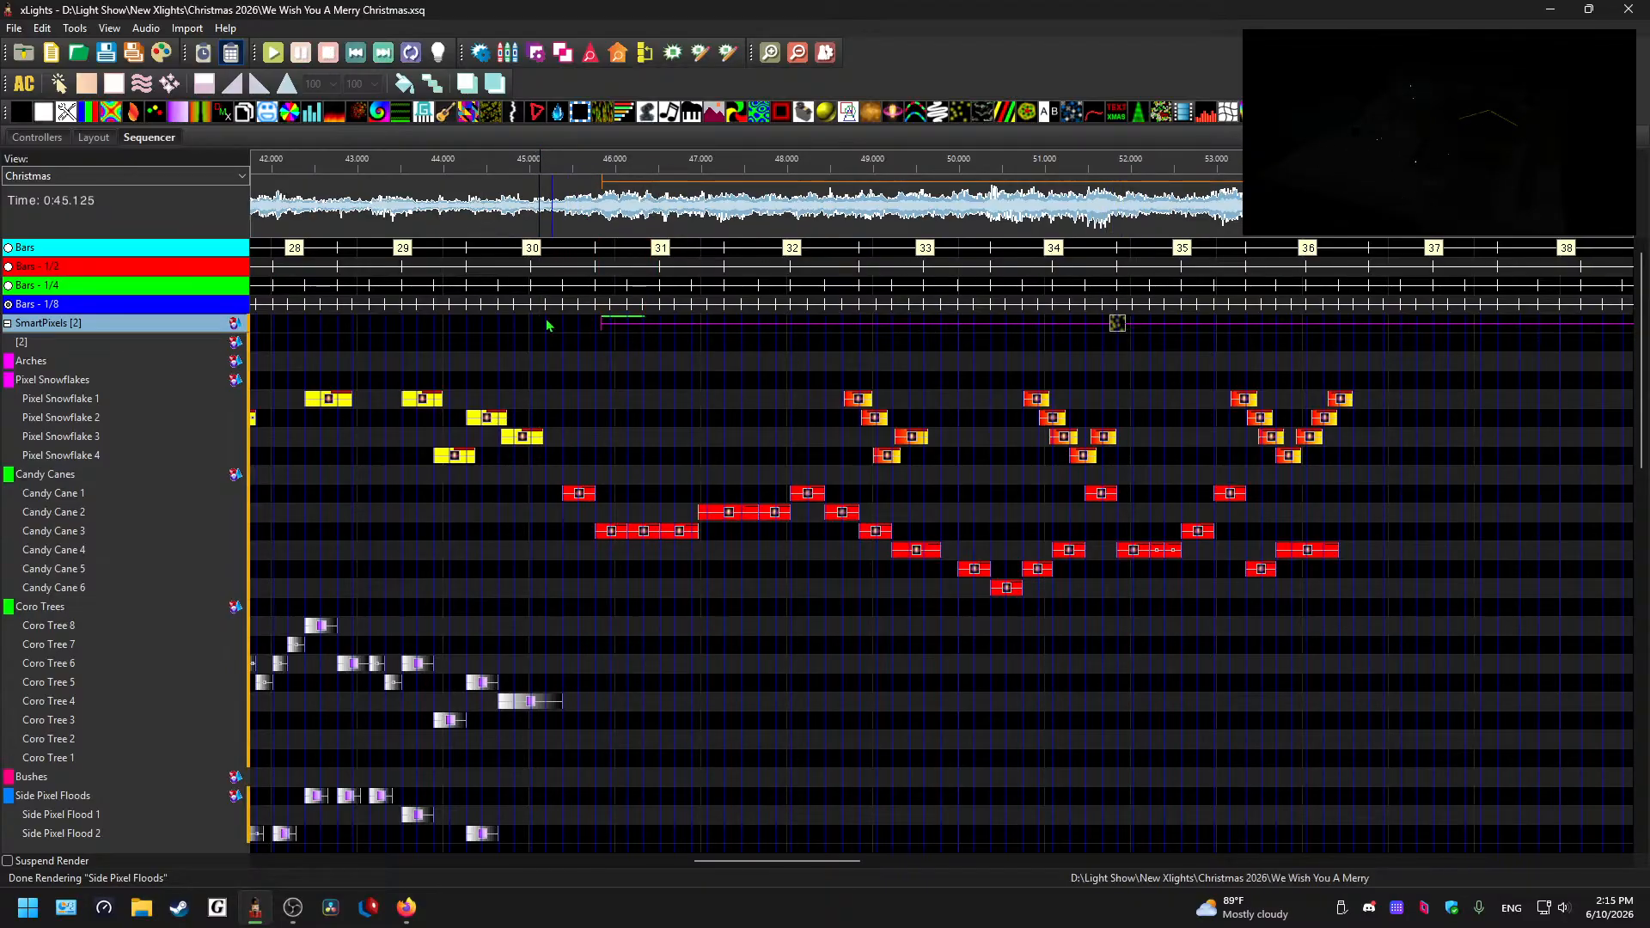
left_click_drag(603, 328, 581, 323)
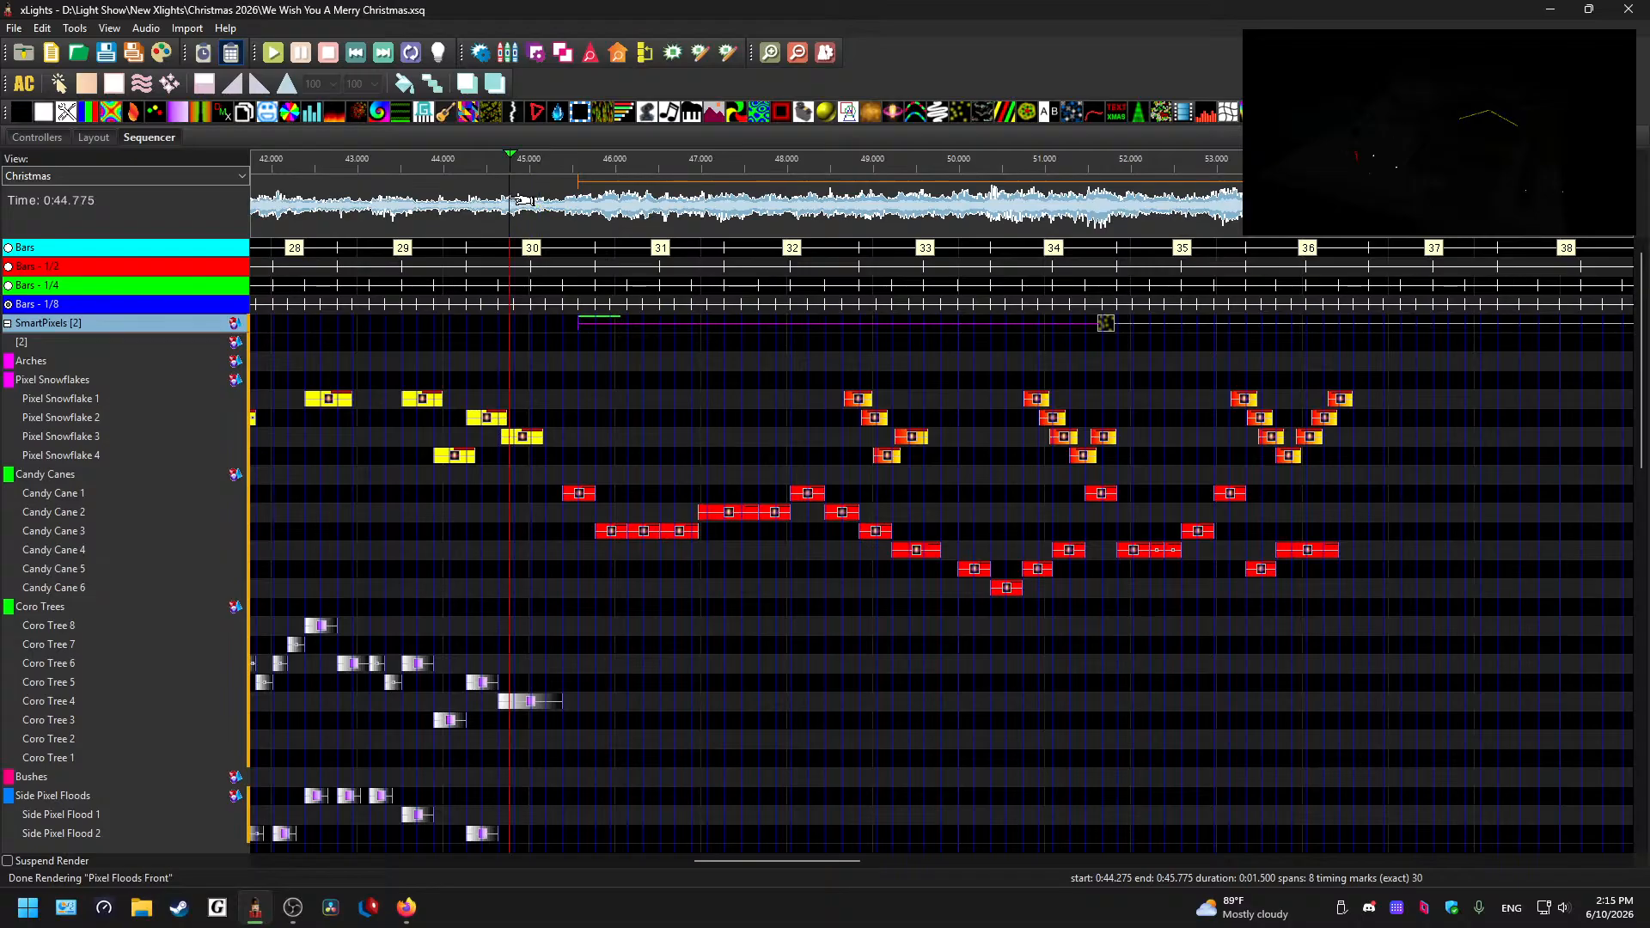
key("space")
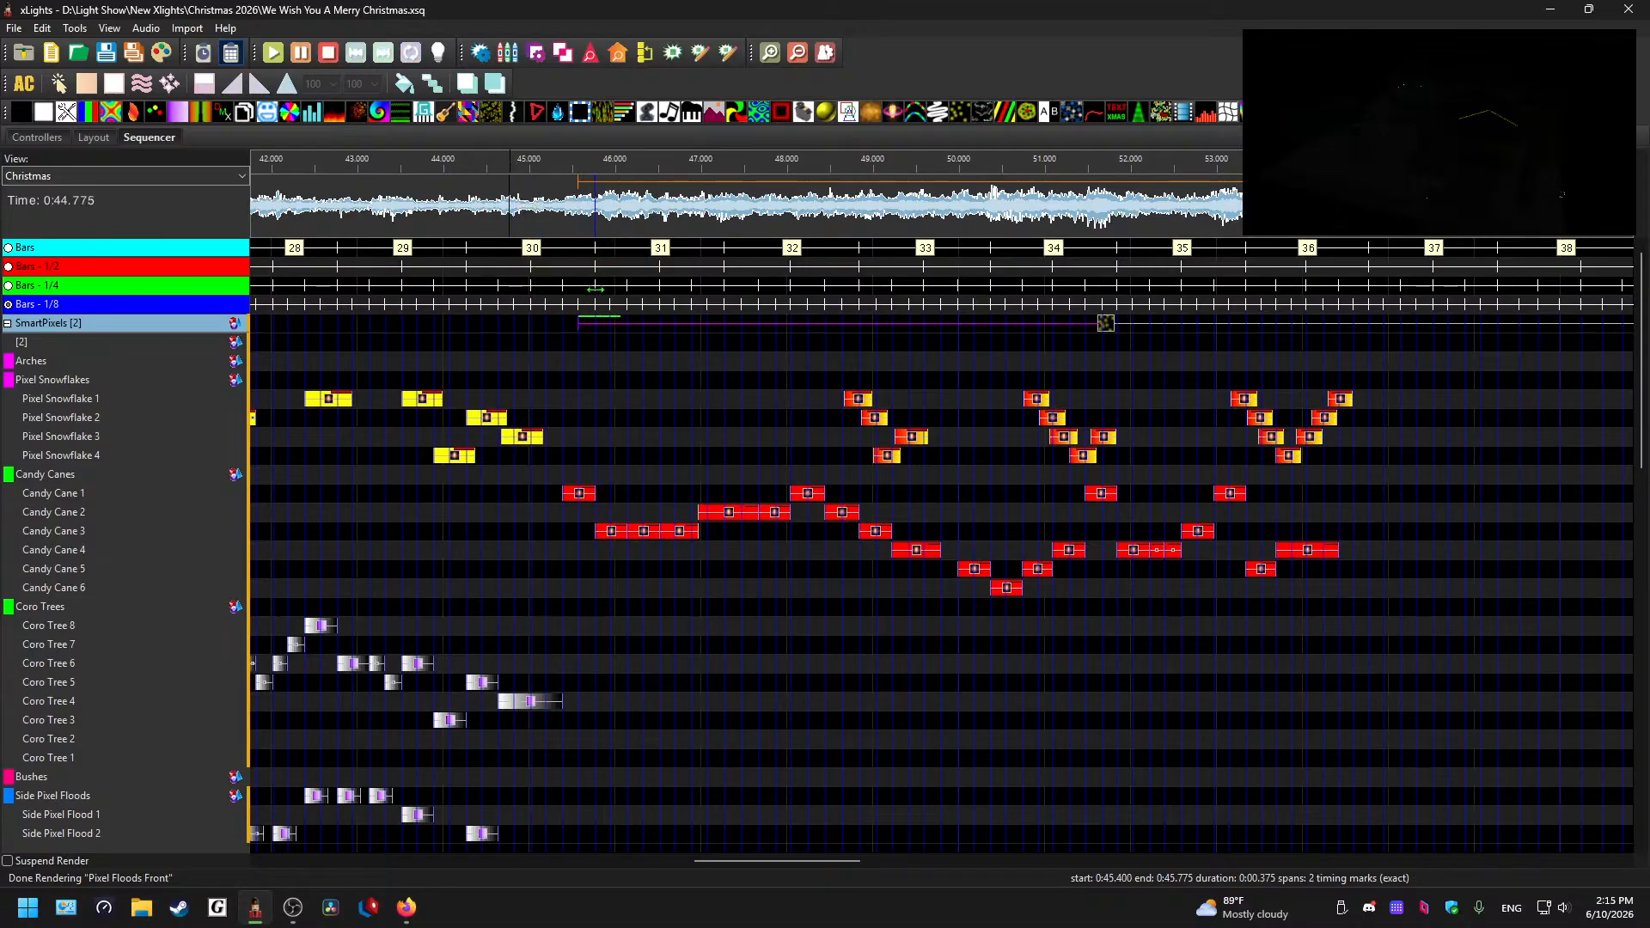
key("space")
- Set the pasted Snowflakes effect to start at 45.775 s and play back from about 45.1 s through bar 41
left_click(581, 320)
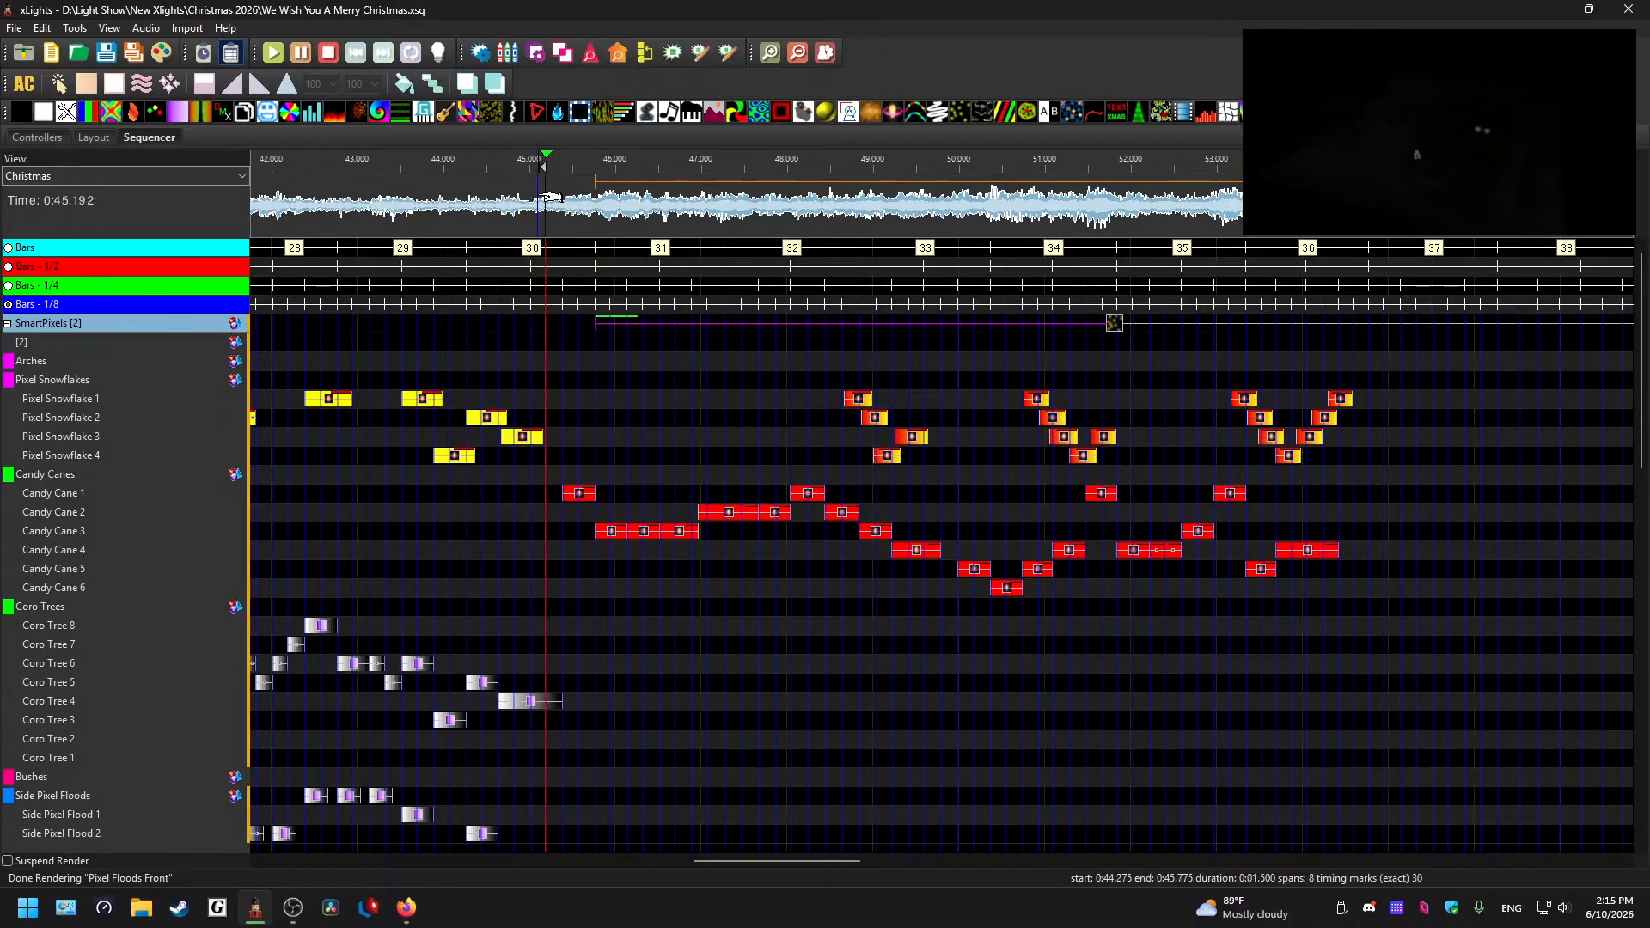
left_click(539, 199)
scroll(728, 311, "down", 2)
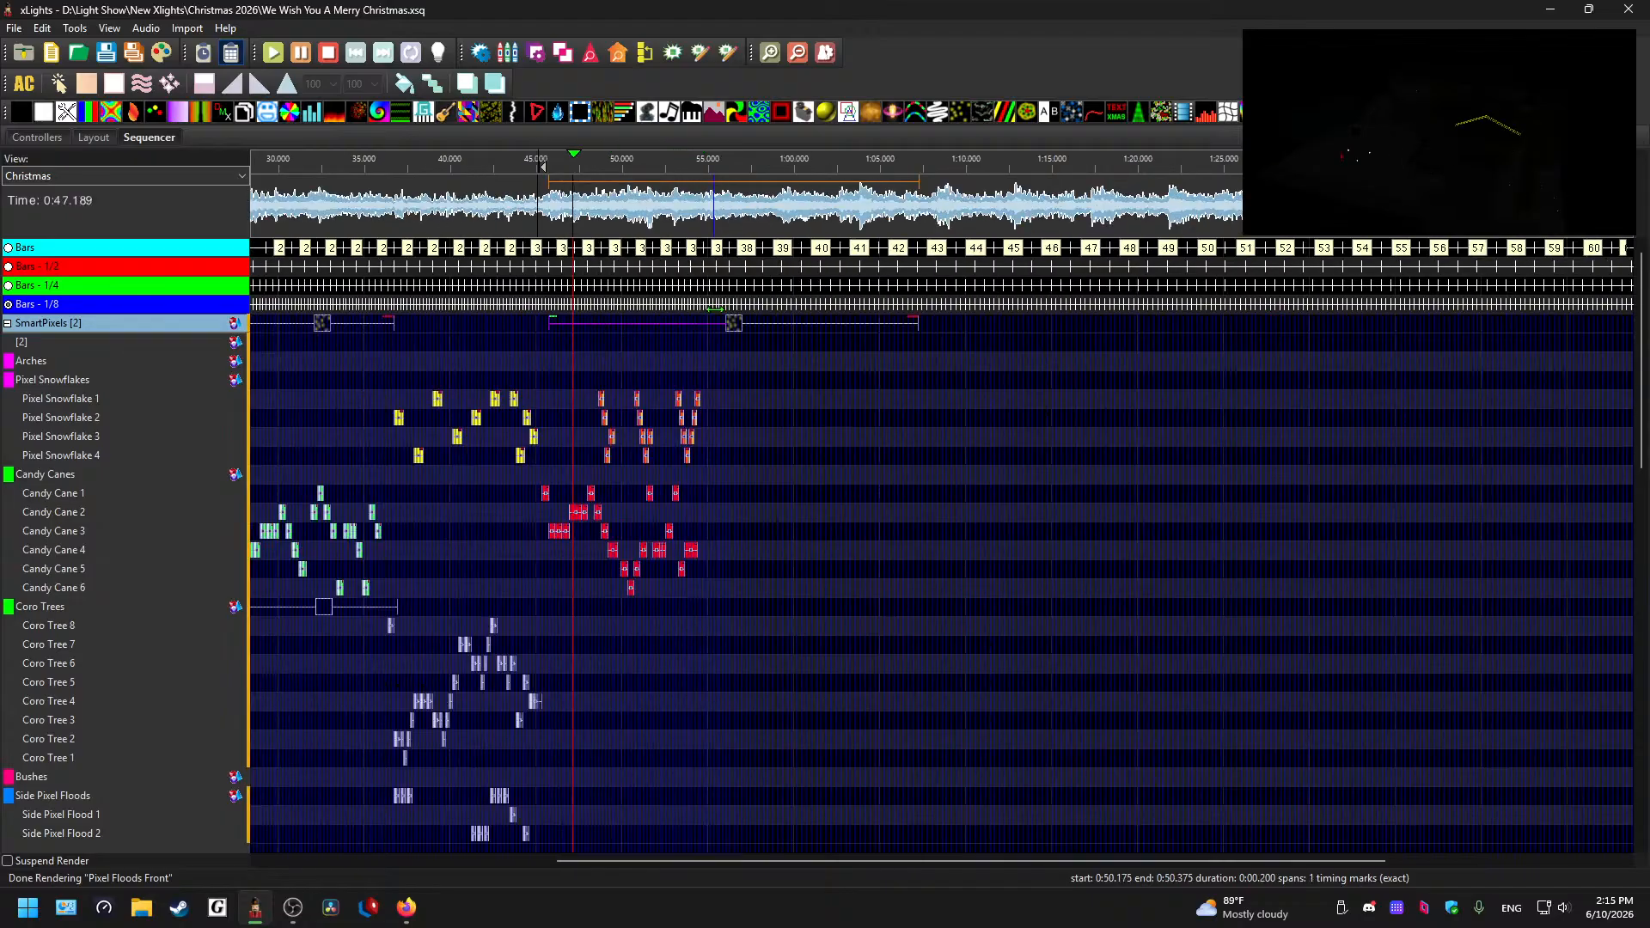
scroll(736, 368, "up", 1)
scroll(817, 507, "up", 2)
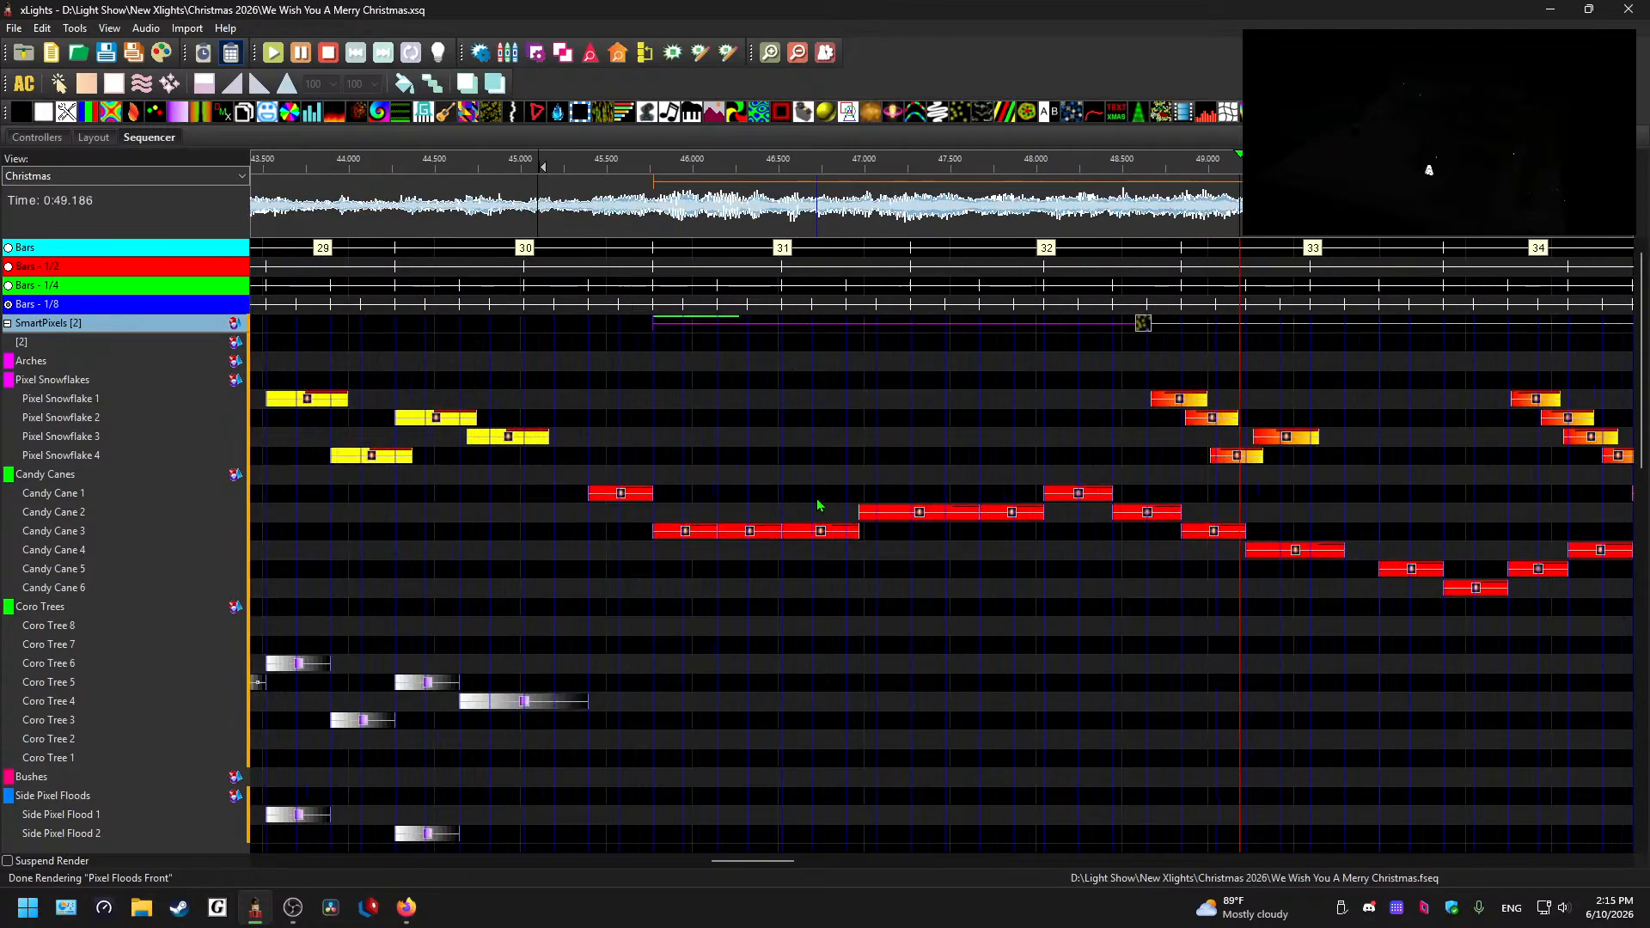
scroll(876, 851, "down", 3)
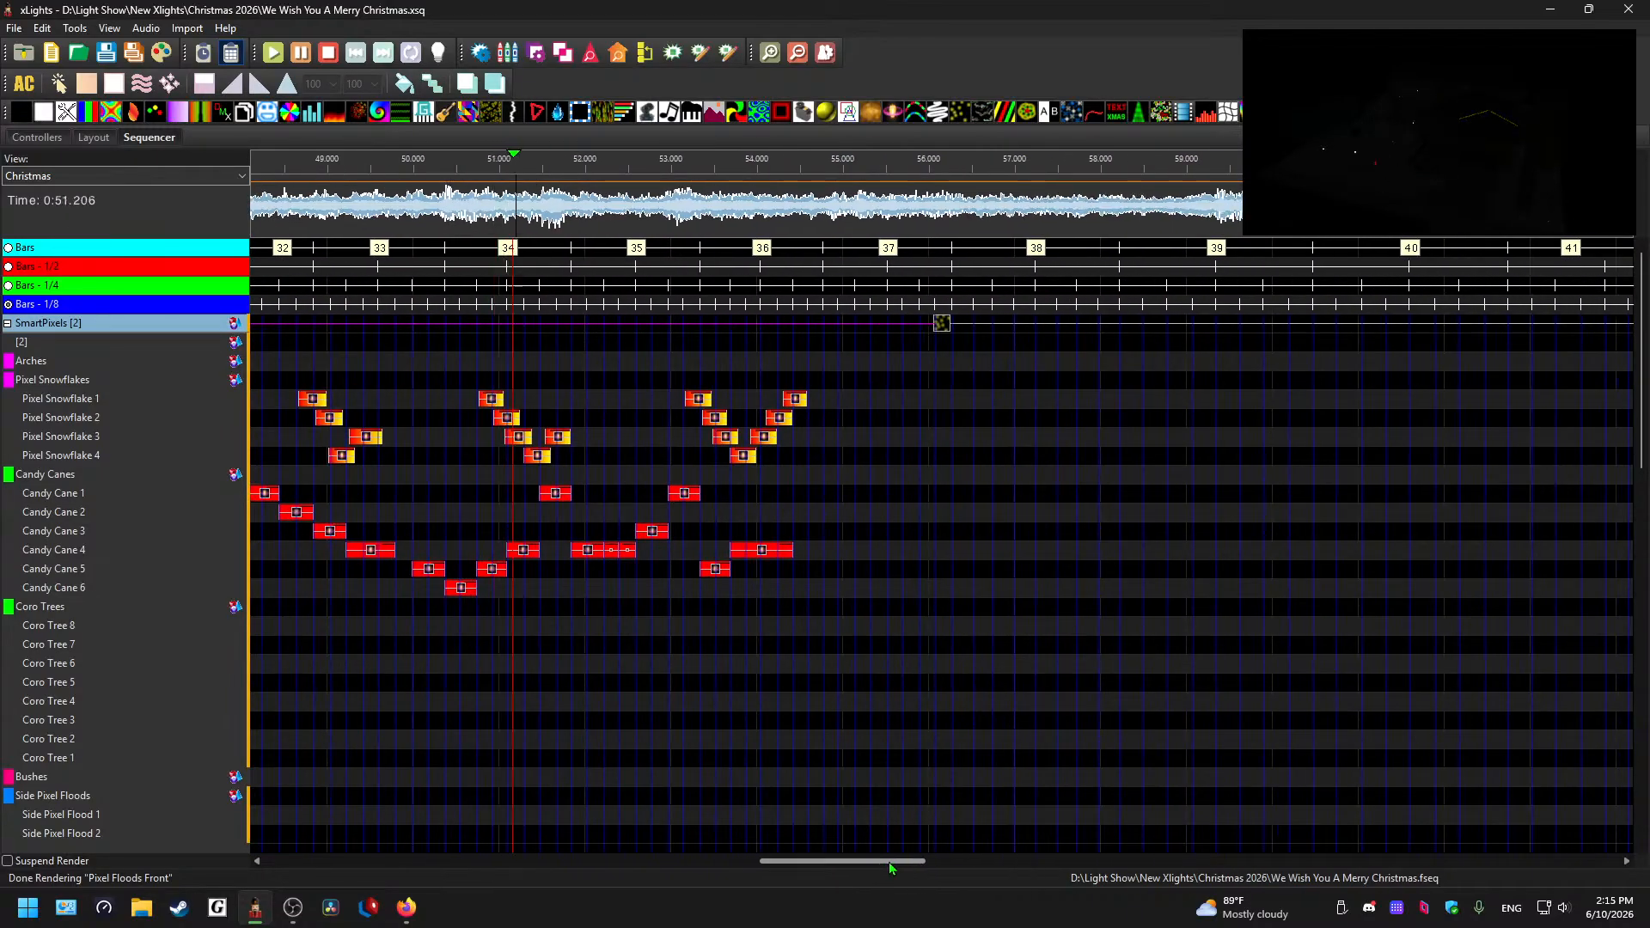
scroll(857, 703, "up", 1)
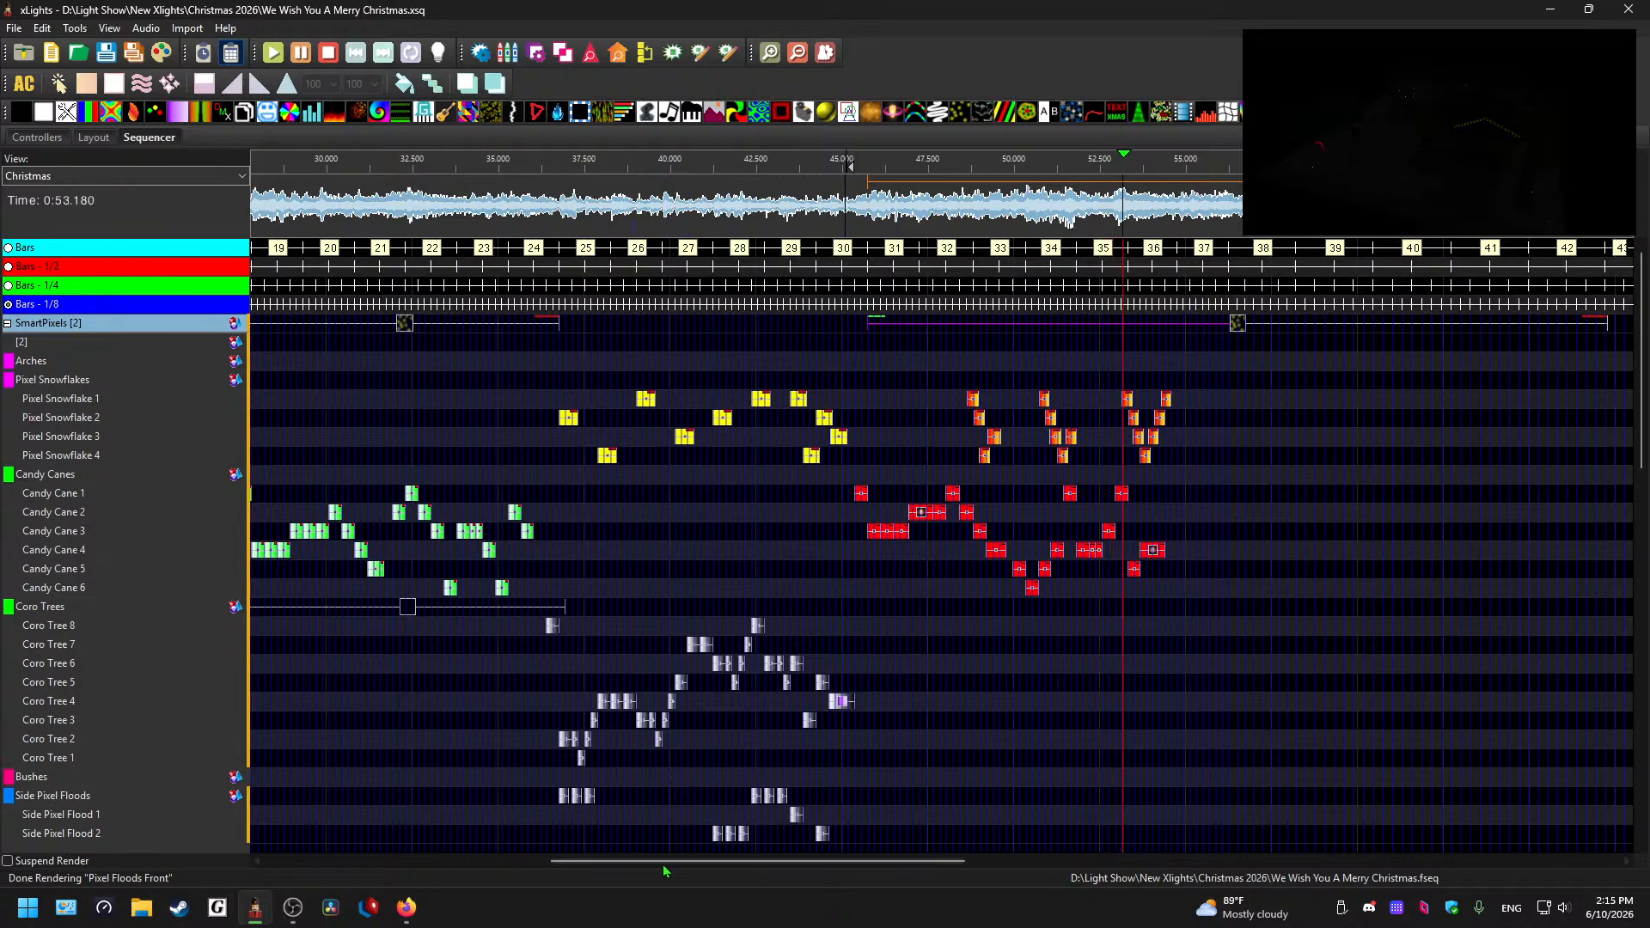
left_click_drag(663, 862, 847, 810)
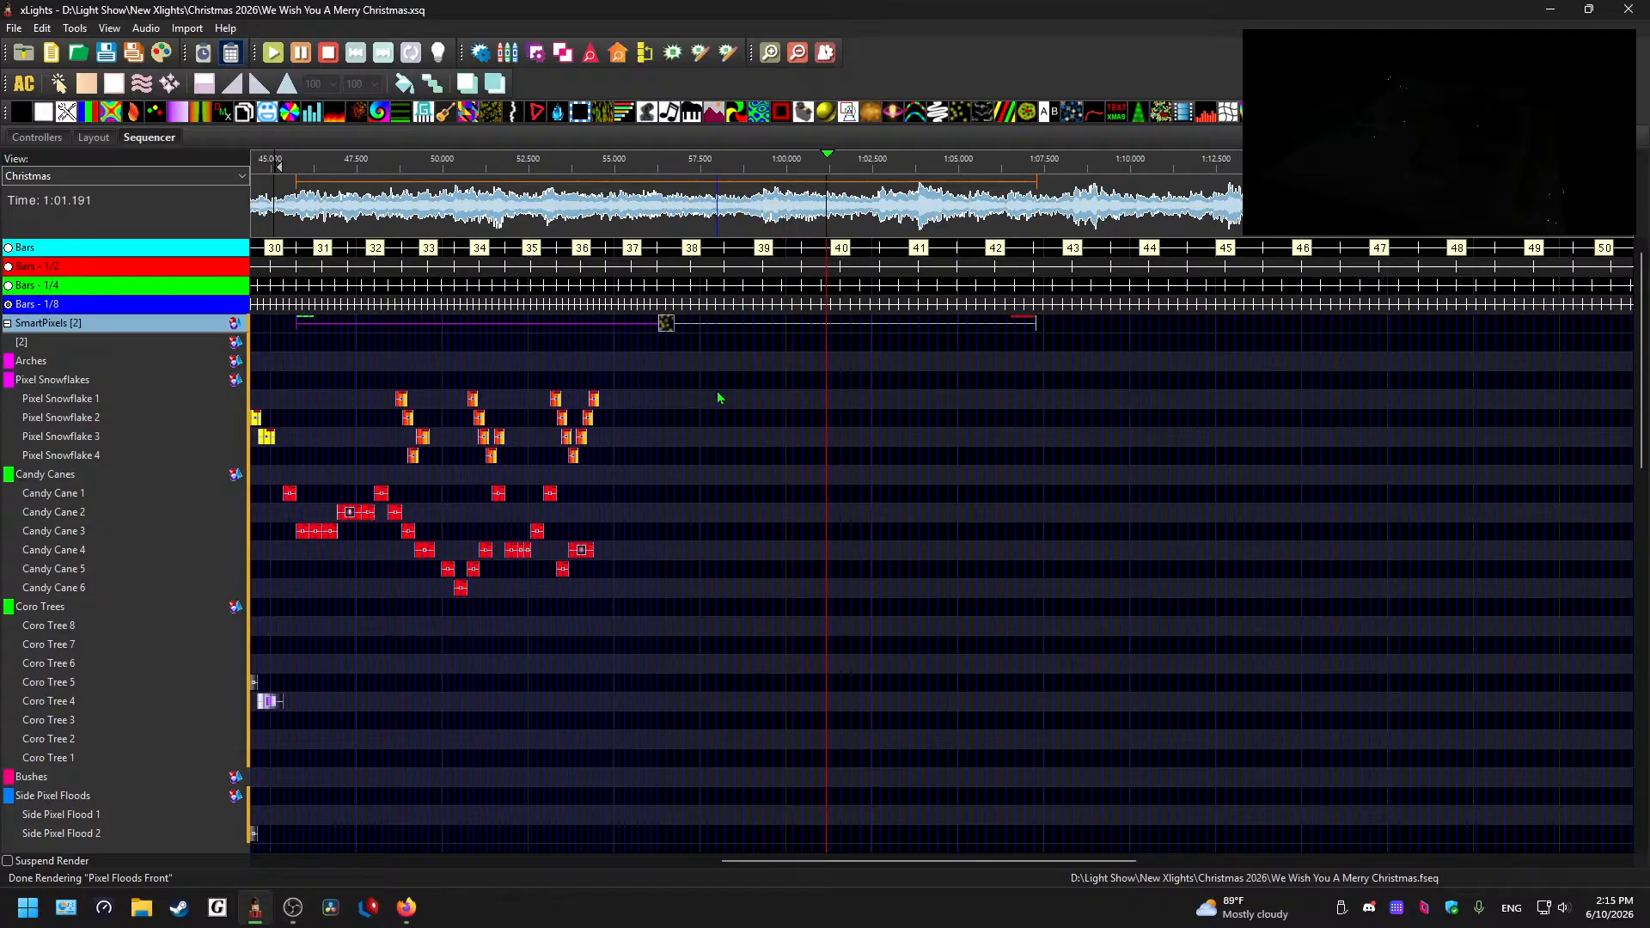
left_click_drag(895, 863, 971, 864)
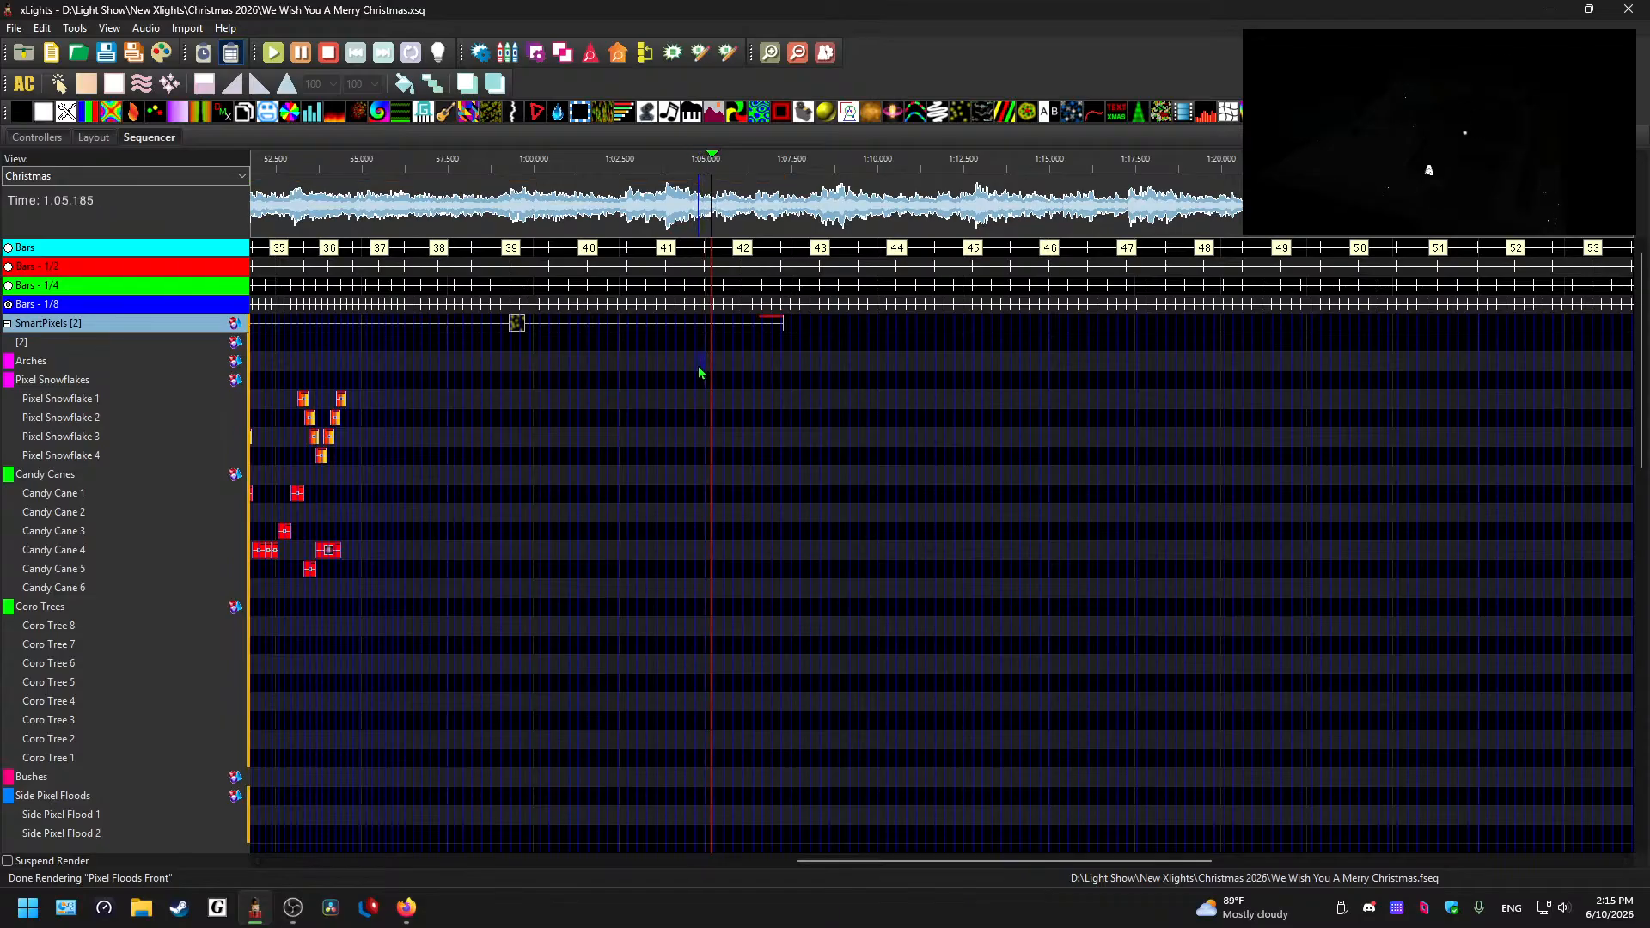
- Shorten the pasted Snowflakes effect on SmartPixels [2] to end at about 1:03.9 and play back from 1:02.525
left_click_drag(783, 324, 681, 330)
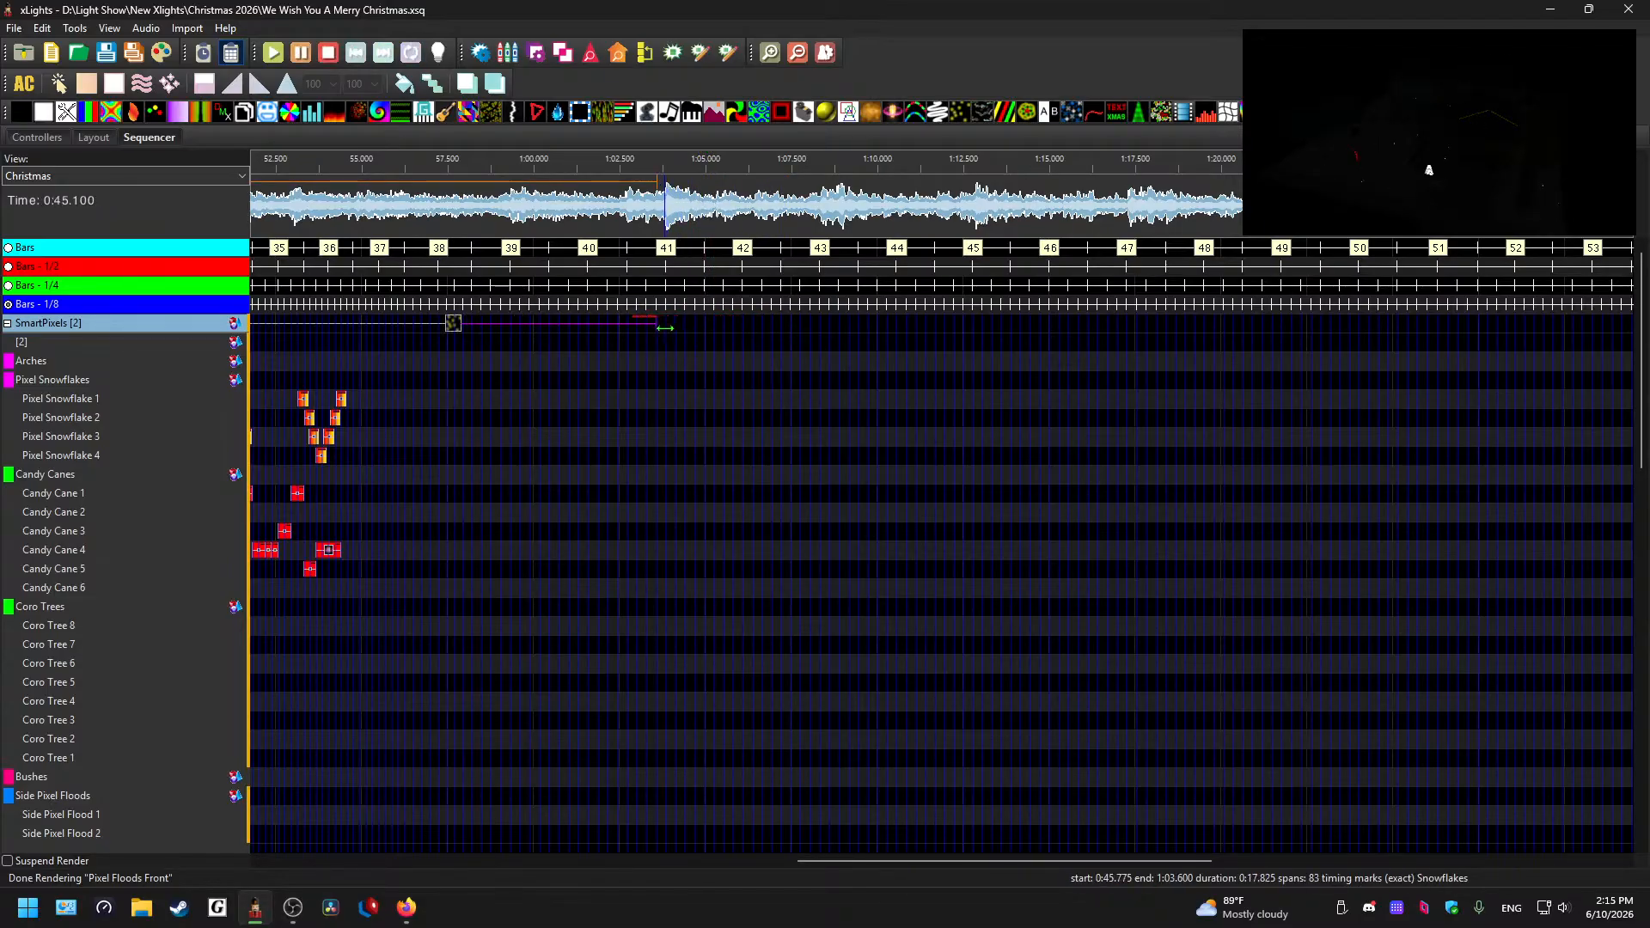
key("space")
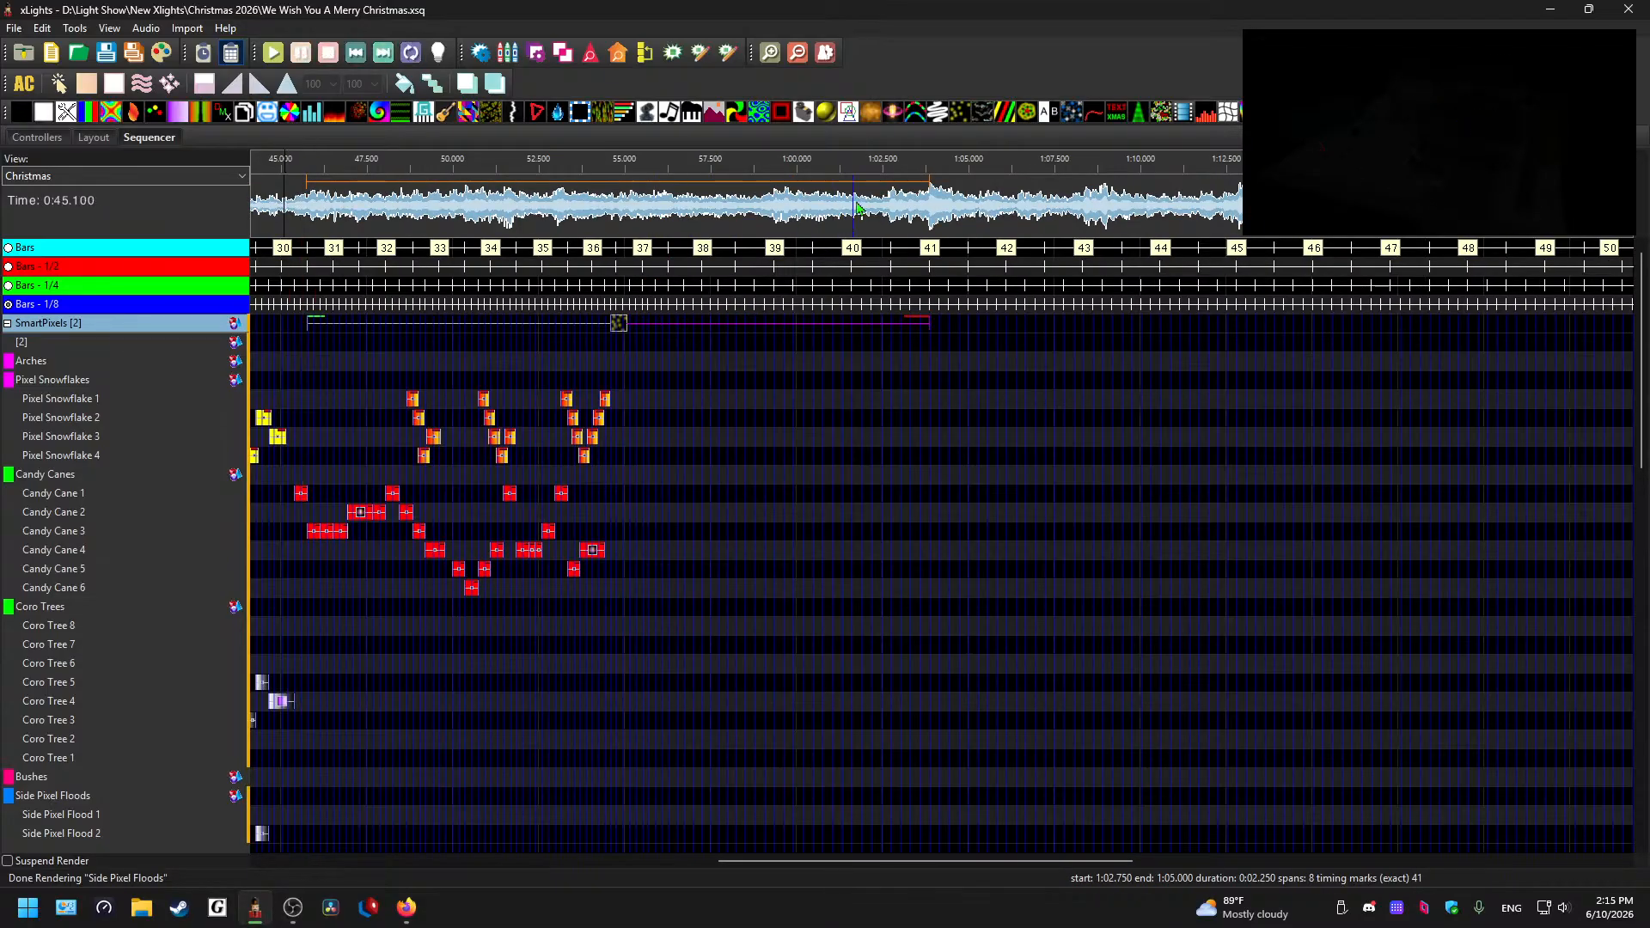
left_click(887, 202)
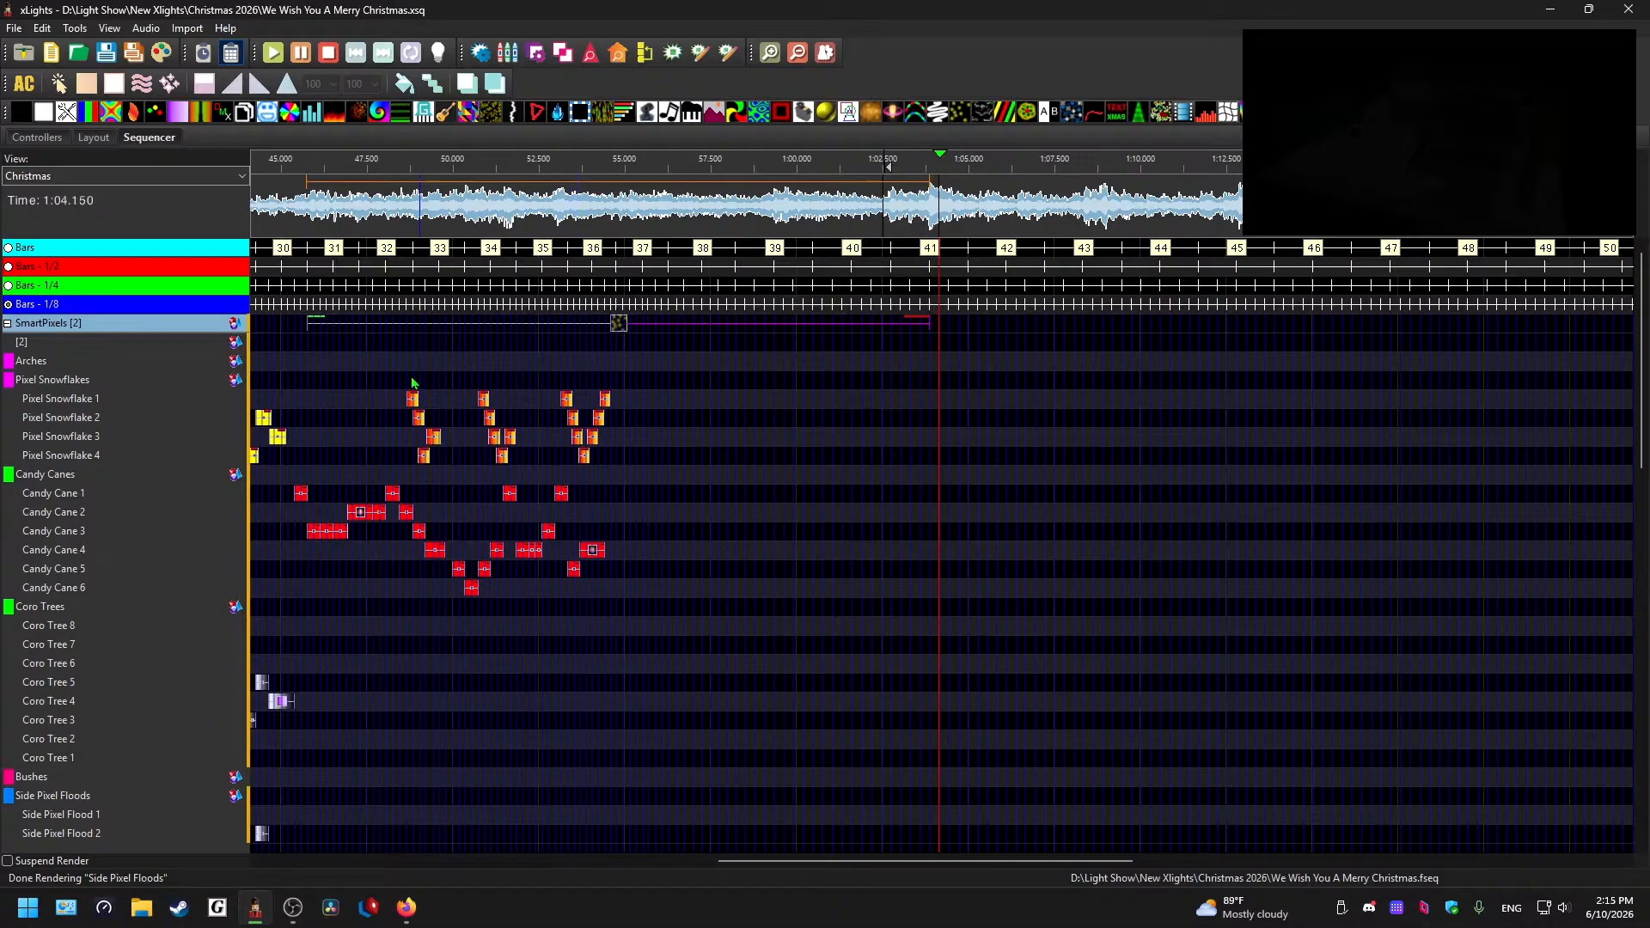
left_click(936, 322)
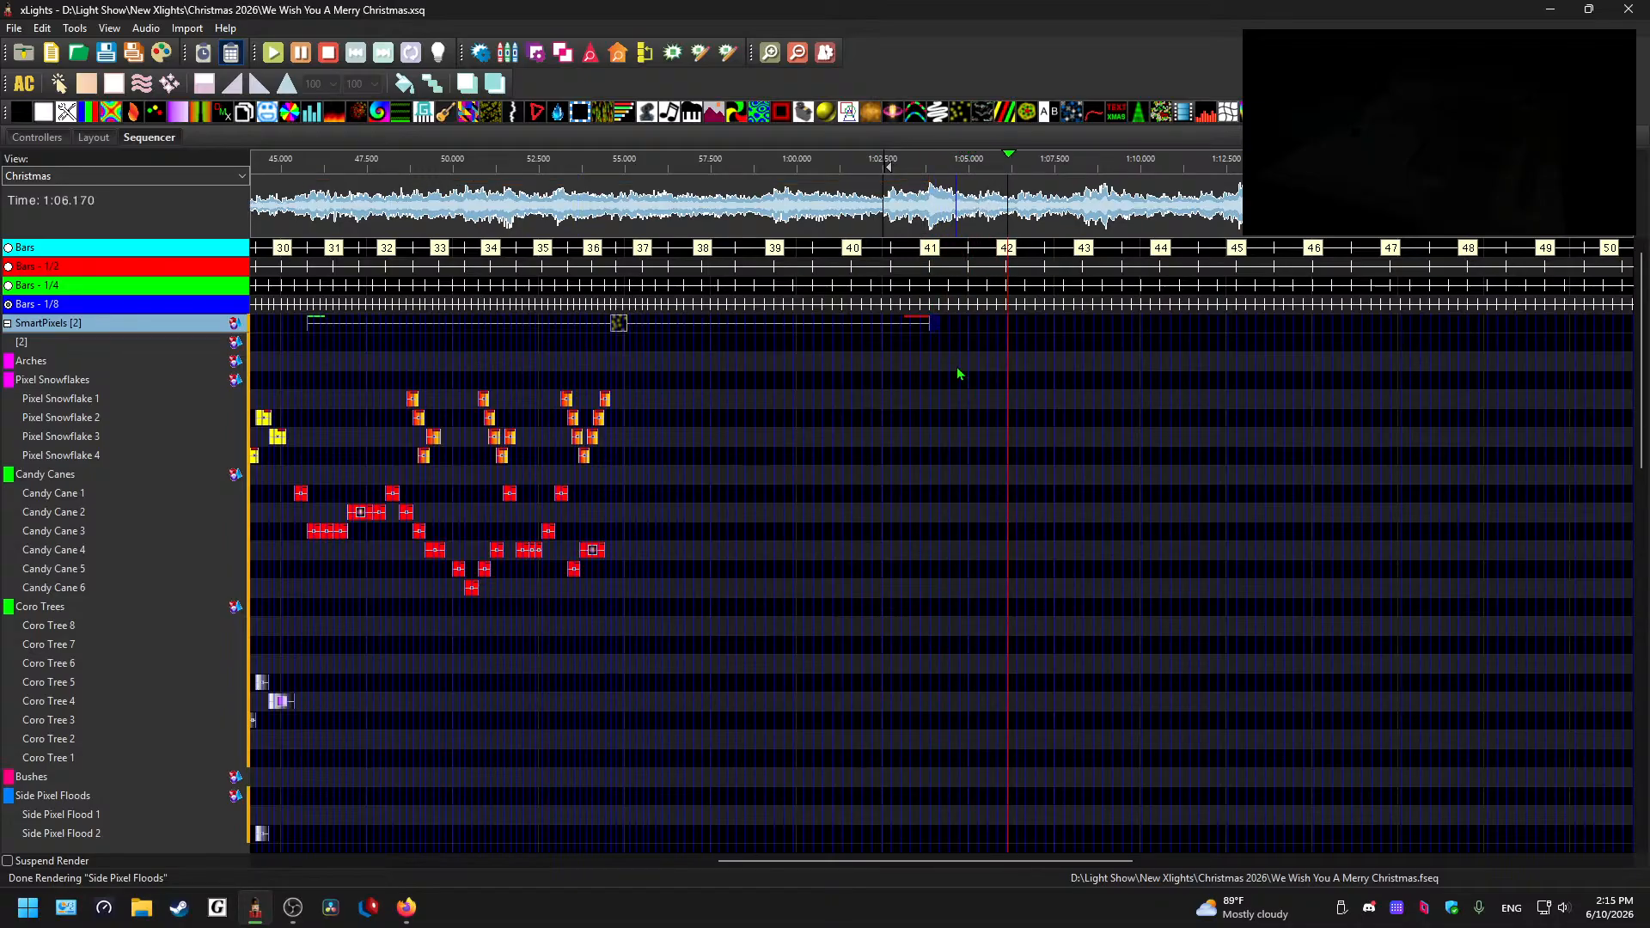
left_click(1009, 416)
key("space")
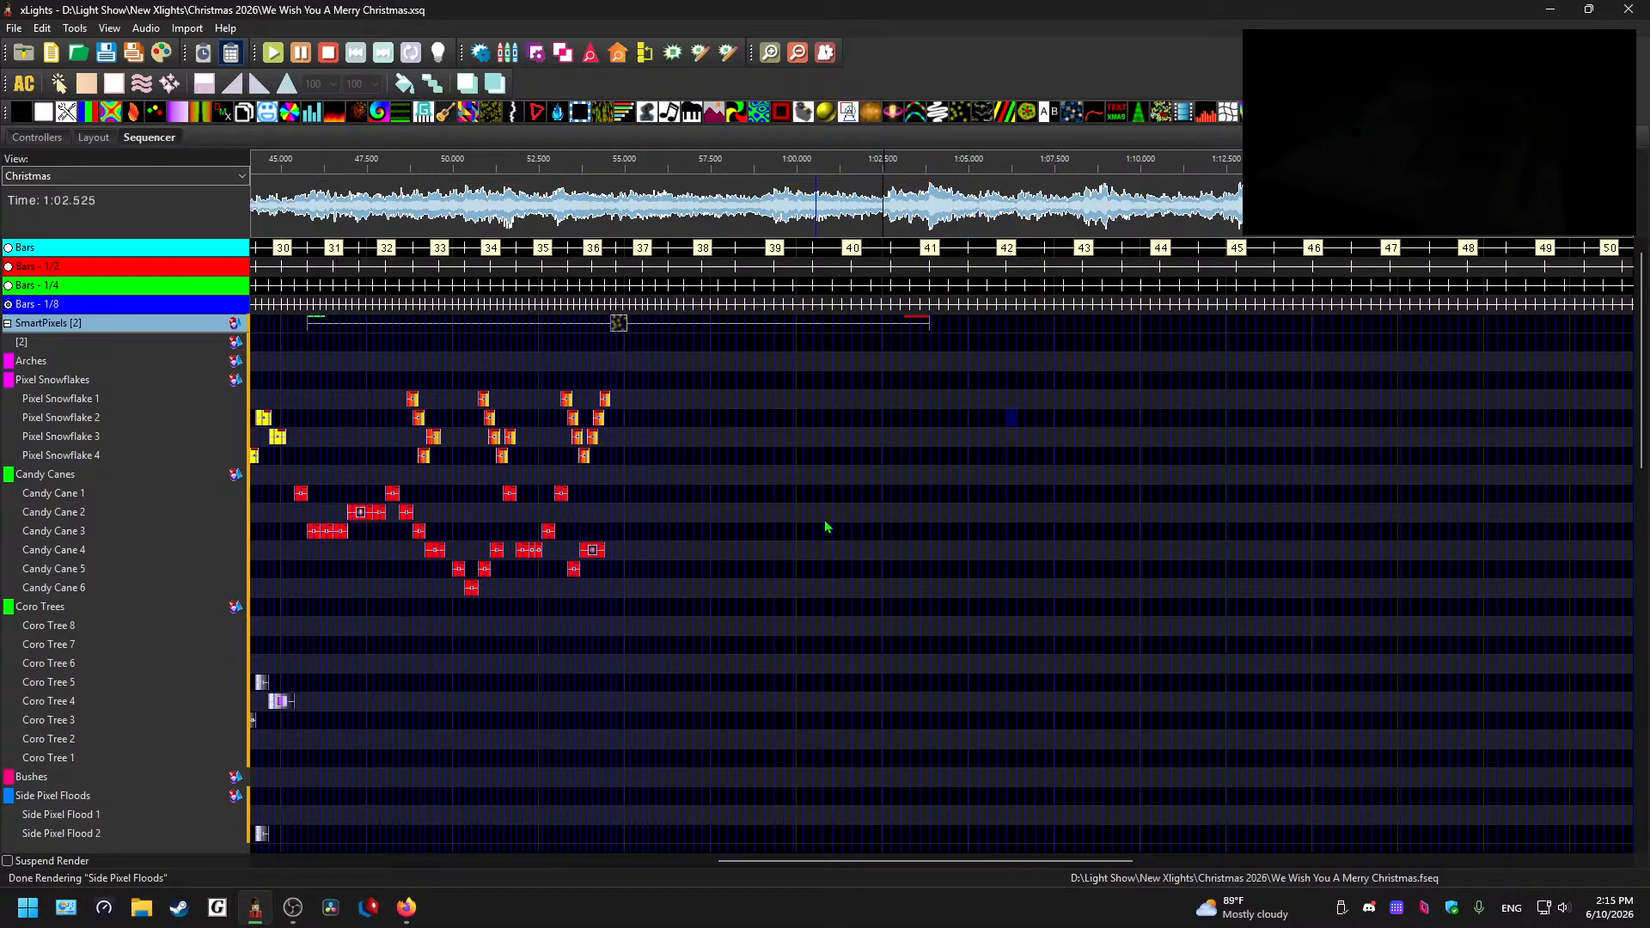
- Play back from 44.775 s to just past bar 32
mouse_move(877, 862)
left_mouse_down()
mouse_move(801, 861)
mouse_move(760, 839)
left_mouse_up()
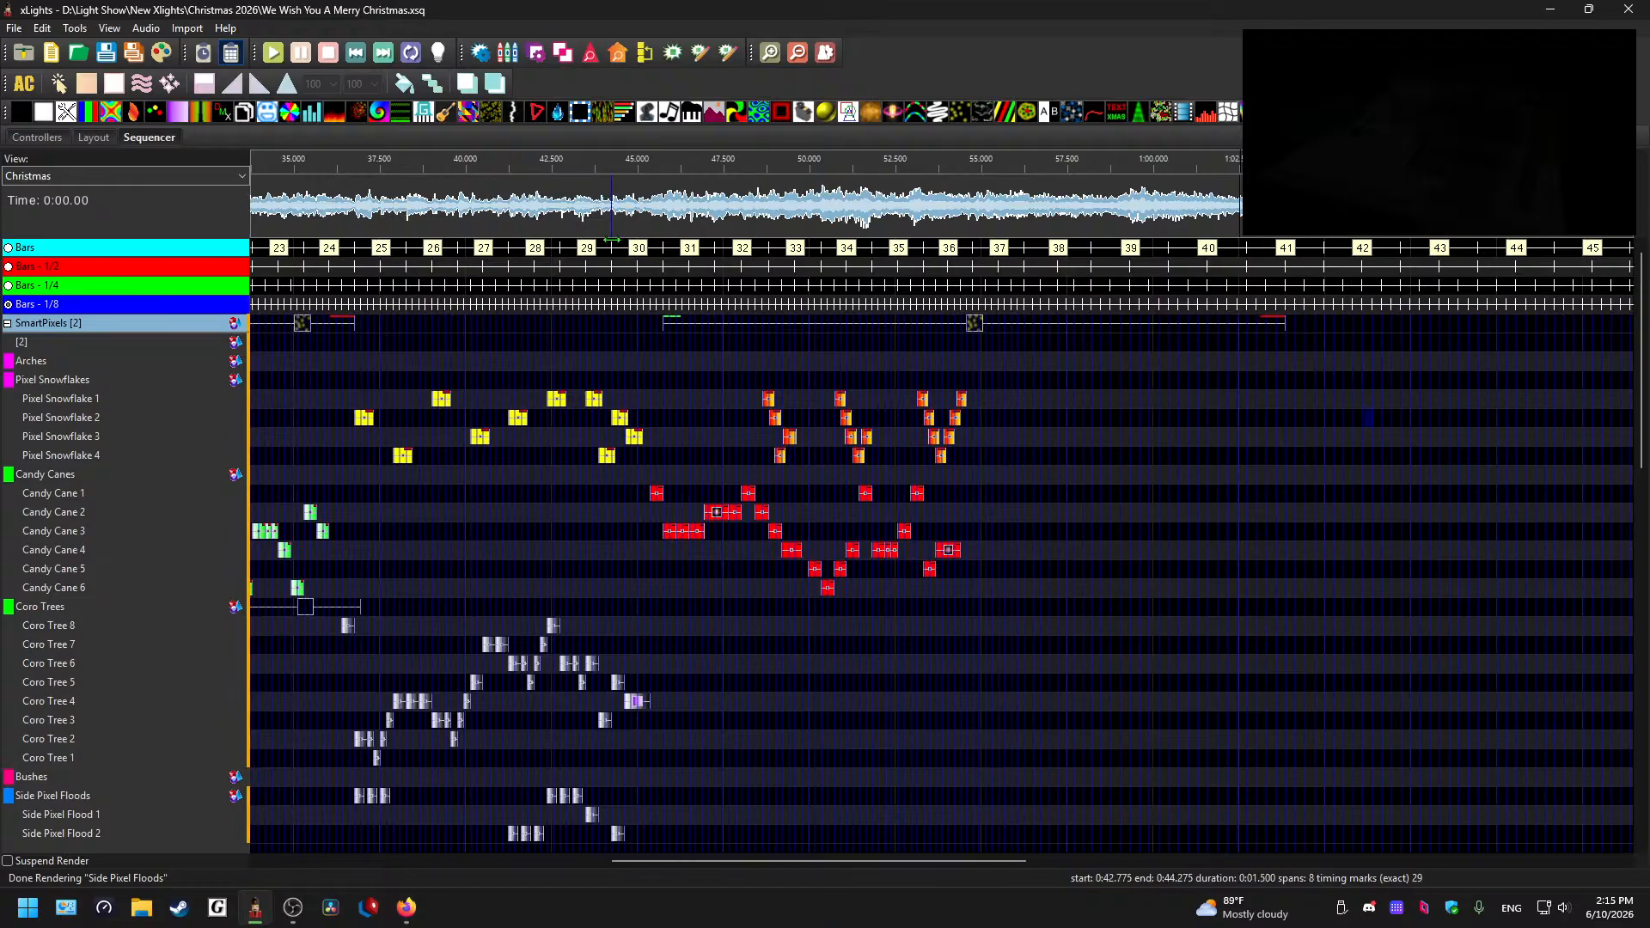
left_click(644, 204)
key("space")
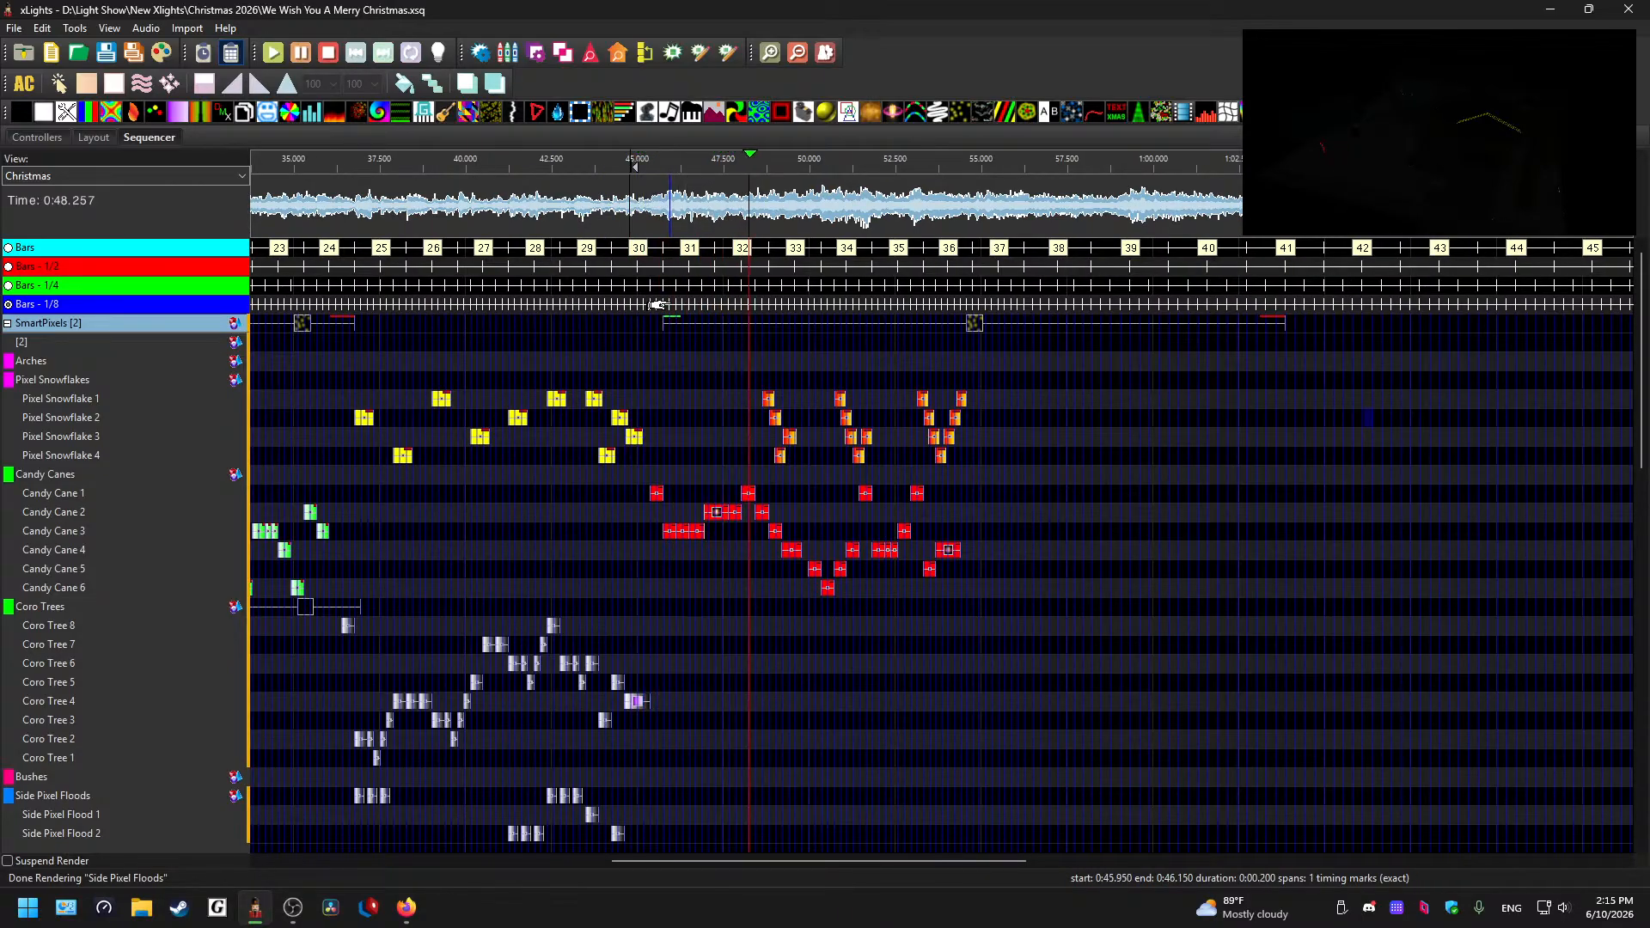
key("space")
- Copy the Off effect that starts at 18.425 s on Coro Trees and paste it on the same row at about 45.6 s
left_click(306, 609)
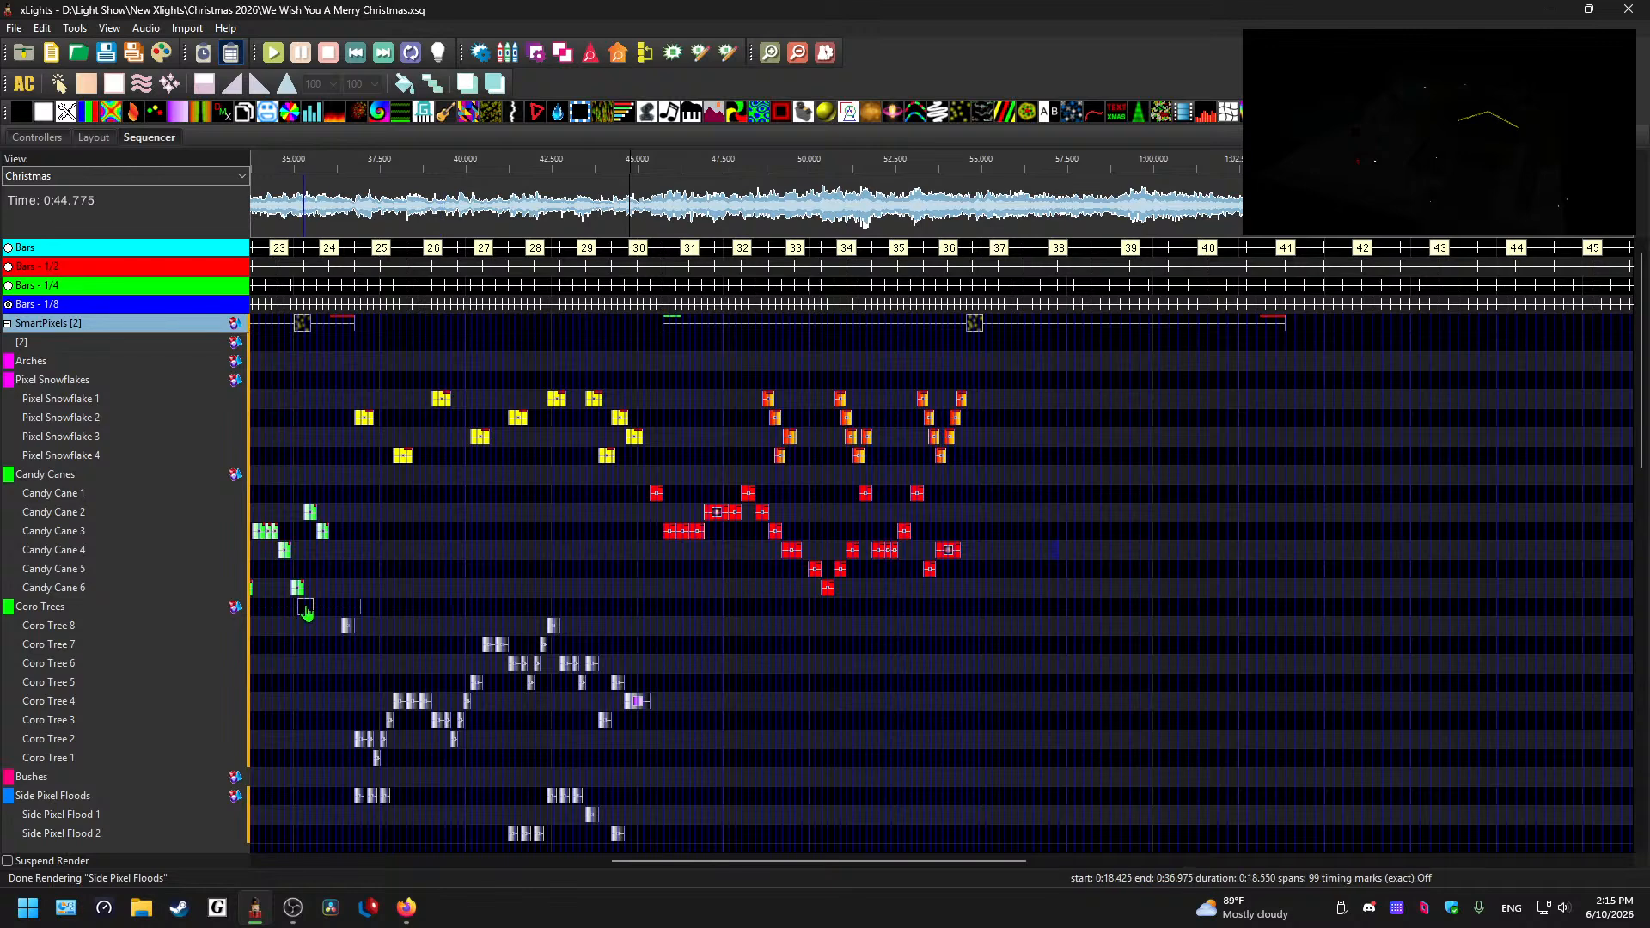
scroll(673, 616, "up", 1)
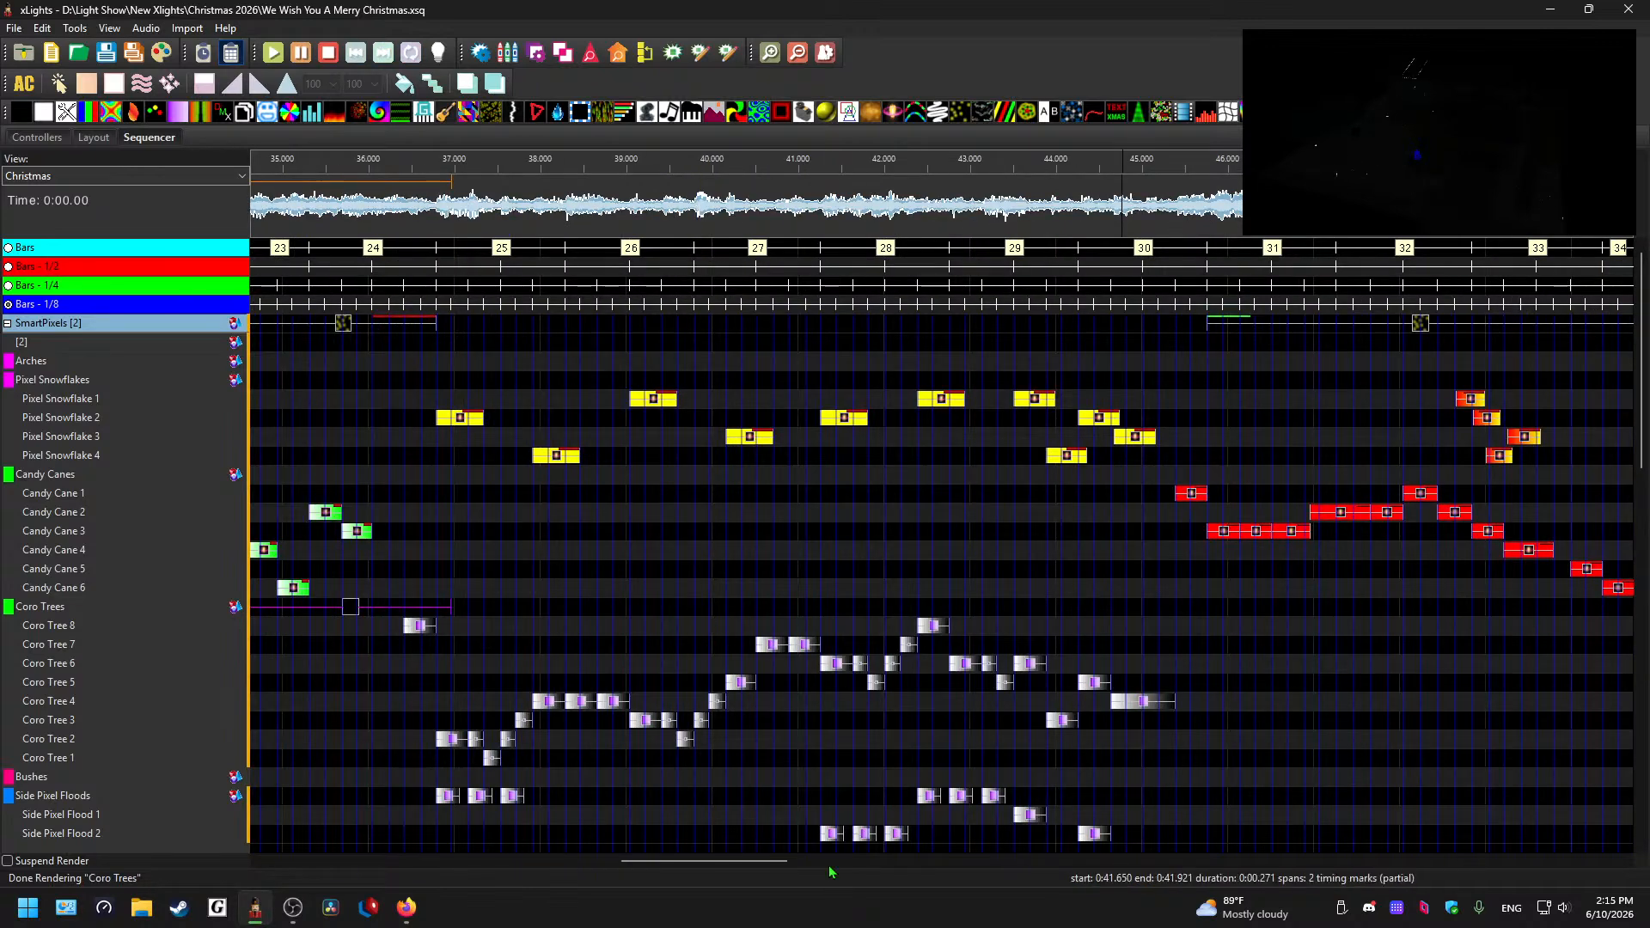
left_click_drag(746, 863, 795, 859)
key("space")
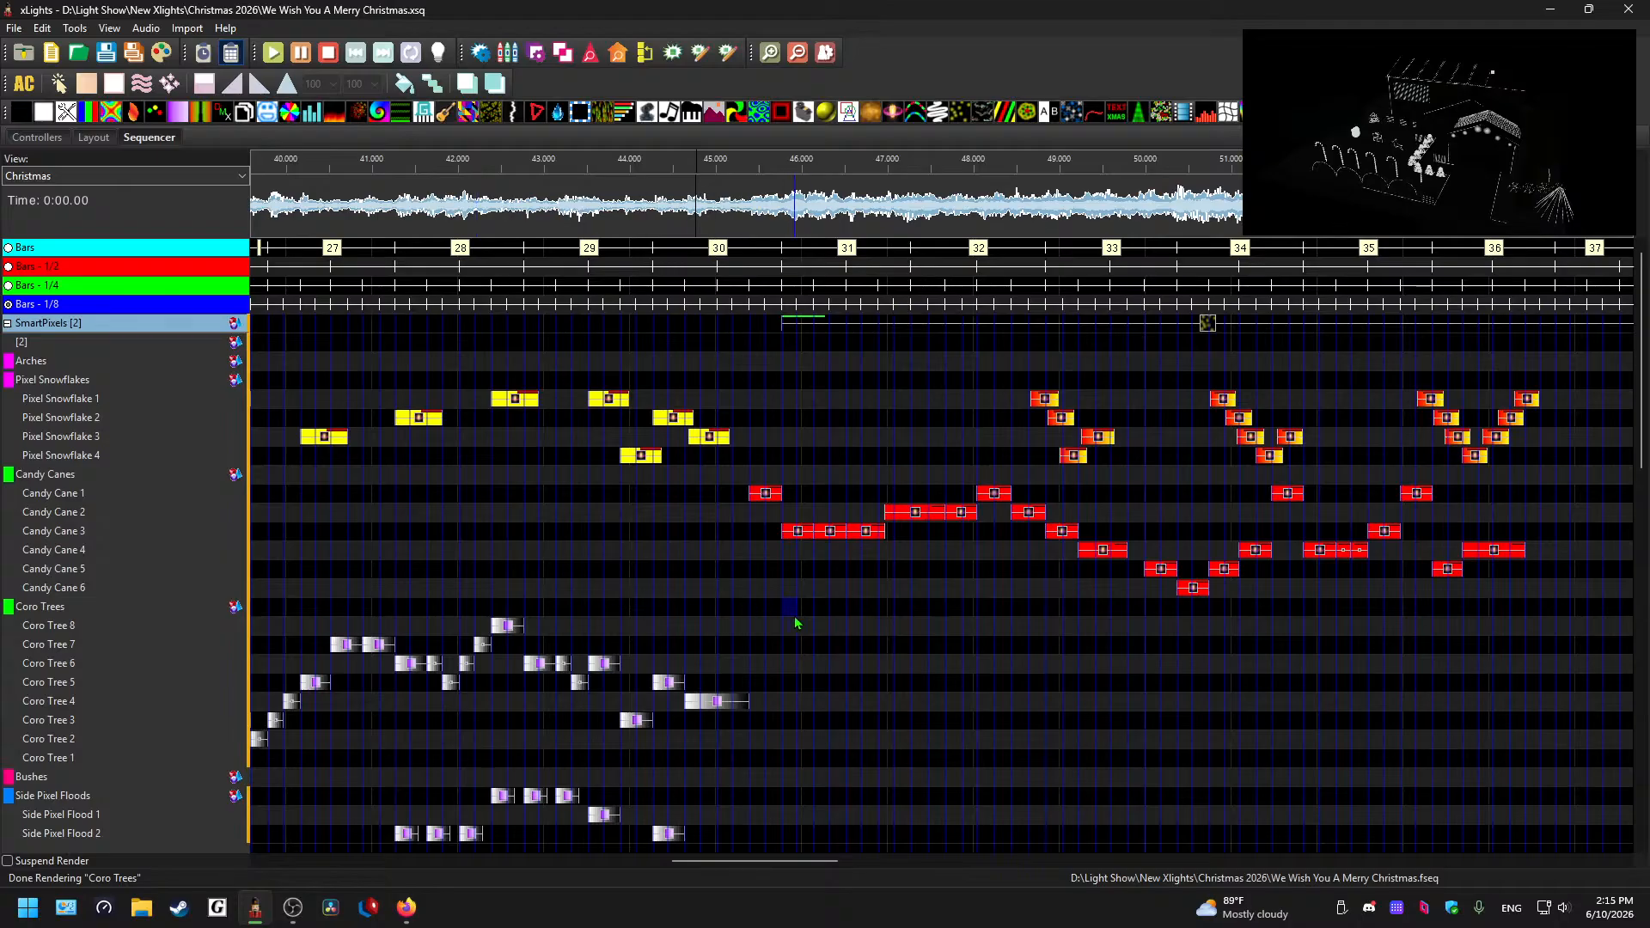
left_click(789, 608)
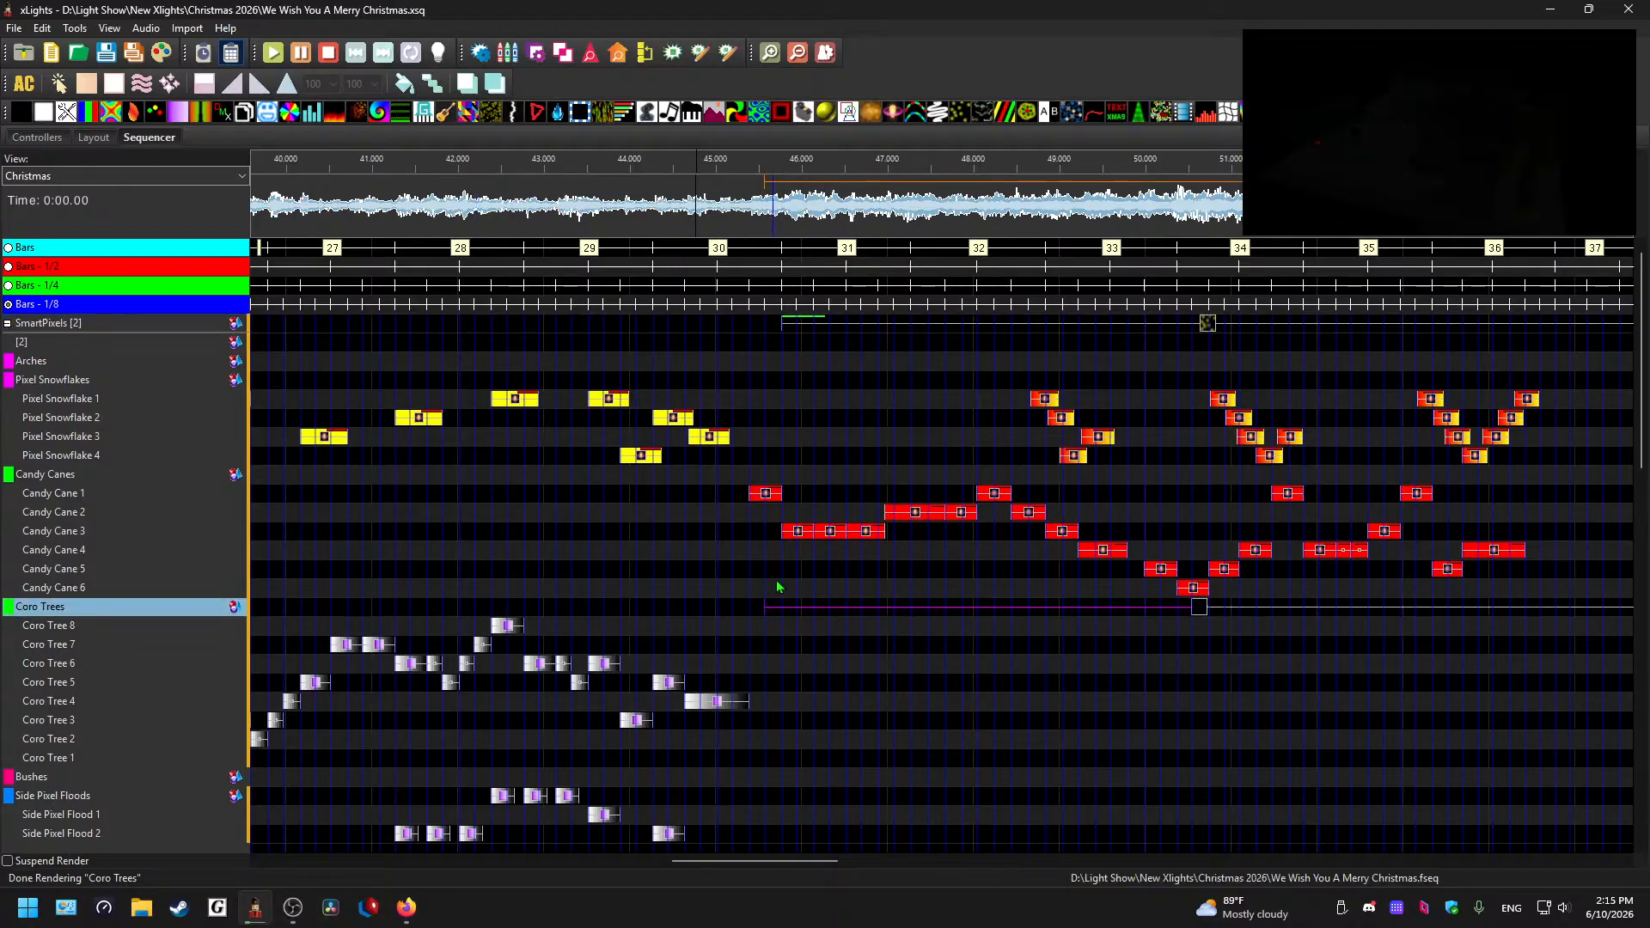
- Play back from 45.5 s and shorten the pasted Off effect on Coro Trees to end at about 1:04.15
left_click(761, 172)
key("space")
scroll(881, 698, "down", 1)
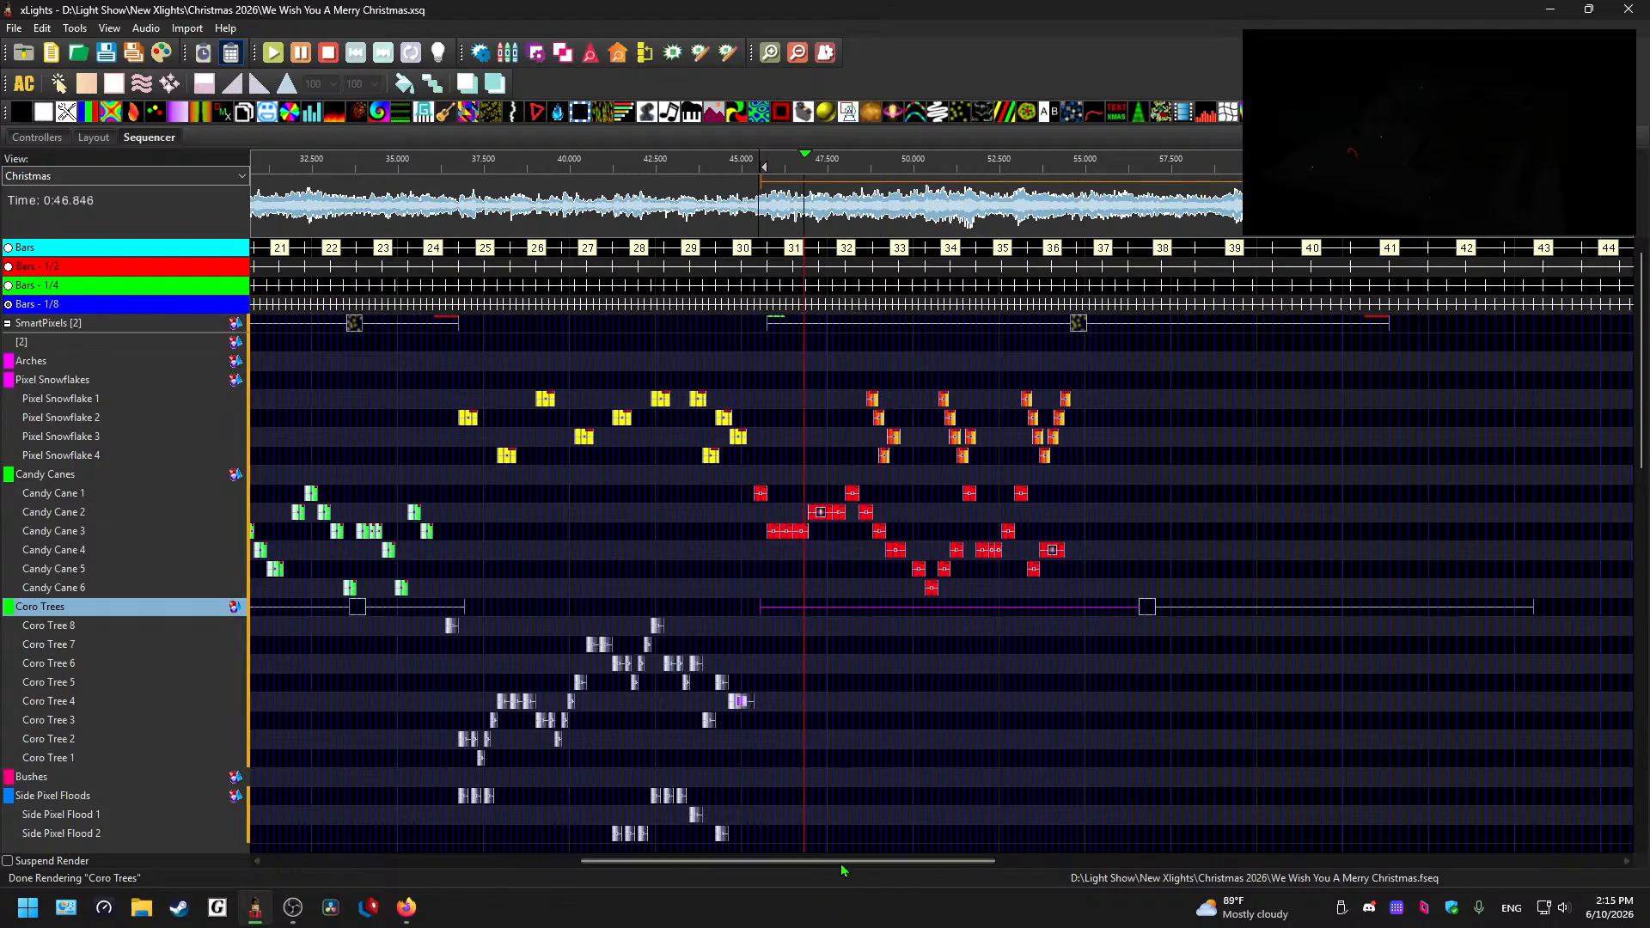
left_click_drag(841, 861, 949, 860)
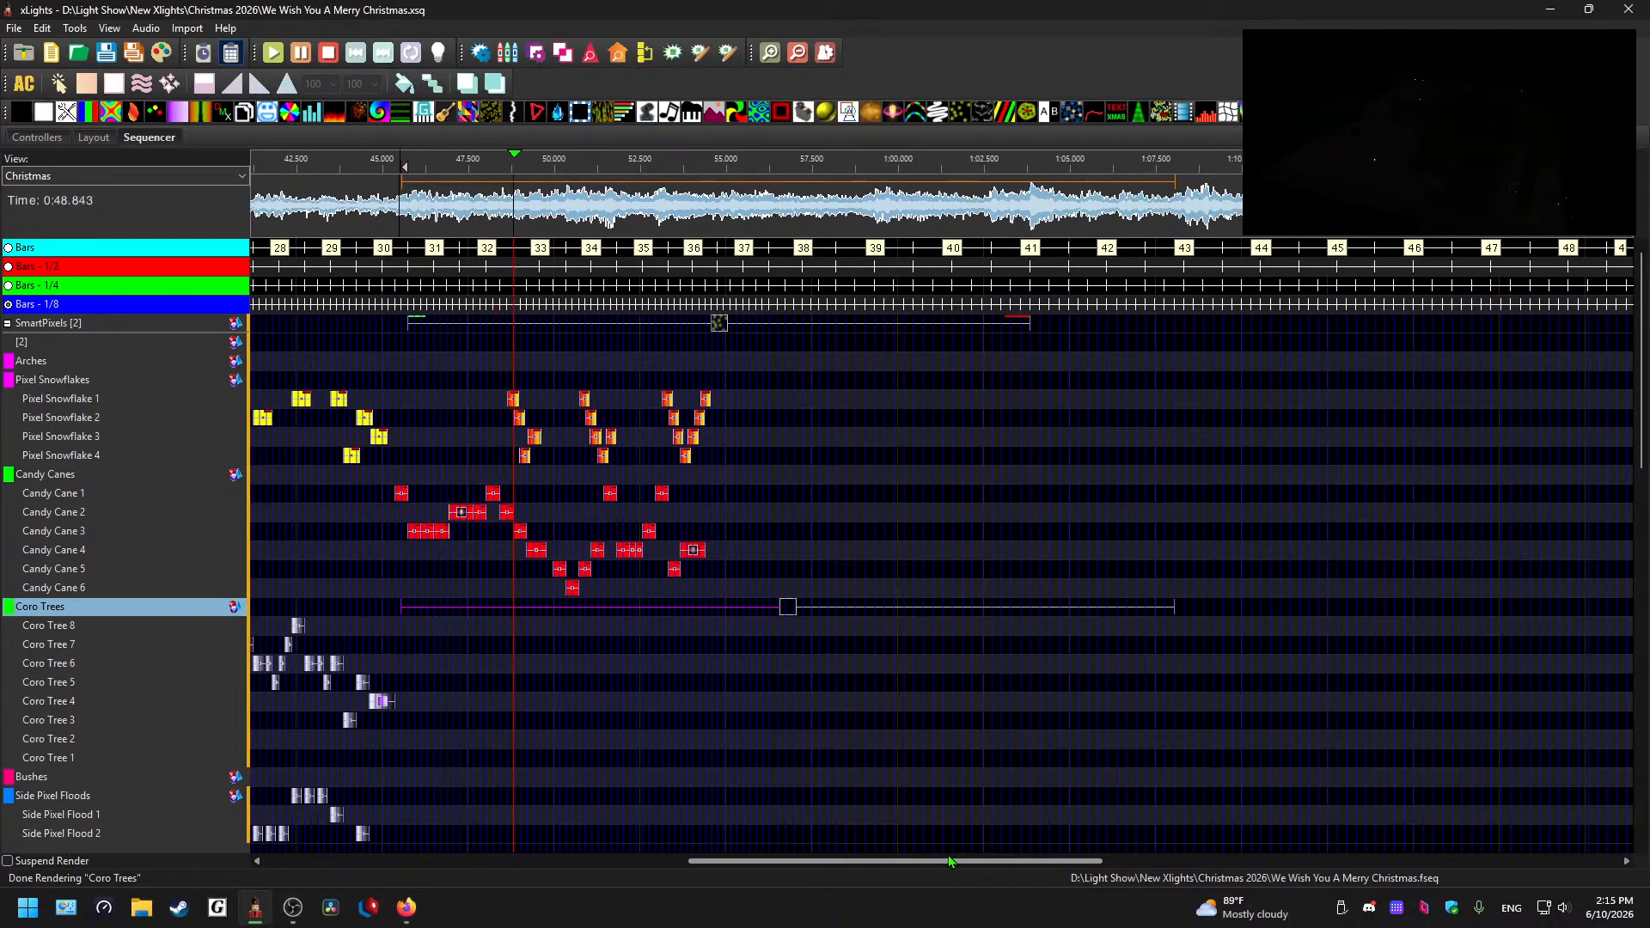
left_click_drag(1174, 606, 1040, 605)
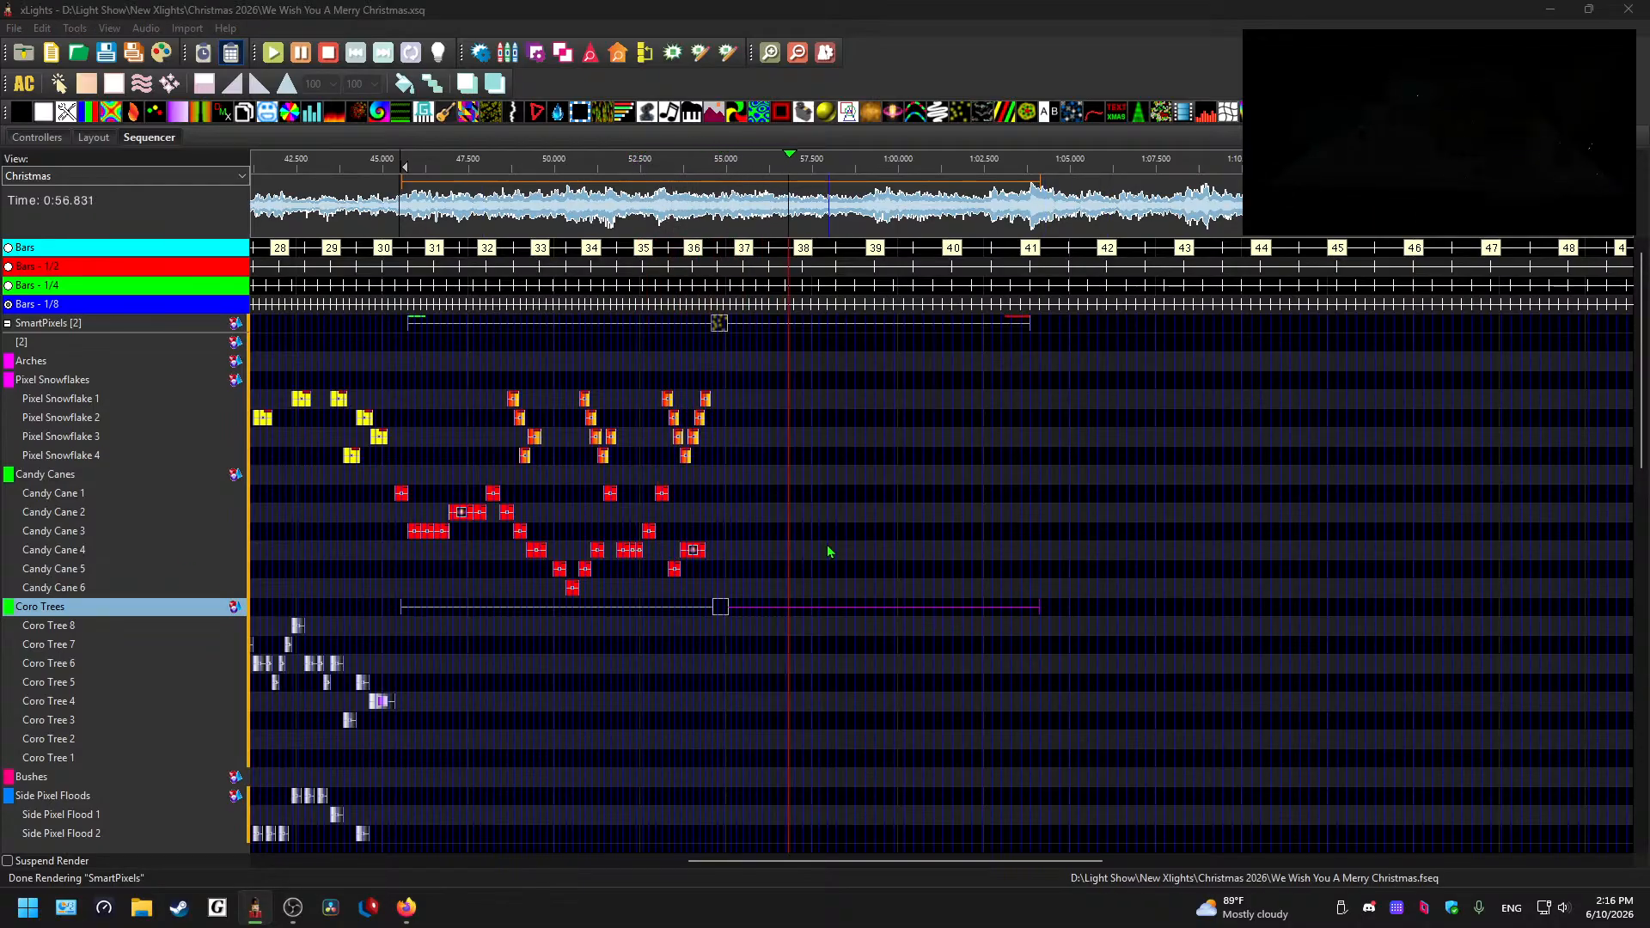
- Play on to about 1:14.9, and replay the section from about 45 s through bar 38
scroll(858, 477, "up", 1)
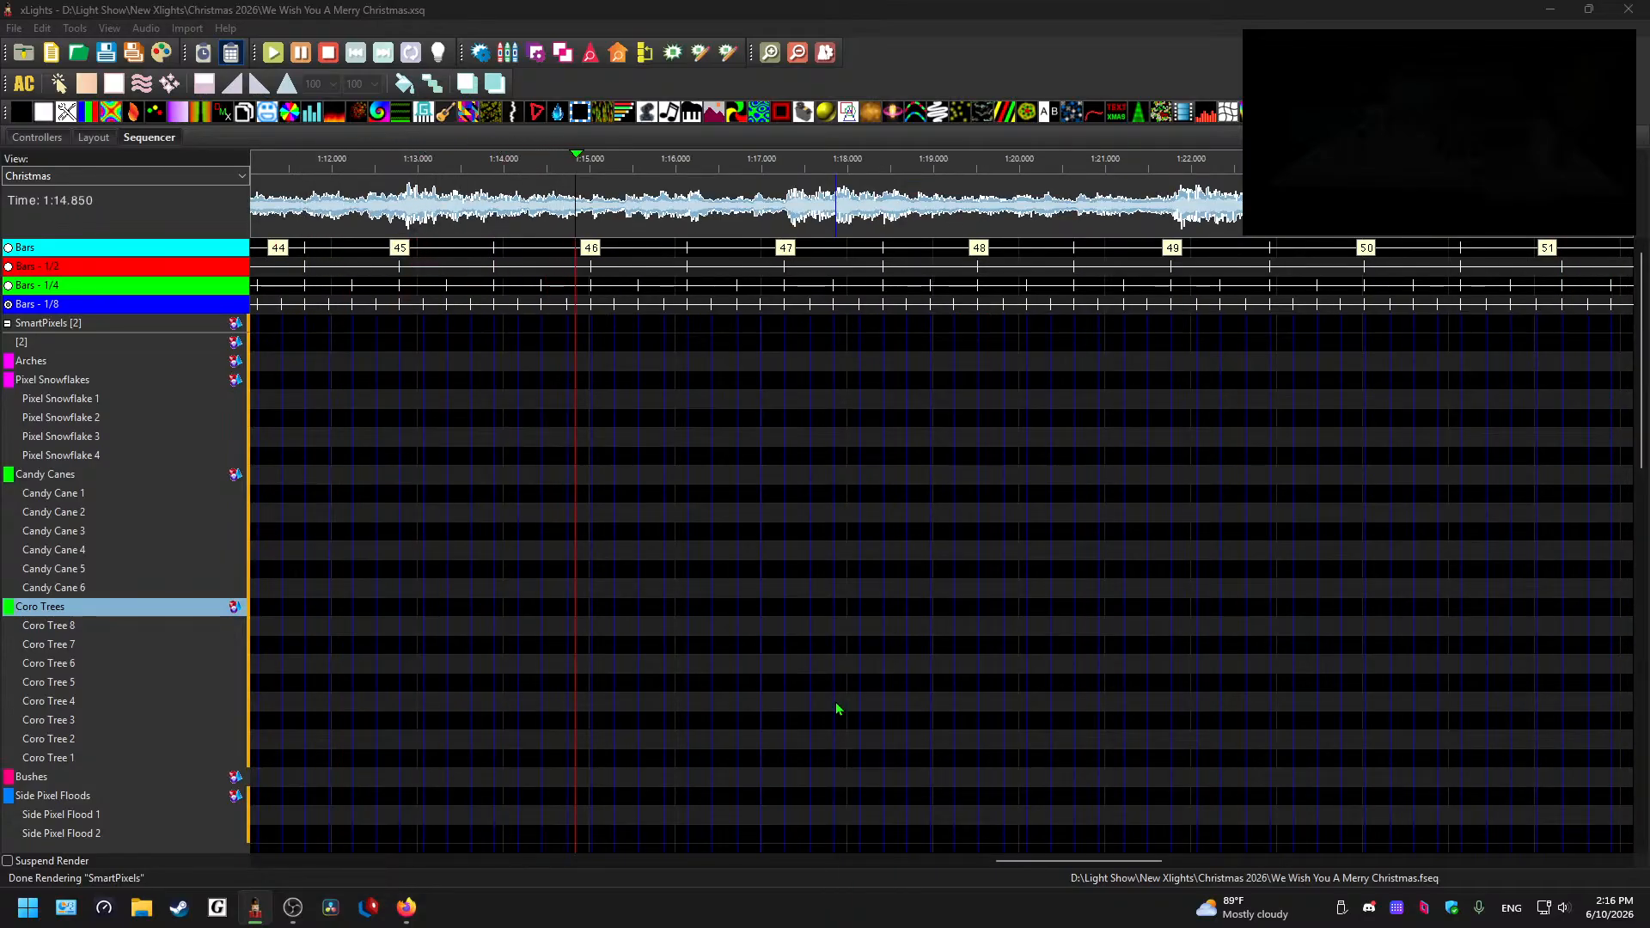
left_click(804, 663)
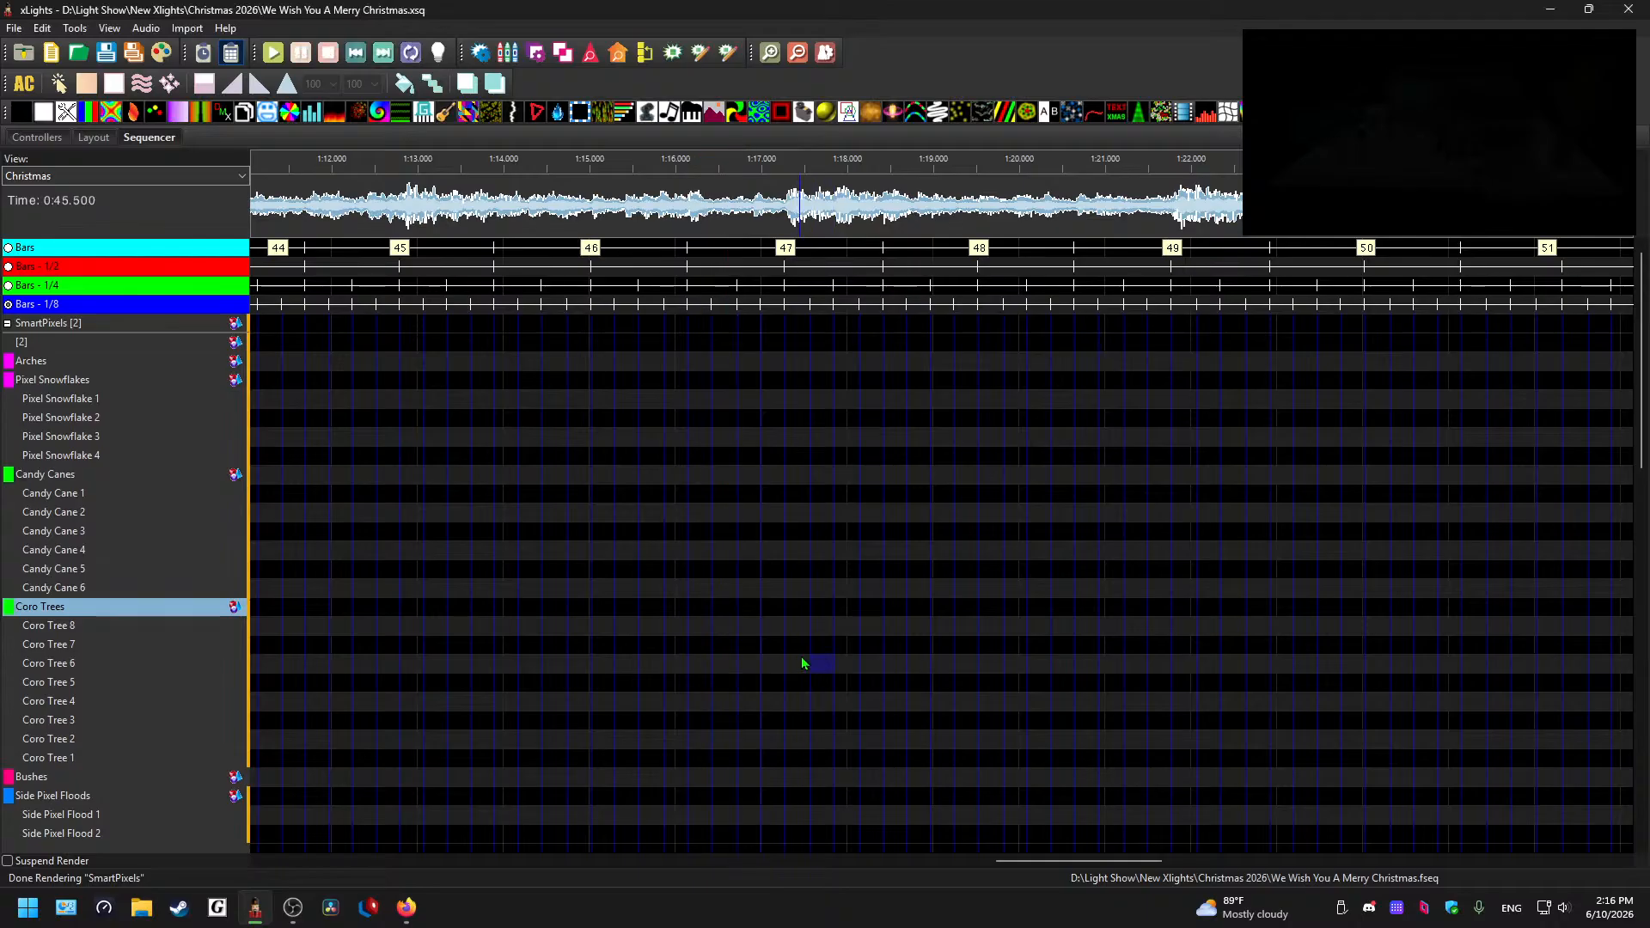
scroll(801, 704, "down", 1)
left_click_drag(988, 863, 732, 815)
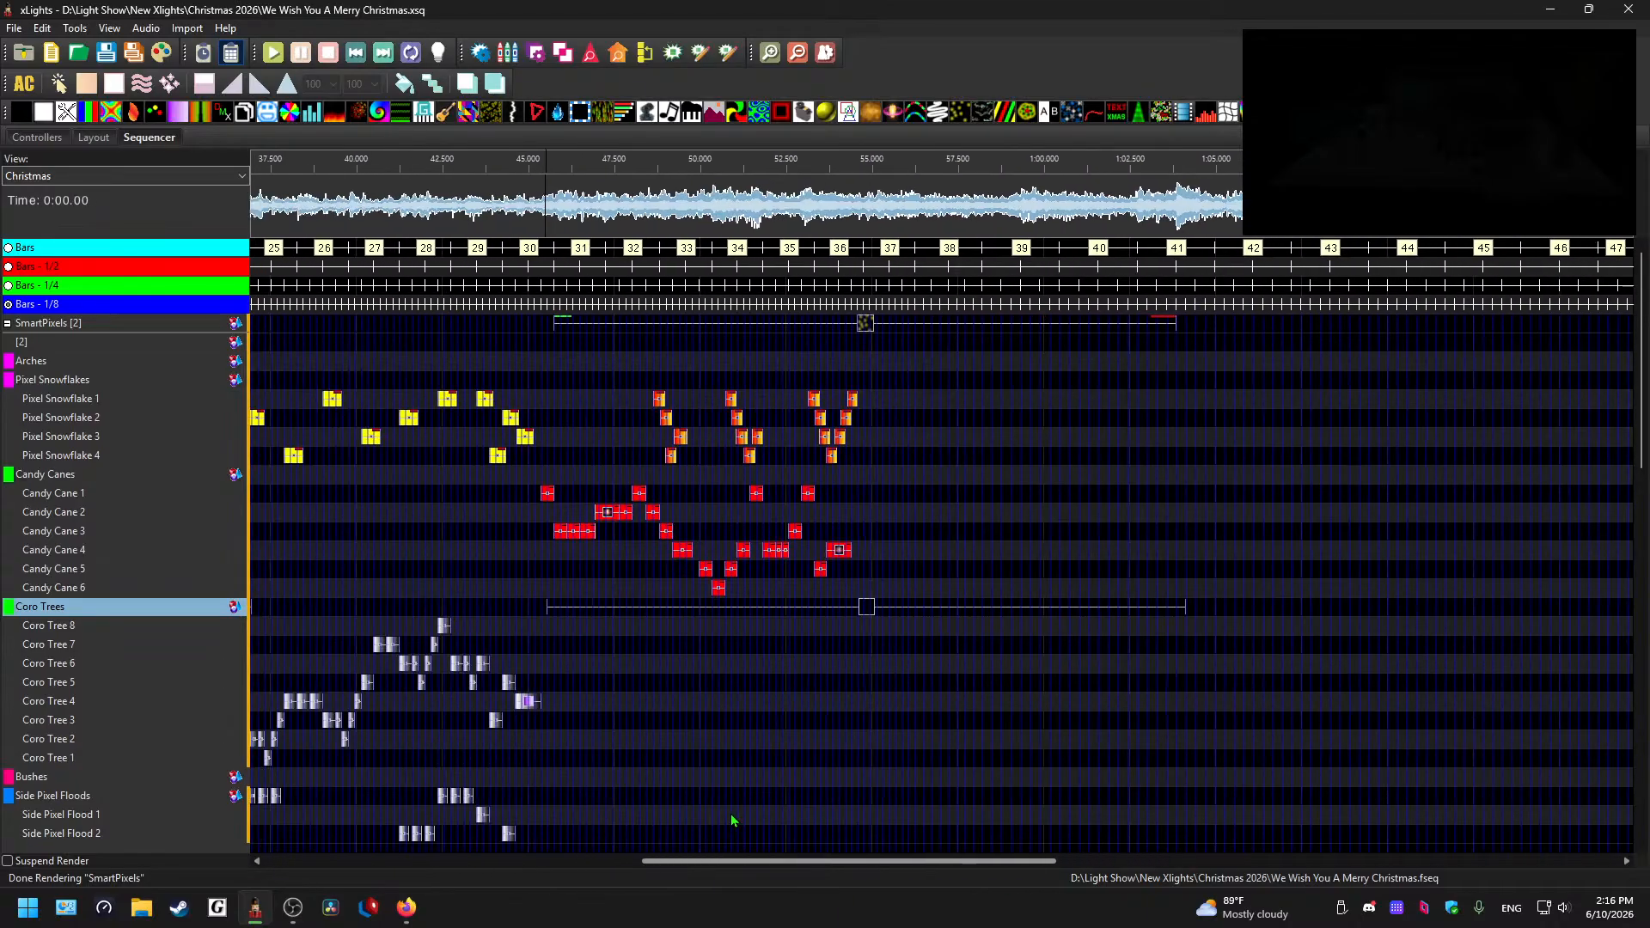
left_click(606, 225)
key("space")
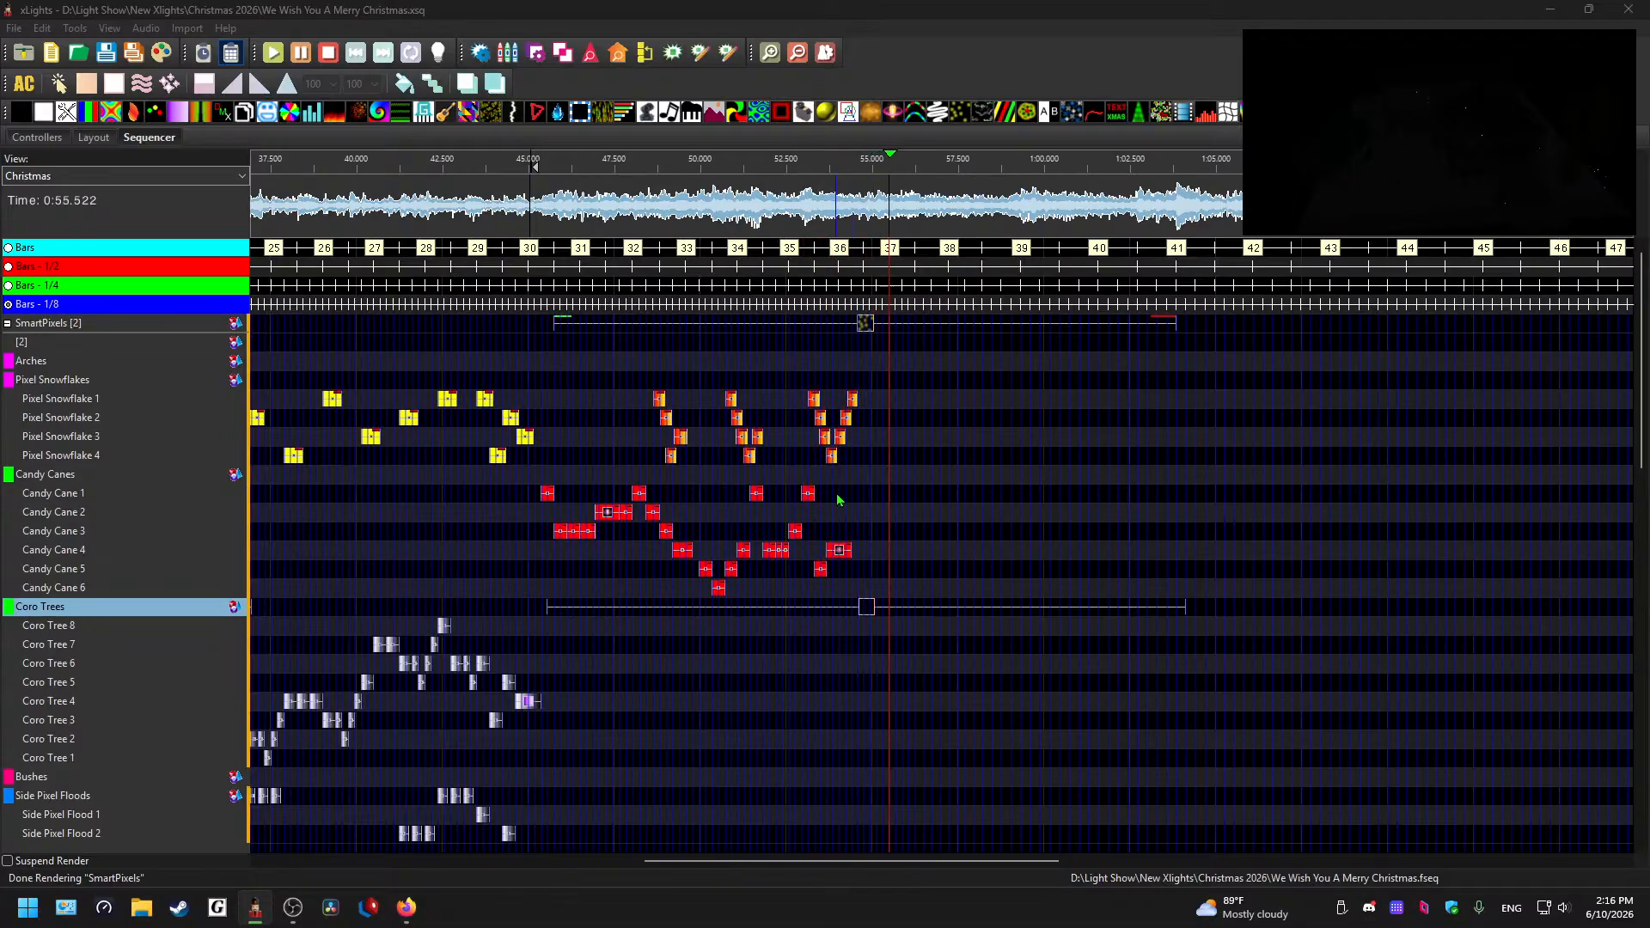
scroll(869, 501, "up", 3)
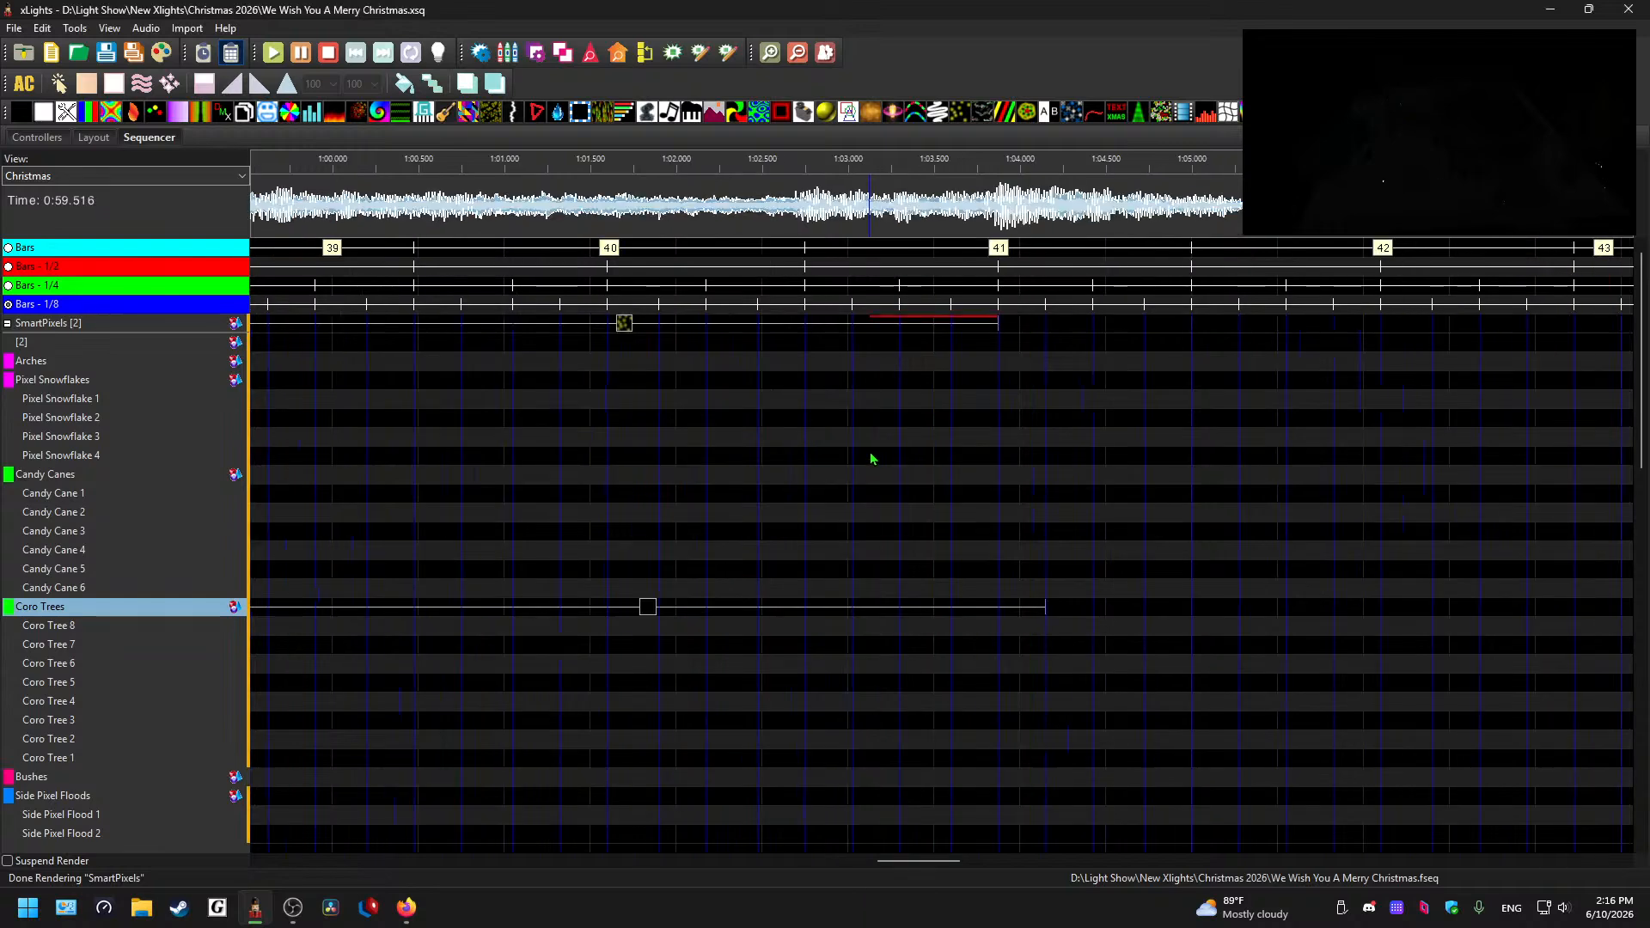
key("space")
- Play back the earlier Coro Tree melody passages from about 36.7 s and from 18.6 s
scroll(858, 698, "down", 1)
left_click_drag(856, 861, 731, 860)
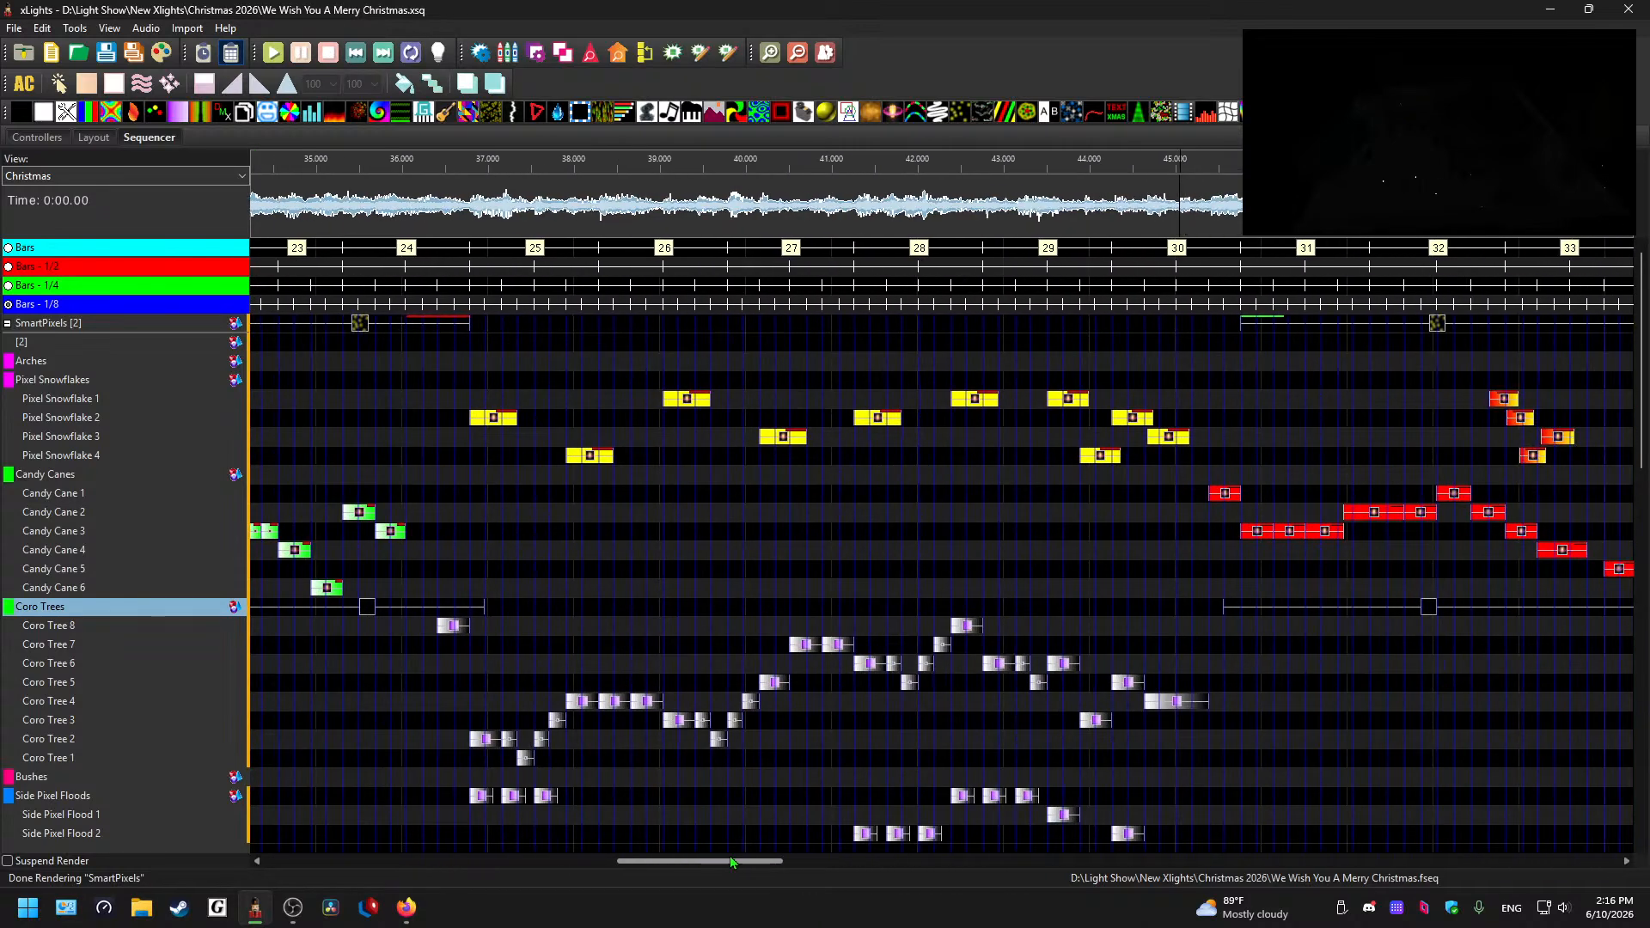
left_click(465, 225)
key("space")
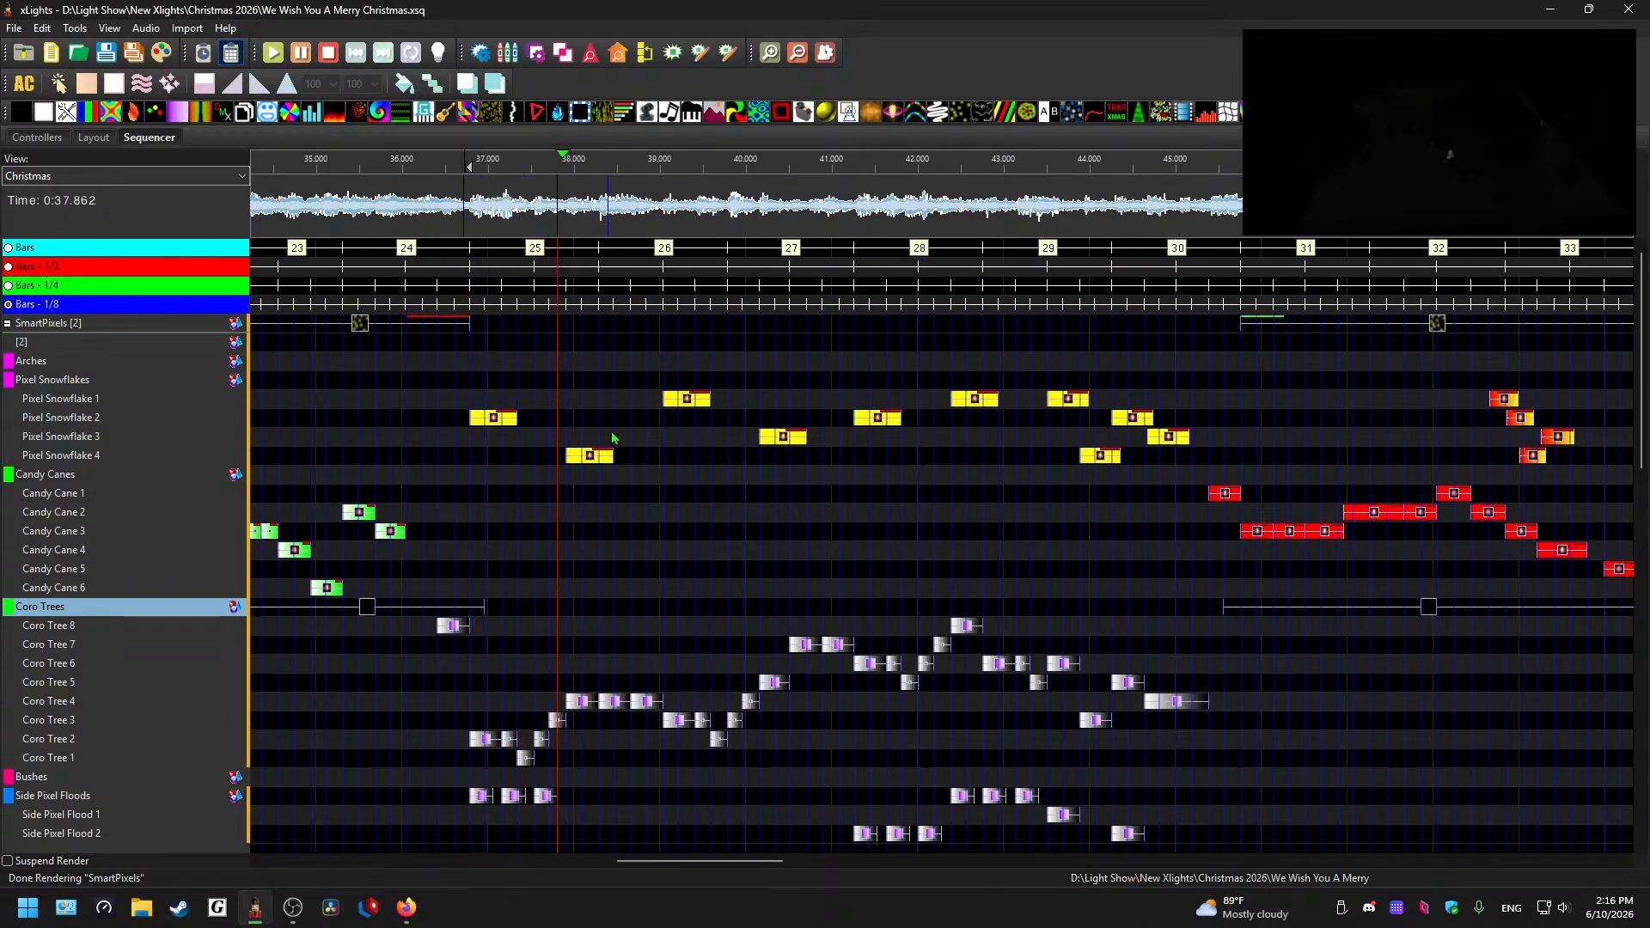
key("space")
left_click(583, 861)
mouse_move(583, 861)
left_mouse_down()
mouse_move(705, 861)
mouse_move(472, 856)
mouse_move(498, 854)
left_mouse_up()
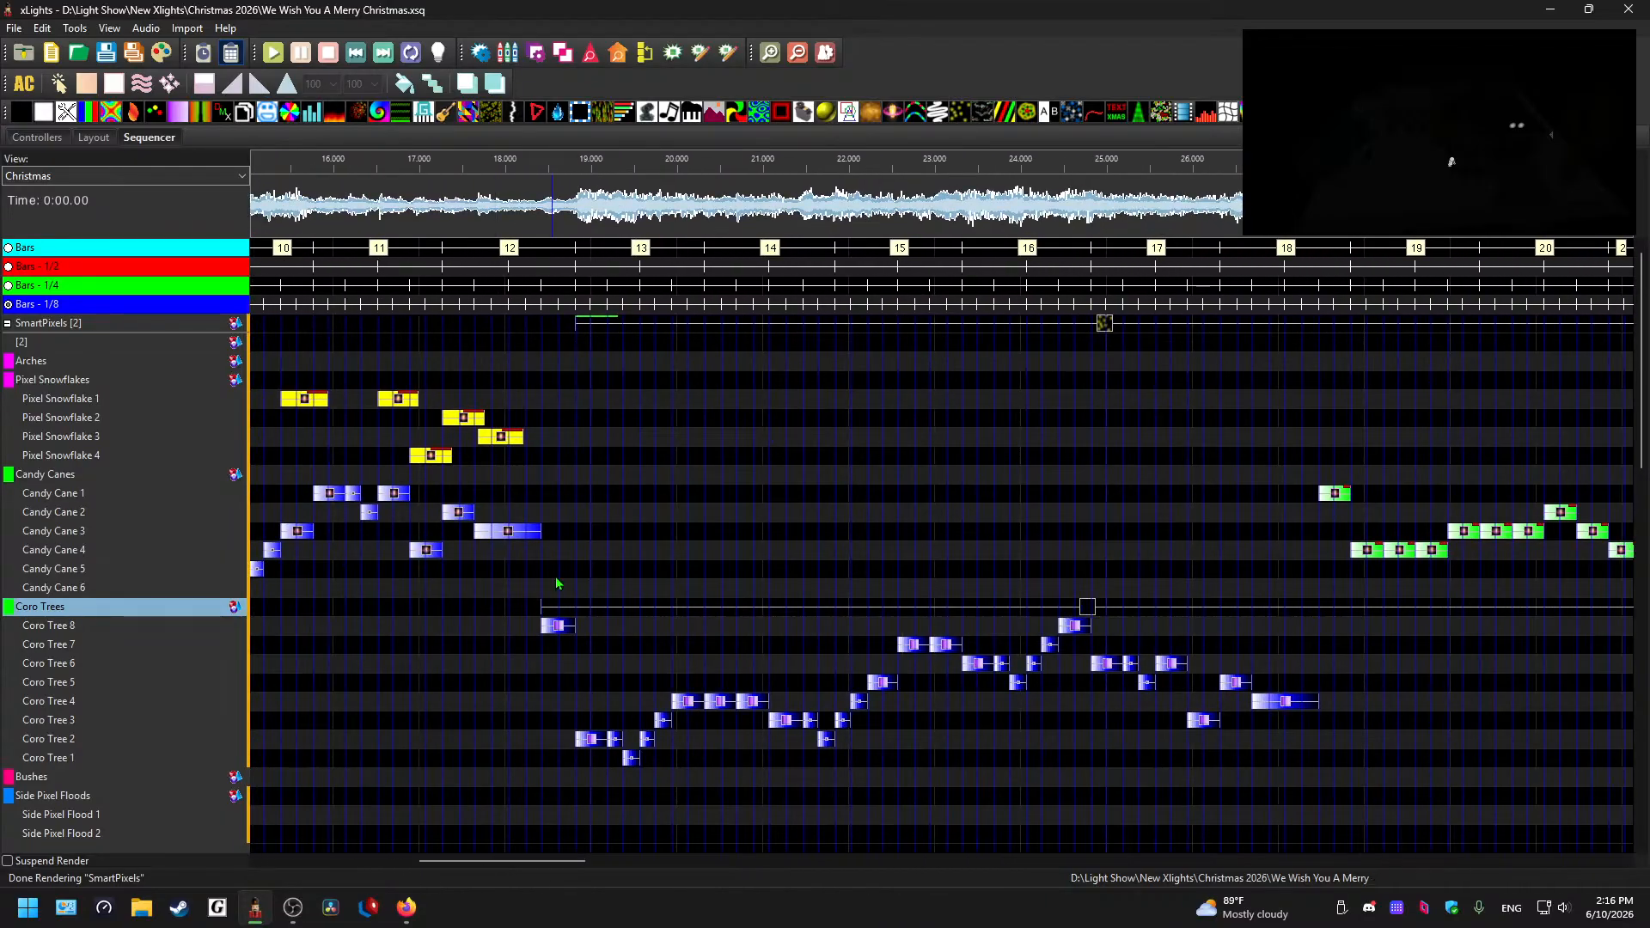
left_click(556, 222)
key("space")
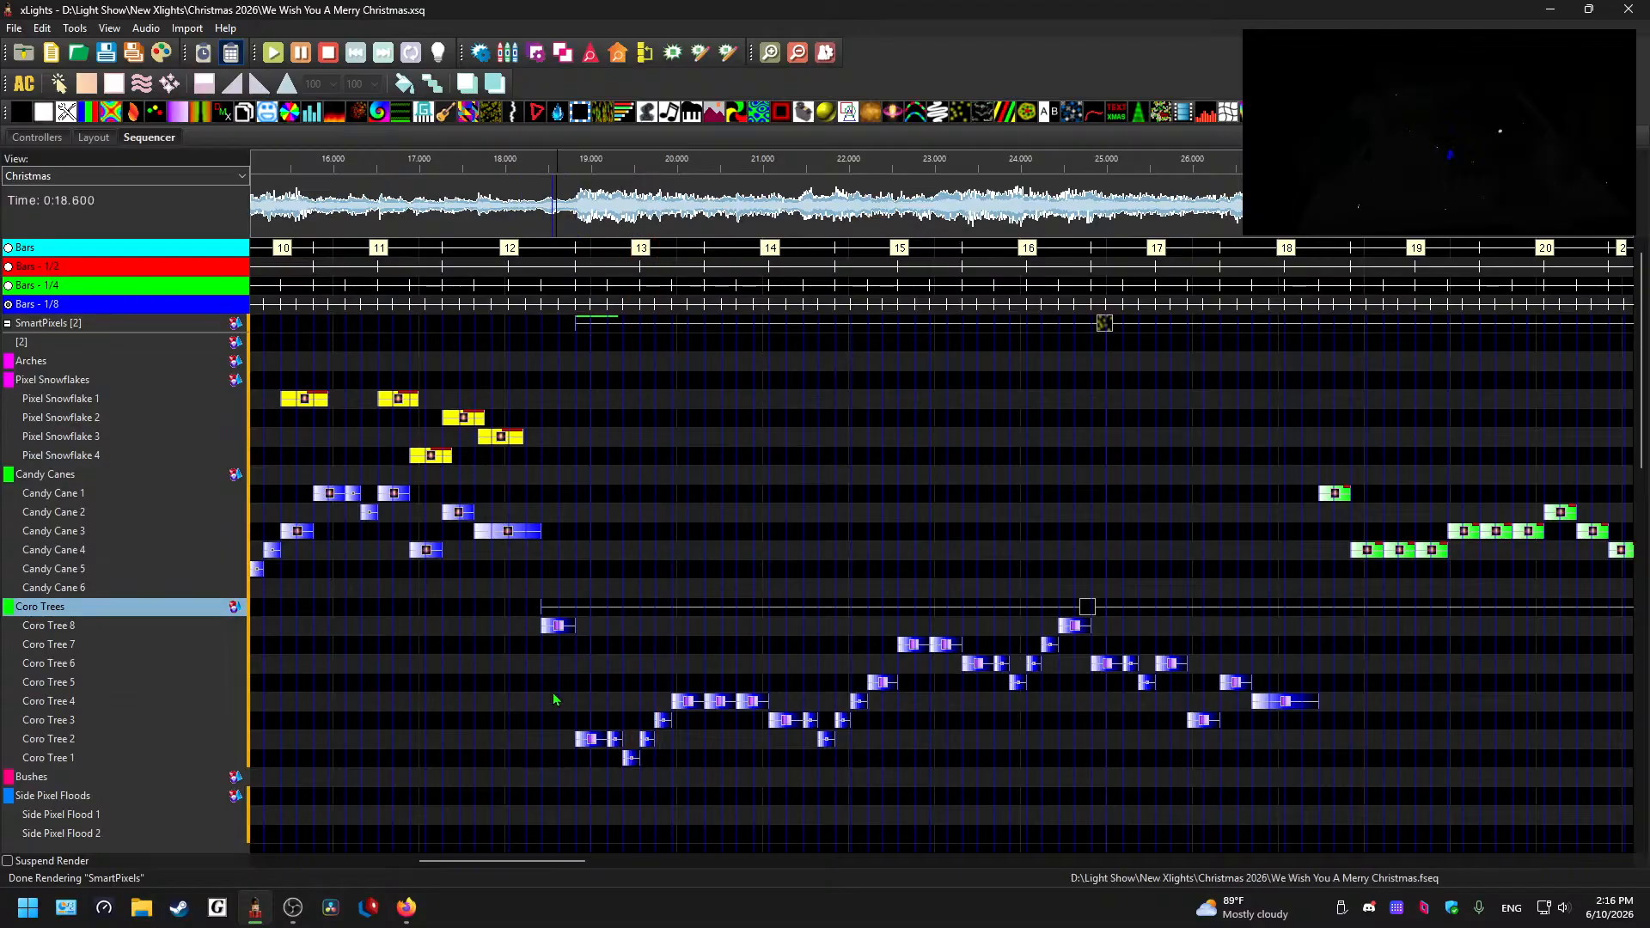
key("space")
- Copy the melody effects on Coro Tree 1 to Coro Tree 8 between about 18.4 s and 27.5 s
left_click_drag(553, 750, 1317, 630)
left_click_drag(558, 861, 913, 862)
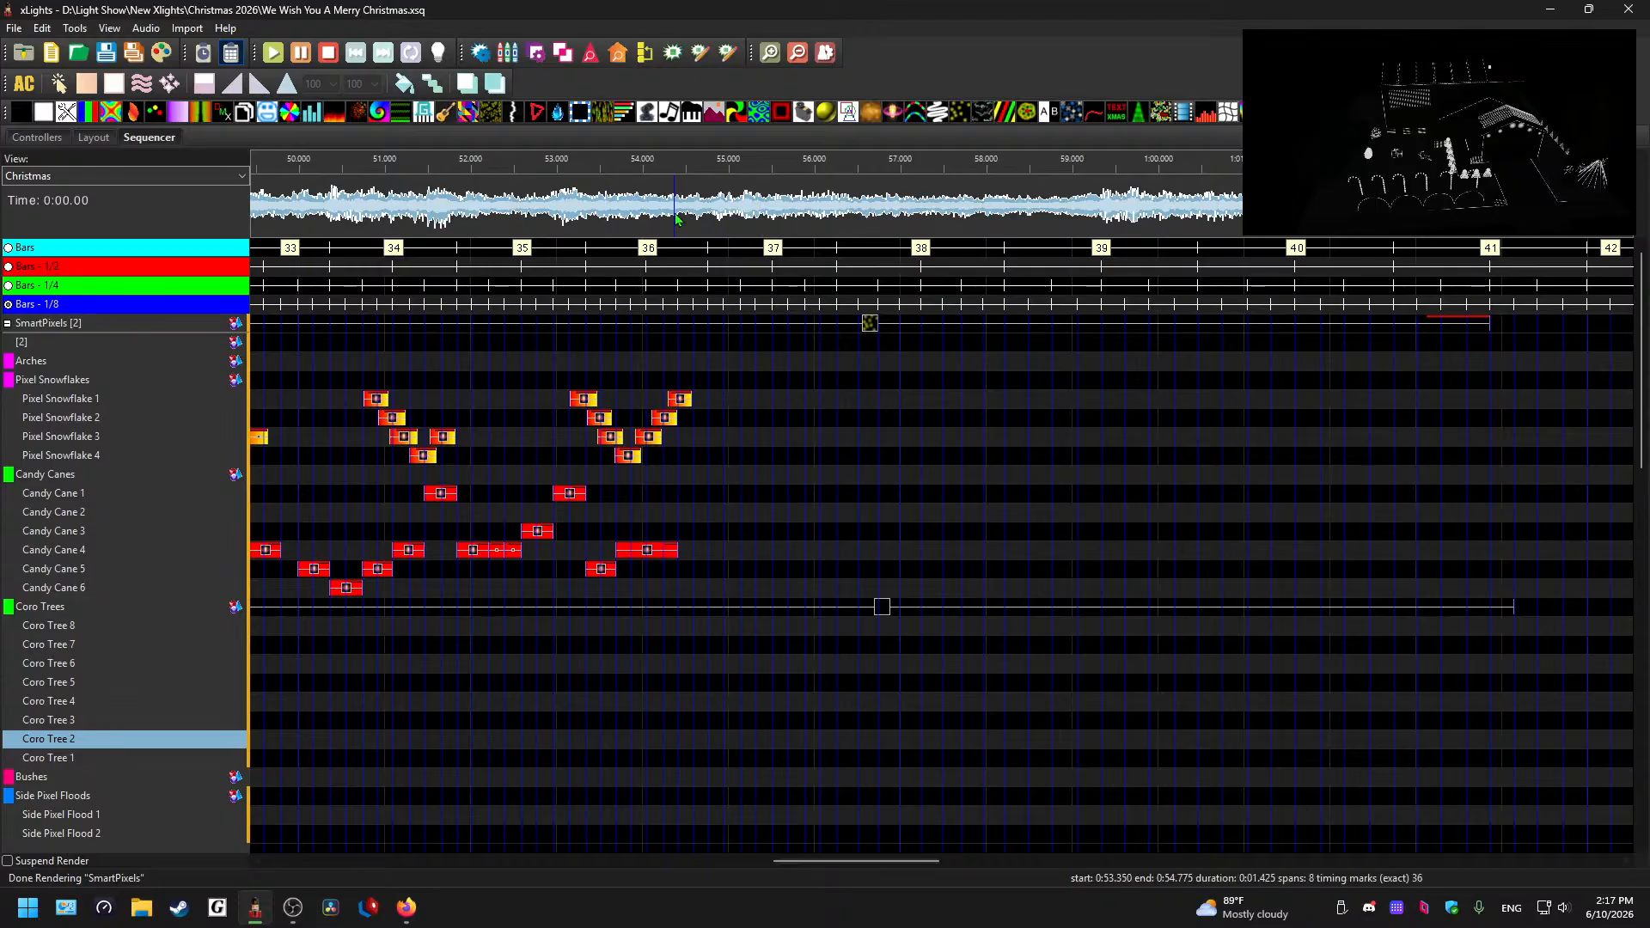
scroll(743, 563, "up", 1)
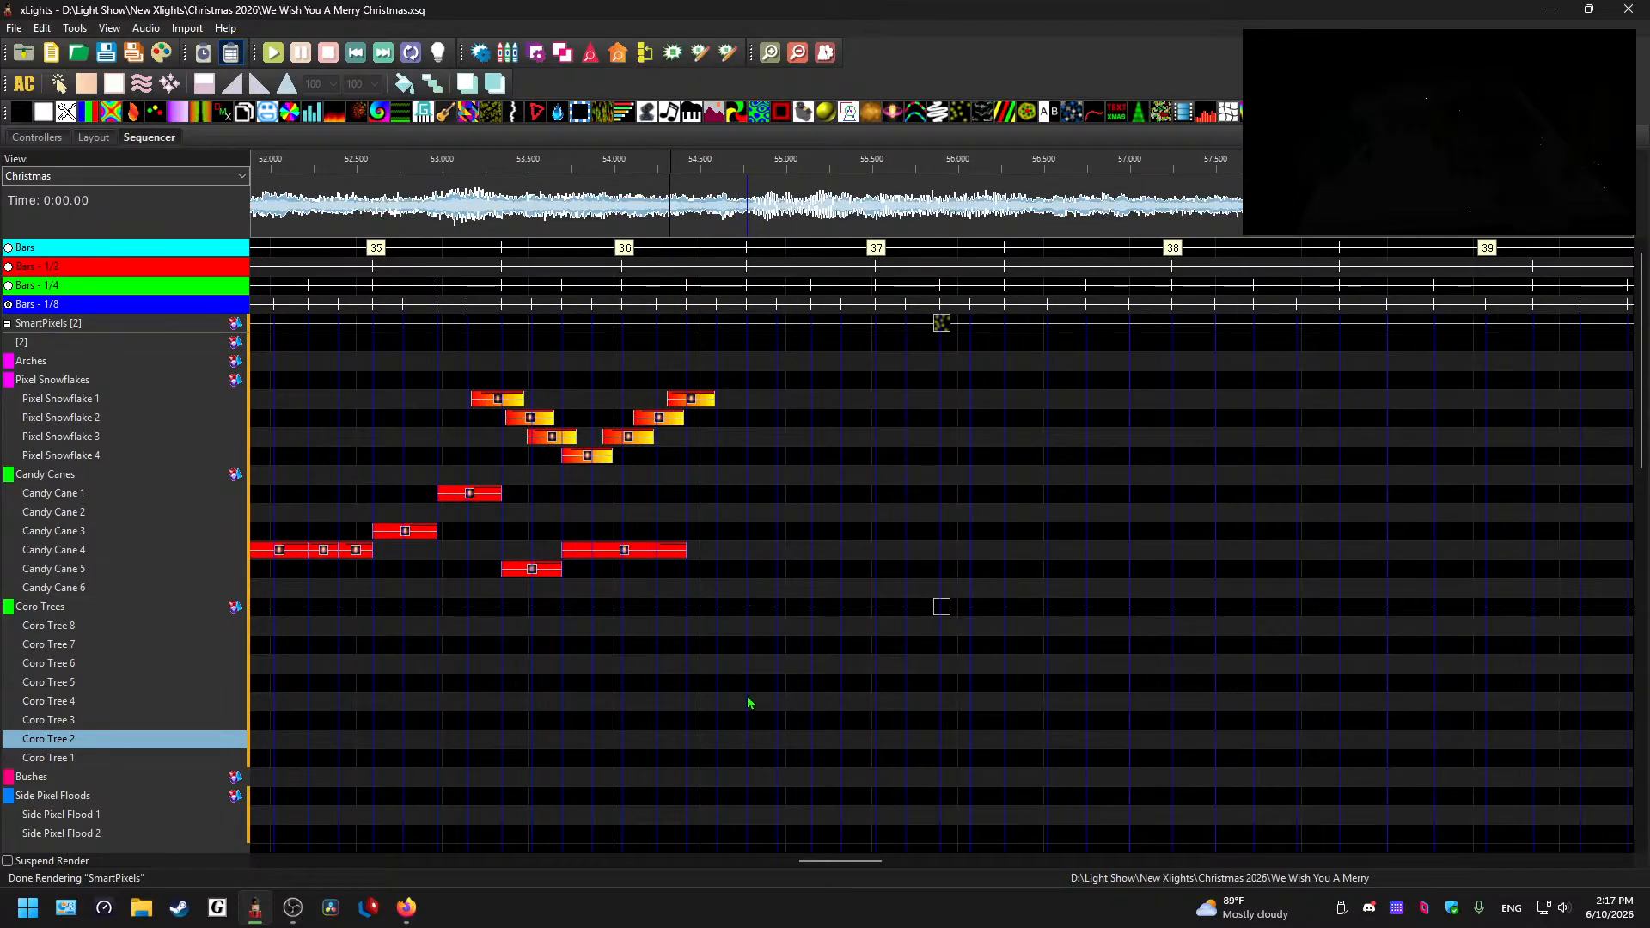
left_click(92, 630)
left_click(718, 636)
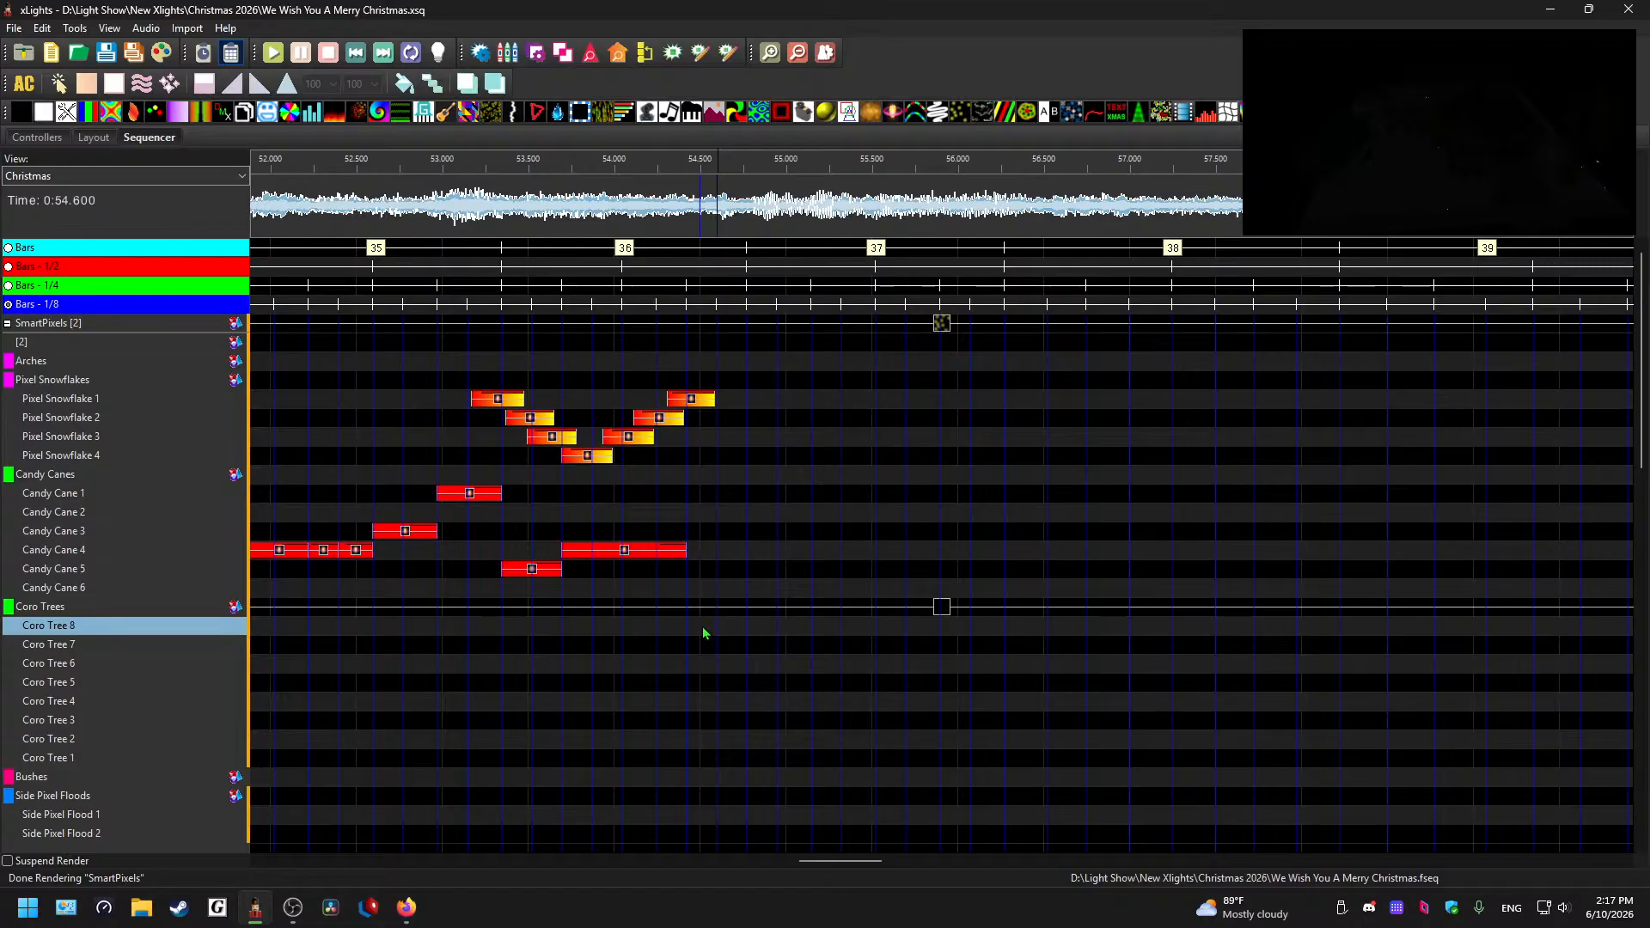
- Try pasting the copied melody effects from about 54.4 s on Coro Tree 8, play them back and undo the paste
left_click(736, 633)
key("ctrl+v")
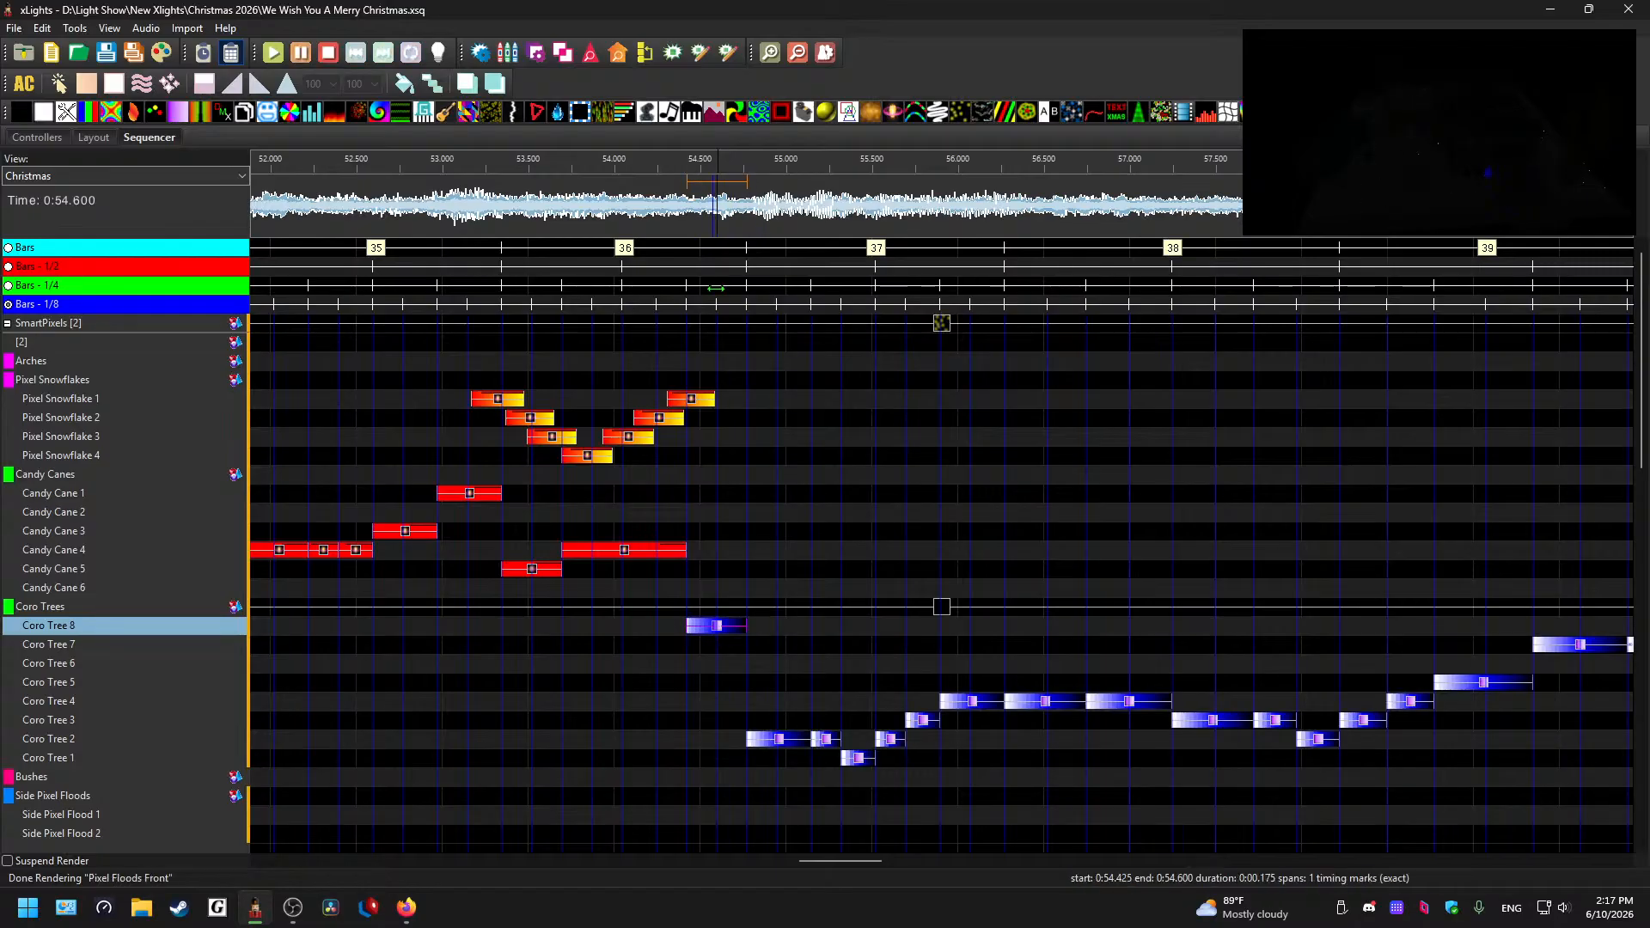
left_click(676, 165)
key("space")
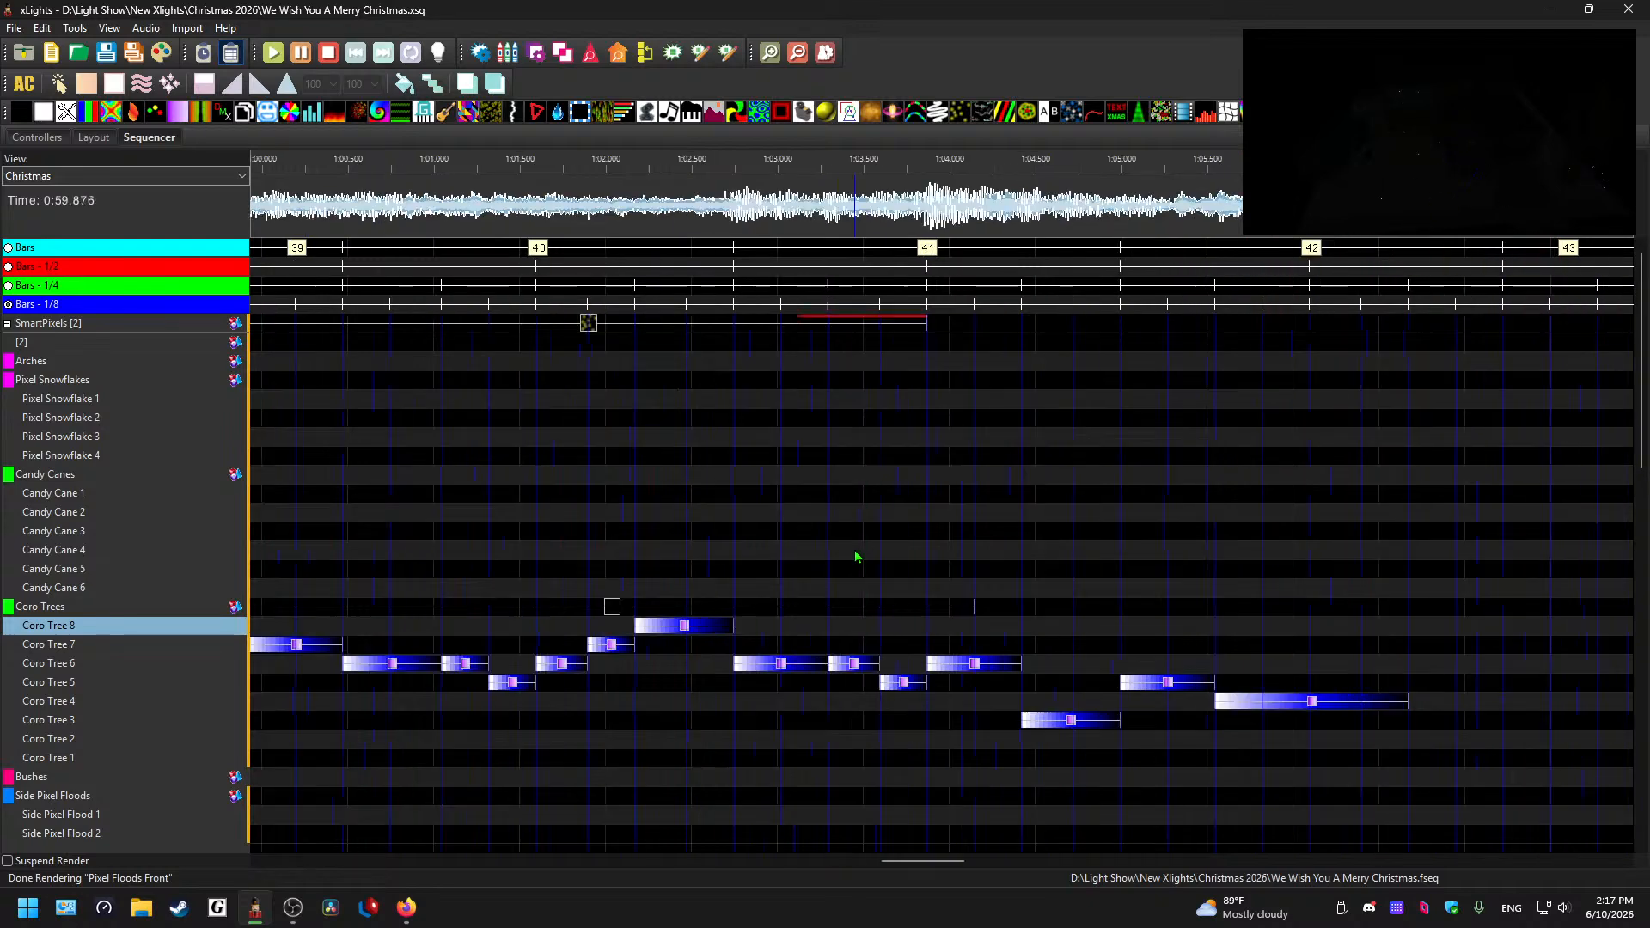
key("space")
left_click_drag(897, 862, 824, 862)
left_click(544, 629)
key("ctrl+z")
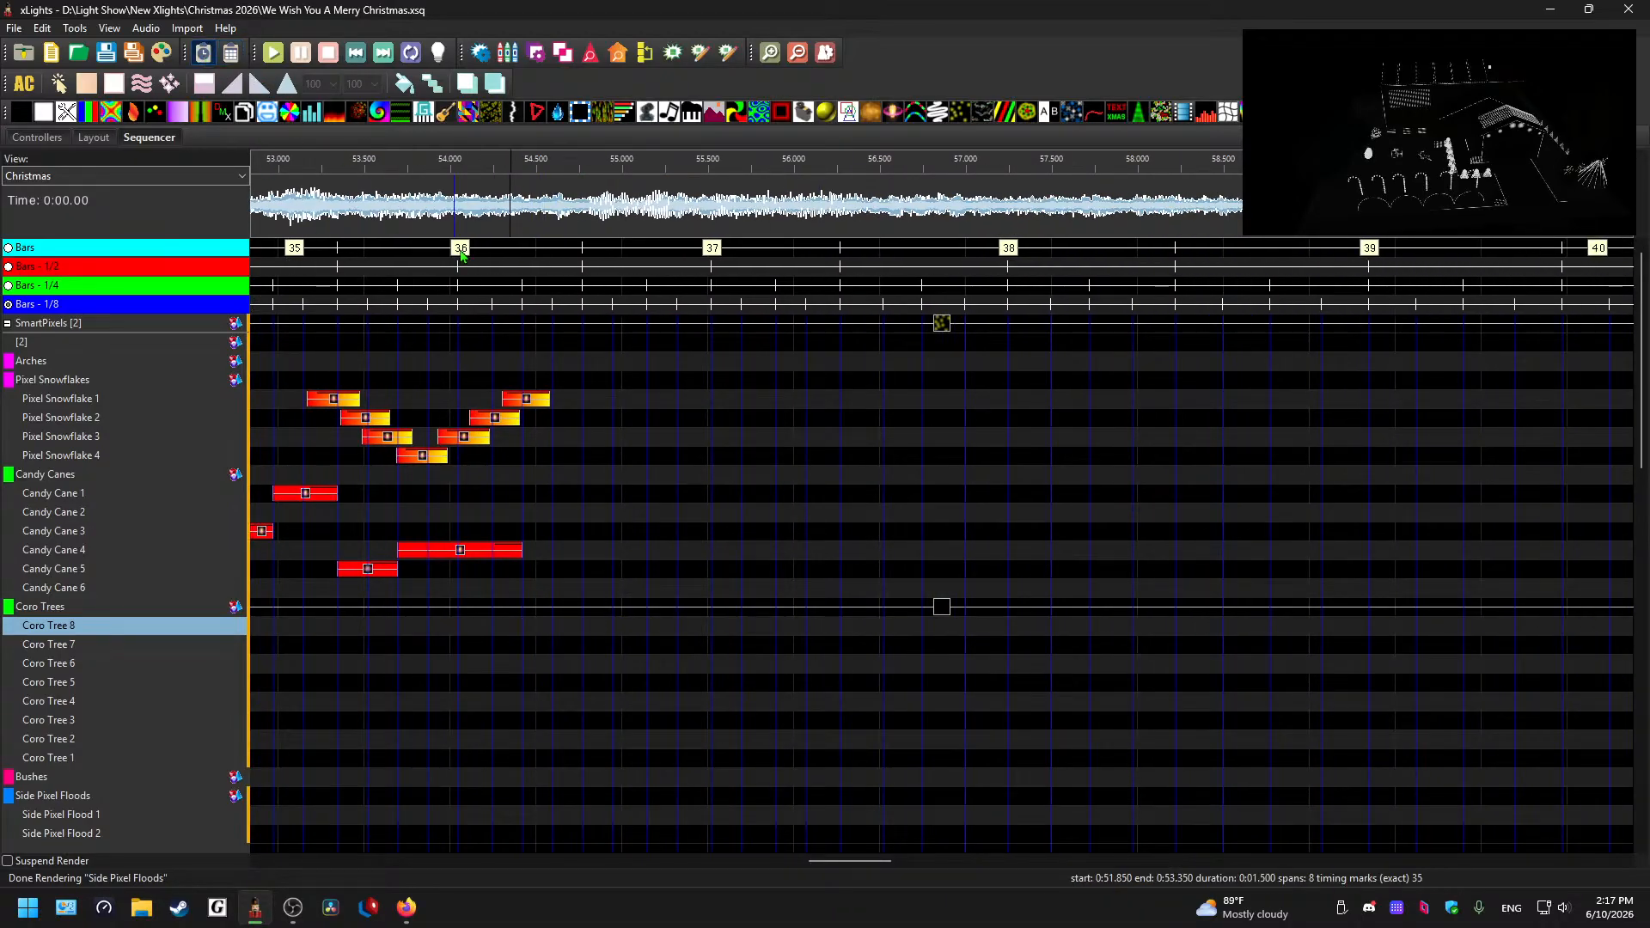
- Paste the copied melody effects by time onto the individual Coro Tree rows, starting at about 54.4 s on Coro Tree 8
key("ctrl+v")
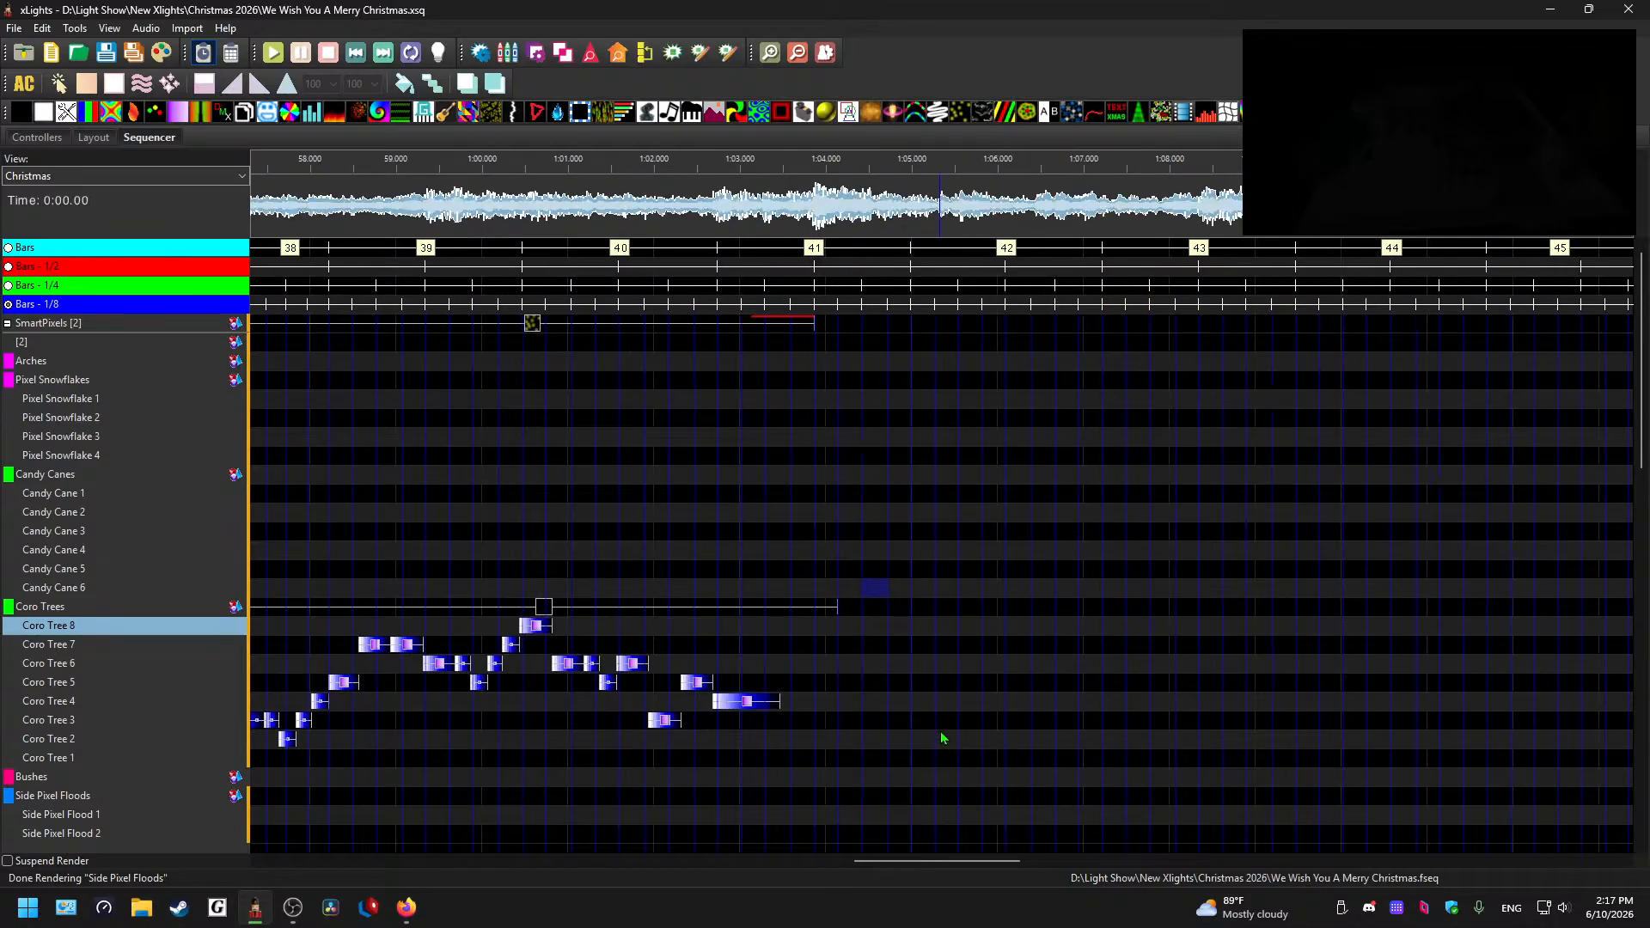
left_click_drag(916, 861, 874, 832)
scroll(885, 829, "down", 8)
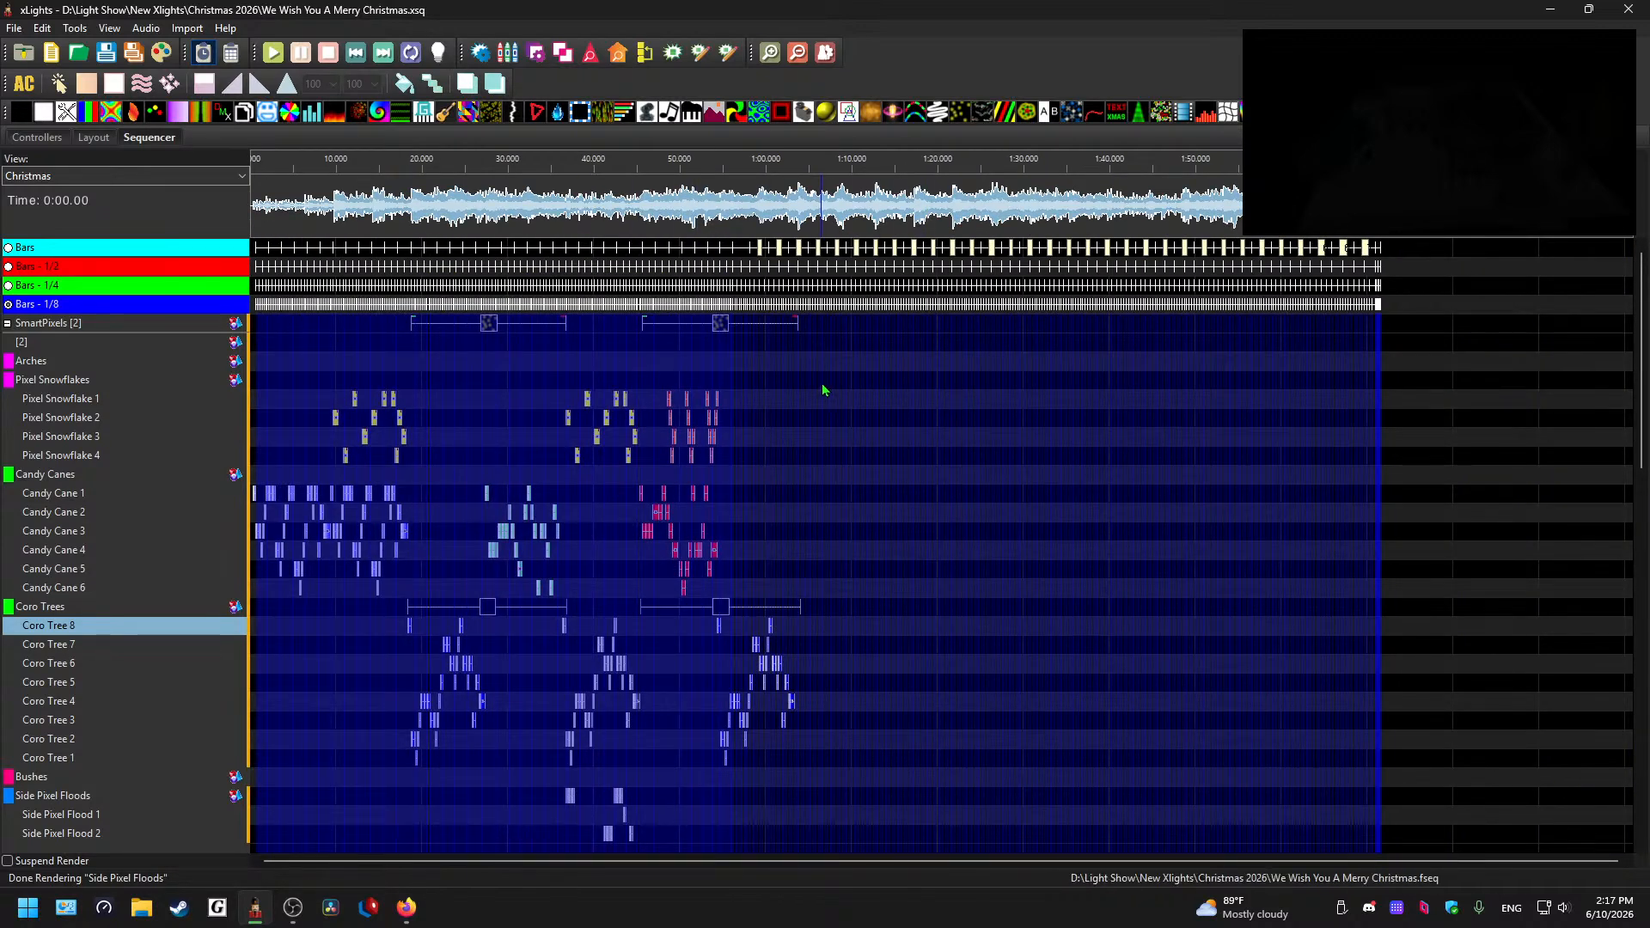
- Play back the pasted Coro Tree melody from 54.15 s while examining the Side Pixel Flood and Pixel Flood rows
scroll(822, 384, "up", 4)
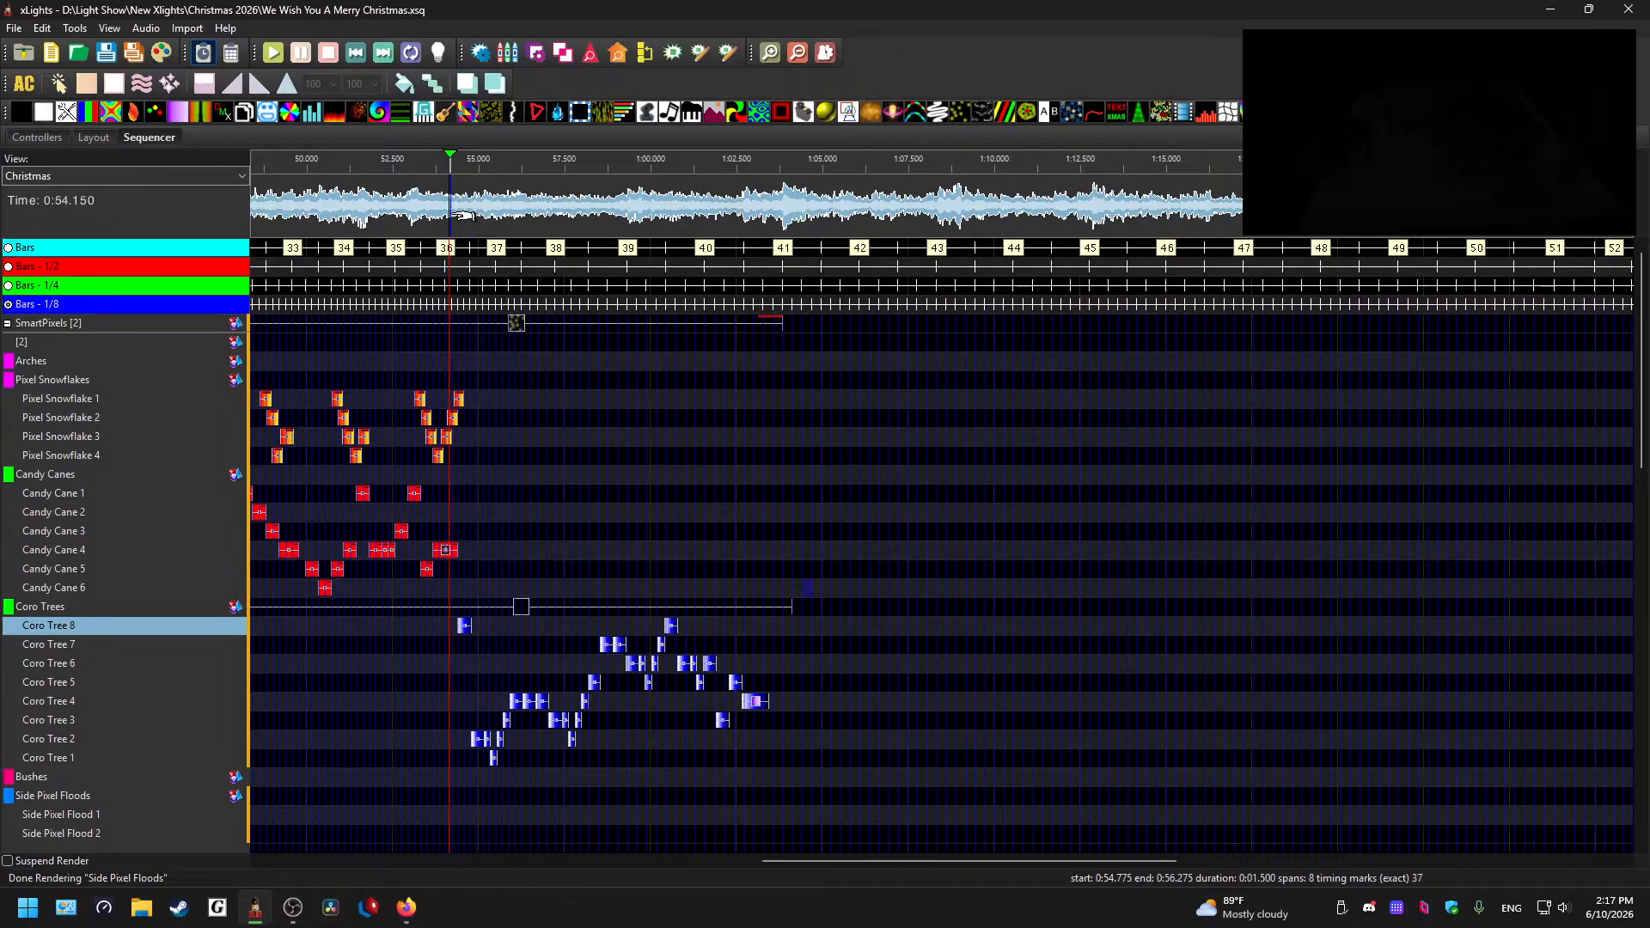
key("space")
scroll(740, 342, "up", 3)
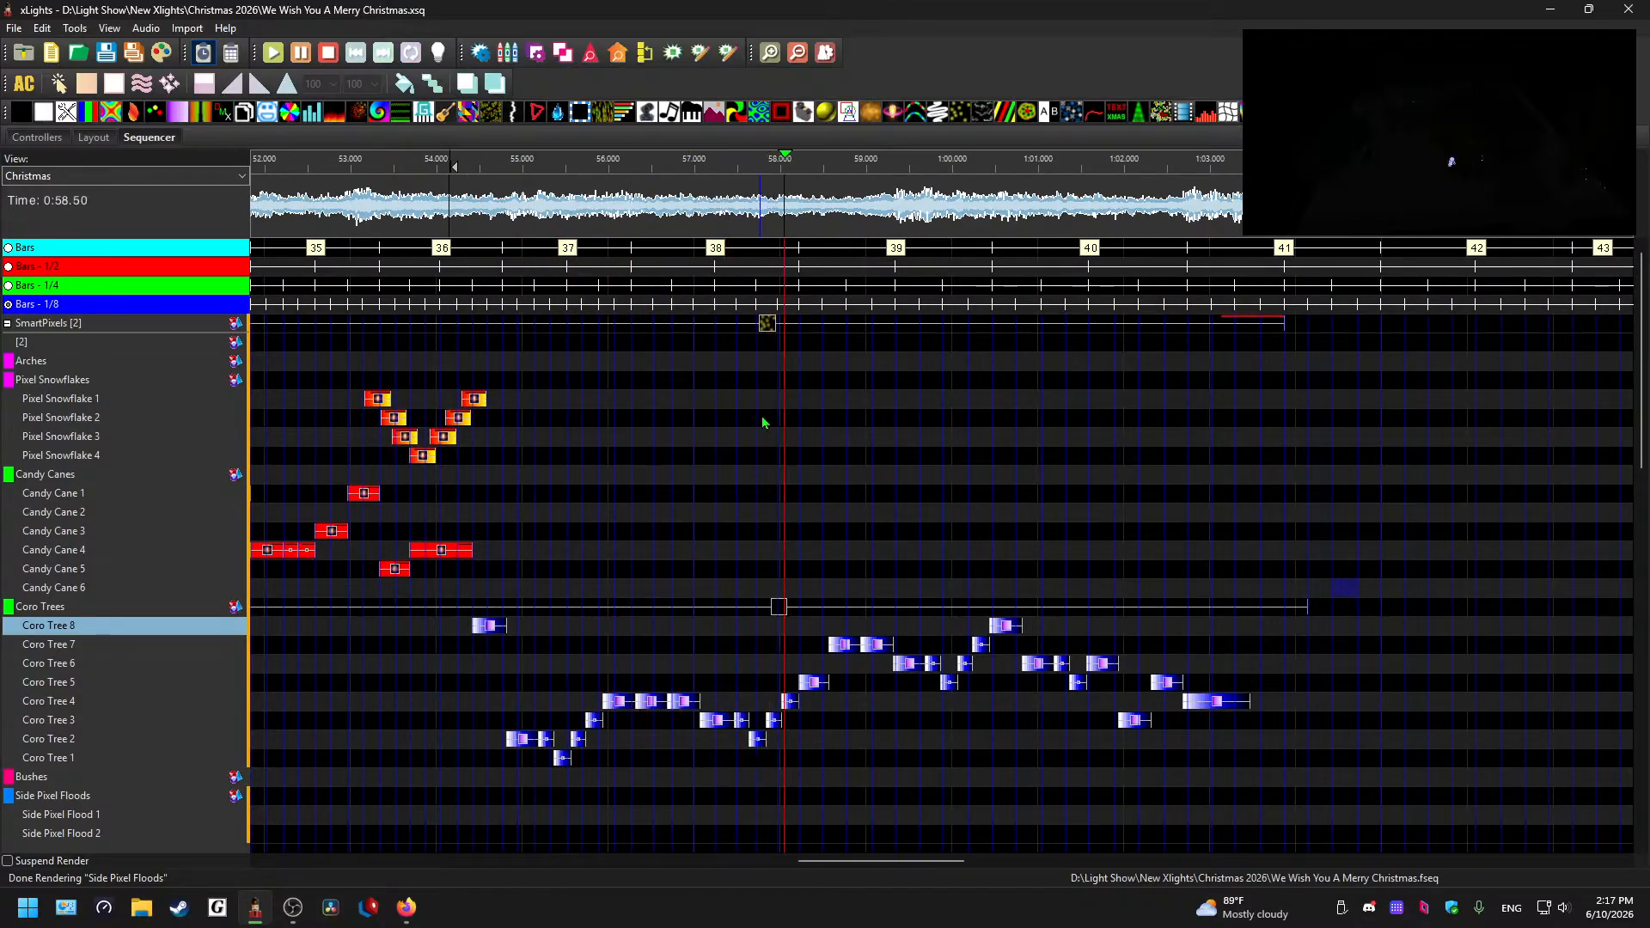
scroll(778, 584, "down", 5)
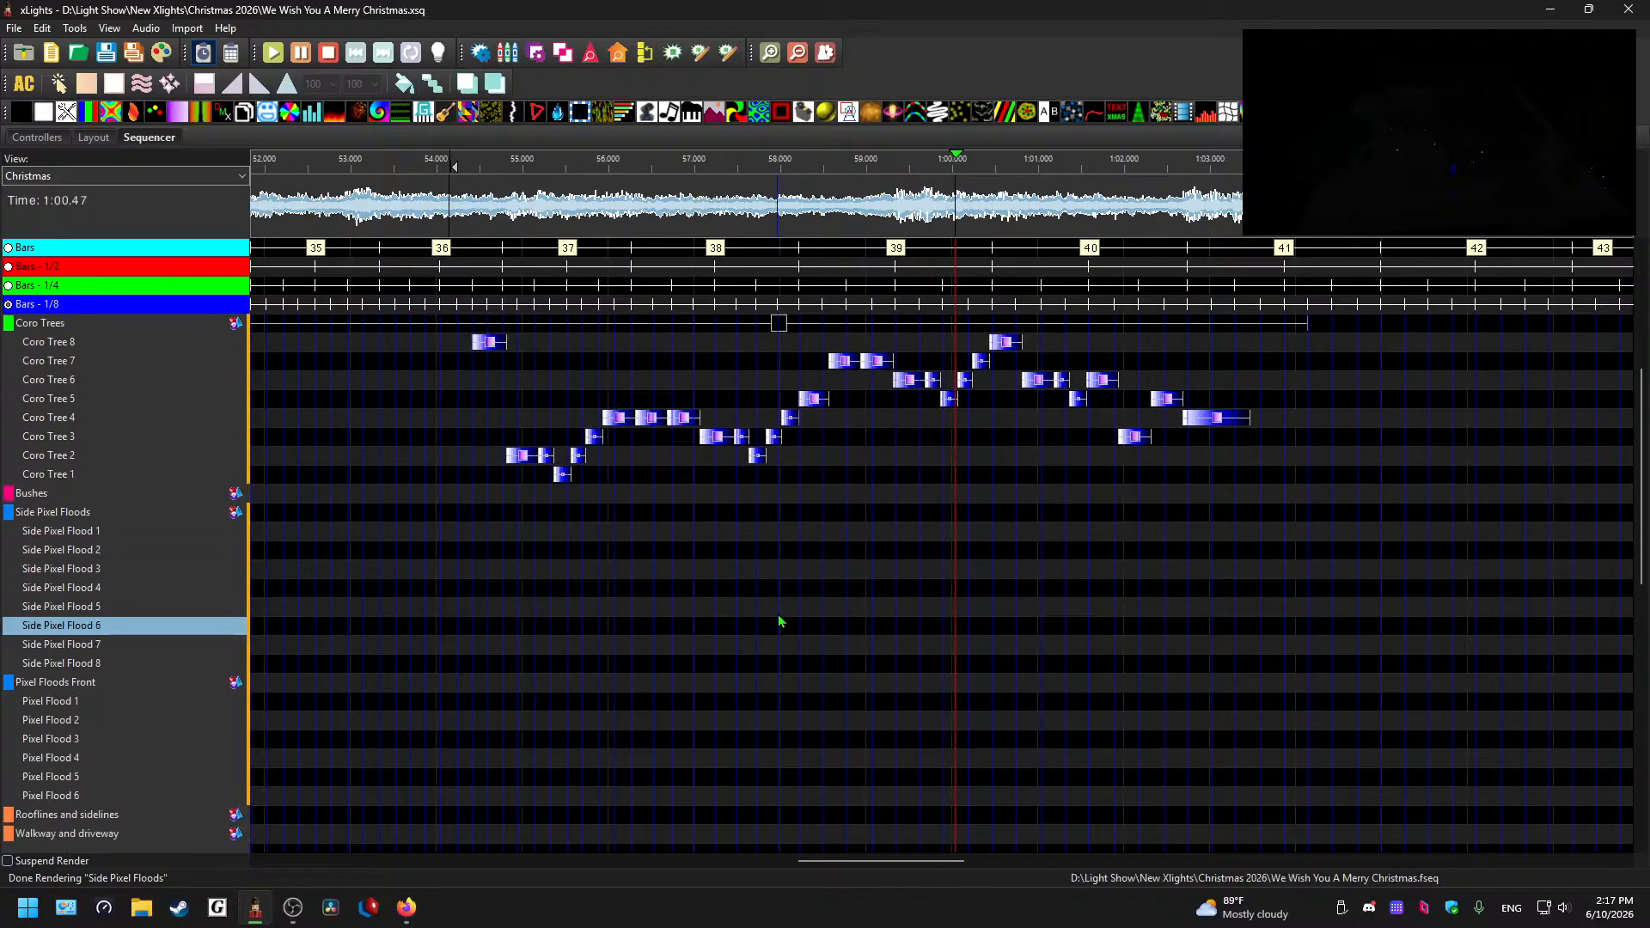
scroll(777, 615, "down", 1)
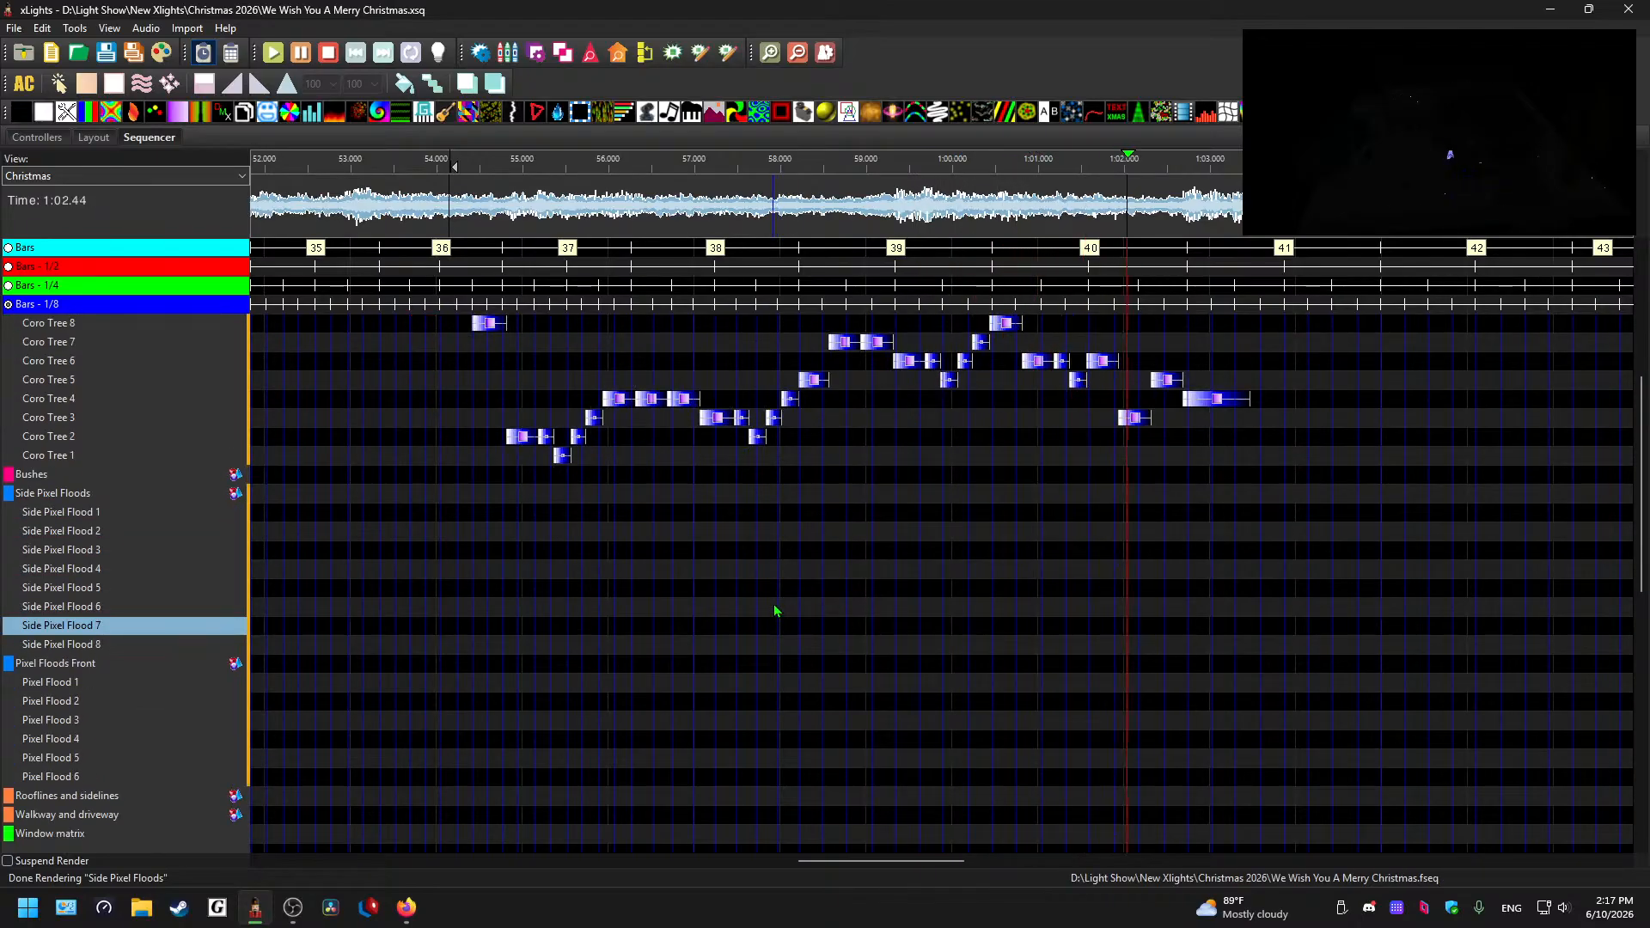
- Play back the Coro Tree melody from about 54.4 s while examining the Pixel Snowflake and Candy Cane rows
key("space")
scroll(761, 706, "up", 5)
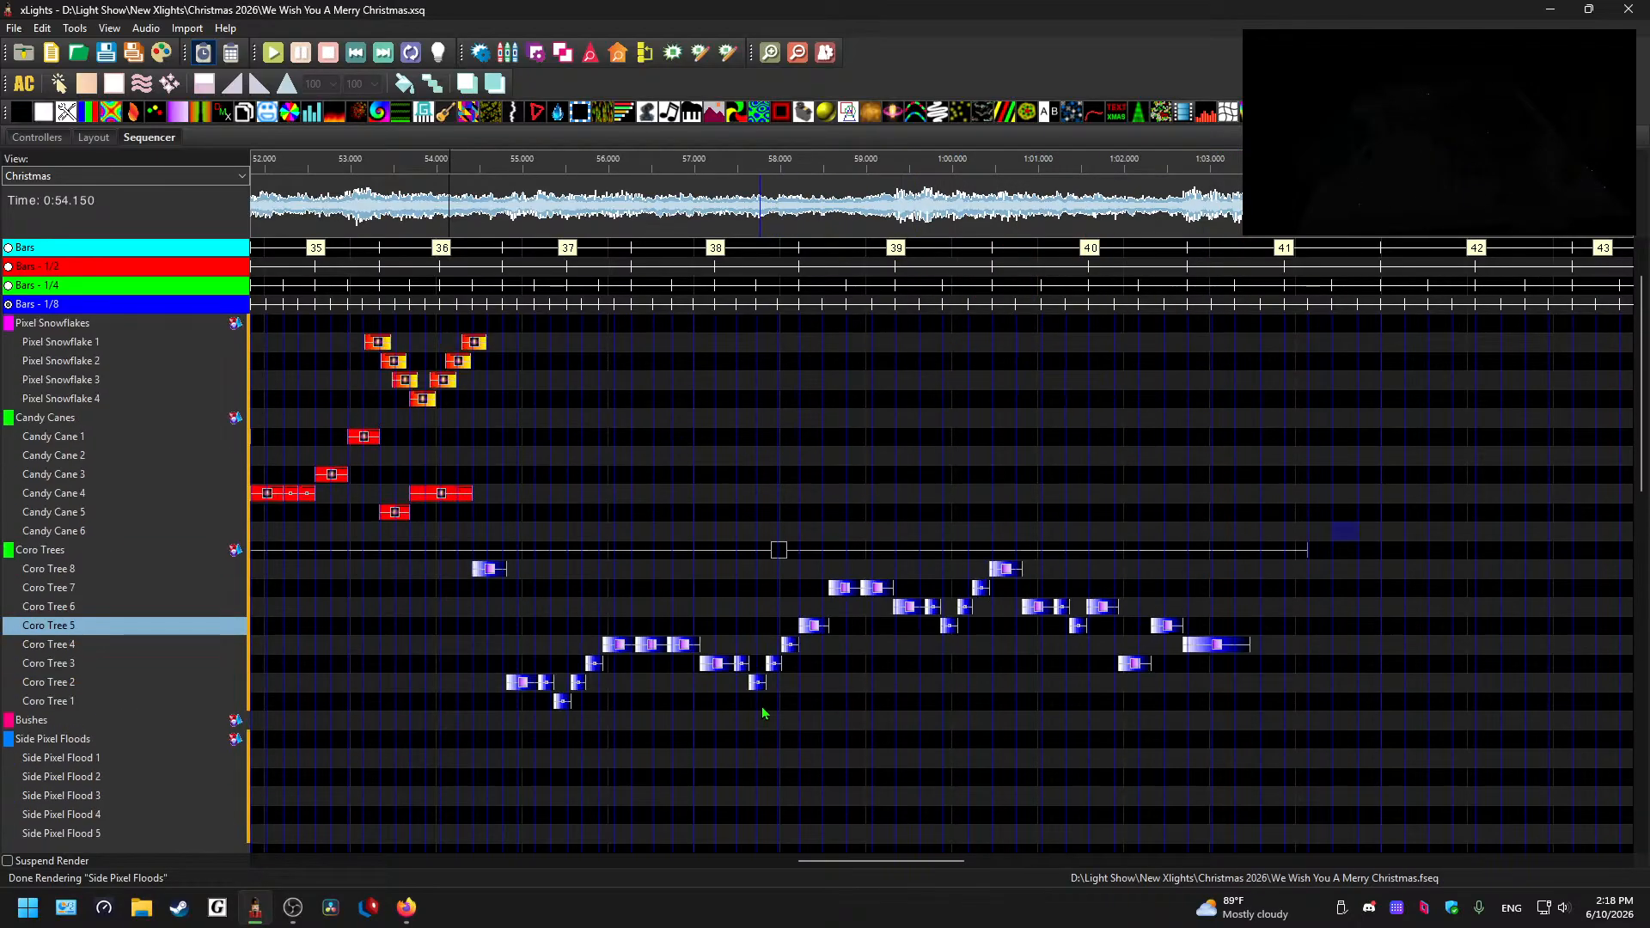
scroll(662, 530, "down", 3)
key("space")
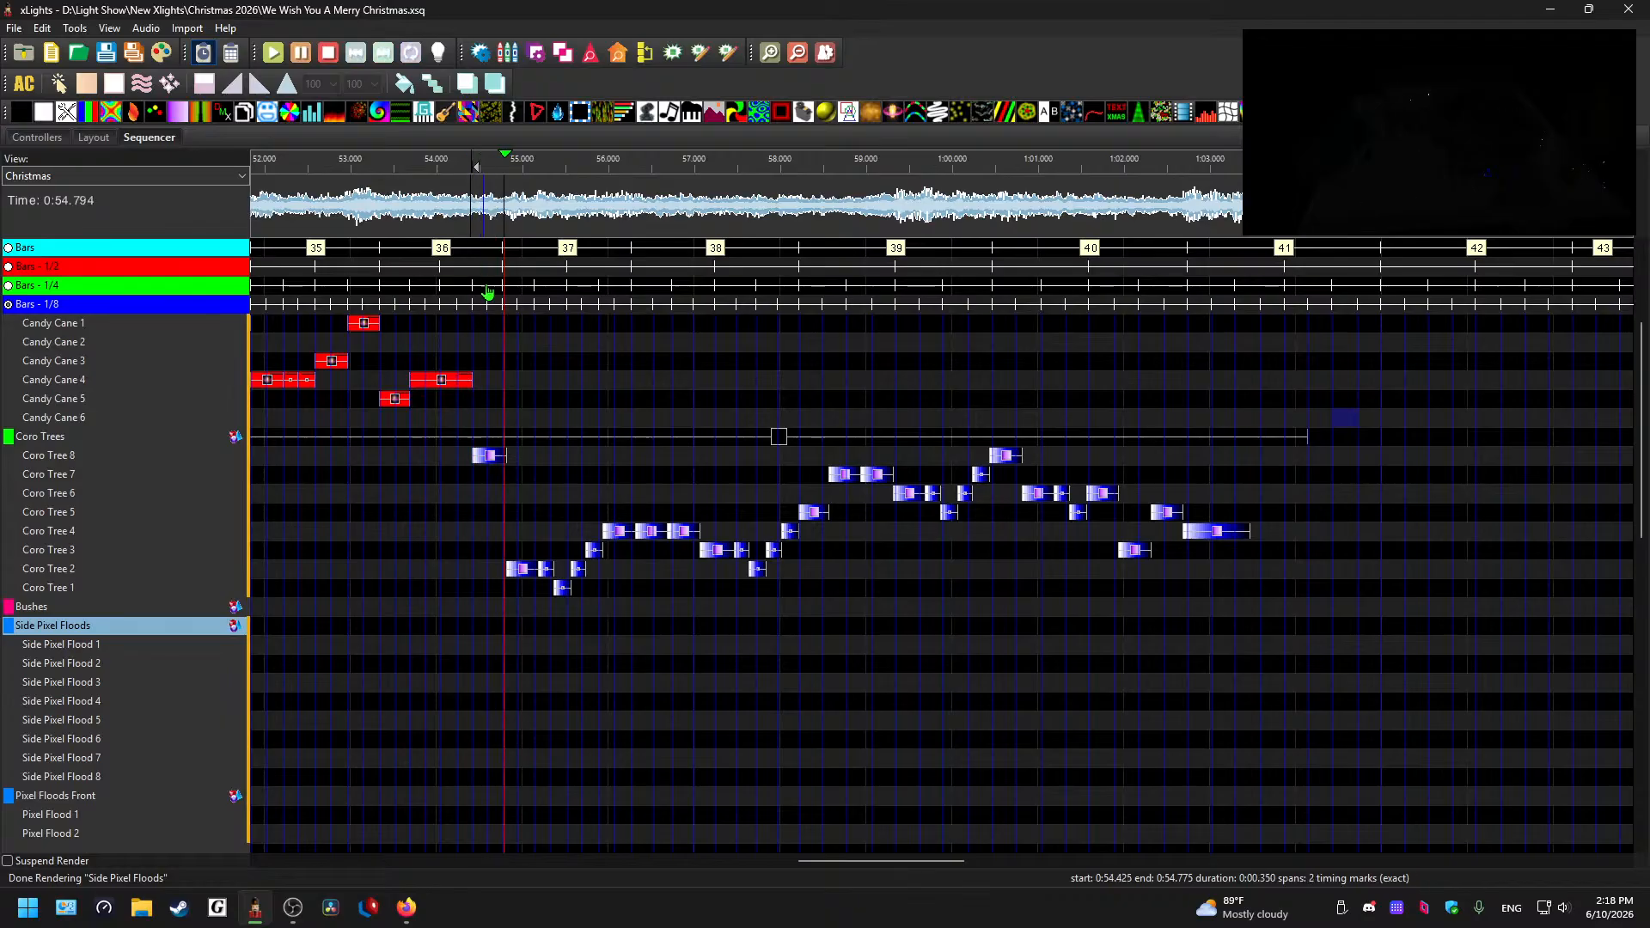
scroll(575, 450, "up", 2)
scroll(574, 448, "up", 1)
key("space")
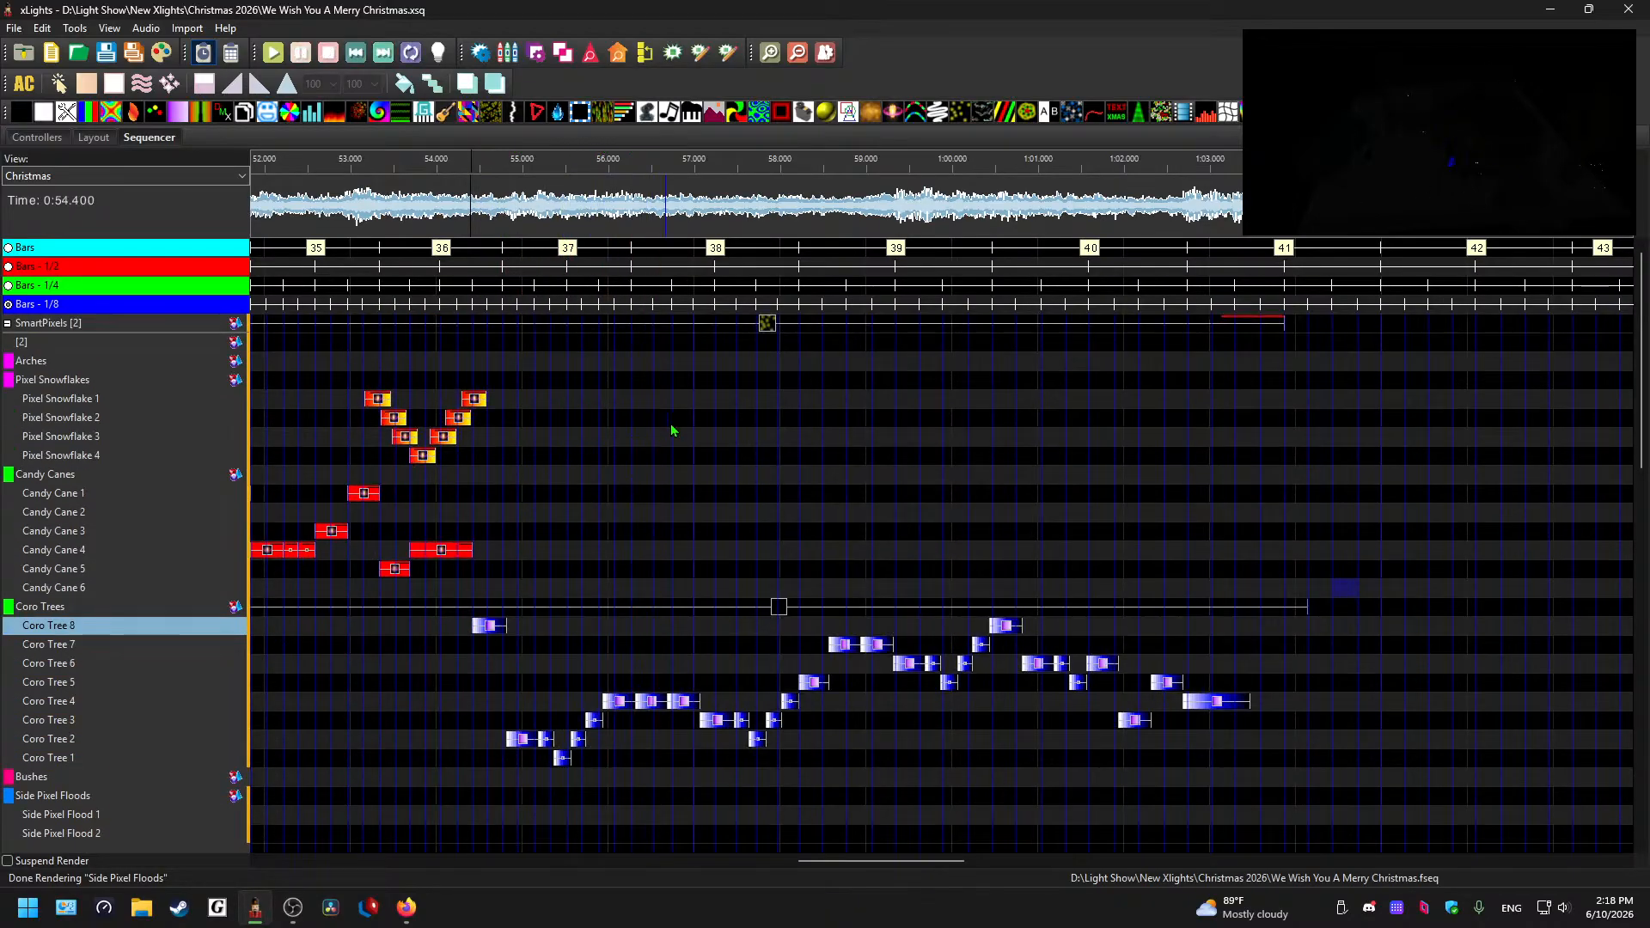
- Copy the effects on the Pixel Snowflake rows between about 50.8 s and 51.9 s
left_click_drag(900, 861, 847, 864)
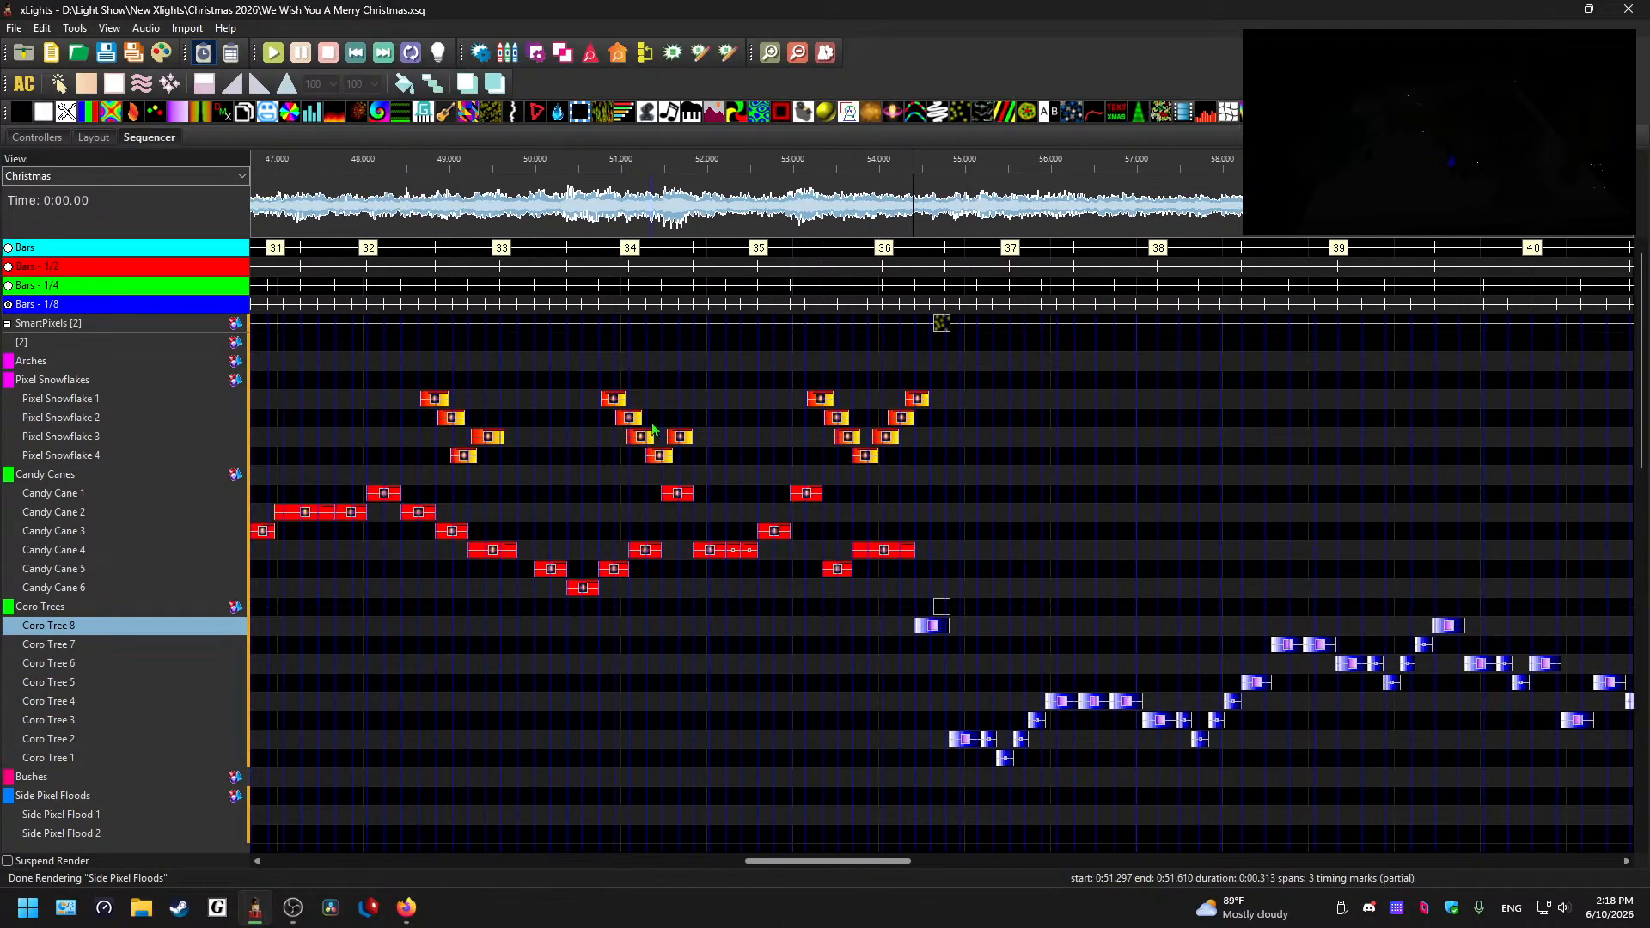
left_click_drag(673, 455, 602, 390)
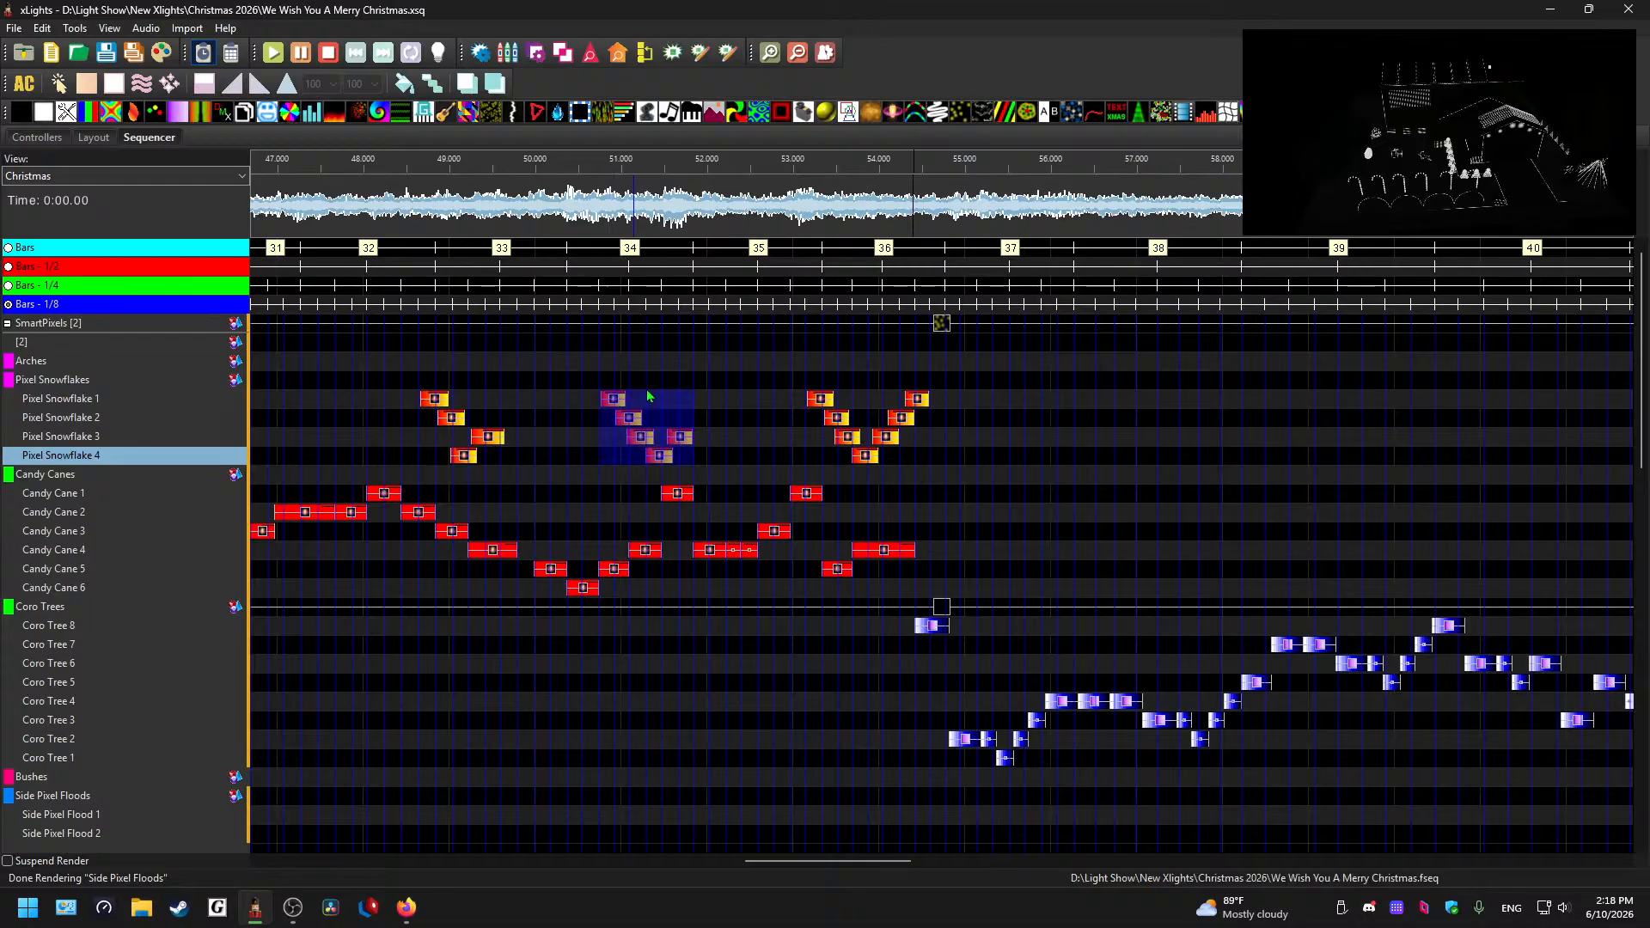
mouse_move(858, 862)
left_mouse_down()
mouse_move(891, 864)
mouse_move(858, 862)
left_mouse_up()
- Play back short passages from about 54.6 s, 55.18 s and 55.28 s to locate the next snowflake cue near bar 37
scroll(703, 386, "up", 2)
left_click_drag(471, 207, 480, 206)
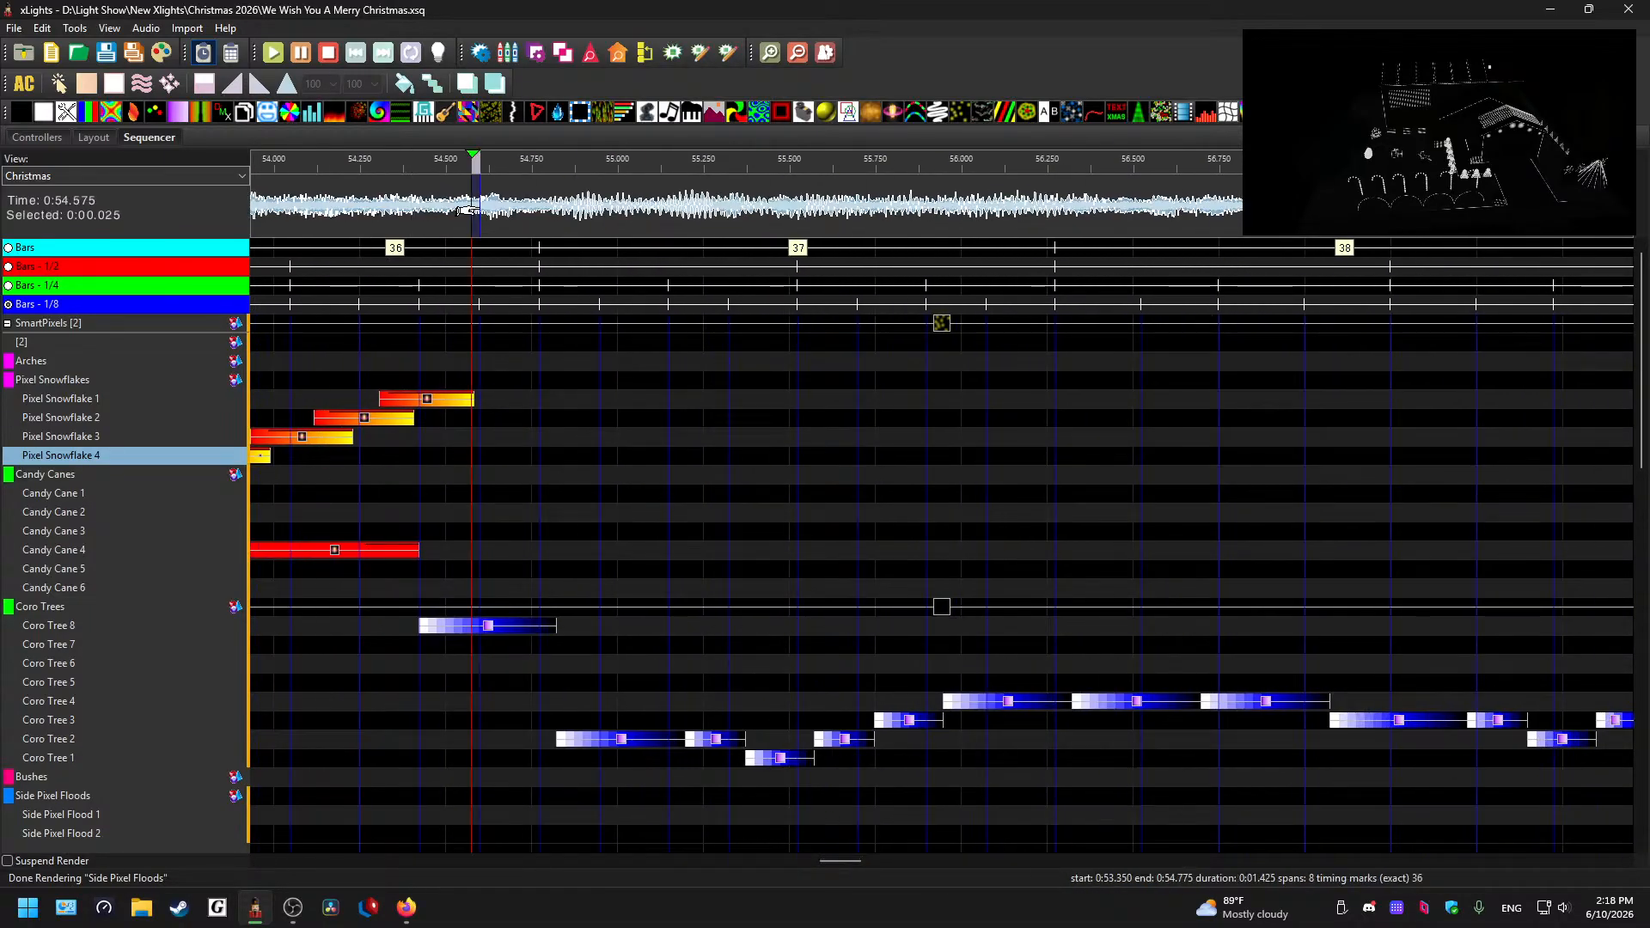
key("space")
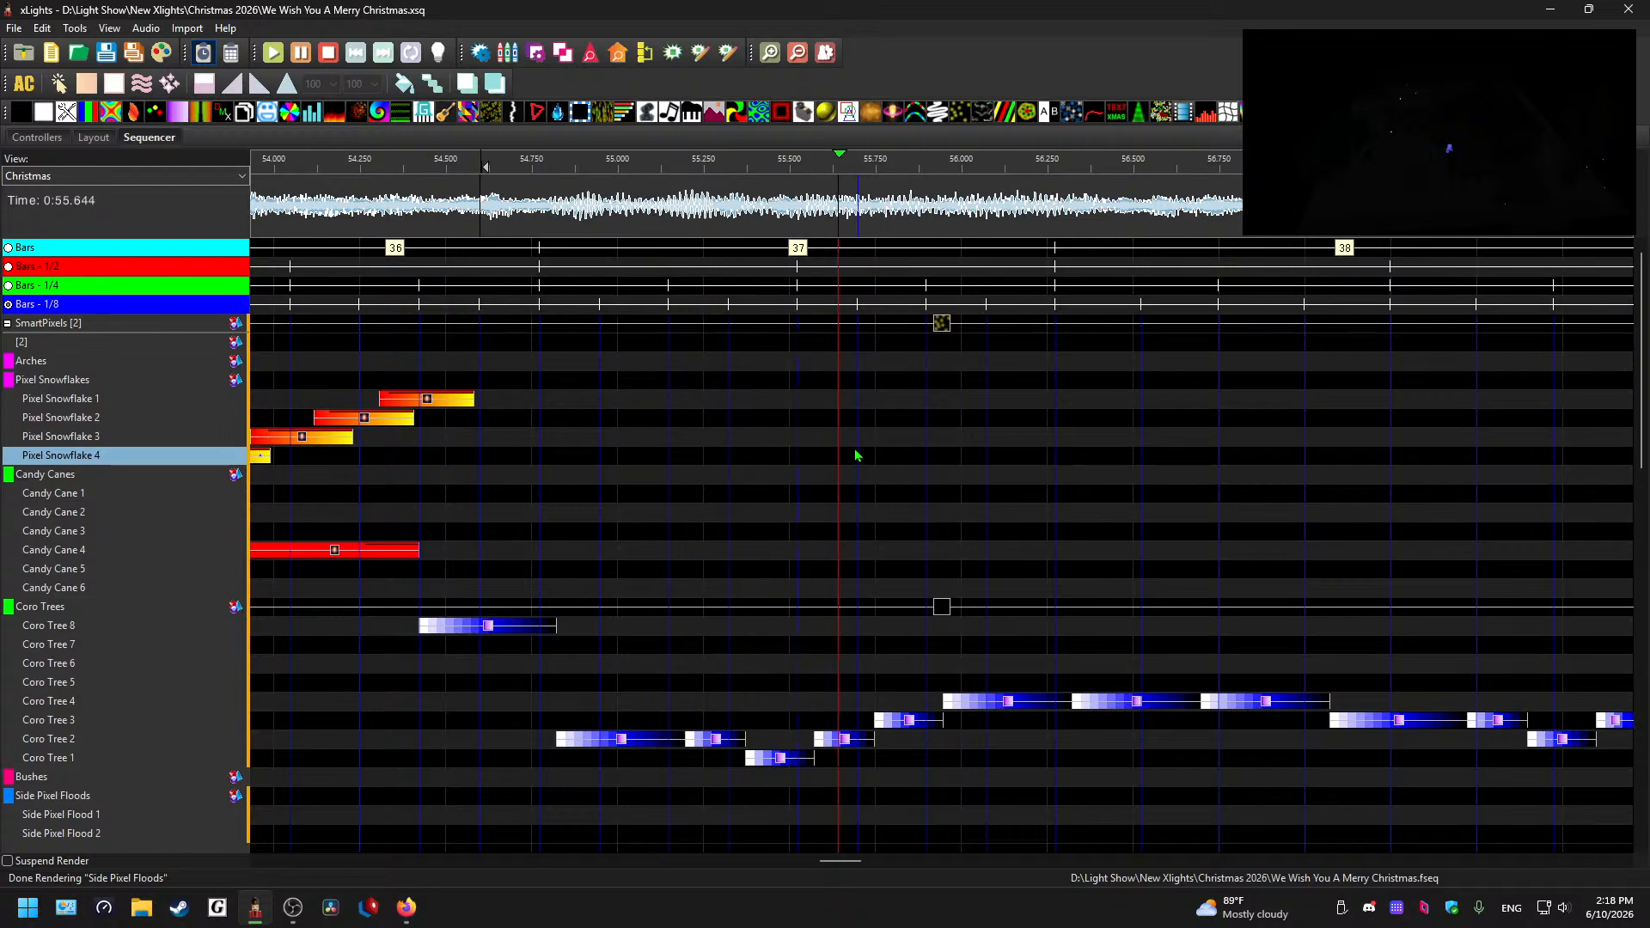
left_click(686, 219)
key("space")
key("space")
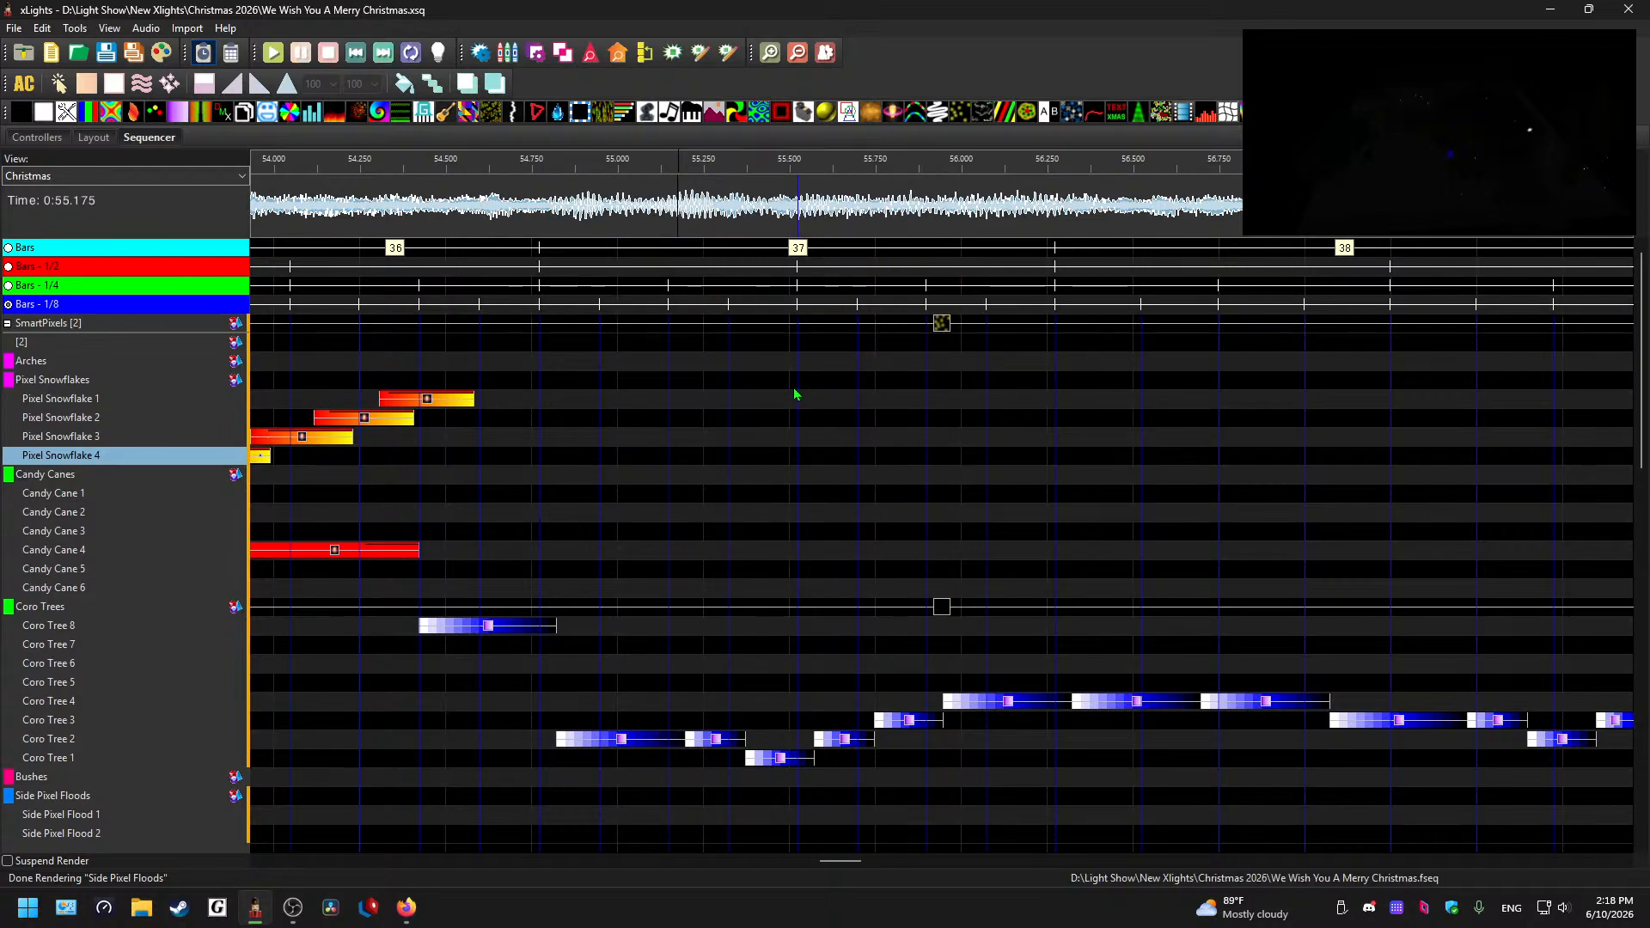
left_click(711, 216)
key("space")
key("space")
- Try pasting the copied snowflake effects at about 55.35 s, starting on Pixel Snowflake 1, play them back and undo the paste
left_click(746, 402)
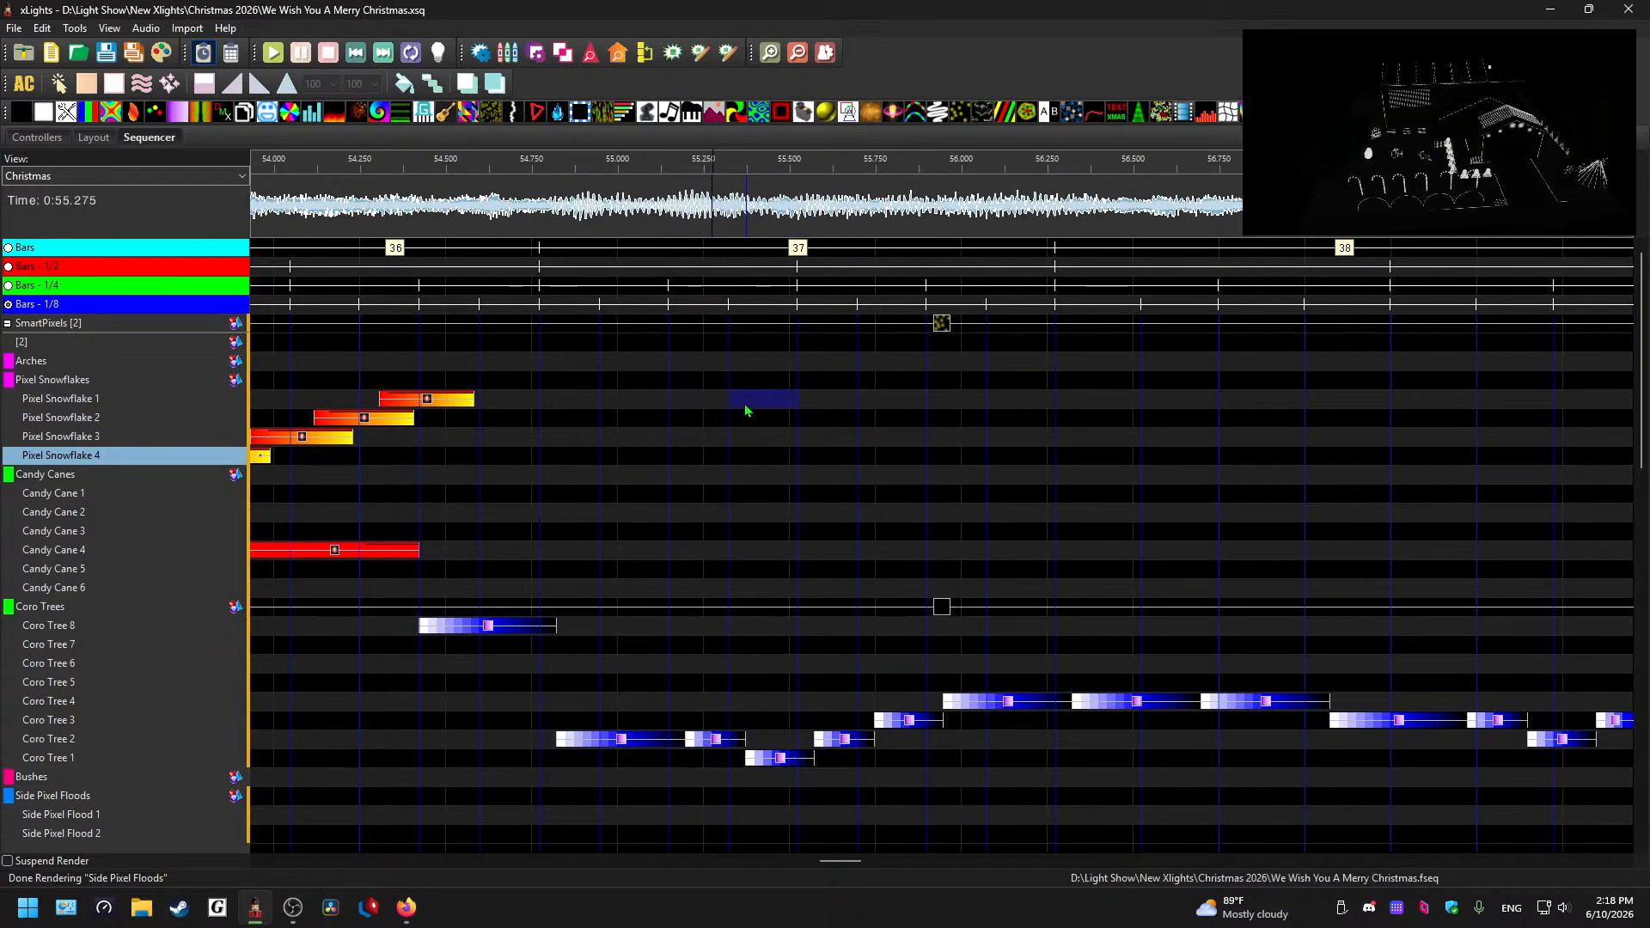
key("ctrl+v")
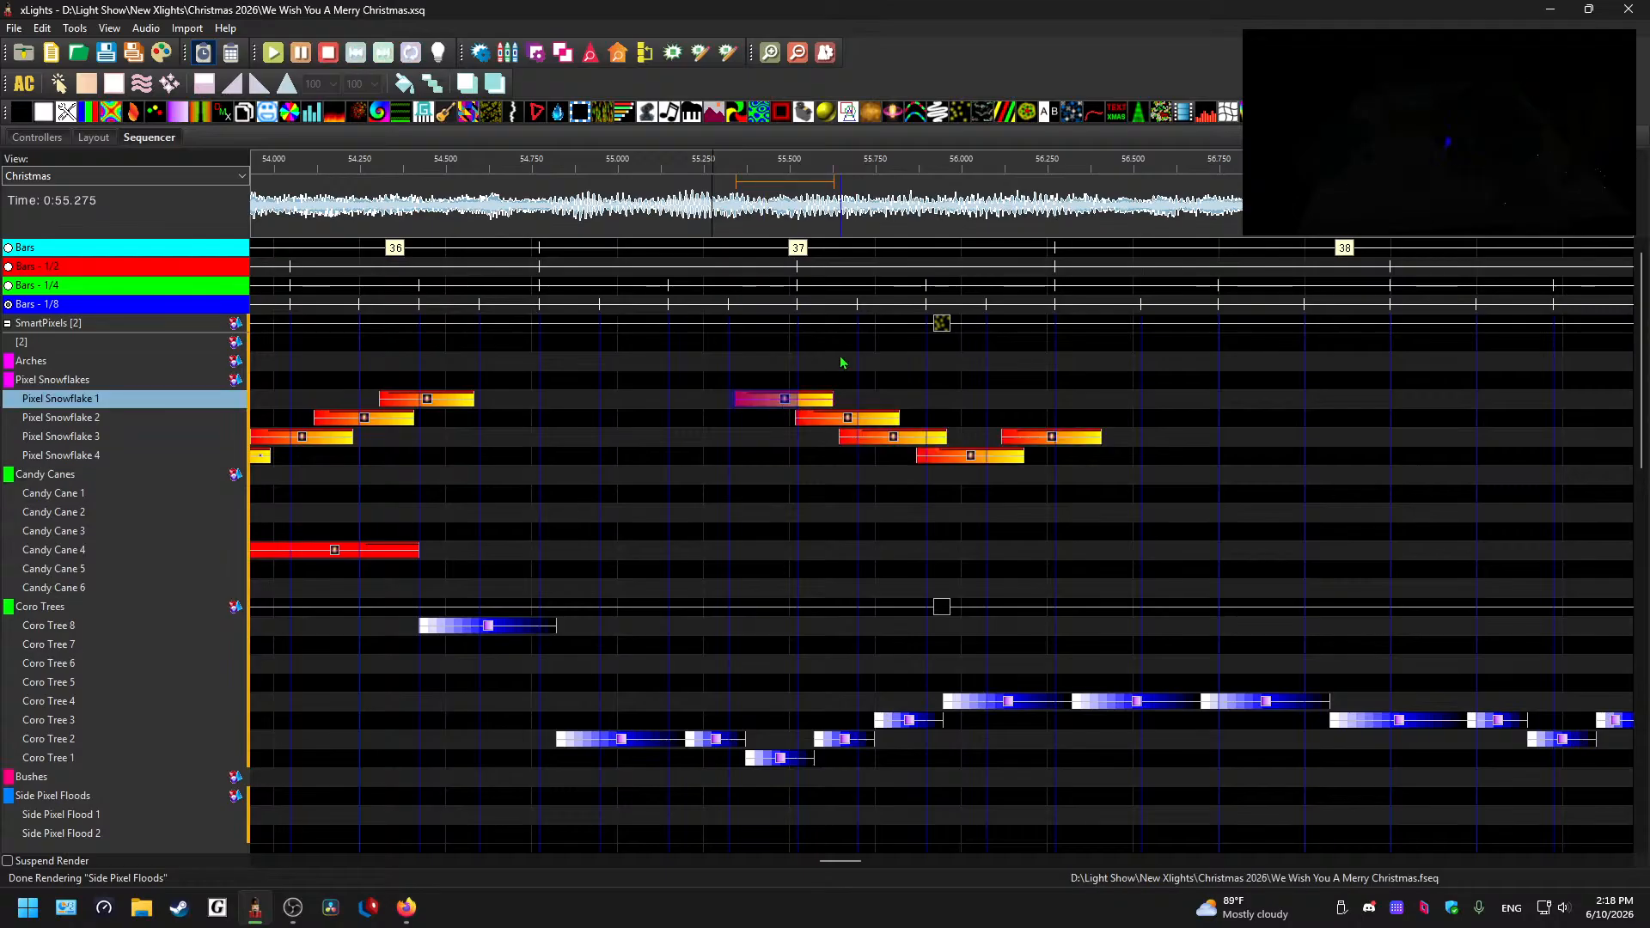
key("space")
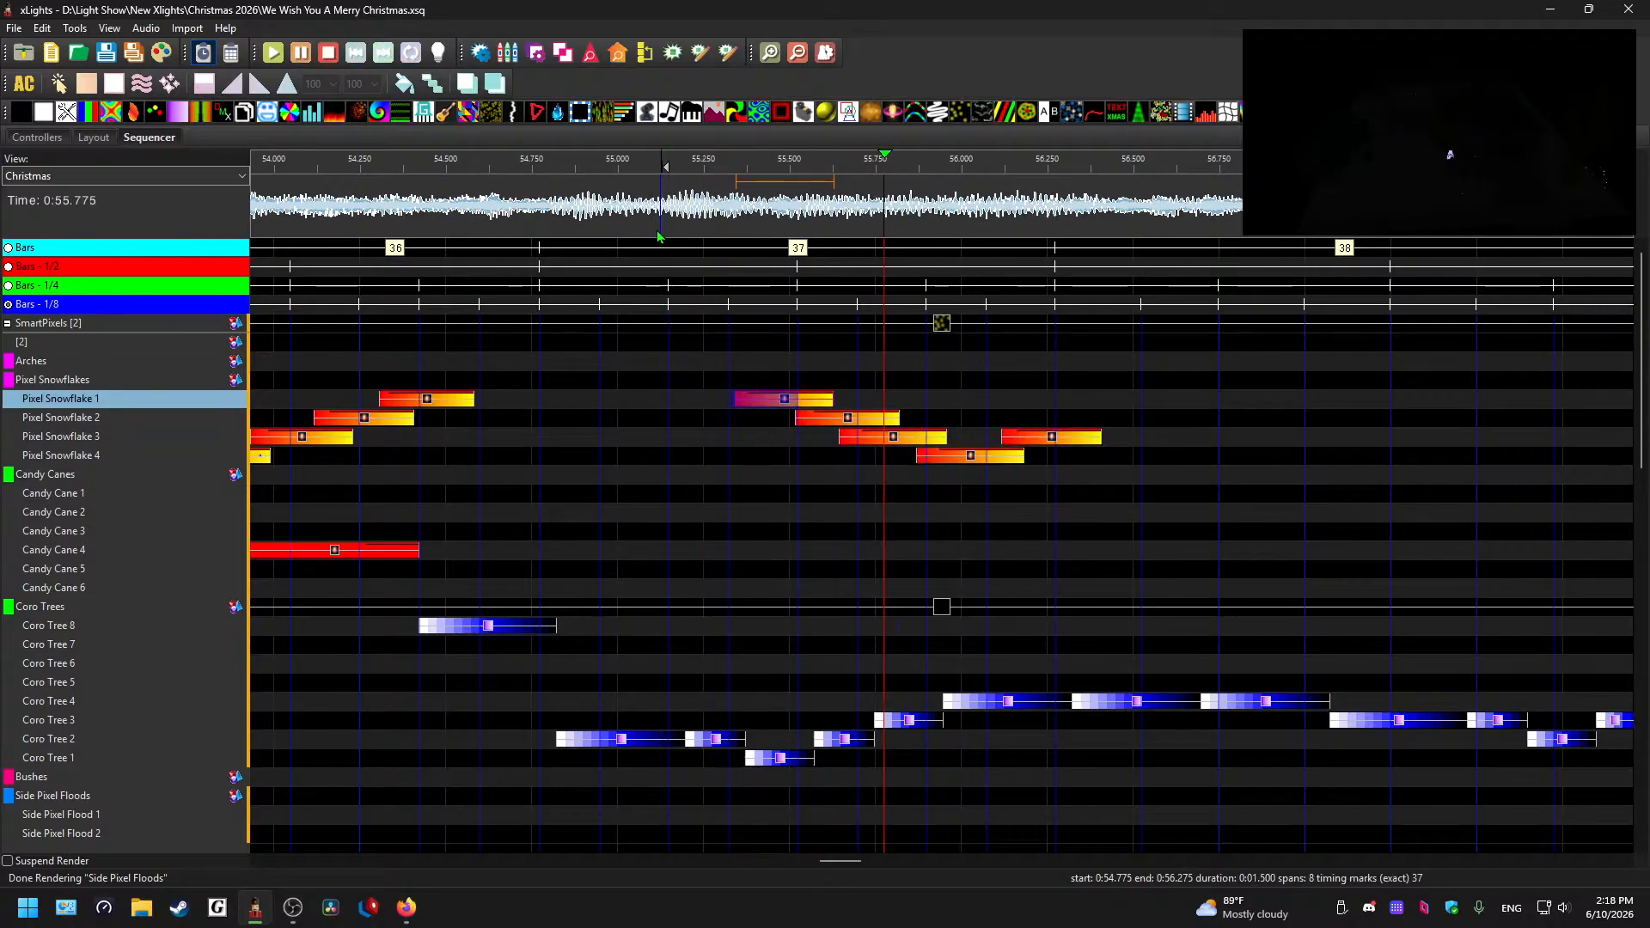
key("space")
key("ctrl+z")
- Paste the copied snowflake effects at about 55.17 s, starting on Pixel Snowflake 1, and play them back from about 55 s
left_click(713, 402)
key("ctrl+v")
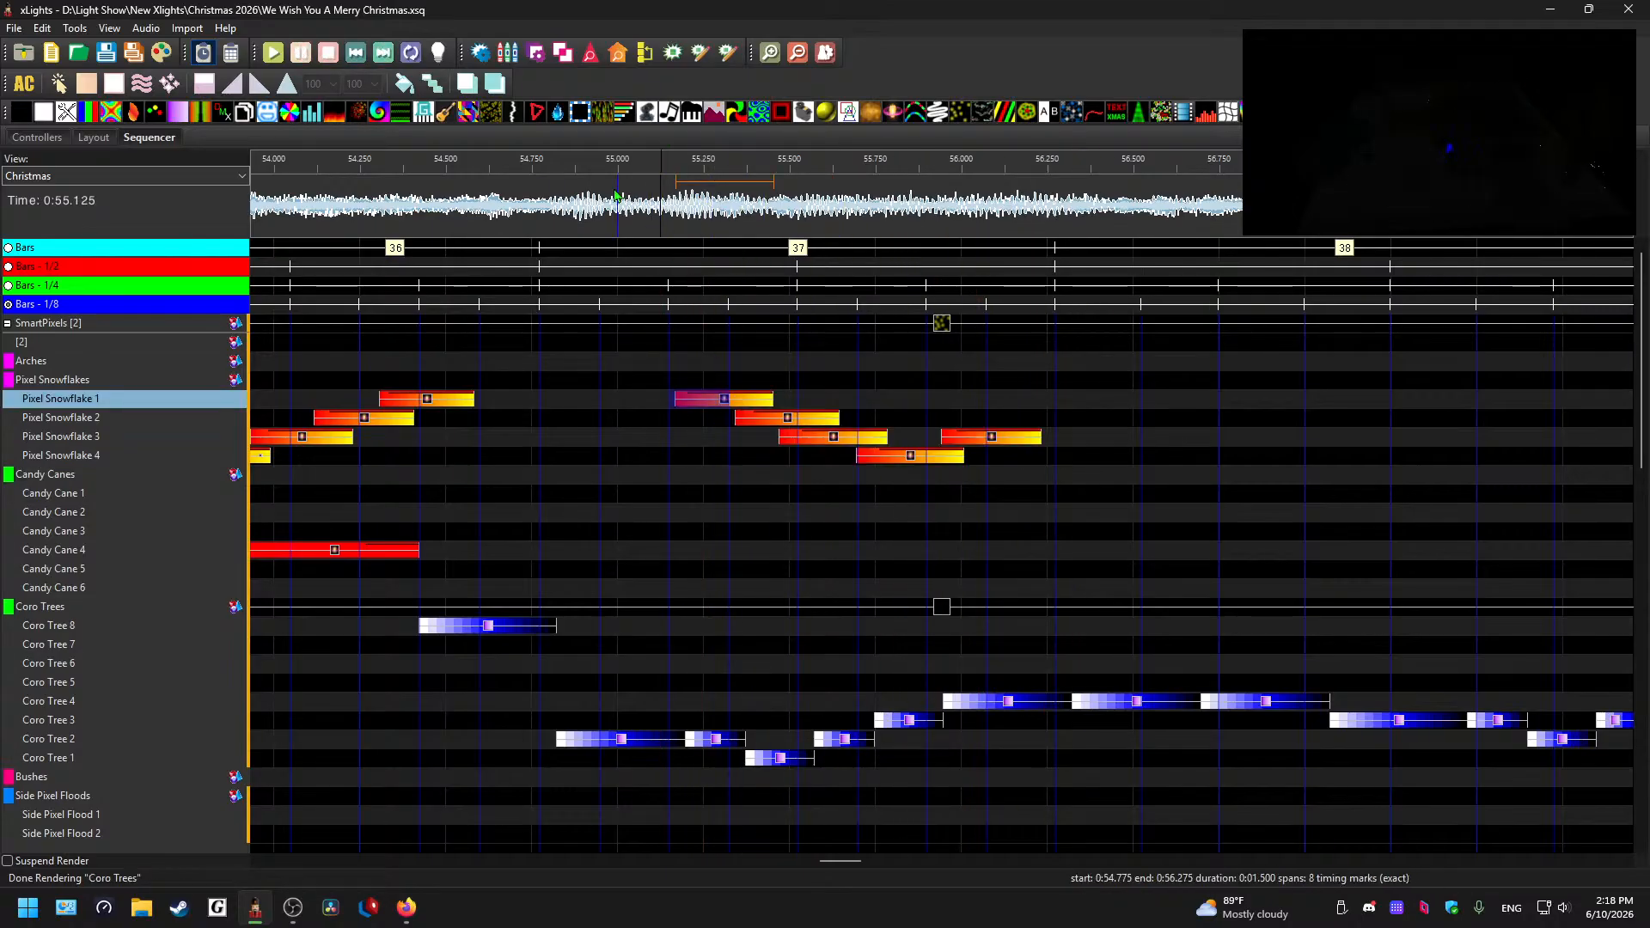
left_click(611, 190)
key("space")
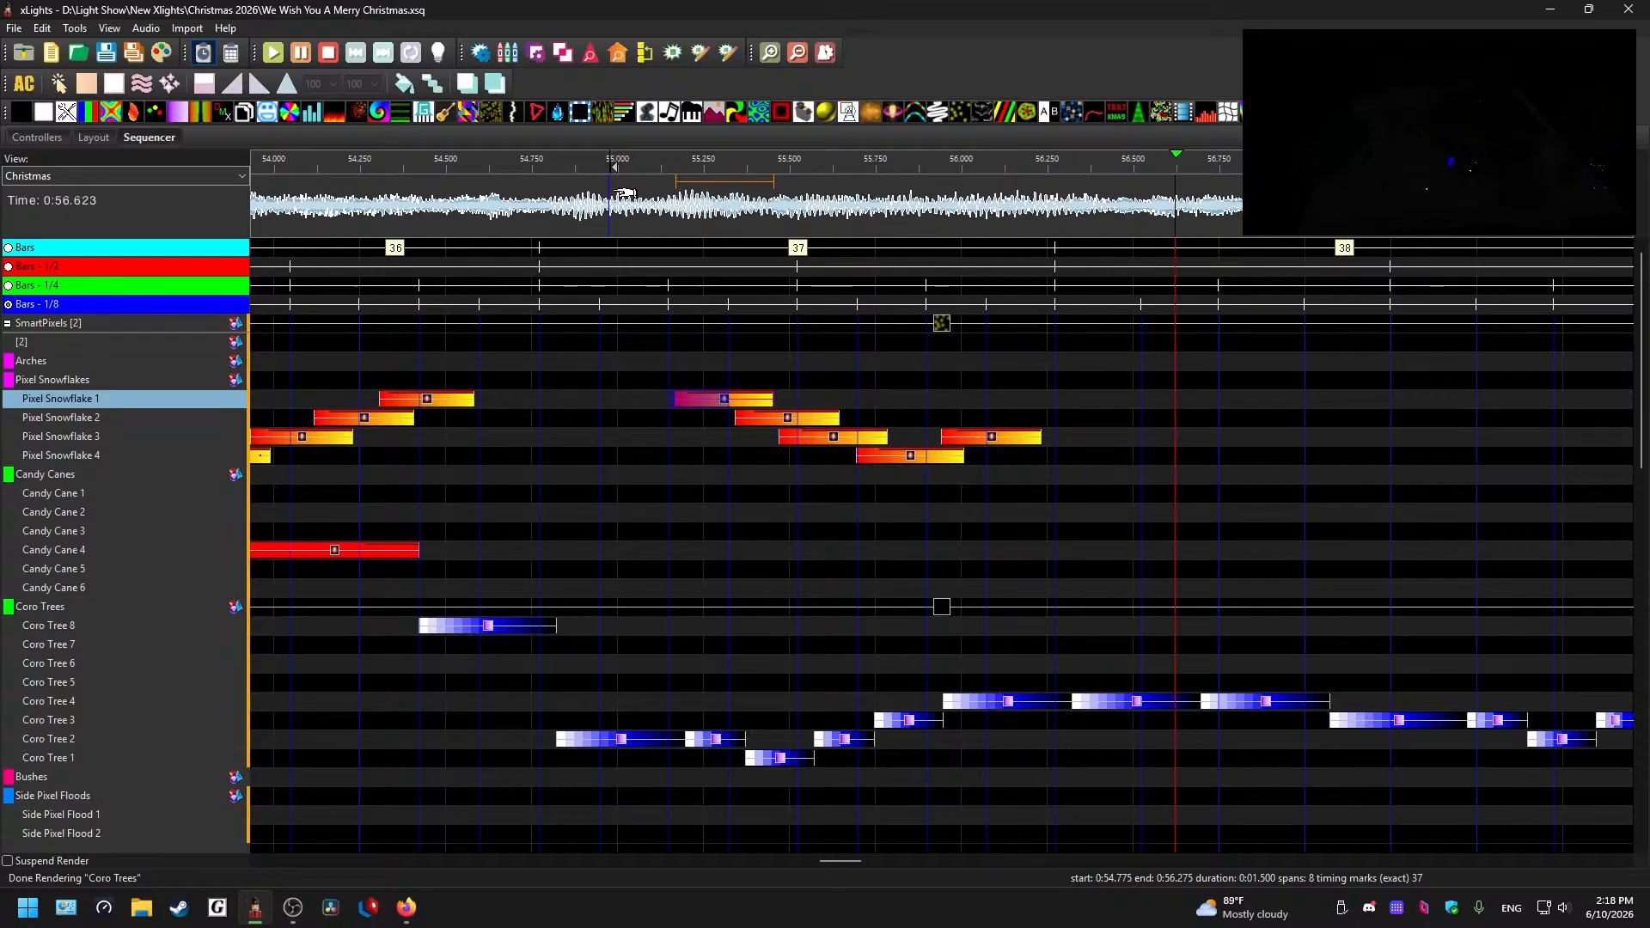
key("space")
- Play back the sequence from about 53.4 s and again from 56.3 s, continuing past bar 41
scroll(893, 736, "down", 1)
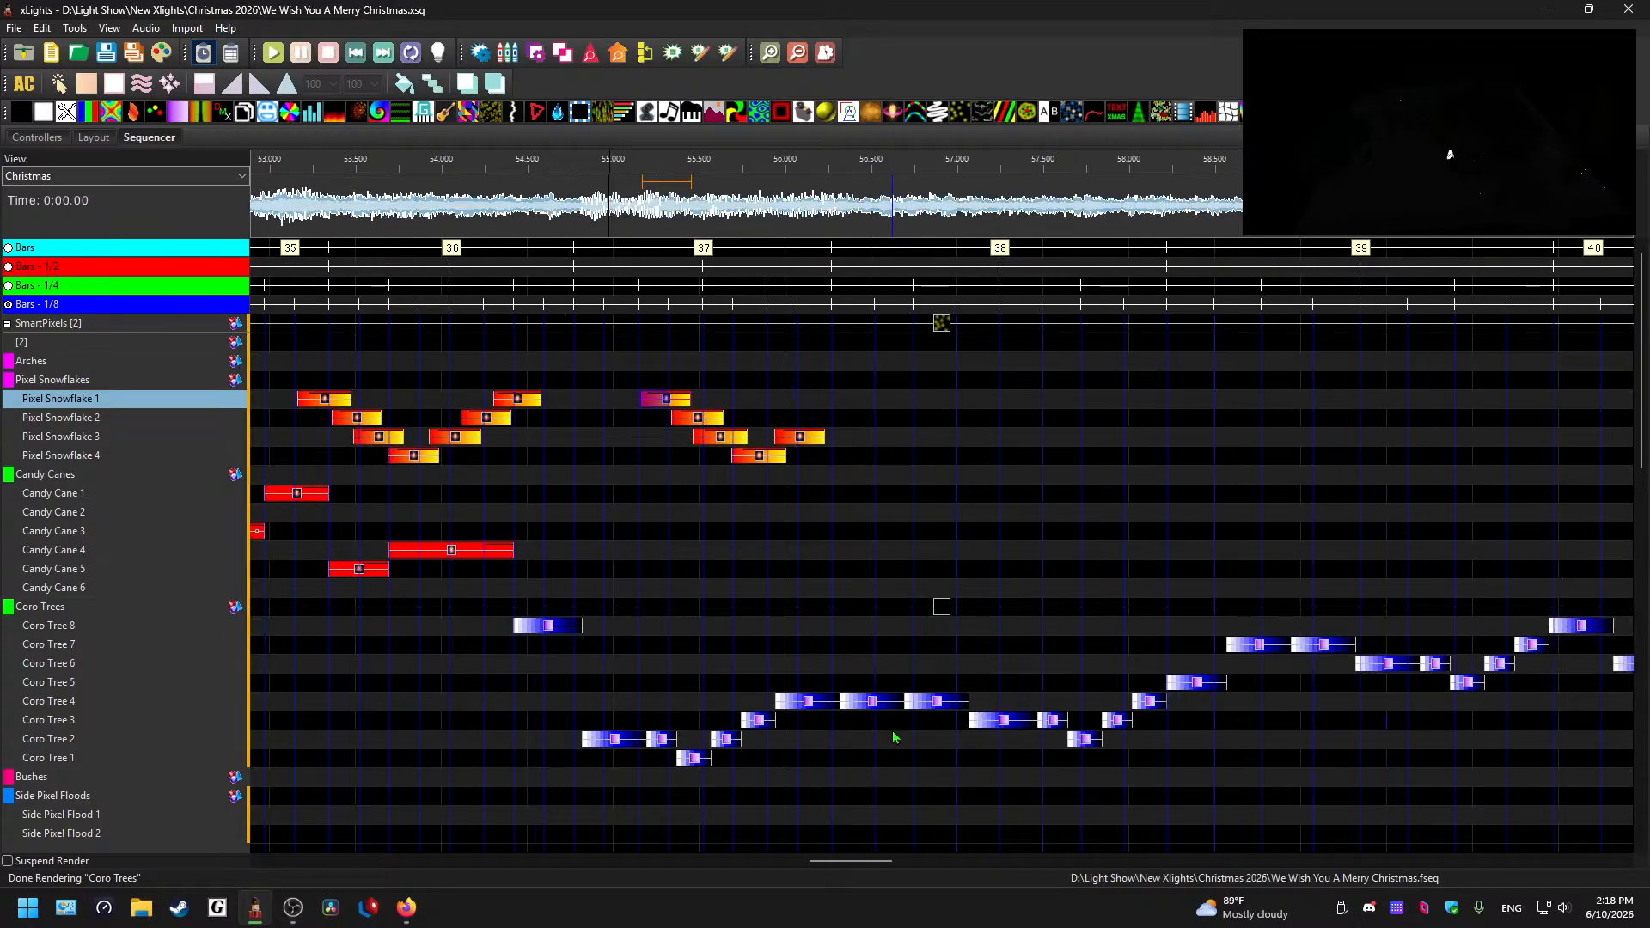
left_click(344, 204)
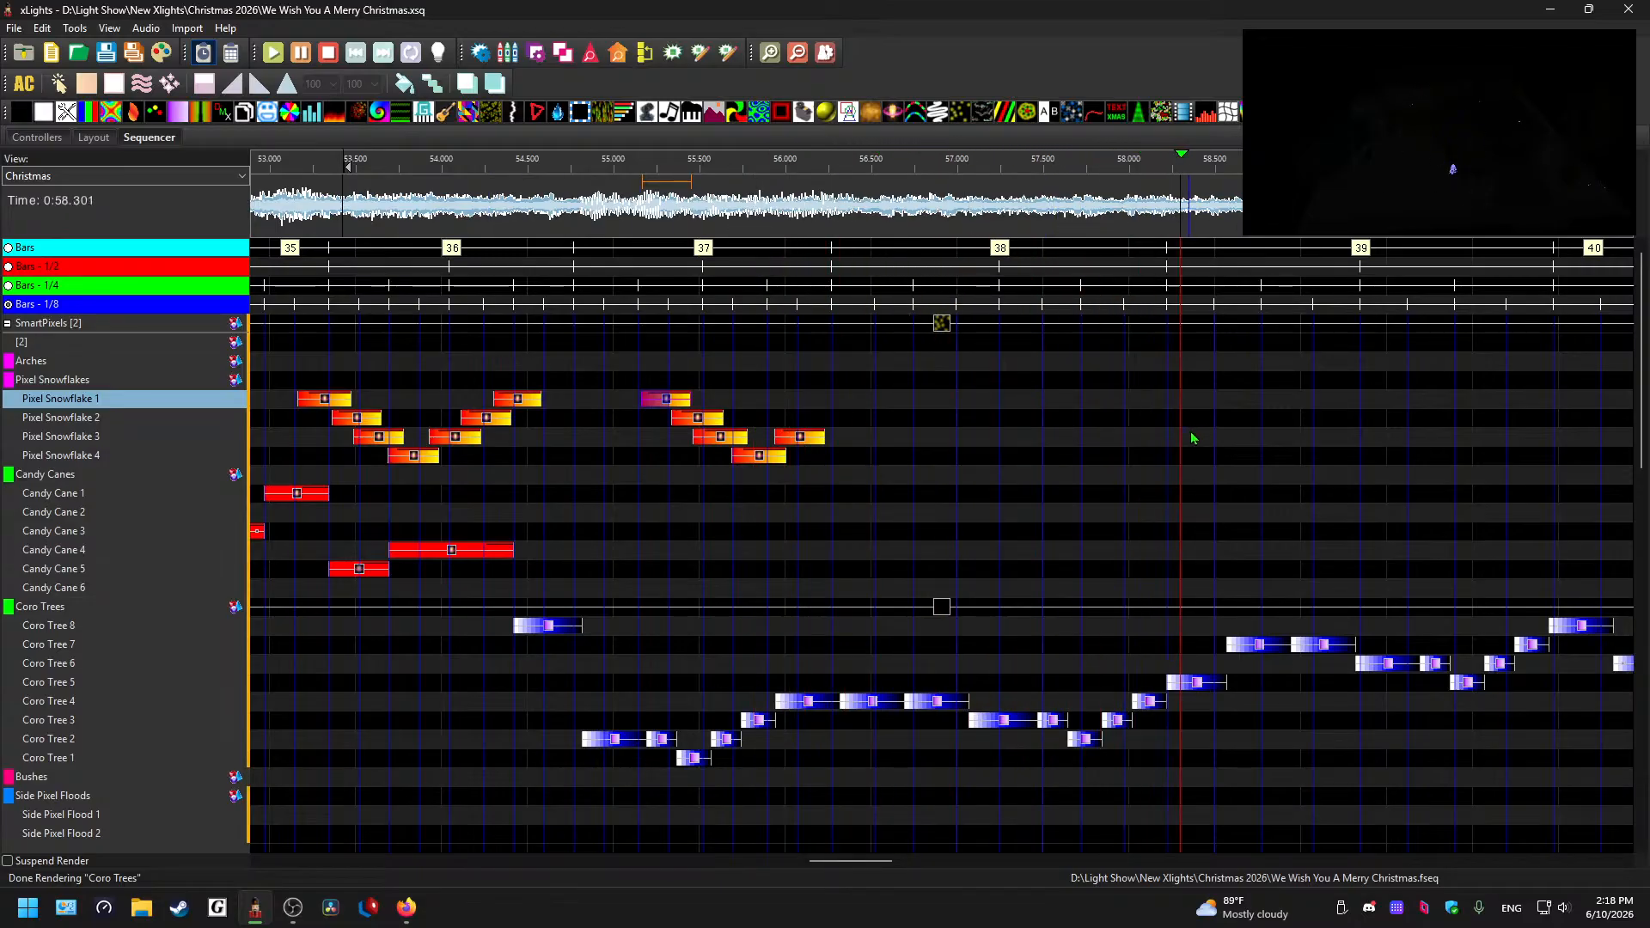
left_click_drag(863, 862, 912, 867)
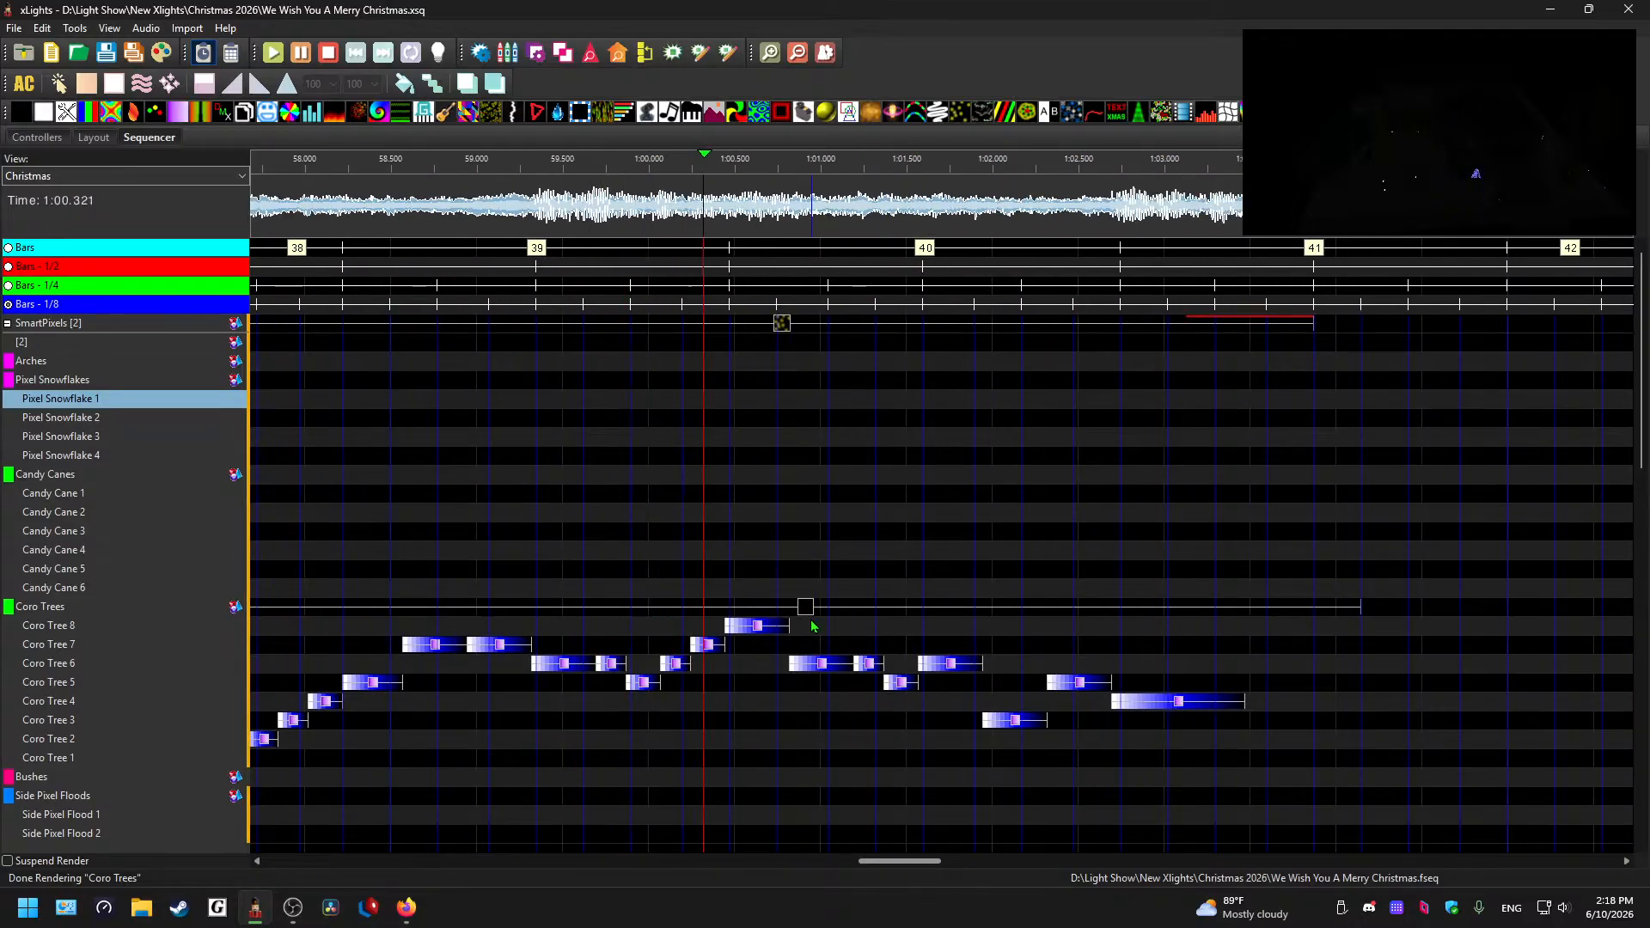
left_click(1029, 404)
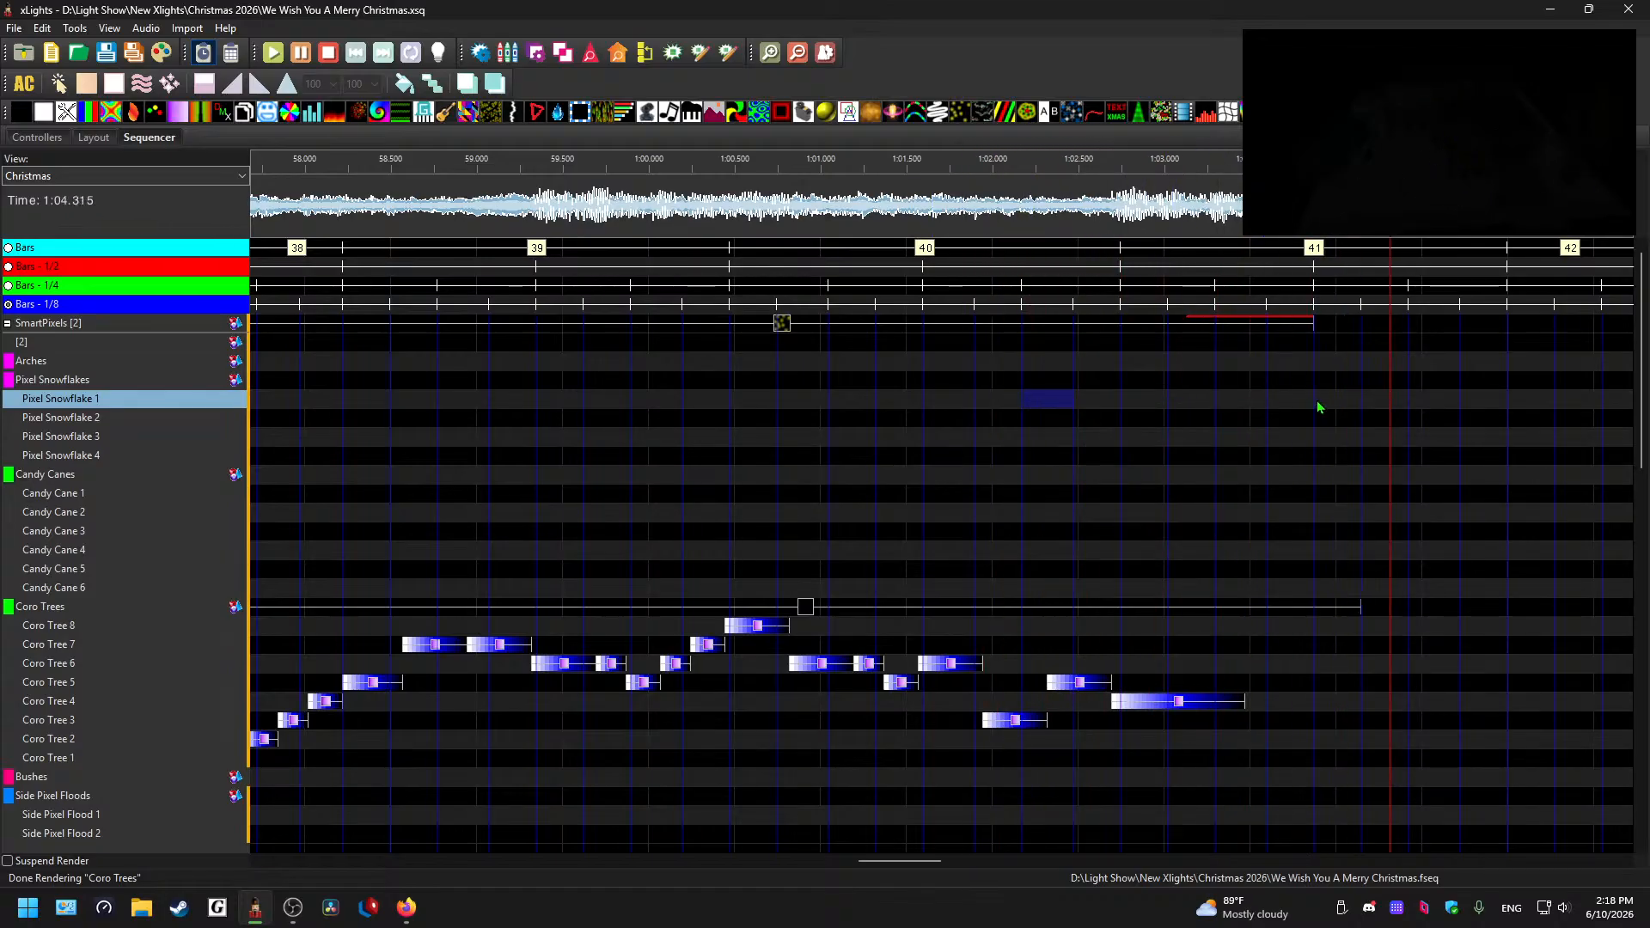
mouse_move(918, 862)
left_mouse_down()
mouse_move(881, 862)
mouse_move(915, 863)
left_mouse_up()
scroll(832, 612, "down", 1)
left_click(675, 214)
key("space")
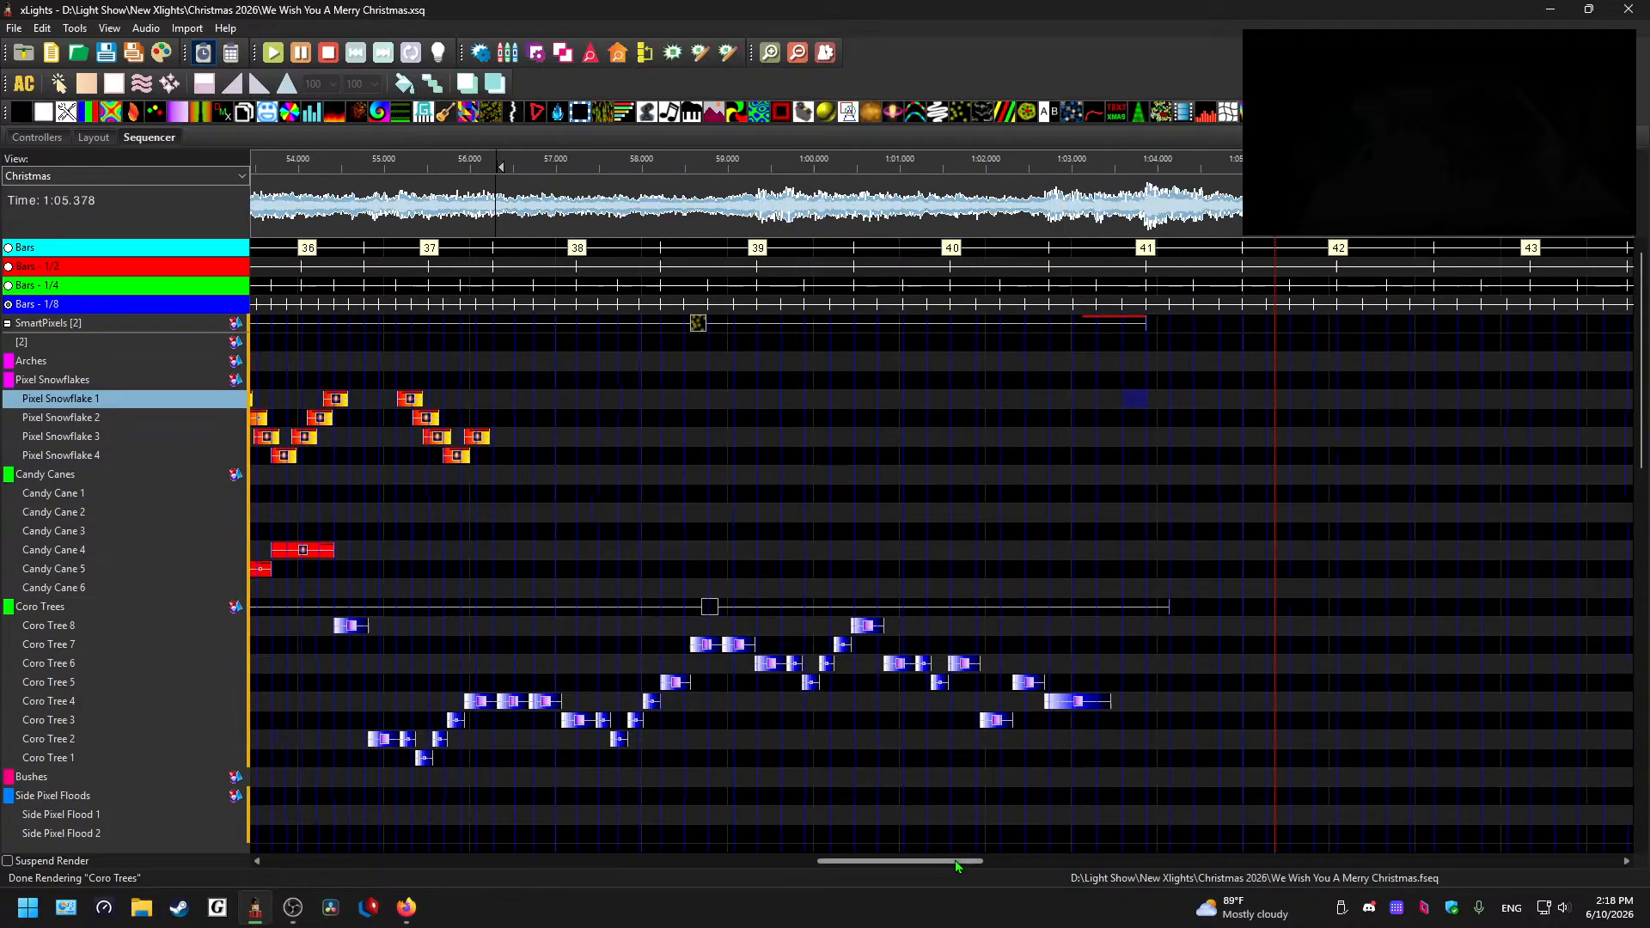
left_click_drag(955, 859, 987, 859)
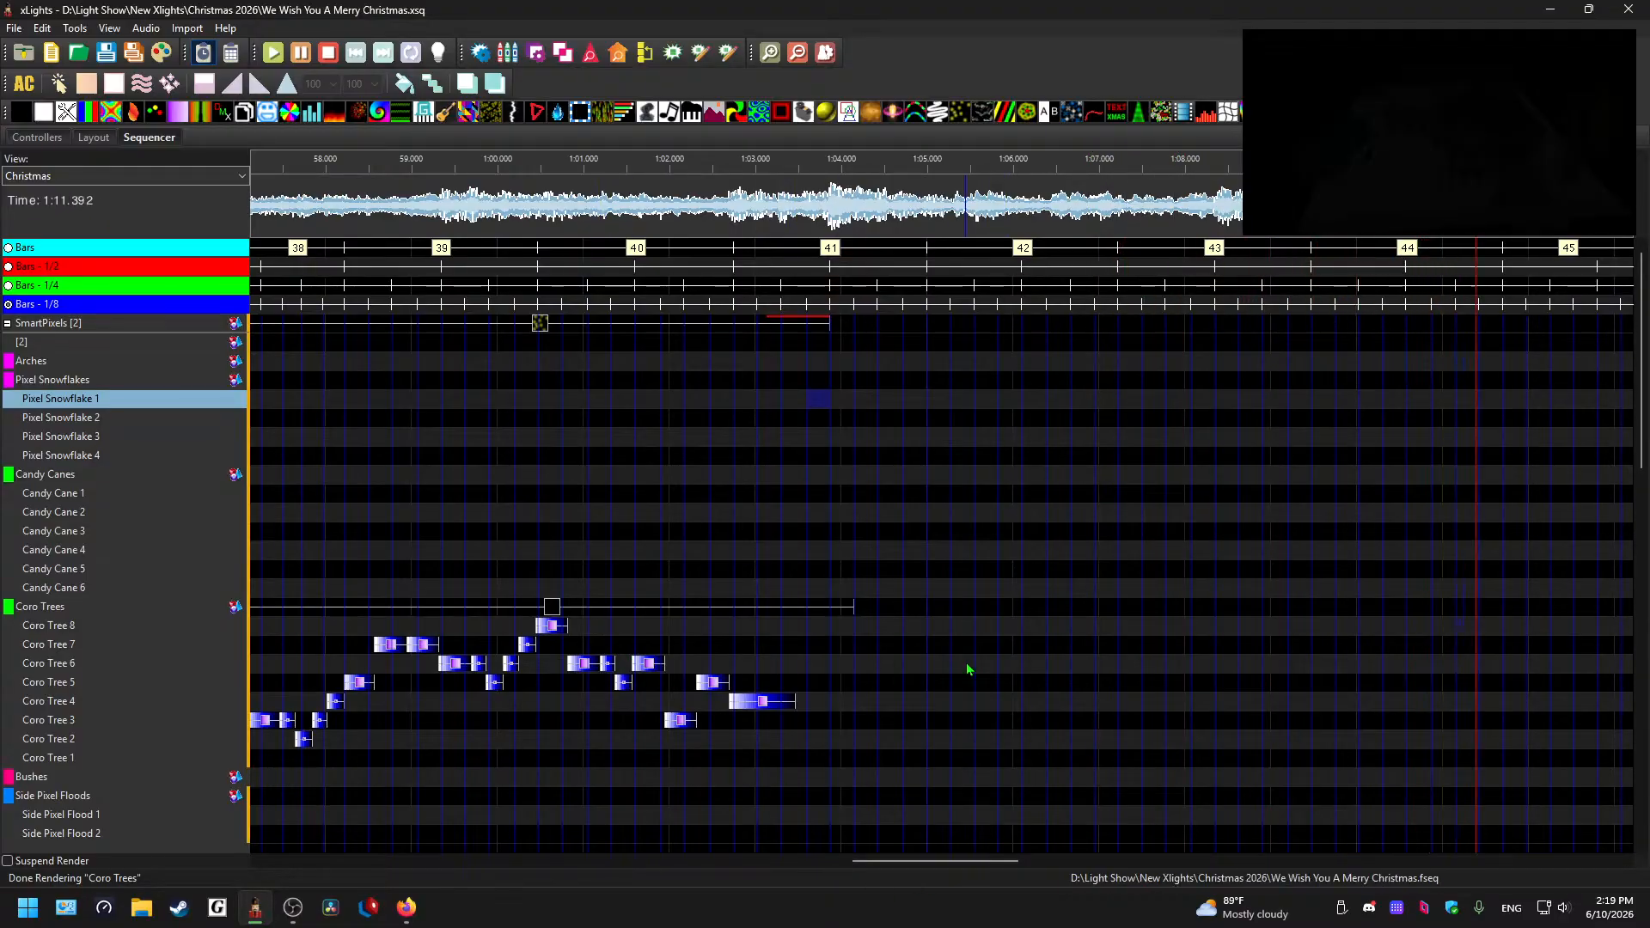
key("space")
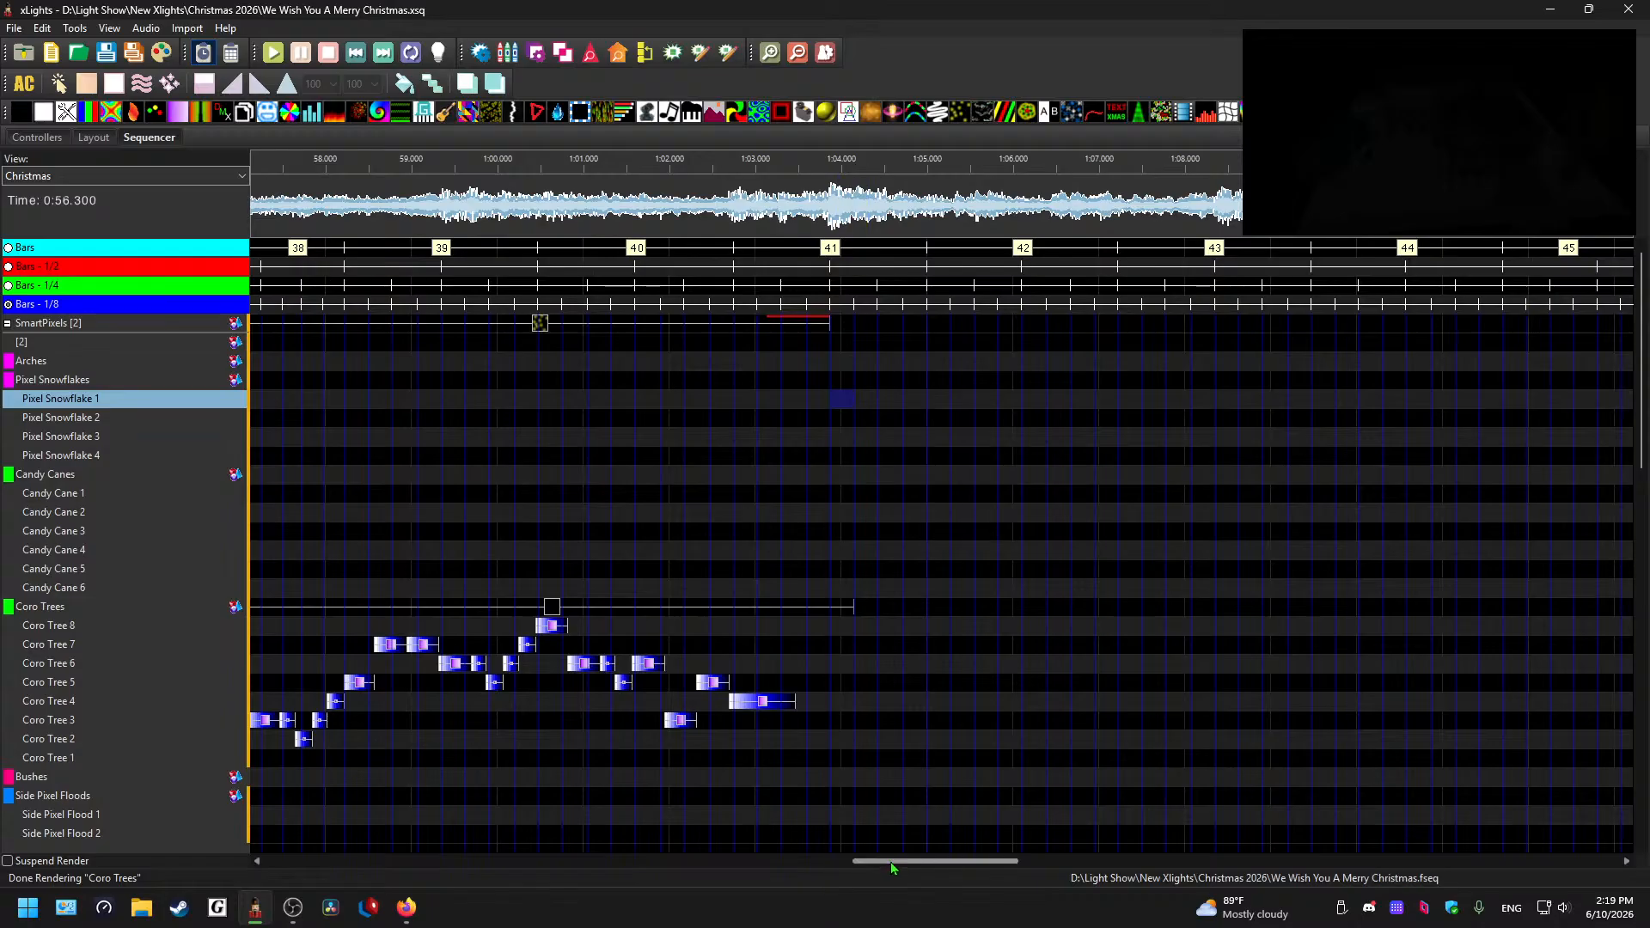
- Examine the timeline from its start to bar 48 and play the sequence back from 17.35 s
left_click_drag(890, 861, 827, 818)
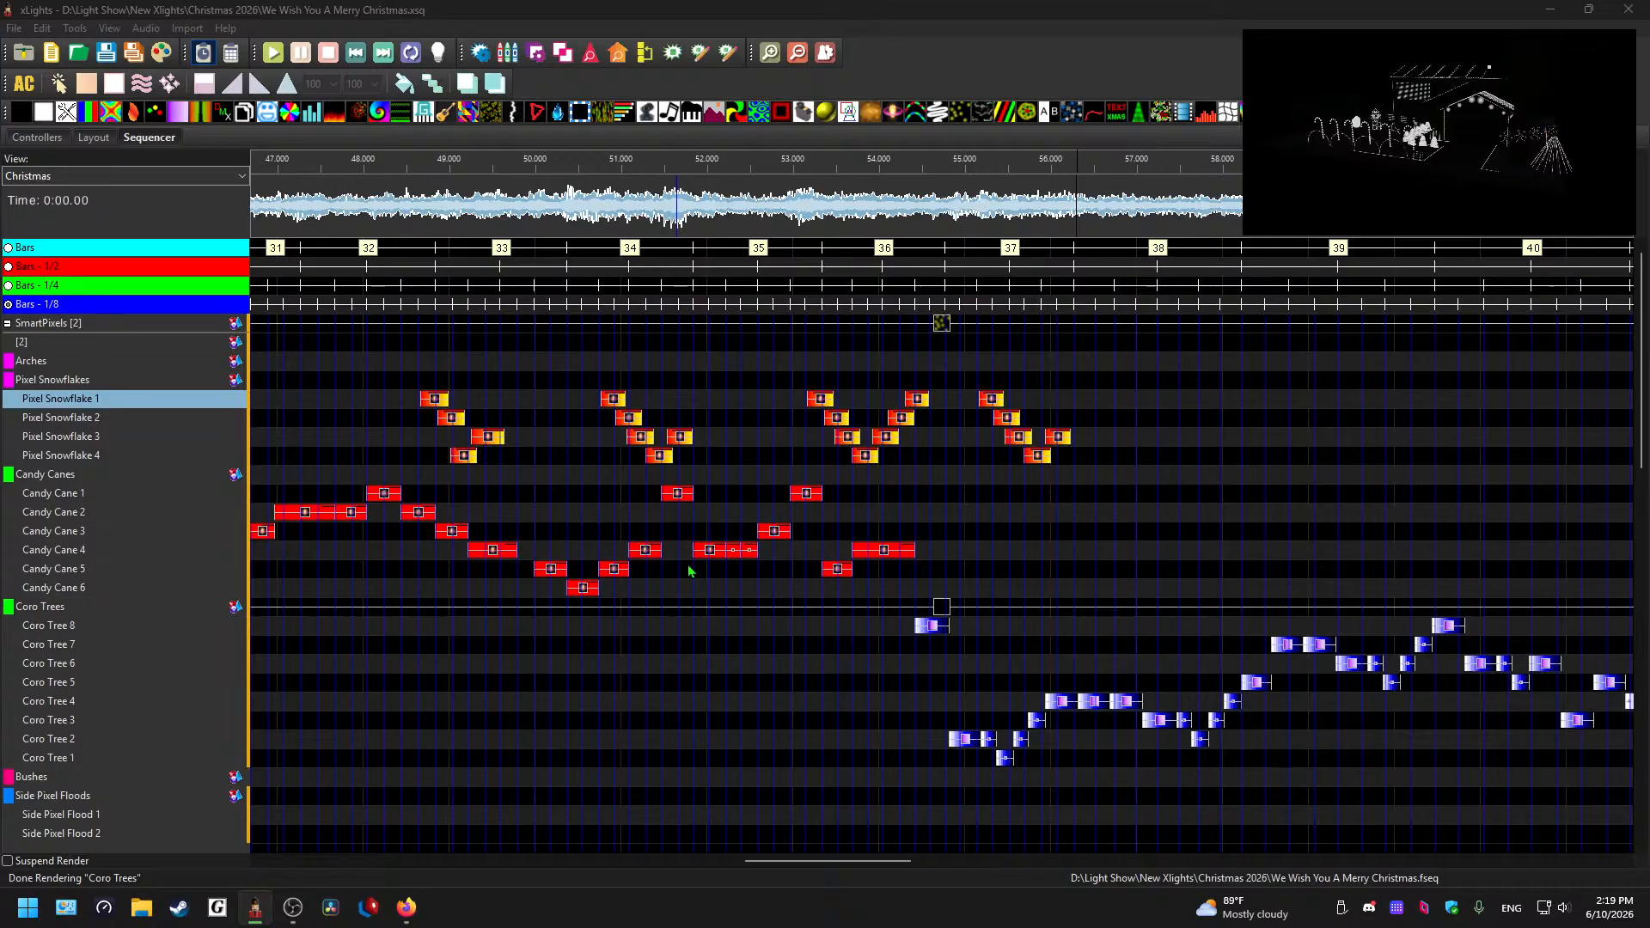
mouse_move(854, 863)
left_mouse_down()
mouse_move(937, 862)
mouse_move(850, 859)
left_mouse_up()
scroll(740, 750, "down", 5)
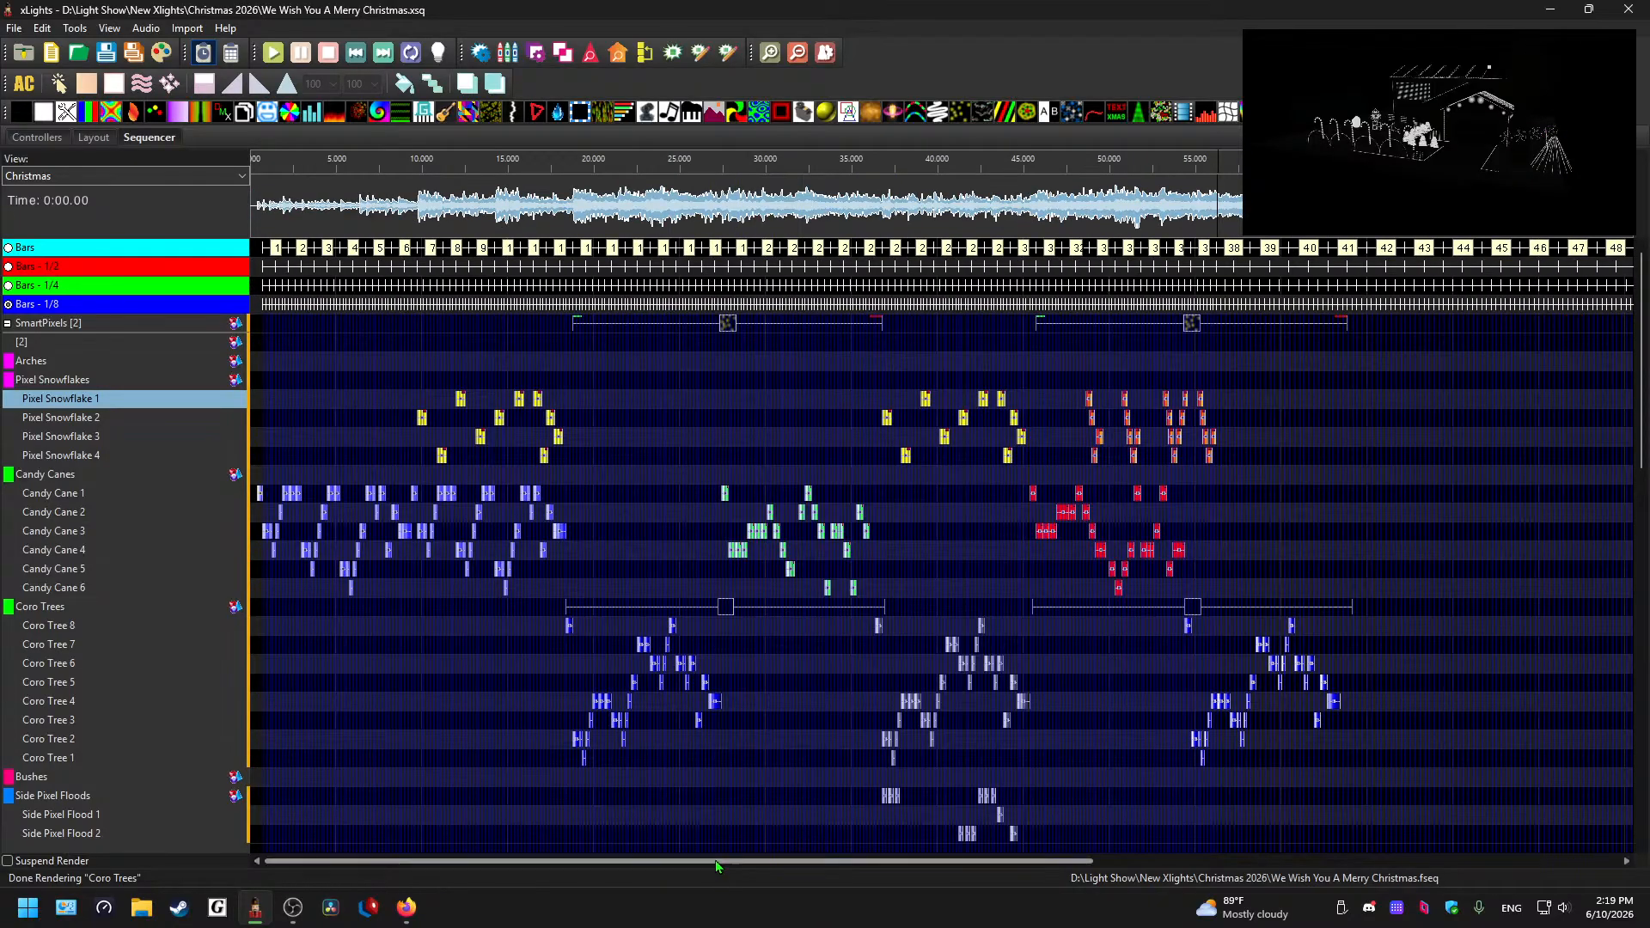
left_click(549, 206)
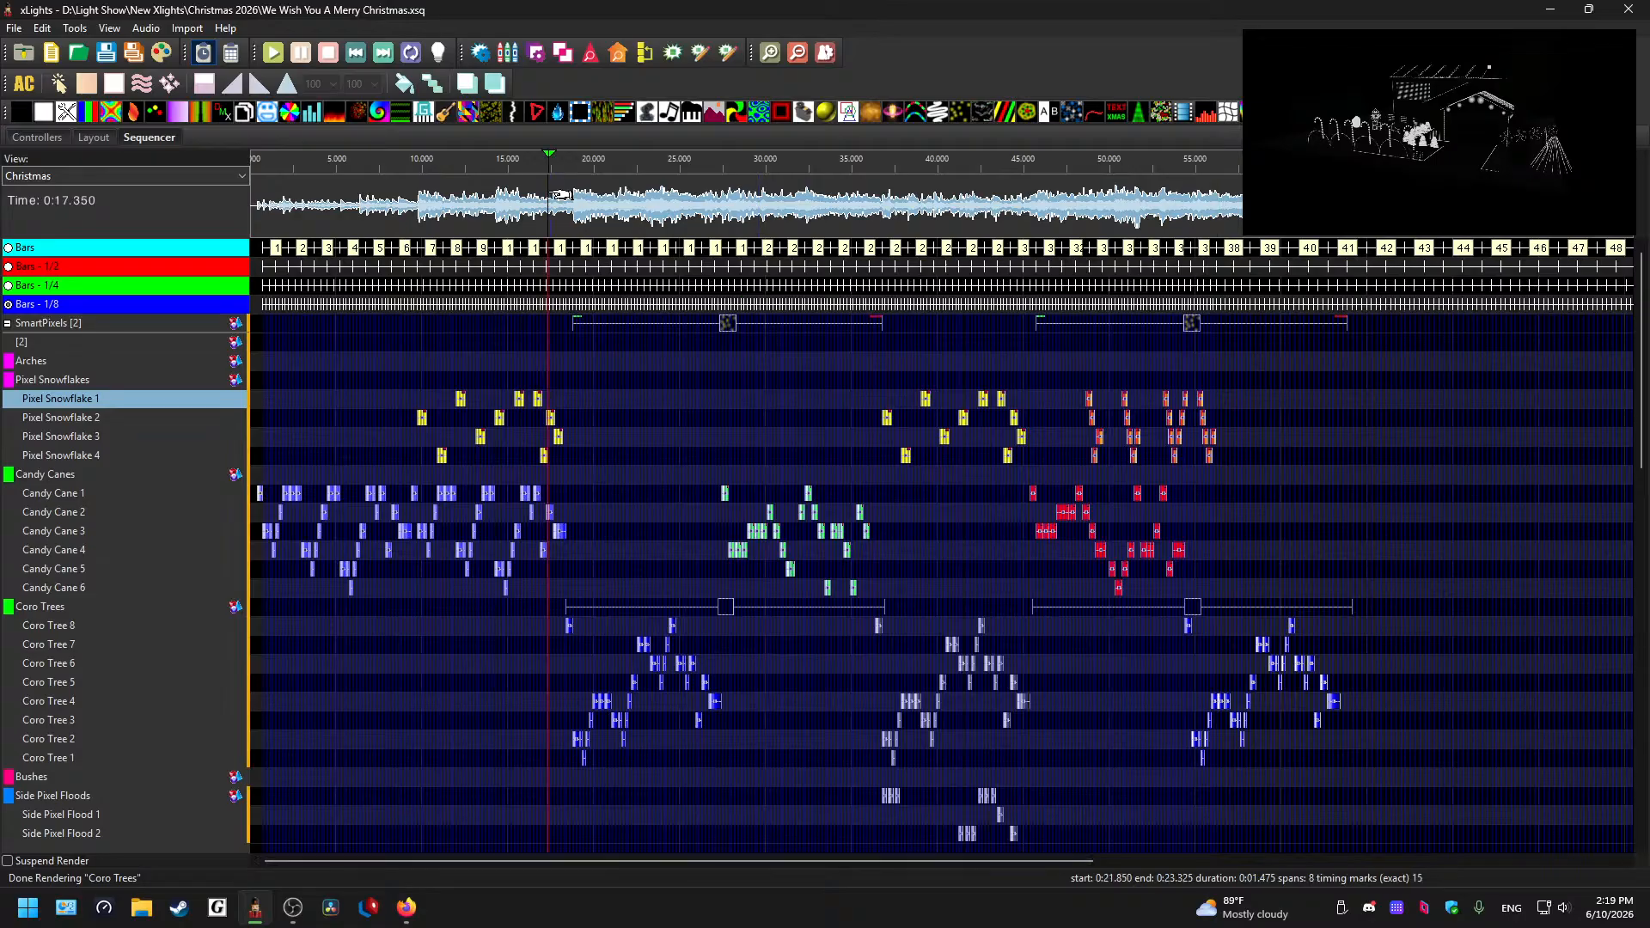
key("space")
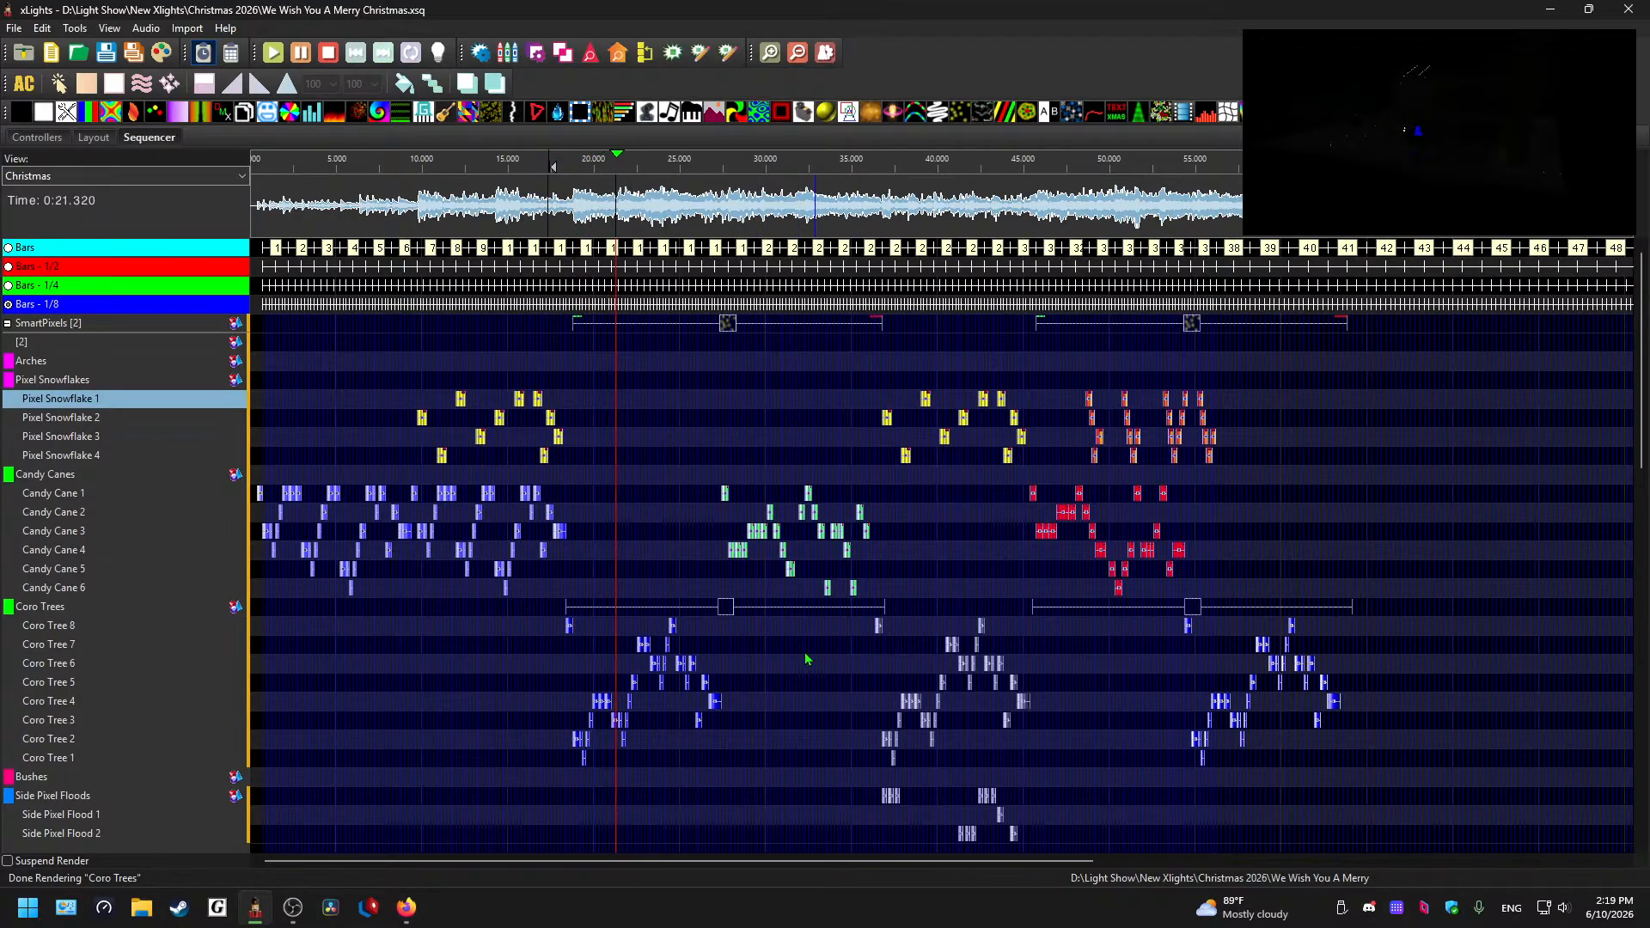
- Collapse the individual flood rows of the Side Pixel Floods and Pixel Floods Front groups
scroll(225, 651, "down", 4)
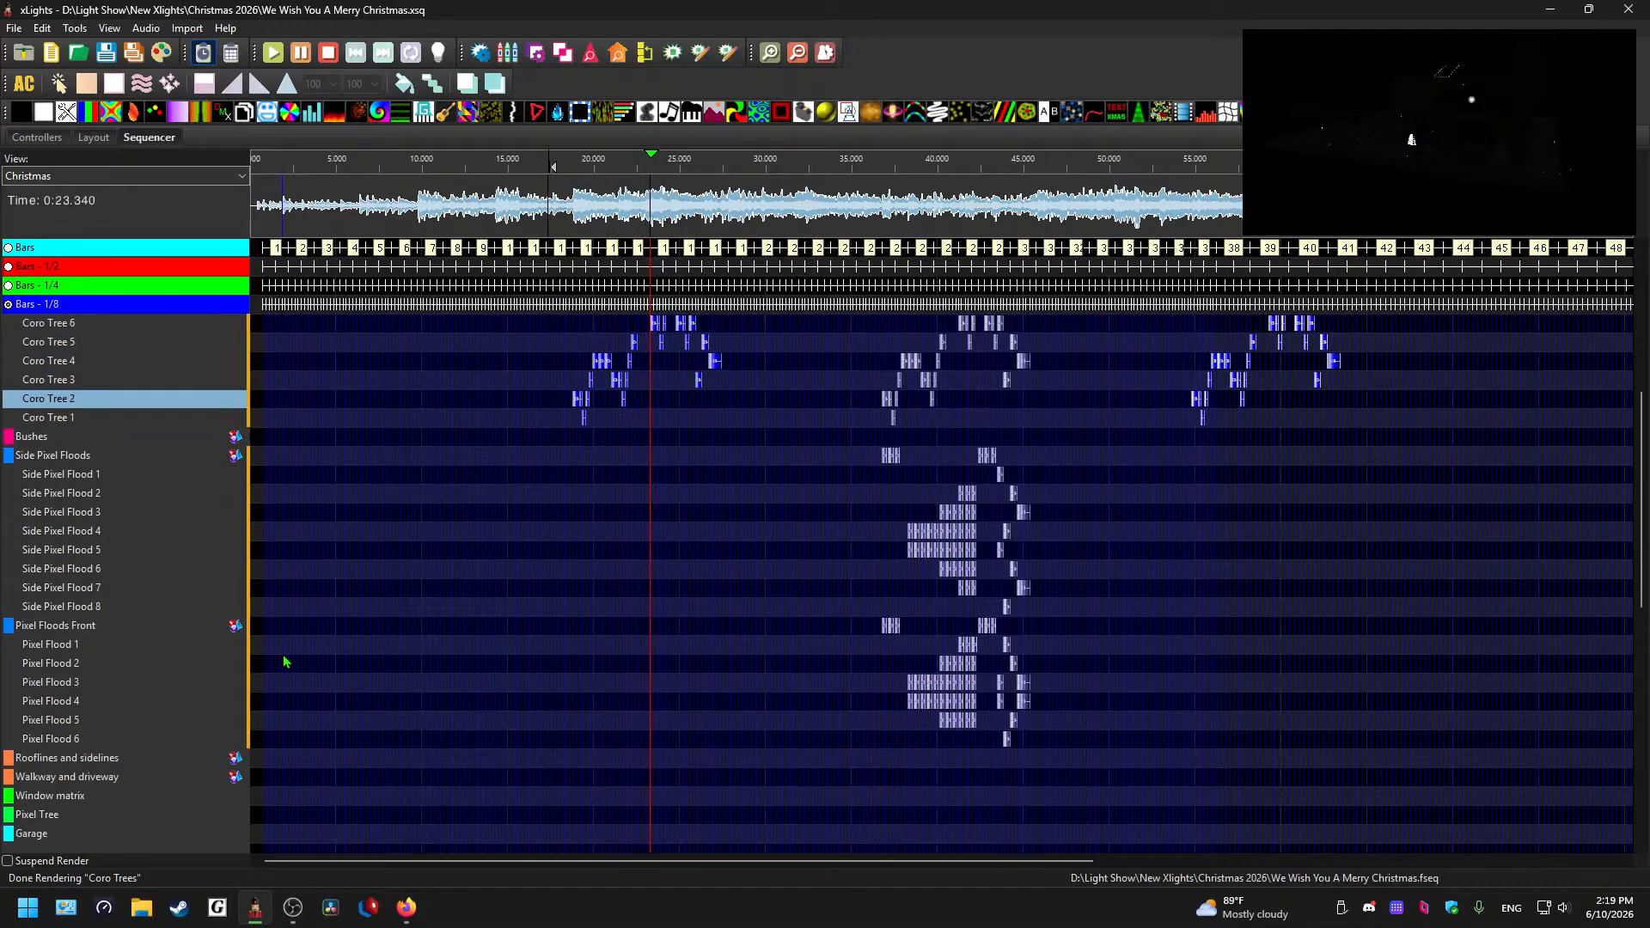
double_click(55, 550)
double_click(71, 569)
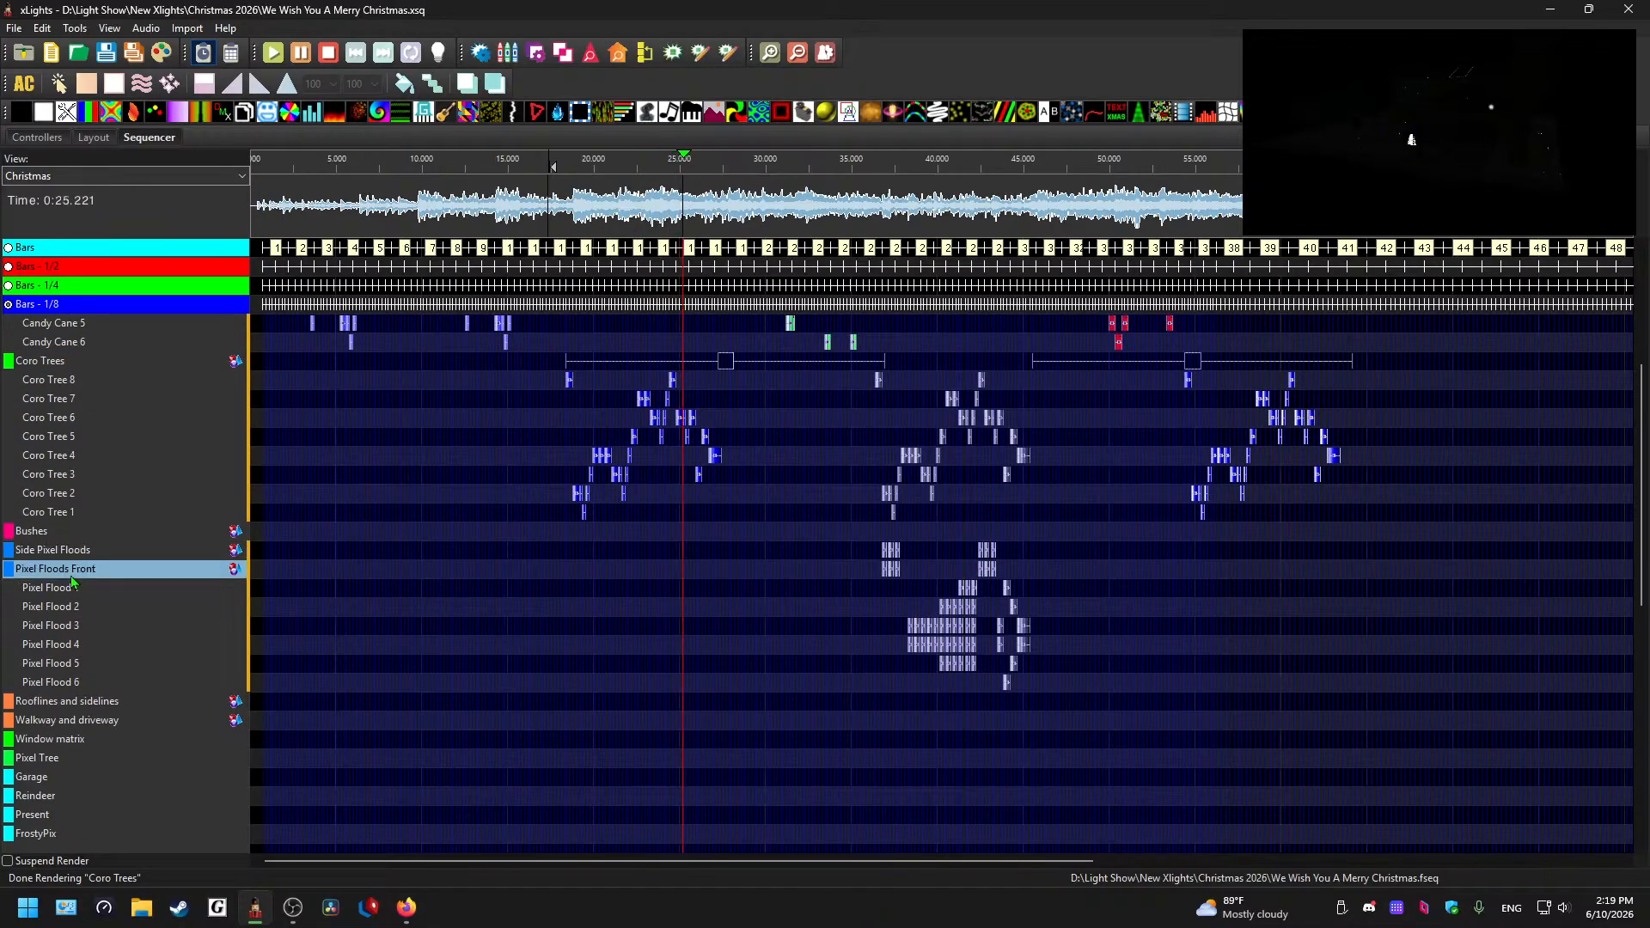
- Examine the Roof Front and Mini Tree rows during playback and replay the sequence from 34.6 s
scroll(548, 697, "down", 4)
scroll(332, 691, "down", 4)
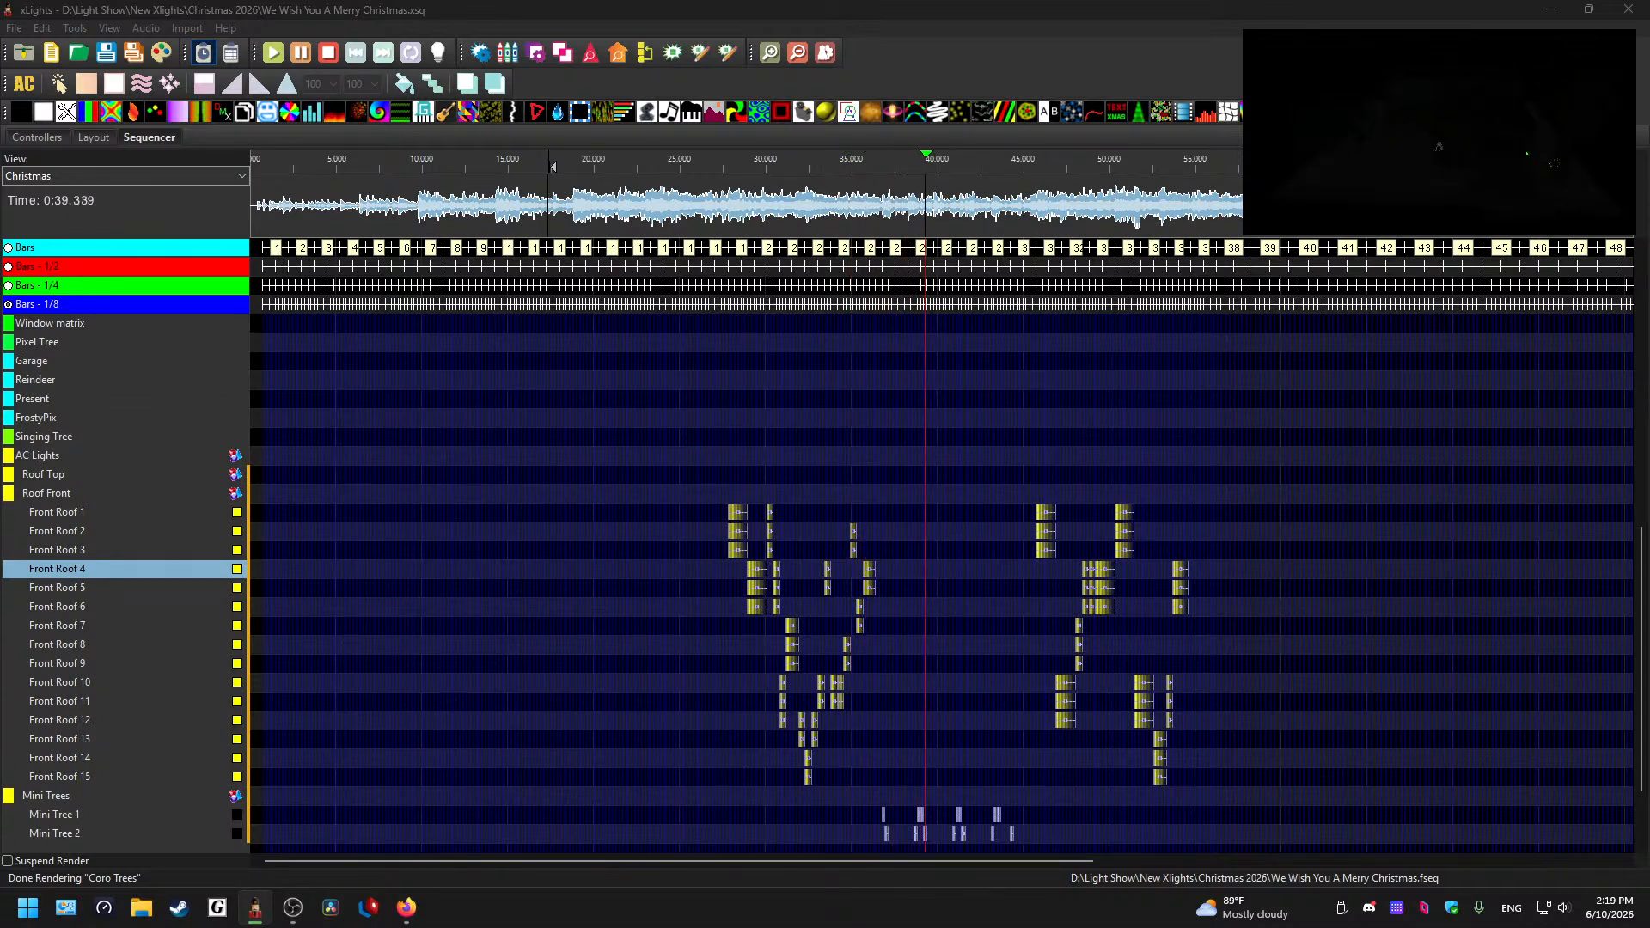
scroll(924, 464, "up", 4)
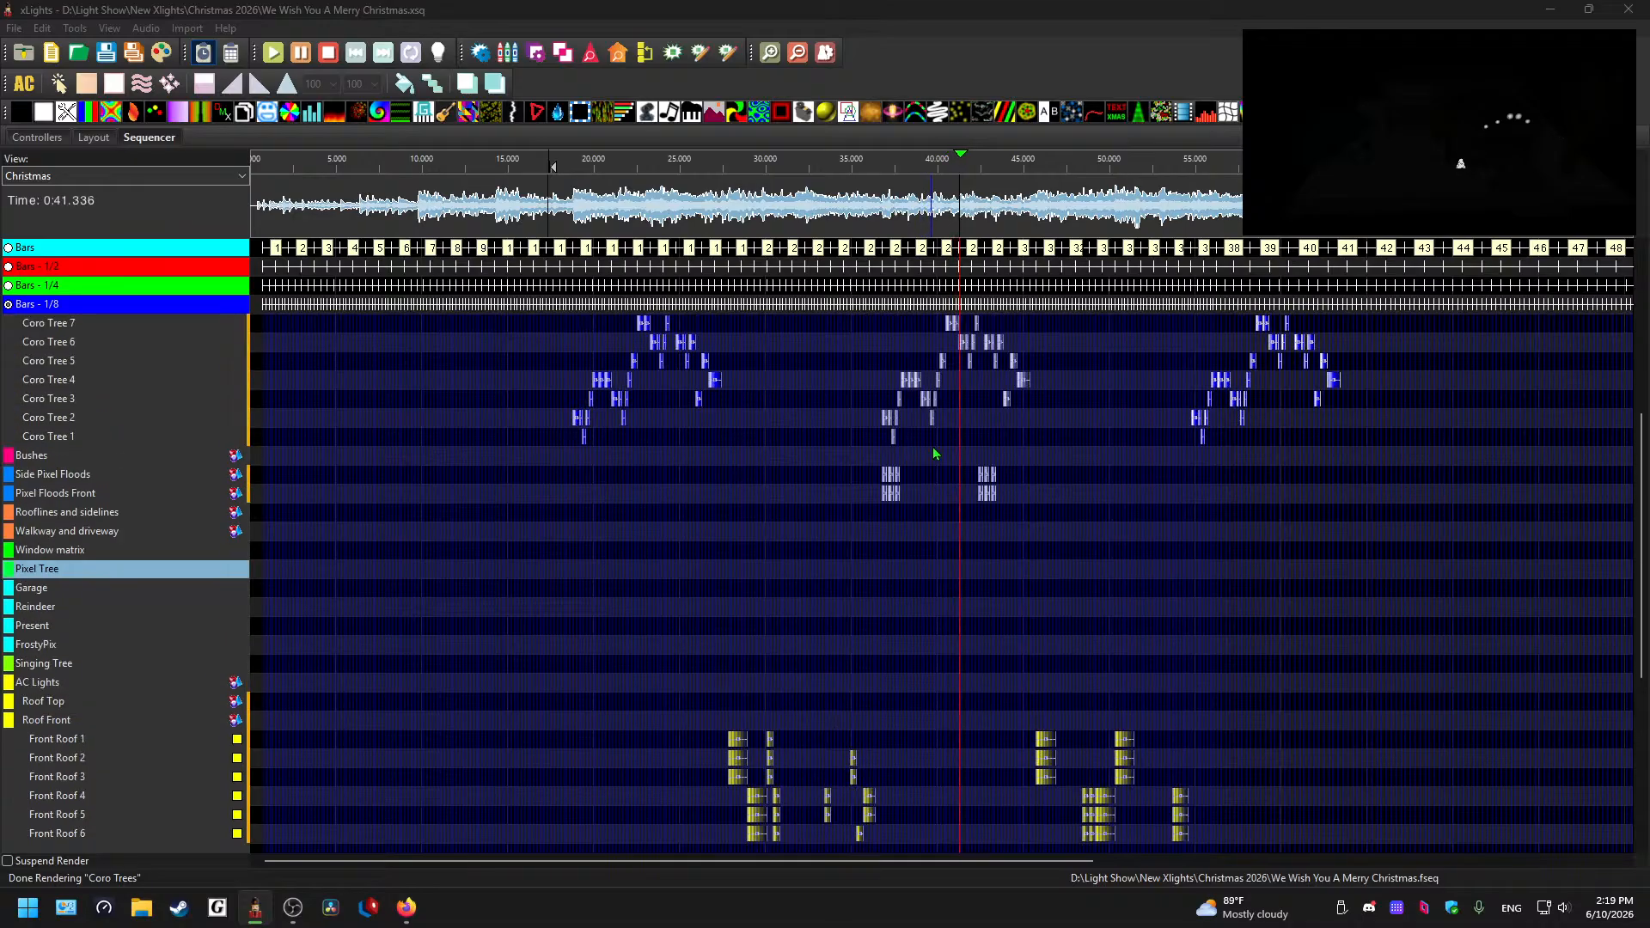
left_click(846, 176)
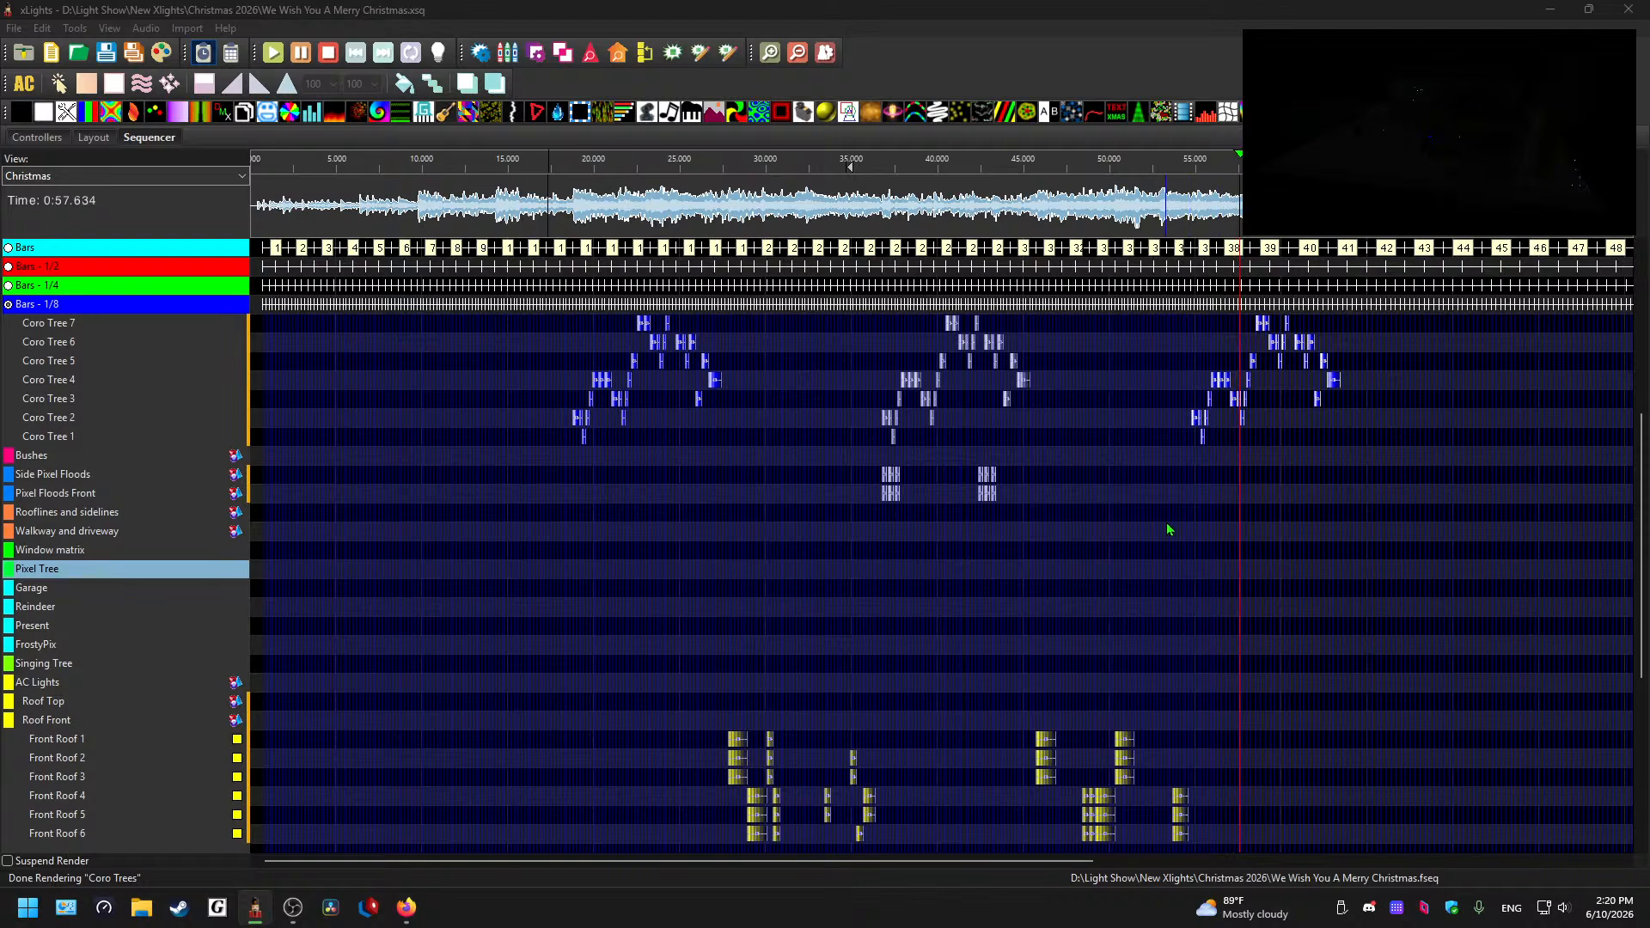
- Follow the playback through bars 40 to 44 across the Pixel Snowflake, Candy Cane and Coro Tree rows
scroll(1186, 602, "up", 6)
left_click_drag(930, 861, 1153, 860)
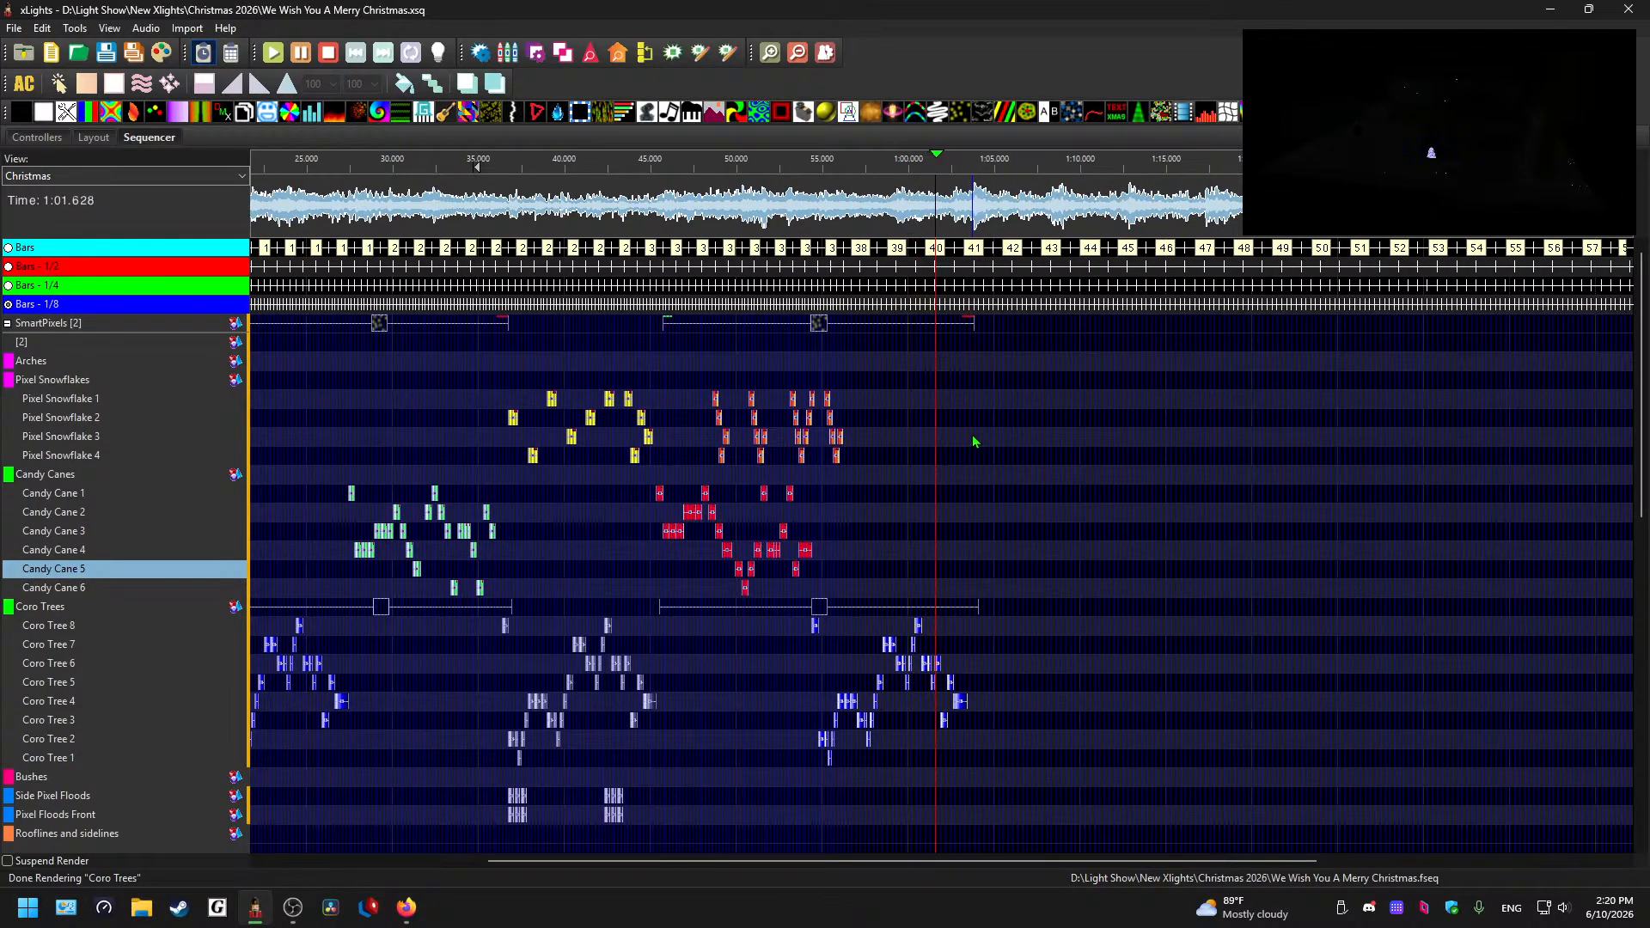
scroll(1014, 384, "up", 2)
left_click_drag(925, 861, 1060, 858)
scroll(980, 387, "up", 2)
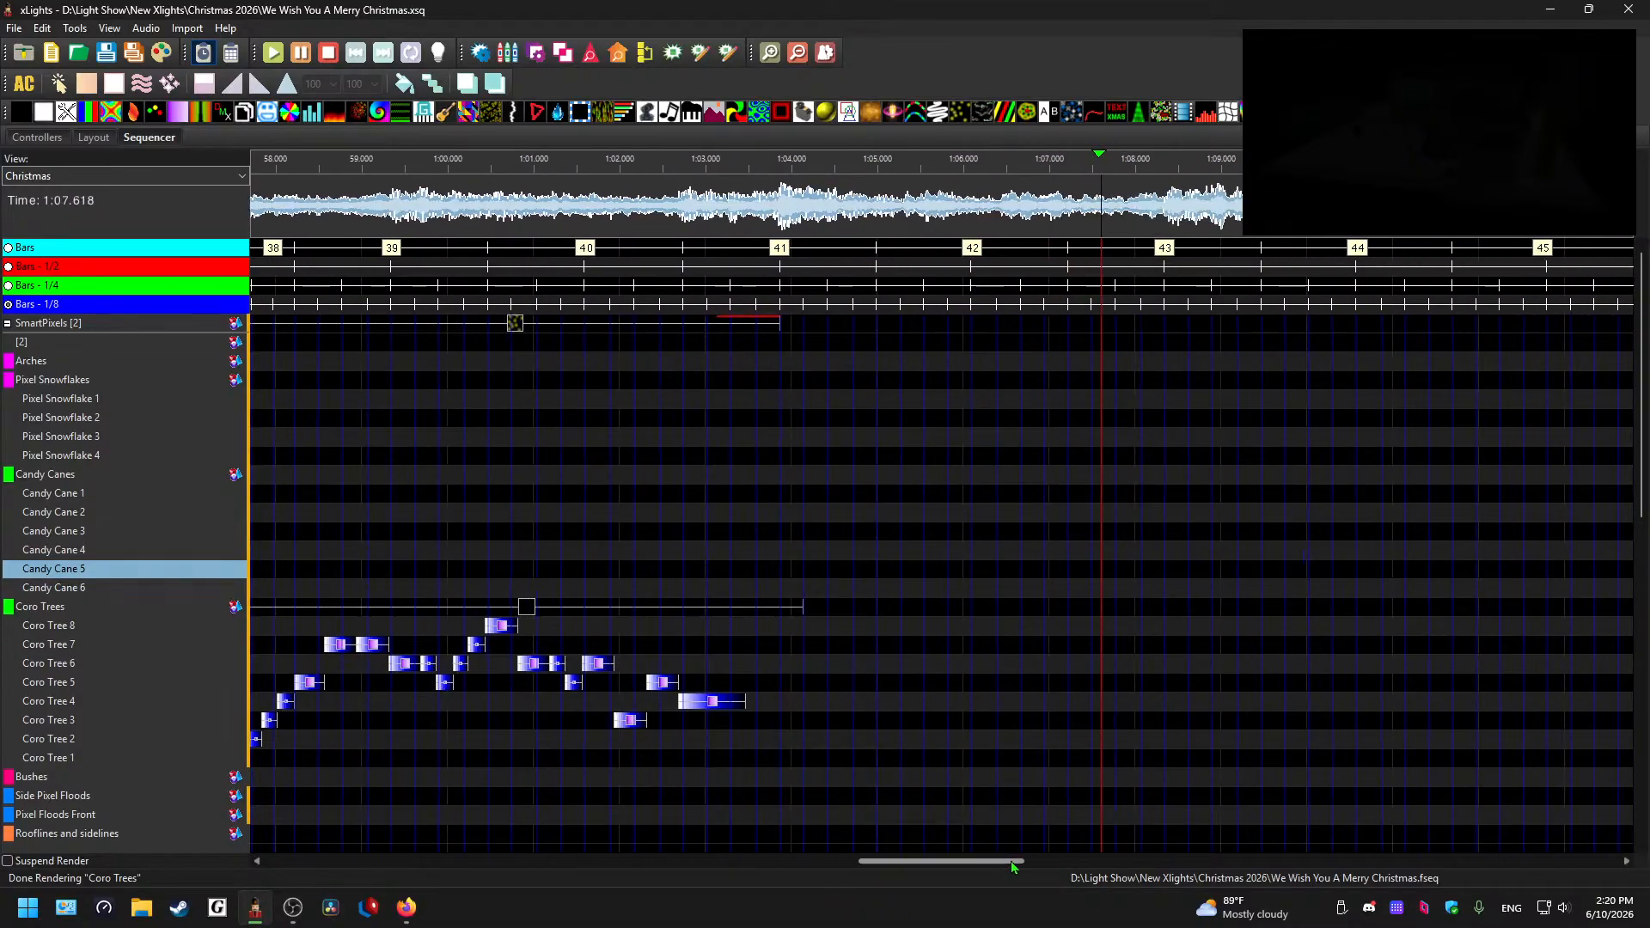
left_click(985, 399)
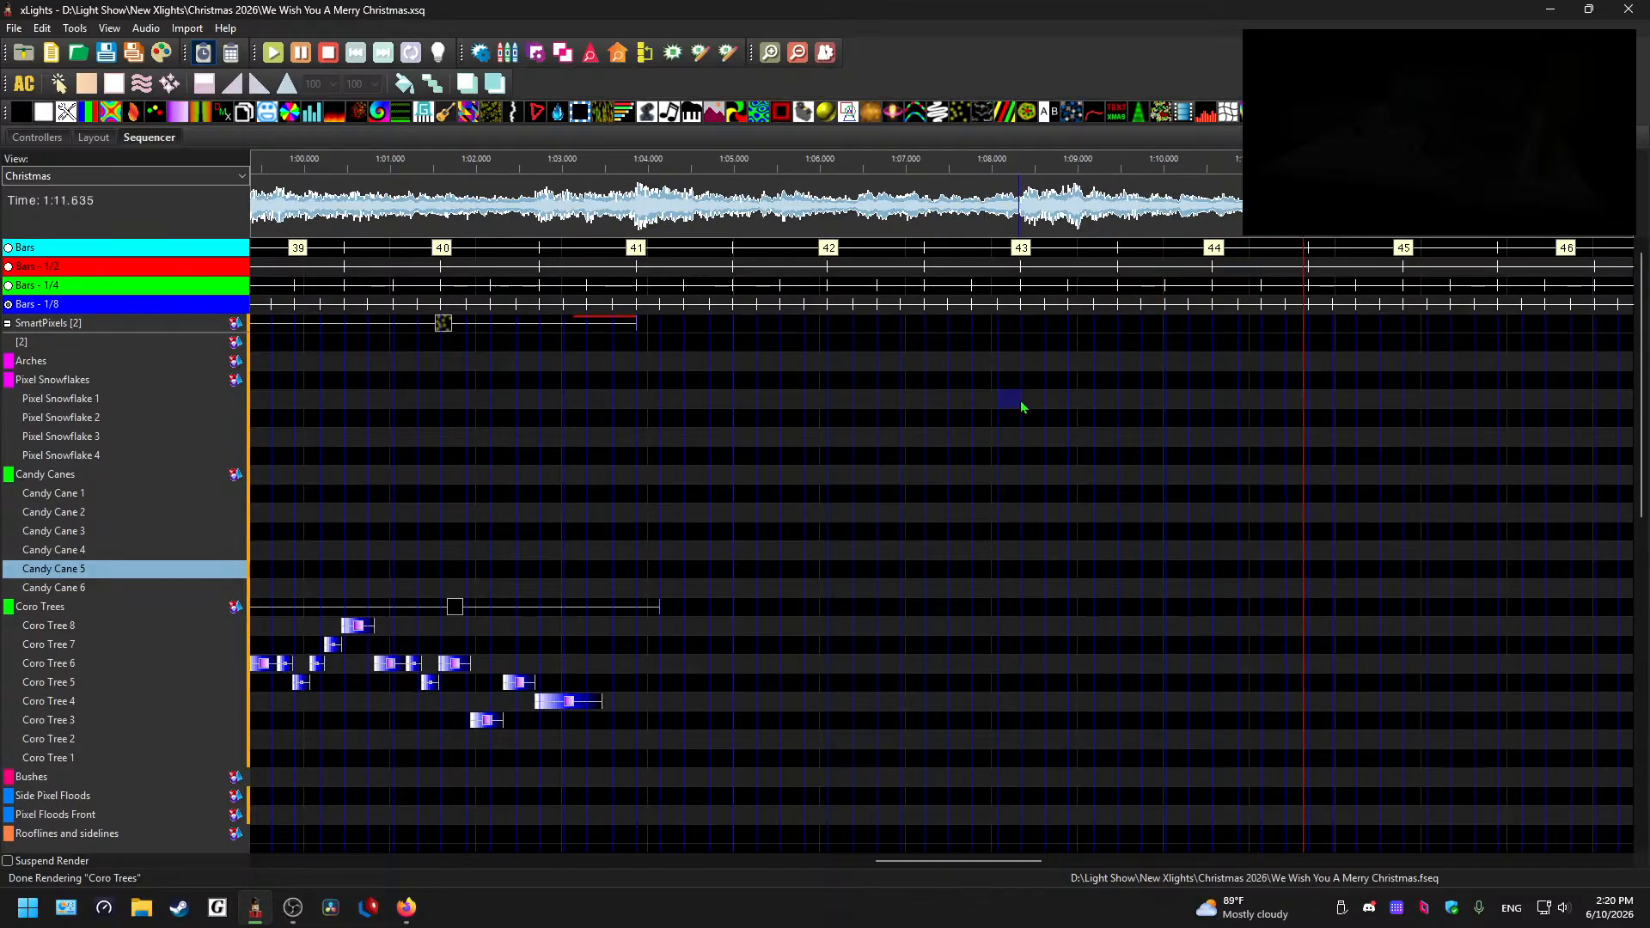
left_click(1008, 400)
key("space")
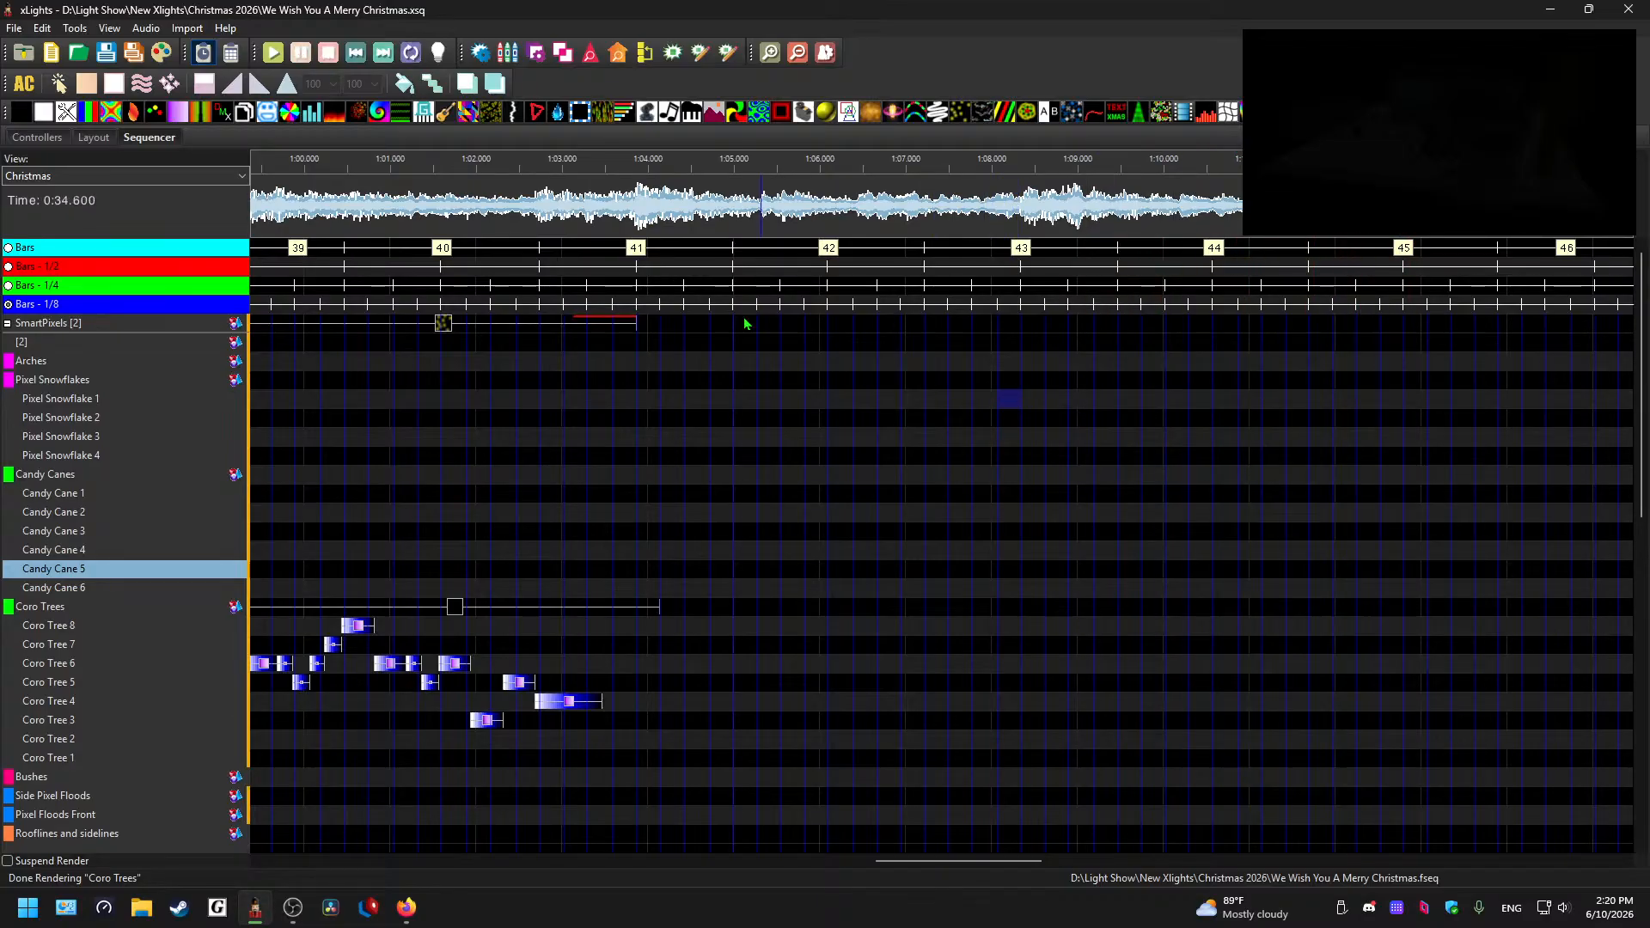
- Play back the start of bar 41 from 1:03.9 and review the preceding bars 35 to 41
left_click(639, 205)
key("space")
key("space")
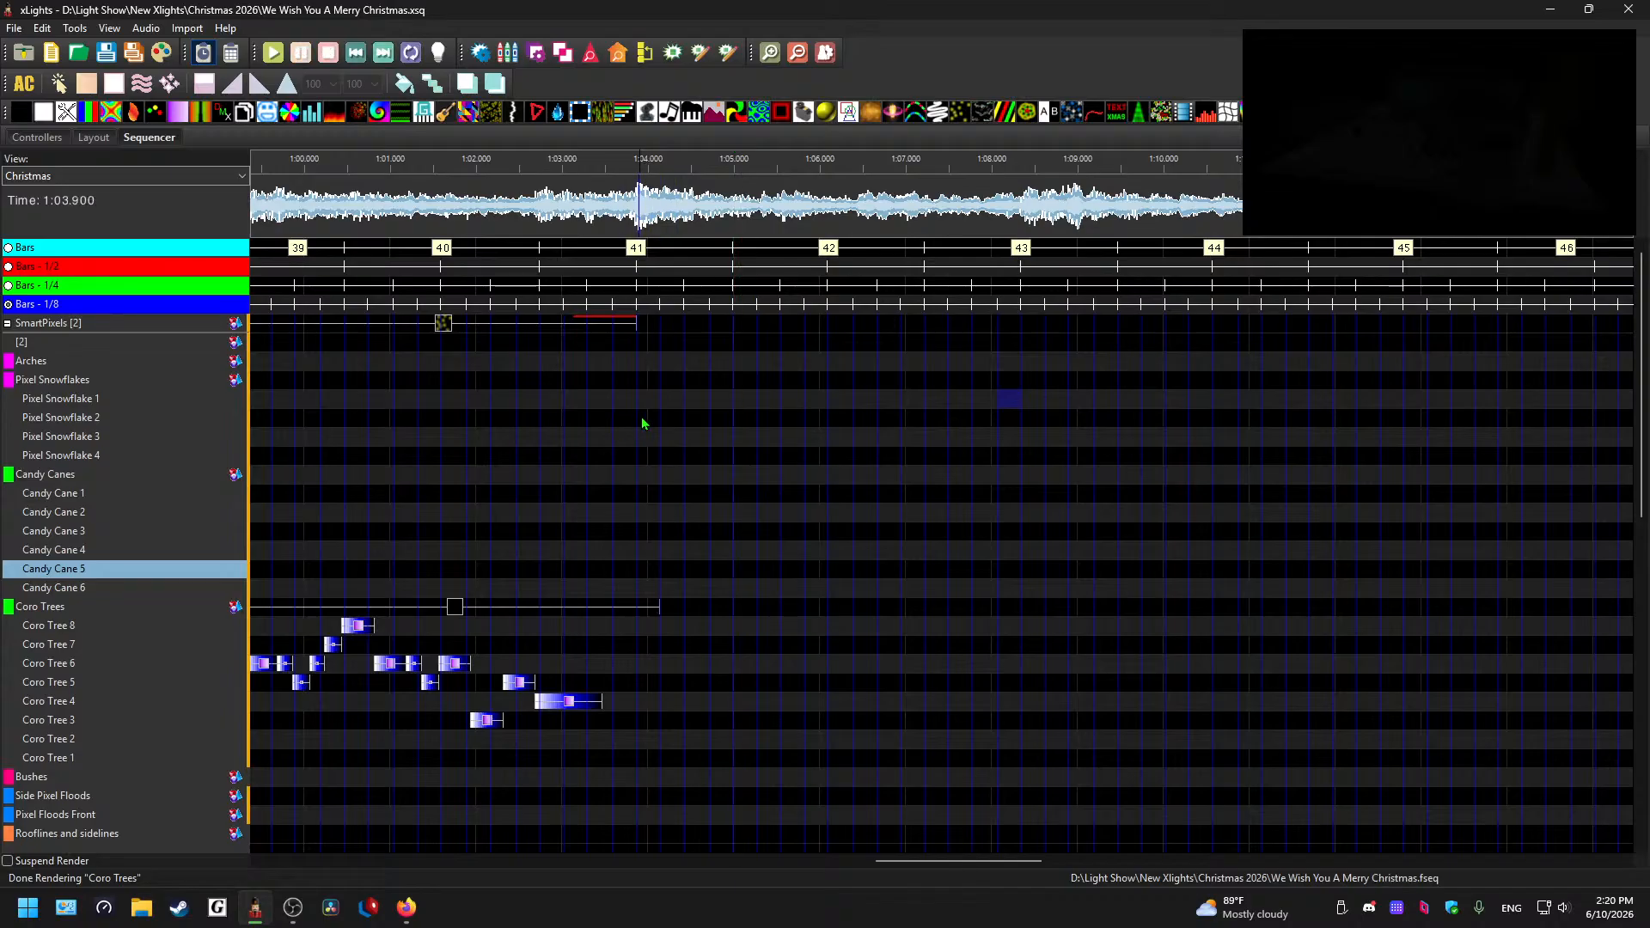
left_click_drag(974, 863, 902, 864)
key("space")
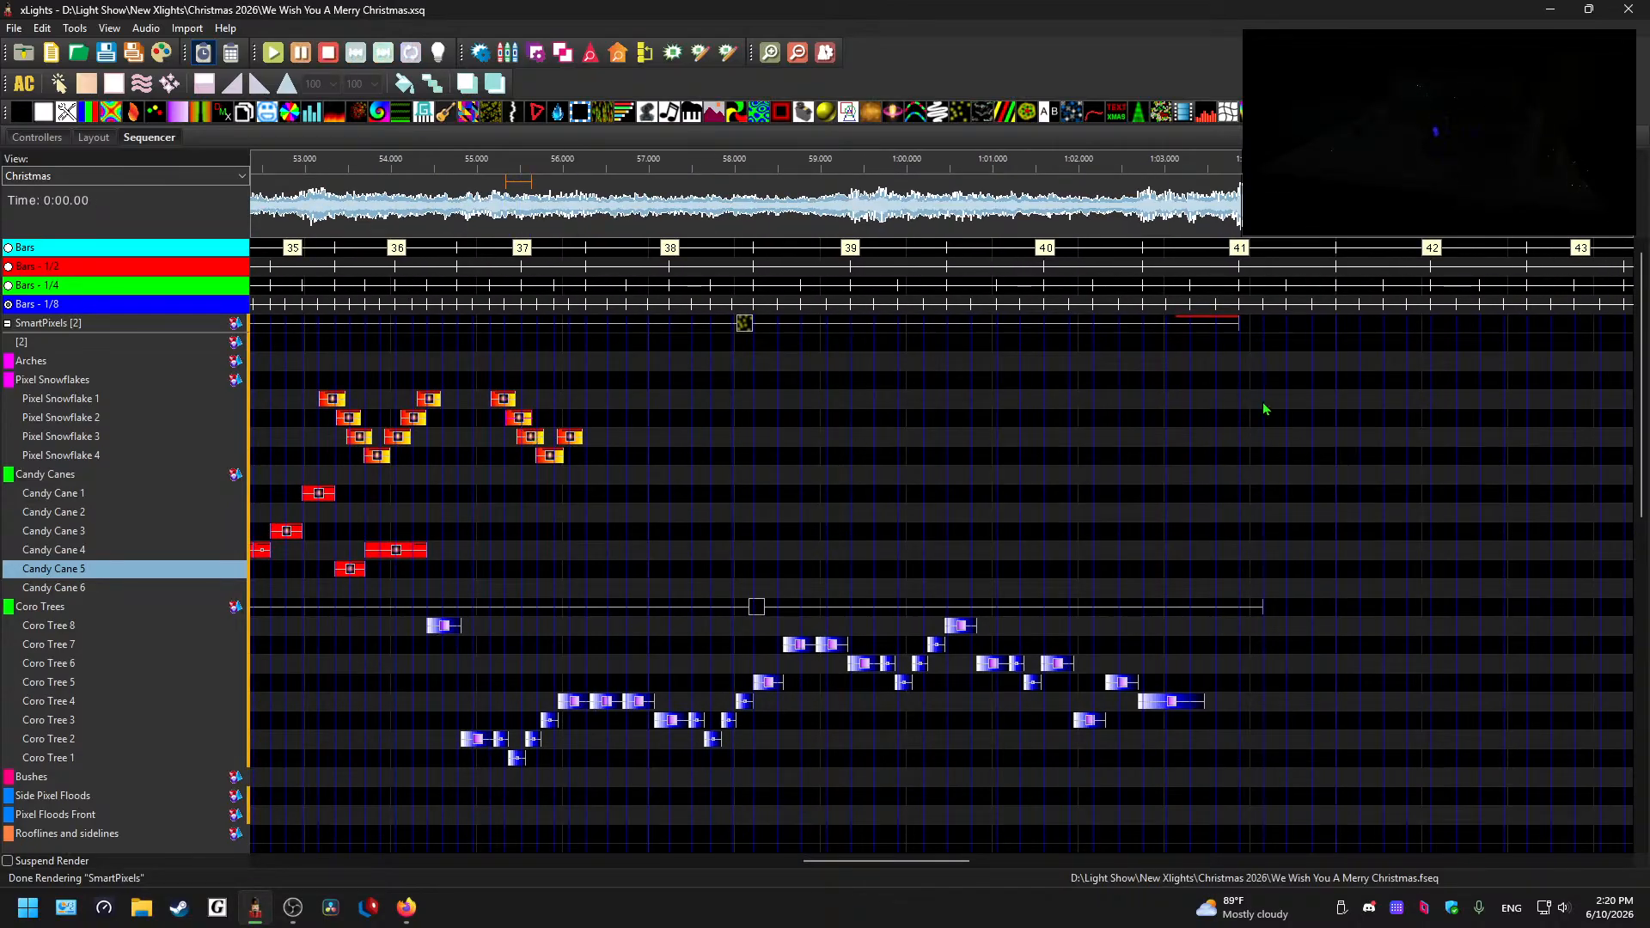
- Paste the Shockwave effect on Pixel Snowflake 2 at the start of bar 41 (1:03.875) and extend it to 0.550 s
left_click(1246, 402)
left_click(1251, 416)
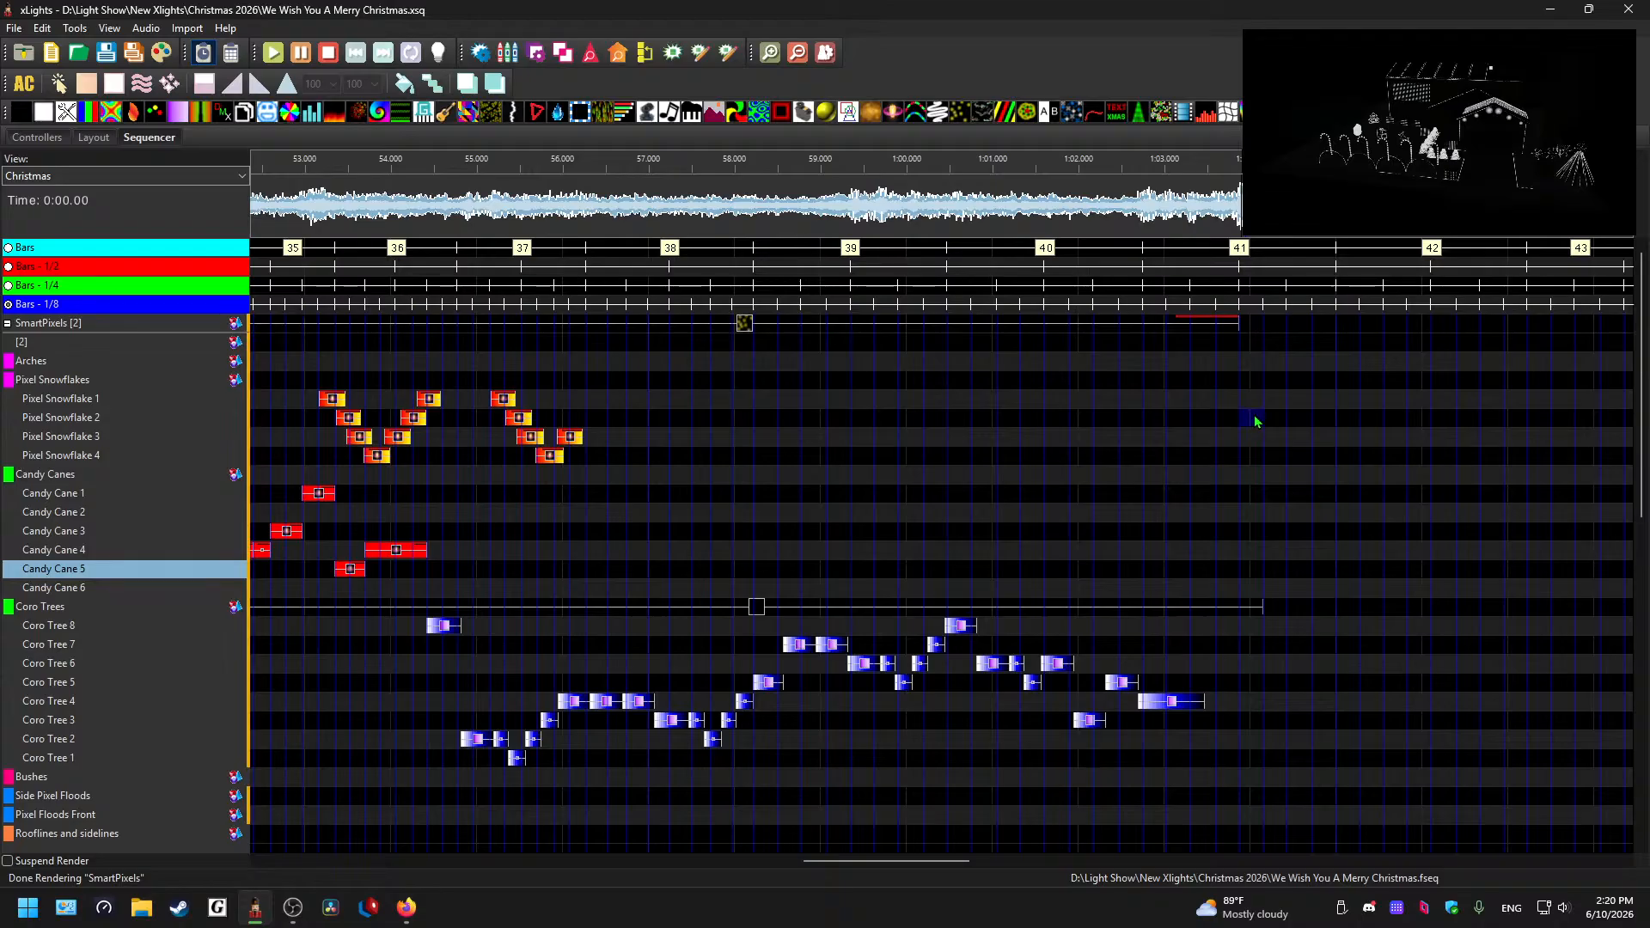
key("ctrl+v")
left_click(1244, 421)
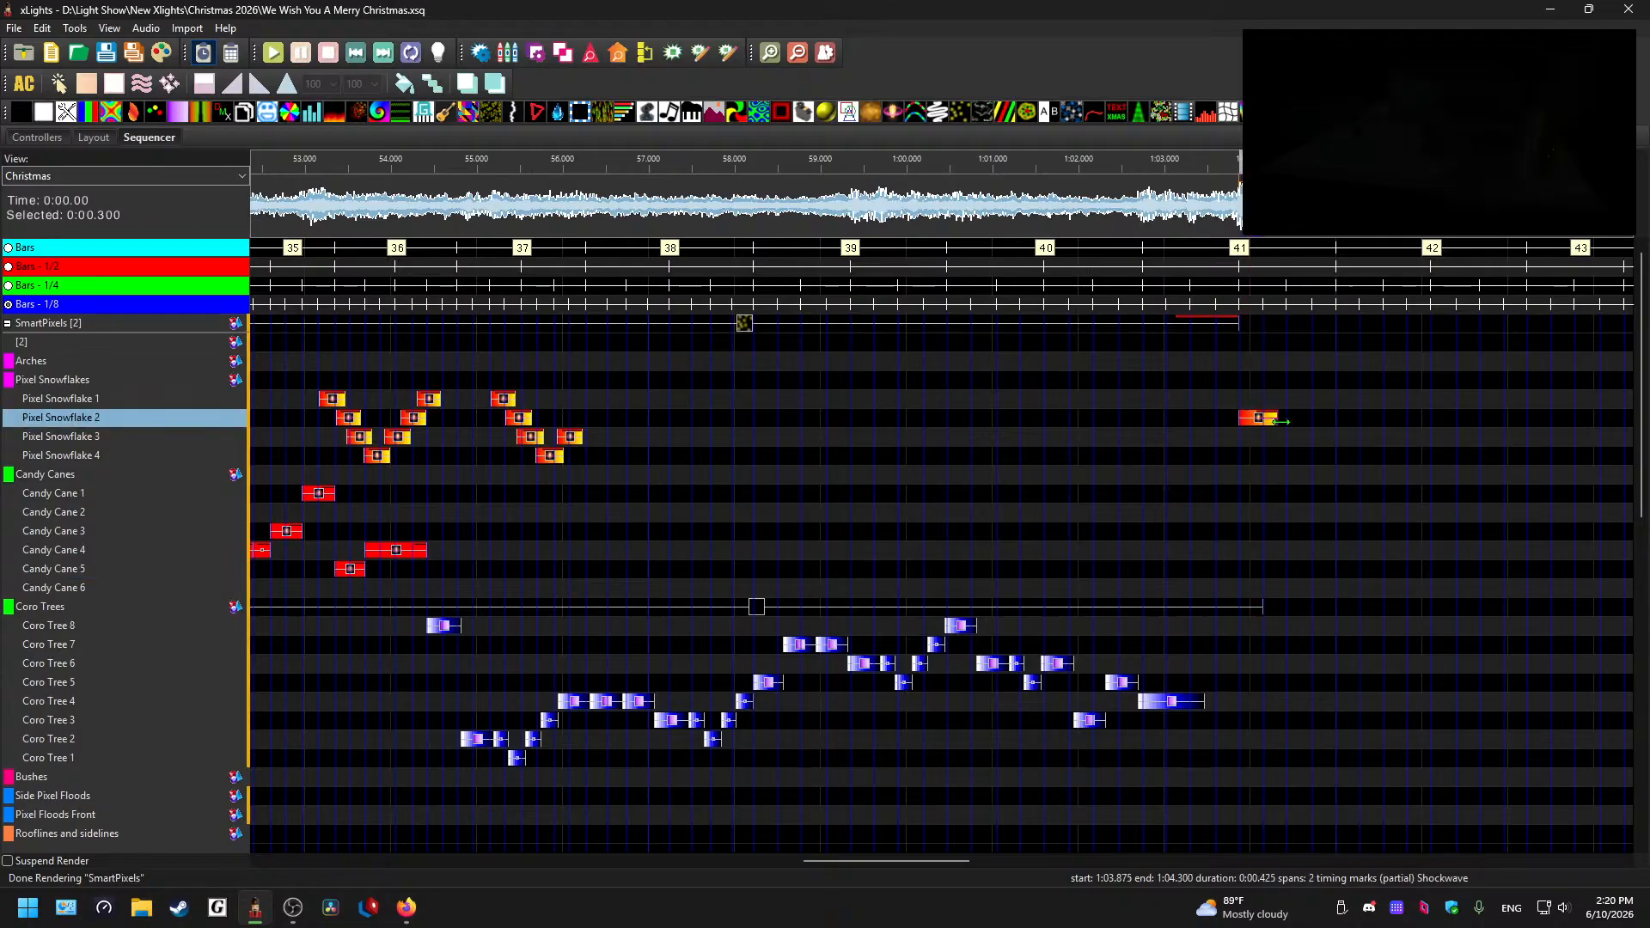
left_click(1272, 423)
scroll(1297, 440, "up", 1)
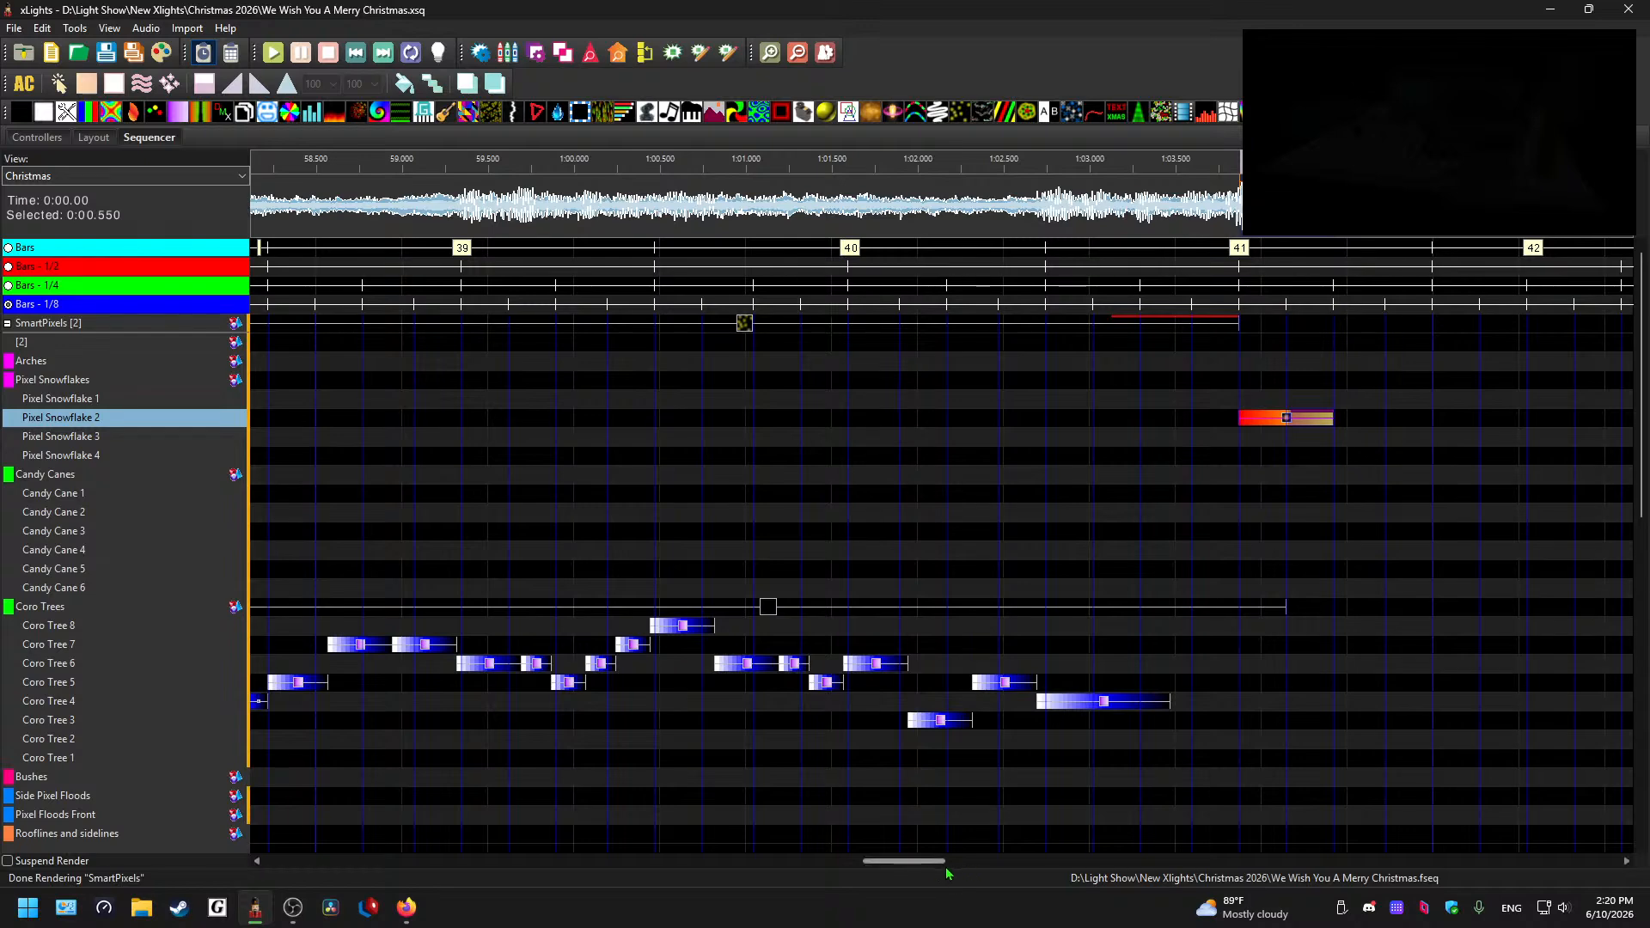
- Copy the first four Coro Tree 1 and 2 melody notes around bar 25 onto Pixel Snowflakes 3 and 4 from 1:03.875
left_click_drag(941, 862, 704, 838)
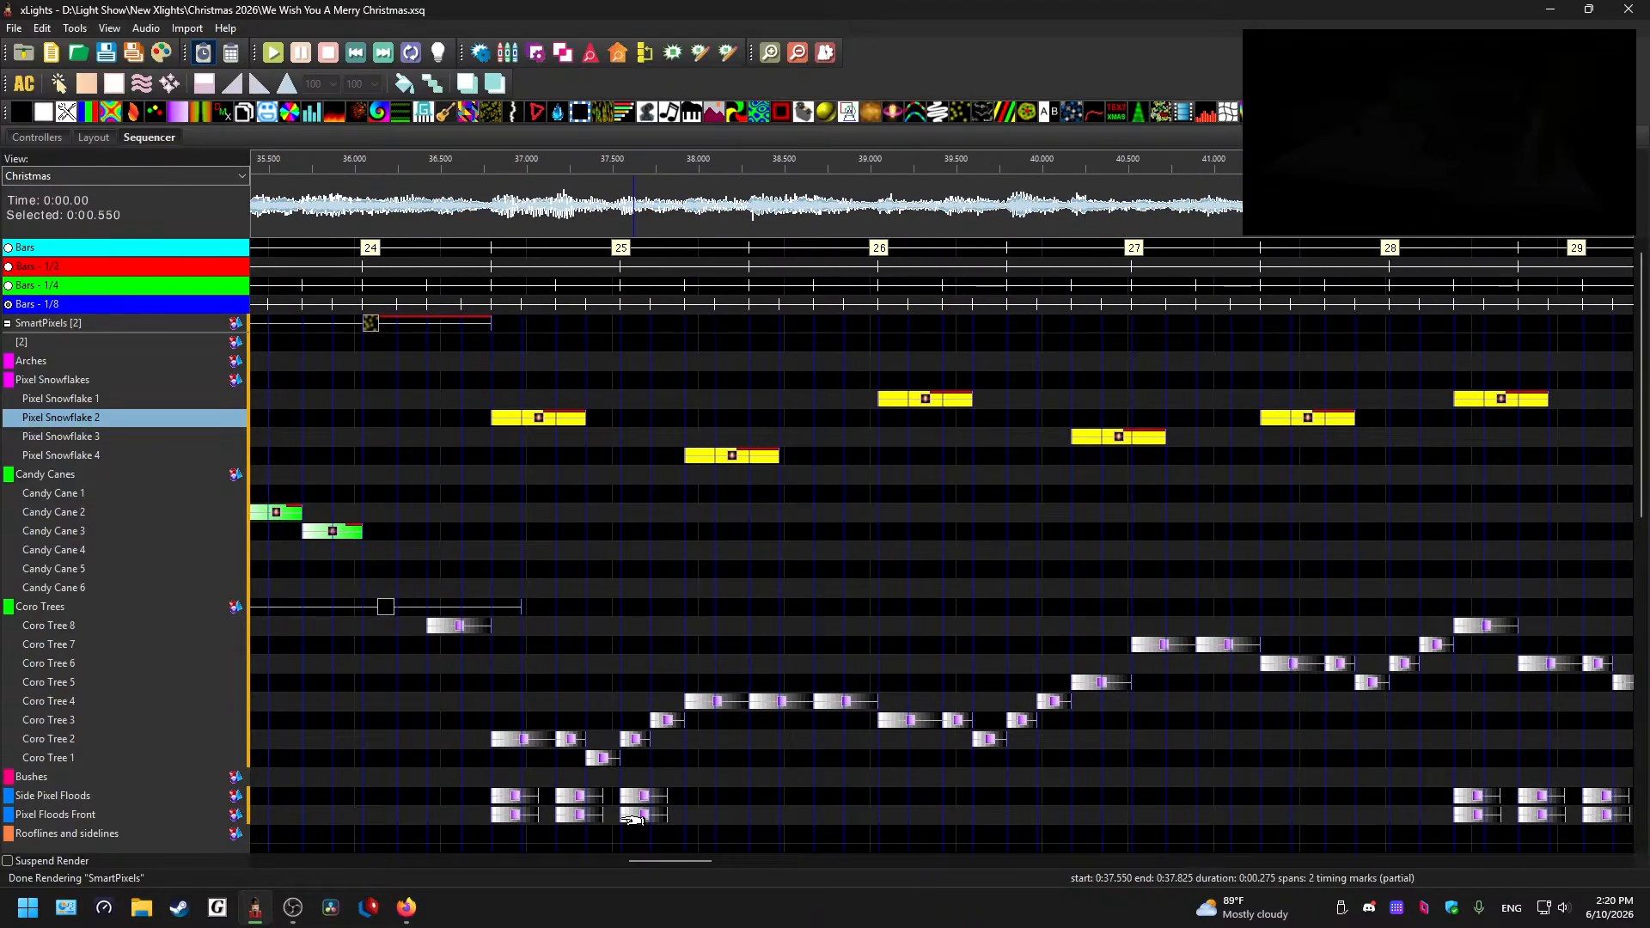
left_click_drag(504, 761, 616, 745)
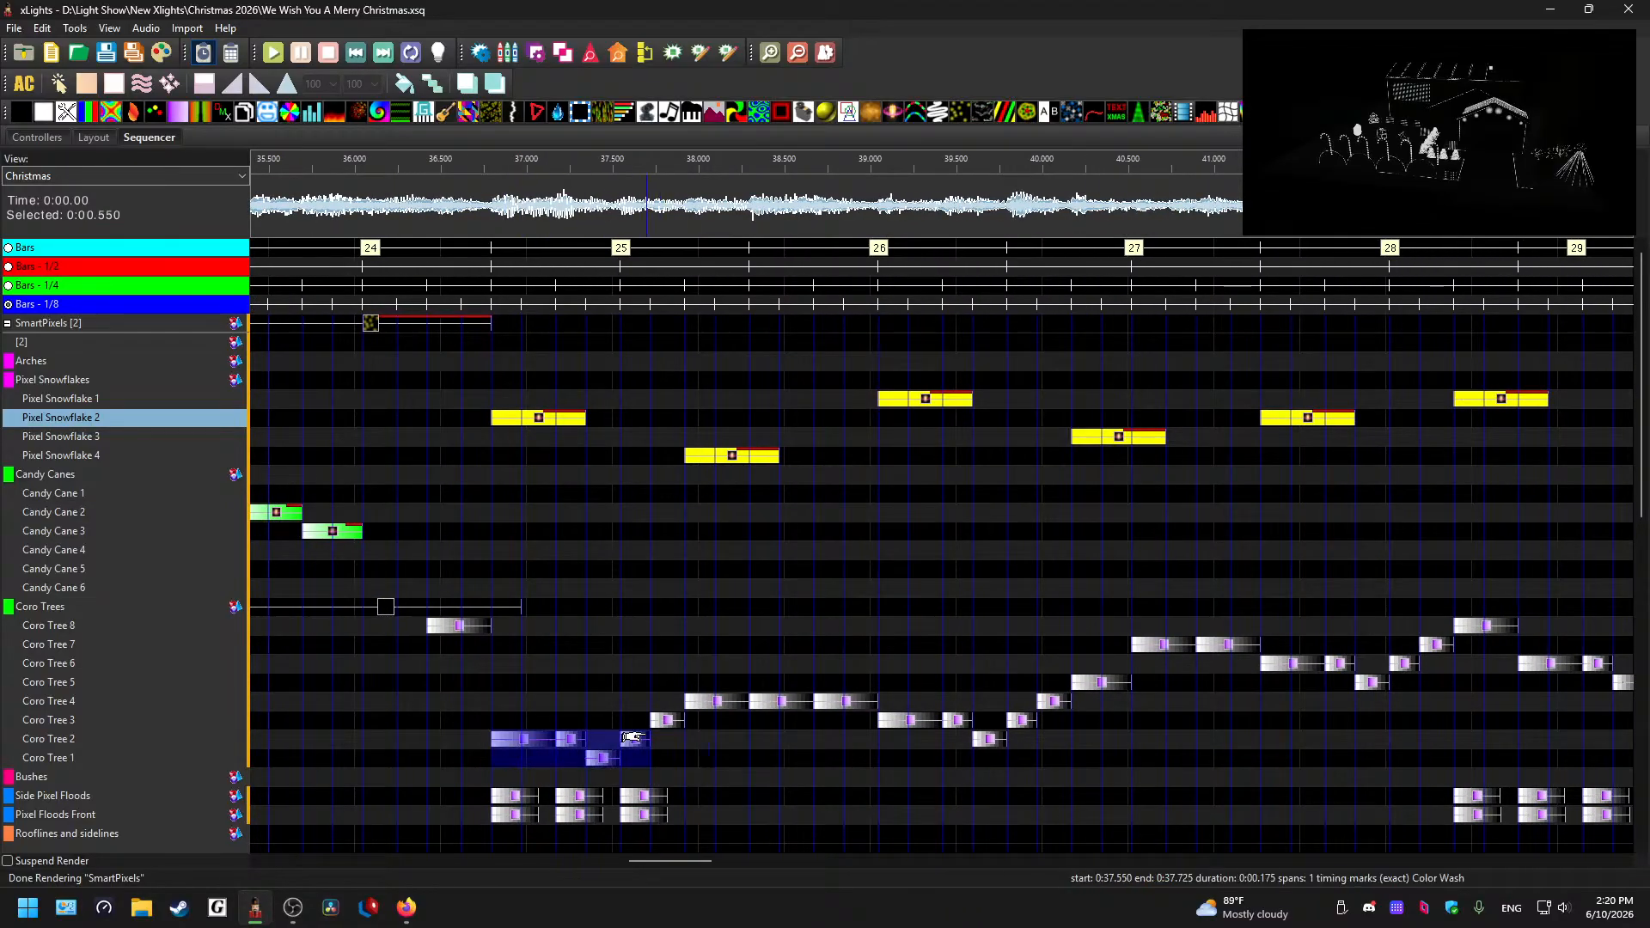
left_click_drag(679, 860, 946, 857)
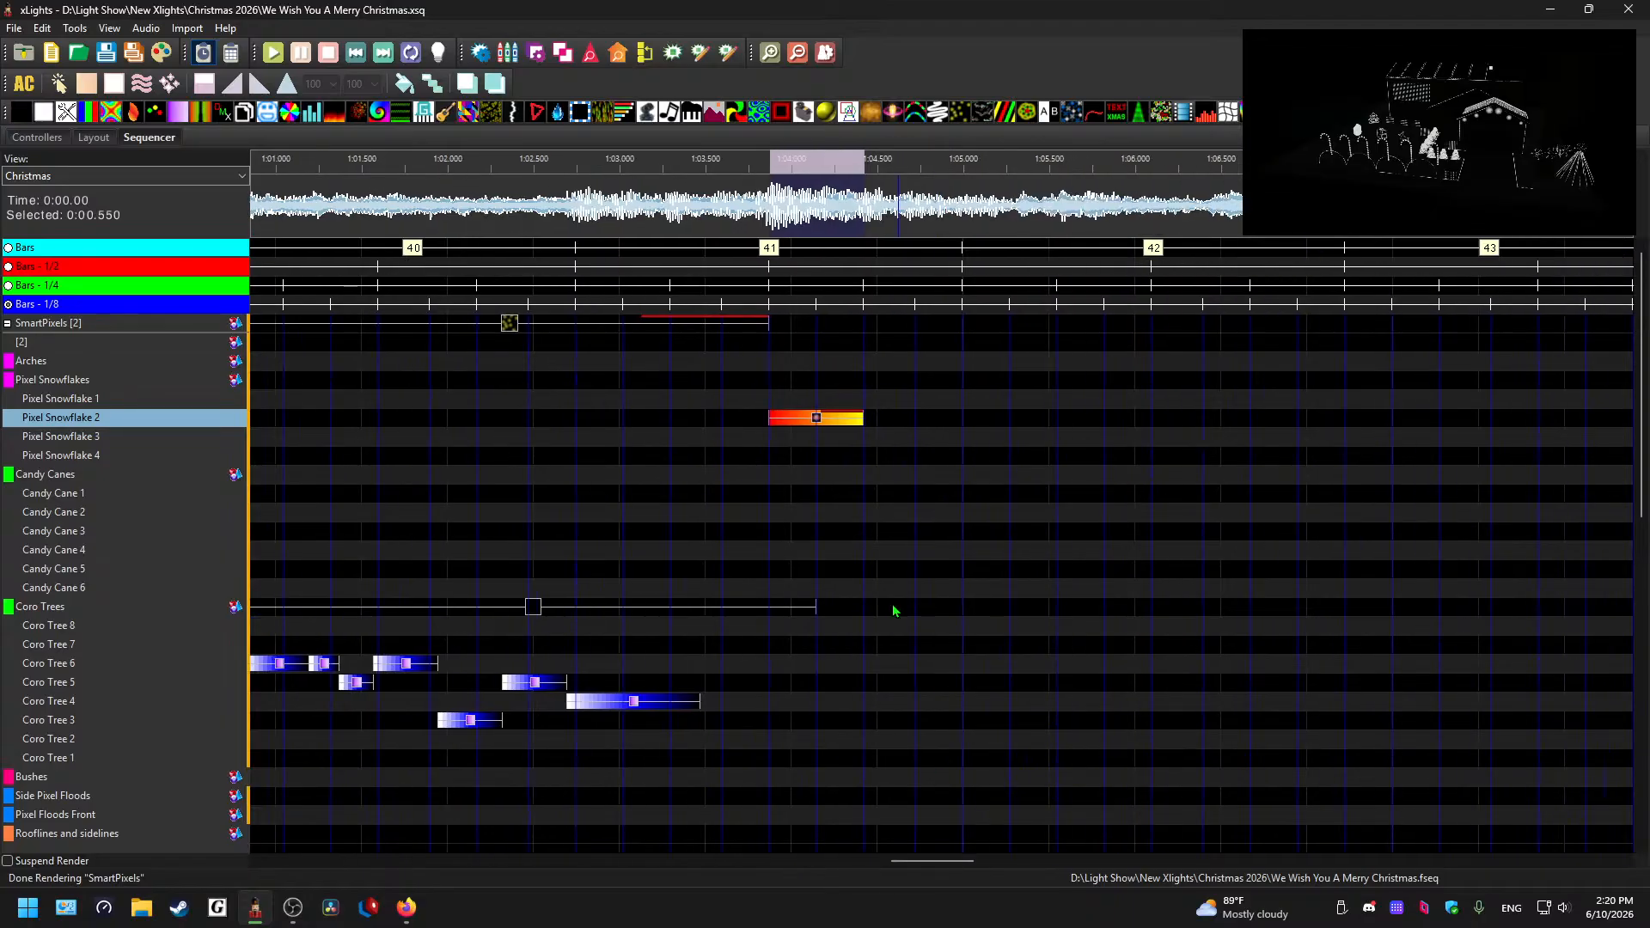
key("ctrl+v")
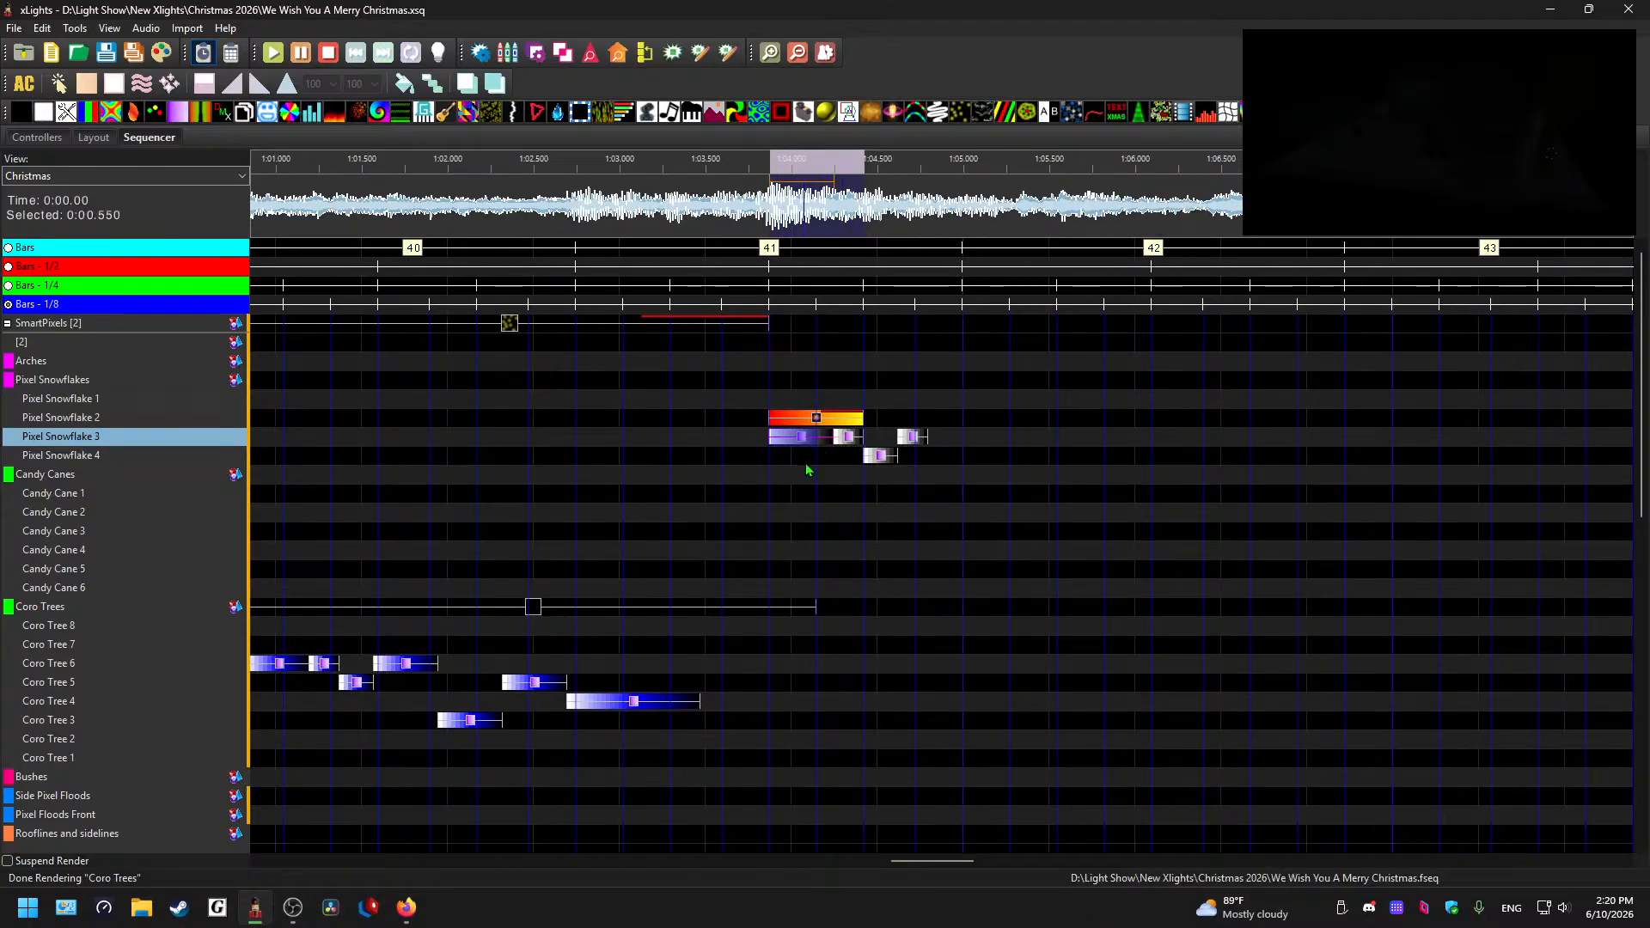
- Shorten the Pixel Snowflake 2 Shockwave to end at 1:04.250 and add a copy spanning 1:04.250 to 1:04.425
scroll(847, 460, "up", 1)
left_click_drag(924, 424, 887, 419)
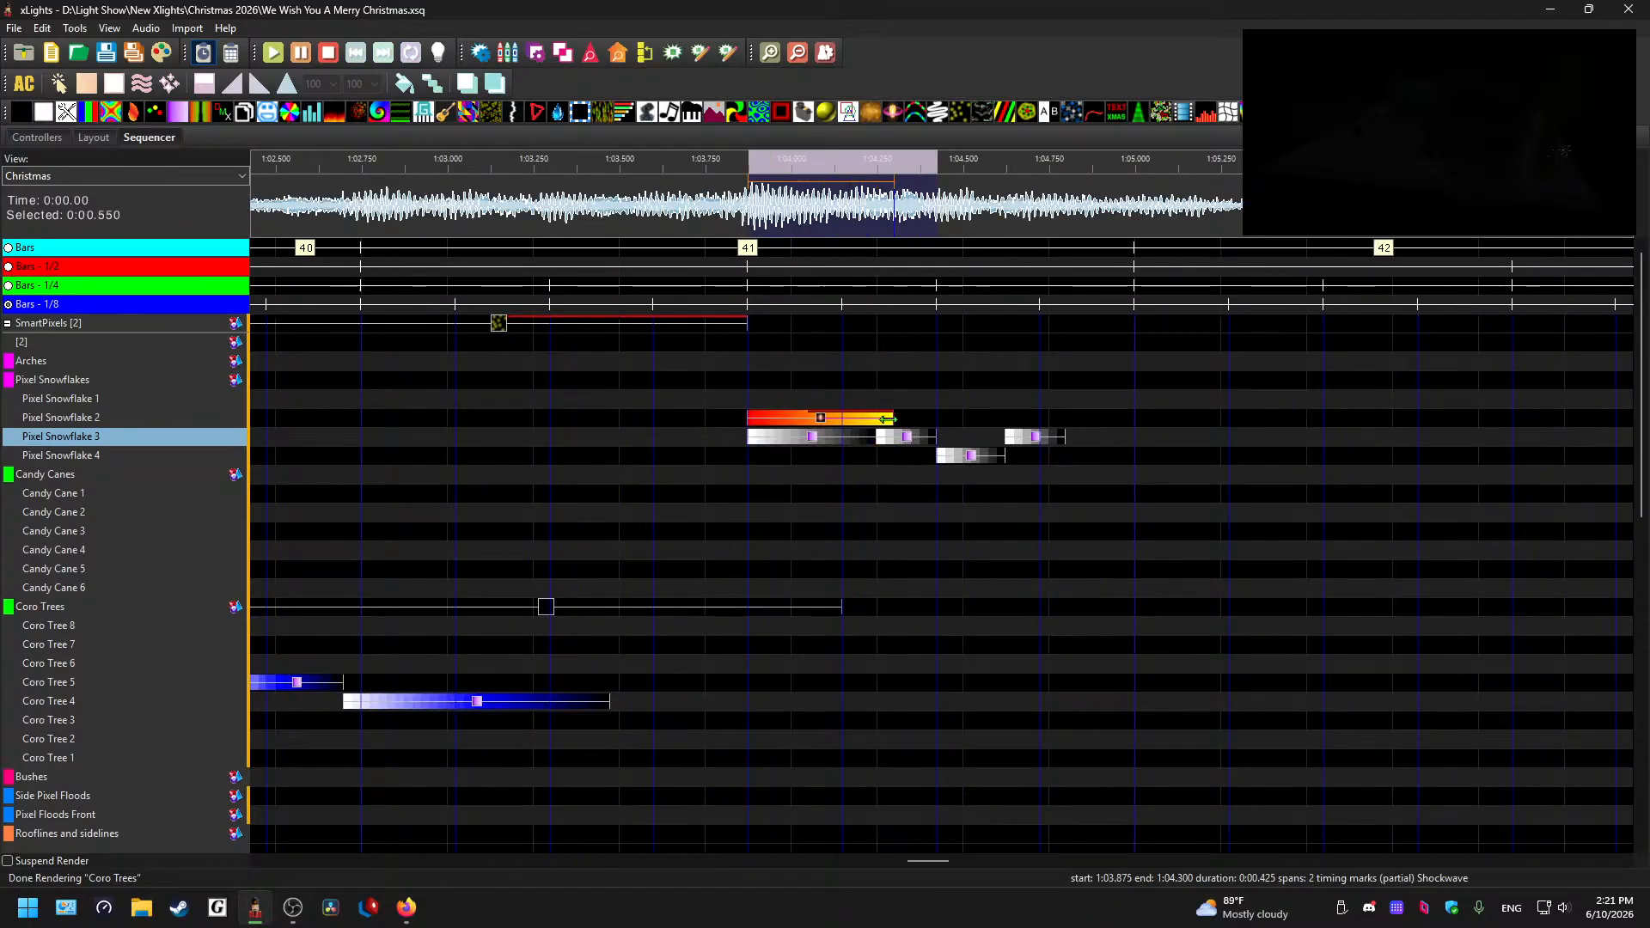
left_click(815, 421)
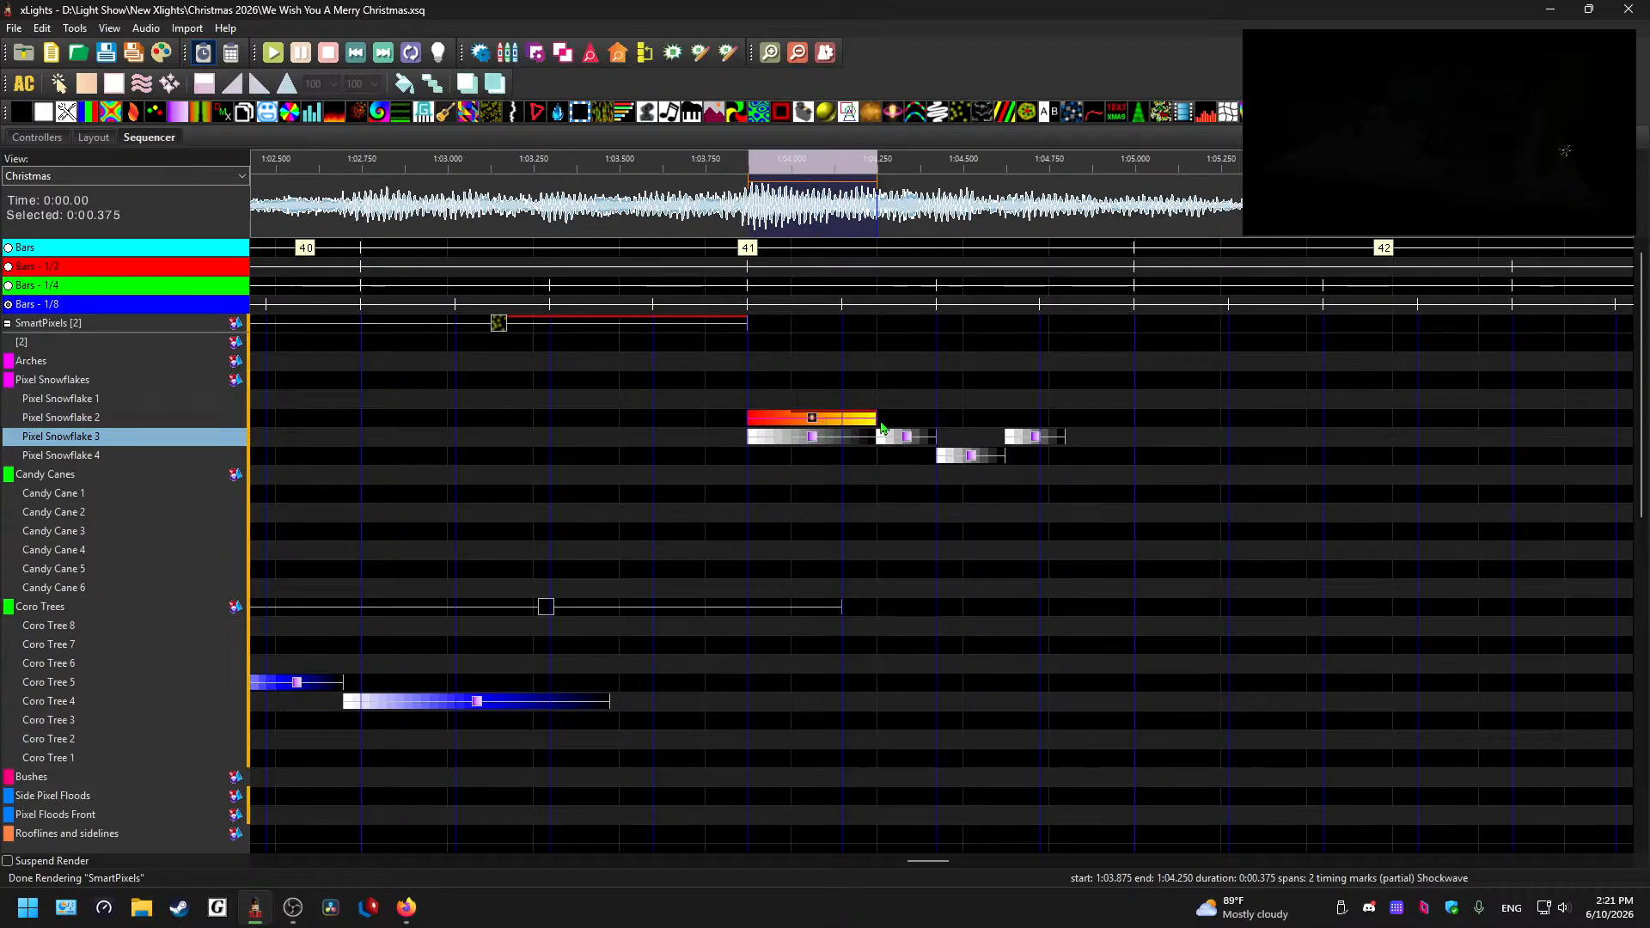
left_click(924, 420)
key("ctrl+v")
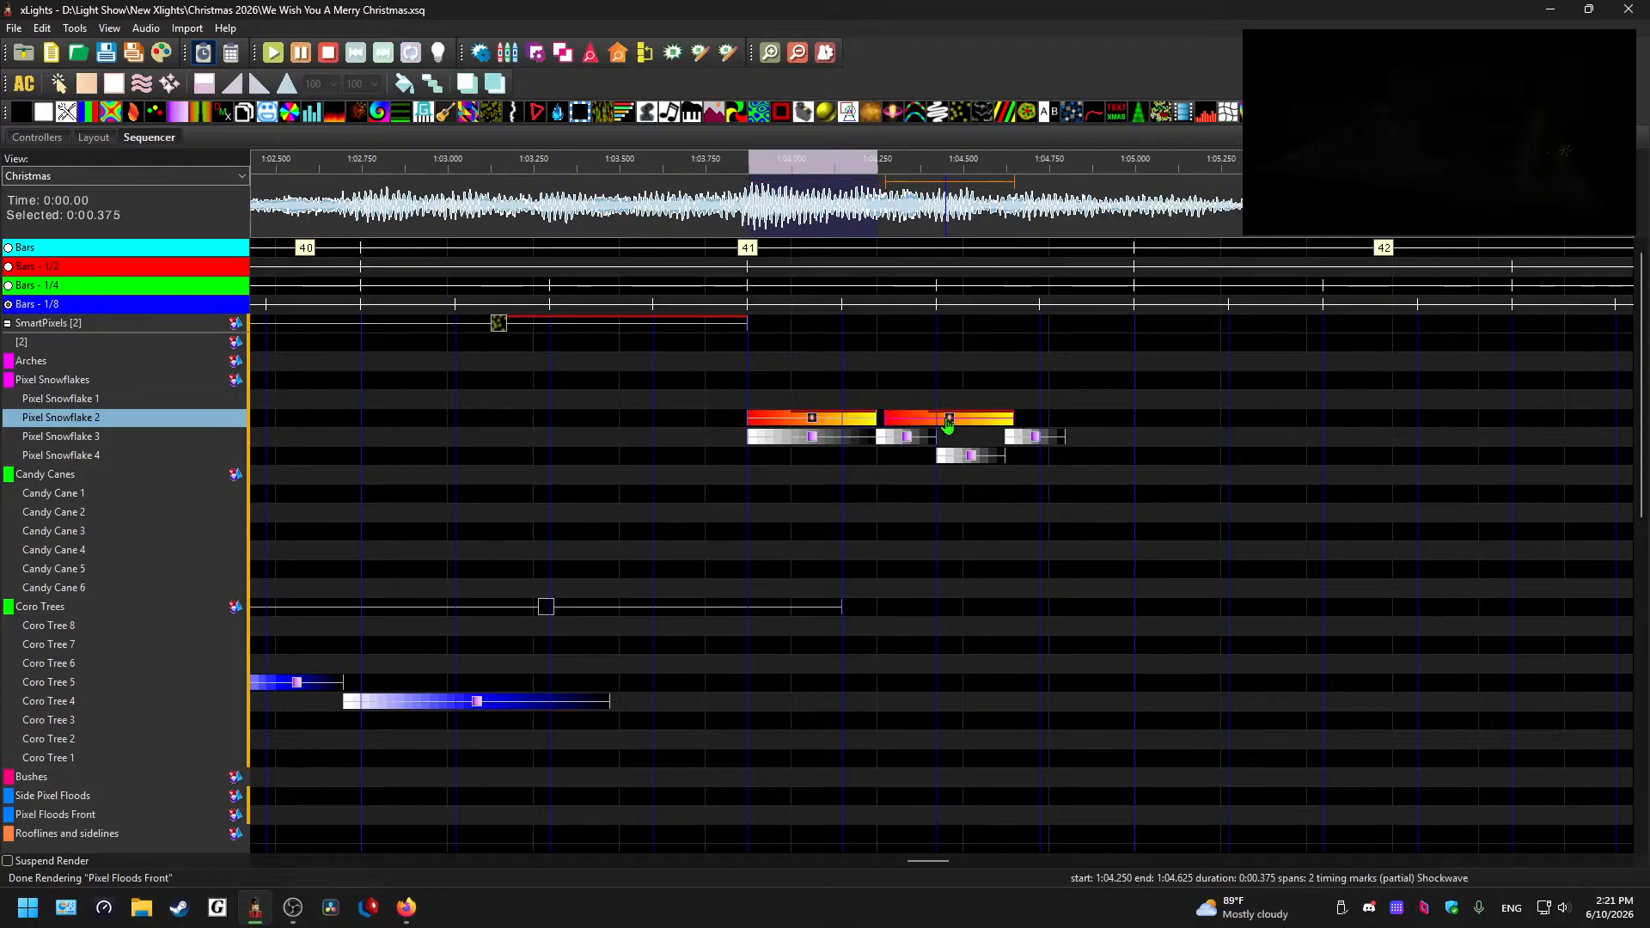
left_click_drag(947, 424, 932, 425)
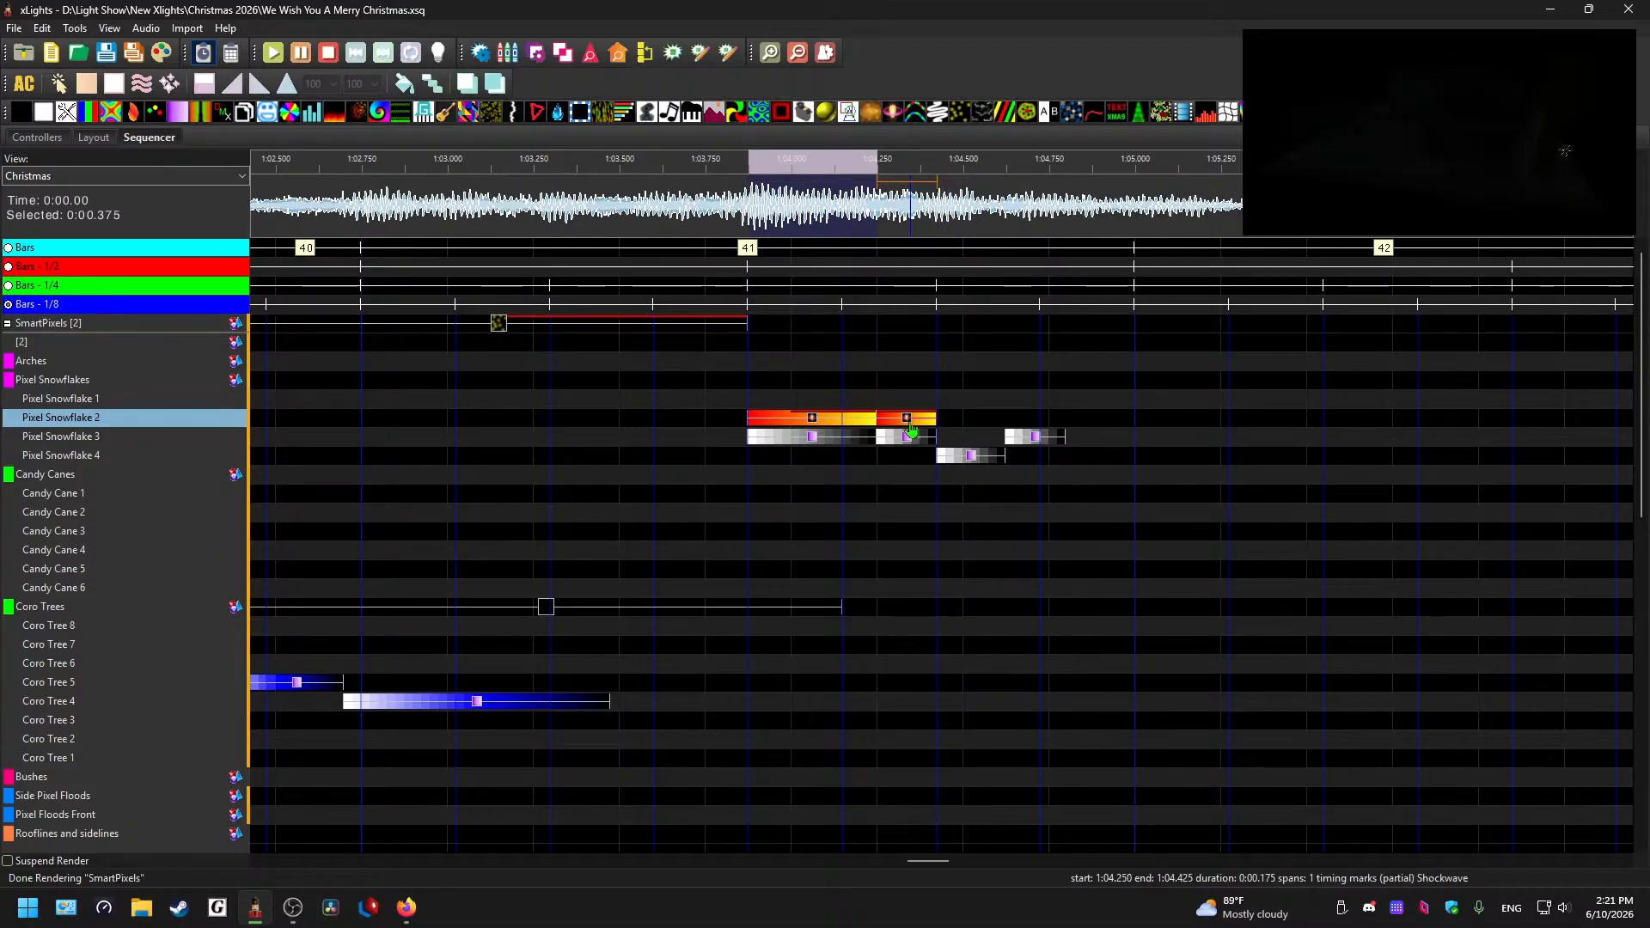
key("ctrl+s")
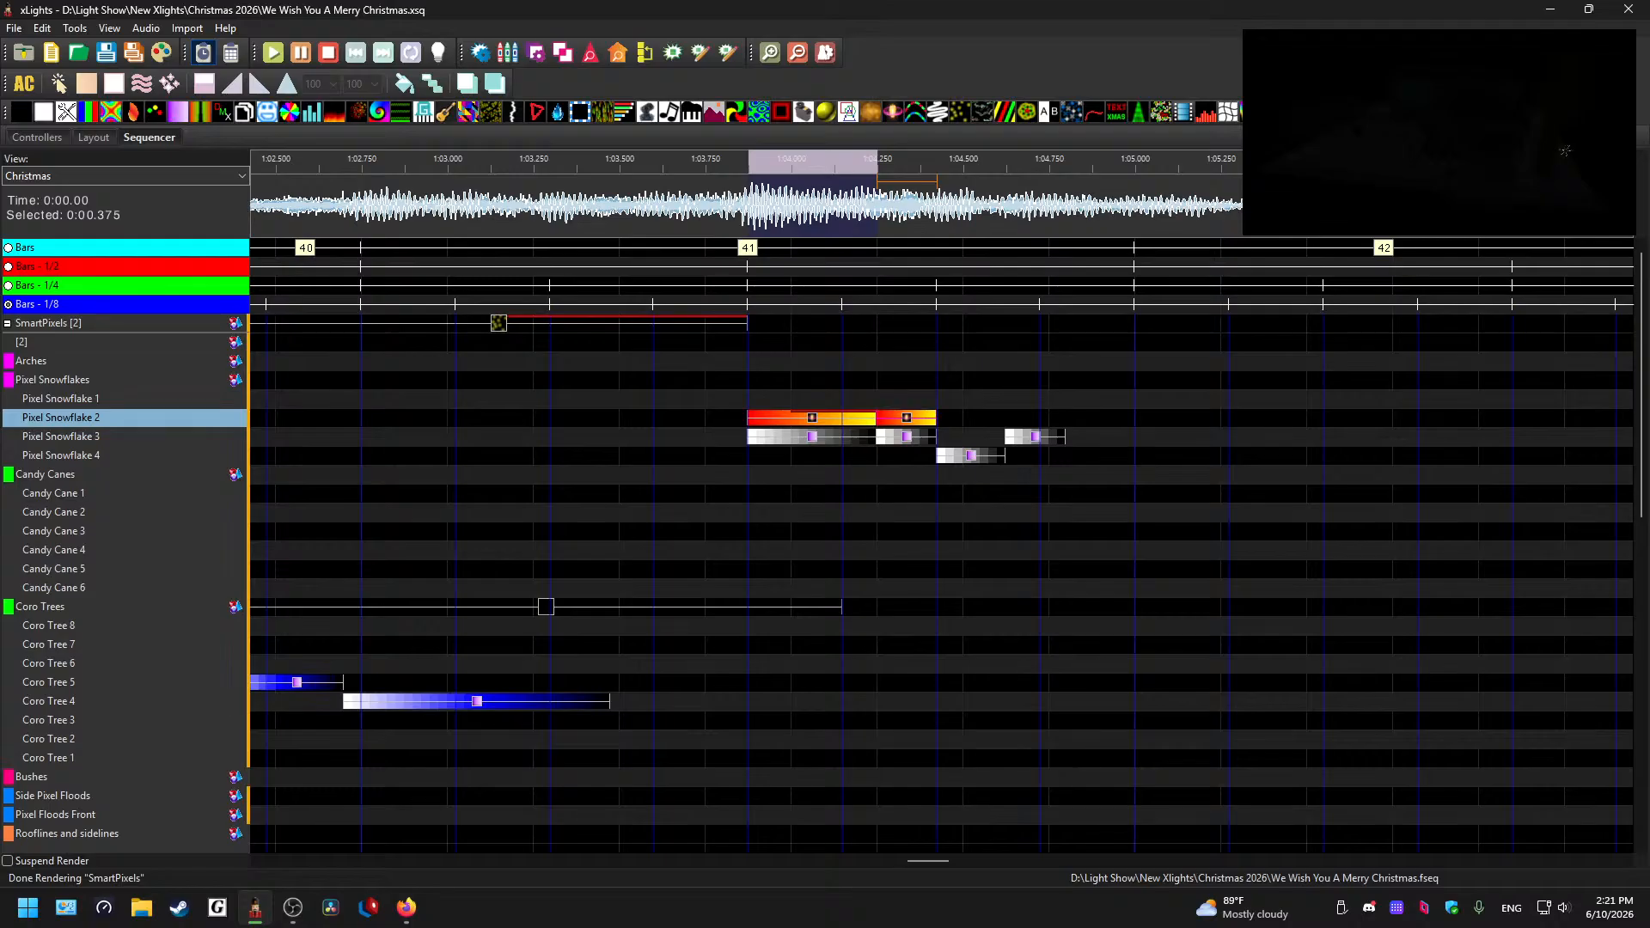
- Add a Shockwave on Pixel Snowflake 1 from 1:04.425 to 1:04.625 to match the third copied note
left_click(918, 424)
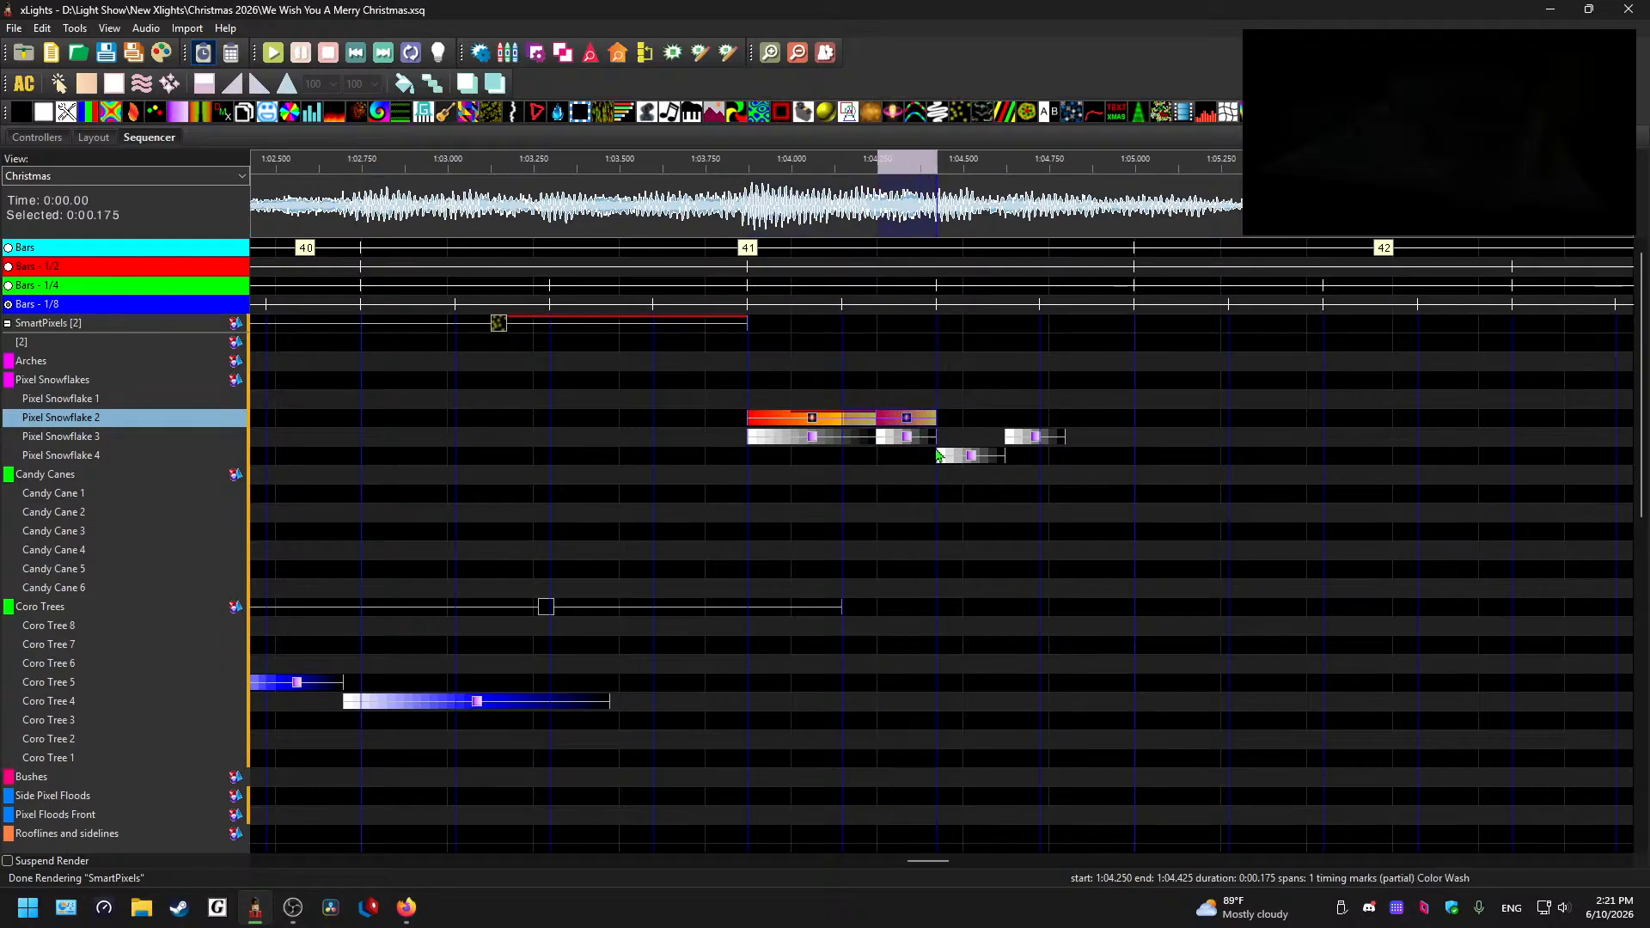
left_click(838, 420)
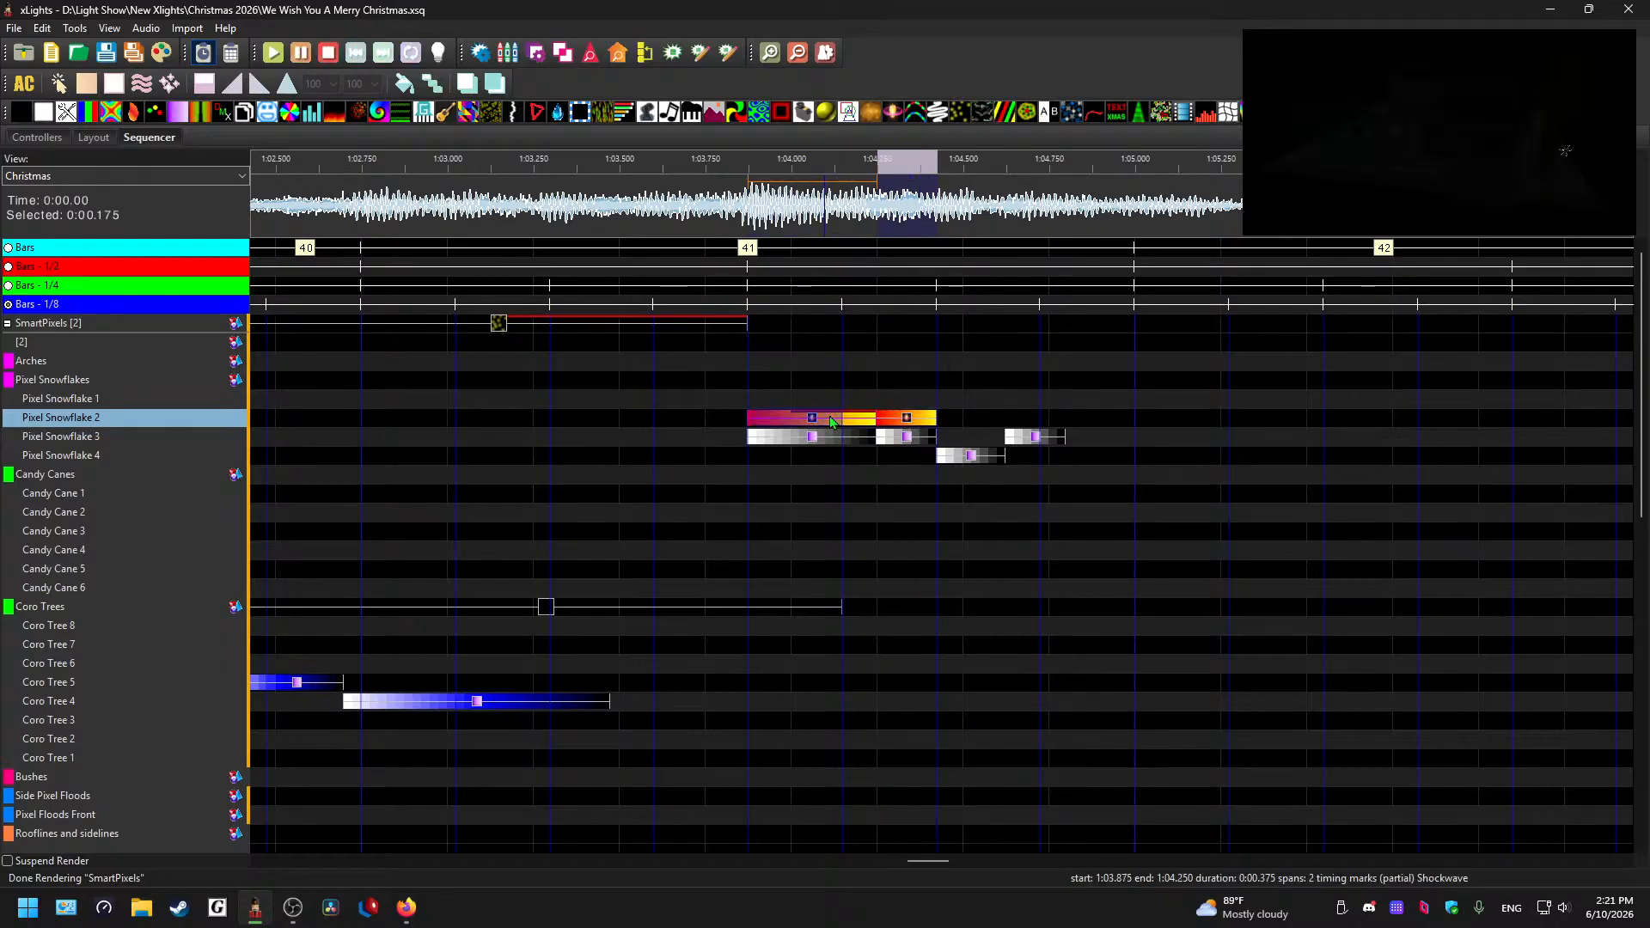
mouse_move(966, 405)
left_mouse_down()
mouse_move(1064, 401)
mouse_move(1021, 401)
left_mouse_up()
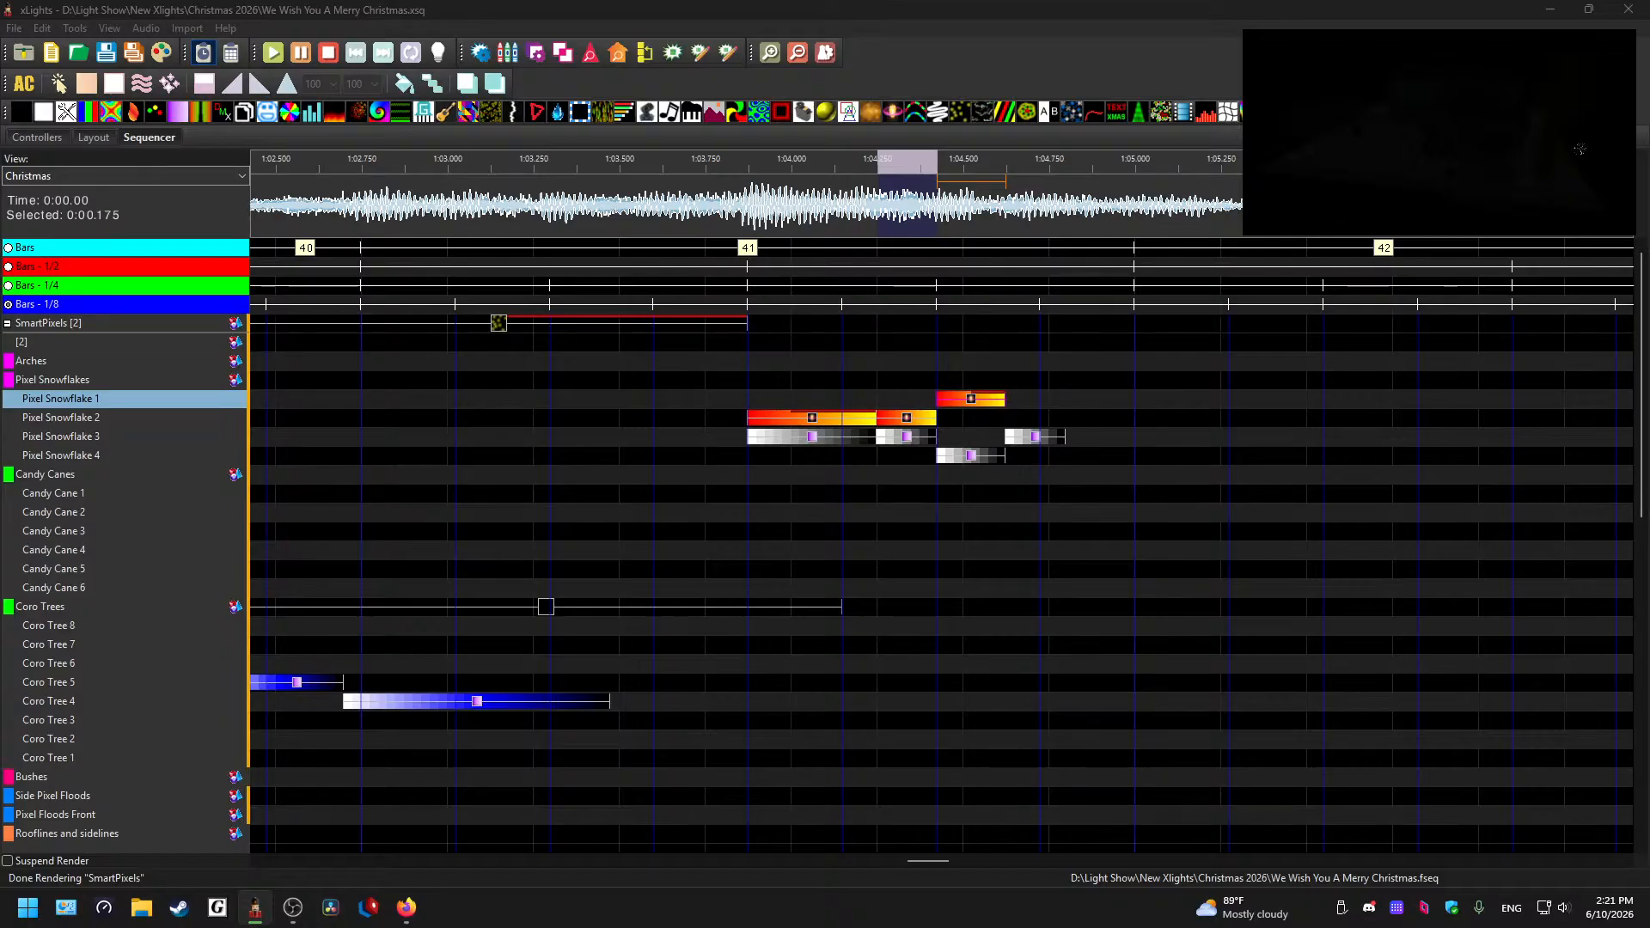
left_click(972, 406)
left_click(986, 406)
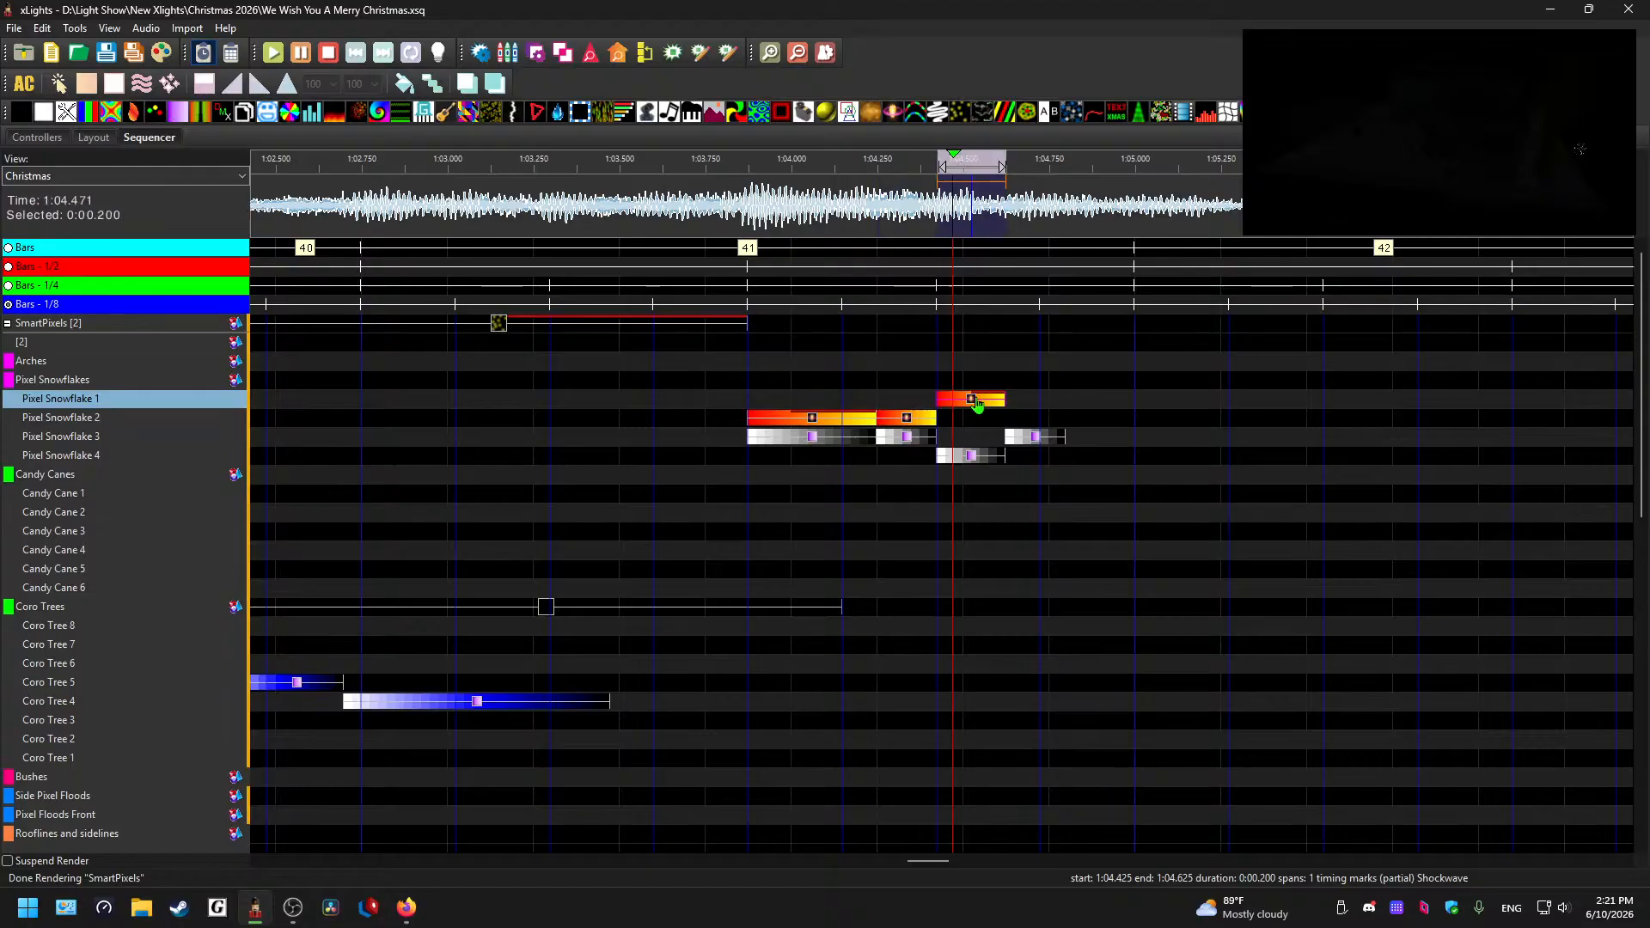
- Copy the Shockwave to Pixel Snowflake 2 at 1:04.625 and trim it to the fourth note's end
left_click(1031, 423)
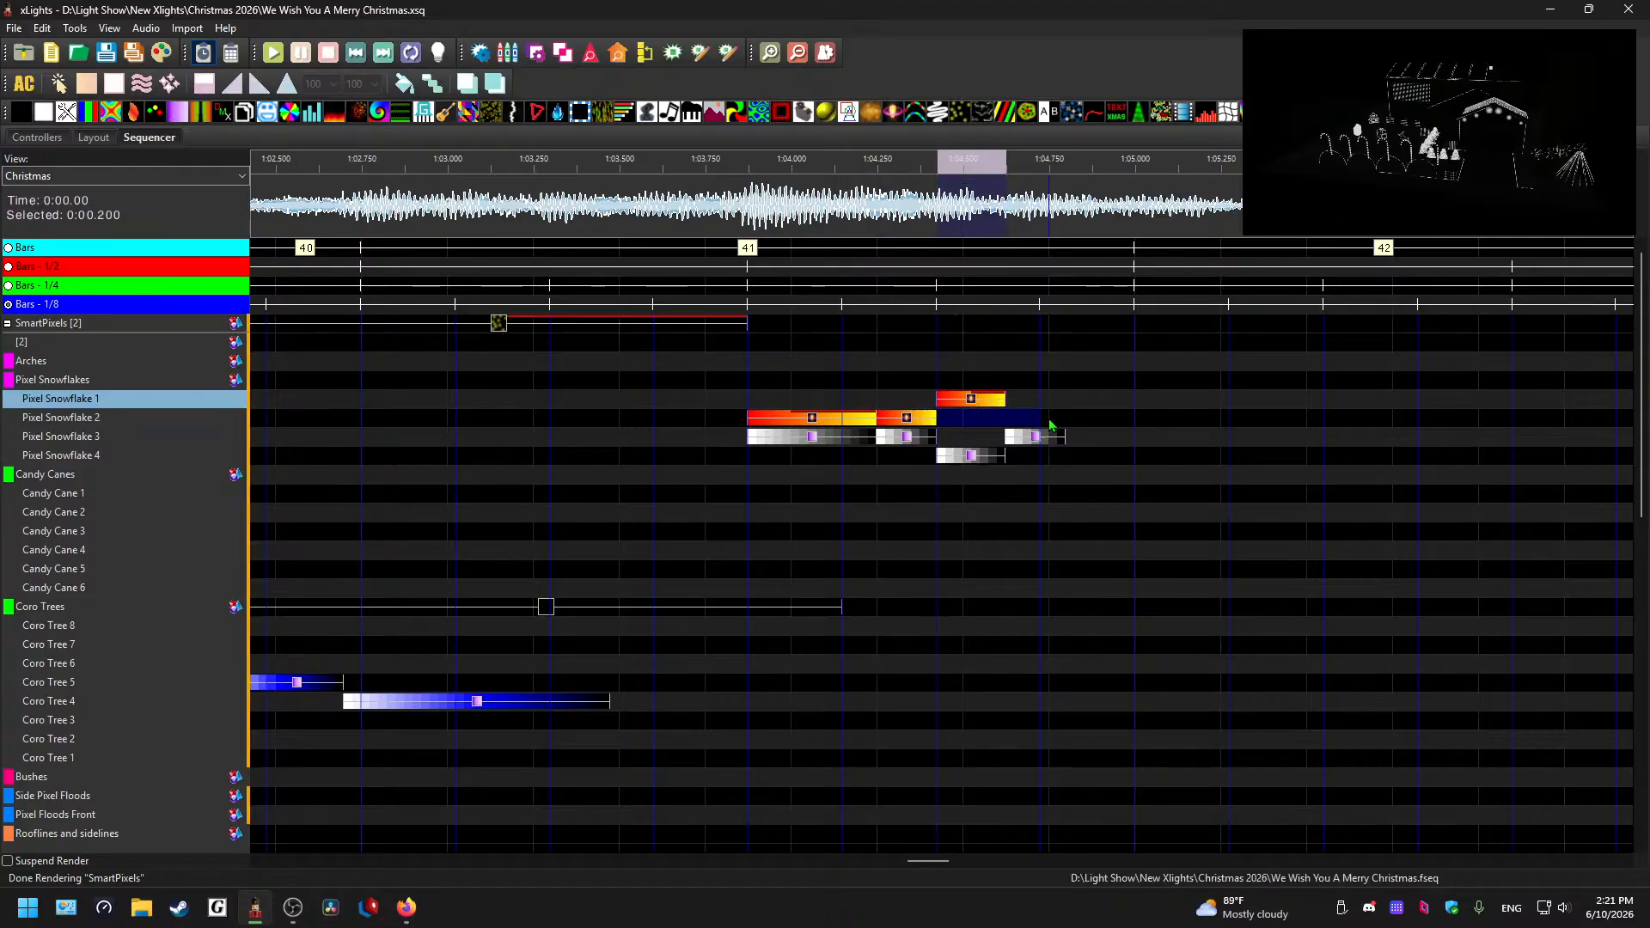
key("ctrl+v")
left_click_drag(974, 421, 1026, 423)
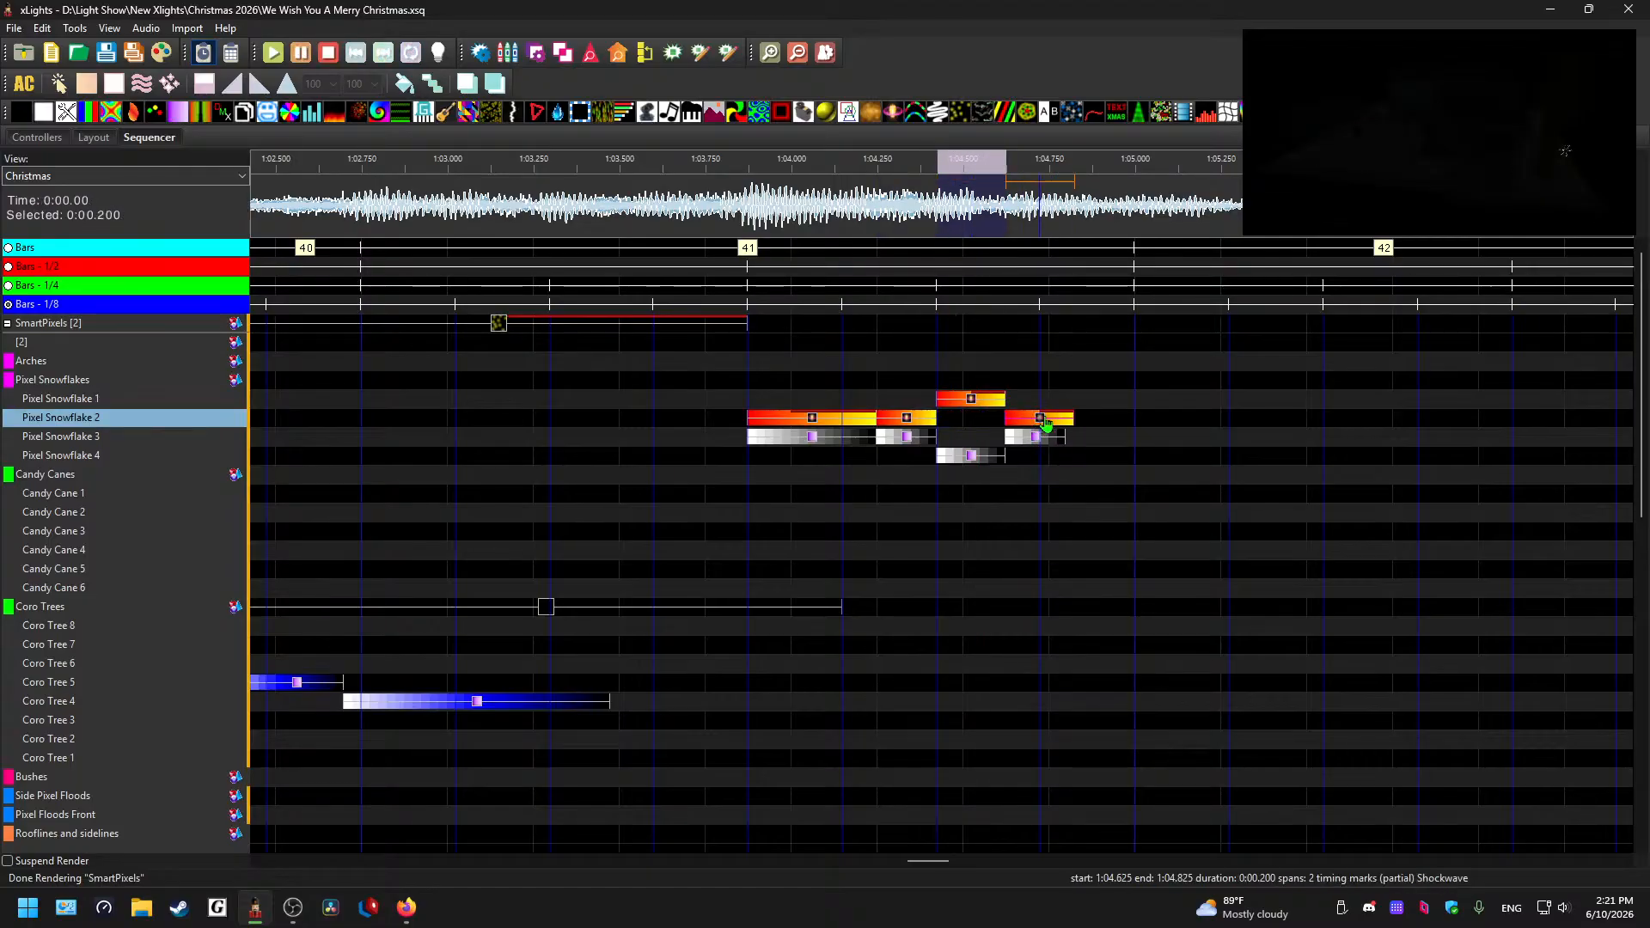
left_click(1047, 424)
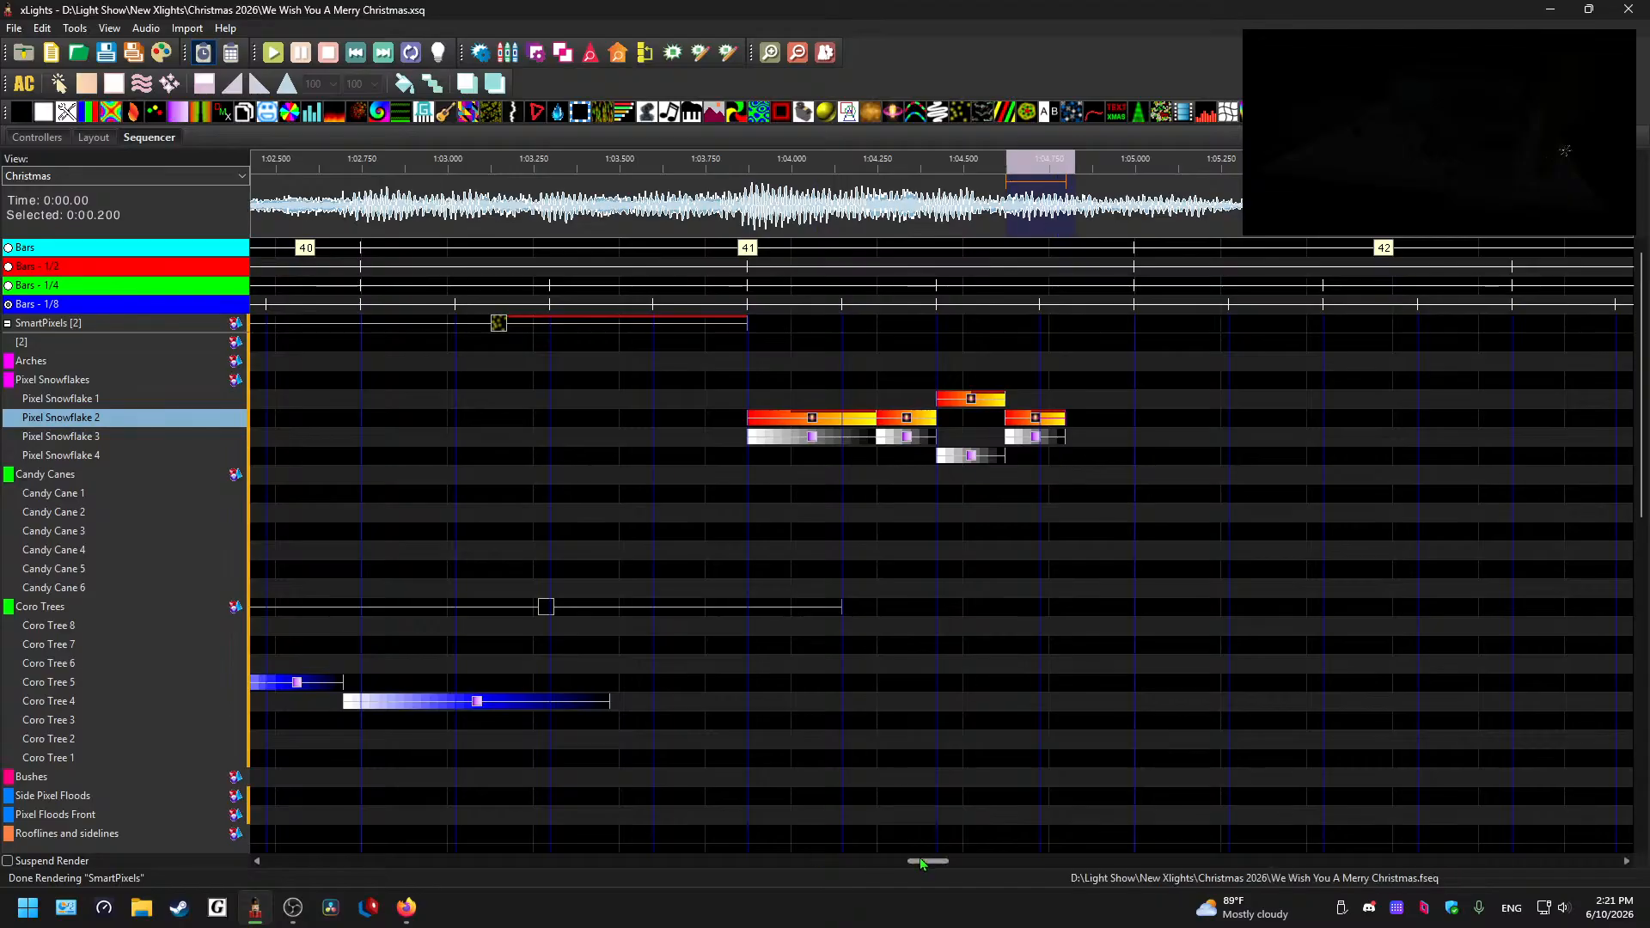
- Copy the next run of Coro Tree melody notes from bars 25 to 26 and paste it from 1:04.800 with Pixel Snowflake 3 as the upper row
left_click_drag(928, 860, 658, 814)
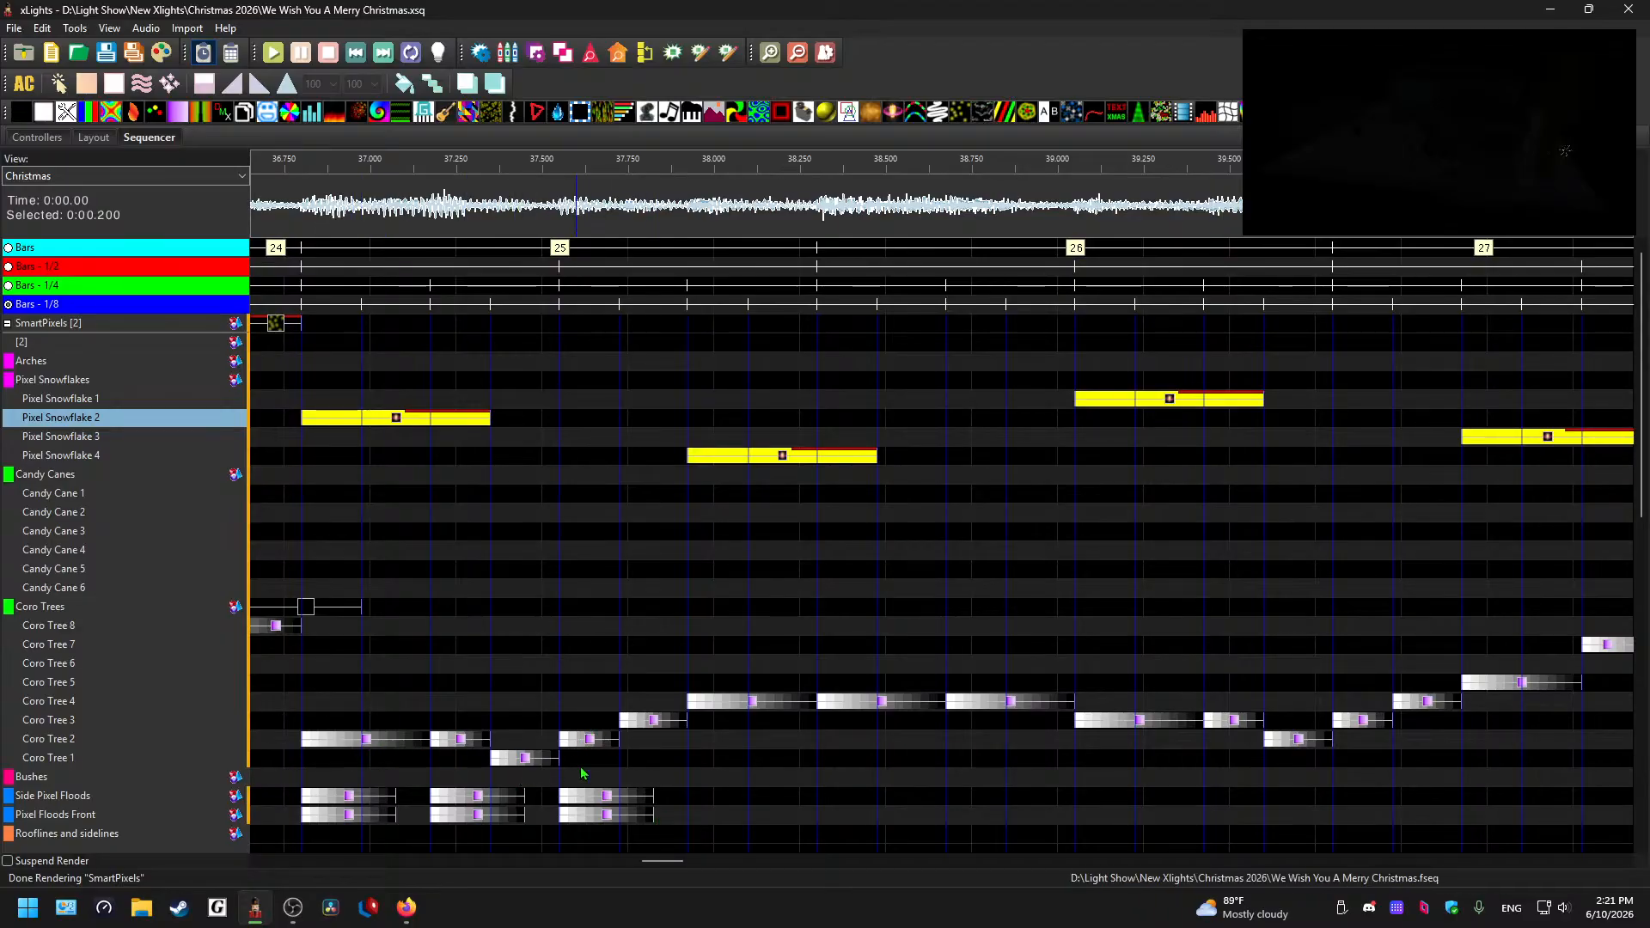
left_click_drag(582, 773, 1039, 703)
left_click_drag(650, 861, 927, 863)
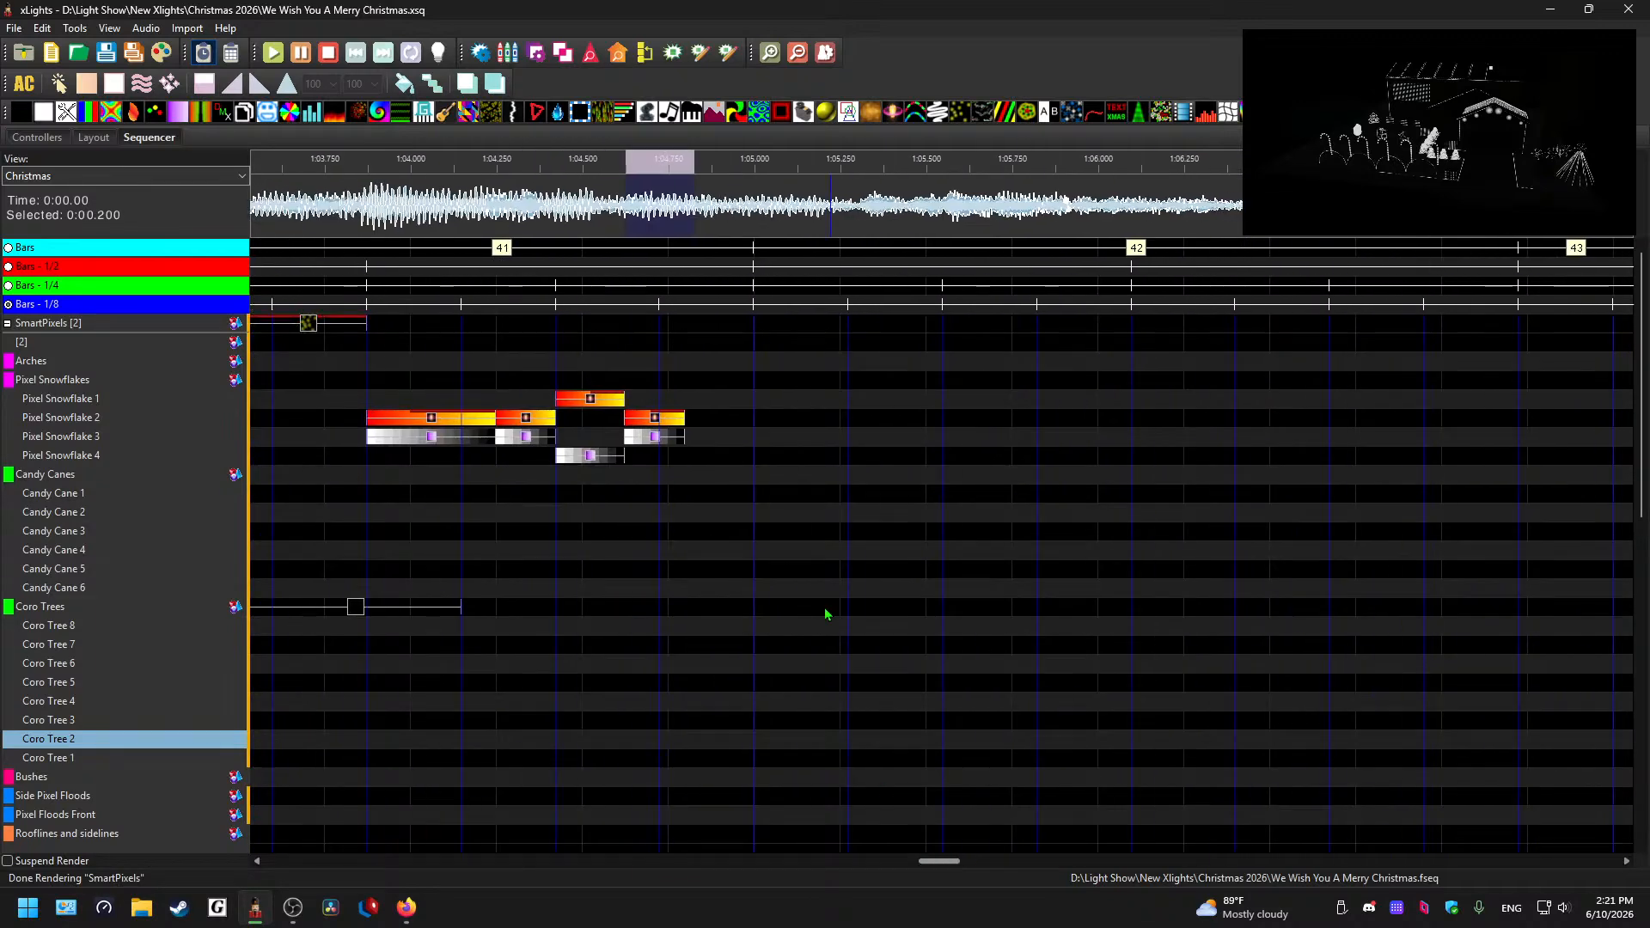
left_click(697, 438)
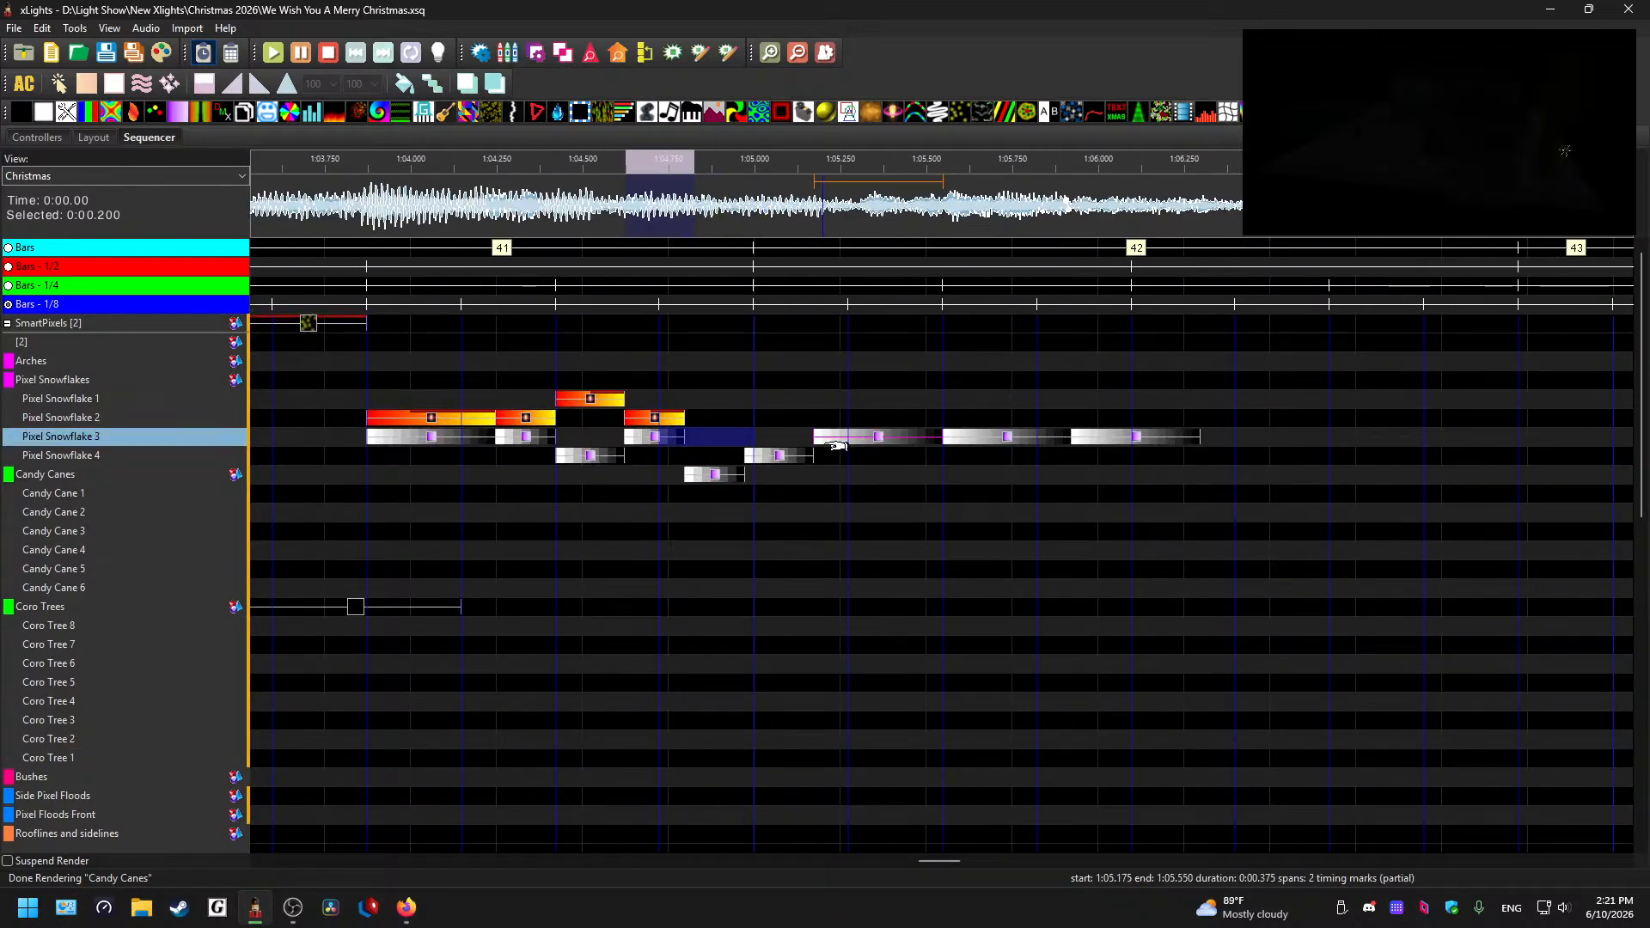
- Play back bar 41 and audition the newly pasted Color Wash notes against the music
left_click(350, 201)
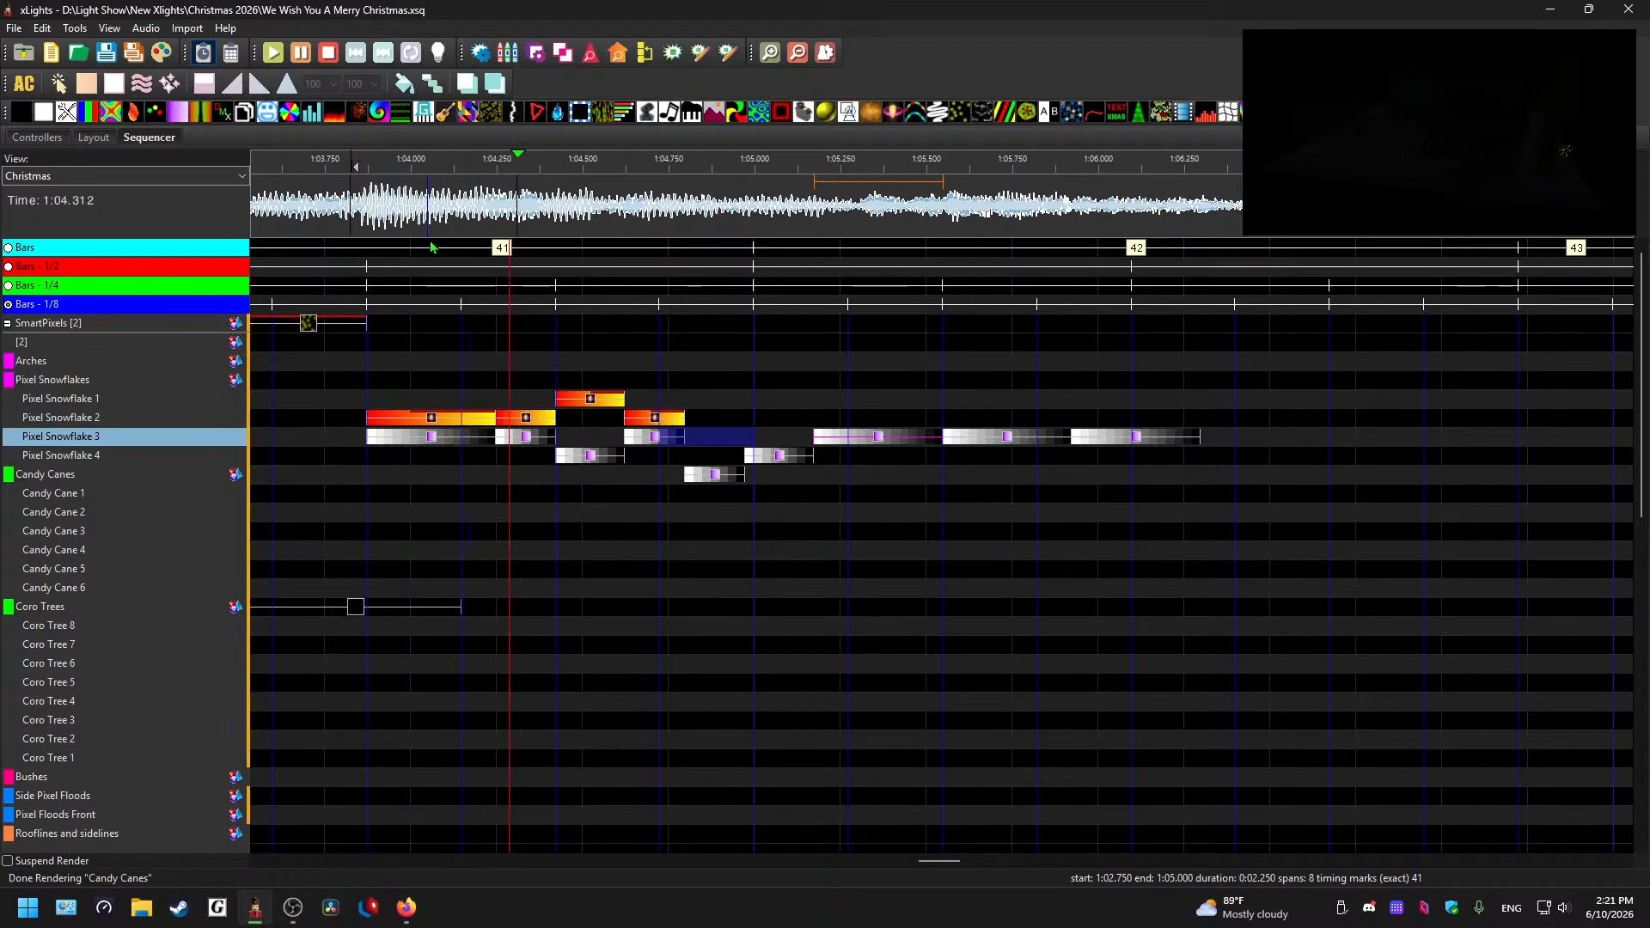
key("space")
left_click(720, 483)
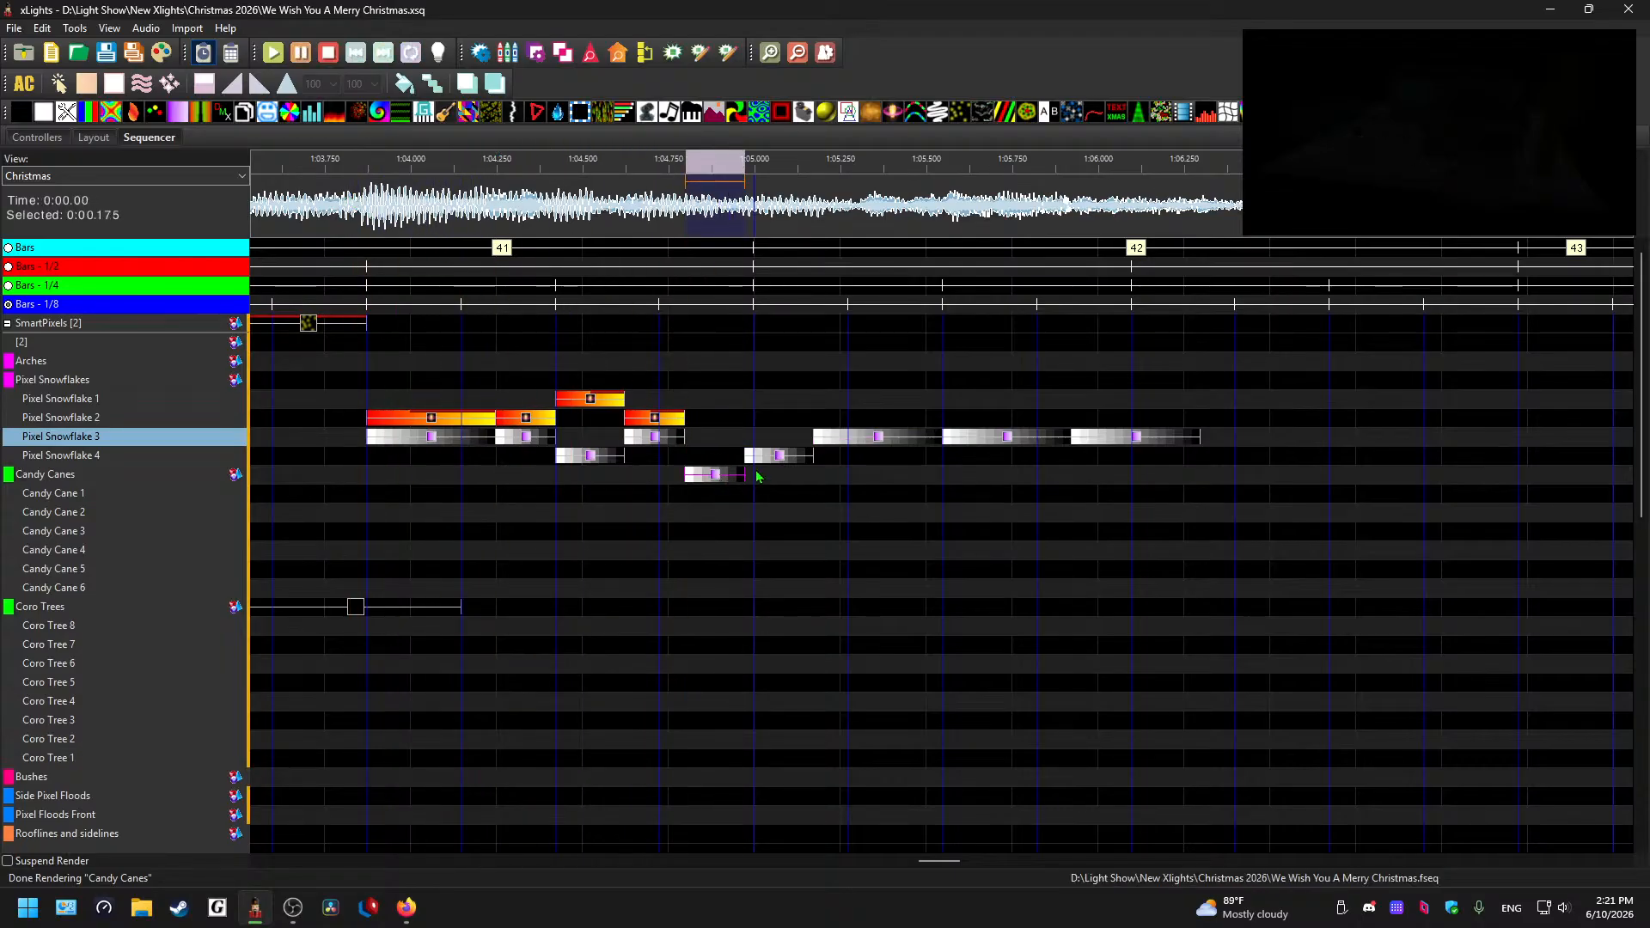
left_click(776, 460)
left_click(864, 441)
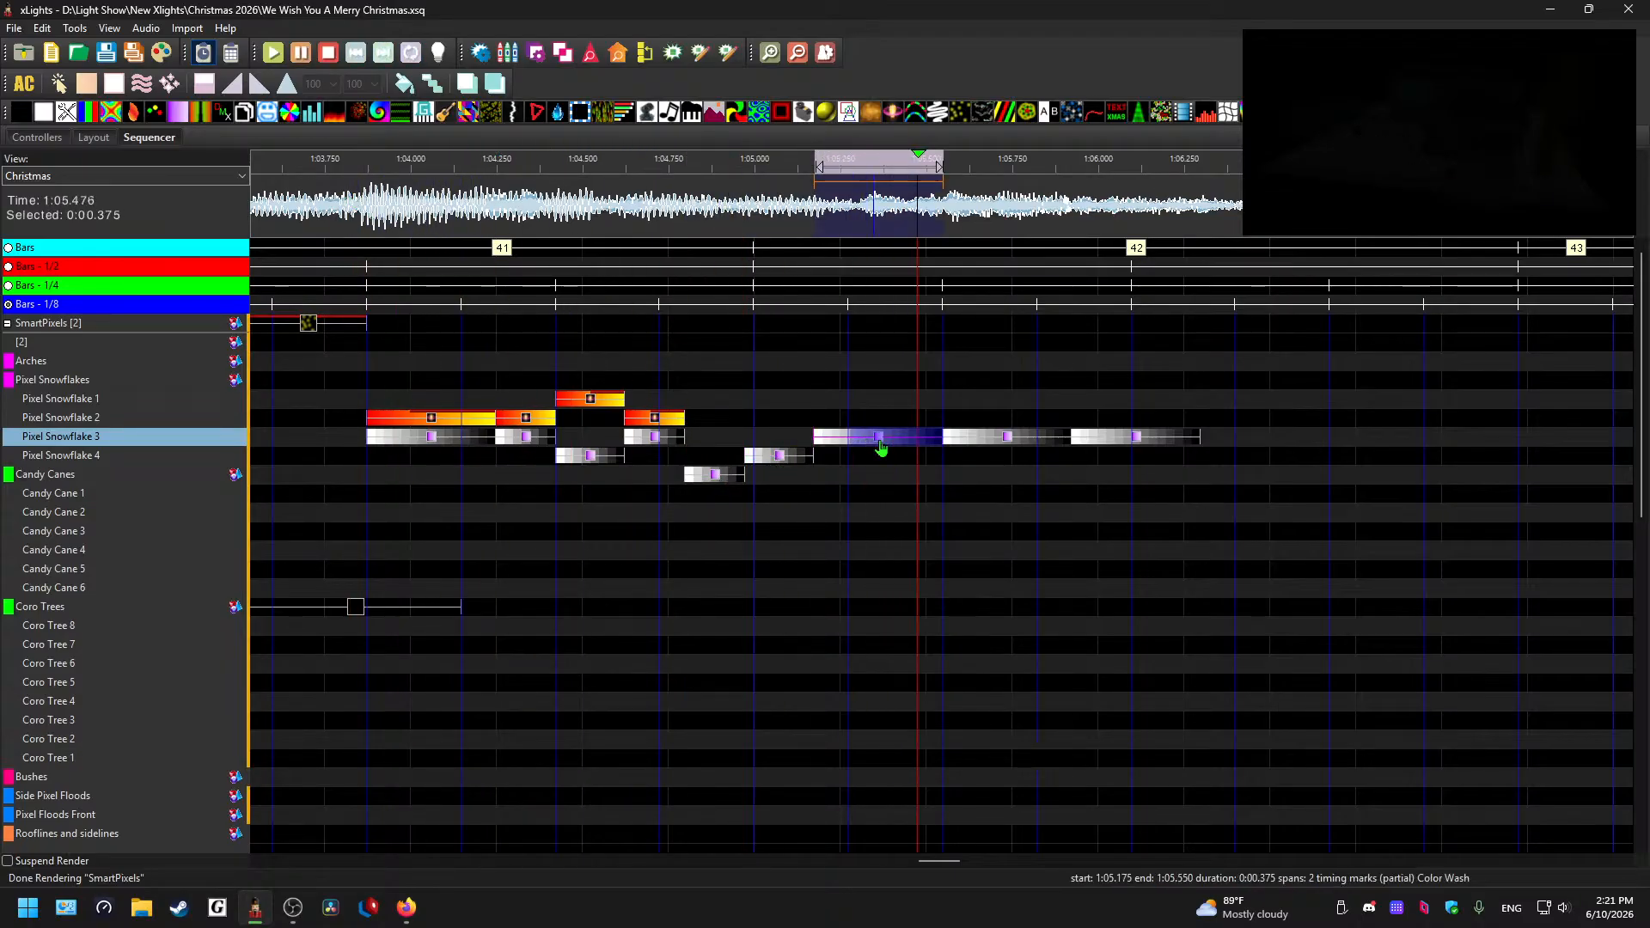
left_click(612, 197)
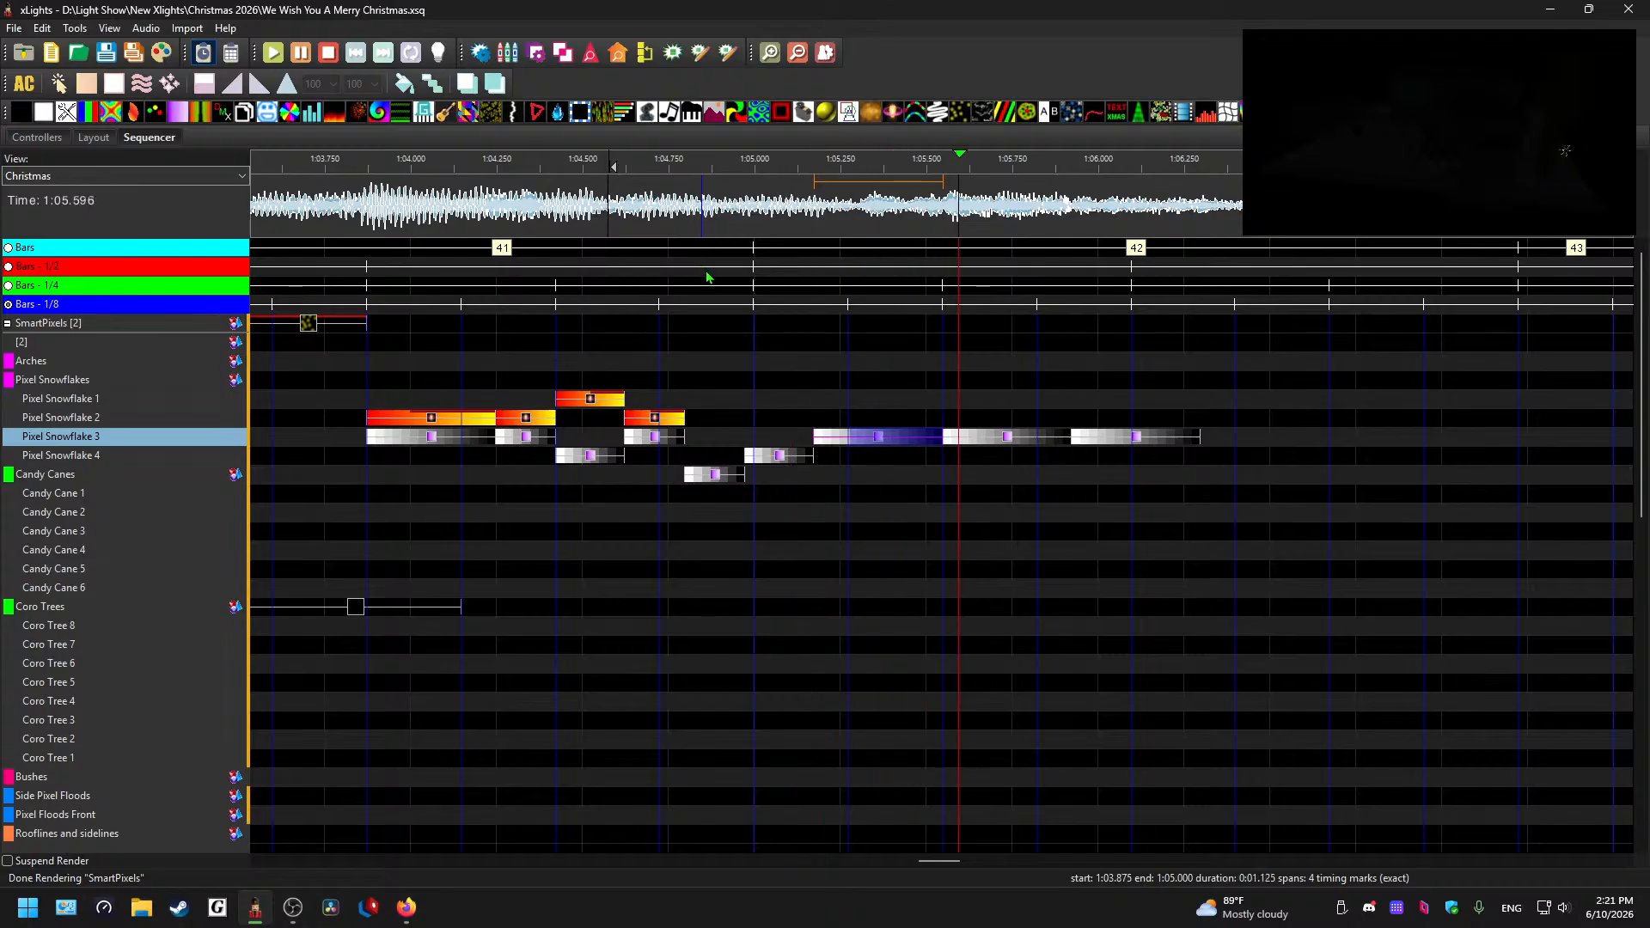
key("space")
- Undo the last paste and place the copied notes one row higher, with Pixel Snowflake 2 as the upper row
key("ctrl+z")
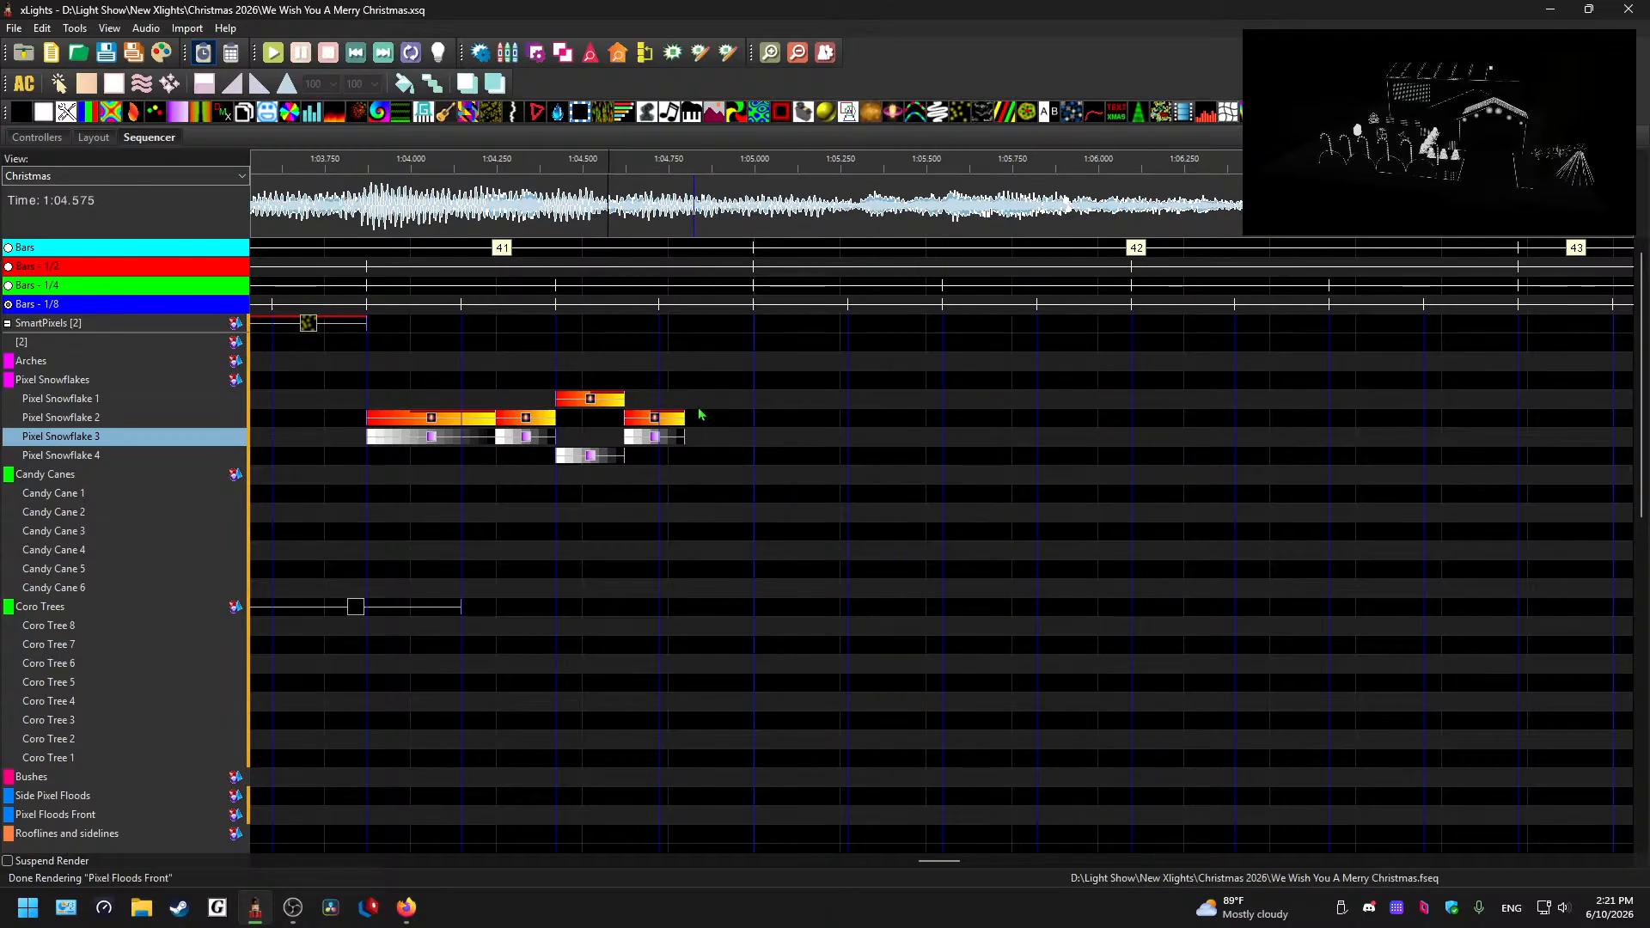
key("ctrl+y")
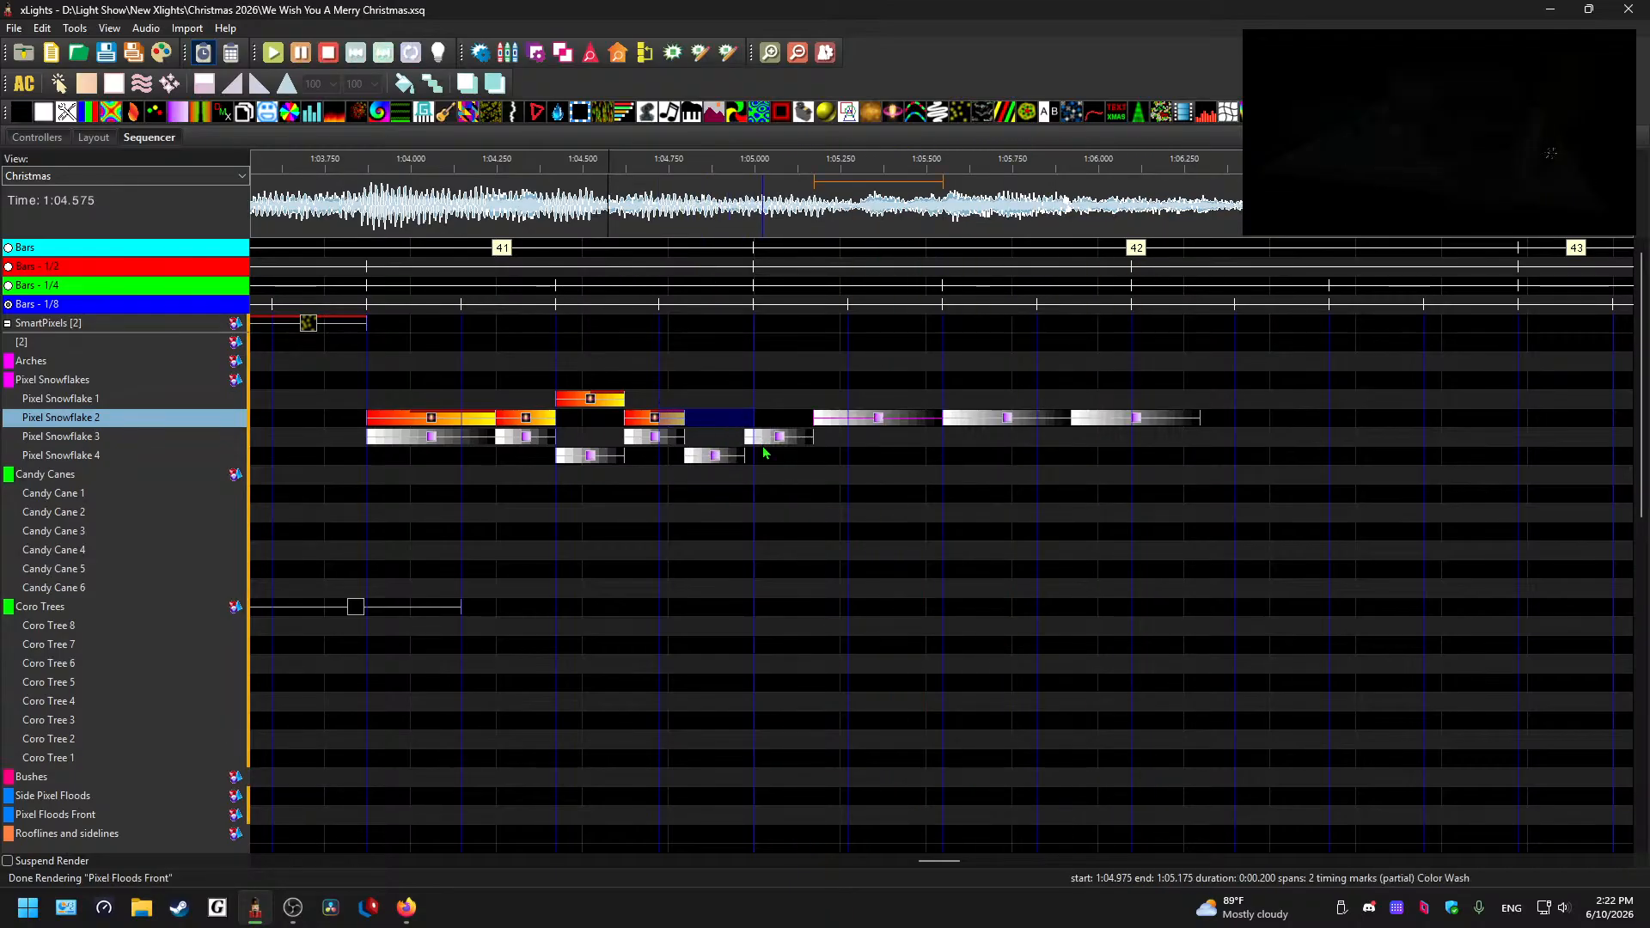
- Audition the repositioned Color Wash notes on Pixel Snowflakes 4, 3 and 2 from about 1:04.475
left_click(576, 209)
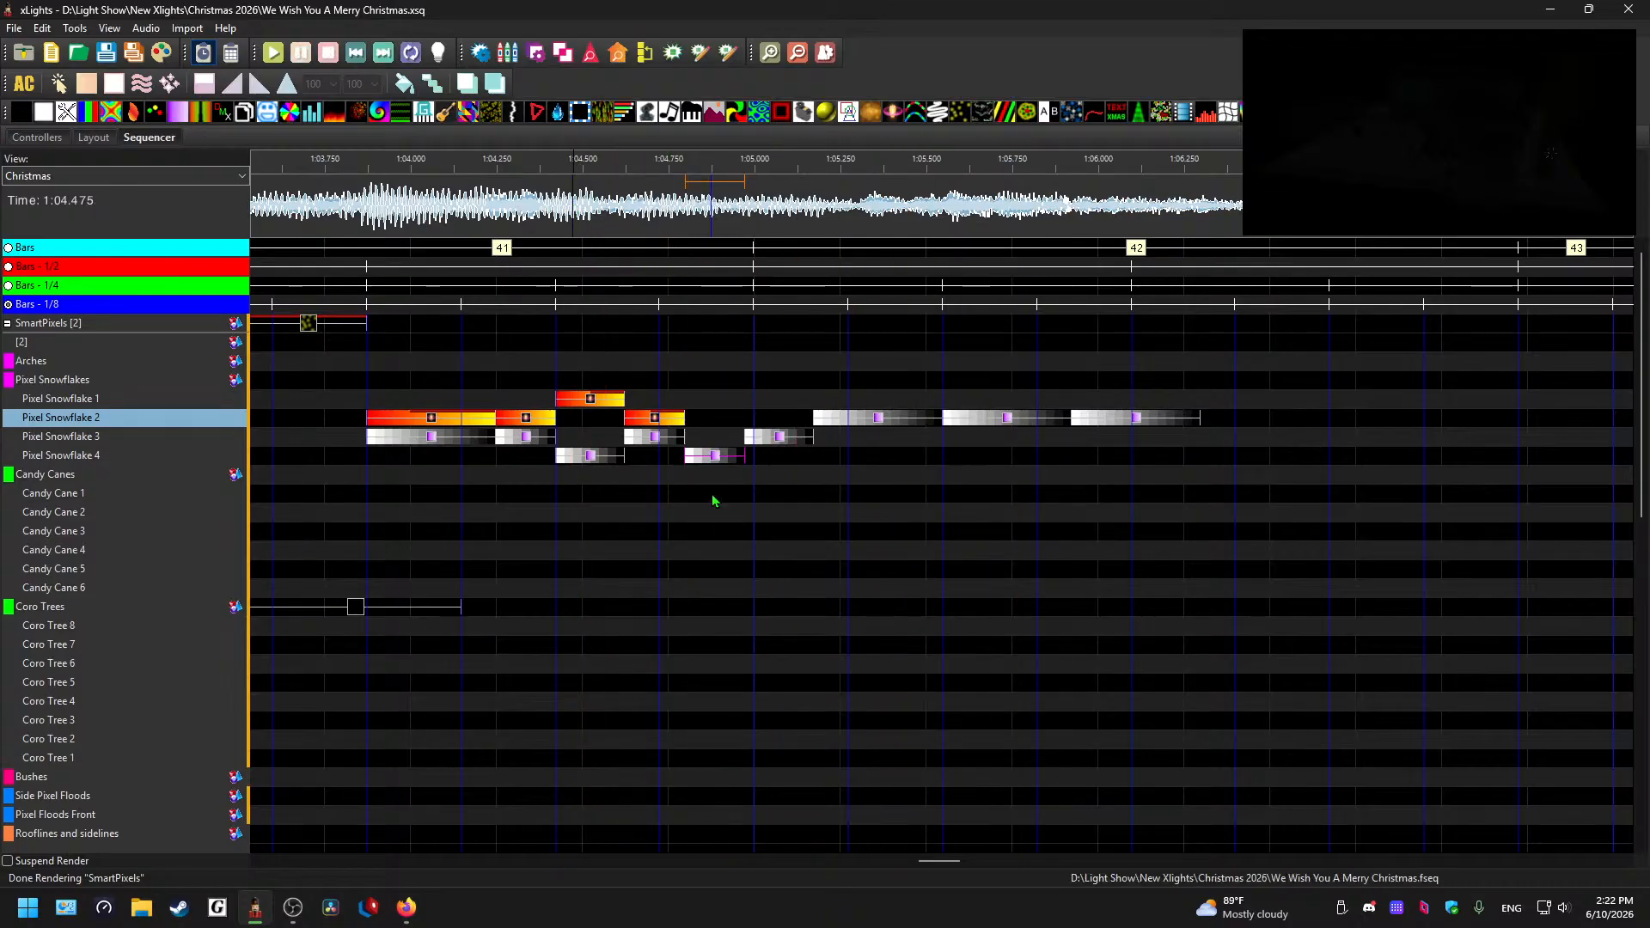
left_click(712, 458)
left_click(776, 438)
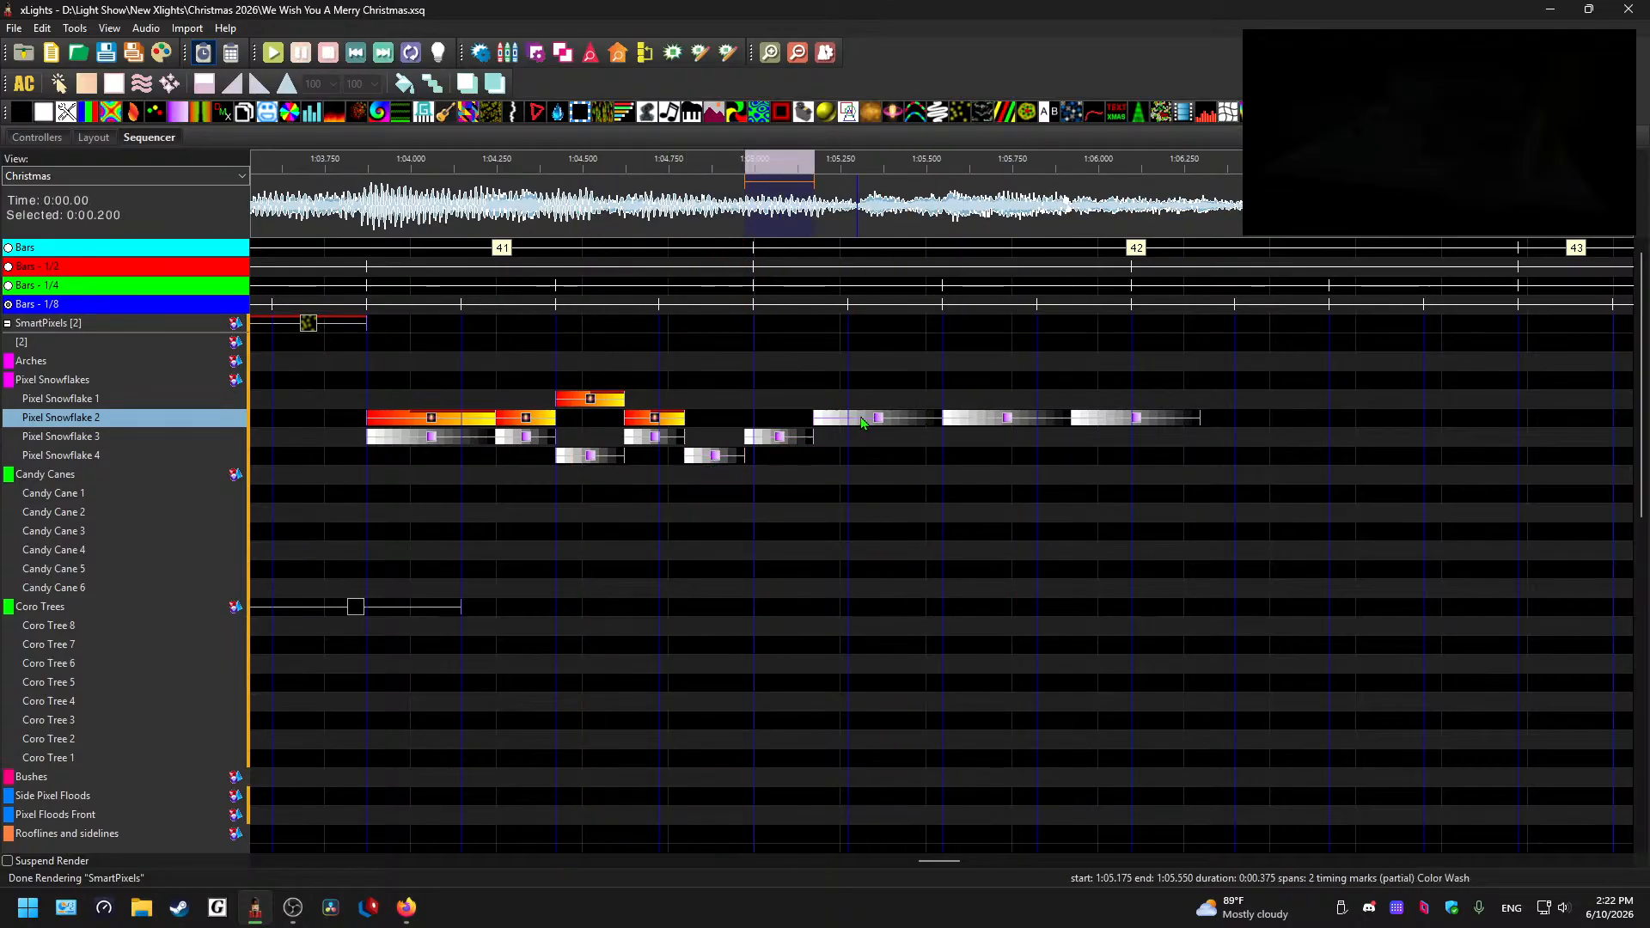
left_click(861, 419)
- Cut the Color Wash notes pasted from 1:04.800 onward on Pixel Snowflakes 2 to 4
left_click(712, 457)
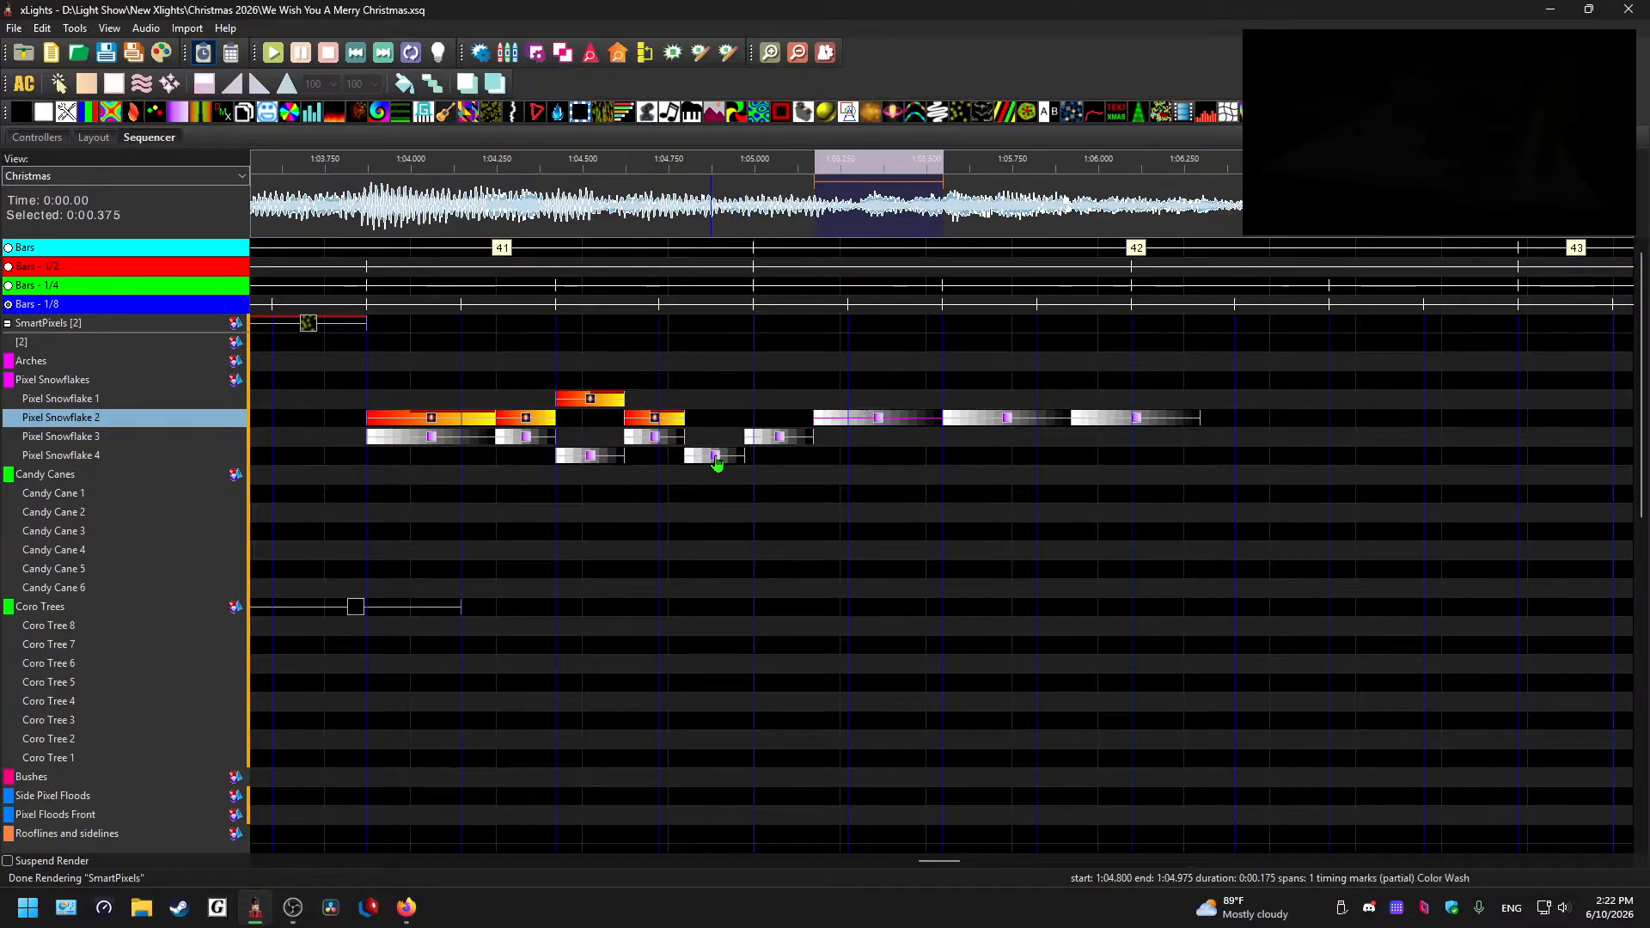
left_click_drag(792, 454, 1157, 425)
key("ctrl+x")
- Try pasting the cut notes at different times on the Pixel Snowflake 1 and Pixel Snowflake 2 rows, undoing each attempt
left_click(718, 402)
key("ctrl+v")
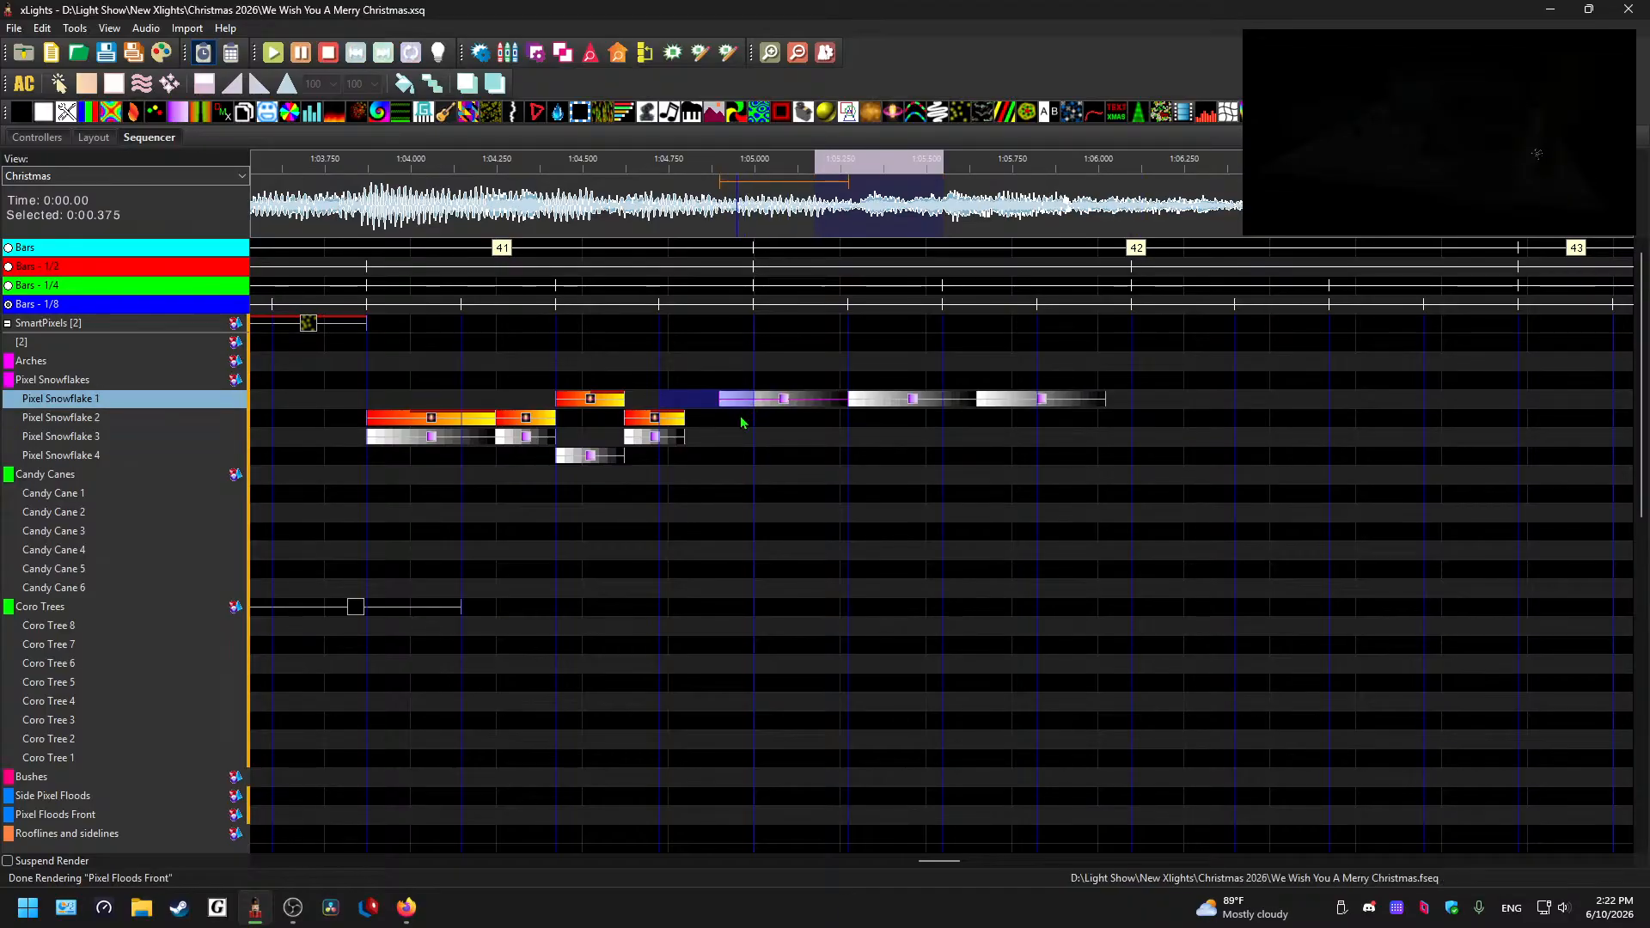
key("ctrl+z")
left_click(796, 402)
key("ctrl+v")
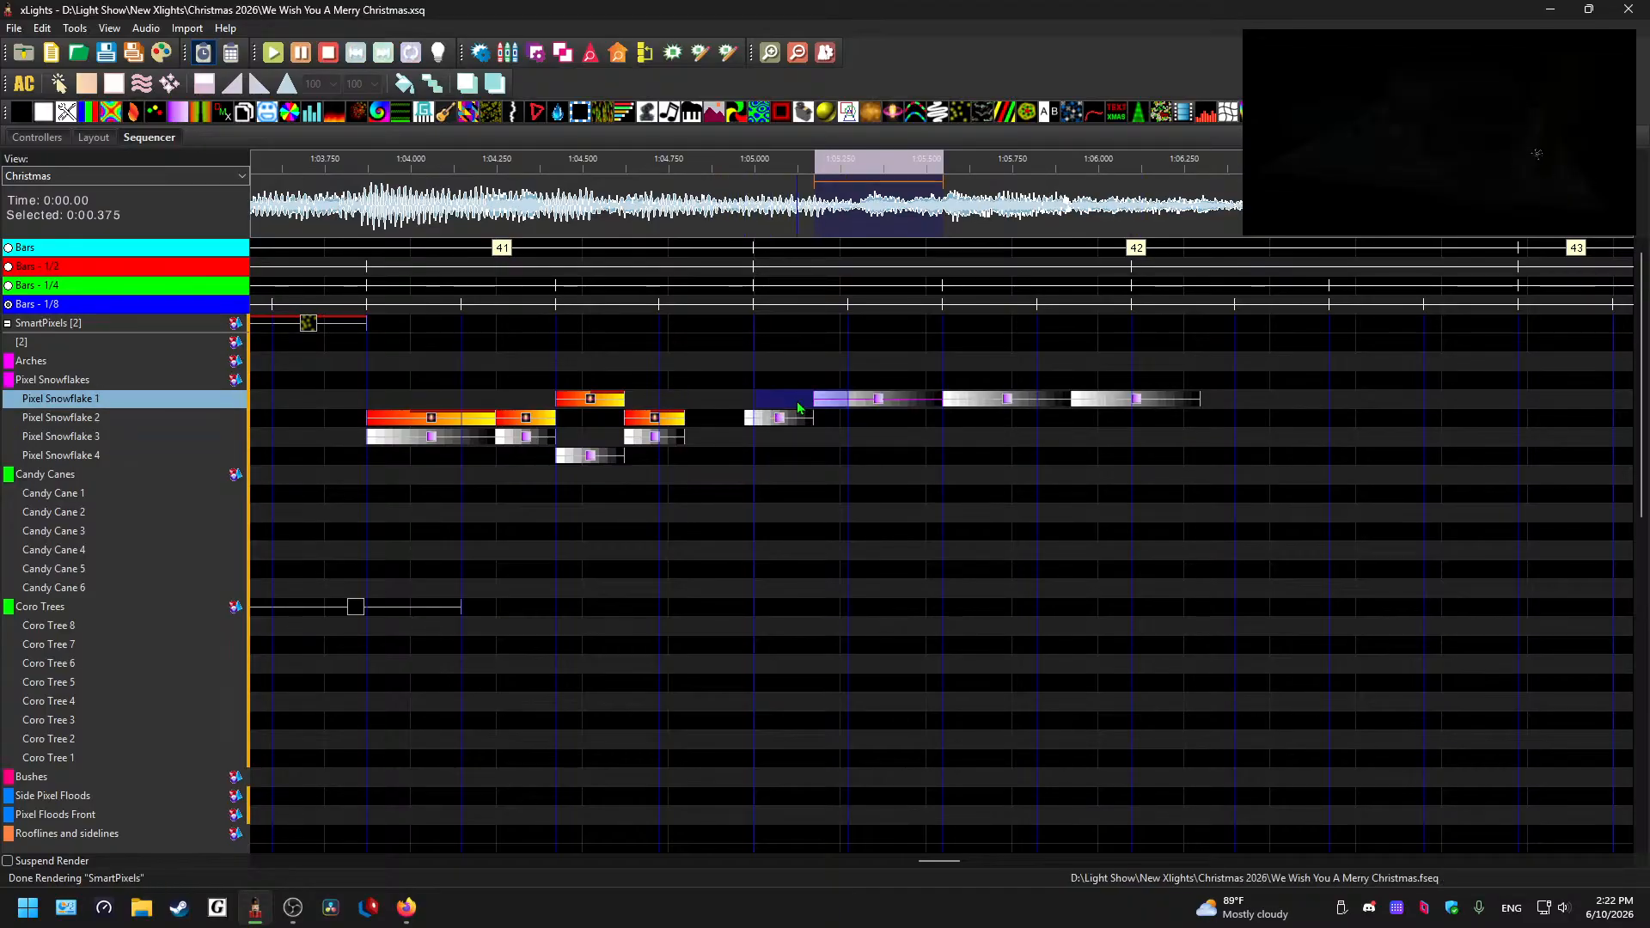
key("ctrl+z")
left_click(731, 421)
key("ctrl+v")
key("ctrl+z")
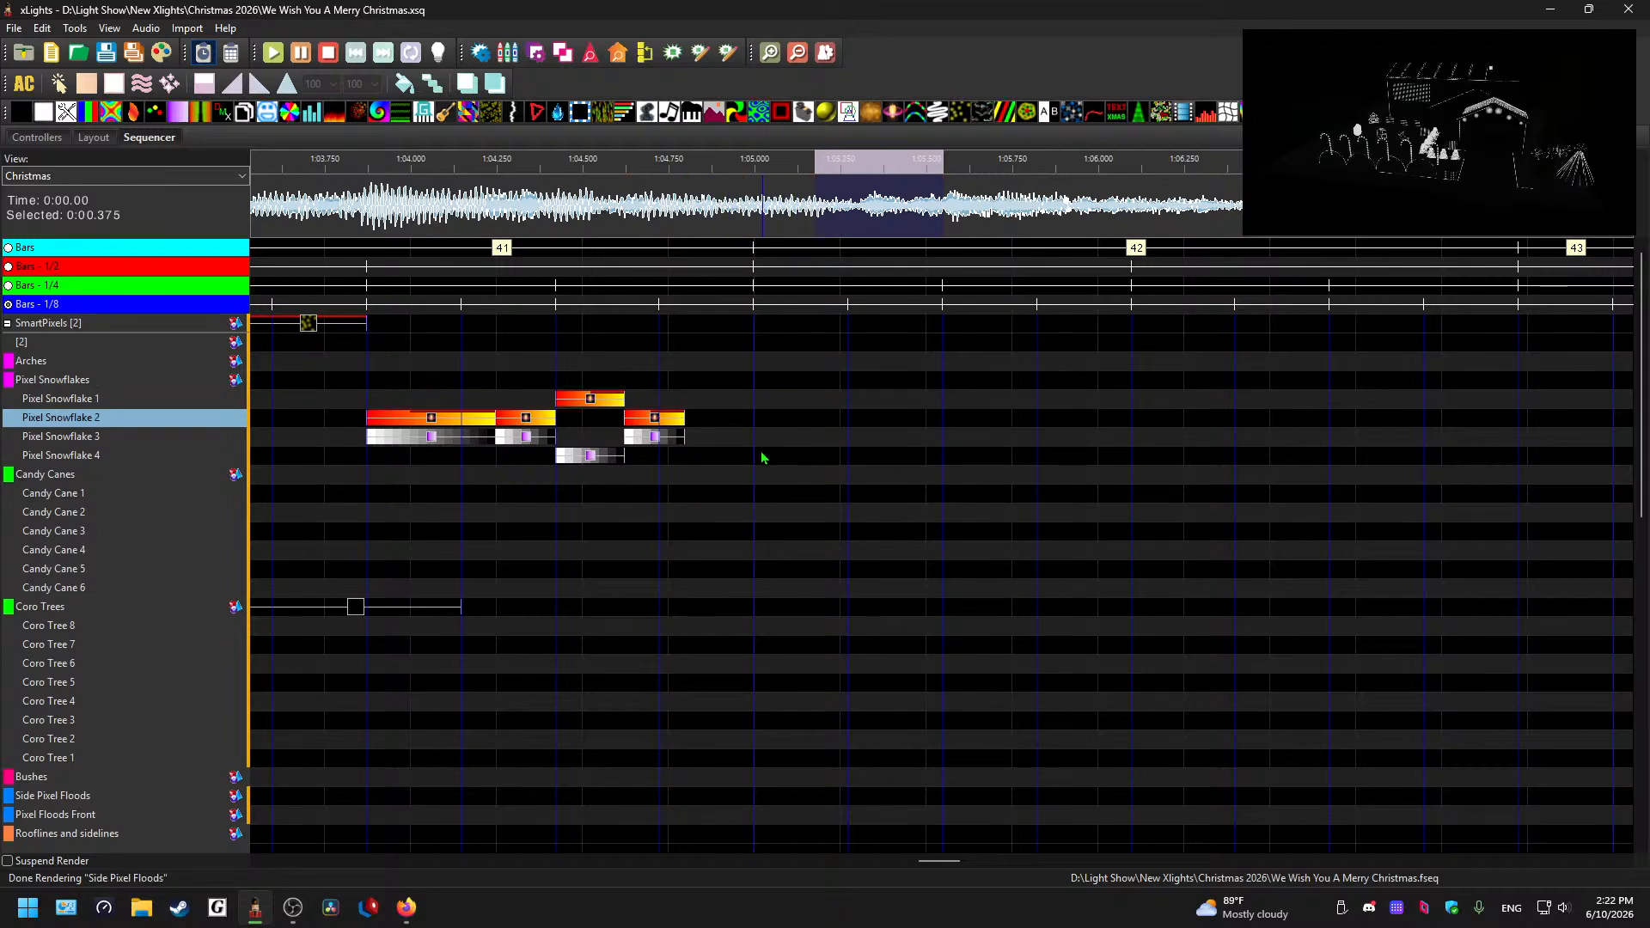
- Try pasting the cut notes at different times around 1:05.000 on the Pixel Snowflake 4 row, undoing each attempt
left_click(773, 456)
key("ctrl+v")
key("ctrl+z")
left_click(747, 461)
key("ctrl+v")
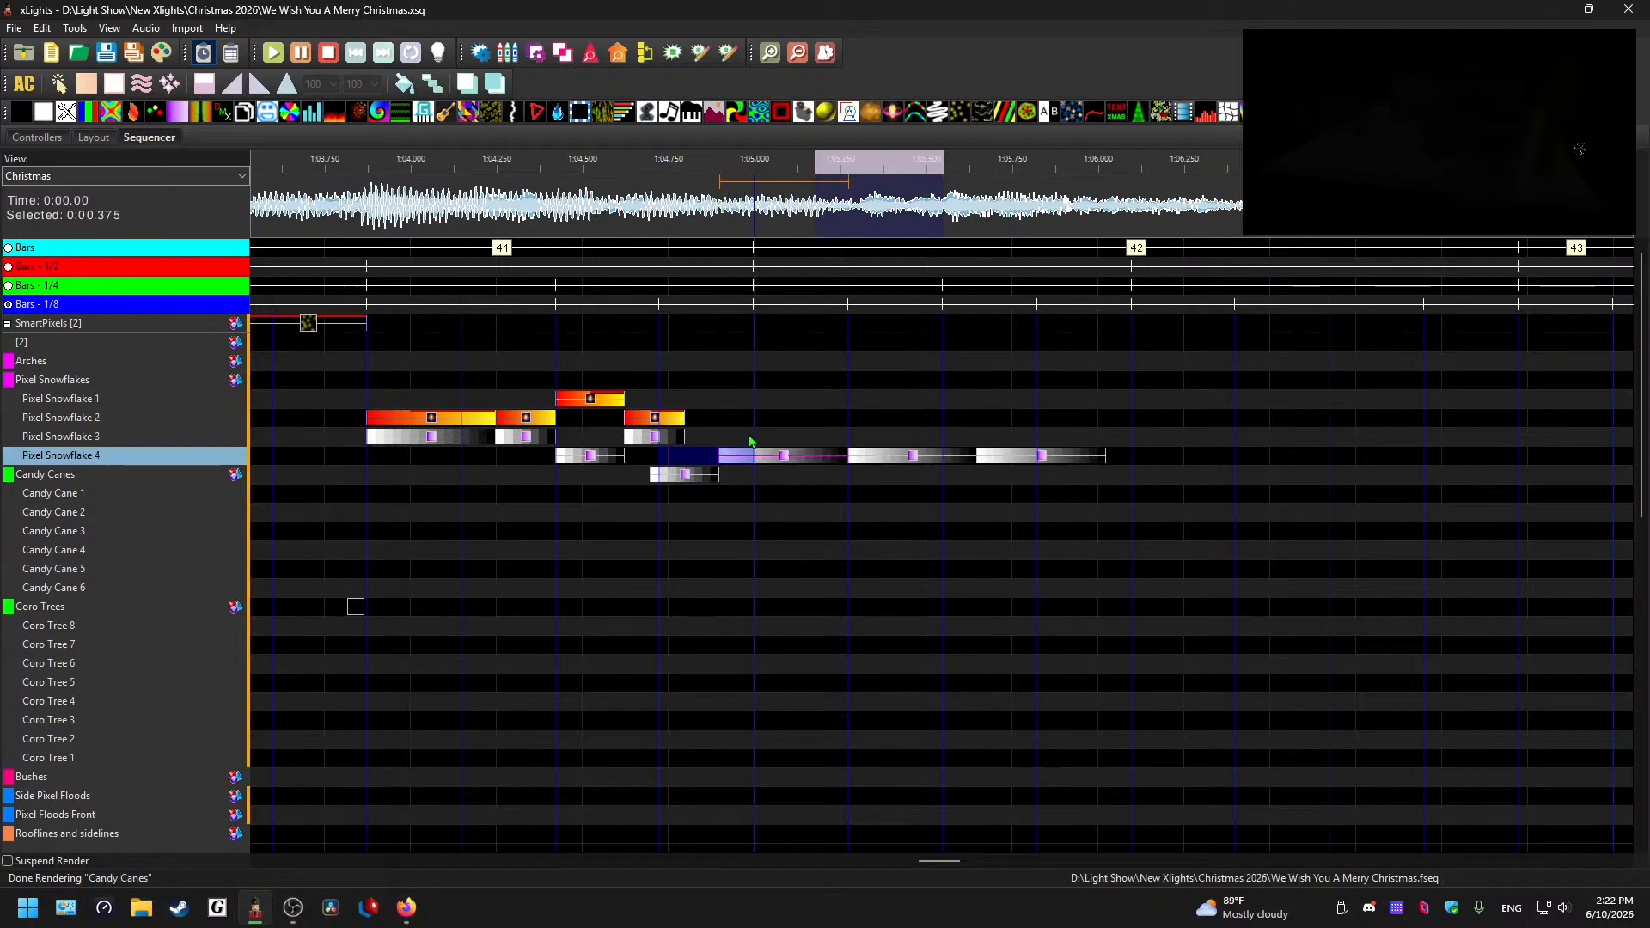
key("ctrl+z")
left_click(766, 456)
key("ctrl+v")
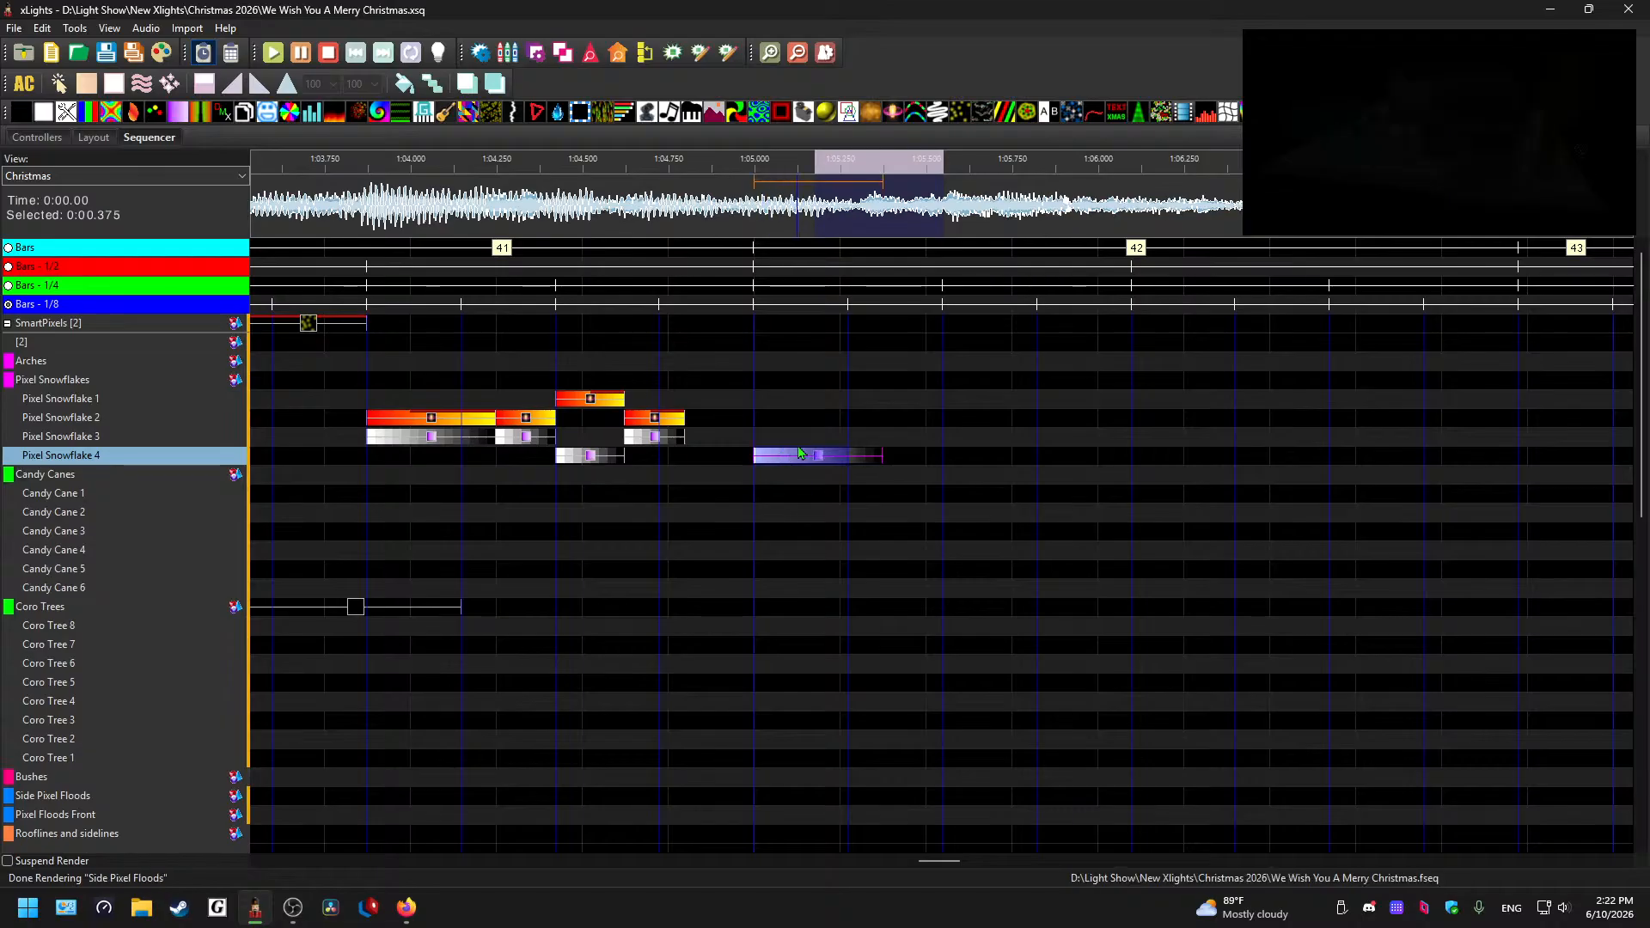
key("ctrl+z")
key("ctrl+v")
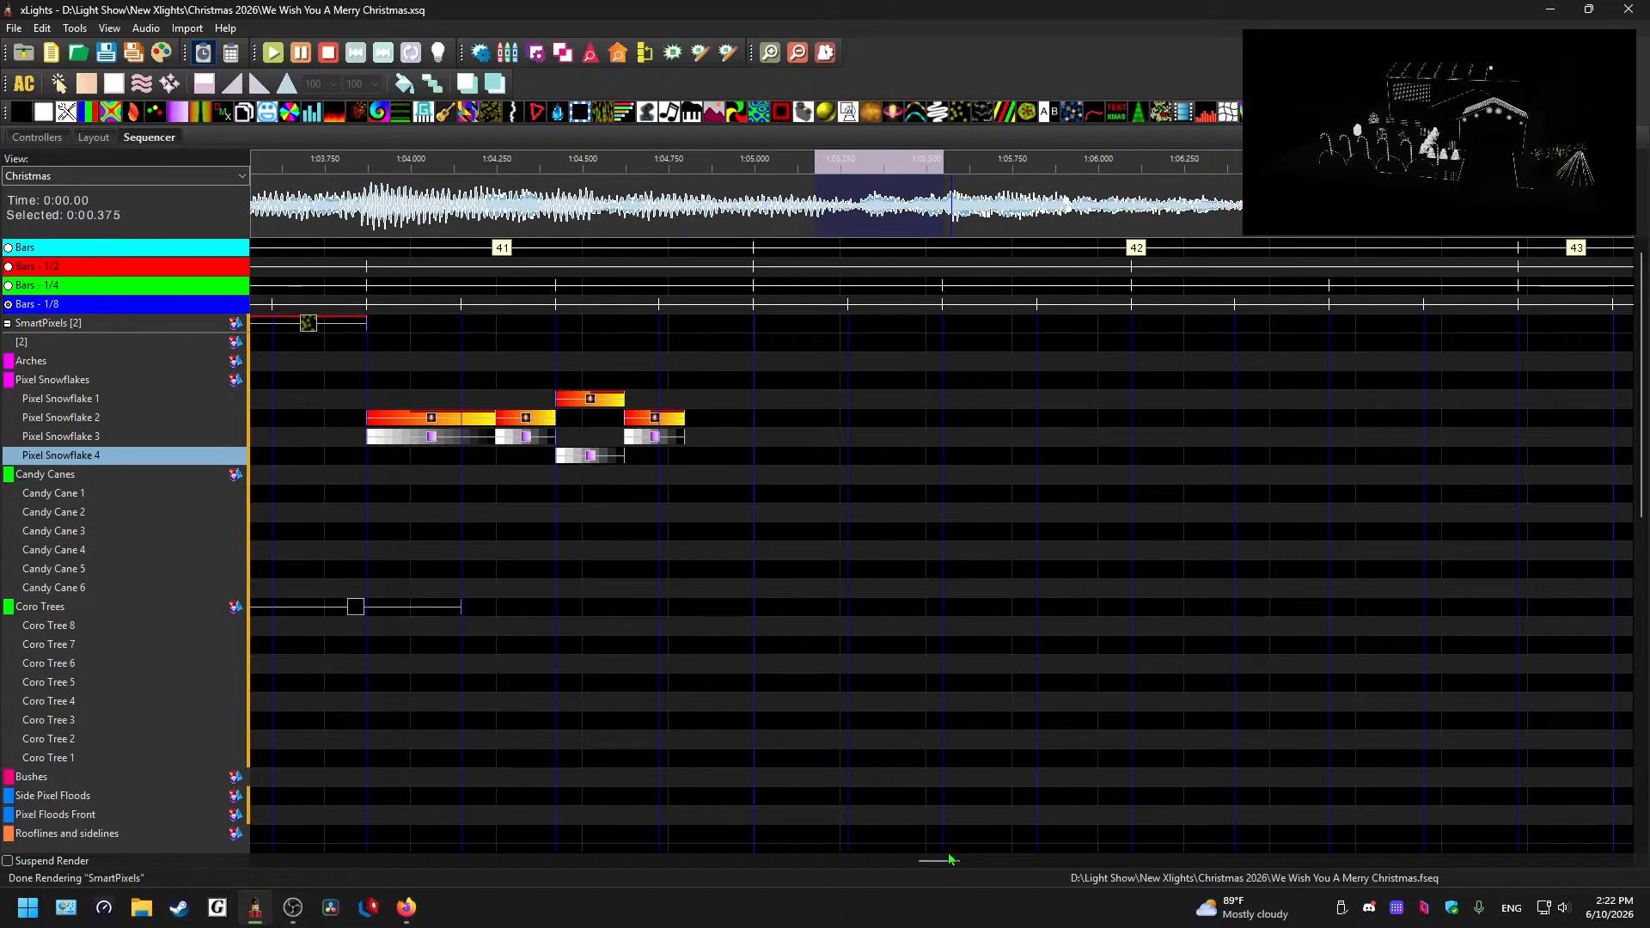
- Copy the bar 25 melody notes from Coro Trees 1 to 4 and paste them at bar 41, with Pixel Snowflake 1 as the upper row
left_click_drag(940, 860, 657, 822)
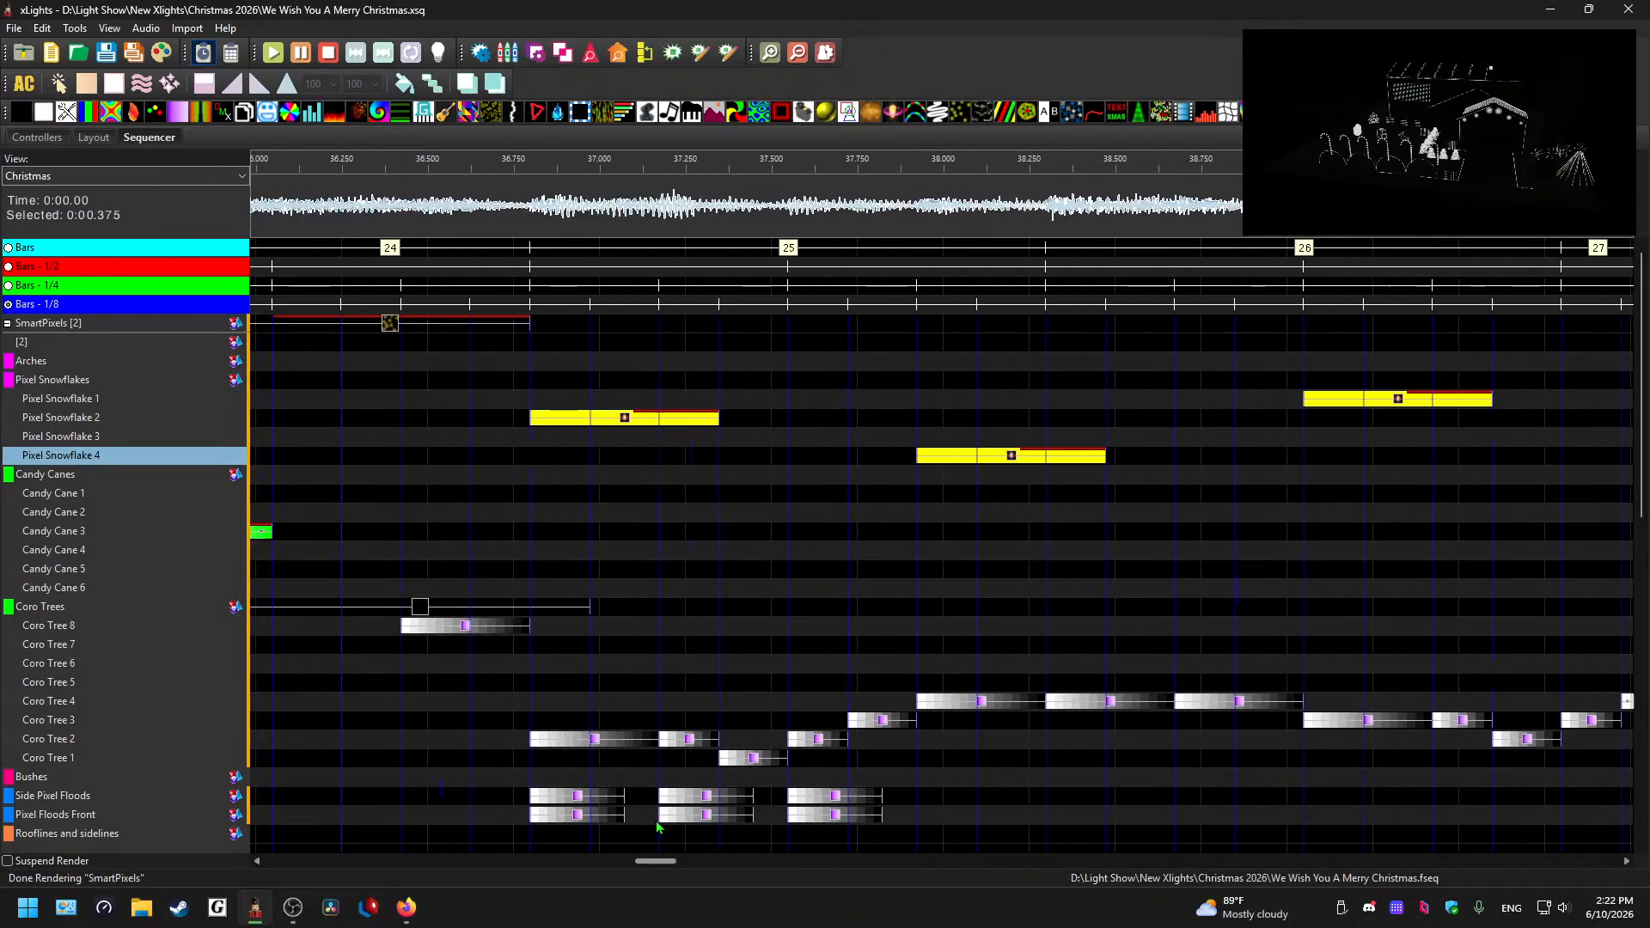
mouse_move(590, 756)
left_mouse_down()
mouse_move(849, 746)
mouse_move(1014, 693)
mouse_move(1270, 707)
left_mouse_up()
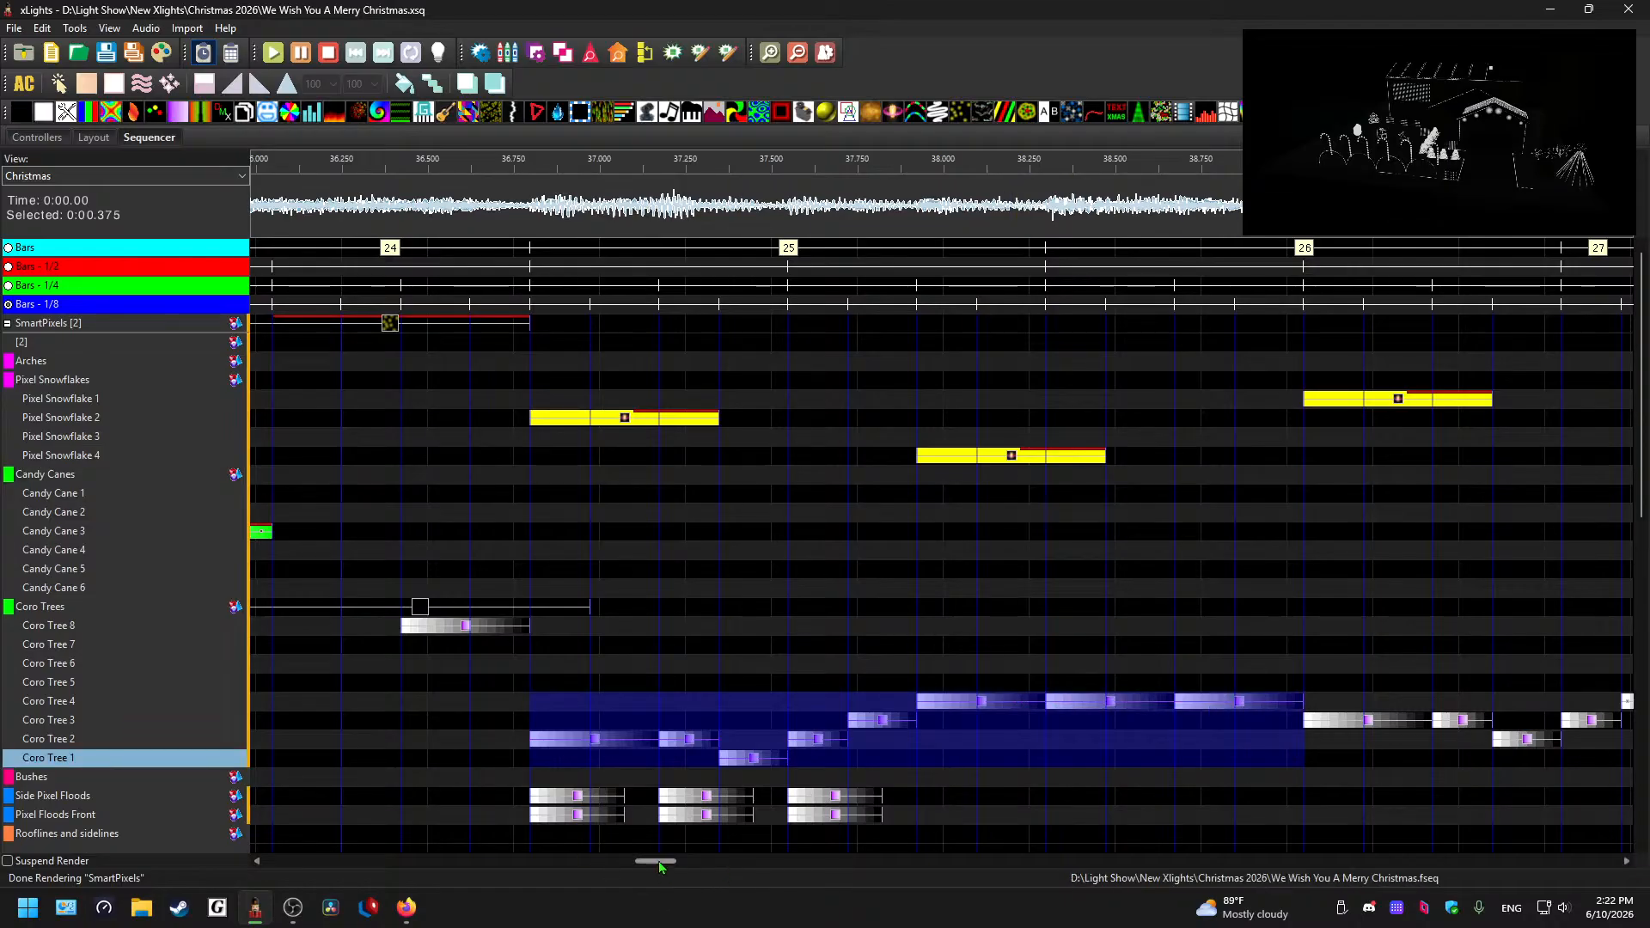
left_click_drag(661, 866, 937, 864)
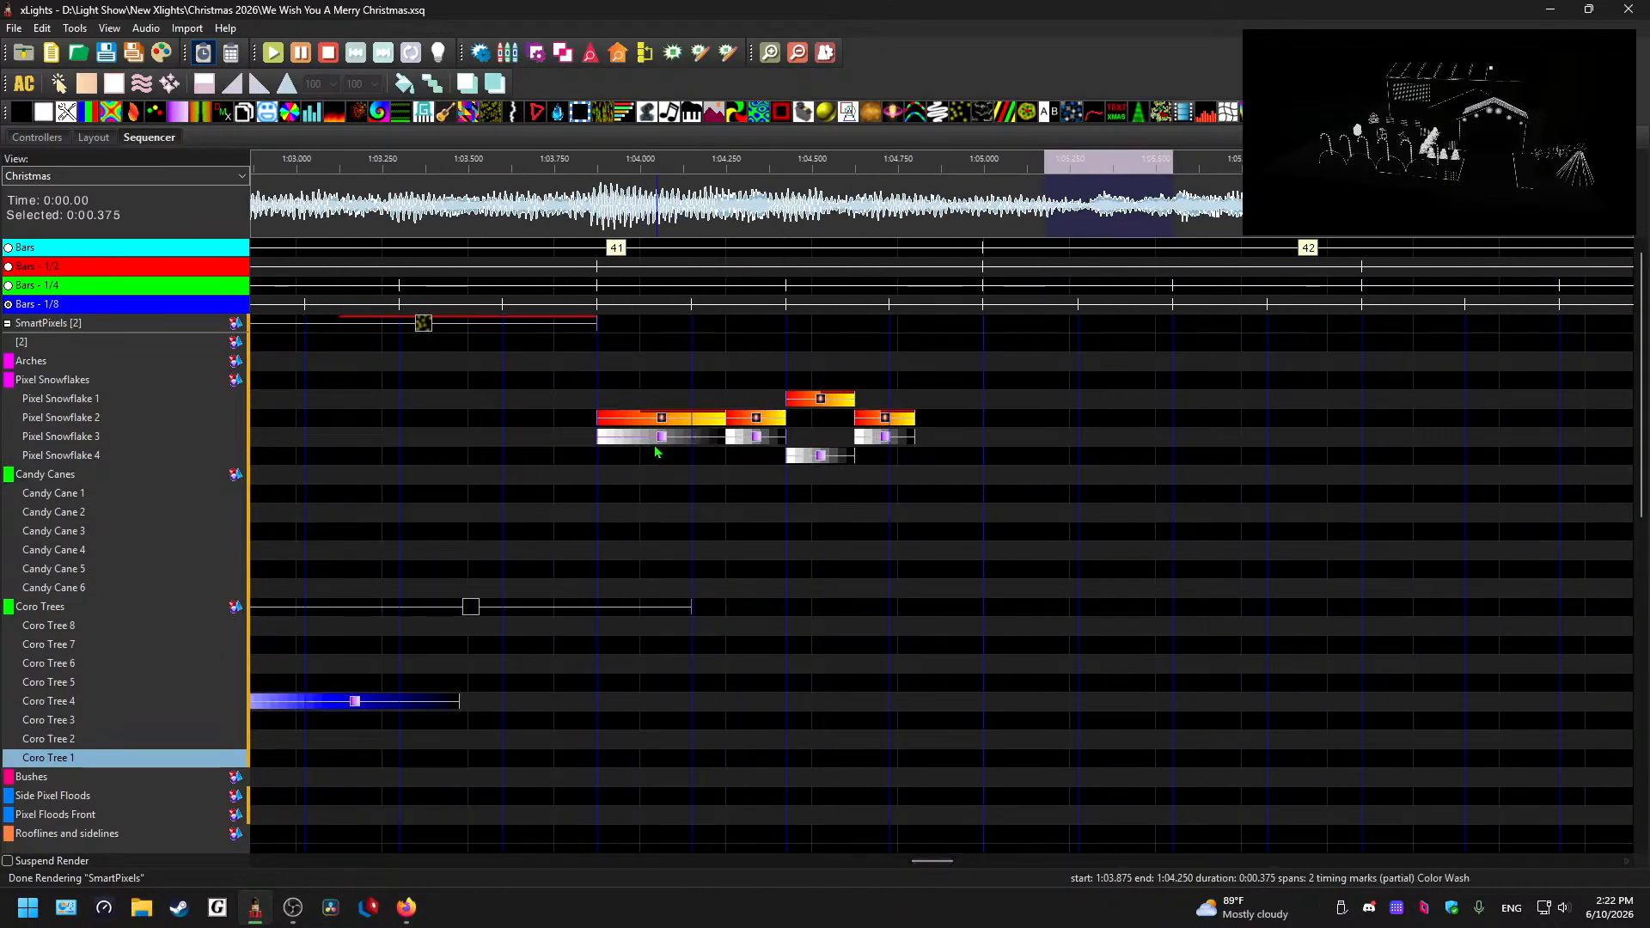
left_click(660, 437)
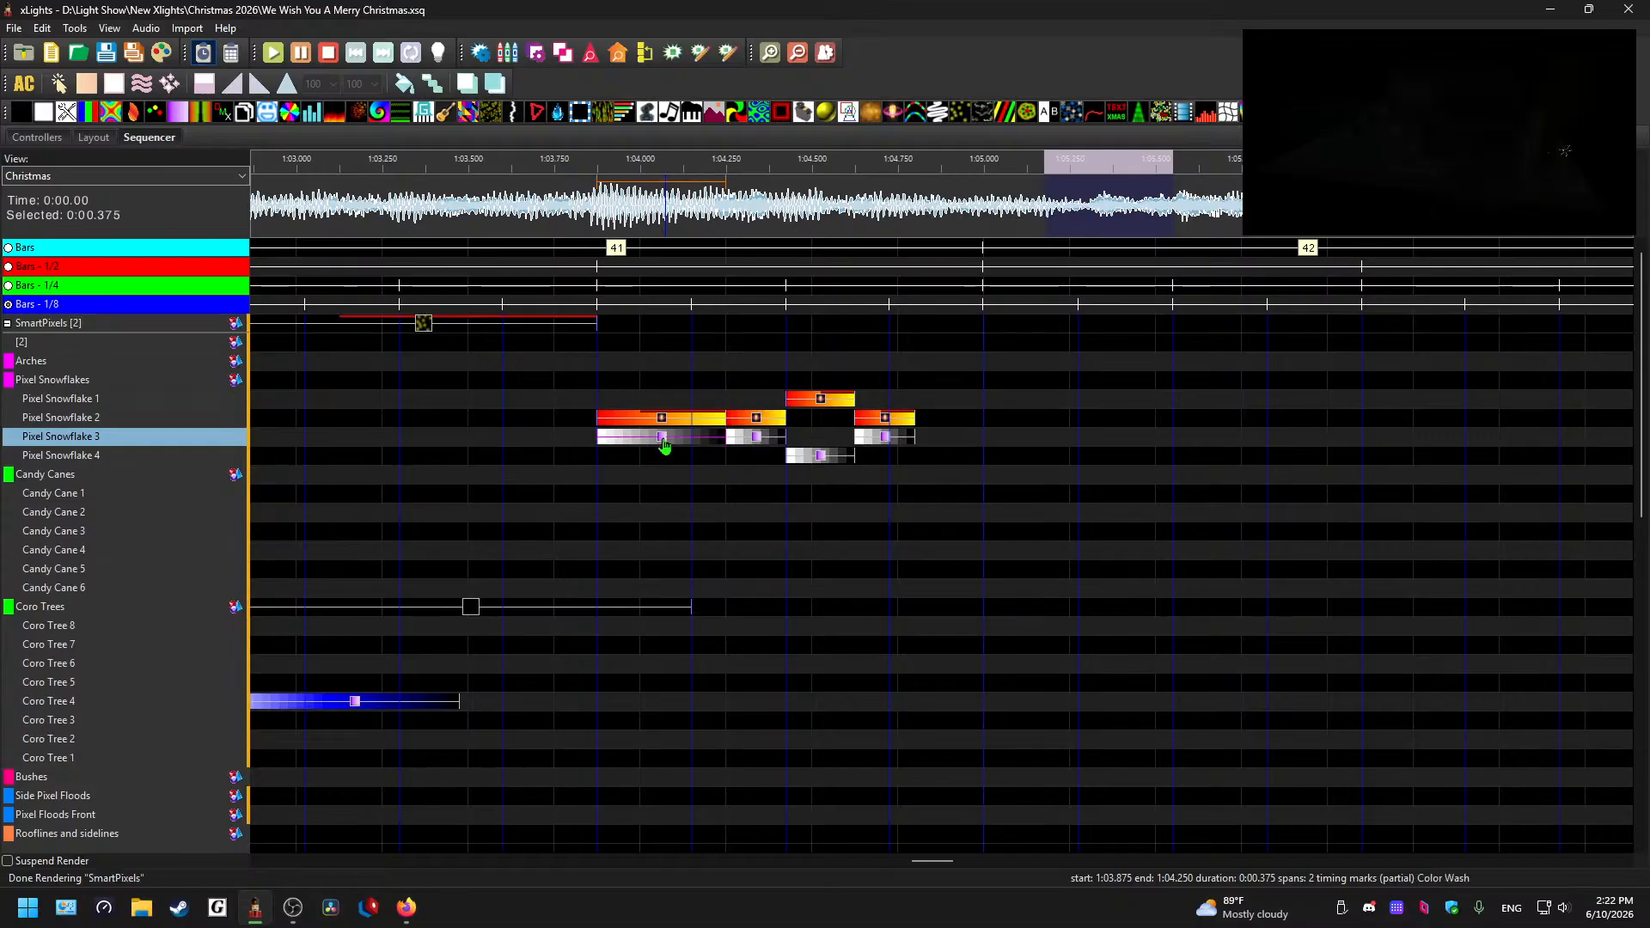
left_click(658, 395)
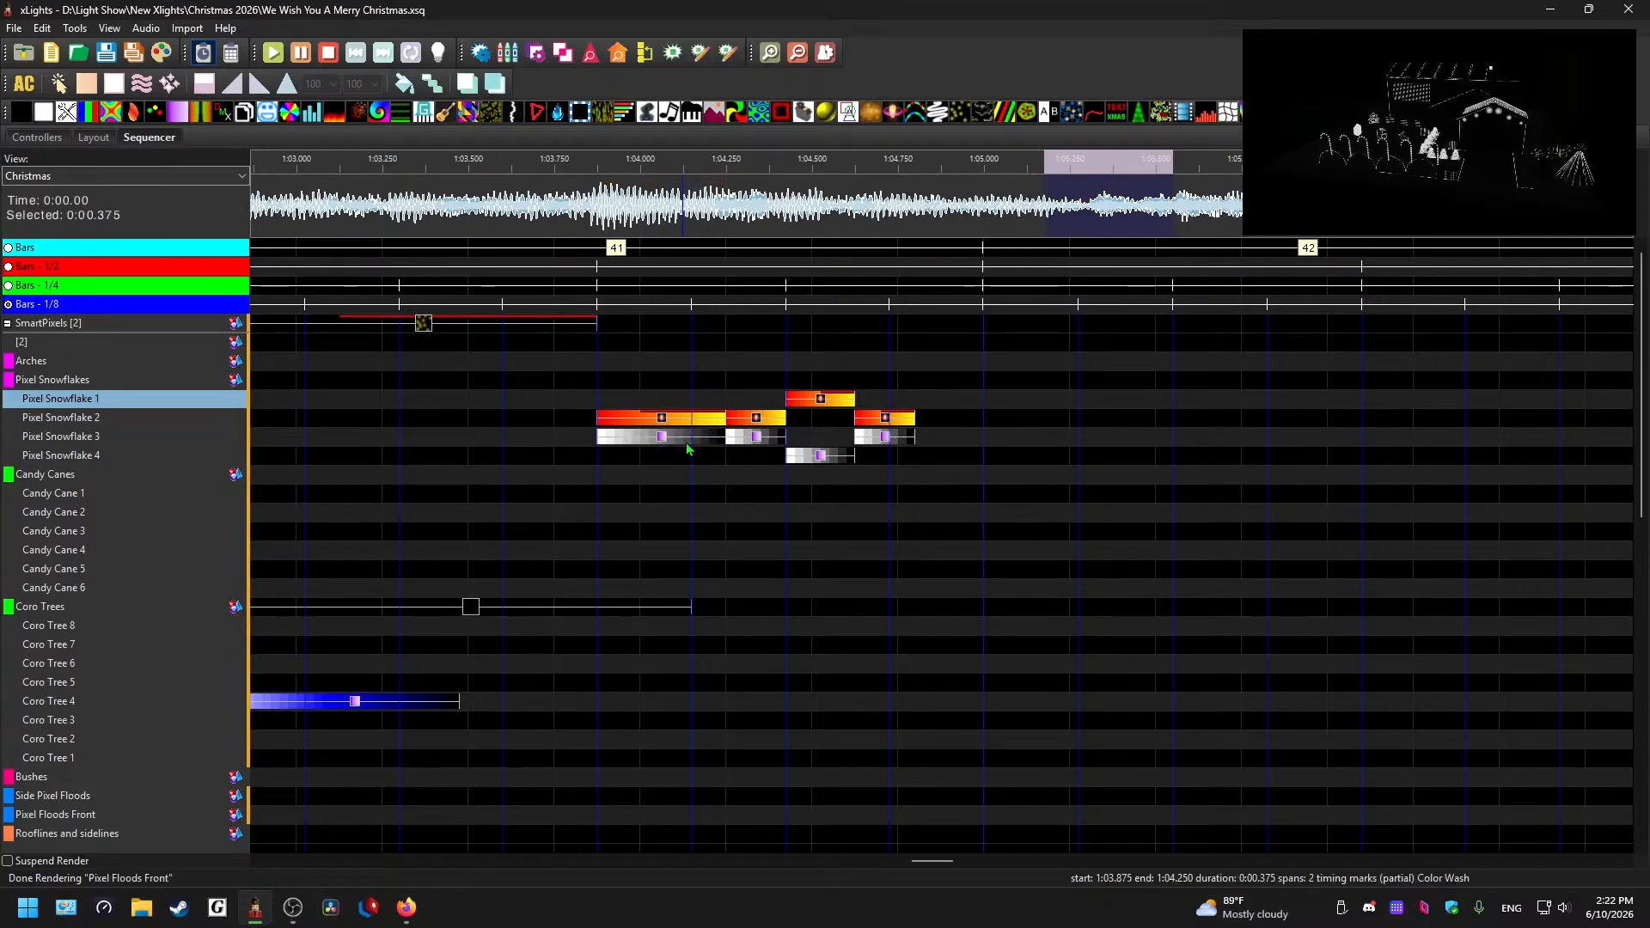
left_click(658, 400)
key("ctrl+v")
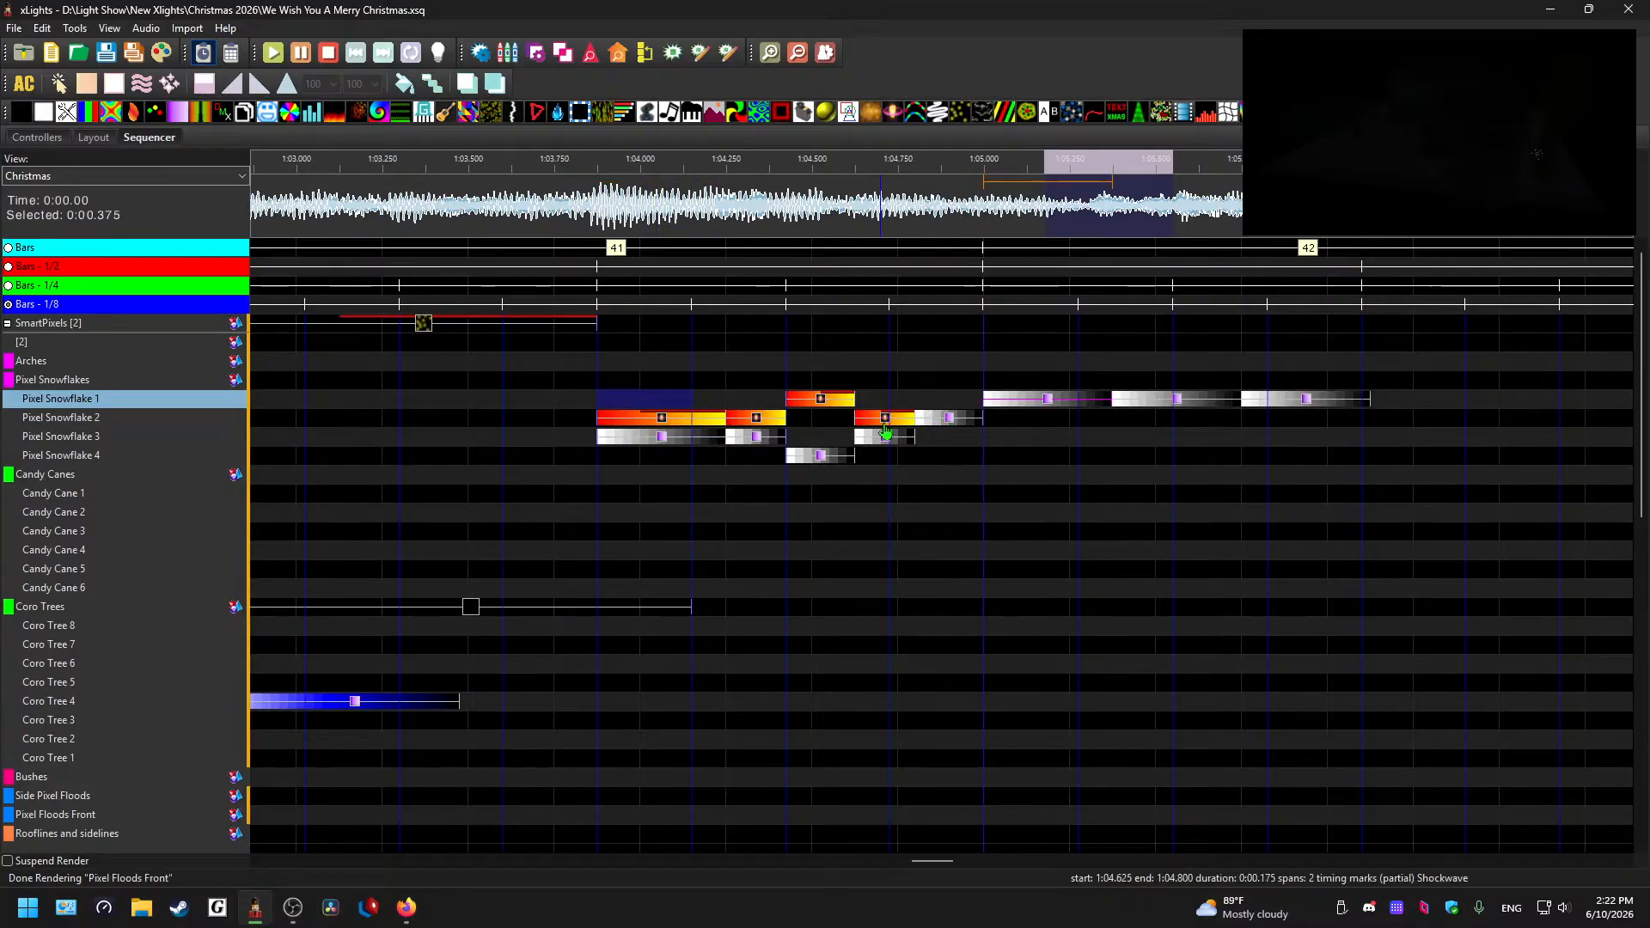
- Copy the Pixel Snowflake 2 Shockwave at 1:04.625 and paste it on Pixel Snowflake 3 from 1:04.800 to 1:05.000
left_click(909, 424)
left_click(947, 421)
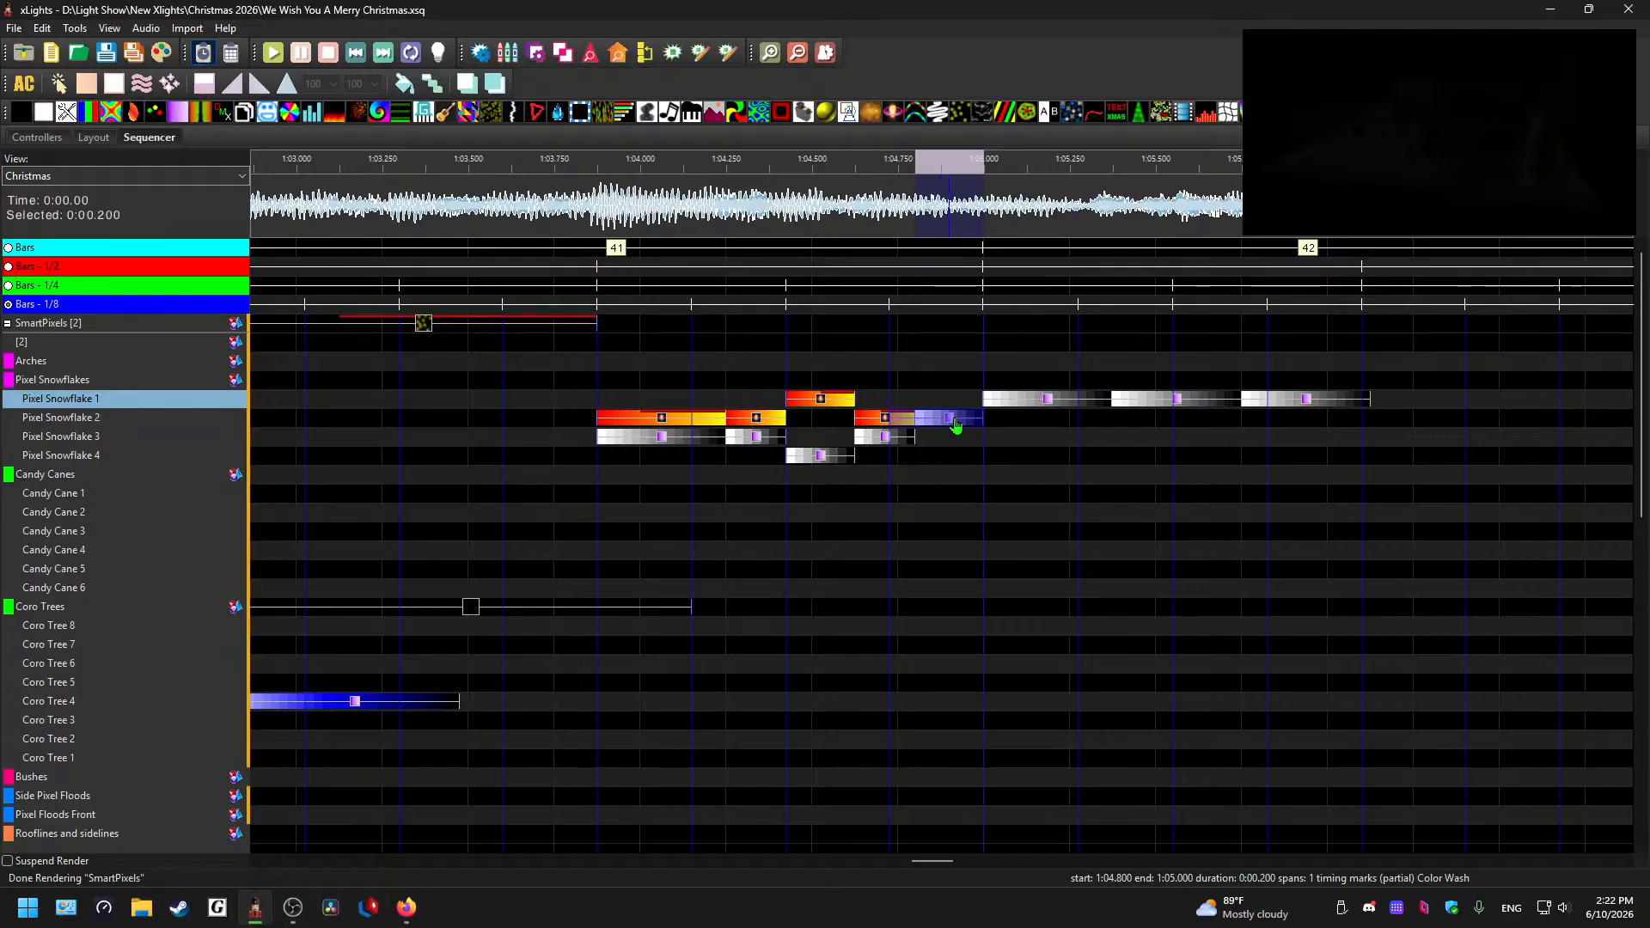
left_click(953, 420)
left_click(880, 419)
key("ctrl+c")
left_click(948, 436)
key("ctrl+v")
left_click(941, 442)
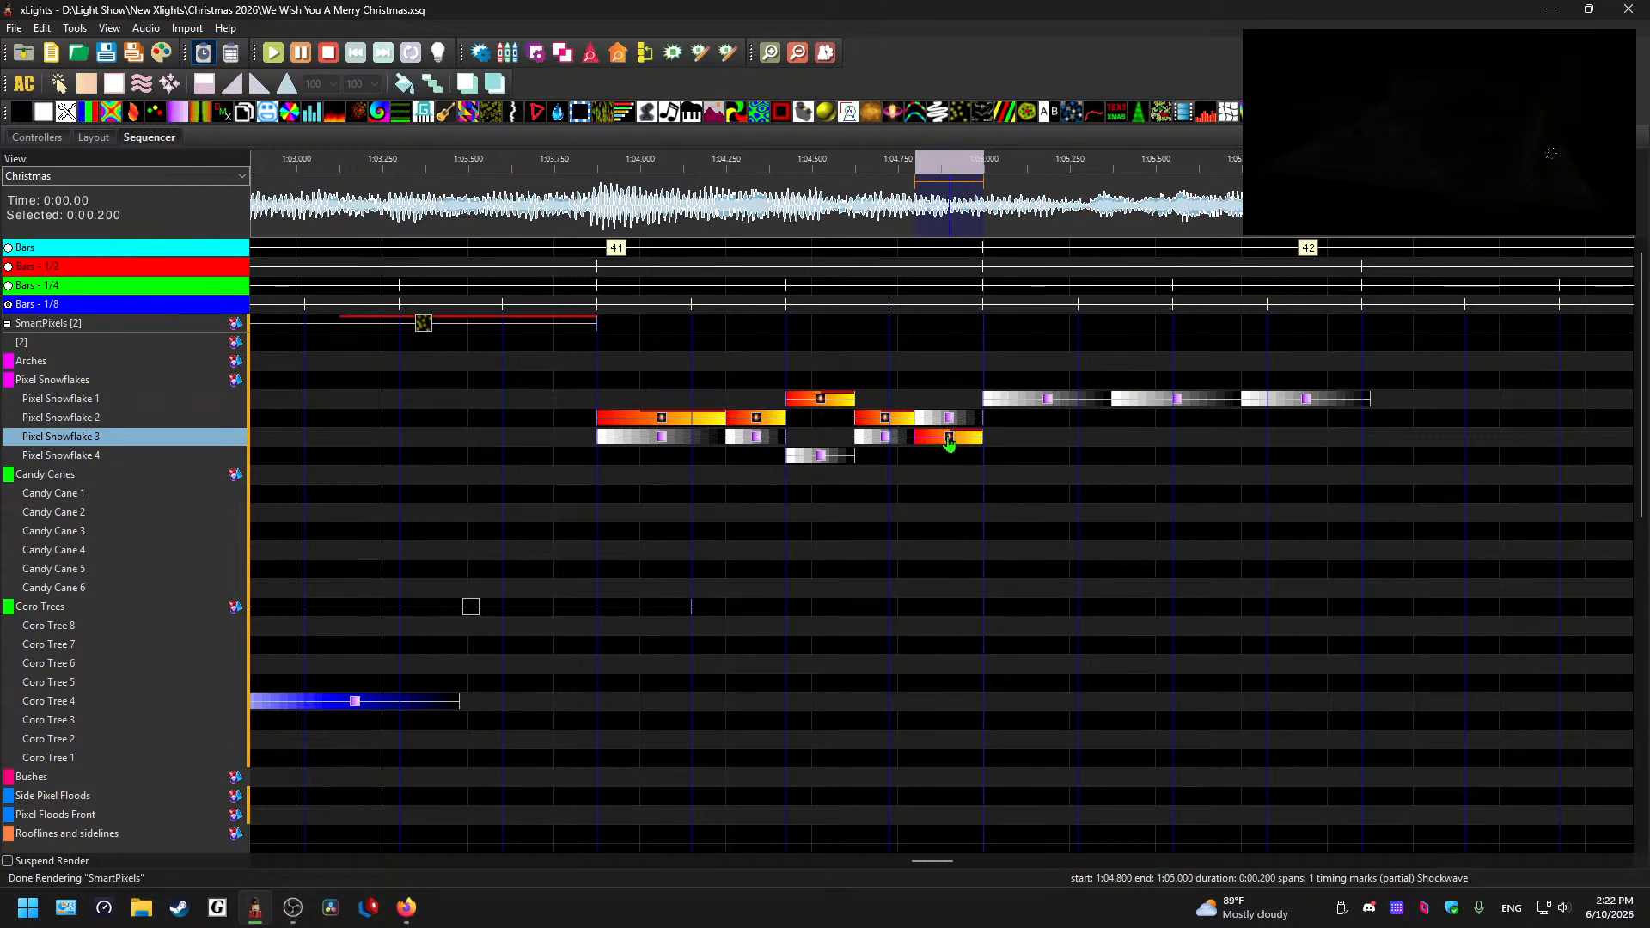
- Paste three consecutive Shockwaves on Pixel Snowflake 4 from 1:05.000 to 1:06.125, matching the Color Wash notes on Pixel Snowflake 1
left_click(1019, 453)
key("ctrl+v")
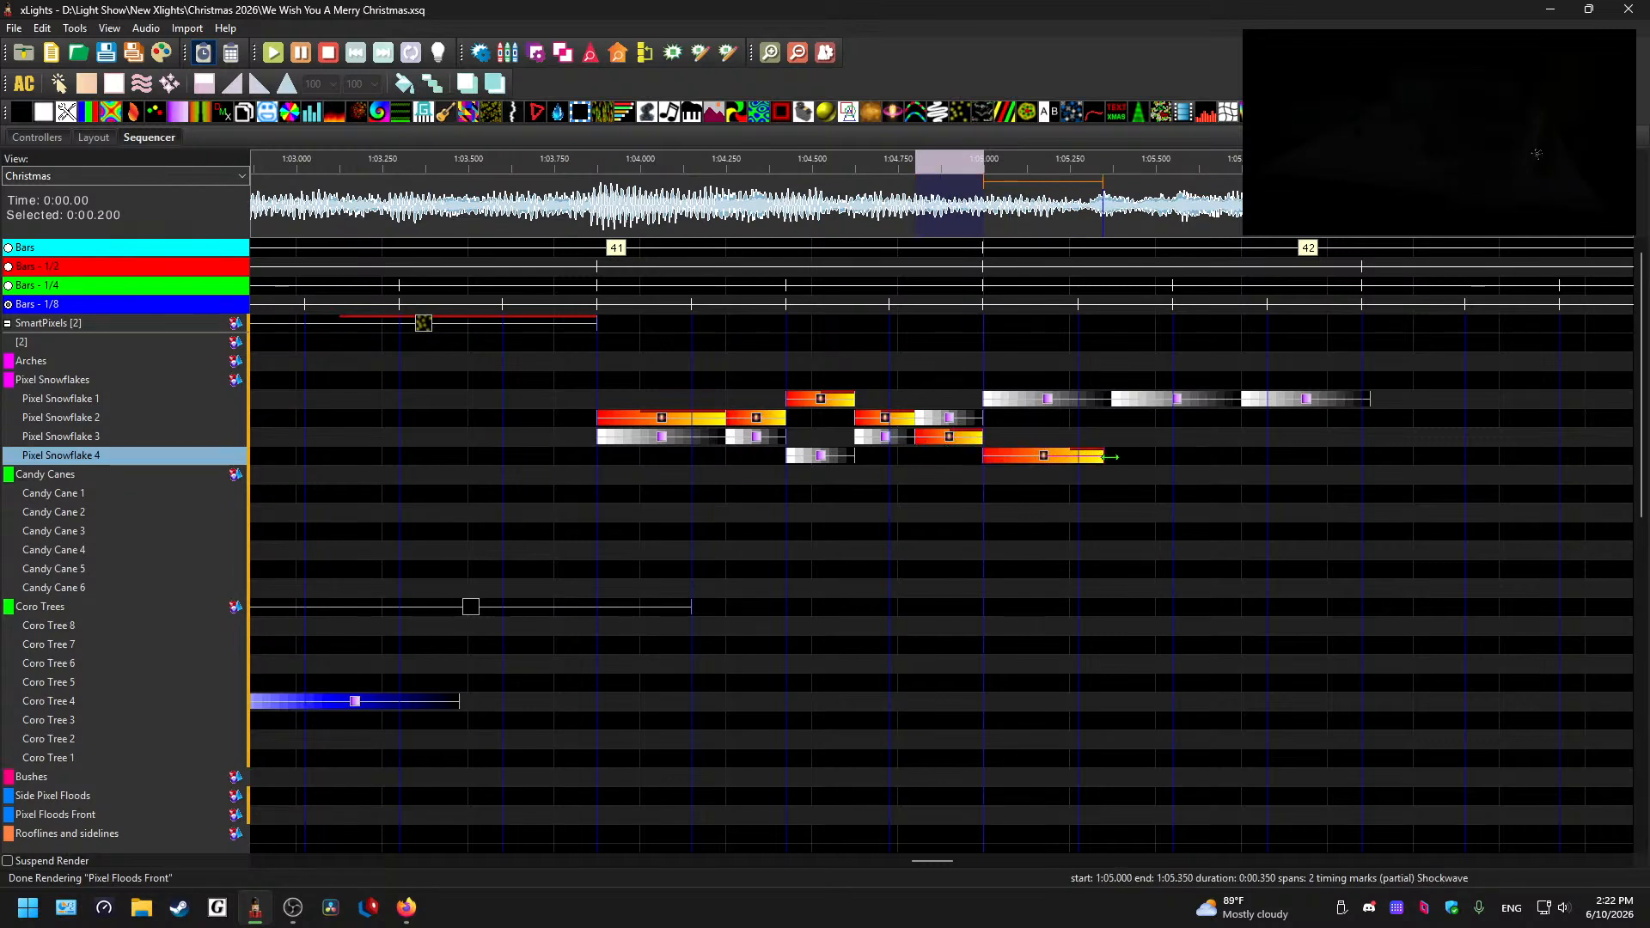
left_click(1123, 457)
key("ctrl+v")
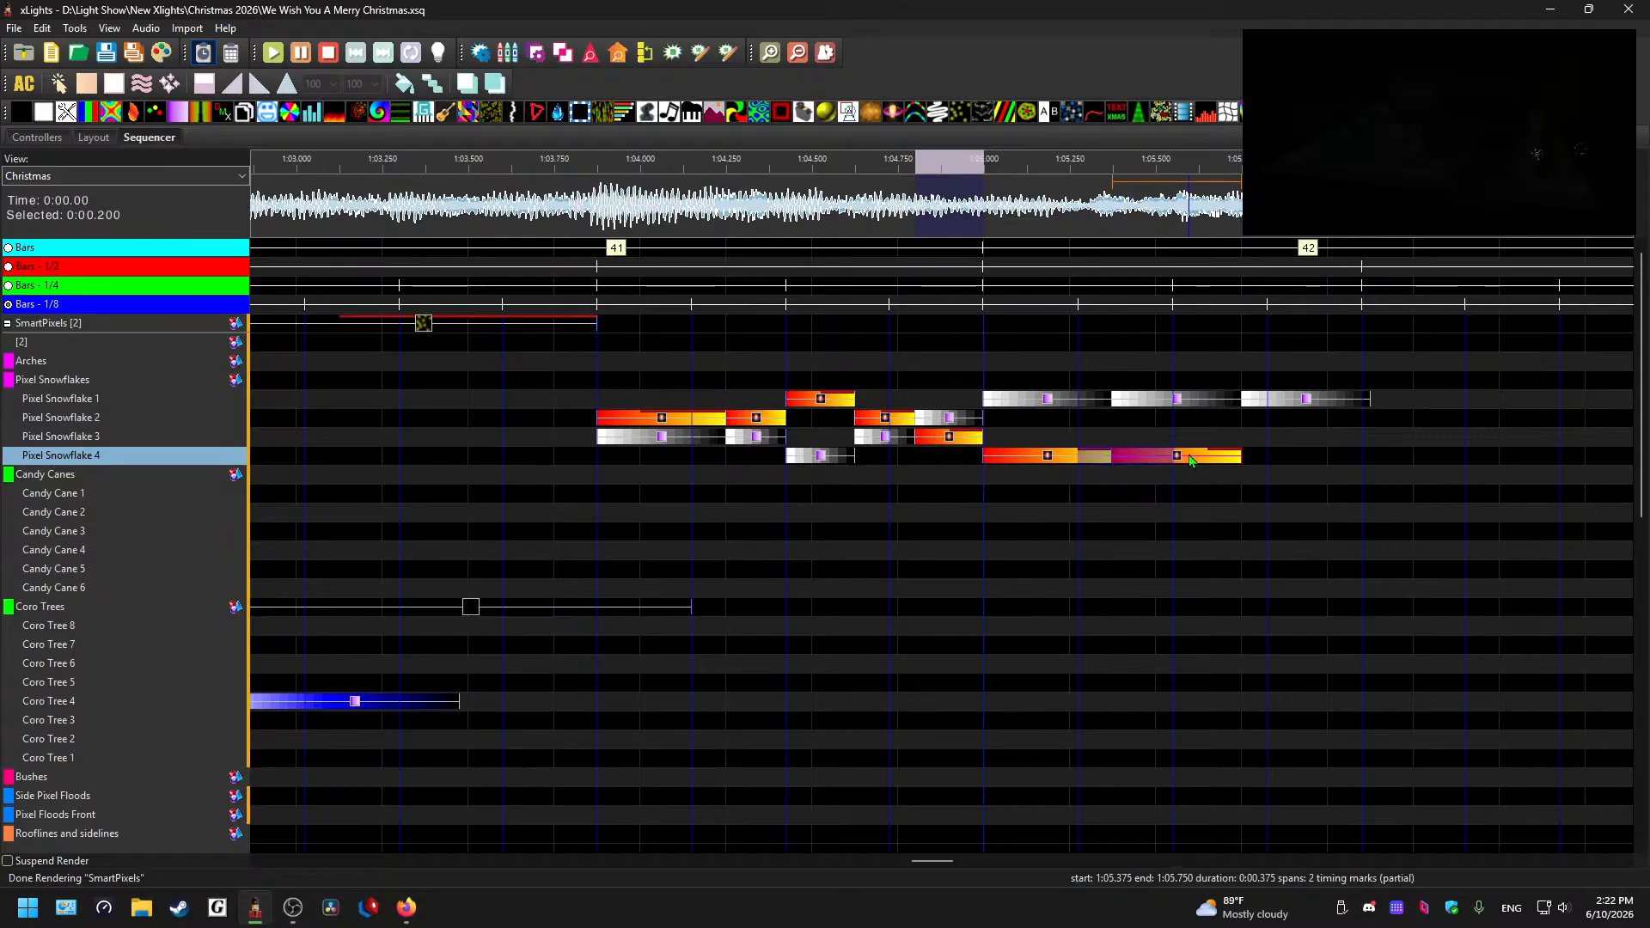
left_click(1258, 455)
key("ctrl+v")
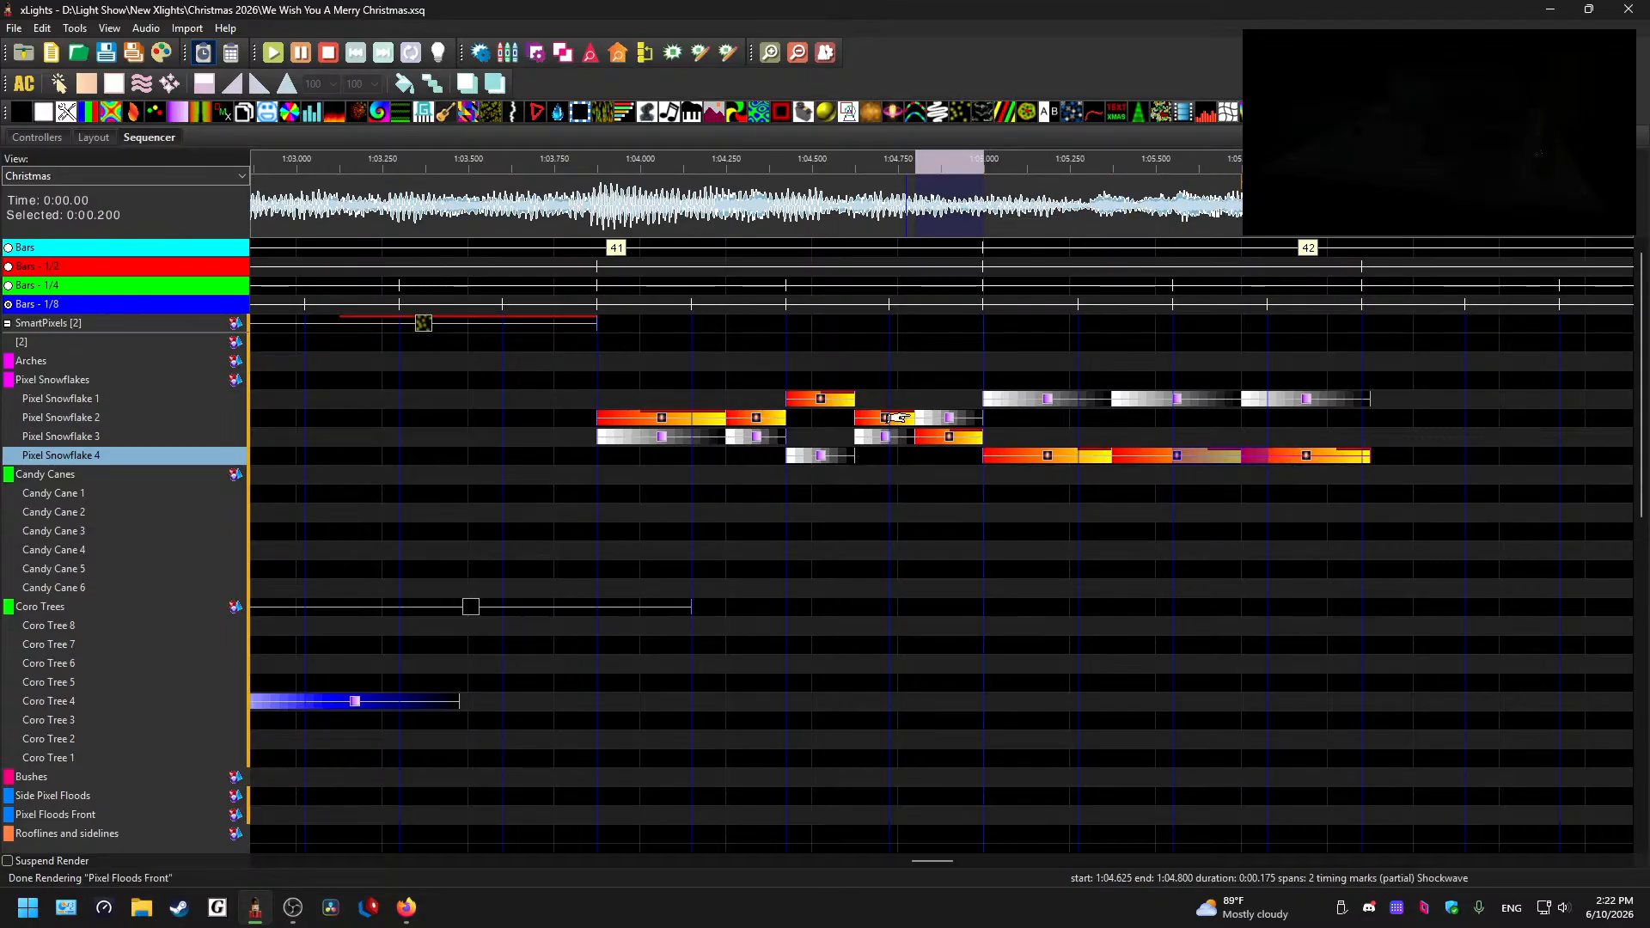
- Delete the Color Wash guide notes from the Pixel Snowflake rows between 1:03.875 and 1:06.125, keeping only the Shockwaves
left_click(955, 433)
left_click(885, 438)
key("Delete")
left_click(830, 456)
key("Delete")
left_click(745, 437)
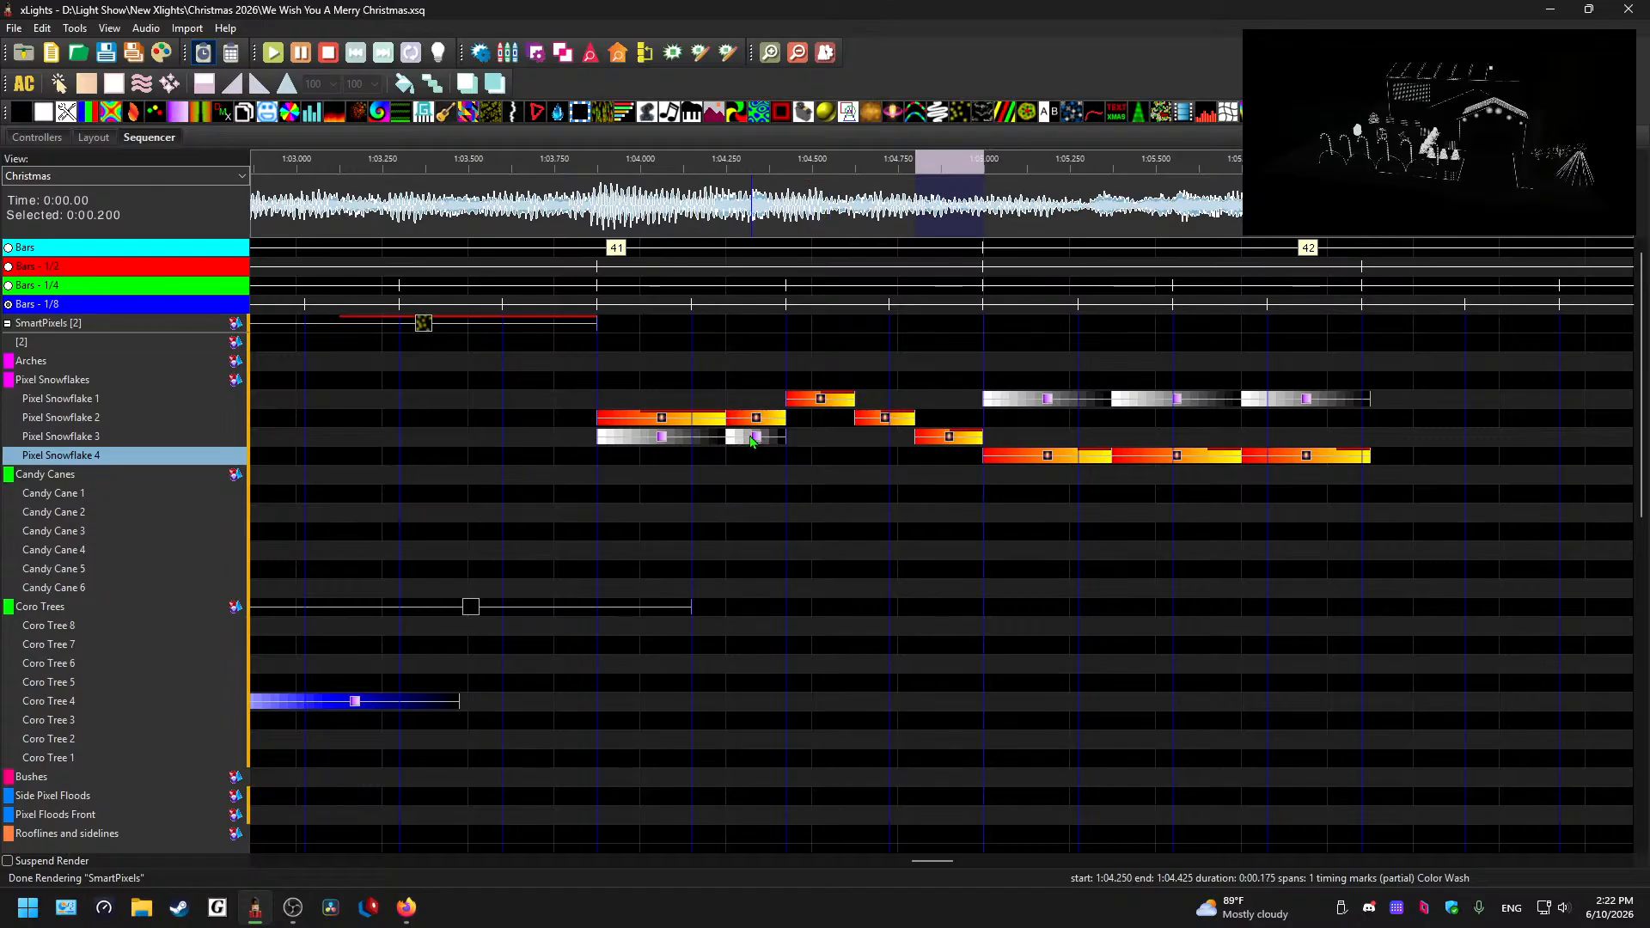
key("Delete")
left_click(684, 438)
key("Delete")
key("Delete")
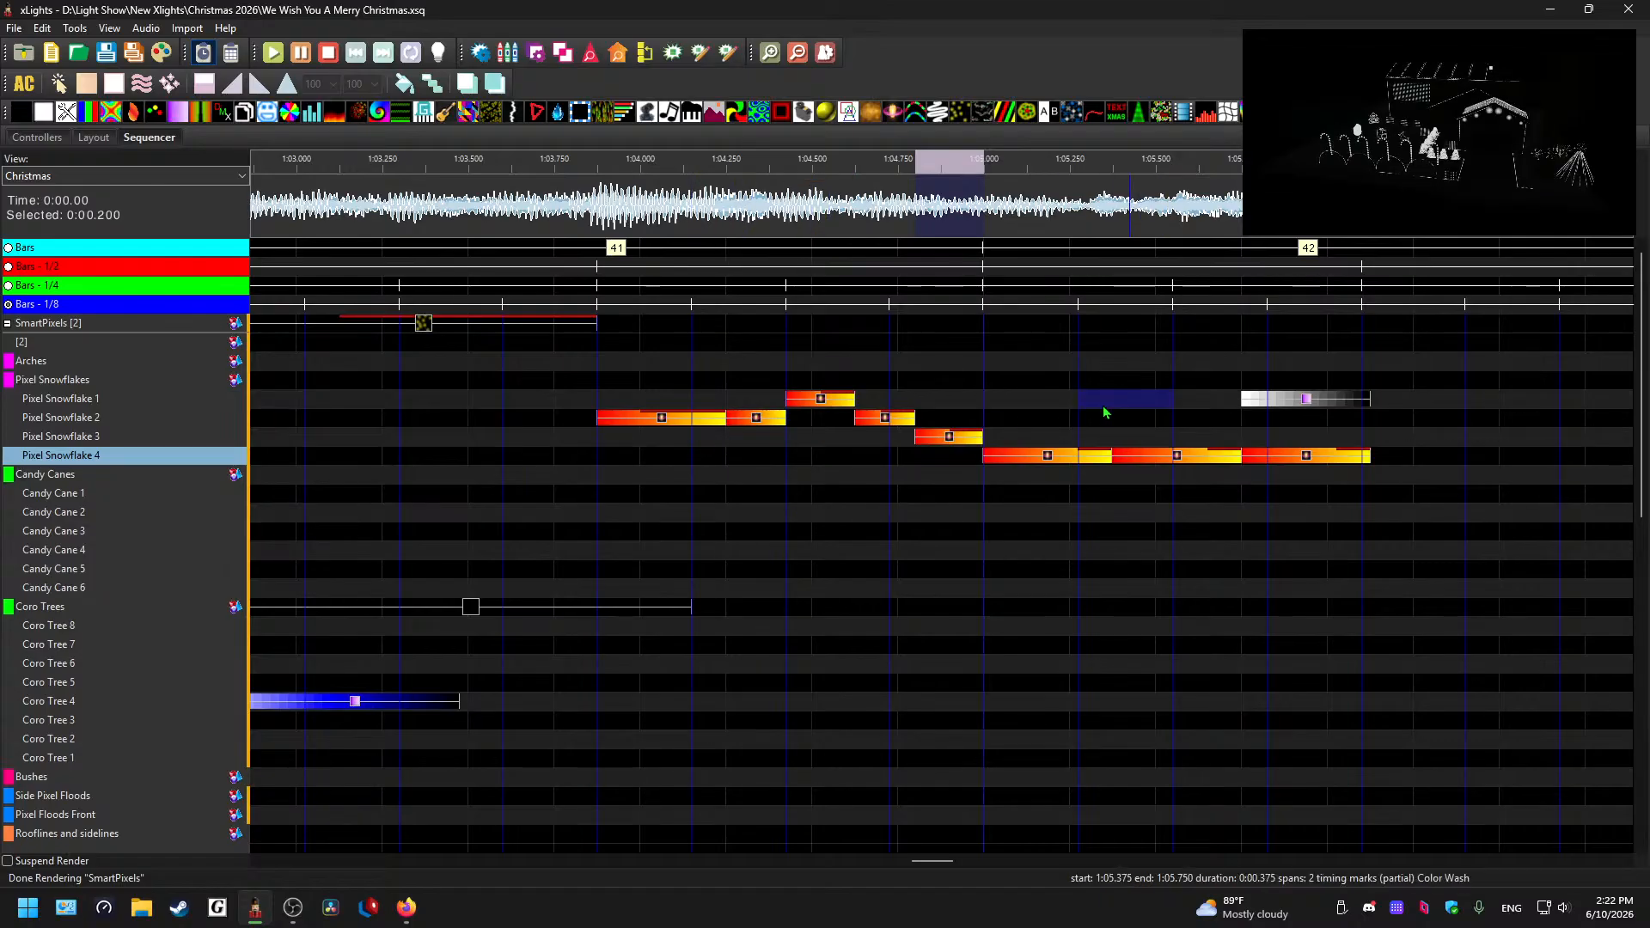
left_click(1315, 399)
key("Delete")
- Play back the Pixel Snowflake Shockwaves from 1:03.825 to check them against the music
left_click(579, 229)
key("space")
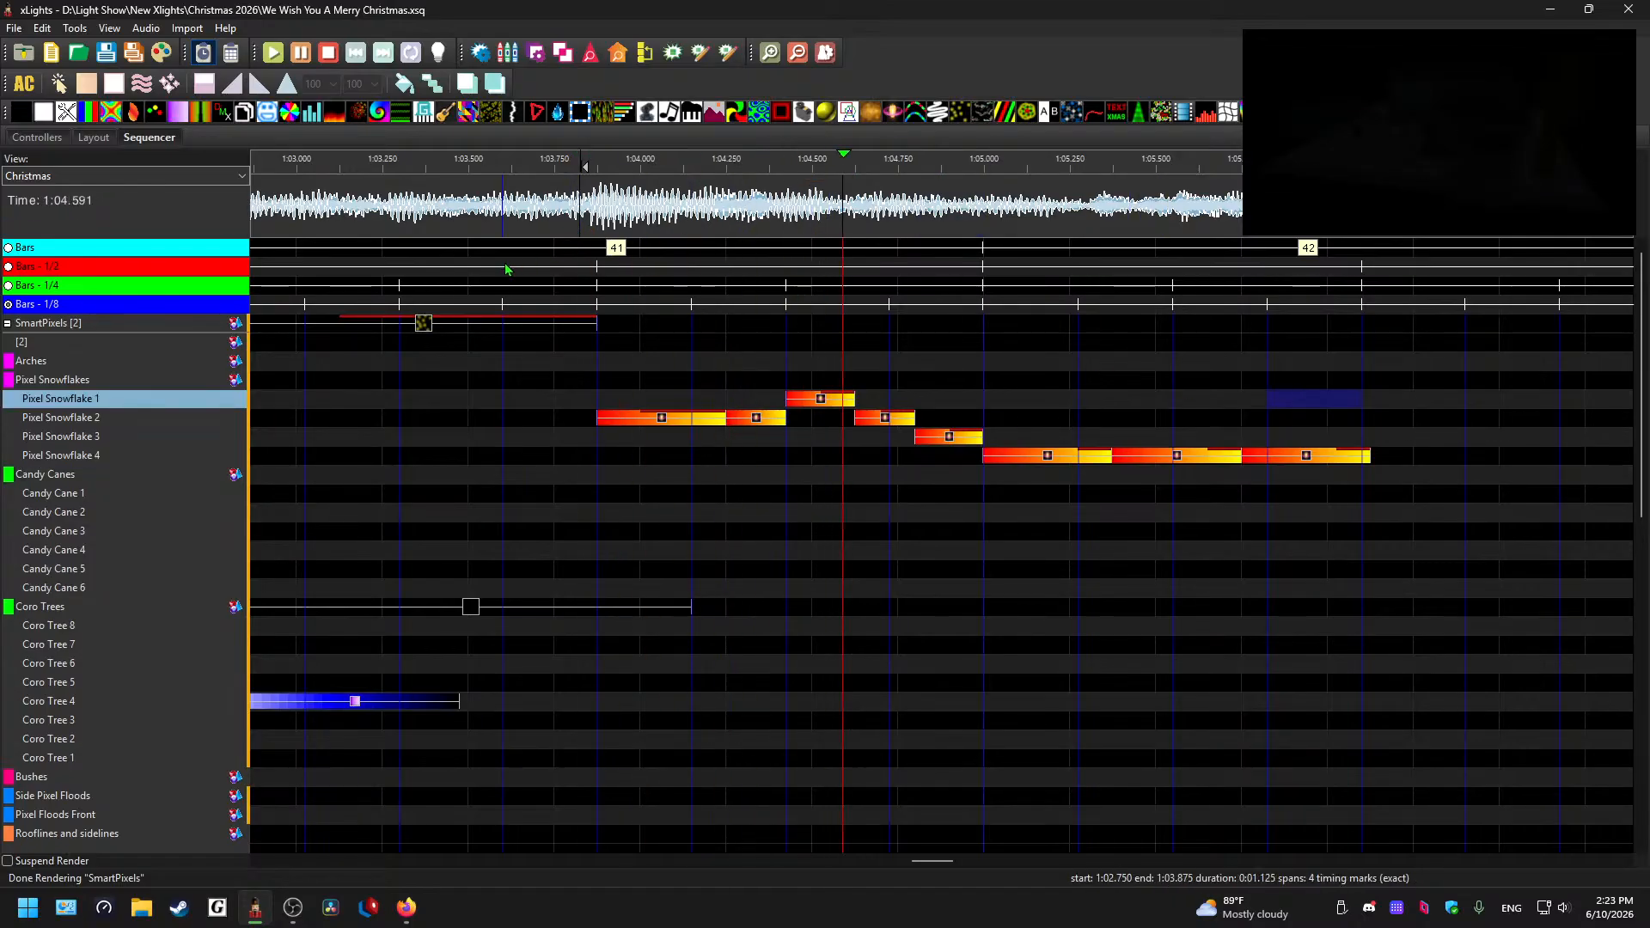
key("space")
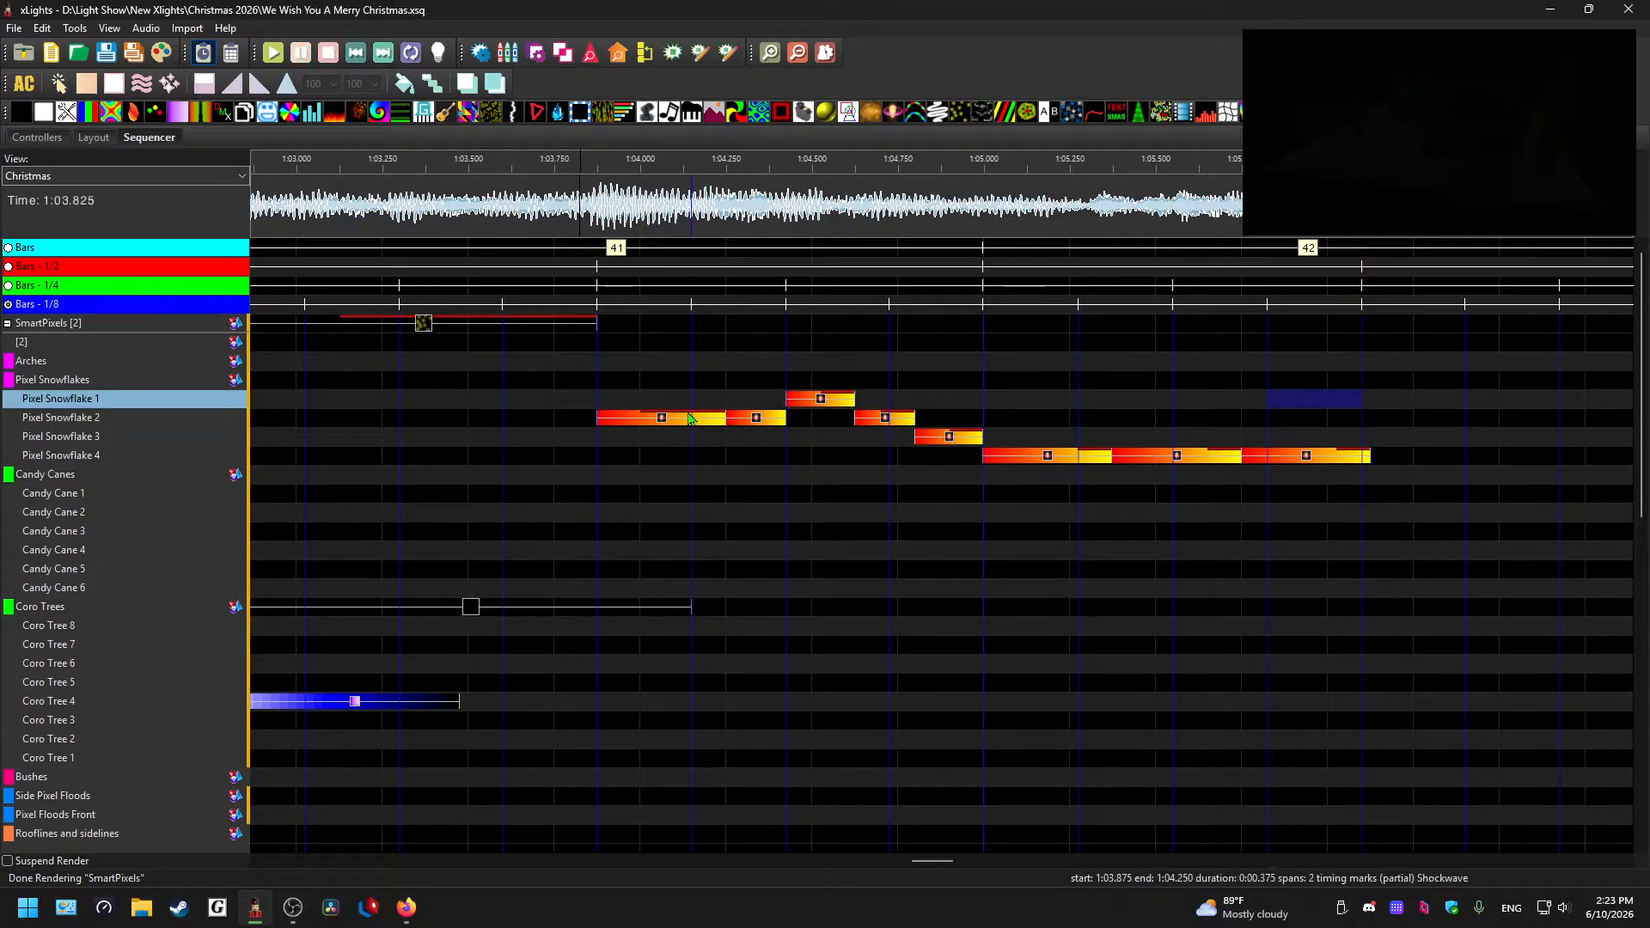
- Move the first two Shockwaves, at 1:03.875 and 1:04.250, from Pixel Snowflake 2 to Pixel Snowflake 3
left_click(677, 418)
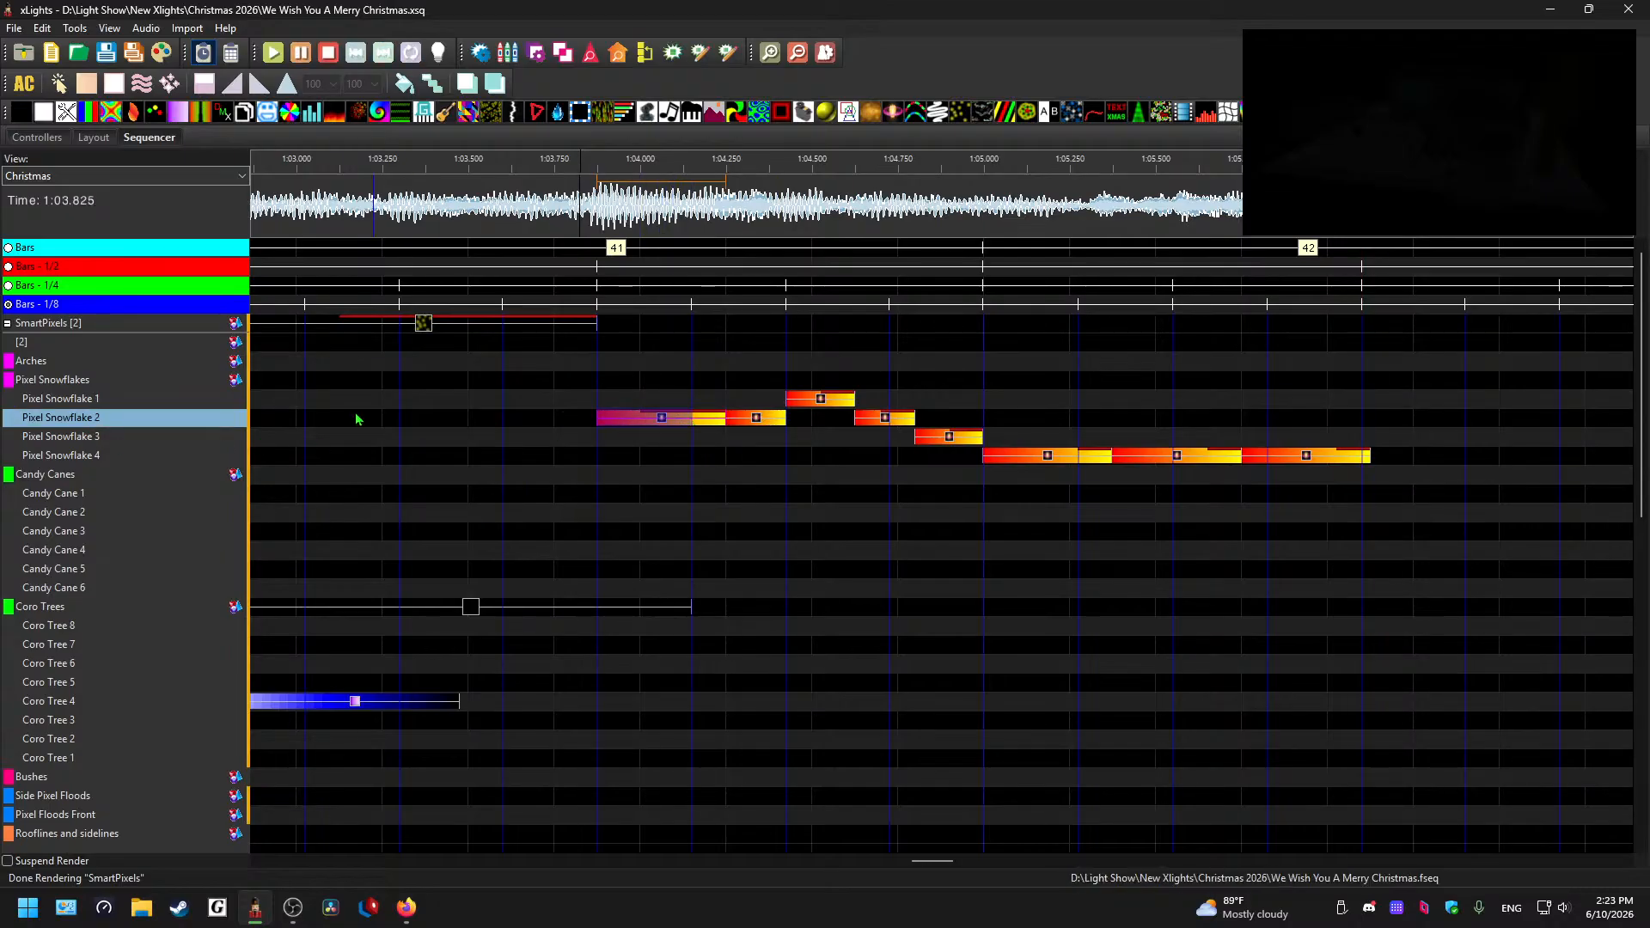
left_click(660, 419)
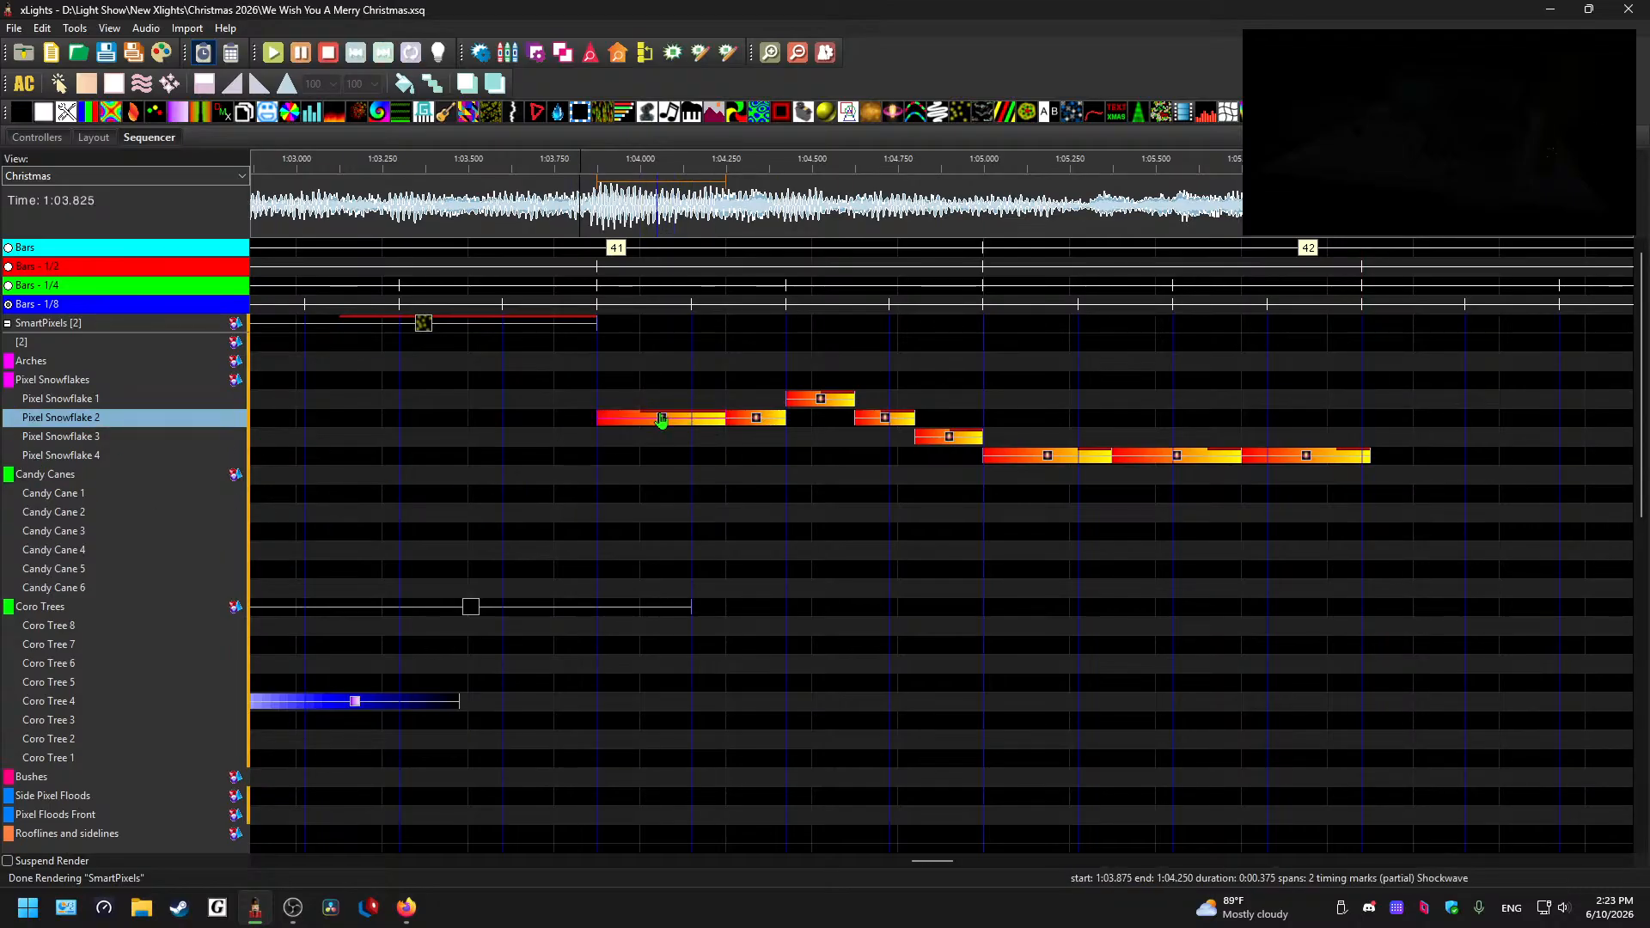
left_click_drag(661, 419, 660, 436)
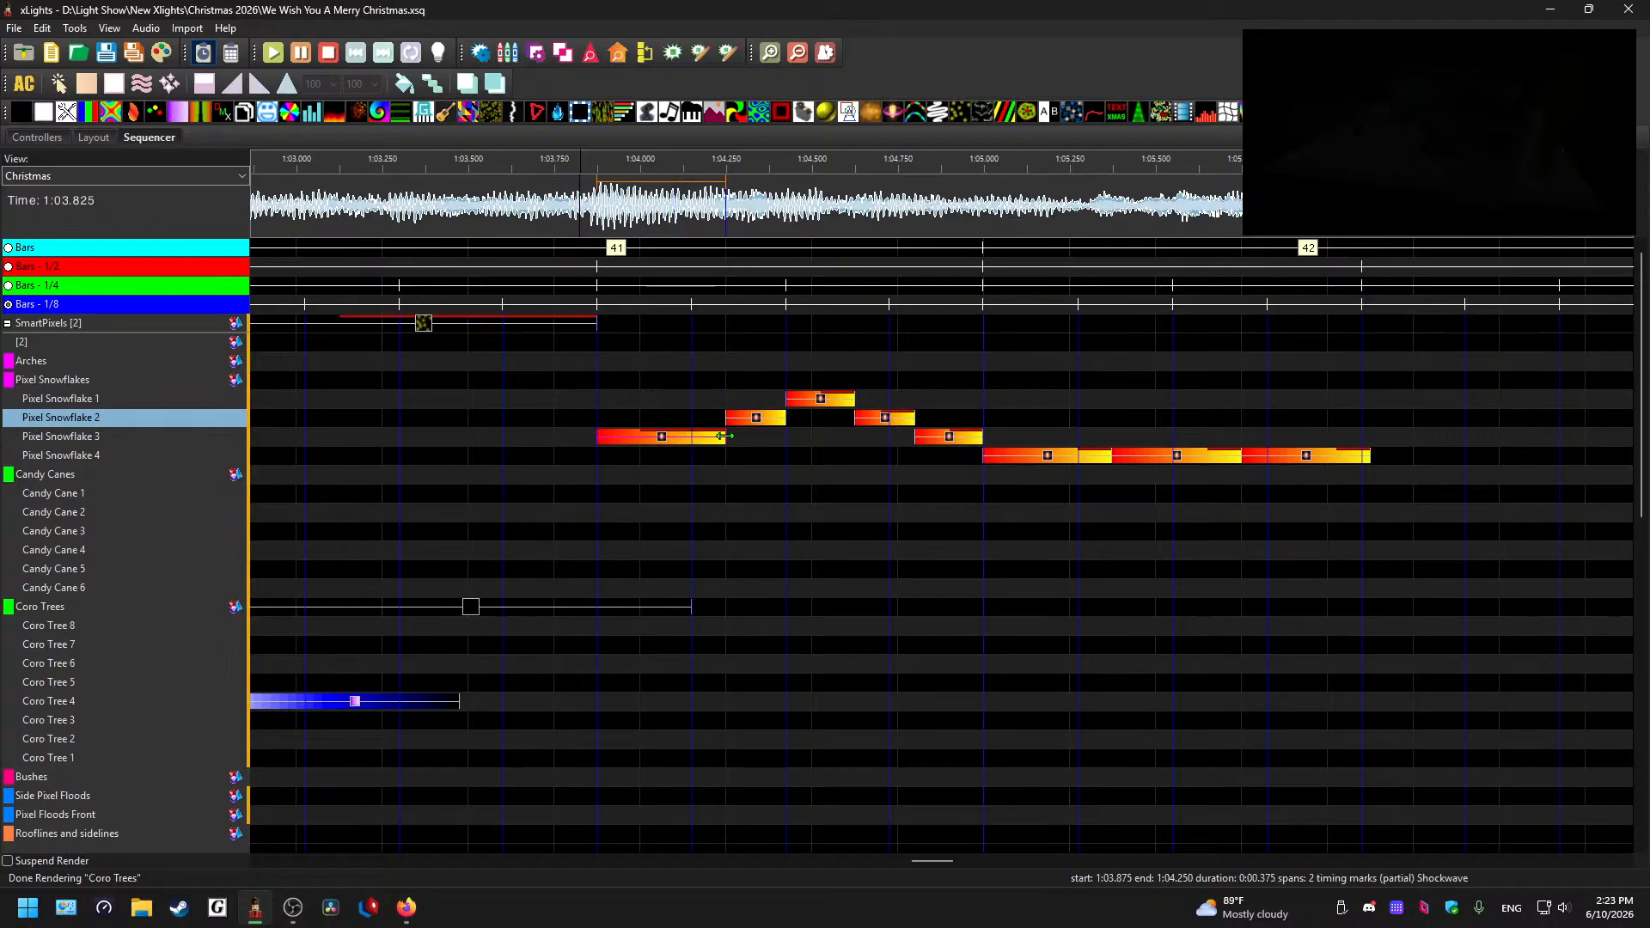
key("Down")
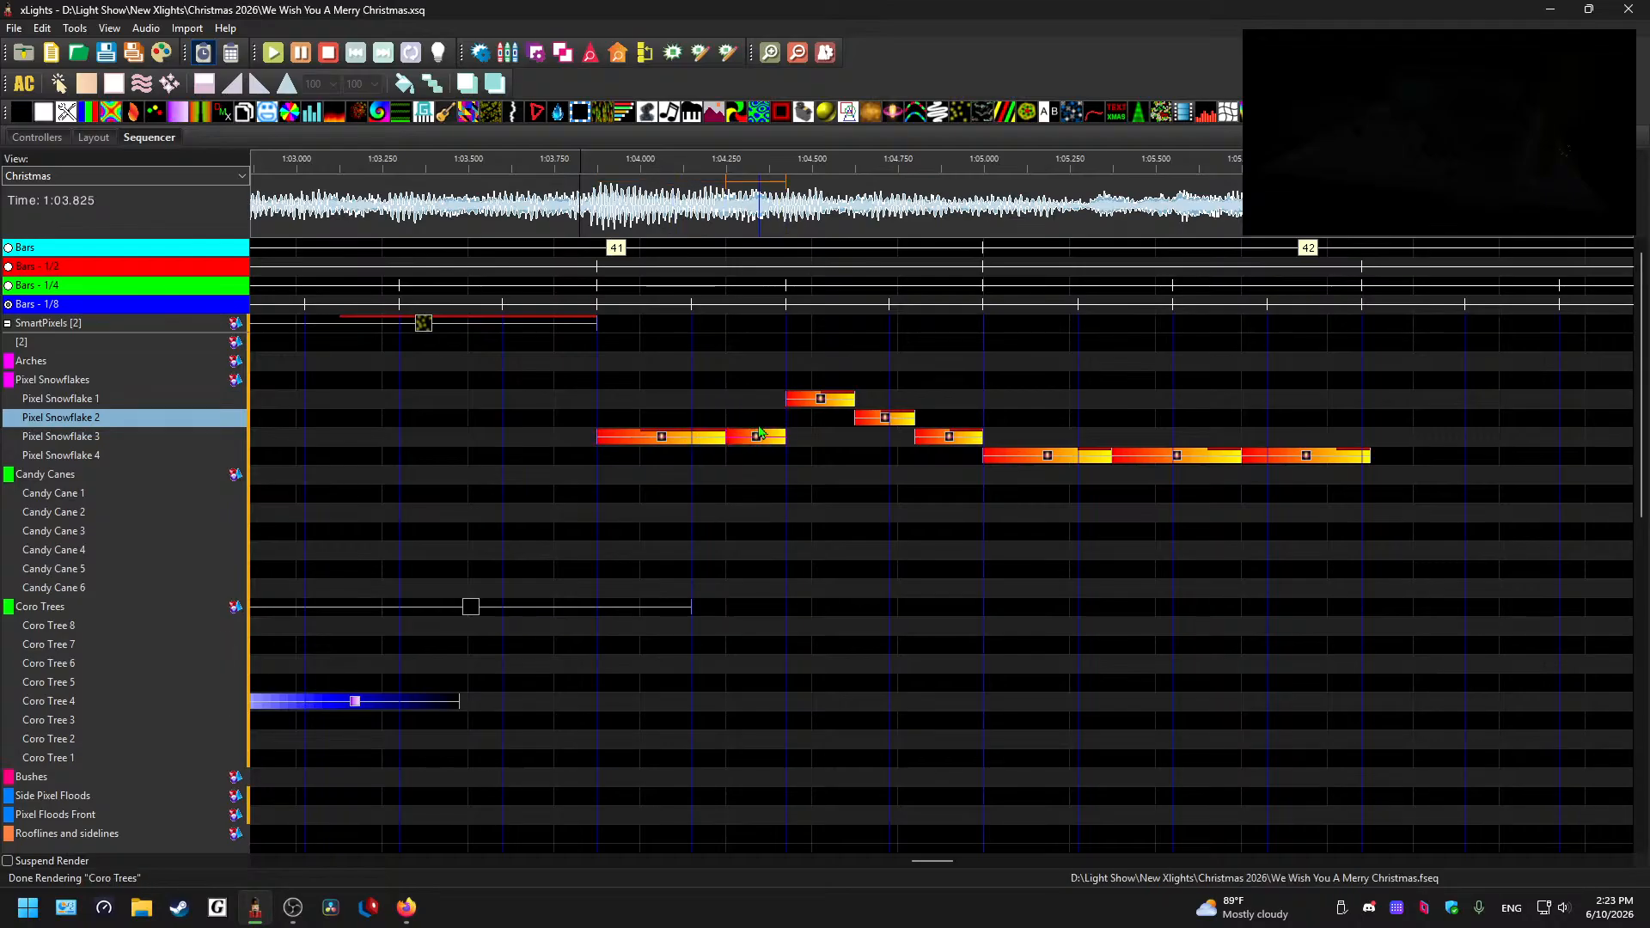
- Move the Shockwave at 1:04.425 to Pixel Snowflake 4, the one at 1:04.625 to Pixel Snowflake 3 and the one at 1:04.800 to Pixel Snowflake 2
left_click(821, 401)
key("Down")
key("Down")
key("Down")
key("Down")
left_click(948, 437)
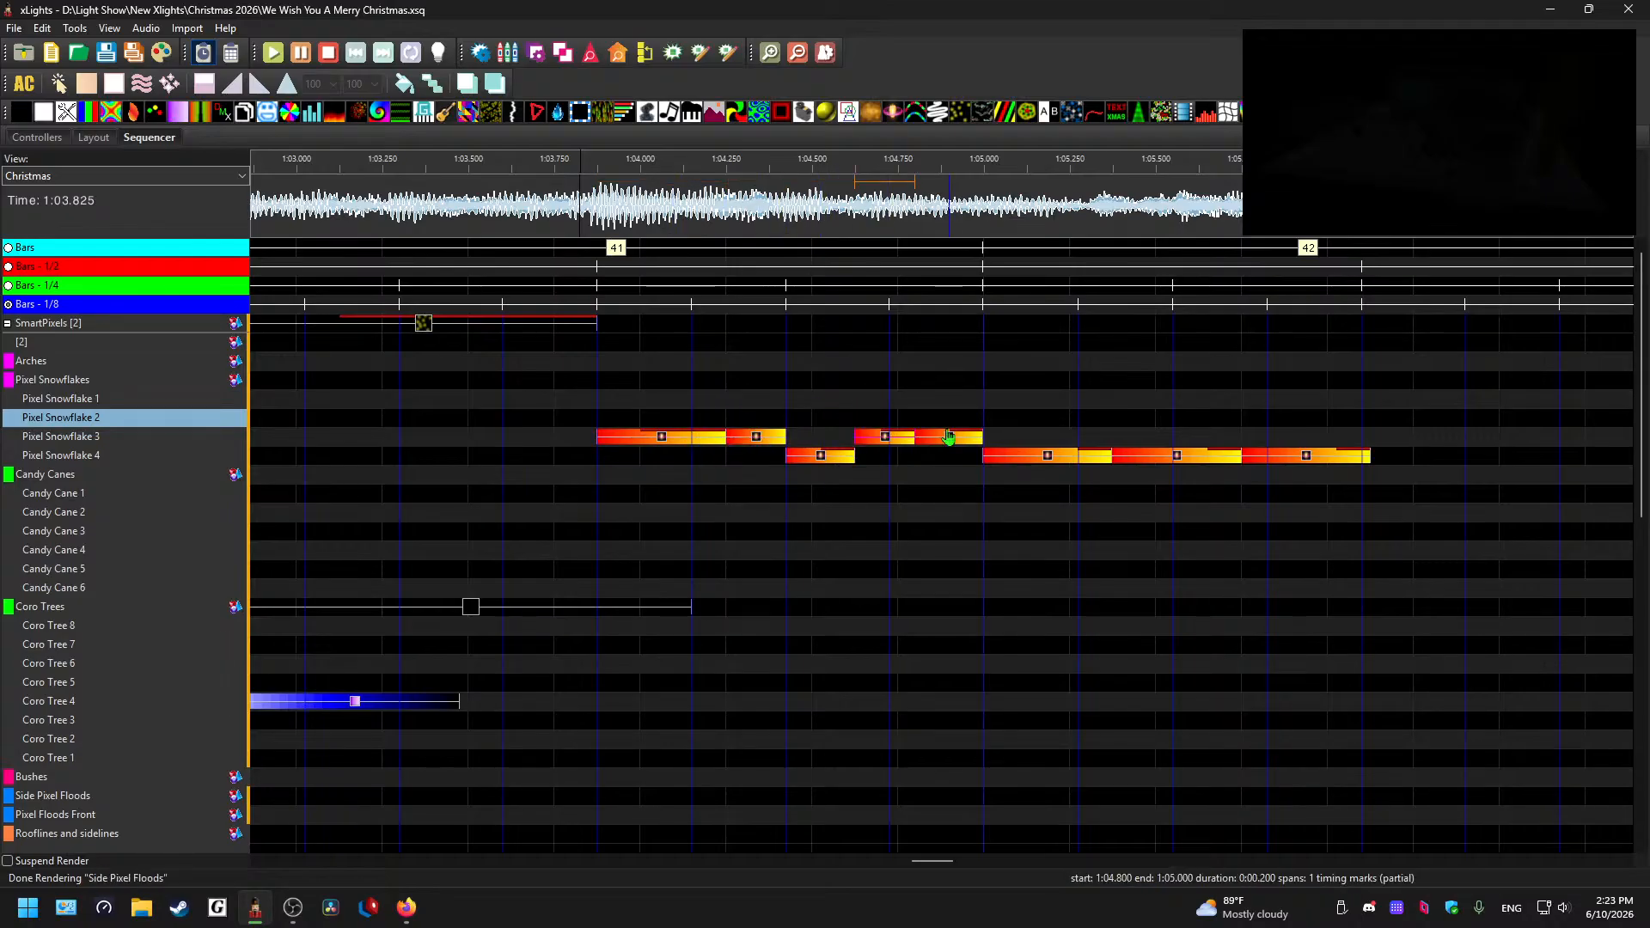
key("Up")
- Move the three Shockwaves starting at 1:05.000 from Pixel Snowflake 4 to Pixel Snowflake 1 and audition the phrase from 1:03.850
left_click(1038, 457)
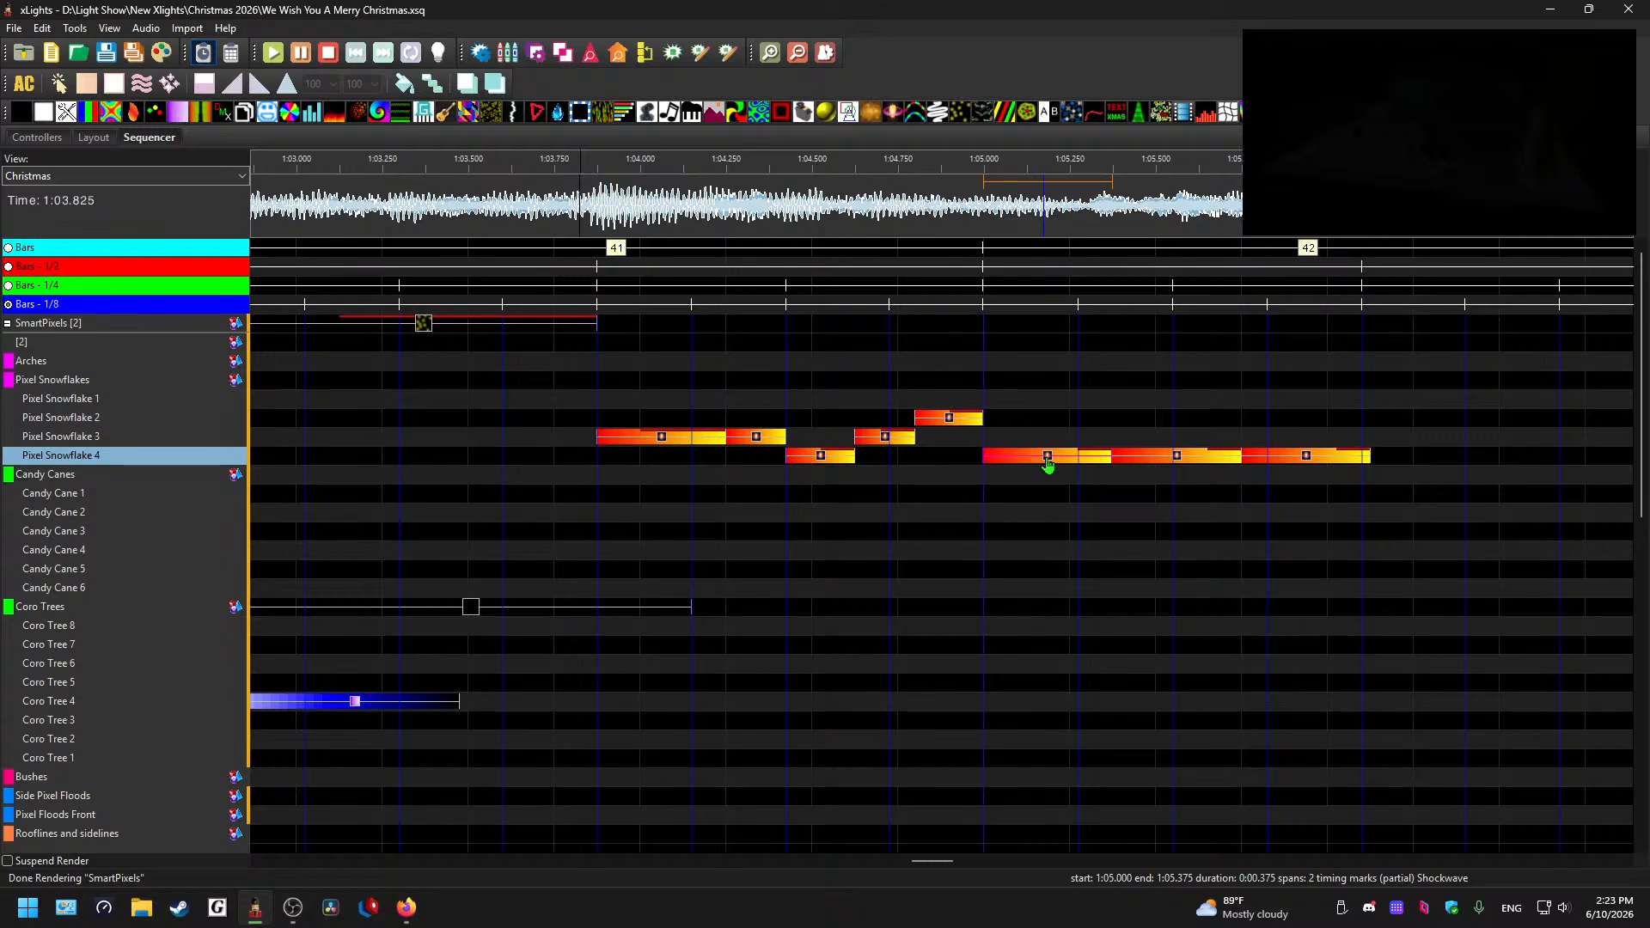
key("Up")
key("Up")
key("Up")
left_click(1184, 455)
key("Up")
key("Up")
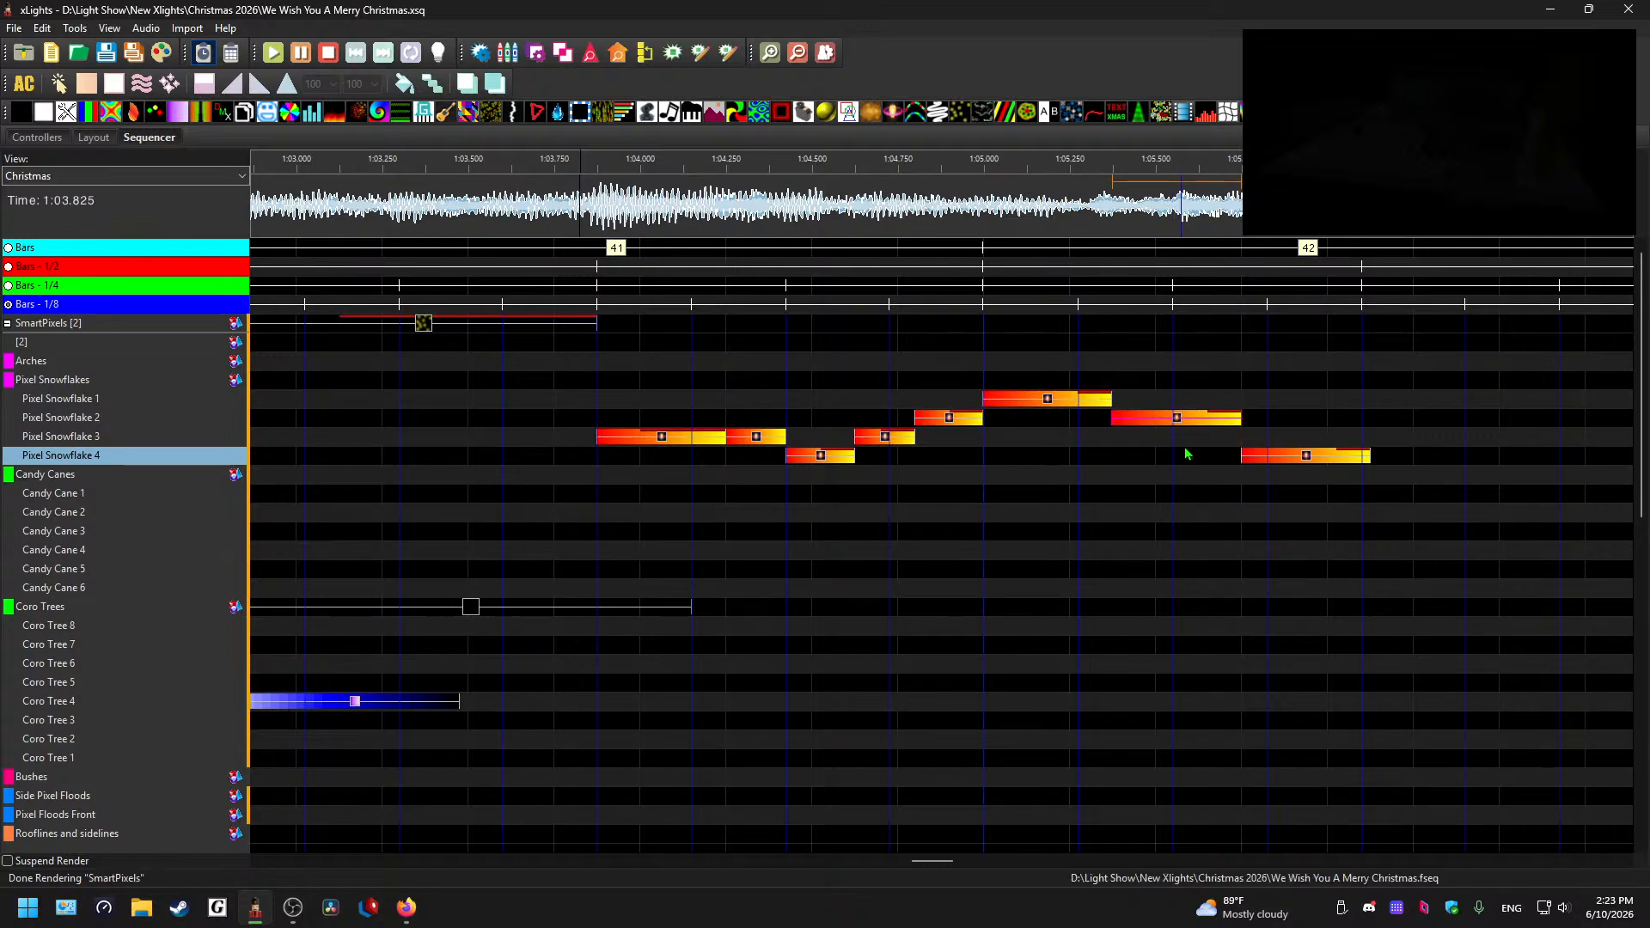
key("Up")
left_click(1307, 455)
key("Up")
key("Up")
key("Up")
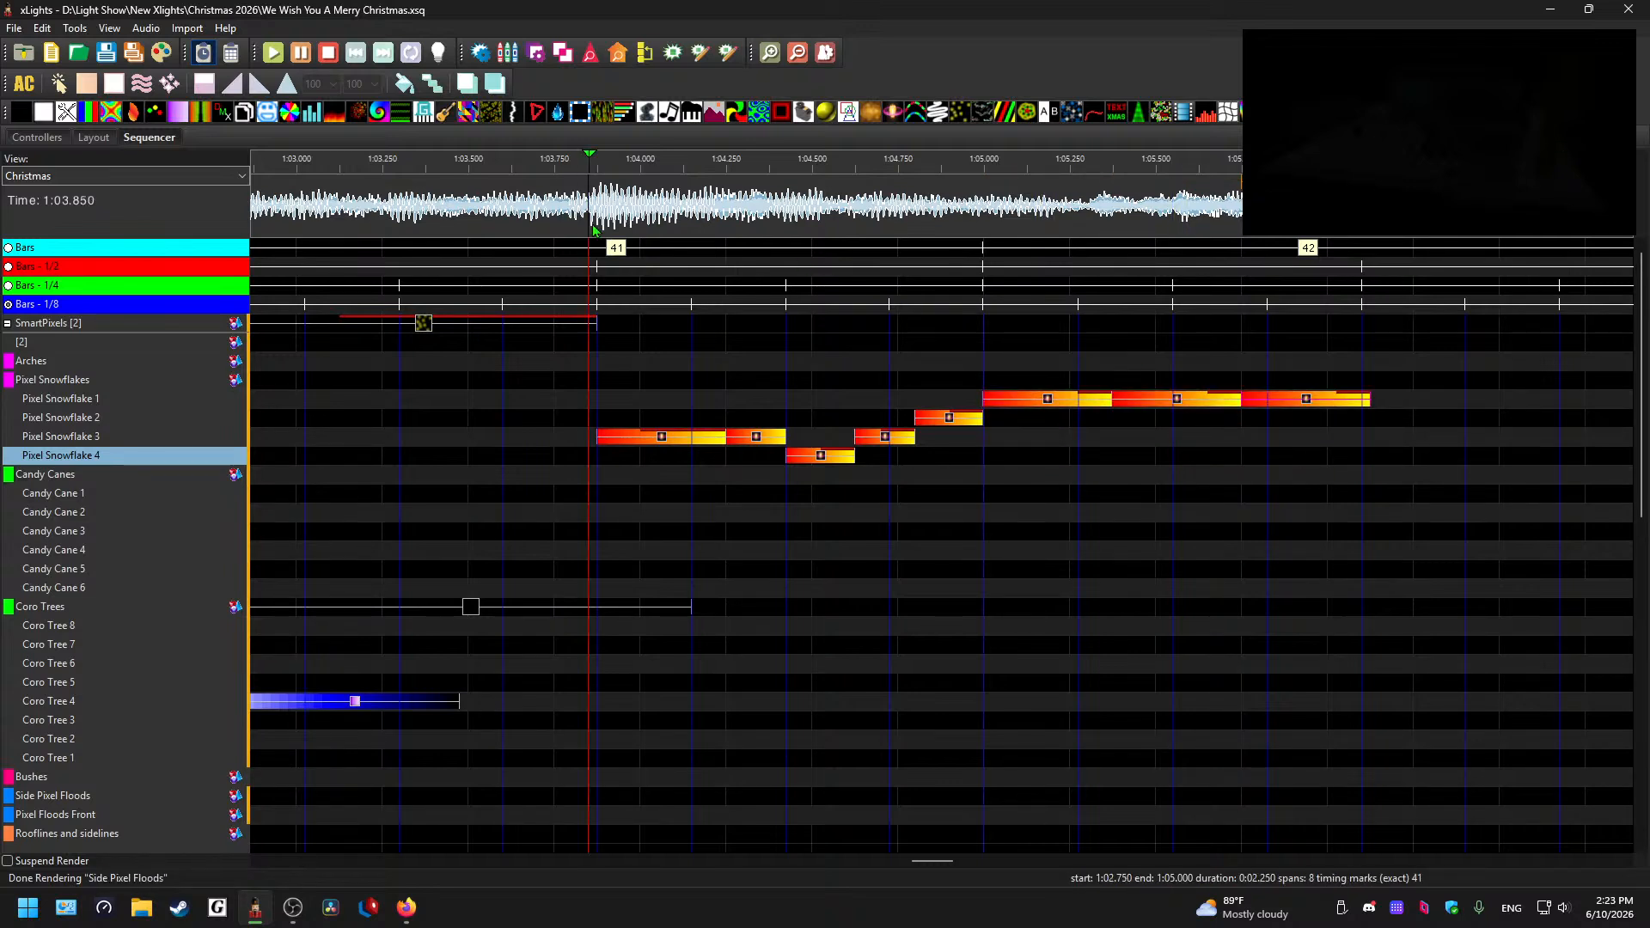
key("space")
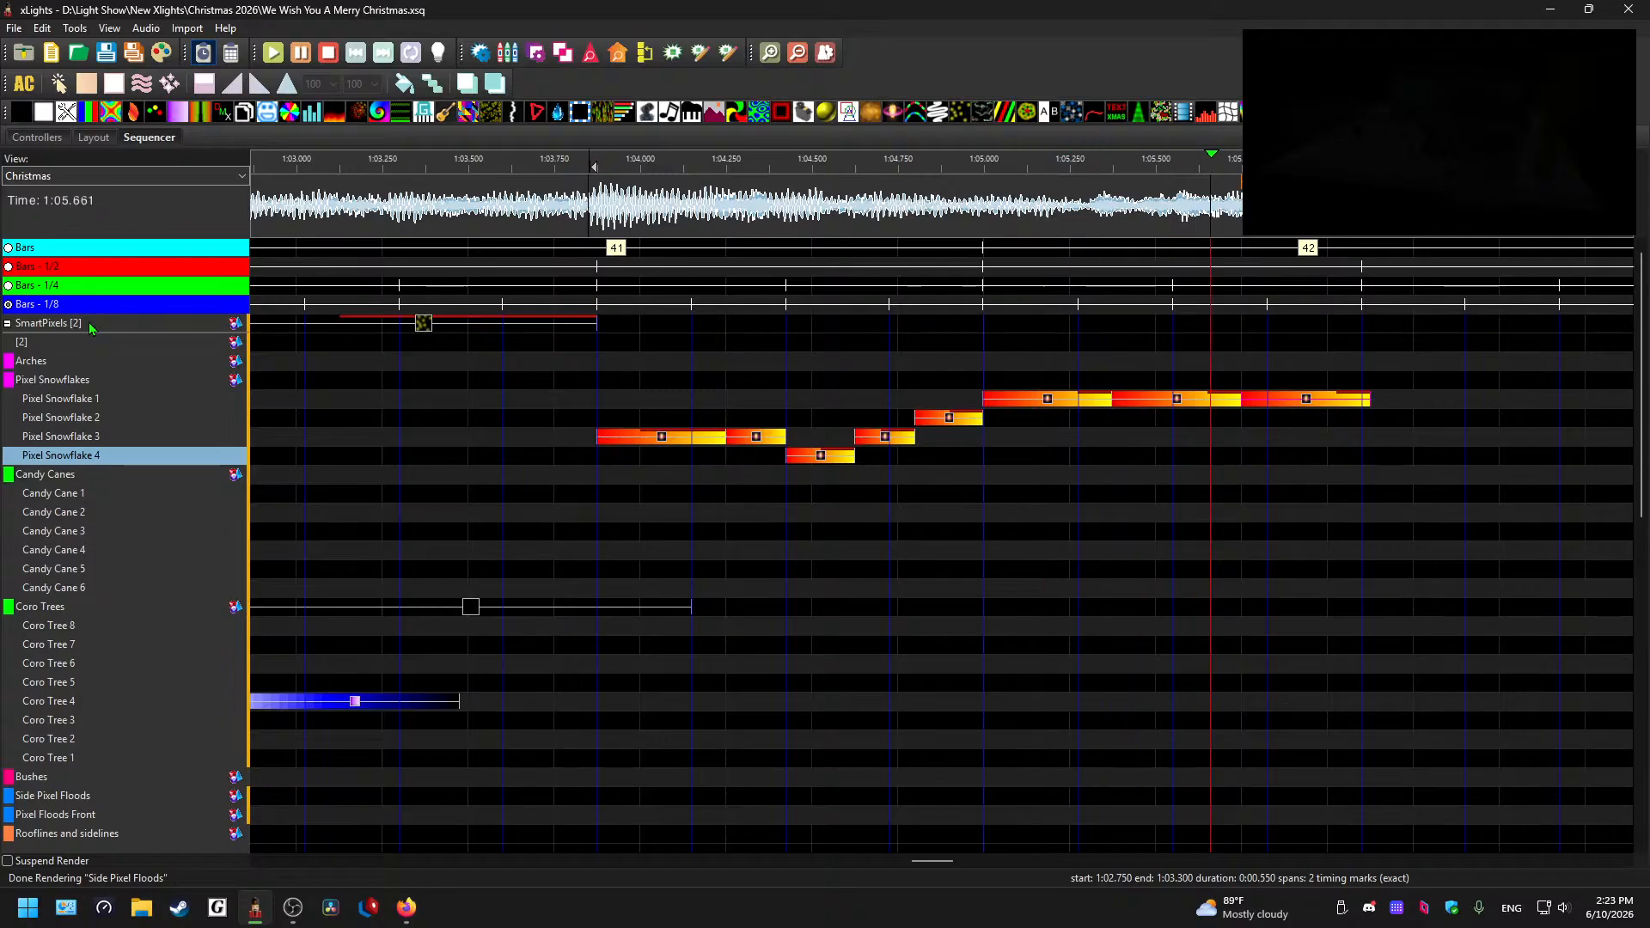
key("space")
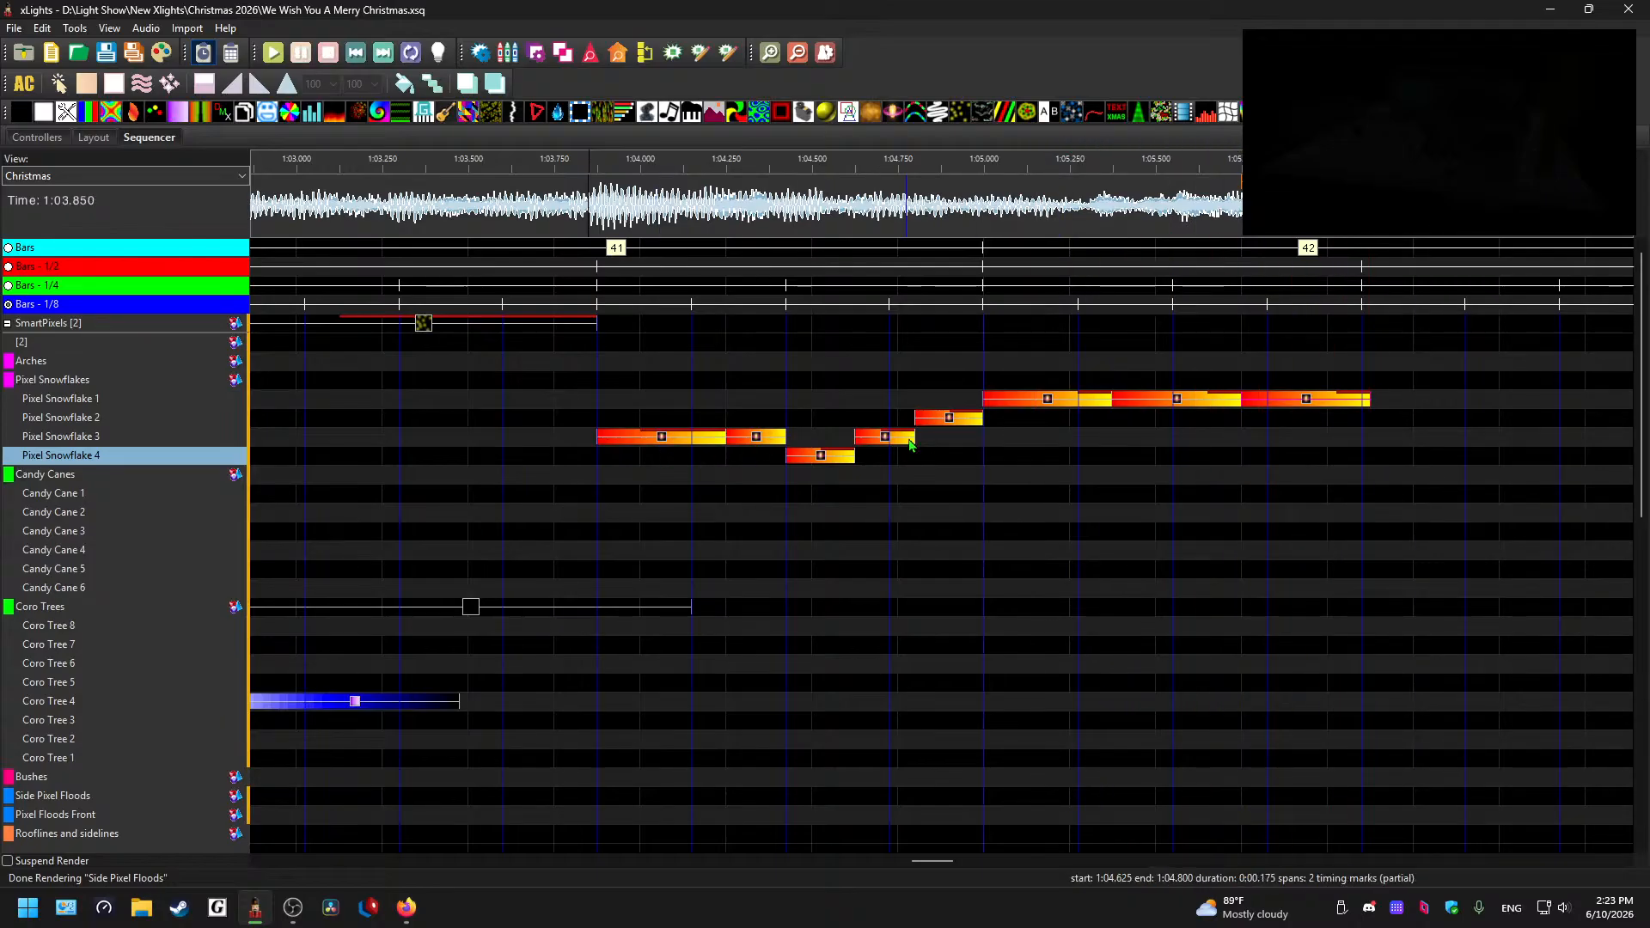
- Copy the Shockwaves between 1:03.875 and 1:05.000 and paste them from 1:06.125, one row higher across Pixel Snowflakes 1 to 3
left_click_drag(648, 462, 968, 425)
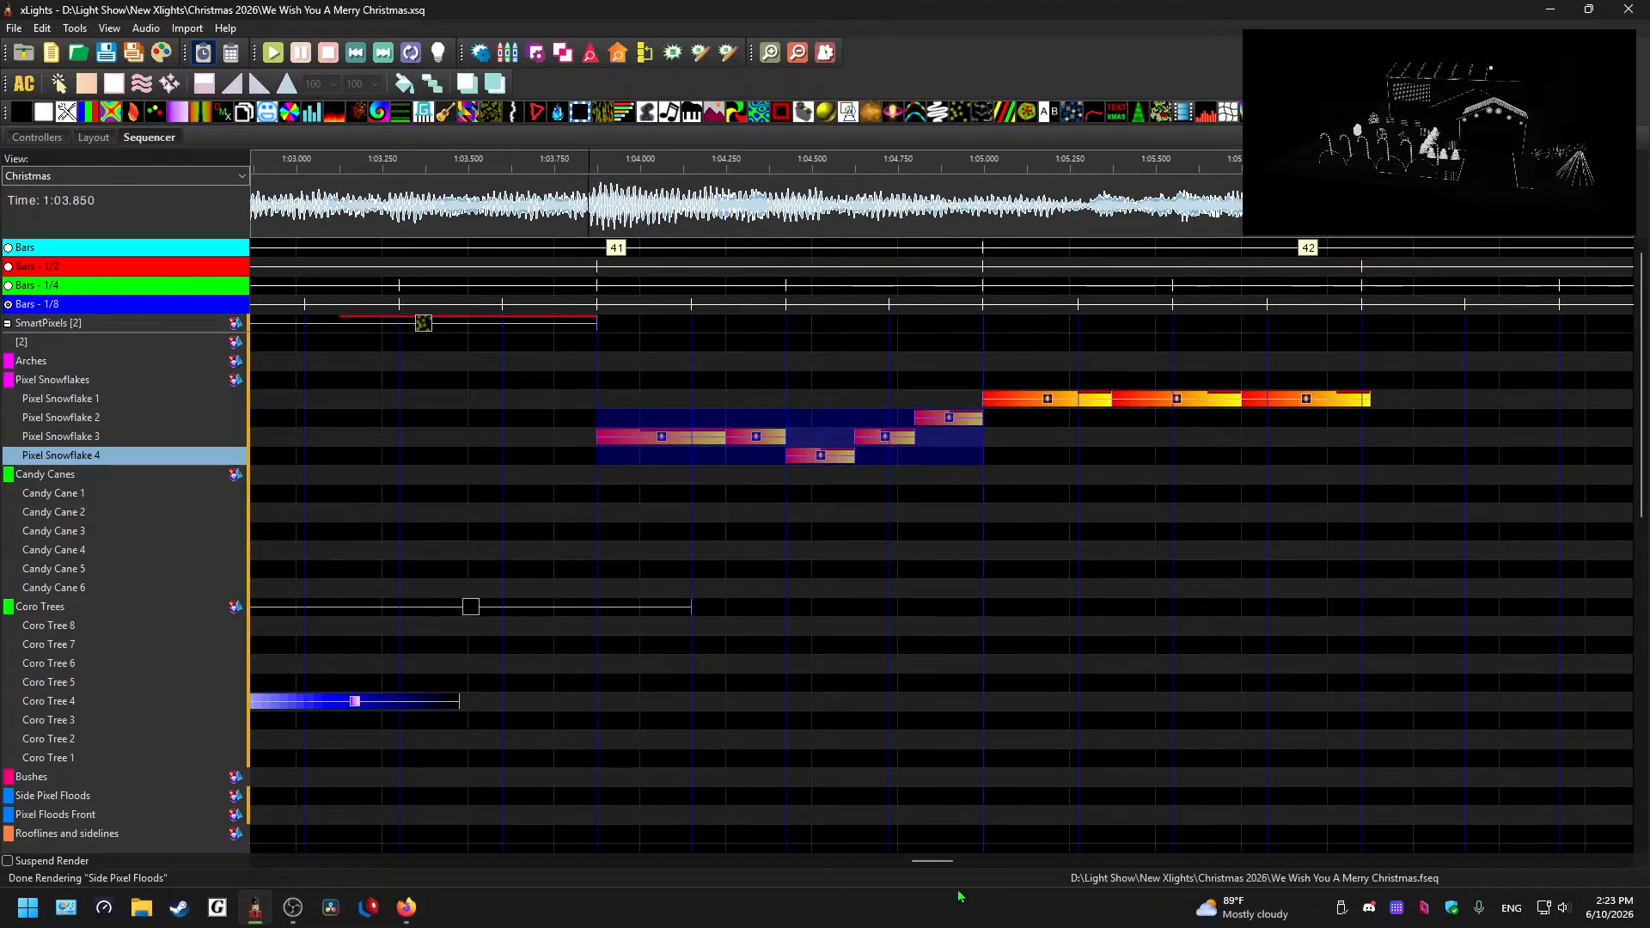
left_click_drag(943, 864, 961, 865)
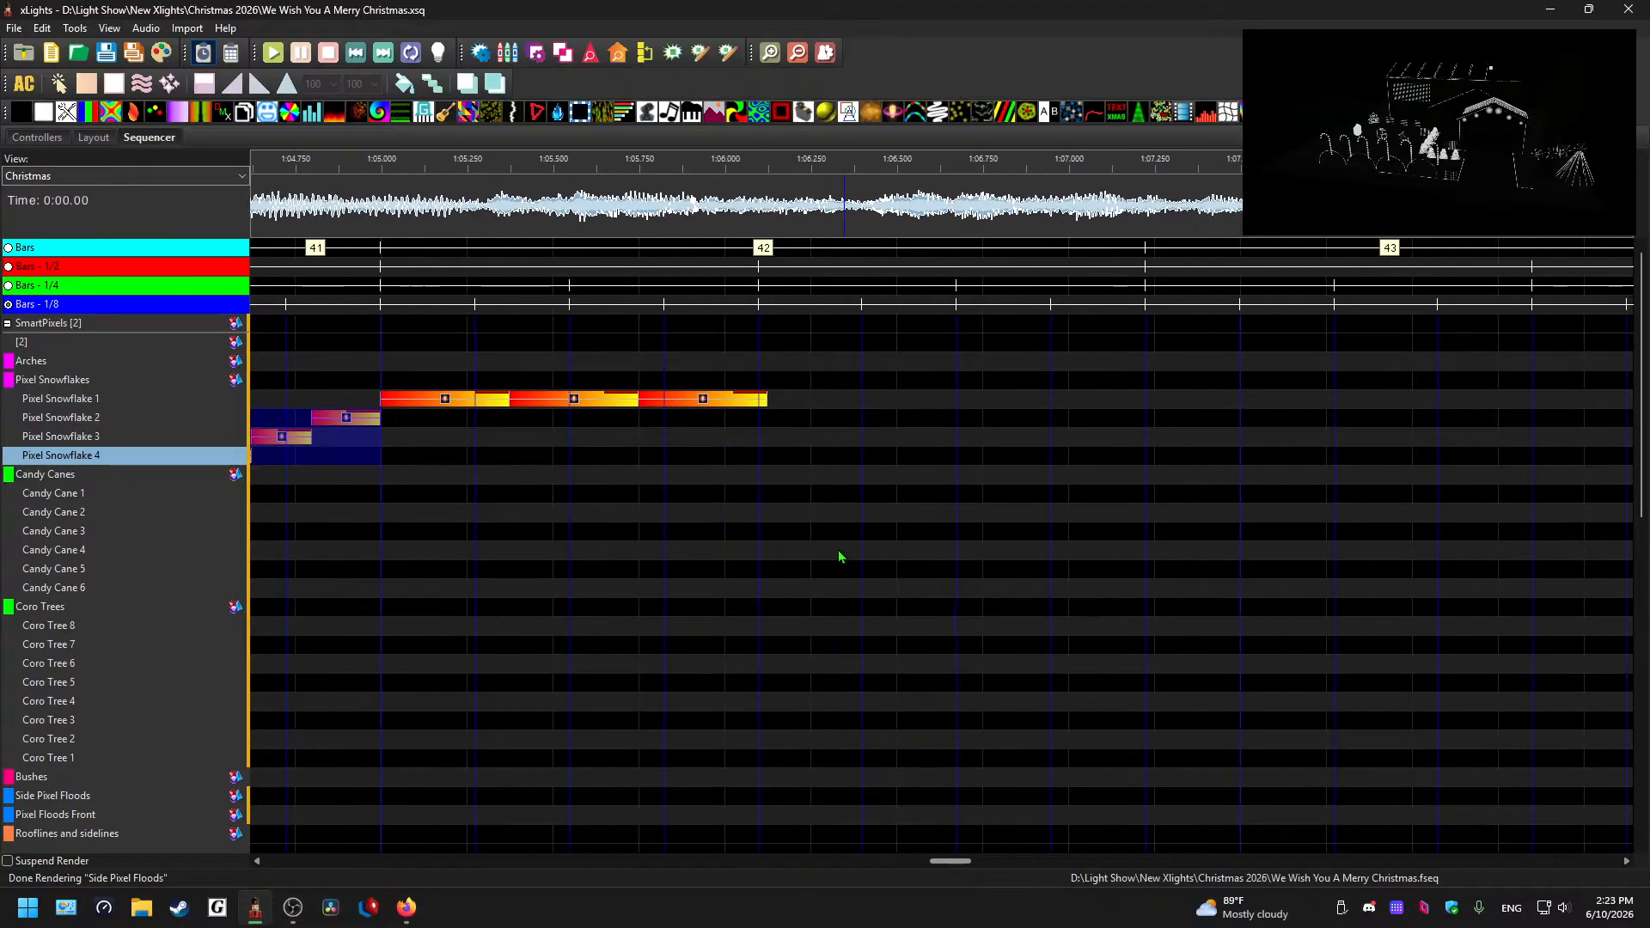
left_click(806, 402)
key("ctrl+v")
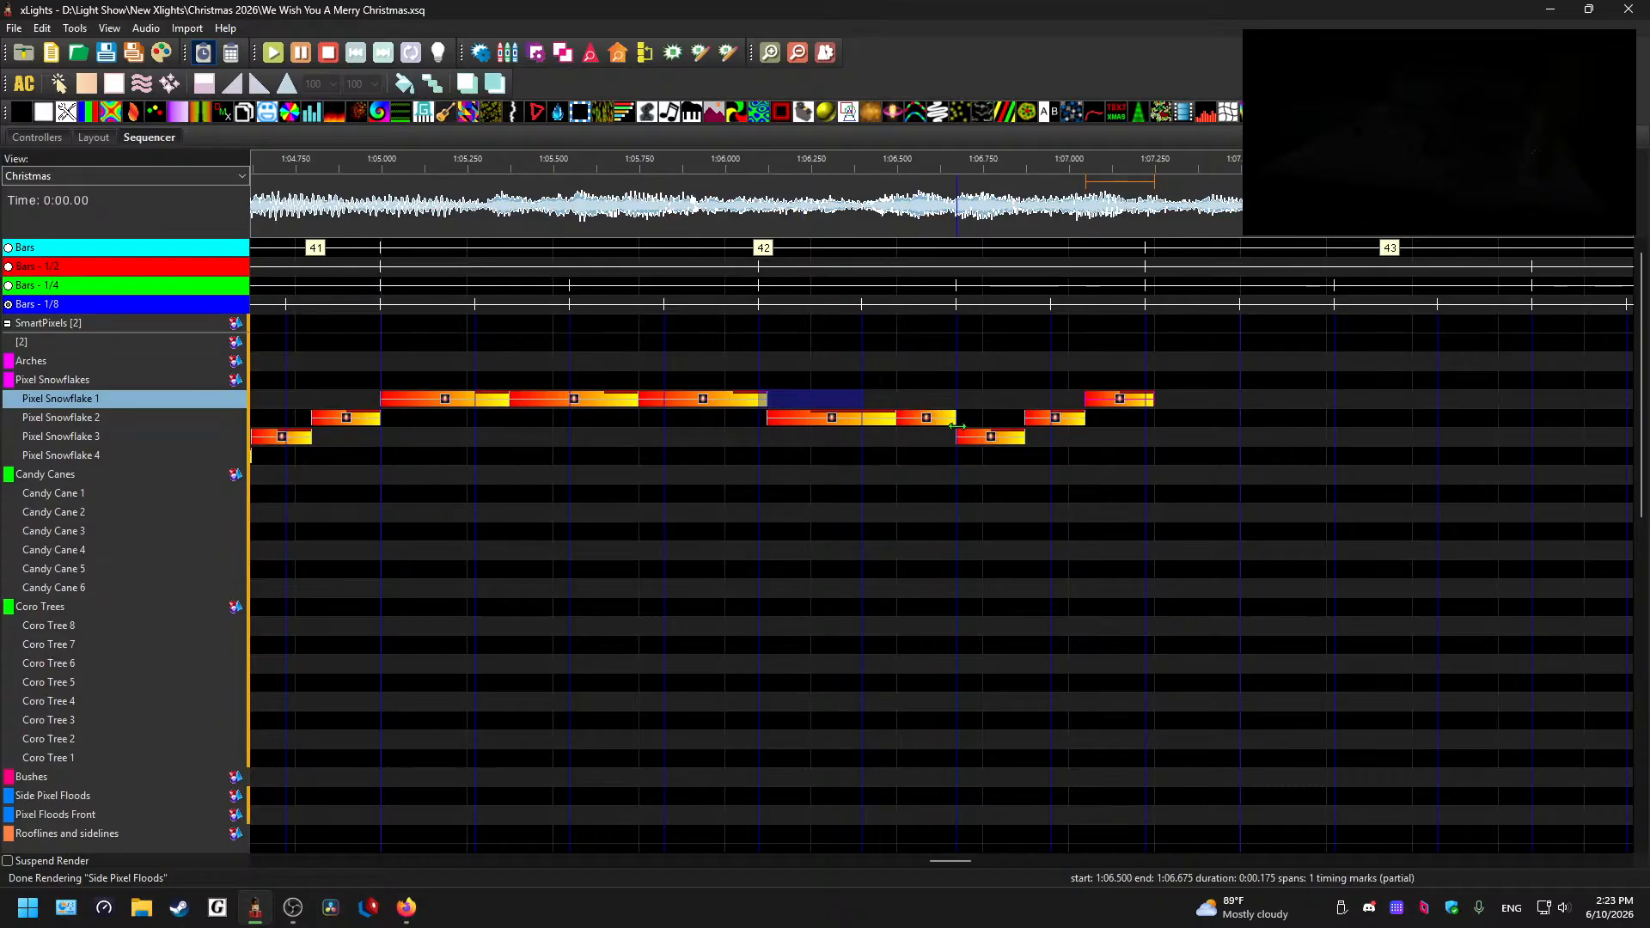
left_click(1120, 406)
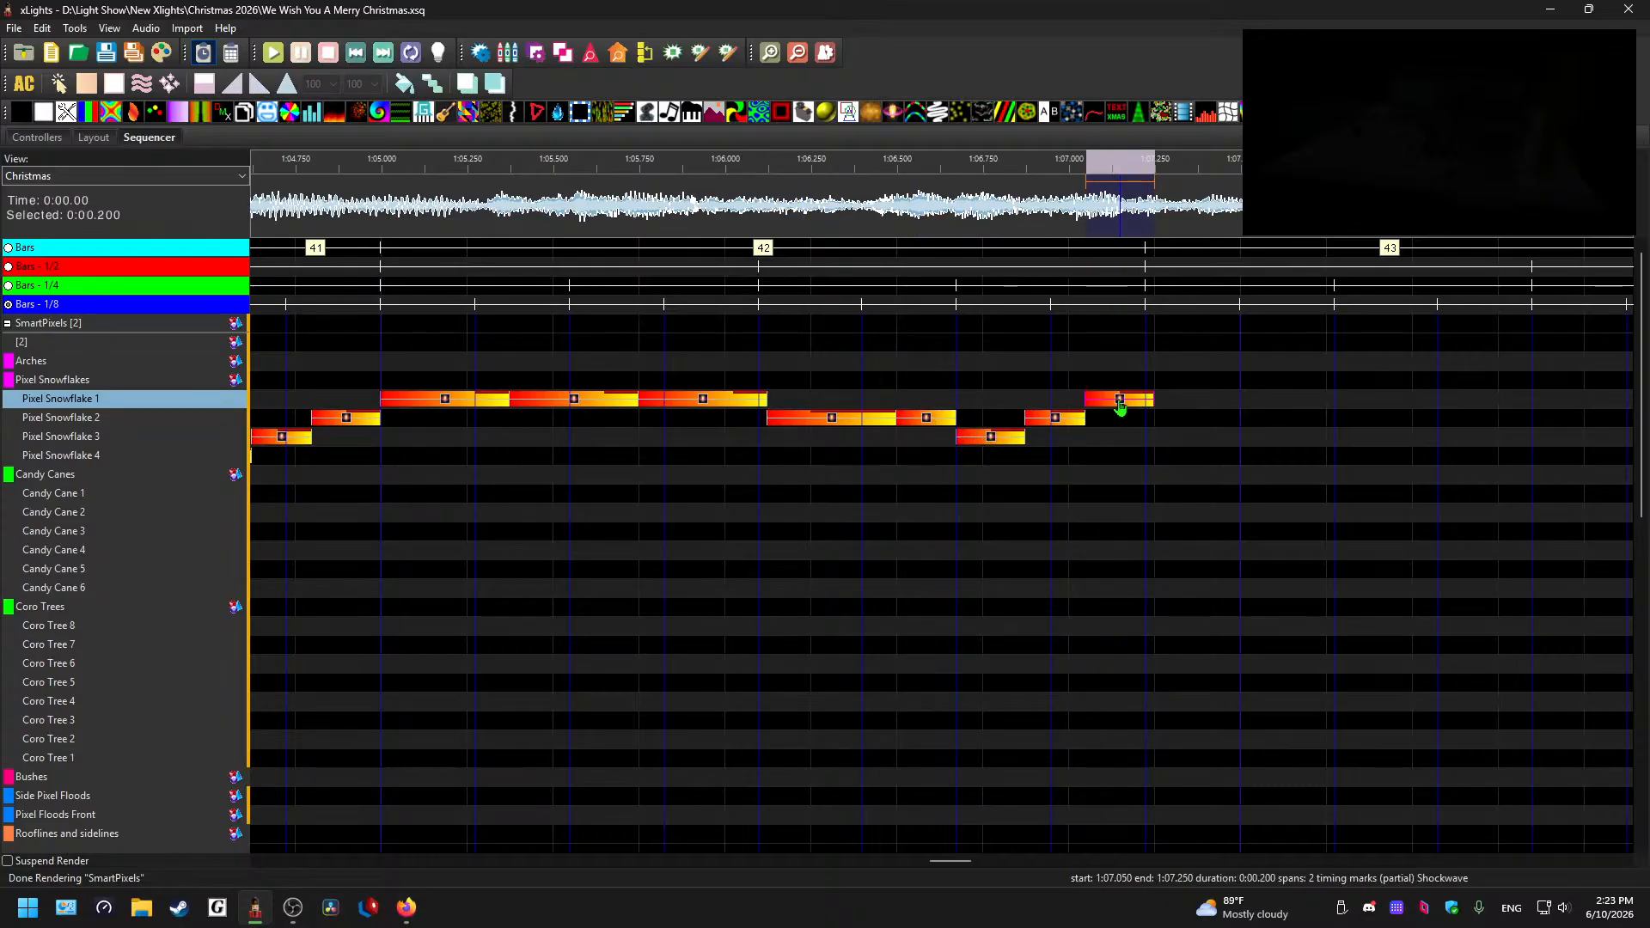
- Copy the three long Pixel Snowflake 1 Shockwaves starting at 1:05.000 and paste them on Pixel Snowflake 2 from 1:07.225
left_click_drag(450, 417, 746, 405)
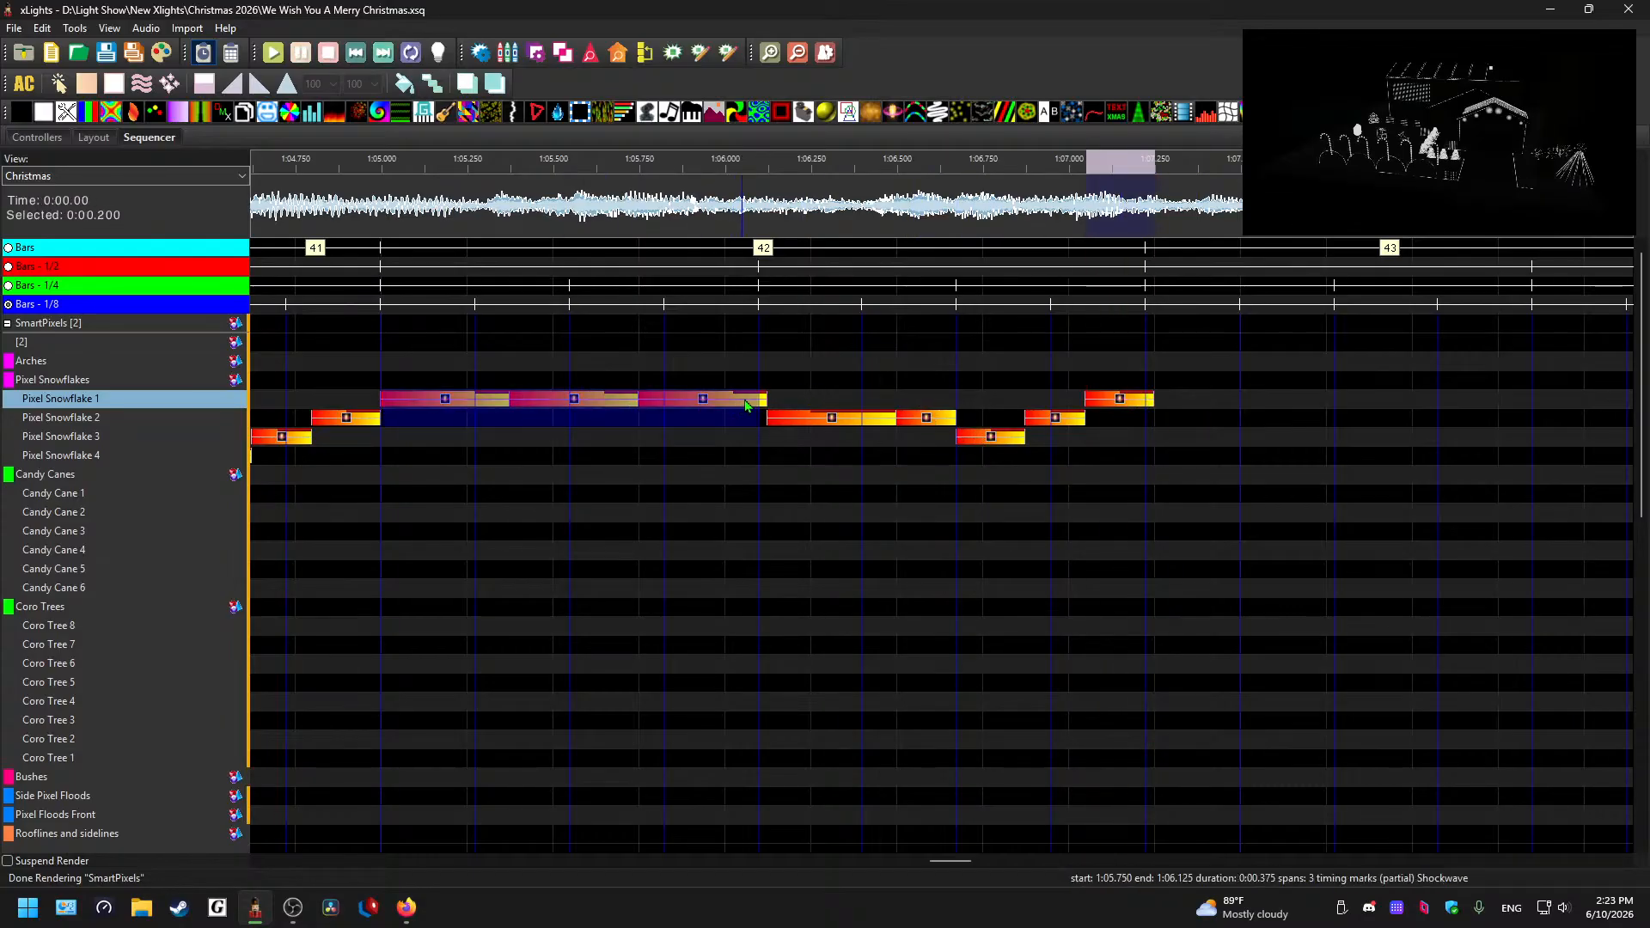
key("ctrl+c")
left_click(1167, 421)
key("ctrl+v")
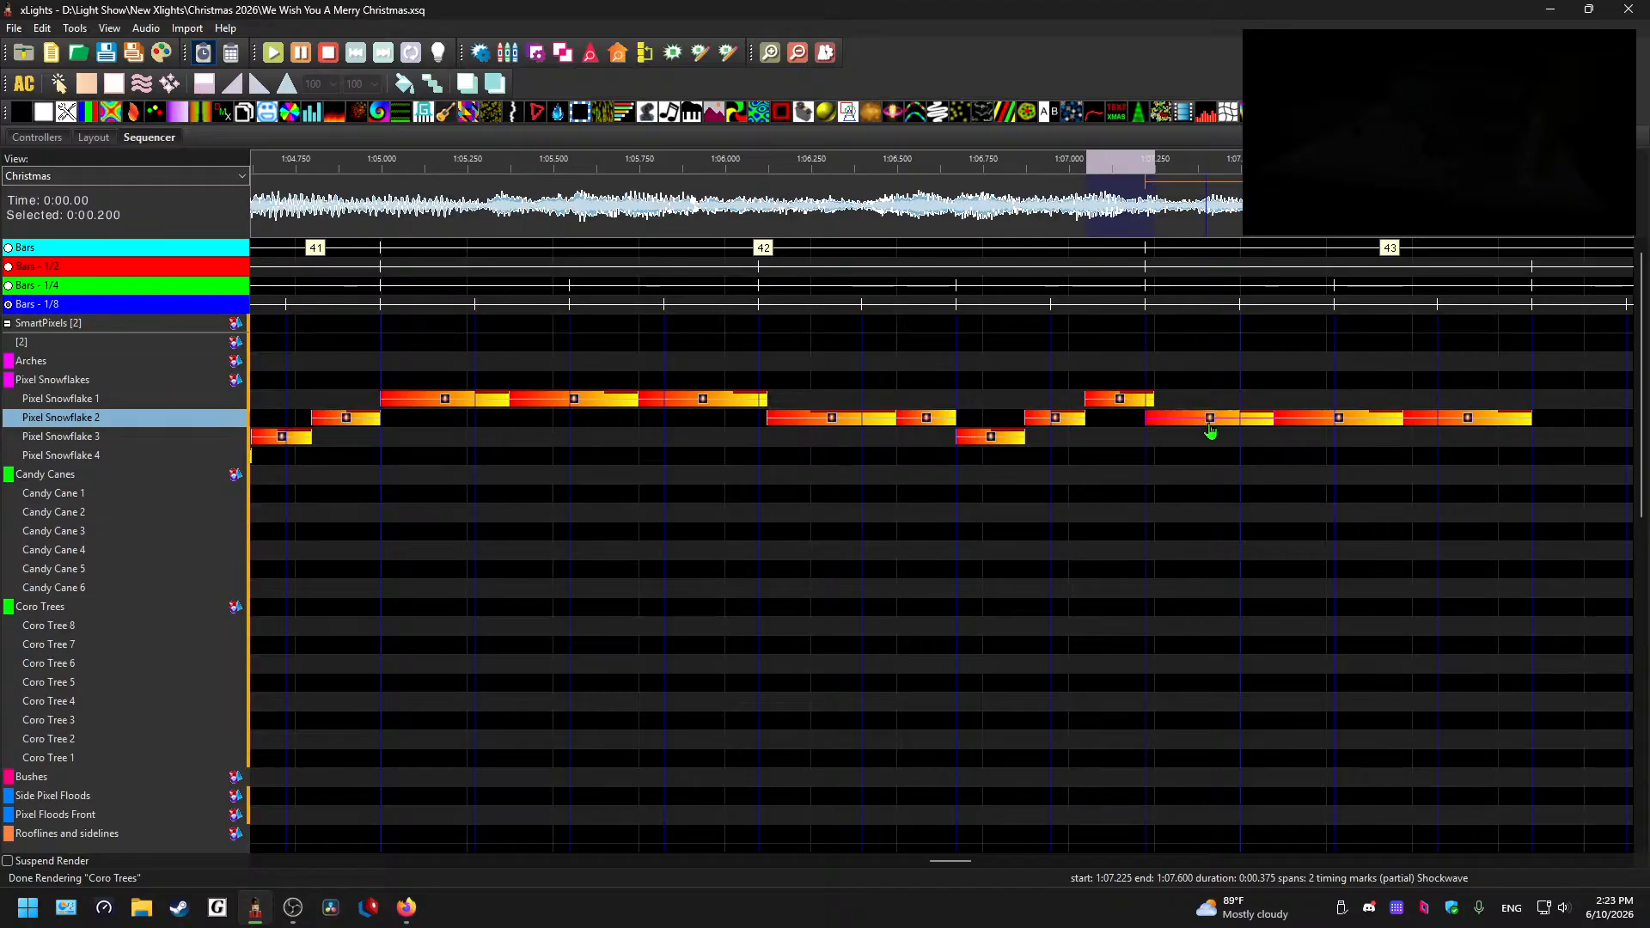
left_click(1210, 425)
left_click(1296, 421)
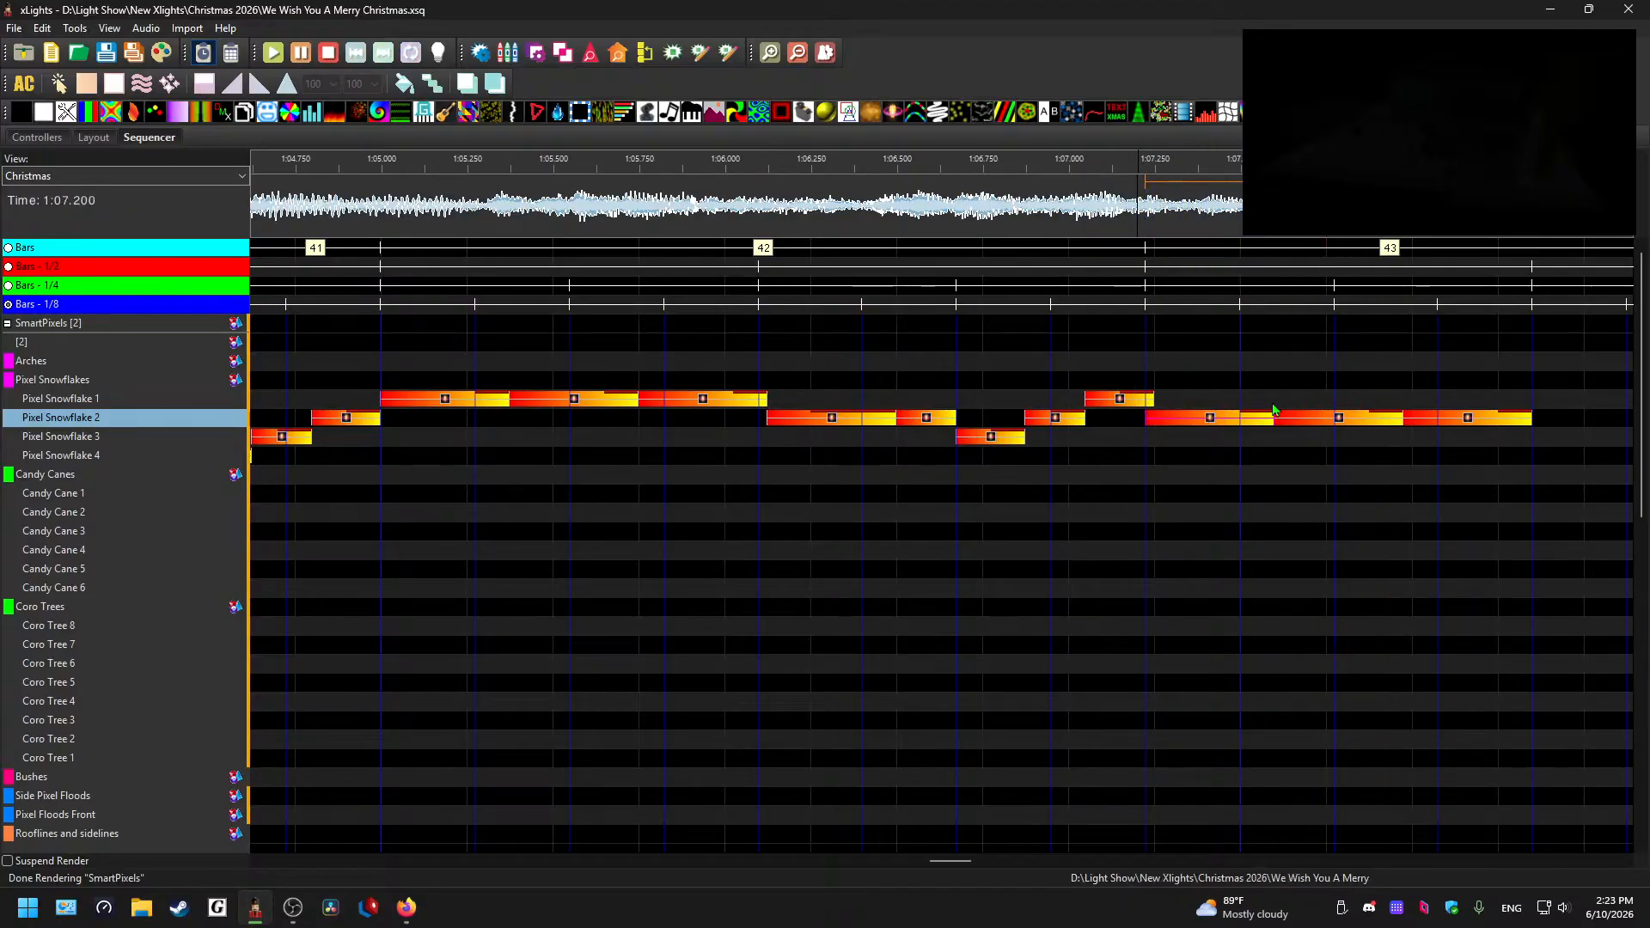
- Replace the three Shockwaves starting at 1:07.225 with copies starting at 1:07.500, moved onto Pixel Snowflake 4
key("Delete")
key("ctrl+v")
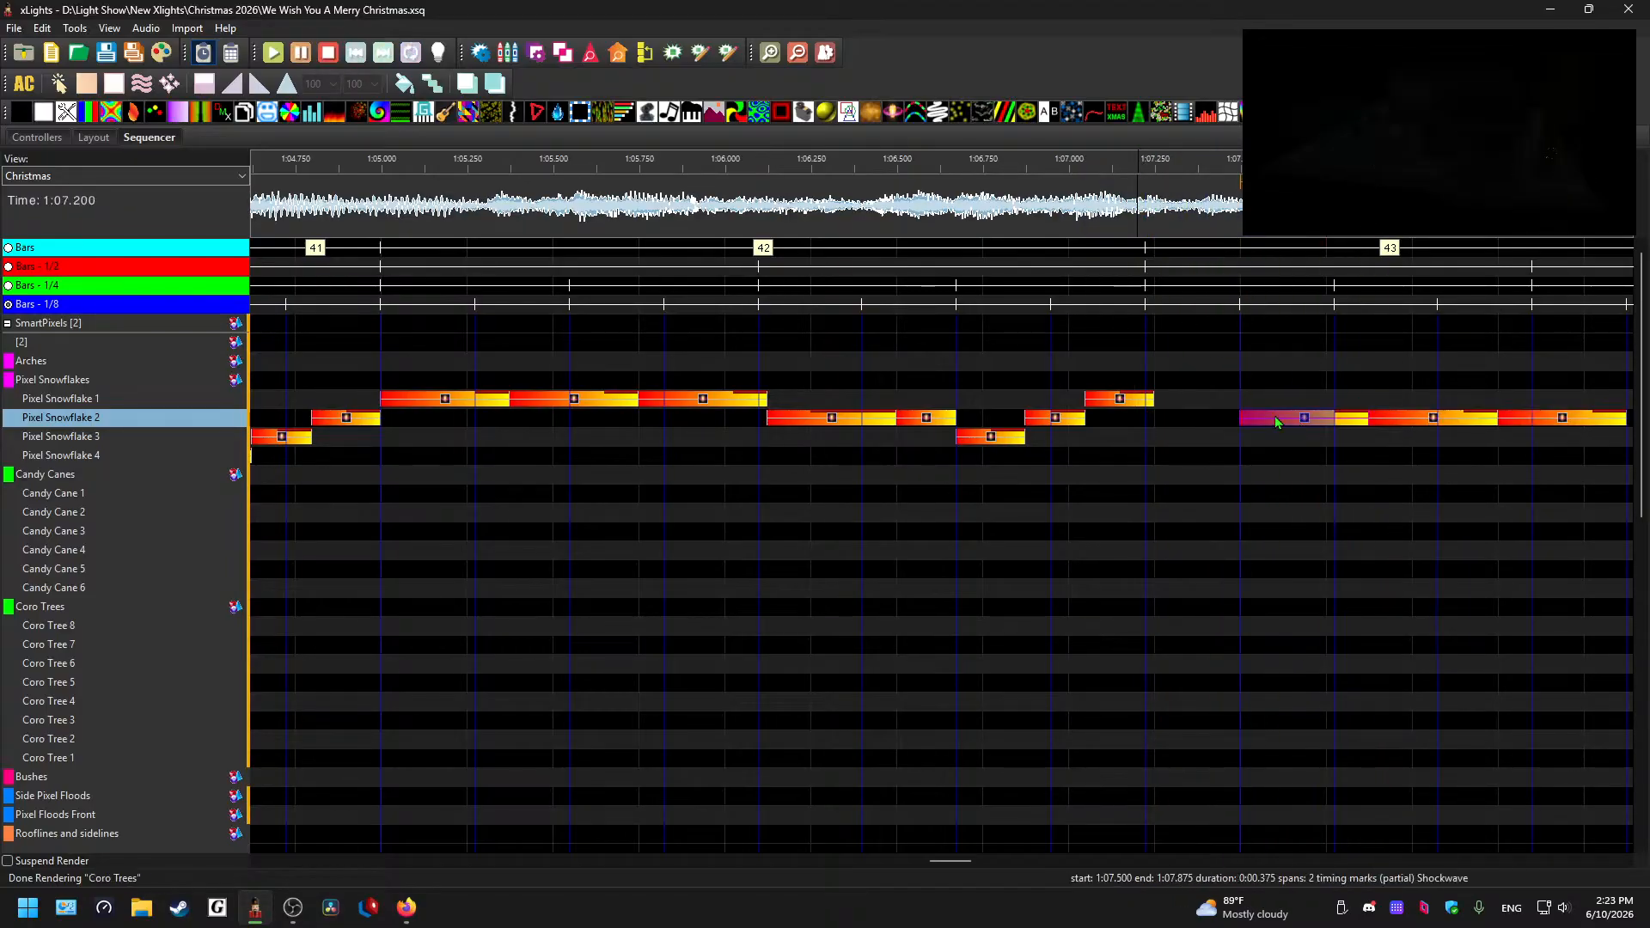
left_click_drag(1305, 423, 1281, 461)
- Extend the Pixel Snowflake 1 Shockwave starting at 1:07.050 to end at 1:07.500, and audition the audio from about 1:08.150
left_click(1128, 402)
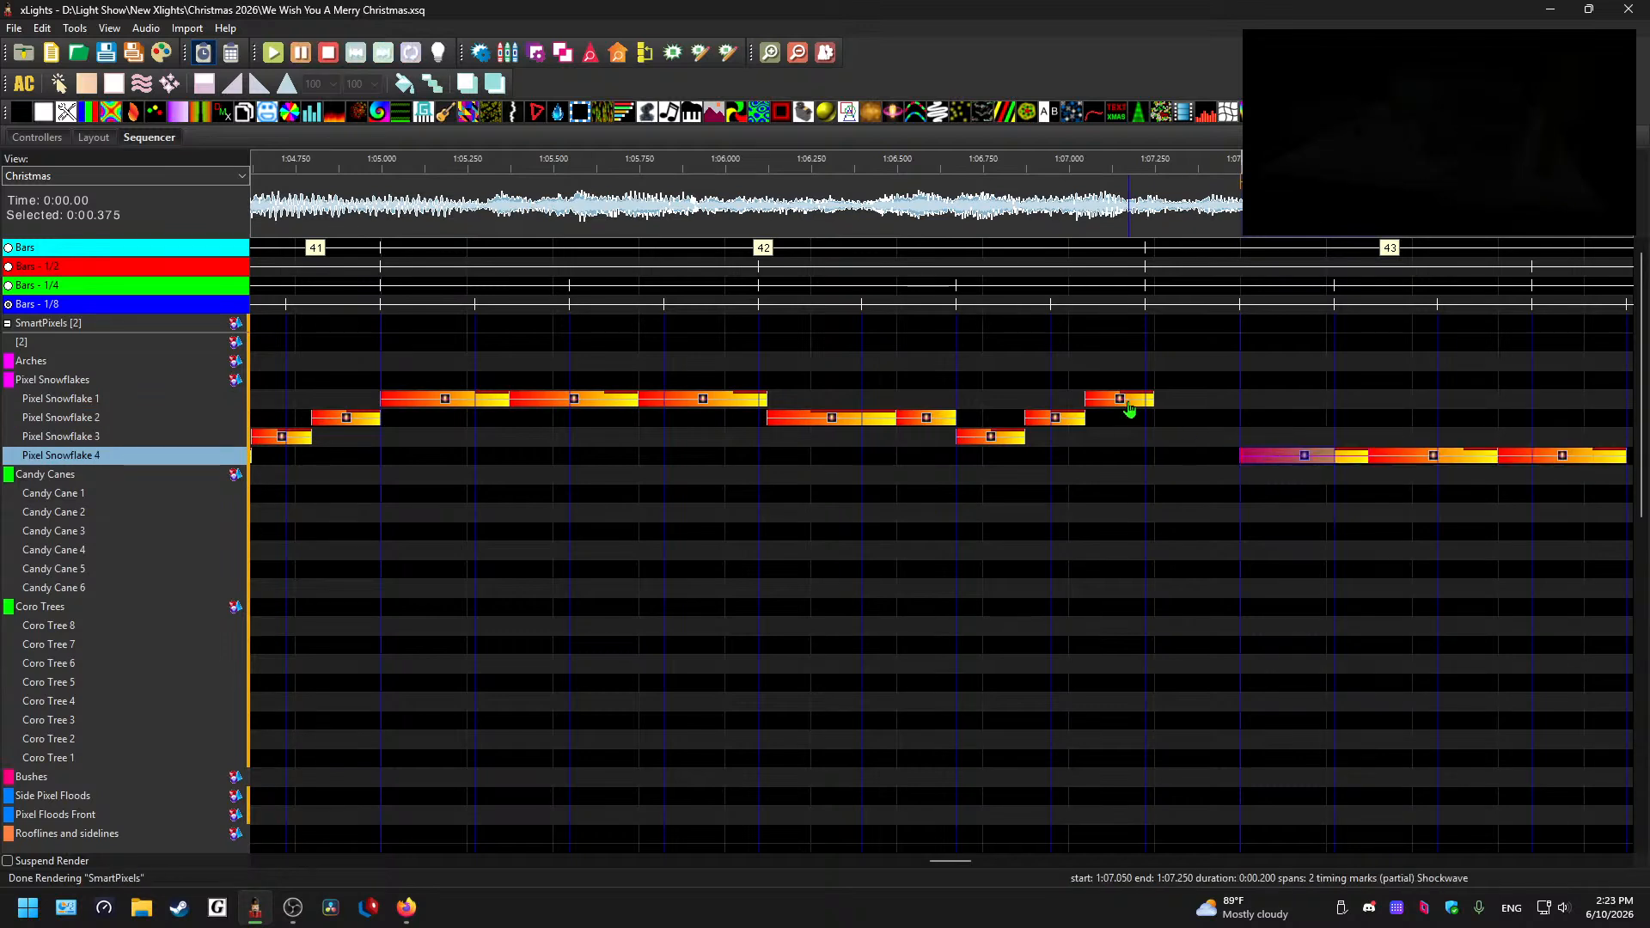
left_click_drag(1154, 400, 1240, 397)
left_click(1200, 405)
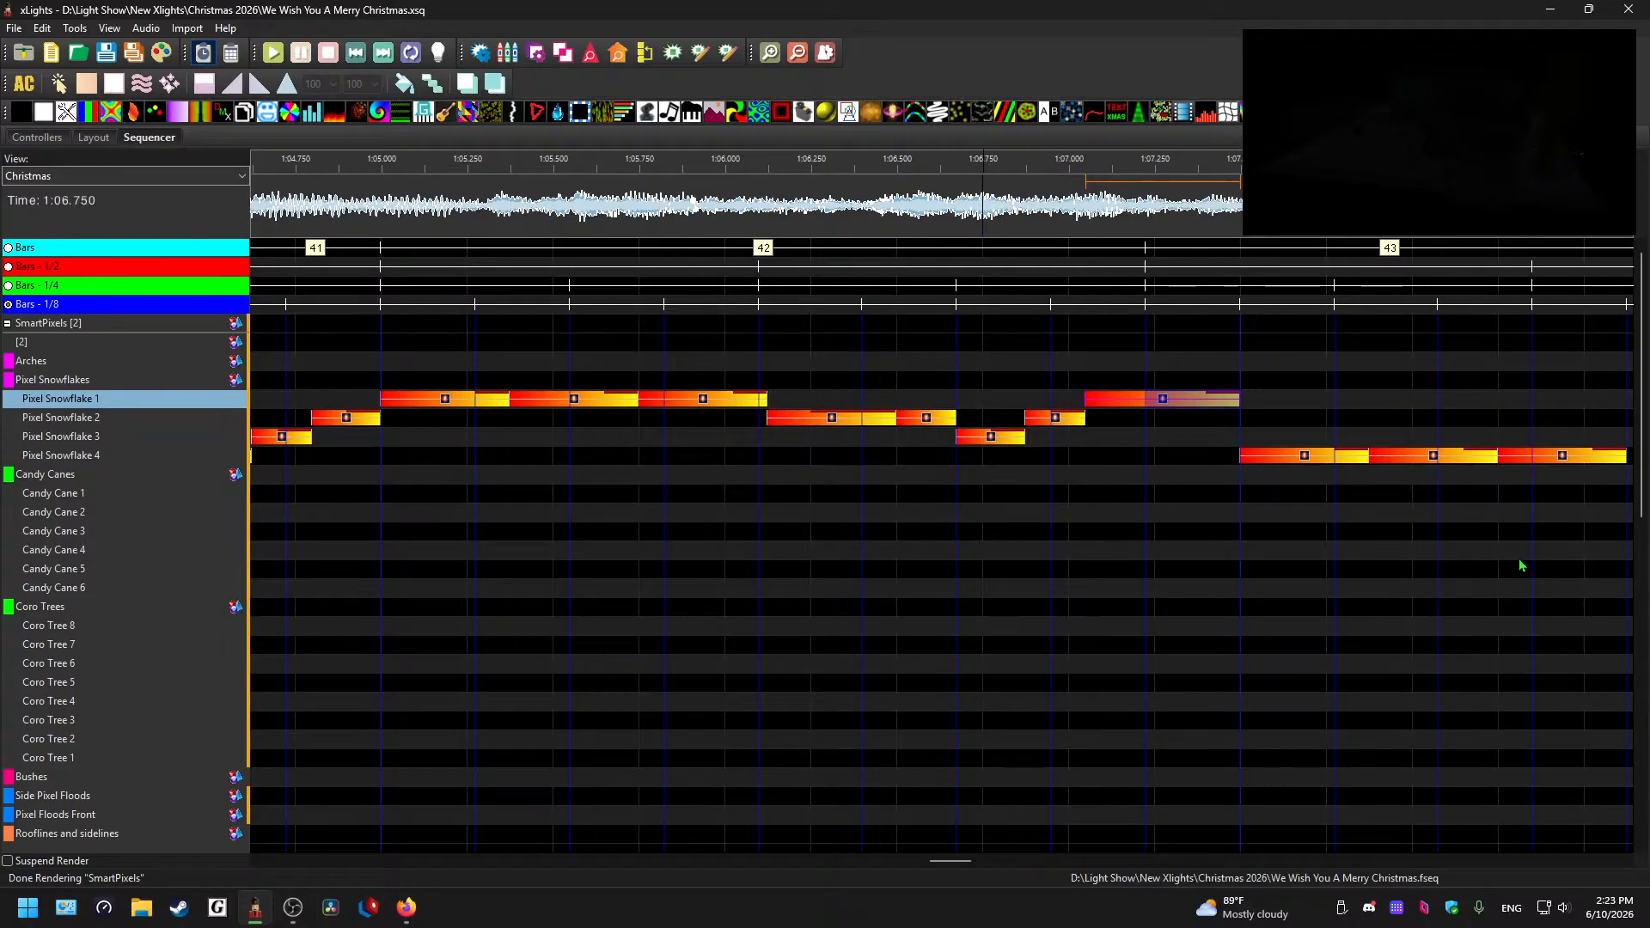
left_click_drag(959, 865, 981, 865)
left_click(727, 214)
key("space")
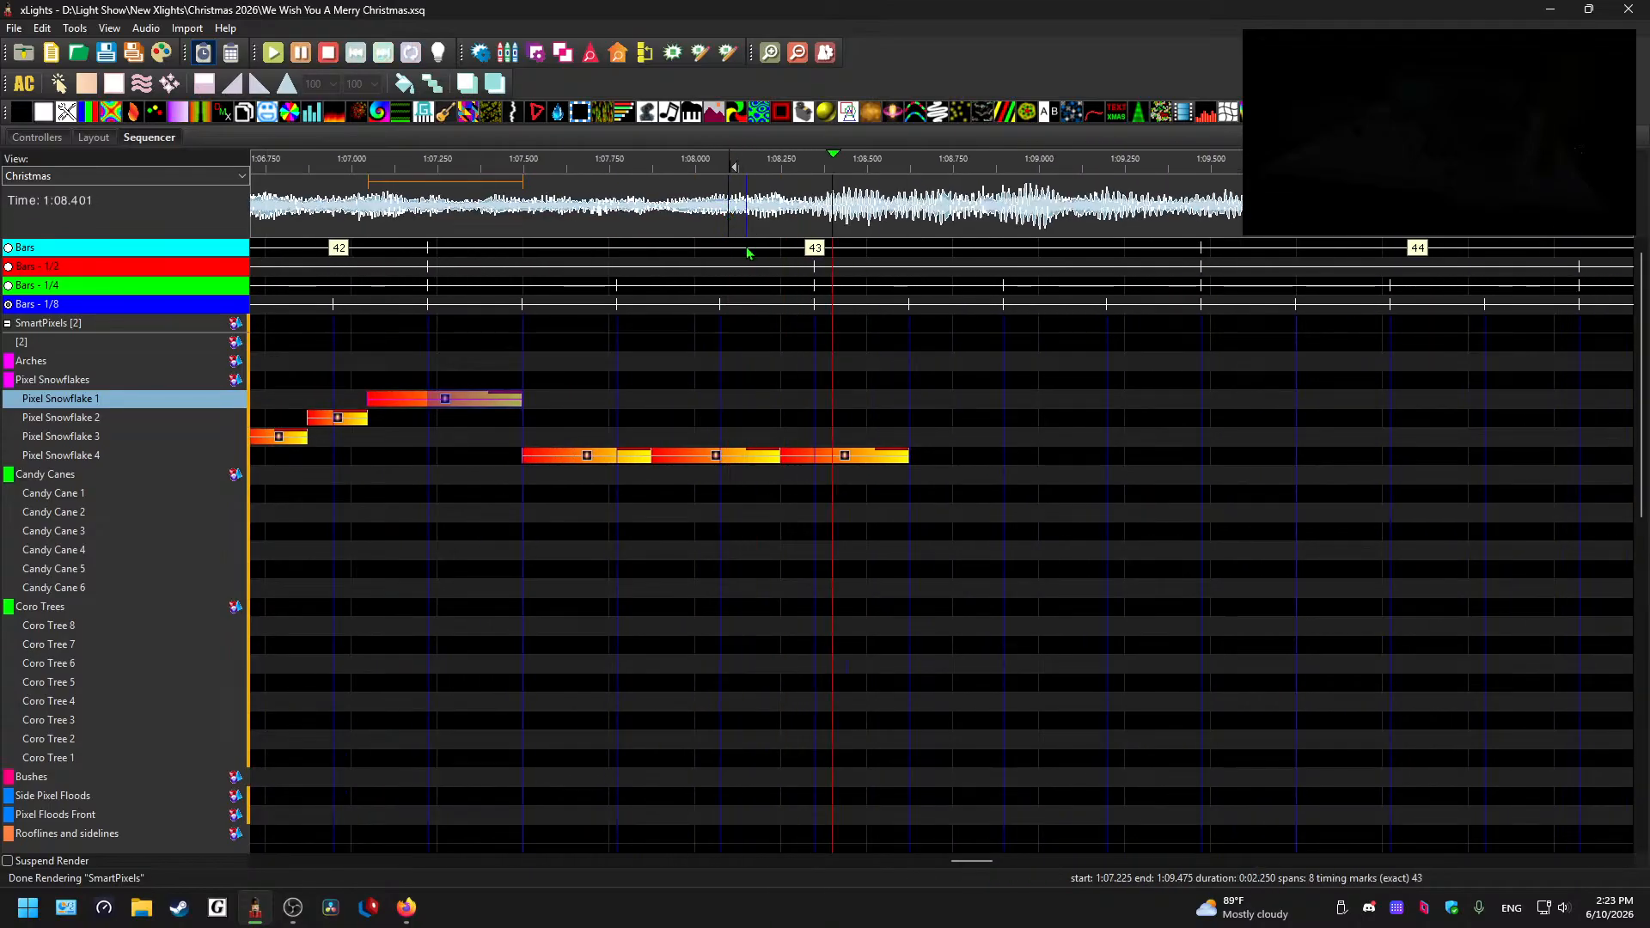
- Shorten the three Pixel Snowflake 4 Shockwaves to end at about 1:07.825, 1:08.150 and 1:08.500, and audition the phrase
key("space")
left_click_drag(907, 456, 638, 456)
key("space")
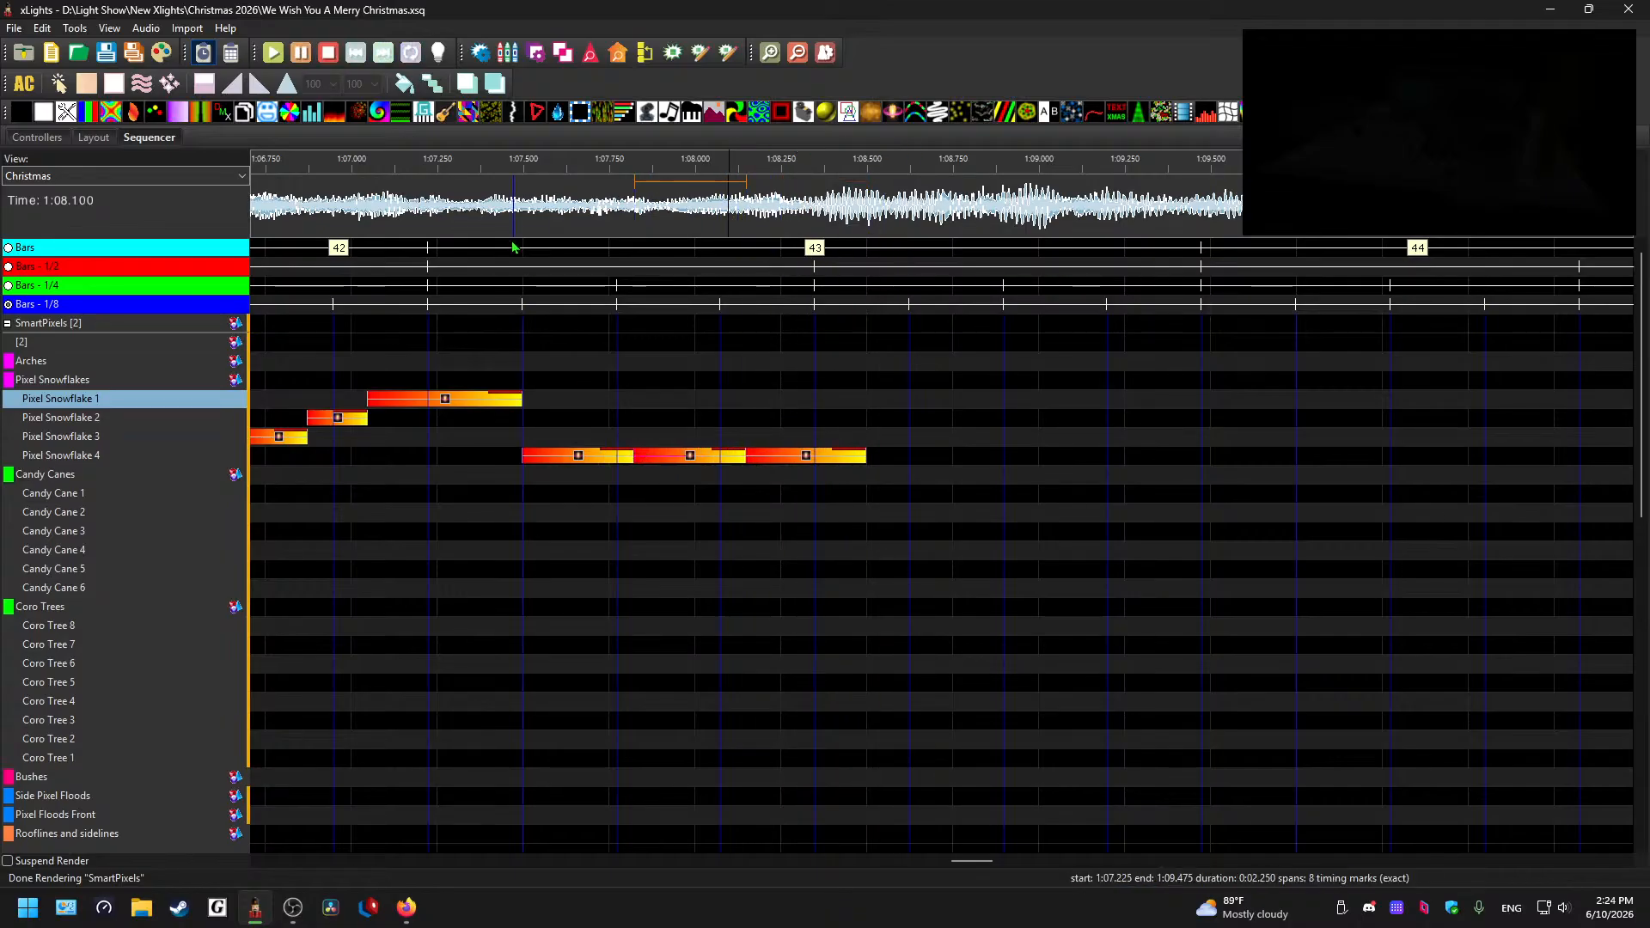
left_click(471, 198)
key("space")
key("space")
key("space")
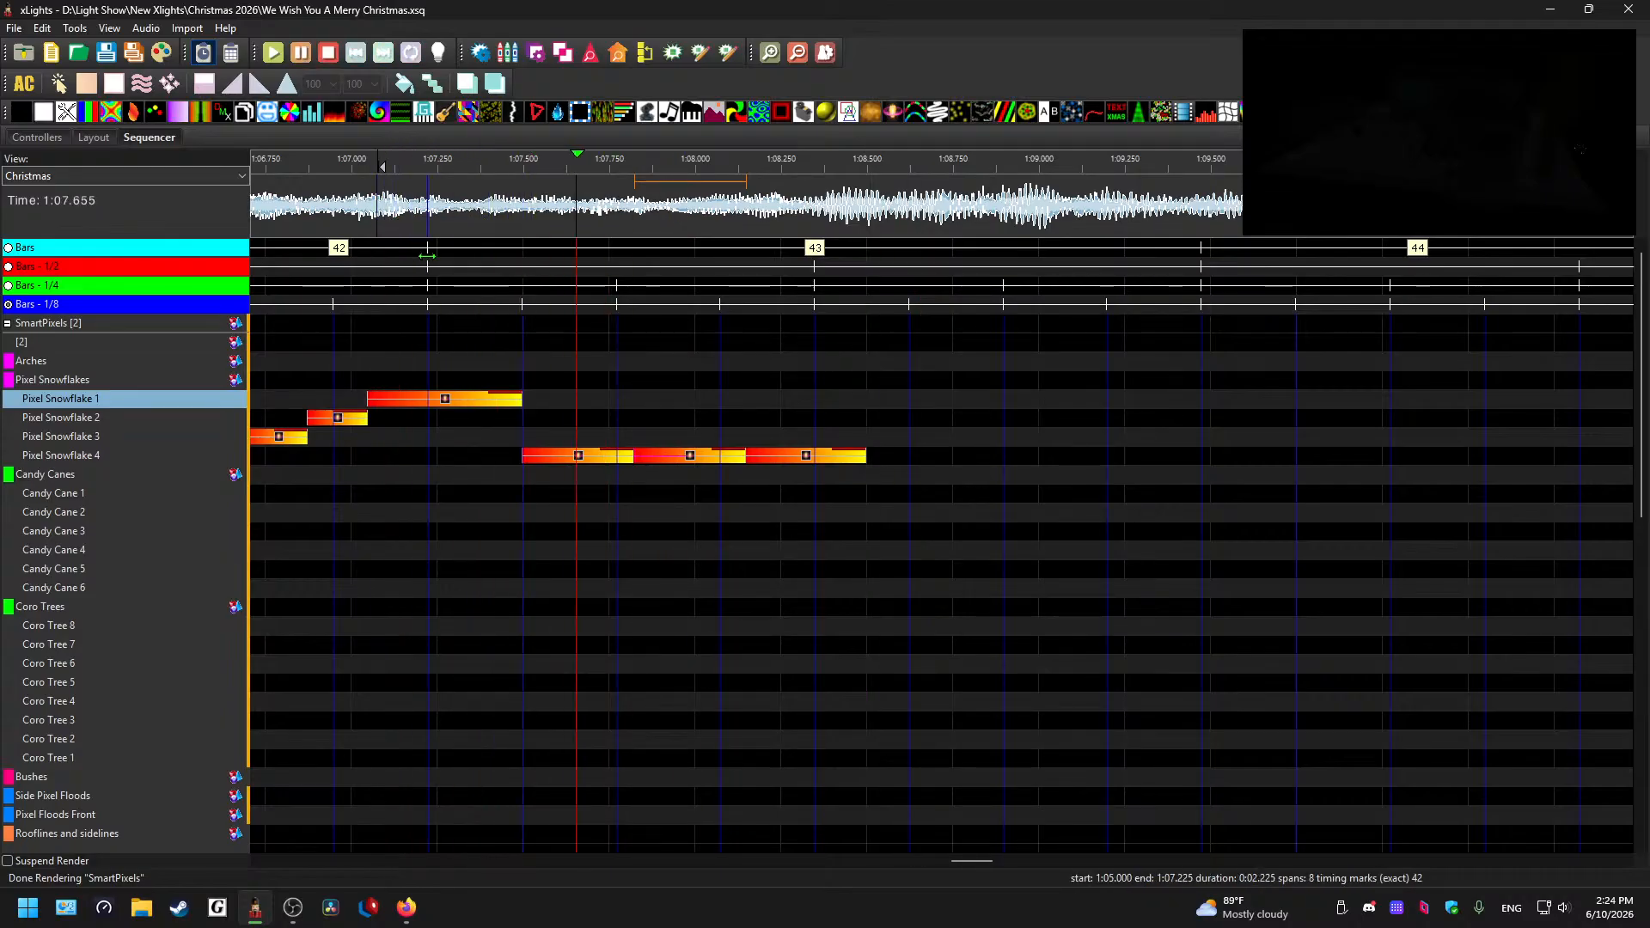
key("space")
left_click(688, 455)
left_click(801, 461, "shift")
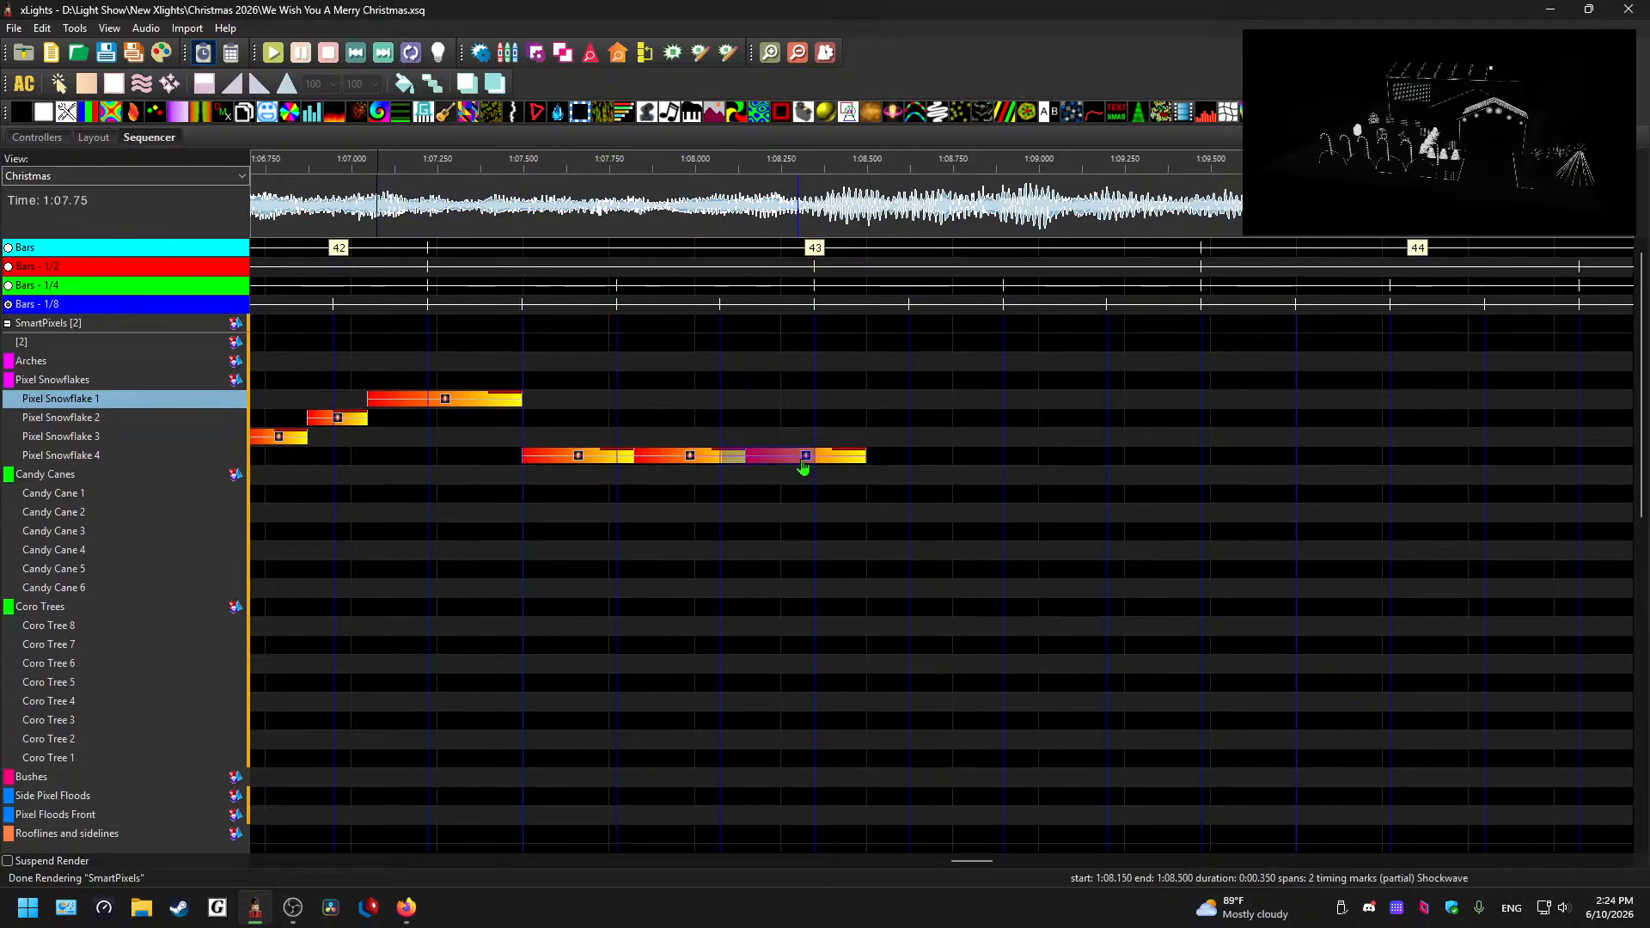
key("Delete")
key("ctrl+z")
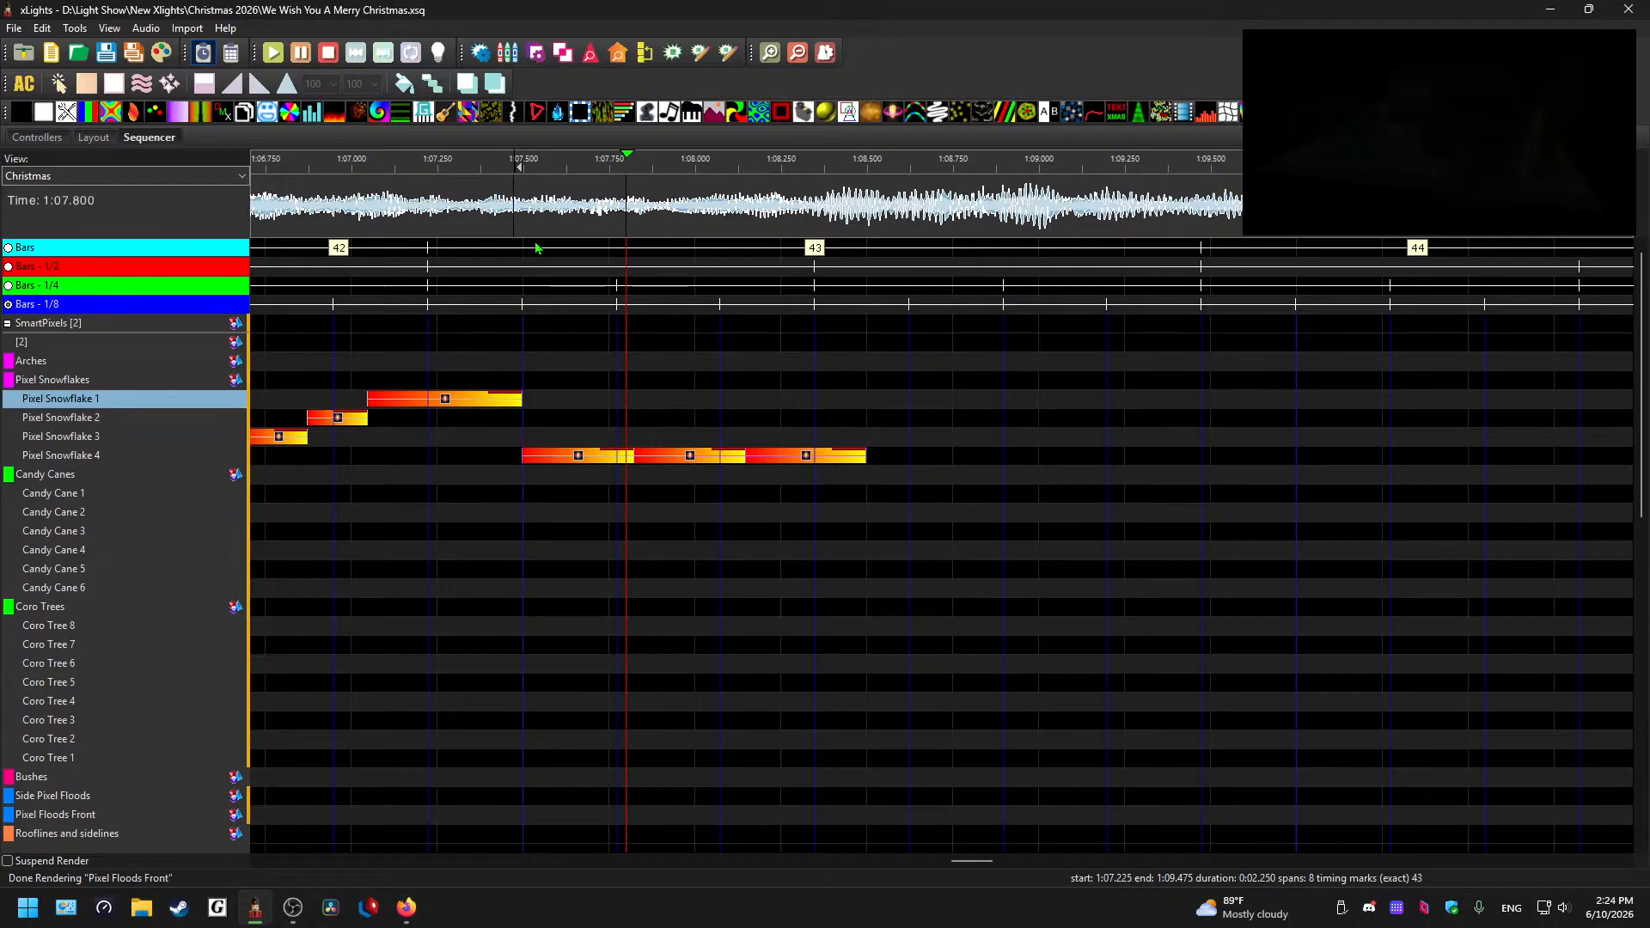
- Lengthen the first Pixel Snowflake 4 Shockwave to 1:07.925, extend the second to 1:08.225 and delete the third
left_click_drag(652, 457, 677, 463)
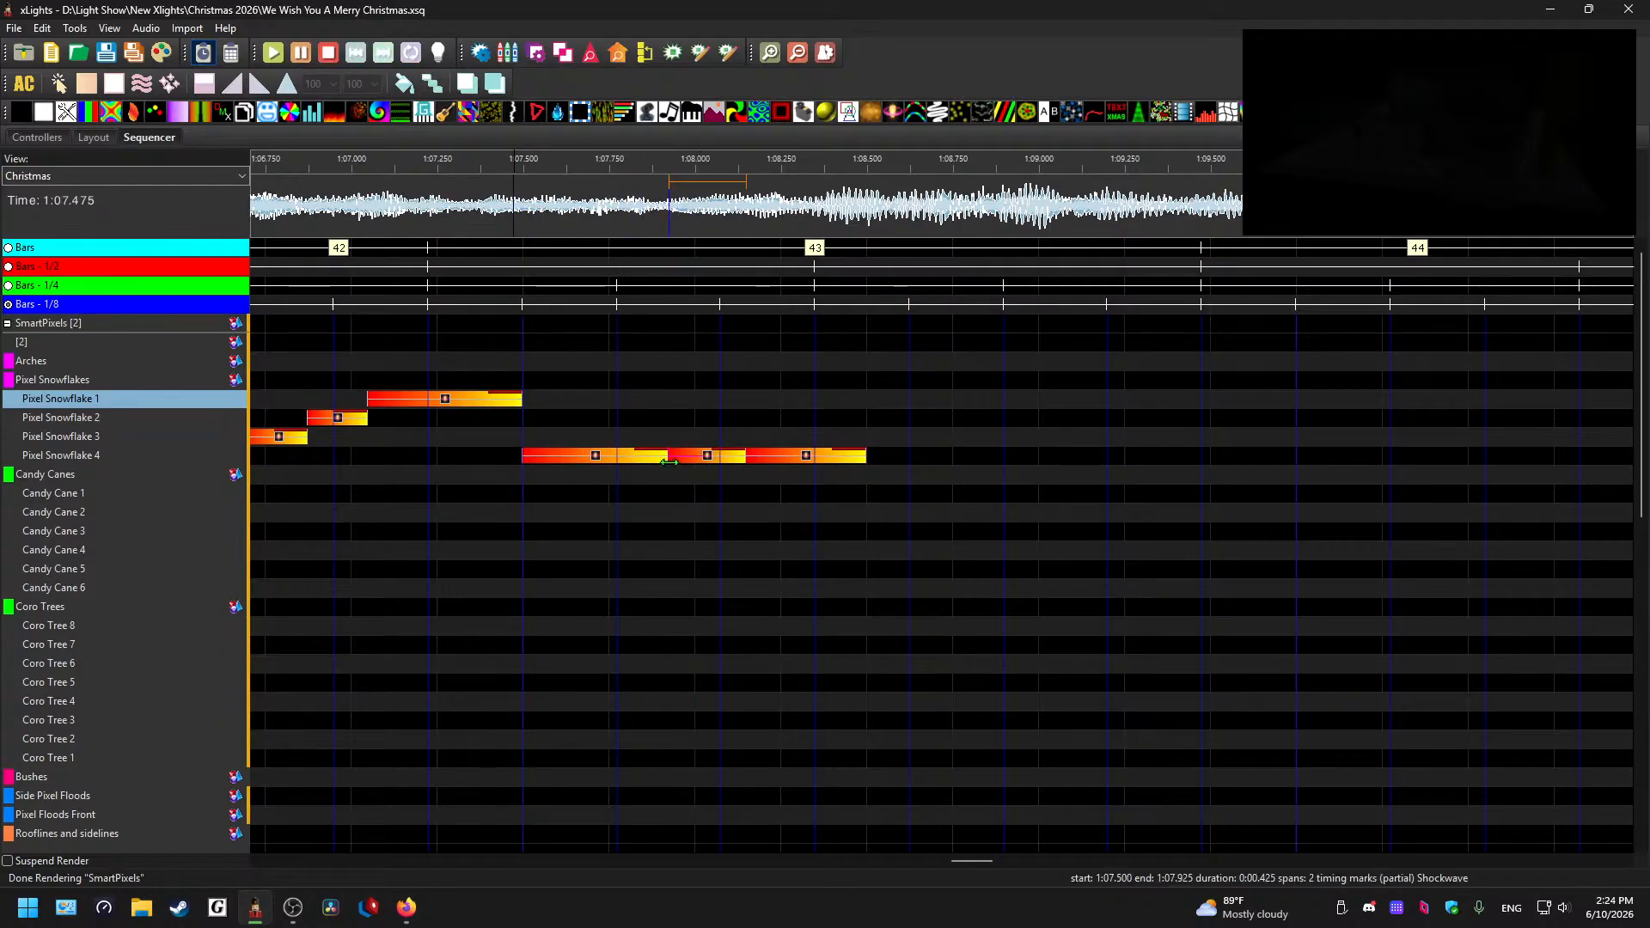
left_click(707, 463)
left_click(814, 463)
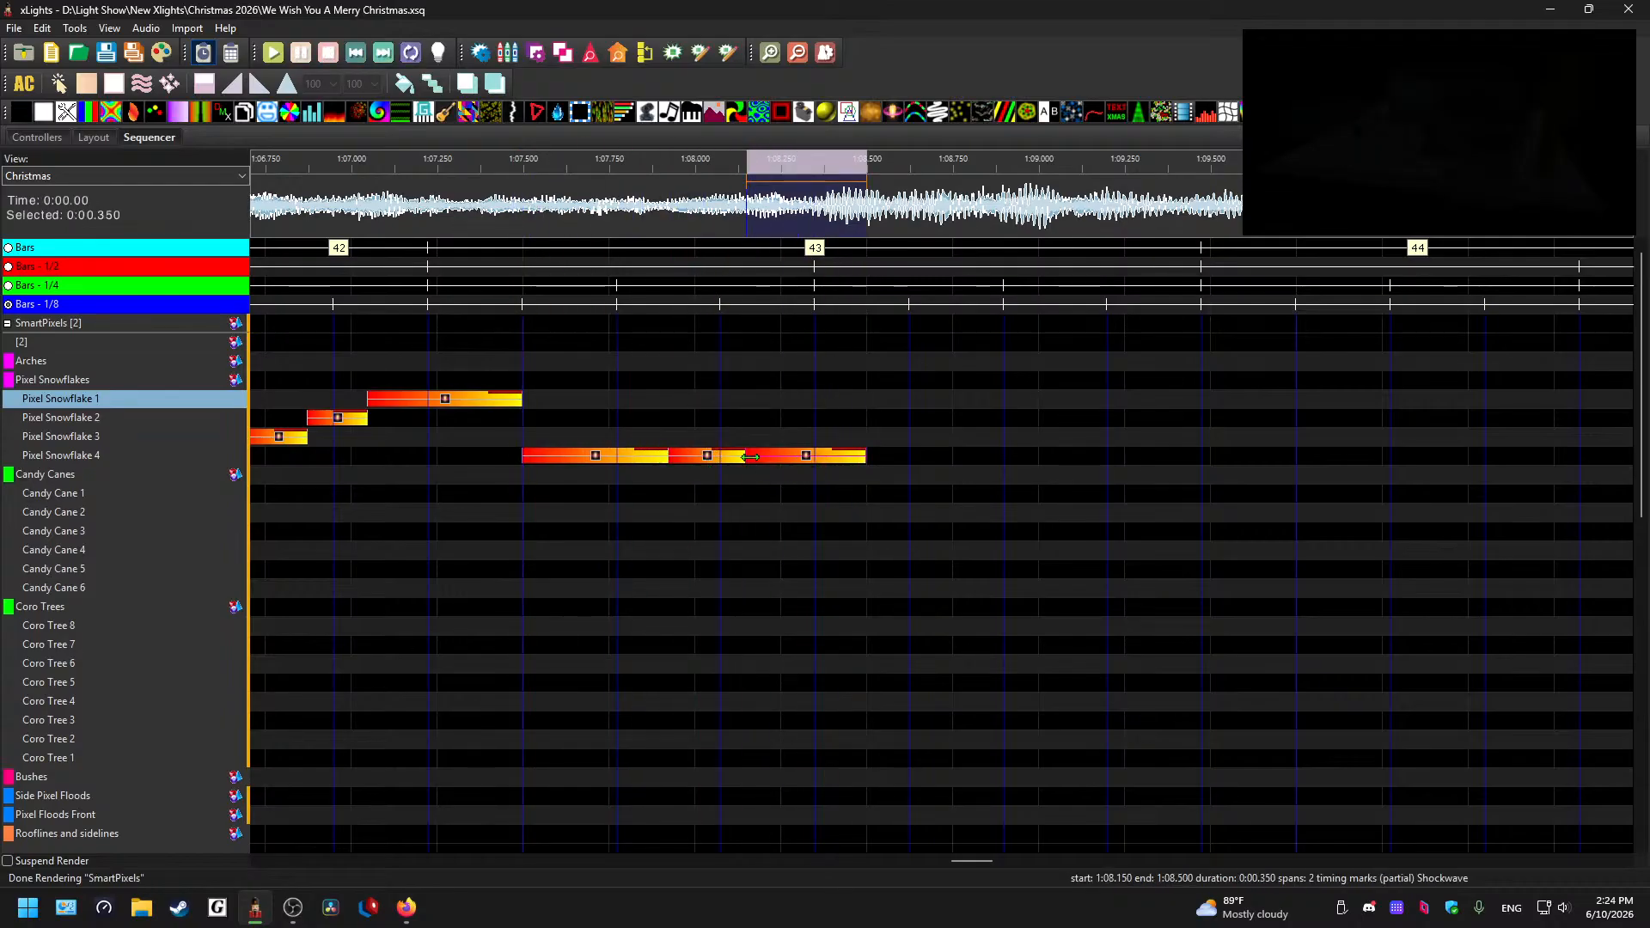
left_click_drag(749, 457, 768, 460)
key("Delete")
- Audition the phrase from 1:07.425 and extend the second Pixel Snowflake 4 Shockwave to end at 1:08.350
left_click(497, 198)
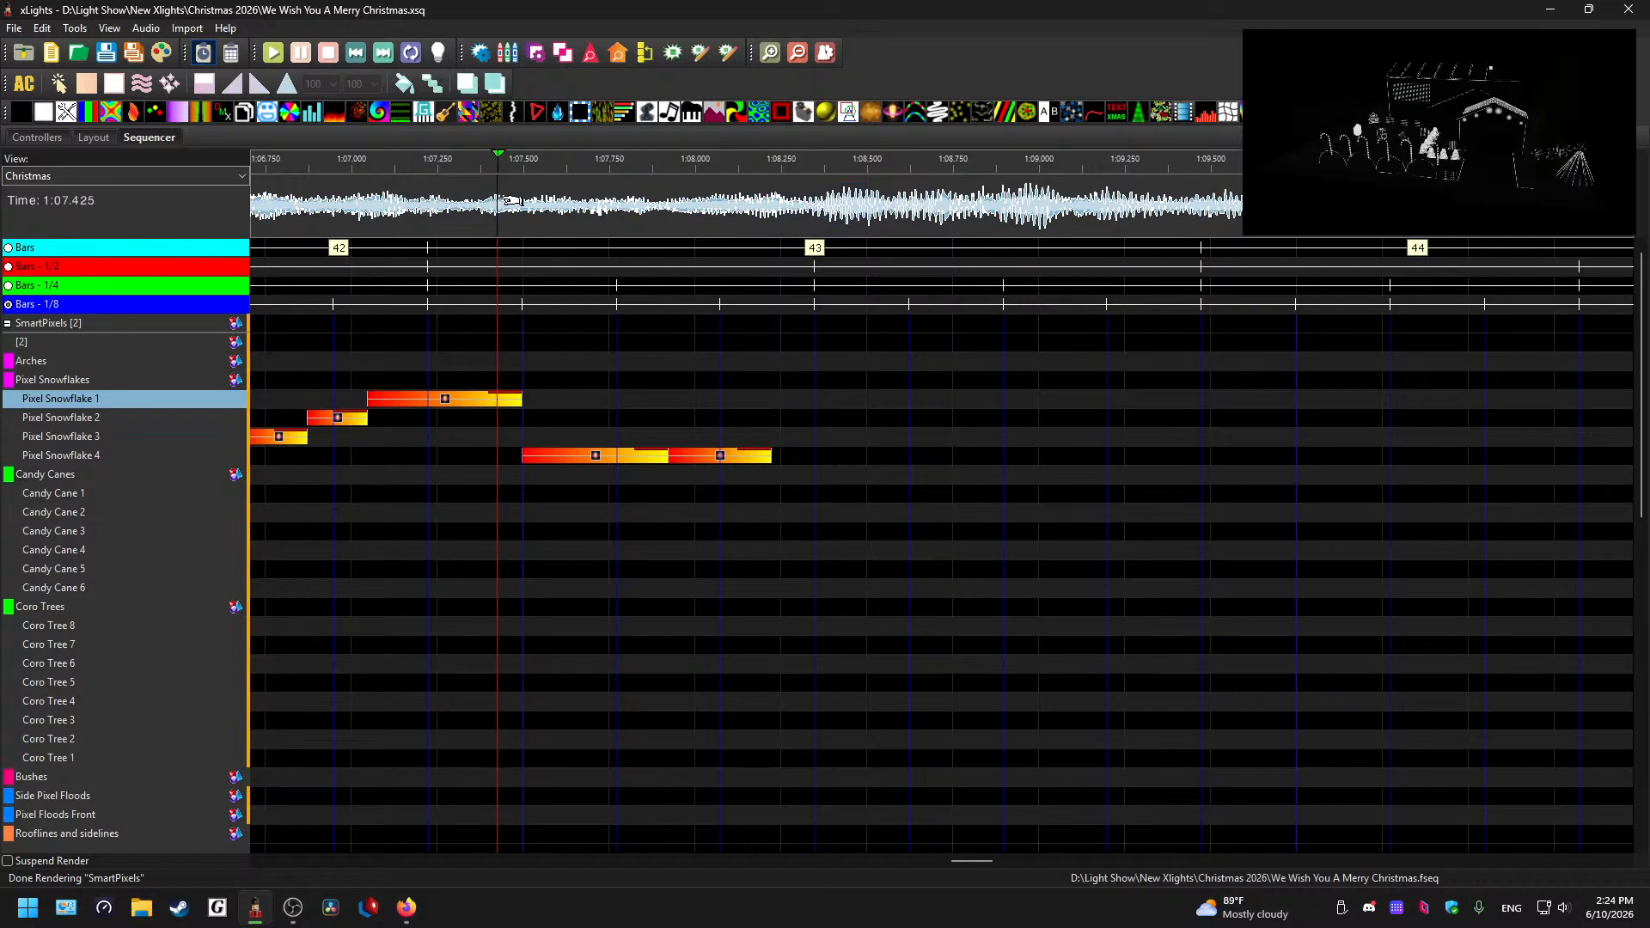
key("space")
left_click(590, 472)
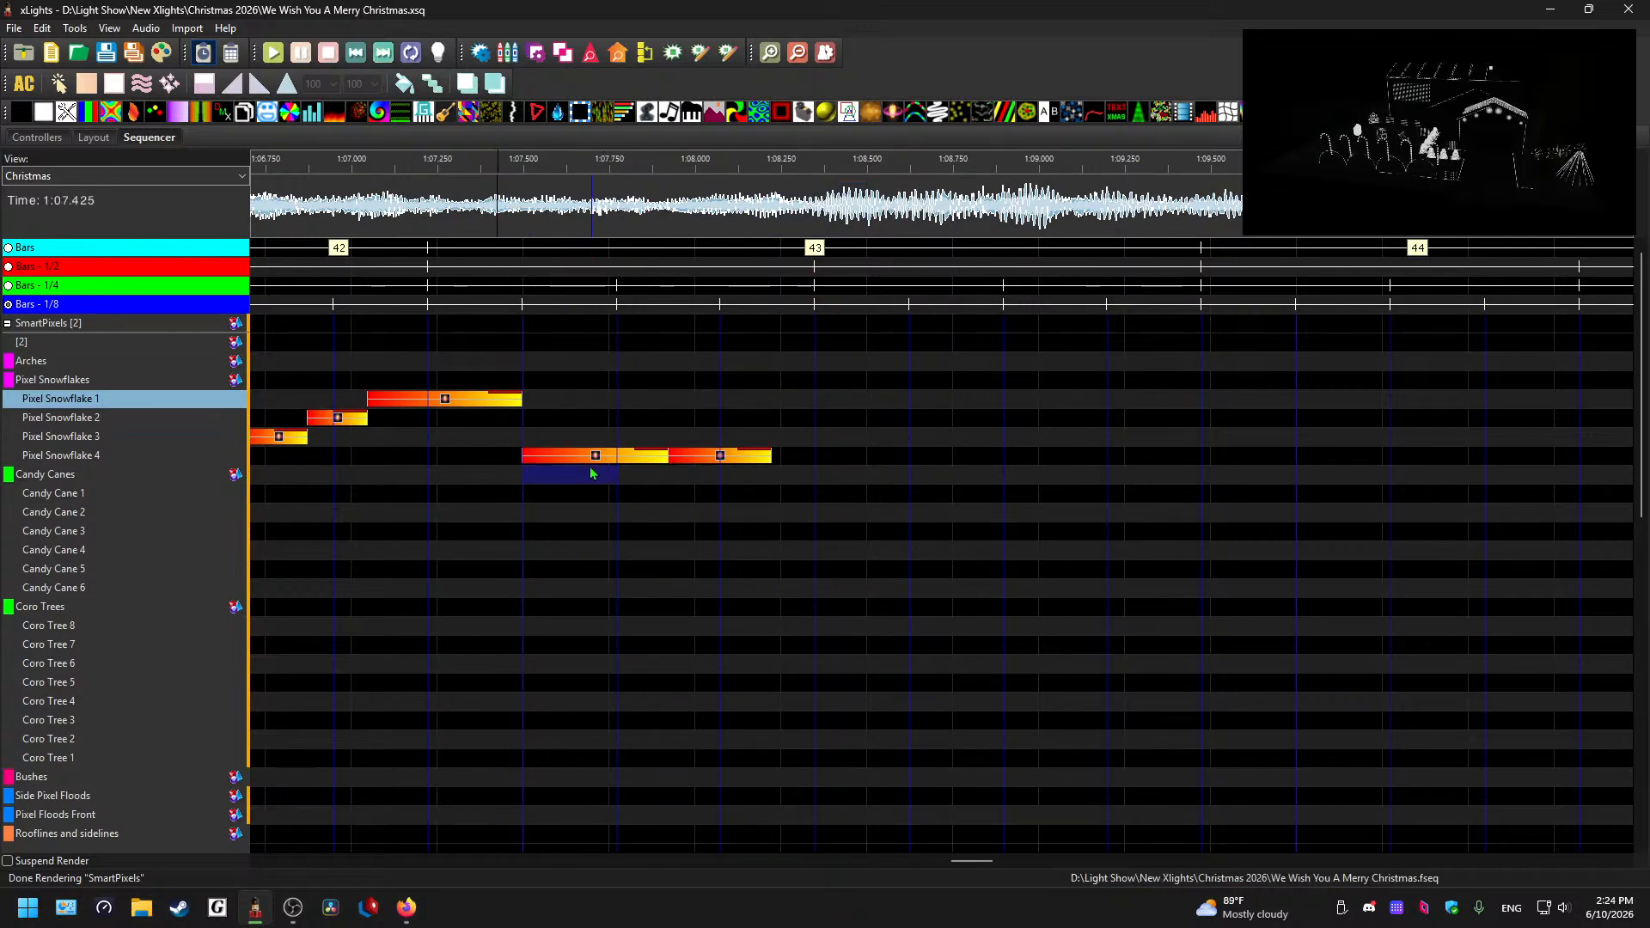
left_click(436, 397)
left_click(585, 457)
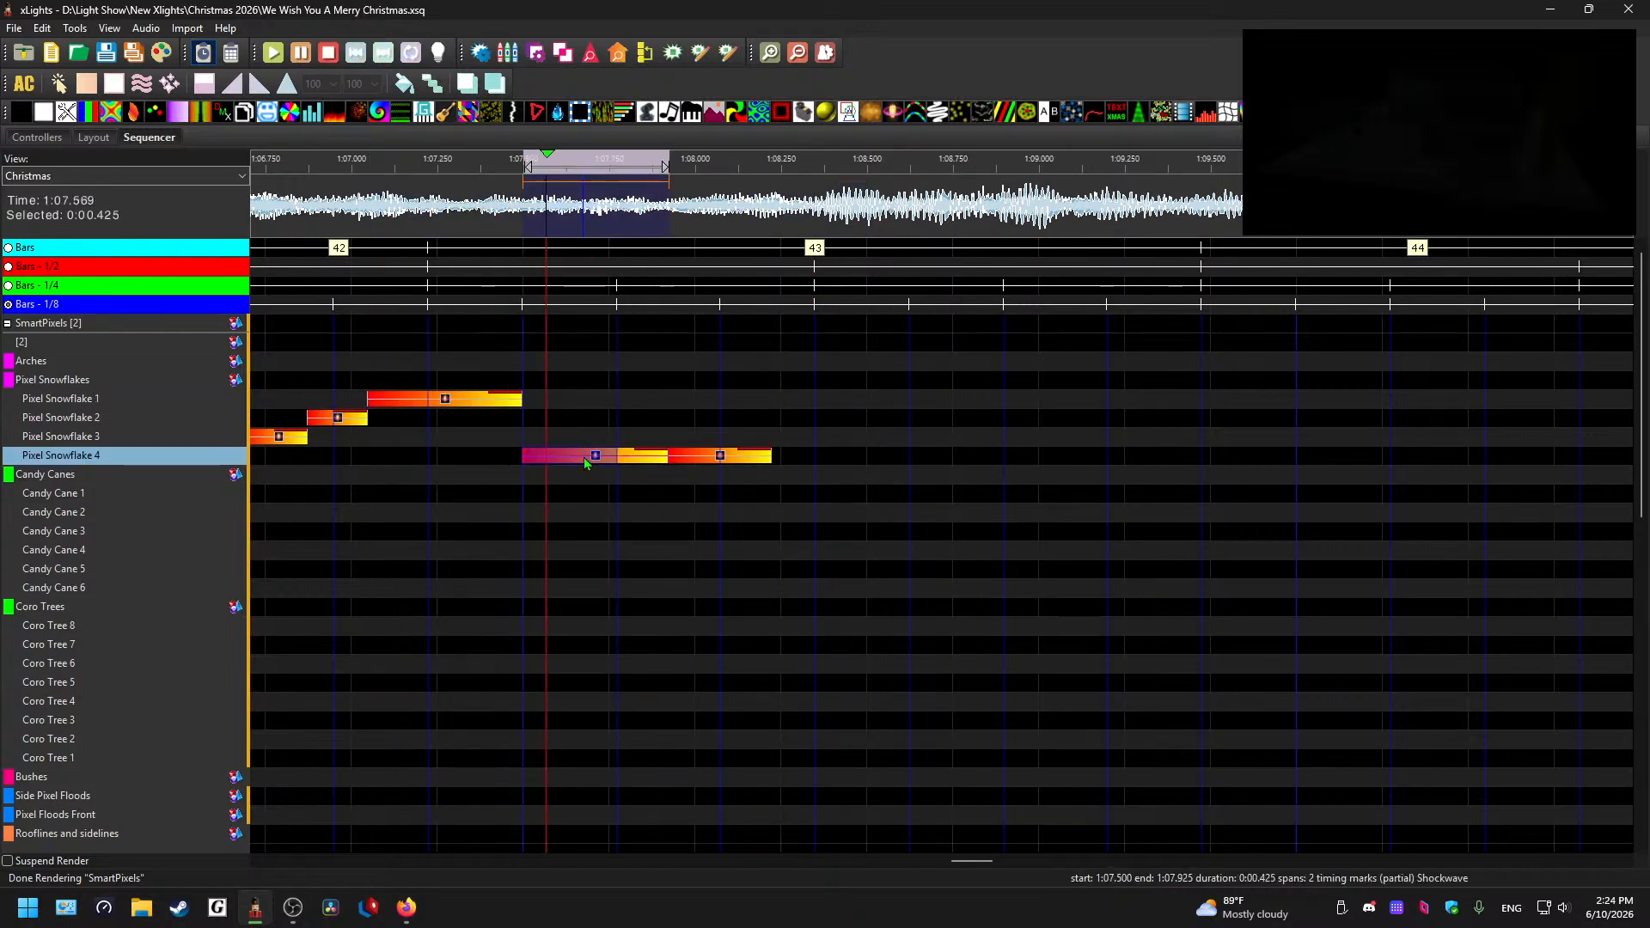
left_click(701, 462)
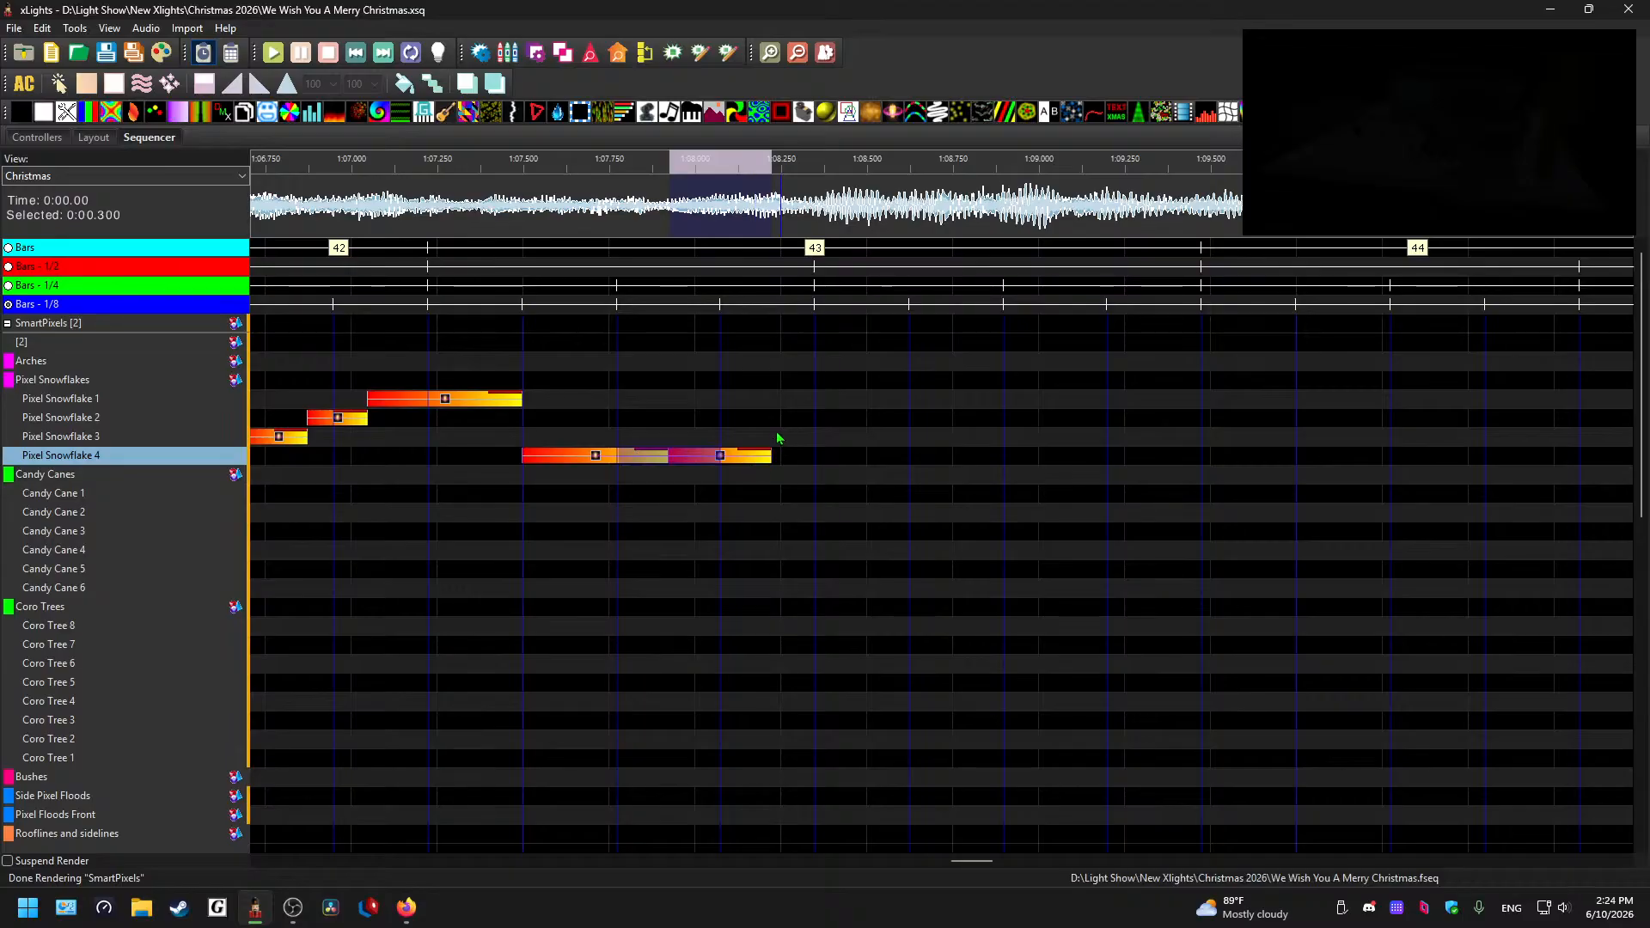
left_click_drag(769, 458, 814, 458)
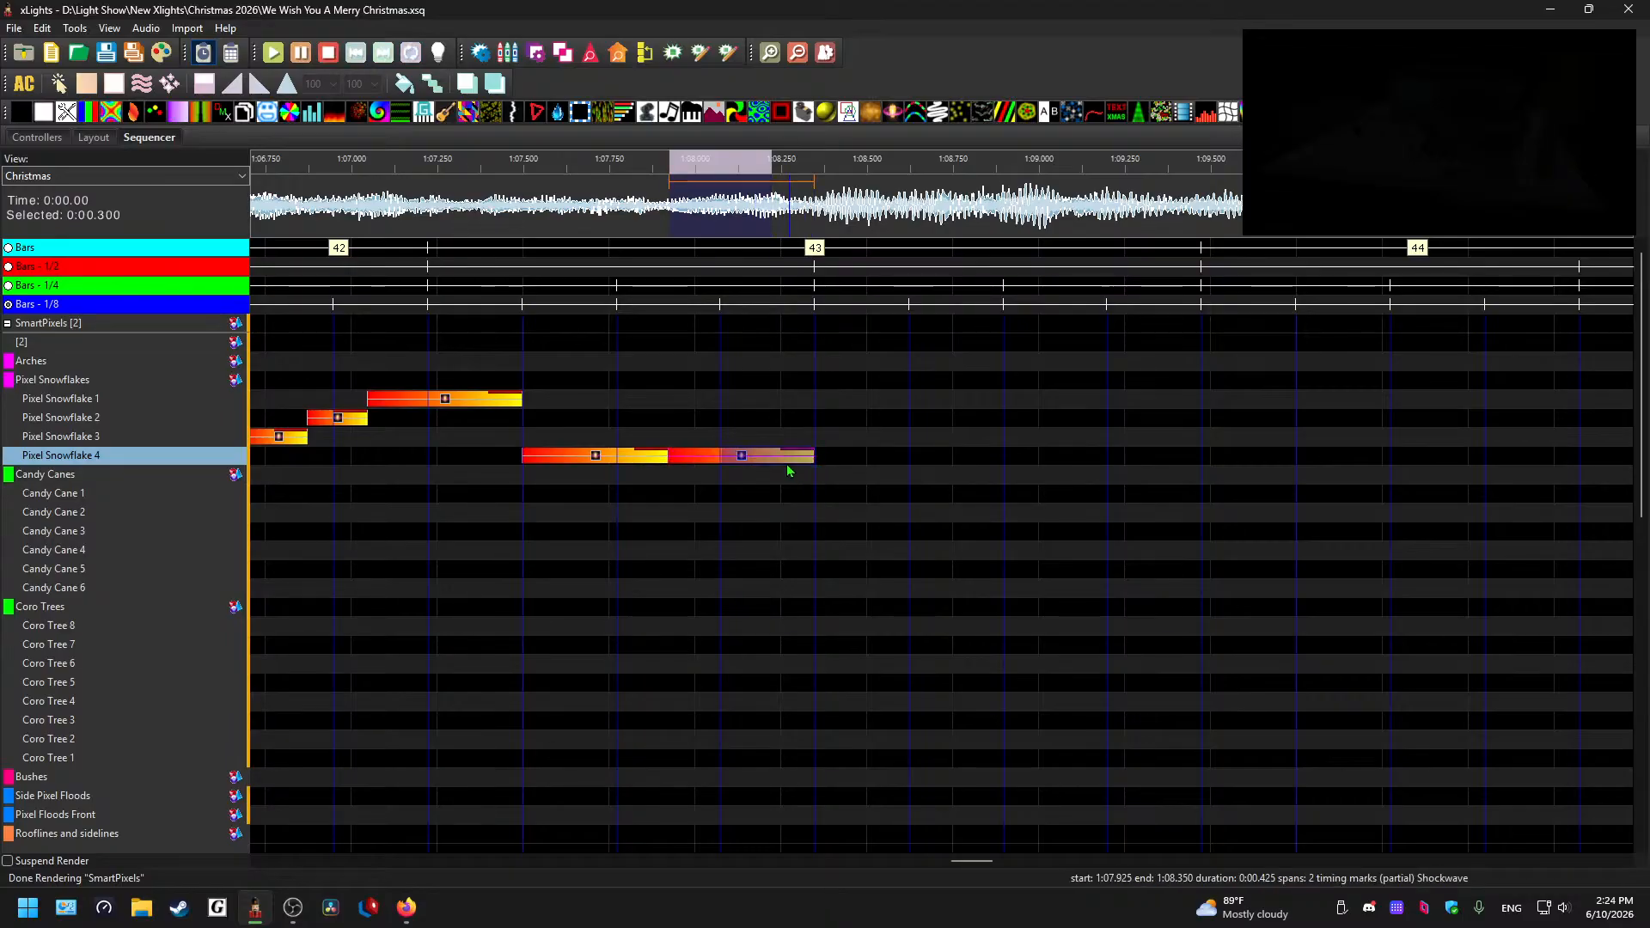
left_click(824, 213)
- Copy the Pixel Snowflake 1 to 4 Shockwaves between 1:03.875 and 1:06.125, paste them from 1:08.350 on the same rows, and audition them
left_click_drag(971, 861, 931, 862)
left_click_drag(447, 462, 993, 404)
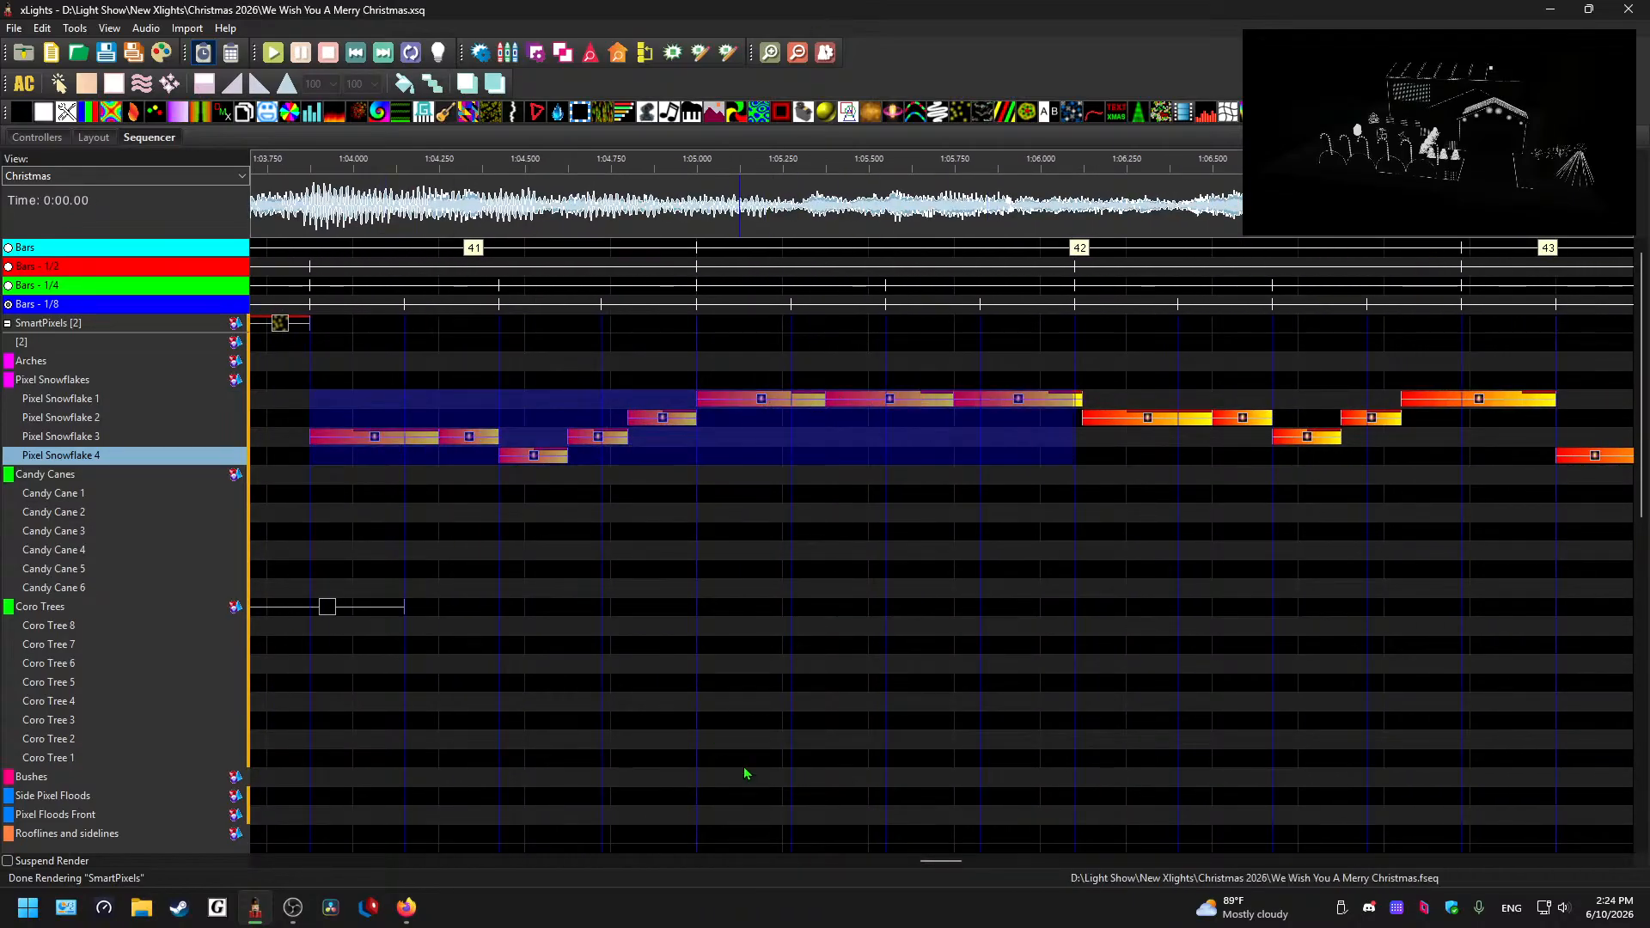
mouse_move(953, 862)
left_mouse_down()
mouse_move(1011, 864)
mouse_move(984, 862)
left_mouse_up()
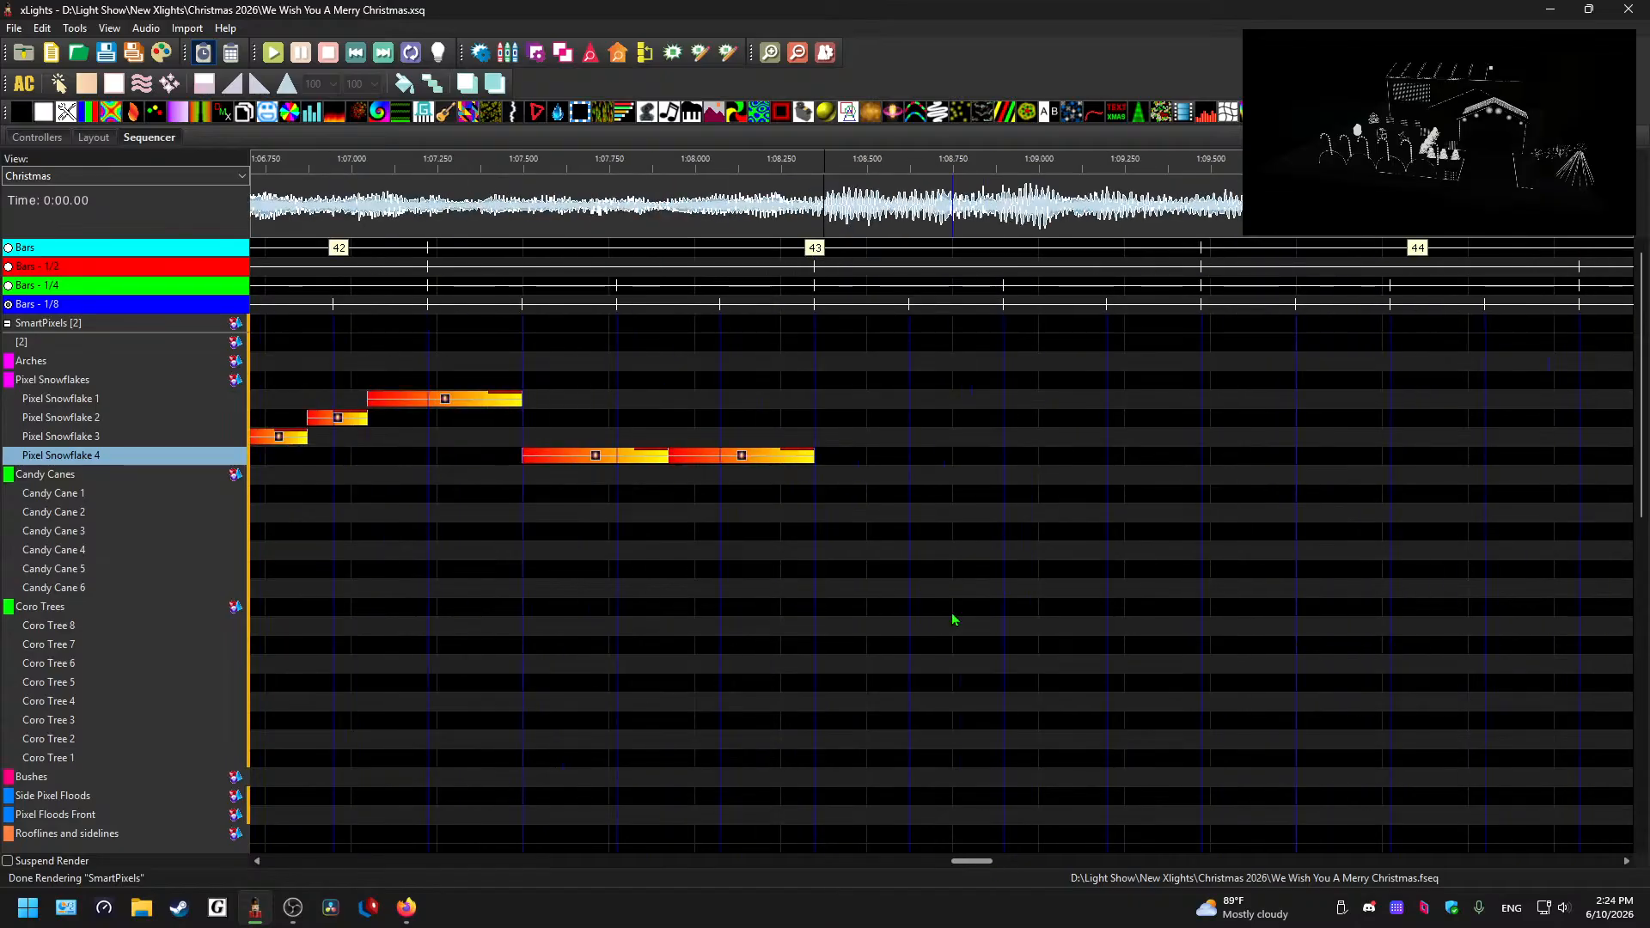
key("ctrl+v")
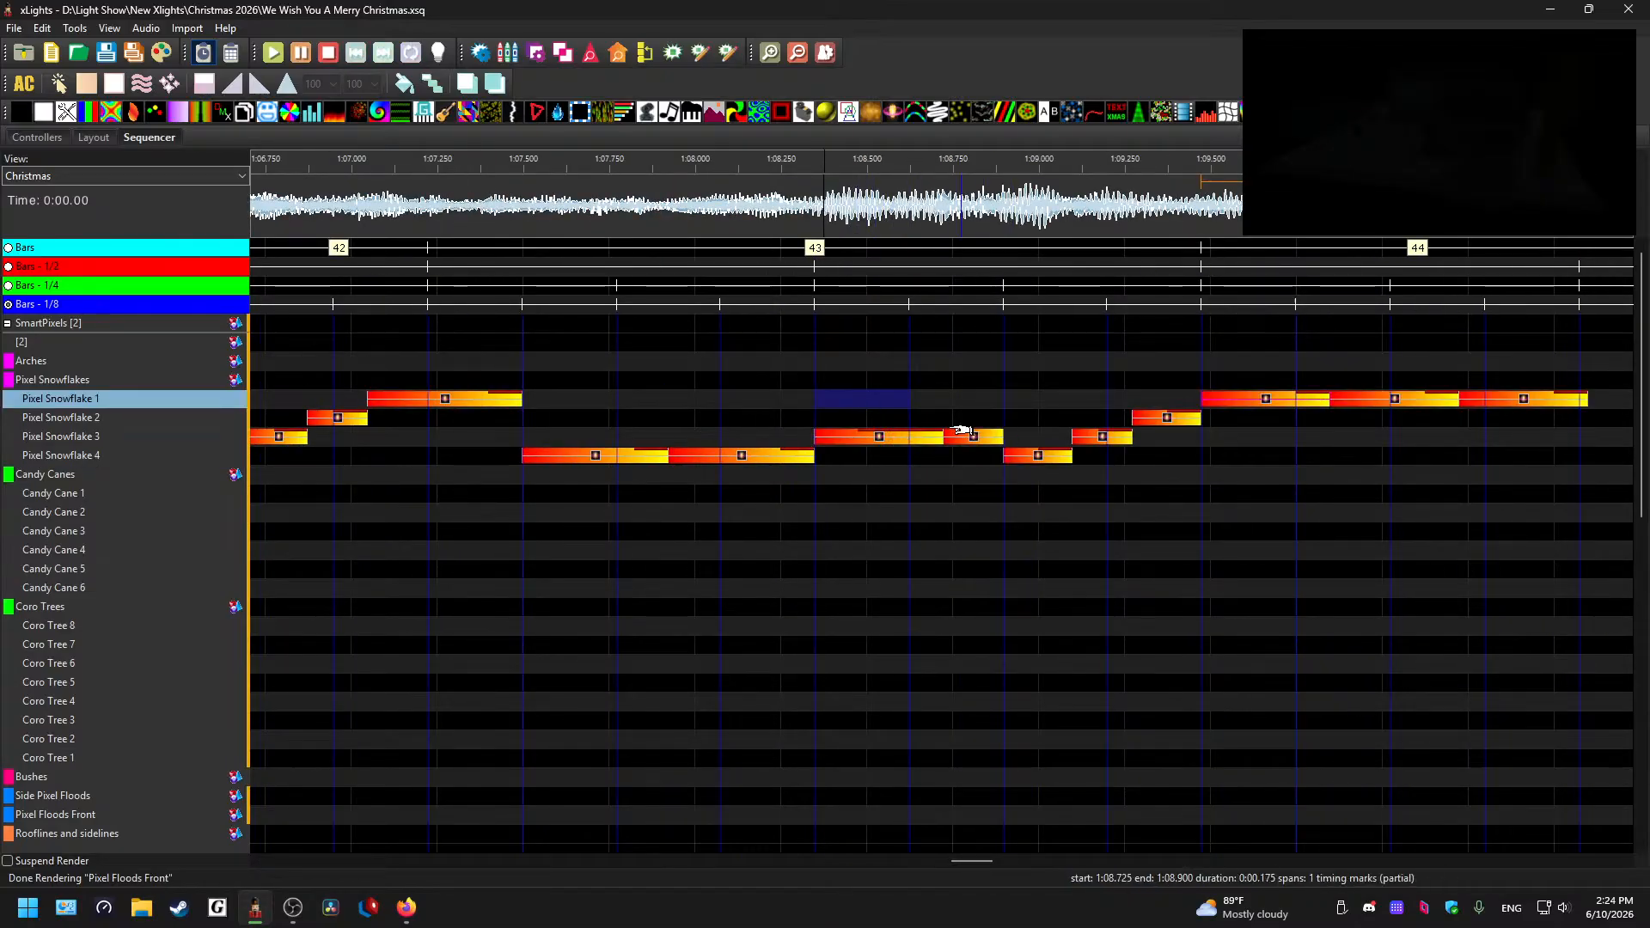
left_click(781, 225)
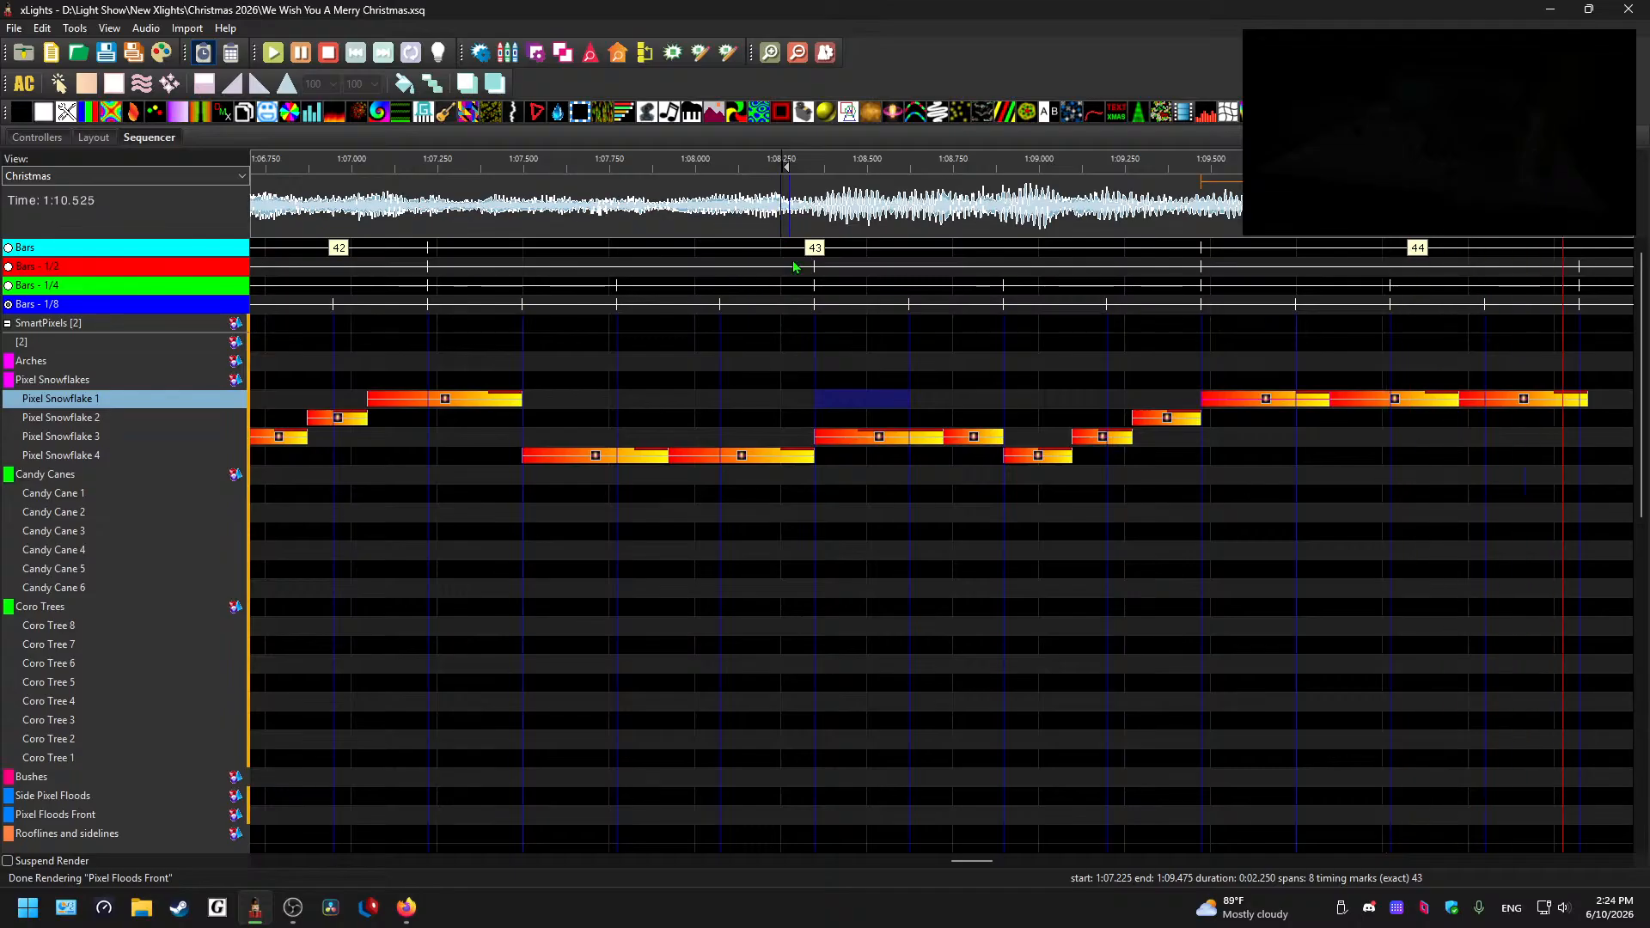
key("space")
- Move the Shockwaves starting at 1:09.850 and 1:10.225 from Pixel Snowflake 1 to Pixel Snowflake 2
left_click_drag(978, 861, 996, 862)
left_click(687, 401)
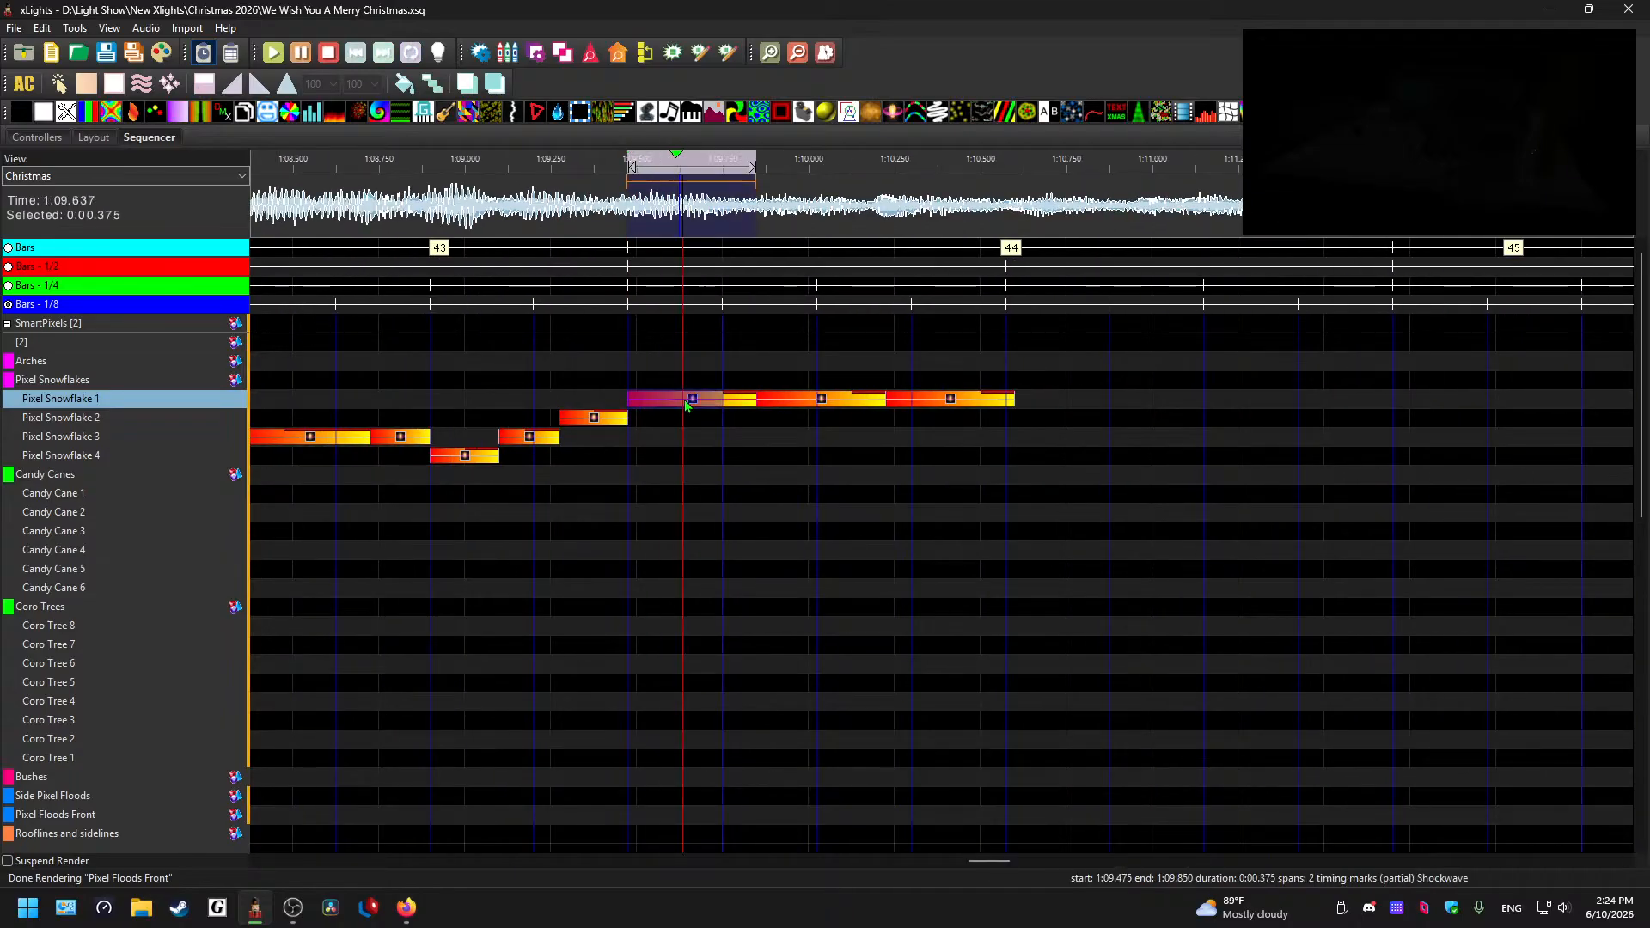
left_click(821, 404)
key("Down")
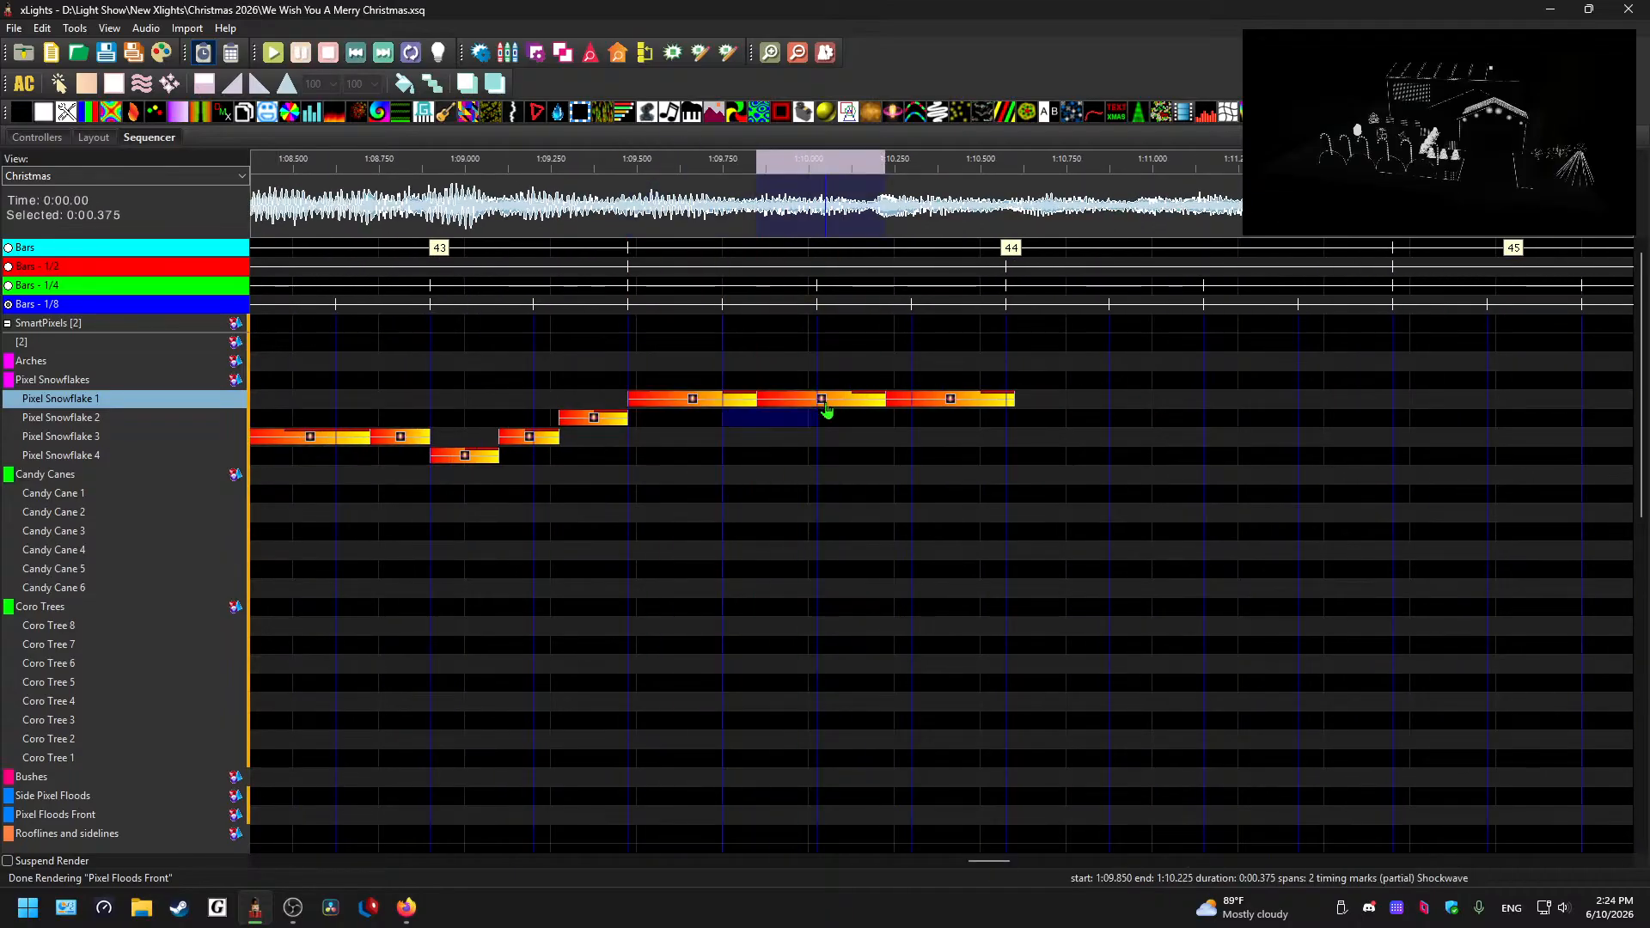
left_click(836, 404)
left_click(821, 400)
key("Down")
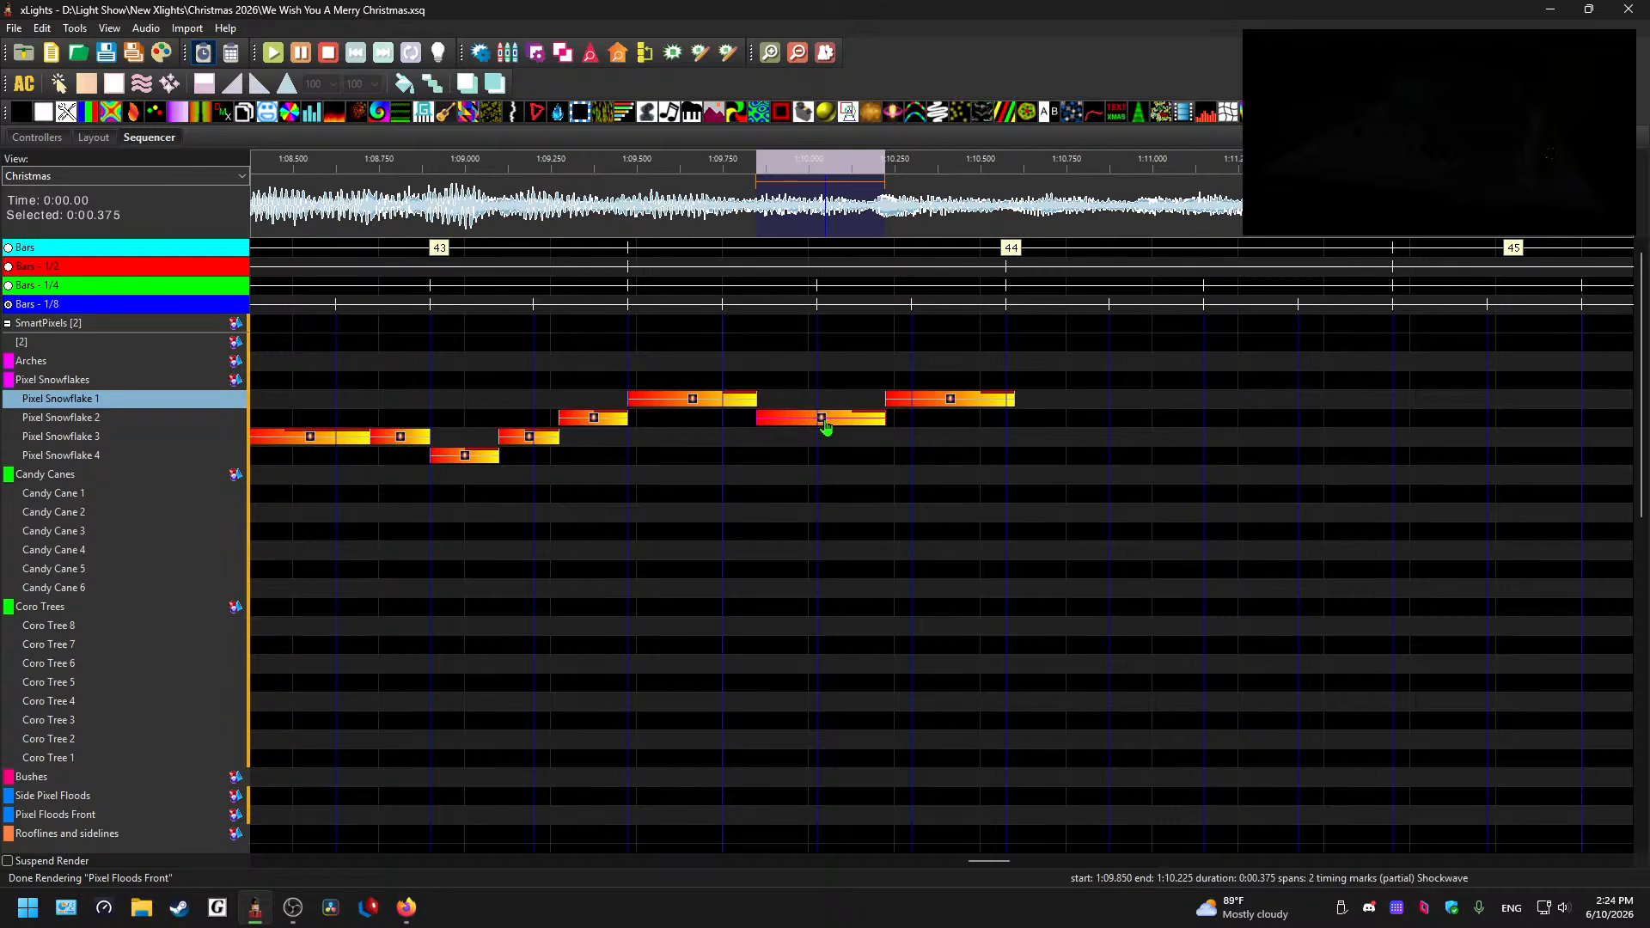
left_click(951, 402)
key("Down")
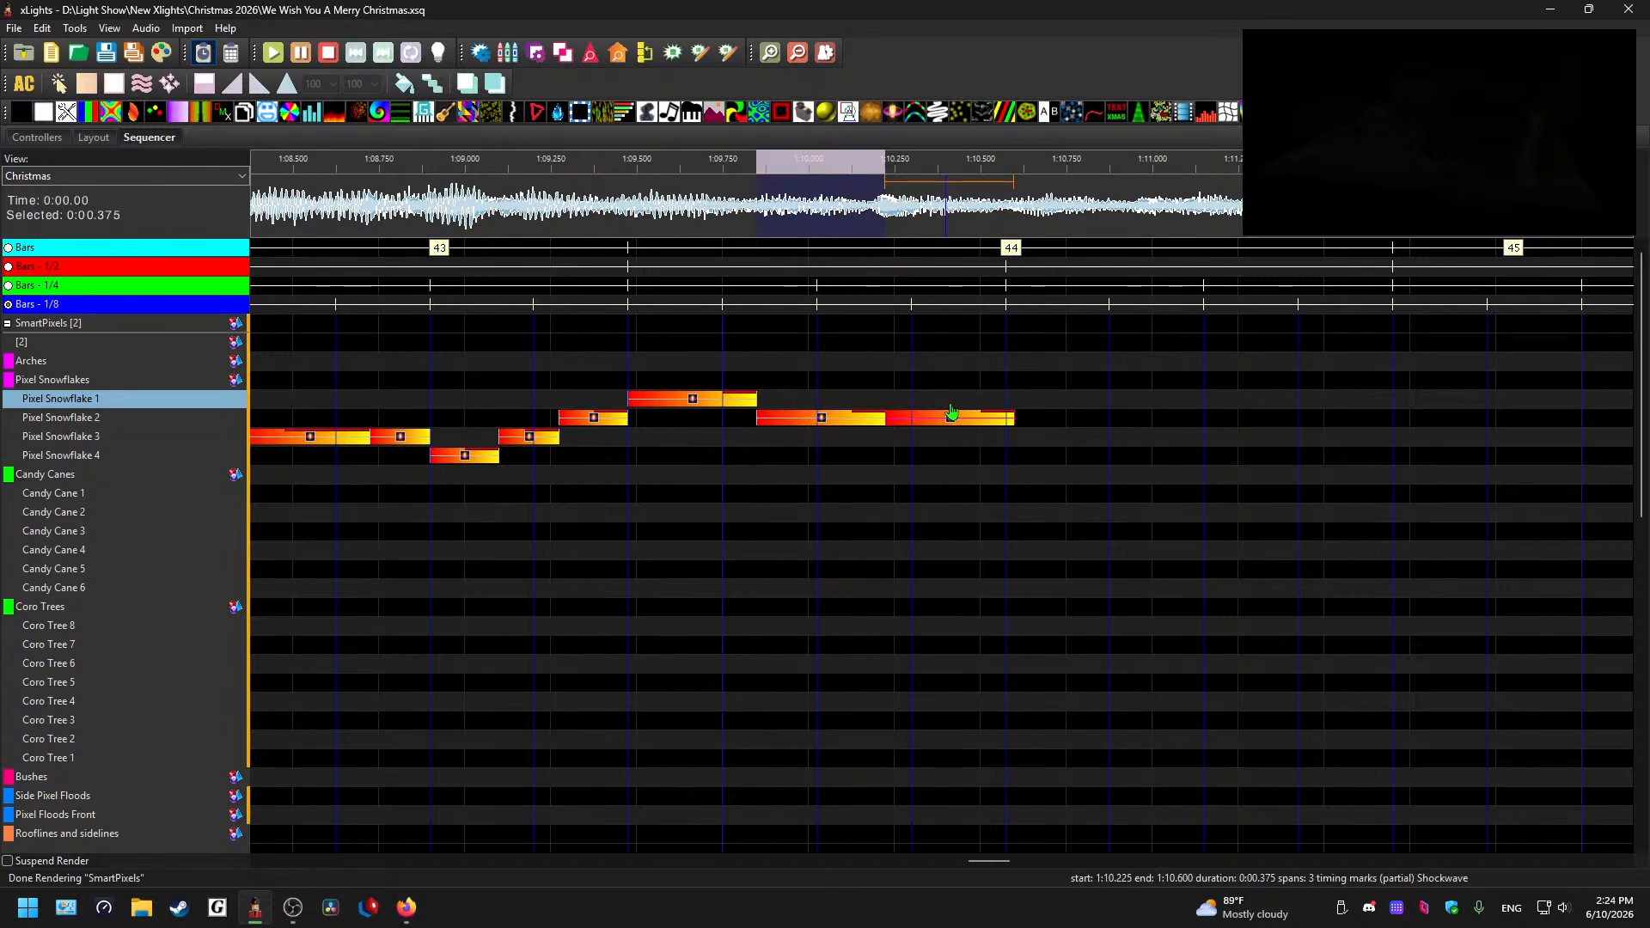
- Paste a Shockwave on Pixel Snowflake 3, start it at 1:10.600, and audition it with the one before it
left_click(1032, 435)
key("ctrl+v")
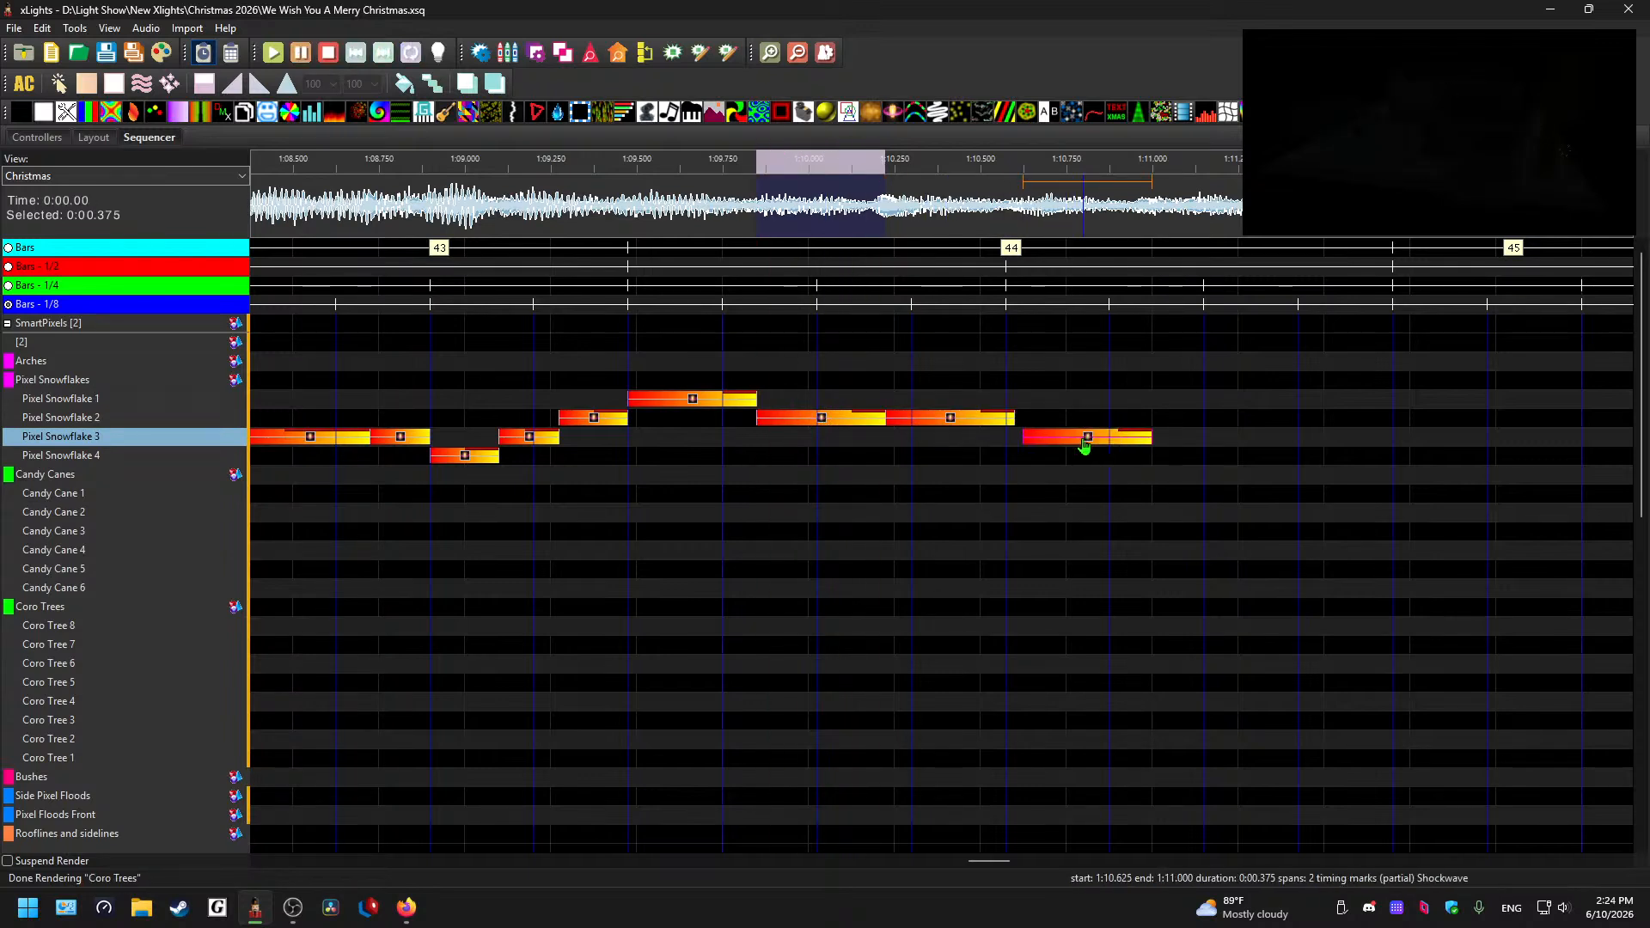
double_click(1078, 442)
double_click(951, 419)
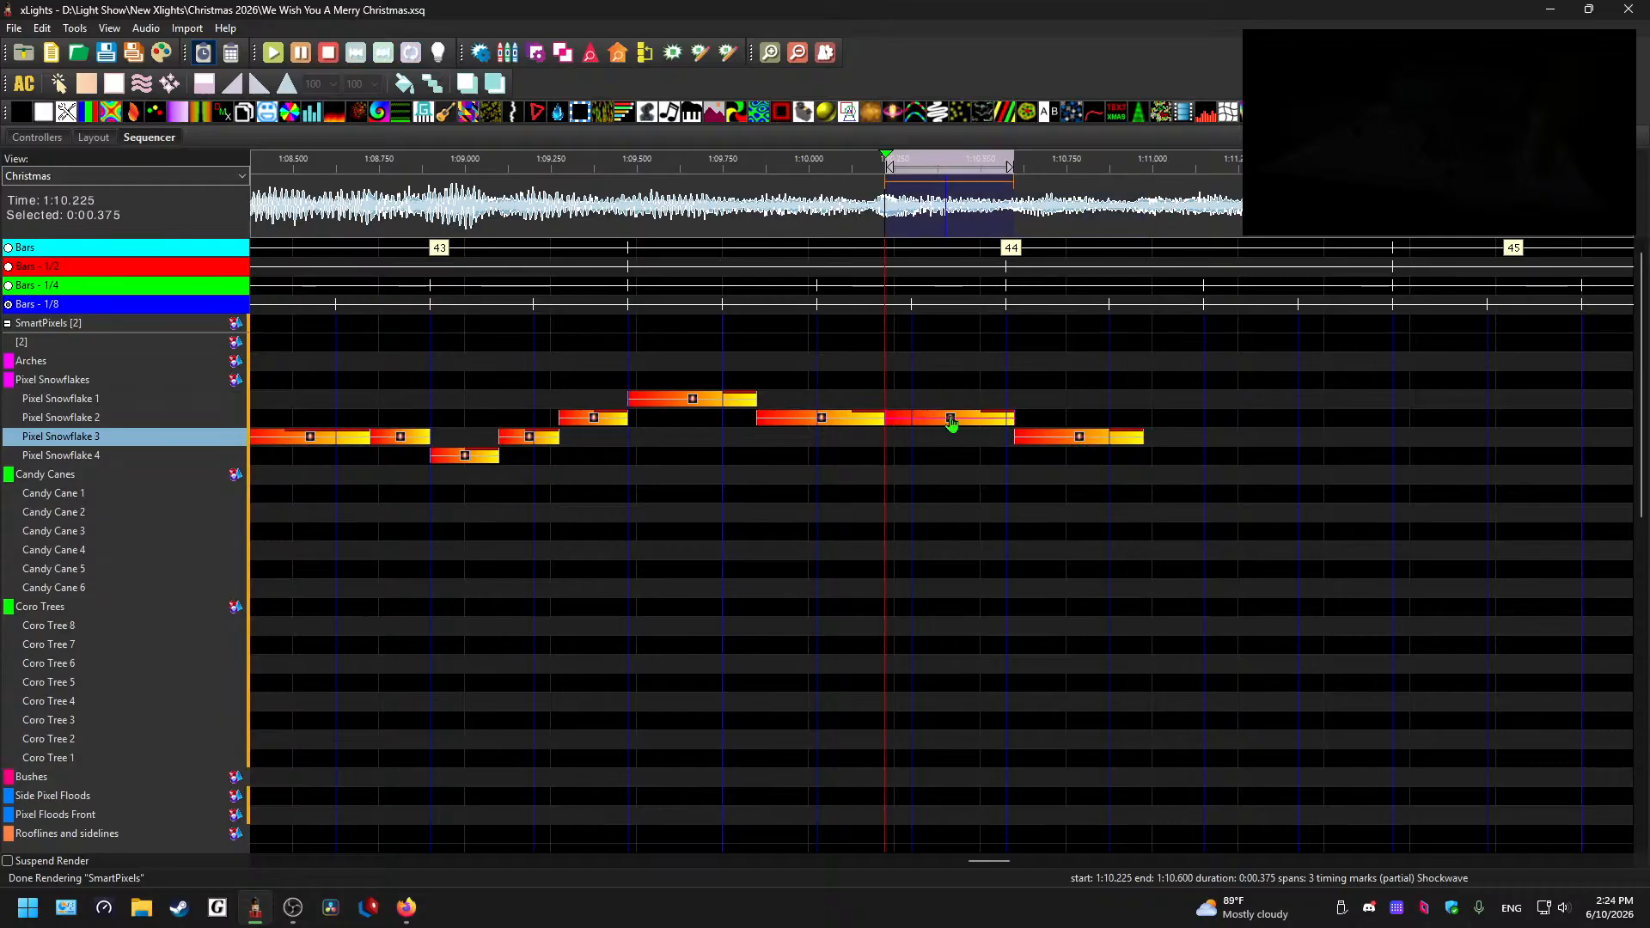
double_click(1080, 438)
- Shorten the Pixel Snowflake 2 Shockwave to end at 1:10.450 and fit the last Pixel Snowflake 3 Shockwave between 1:10.450 and 1:10.650
left_click_drag(1011, 419, 990, 421)
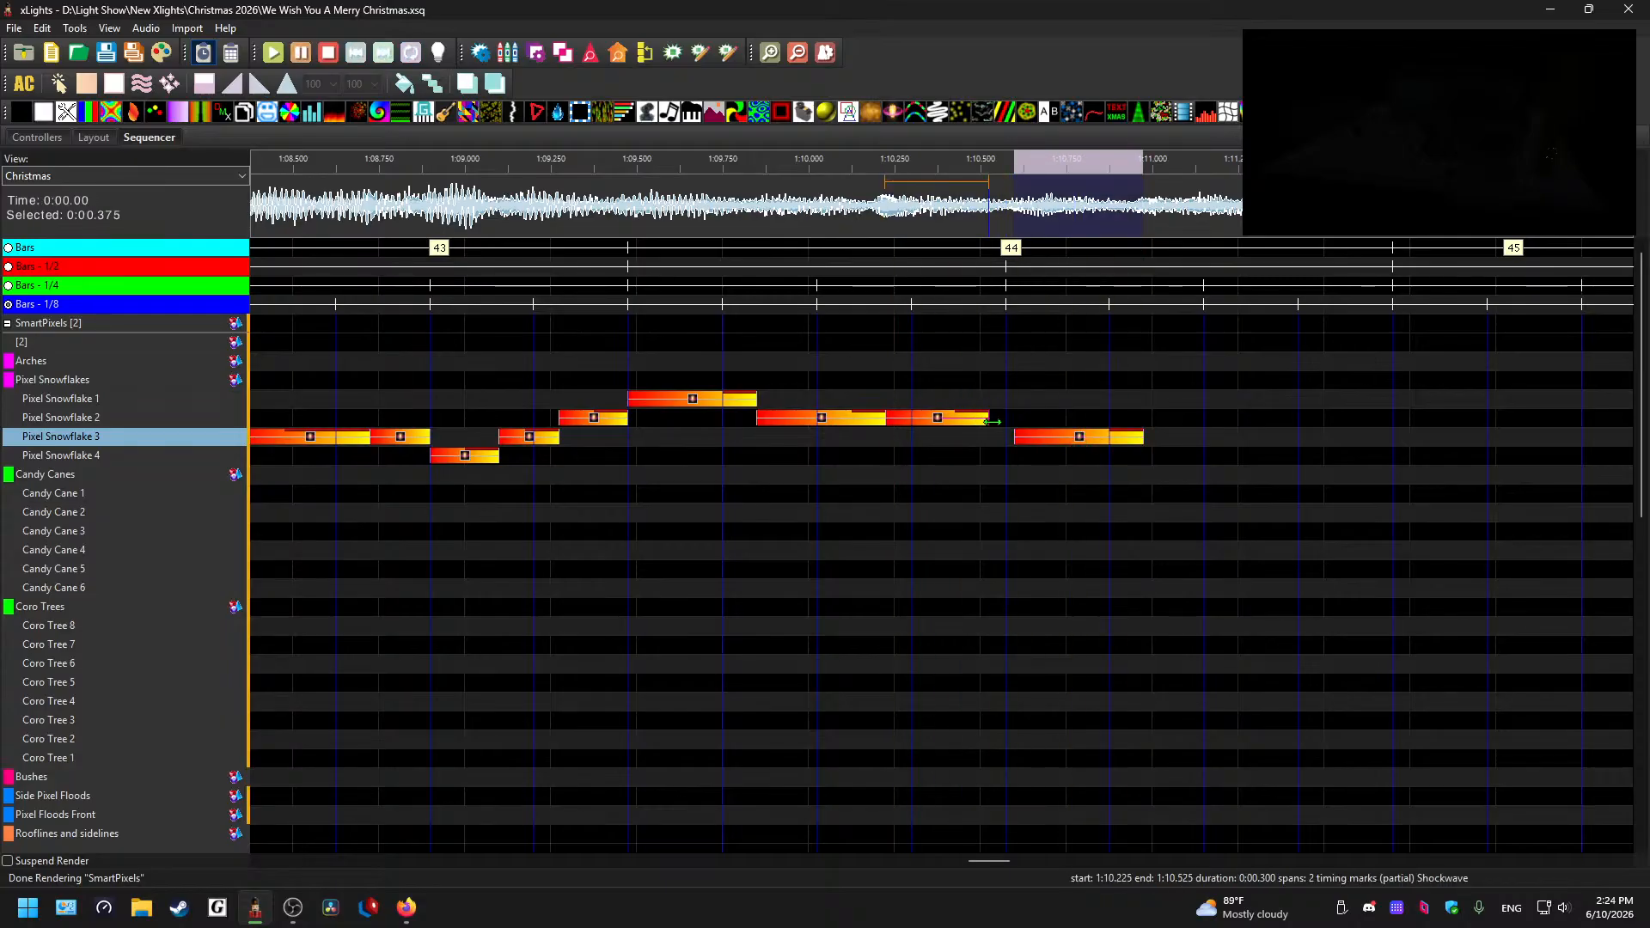
left_click(962, 424)
double_click(962, 424)
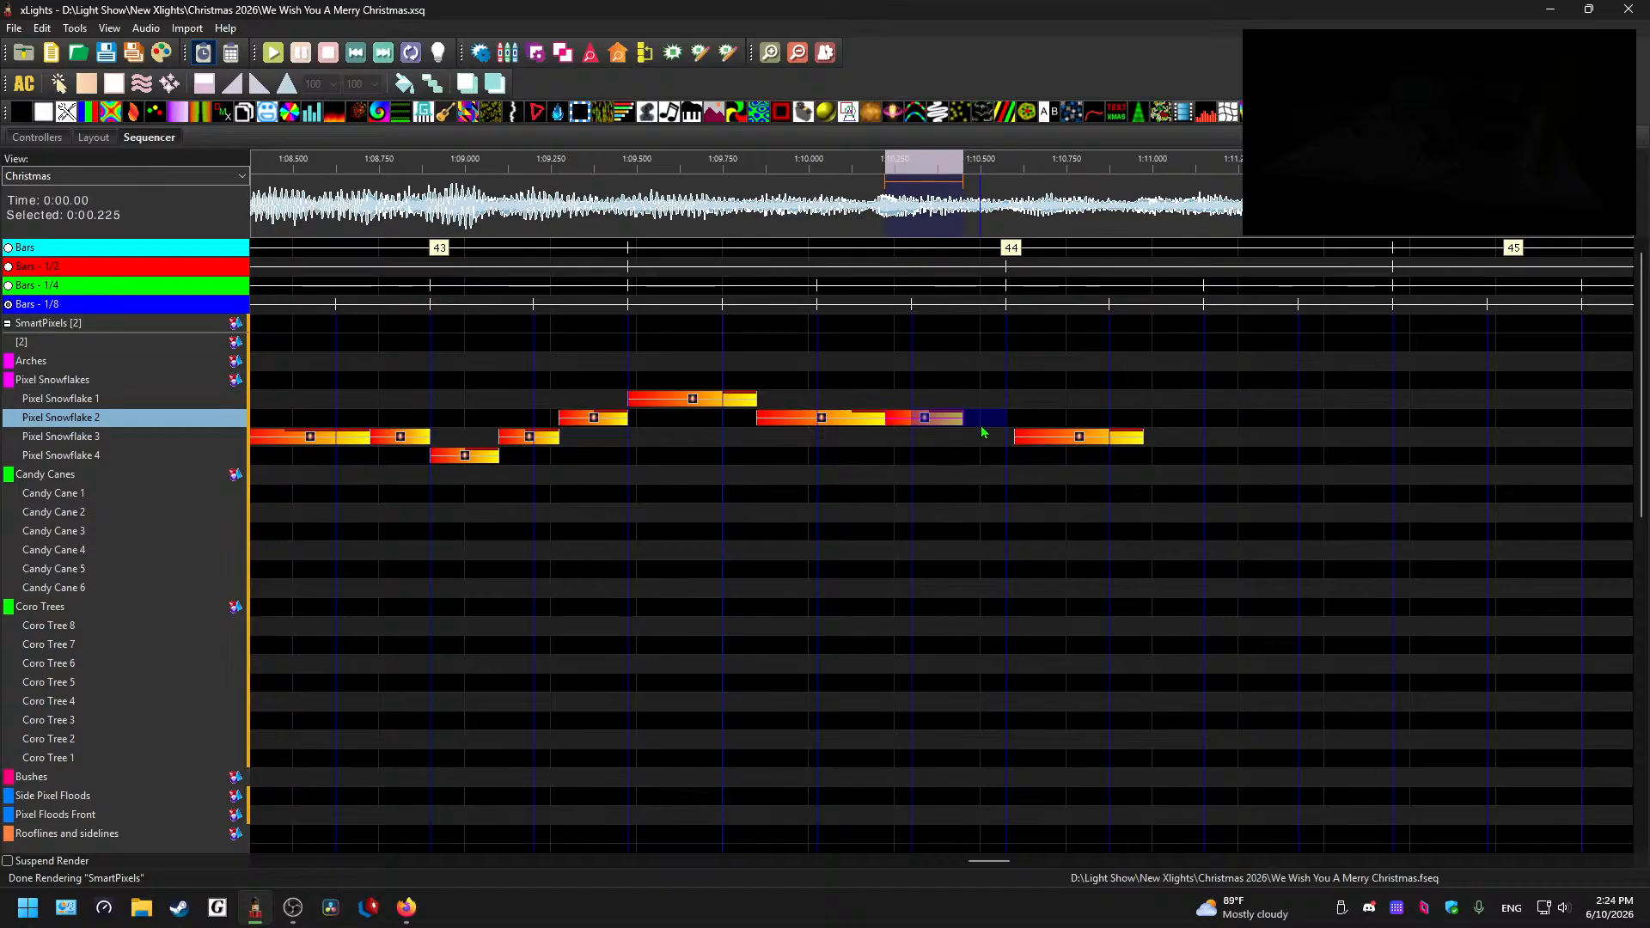
mouse_move(1074, 442)
left_mouse_down()
mouse_move(1023, 442)
mouse_move(1064, 439)
left_mouse_up()
left_click(1028, 440)
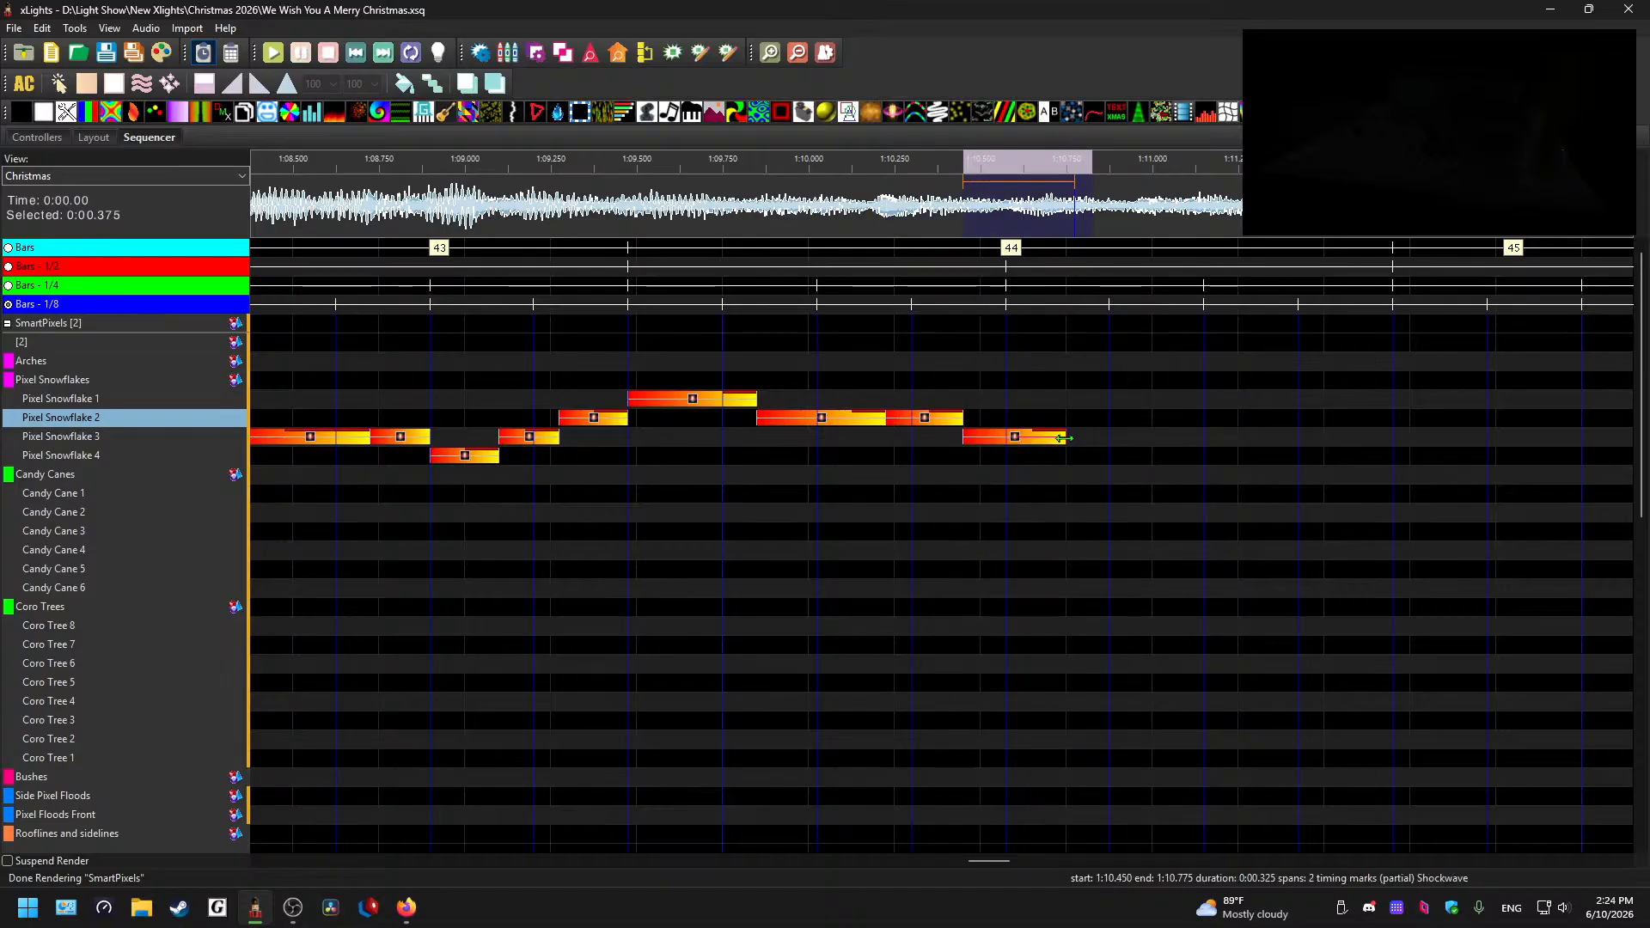
- Copy the short Pixel Snowflake 3 Shockwave onto Pixel Snowflake 2, placing it from 1:10.650 and lengthening it to 1:10.950
left_click(1006, 445)
left_click(1038, 419)
key("ctrl+v")
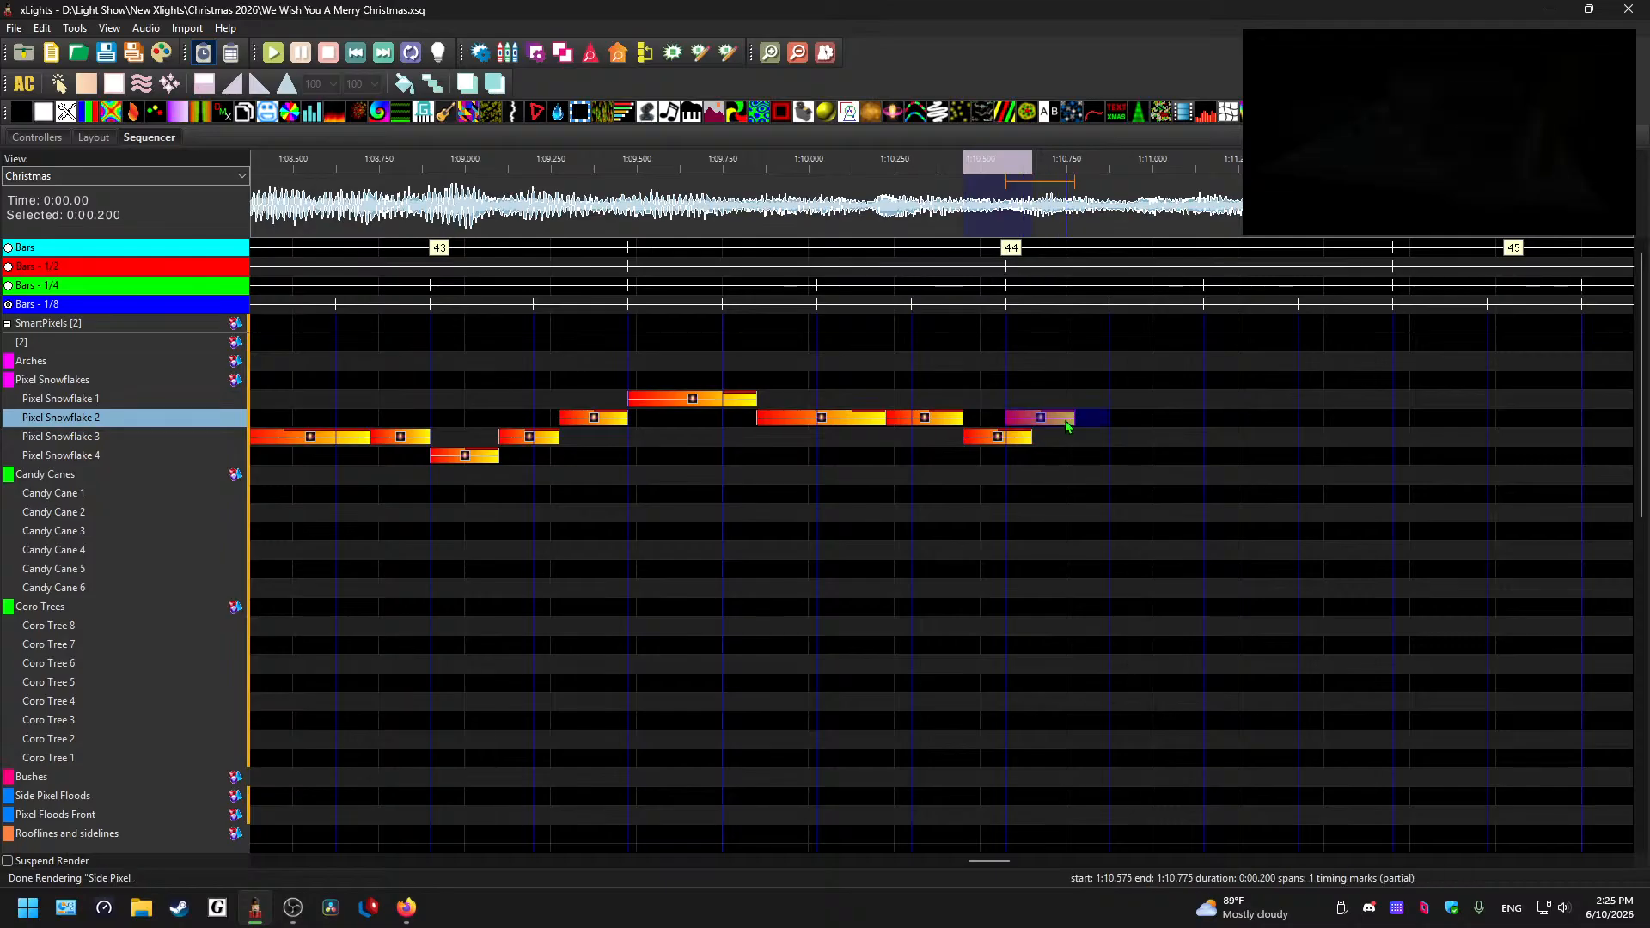
left_click_drag(1040, 419, 1058, 421)
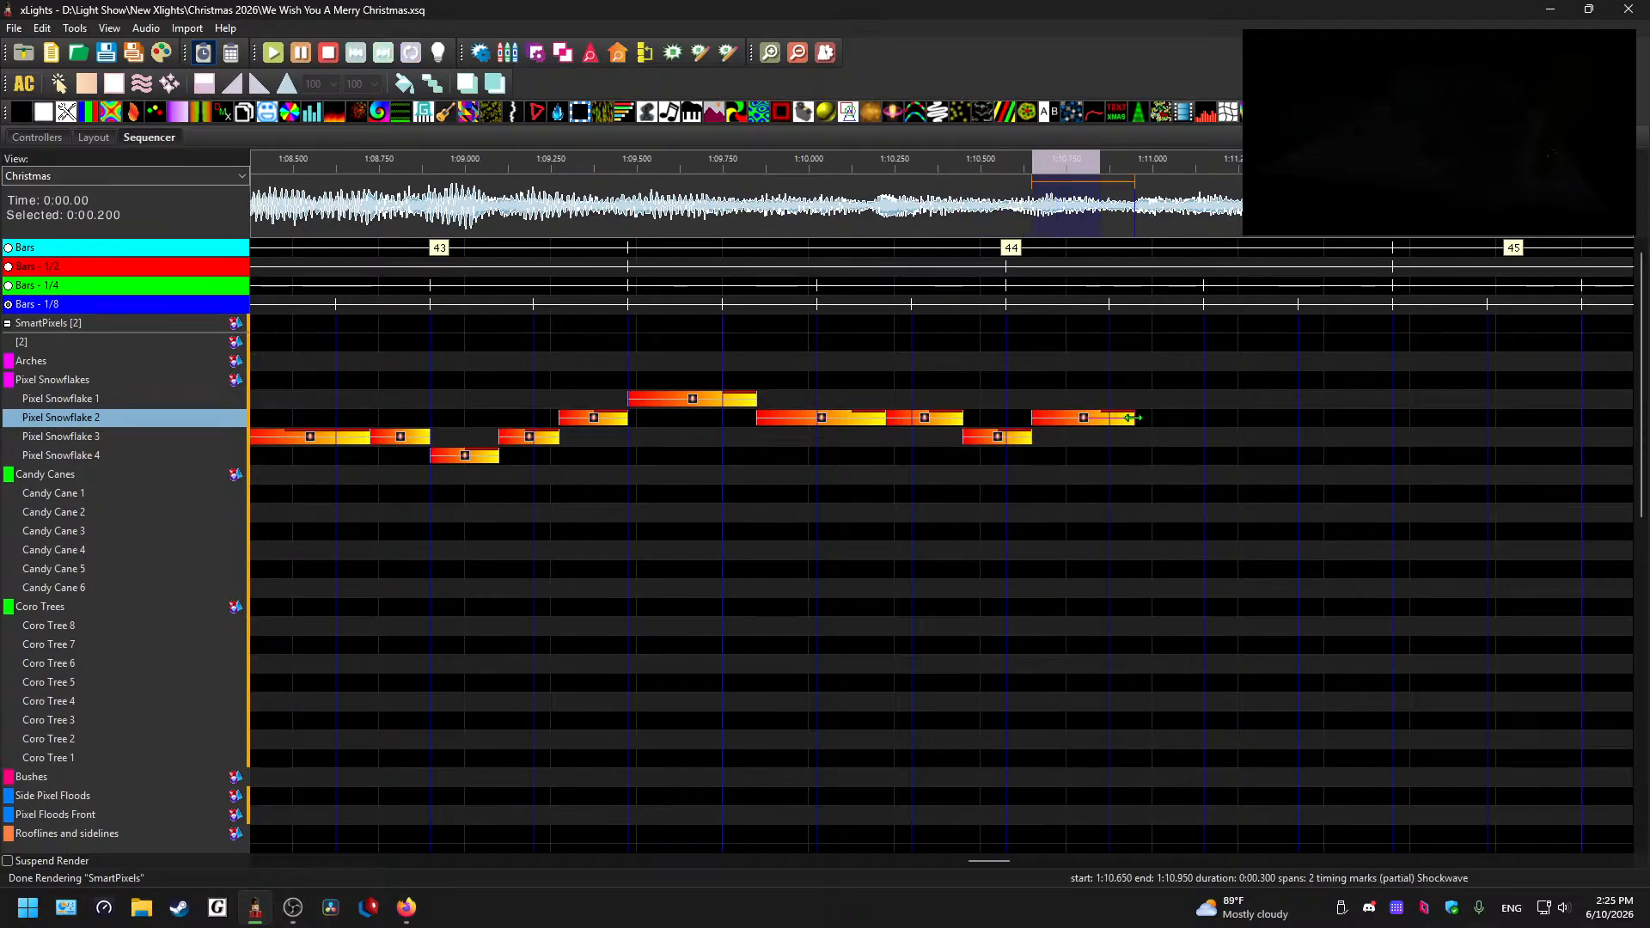
- Copy the last Pixel Snowflake 2 Shockwave onto Pixel Snowflake 4 and place it from 1:10.950 to 1:11.250
left_click(1098, 421)
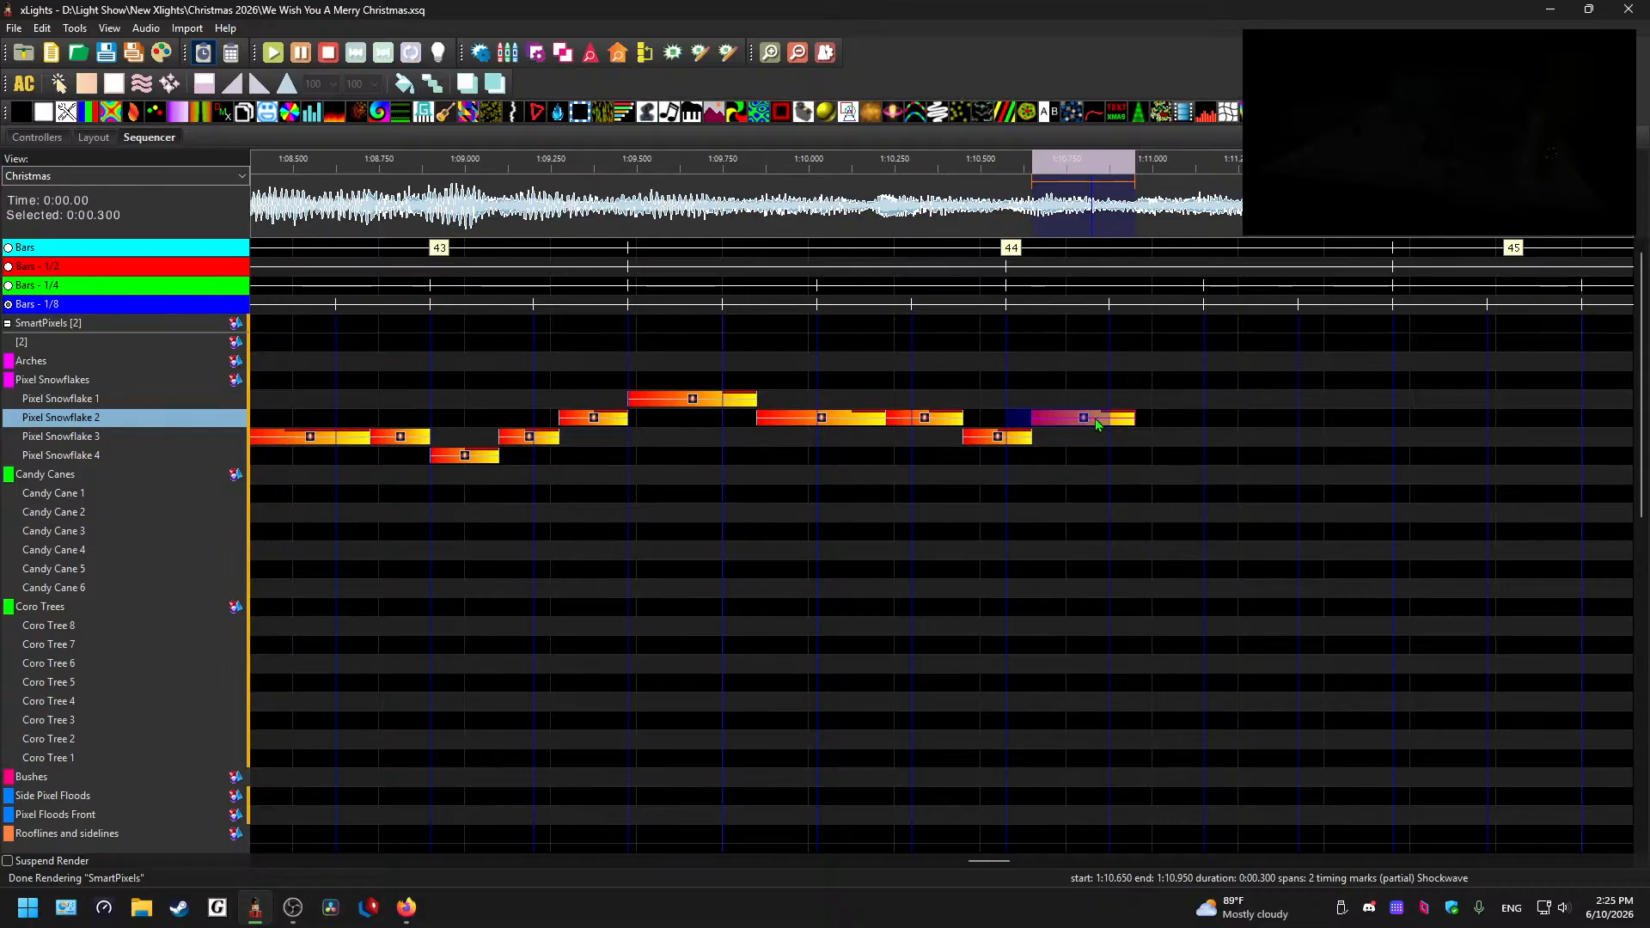
left_click(1189, 461)
key("ctrl+v")
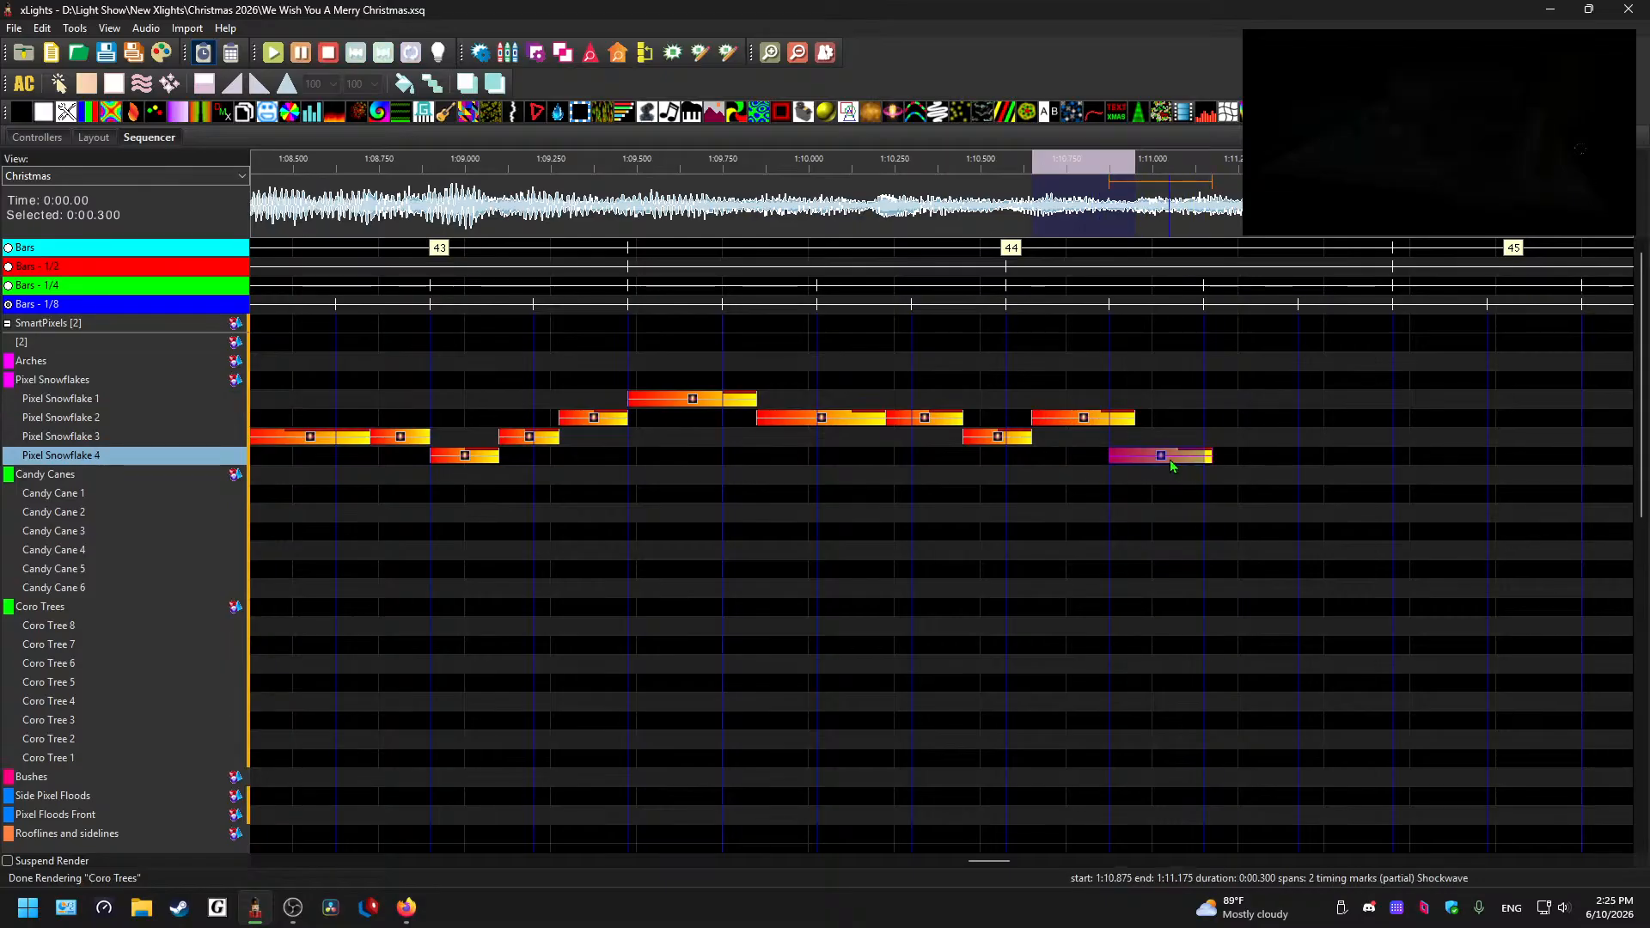
left_click_drag(1169, 461, 1186, 461)
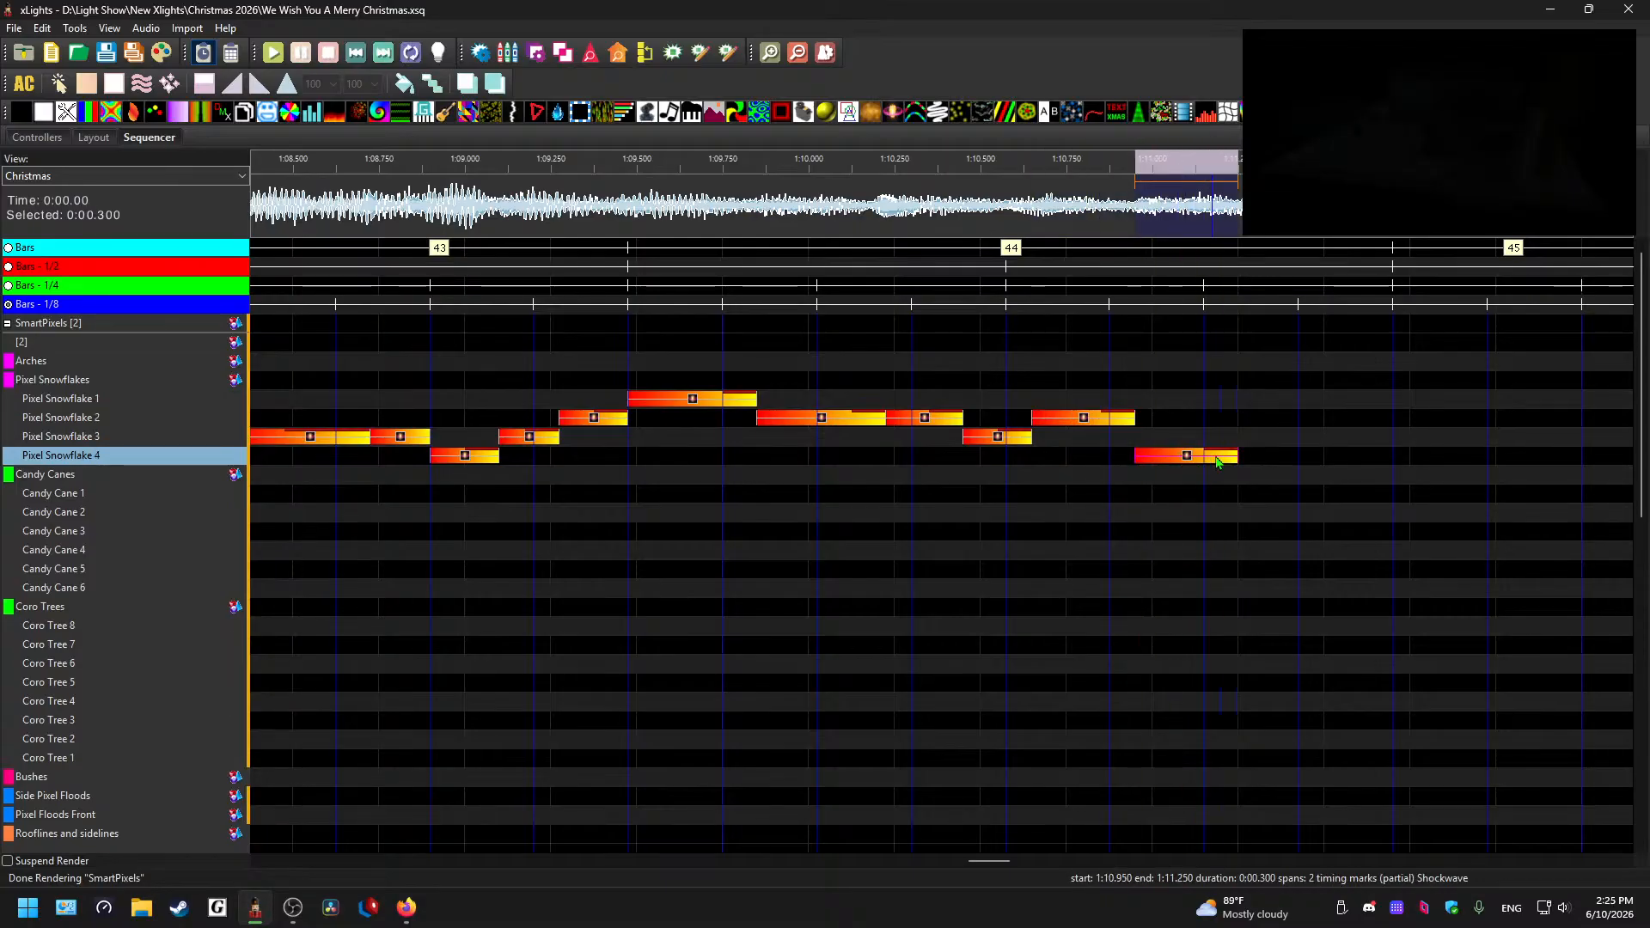
- Paste another Shockwave on Pixel Snowflake 1 starting at 1:11.250, audition it and extend it to 1:11.650
left_click(1268, 401)
key("ctrl+v")
left_click_drag(1267, 402, 1289, 413)
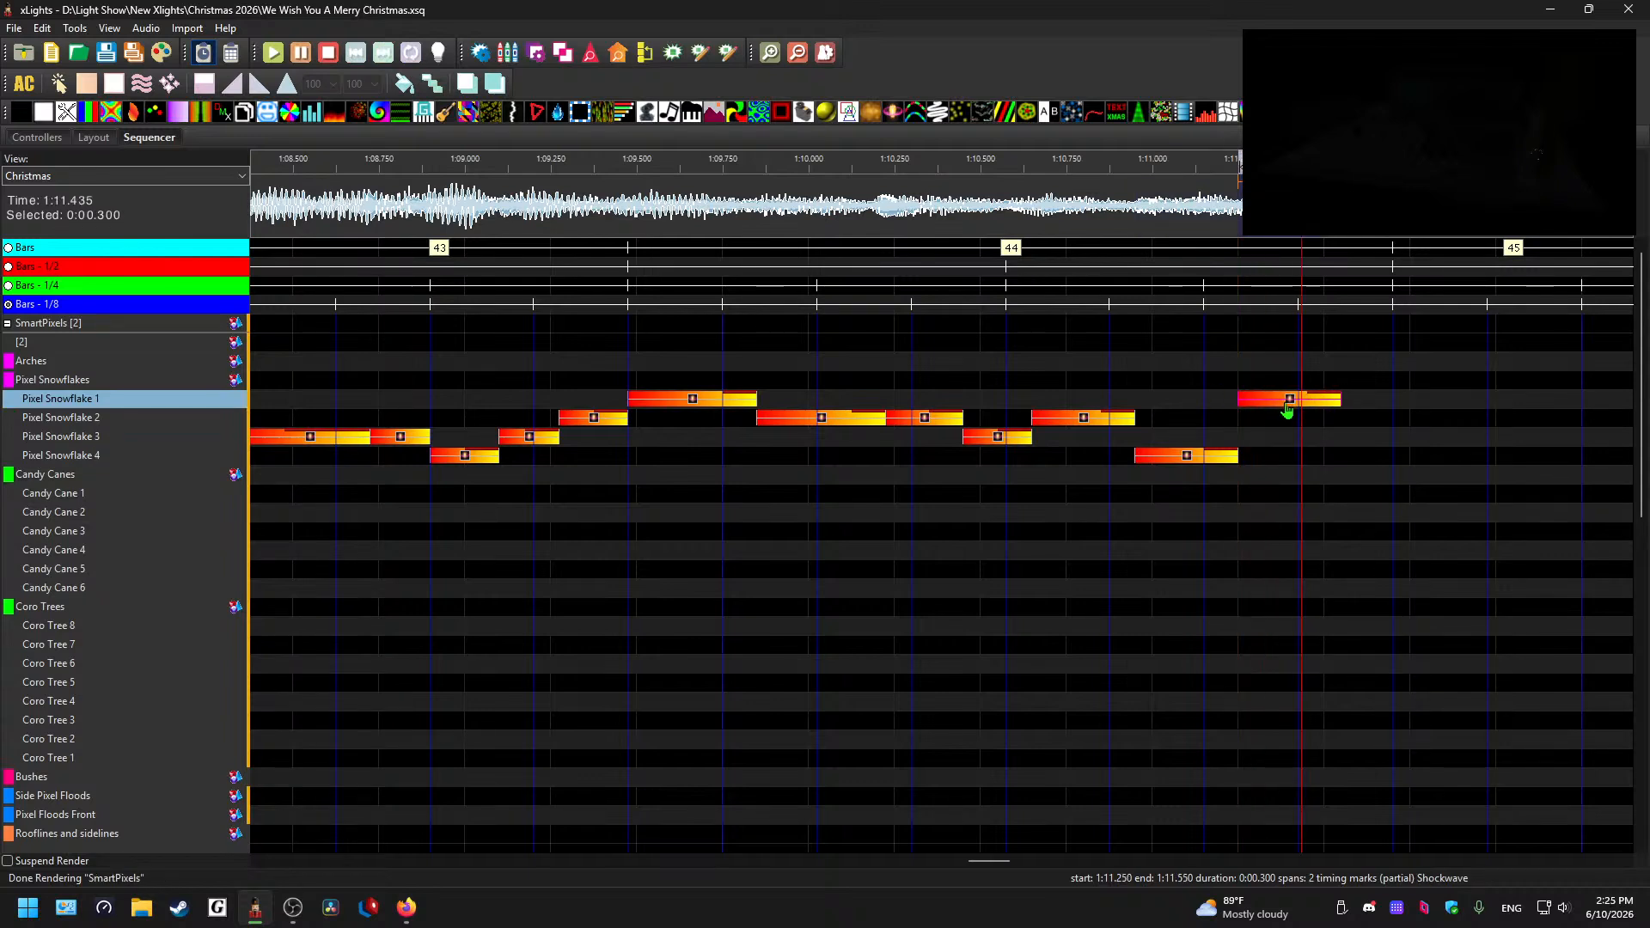
key("space")
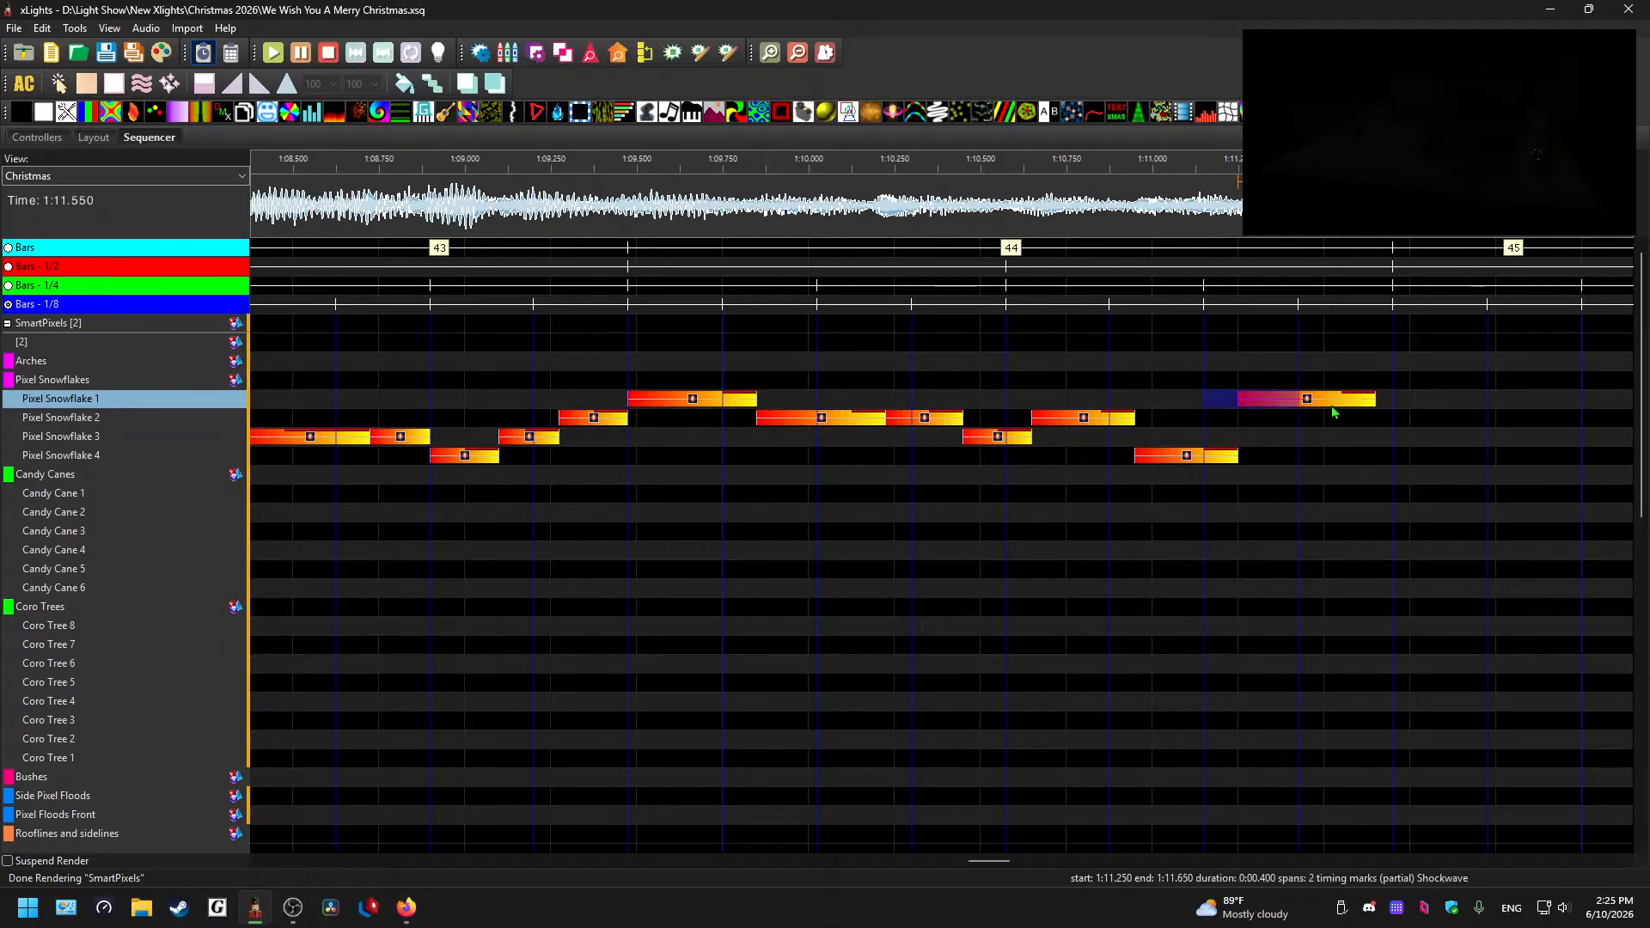
- Paste a Shockwave onto Pixel Snowflake 2 starting at 1:11.675 and lengthen it to end at 1:12.625
left_click(1386, 422)
key("ctrl+v")
mouse_move(1369, 421)
left_mouse_down()
mouse_move(1463, 416)
mouse_move(1426, 389)
left_mouse_up()
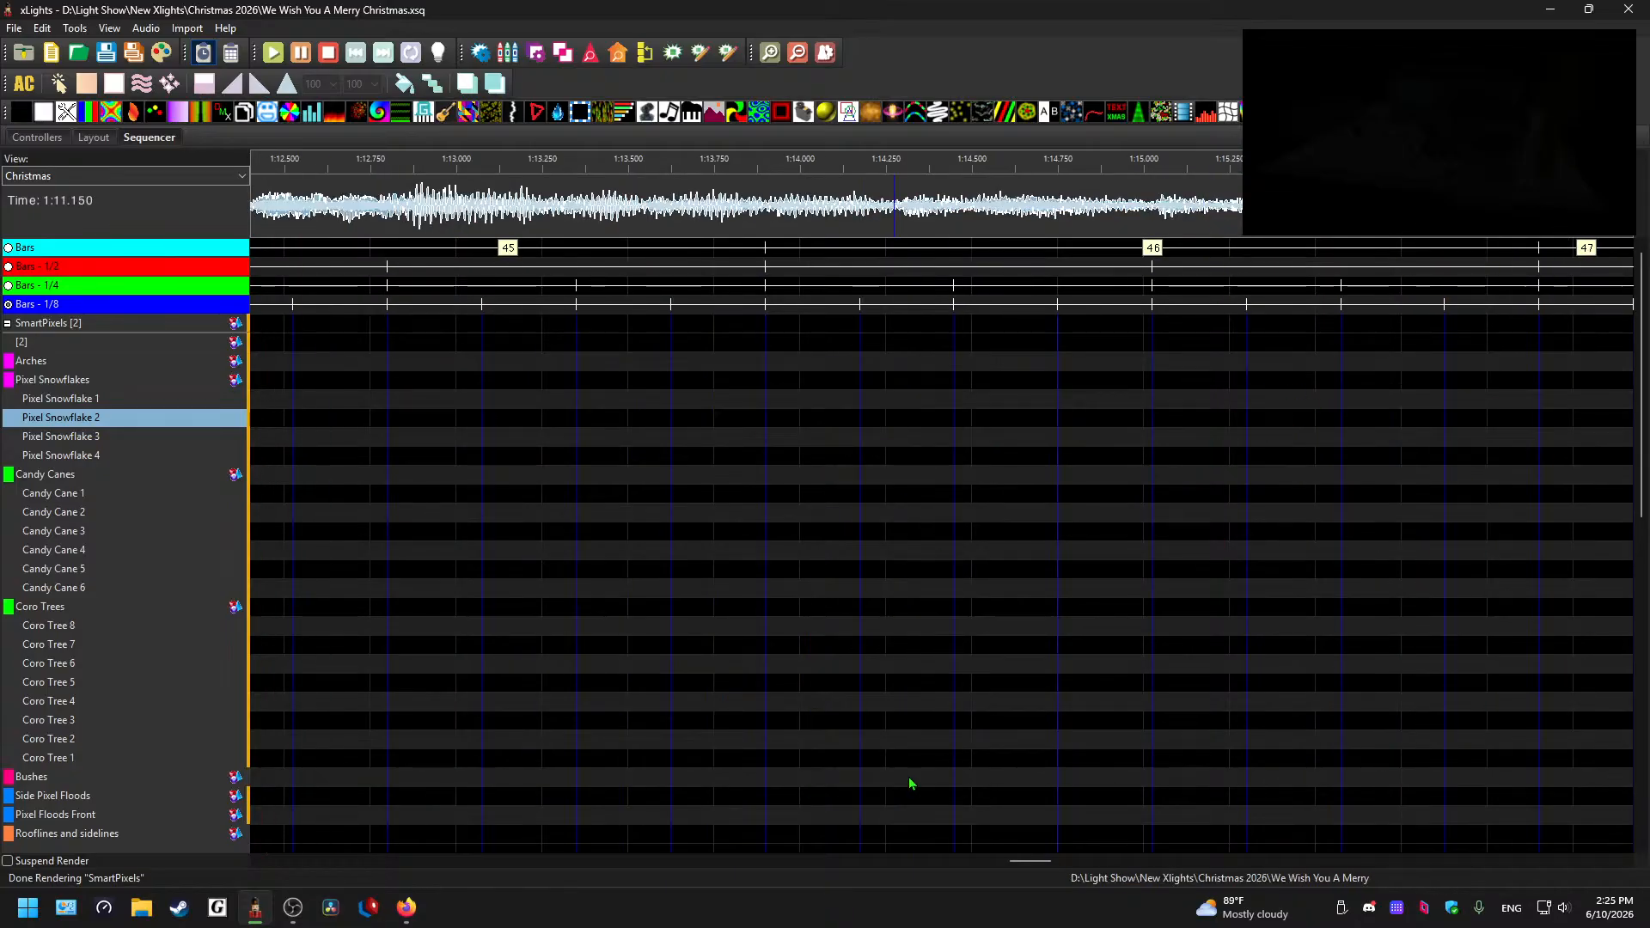
key("space")
scroll(881, 736, "down", 1)
left_click_drag(833, 419, 899, 423)
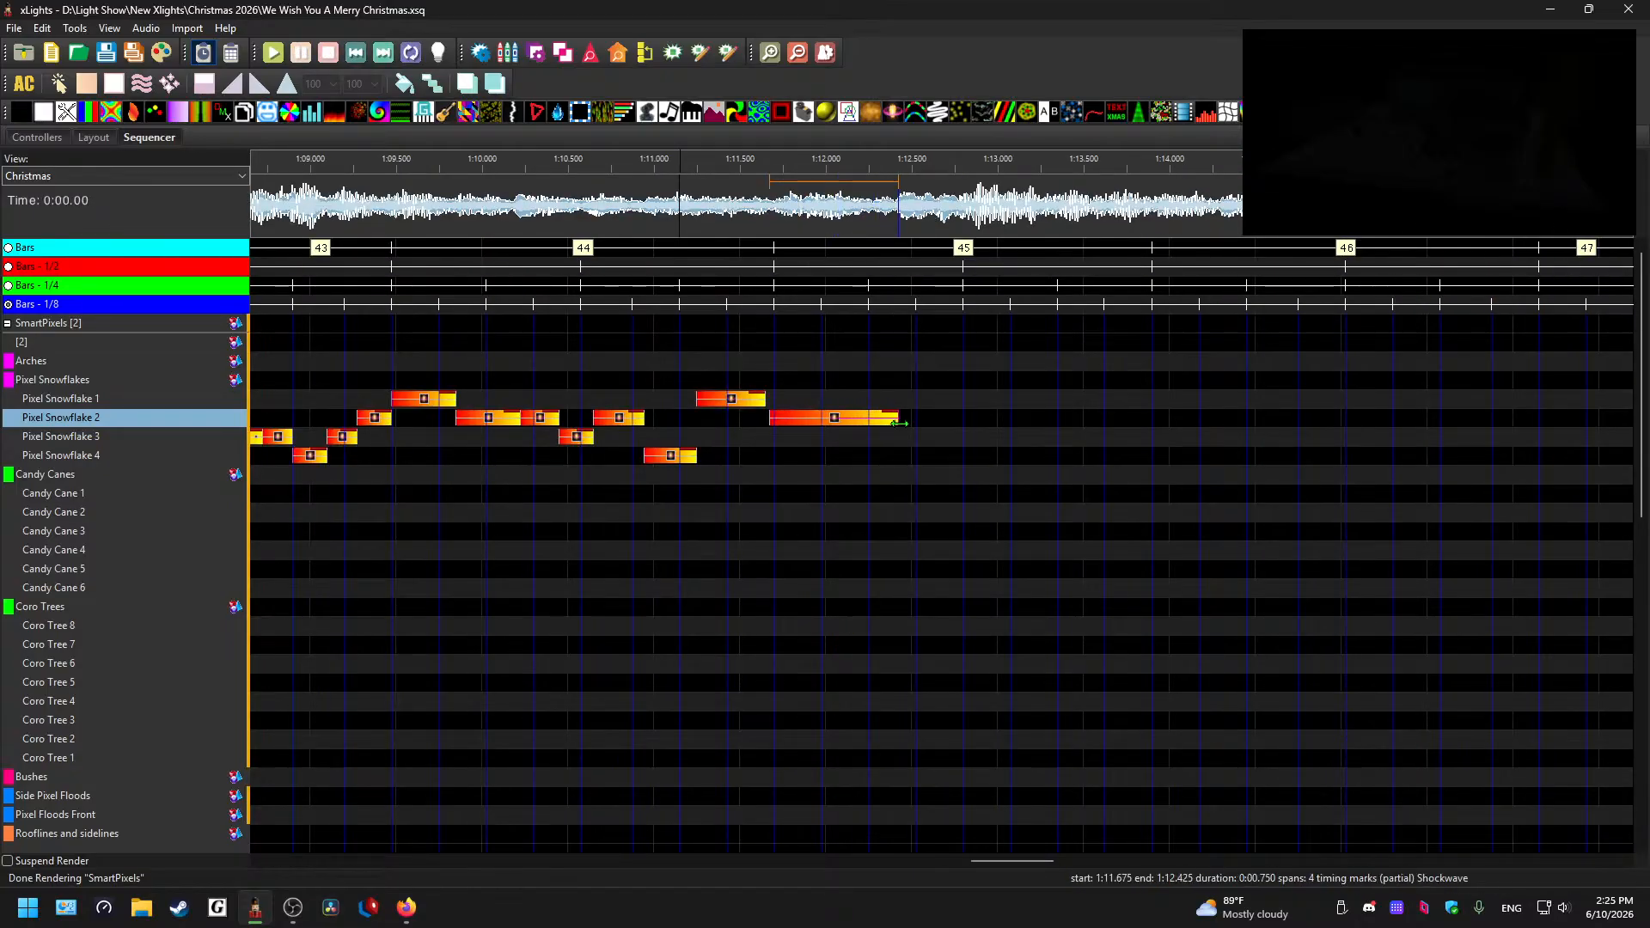
left_click(843, 434)
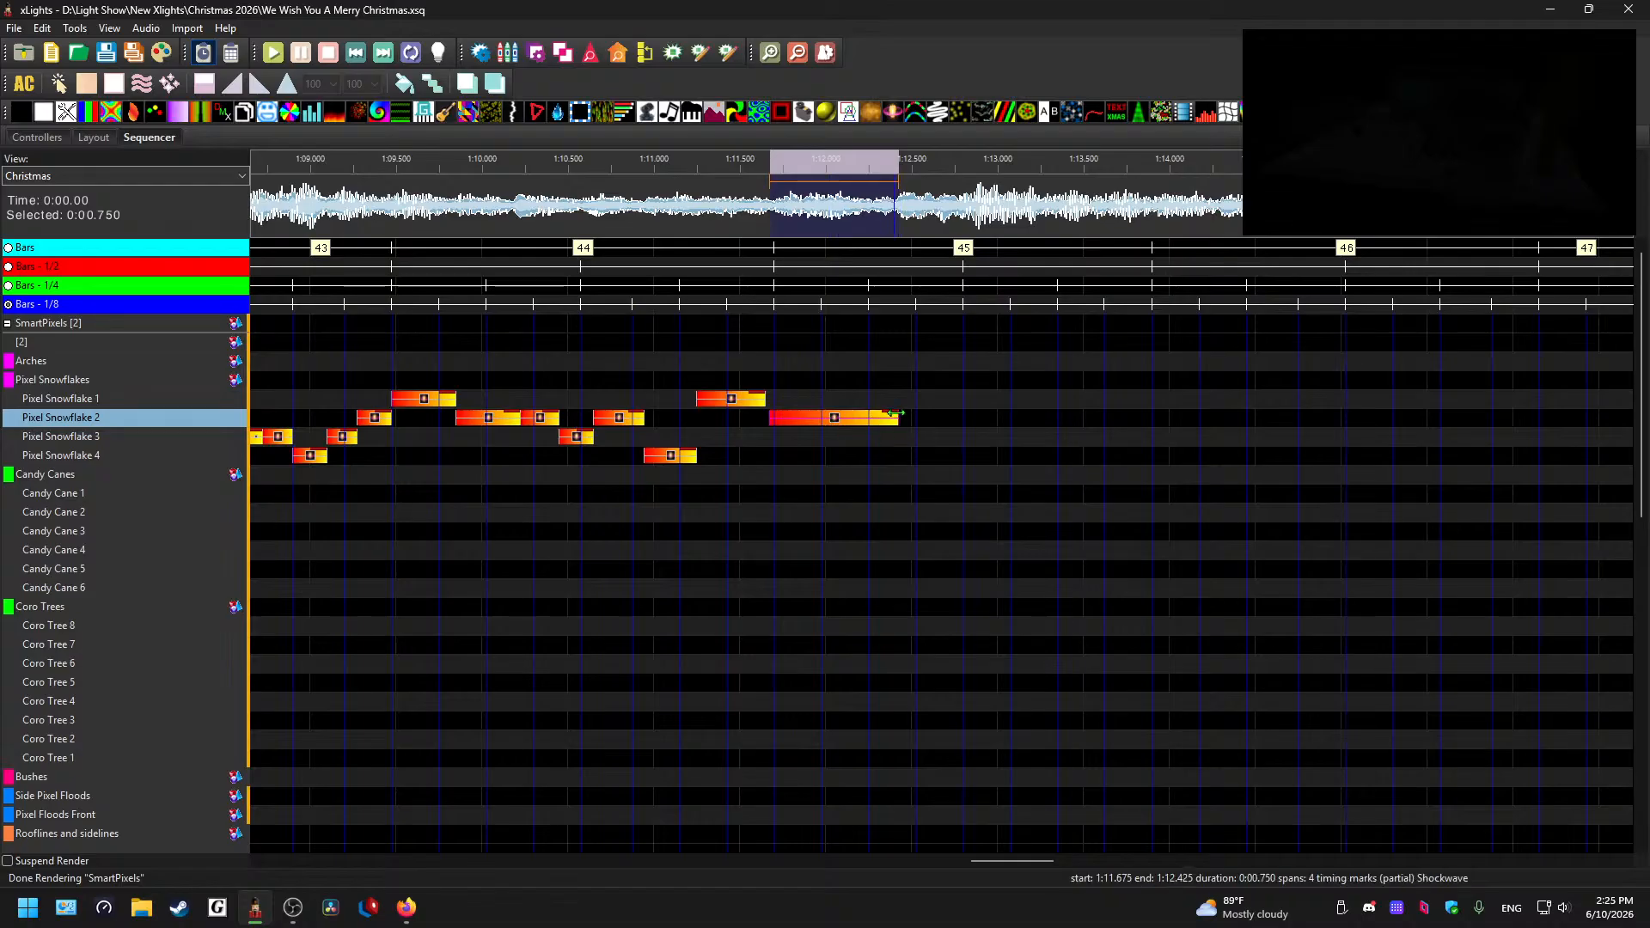
left_click_drag(896, 415, 930, 416)
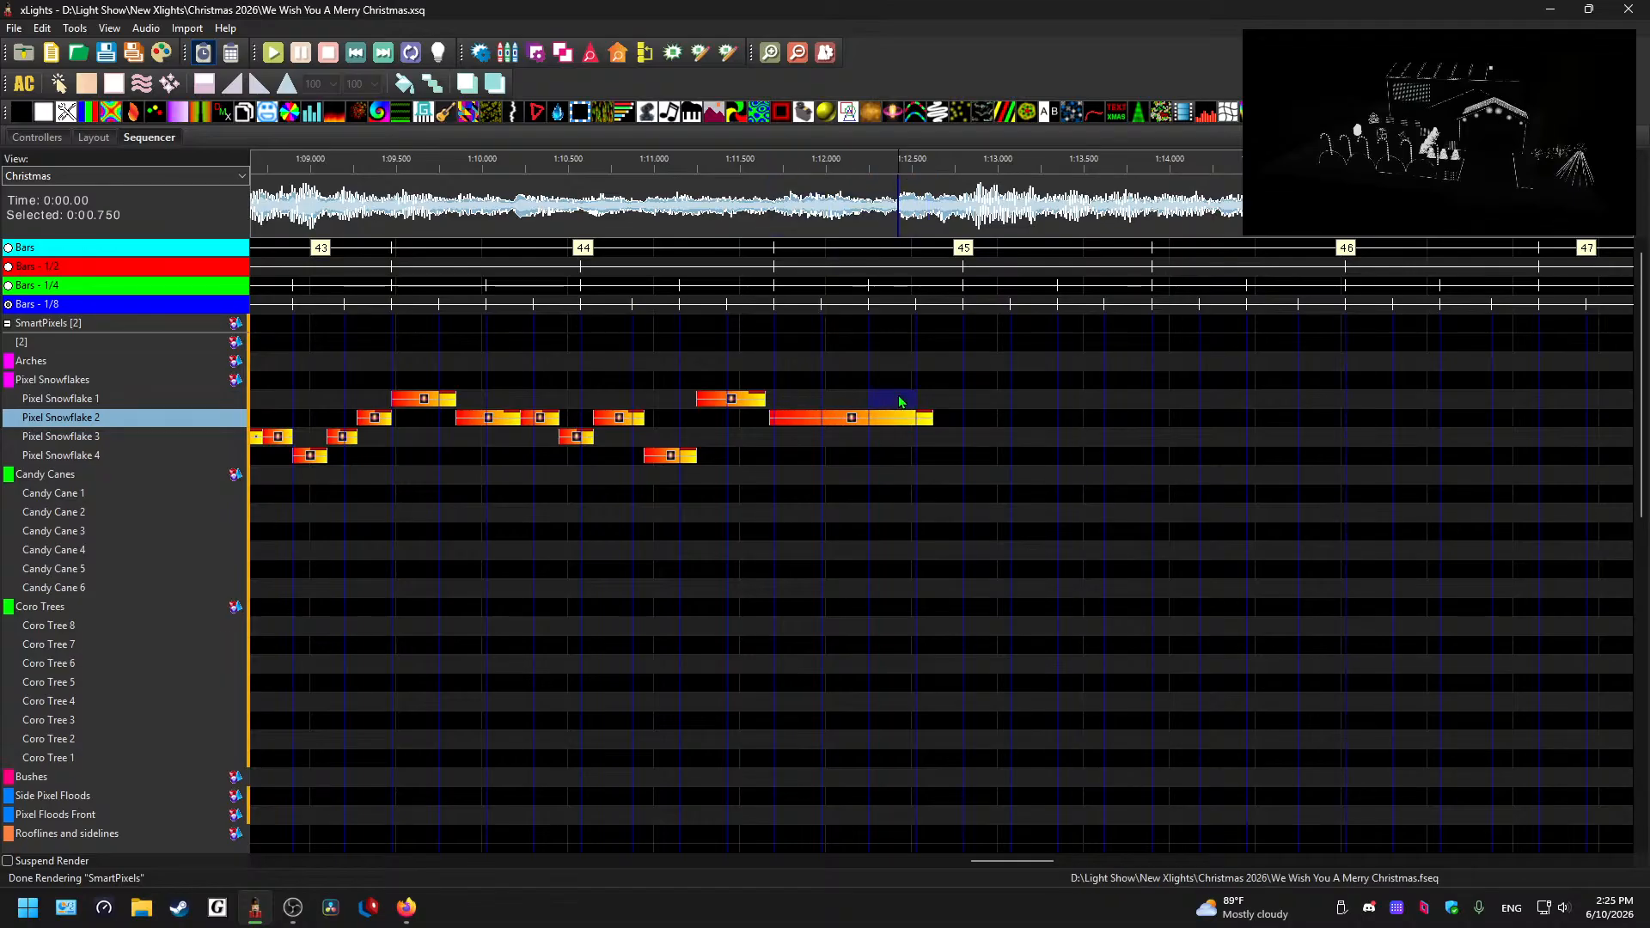
left_click(873, 418)
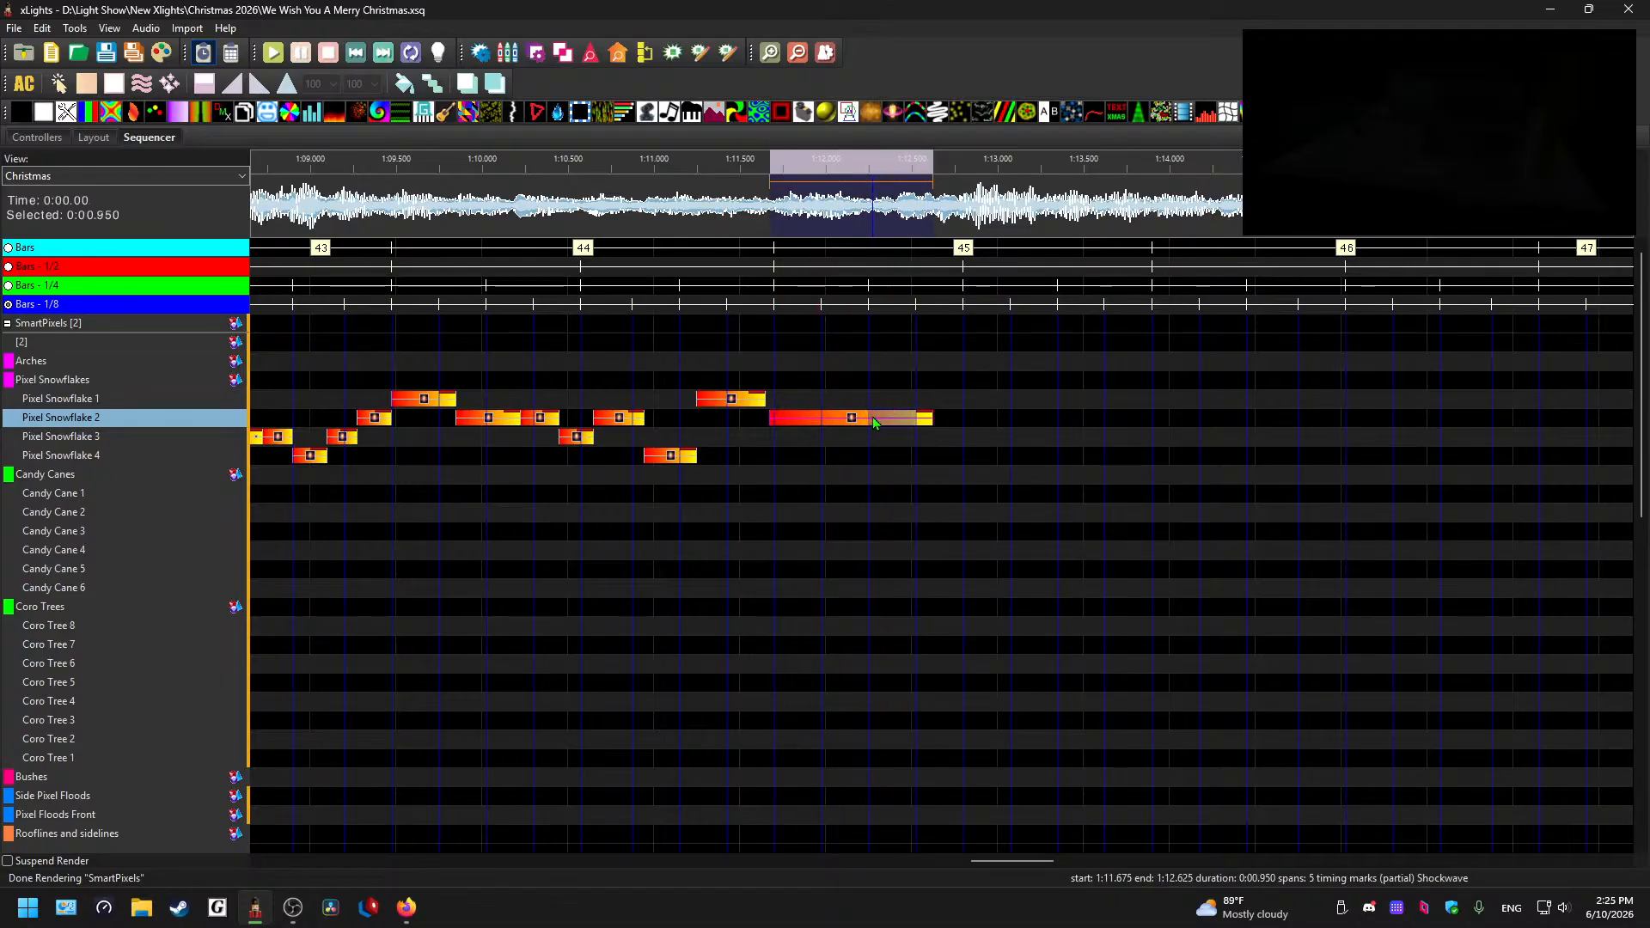
- Audition the bar 44 melody and pull the start of the last Pixel Snowflake 2 Shockwave back to about 1:11.600
left_click(491, 163)
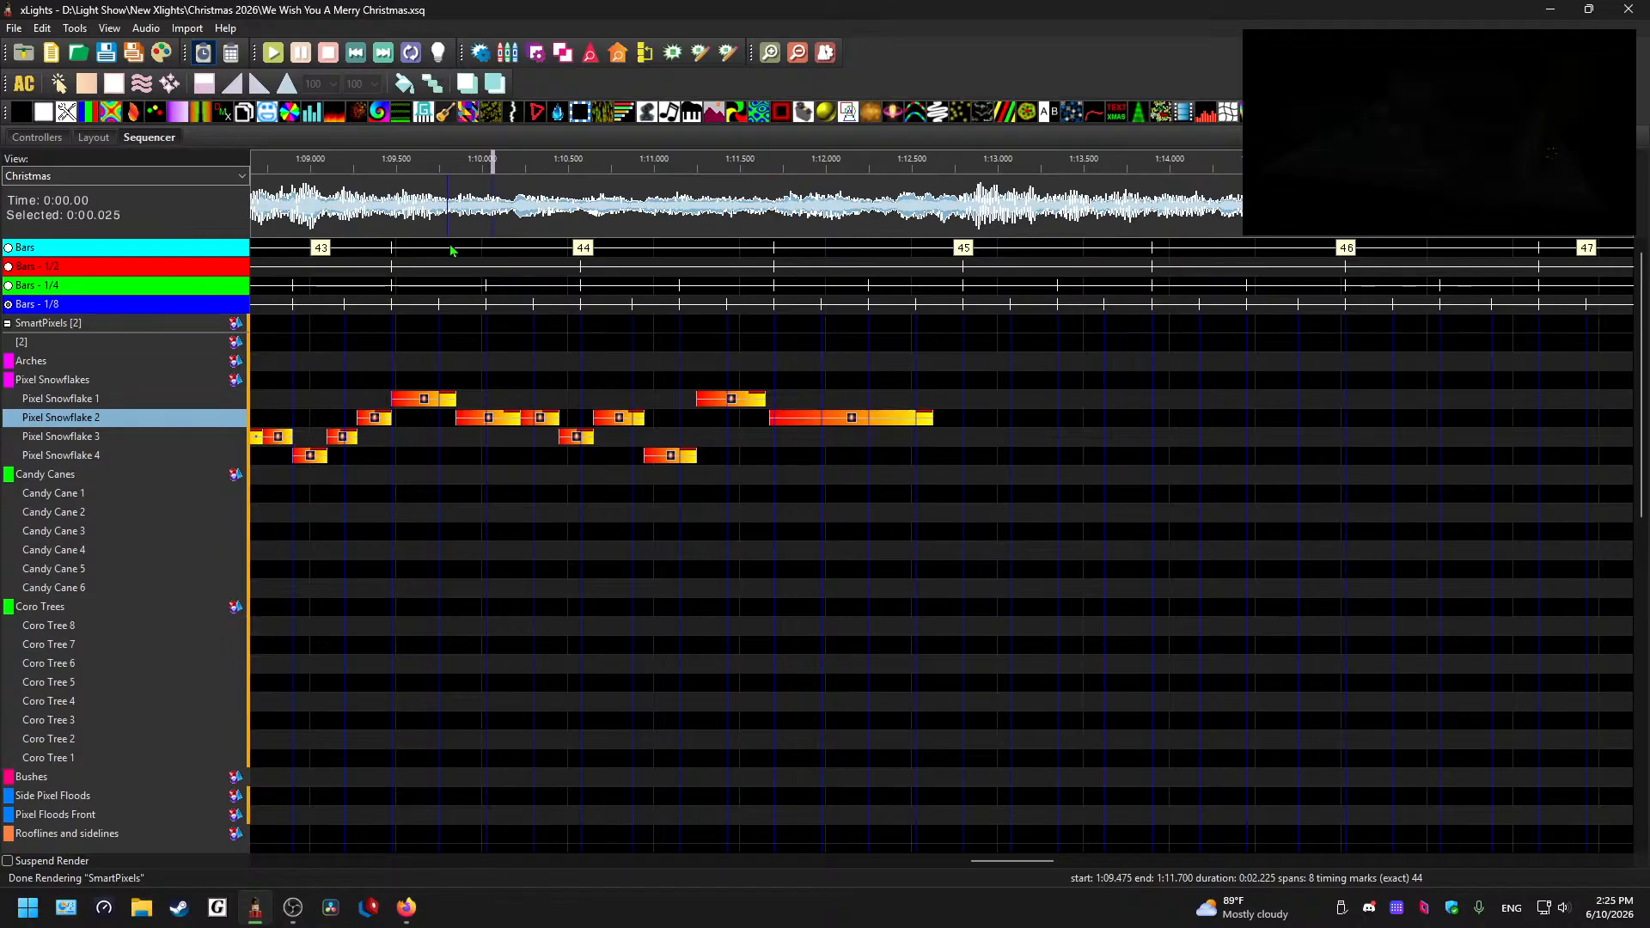
key("space")
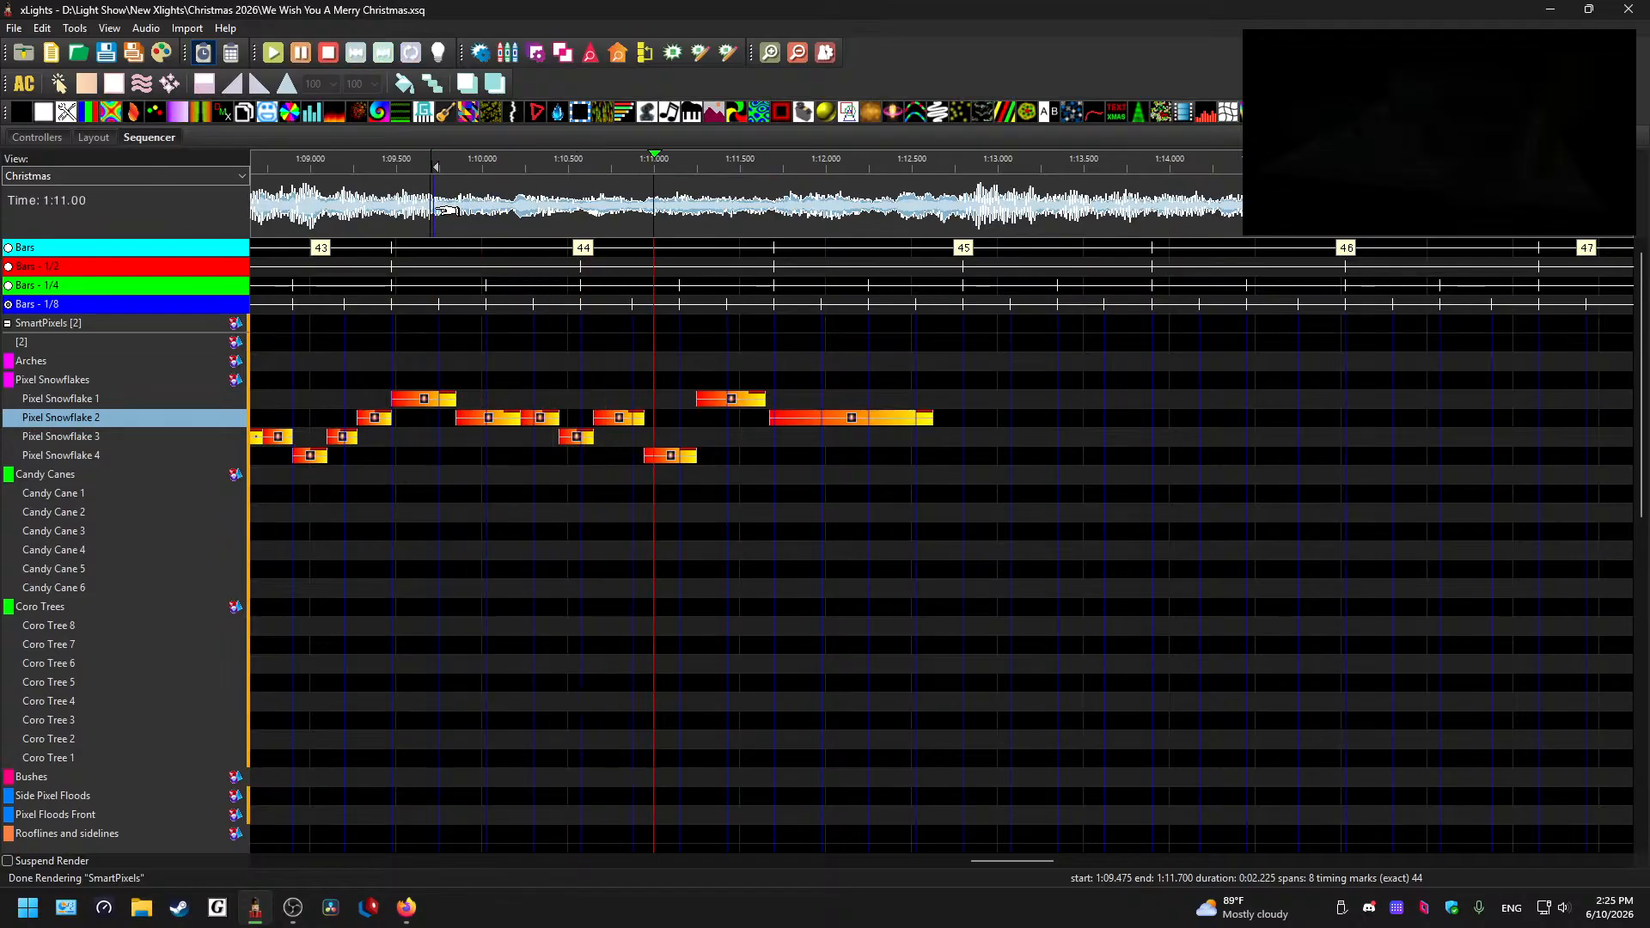
left_click_drag(769, 419, 763, 424)
left_click(734, 219)
key("space")
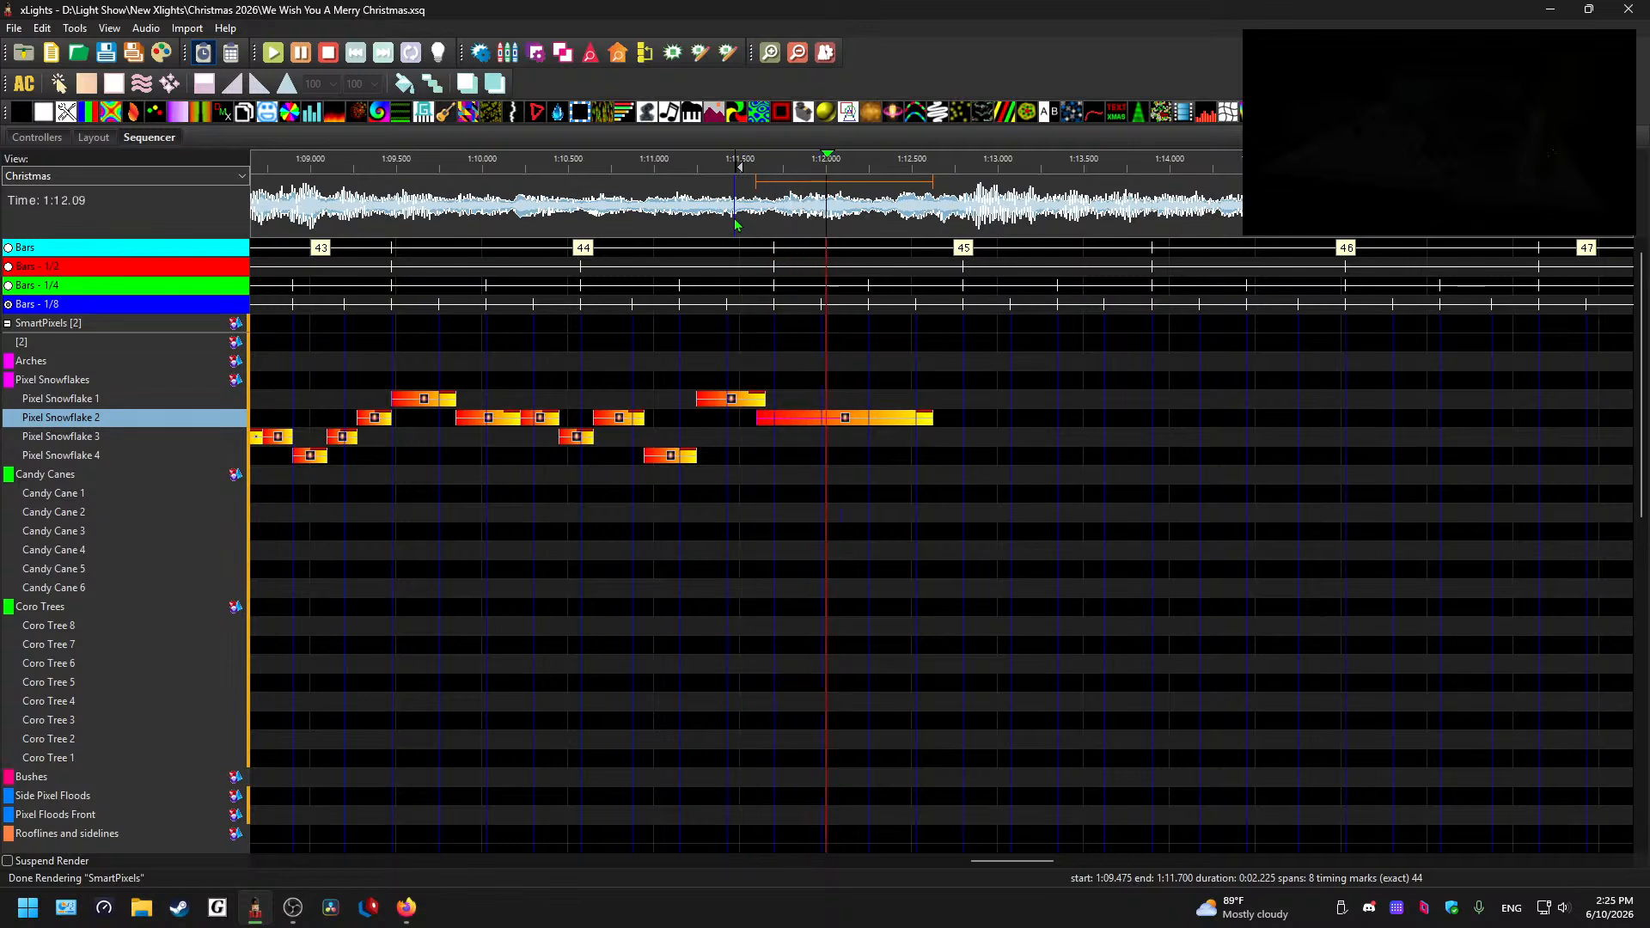
key("space")
left_click(624, 213)
key("space")
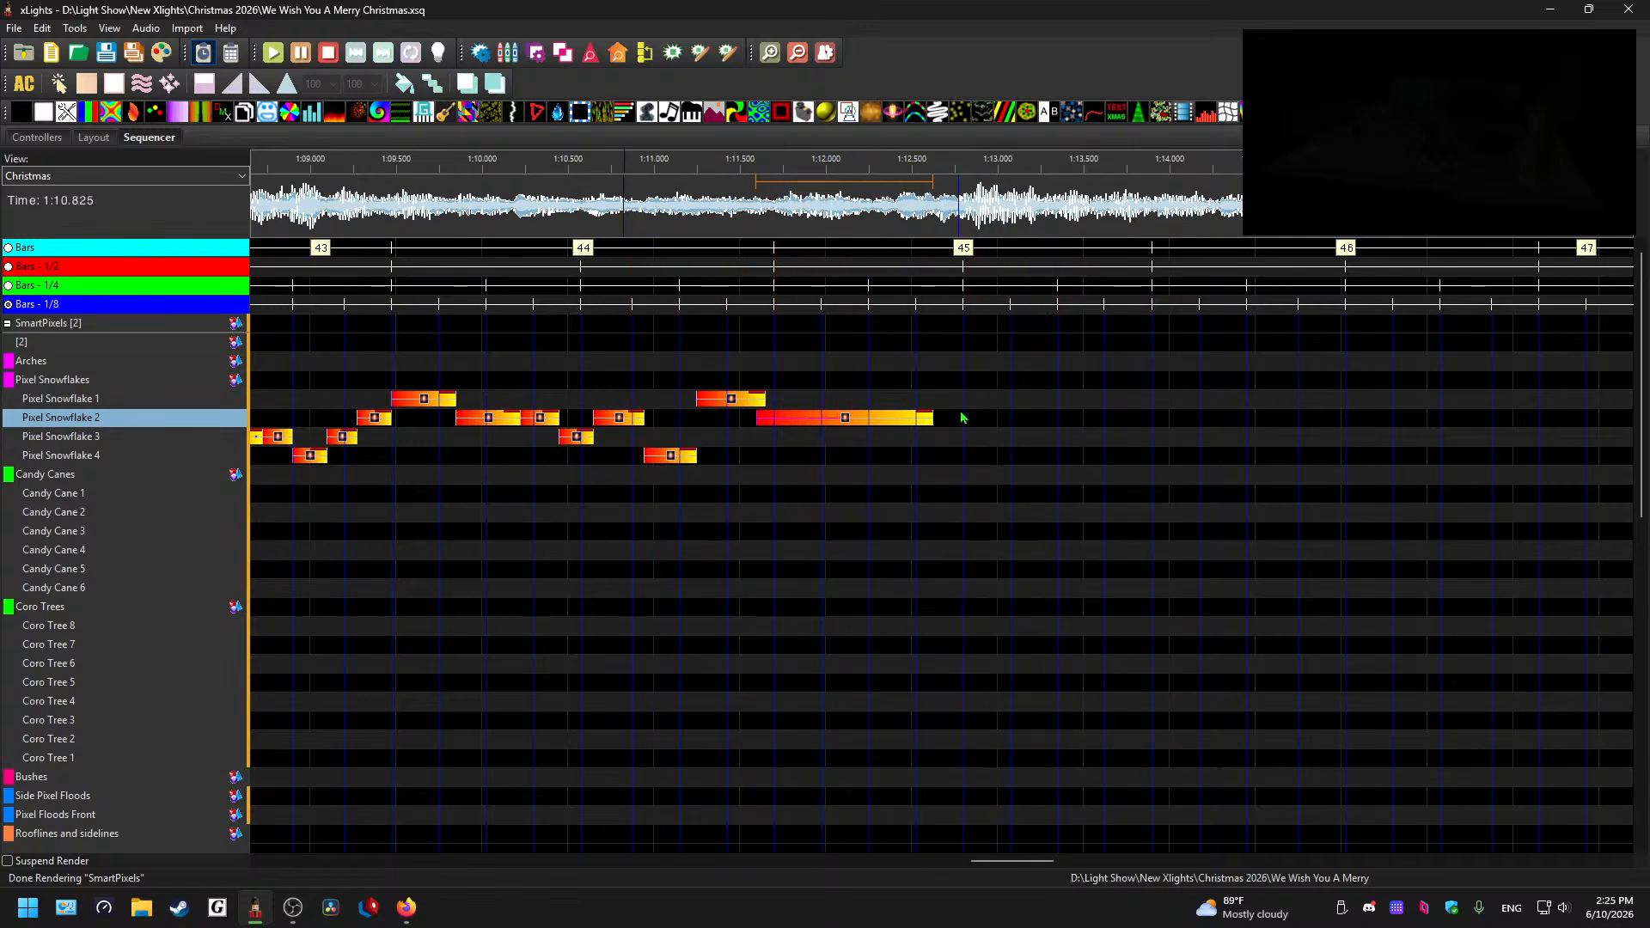
- Extend the end of the last Pixel Snowflake 2 Shockwave to about 1:12.875 and play it back against the music
left_click_drag(932, 416, 975, 417)
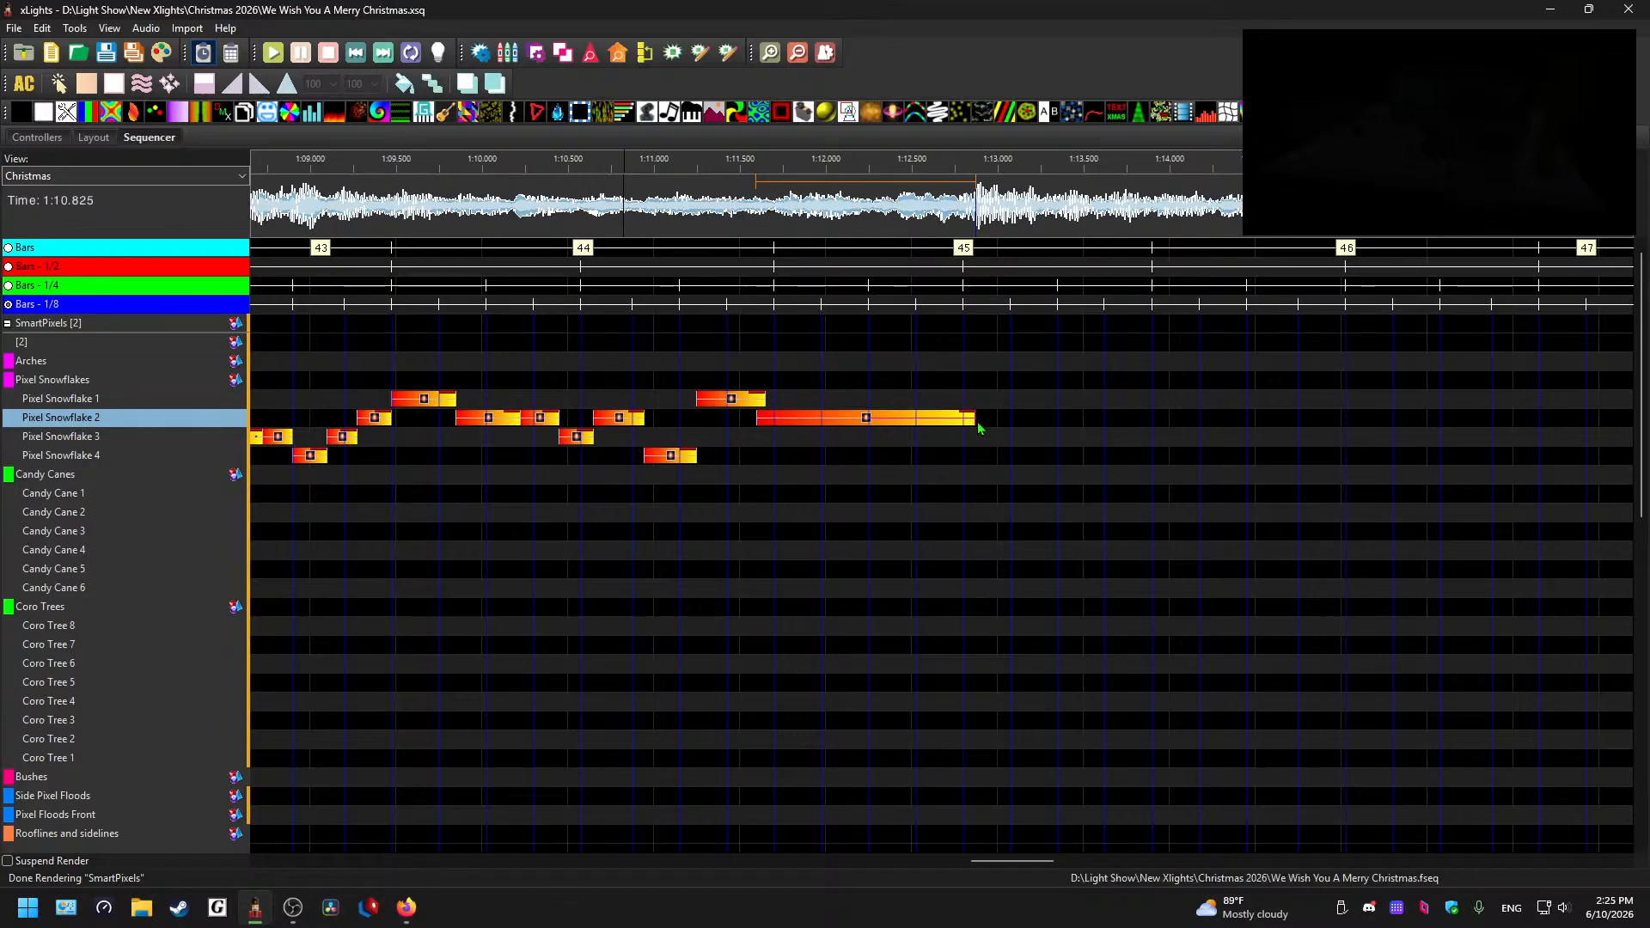
left_click(760, 213)
key("space")
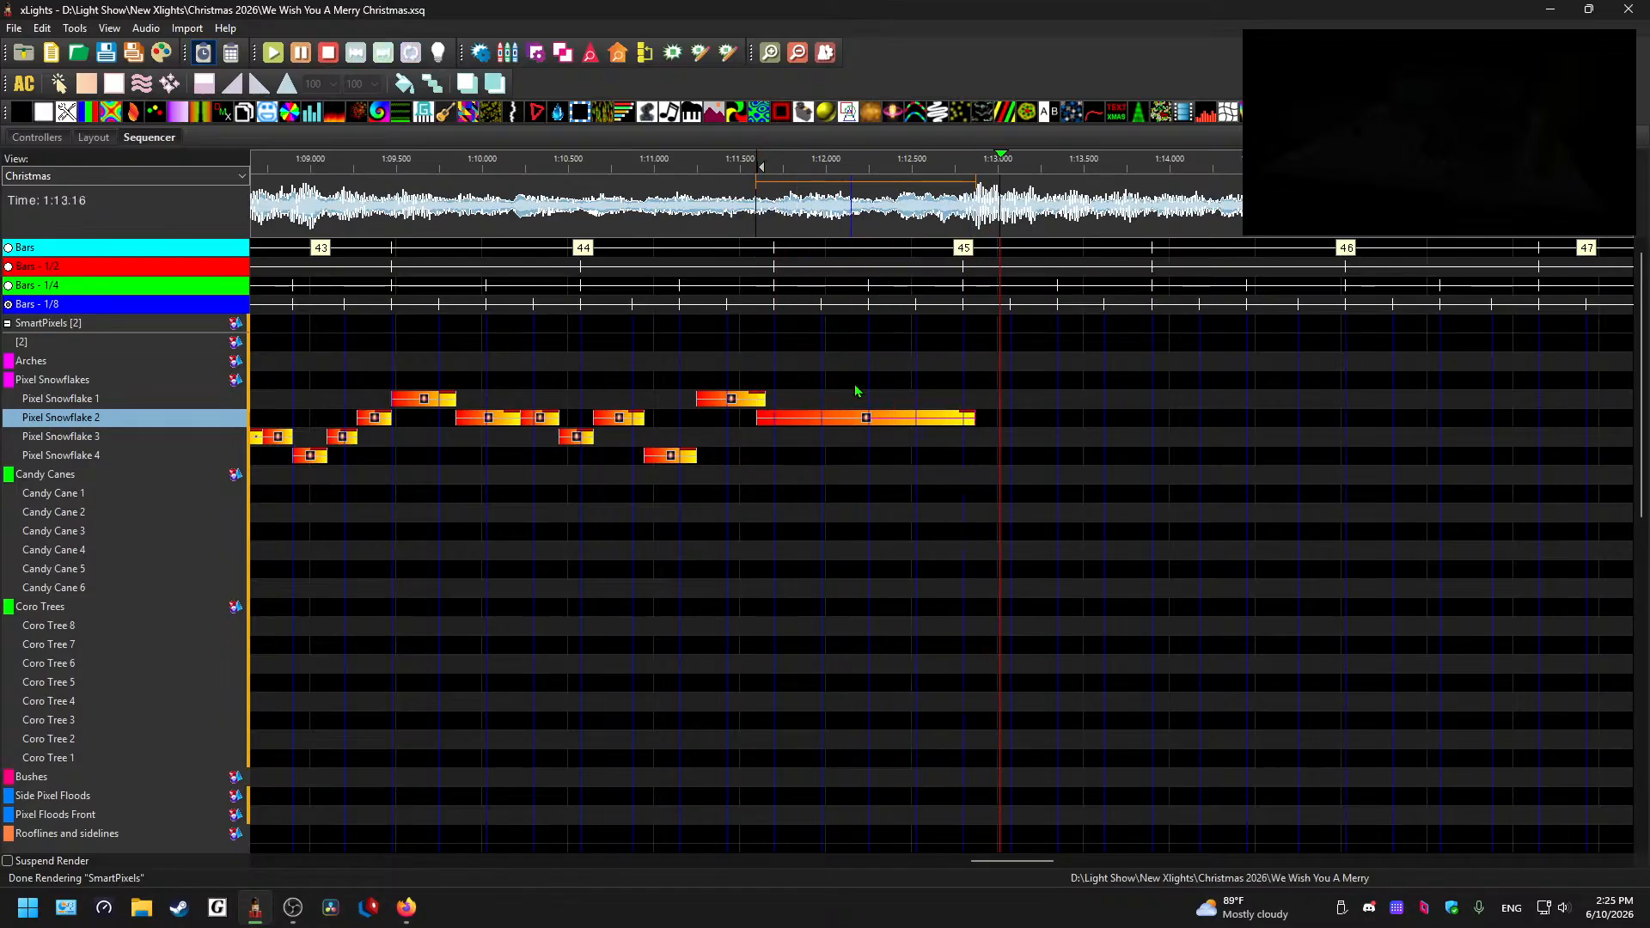
left_click_drag(862, 419, 866, 423)
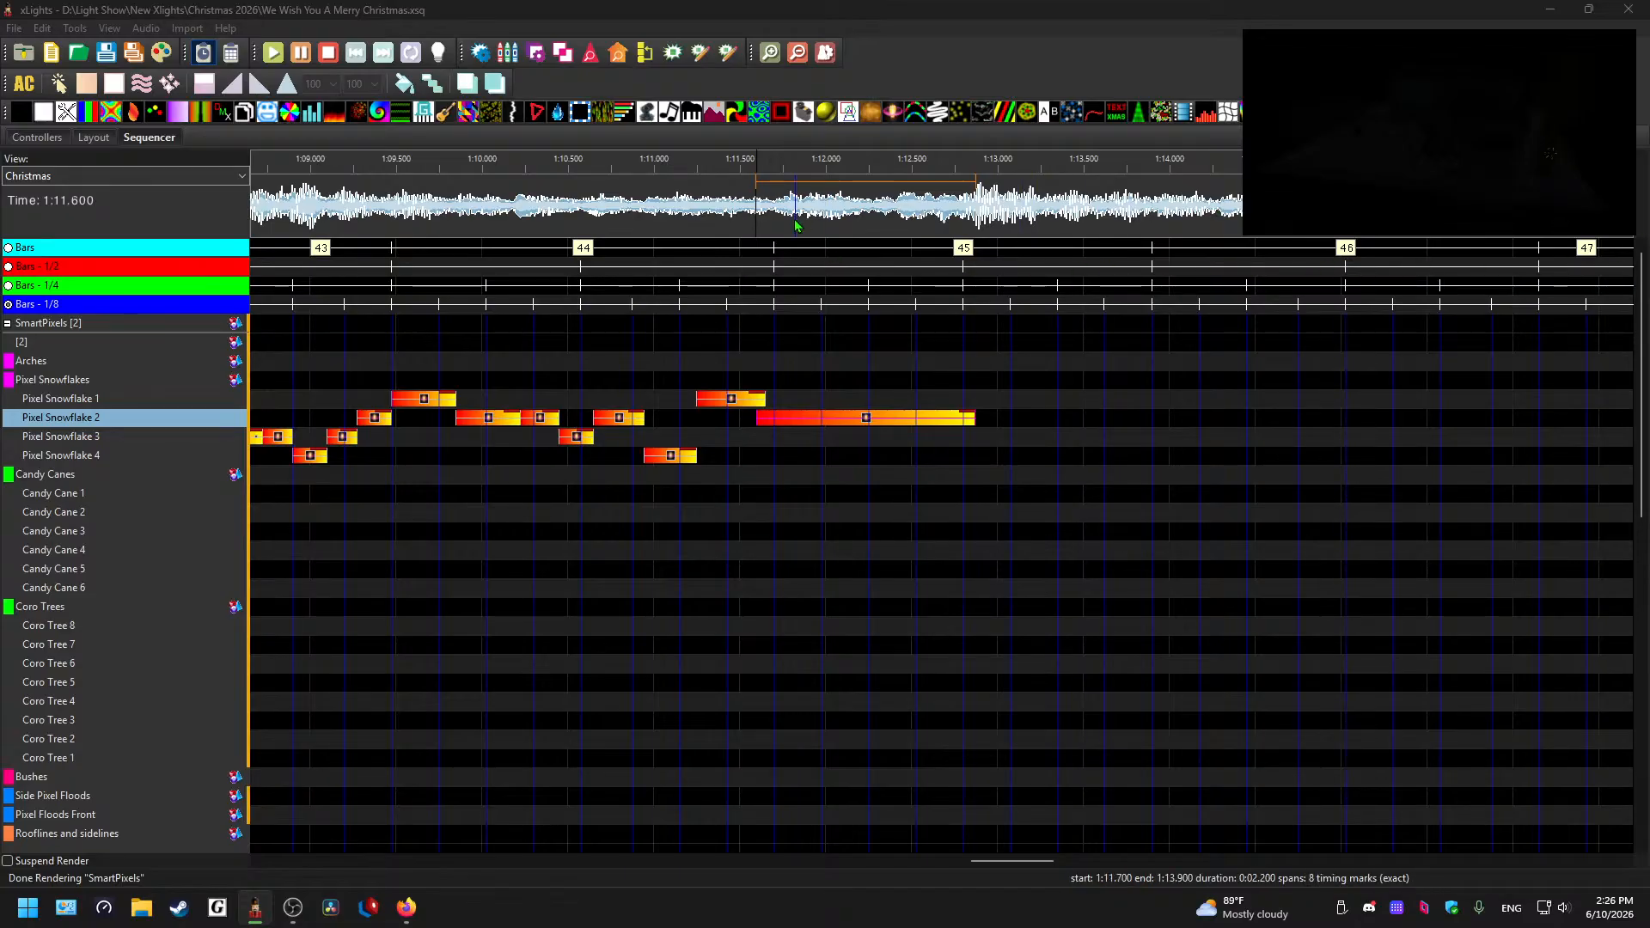
left_click(744, 206)
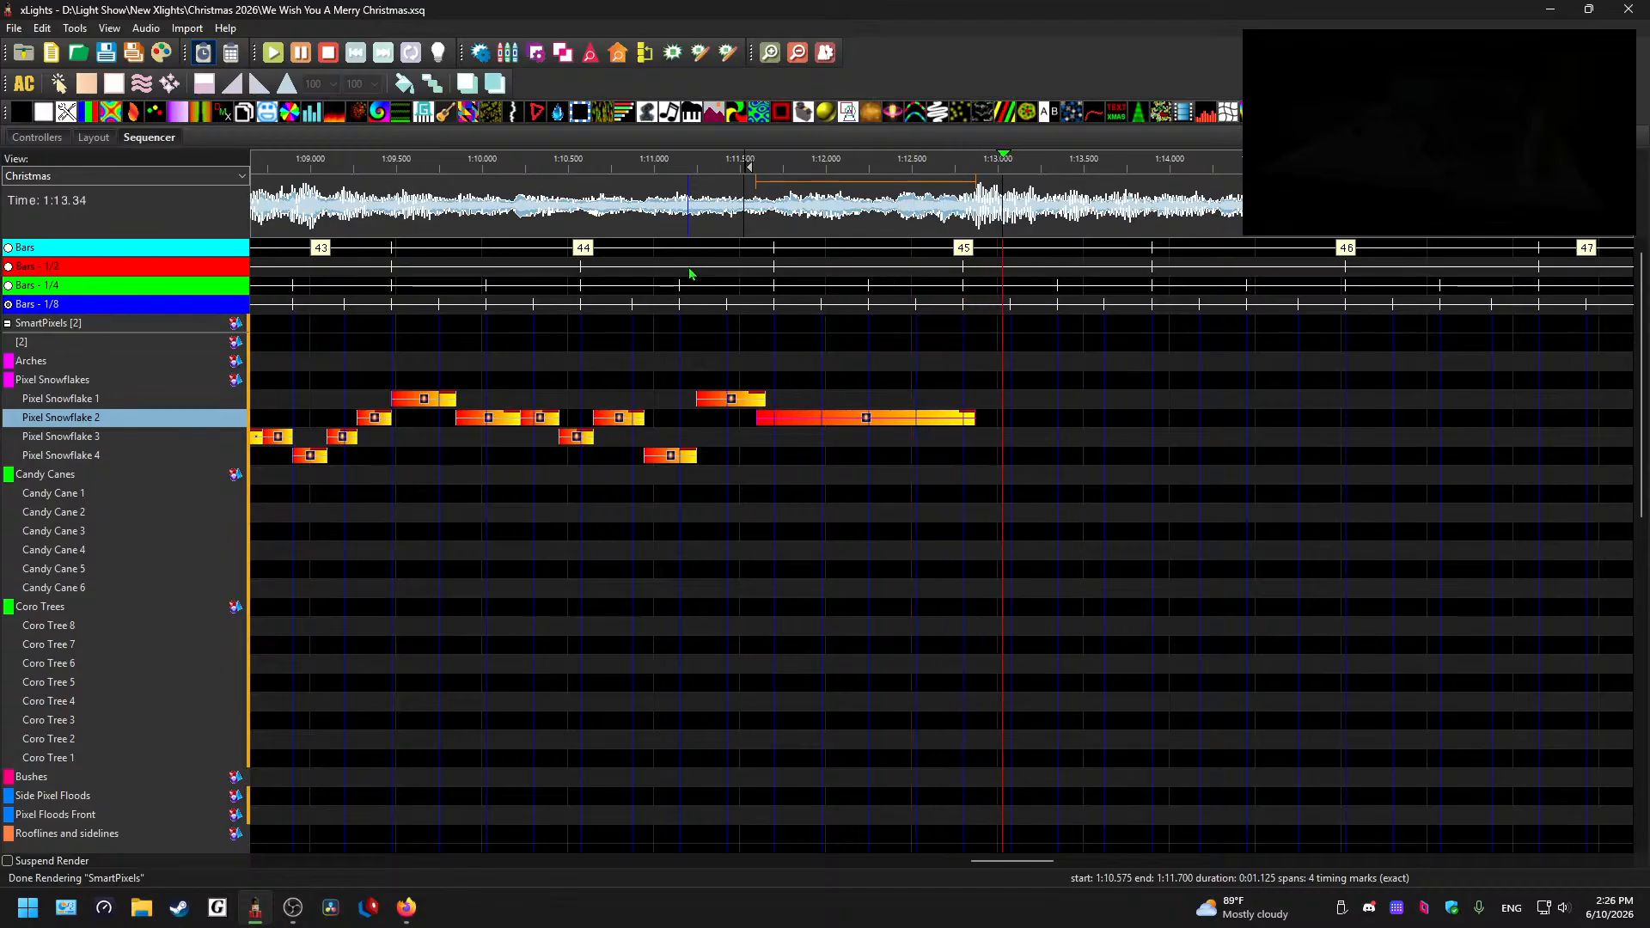
scroll(1034, 379, "up", 1)
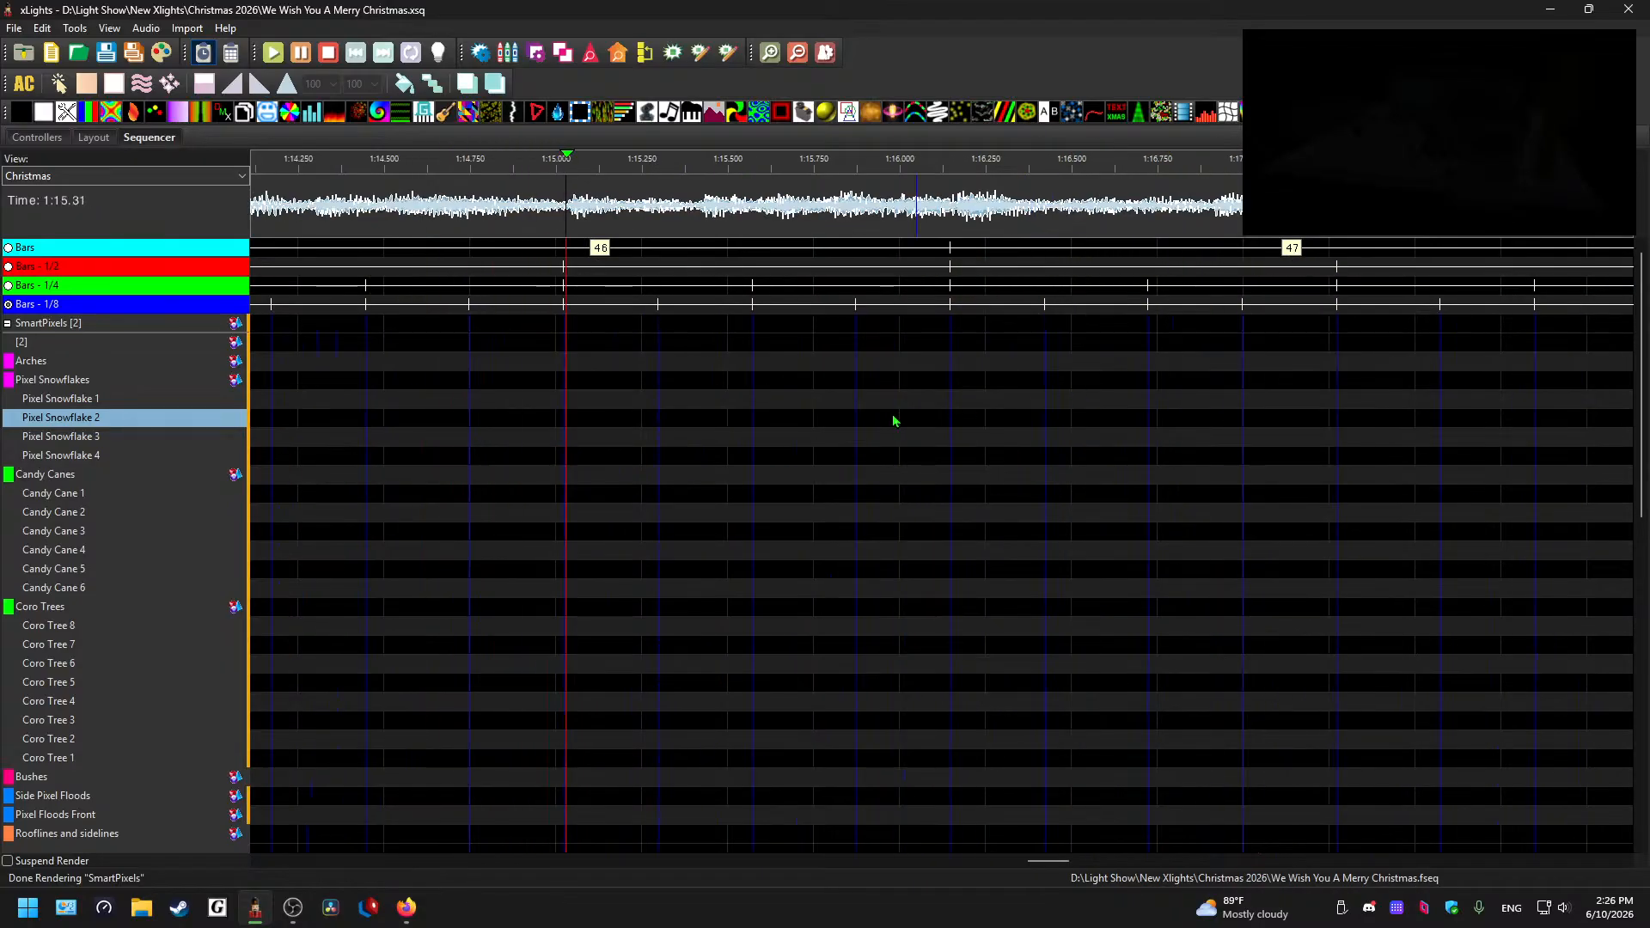
key("space")
- Trim the end of the last Pixel Snowflake 2 Shockwave to about 1:12.825 and audition its ending
left_click_drag(1048, 861, 1023, 863)
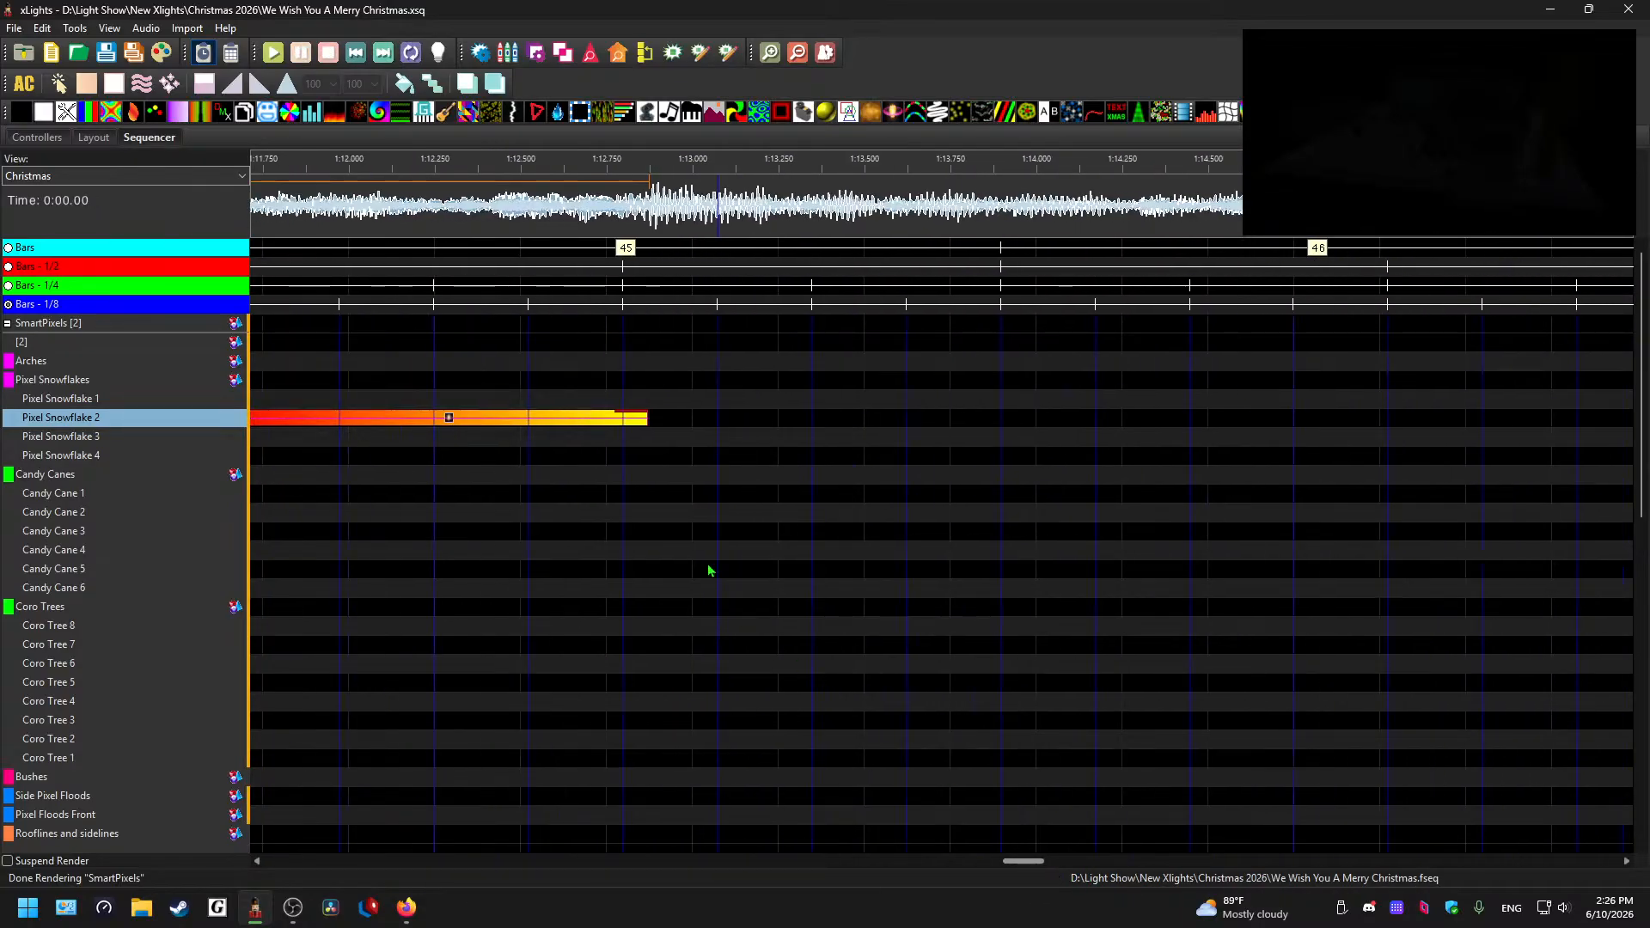
left_click_drag(647, 417, 631, 420)
left_click(486, 222)
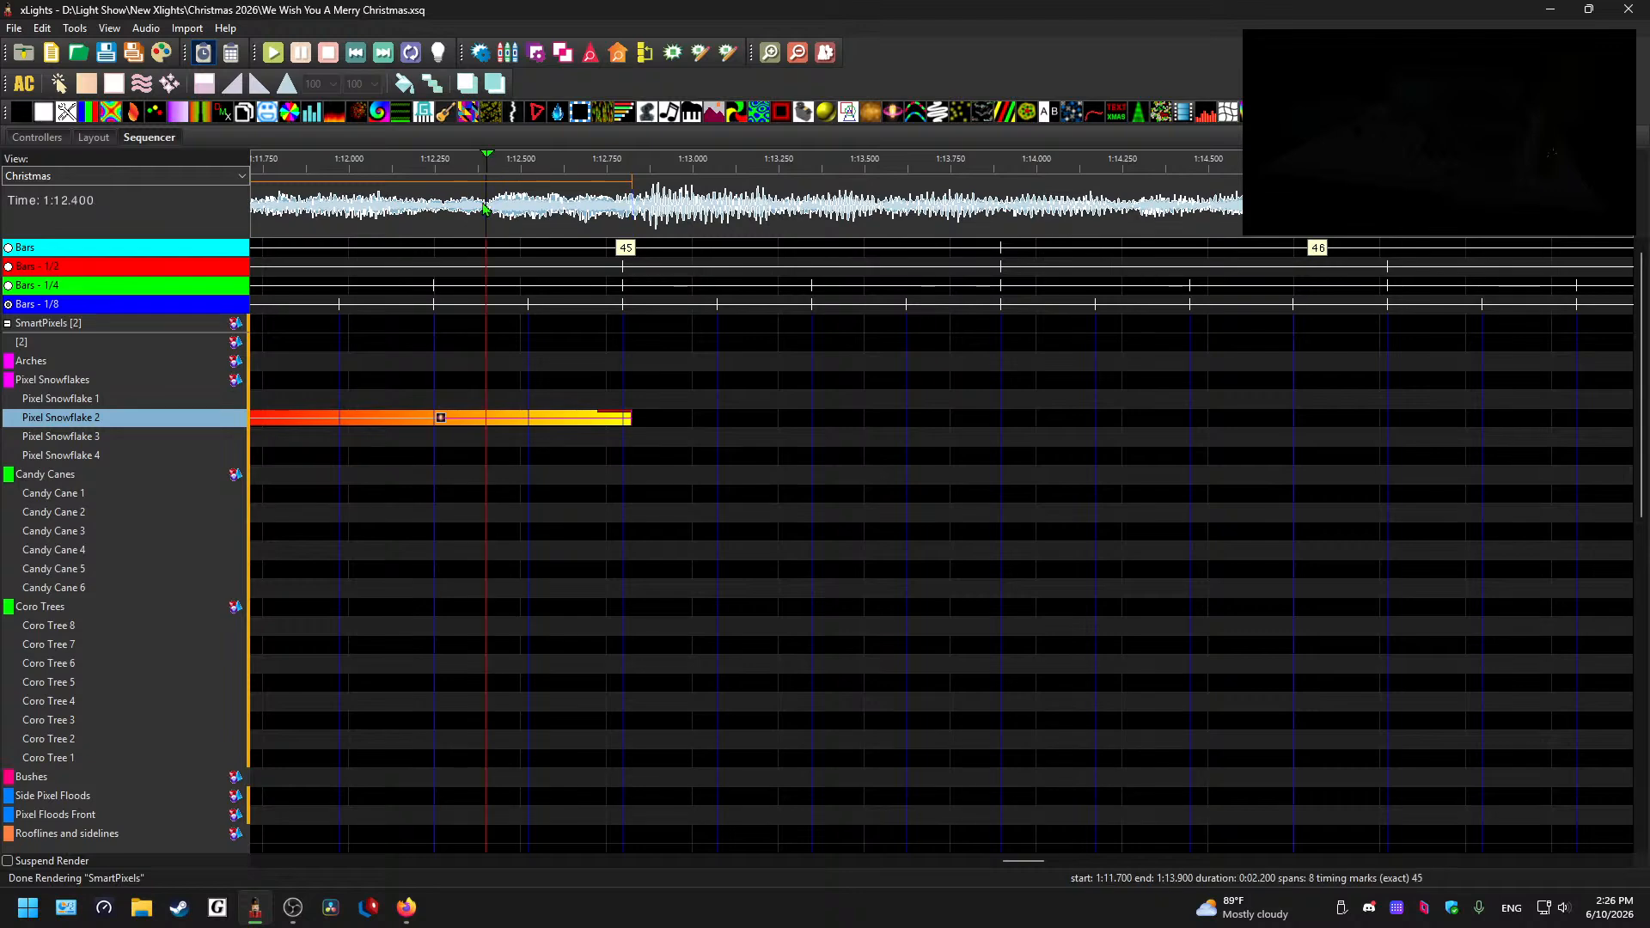
key("space")
scroll(719, 446, "down", 1)
key("space")
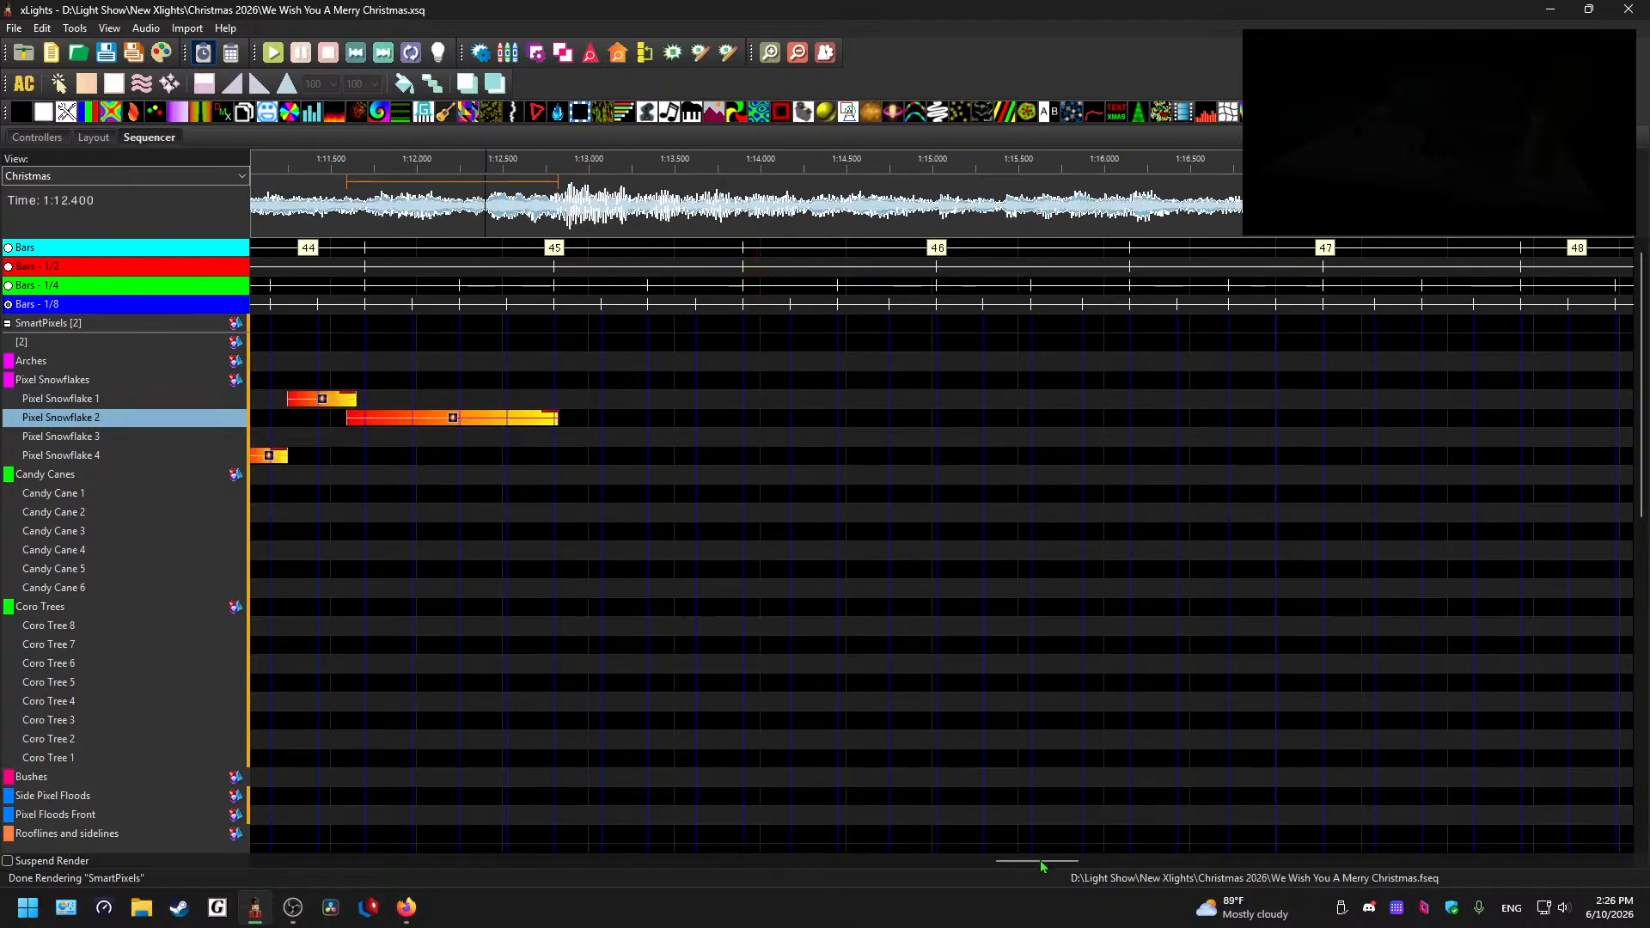
- Play back the Pixel Snowflake Shockwave melody from just before bar 41 to check its timing against the music
left_click_drag(1040, 860, 929, 857)
left_click(856, 220)
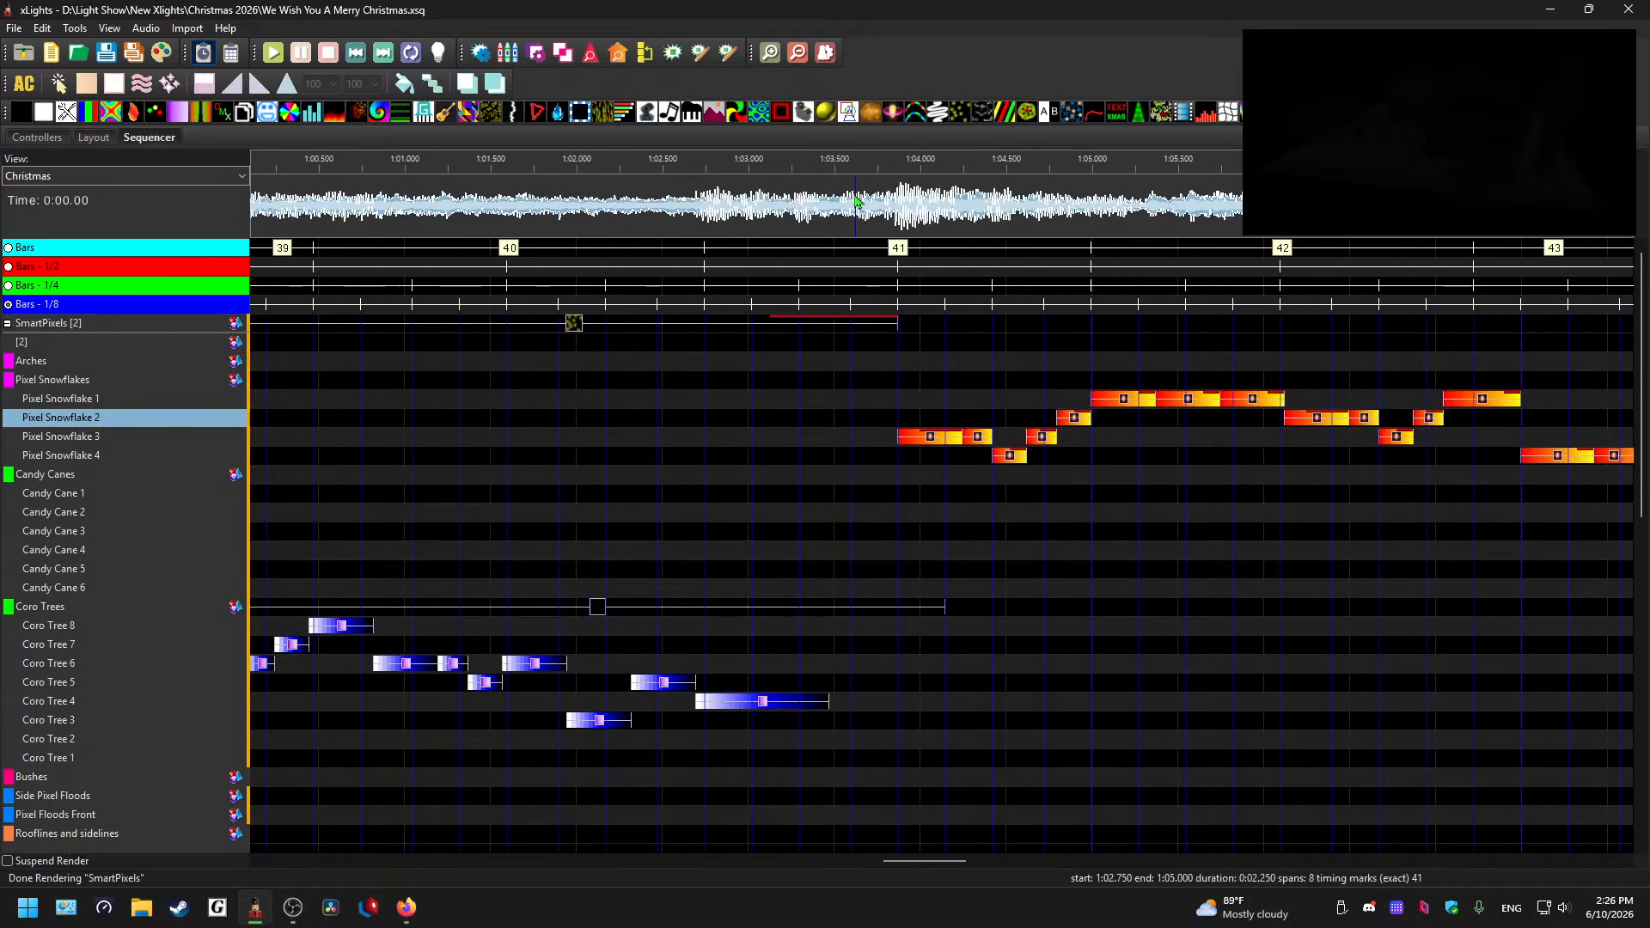
key("space")
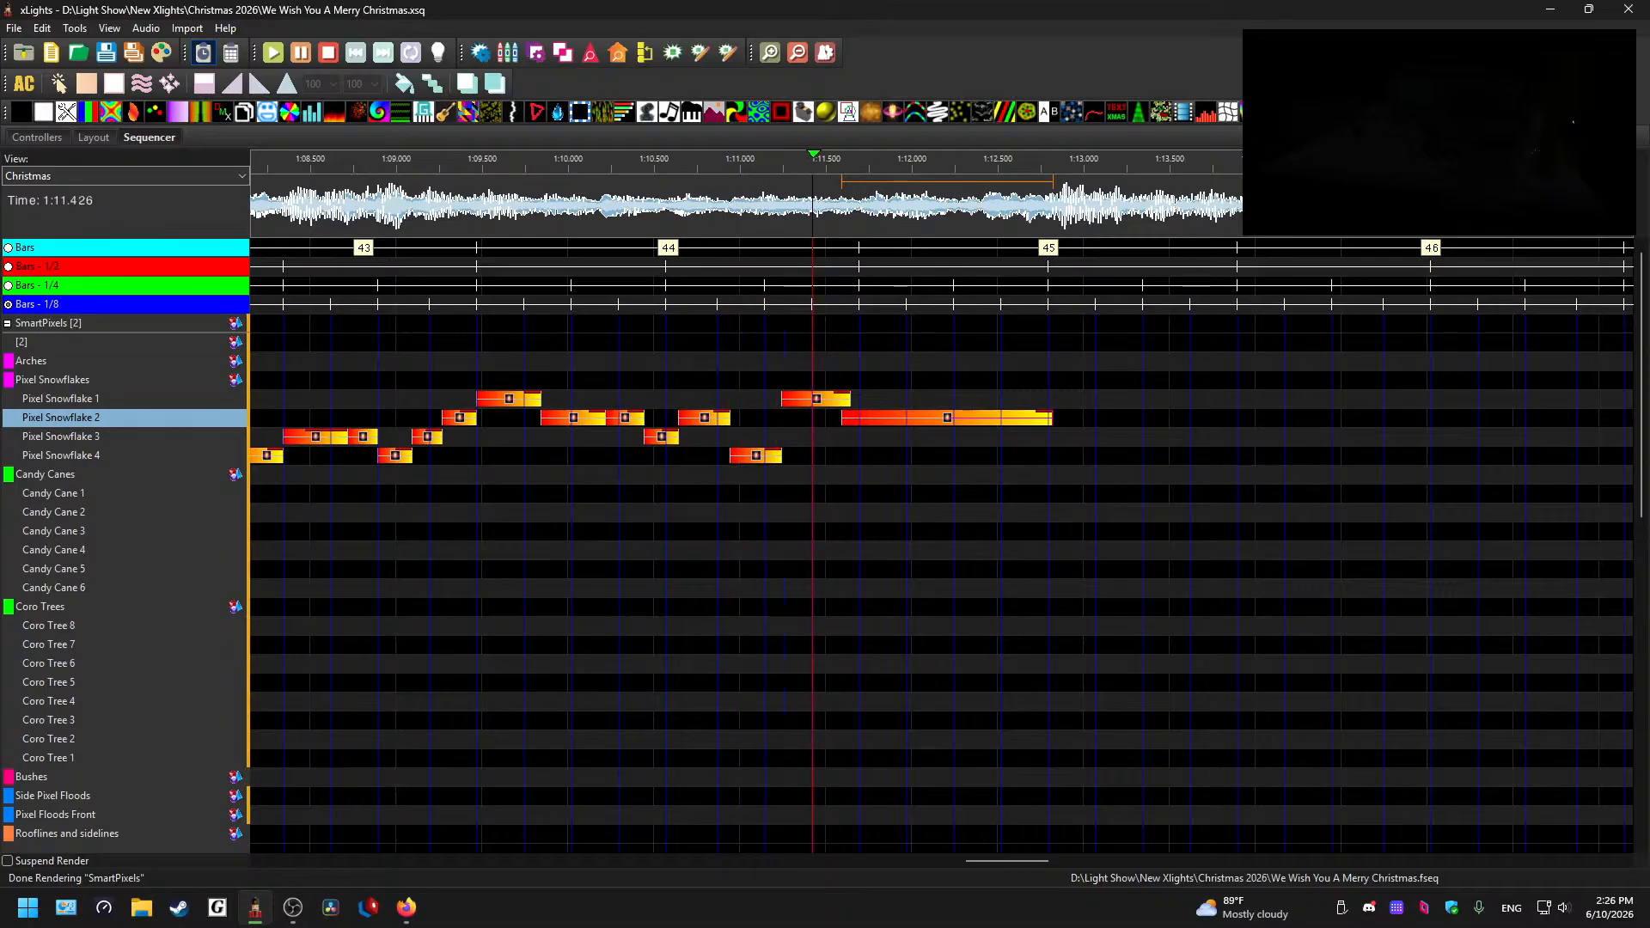
left_click(1178, 399)
key("space")
scroll(1167, 402, "down", 1)
mouse_move(979, 860)
left_mouse_down()
mouse_move(893, 845)
mouse_move(914, 822)
mouse_move(974, 818)
mouse_move(941, 814)
left_mouse_up()
key("space")
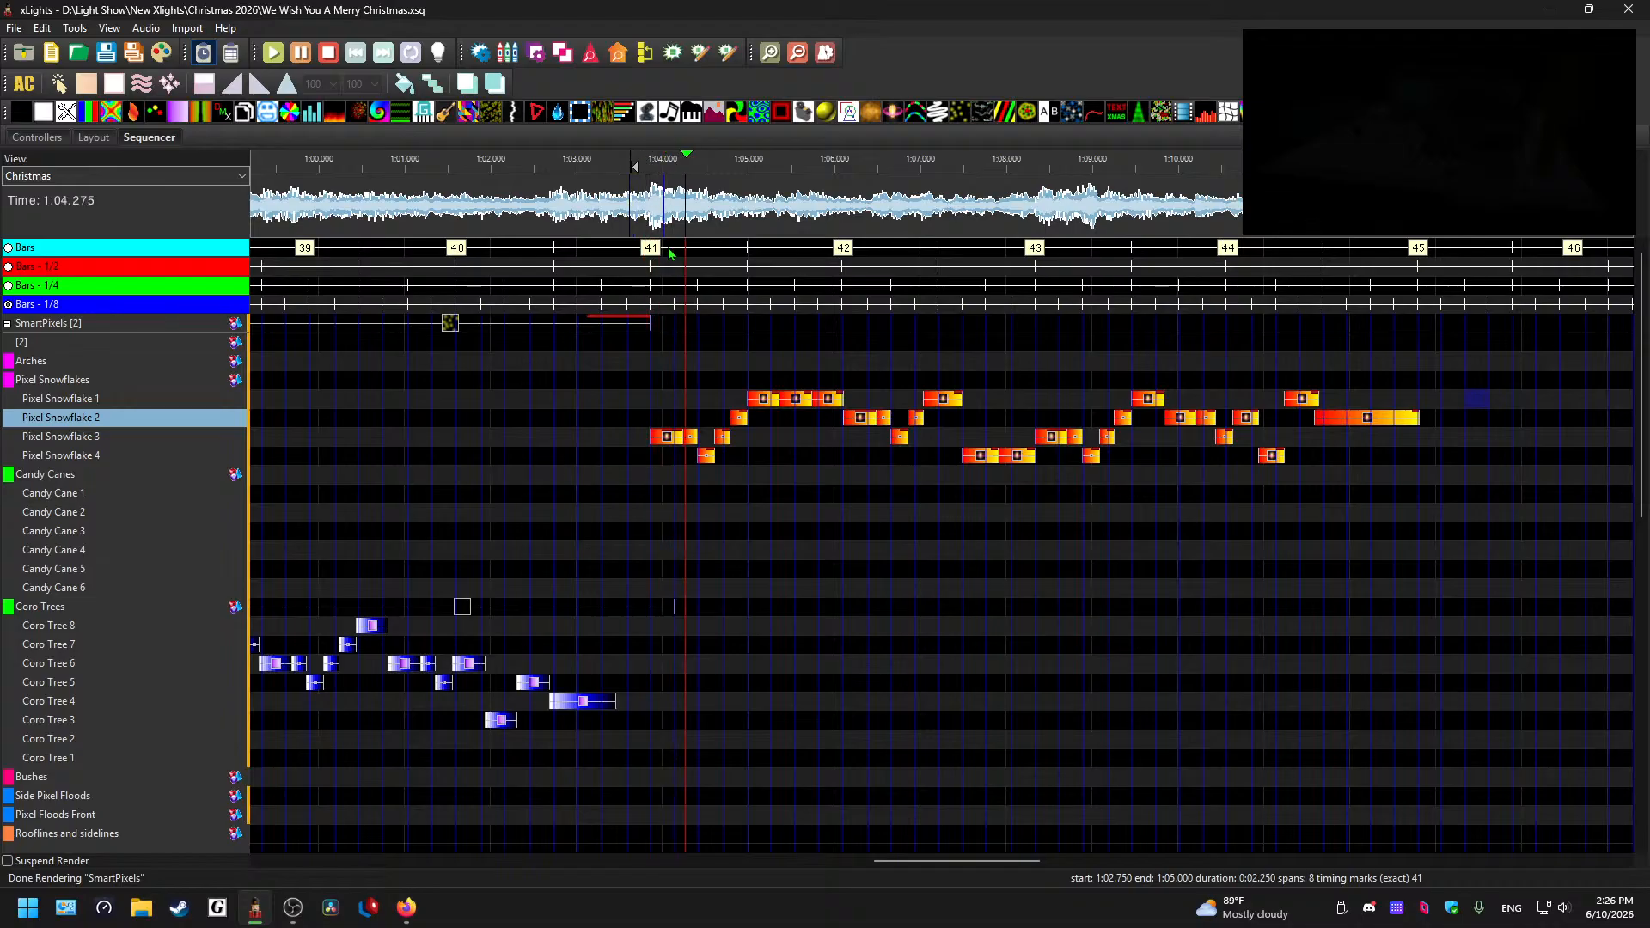
scroll(863, 412, "down", 1)
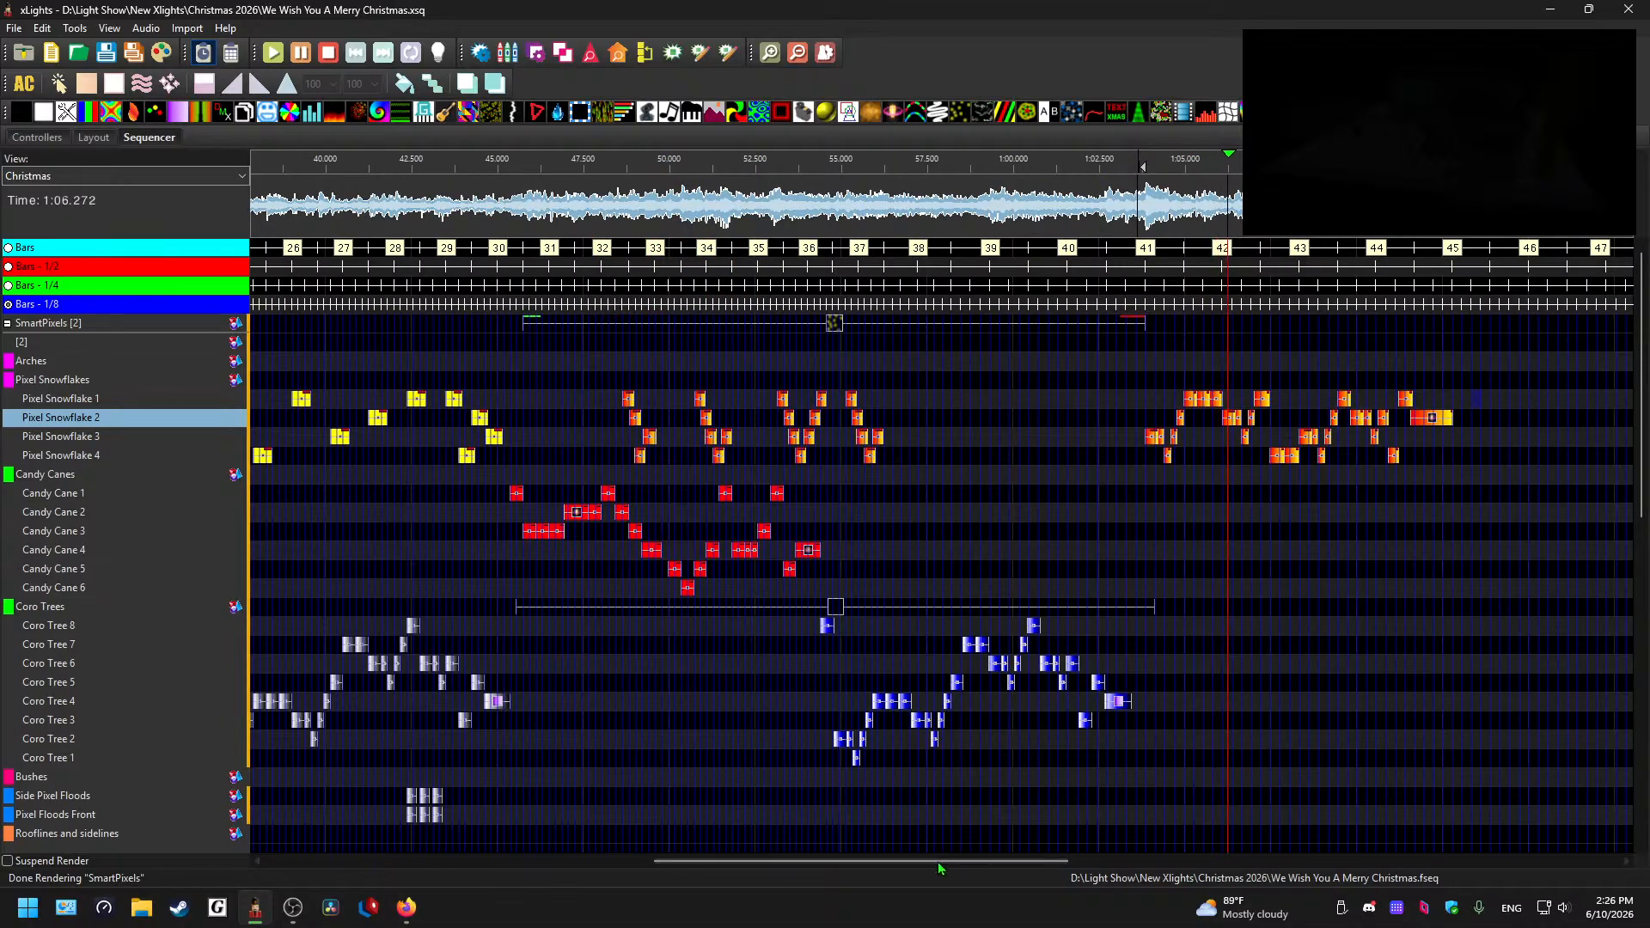
left_click_drag(939, 863, 1037, 819)
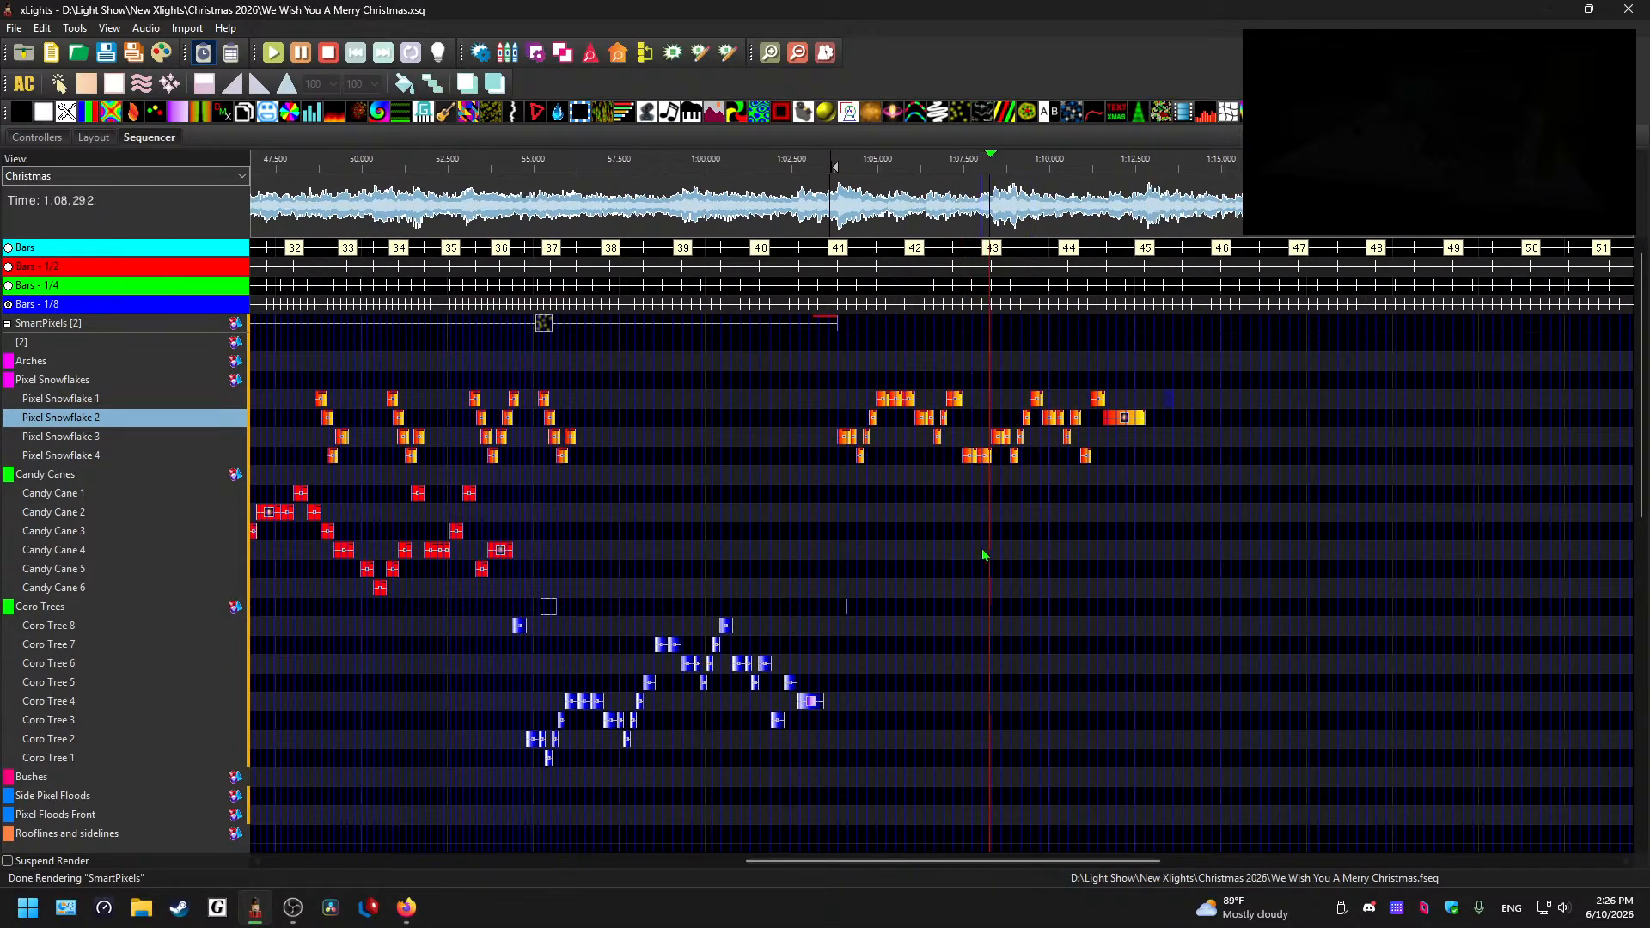
key("space")
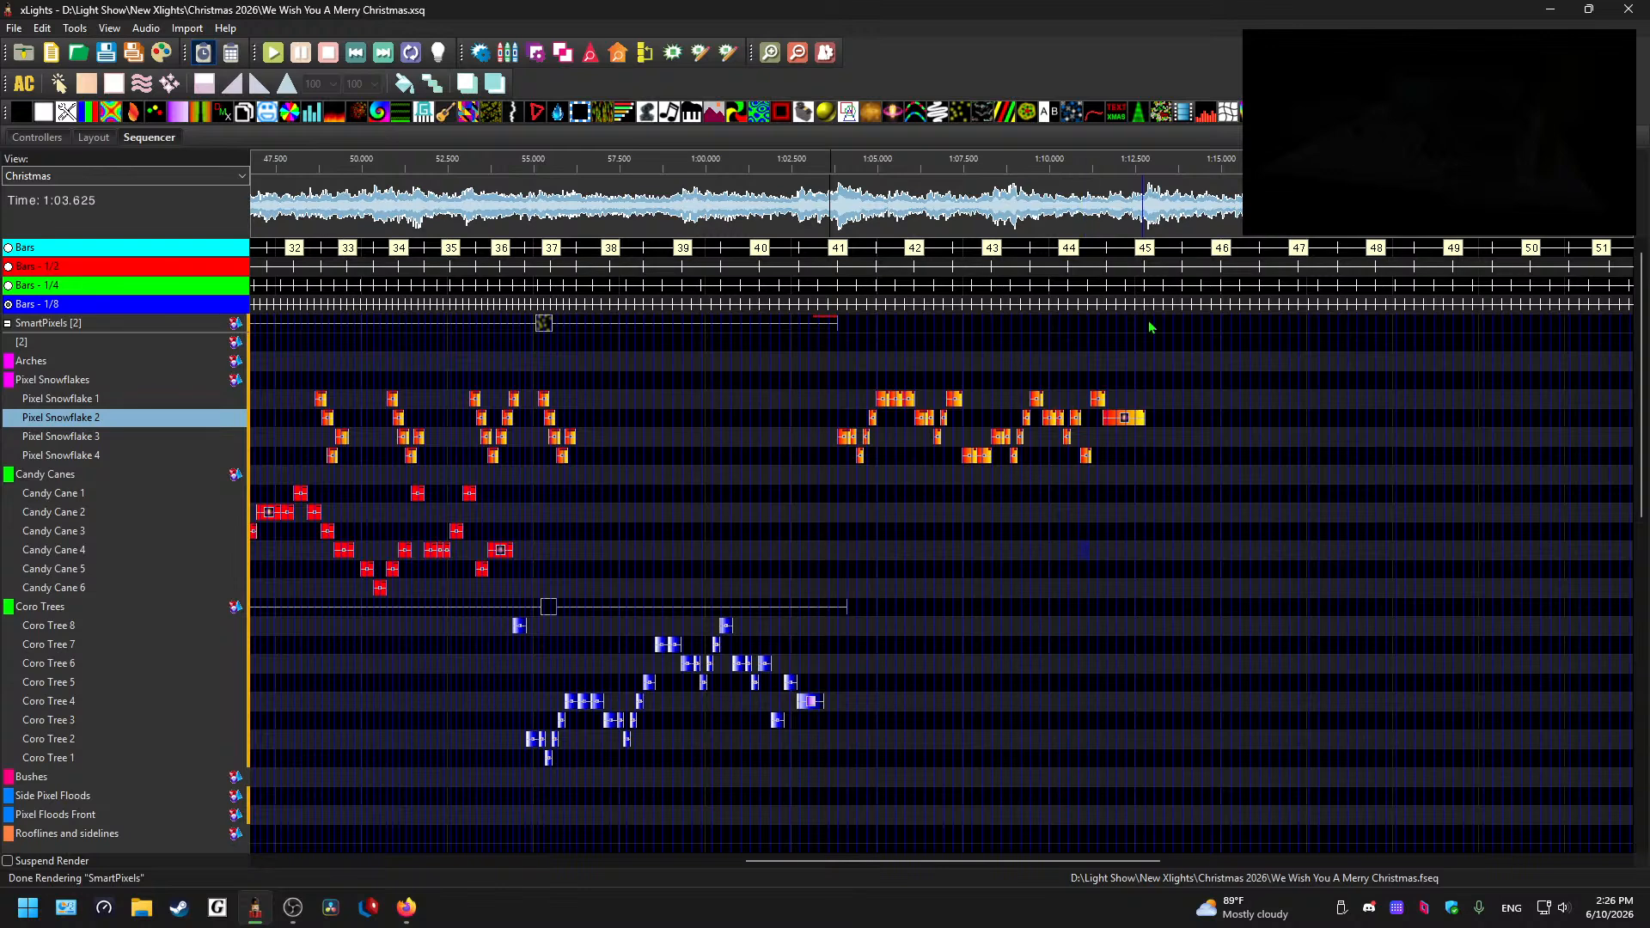
- Save the sequence and review the effects placed across the whole song, down to the Front Roof and Mini Tree rows
scroll(1002, 409, "down", 3)
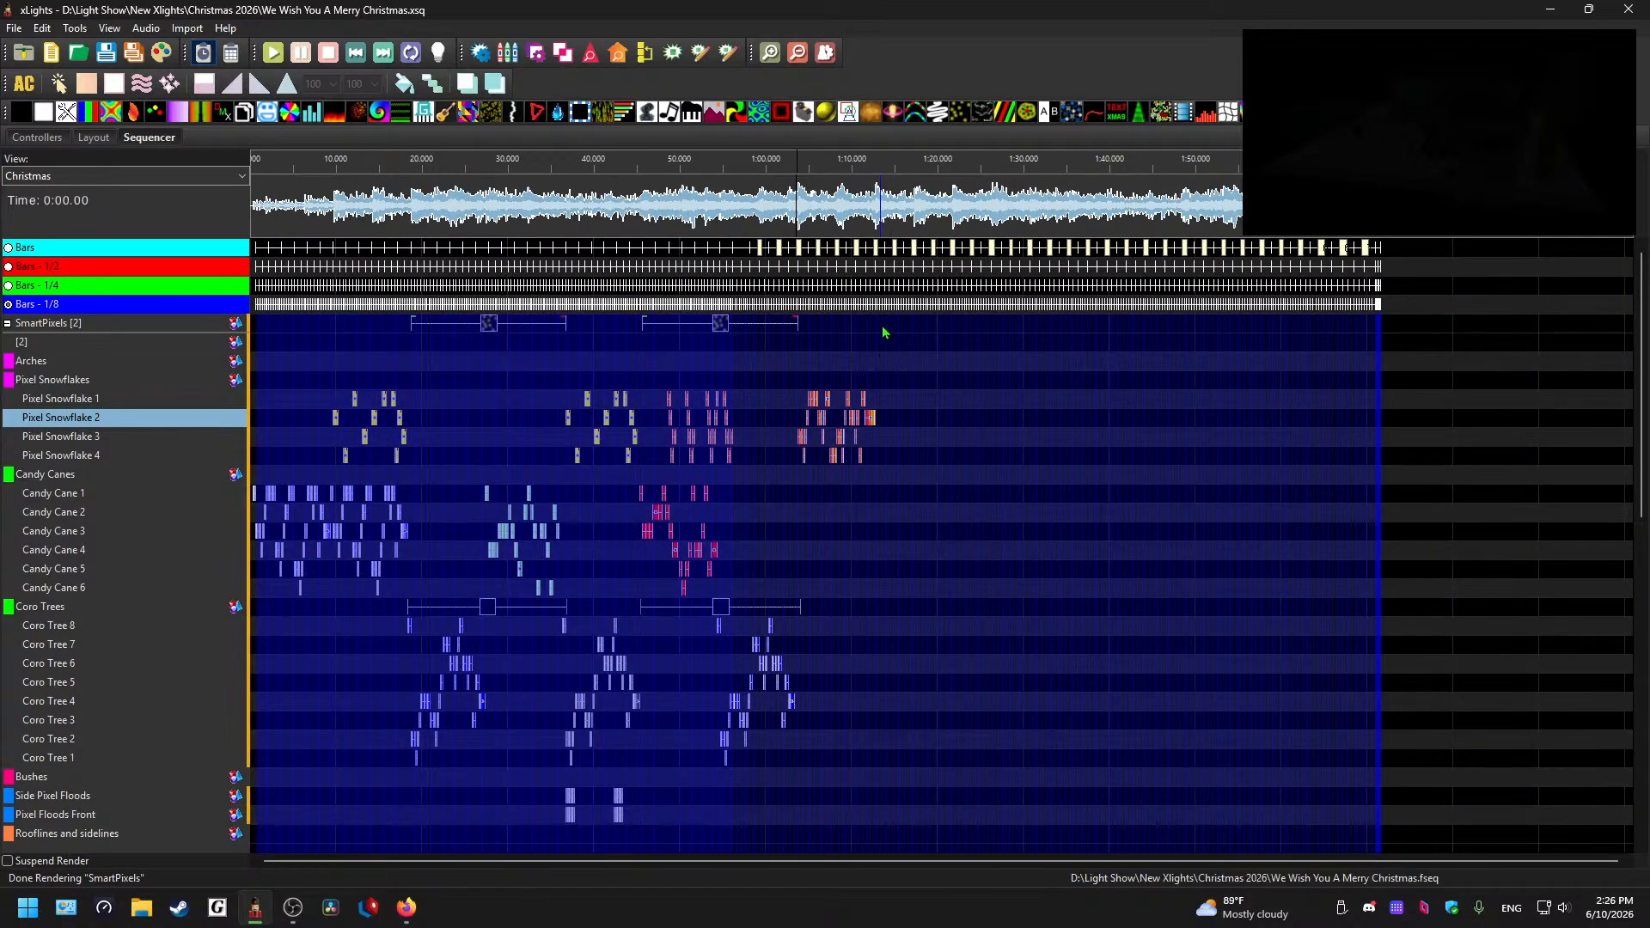
key("ctrl+s")
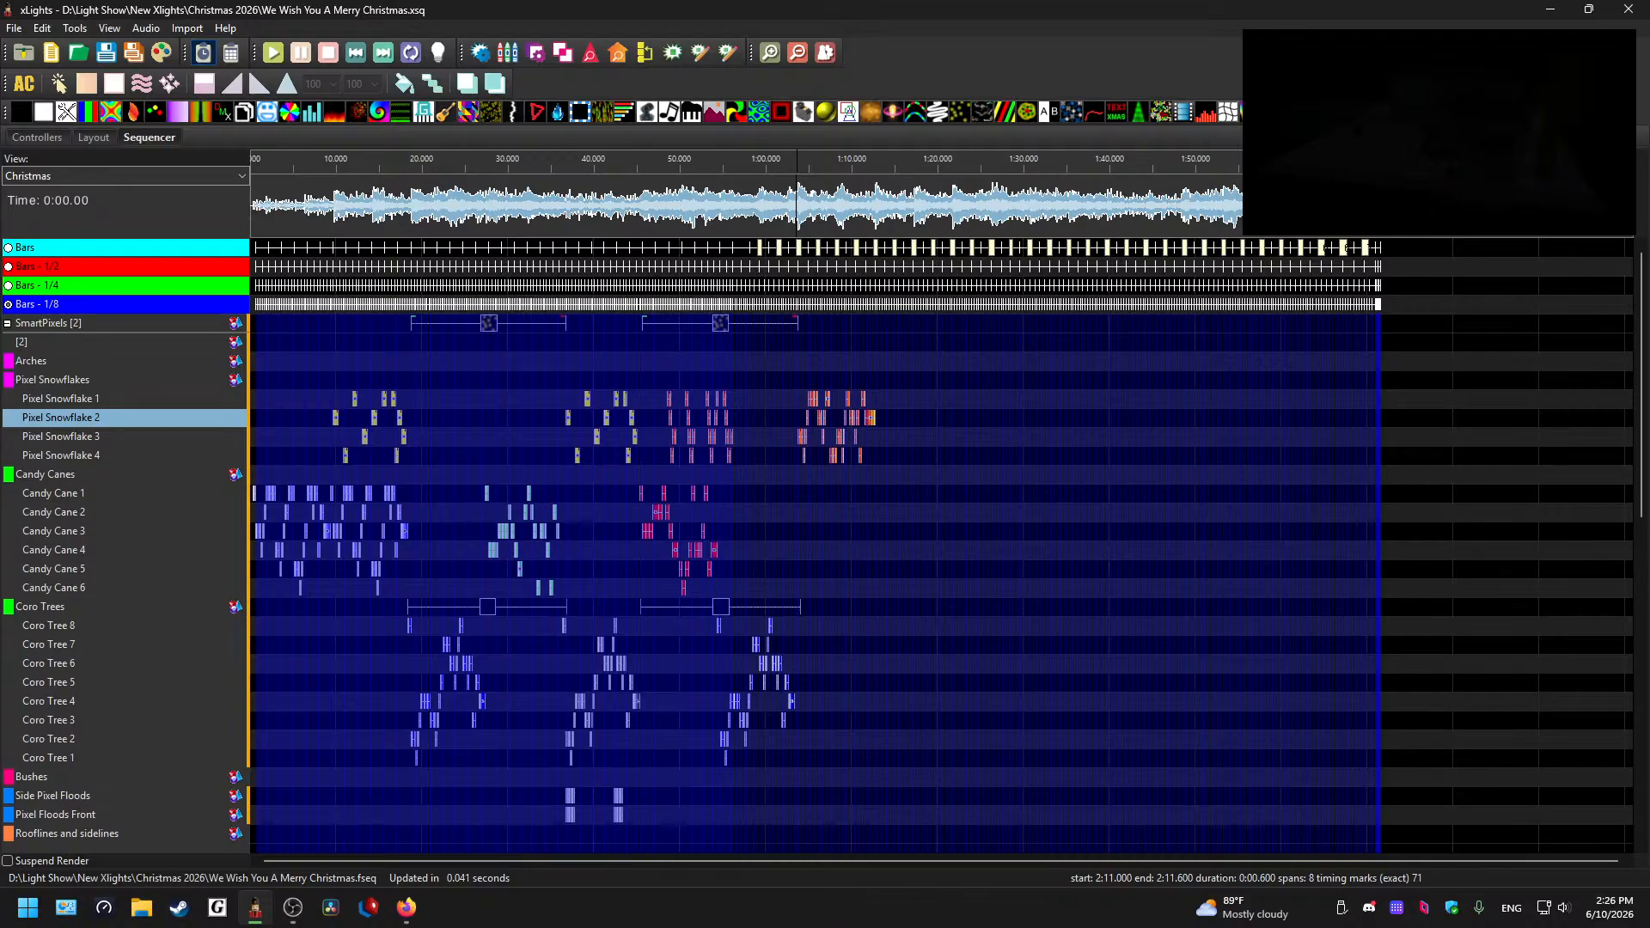
scroll(576, 400, "up", 3)
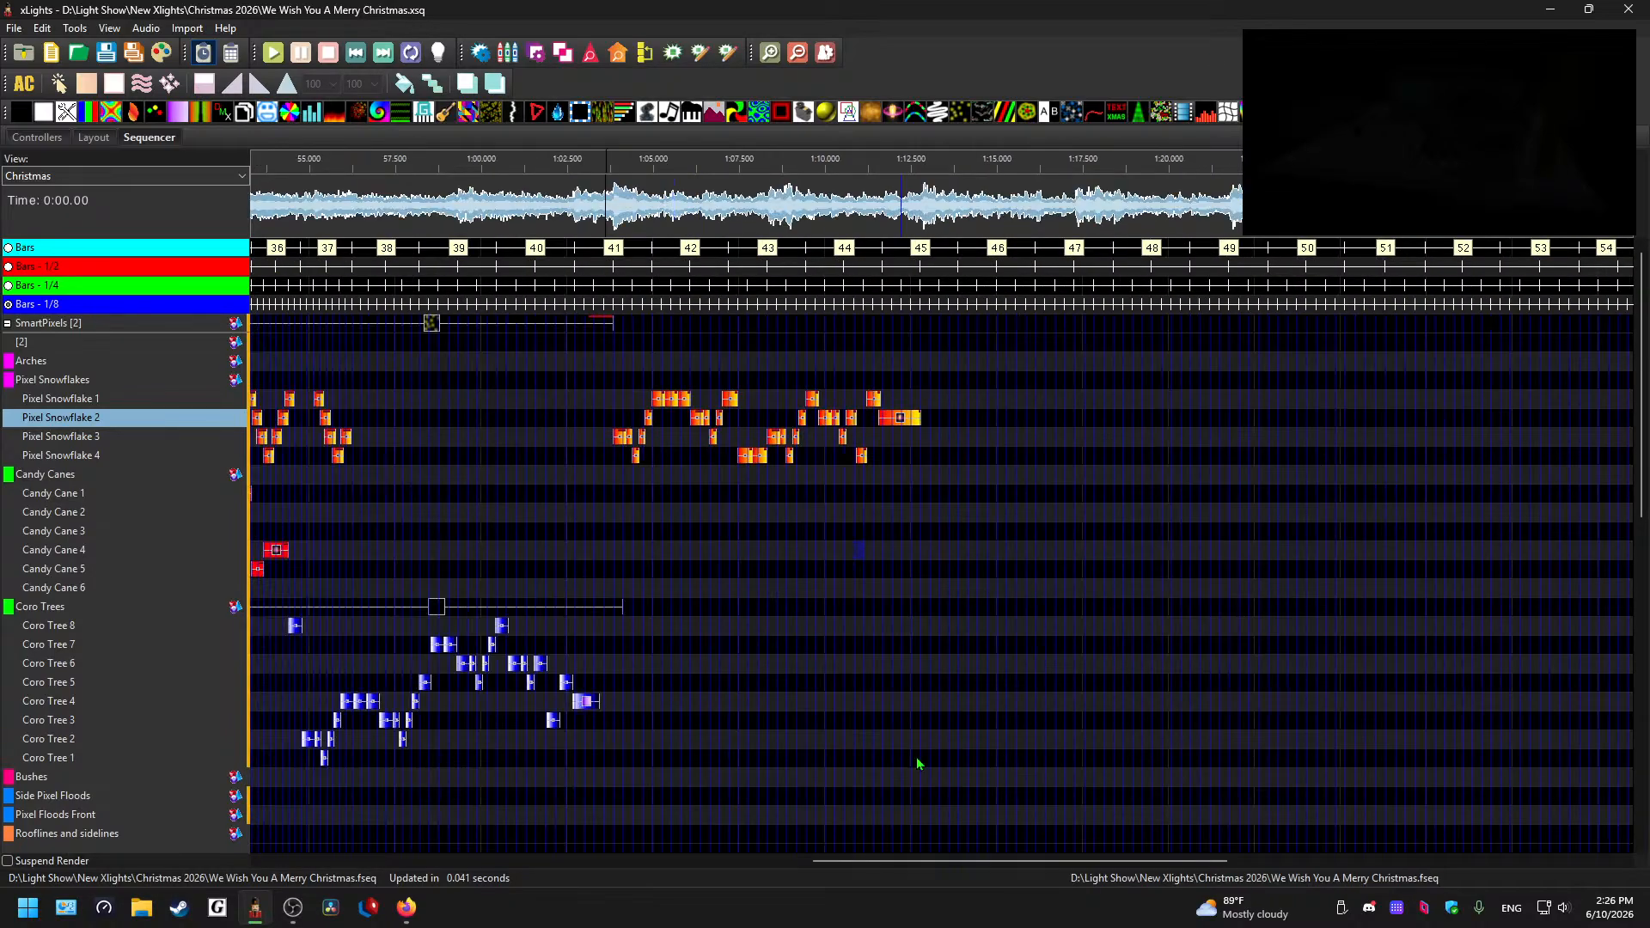
left_click_drag(958, 864, 328, 807)
scroll(602, 653, "down", 2)
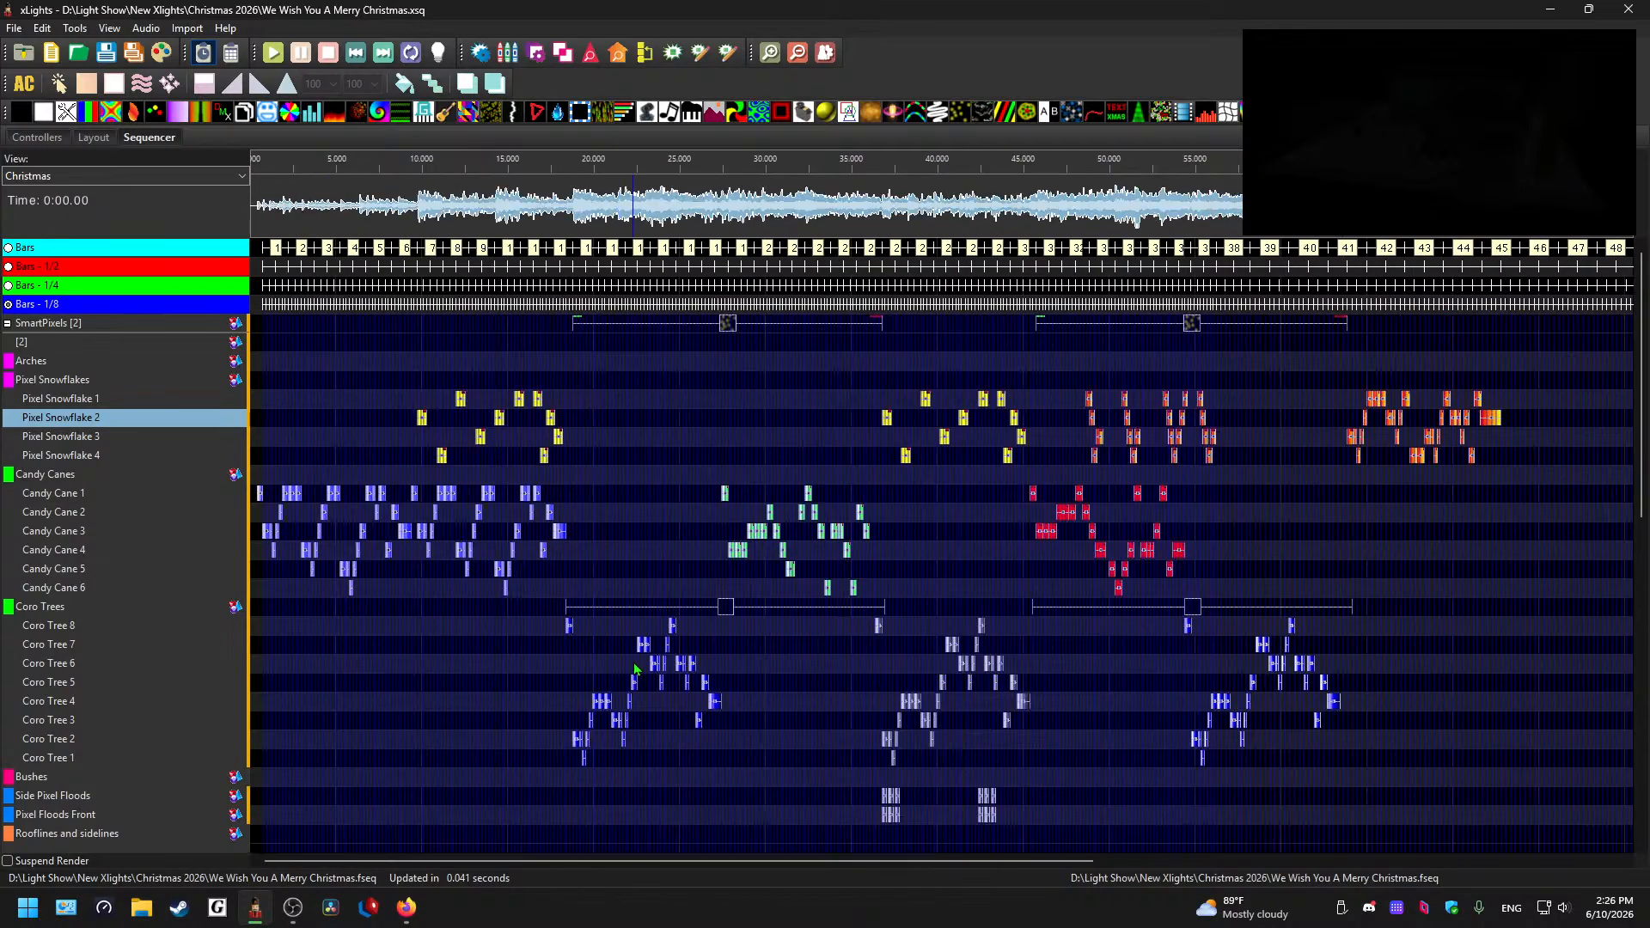
scroll(695, 622, "down", 10)
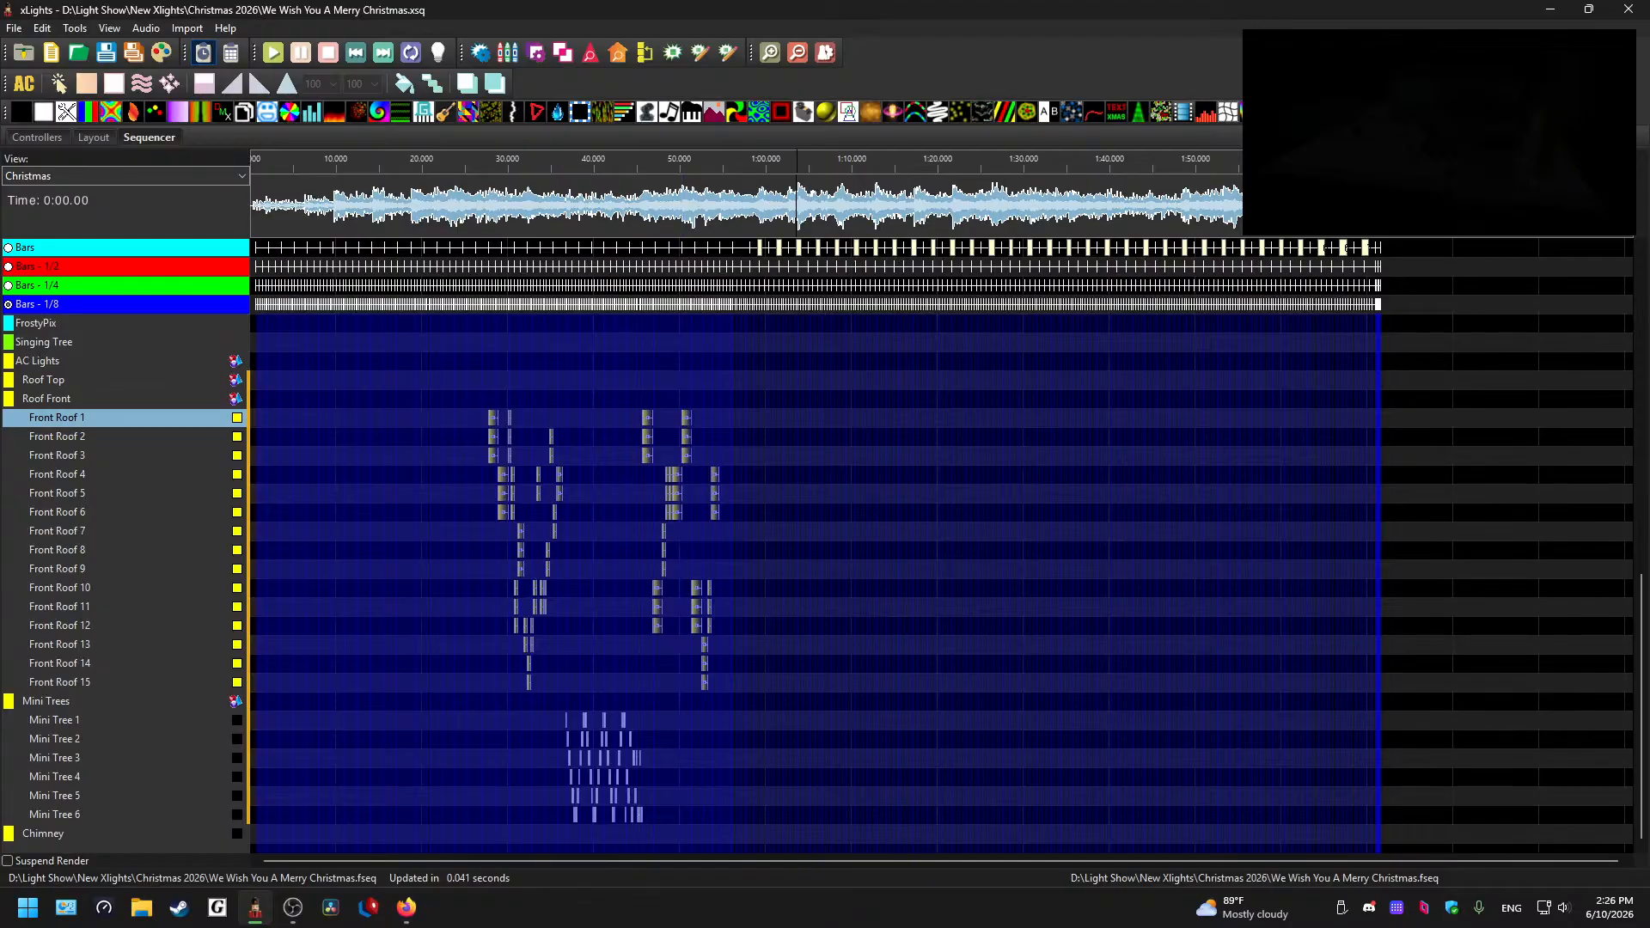